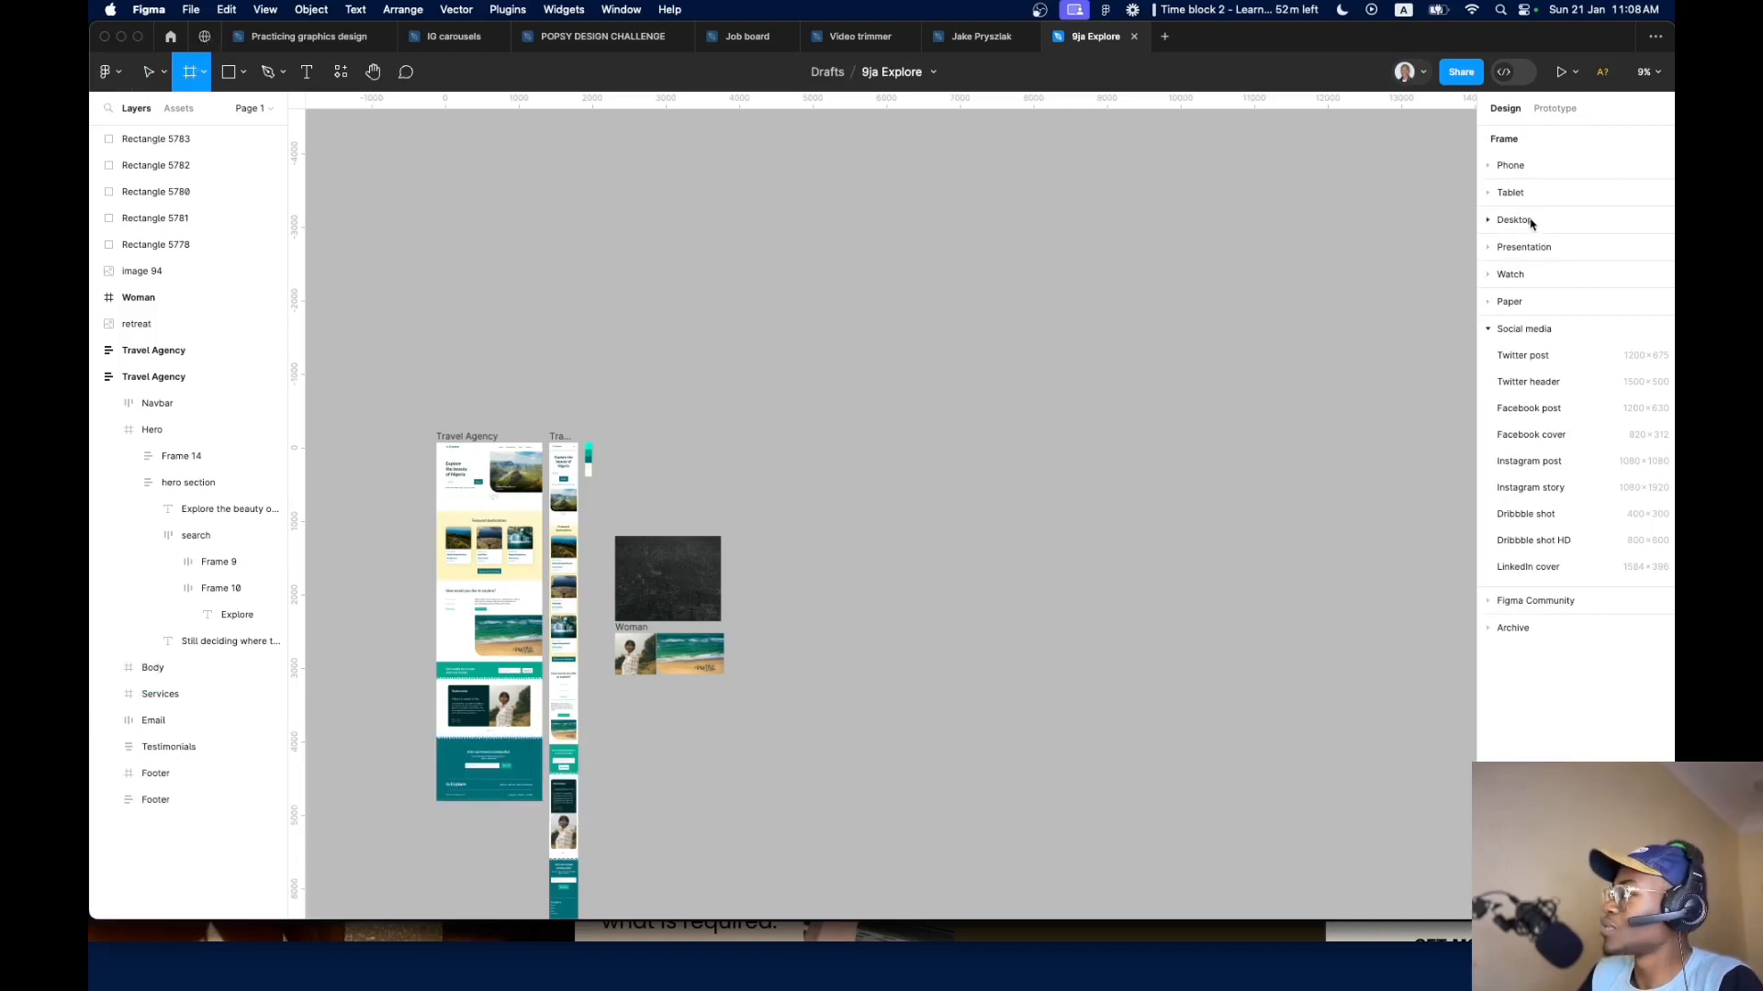
Create a 1440×1024 Desktop frame on the empty canvas and rename it Travel Agency
{"action": "left_click", "coordinate": [1514, 221]}
{"action": "left_click", "coordinate": [1519, 324]}
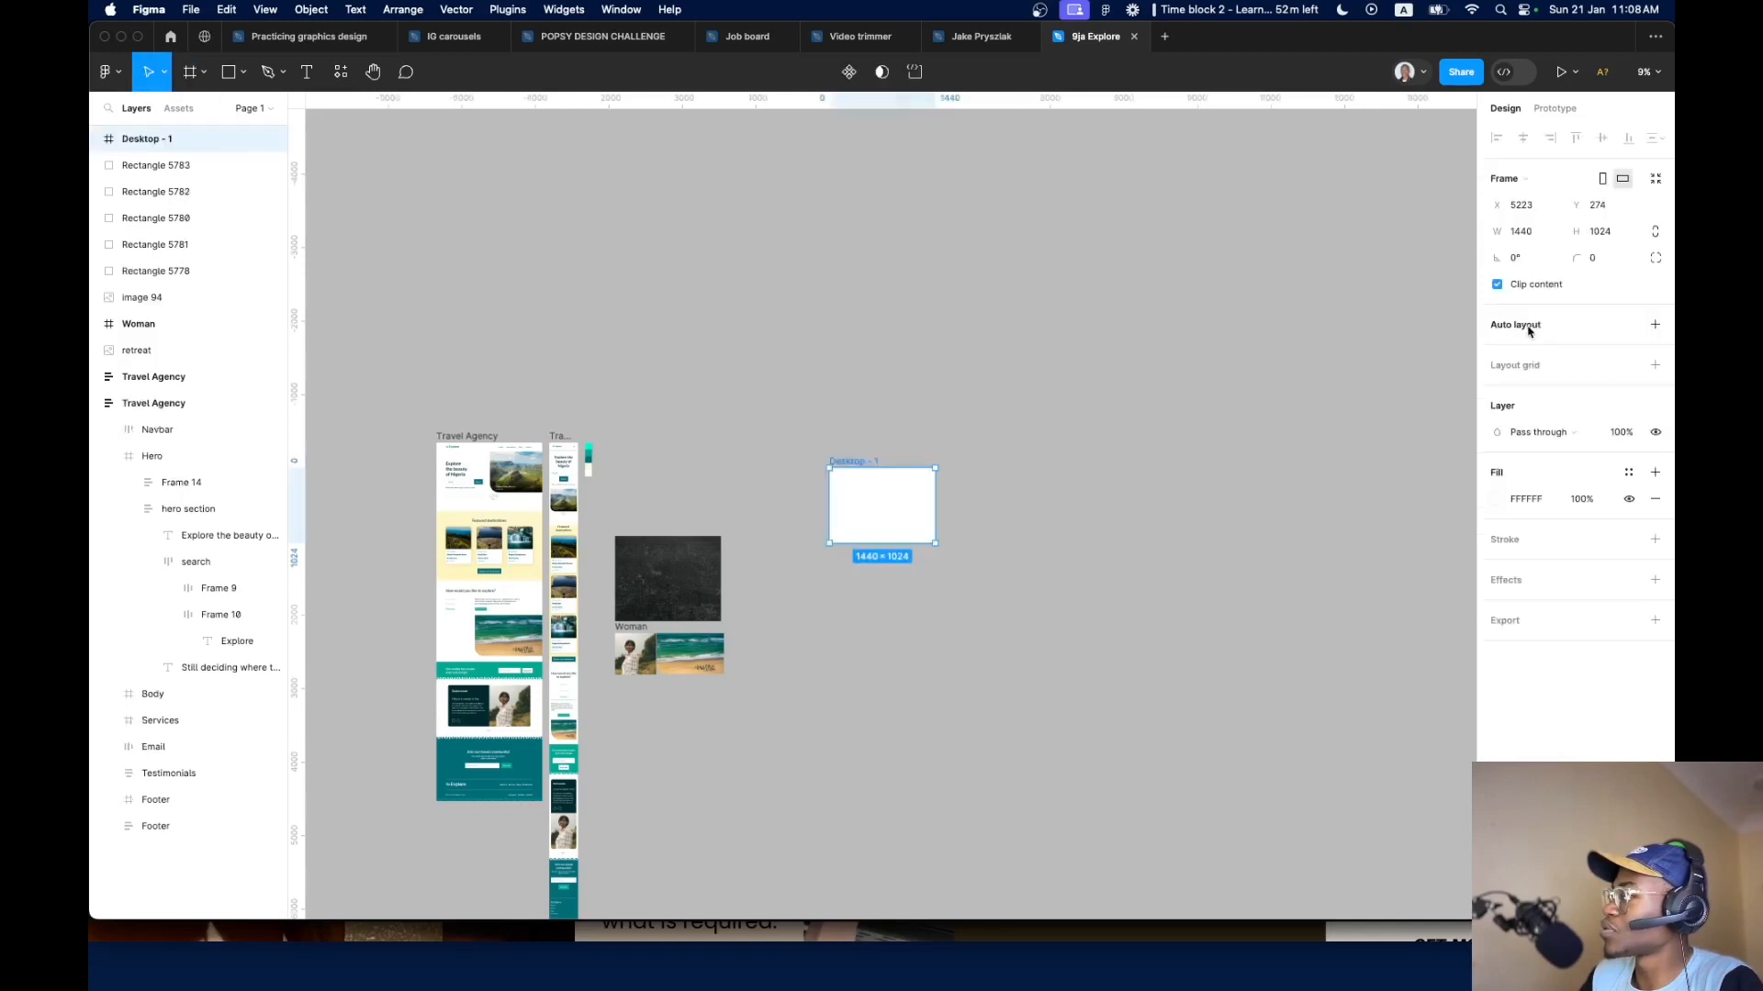
{"action": "scroll", "coordinate": [877, 489], "scroll_direction": "up", "scroll_amount": 6}
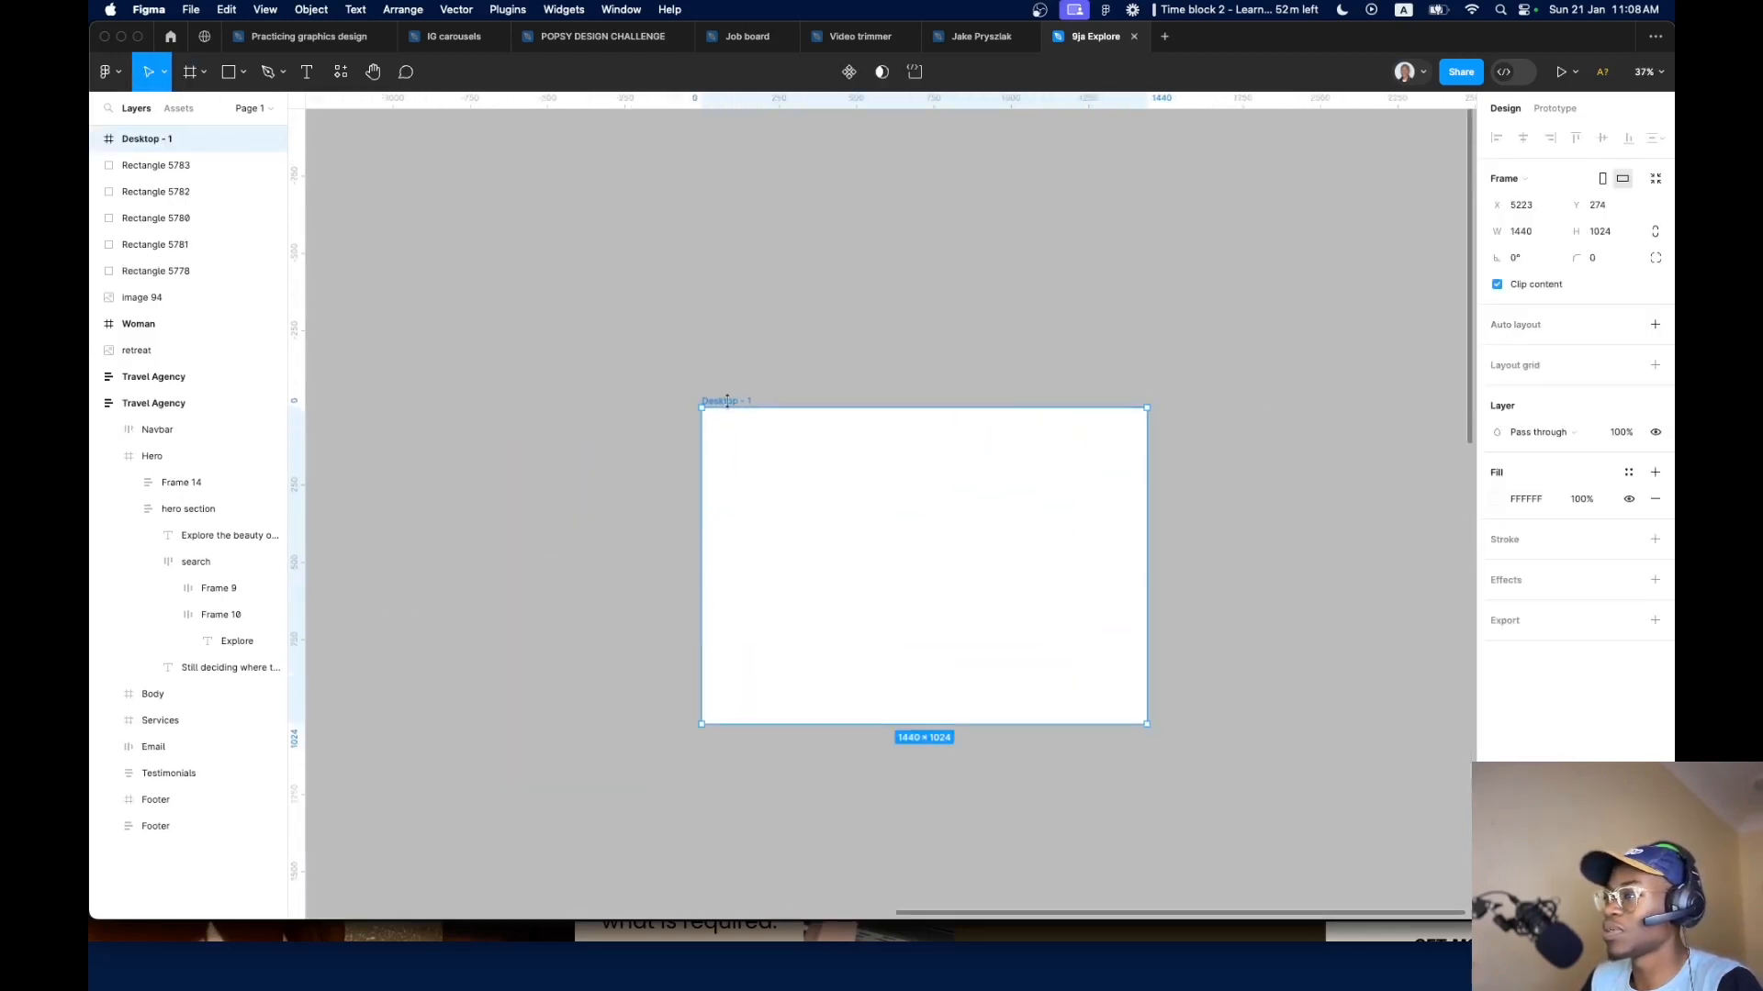
{"action": "double_click", "coordinate": [727, 401]}
{"action": "type", "text": "T"}
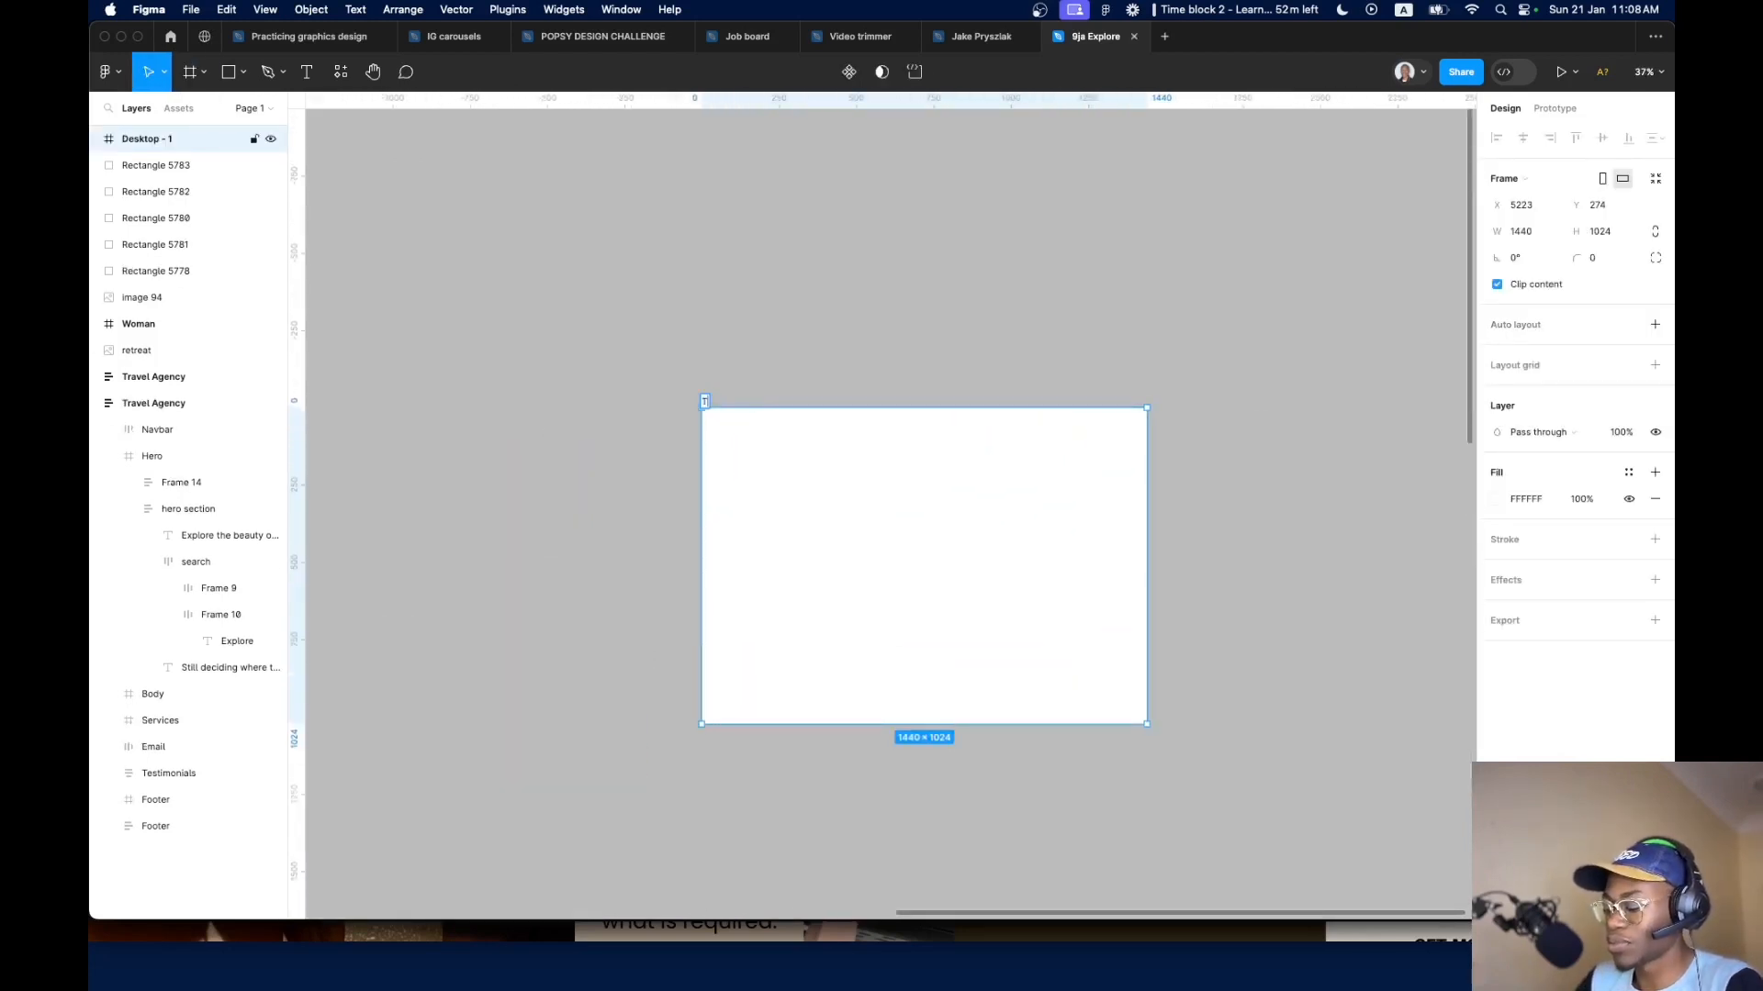
{"action": "type", "text": "ravel Agency"}
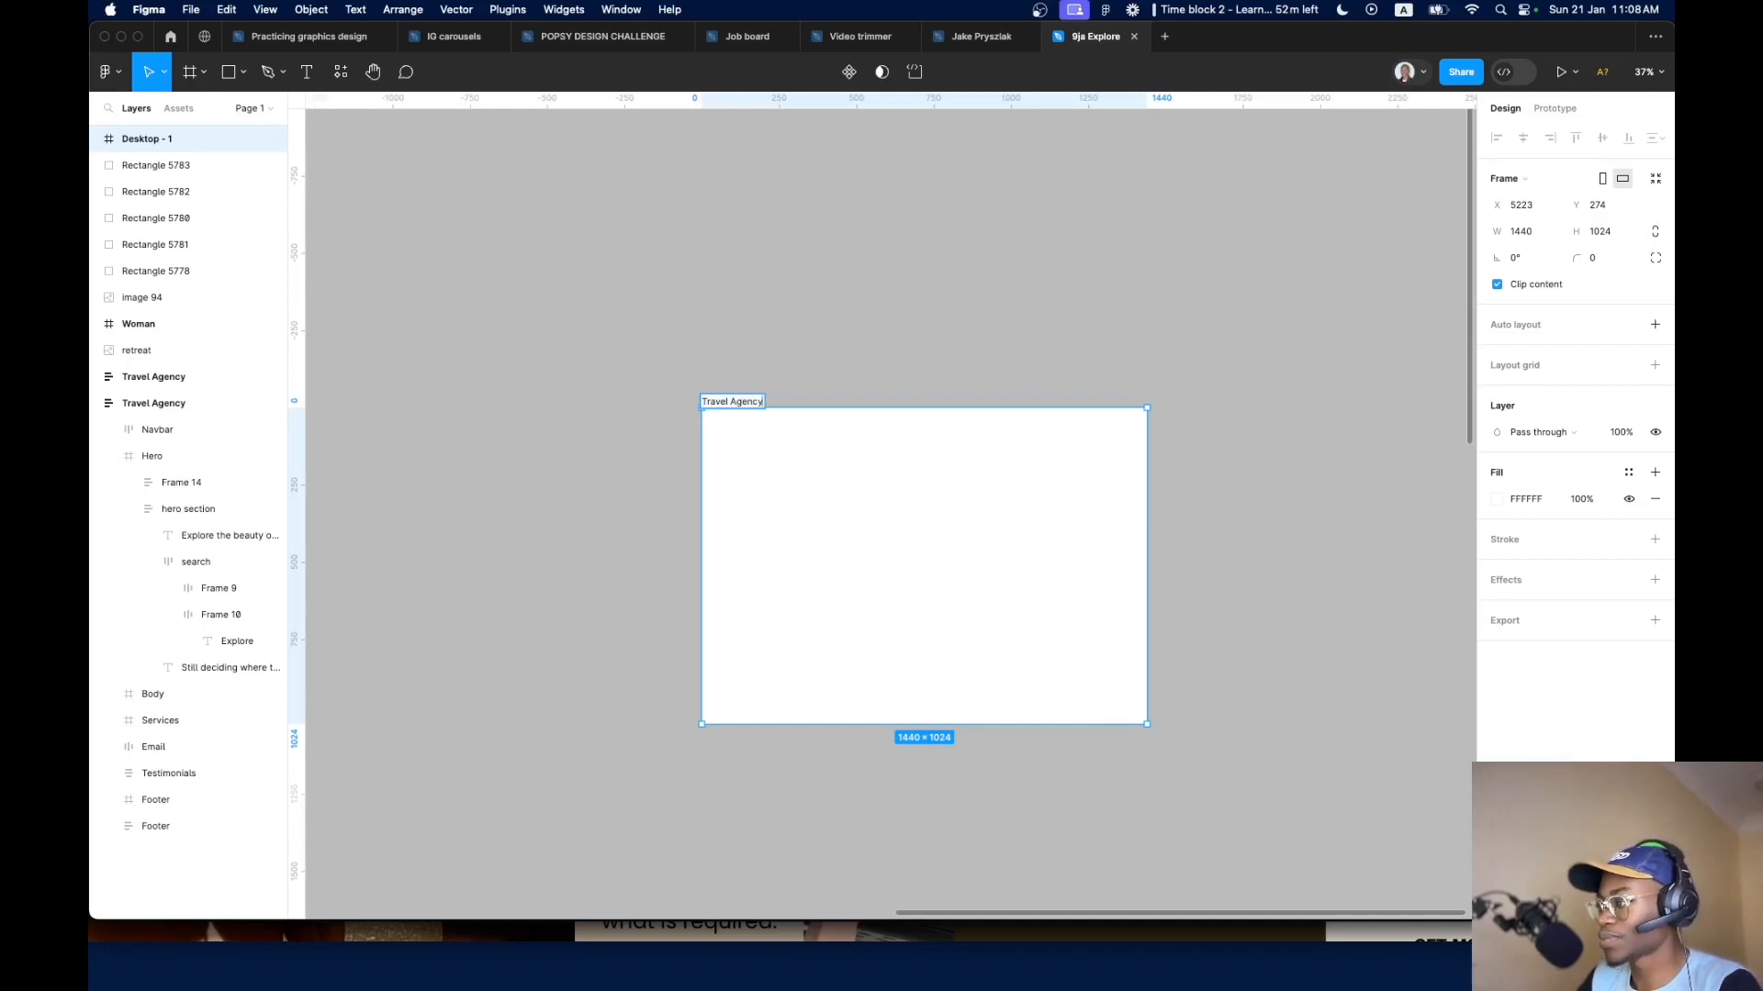
{"action": "key", "text": "Return"}
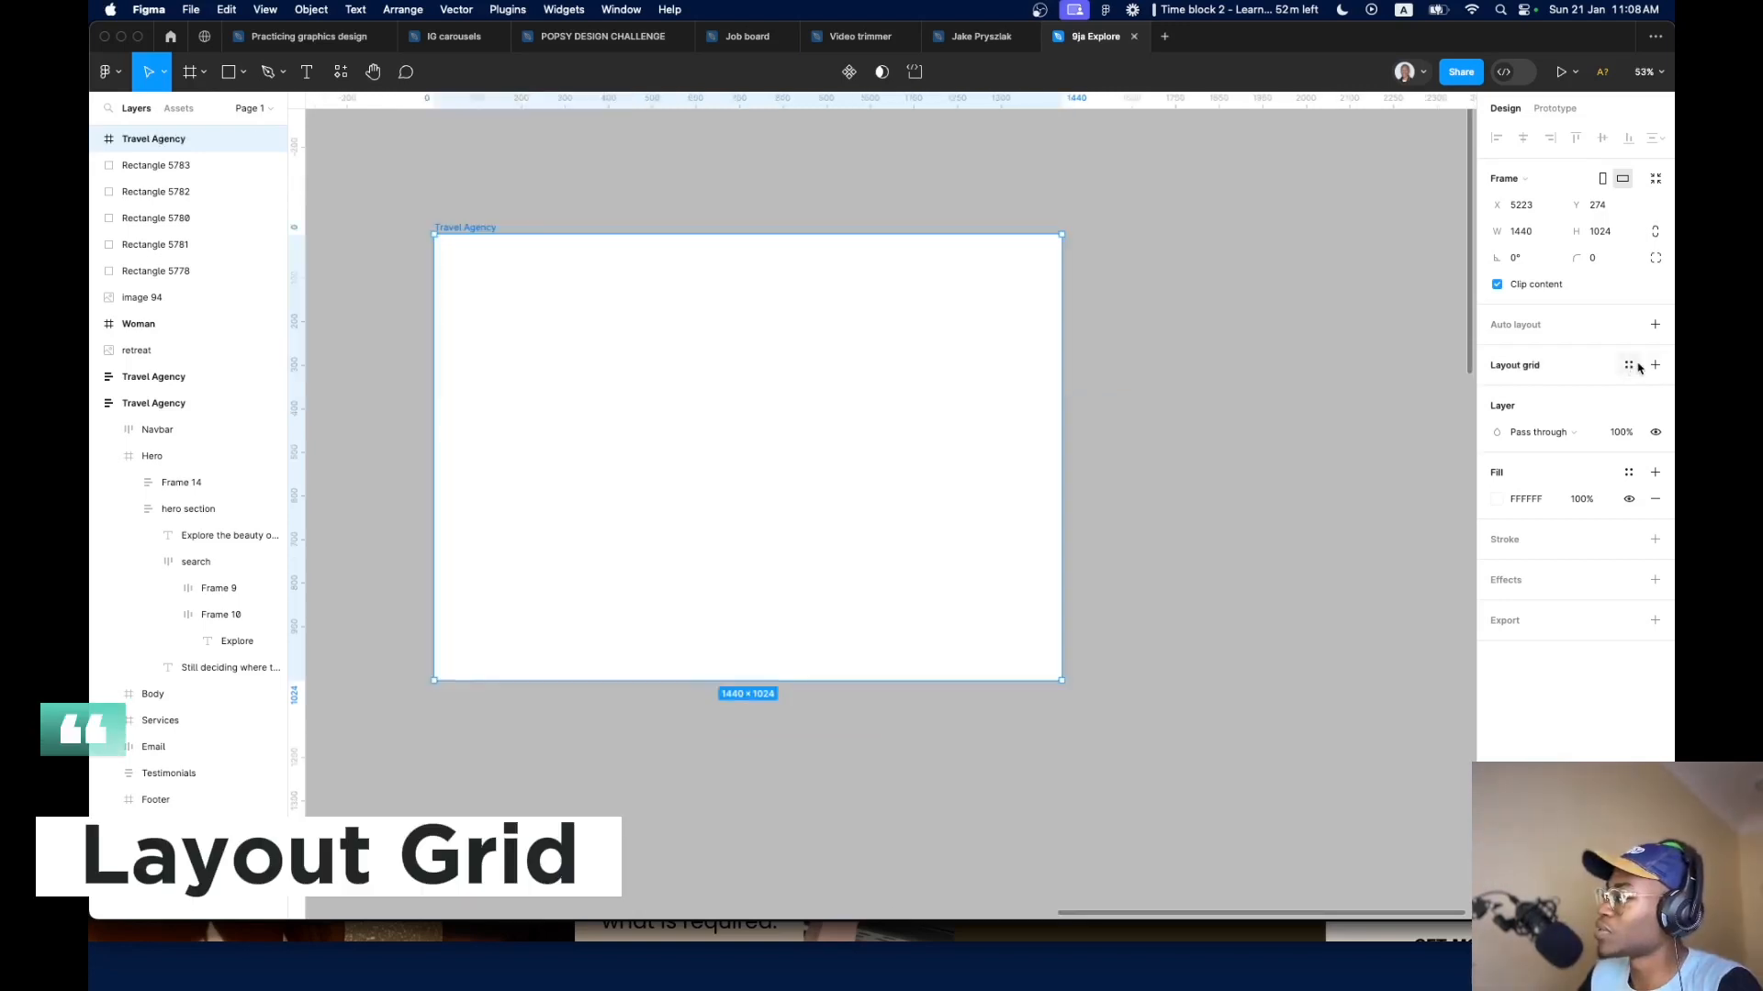
Add a layout grid to the new Travel Agency frame and change its type to Columns
{"action": "left_click", "coordinate": [1630, 365]}
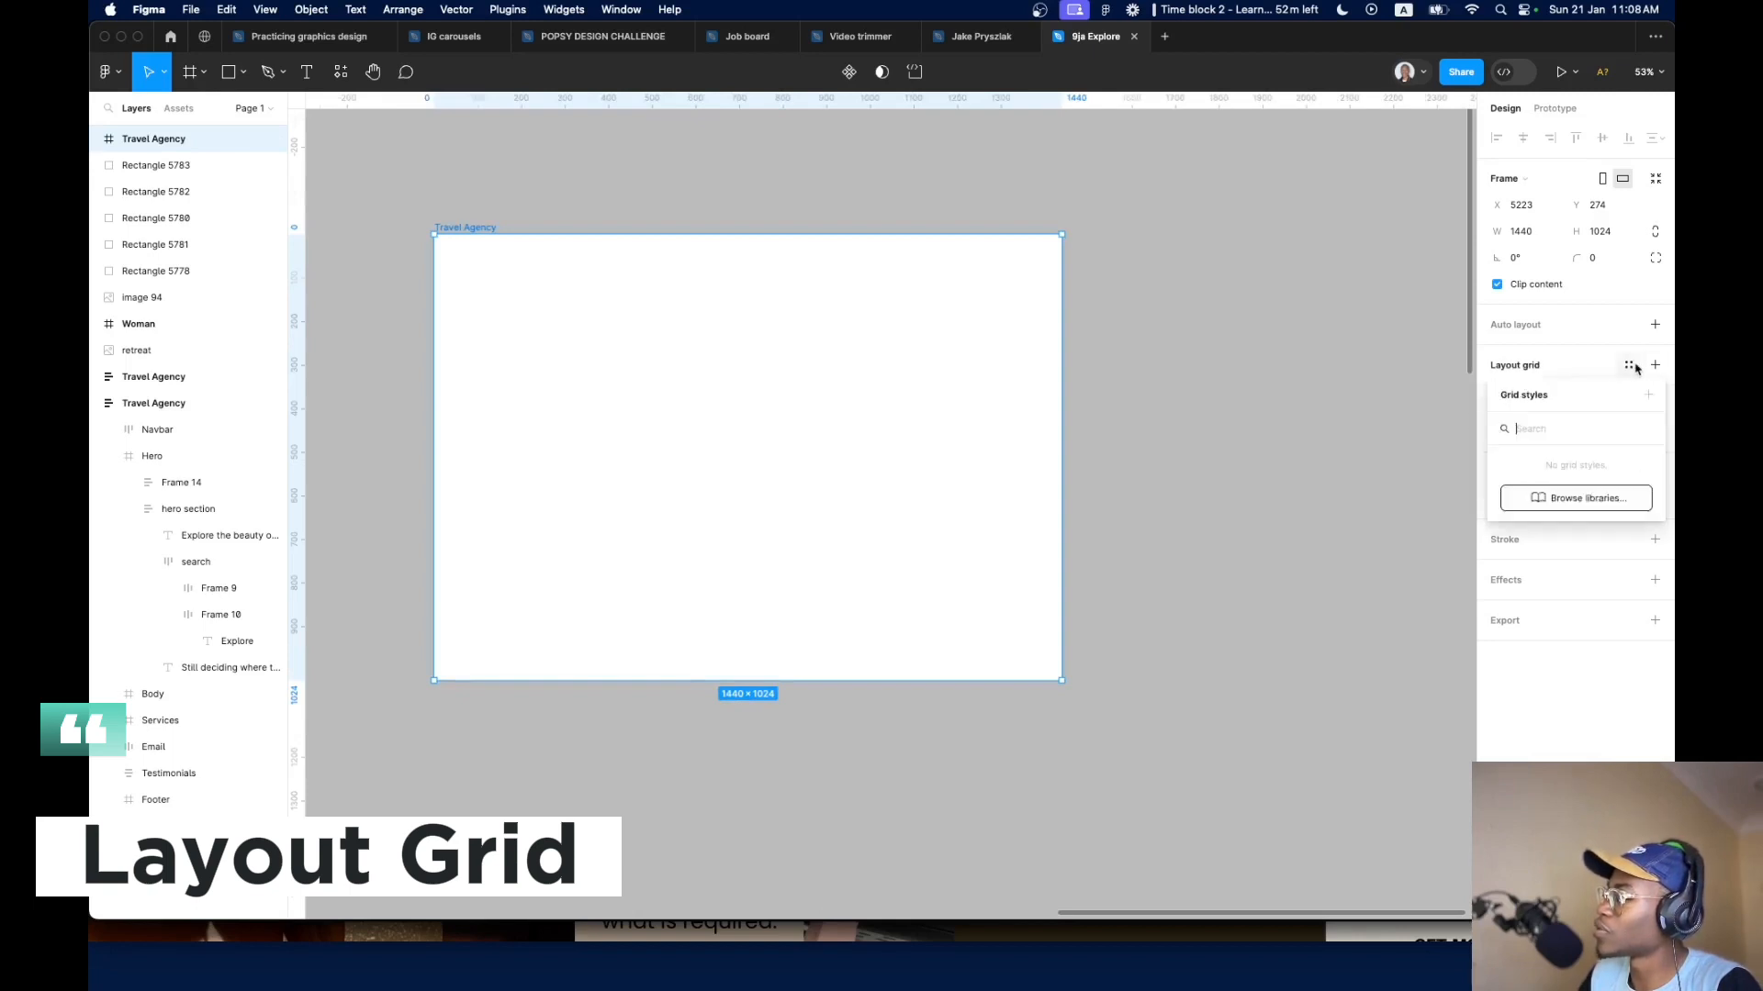
{"action": "left_click", "coordinate": [1632, 367]}
{"action": "left_click", "coordinate": [1655, 365]}
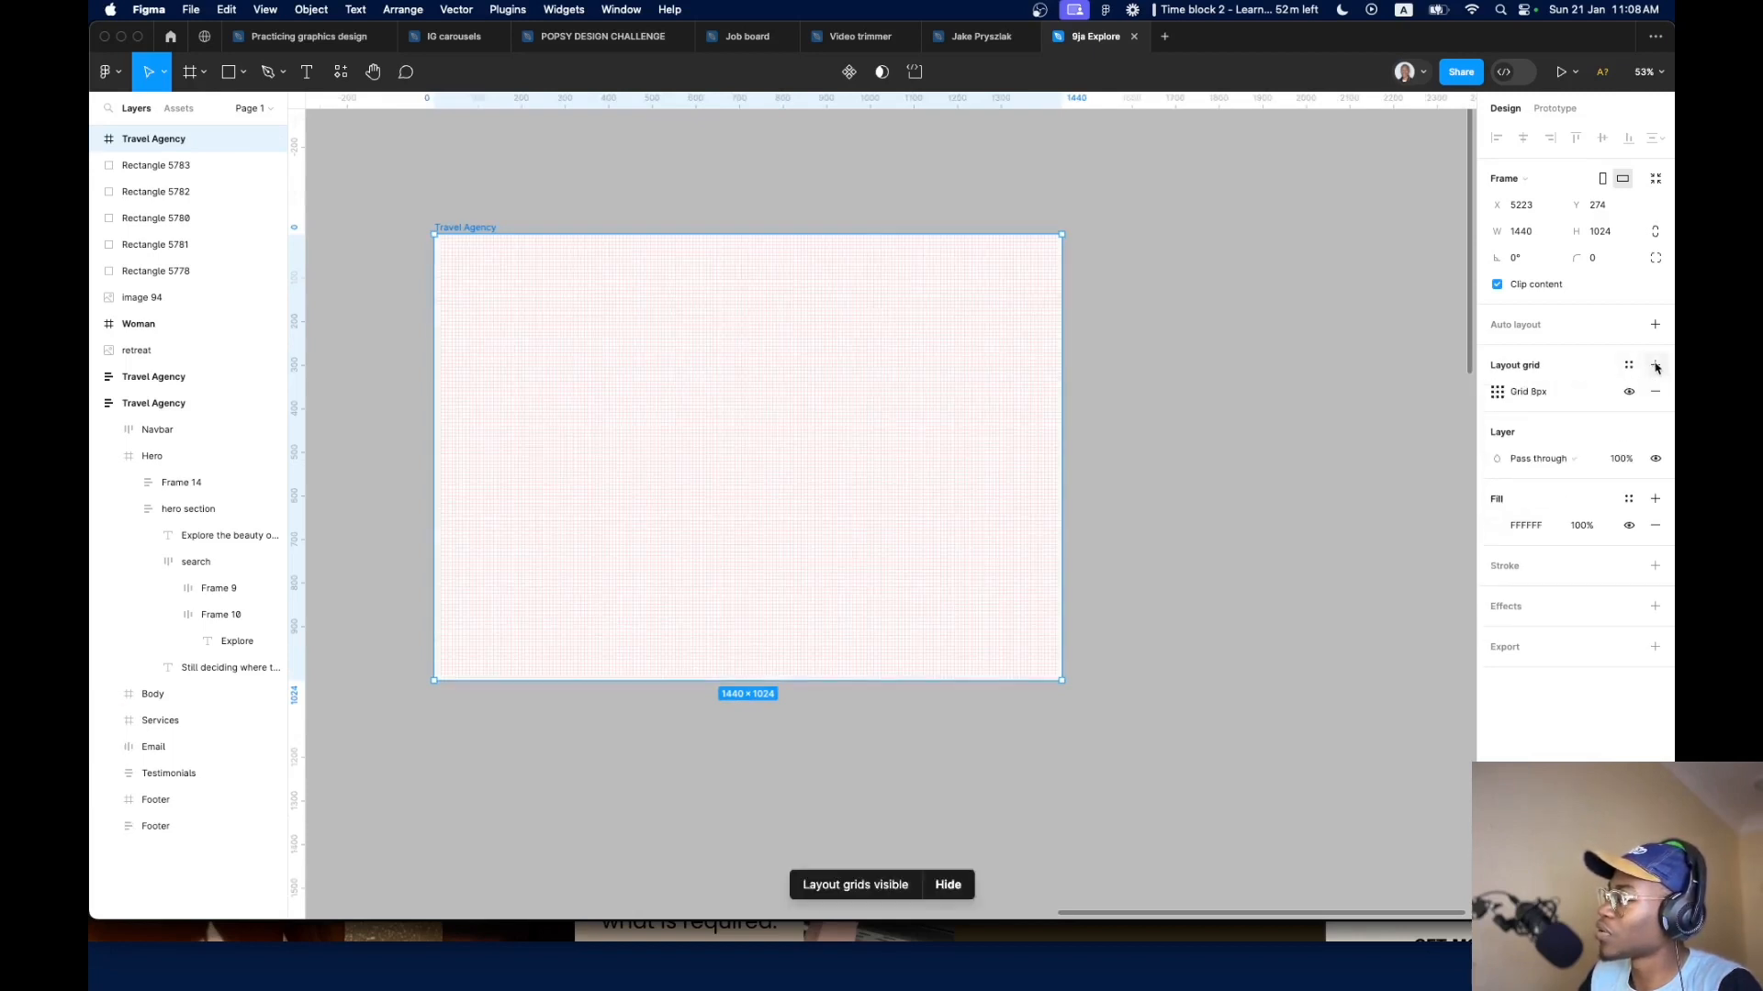
{"action": "left_click", "coordinate": [1500, 393]}
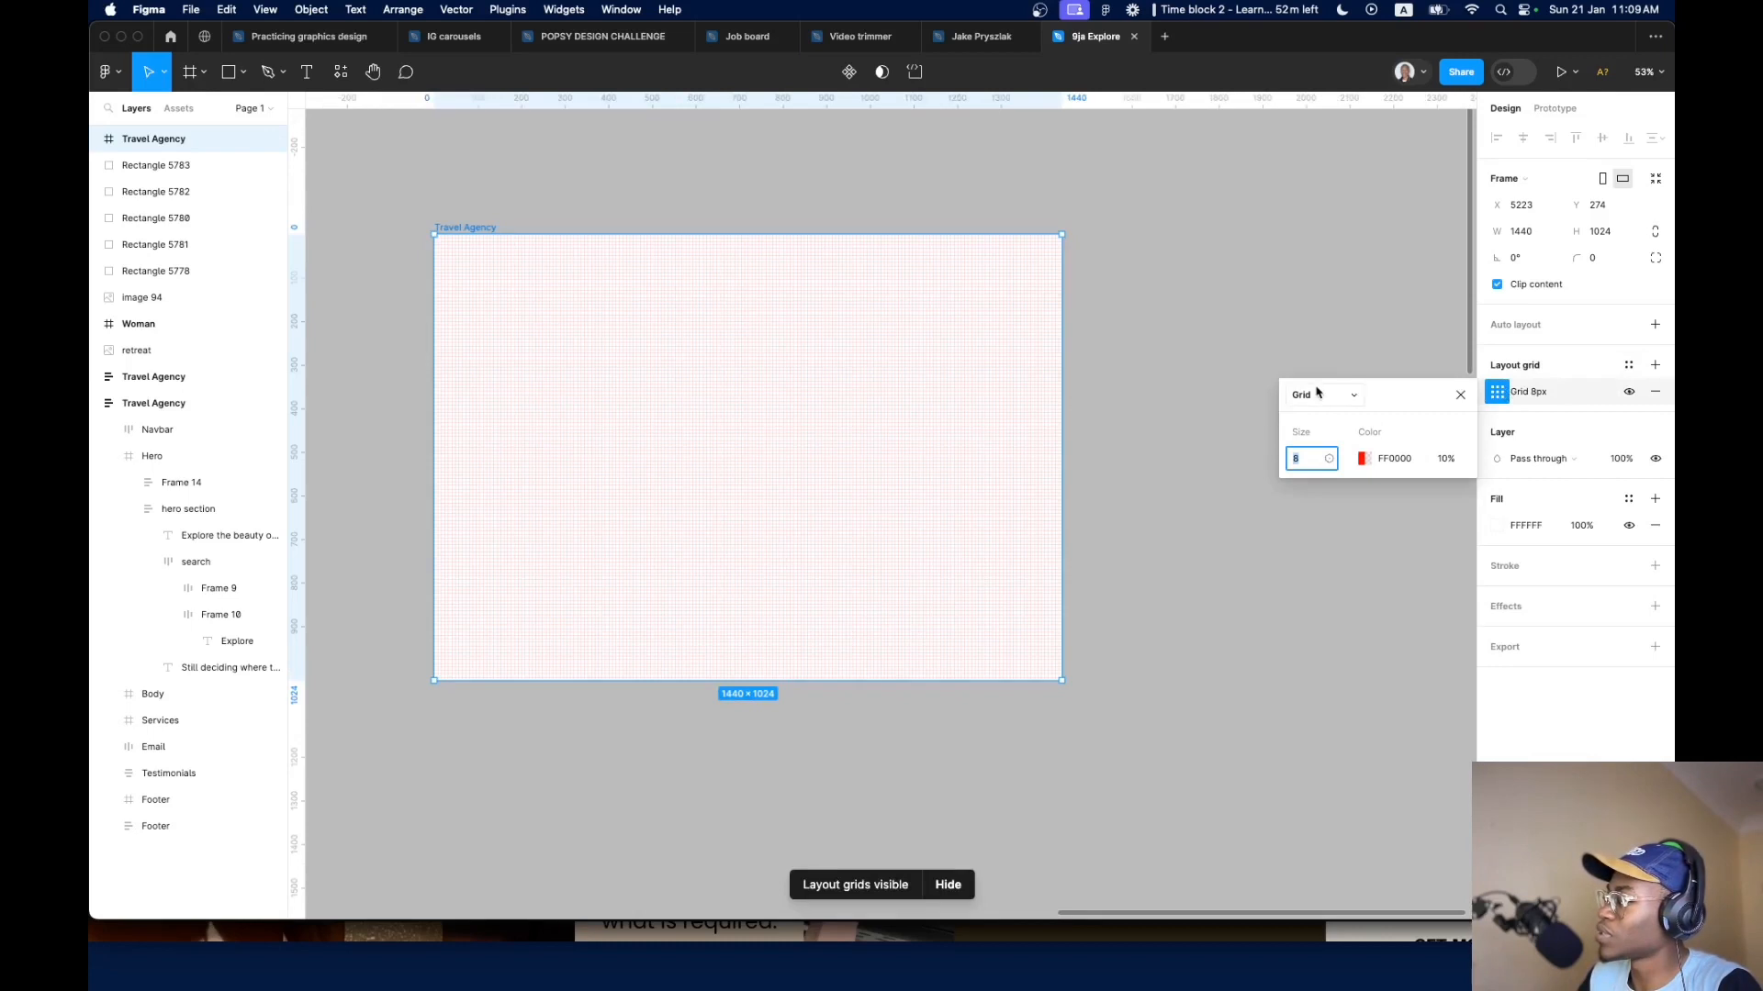
{"action": "left_click", "coordinate": [1316, 393]}
{"action": "left_click", "coordinate": [1324, 420]}
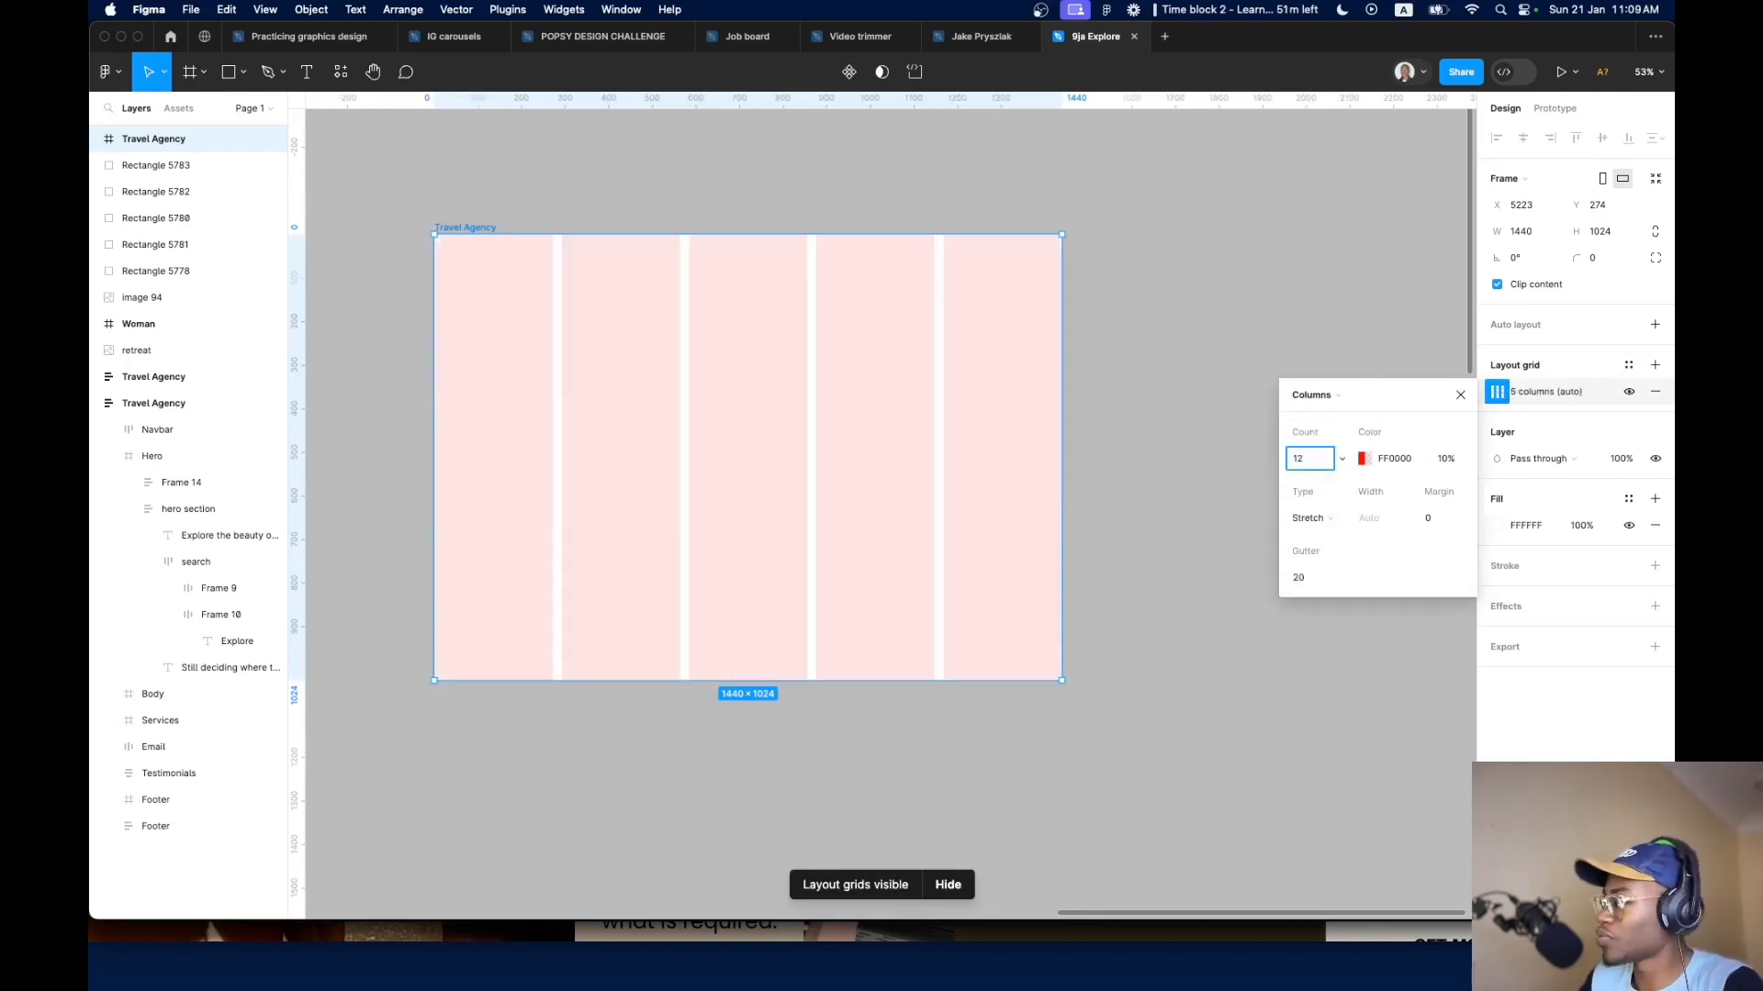
Set the column grid's count to 12 and its margin to 128
{"action": "type", "text": "12"}
{"action": "left_click", "coordinate": [1431, 521]}
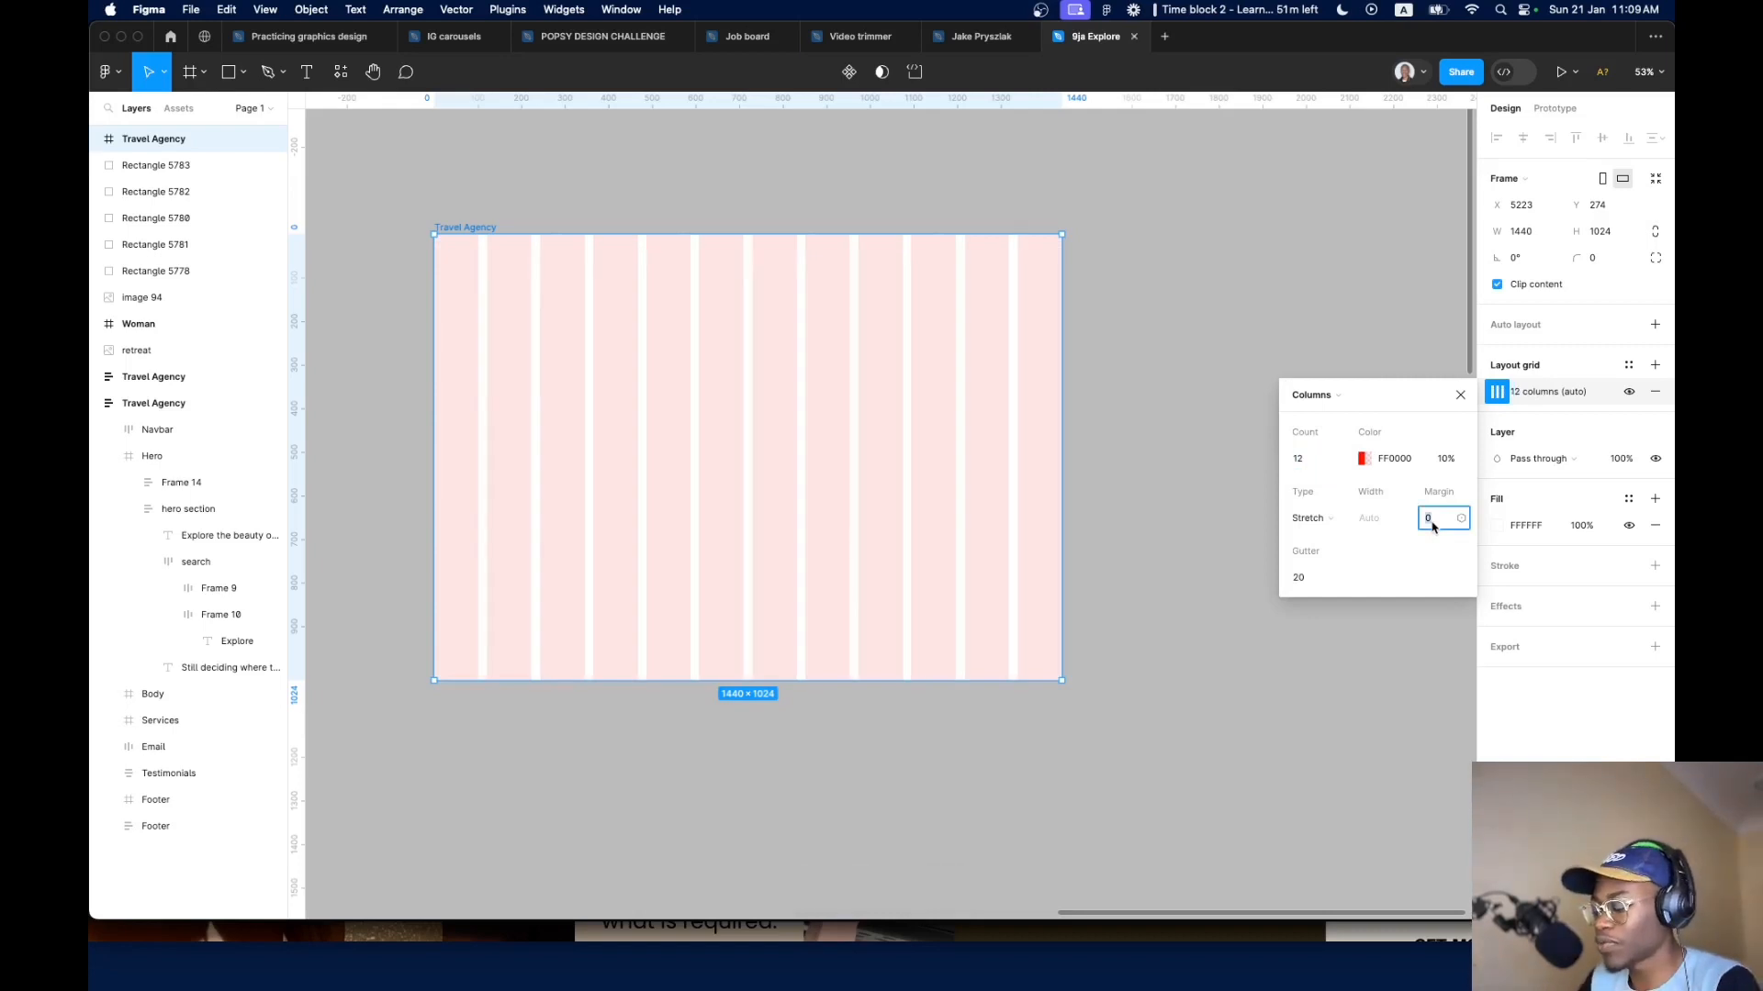
{"action": "type", "text": "128"}
{"action": "key", "text": "Return"}
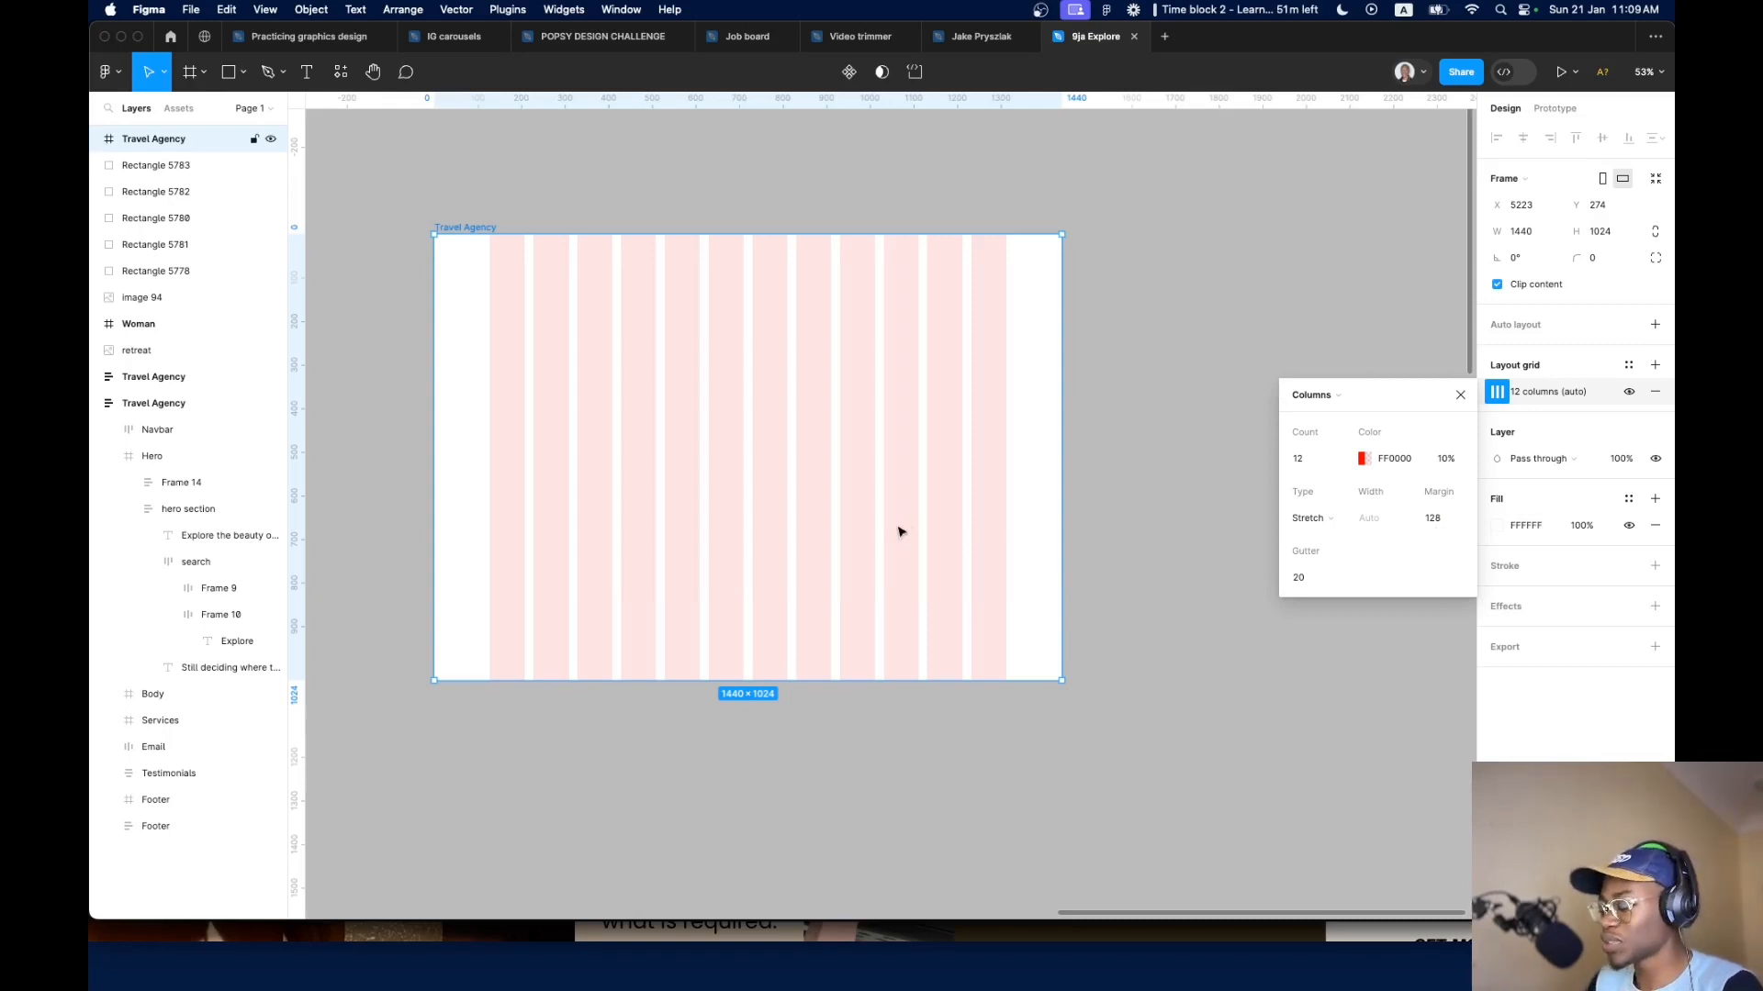
Check the calculation 128/8 in the system search and close it
{"action": "key", "text": "super+space"}
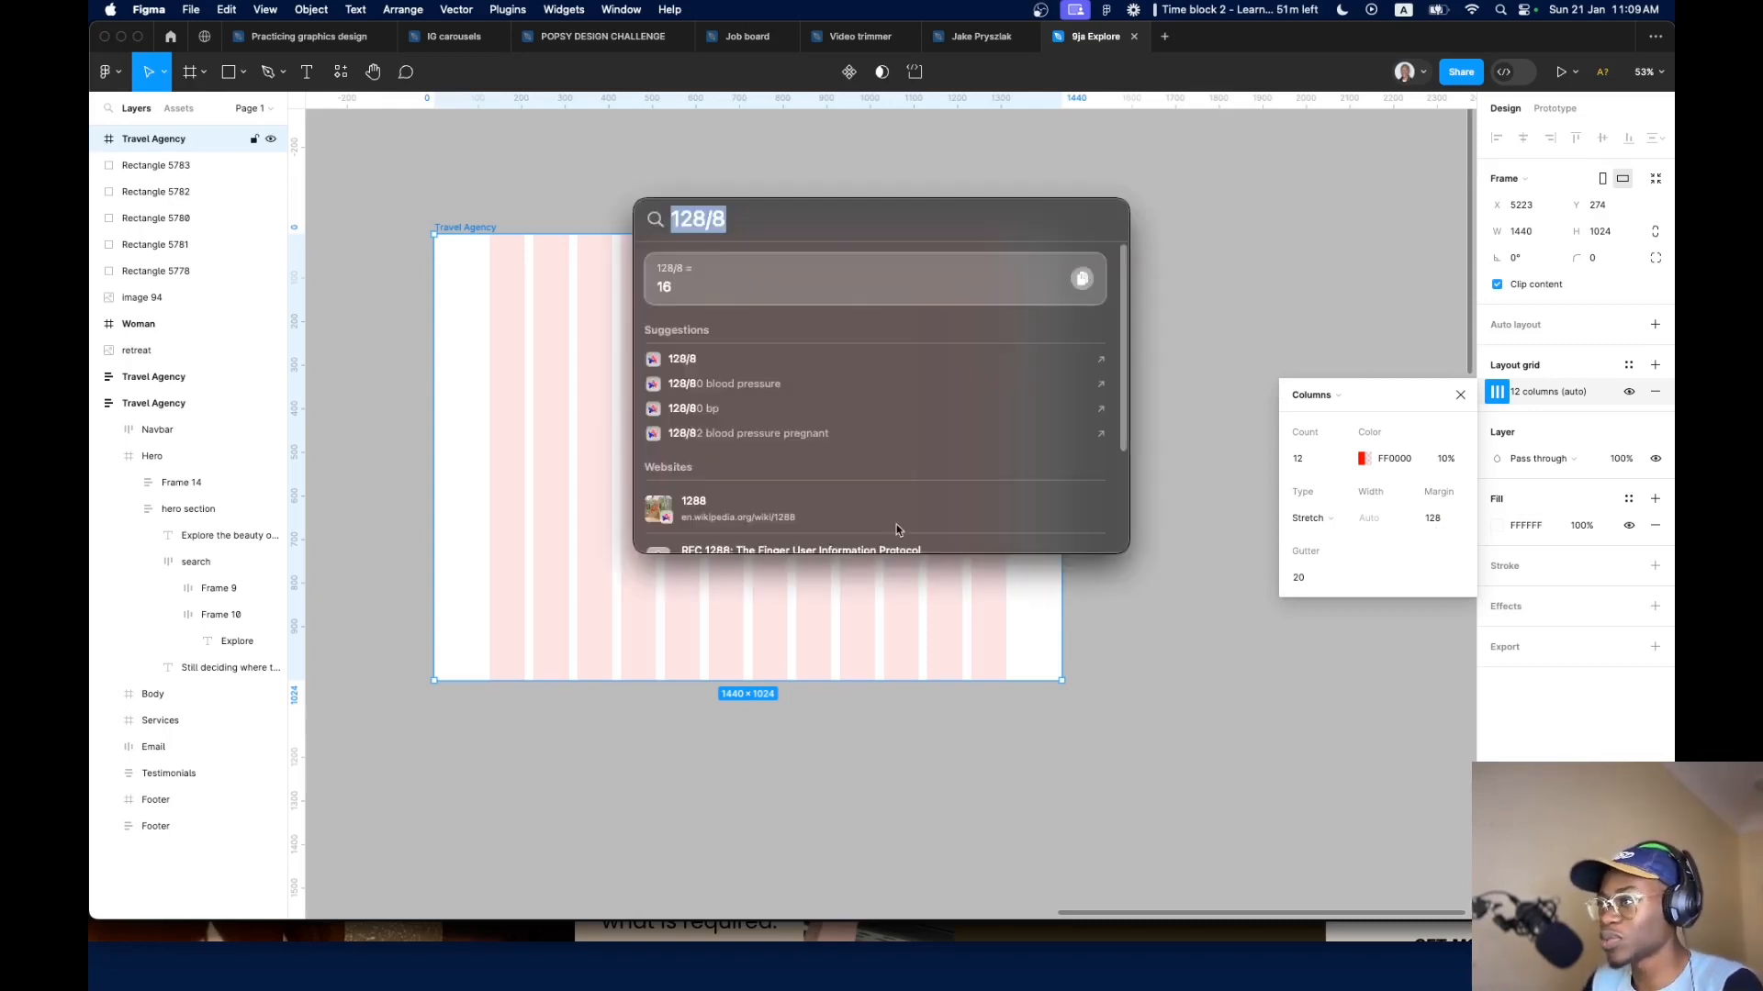
{"action": "key", "text": "Right"}
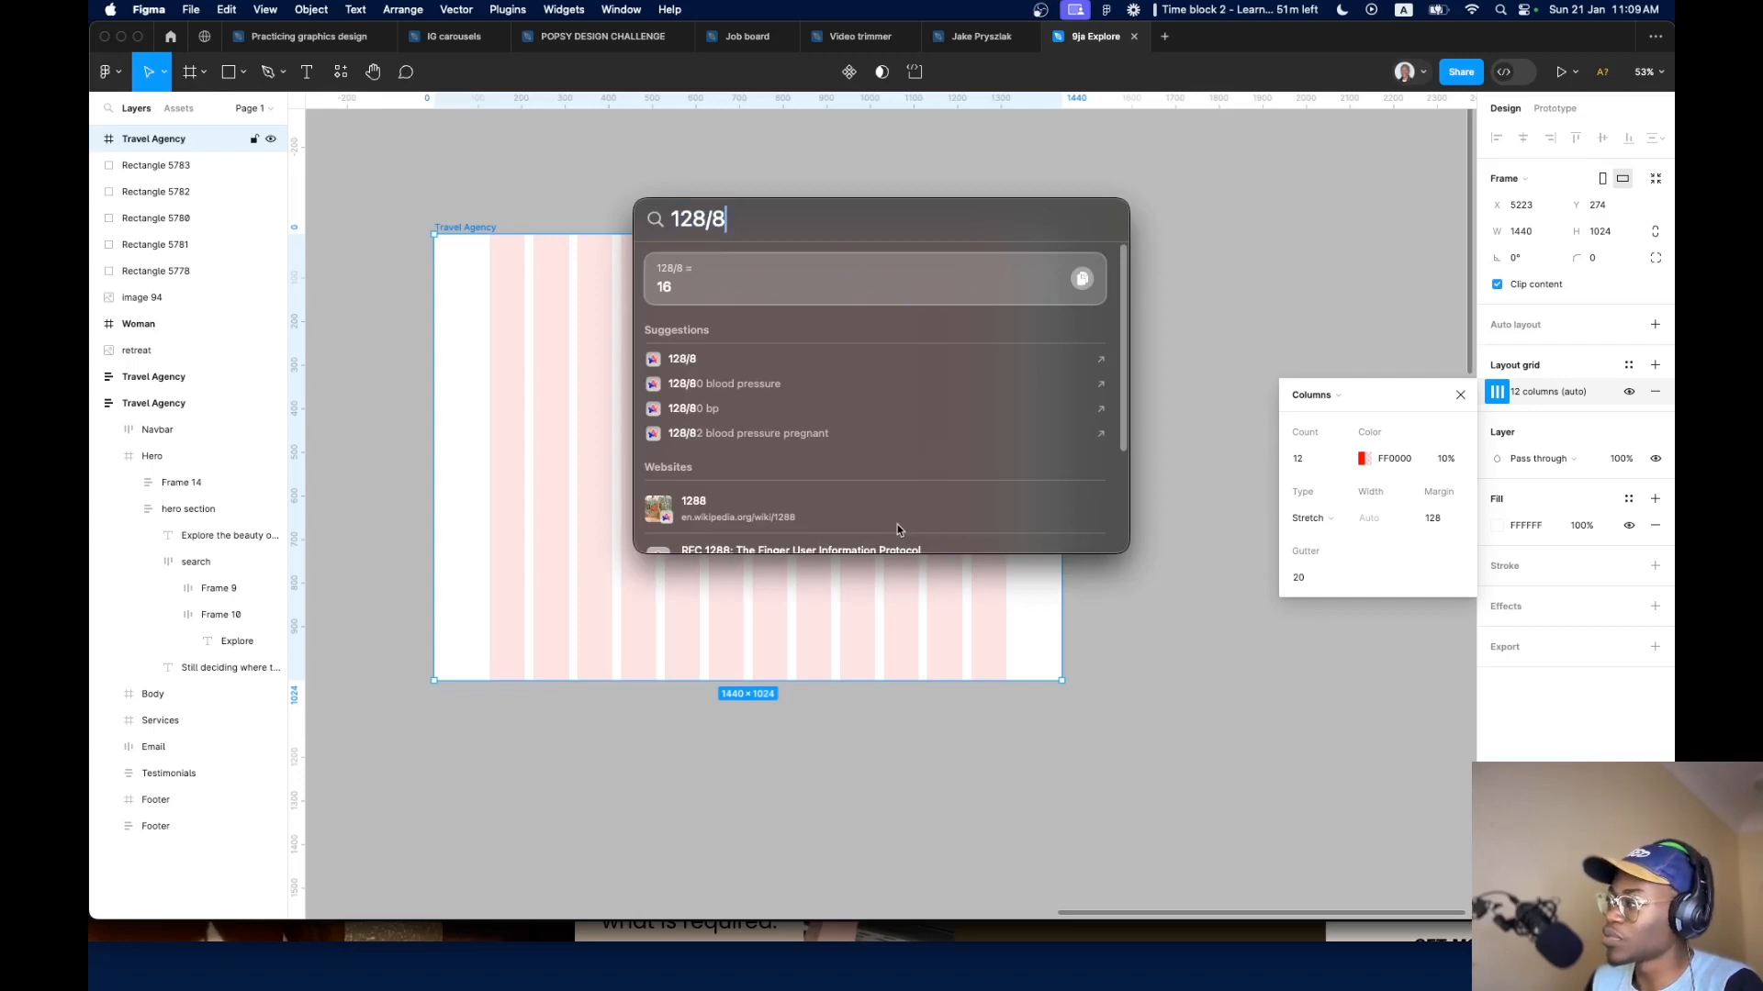
{"action": "key", "text": "Escape"}
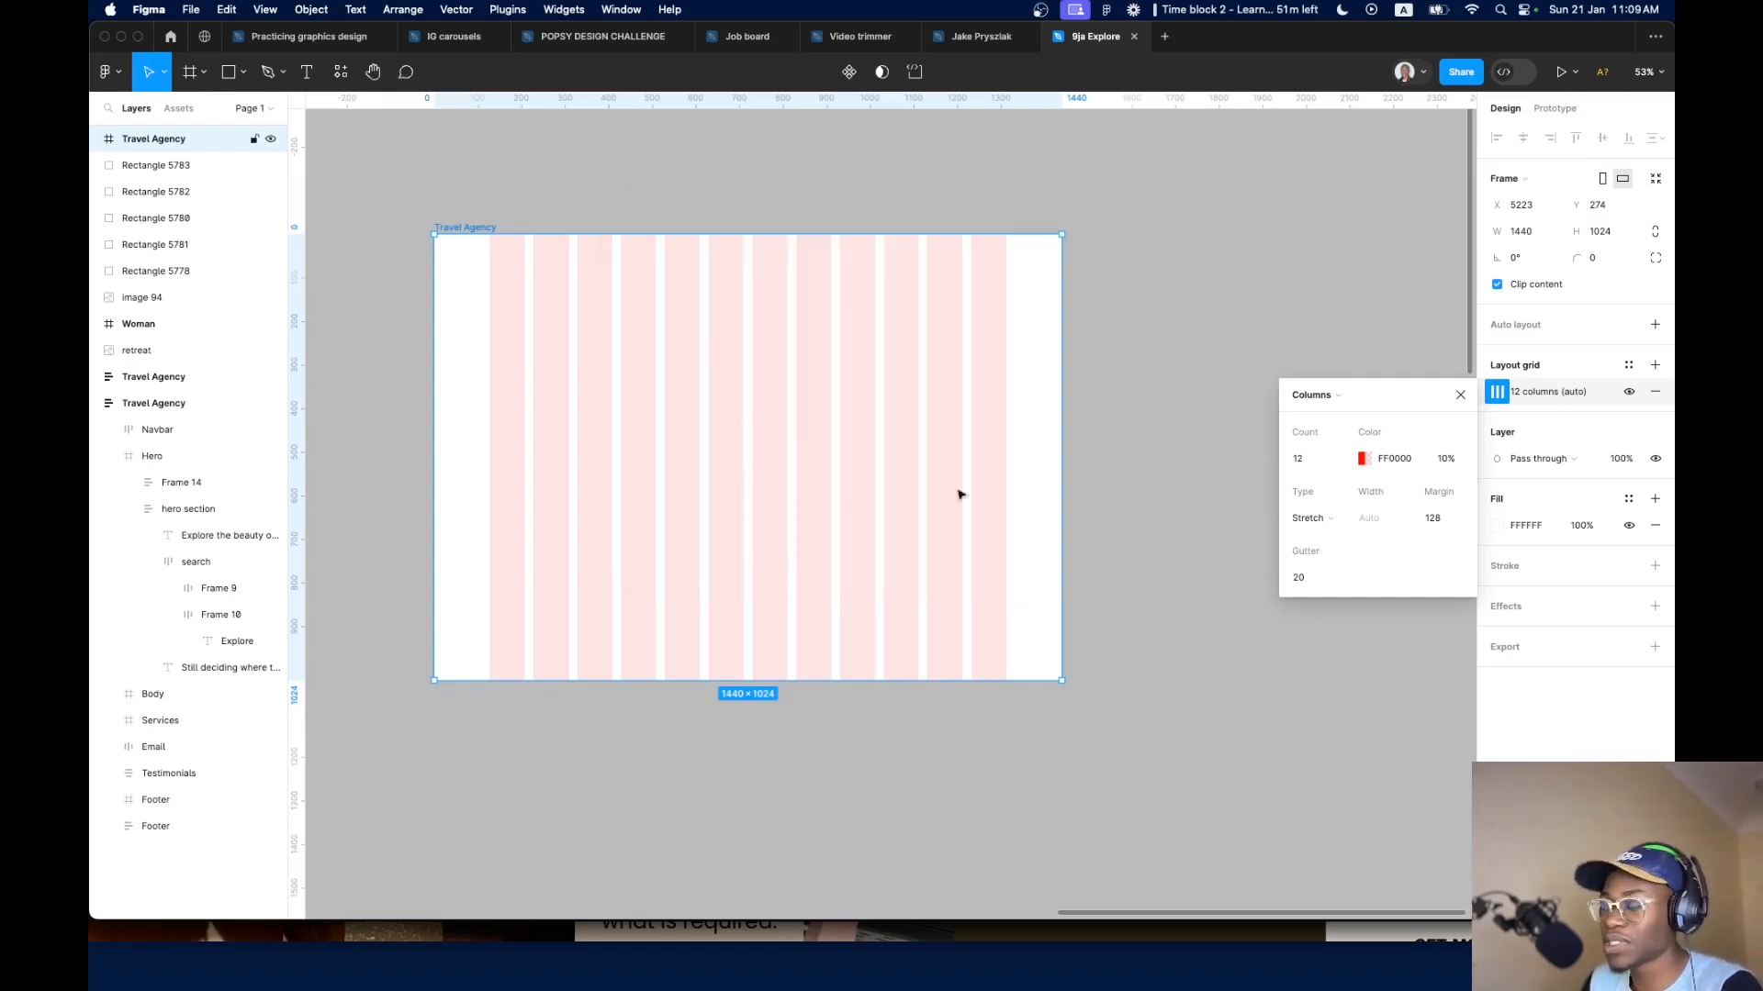
Set the column grid's gutter to 24 and deselect the frame
{"action": "scroll", "coordinate": [1019, 462], "scroll_direction": "up", "scroll_amount": 5}
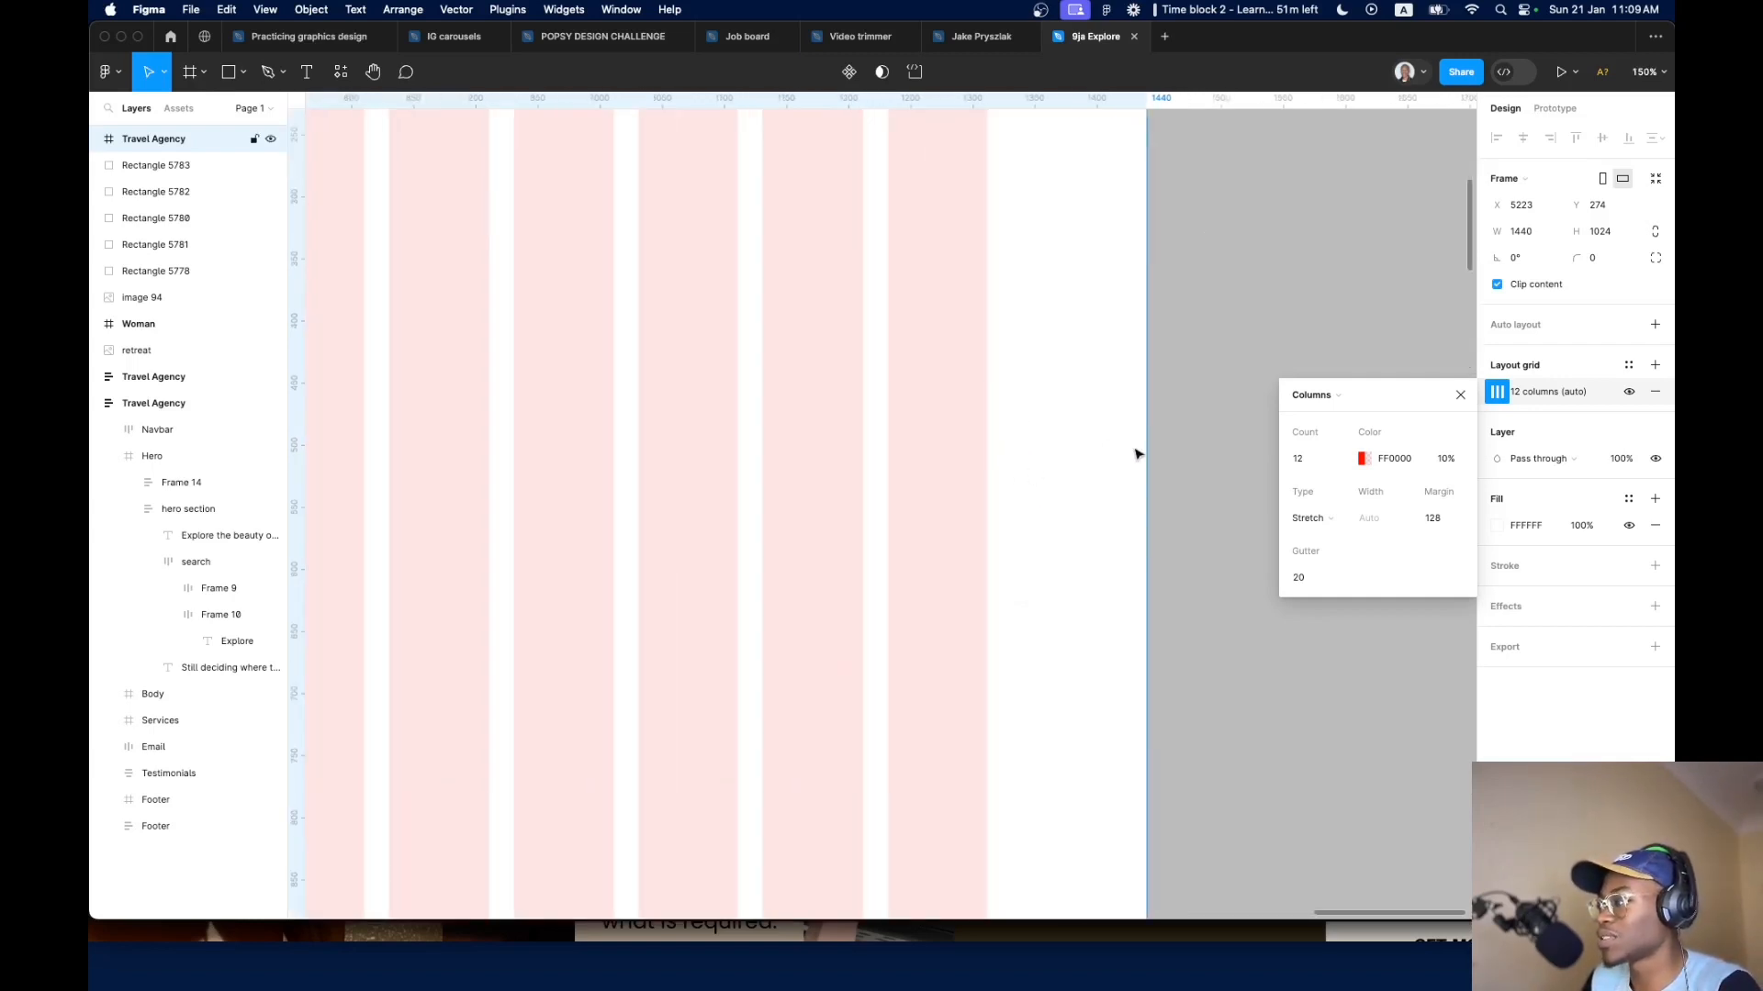
{"action": "scroll", "coordinate": [1080, 506], "scroll_direction": "down", "scroll_amount": 6}
{"action": "scroll", "coordinate": [649, 498], "scroll_direction": "up", "scroll_amount": 4}
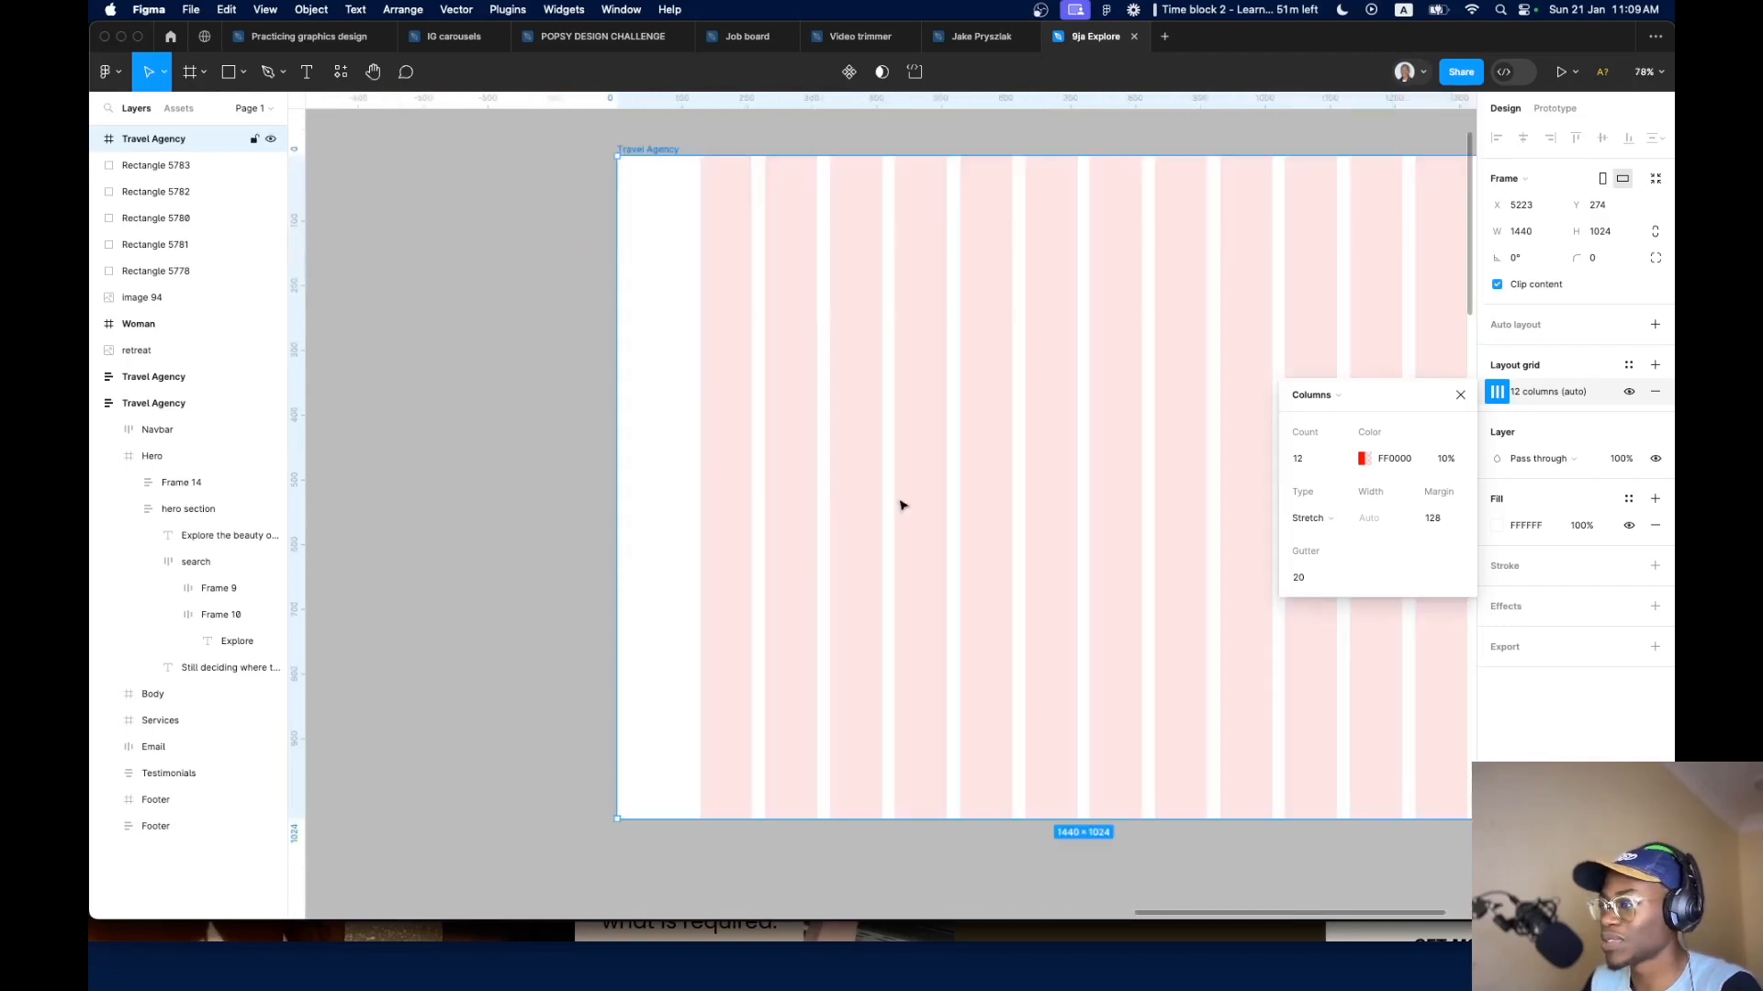
{"action": "left_click_drag", "start_coordinate": [894, 499], "coordinate": [822, 474]}
{"action": "left_click", "coordinate": [1316, 577]}
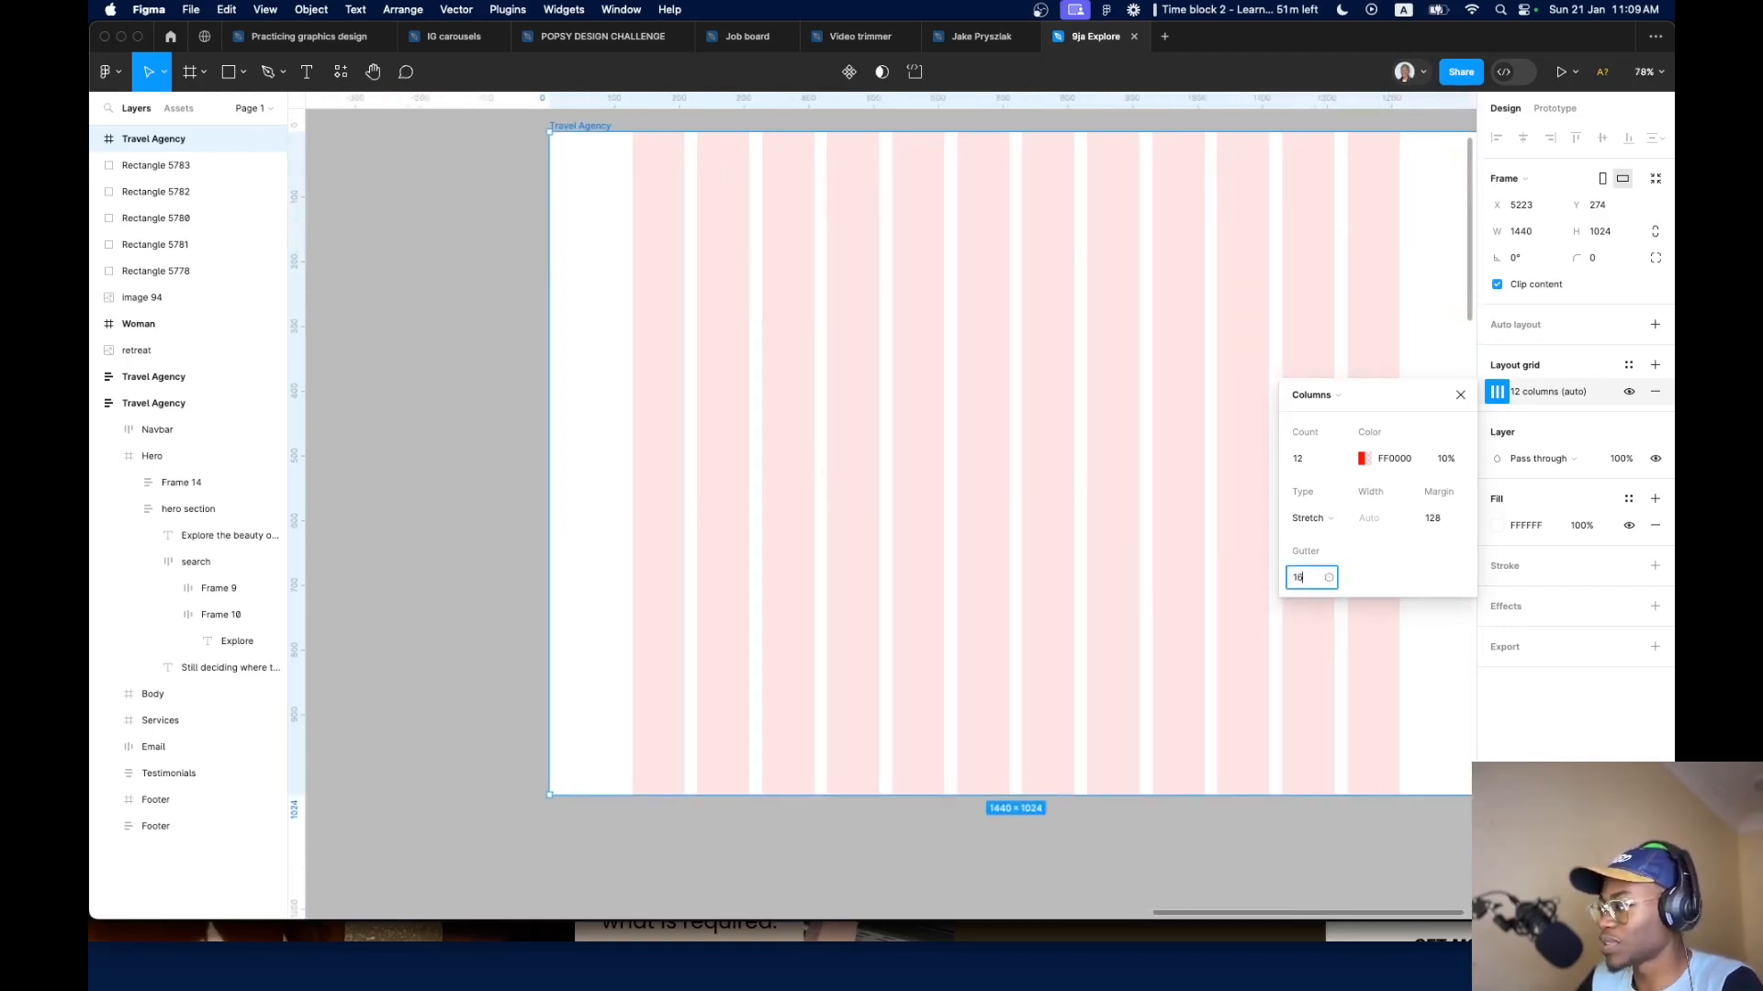
{"action": "key", "text": "shift+Up"}
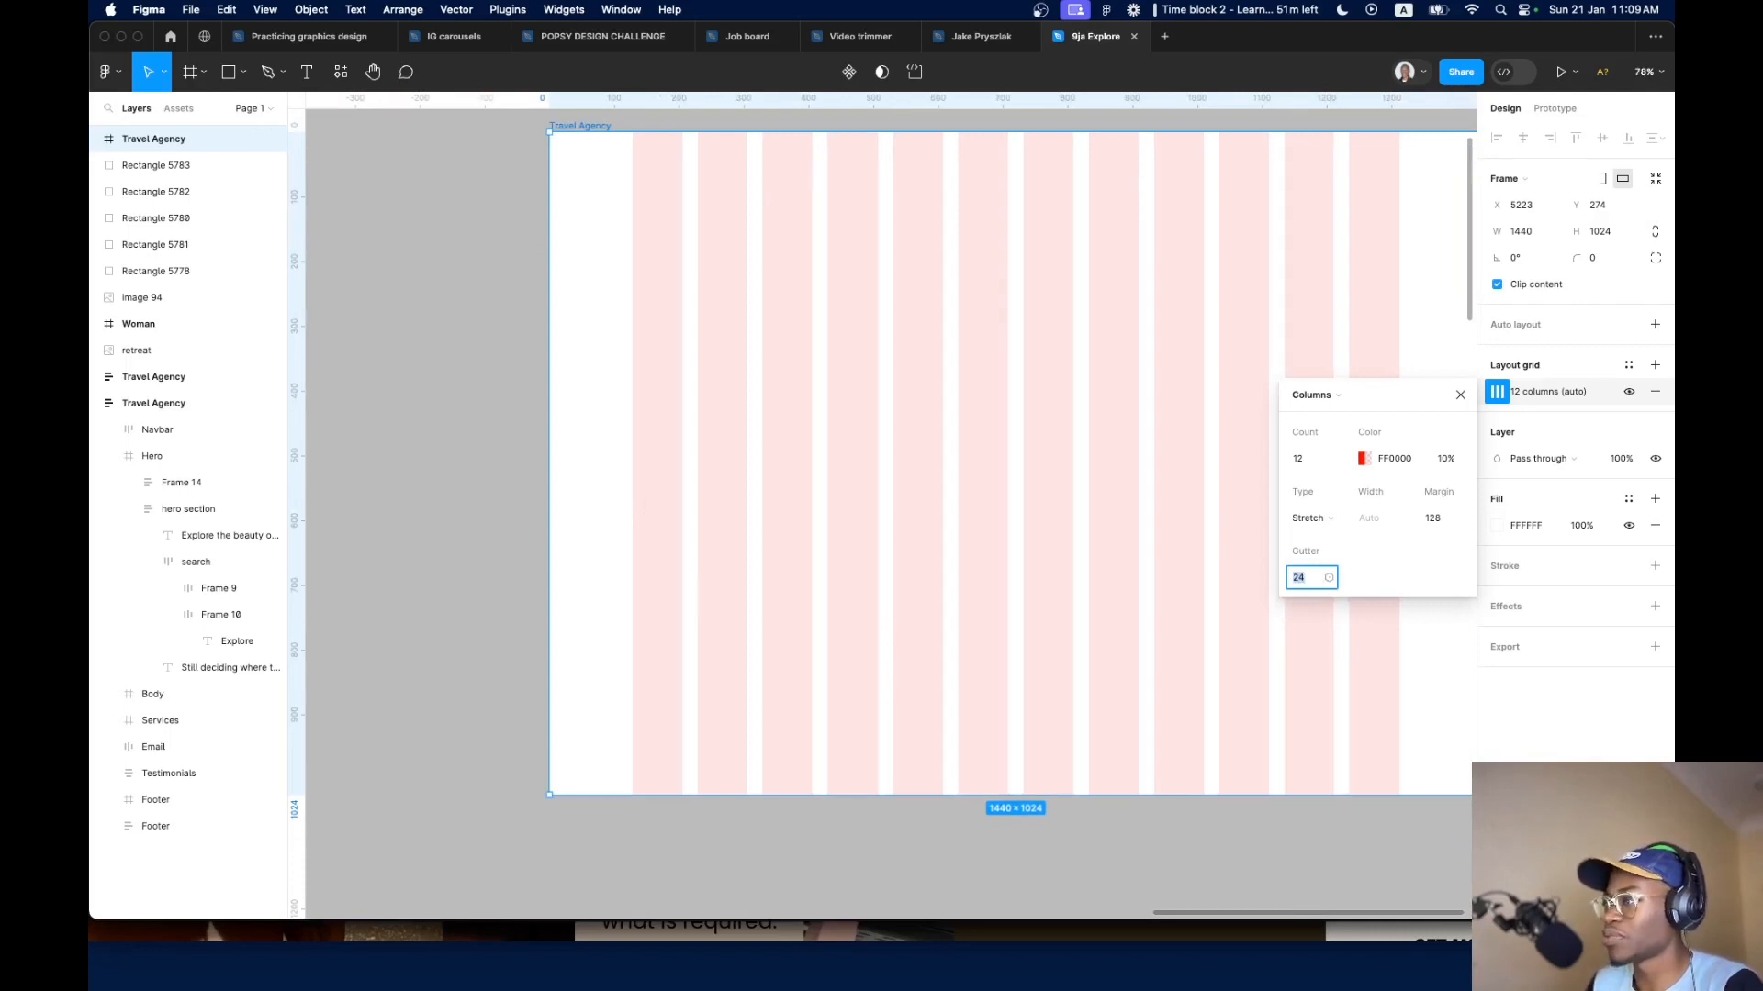
{"action": "left_click", "coordinate": [434, 431]}
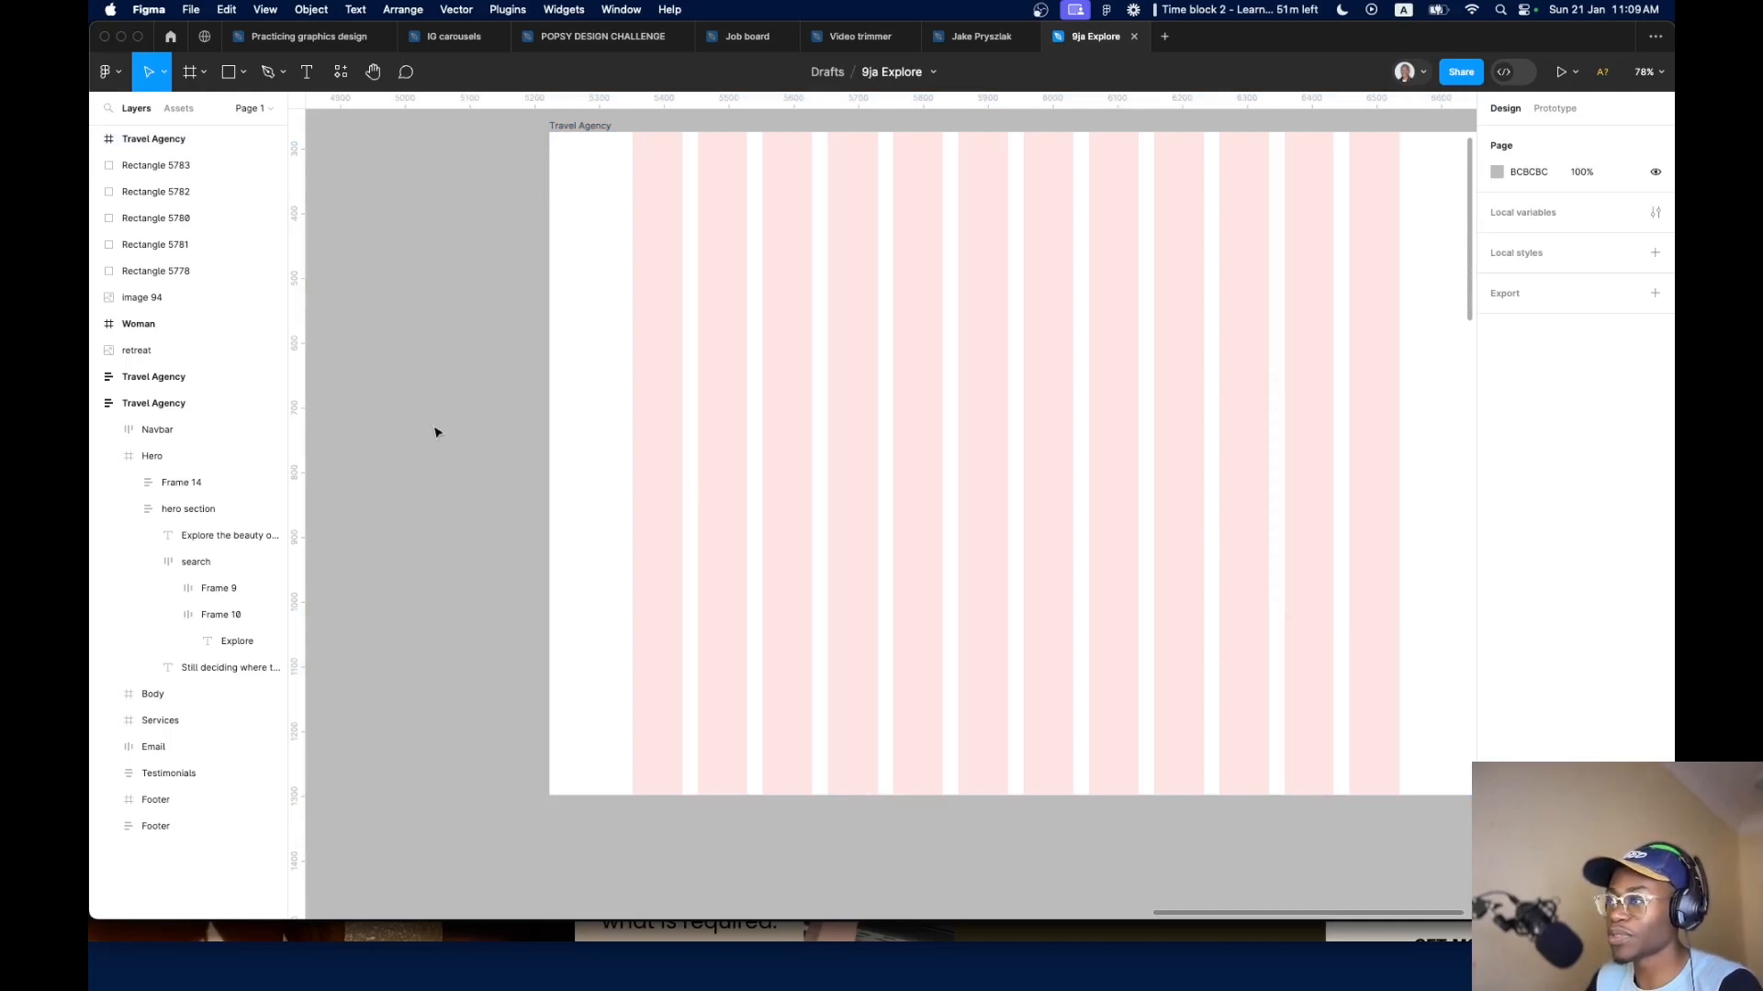
Move the finished desktop Travel Agency design beside the new blank Travel Agency frame as a reference
{"action": "scroll", "coordinate": [477, 462], "scroll_direction": "down", "scroll_amount": 5}
{"action": "scroll", "coordinate": [524, 363], "scroll_direction": "up", "scroll_amount": 4}
{"action": "scroll", "coordinate": [664, 365], "scroll_direction": "down", "scroll_amount": 5}
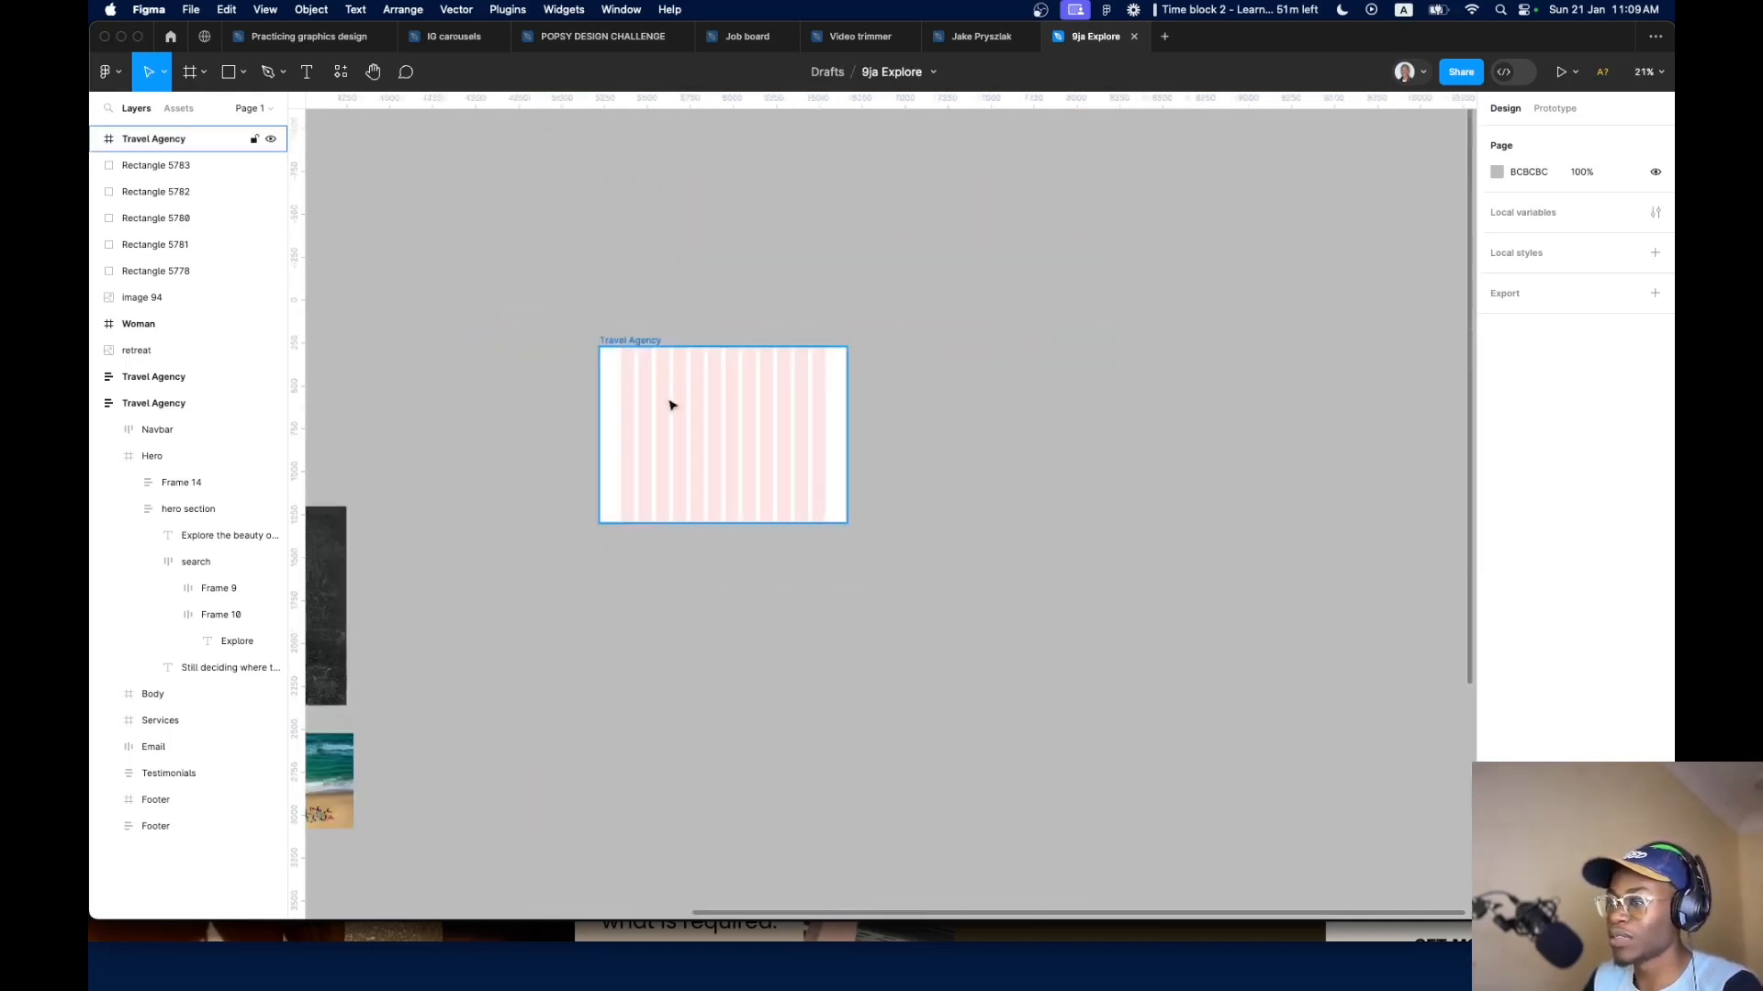
{"action": "scroll", "coordinate": [670, 405], "scroll_direction": "down", "scroll_amount": 4}
{"action": "left_click", "coordinate": [425, 352]}
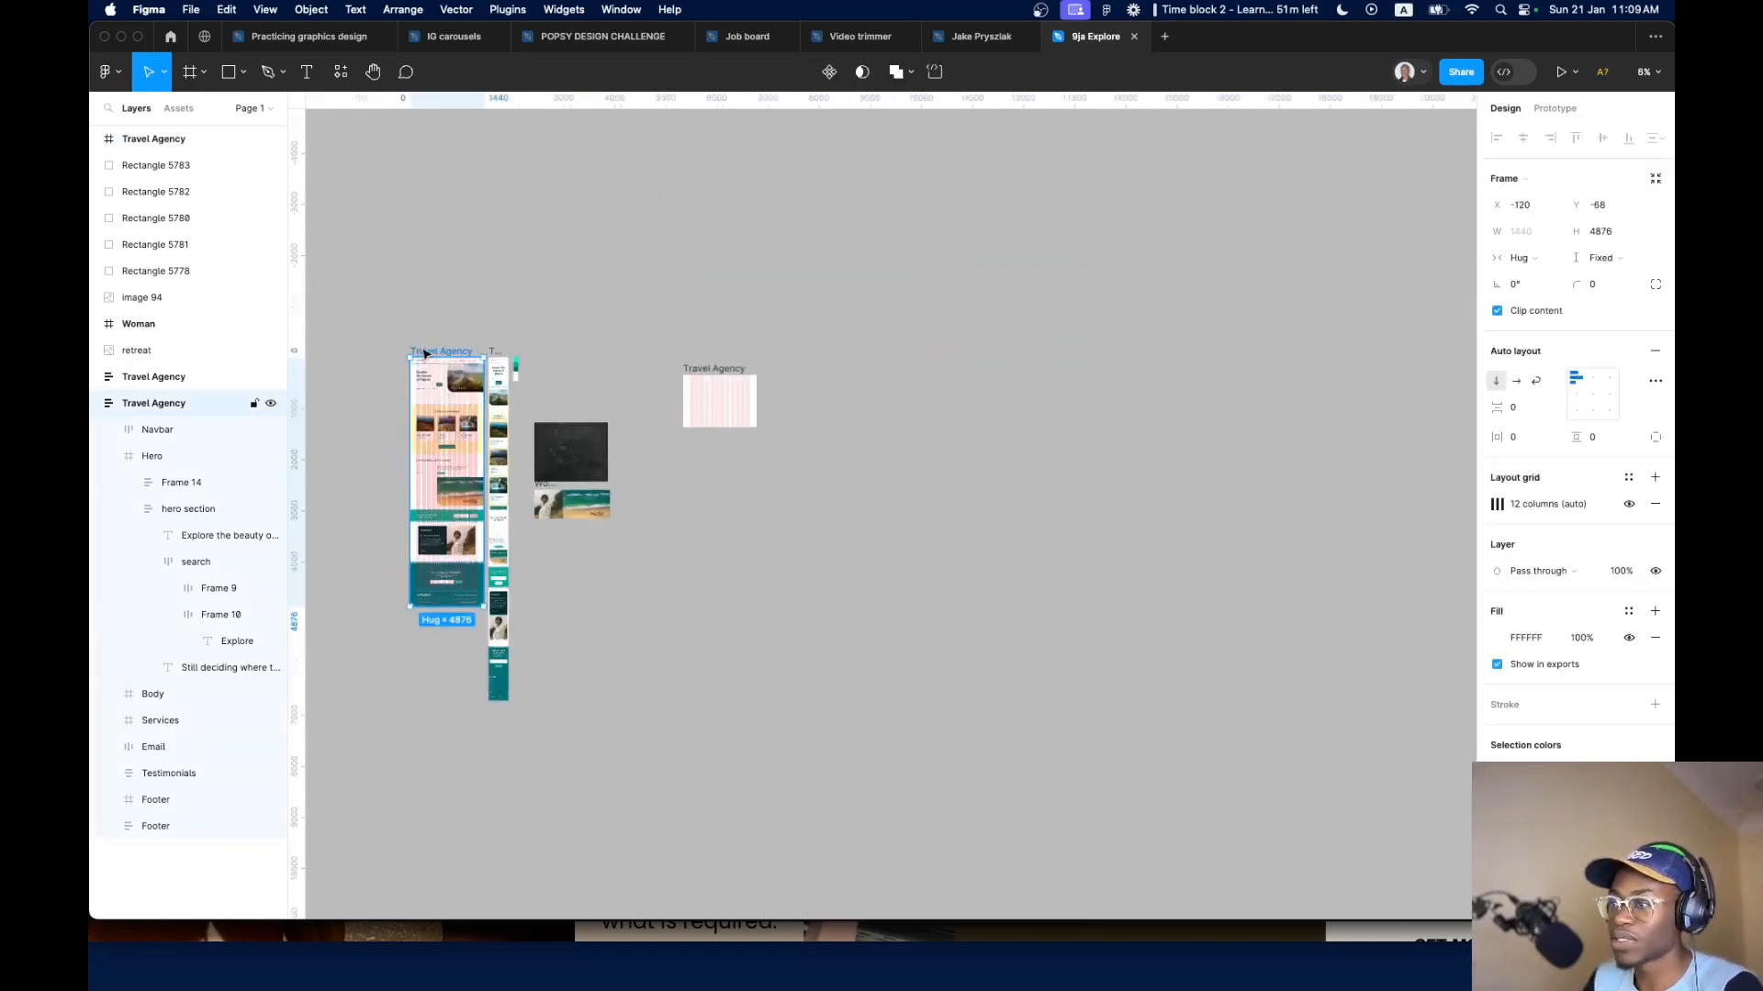
{"action": "left_click_drag", "start_coordinate": [425, 353], "coordinate": [825, 379]}
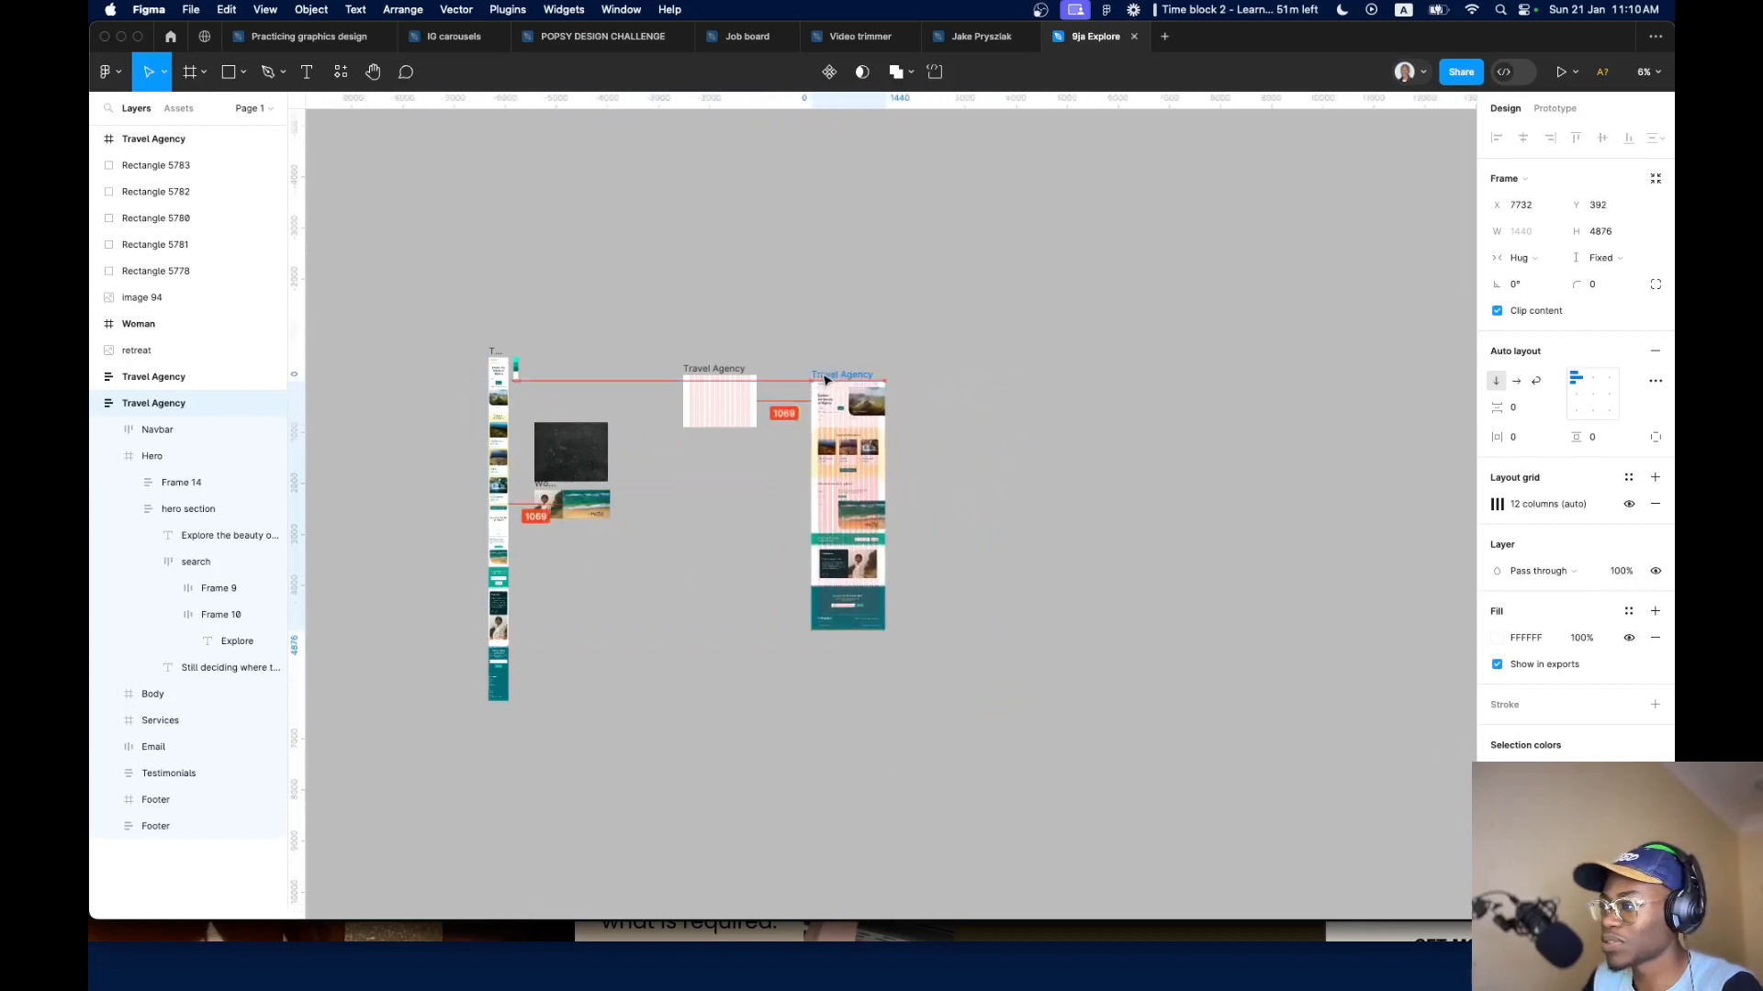
{"action": "scroll", "coordinate": [825, 395], "scroll_direction": "up", "scroll_amount": 10}
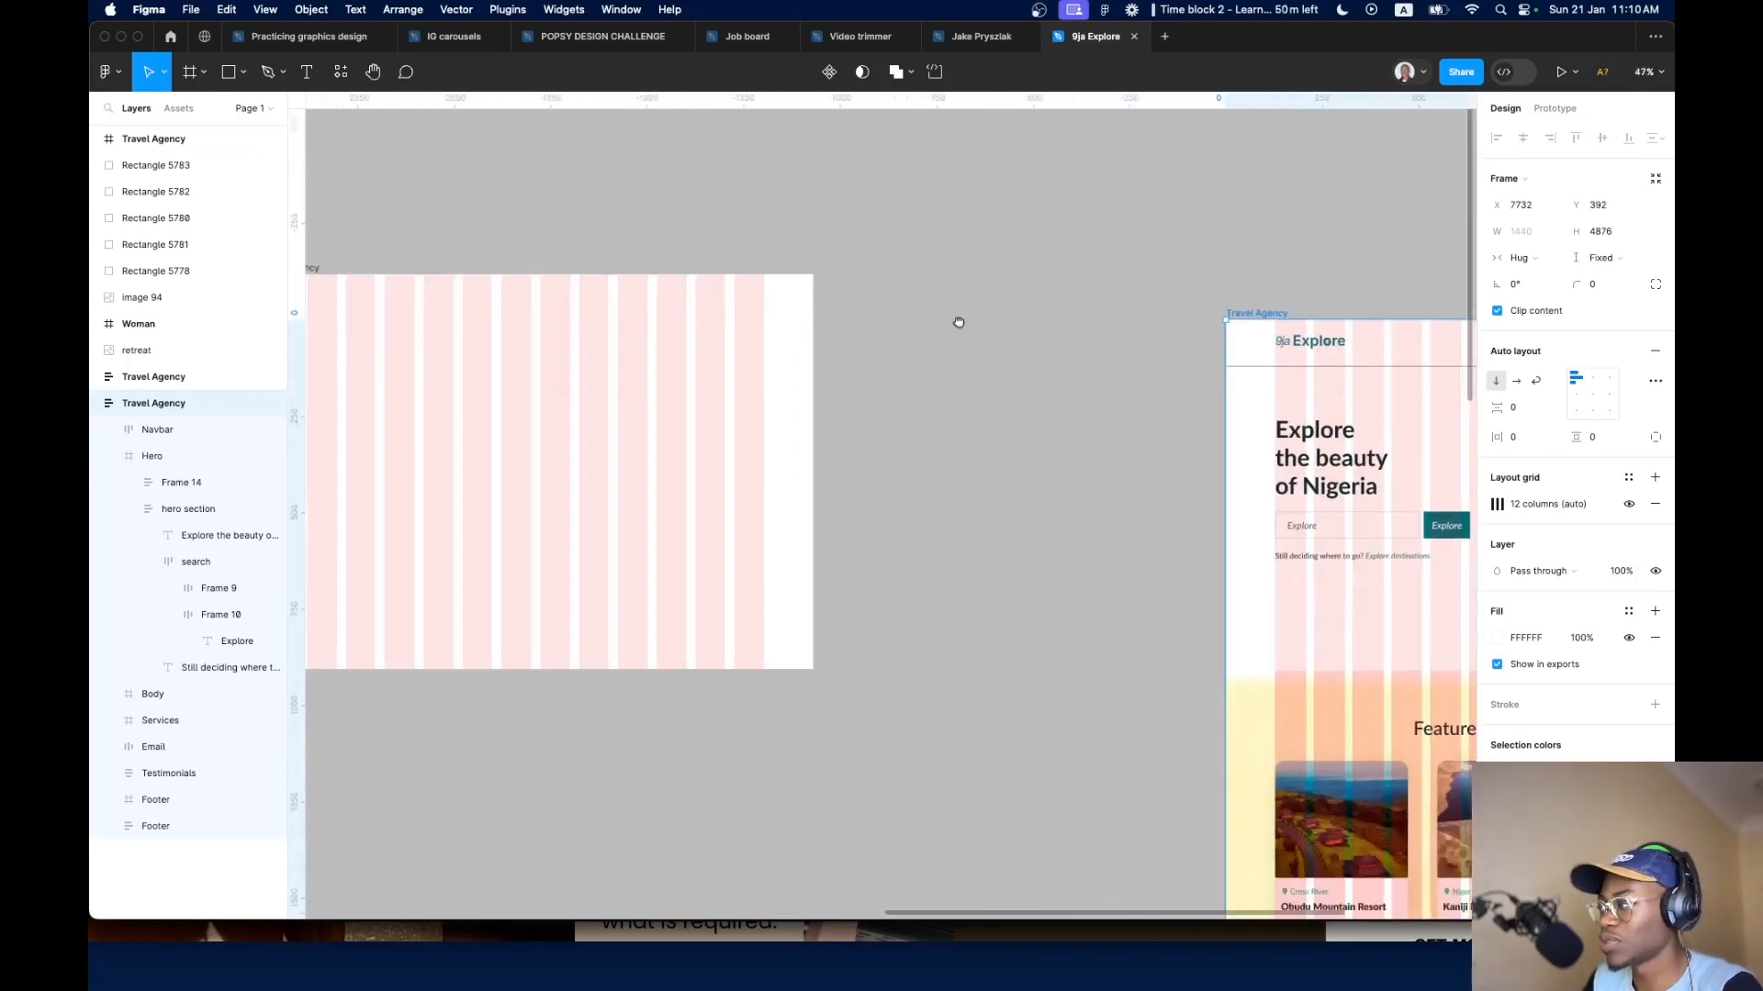
{"action": "scroll", "coordinate": [956, 322], "scroll_direction": "down", "scroll_amount": 1}
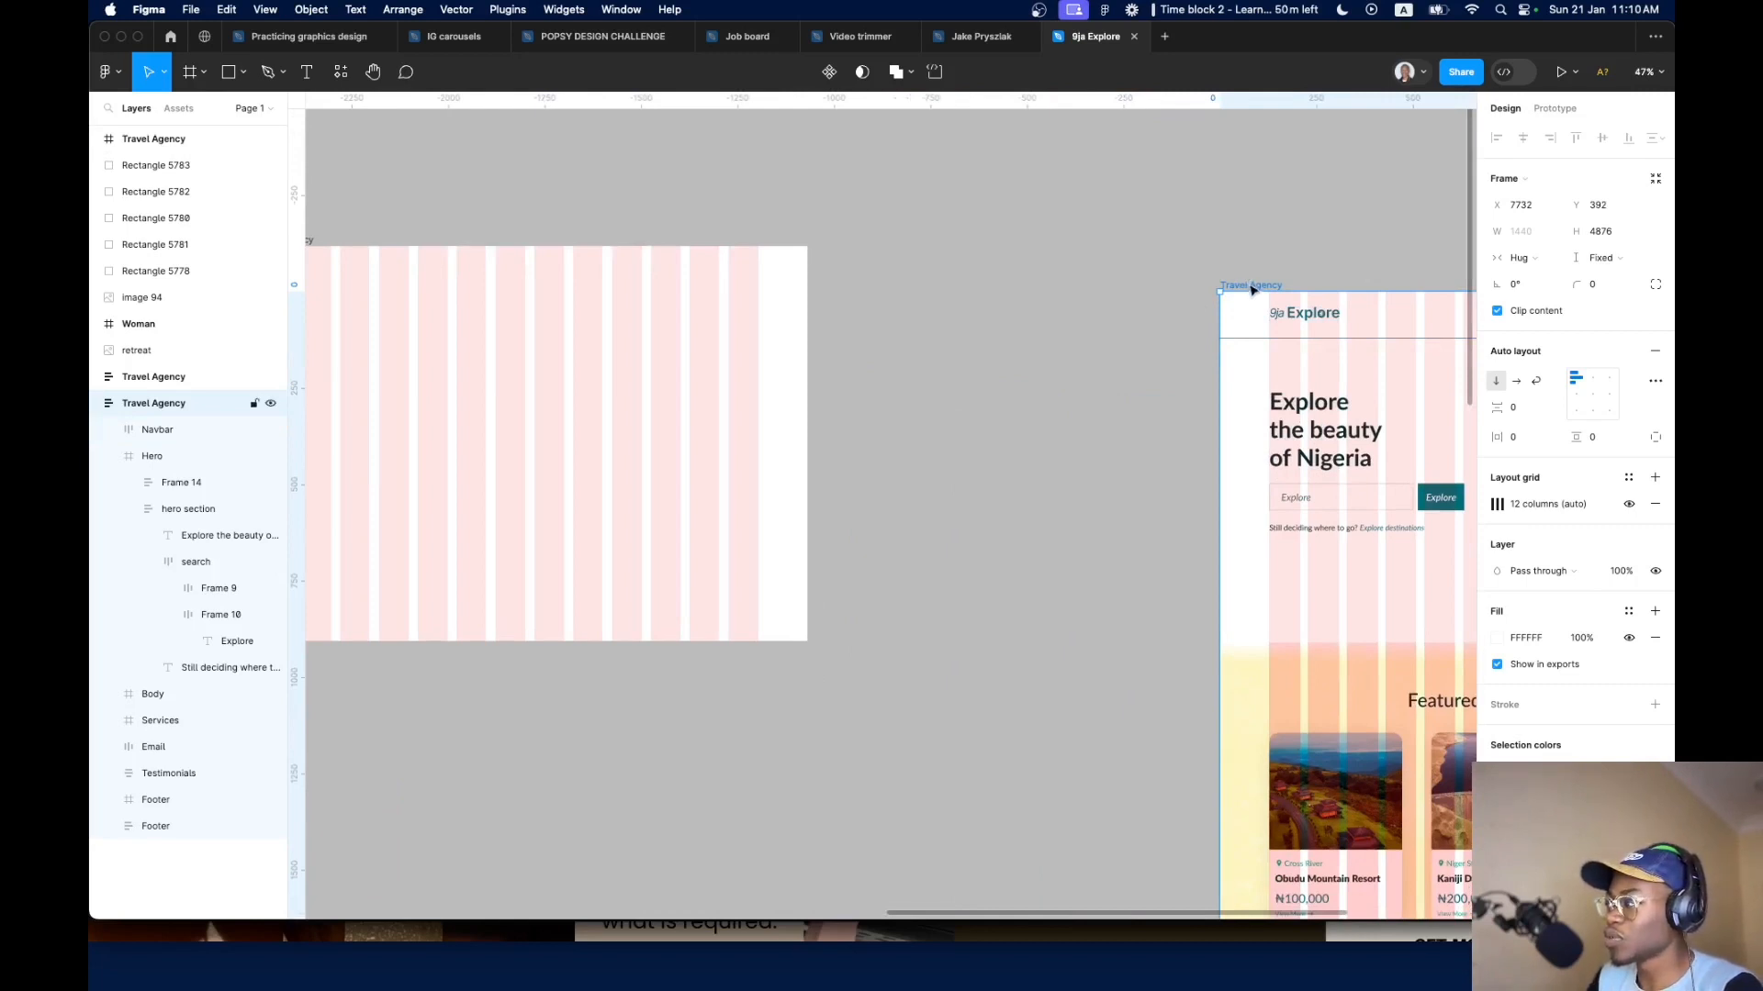
{"action": "left_click_drag", "start_coordinate": [1253, 289], "coordinate": [905, 197]}
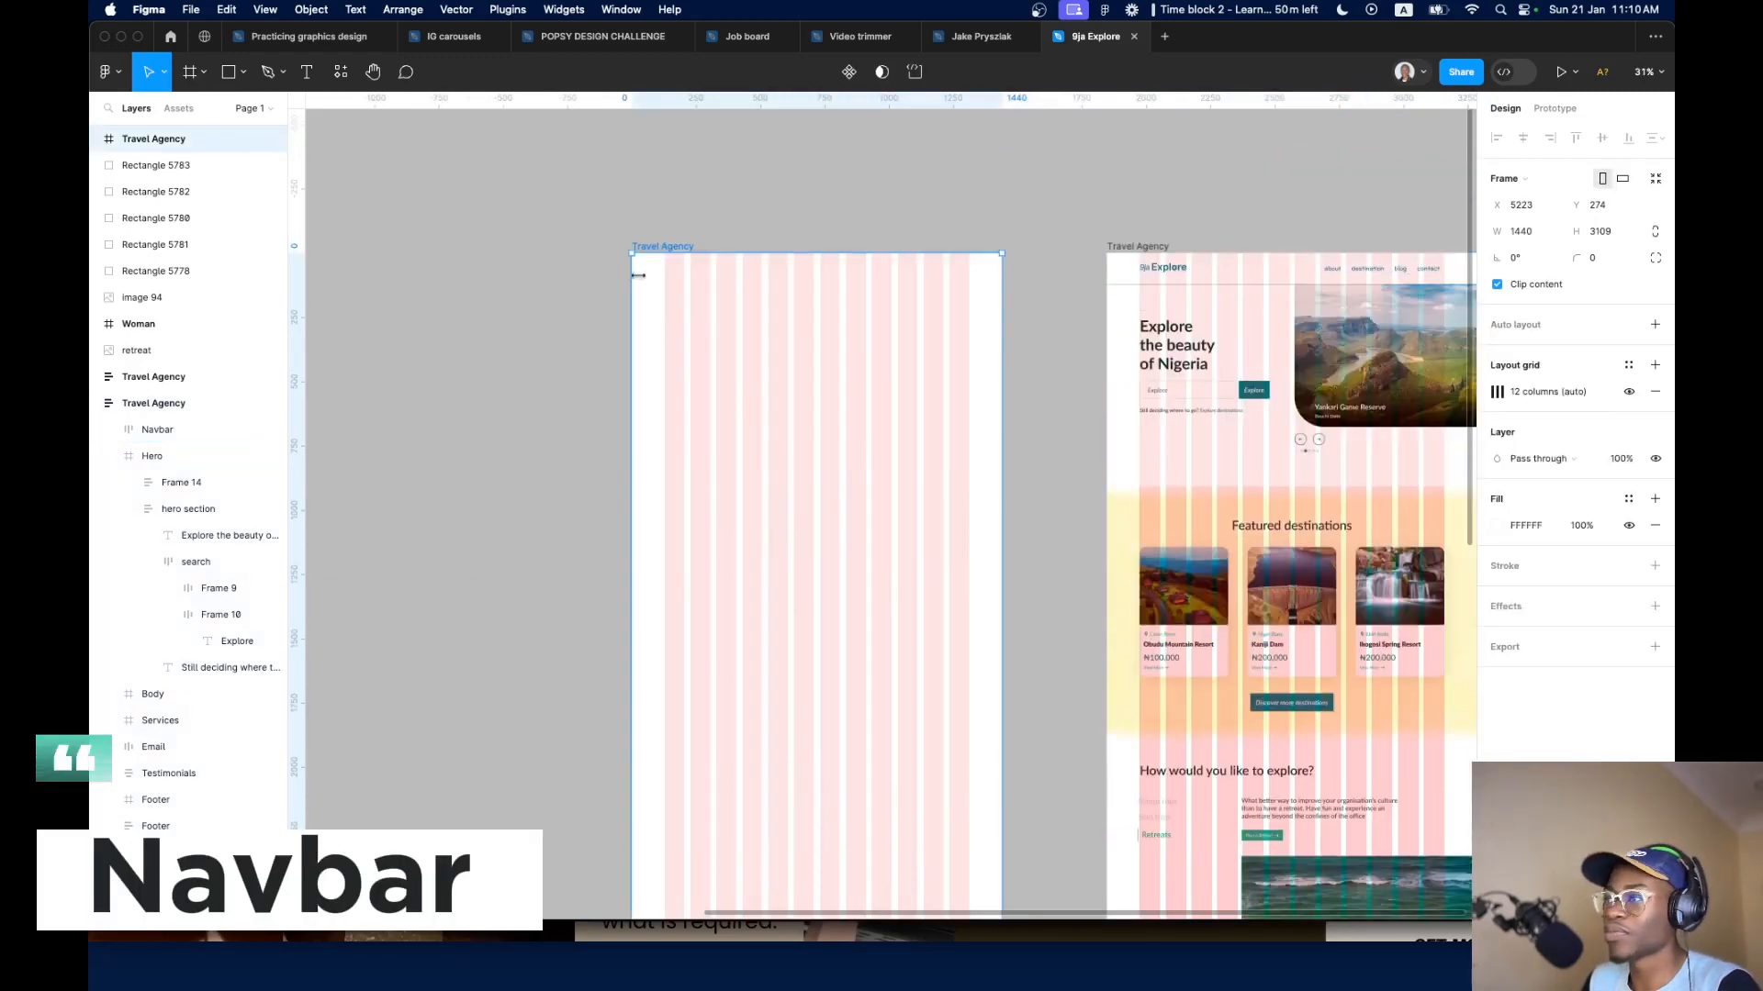
Create a 1440×1024 Desktop frame, place it inside the blank Travel Agency frame across its full width, and rename it Navbar
{"action": "left_click", "coordinate": [187, 66]}
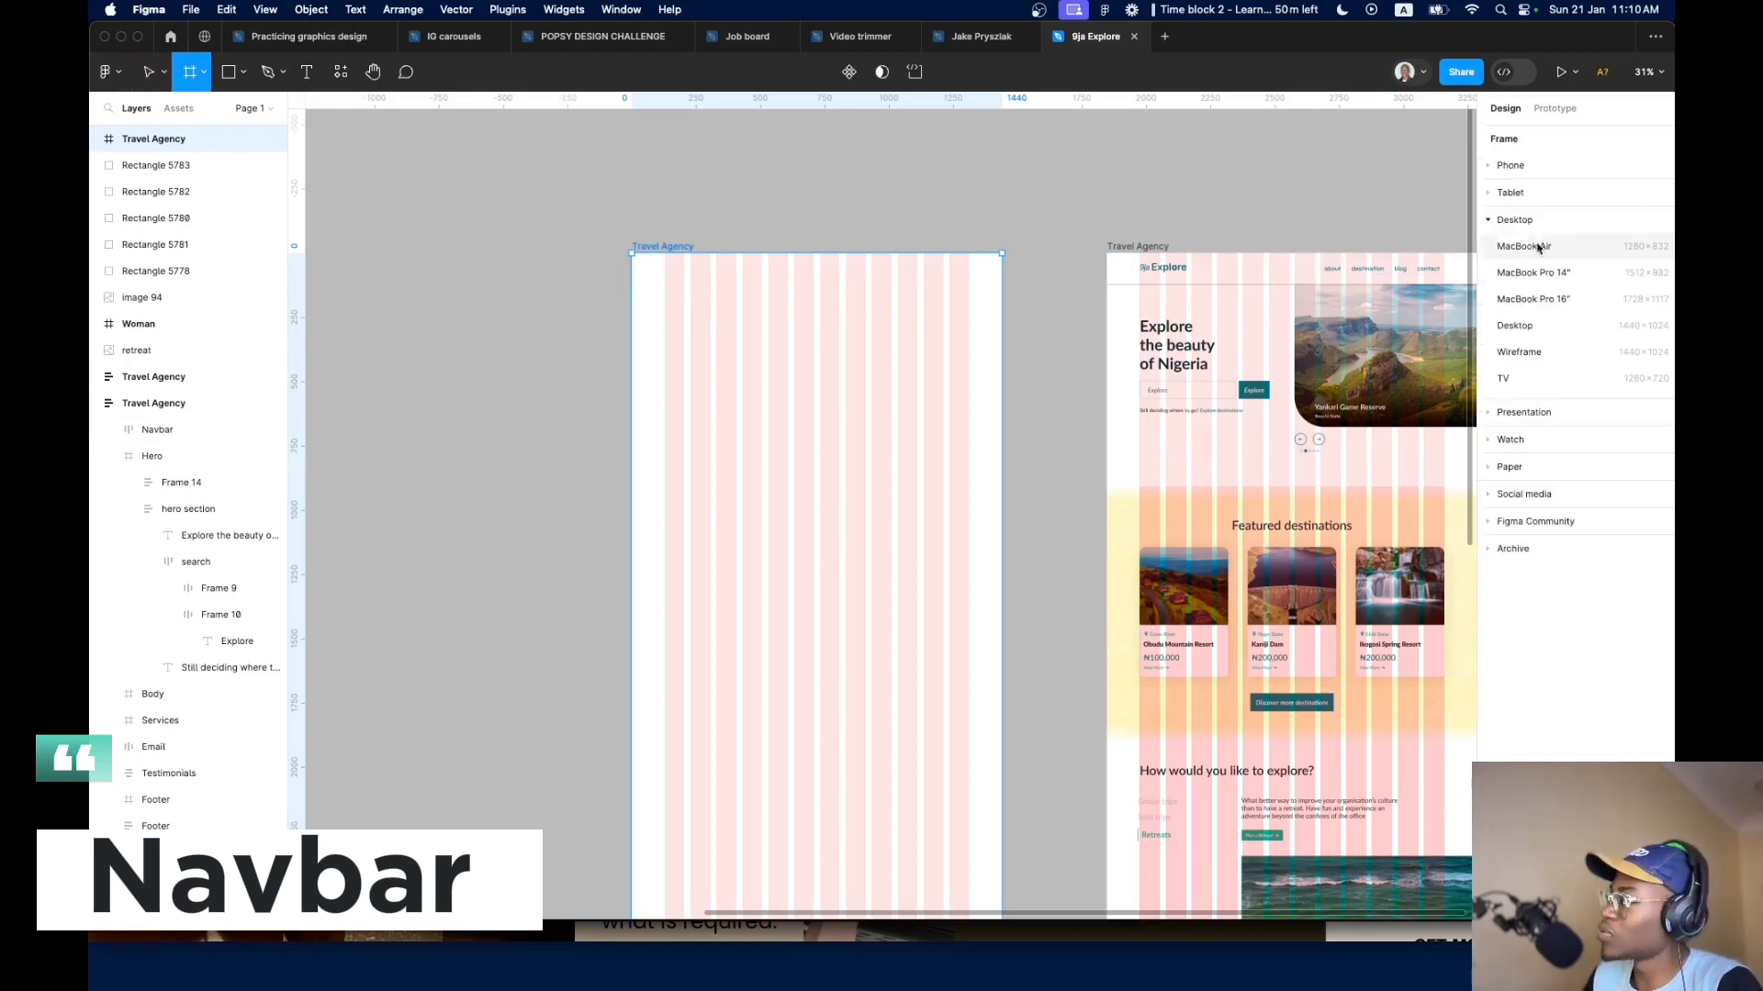
{"action": "left_click", "coordinate": [1515, 325]}
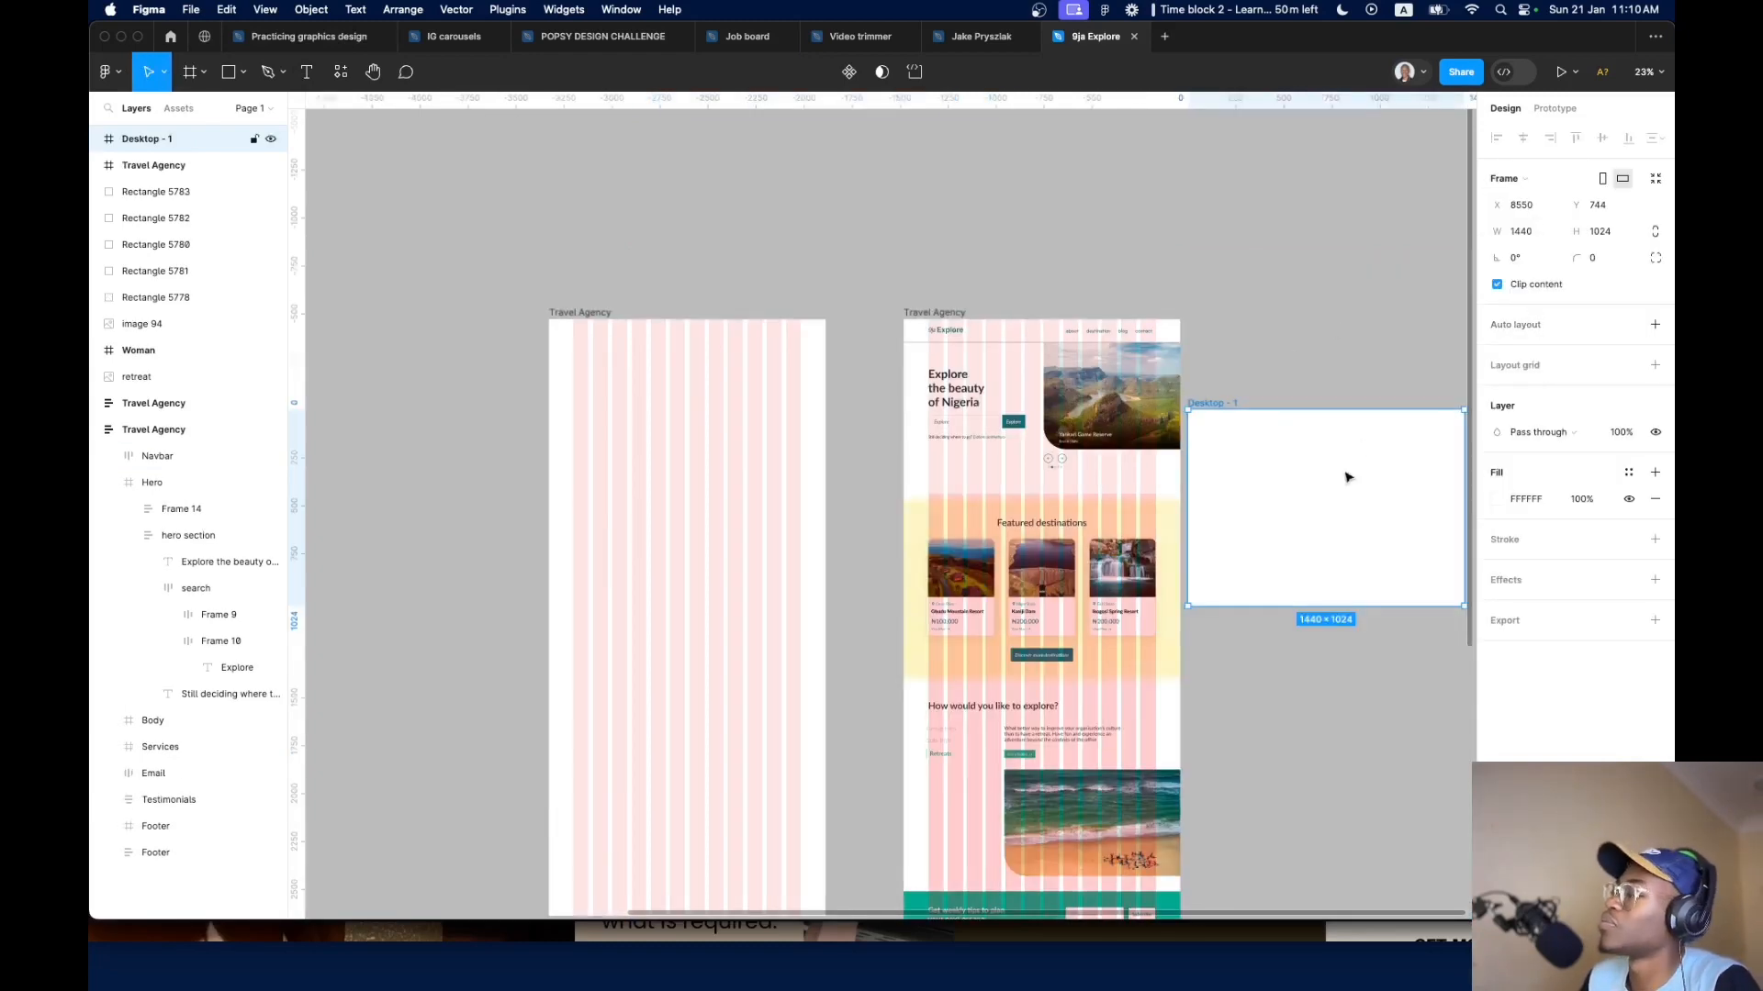
{"action": "left_click_drag", "start_coordinate": [1346, 476], "coordinate": [711, 445]}
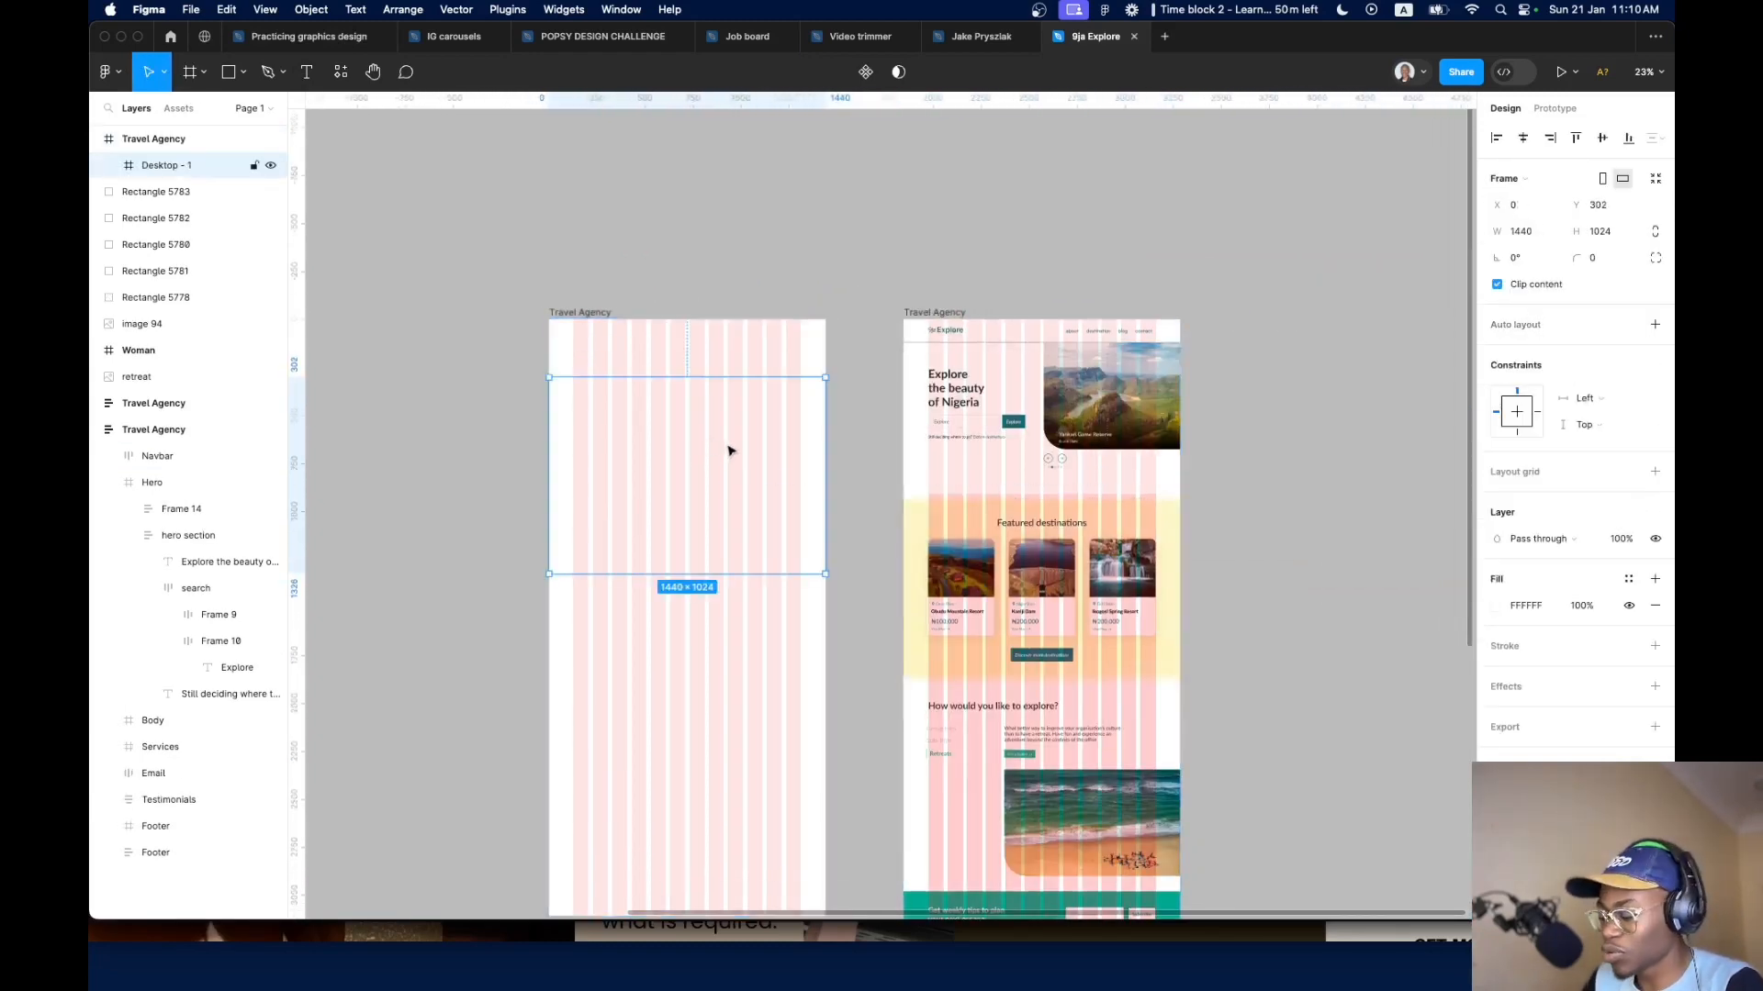
{"action": "key", "text": "super+r"}
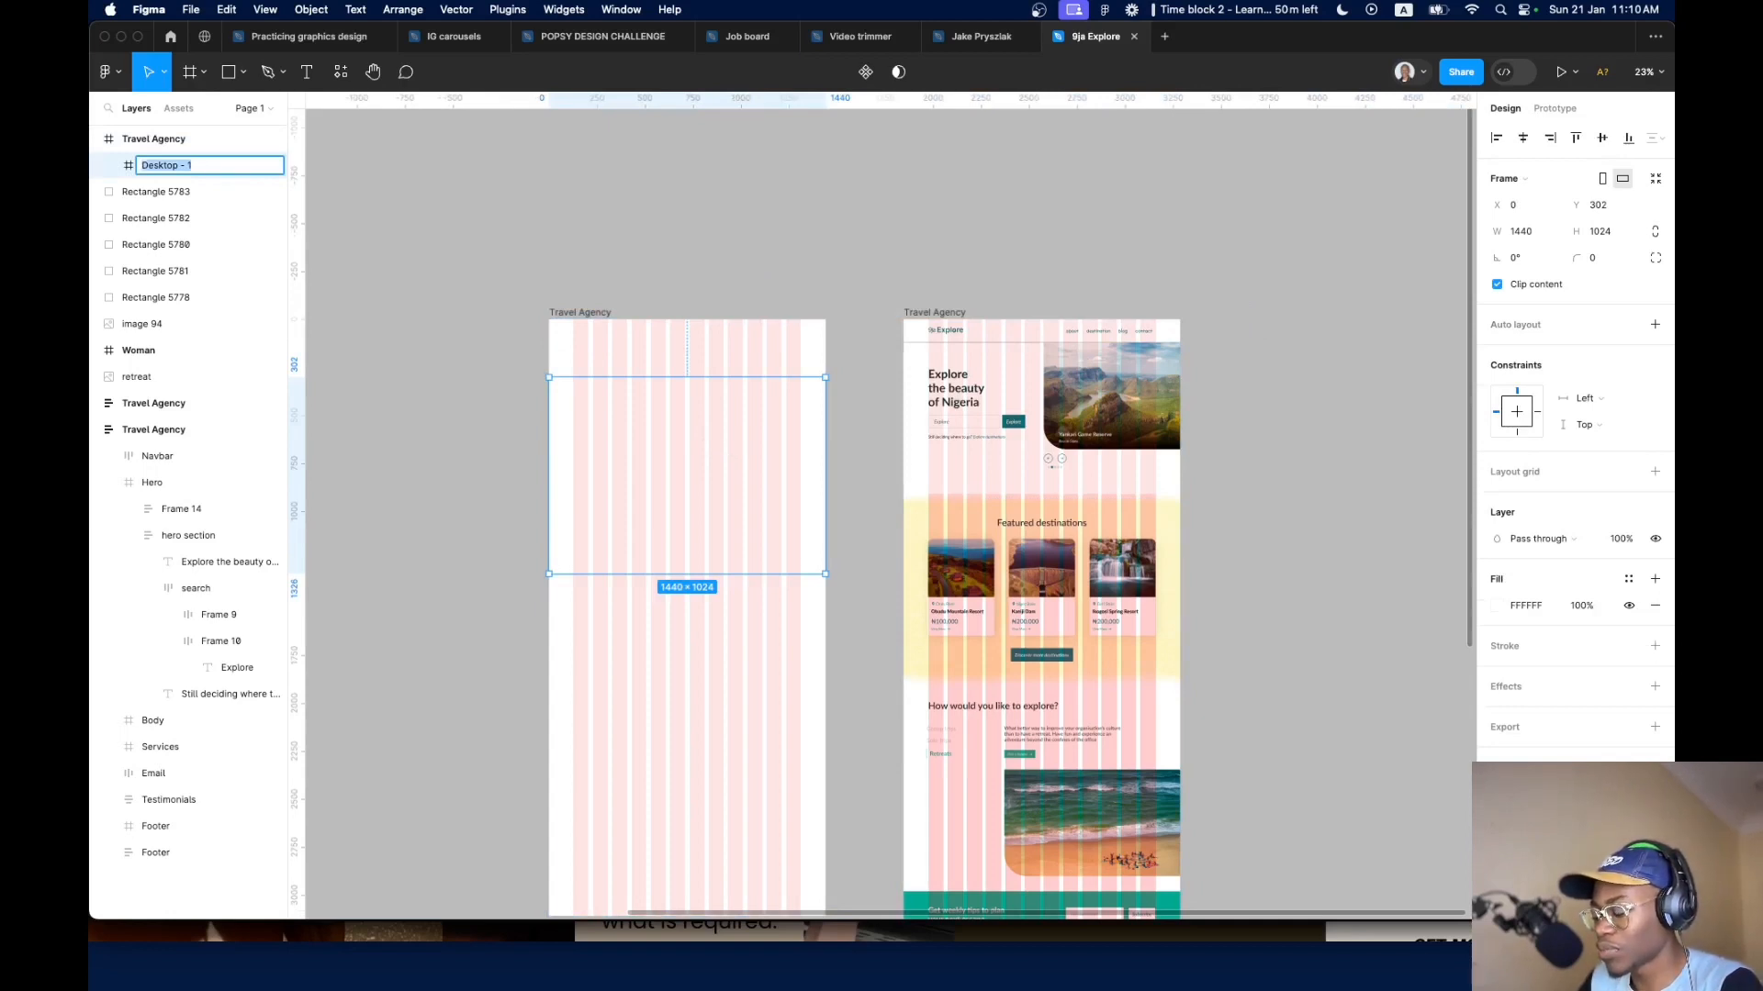
{"action": "type", "text": "Navbar"}
{"action": "key", "text": "Return"}
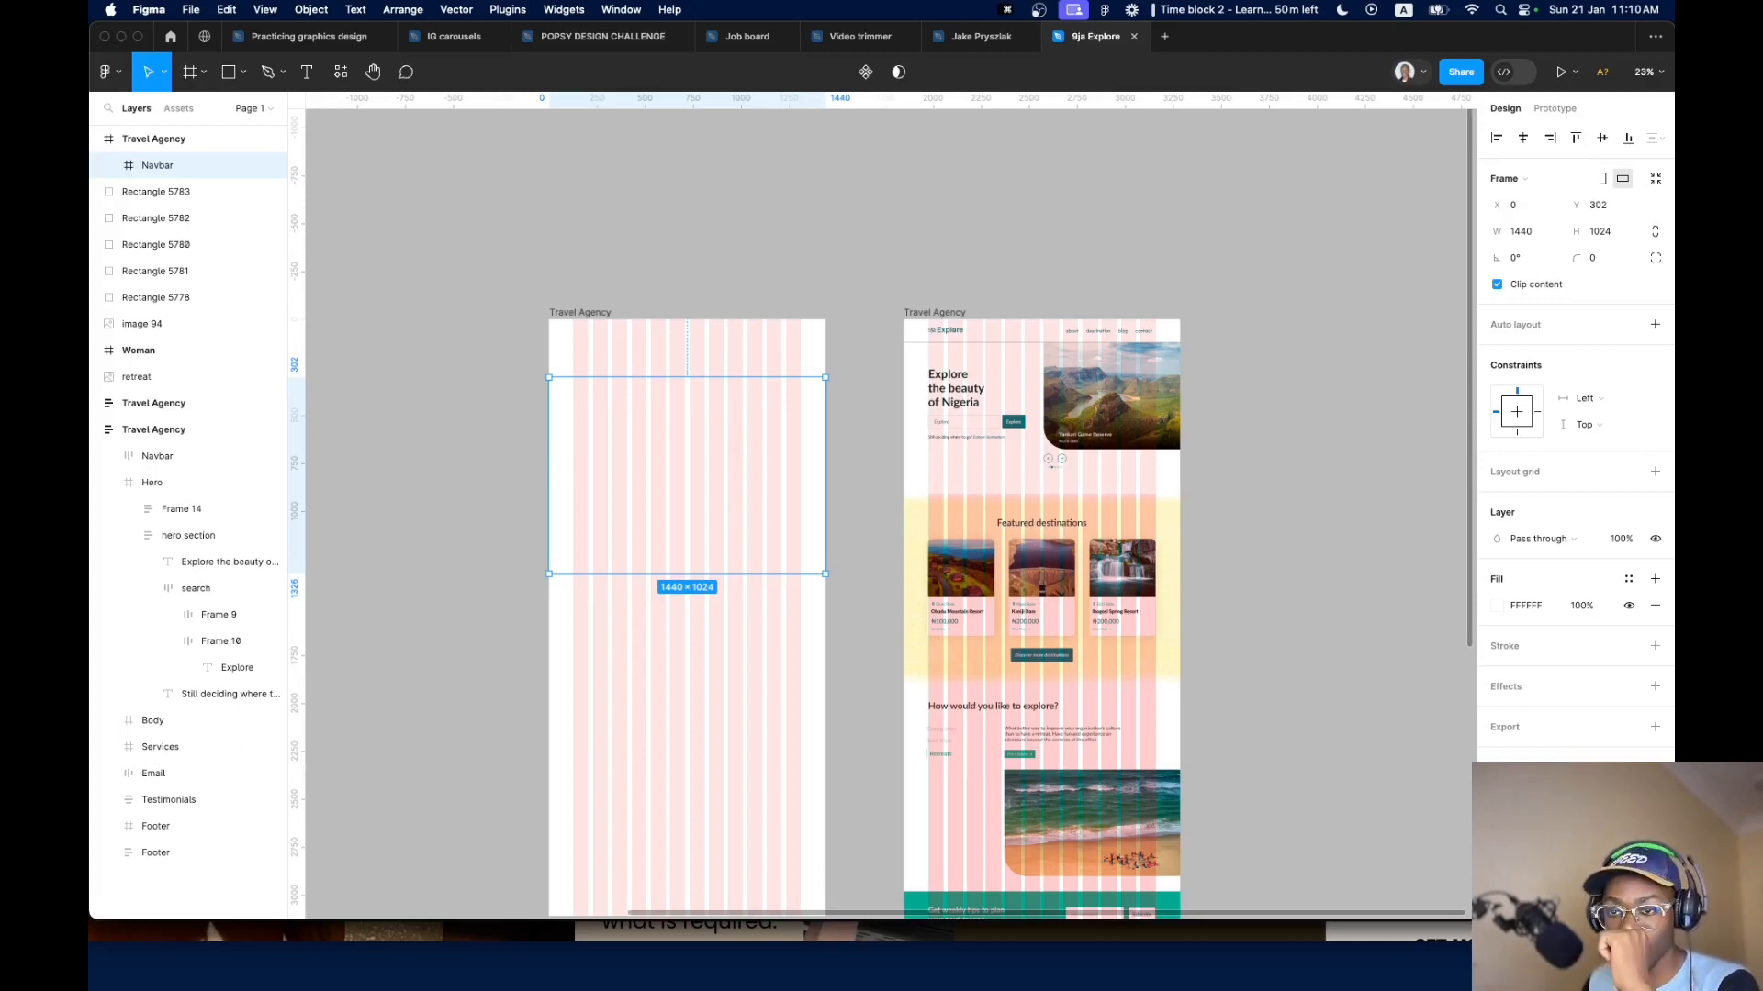
{"action": "left_click", "coordinate": [443, 368]}
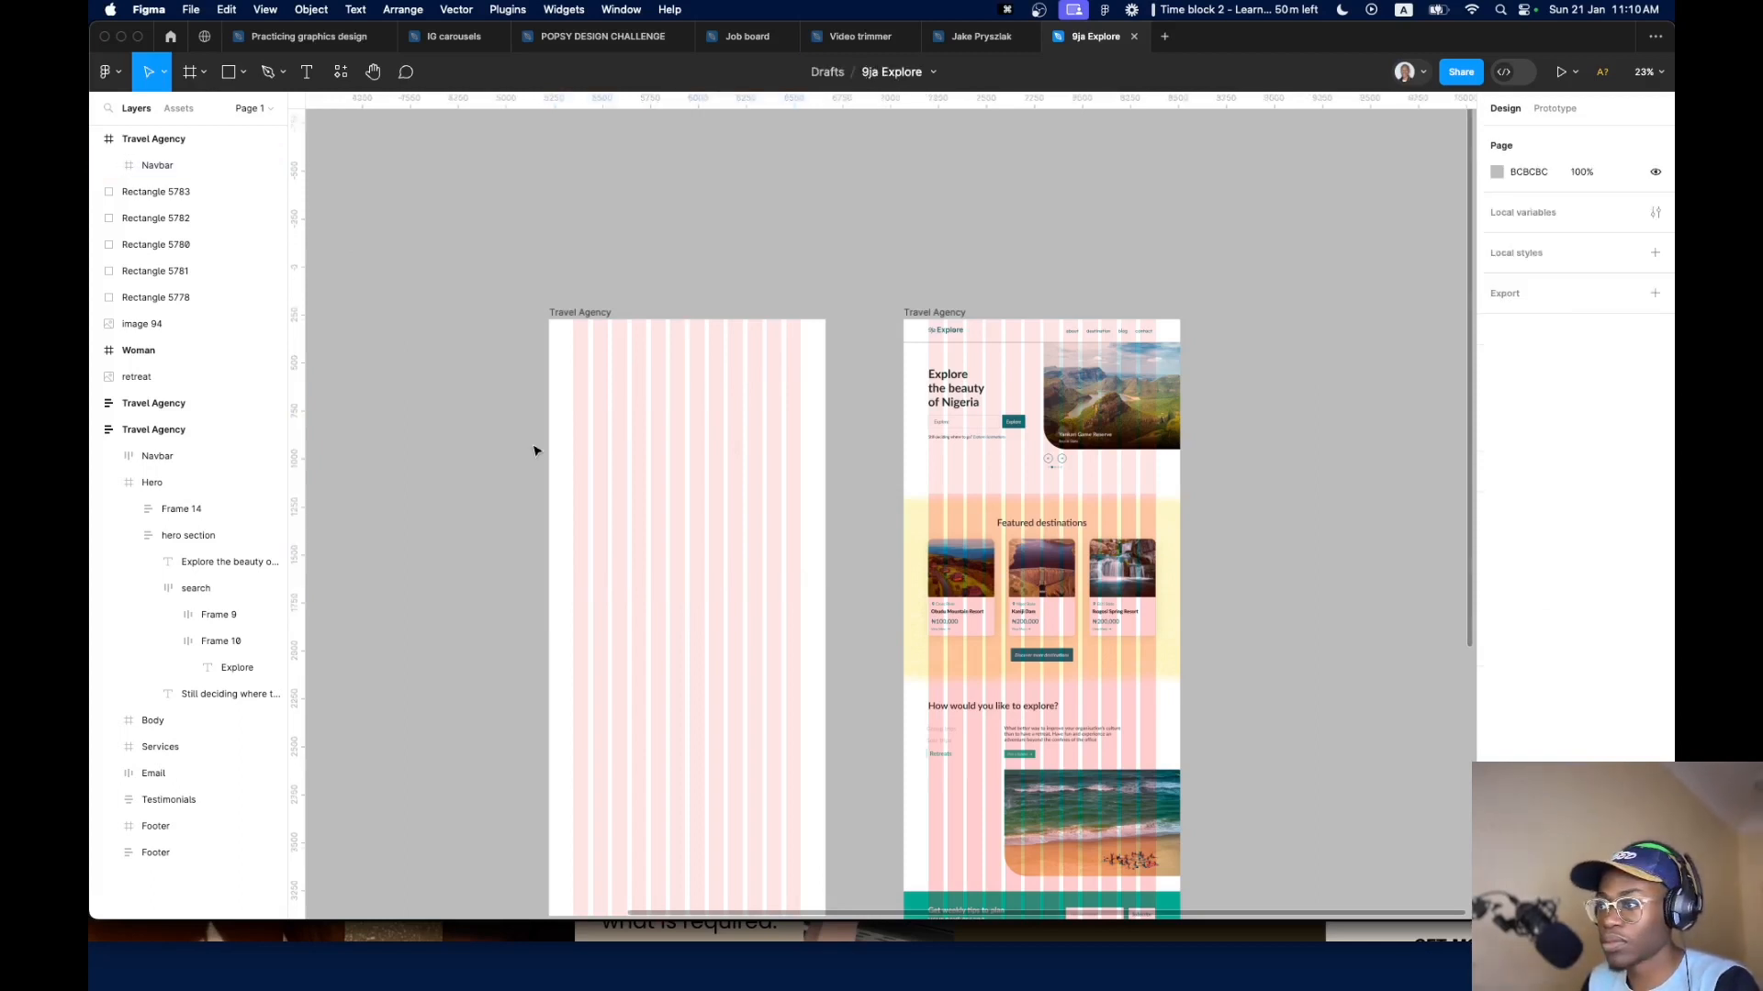
{"action": "key", "text": "space"}
{"action": "left_click_drag", "start_coordinate": [285, 873], "coordinate": [350, 163]}
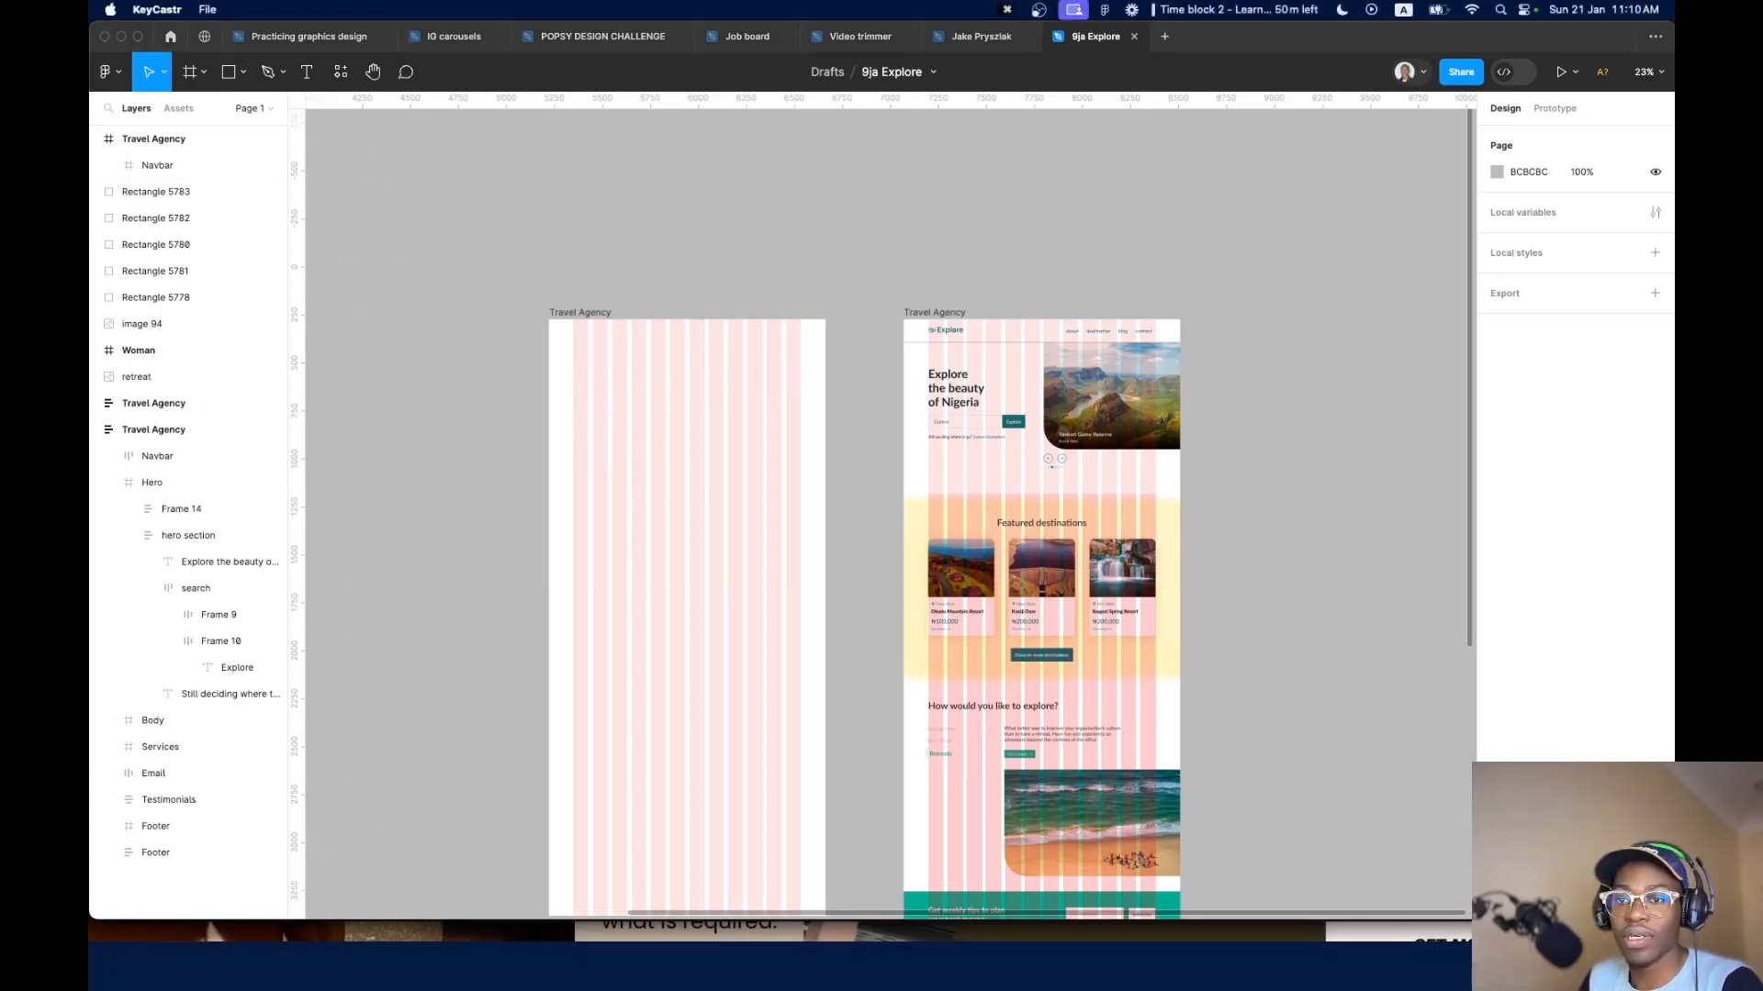
Move the Navbar frame to the top edge of the Travel Agency frame and reduce its height to about 156
{"action": "left_click", "coordinate": [654, 382]}
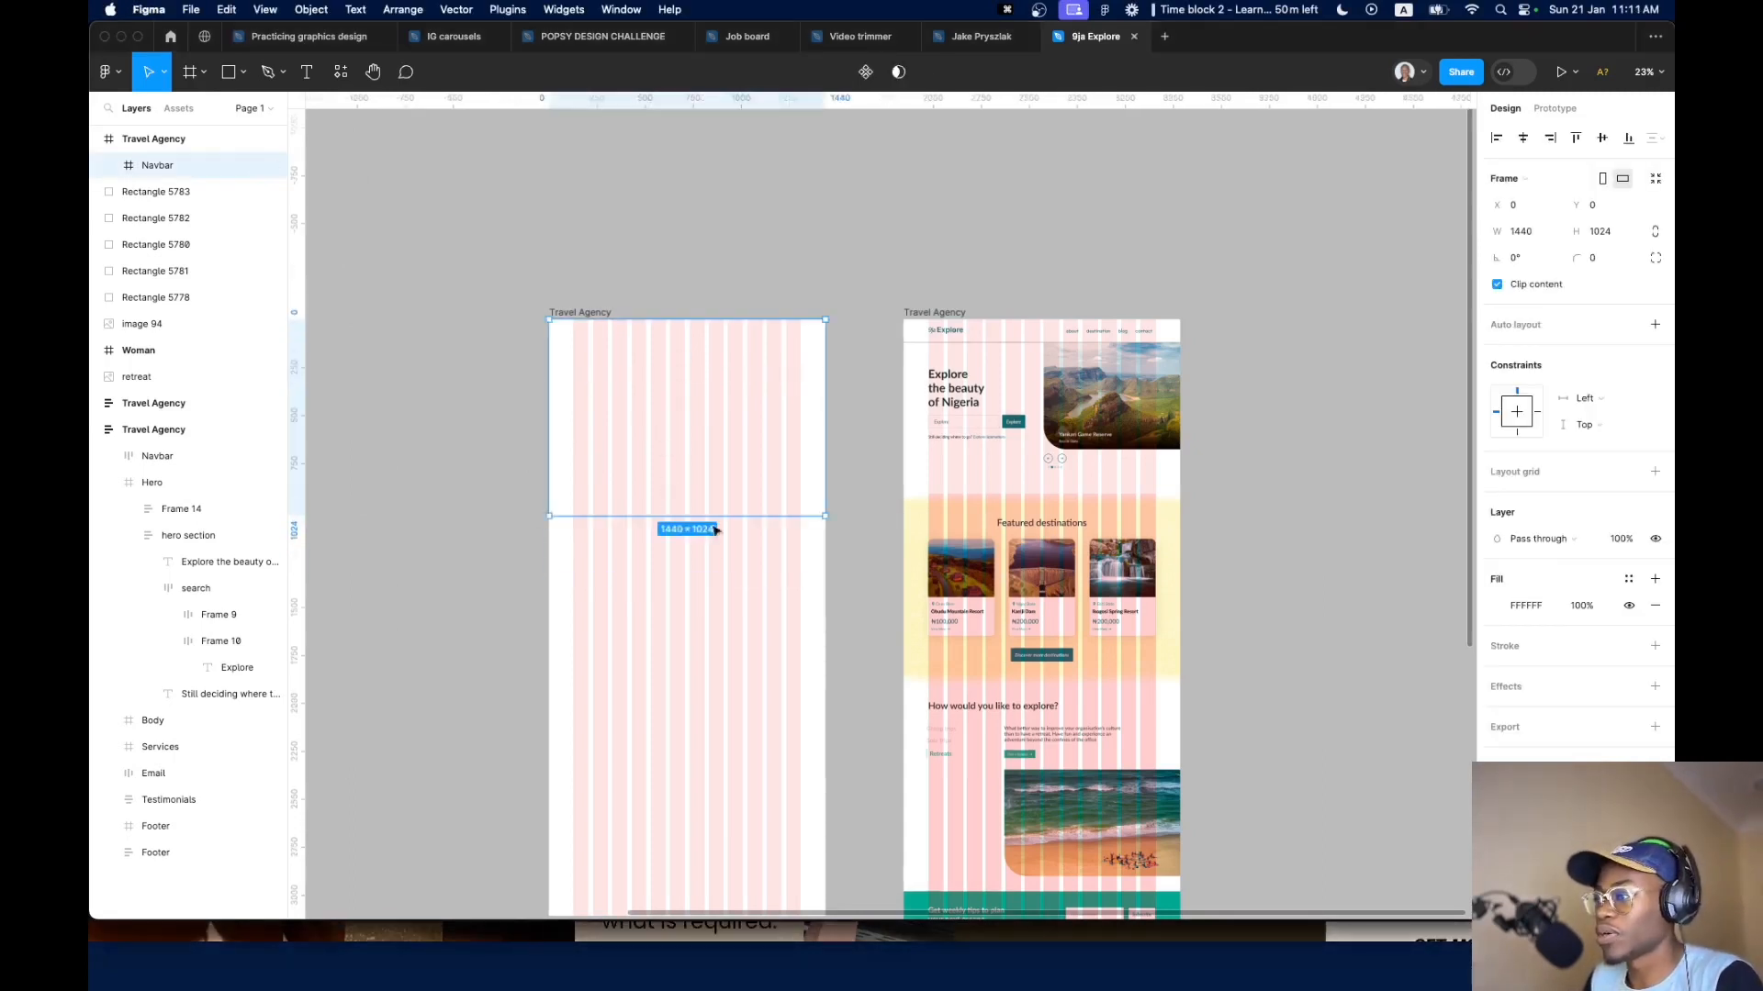
{"action": "left_click_drag", "start_coordinate": [712, 514], "coordinate": [713, 349]}
{"action": "scroll", "coordinate": [707, 351], "scroll_direction": "up", "scroll_amount": 5}
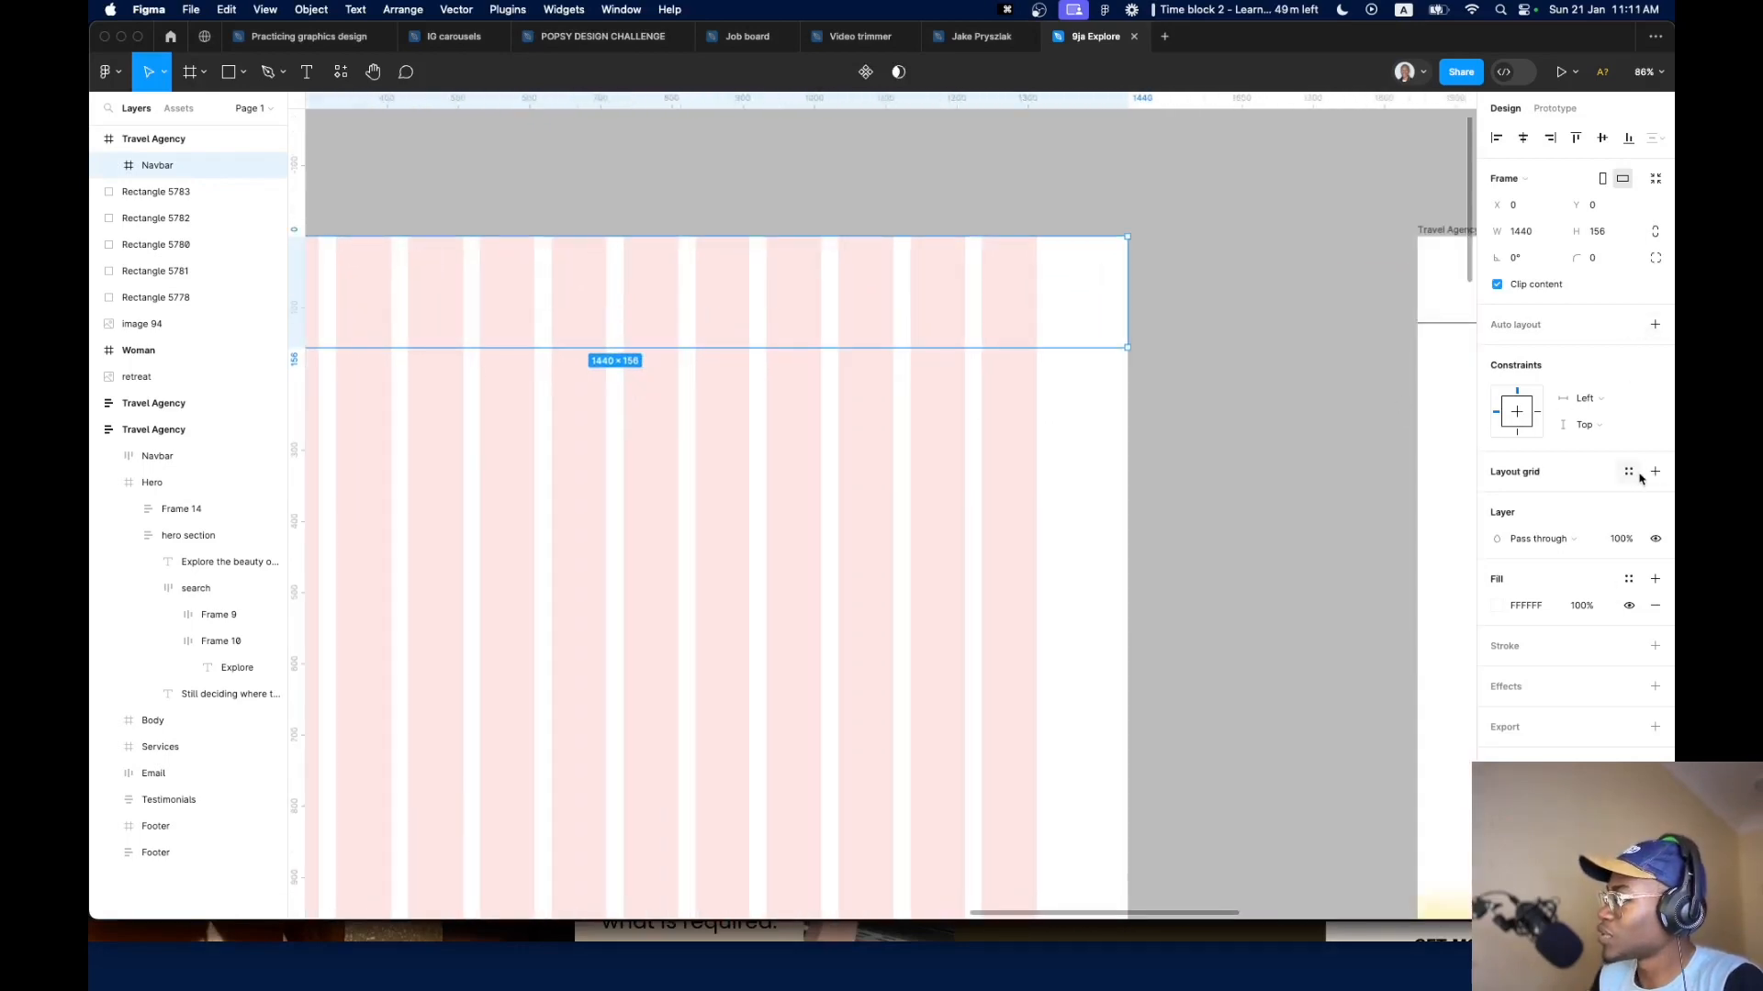
{"action": "key", "text": "Escape"}
{"action": "scroll", "coordinate": [735, 550], "scroll_direction": "down", "scroll_amount": 5}
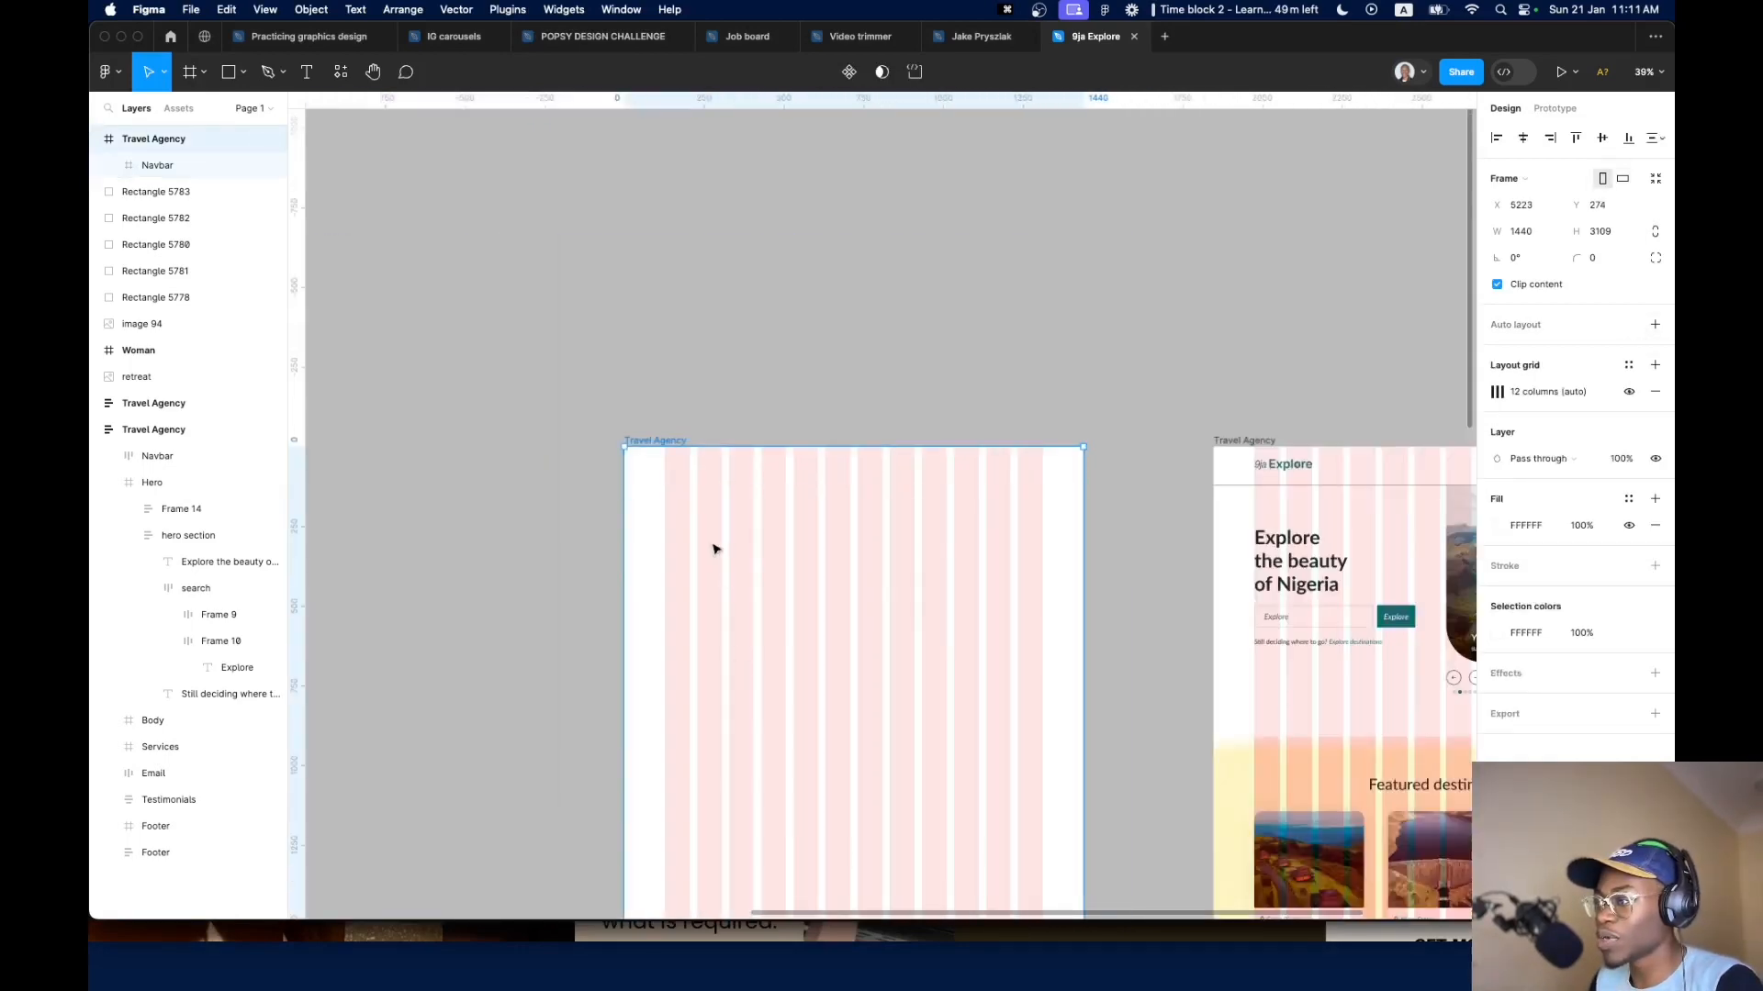
Save the blank Travel Agency frame's column layout grid as a grid style named Desktop
{"action": "key", "text": "Escape"}
{"action": "scroll", "coordinate": [788, 591], "scroll_direction": "up", "scroll_amount": 2}
{"action": "left_click_drag", "start_coordinate": [895, 813], "coordinate": [760, 786]}
{"action": "left_click", "coordinate": [838, 582]}
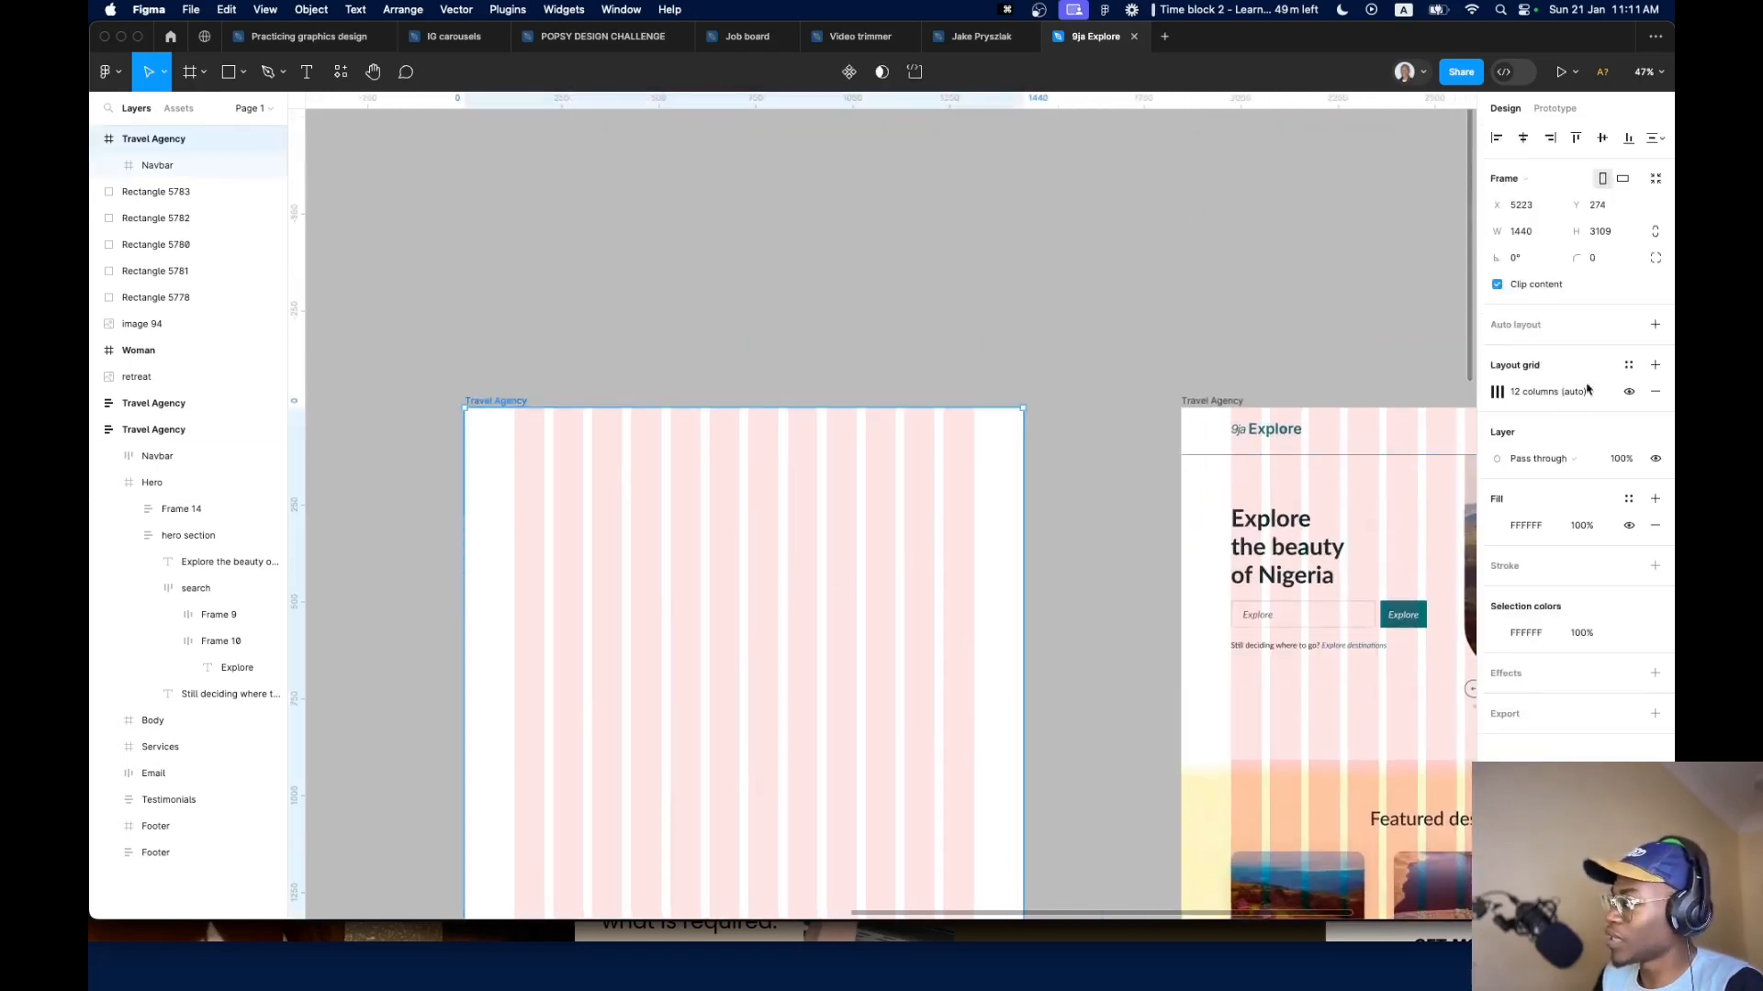
{"action": "left_click", "coordinate": [1629, 365]}
{"action": "left_click", "coordinate": [1648, 396]}
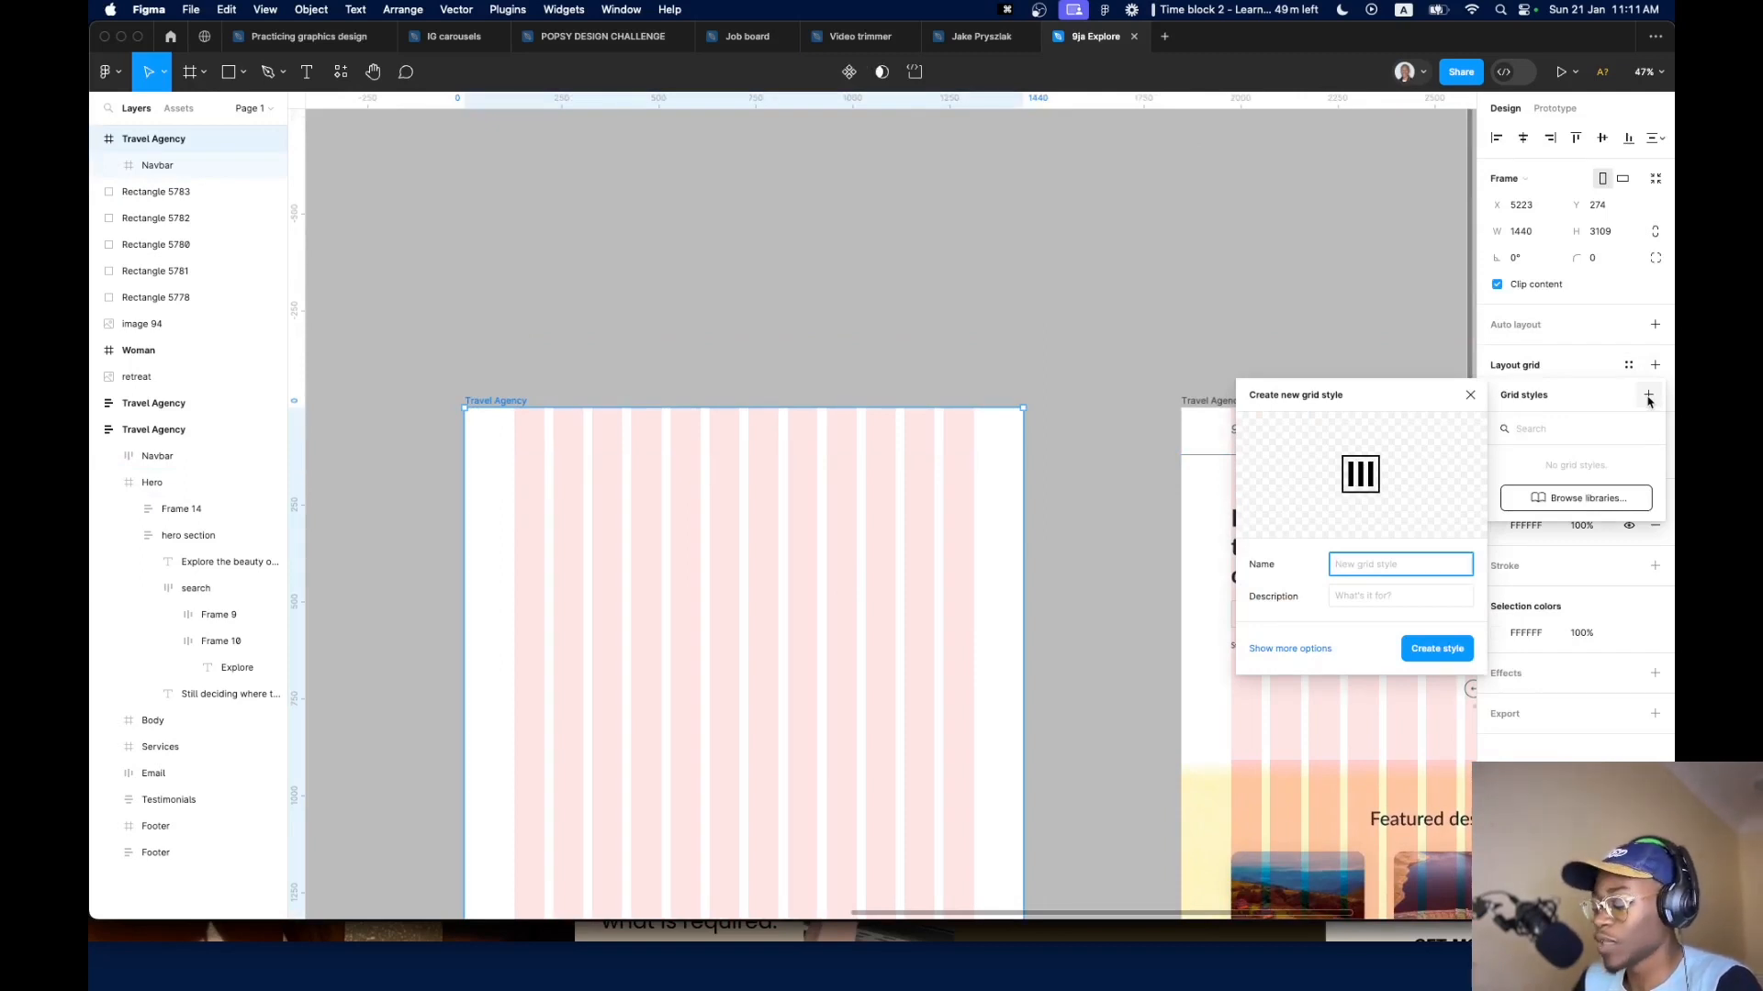
{"action": "type", "text": "Desktp"}
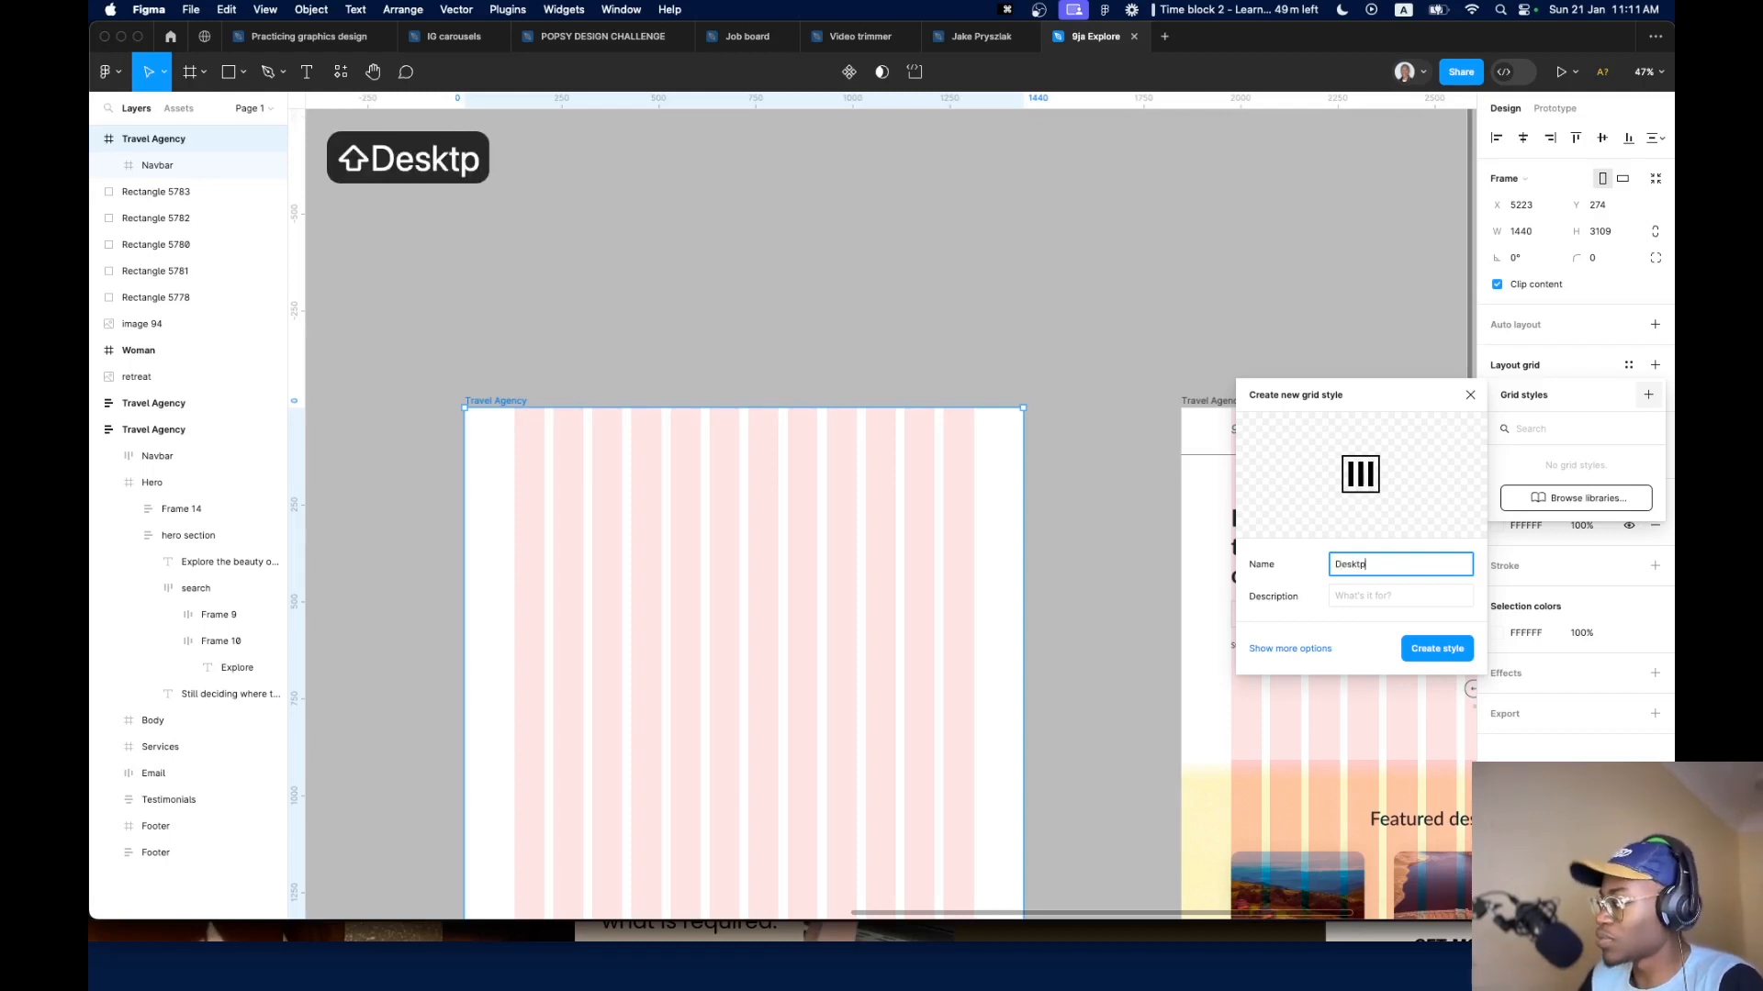
{"action": "key", "text": "BackSpace"}
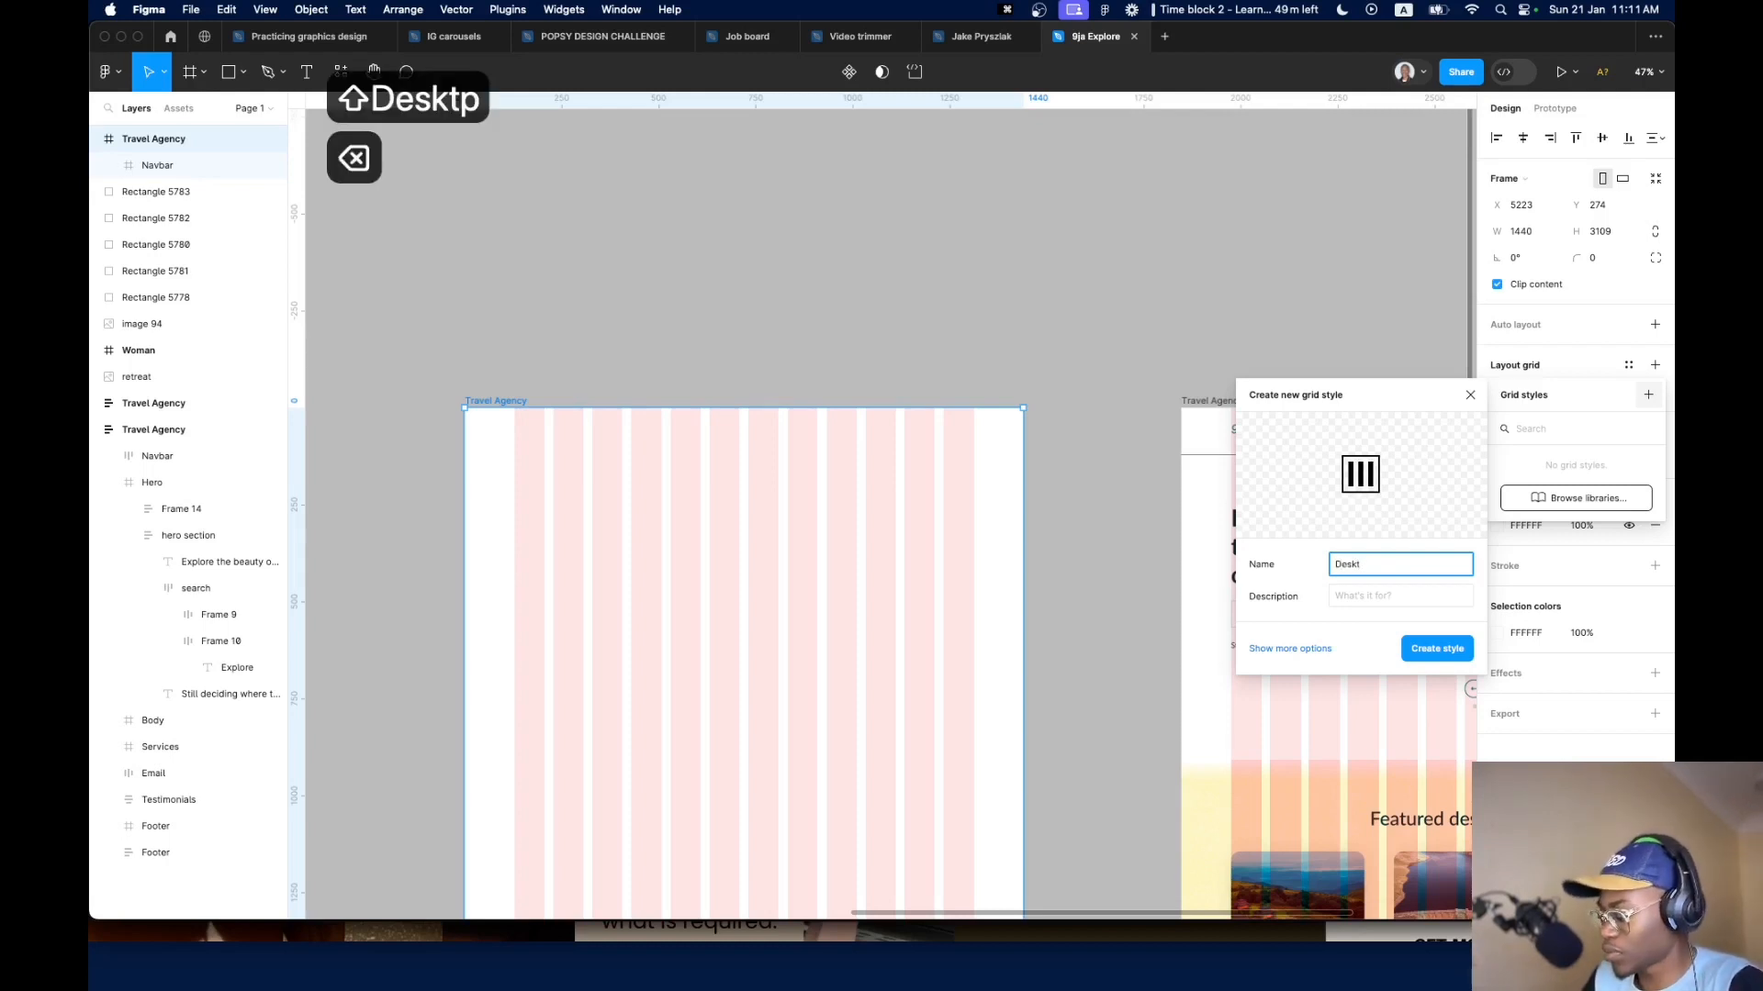
{"action": "type", "text": "op"}
{"action": "key", "text": "Return"}
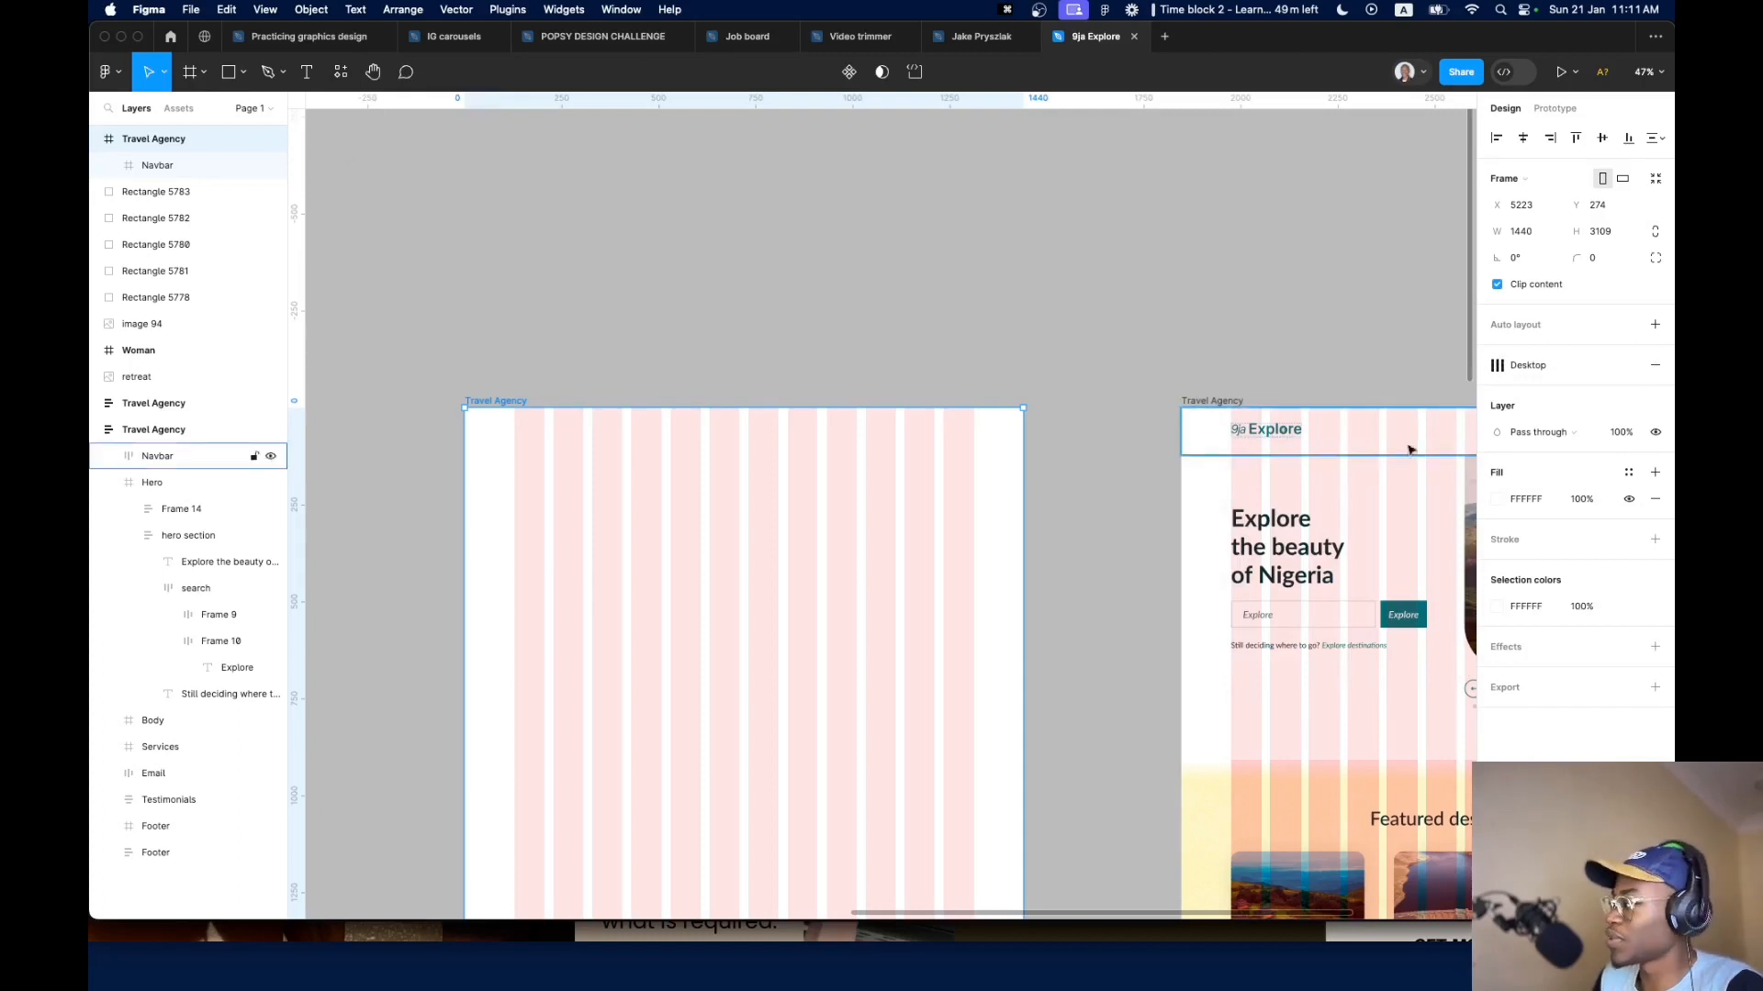
Apply the Desktop grid style to the Navbar frame in the blank Travel Agency page
{"action": "left_click", "coordinate": [644, 440]}
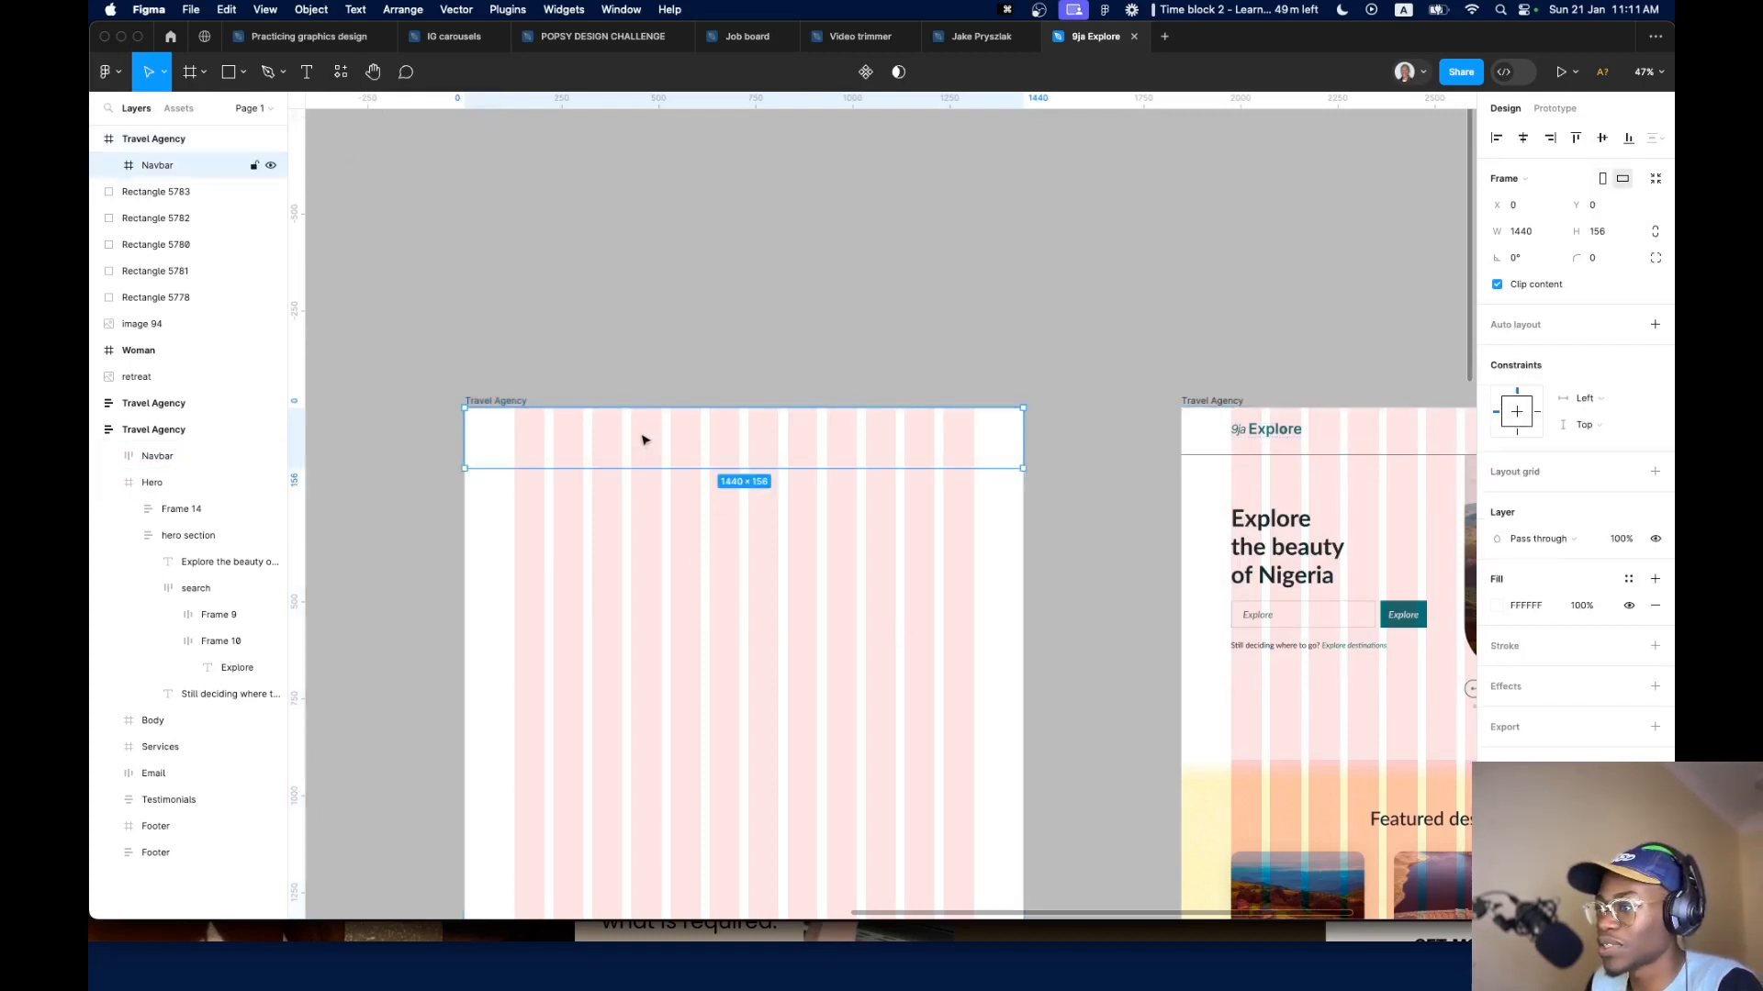
{"action": "left_click", "coordinate": [1627, 472]}
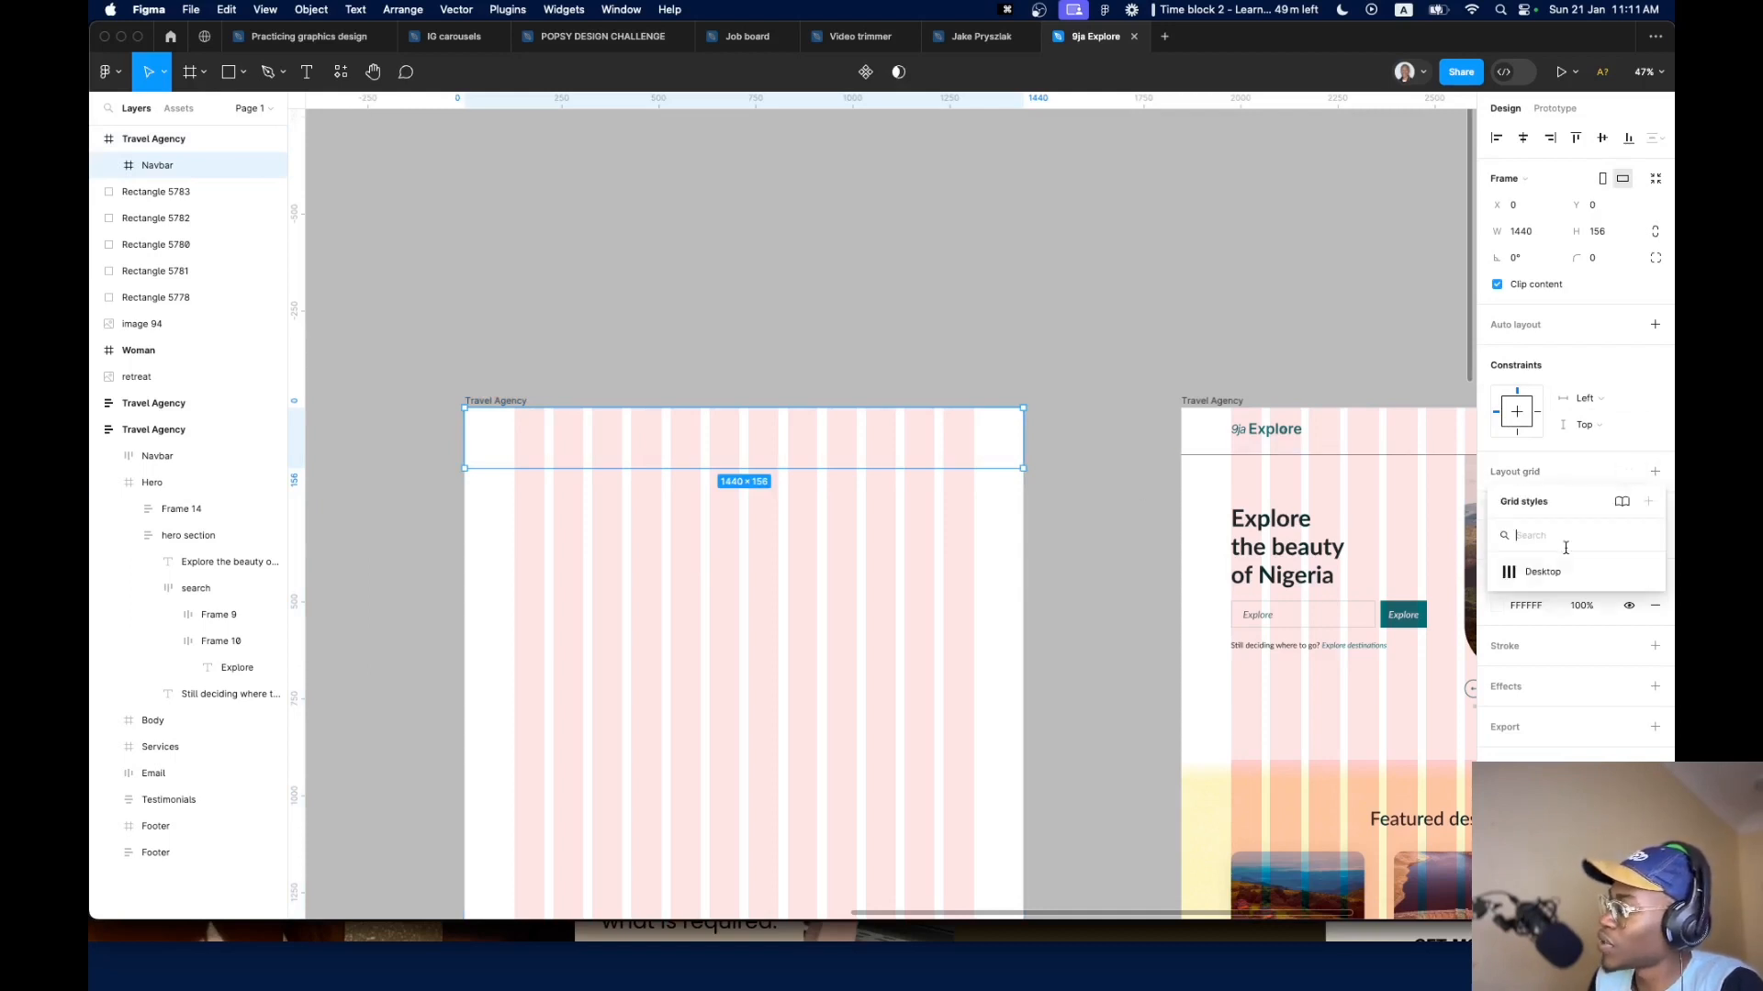
{"action": "left_click", "coordinate": [1579, 575]}
{"action": "scroll", "coordinate": [533, 441], "scroll_direction": "up", "scroll_amount": 2}
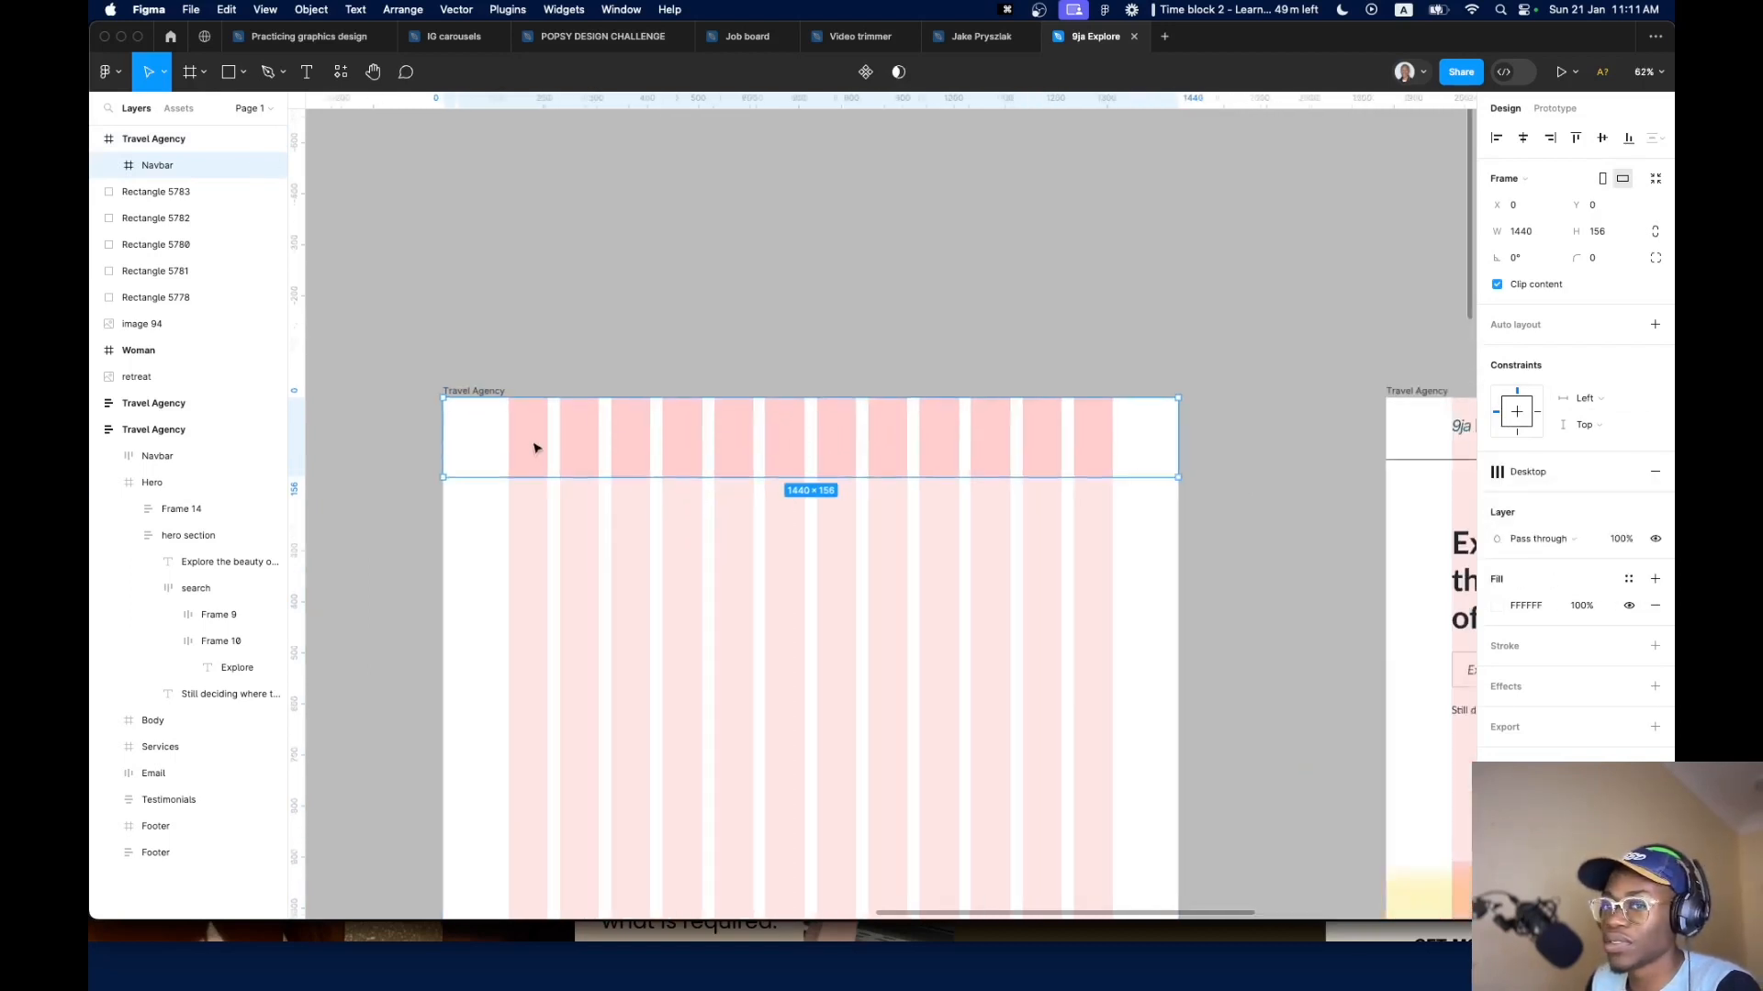
{"action": "scroll", "coordinate": [680, 464], "scroll_direction": "down", "scroll_amount": 2}
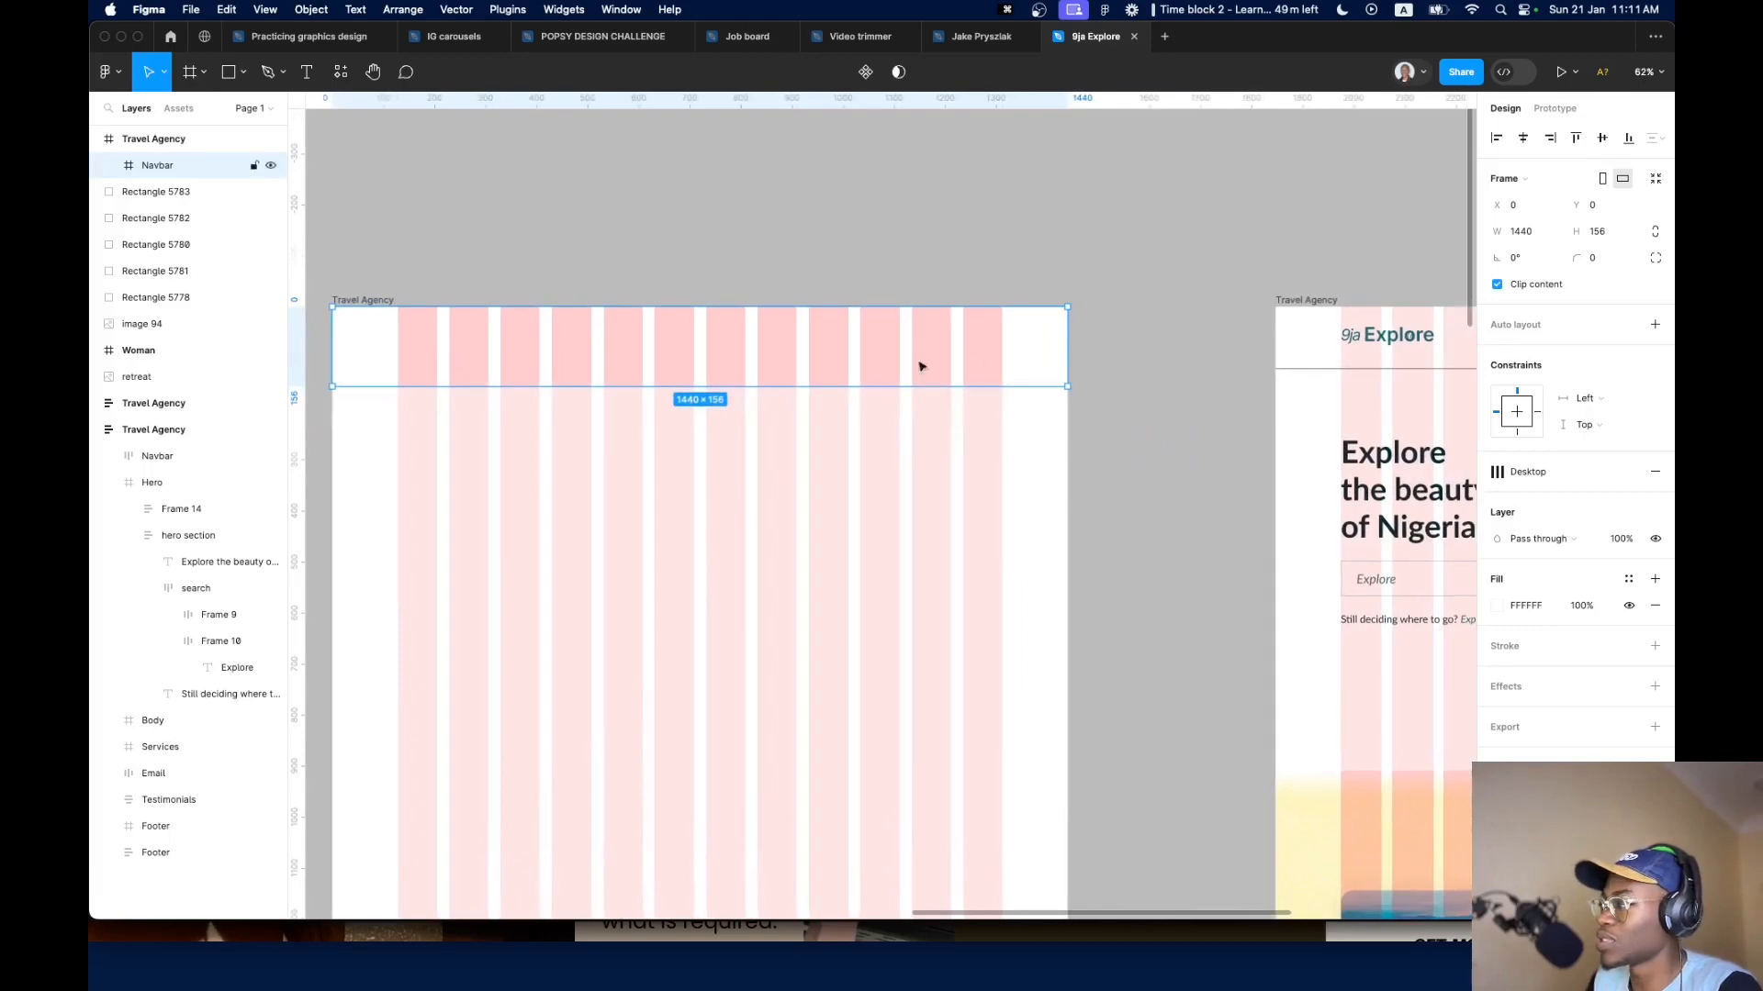
Duplicate the 9ja Explore logo from an existing design and place the copy in the new Navbar at X 128, Y 60
{"action": "scroll", "coordinate": [918, 366], "scroll_direction": "down", "scroll_amount": 10}
{"action": "scroll", "coordinate": [704, 474], "scroll_direction": "up", "scroll_amount": 5}
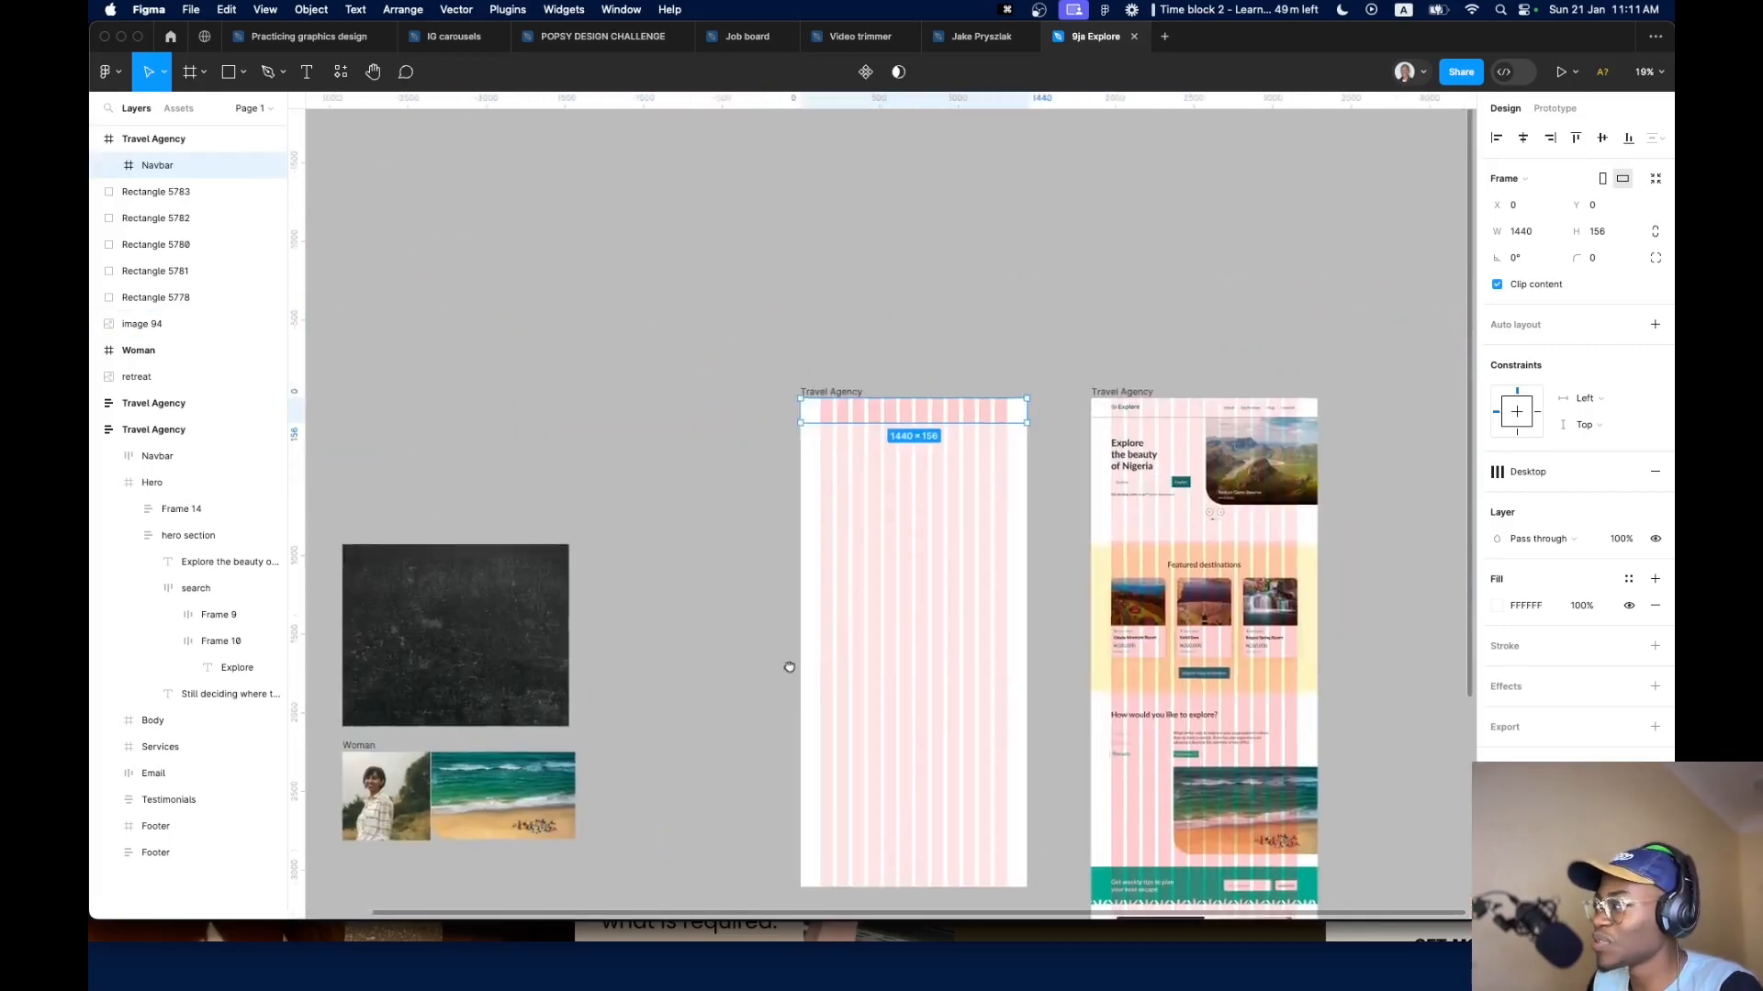
{"action": "left_click_drag", "start_coordinate": [1208, 401], "coordinate": [507, 446]}
{"action": "scroll", "coordinate": [918, 434], "scroll_direction": "up", "scroll_amount": 3}
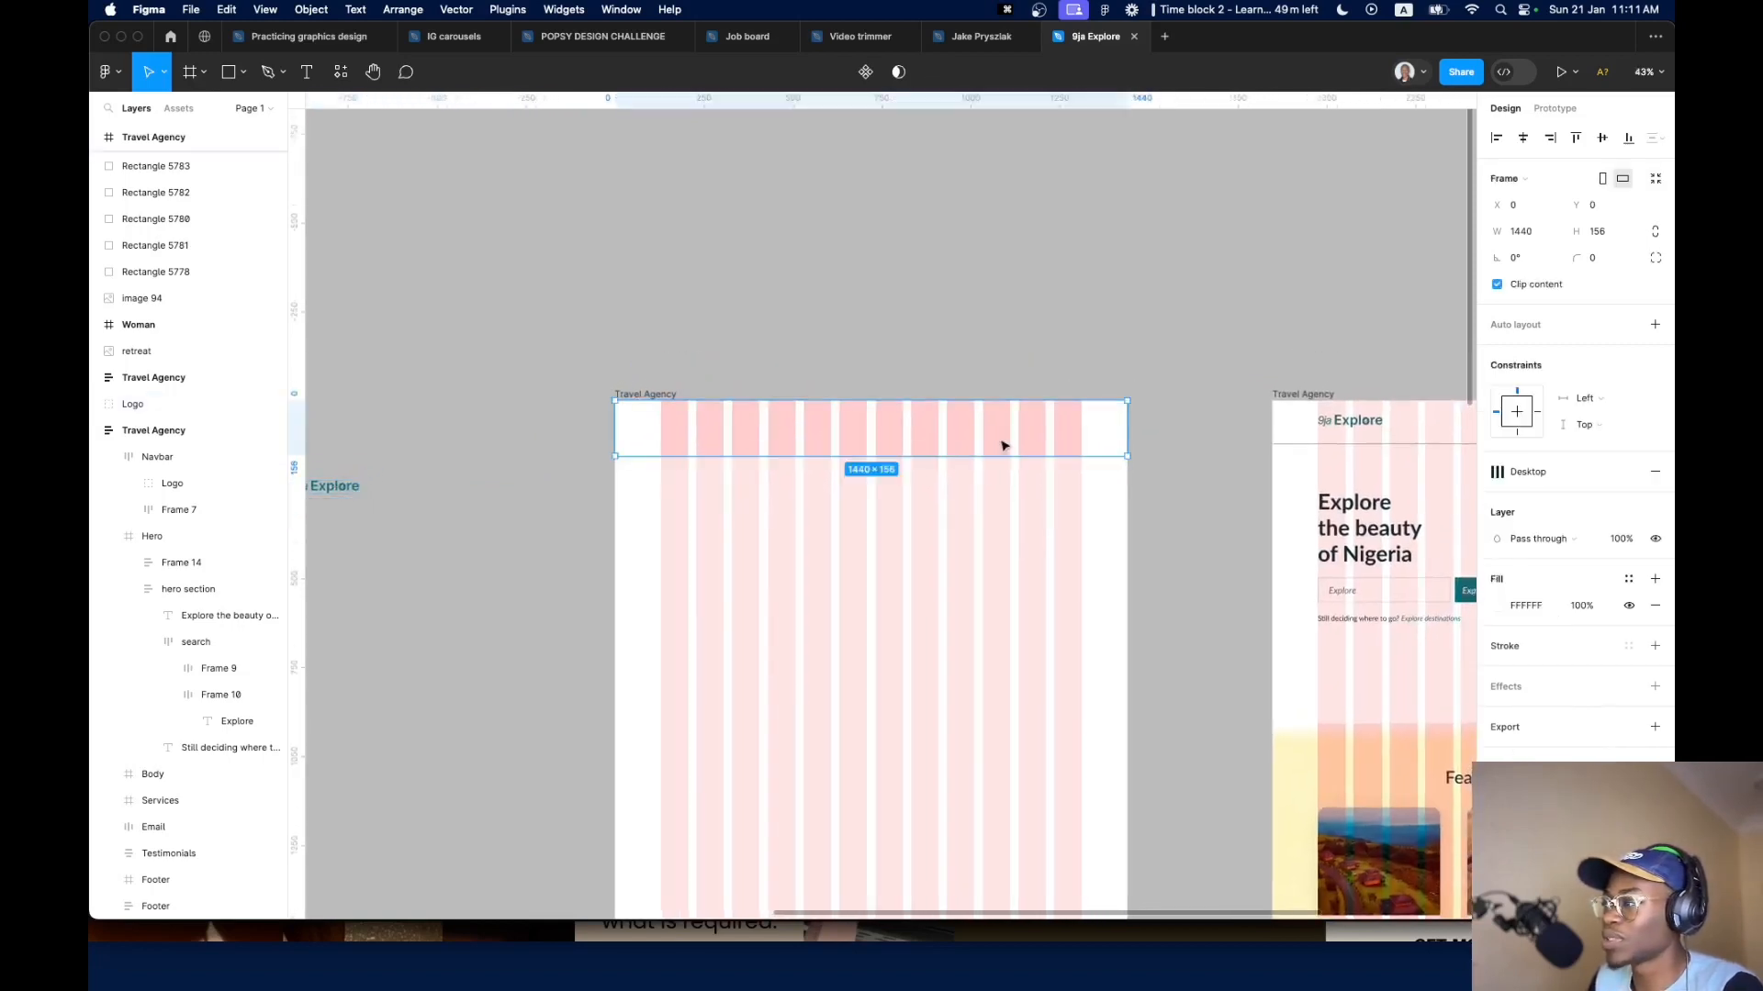
{"action": "left_click_drag", "start_coordinate": [336, 488], "coordinate": [702, 436]}
{"action": "scroll", "coordinate": [701, 435], "scroll_direction": "up", "scroll_amount": 5}
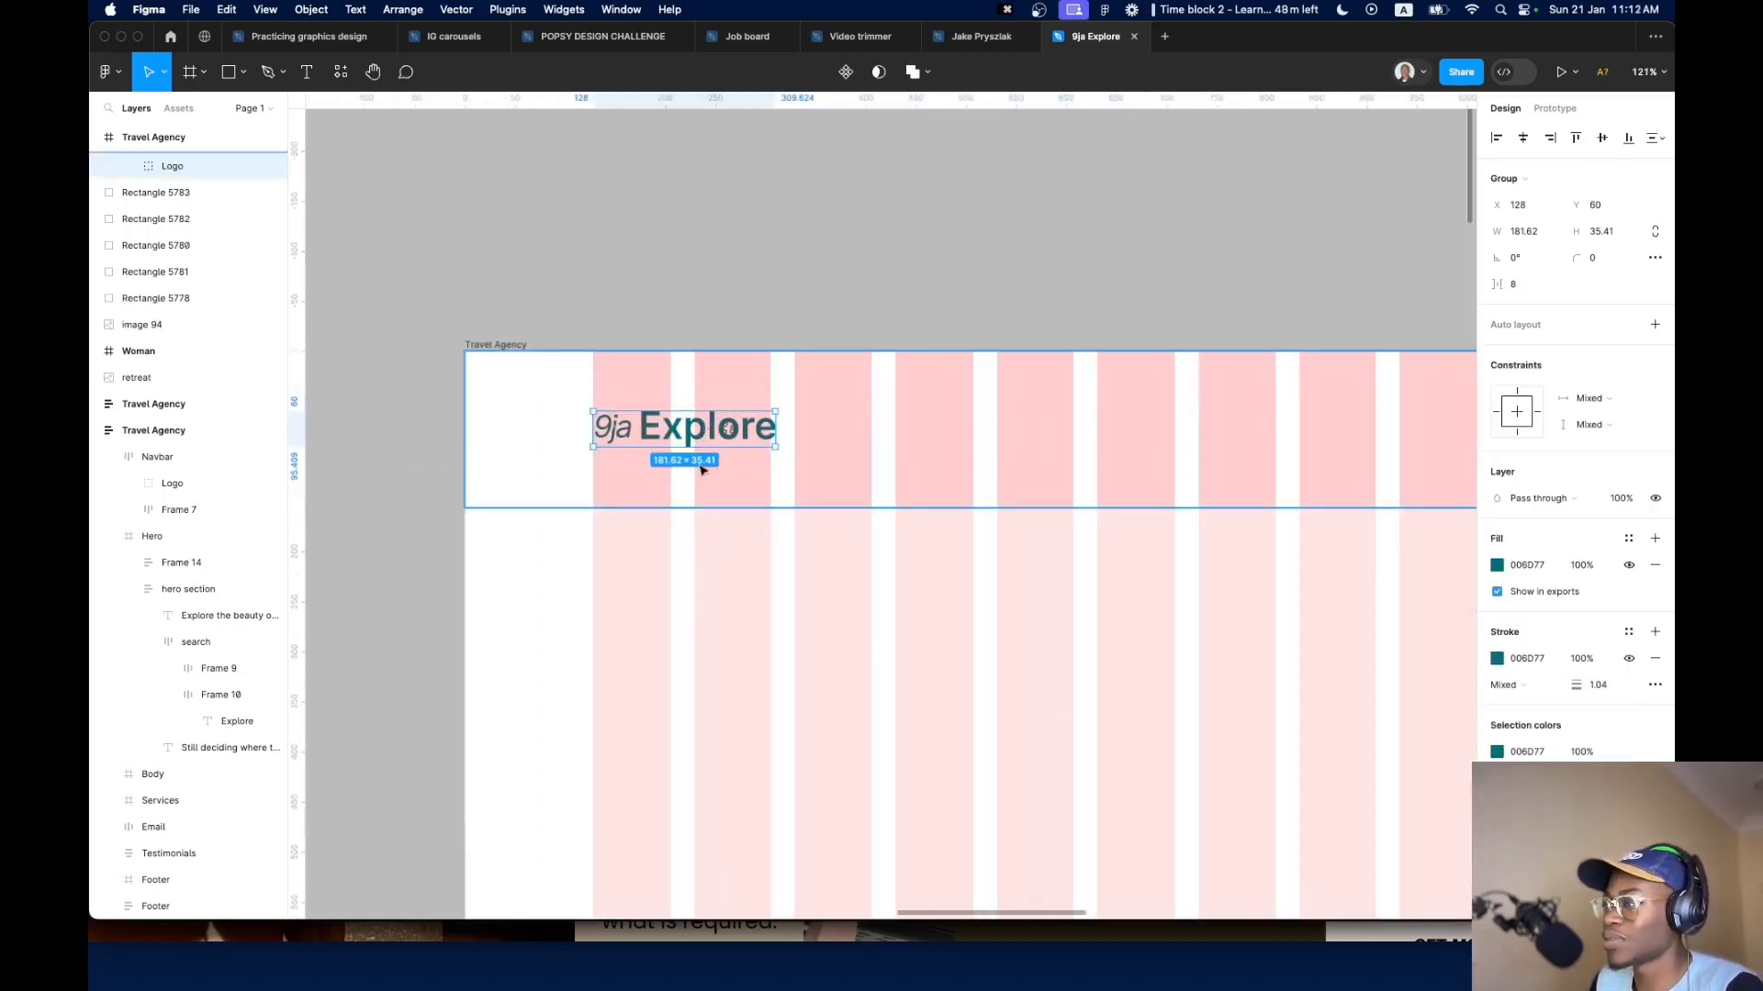
Set the Navbar logo's height to 36, scaling its width proportionally
{"action": "left_click", "coordinate": [1598, 236]}
{"action": "left_click", "coordinate": [1598, 236]}
{"action": "type", "text": "35"}
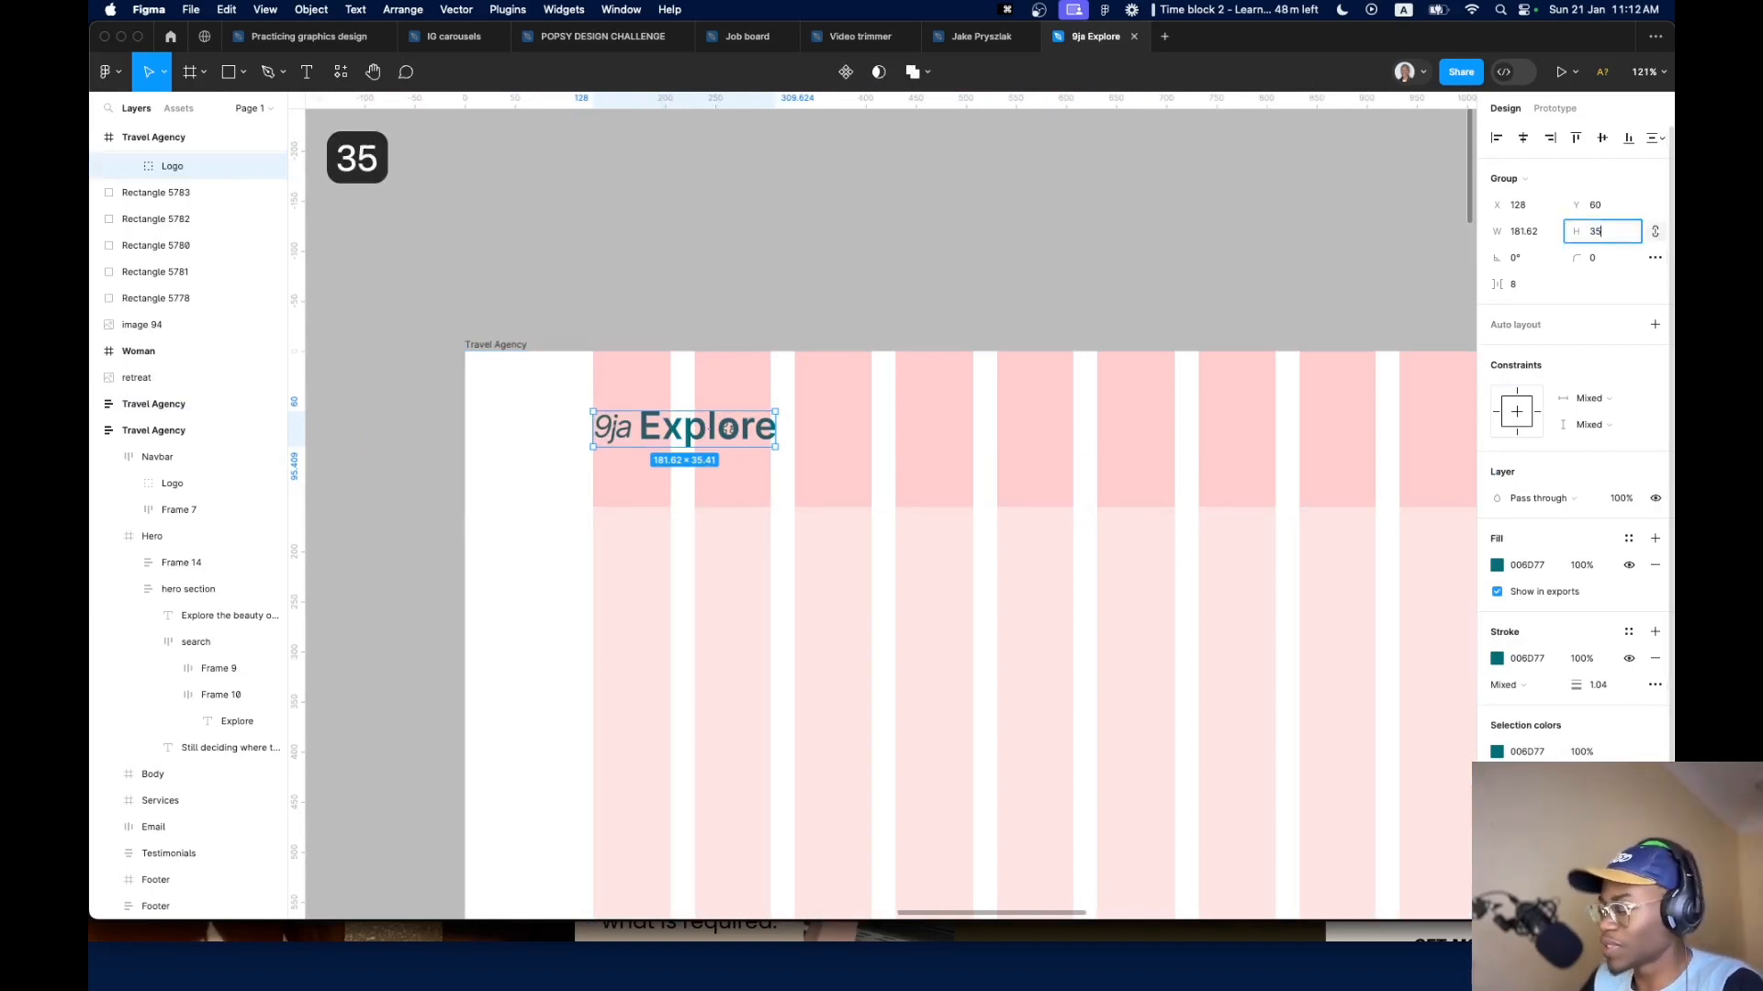
{"action": "key", "text": "Return"}
{"action": "key", "text": "super+z"}
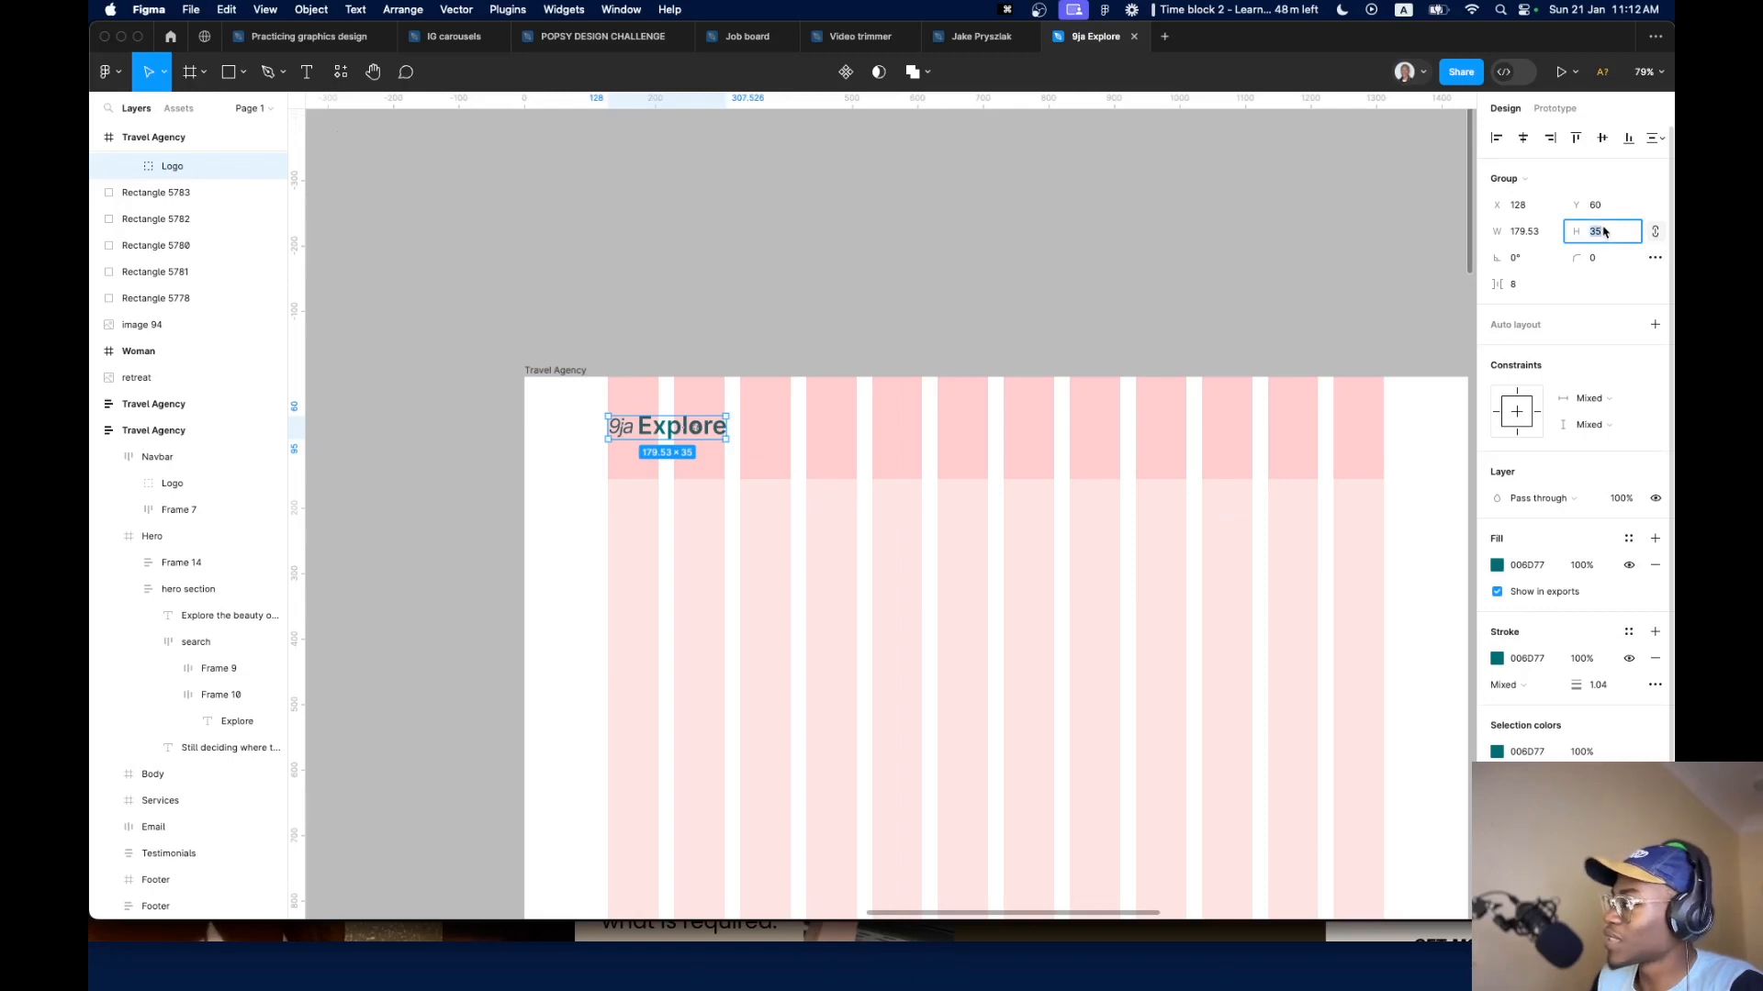
{"action": "key", "text": "Up"}
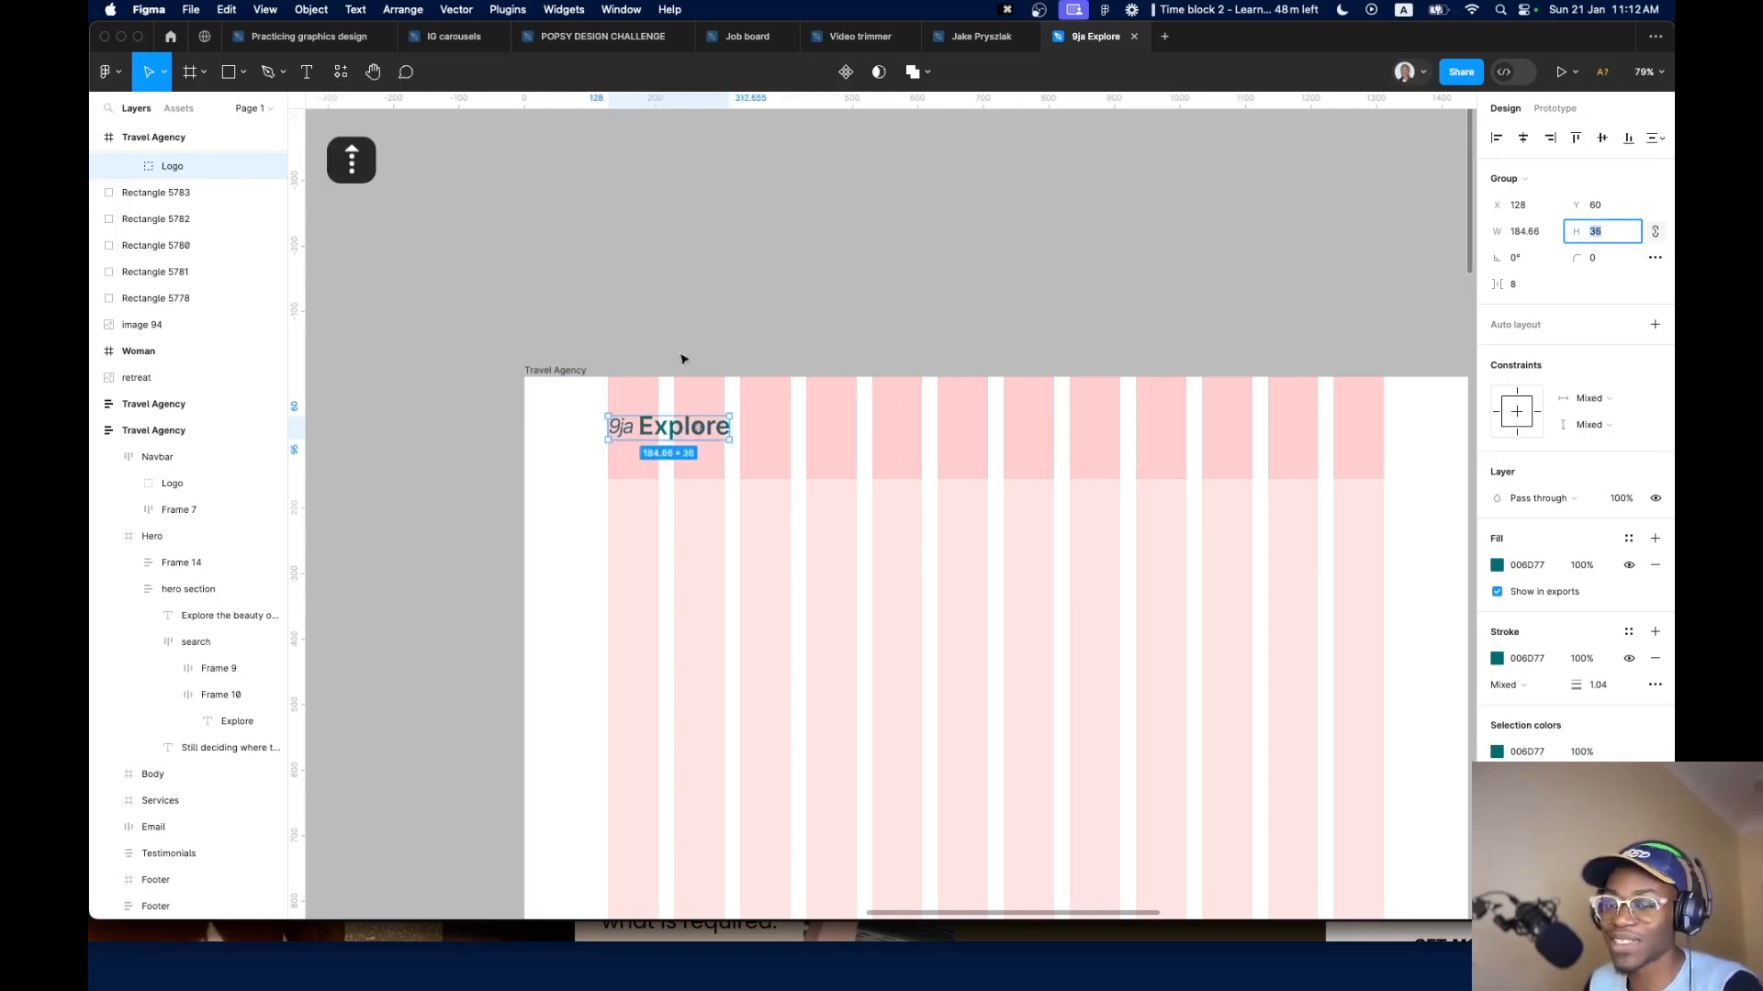
Compare the new Navbar with the reference design's navbar and page layout, and deselect everything
{"action": "scroll", "coordinate": [683, 440], "scroll_direction": "up", "scroll_amount": 5}
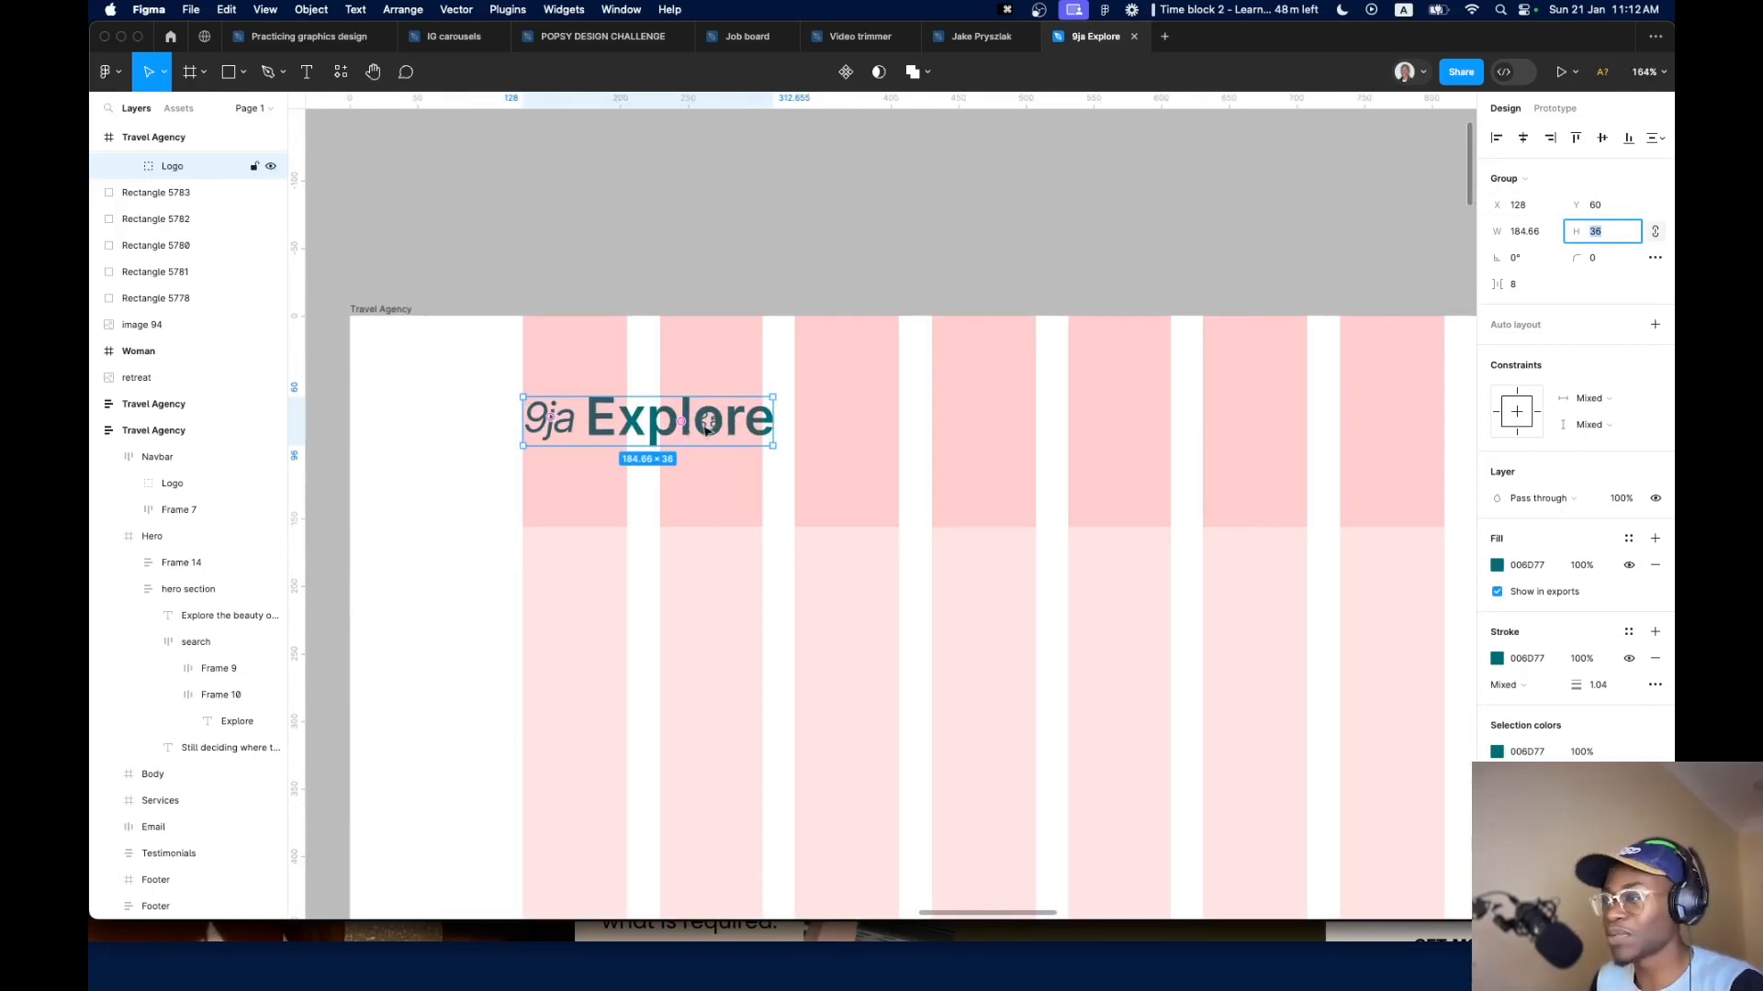
{"action": "scroll", "coordinate": [734, 445], "scroll_direction": "down", "scroll_amount": 5}
{"action": "scroll", "coordinate": [680, 477], "scroll_direction": "down", "scroll_amount": 4}
{"action": "scroll", "coordinate": [845, 518], "scroll_direction": "up", "scroll_amount": 4}
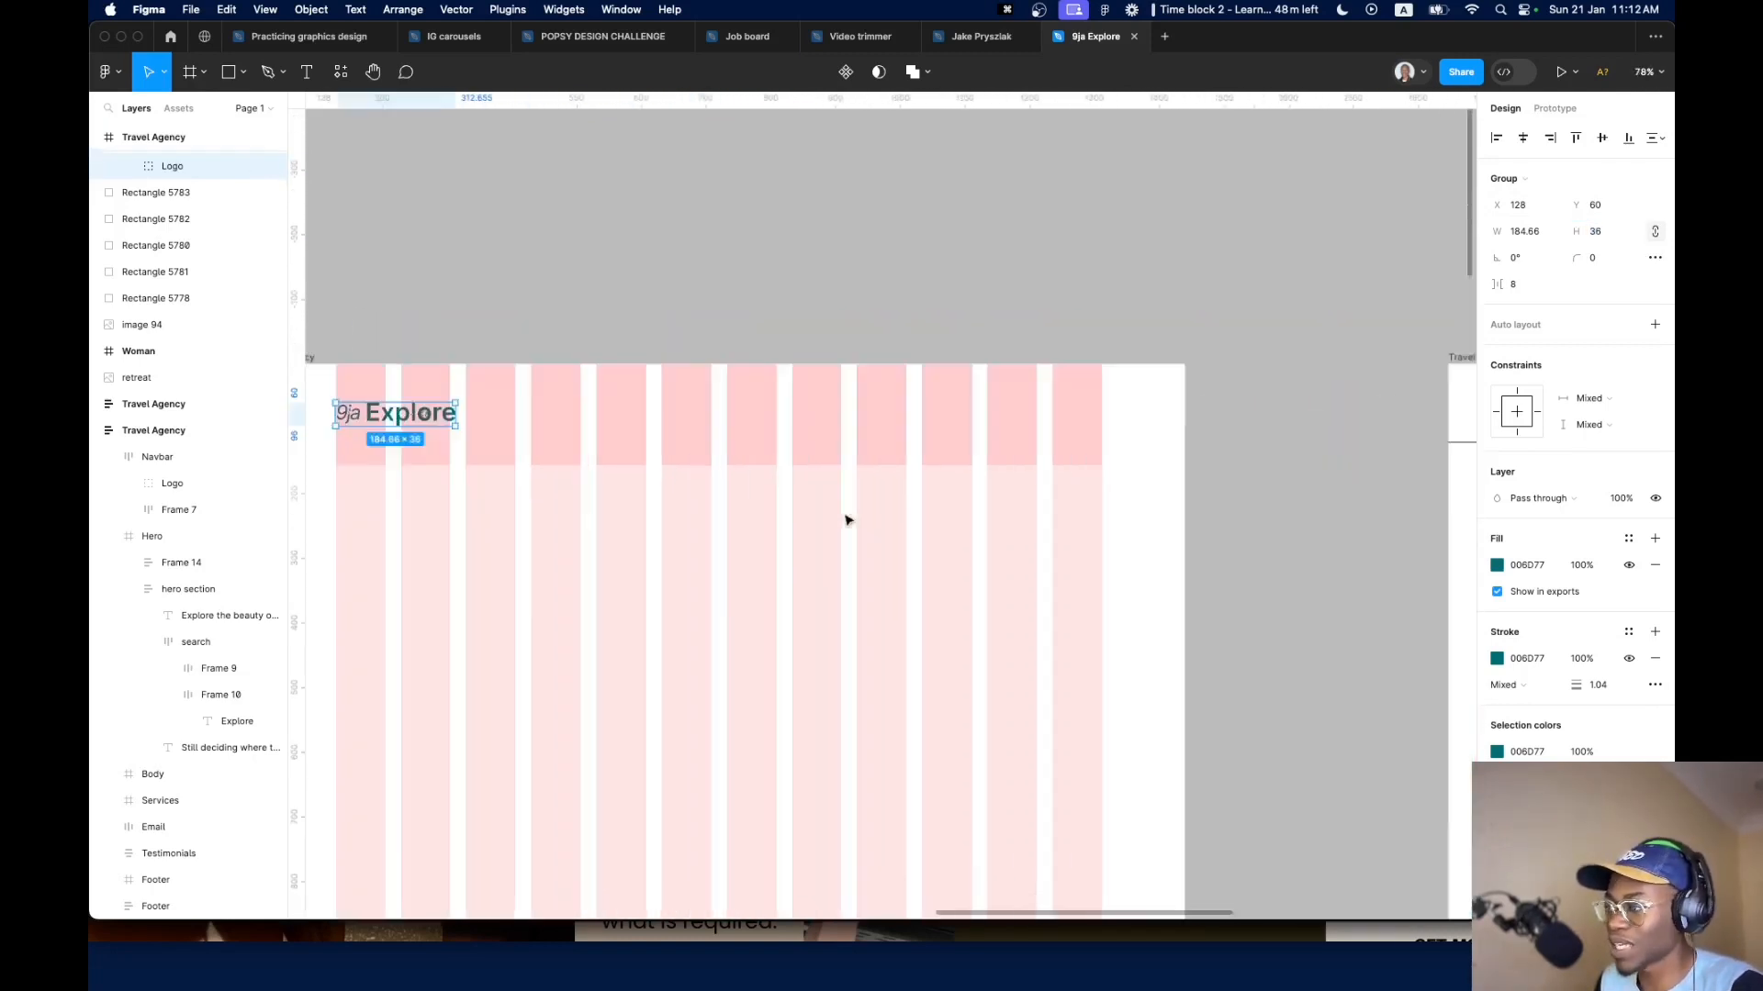
{"action": "scroll", "coordinate": [525, 433], "scroll_direction": "left", "scroll_amount": 1}
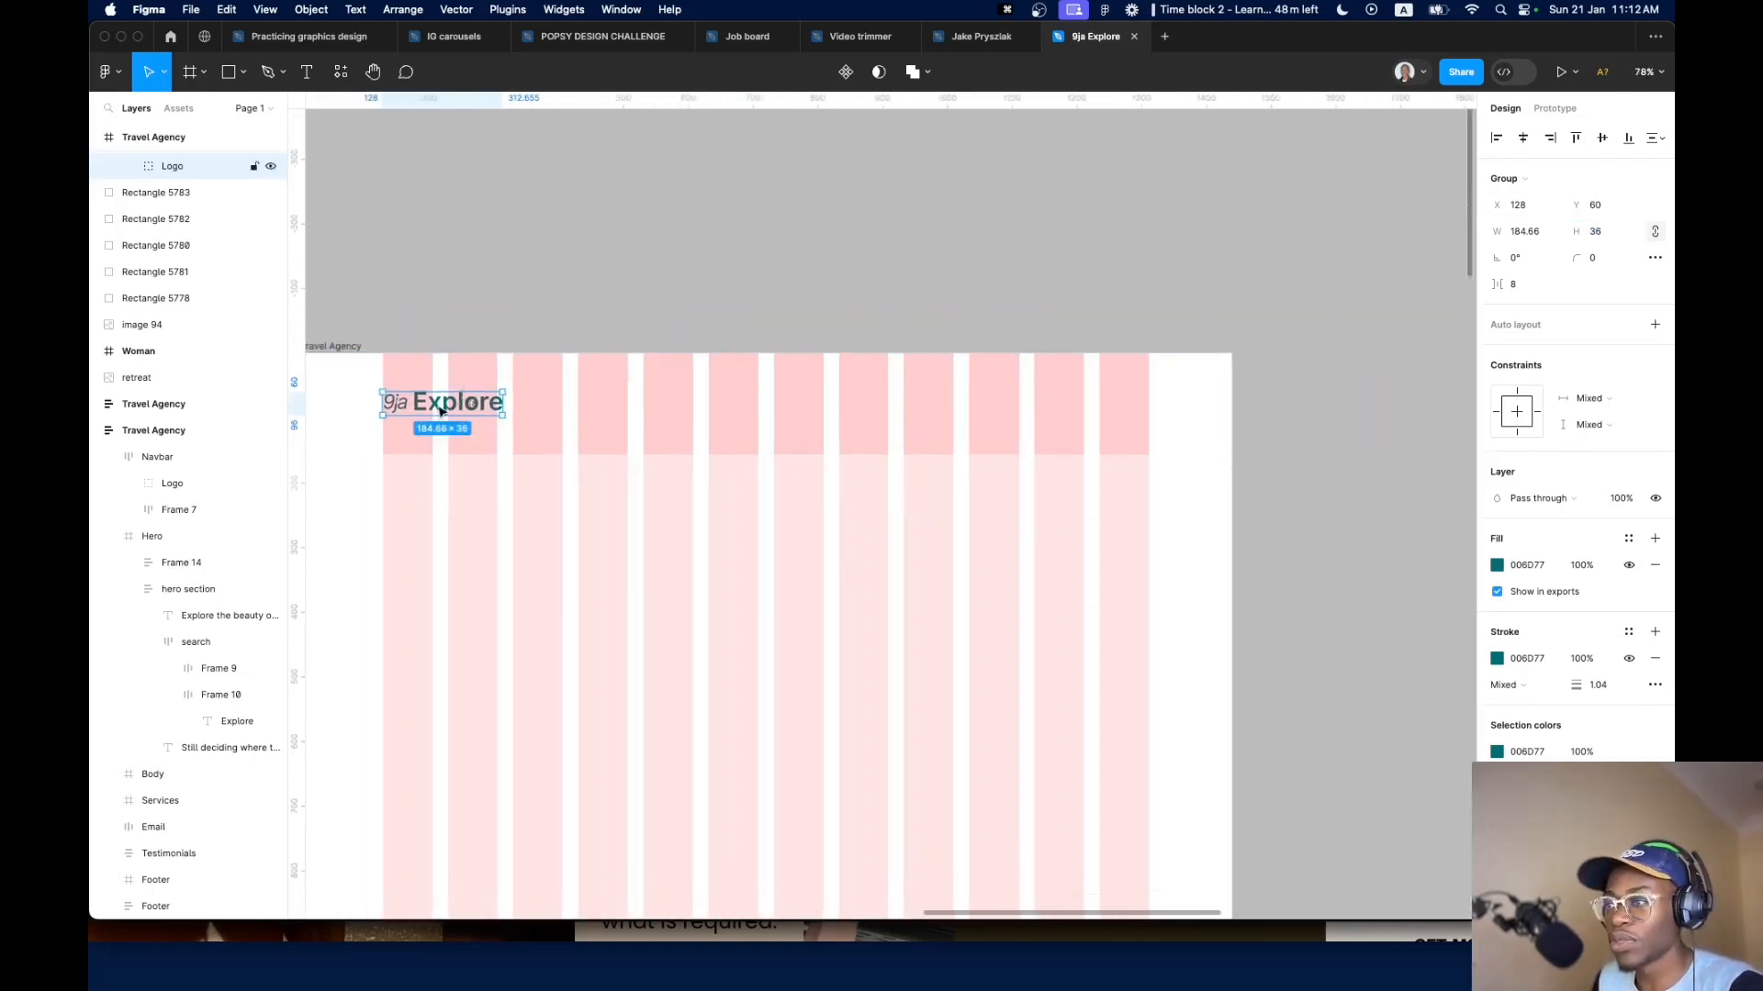
{"action": "scroll", "coordinate": [441, 411], "scroll_direction": "down", "scroll_amount": 3}
{"action": "left_click", "coordinate": [565, 425]}
{"action": "scroll", "coordinate": [1258, 398], "scroll_direction": "right", "scroll_amount": 3}
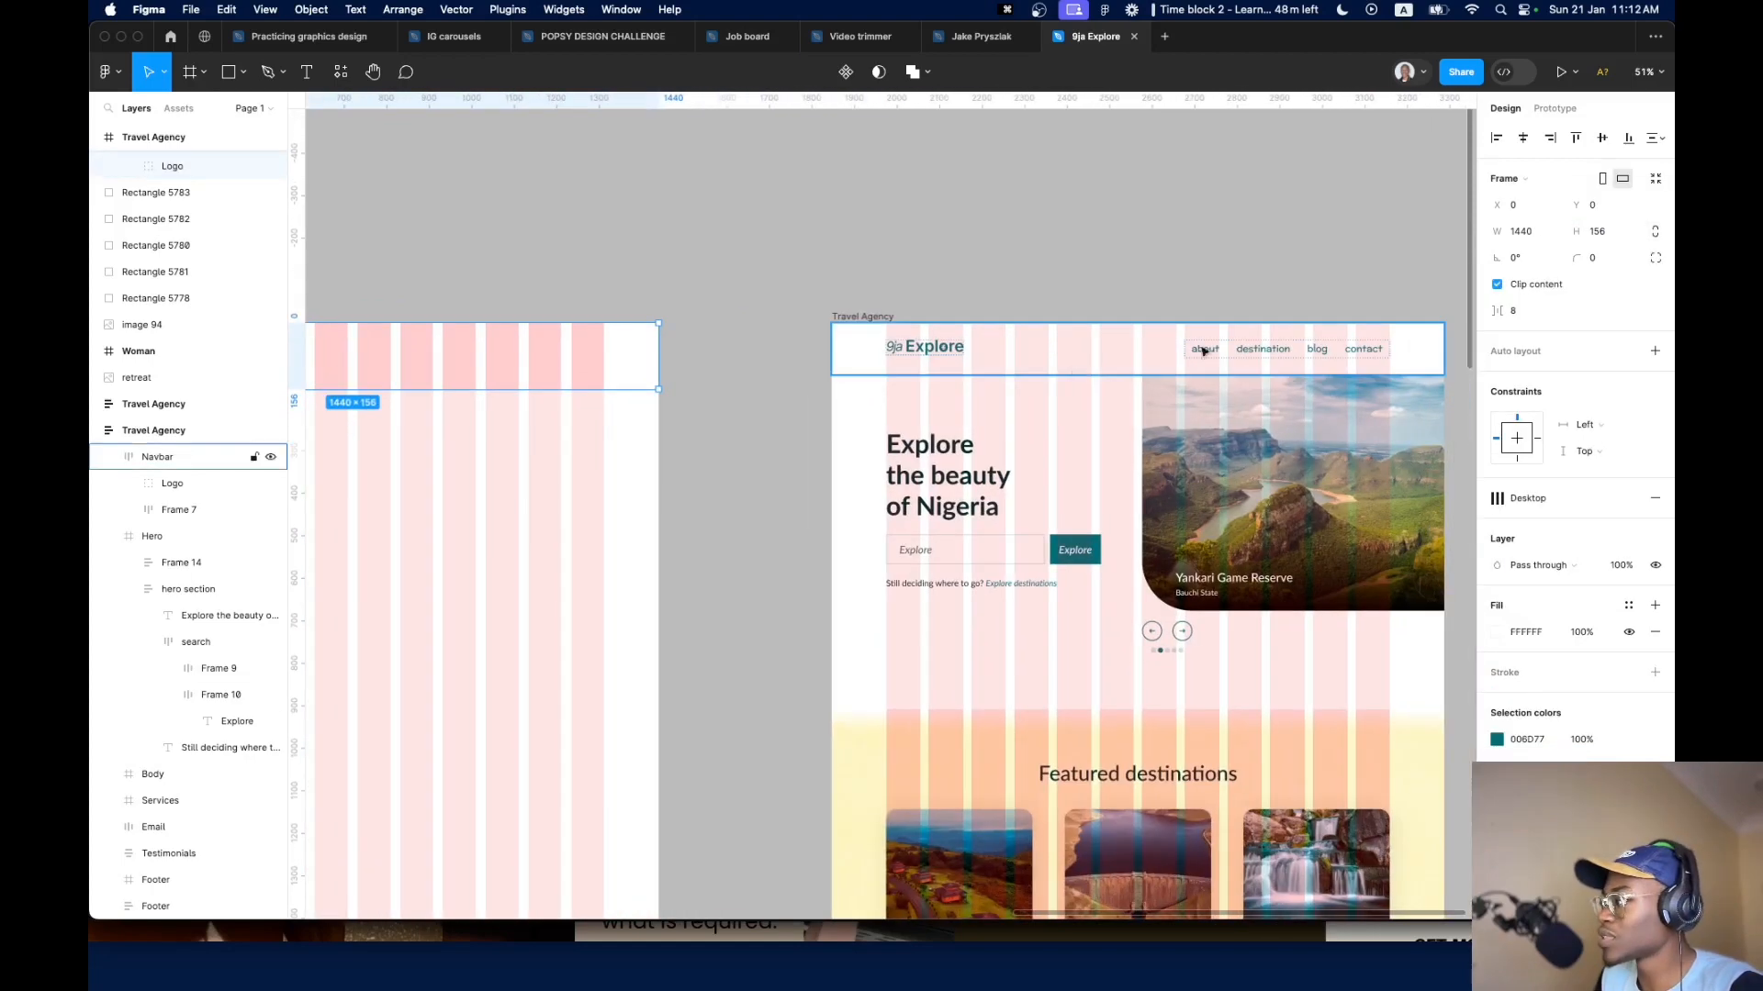
{"action": "scroll", "coordinate": [944, 390], "scroll_direction": "down", "scroll_amount": 6}
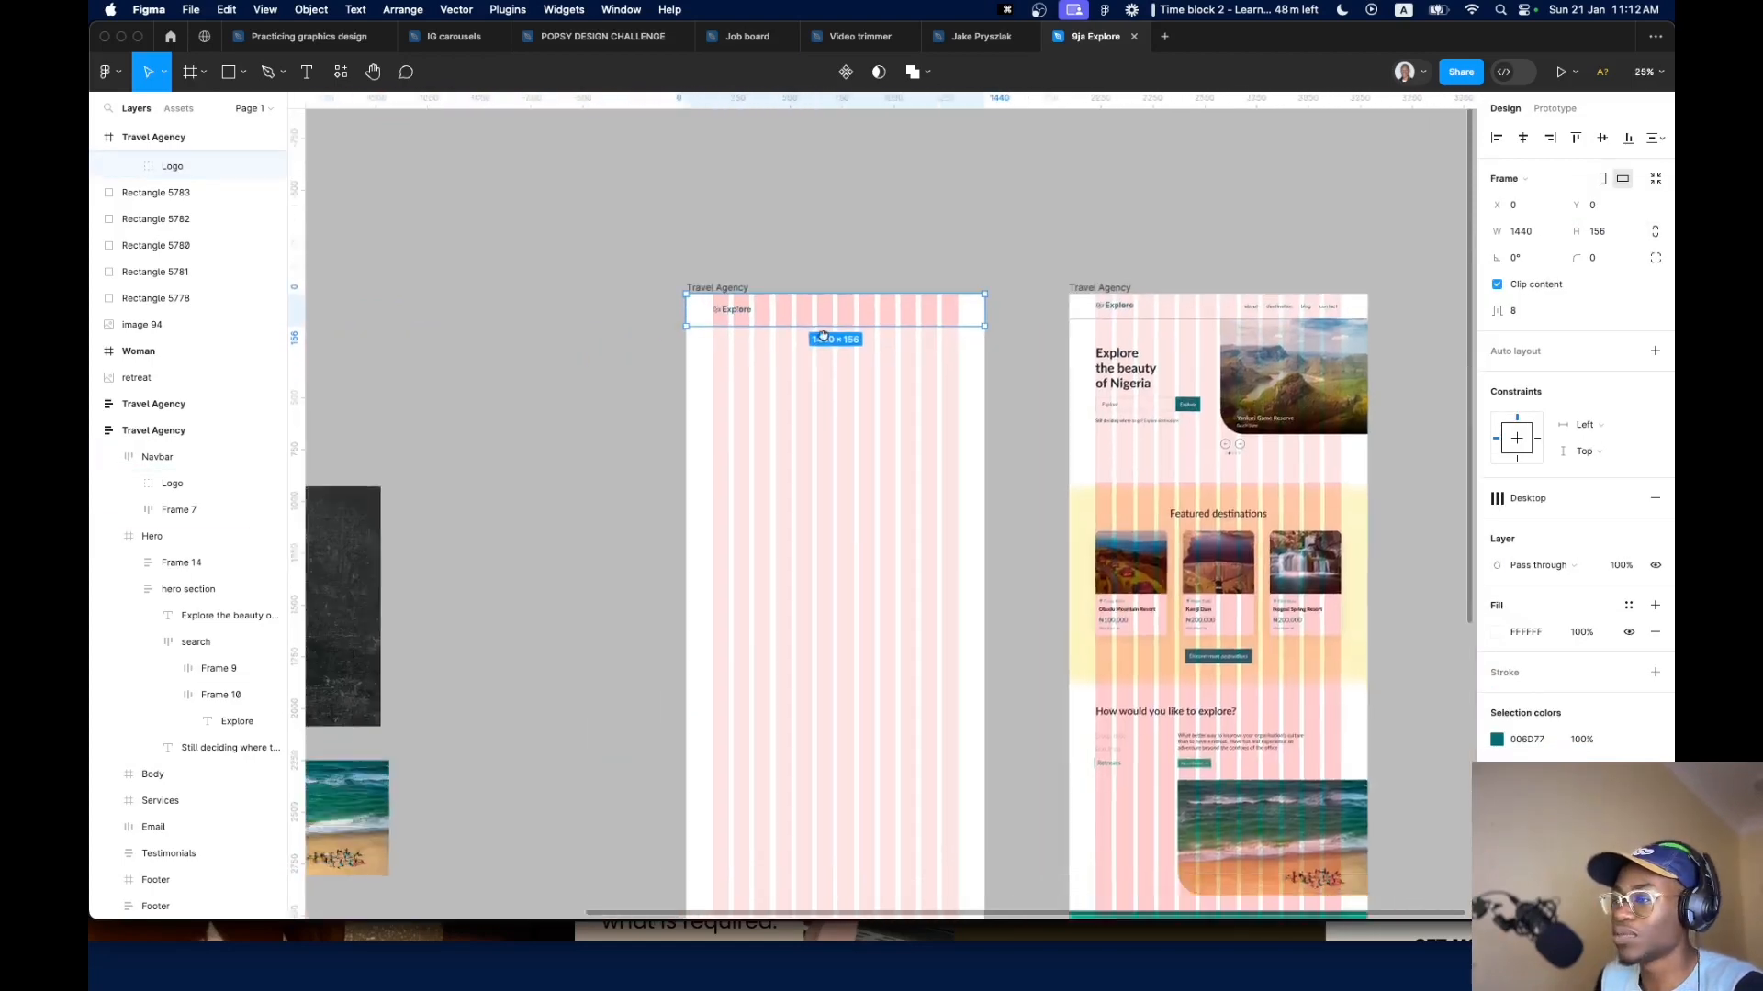
{"action": "scroll", "coordinate": [1063, 323], "scroll_direction": "up", "scroll_amount": 3}
{"action": "scroll", "coordinate": [659, 395], "scroll_direction": "down", "scroll_amount": 3}
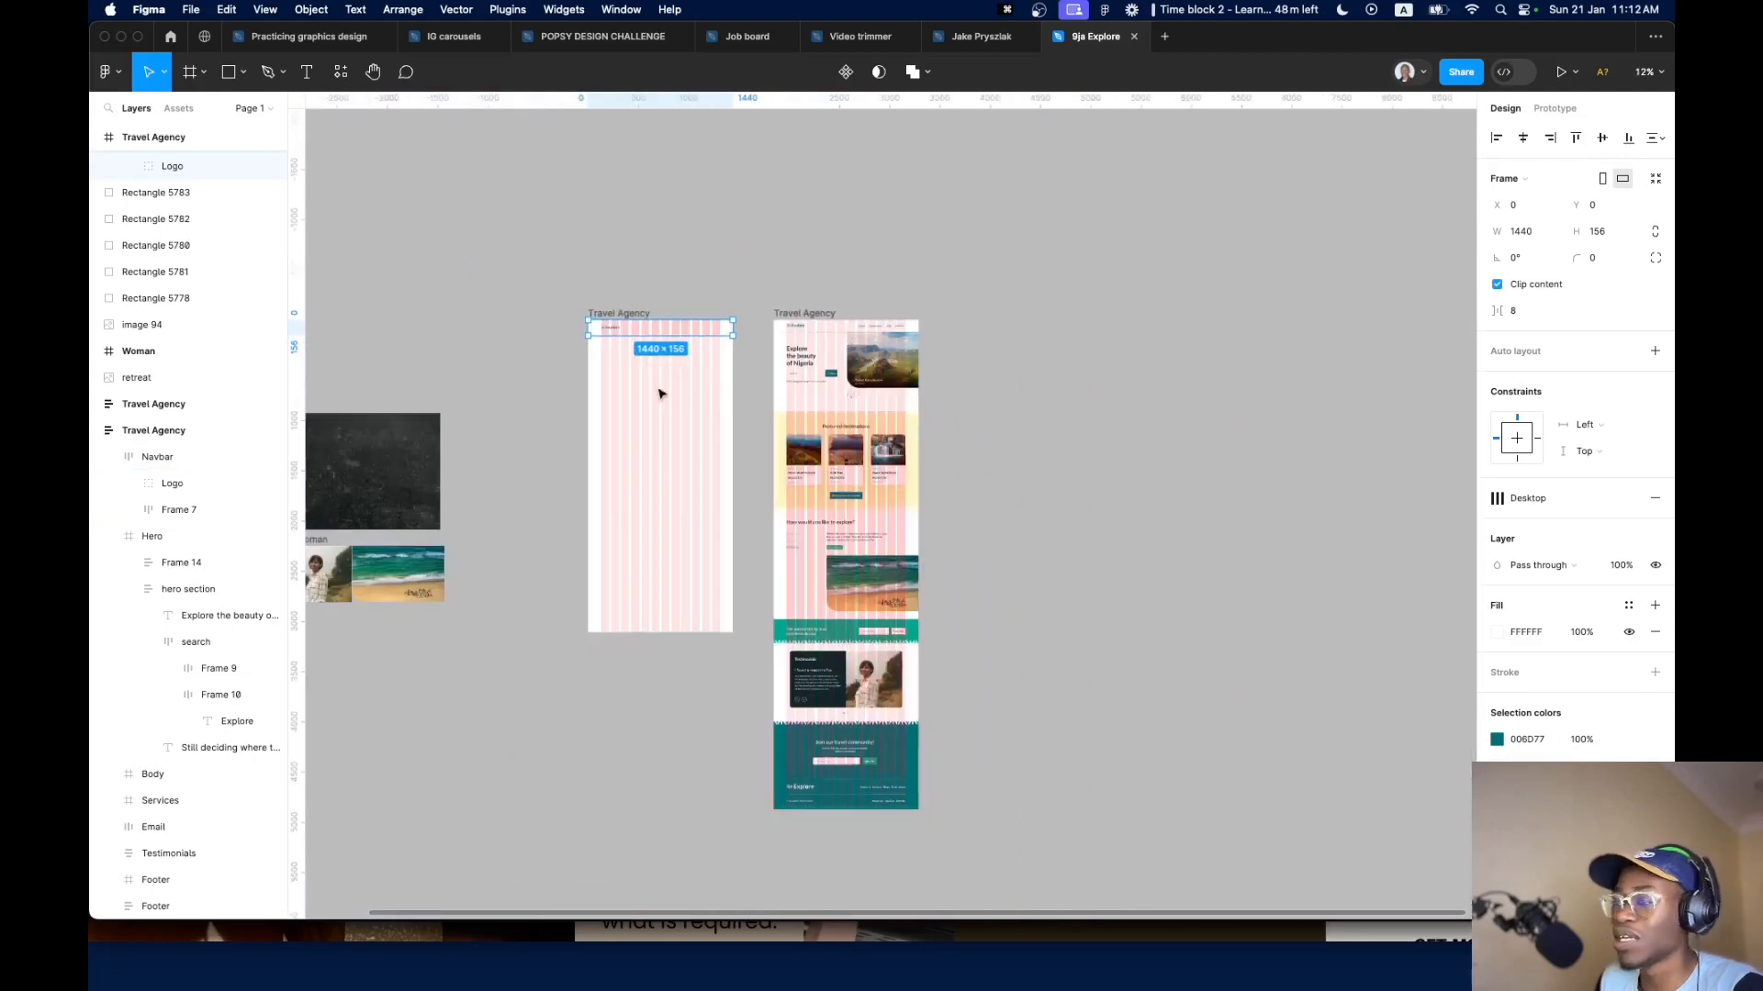
{"action": "left_click_drag", "start_coordinate": [661, 394], "coordinate": [805, 592]}
{"action": "scroll", "coordinate": [704, 460], "scroll_direction": "up", "scroll_amount": 1}
{"action": "left_click", "coordinate": [704, 460]}
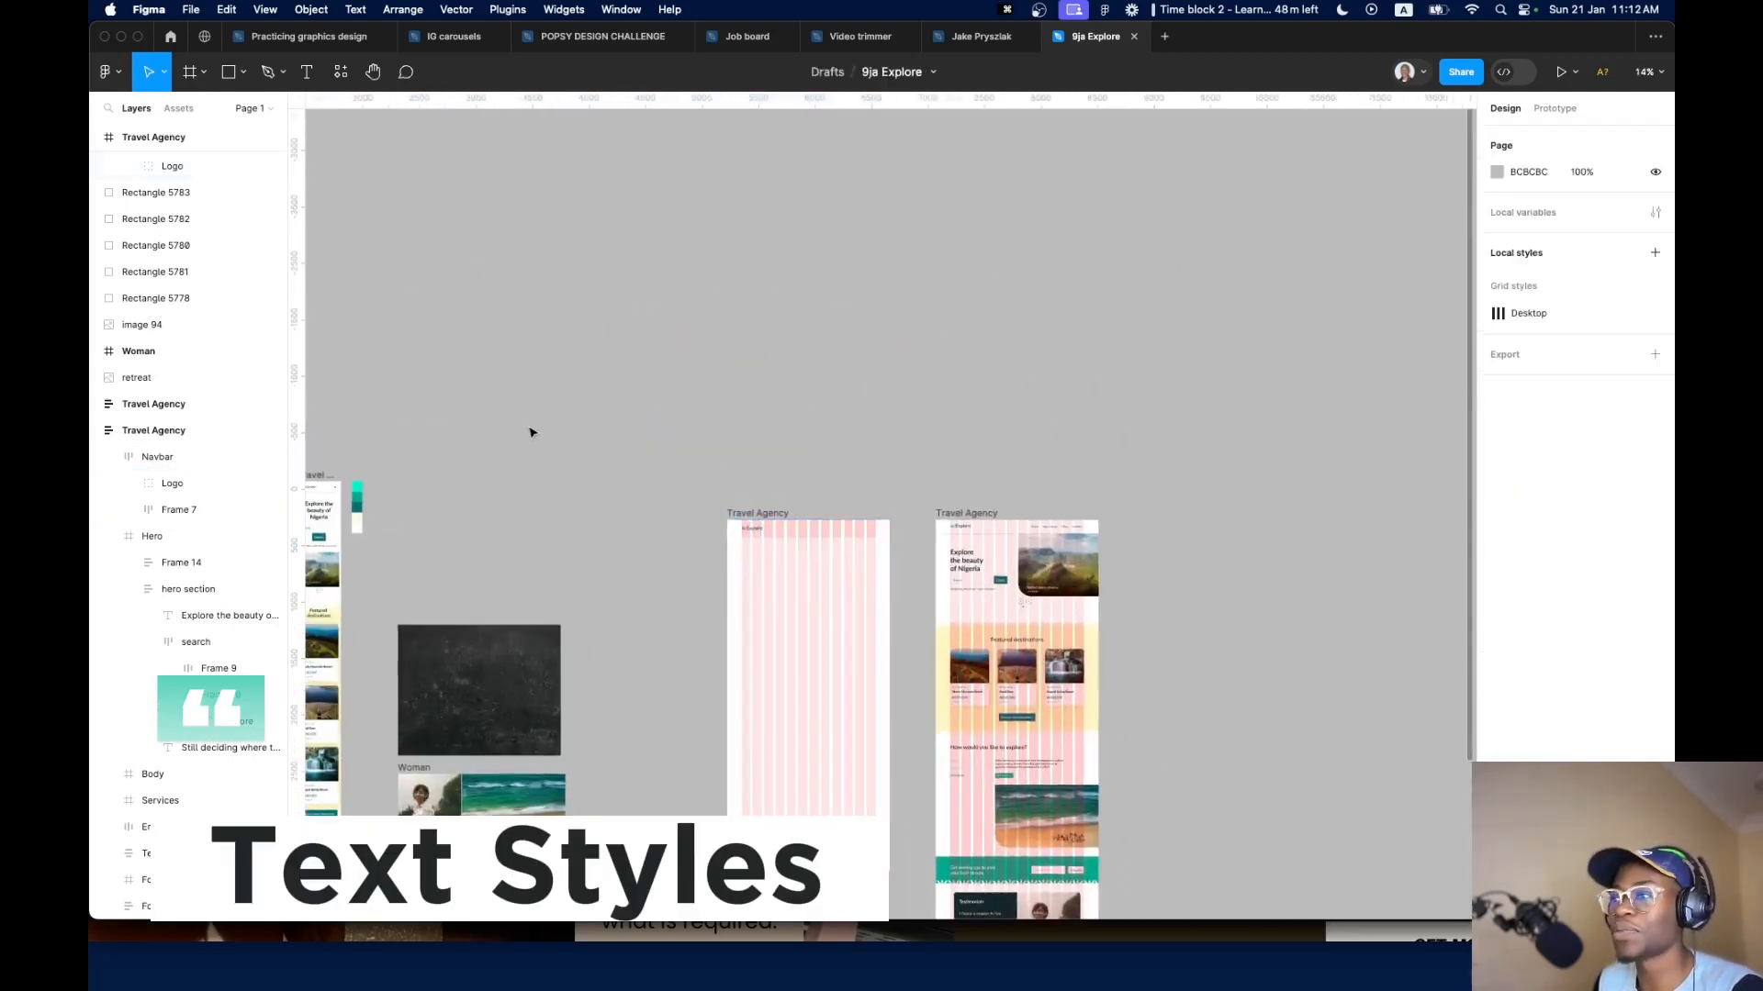
{"action": "left_click", "coordinate": [341, 72]}
{"action": "left_click", "coordinate": [421, 108]}
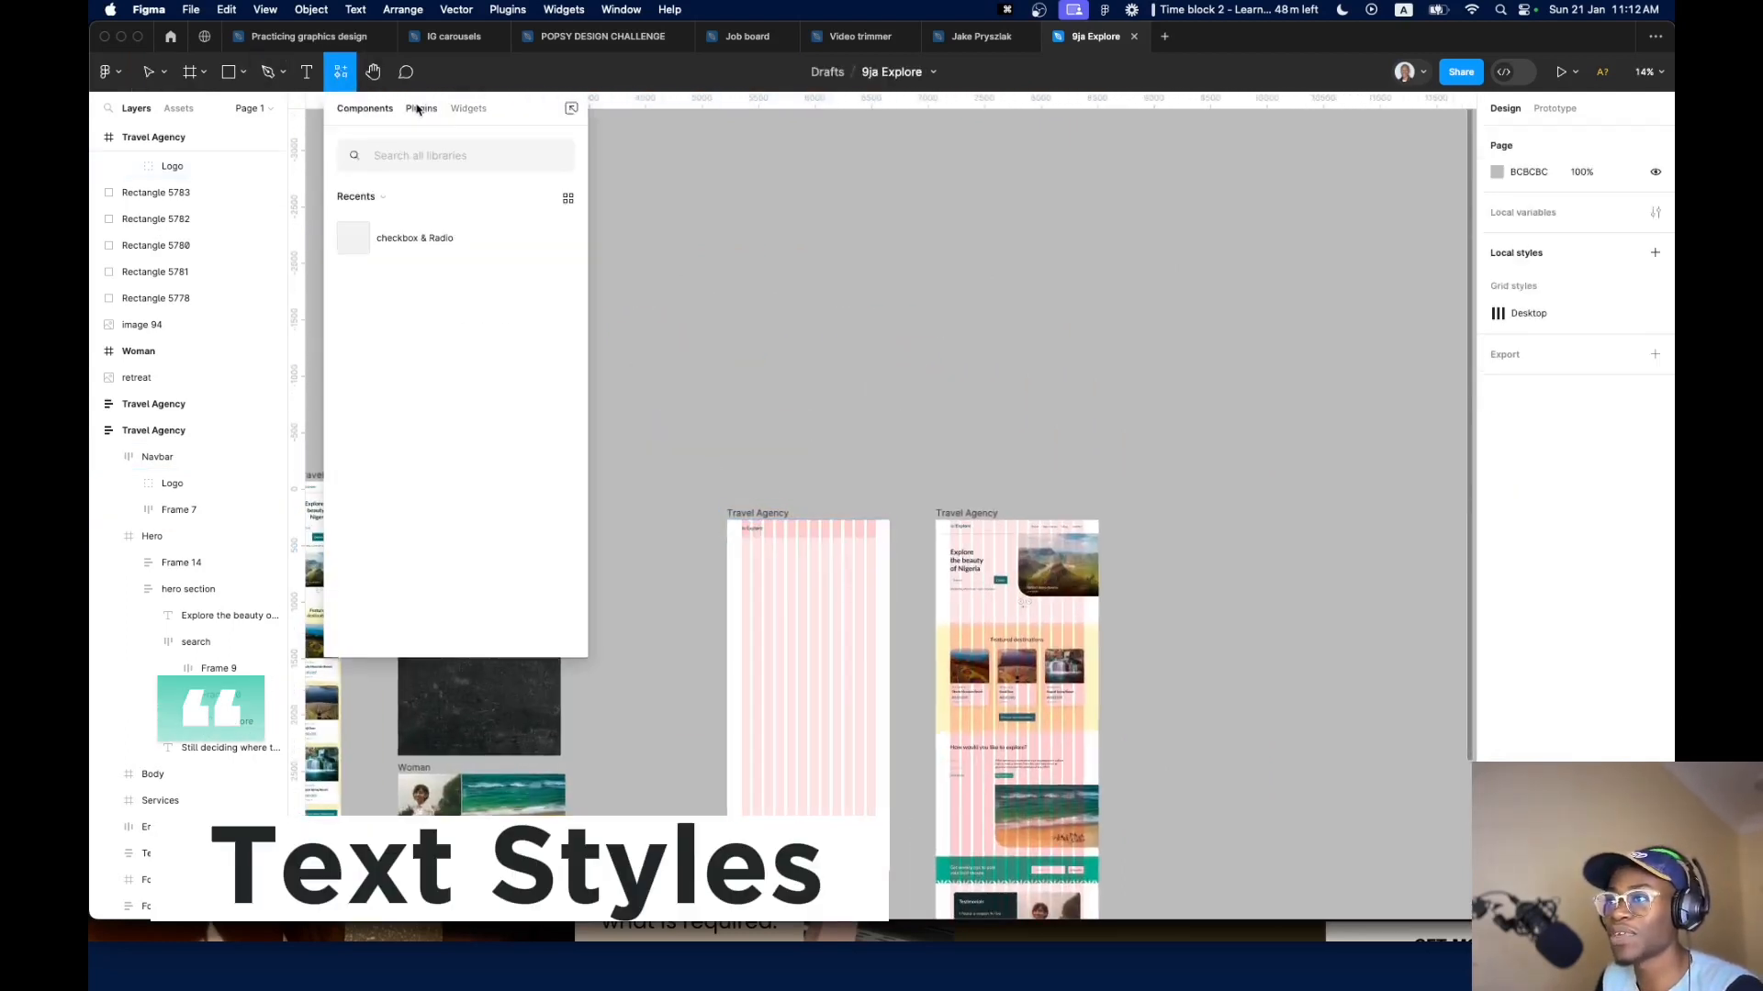
{"action": "left_click", "coordinate": [420, 359]}
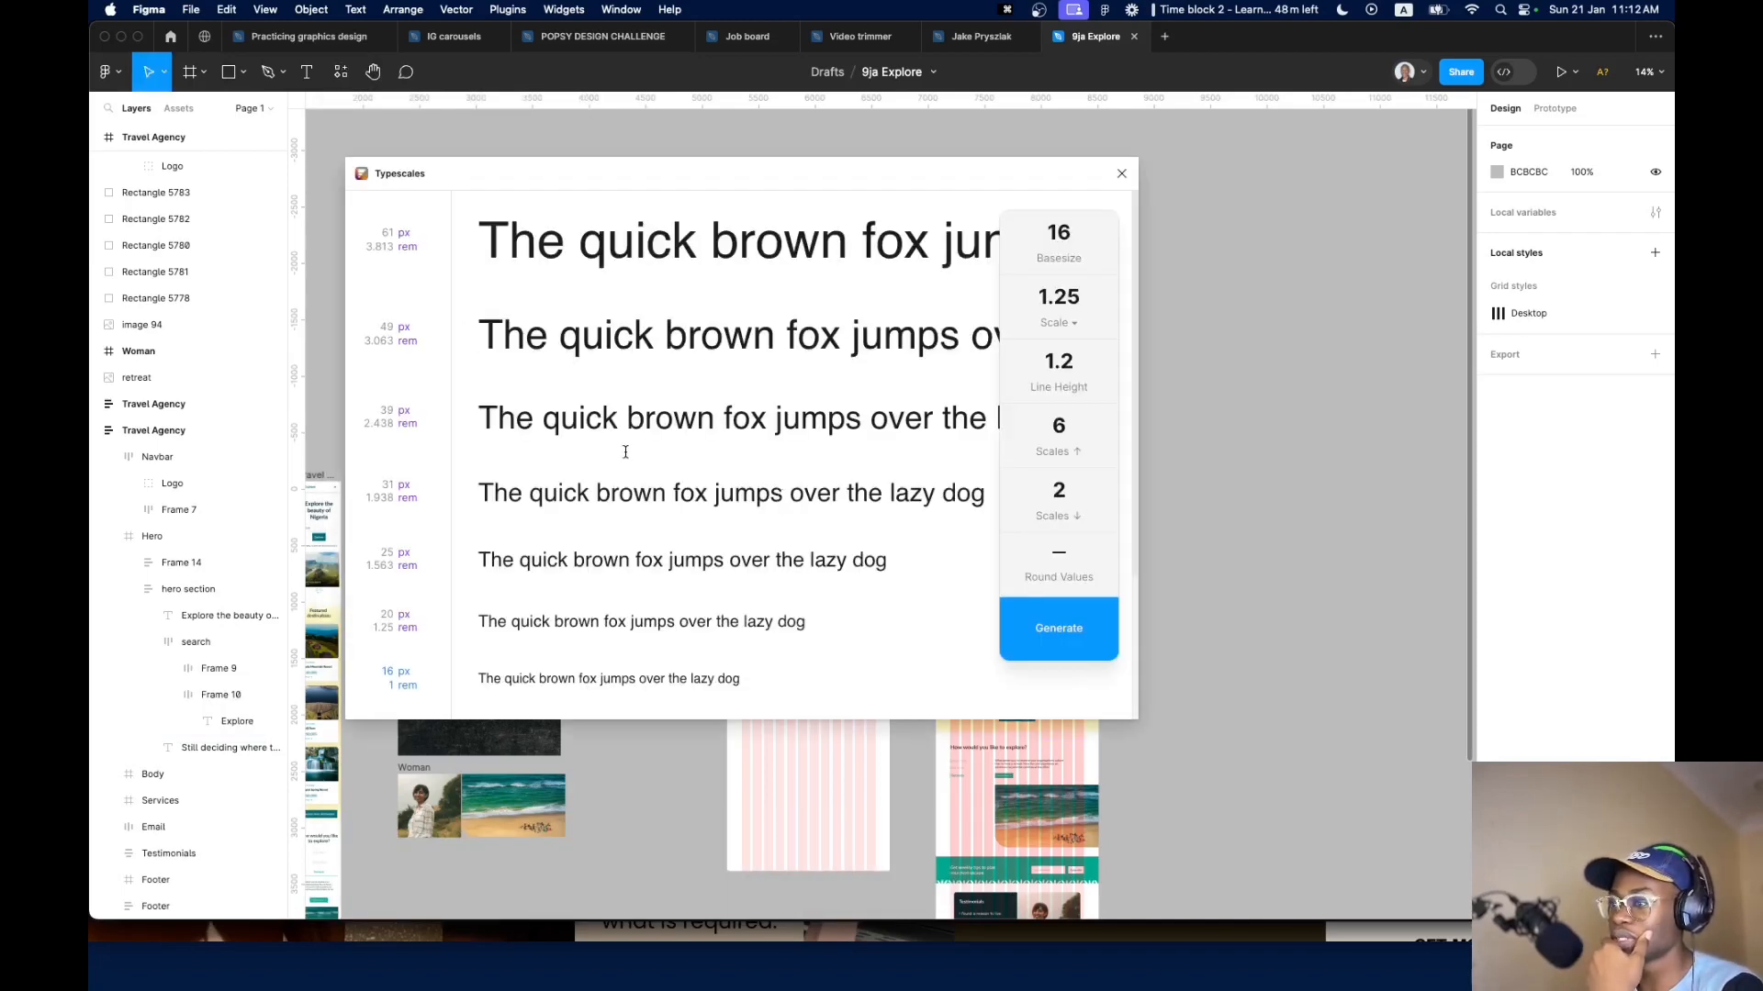
{"action": "left_click", "coordinate": [1119, 176]}
Add a text object reading H1 on the empty canvas above and beside the blank Travel Agency frame
{"action": "scroll", "coordinate": [739, 606], "scroll_direction": "up", "scroll_amount": 5}
{"action": "scroll", "coordinate": [791, 493], "scroll_direction": "down", "scroll_amount": 5}
{"action": "scroll", "coordinate": [792, 493], "scroll_direction": "up", "scroll_amount": 3}
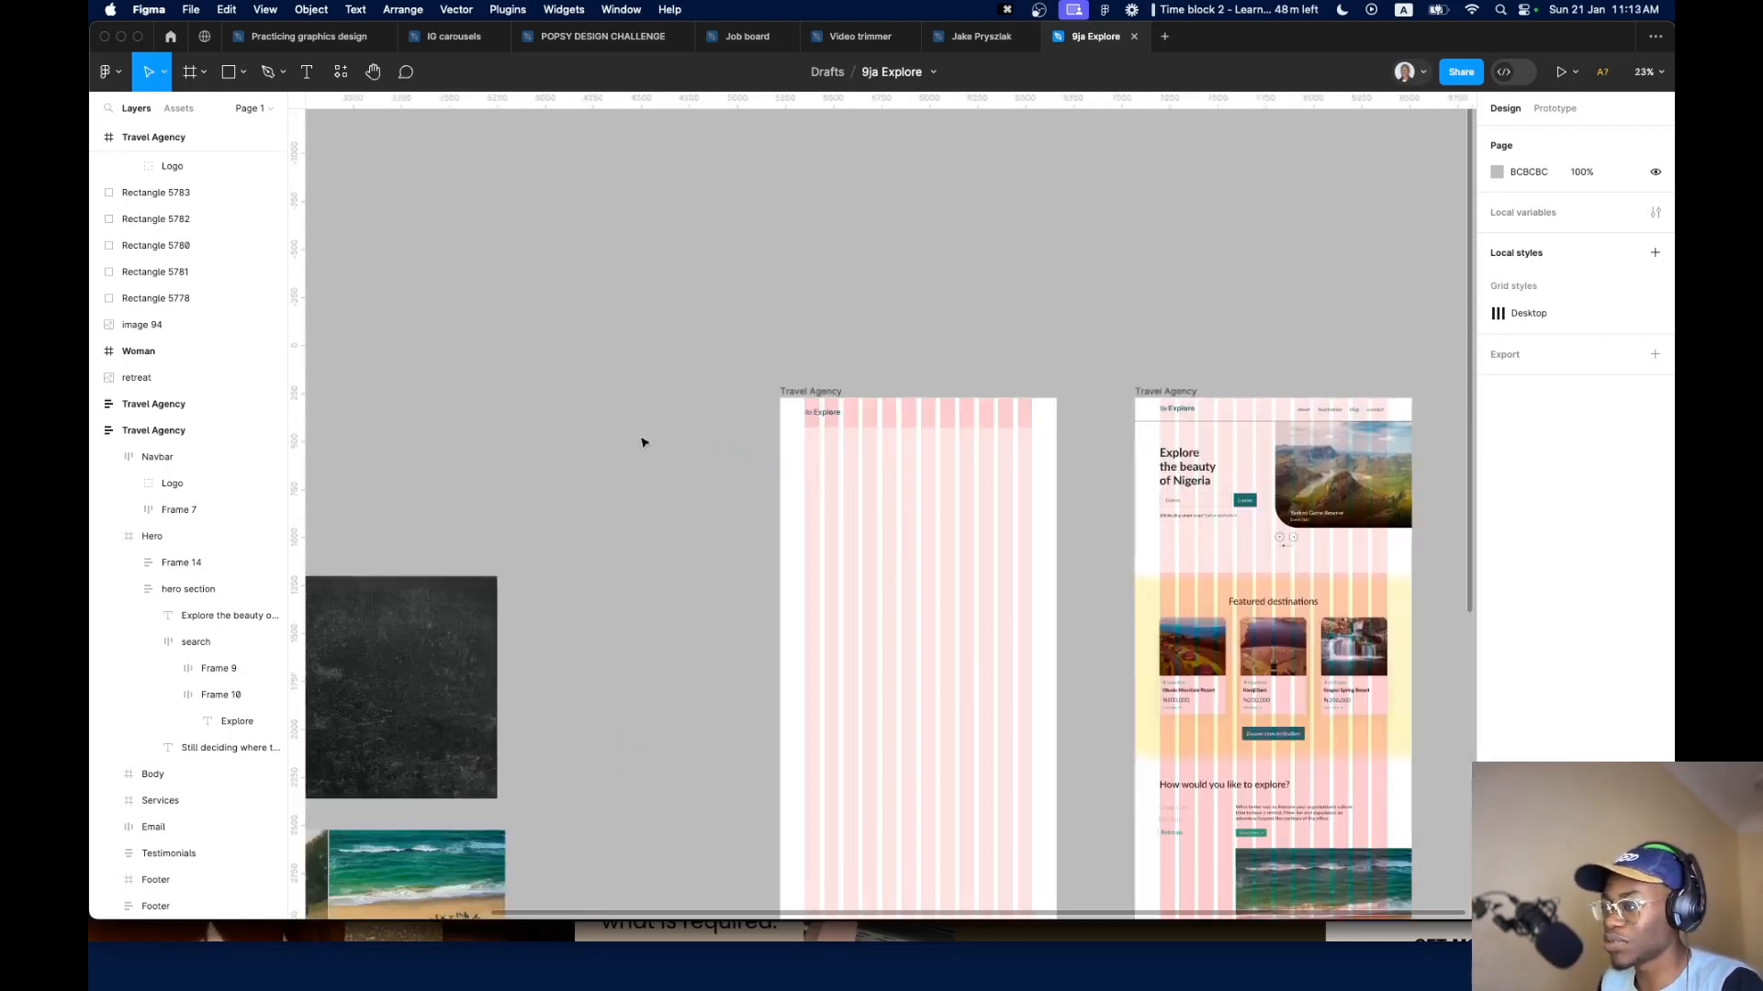
{"action": "key", "text": "t"}
{"action": "left_click", "coordinate": [564, 329]}
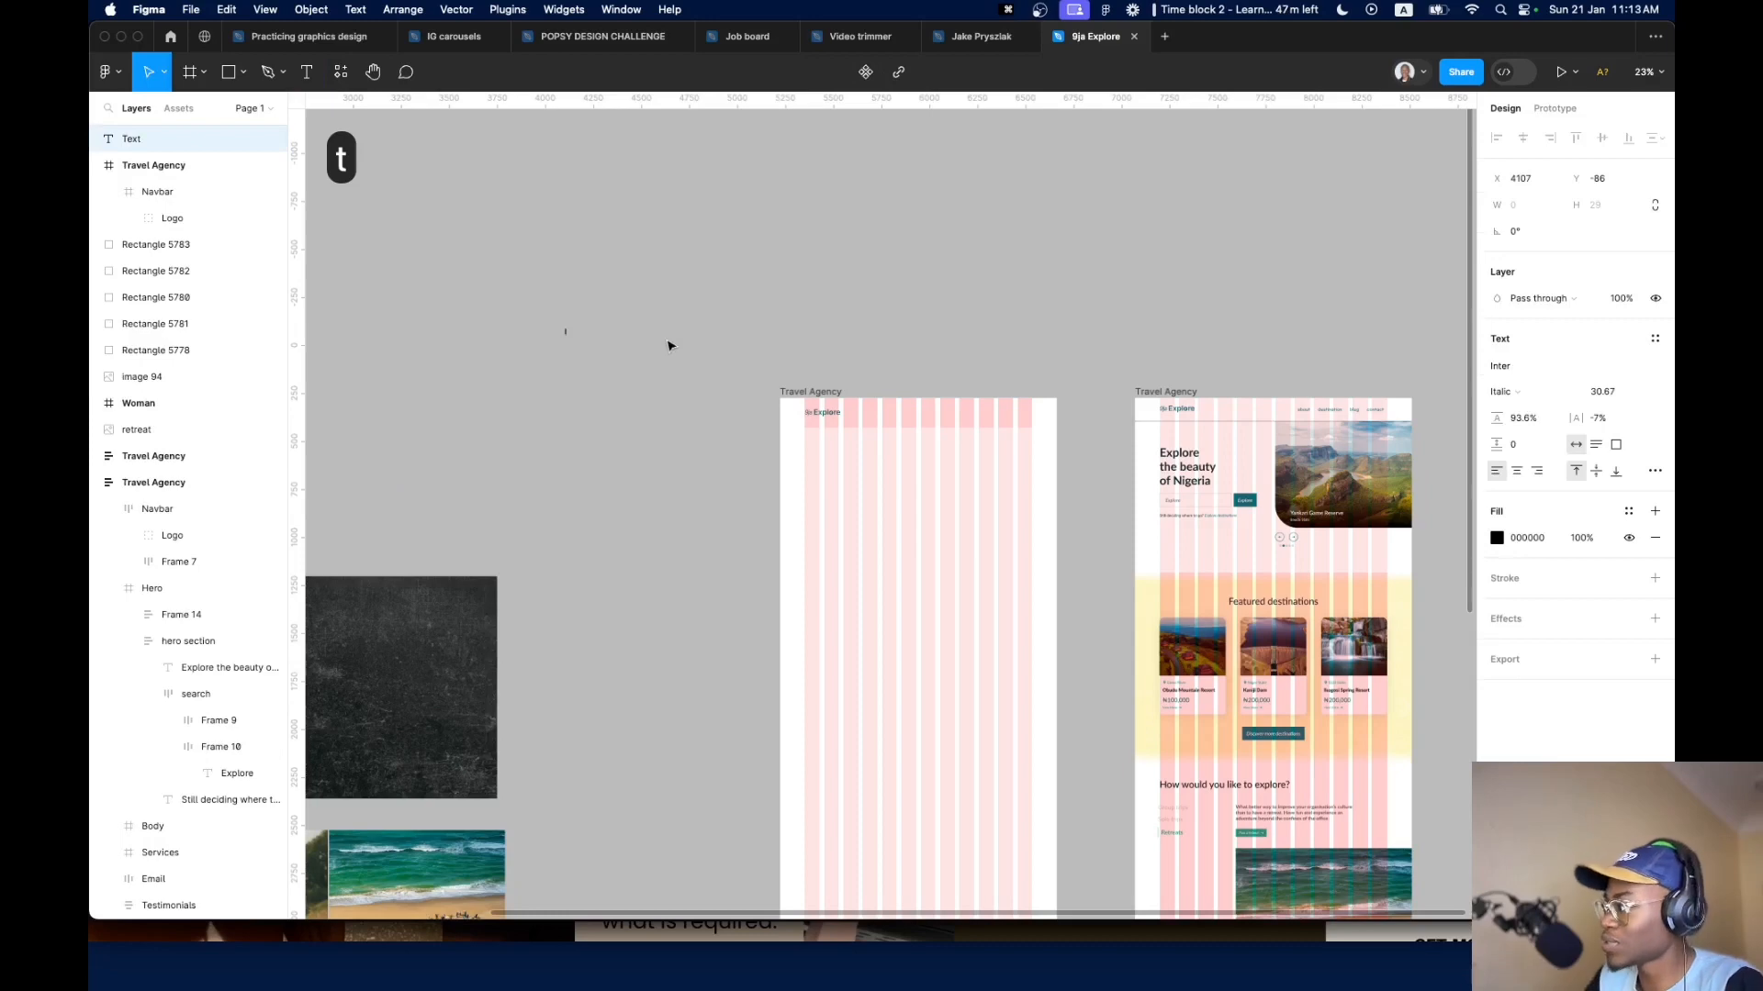
{"action": "type", "text": "H1"}
{"action": "key", "text": "Return"}
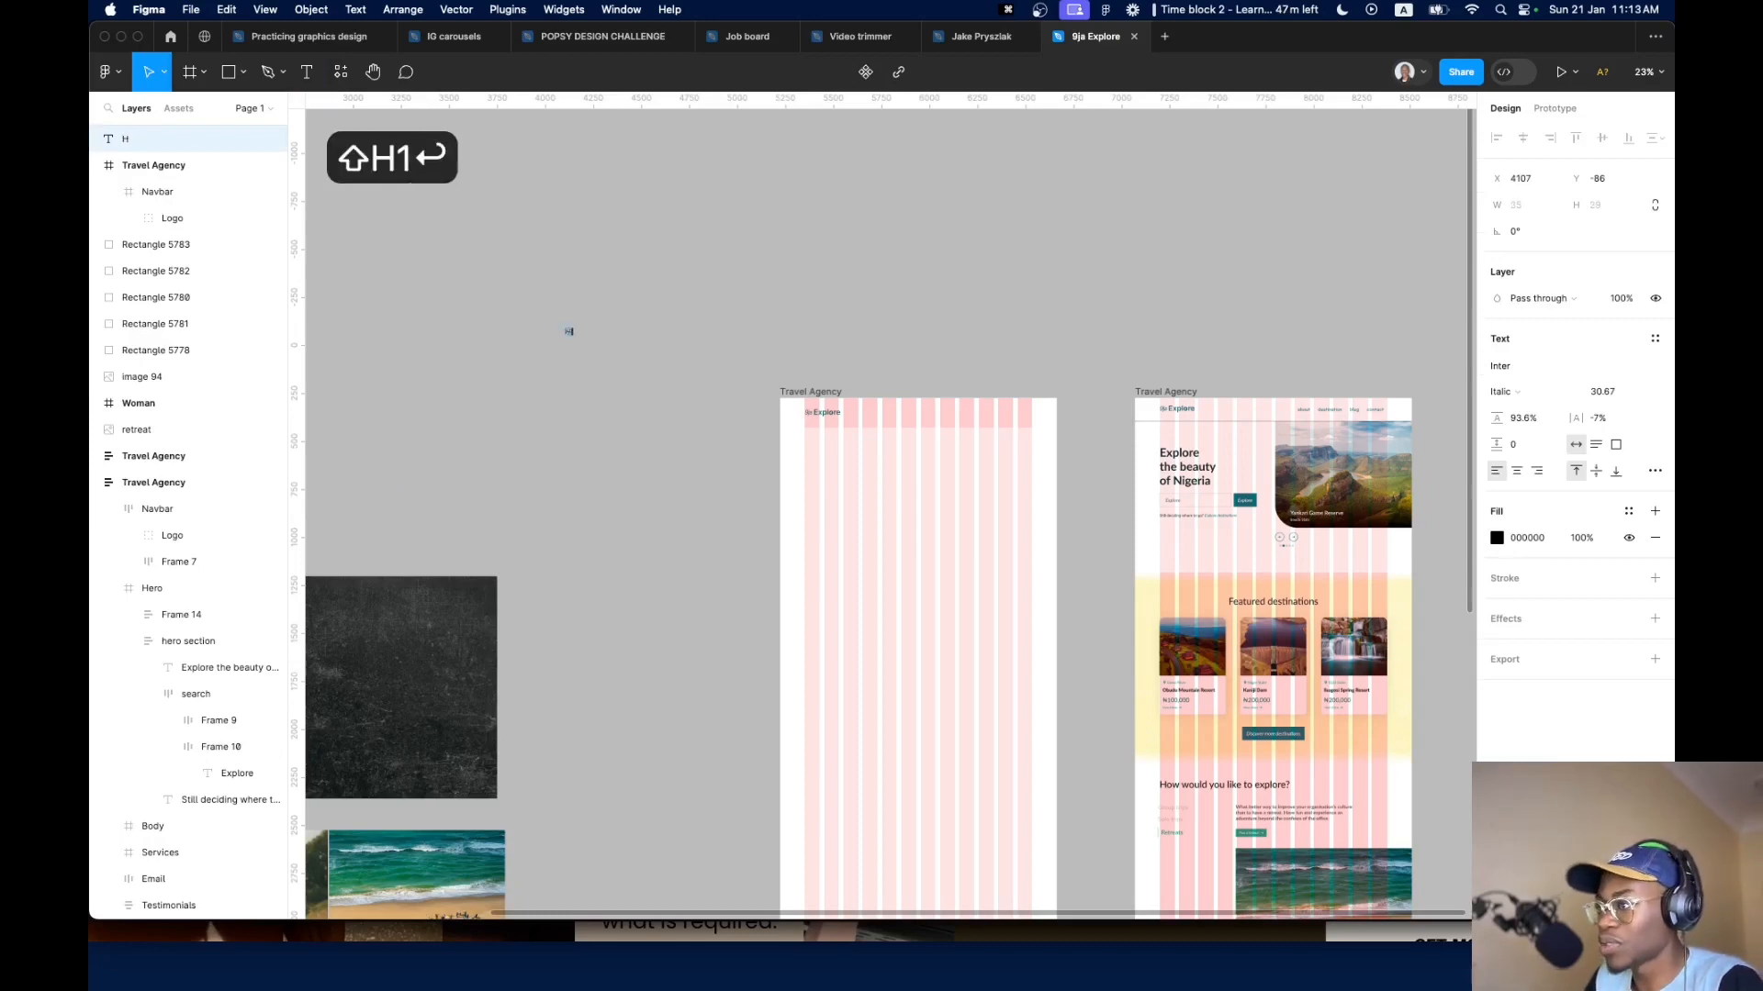
{"action": "key", "text": "BackSpace"}
{"action": "scroll", "coordinate": [614, 331], "scroll_direction": "up", "scroll_amount": 8}
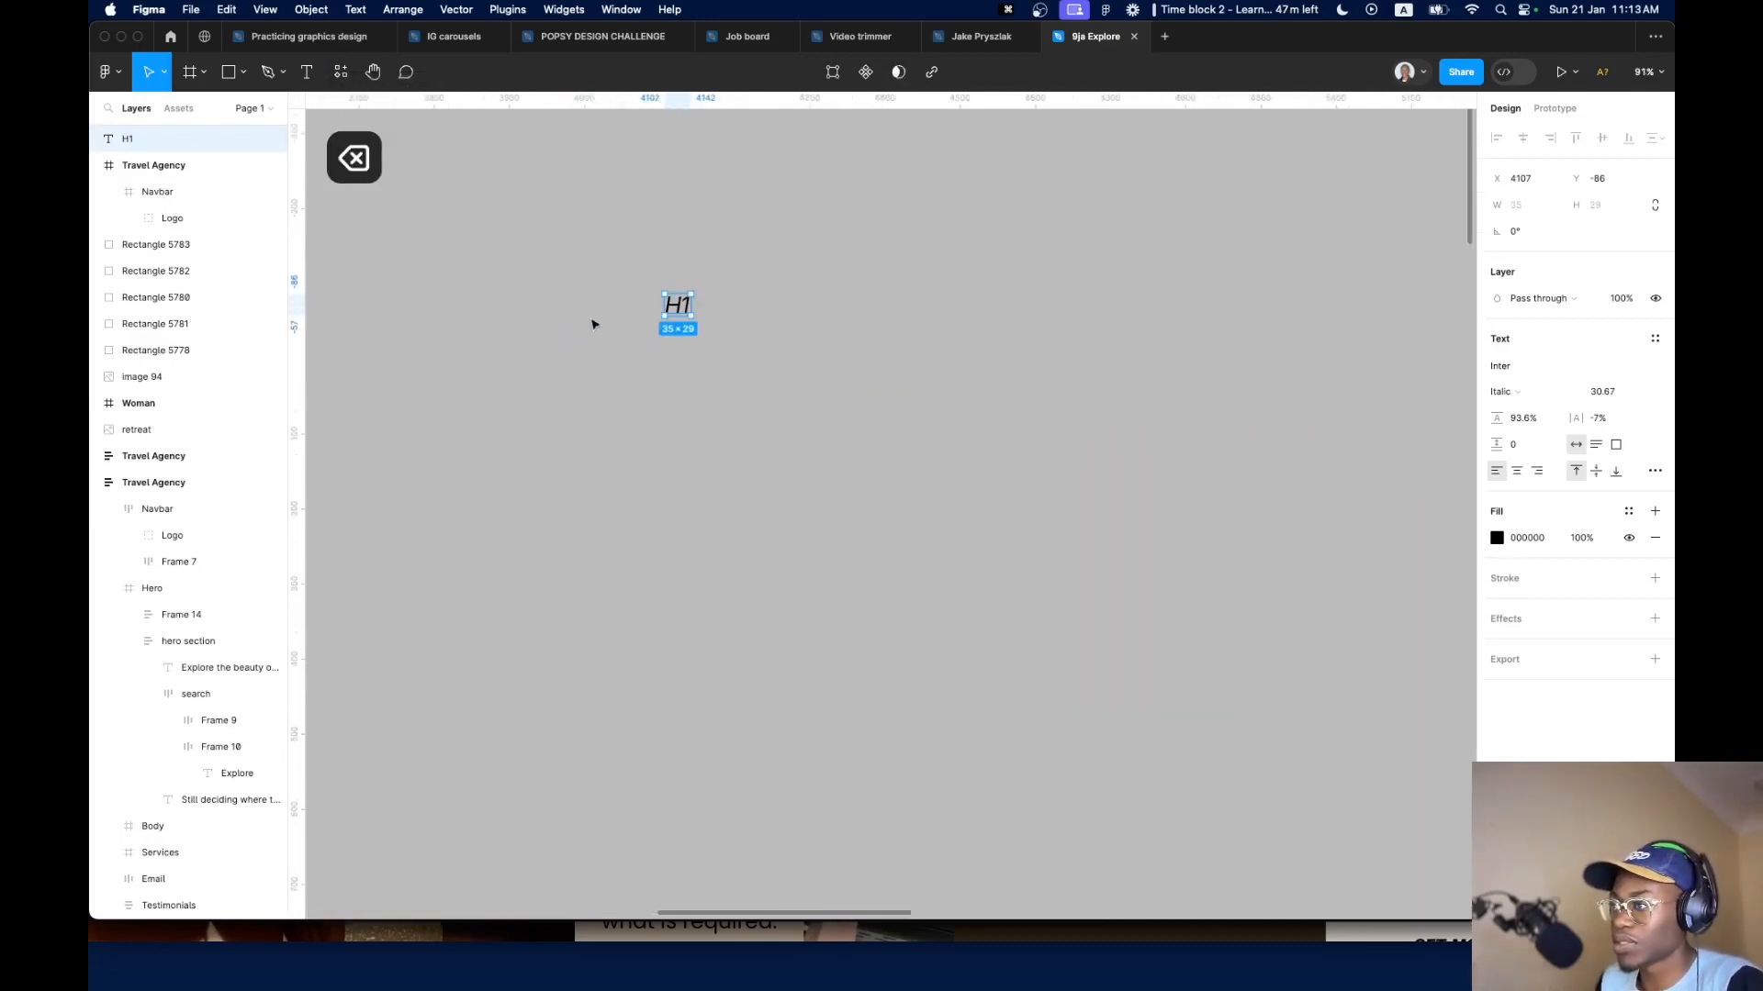
Set the H1 text to Regular weight with a font size of 16
{"action": "left_click", "coordinate": [1510, 392]}
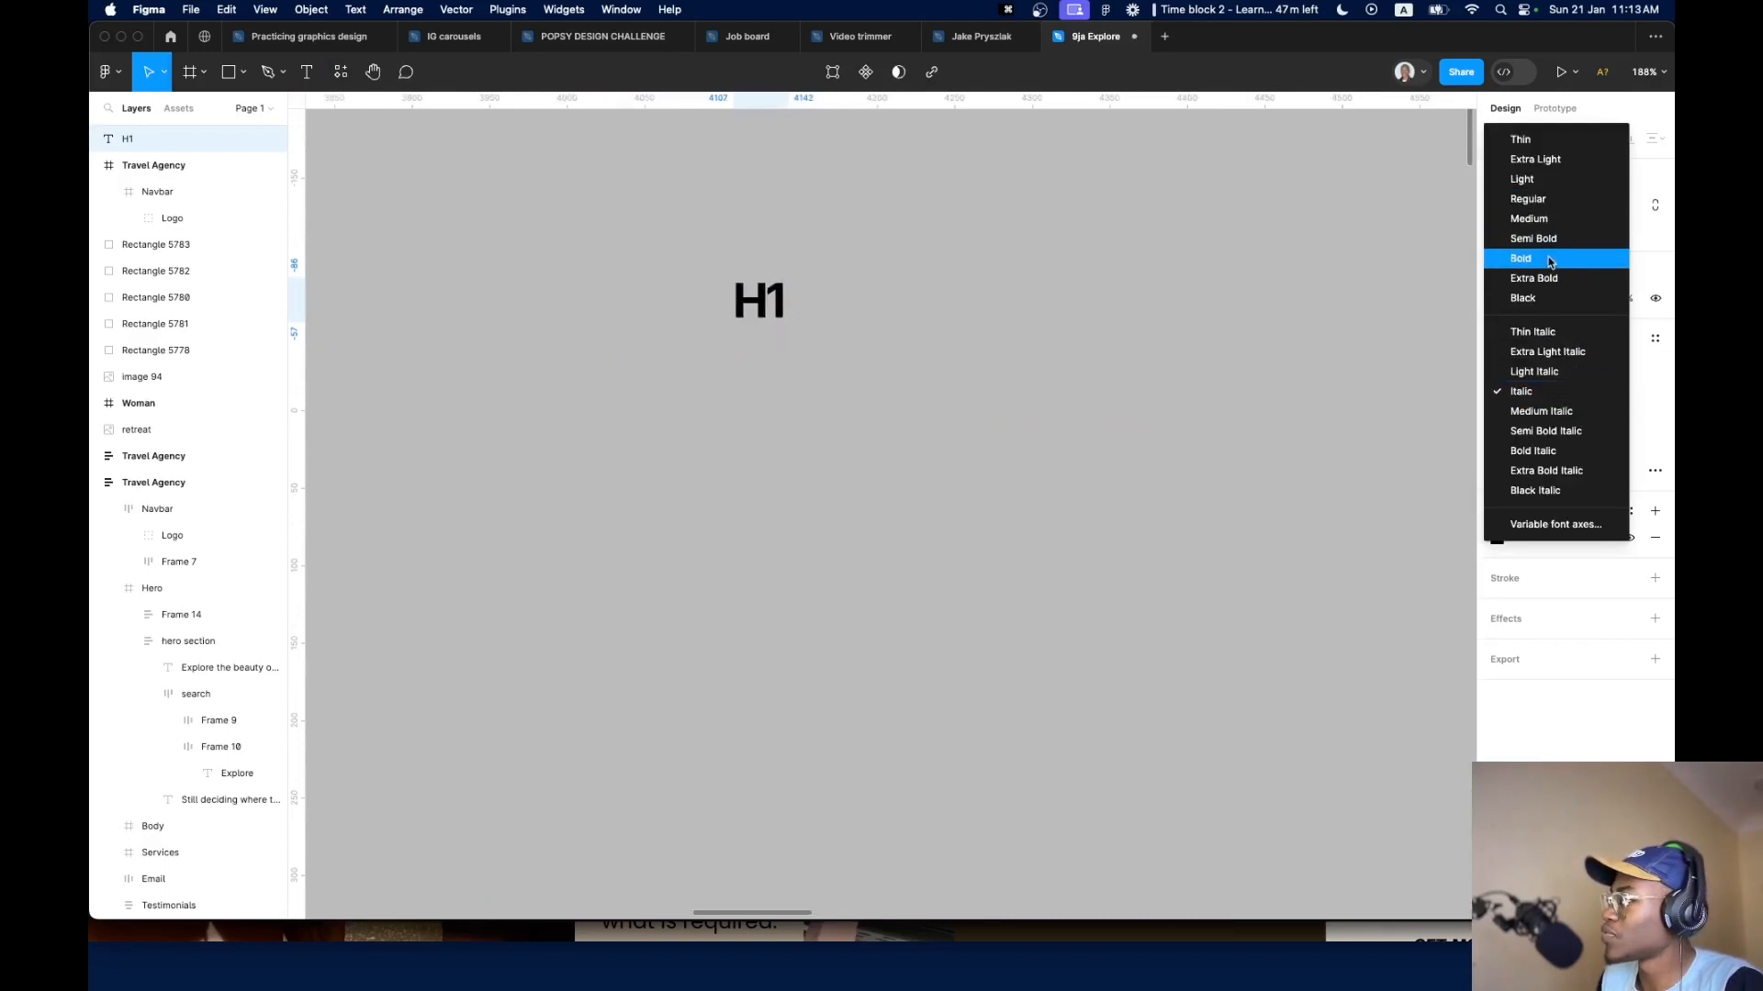
{"action": "left_click", "coordinate": [1528, 199]}
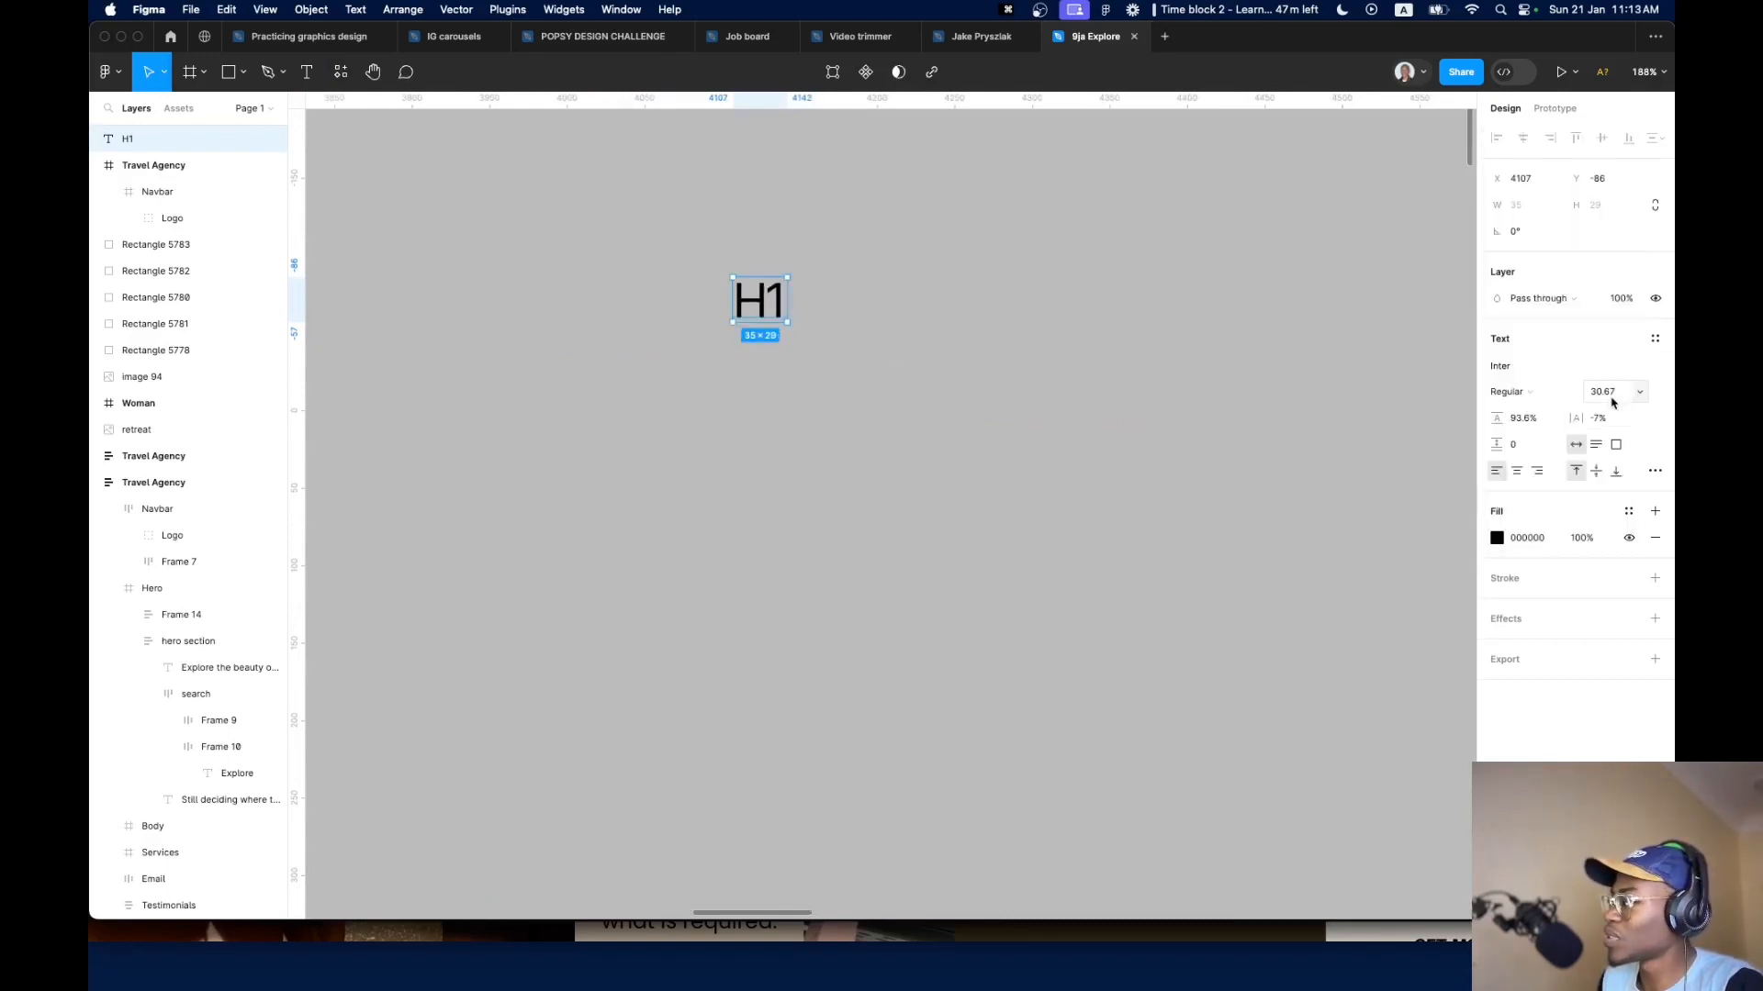
{"action": "type", "text": "16"}
{"action": "key", "text": "Return"}
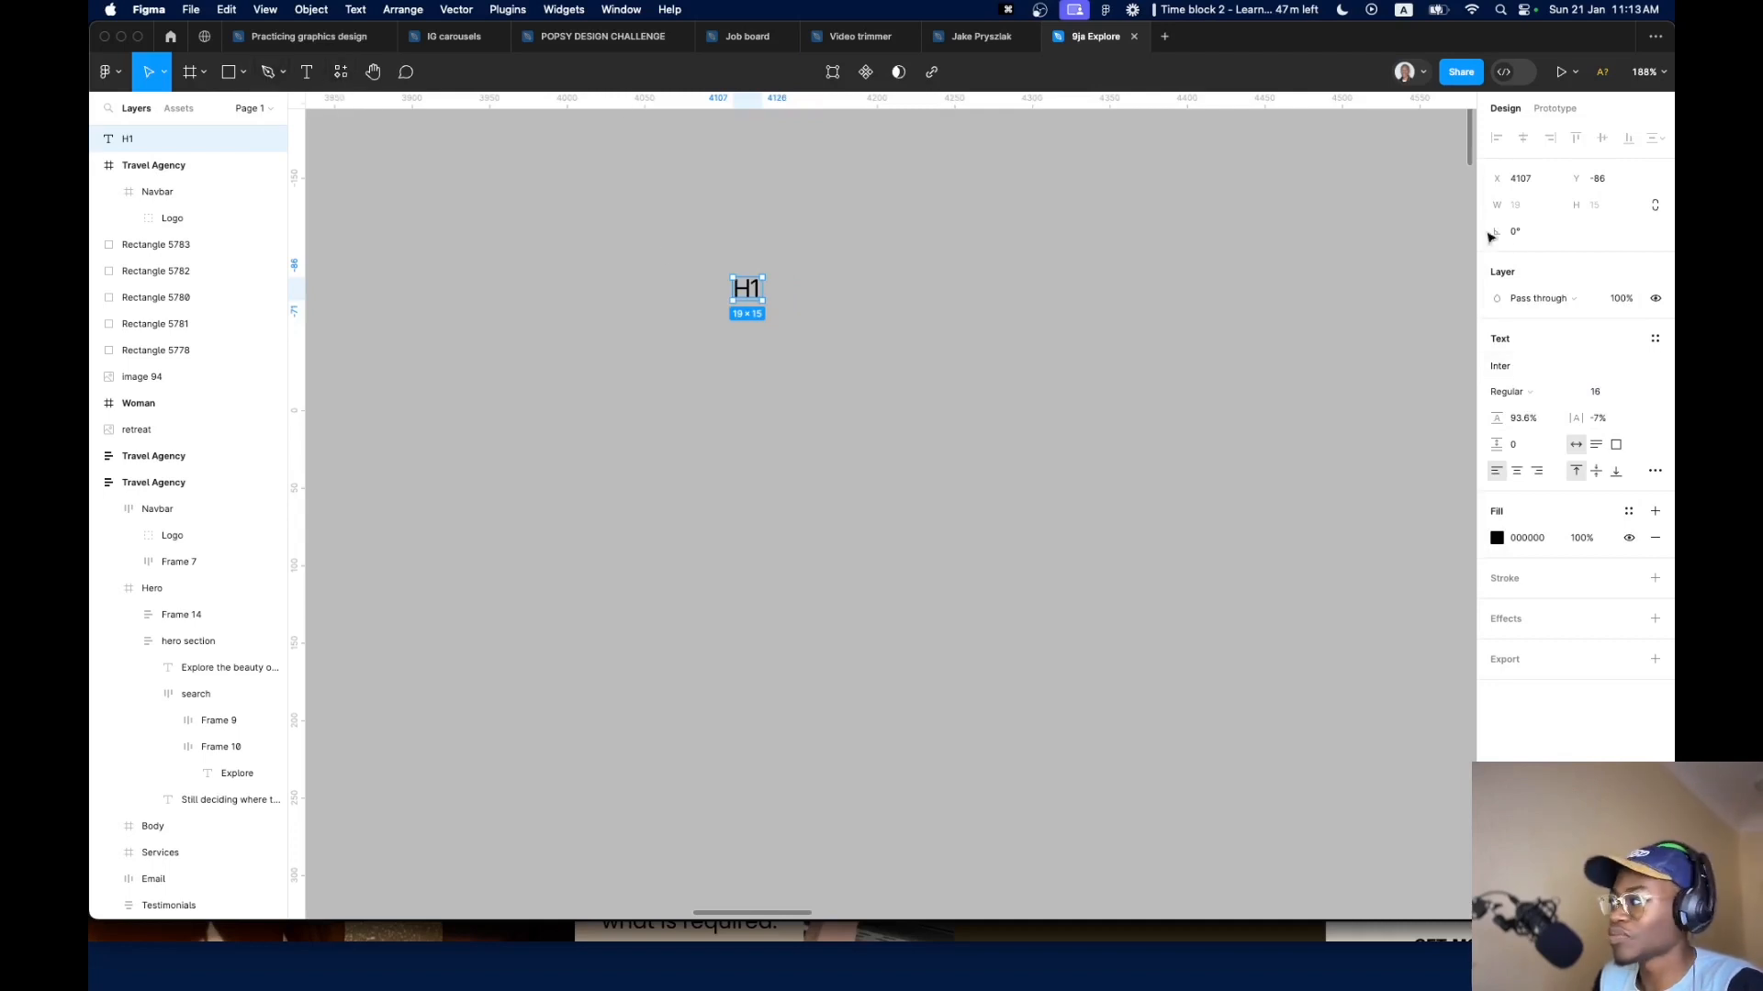
Change the H1 text's font to Lato with the SemiBold weight
{"action": "left_click", "coordinate": [1528, 368]}
{"action": "type", "text": "l"}
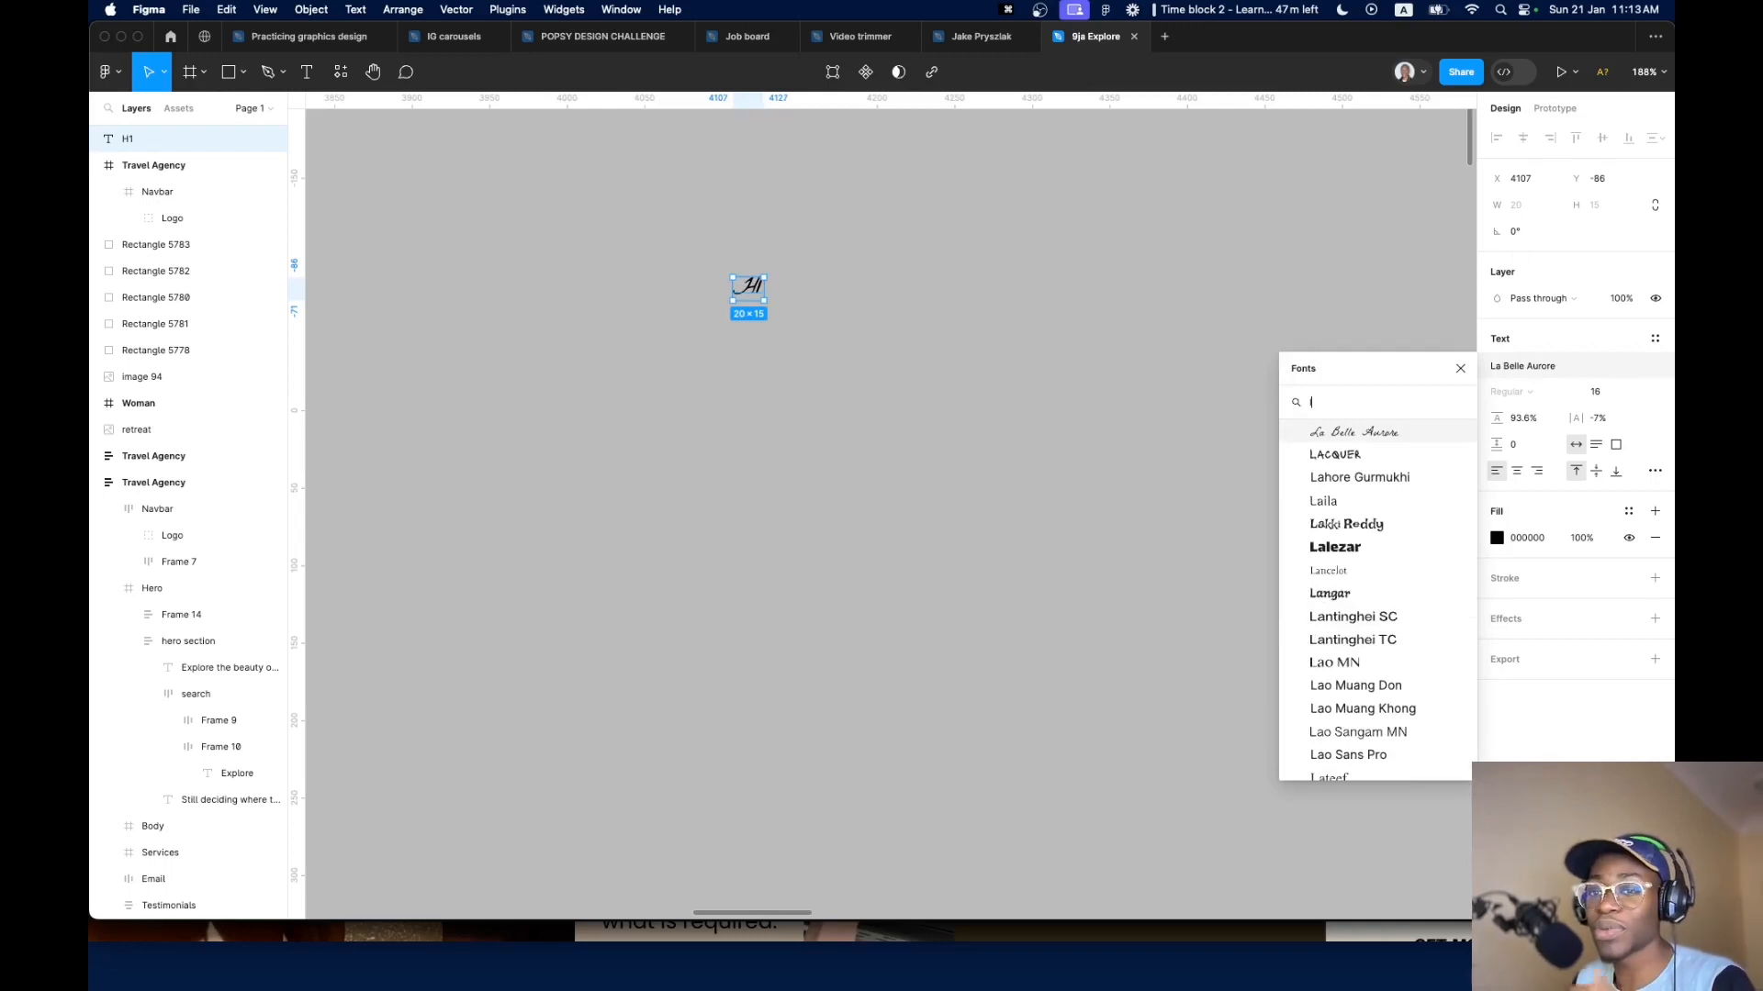
{"action": "type", "text": "ato"}
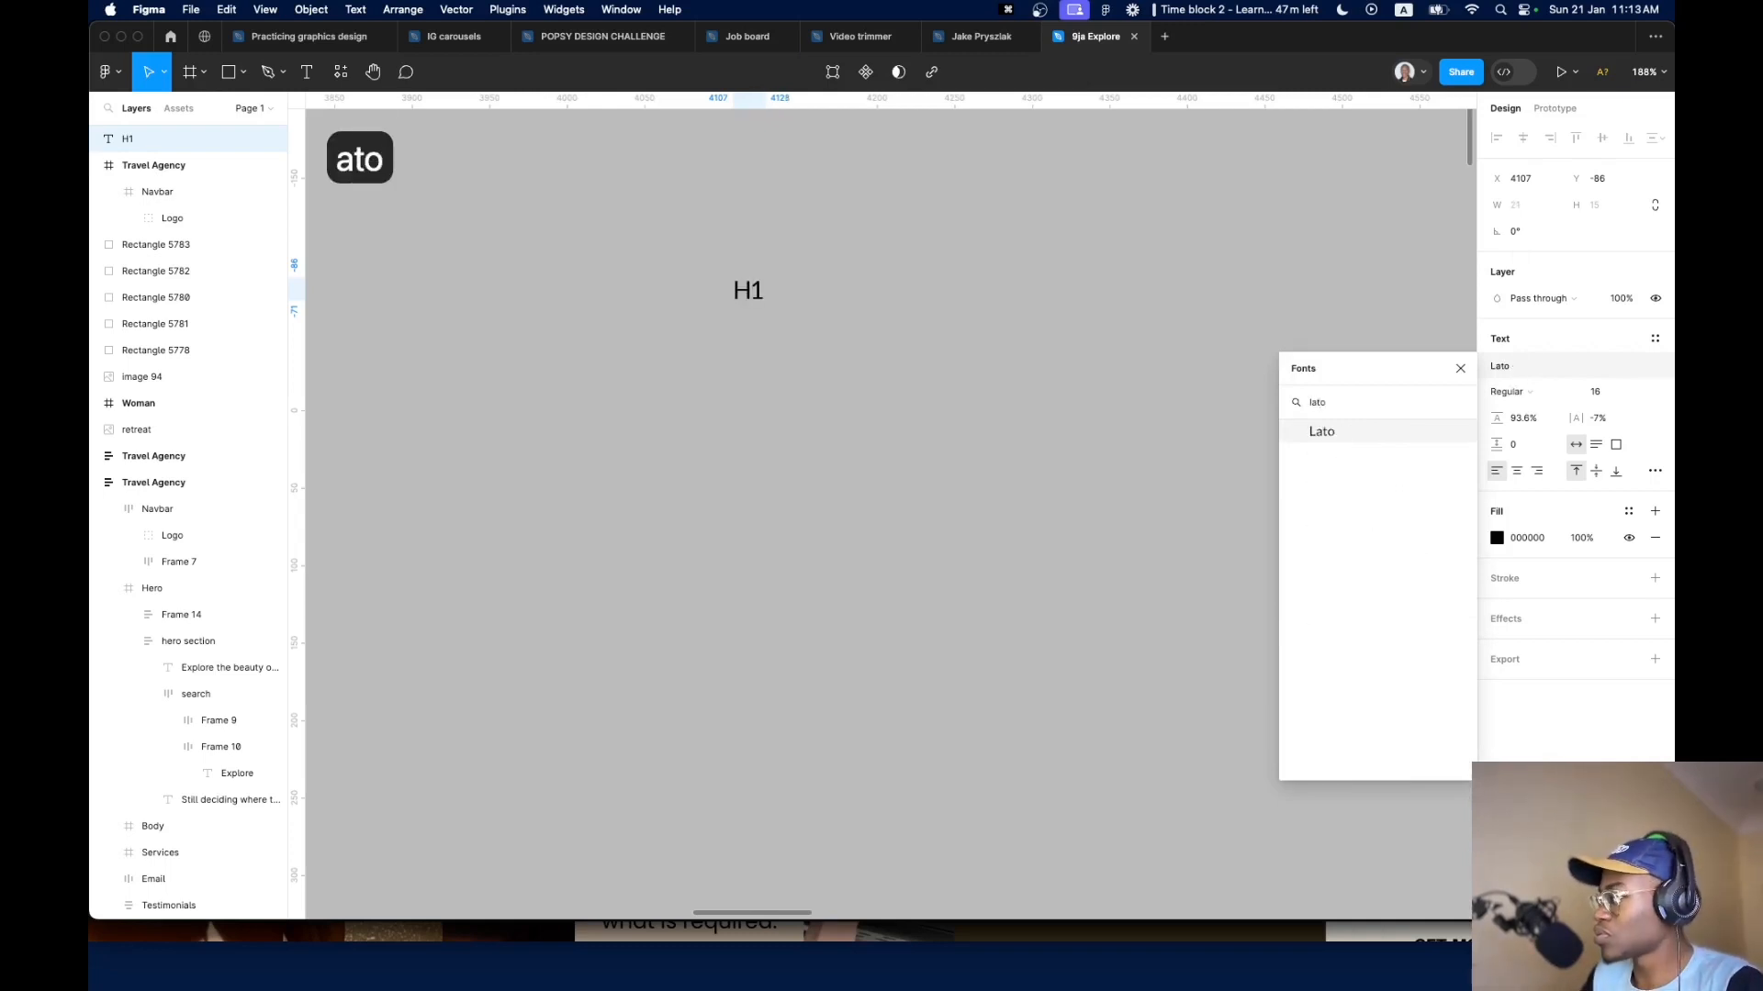
{"action": "key", "text": "Return"}
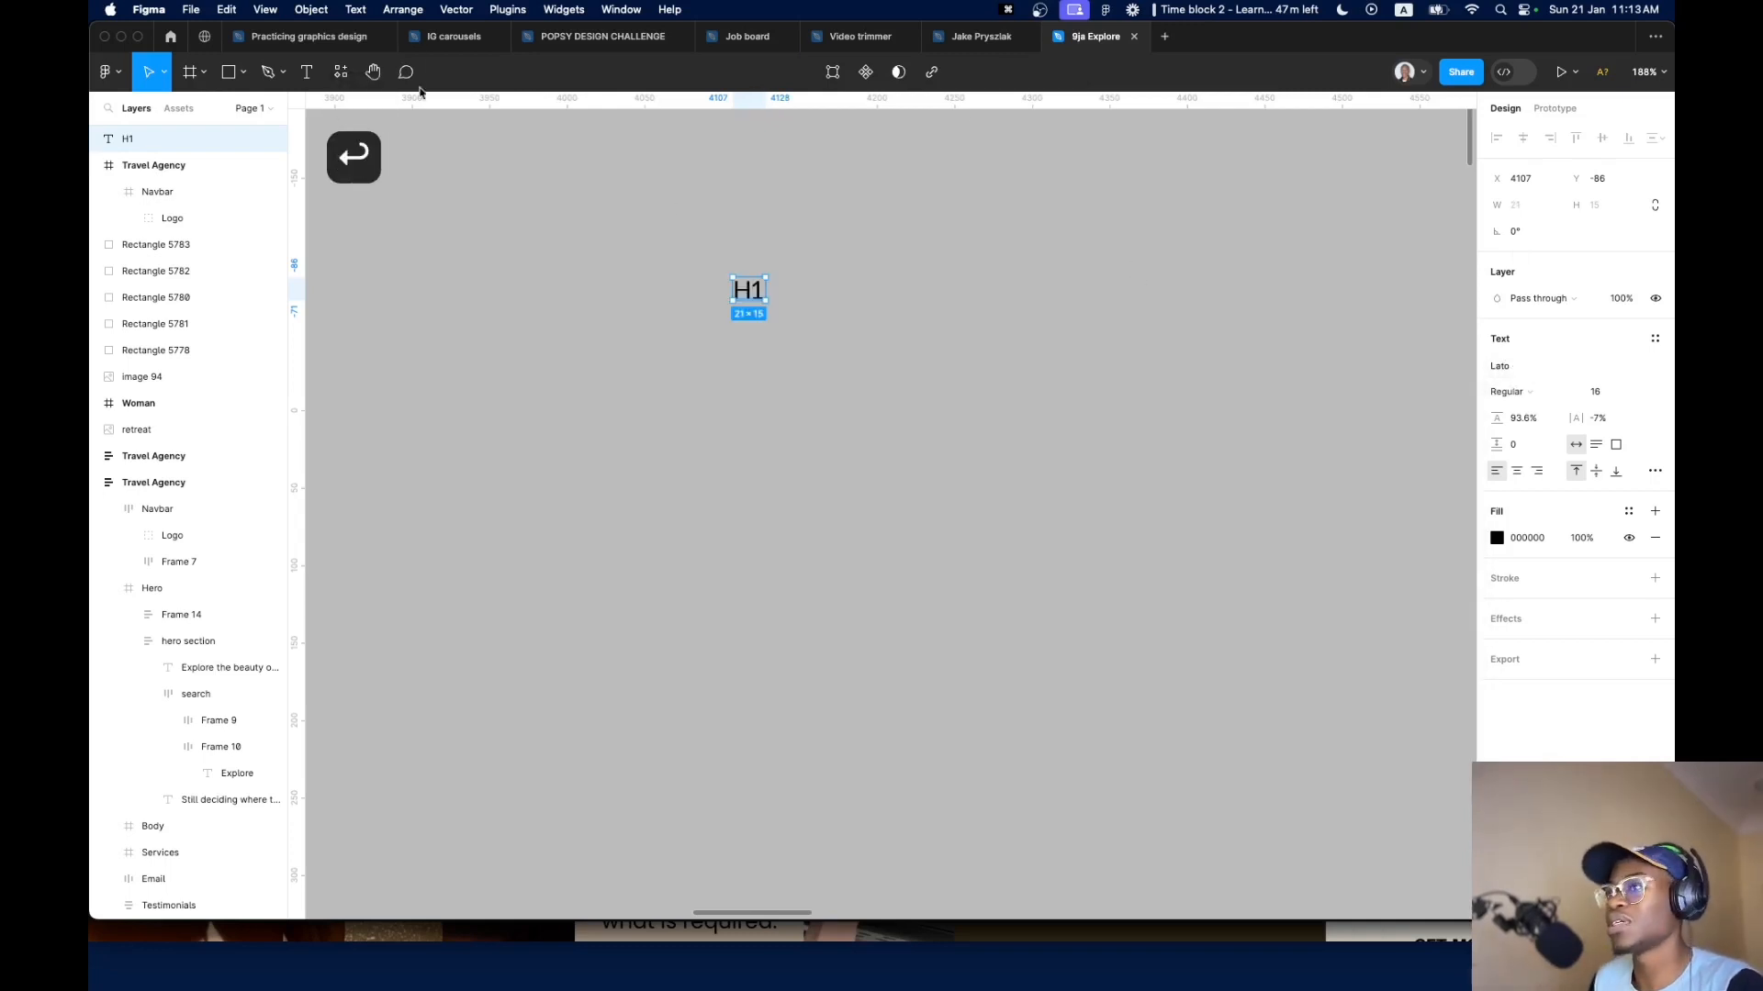
{"action": "left_click", "coordinate": [1508, 391]}
{"action": "left_click", "coordinate": [1530, 432]}
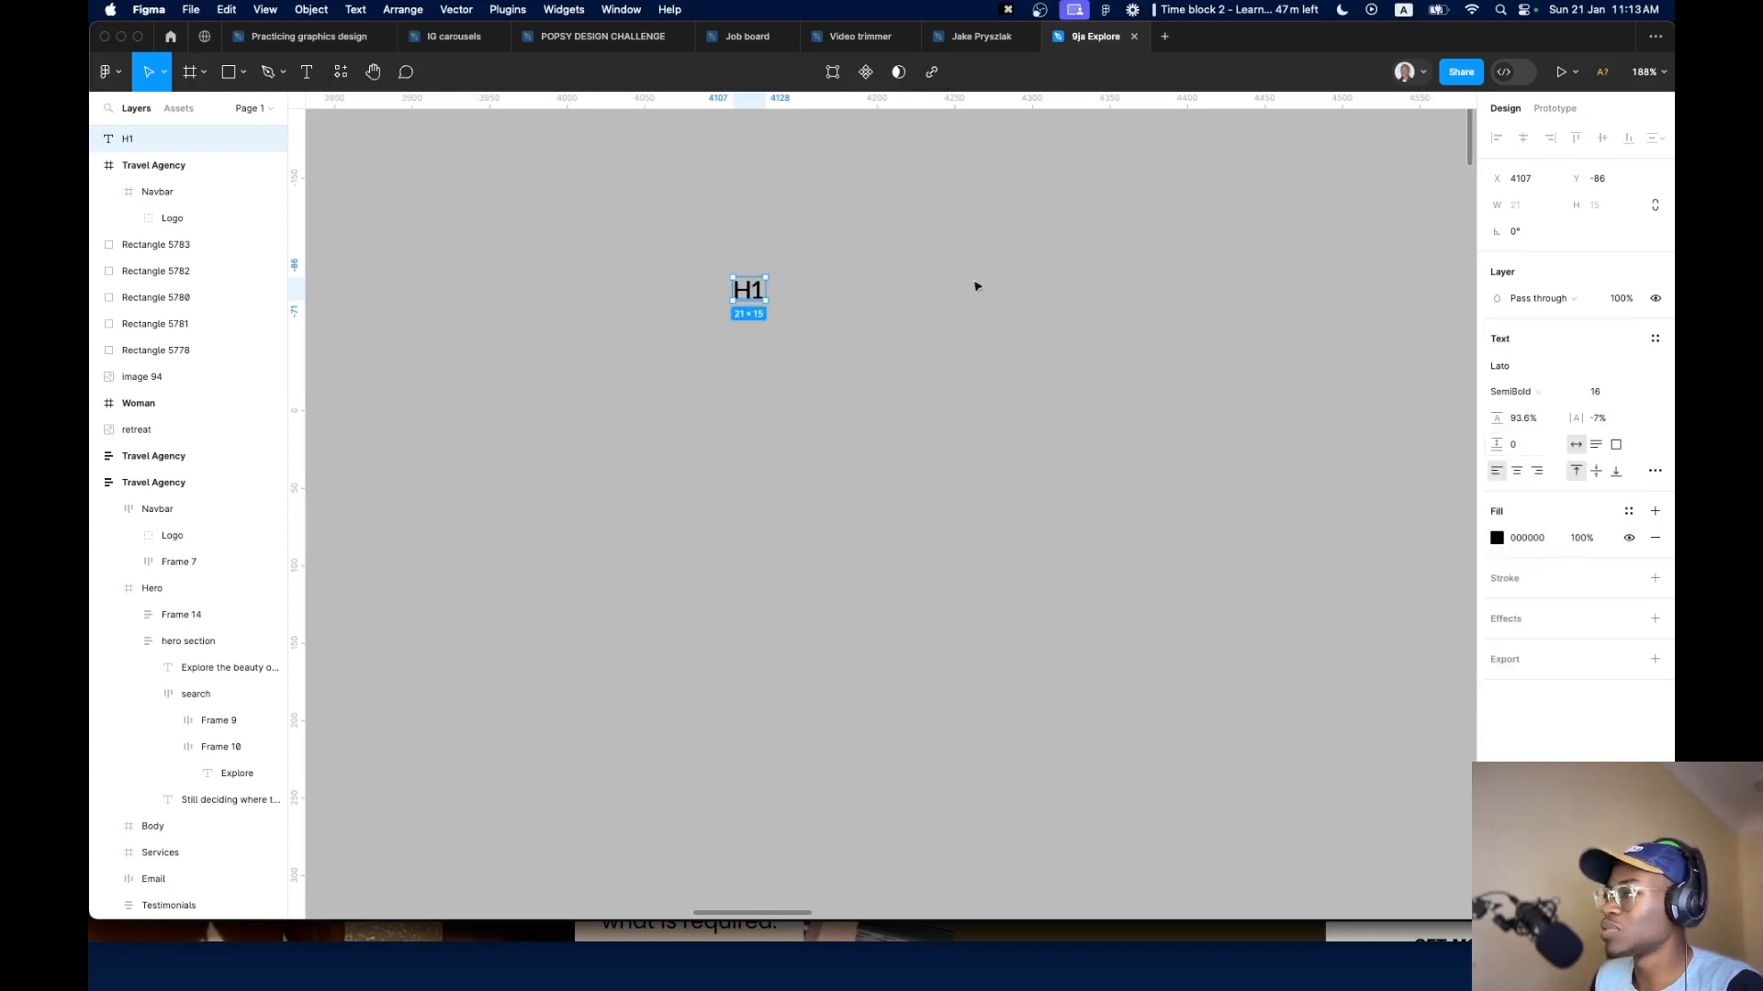
Generate a type scale from the H1 text with the Typescales plugin, using base size 16 and scale 1.25
{"action": "left_click", "coordinate": [340, 71]}
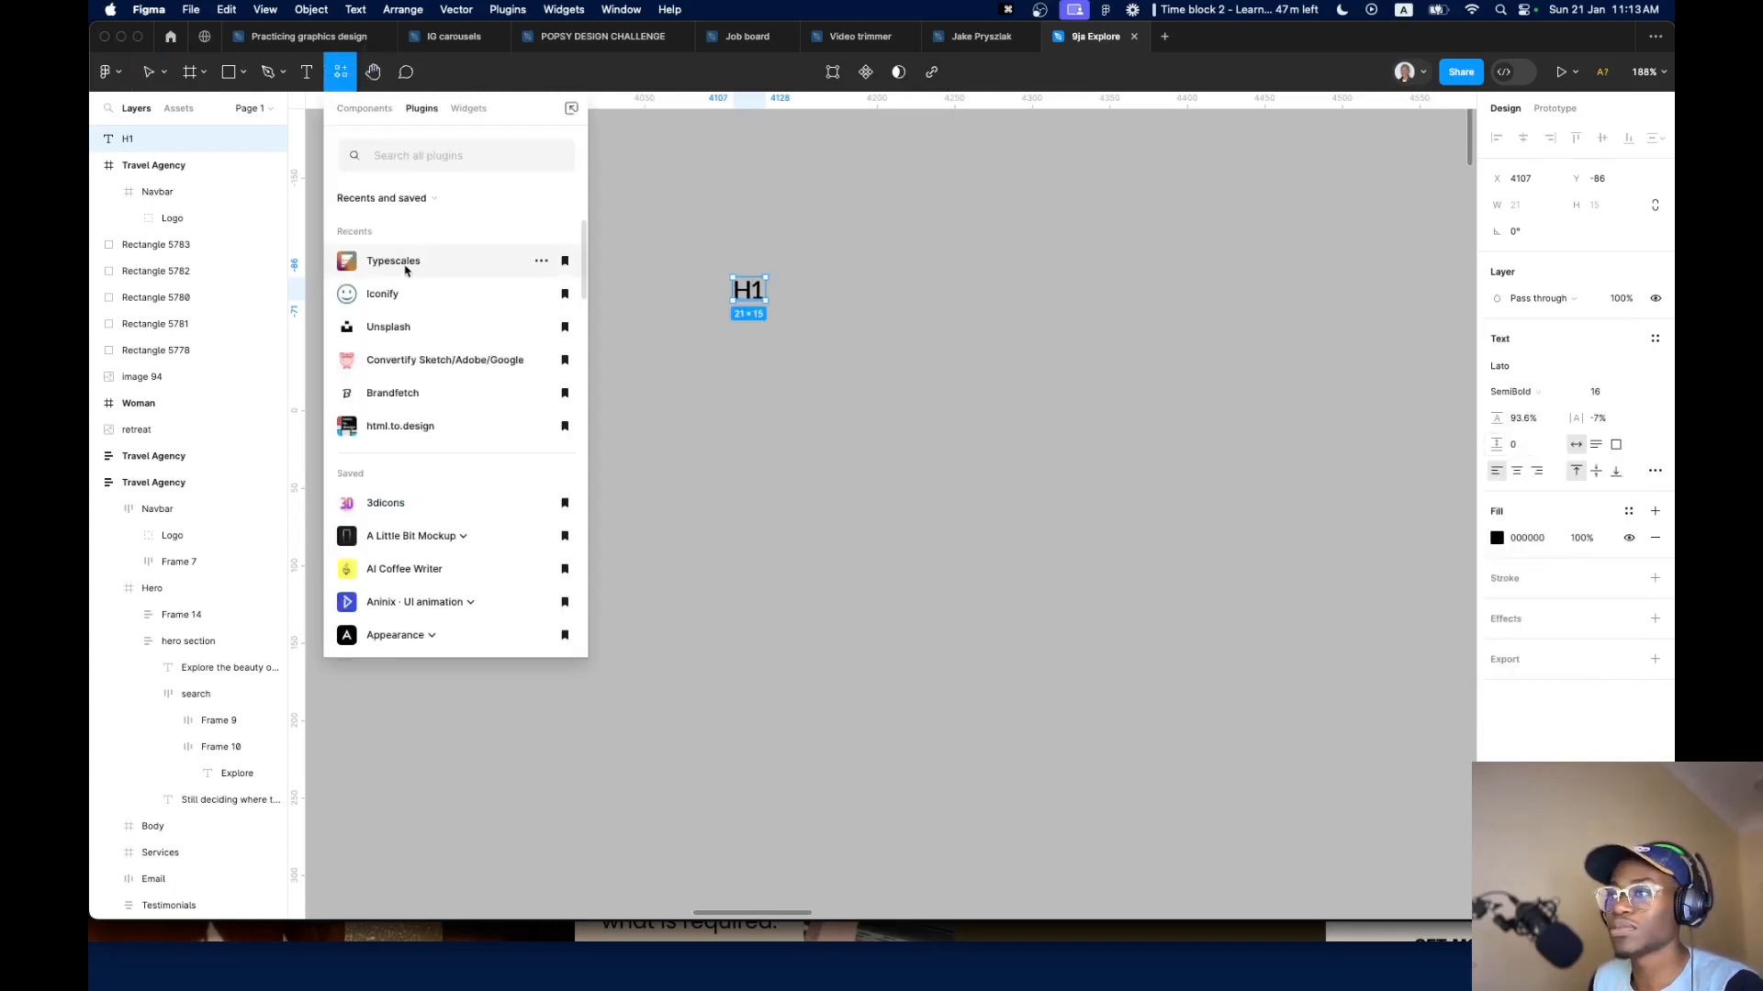
{"action": "left_click", "coordinate": [432, 264]}
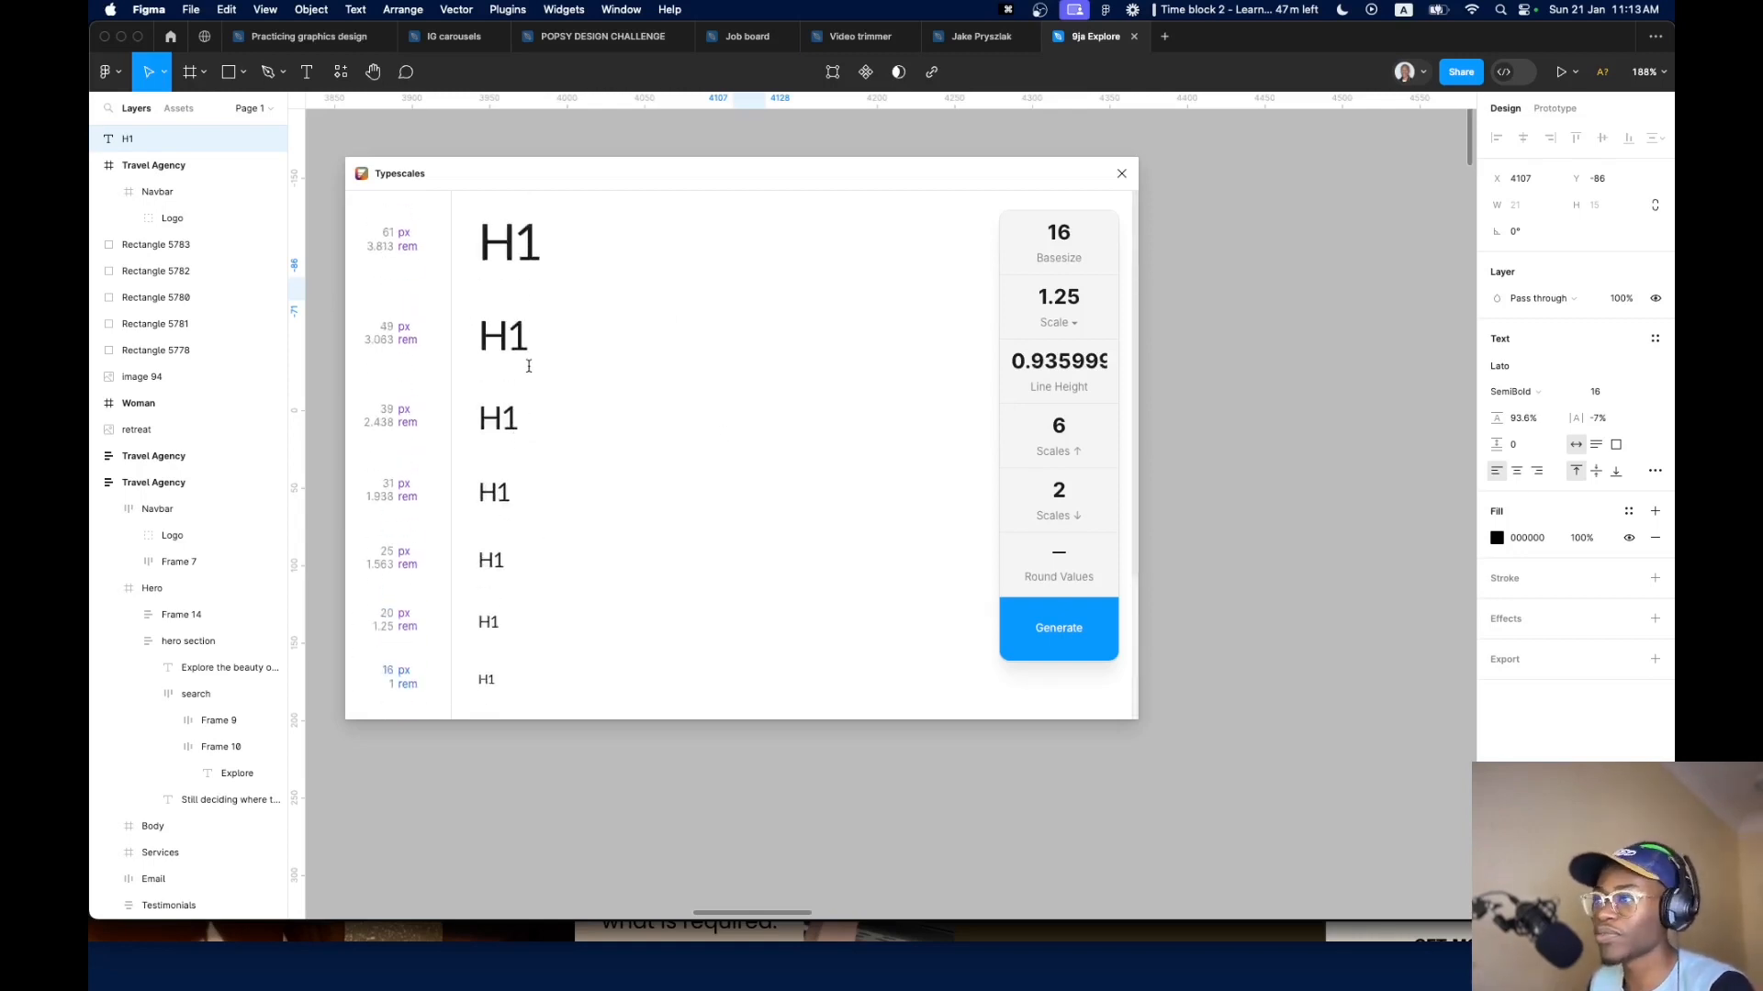
{"action": "scroll", "coordinate": [508, 268], "scroll_direction": "down", "scroll_amount": 3}
{"action": "scroll", "coordinate": [423, 514], "scroll_direction": "up", "scroll_amount": 5}
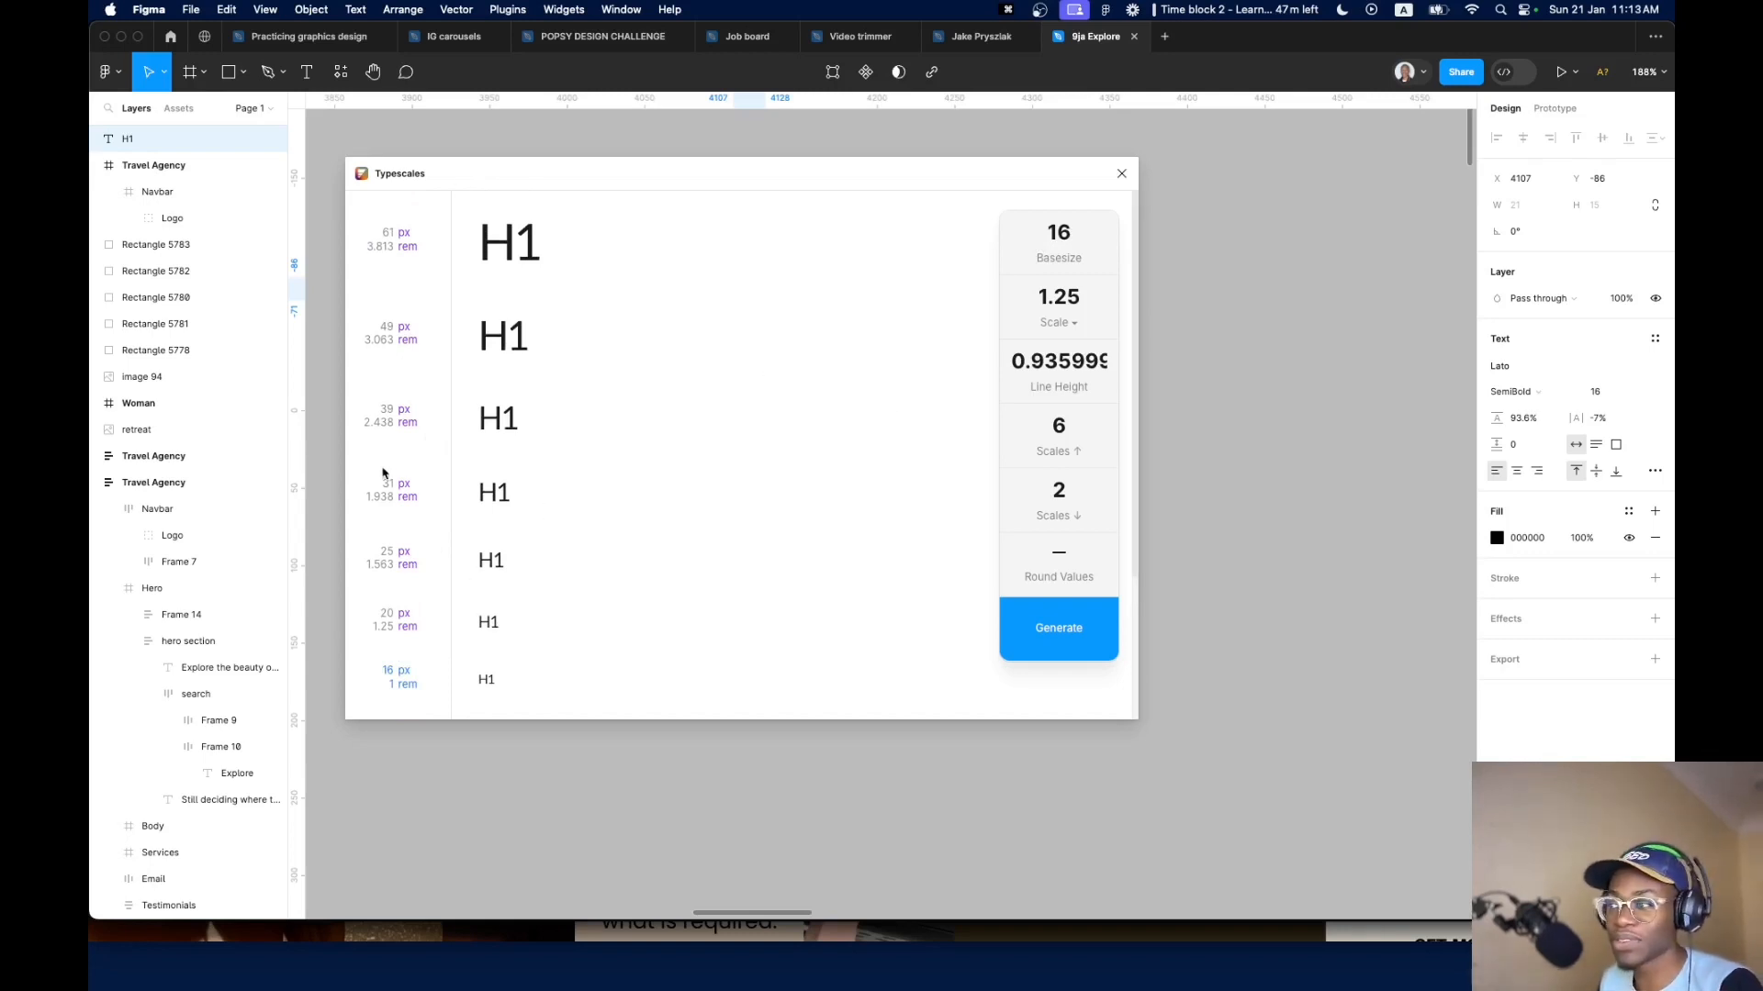
{"action": "left_click", "coordinate": [1070, 322]}
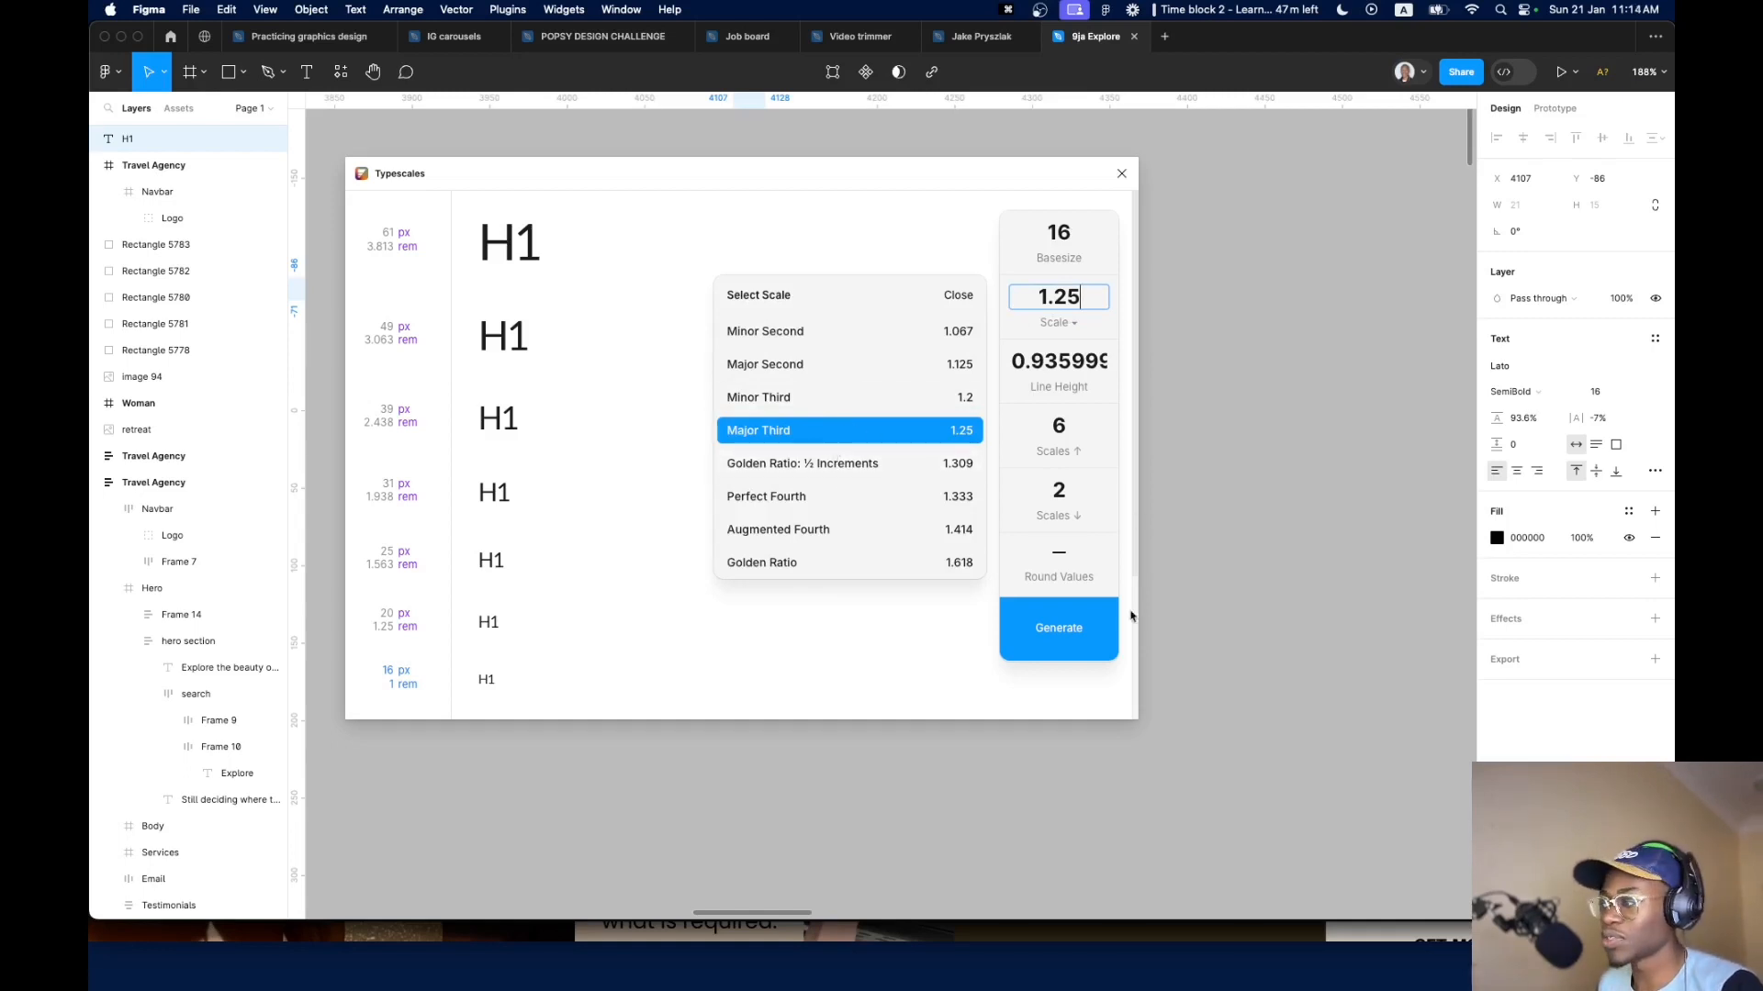
{"action": "left_click", "coordinate": [1102, 624]}
Move the generated type scale frame up beside the original H1 text, level with it at Y -86
{"action": "scroll", "coordinate": [968, 456], "scroll_direction": "right", "scroll_amount": 3}
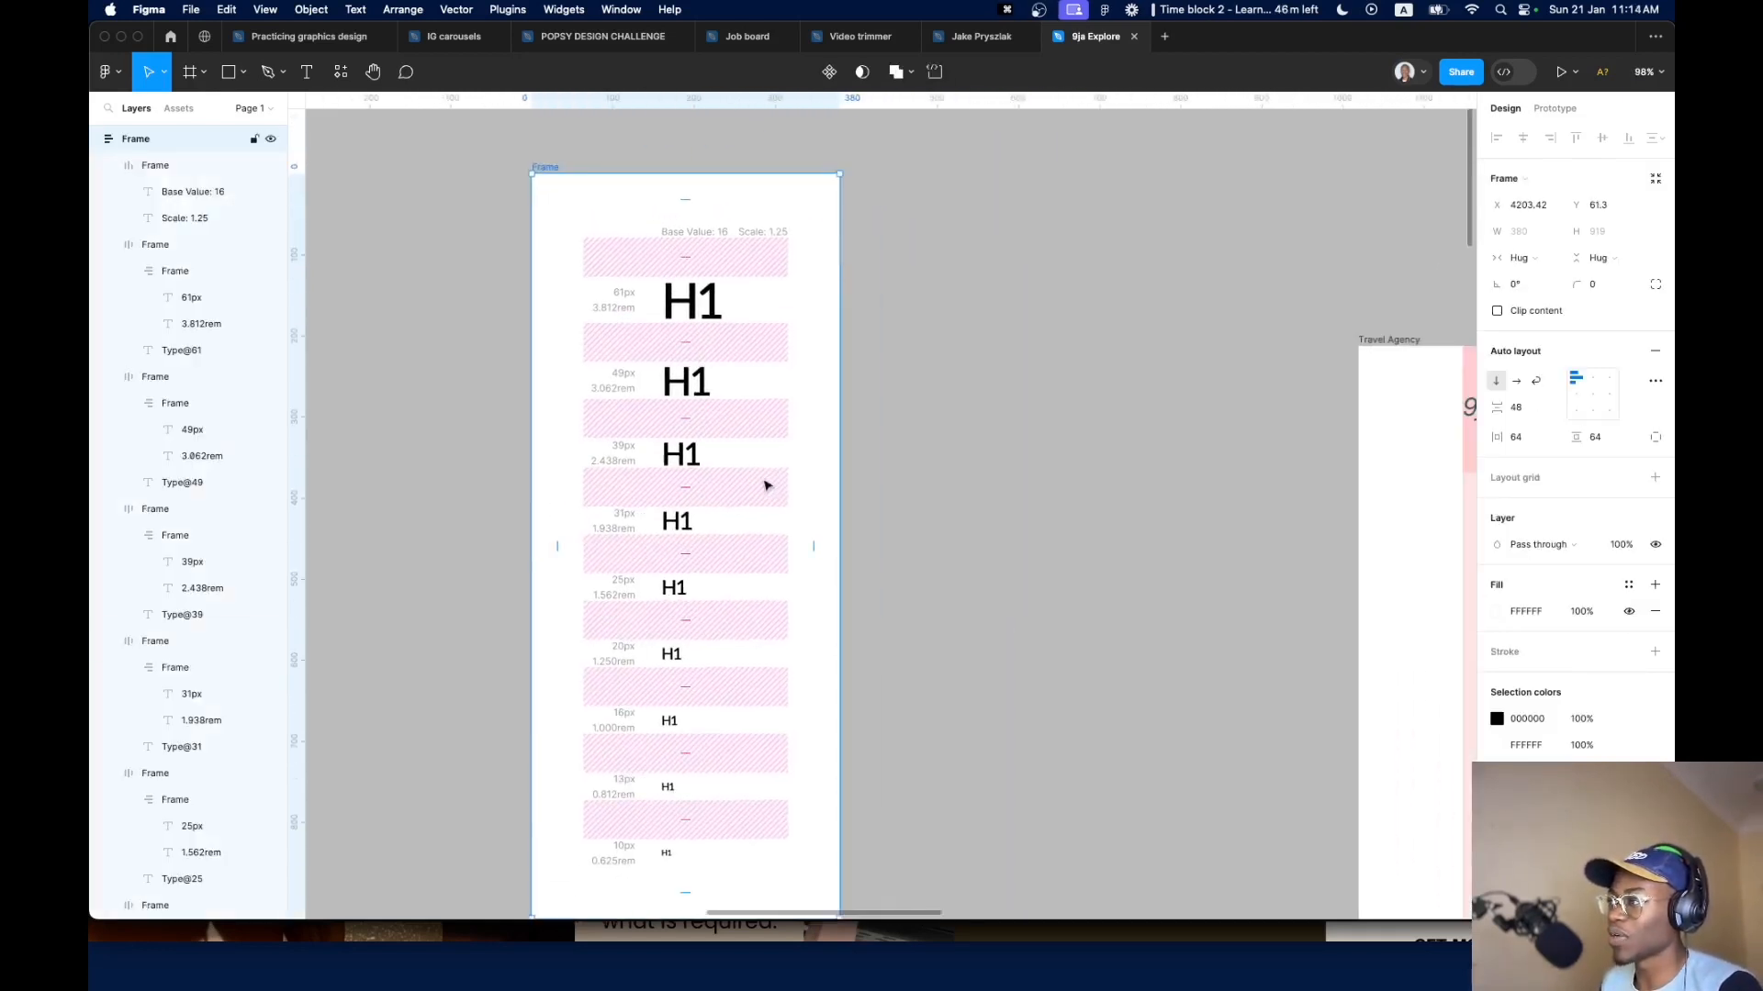
{"action": "scroll", "coordinate": [767, 486], "scroll_direction": "down", "scroll_amount": 5}
{"action": "left_click_drag", "start_coordinate": [767, 456], "coordinate": [769, 396]}
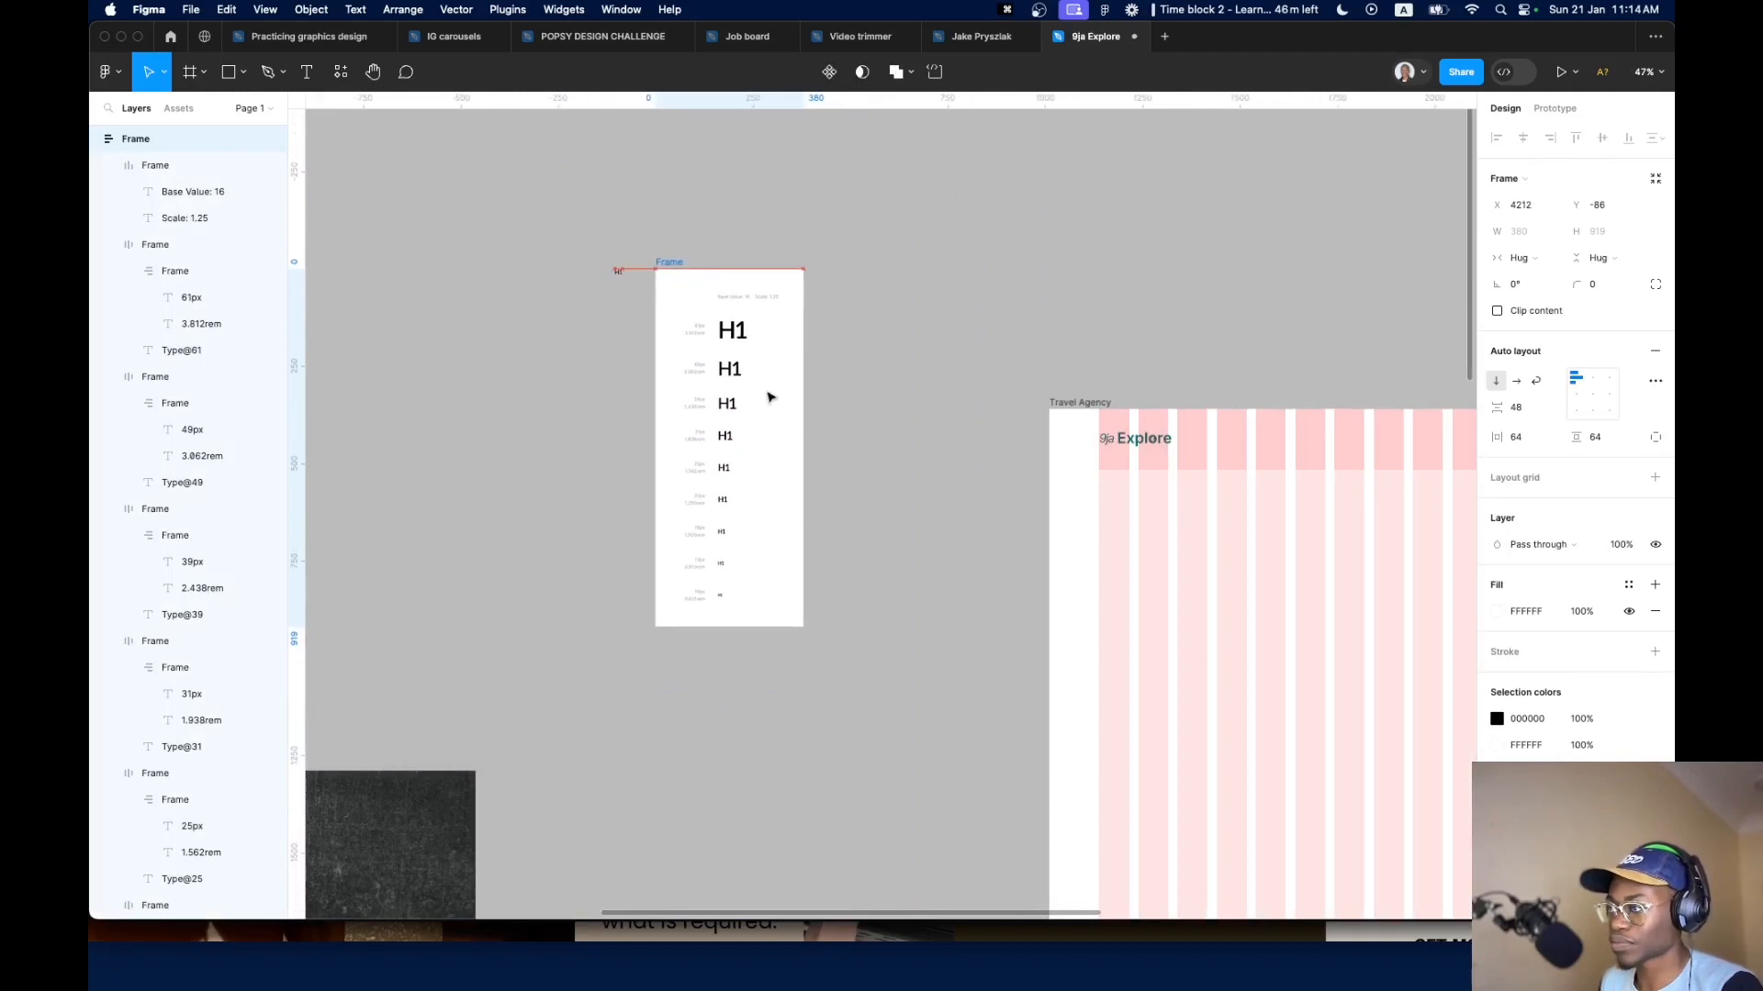
Create a text style named Heading 1 from the 61px H1 sample in the type scale frame
{"action": "scroll", "coordinate": [769, 397], "scroll_direction": "up", "scroll_amount": 5}
{"action": "left_click", "coordinate": [758, 449]}
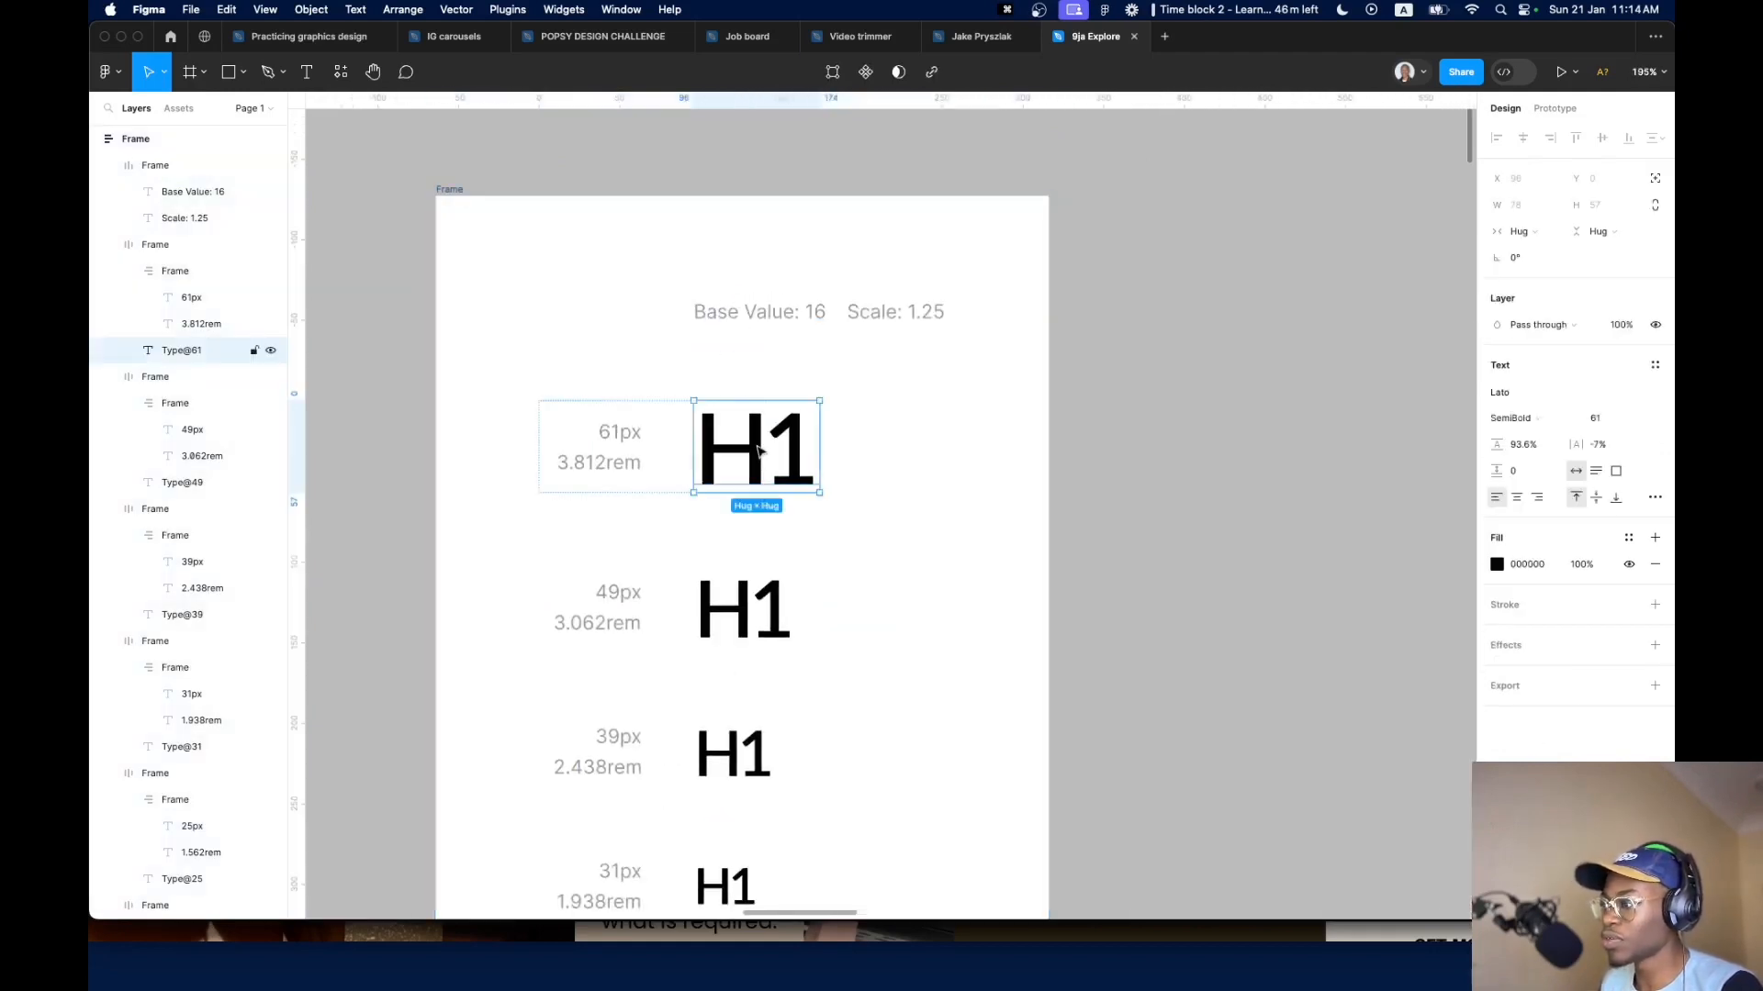
{"action": "left_click", "coordinate": [1652, 367]}
{"action": "left_click", "coordinate": [1646, 395]}
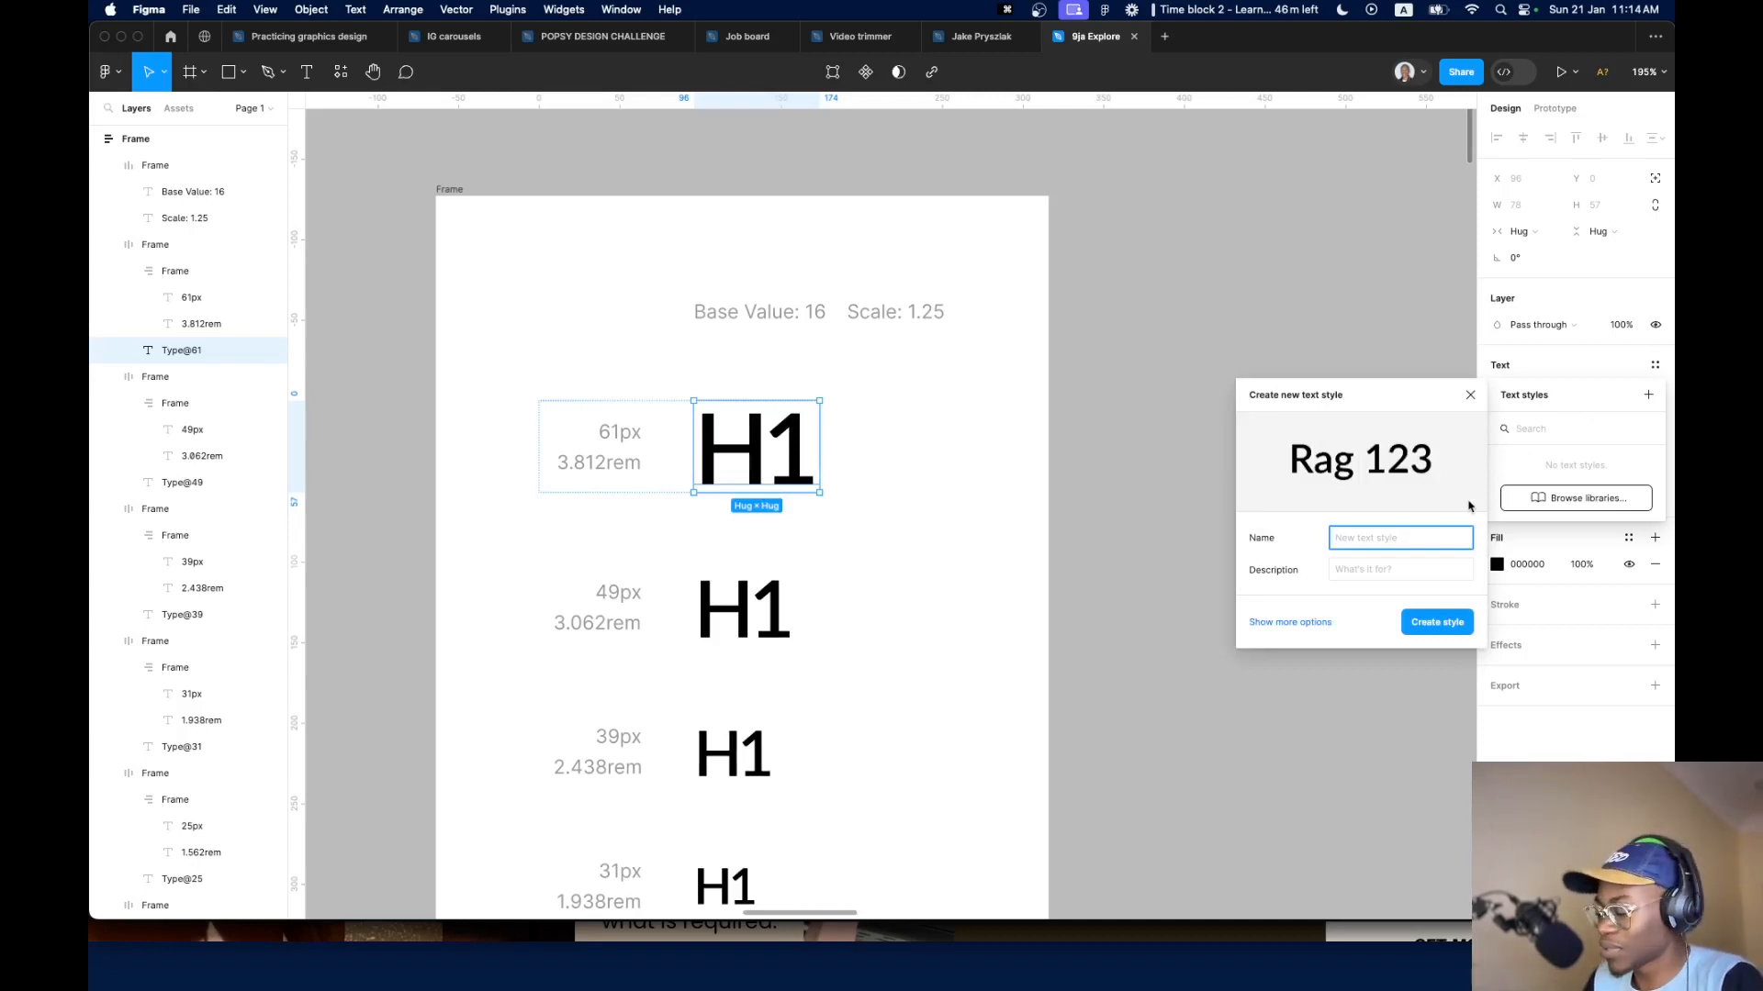
{"action": "type", "text": "Heading 1"}
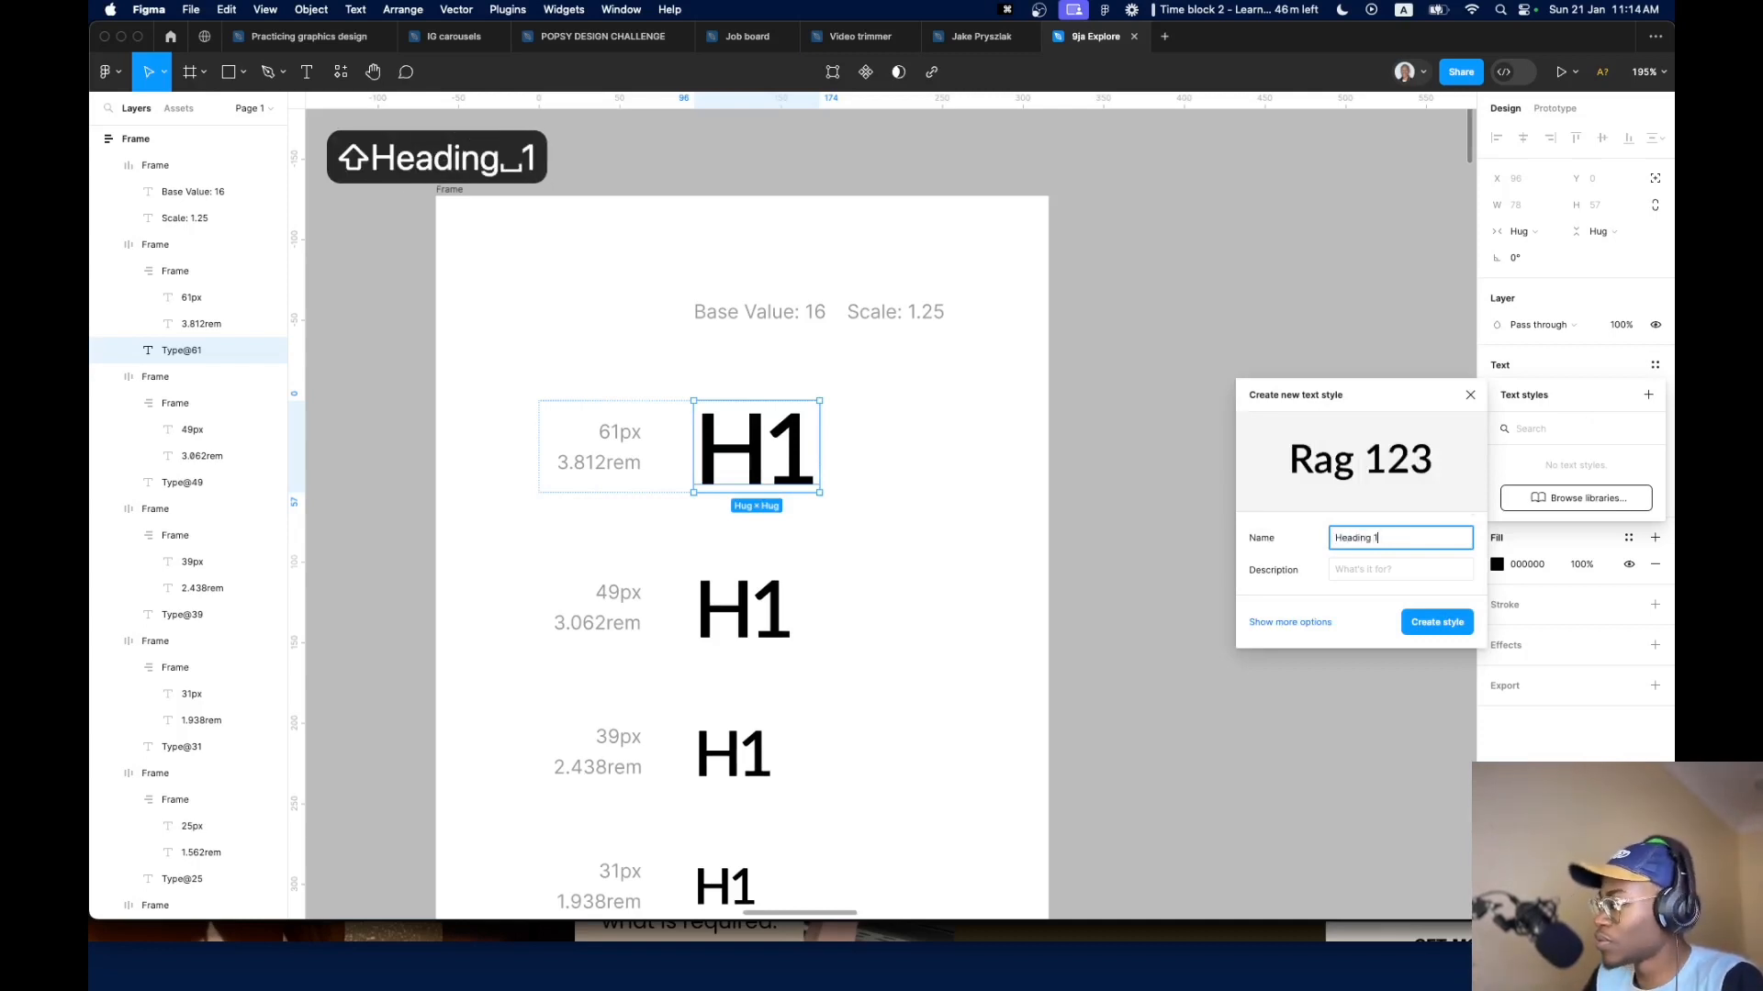
{"action": "key", "text": "Return"}
Create a text style named Headding 2 from the 49px H1 sample
{"action": "left_click", "coordinate": [773, 614], "text": "super"}
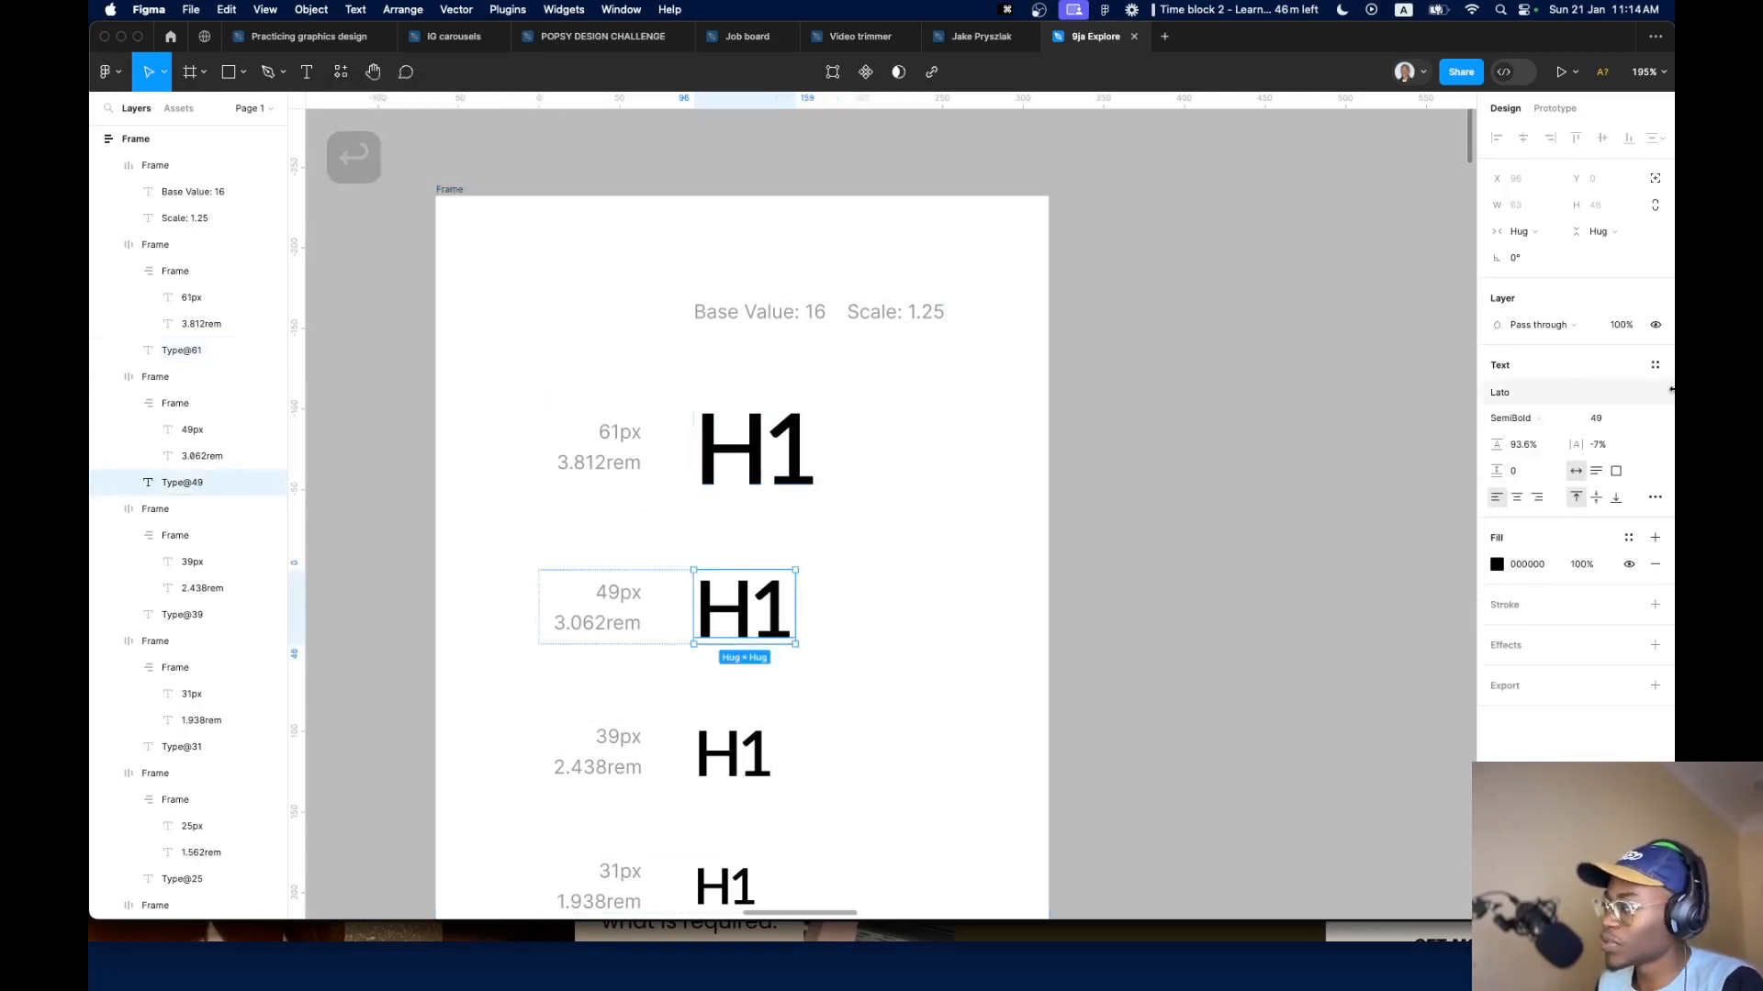
{"action": "left_click", "coordinate": [1656, 367]}
{"action": "left_click", "coordinate": [1650, 395]}
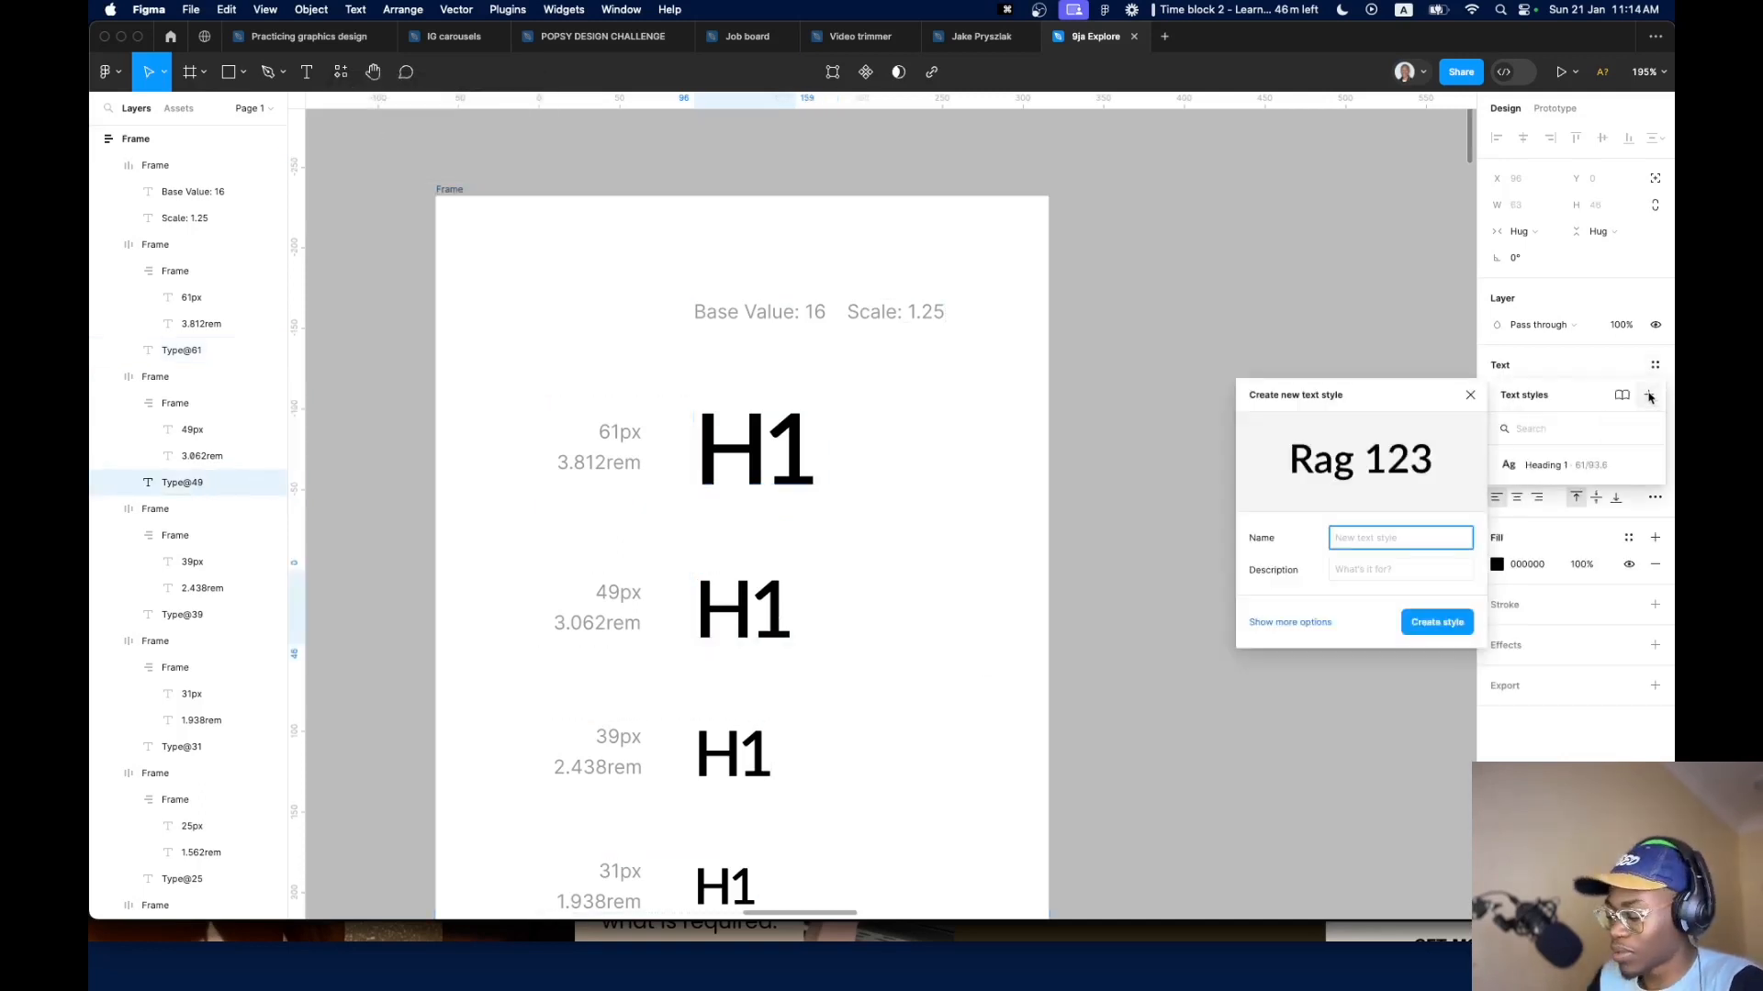
{"action": "type", "text": "Headding 2"}
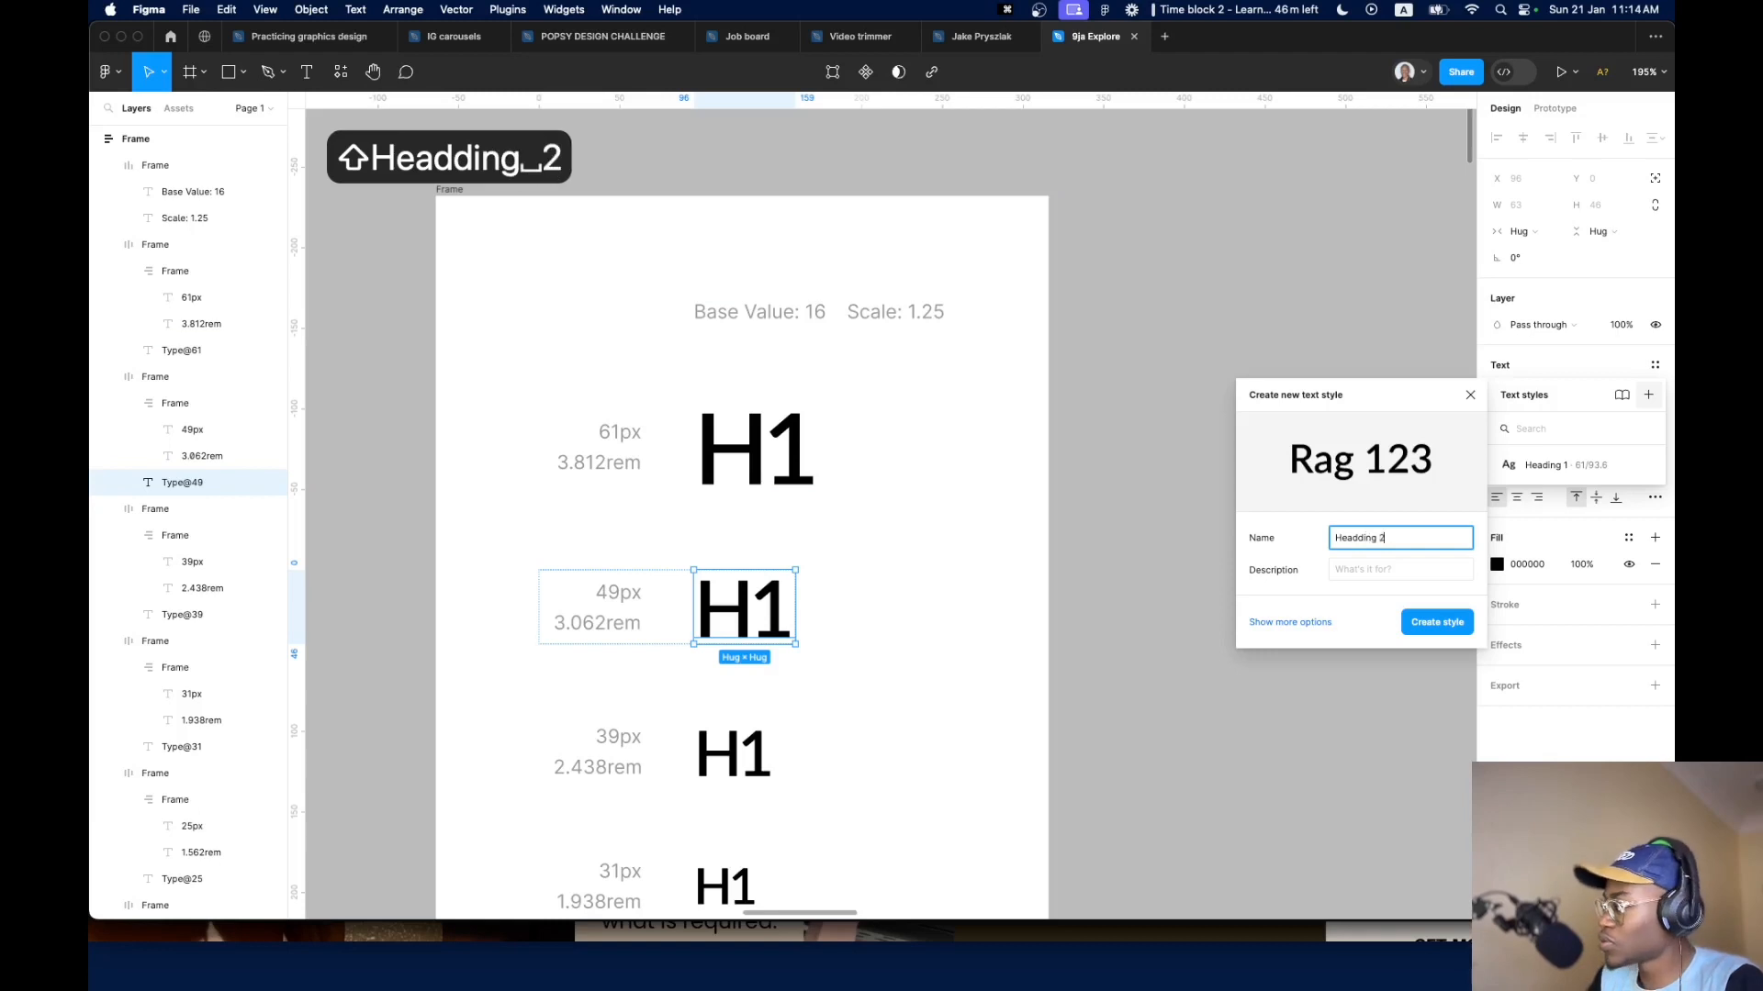
{"action": "key", "text": "Return"}
Correct the 49px text style's name to Heading 2
{"action": "left_click", "coordinate": [1558, 363]}
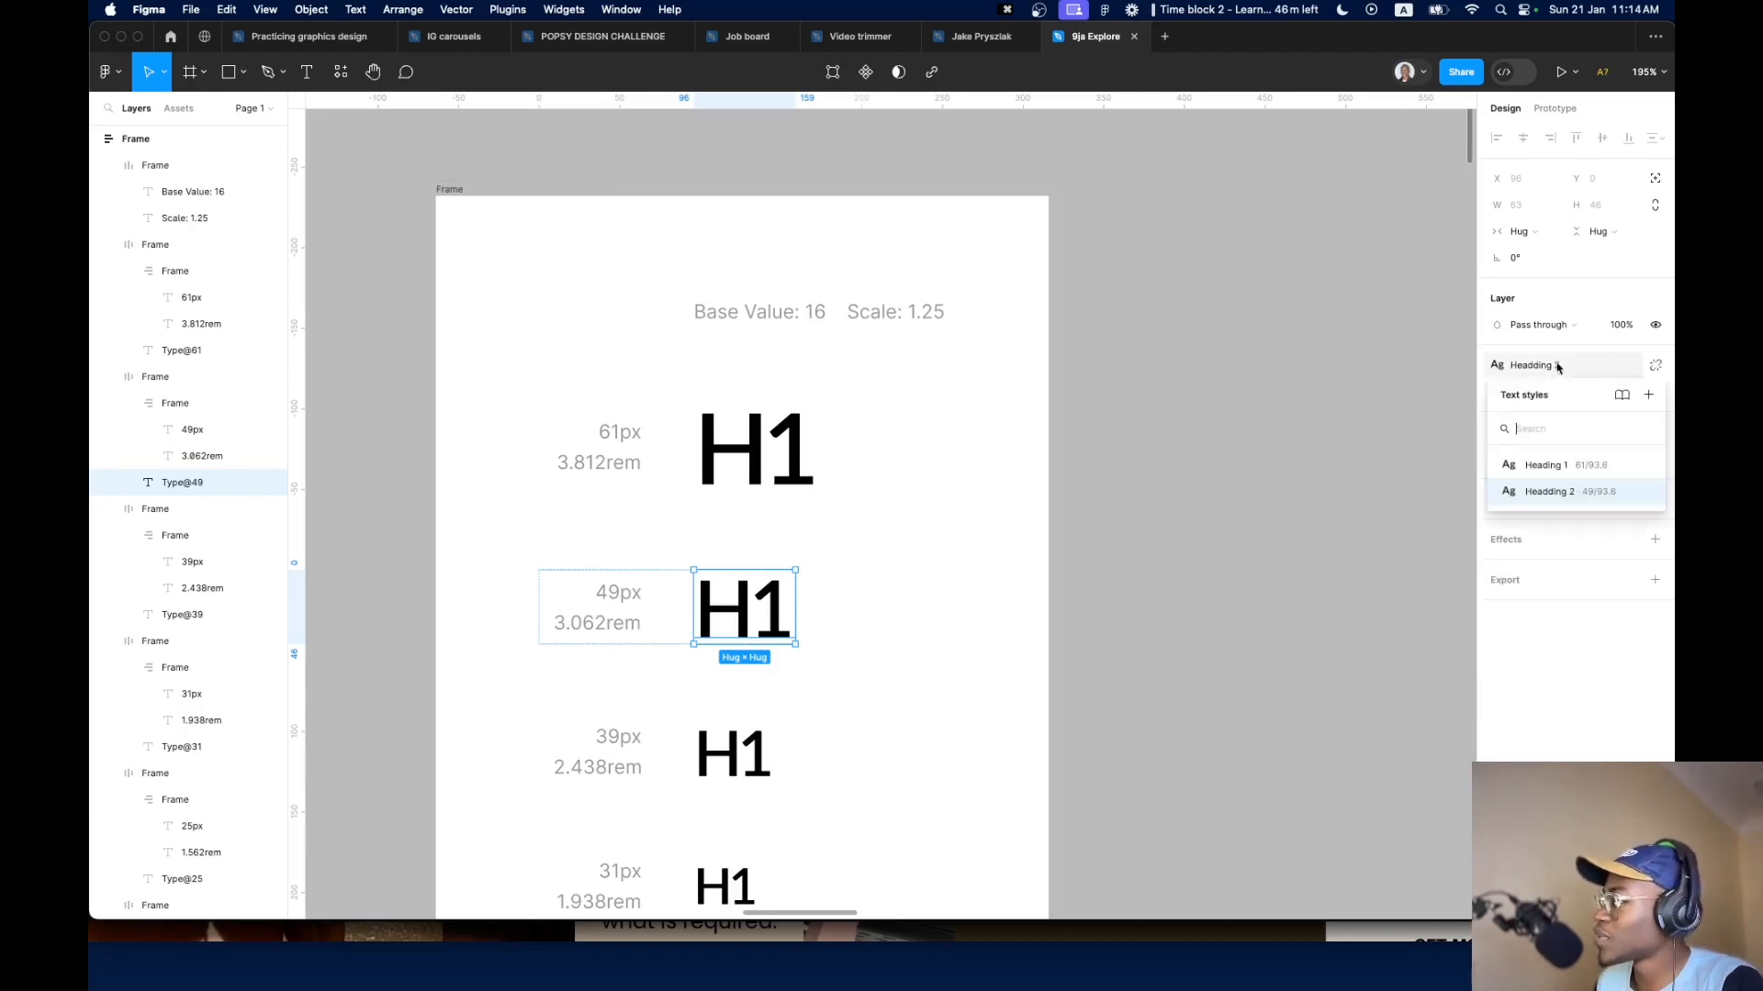
{"action": "left_click", "coordinate": [1645, 493]}
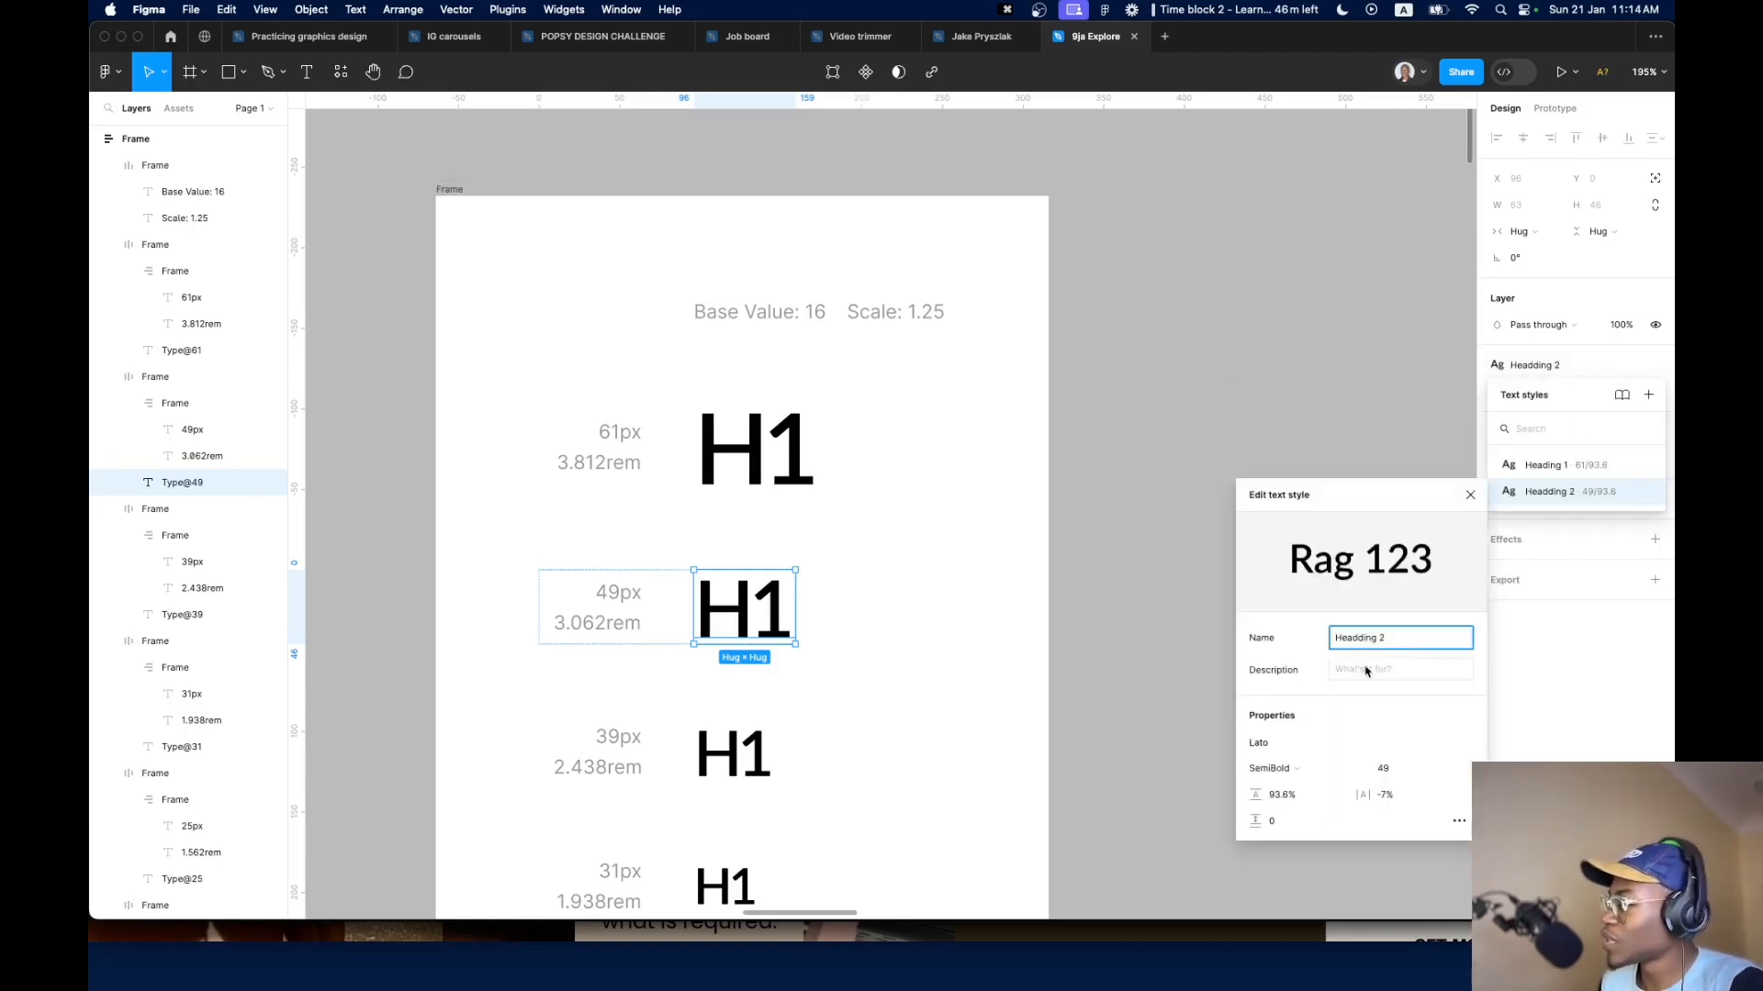
{"action": "key", "text": "BackSpace"}
{"action": "key", "text": "Return"}
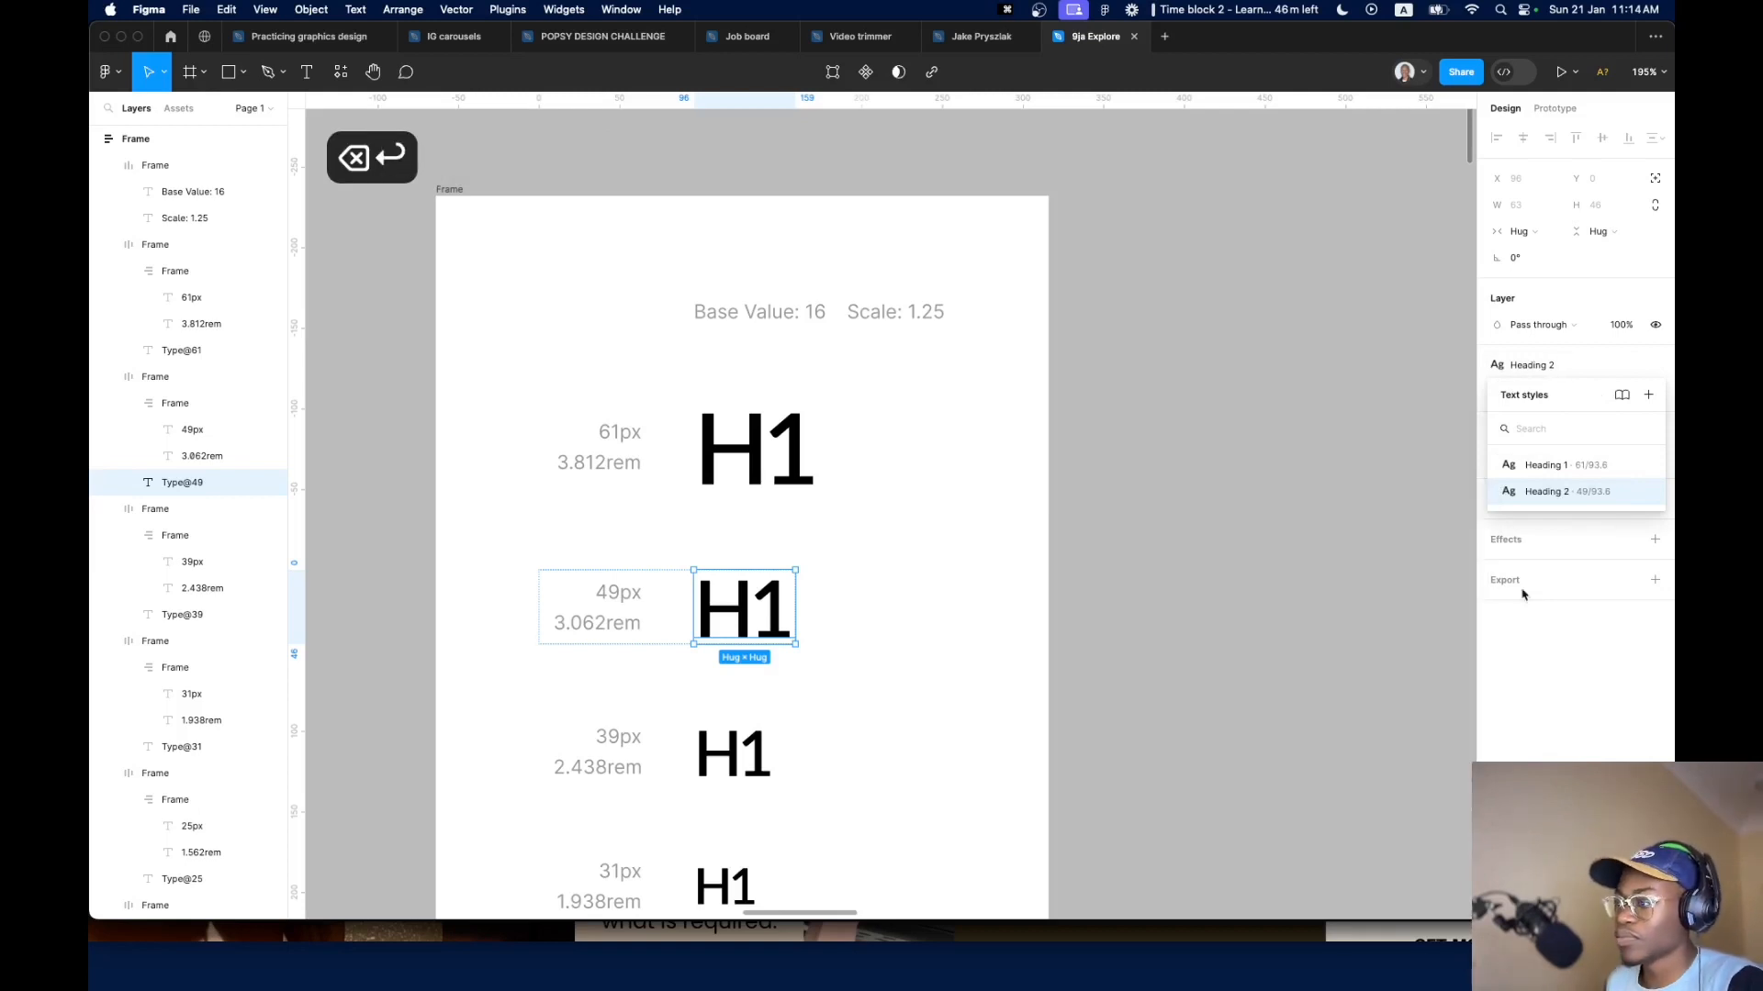
Create a text style named Heading 3 from the 39px H1 sample
{"action": "left_click", "coordinate": [213, 615]}
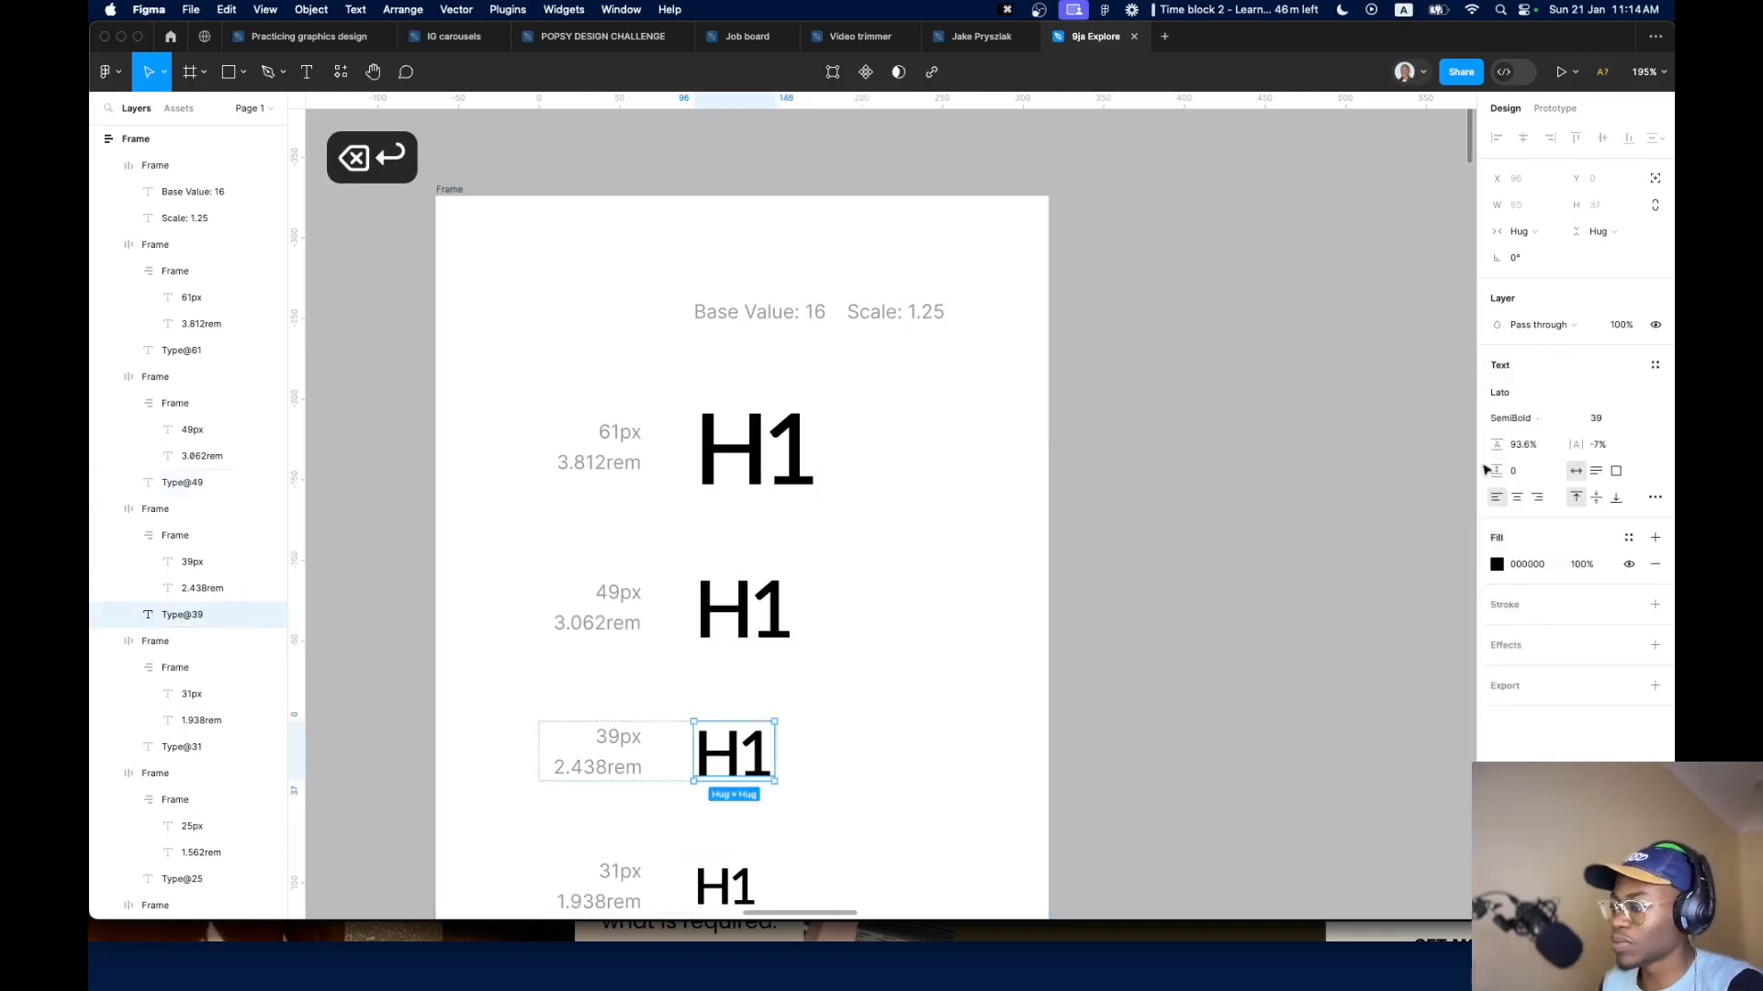
{"action": "left_click", "coordinate": [1655, 365]}
{"action": "left_click", "coordinate": [1647, 395]}
{"action": "type", "text": "He"}
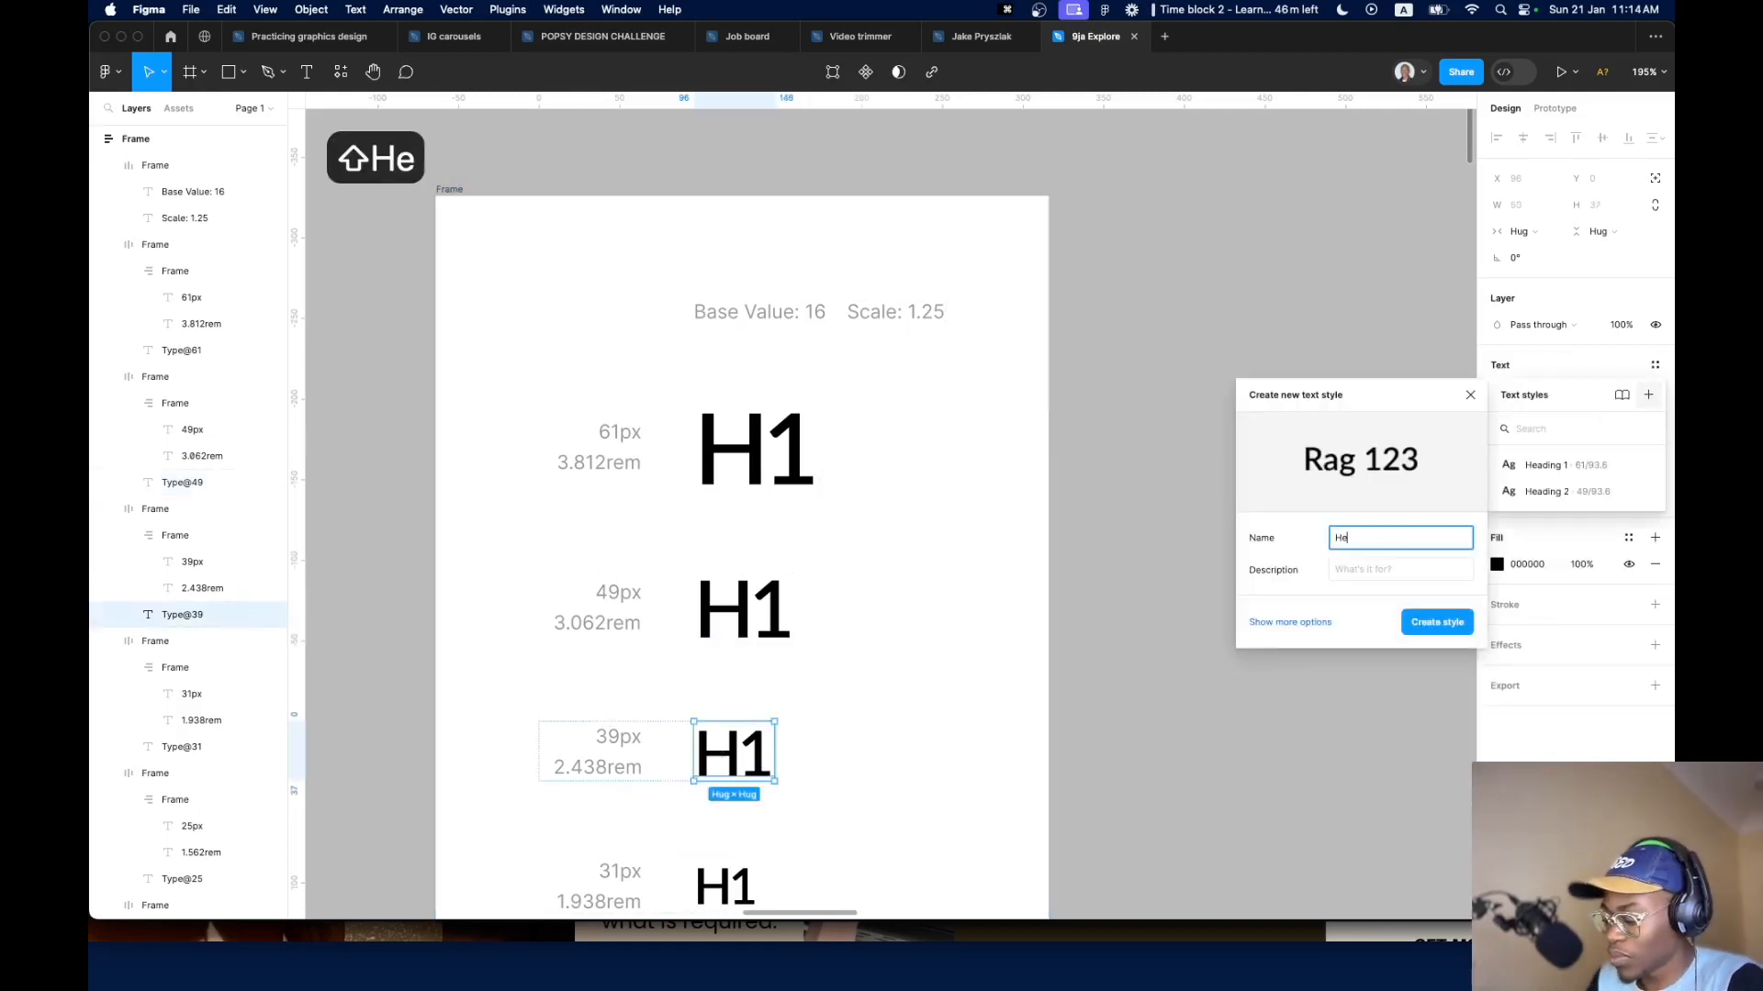
{"action": "type", "text": "ading 3"}
{"action": "key", "text": "Return"}
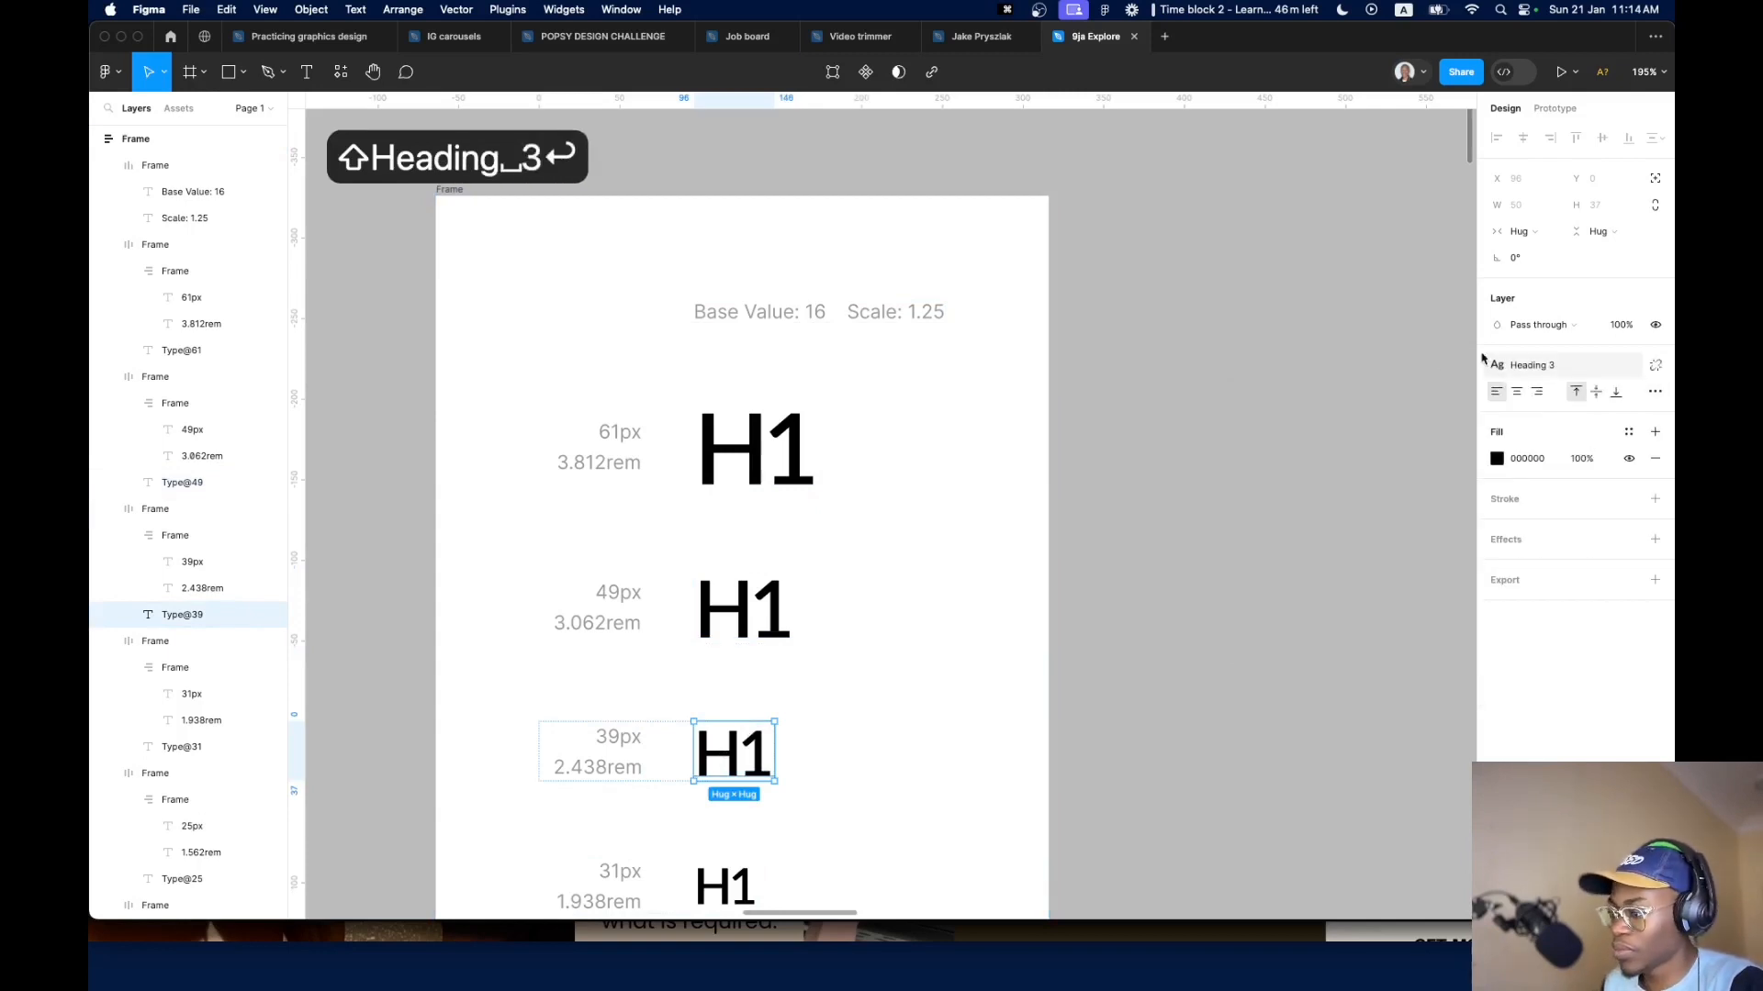
Create a text style named Heading 4 from the 31px H1 sample
{"action": "scroll", "coordinate": [967, 563], "scroll_direction": "down", "scroll_amount": 3}
{"action": "left_click", "coordinate": [740, 753]}
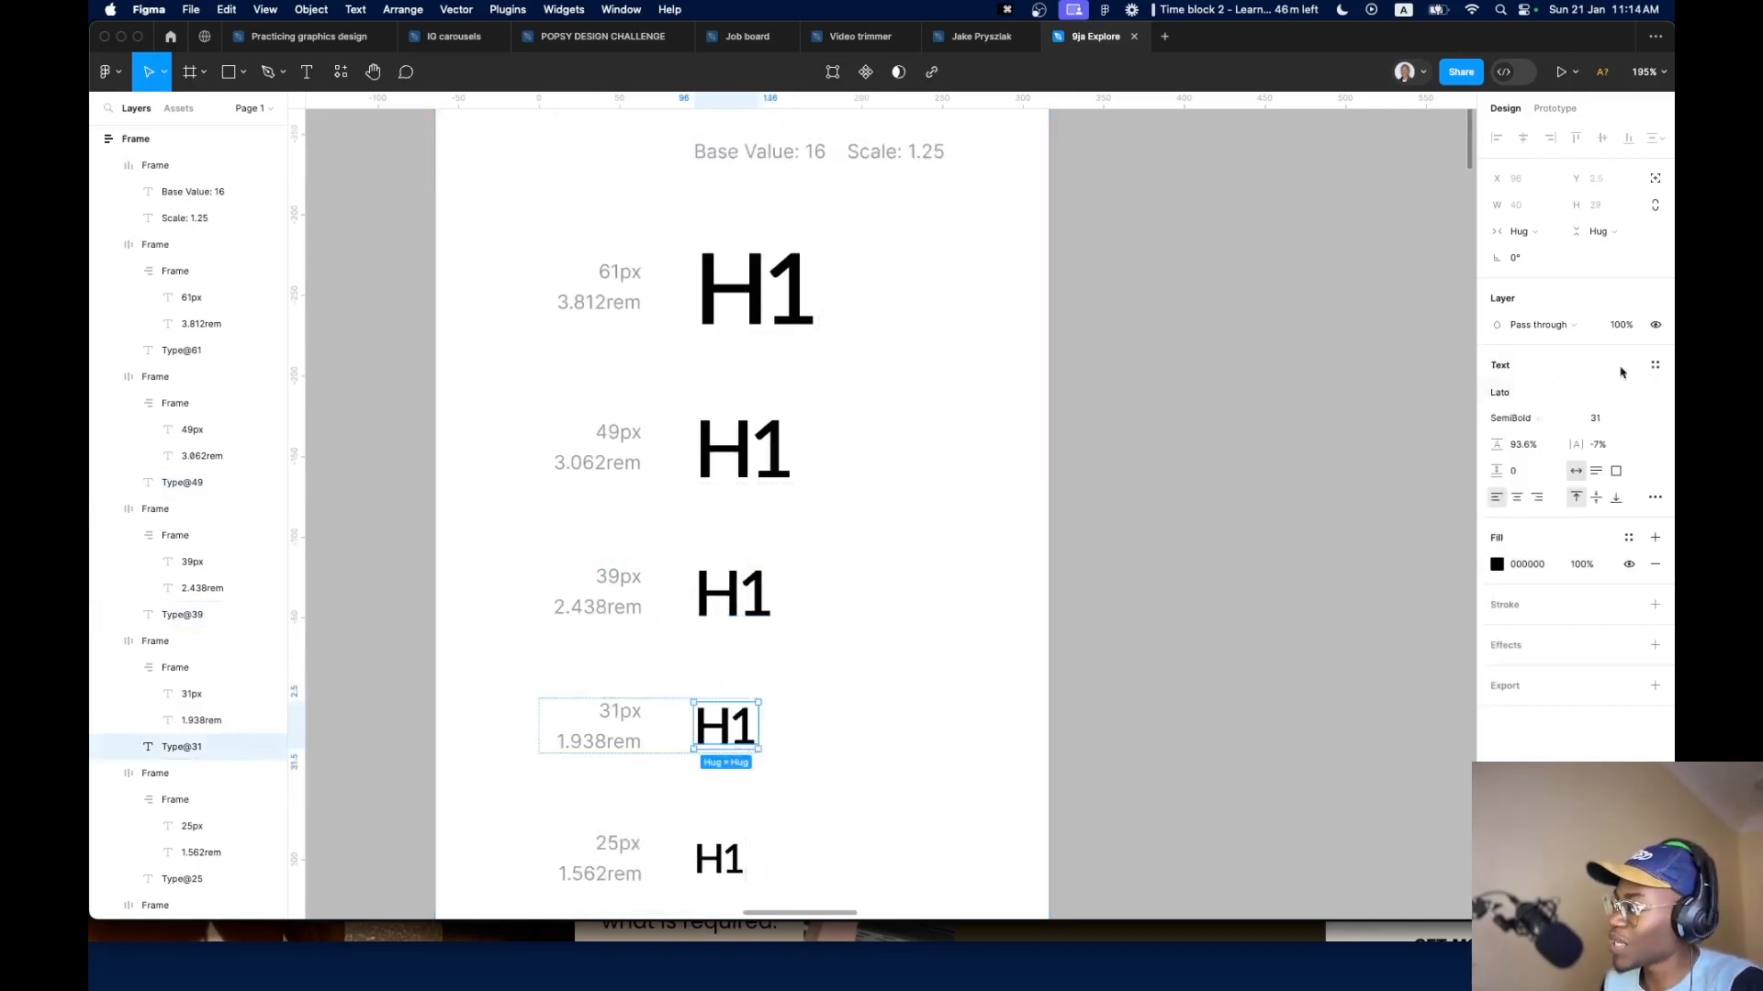
{"action": "left_click", "coordinate": [1655, 364]}
{"action": "left_click", "coordinate": [1657, 397]}
{"action": "type", "text": "H"}
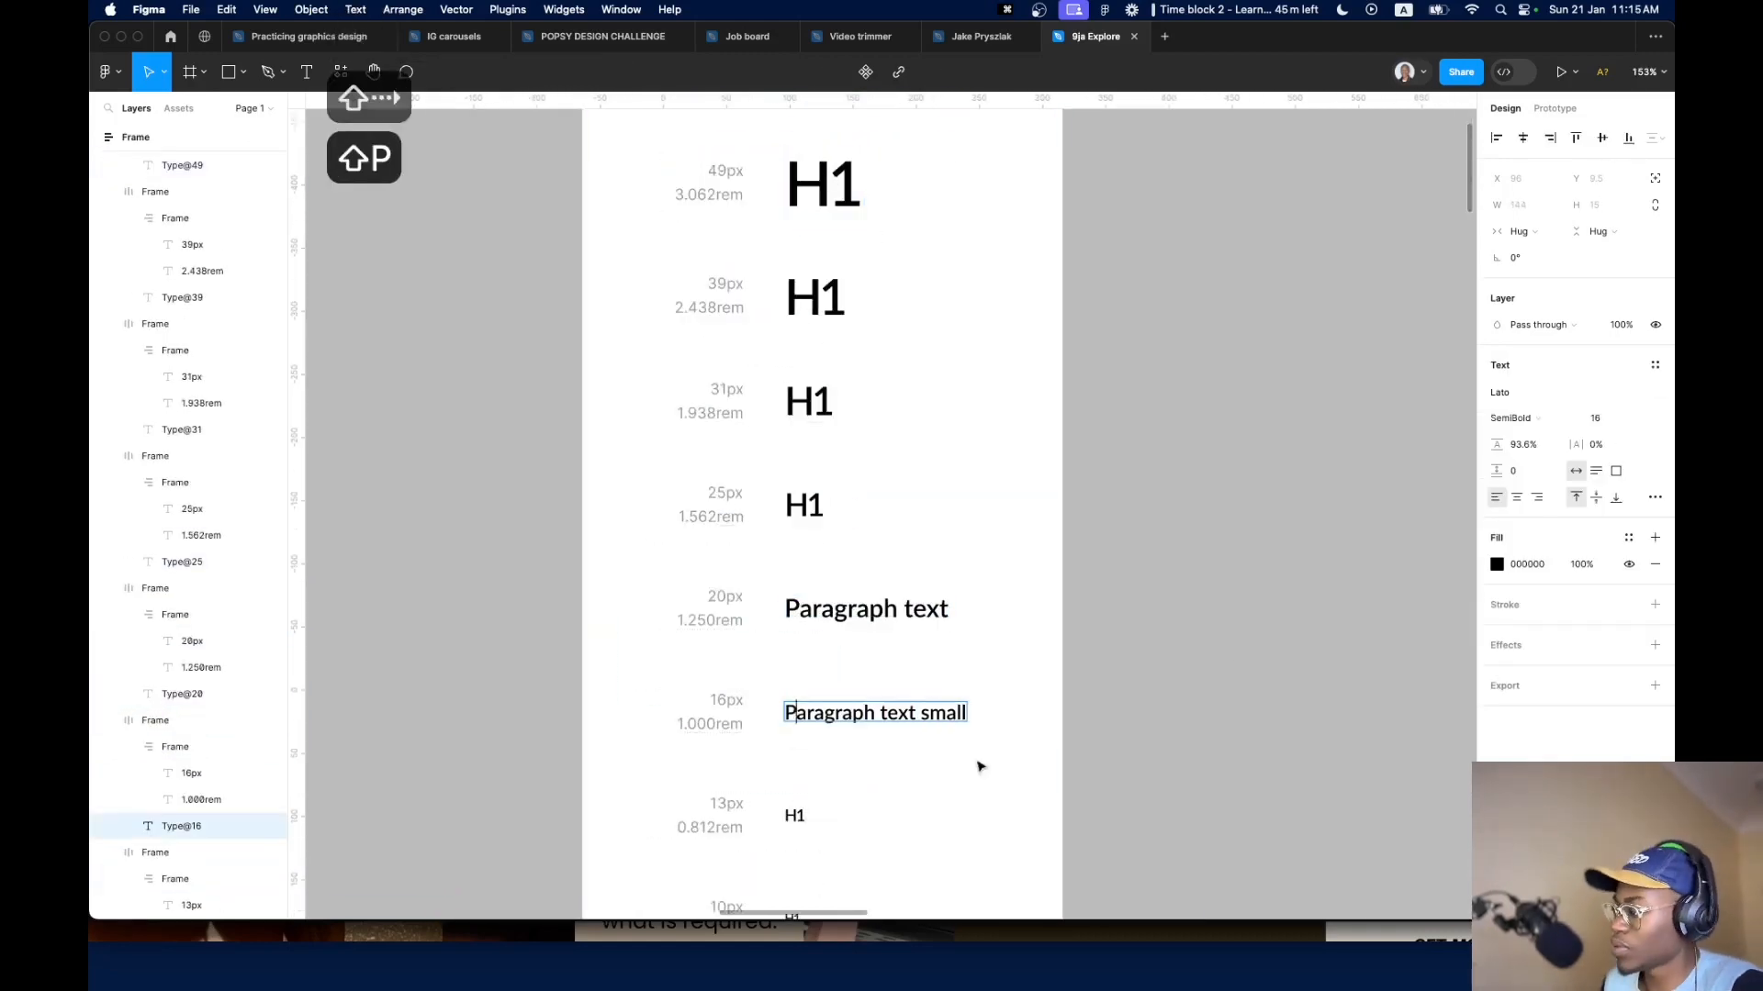
Set the second Paragraph text sample's font size to 18 and reduce its size labels to a single 18px label
{"action": "type", "text": "18"}
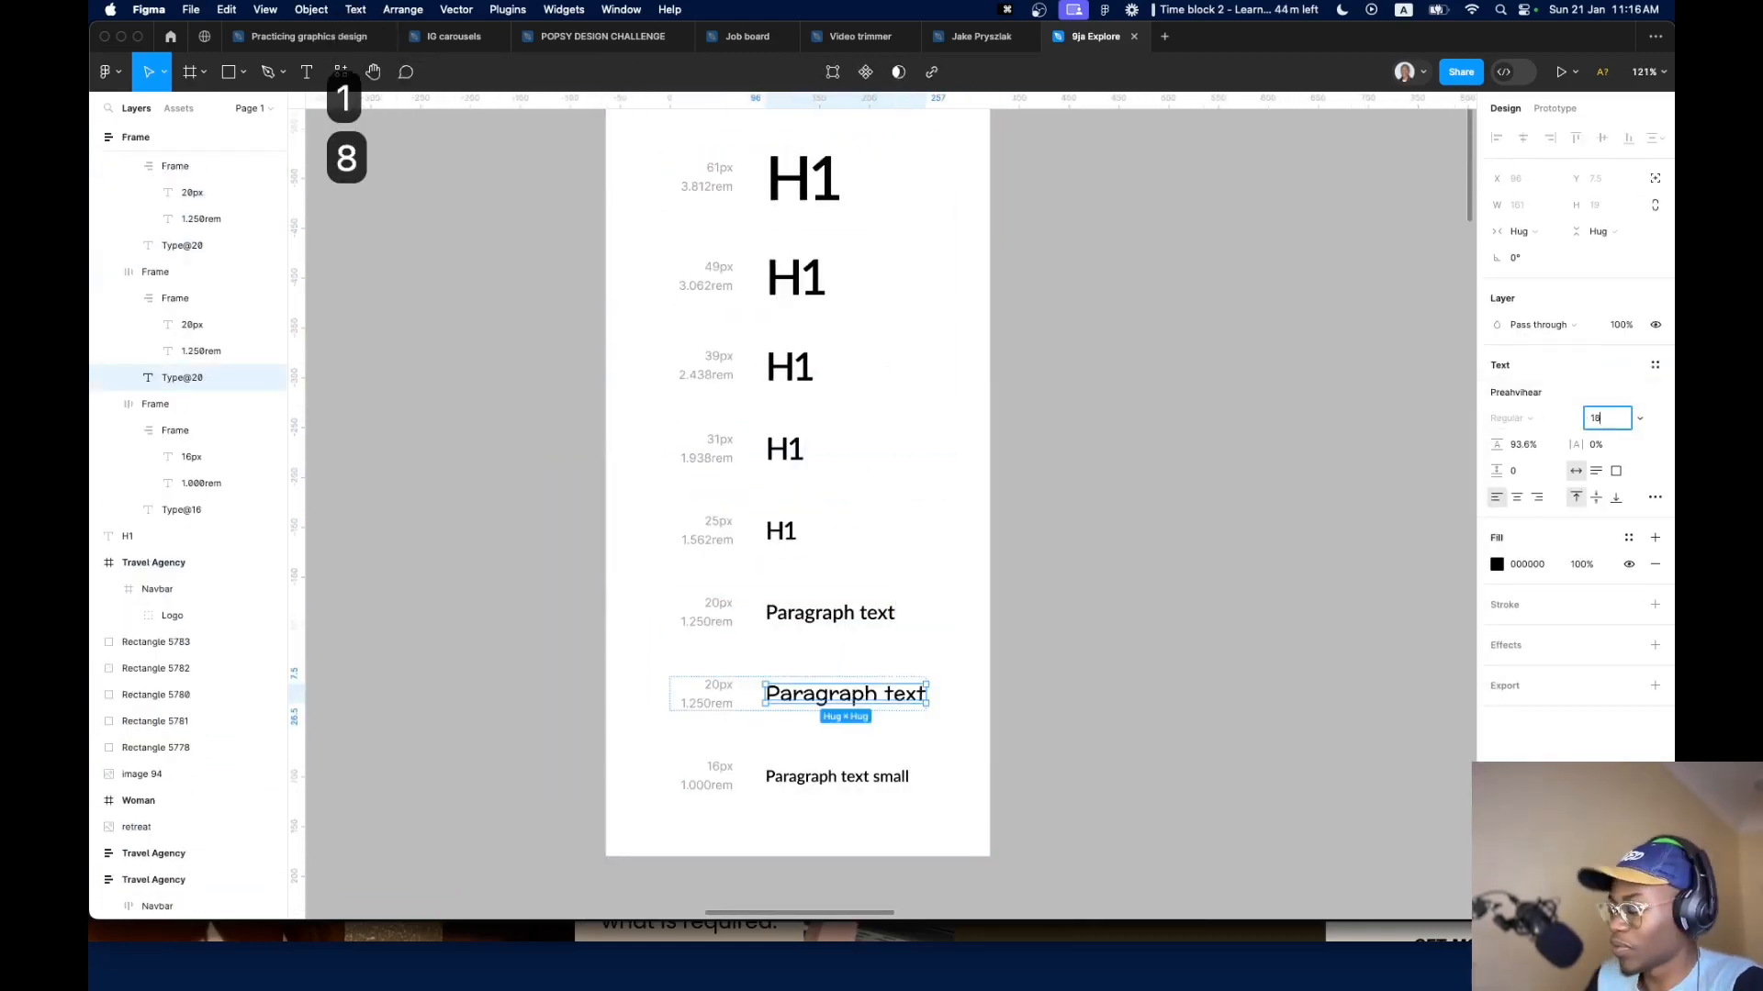
{"action": "key", "text": "super+z"}
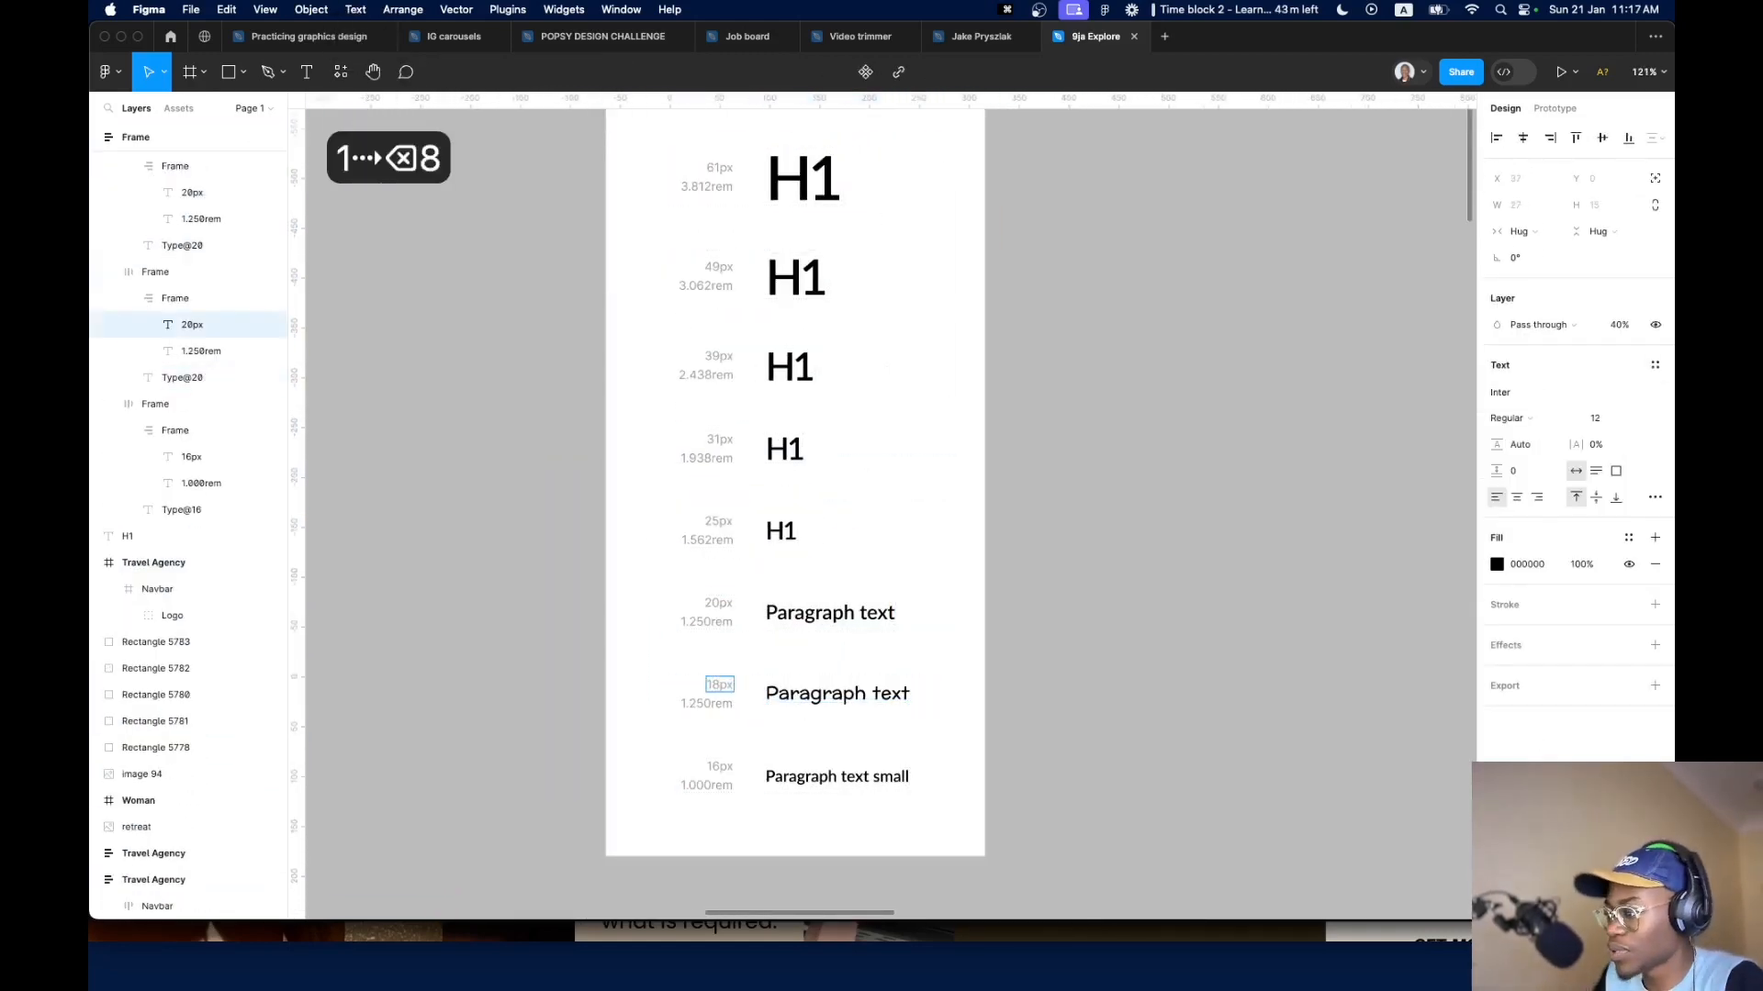
{"action": "key", "text": "Escape"}
{"action": "left_click", "coordinate": [690, 703]}
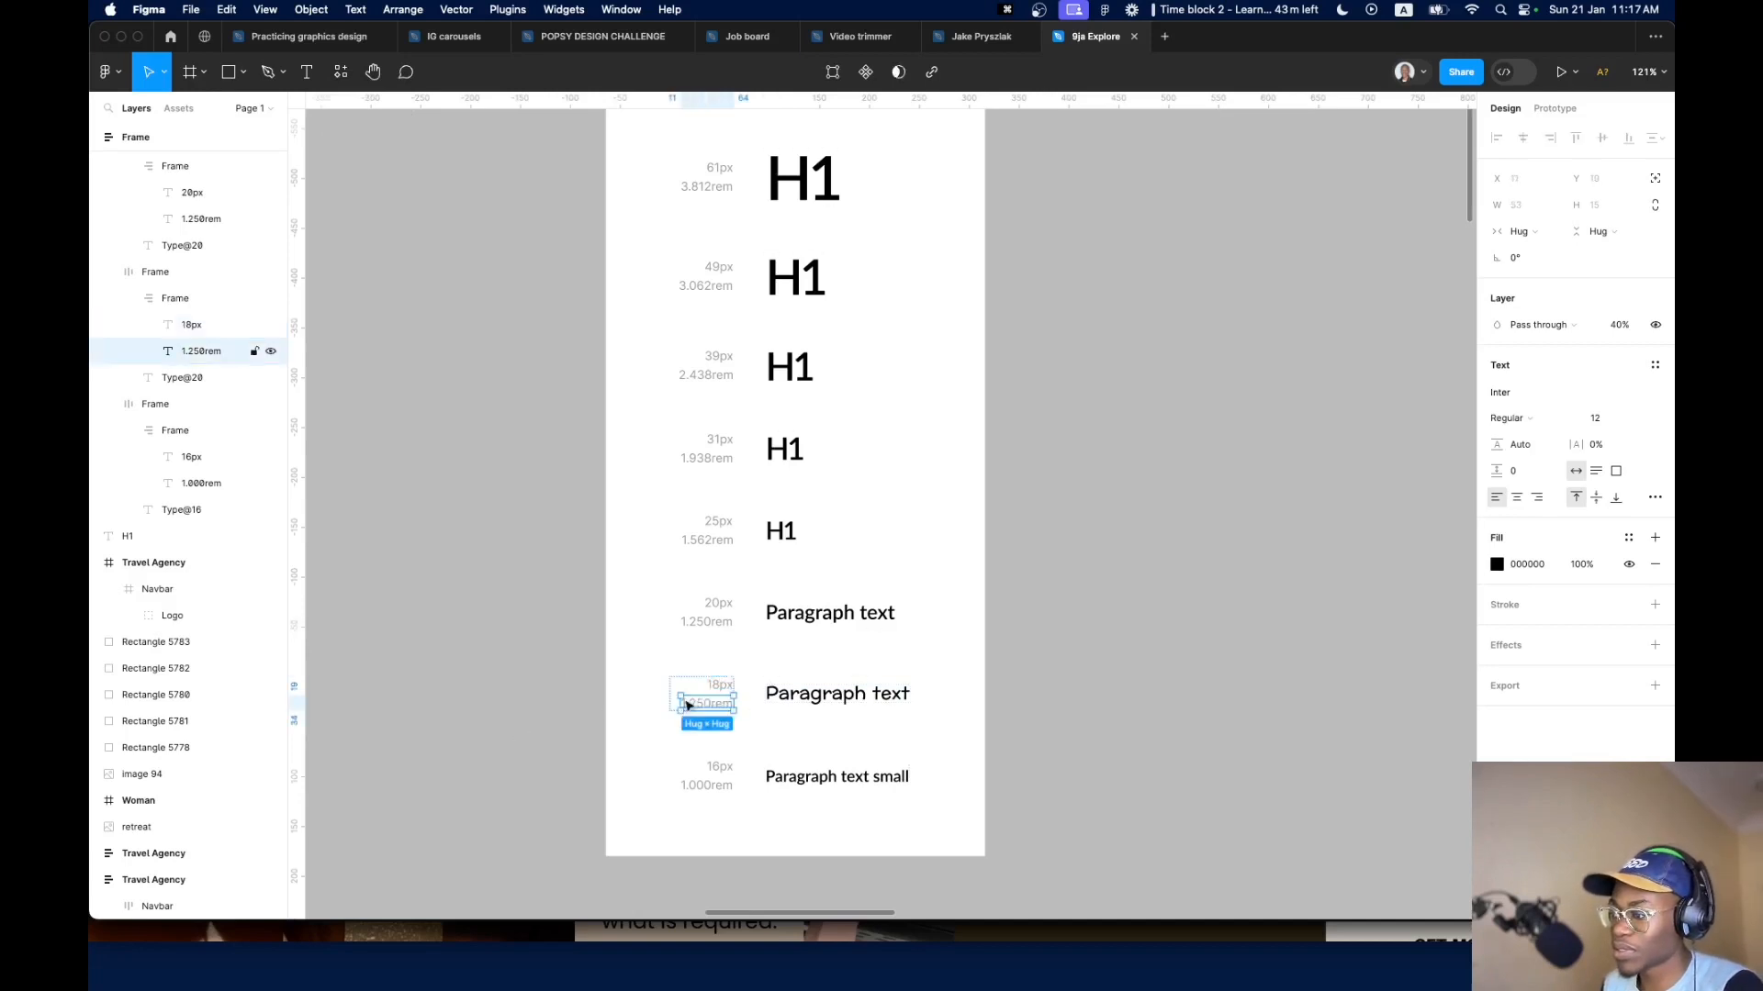
{"action": "key", "text": "BackSpace"}
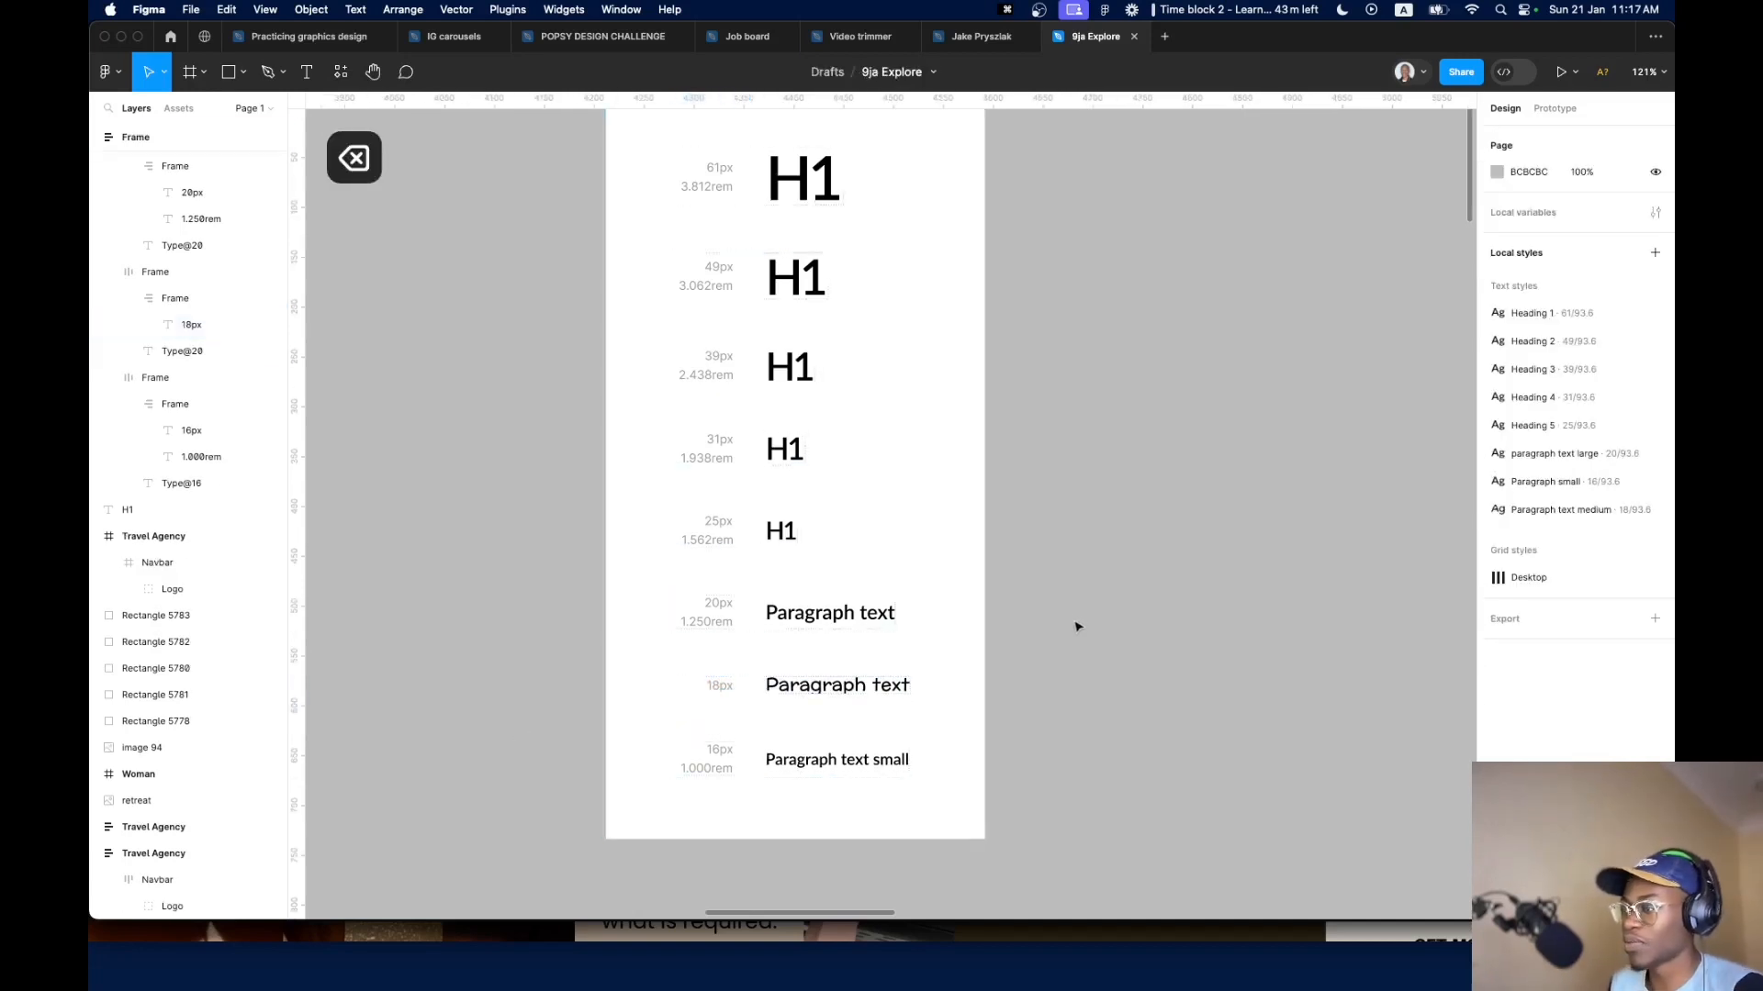
Add a text object reading home inside the Navbar of the blank Travel Agency frame
{"action": "scroll", "coordinate": [708, 700], "scroll_direction": "down", "scroll_amount": 5}
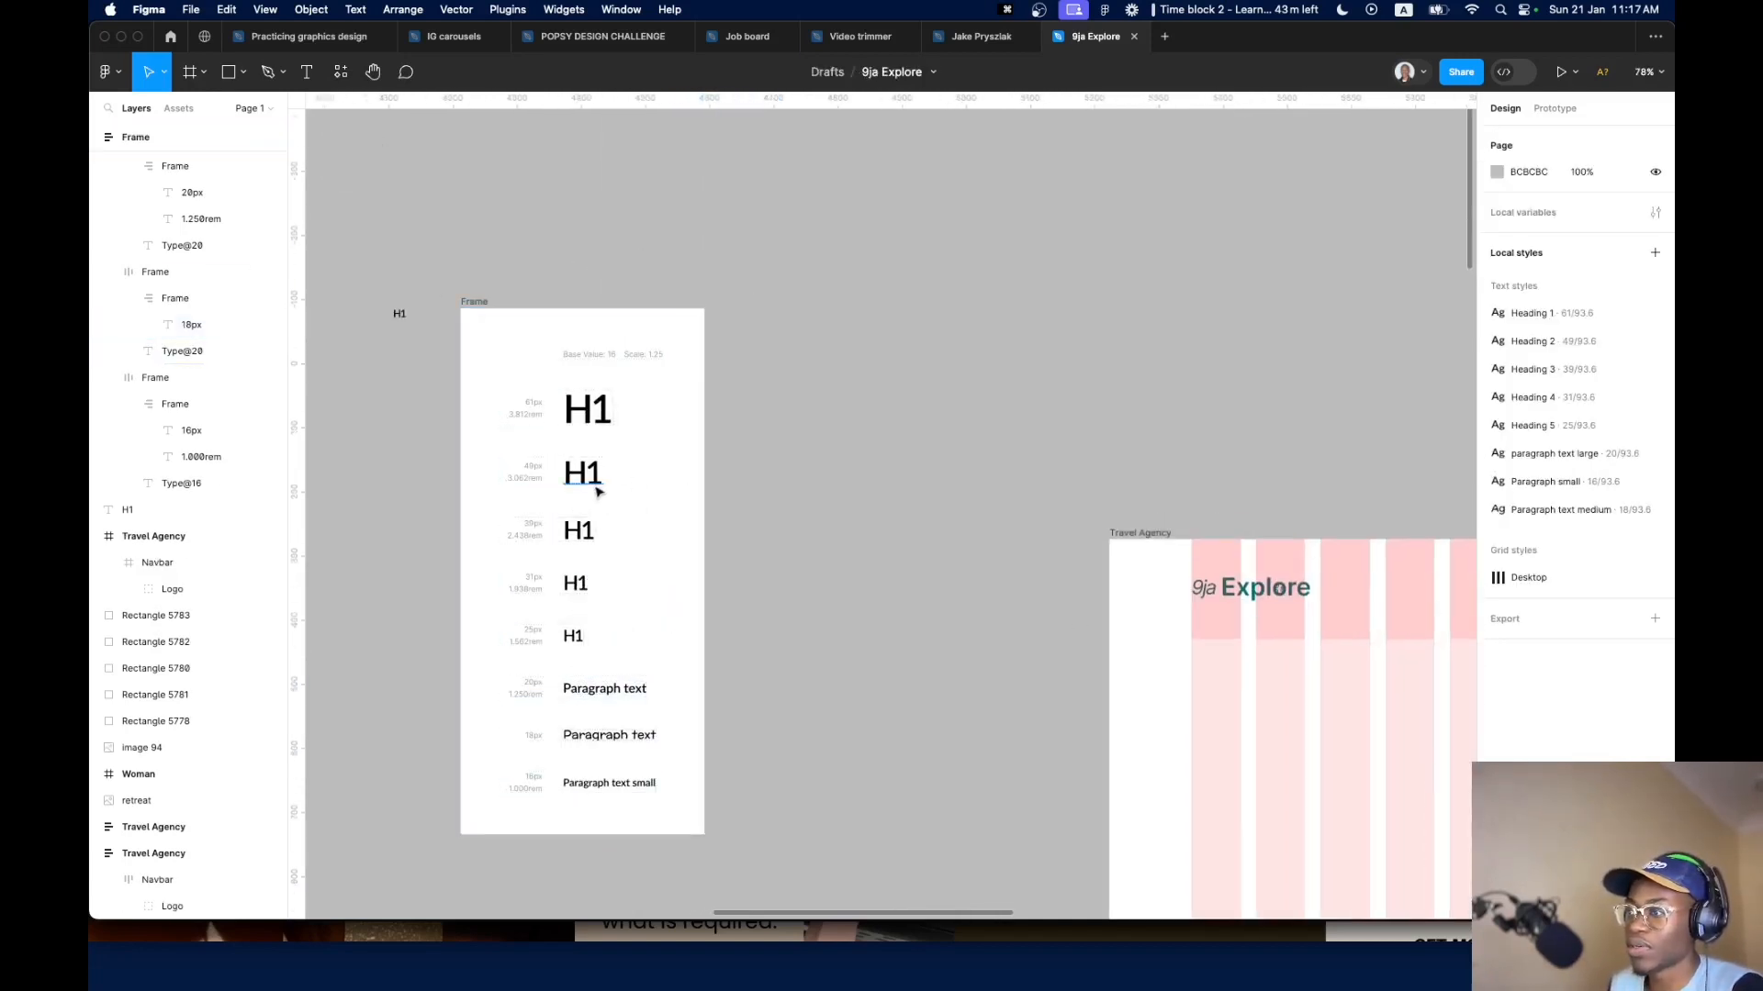
{"action": "scroll", "coordinate": [597, 487], "scroll_direction": "down", "scroll_amount": 8}
{"action": "left_click", "coordinate": [955, 556]}
{"action": "scroll", "coordinate": [900, 565], "scroll_direction": "up", "scroll_amount": 7}
{"action": "left_click", "coordinate": [580, 456]}
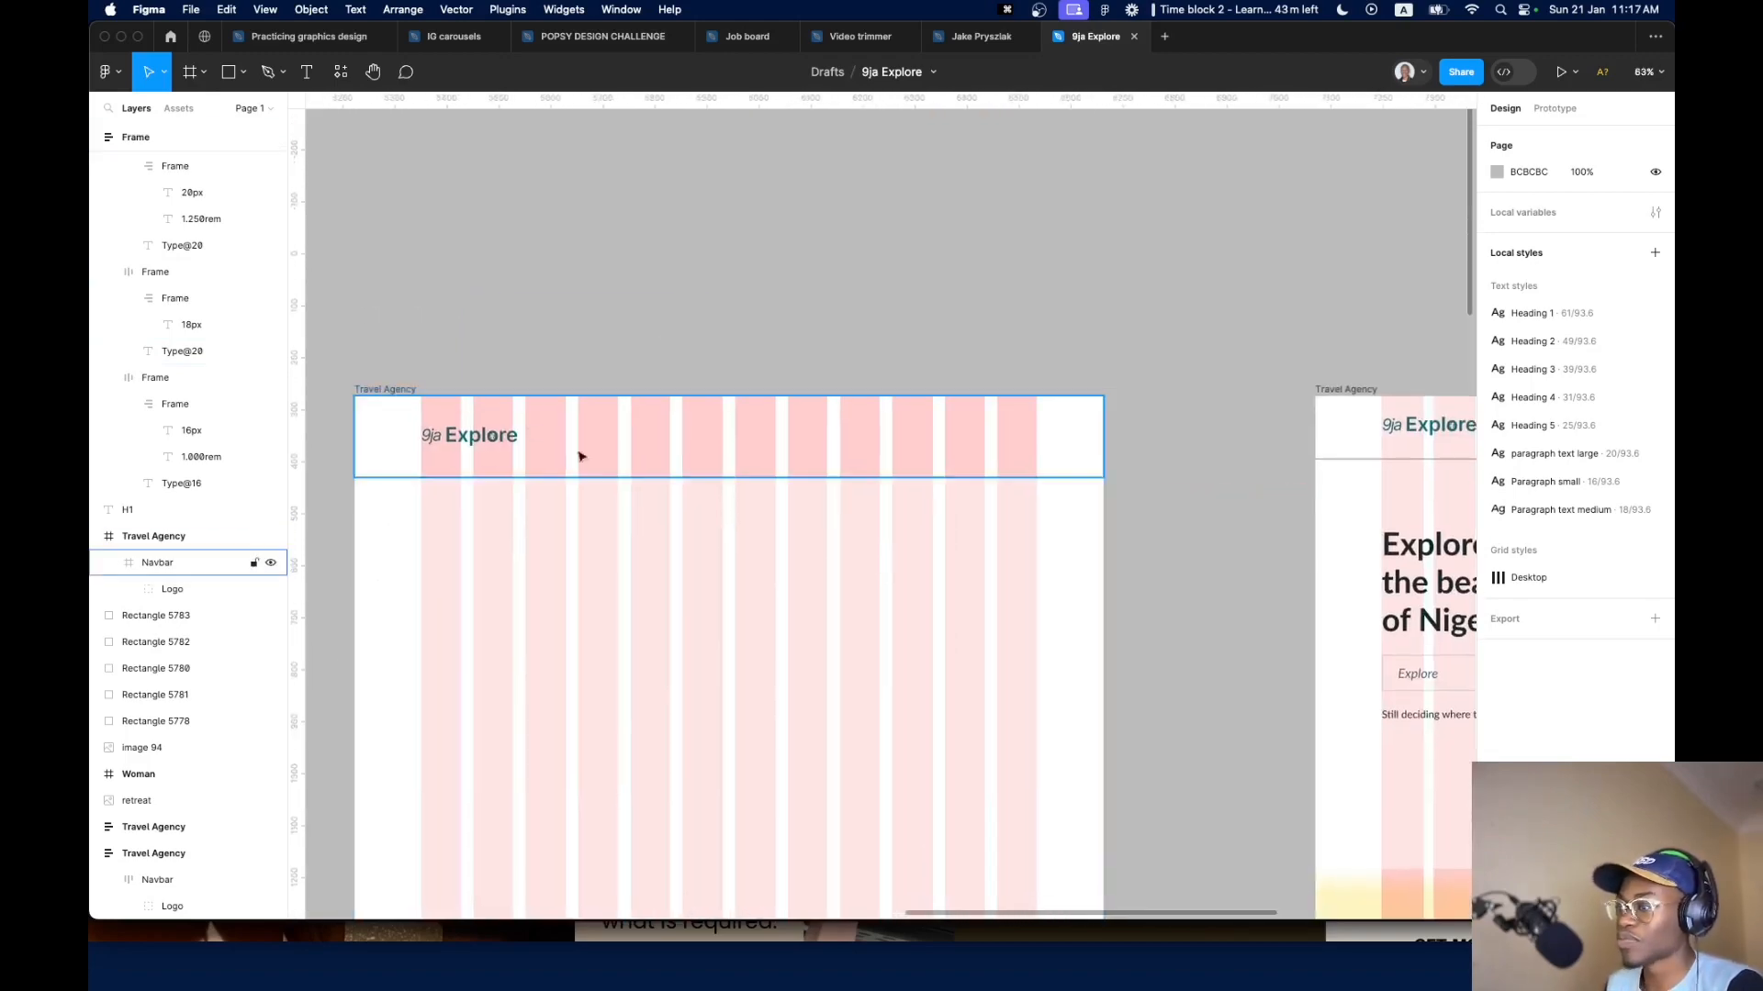
{"action": "left_click", "coordinate": [641, 358]}
{"action": "key", "text": "t"}
{"action": "left_click", "coordinate": [645, 443]}
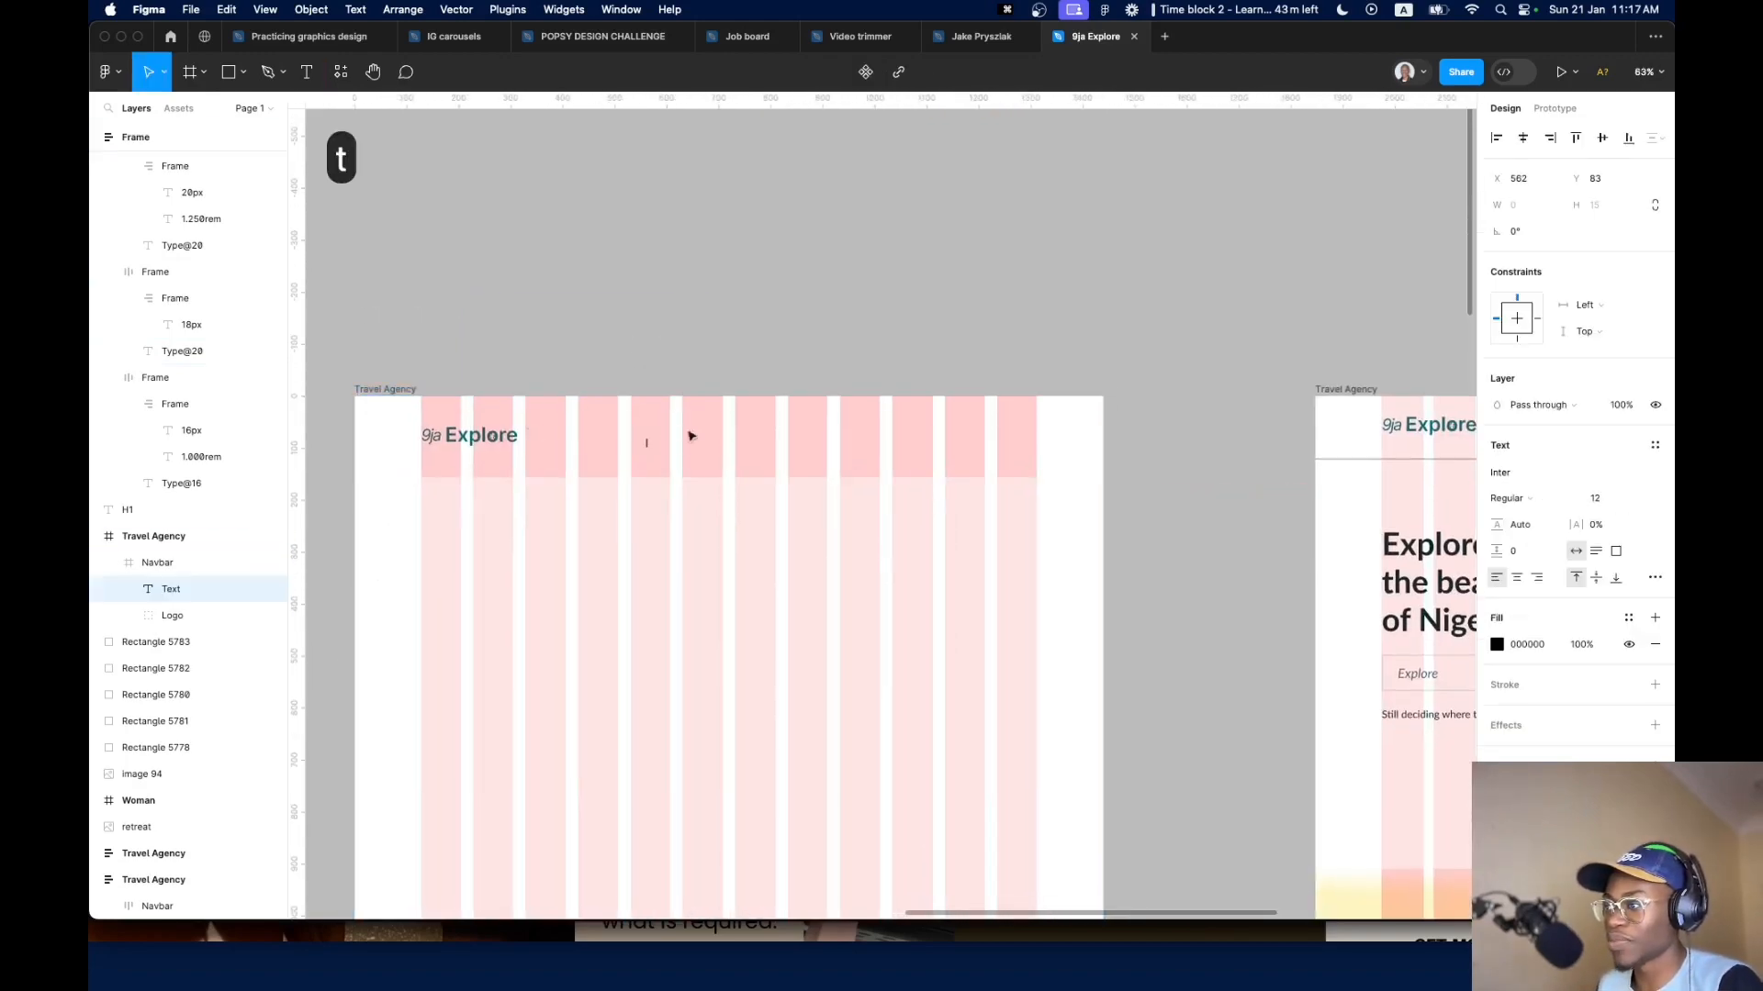
{"action": "scroll", "coordinate": [725, 390], "scroll_direction": "down", "scroll_amount": 4}
{"action": "scroll", "coordinate": [725, 390], "scroll_direction": "up", "scroll_amount": 1}
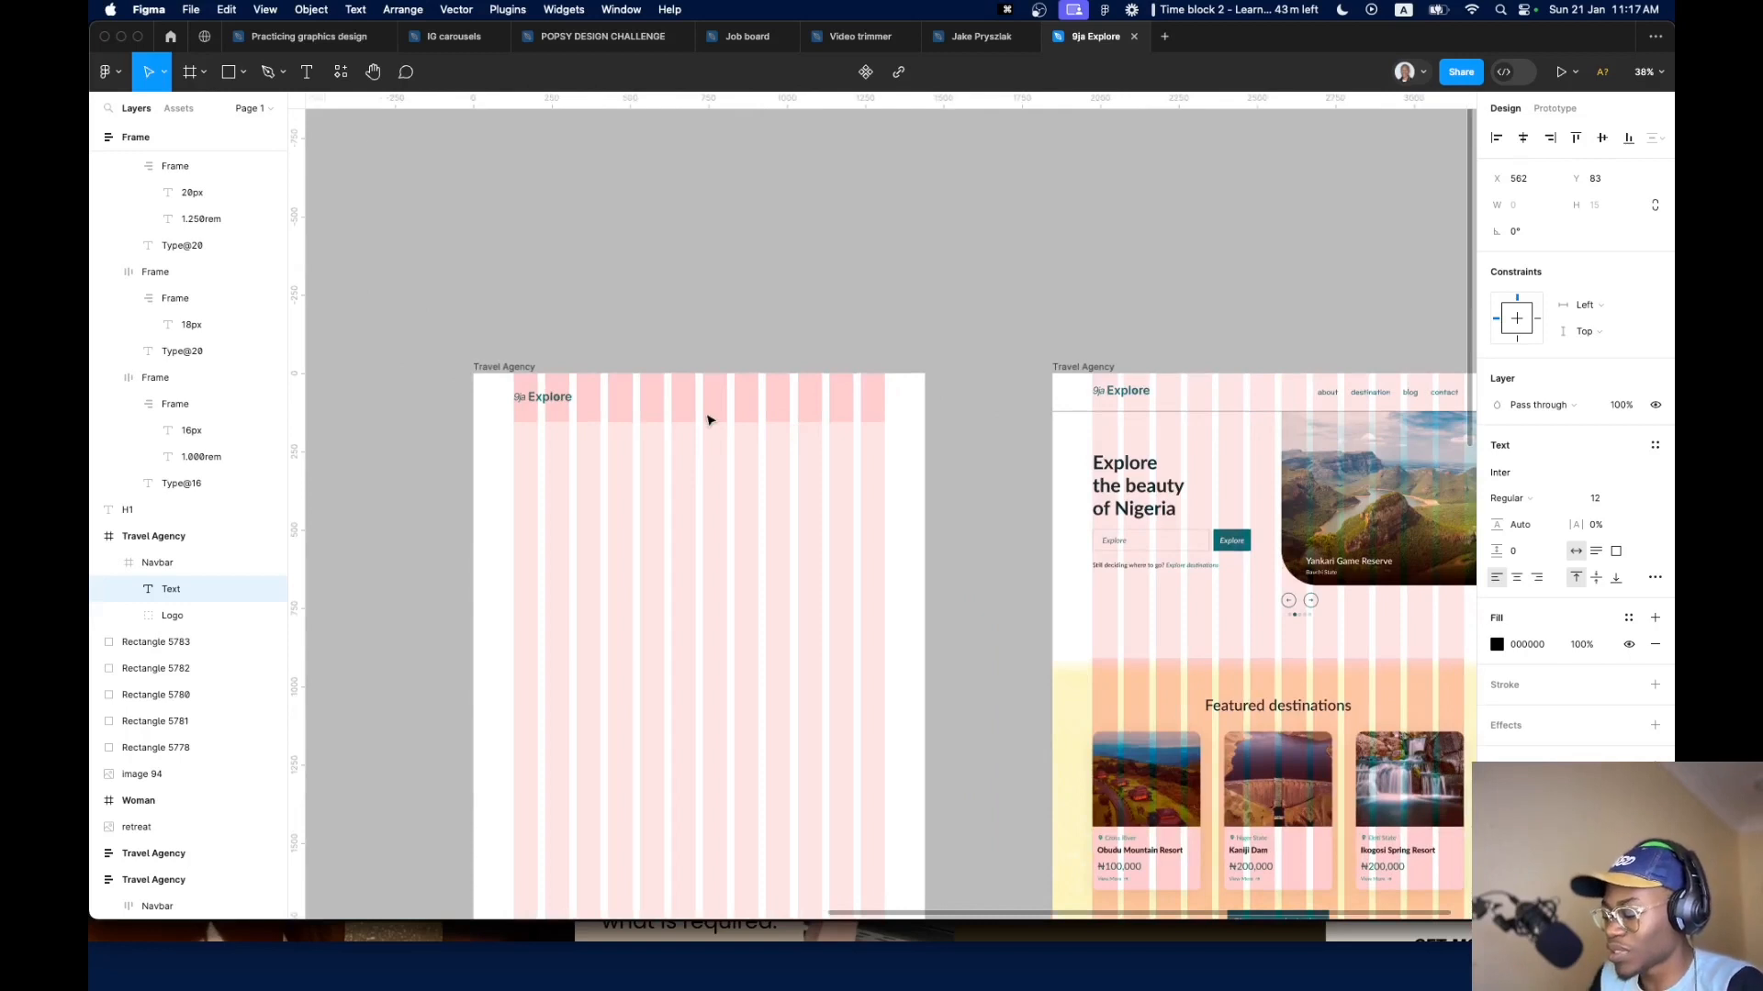
{"action": "type", "text": "home"}
{"action": "scroll", "coordinate": [705, 408], "scroll_direction": "up", "scroll_amount": 10}
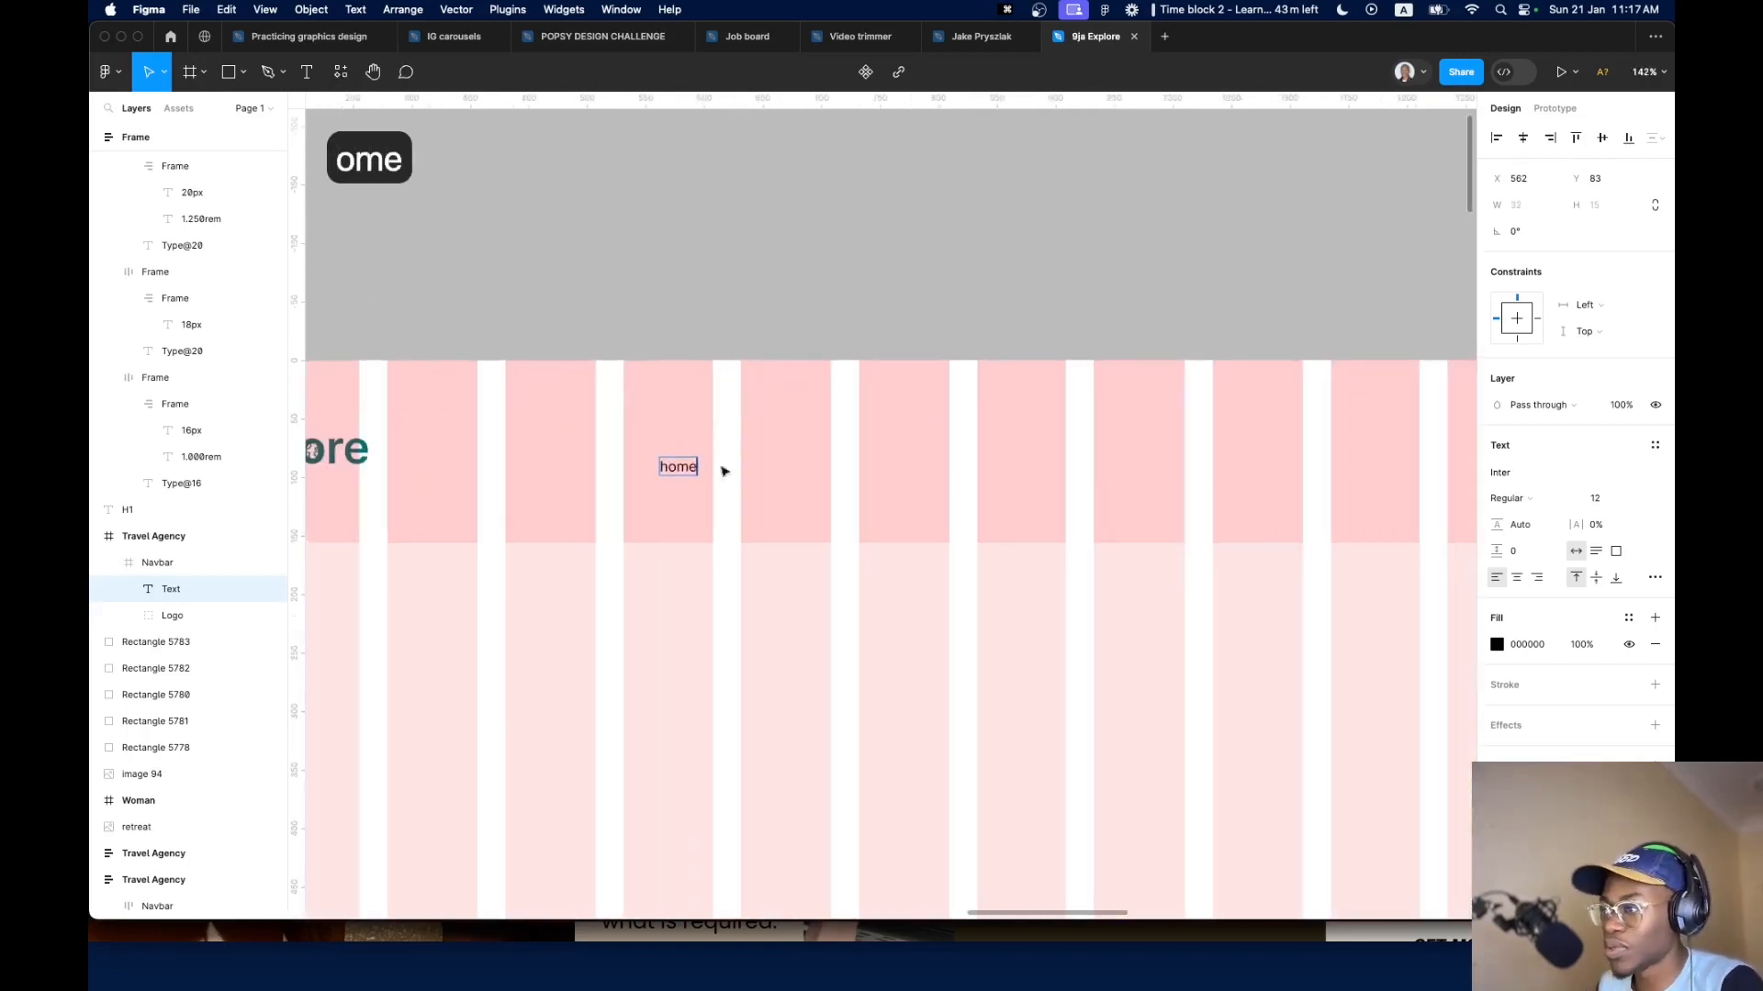
{"action": "key", "text": "Escape"}
Try the Paragraph small style on the home text, and apply the Paragraph text medium style instead
{"action": "left_click", "coordinate": [1654, 445]}
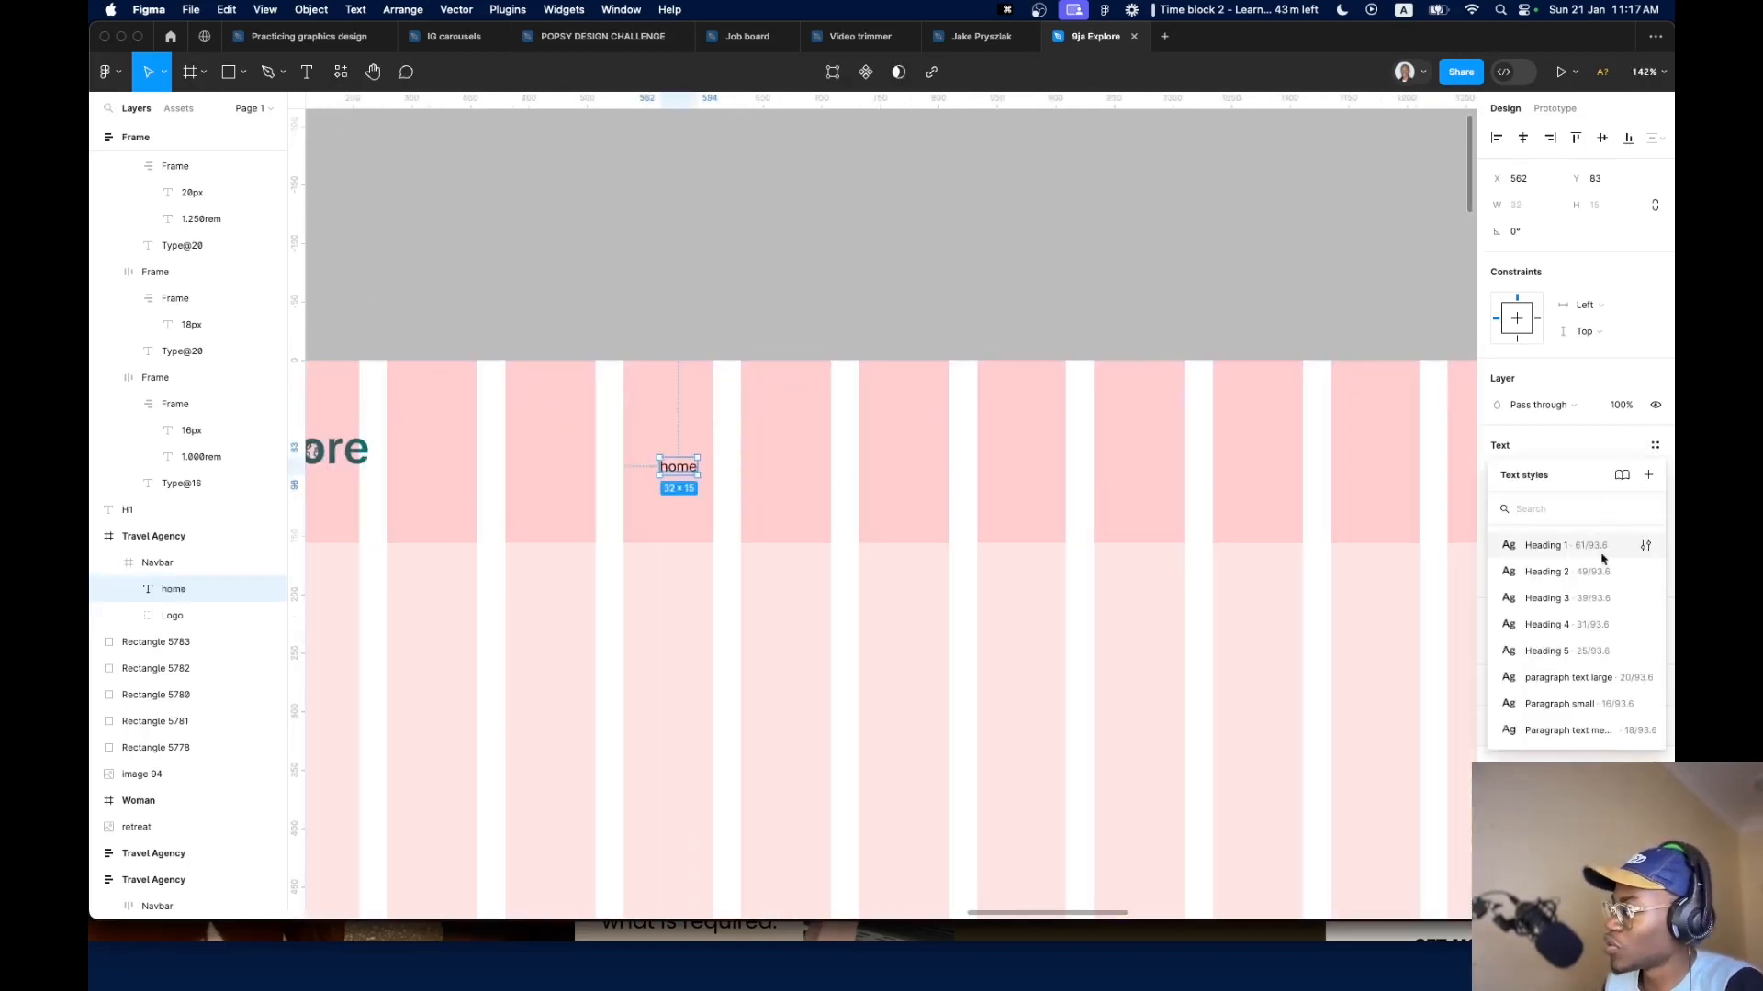
{"action": "left_click", "coordinate": [1551, 704]}
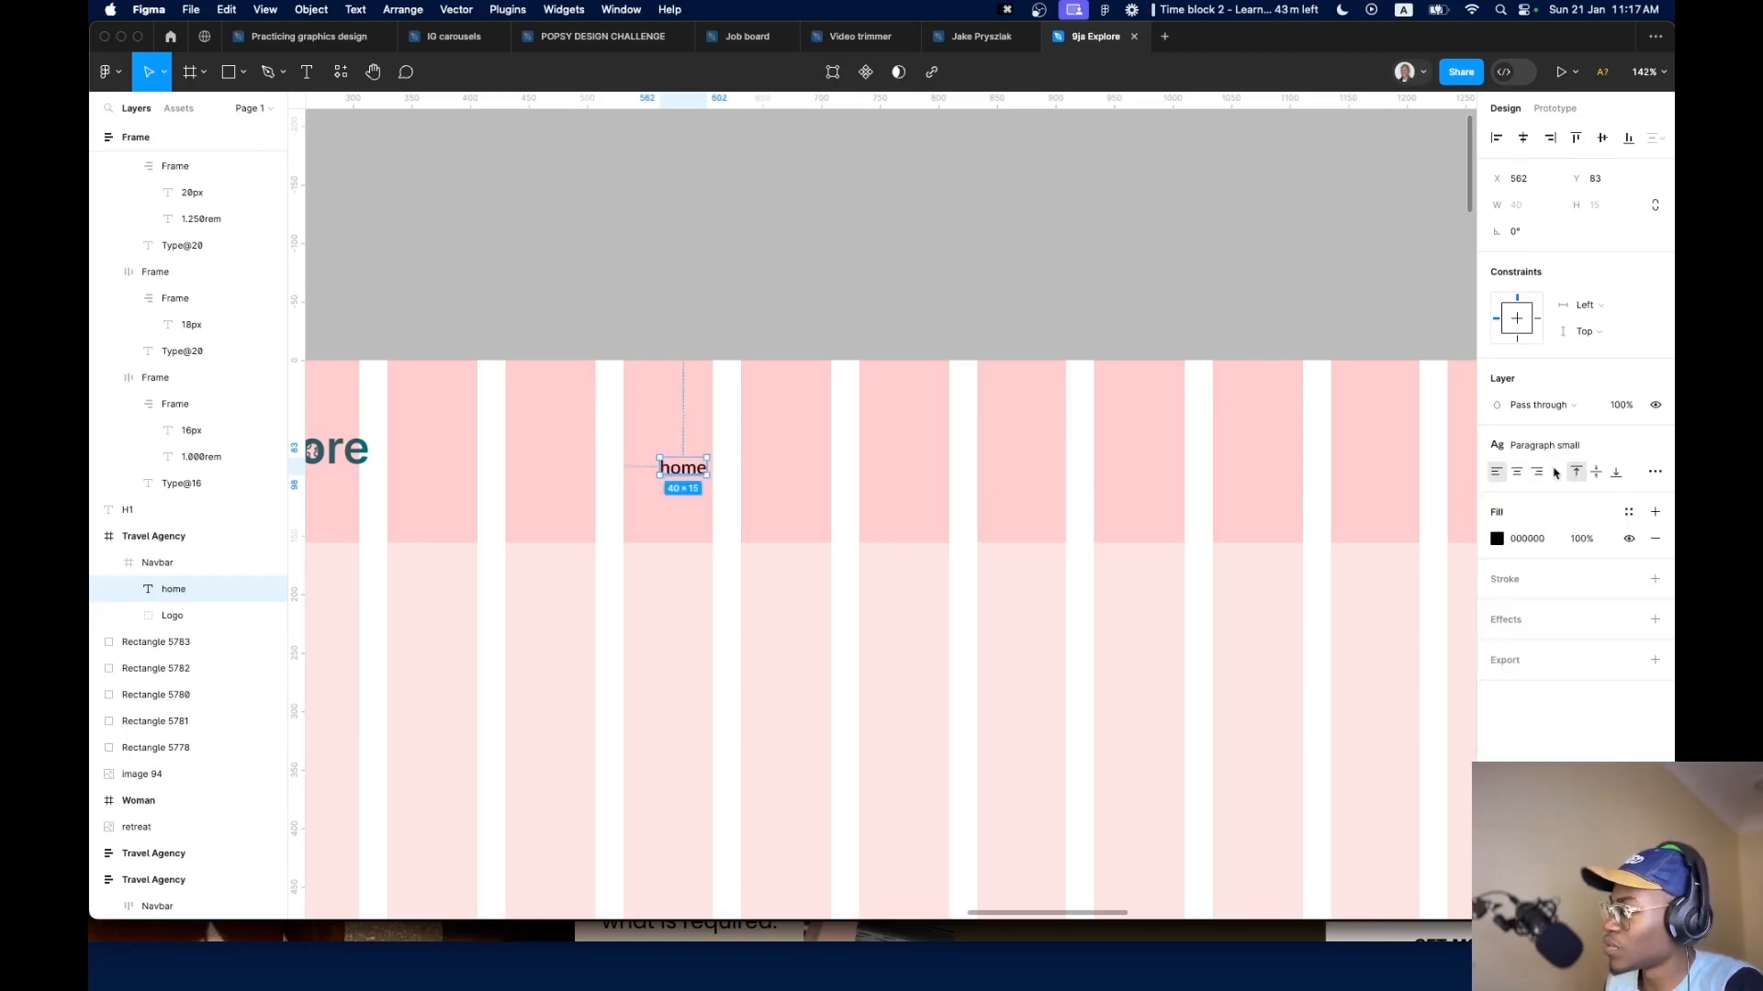
{"action": "left_click", "coordinate": [1549, 446]}
{"action": "left_click", "coordinate": [1558, 732]}
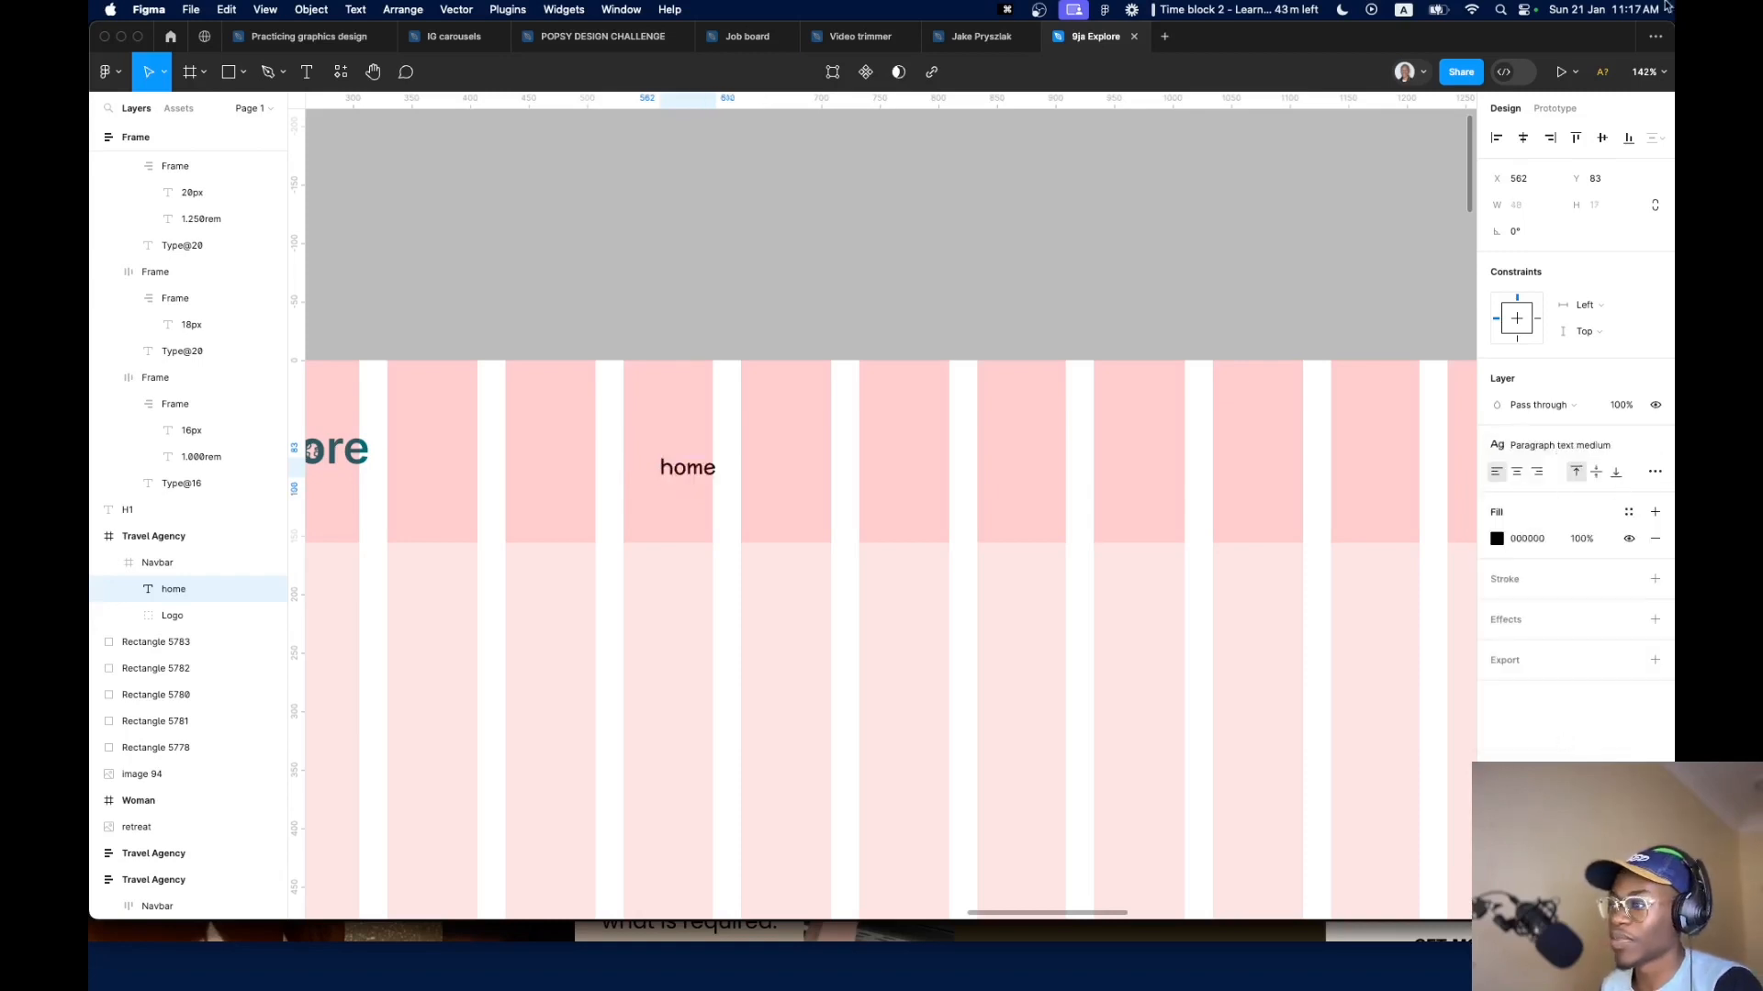
Move the five color swatch rectangles from beside the mobile Travel Agency design to the gap between the type scale and blank Travel Agency frames
{"action": "scroll", "coordinate": [790, 326], "scroll_direction": "down", "scroll_amount": 10}
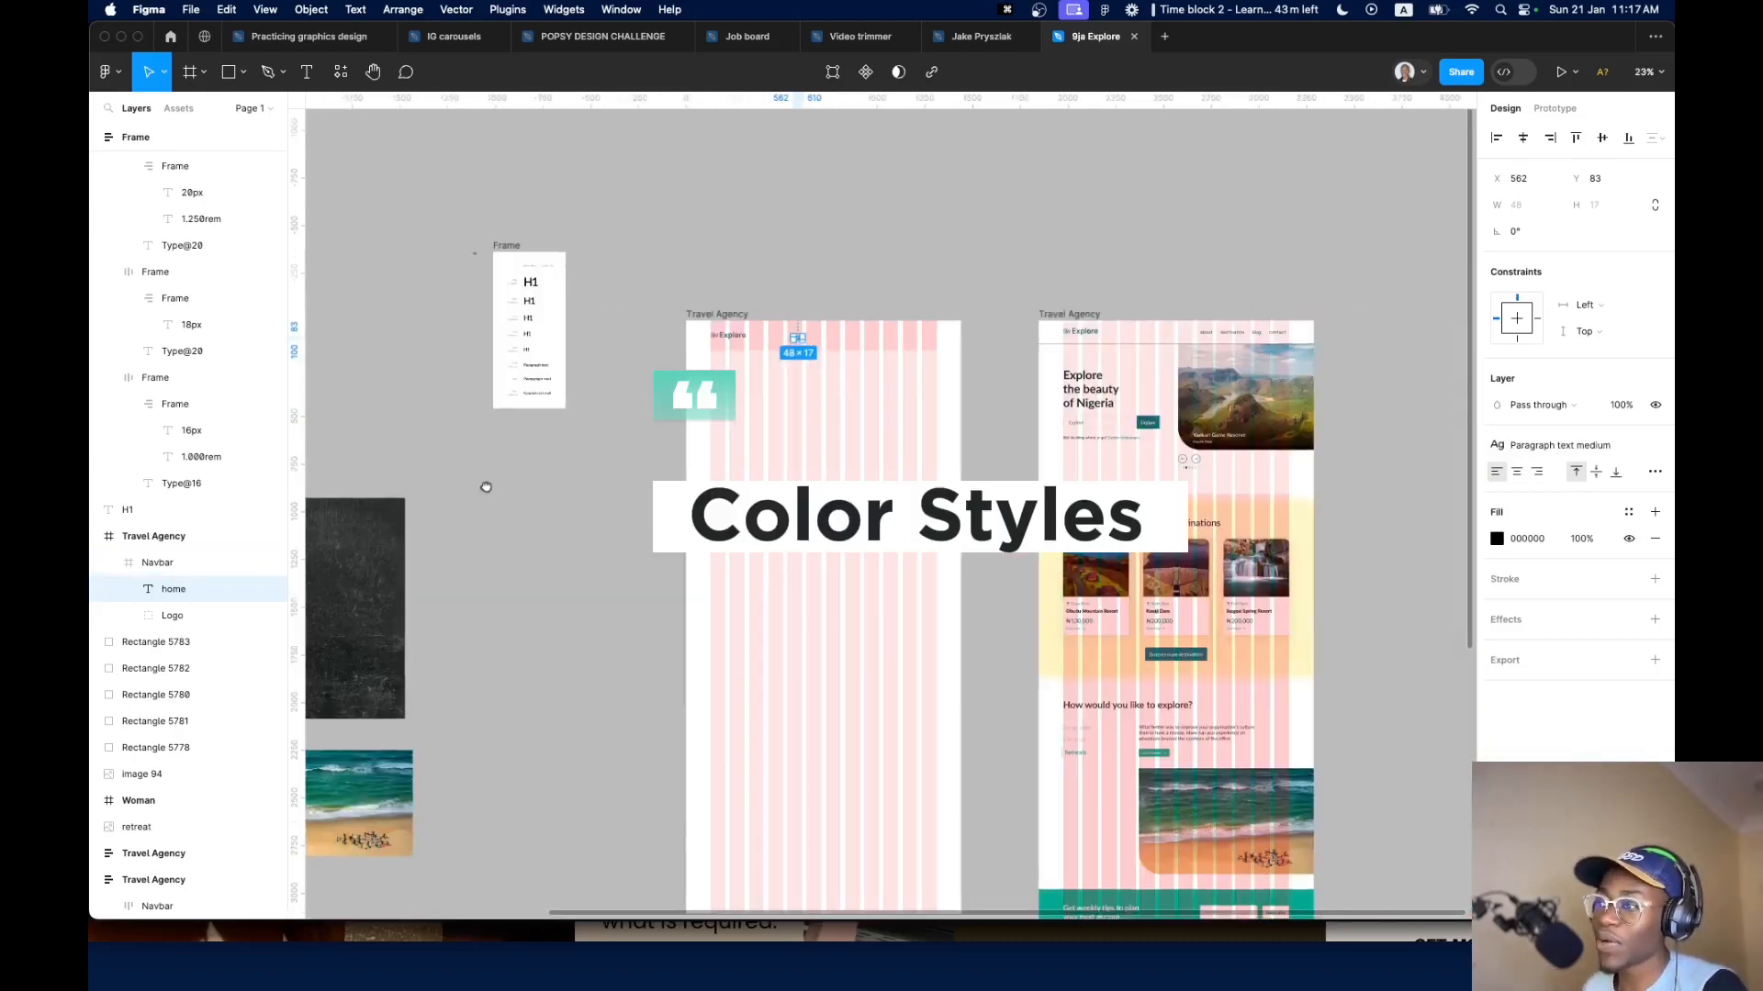
{"action": "scroll", "coordinate": [486, 487], "scroll_direction": "up", "scroll_amount": 5}
{"action": "left_click_drag", "start_coordinate": [647, 272], "coordinate": [547, 512]}
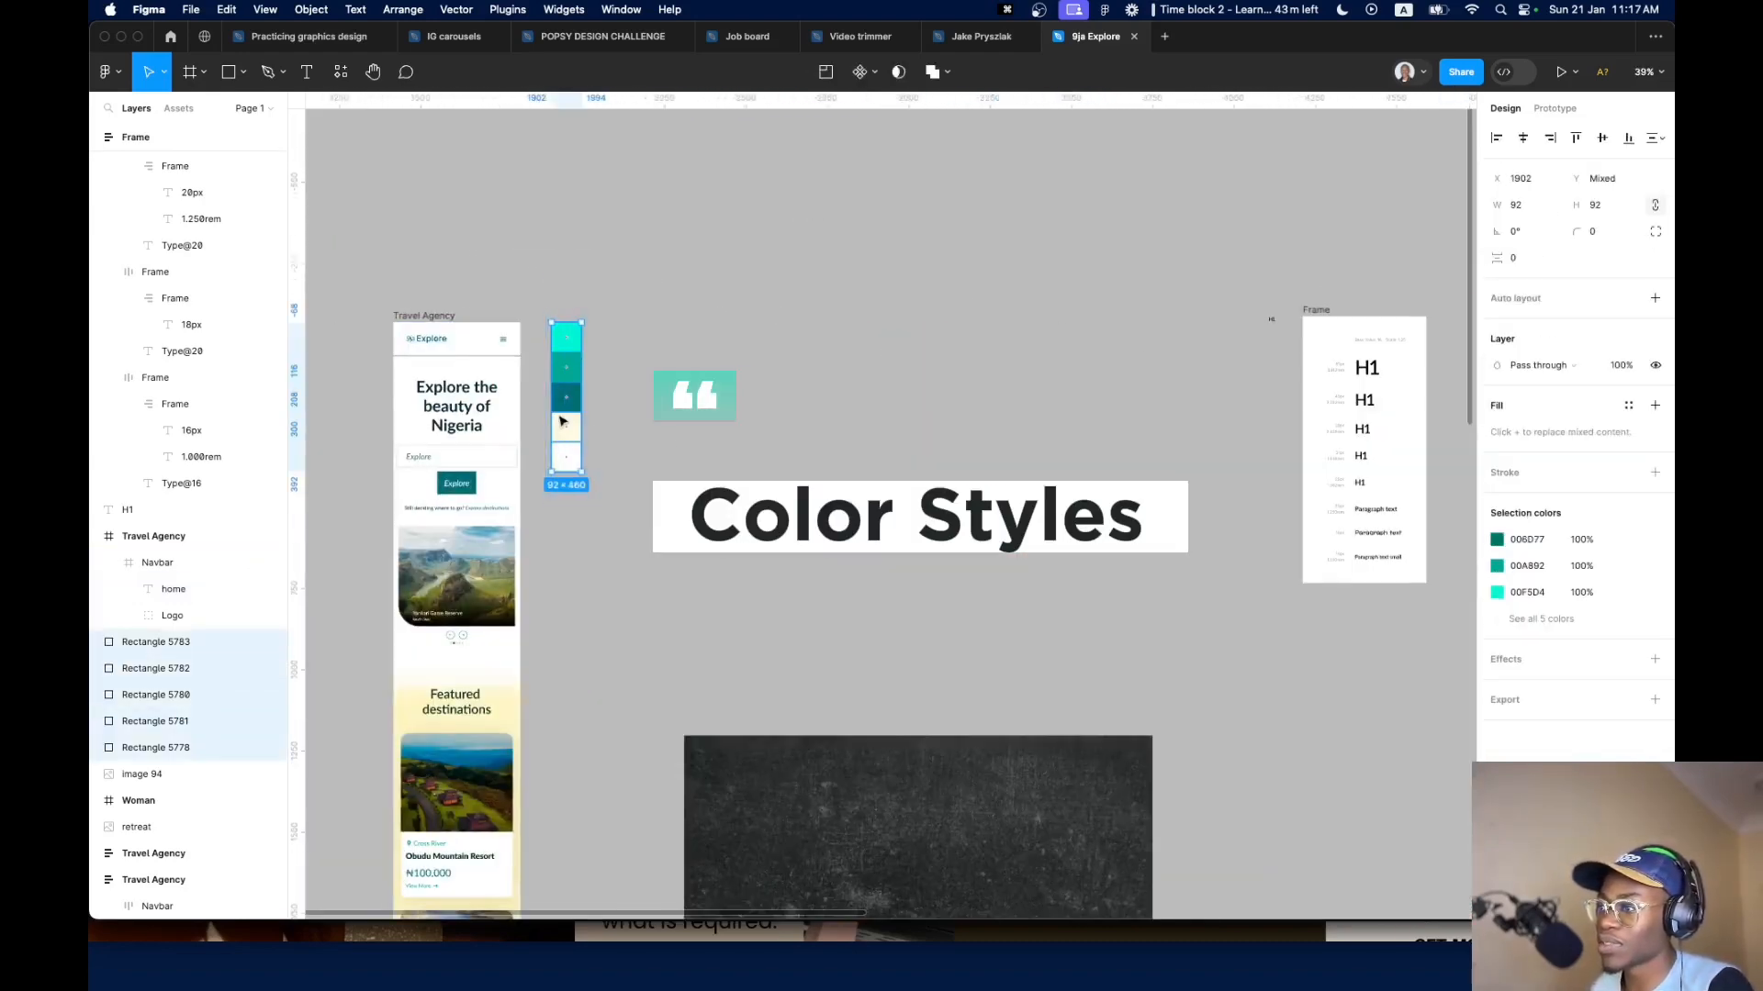
{"action": "left_click_drag", "start_coordinate": [563, 421], "coordinate": [1148, 514]}
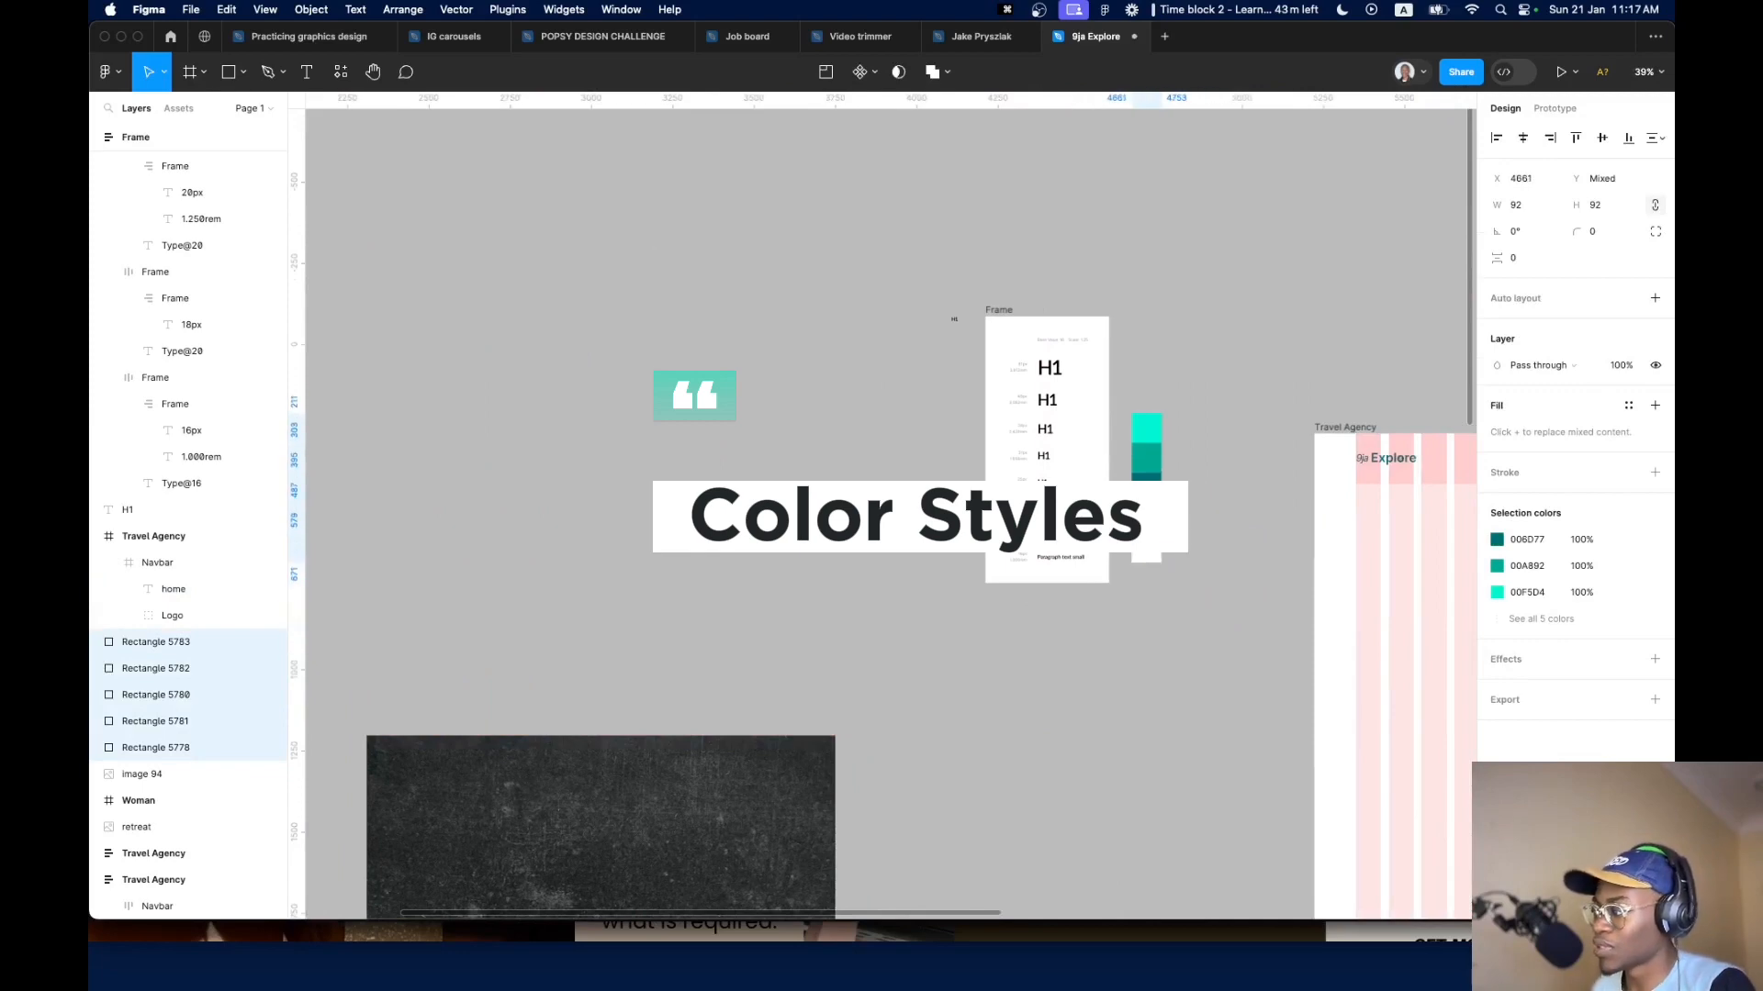
Duplicate the dark teal 006D77 swatch and place the copy on top of the color swatch column
{"action": "scroll", "coordinate": [1138, 514], "scroll_direction": "right", "scroll_amount": 4}
{"action": "scroll", "coordinate": [790, 604], "scroll_direction": "up", "scroll_amount": 6}
{"action": "scroll", "coordinate": [743, 315], "scroll_direction": "right", "scroll_amount": 3}
{"action": "left_click", "coordinate": [743, 314]}
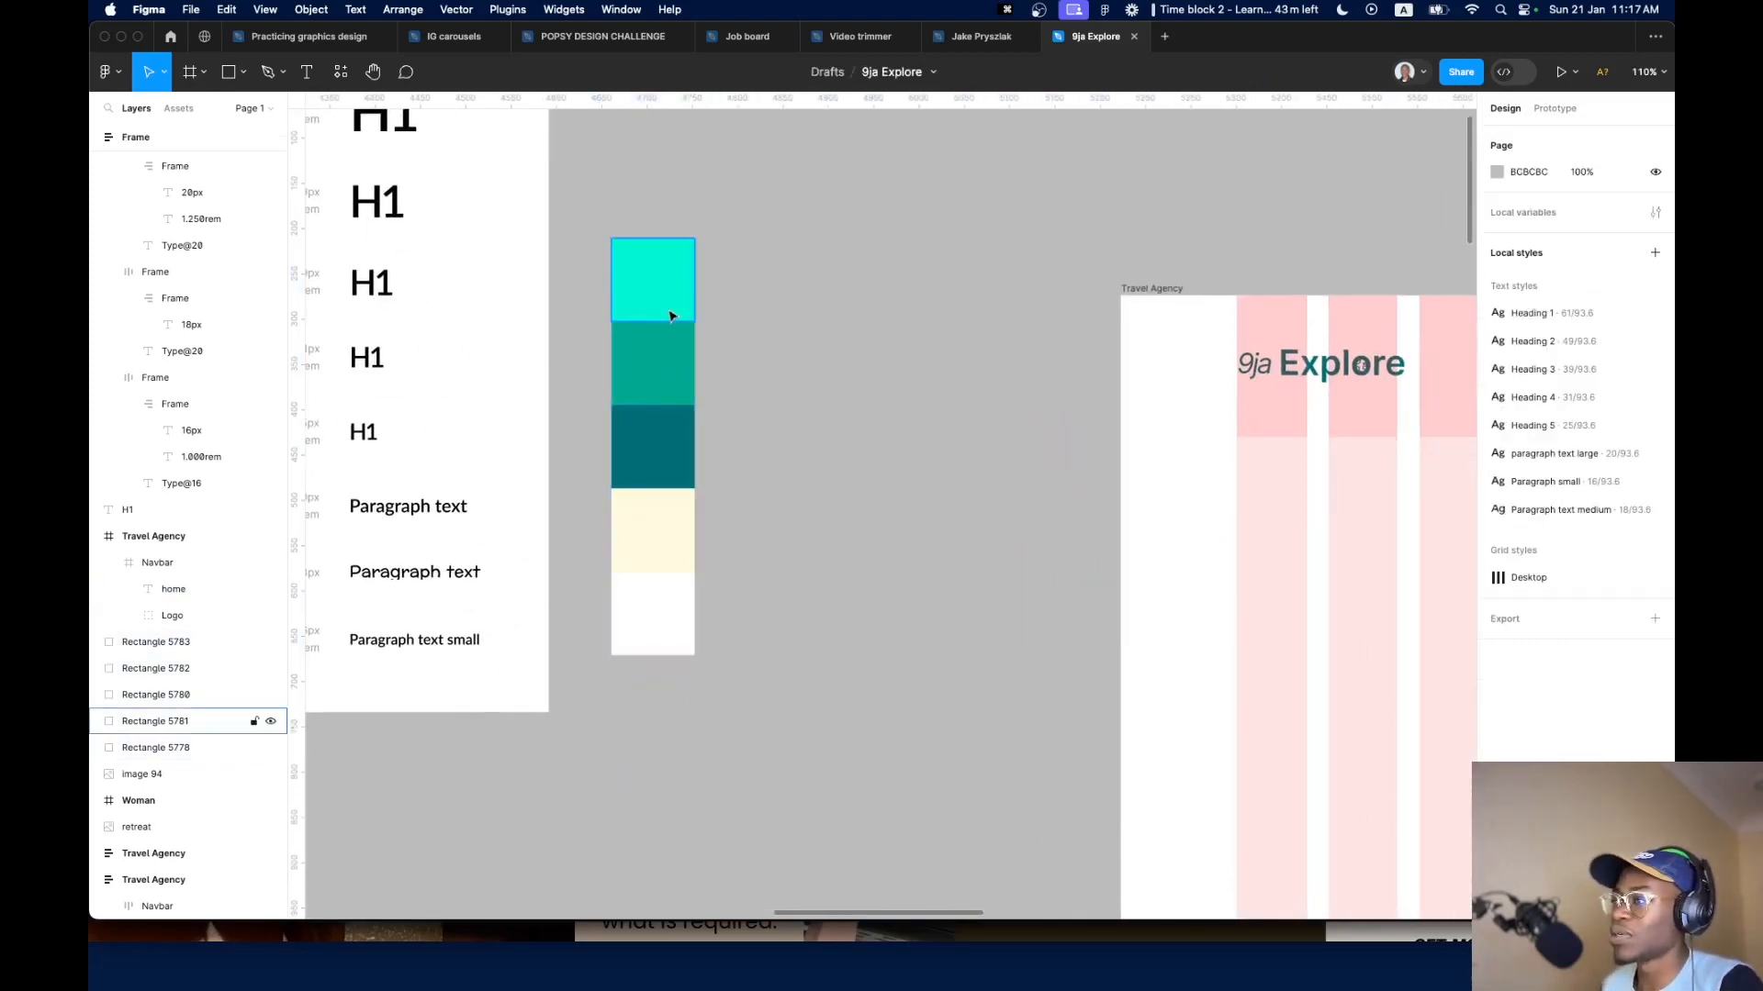
{"action": "left_click", "coordinate": [670, 316]}
{"action": "scroll", "coordinate": [1031, 523], "scroll_direction": "down", "scroll_amount": 8}
{"action": "scroll", "coordinate": [931, 470], "scroll_direction": "up", "scroll_amount": 4}
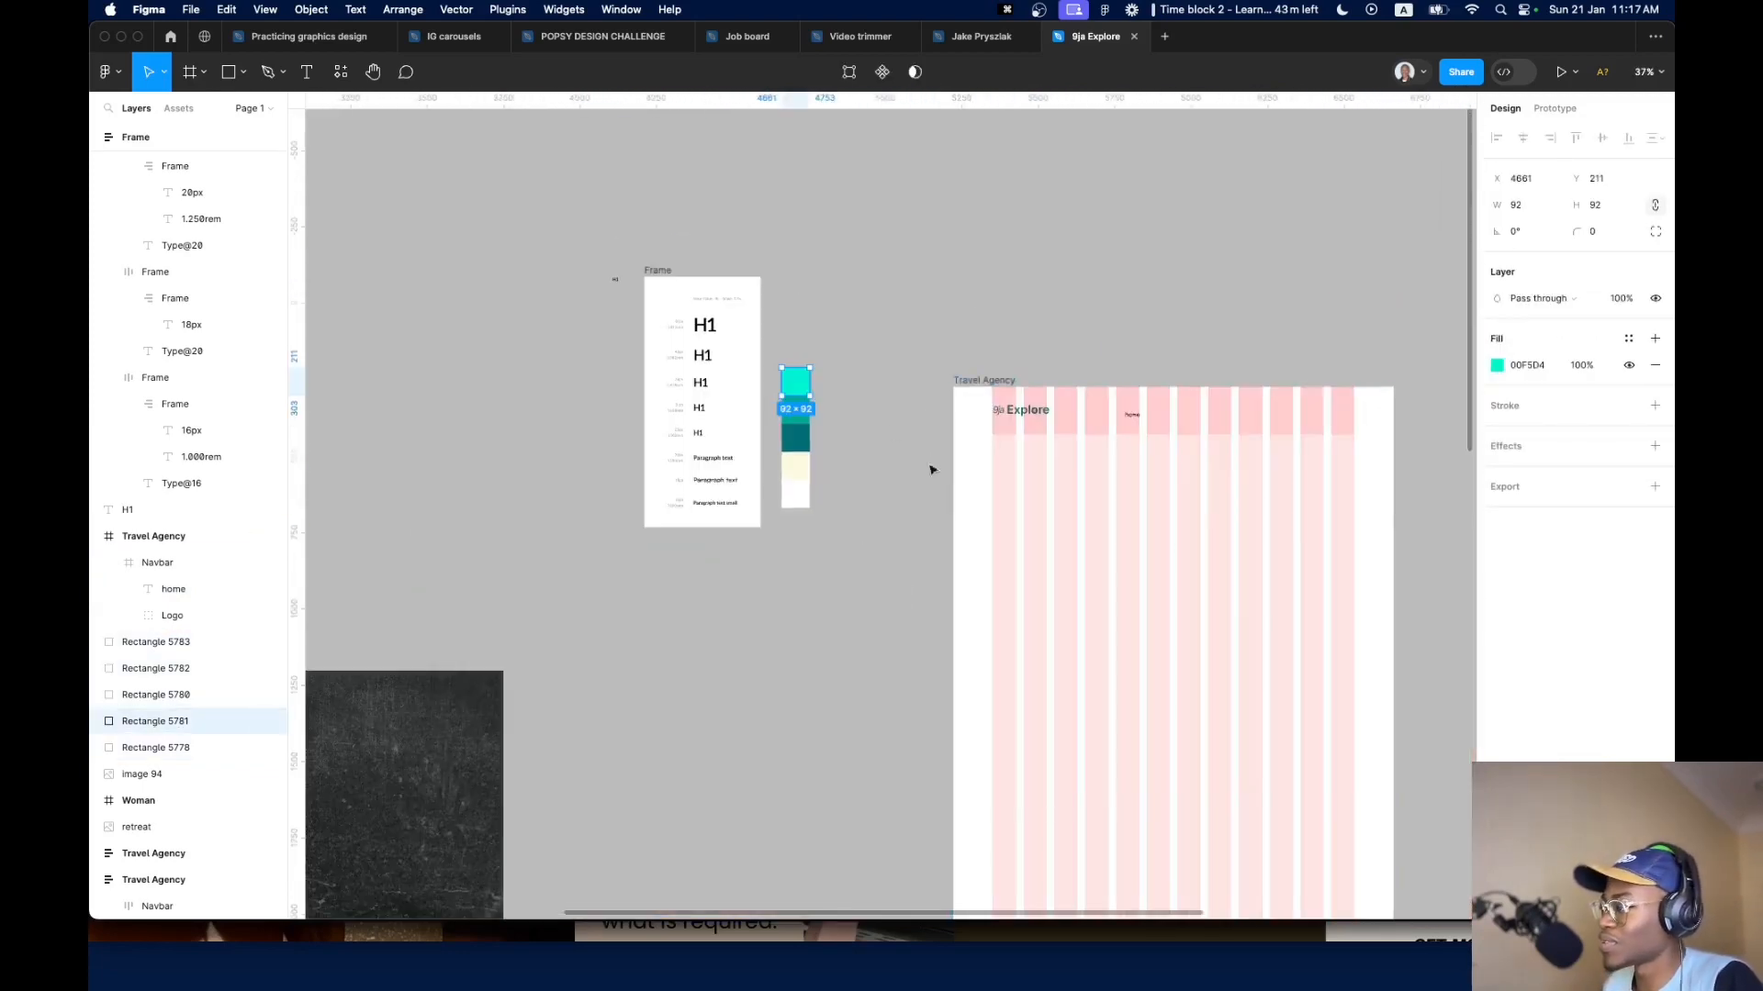
{"action": "scroll", "coordinate": [786, 453], "scroll_direction": "up", "scroll_amount": 5}
{"action": "left_click", "coordinate": [786, 453]}
{"action": "scroll", "coordinate": [1046, 507], "scroll_direction": "down", "scroll_amount": 5}
{"action": "scroll", "coordinate": [933, 617], "scroll_direction": "down", "scroll_amount": 3}
{"action": "scroll", "coordinate": [933, 617], "scroll_direction": "right", "scroll_amount": 3}
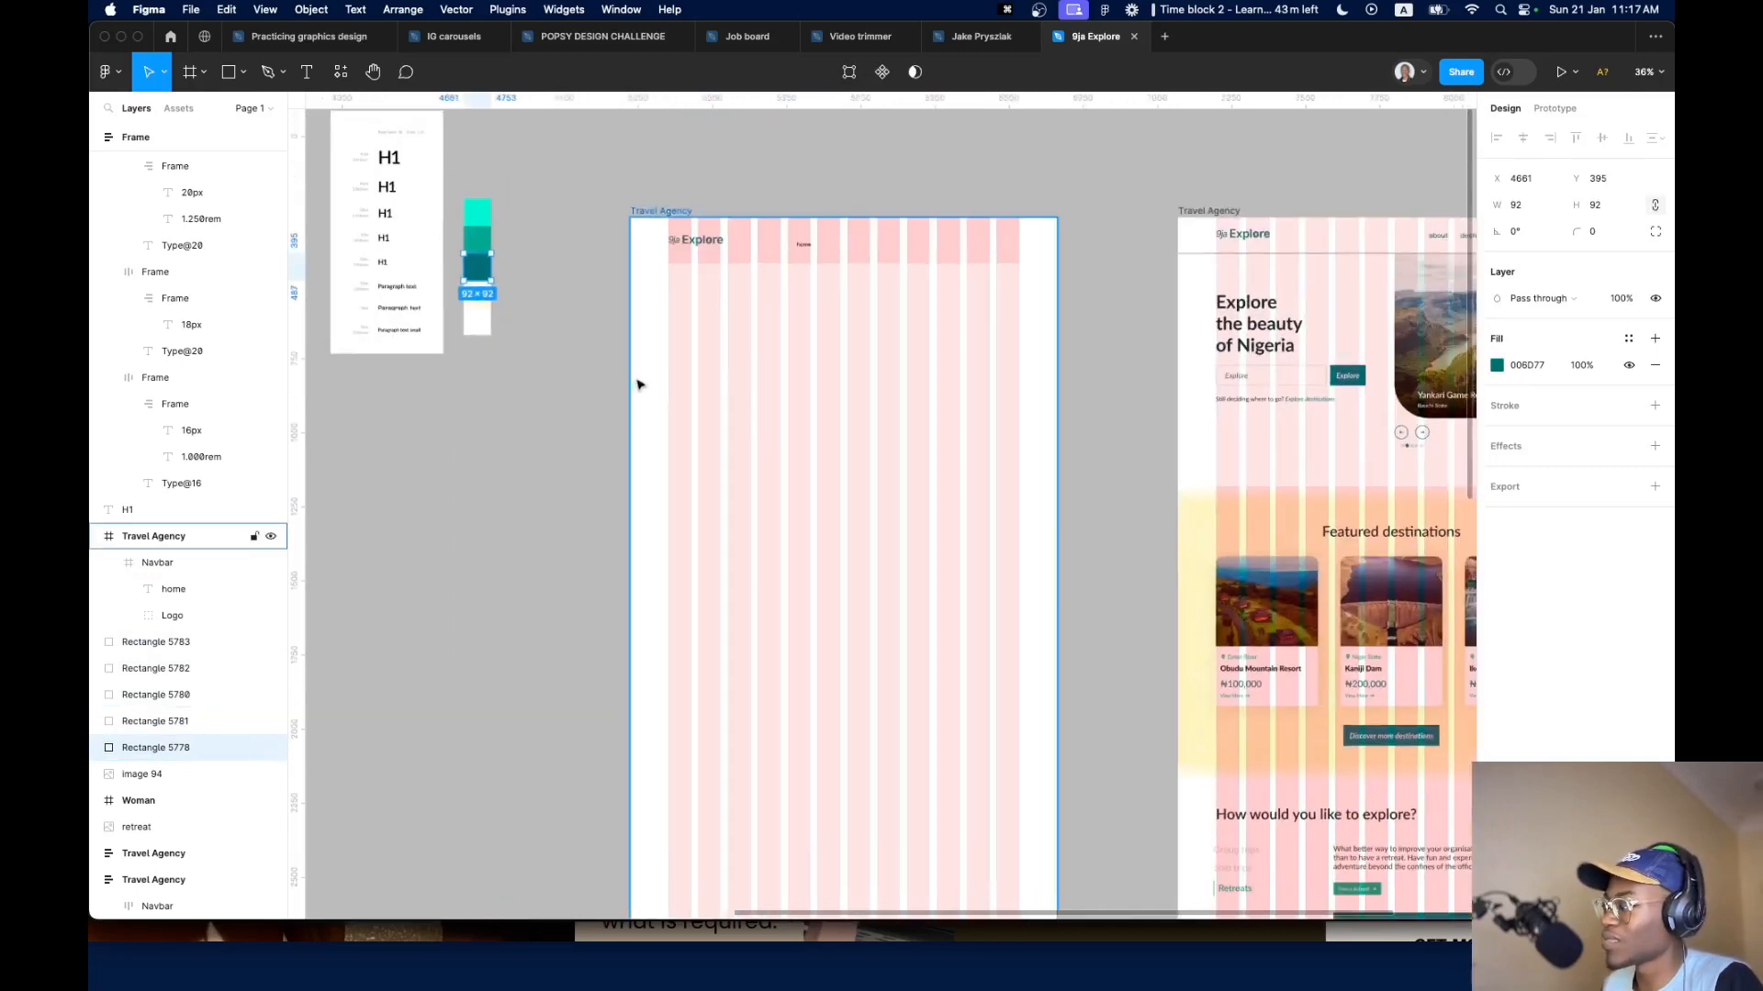
{"action": "scroll", "coordinate": [512, 455], "scroll_direction": "up", "scroll_amount": 5}
{"action": "left_click_drag", "start_coordinate": [564, 450], "coordinate": [566, 227]}
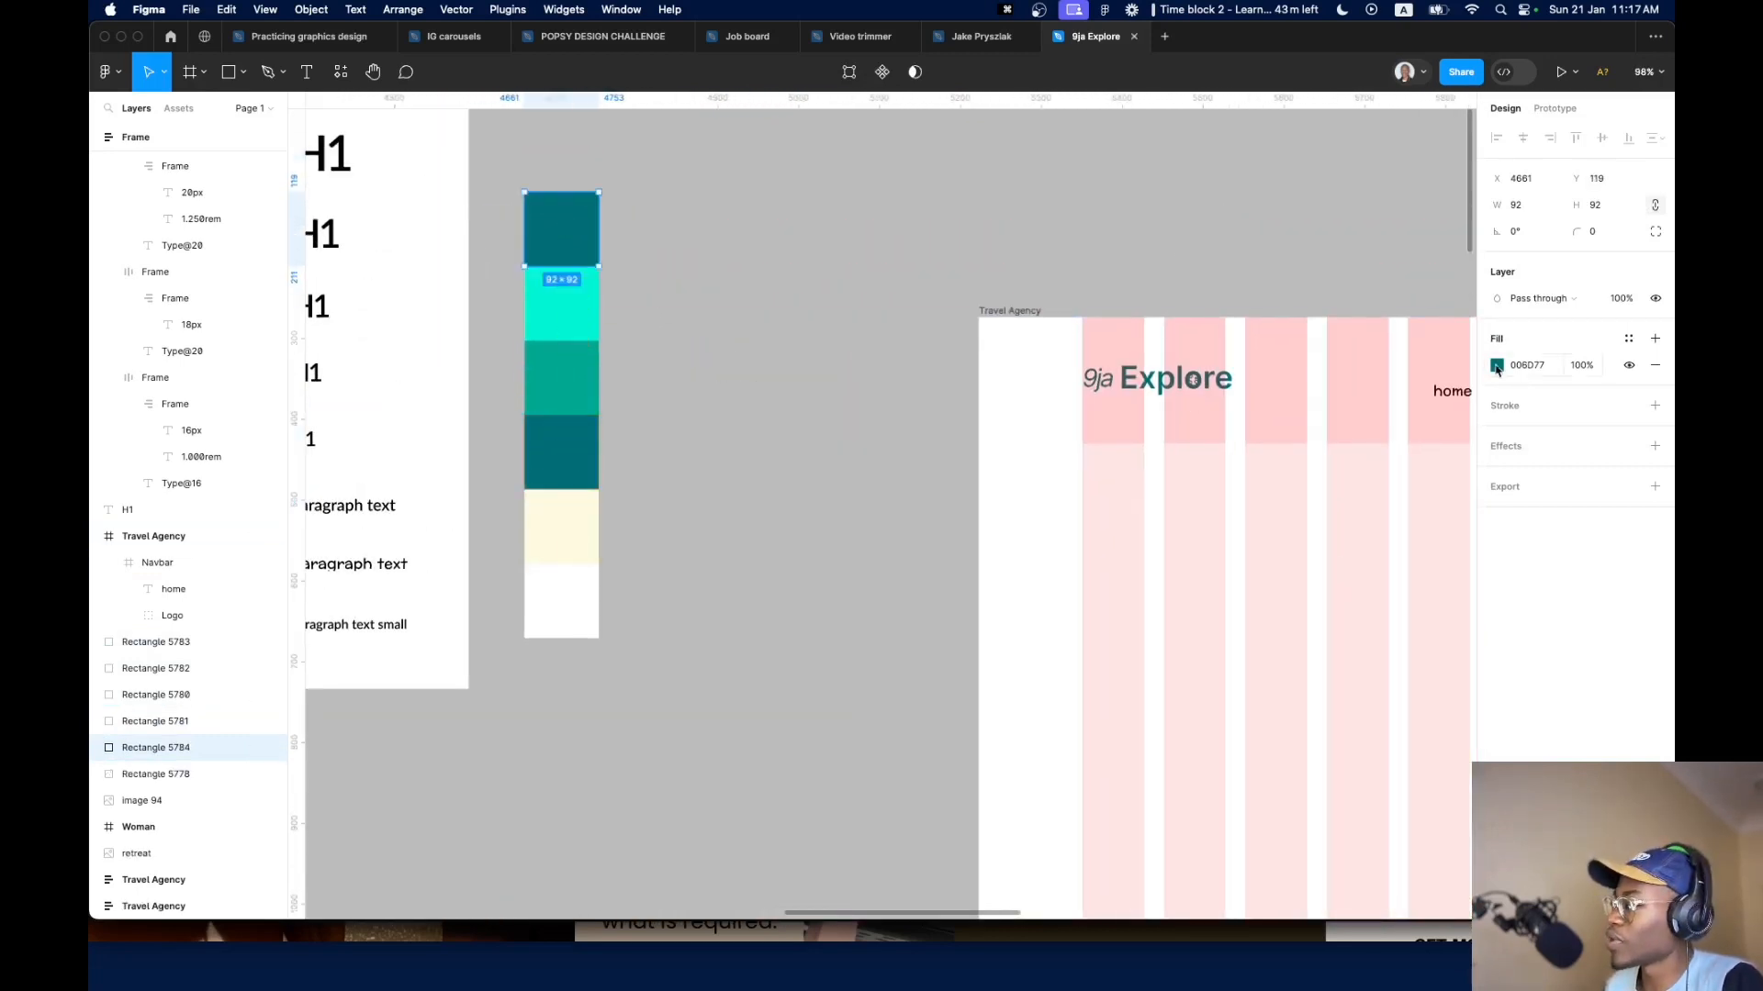
Sample the dark 002A2E color from the reference design's Explore the beauty of Nigeria heading as the top swatch's fill
{"action": "left_click", "coordinate": [1497, 364]}
{"action": "left_click", "coordinate": [1303, 650]}
{"action": "scroll", "coordinate": [789, 530], "scroll_direction": "down", "scroll_amount": 5}
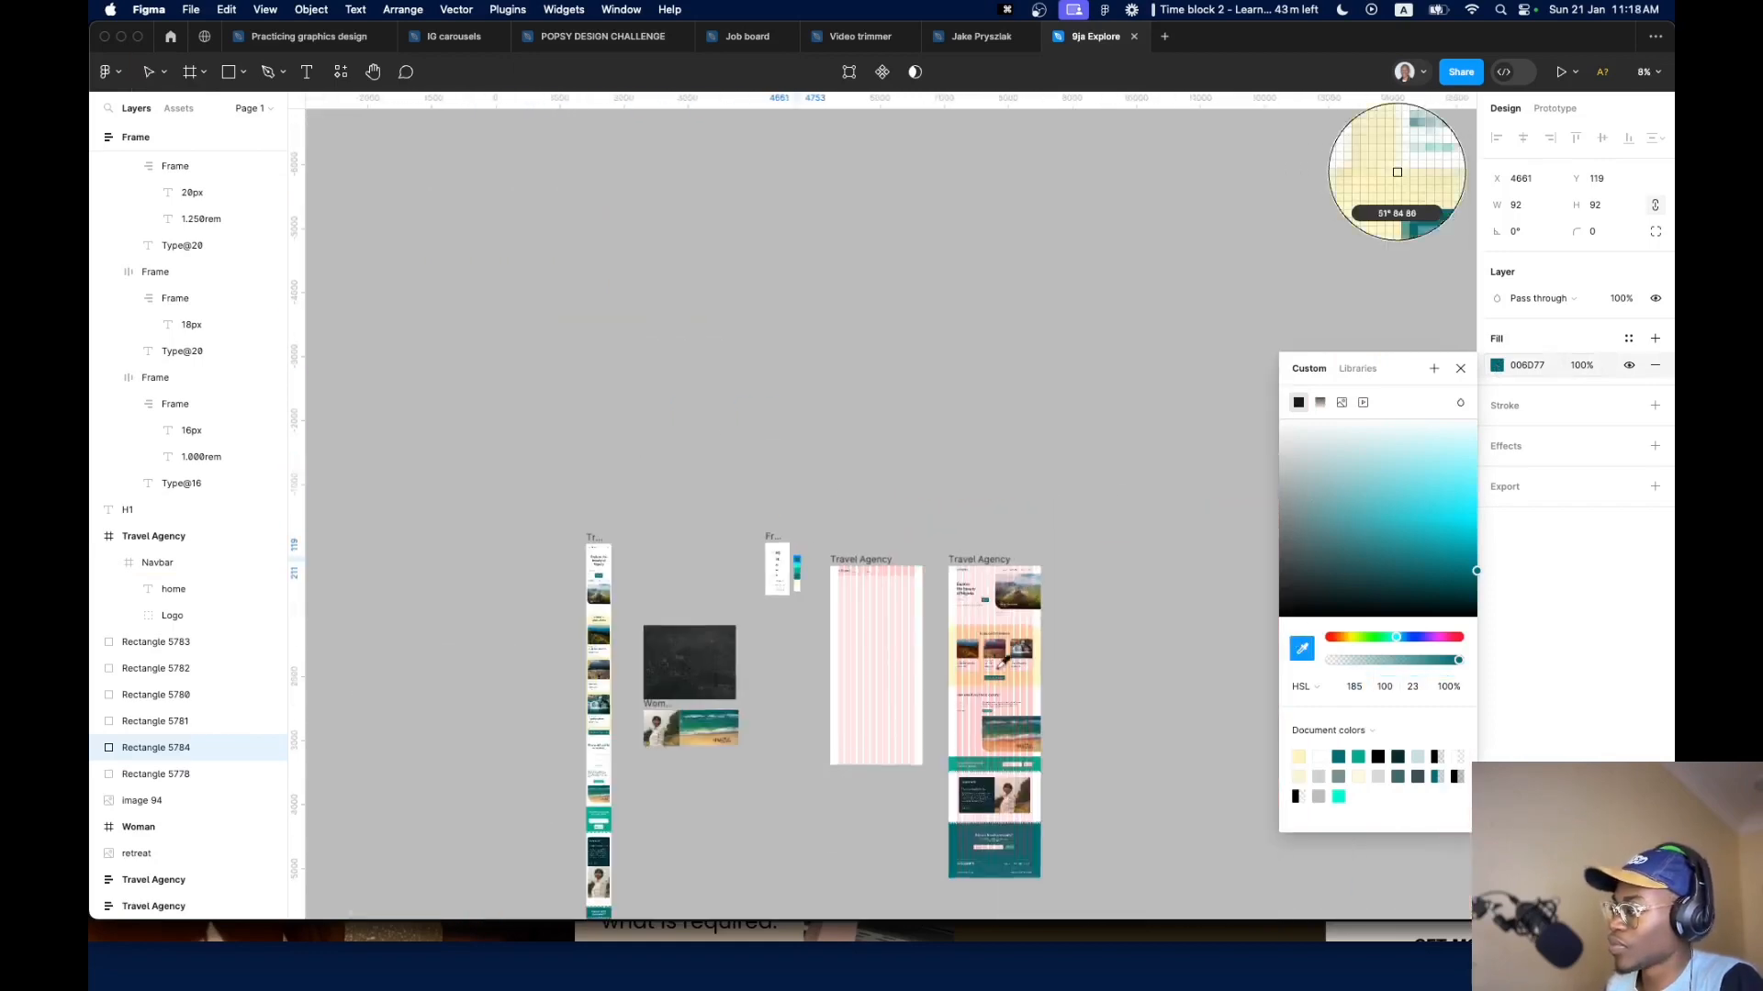
{"action": "scroll", "coordinate": [790, 531], "scroll_direction": "up", "scroll_amount": 10}
{"action": "left_click", "coordinate": [698, 528]}
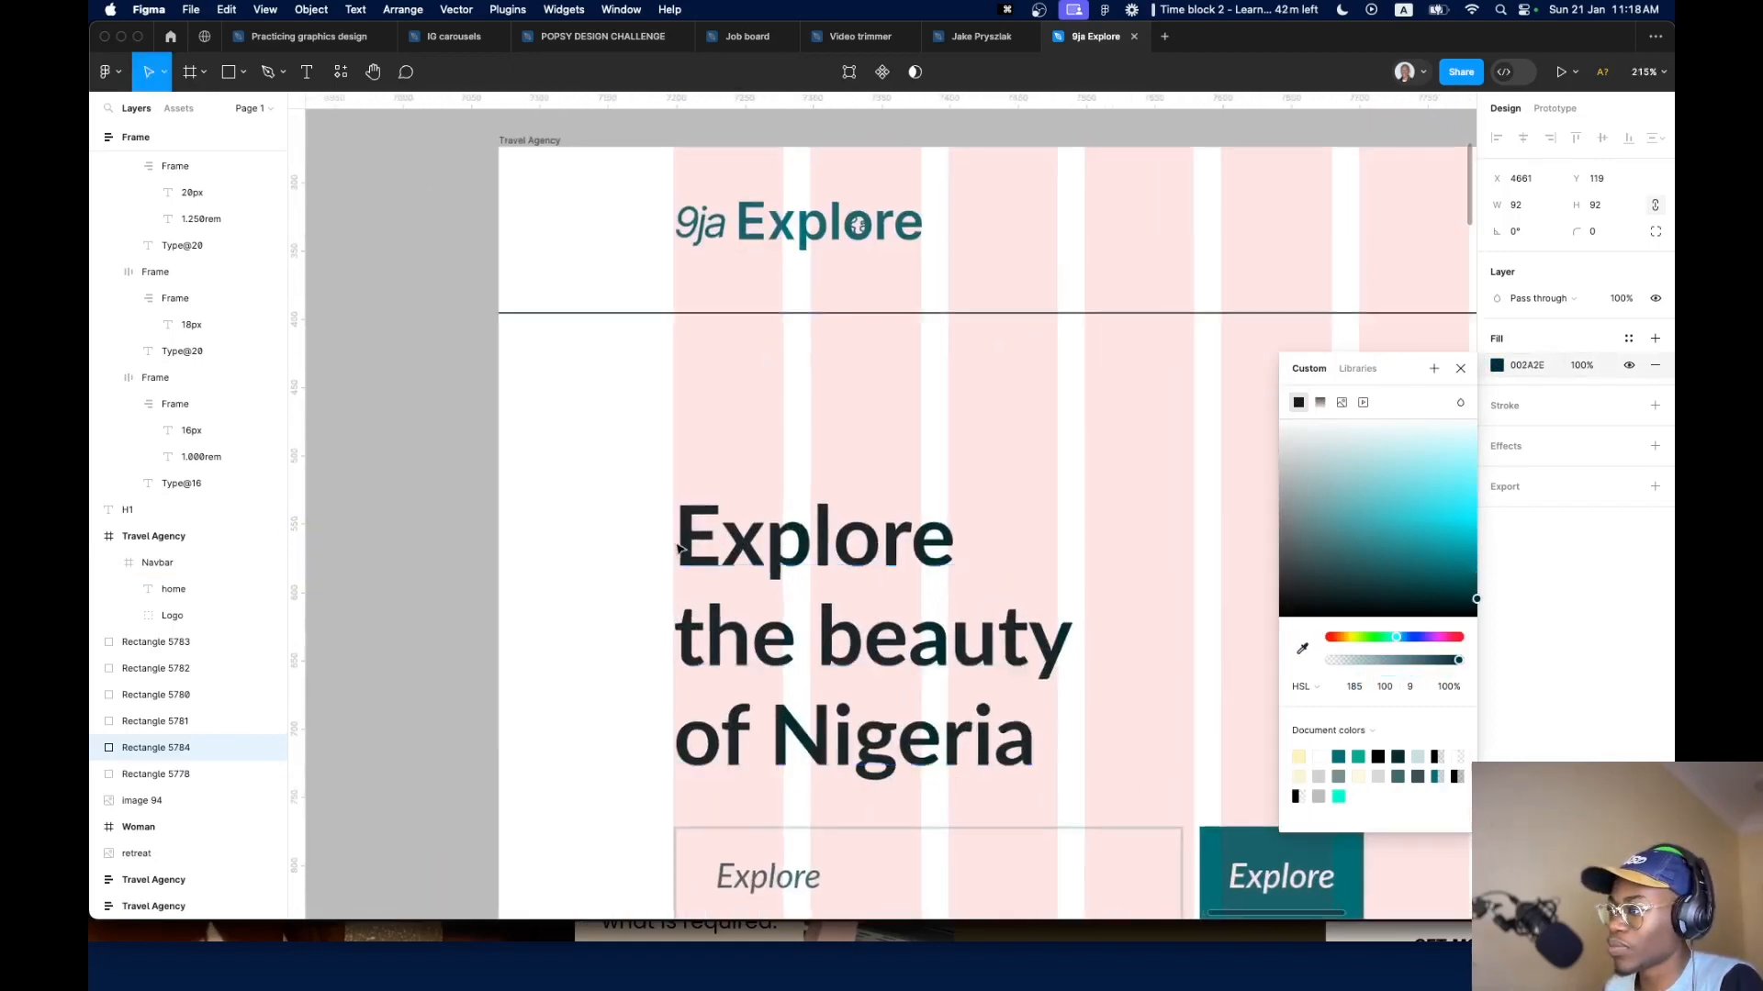
{"action": "scroll", "coordinate": [698, 528], "scroll_direction": "down", "scroll_amount": 10}
{"action": "scroll", "coordinate": [362, 543], "scroll_direction": "up", "scroll_amount": 10}
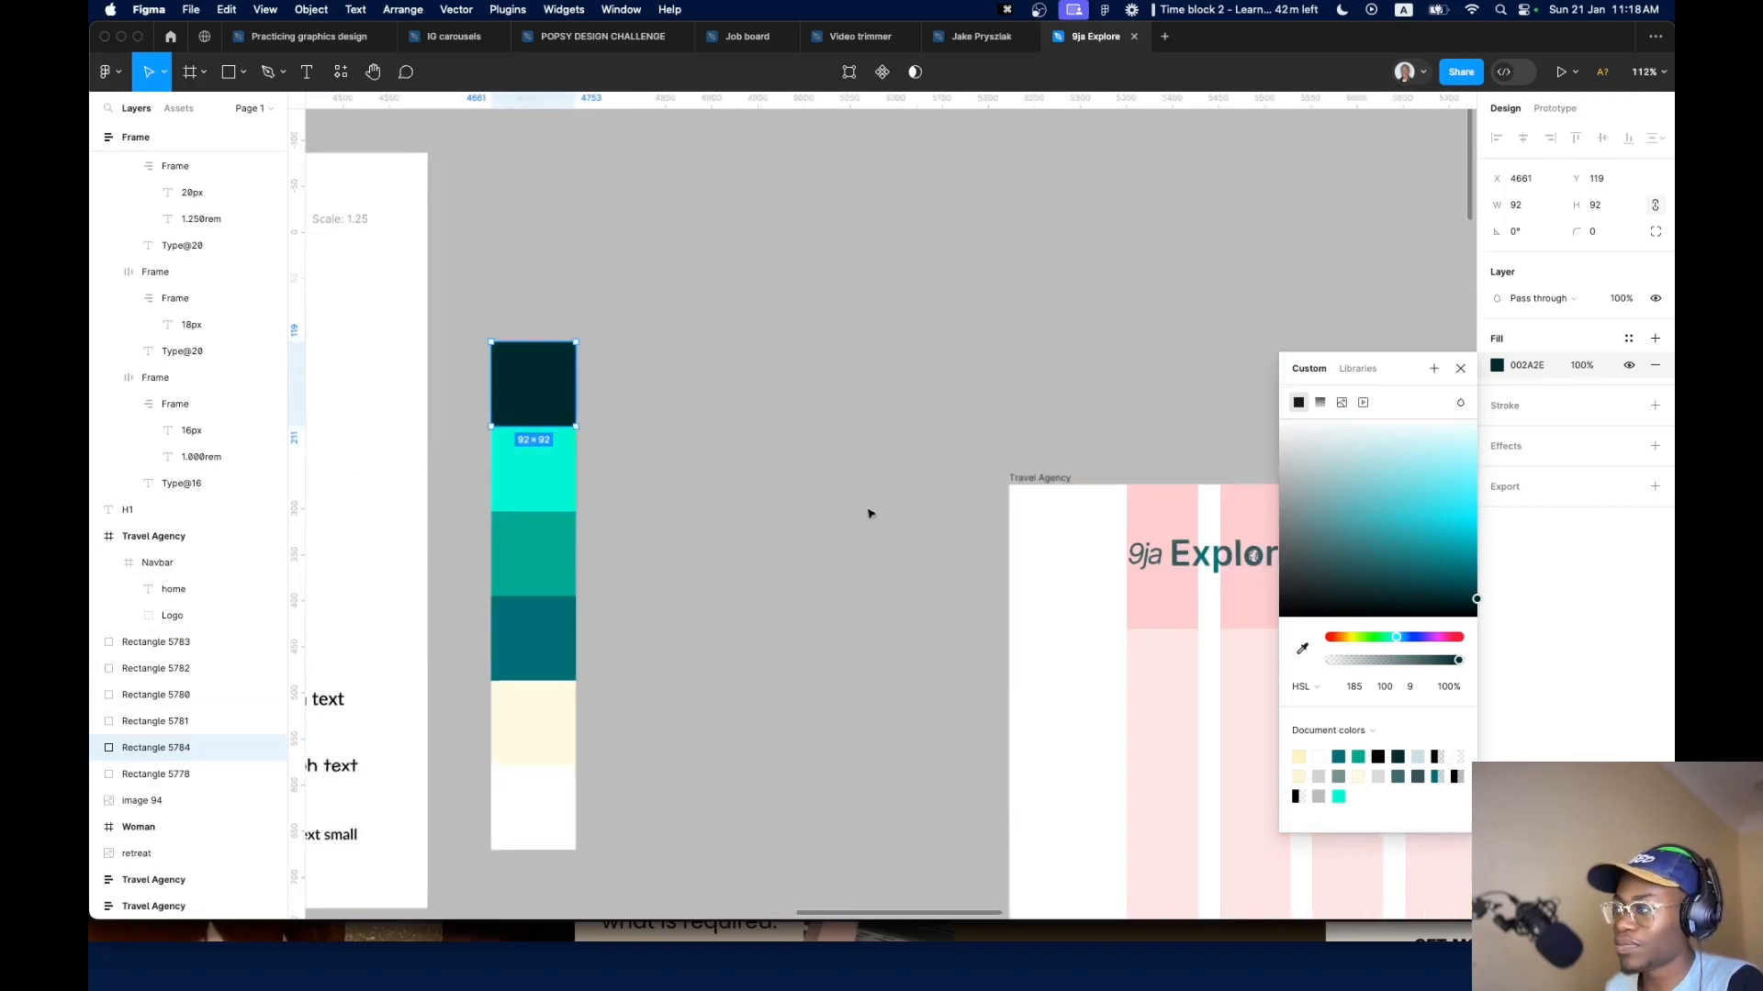
{"action": "left_click", "coordinate": [666, 425]}
Create a color style named Primary color from the 006D77 dark teal swatch
{"action": "left_click", "coordinate": [532, 385]}
{"action": "left_click", "coordinate": [555, 654]}
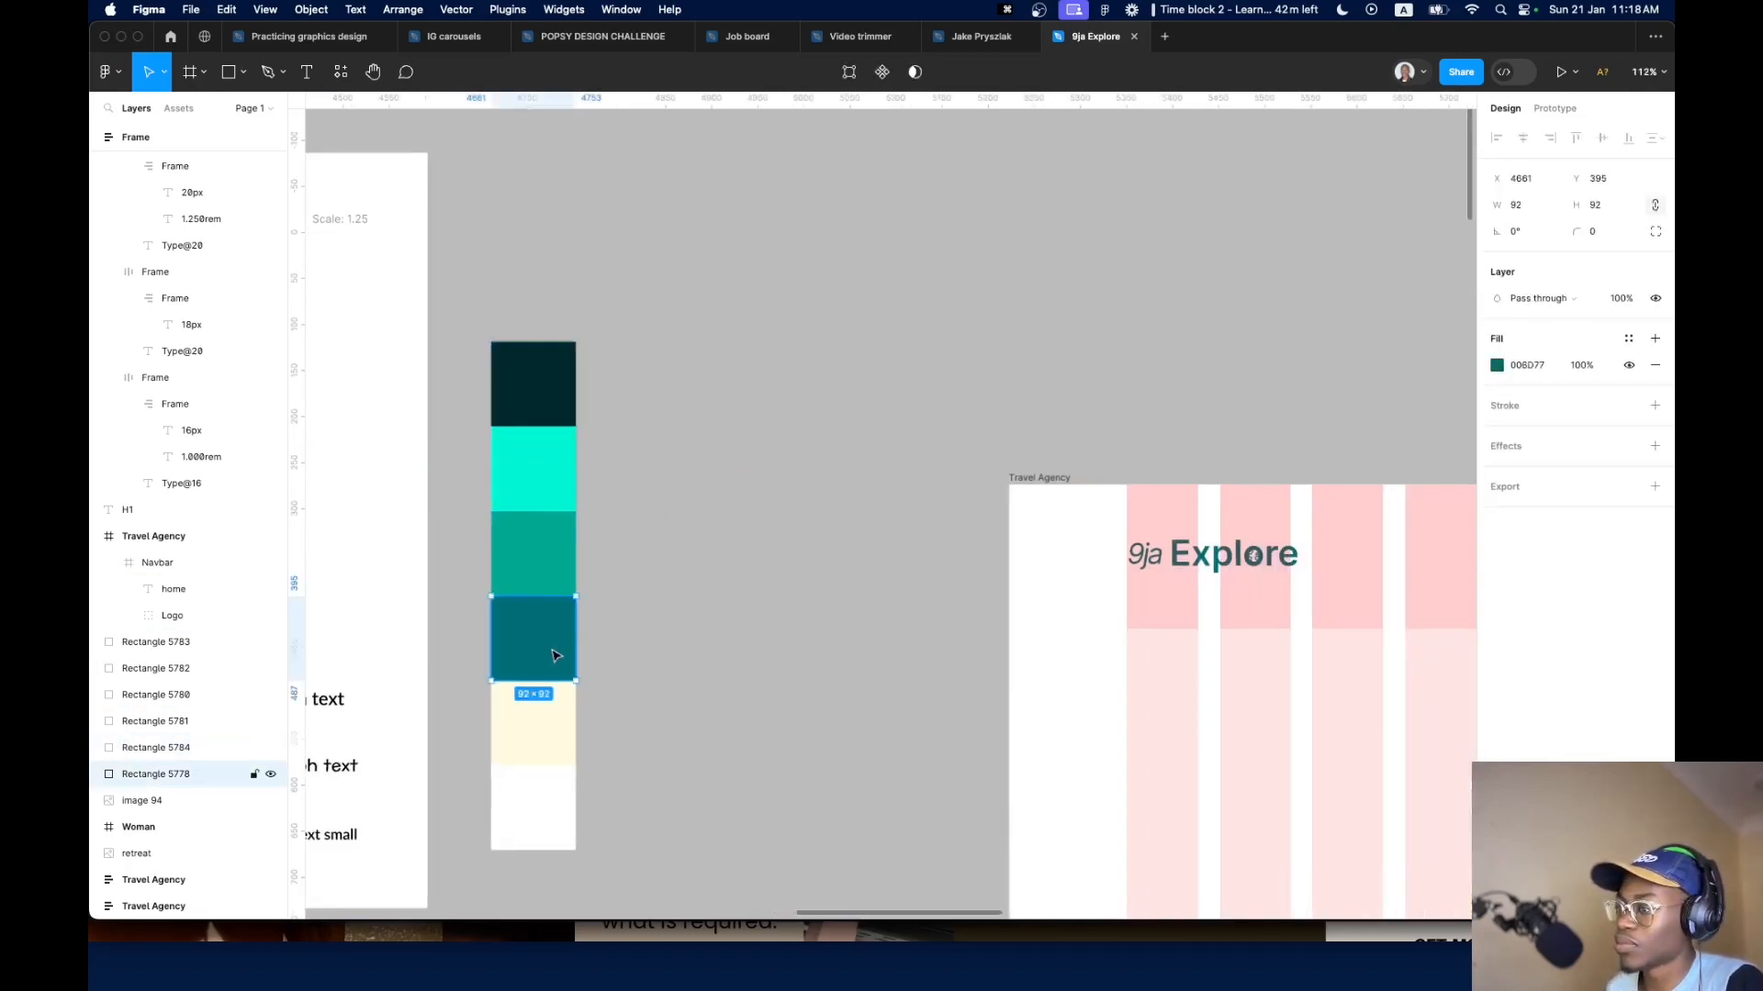
{"action": "left_click", "coordinate": [1630, 340]}
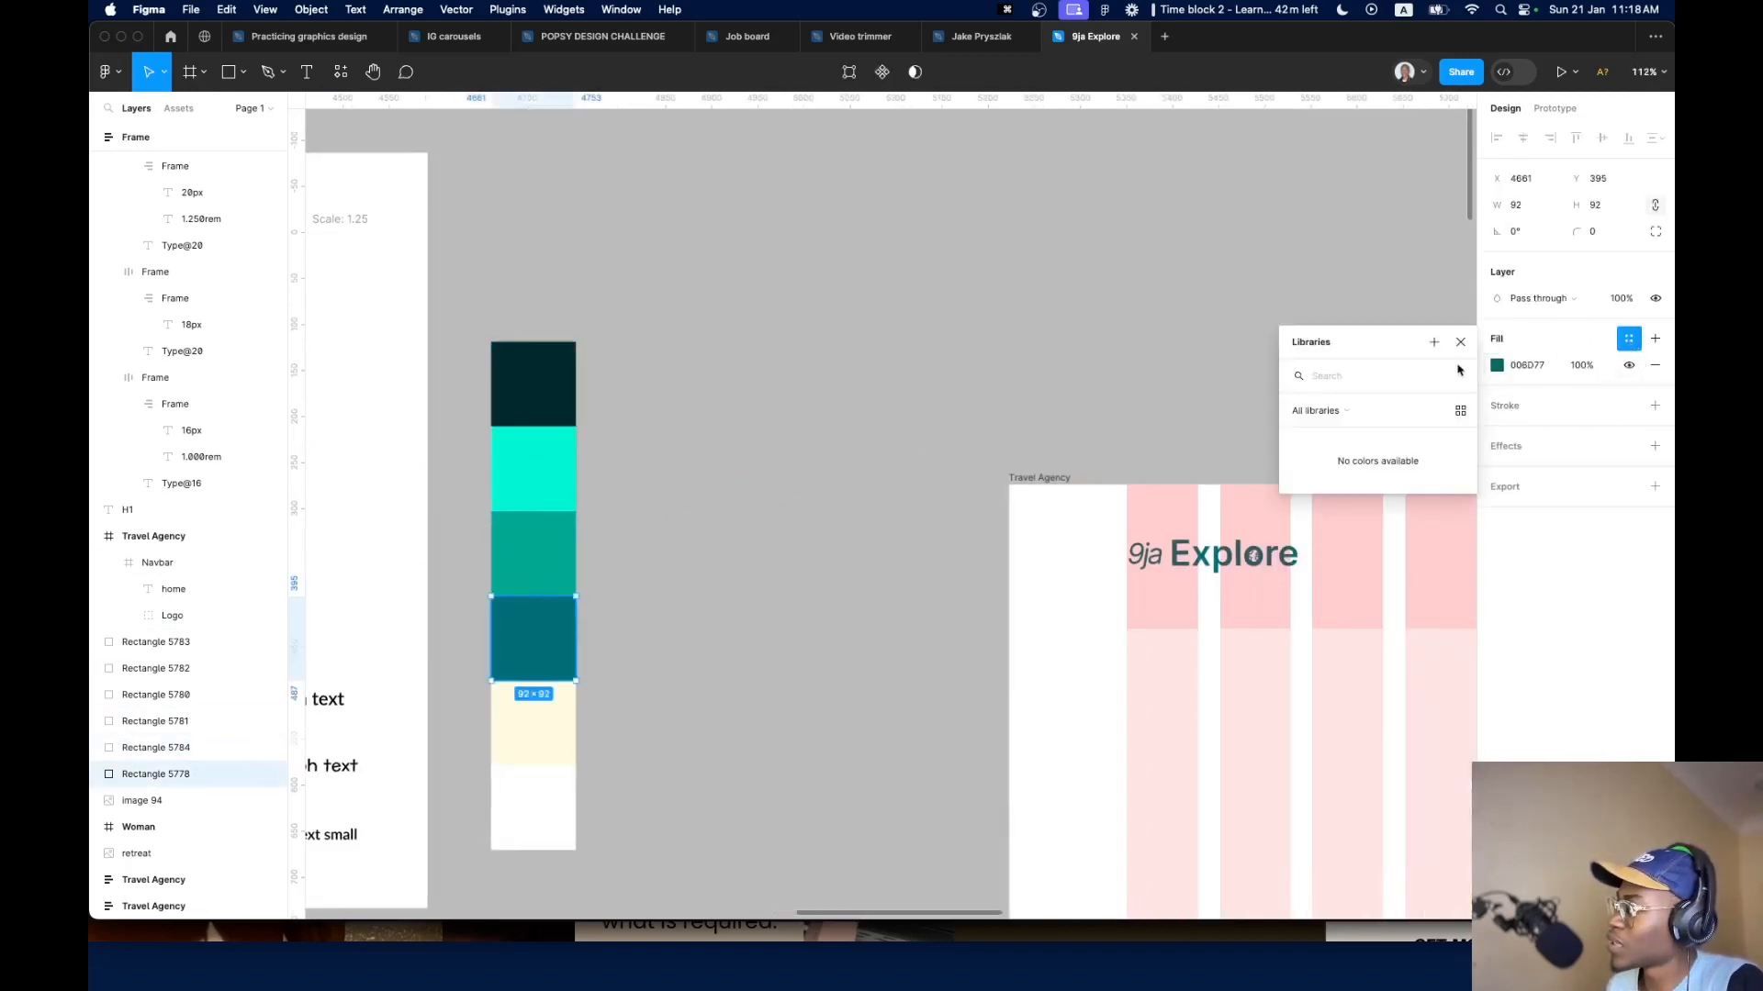
{"action": "left_click", "coordinate": [1434, 343]}
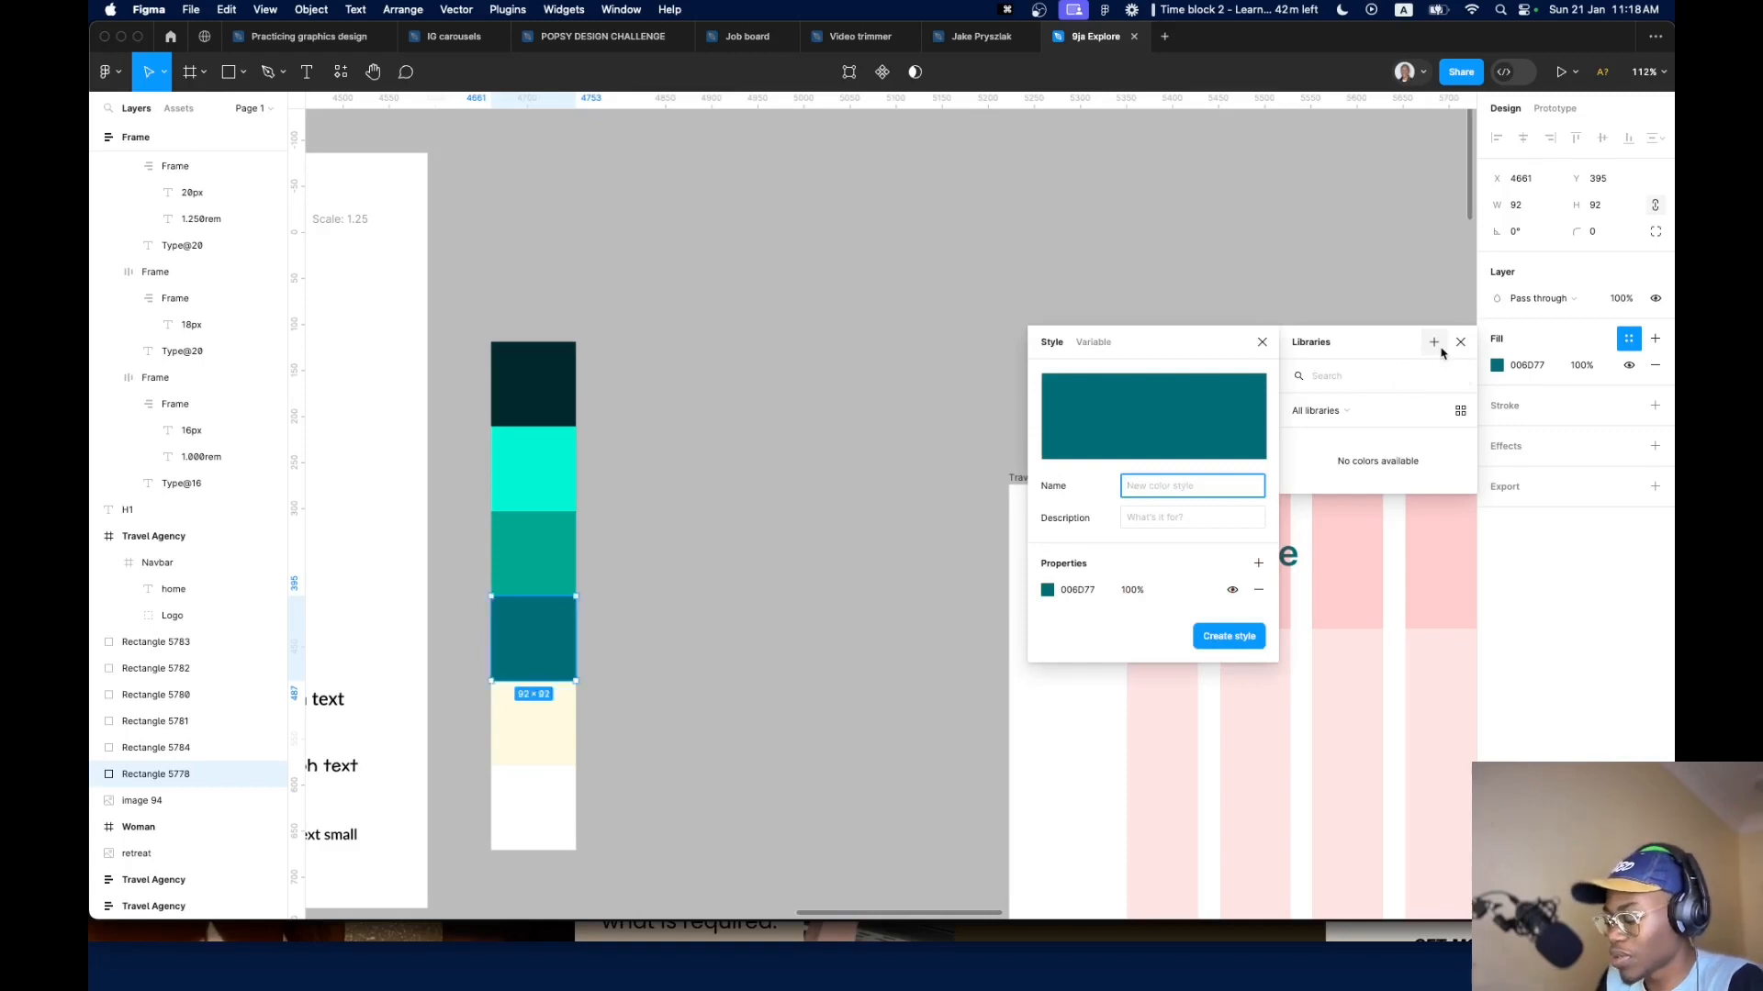
{"action": "type", "text": "Prima"}
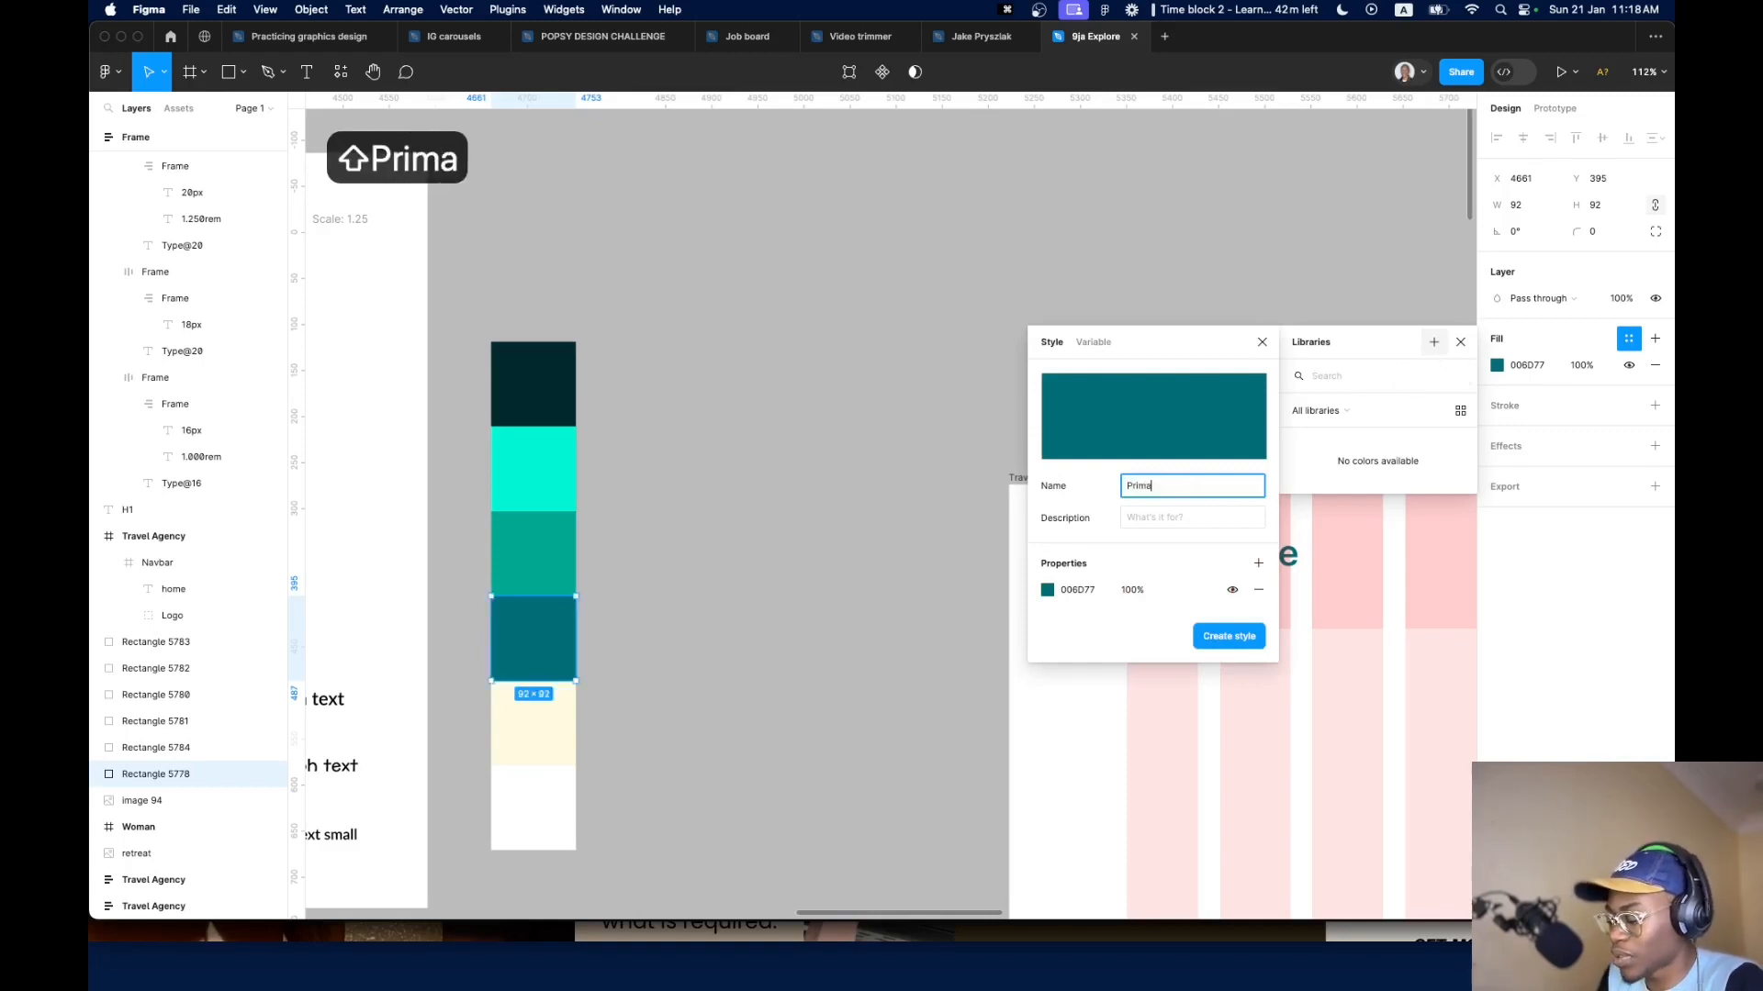
{"action": "type", "text": "ry color"}
{"action": "key", "text": "Return"}
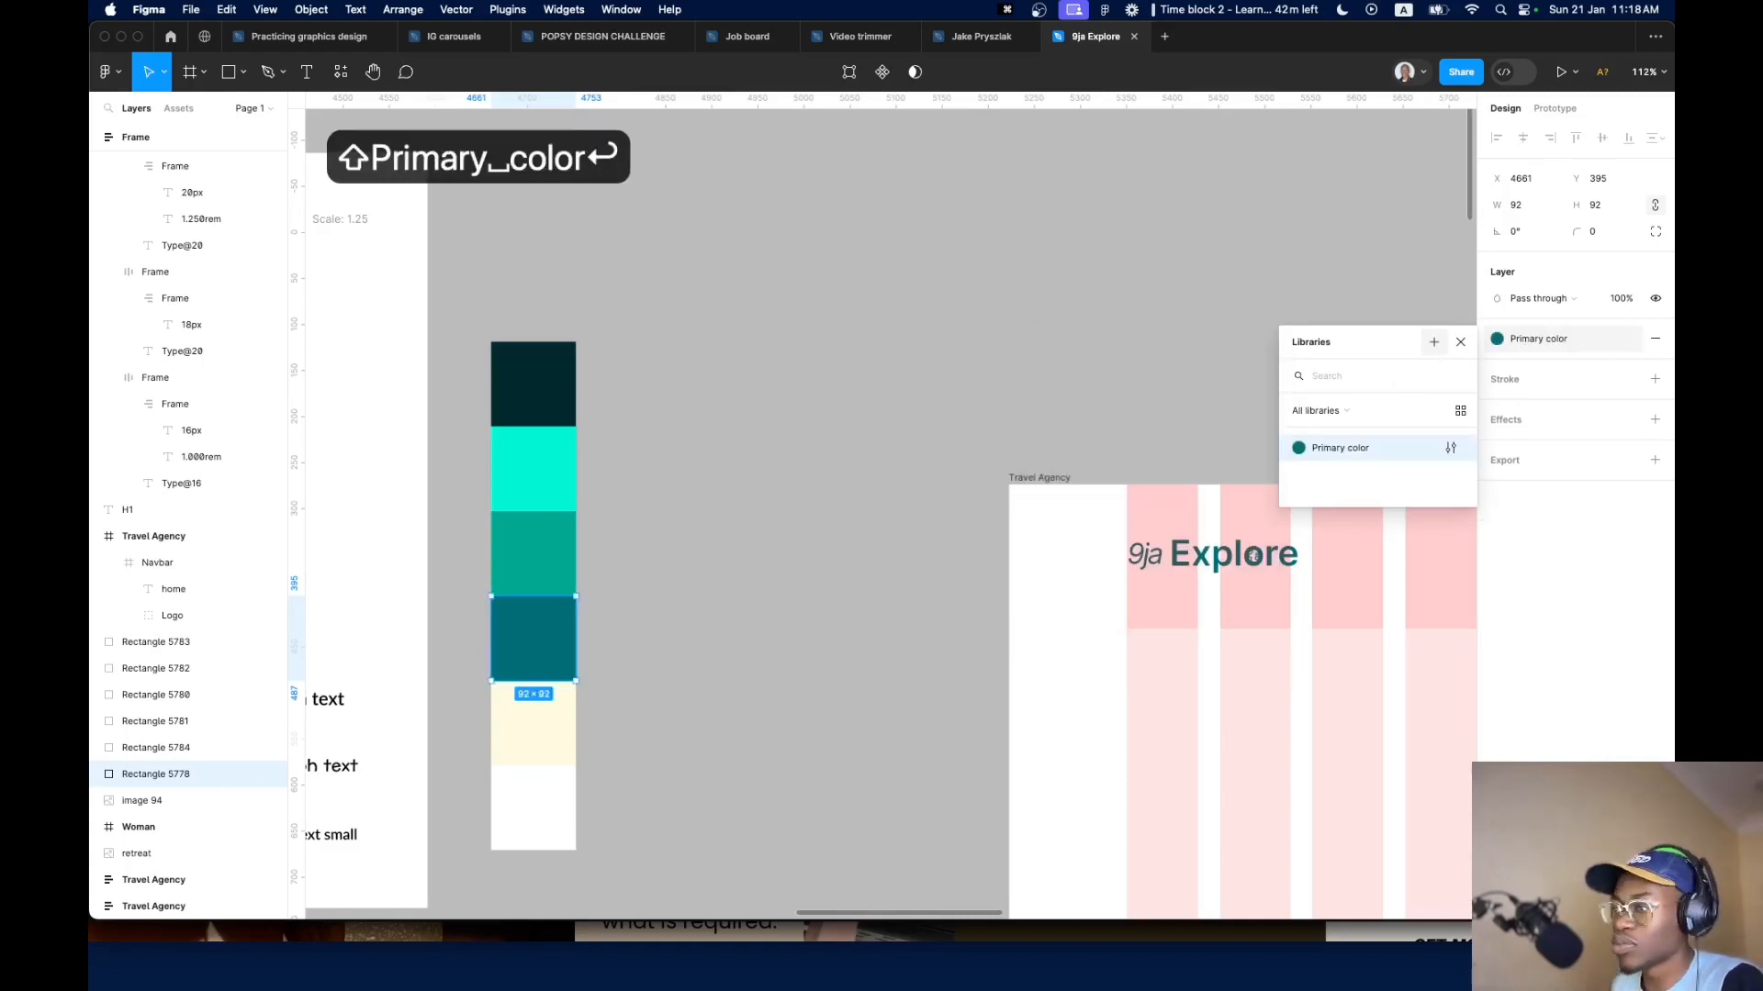
Create a color style named Text color from the 002A2E swatch at the top of the column
{"action": "left_click", "coordinate": [551, 553]}
{"action": "scroll", "coordinate": [551, 555], "scroll_direction": "up", "scroll_amount": 5}
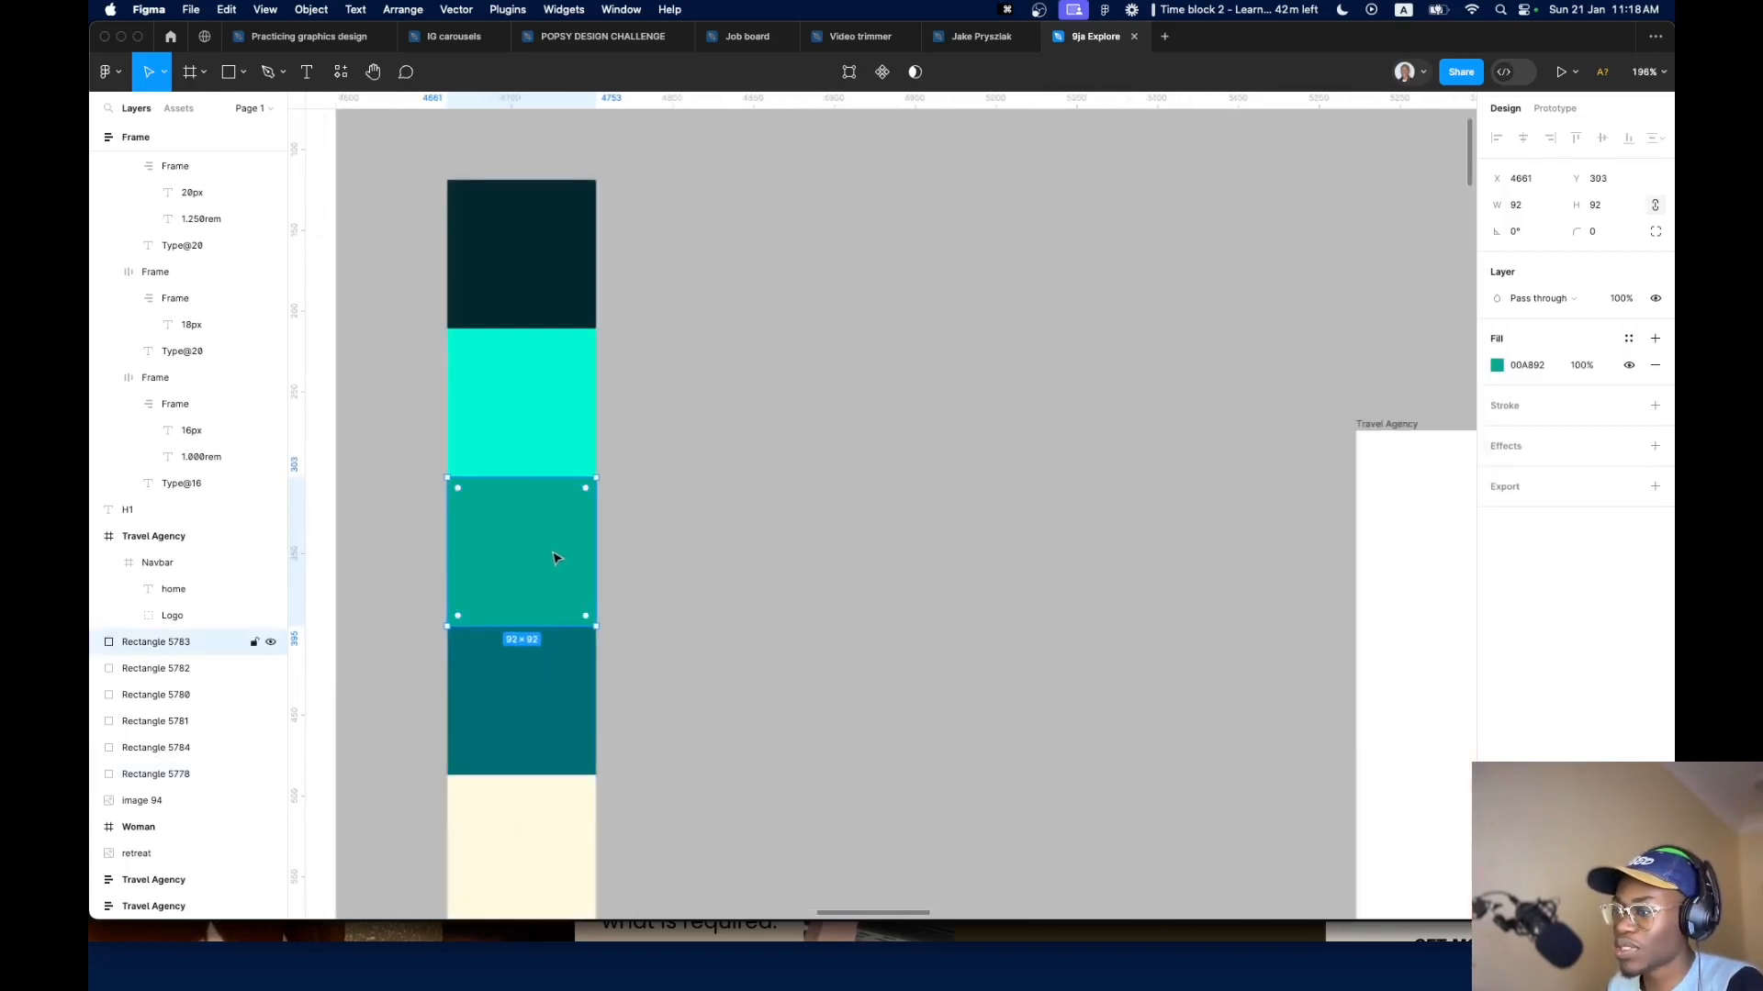
{"action": "left_click", "coordinate": [558, 271]}
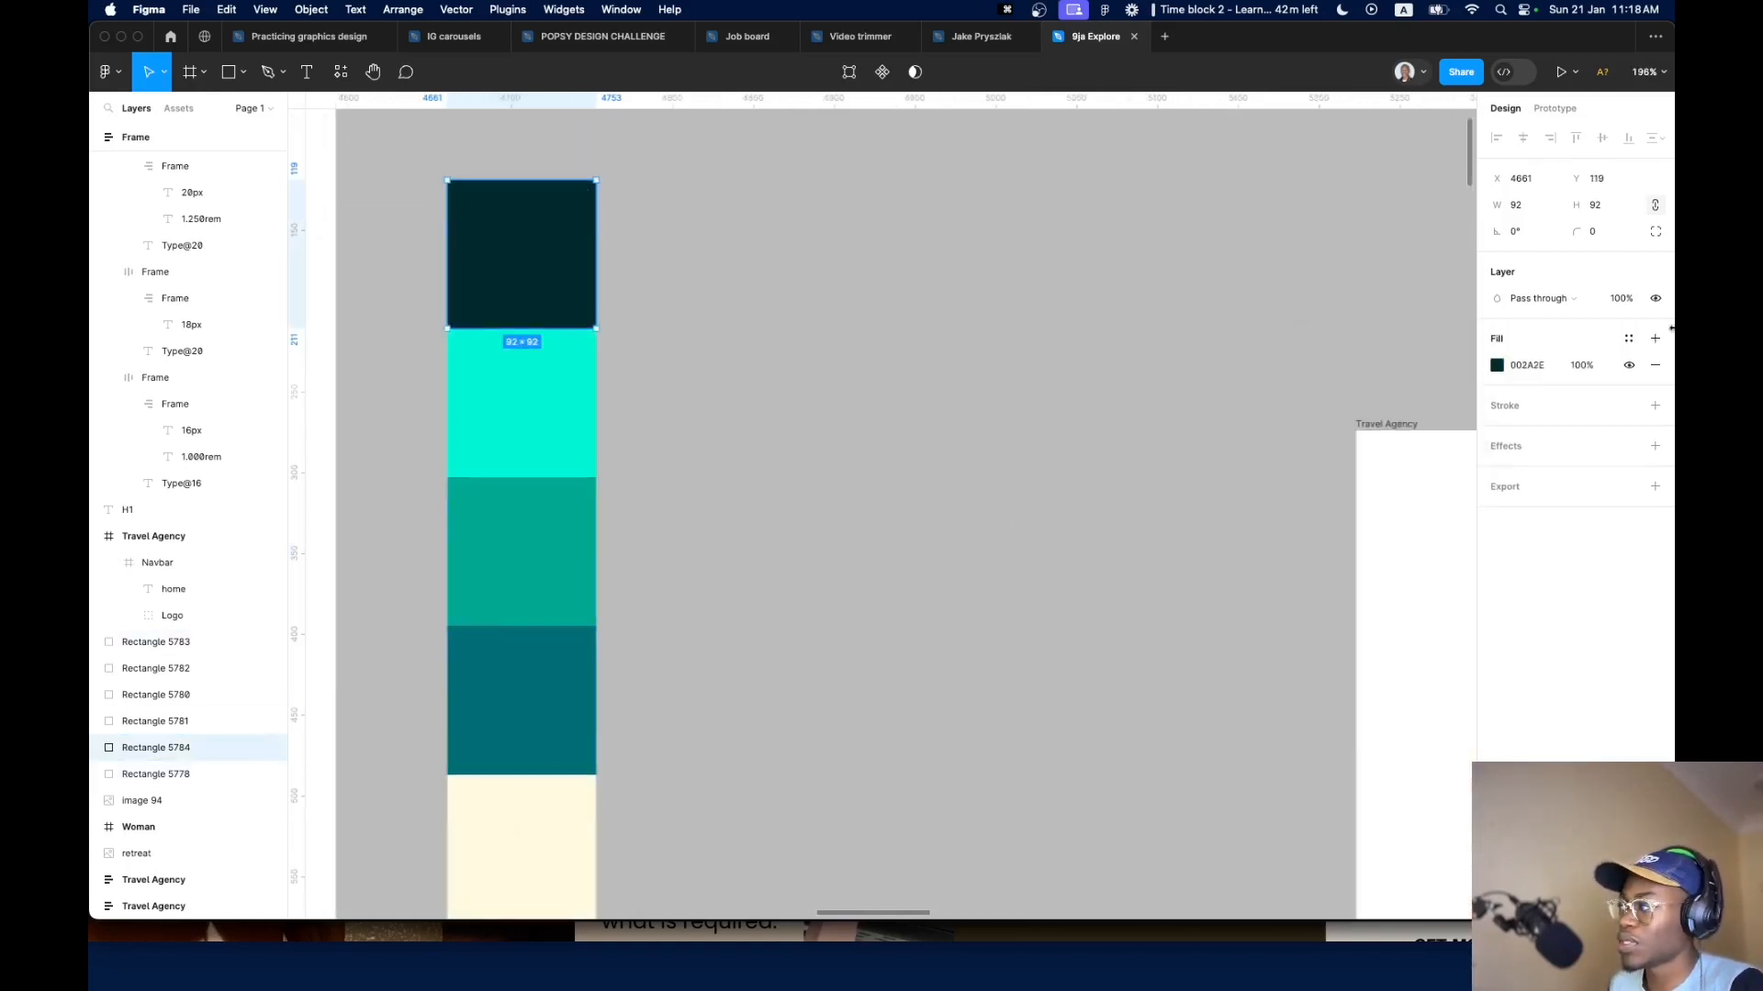
{"action": "left_click", "coordinate": [1628, 338]}
{"action": "left_click", "coordinate": [1434, 342]}
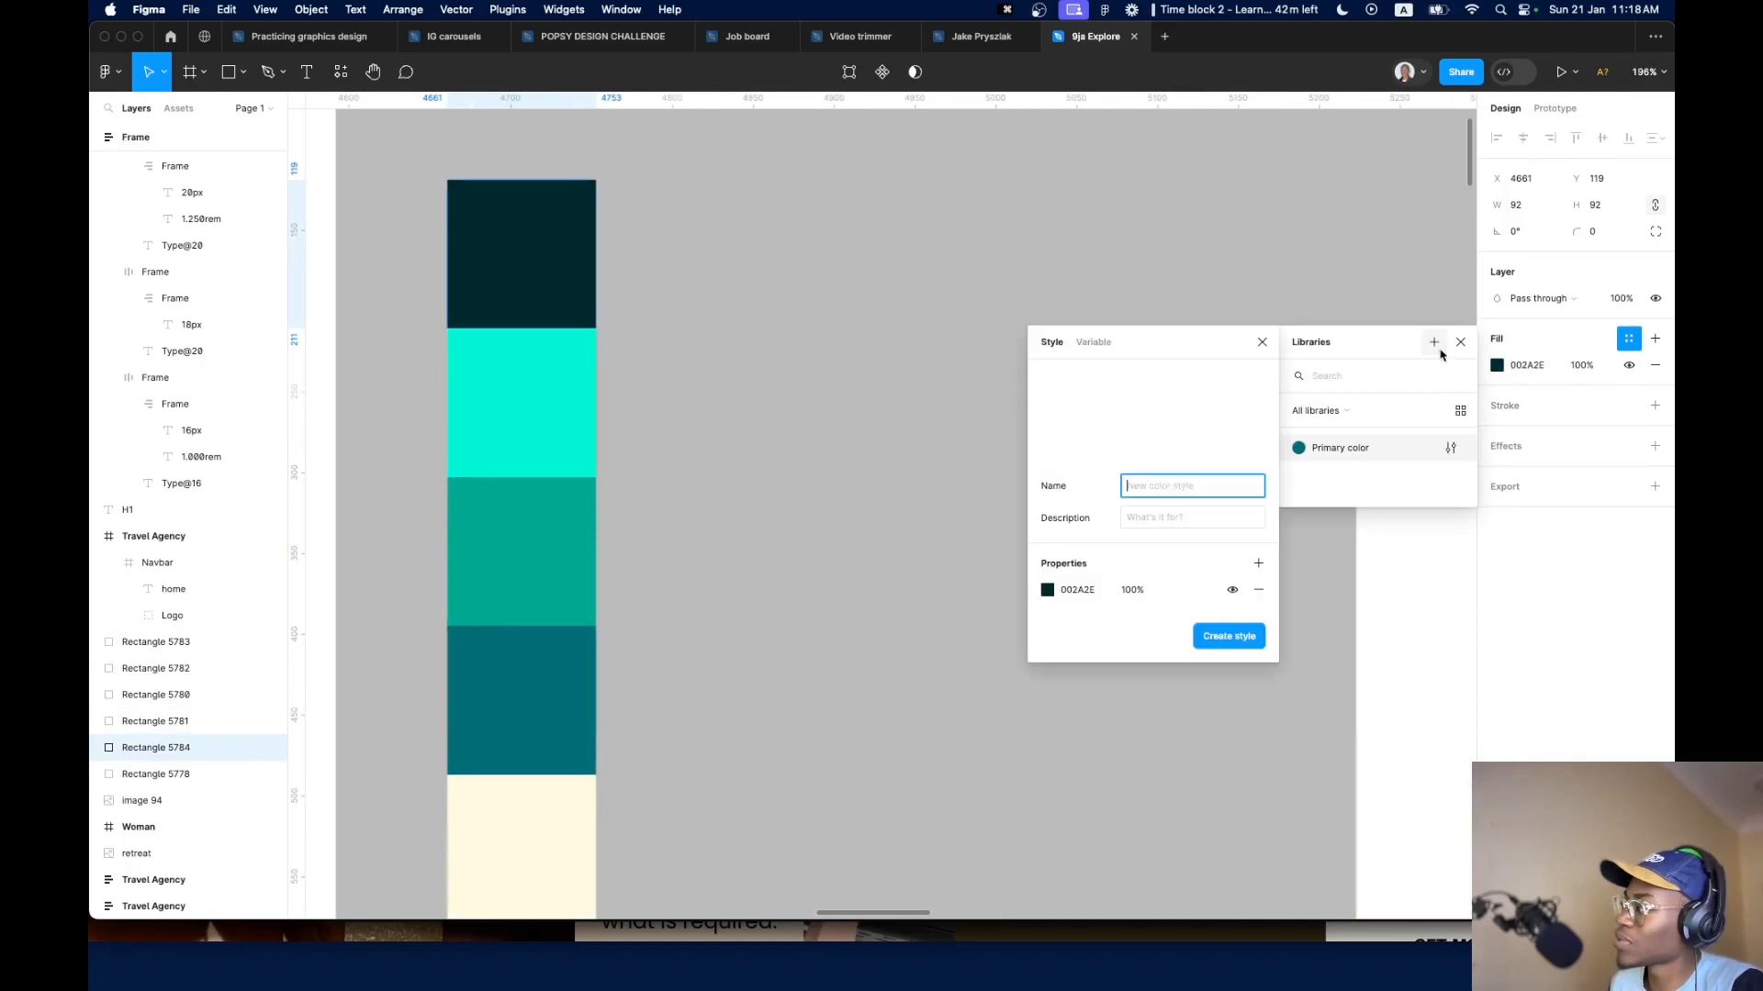
{"action": "type", "text": "Text color"}
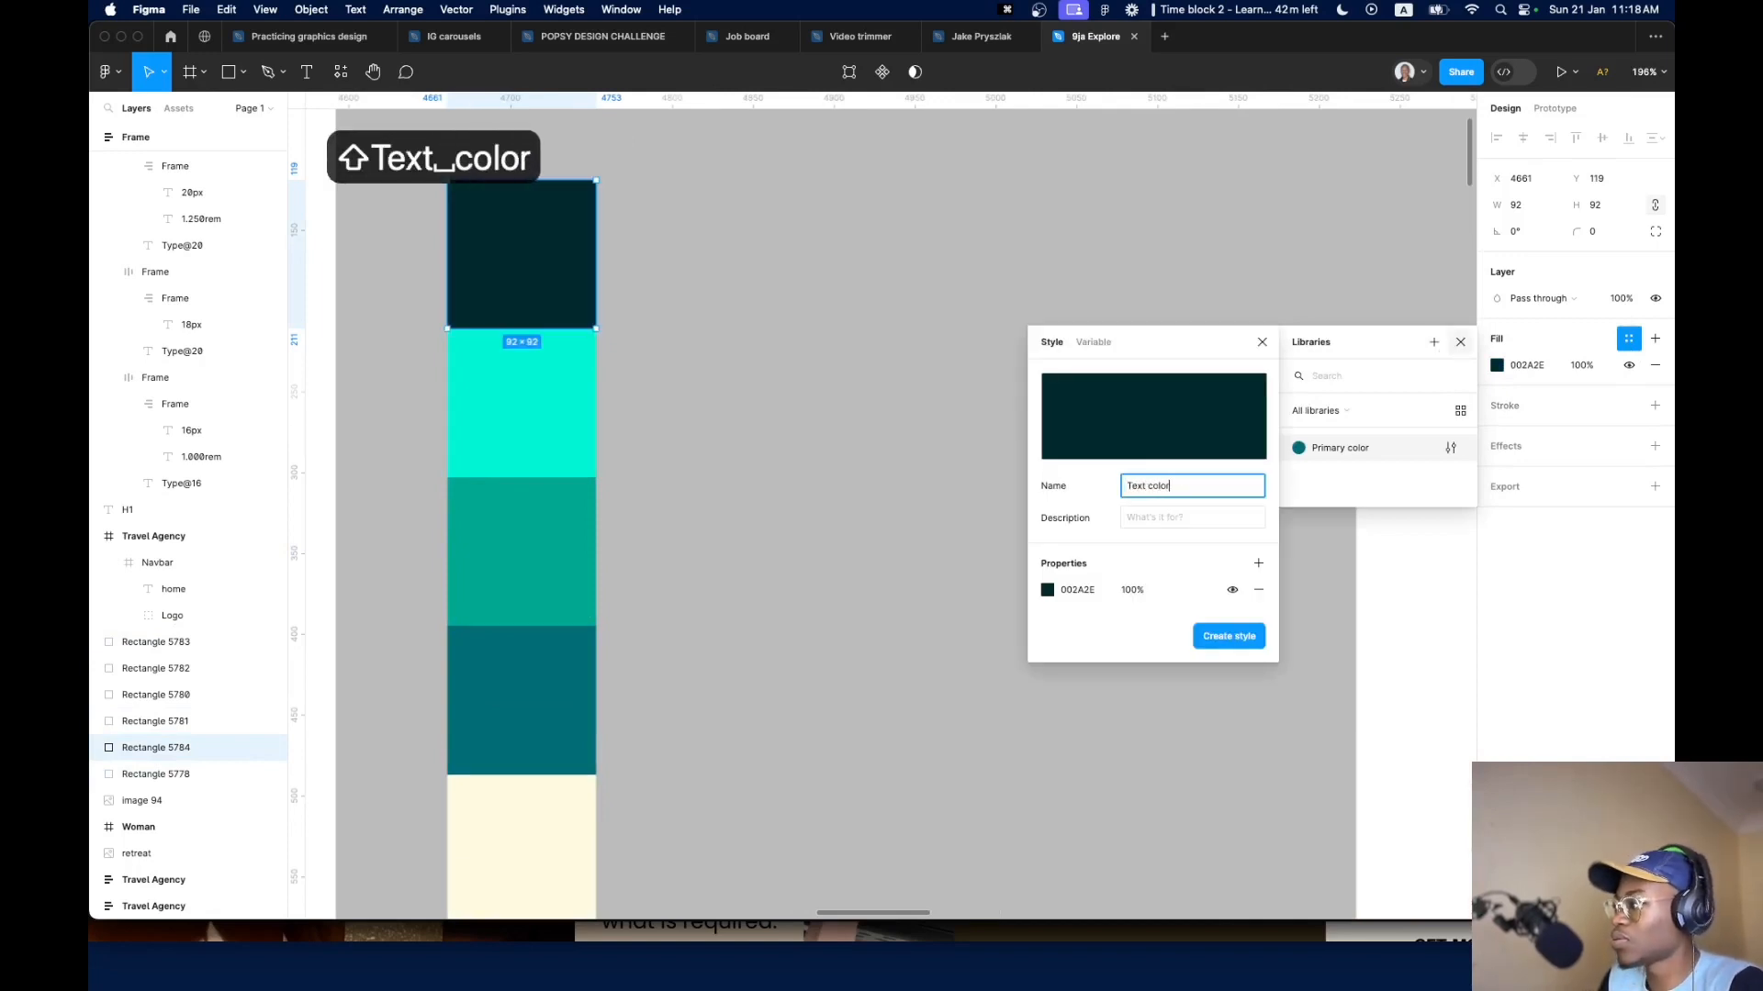
{"action": "key", "text": "Return"}
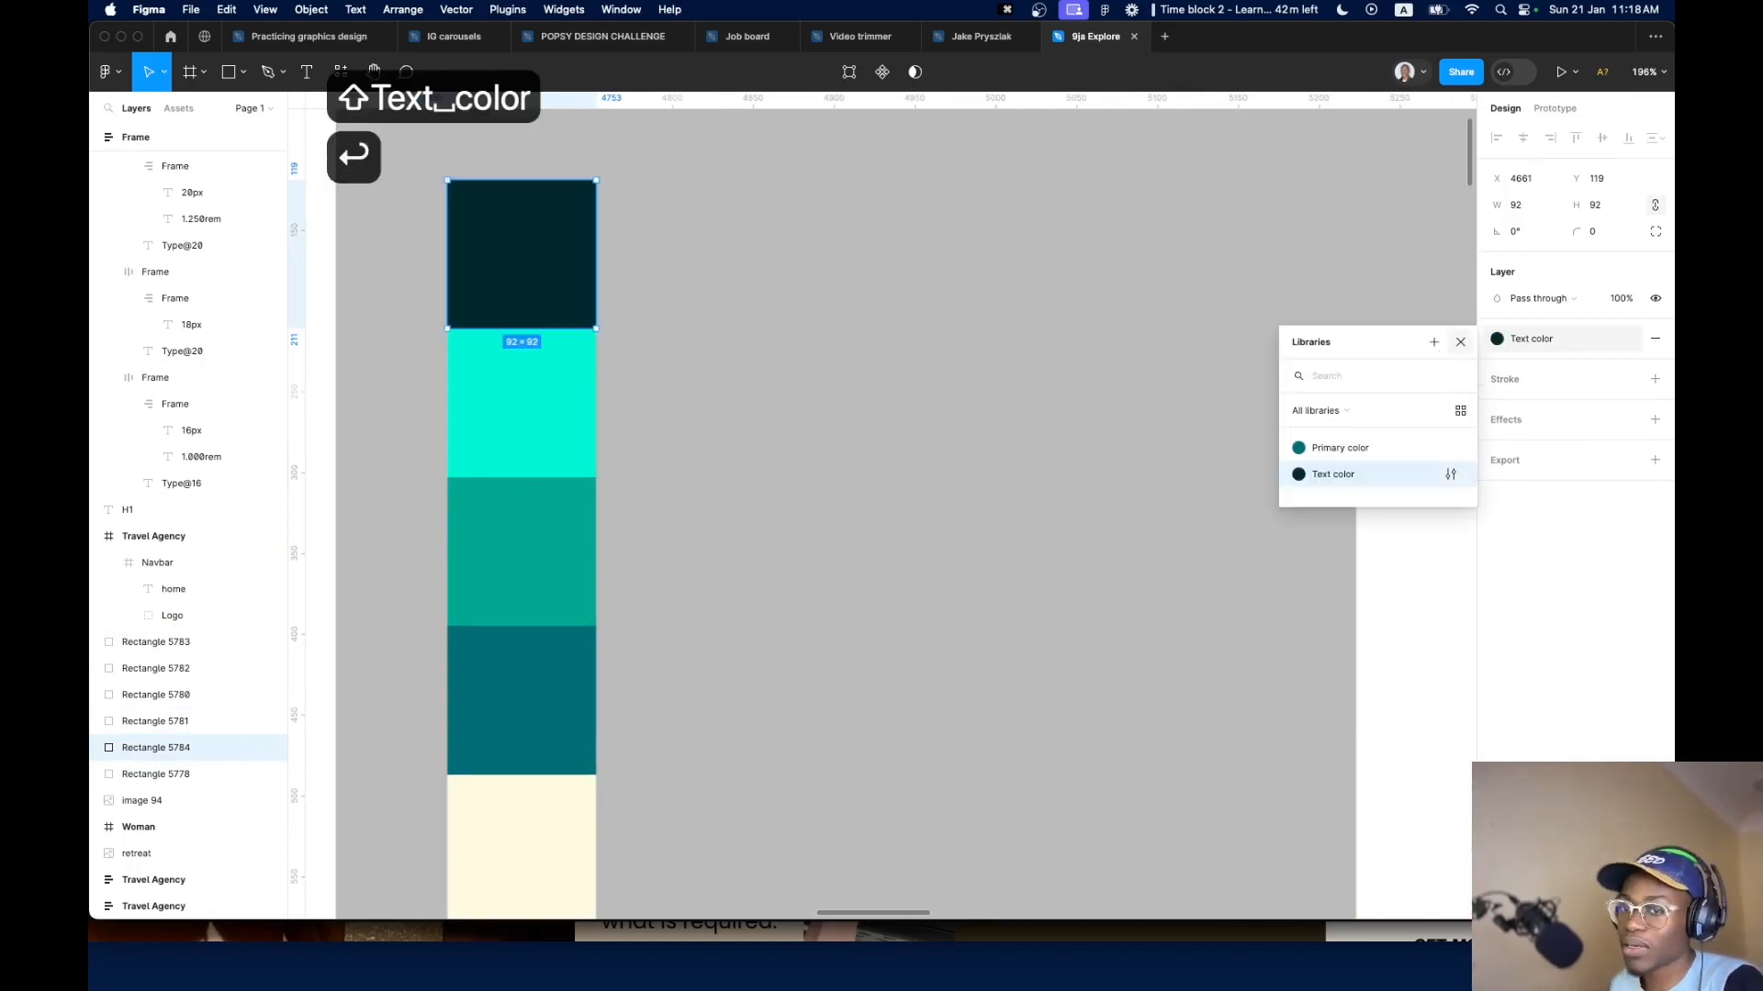
Rename the Text color style as Dark text color
{"action": "left_click", "coordinate": [1449, 473]}
{"action": "key", "text": "super+Left"}
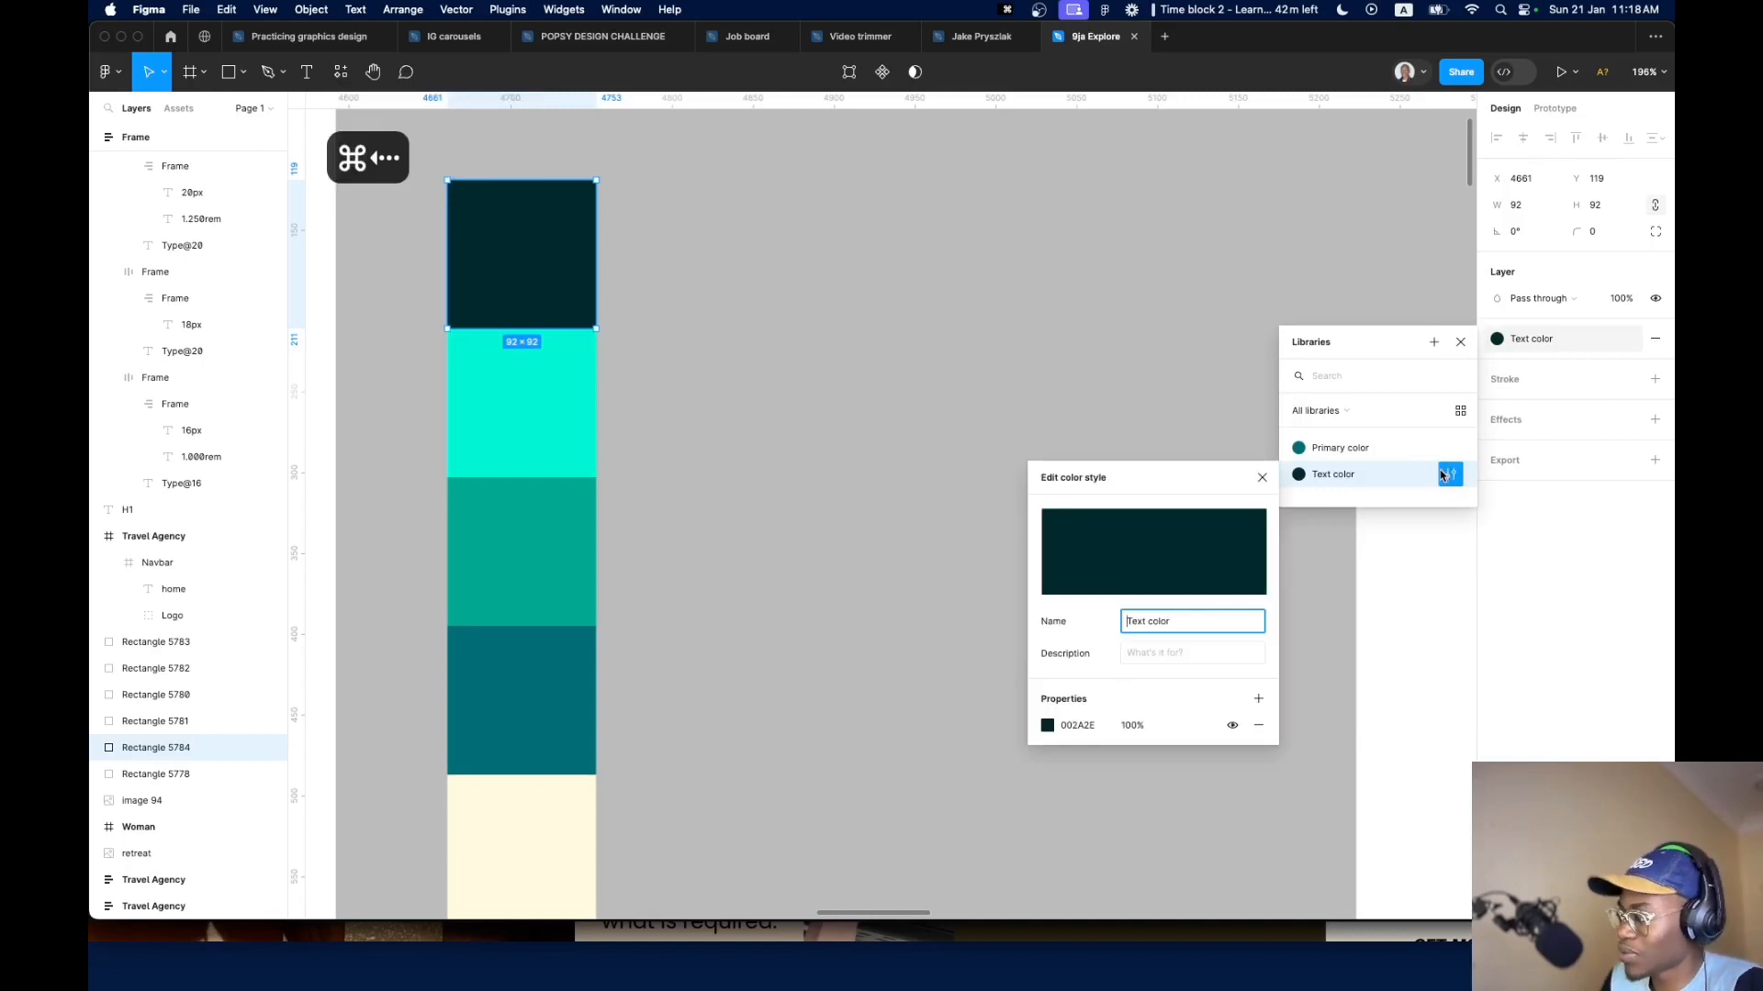
{"action": "type", "text": "Dark"}
{"action": "key", "text": "shift+Right"}
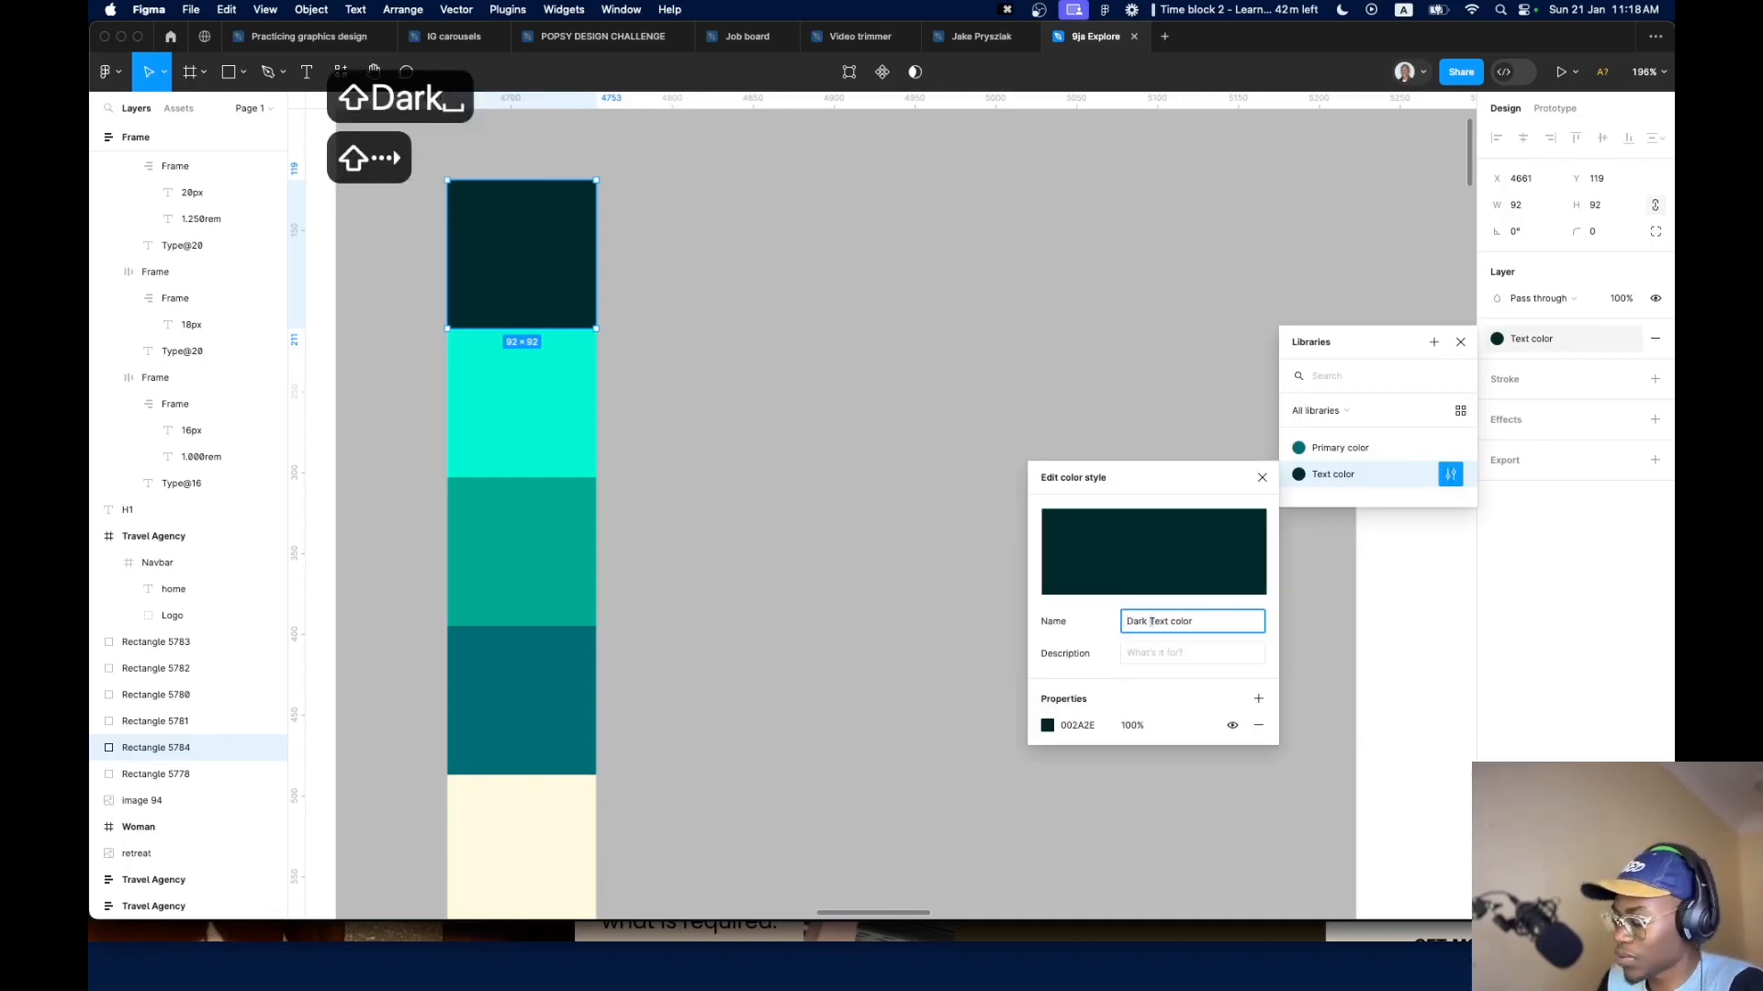
{"action": "type", "text": "t"}
{"action": "key", "text": "Return"}
Create a color style named Accent color from the bright turquoise 00F5D4 swatch
{"action": "scroll", "coordinate": [909, 587], "scroll_direction": "down", "scroll_amount": 5}
{"action": "scroll", "coordinate": [871, 561], "scroll_direction": "up", "scroll_amount": 5}
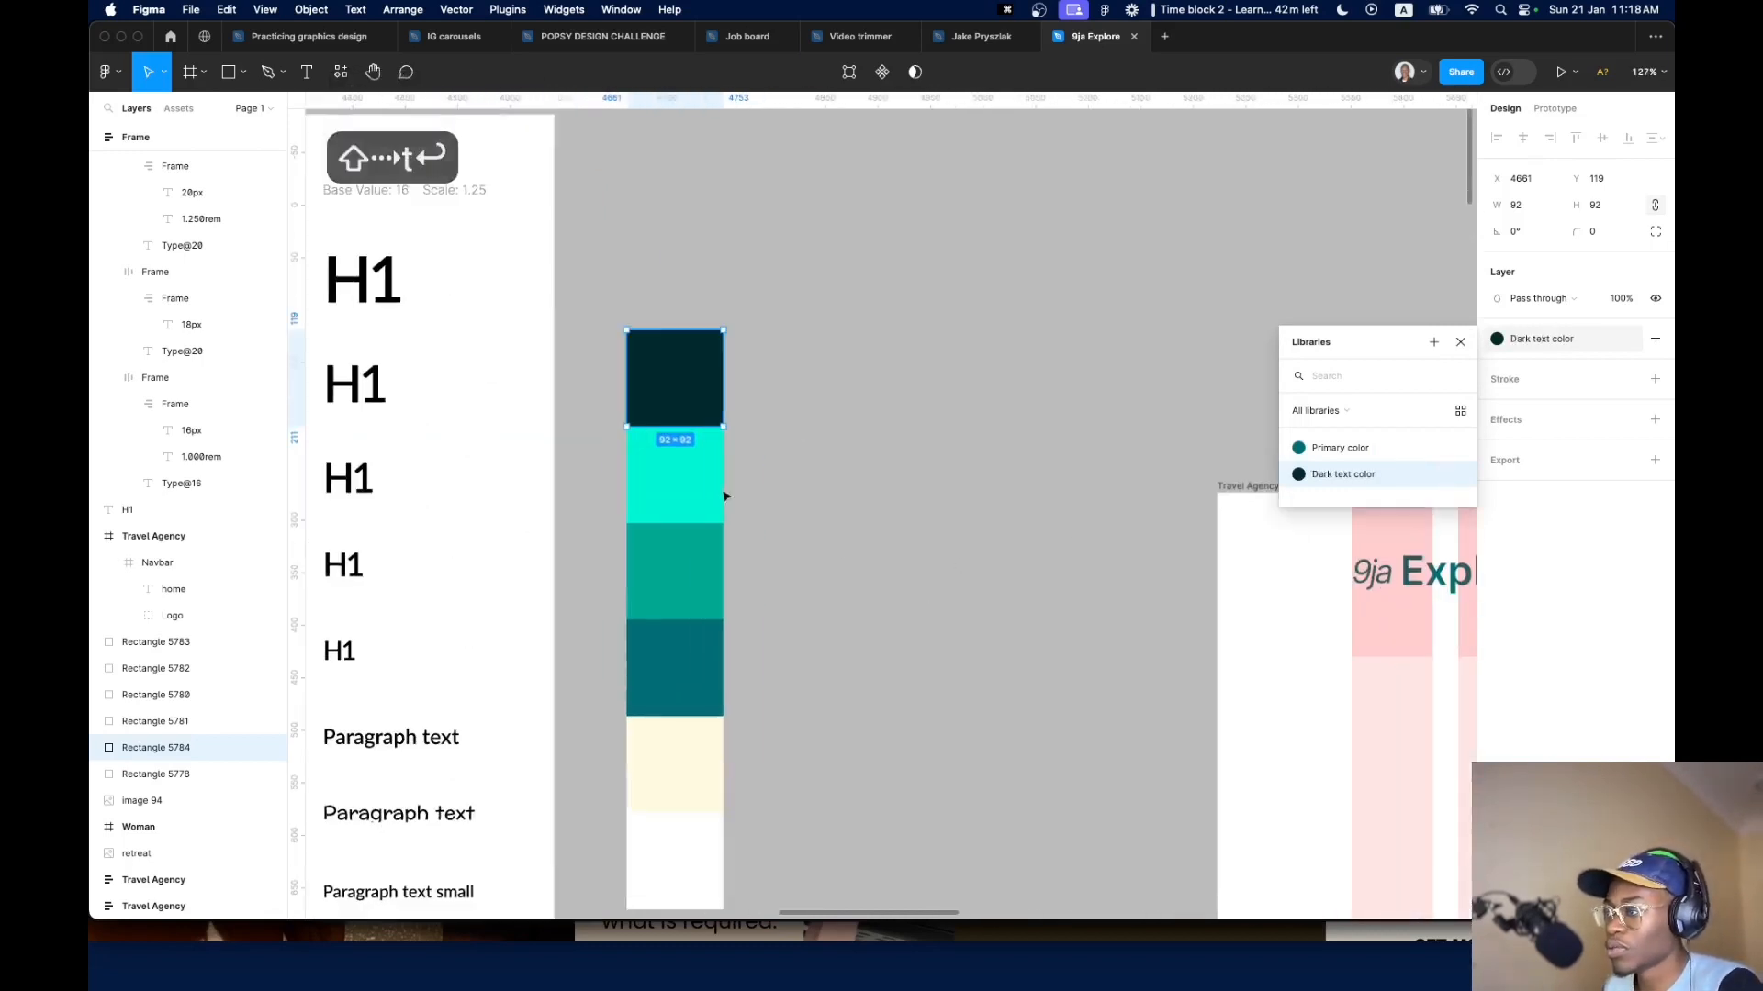
{"action": "left_click", "coordinate": [688, 478]}
{"action": "left_click", "coordinate": [1628, 340]}
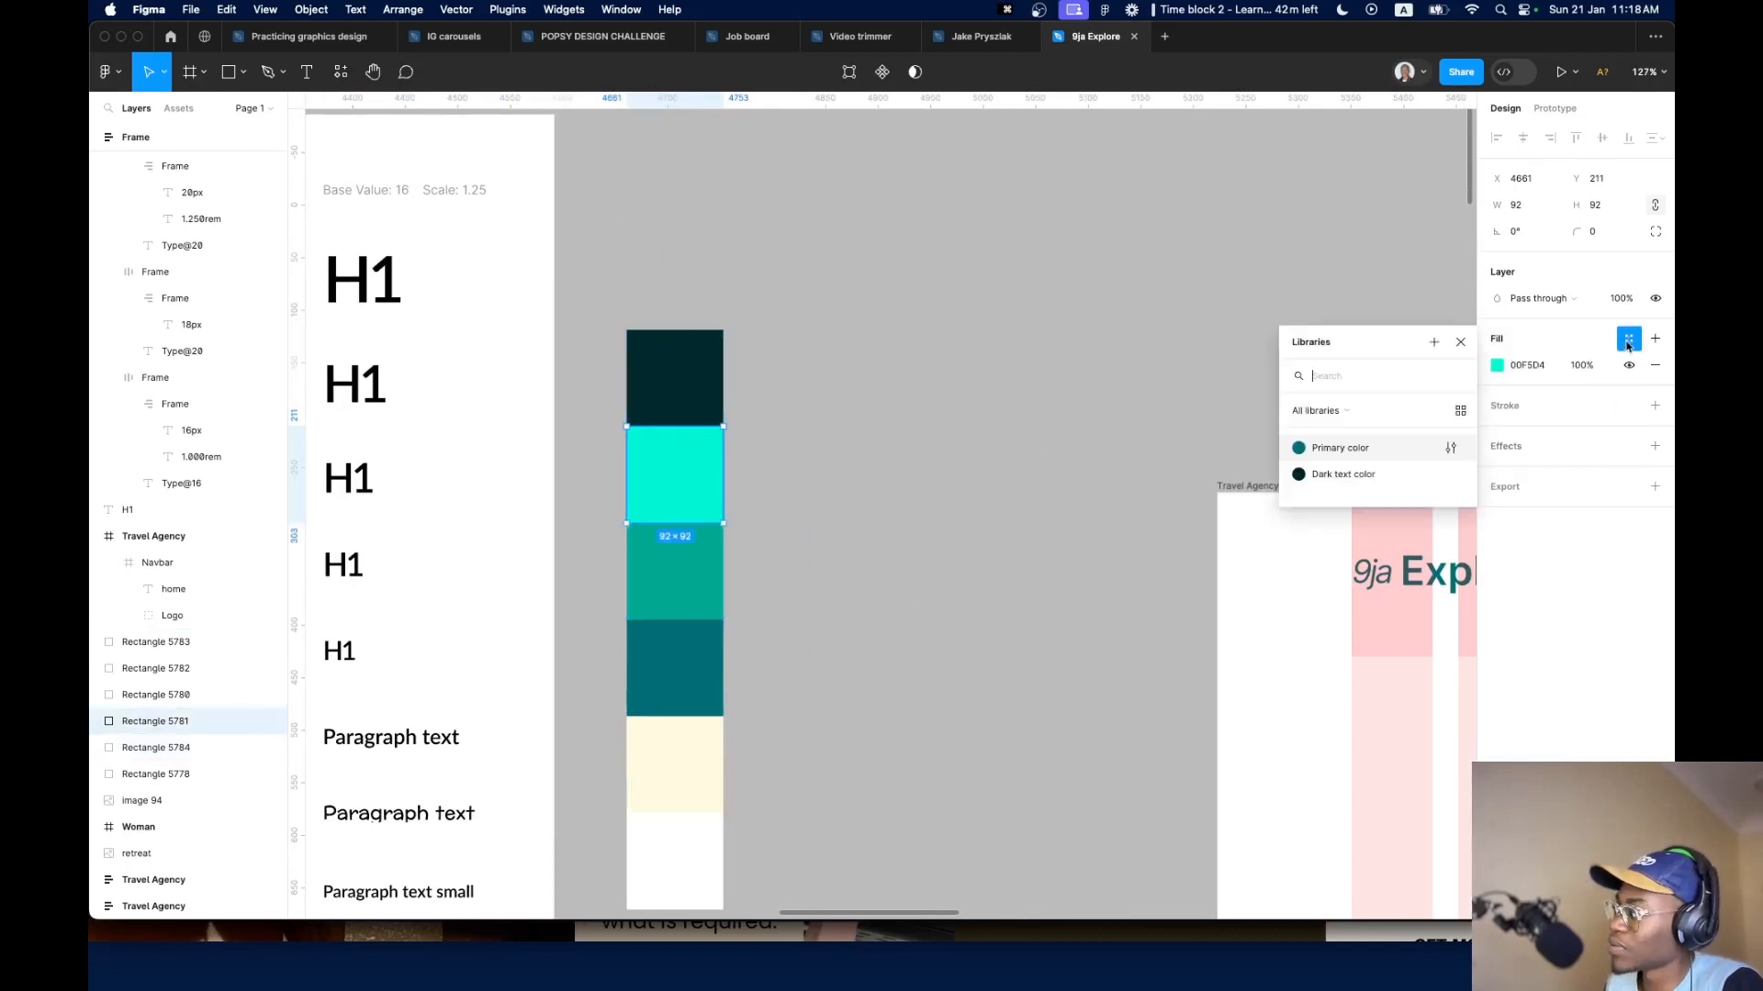
{"action": "left_click", "coordinate": [1433, 344]}
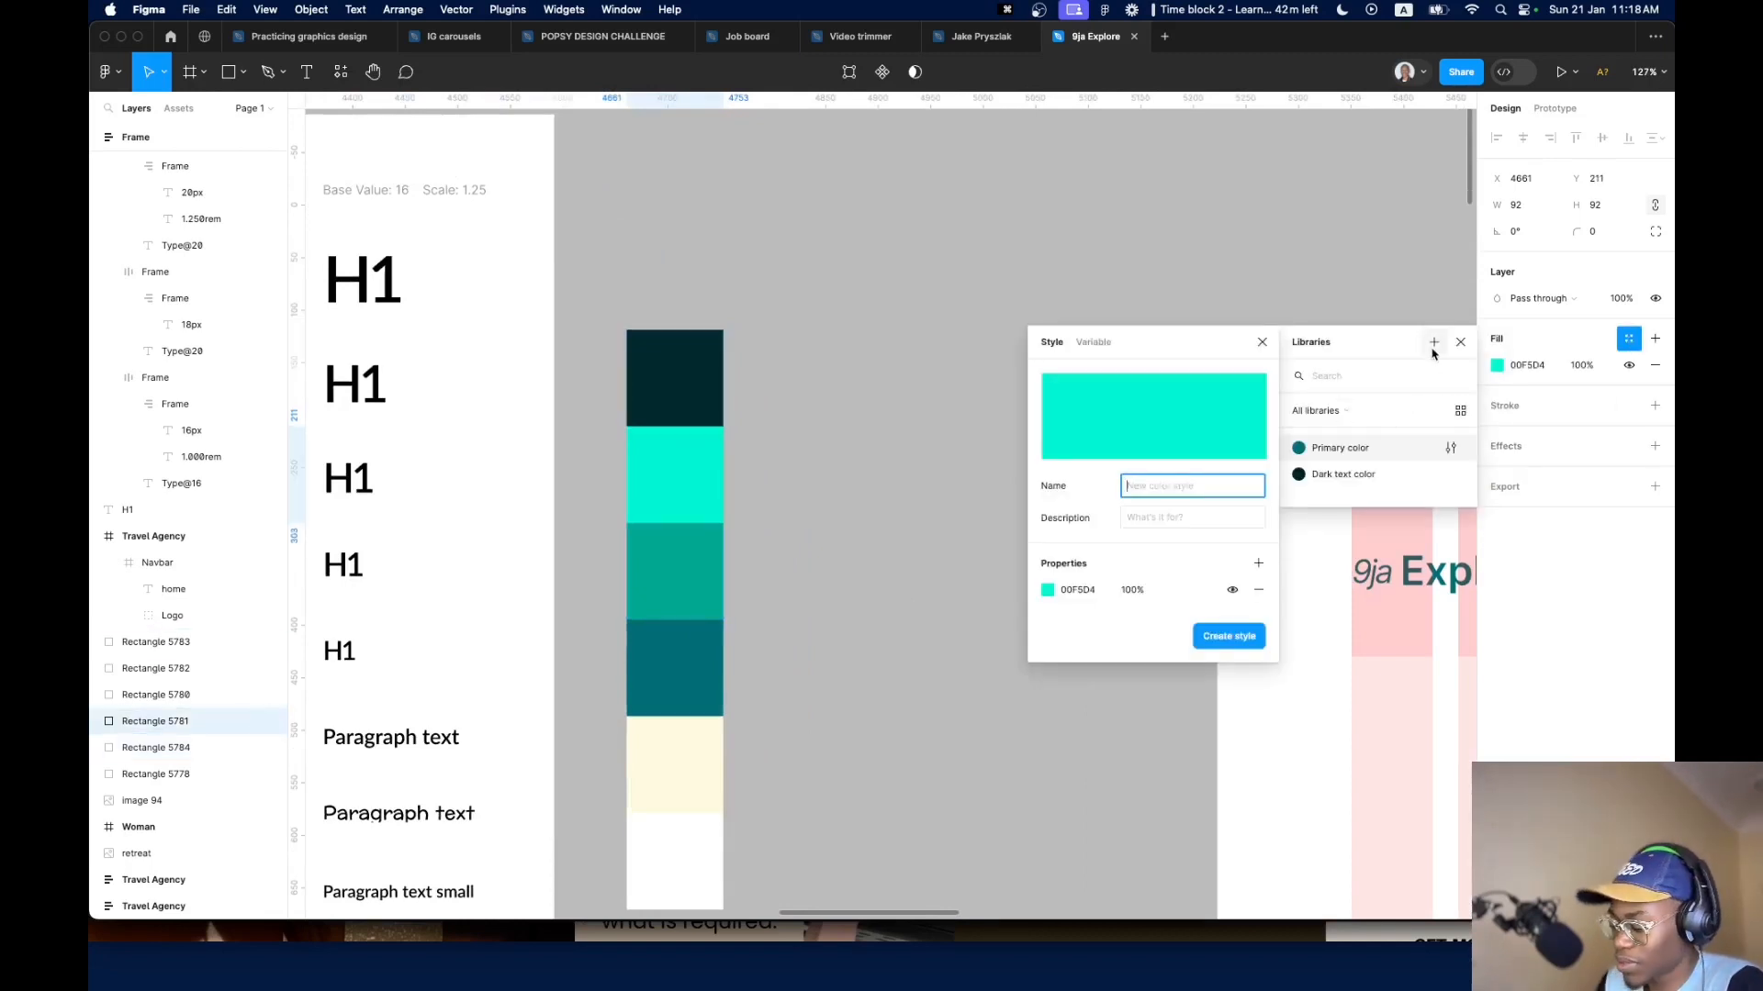
{"action": "type", "text": "Accent color"}
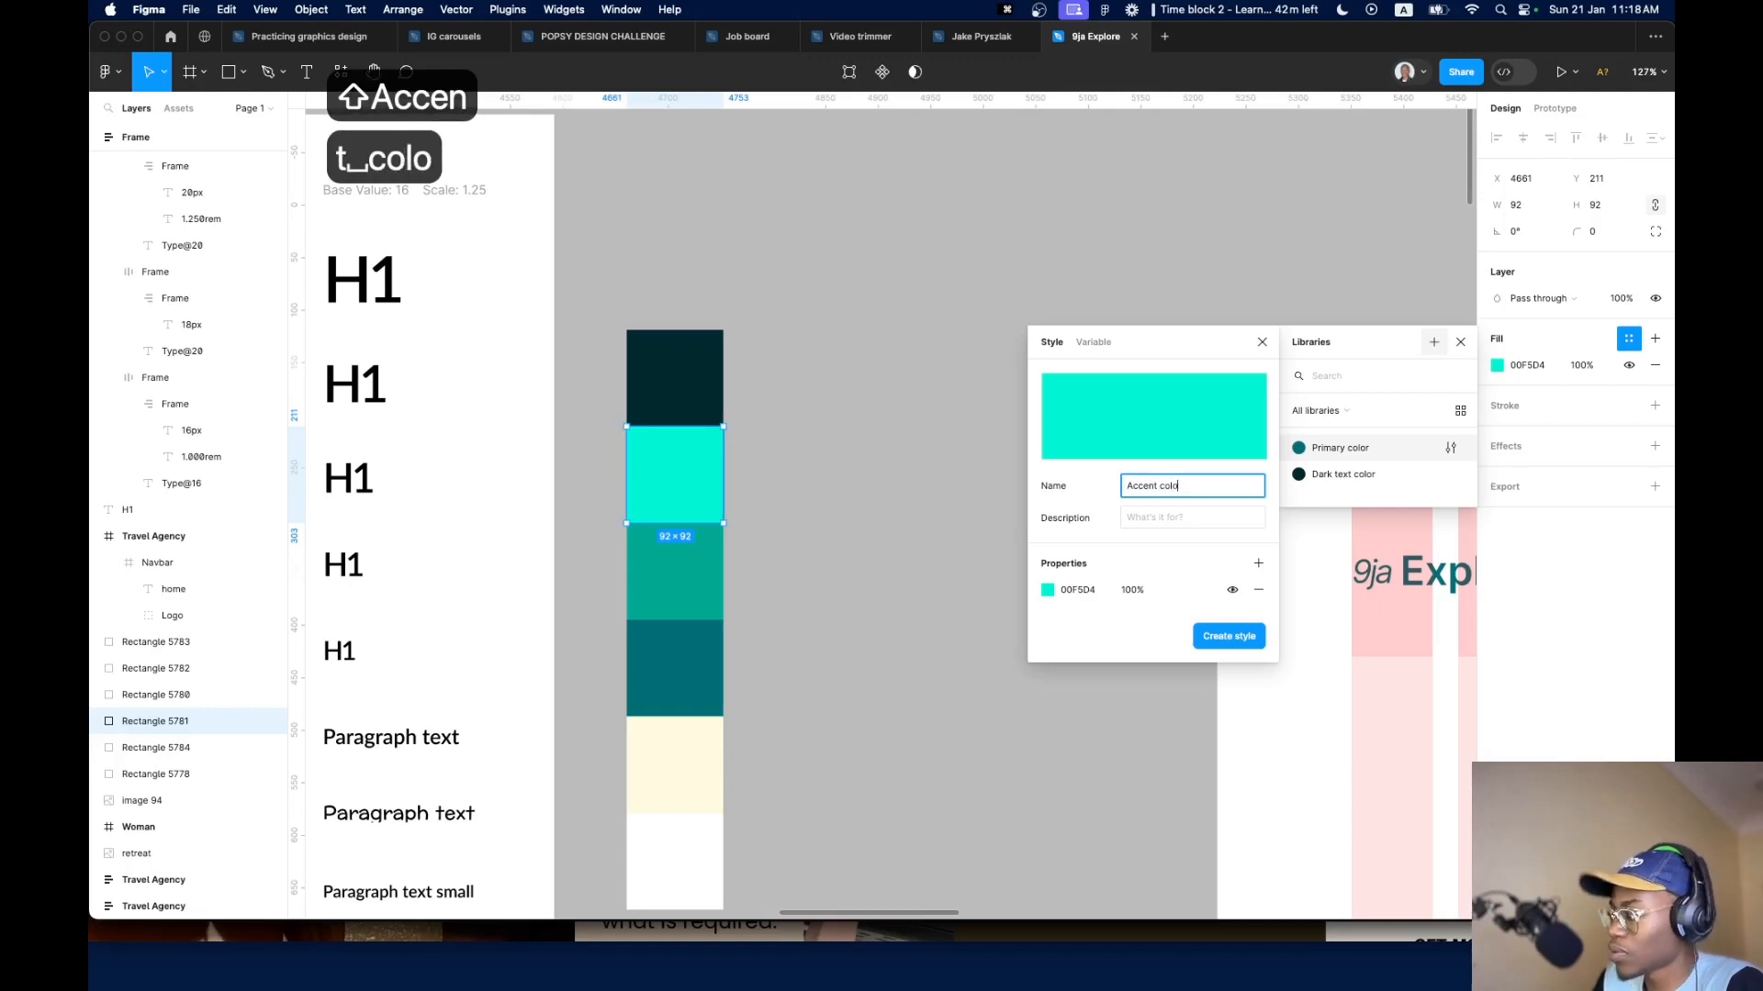
{"action": "key", "text": "Return"}
Create a color style named Accent coolor 2 from the cream FEFAE0 swatch
{"action": "left_click", "coordinate": [677, 771]}
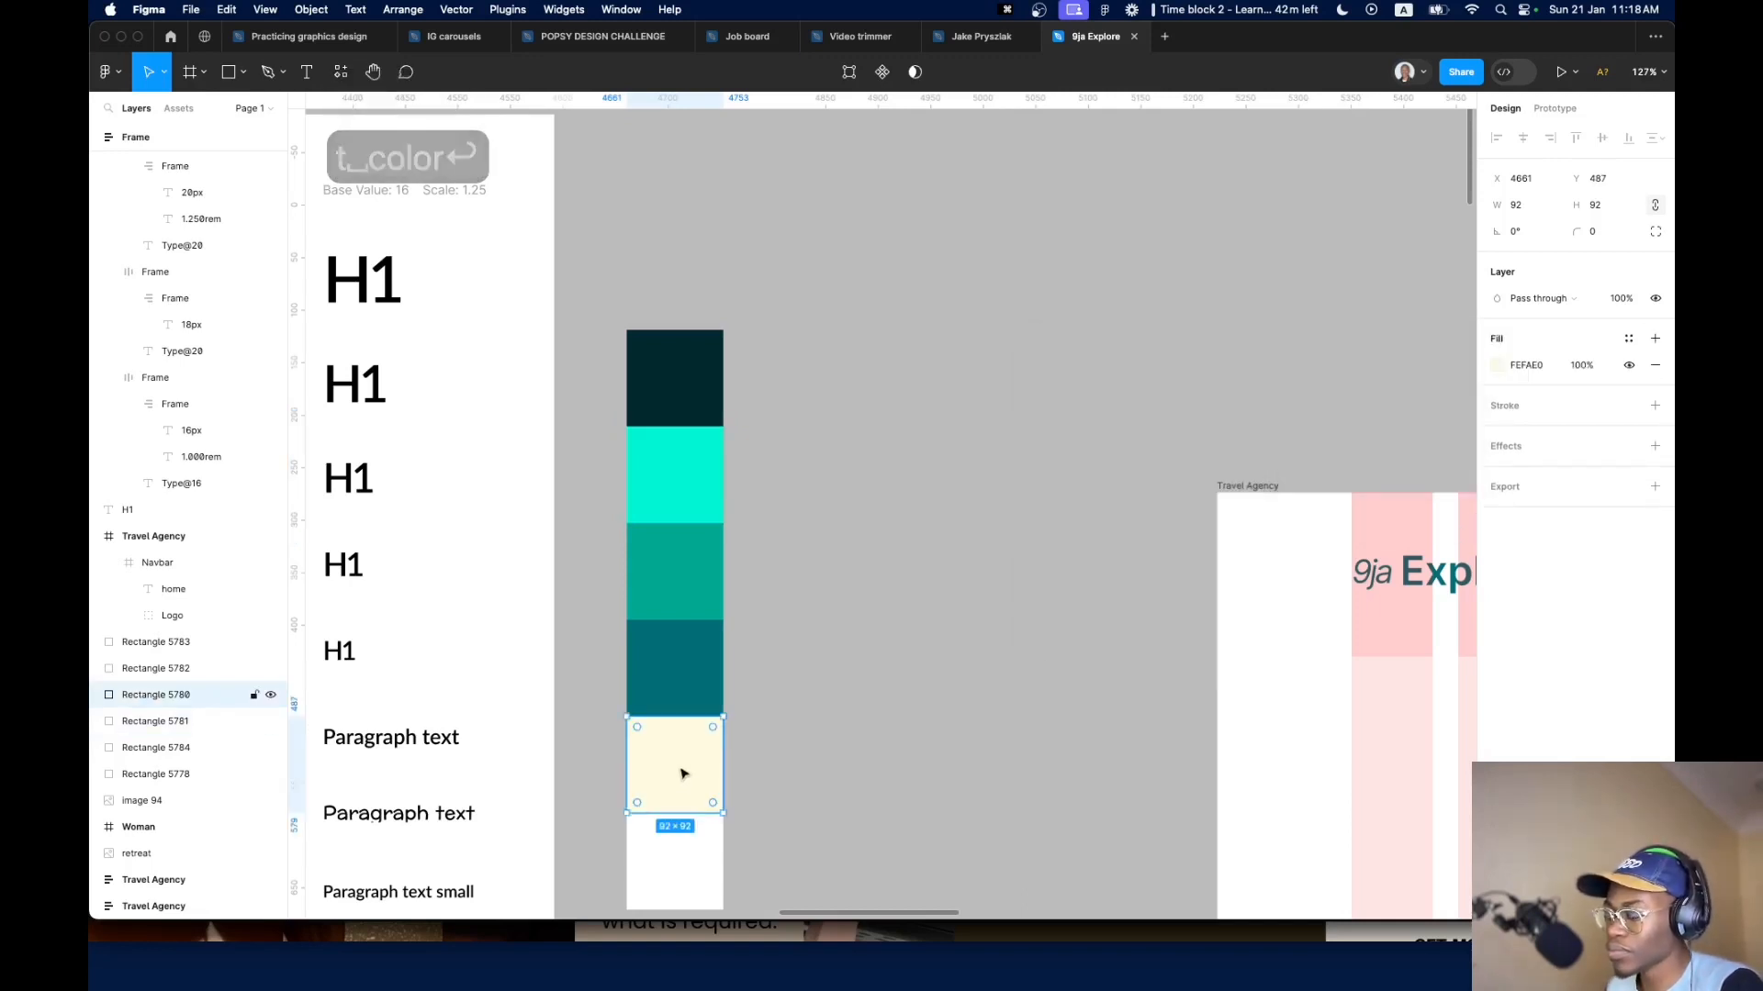
{"action": "left_click", "coordinate": [1627, 339]}
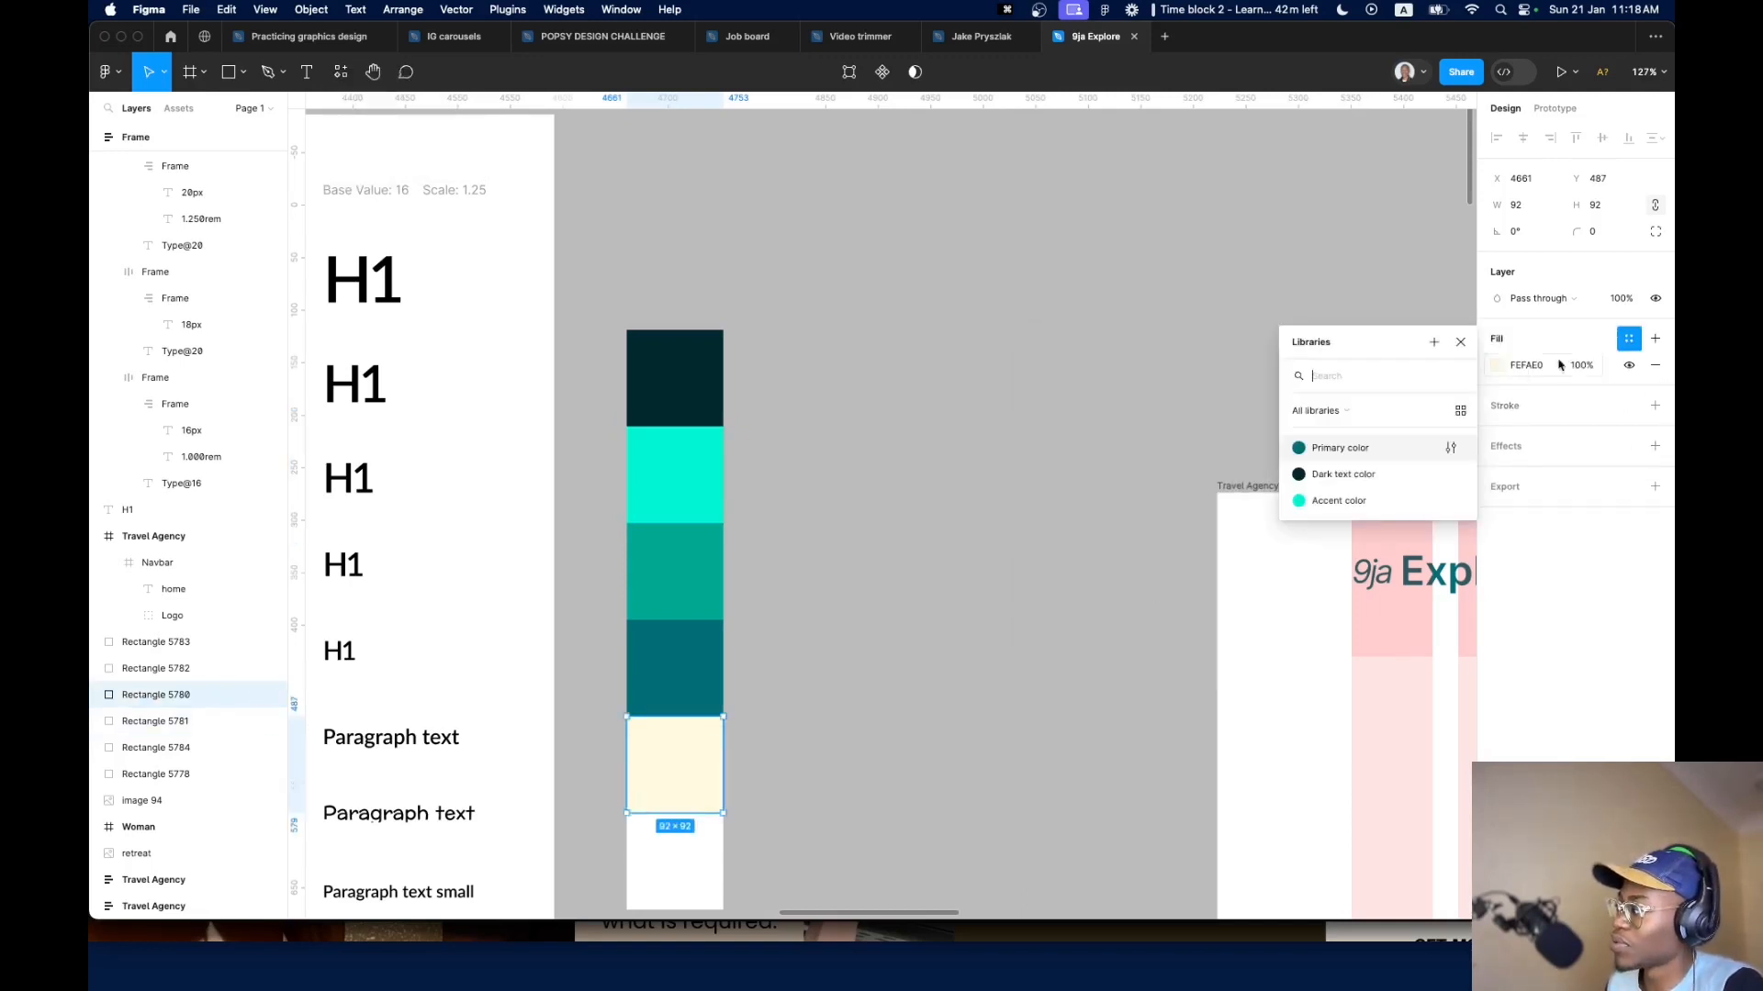
{"action": "left_click", "coordinate": [1434, 342]}
{"action": "type", "text": "Acce"}
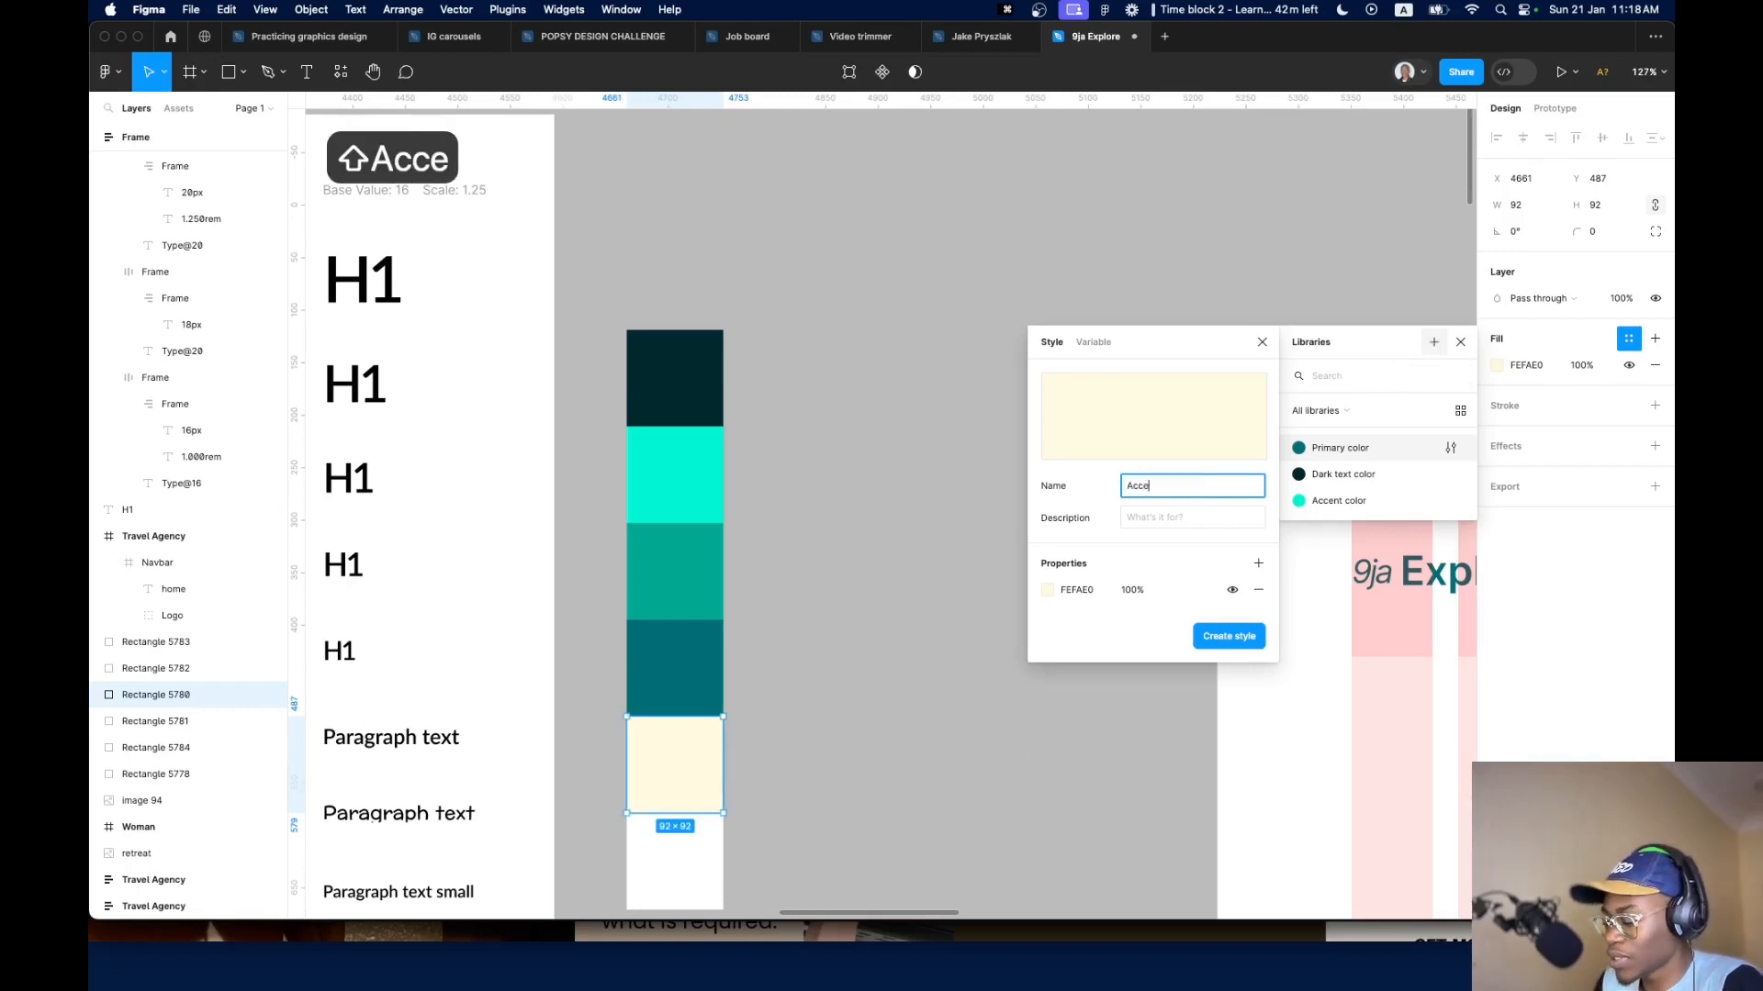
{"action": "type", "text": "nt coolor 2"}
{"action": "key", "text": "Return"}
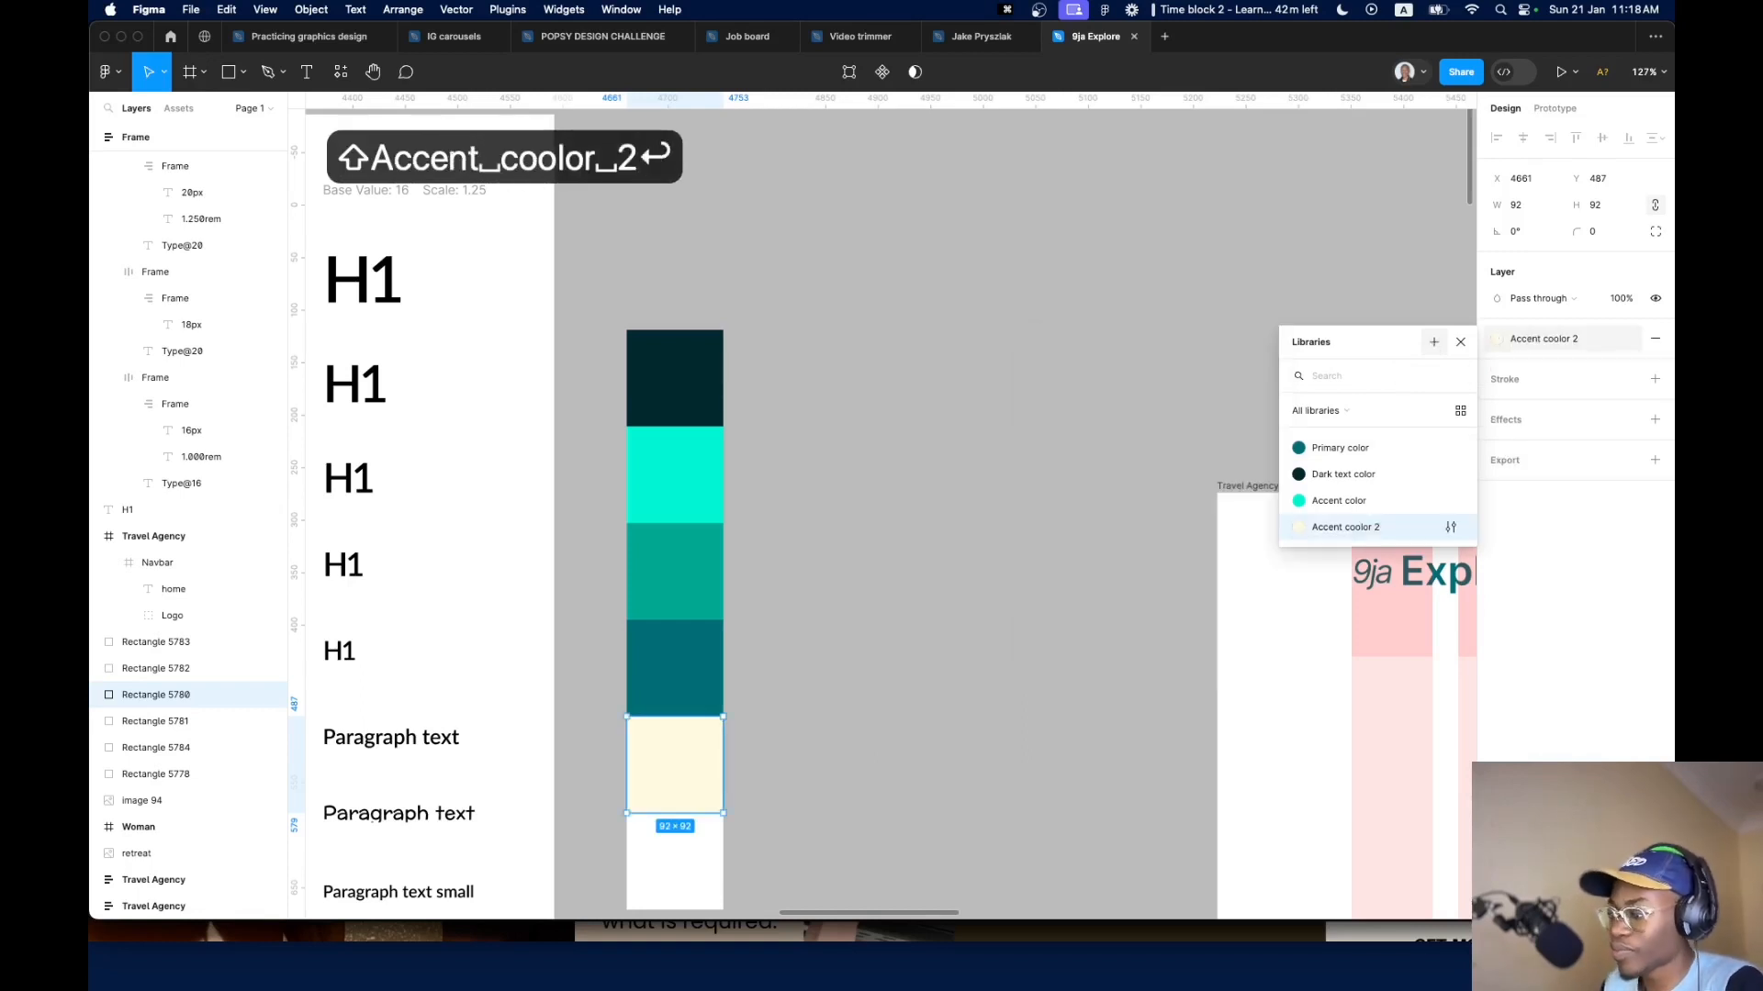
Create a color style named White from the FFFFFF swatch at the bottom of the column
{"action": "scroll", "coordinate": [866, 619], "scroll_direction": "down", "scroll_amount": 4}
{"action": "left_click", "coordinate": [706, 547]}
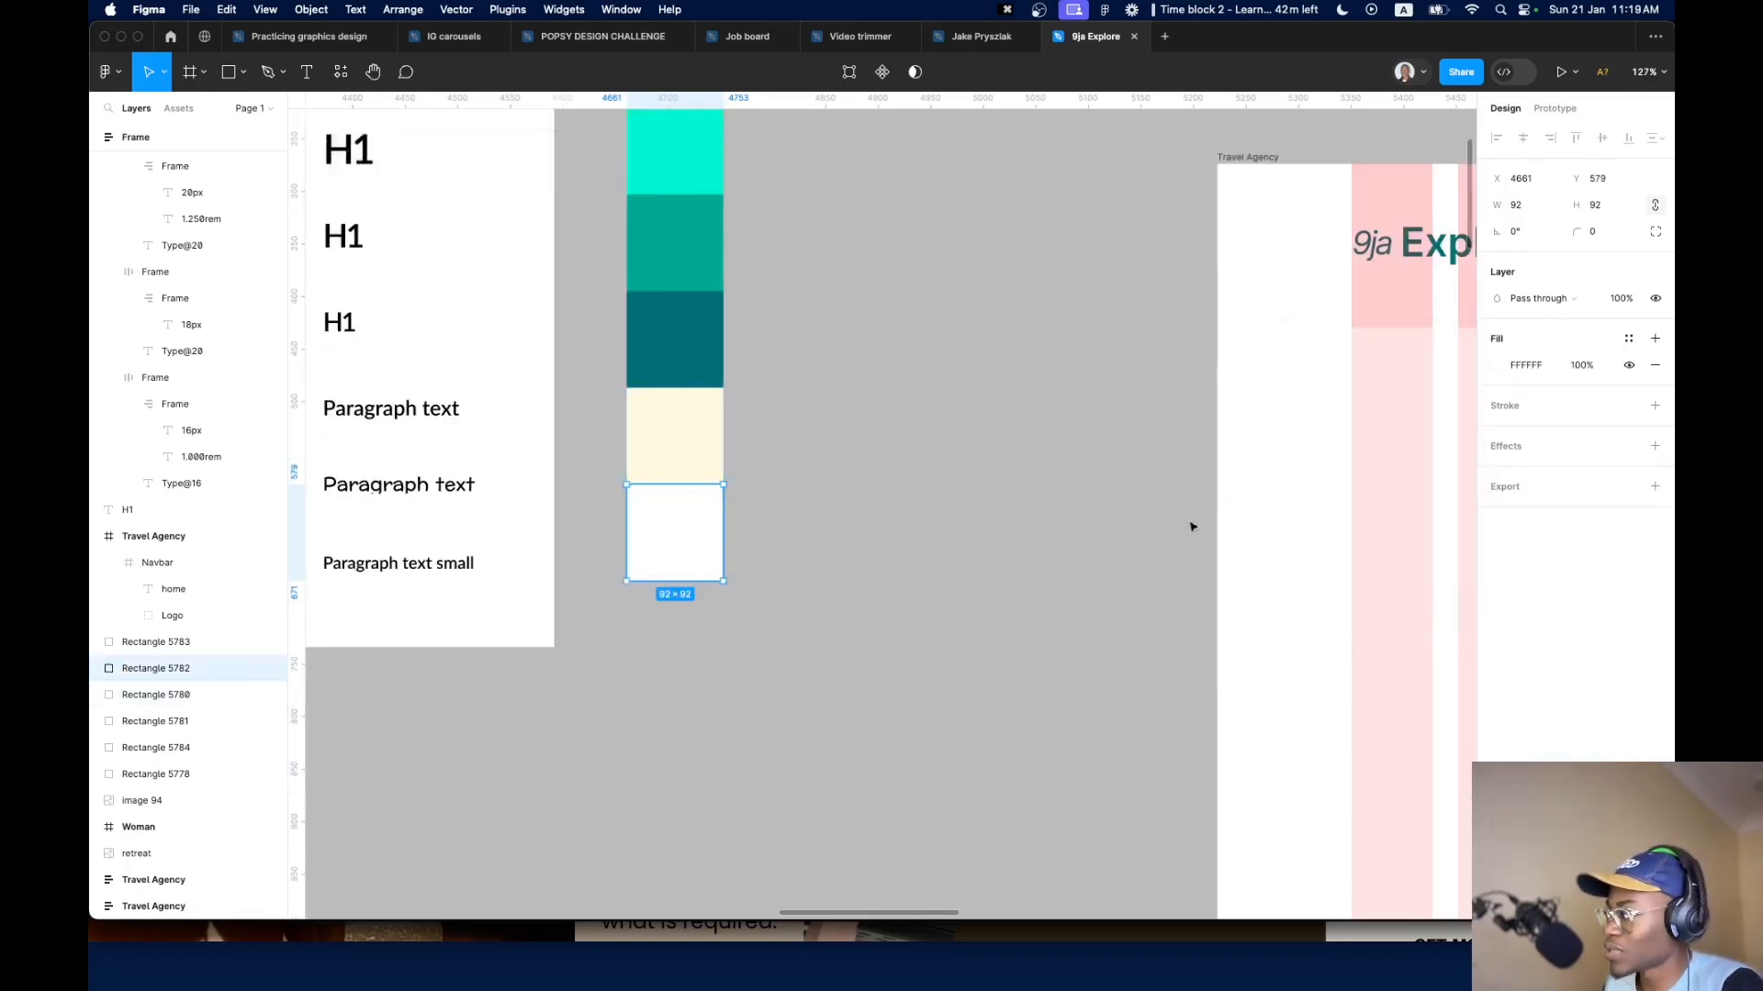
{"action": "left_click", "coordinate": [1628, 338]}
{"action": "left_click", "coordinate": [1433, 346]}
{"action": "type", "text": "White"}
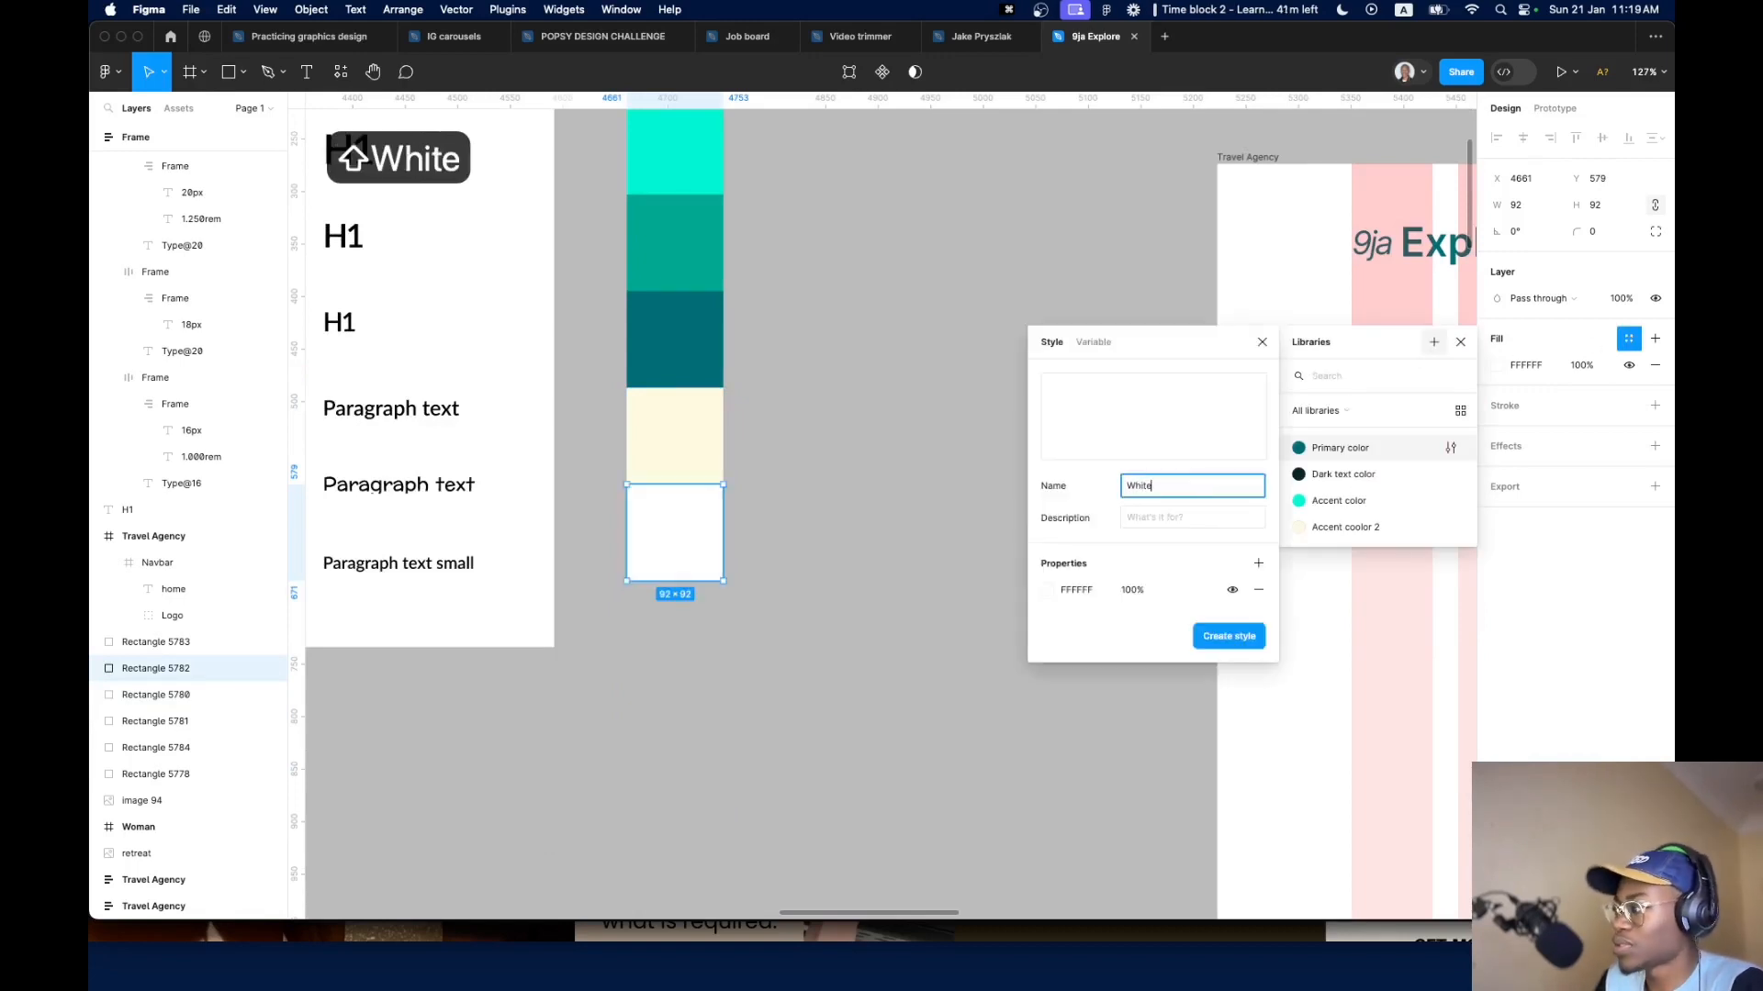
{"action": "key", "text": "Return"}
Create a color style named Secondary color from the green 00A892 swatch
{"action": "scroll", "coordinate": [641, 488], "scroll_direction": "up", "scroll_amount": 1}
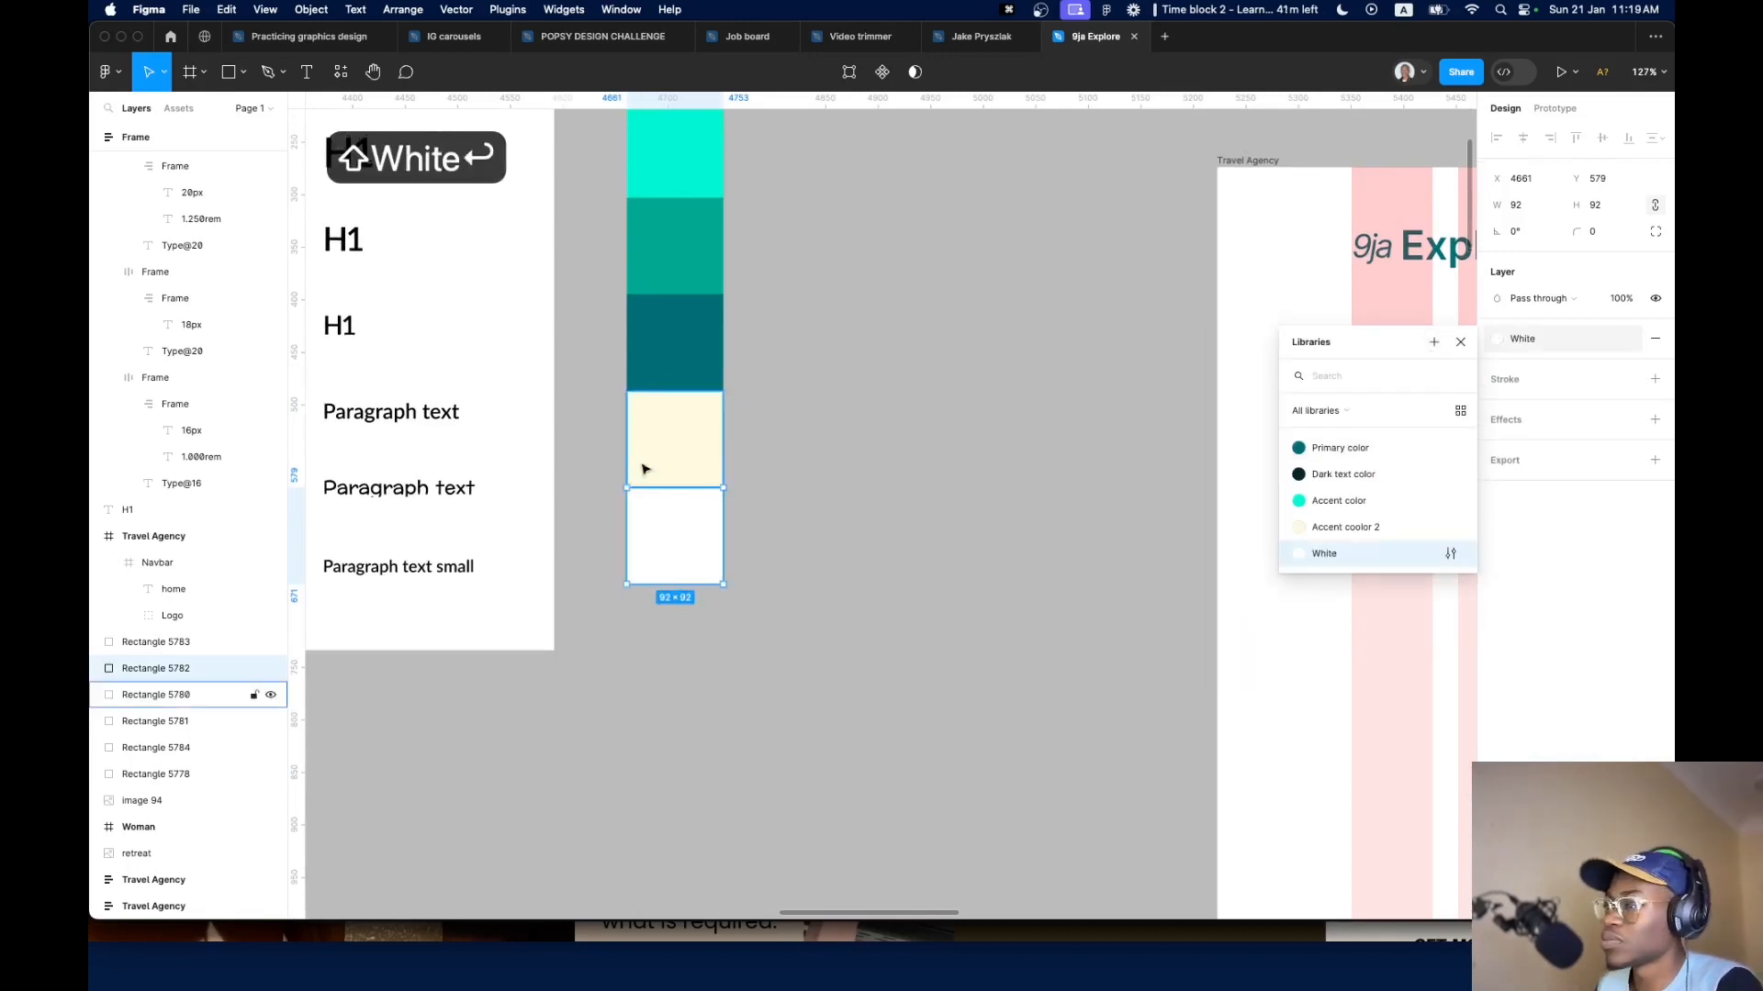
{"action": "left_click", "coordinate": [696, 342]}
{"action": "left_click", "coordinate": [690, 282]}
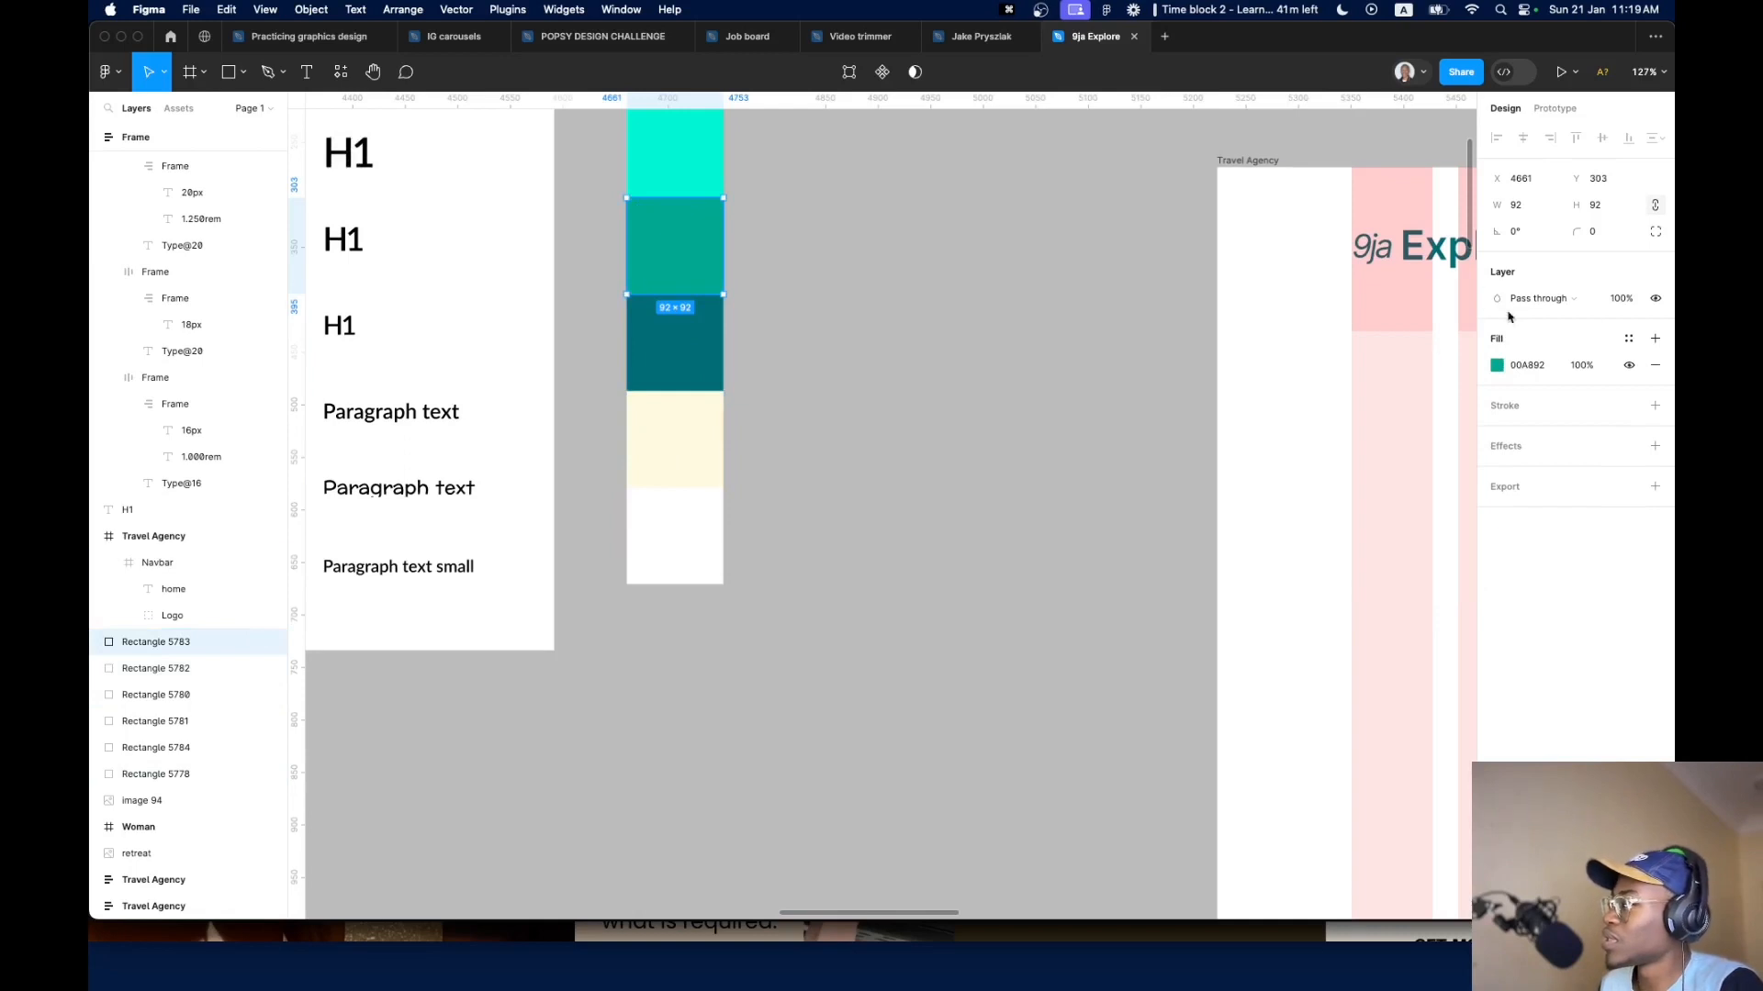
{"action": "left_click", "coordinate": [1628, 339]}
{"action": "left_click", "coordinate": [1434, 343]}
{"action": "type", "text": "S"}
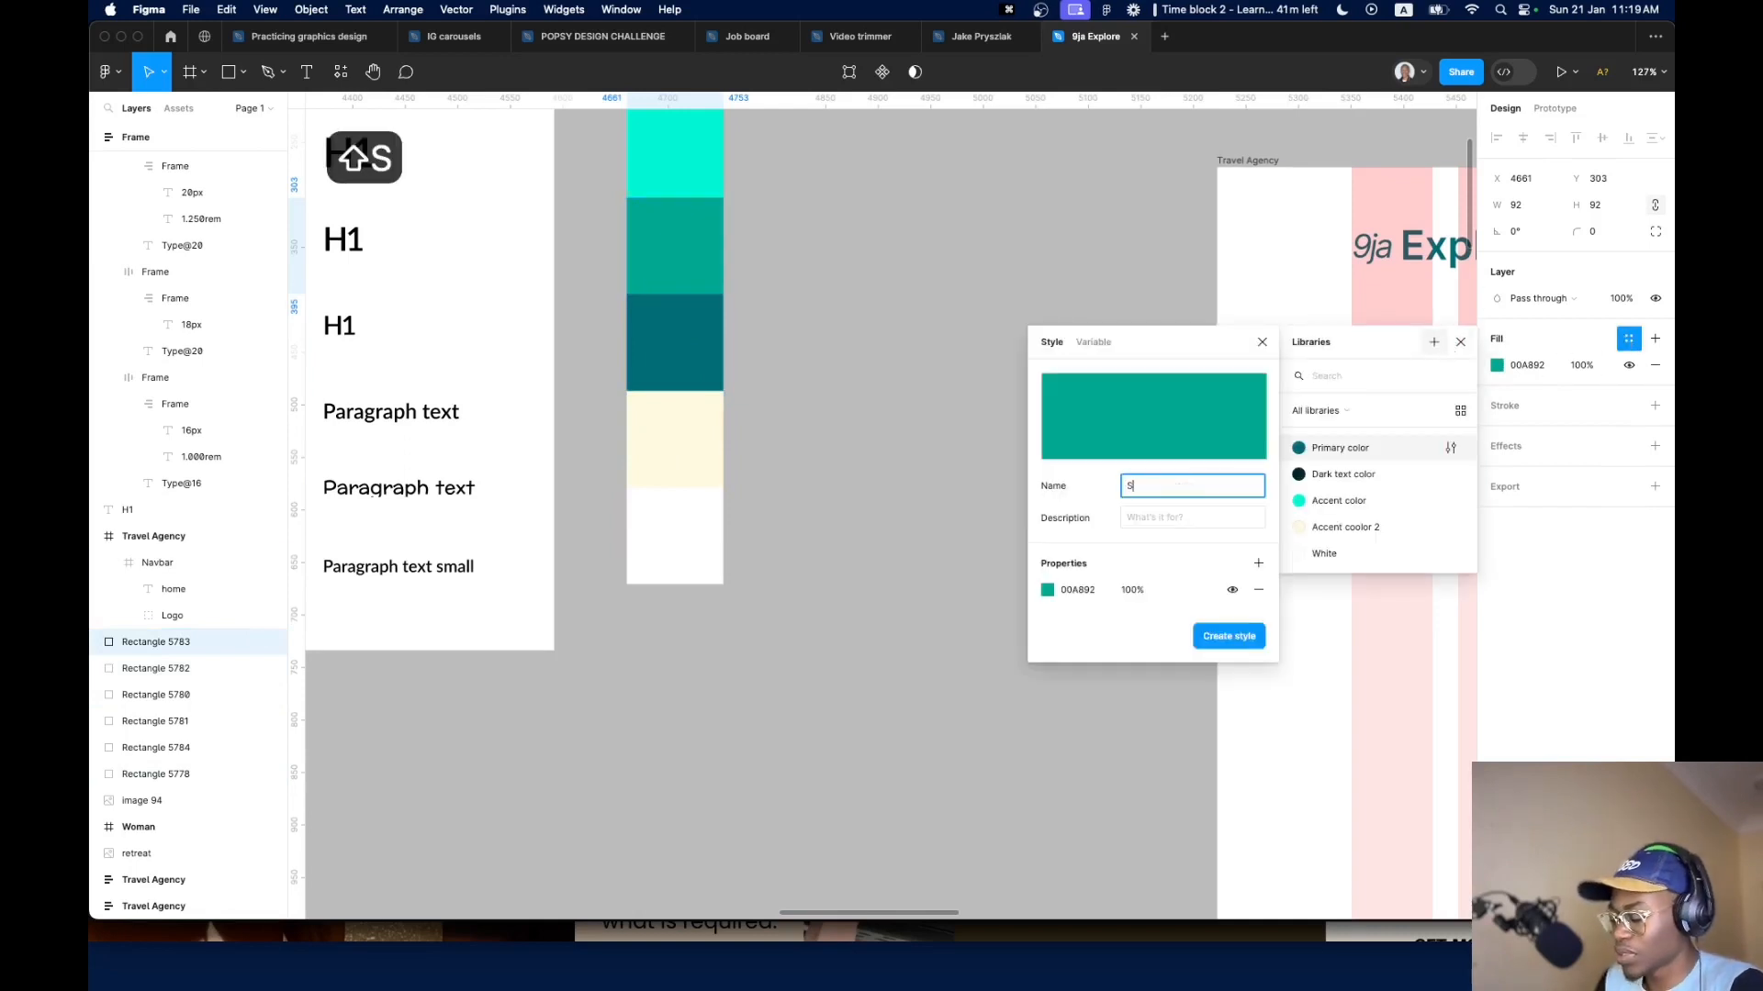
{"action": "type", "text": "econdary colorr"}
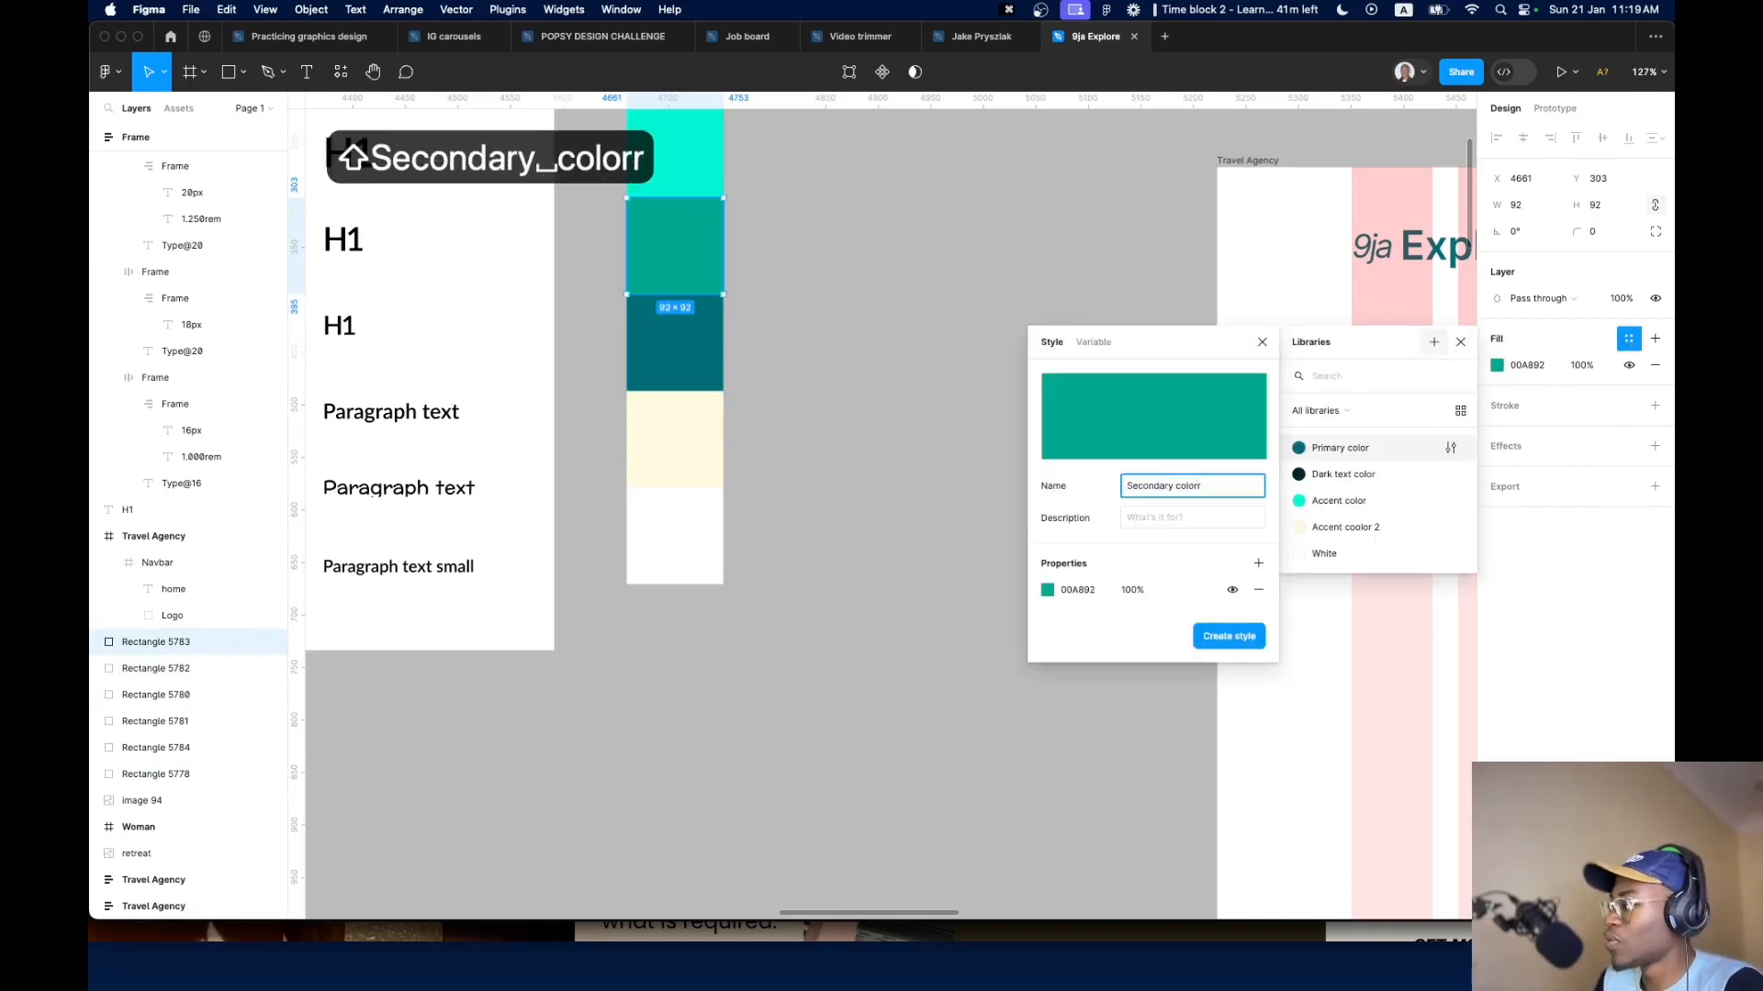
{"action": "key", "text": "BackSpace"}
{"action": "key", "text": "Return"}
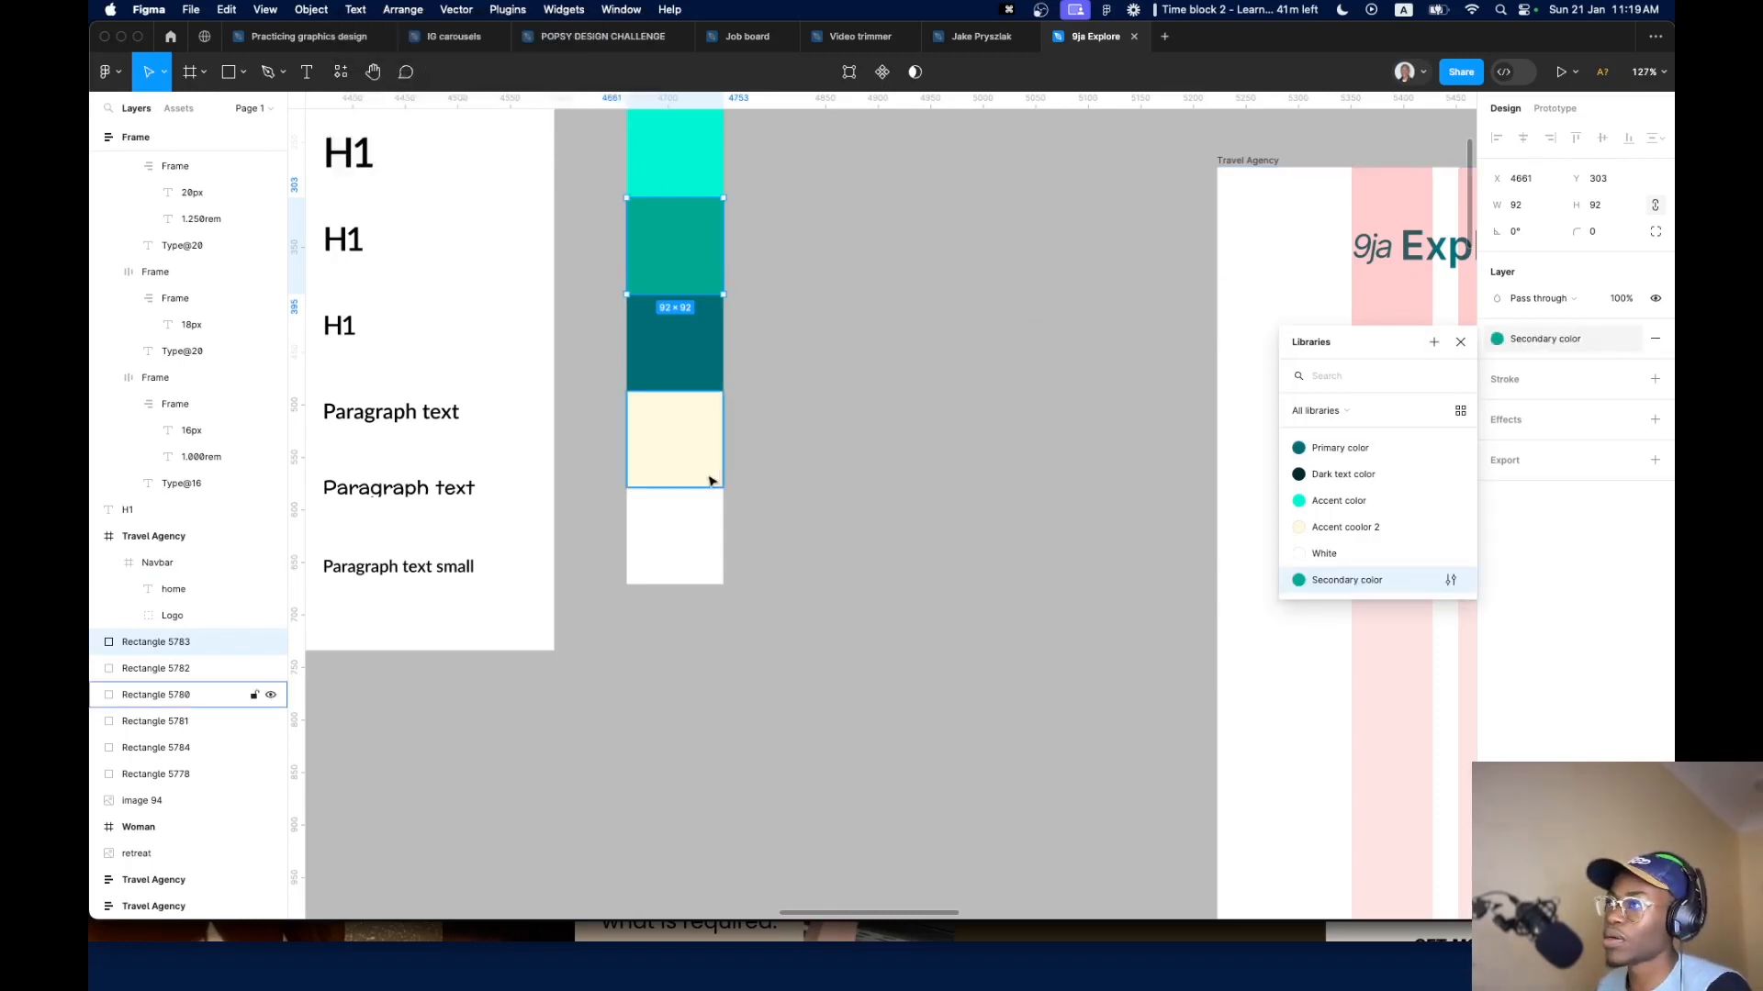
{"action": "scroll", "coordinate": [779, 464], "scroll_direction": "down", "scroll_amount": 10}
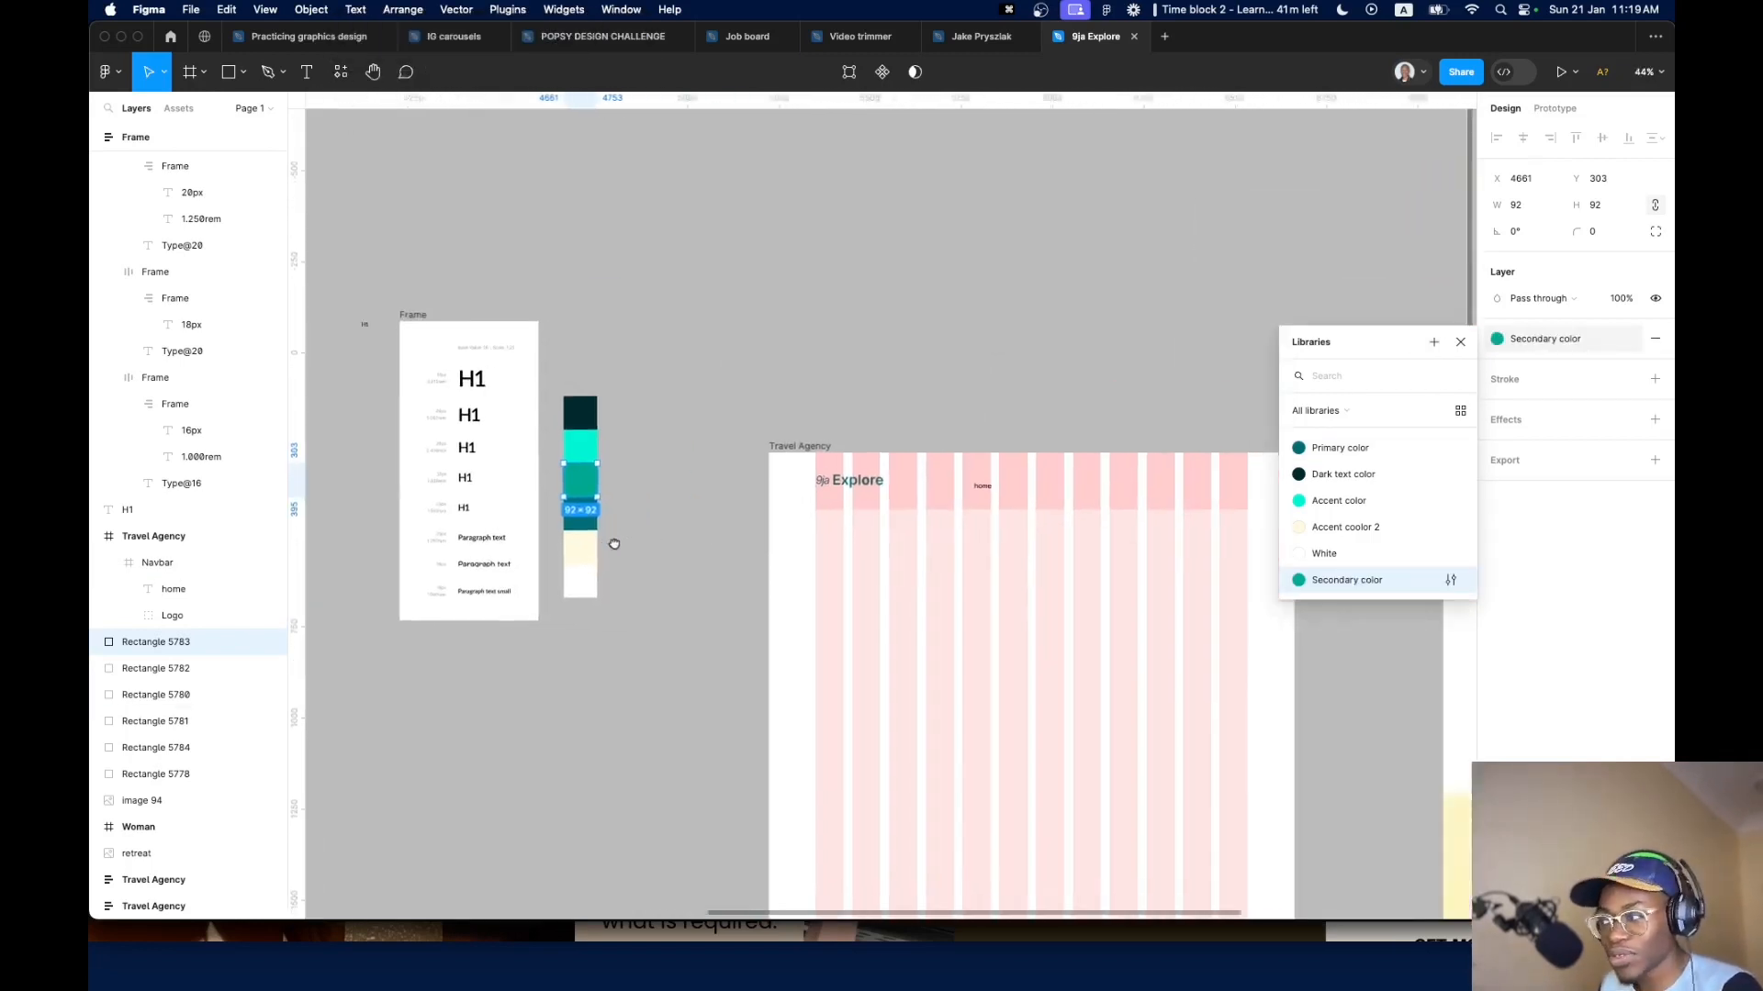
Apply the Primary color style to the "home" text in the new navbar
{"action": "scroll", "coordinate": [800, 565], "scroll_direction": "up", "scroll_amount": 5}
{"action": "left_click", "coordinate": [462, 425]}
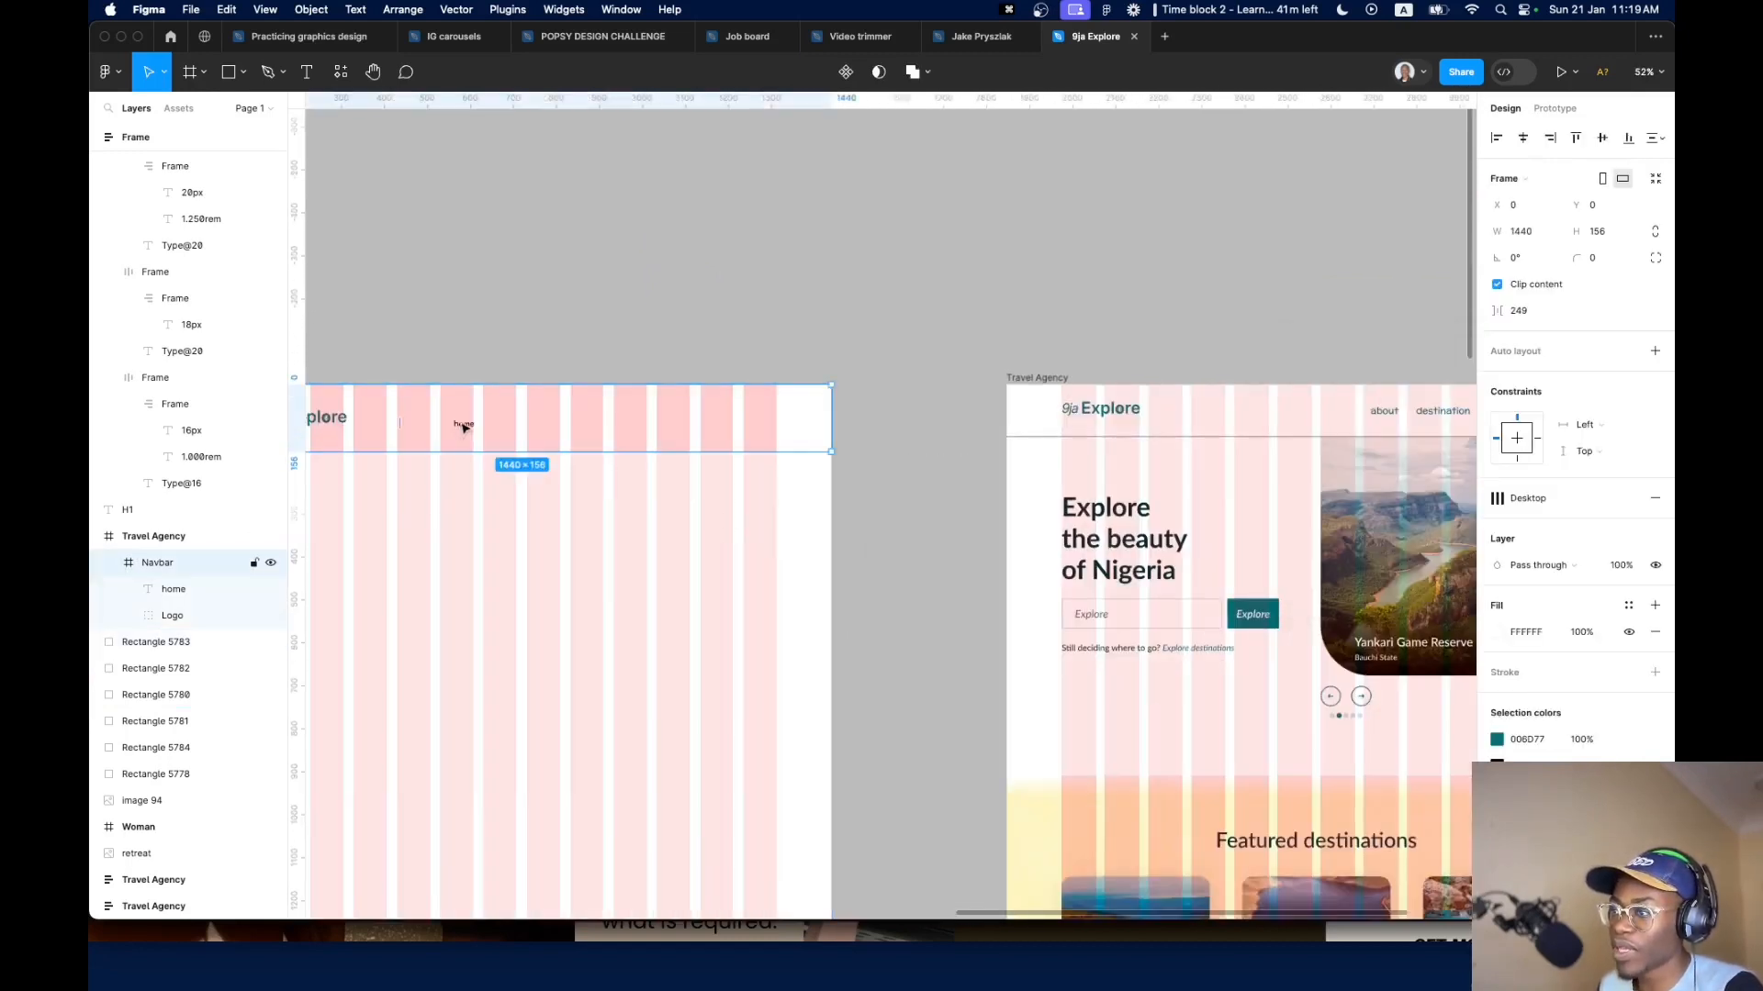
{"action": "left_click", "coordinate": [1630, 516]}
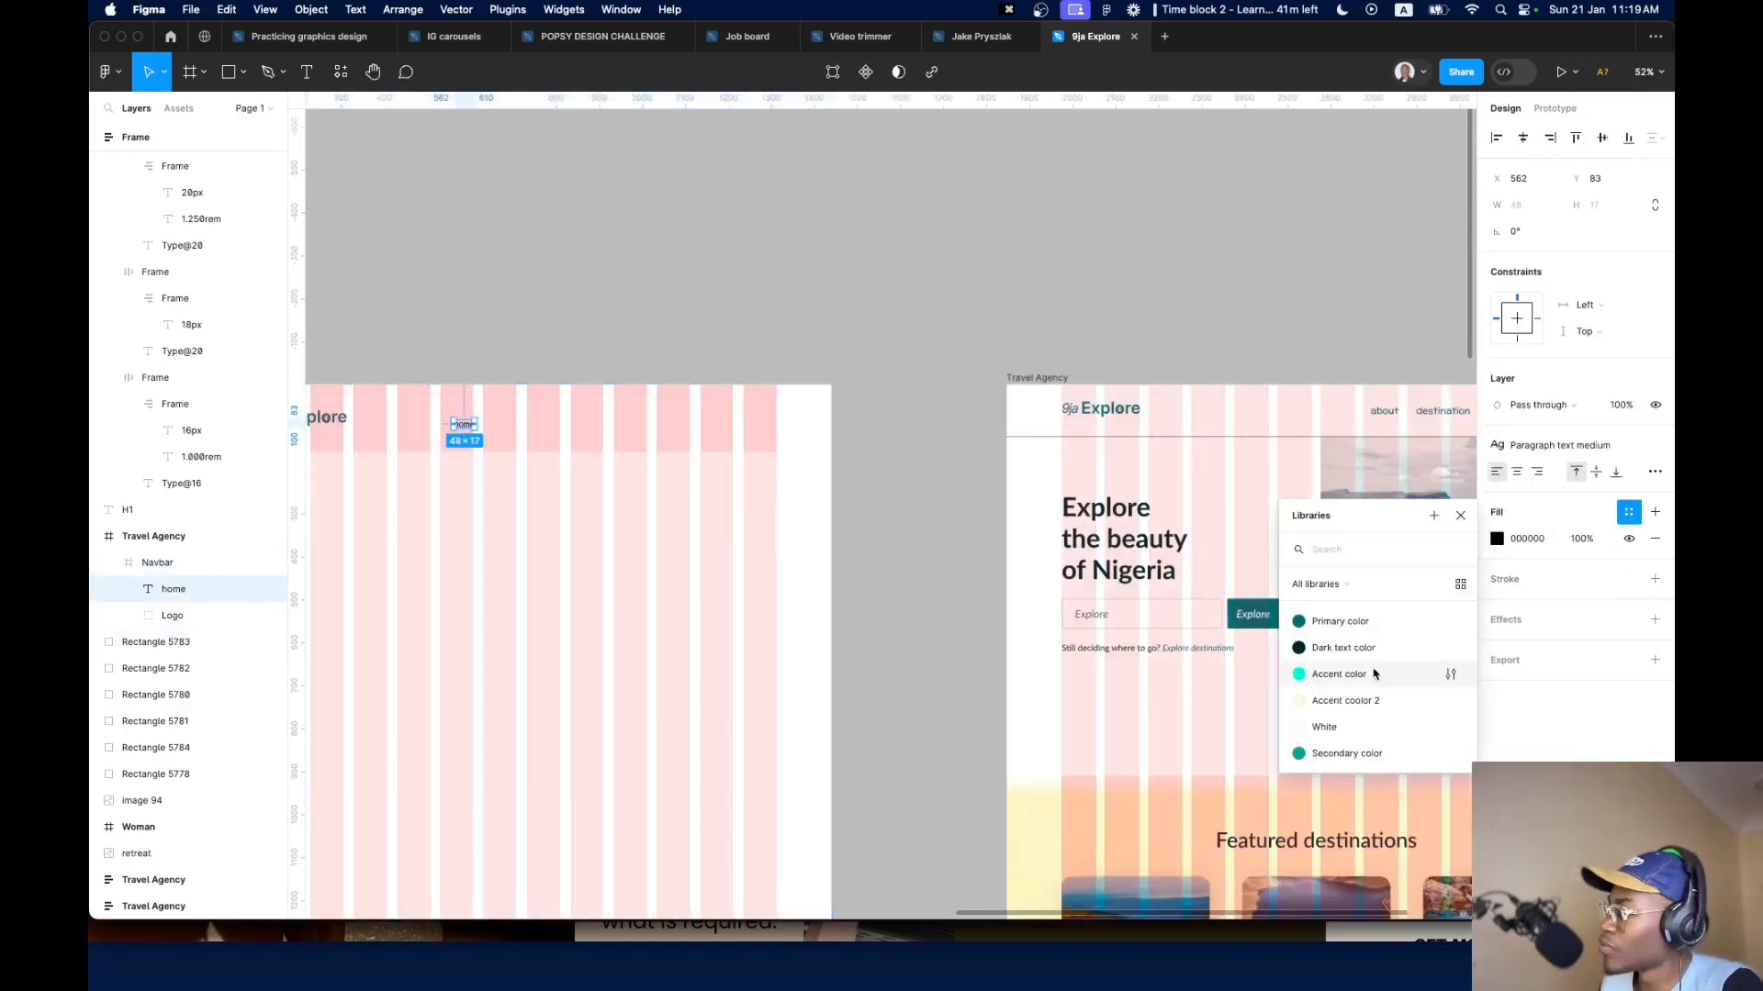
{"action": "left_click", "coordinate": [1331, 621]}
{"action": "scroll", "coordinate": [653, 468], "scroll_direction": "left", "scroll_amount": 5}
{"action": "scroll", "coordinate": [739, 451], "scroll_direction": "up", "scroll_amount": 3}
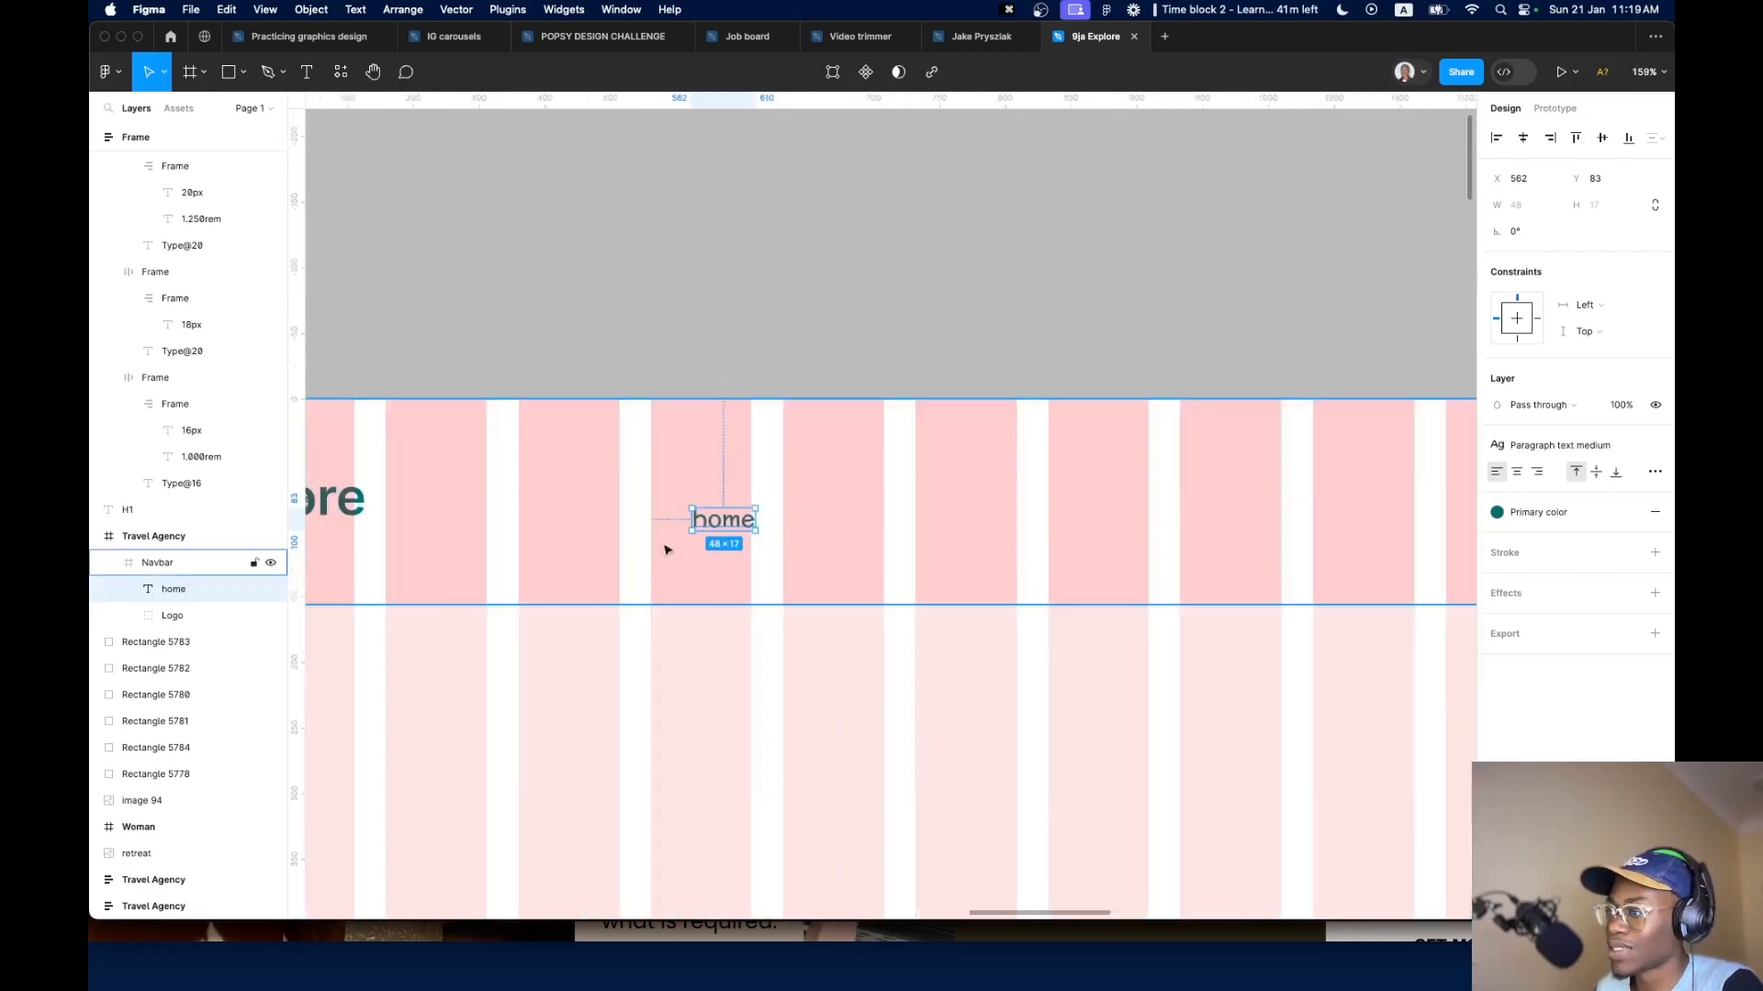
Check the reference navbar links, change the "home" text to "about" and wrap it in an auto layout frame
{"action": "scroll", "coordinate": [664, 547], "scroll_direction": "down", "scroll_amount": 6}
{"action": "scroll", "coordinate": [1160, 571], "scroll_direction": "up", "scroll_amount": 5}
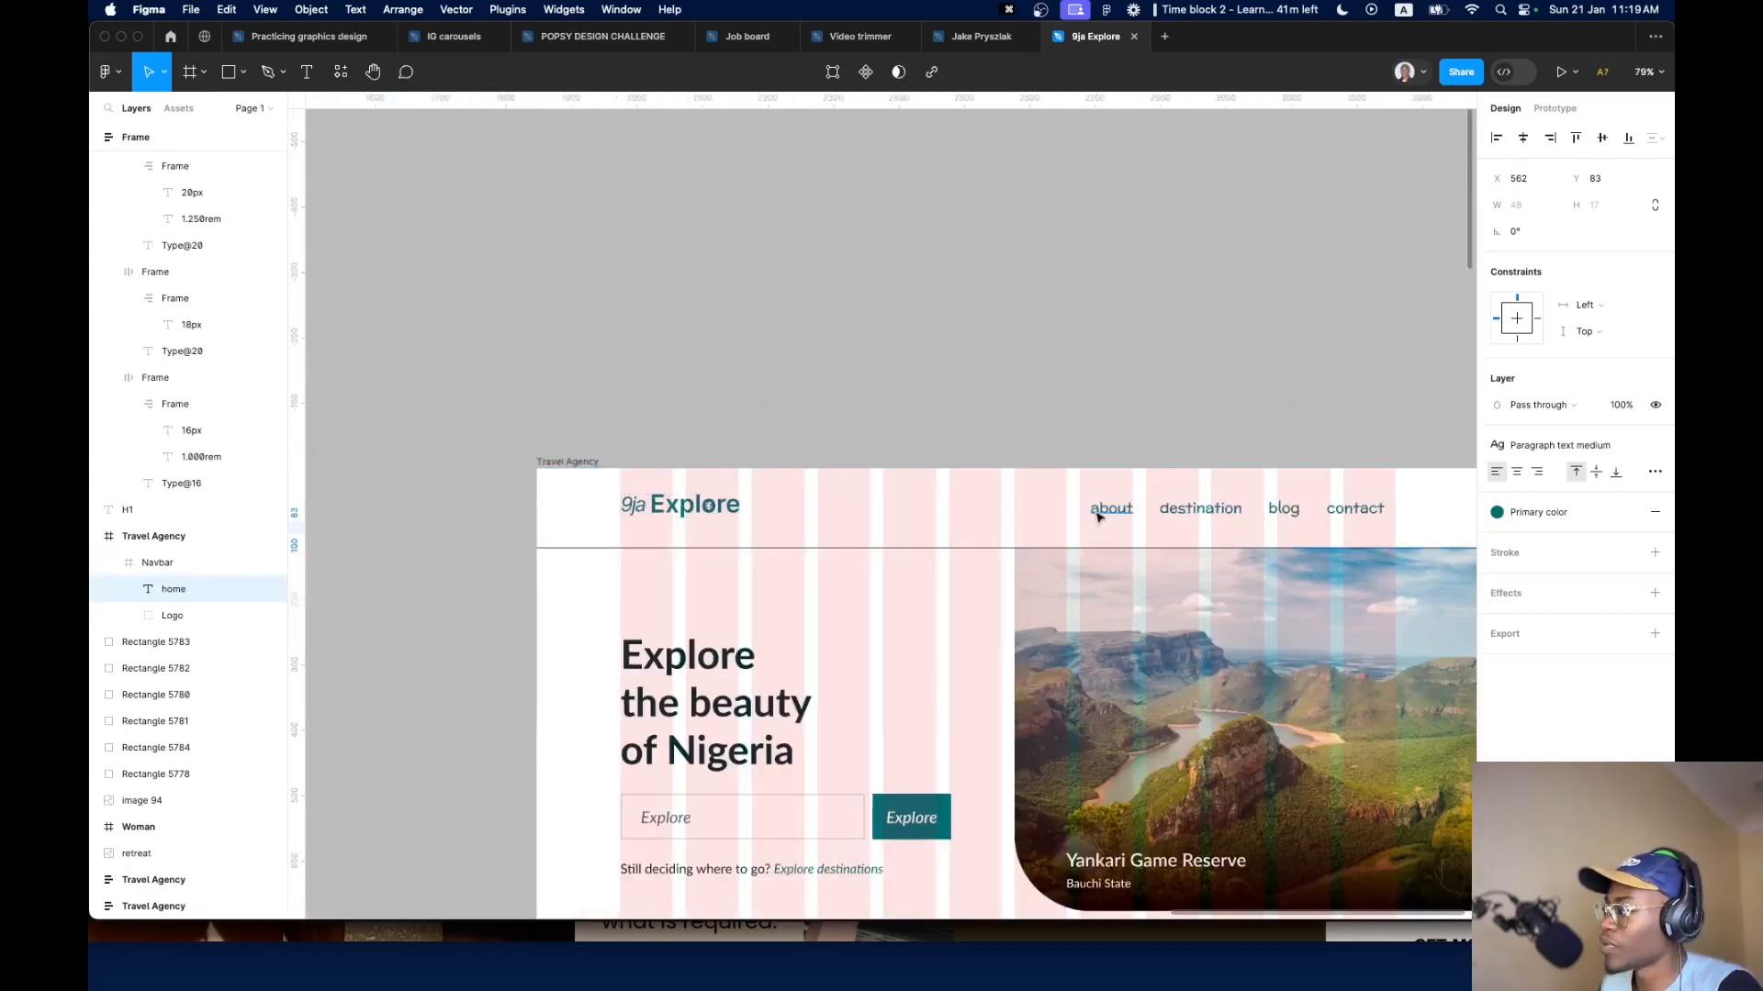
{"action": "left_click", "coordinate": [1285, 509]}
{"action": "scroll", "coordinate": [918, 606], "scroll_direction": "down", "scroll_amount": 5}
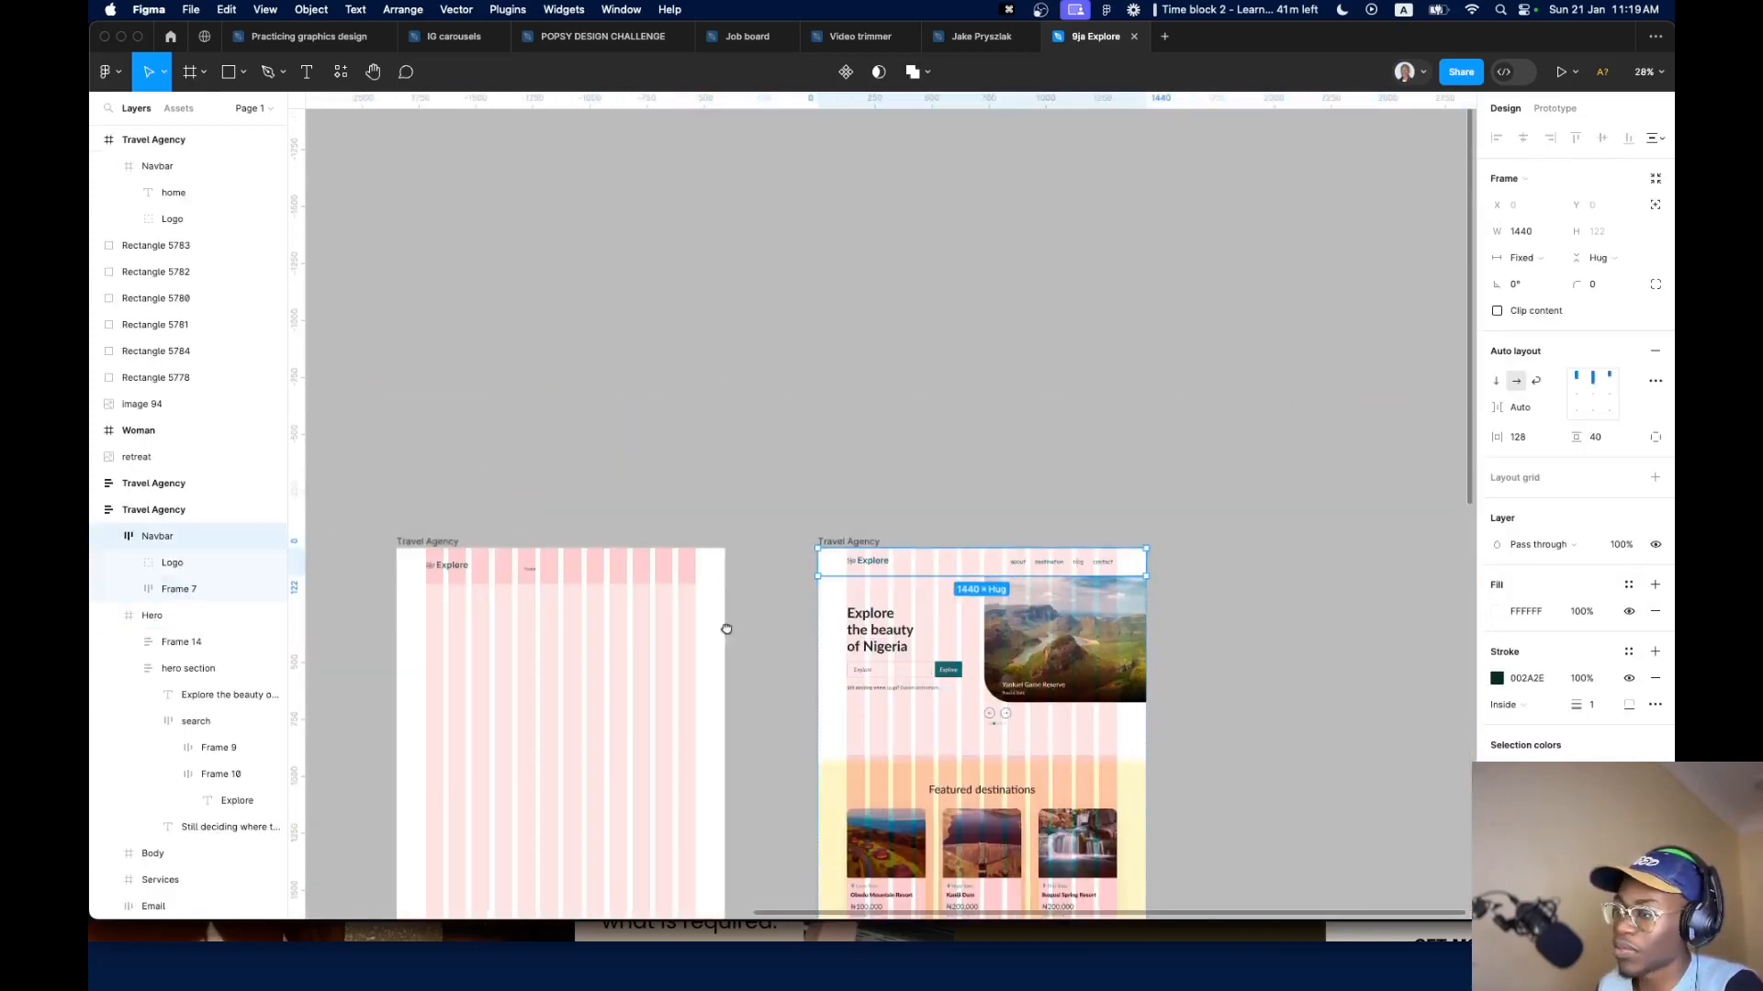
{"action": "scroll", "coordinate": [762, 625], "scroll_direction": "up", "scroll_amount": 10}
{"action": "left_click", "coordinate": [749, 576]}
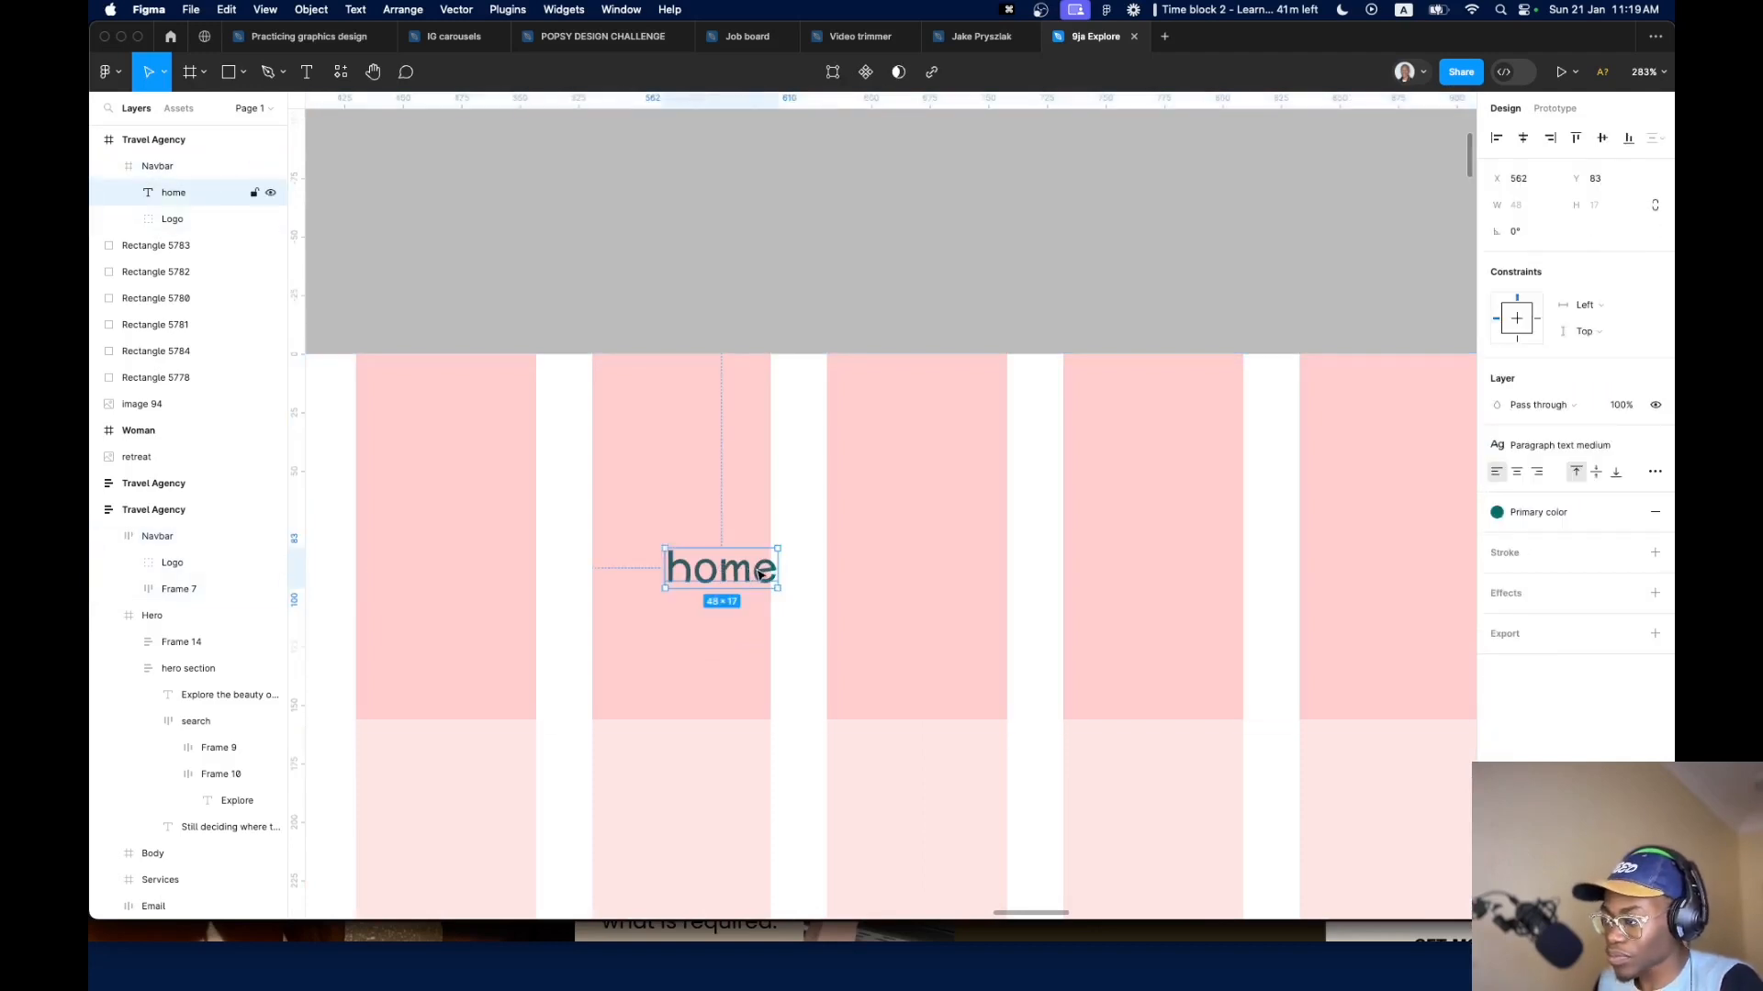
{"action": "double_click", "coordinate": [758, 570]}
{"action": "type", "text": "ab"}
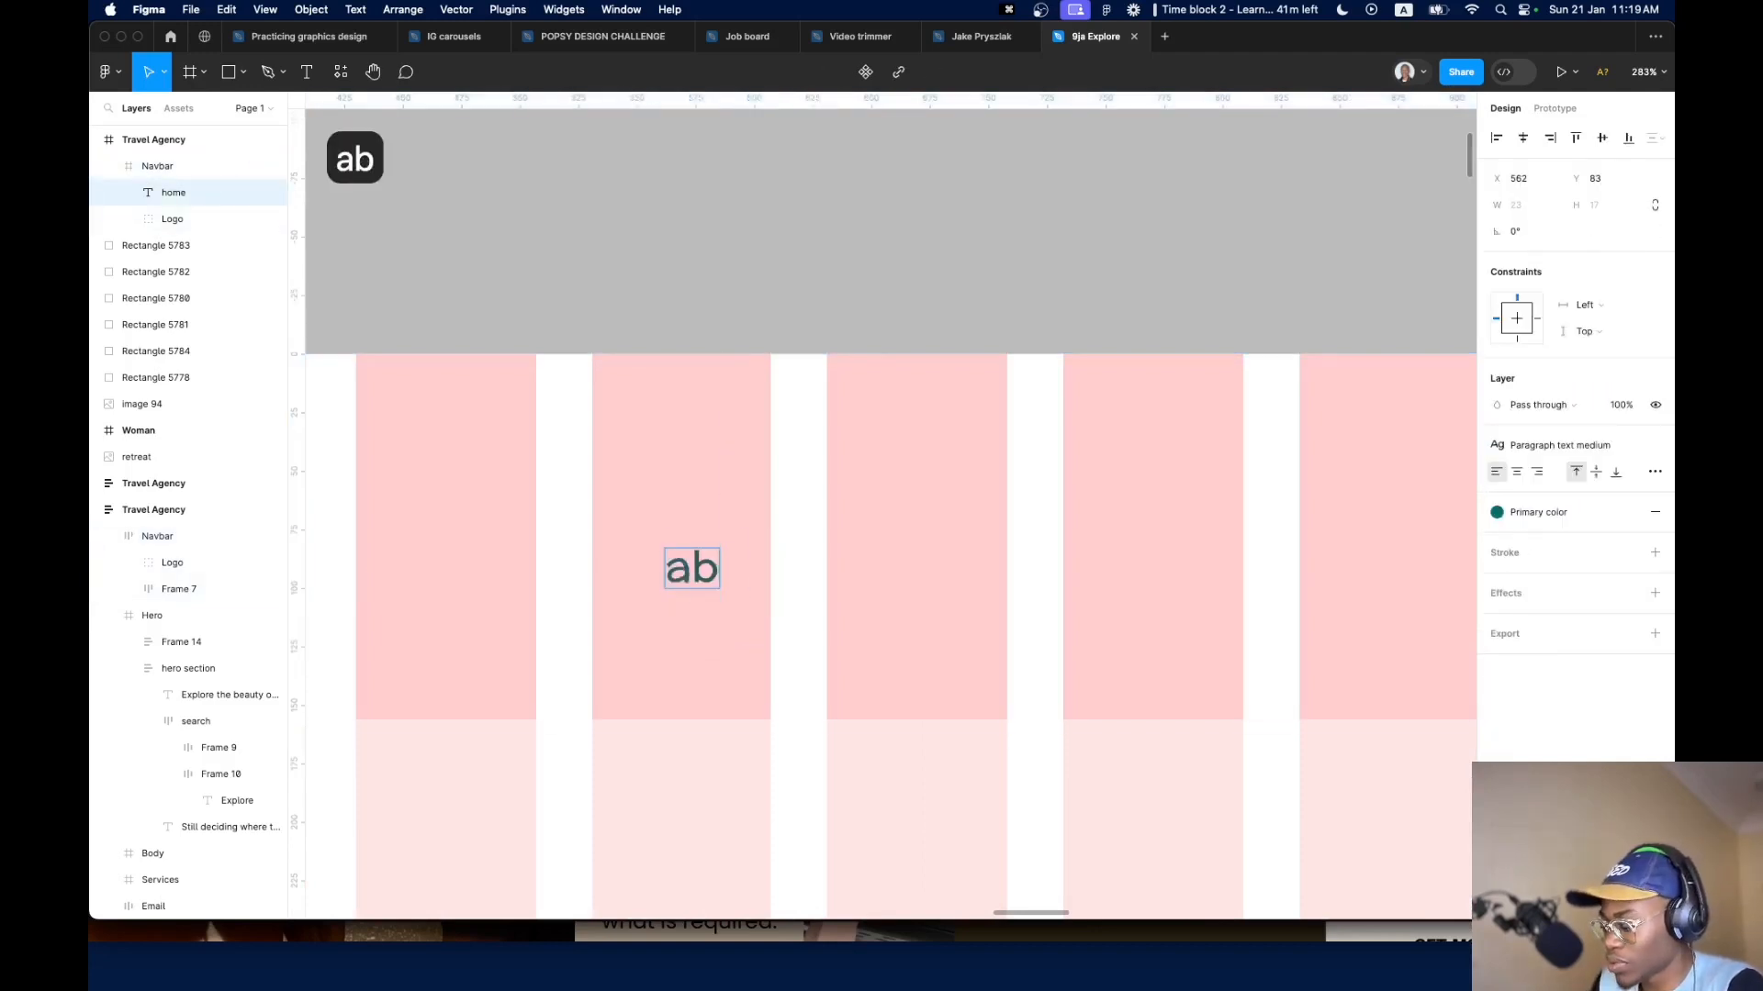
{"action": "type", "text": "out"}
{"action": "key", "text": "Escape"}
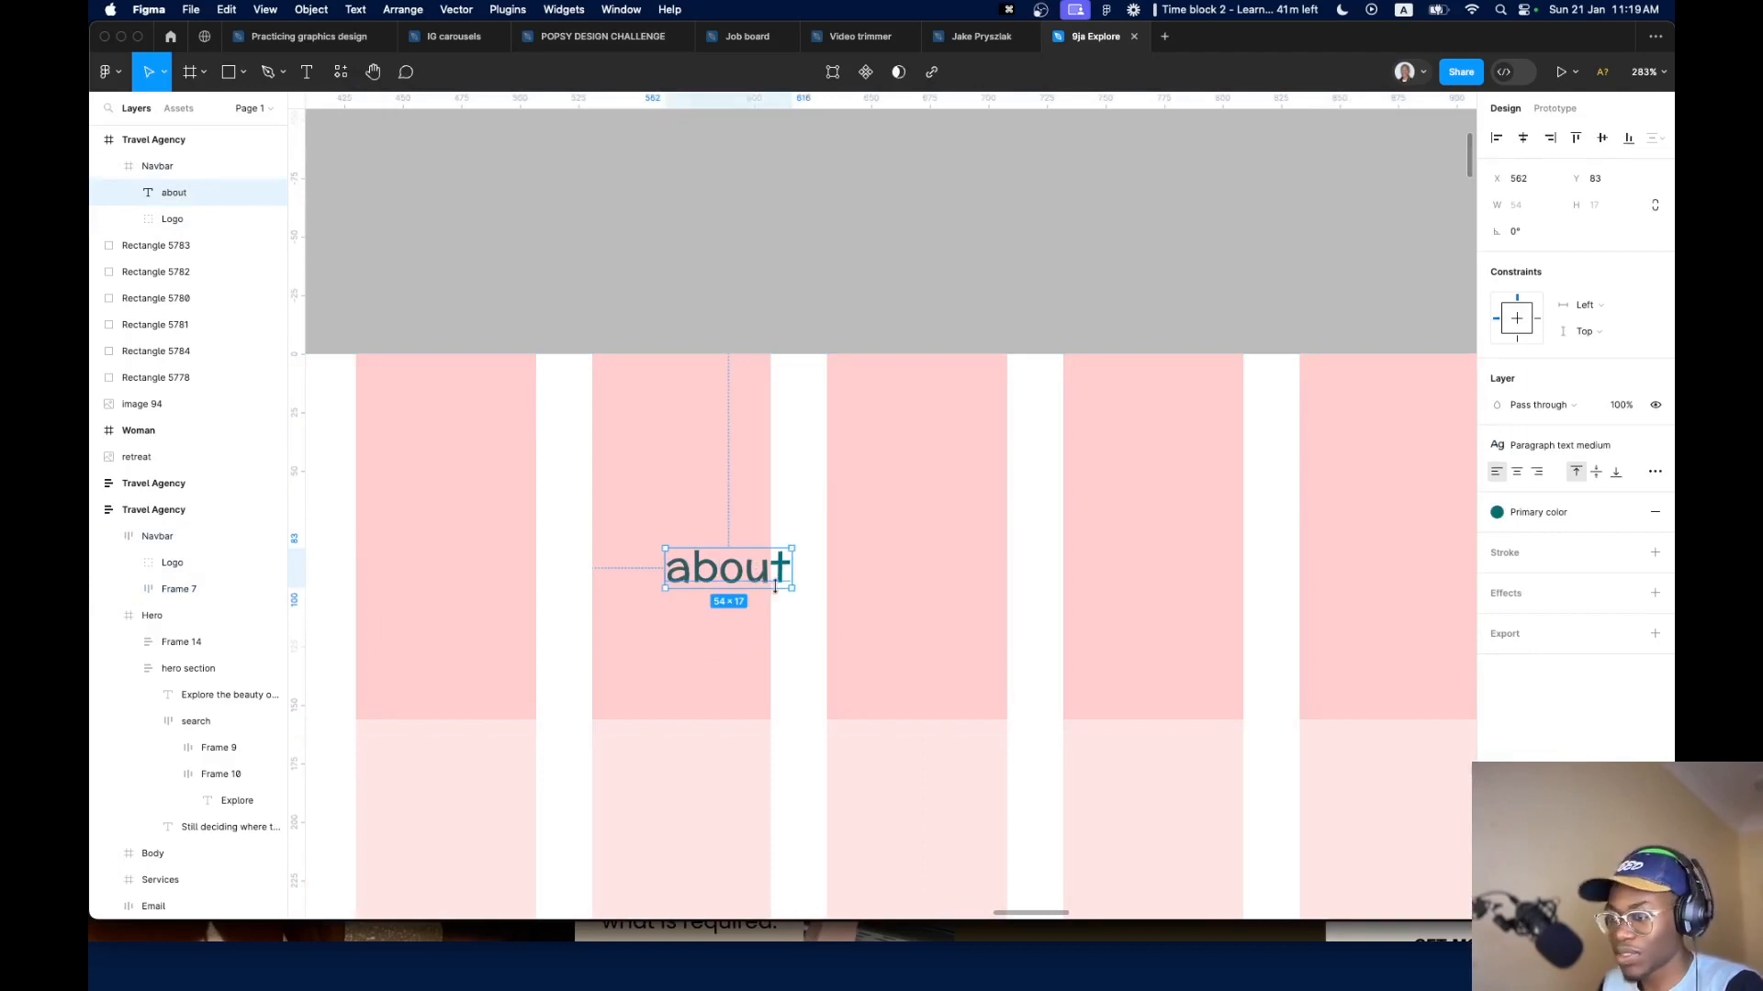
{"action": "key", "text": "shift+a"}
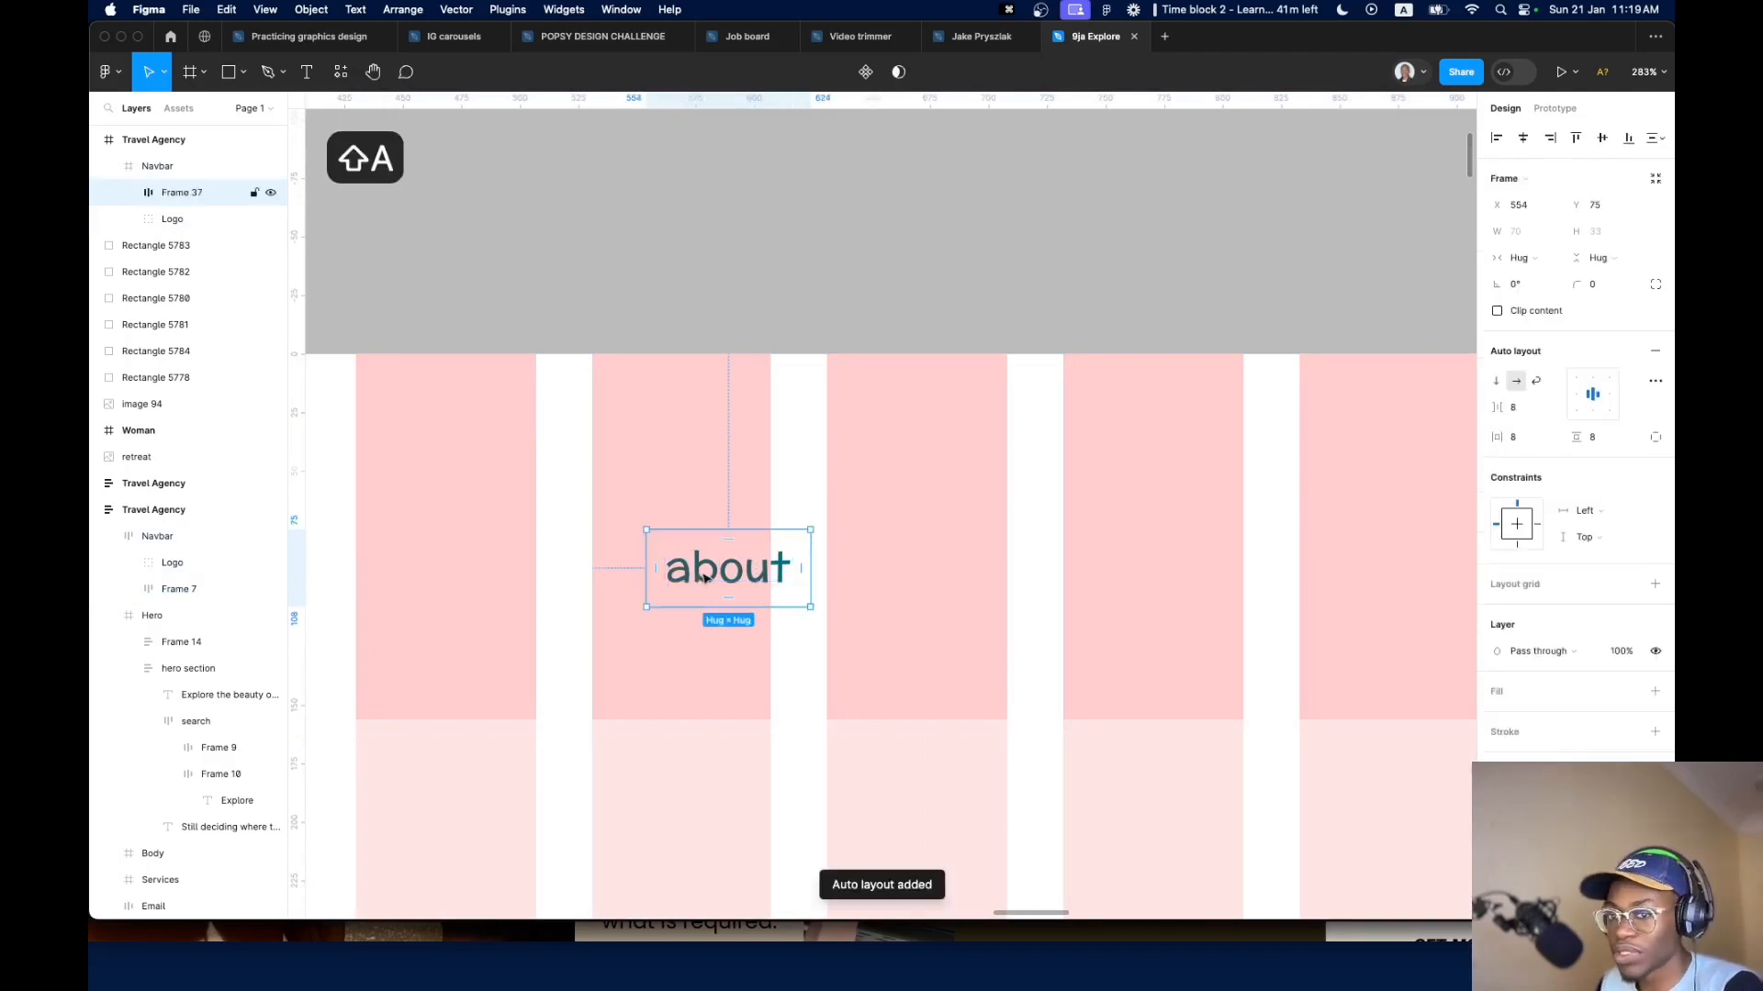
{"action": "left_click", "coordinate": [1549, 699]}
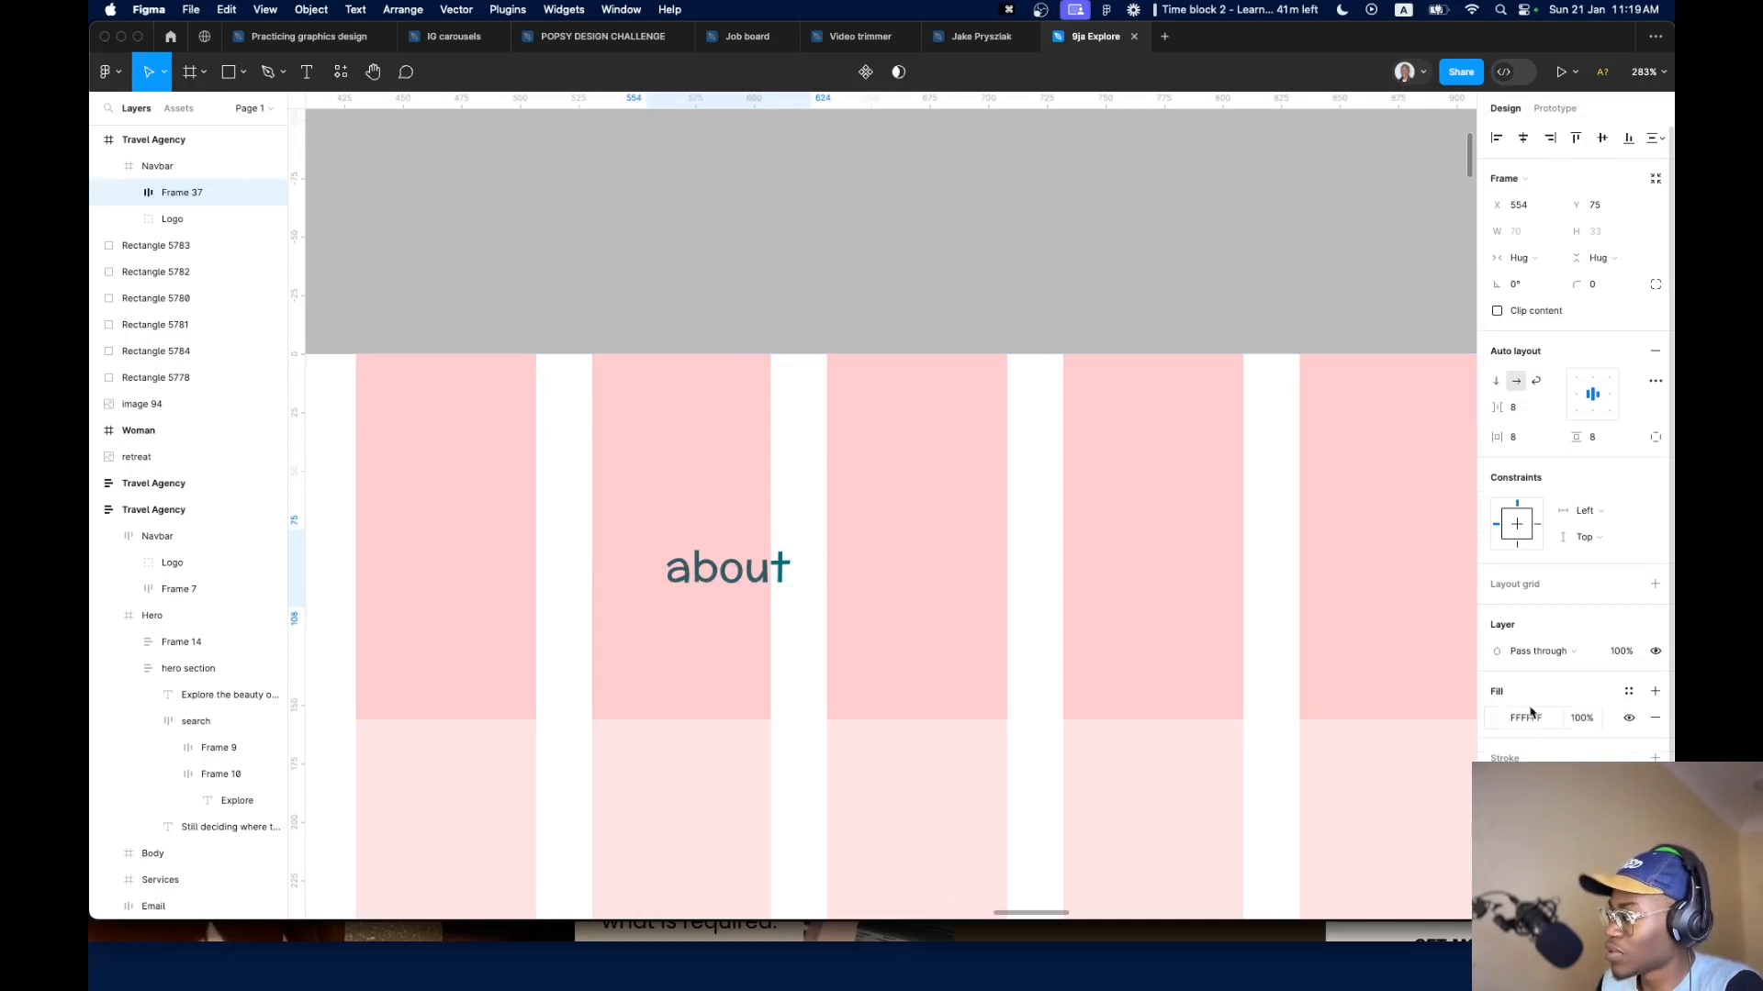
{"action": "left_click", "coordinate": [1499, 722]}
{"action": "left_click", "coordinate": [1406, 643]}
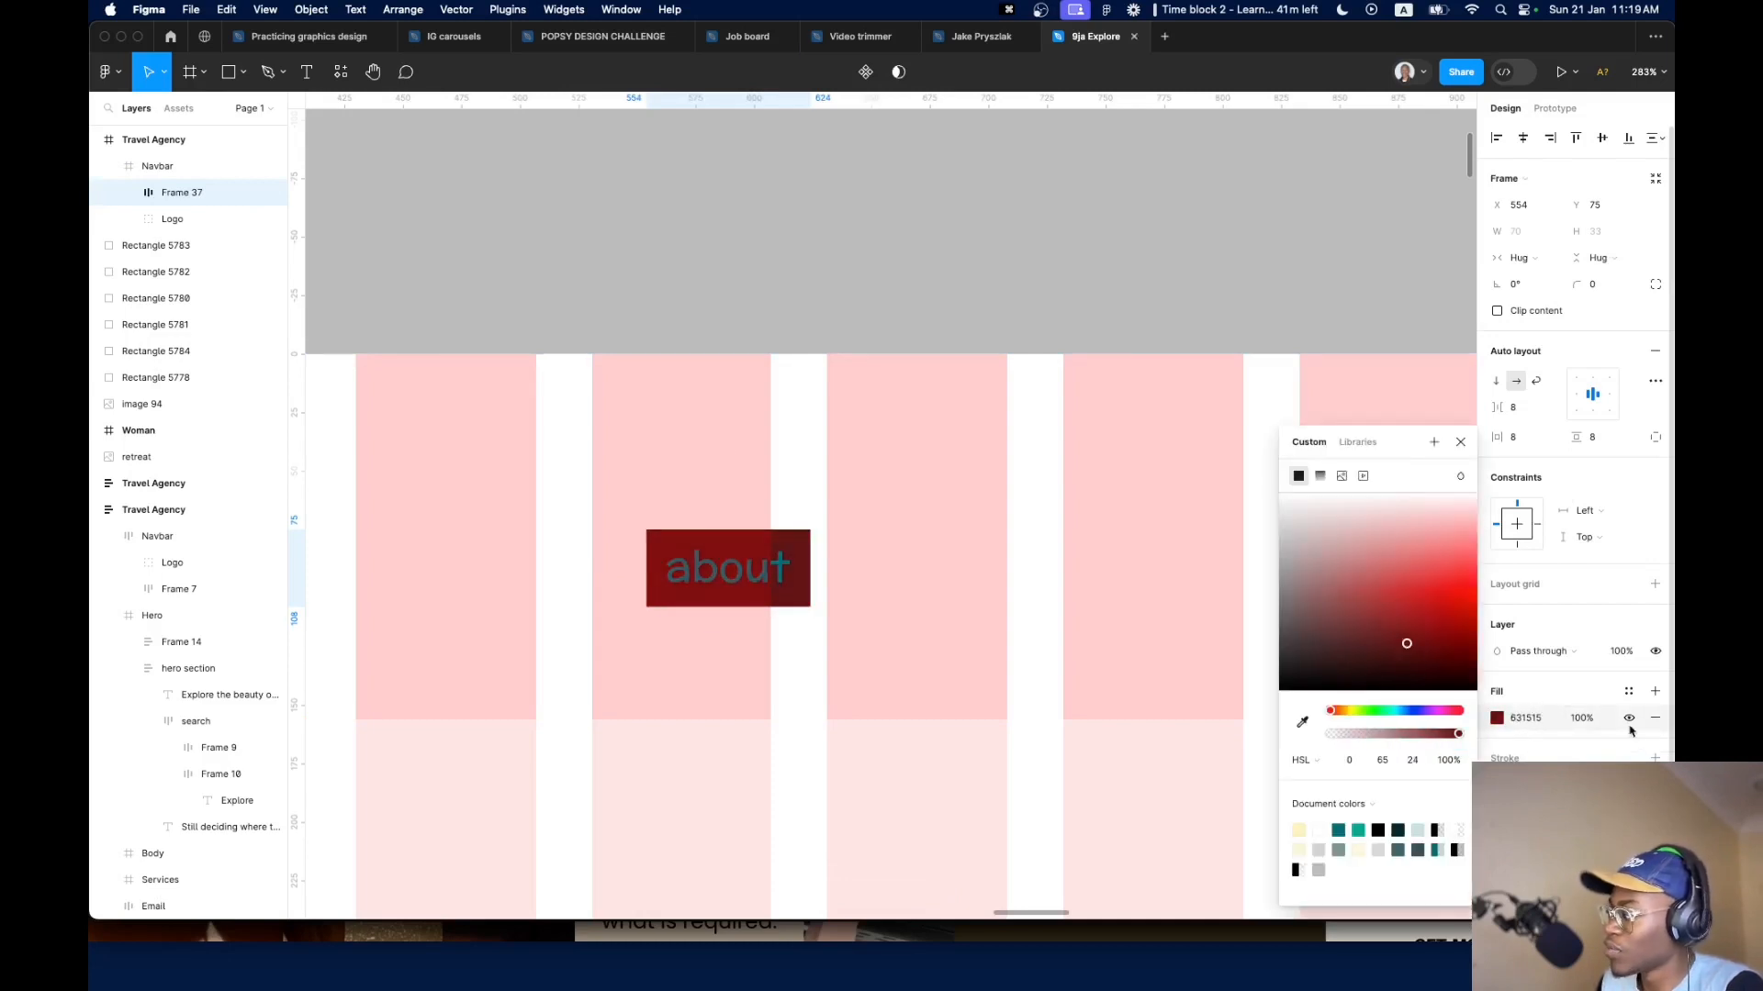
{"action": "left_click", "coordinate": [1657, 719]}
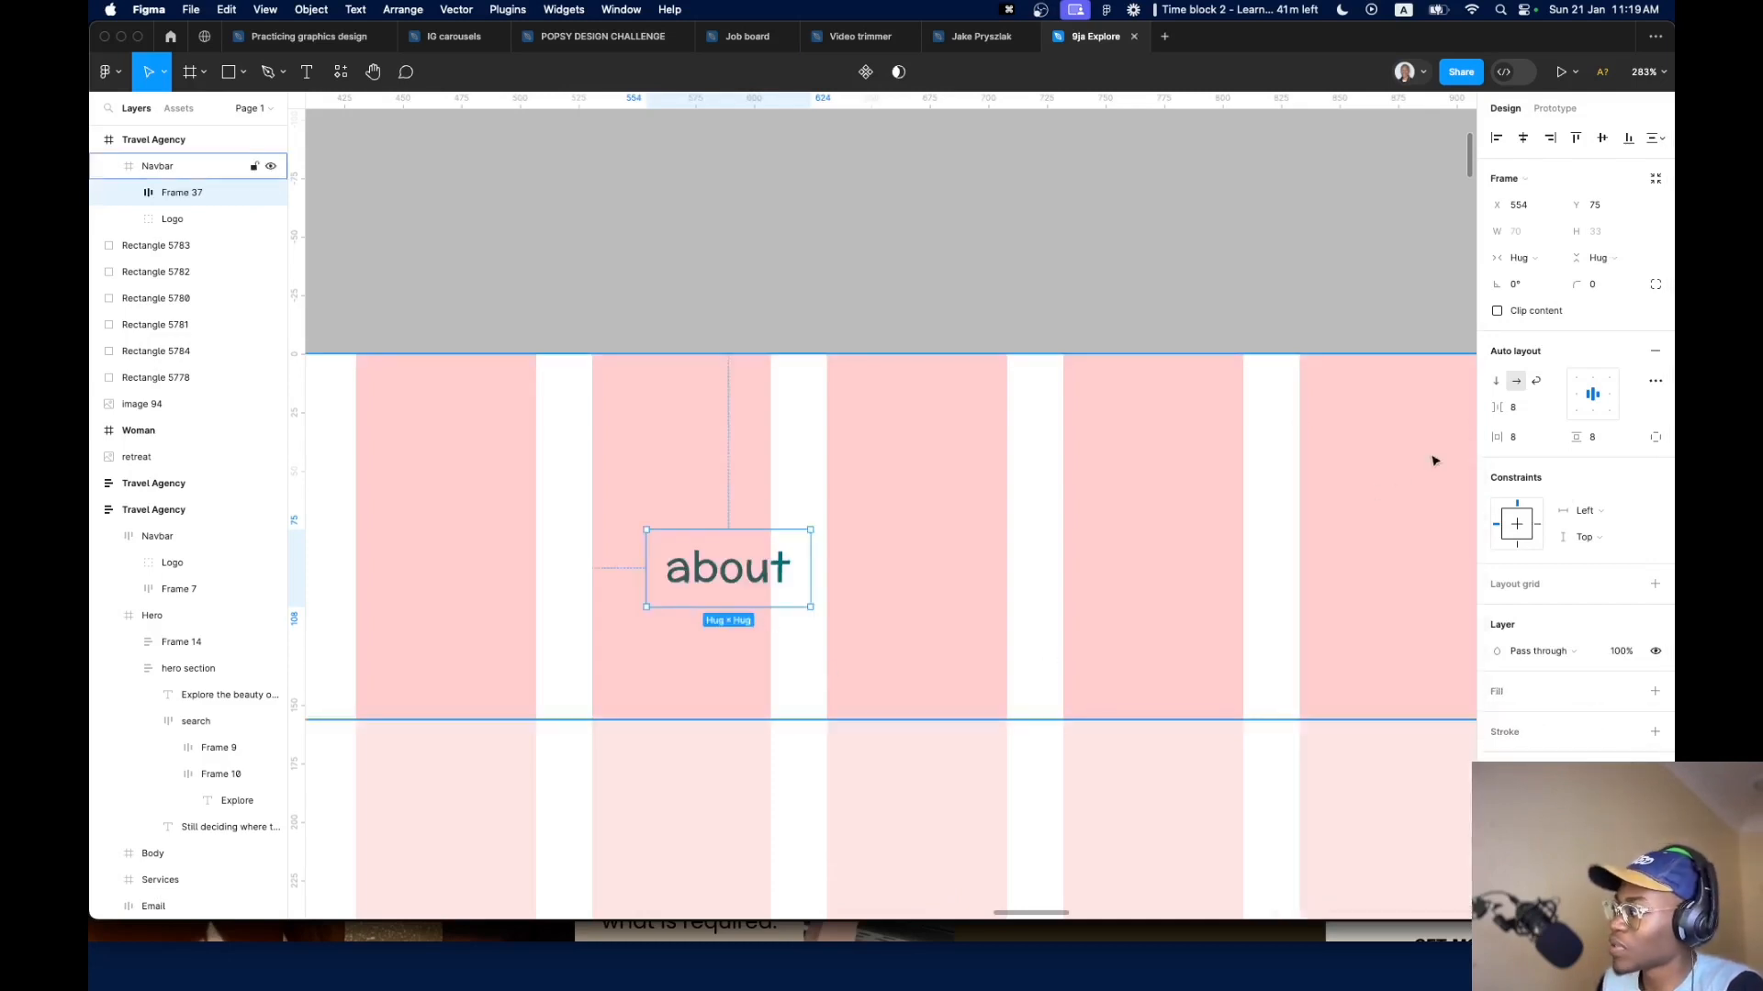
Set the horizontal padding of the about link's auto layout frame to 16
{"action": "left_click", "coordinate": [1618, 450]}
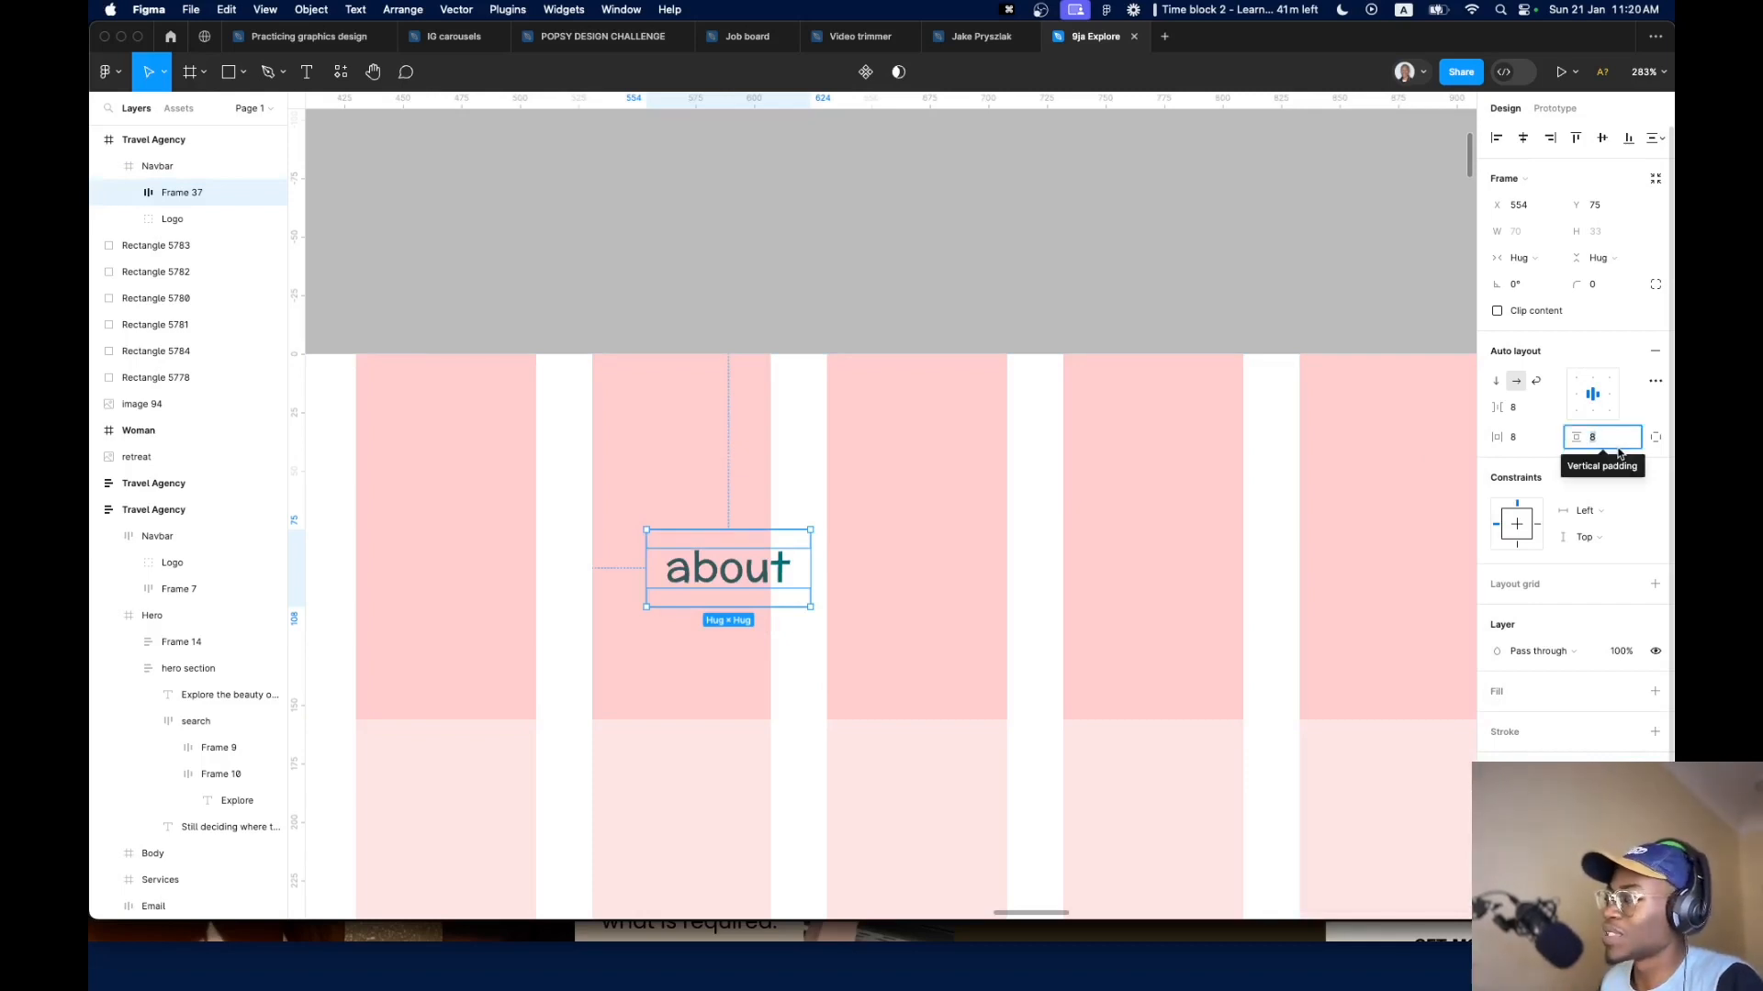
{"action": "left_click", "coordinate": [1532, 442]}
{"action": "key", "text": "shift+Up"}
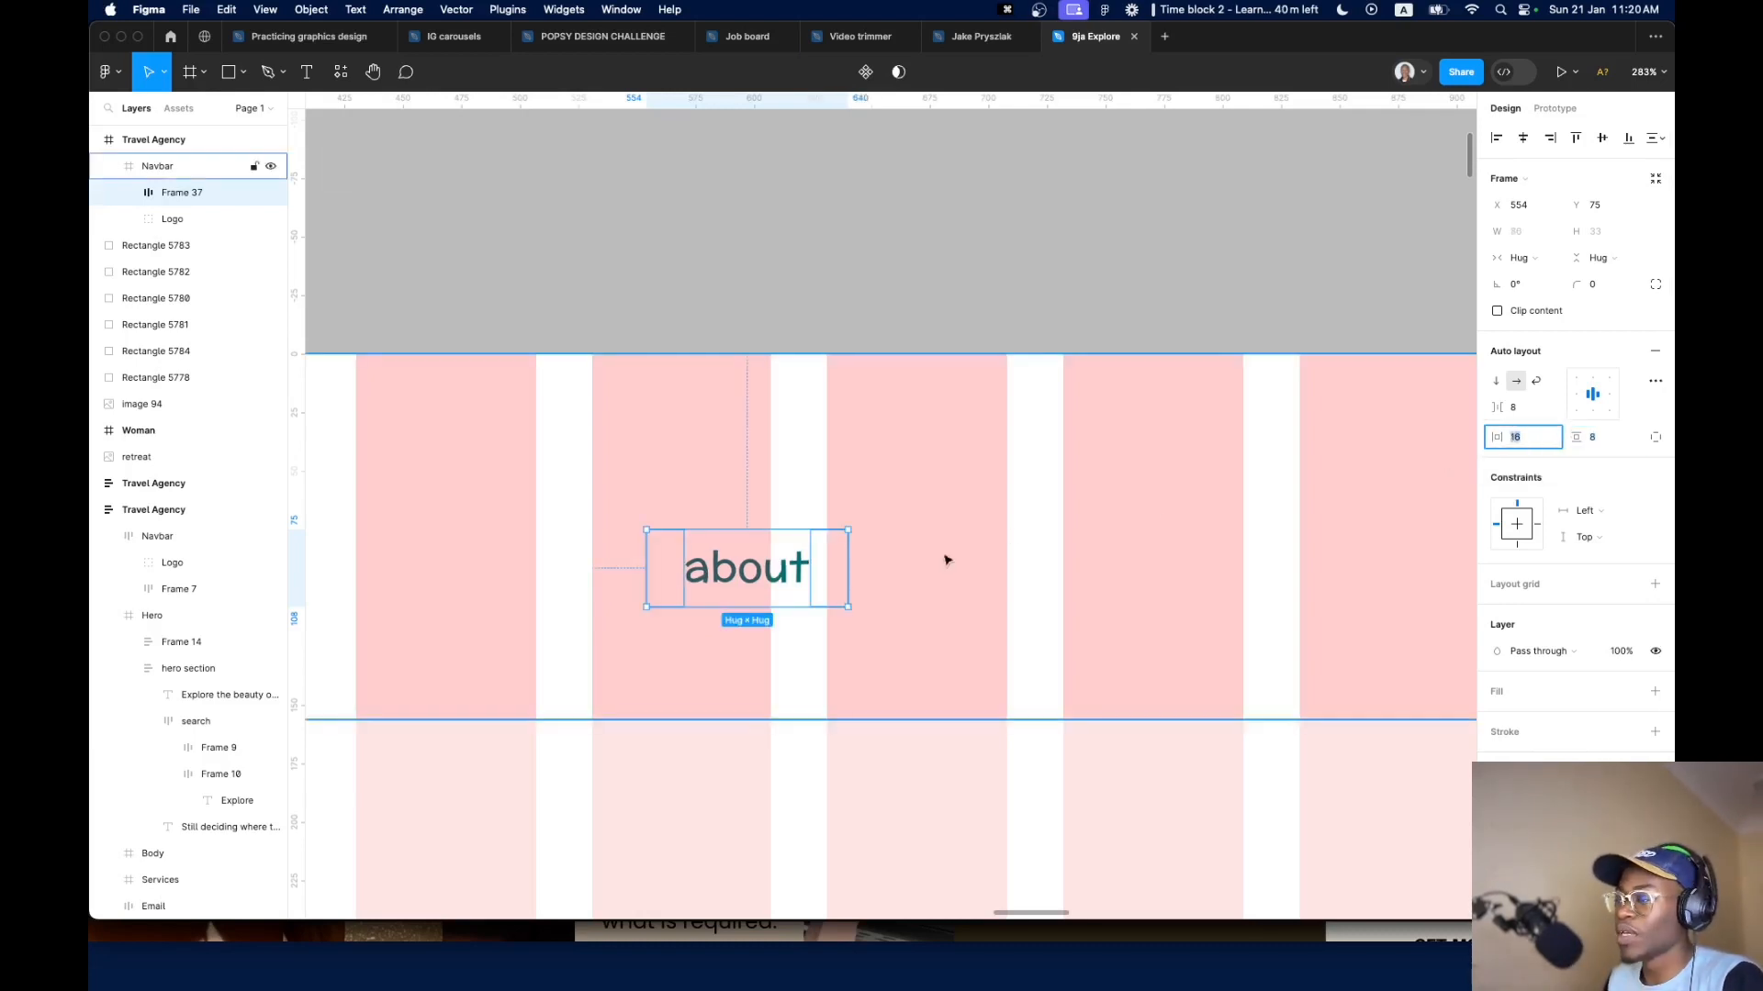
Rename the auto layout frame around the about link to "about"
{"action": "scroll", "coordinate": [849, 609], "scroll_direction": "down", "scroll_amount": 1}
{"action": "scroll", "coordinate": [849, 609], "scroll_direction": "down", "scroll_amount": 5}
{"action": "left_click", "coordinate": [912, 594]}
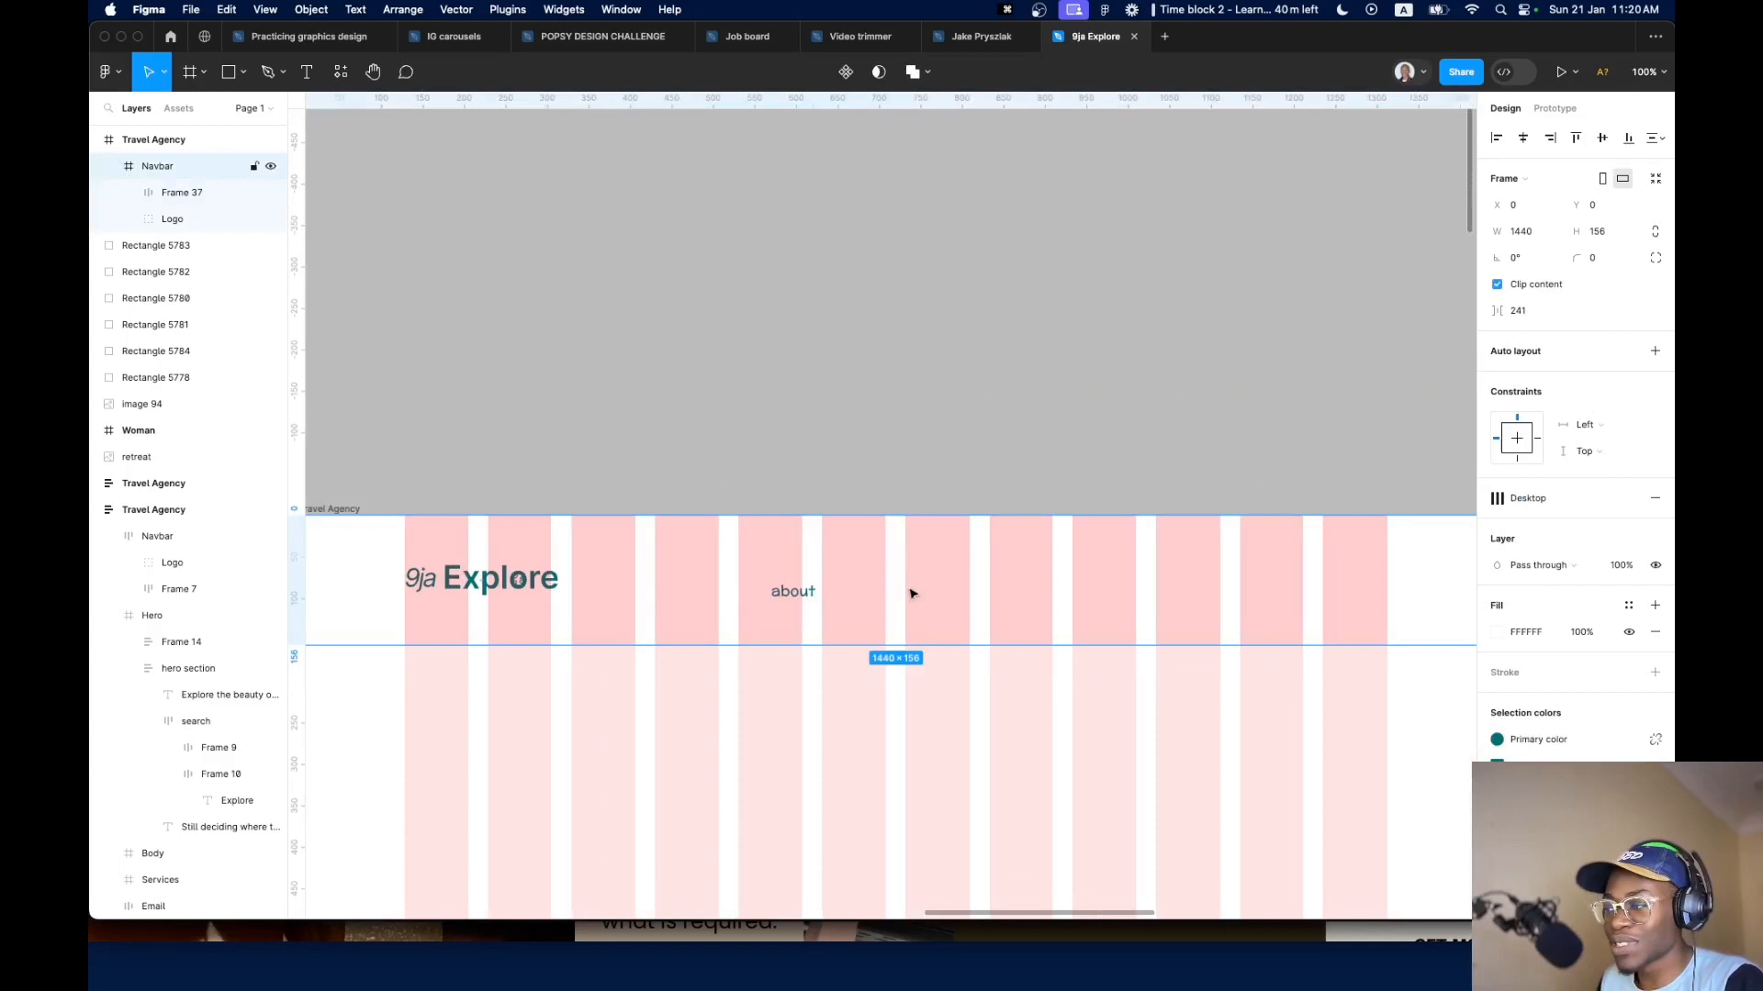
{"action": "left_click", "coordinate": [795, 597]}
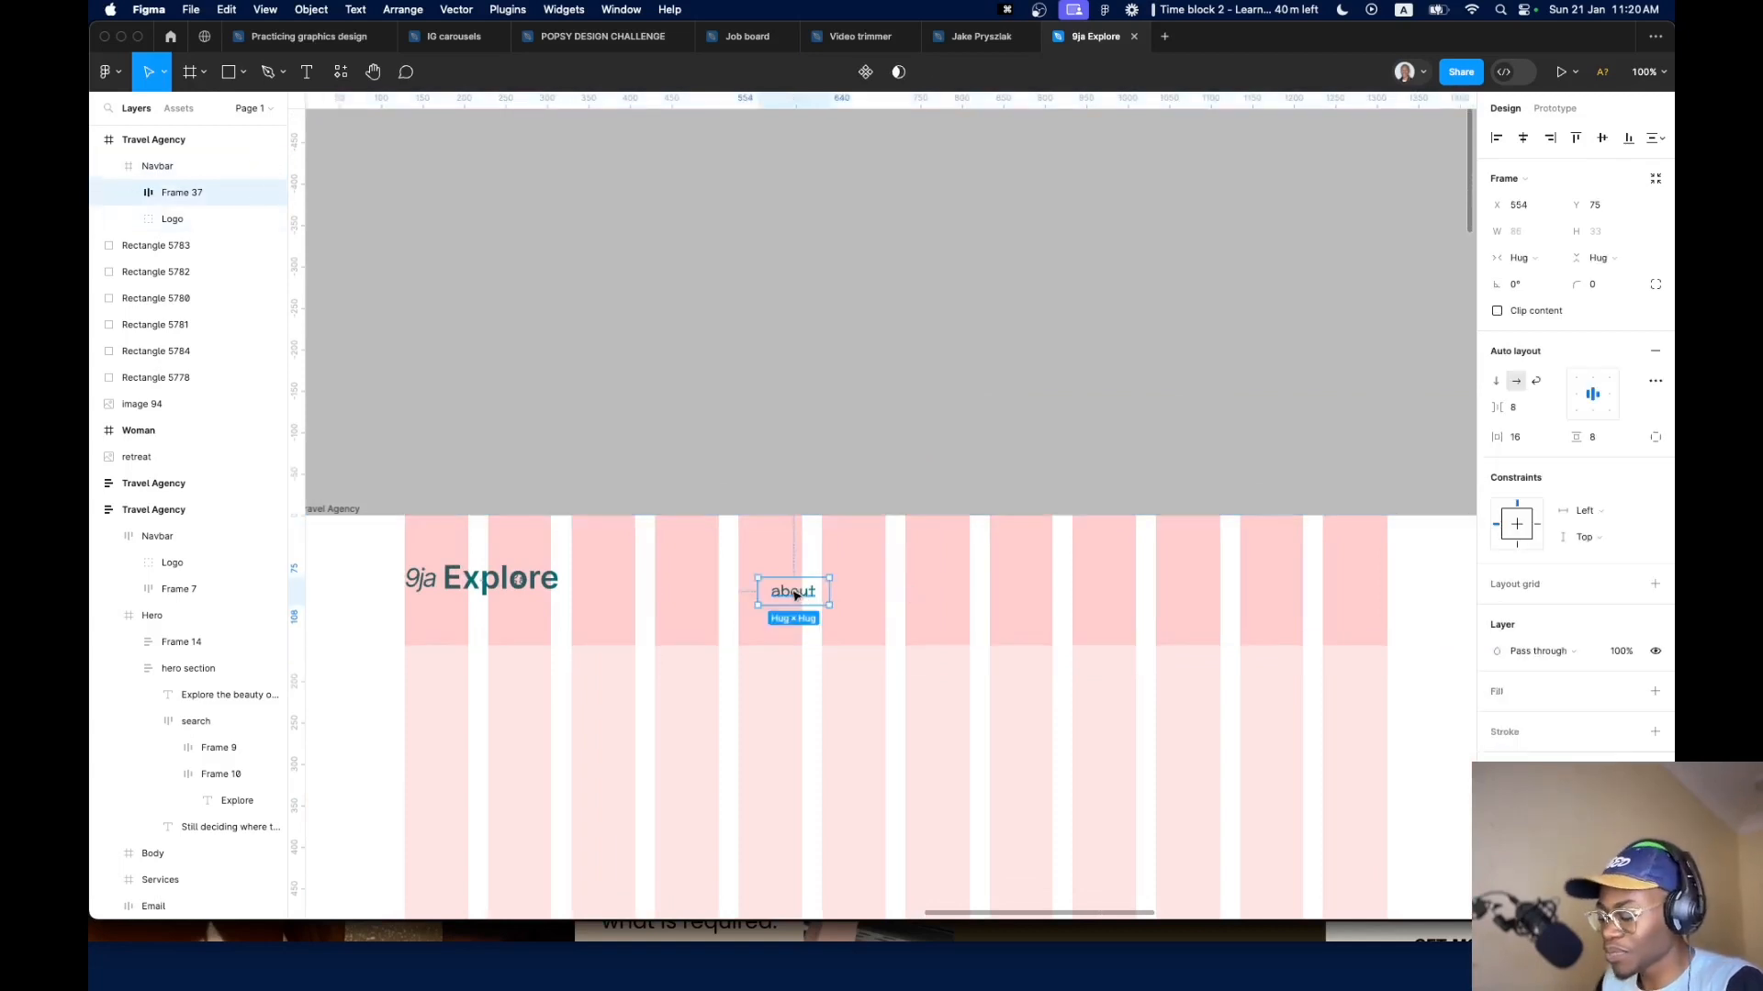
{"action": "key", "text": "super+r"}
{"action": "type", "text": "about"}
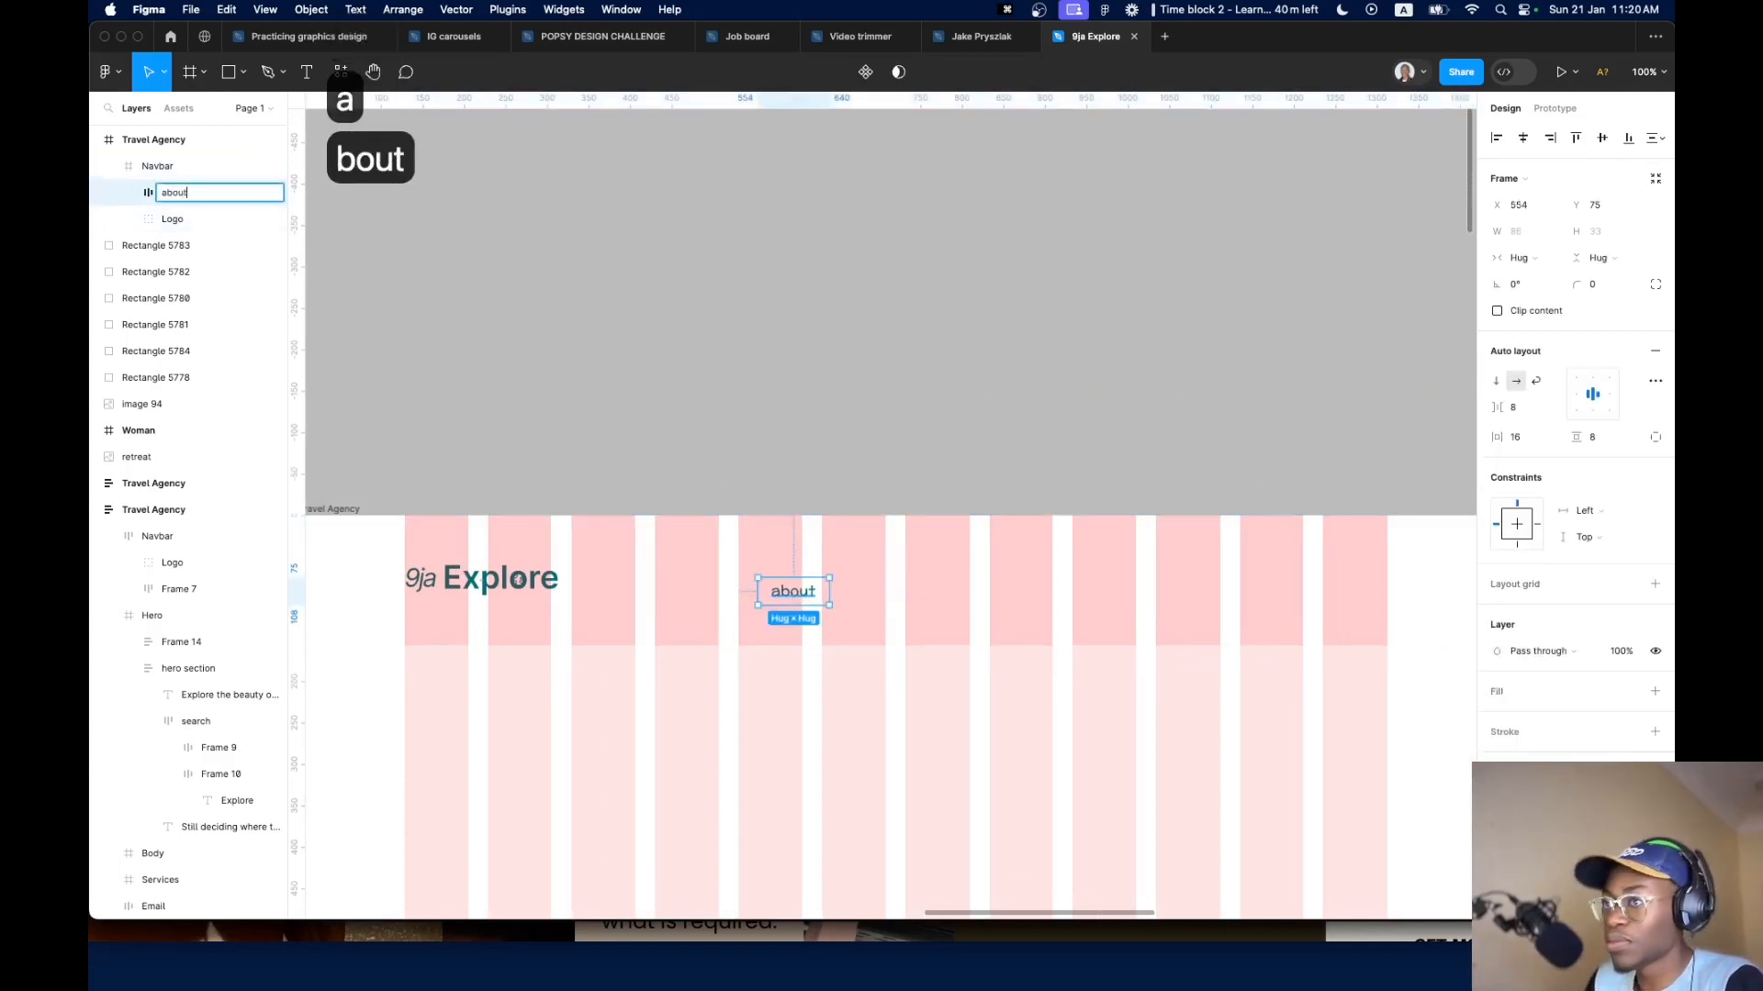
{"action": "key", "text": "Return"}
Duplicate the about link beside the original and change the copy's text to "destination"
{"action": "left_click_drag", "start_coordinate": [806, 595], "coordinate": [891, 606]}
{"action": "scroll", "coordinate": [885, 601], "scroll_direction": "up", "scroll_amount": 5}
{"action": "scroll", "coordinate": [918, 624], "scroll_direction": "down", "scroll_amount": 10}
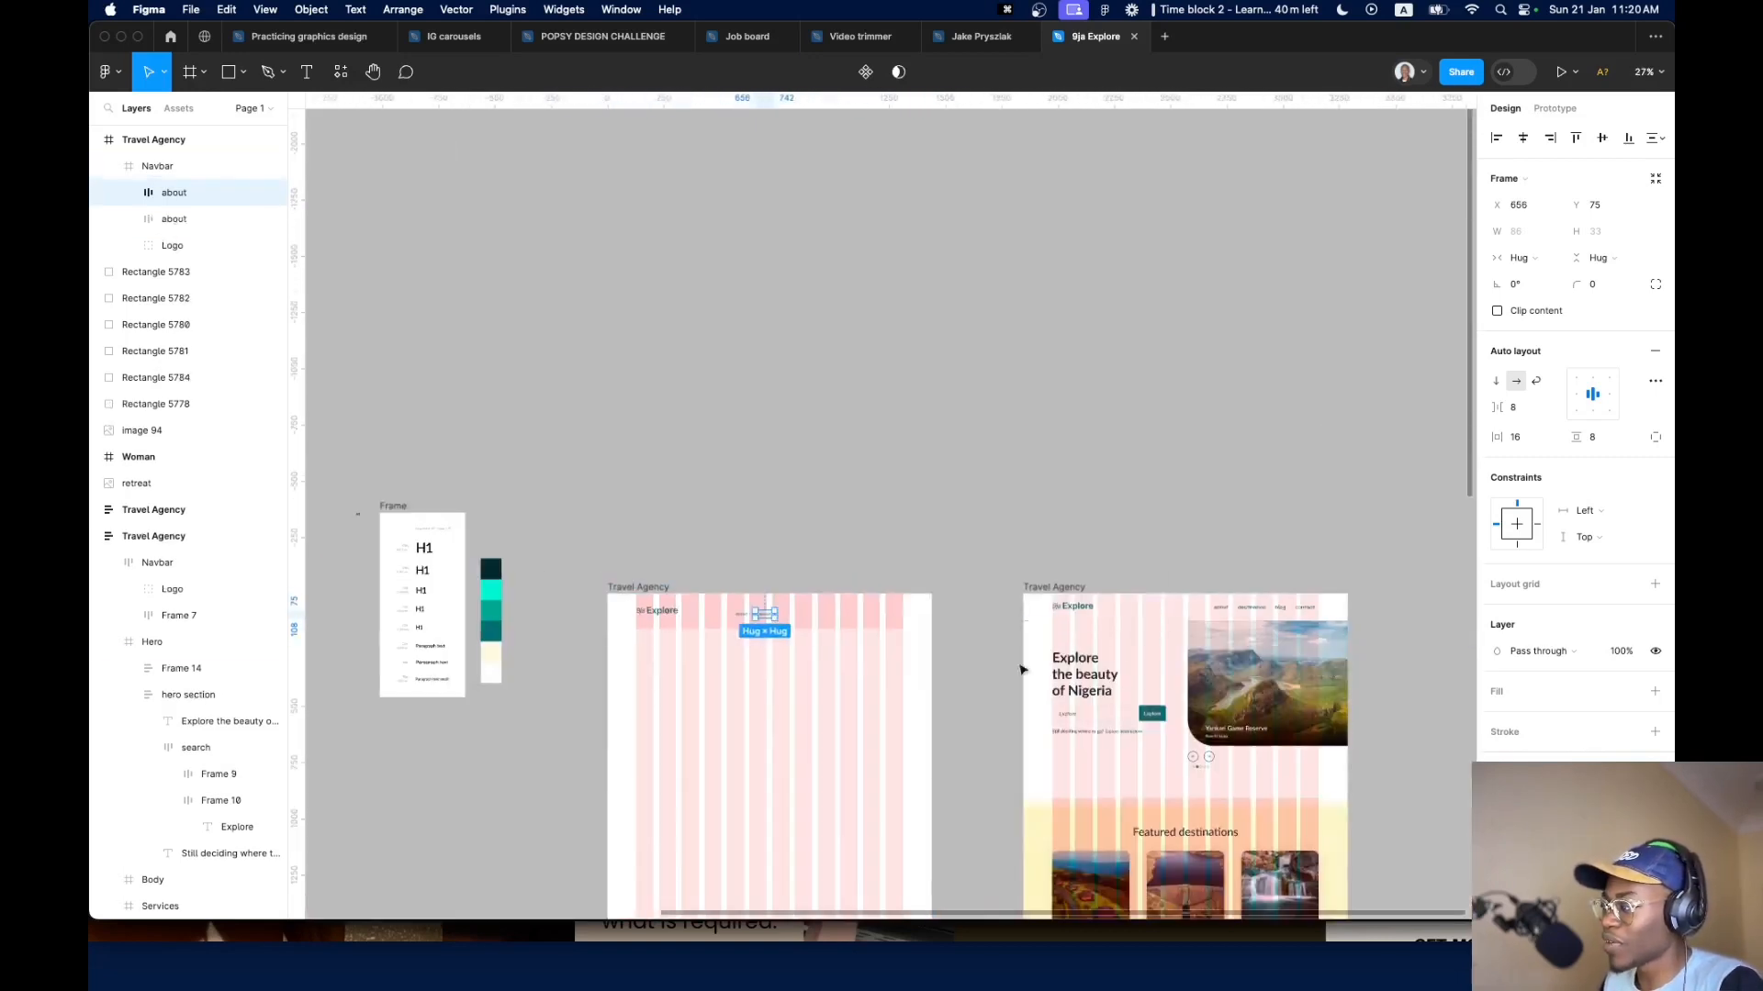
{"action": "scroll", "coordinate": [1021, 669], "scroll_direction": "up", "scroll_amount": 5}
{"action": "scroll", "coordinate": [1310, 618], "scroll_direction": "down", "scroll_amount": 5}
{"action": "scroll", "coordinate": [1050, 597], "scroll_direction": "up", "scroll_amount": 10}
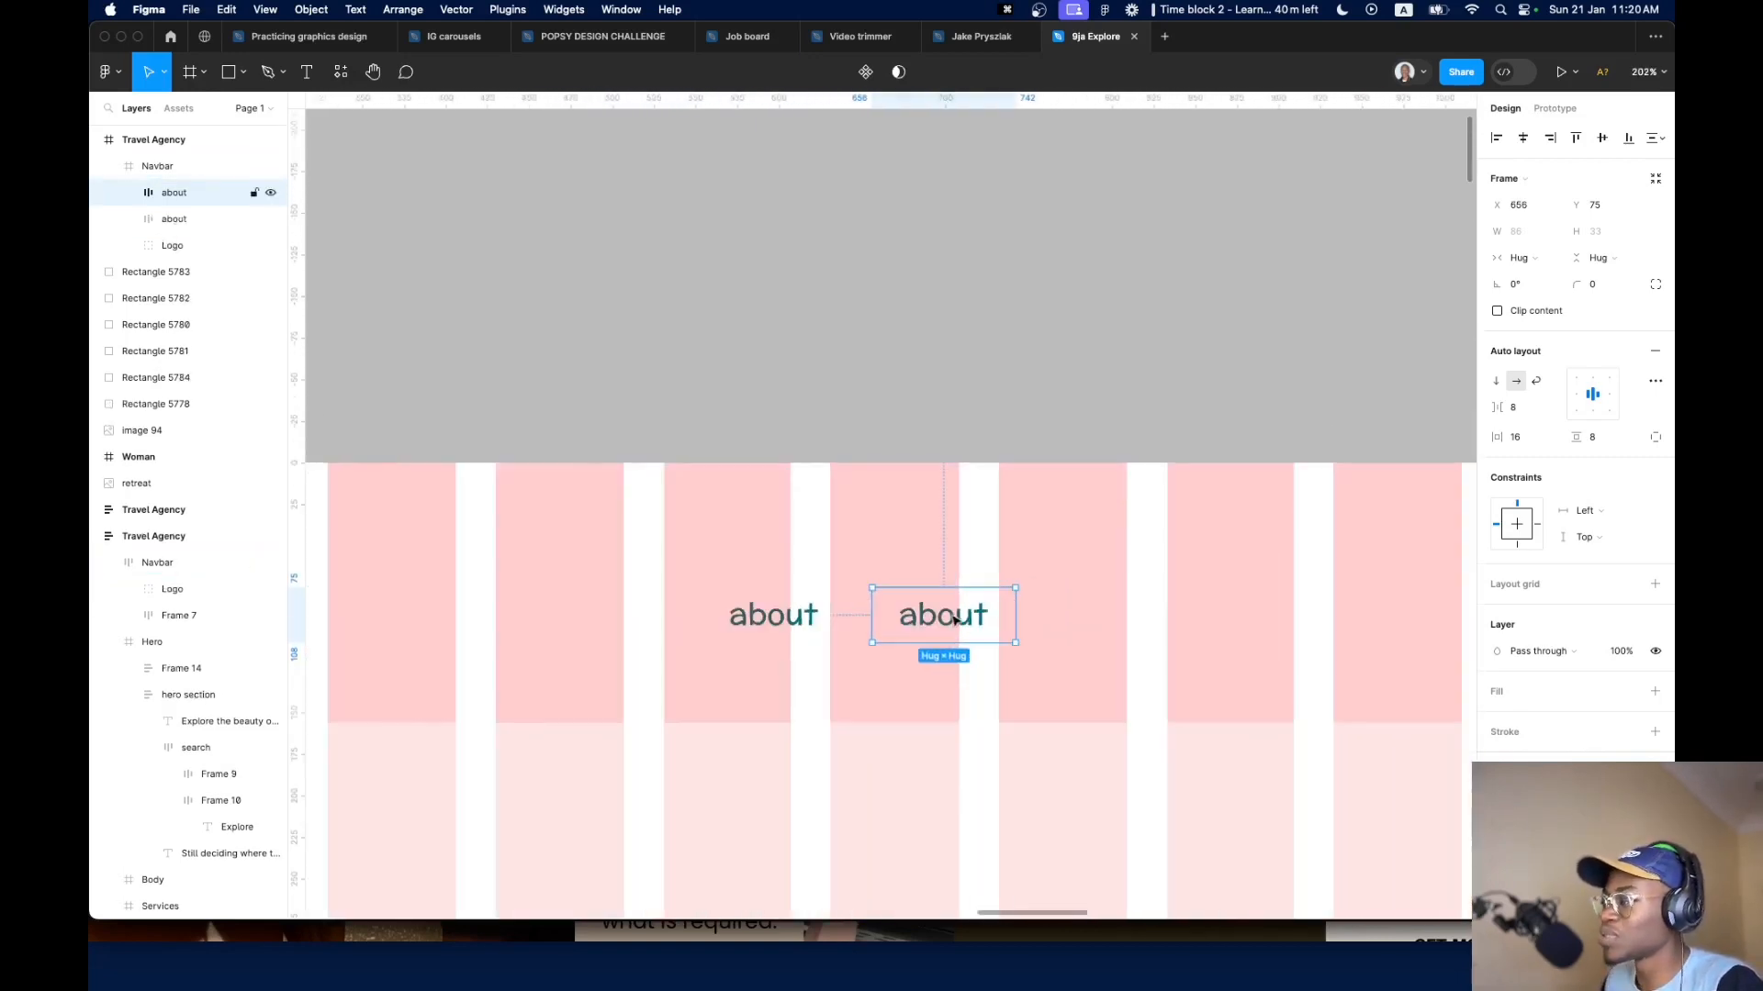
{"action": "double_click", "coordinate": [954, 621]}
{"action": "double_click", "coordinate": [954, 620]}
{"action": "type", "text": "desti"}
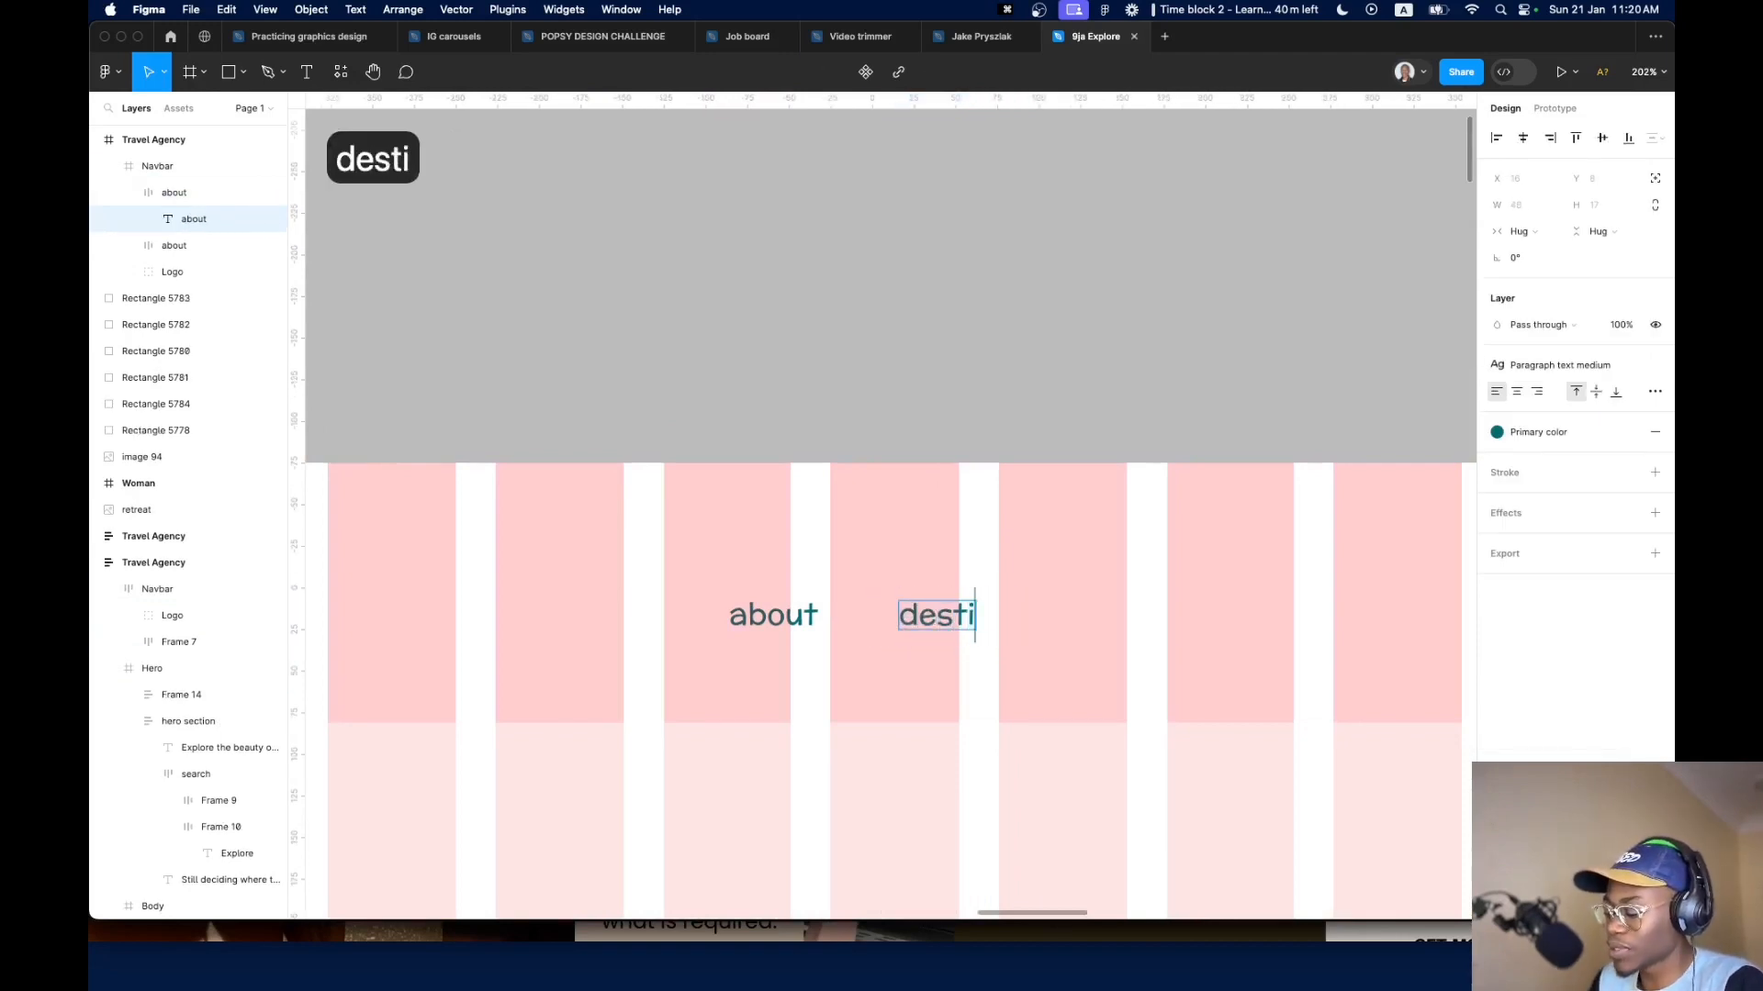
{"action": "type", "text": "ination"}
{"action": "key", "text": "Left"}
{"action": "key", "text": "Left"}
{"action": "key", "text": "Left"}
{"action": "key", "text": "Left"}
{"action": "key", "text": "Left"}
{"action": "key", "text": "Left"}
{"action": "key", "text": "BackSpace"}
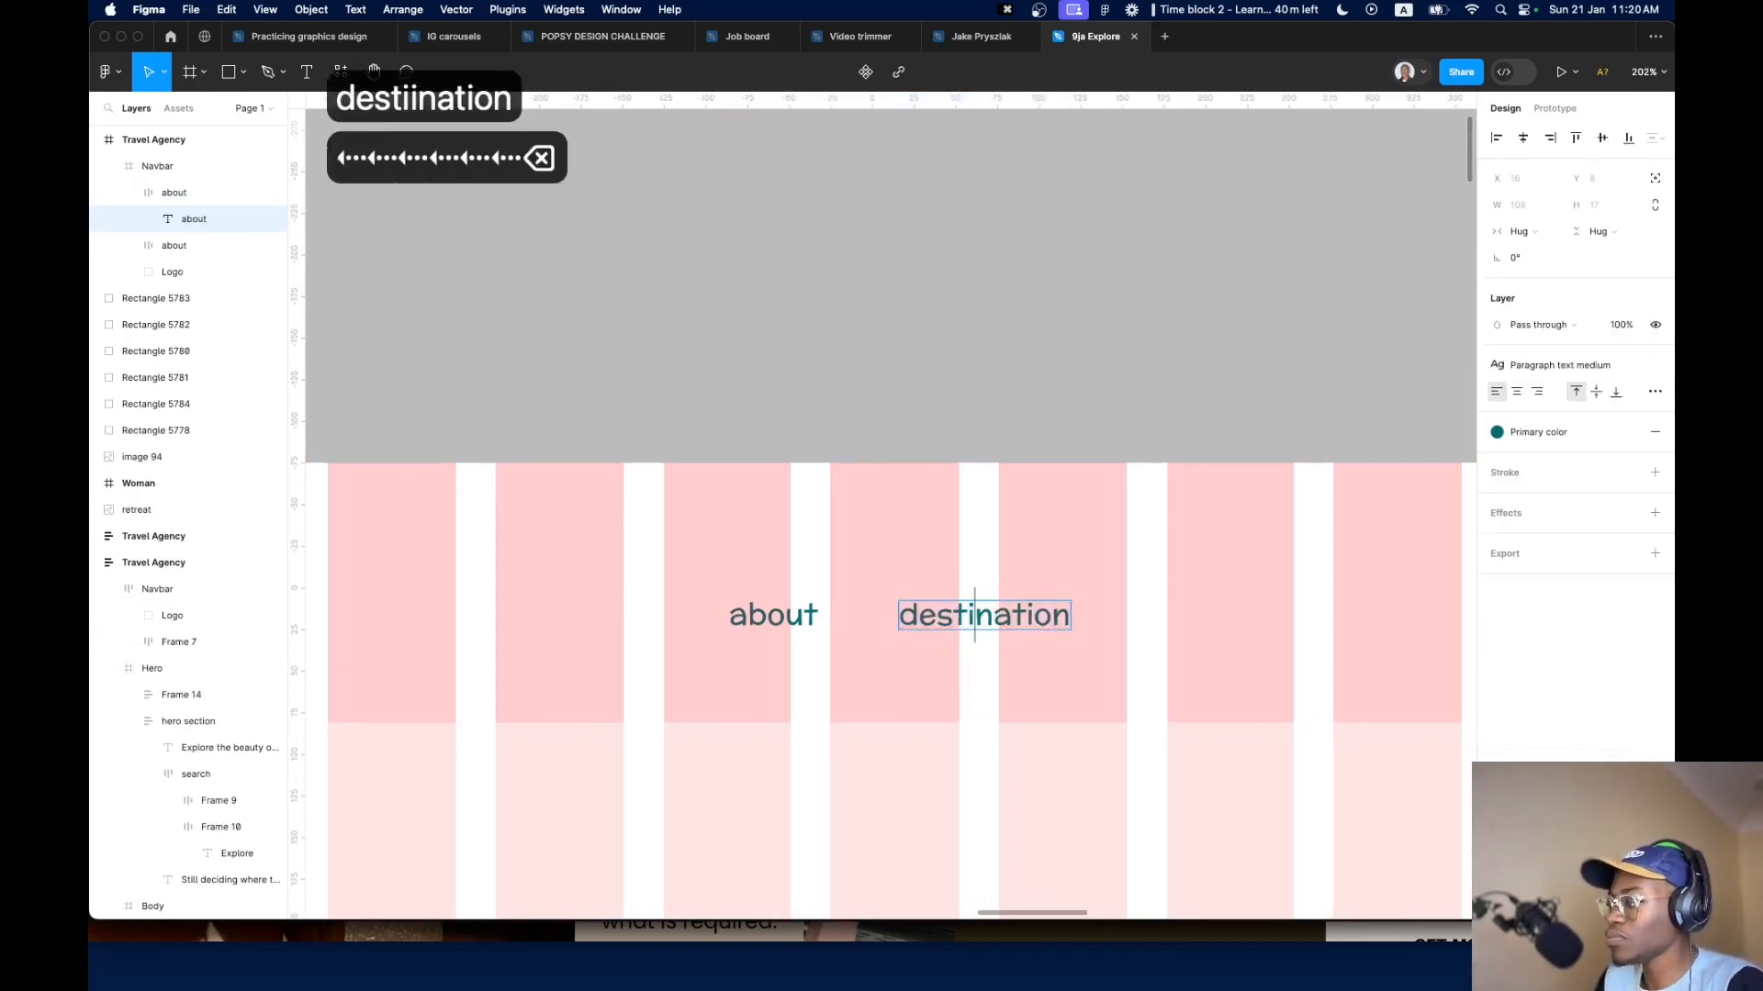
{"action": "key", "text": "Escape"}
Duplicate the destination link beside it and change the copy's text to "blog", following the reference navbar
{"action": "scroll", "coordinate": [995, 570], "scroll_direction": "down", "scroll_amount": 8}
{"action": "scroll", "coordinate": [1199, 622], "scroll_direction": "right", "scroll_amount": 4}
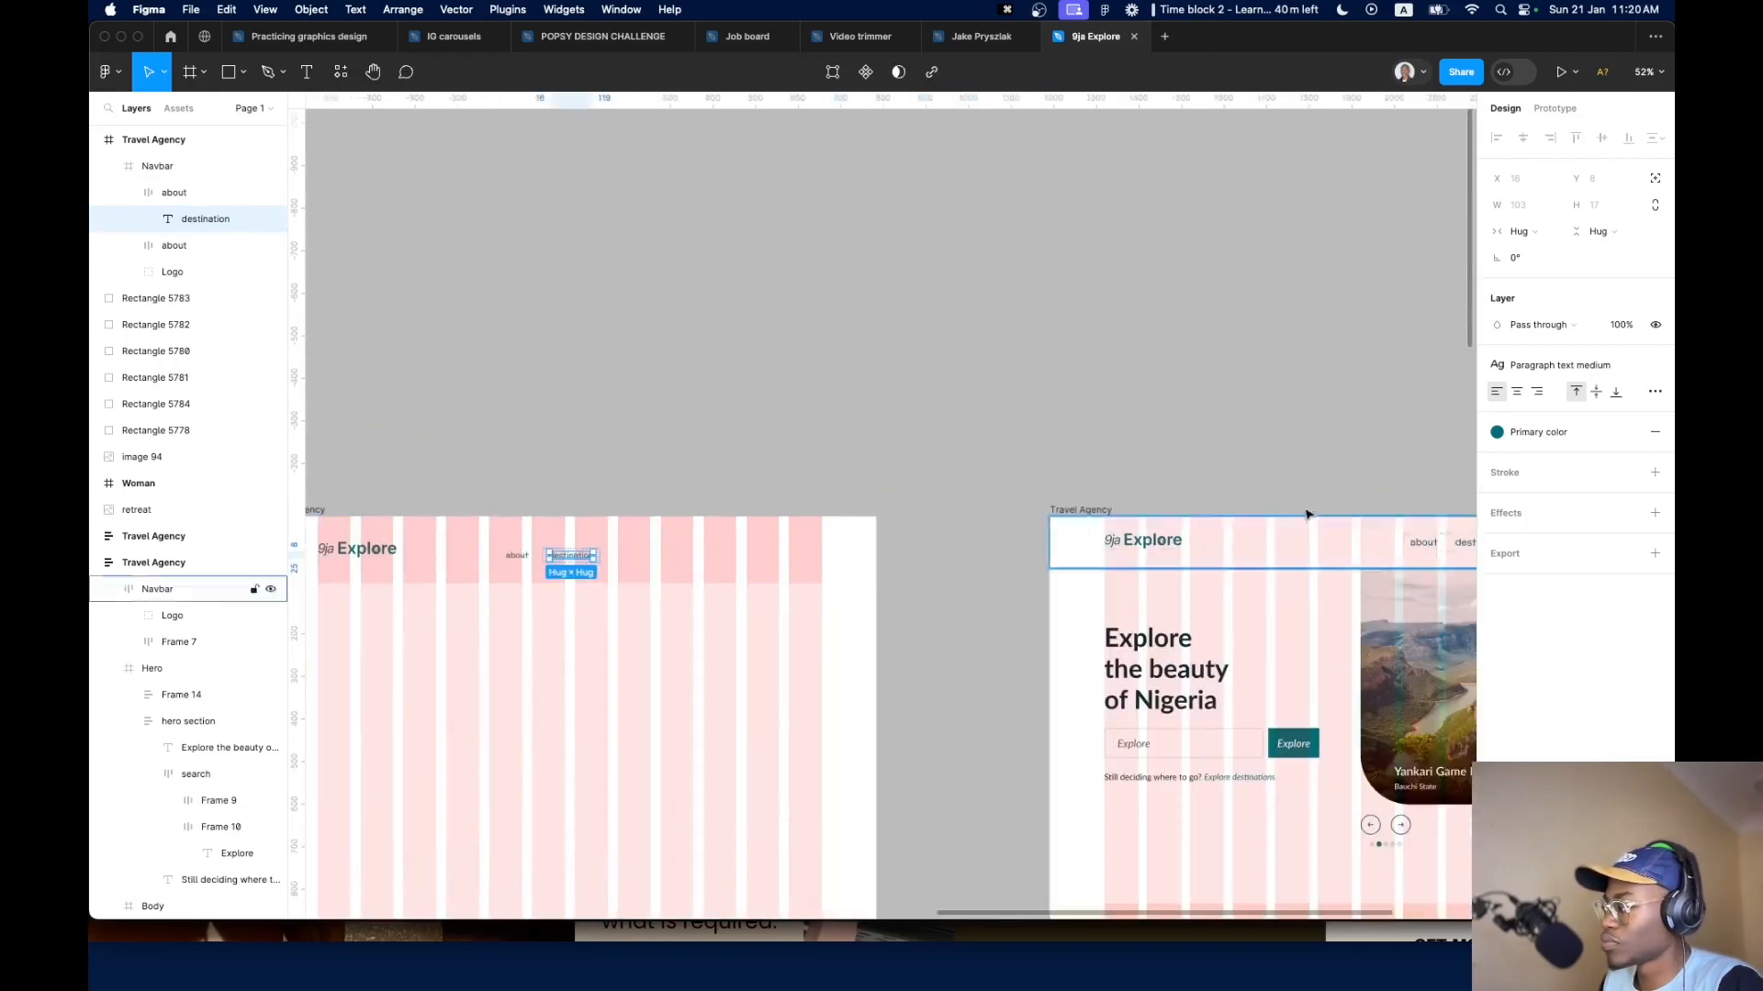
{"action": "scroll", "coordinate": [1083, 528], "scroll_direction": "right", "scroll_amount": 4}
{"action": "scroll", "coordinate": [1243, 555], "scroll_direction": "up", "scroll_amount": 4}
{"action": "scroll", "coordinate": [1243, 555], "scroll_direction": "down", "scroll_amount": 9}
{"action": "scroll", "coordinate": [850, 558], "scroll_direction": "up", "scroll_amount": 12}
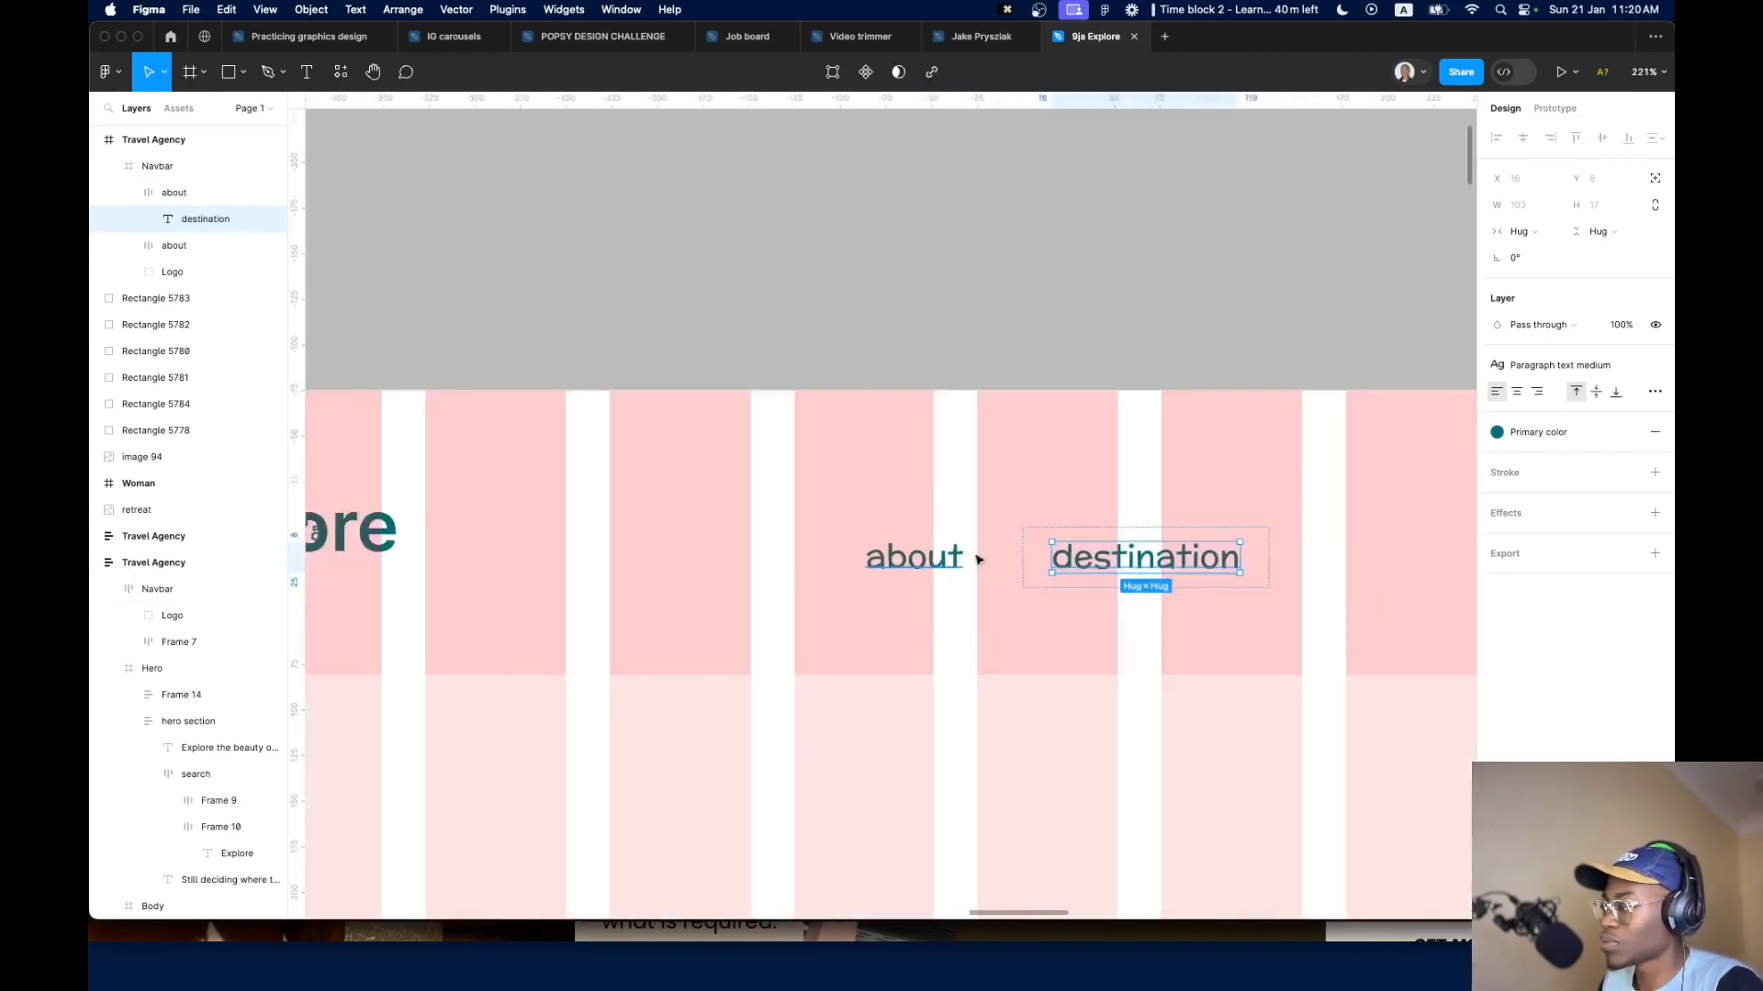
{"action": "scroll", "coordinate": [1030, 548], "scroll_direction": "right", "scroll_amount": 4}
{"action": "left_click", "coordinate": [868, 516]}
{"action": "double_click", "coordinate": [809, 597]}
{"action": "left_click_drag", "start_coordinate": [767, 603], "coordinate": [1034, 597]}
{"action": "double_click", "coordinate": [1036, 597]}
{"action": "key", "text": "Return"}
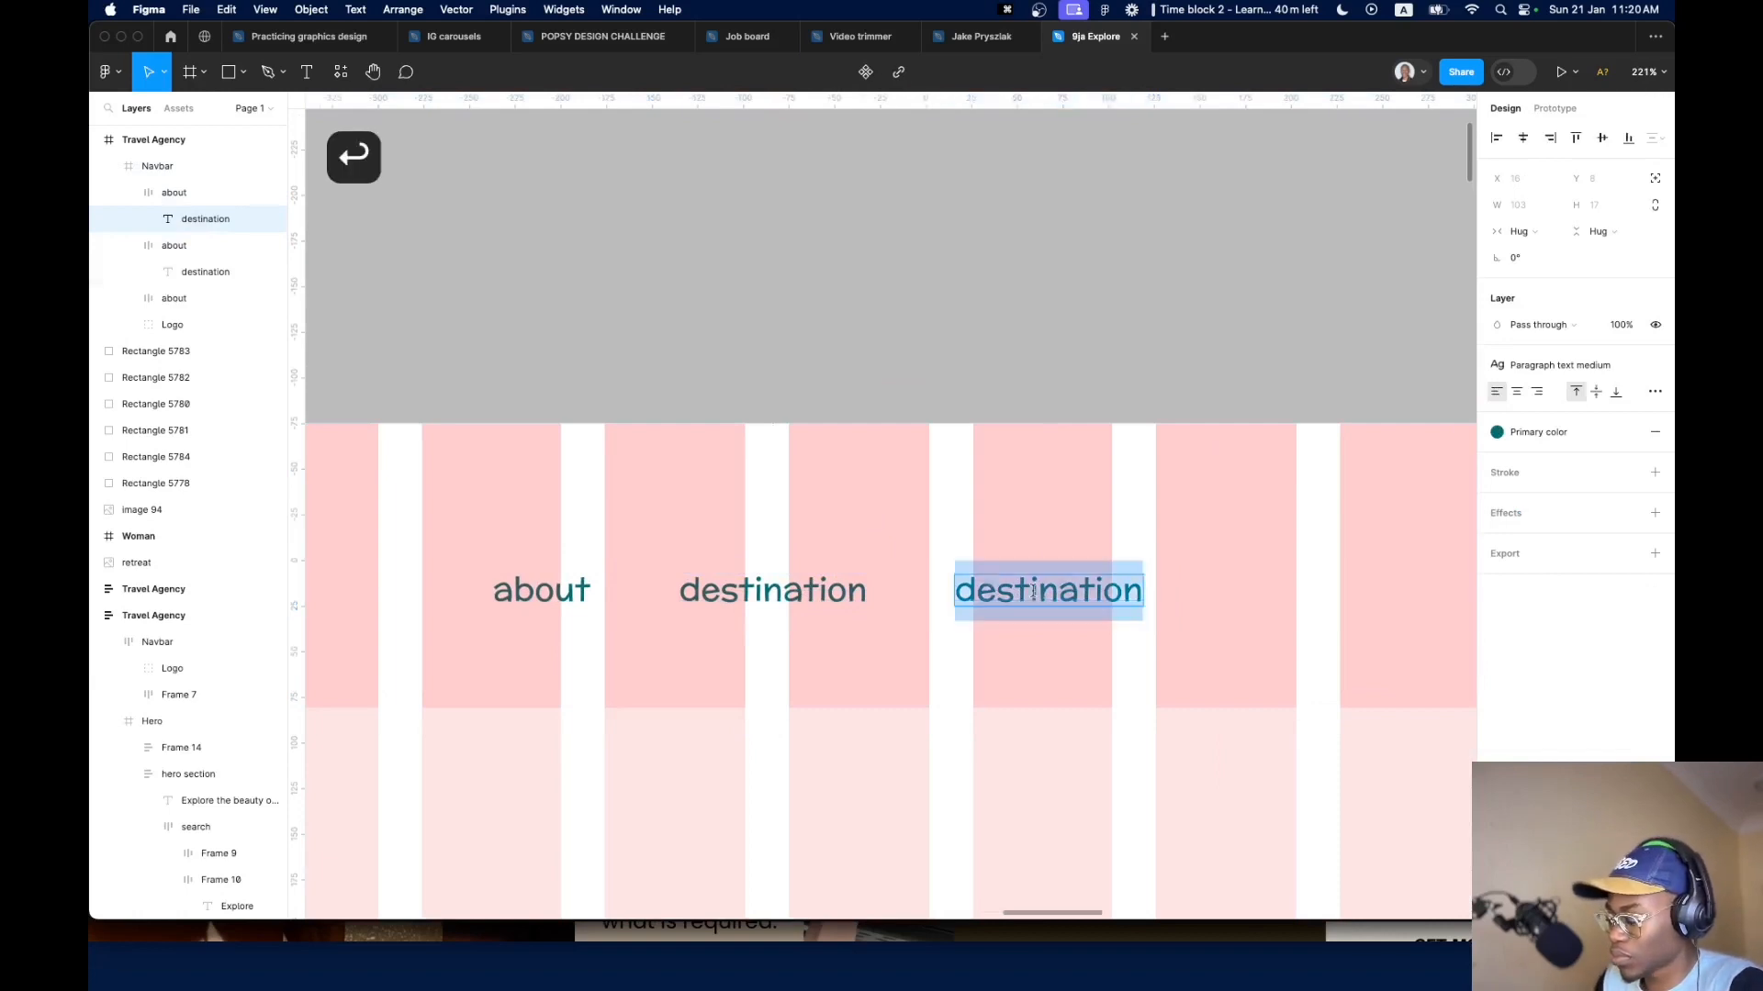
{"action": "type", "text": "blog"}
{"action": "left_click", "coordinate": [1081, 579]}
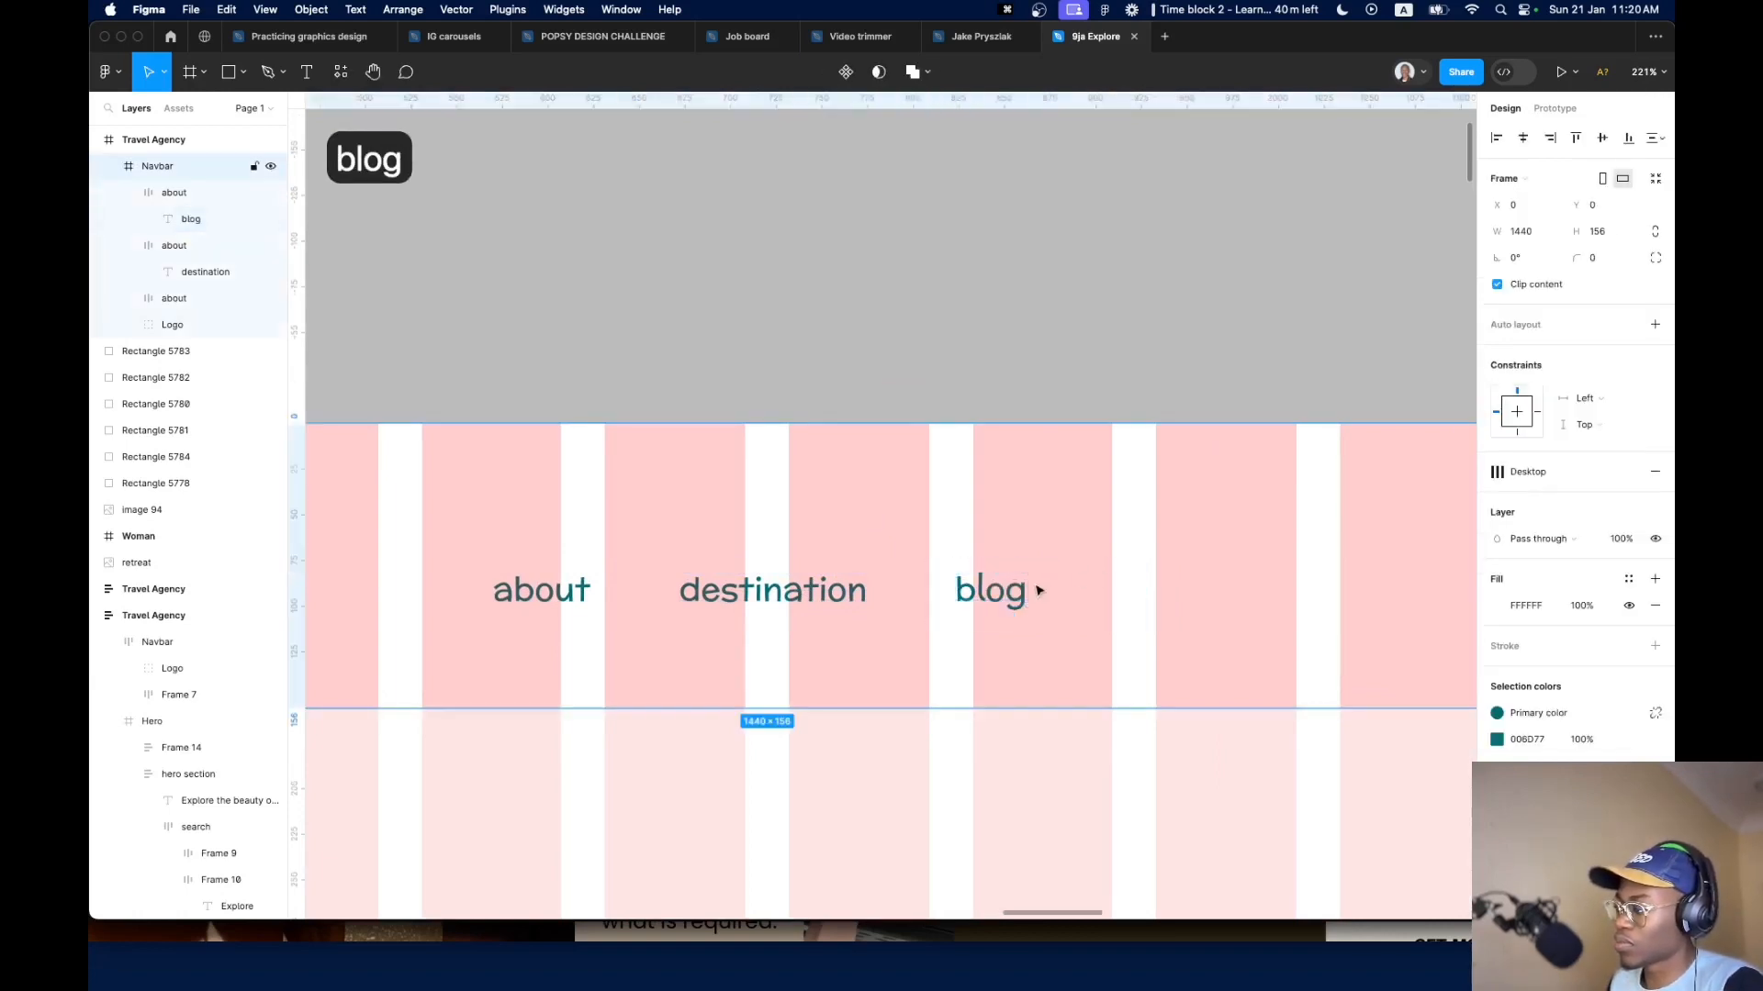
Duplicate the blog link beside it and change the copy's text to "contact"
{"action": "double_click", "coordinate": [1011, 601]}
{"action": "left_click_drag", "start_coordinate": [1009, 602], "coordinate": [1157, 602]}
{"action": "double_click", "coordinate": [1148, 595]}
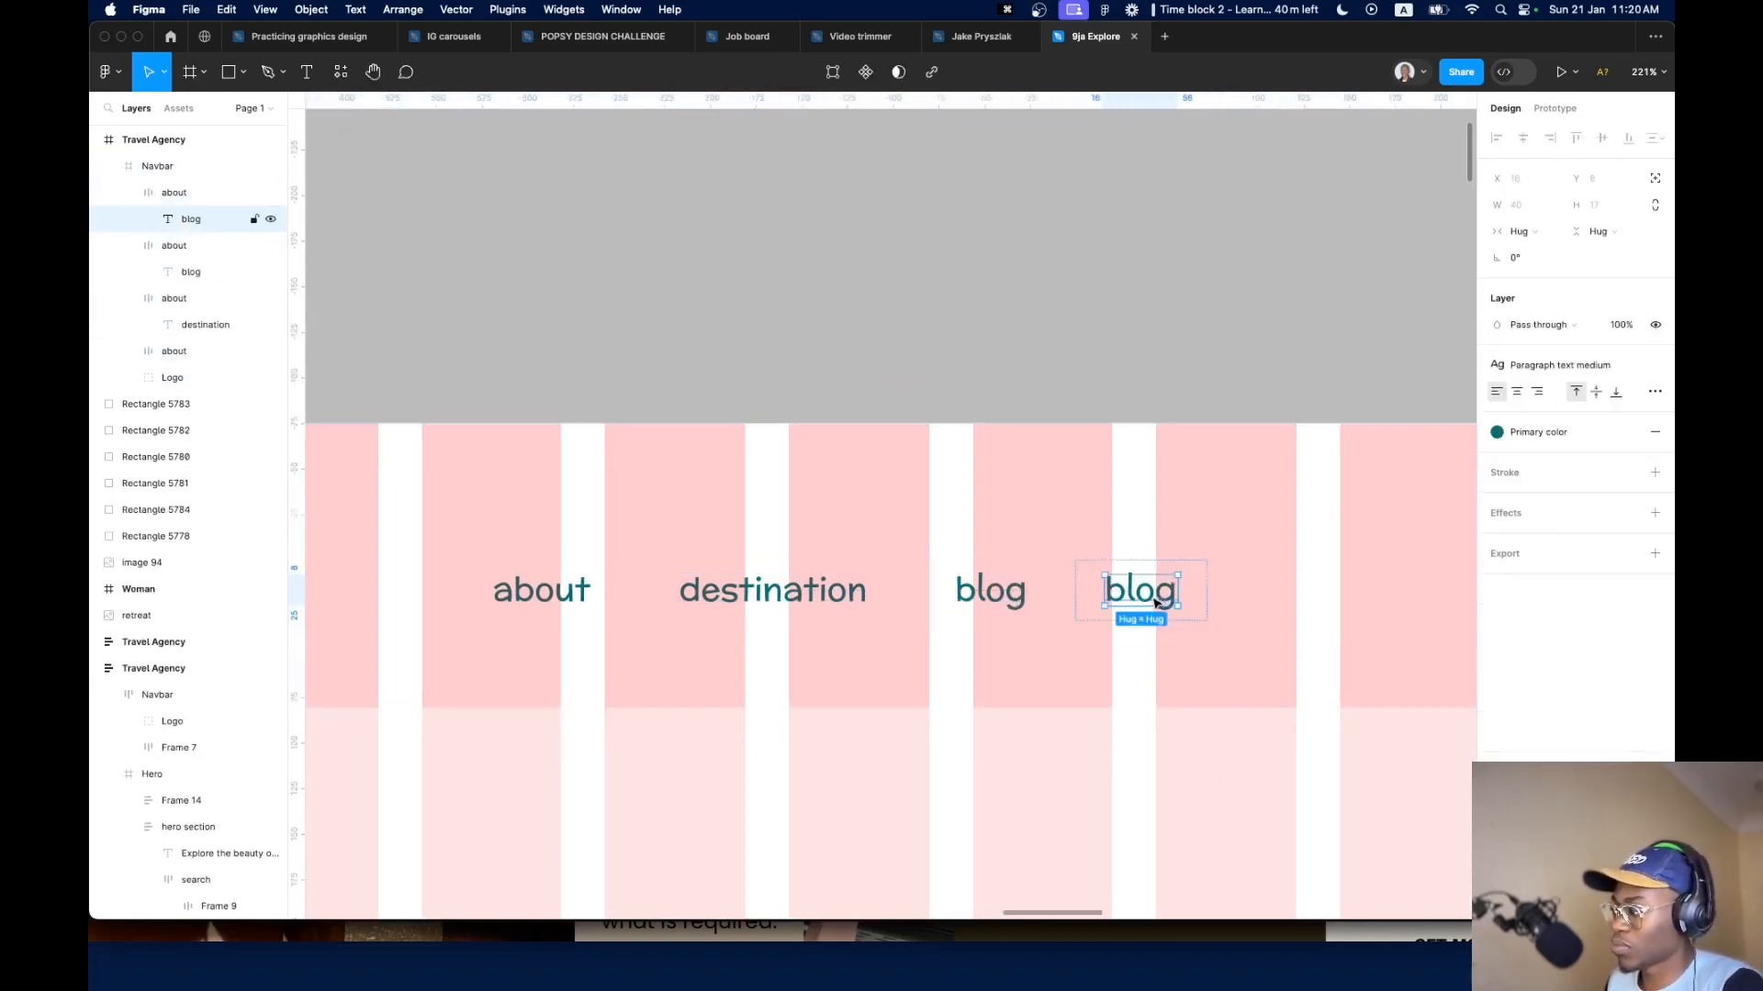
{"action": "key", "text": "Return"}
{"action": "type", "text": "contact"}
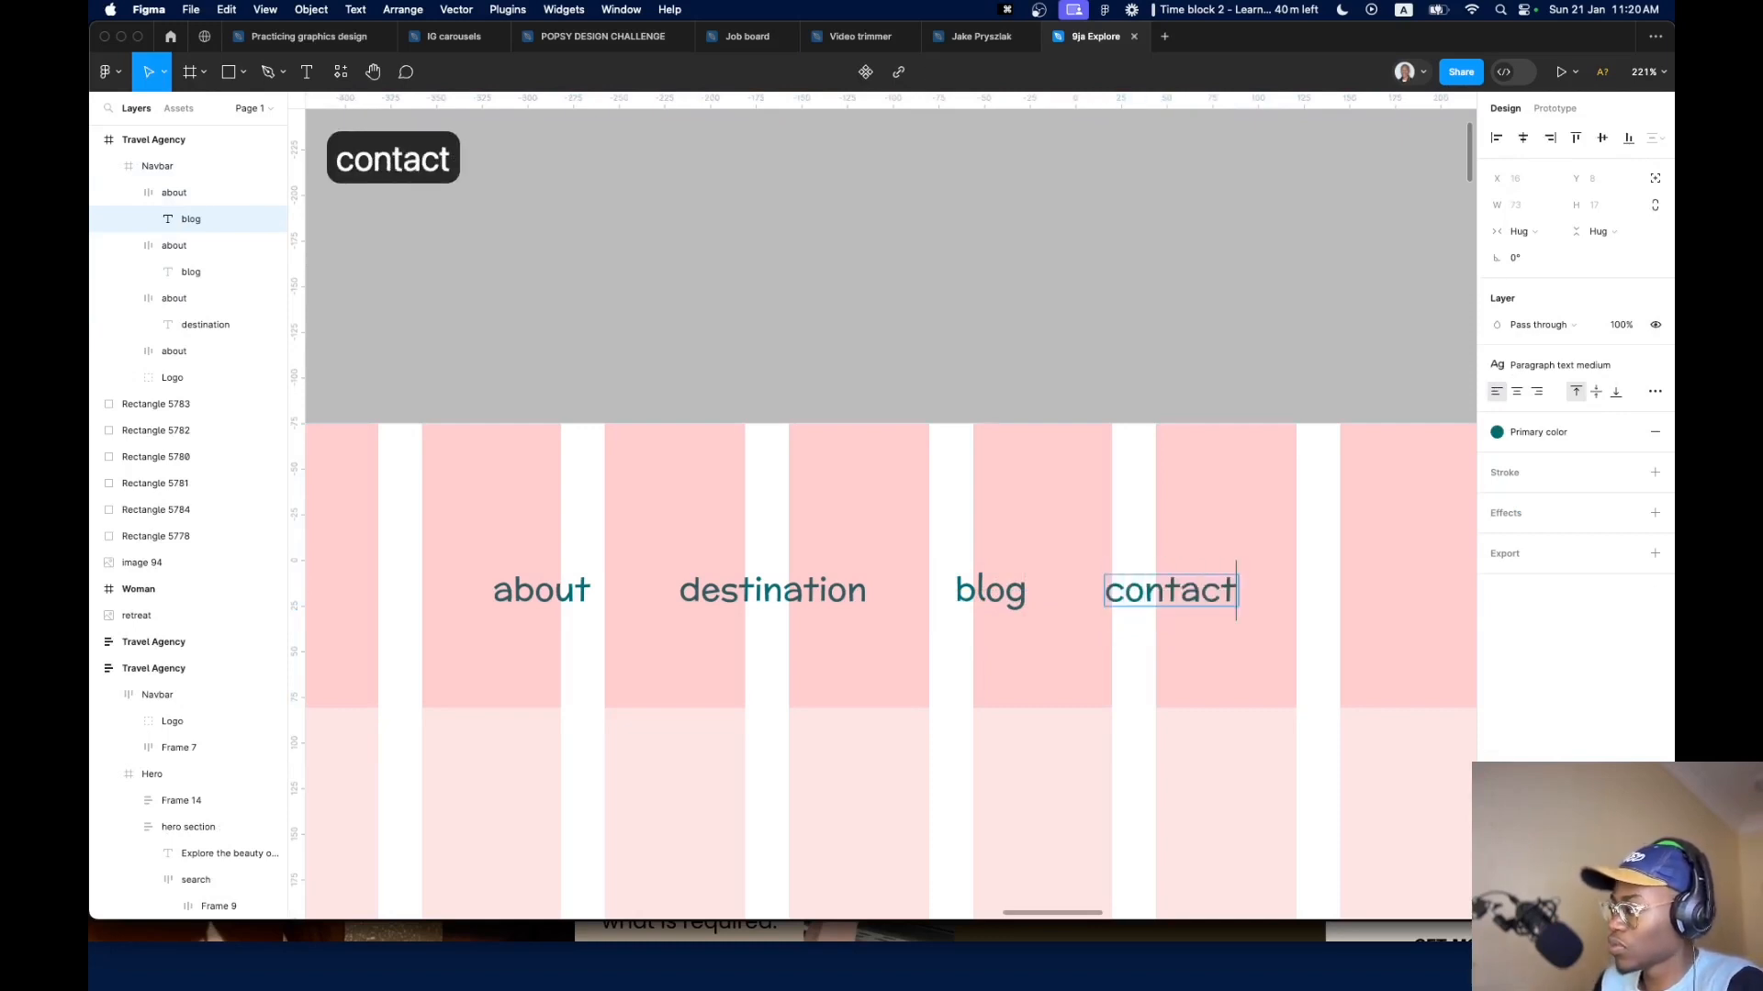
{"action": "left_click", "coordinate": [1183, 555]}
Group the about, destination, blog and contact links into one horizontal auto layout frame
{"action": "scroll", "coordinate": [642, 629], "scroll_direction": "down", "scroll_amount": 5}
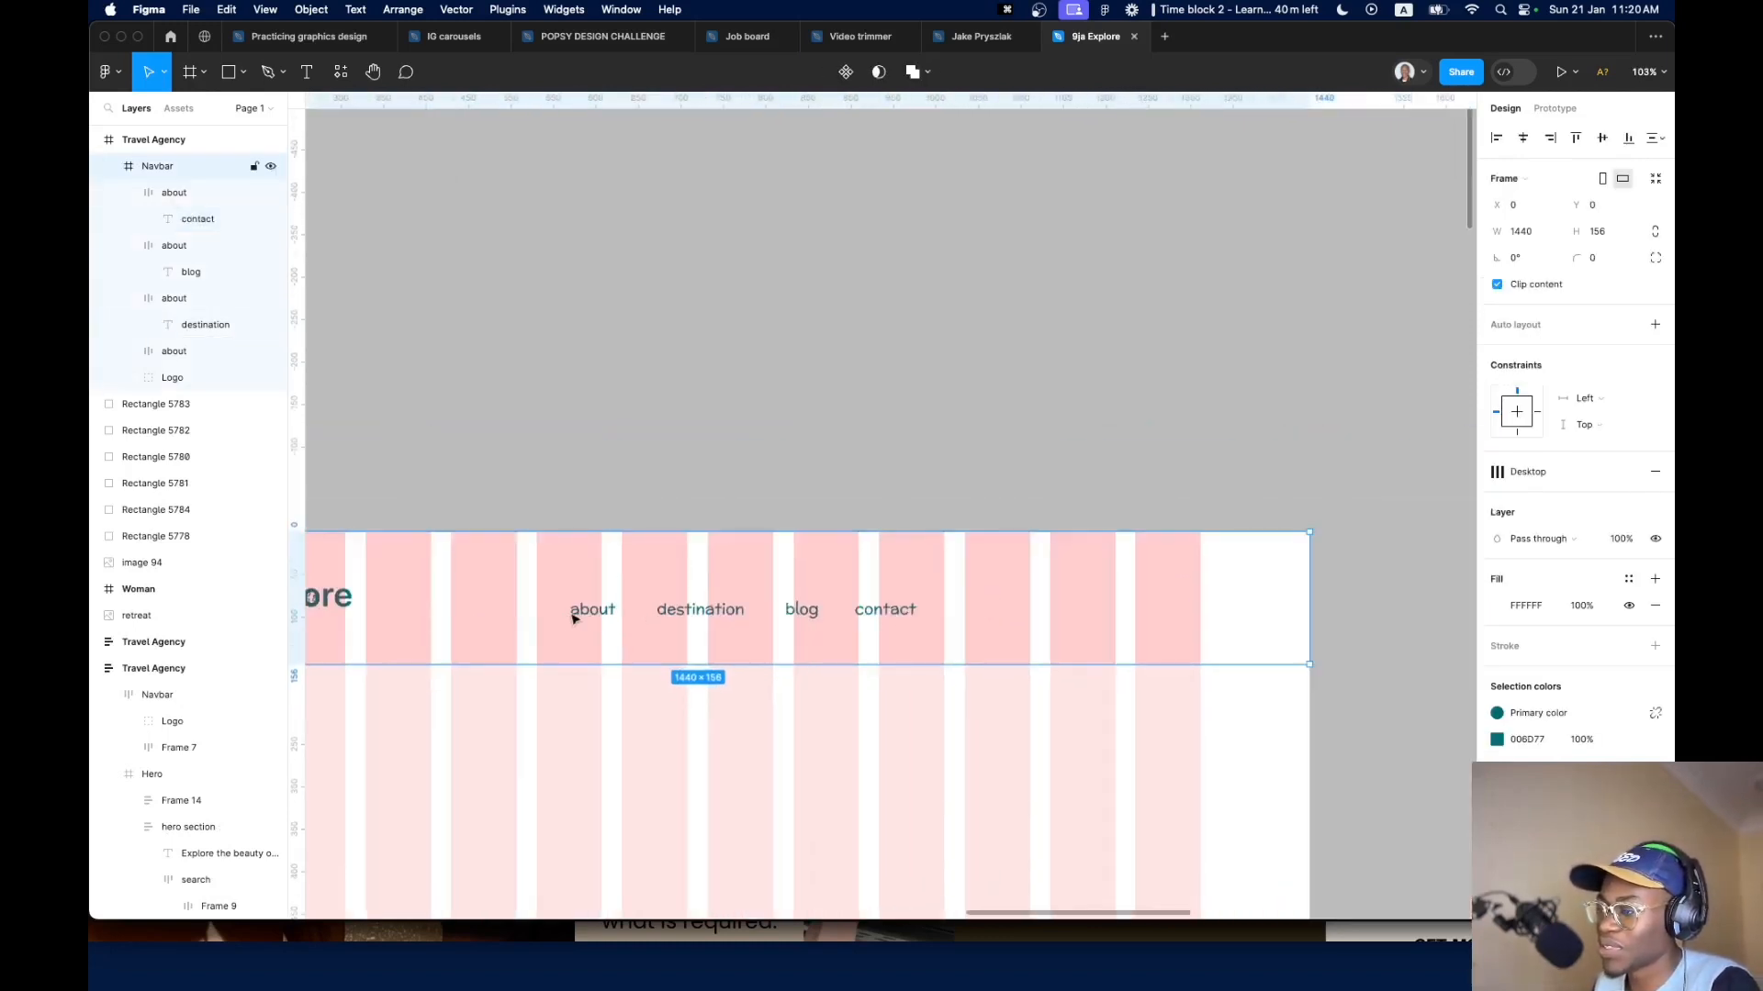
{"action": "scroll", "coordinate": [587, 620], "scroll_direction": "up", "scroll_amount": 6}
{"action": "scroll", "coordinate": [588, 623], "scroll_direction": "down", "scroll_amount": 4}
{"action": "left_click", "coordinate": [590, 611]}
{"action": "left_click", "coordinate": [739, 609], "text": "shift"}
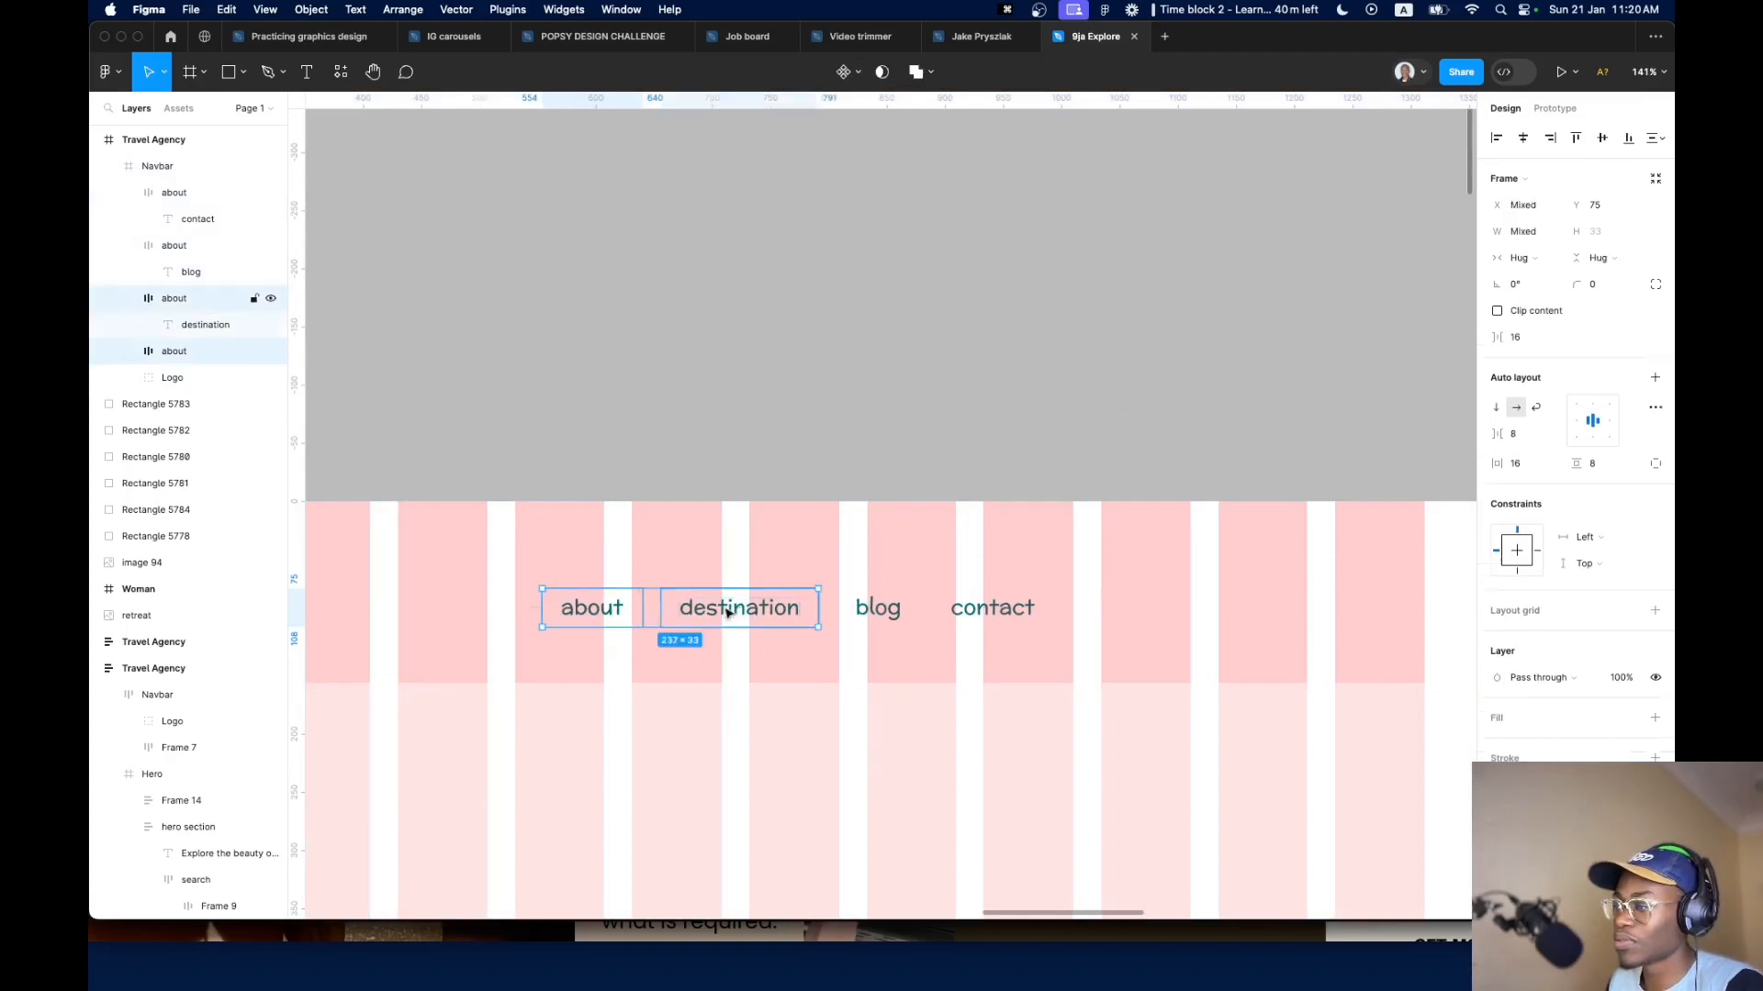
{"action": "left_click", "coordinate": [915, 616], "text": "shift"}
{"action": "left_click", "coordinate": [981, 615], "text": "shift"}
{"action": "key", "text": "shift+a"}
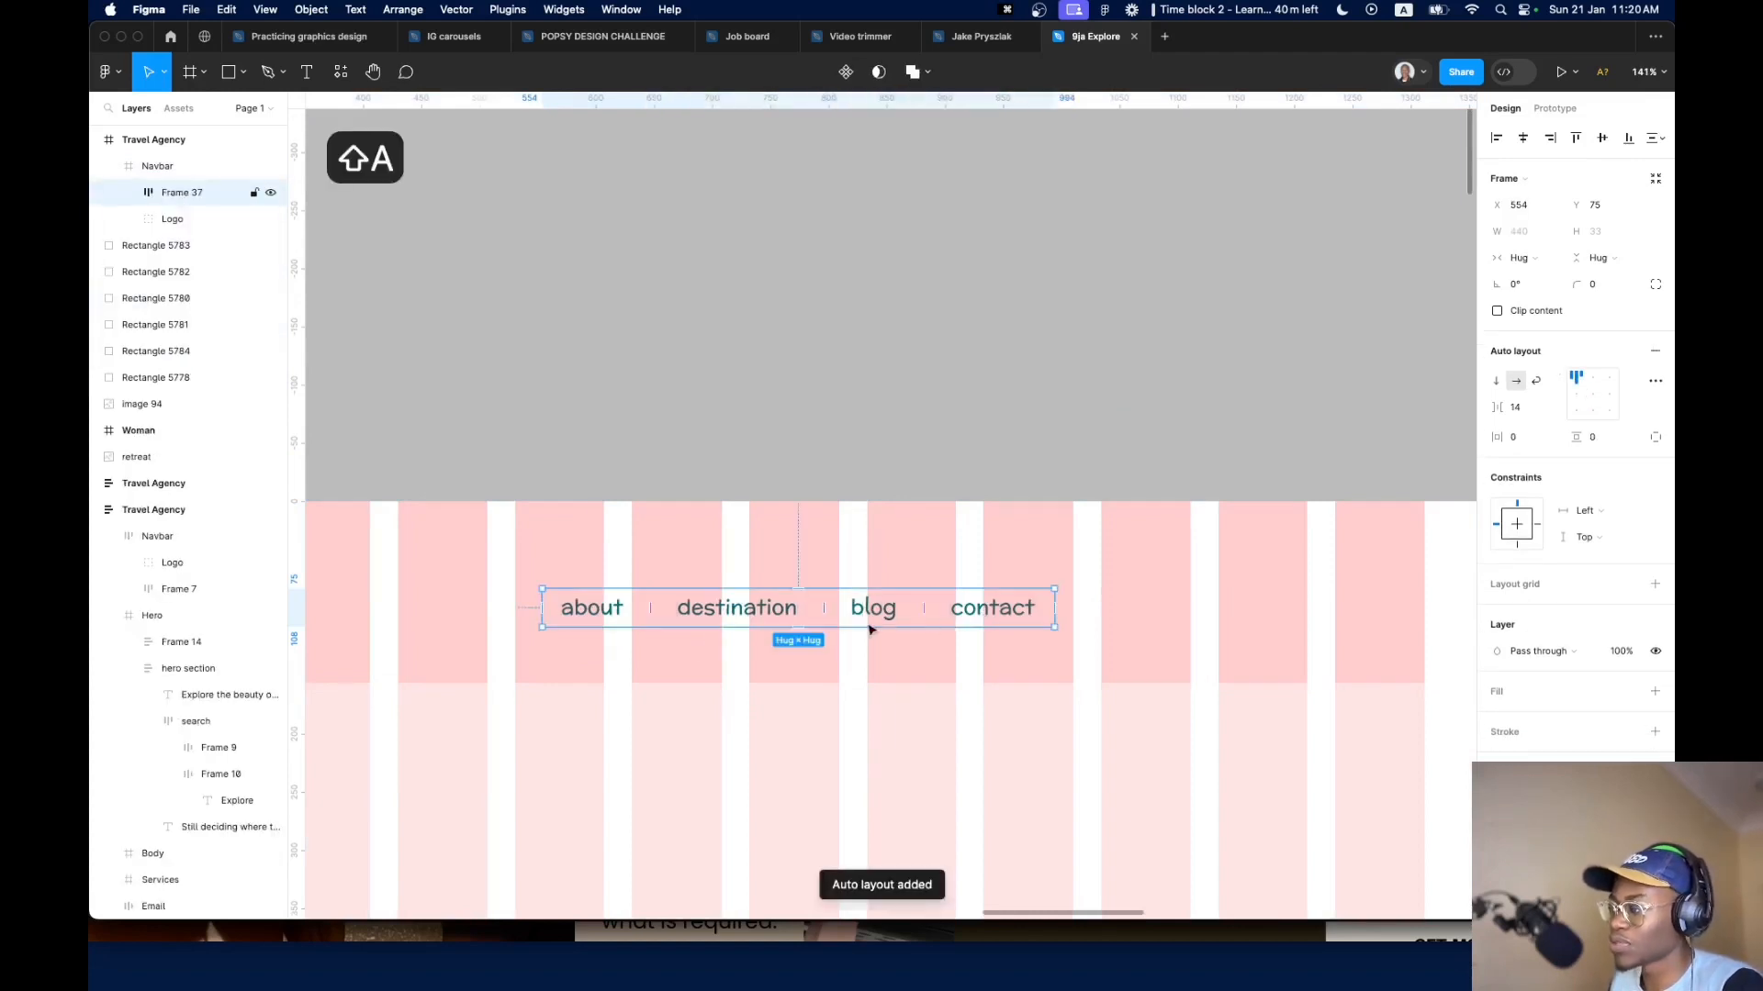
Set the spacing between the four navigation links to 8
{"action": "left_click", "coordinate": [1520, 409]}
{"action": "key", "text": "Down"}
{"action": "key", "text": "Down"}
{"action": "key", "text": "Down"}
{"action": "key", "text": "Down"}
{"action": "key", "text": "Down"}
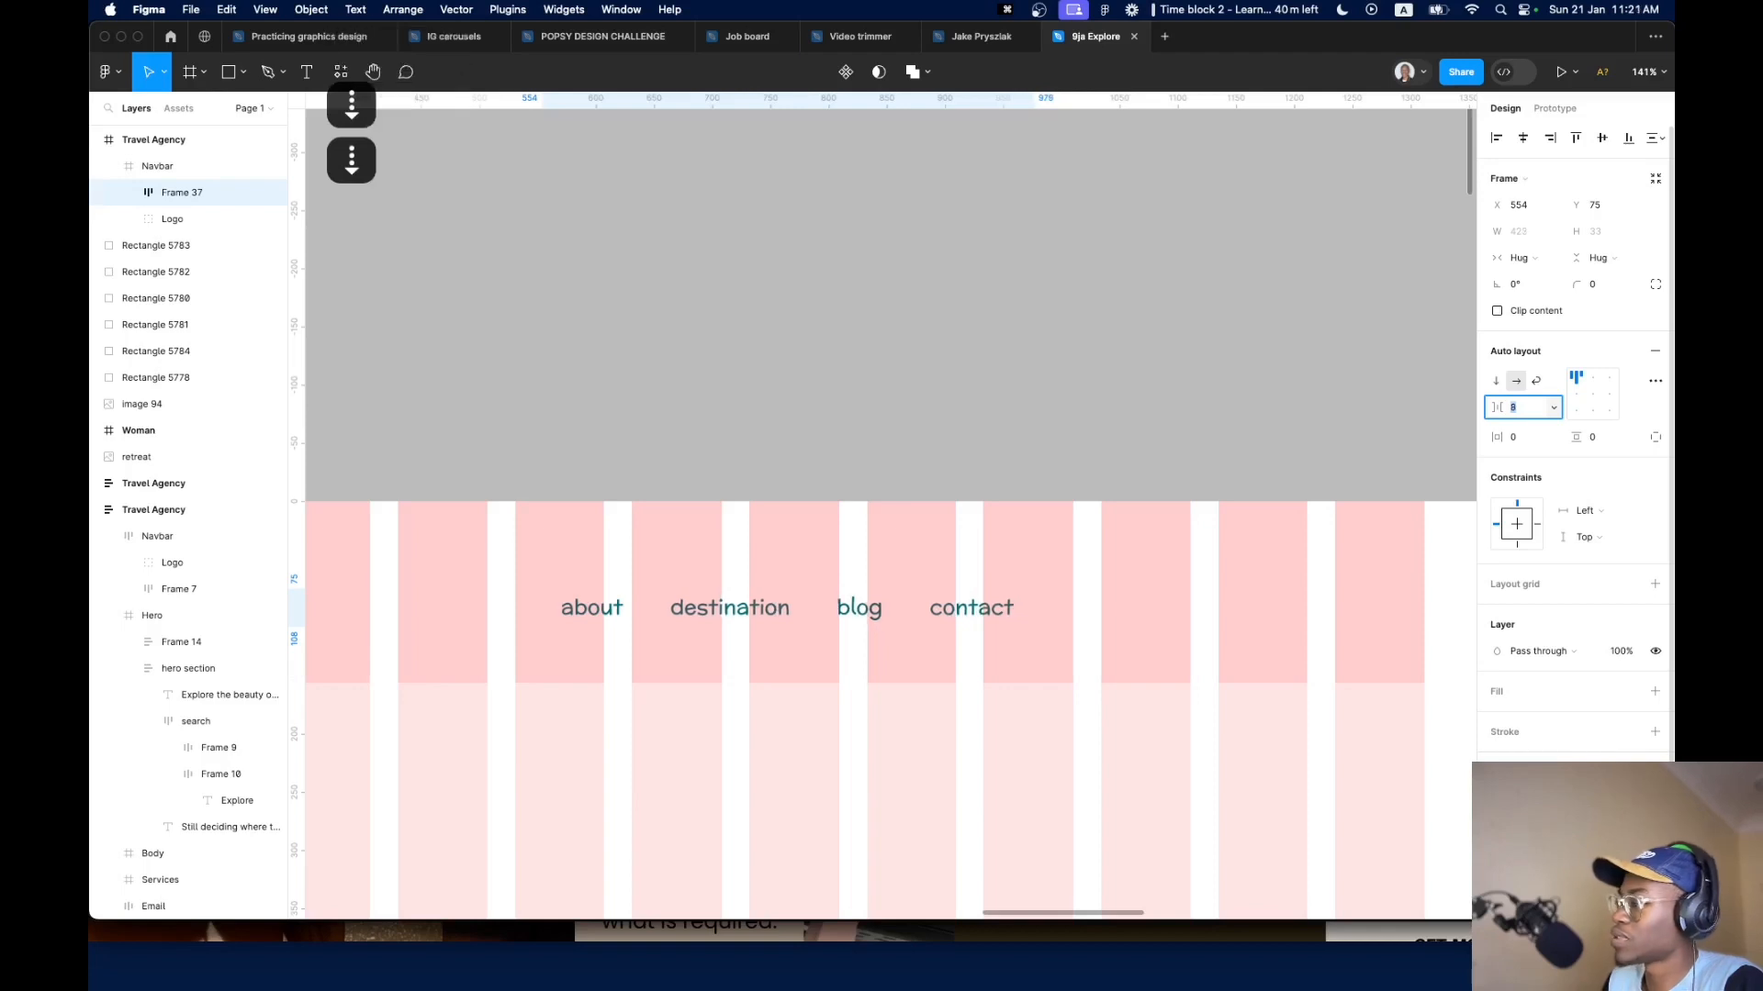
{"action": "key", "text": "Down"}
Rename the frame holding the four navigation links to "nav menu"
{"action": "key", "text": "super+r"}
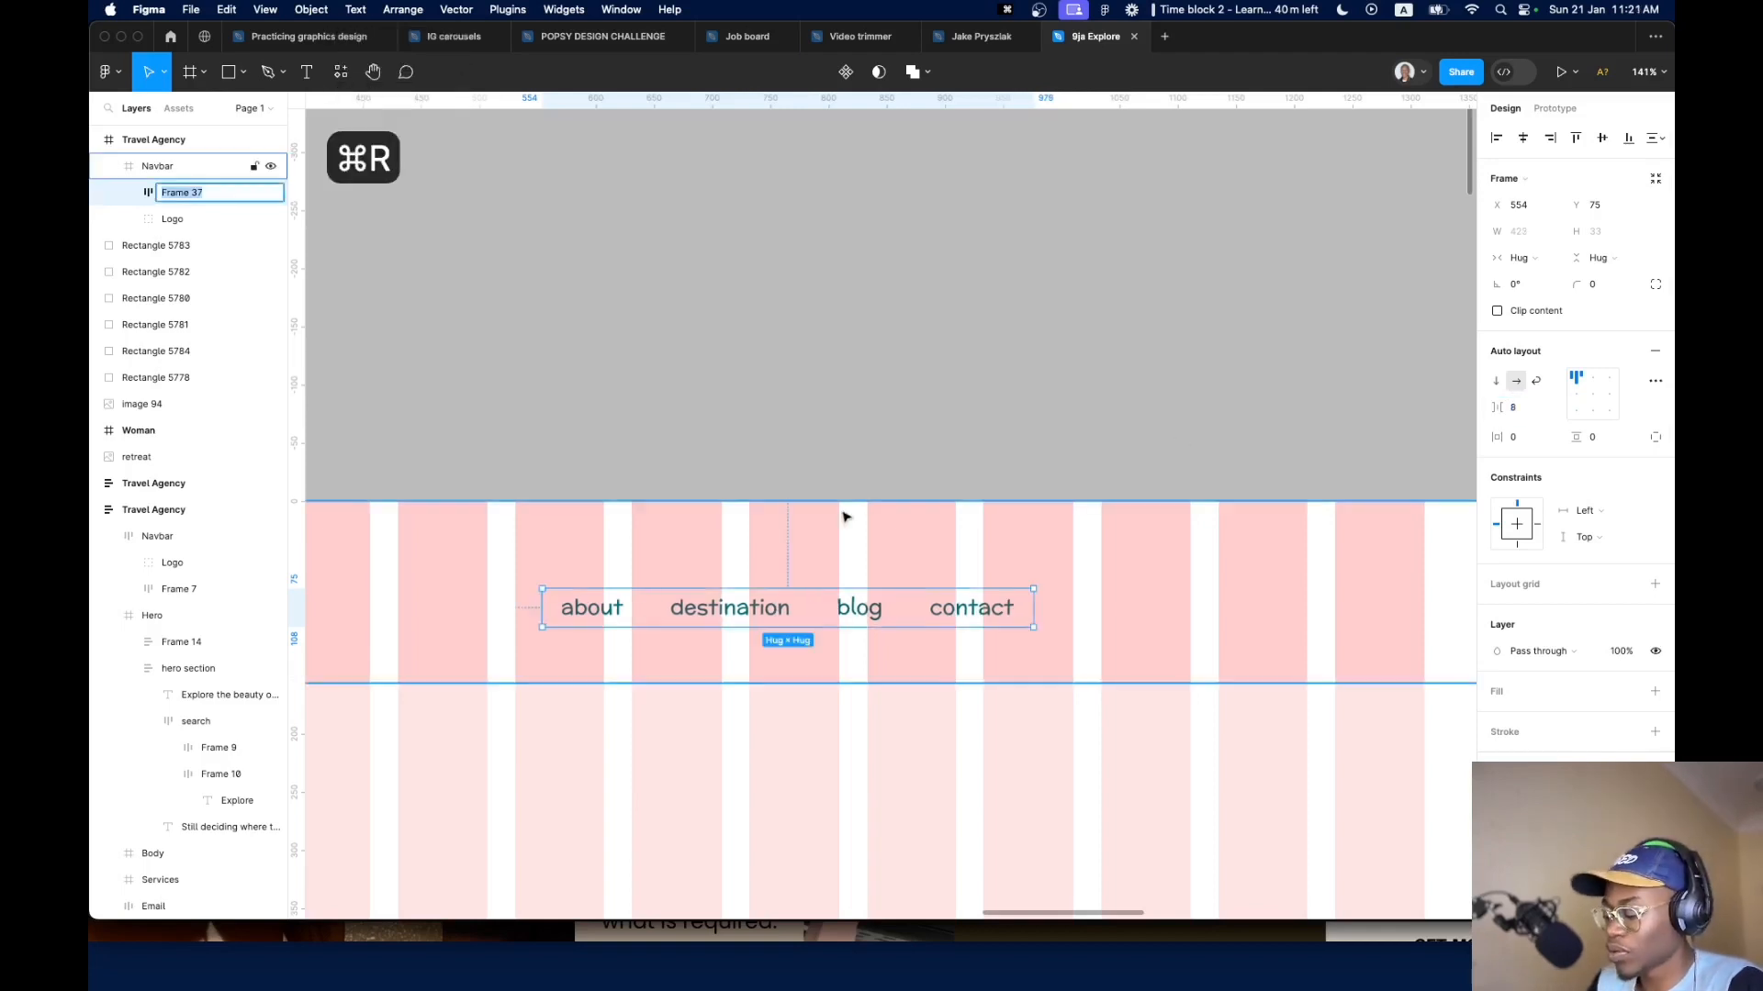
{"action": "type", "text": "nav menu"}
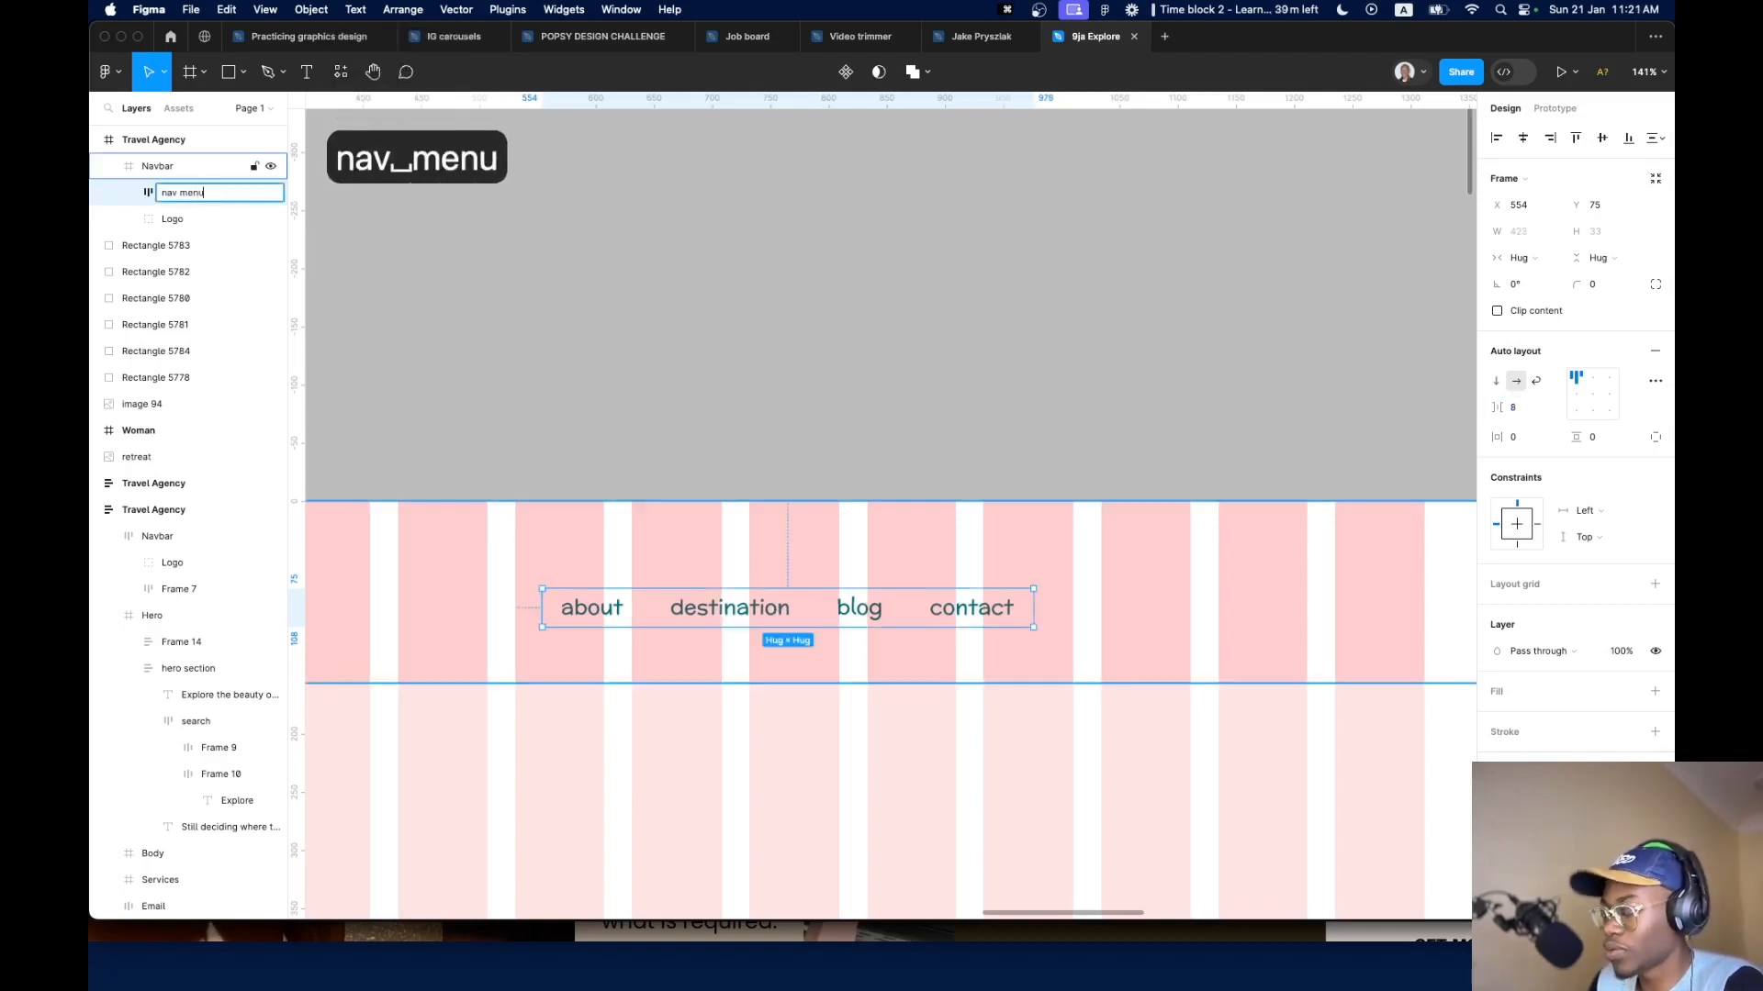
{"action": "key", "text": "Return"}
Move the nav menu to the right end of the navbar grid and combine it with the logo in an auto layout frame
{"action": "scroll", "coordinate": [842, 511], "scroll_direction": "down", "scroll_amount": 5}
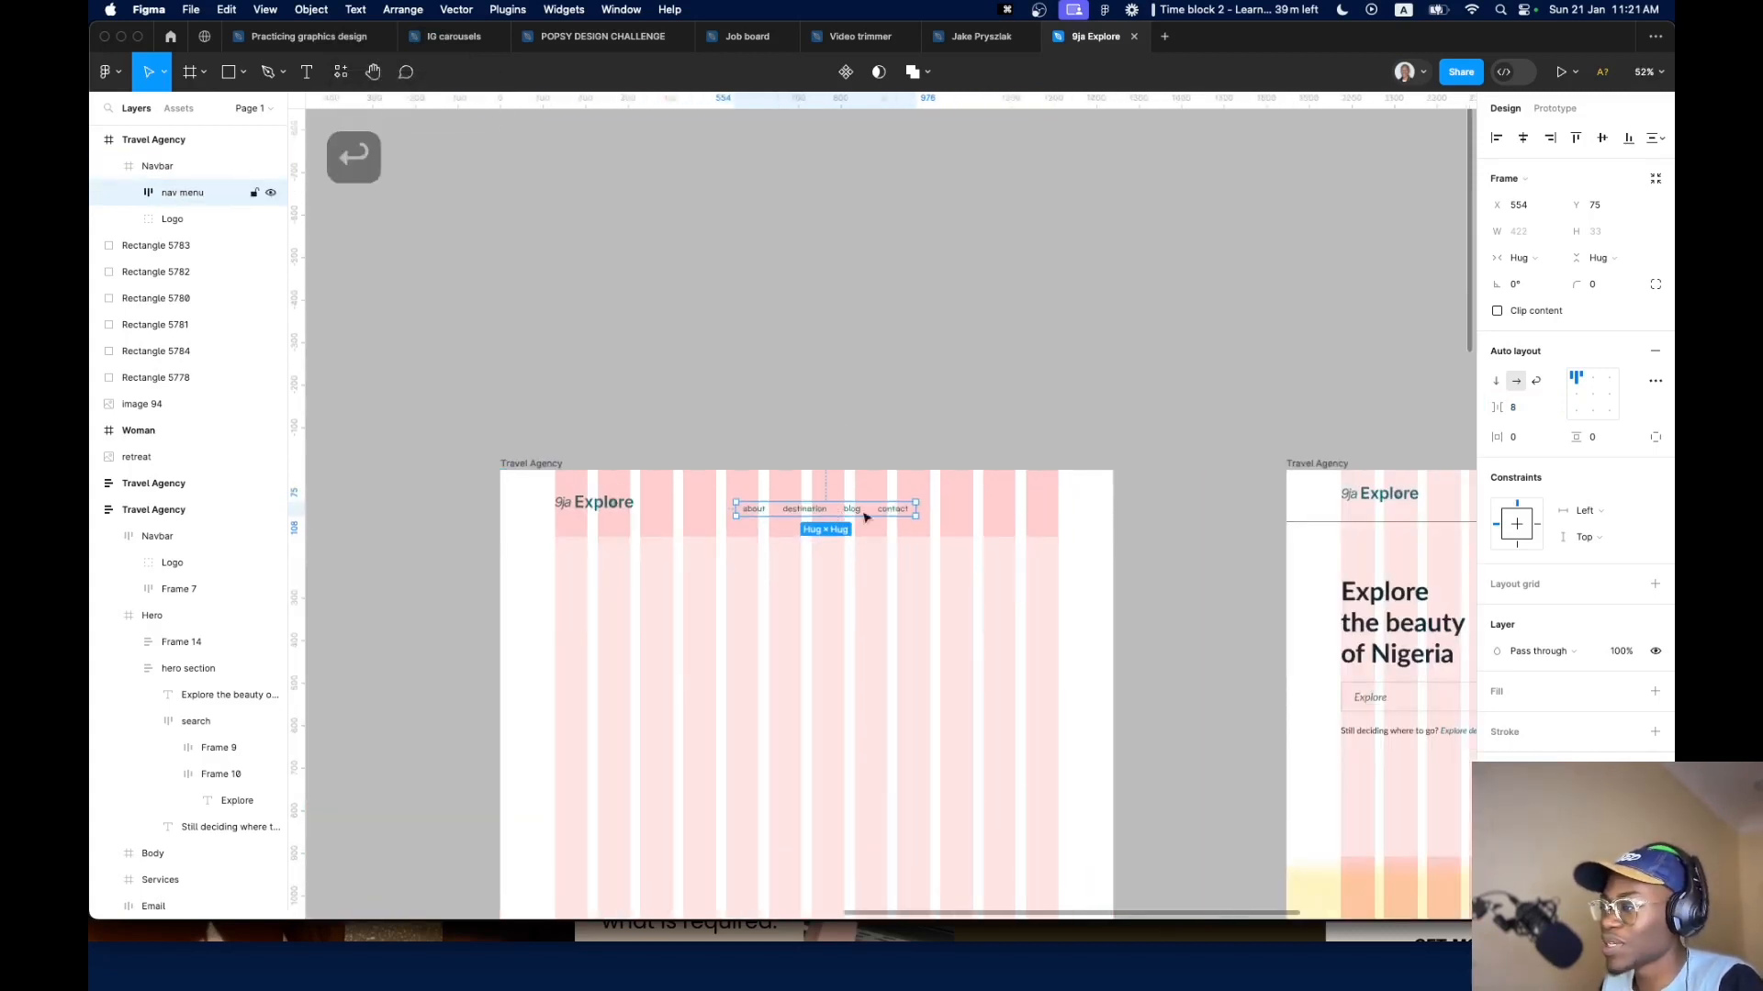
{"action": "left_click_drag", "start_coordinate": [867, 512], "coordinate": [932, 520]}
{"action": "left_click", "coordinate": [576, 512], "text": "shift"}
{"action": "key", "text": "shift+a"}
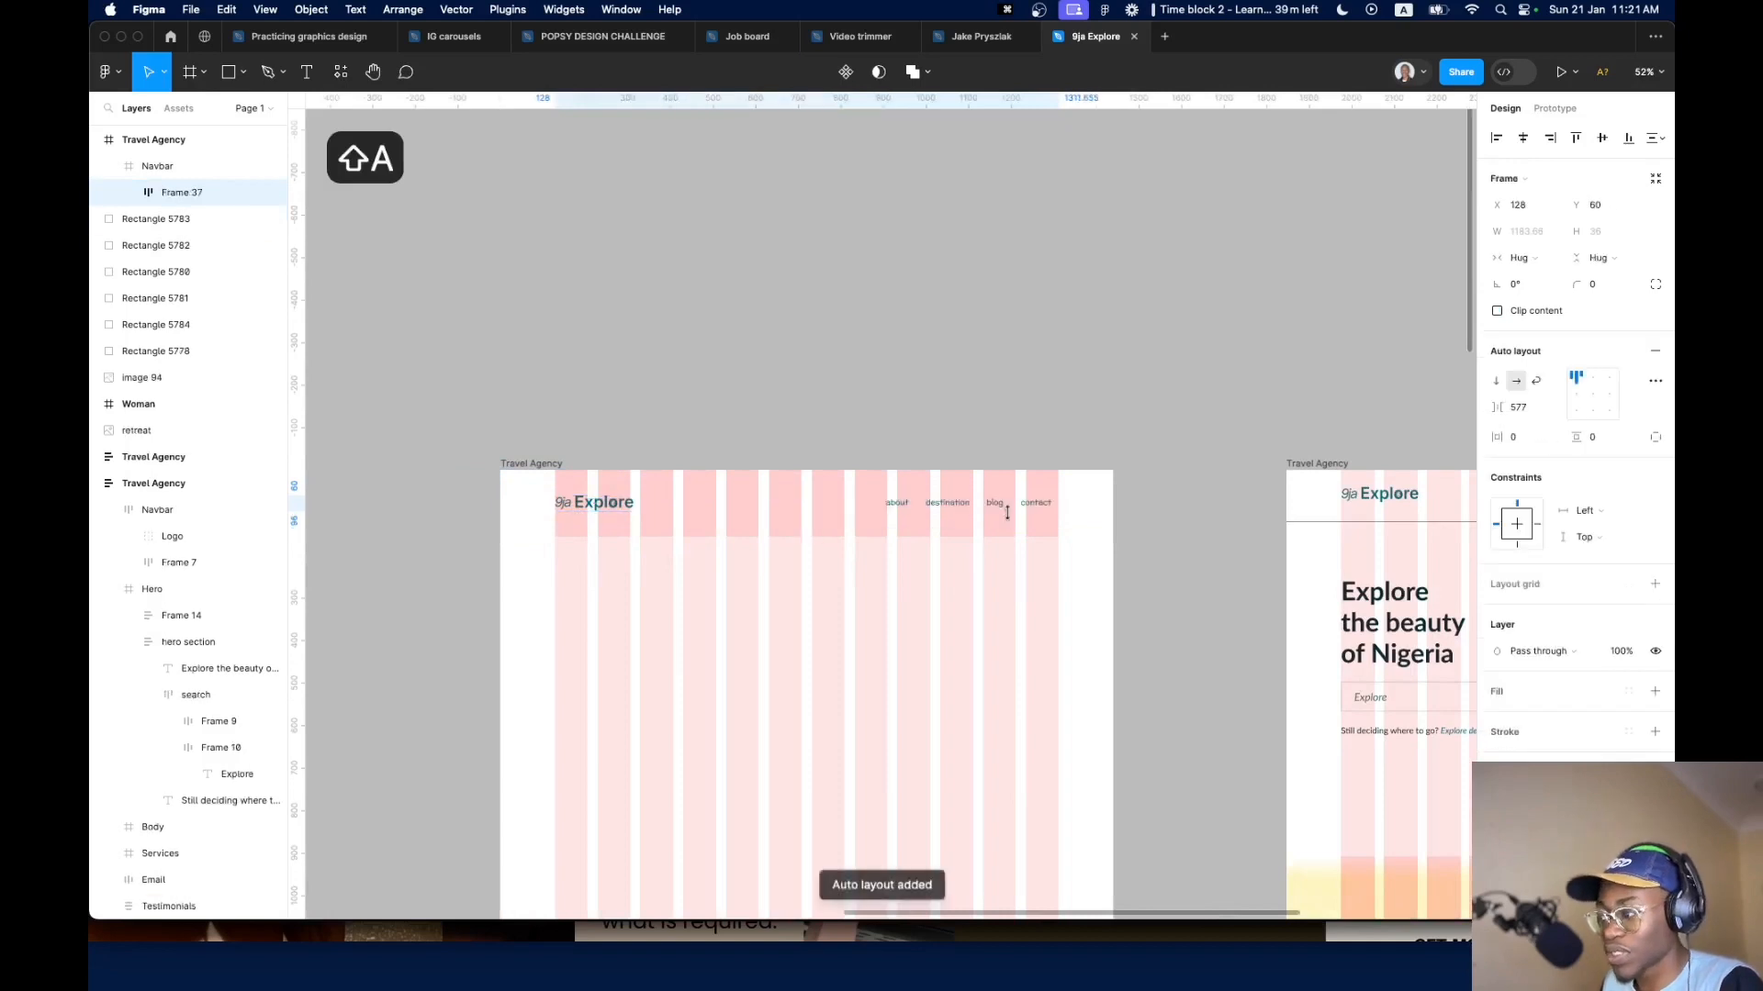
Give the logo and nav menu frame Auto spacing with centered vertical alignment, and place a copy of it above the page frame
{"action": "left_click", "coordinate": [1552, 409]}
{"action": "left_click", "coordinate": [1524, 427]}
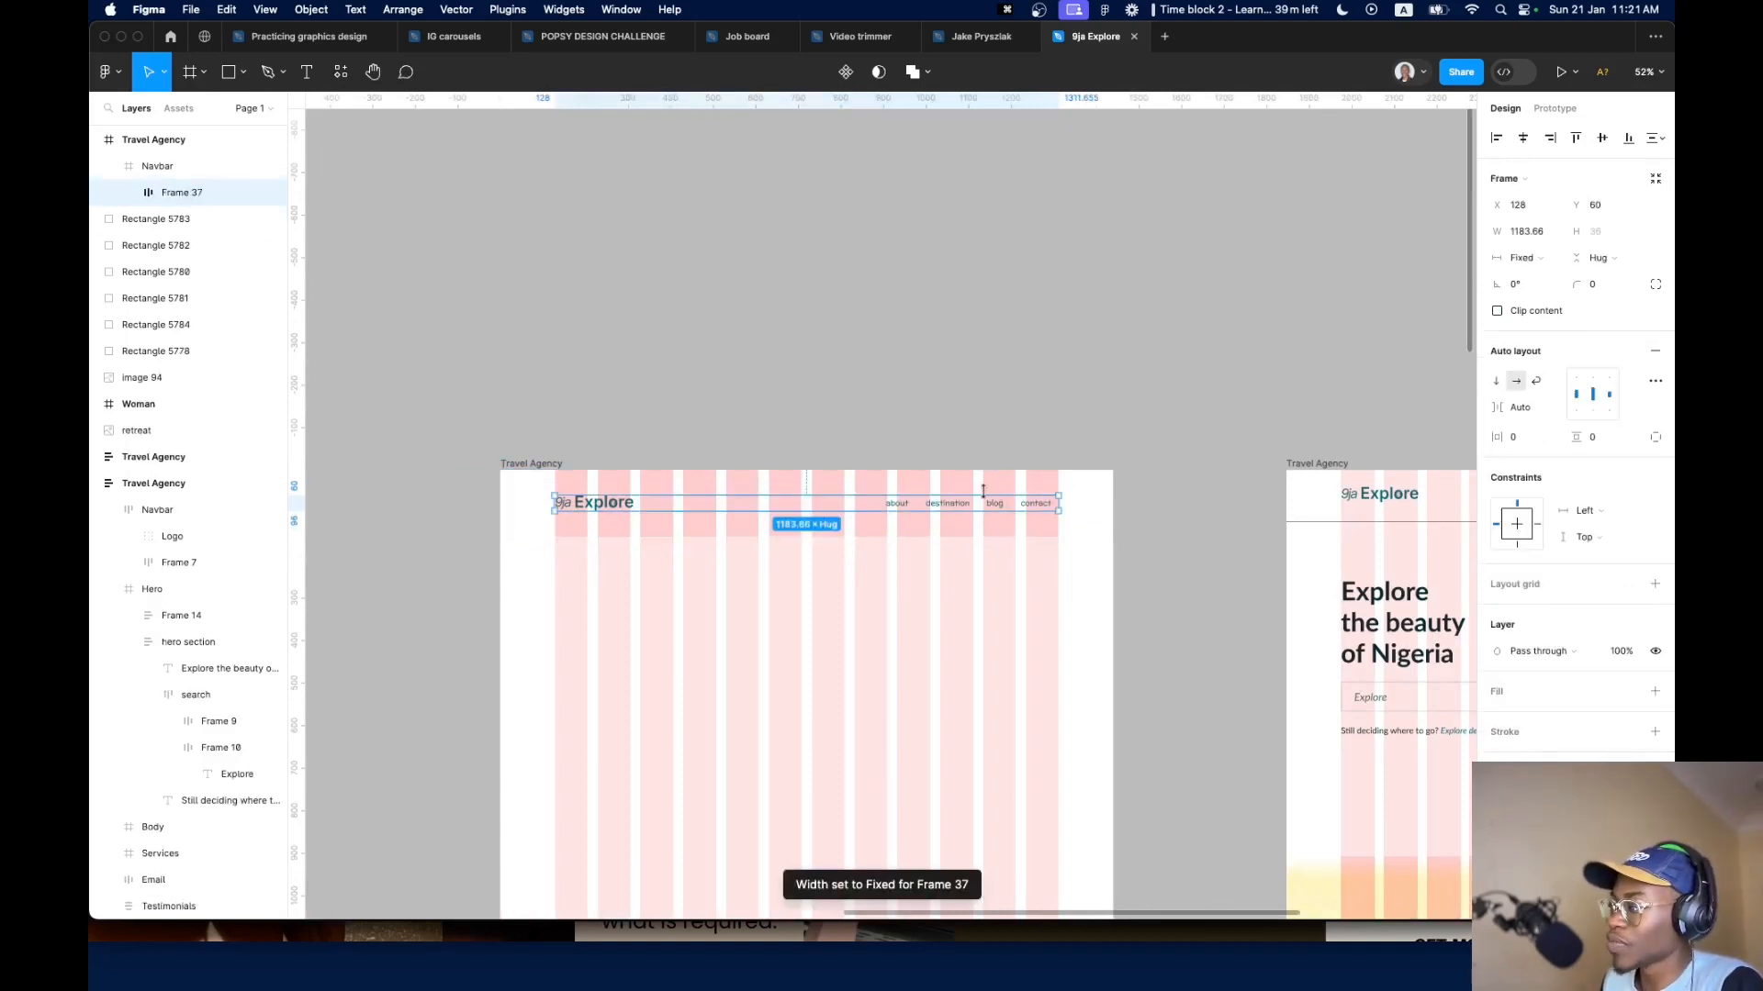
{"action": "left_click_drag", "start_coordinate": [921, 504], "coordinate": [922, 591]}
{"action": "left_click", "coordinate": [921, 518]}
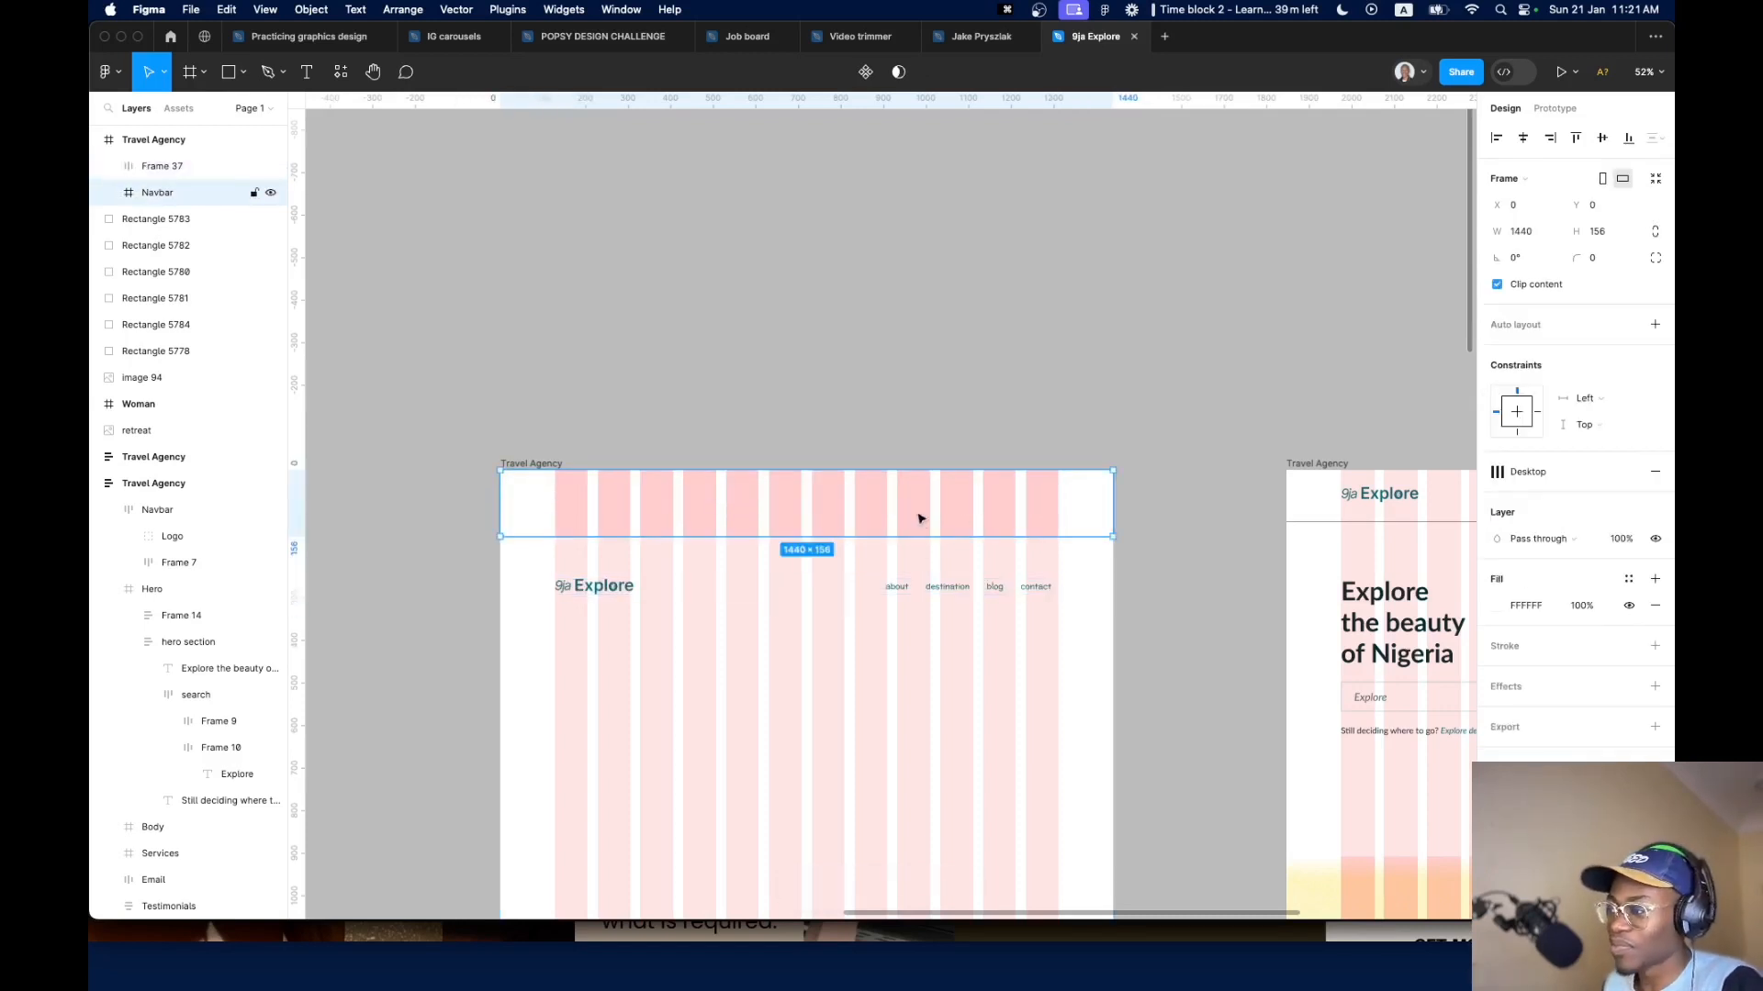
{"action": "left_click_drag", "start_coordinate": [930, 569], "coordinate": [929, 373]}
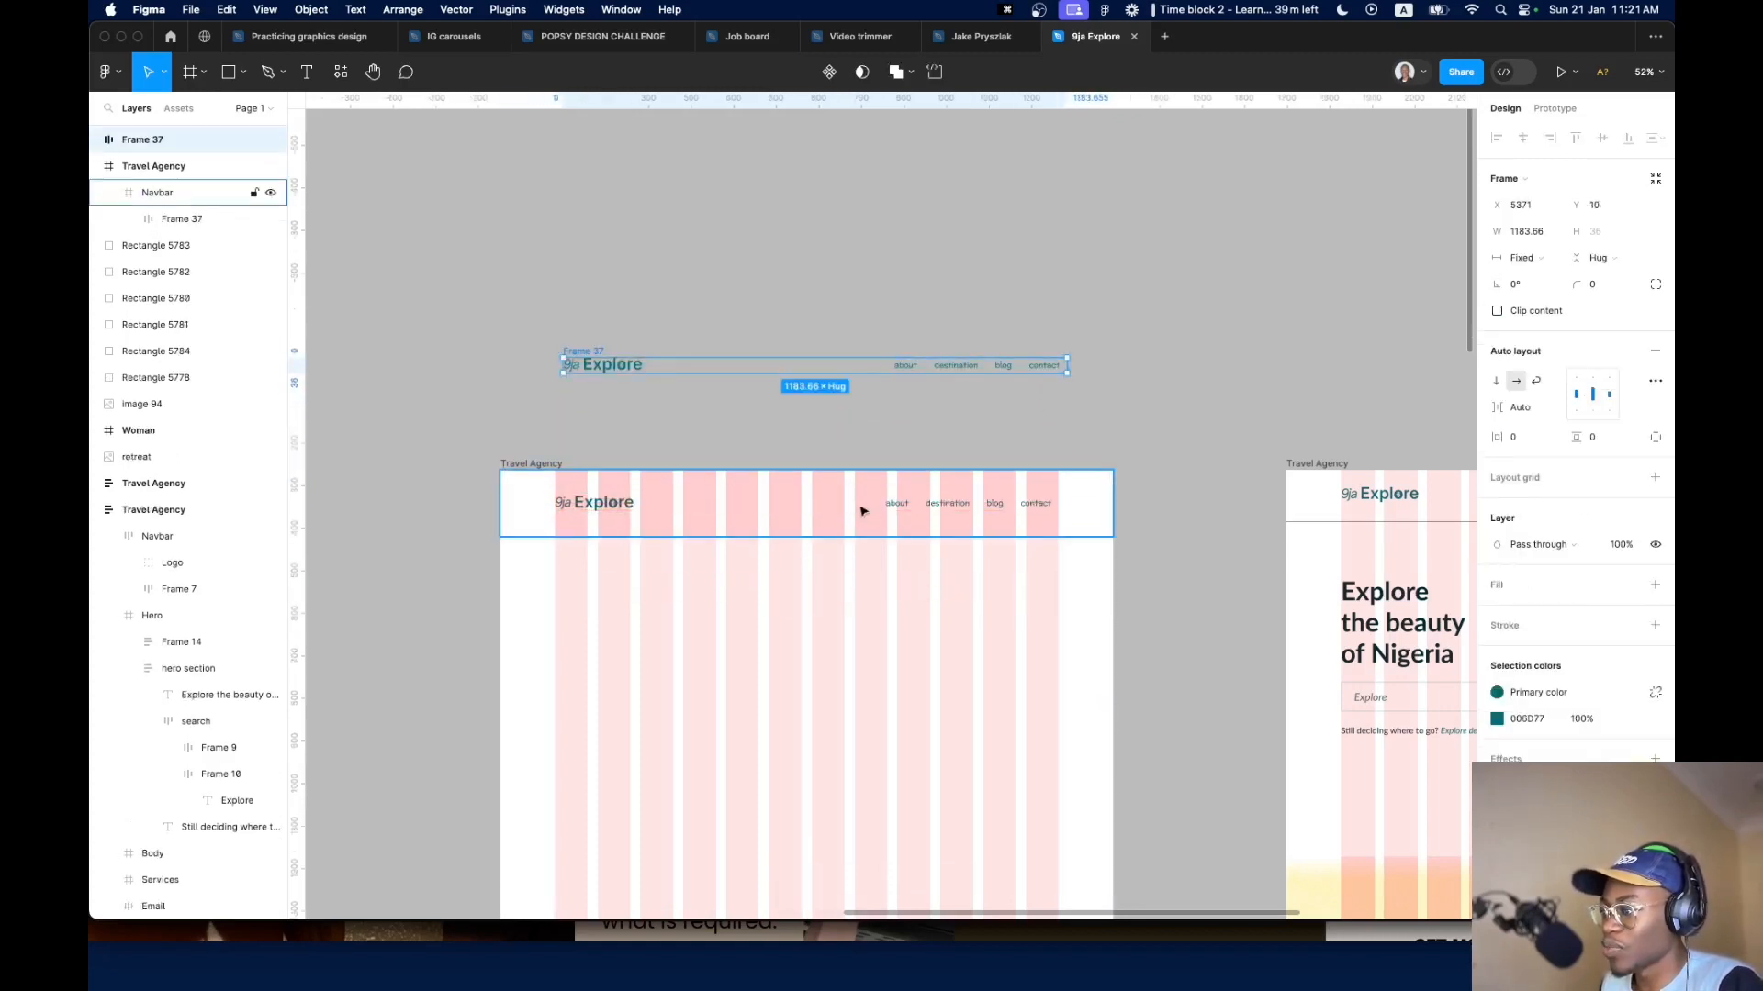
Add auto layout to the Navbar frame and set its vertical padding to 40, comparing it with the reference navbar
{"action": "left_click", "coordinate": [862, 510]}
{"action": "key", "text": "shift+a"}
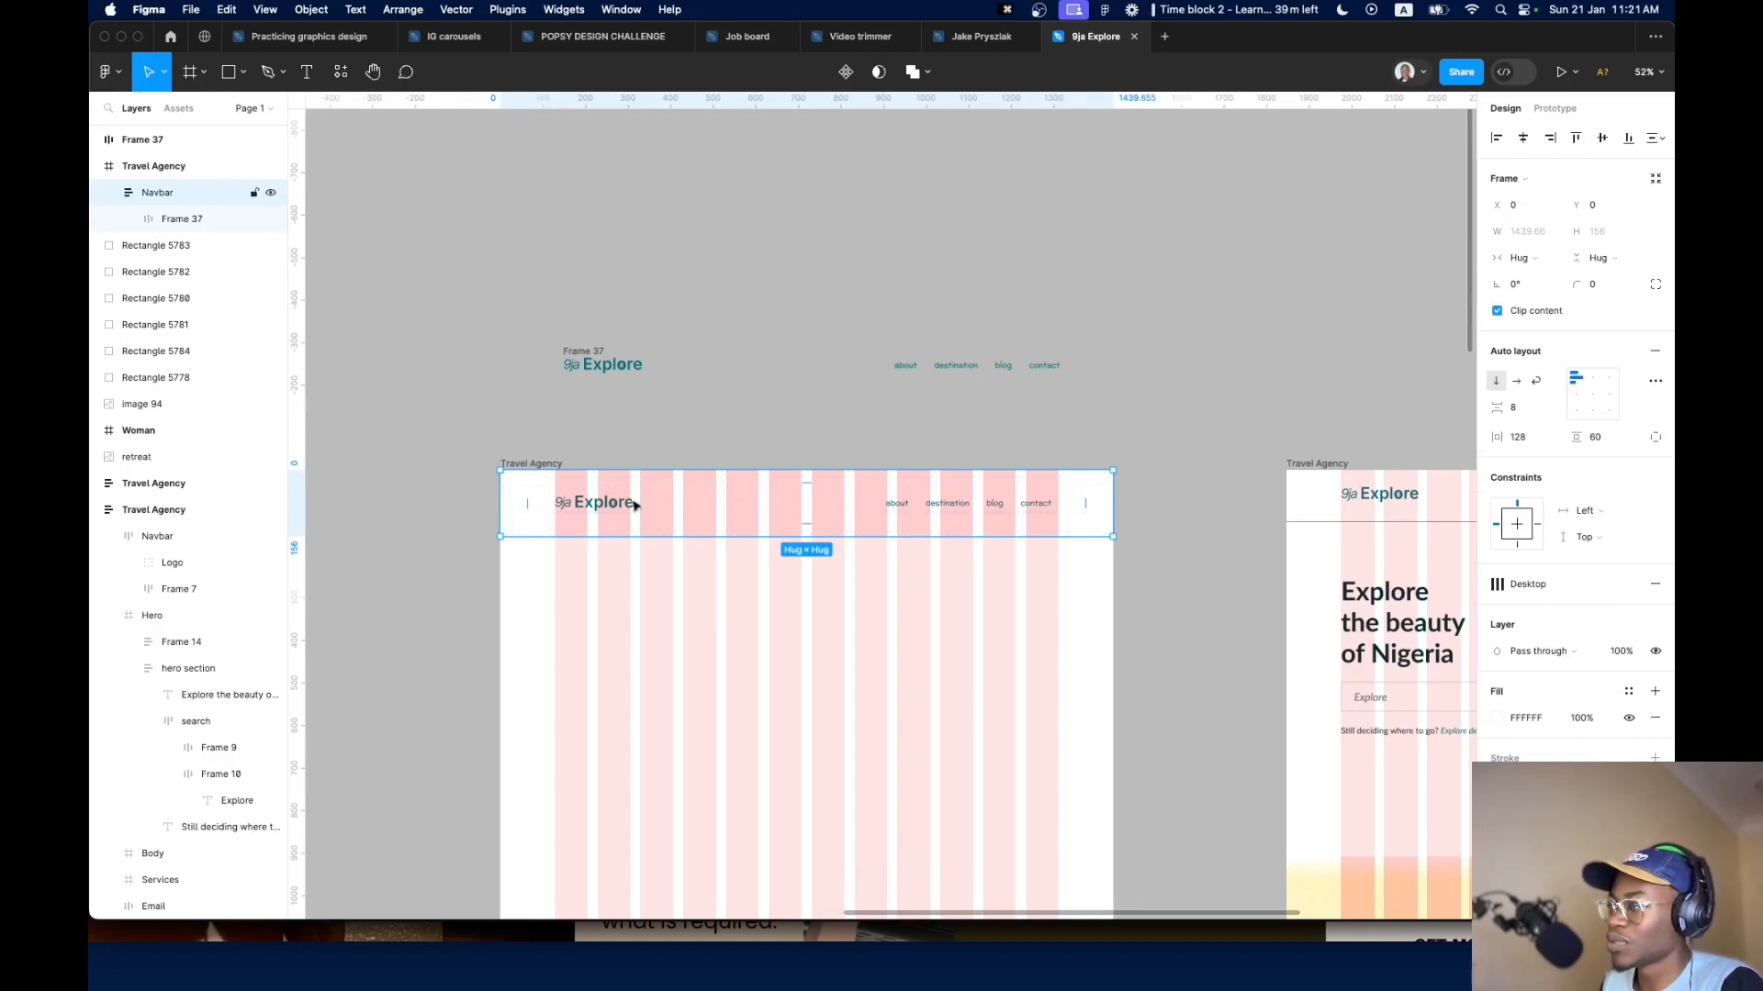
{"action": "key", "text": "shift+Down"}
{"action": "key", "text": "shift+Down"}
{"action": "key", "text": "shift+Down"}
{"action": "key", "text": "shift+Down"}
{"action": "key", "text": "shift+Down"}
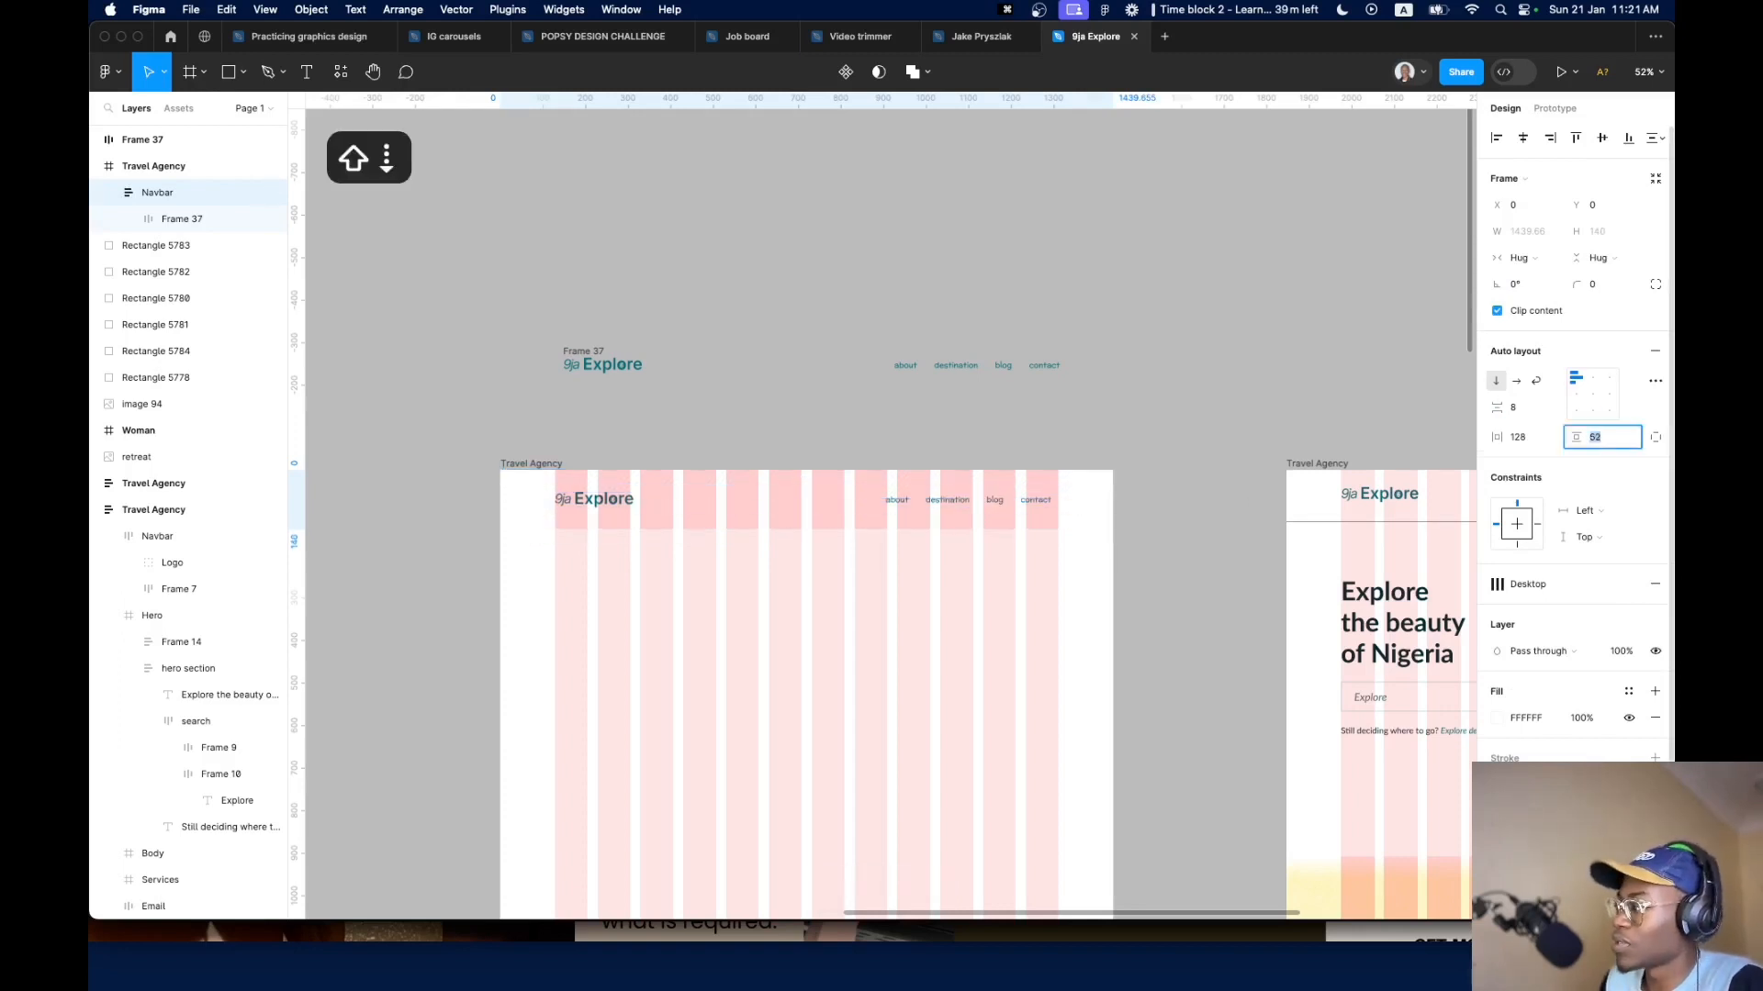
{"action": "key", "text": "shift+Up"}
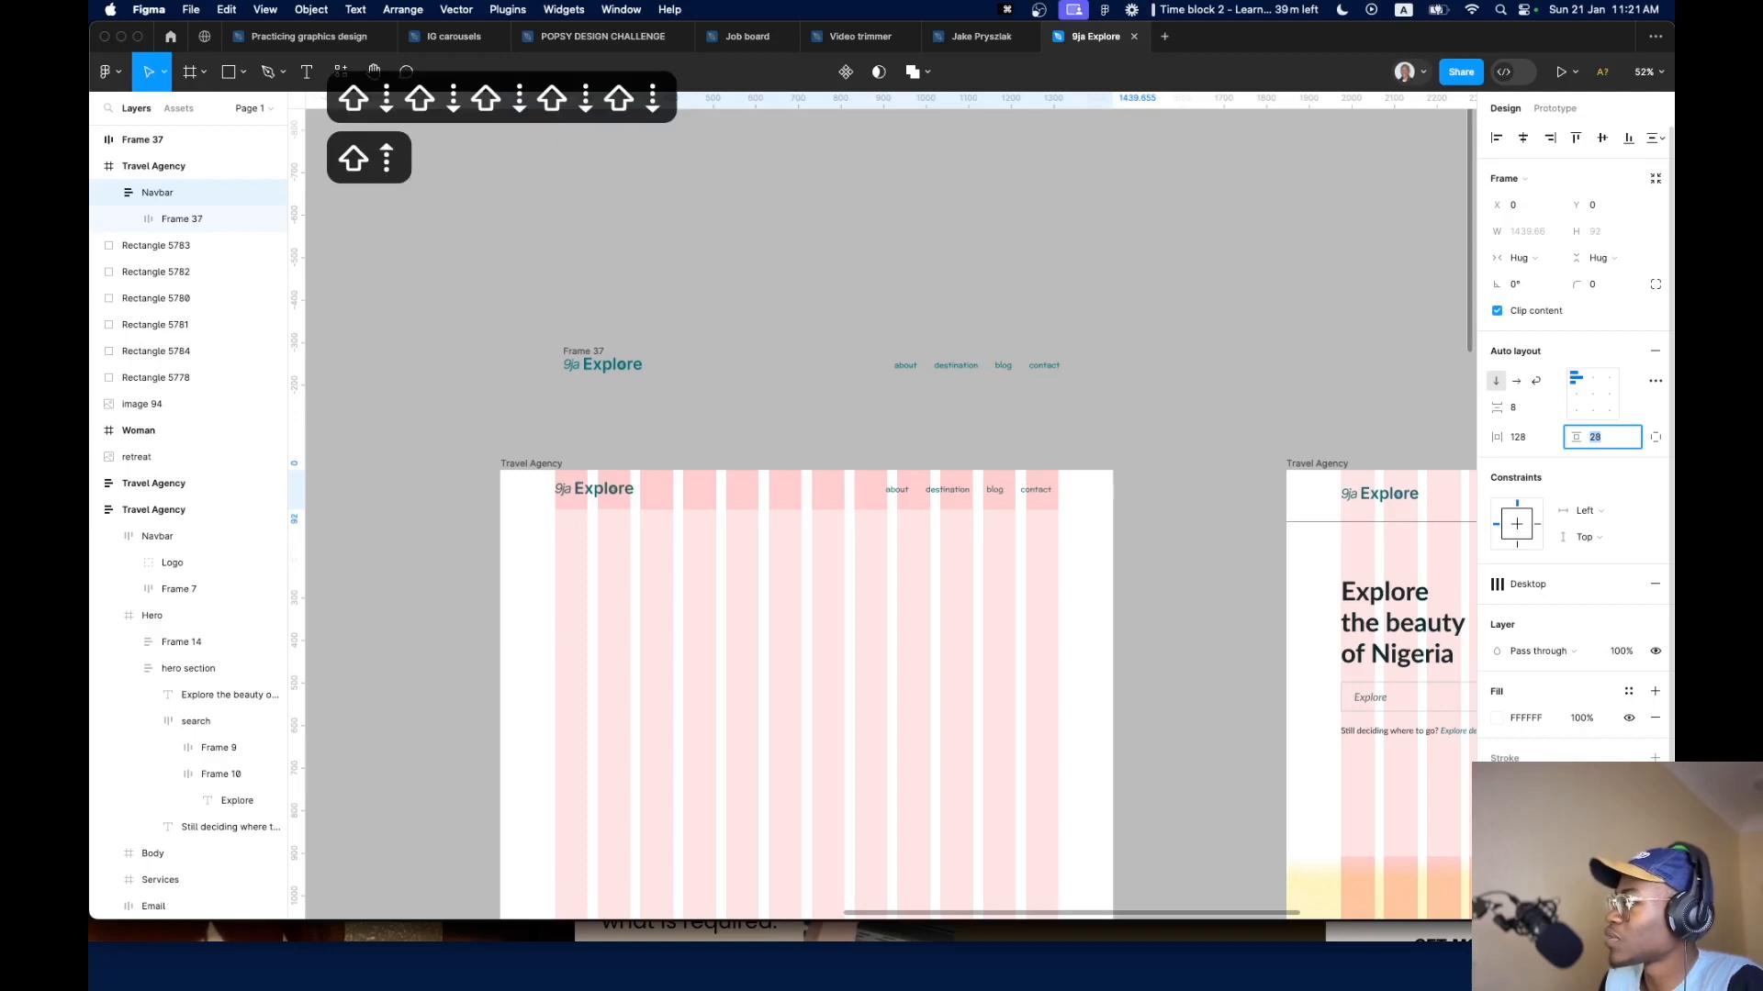
{"action": "key", "text": "shift+Up"}
{"action": "key", "text": "shift+Up"}
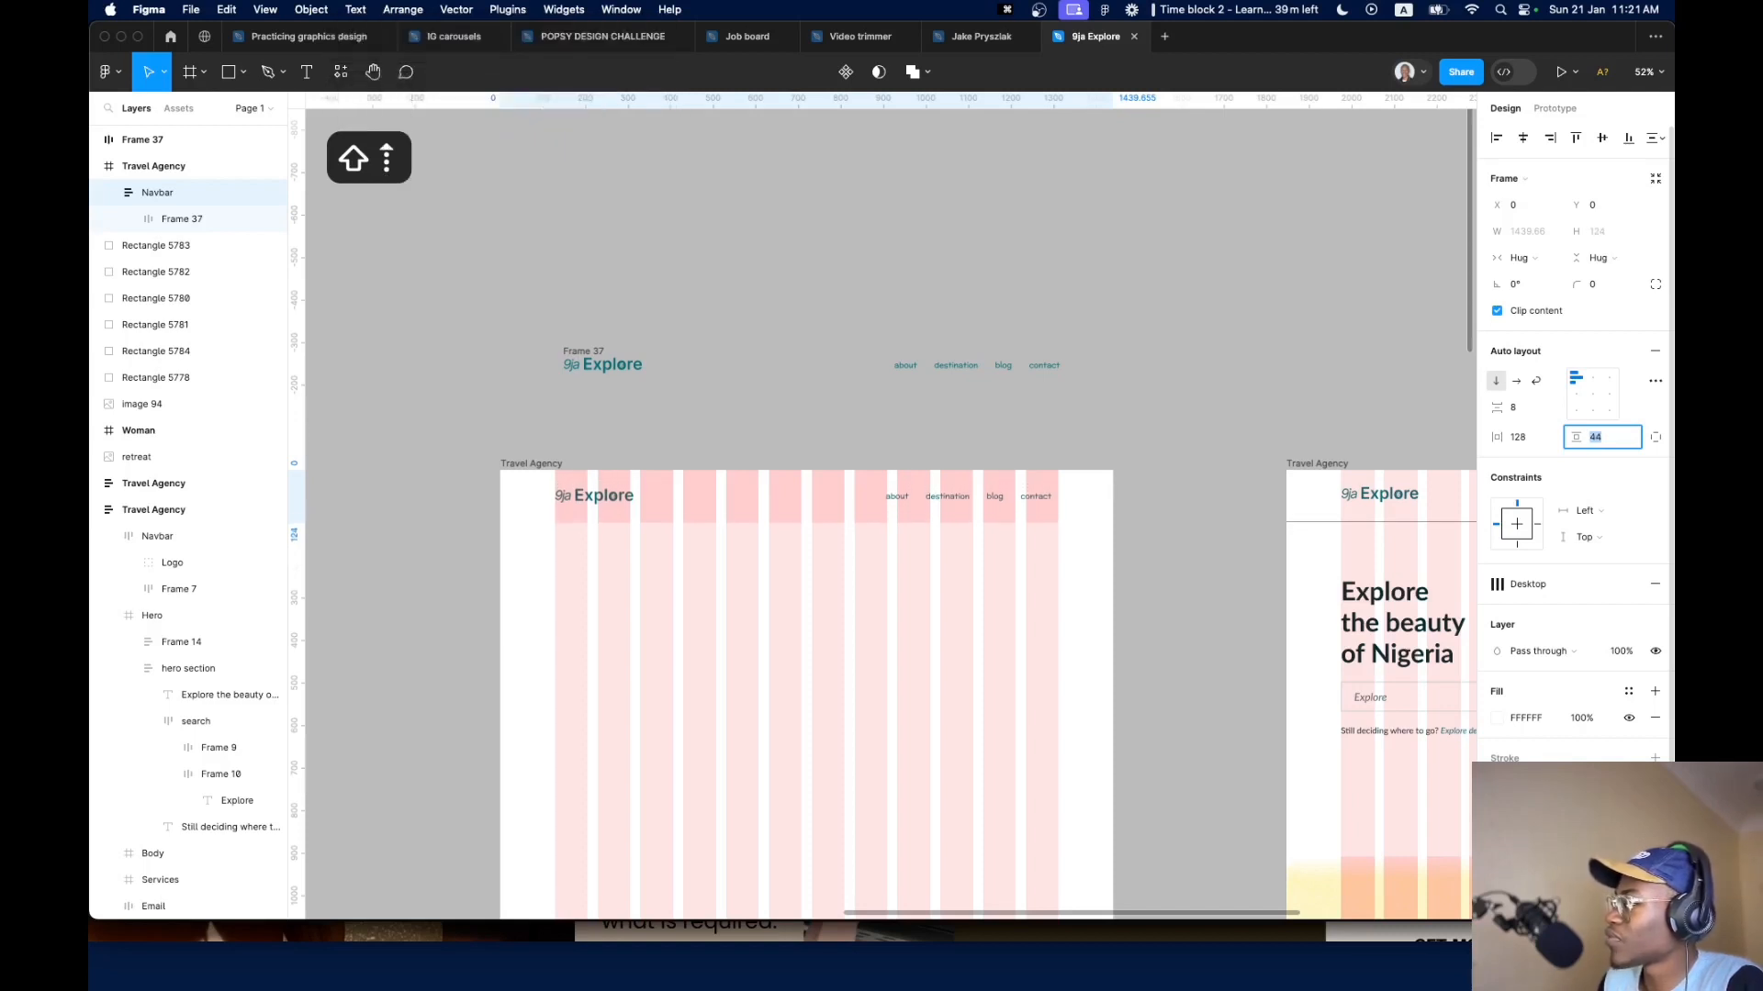
{"action": "key", "text": "Up"}
{"action": "key", "text": "Up"}
{"action": "key", "text": "Up"}
{"action": "key", "text": "Up"}
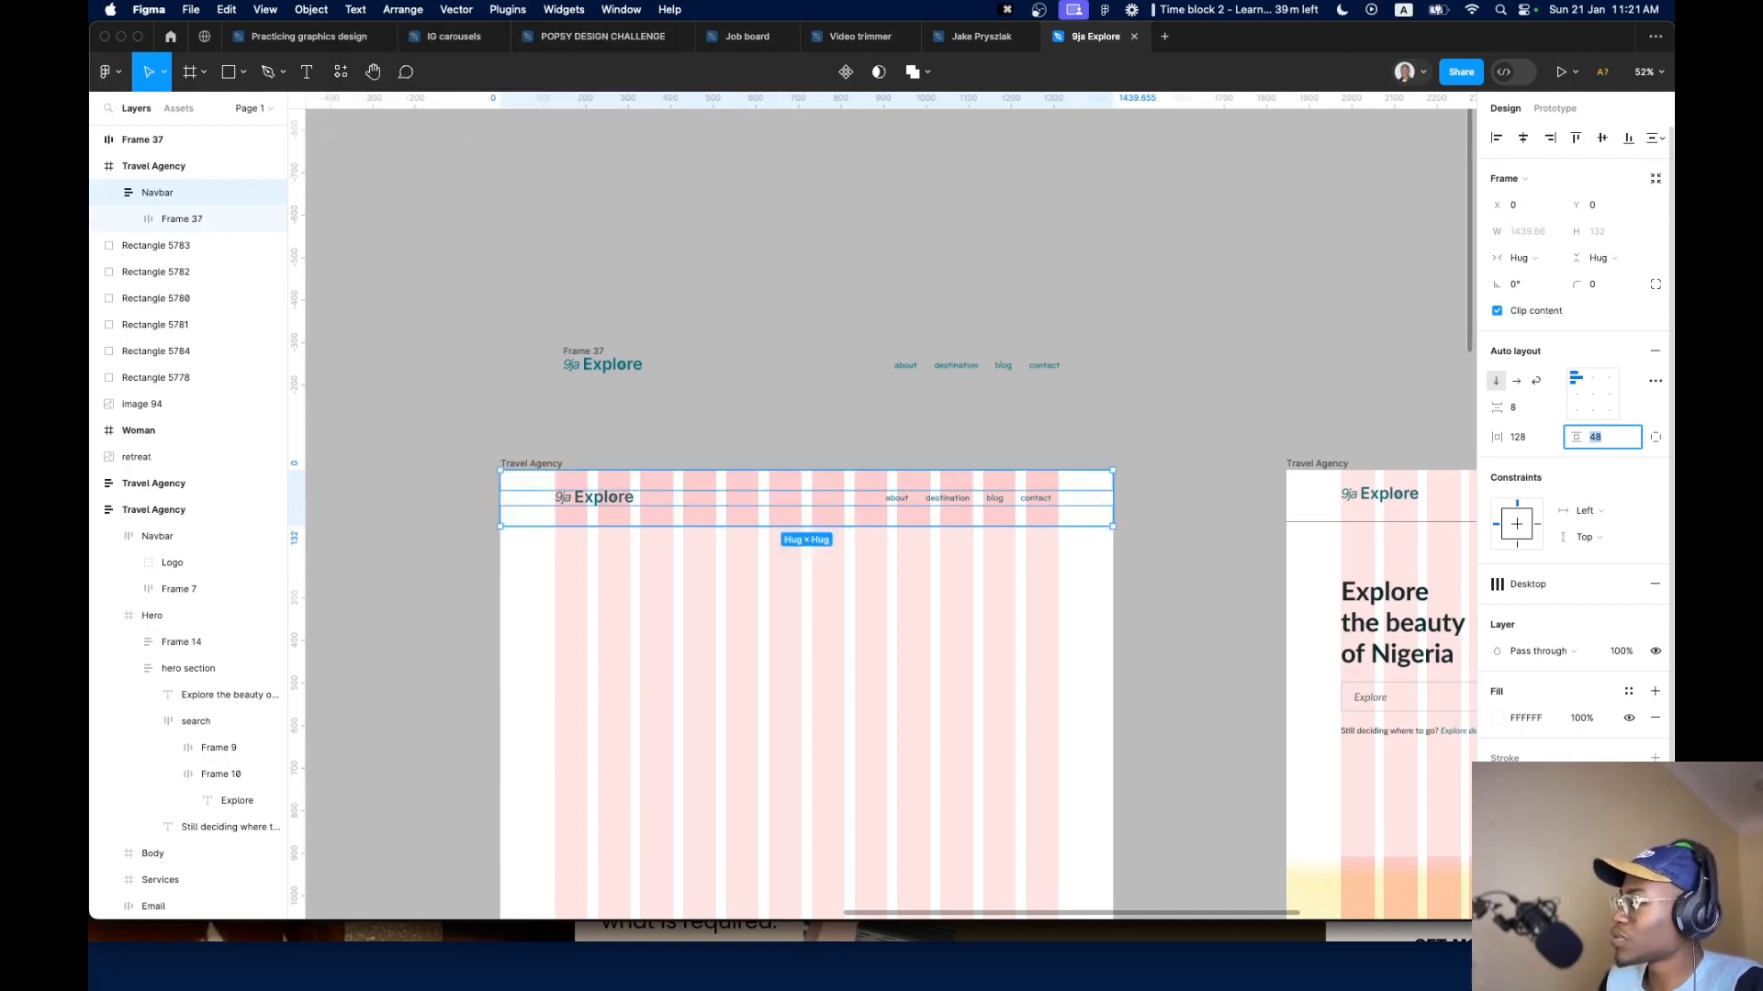
{"action": "key", "text": "shift+Down"}
{"action": "key", "text": "shift+Down"}
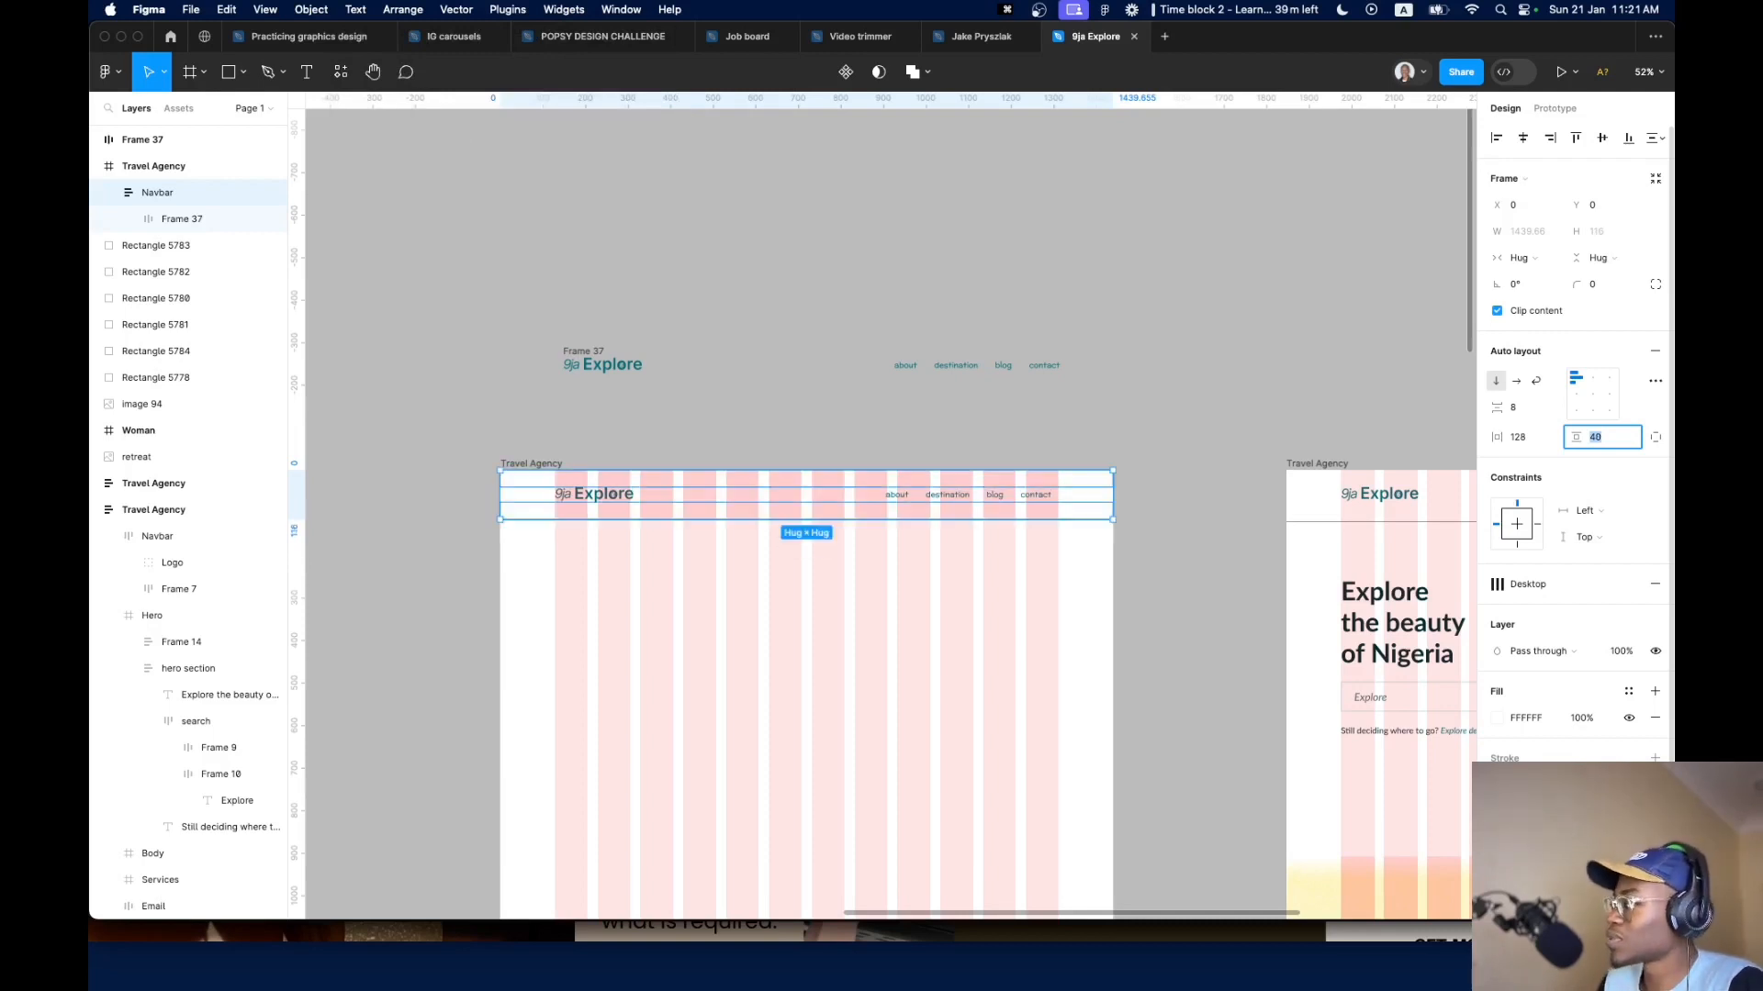
{"action": "key", "text": "shift+Up"}
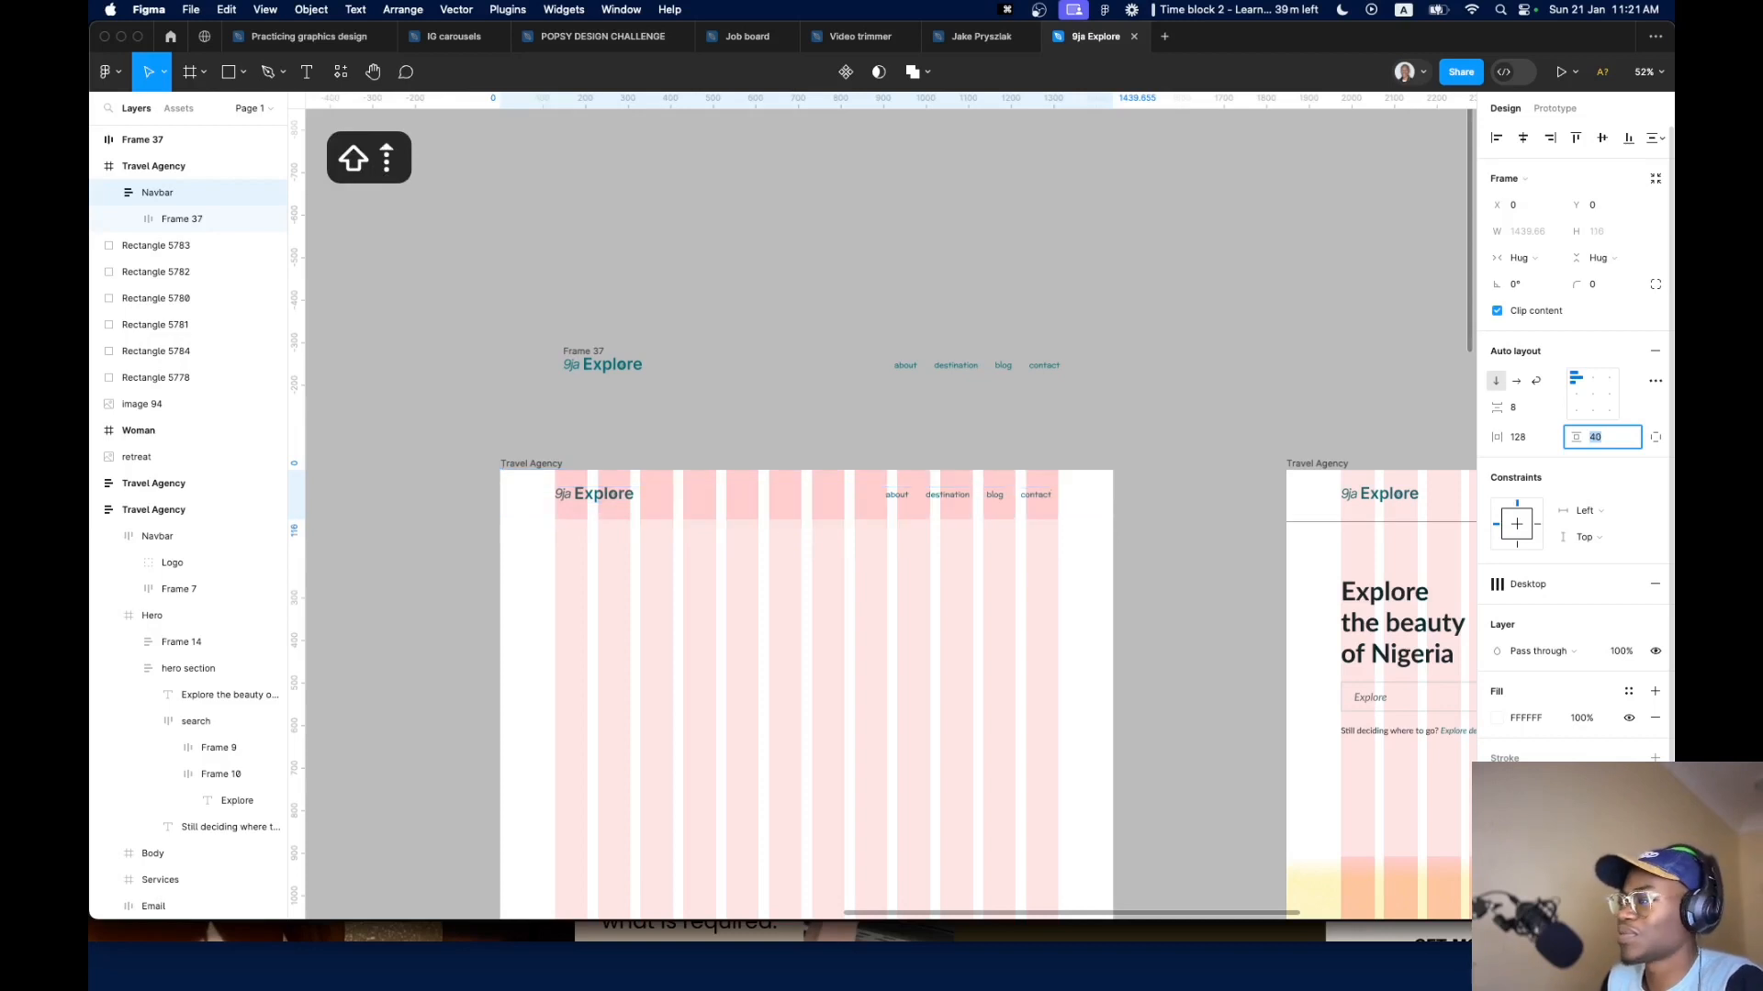
{"action": "left_click", "coordinate": [1314, 501]}
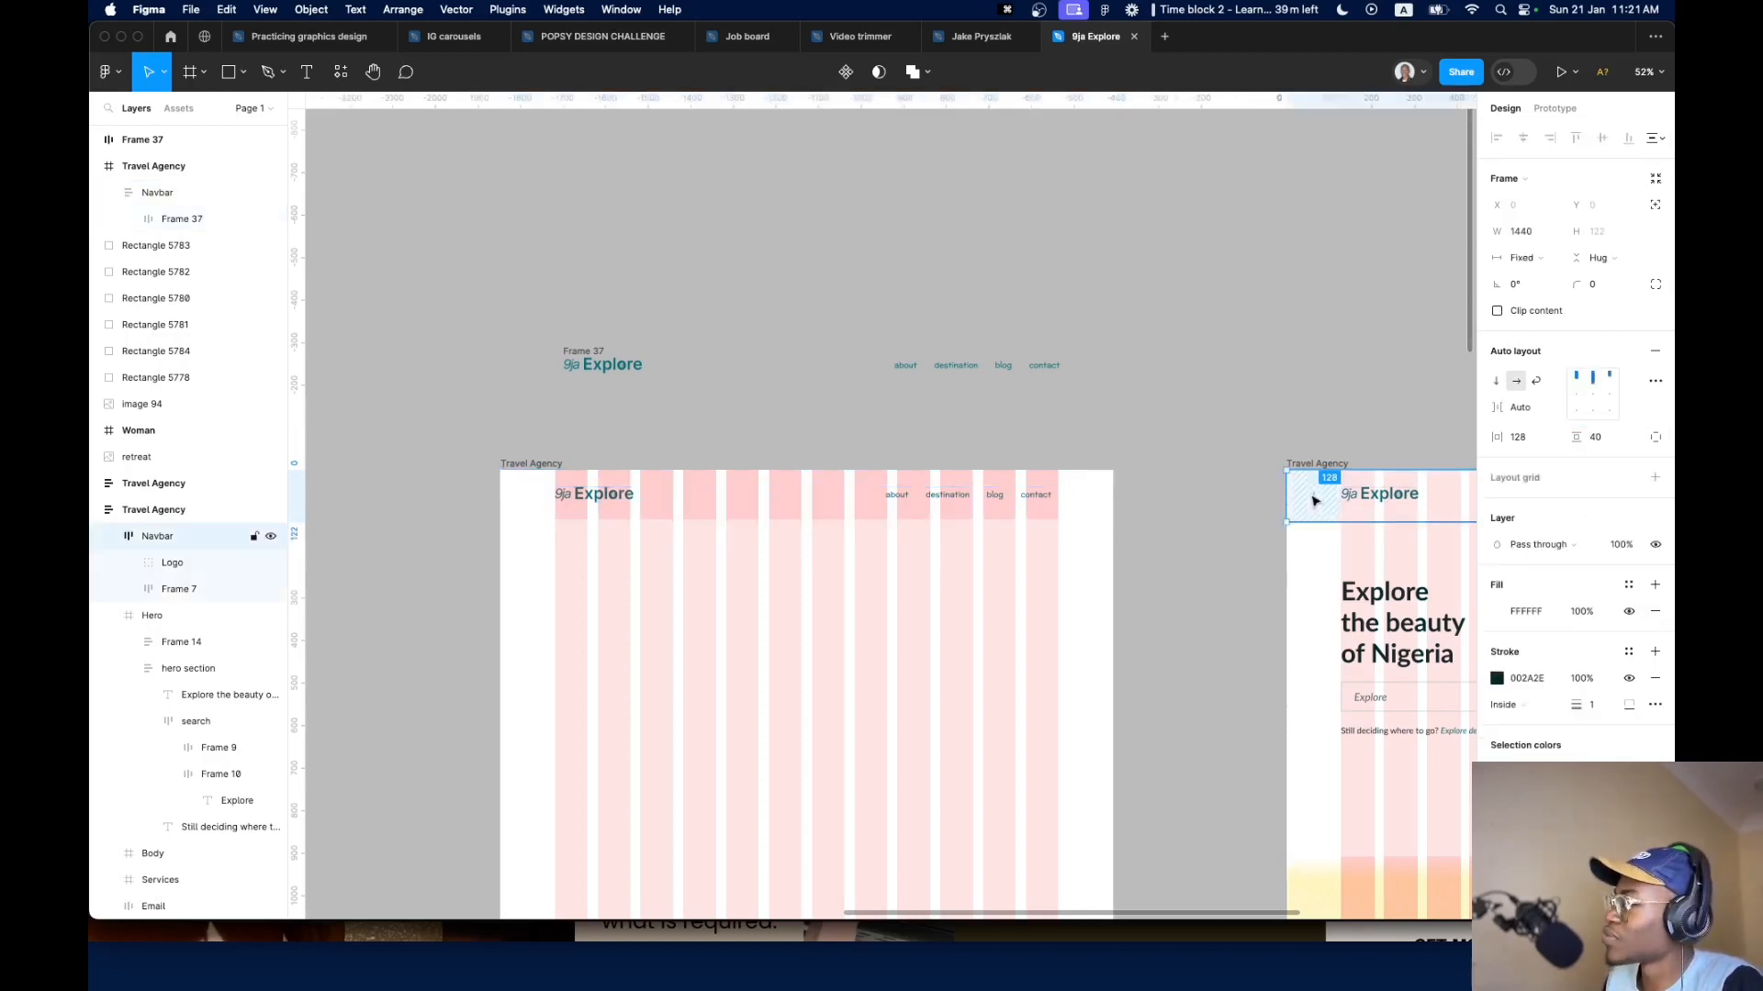
{"action": "left_click", "coordinate": [1069, 514]}
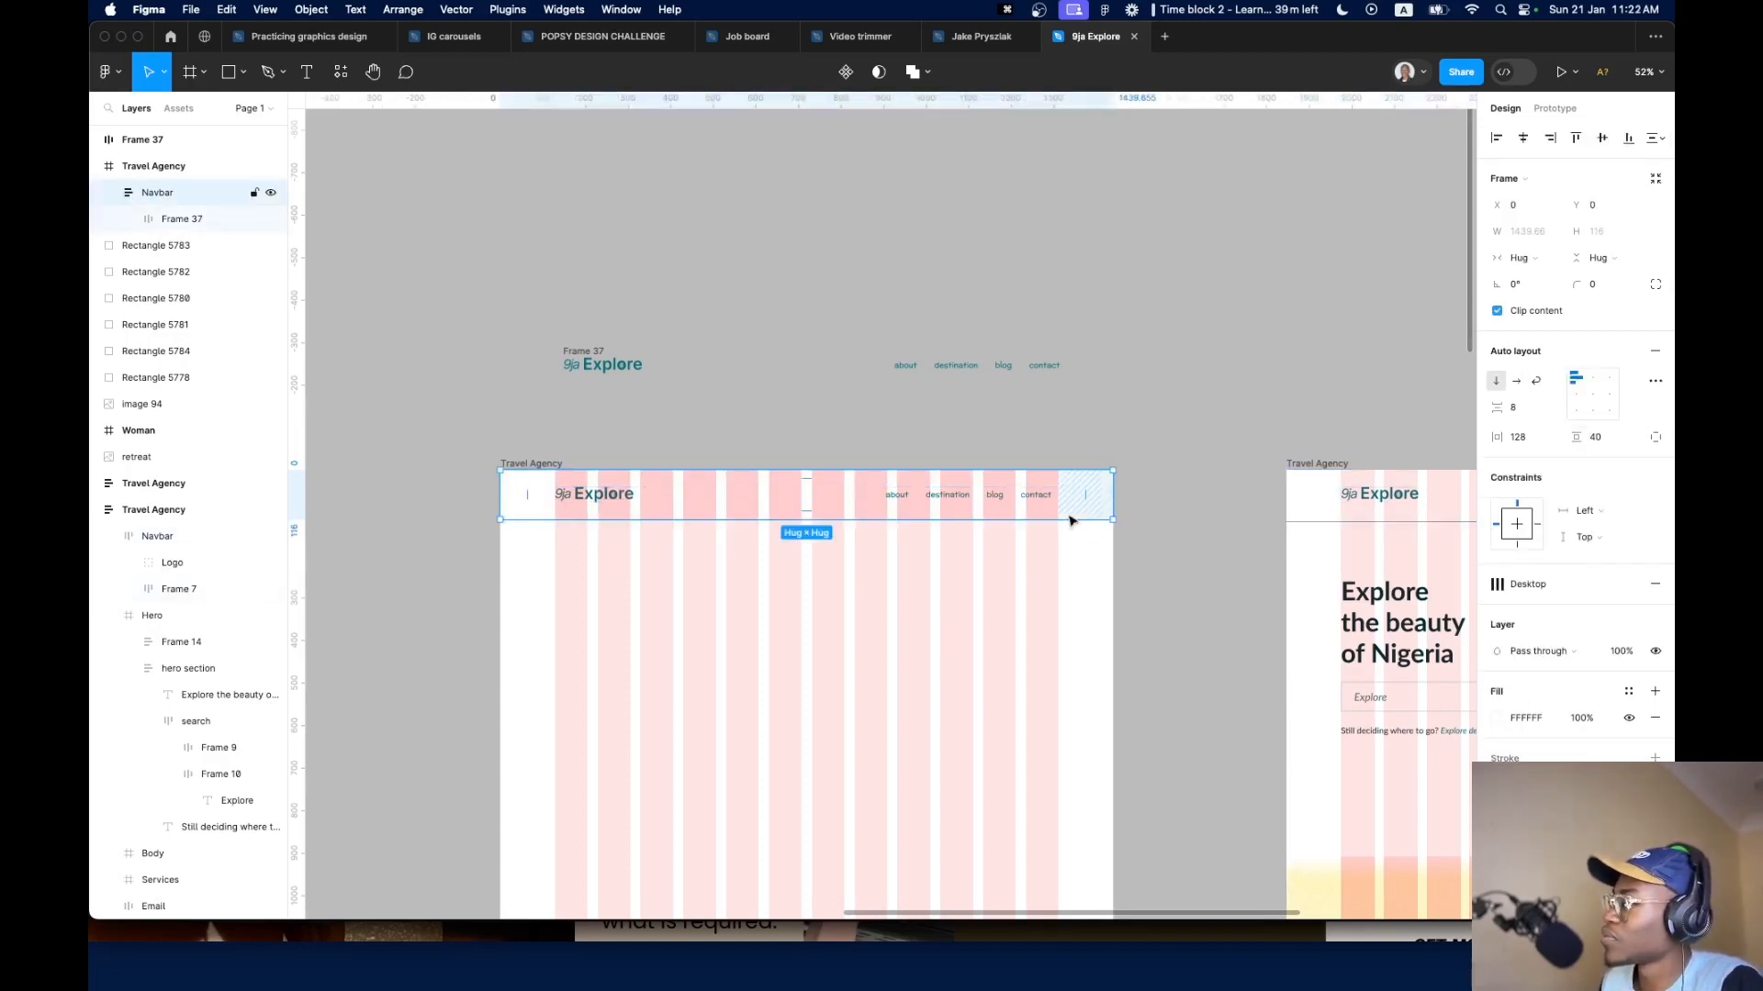
{"action": "scroll", "coordinate": [653, 523], "scroll_direction": "down", "scroll_amount": 5}
{"action": "scroll", "coordinate": [631, 506], "scroll_direction": "up", "scroll_amount": 5}
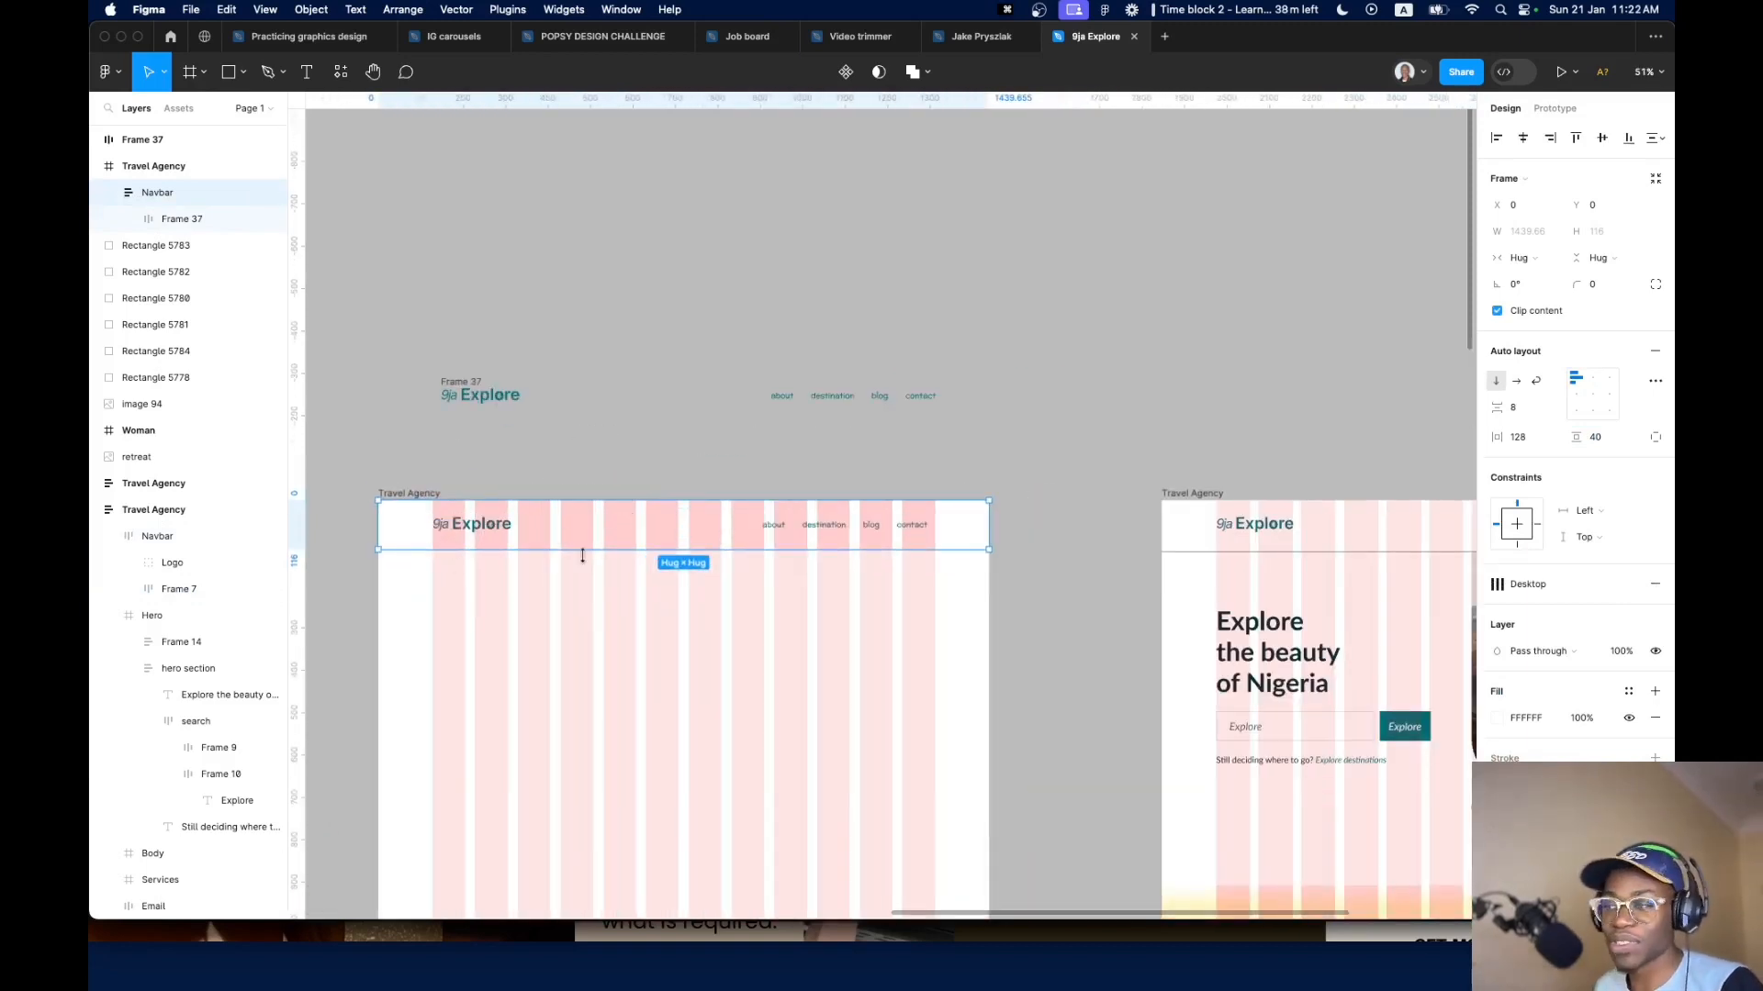
Move the copied logo and menu frame into the page below the existing Navbar, aligned to the column grid, and rename it "navbar"
{"action": "left_click", "coordinate": [618, 395]}
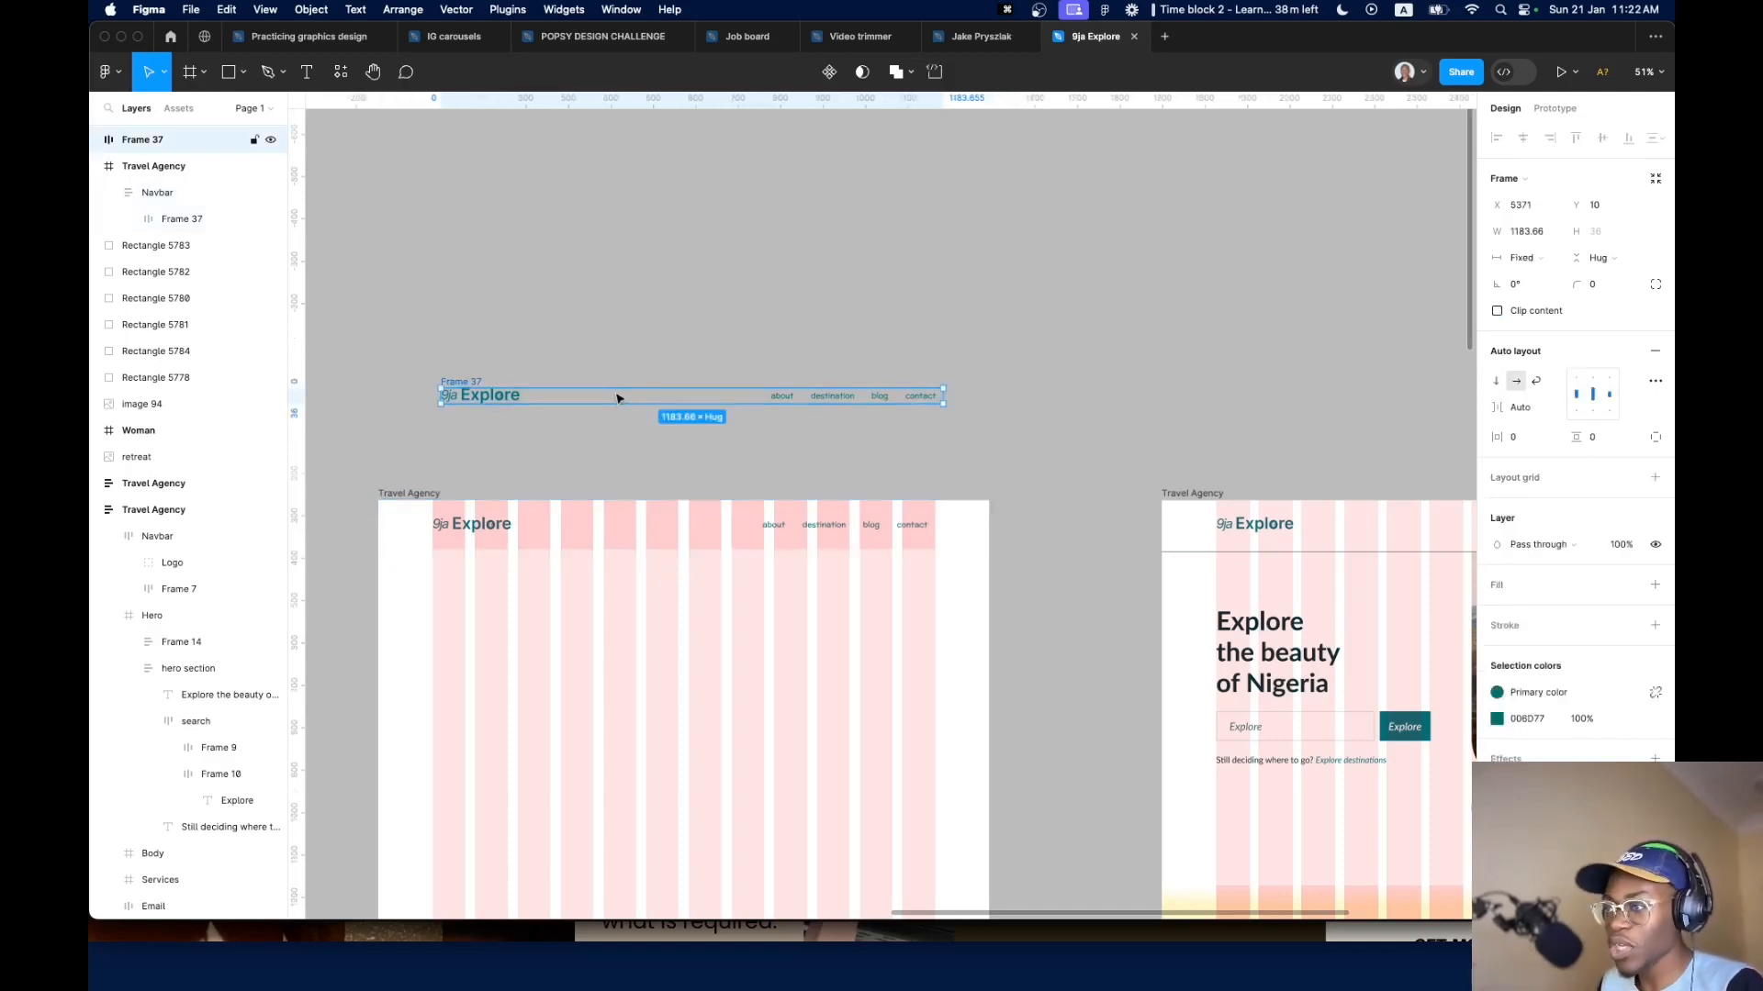
{"action": "left_click_drag", "start_coordinate": [618, 394], "coordinate": [598, 683]}
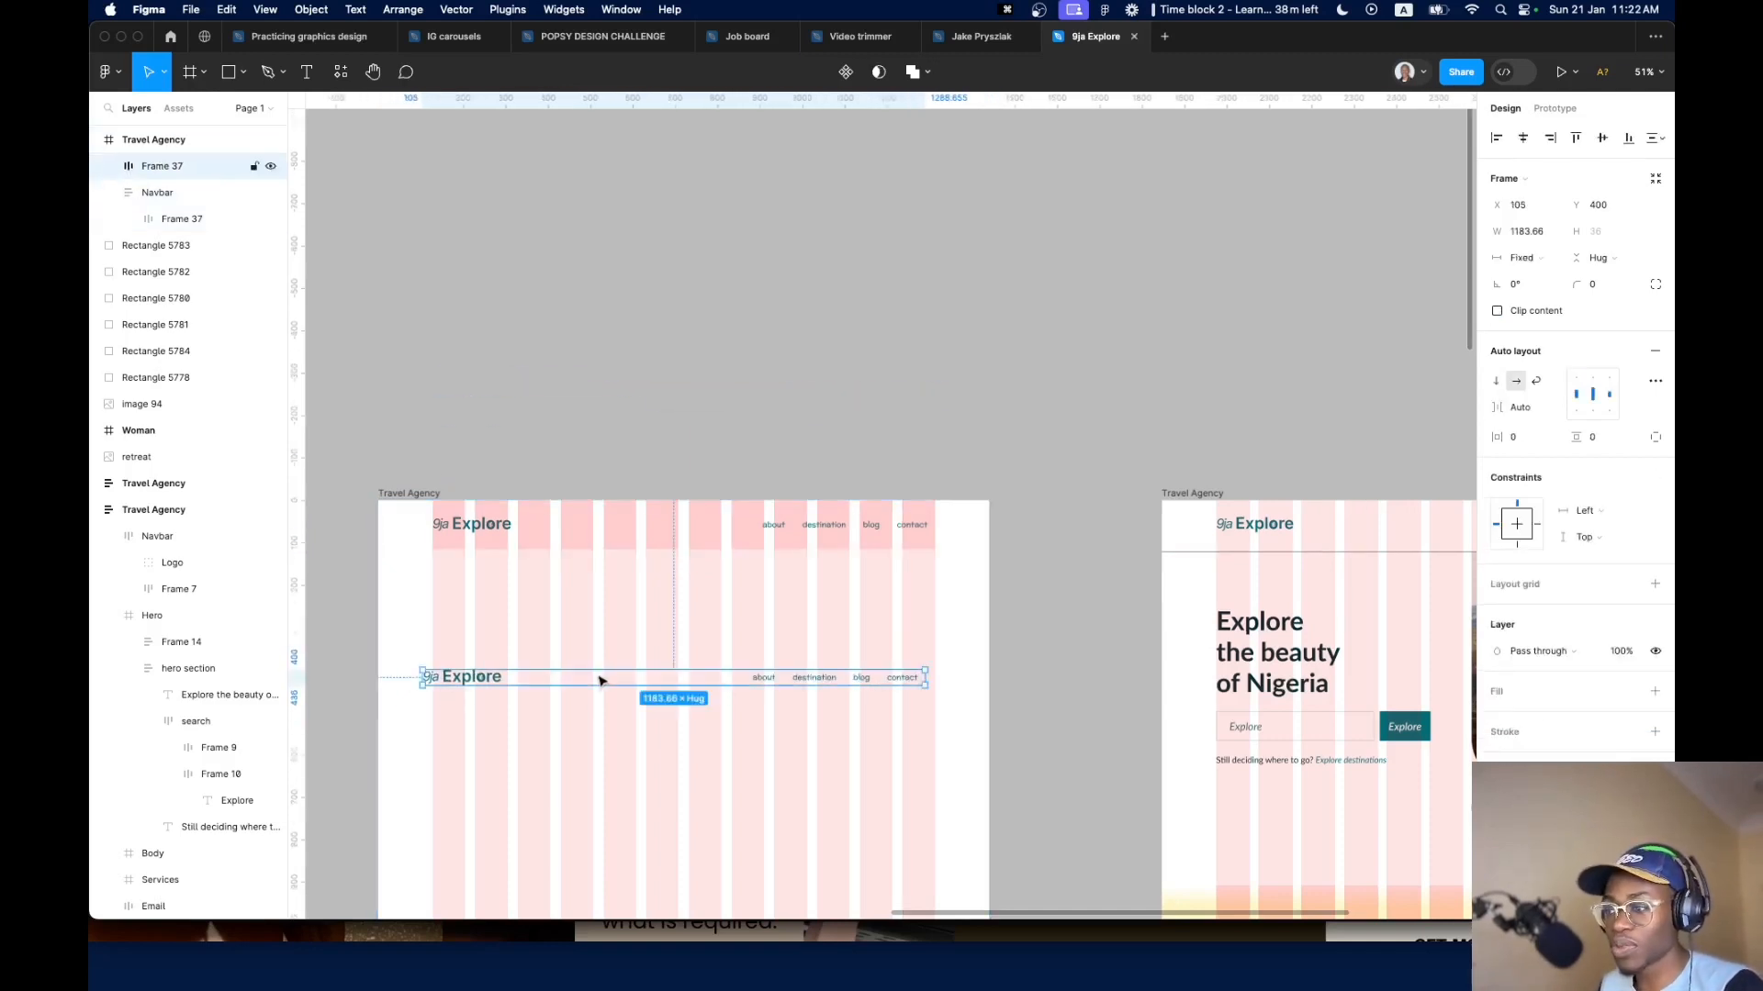
{"action": "key", "text": "super+r"}
{"action": "type", "text": "navb"}
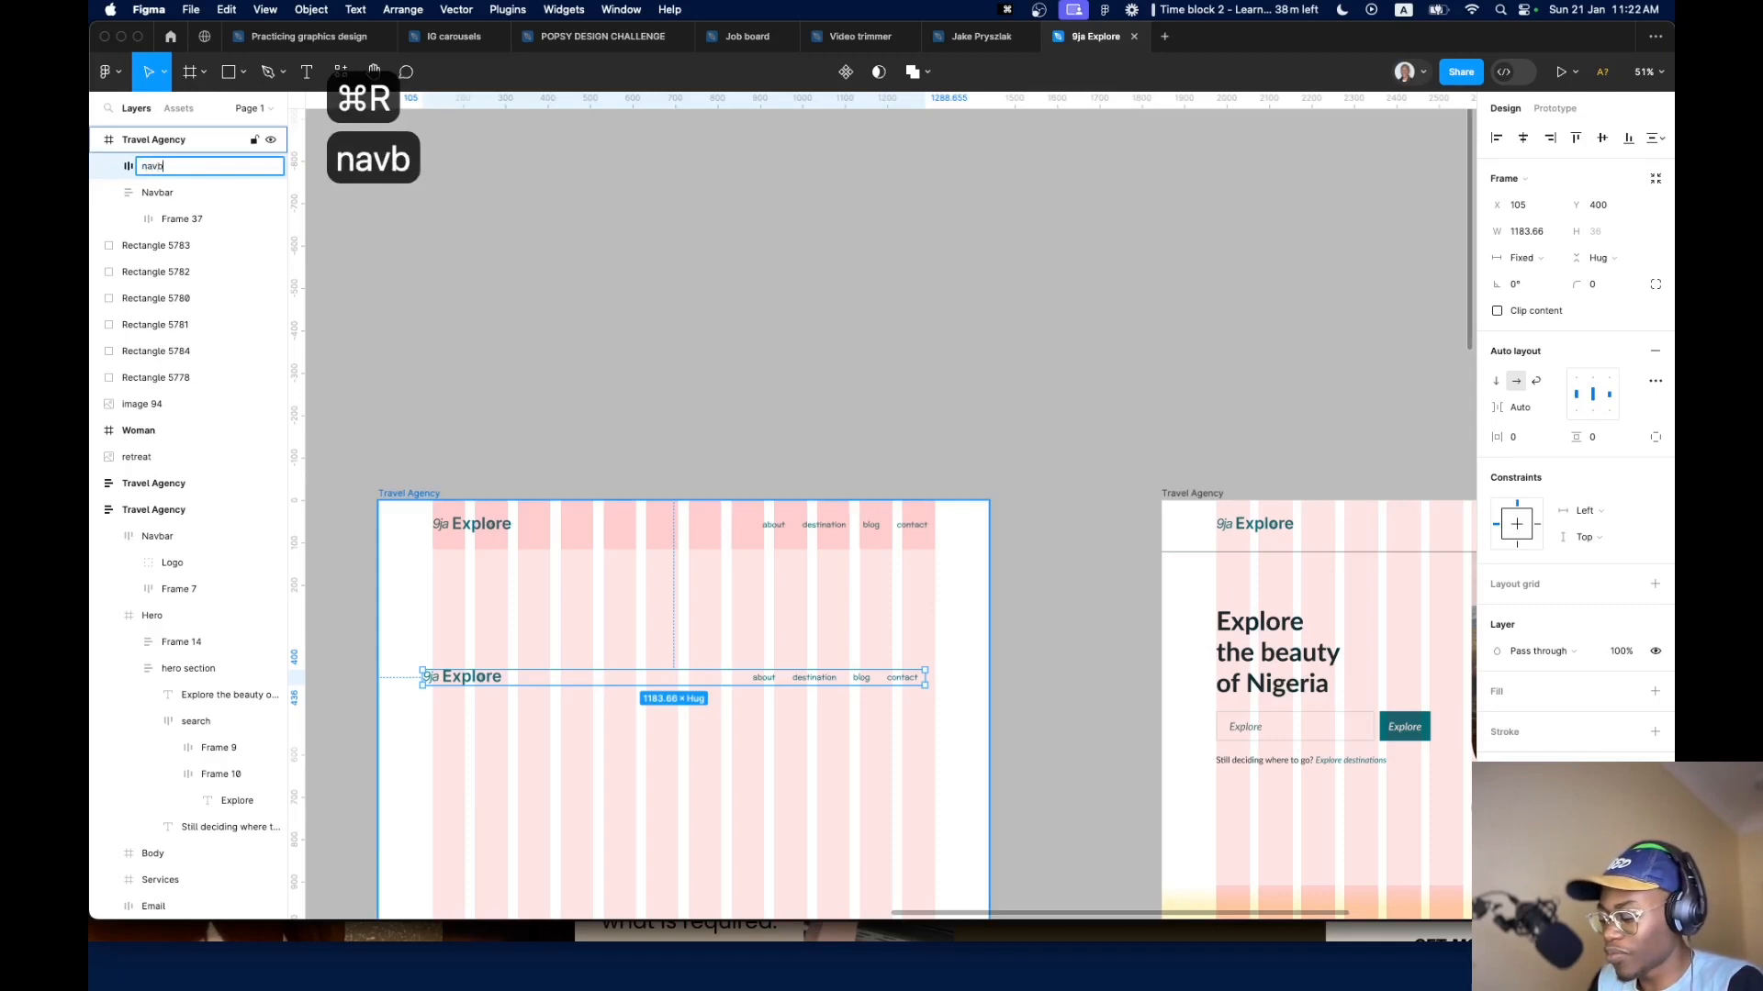
{"action": "type", "text": "ar"}
{"action": "key", "text": "Return"}
{"action": "left_click_drag", "start_coordinate": [598, 683], "coordinate": [663, 685]}
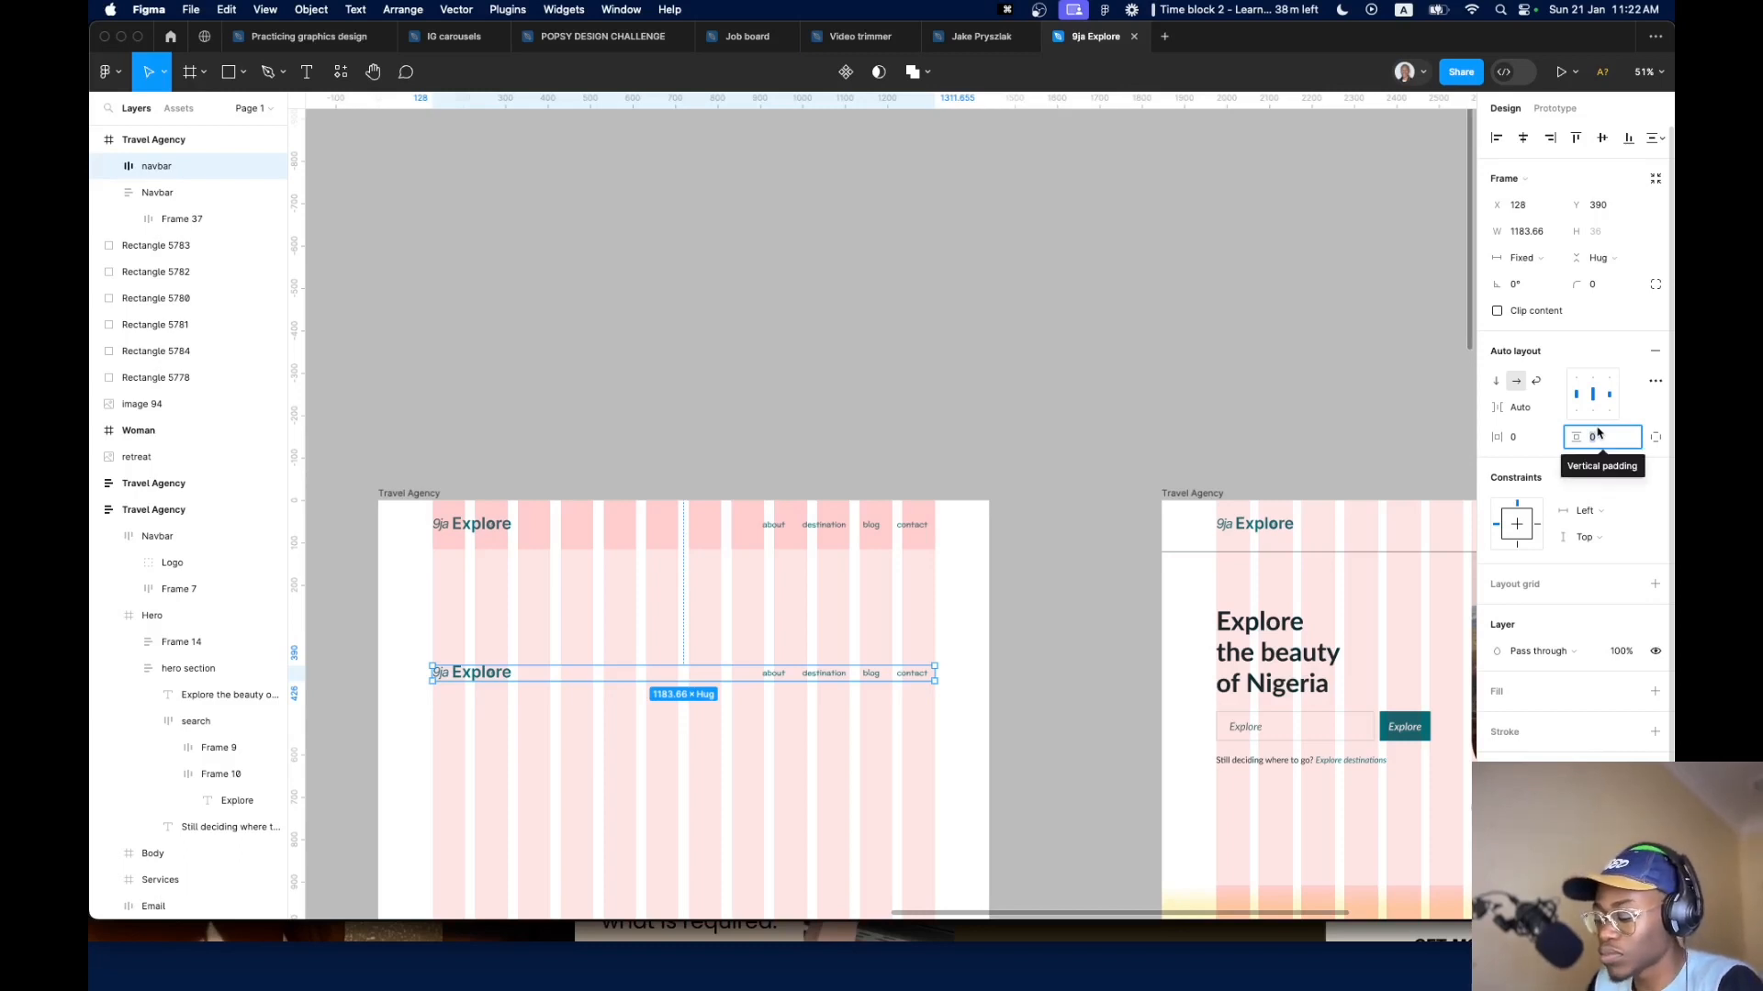
Set the new navbar's vertical padding to 40 and its horizontal padding to 128
{"action": "type", "text": "40"}
{"action": "key", "text": "Return"}
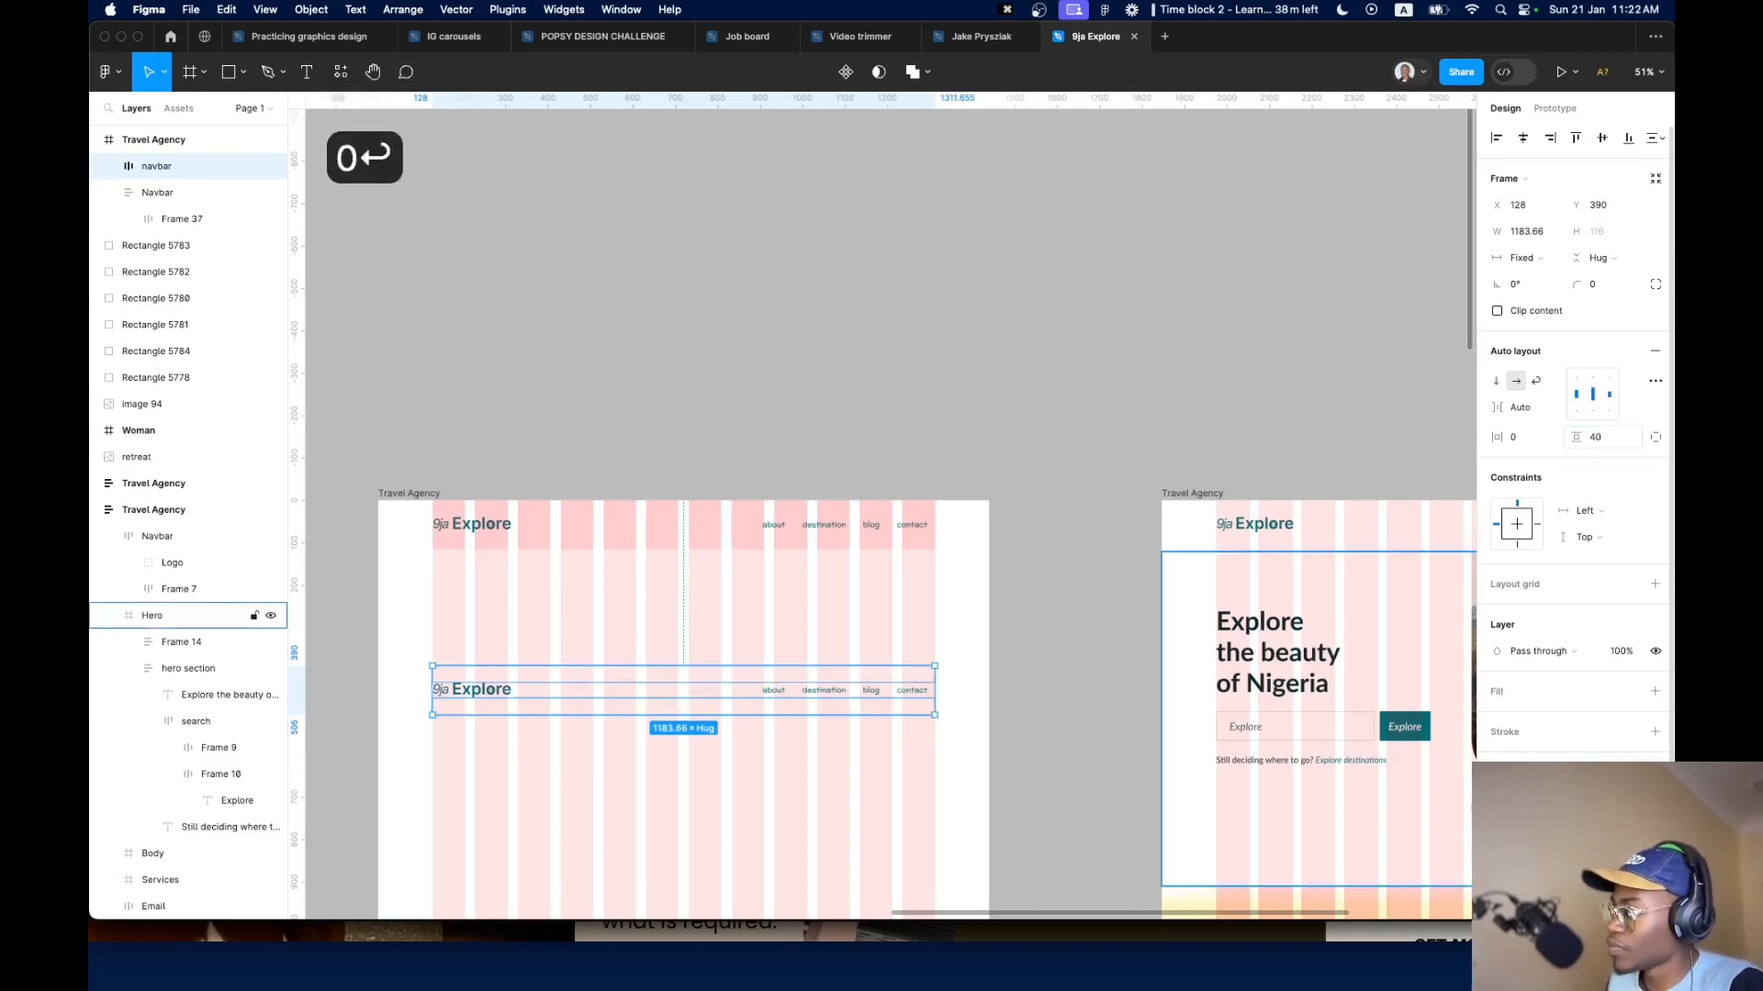
{"action": "left_click", "coordinate": [1517, 439]}
{"action": "type", "text": "128"}
{"action": "key", "text": "Return"}
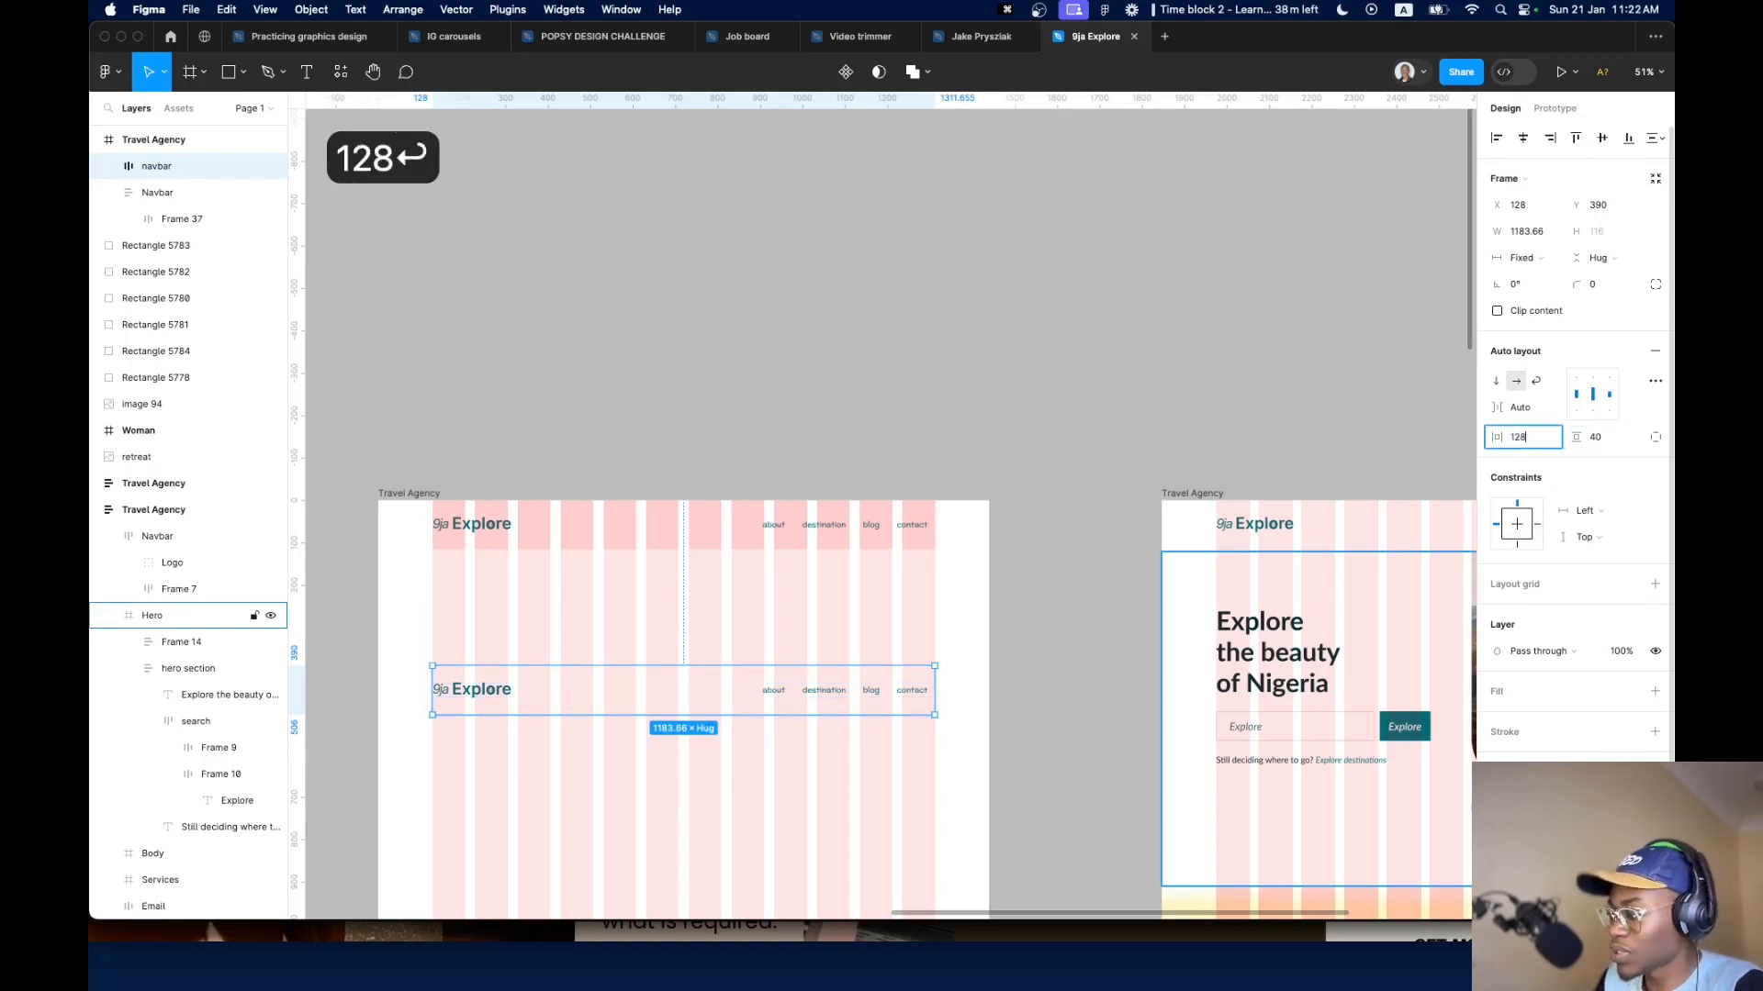
Widen the new navbar to the full 1440 page width, centered horizontally, and apply the Desktop grid style to it
{"action": "left_click", "coordinate": [1523, 137]}
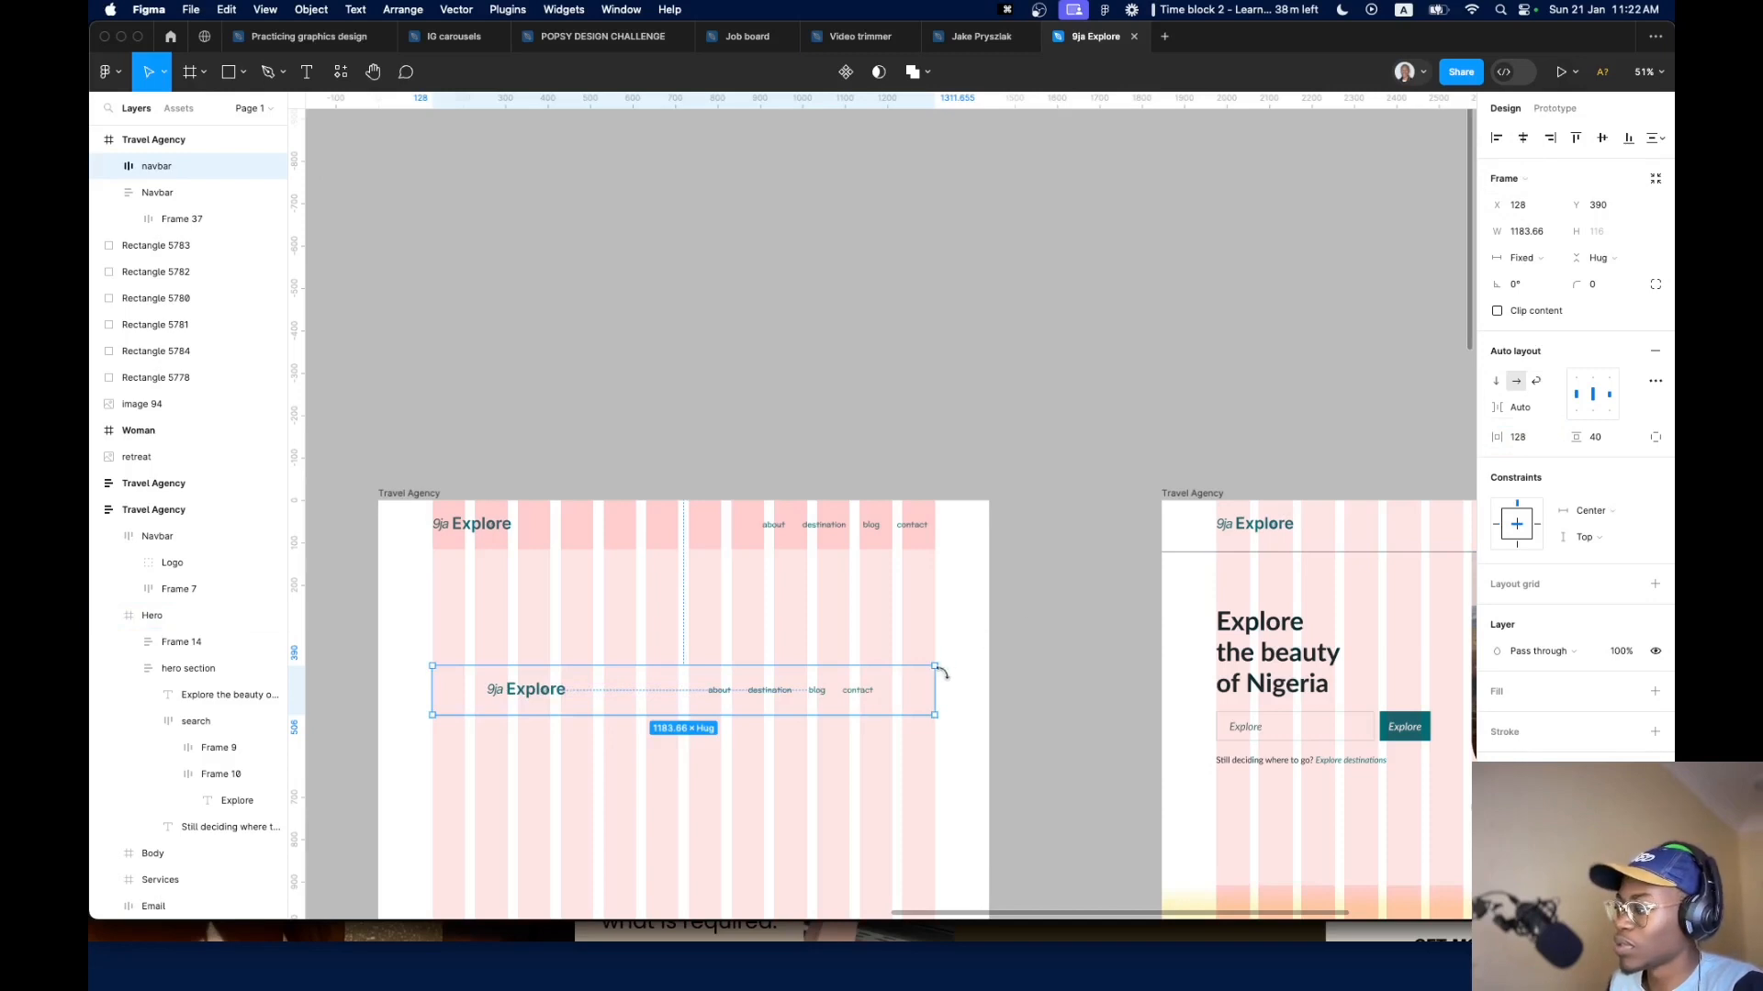
{"action": "left_click_drag", "start_coordinate": [931, 700], "coordinate": [984, 717]}
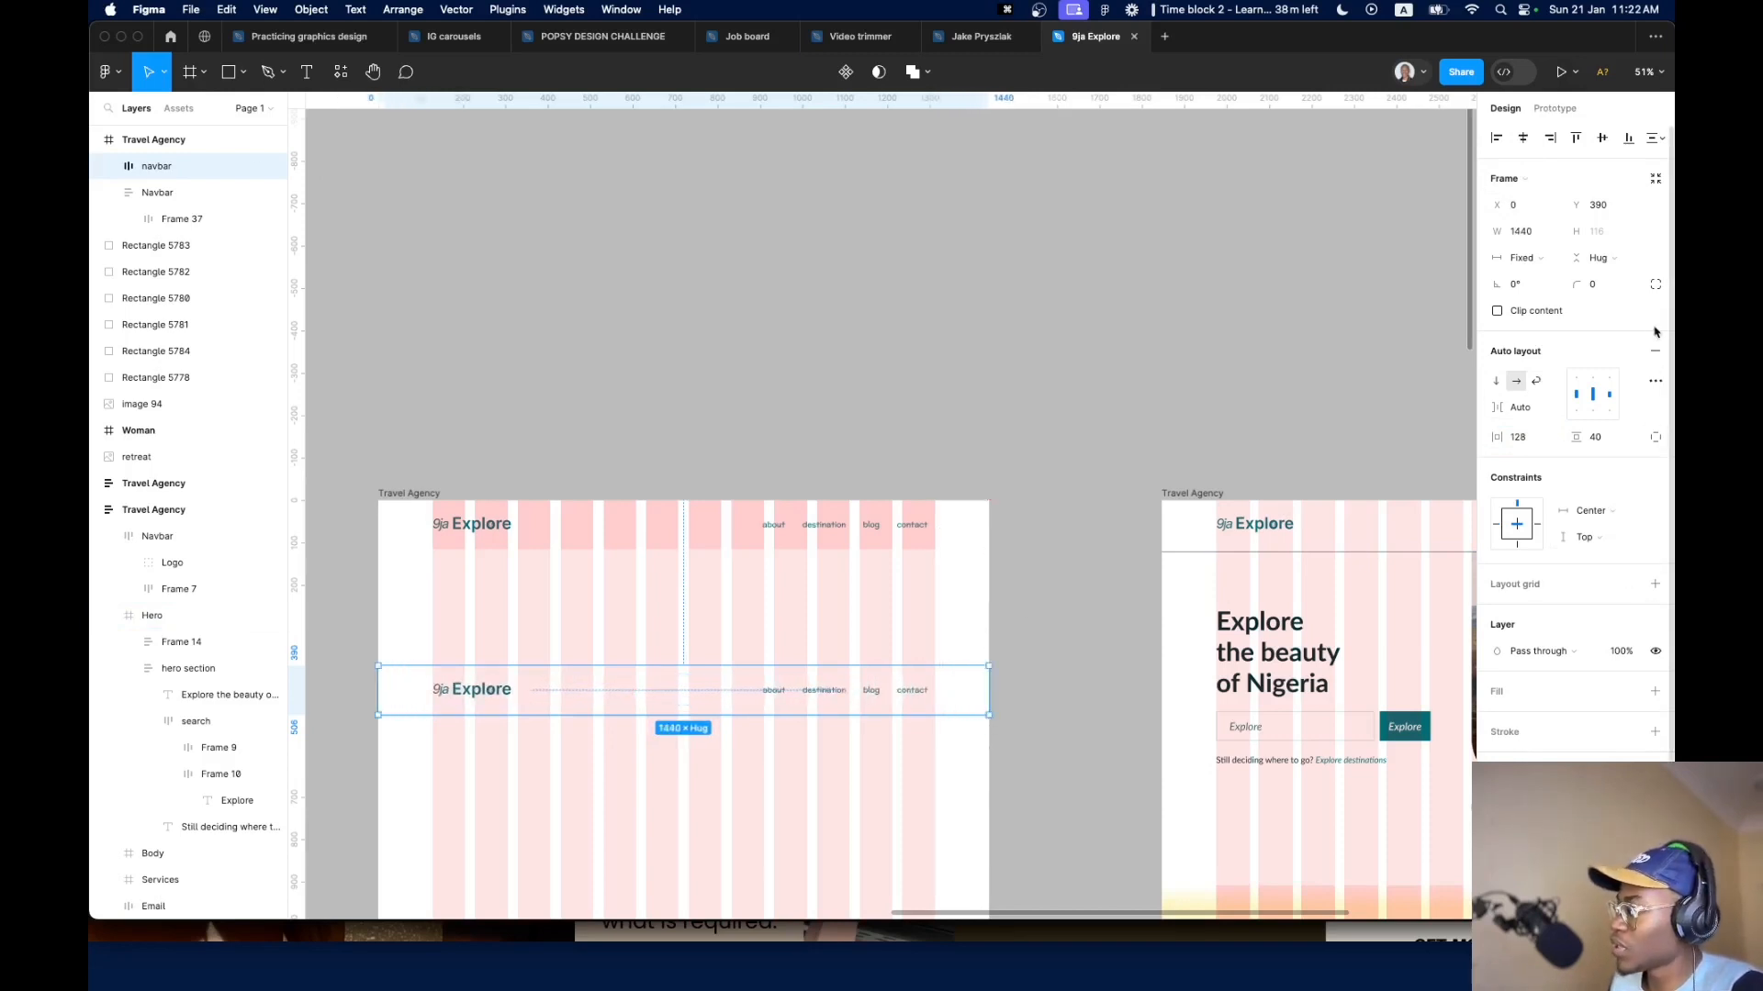
{"action": "left_click", "coordinate": [1628, 587]}
{"action": "left_click", "coordinate": [1525, 681]}
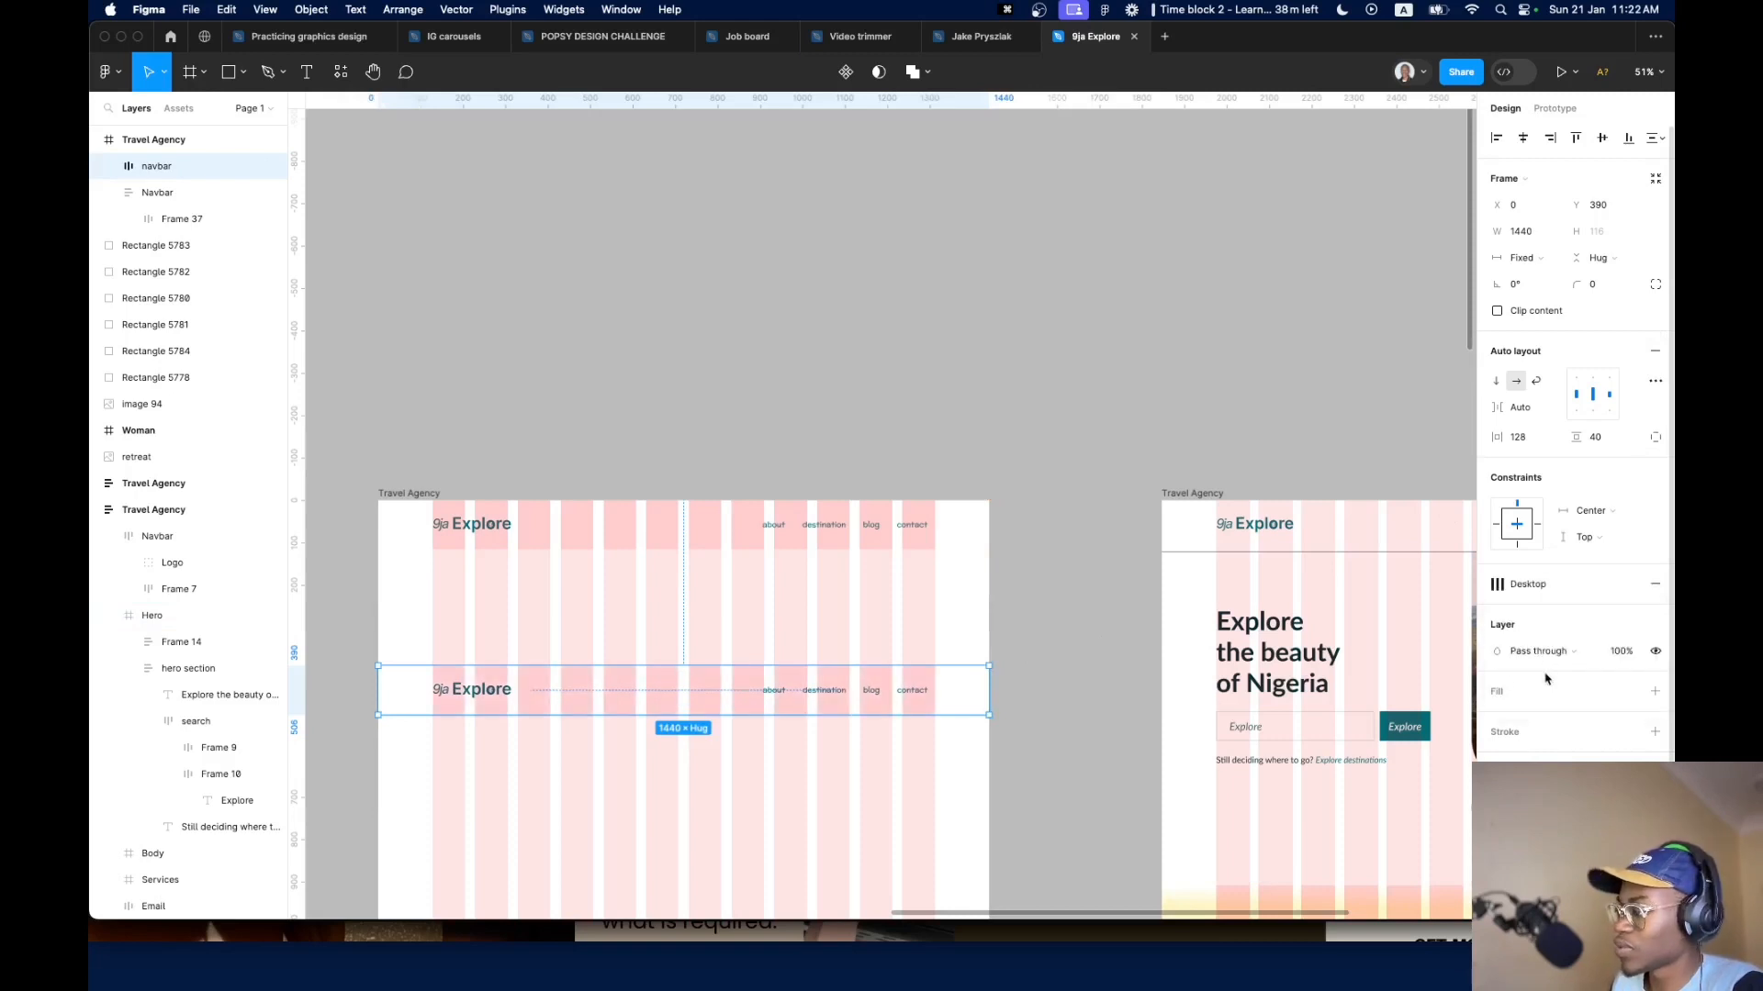
Put the new navbar at the very top of the page in place of the old Navbar, and delete the old one
{"action": "left_click_drag", "start_coordinate": [911, 695], "coordinate": [914, 578]}
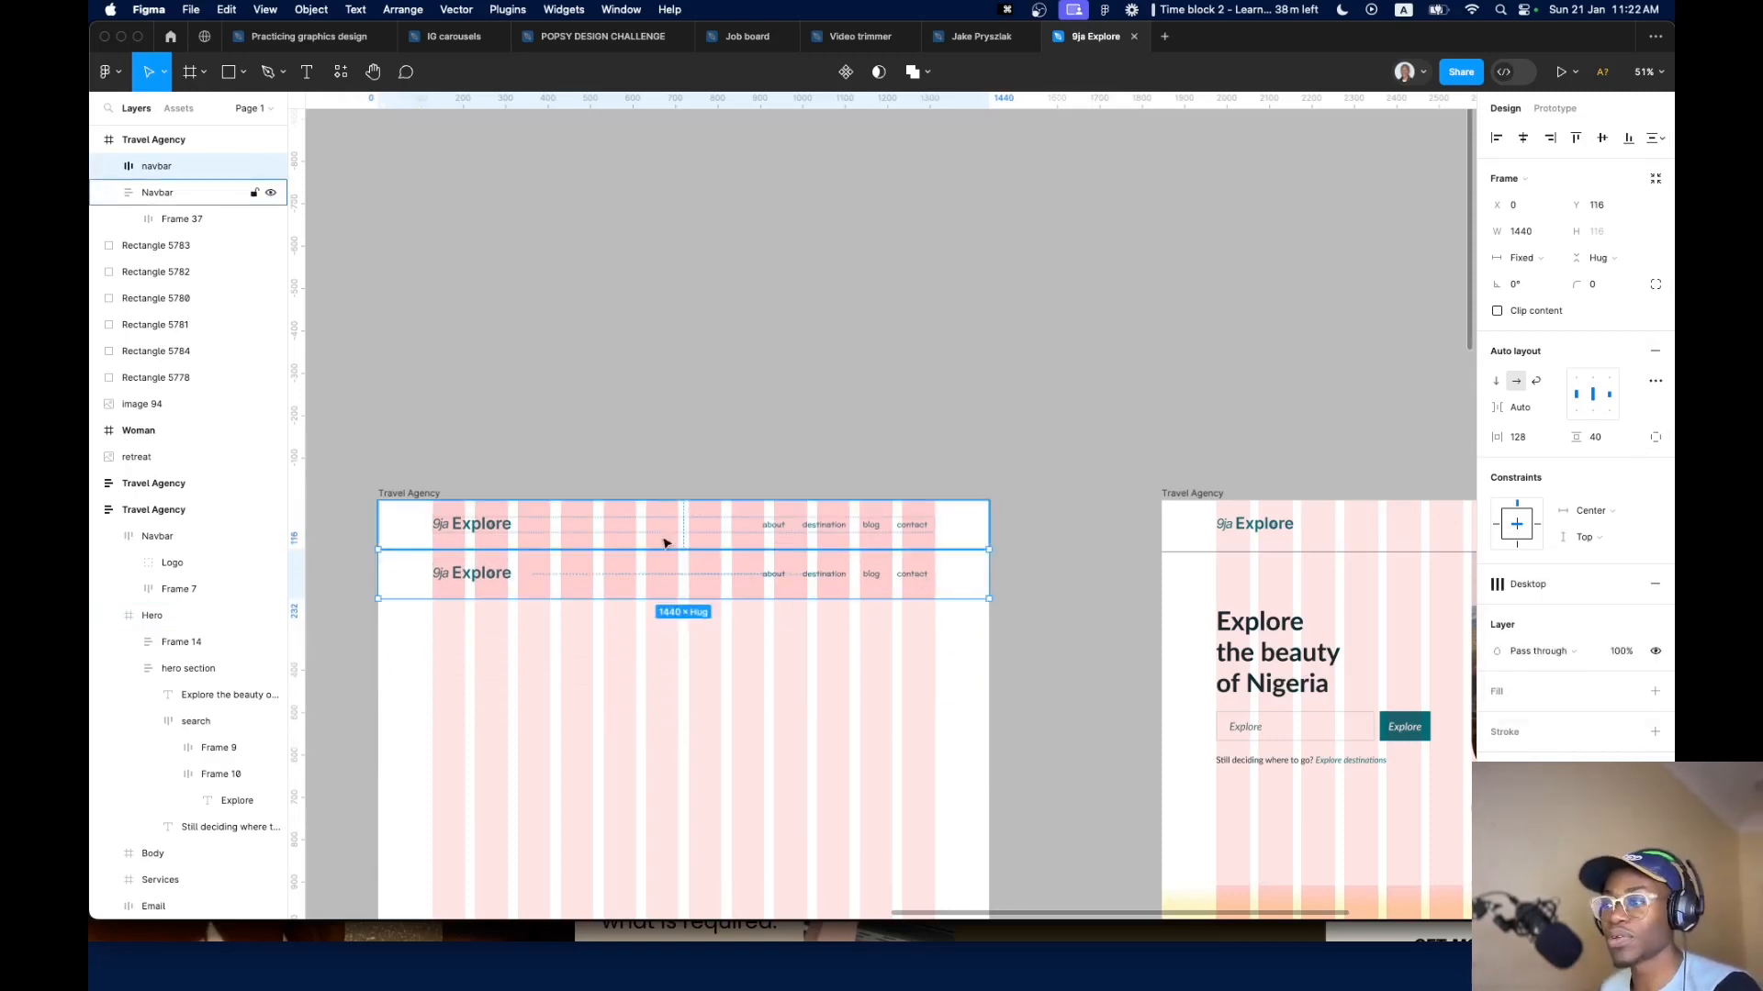
{"action": "left_click", "coordinate": [697, 543]}
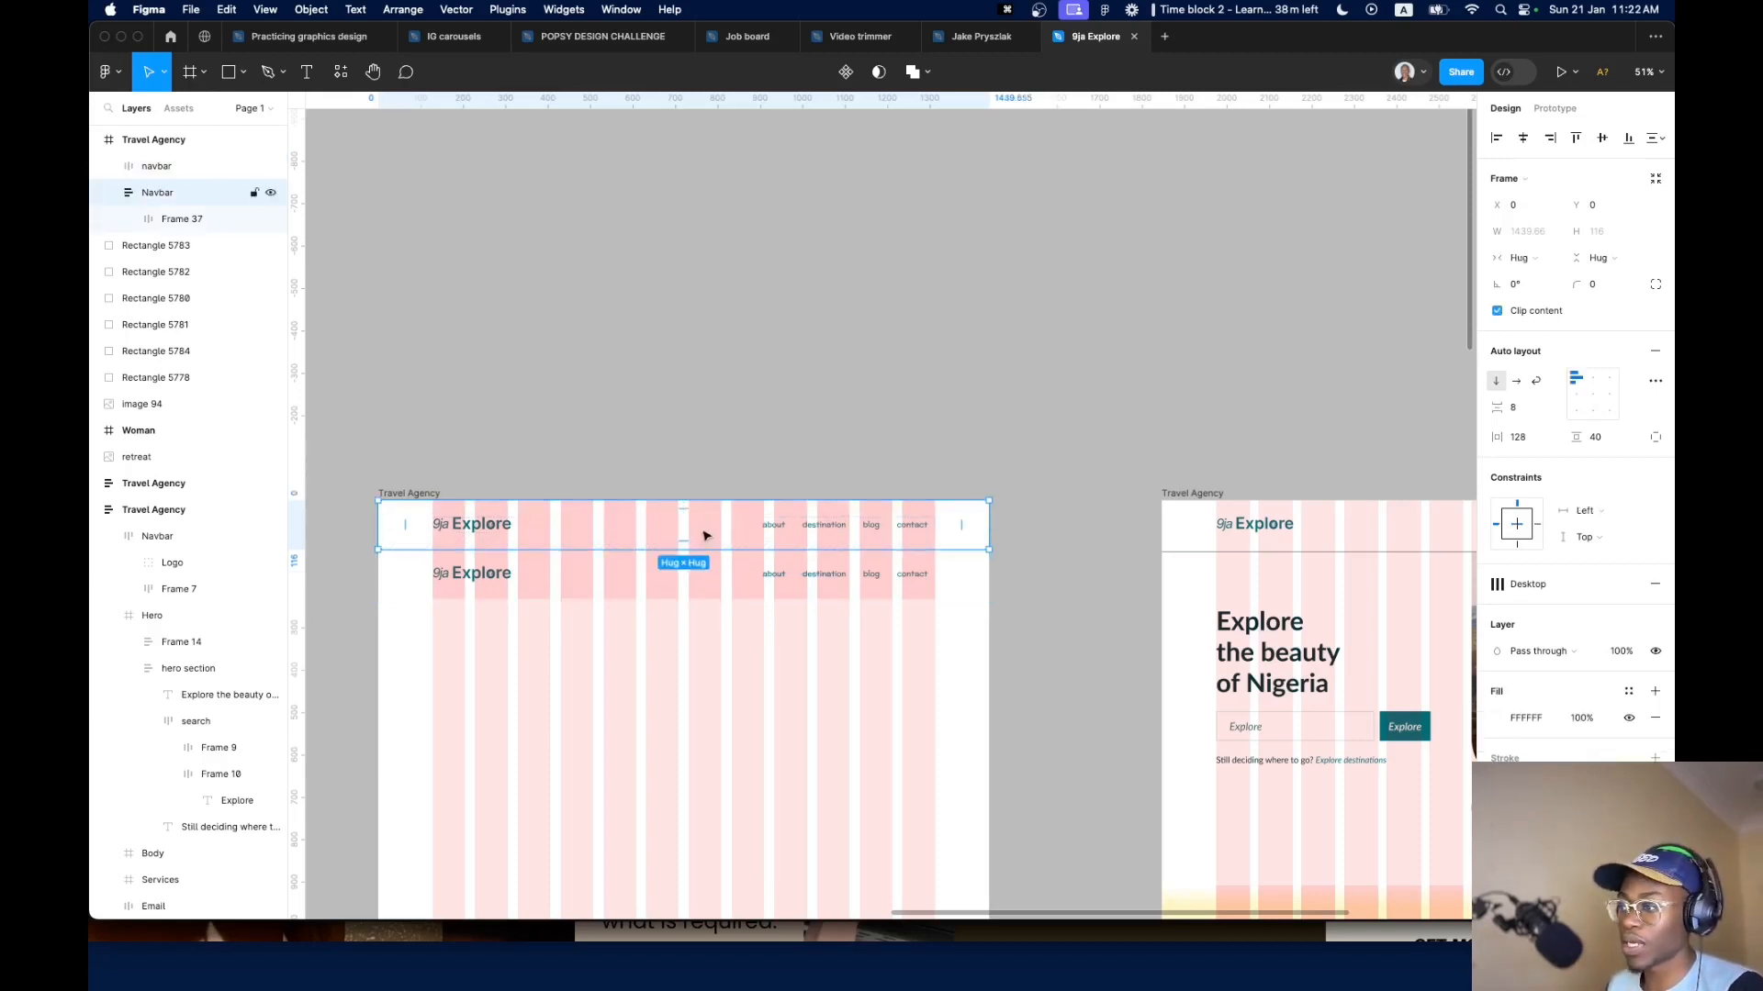
{"action": "left_click_drag", "start_coordinate": [705, 536], "coordinate": [717, 359]}
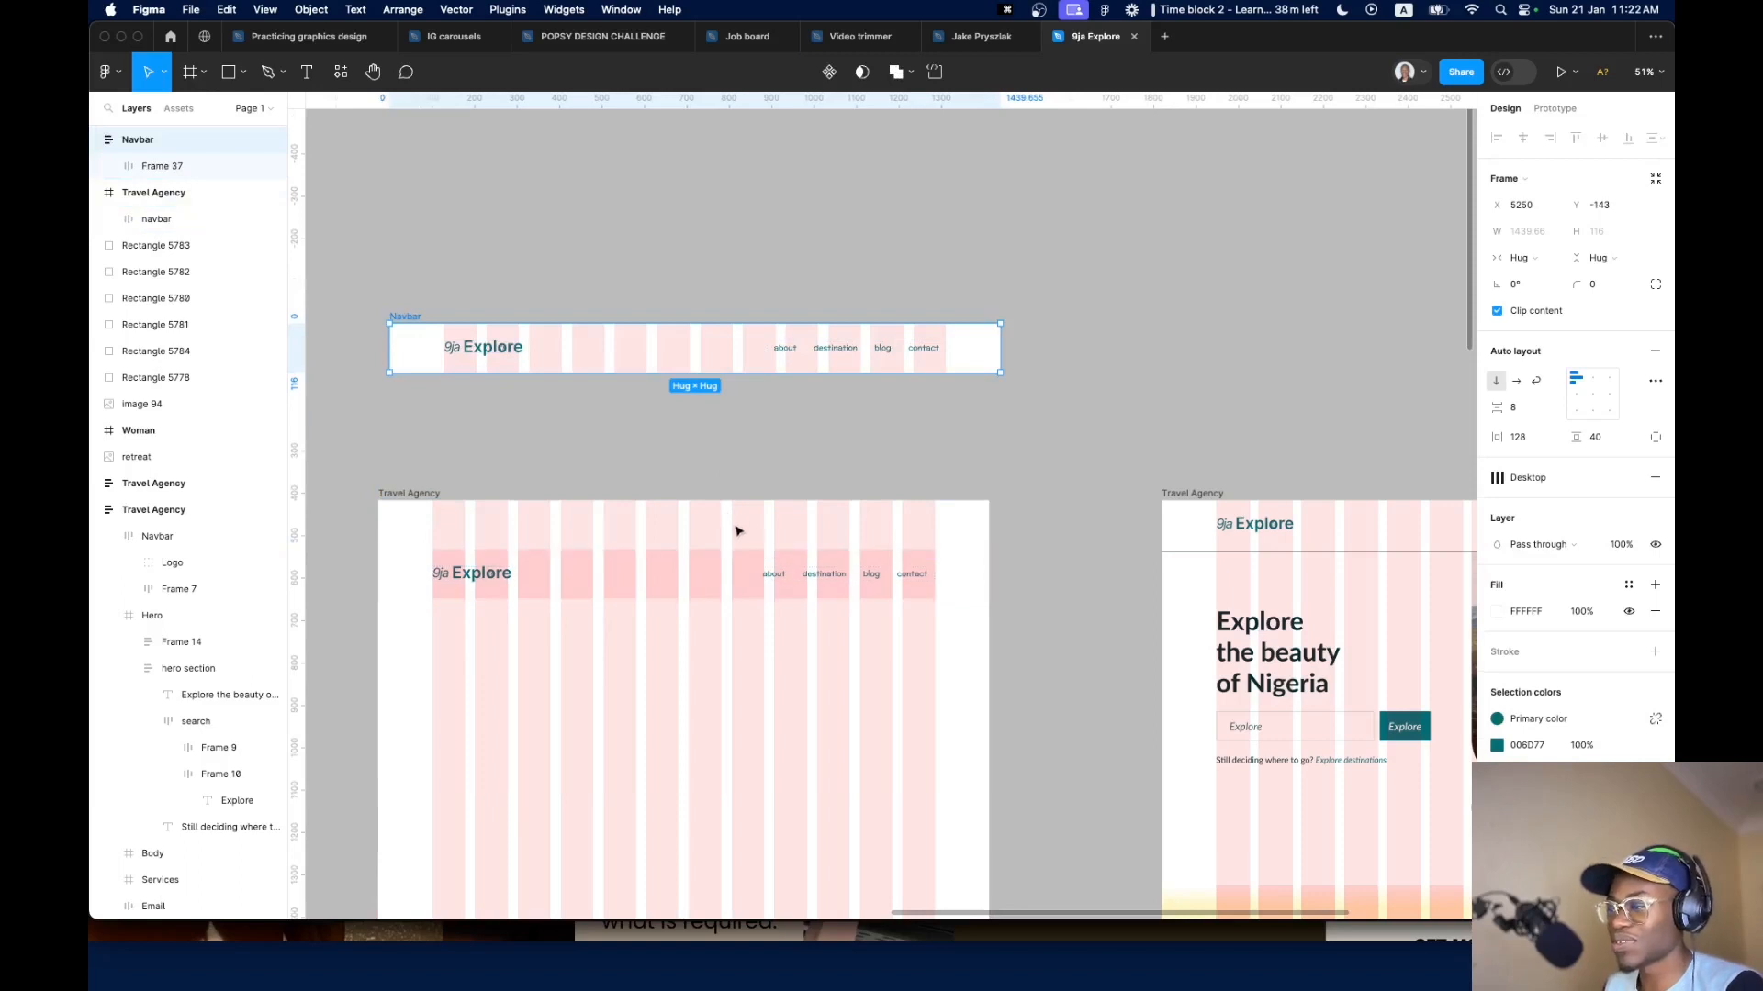
{"action": "left_click_drag", "start_coordinate": [743, 556], "coordinate": [771, 519]}
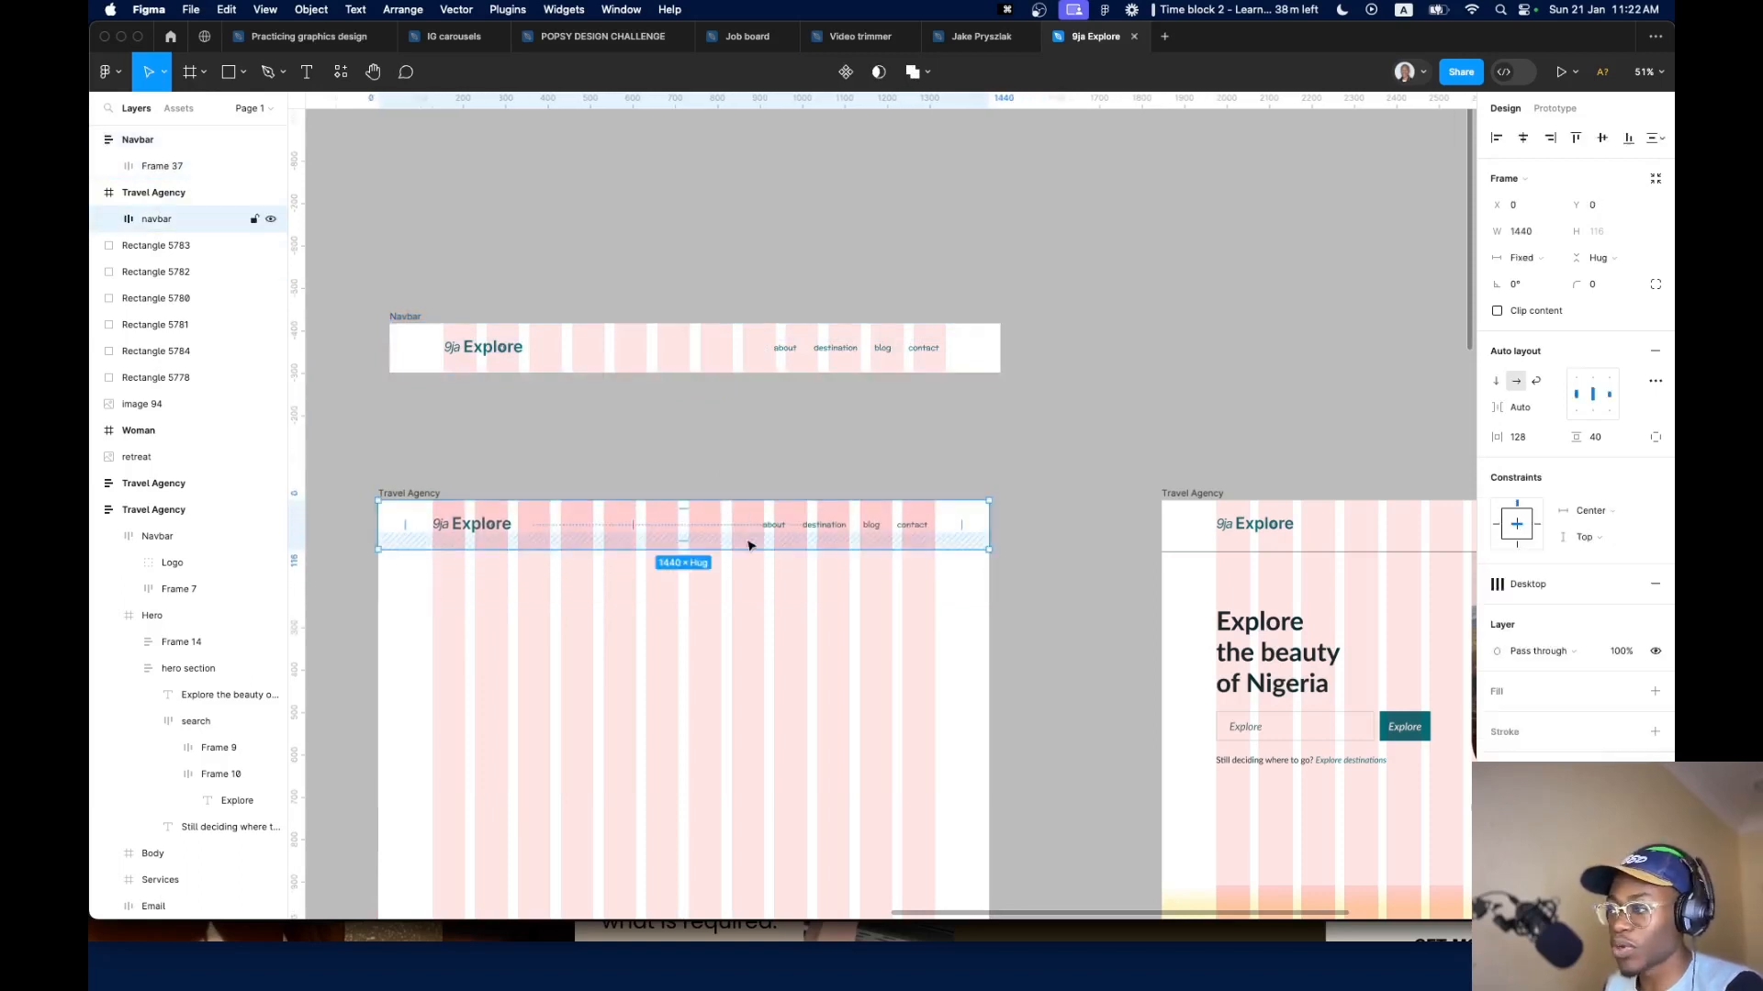
{"action": "left_click", "coordinate": [741, 359]}
{"action": "key", "text": "Escape"}
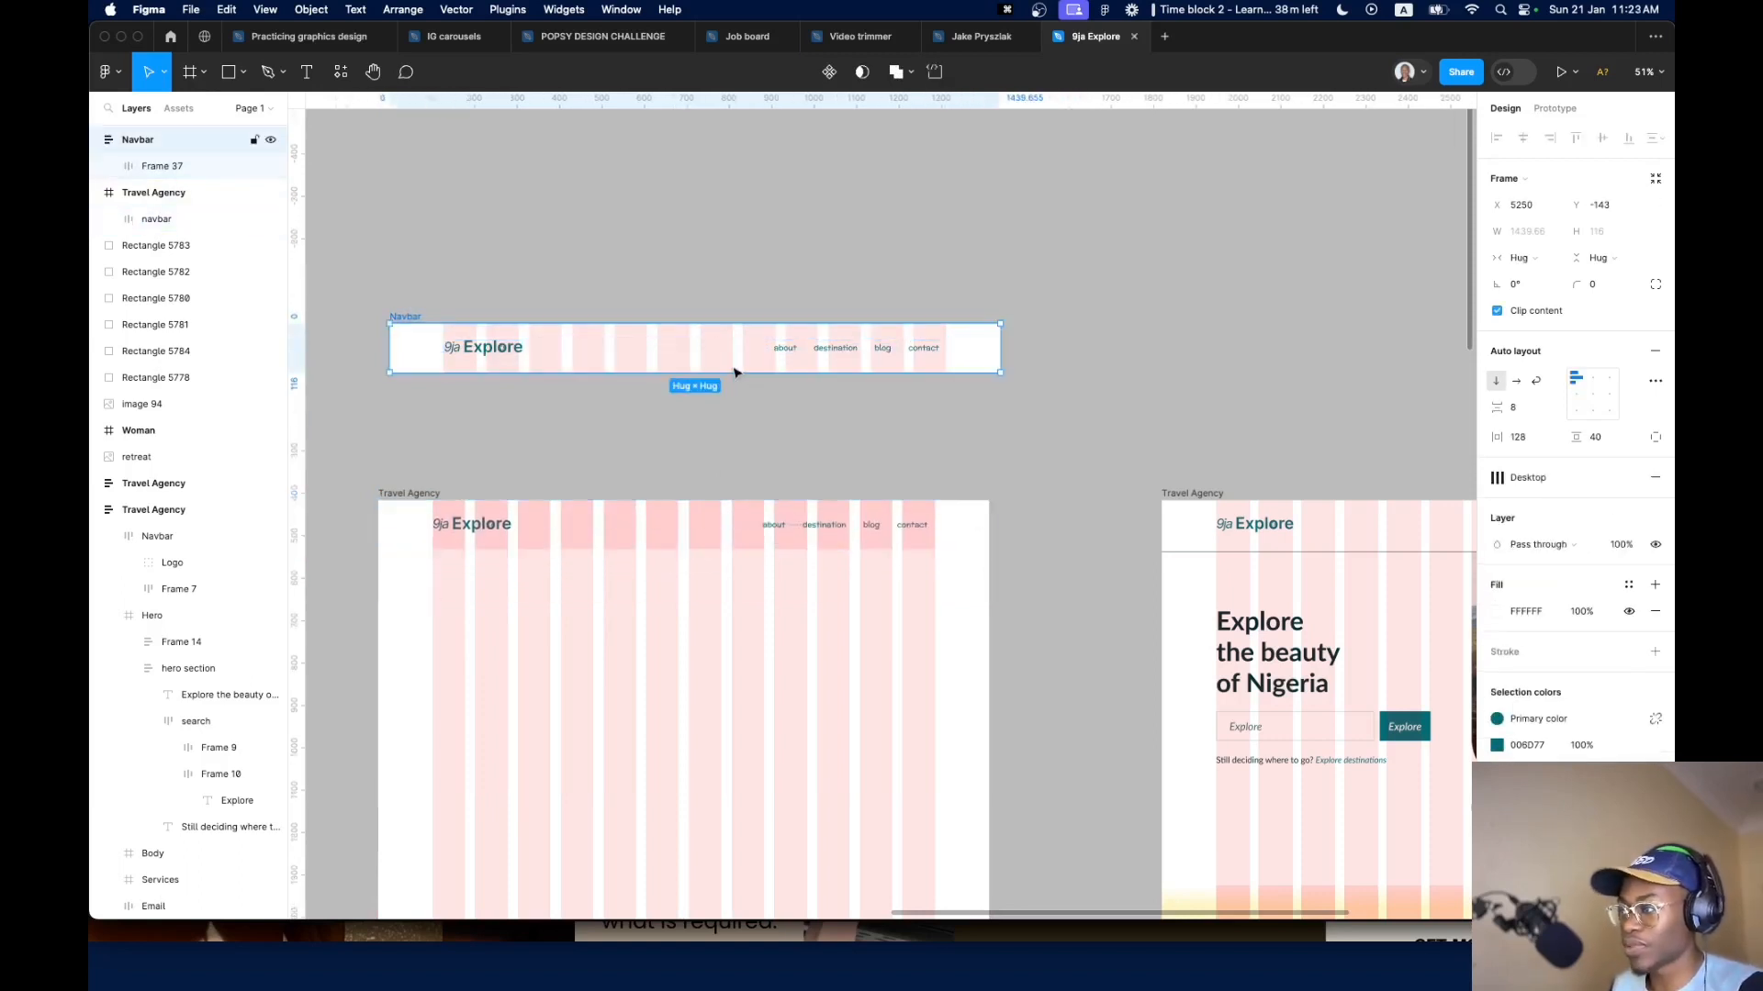
{"action": "key", "text": "BackSpace"}
Add a stroke in the Dark text color style to the navbar and limit it to the bottom side
{"action": "left_click", "coordinate": [592, 546]}
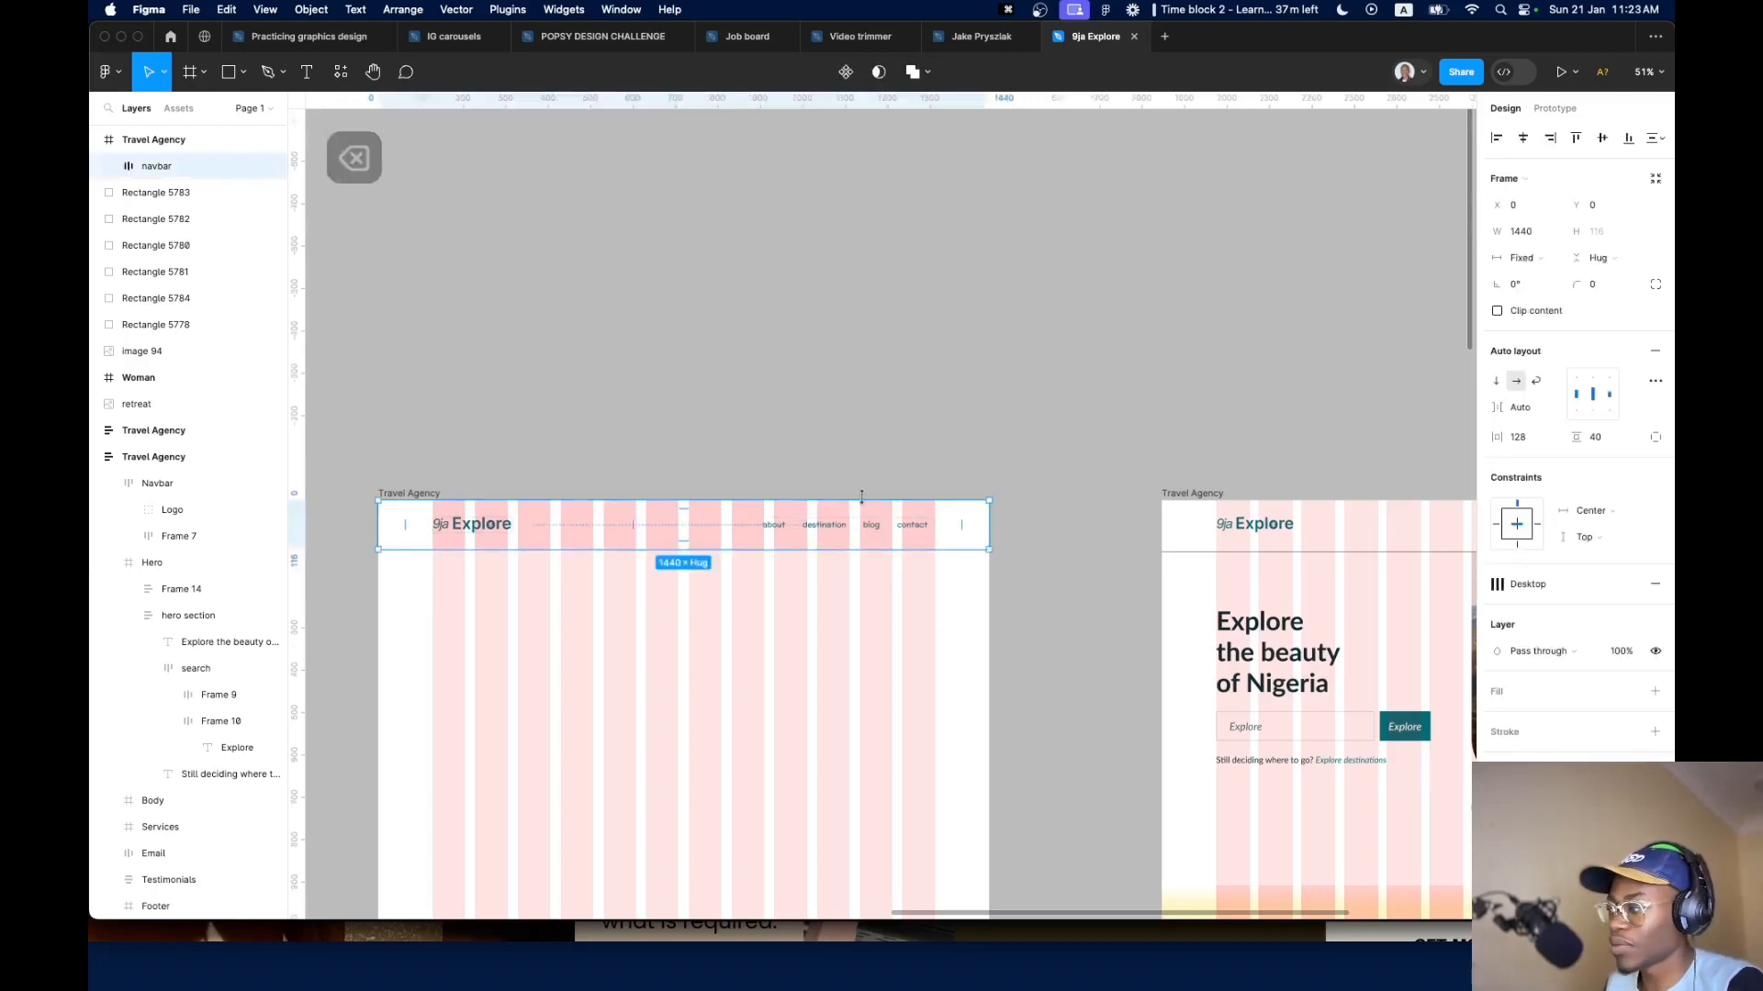
{"action": "left_click", "coordinate": [1244, 568]}
{"action": "left_click", "coordinate": [912, 547]}
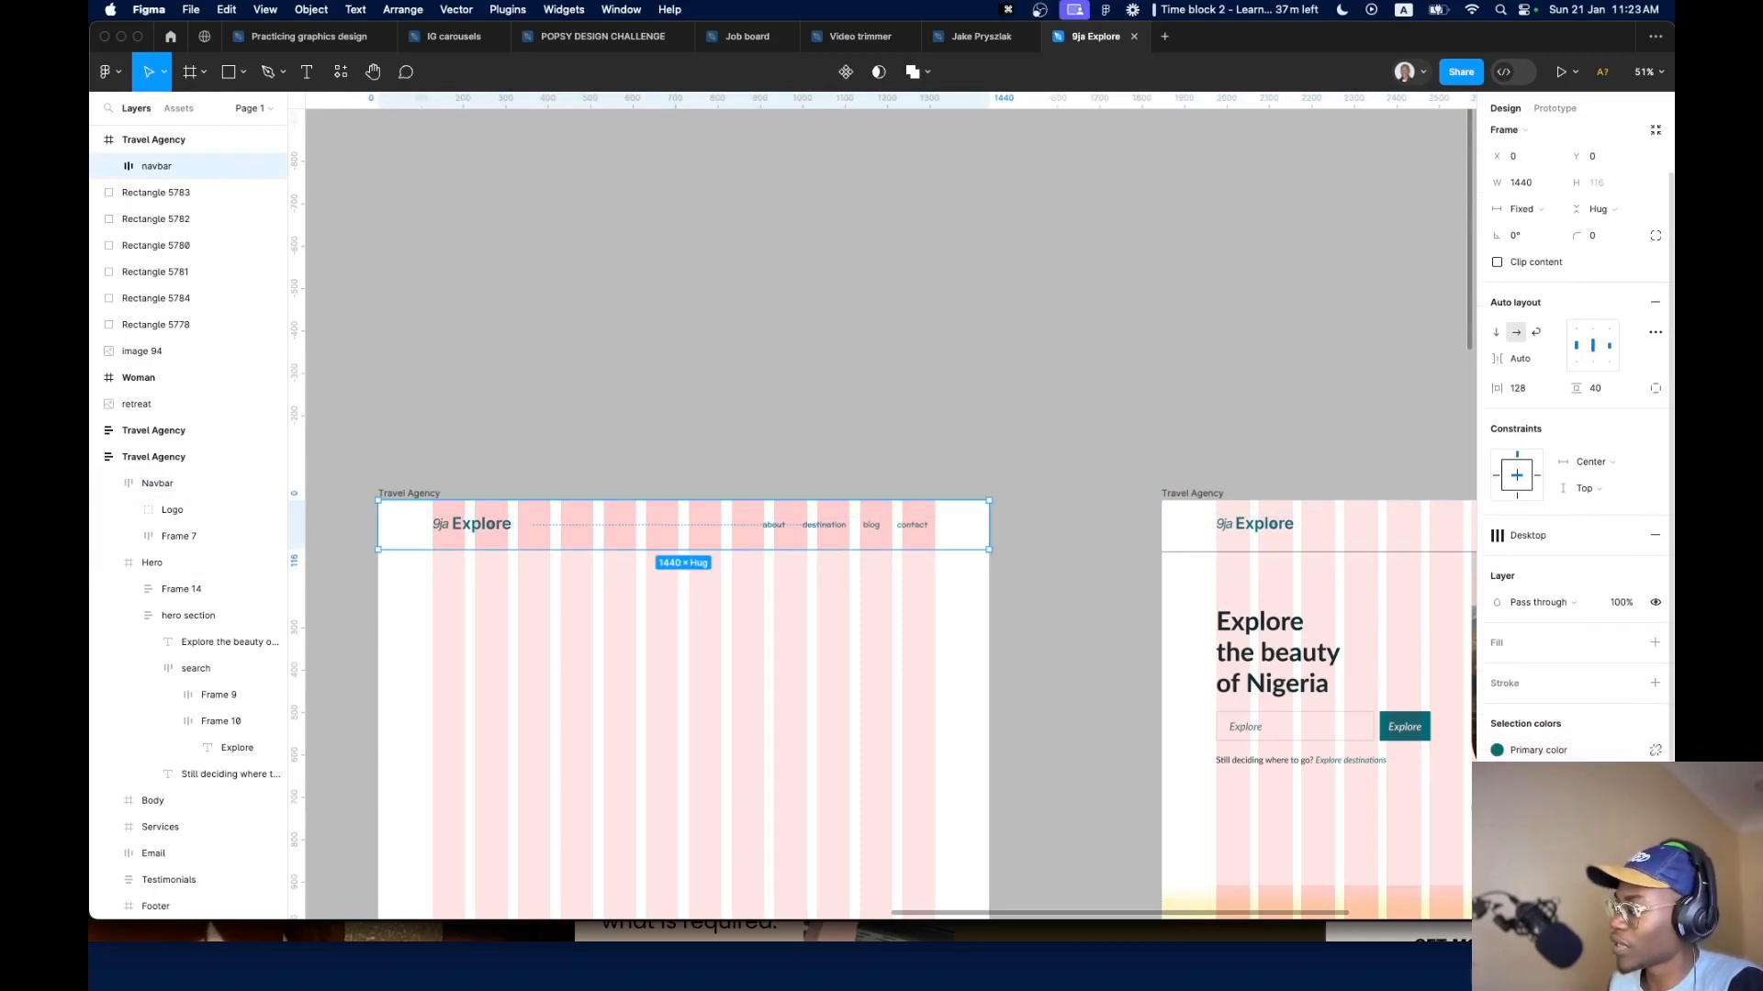
{"action": "left_click", "coordinate": [1572, 684]}
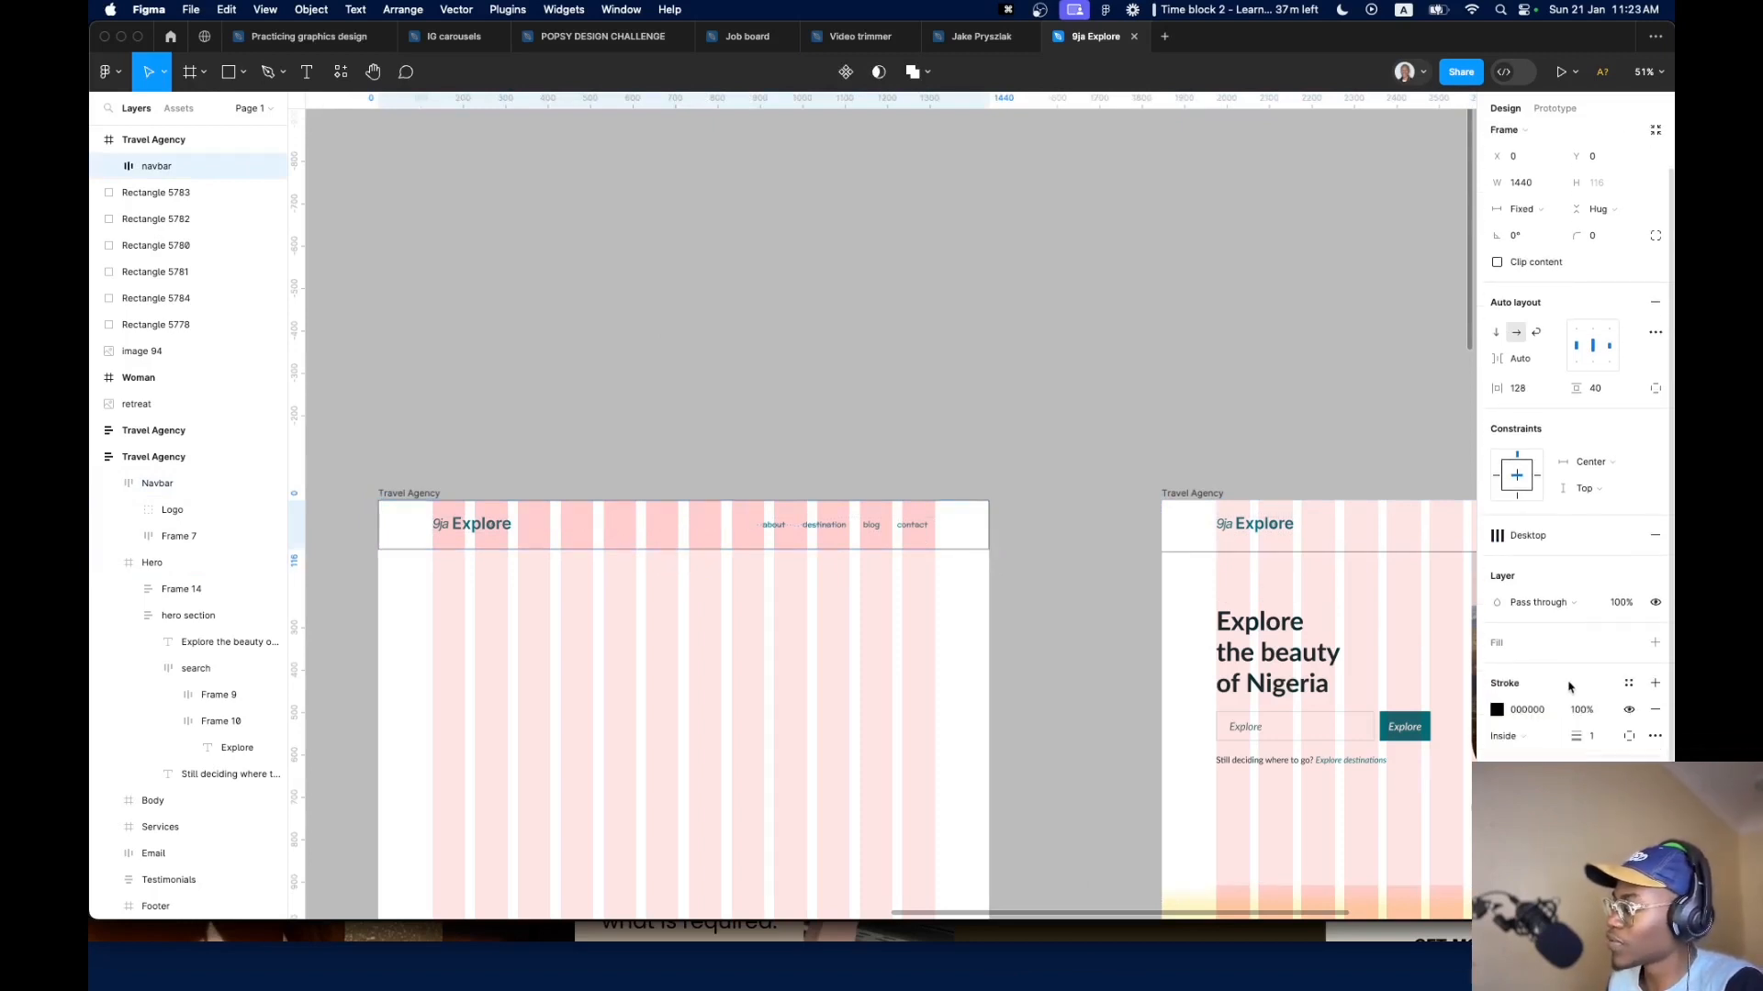
{"action": "left_click", "coordinate": [1628, 683]}
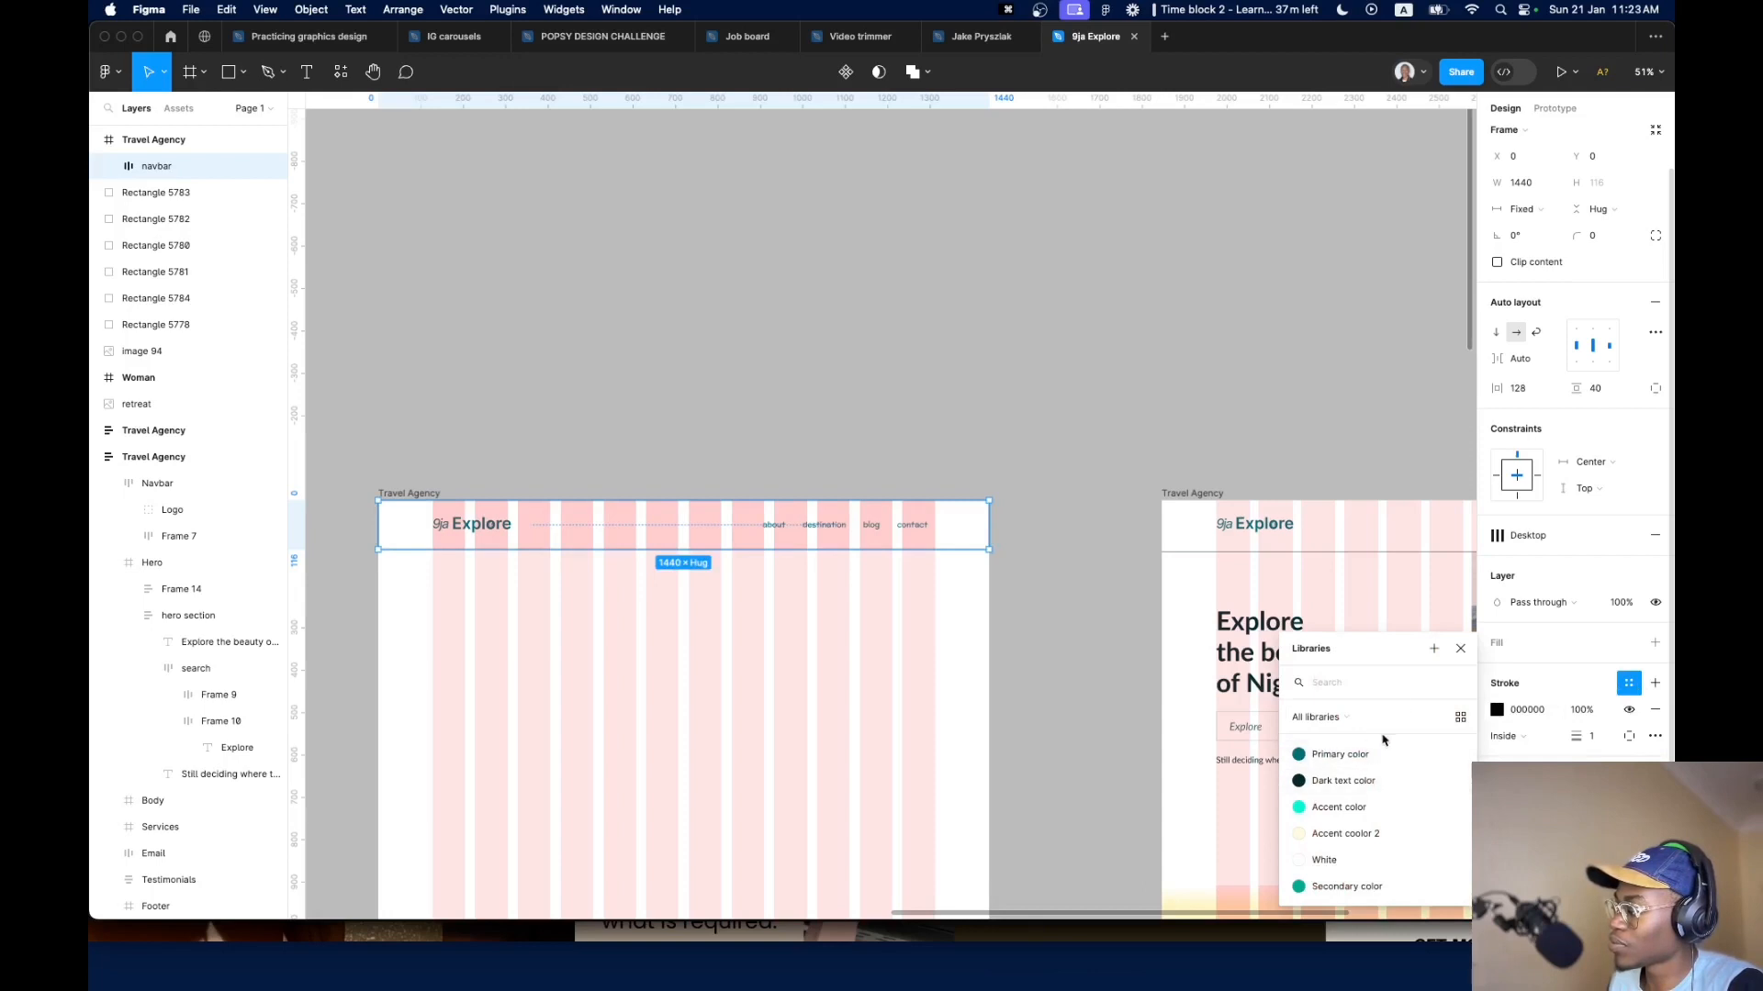
{"action": "left_click", "coordinate": [1348, 778]}
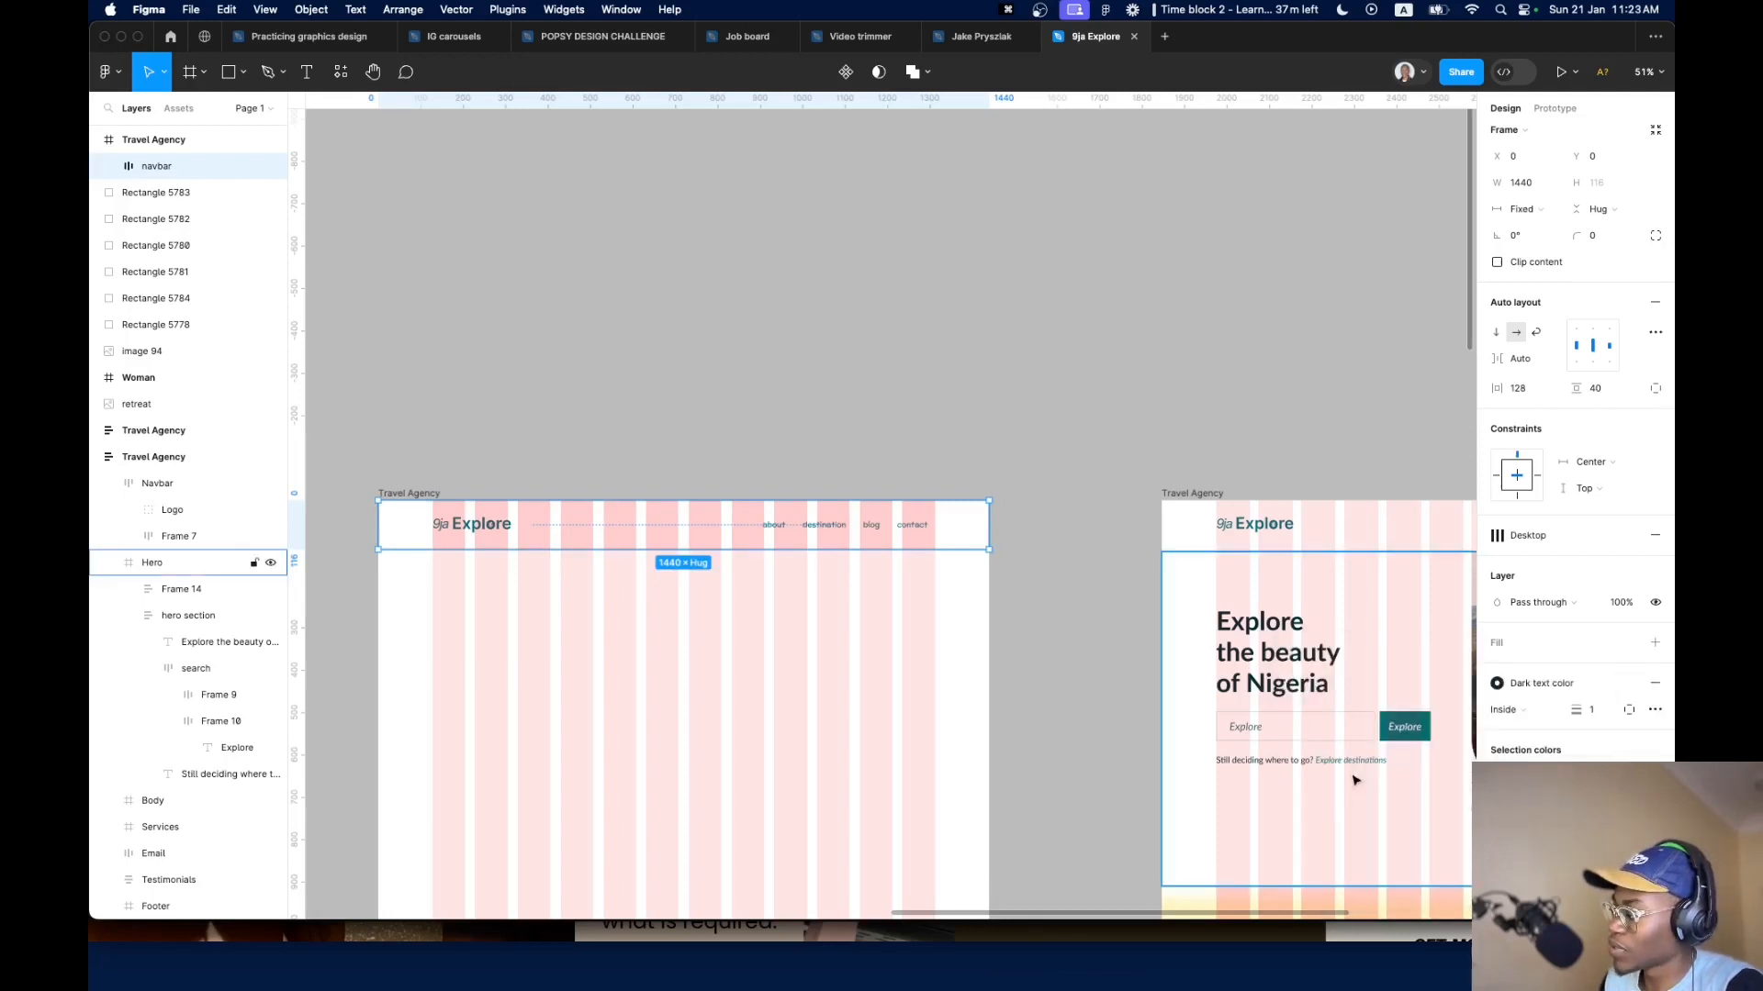
{"action": "left_click", "coordinate": [1629, 710]}
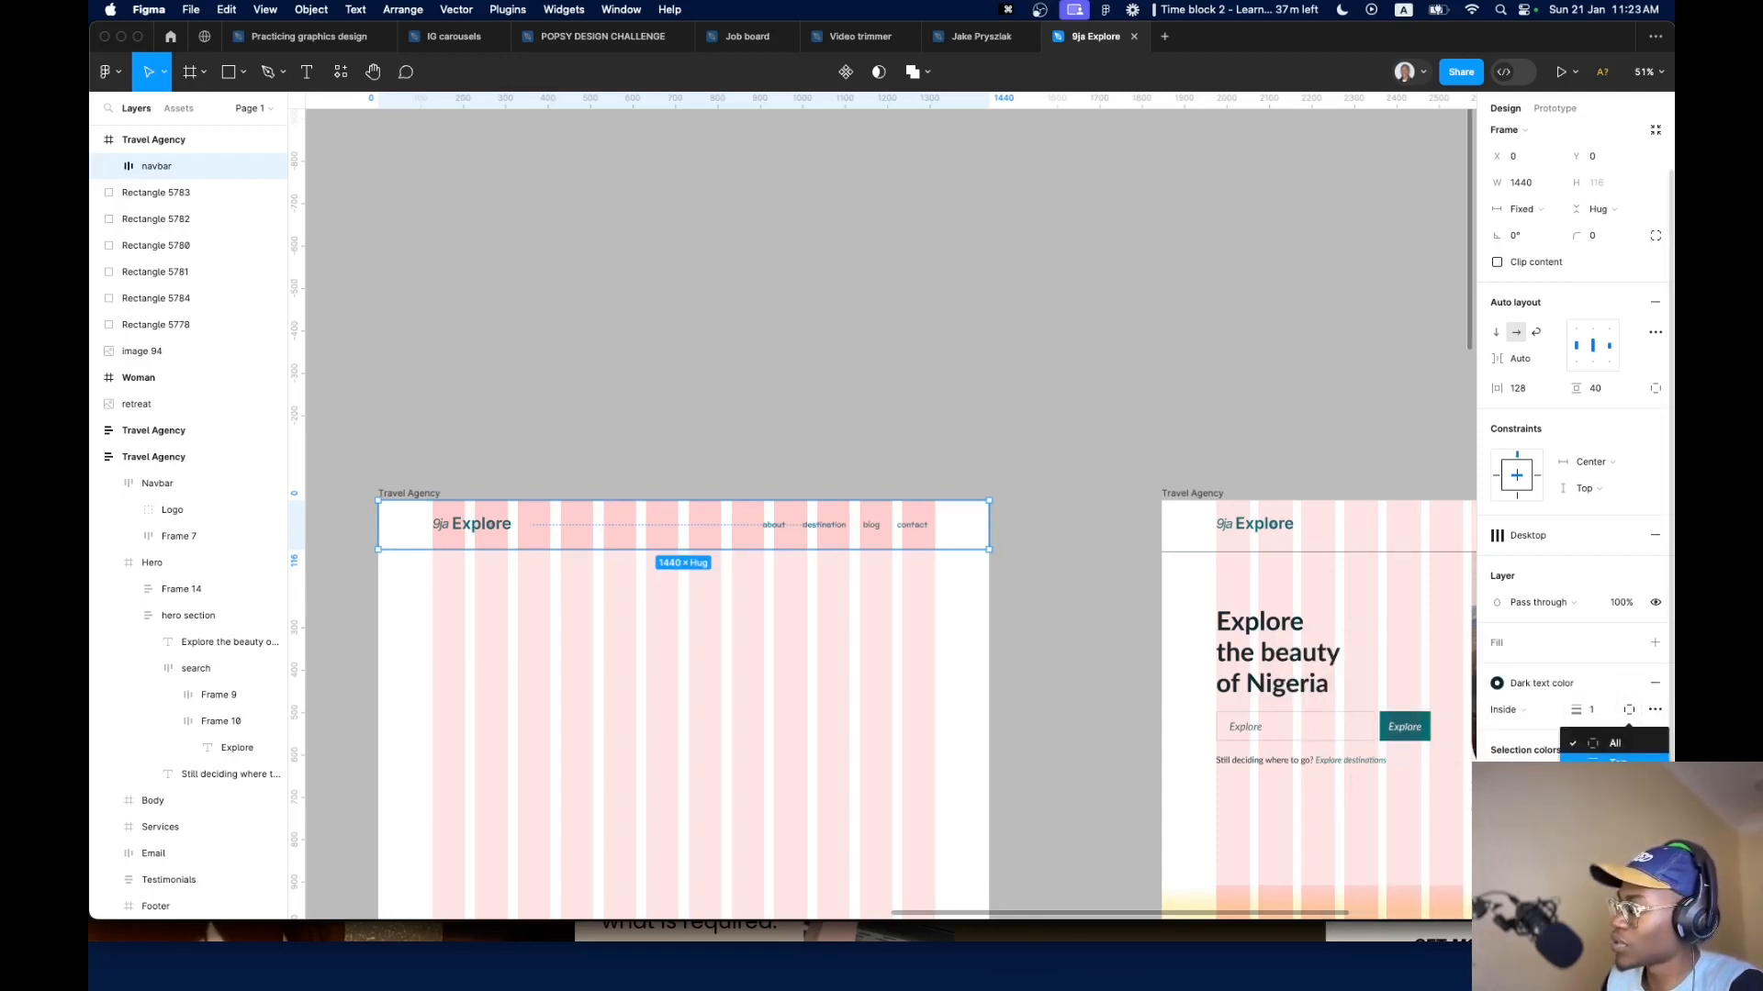
{"action": "left_click", "coordinate": [1617, 784]}
{"action": "left_click", "coordinate": [1030, 677]}
Hide the layout grids to view the navbar without column overlays
{"action": "scroll", "coordinate": [601, 526], "scroll_direction": "up", "scroll_amount": 4}
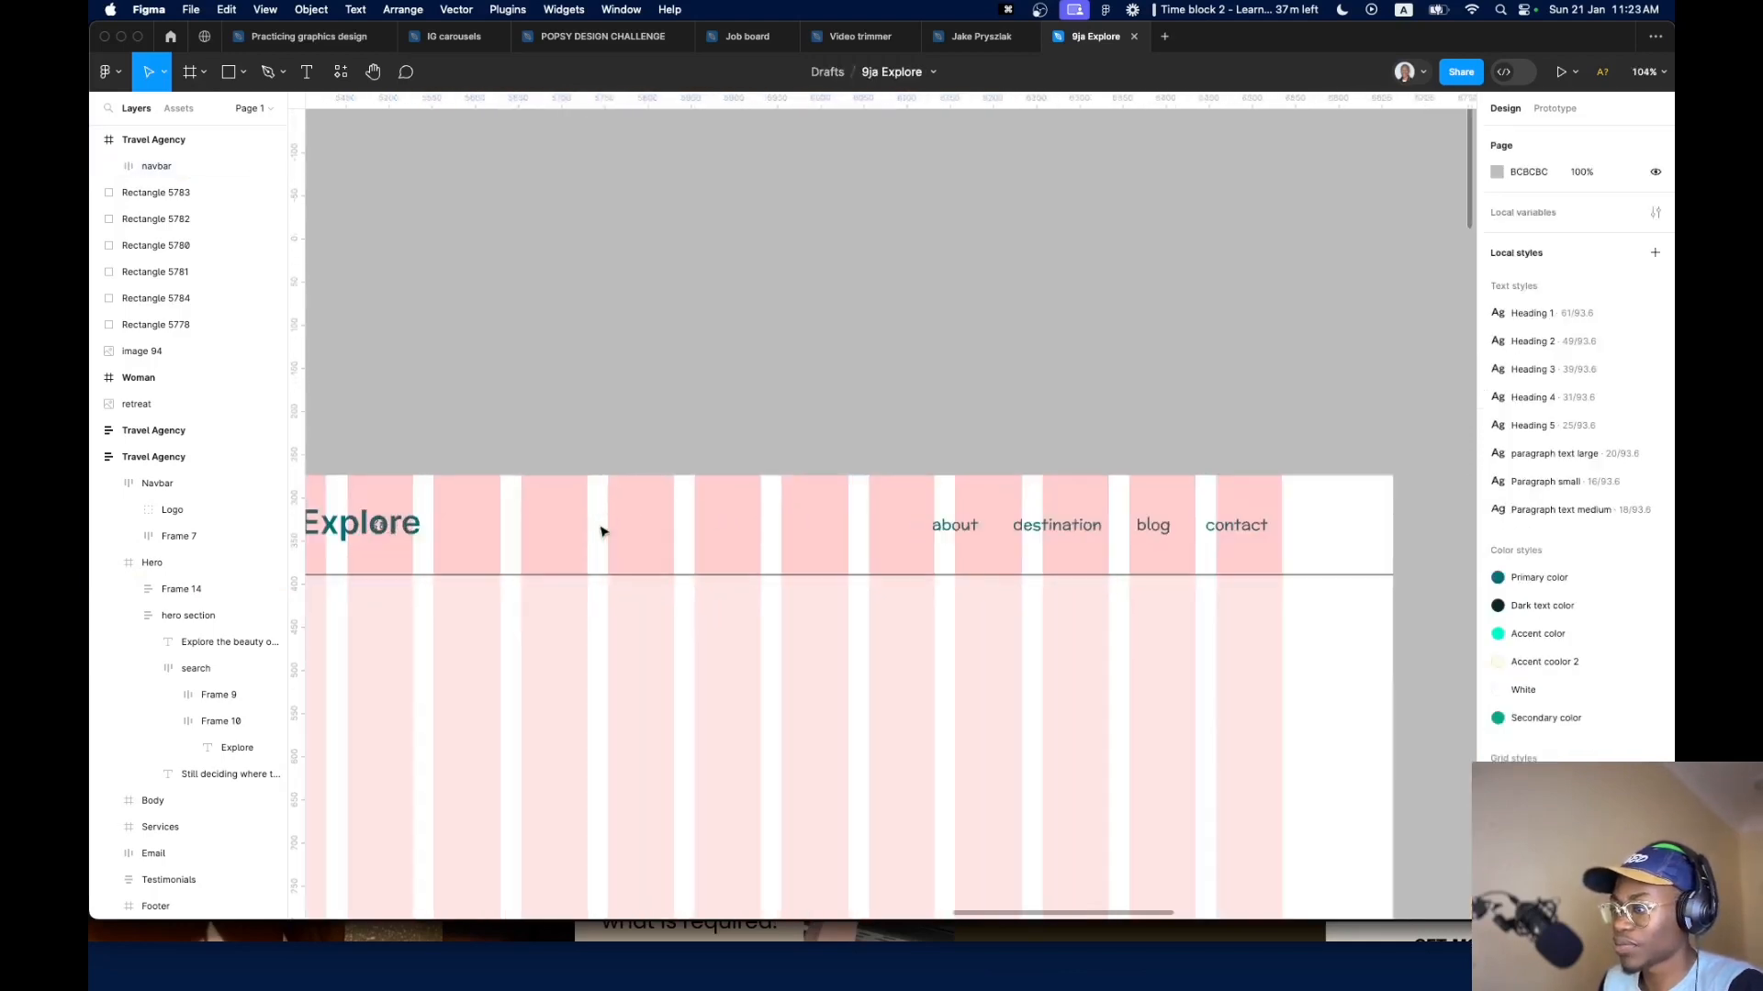
{"action": "scroll", "coordinate": [641, 532], "scroll_direction": "down", "scroll_amount": 6}
{"action": "key", "text": "shift+g"}
{"action": "scroll", "coordinate": [629, 590], "scroll_direction": "up", "scroll_amount": 5}
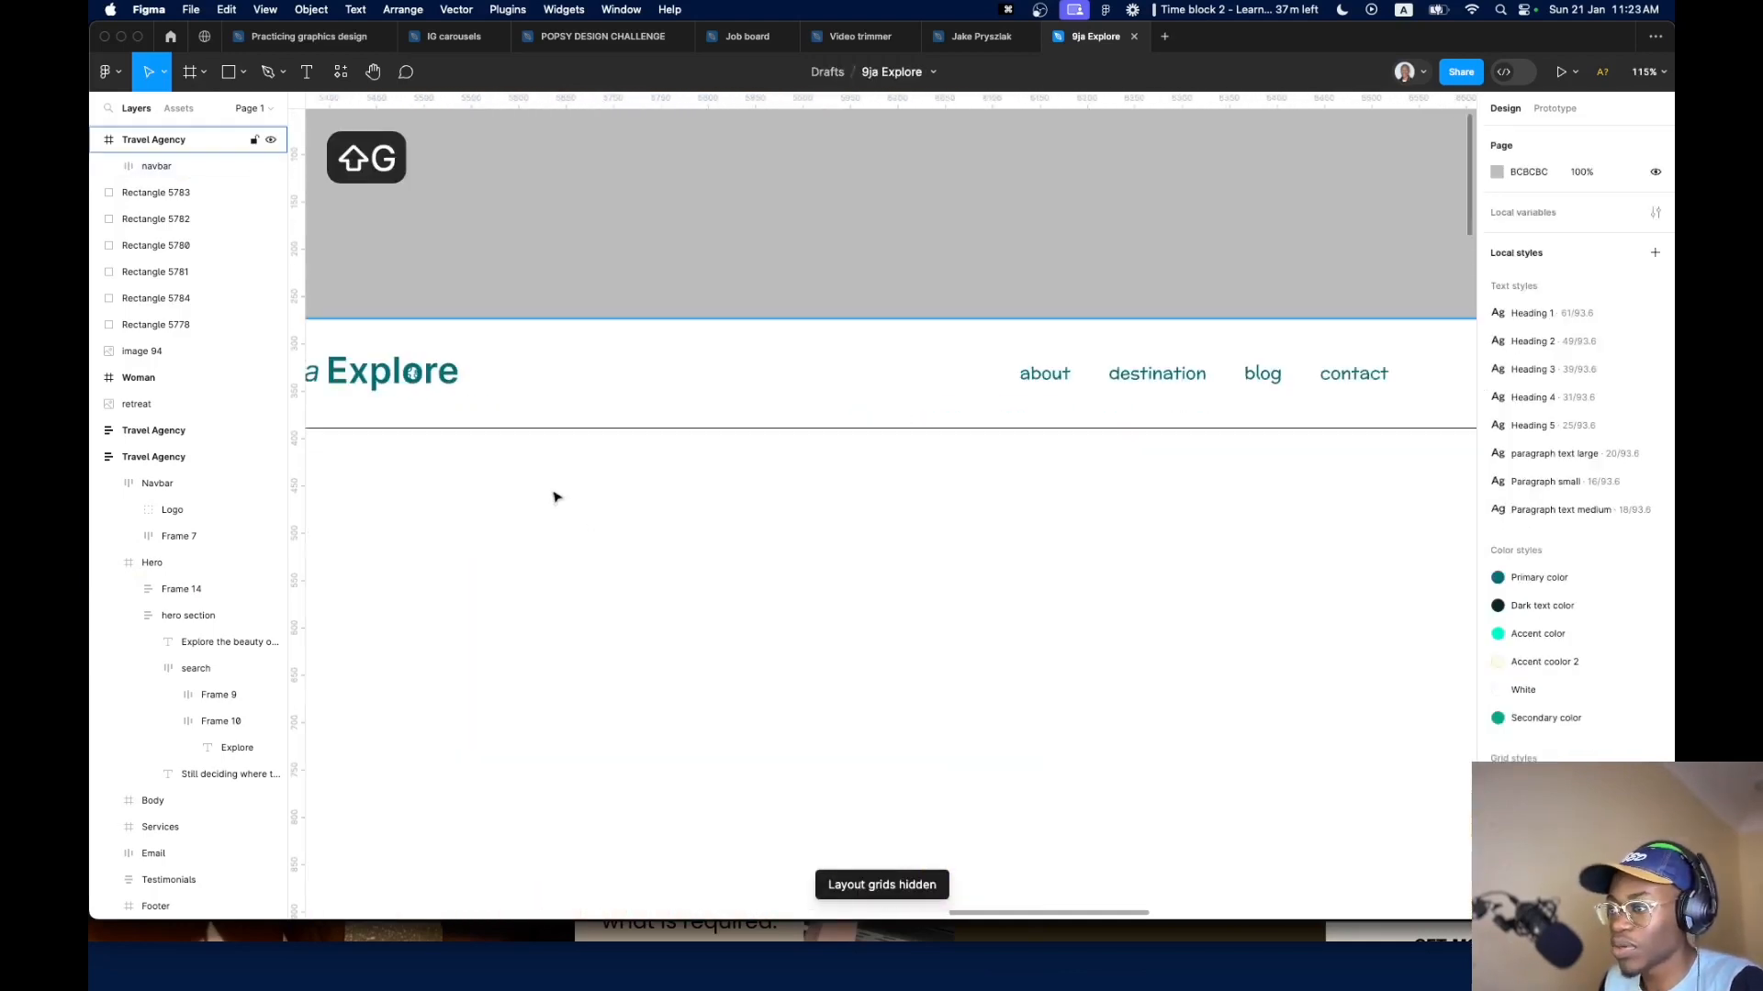
Show the layout grids again over the new Travel Agency page
{"action": "scroll", "coordinate": [693, 431], "scroll_direction": "down", "scroll_amount": 6}
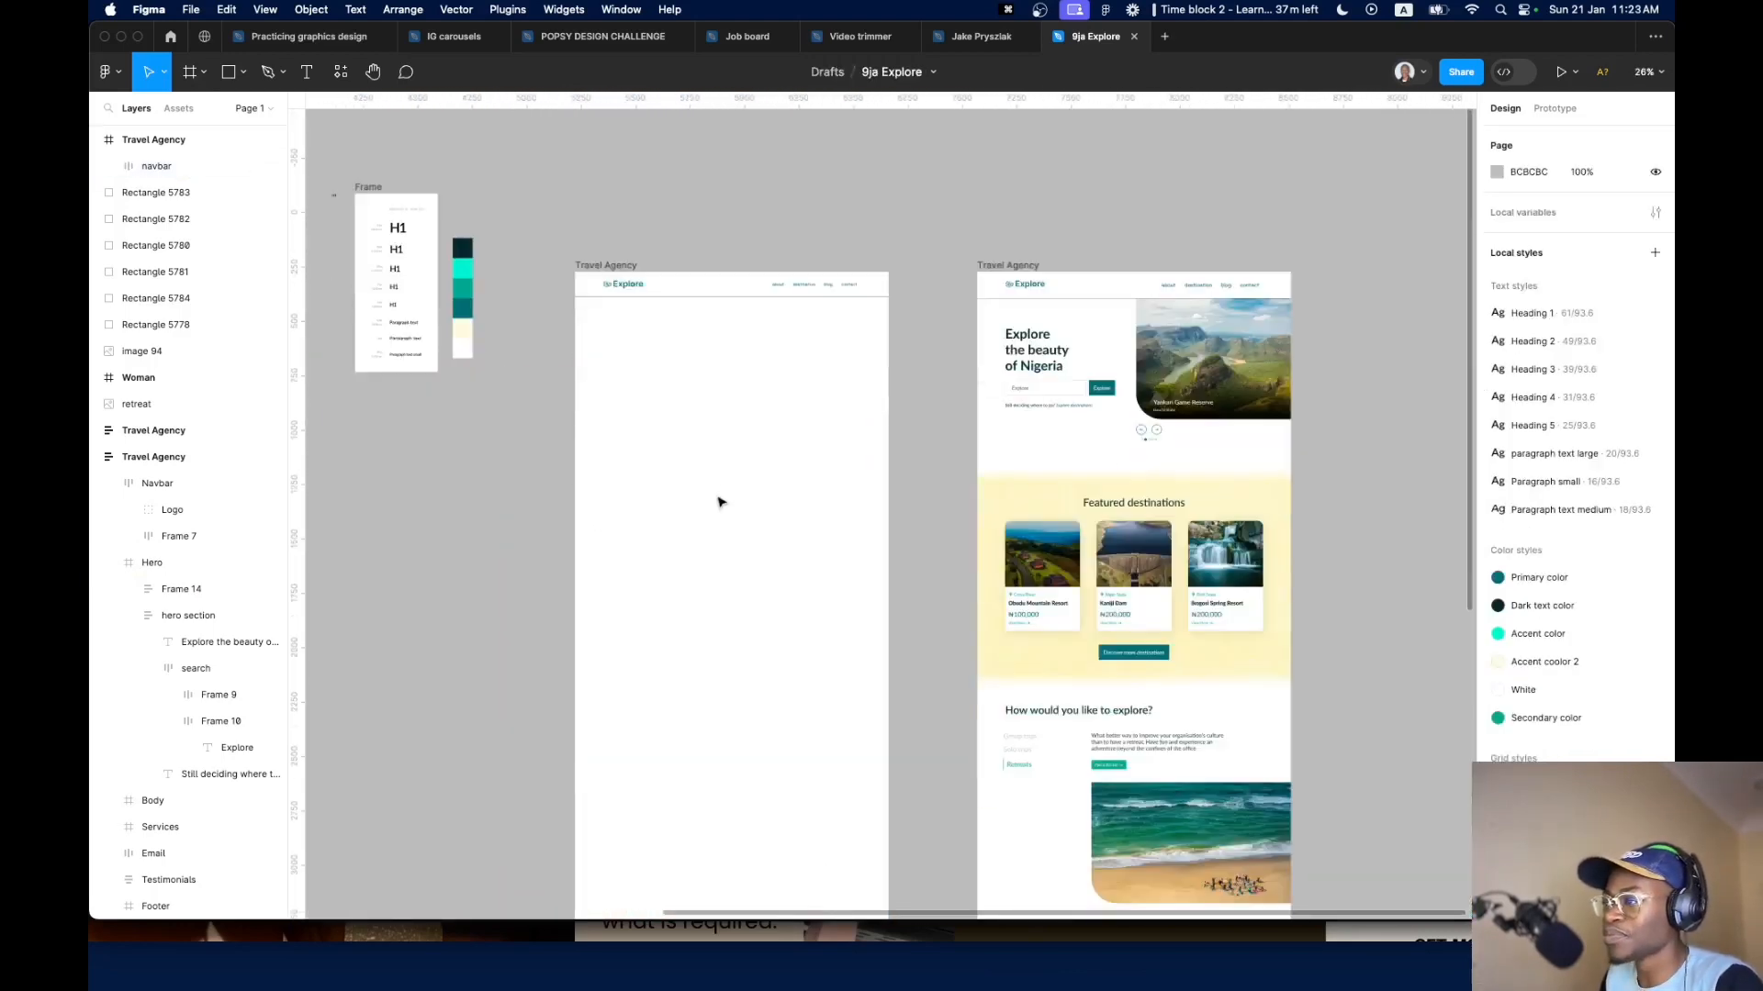
{"action": "scroll", "coordinate": [719, 503], "scroll_direction": "up", "scroll_amount": 4}
{"action": "scroll", "coordinate": [719, 502], "scroll_direction": "up", "scroll_amount": 2}
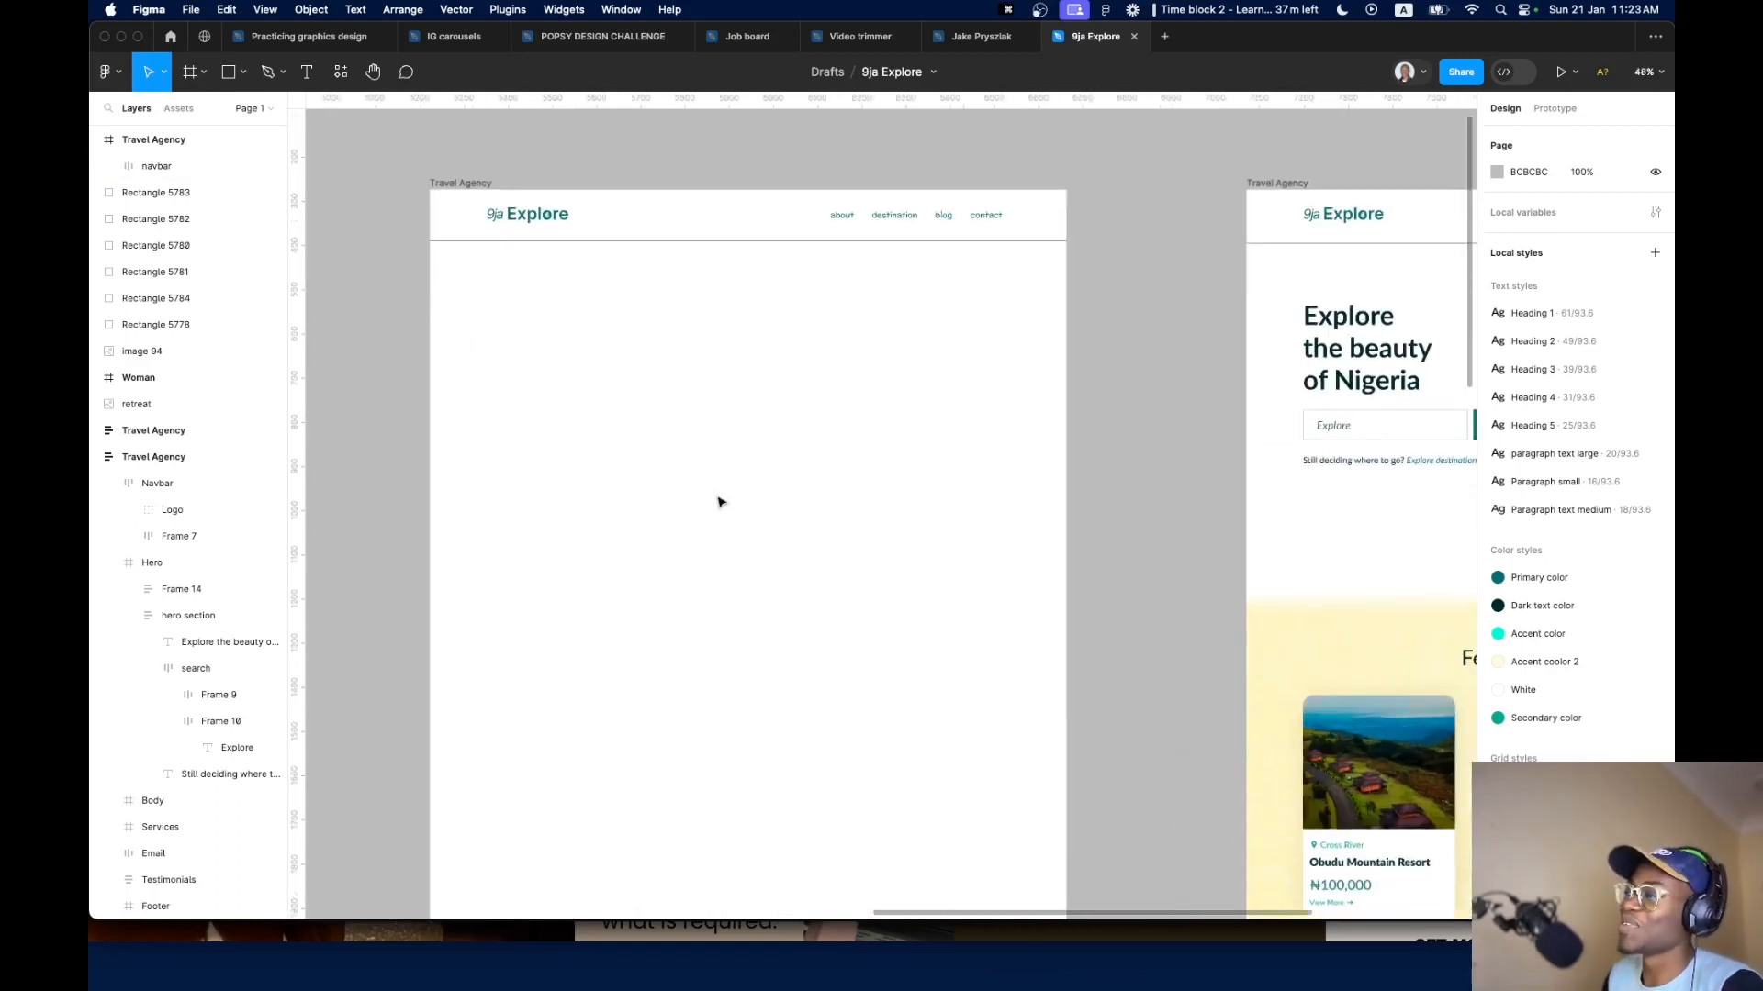
{"action": "scroll", "coordinate": [720, 502], "scroll_direction": "up", "scroll_amount": 2}
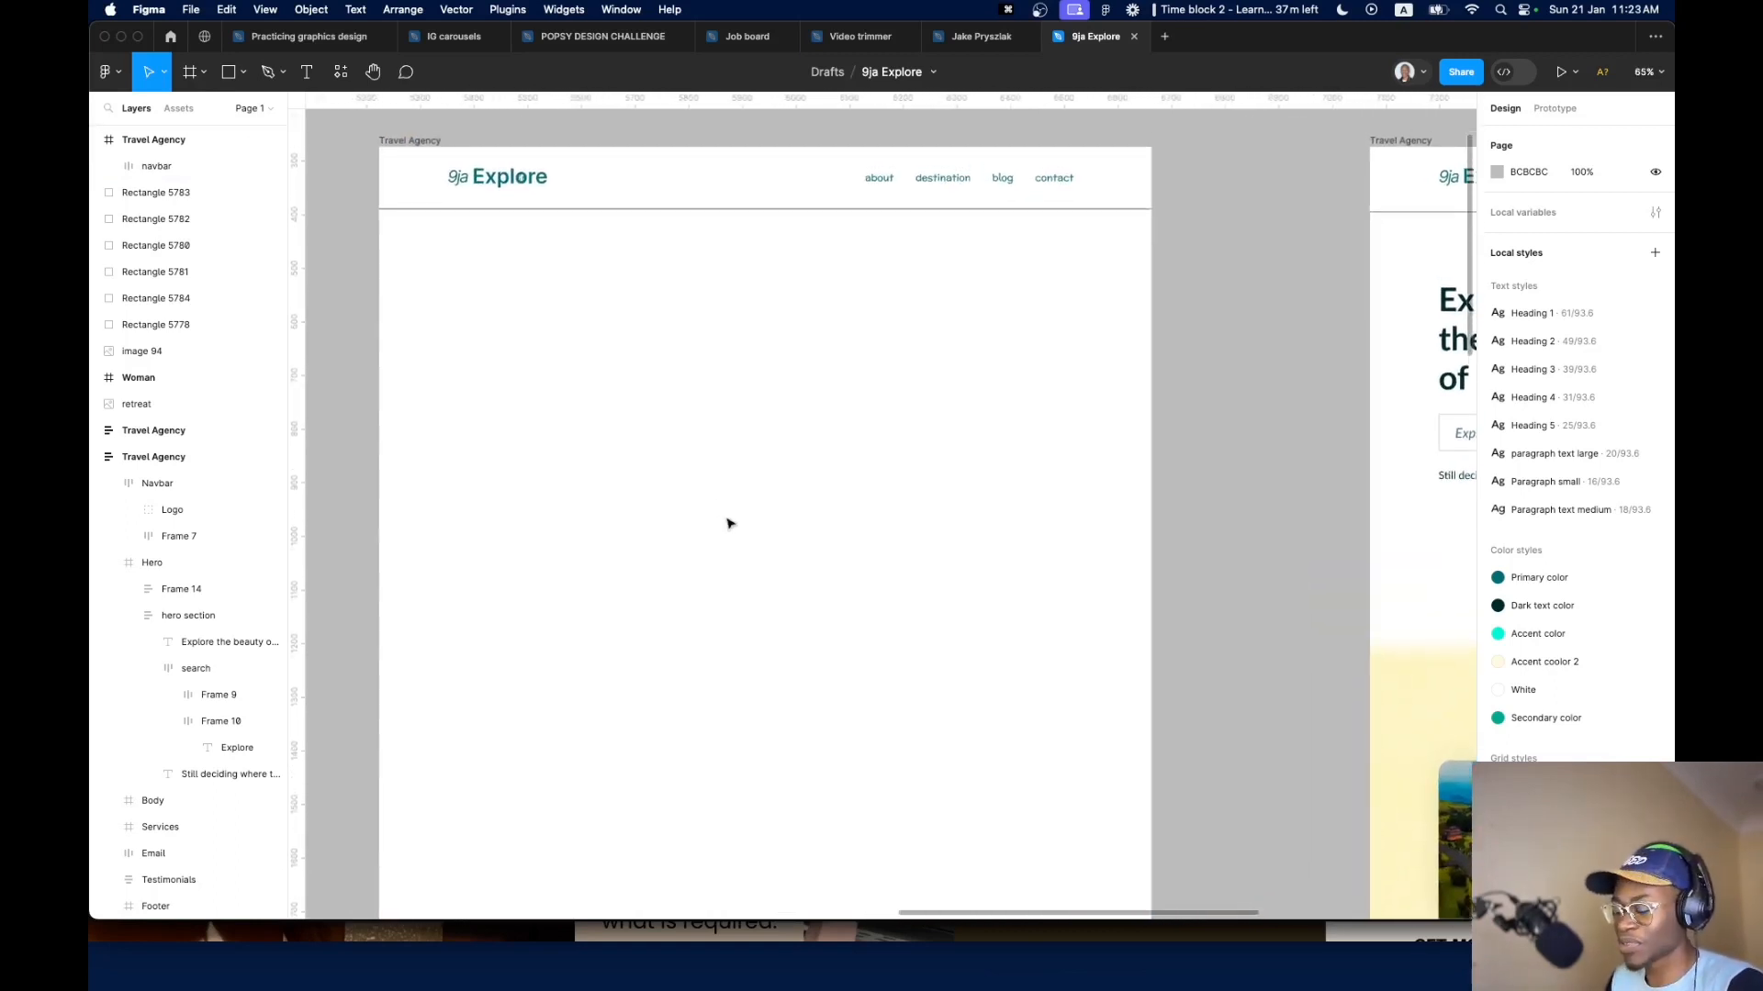
{"action": "key", "text": "shift+g"}
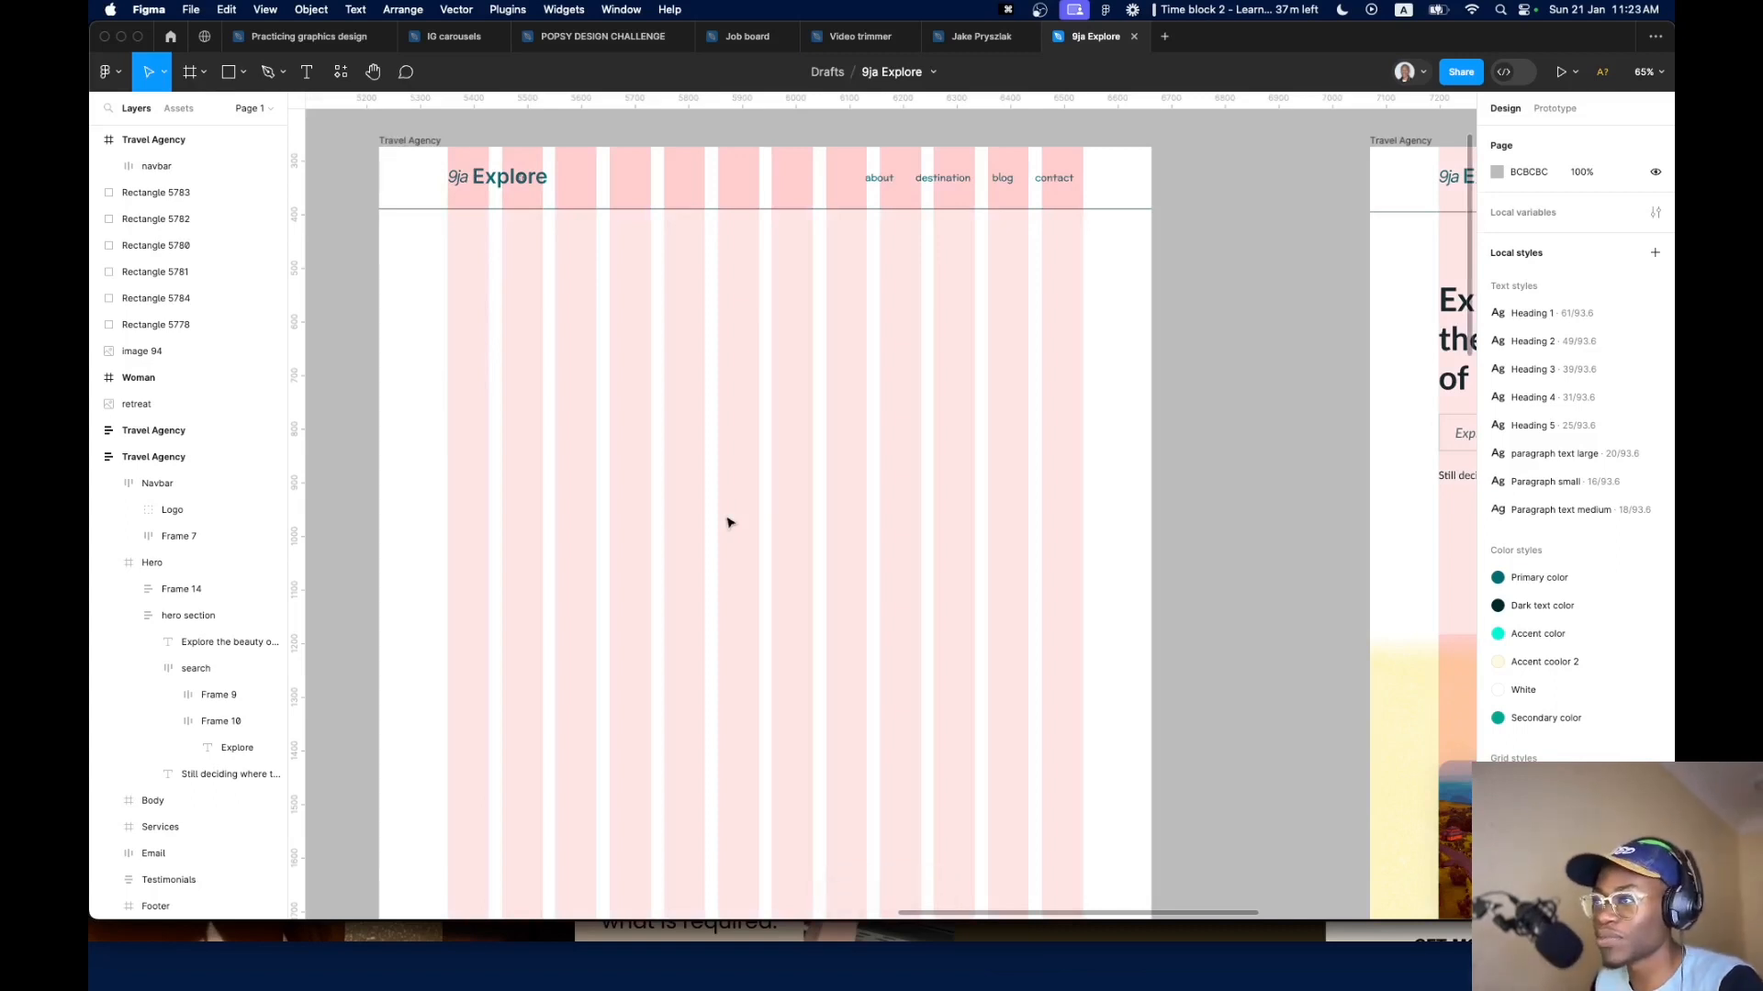
Add a 1440 × 1024 Desktop preset frame and place it across the new Travel Agency page below the navbar
{"action": "left_click_drag", "start_coordinate": [726, 523], "coordinate": [783, 566]}
{"action": "scroll", "coordinate": [918, 377], "scroll_direction": "down", "scroll_amount": 5}
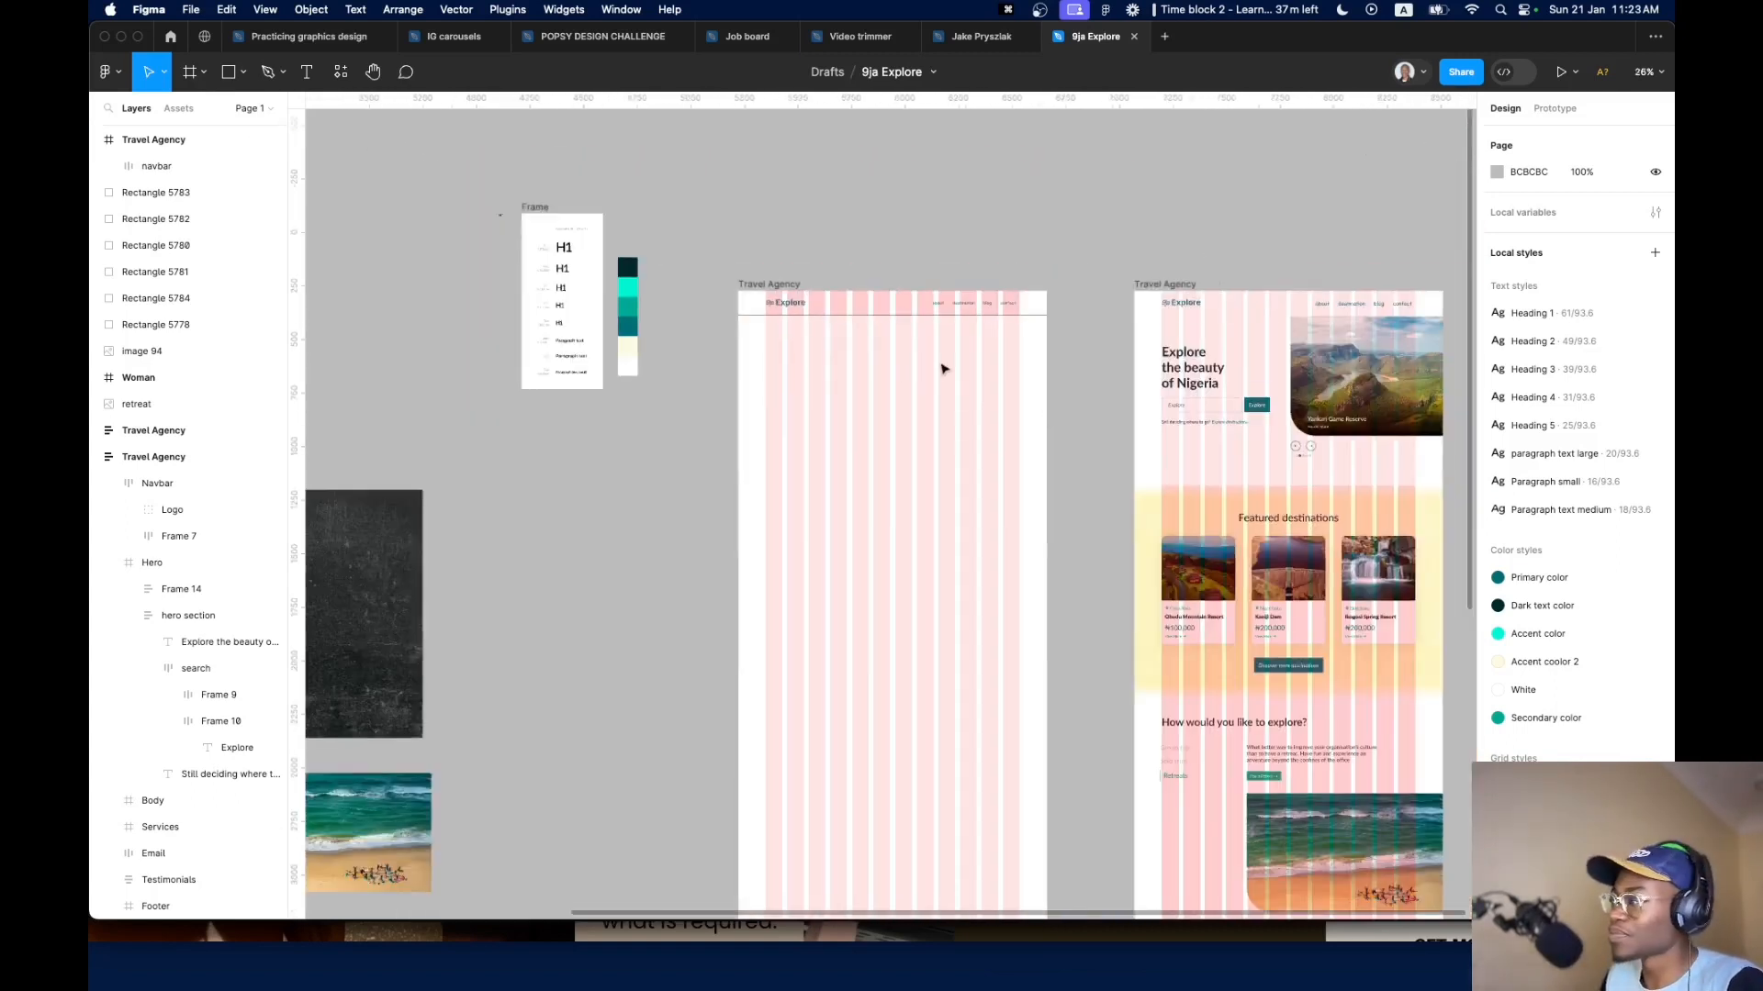
{"action": "scroll", "coordinate": [918, 422], "scroll_direction": "right", "scroll_amount": 3}
{"action": "left_click", "coordinate": [1148, 353]}
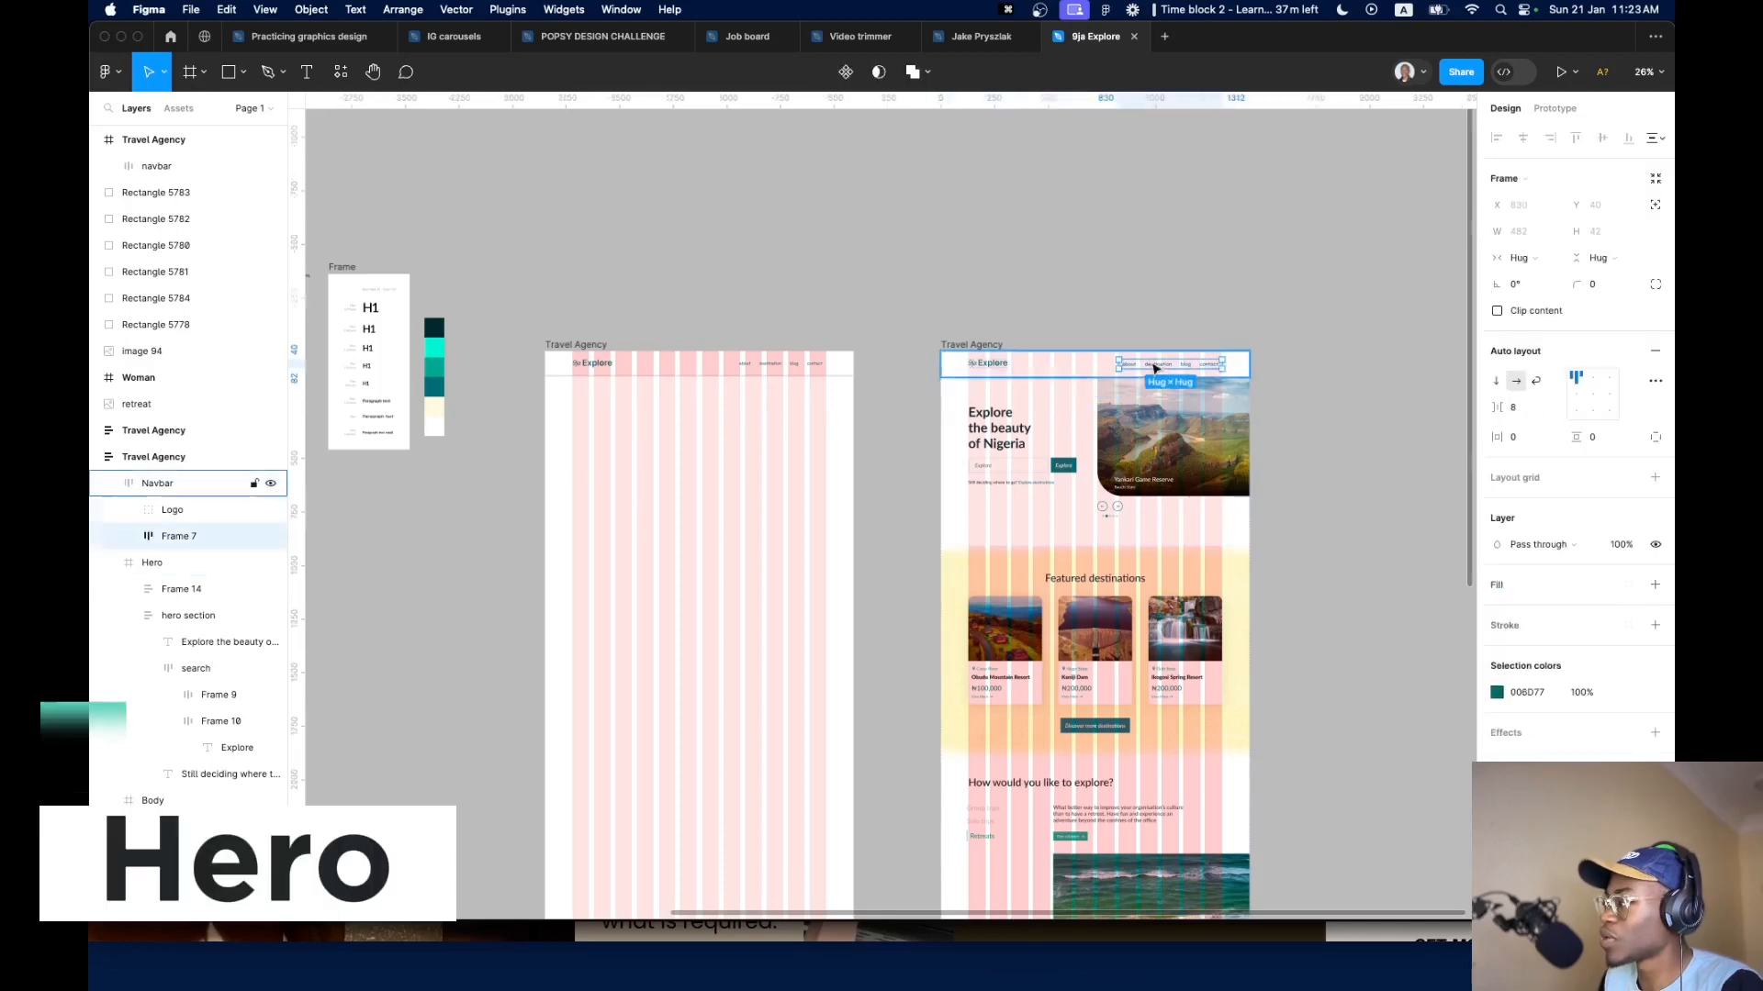
{"action": "left_click", "coordinate": [715, 498]}
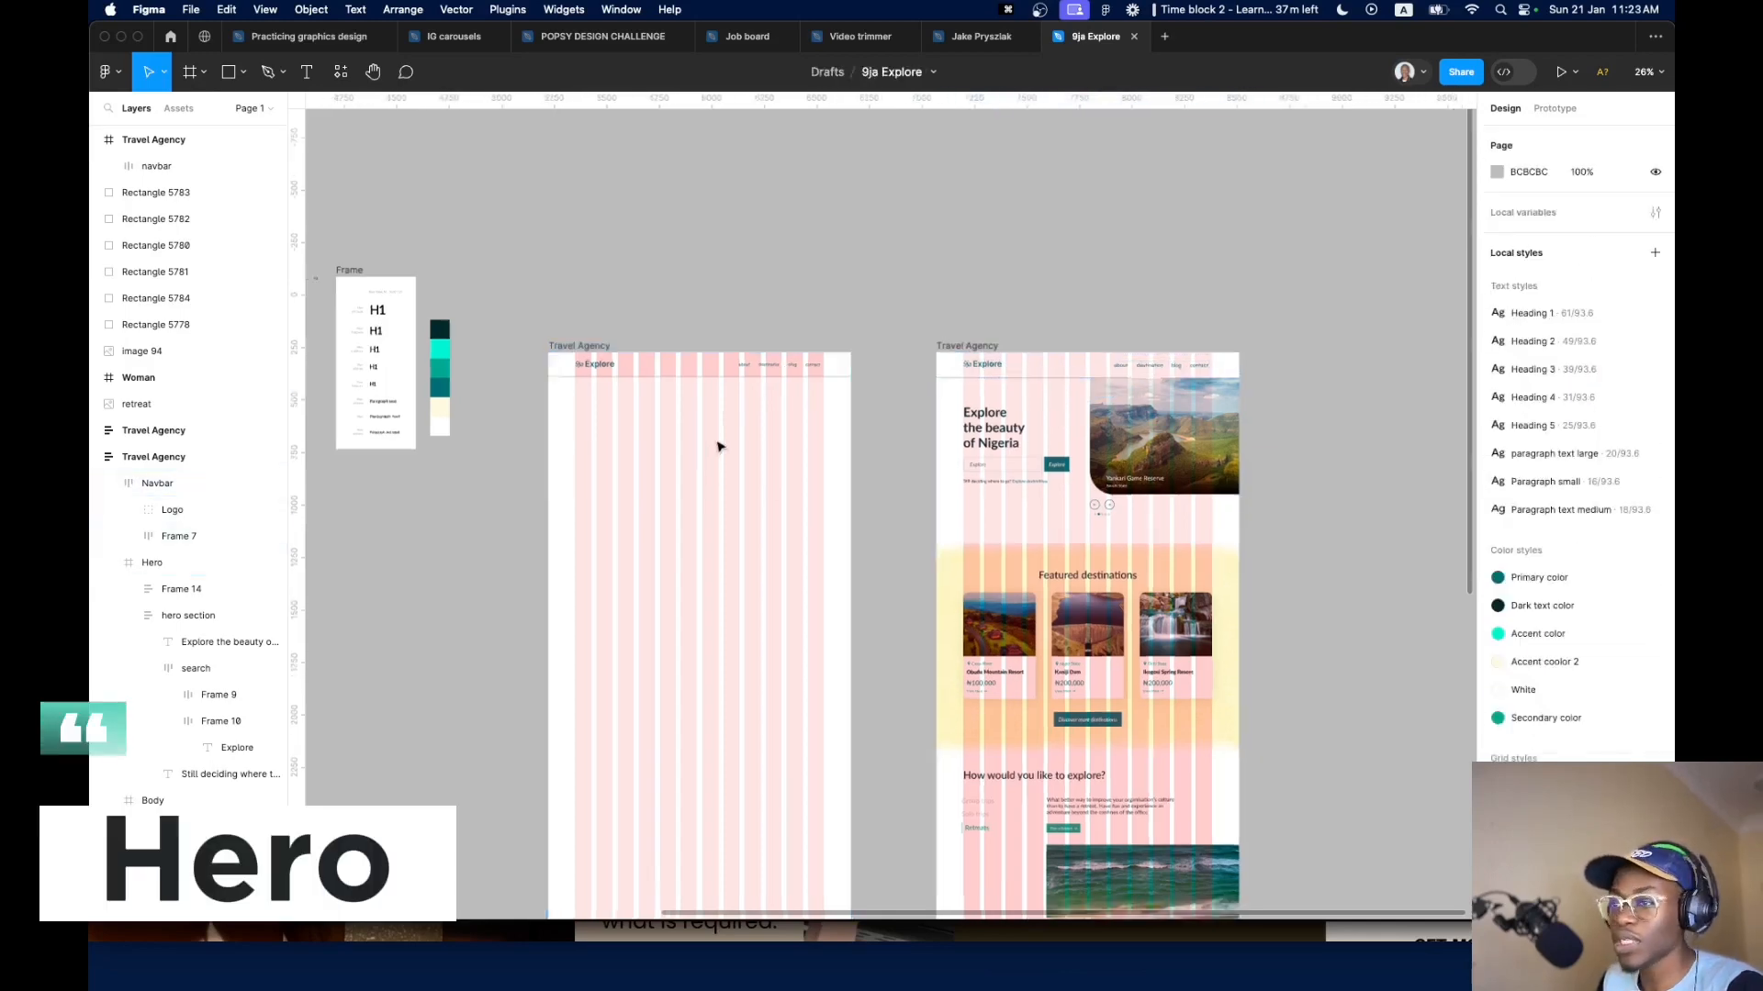
{"action": "scroll", "coordinate": [716, 444], "scroll_direction": "up", "scroll_amount": 5}
{"action": "scroll", "coordinate": [468, 358], "scroll_direction": "down", "scroll_amount": 3}
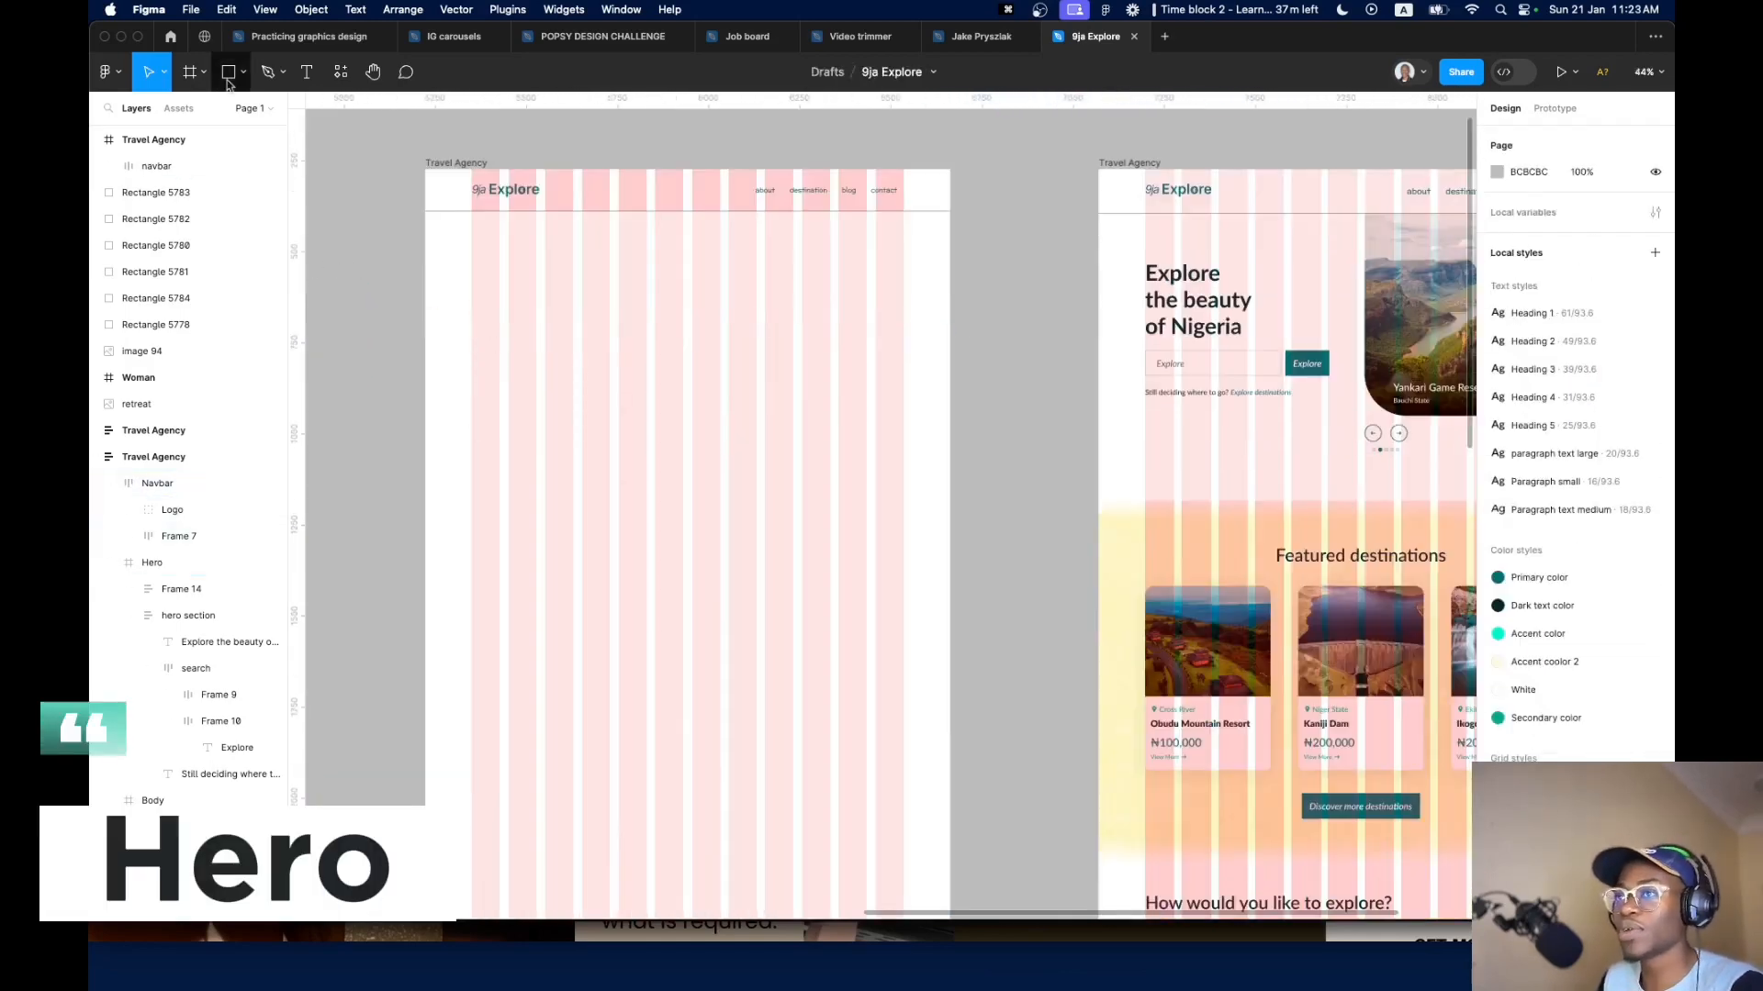
{"action": "left_click", "coordinate": [190, 71]}
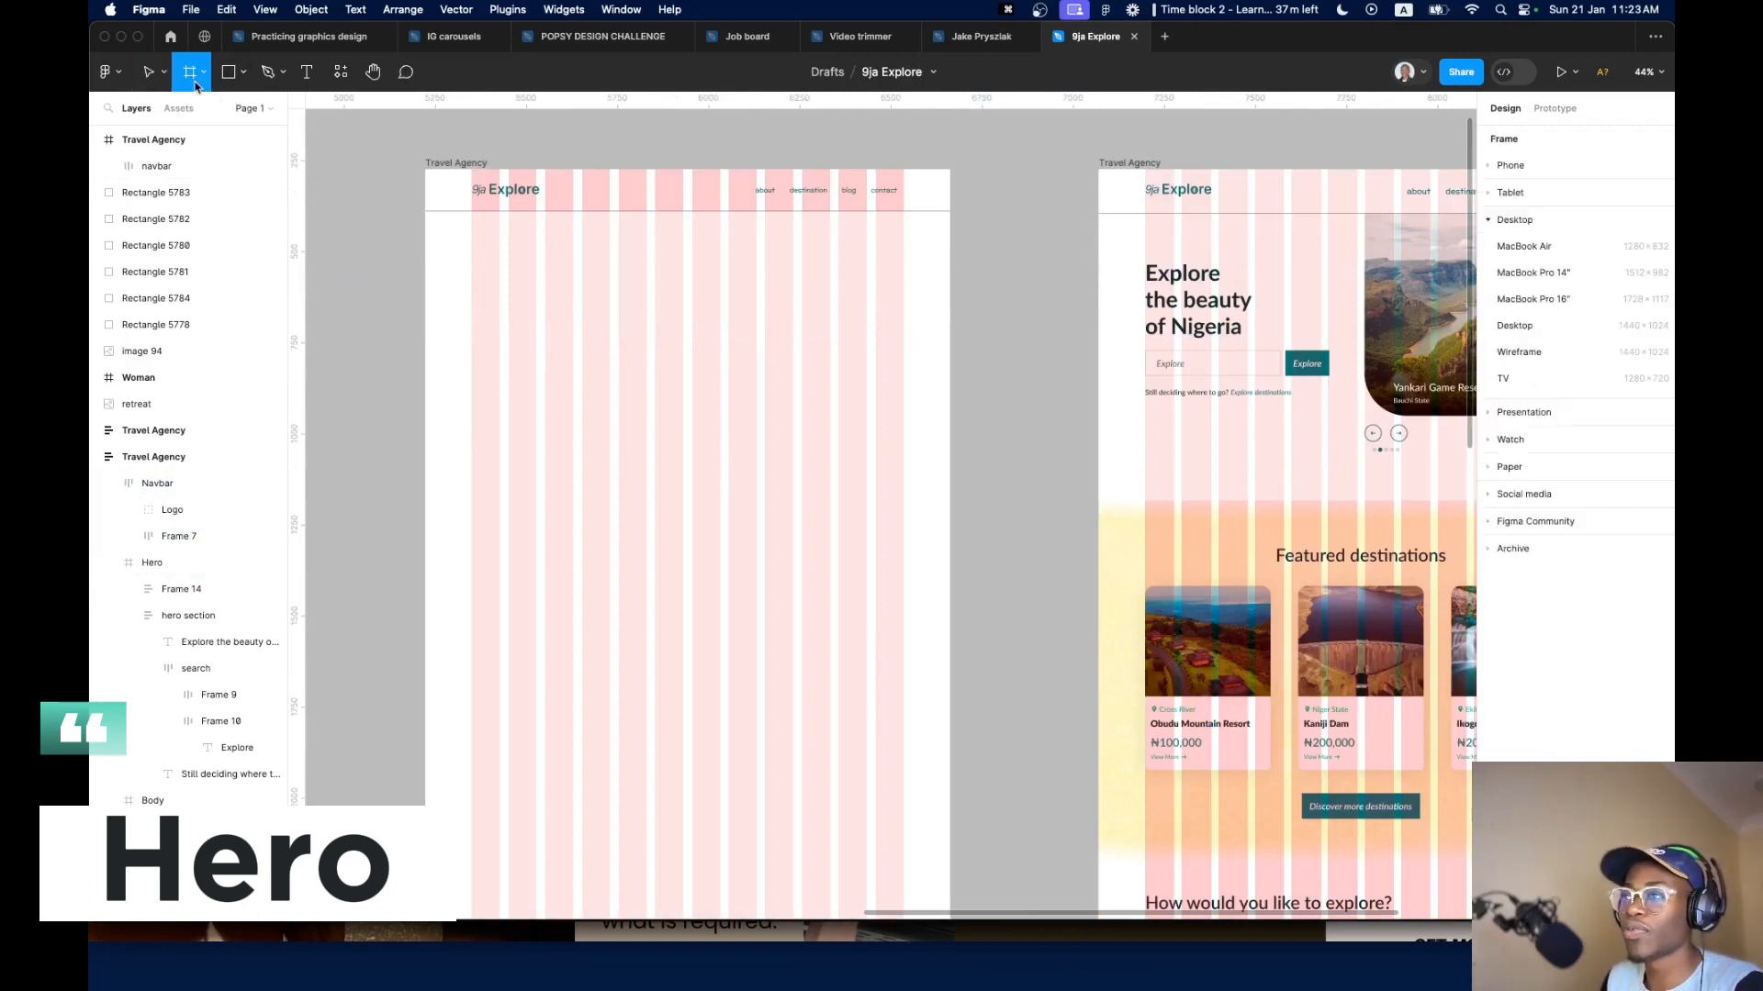
{"action": "left_click", "coordinate": [1532, 328]}
{"action": "left_click_drag", "start_coordinate": [1303, 516], "coordinate": [566, 501]}
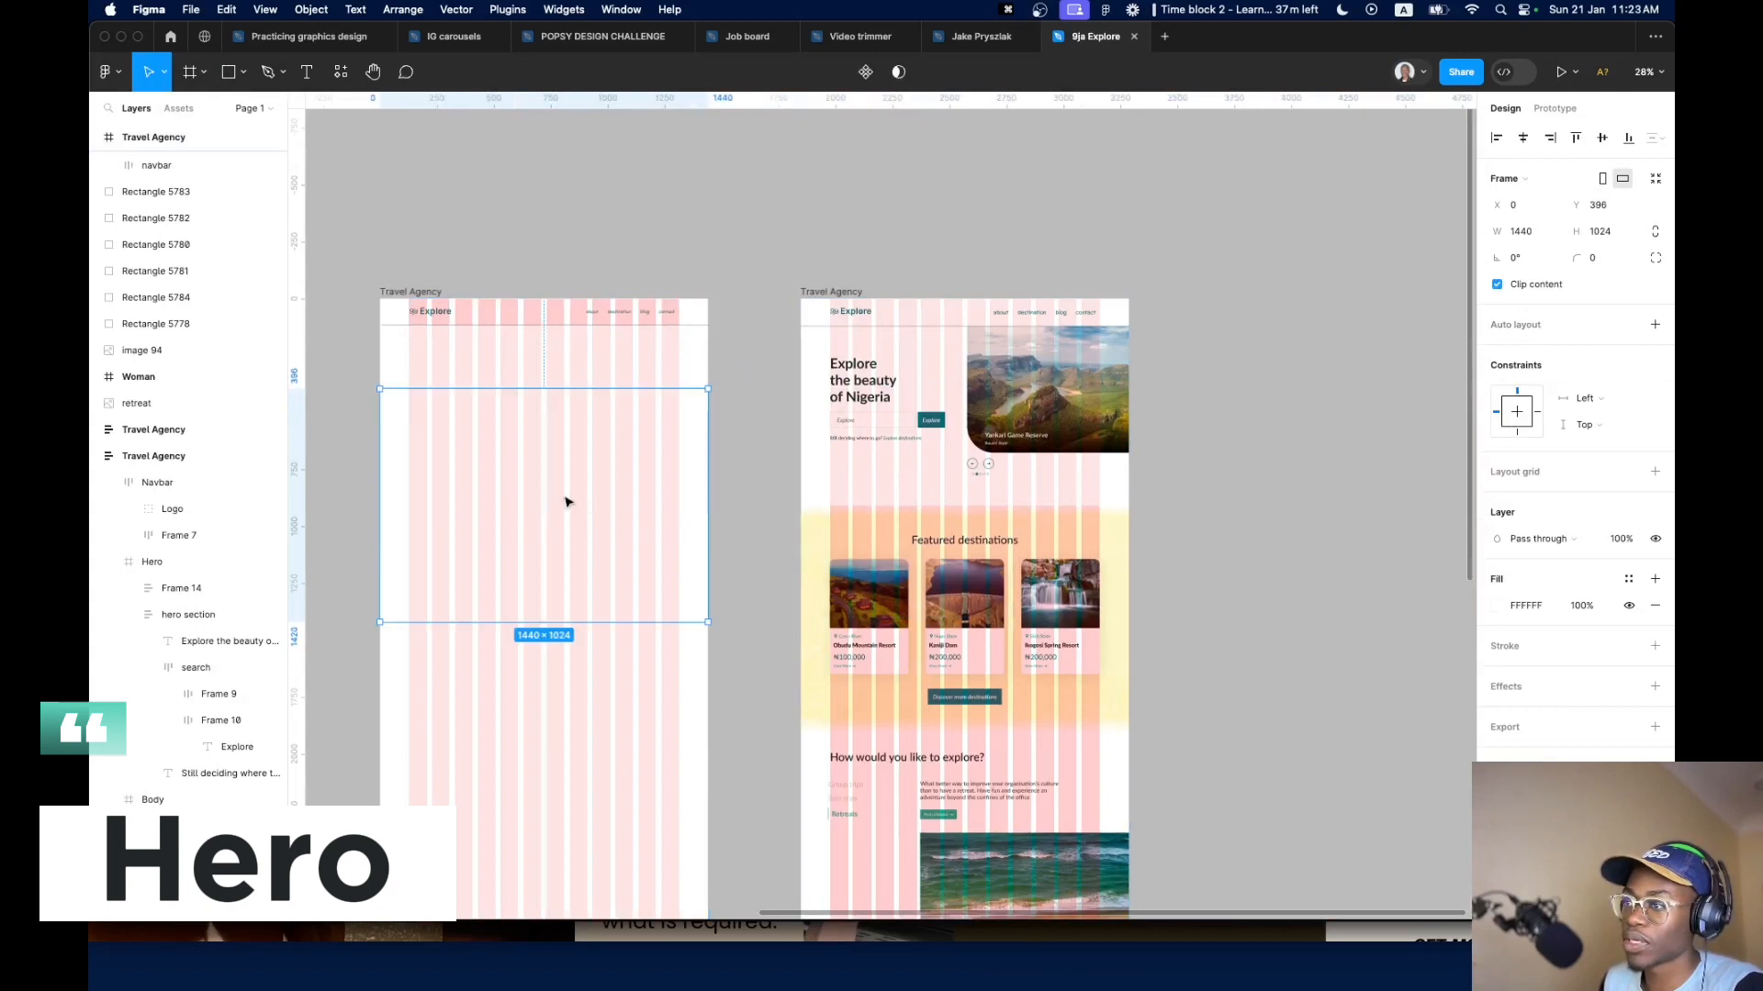
Rename the new 1440 × 1024 frame as Home
{"action": "key", "text": "super+r"}
{"action": "type", "text": "Home"}
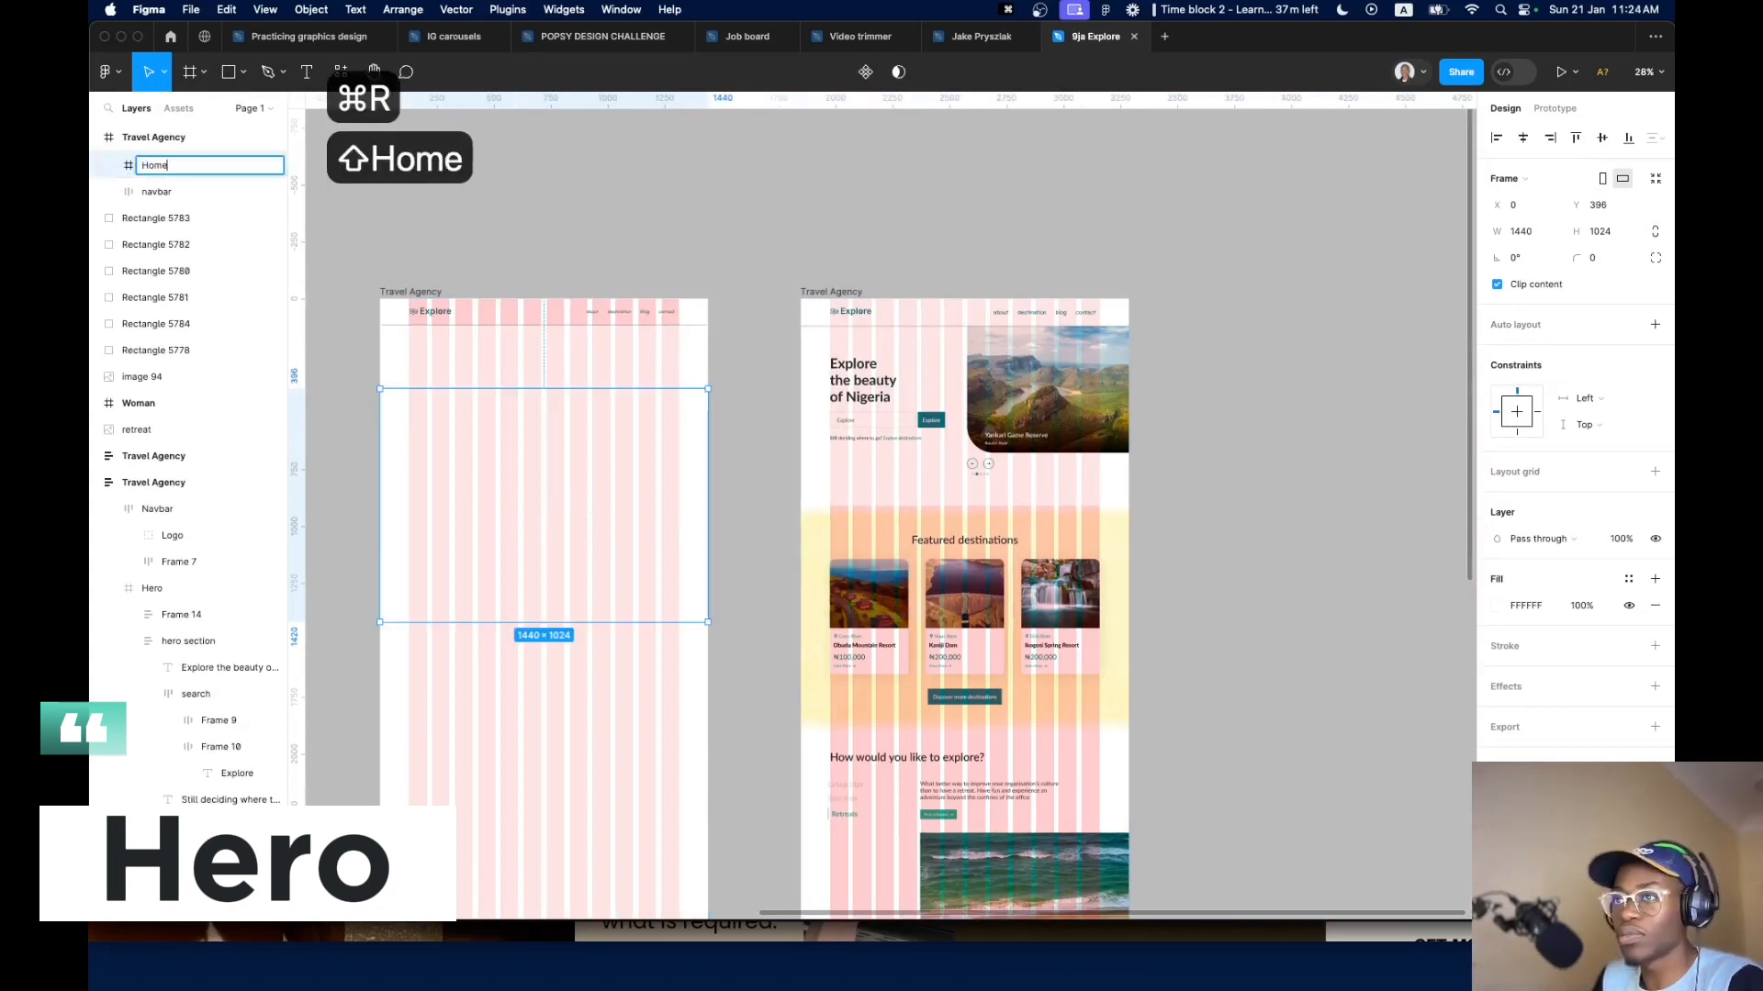
{"action": "key", "text": "Return"}
Wrap the six color swatch rectangles in an auto layout frame and rename it colors
{"action": "scroll", "coordinate": [566, 501], "scroll_direction": "down", "scroll_amount": 10}
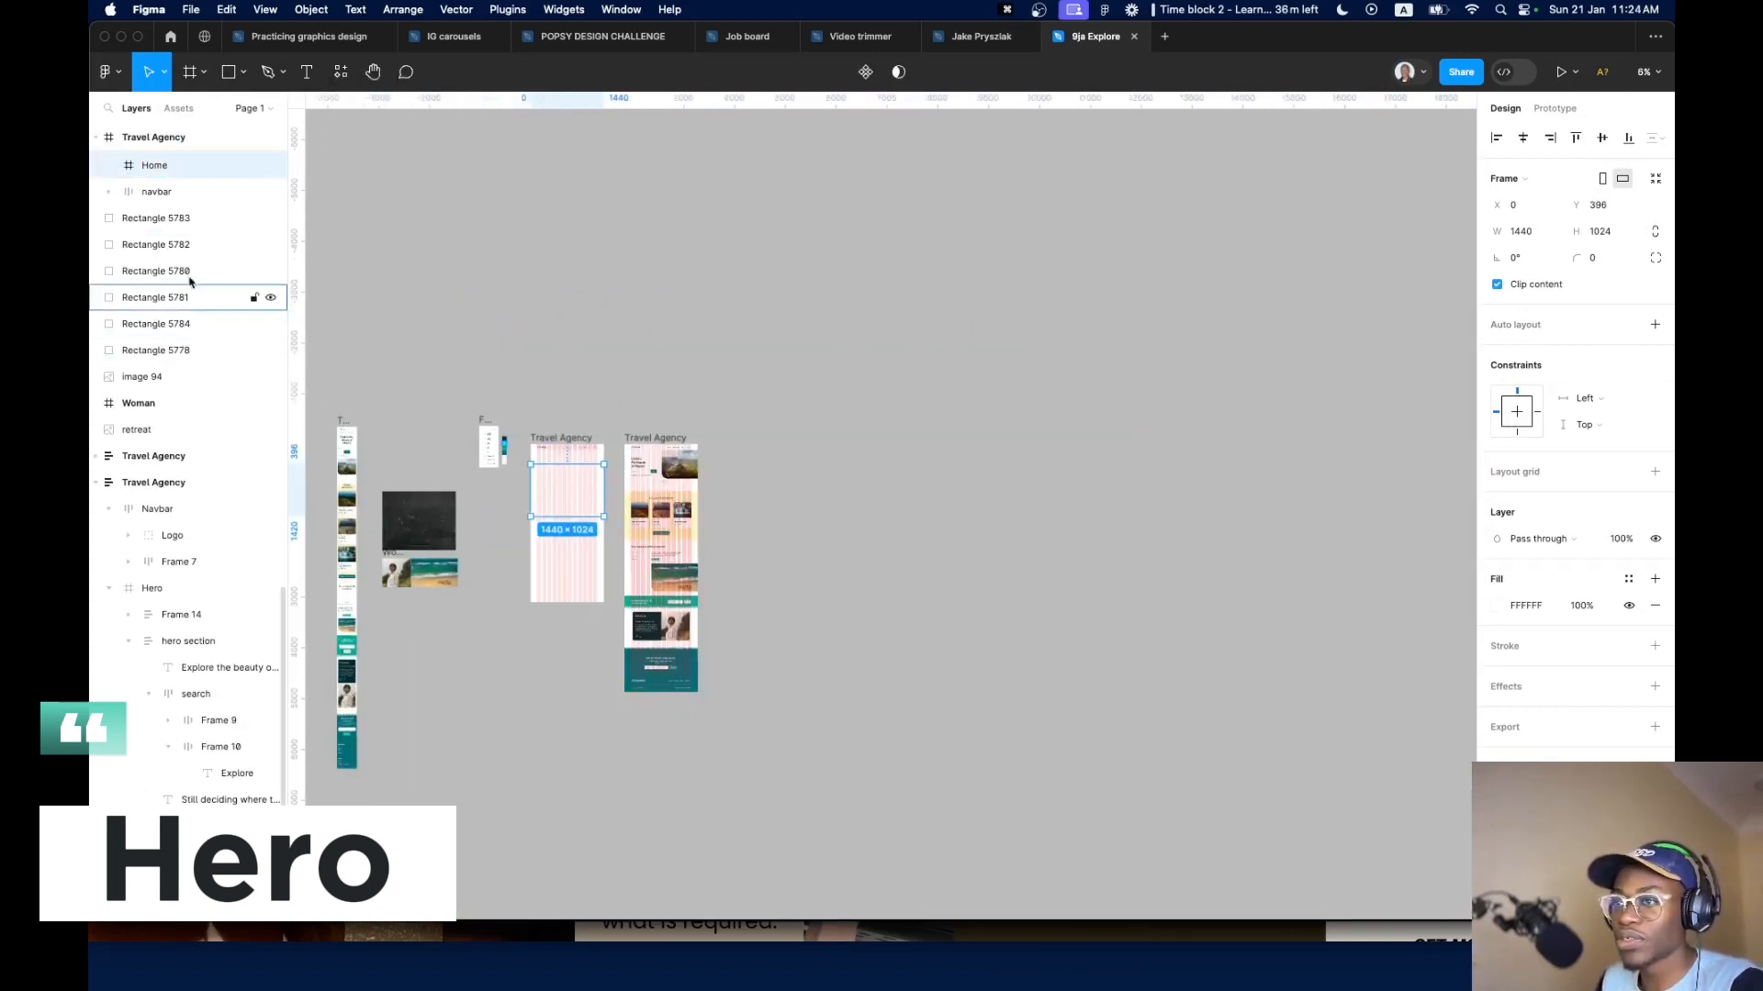
{"action": "left_click", "coordinate": [190, 226]}
{"action": "left_click", "coordinate": [197, 356], "text": "shift"}
{"action": "key", "text": "shift+a"}
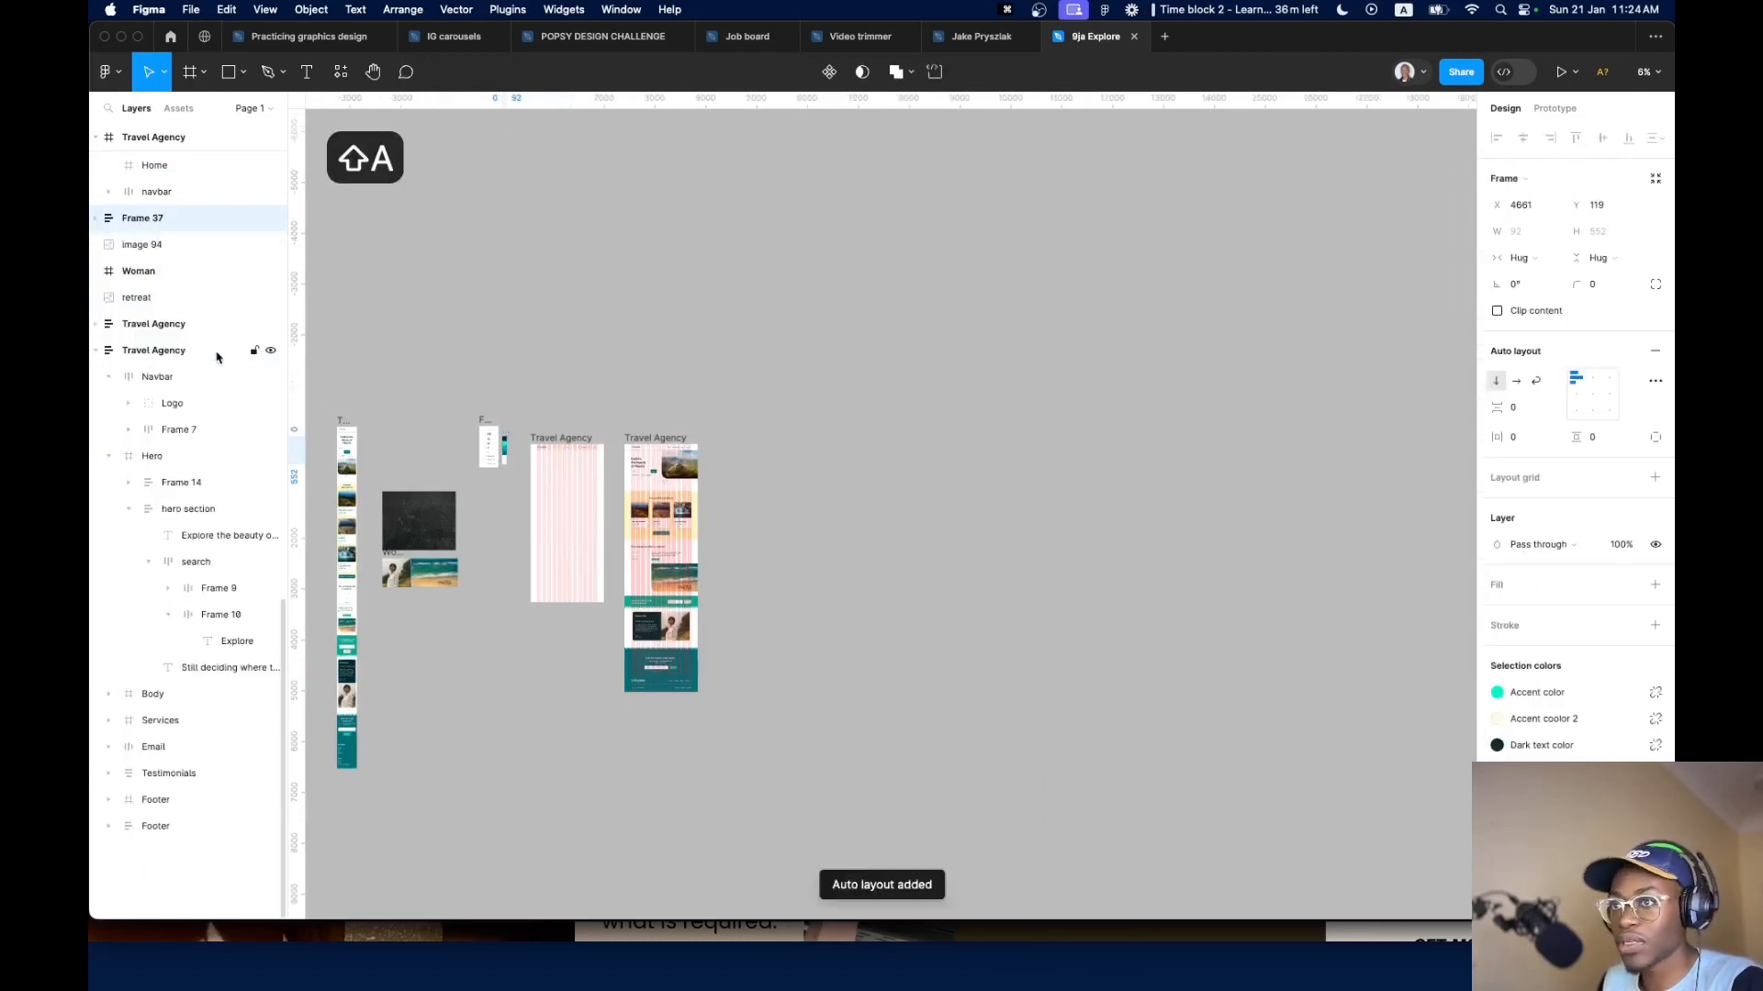
{"action": "key", "text": "super+r"}
{"action": "type", "text": "co"}
{"action": "type", "text": "s"}
{"action": "key", "text": "Return"}
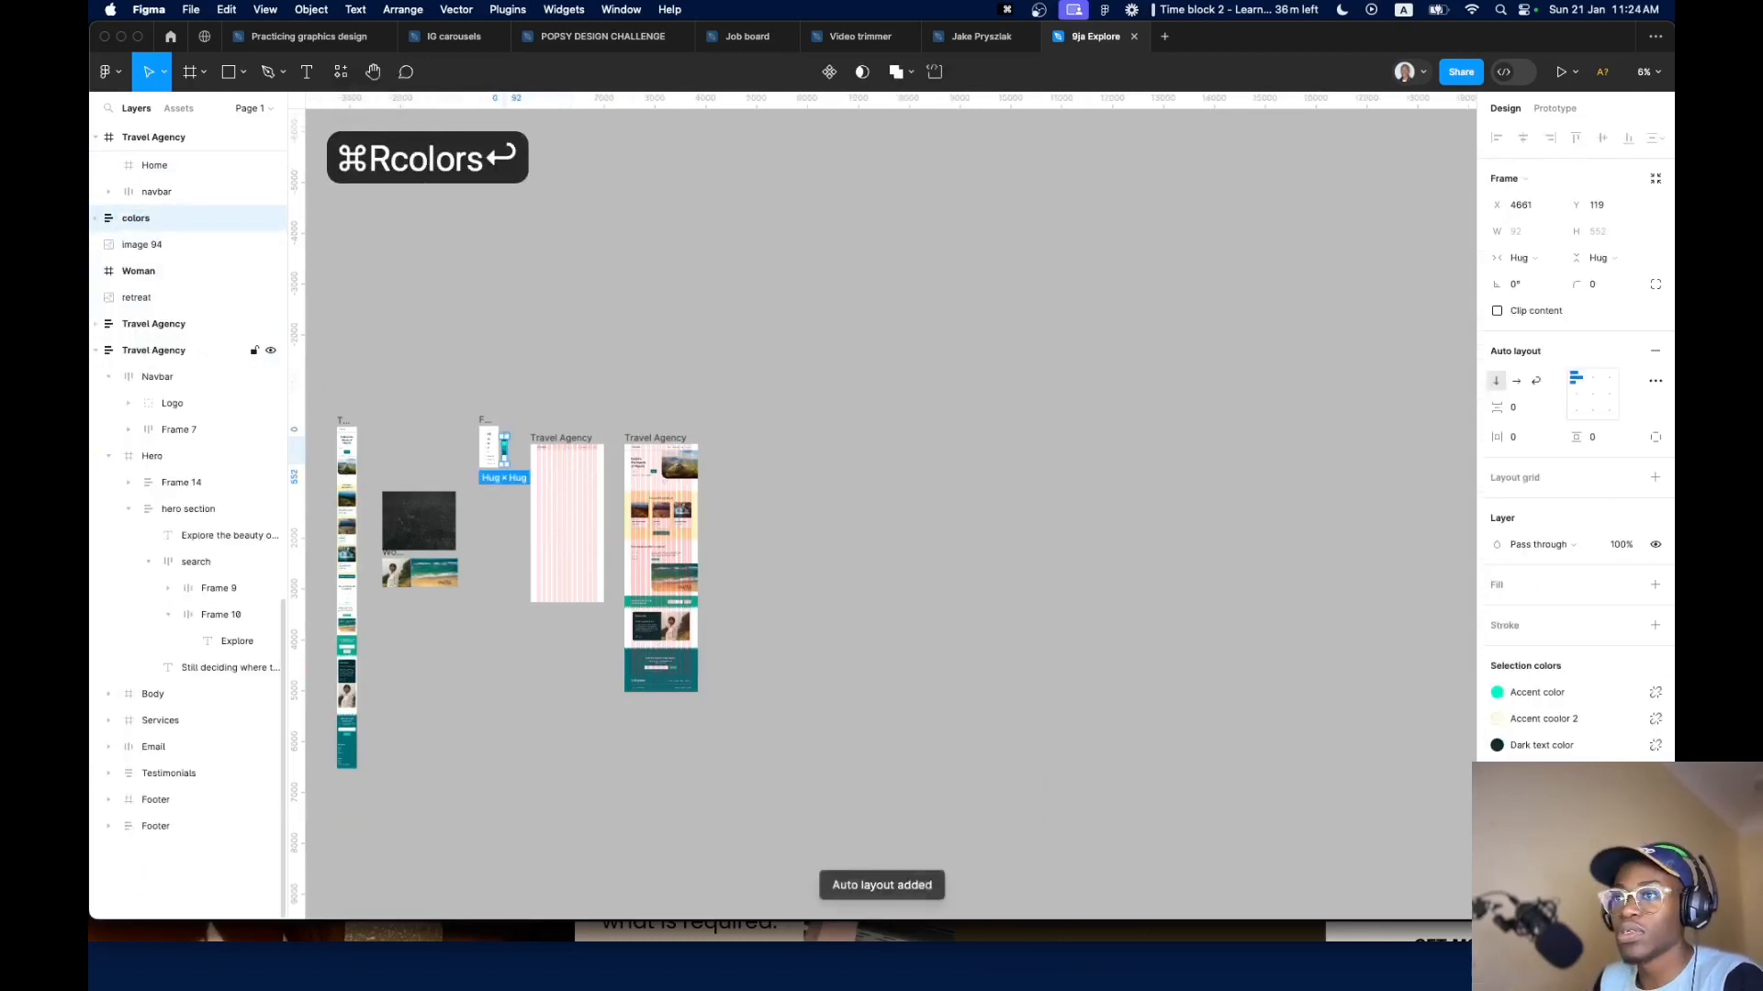
Move the desktop and mobile reference designs with the loose images to the far side of the new page, clear of it
{"action": "scroll", "coordinate": [211, 378], "scroll_direction": "down", "scroll_amount": 10}
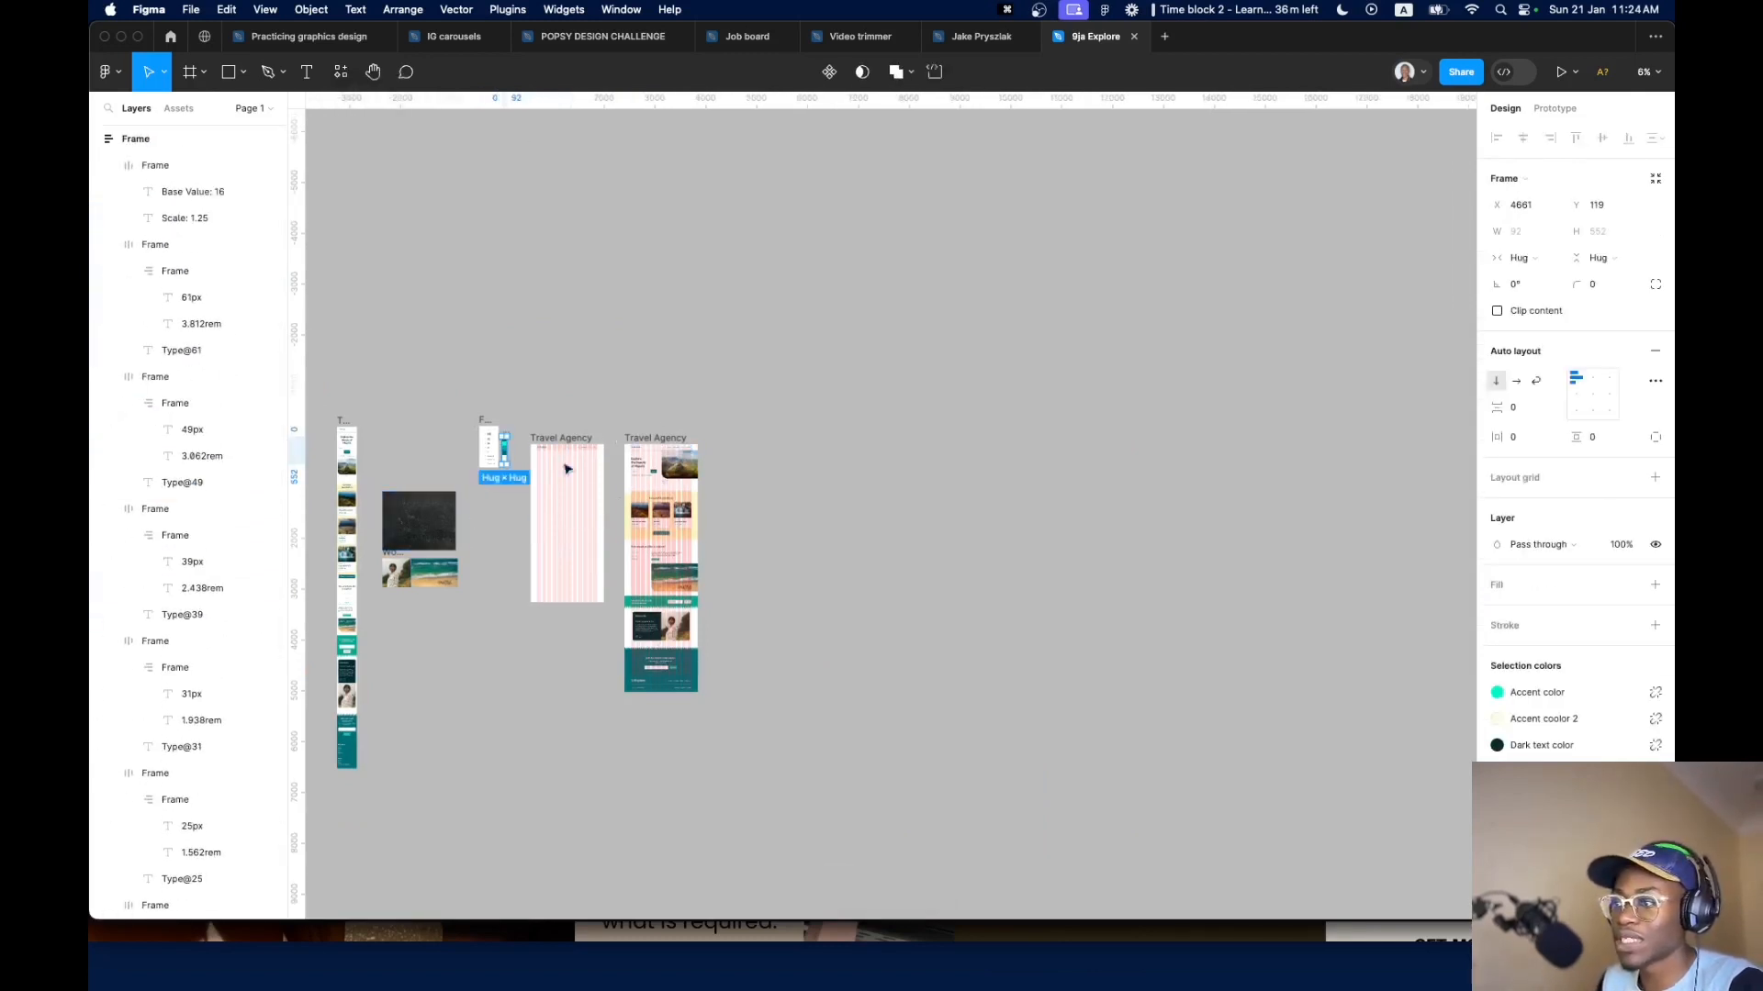
{"action": "left_click_drag", "start_coordinate": [676, 435], "coordinate": [601, 789]}
{"action": "left_click_drag", "start_coordinate": [553, 549], "coordinate": [1016, 546]}
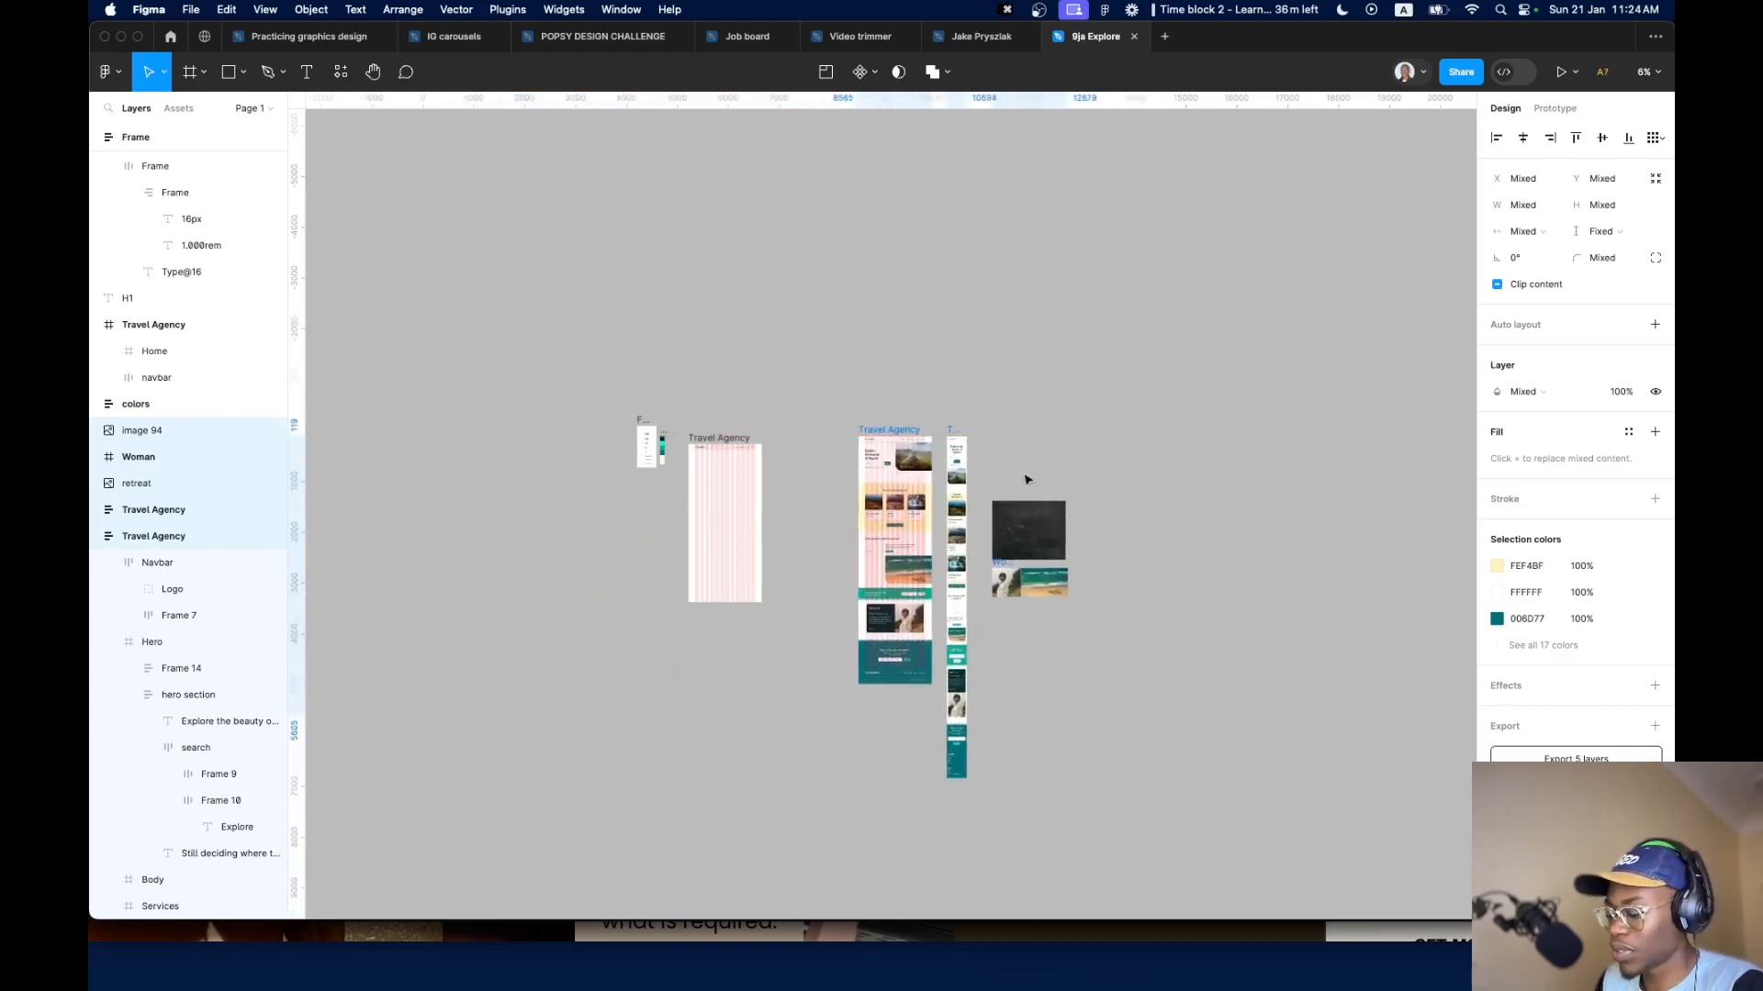
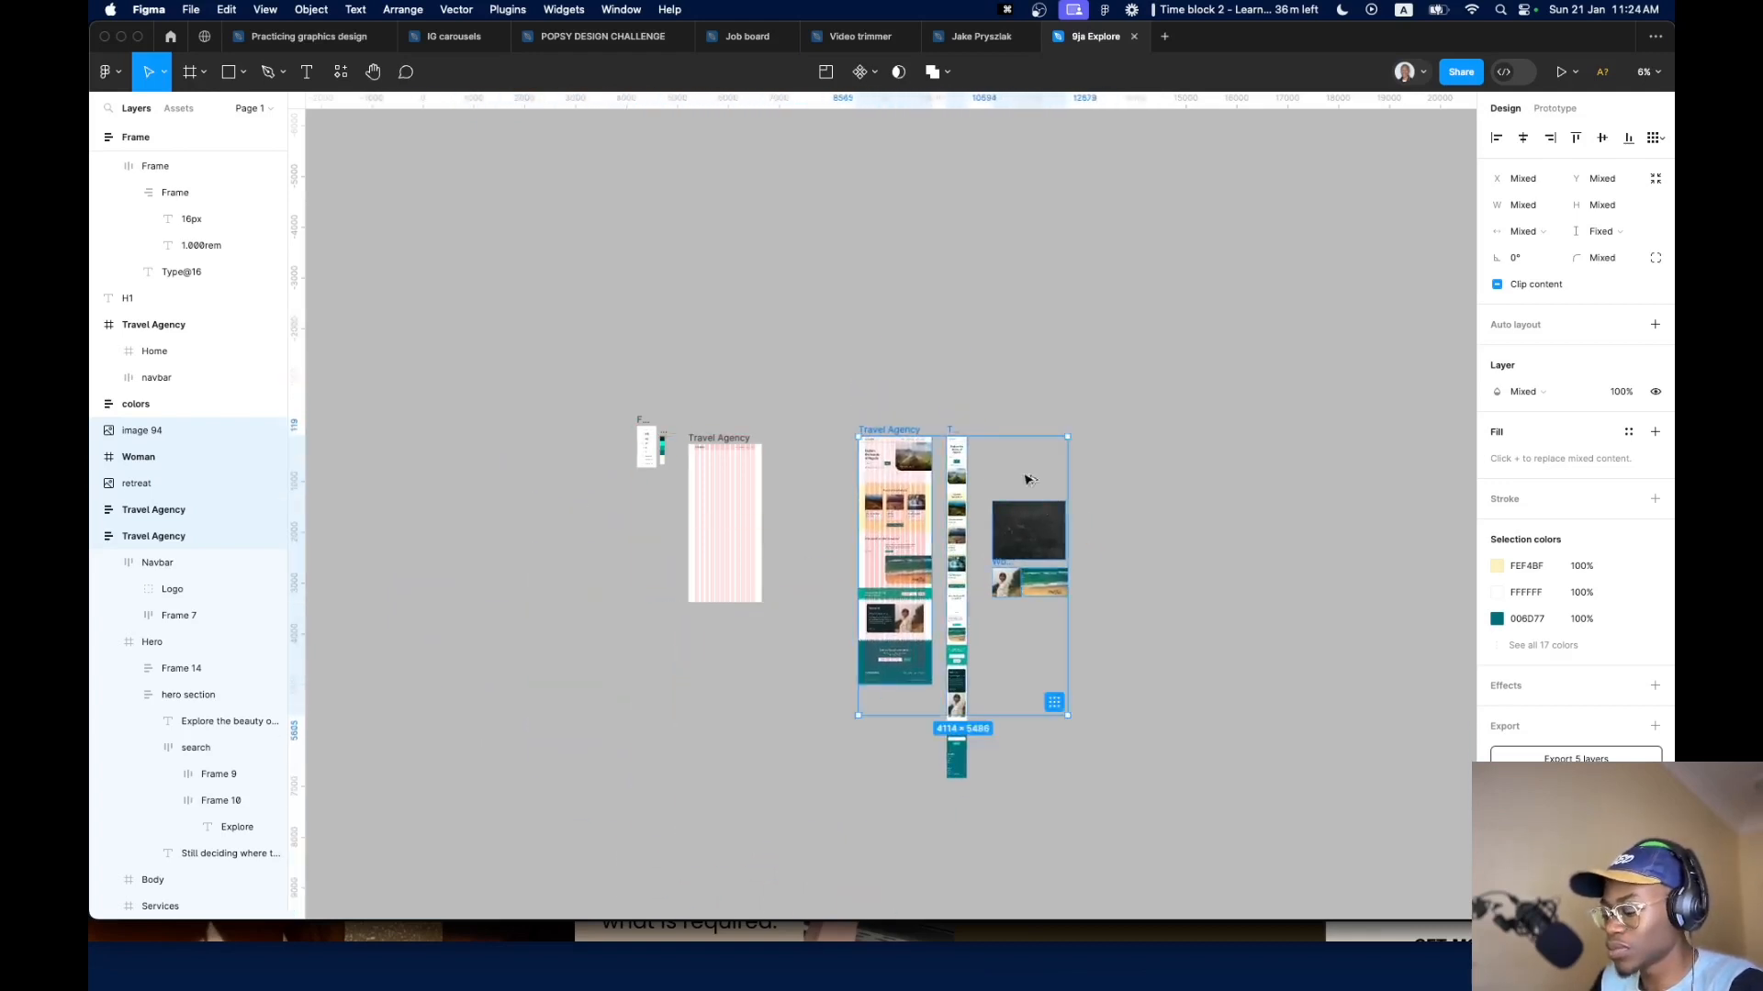
Frame the selected reference designs and images together and name the frame past designs
{"action": "key", "text": "ctrl+alt+g"}
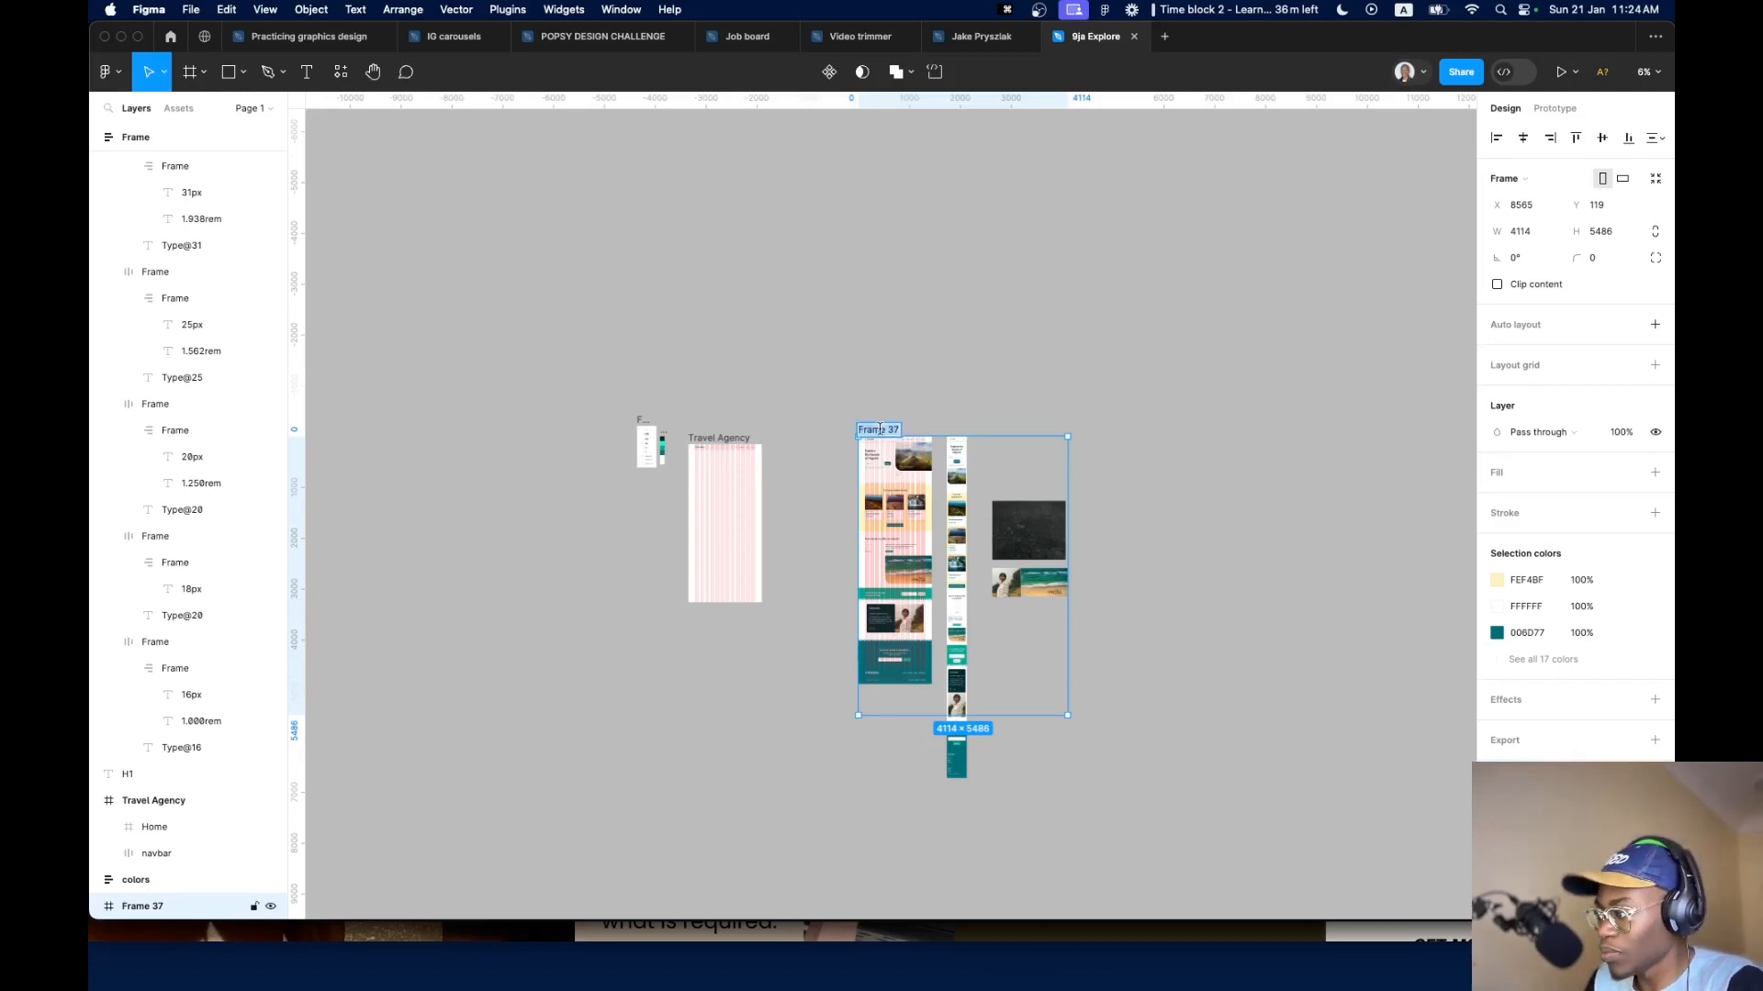
{"action": "type", "text": "past_designs"}
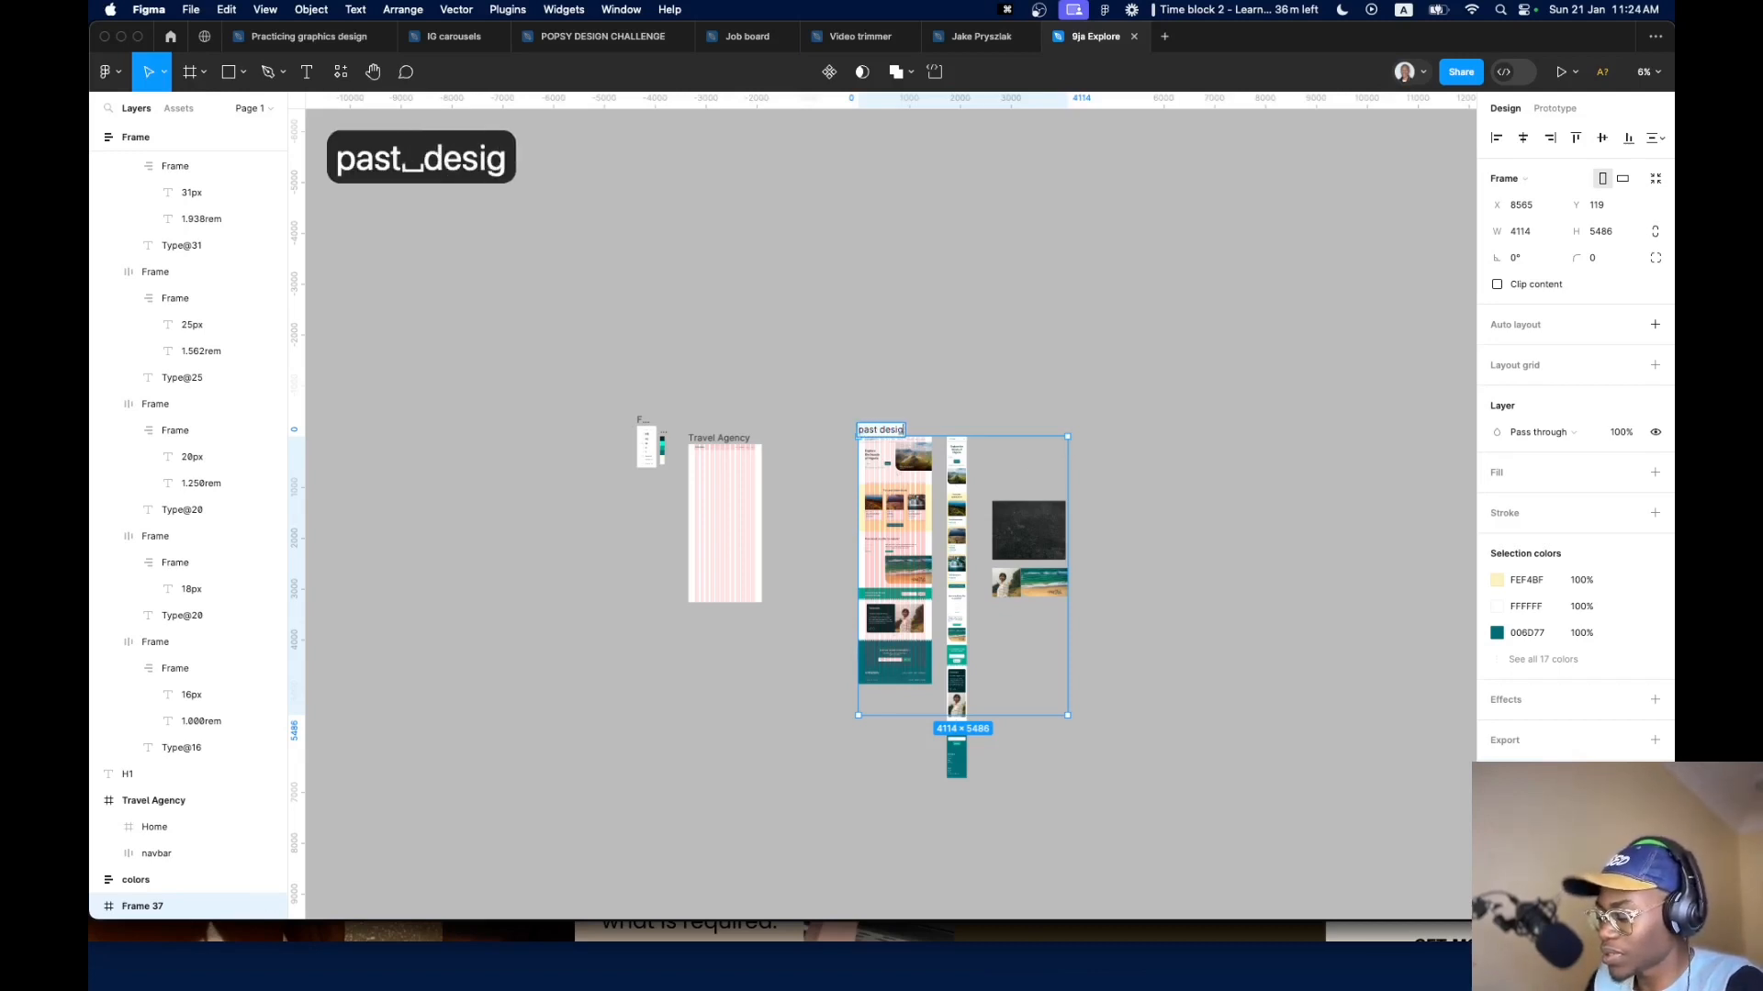
{"action": "key", "text": "Return"}
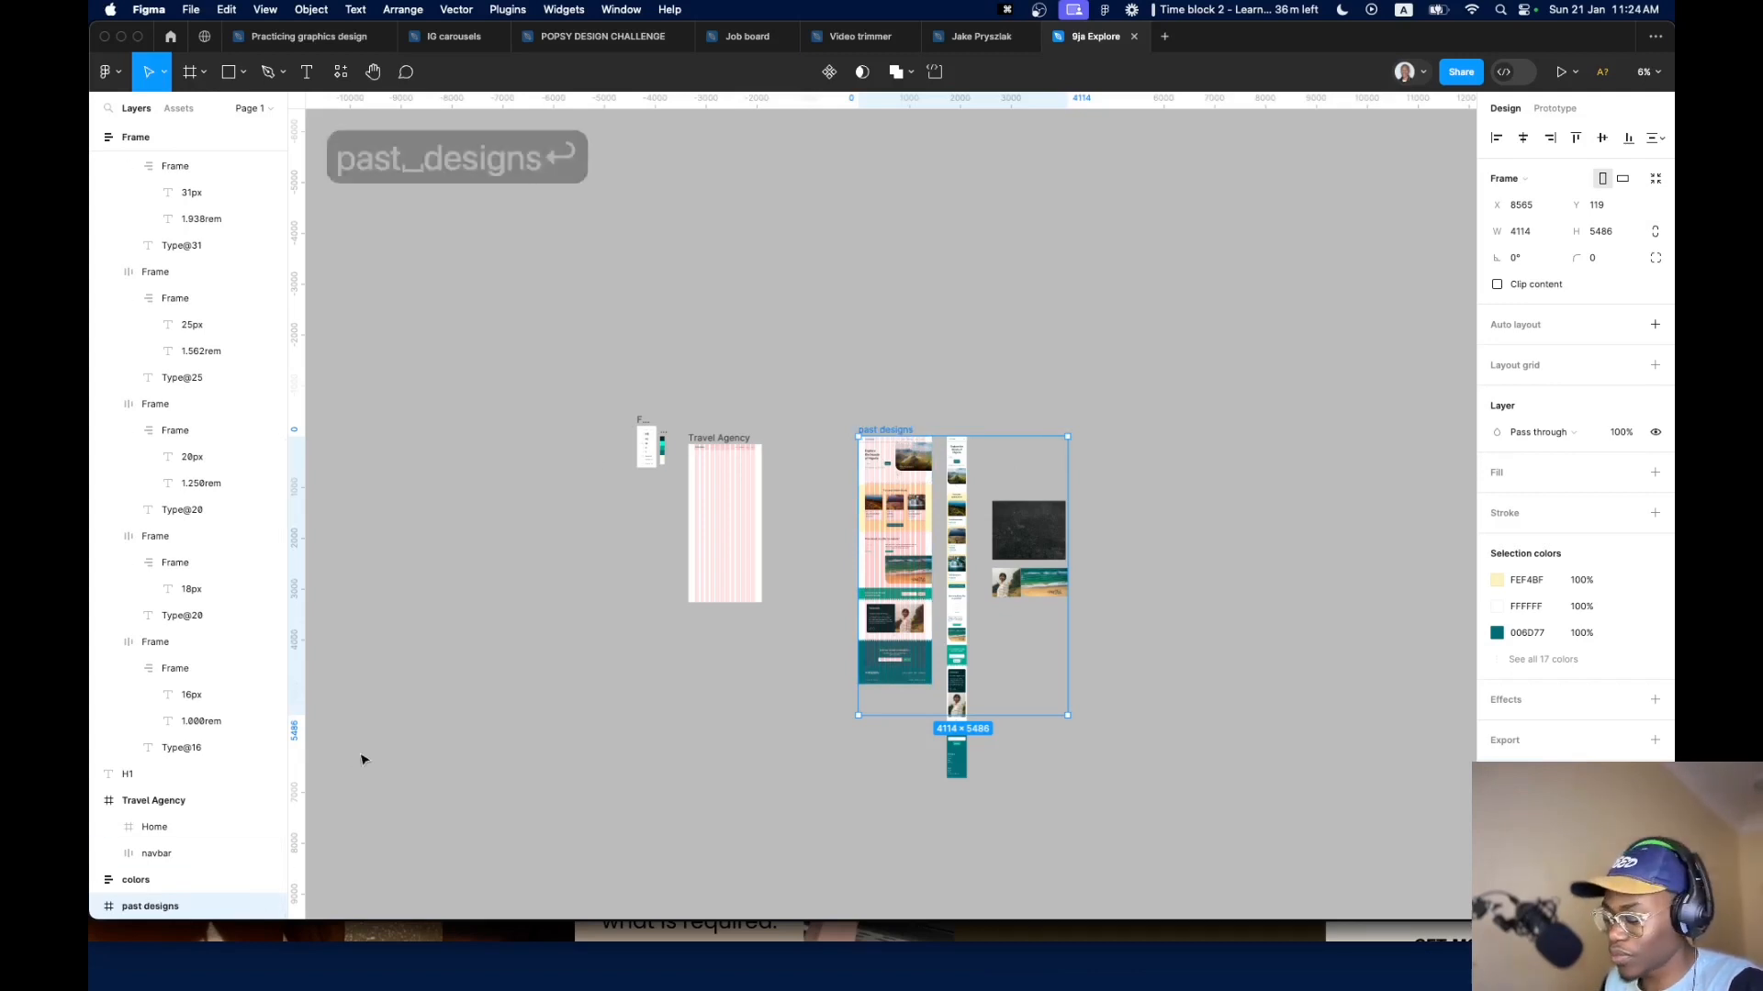
Collapse all layers, expand the list of pages and enlarge its area above the layers
{"action": "left_click", "coordinate": [531, 701]}
{"action": "key", "text": "alt+l"}
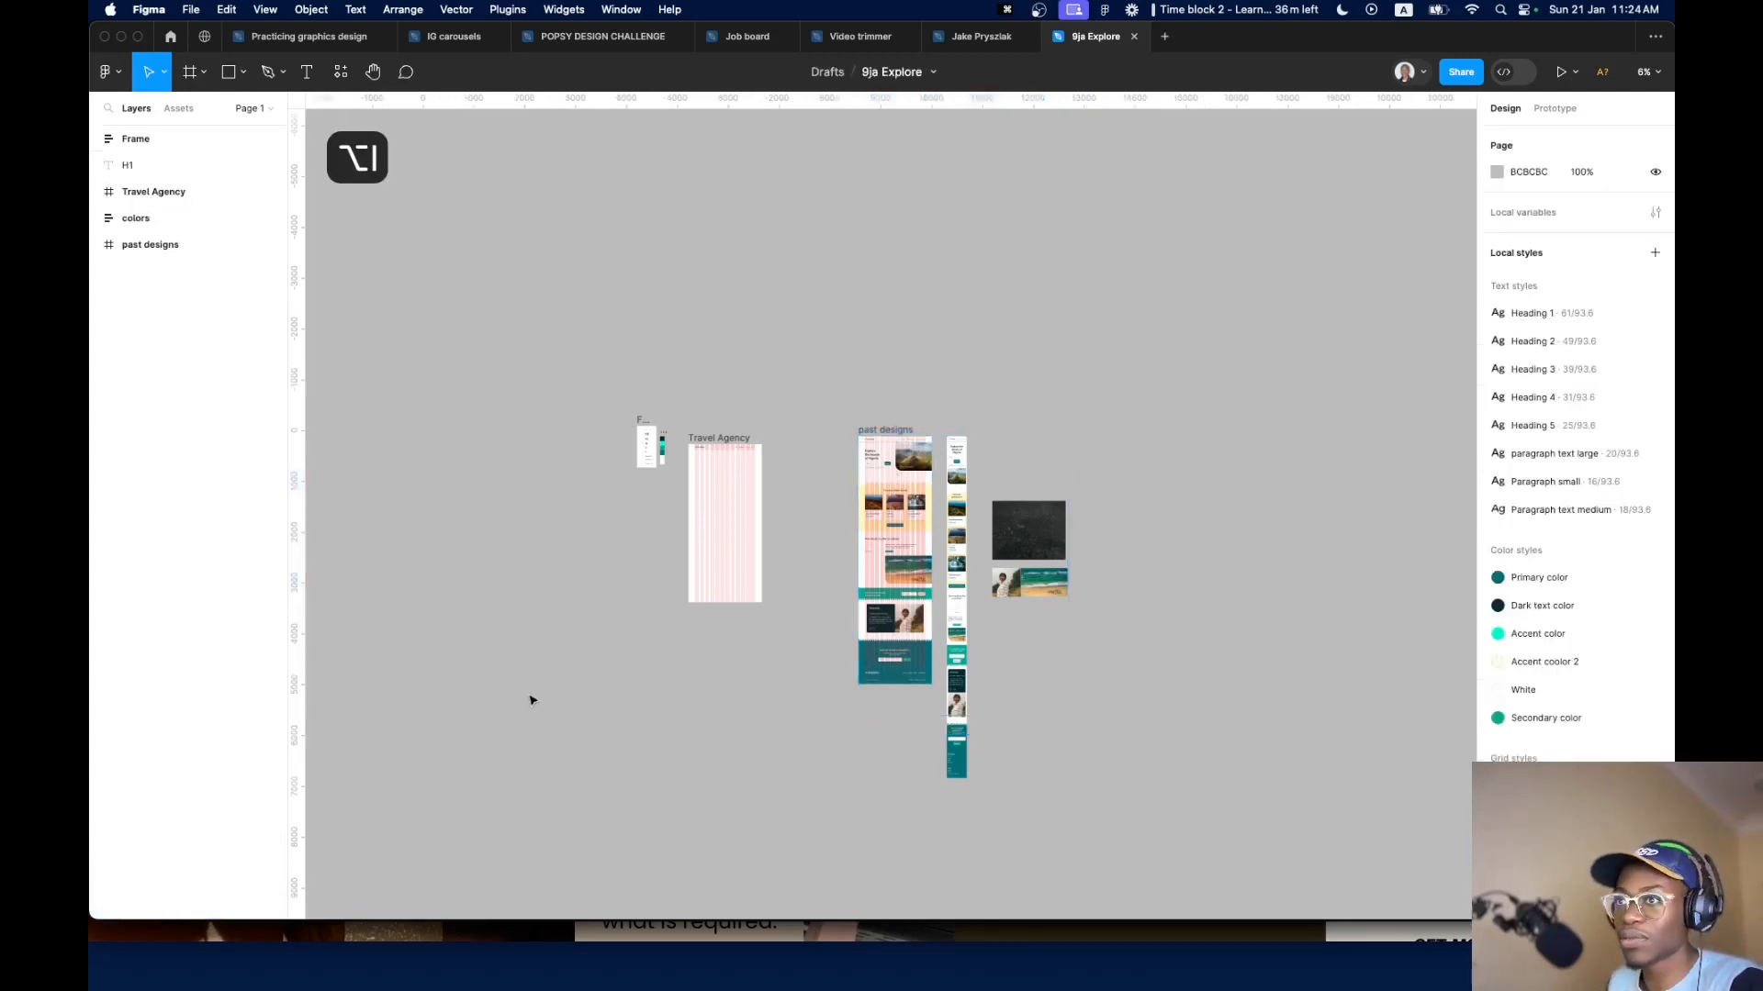
{"action": "left_click", "coordinate": [244, 107]}
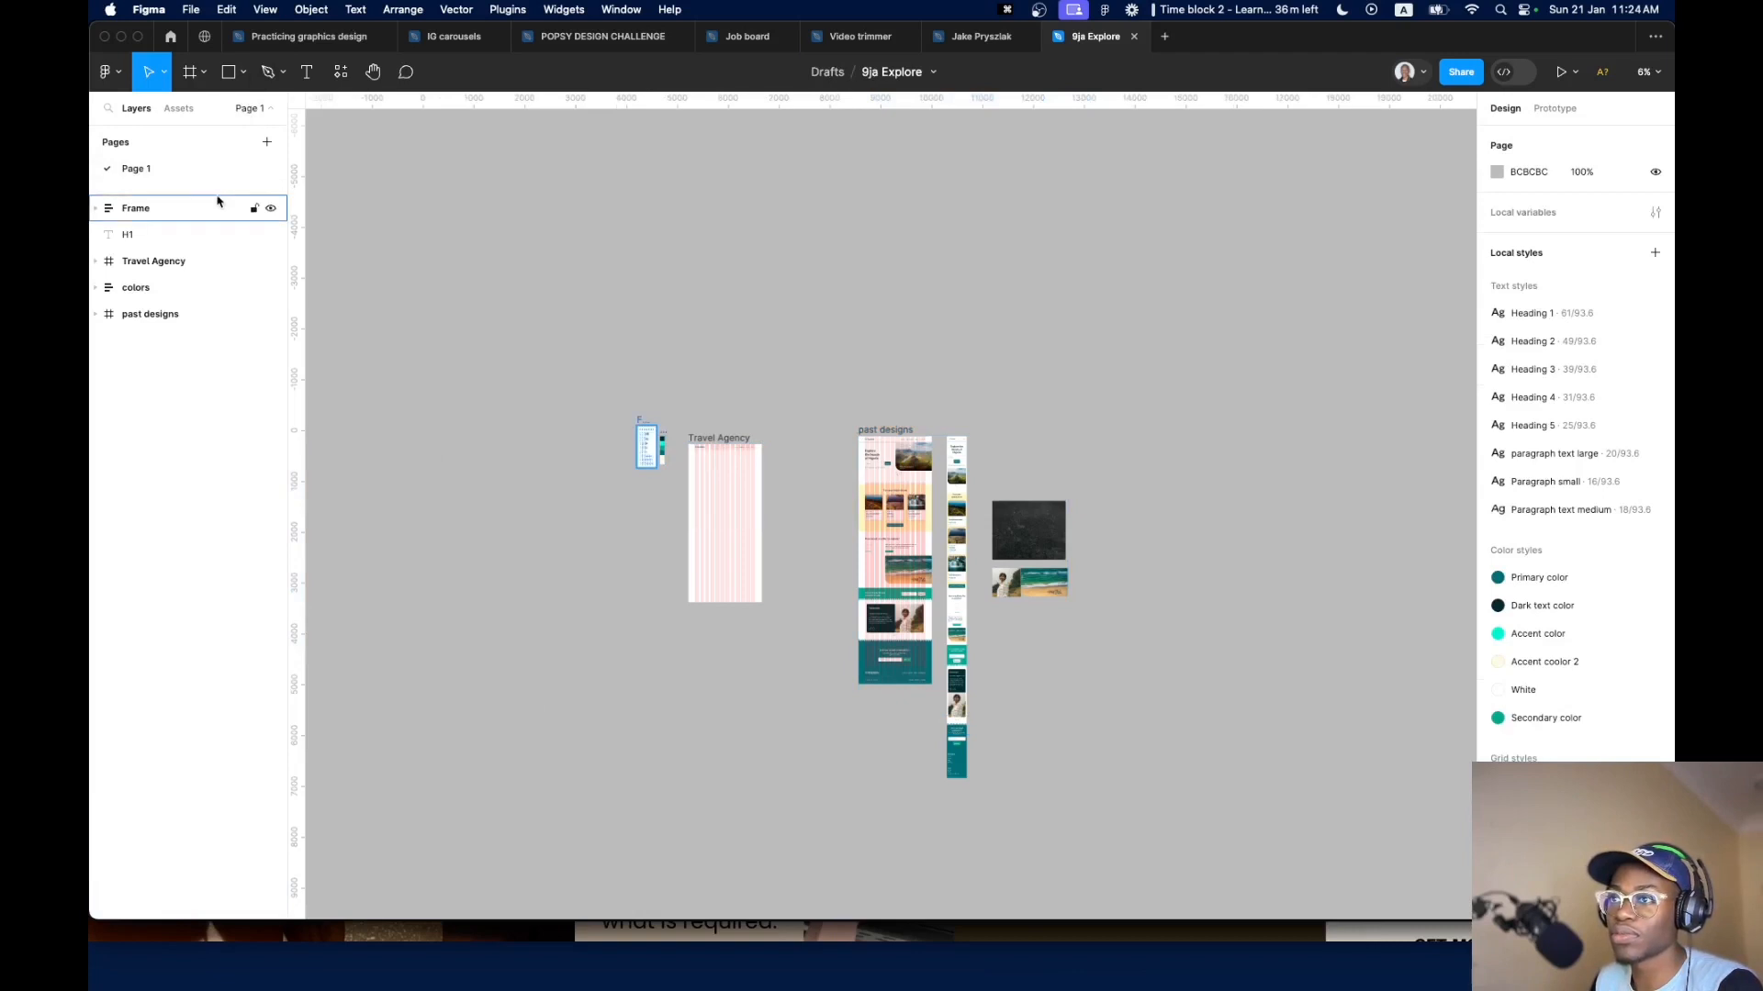
{"action": "left_click_drag", "start_coordinate": [217, 194], "coordinate": [217, 303]}
{"action": "scroll", "coordinate": [725, 459], "scroll_direction": "up", "scroll_amount": 5}
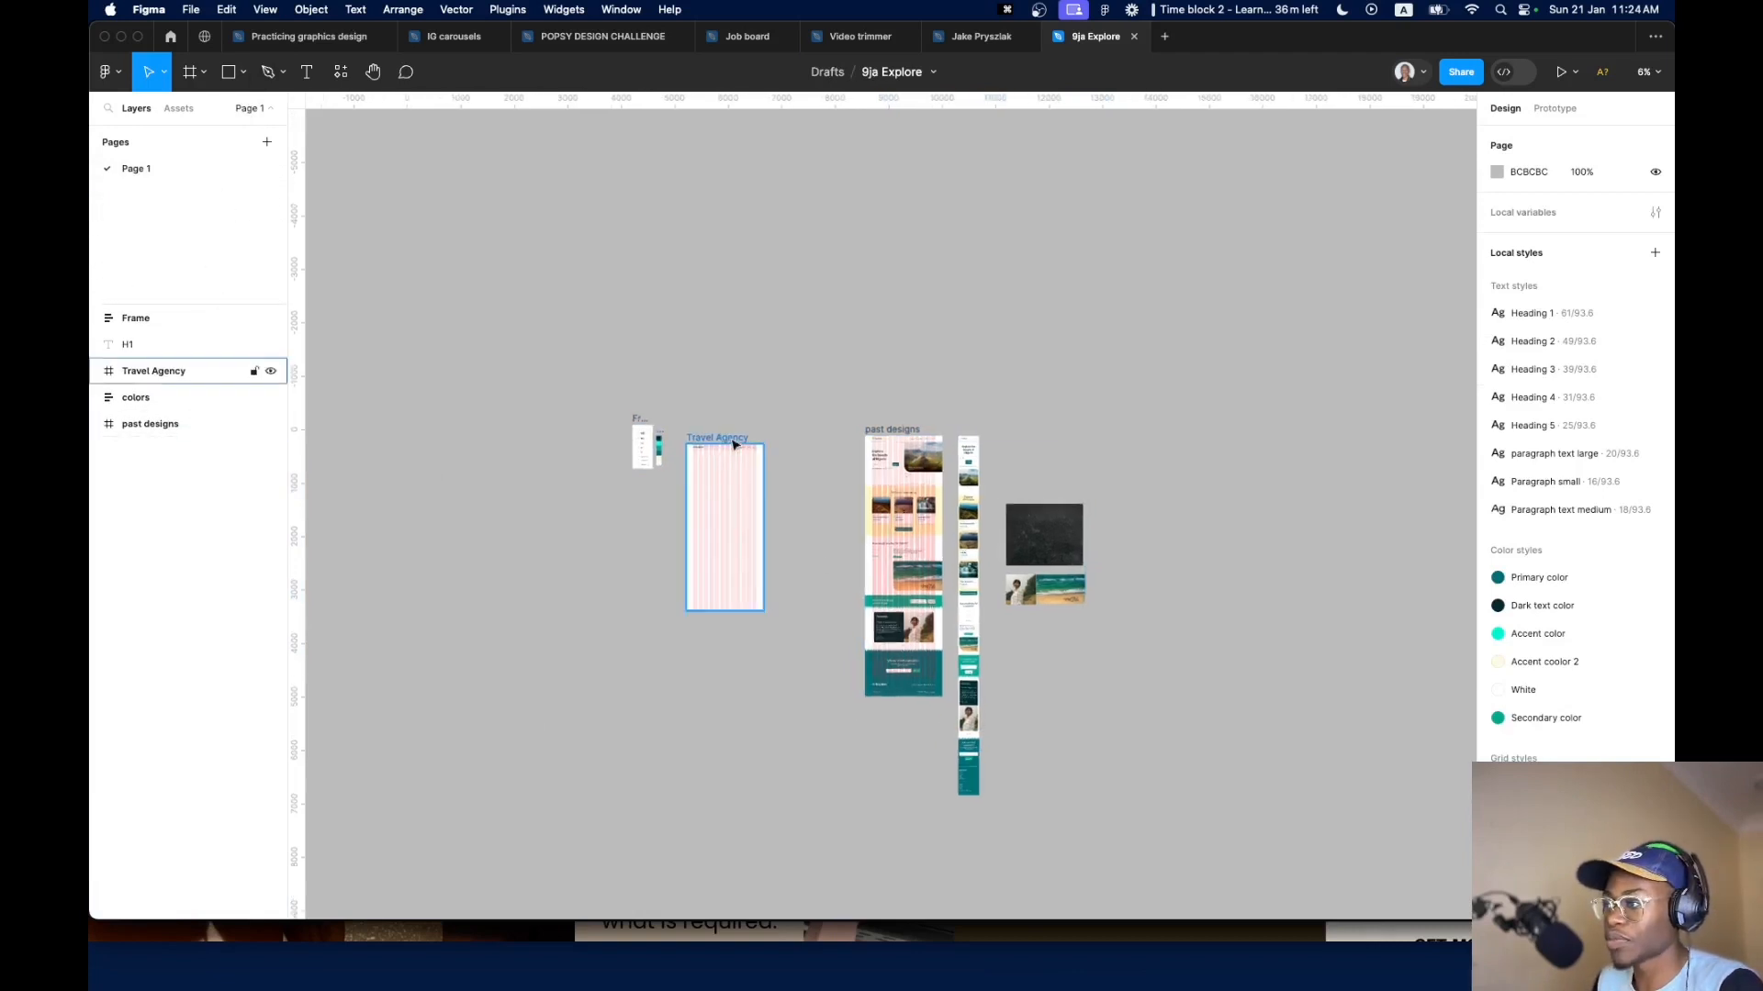
Rename the type scale frame beside the color swatches as tet styles
{"action": "left_click", "coordinate": [653, 452]}
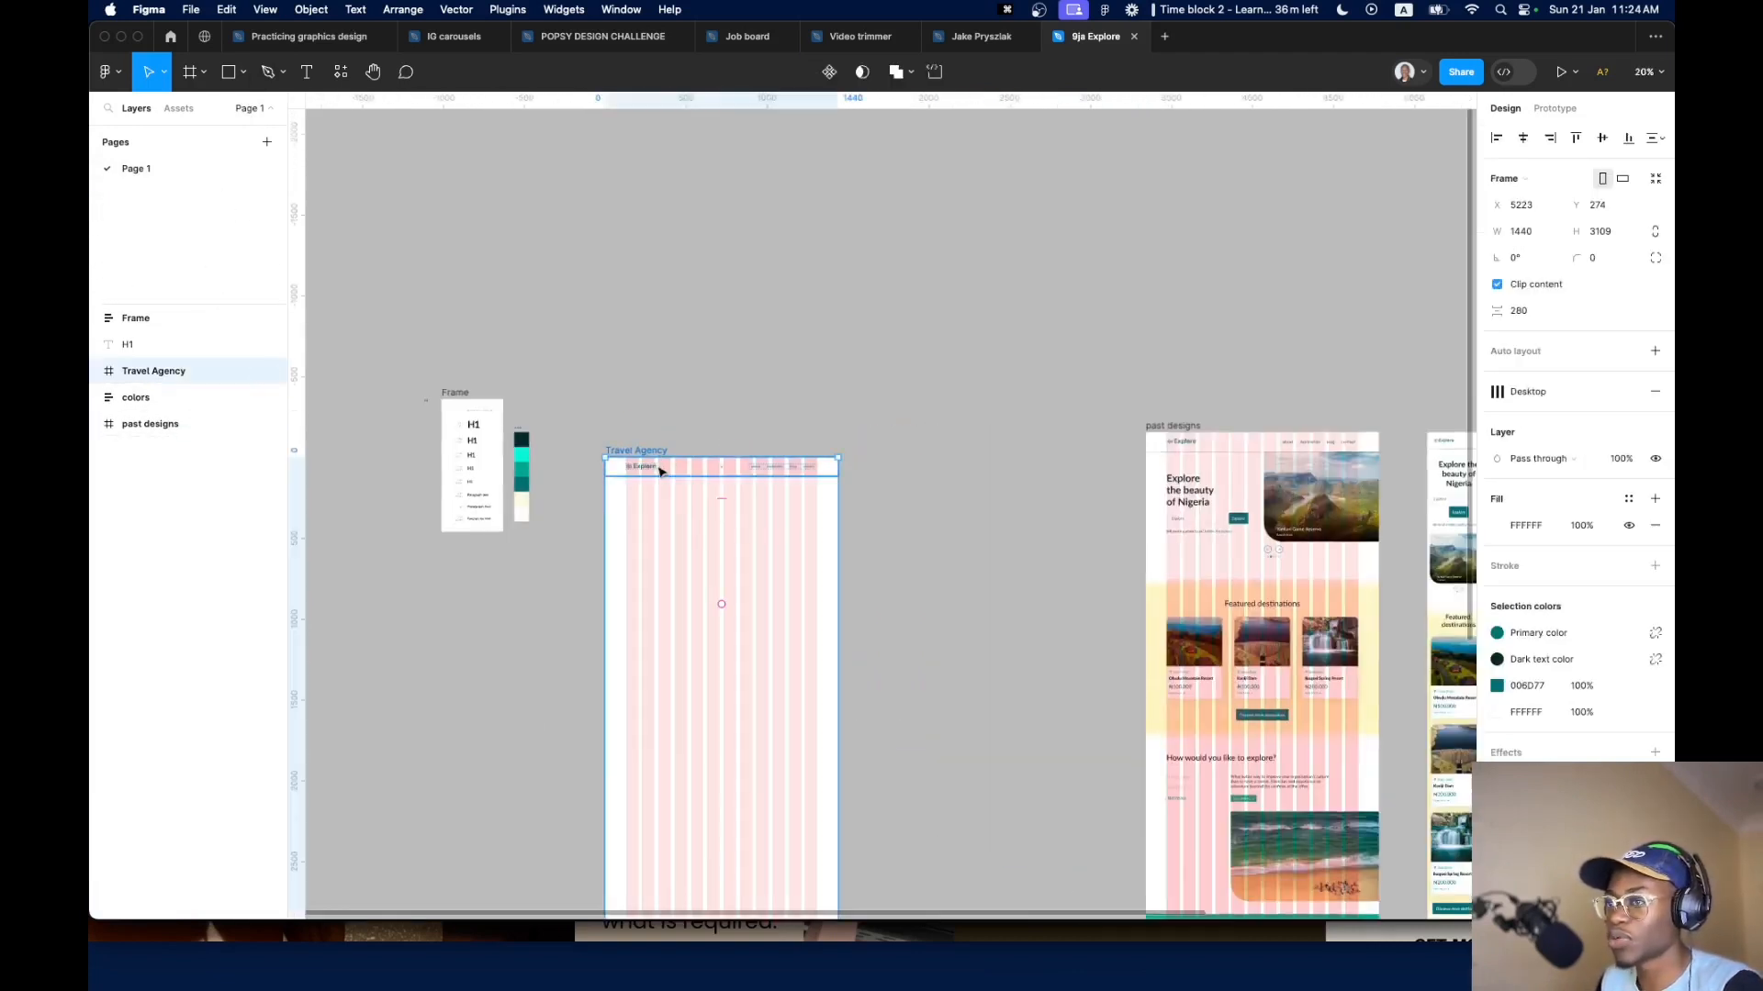
{"action": "left_click", "coordinate": [468, 396]}
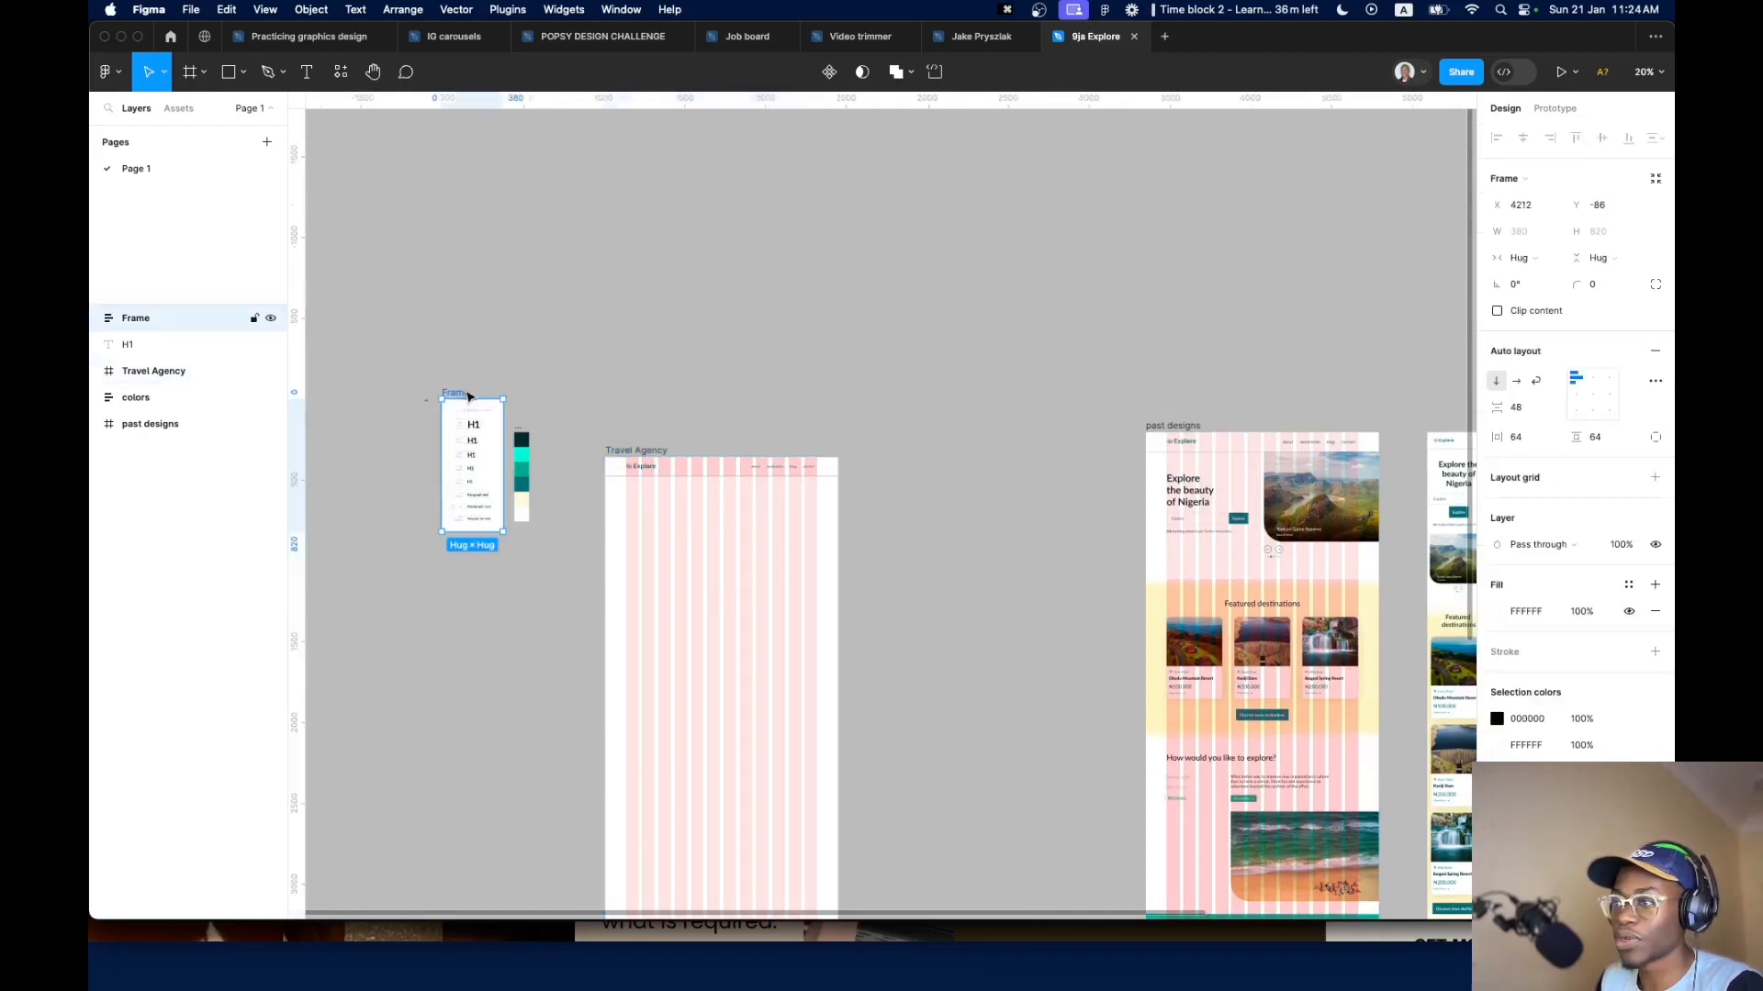
{"action": "type", "text": "test"}
{"action": "key", "text": "BackSpace"}
{"action": "key", "text": "BackSpace"}
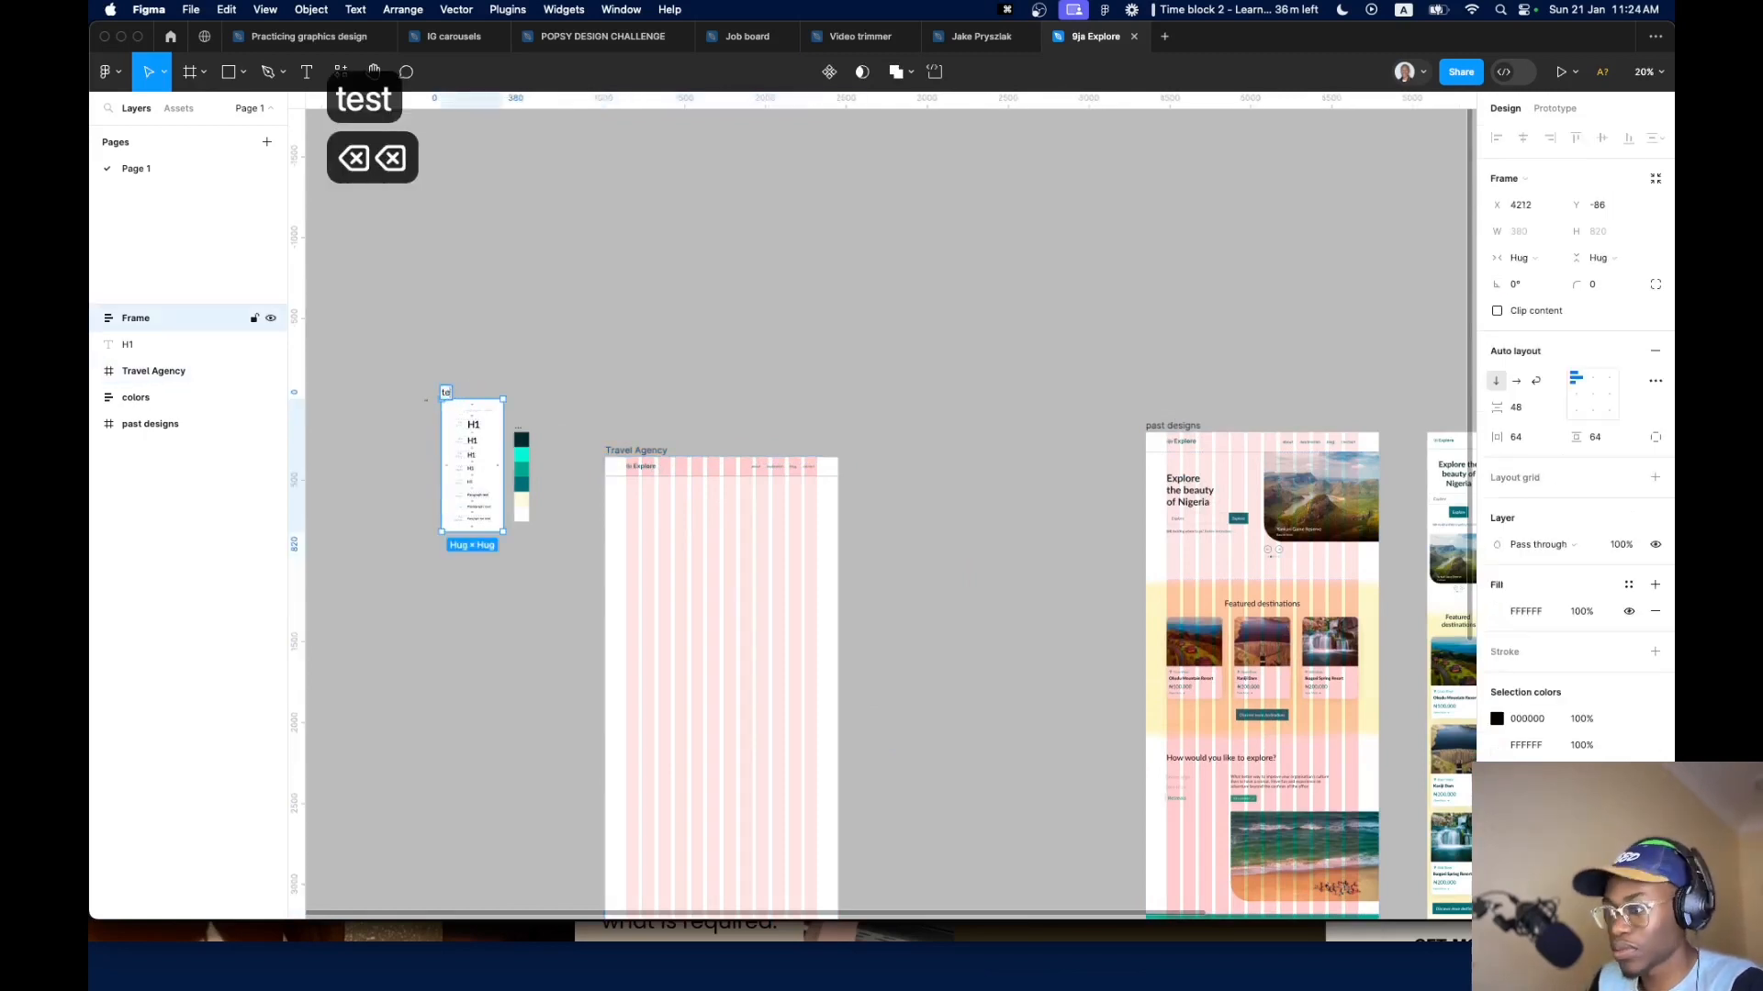
{"action": "type", "text": "t styles"}
{"action": "key", "text": "Return"}
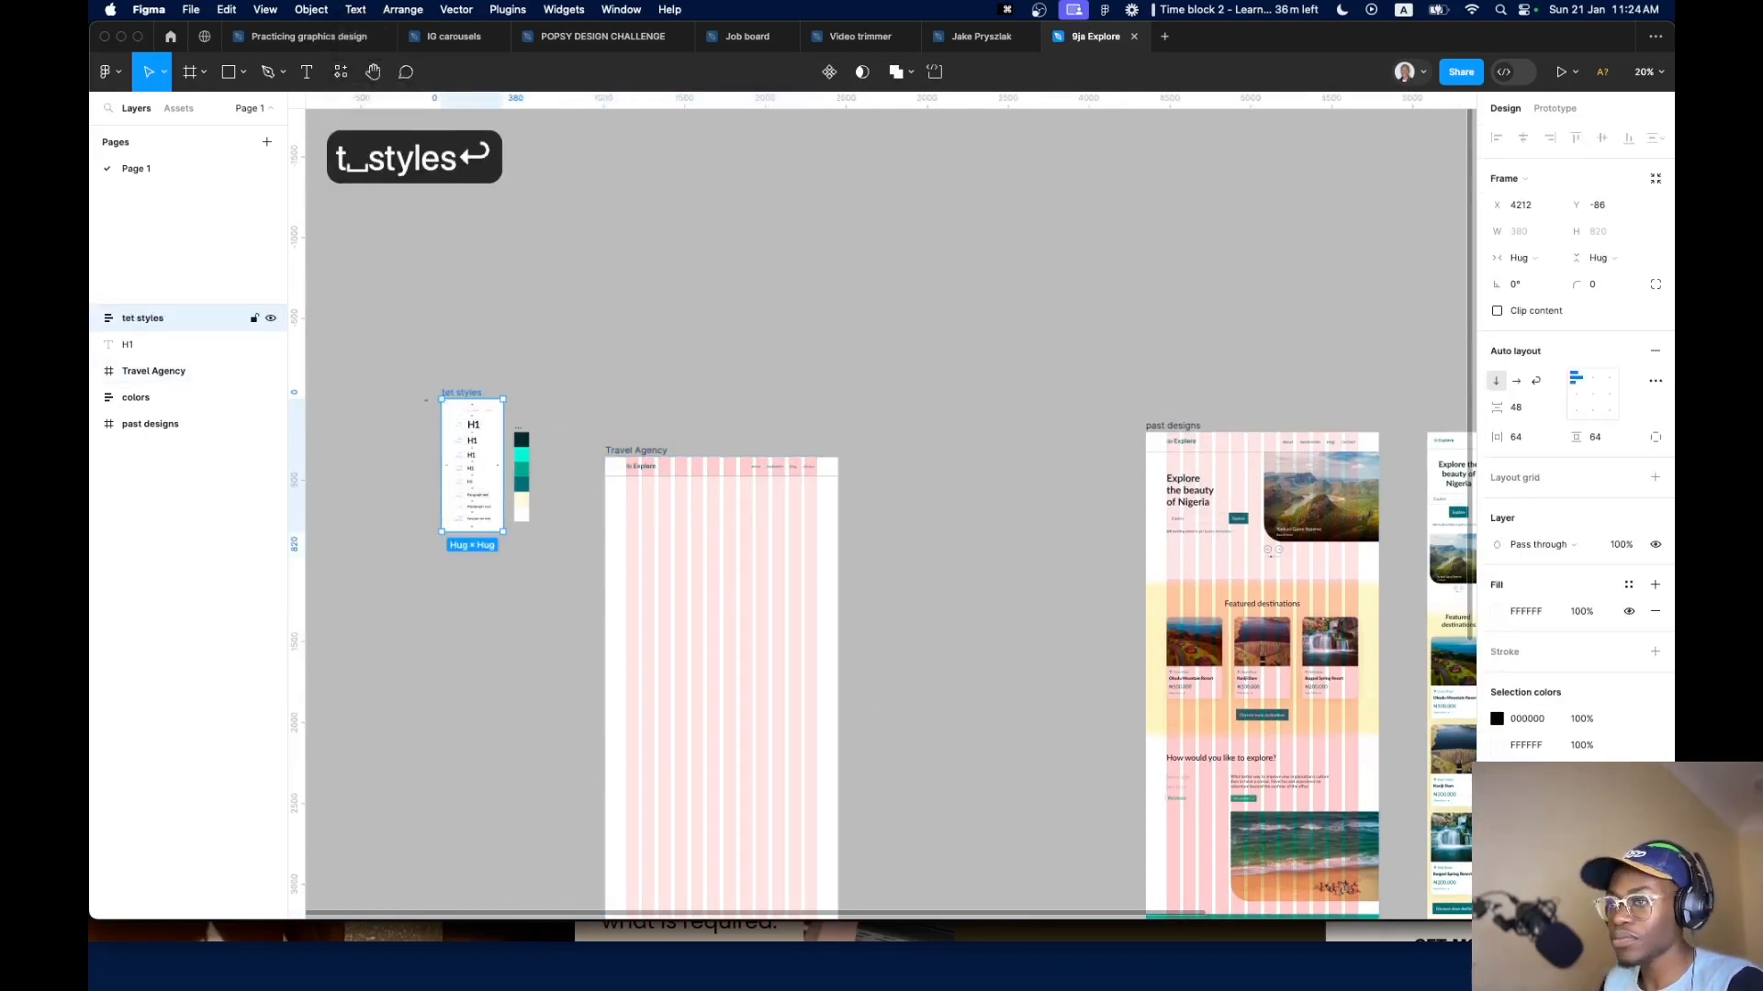
Move the Home frame up so it sits directly beneath the navbar, at Y 116 in the Travel Agency page
{"action": "scroll", "coordinate": [662, 537], "scroll_direction": "up", "scroll_amount": 5}
{"action": "left_click", "coordinate": [799, 642]}
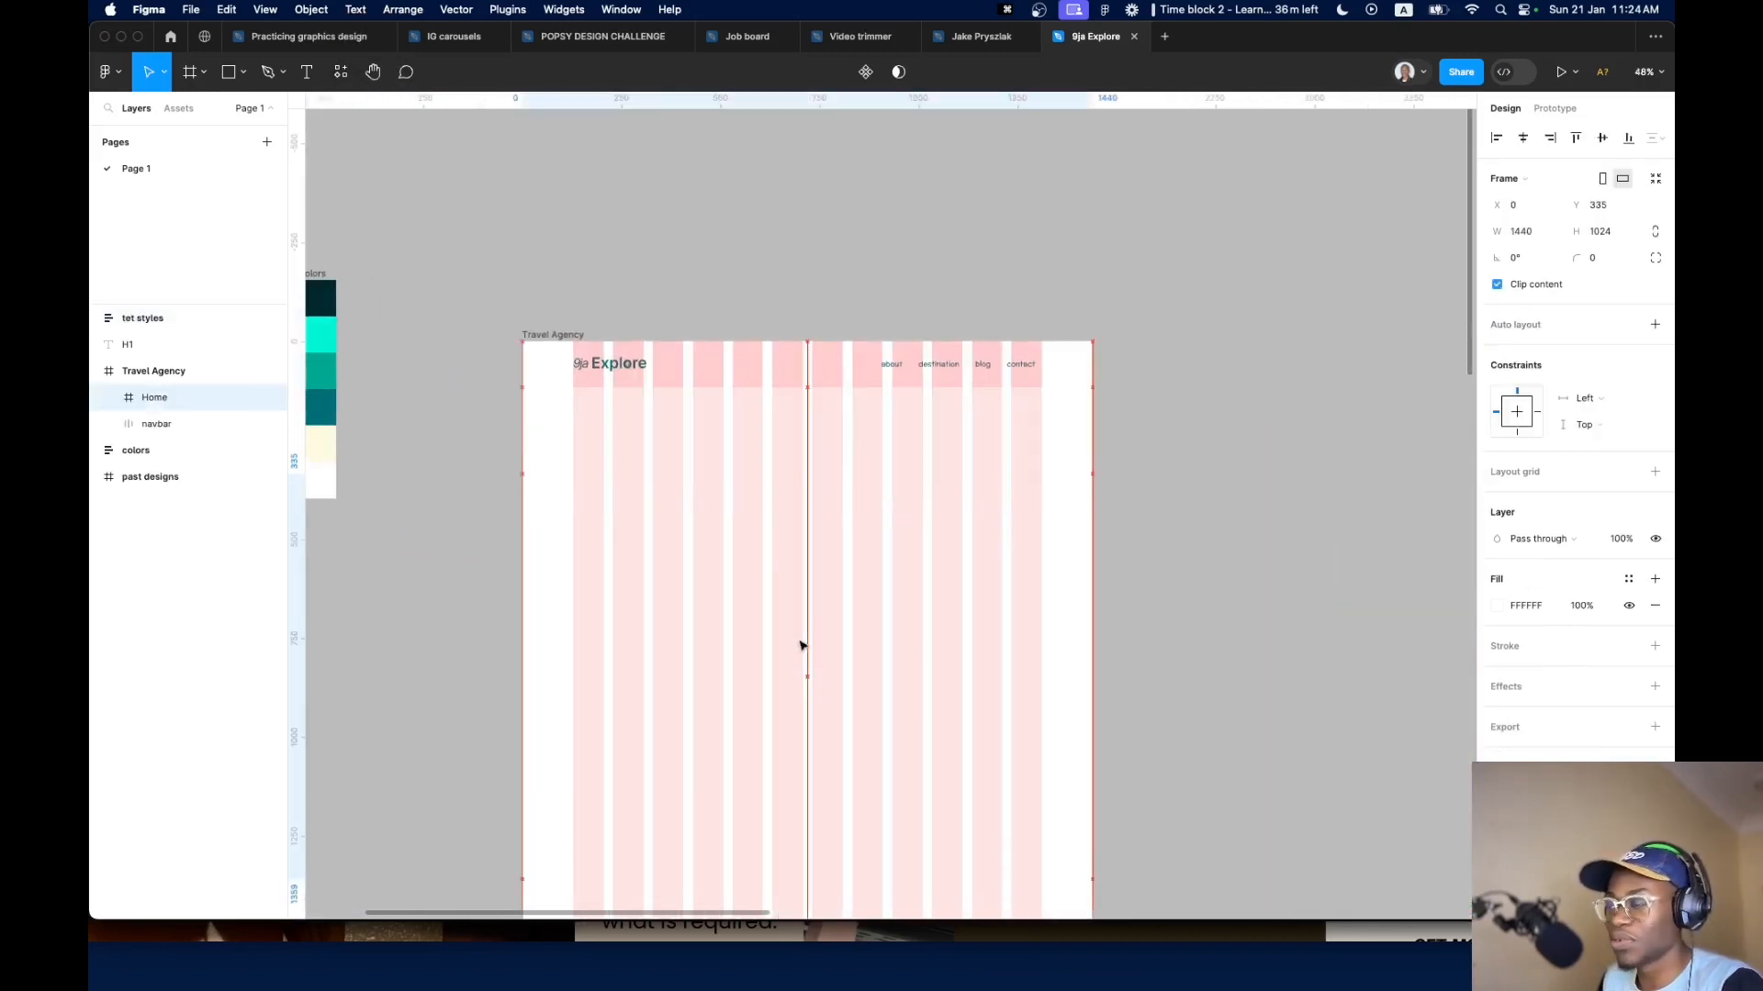
{"action": "left_click_drag", "start_coordinate": [800, 588], "coordinate": [803, 563]}
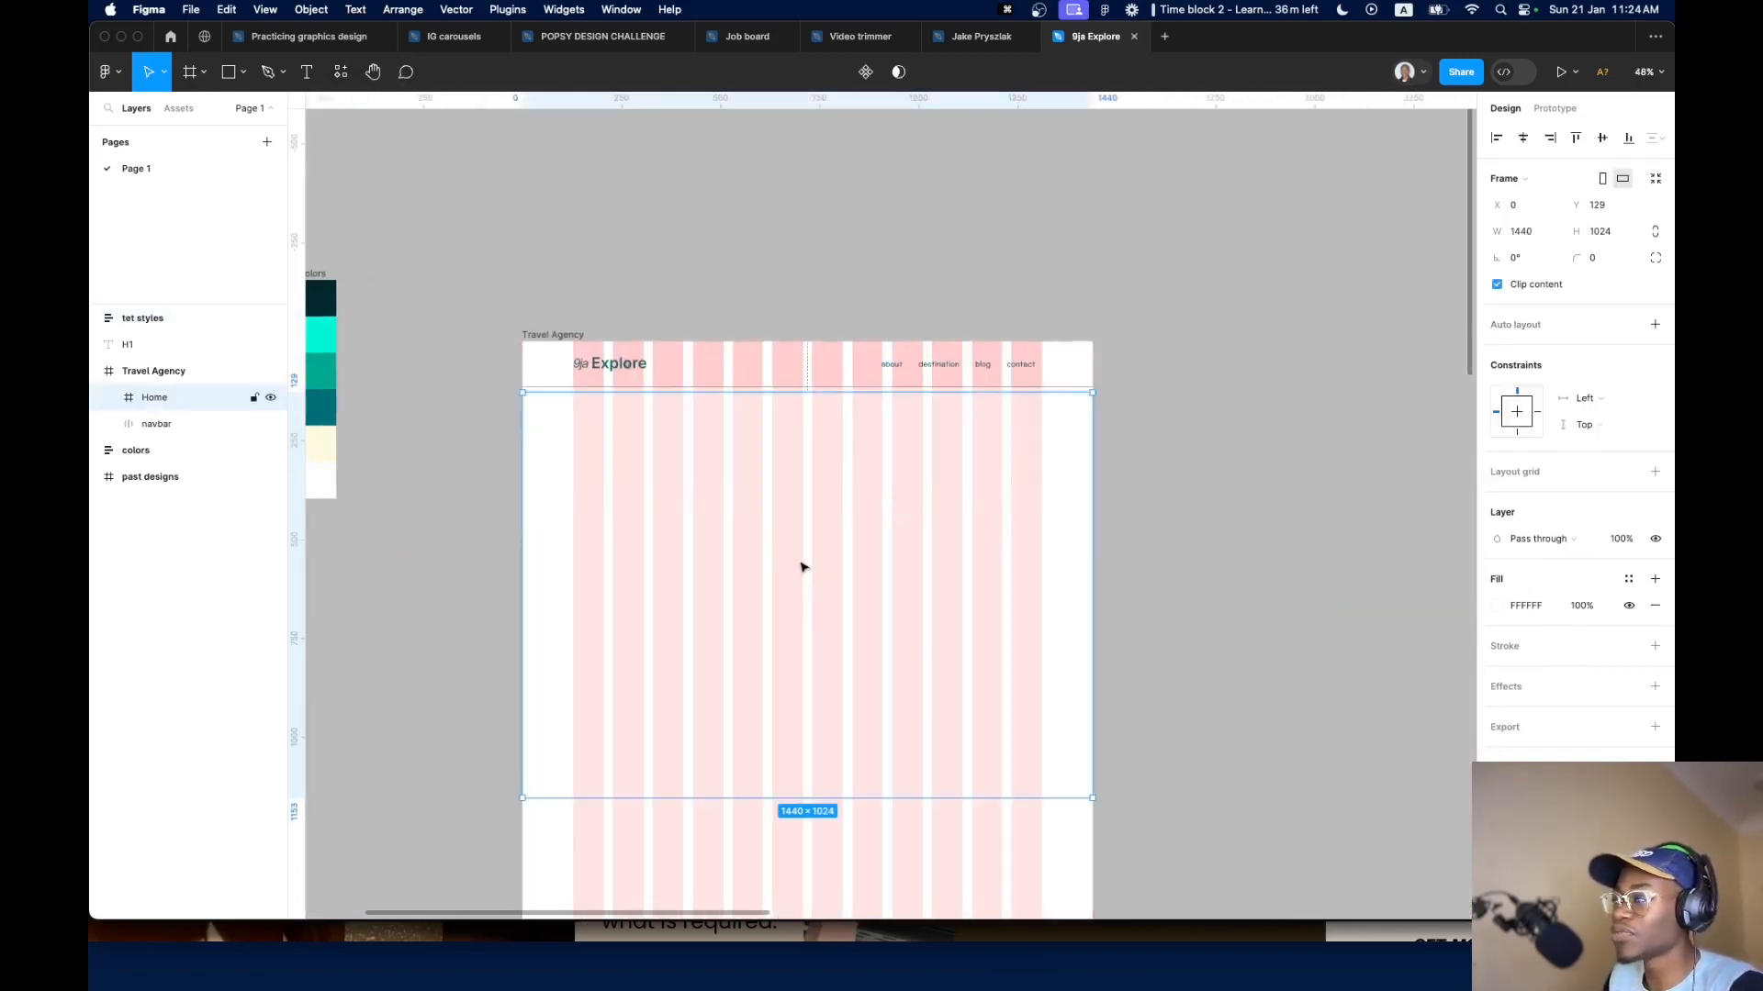
{"action": "scroll", "coordinate": [803, 564], "scroll_direction": "down", "scroll_amount": 5}
{"action": "left_click", "coordinate": [1315, 451]}
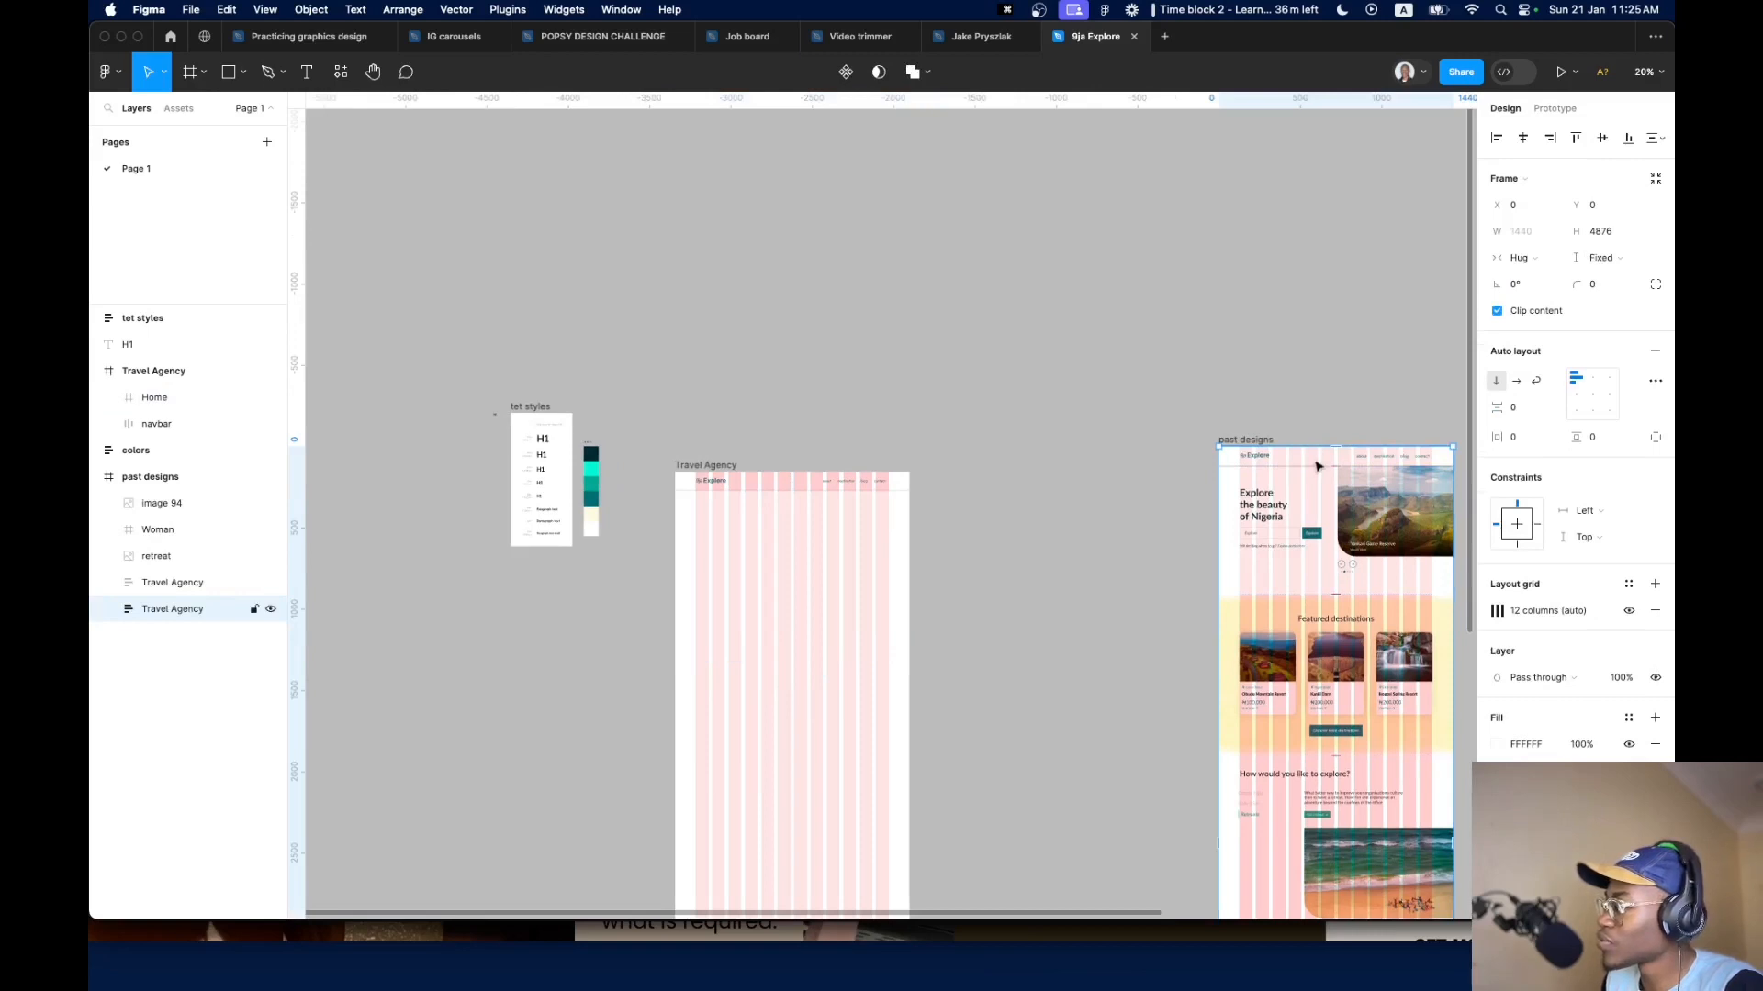
{"action": "left_click", "coordinate": [712, 603]}
{"action": "scroll", "coordinate": [759, 508], "scroll_direction": "up", "scroll_amount": 10}
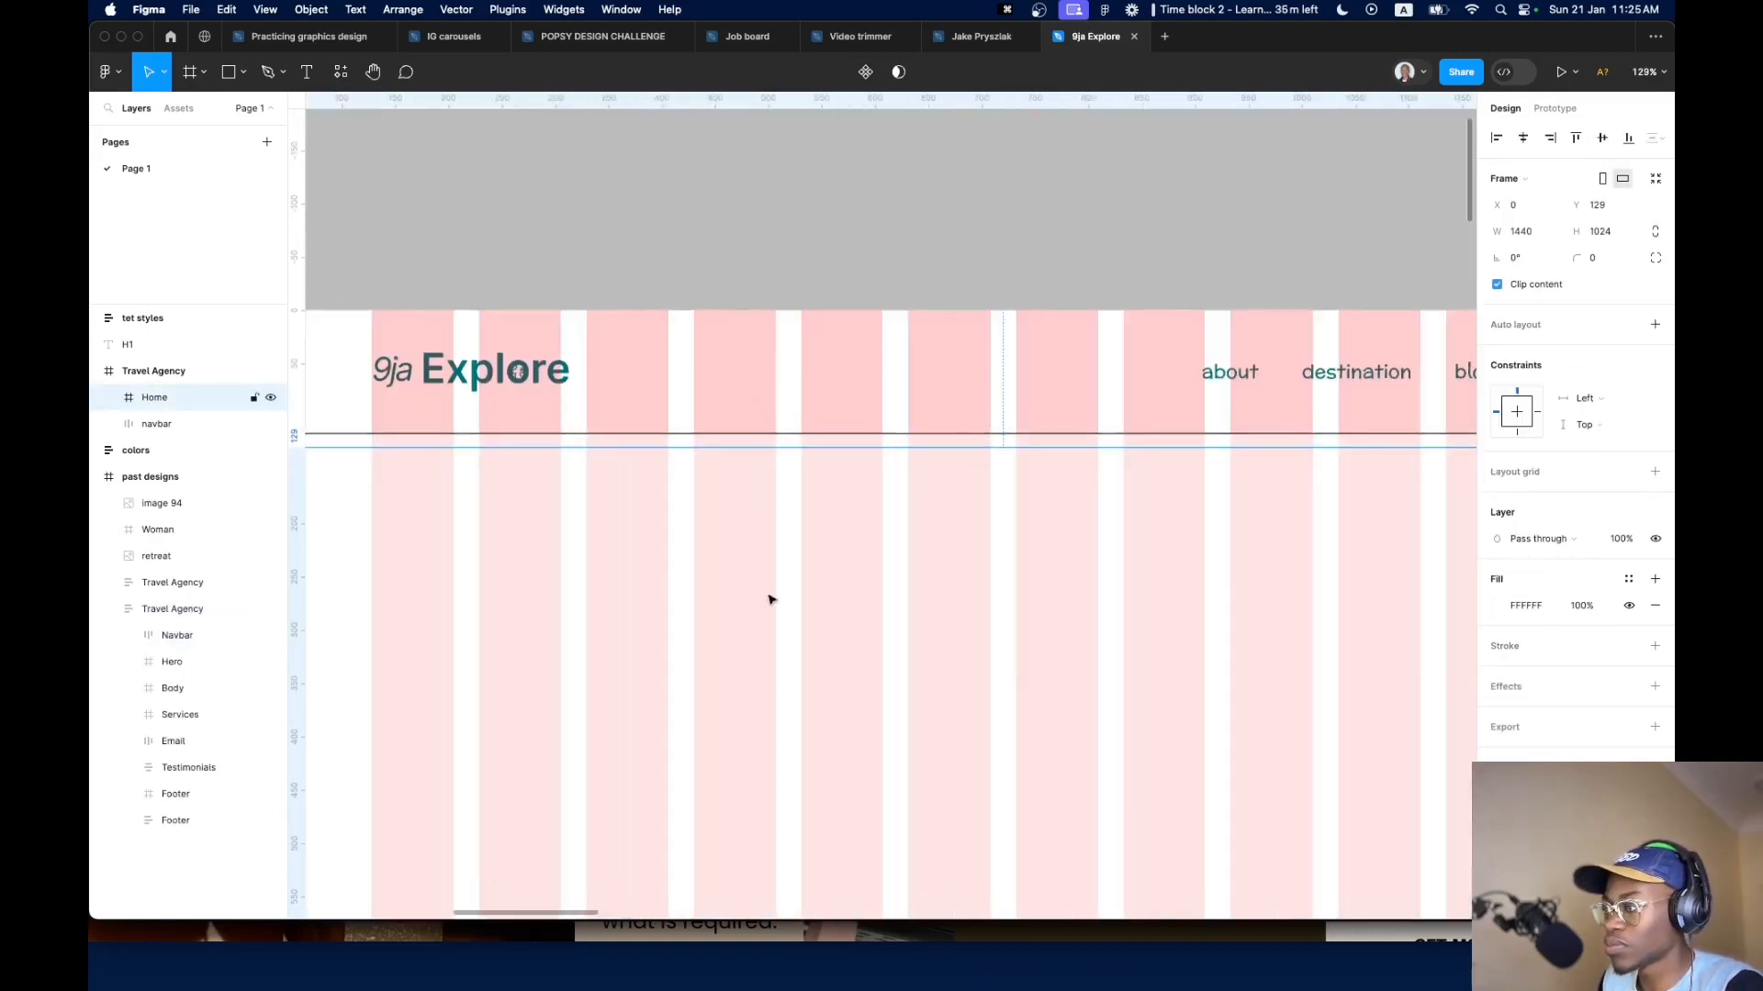
{"action": "key", "text": "Down"}
{"action": "scroll", "coordinate": [808, 556], "scroll_direction": "down", "scroll_amount": 5}
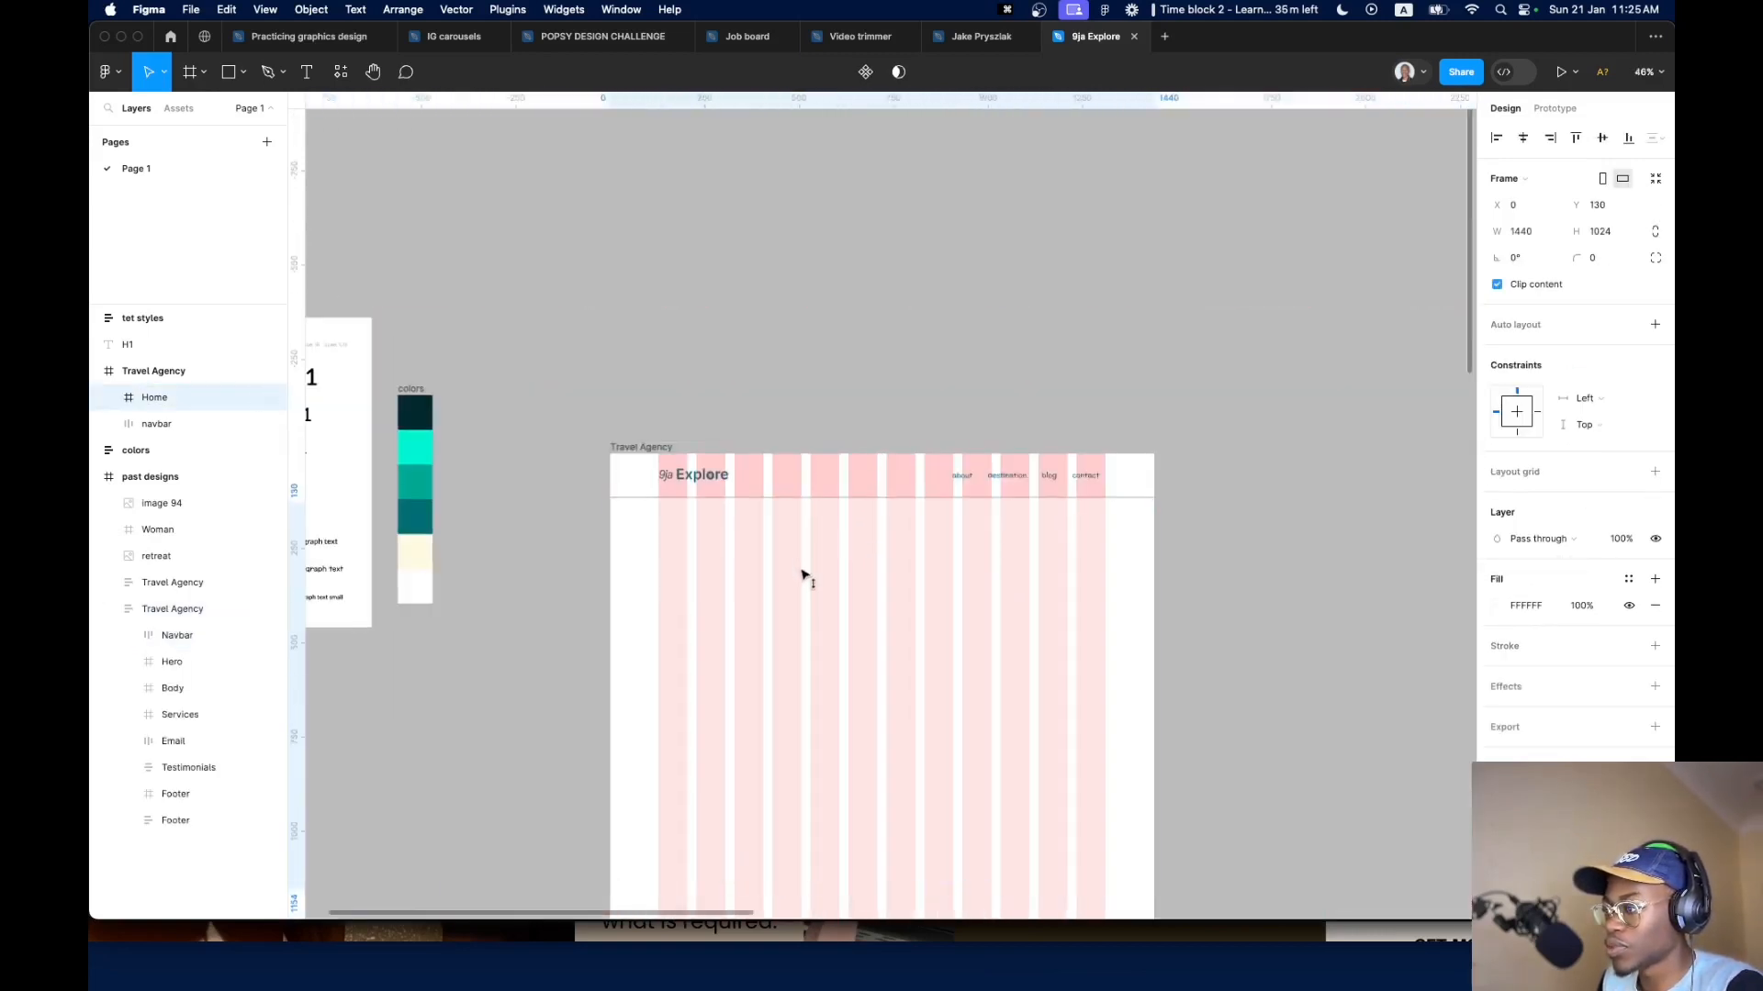
{"action": "left_click_drag", "start_coordinate": [801, 570], "coordinate": [802, 566]}
{"action": "scroll", "coordinate": [788, 552], "scroll_direction": "up", "scroll_amount": 3}
{"action": "scroll", "coordinate": [826, 604], "scroll_direction": "down", "scroll_amount": 5}
{"action": "scroll", "coordinate": [688, 528], "scroll_direction": "down", "scroll_amount": 2}
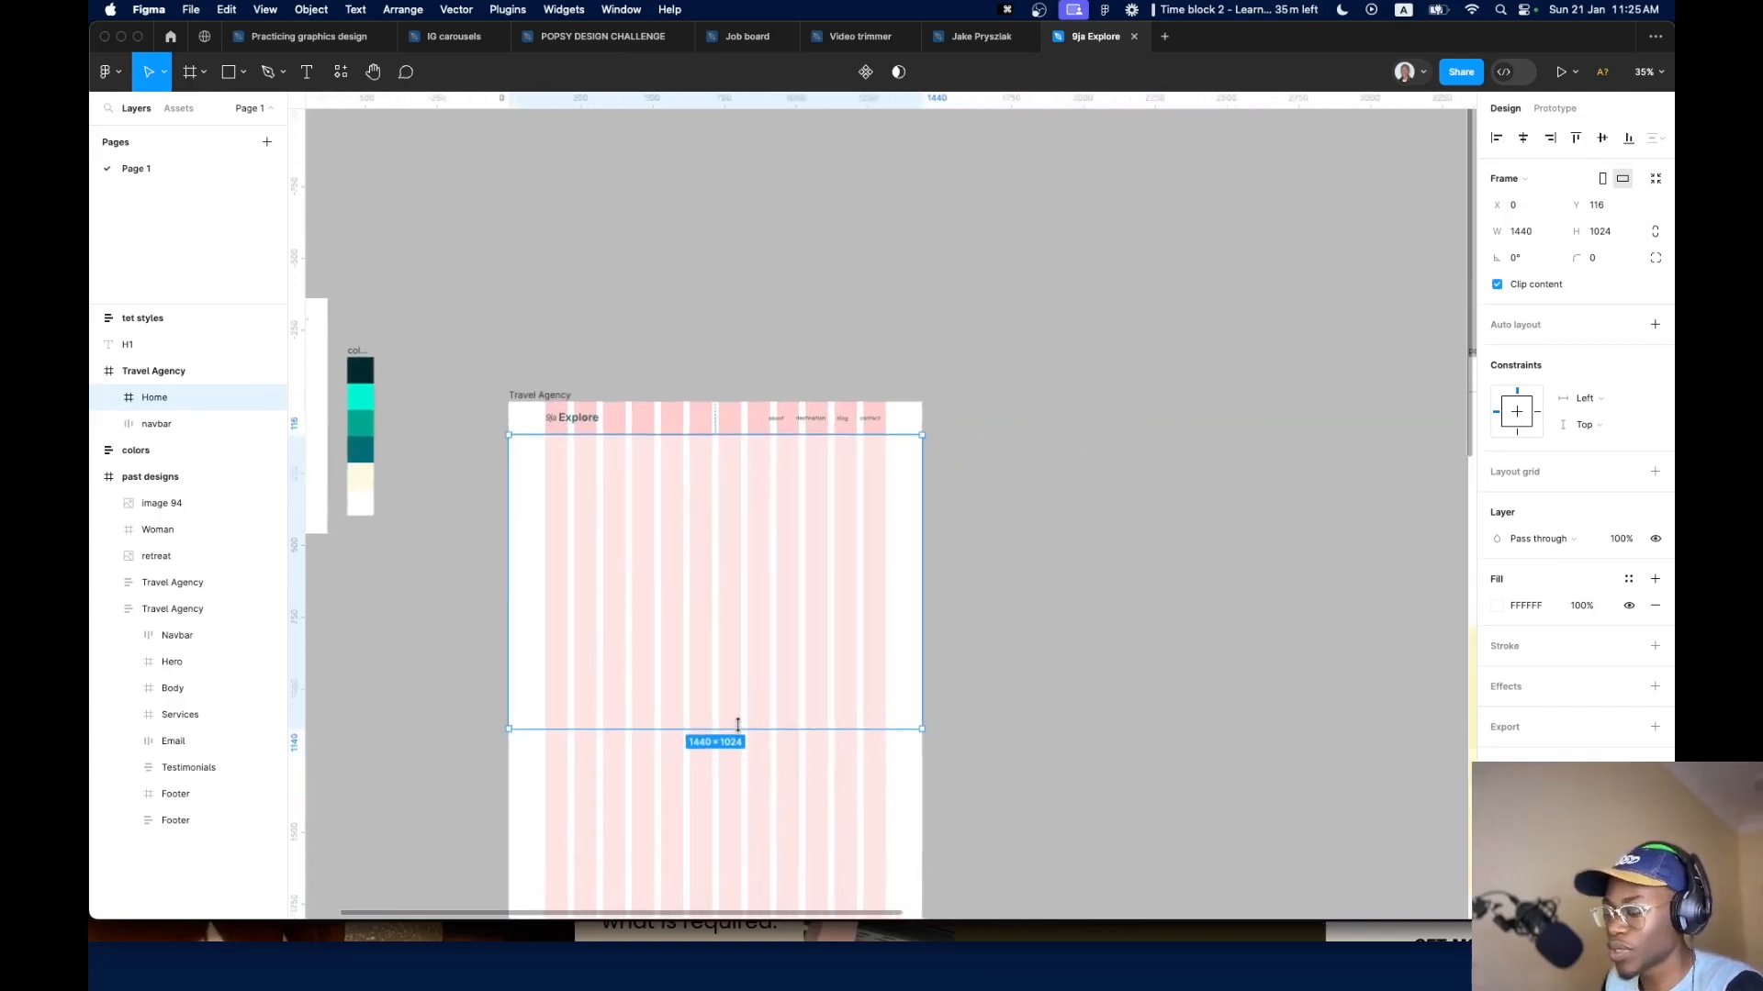
Rename the frame beneath the navbar as Hero
{"action": "key", "text": "super+r"}
{"action": "type", "text": "H"}
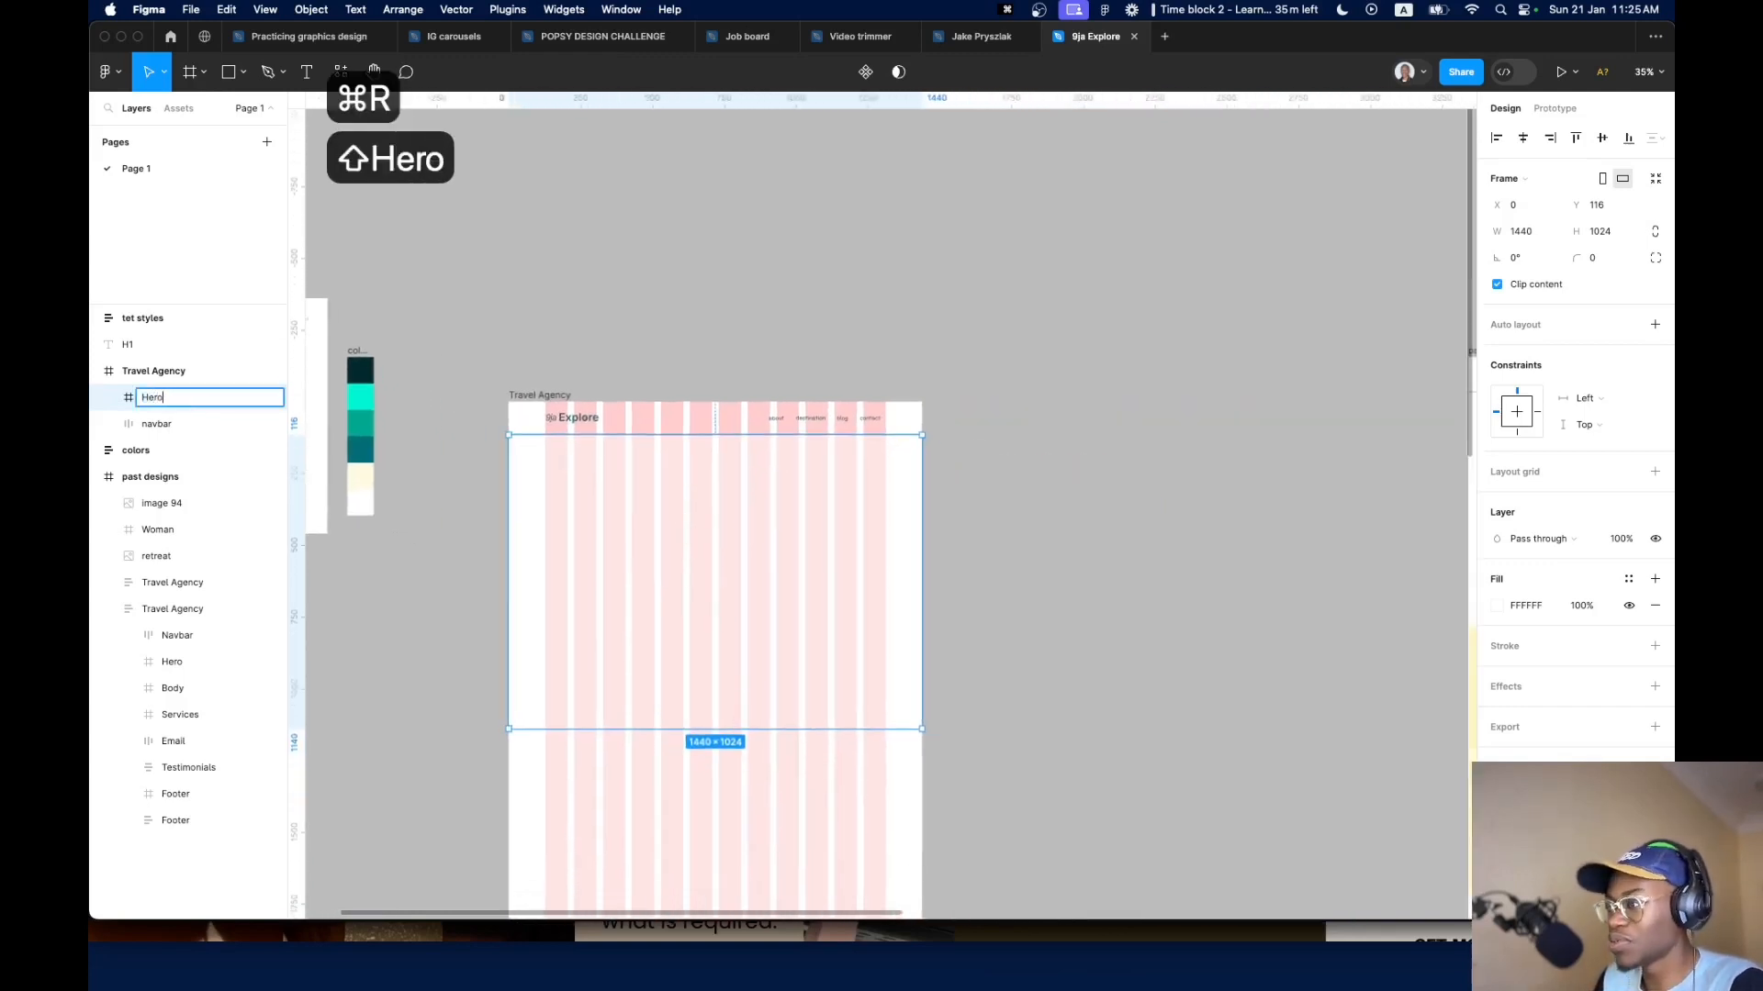
{"action": "key", "text": "Return"}
{"action": "scroll", "coordinate": [737, 724], "scroll_direction": "down", "scroll_amount": 5}
{"action": "scroll", "coordinate": [1121, 622], "scroll_direction": "up", "scroll_amount": 5}
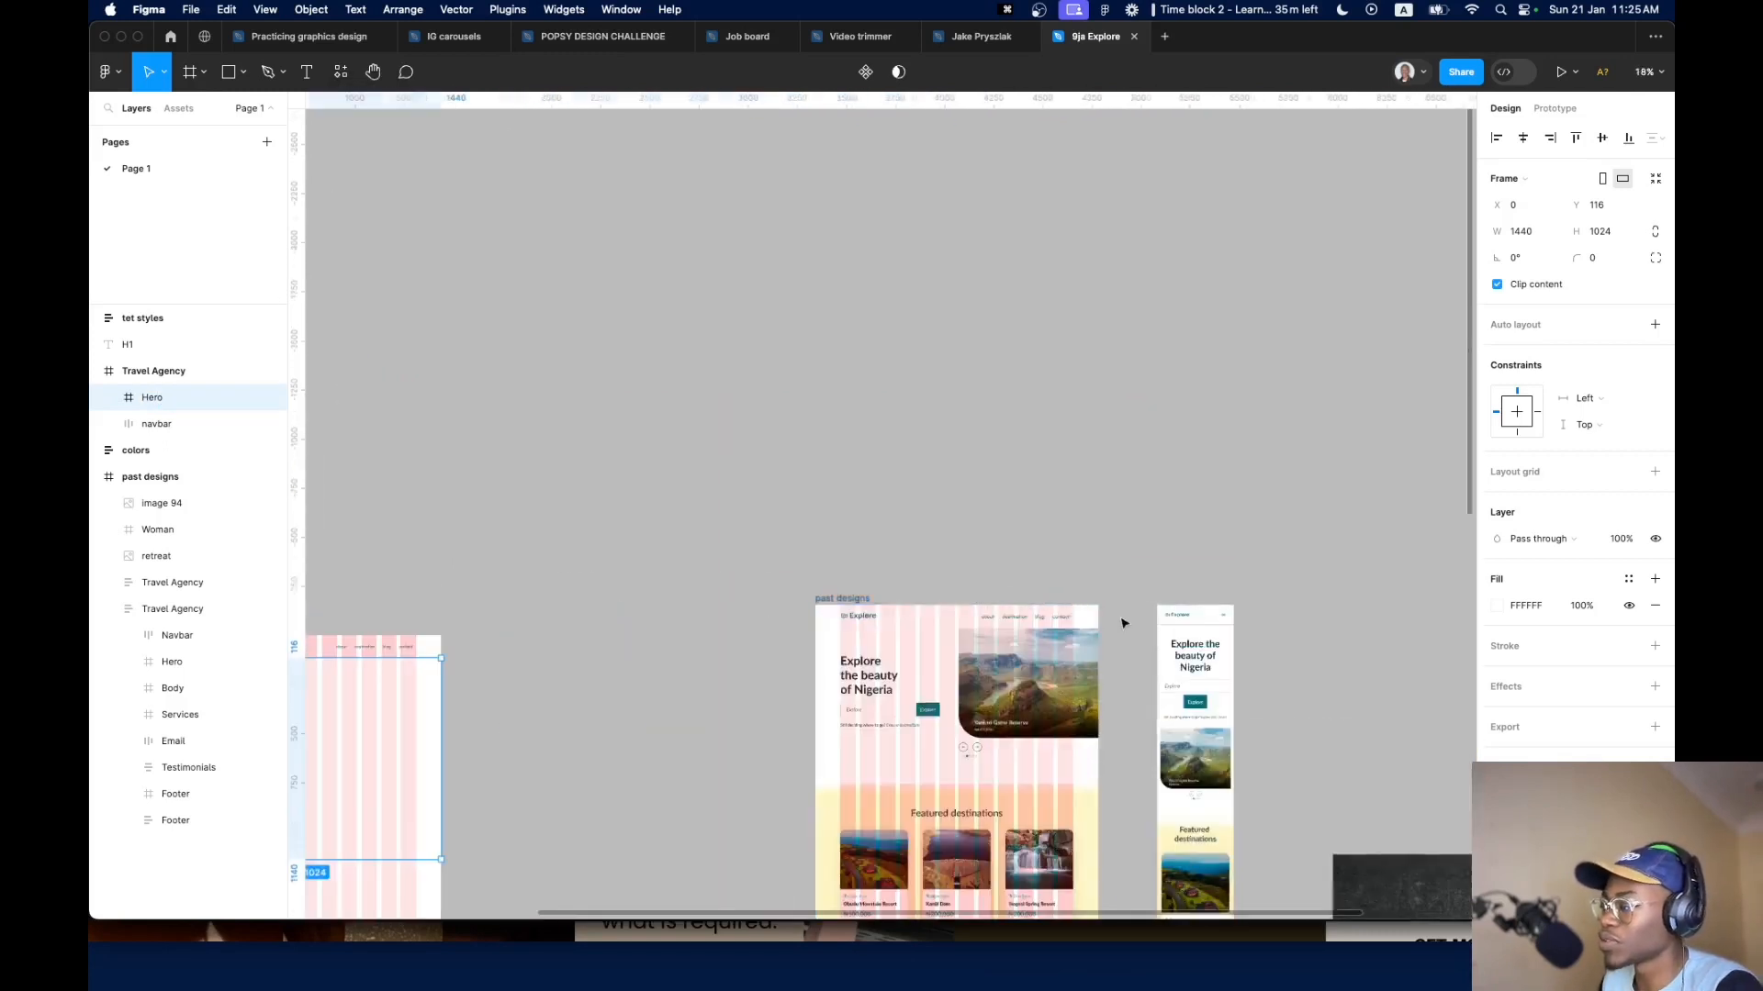
Add a text layer reading "Explore the beauty of Nigeria" inside the empty Hero frame of the new Travel Agency page
{"action": "scroll", "coordinate": [749, 590], "scroll_direction": "down", "scroll_amount": 2}
{"action": "scroll", "coordinate": [649, 614], "scroll_direction": "up", "scroll_amount": 2}
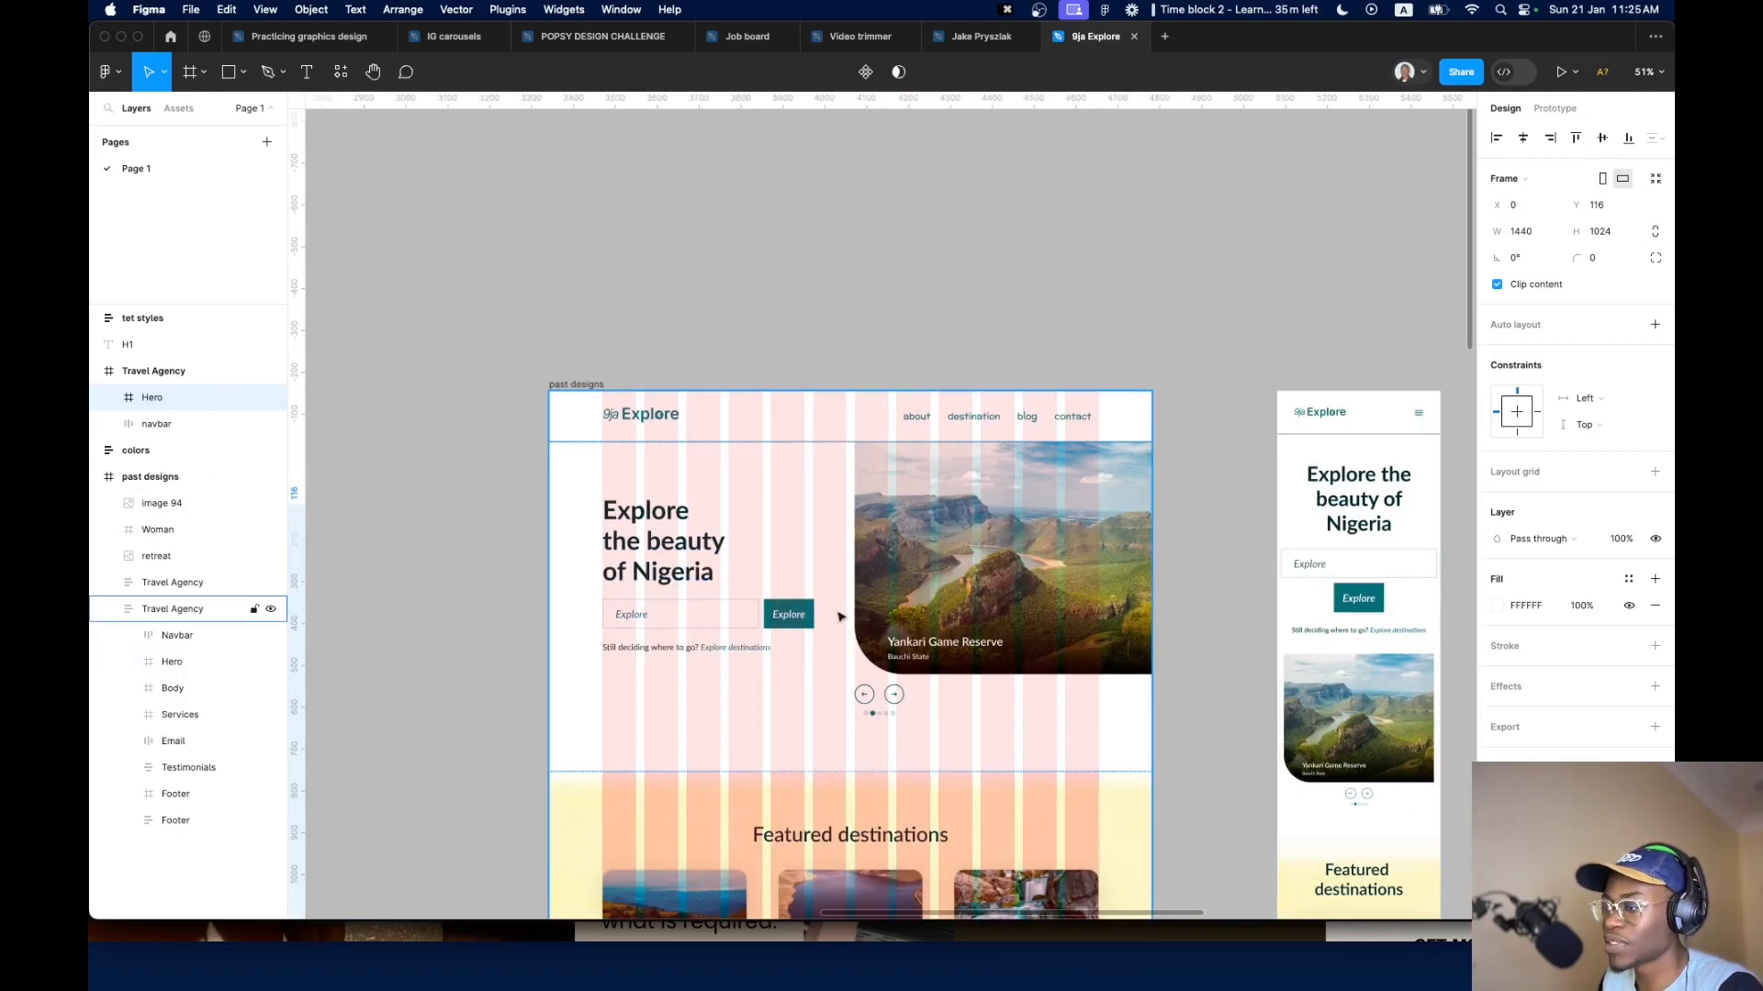
{"action": "scroll", "coordinate": [842, 616], "scroll_direction": "down", "scroll_amount": 5}
{"action": "scroll", "coordinate": [618, 634], "scroll_direction": "left", "scroll_amount": 4}
{"action": "scroll", "coordinate": [554, 607], "scroll_direction": "up", "scroll_amount": 2}
{"action": "key", "text": "t"}
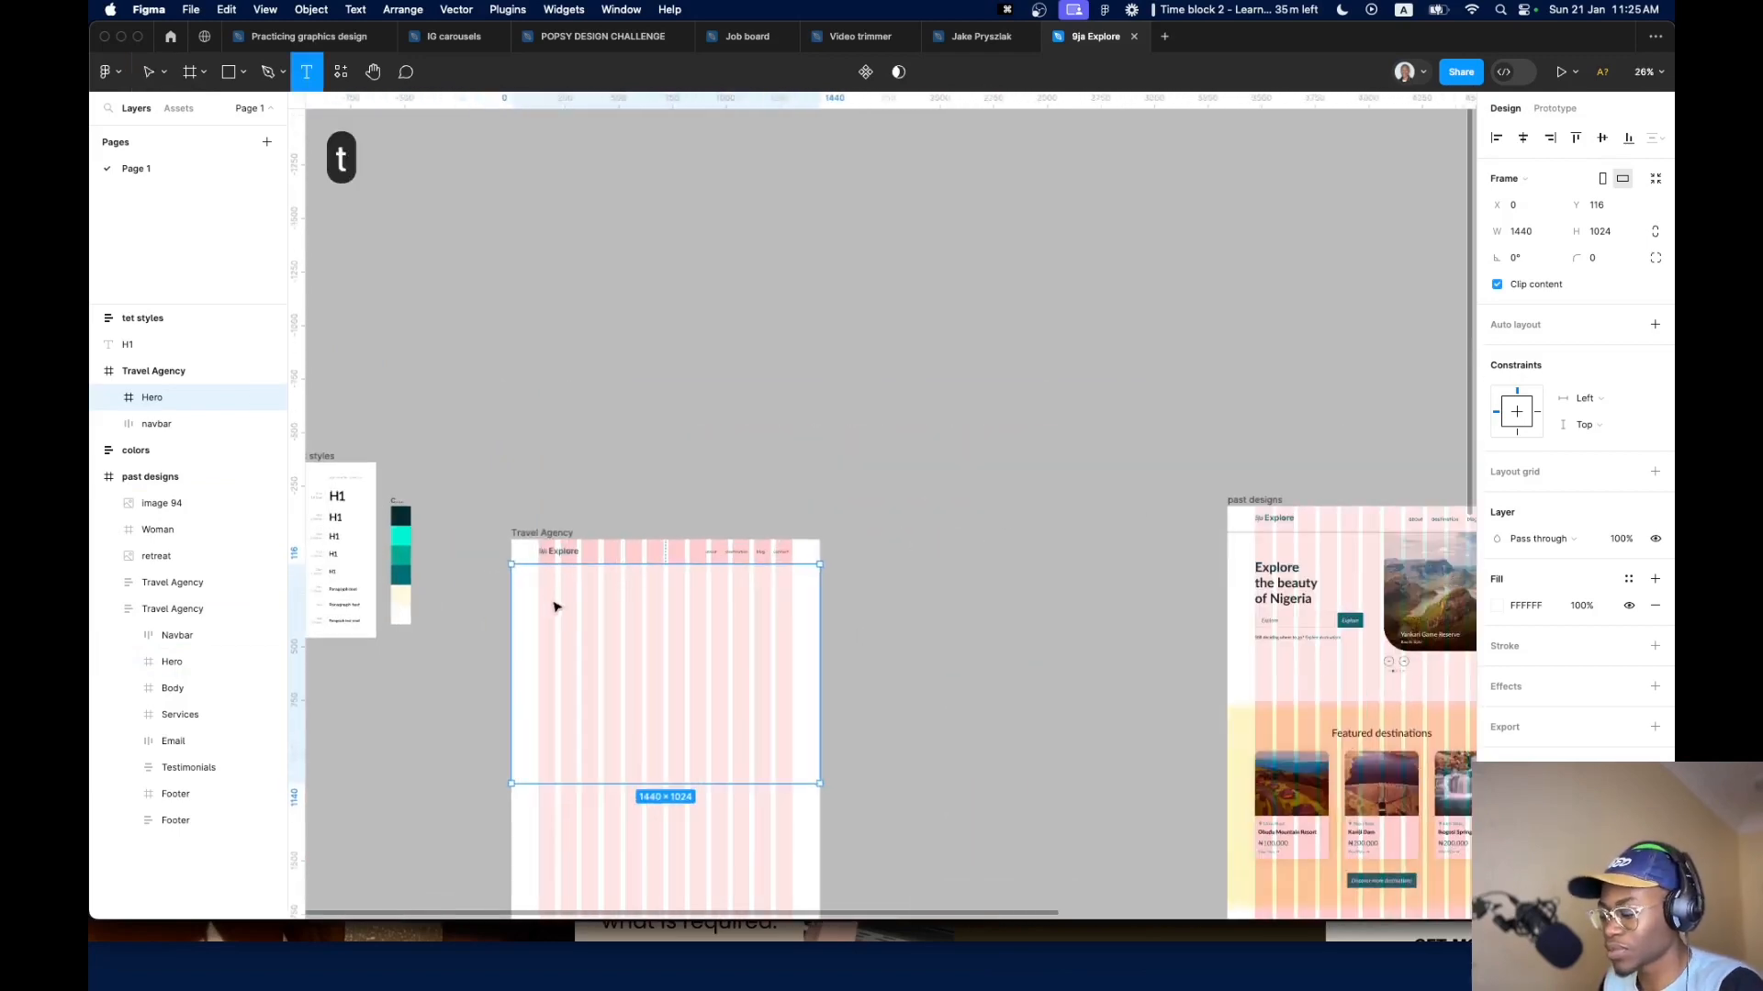
{"action": "left_click", "coordinate": [555, 607]}
{"action": "type", "text": "Explore the "}
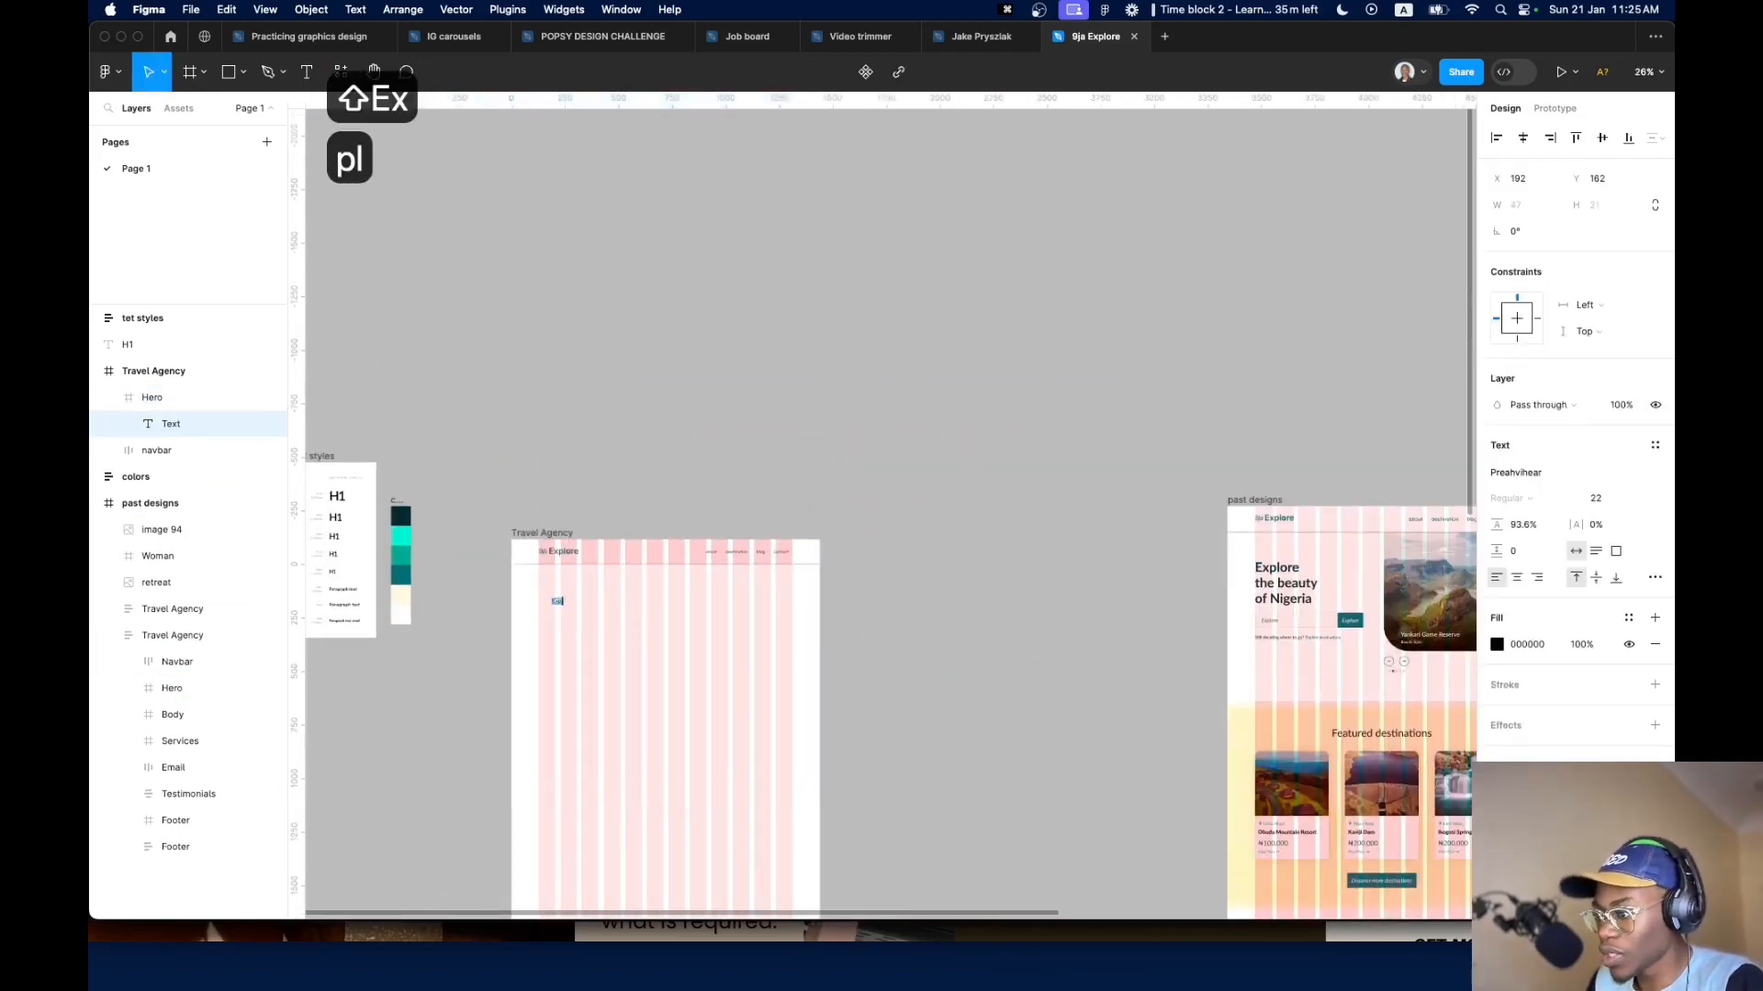
{"action": "type", "text": "beauty of"}
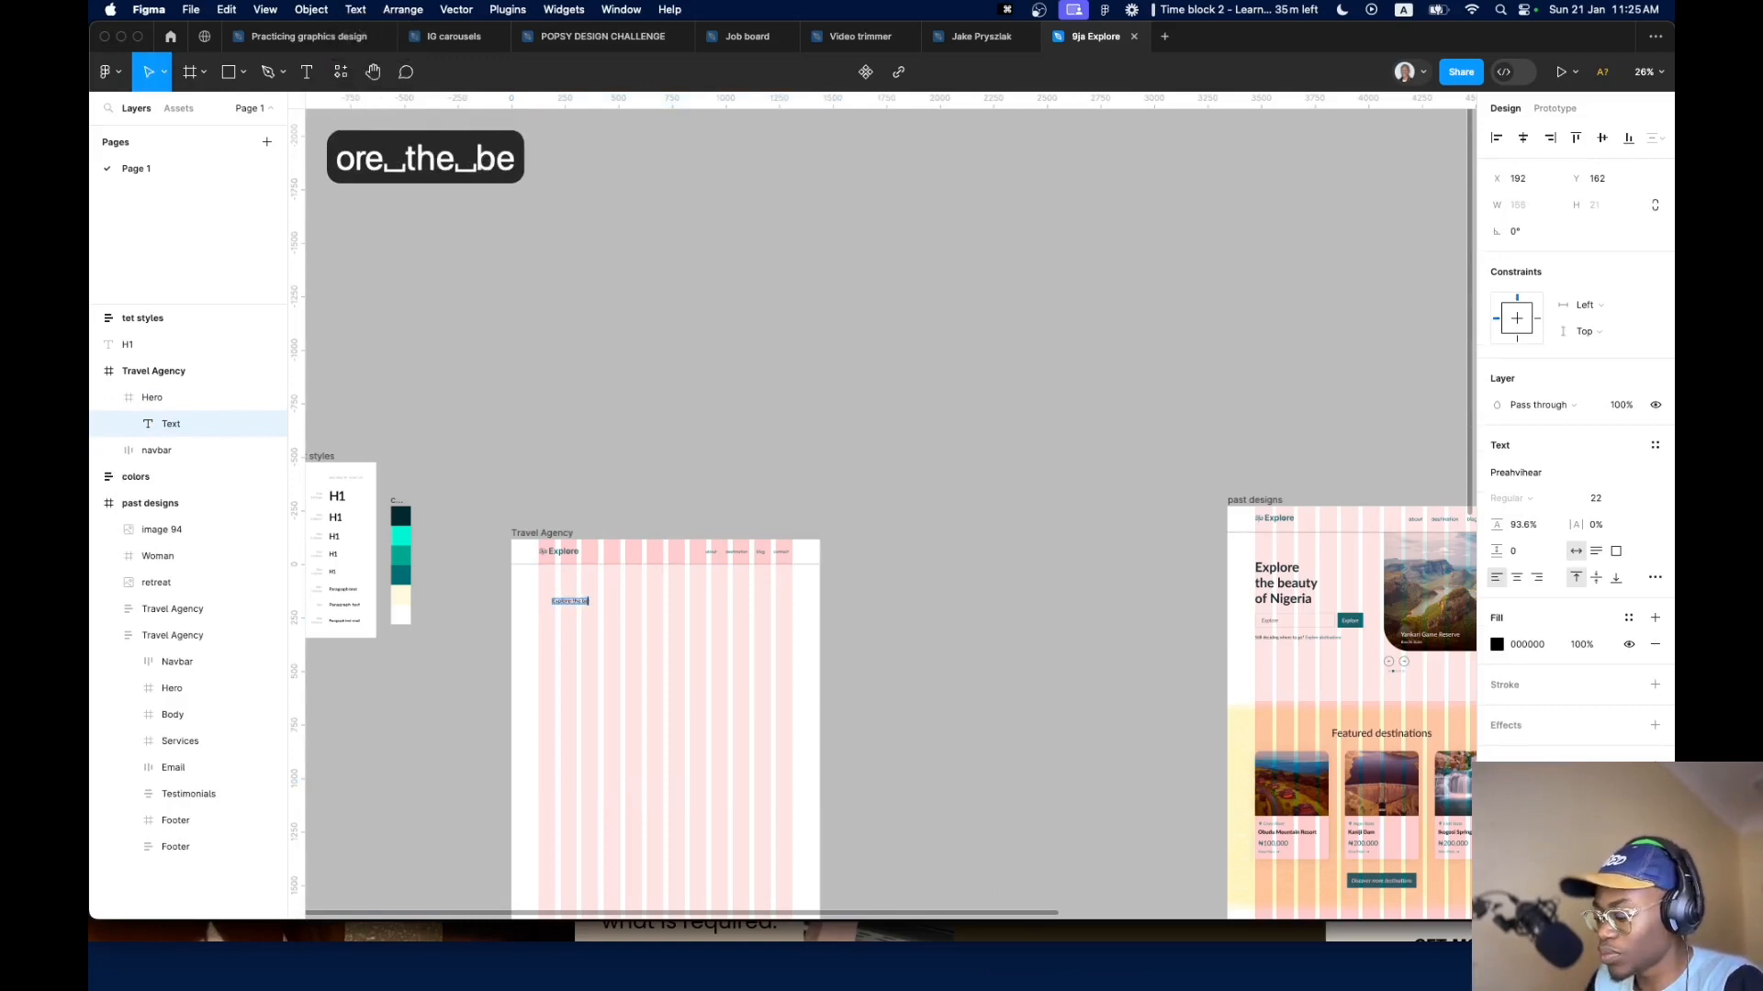
{"action": "key", "text": "BackSpace"}
{"action": "key", "text": "BackSpace"}
{"action": "key", "text": "BackSpace"}
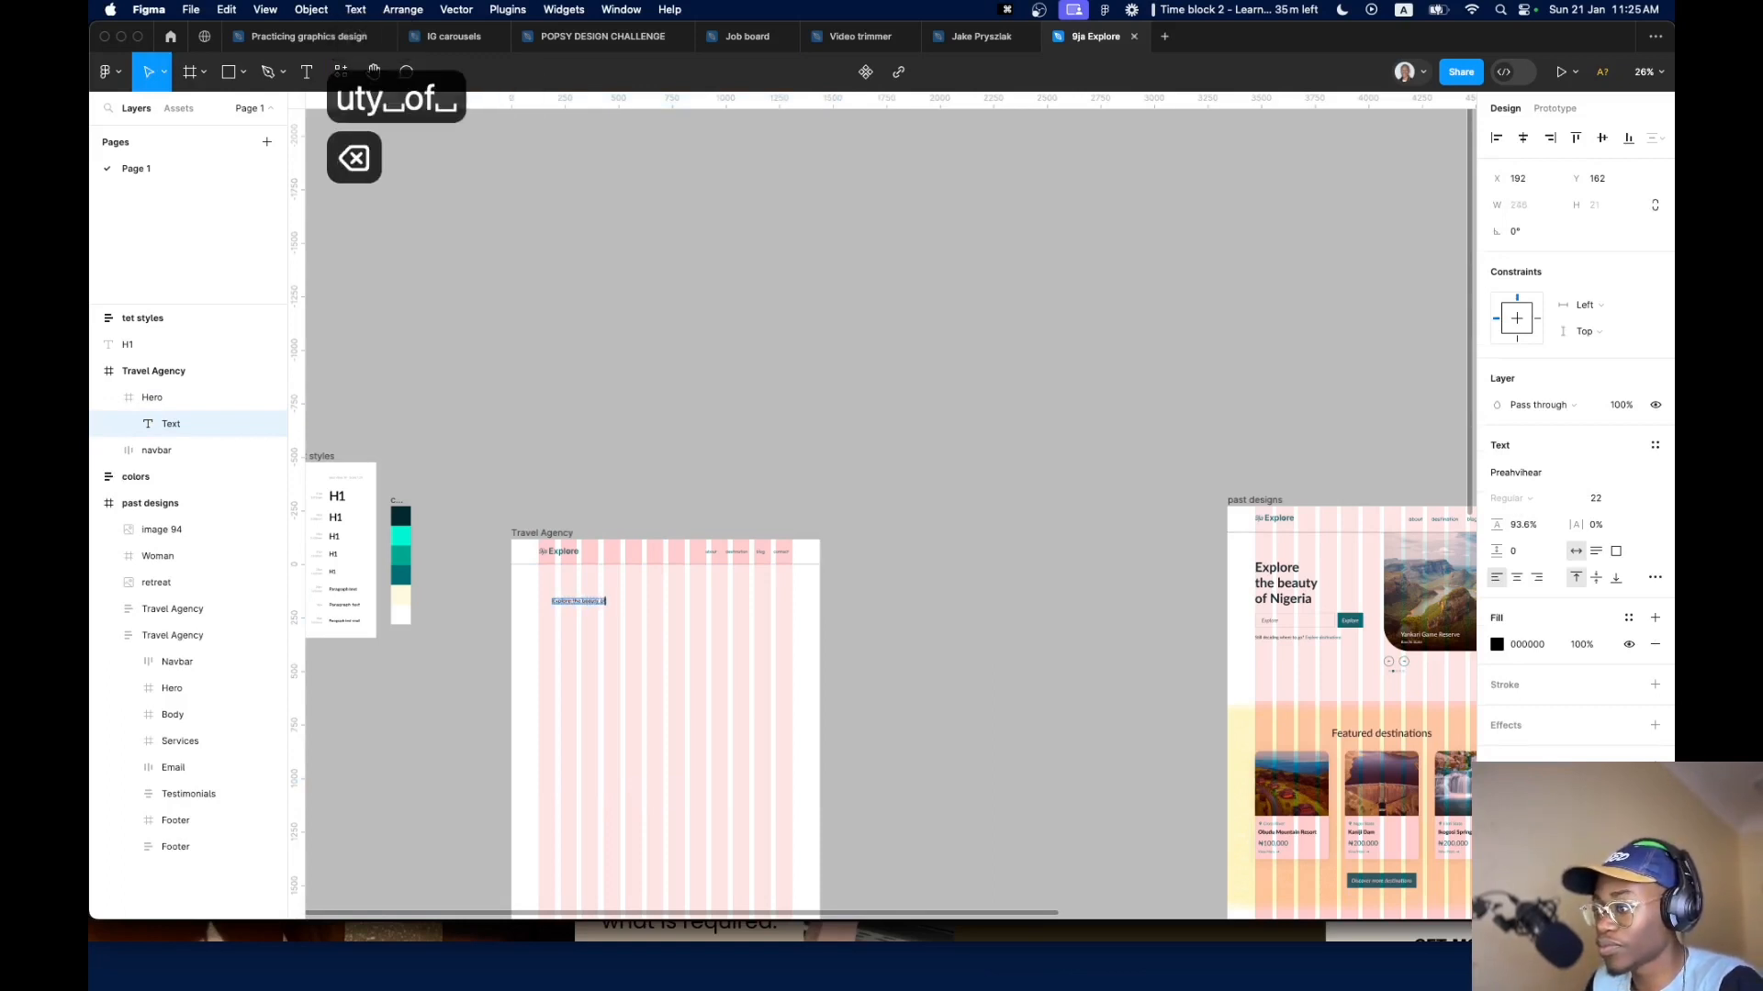
{"action": "type", "text": "of Ni"}
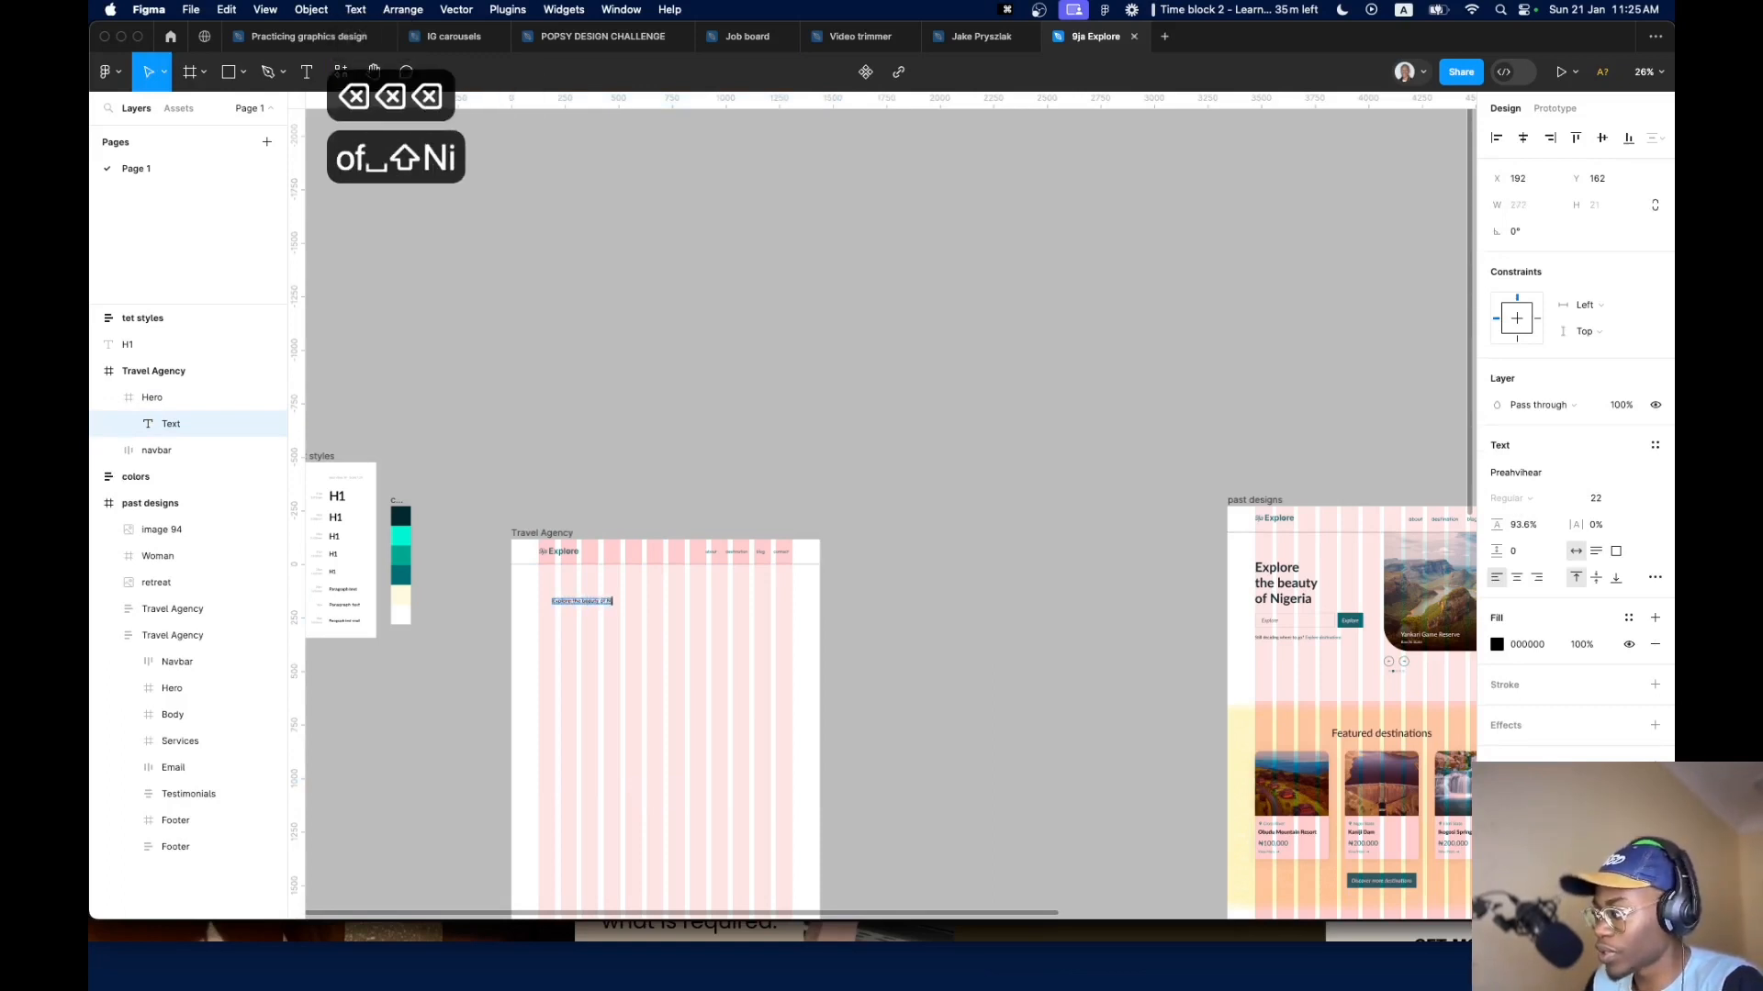
{"action": "type", "text": "geria"}
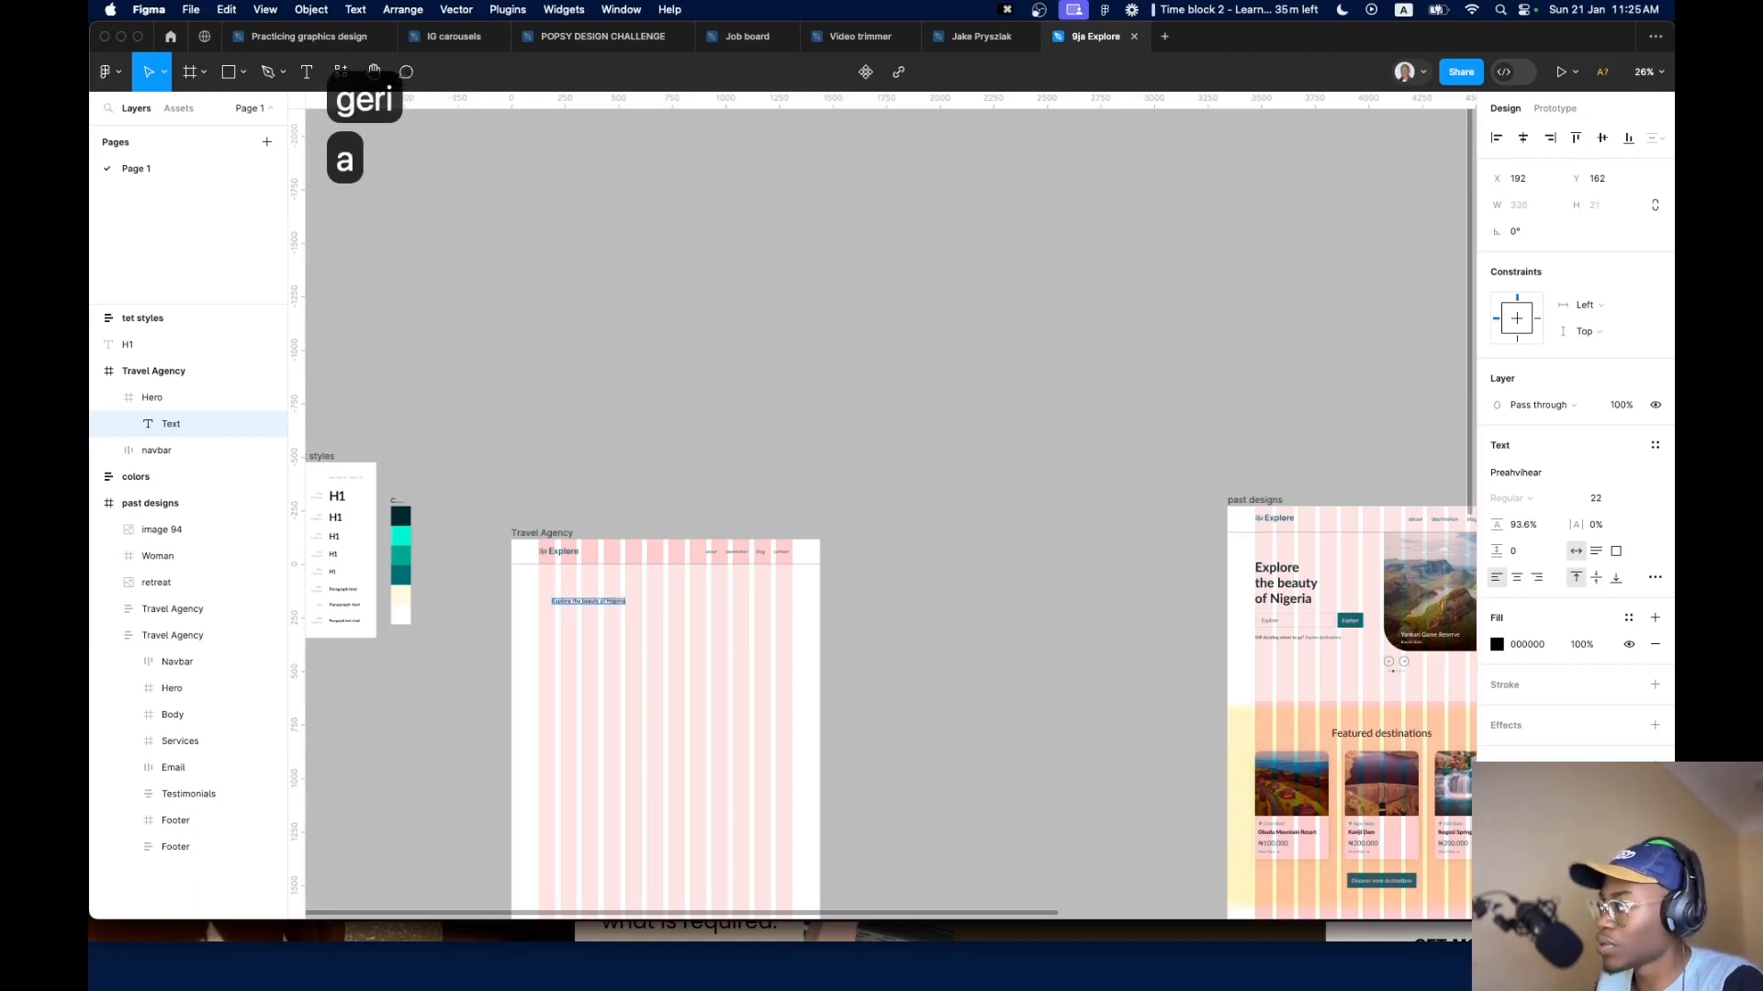
{"action": "scroll", "coordinate": [771, 591], "scroll_direction": "up", "scroll_amount": 5}
{"action": "key", "text": "Escape"}
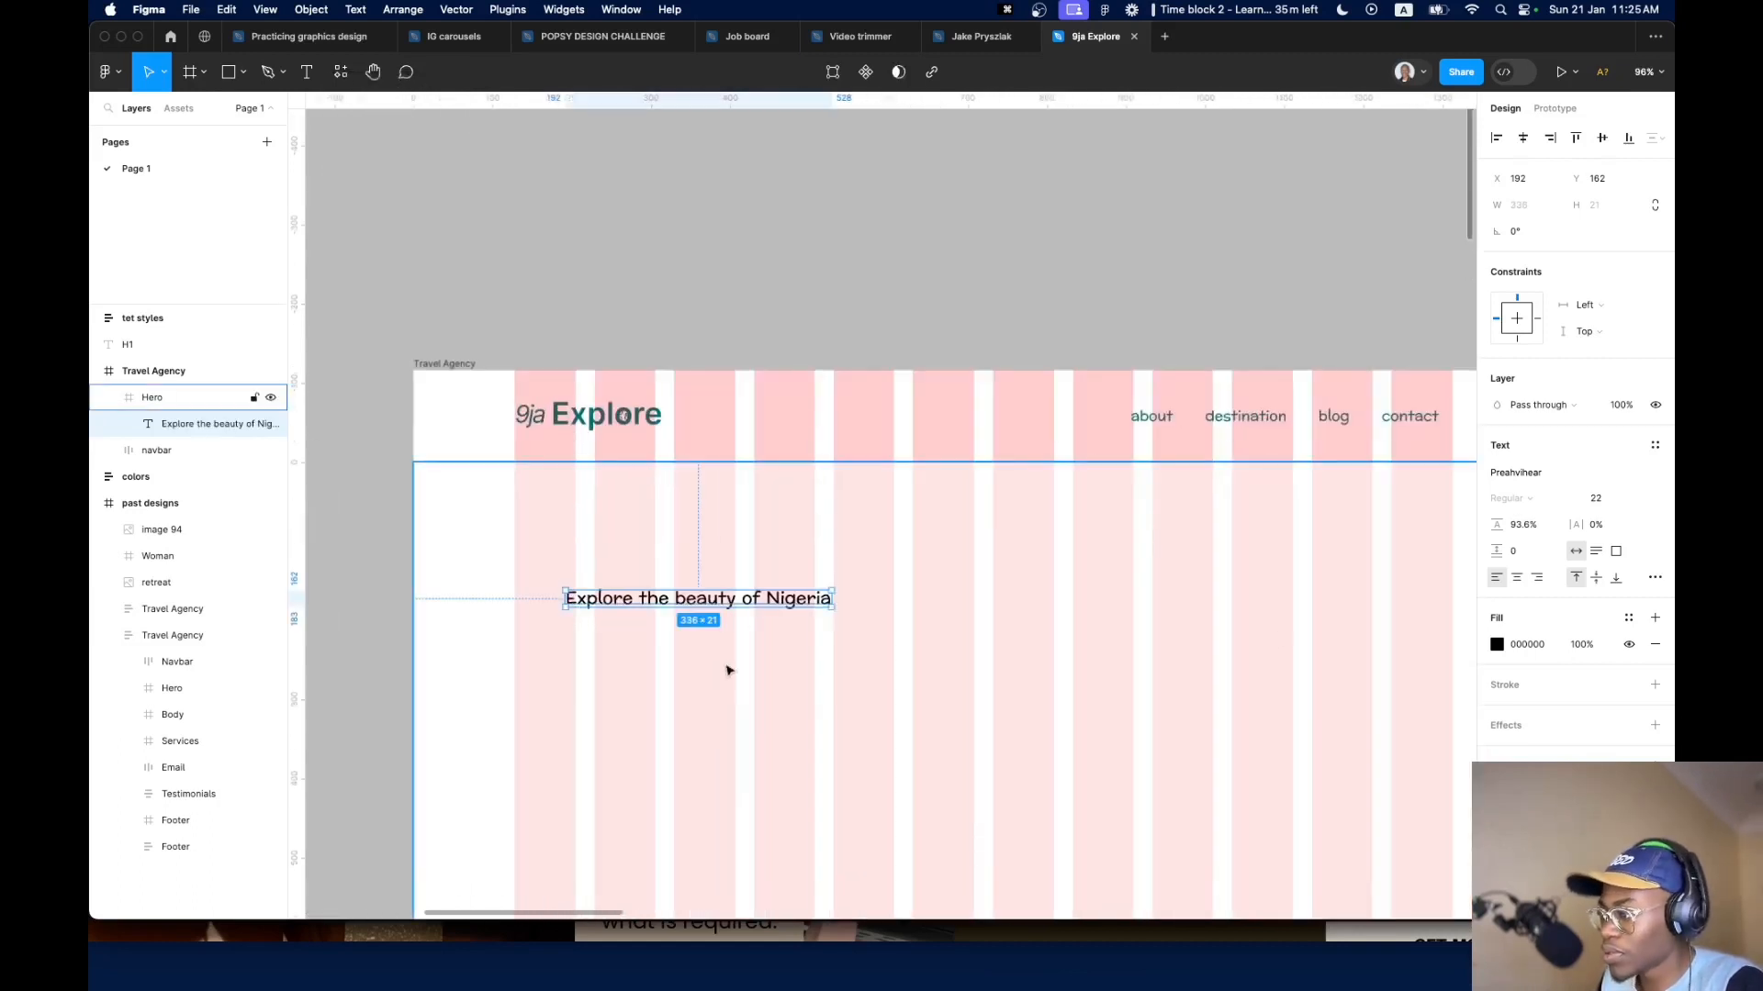
Apply the Heading 1 text style to the hero headline
{"action": "left_click", "coordinate": [1658, 446]}
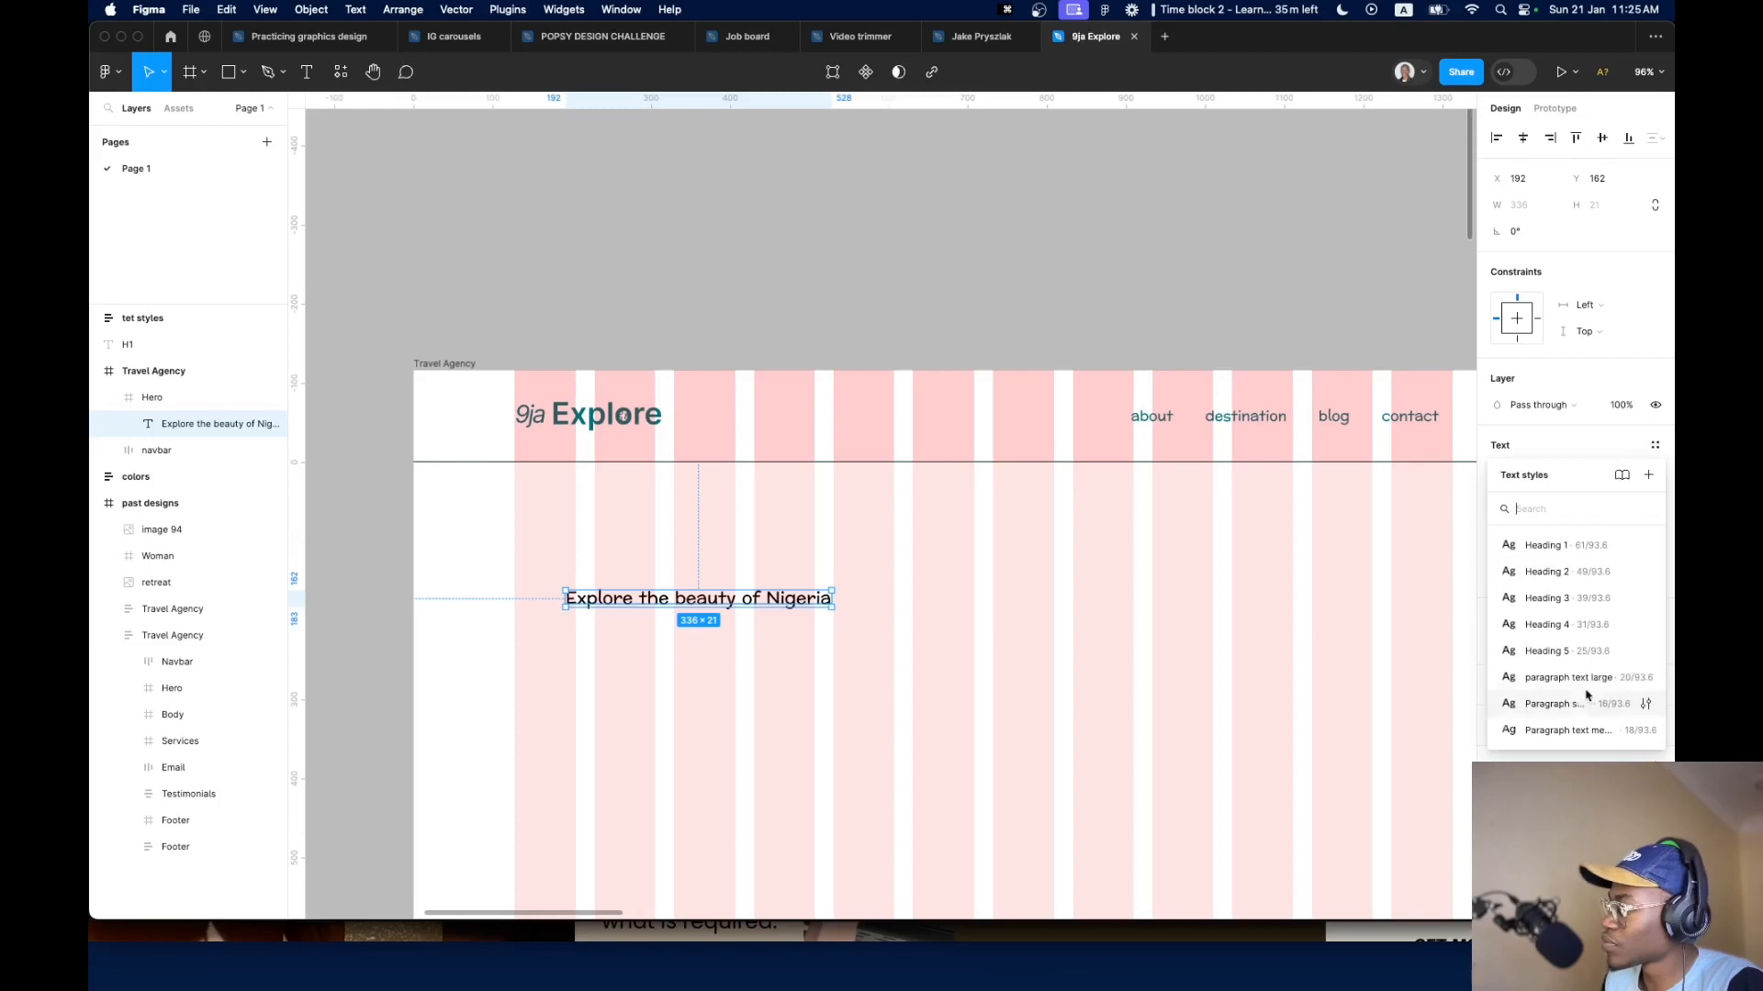
{"action": "left_click", "coordinate": [1571, 546]}
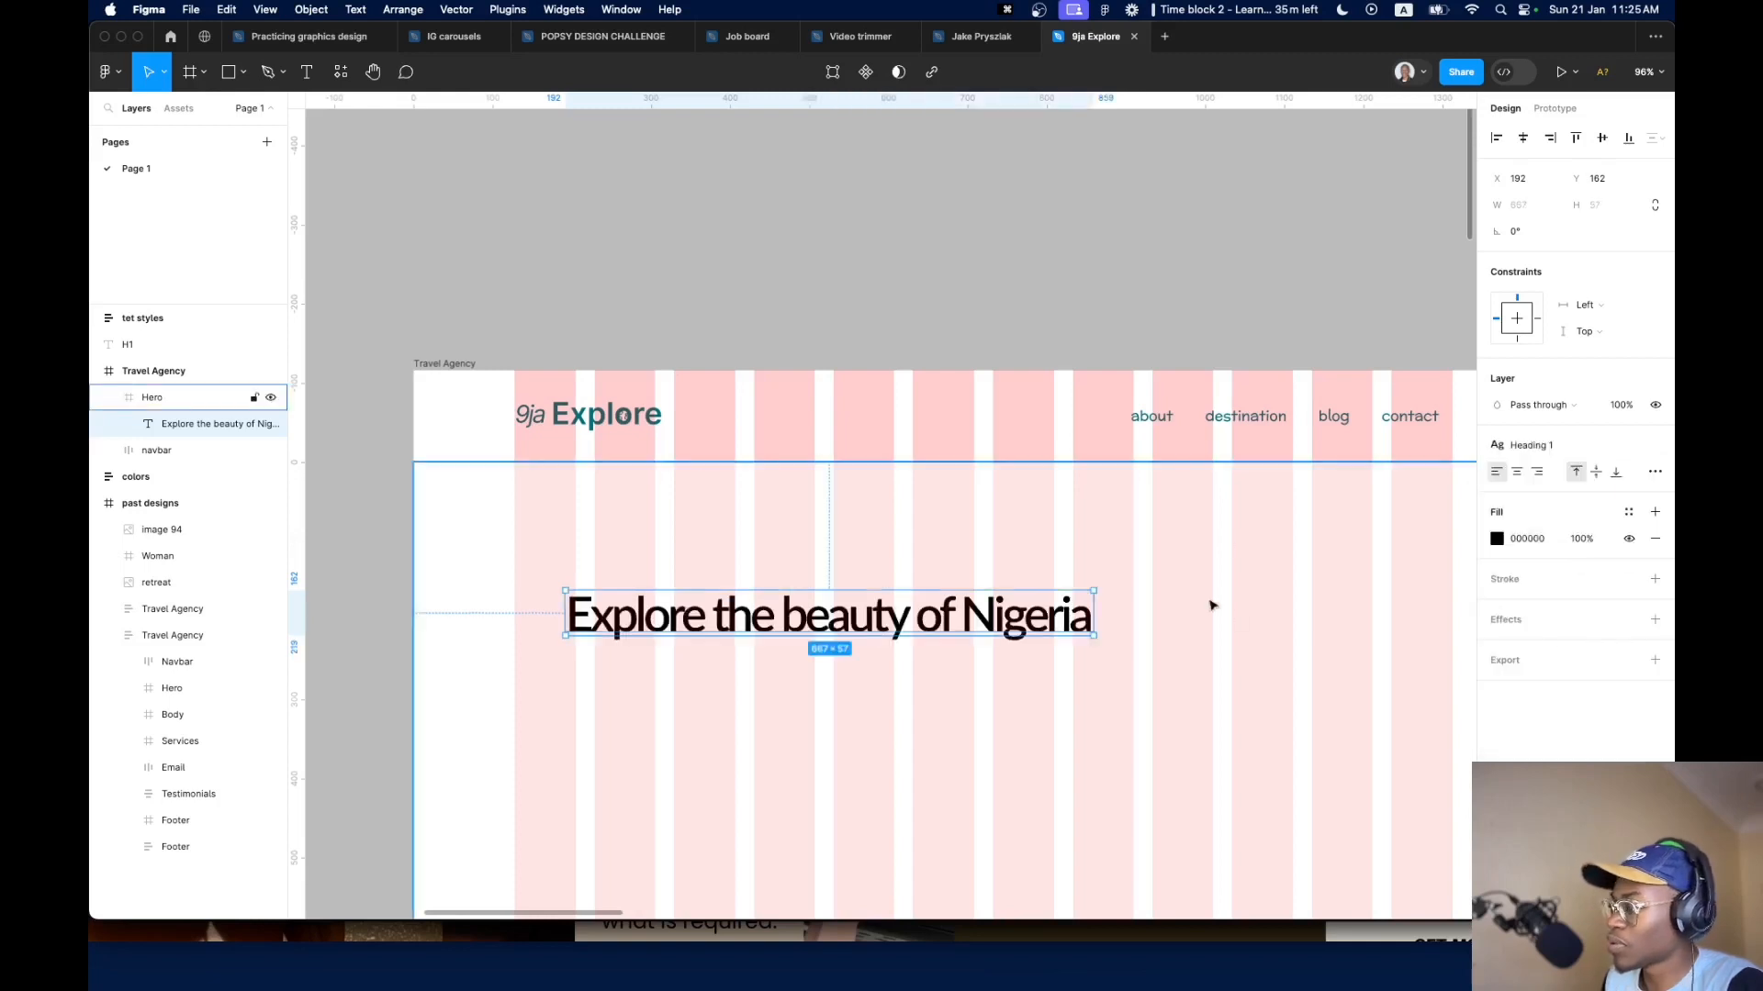
{"action": "left_click", "coordinate": [1153, 418], "text": "super"}
{"action": "left_click", "coordinate": [915, 618]}
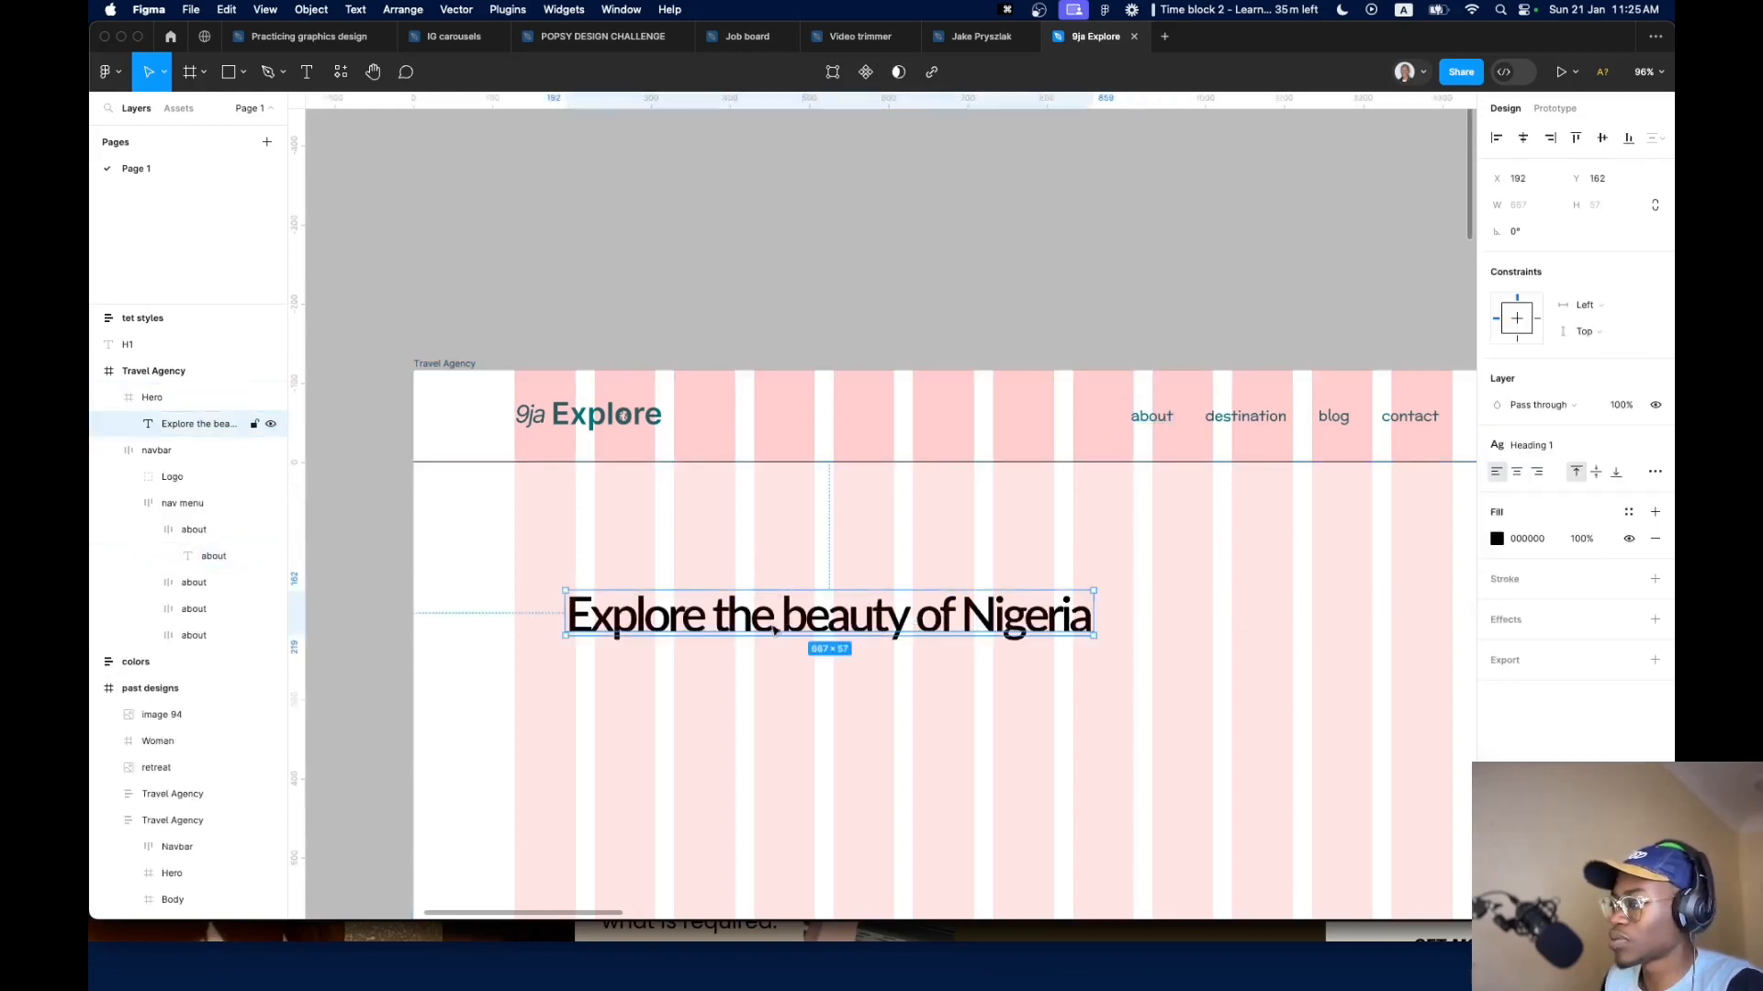
Edit the Heading 1 text style to have 0% letter spacing and 100% line height
{"action": "scroll", "coordinate": [776, 631], "scroll_direction": "down", "scroll_amount": 3}
{"action": "left_click", "coordinate": [1650, 448]}
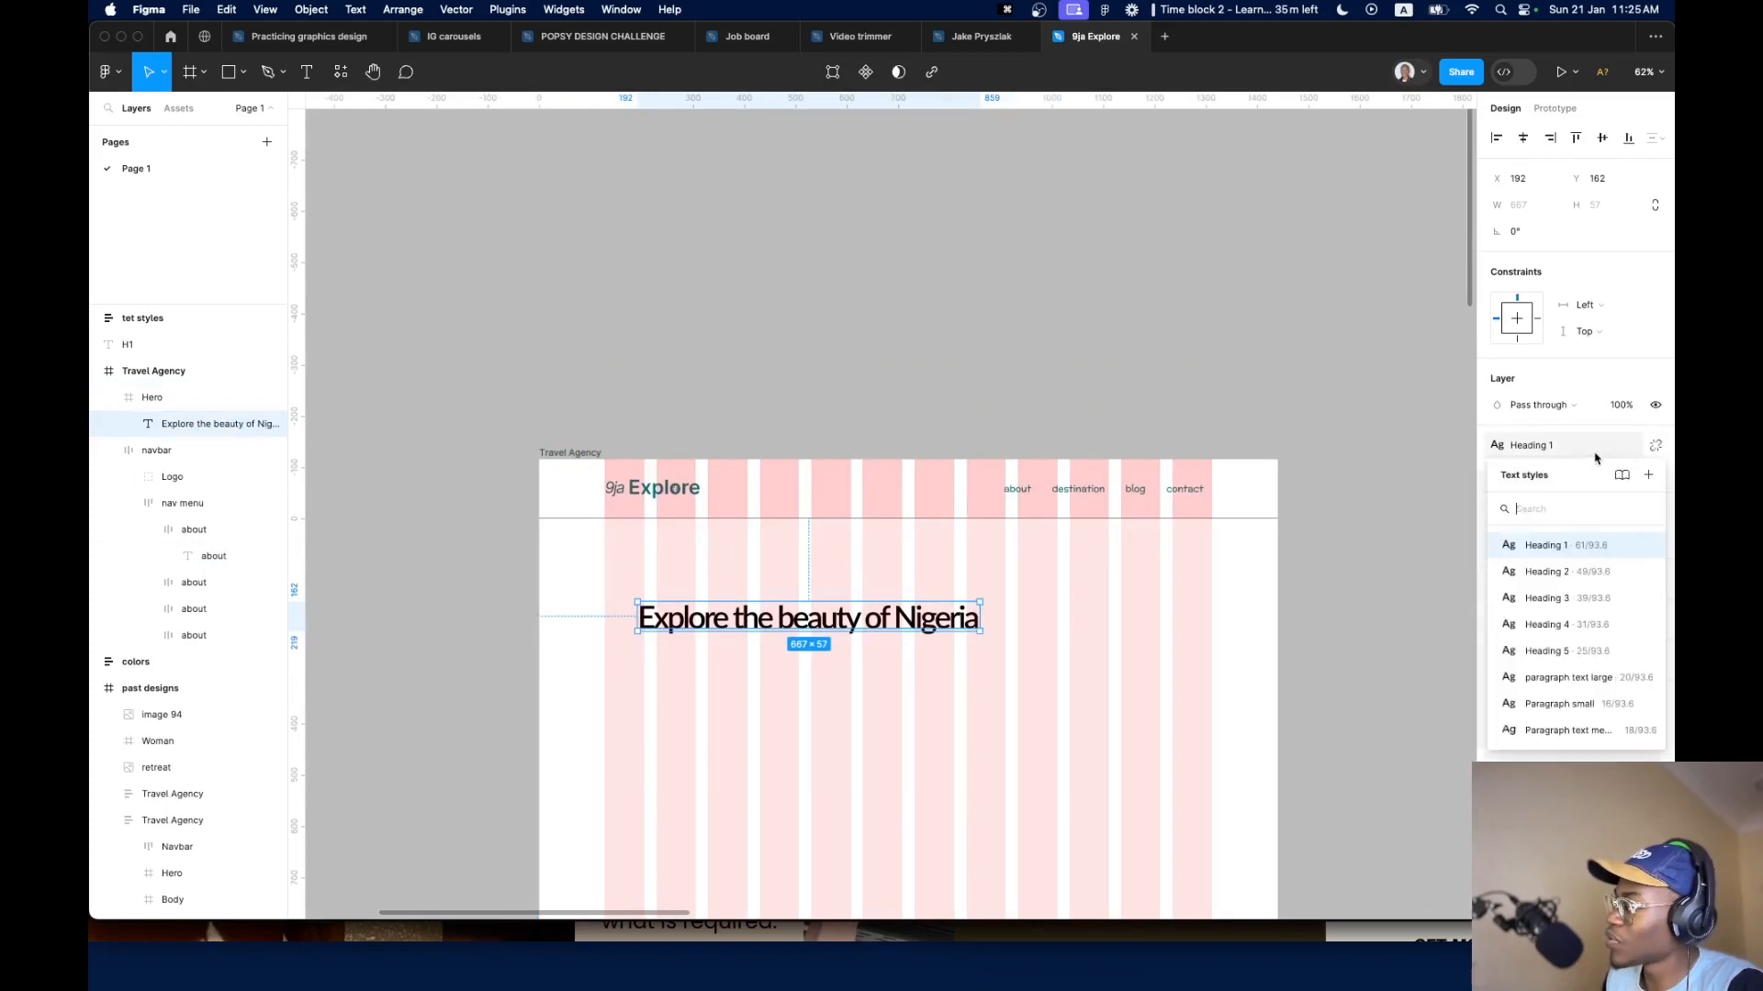
{"action": "scroll", "coordinate": [839, 631], "scroll_direction": "up", "scroll_amount": 2}
{"action": "scroll", "coordinate": [780, 632], "scroll_direction": "up", "scroll_amount": 2}
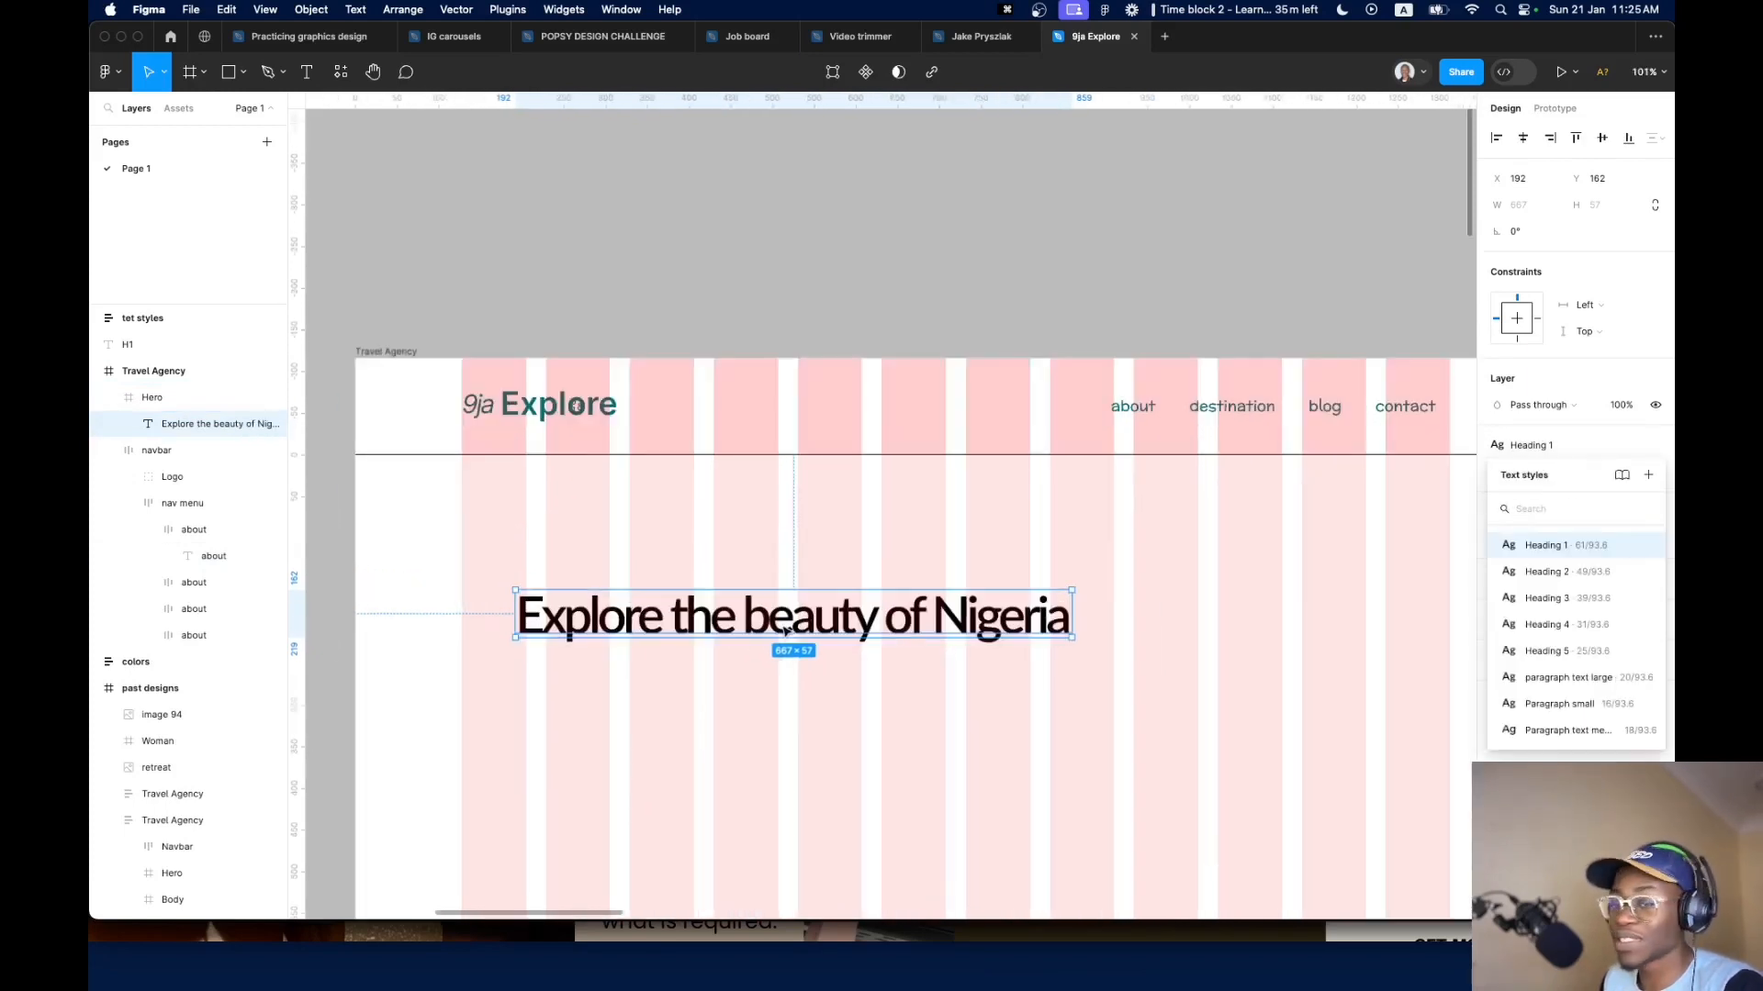
{"action": "left_click", "coordinate": [1645, 546]}
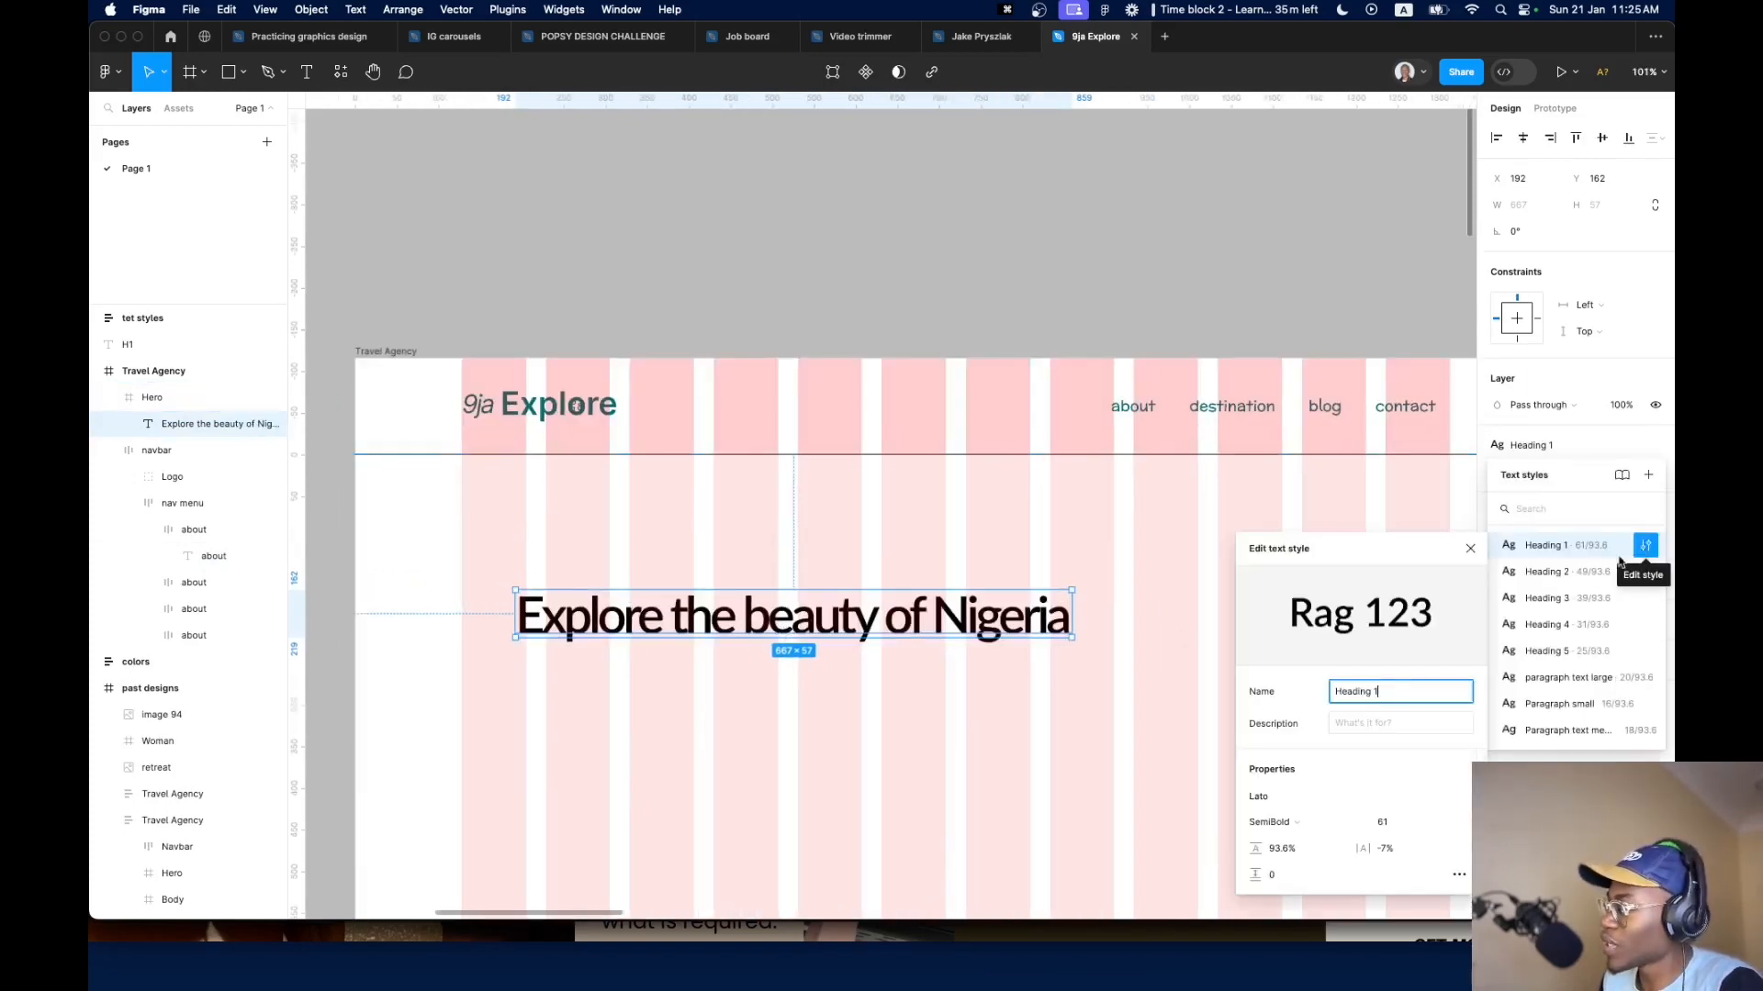
{"action": "left_click", "coordinate": [1386, 850]}
{"action": "type", "text": "0"}
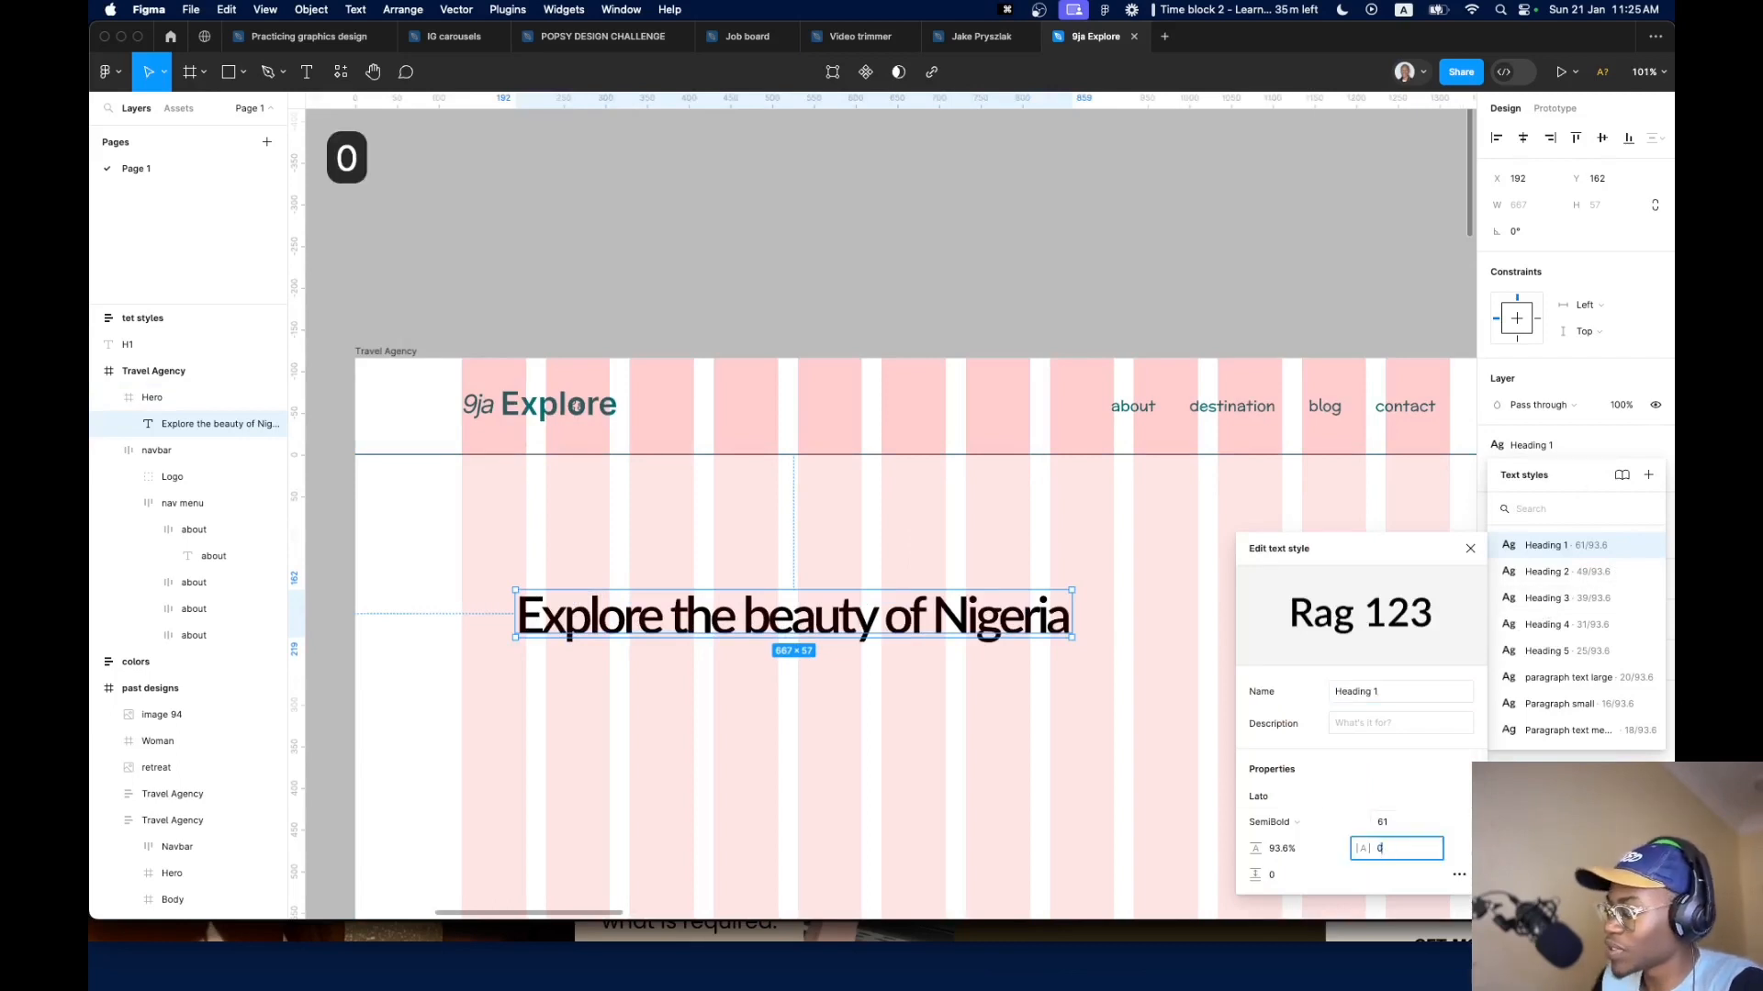
{"action": "key", "text": "Return"}
{"action": "left_click", "coordinate": [1300, 853]}
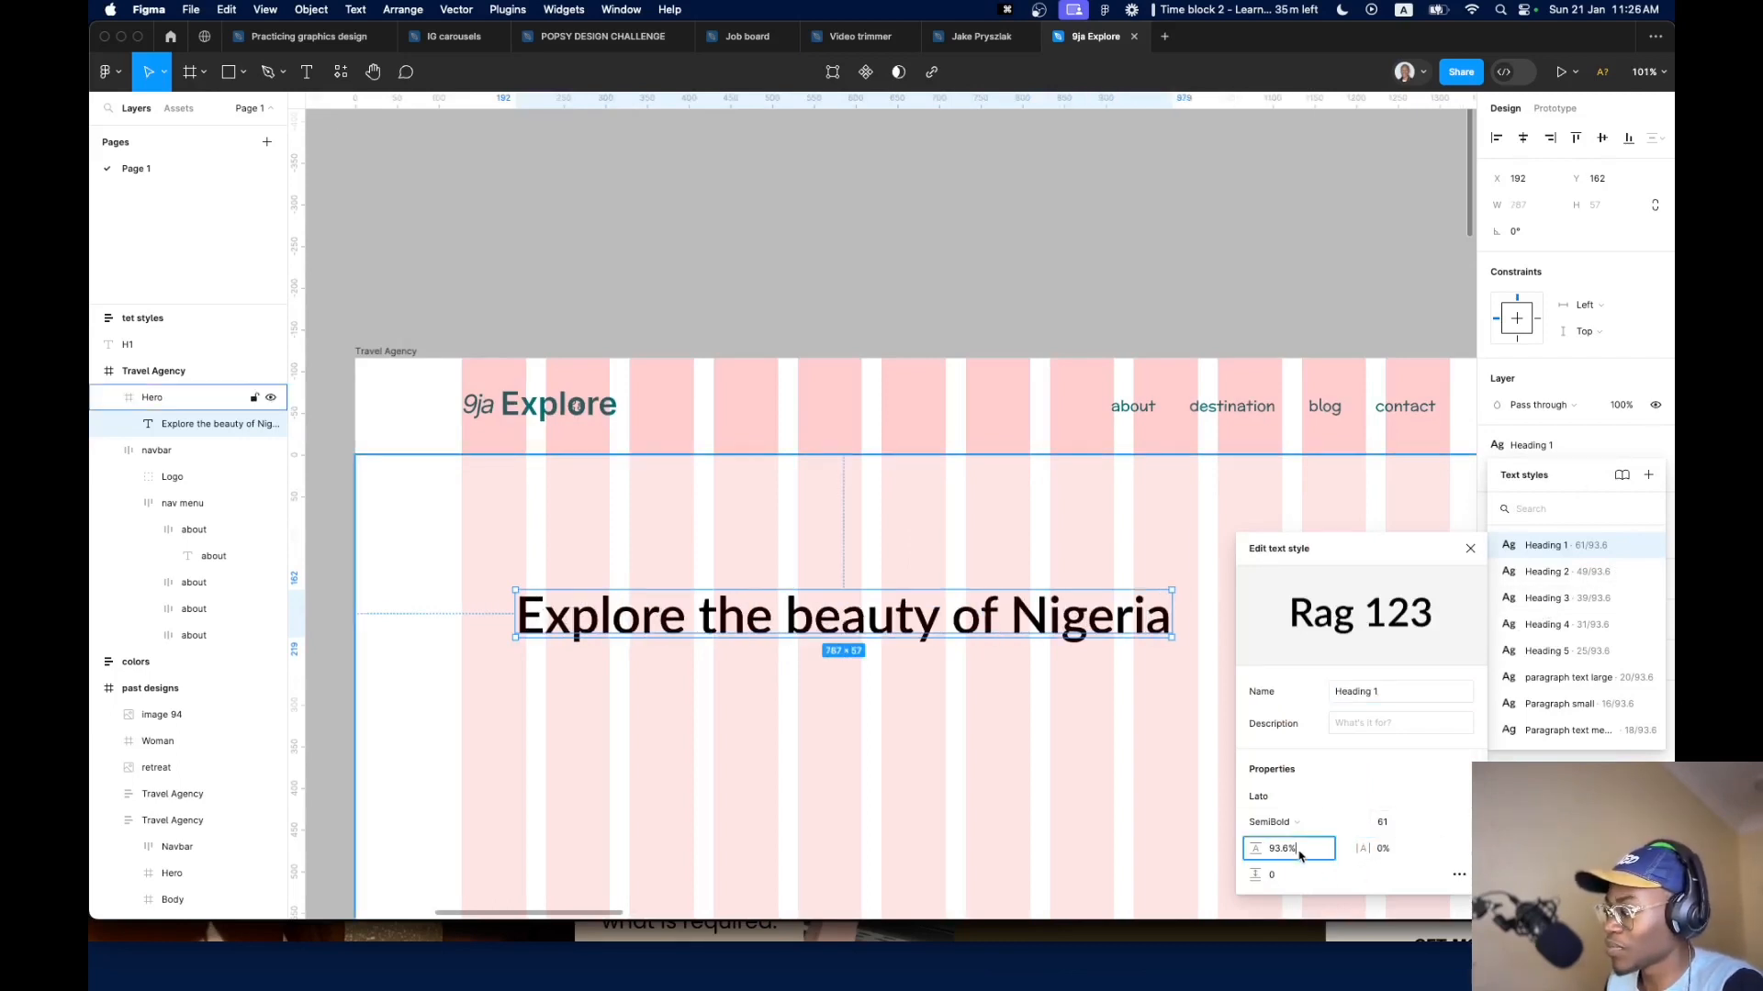
{"action": "type", "text": "1"}
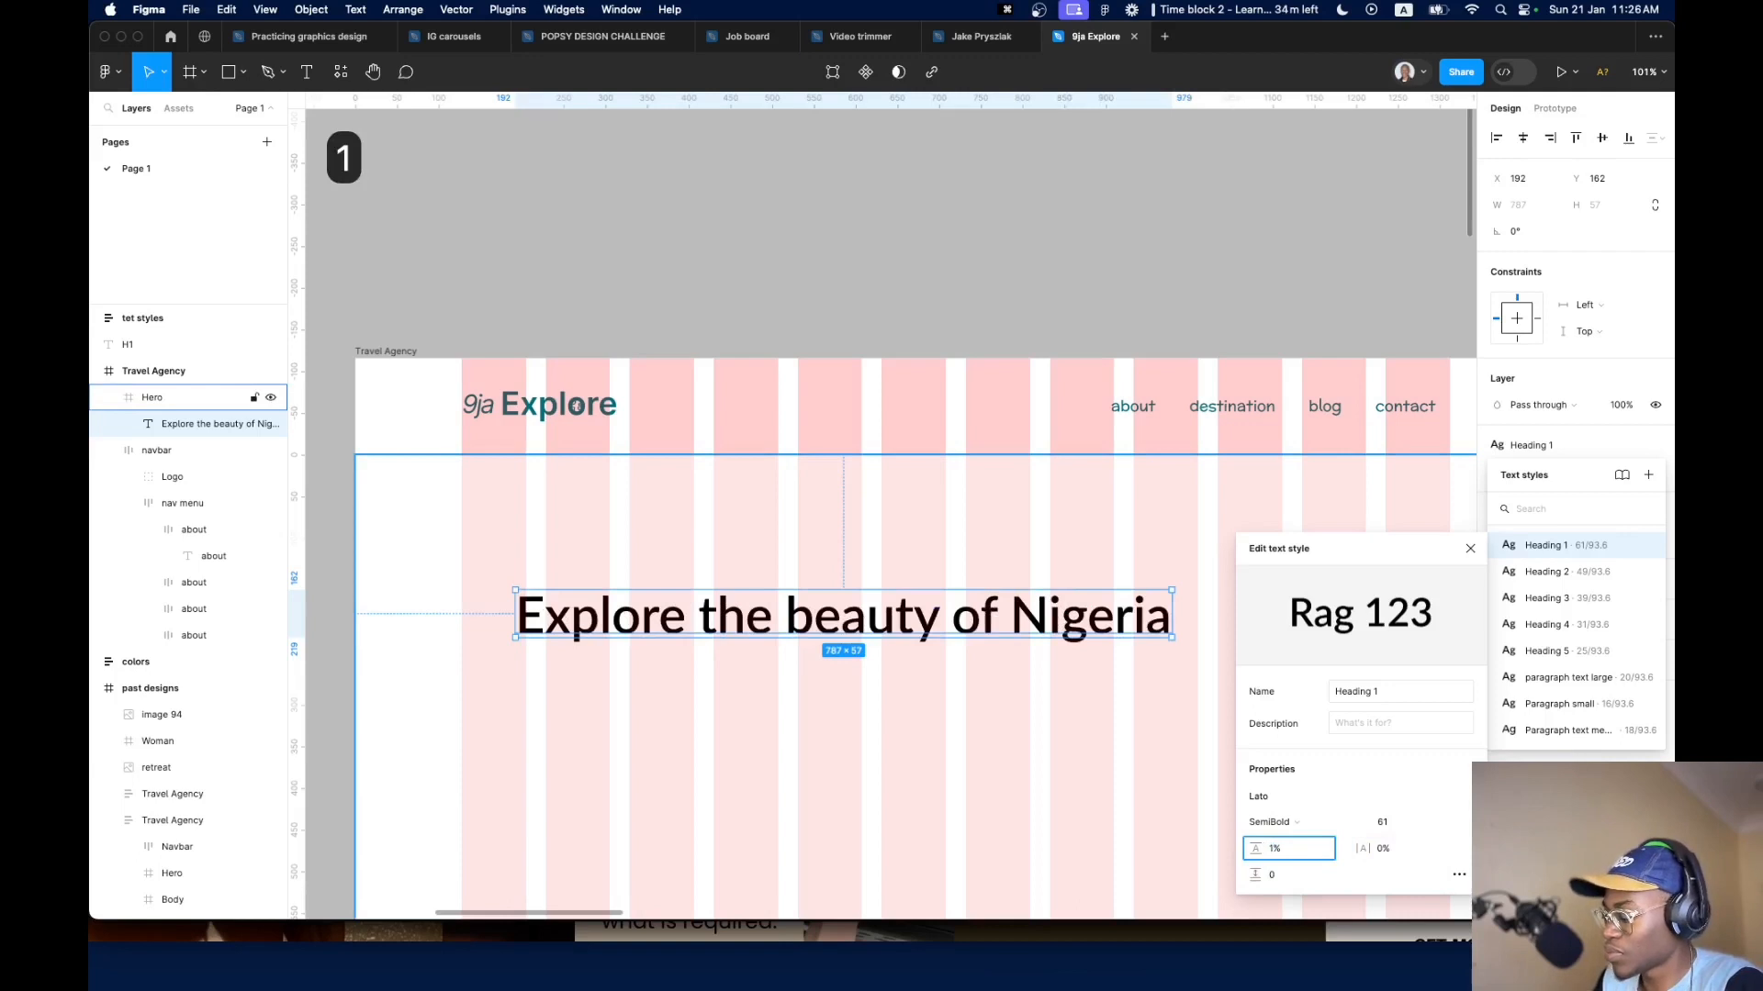
{"action": "type", "text": "00"}
{"action": "key", "text": "Return"}
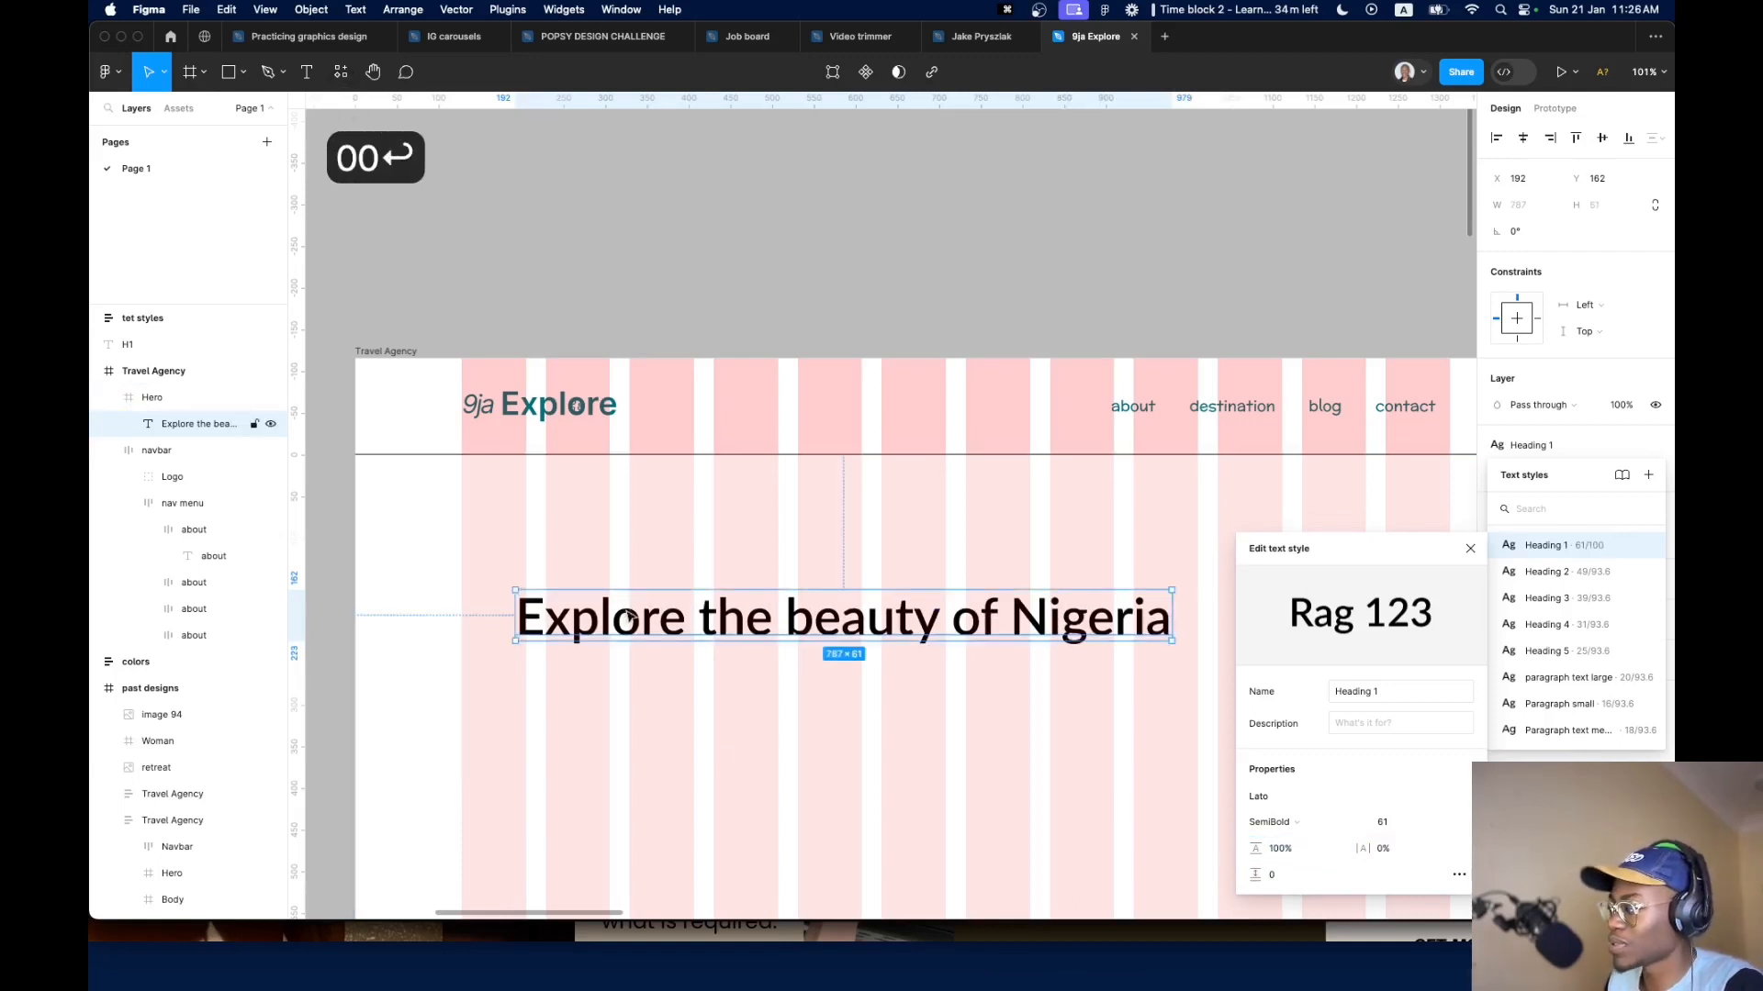
Change the Heading 2 text style to 0% letter spacing and 100% line height
{"action": "left_click", "coordinate": [665, 698]}
{"action": "scroll", "coordinate": [703, 682], "scroll_direction": "down", "scroll_amount": 5}
{"action": "left_click", "coordinate": [1181, 620]}
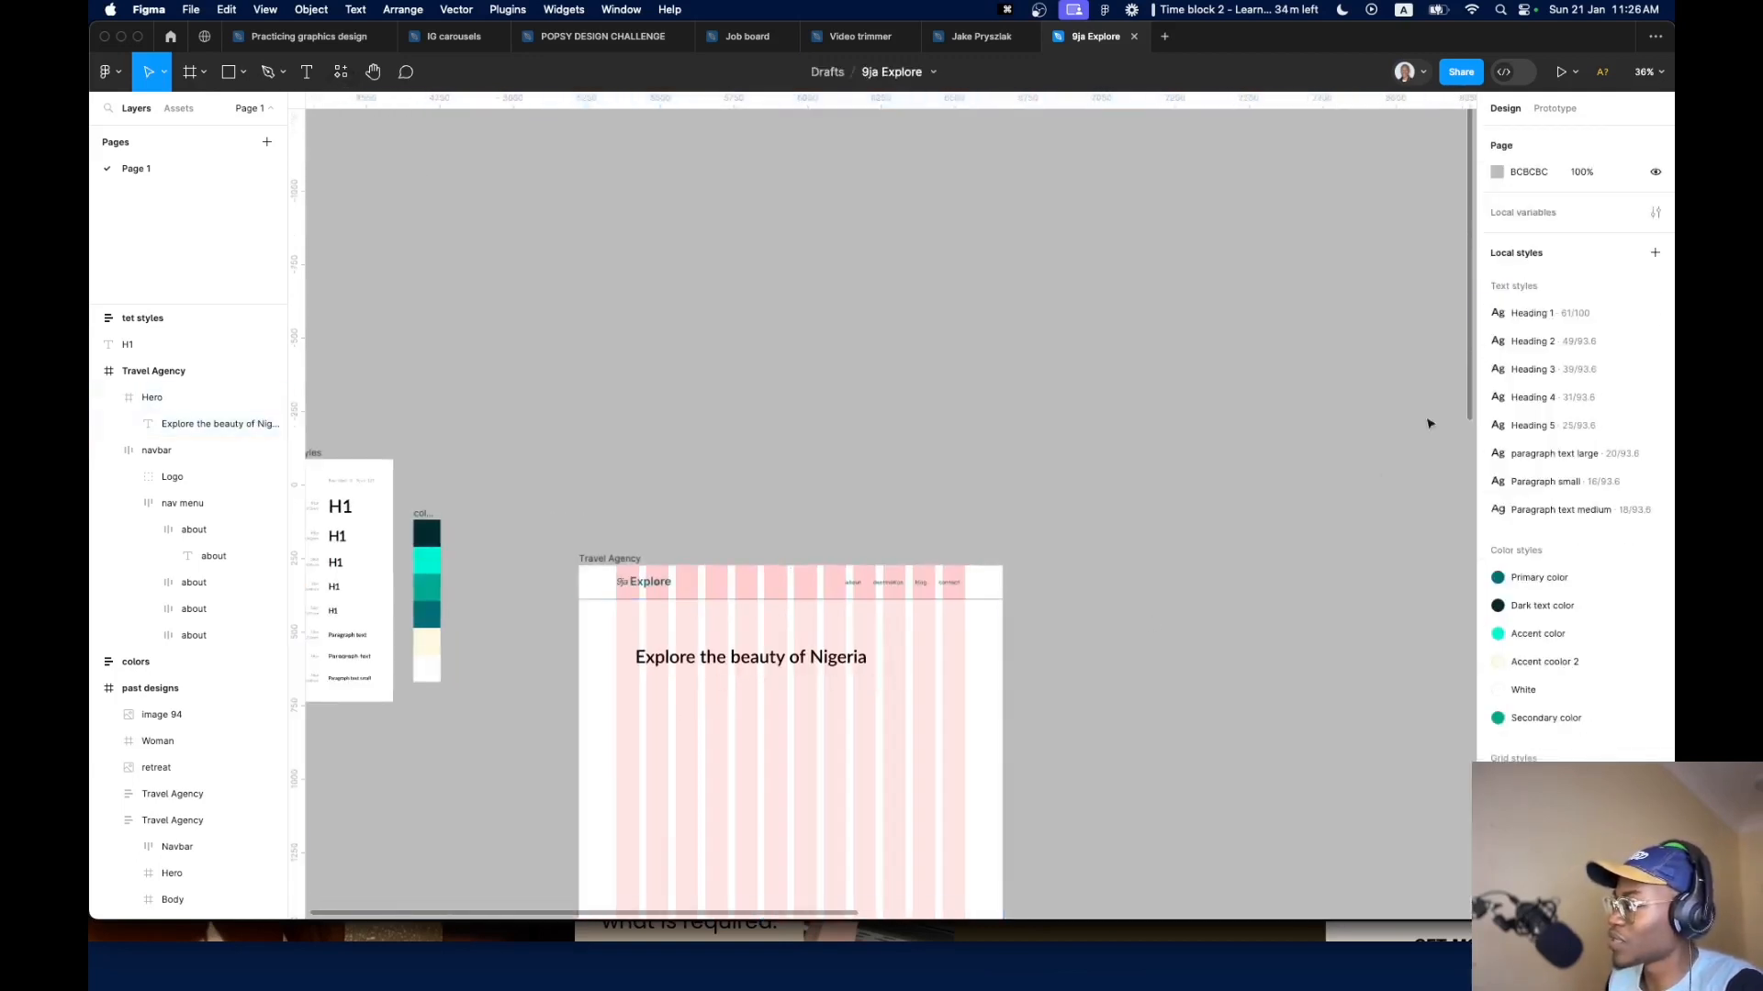
{"action": "left_click", "coordinate": [1655, 341]}
{"action": "left_click", "coordinate": [1373, 643]}
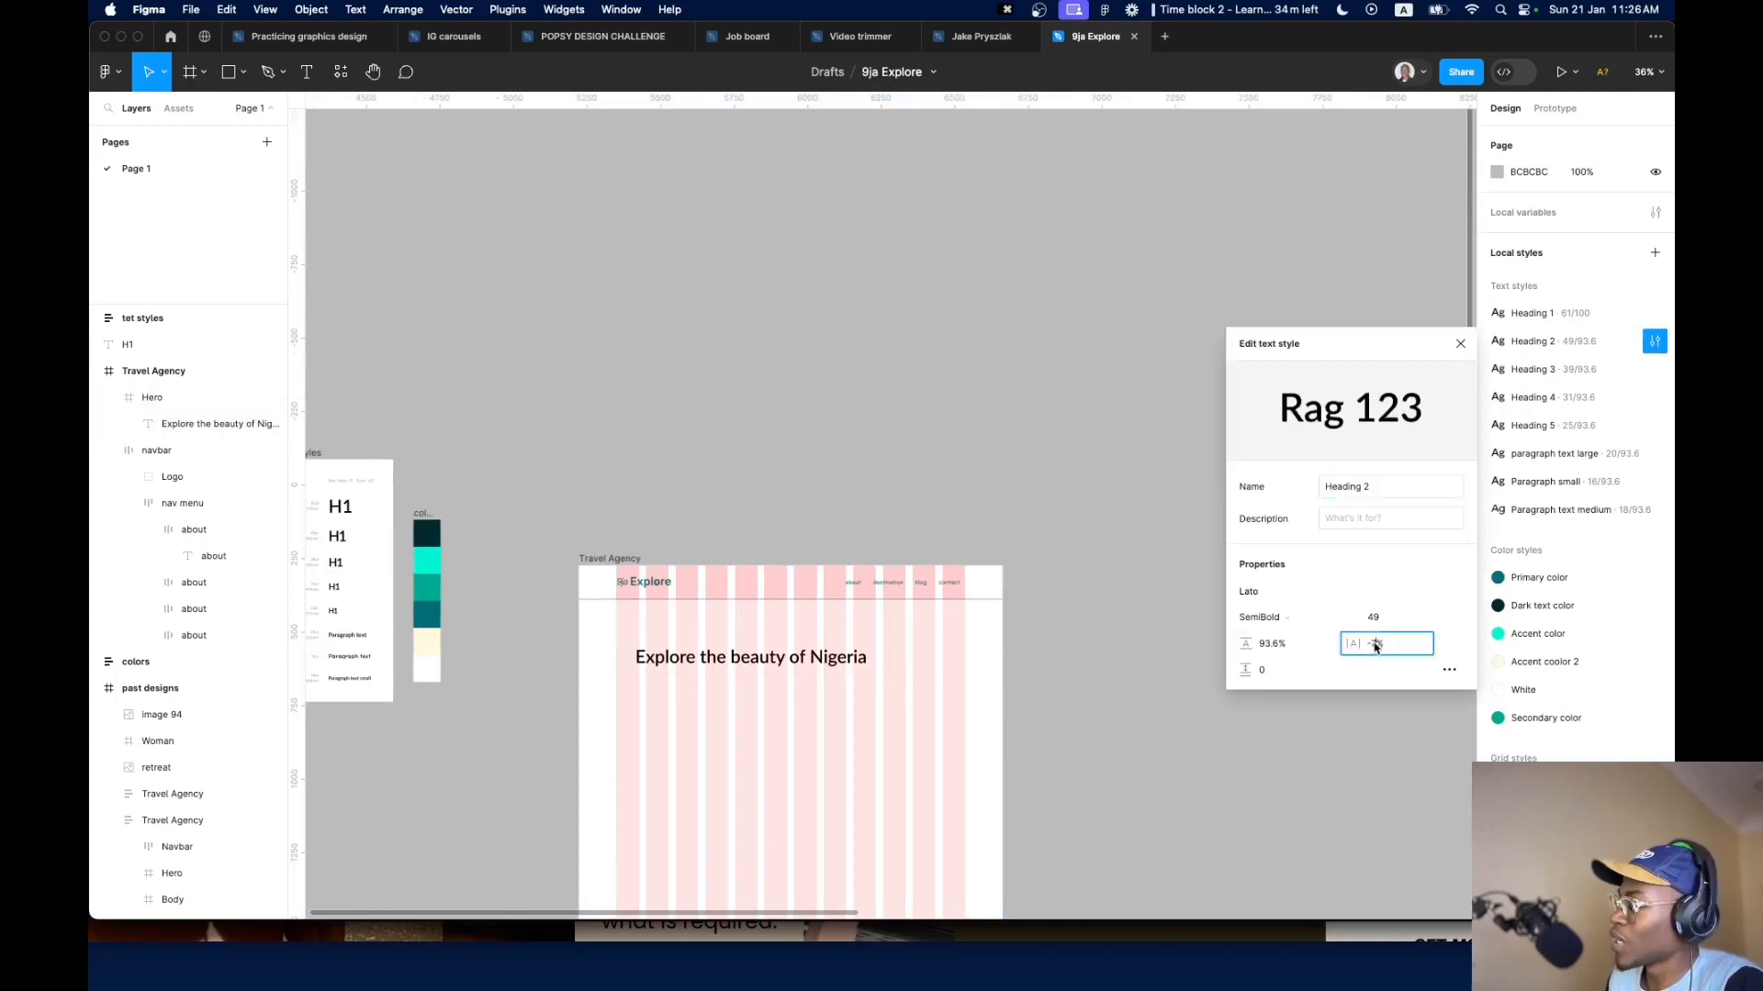
{"action": "type", "text": "0"}
{"action": "key", "text": "Return"}
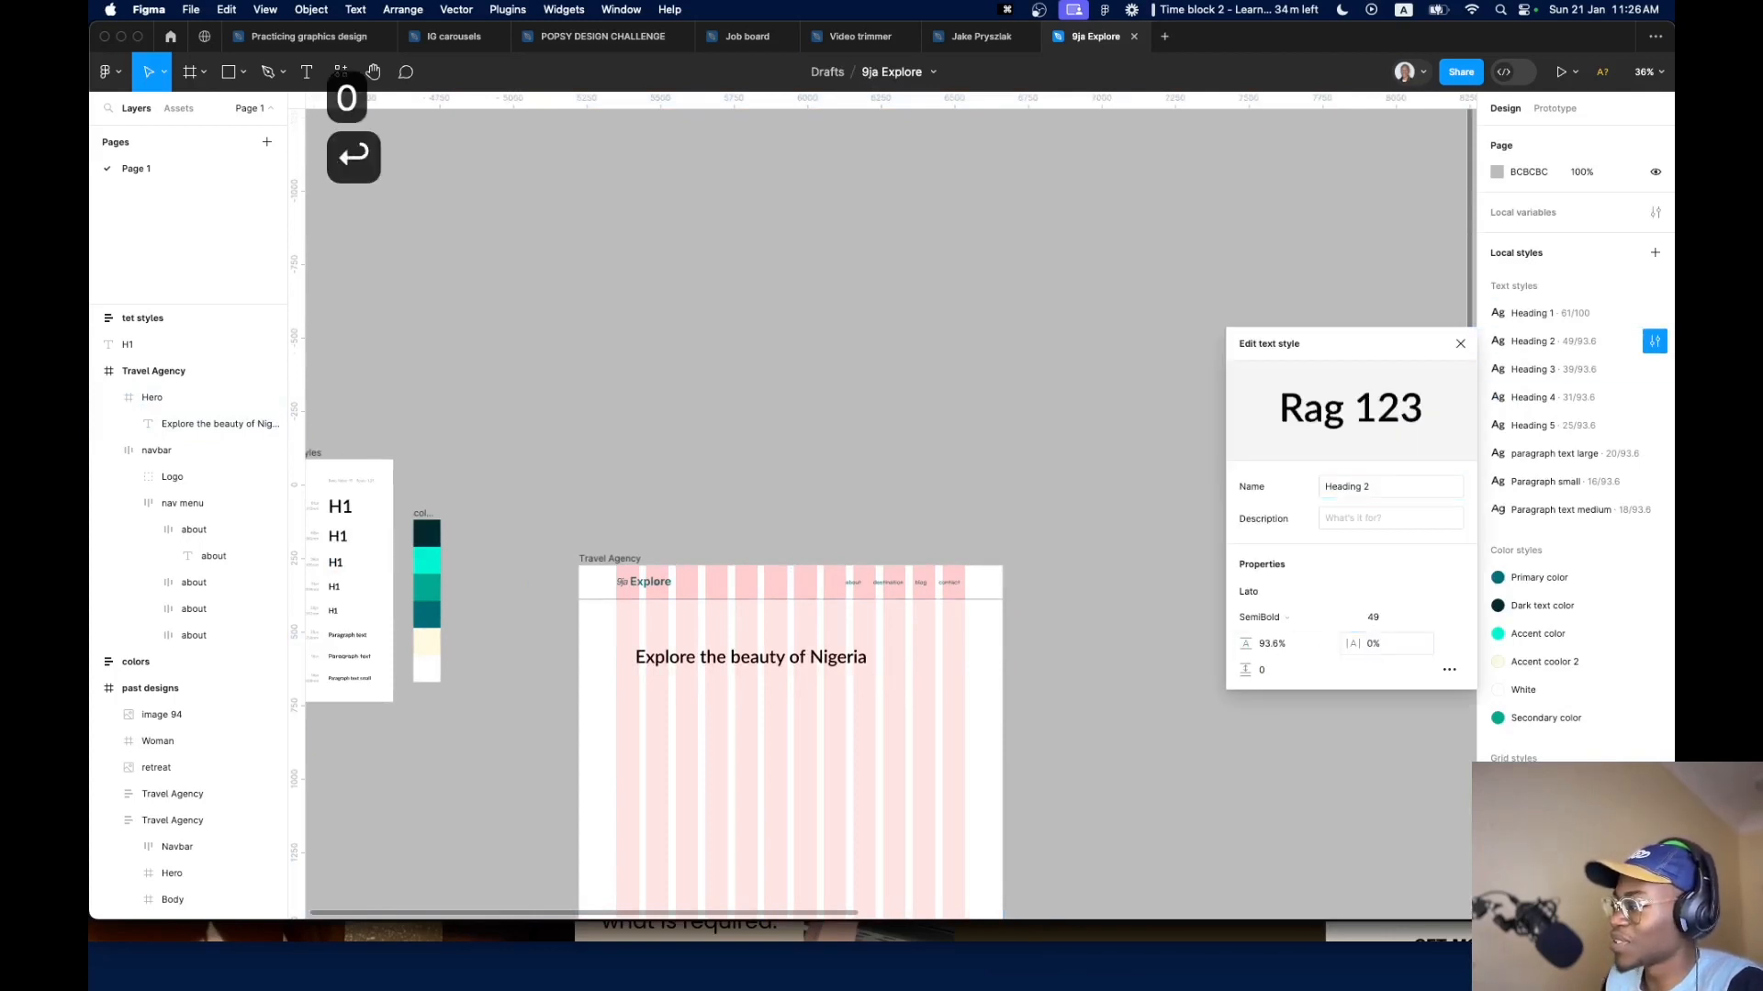
{"action": "type", "text": "1"}
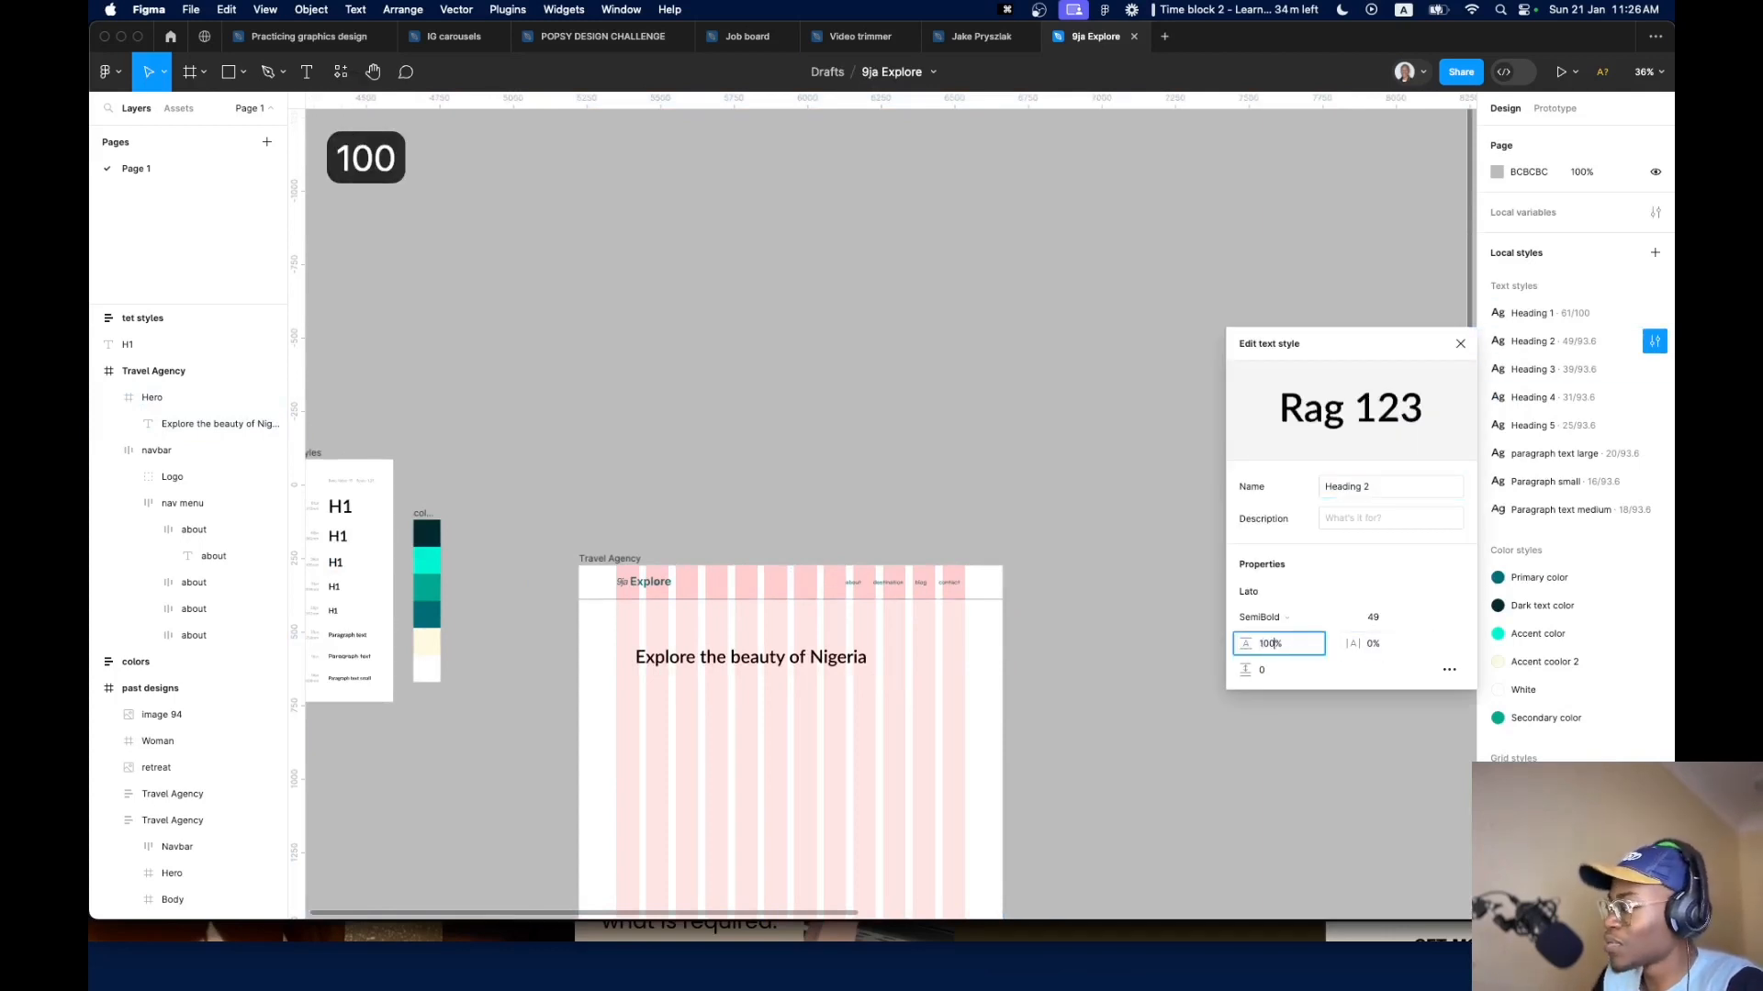
{"action": "type", "text": "00"}
{"action": "key", "text": "Return"}
{"action": "left_click", "coordinate": [1654, 369]}
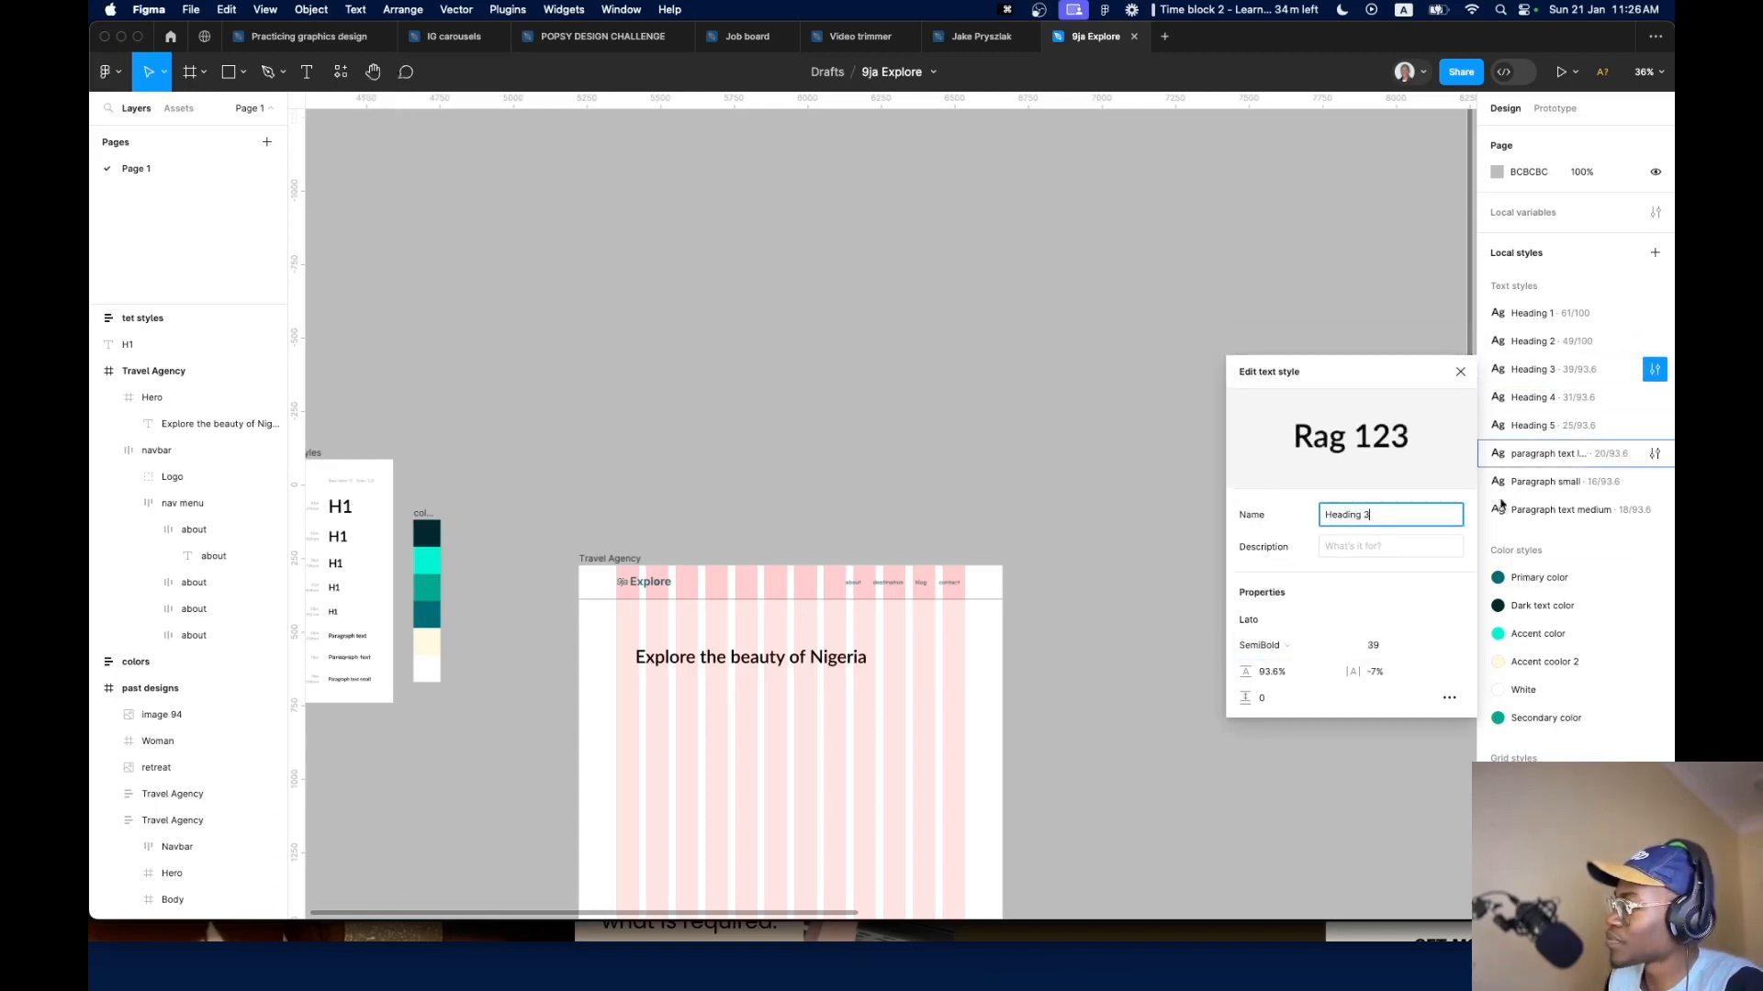
{"action": "left_click", "coordinate": [1375, 683]}
{"action": "key", "text": "Return"}
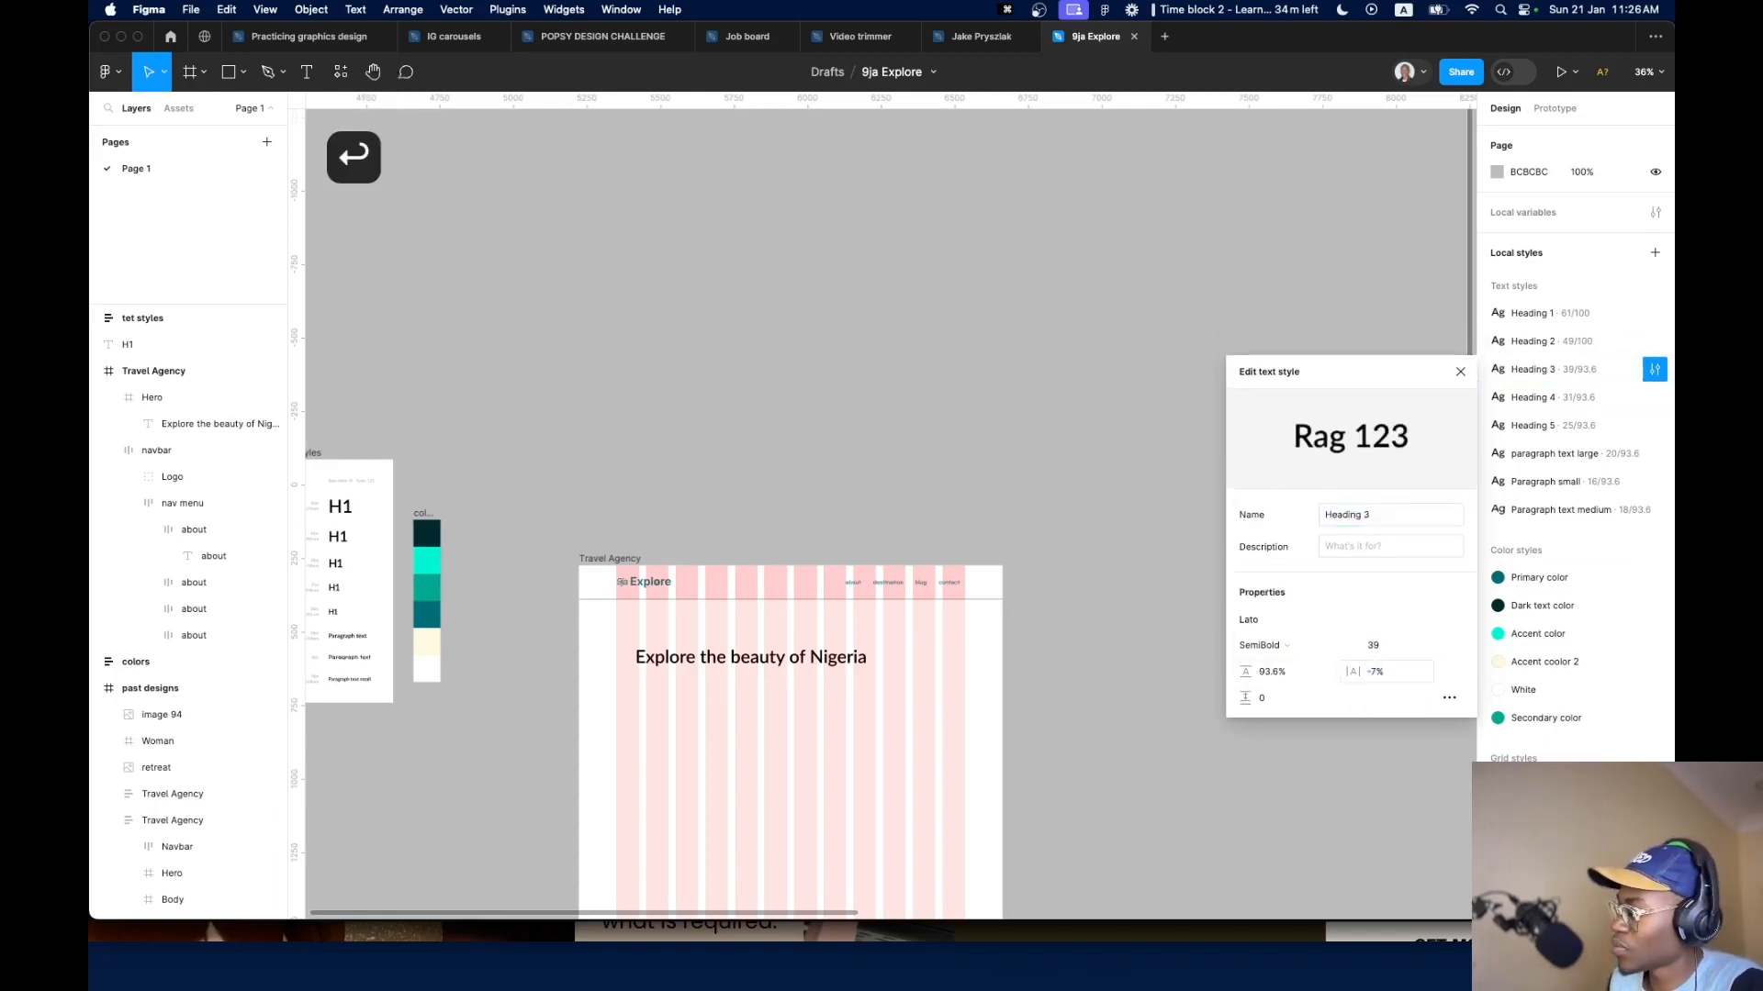
{"action": "left_click", "coordinate": [1376, 680]}
{"action": "key", "text": "Return"}
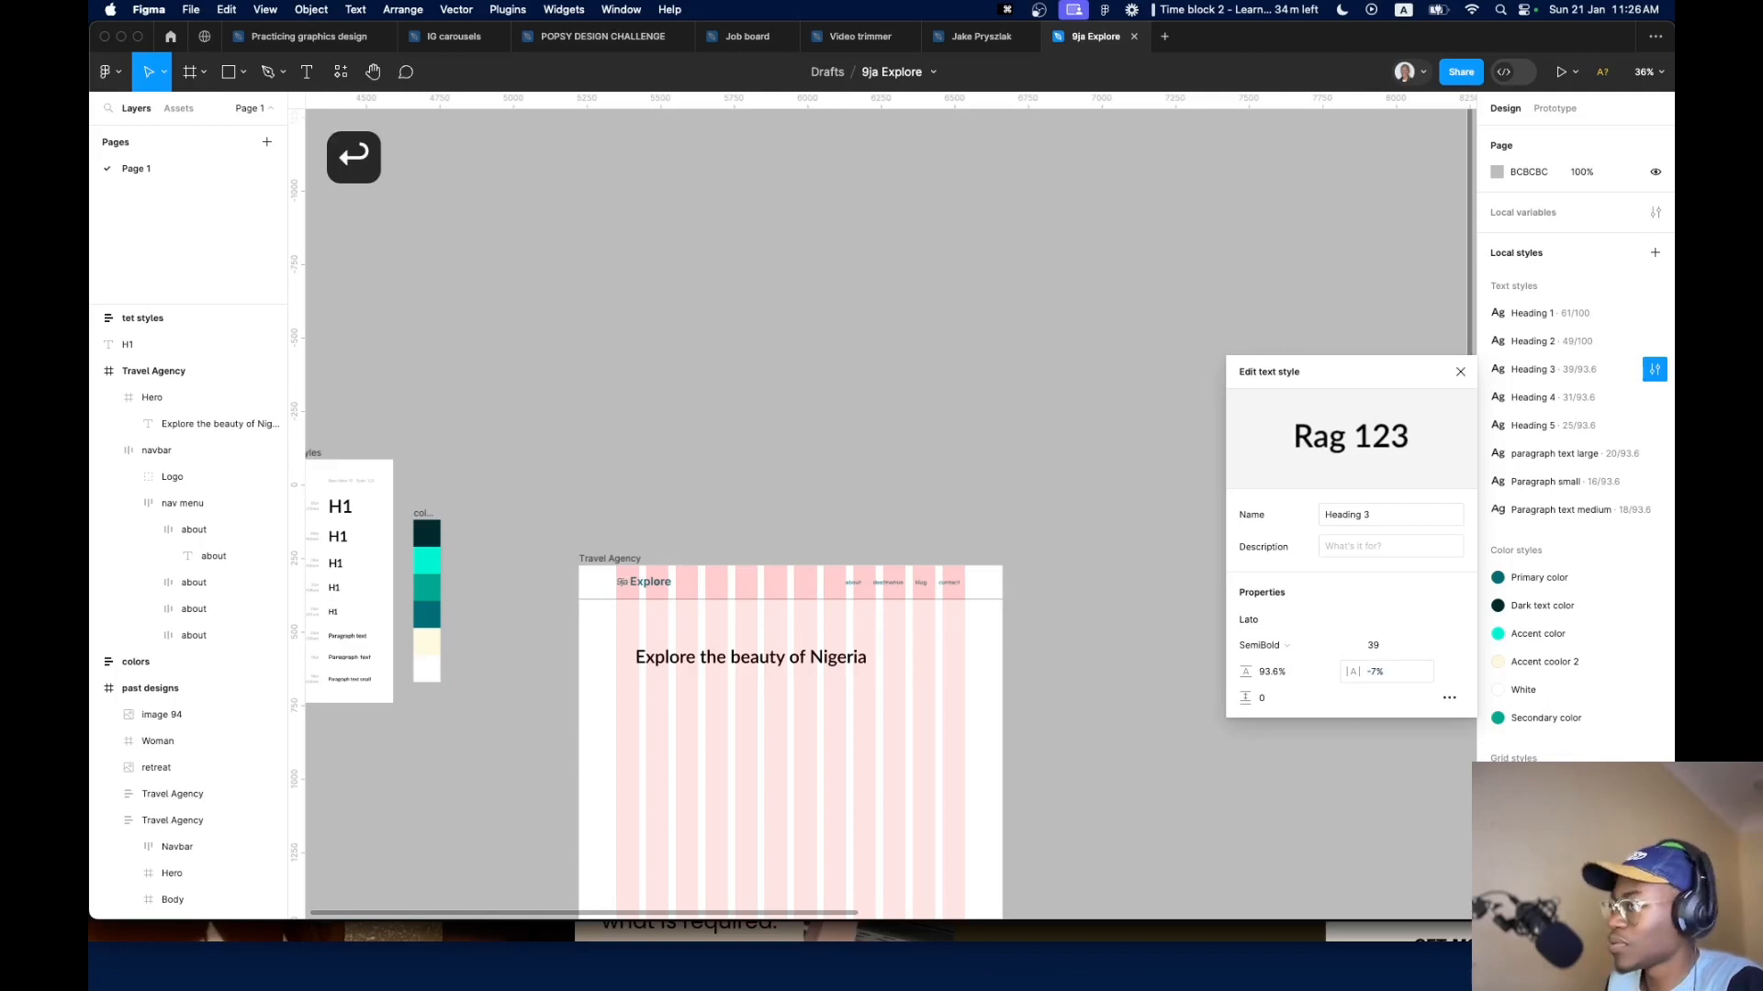
{"action": "left_click", "coordinate": [1286, 676]}
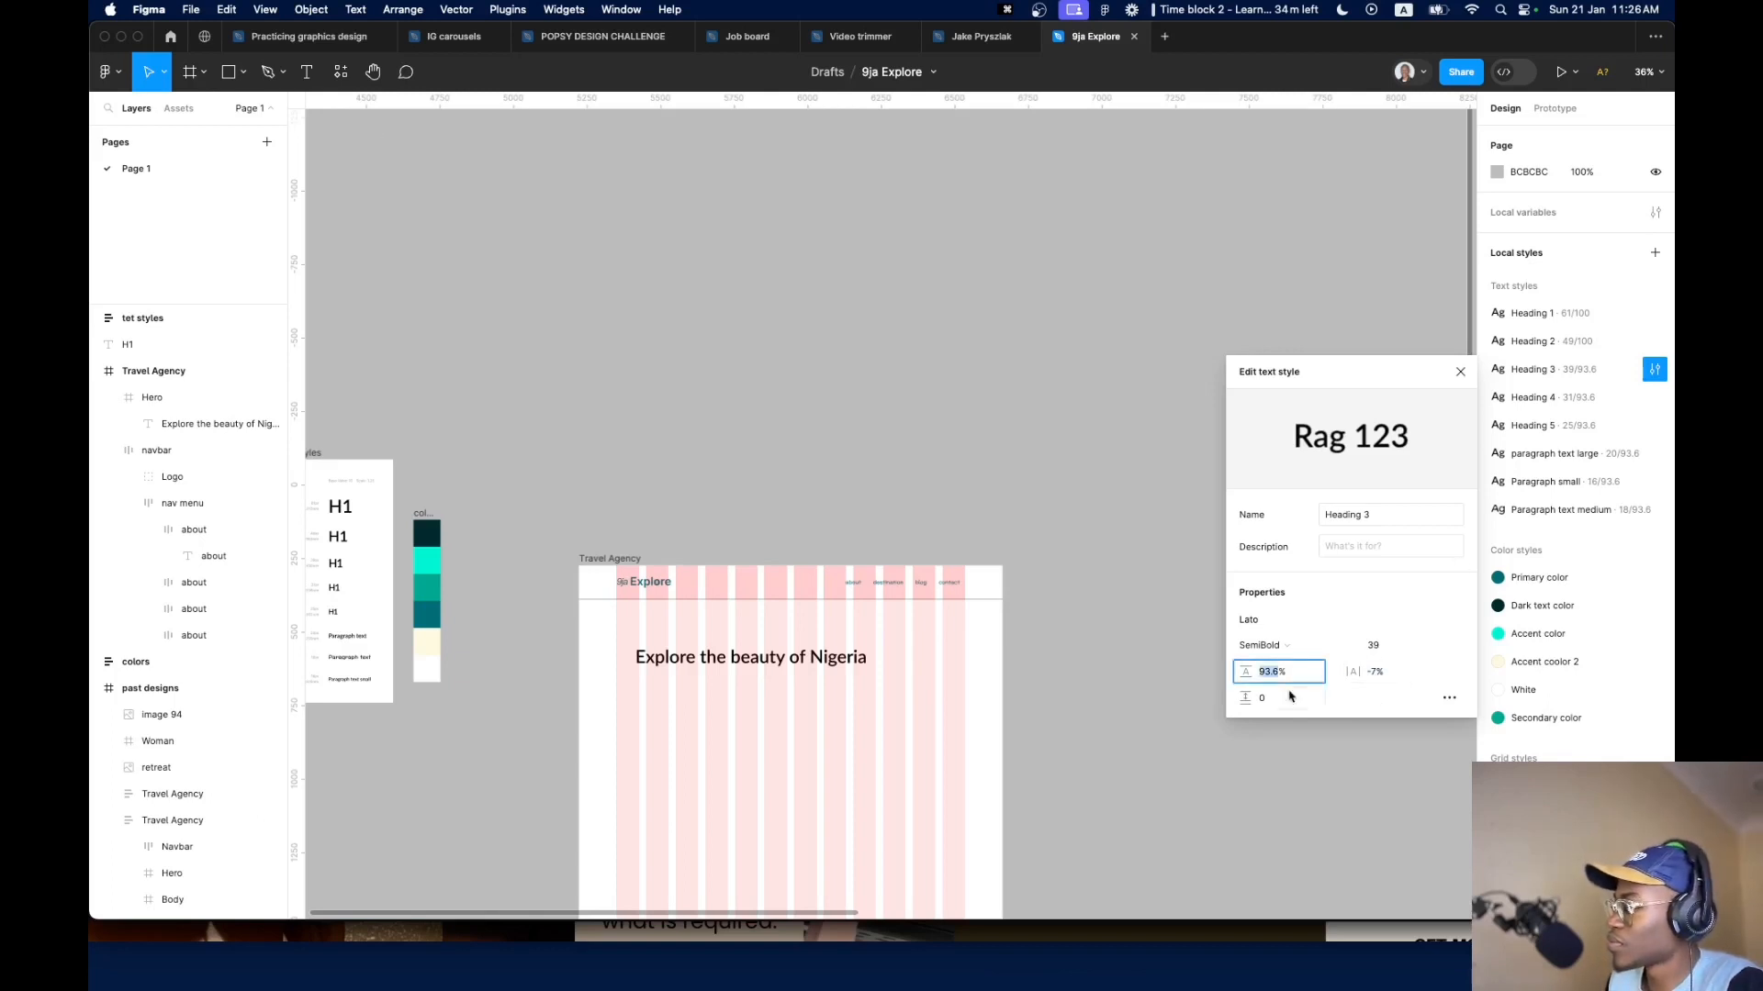
{"action": "left_click", "coordinate": [1288, 727]}
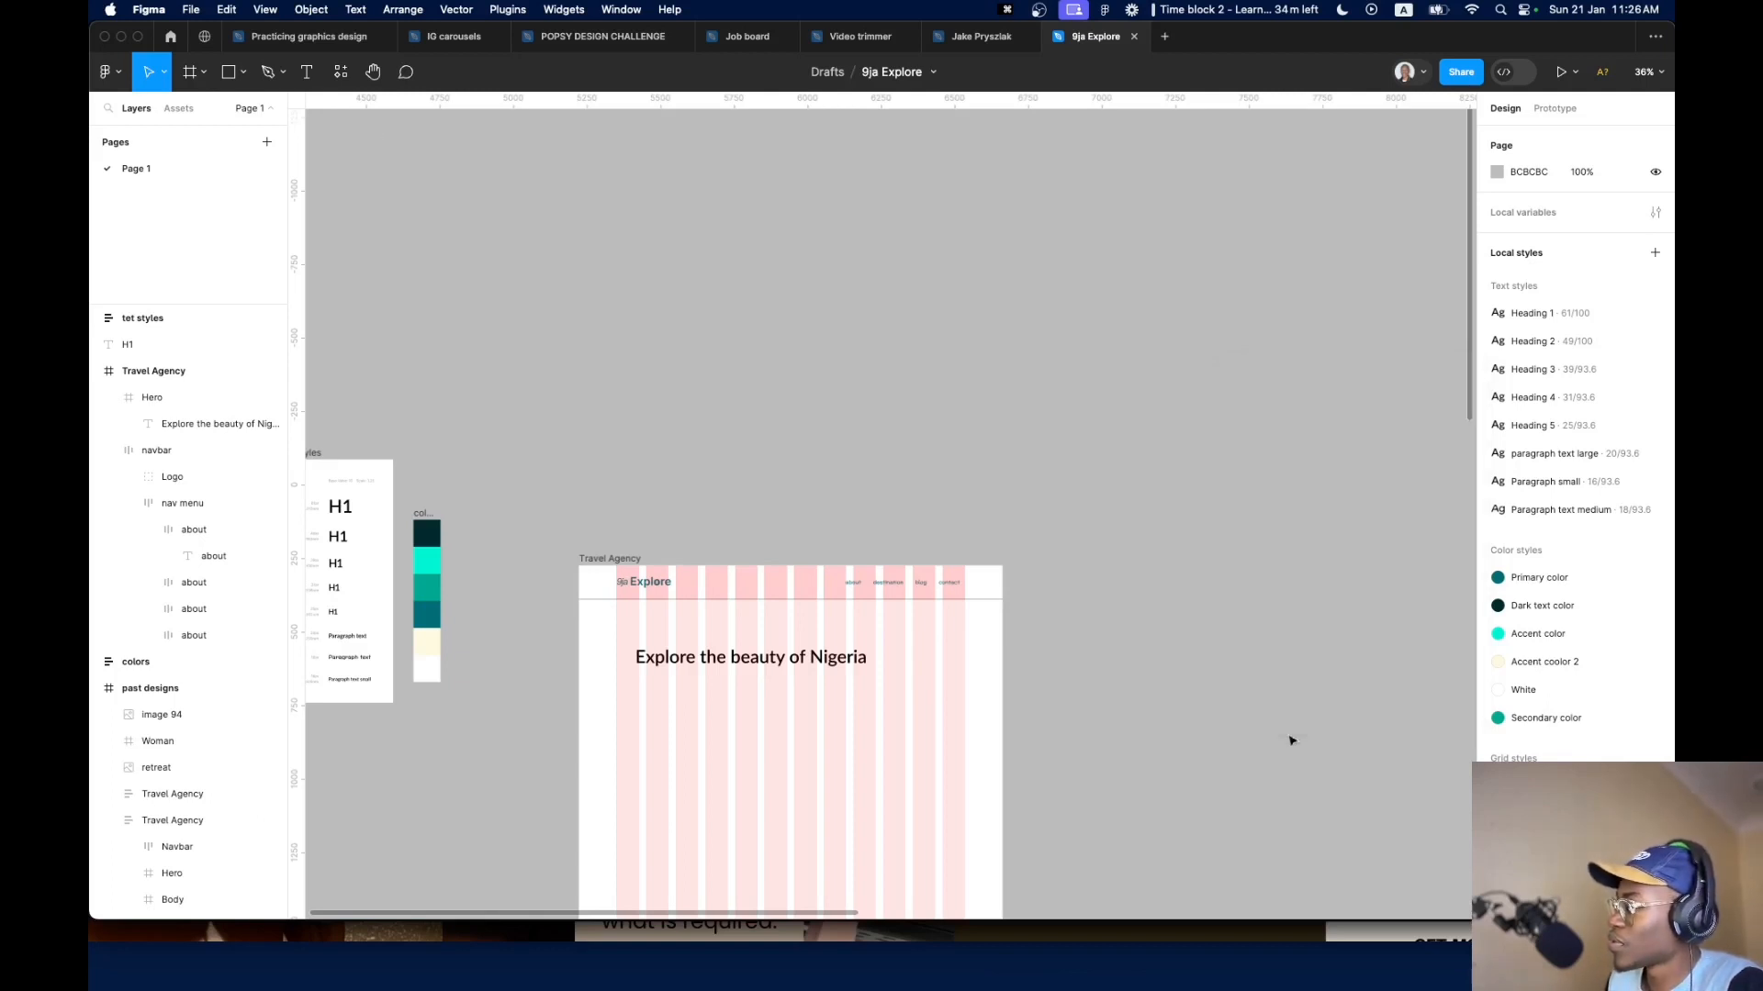
Set the Heading 3 text style's letter spacing to 0% and its line height to 100%
{"action": "left_click", "coordinate": [1656, 370]}
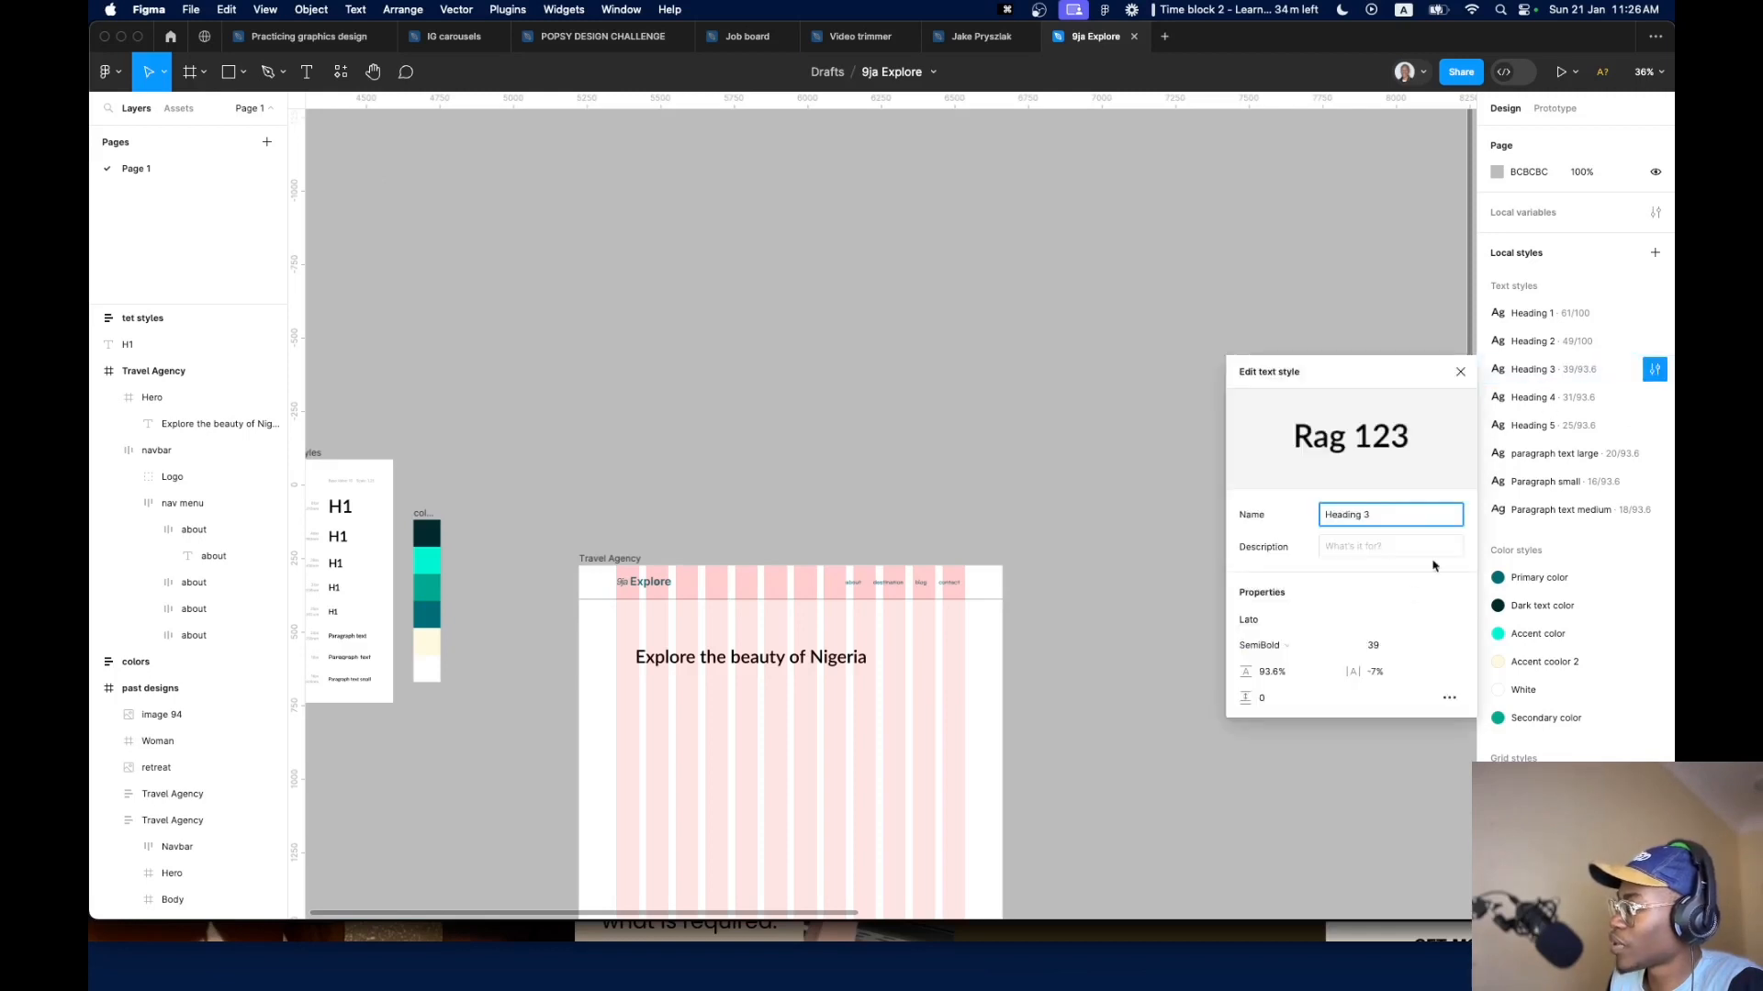
{"action": "left_click", "coordinate": [1376, 675]}
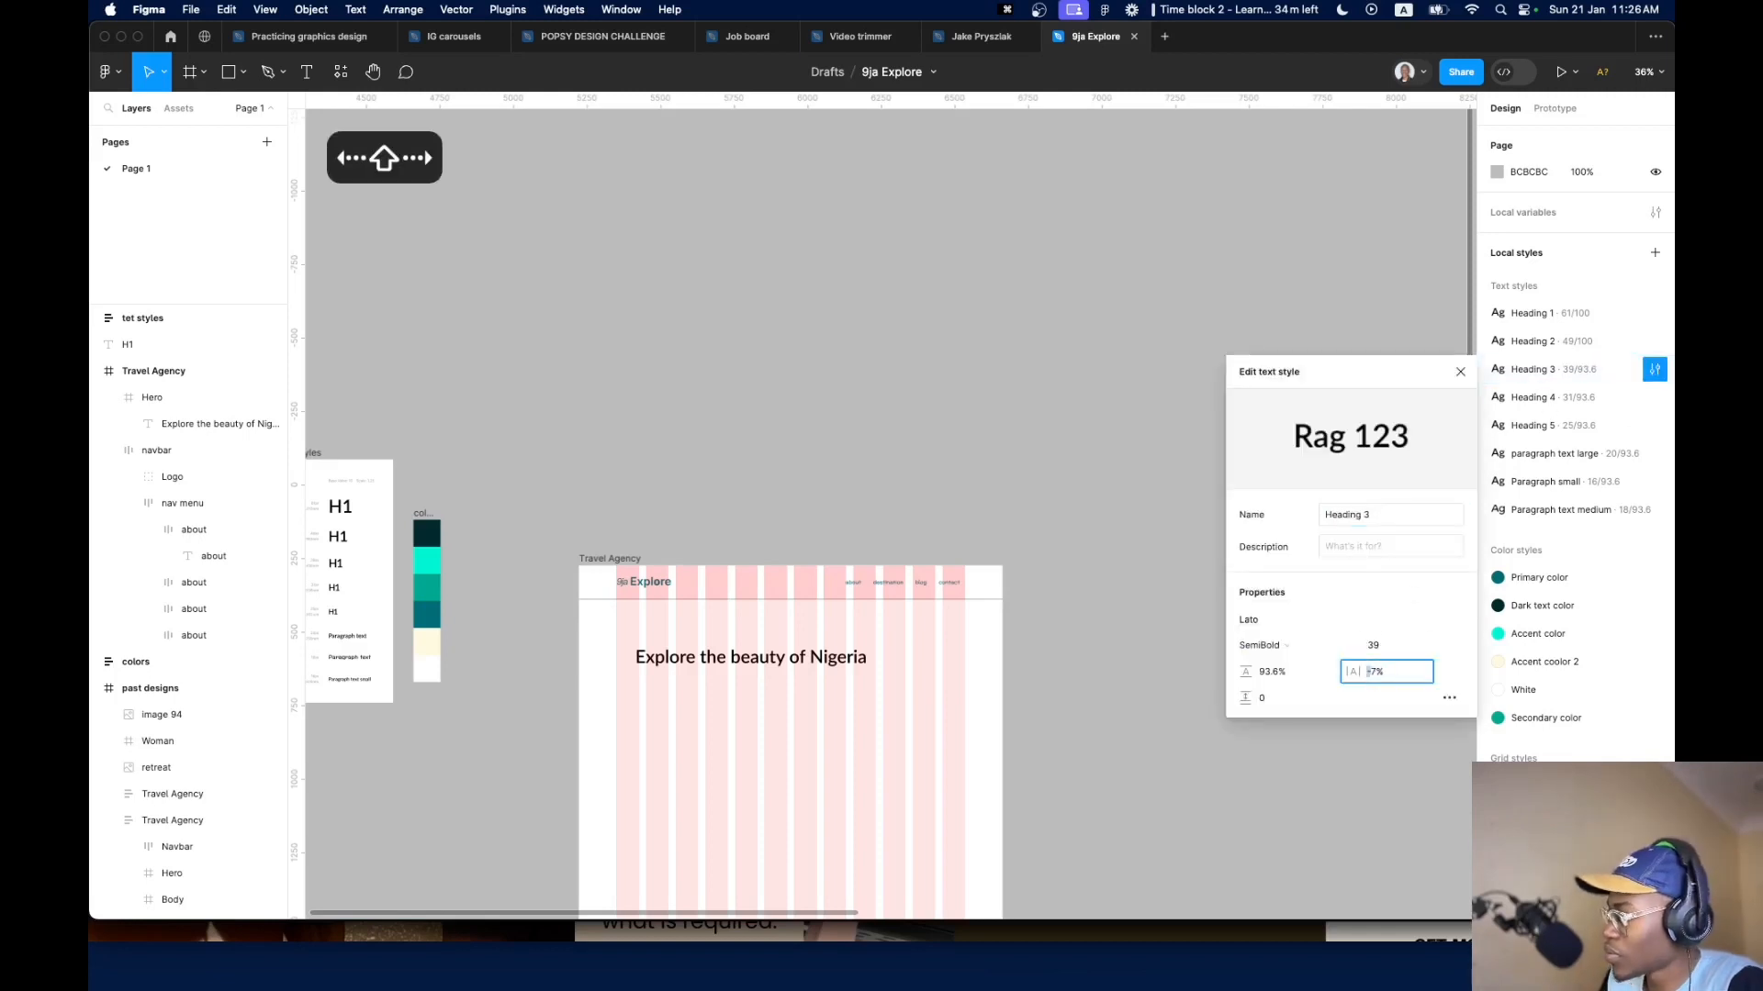
{"action": "type", "text": "0"}
{"action": "key", "text": "Return"}
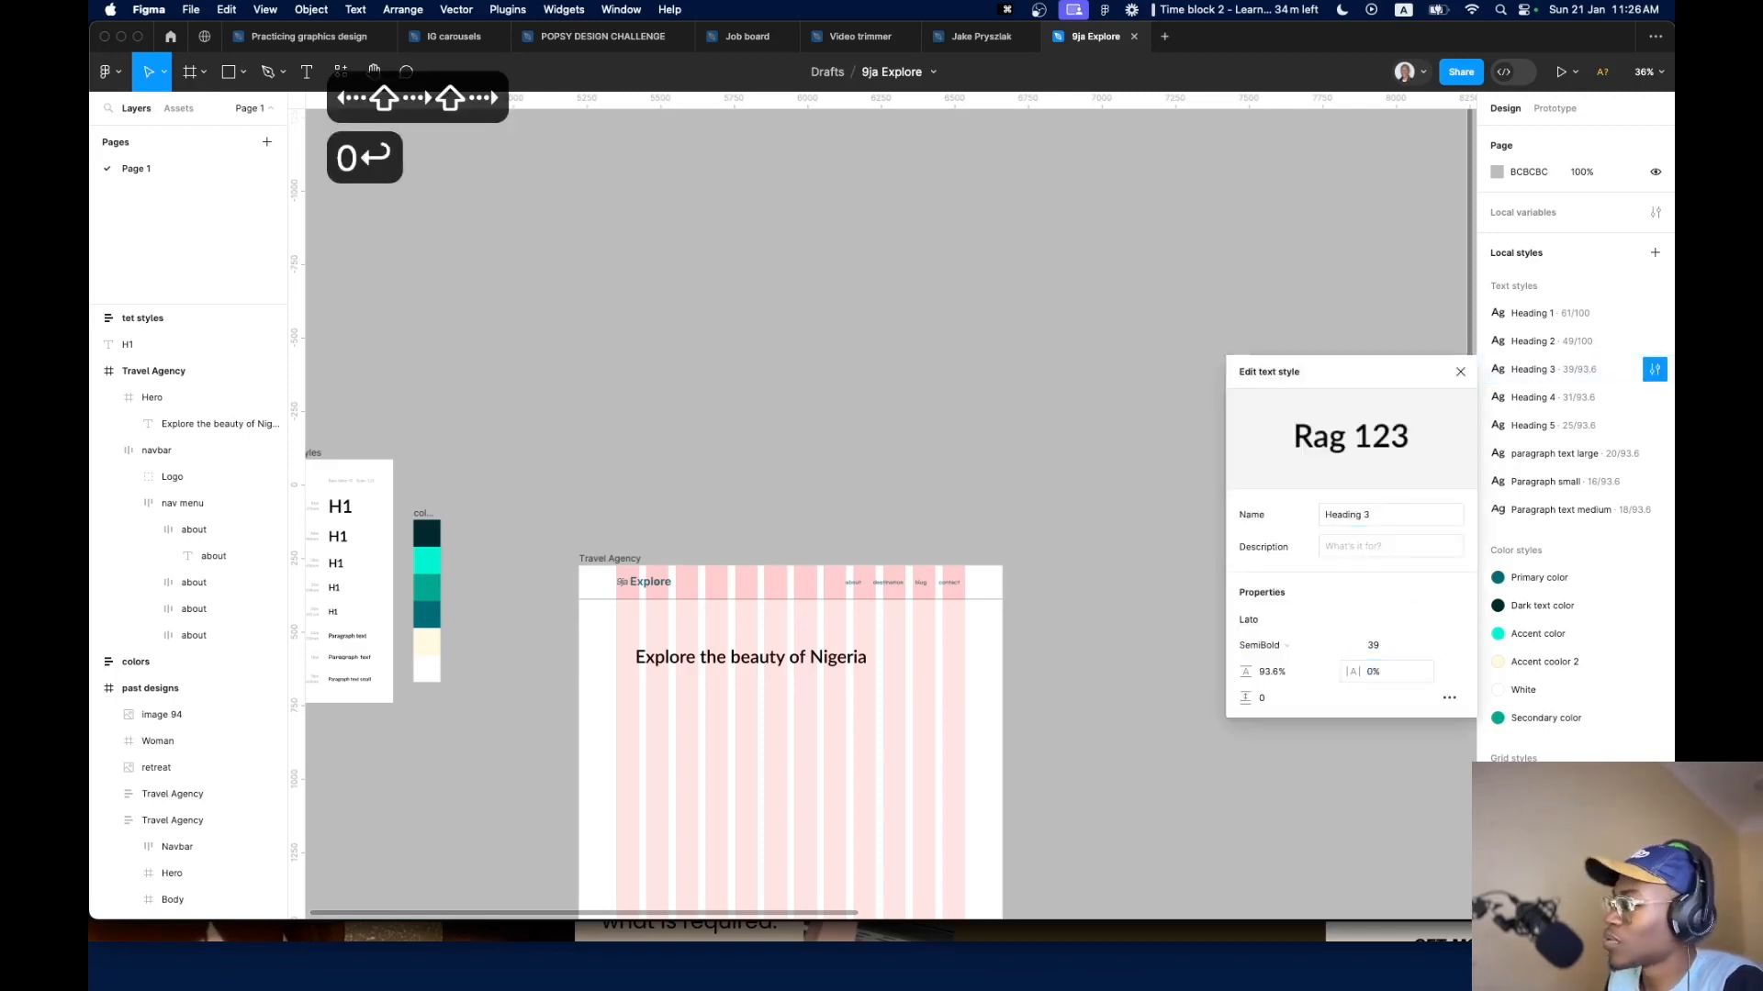
{"action": "left_click", "coordinate": [1294, 673]}
{"action": "type", "text": "100"}
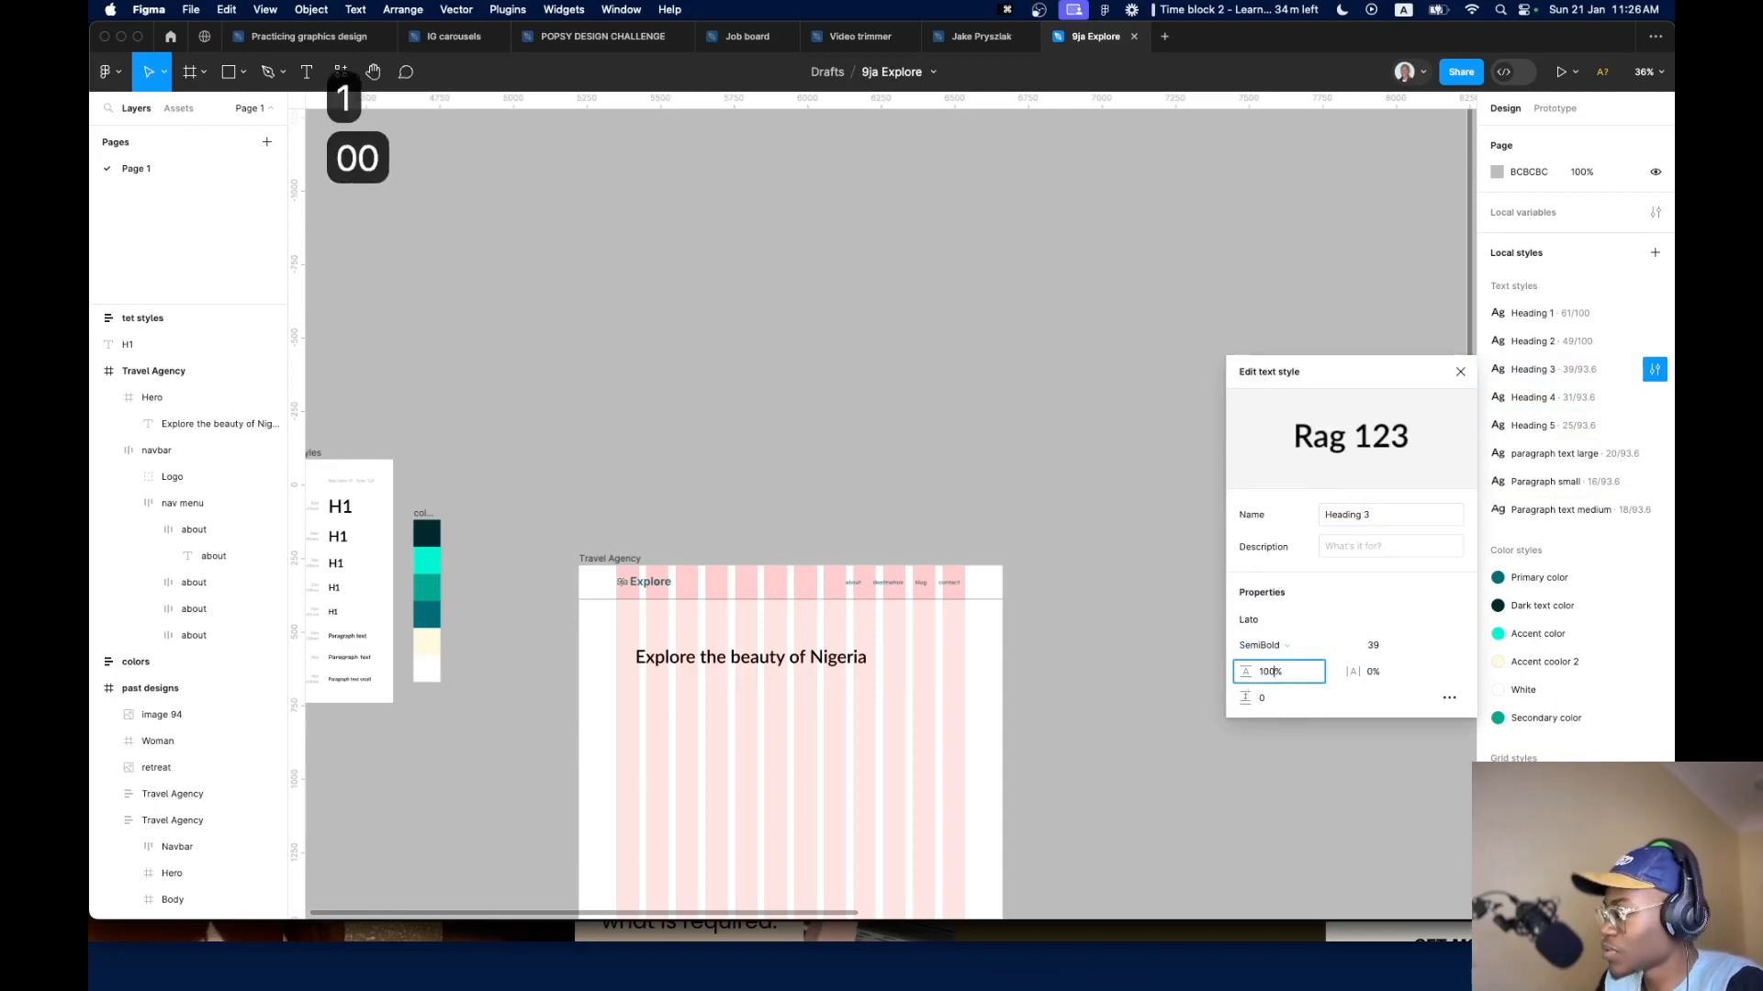
{"action": "key", "text": "Return"}
Give the Heading 4 text style 0% letter spacing and 100% line height
{"action": "left_click", "coordinate": [1655, 398]}
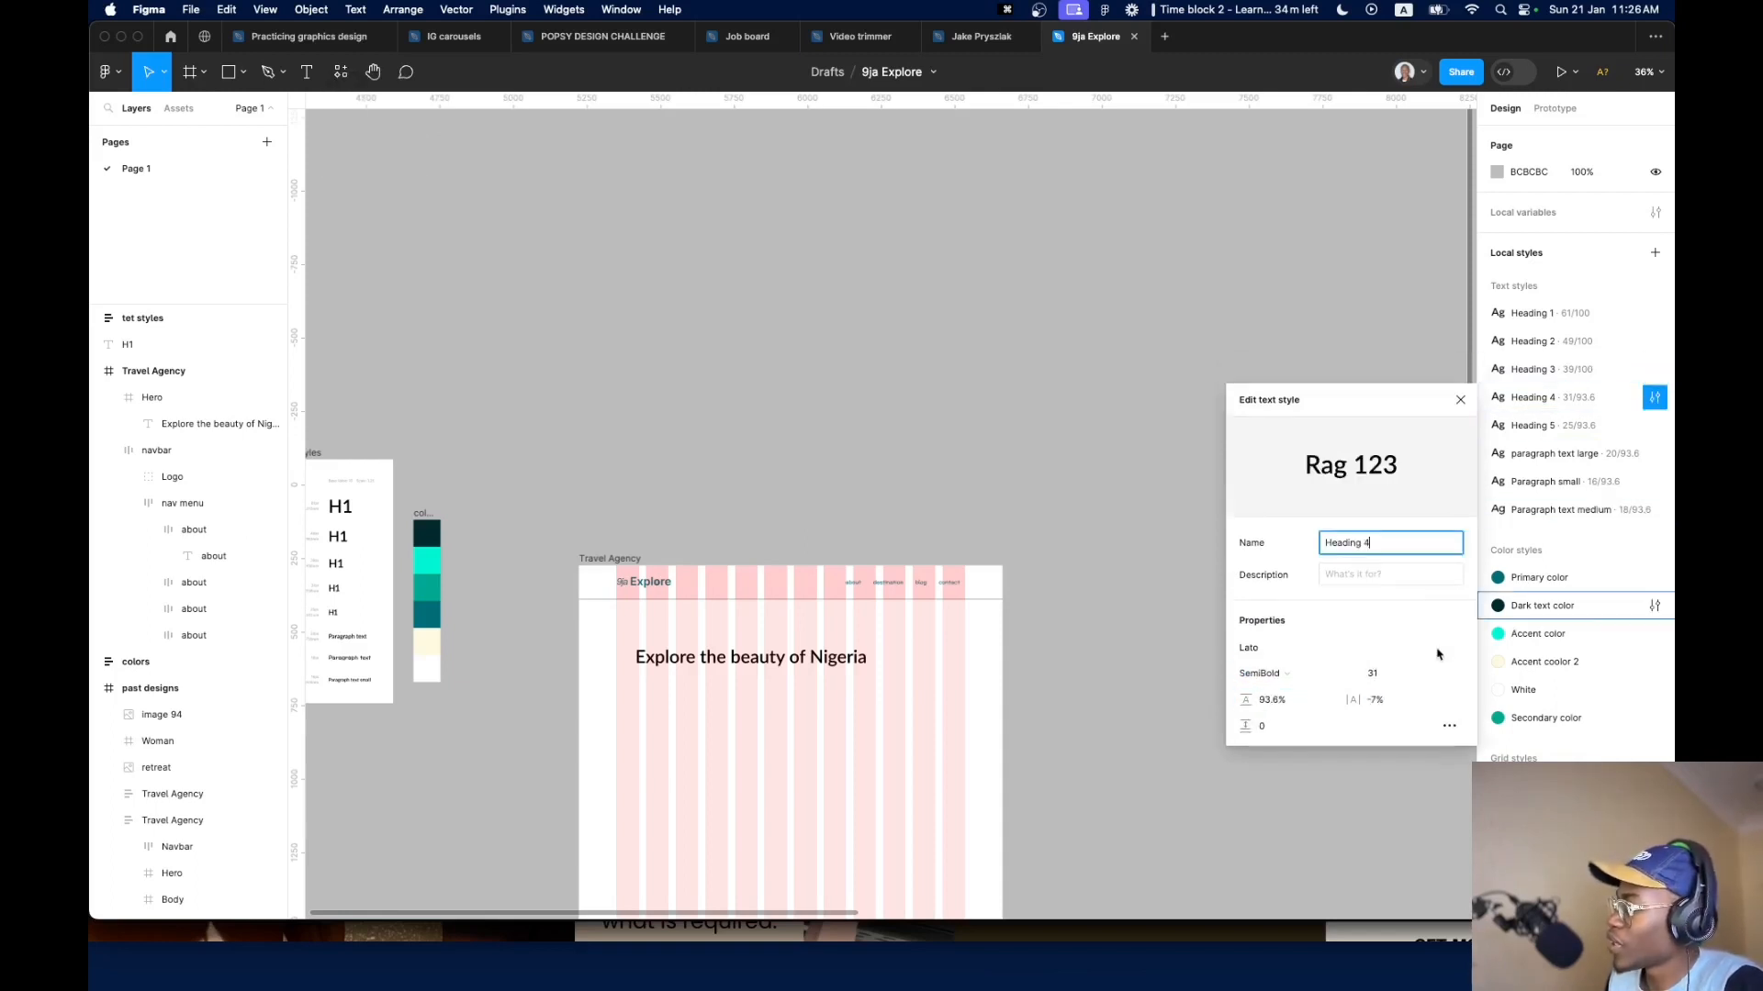
{"action": "left_click", "coordinate": [1404, 699]}
{"action": "key", "text": "Left"}
{"action": "key", "text": "shift+Right"}
{"action": "key", "text": "shift+Right"}
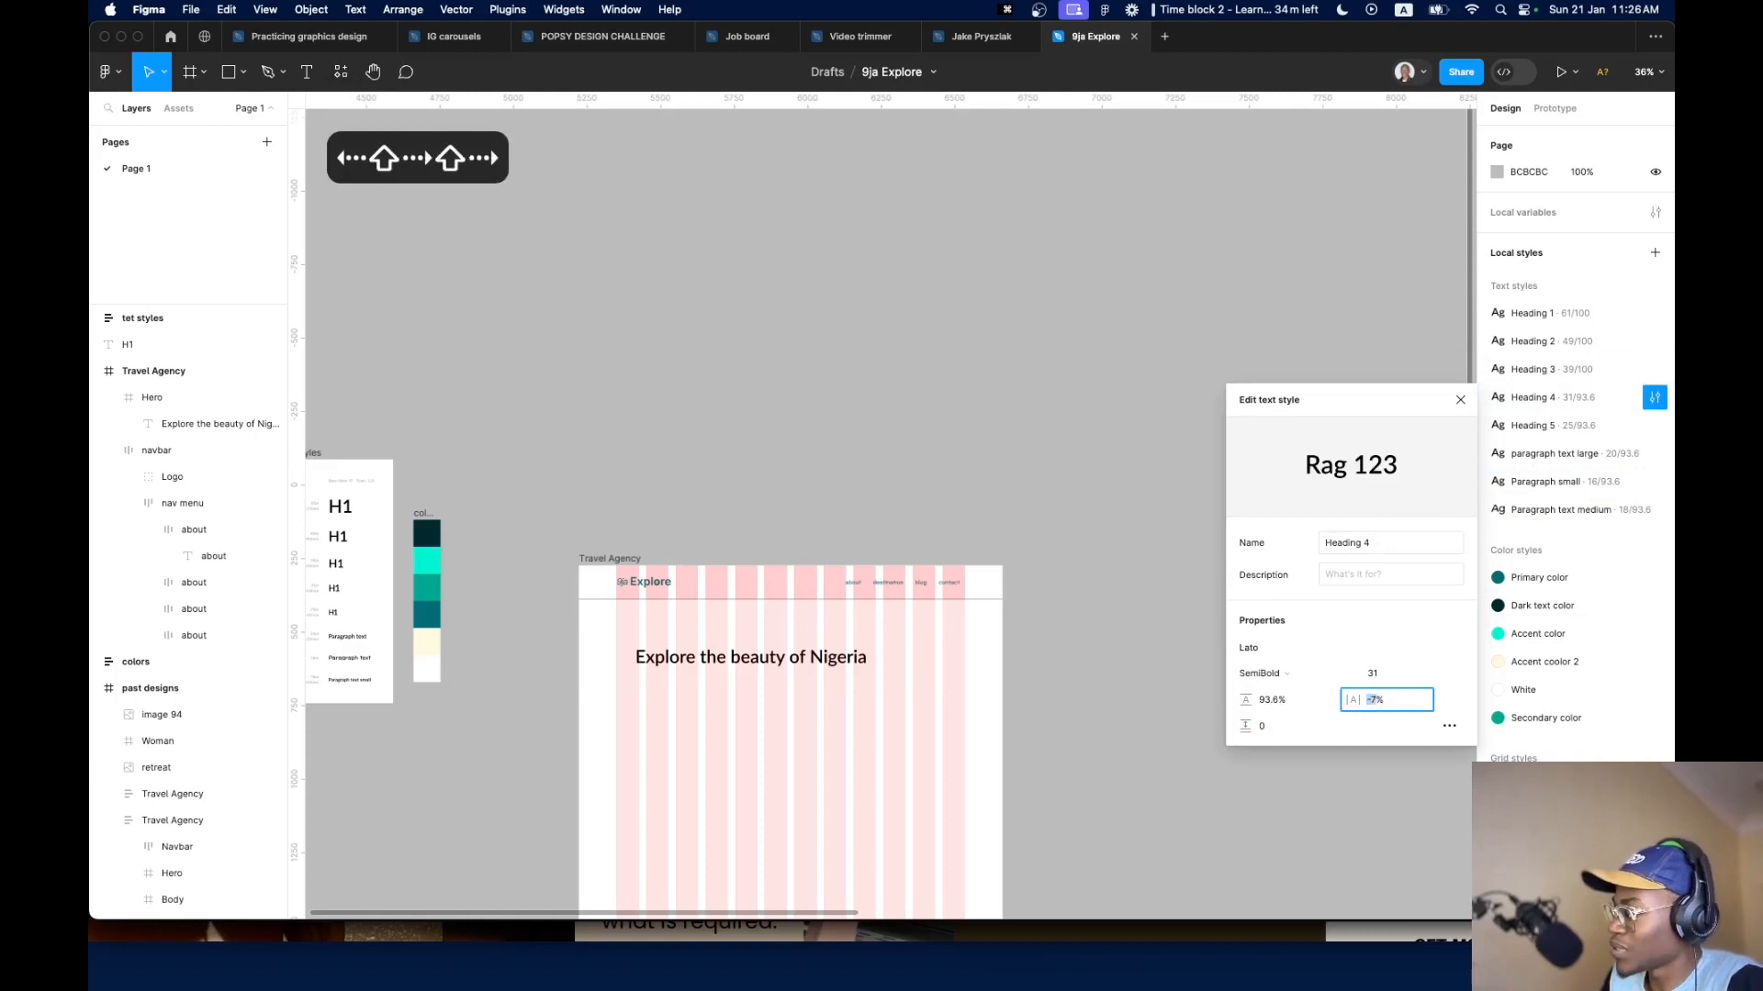
{"action": "type", "text": "0"}
{"action": "key", "text": "Return"}
{"action": "left_click", "coordinate": [1274, 700]}
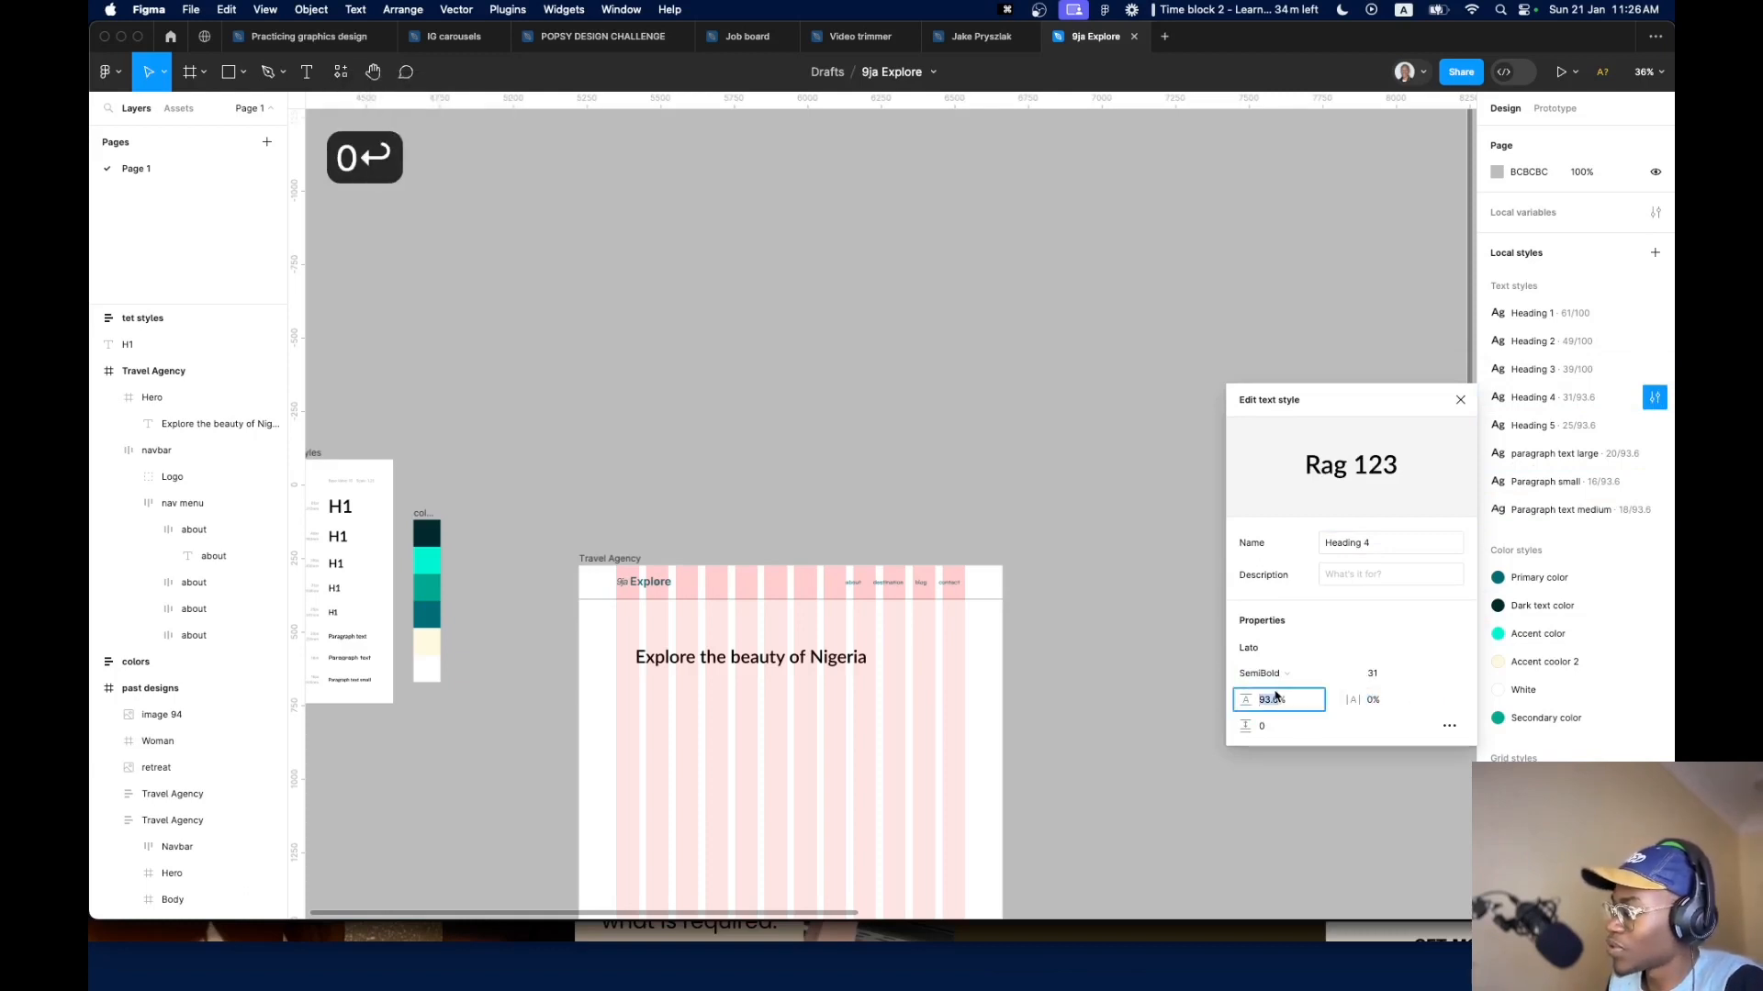
{"action": "type", "text": "100"}
{"action": "key", "text": "Return"}
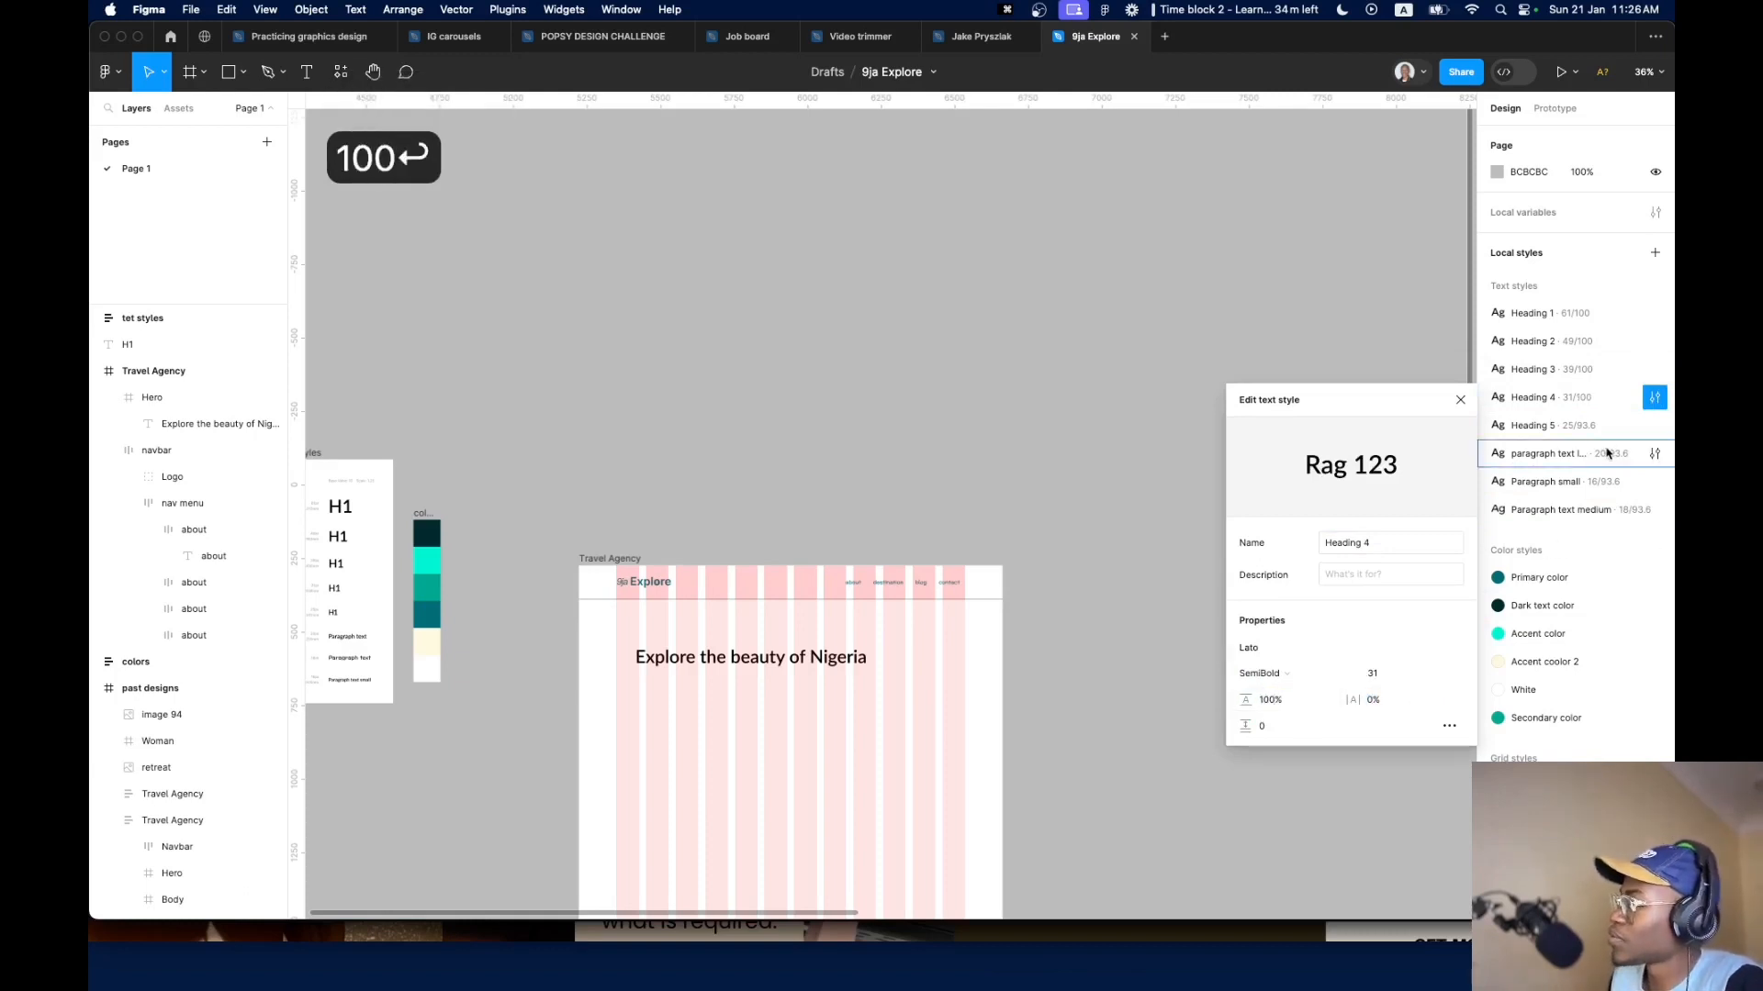
Set the Heading 5 text style to 0% letter spacing and 100% line height
{"action": "key", "text": "Escape"}
{"action": "left_click", "coordinate": [1654, 425]}
{"action": "left_click", "coordinate": [1371, 727]}
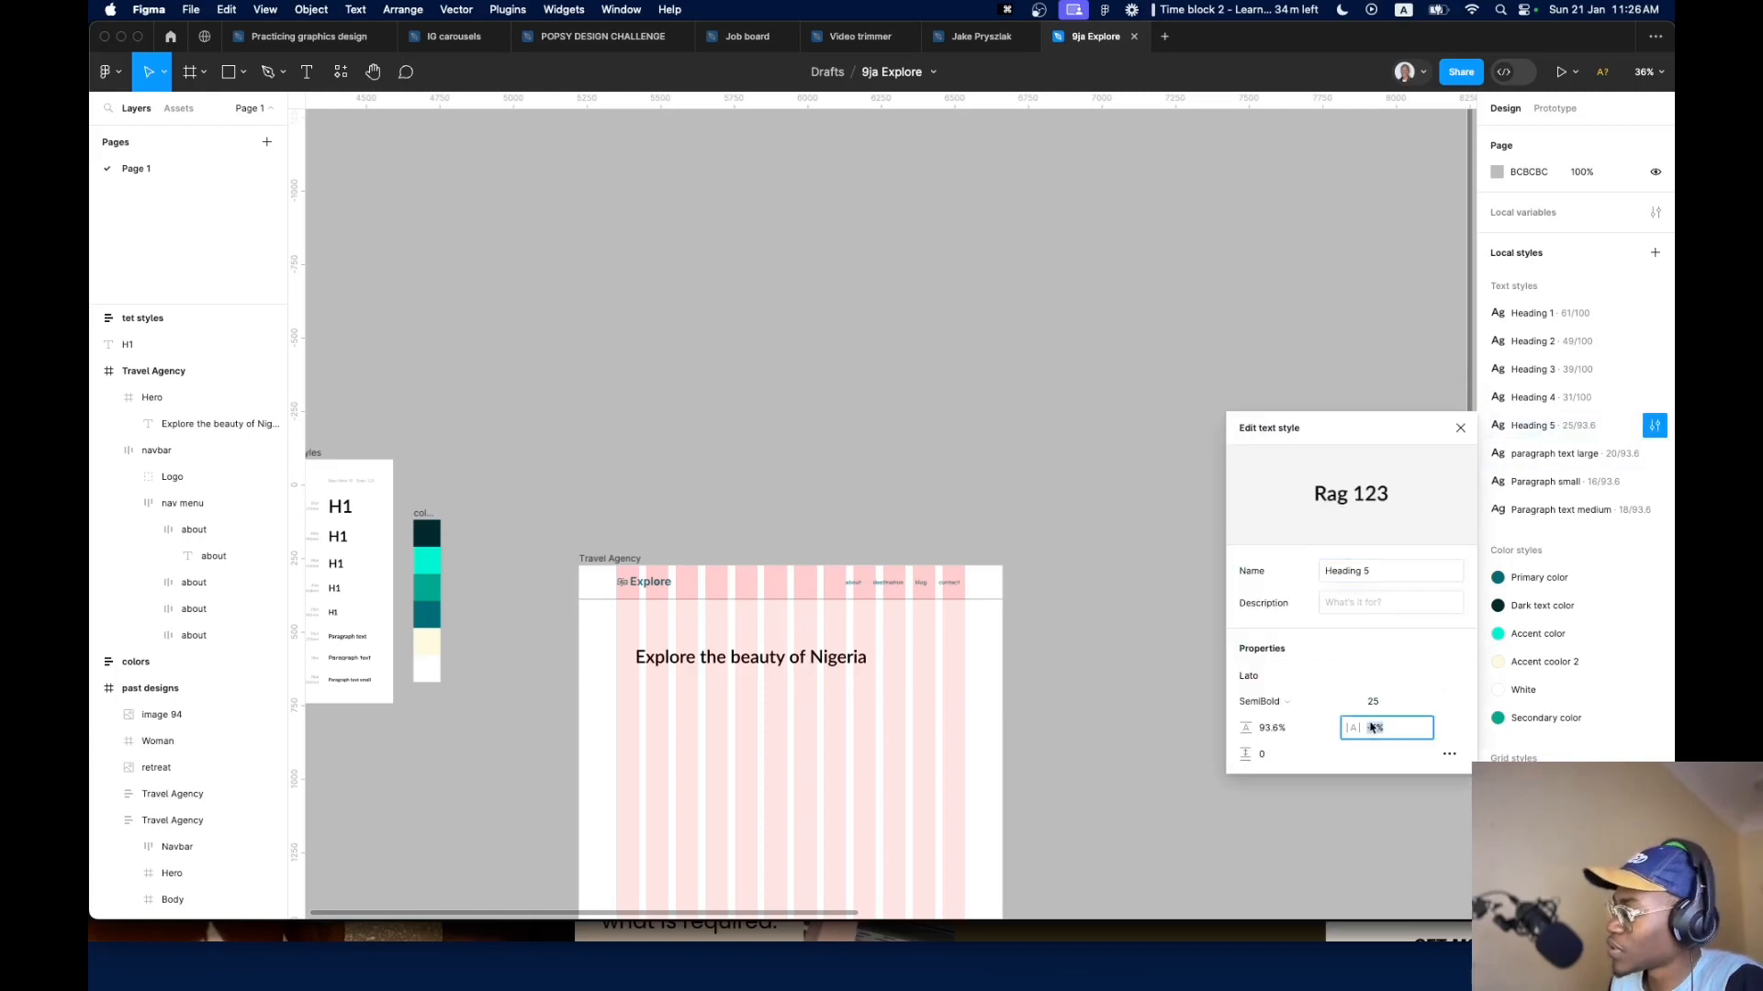
{"action": "key", "text": "Left"}
{"action": "key", "text": "shift+Right"}
{"action": "key", "text": "shift+Right"}
{"action": "type", "text": "0"}
{"action": "key", "text": "Return"}
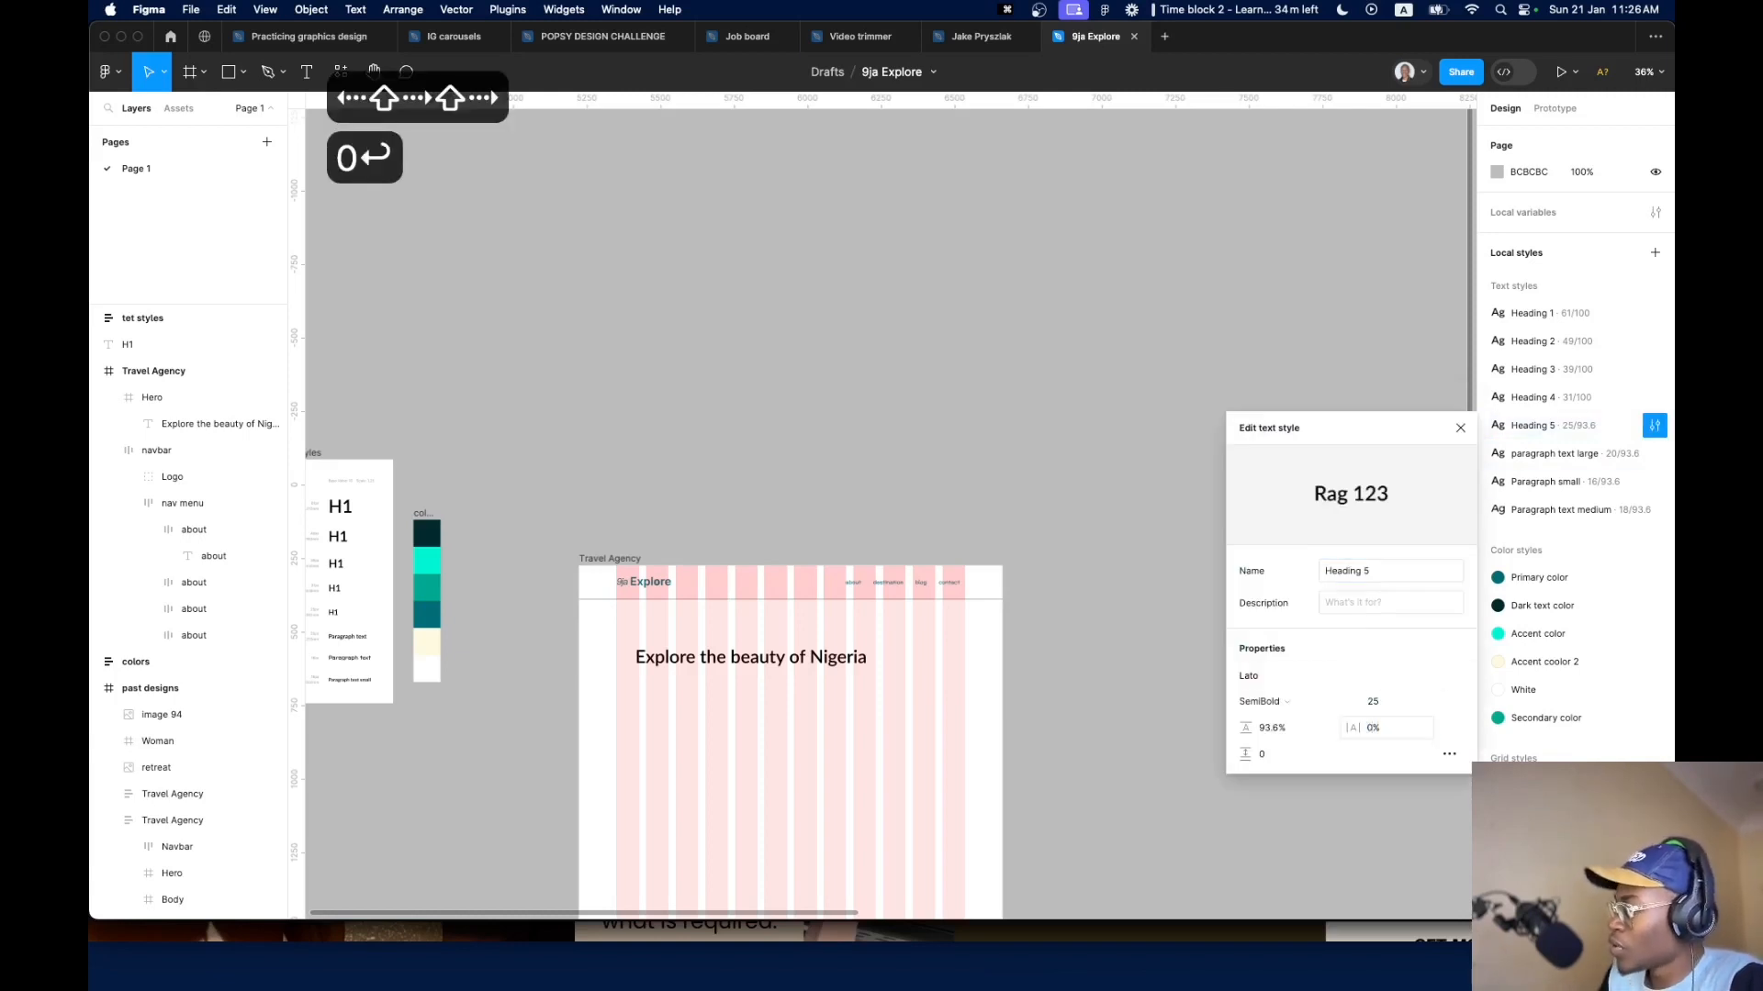
{"action": "left_click", "coordinate": [1276, 727]}
{"action": "key", "text": "Left"}
{"action": "key", "text": "shift+Right"}
{"action": "key", "text": "shift+Right"}
{"action": "key", "text": "shift+Right"}
{"action": "key", "text": "shift+Right"}
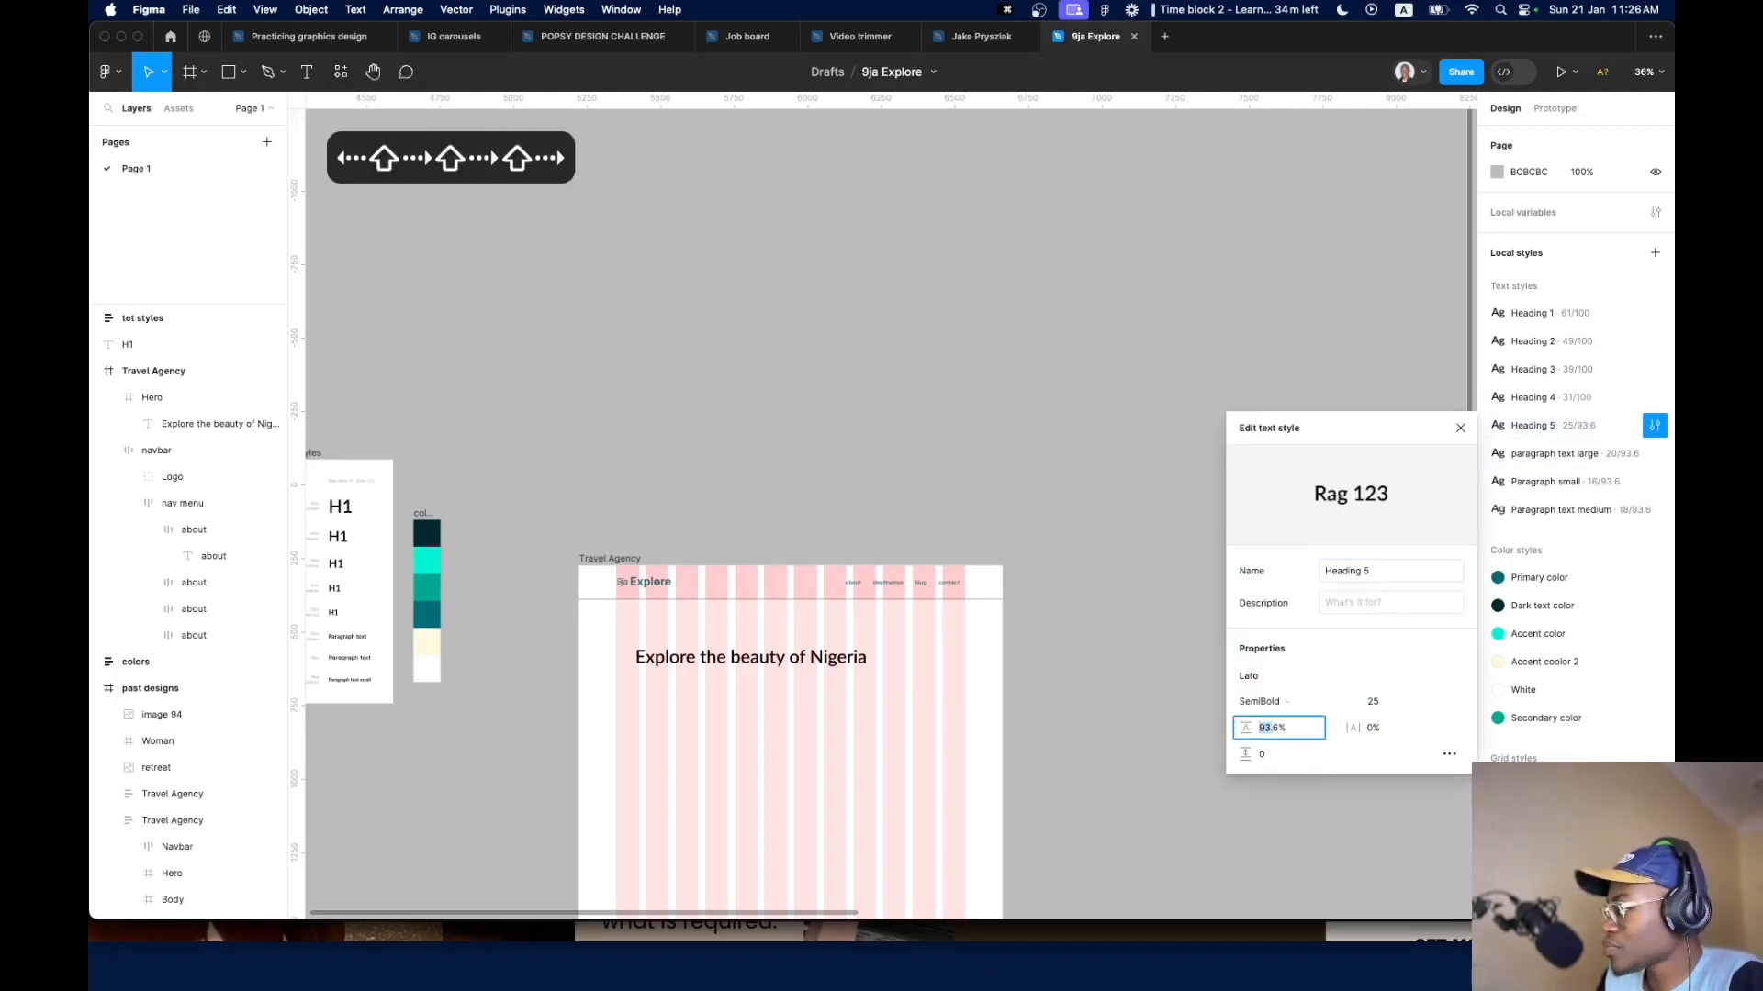
{"action": "type", "text": "100"}
{"action": "key", "text": "Return"}
Change the Heading 1 text style's weight to Bold, starting from the hero heading "Explore the beauty of Nigeria"
{"action": "left_click", "coordinate": [913, 574]}
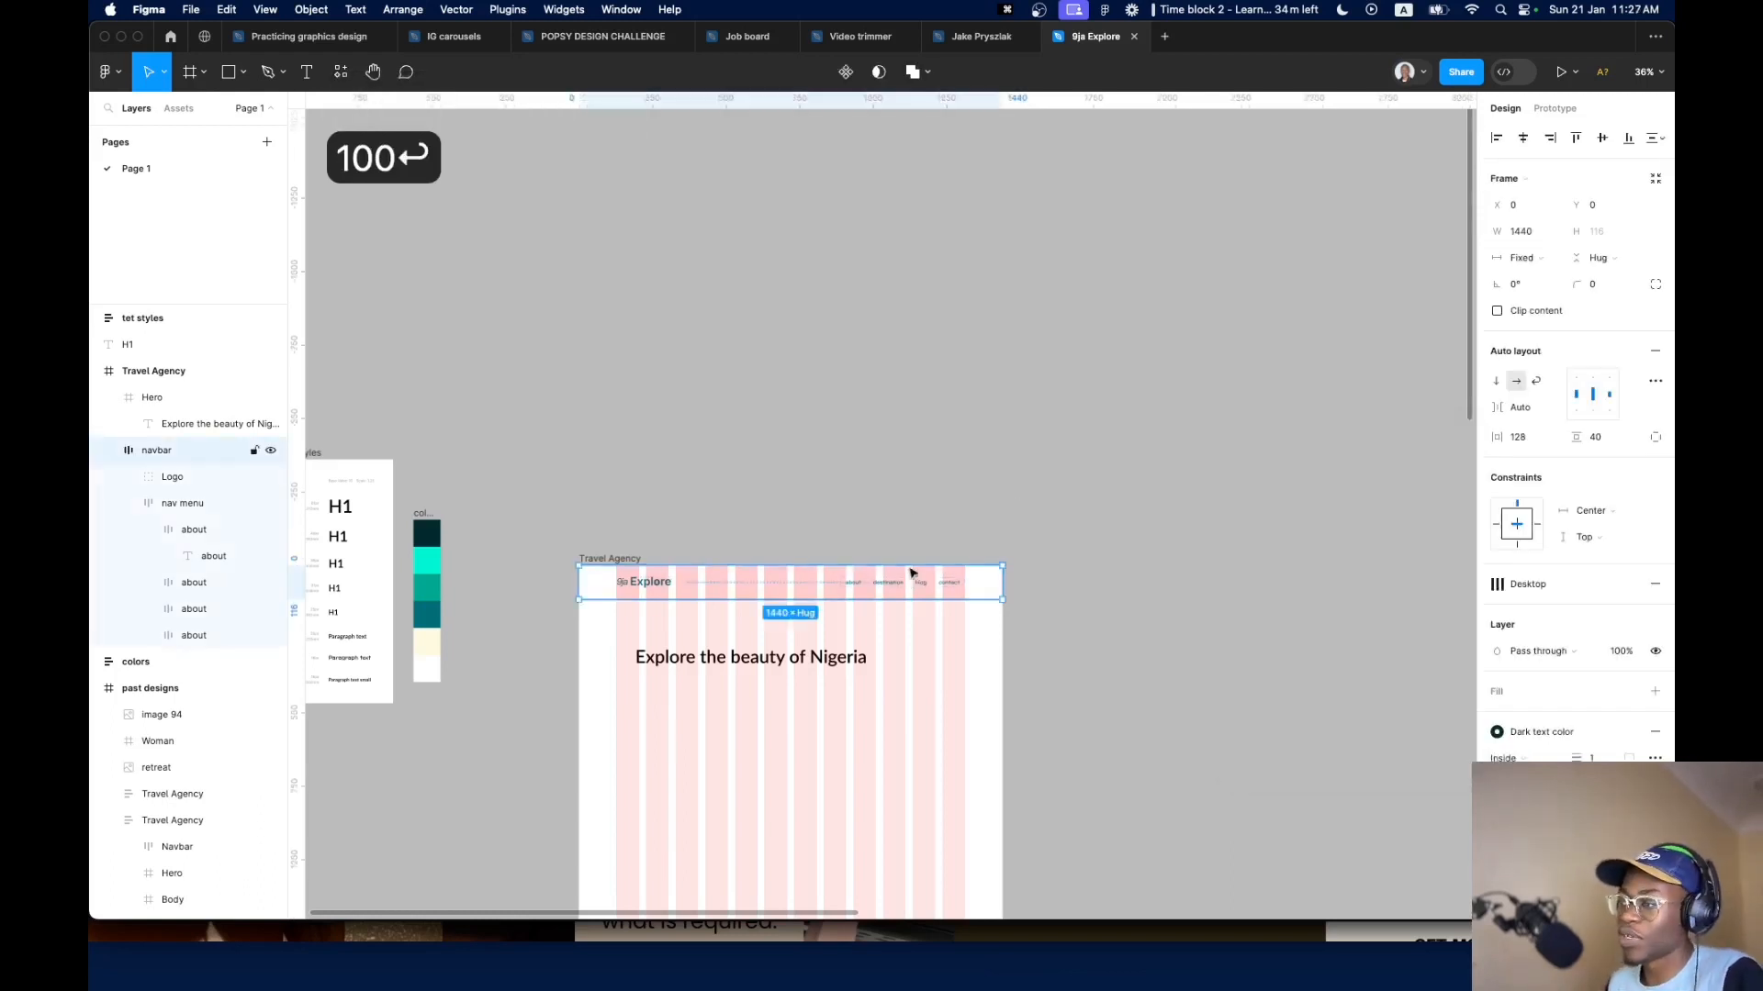
{"action": "left_click", "coordinate": [736, 669]}
{"action": "left_click", "coordinate": [723, 660]}
{"action": "scroll", "coordinate": [723, 660], "scroll_direction": "up", "scroll_amount": 5}
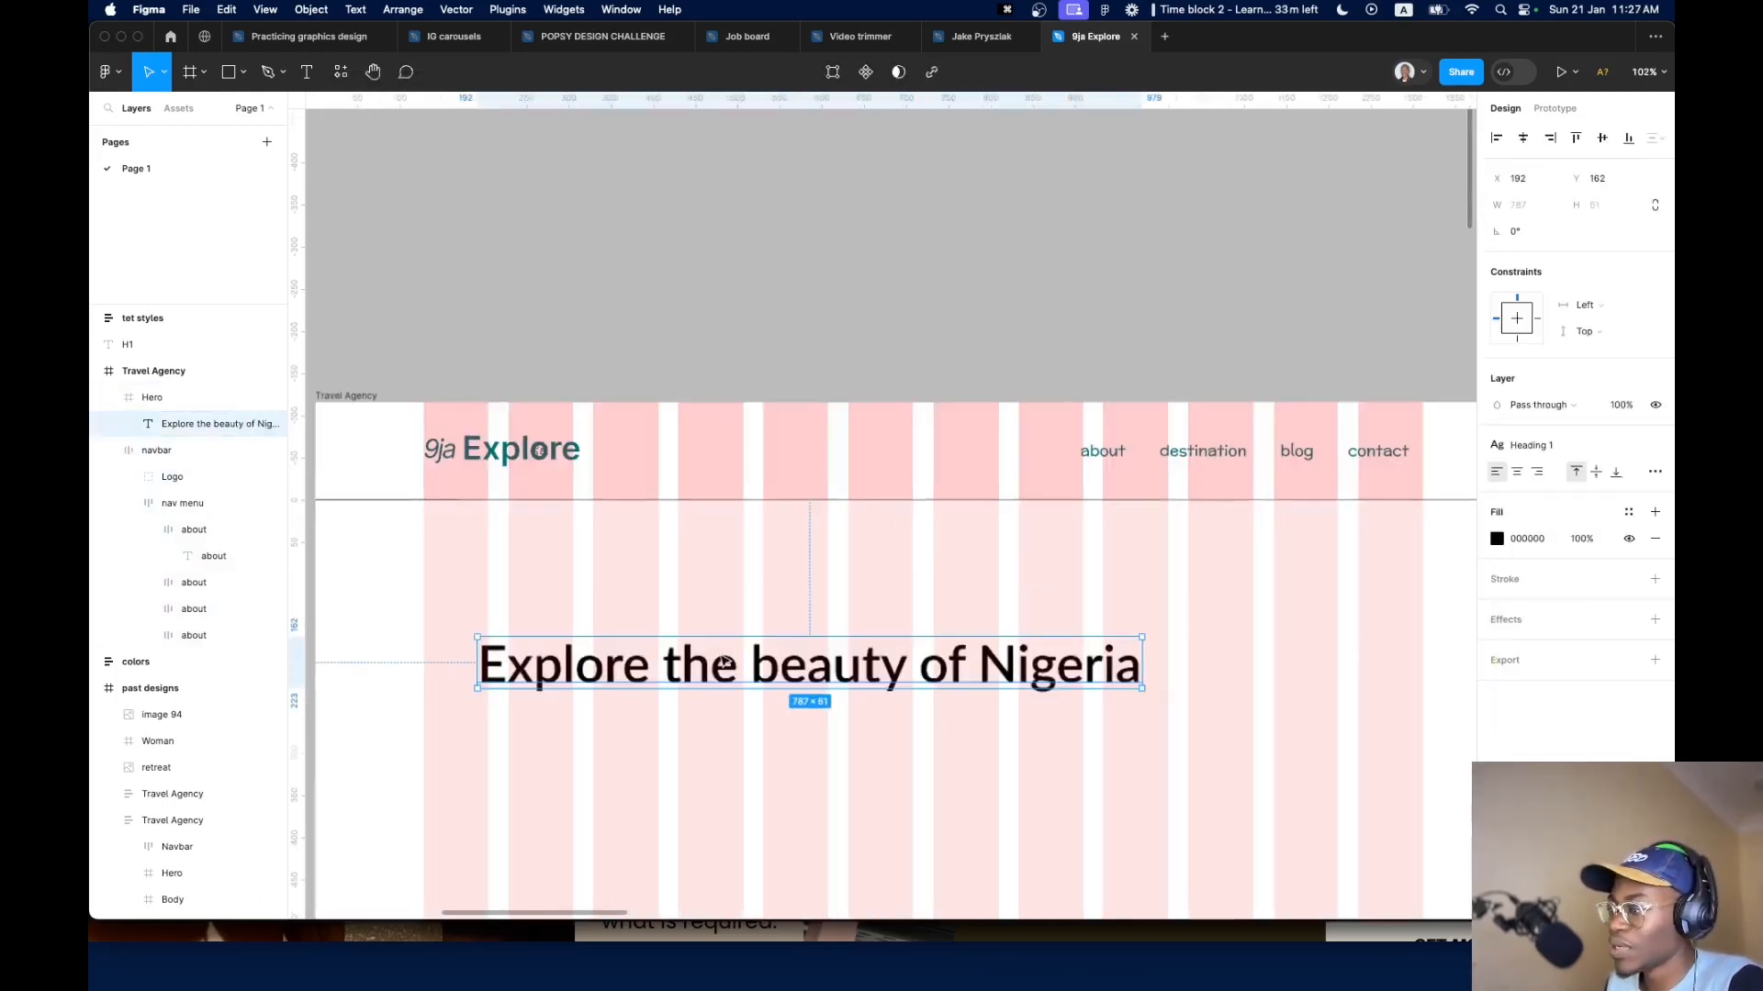
{"action": "left_click", "coordinate": [1604, 448]}
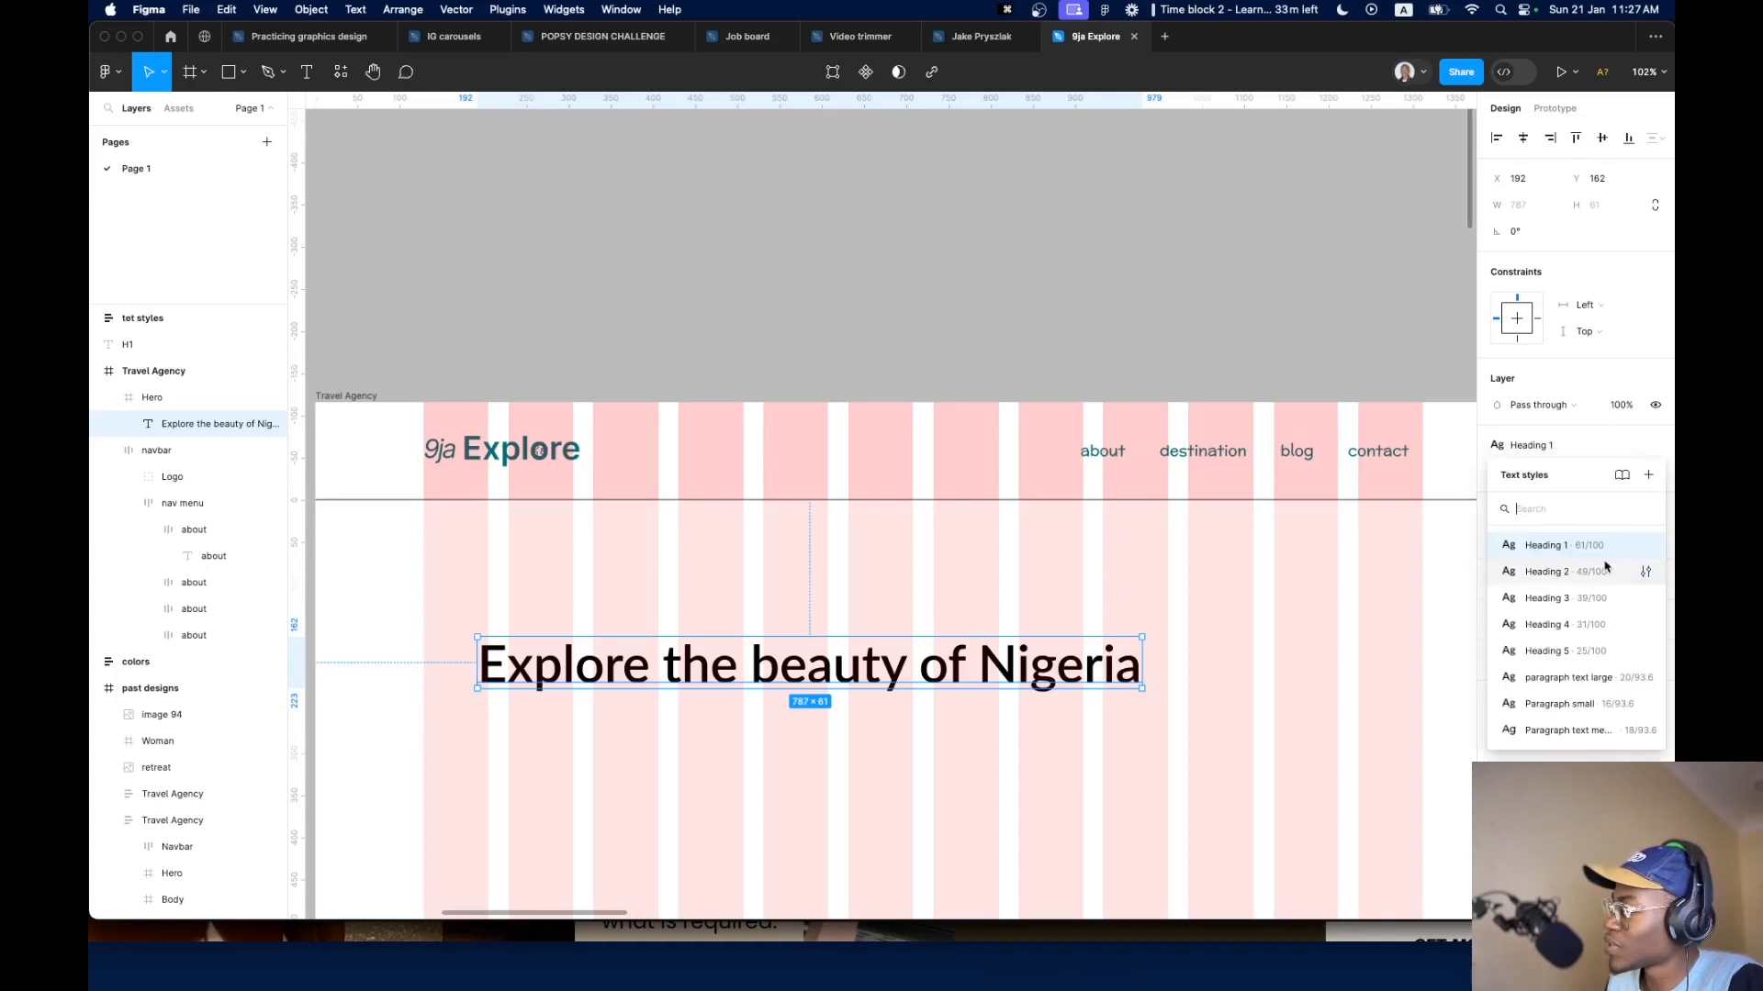
{"action": "left_click", "coordinate": [1643, 546]}
{"action": "left_click", "coordinate": [1304, 822]}
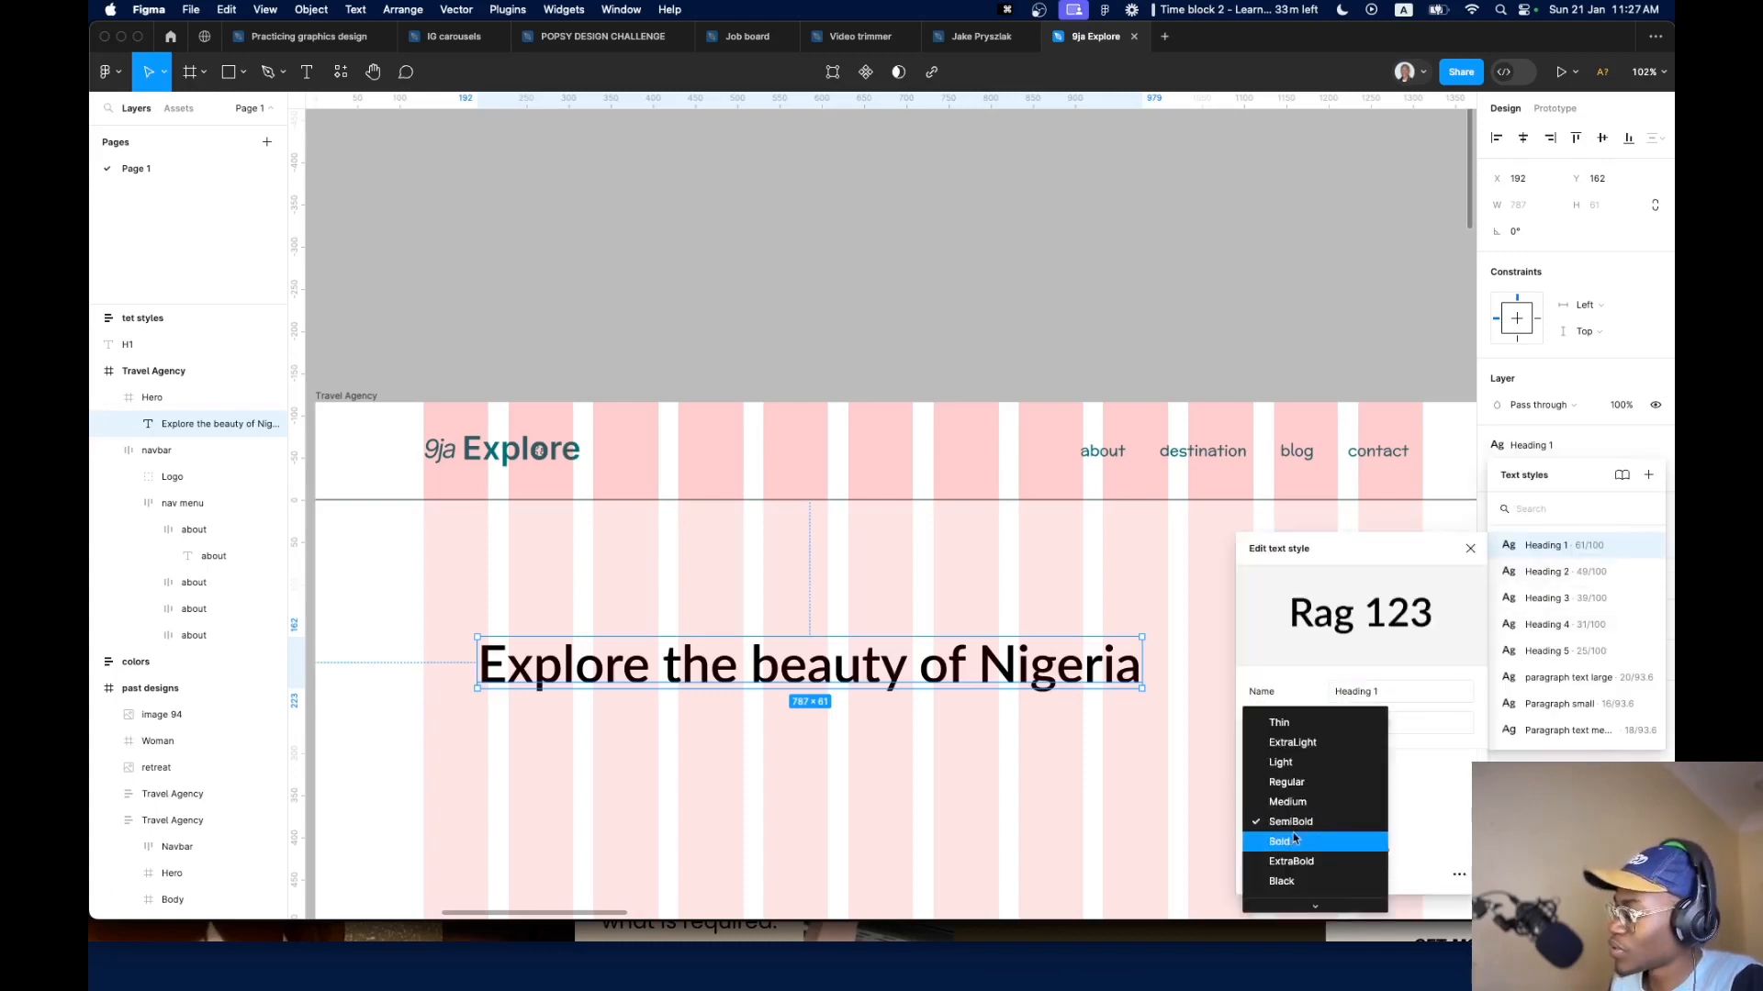
{"action": "left_click", "coordinate": [1280, 839]}
{"action": "left_click", "coordinate": [854, 728]}
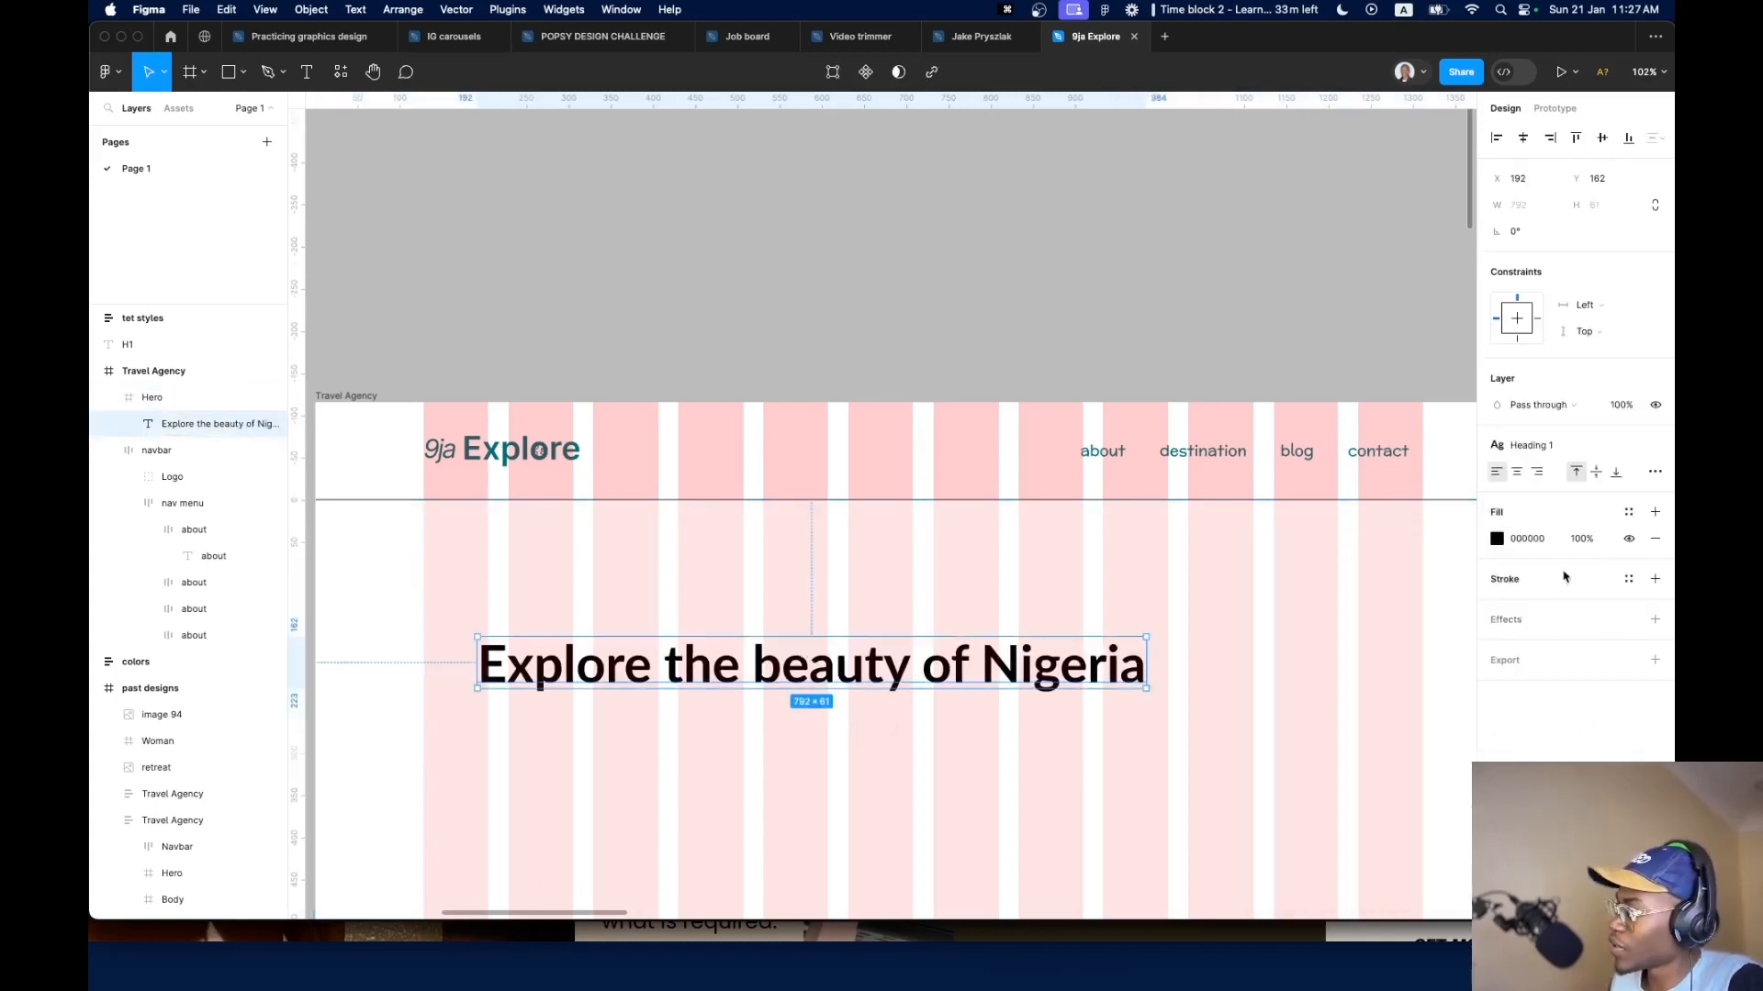
Apply the Dark text color style to the hero heading and move it to the left edge of the first grid column
{"action": "left_click", "coordinate": [1628, 512]}
{"action": "left_click", "coordinate": [1359, 652]}
{"action": "scroll", "coordinate": [893, 728], "scroll_direction": "down", "scroll_amount": 3}
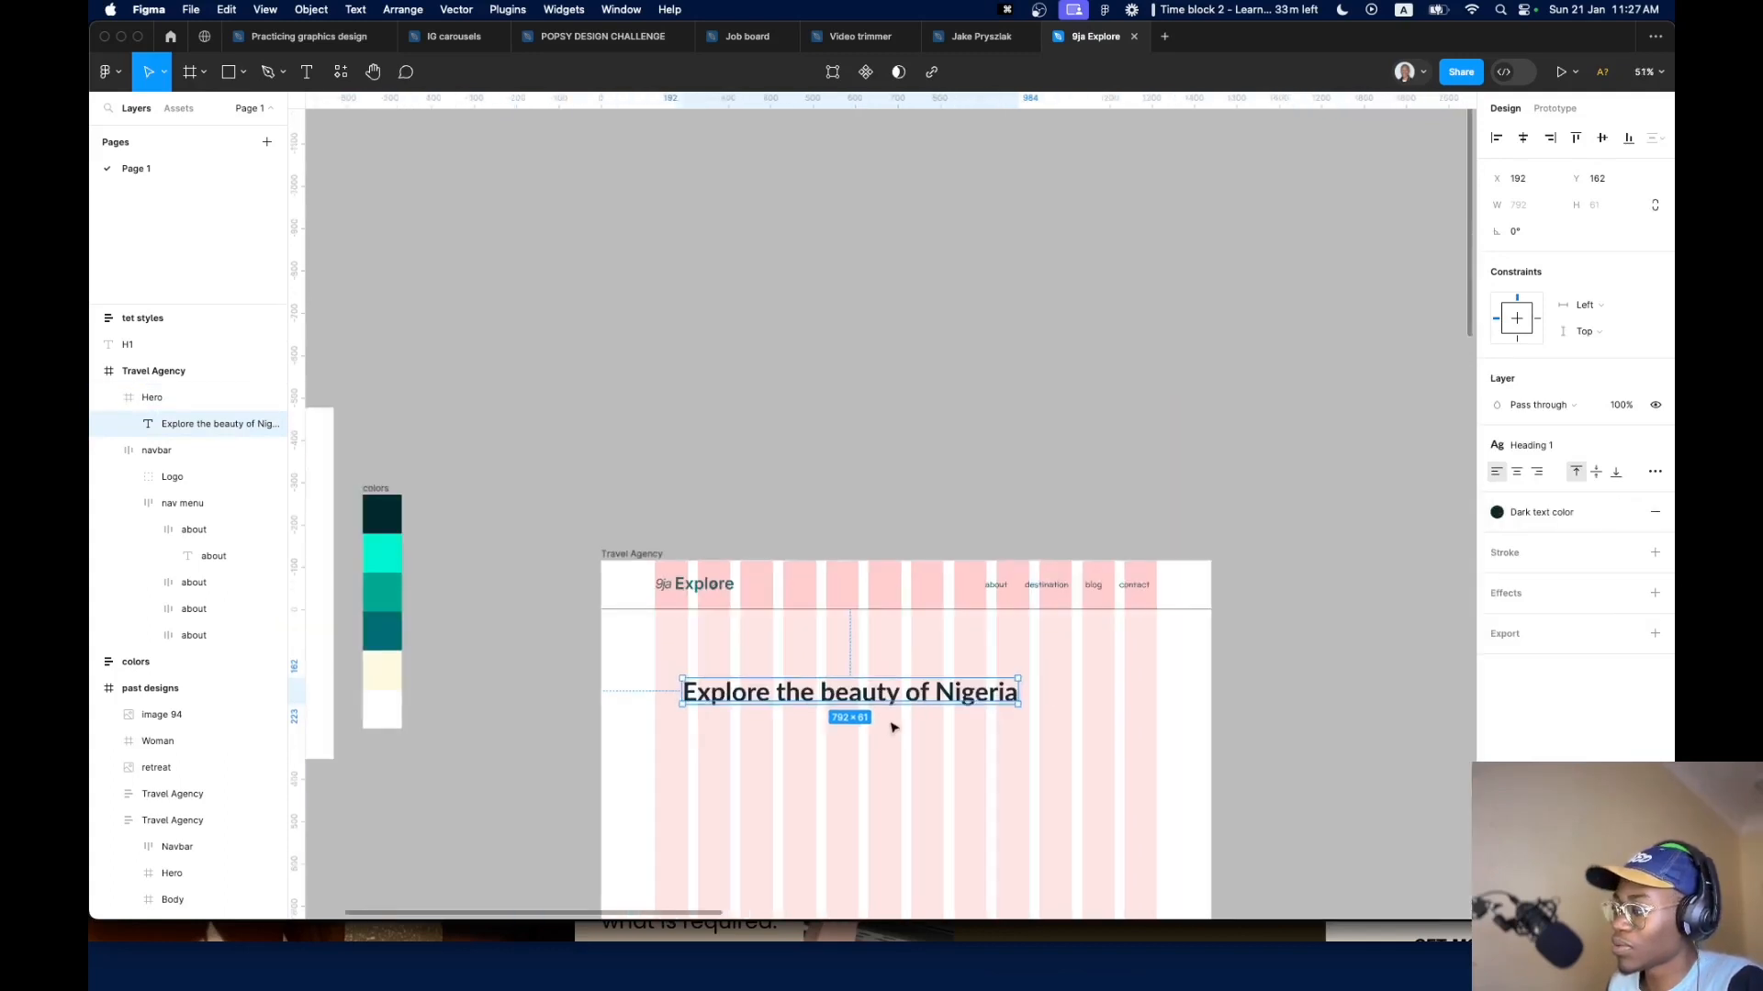
{"action": "scroll", "coordinate": [893, 728], "scroll_direction": "down", "scroll_amount": 5}
{"action": "scroll", "coordinate": [893, 728], "scroll_direction": "left", "scroll_amount": 2}
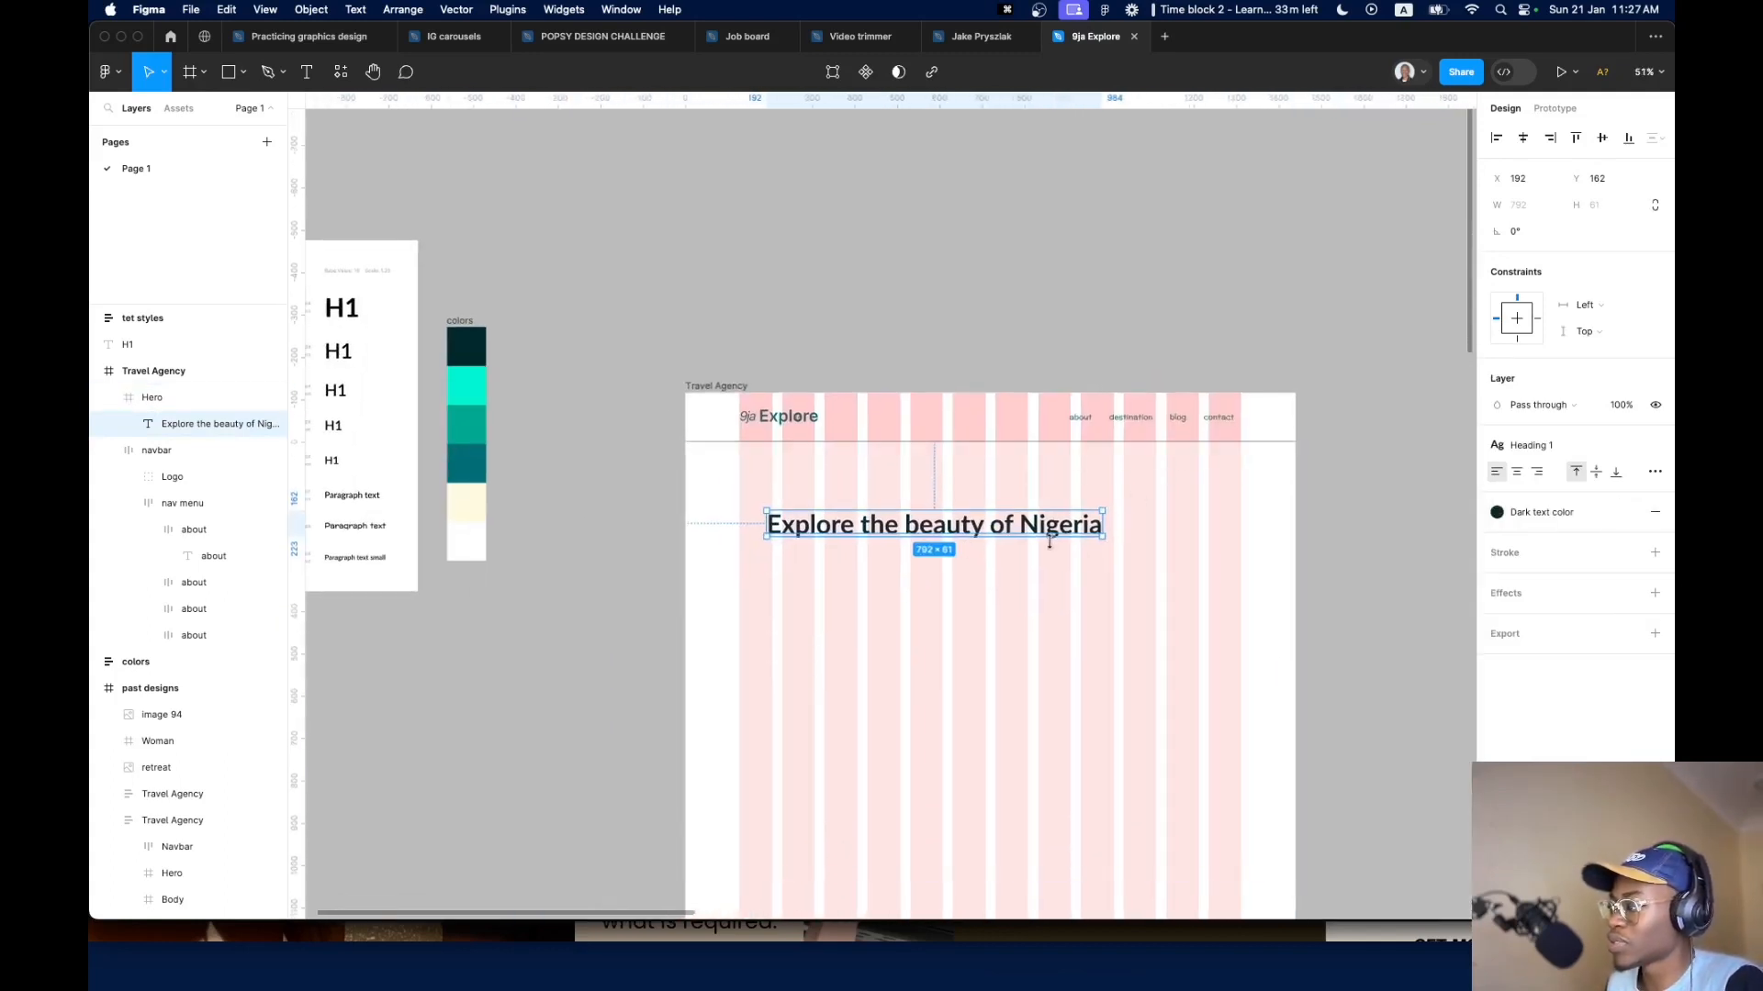
{"action": "key", "text": "super+z"}
{"action": "key", "text": "super+z"}
{"action": "key", "text": "super+z"}
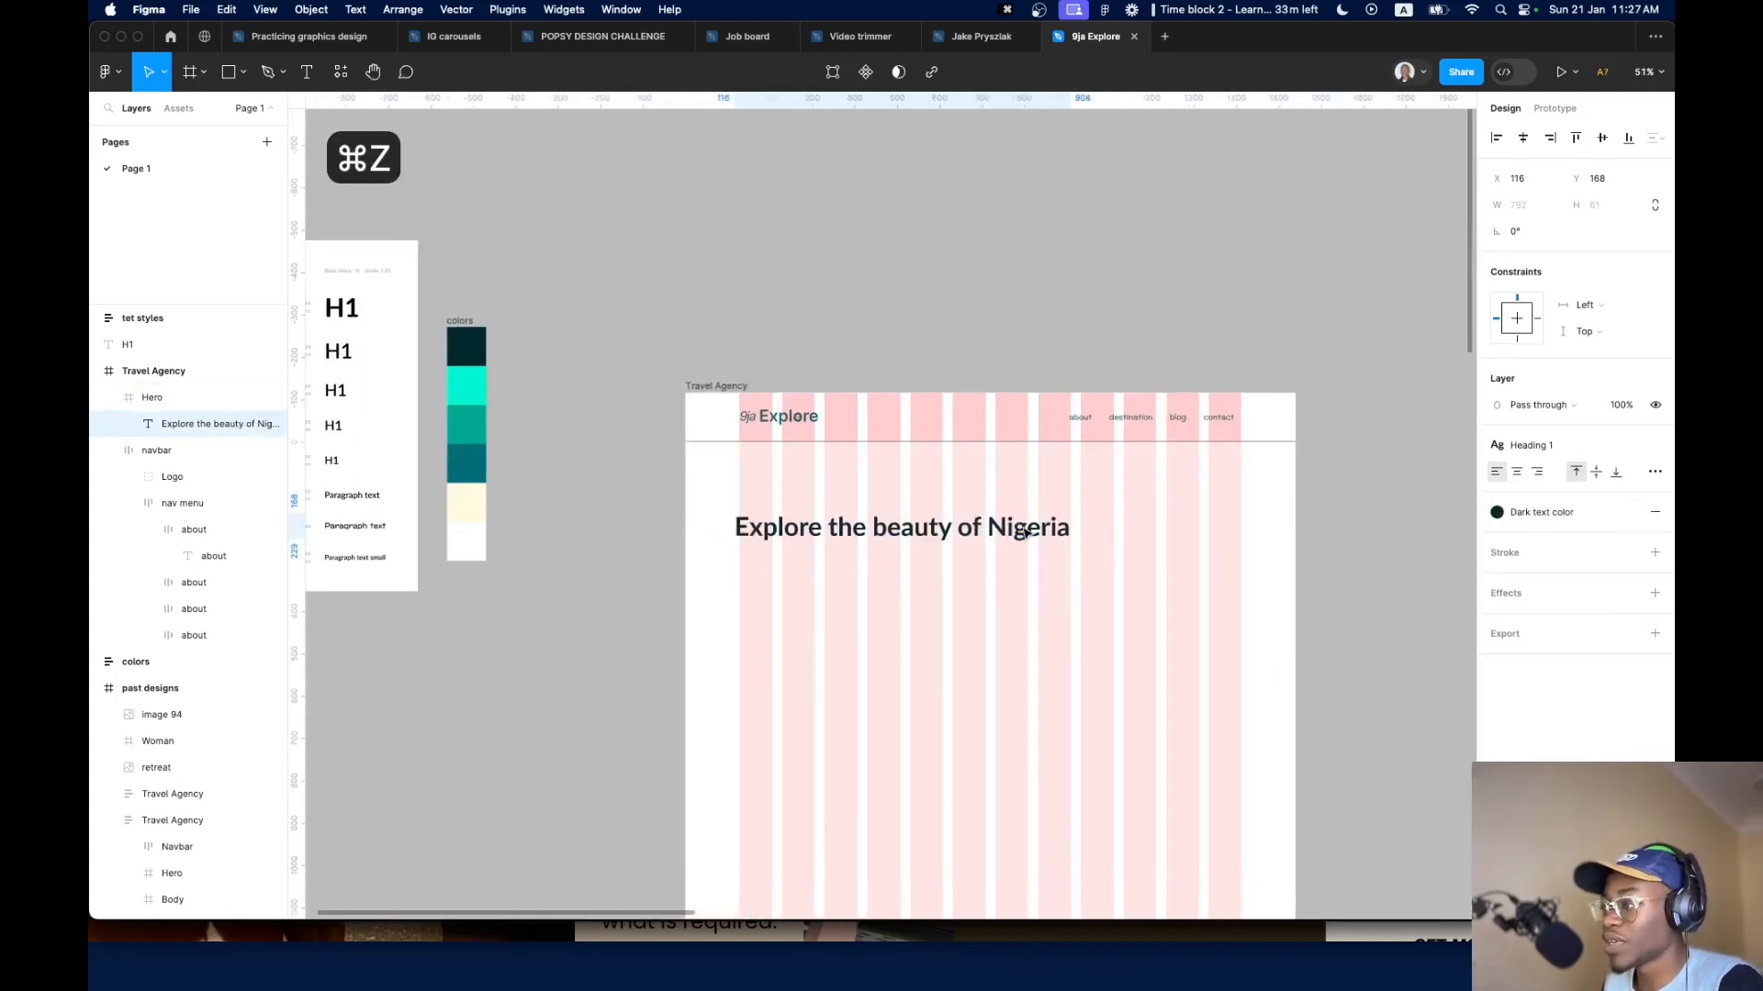
{"action": "left_click_drag", "start_coordinate": [1025, 532], "coordinate": [1032, 534]}
Apply the Desktop grid style to the Hero frame and try repositioning the heading against its columns
{"action": "left_click", "coordinate": [1110, 551]}
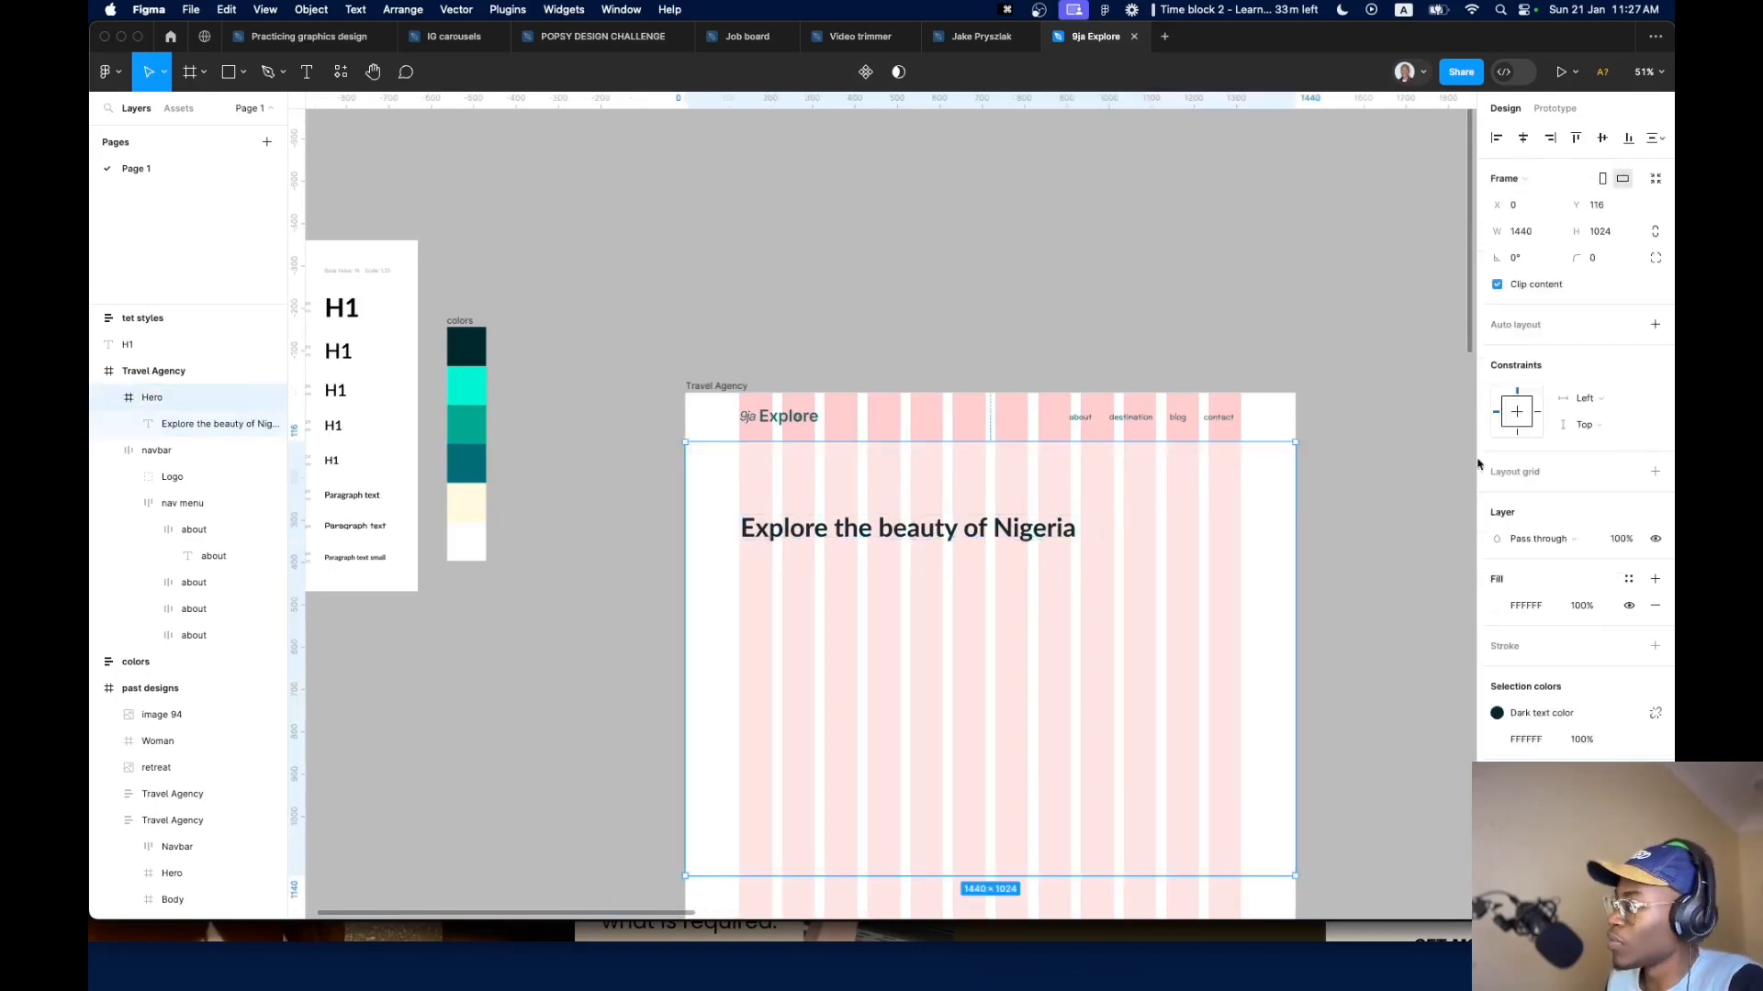
{"action": "left_click", "coordinate": [1629, 477]}
{"action": "left_click", "coordinate": [1583, 571]}
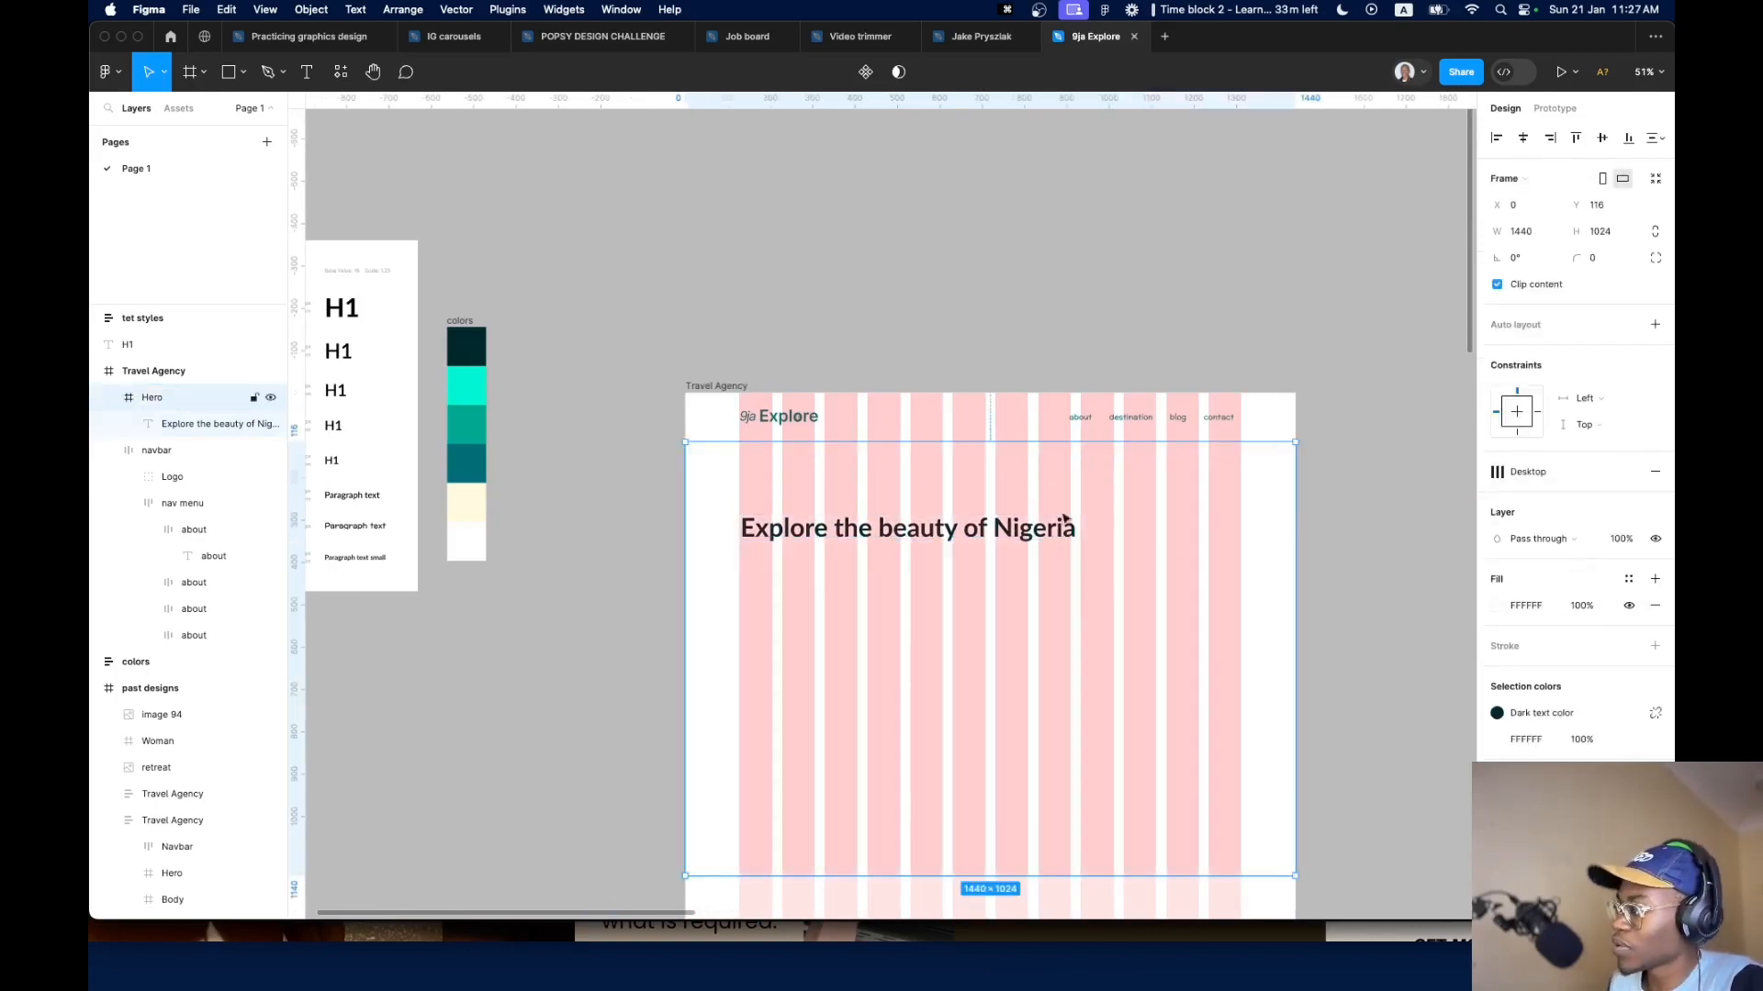
{"action": "left_click", "coordinate": [969, 533]}
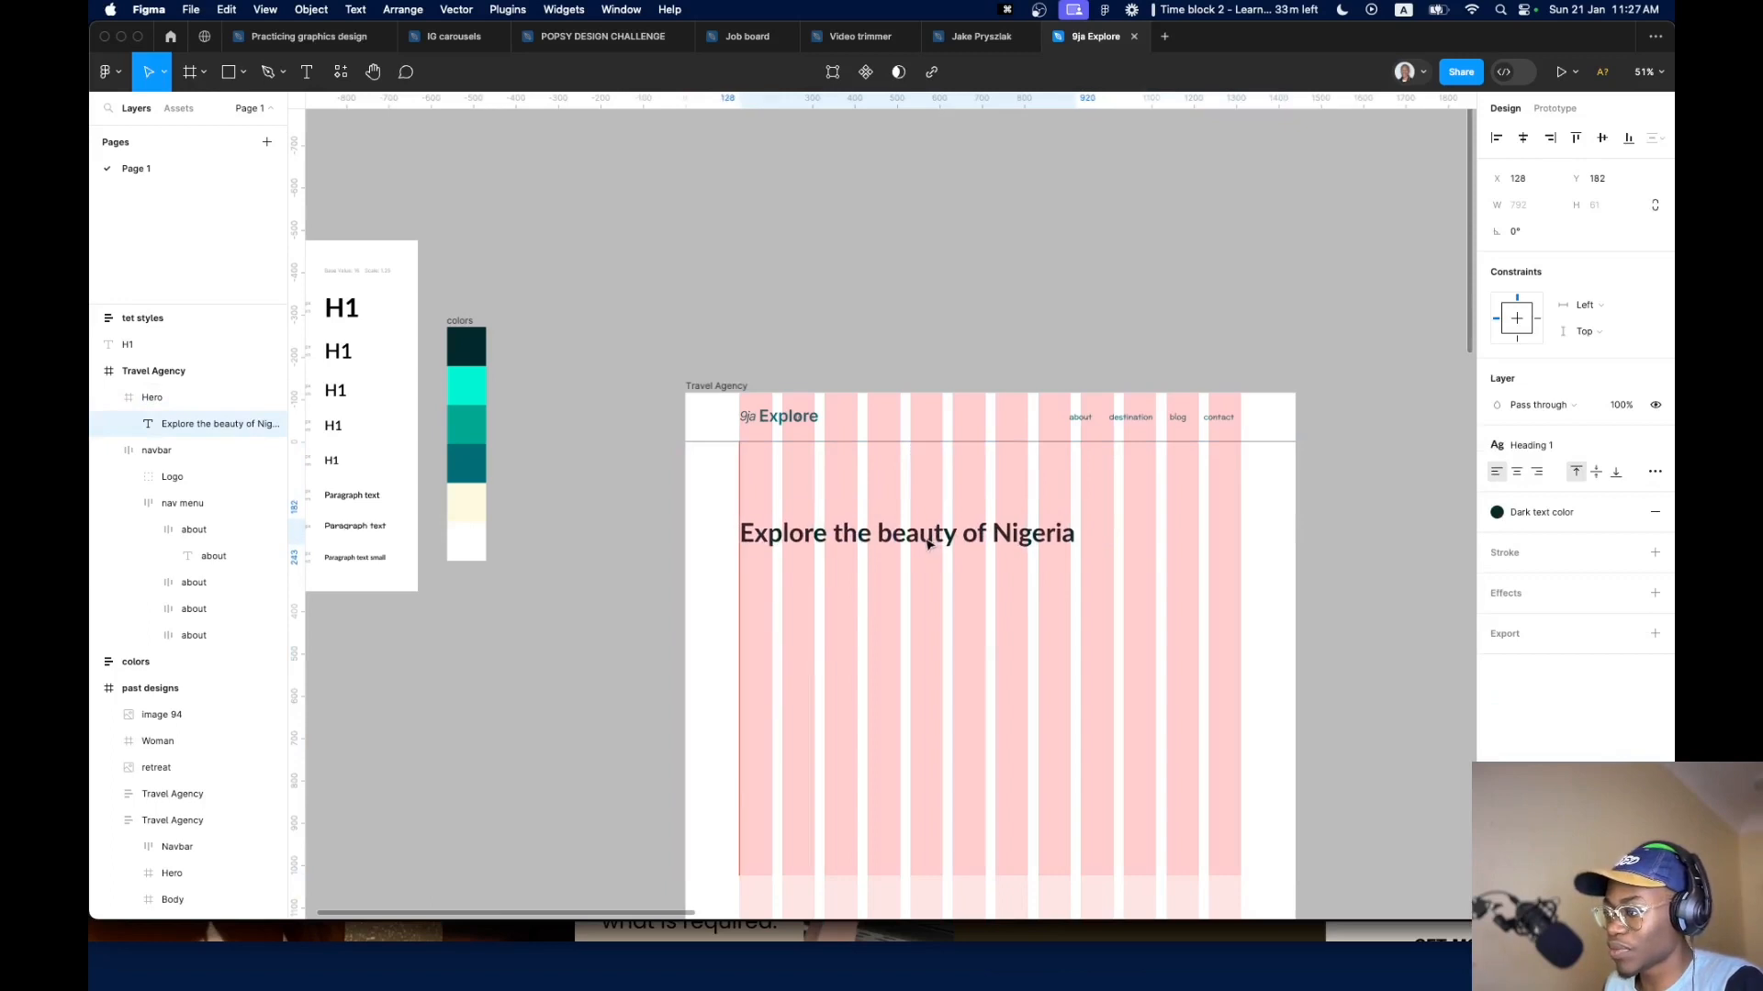
{"action": "key", "text": "shift+2"}
{"action": "scroll", "coordinate": [635, 525], "scroll_direction": "down", "scroll_amount": 10}
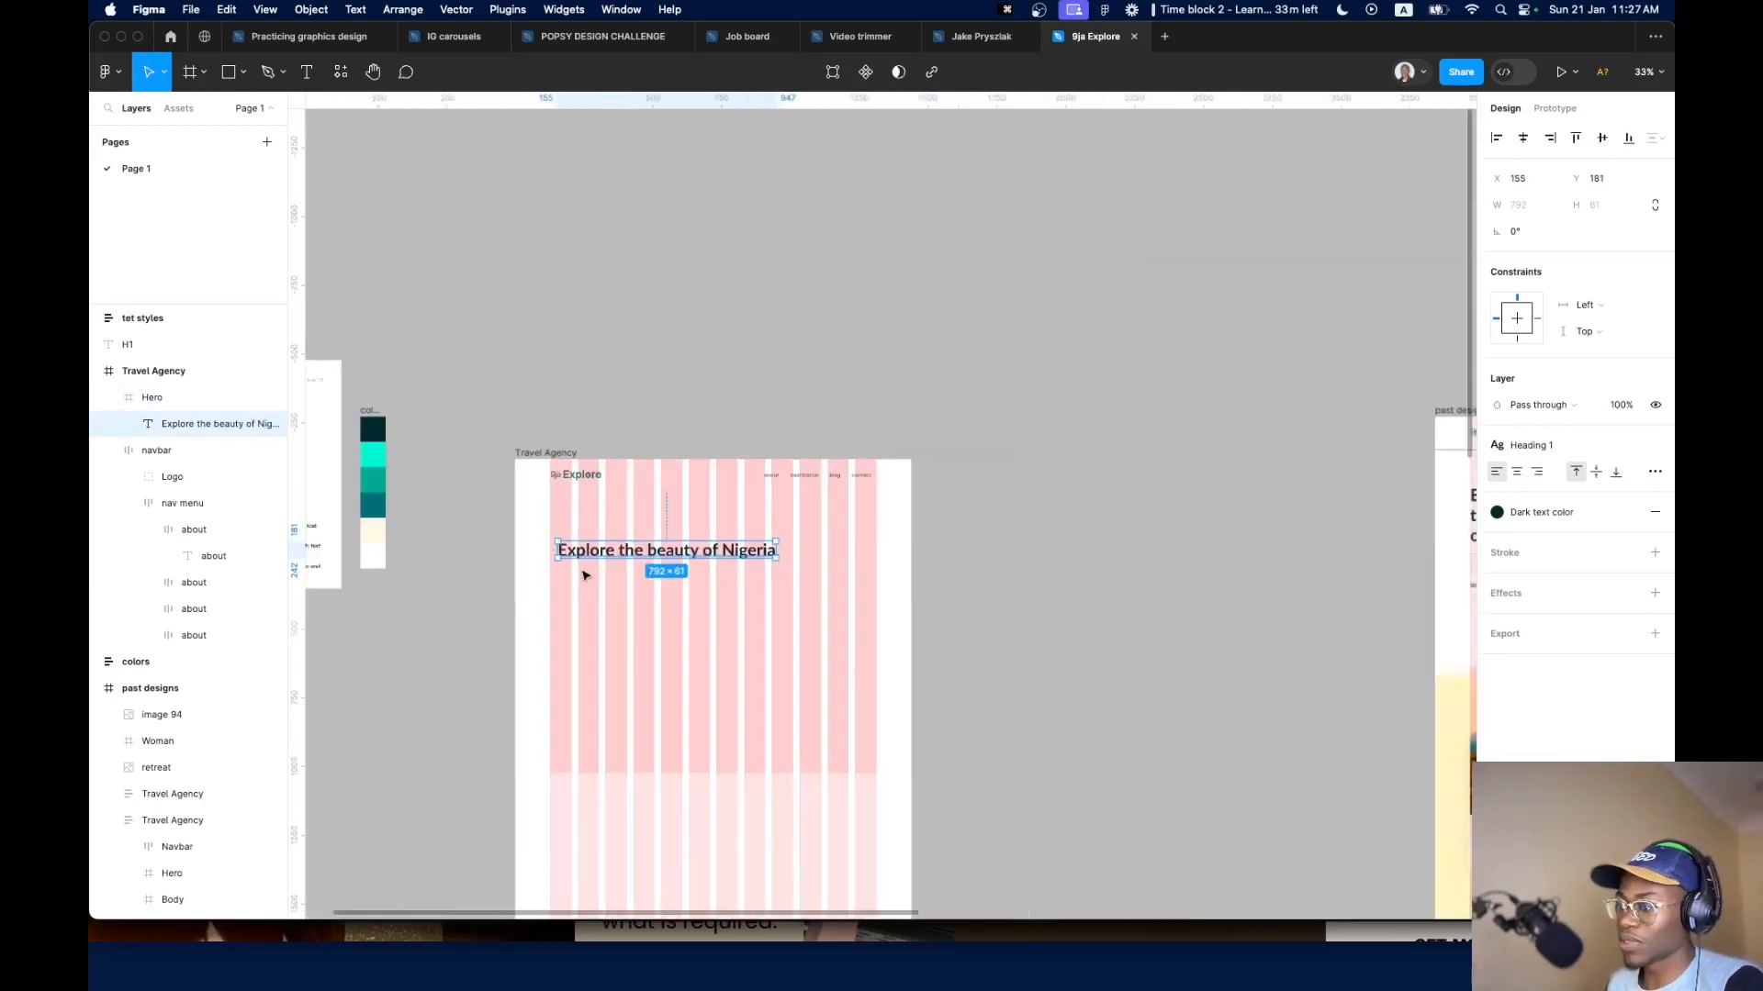
Remove the Desktop layout grid from the outer Travel Agency frame
{"action": "scroll", "coordinate": [585, 575], "scroll_direction": "down", "scroll_amount": 5}
{"action": "left_click", "coordinate": [661, 708]}
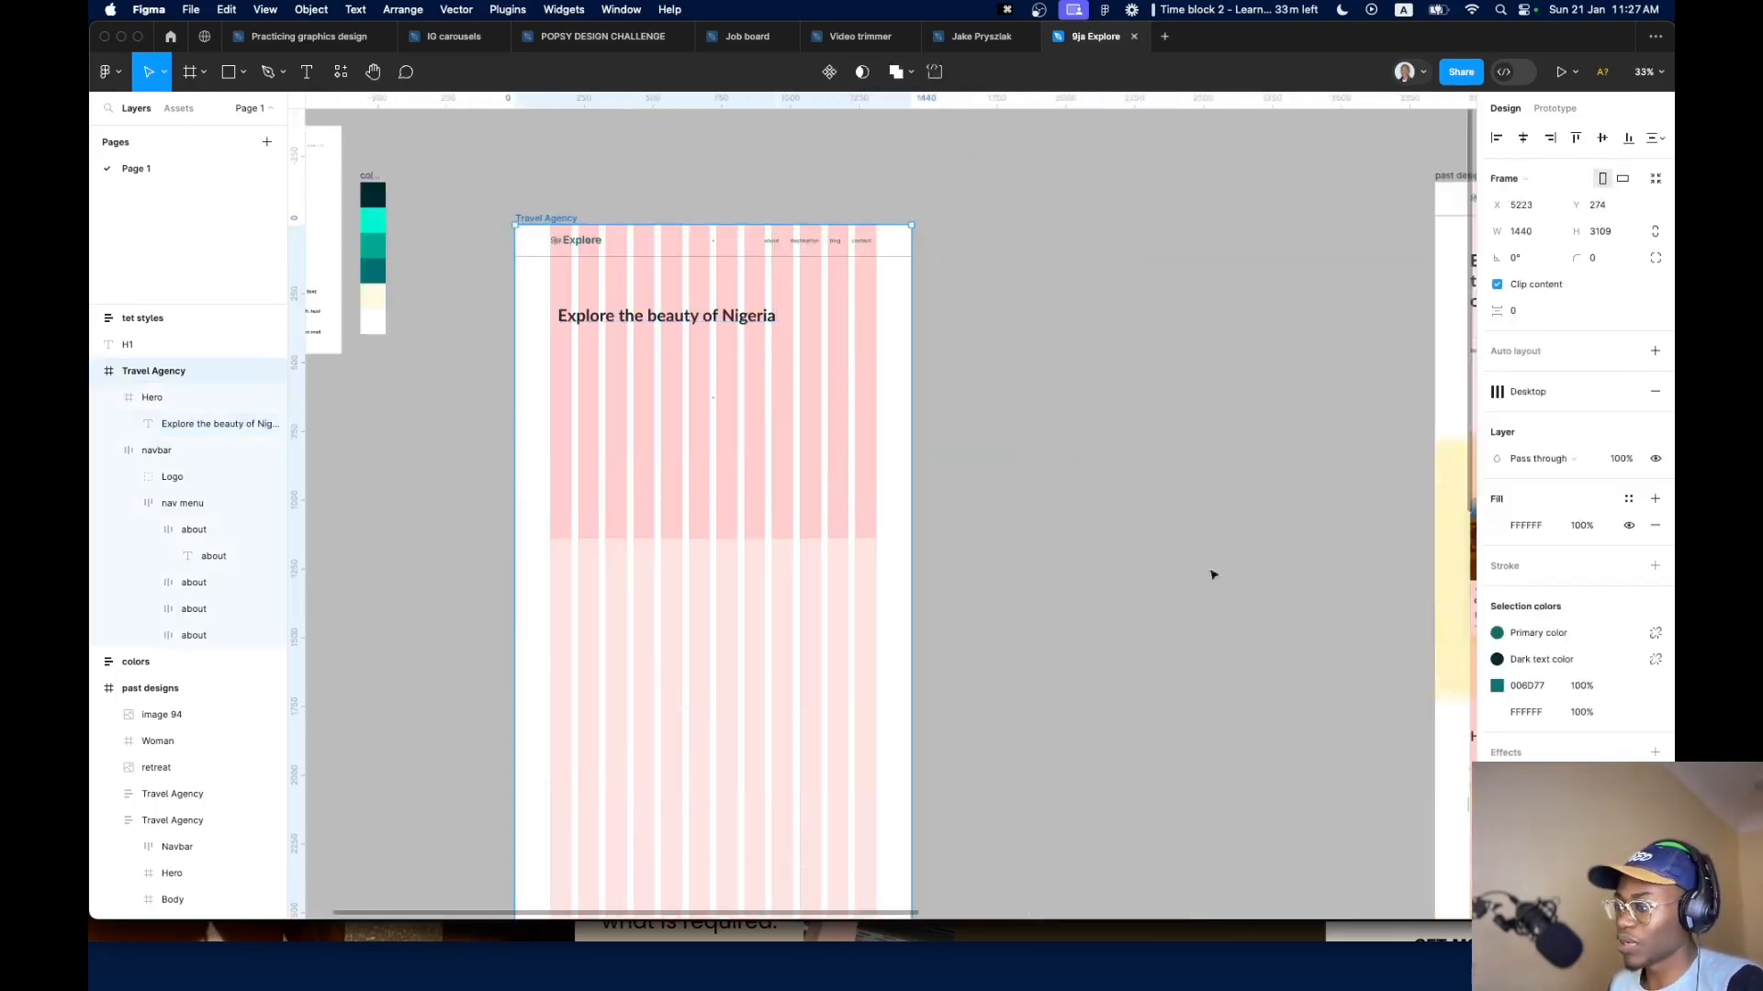
{"action": "left_click", "coordinate": [1655, 392]}
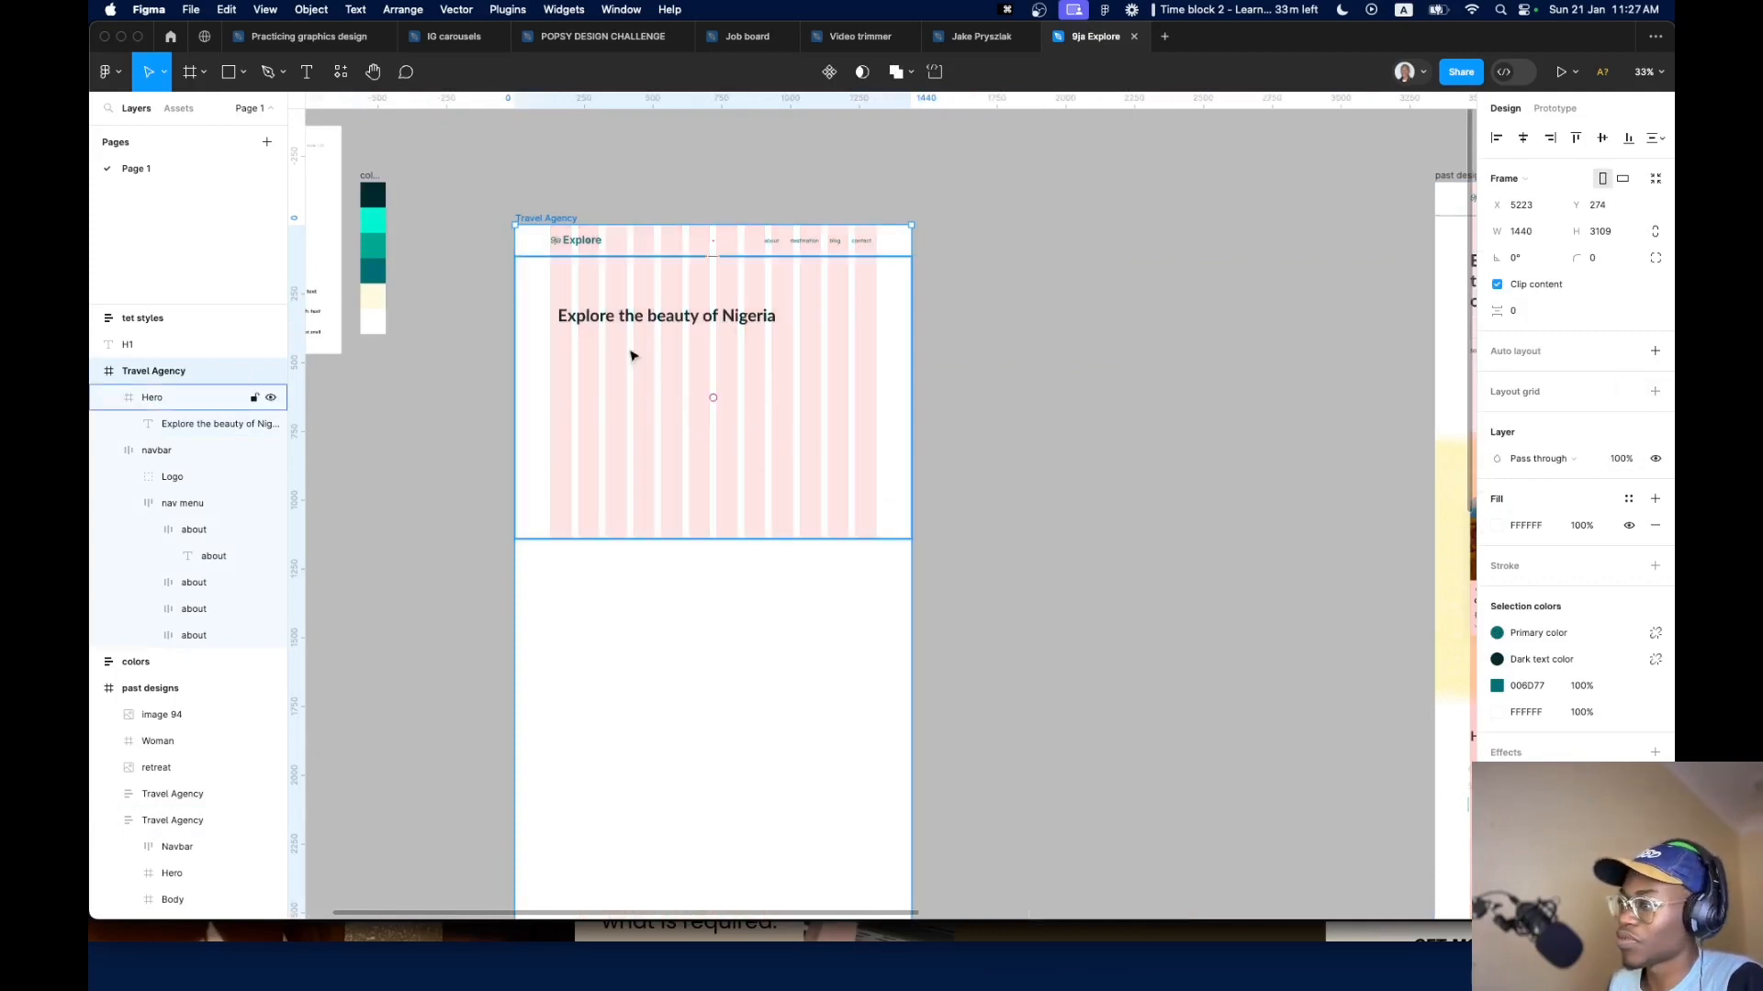
Align the hero heading with the first grid column at X 128 and narrow it to 302 wide so it wraps onto three lines
{"action": "scroll", "coordinate": [593, 322], "scroll_direction": "up", "scroll_amount": 8}
{"action": "double_click", "coordinate": [735, 537]}
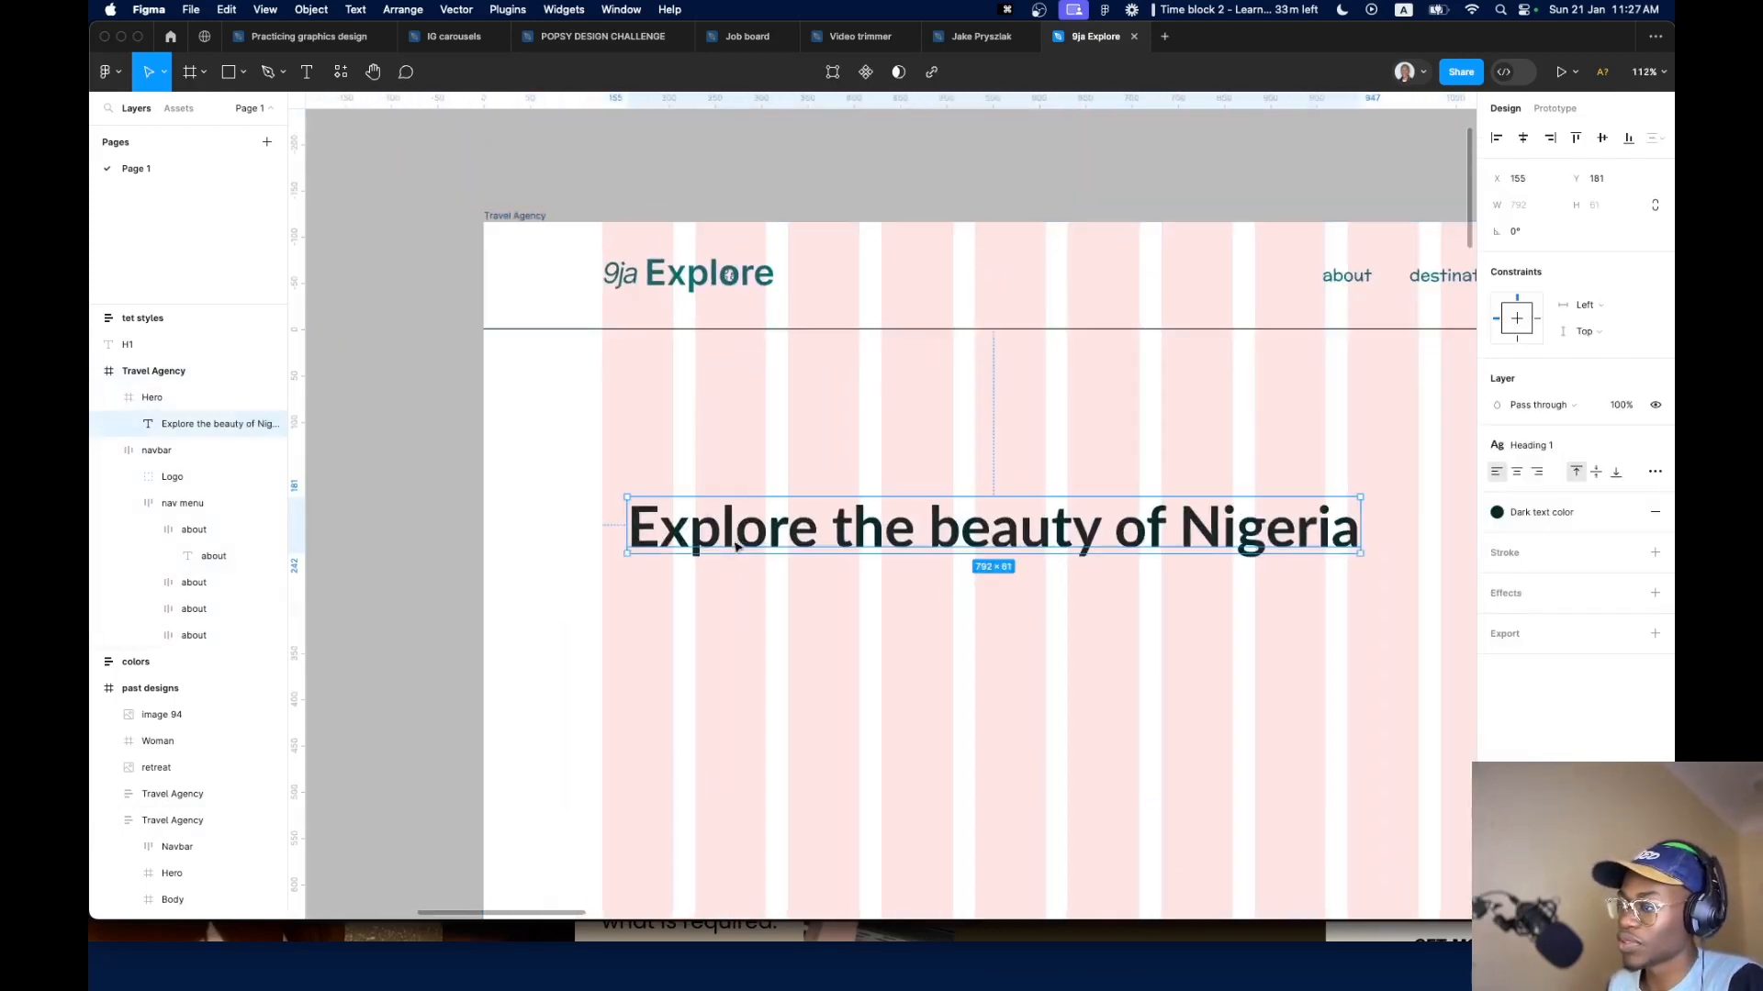
{"action": "left_click_drag", "start_coordinate": [734, 542], "coordinate": [707, 548]}
{"action": "left_click_drag", "start_coordinate": [1333, 530], "coordinate": [881, 634]}
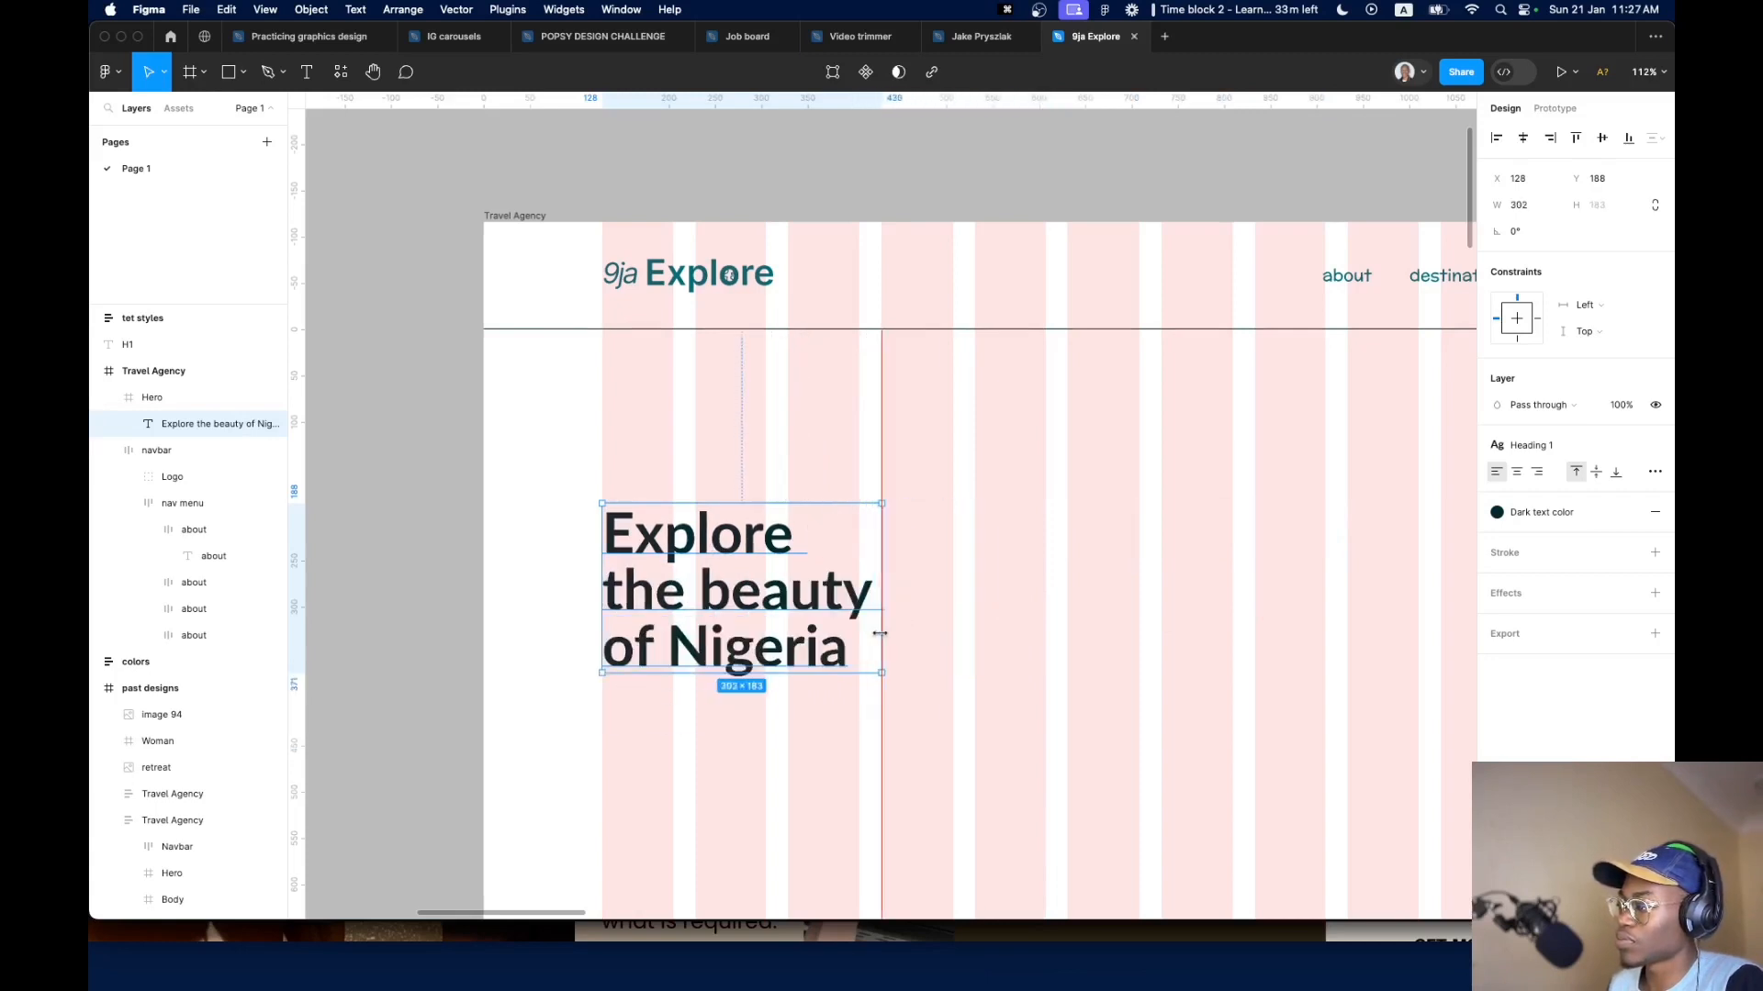
Check the reference hero heading's text settings and set the Heading 1 style's line height to 120% to match
{"action": "scroll", "coordinate": [945, 619], "scroll_direction": "down", "scroll_amount": 10}
{"action": "scroll", "coordinate": [1075, 624], "scroll_direction": "up", "scroll_amount": 8}
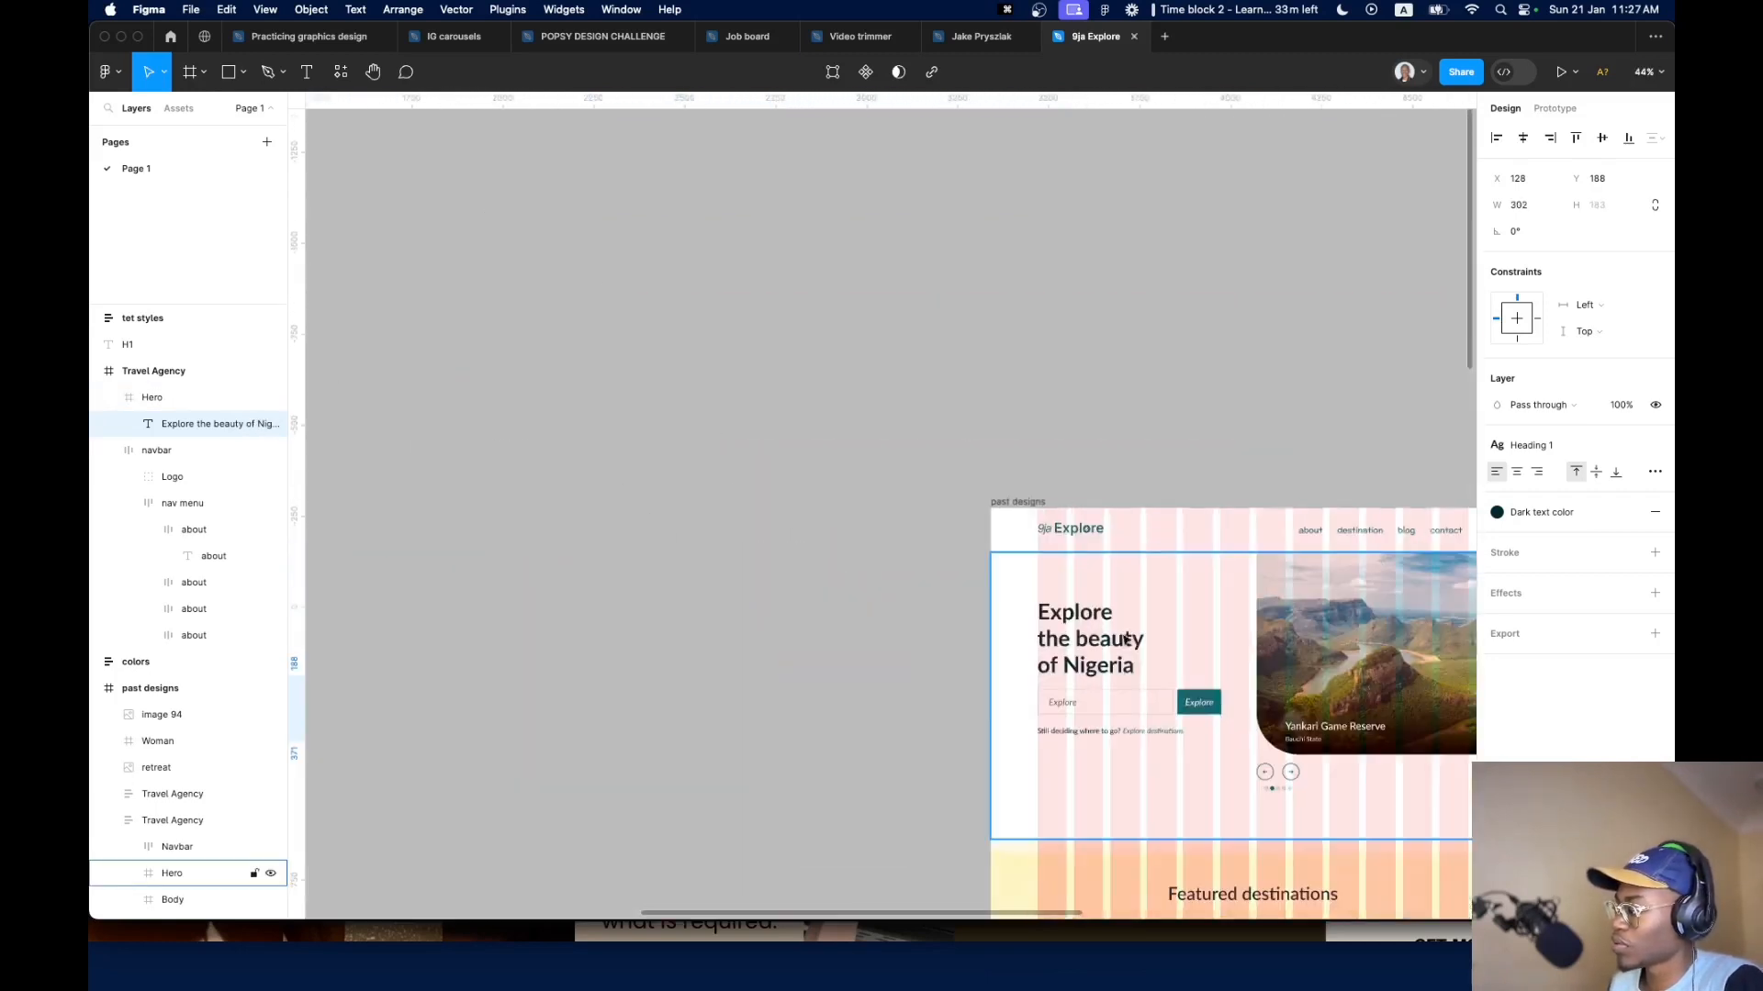
{"action": "left_click", "coordinate": [1079, 653], "text": "super"}
{"action": "scroll", "coordinate": [1082, 636], "scroll_direction": "down", "scroll_amount": 6}
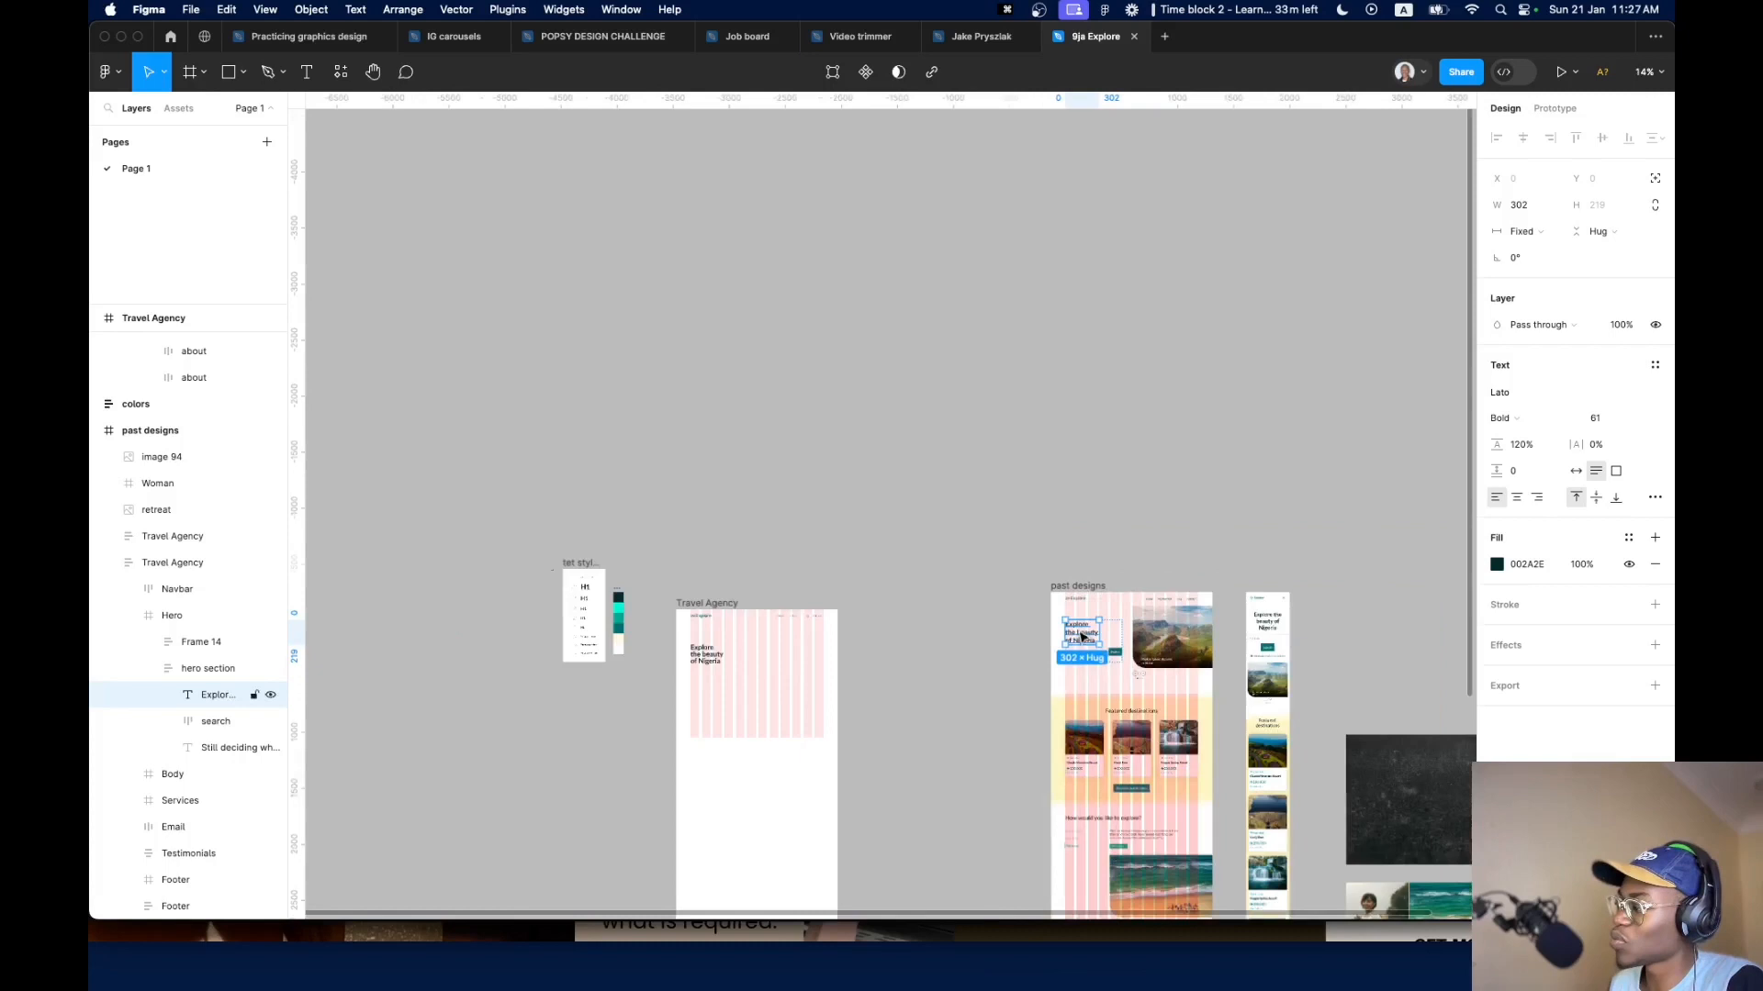
{"action": "scroll", "coordinate": [707, 649], "scroll_direction": "up", "scroll_amount": 5}
{"action": "left_click", "coordinate": [718, 647]}
{"action": "scroll", "coordinate": [734, 656], "scroll_direction": "up", "scroll_amount": 4}
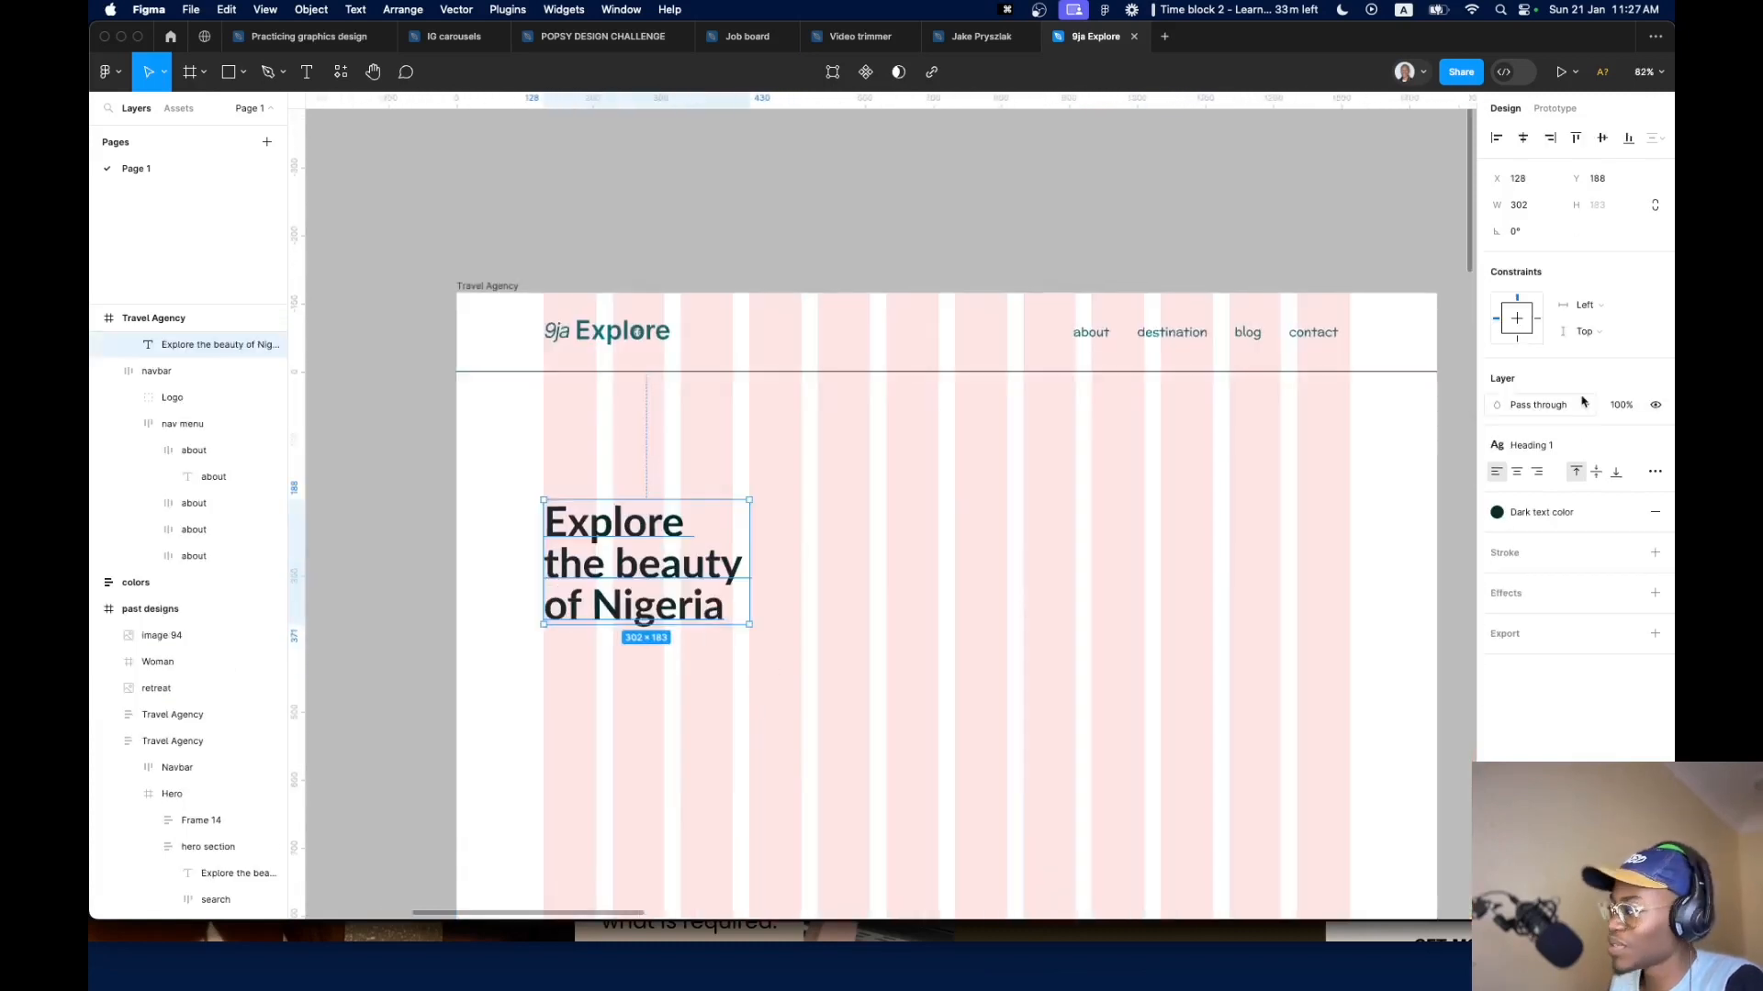
{"action": "left_click", "coordinate": [1597, 457]}
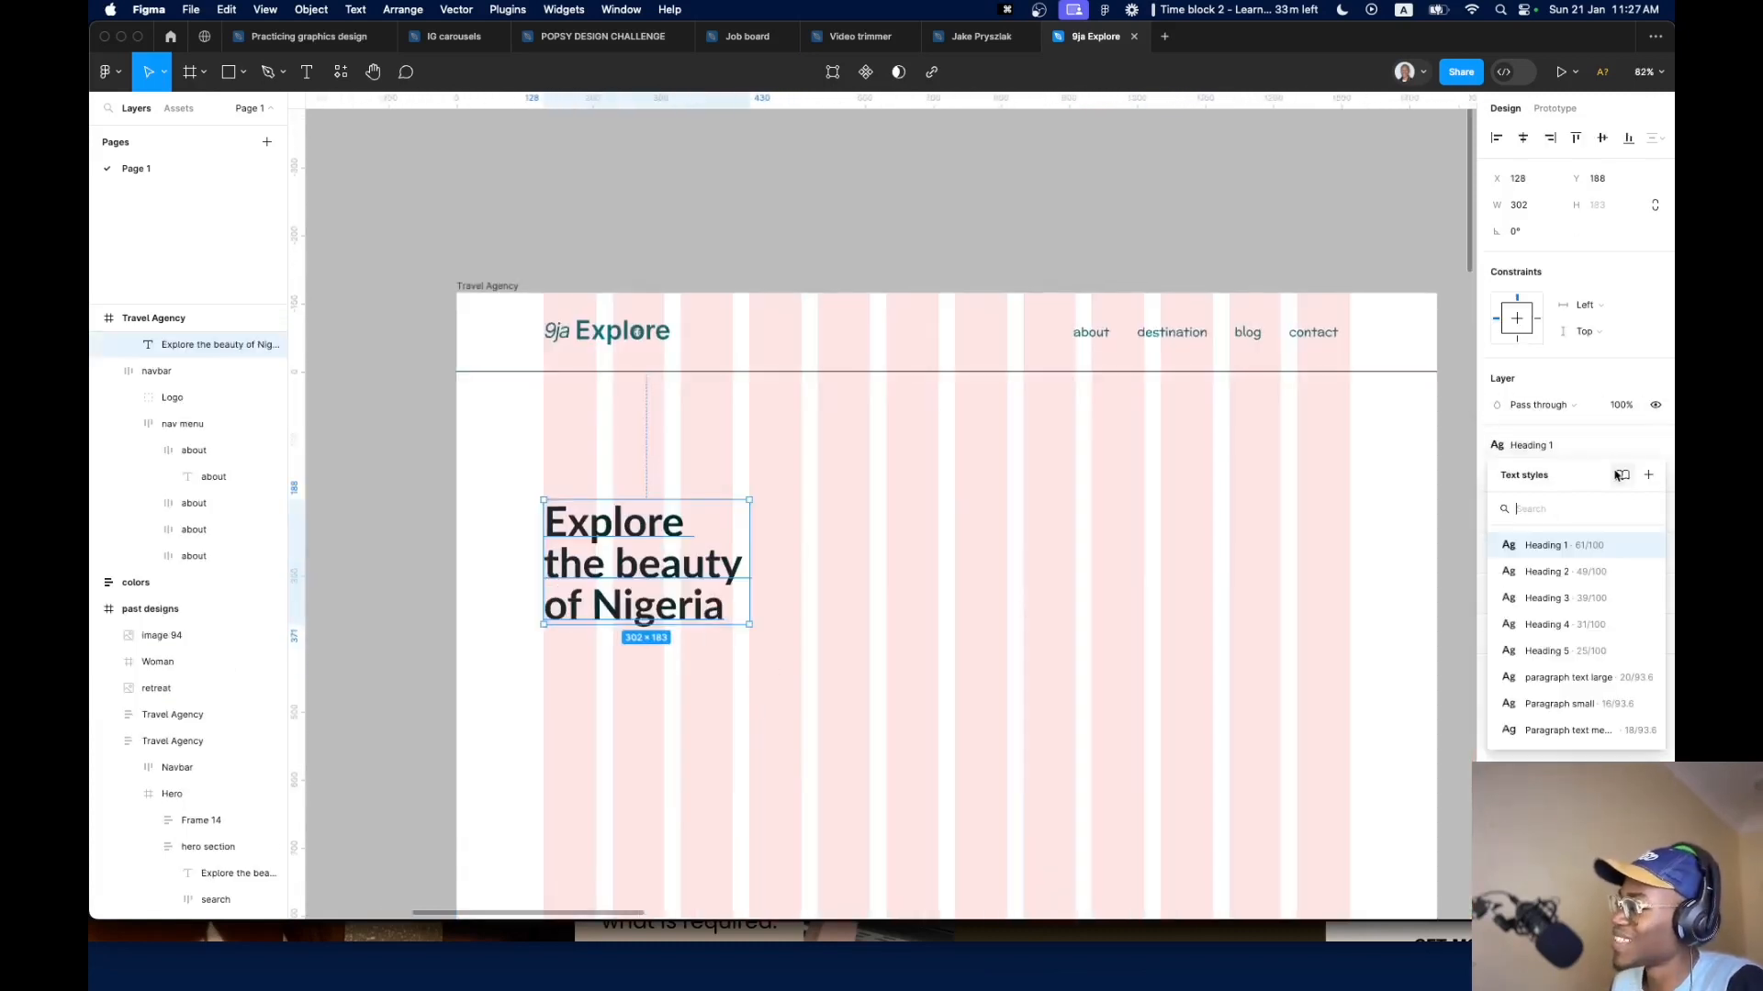
{"action": "left_click", "coordinate": [1649, 545]}
{"action": "left_click", "coordinate": [1282, 850]}
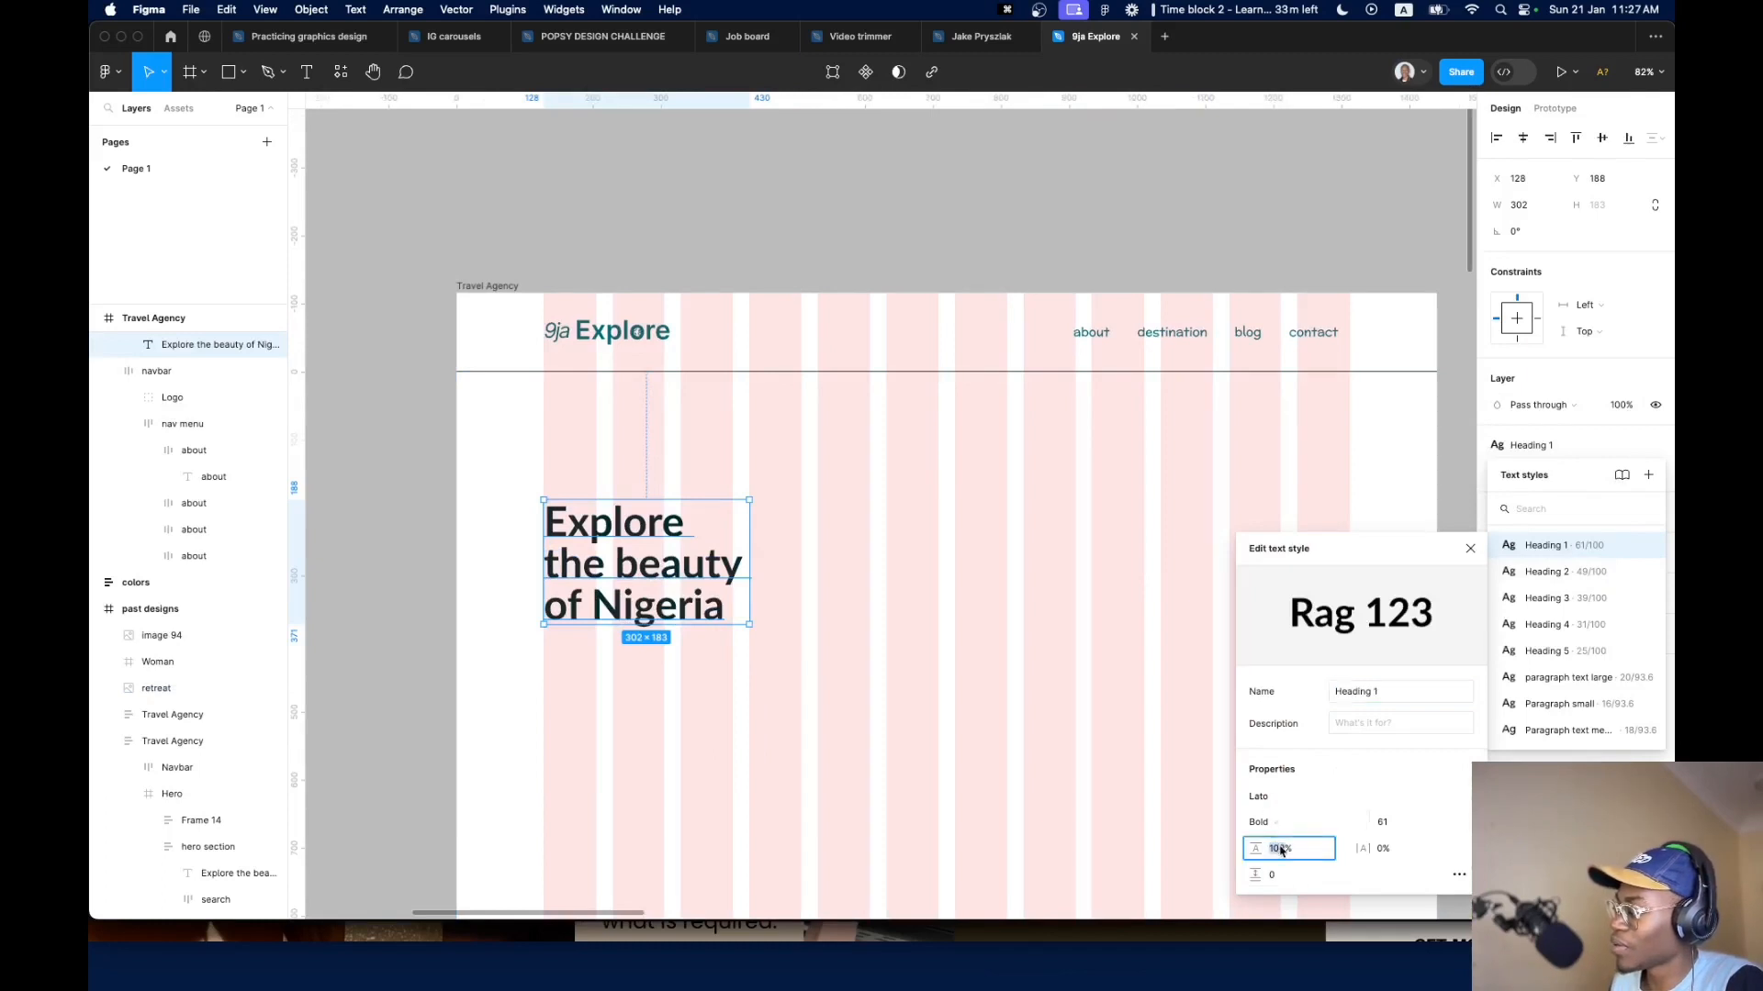
{"action": "key", "text": "BackSpace"}
{"action": "type", "text": "2"}
{"action": "key", "text": "Return"}
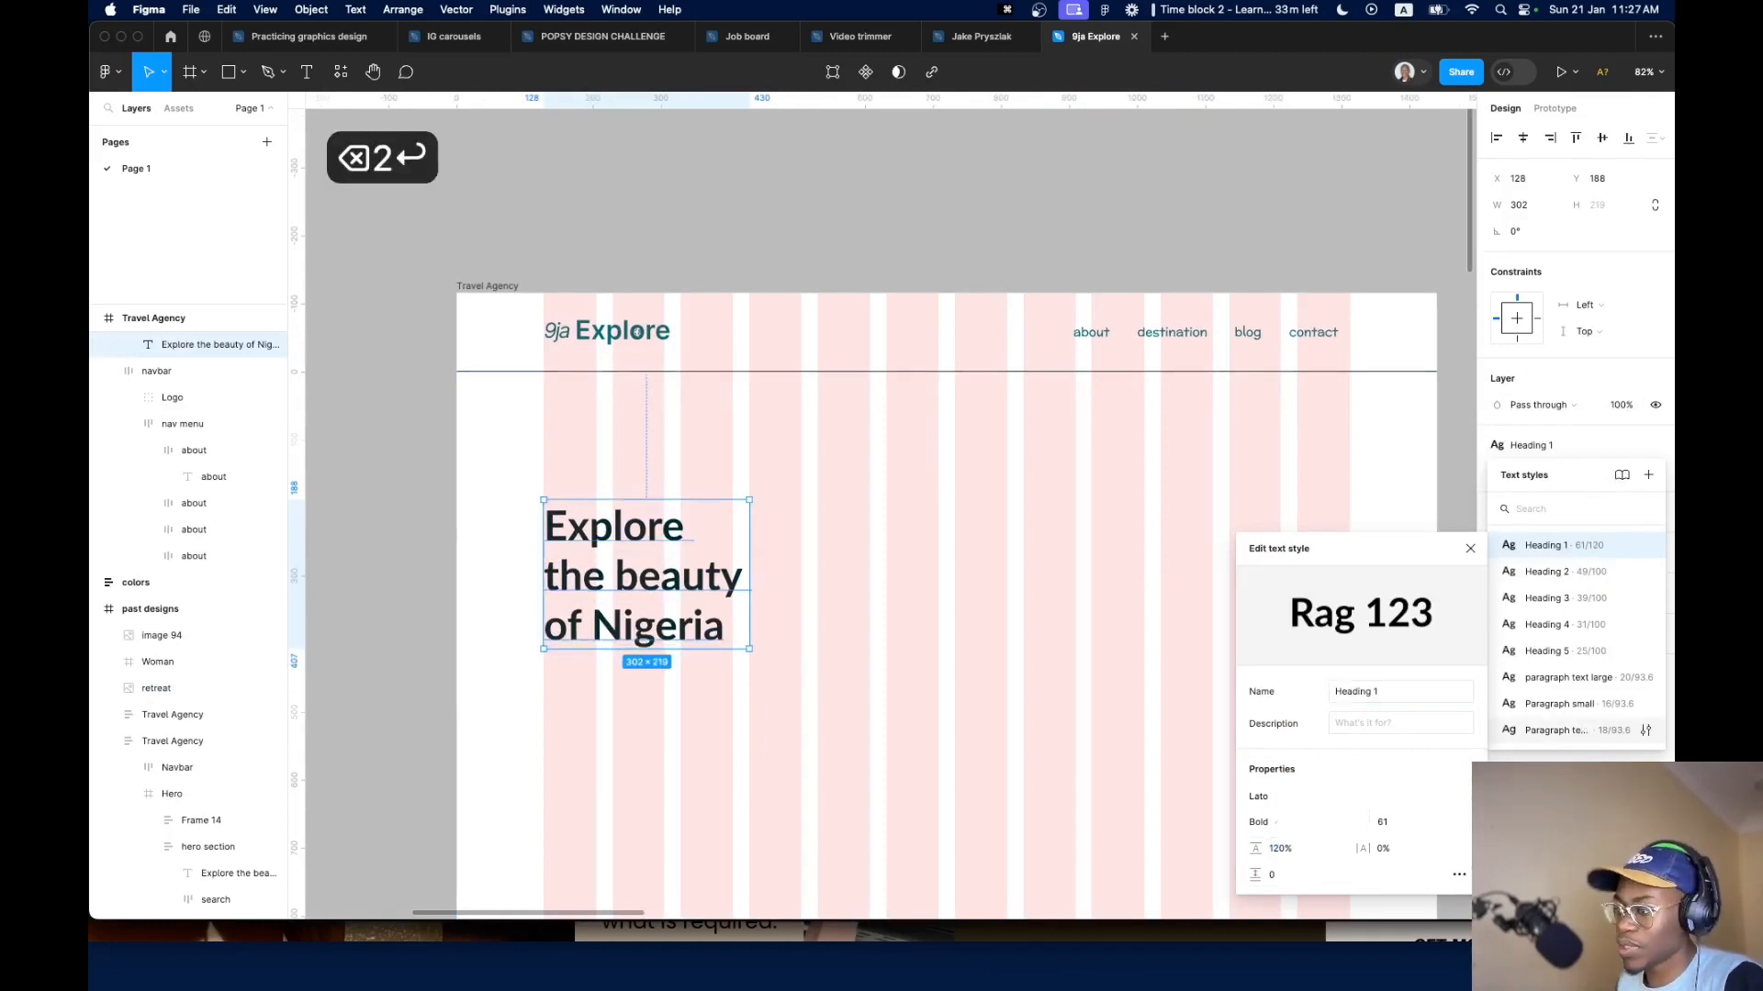
{"action": "left_click", "coordinate": [1010, 584]}
Replace the "Explore" placeholder in the reference design's hero search field with "search desitinations"
{"action": "double_click", "coordinate": [619, 563]}
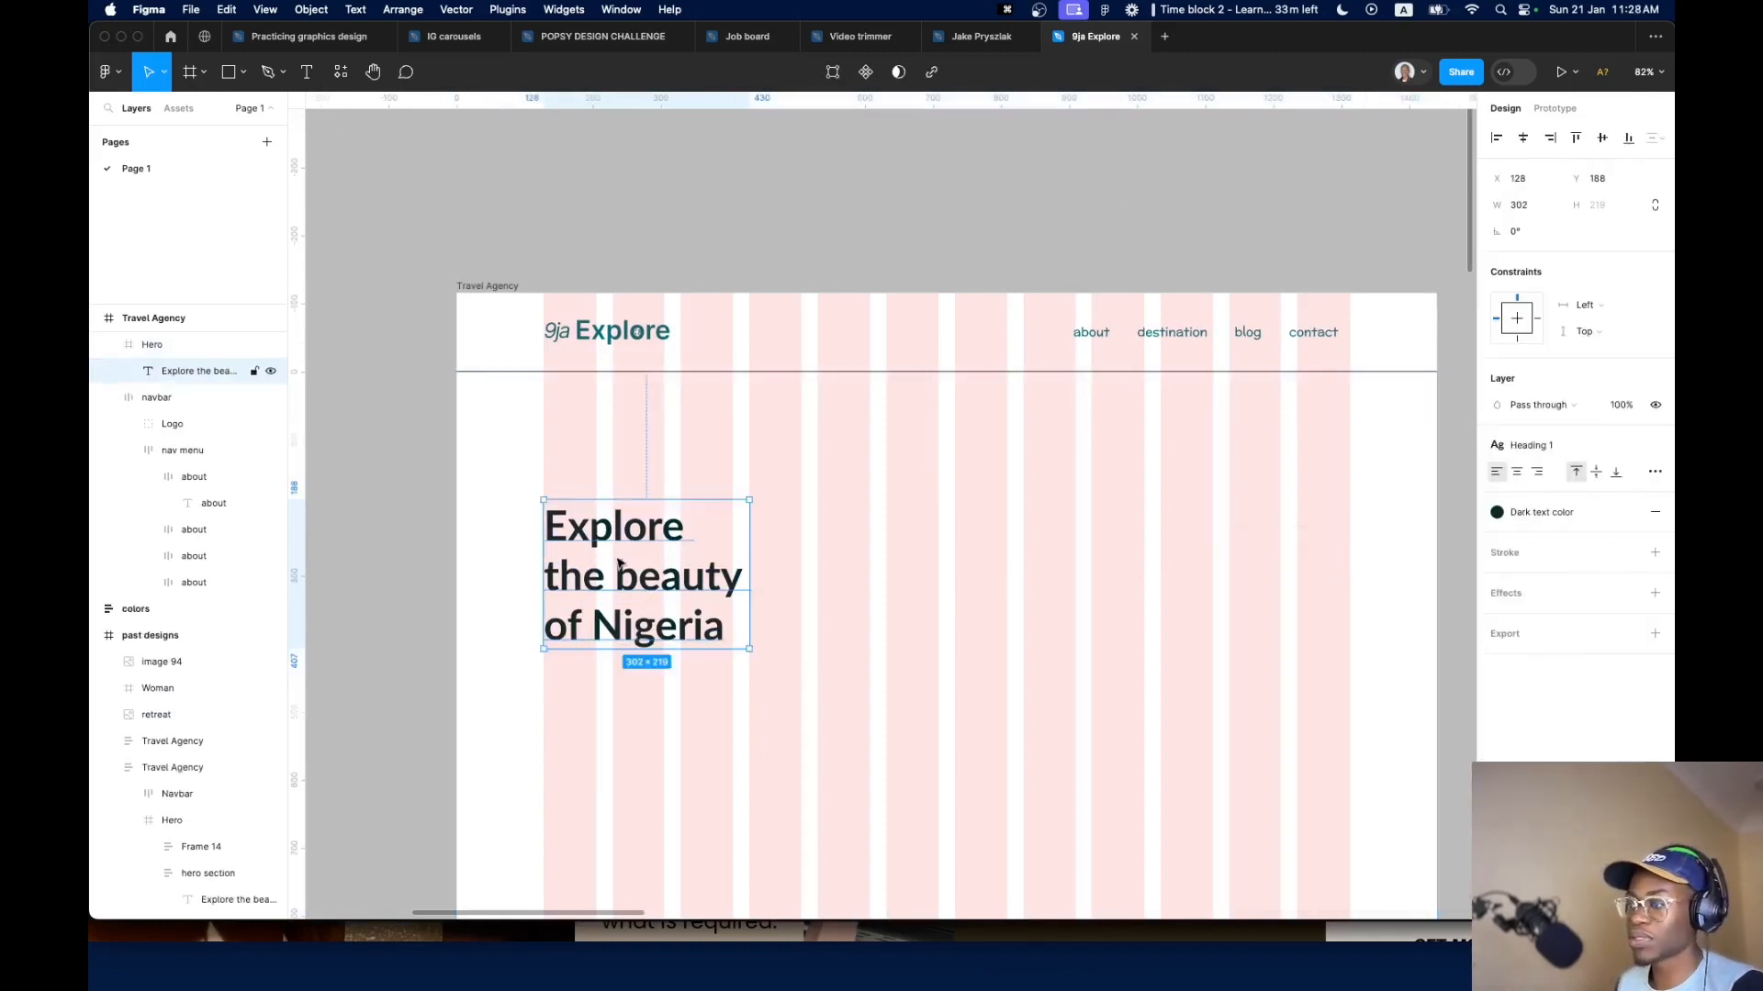
{"action": "scroll", "coordinate": [643, 468], "scroll_direction": "down", "scroll_amount": 5}
{"action": "scroll", "coordinate": [1231, 452], "scroll_direction": "right", "scroll_amount": 5}
{"action": "scroll", "coordinate": [1231, 453], "scroll_direction": "up", "scroll_amount": 8}
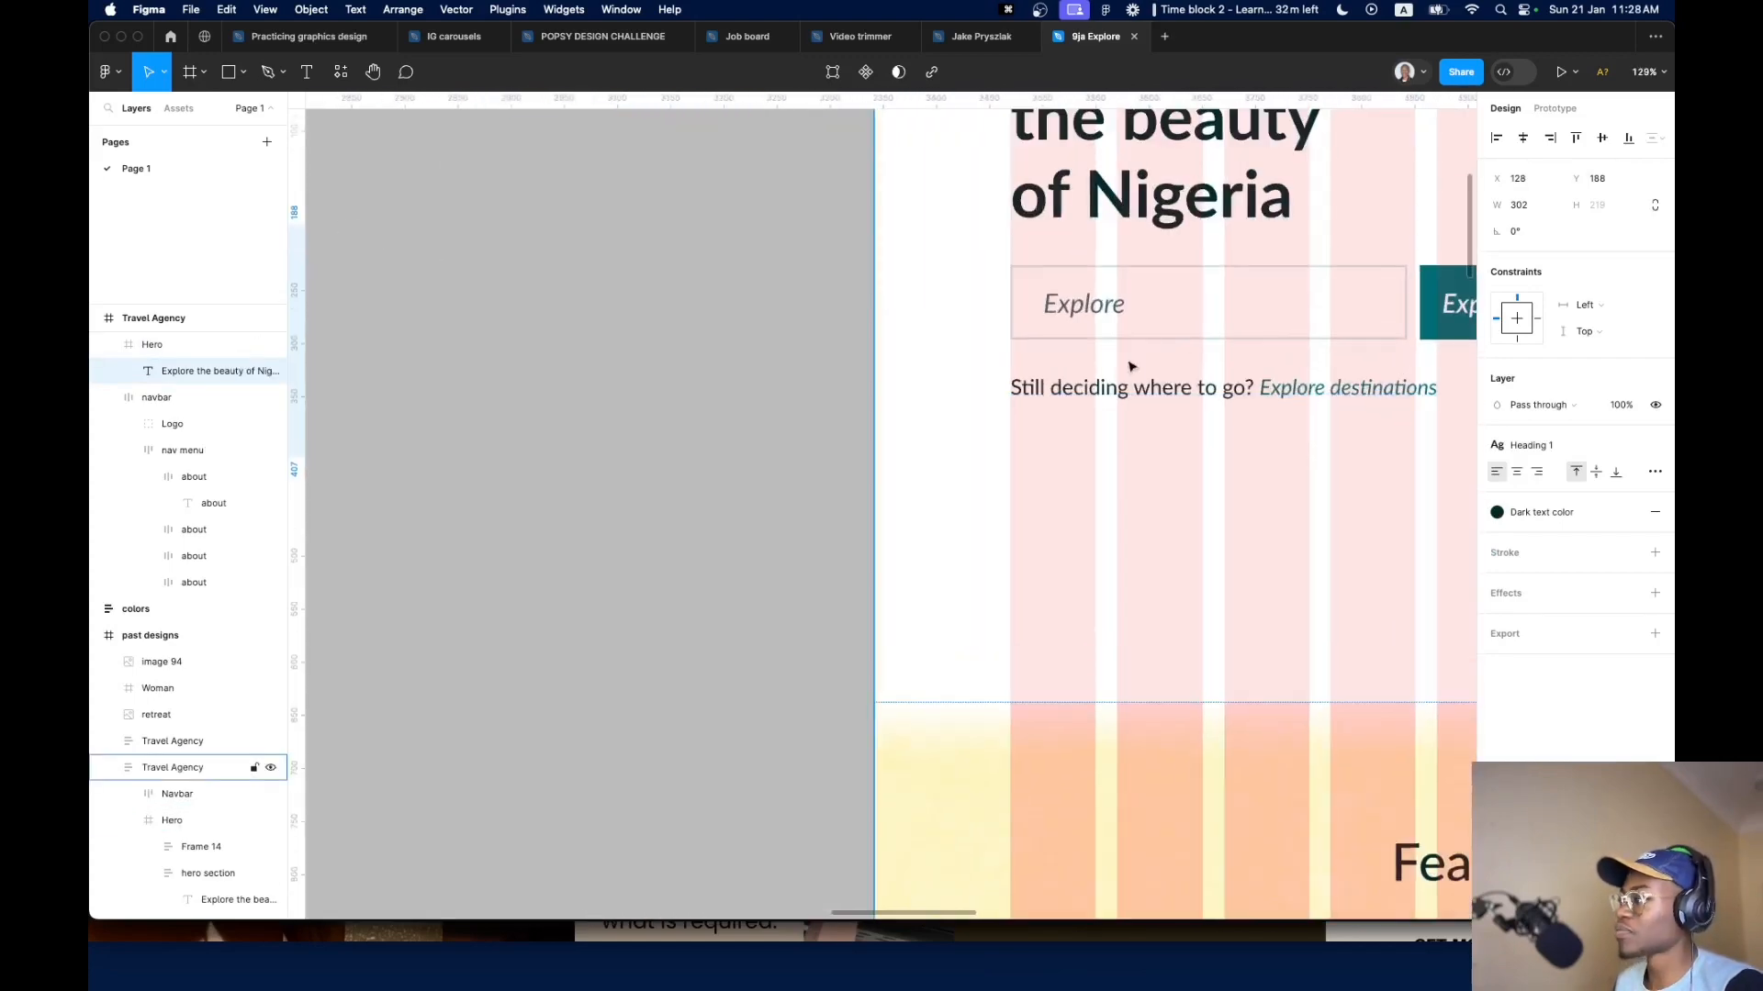
{"action": "scroll", "coordinate": [1132, 369], "scroll_direction": "right", "scroll_amount": 4}
{"action": "double_click", "coordinate": [793, 432]}
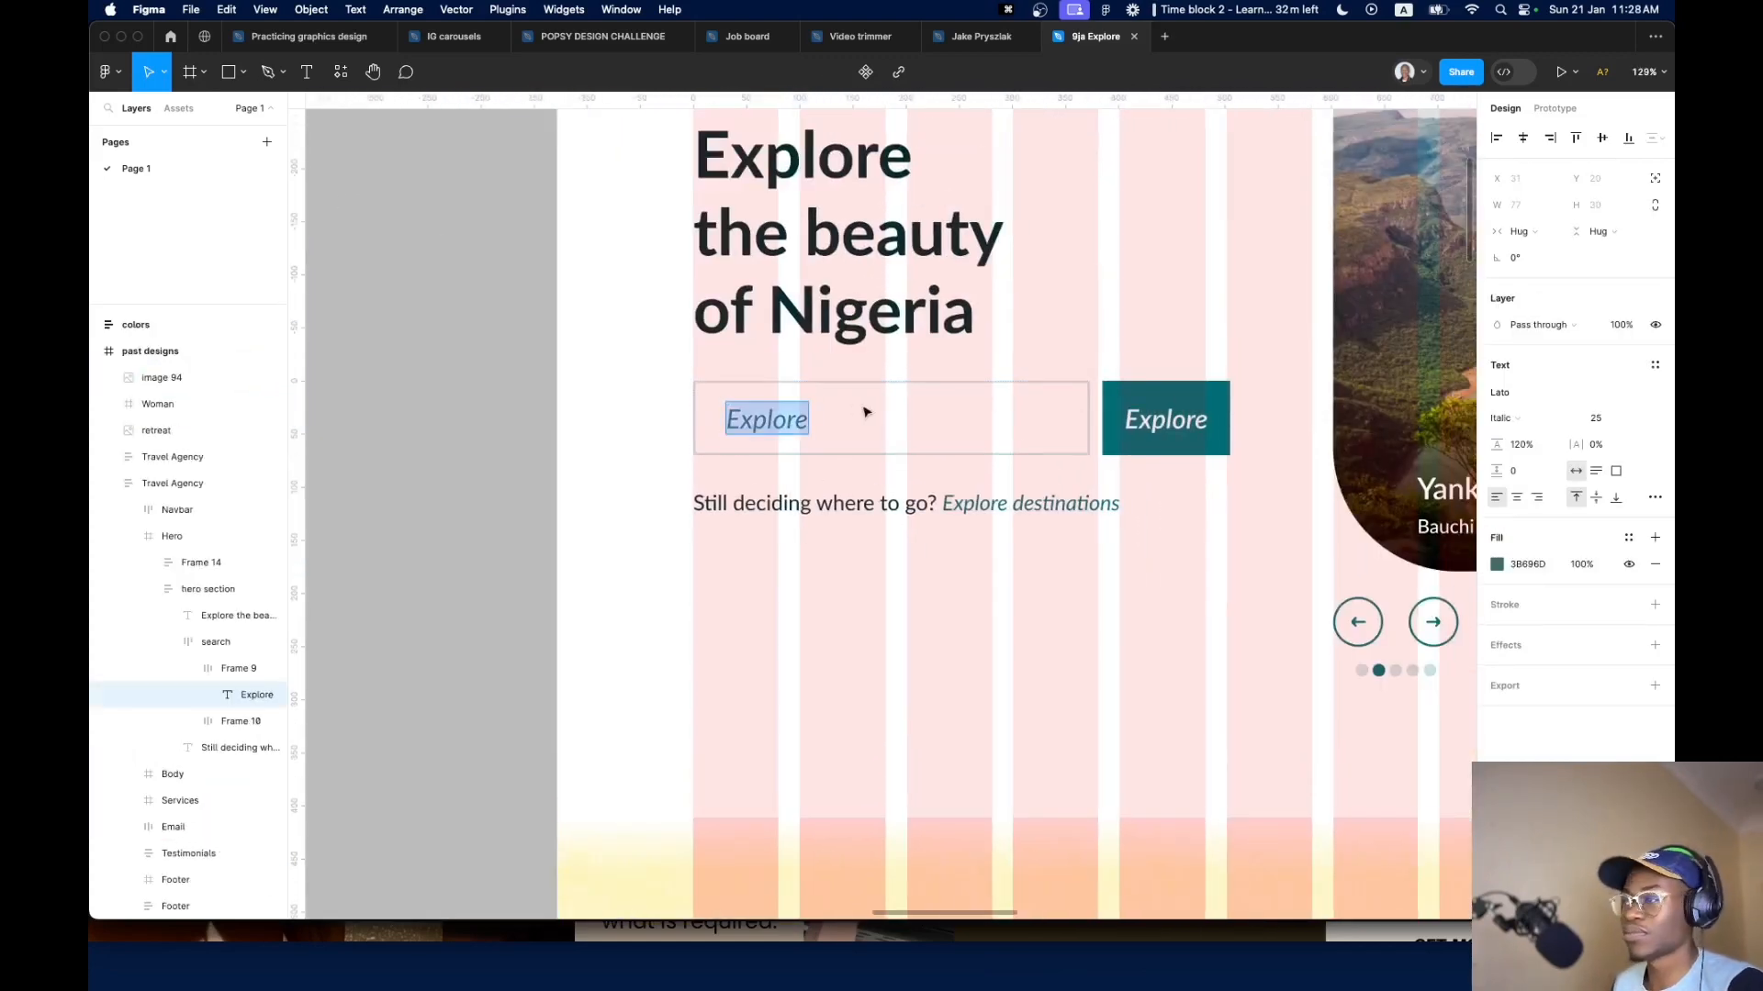
{"action": "type", "text": "search "}
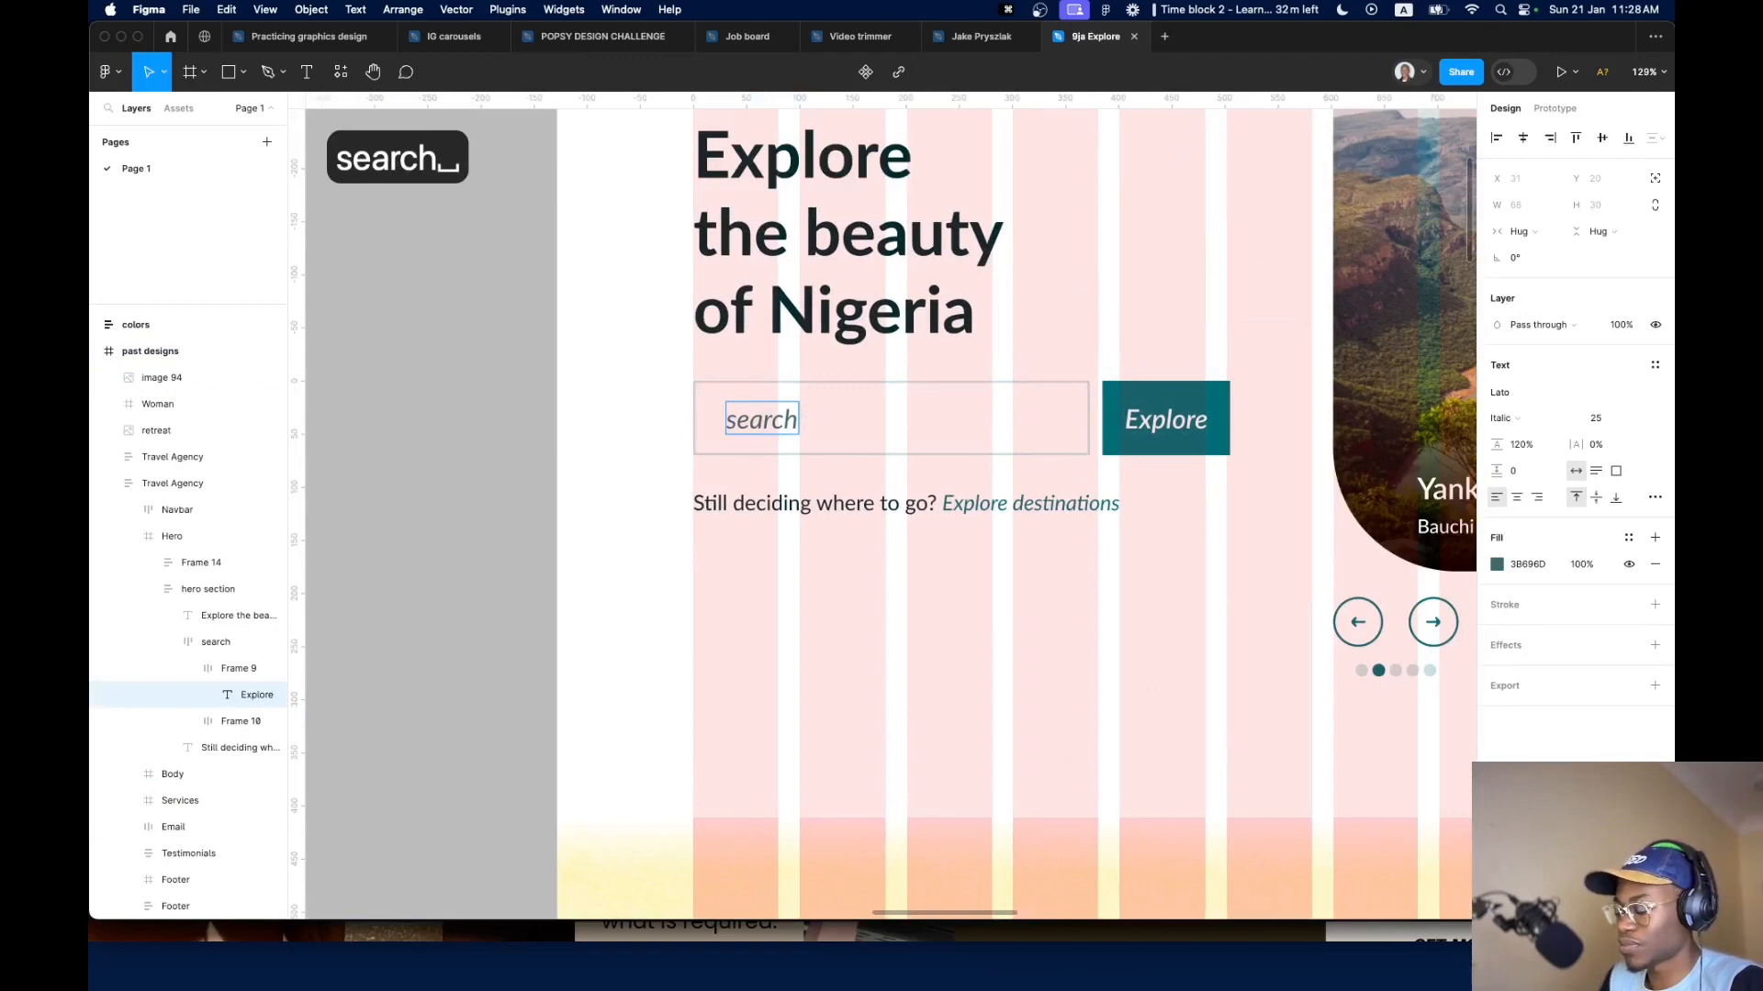
{"action": "type", "text": "cis"}
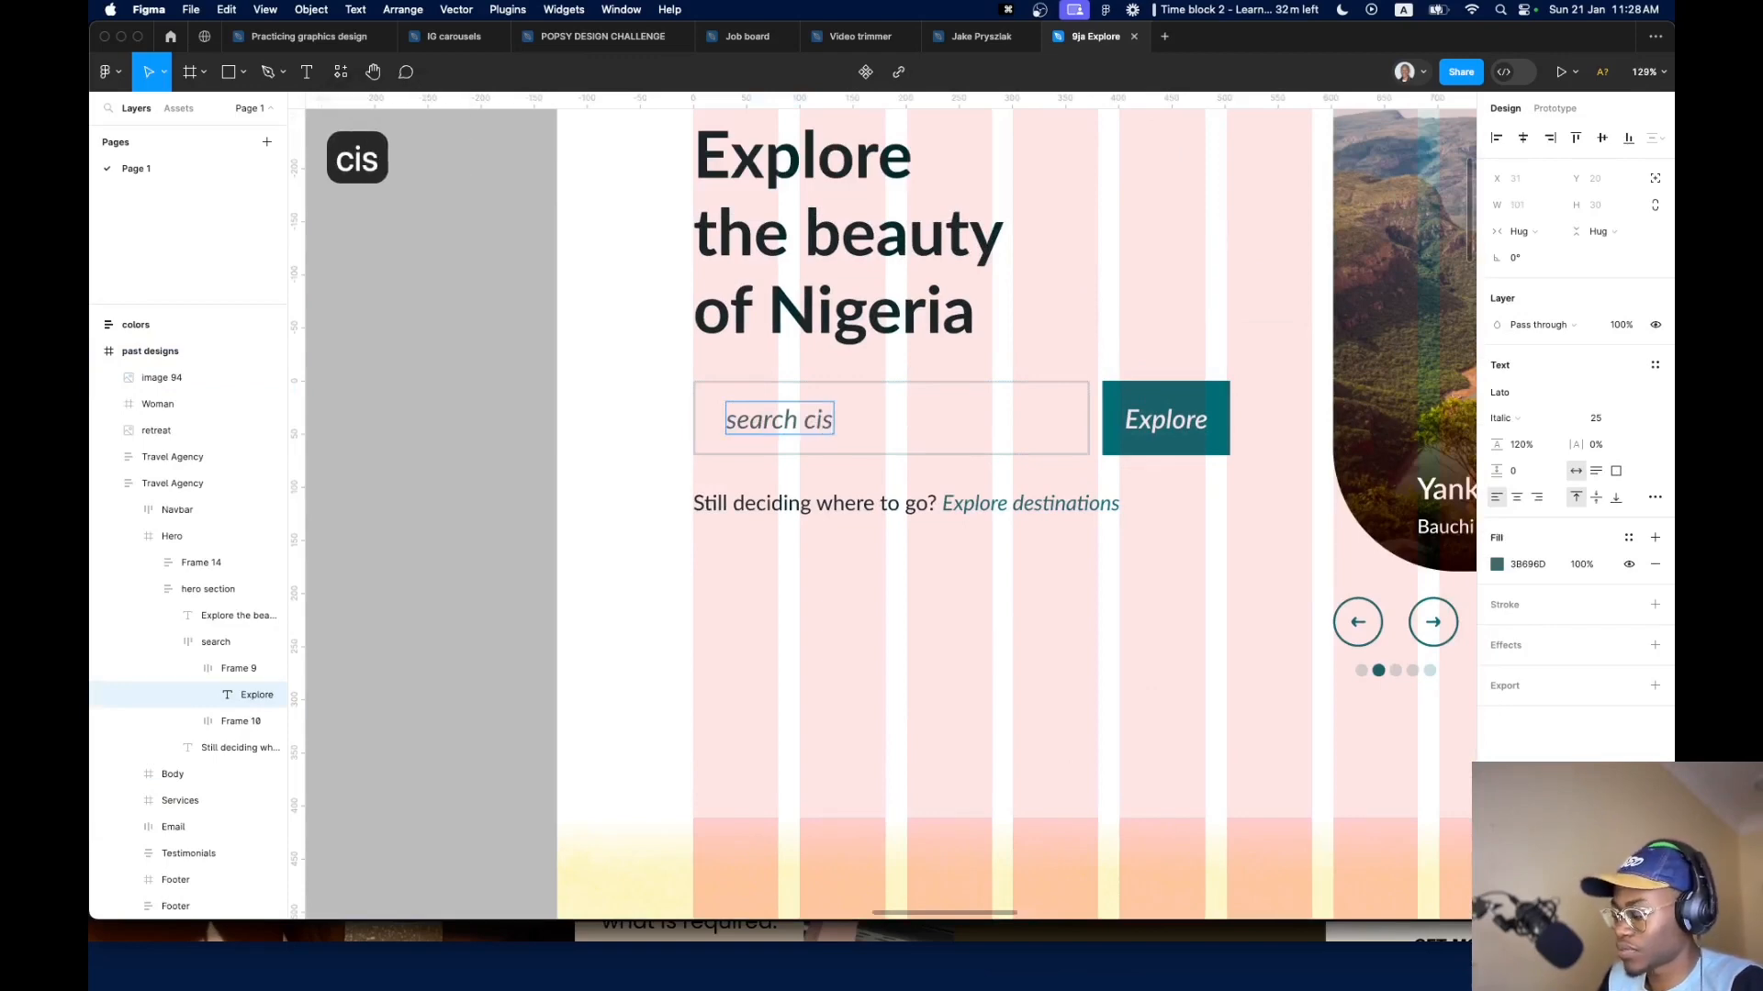
{"action": "key", "text": "BackSpace"}
{"action": "key", "text": "BackSpace"}
{"action": "key", "text": "BackSpace"}
{"action": "type", "text": "desitinatiions"}
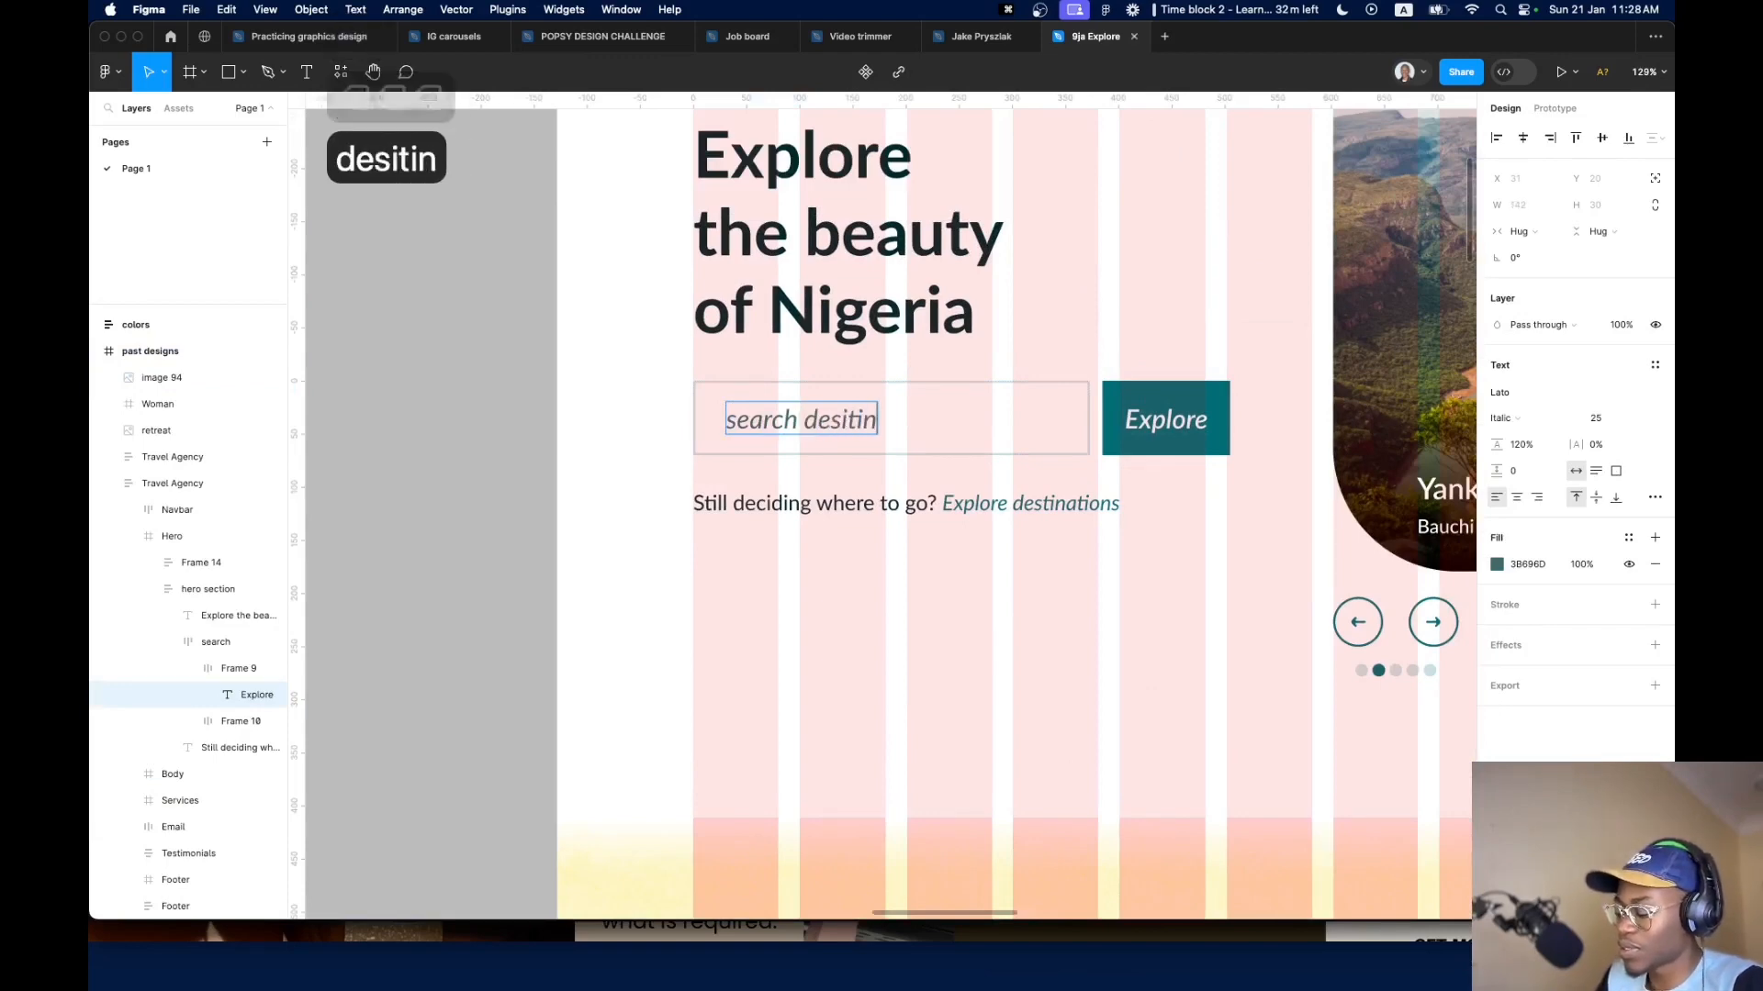
{"action": "key", "text": "Left"}
{"action": "key", "text": "Left"}
{"action": "key", "text": "Left"}
{"action": "key", "text": "BackSpace"}
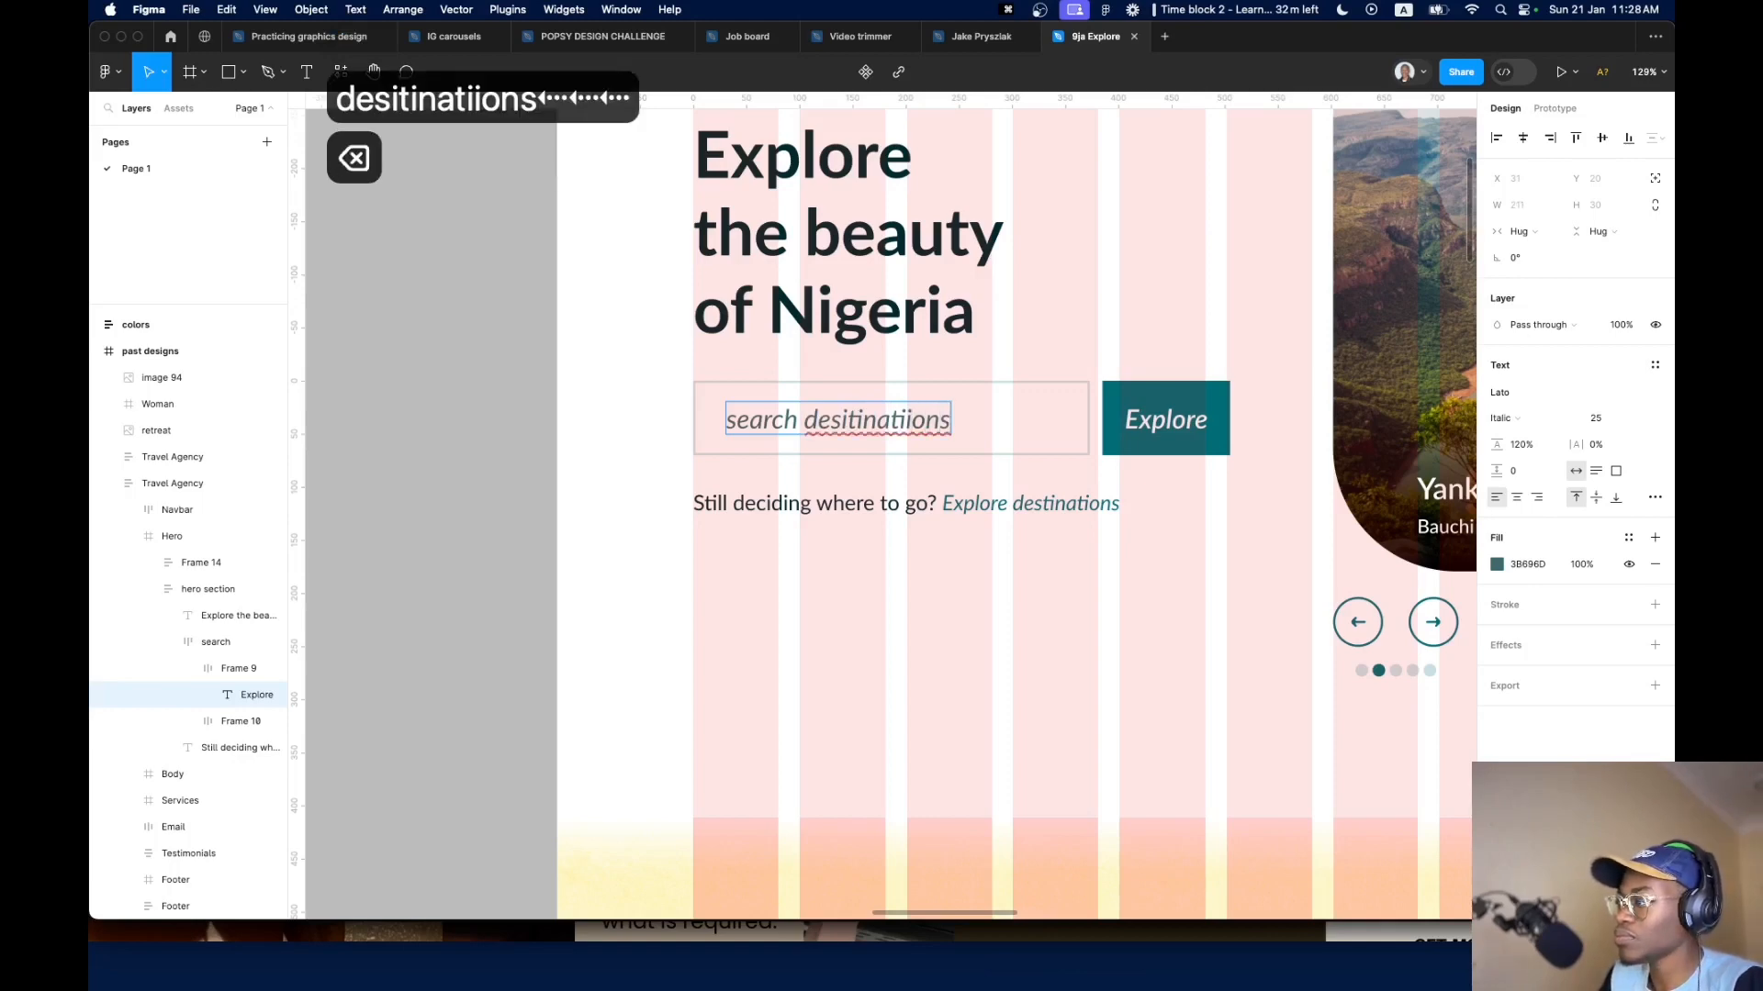
{"action": "scroll", "coordinate": [771, 419], "scroll_direction": "down", "scroll_amount": 5}
{"action": "left_click", "coordinate": [661, 475]}
Move the hero heading in the new Travel Agency frame up to Y 172, keeping it at X 128
{"action": "scroll", "coordinate": [735, 500], "scroll_direction": "down", "scroll_amount": 3}
{"action": "scroll", "coordinate": [795, 511], "scroll_direction": "left", "scroll_amount": 5}
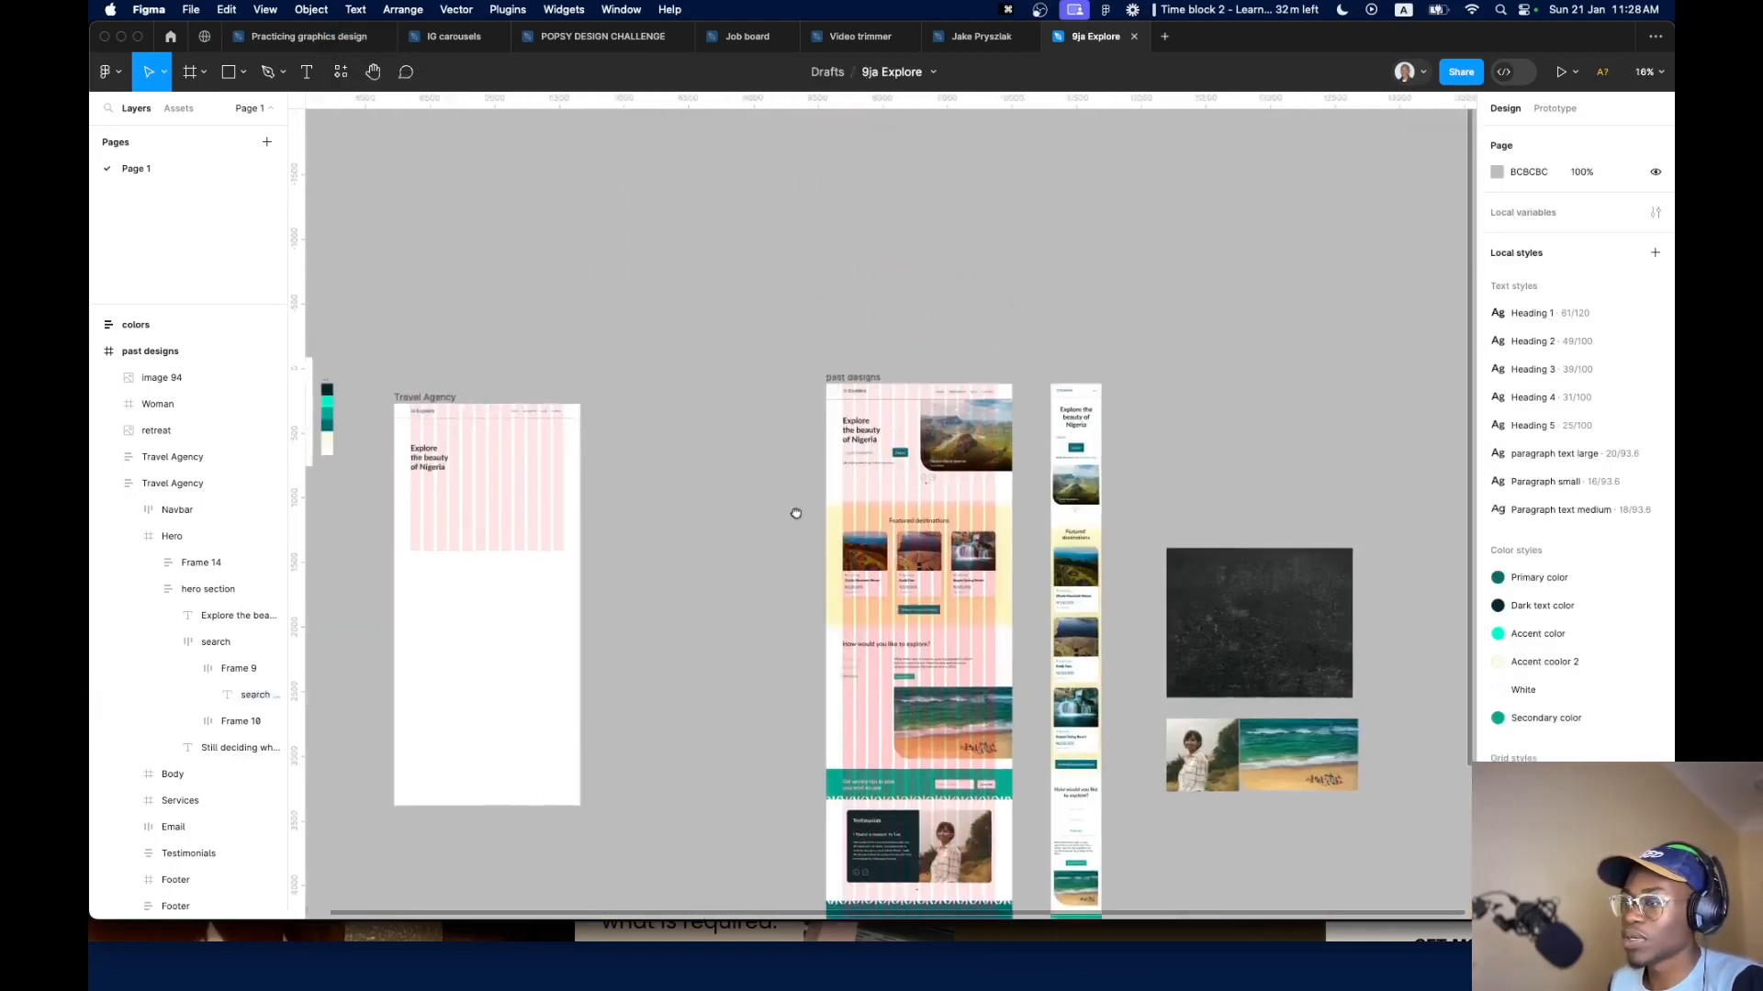
{"action": "scroll", "coordinate": [586, 478], "scroll_direction": "up", "scroll_amount": 5}
{"action": "scroll", "coordinate": [585, 478], "scroll_direction": "up", "scroll_amount": 5}
{"action": "left_click", "coordinate": [539, 399]}
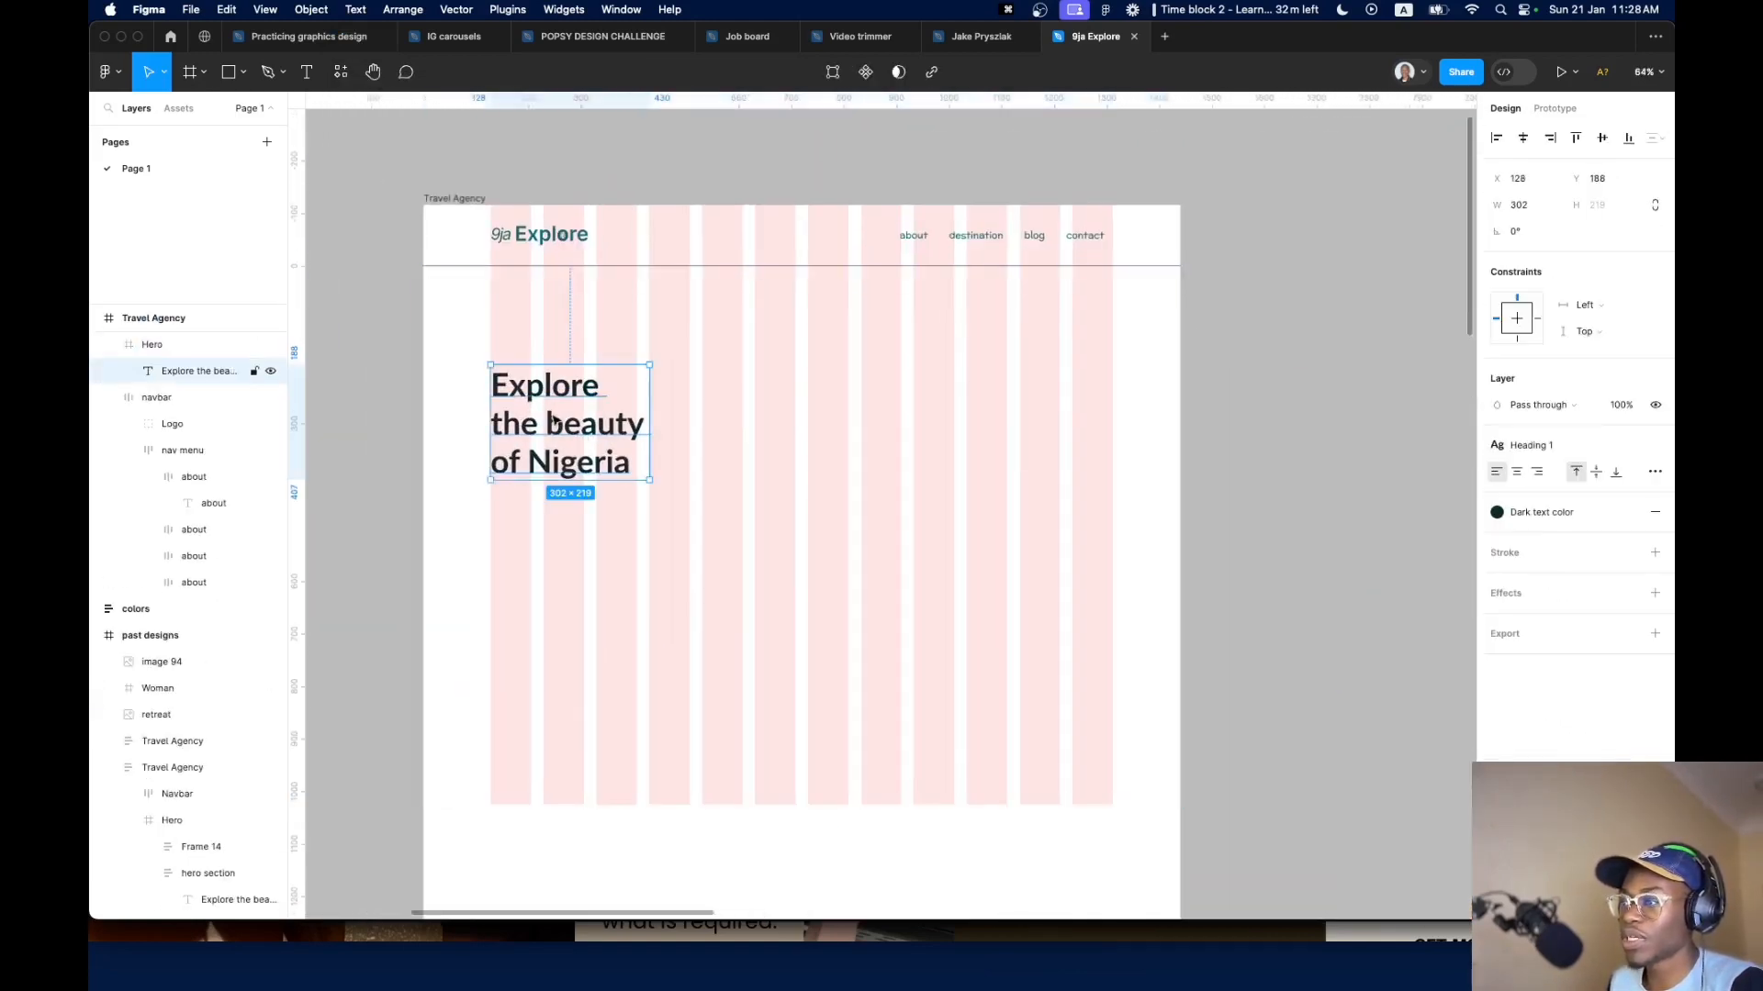
{"action": "left_click_drag", "start_coordinate": [539, 400], "coordinate": [539, 398]}
{"action": "scroll", "coordinate": [570, 441], "scroll_direction": "down", "scroll_amount": 5}
{"action": "scroll", "coordinate": [1084, 455], "scroll_direction": "up", "scroll_amount": 8}
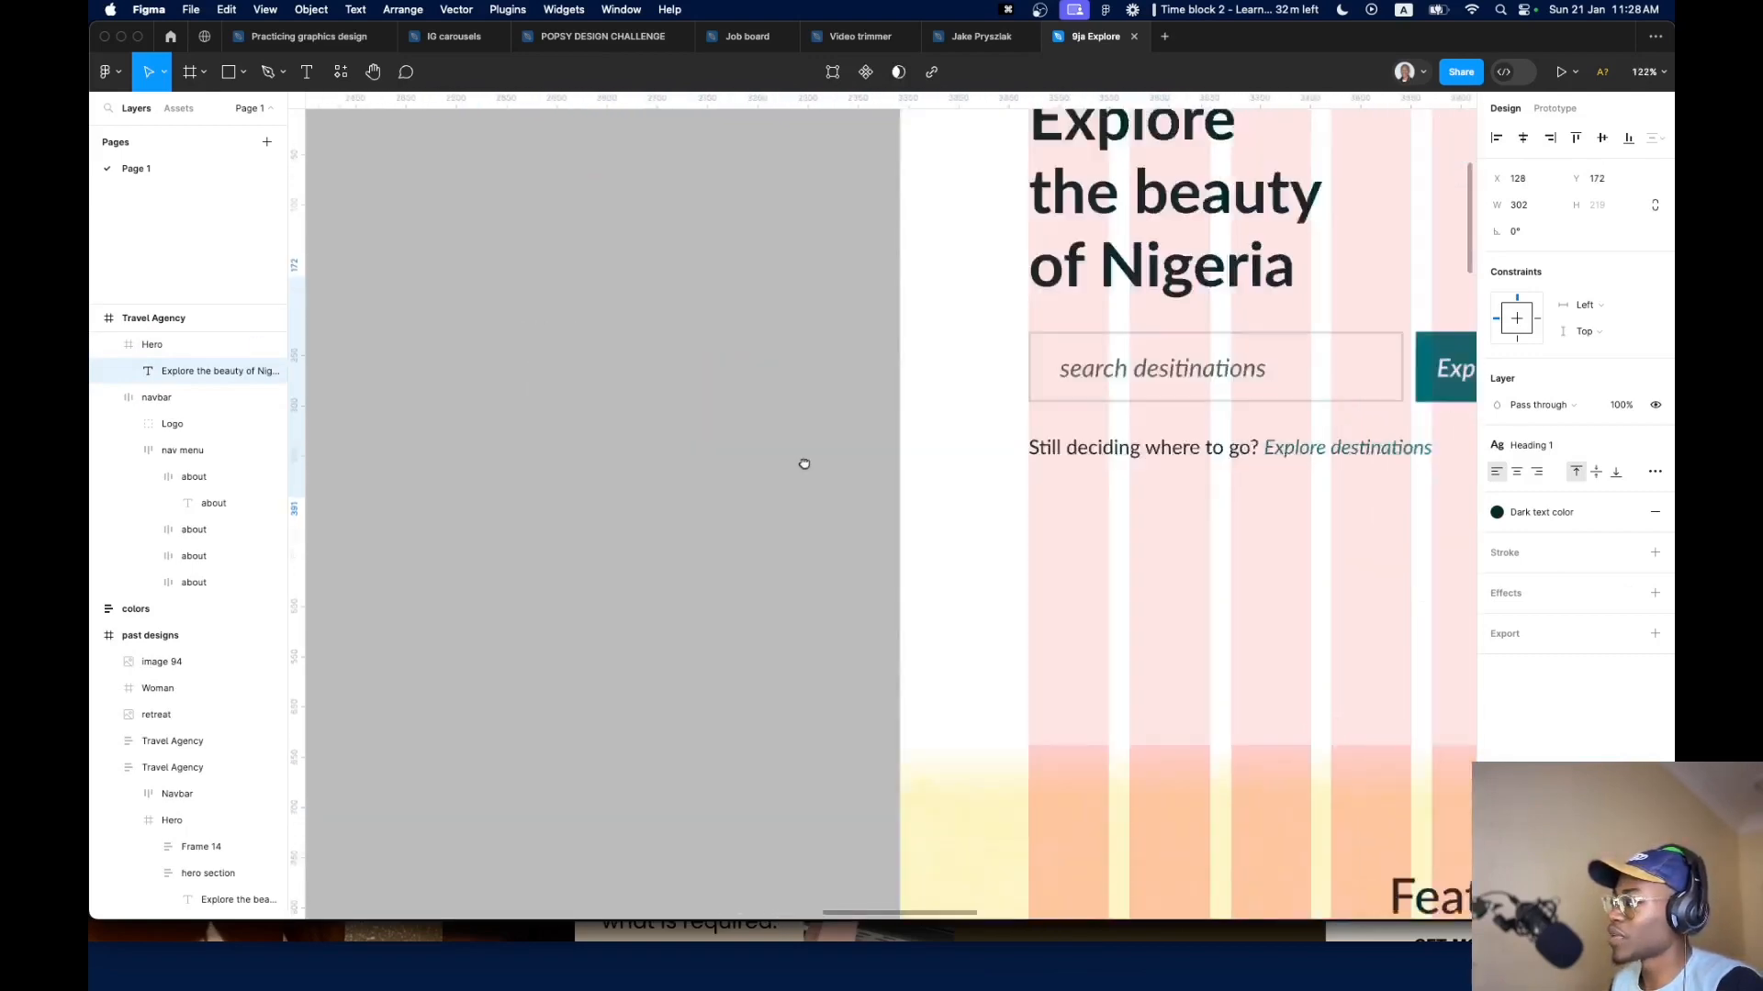
Duplicate the hero heading below itself in the new Travel Agency frame and replace the copy's text with "search destinations"
{"action": "scroll", "coordinate": [805, 465], "scroll_direction": "right", "scroll_amount": 3}
{"action": "scroll", "coordinate": [918, 473], "scroll_direction": "down", "scroll_amount": 5}
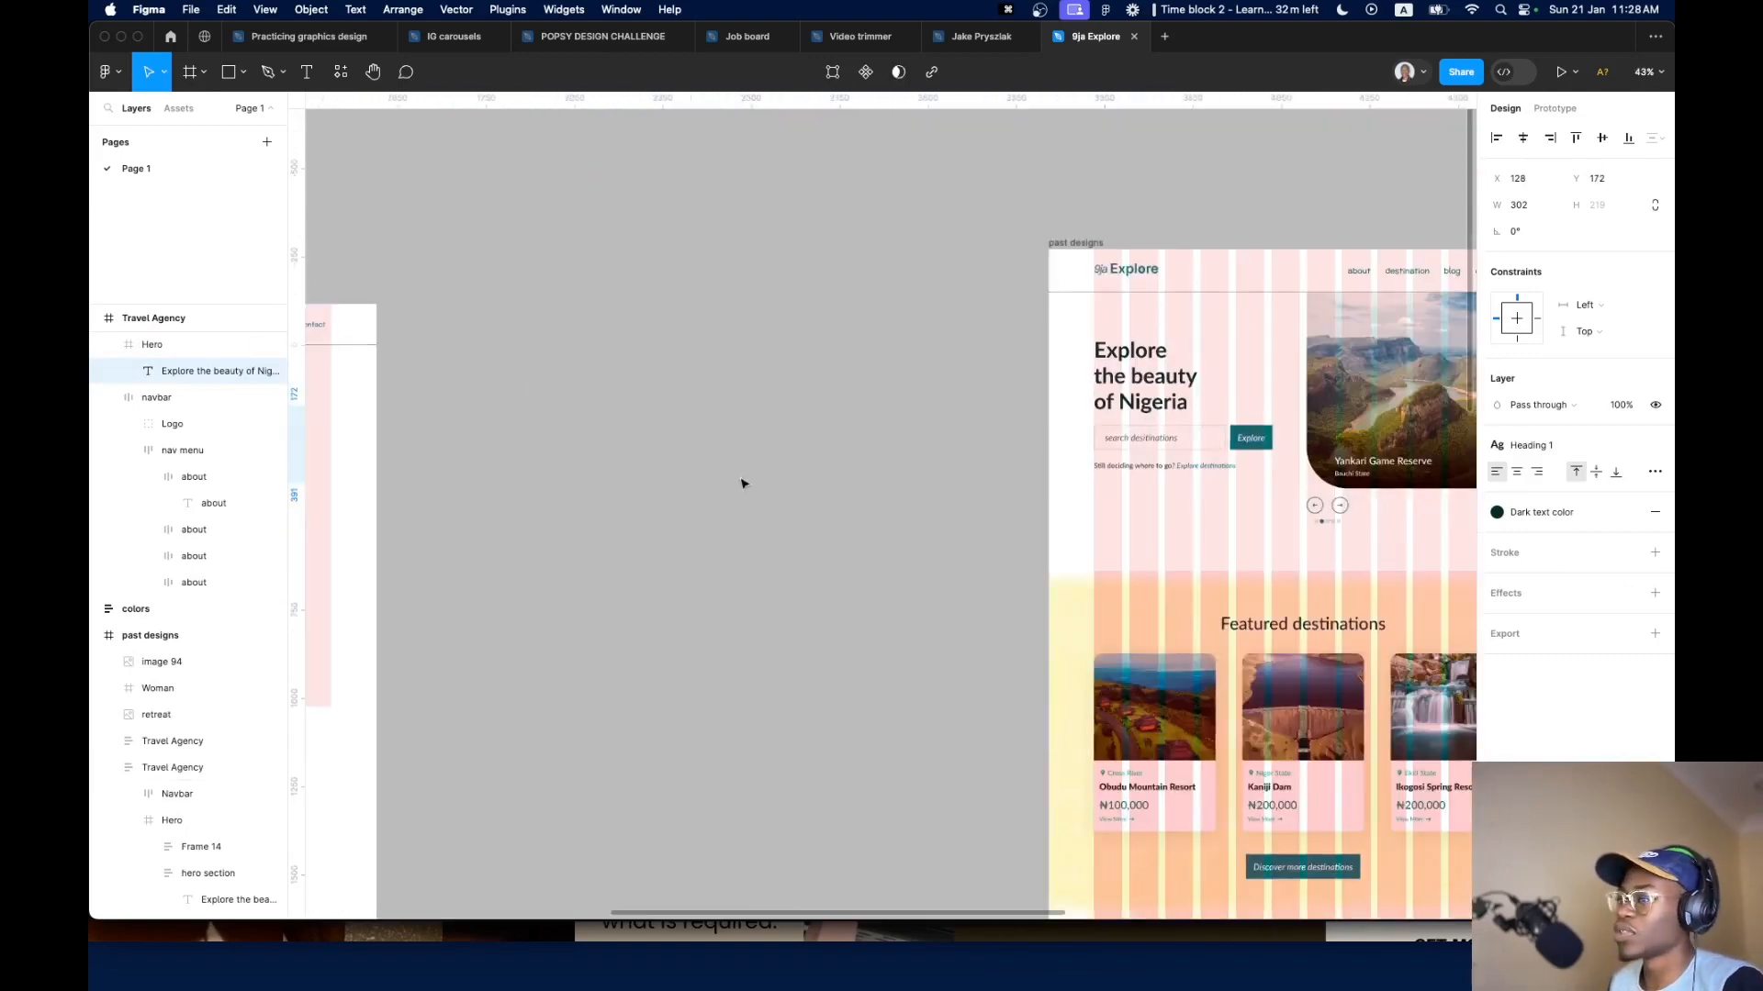
{"action": "scroll", "coordinate": [698, 491], "scroll_direction": "left", "scroll_amount": 8}
{"action": "scroll", "coordinate": [530, 429], "scroll_direction": "left", "scroll_amount": 3}
{"action": "scroll", "coordinate": [530, 428], "scroll_direction": "down", "scroll_amount": 1}
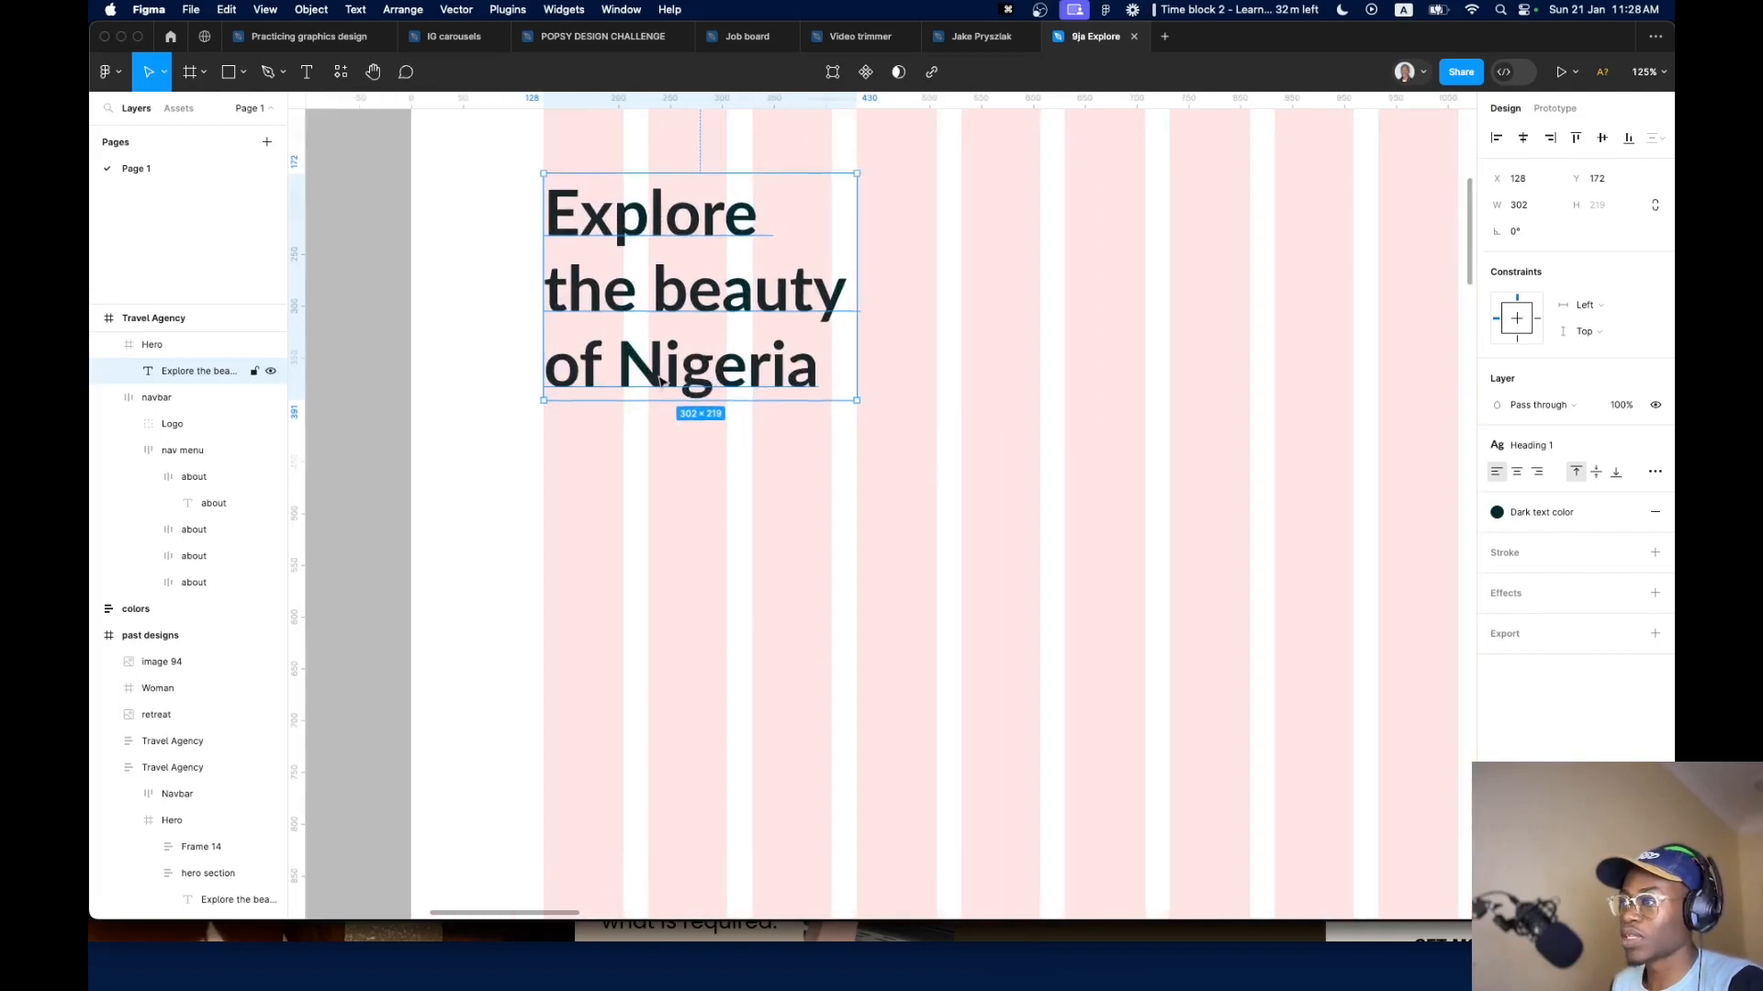
{"action": "left_click_drag", "start_coordinate": [663, 380], "coordinate": [700, 704]}
{"action": "key", "text": "Return"}
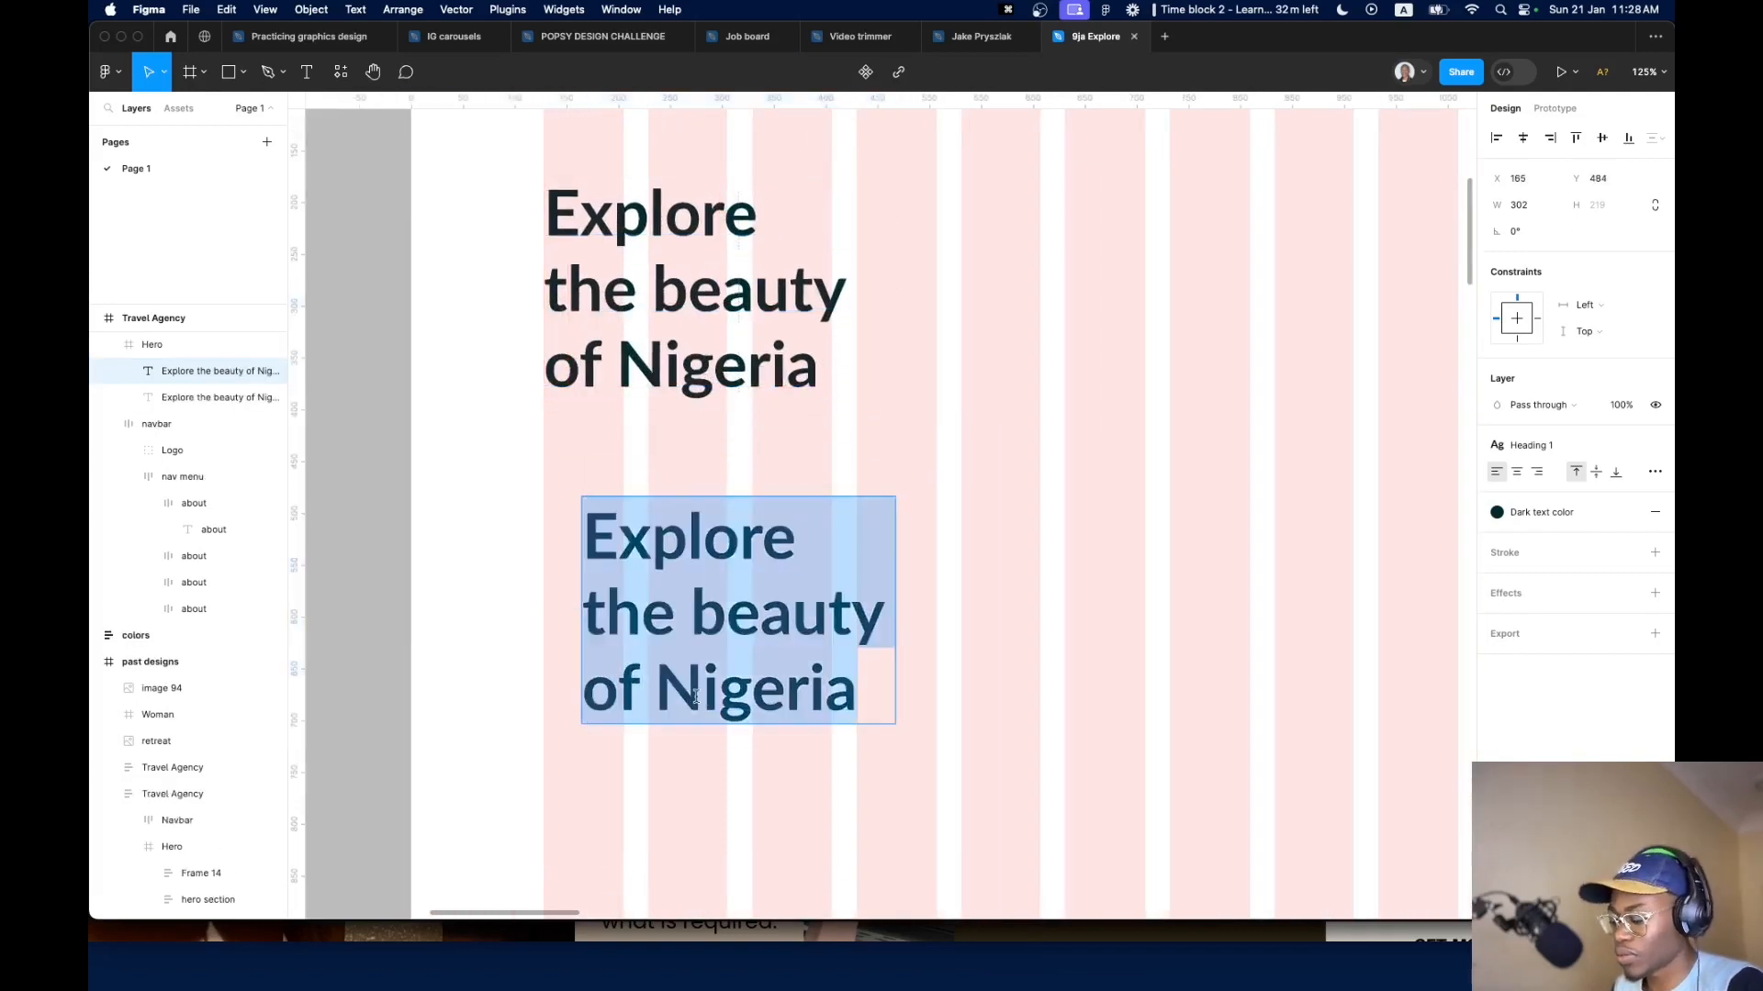
{"action": "type", "text": "search de"}
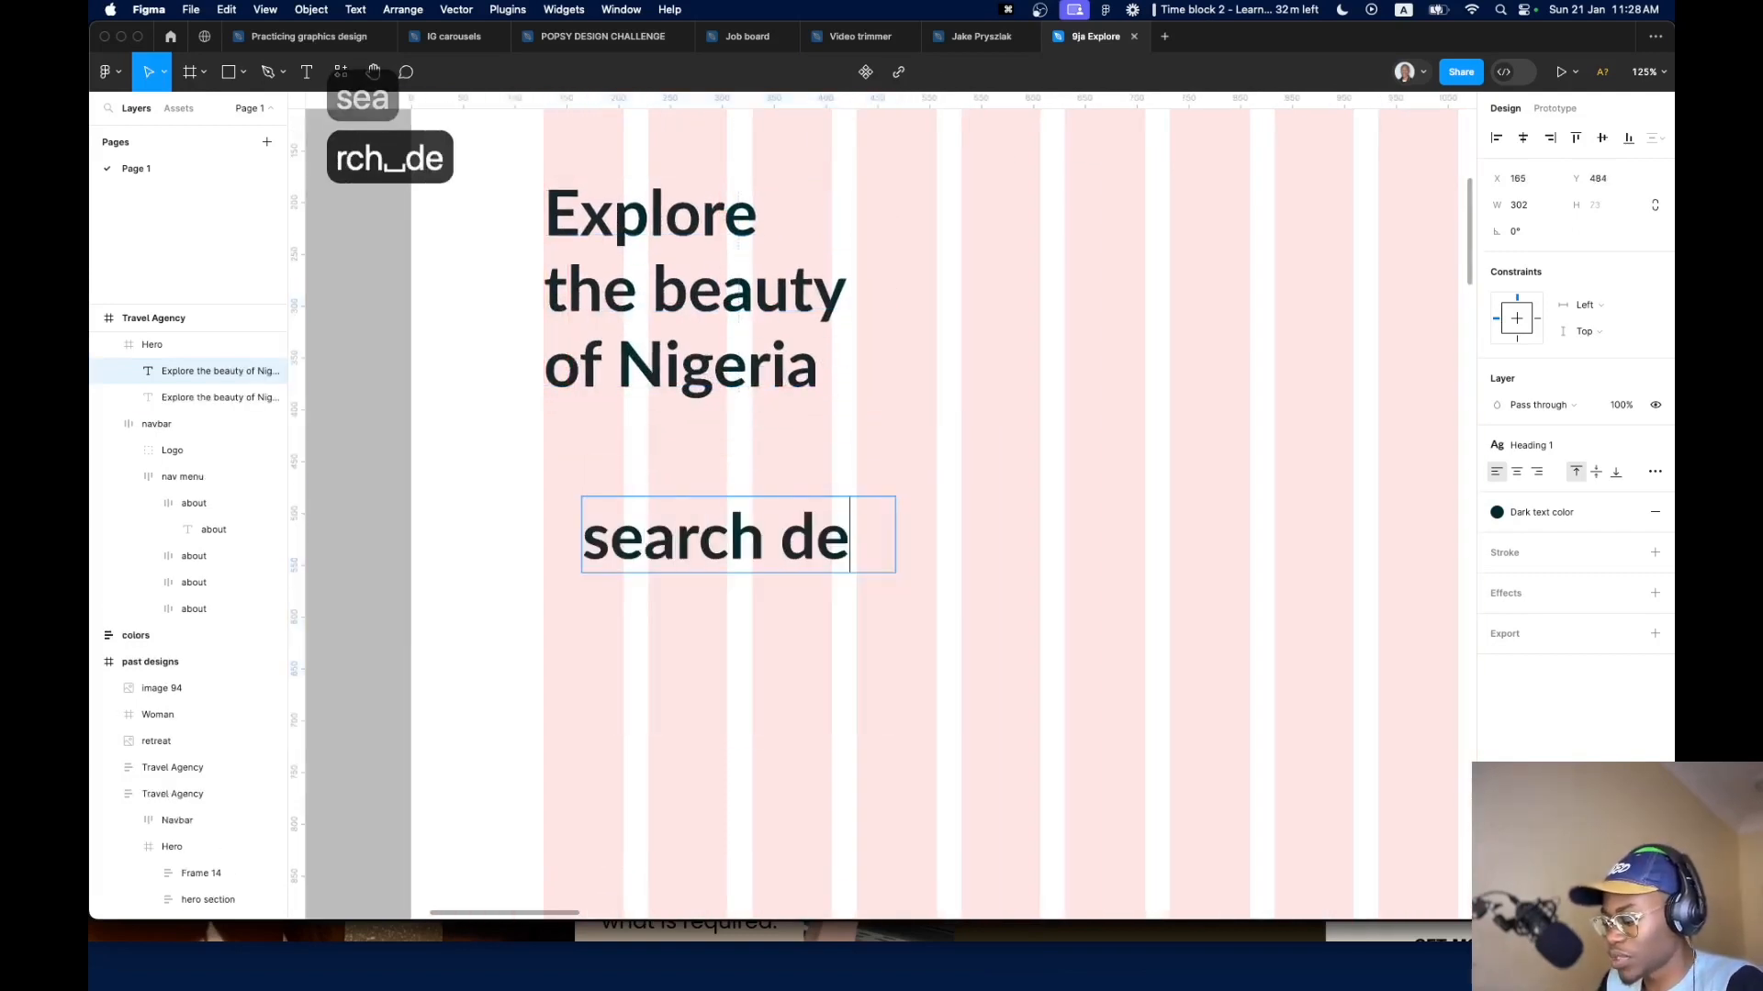
{"action": "type", "text": "sit"}
{"action": "key", "text": "BackSpace"}
{"action": "key", "text": "BackSpace"}
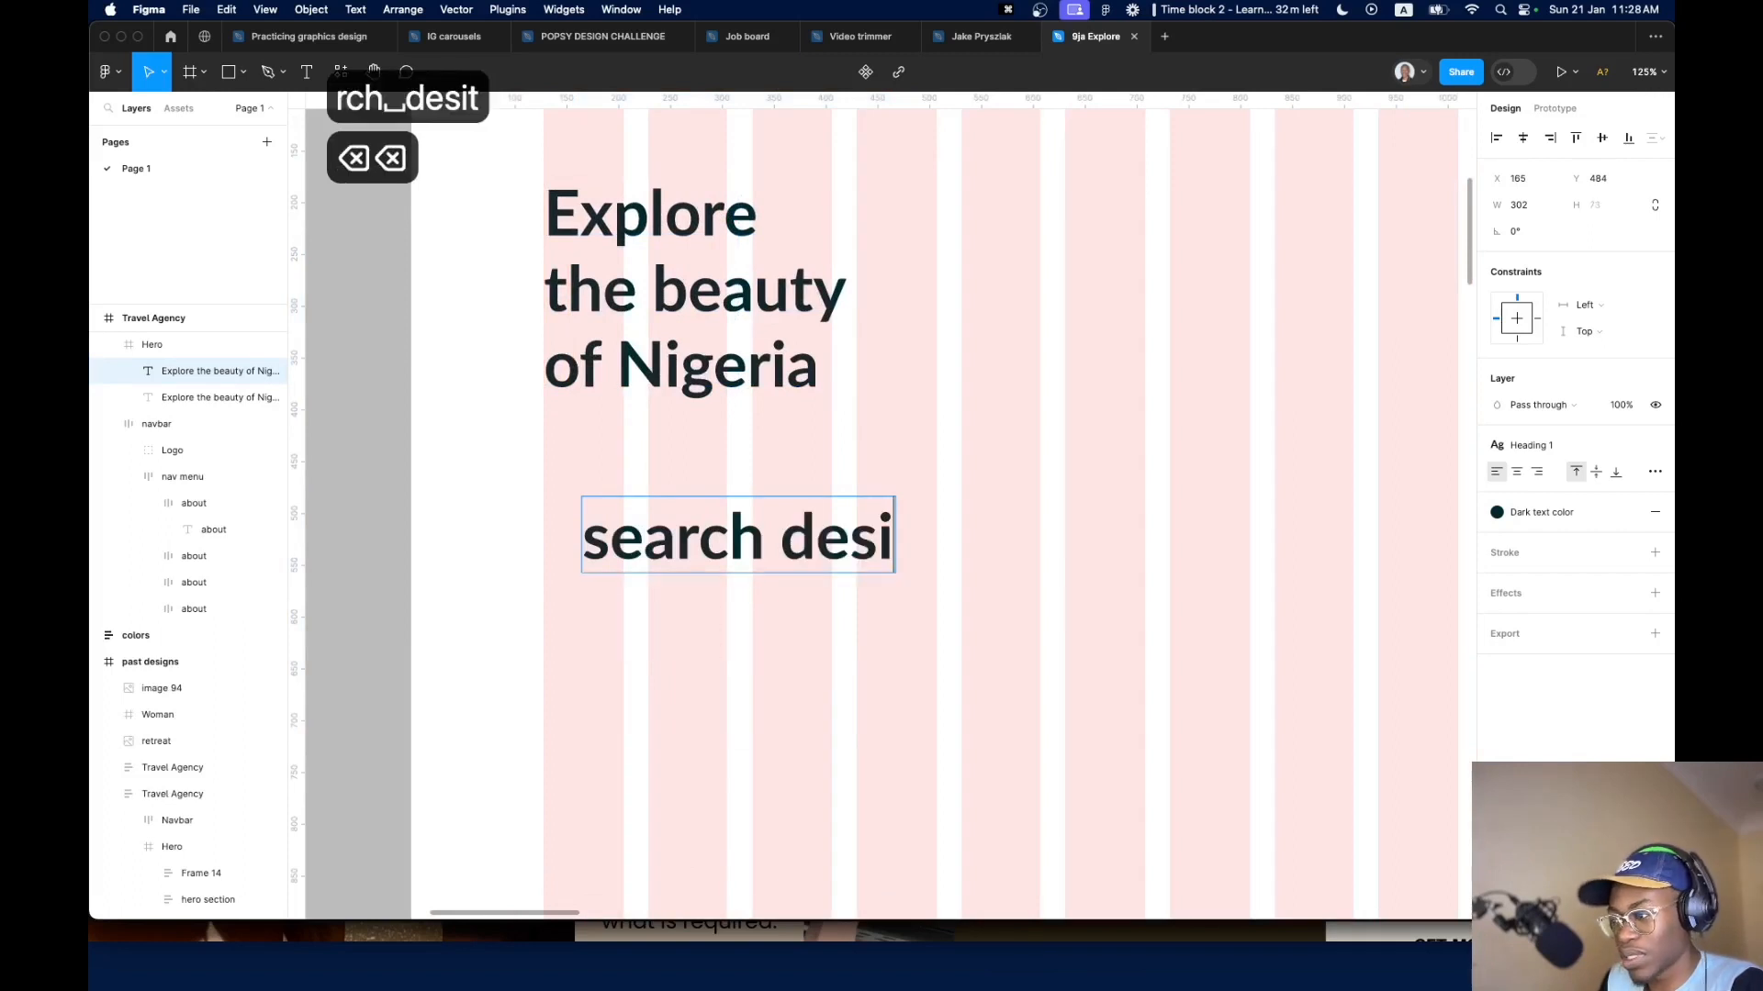
{"action": "type", "text": "tinations"}
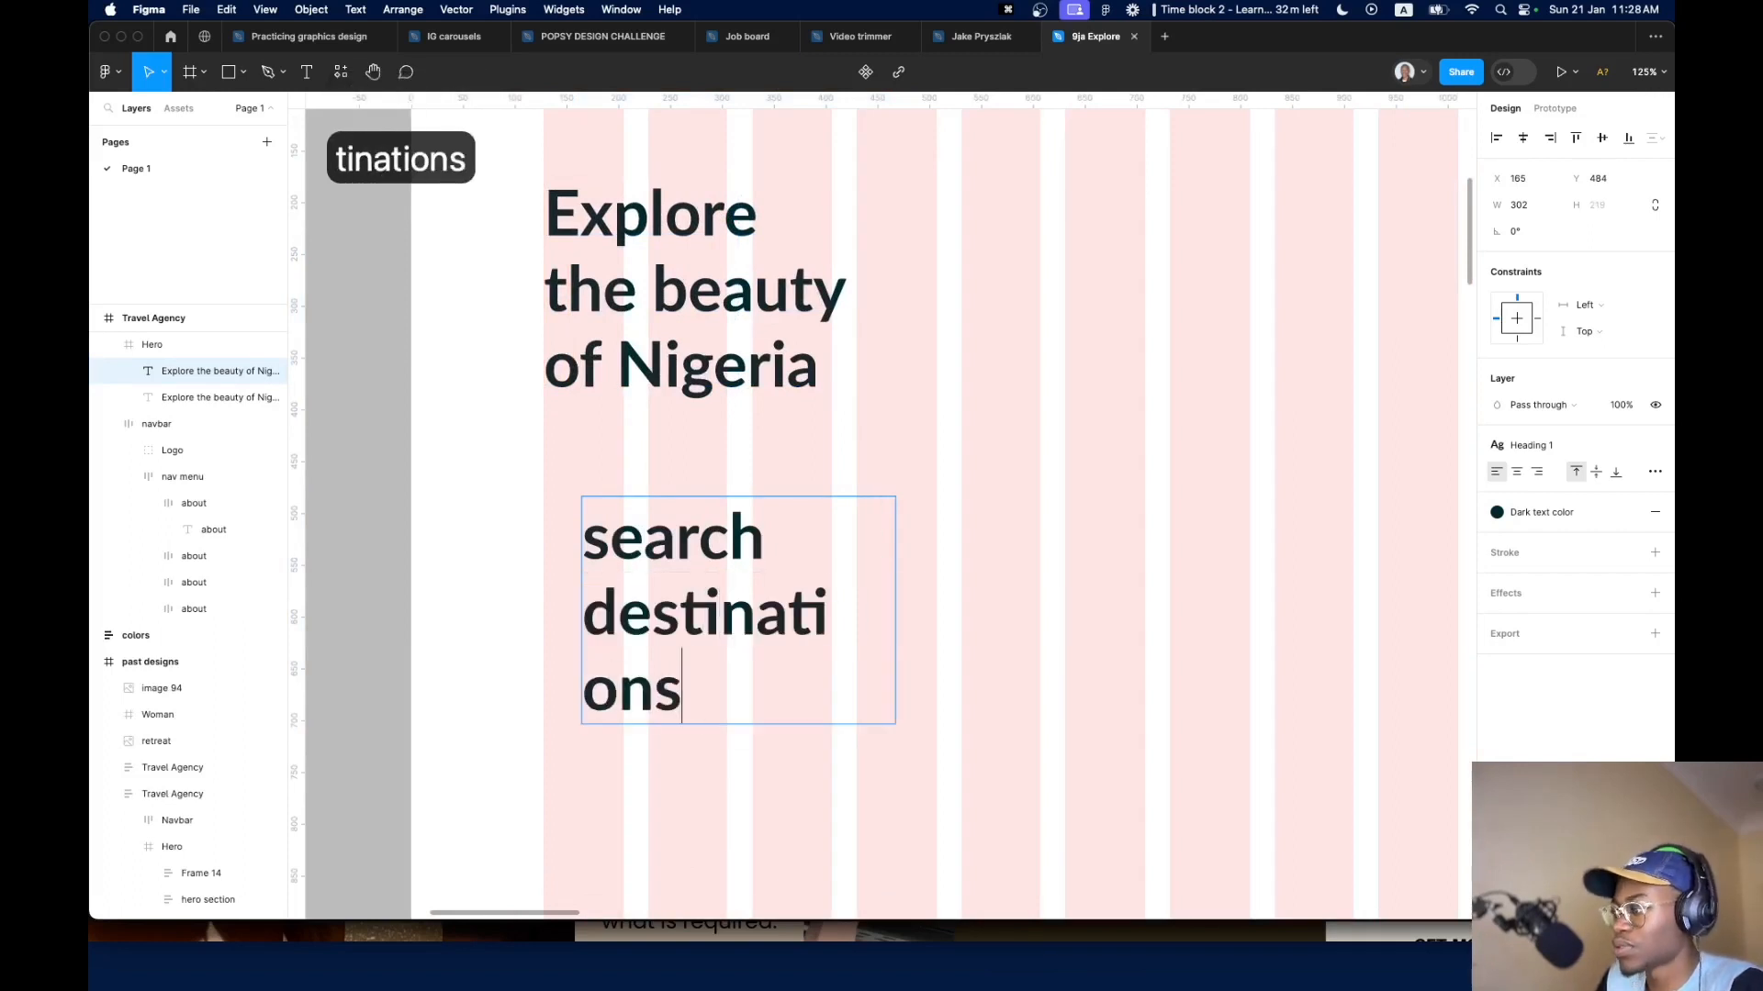
{"action": "key", "text": "Escape"}
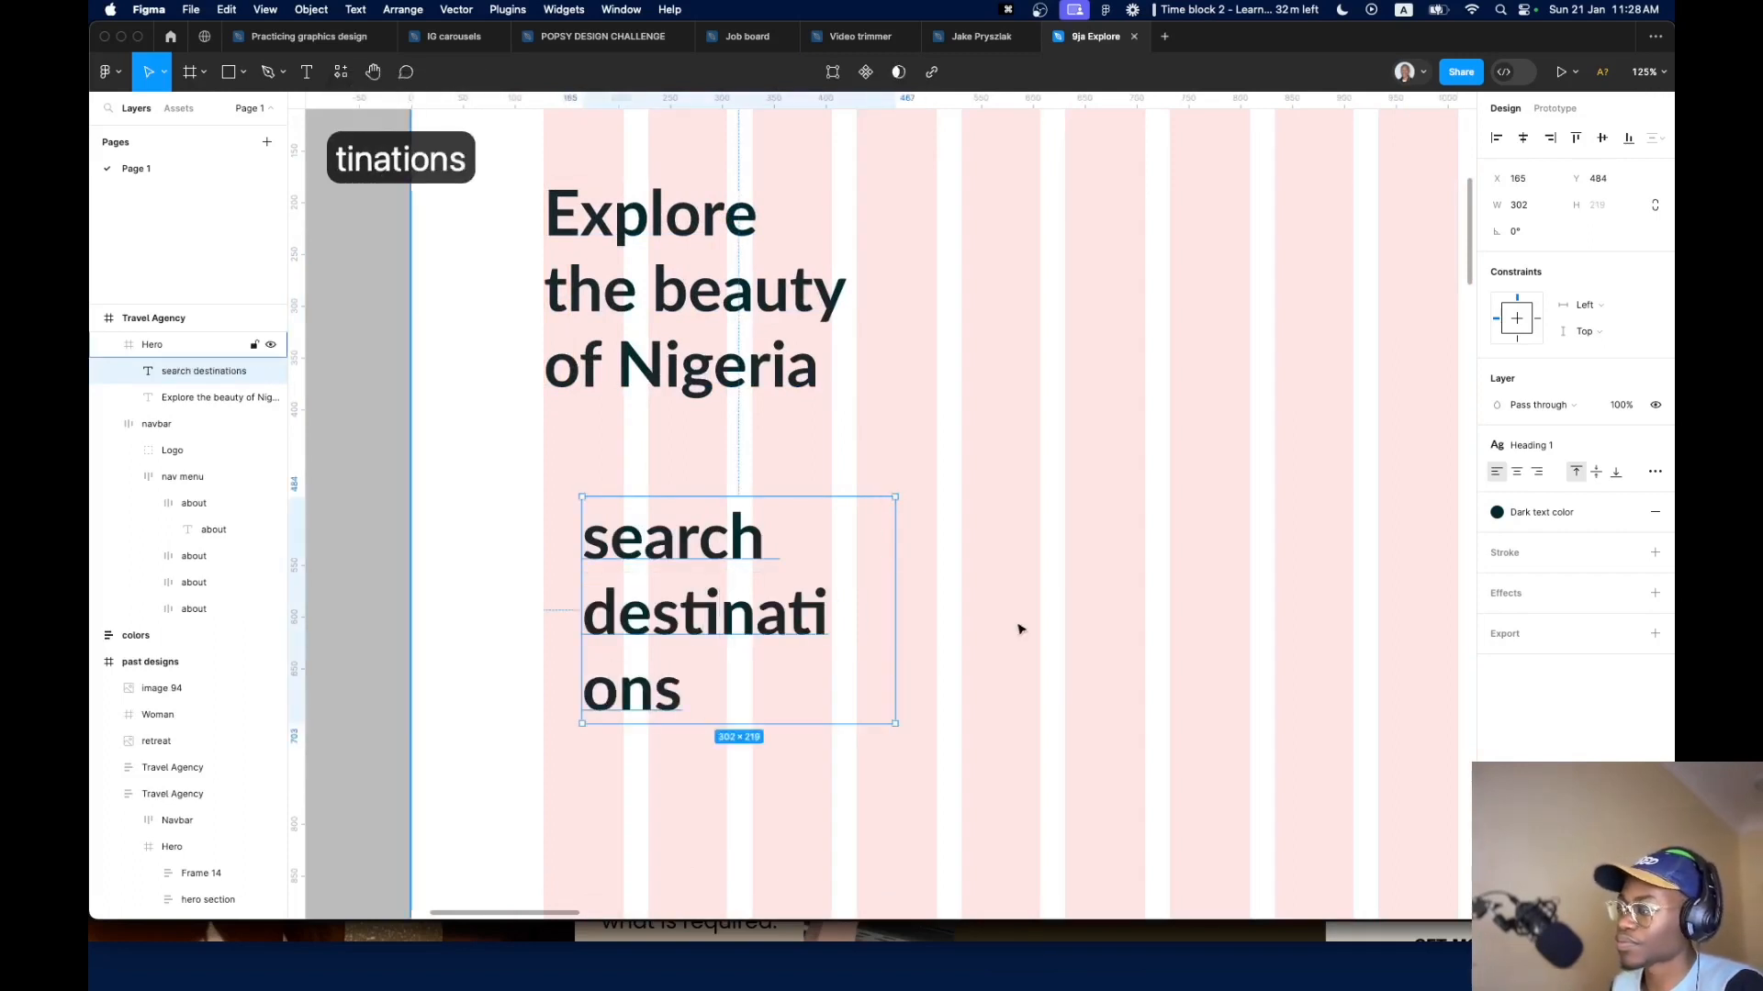
Apply the "paragraph text large" style to the "search destinations" text and set its resizing to auto width
{"action": "left_click", "coordinate": [1617, 454]}
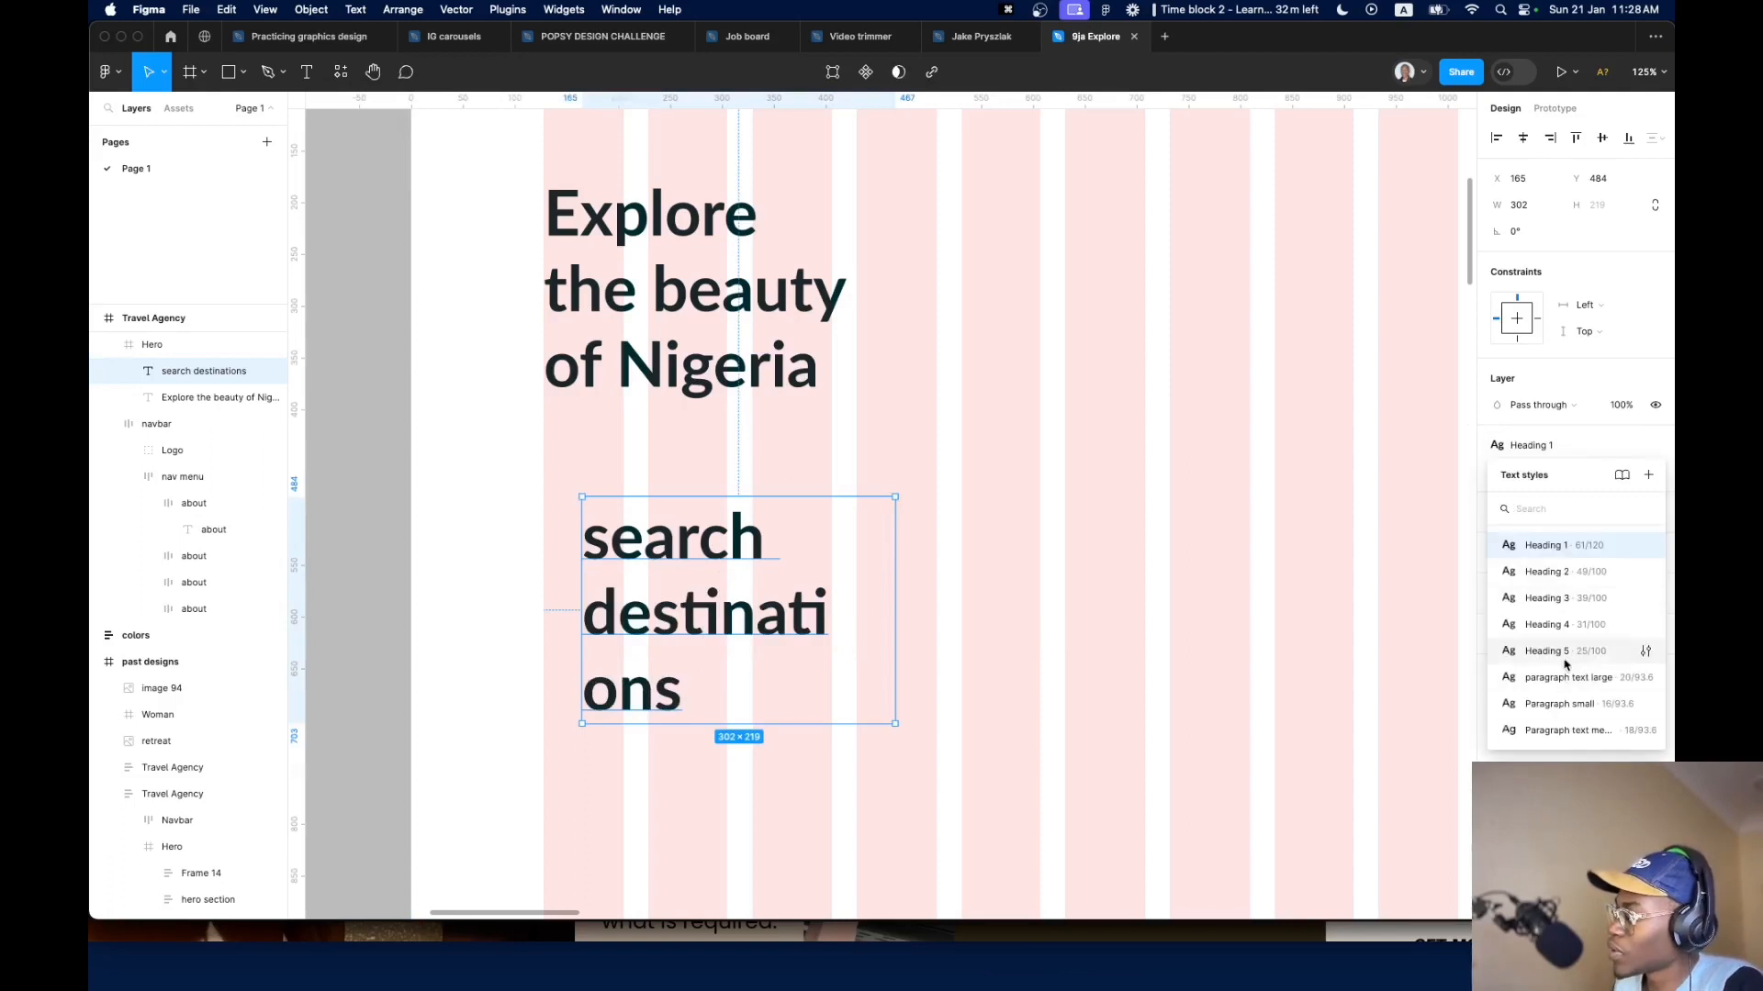
{"action": "left_click", "coordinate": [1552, 704]}
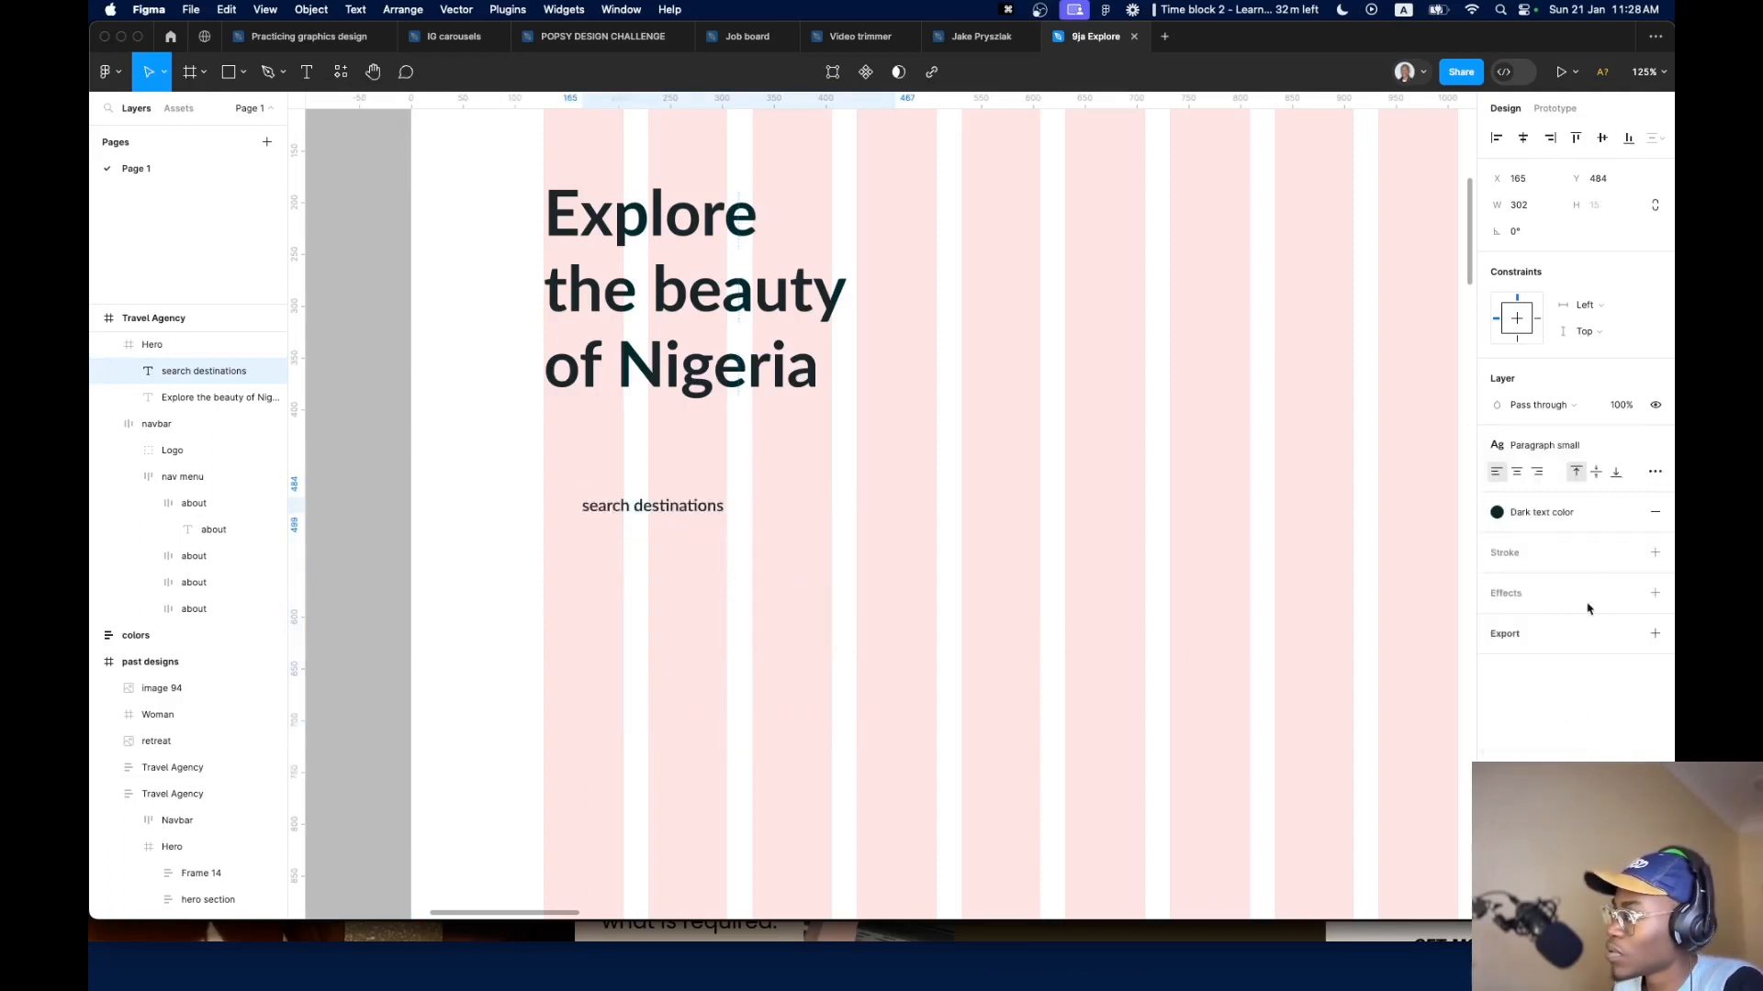
{"action": "left_click", "coordinate": [1551, 445]}
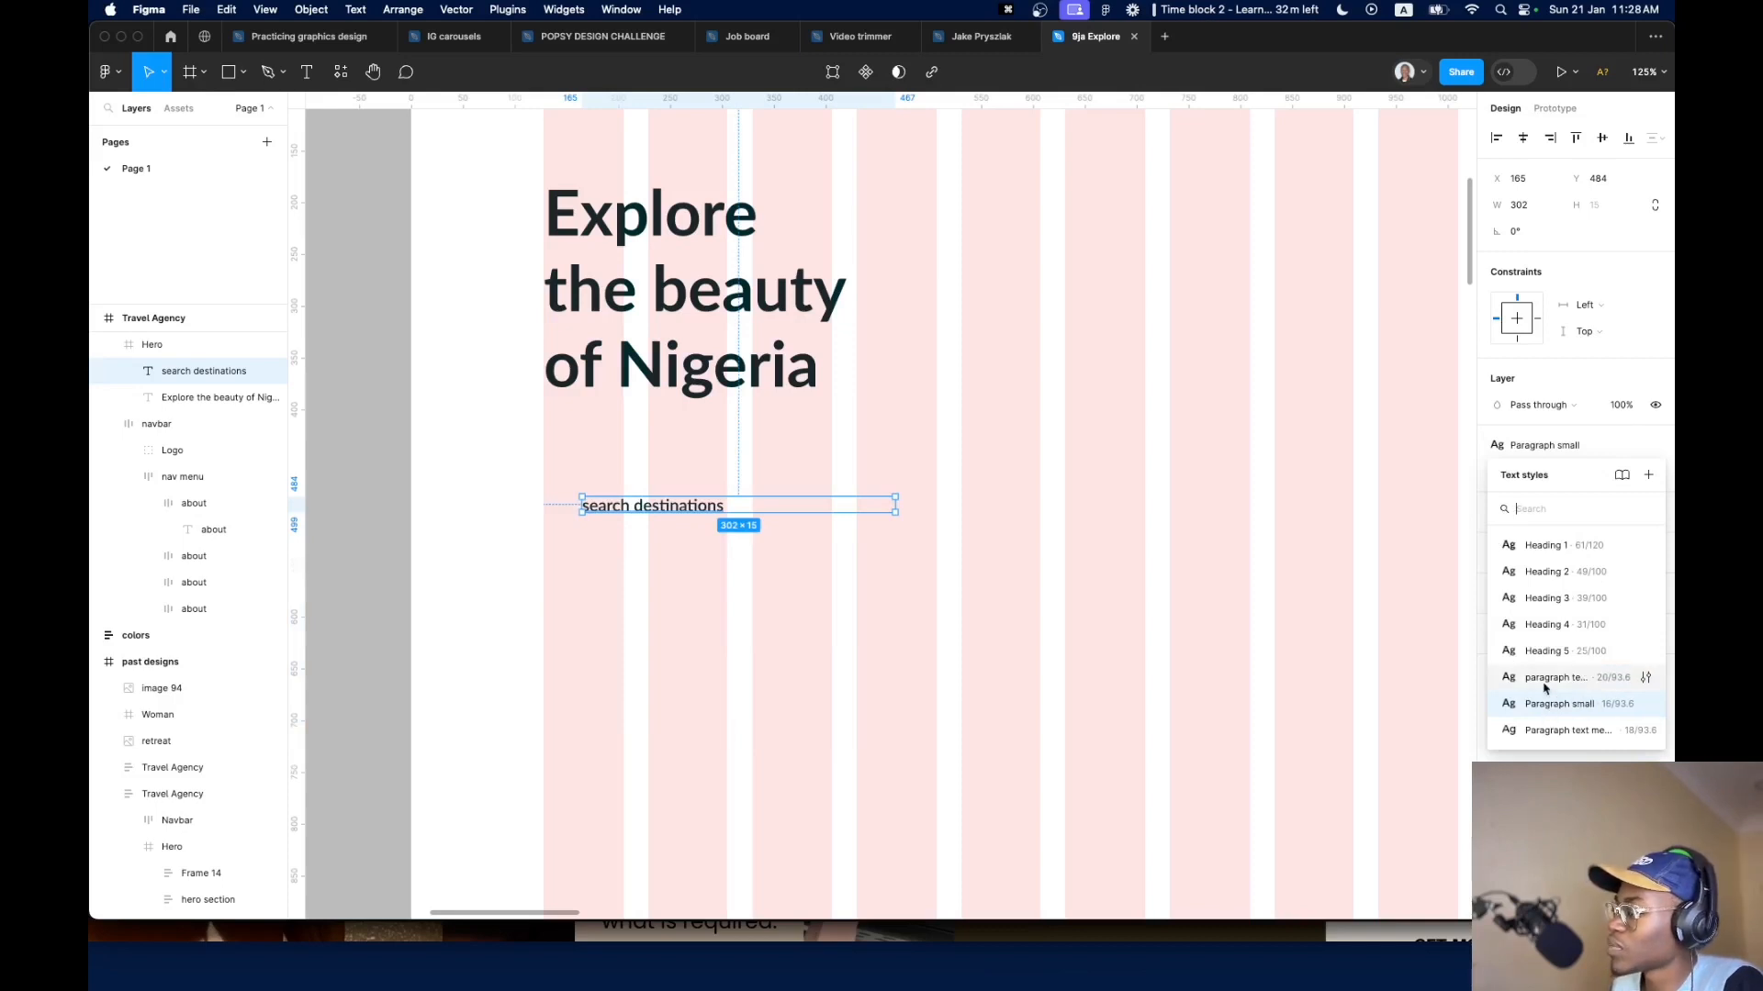
{"action": "left_click", "coordinate": [1550, 679]}
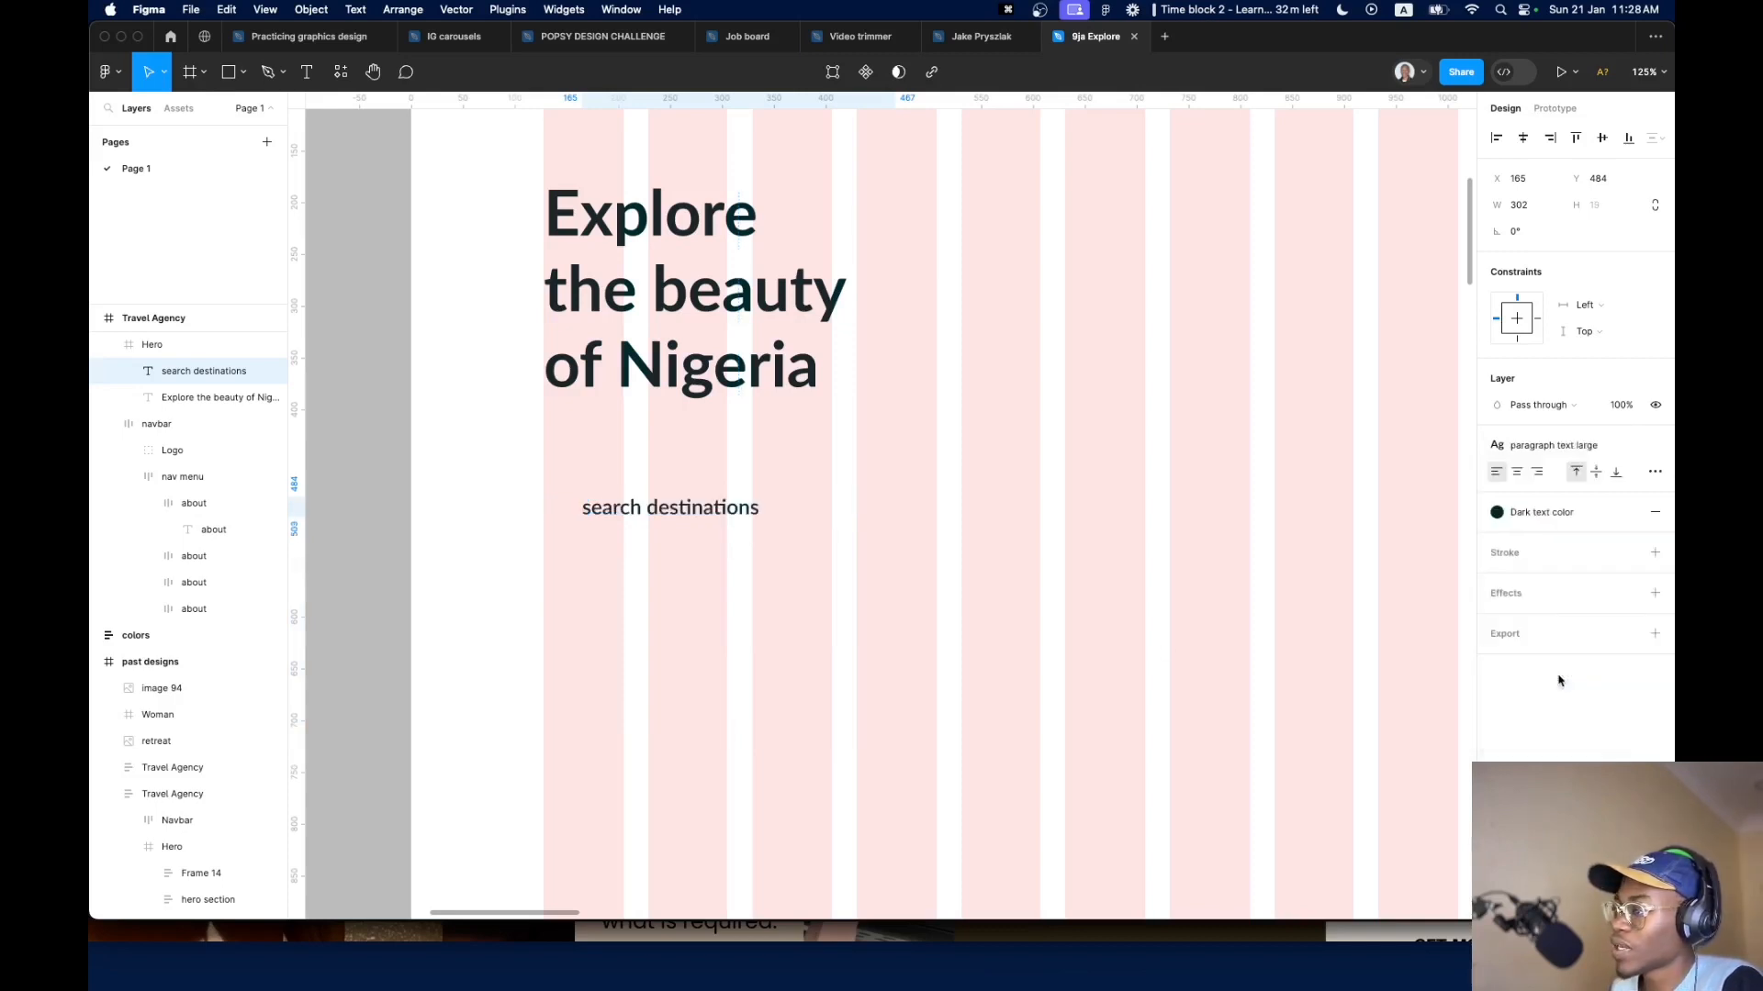
{"action": "scroll", "coordinate": [744, 549], "scroll_direction": "up", "scroll_amount": 3}
{"action": "left_click", "coordinate": [1655, 472]}
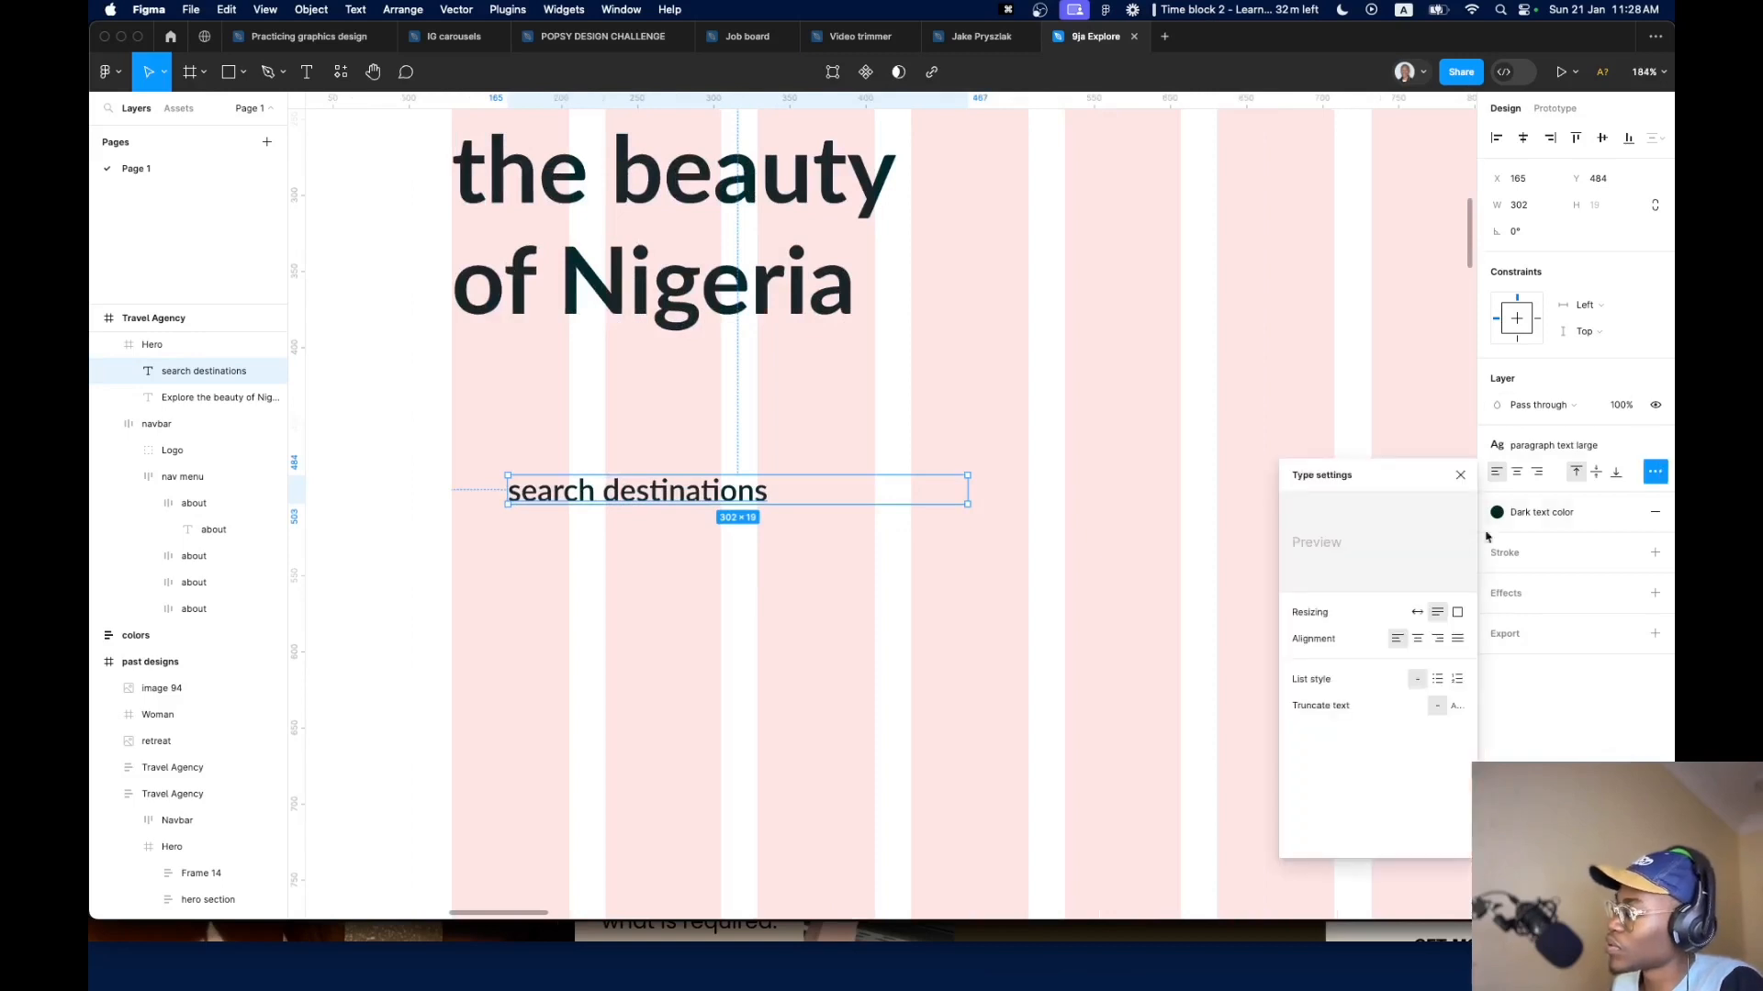
{"action": "left_click", "coordinate": [1416, 613]}
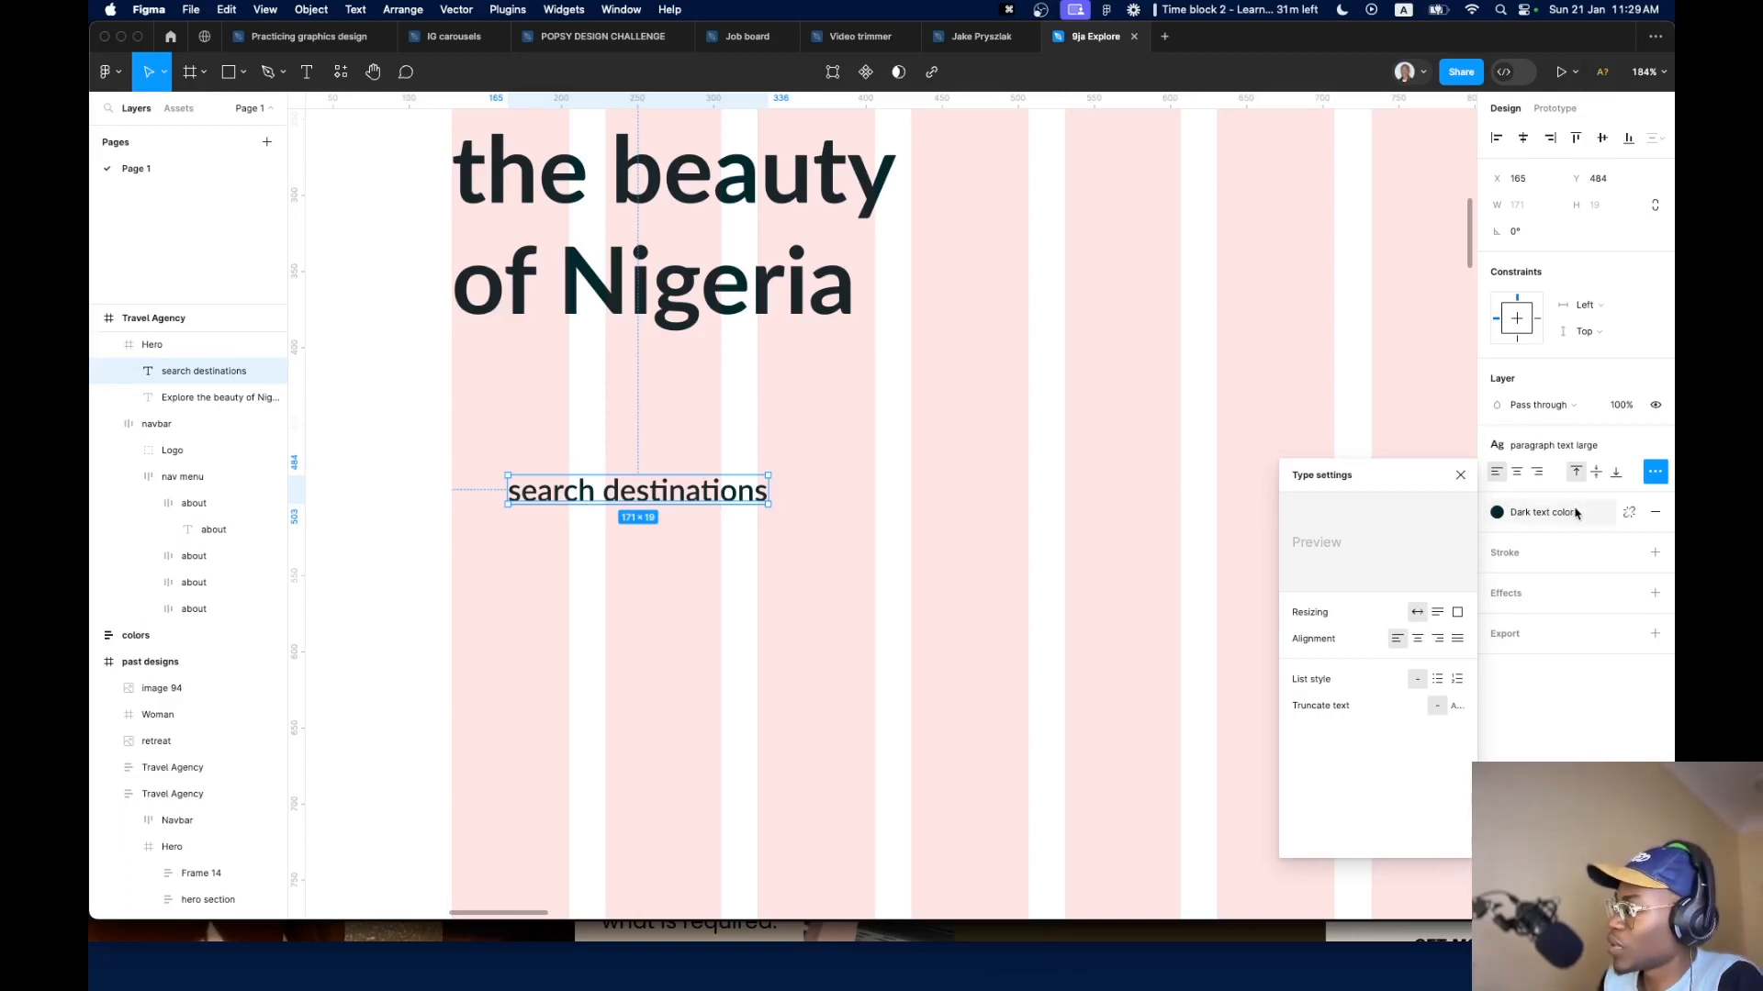
{"action": "left_click", "coordinate": [1628, 512]}
{"action": "left_click", "coordinate": [1496, 540]}
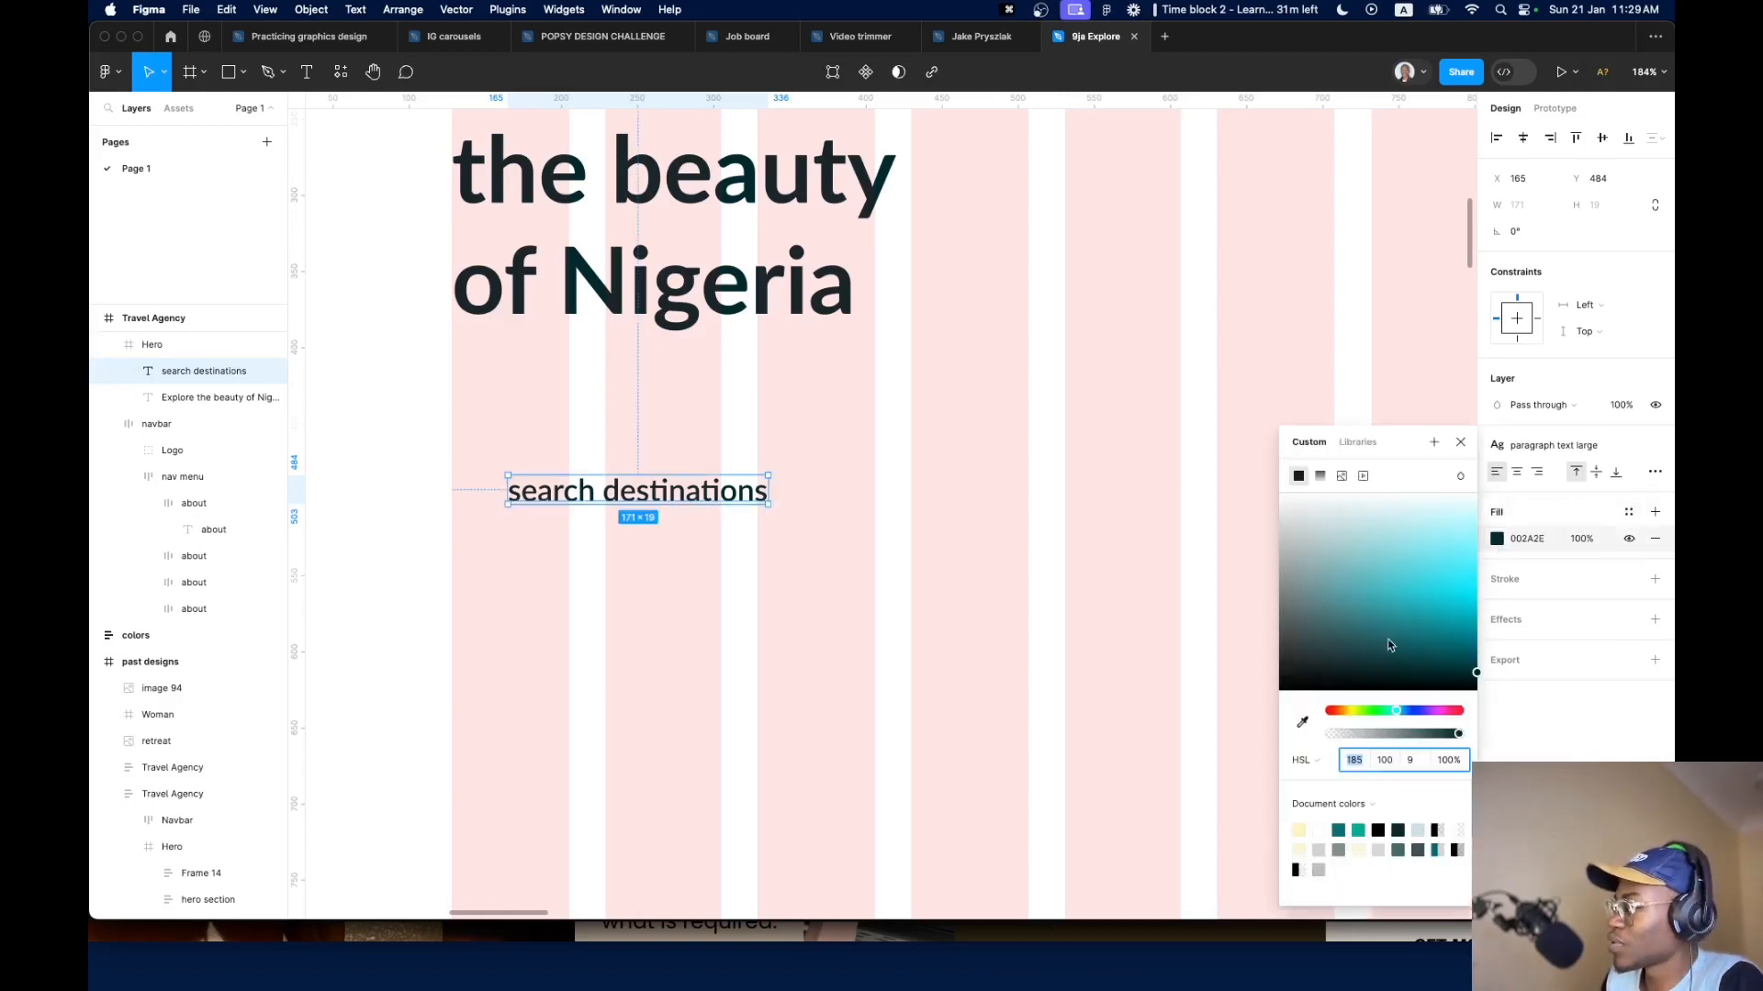
{"action": "left_click", "coordinate": [951, 607]}
{"action": "key", "text": "super+z"}
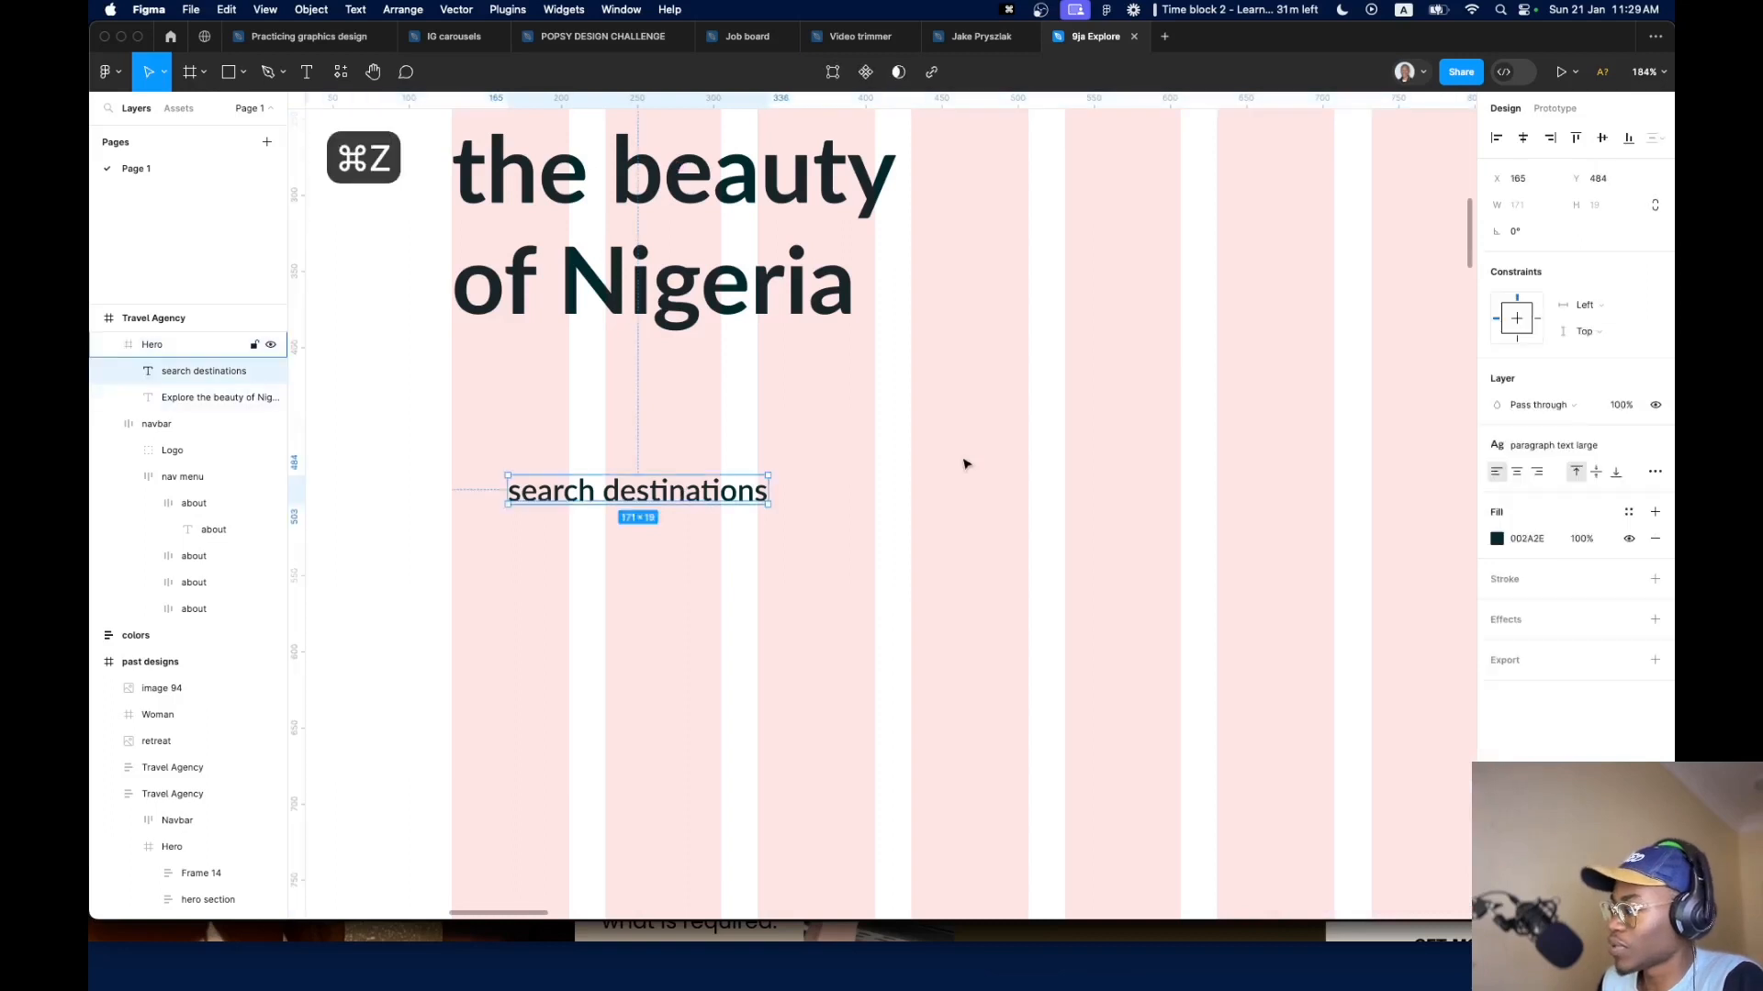
{"action": "key", "text": "super+z"}
Wrap the search text in an auto layout frame at X 128, Y 482 and name it "input"
{"action": "key", "text": "shift+a"}
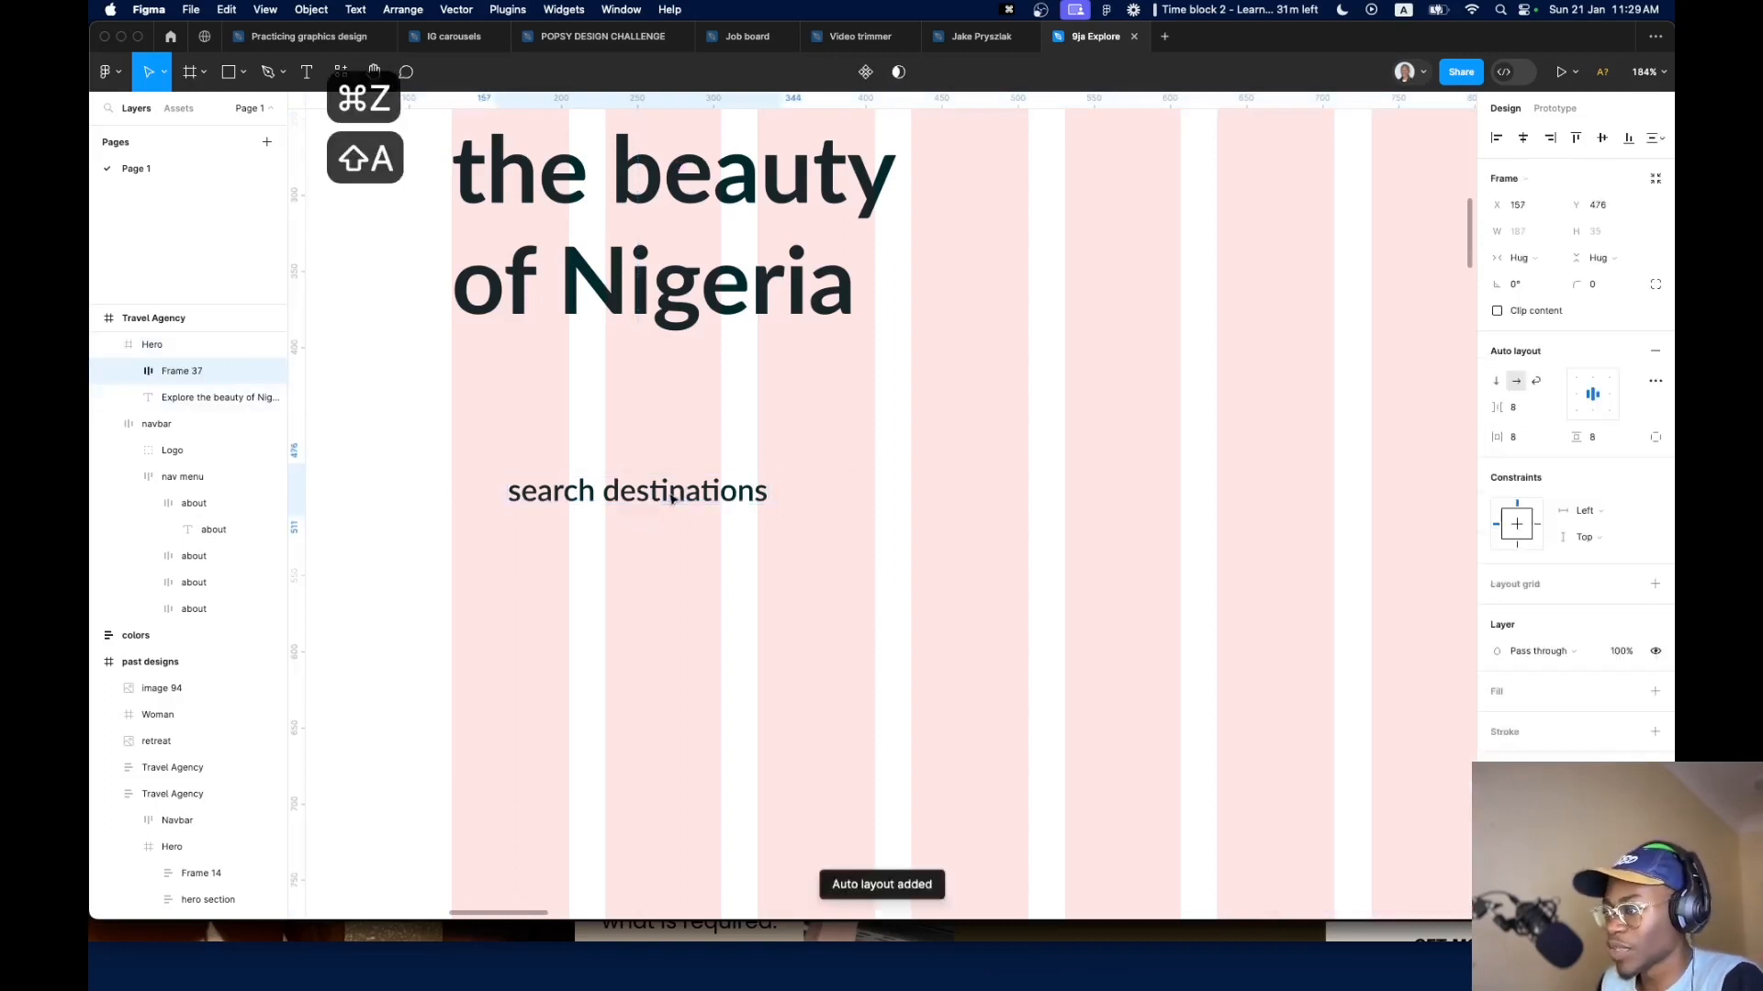
{"action": "left_click_drag", "start_coordinate": [690, 493], "coordinate": [647, 503]}
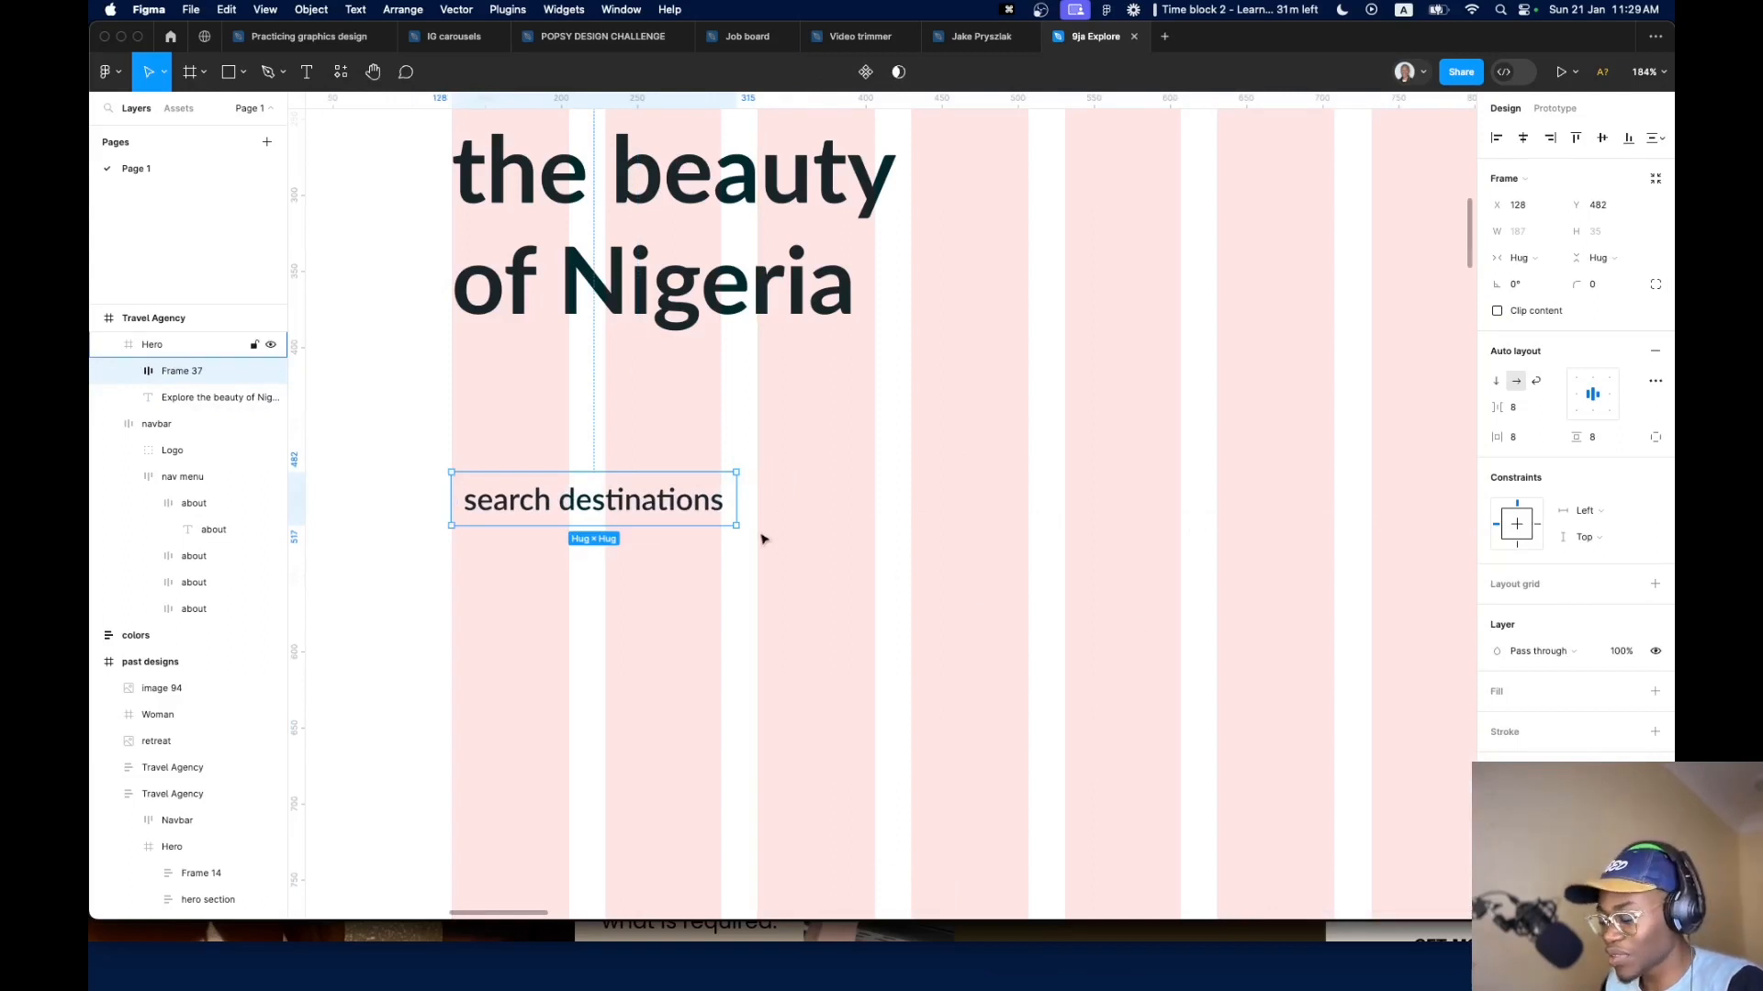
{"action": "key", "text": "super+r"}
{"action": "type", "text": "input"}
{"action": "key", "text": "Return"}
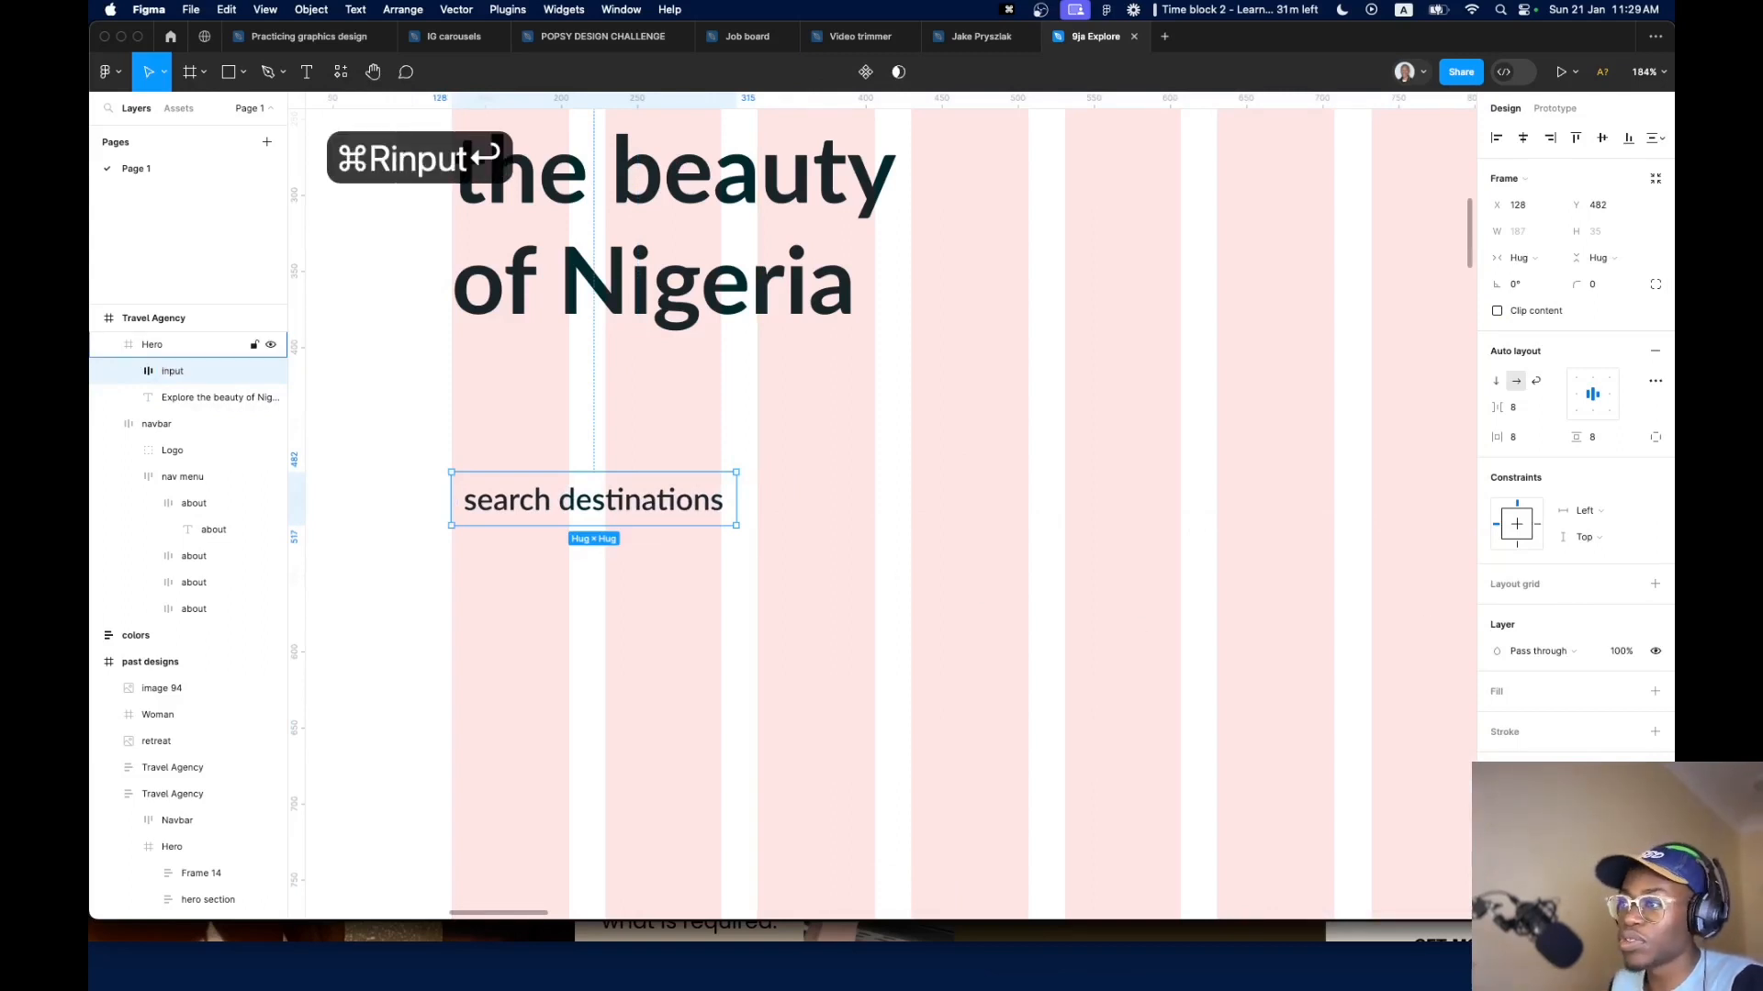
Left-align the input frame's content and set its padding to 24 horizontal and 16 vertical
{"action": "left_click", "coordinate": [1575, 394]}
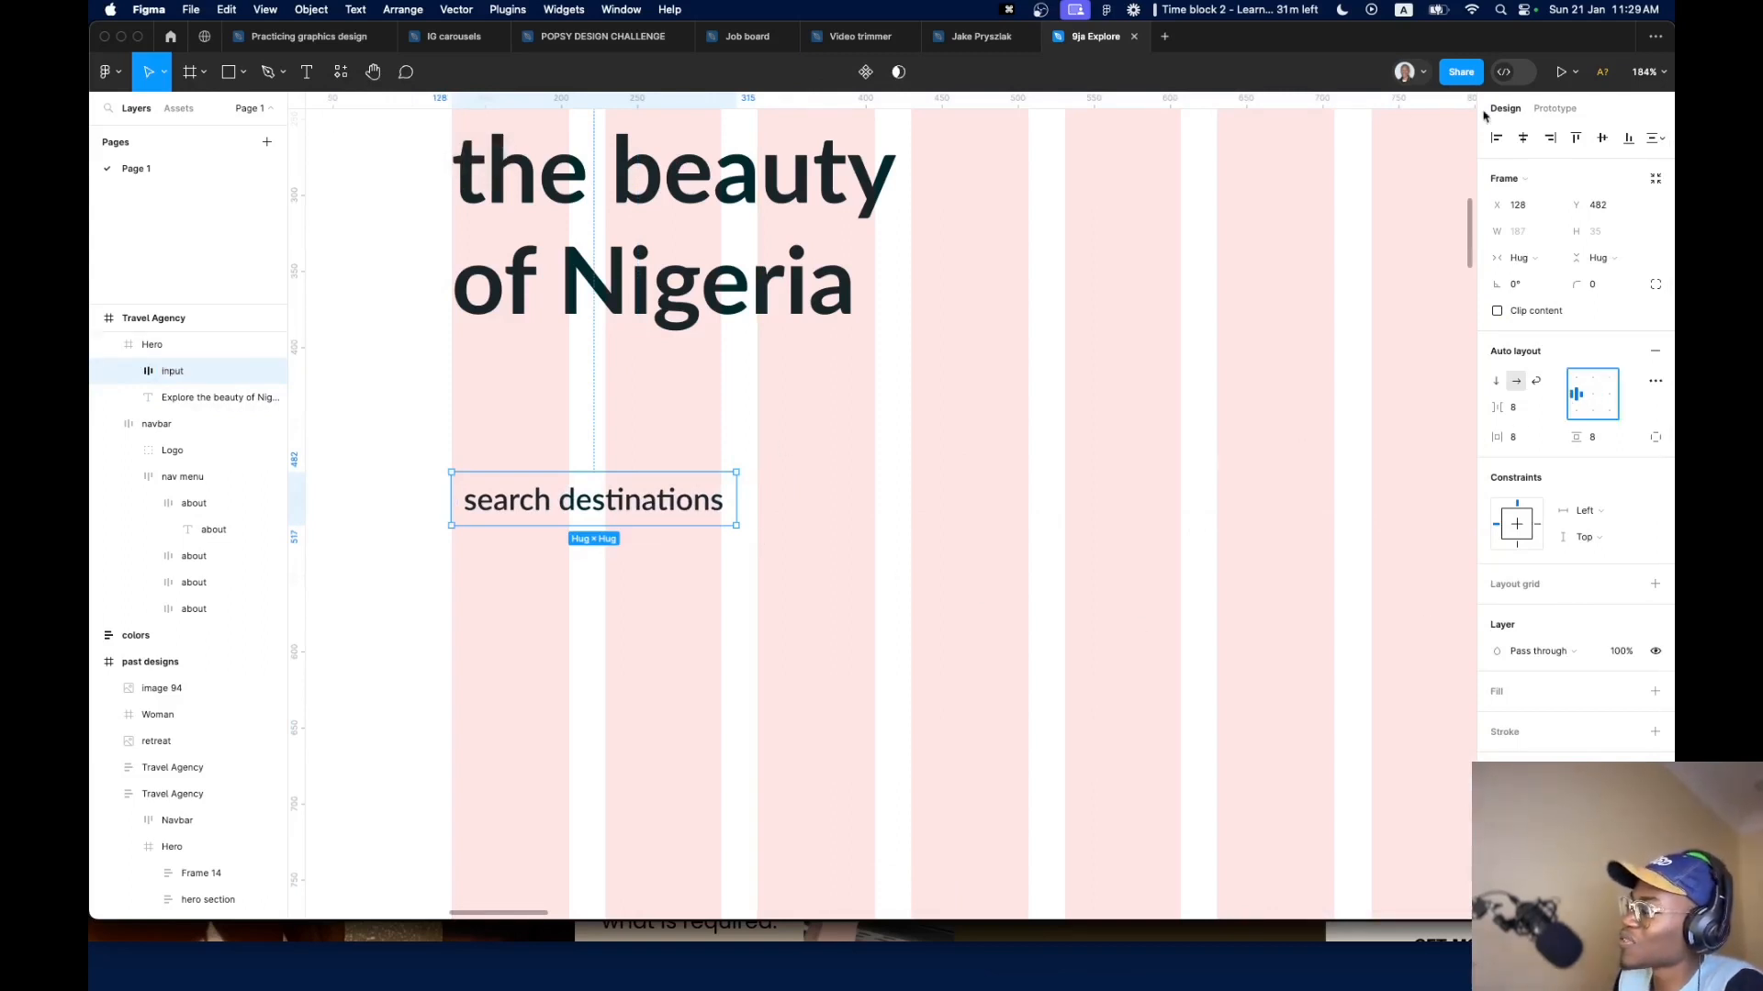
{"action": "left_click_drag", "start_coordinate": [742, 510], "coordinate": [912, 526]}
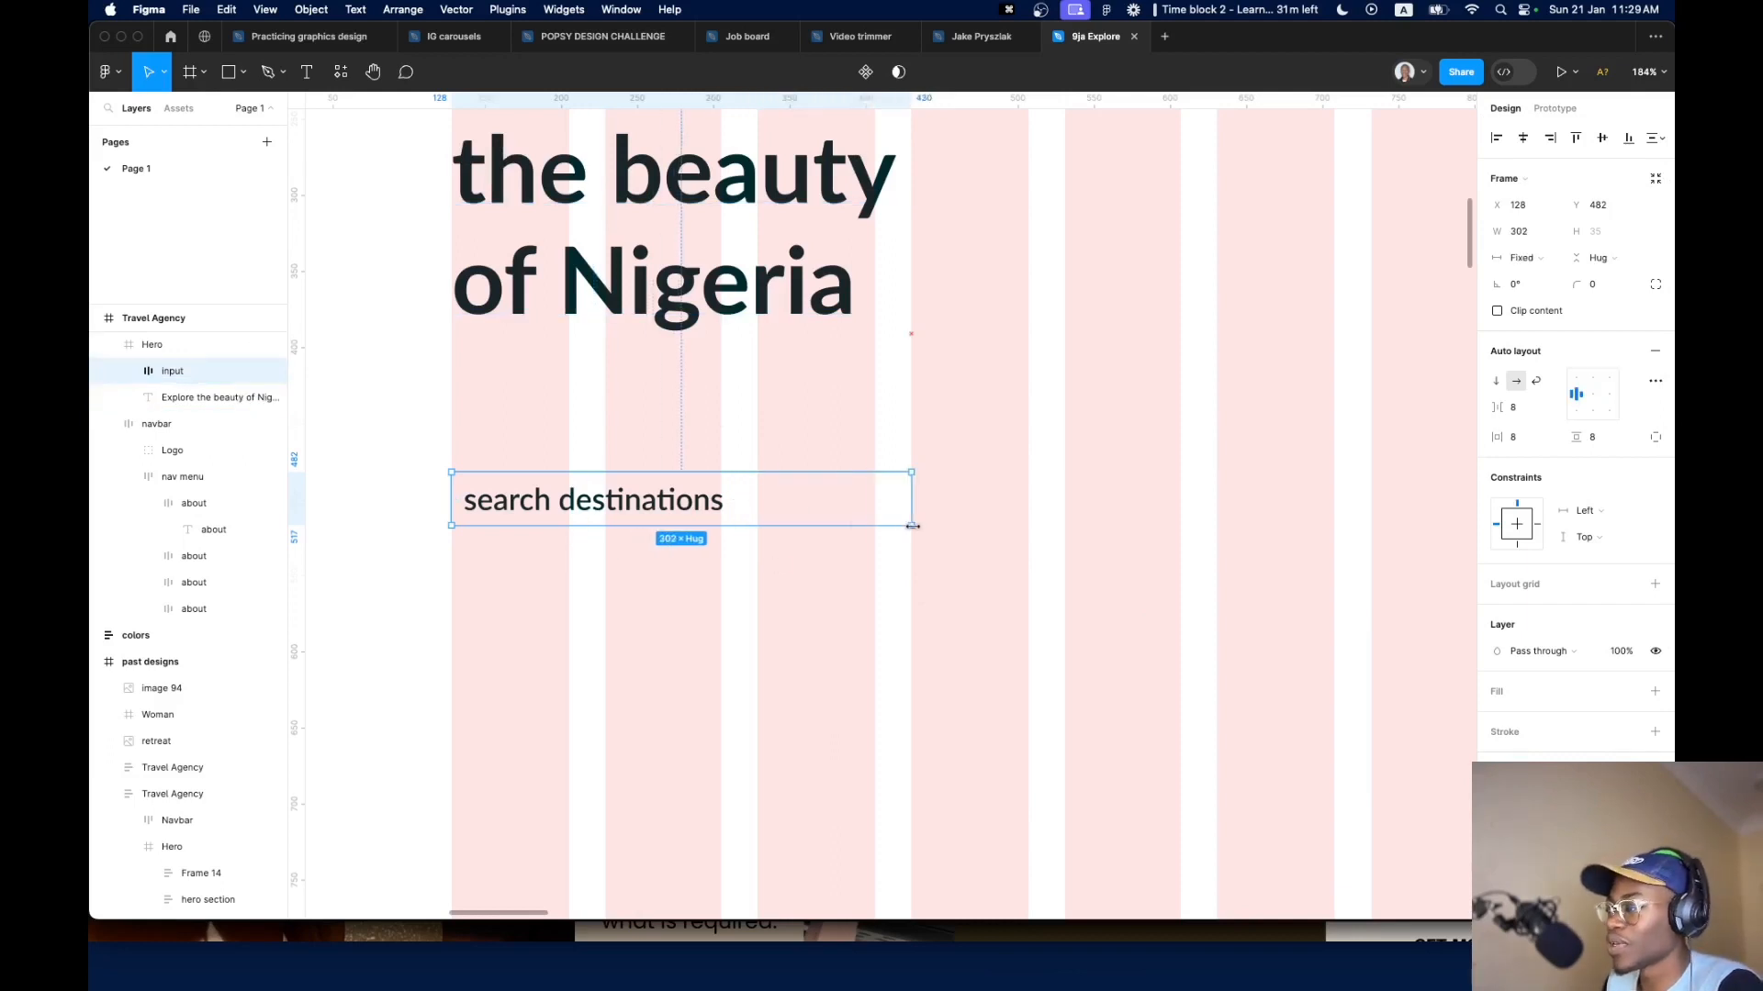
{"action": "key", "text": "super+z"}
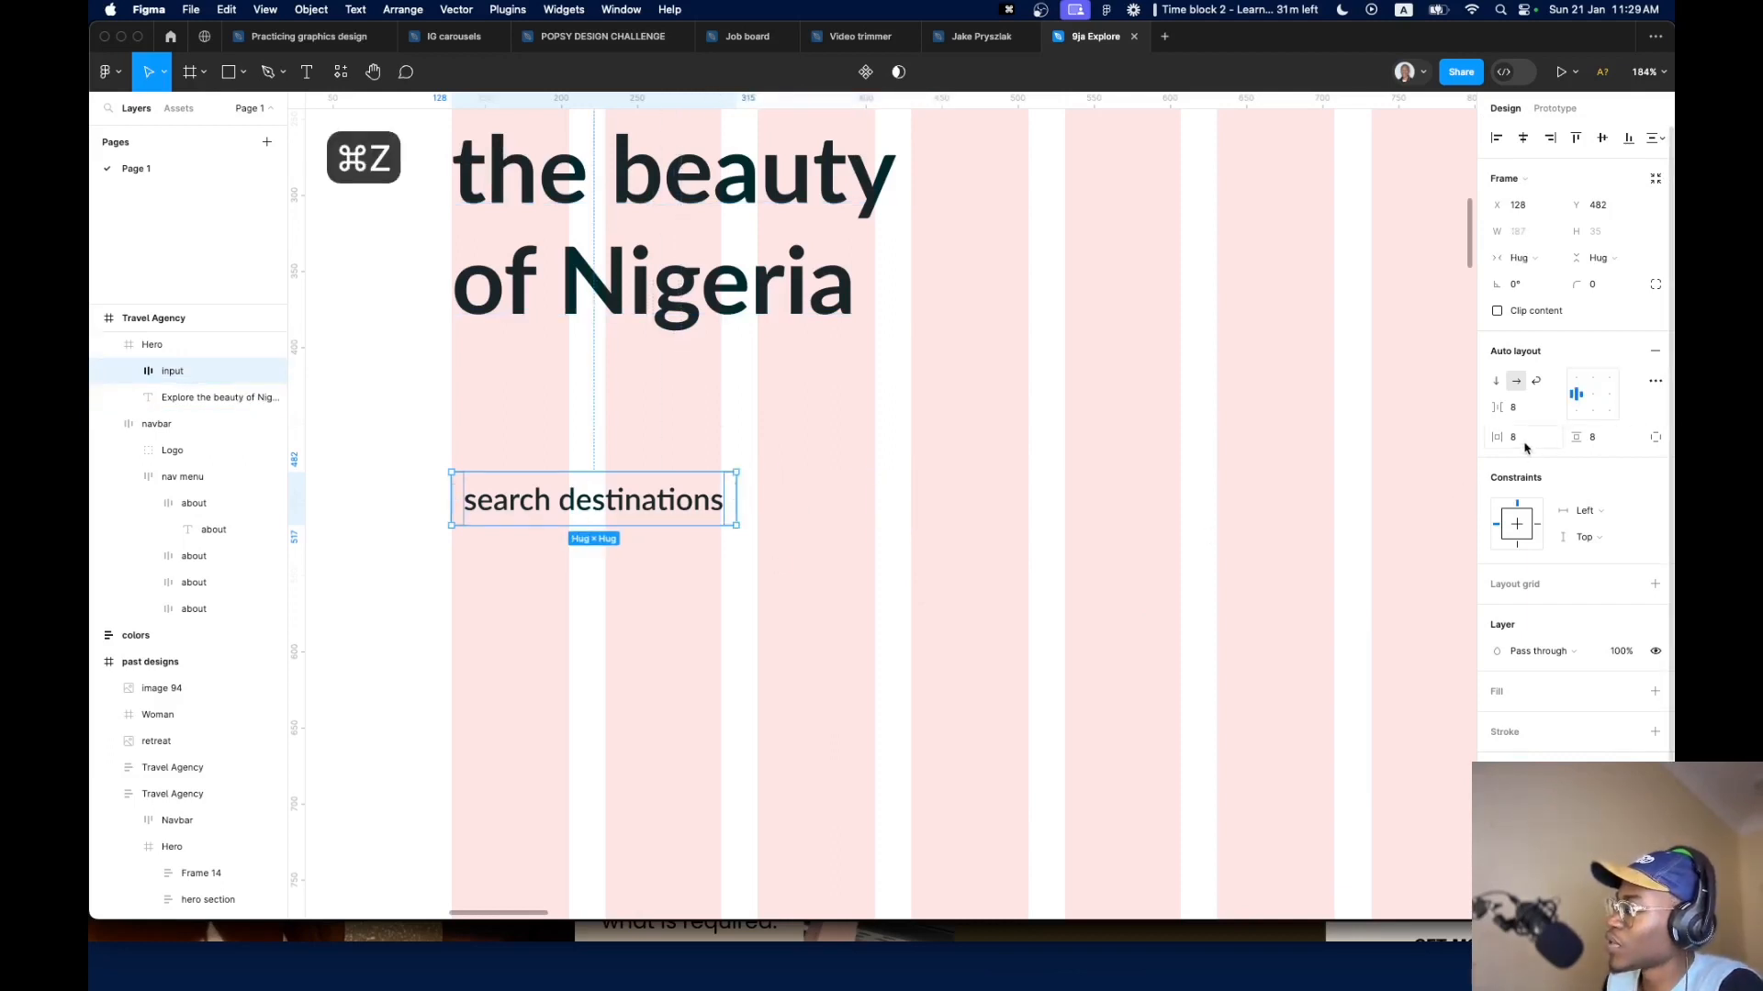
{"action": "left_click_drag", "start_coordinate": [1520, 438], "coordinate": [1593, 450]}
{"action": "type", "text": "24"}
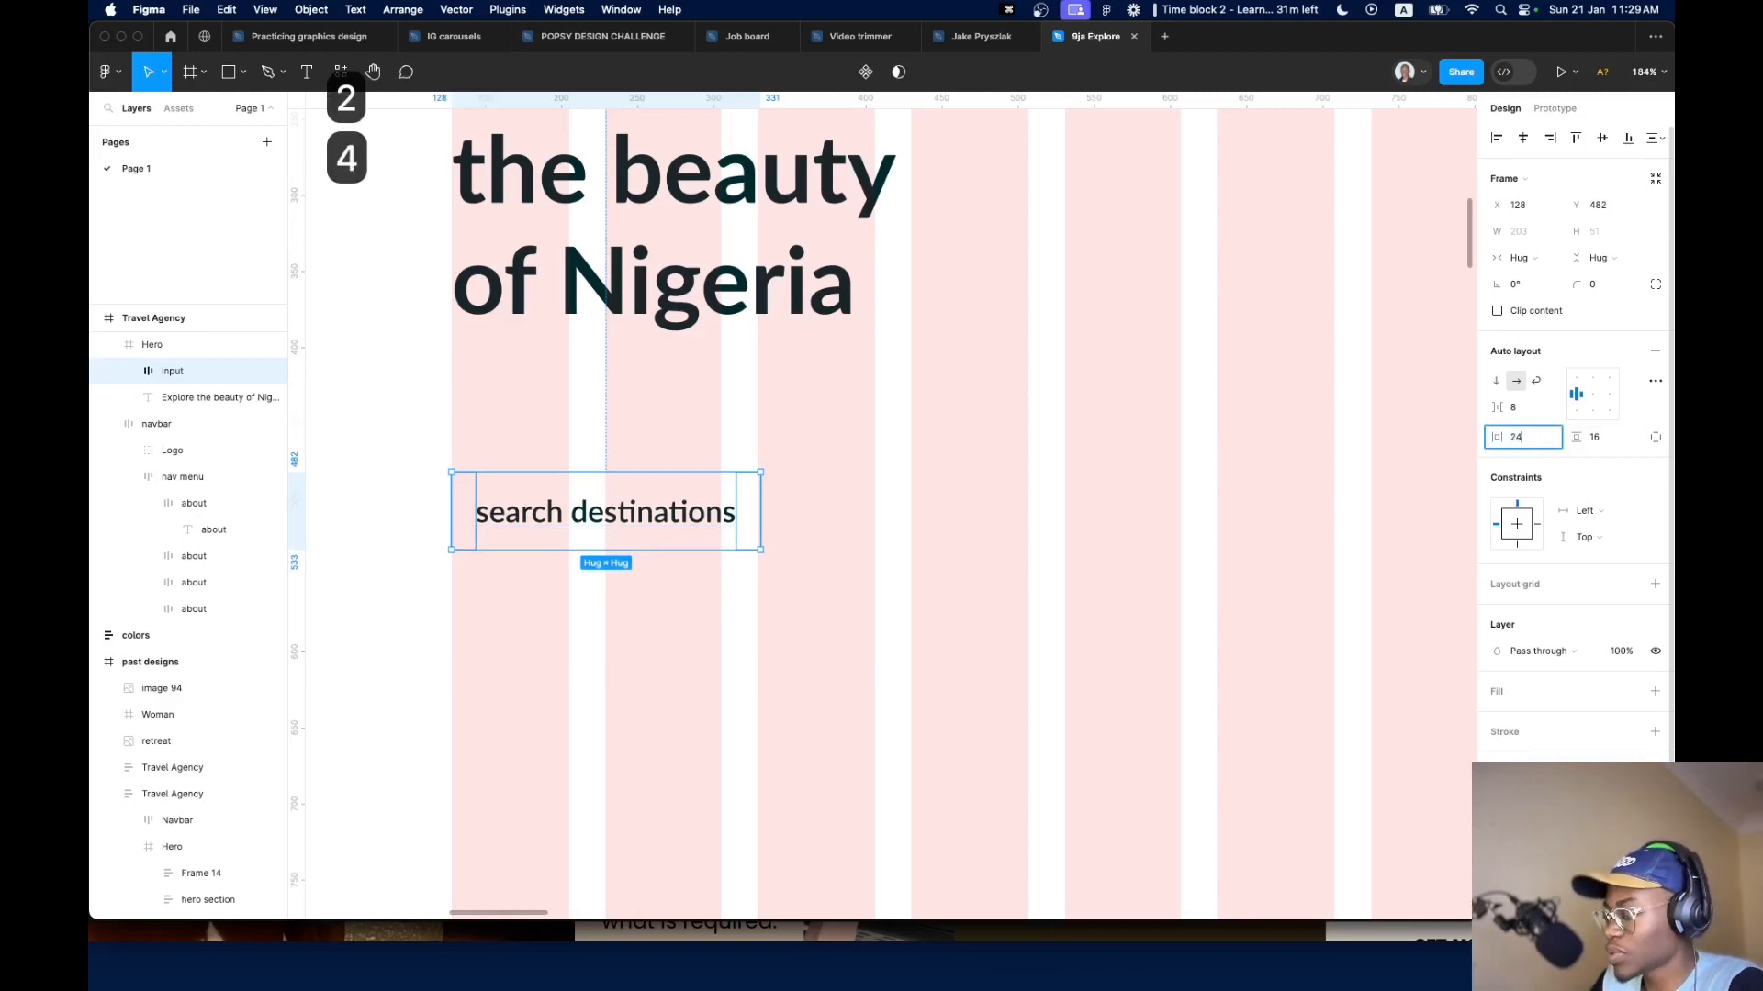
{"action": "key", "text": "Return"}
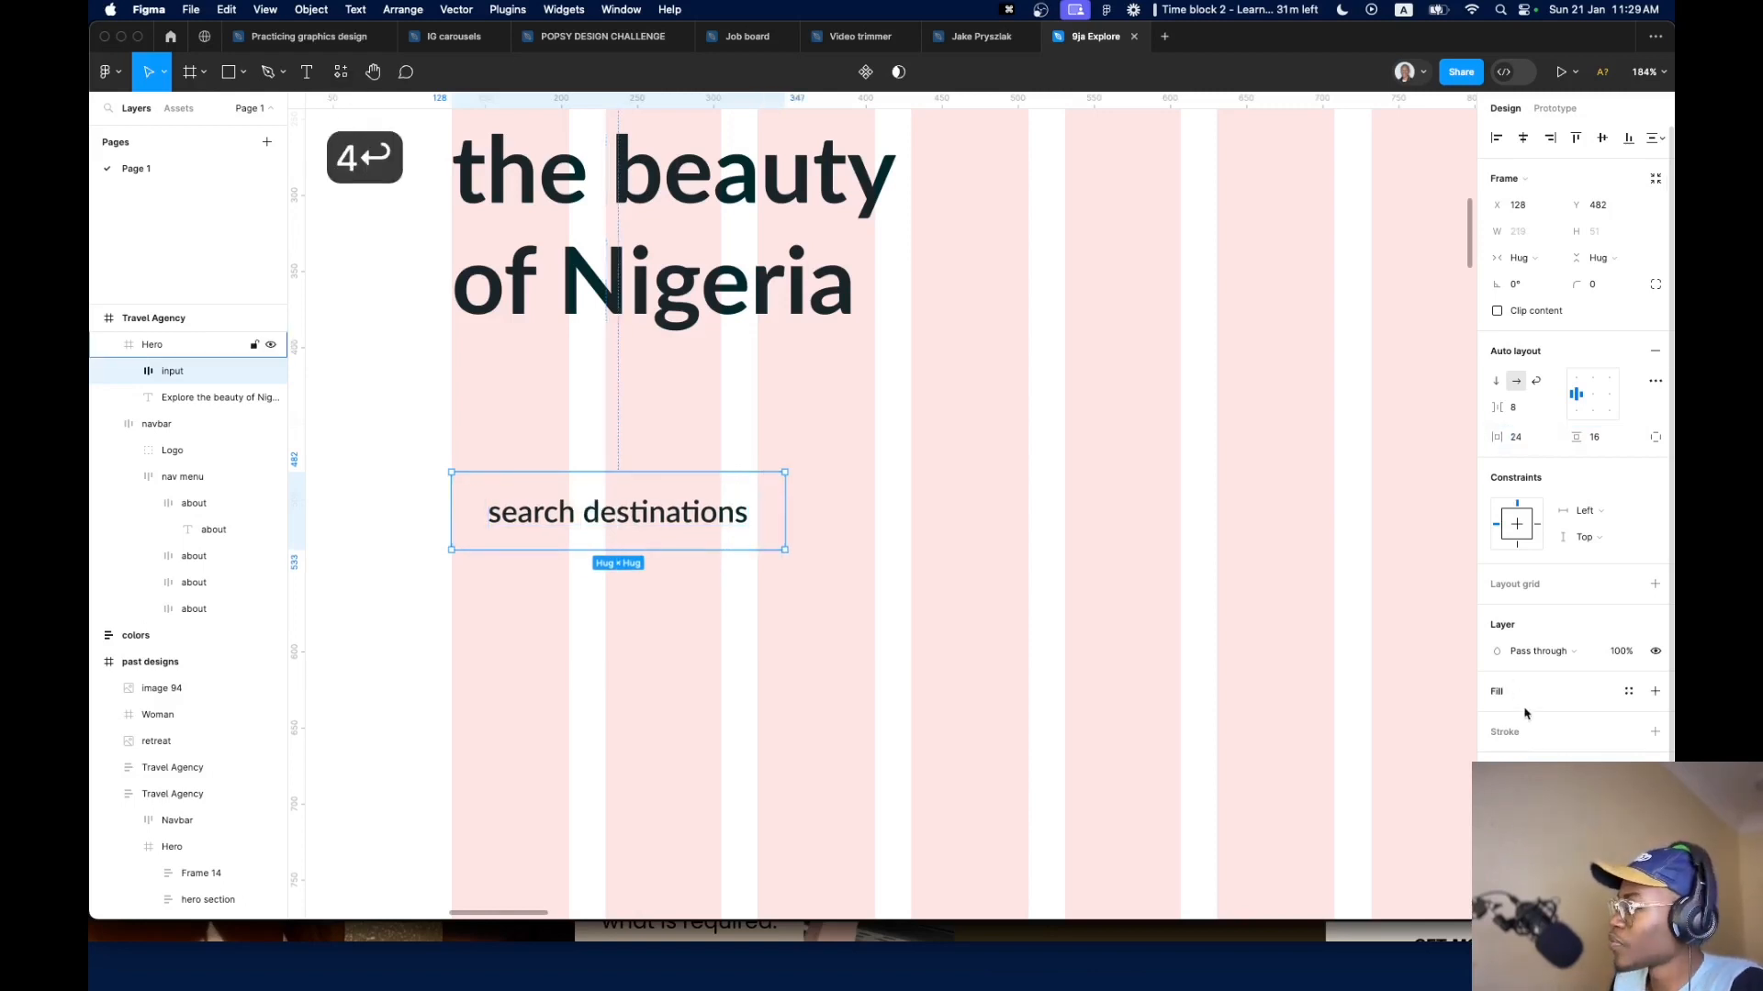
Add a stroke to the input frame using the Primary color style
{"action": "left_click", "coordinate": [1654, 732]}
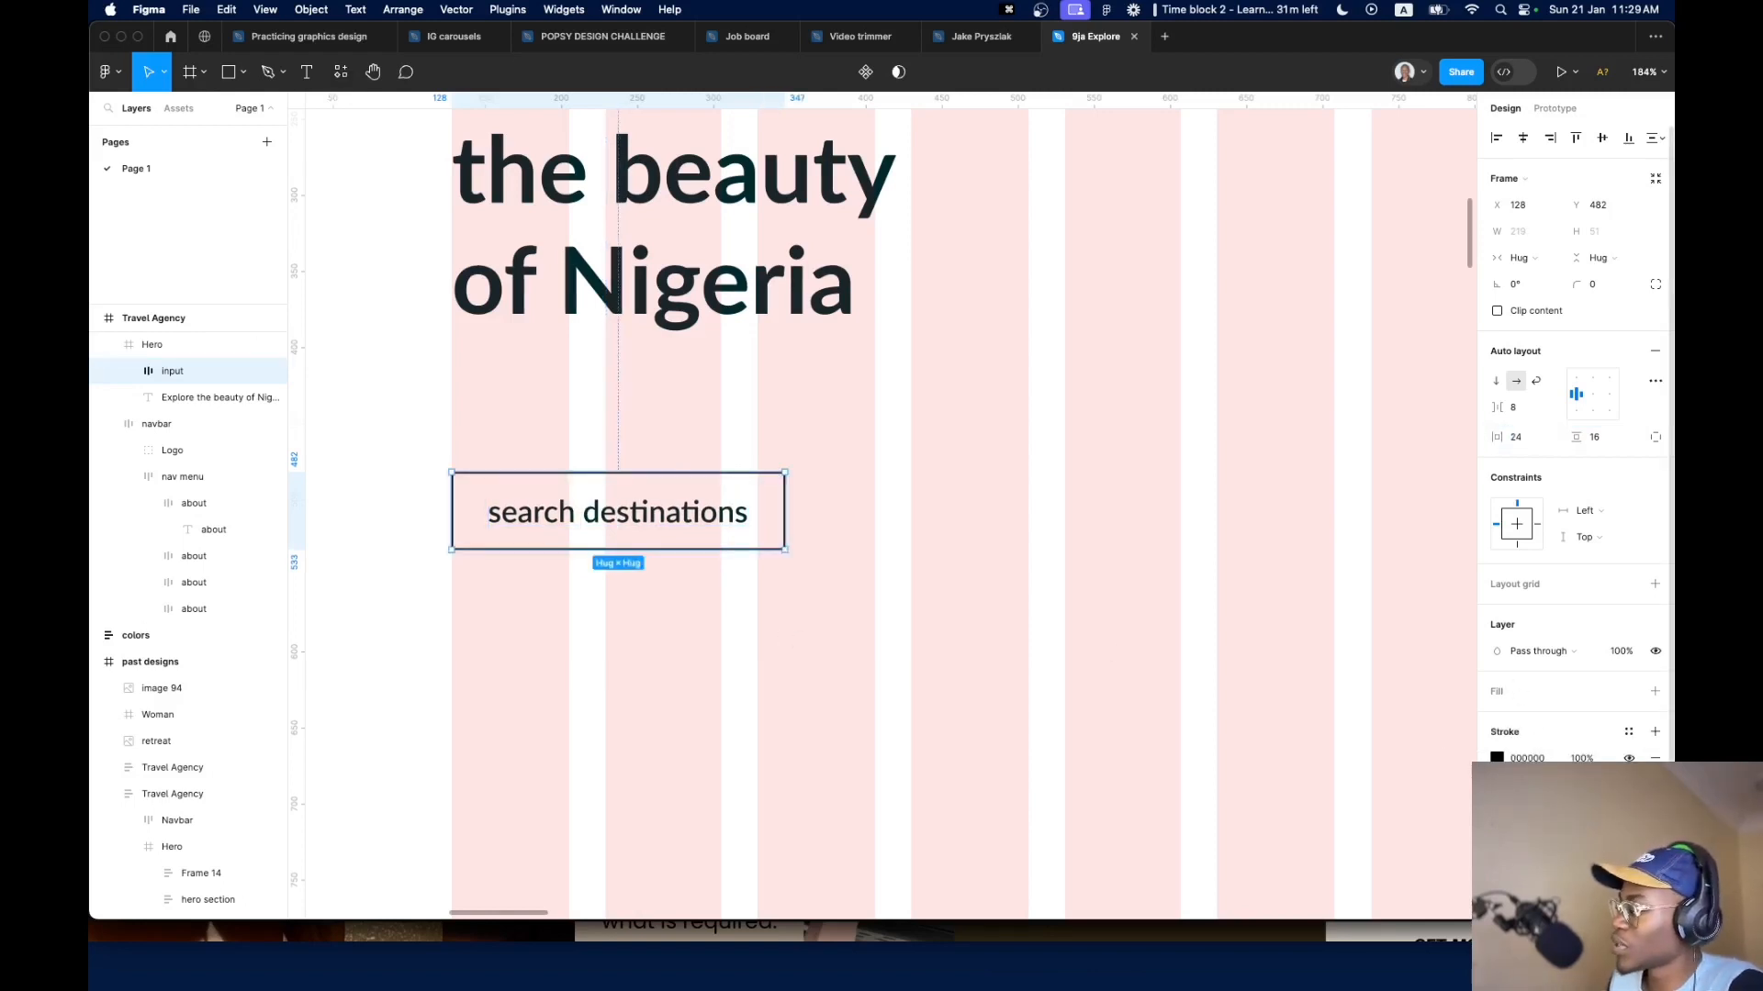
{"action": "left_click", "coordinate": [1630, 734]}
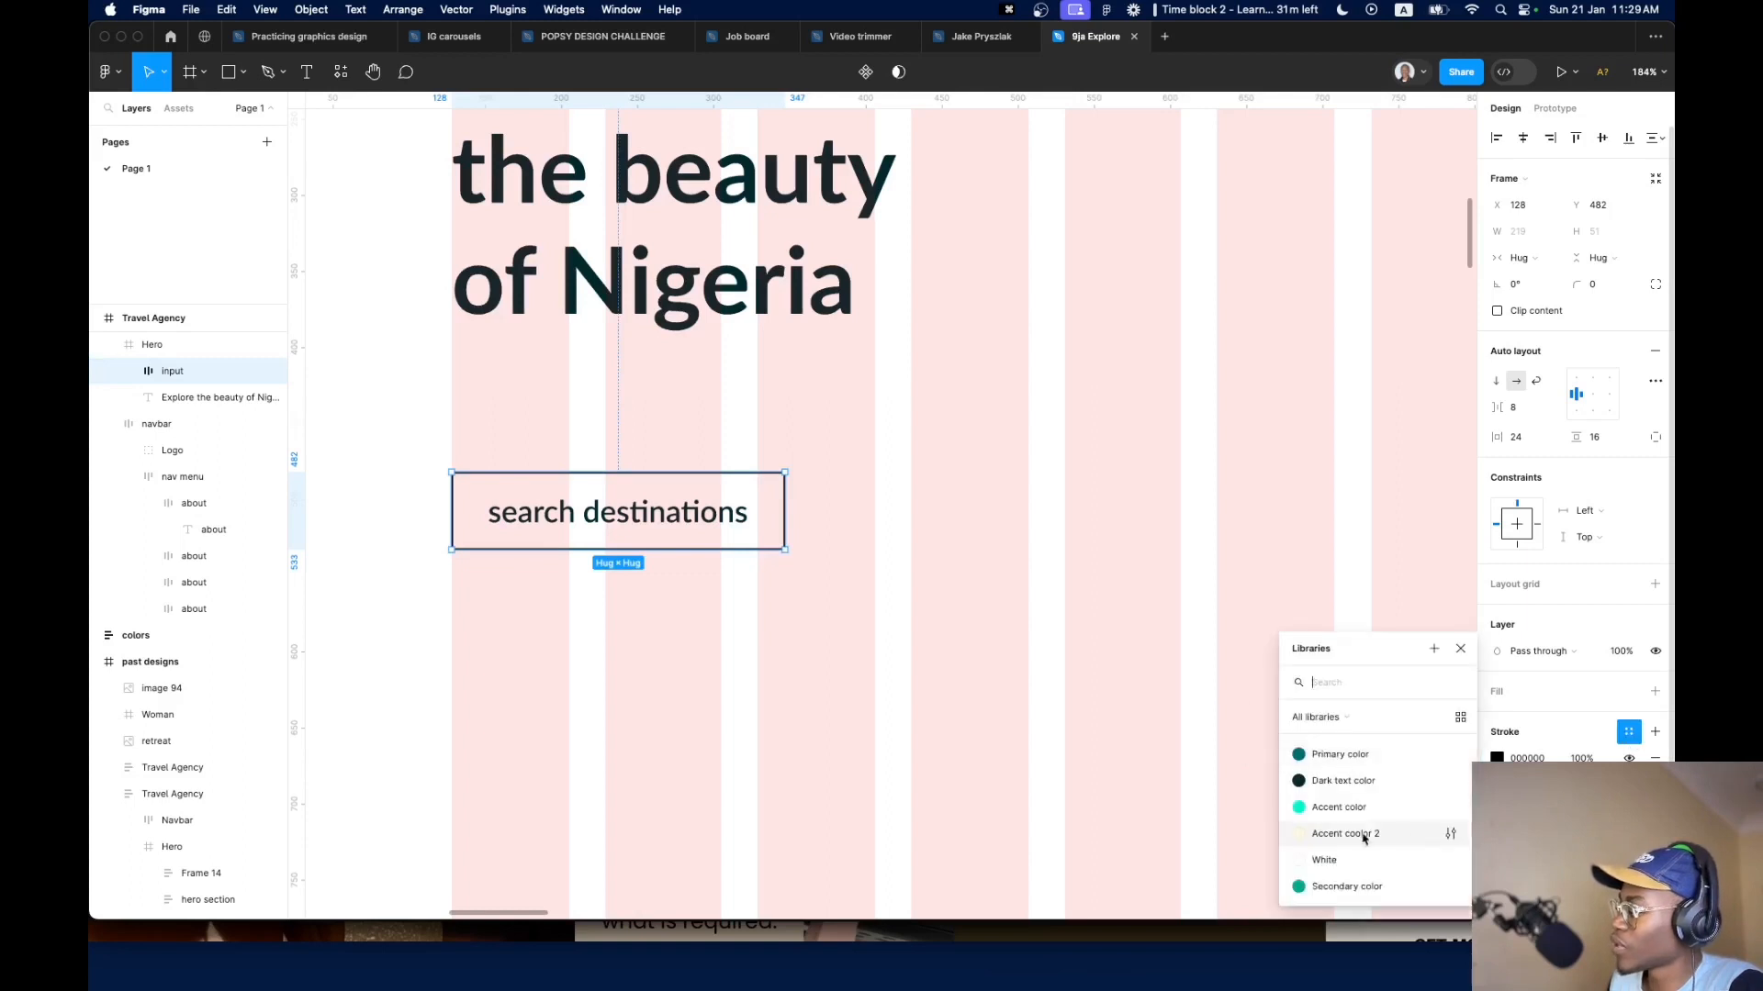
{"action": "left_click", "coordinate": [1348, 758]}
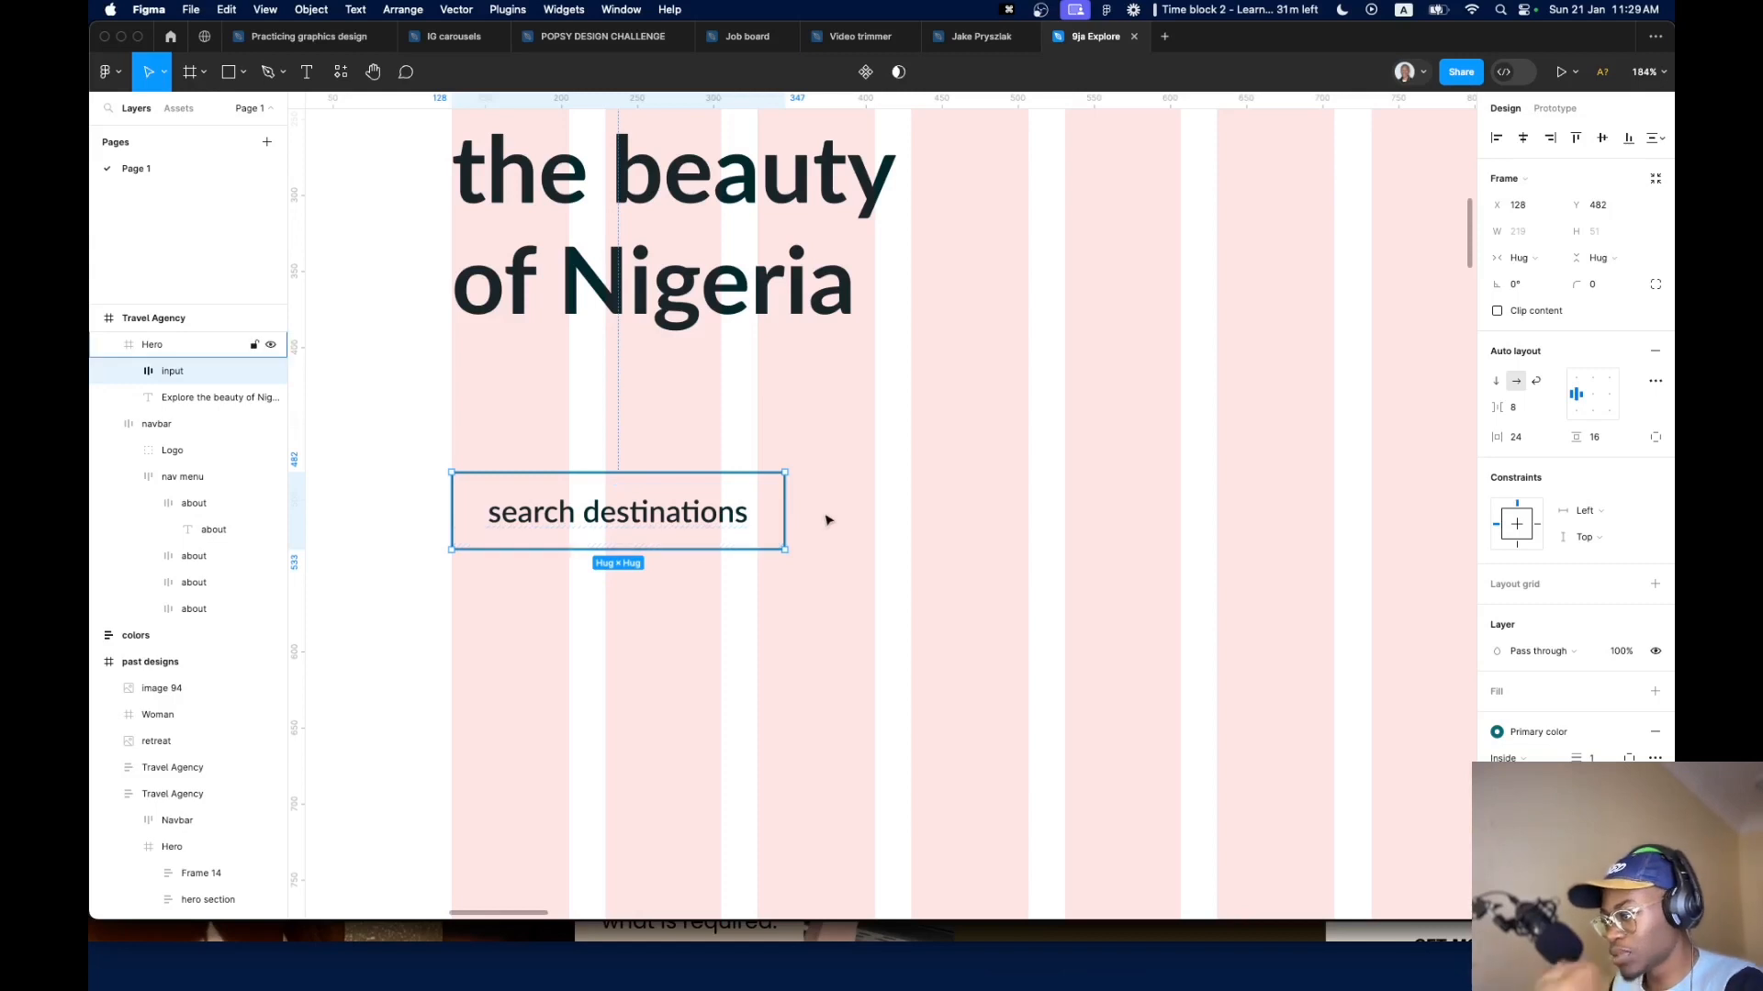
Duplicate the input frame to its right with a gap of 16 and fill the copy with the Primary color style
{"action": "left_click_drag", "start_coordinate": [680, 515], "coordinate": [1039, 554]}
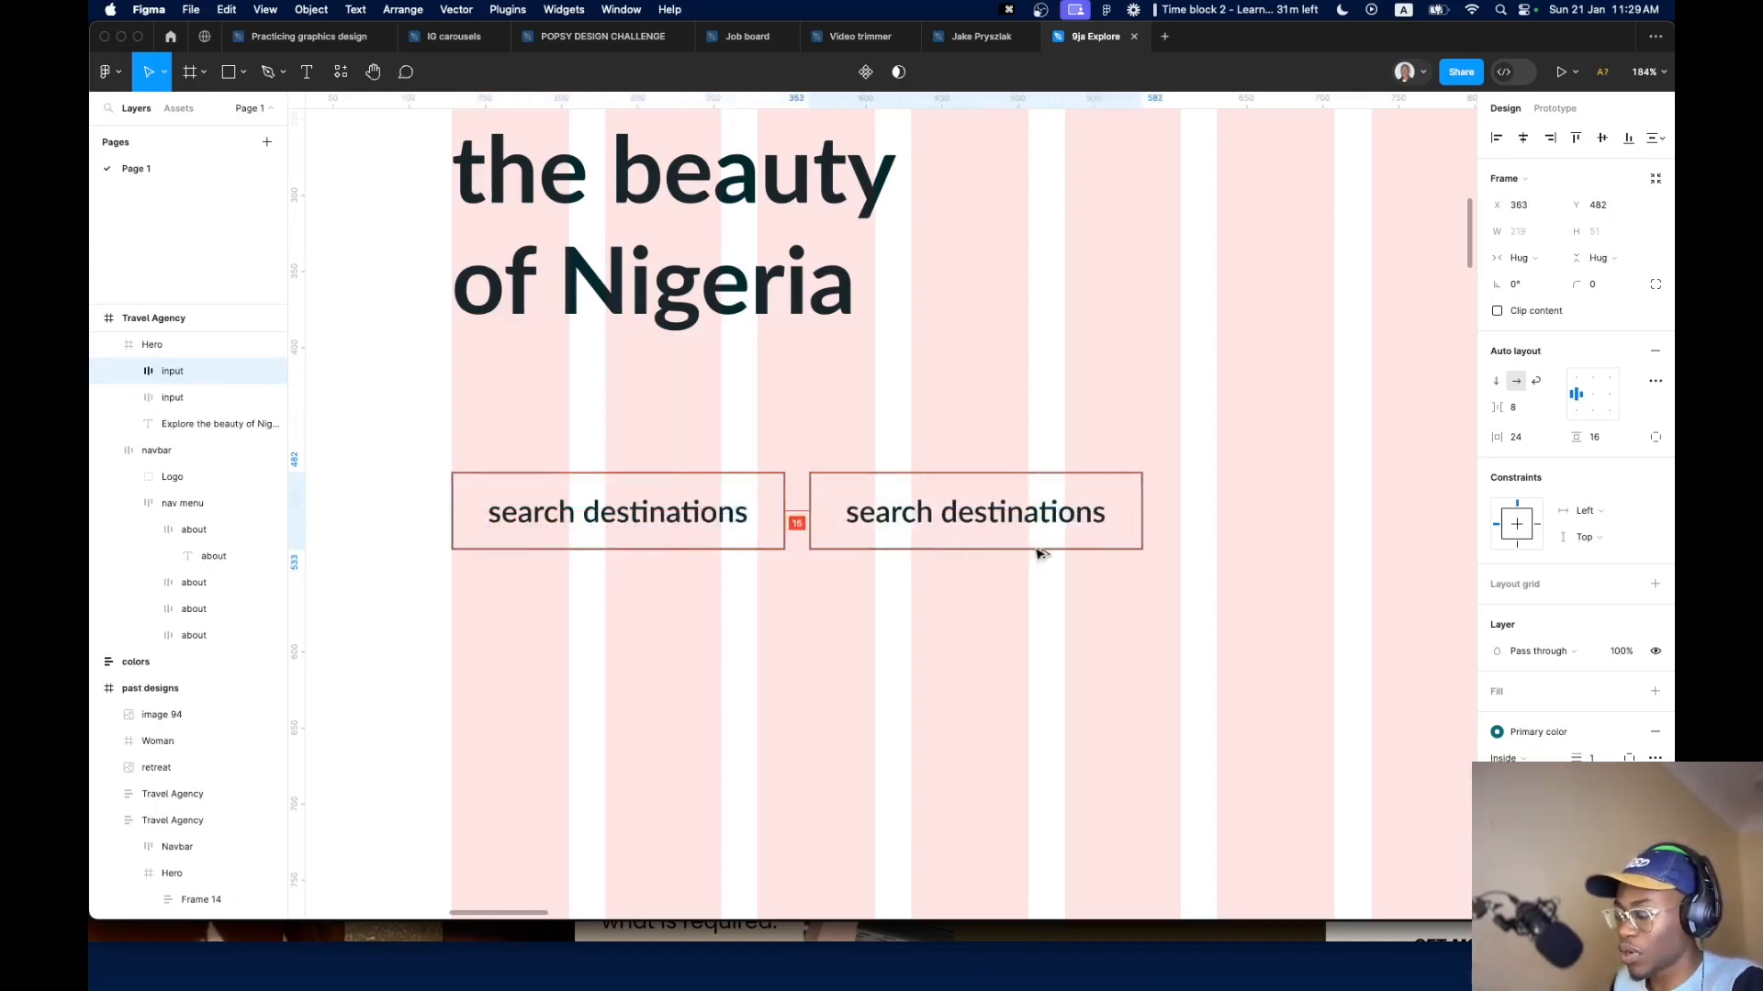
{"action": "left_click", "coordinate": [1524, 697]}
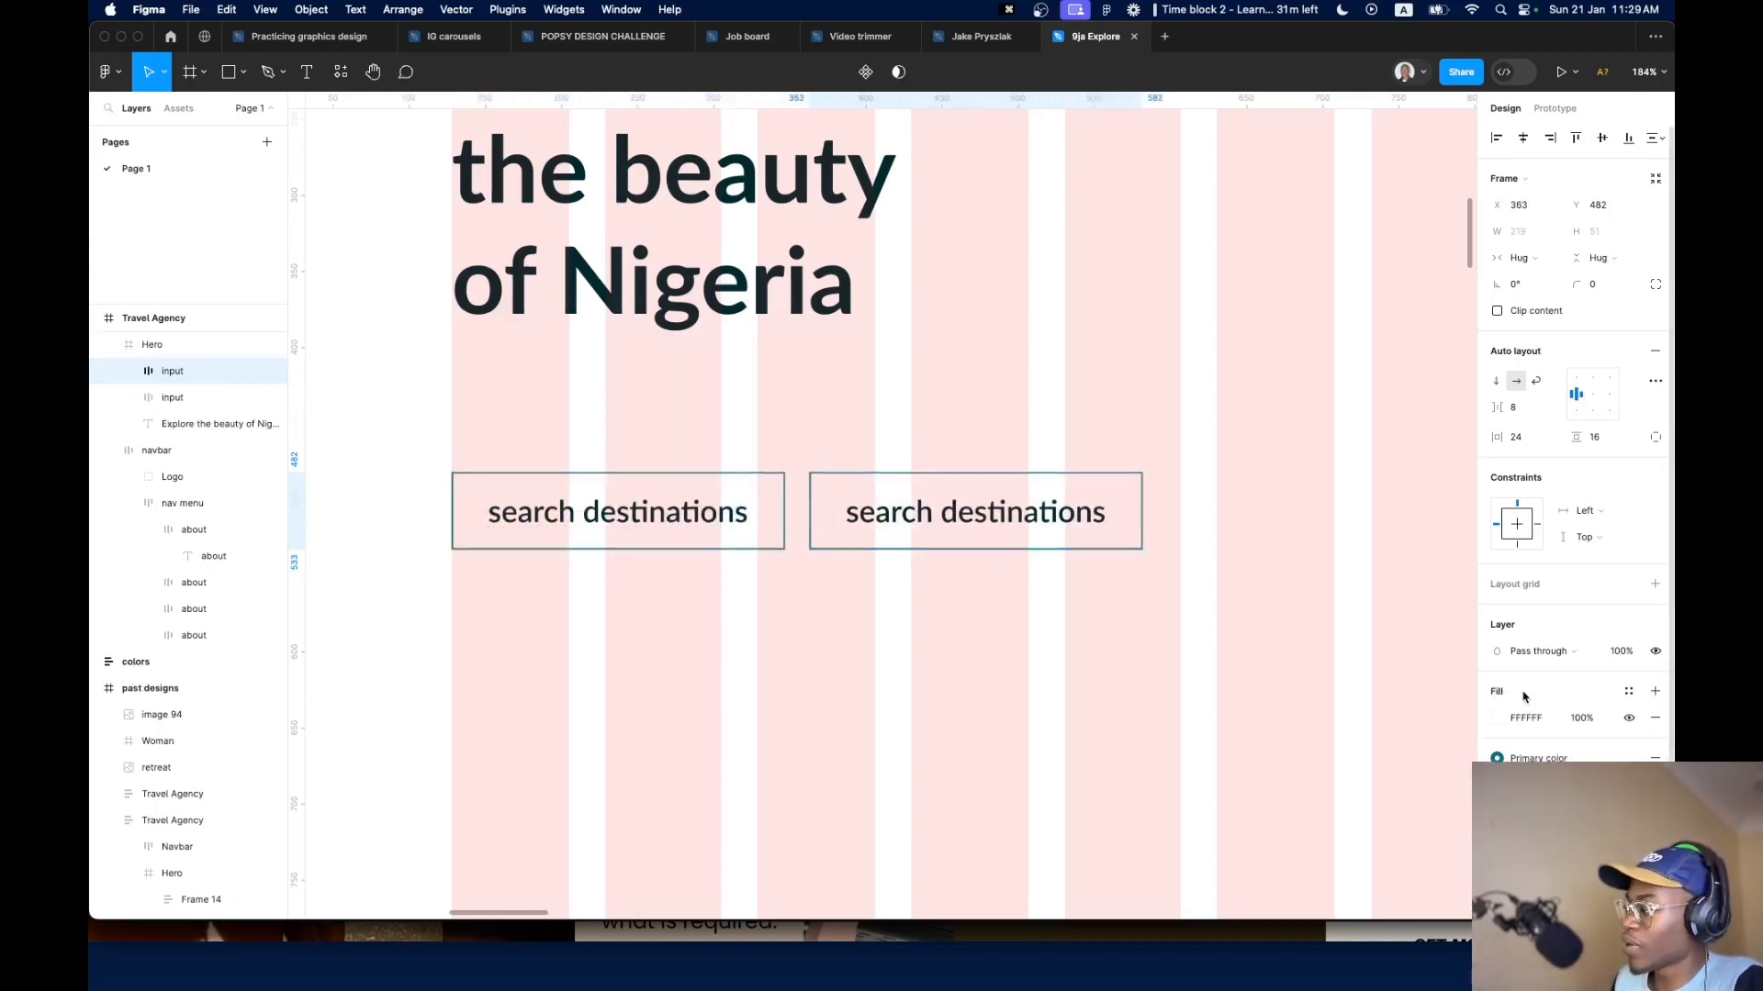
{"action": "left_click", "coordinate": [1626, 694]}
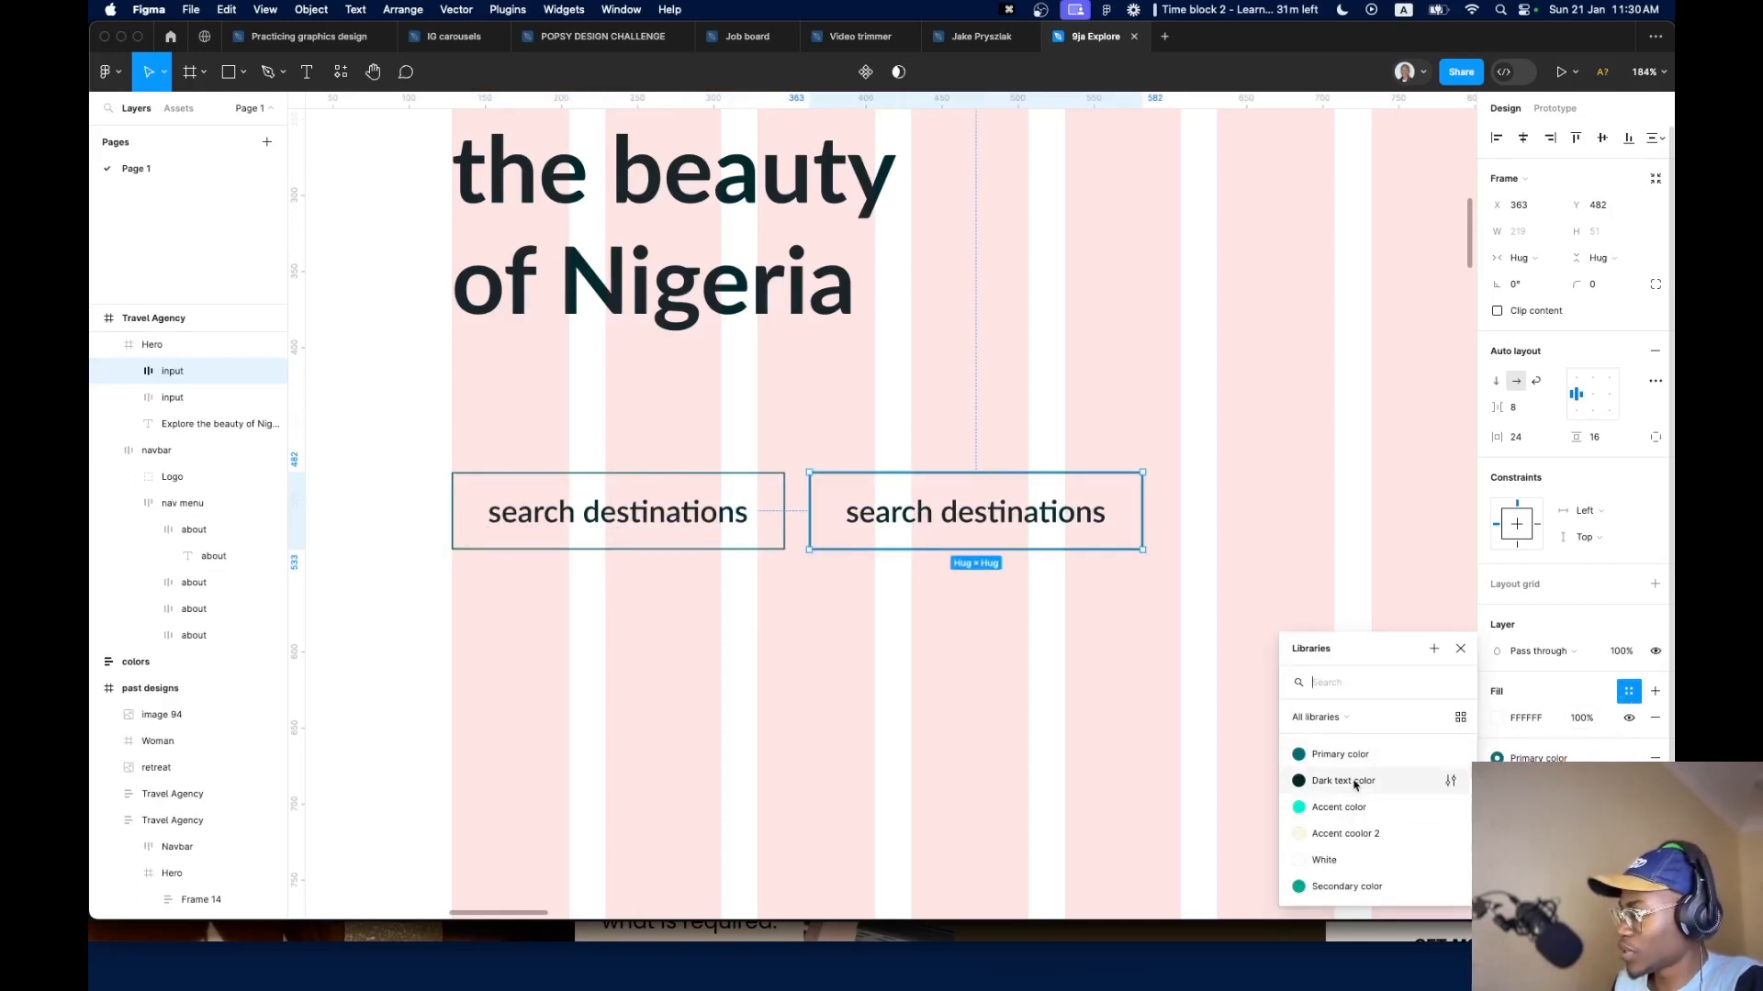
{"action": "left_click", "coordinate": [1360, 764]}
Apply the White color style to the filled copy's label and change its text to "Explore"
{"action": "double_click", "coordinate": [1019, 530]}
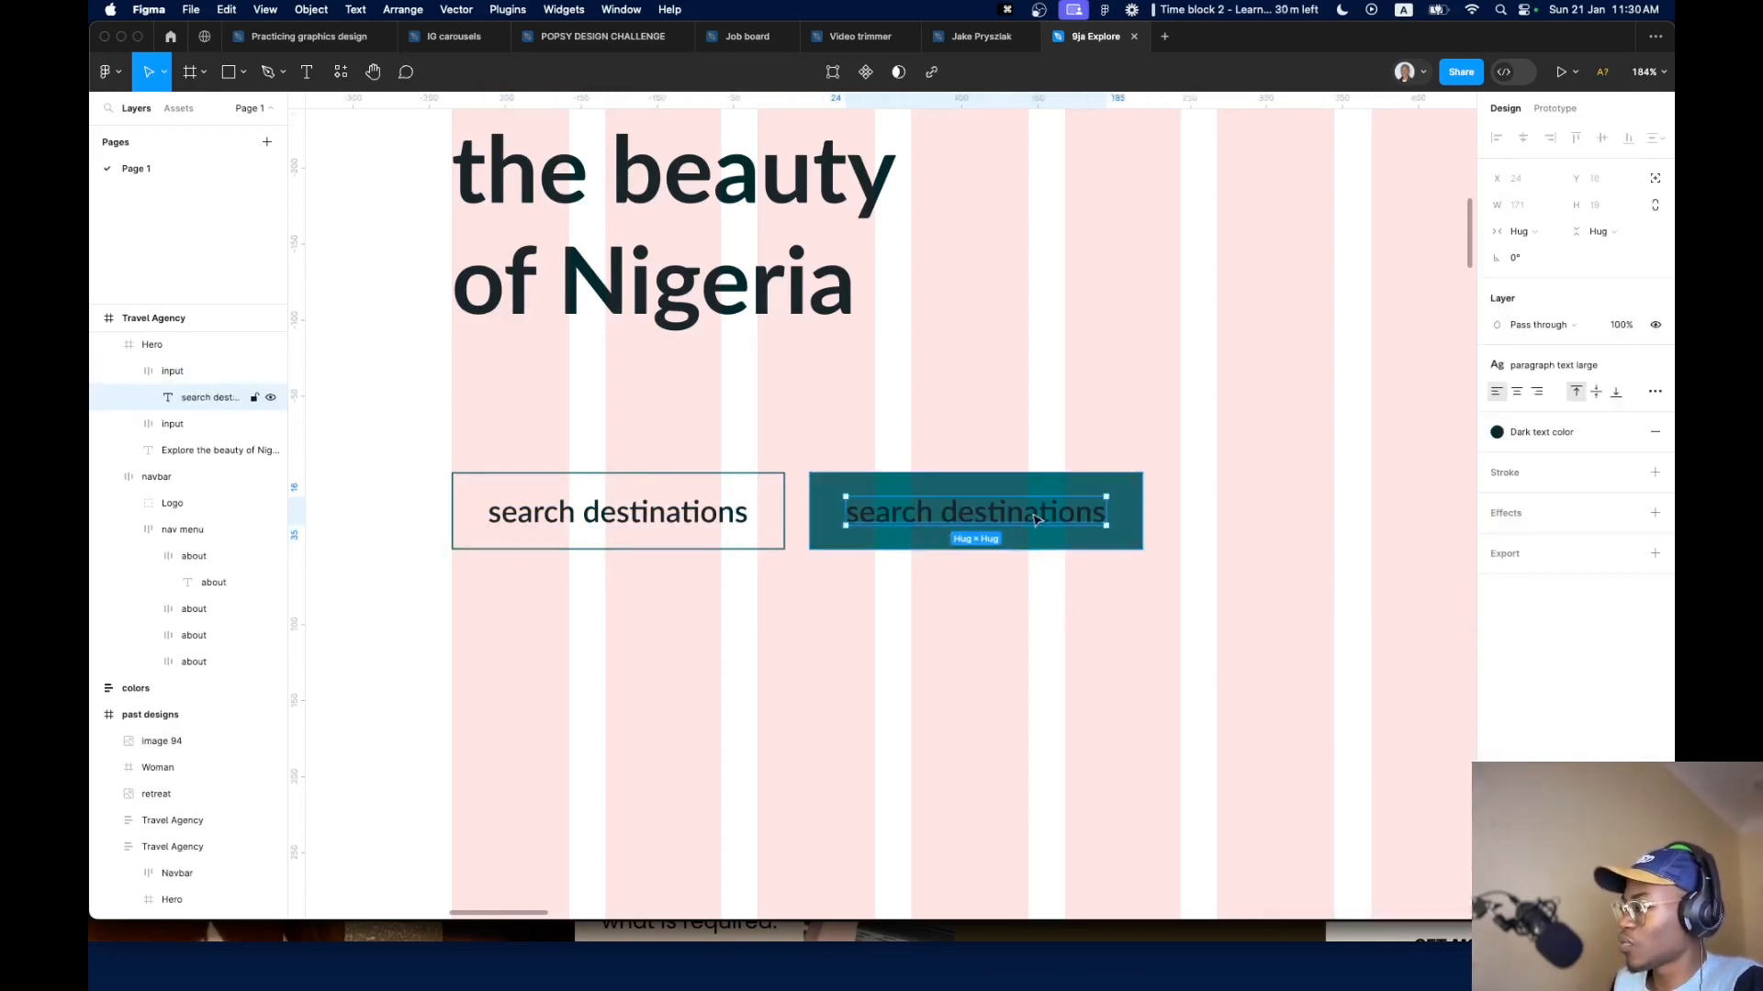
{"action": "left_click", "coordinate": [1554, 439]}
{"action": "left_click", "coordinate": [1327, 645]}
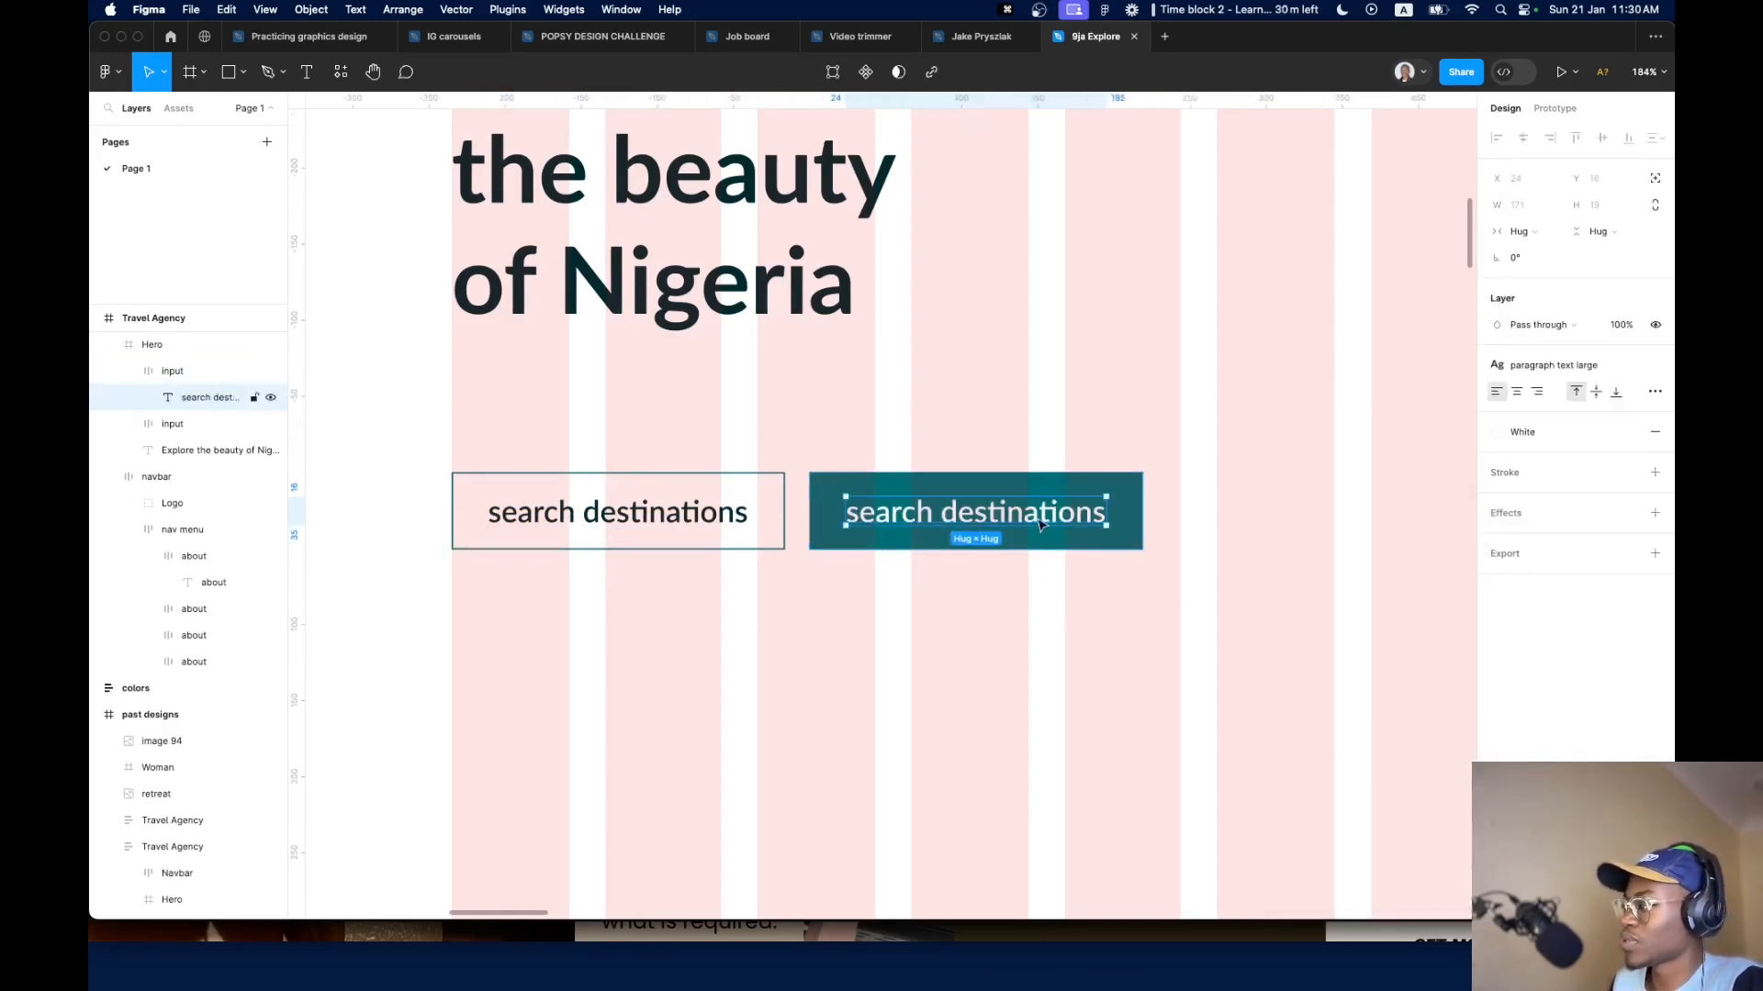
{"action": "double_click", "coordinate": [1046, 512]}
{"action": "type", "text": "Expplorw"}
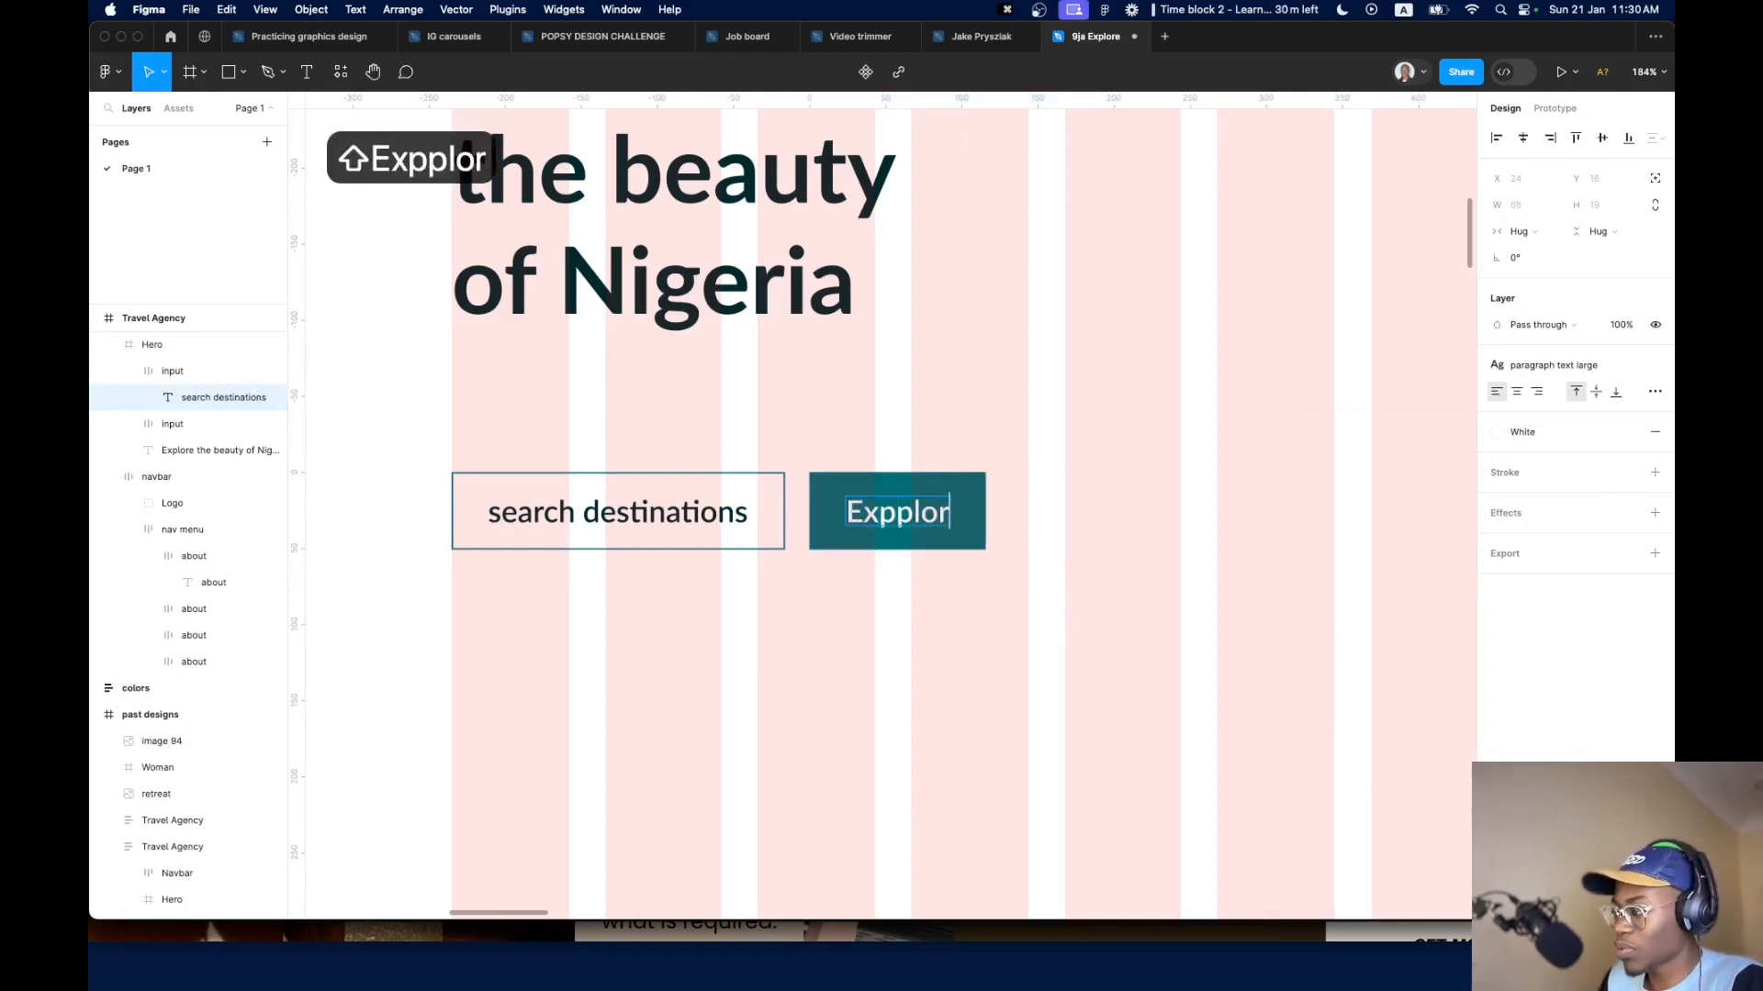
{"action": "key", "text": "BackSpace"}
{"action": "key", "text": "BackSpace"}
{"action": "key", "text": "BackSpace"}
{"action": "key", "text": "BackSpace"}
{"action": "key", "text": "BackSpace"}
{"action": "type", "text": "lore"}
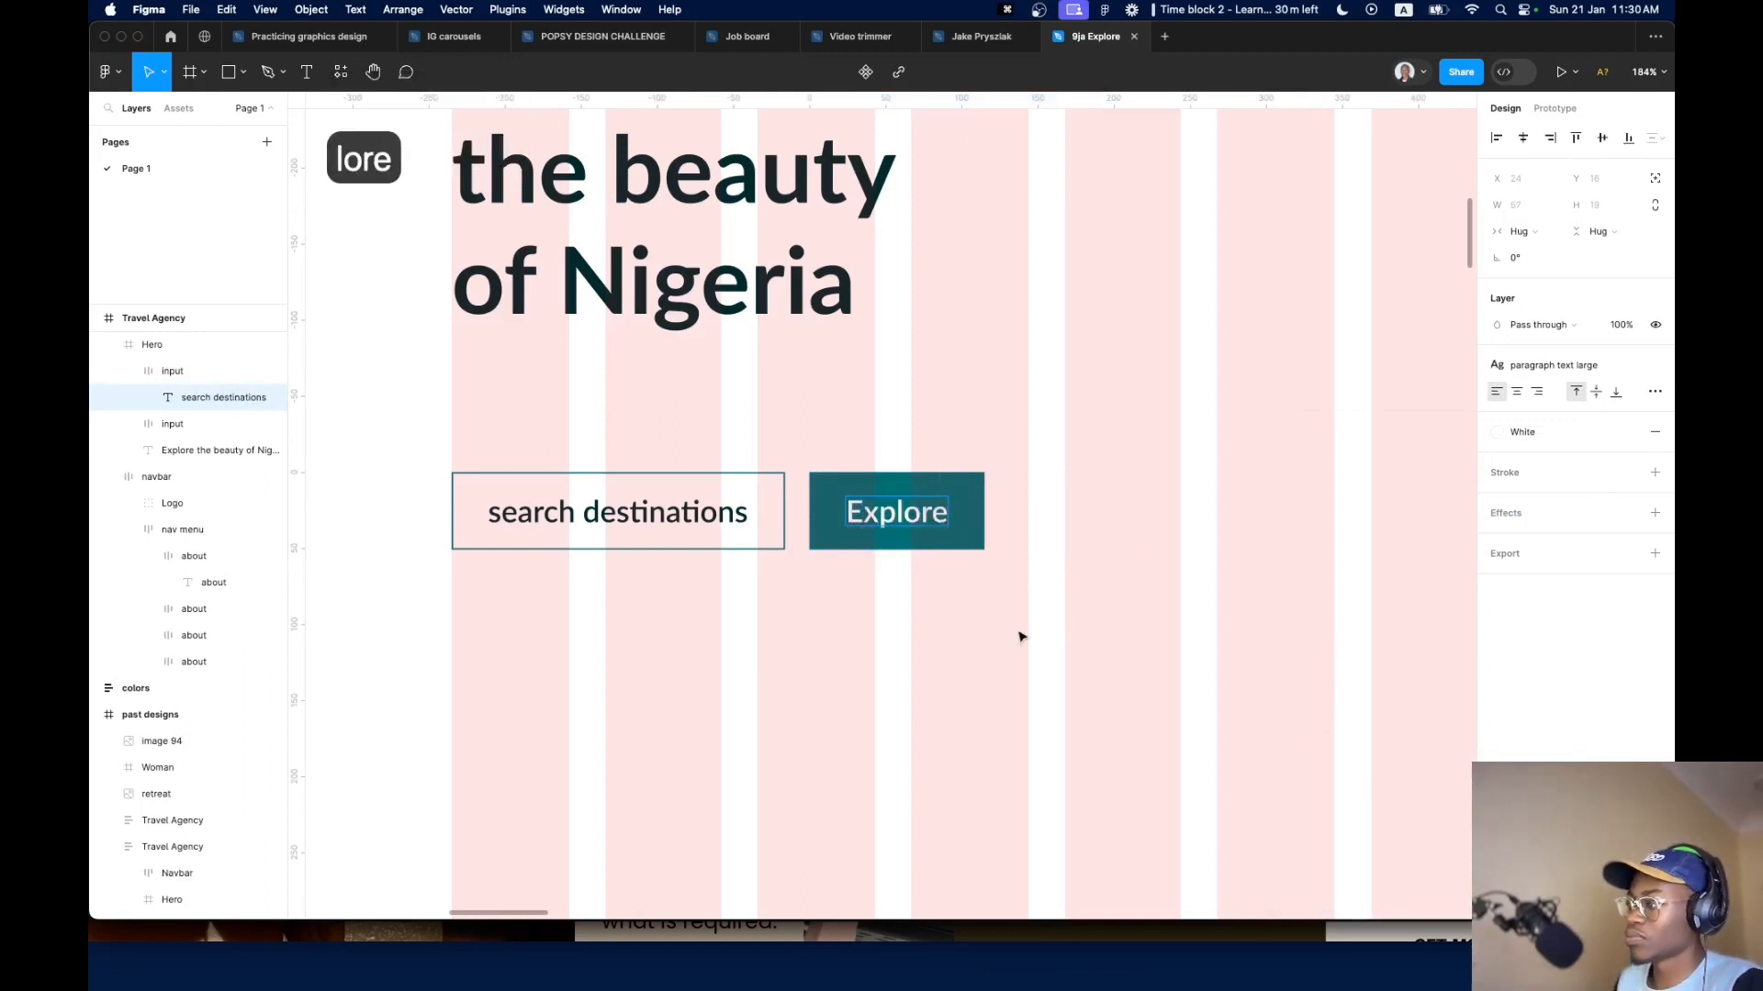
{"action": "key", "text": "Escape"}
Move the Explore button right to about X 487, Y 486 and widen the search input frame to about 278
{"action": "left_click", "coordinate": [725, 516]}
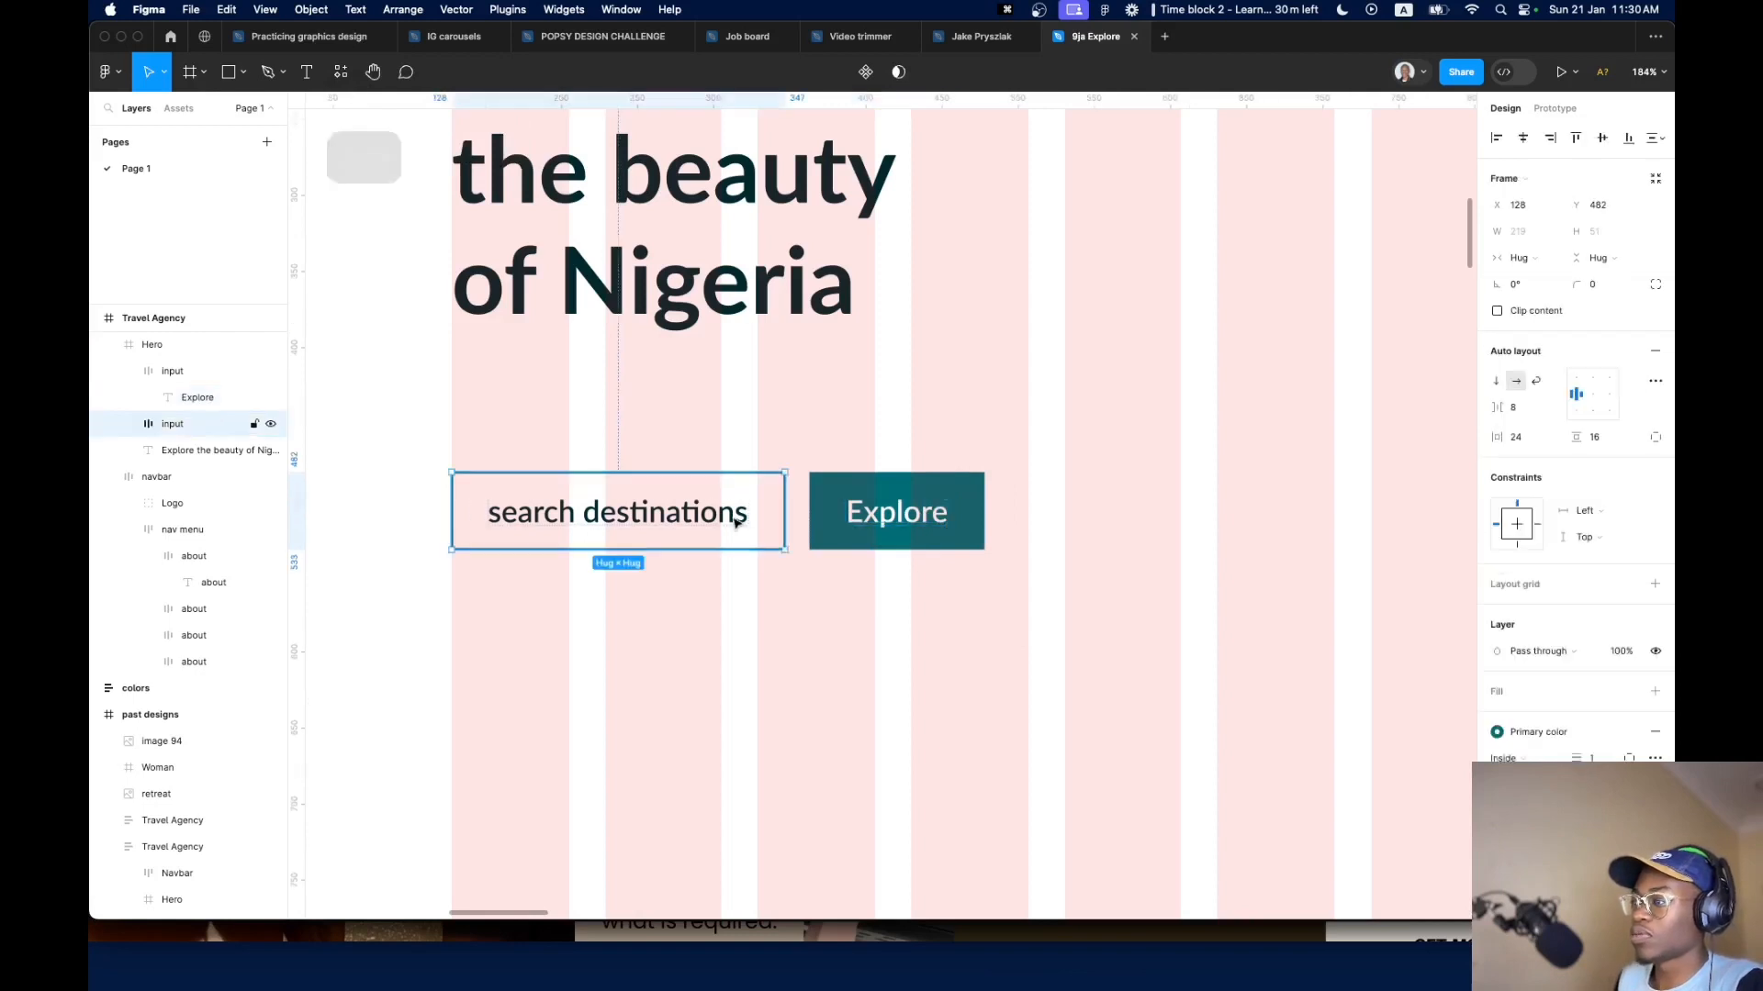
{"action": "double_click", "coordinate": [723, 520]}
{"action": "left_click", "coordinate": [770, 596]}
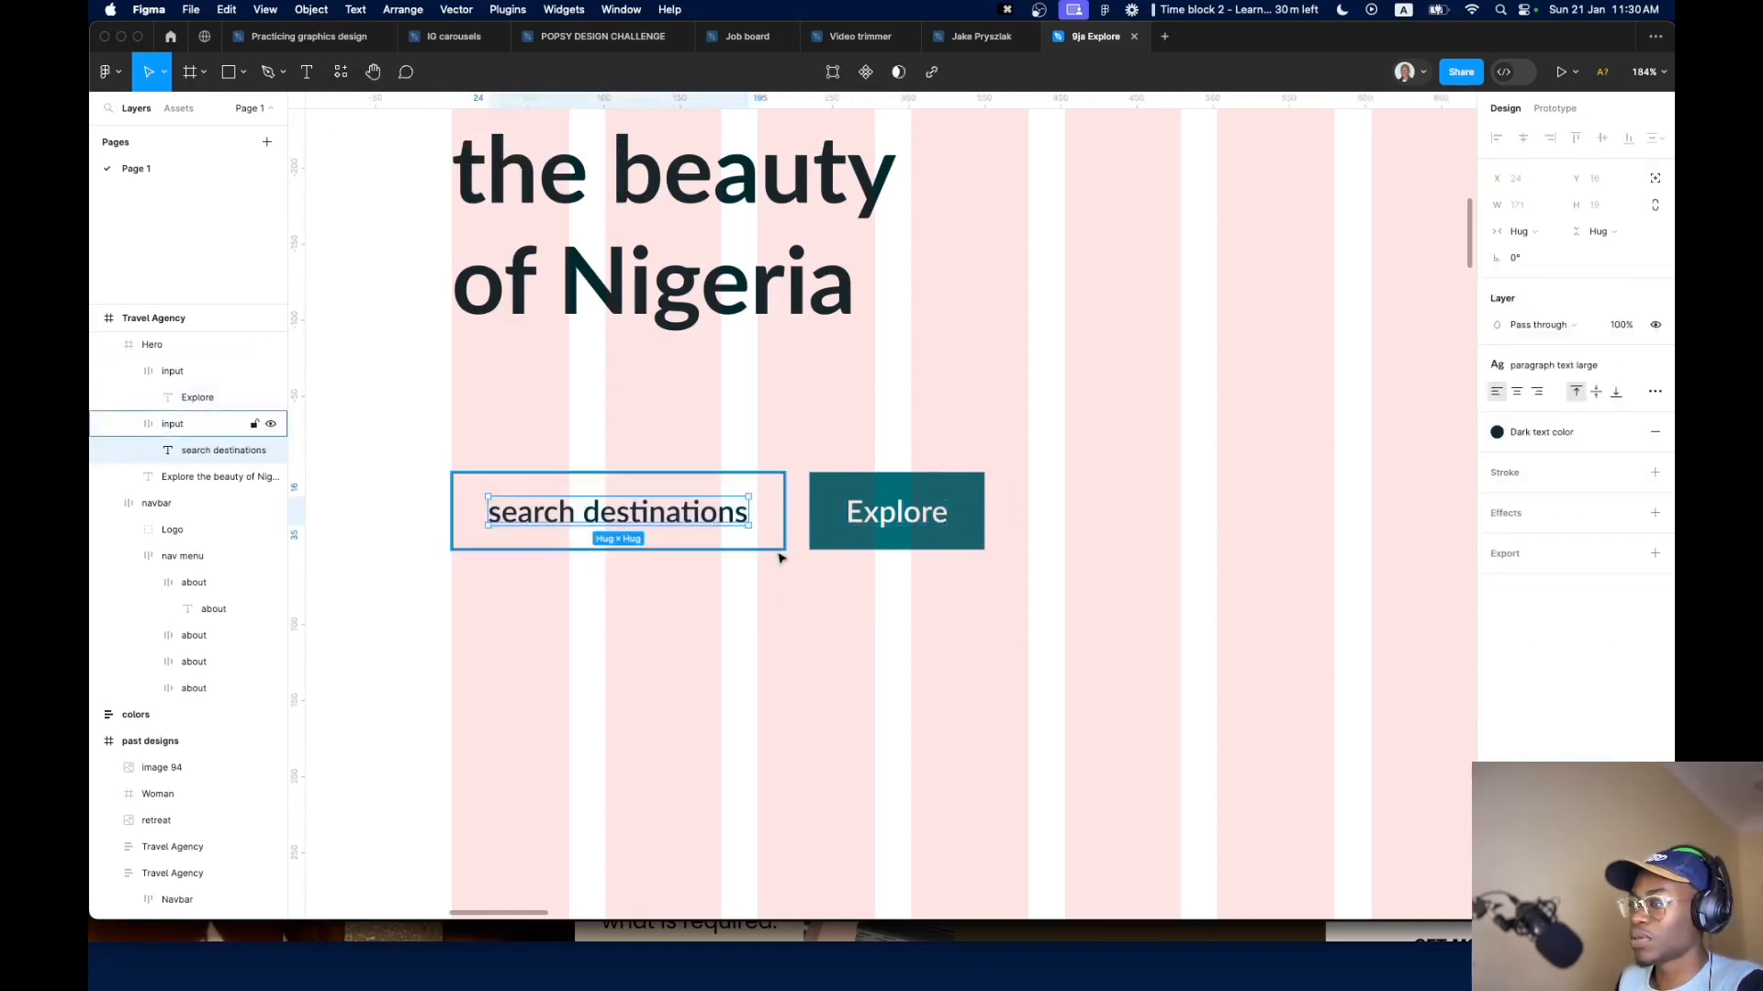
{"action": "left_click", "coordinate": [784, 523]}
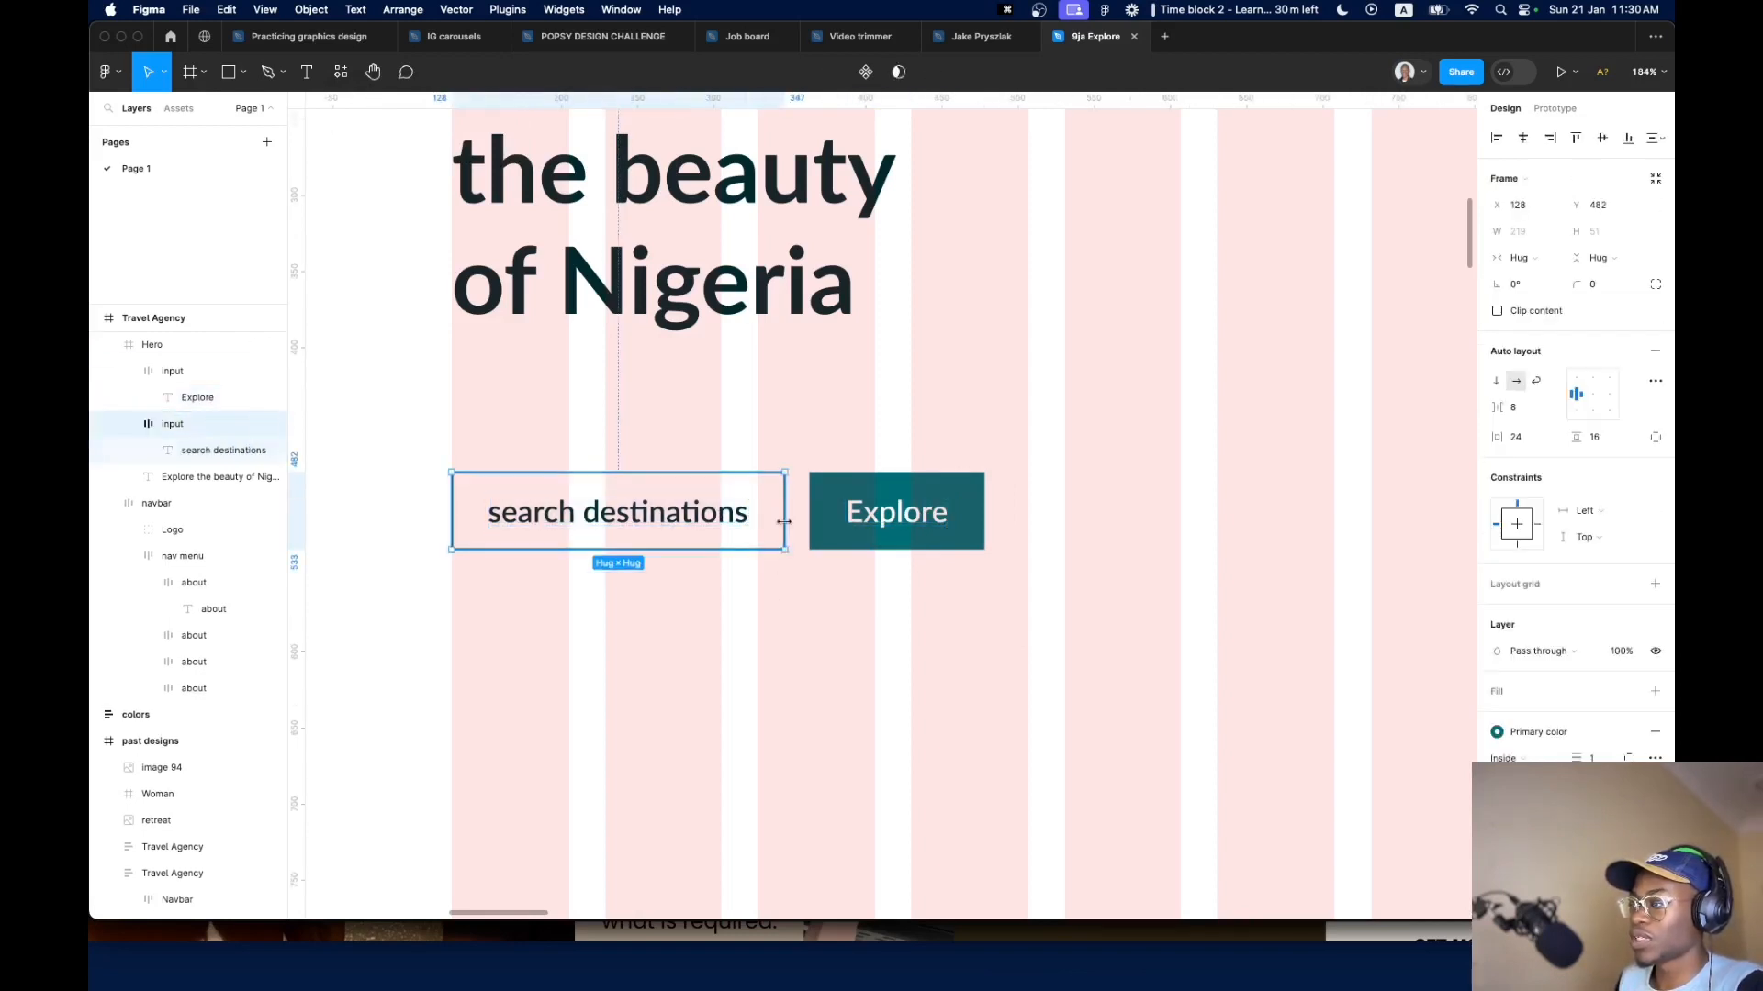
{"action": "left_click", "coordinate": [987, 521]}
{"action": "left_click_drag", "start_coordinate": [909, 517], "coordinate": [1098, 524]}
{"action": "scroll", "coordinate": [677, 565], "scroll_direction": "down", "scroll_amount": 5}
{"action": "scroll", "coordinate": [688, 564], "scroll_direction": "up", "scroll_amount": 3}
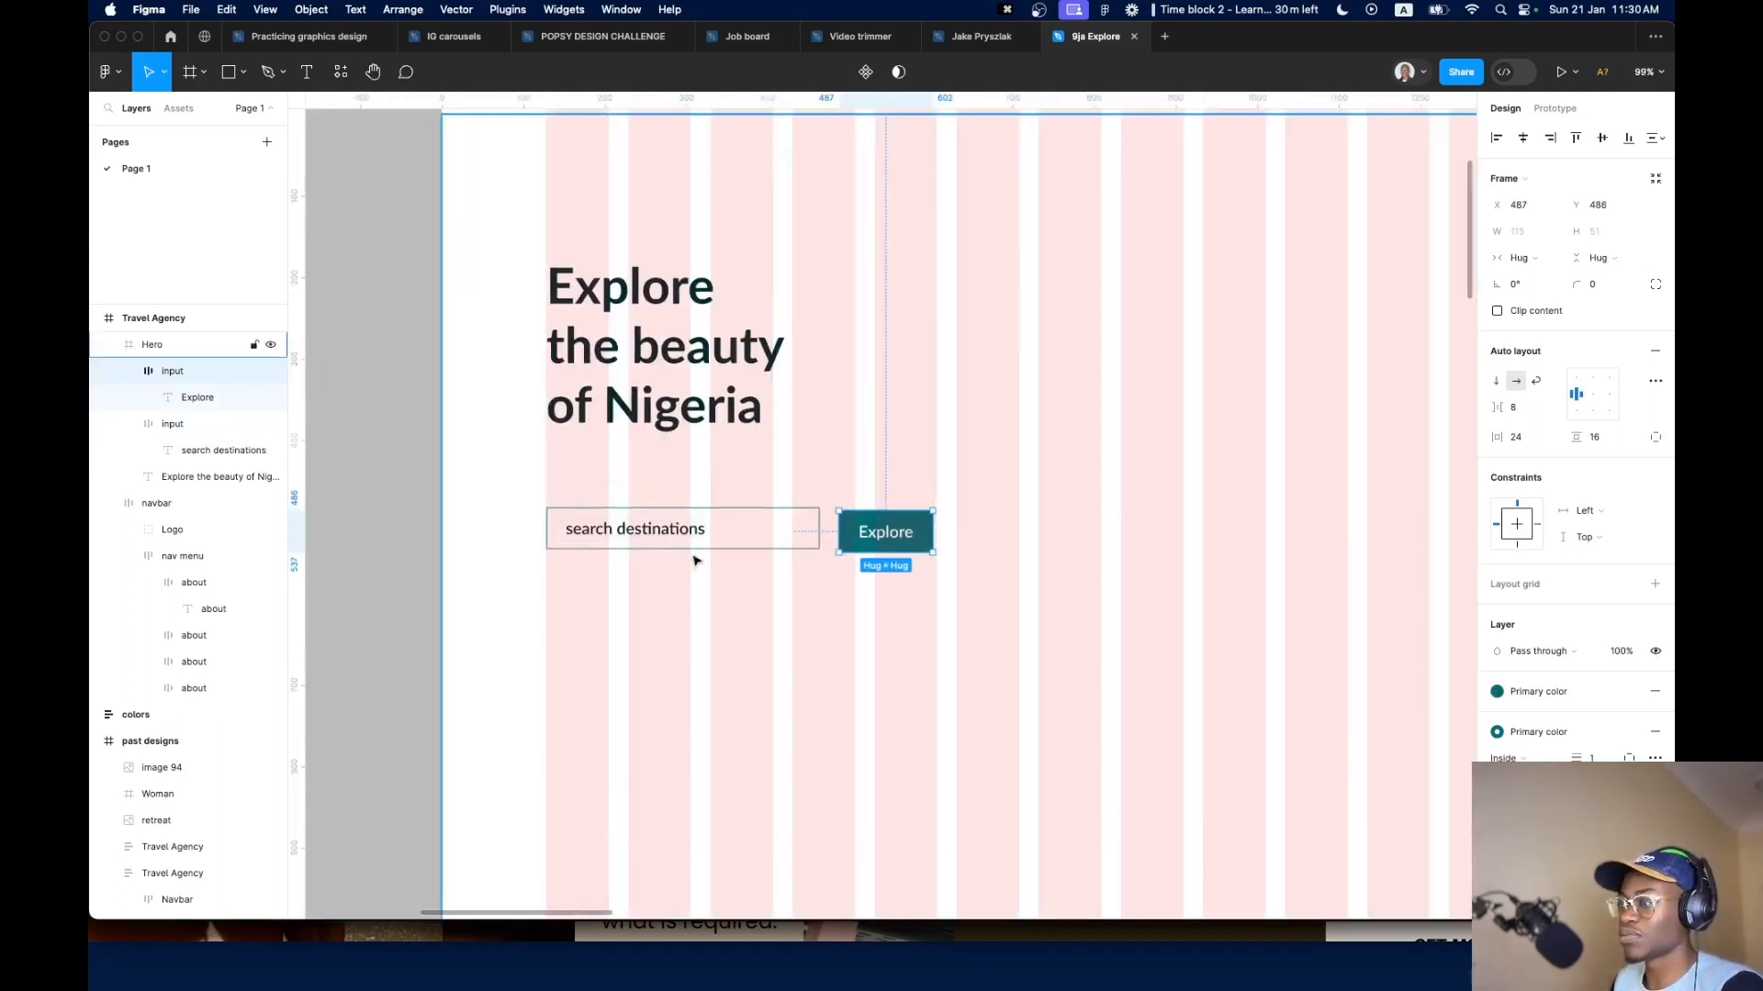
{"action": "left_click", "coordinate": [770, 534]}
{"action": "left_click_drag", "start_coordinate": [818, 530], "coordinate": [773, 532]}
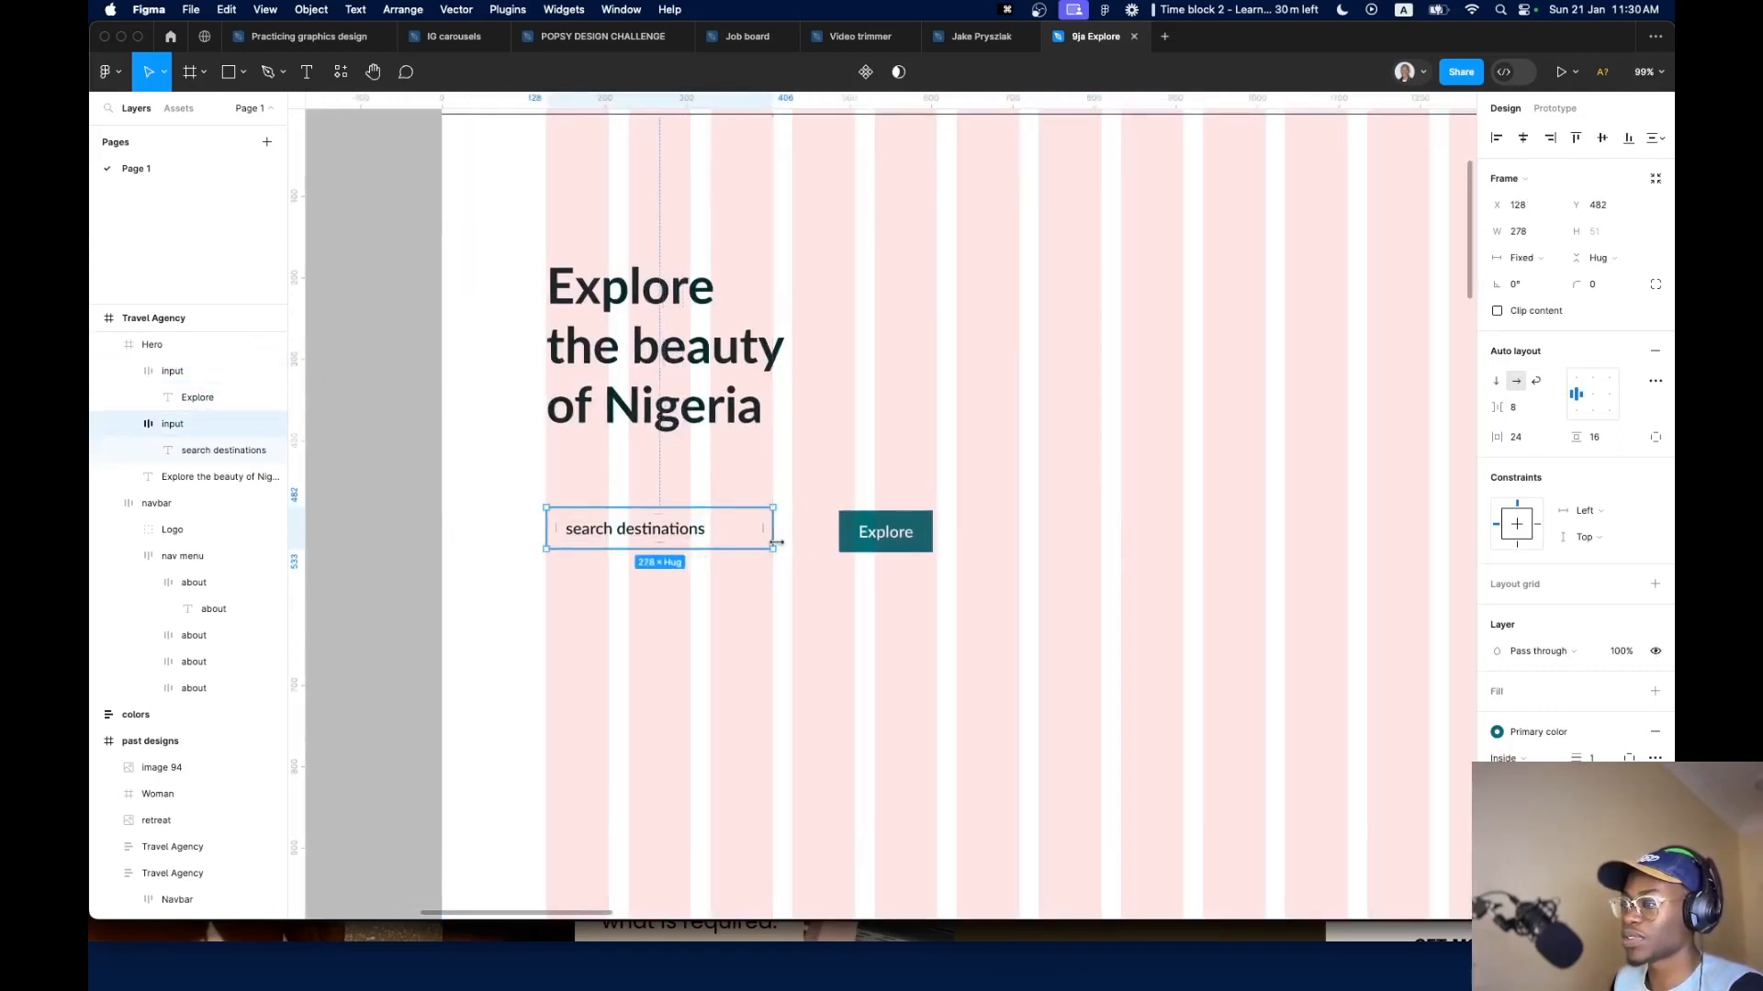
Place the Explore button directly beside the search field, at X 422, Y 482
{"action": "left_click_drag", "start_coordinate": [905, 537], "coordinate": [865, 520]}
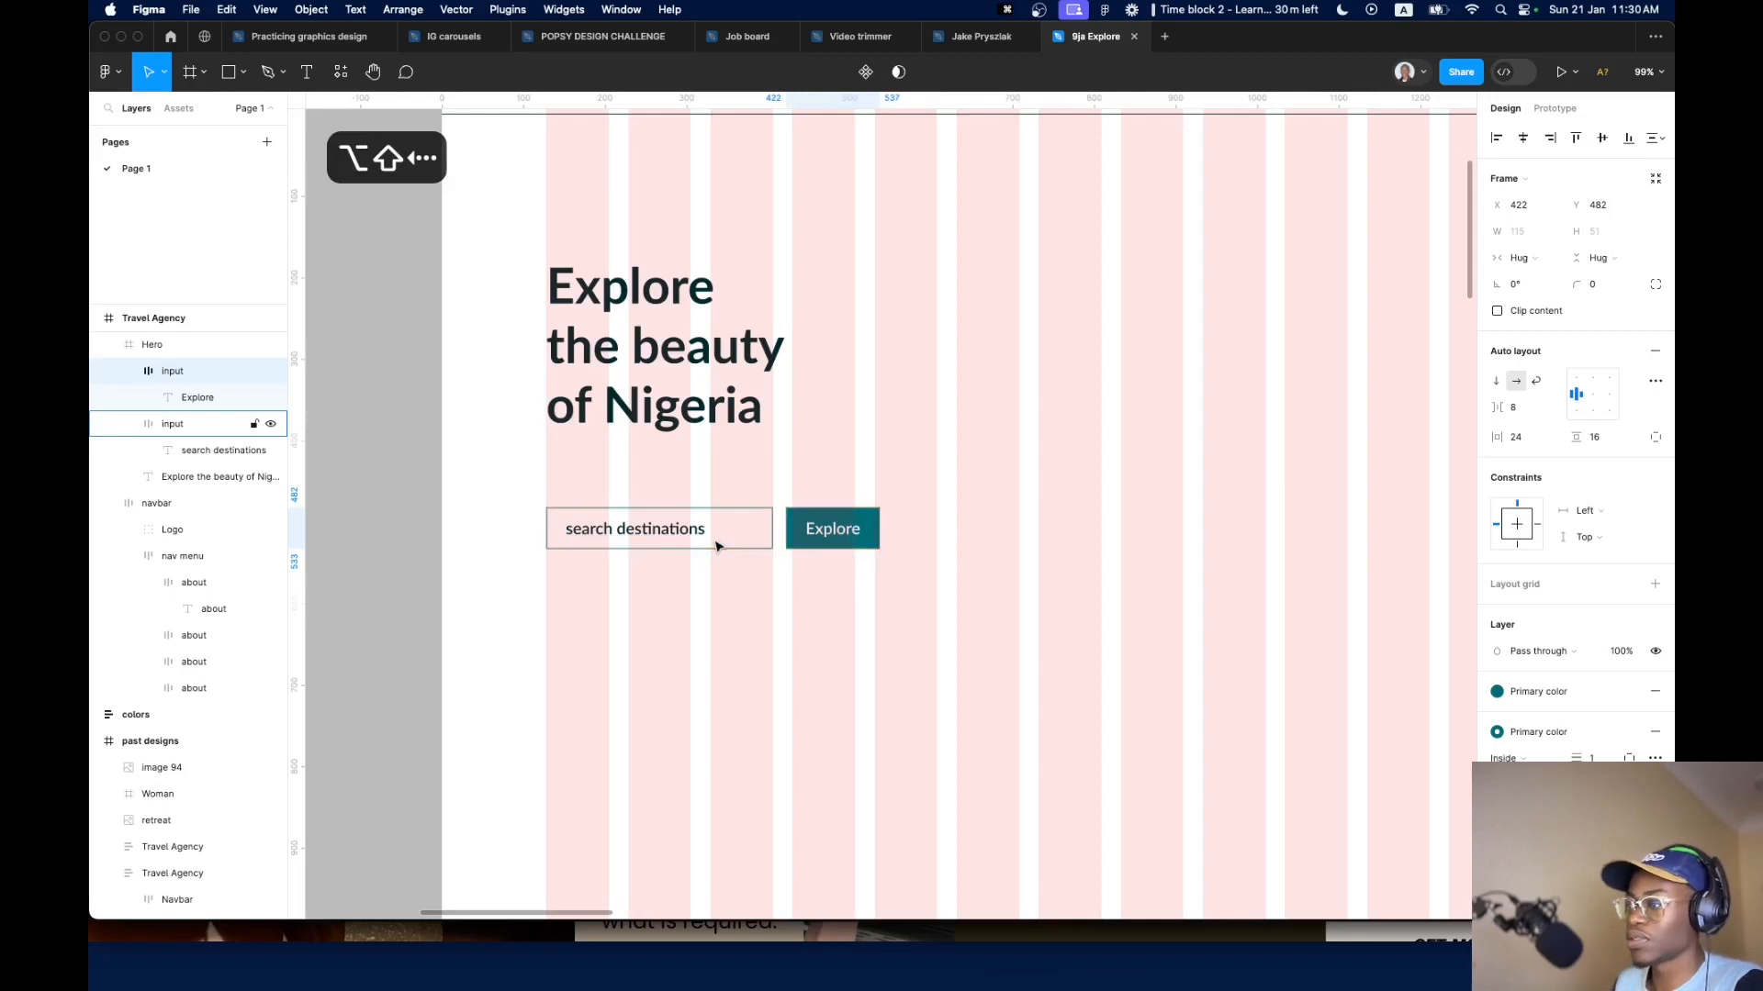
Set the search field's placeholder text to the Lato Italic style and colour it with Primary color
{"action": "double_click", "coordinate": [713, 532]}
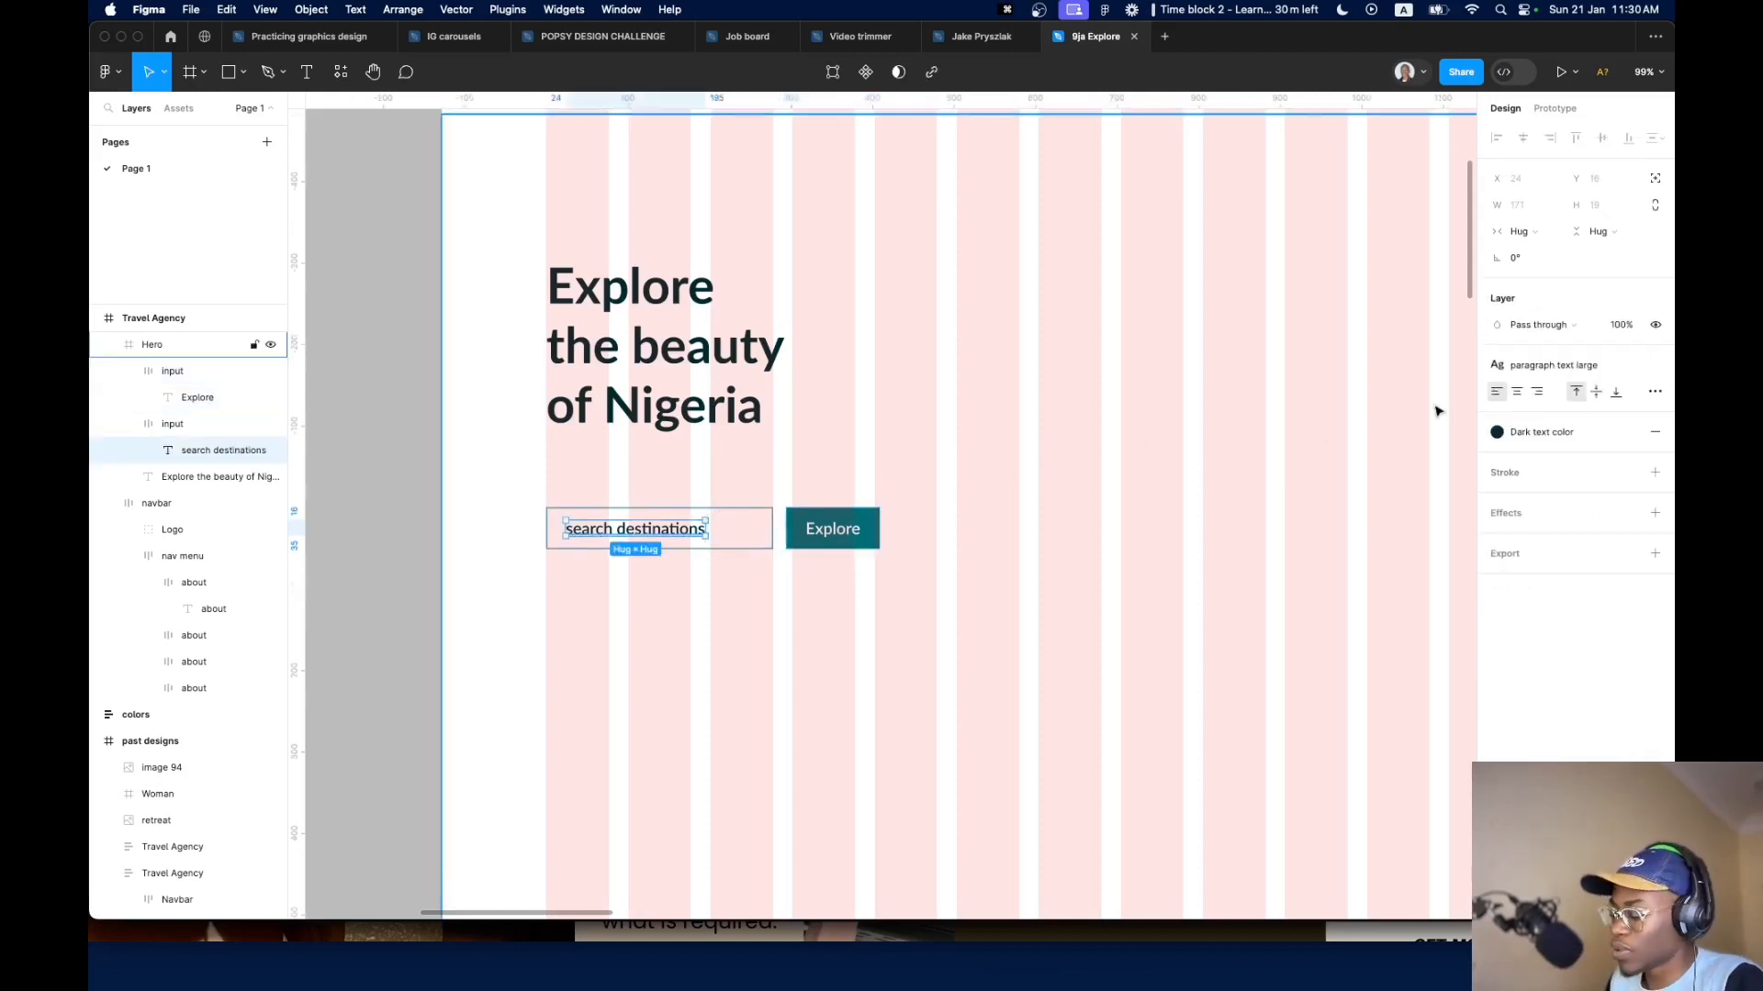
{"action": "key", "text": "super+i"}
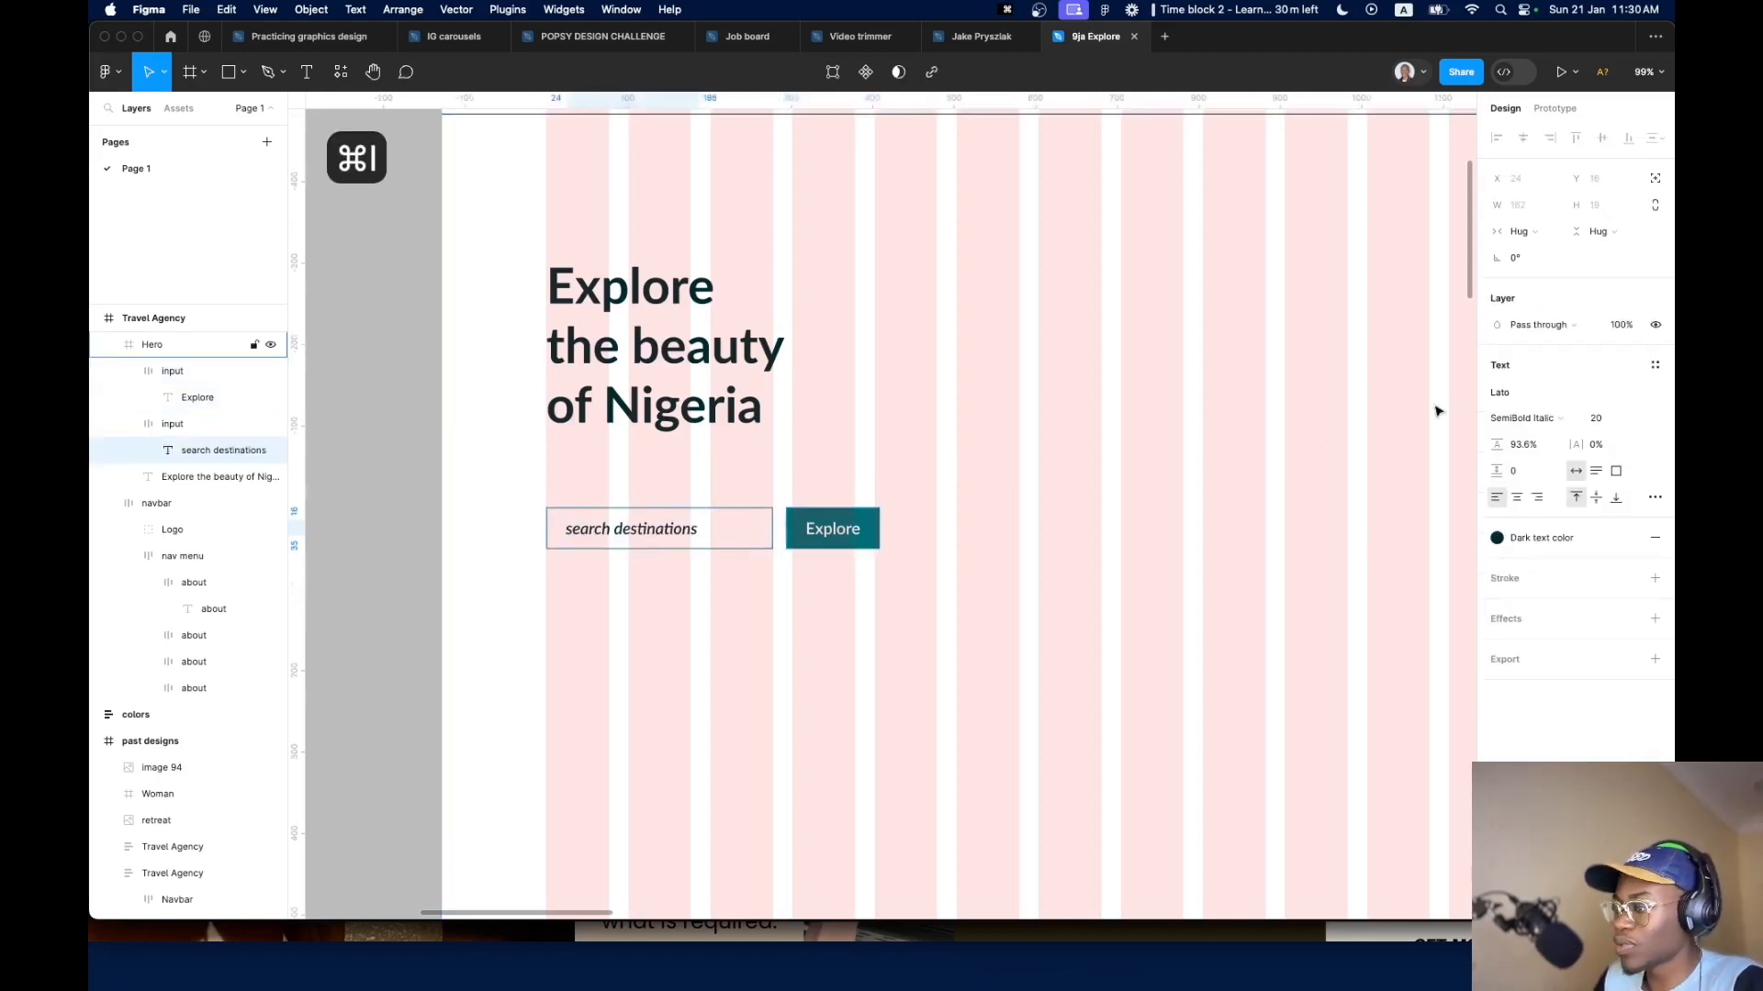
{"action": "left_click", "coordinate": [1510, 417]}
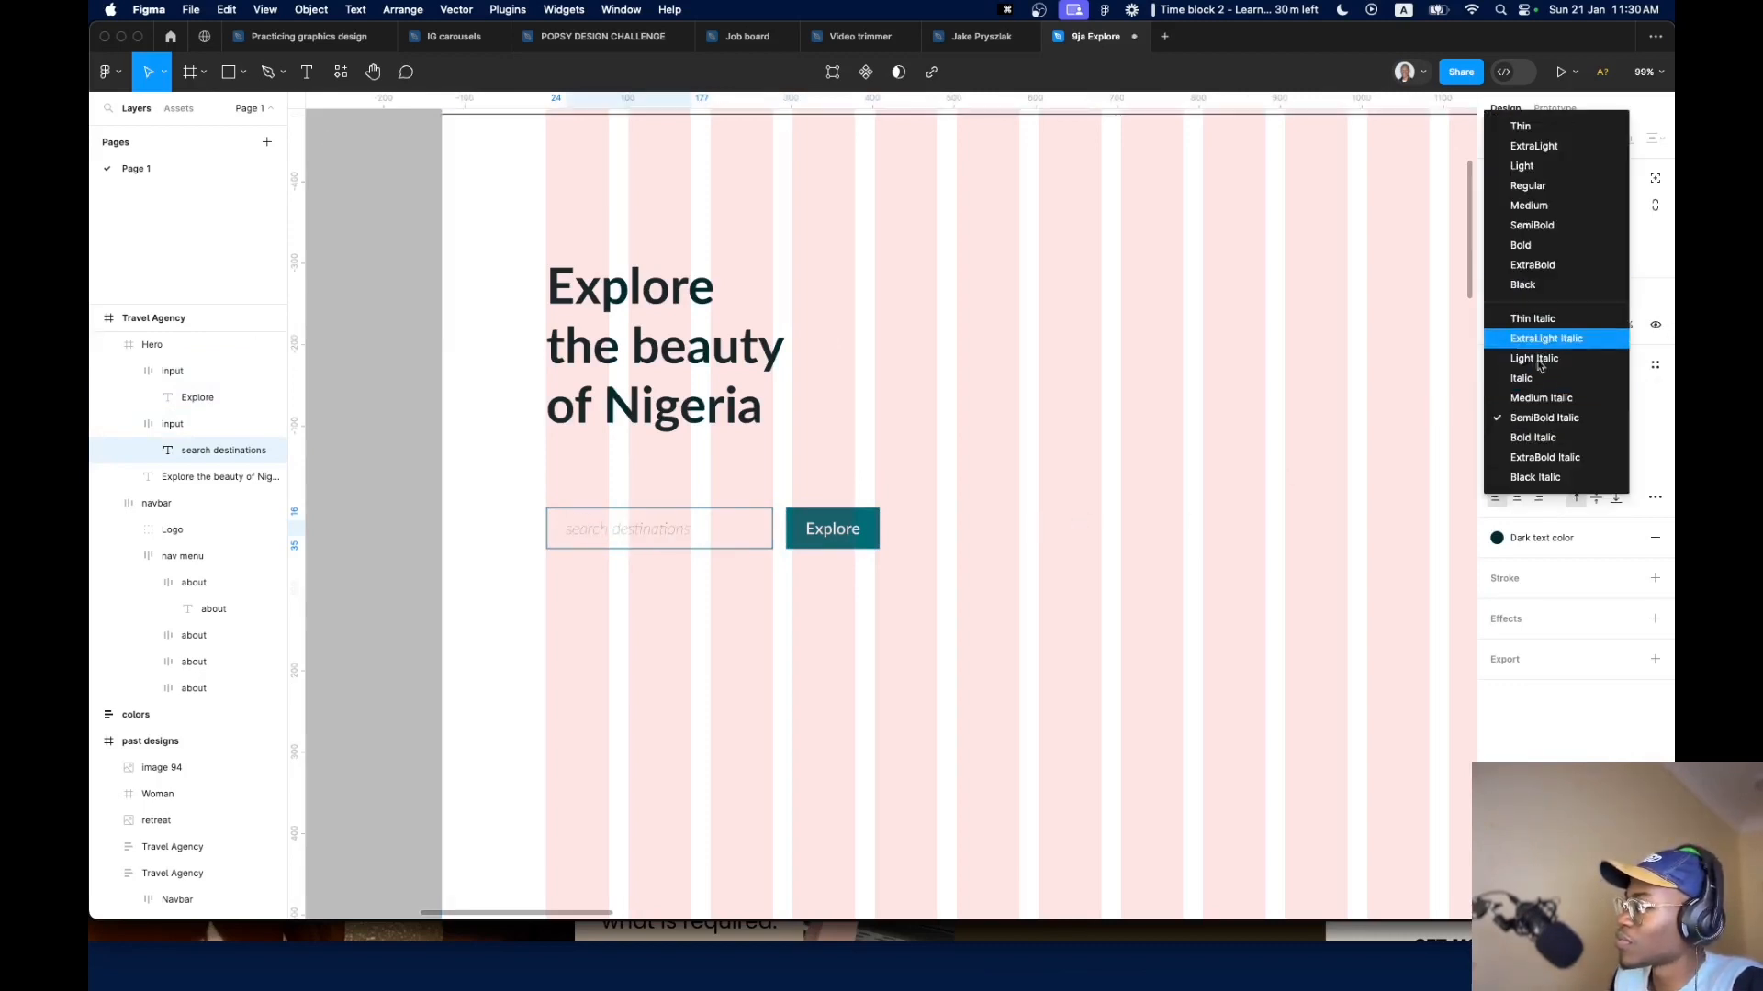
{"action": "left_click", "coordinate": [1515, 377]}
{"action": "scroll", "coordinate": [668, 511], "scroll_direction": "up", "scroll_amount": 5}
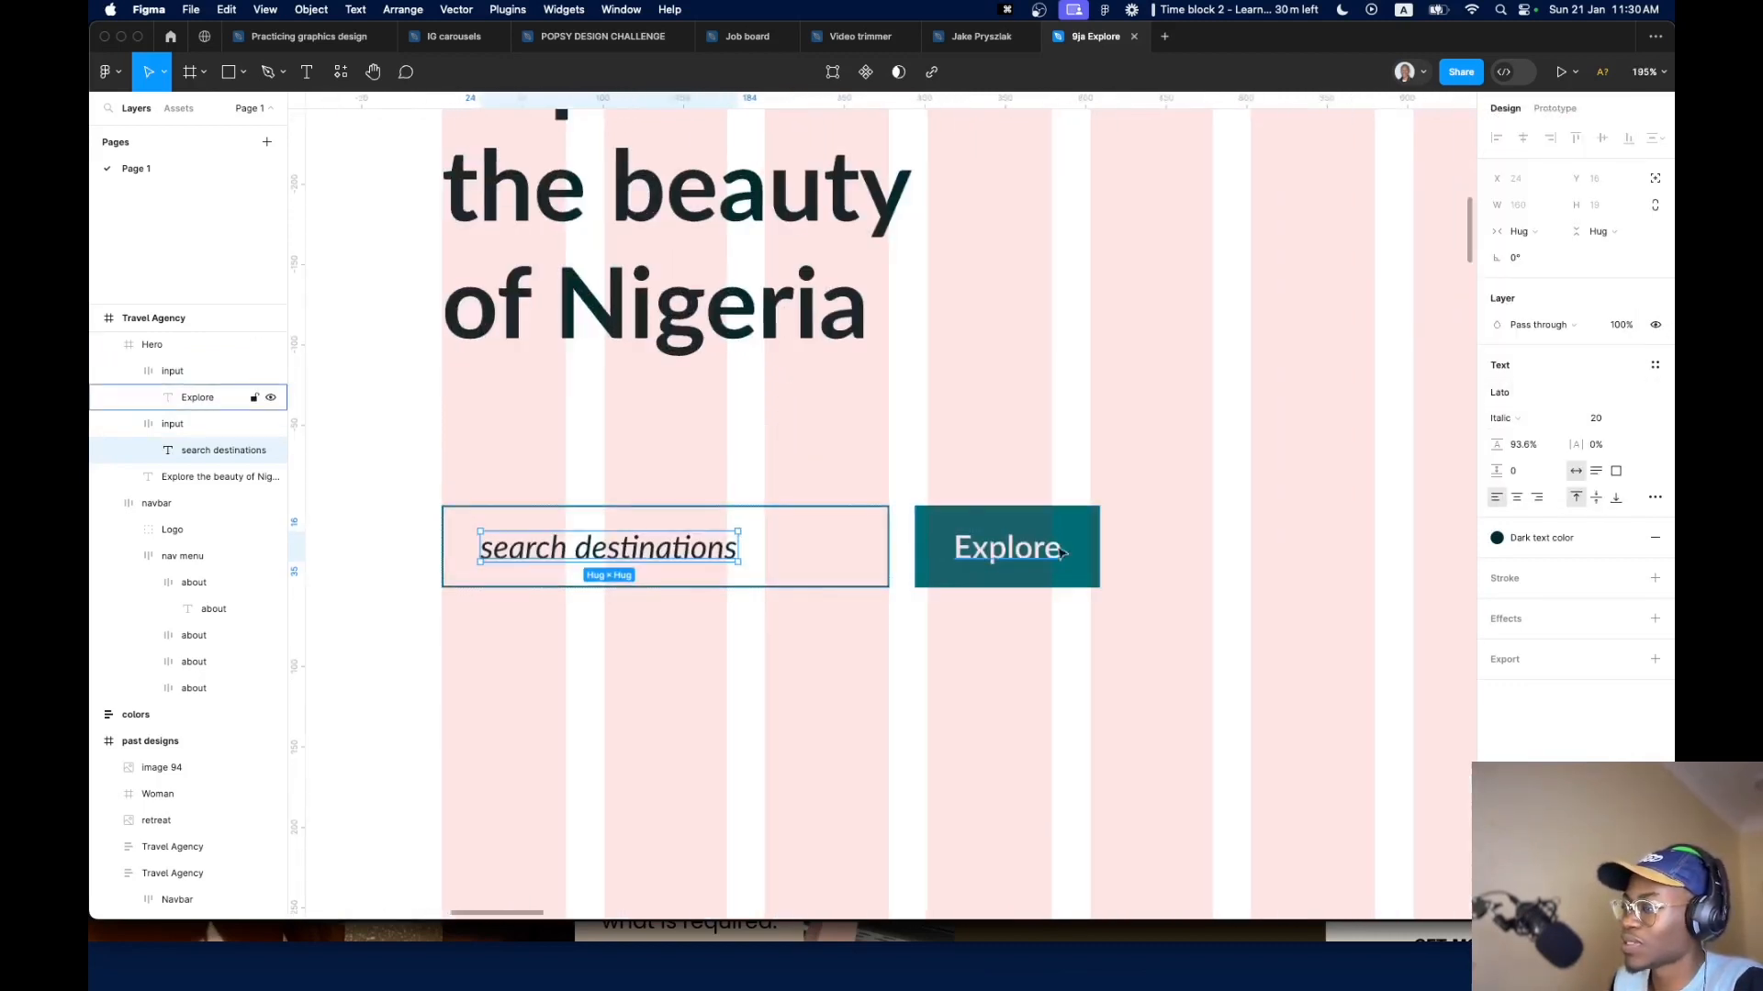
{"action": "left_click", "coordinate": [1557, 541]}
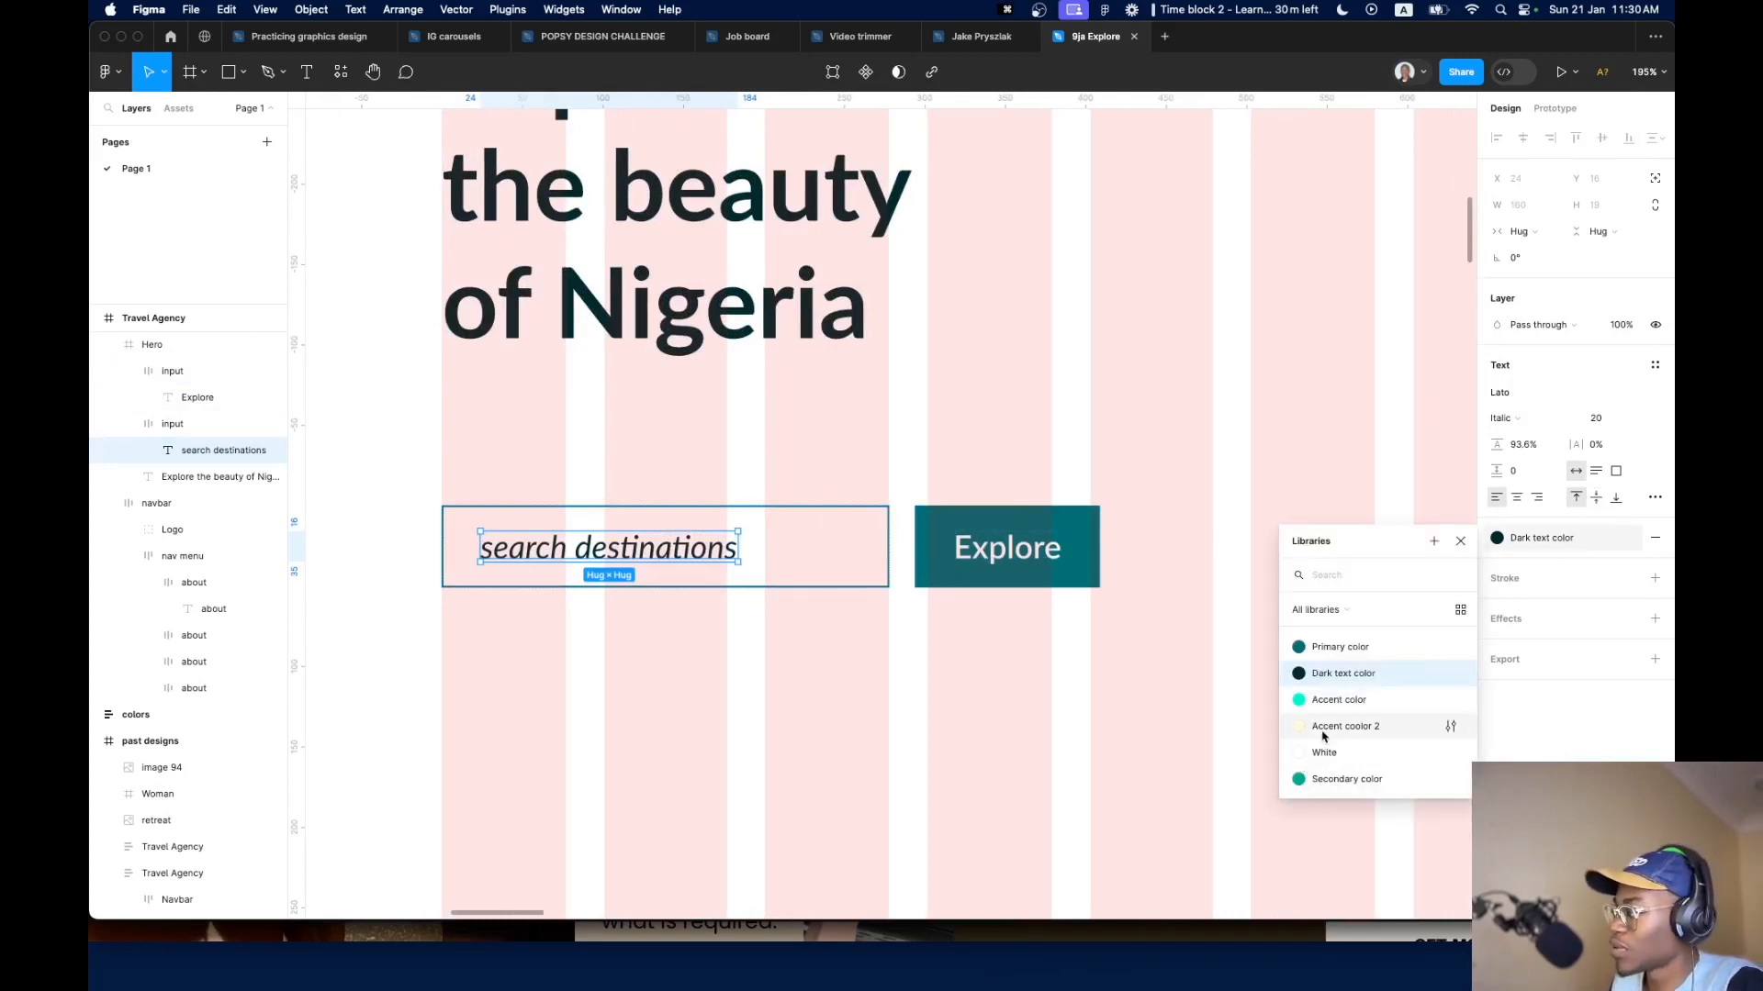
{"action": "left_click", "coordinate": [1325, 647]}
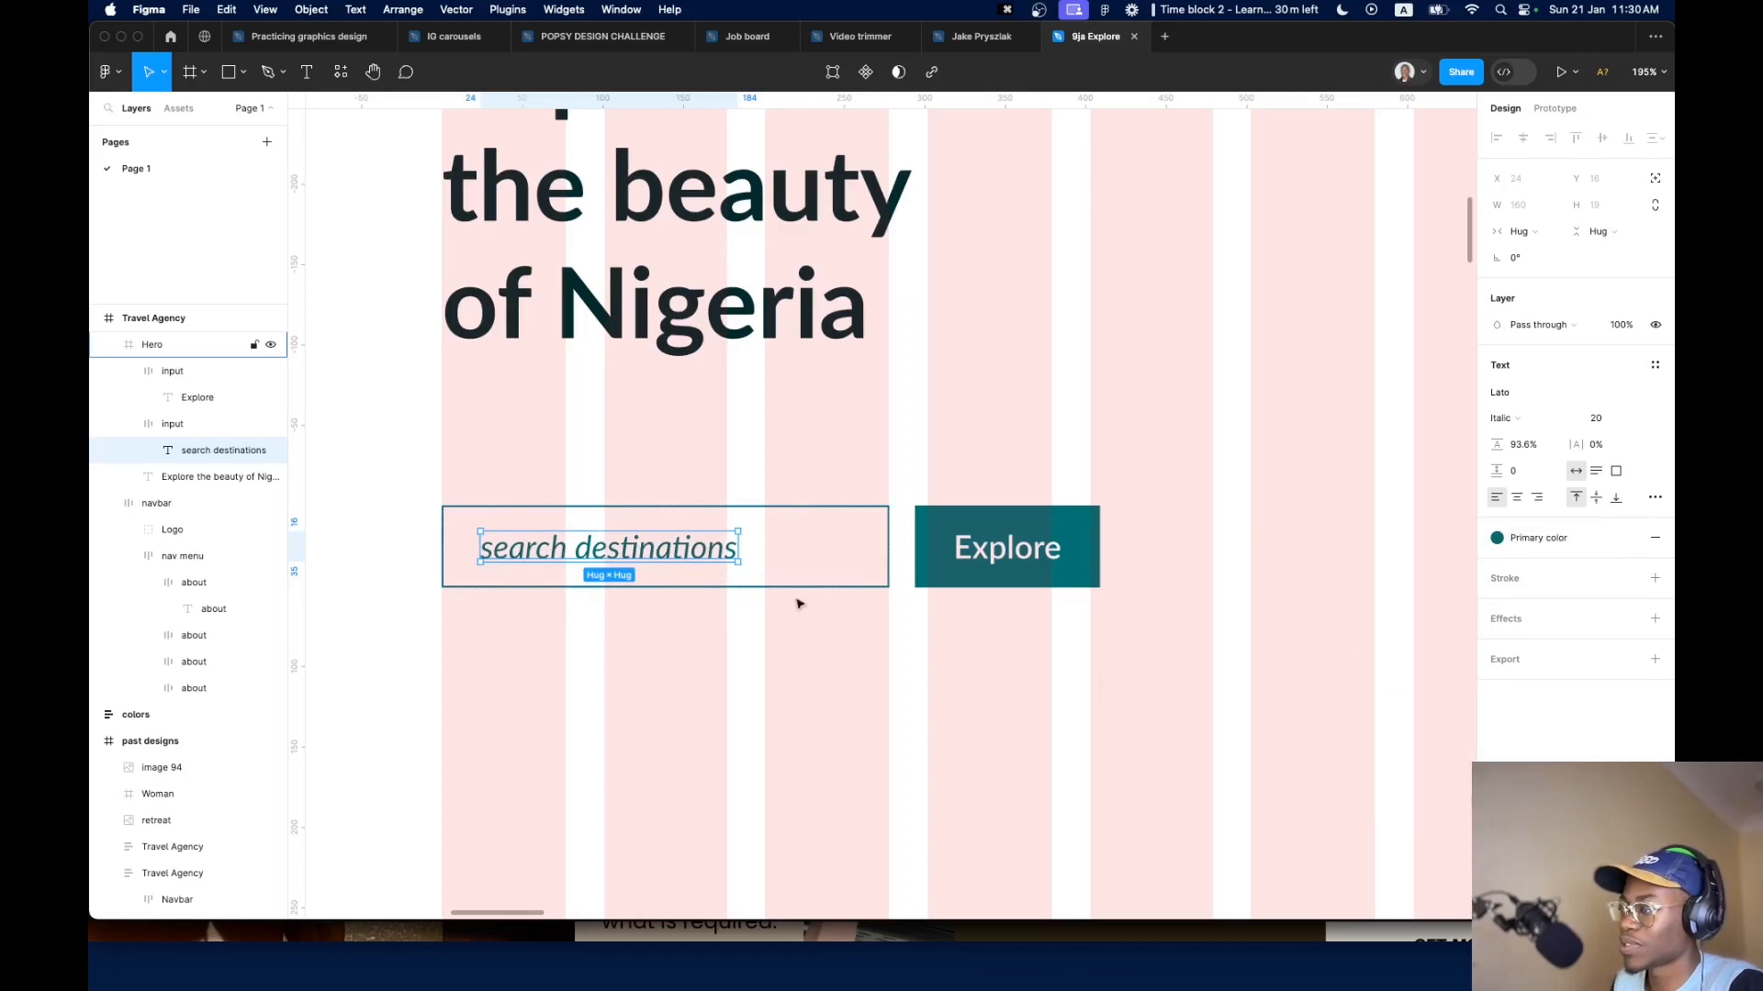
Wrap the search field and Explore button in one auto layout row and move it up closer to the headline
{"action": "left_click", "coordinate": [830, 547]}
{"action": "left_click", "coordinate": [1010, 550], "text": "shift"}
{"action": "key", "text": "shift+a"}
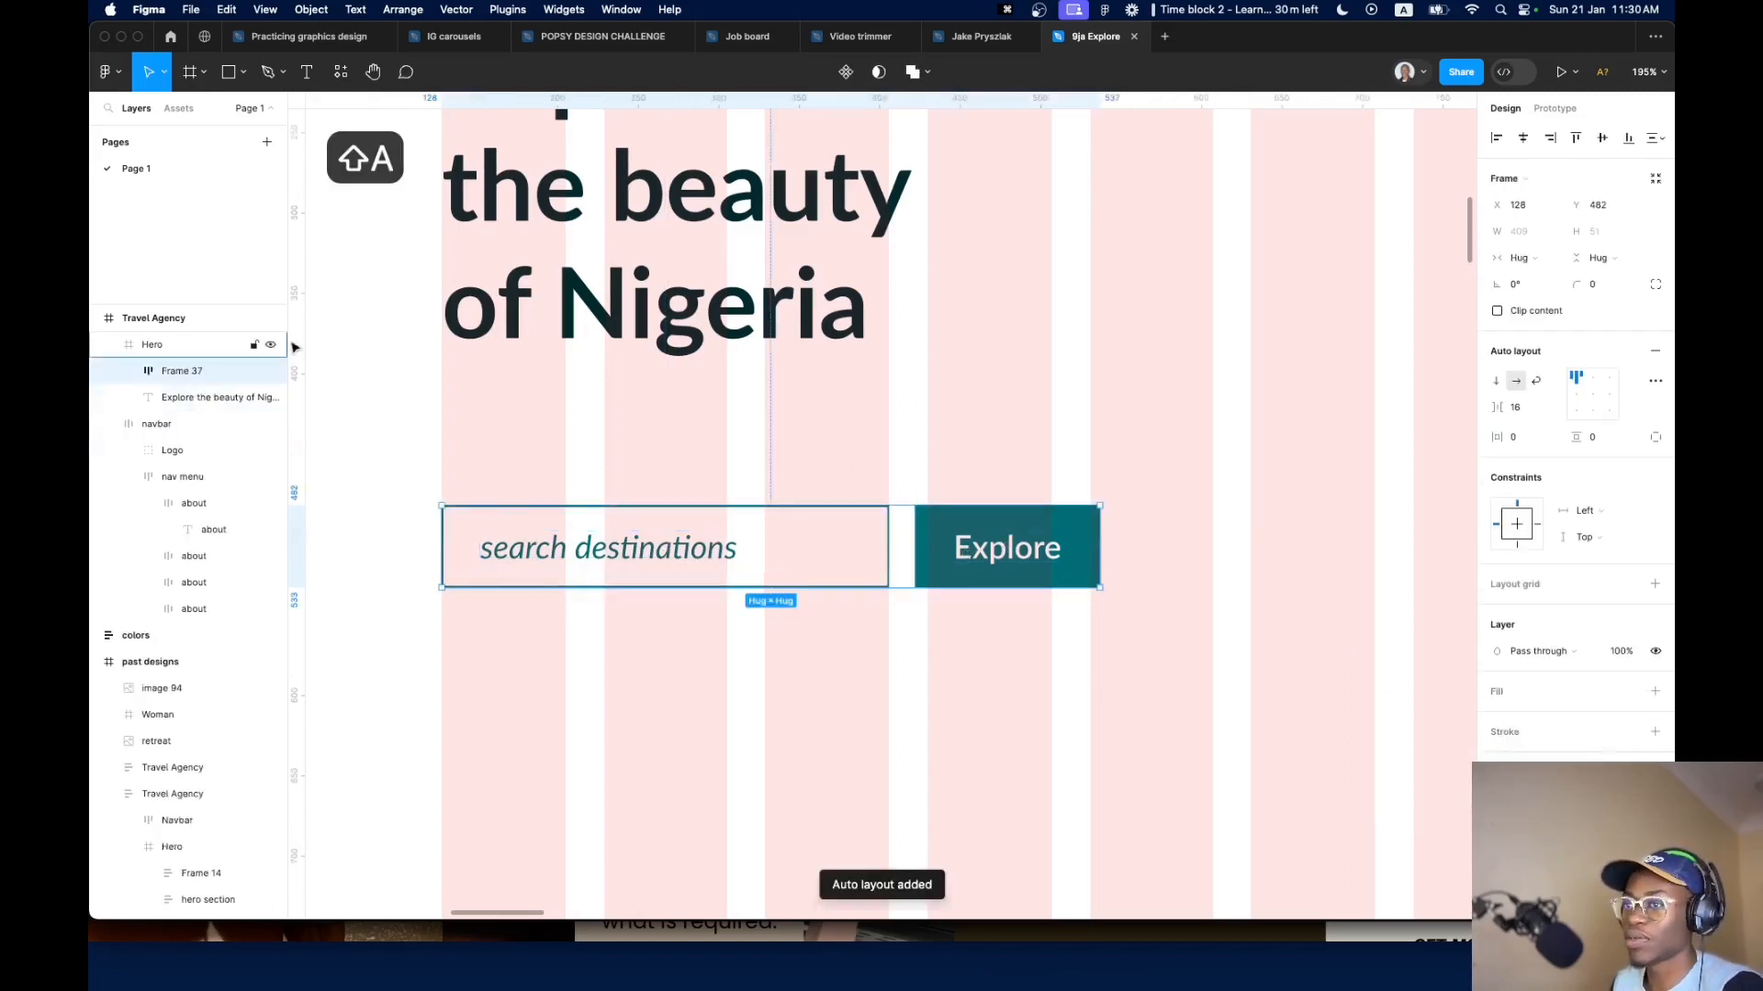
{"action": "scroll", "coordinate": [814, 469], "scroll_direction": "down", "scroll_amount": 5}
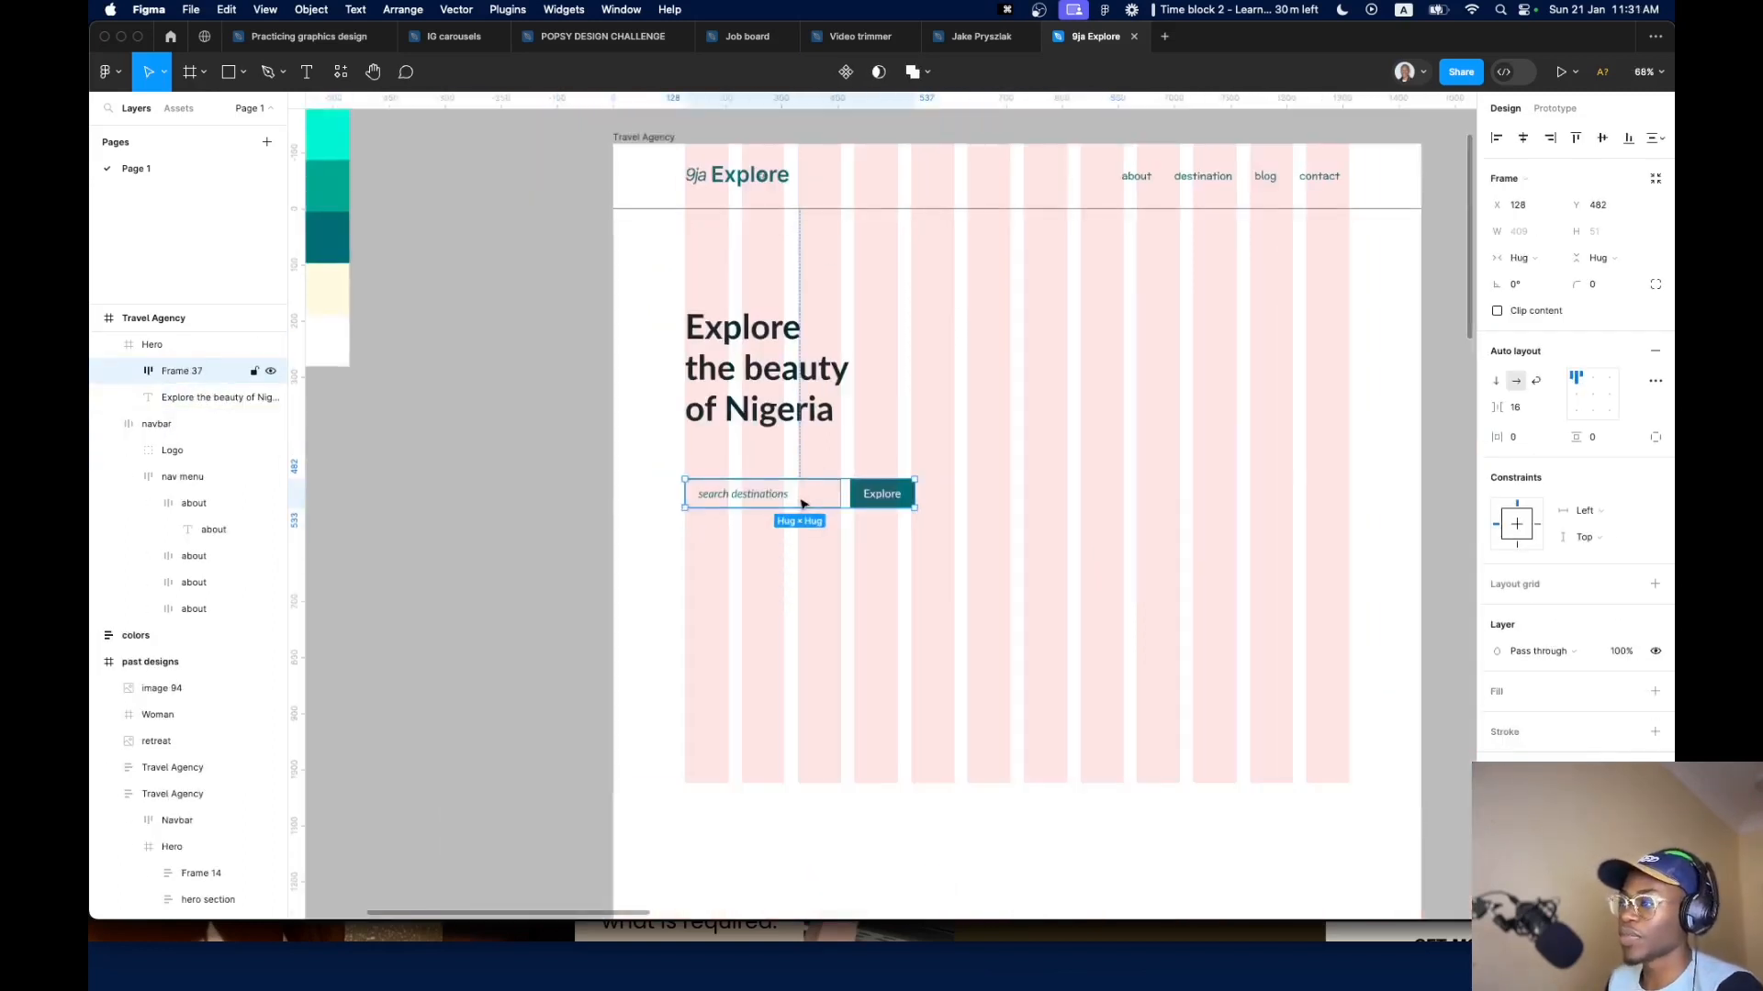
{"action": "left_click_drag", "start_coordinate": [801, 500], "coordinate": [768, 539]}
Place a copy of the search placeholder text below the search row and check the matching line in the past design
{"action": "left_click", "coordinate": [766, 475], "text": "super"}
{"action": "scroll", "coordinate": [764, 532], "scroll_direction": "down", "scroll_amount": 8}
{"action": "scroll", "coordinate": [1135, 532], "scroll_direction": "up", "scroll_amount": 9}
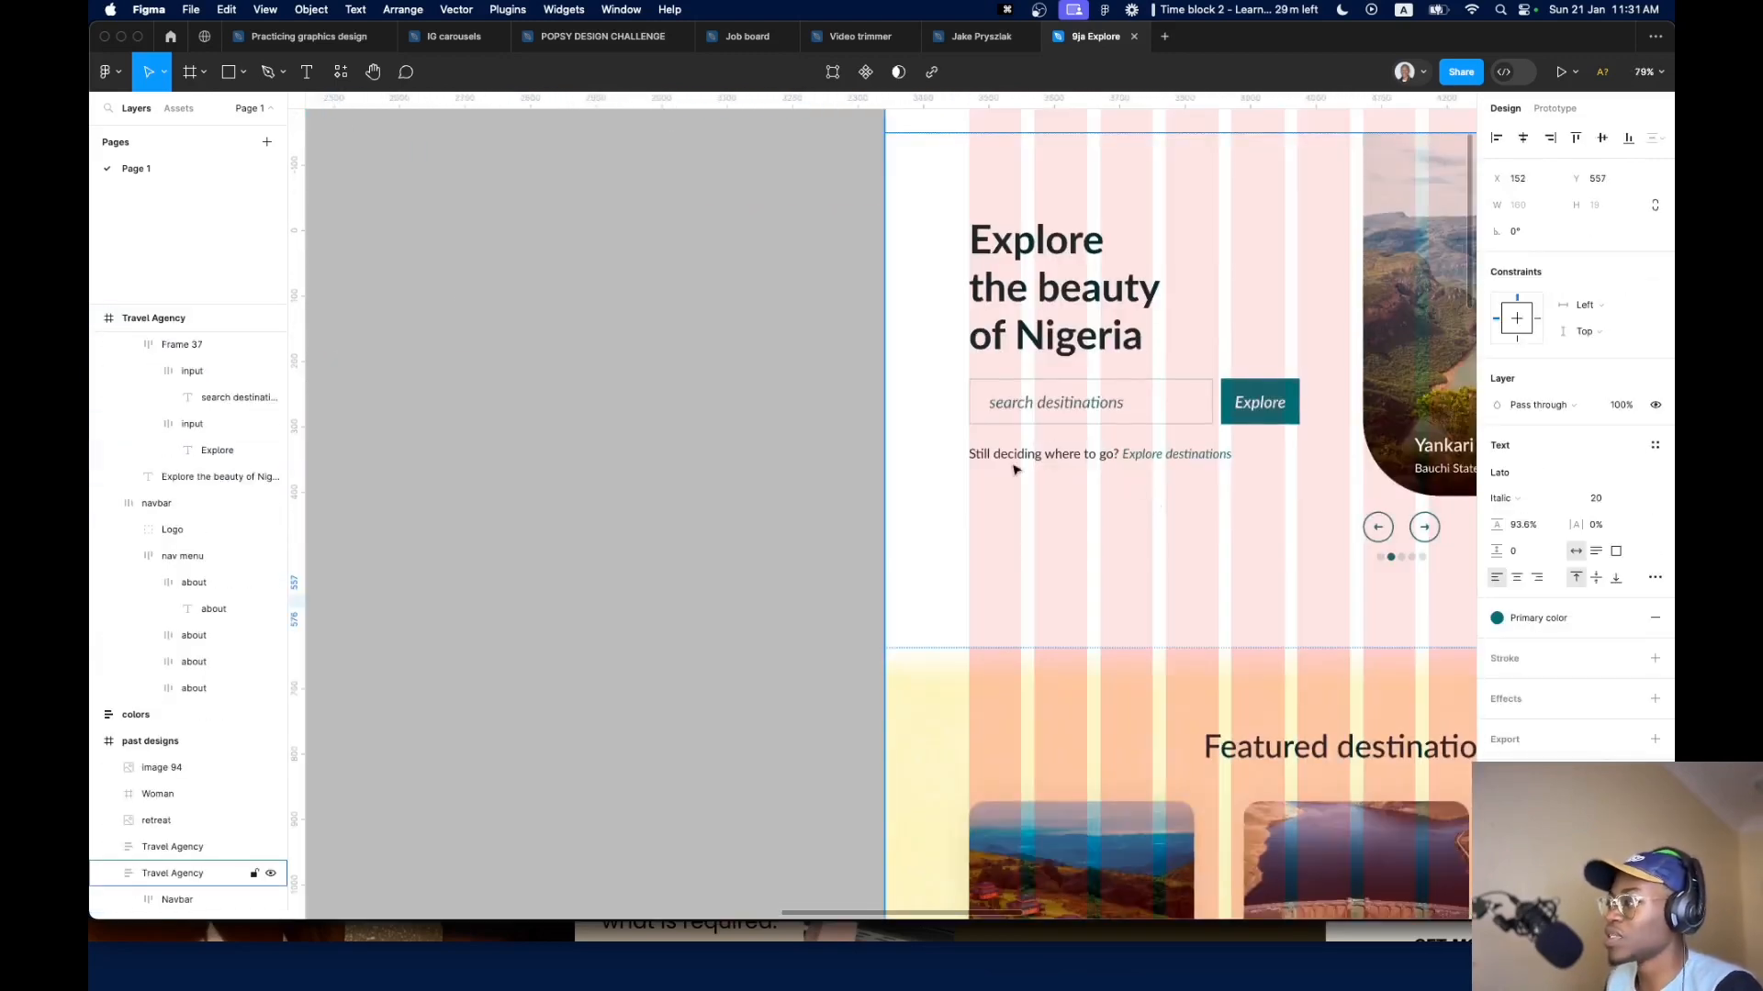
{"action": "scroll", "coordinate": [1219, 472], "scroll_direction": "down", "scroll_amount": 5}
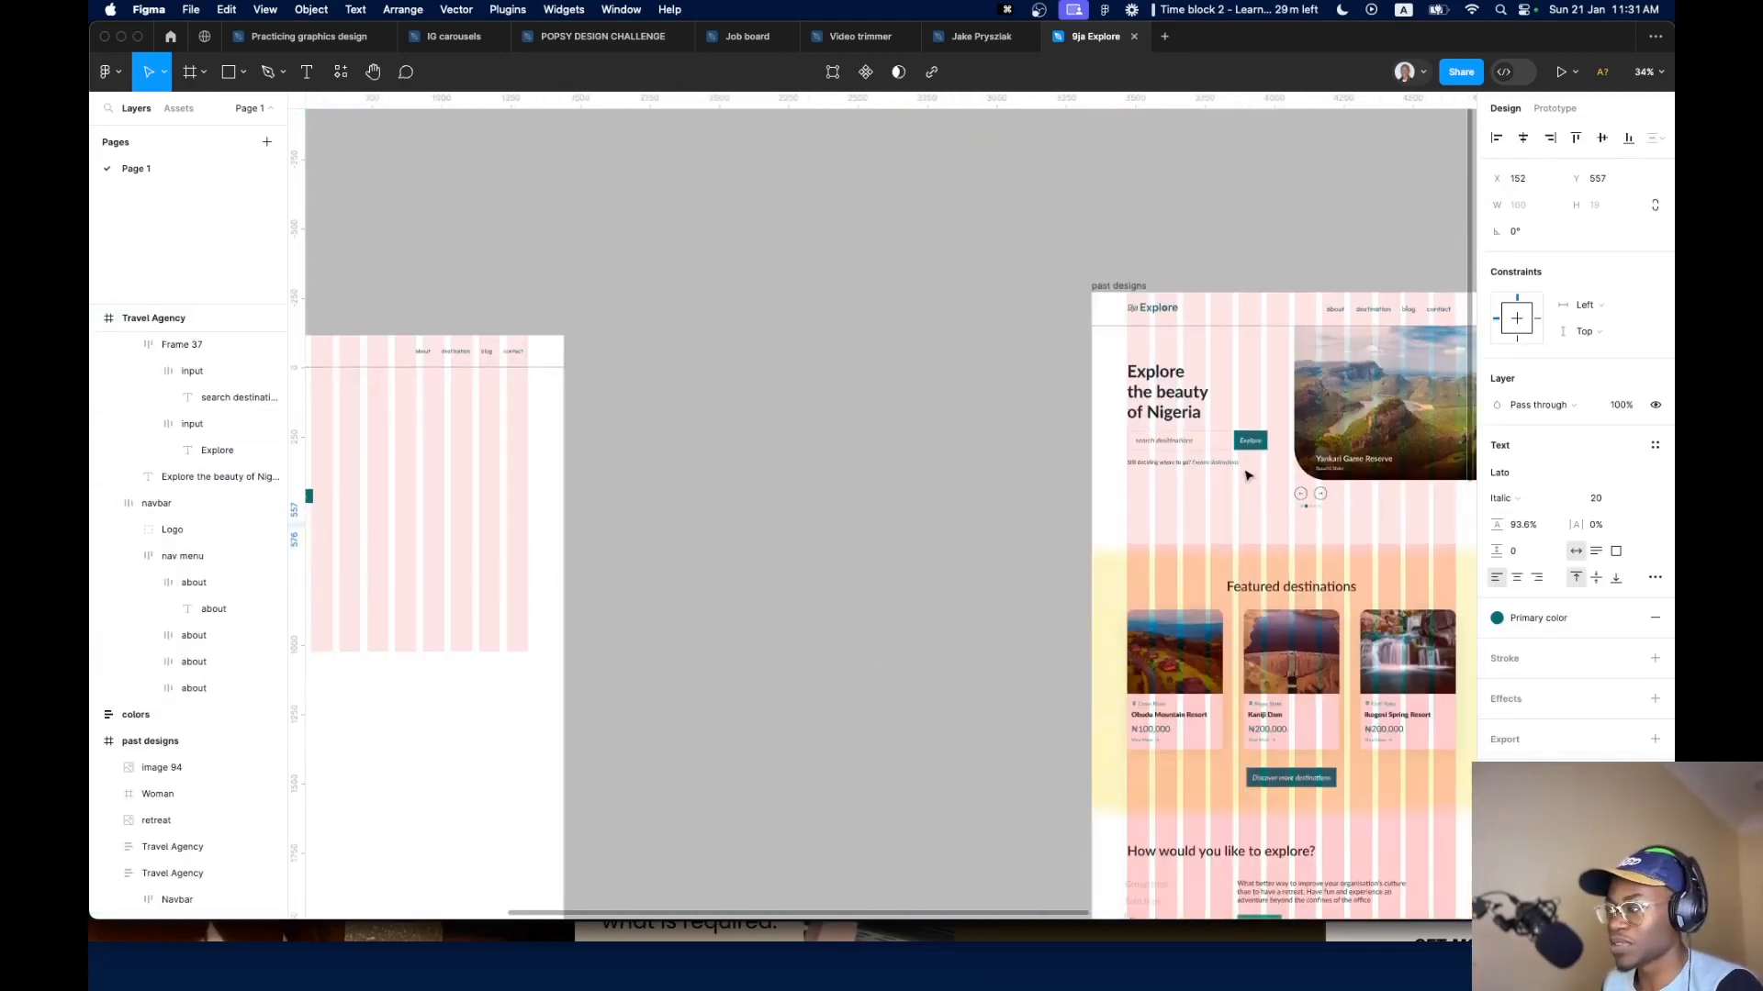
Remove the italics from the copied text below the search row and apply the Paragraph small text style
{"action": "scroll", "coordinate": [767, 394], "scroll_direction": "up", "scroll_amount": 8}
{"action": "double_click", "coordinate": [765, 504]}
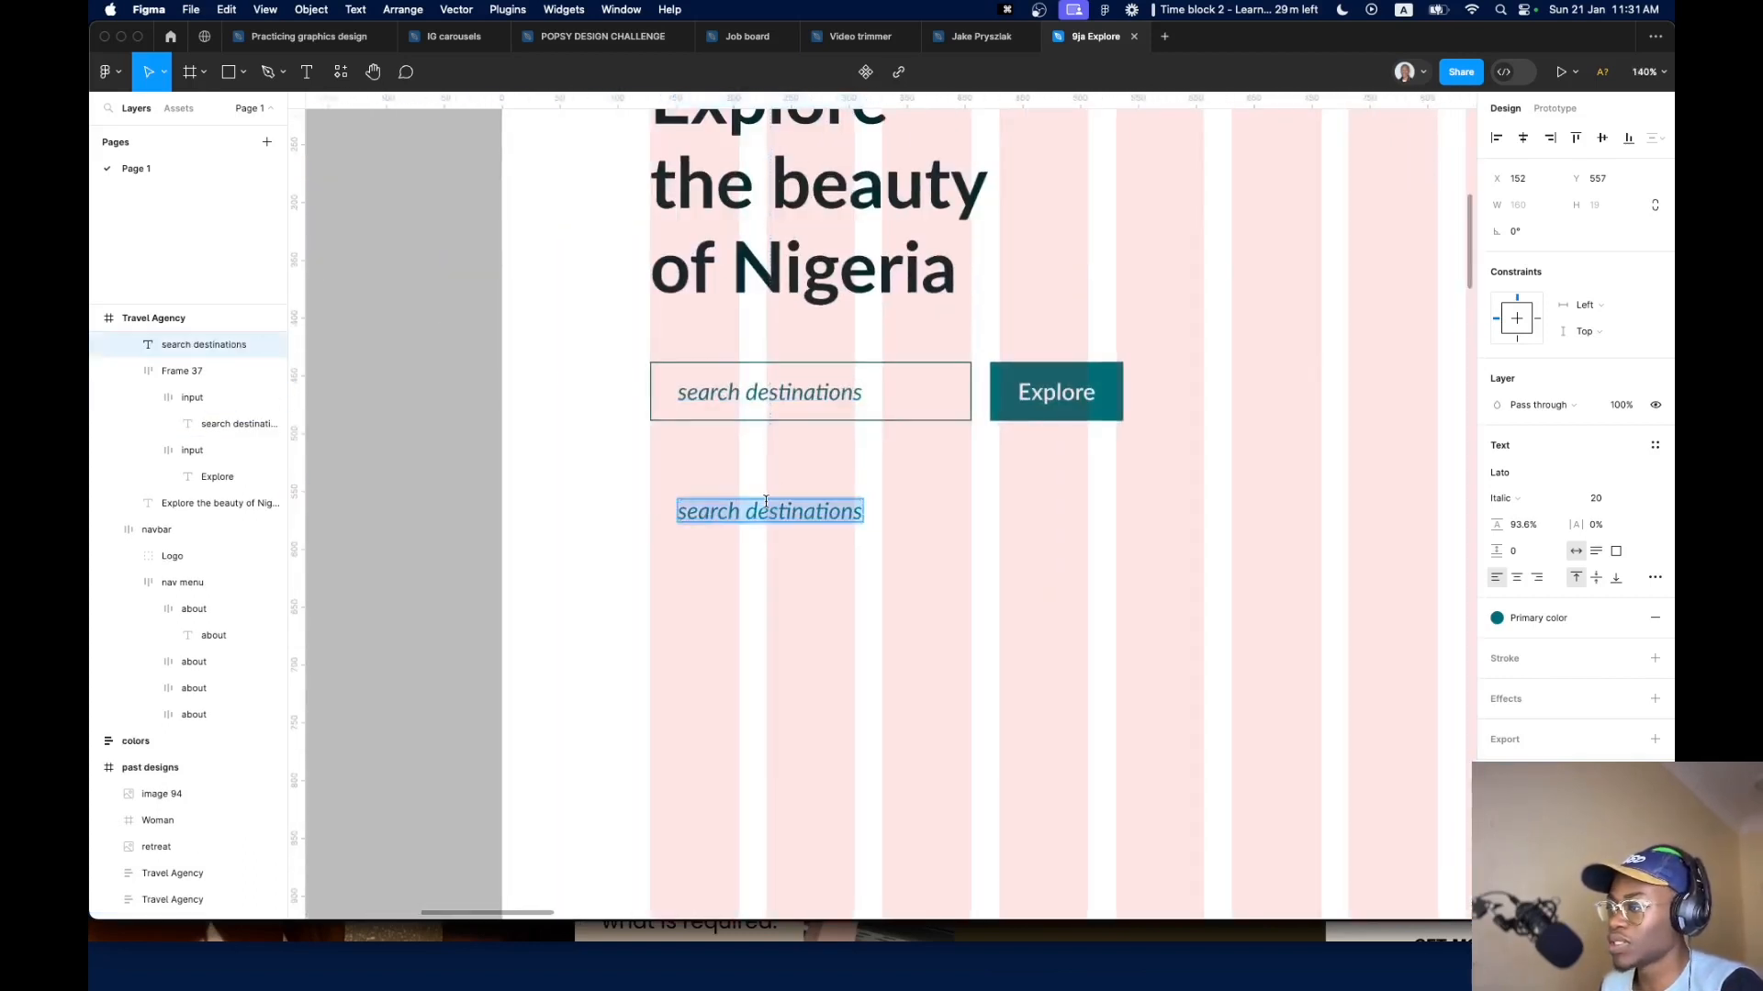
{"action": "key", "text": "super+i"}
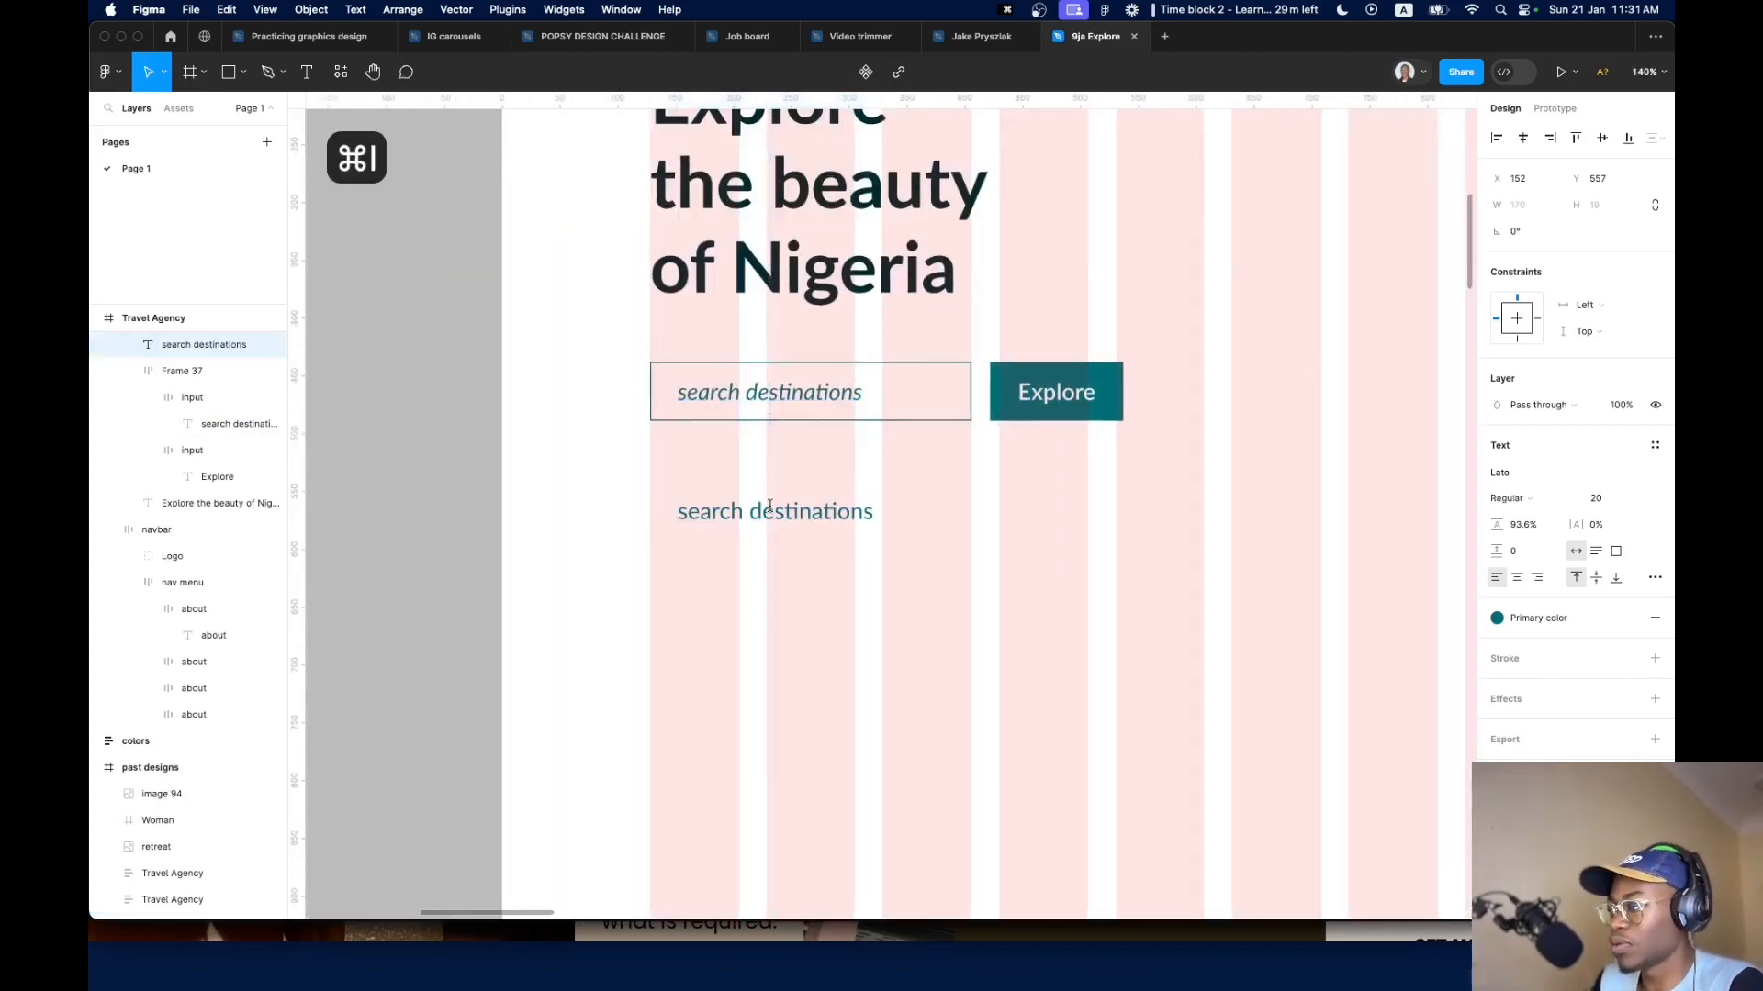
{"action": "double_click", "coordinate": [770, 510]}
{"action": "left_click", "coordinate": [1654, 445]}
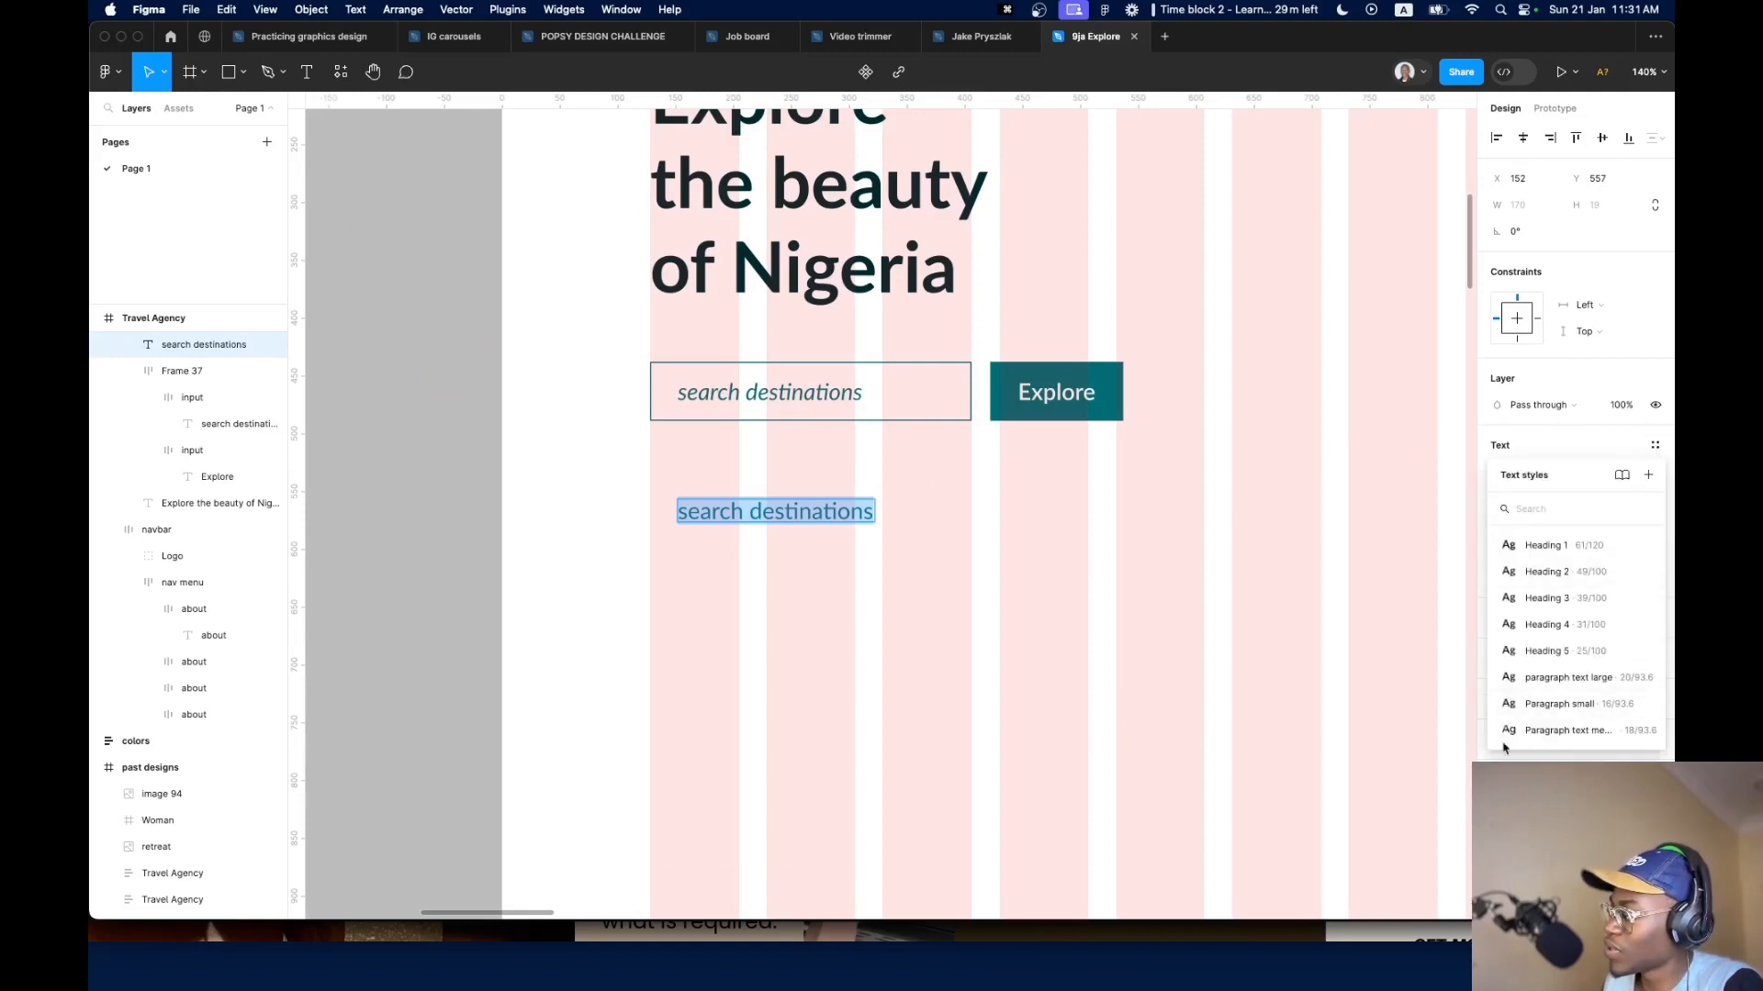
{"action": "left_click", "coordinate": [1537, 710]}
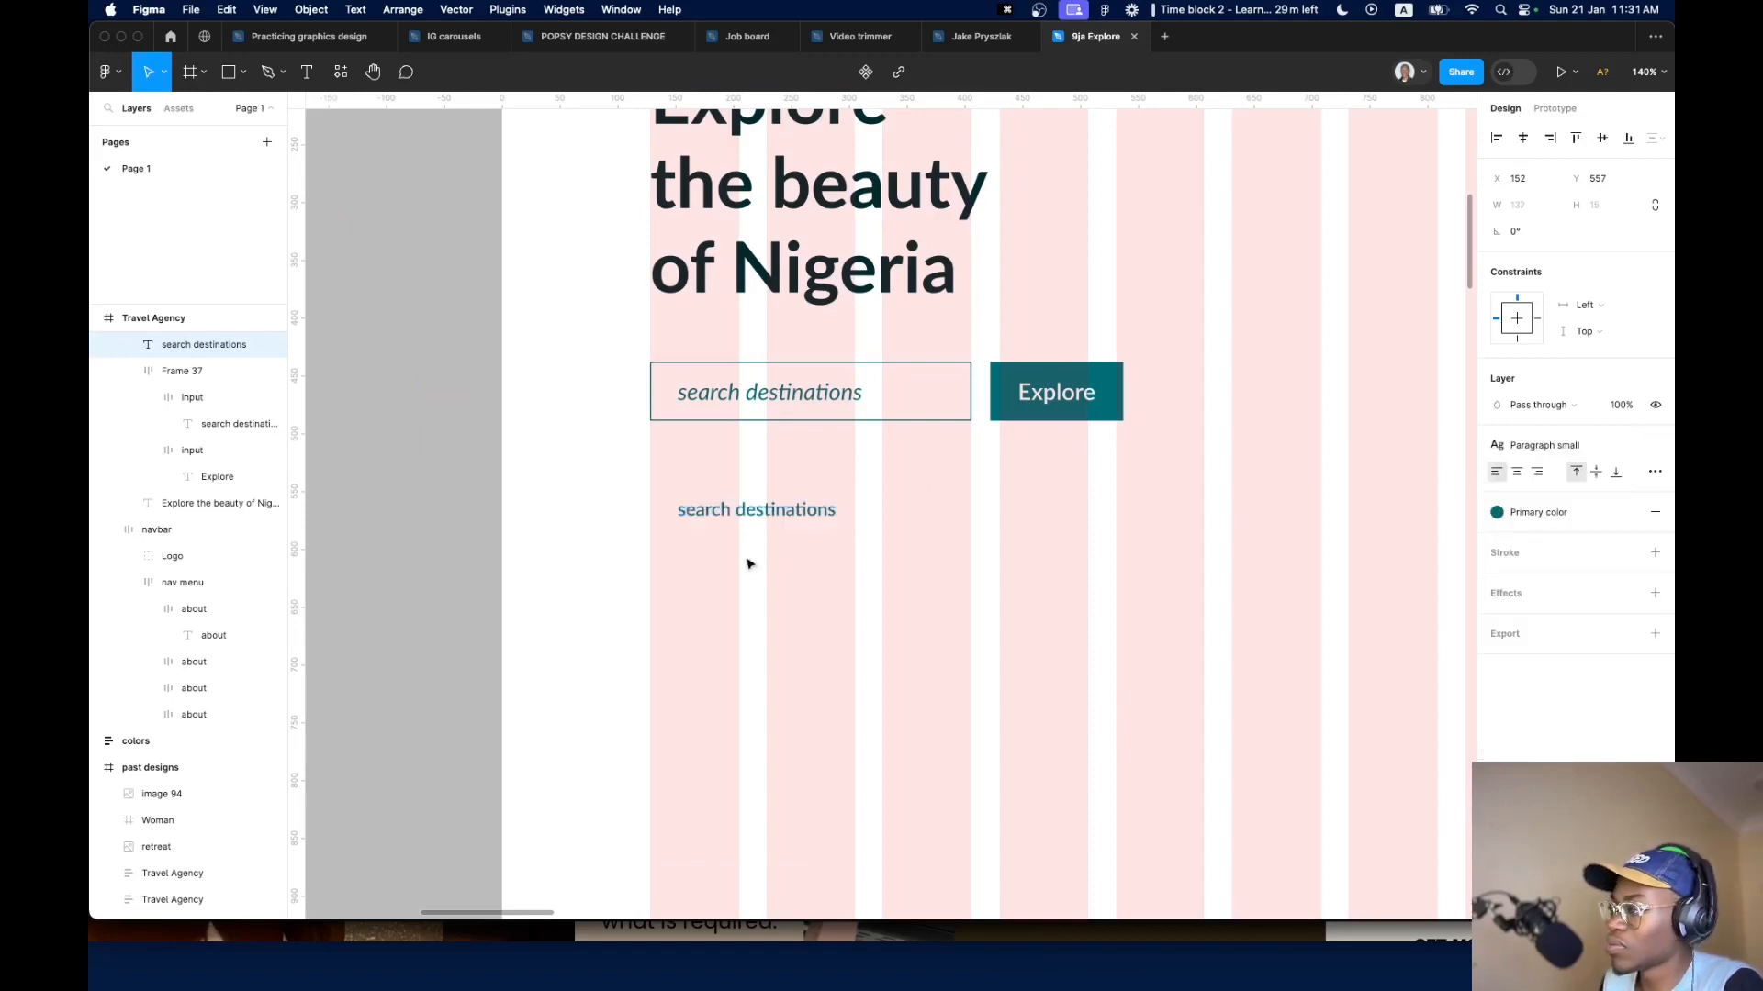
Replace the copied text's wording with "Still deciding where to go? Explore all destinations"
{"action": "scroll", "coordinate": [748, 564], "scroll_direction": "up", "scroll_amount": 5}
{"action": "type", "text": "St"}
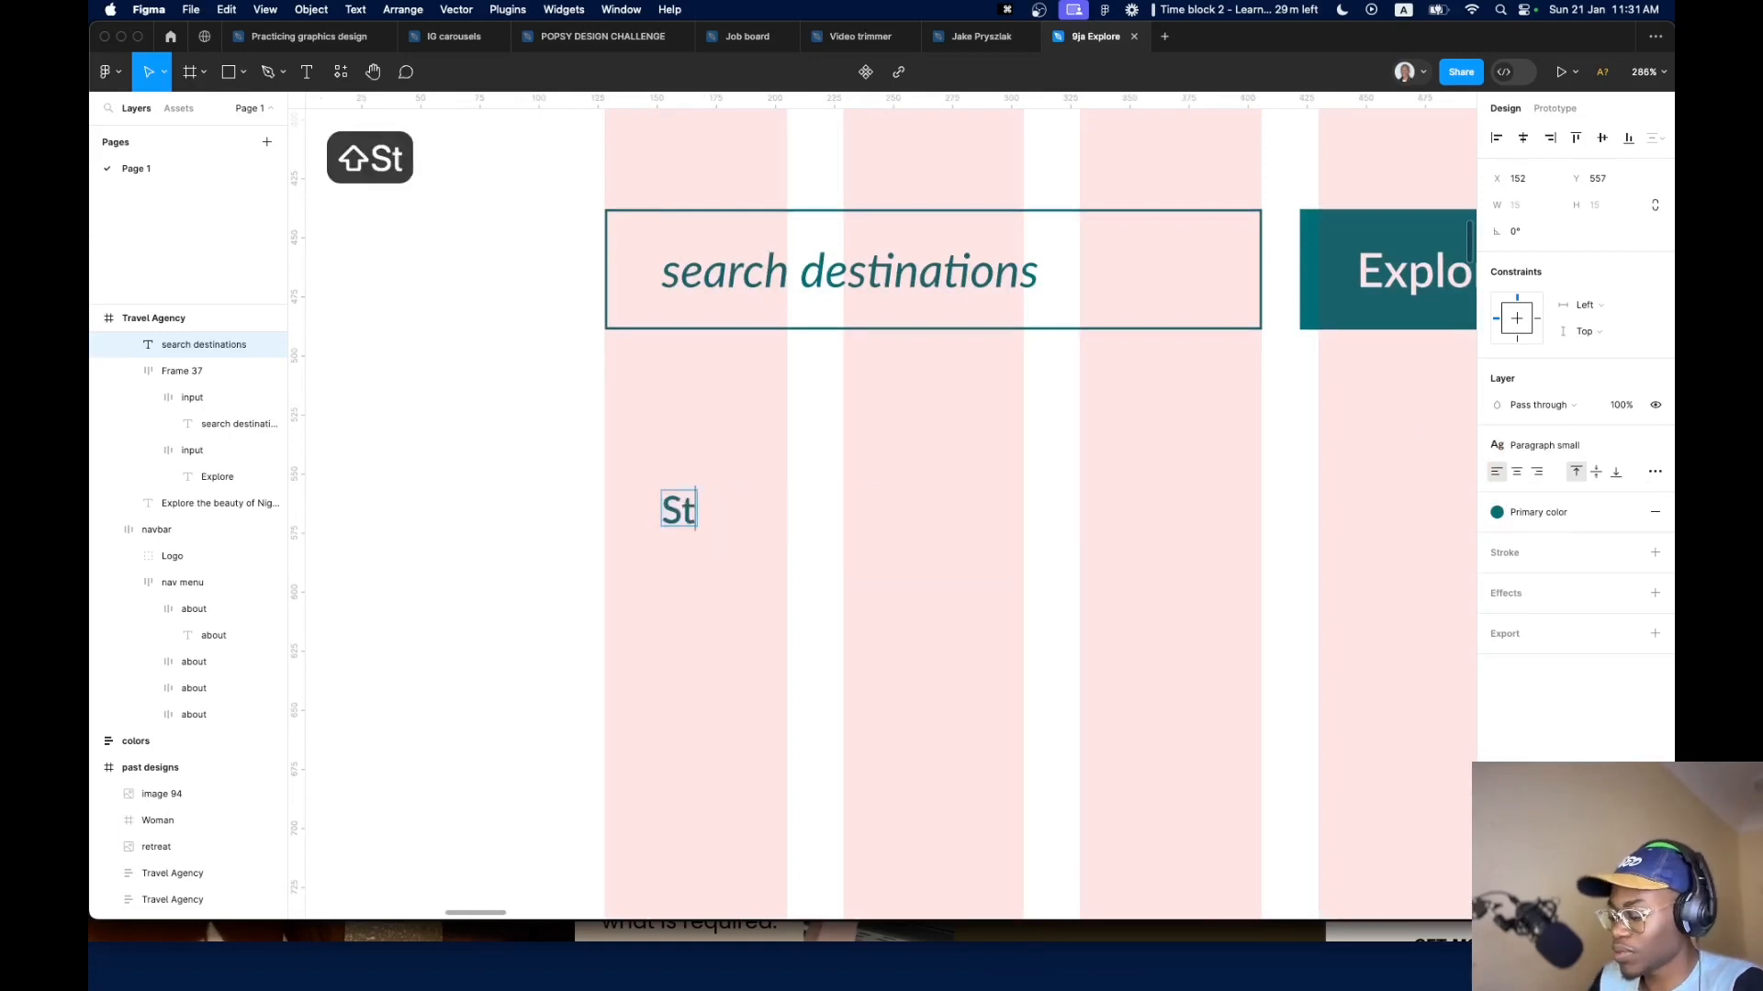
{"action": "type", "text": "ill decidiiing w"}
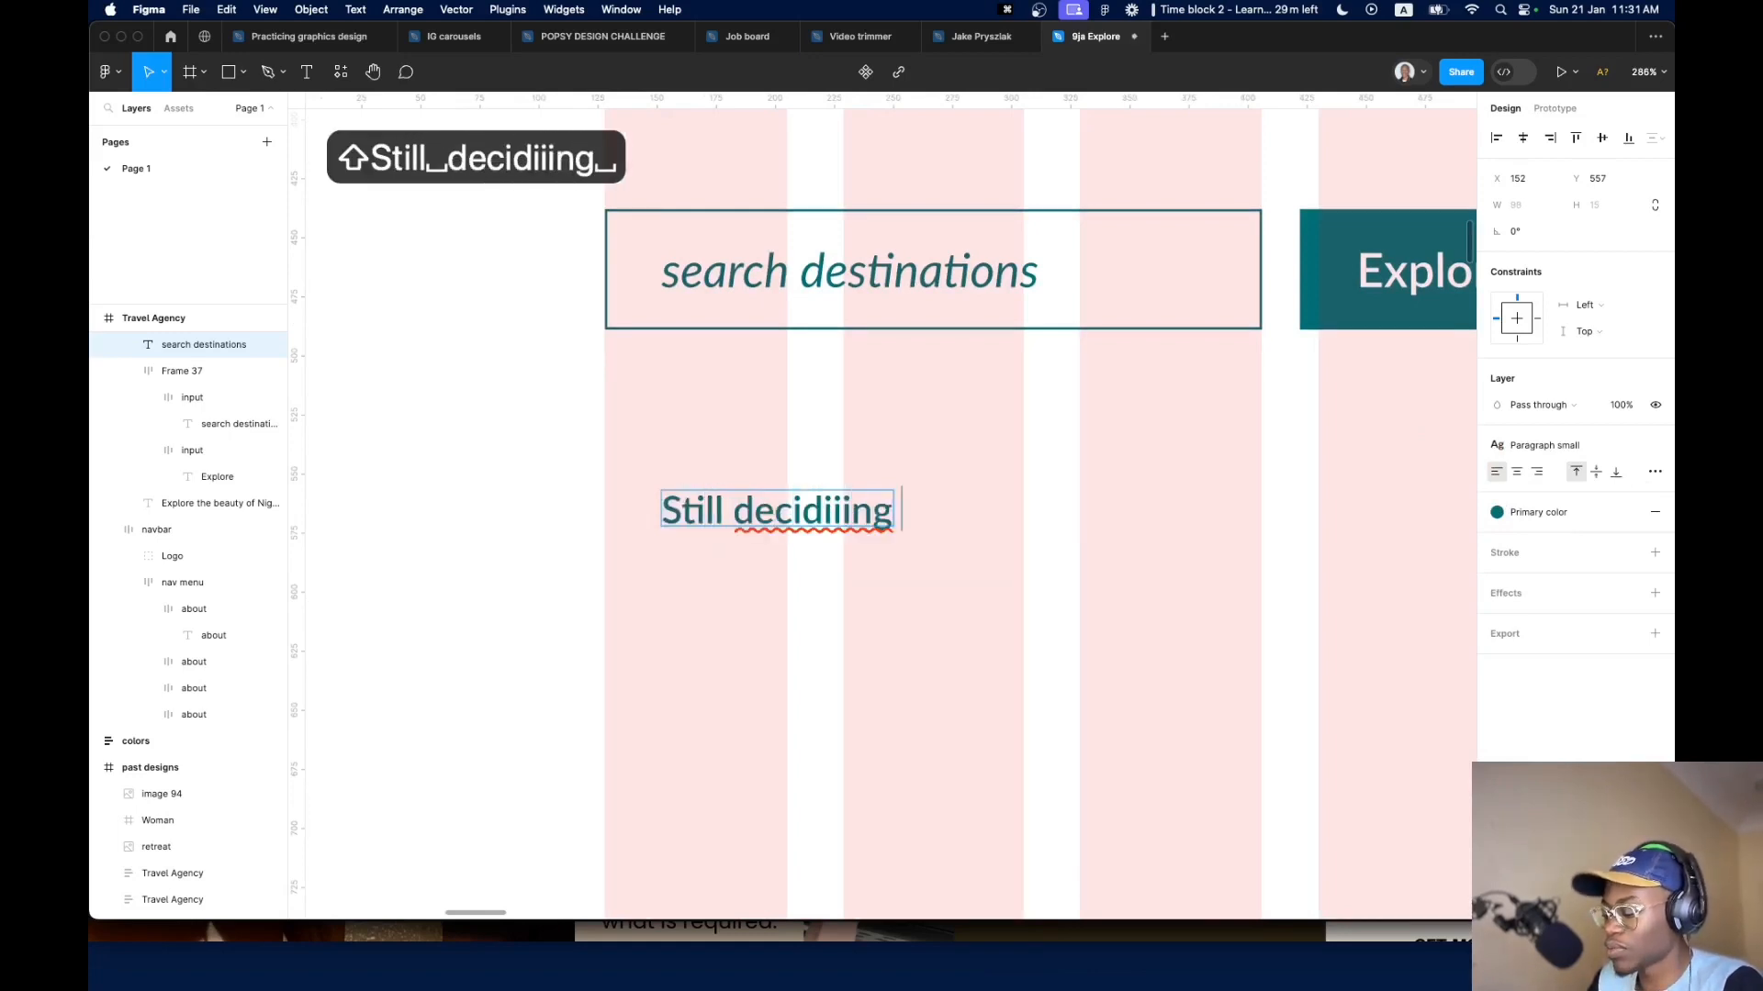
{"action": "key", "text": "BackSpace"}
{"action": "key", "text": "BackSpace"}
{"action": "key", "text": "BackSpace"}
{"action": "key", "text": "BackSpace"}
{"action": "key", "text": "BackSpace"}
{"action": "key", "text": "BackSpace"}
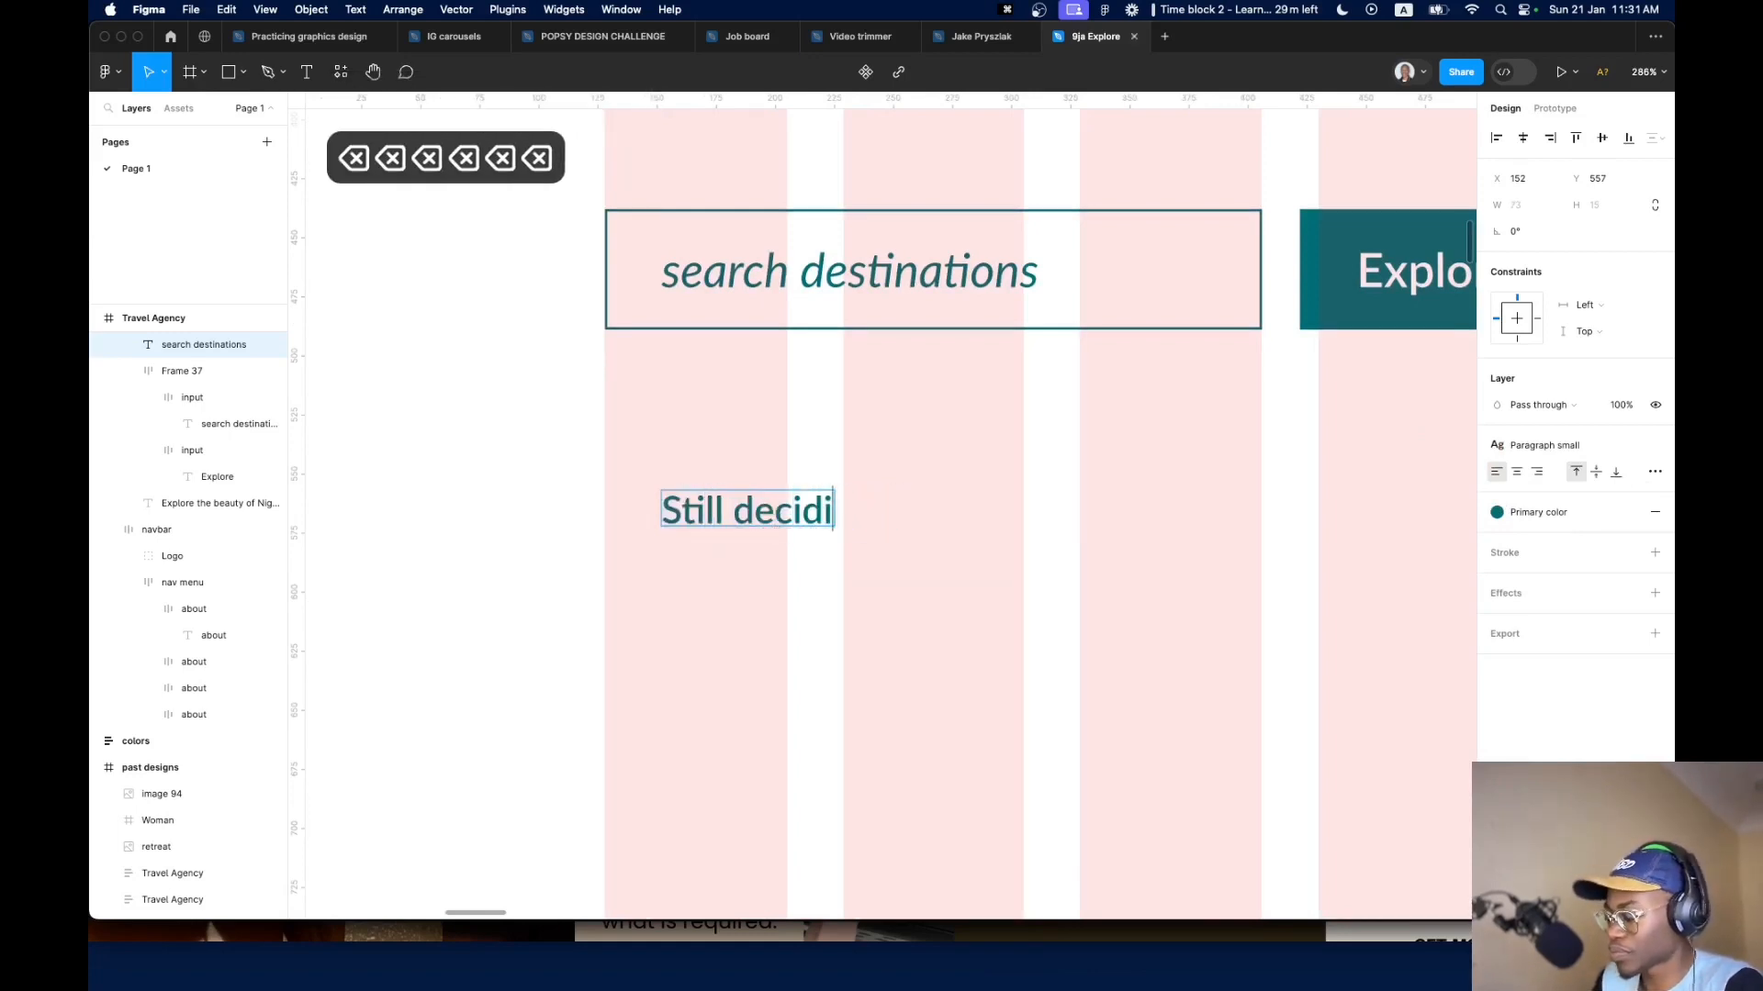
{"action": "type", "text": "ng where to"}
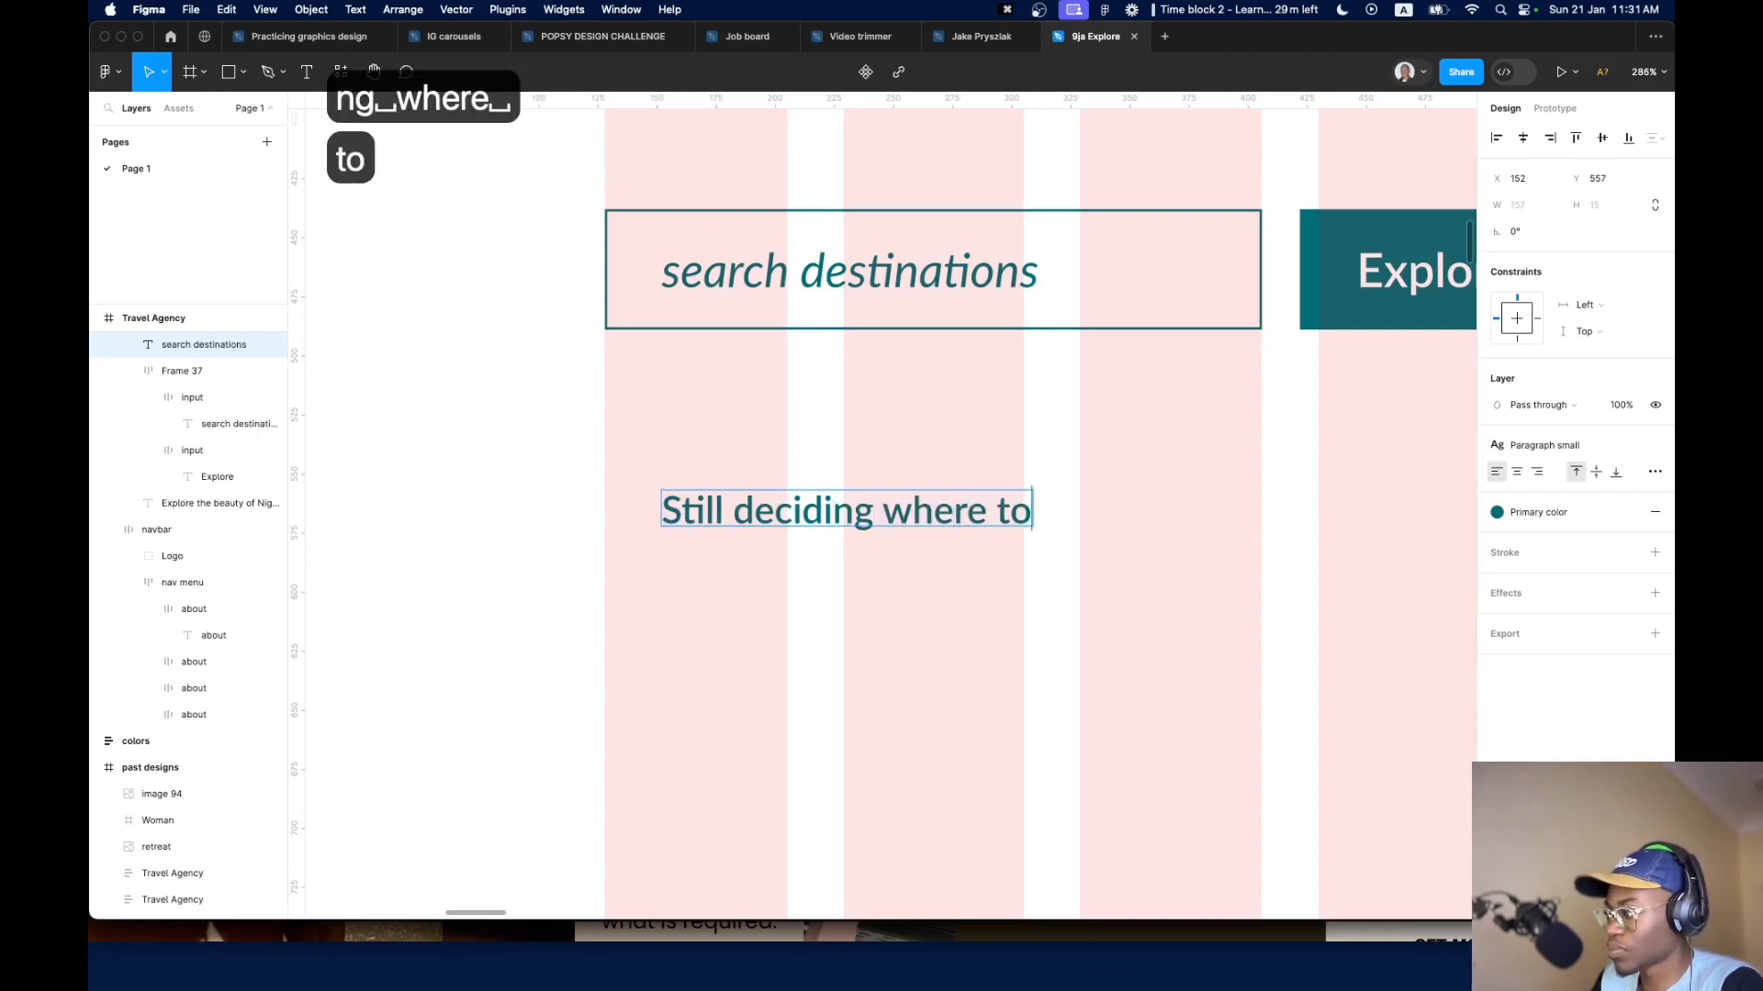
{"action": "type", "text": " go? Ex"}
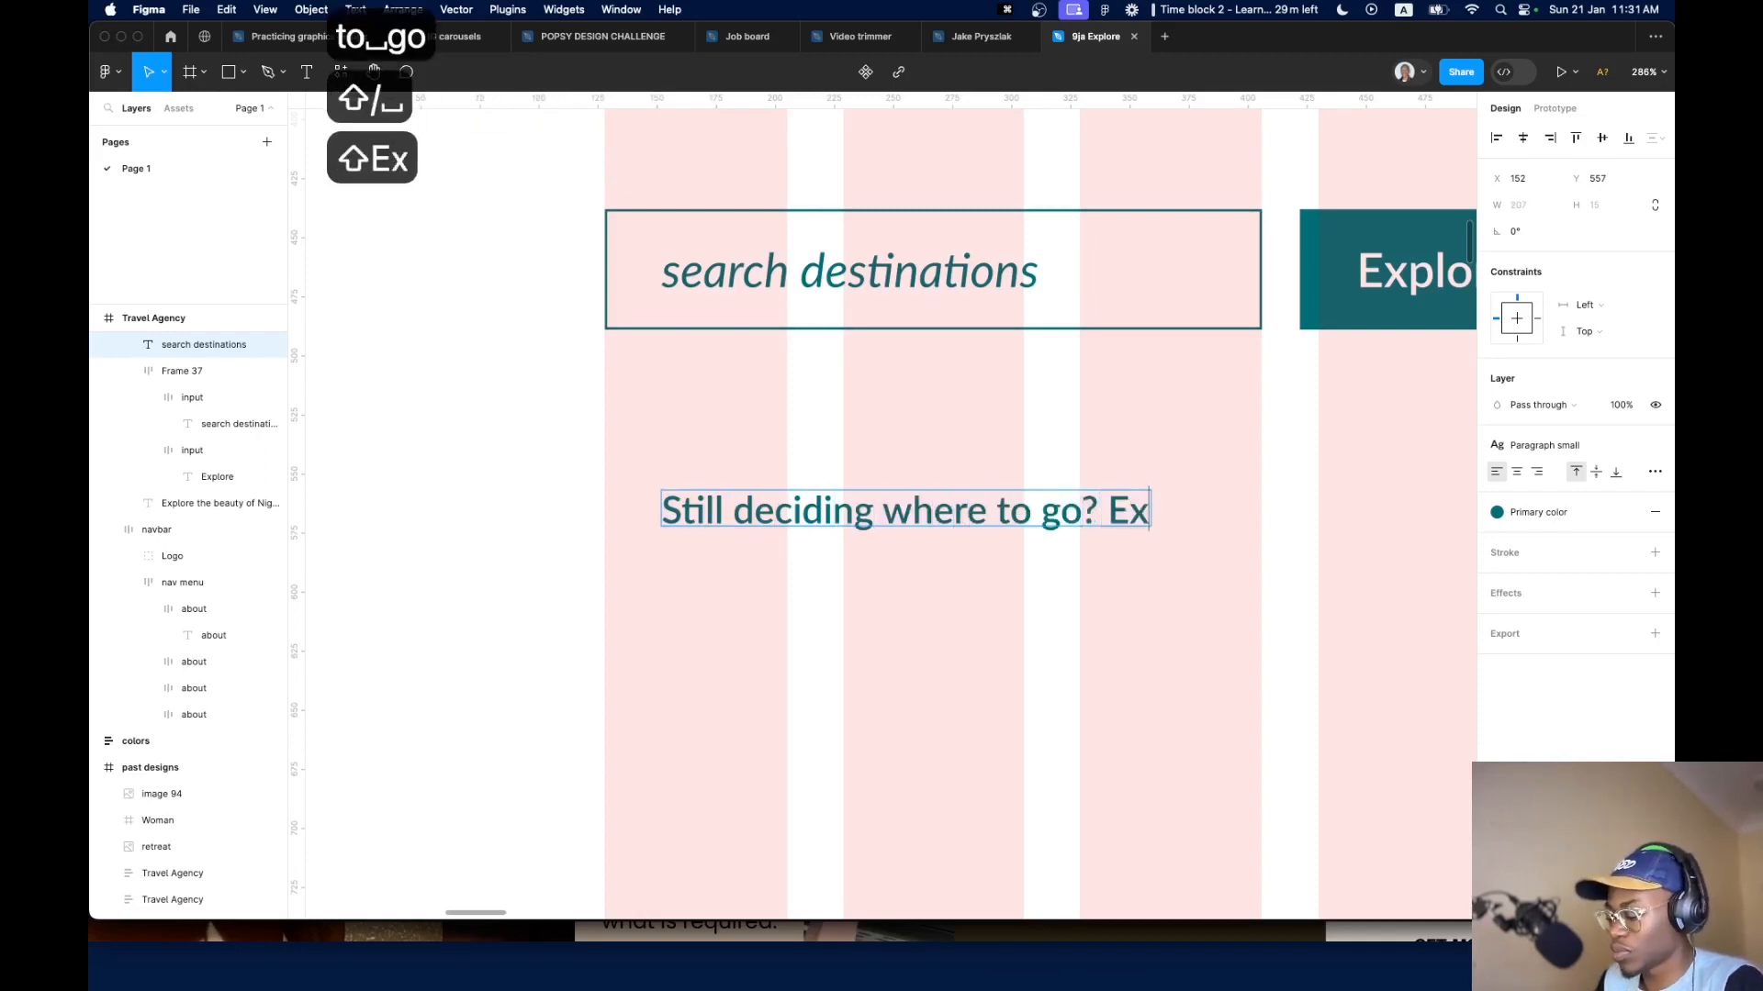
{"action": "type", "text": "plore all des"}
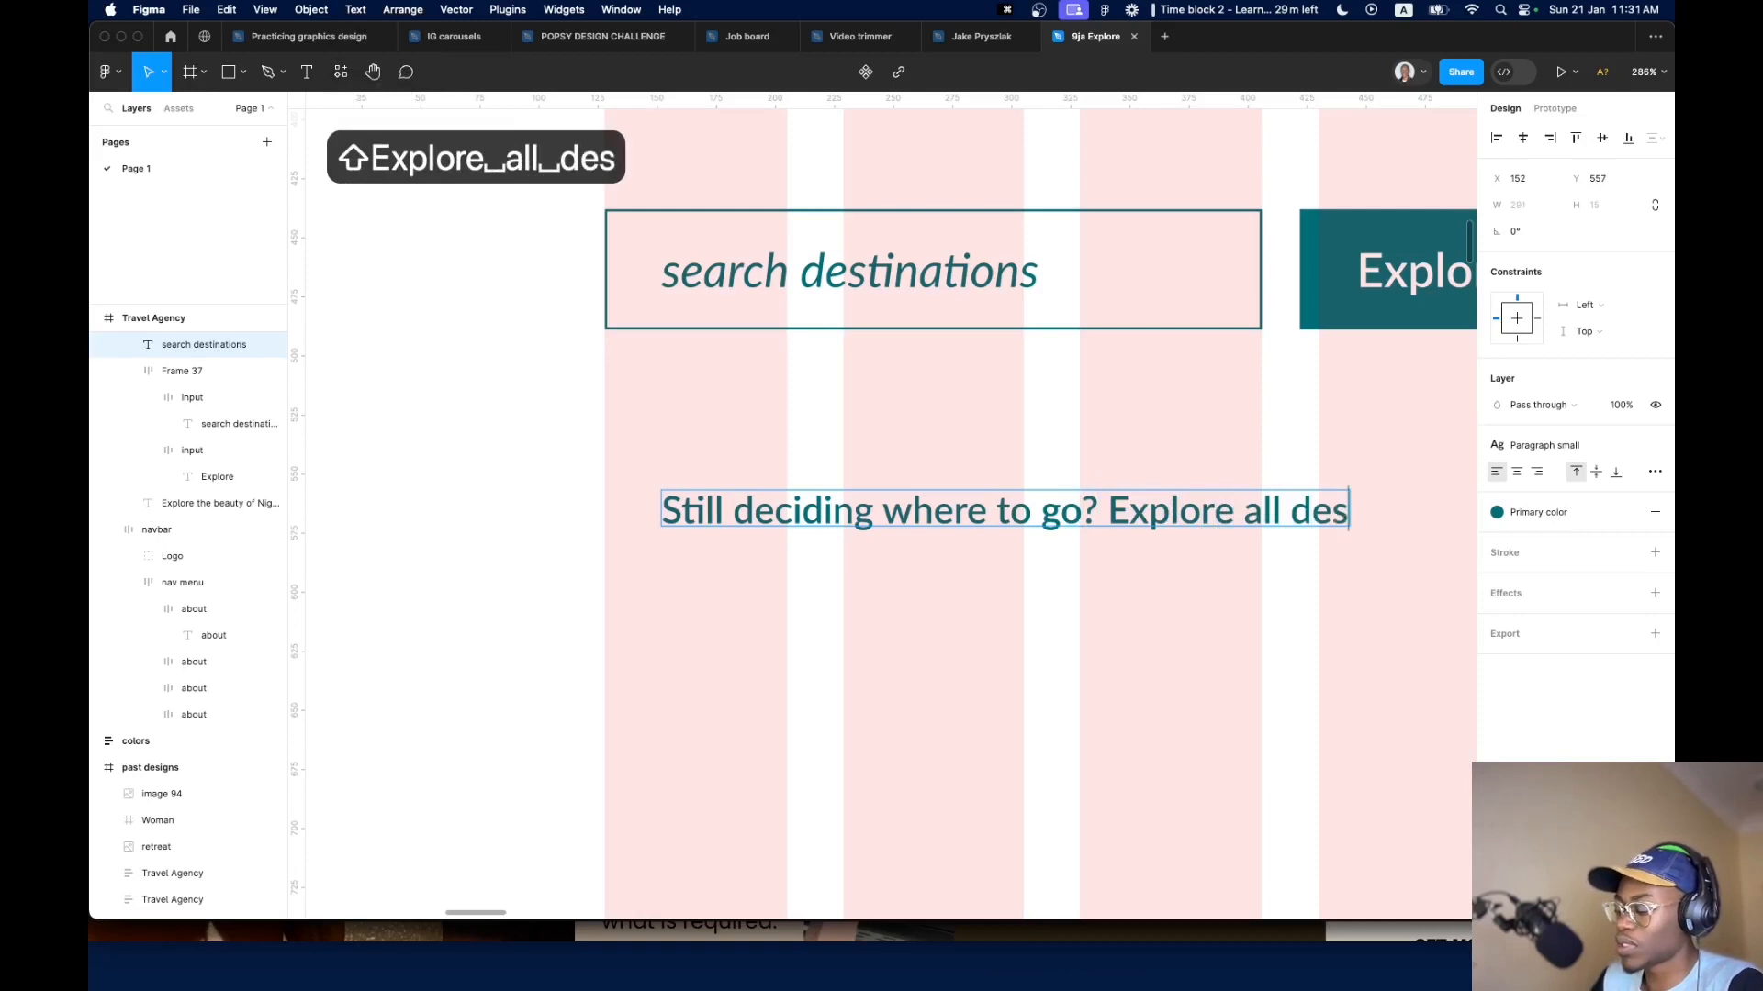
{"action": "type", "text": "tination"}
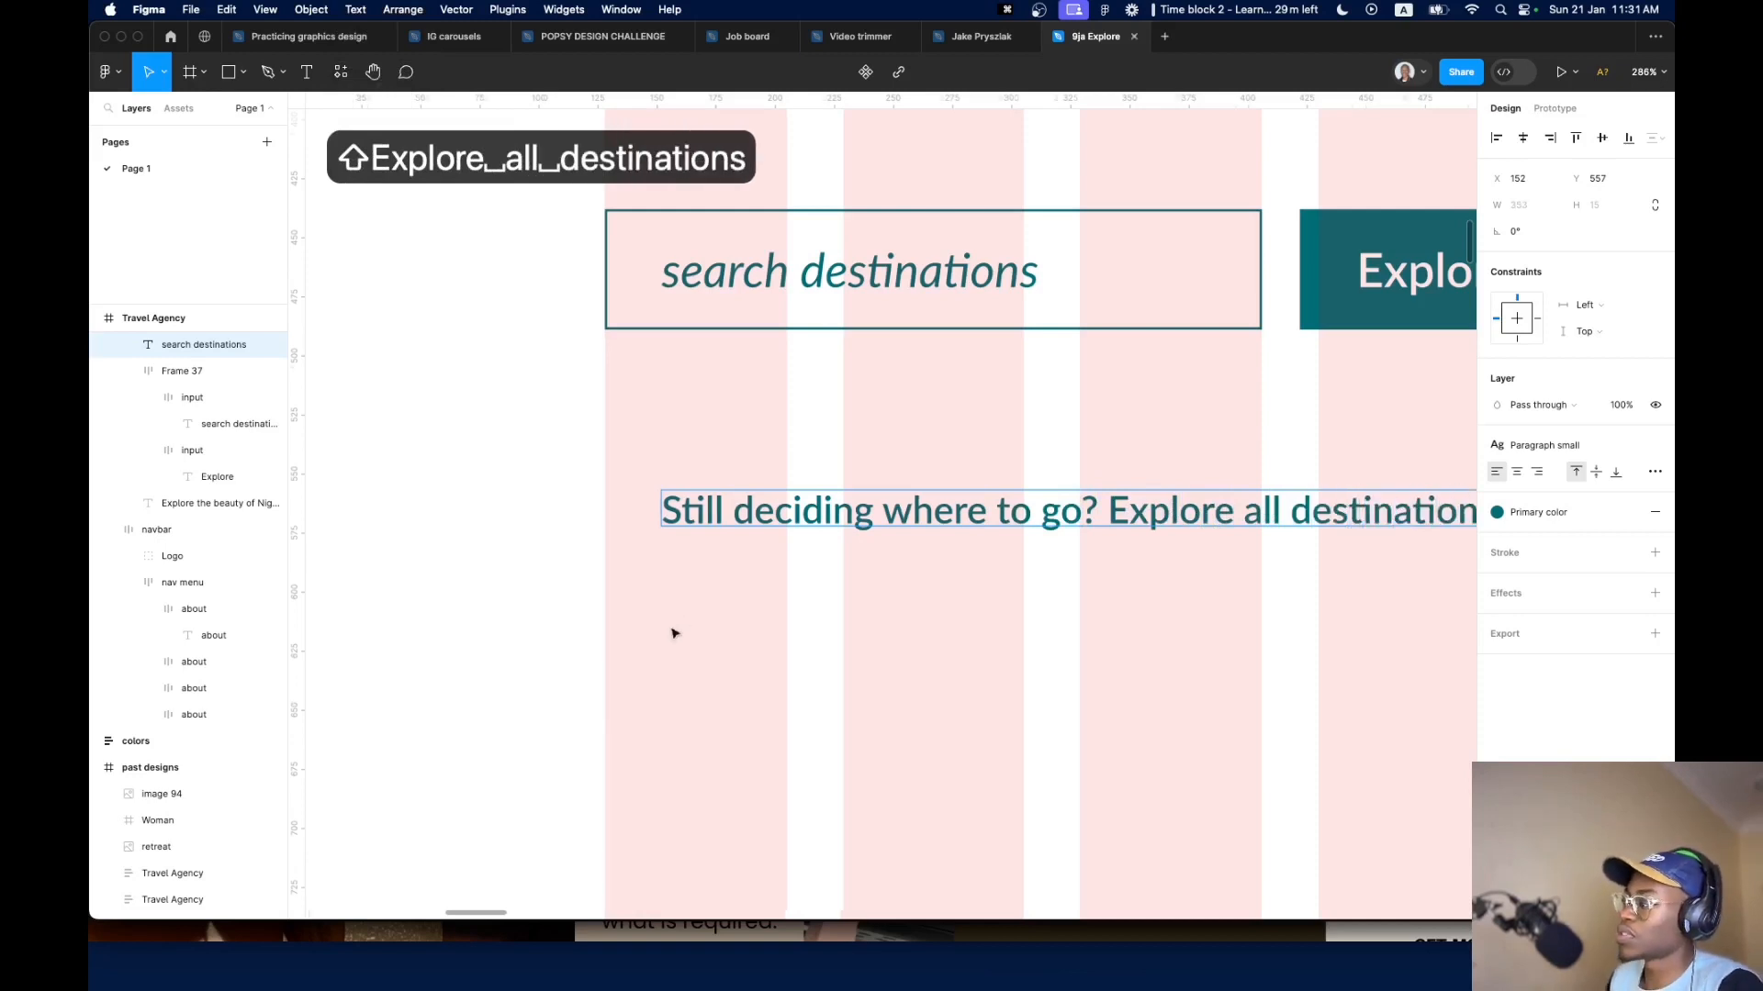
{"action": "type", "text": "s"}
{"action": "scroll", "coordinate": [675, 634], "scroll_direction": "down", "scroll_amount": 3}
{"action": "key", "text": "Escape"}
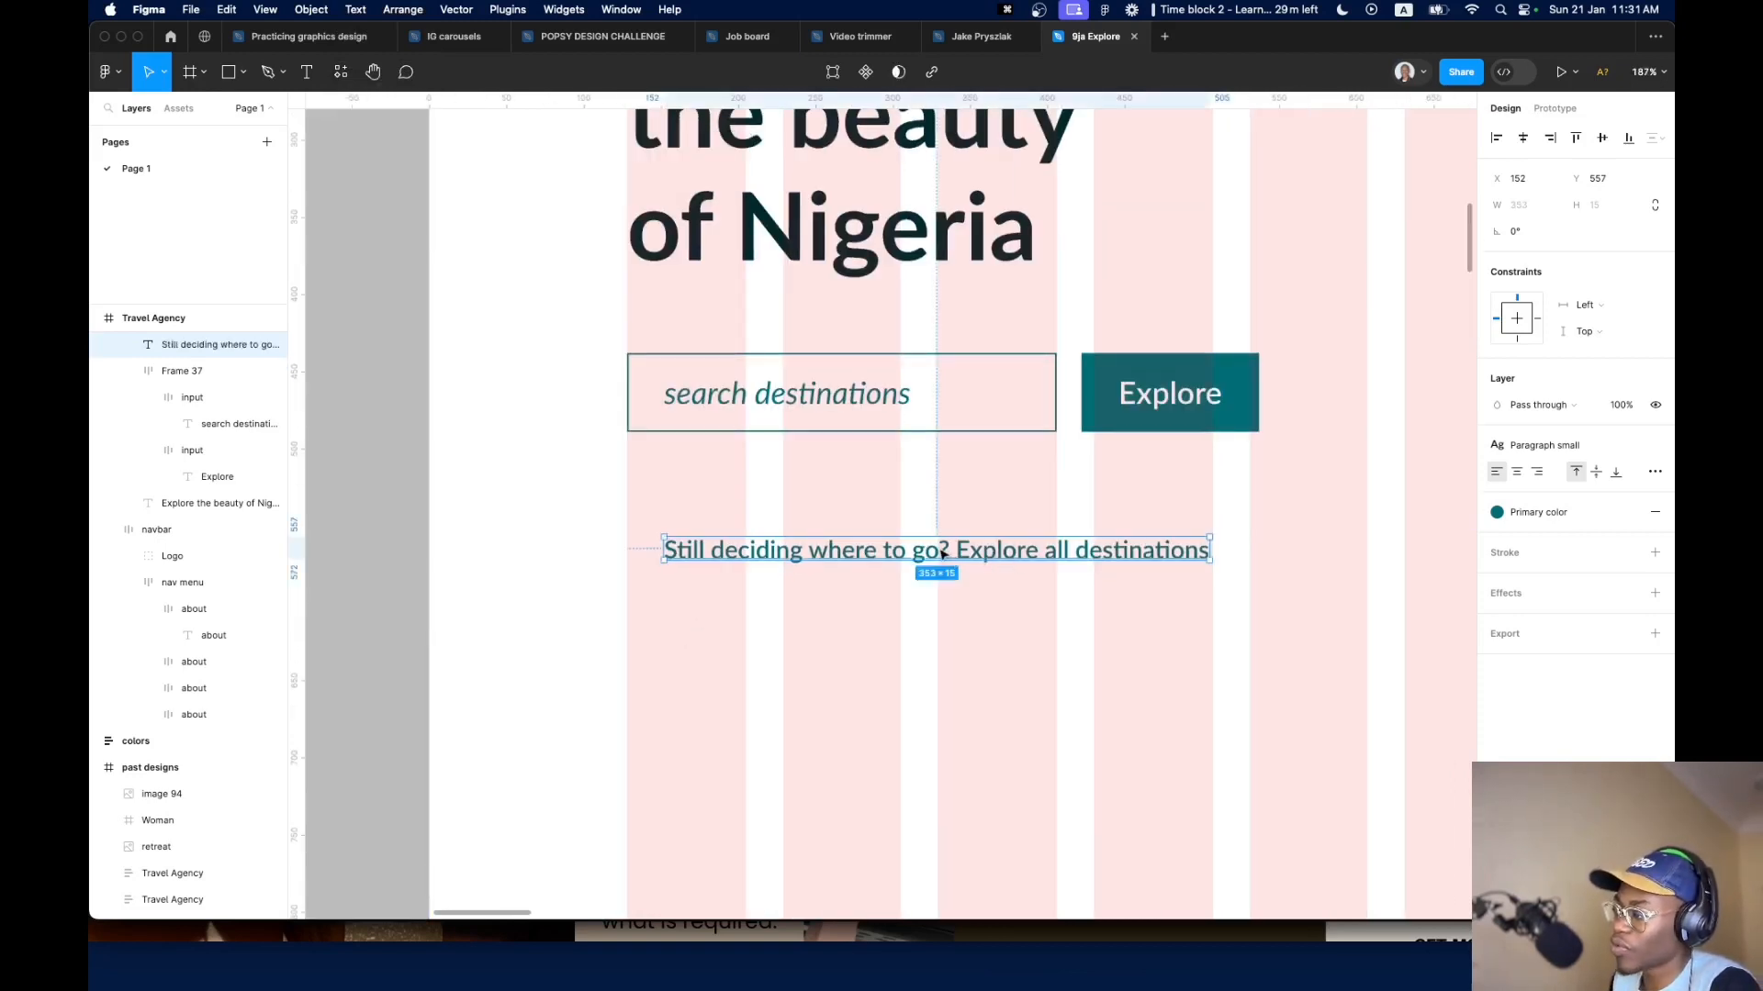
Apply Dark text color to only the words "Still deciding where to go?"
{"action": "key", "text": "Return"}
{"action": "left_click_drag", "start_coordinate": [946, 550], "coordinate": [640, 581]}
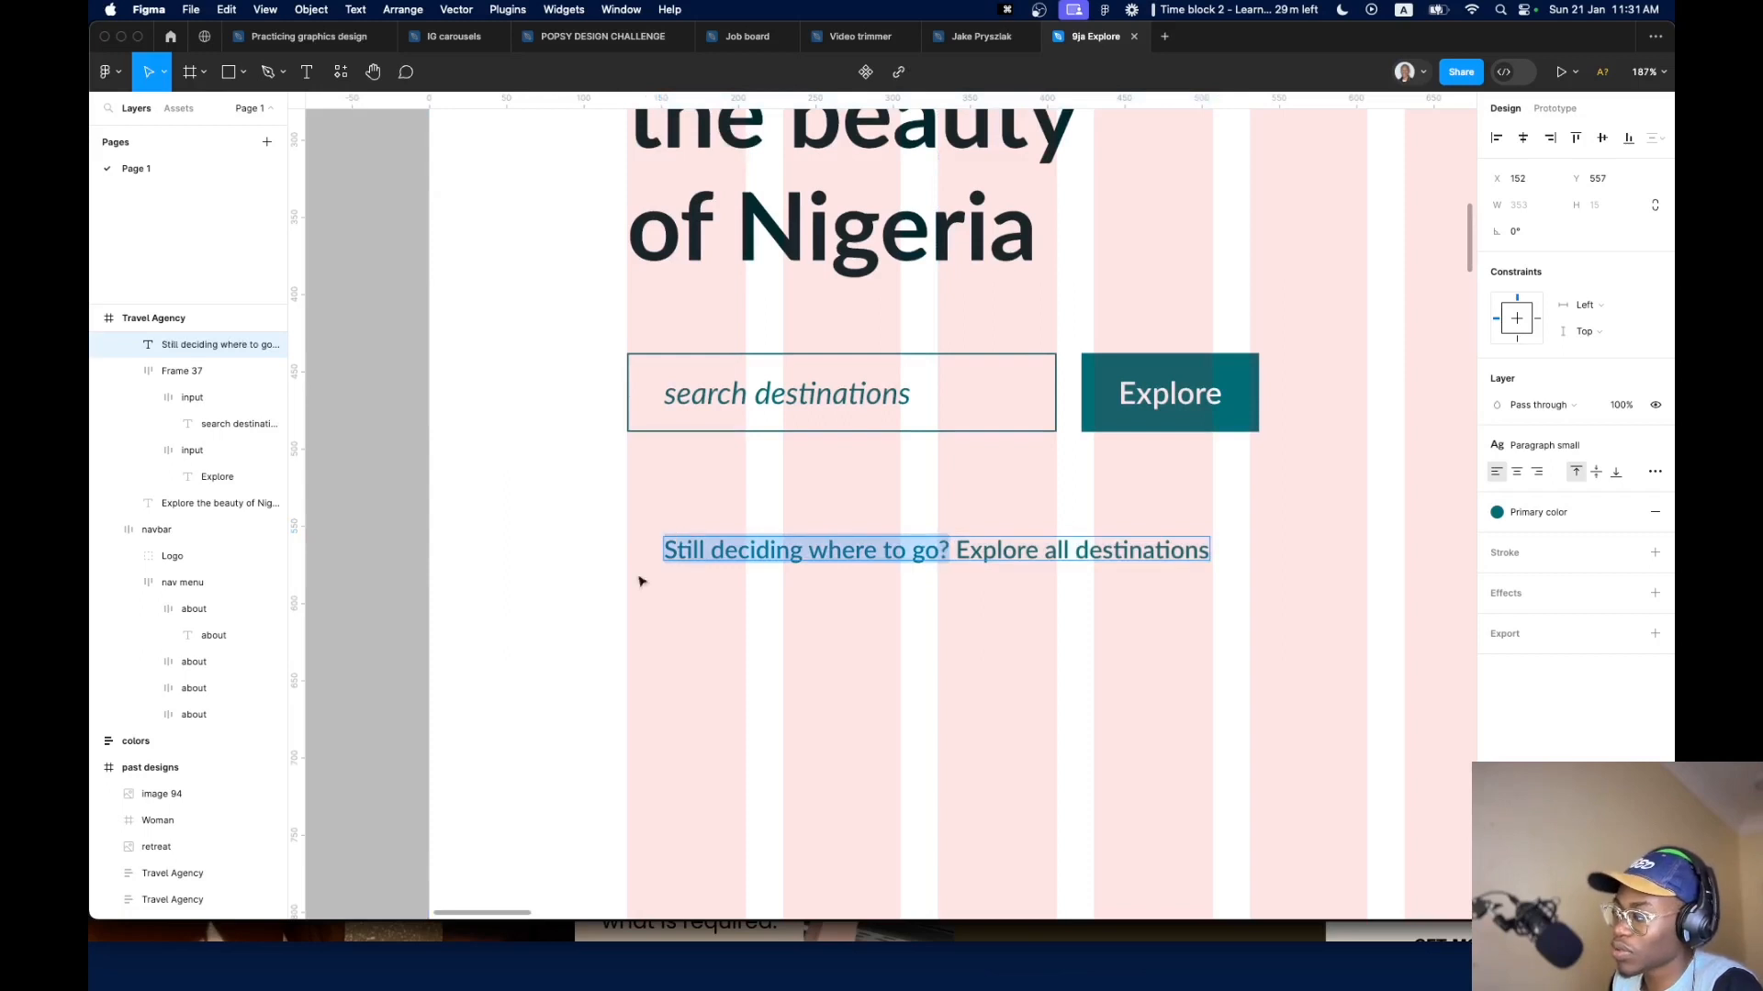
{"action": "left_click", "coordinate": [1538, 514]}
{"action": "left_click", "coordinate": [1342, 647]}
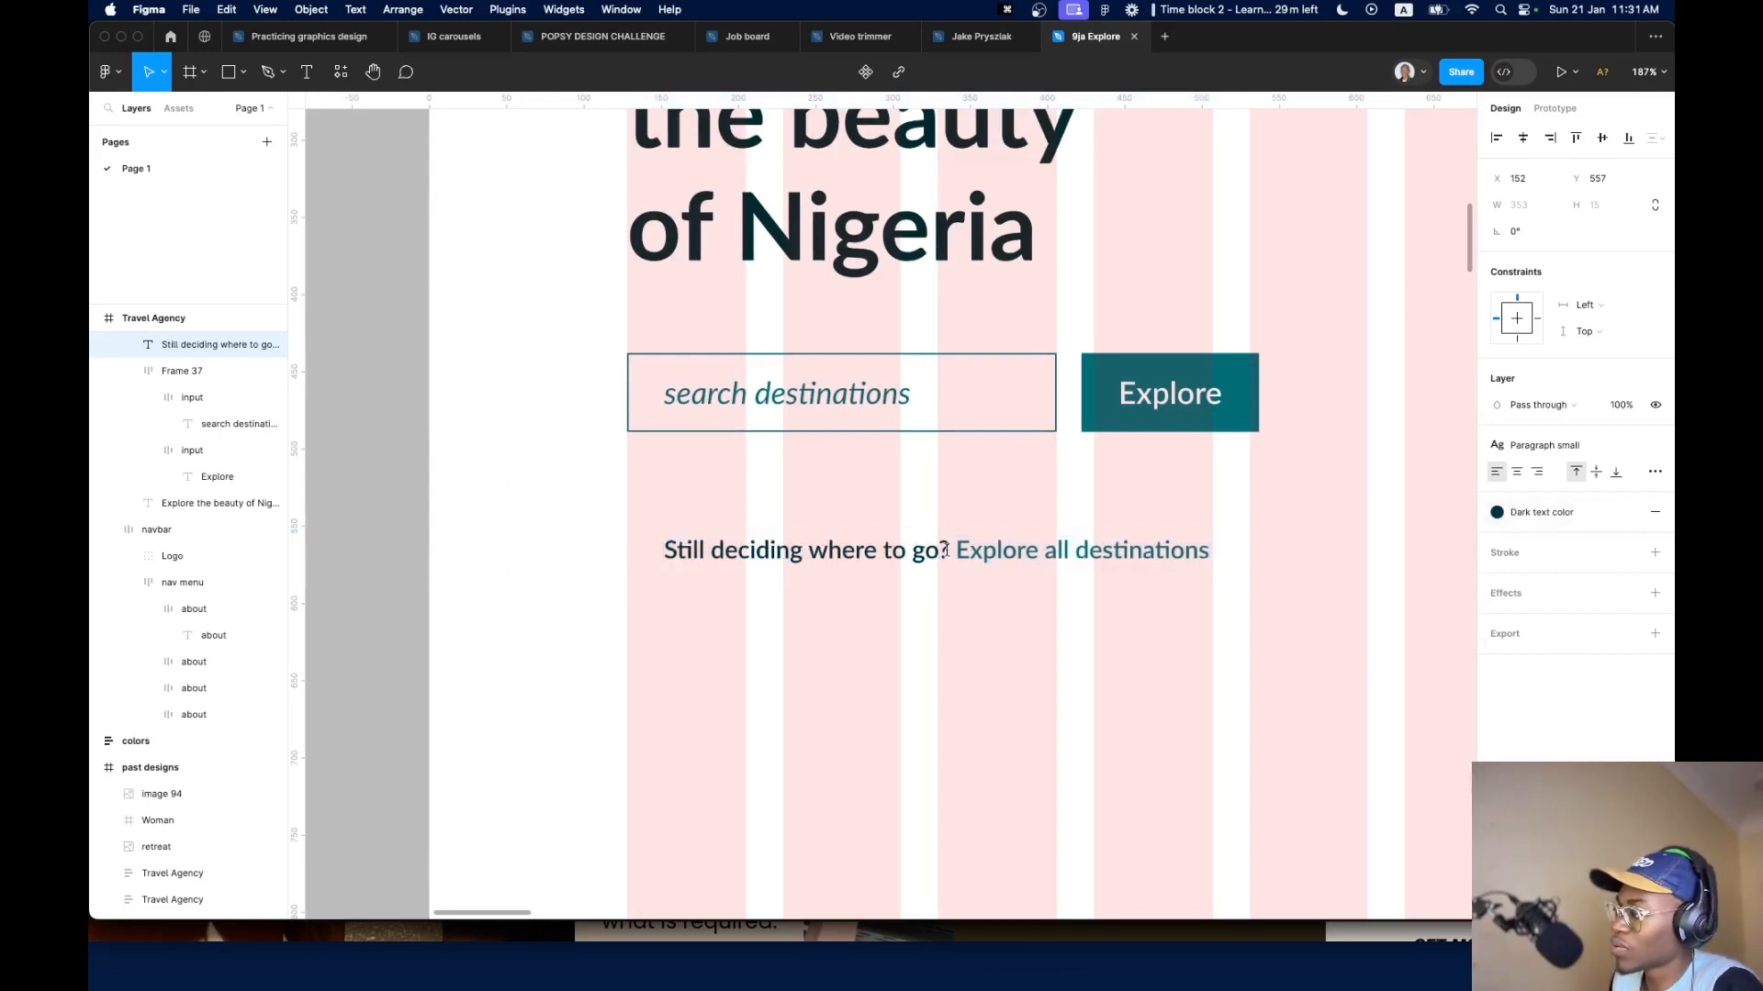
{"action": "key", "text": "Escape"}
Delete the word "all" so the line's ending reads "Explore destinations"
{"action": "scroll", "coordinate": [932, 582], "scroll_direction": "down", "scroll_amount": 10}
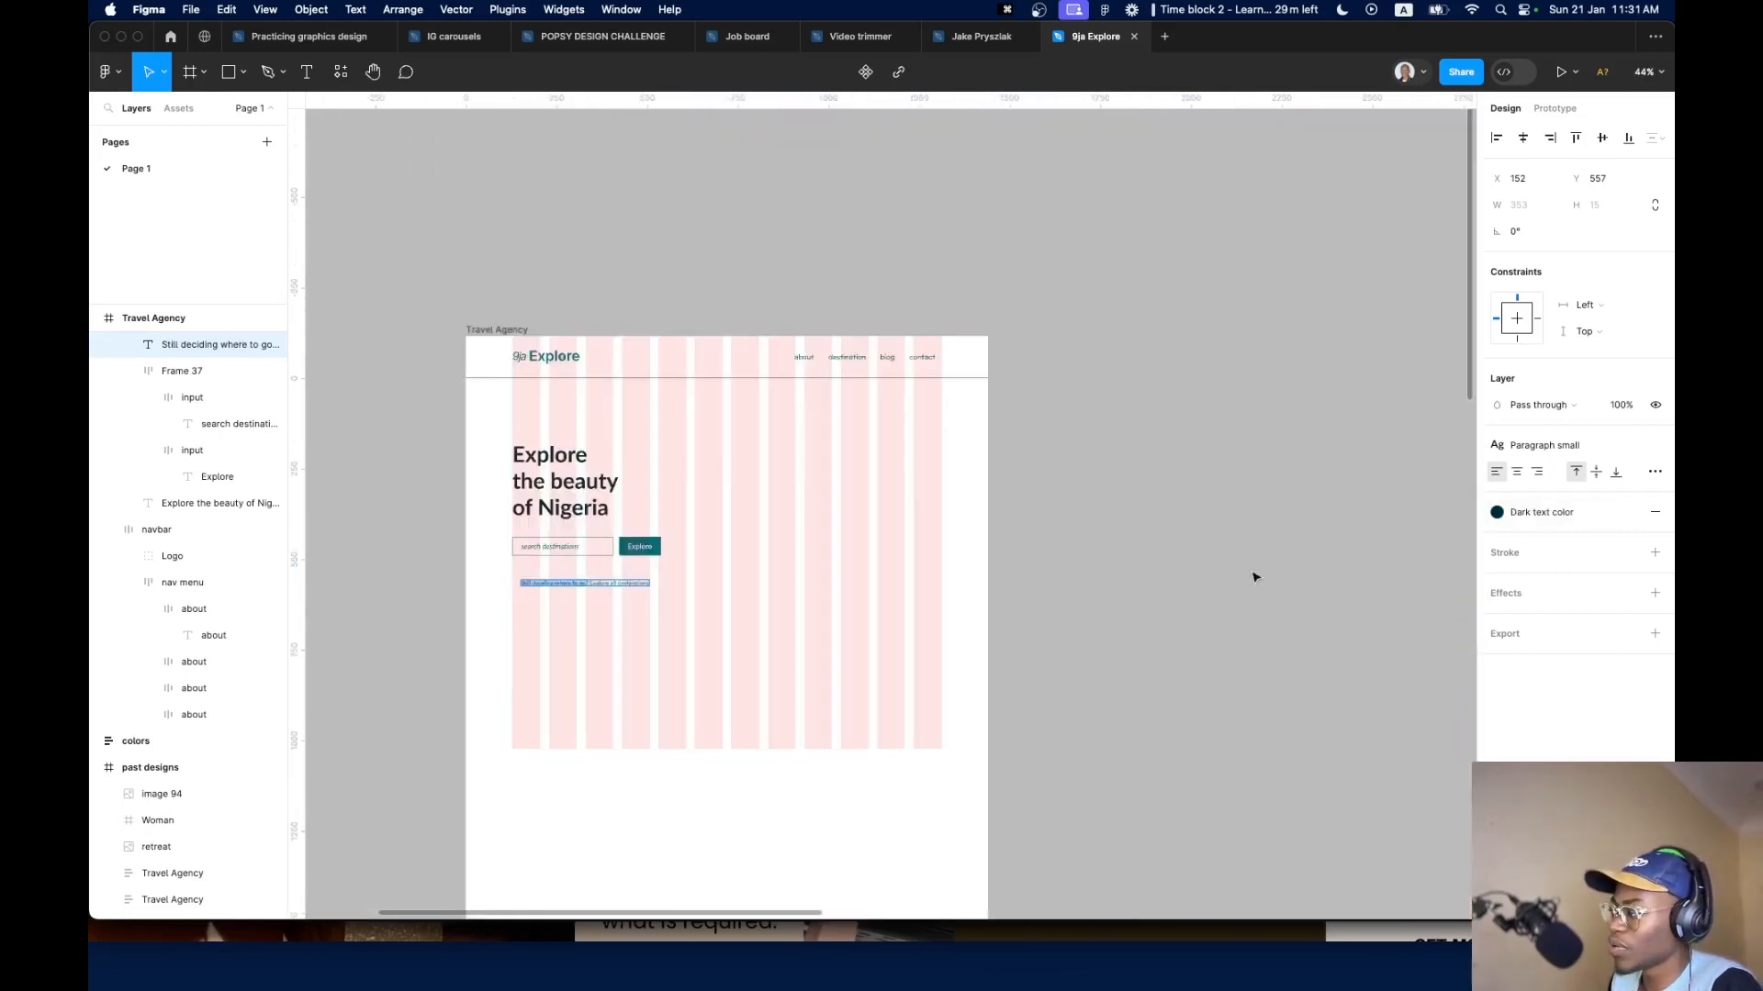
{"action": "scroll", "coordinate": [1313, 542], "scroll_direction": "up", "scroll_amount": 5}
{"action": "scroll", "coordinate": [1327, 562], "scroll_direction": "down", "scroll_amount": 10}
{"action": "scroll", "coordinate": [853, 624], "scroll_direction": "up", "scroll_amount": 14}
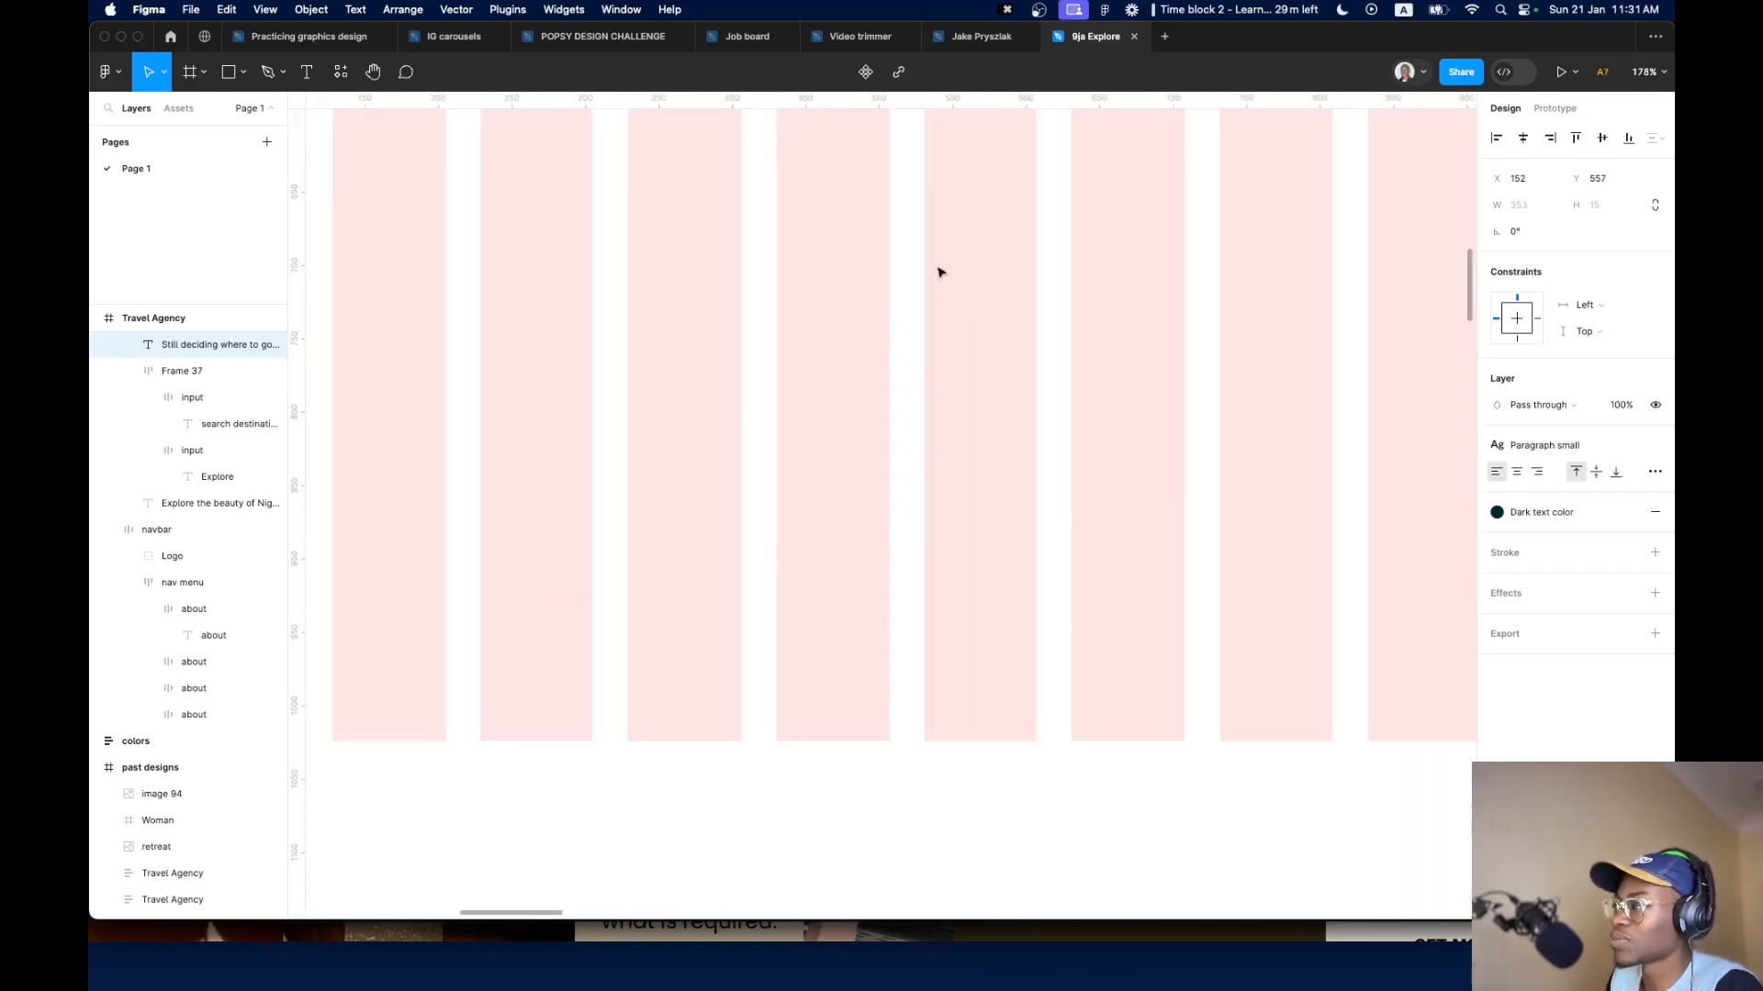
{"action": "scroll", "coordinate": [938, 273], "scroll_direction": "up", "scroll_amount": 4}
{"action": "double_click", "coordinate": [738, 401]}
{"action": "key", "text": "BackSpace"}
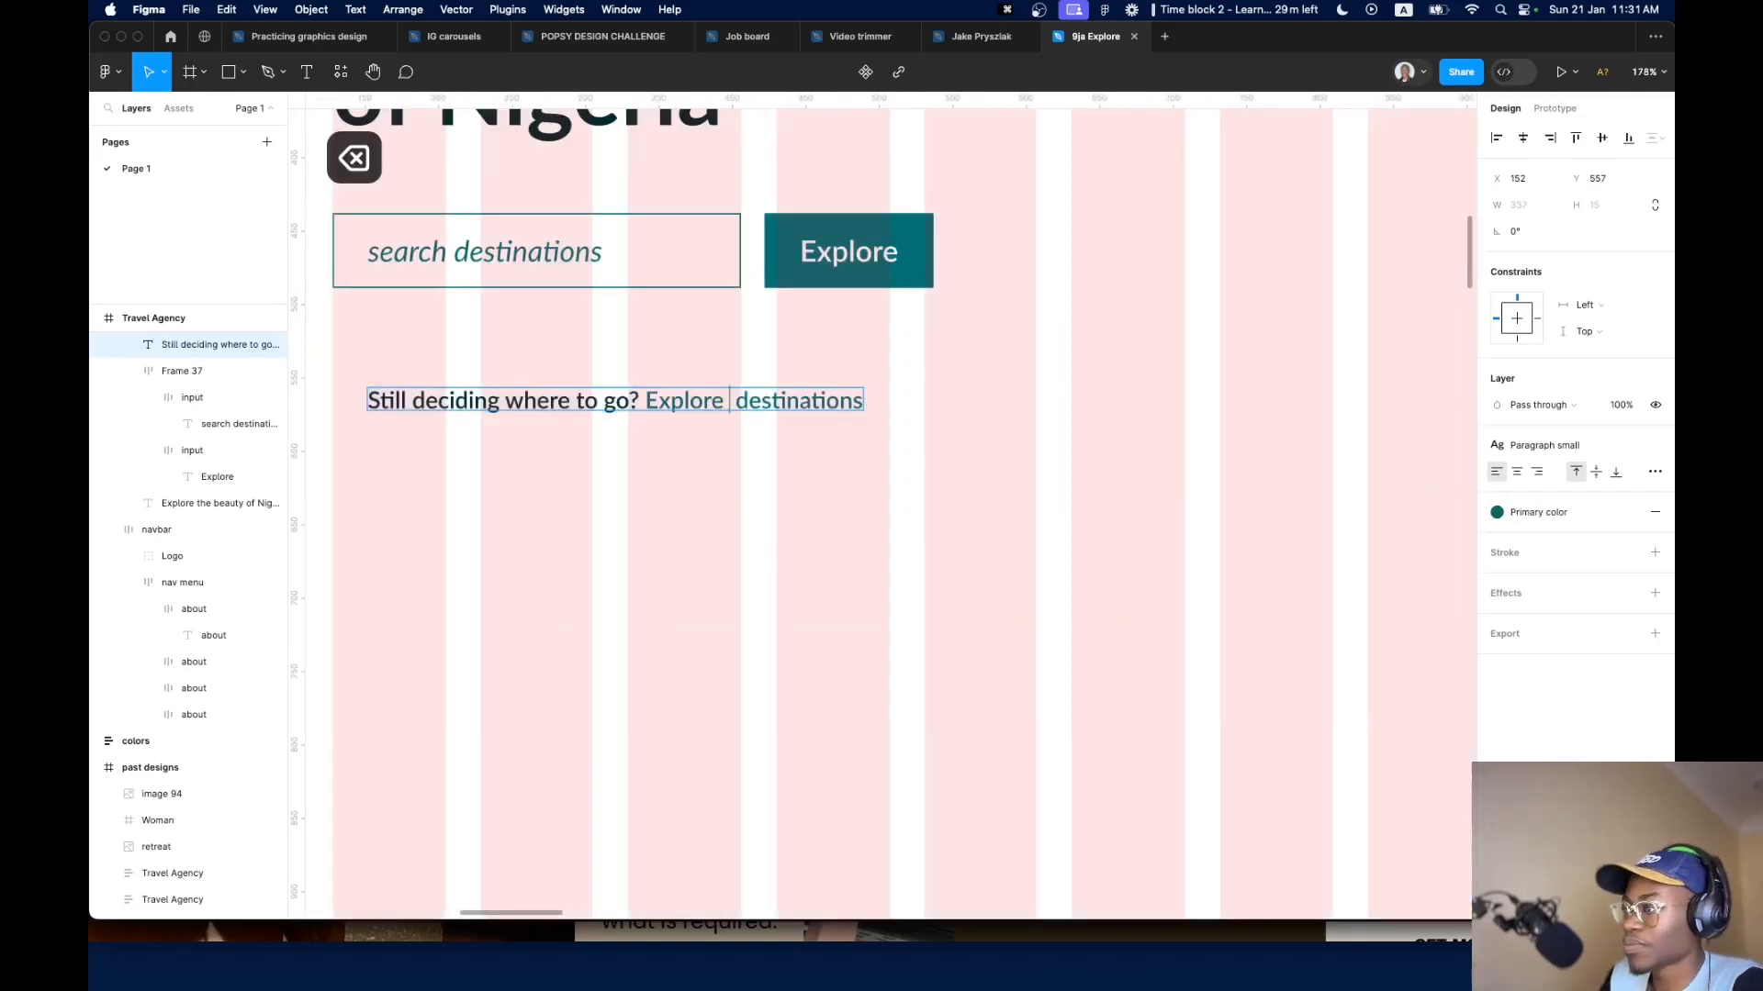
{"action": "key", "text": "BackSpace"}
{"action": "key", "text": "Escape"}
{"action": "scroll", "coordinate": [643, 441], "scroll_direction": "down", "scroll_amount": 2}
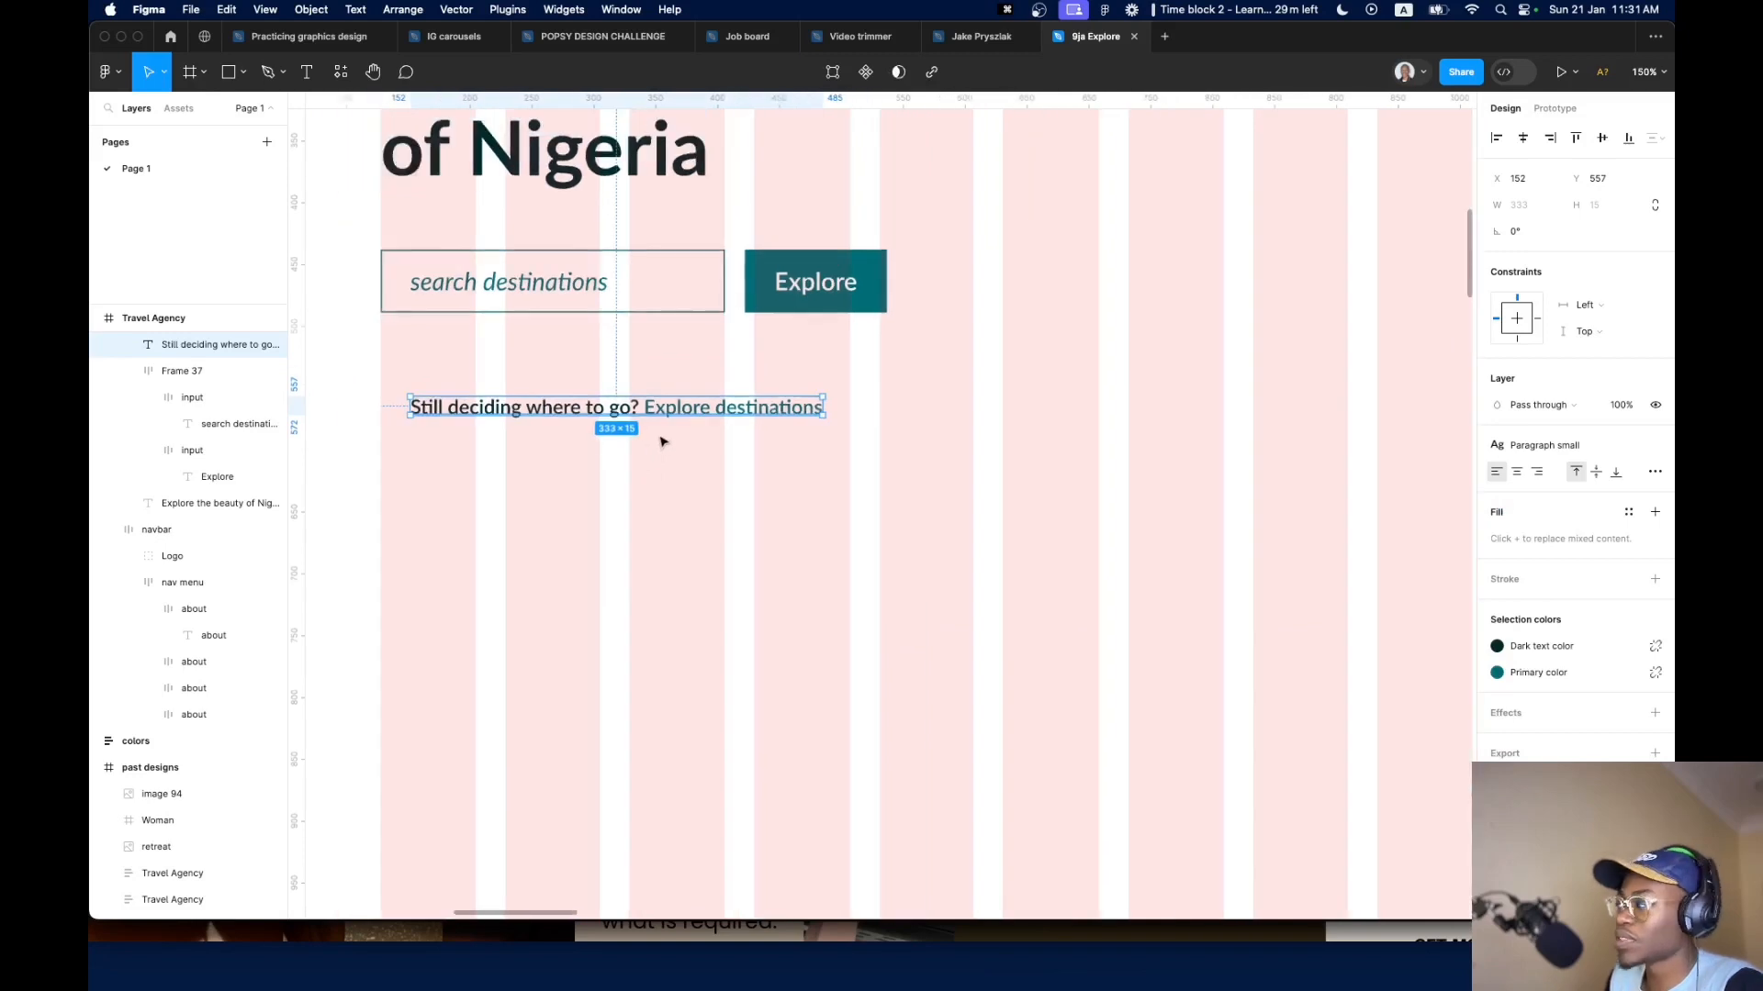
Move the "Still deciding where to go?" line to X 128, Y 536, flush with the search field's left edge
{"action": "key", "text": "Escape"}
{"action": "left_click", "coordinate": [640, 414]}
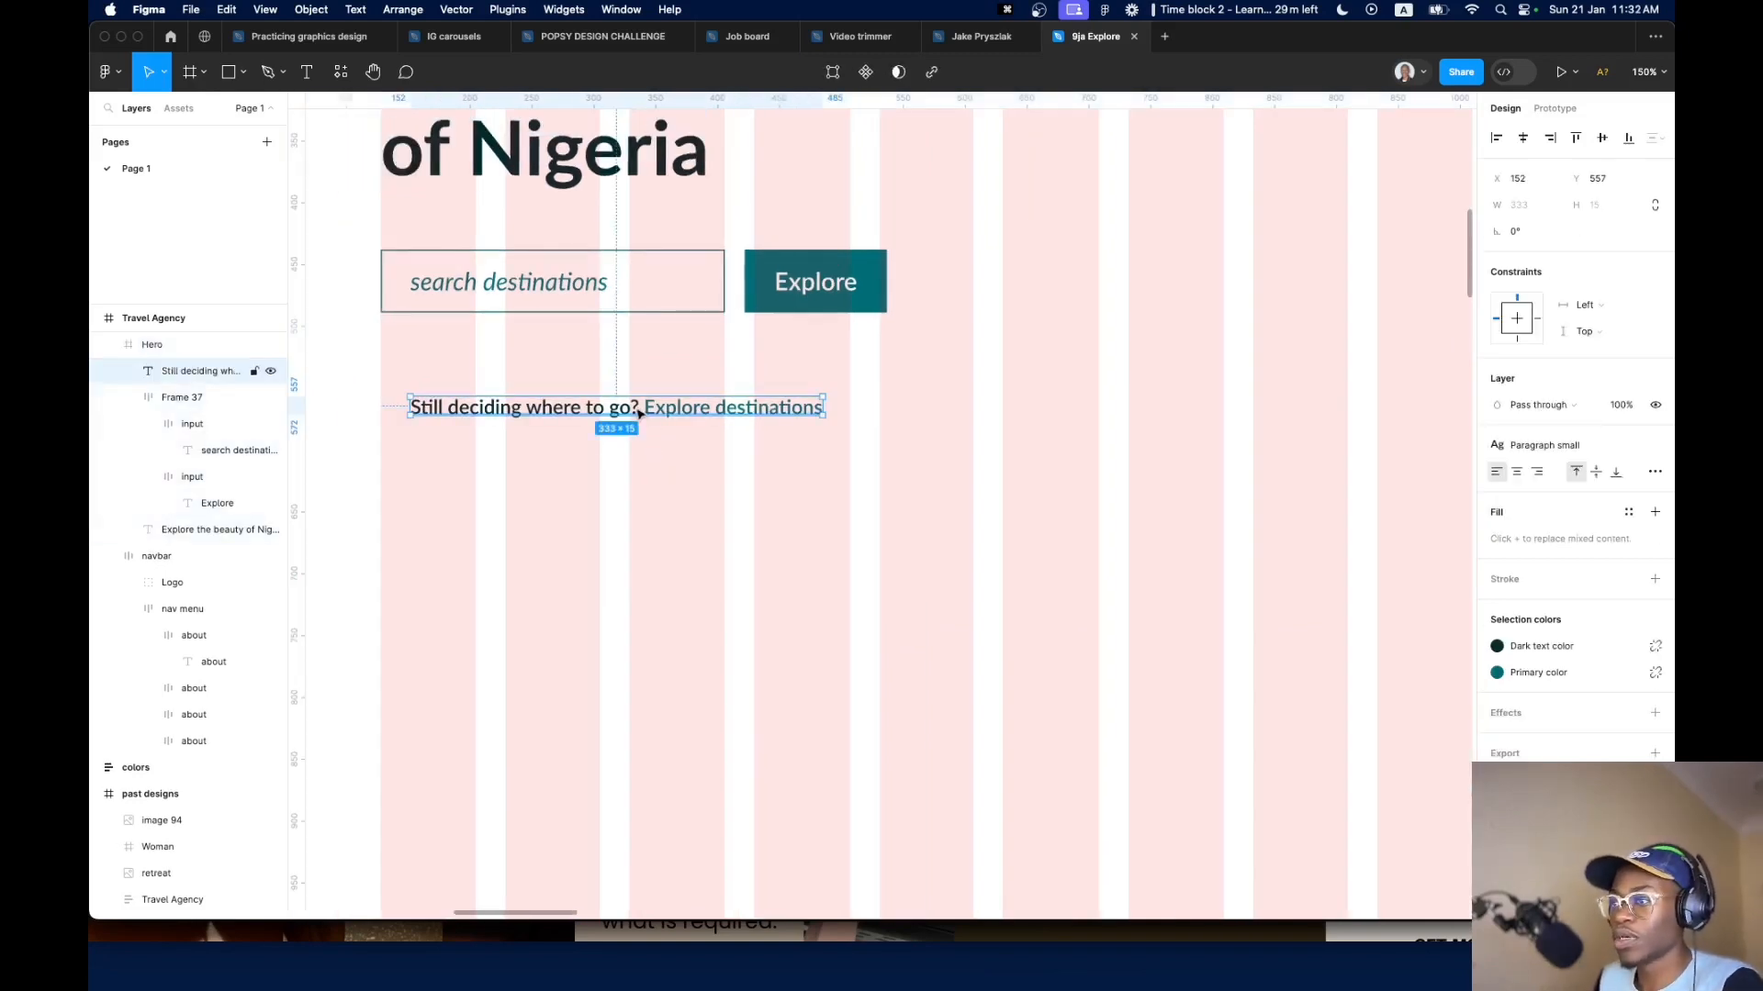
{"action": "left_click_drag", "start_coordinate": [640, 413], "coordinate": [612, 388]}
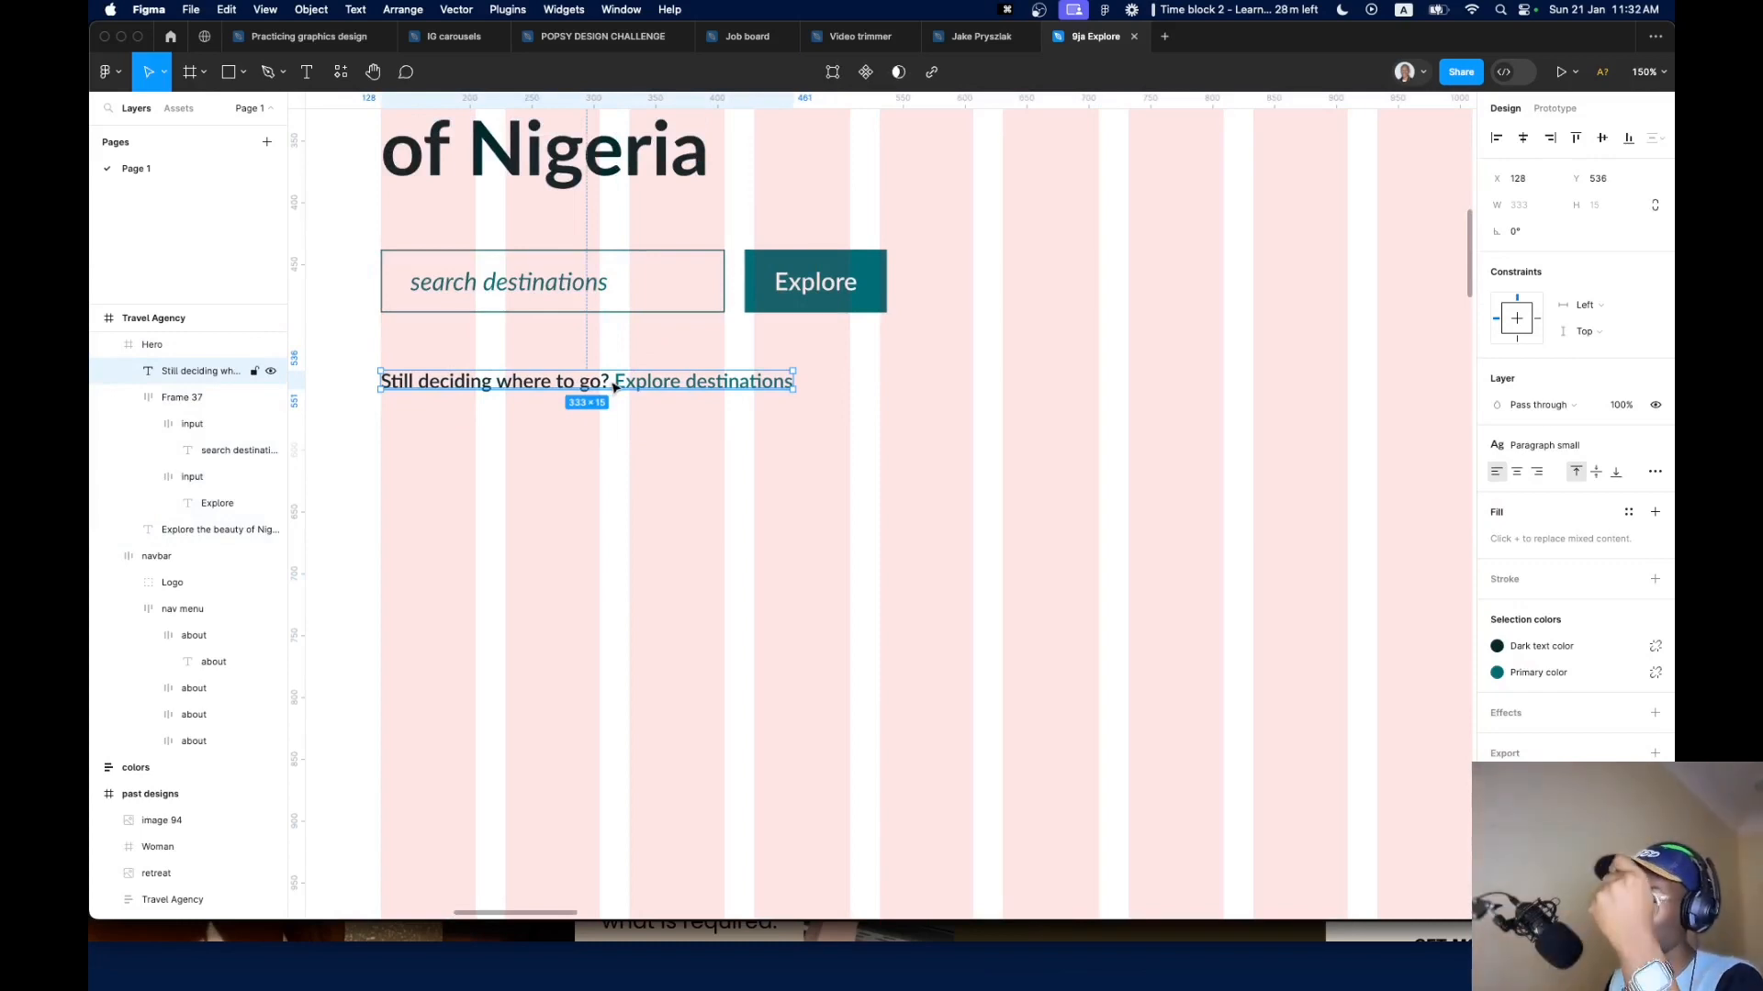
Italicize only the words "Explore destinations" in the line below the search row
{"action": "double_click", "coordinate": [615, 381]}
{"action": "key", "text": "shift+super+Right"}
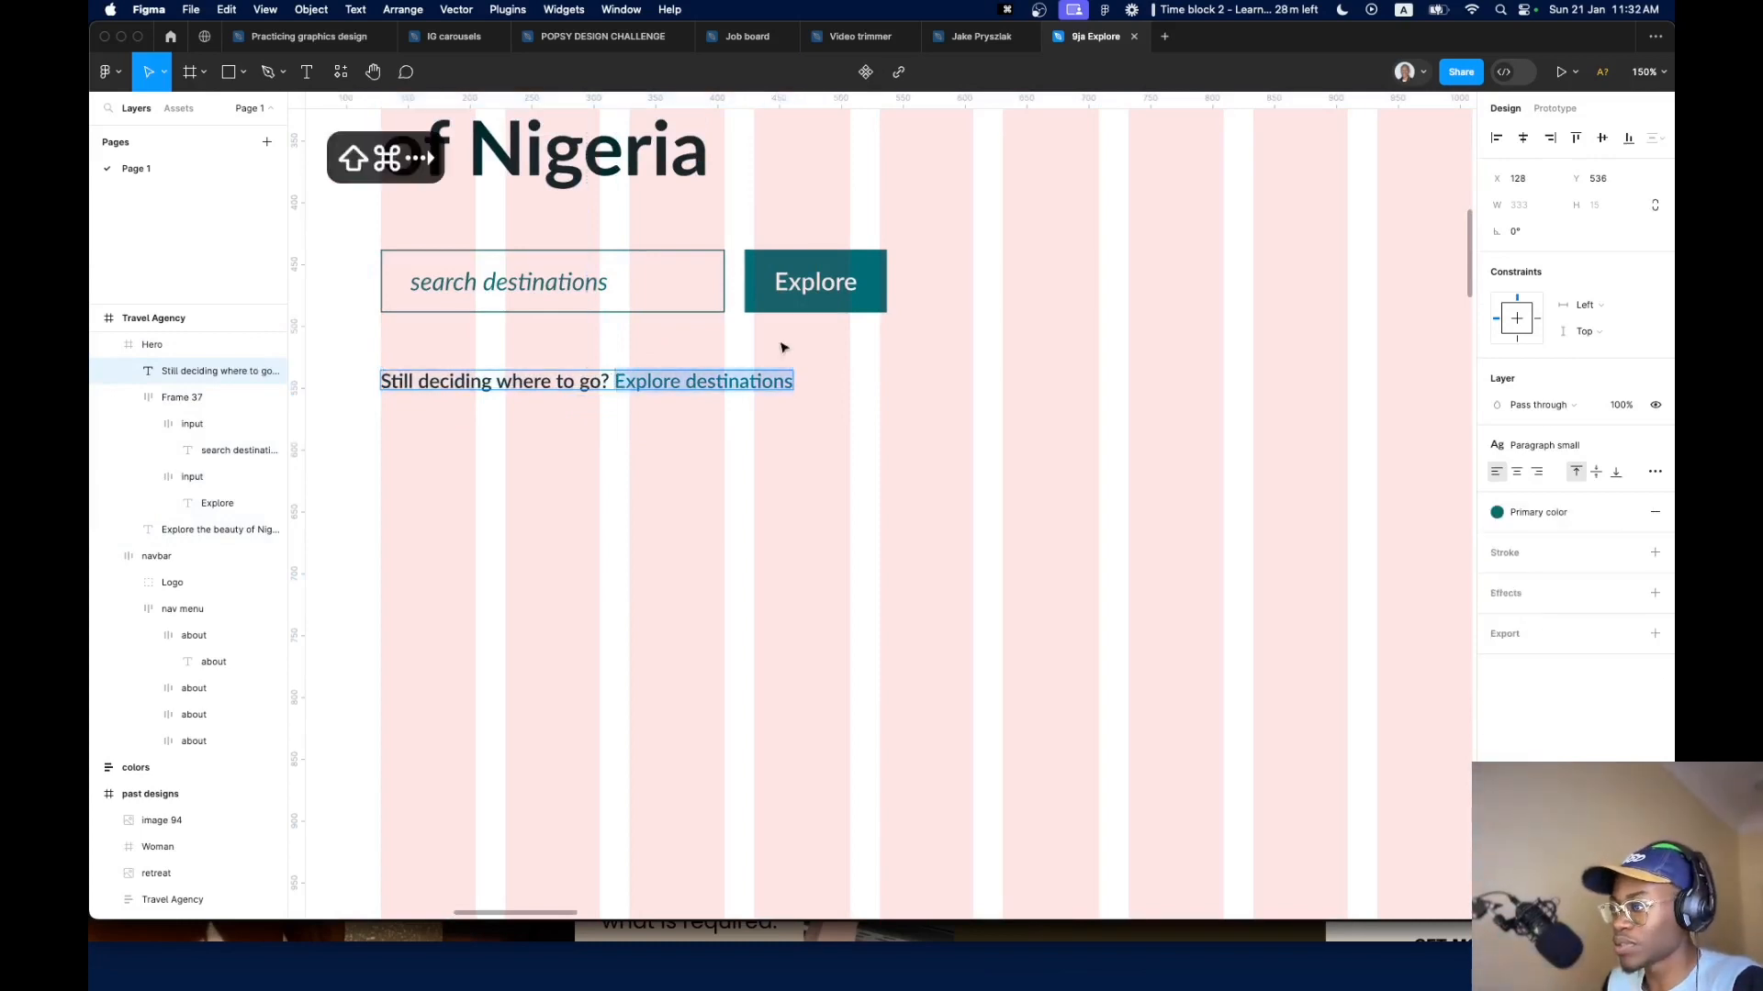
{"action": "key", "text": "super+i"}
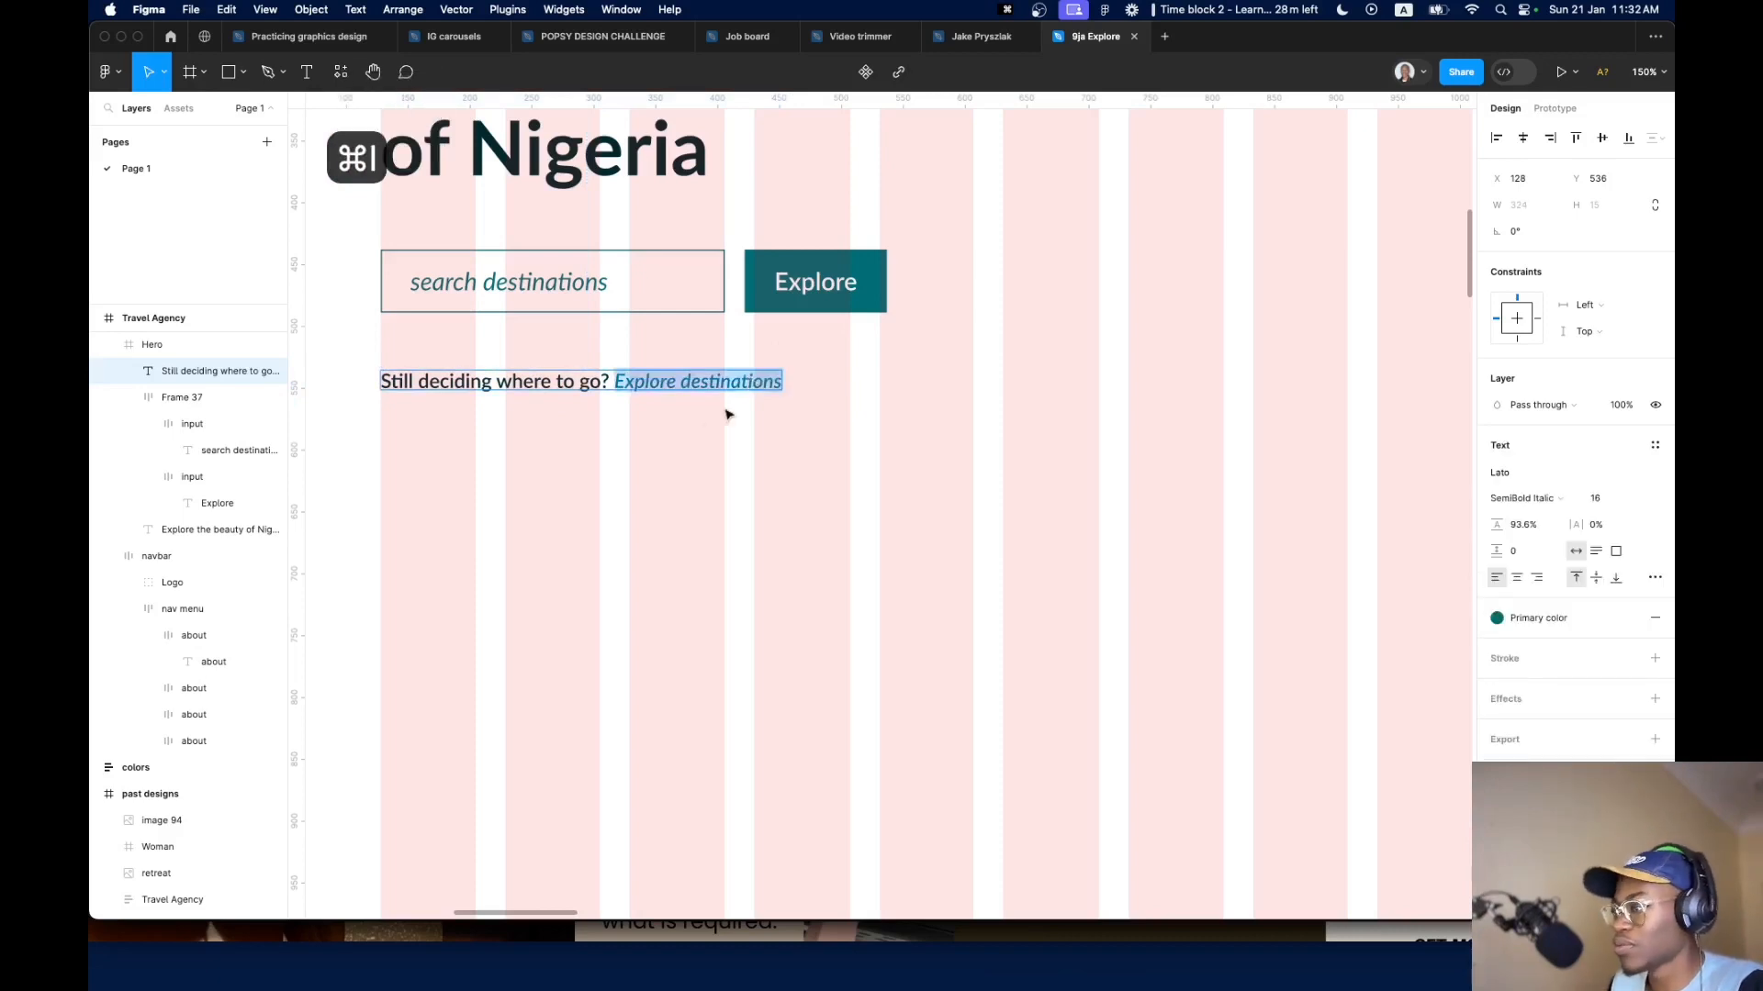
{"action": "left_click", "coordinate": [585, 384]}
{"action": "left_click", "coordinate": [609, 488]}
{"action": "scroll", "coordinate": [621, 447], "scroll_direction": "down", "scroll_amount": 2}
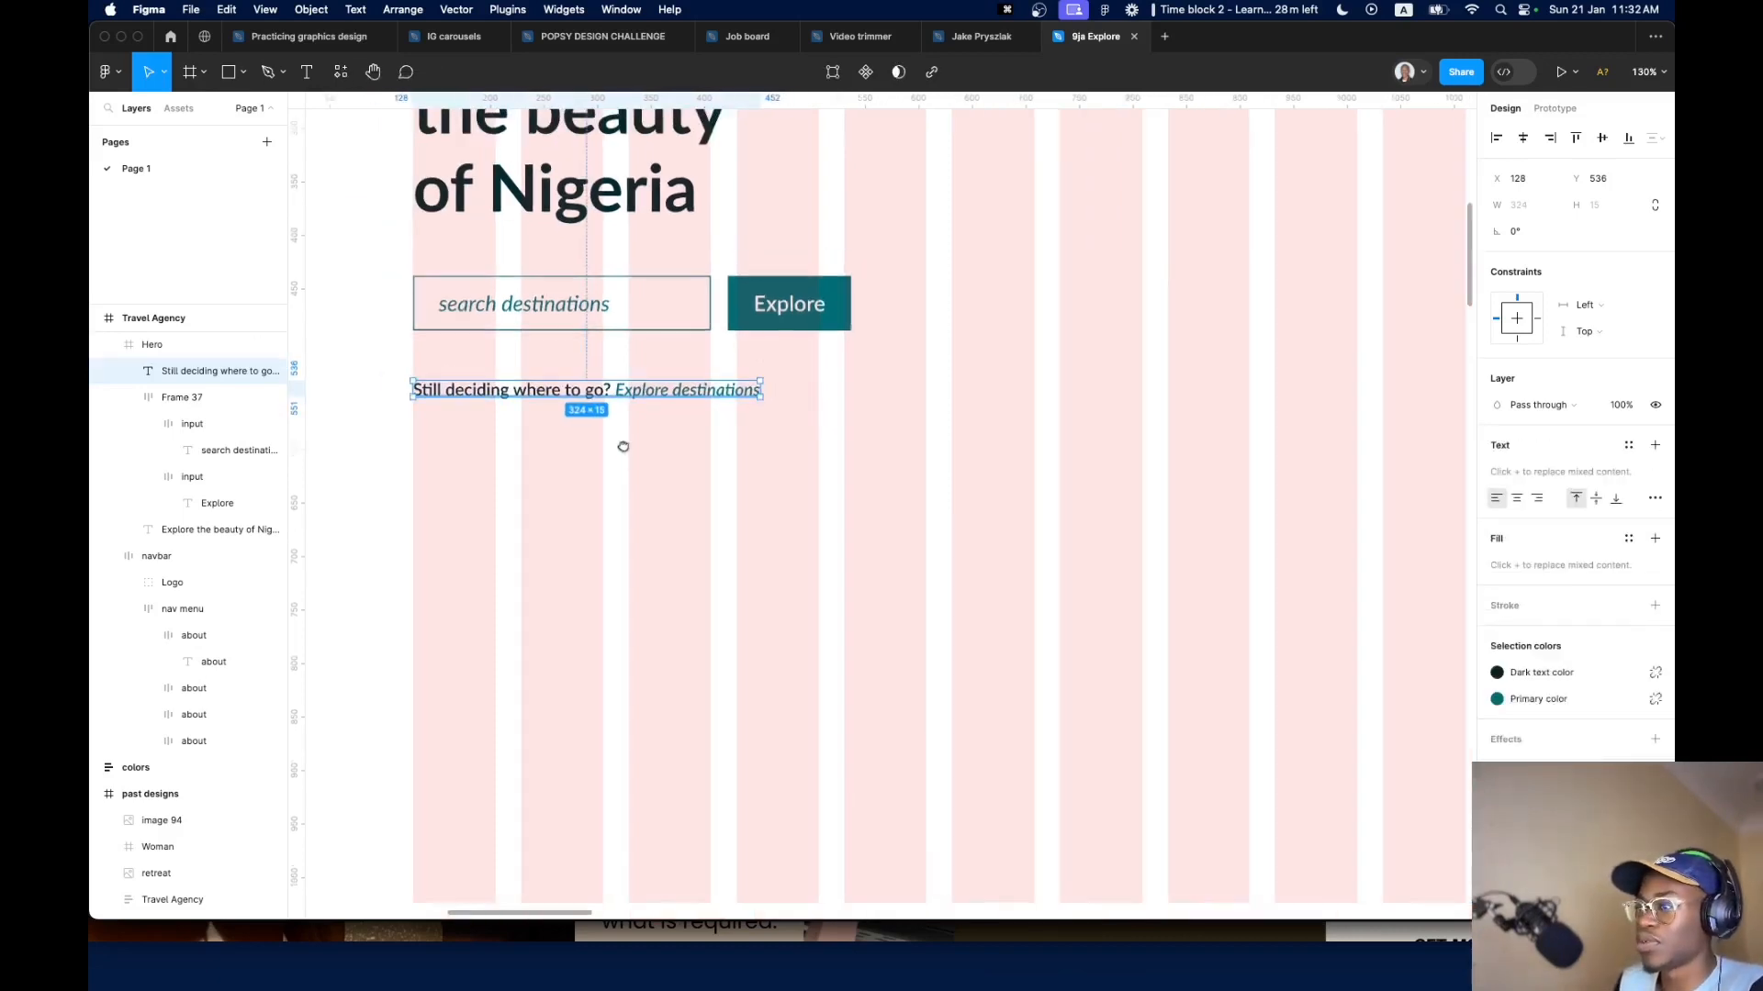
{"action": "left_click_drag", "start_coordinate": [622, 448], "coordinate": [757, 577]}
{"action": "scroll", "coordinate": [800, 533], "scroll_direction": "up", "scroll_amount": 4}
{"action": "scroll", "coordinate": [680, 584], "scroll_direction": "left", "scroll_amount": 3}
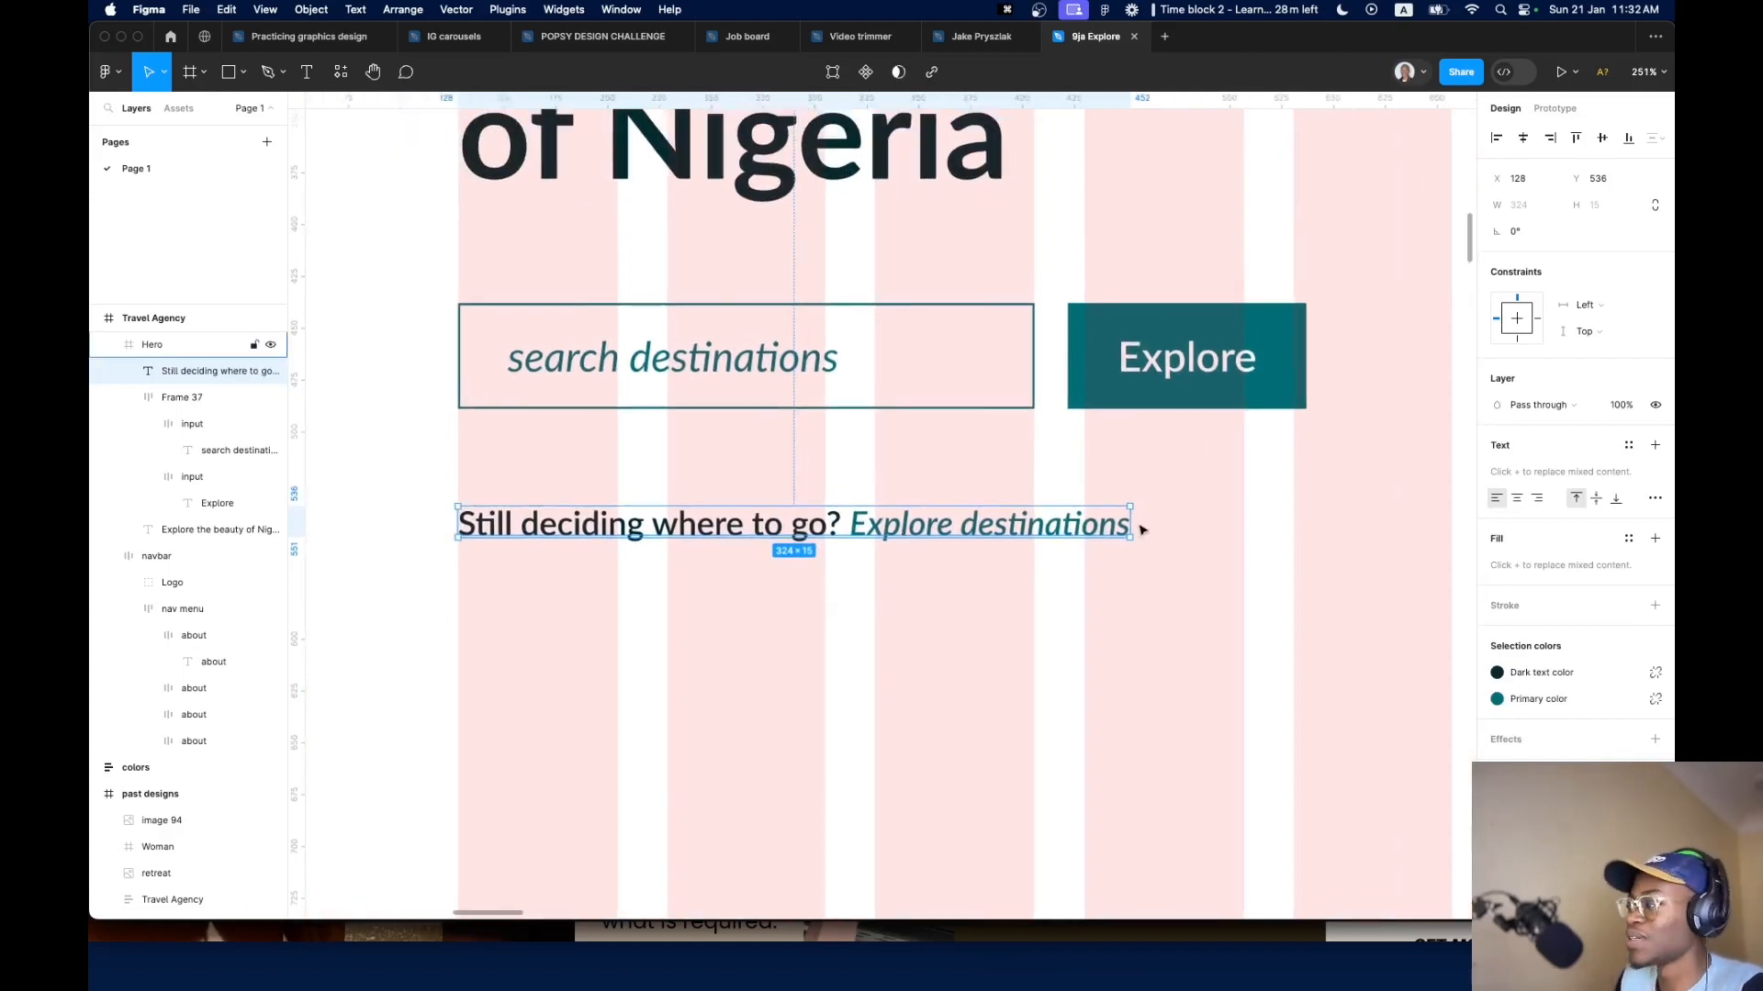
Examine the past design's hero text stack, checking the spacing between its headline, search row and helper line
{"action": "left_click", "coordinate": [841, 658]}
{"action": "scroll", "coordinate": [720, 681], "scroll_direction": "down", "scroll_amount": 10}
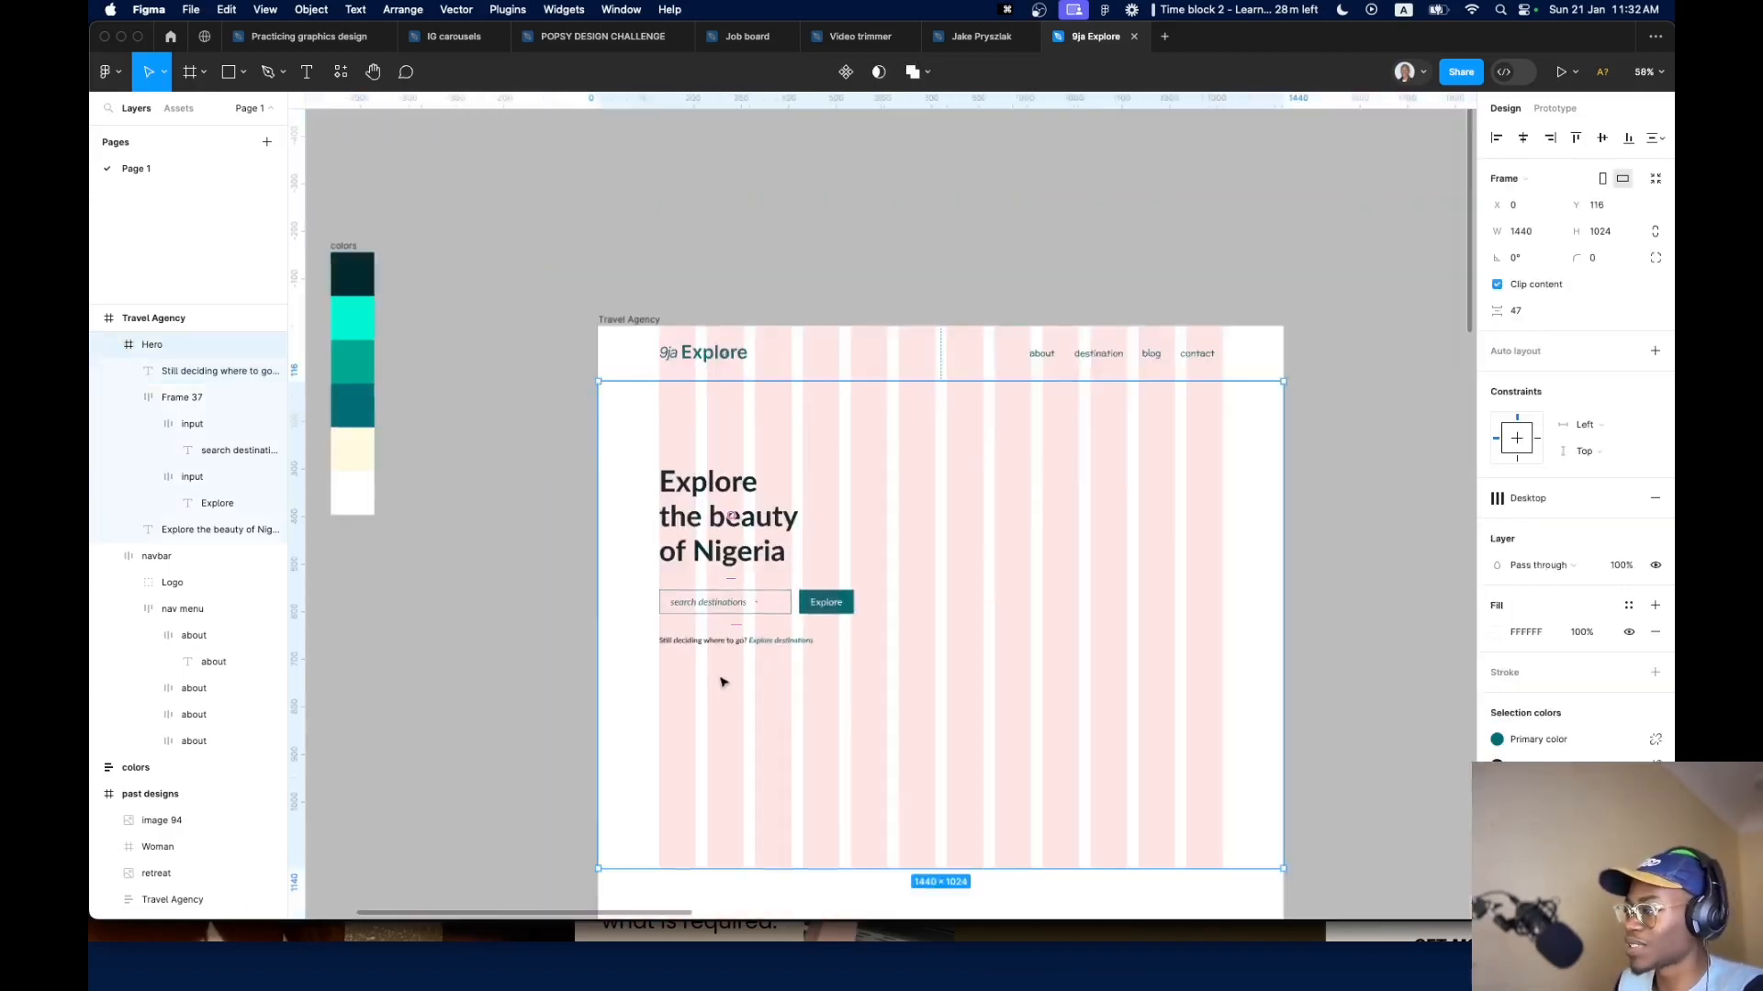
{"action": "scroll", "coordinate": [1233, 620], "scroll_direction": "up", "scroll_amount": 10}
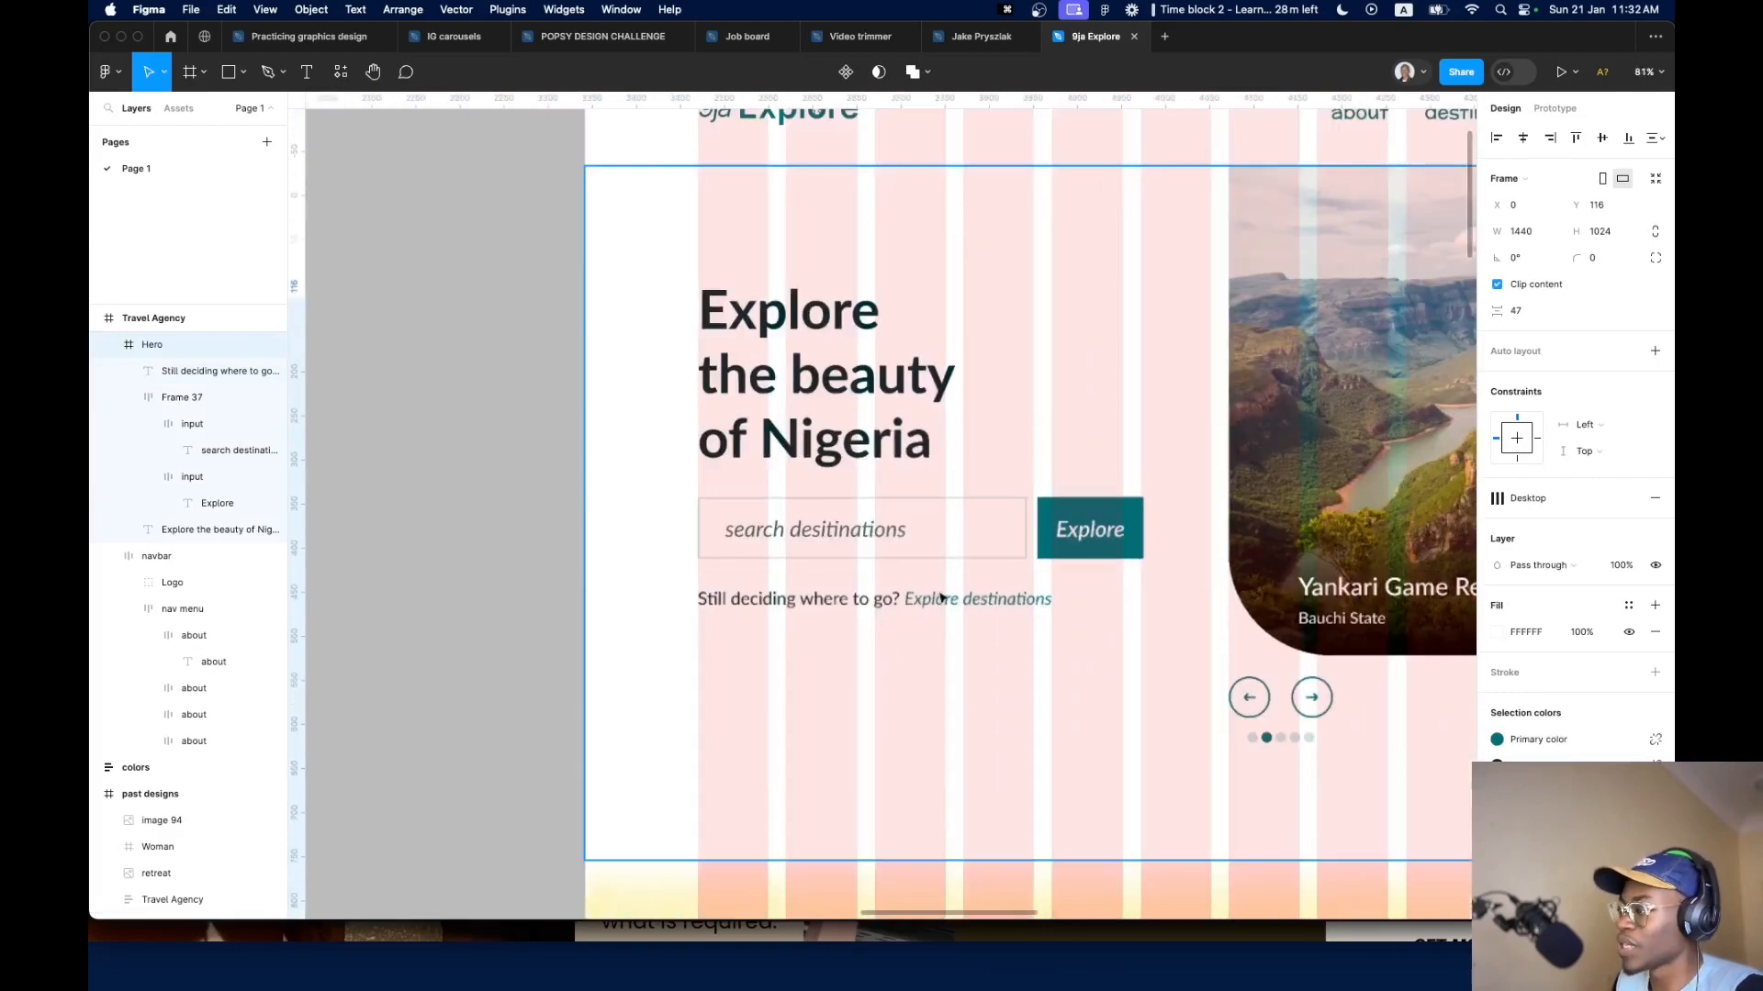
{"action": "left_click", "coordinate": [849, 627]}
{"action": "double_click", "coordinate": [866, 600]}
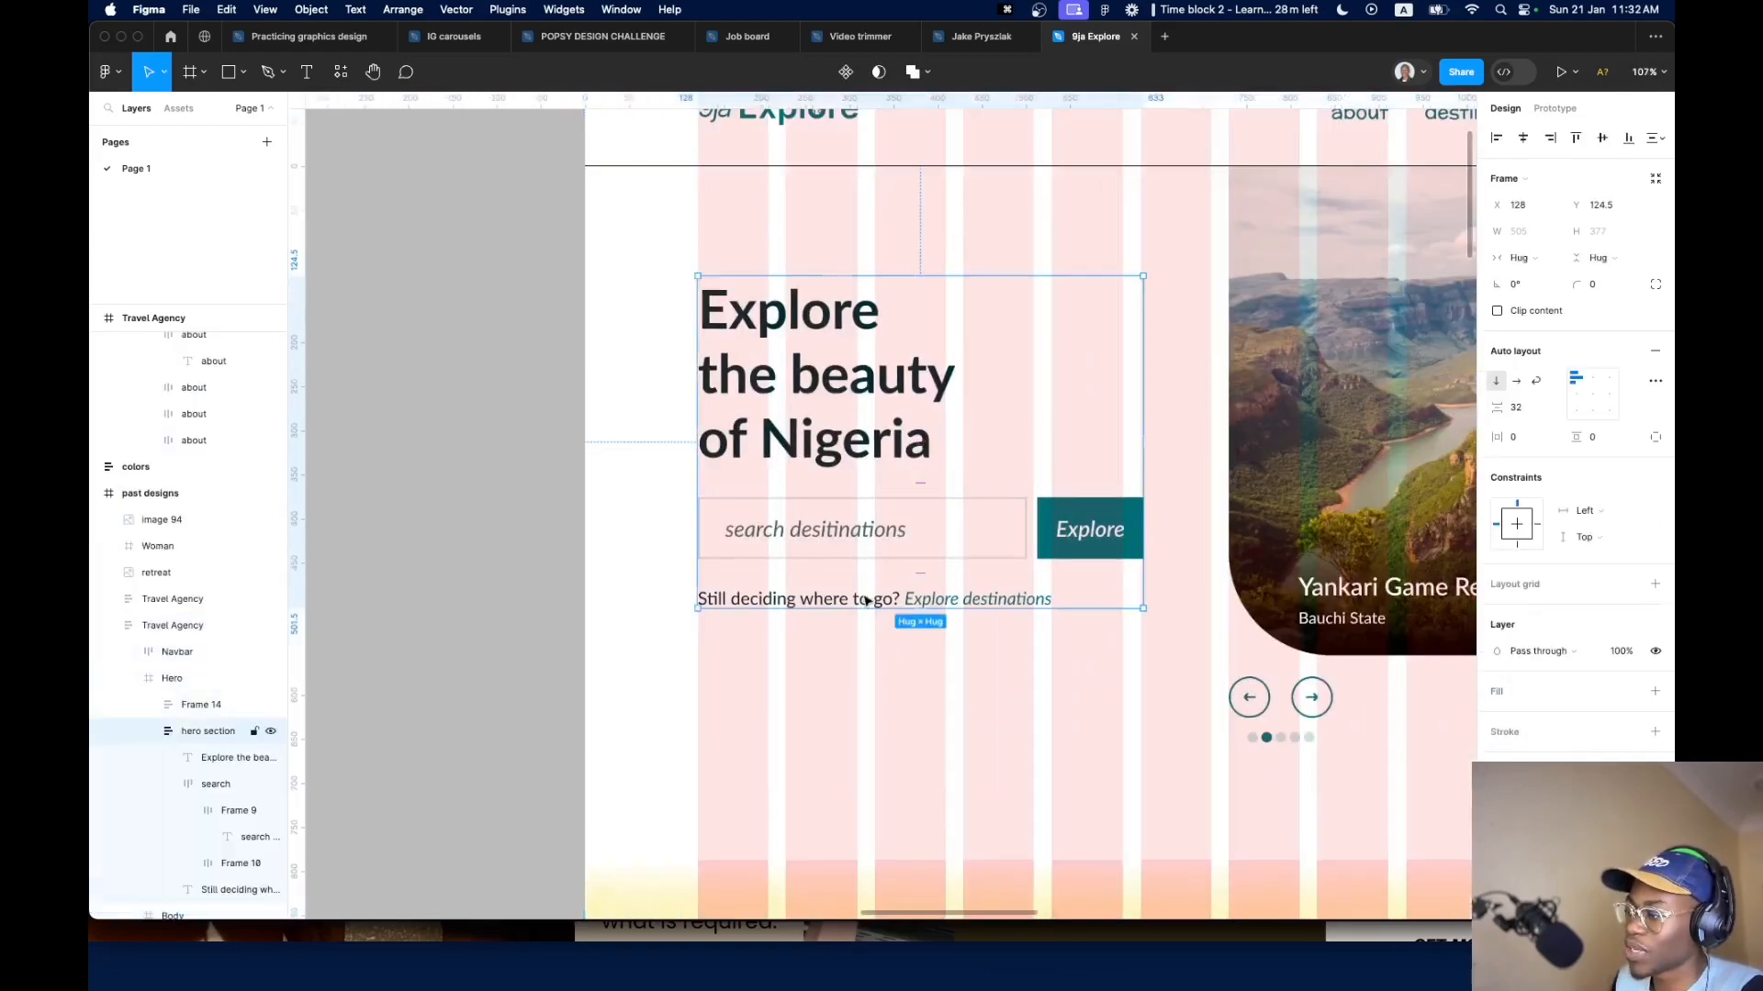
{"action": "left_click", "coordinate": [914, 549]}
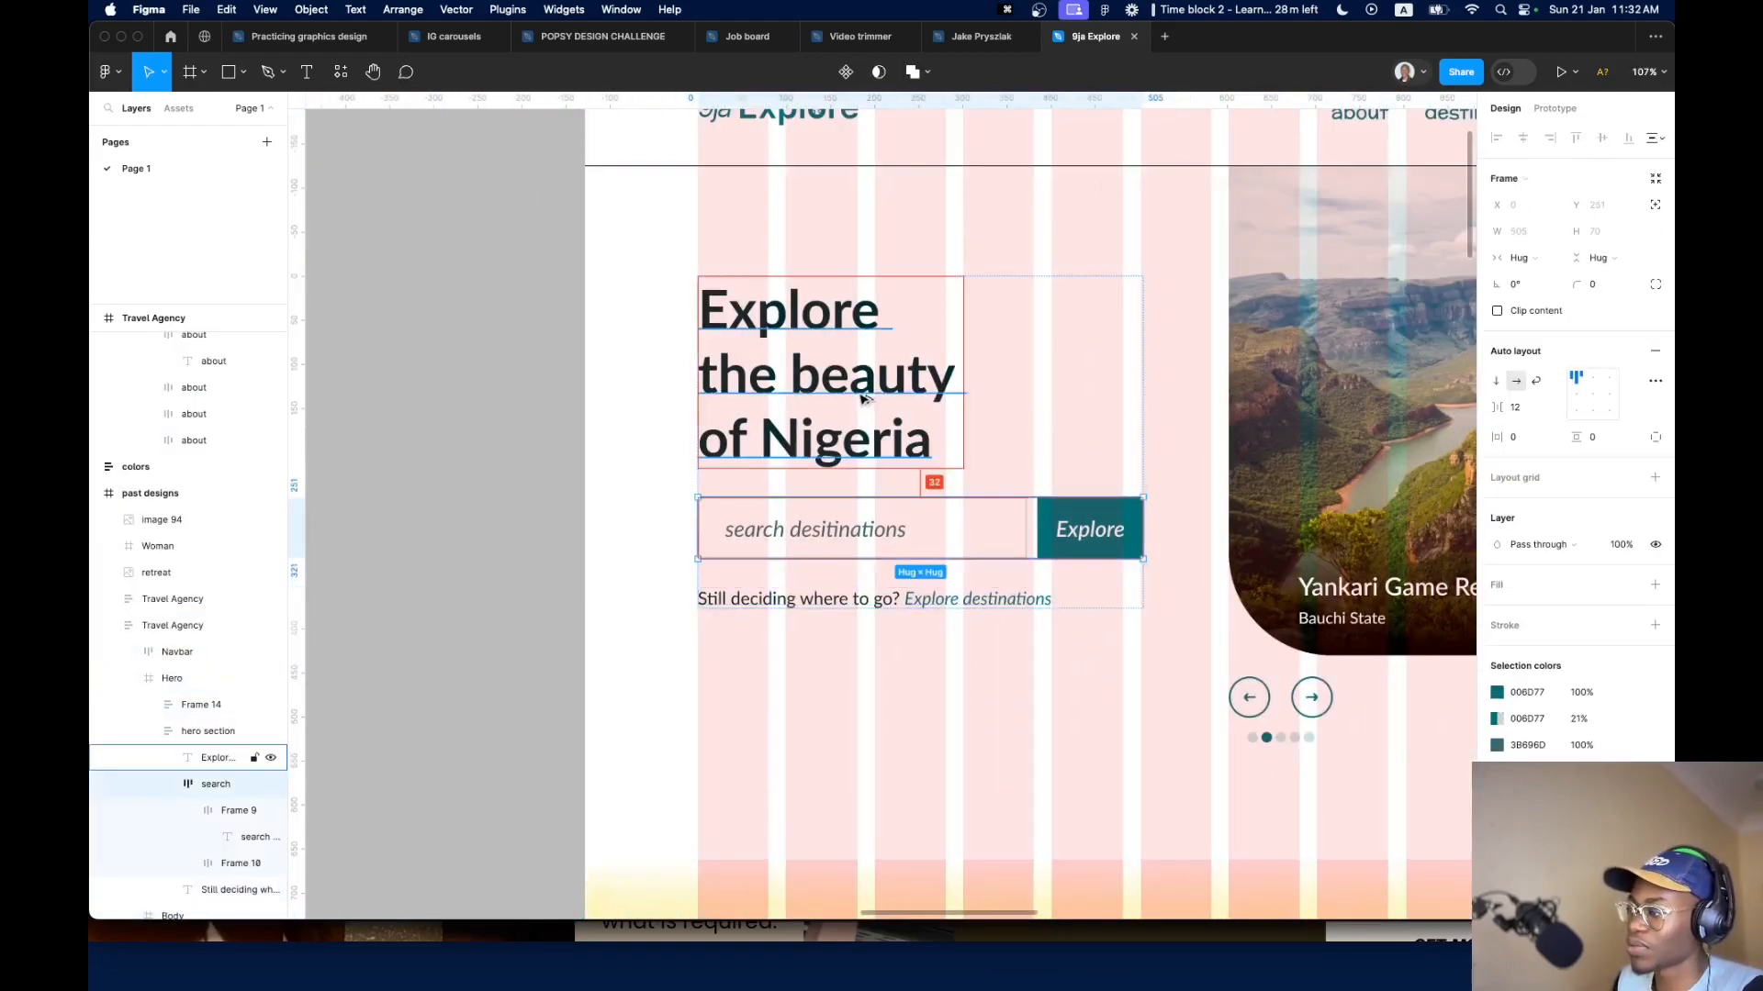
{"action": "scroll", "coordinate": [597, 679], "scroll_direction": "down", "scroll_amount": 10}
{"action": "scroll", "coordinate": [658, 610], "scroll_direction": "up", "scroll_amount": 10}
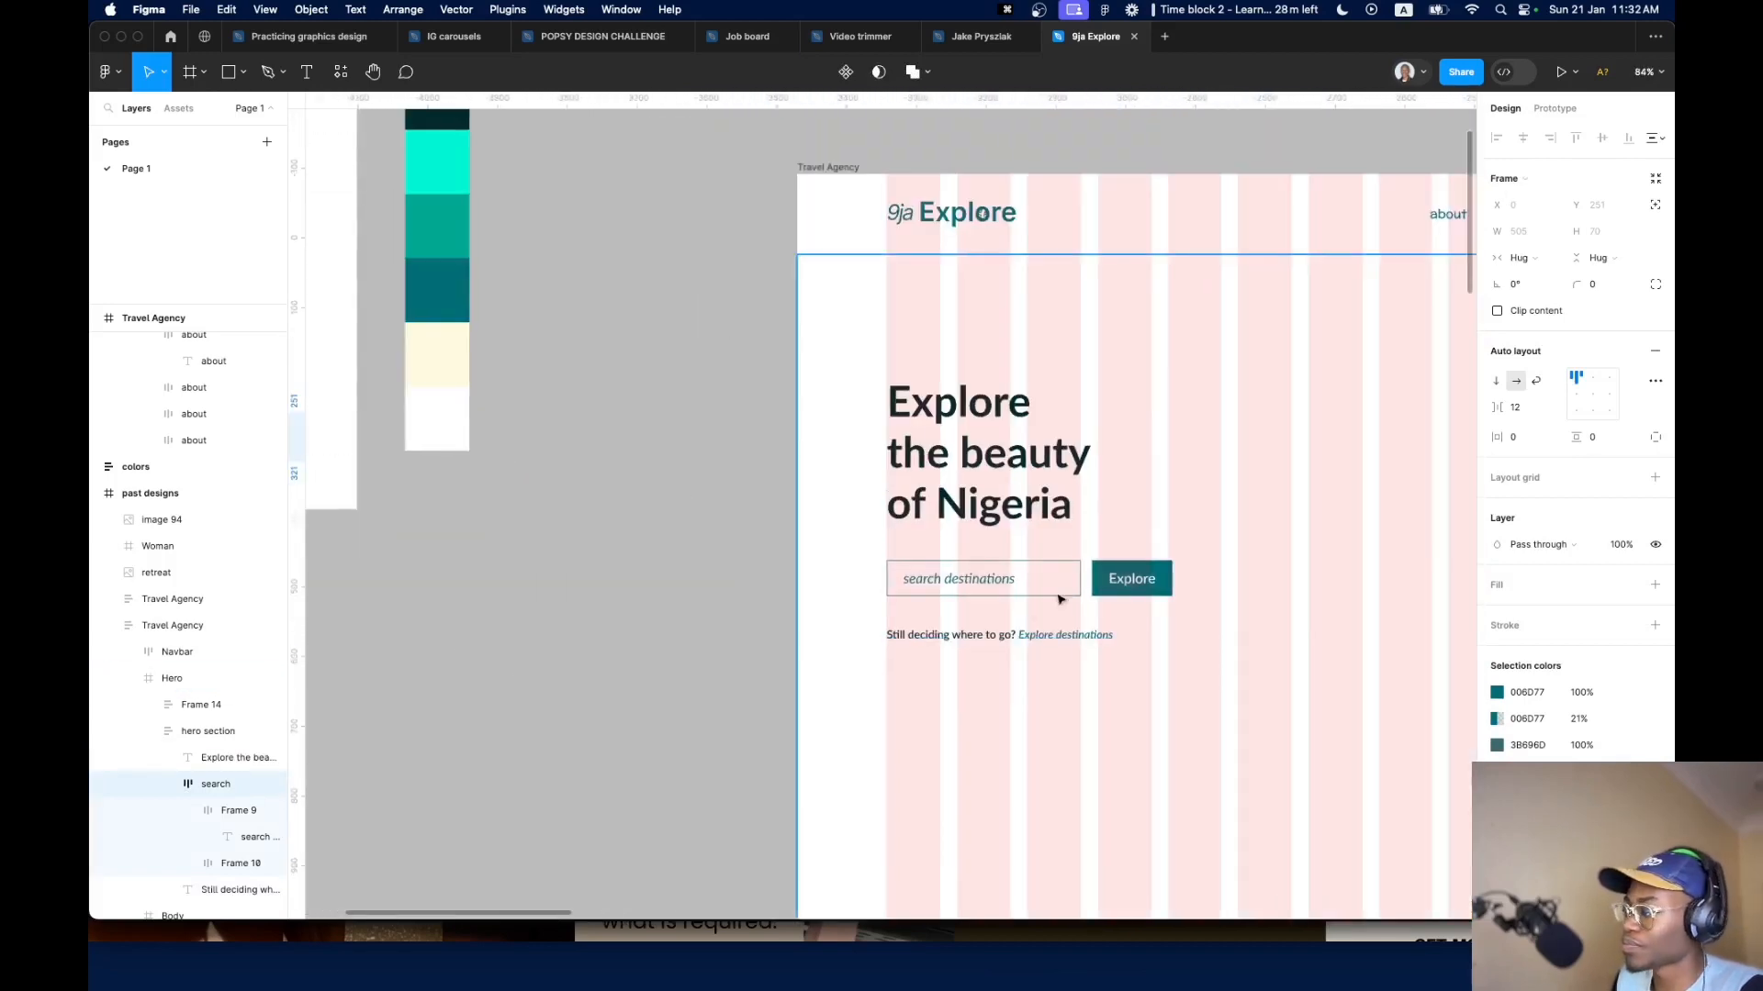
Wrap the headline, search row and helper line in one vertical auto layout with 32 spacing
{"action": "left_click", "coordinate": [797, 537]}
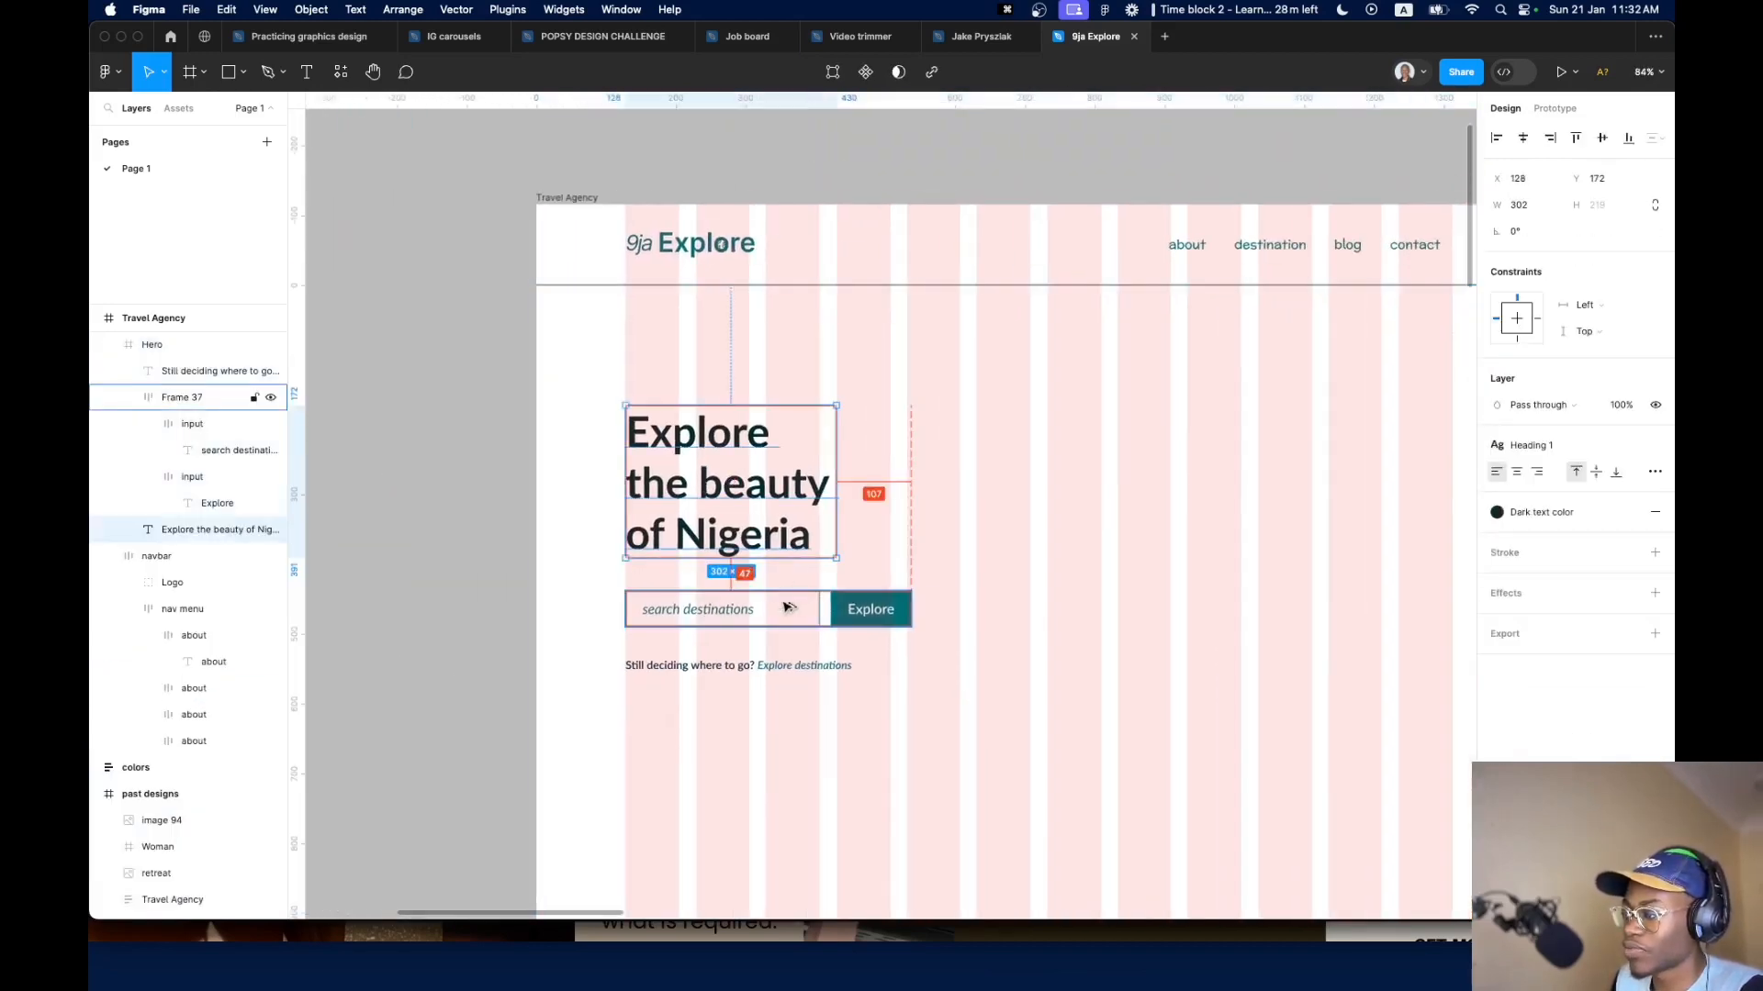
{"action": "left_click", "coordinate": [755, 665]}
{"action": "left_click", "coordinate": [729, 533]}
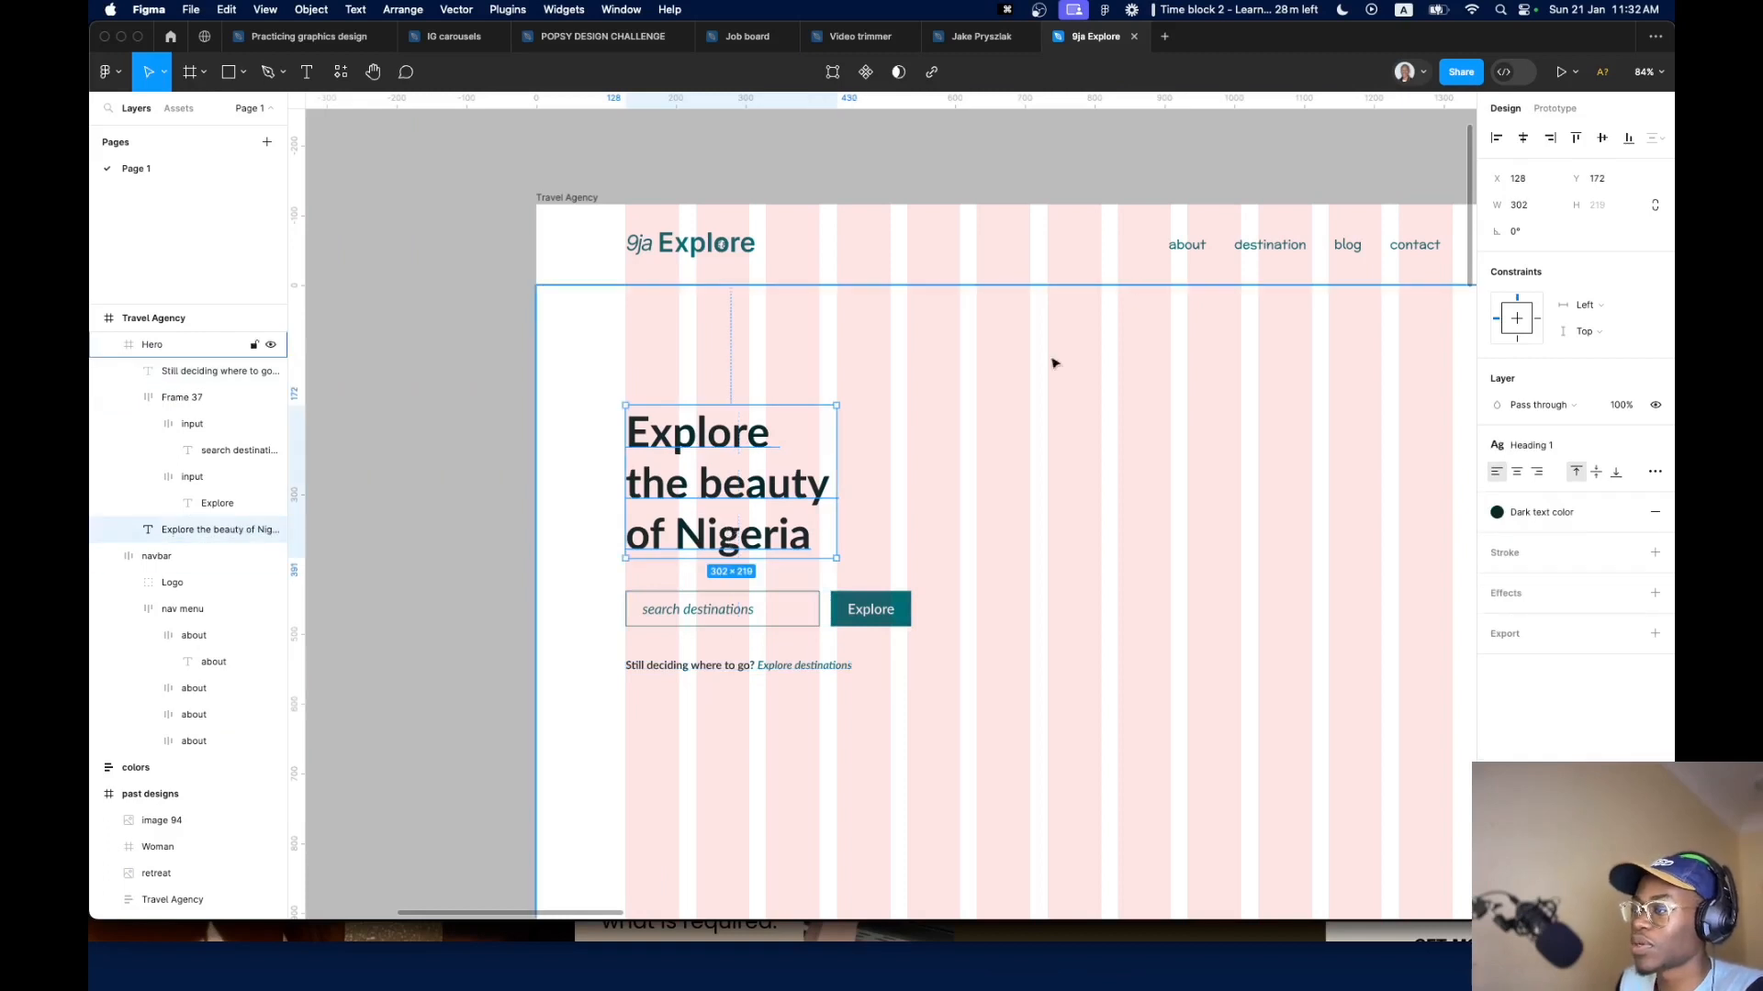
{"action": "left_click", "coordinate": [807, 605], "text": "shift"}
{"action": "left_click", "coordinate": [795, 664], "text": "shift"}
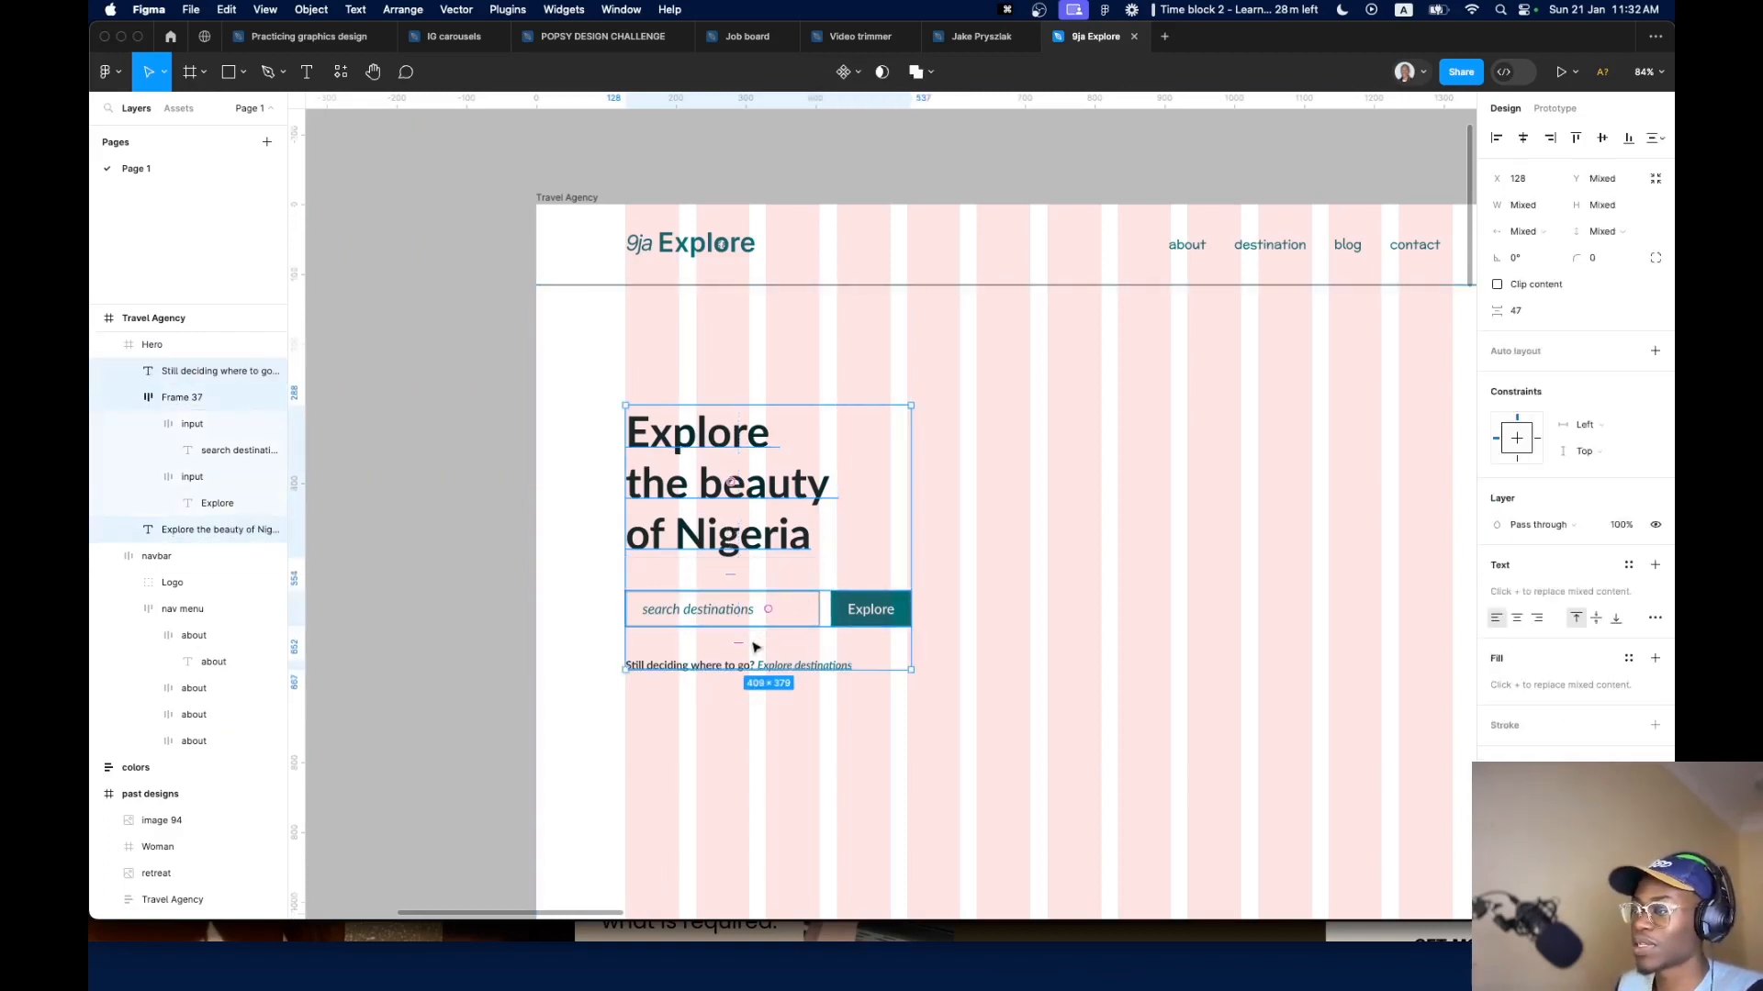
{"action": "key", "text": "shift+a"}
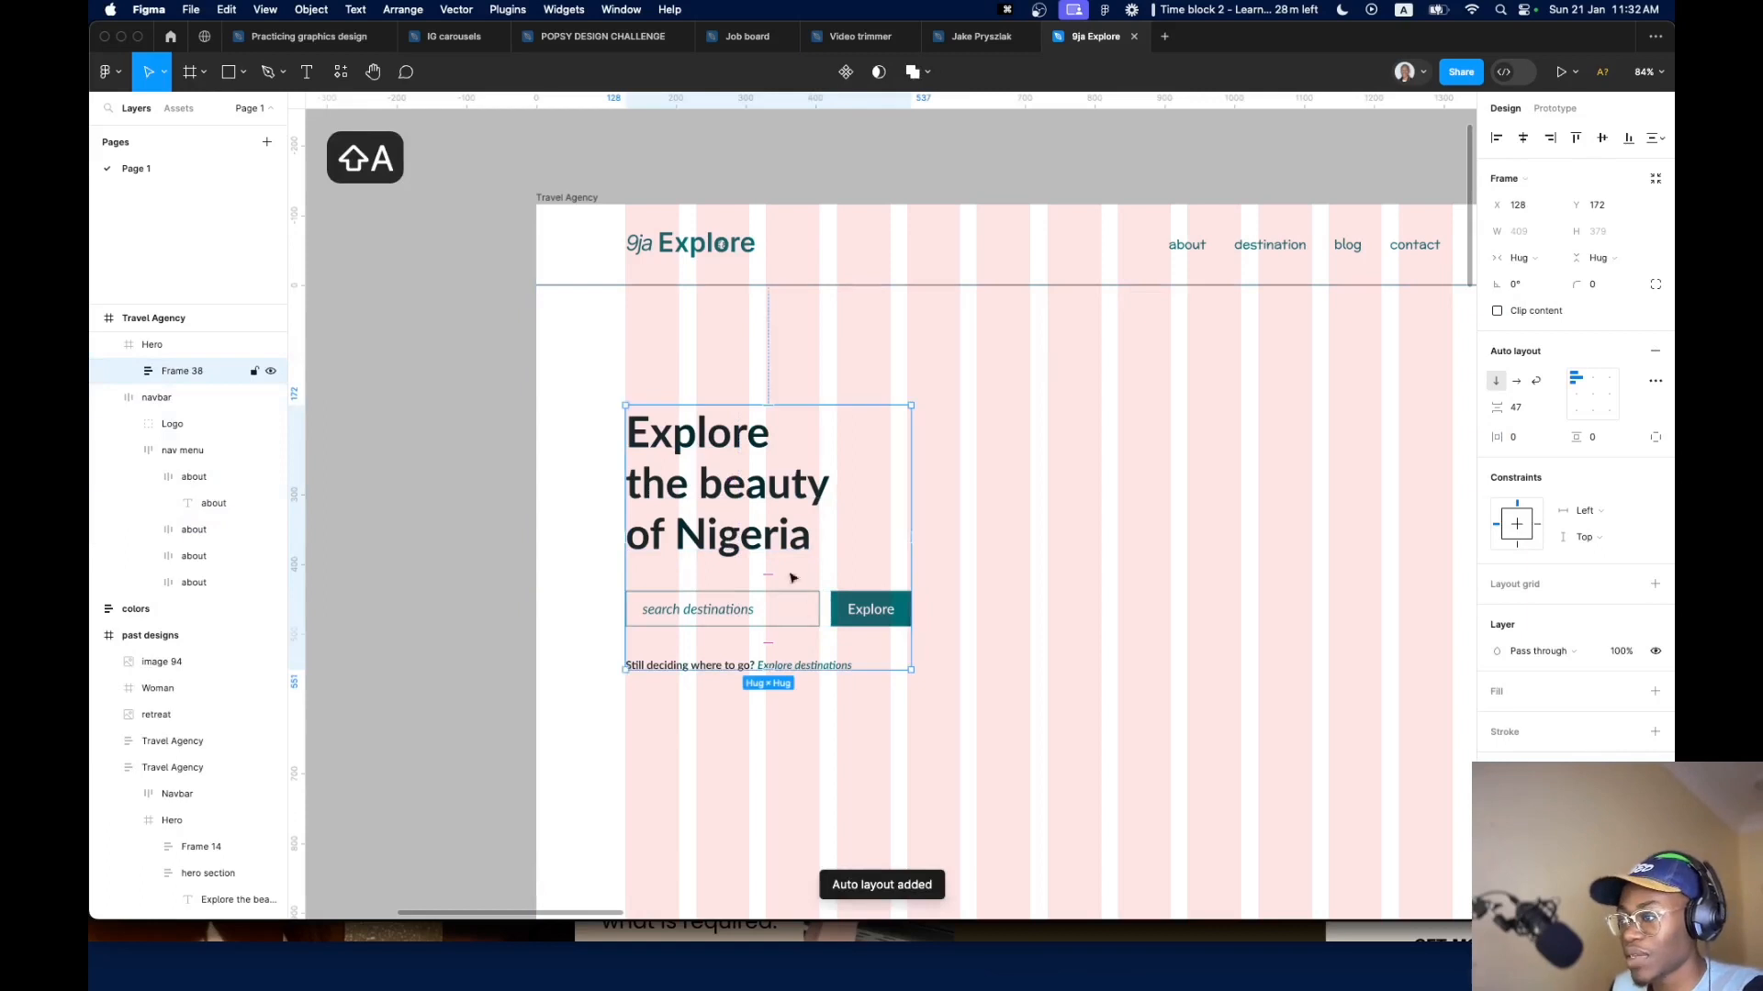
{"action": "left_click", "coordinate": [1519, 410]}
{"action": "type", "text": "32"}
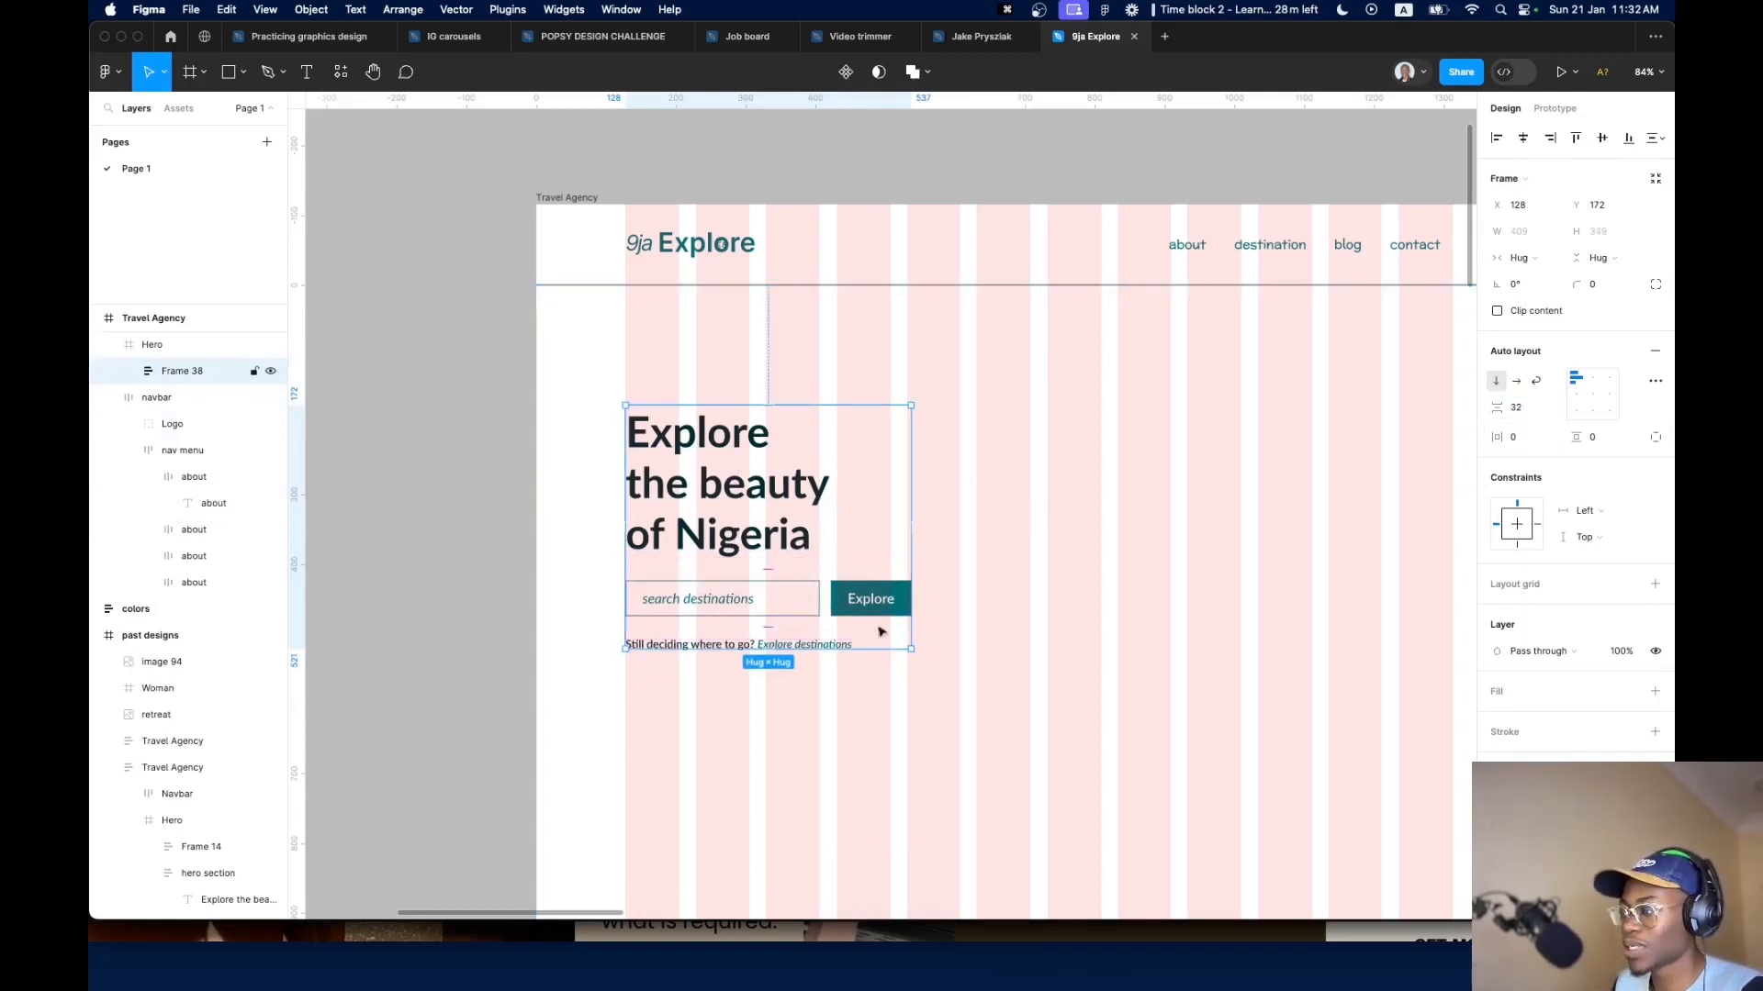
Compare the new hero section with the past design's hero, including its large landscape image and surrounding image assets
{"action": "scroll", "coordinate": [705, 601], "scroll_direction": "down", "scroll_amount": 5}
{"action": "scroll", "coordinate": [1056, 606], "scroll_direction": "up", "scroll_amount": 10}
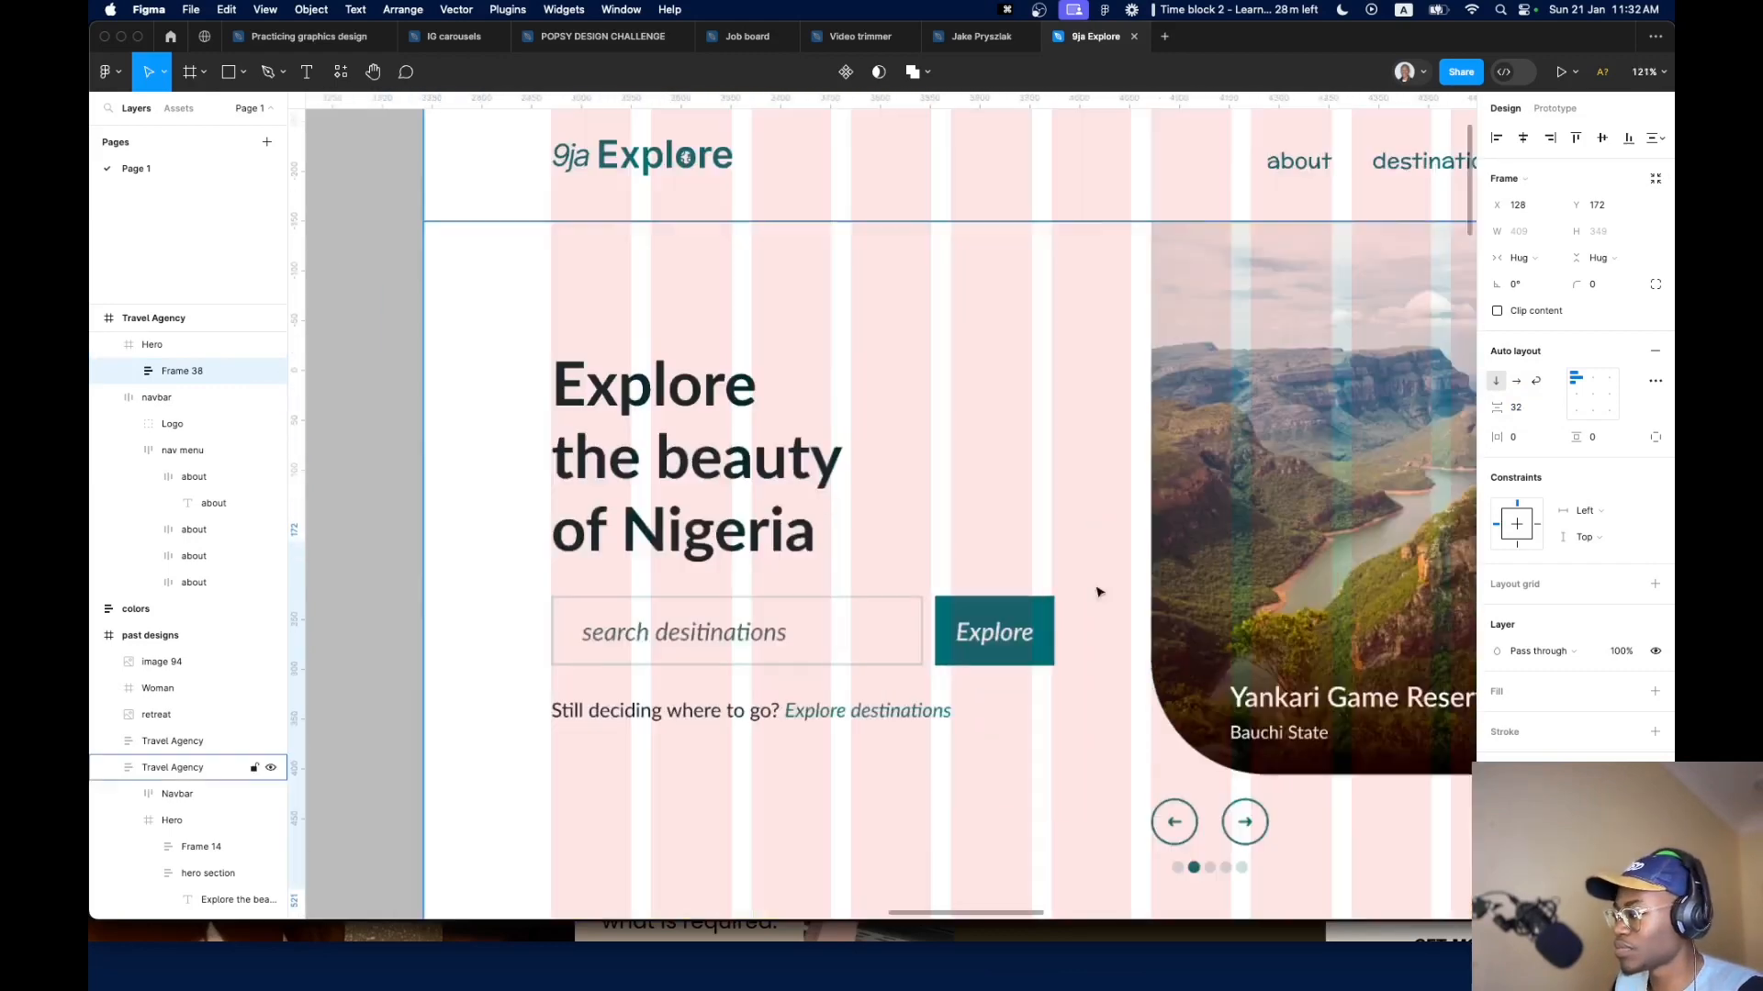
{"action": "scroll", "coordinate": [986, 642], "scroll_direction": "down", "scroll_amount": 5}
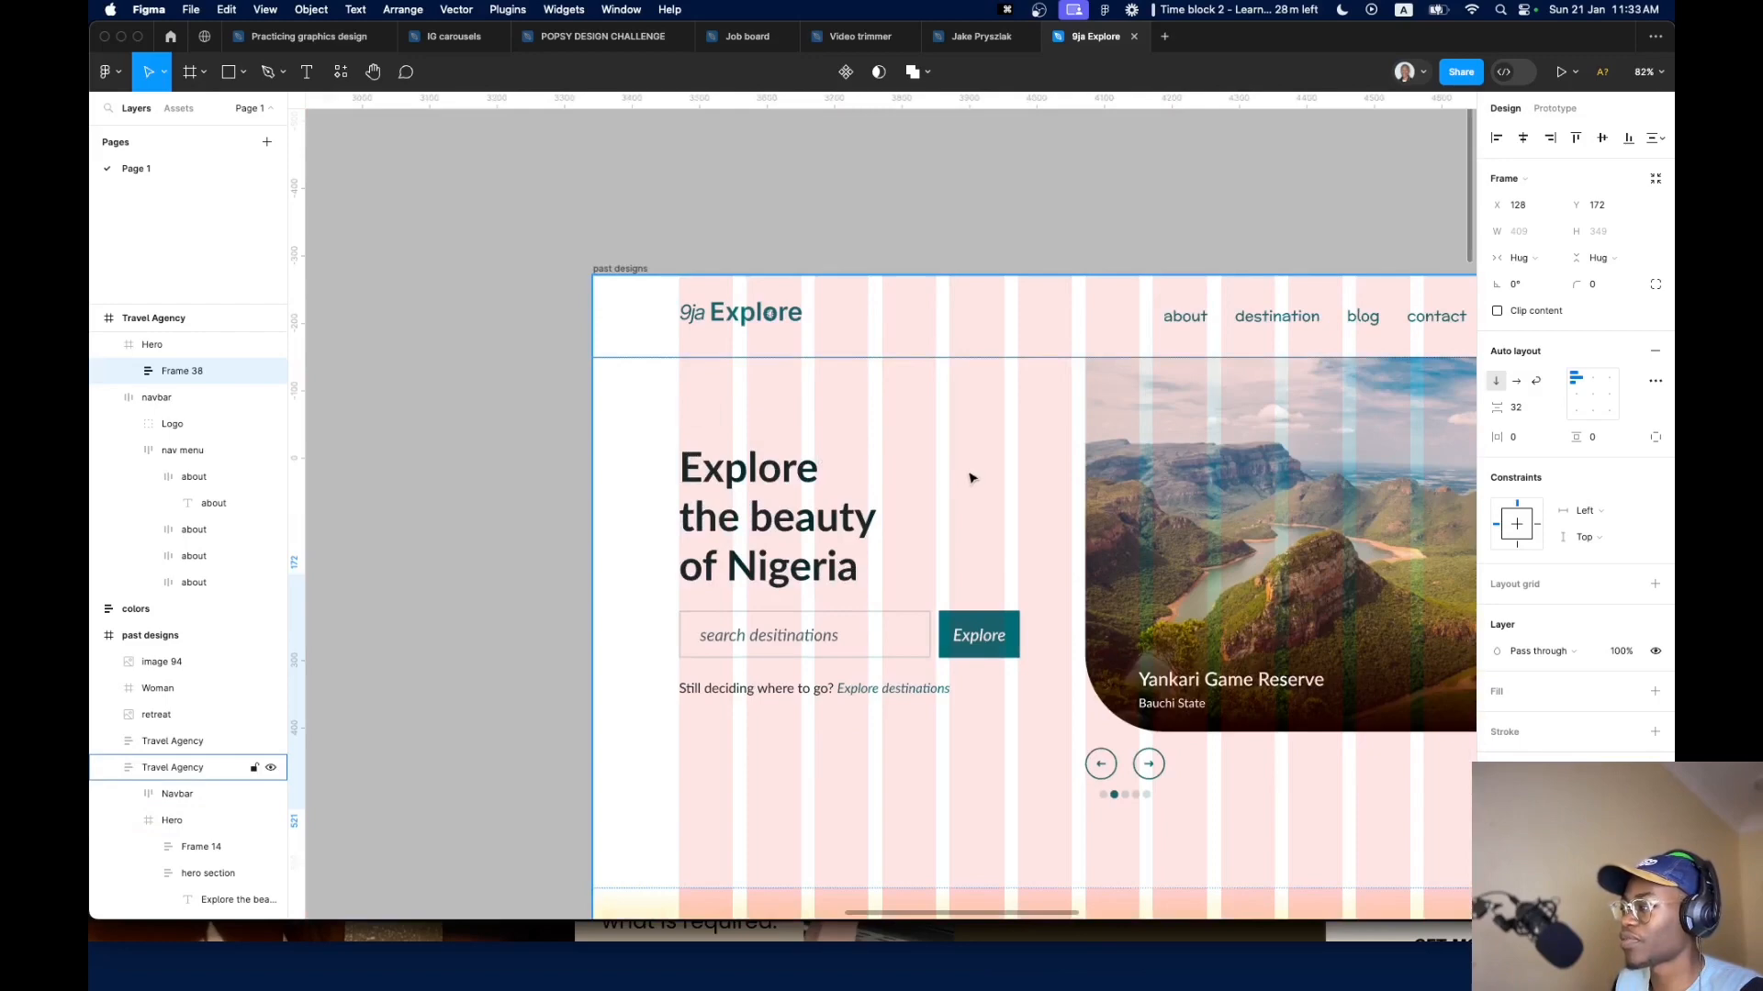
{"action": "scroll", "coordinate": [971, 478], "scroll_direction": "down", "scroll_amount": 5}
{"action": "scroll", "coordinate": [838, 533], "scroll_direction": "up", "scroll_amount": 5}
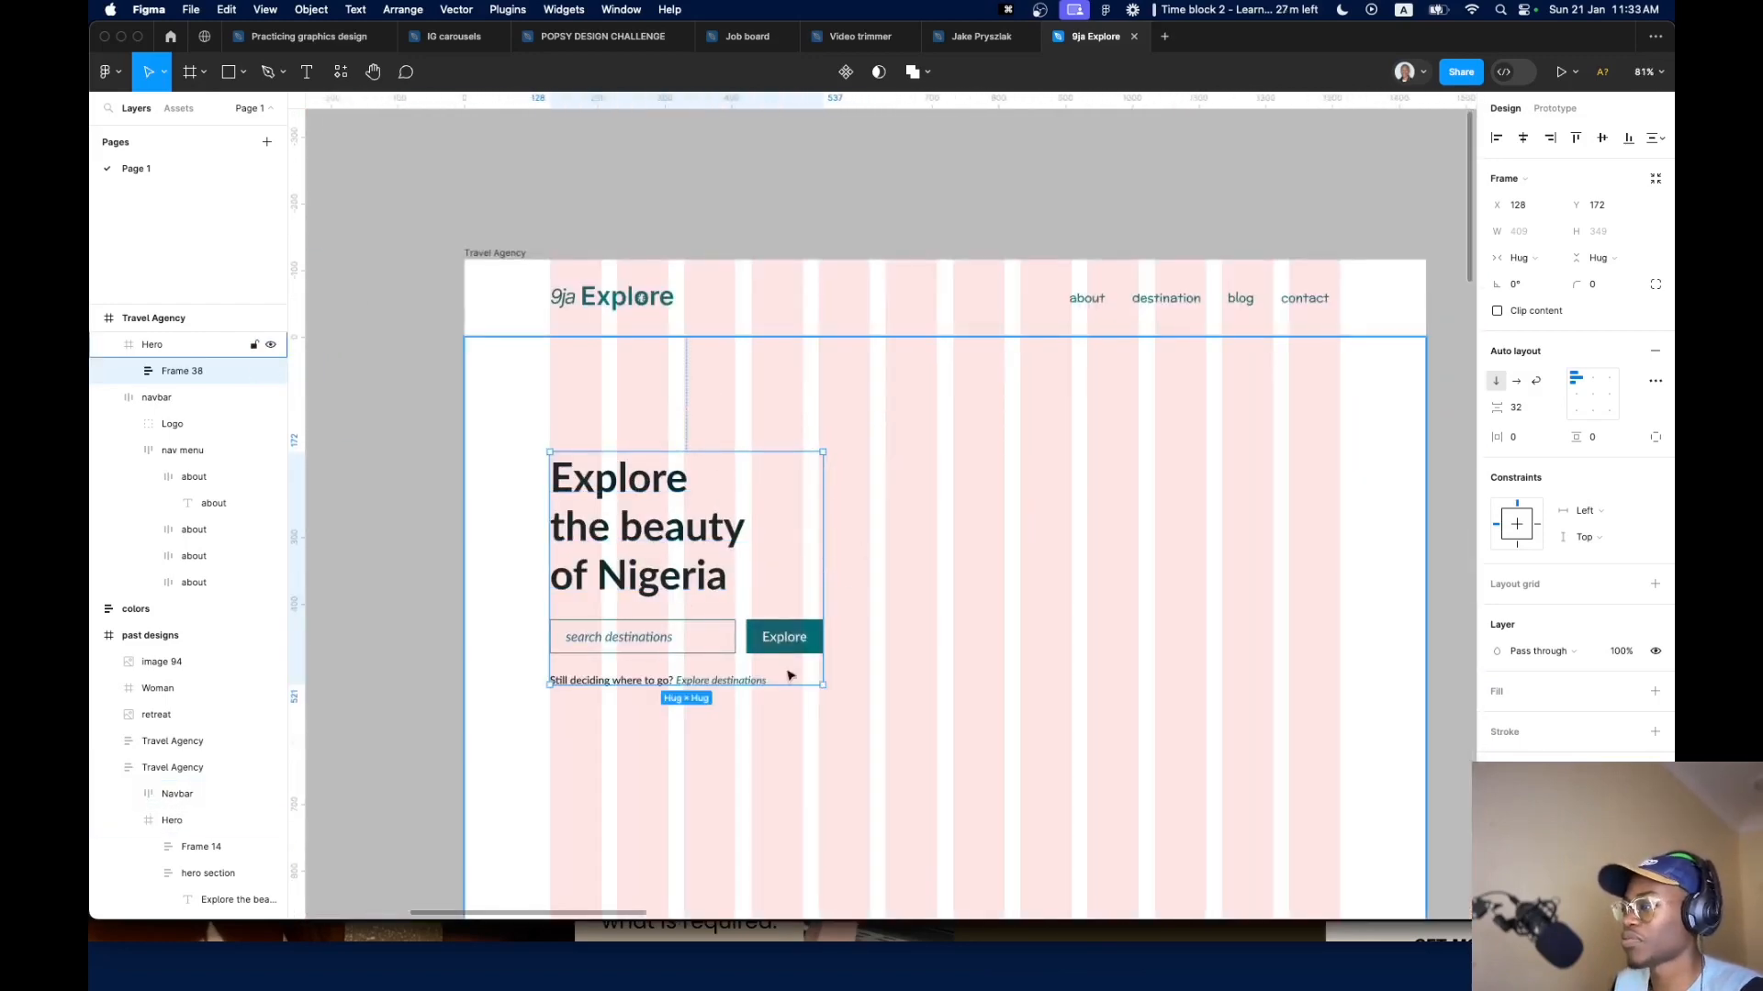
{"action": "scroll", "coordinate": [789, 675], "scroll_direction": "up", "scroll_amount": 5}
{"action": "scroll", "coordinate": [790, 673], "scroll_direction": "down", "scroll_amount": 4}
{"action": "scroll", "coordinate": [932, 609], "scroll_direction": "down", "scroll_amount": 5}
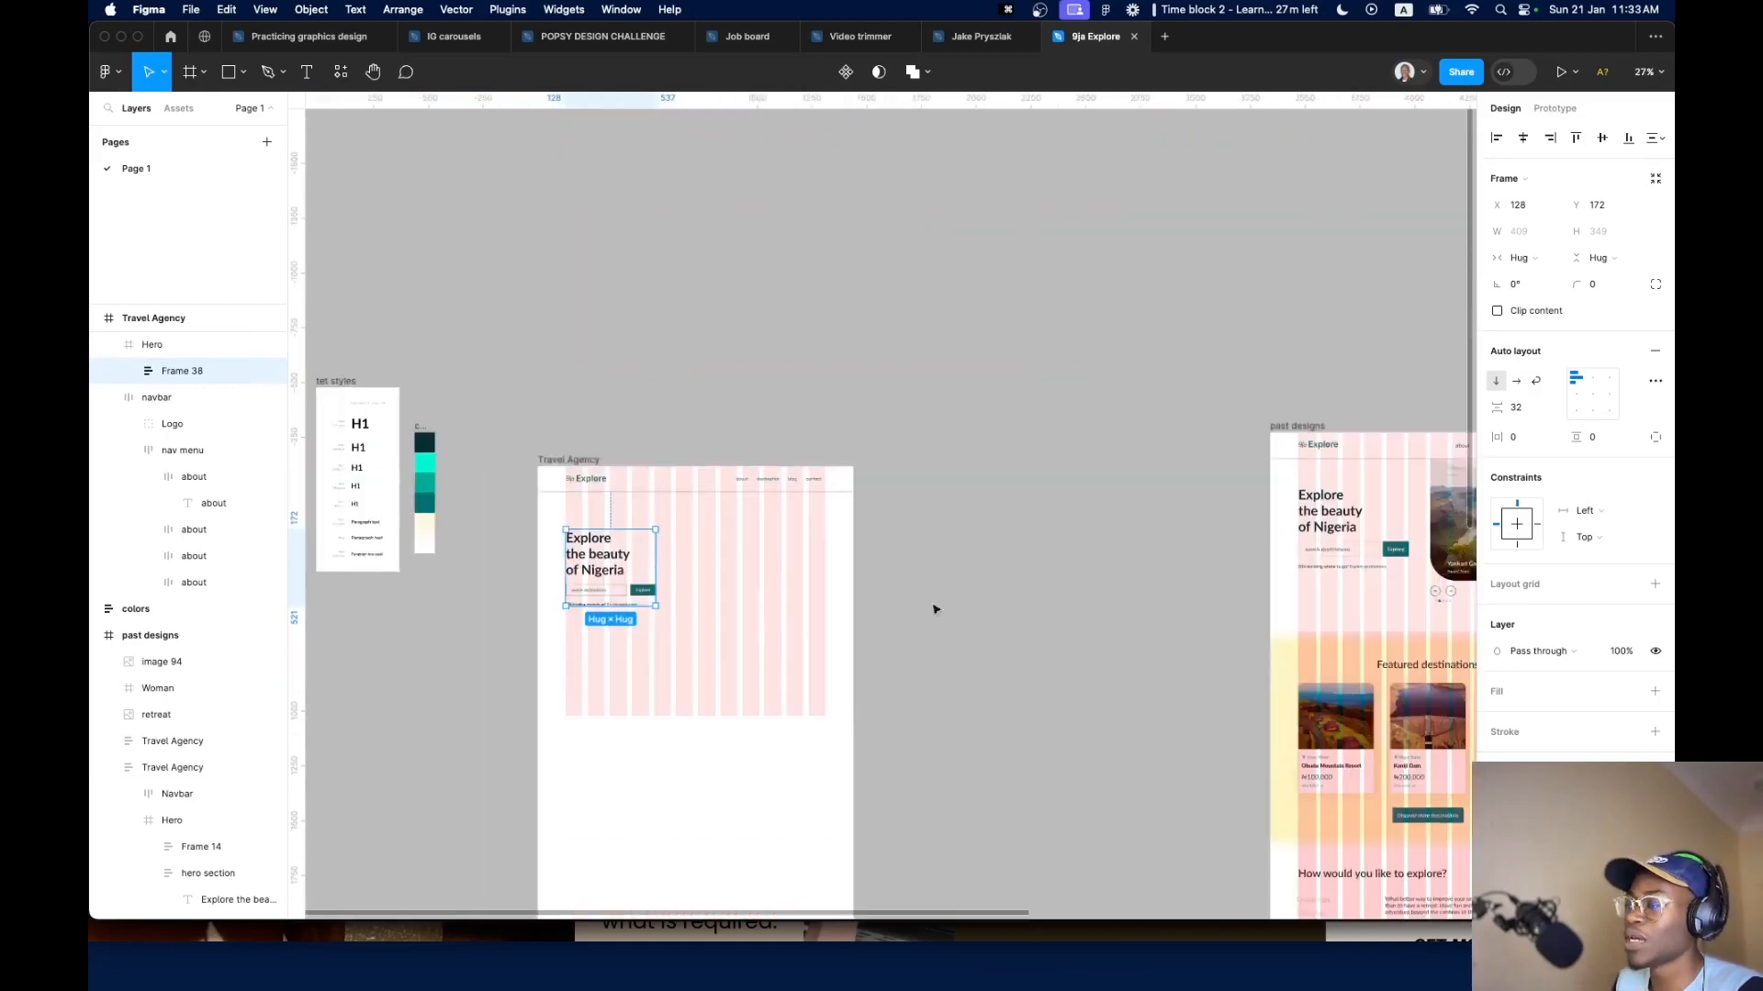
{"action": "scroll", "coordinate": [930, 597], "scroll_direction": "right", "scroll_amount": 5}
{"action": "scroll", "coordinate": [1207, 549], "scroll_direction": "up", "scroll_amount": 1}
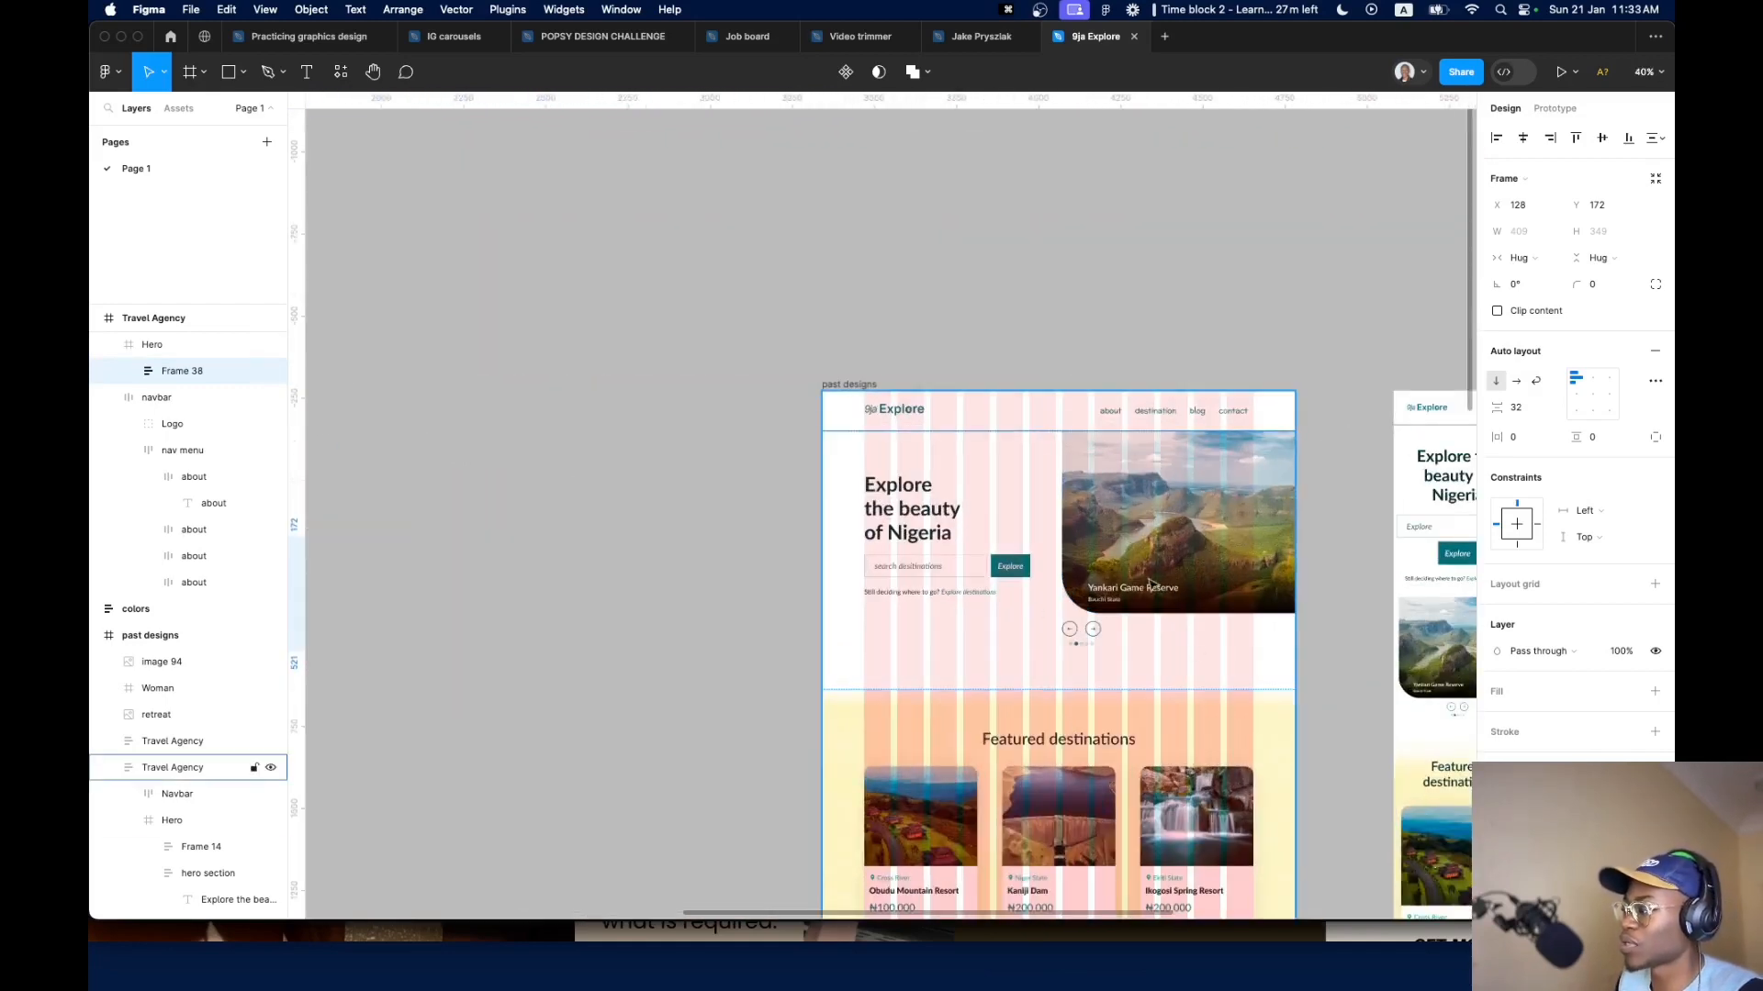
{"action": "scroll", "coordinate": [1205, 549], "scroll_direction": "down", "scroll_amount": 5}
{"action": "scroll", "coordinate": [1350, 501], "scroll_direction": "up", "scroll_amount": 3}
{"action": "left_click_drag", "start_coordinate": [1350, 501], "coordinate": [1293, 673]}
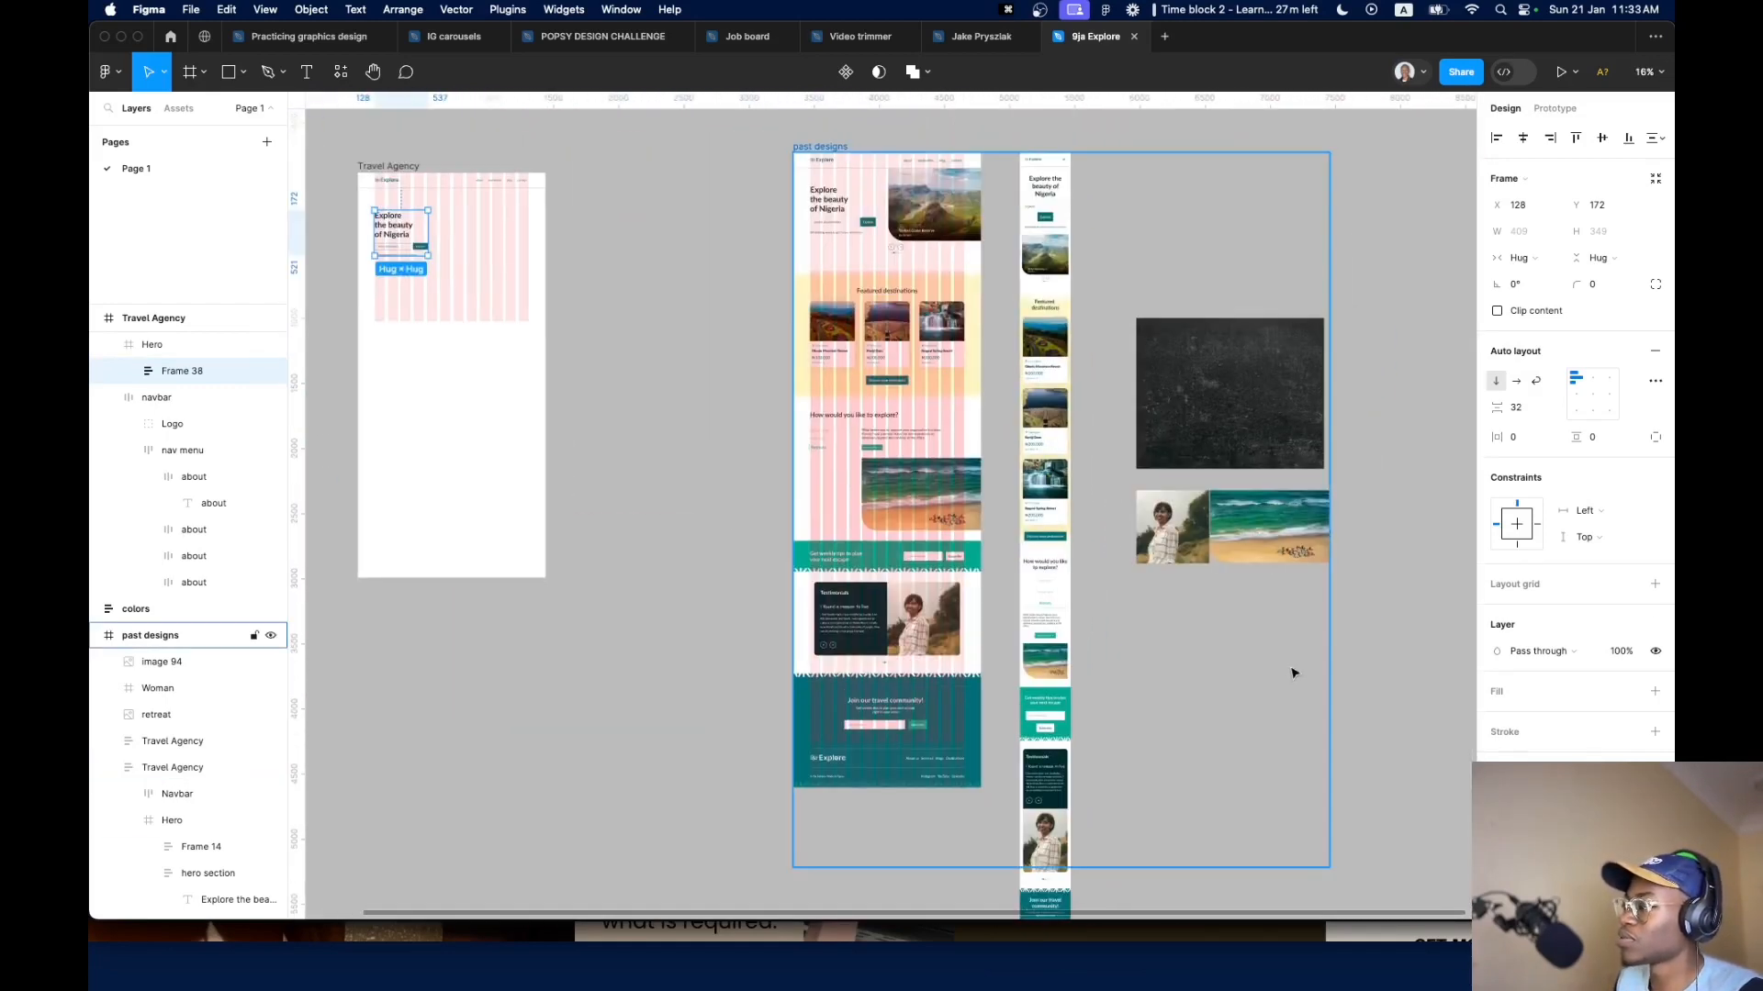
{"action": "scroll", "coordinate": [1019, 478], "scroll_direction": "down", "scroll_amount": 2}
{"action": "scroll", "coordinate": [897, 538], "scroll_direction": "up", "scroll_amount": 5}
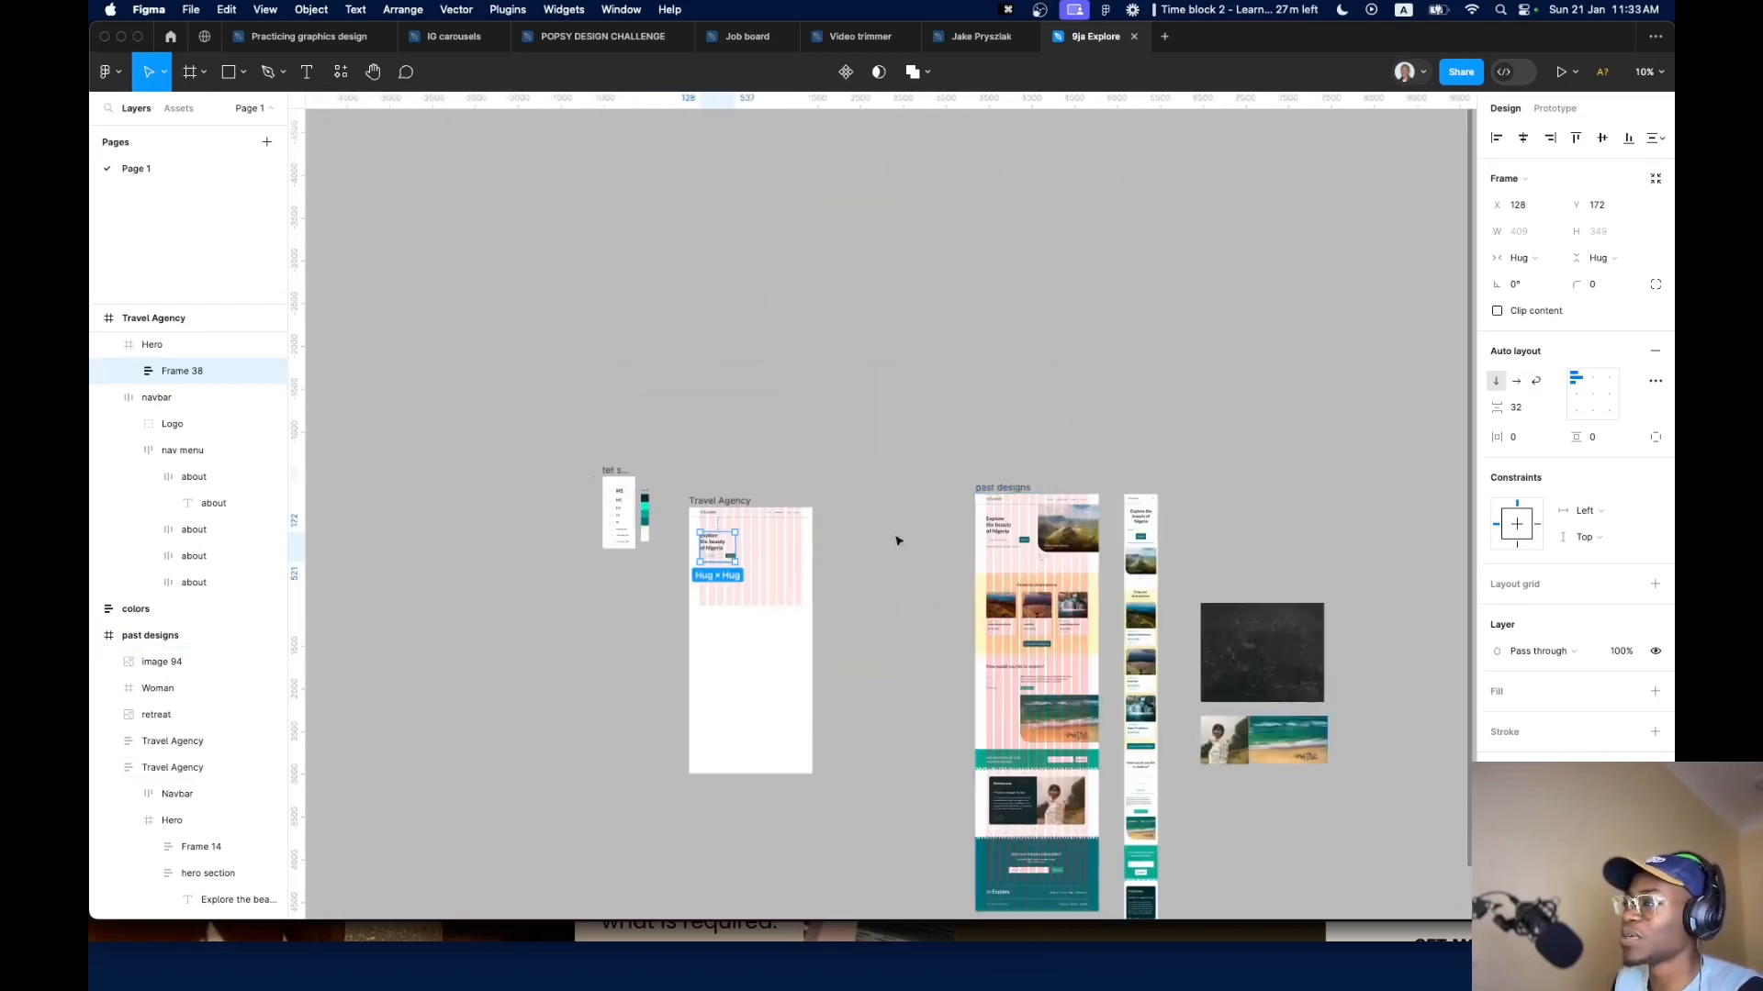
{"action": "scroll", "coordinate": [753, 468], "scroll_direction": "up", "scroll_amount": 3}
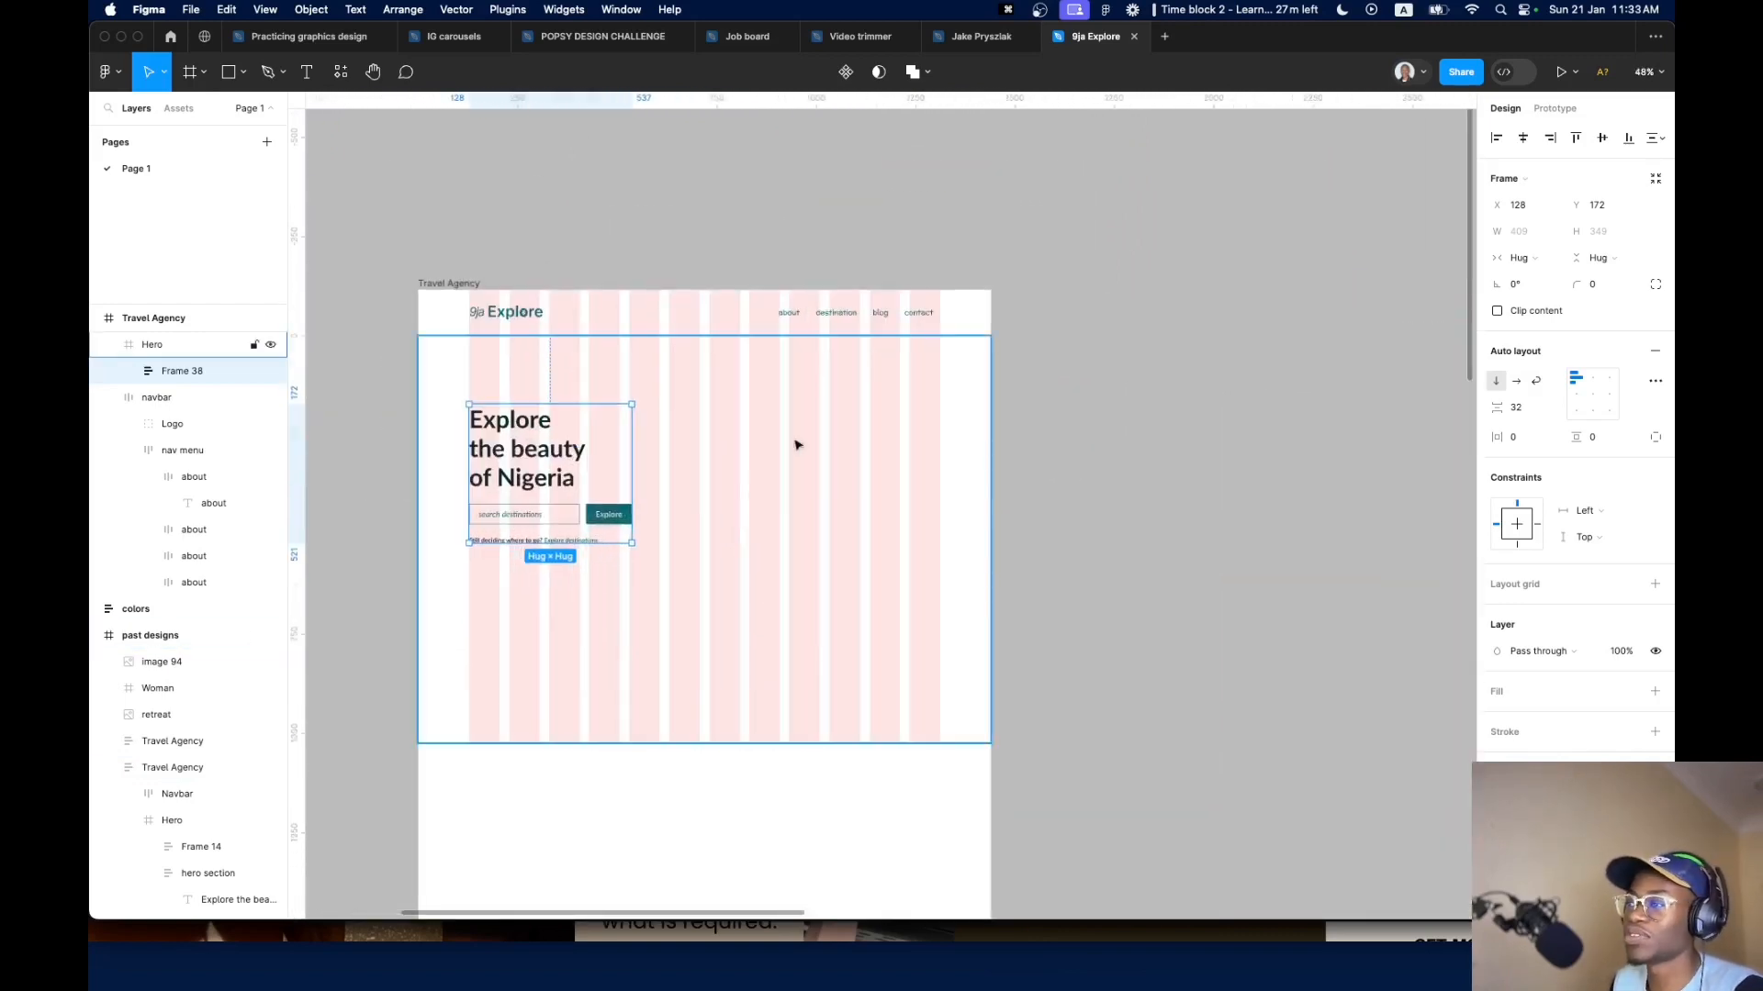
Draw an image placeholder rectangle about 805 × 541 beside the hero text, flush with the Hero frame's top and right edges
{"action": "left_click", "coordinate": [340, 72]}
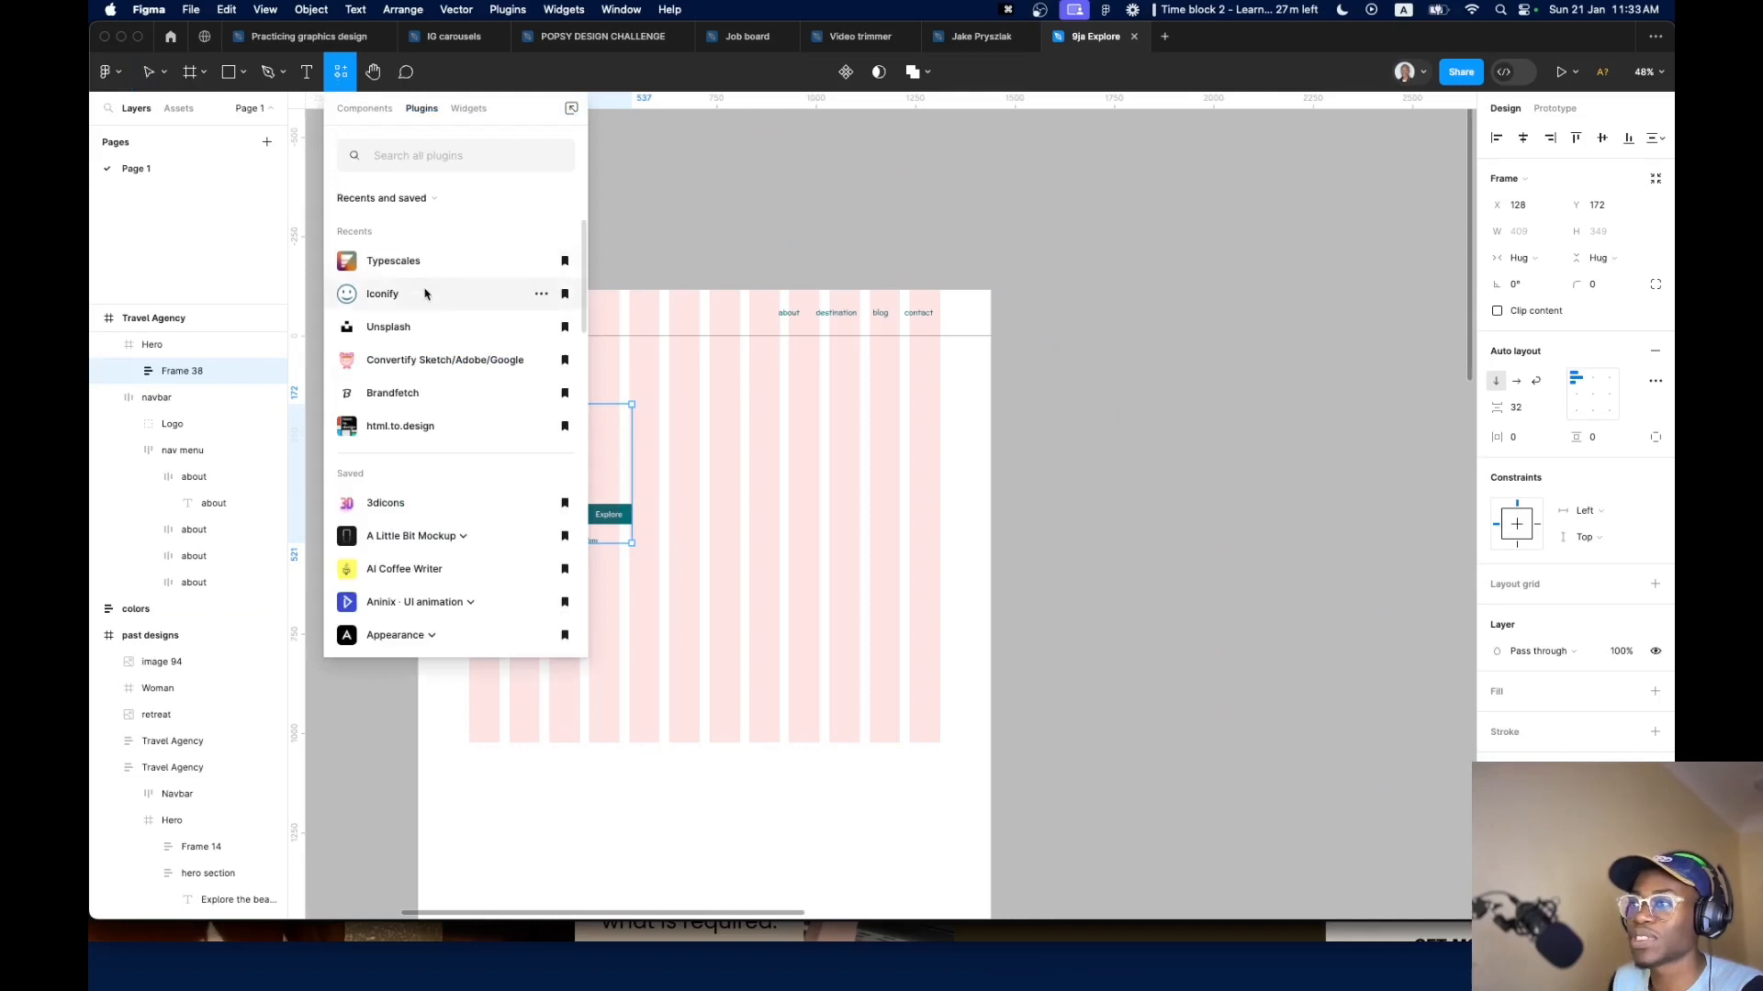
{"action": "left_click", "coordinate": [802, 426]}
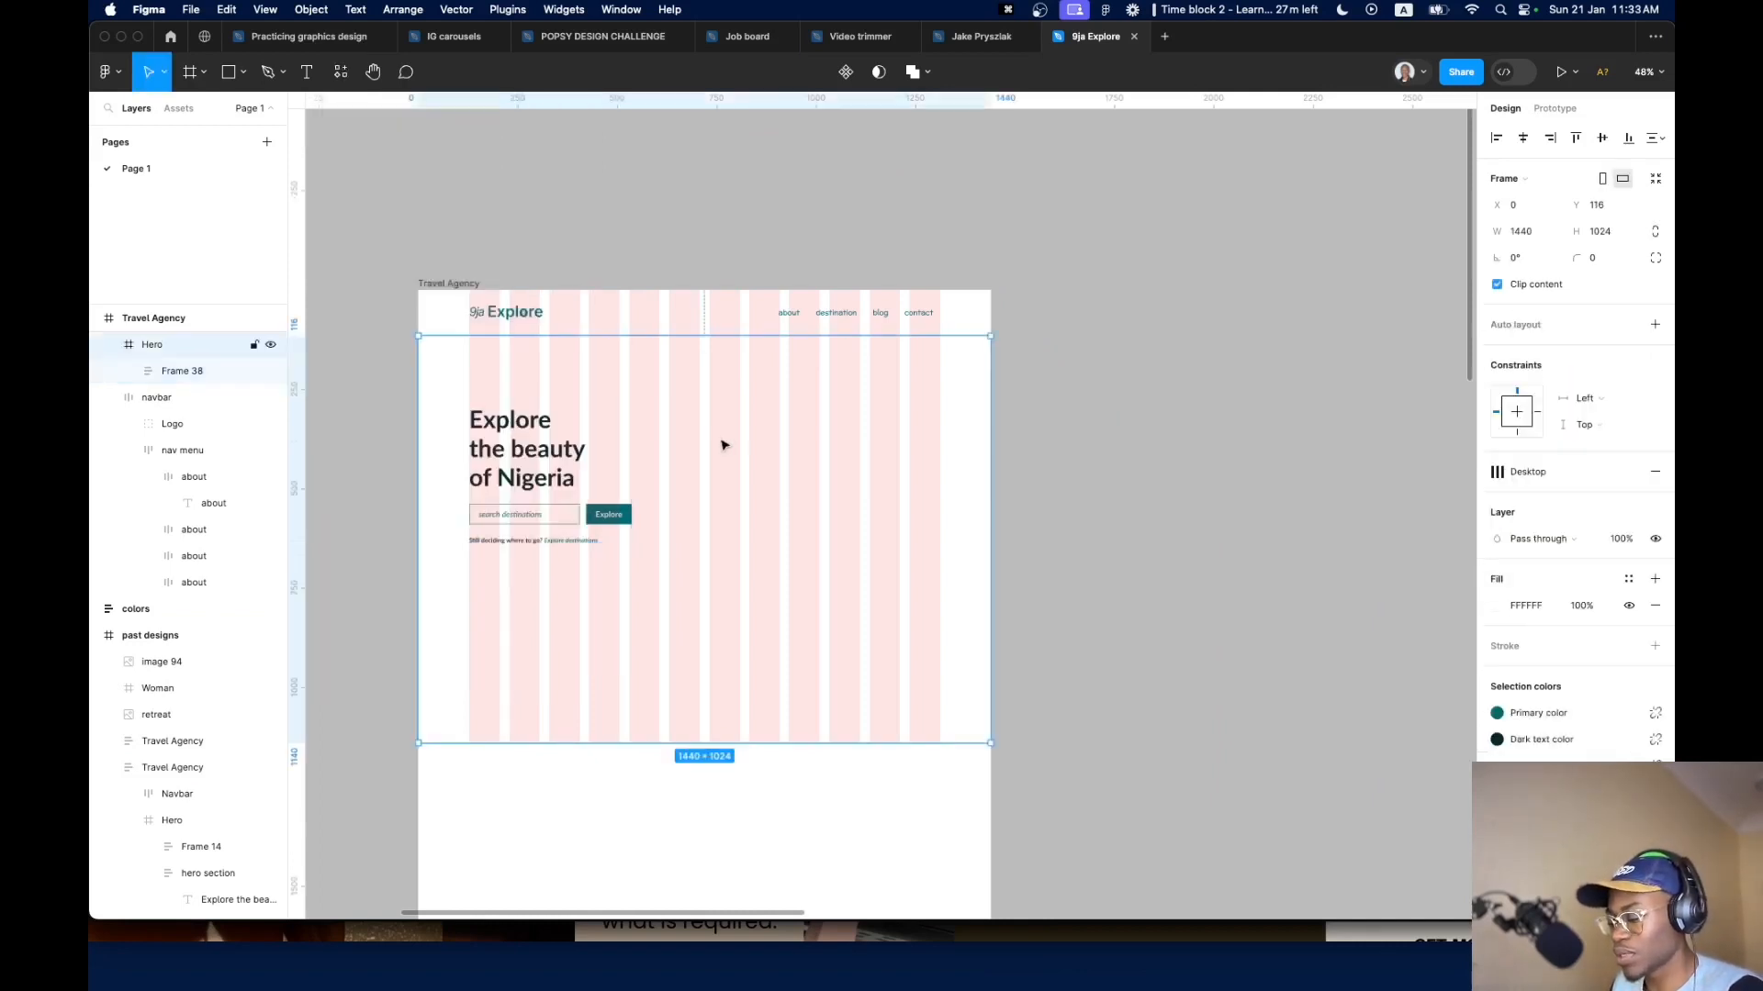
{"action": "key", "text": "r"}
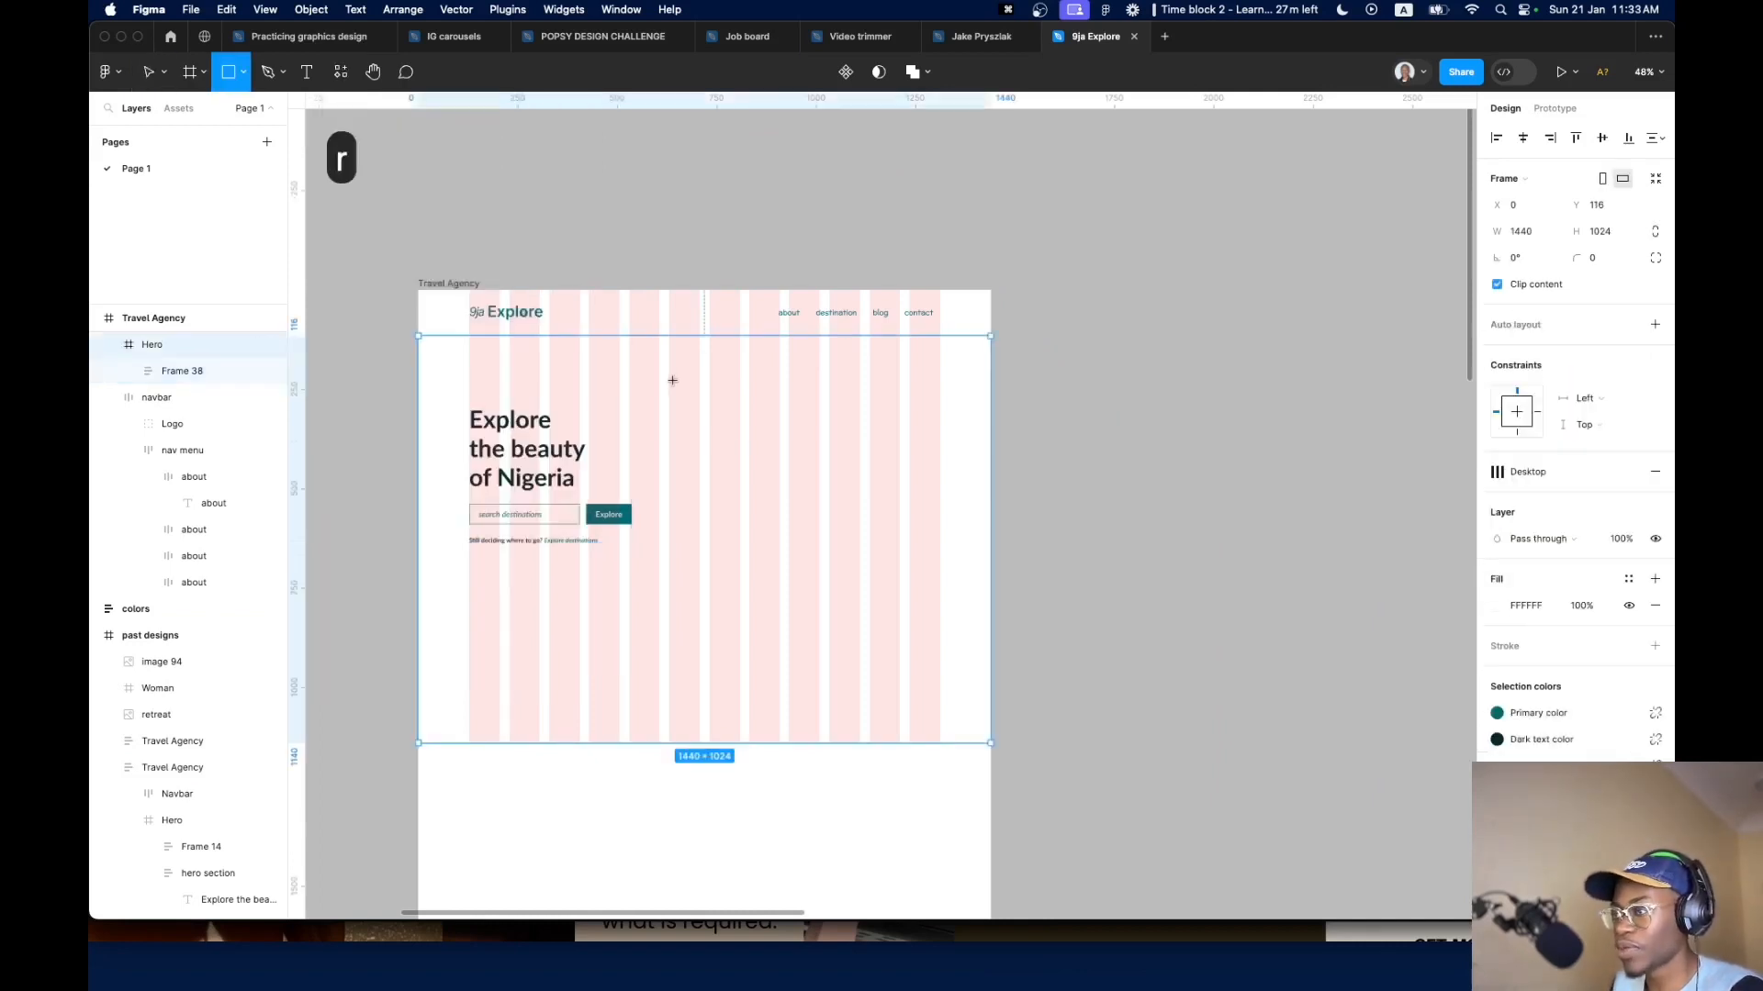
{"action": "mouse_move", "coordinate": [670, 350]}
{"action": "left_mouse_down"}
{"action": "mouse_move", "coordinate": [917, 578]}
{"action": "mouse_move", "coordinate": [979, 590]}
{"action": "mouse_move", "coordinate": [936, 507]}
{"action": "left_mouse_up"}
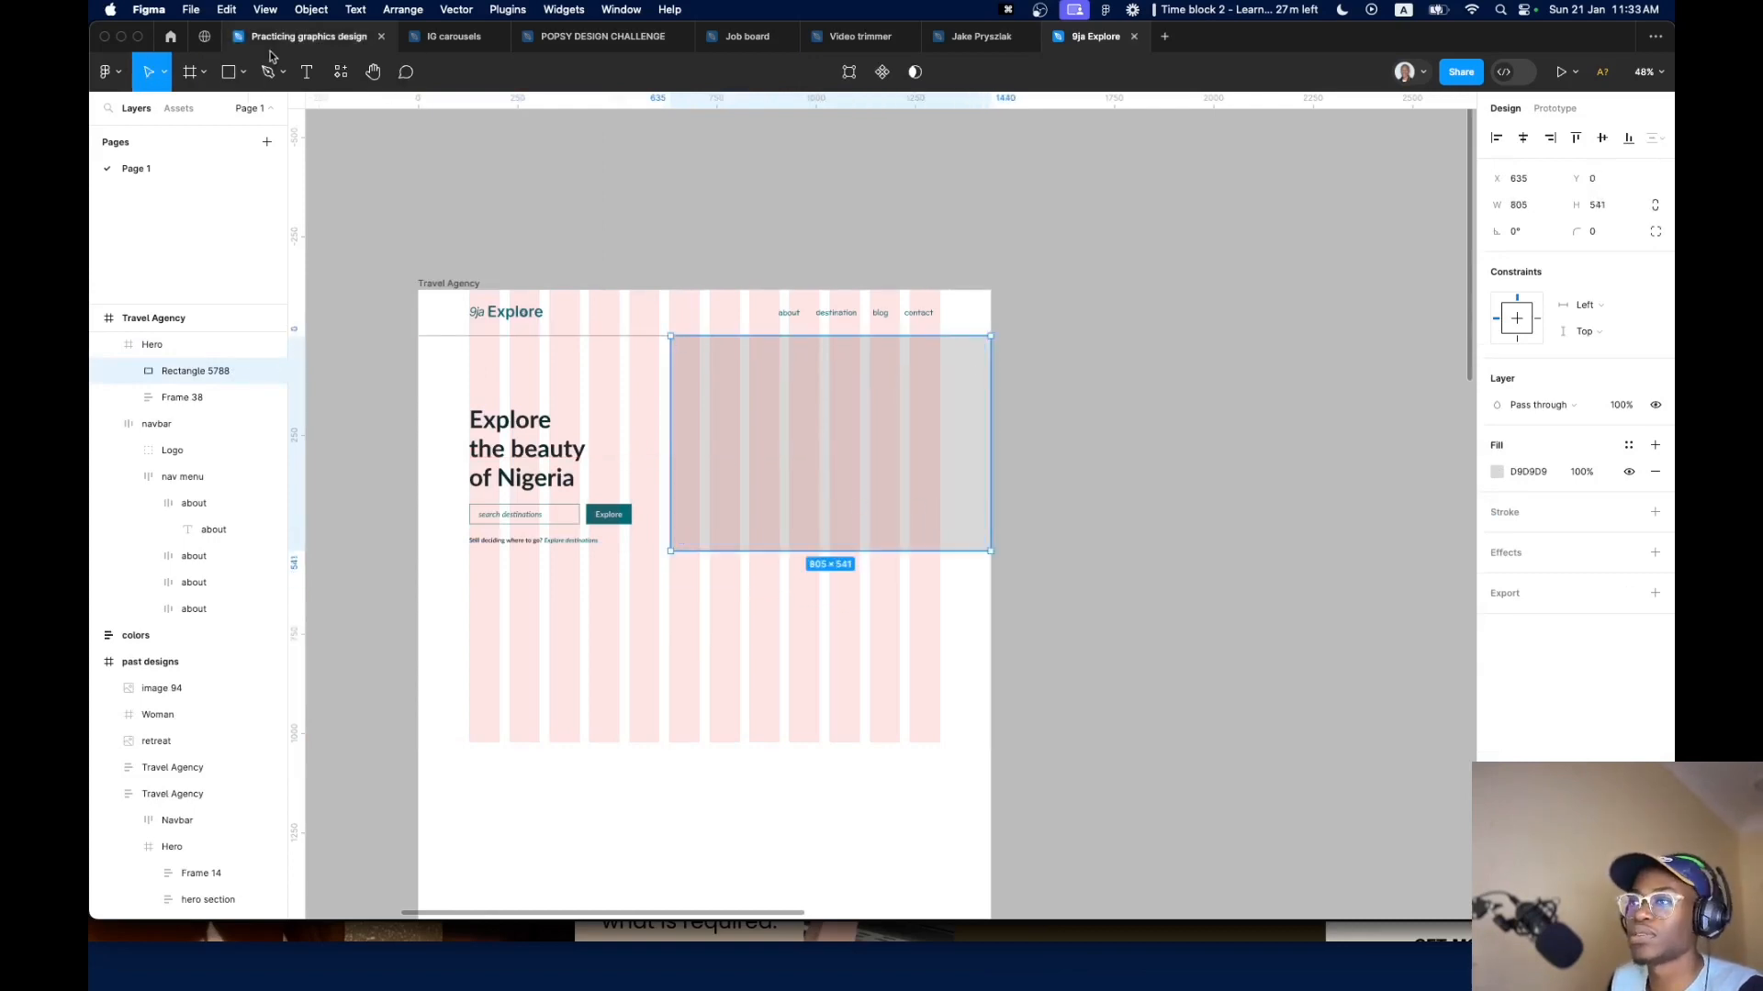
Find and run the Unsplash plugin for the hero's placeholder rectangle
{"action": "left_click", "coordinate": [340, 73]}
{"action": "type", "text": "u"}
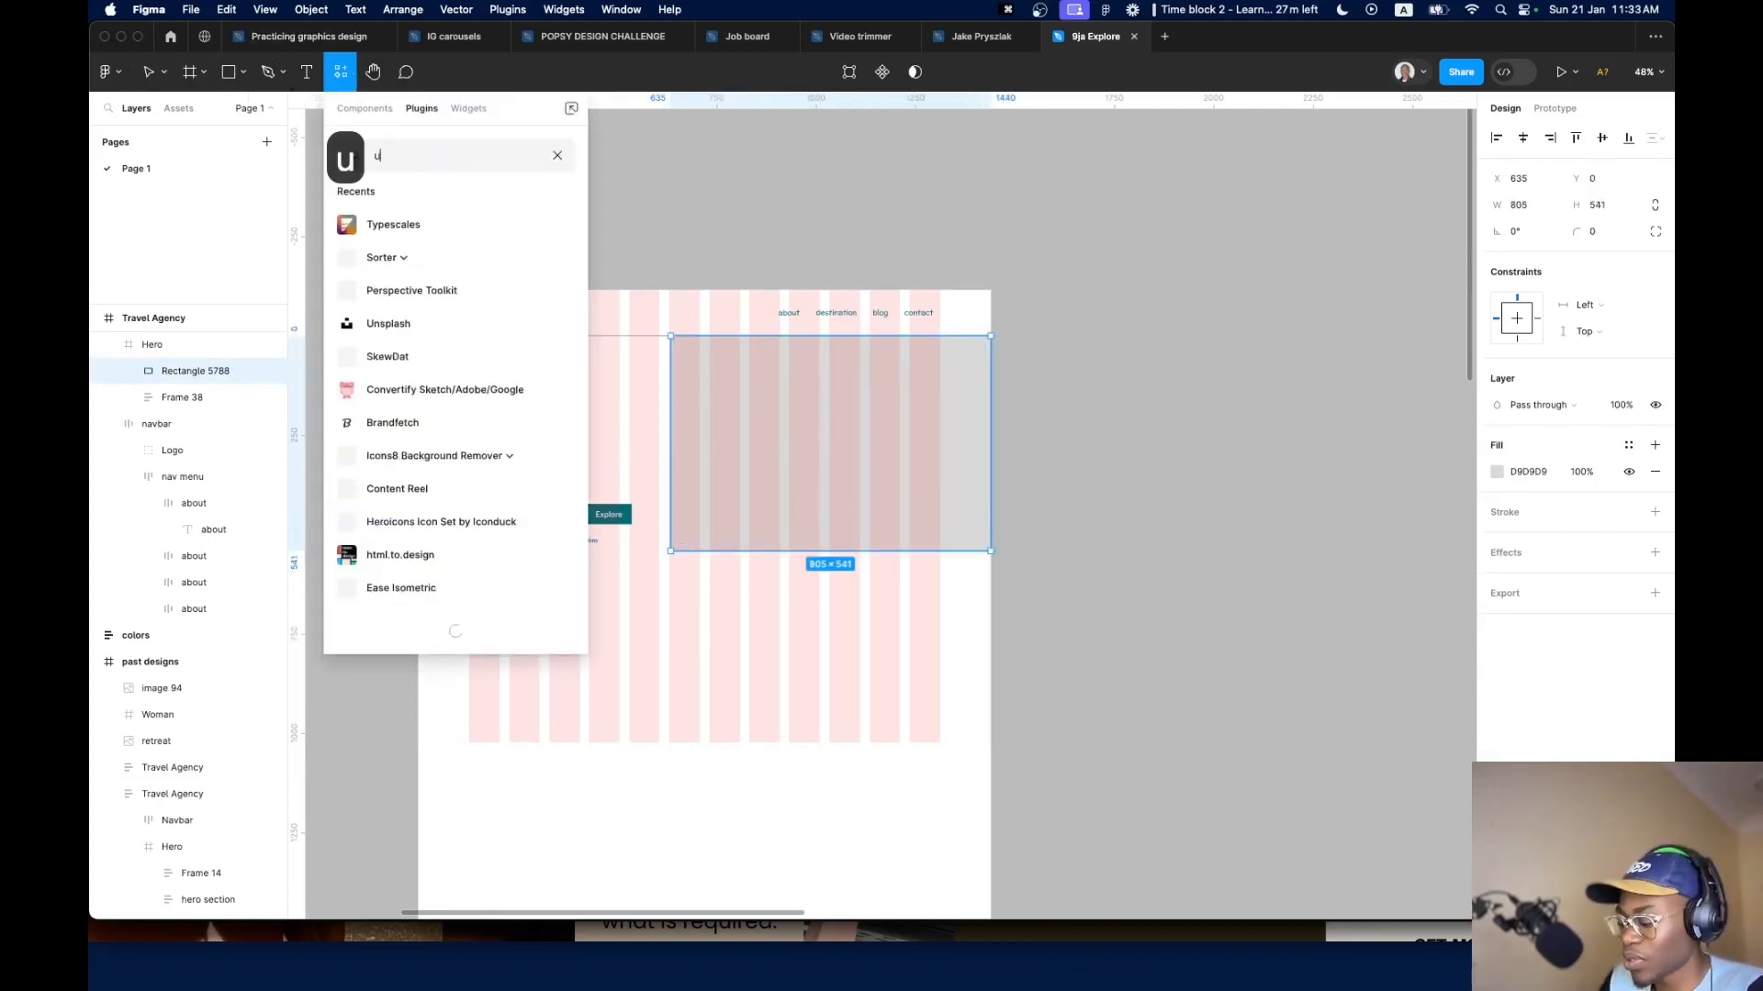
{"action": "type", "text": "nsplash"}
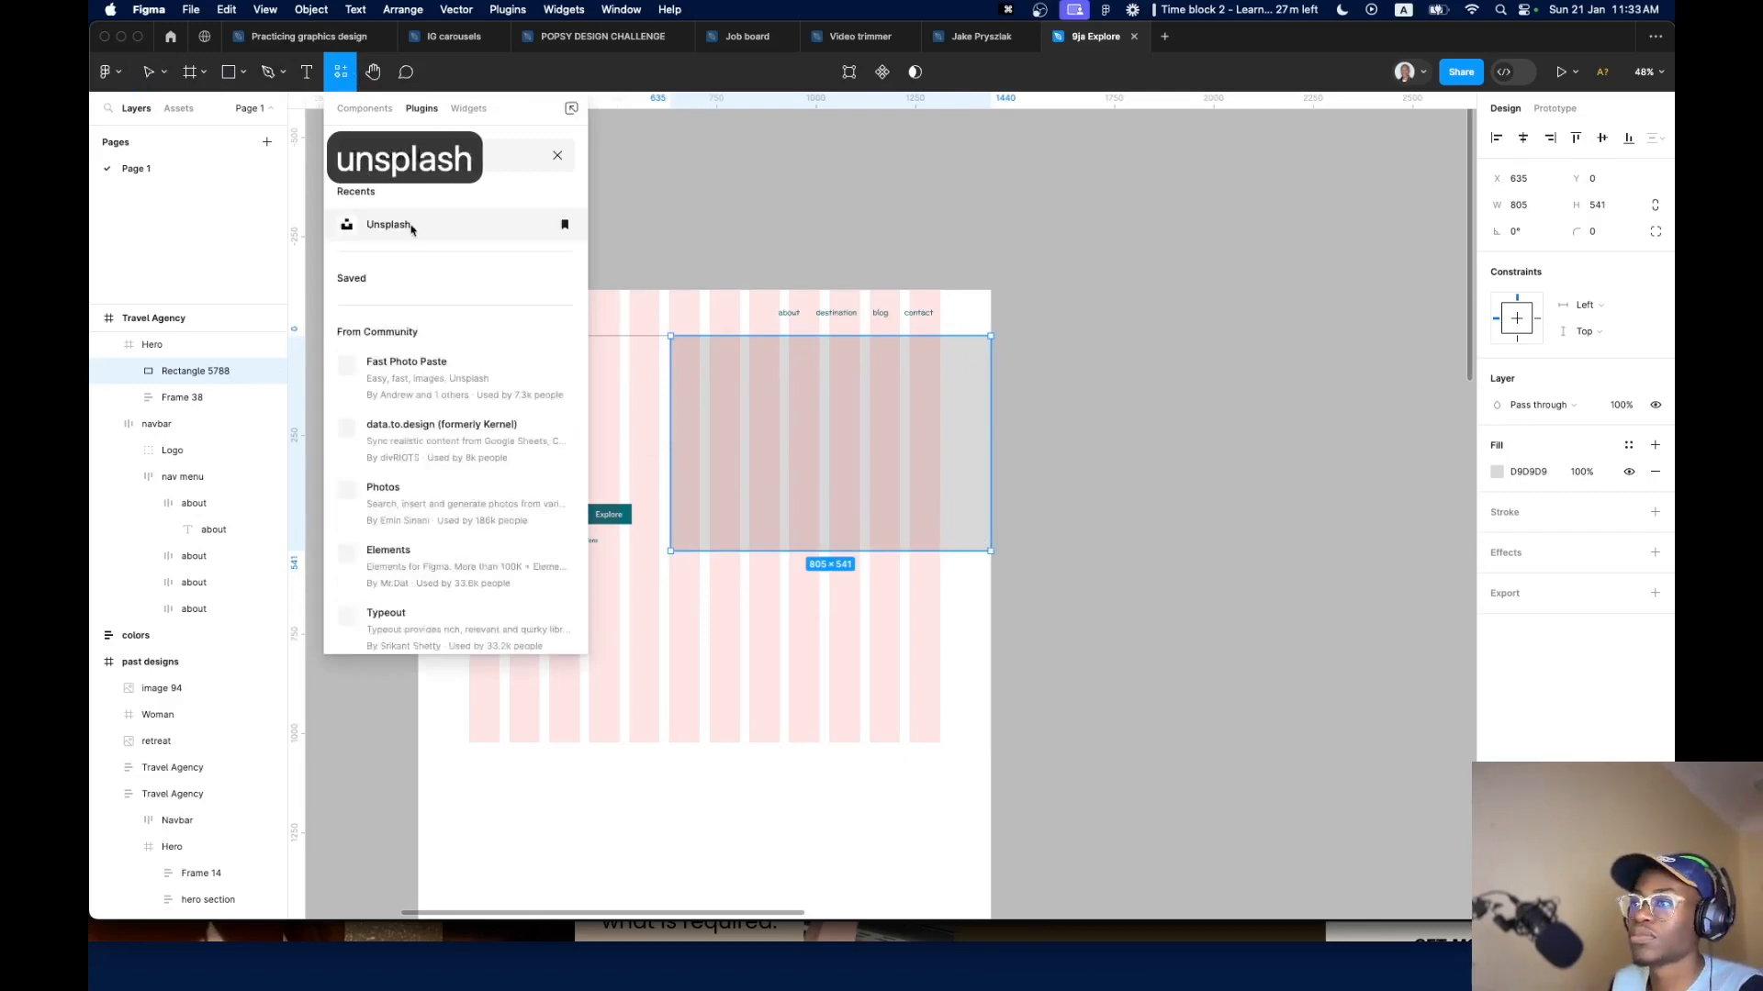
{"action": "left_click", "coordinate": [424, 224]}
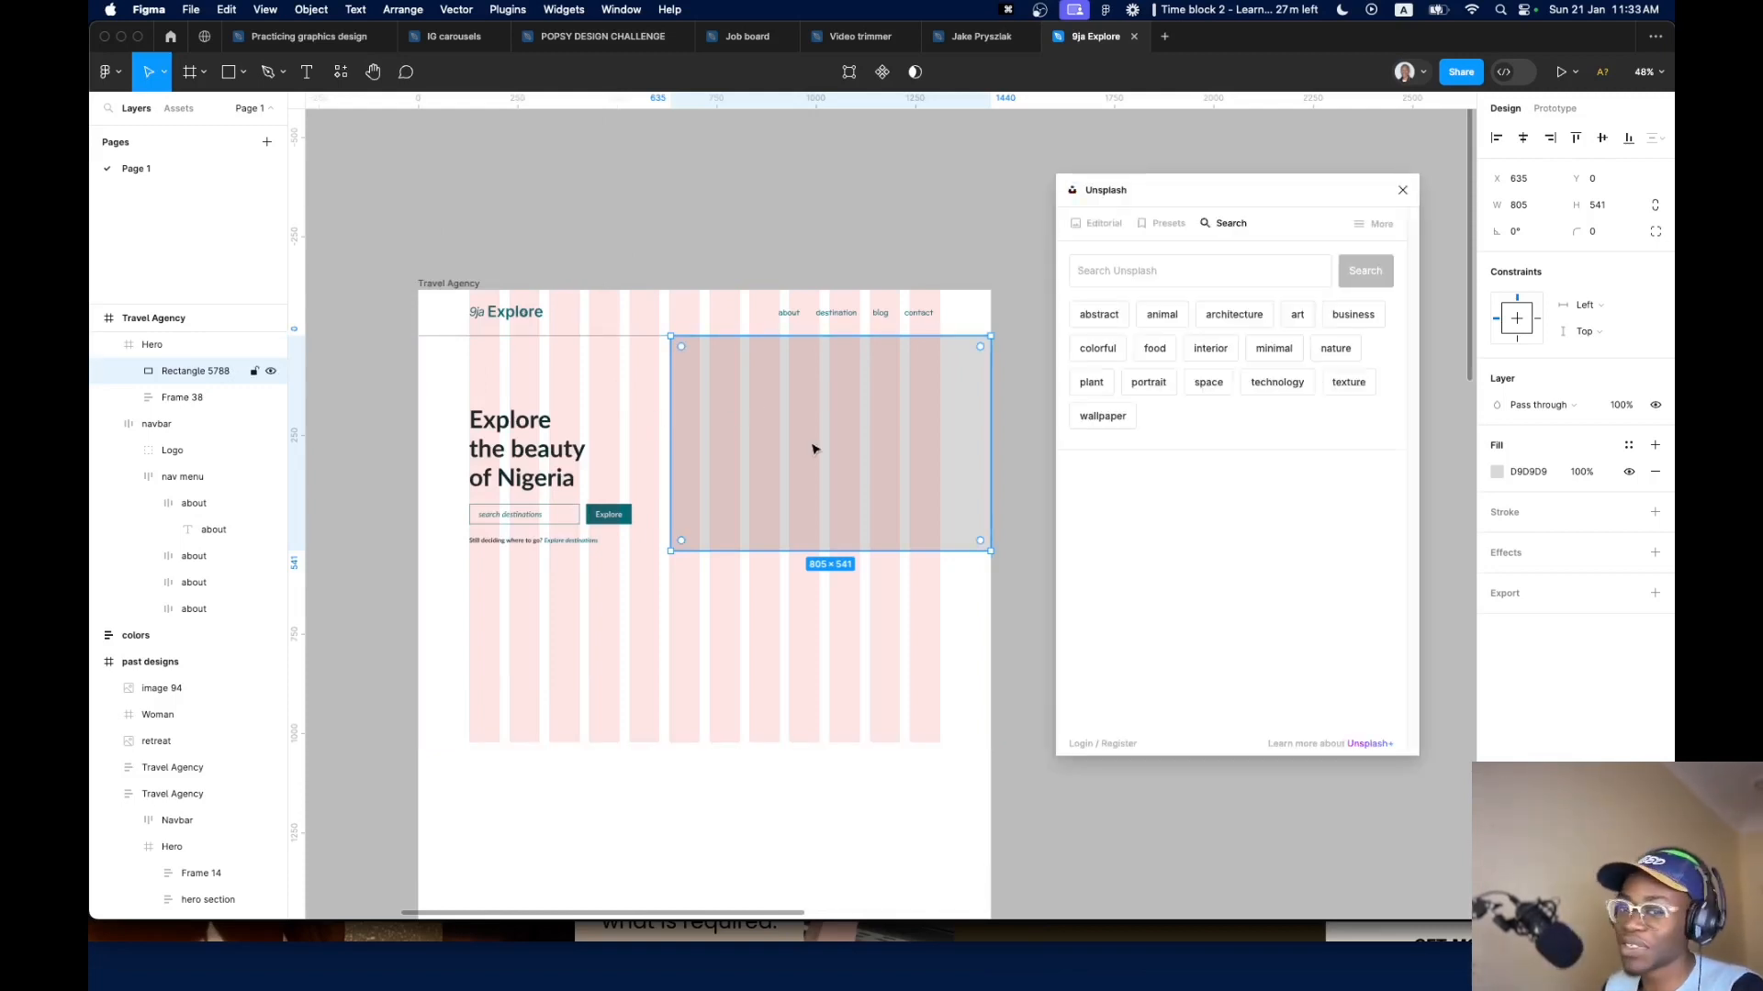
Search the Unsplash plugin for "grassland" photos
{"action": "left_click", "coordinate": [1173, 271]}
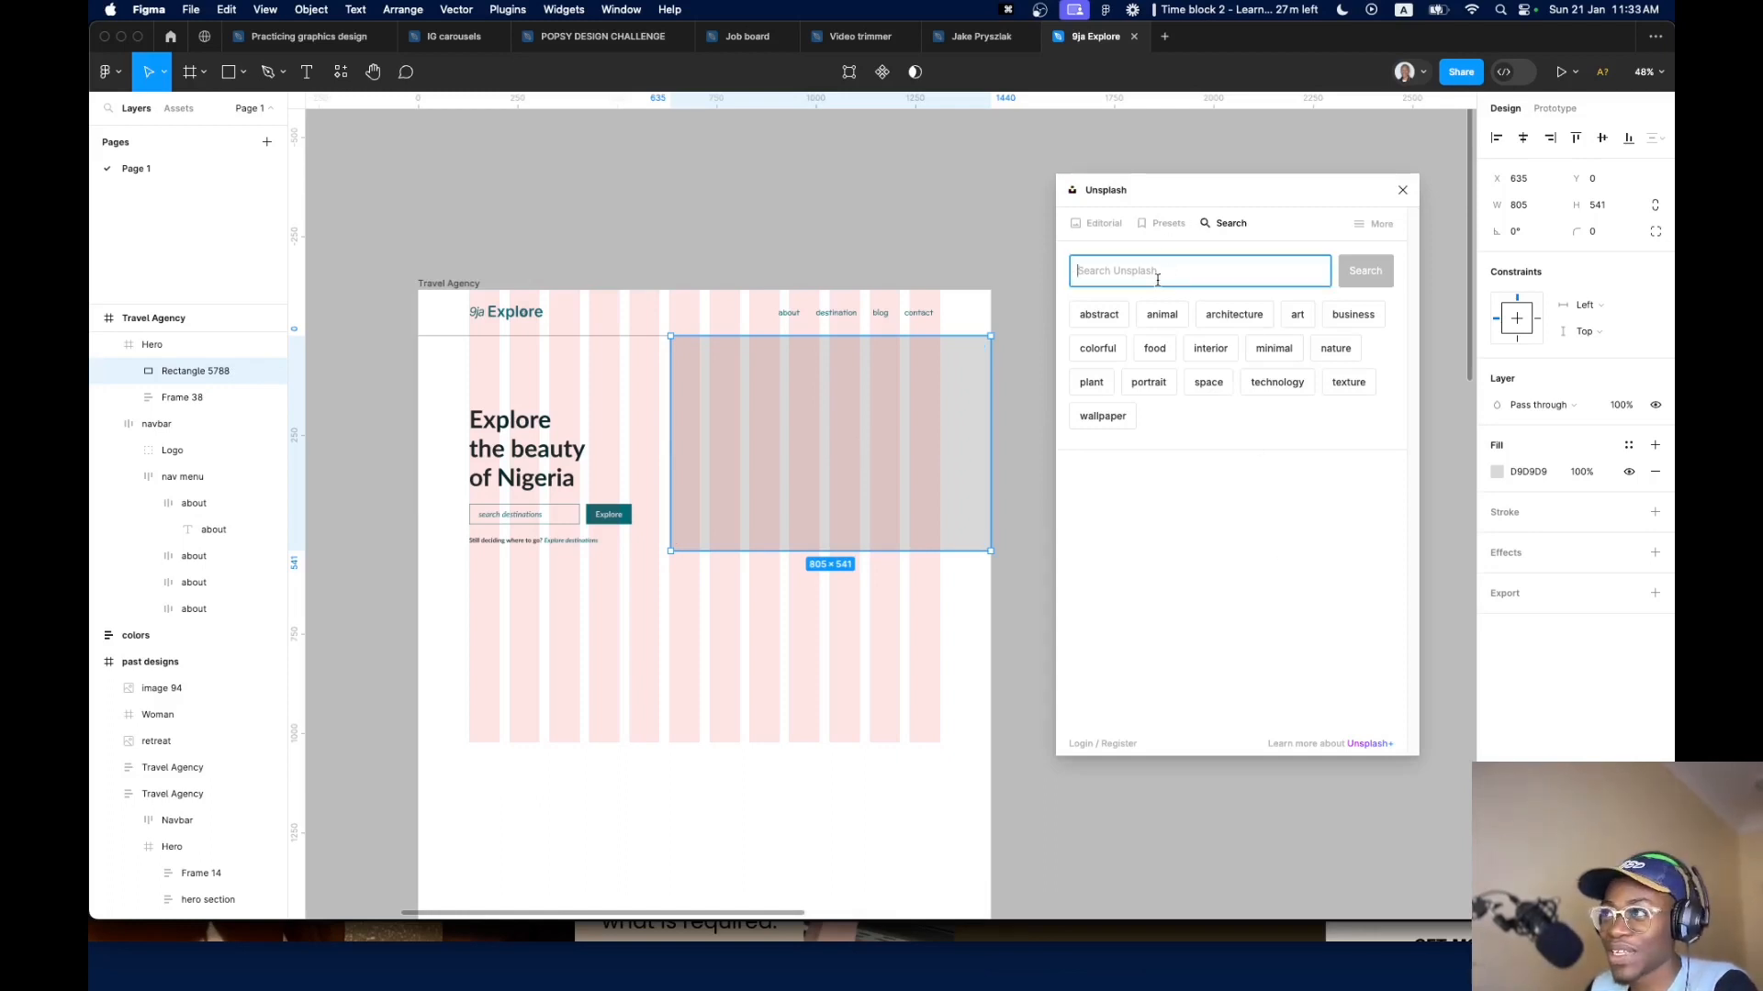
{"action": "type", "text": "grasland"}
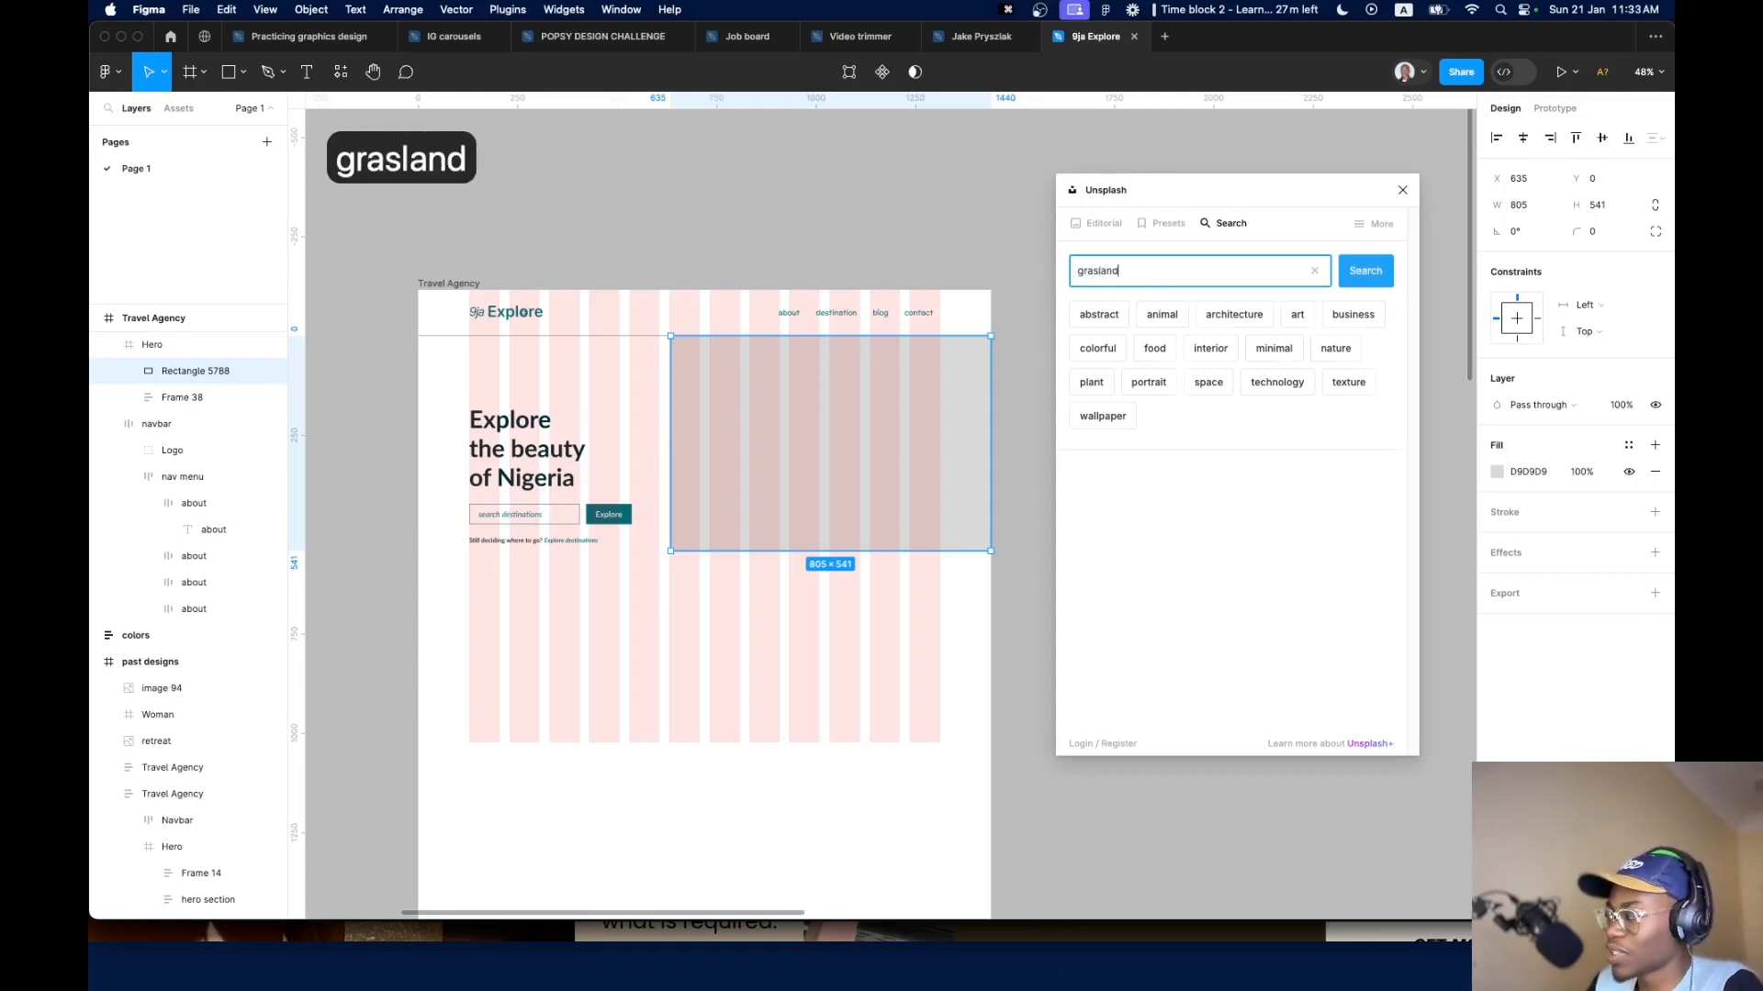
{"action": "key", "text": "Return"}
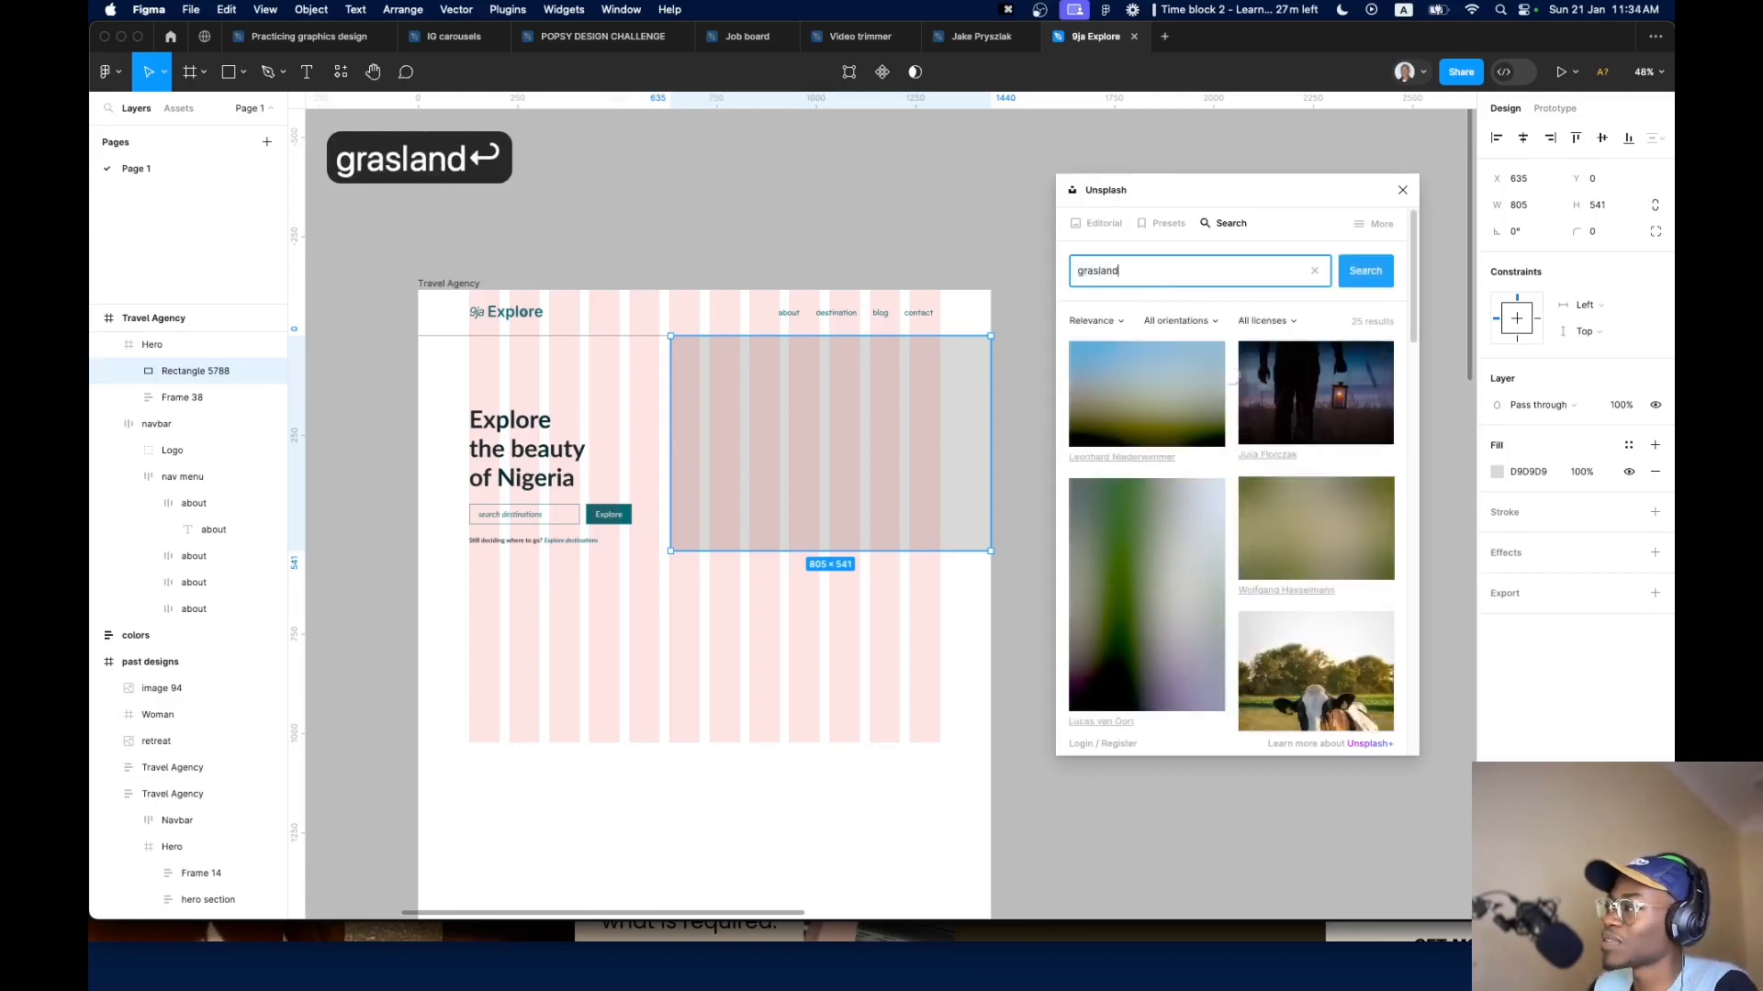
{"action": "type", "text": "s"}
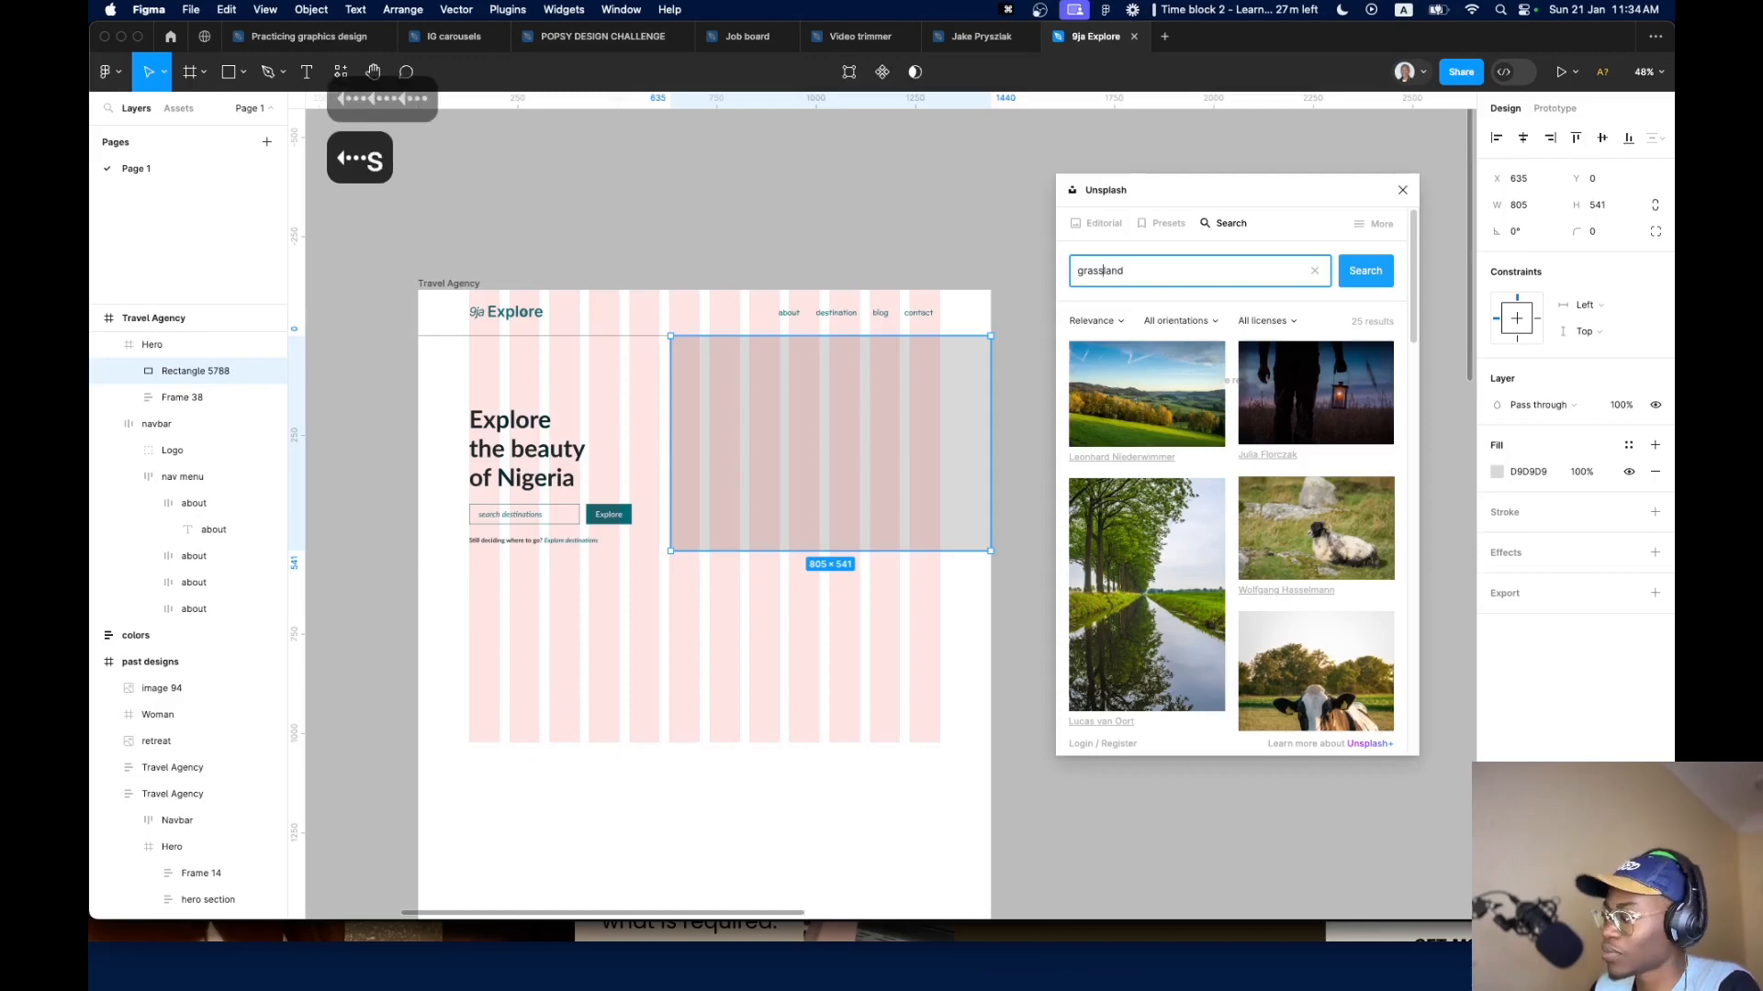
{"action": "key", "text": "Return"}
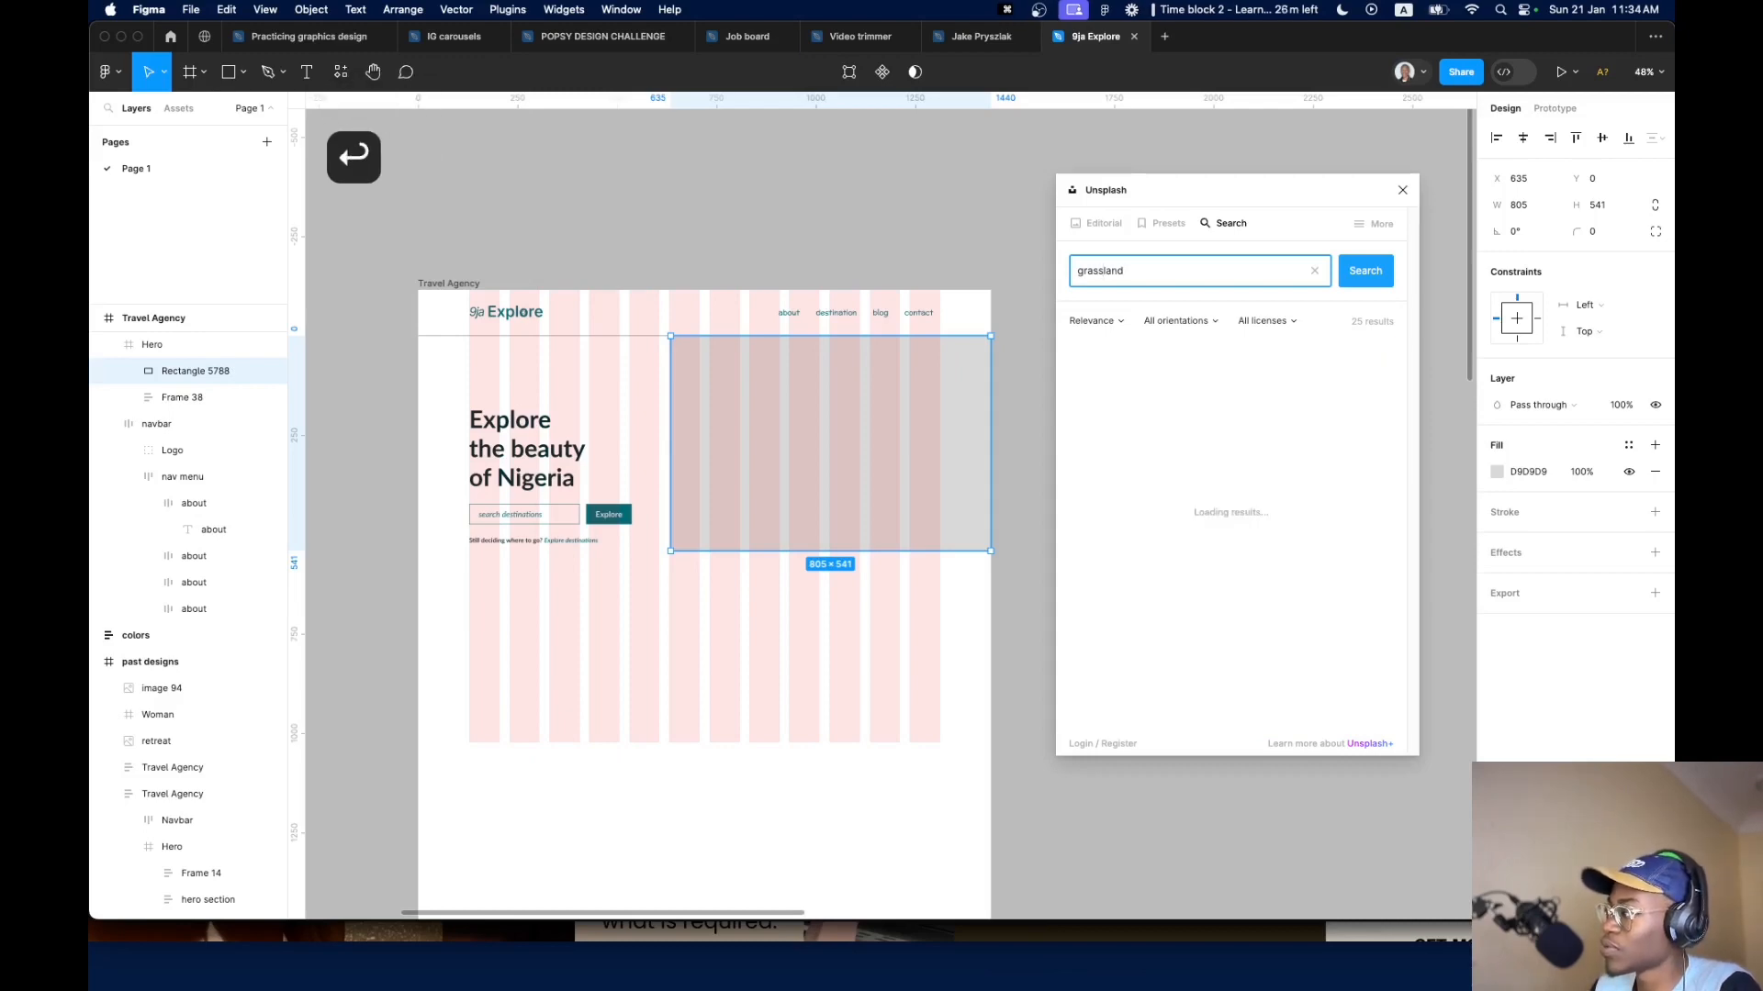
Fill the hero's placeholder rectangle with the sunlit green field photo showing a row of trees, and close the Unsplash plugin
{"action": "scroll", "coordinate": [1305, 582], "scroll_direction": "down", "scroll_amount": 10}
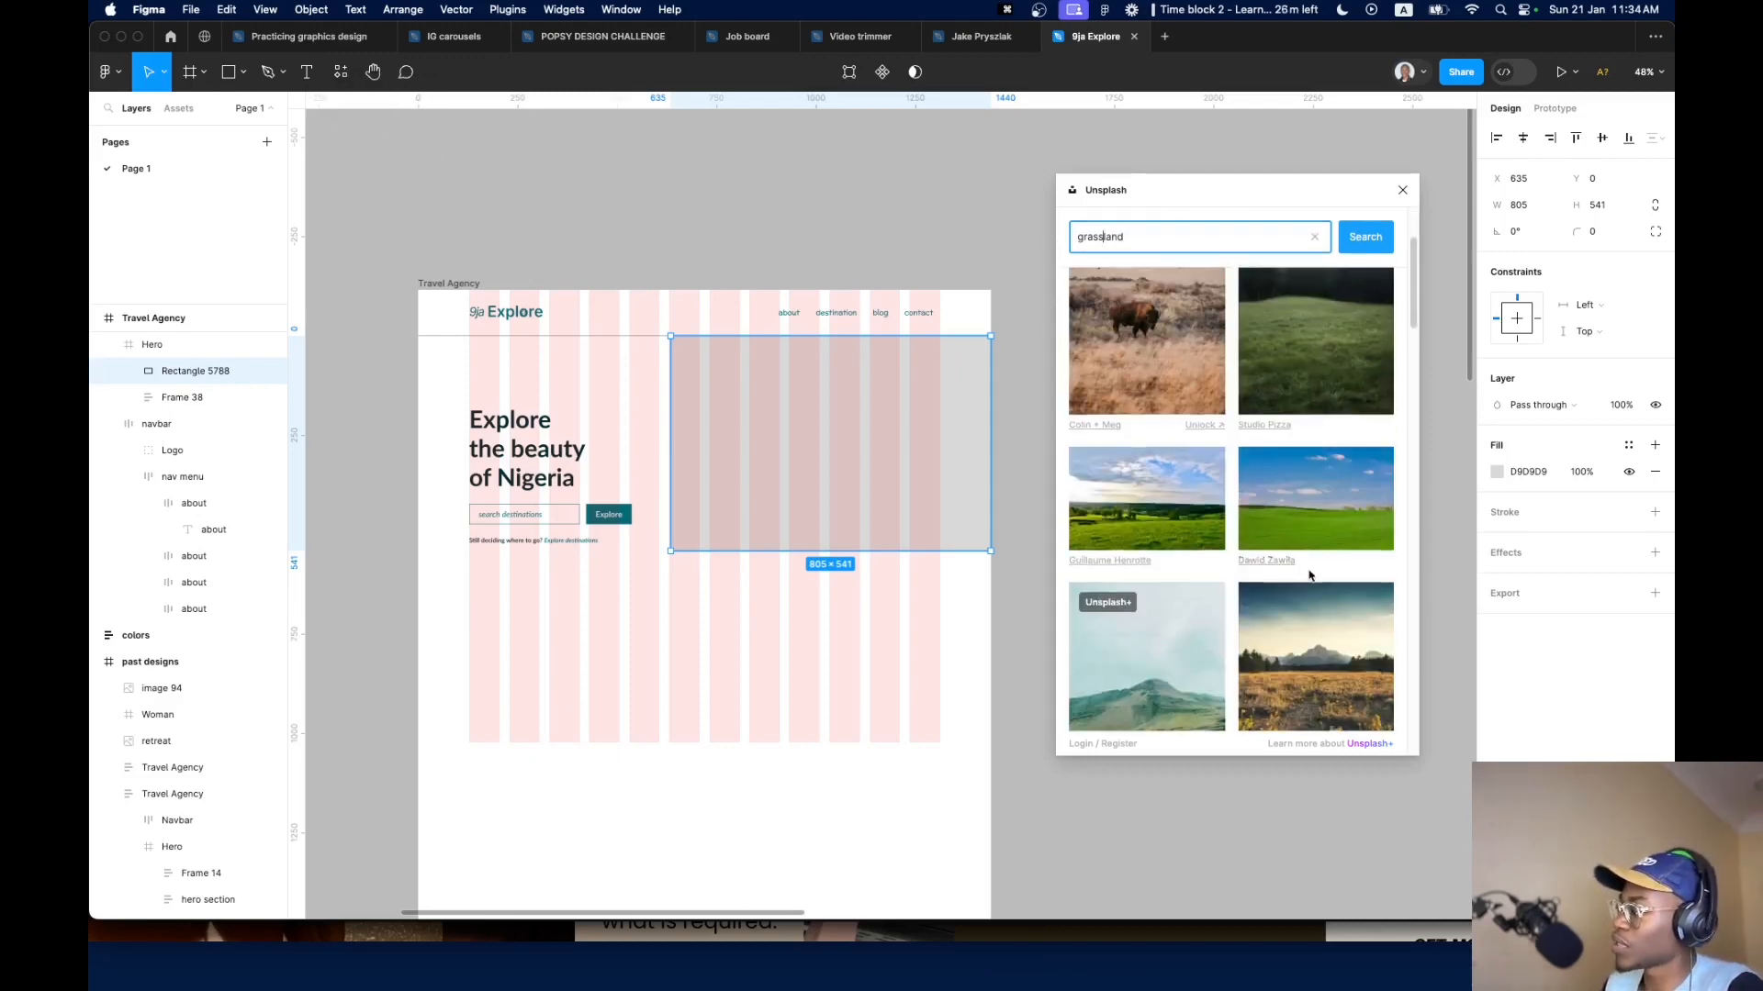
{"action": "scroll", "coordinate": [1305, 582], "scroll_direction": "down", "scroll_amount": 2}
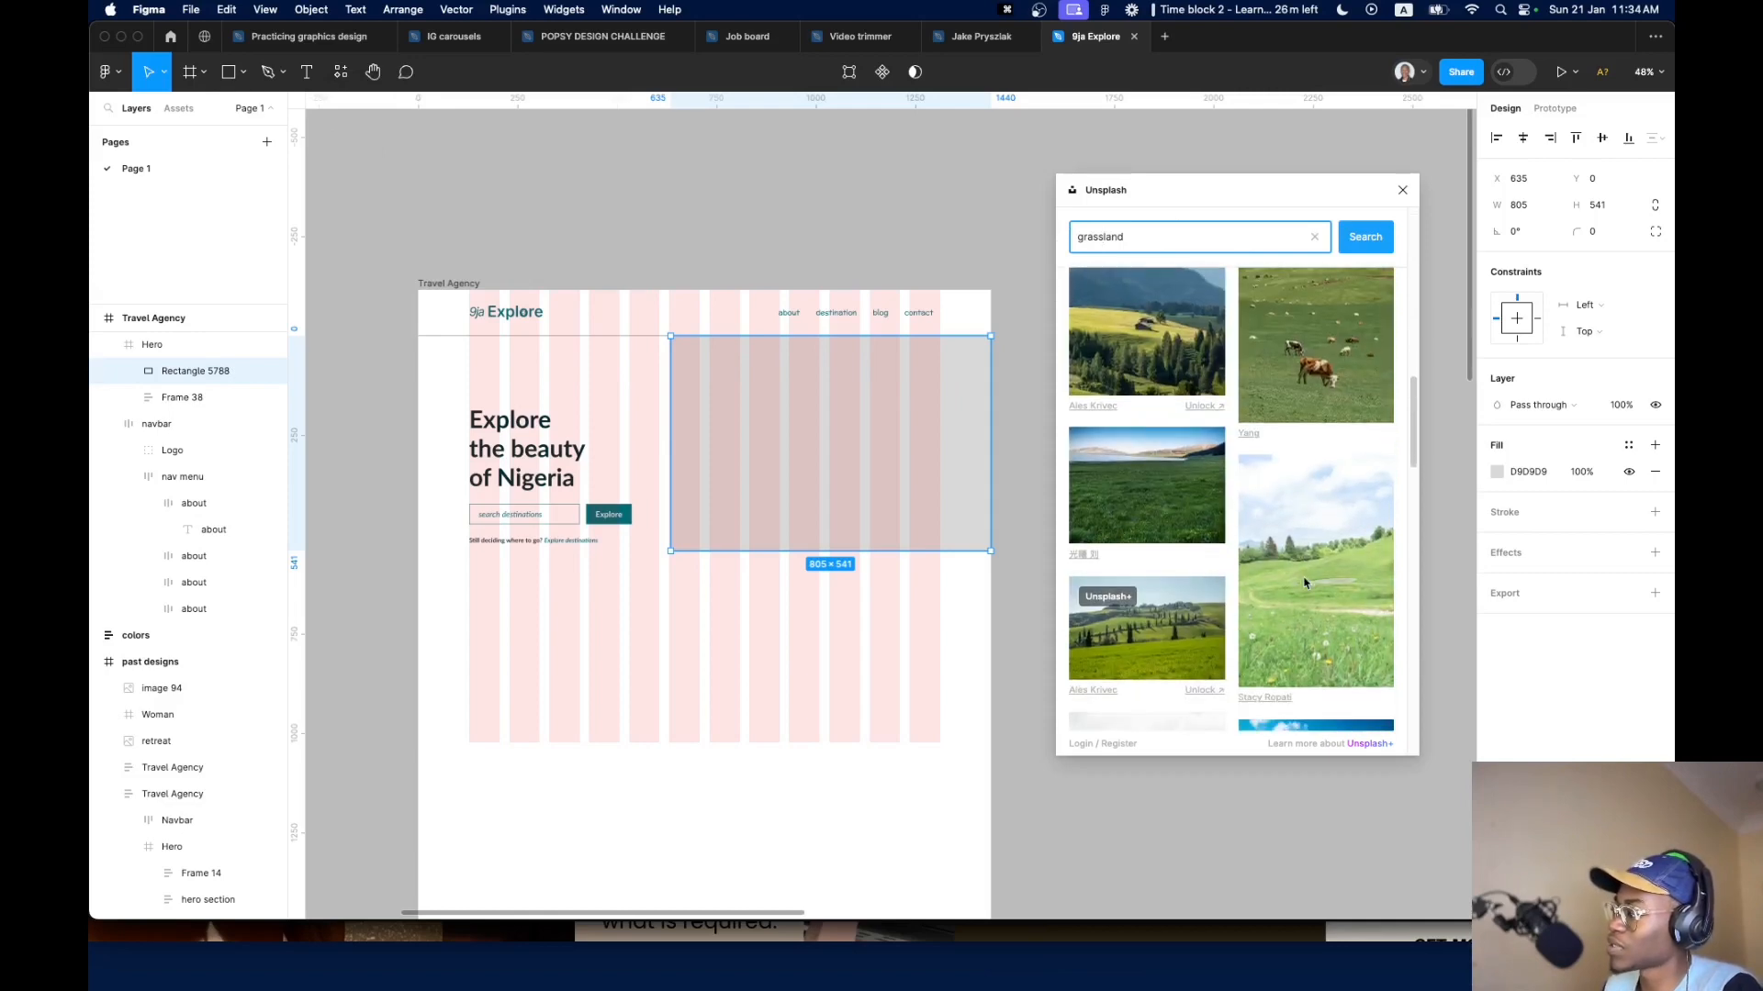
{"action": "scroll", "coordinate": [1305, 582], "scroll_direction": "down", "scroll_amount": 15}
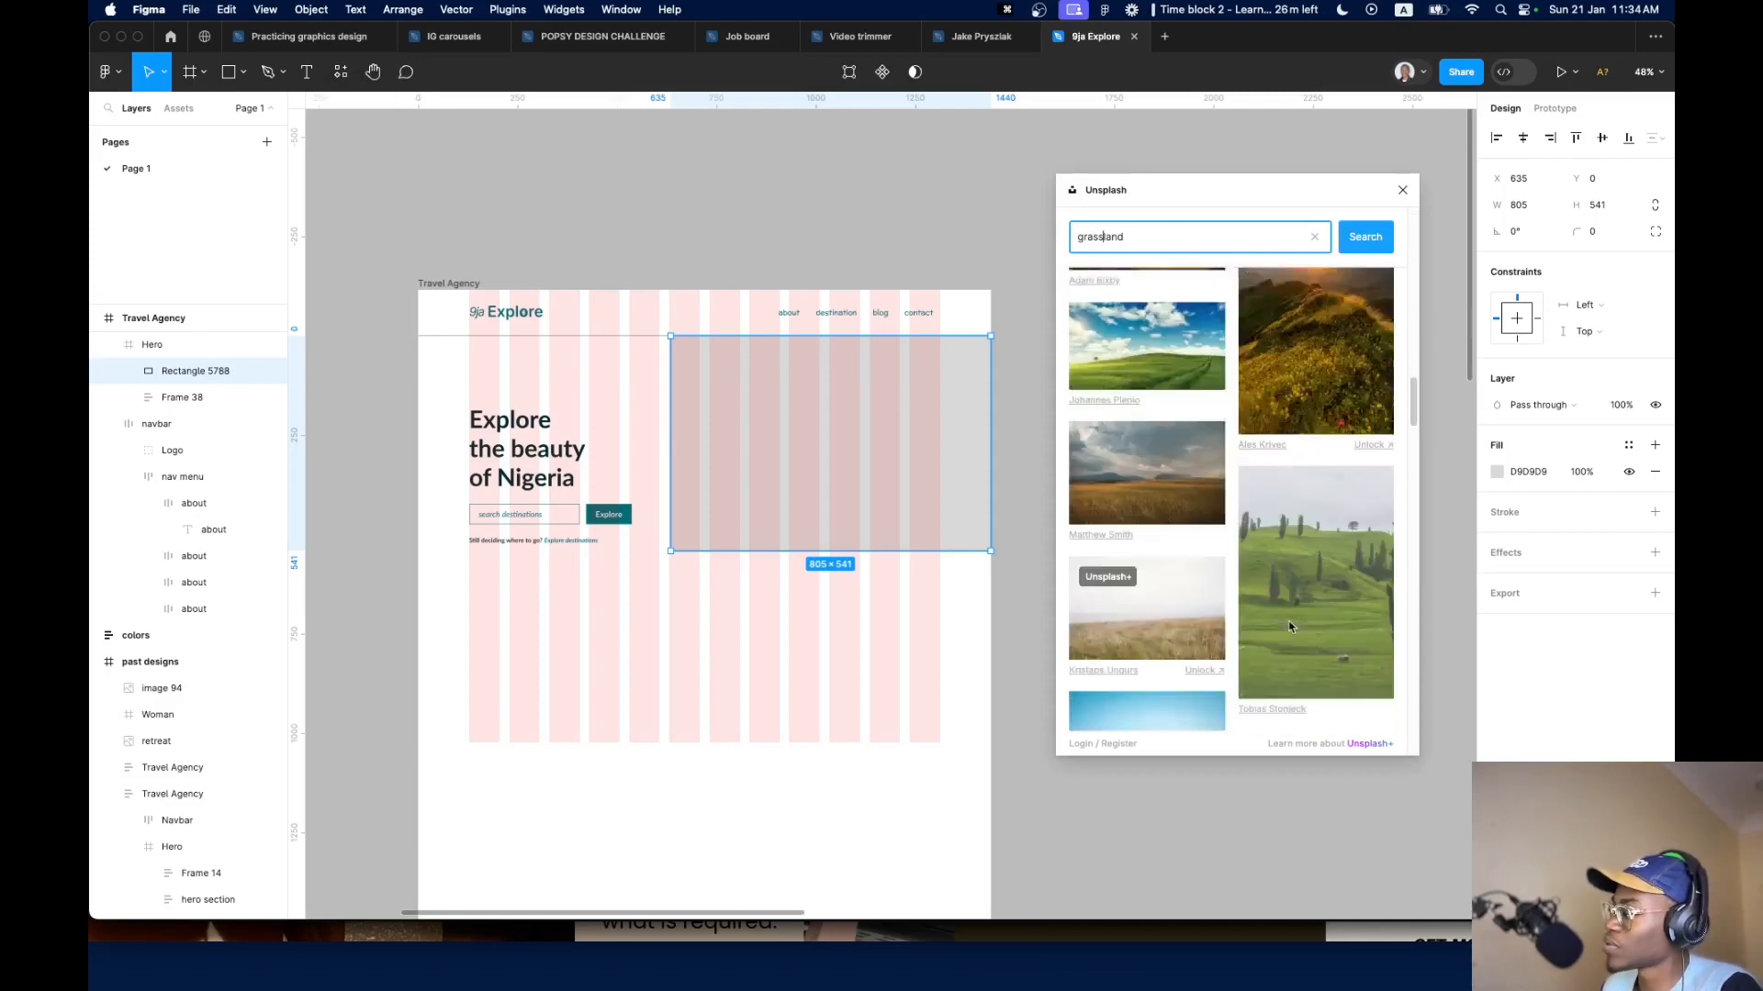
{"action": "scroll", "coordinate": [1290, 627], "scroll_direction": "down", "scroll_amount": 15}
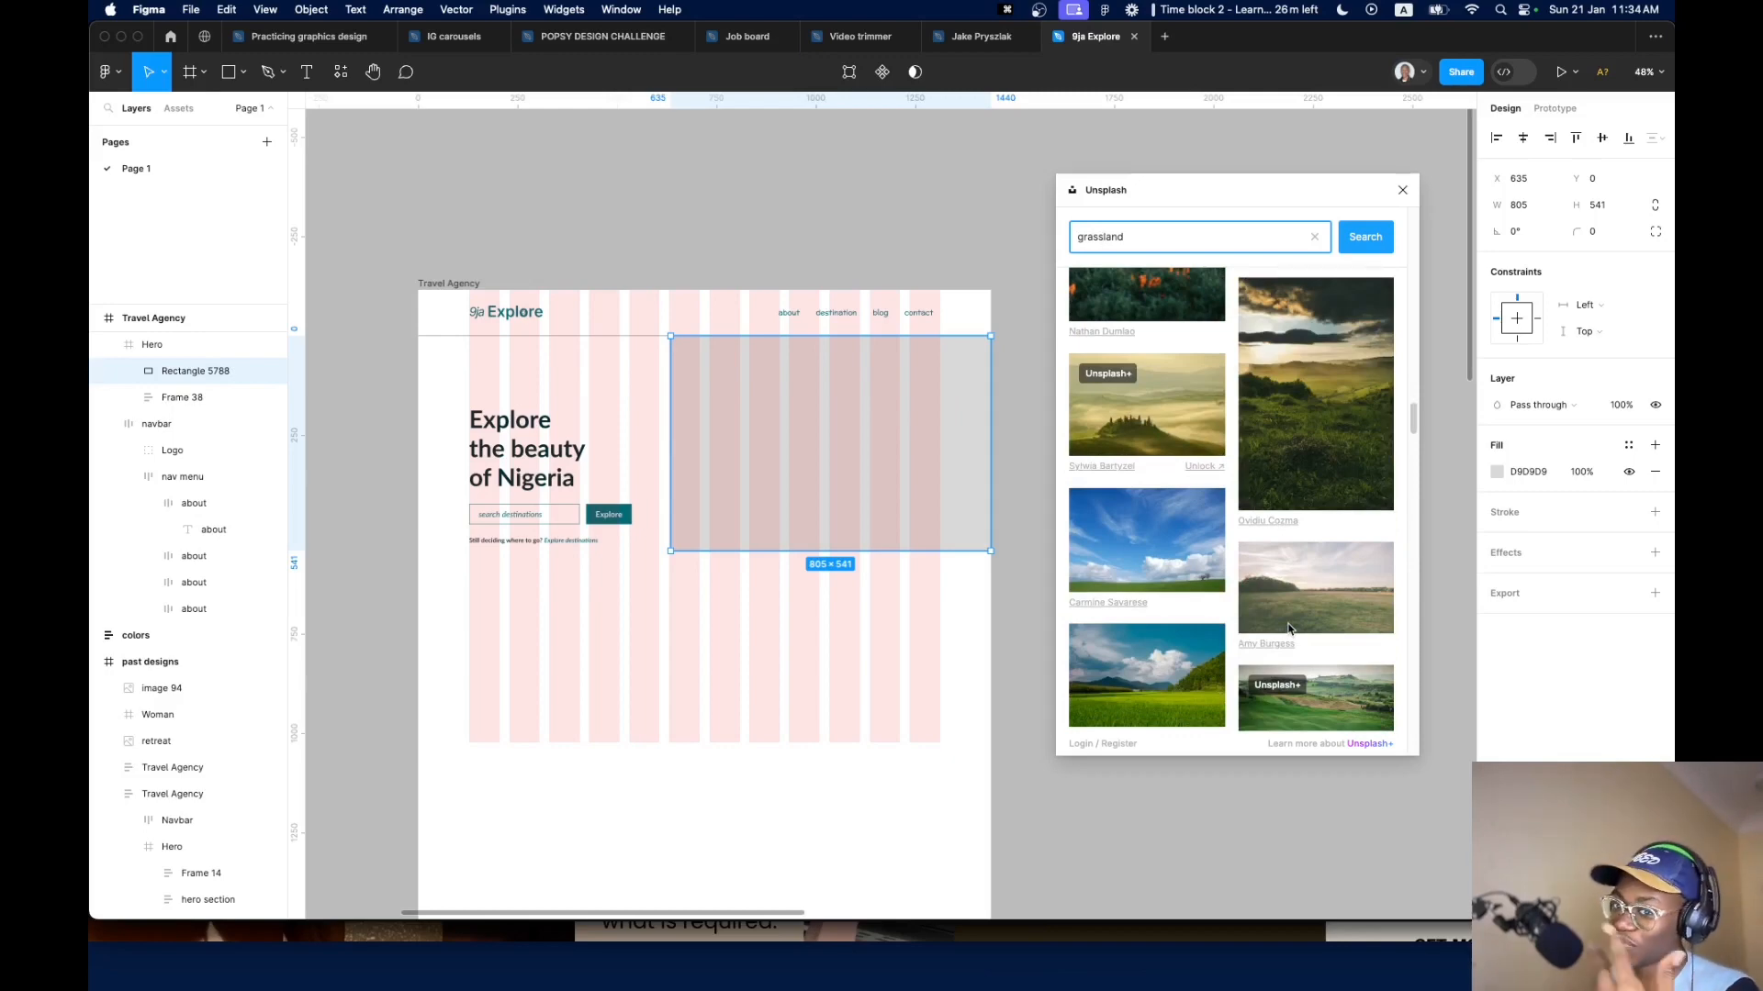
{"action": "scroll", "coordinate": [1289, 627], "scroll_direction": "down", "scroll_amount": 8}
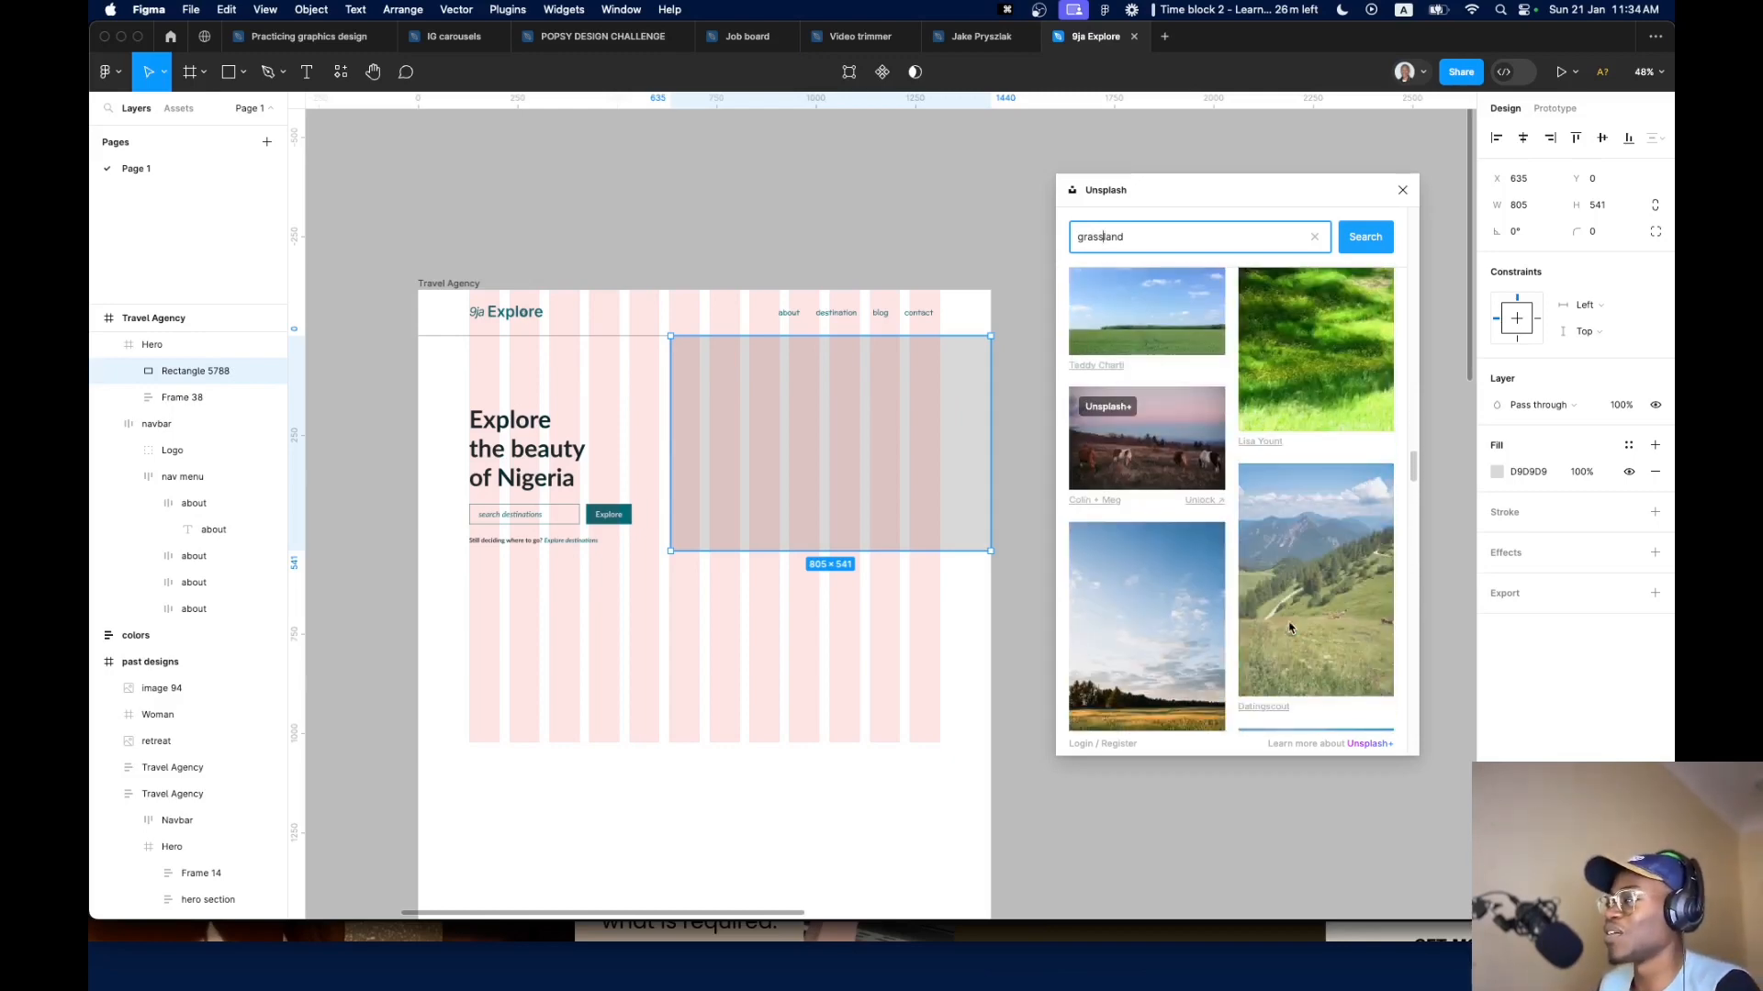
{"action": "scroll", "coordinate": [1289, 627], "scroll_direction": "down", "scroll_amount": 15}
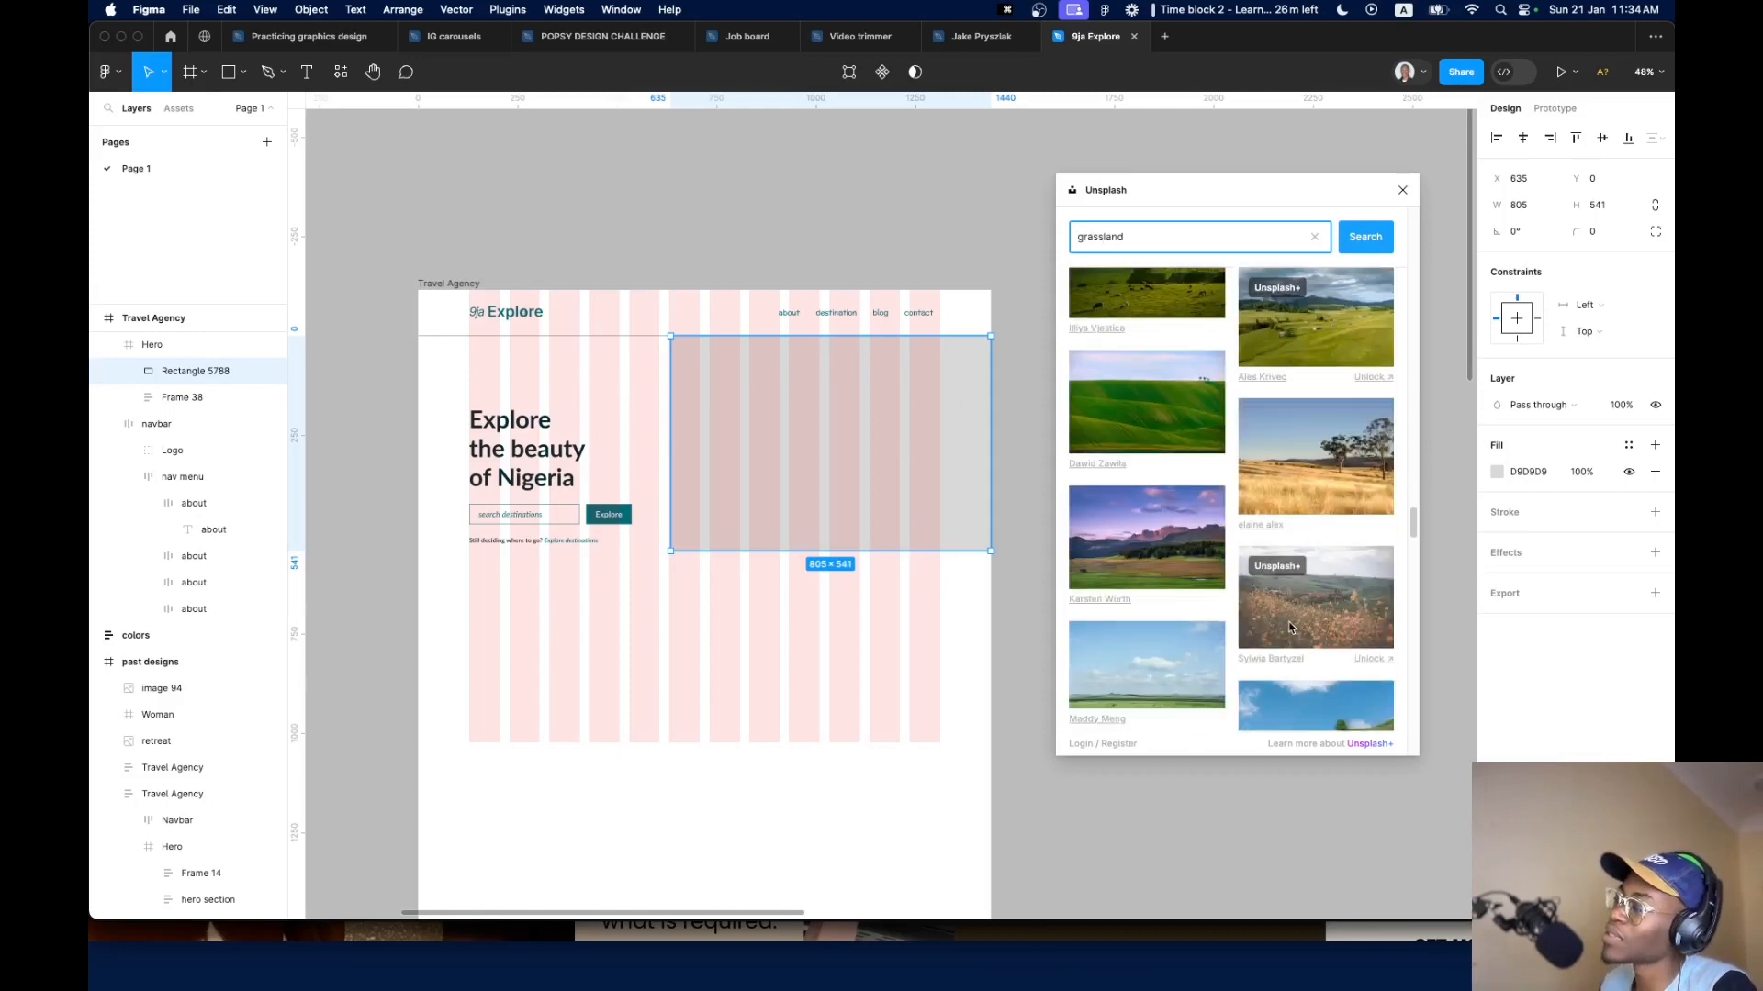
{"action": "scroll", "coordinate": [1290, 627], "scroll_direction": "down", "scroll_amount": 15}
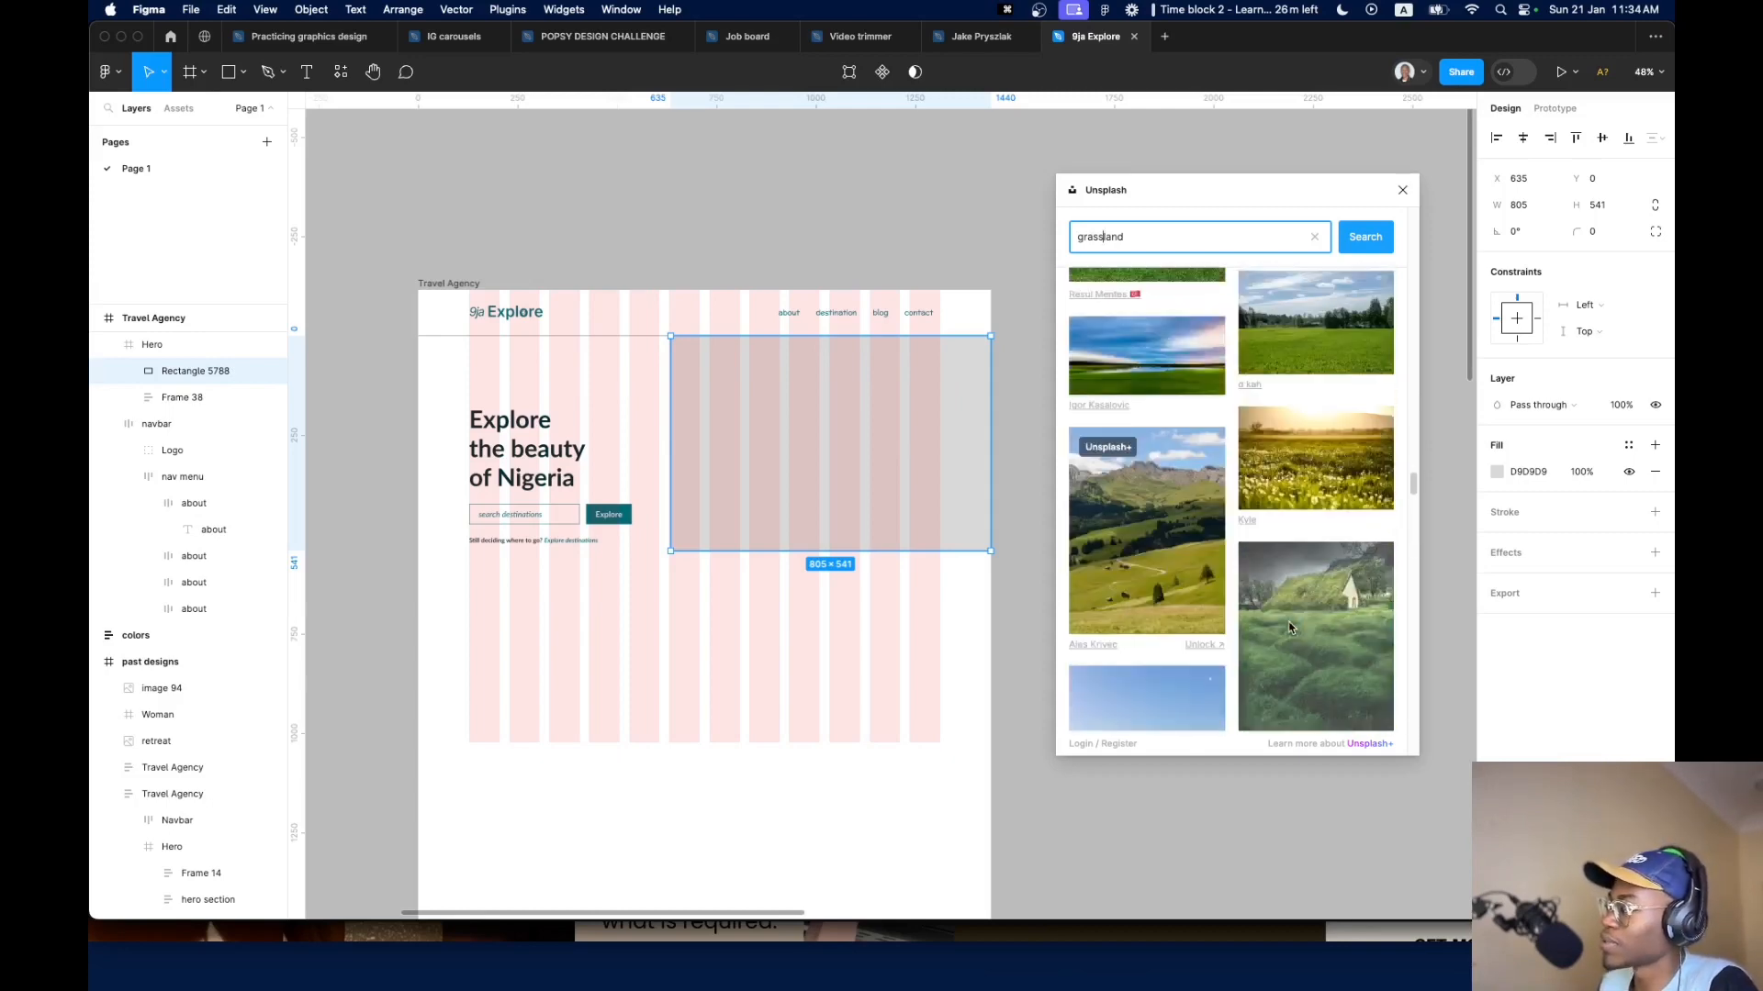
{"action": "scroll", "coordinate": [1290, 627], "scroll_direction": "down", "scroll_amount": 12}
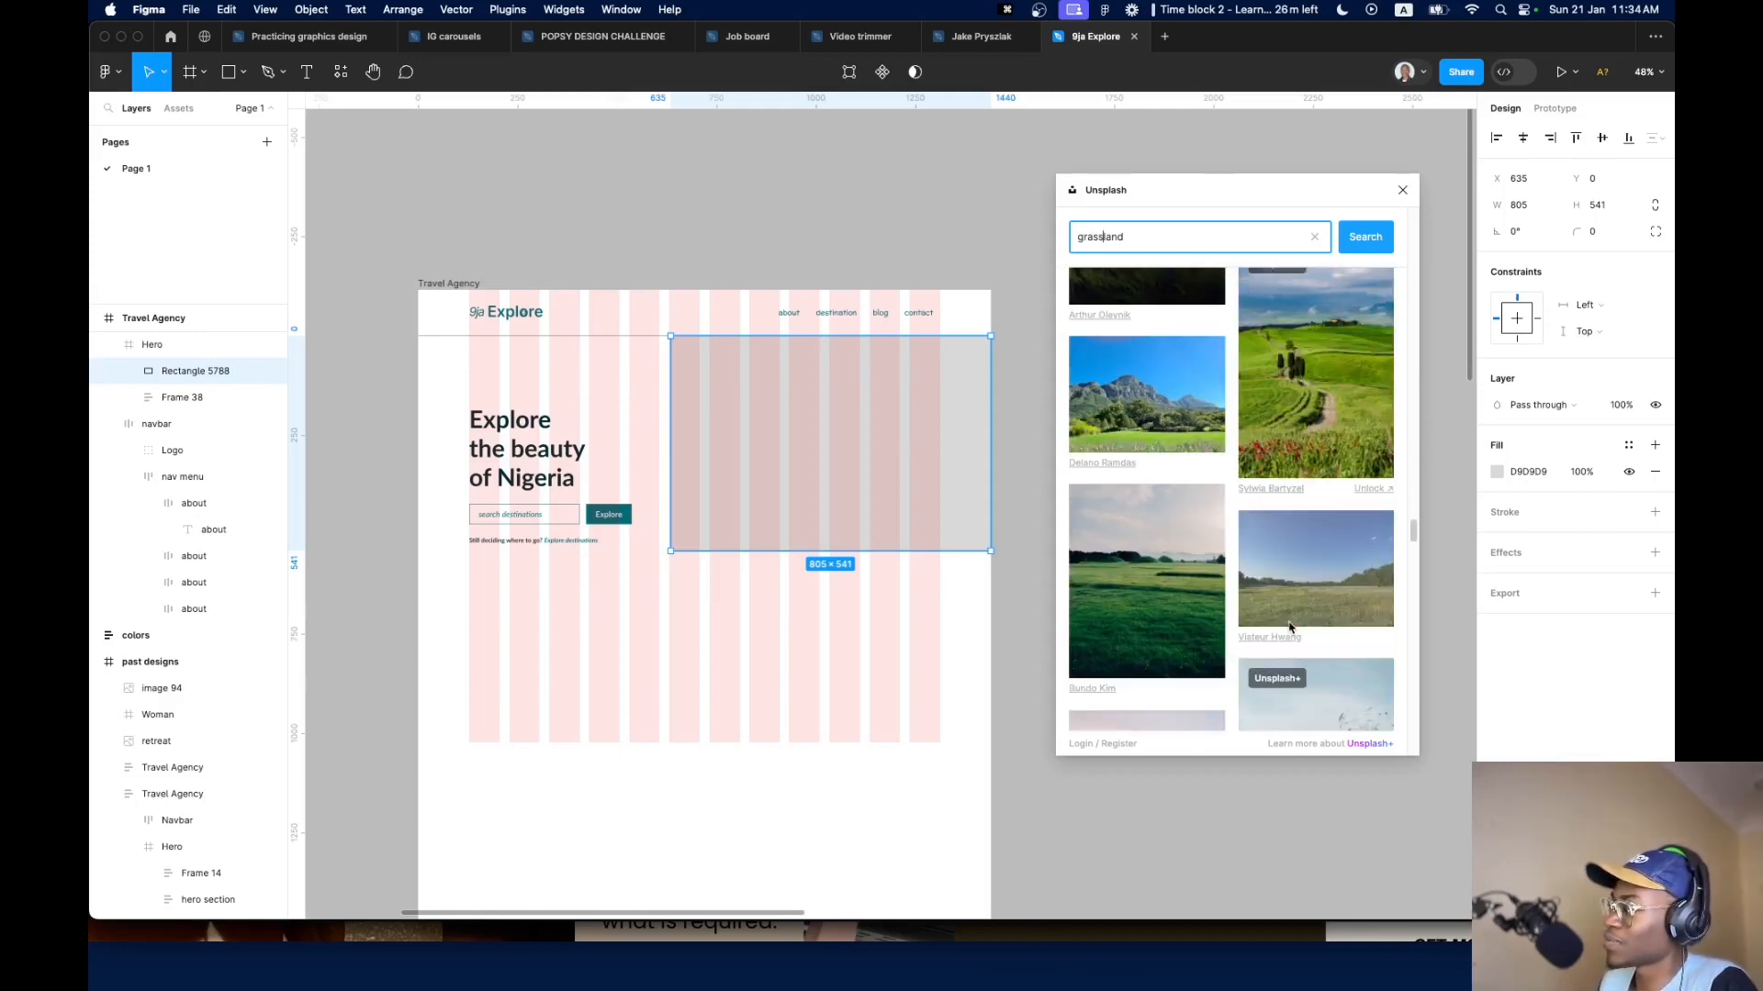
{"action": "scroll", "coordinate": [1290, 627], "scroll_direction": "down", "scroll_amount": 4}
{"action": "scroll", "coordinate": [1290, 627], "scroll_direction": "down", "scroll_amount": 12}
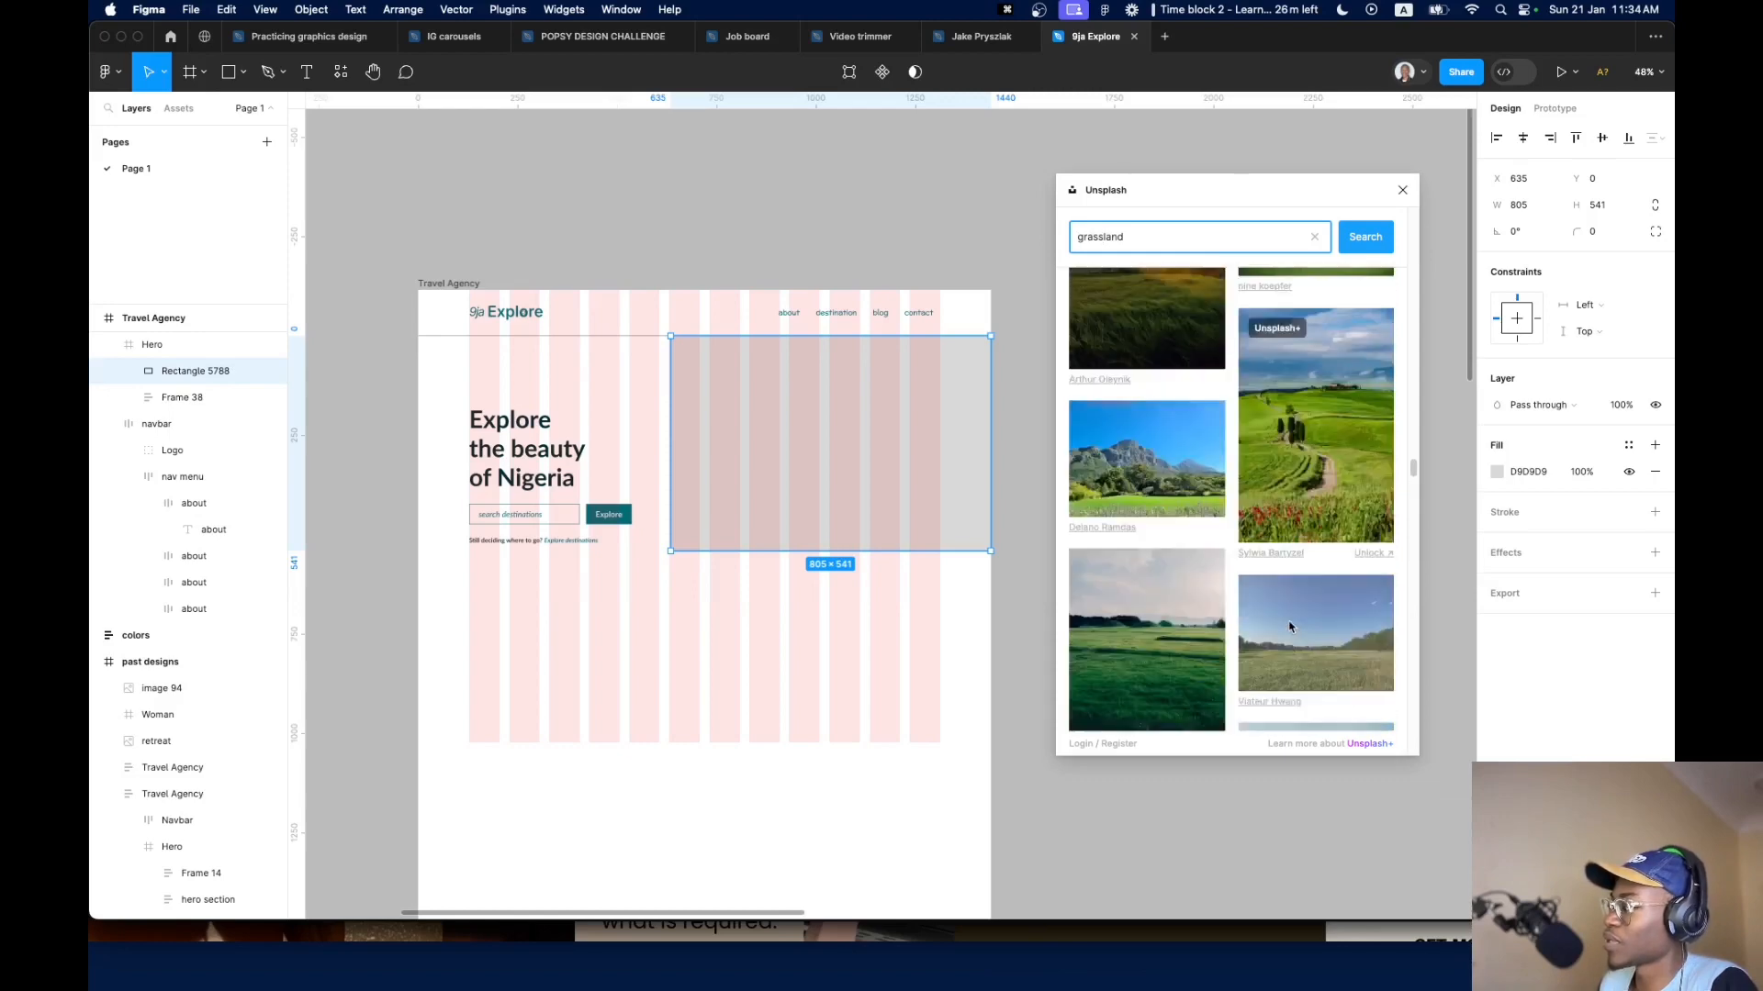
{"action": "scroll", "coordinate": [1290, 627], "scroll_direction": "down", "scroll_amount": 5}
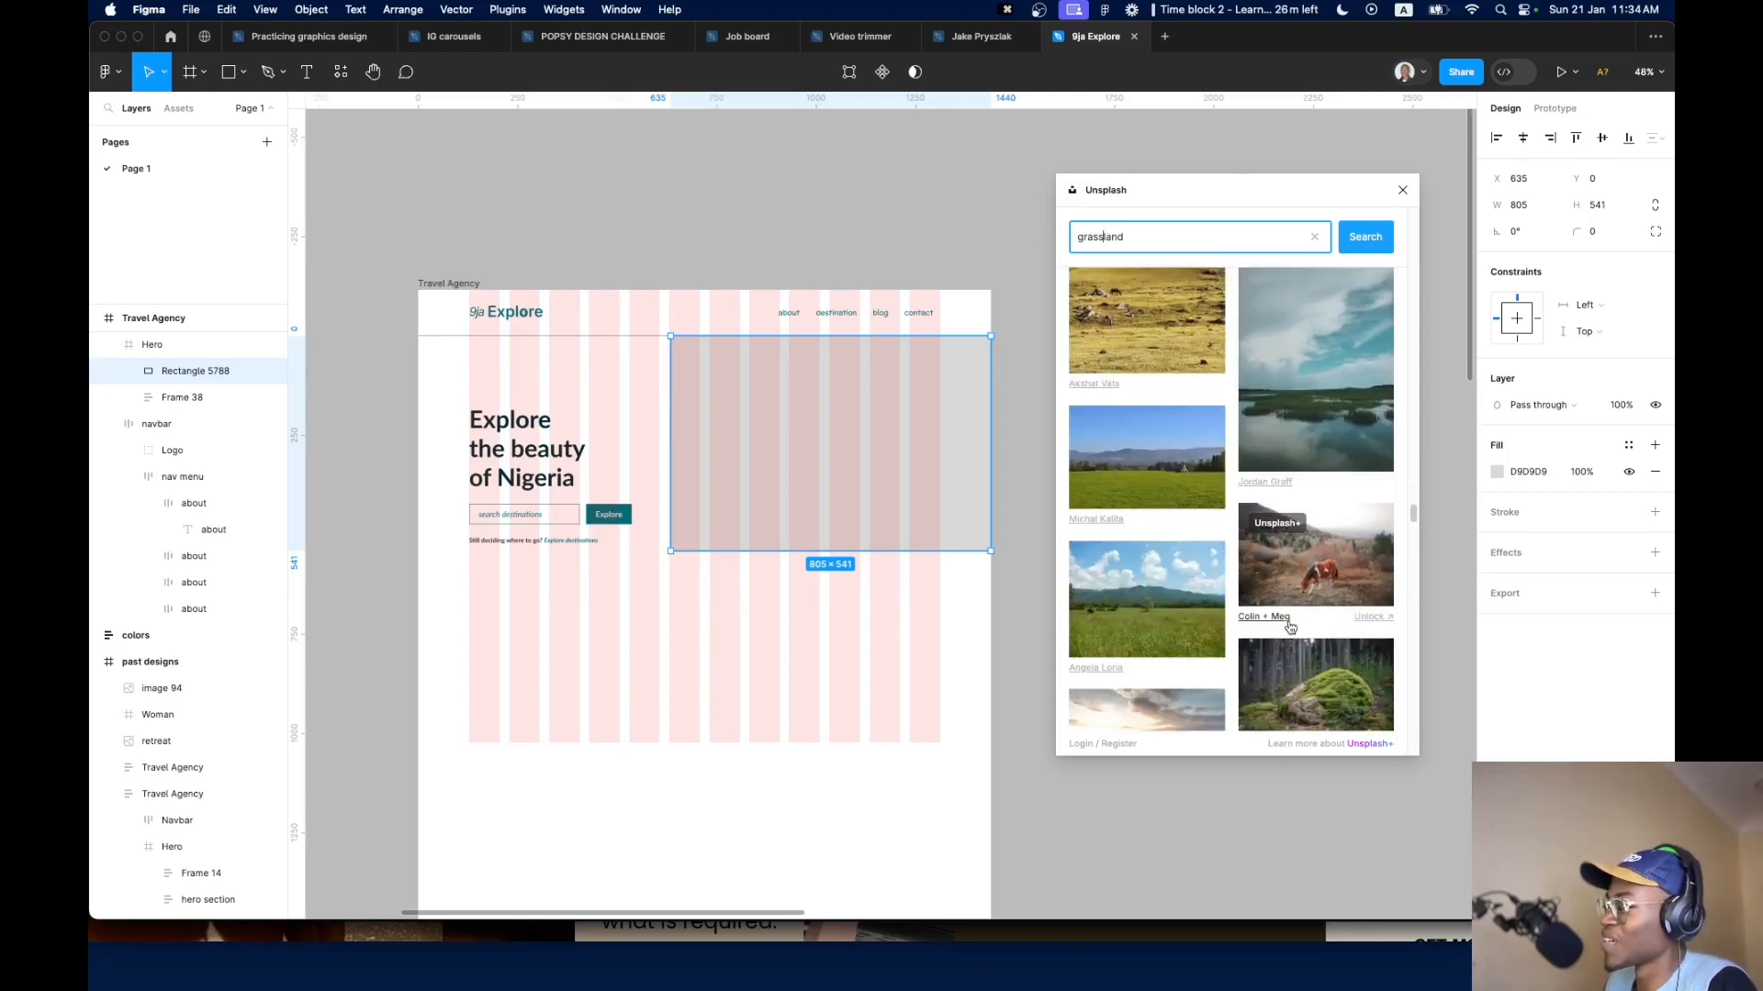
{"action": "left_click_drag", "start_coordinate": [1173, 617], "coordinate": [712, 534]}
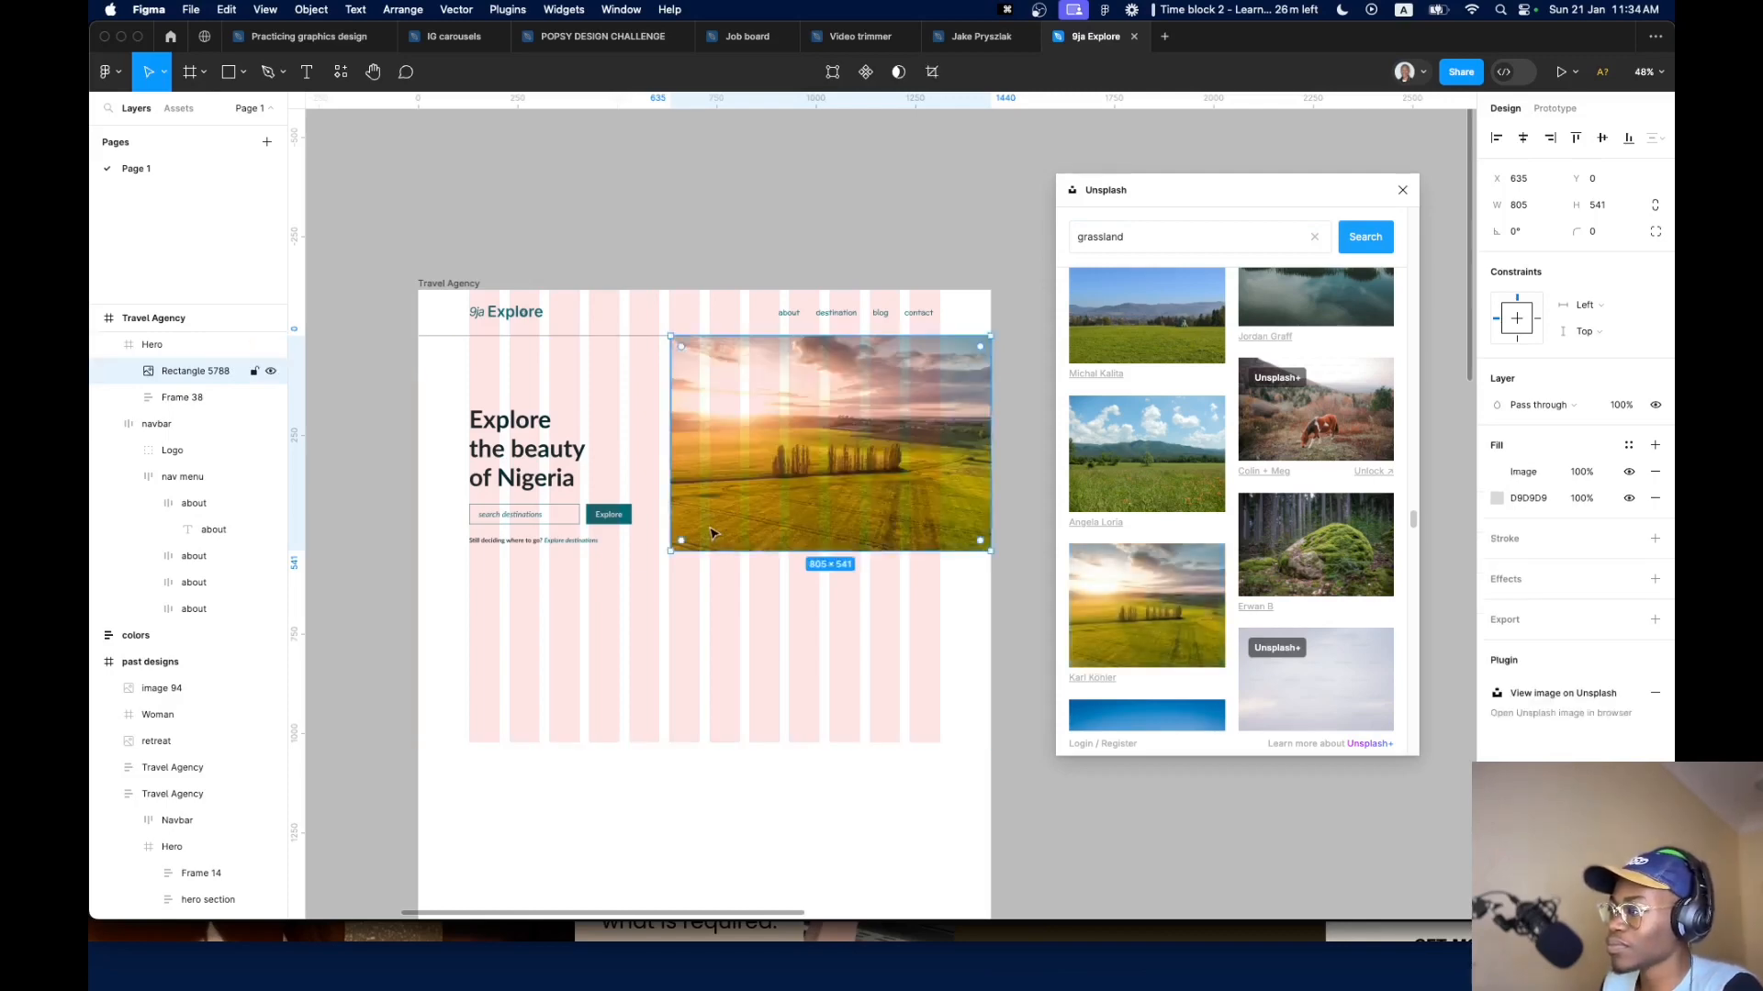
{"action": "left_click", "coordinate": [775, 579]}
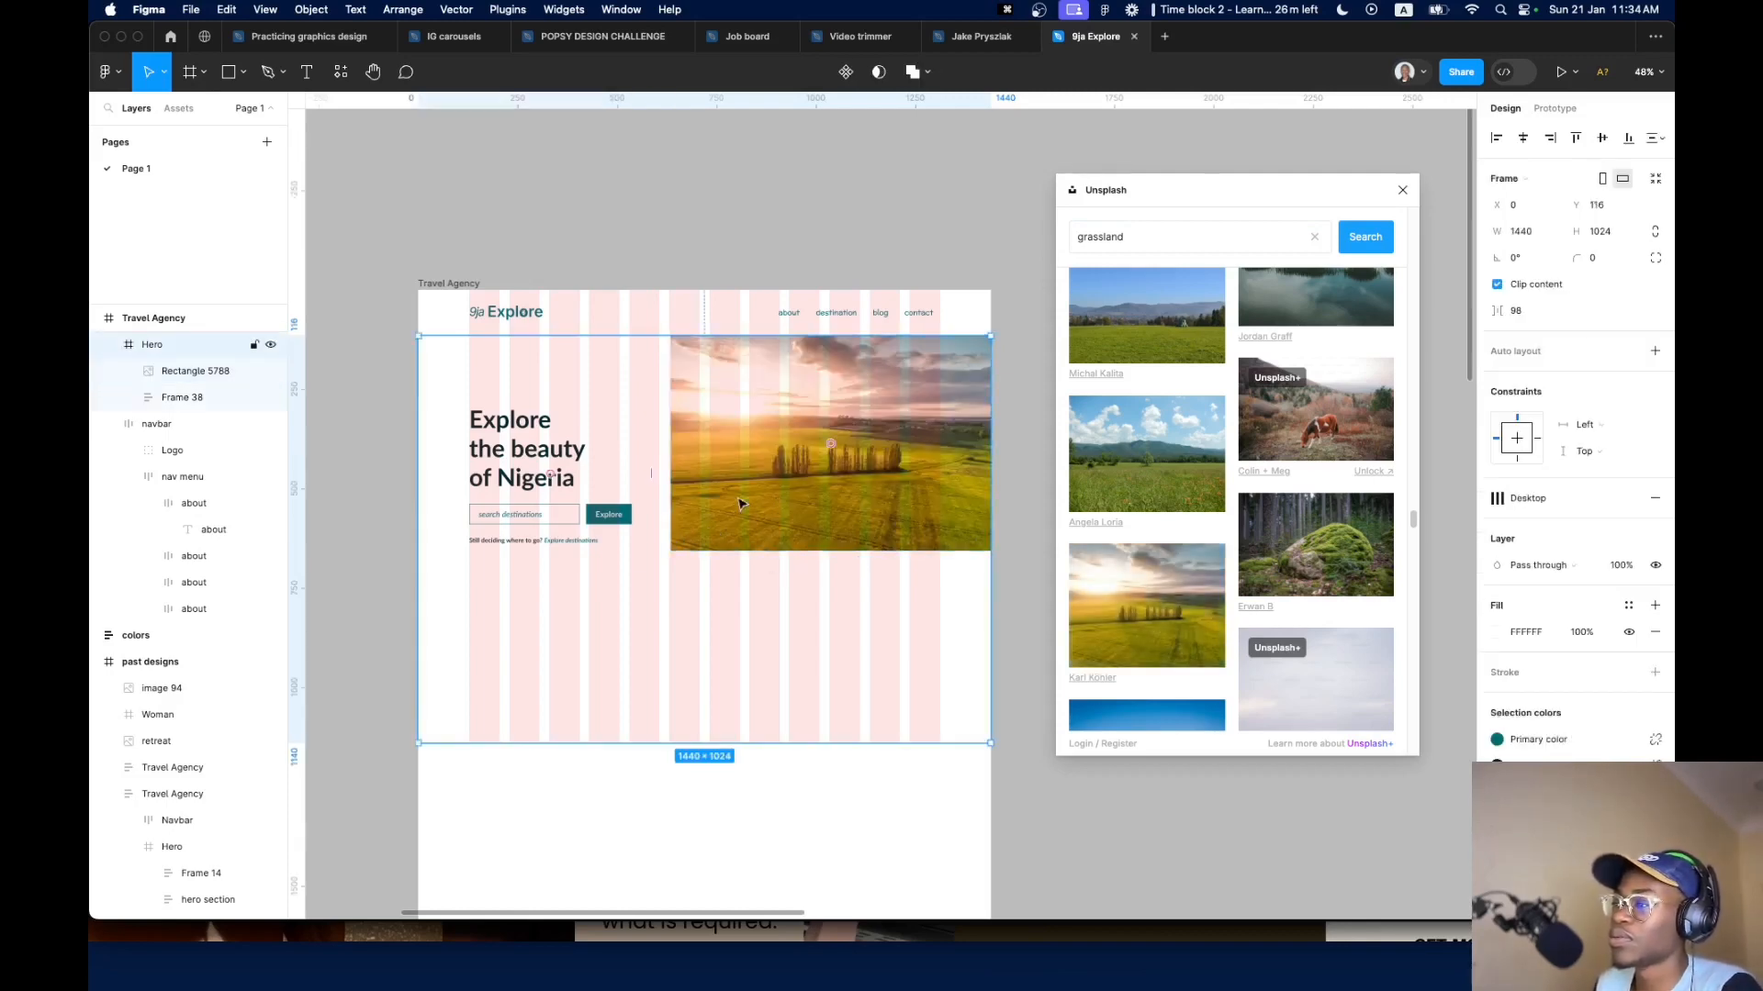
{"action": "double_click", "coordinate": [742, 504]}
{"action": "left_click", "coordinate": [1401, 191]}
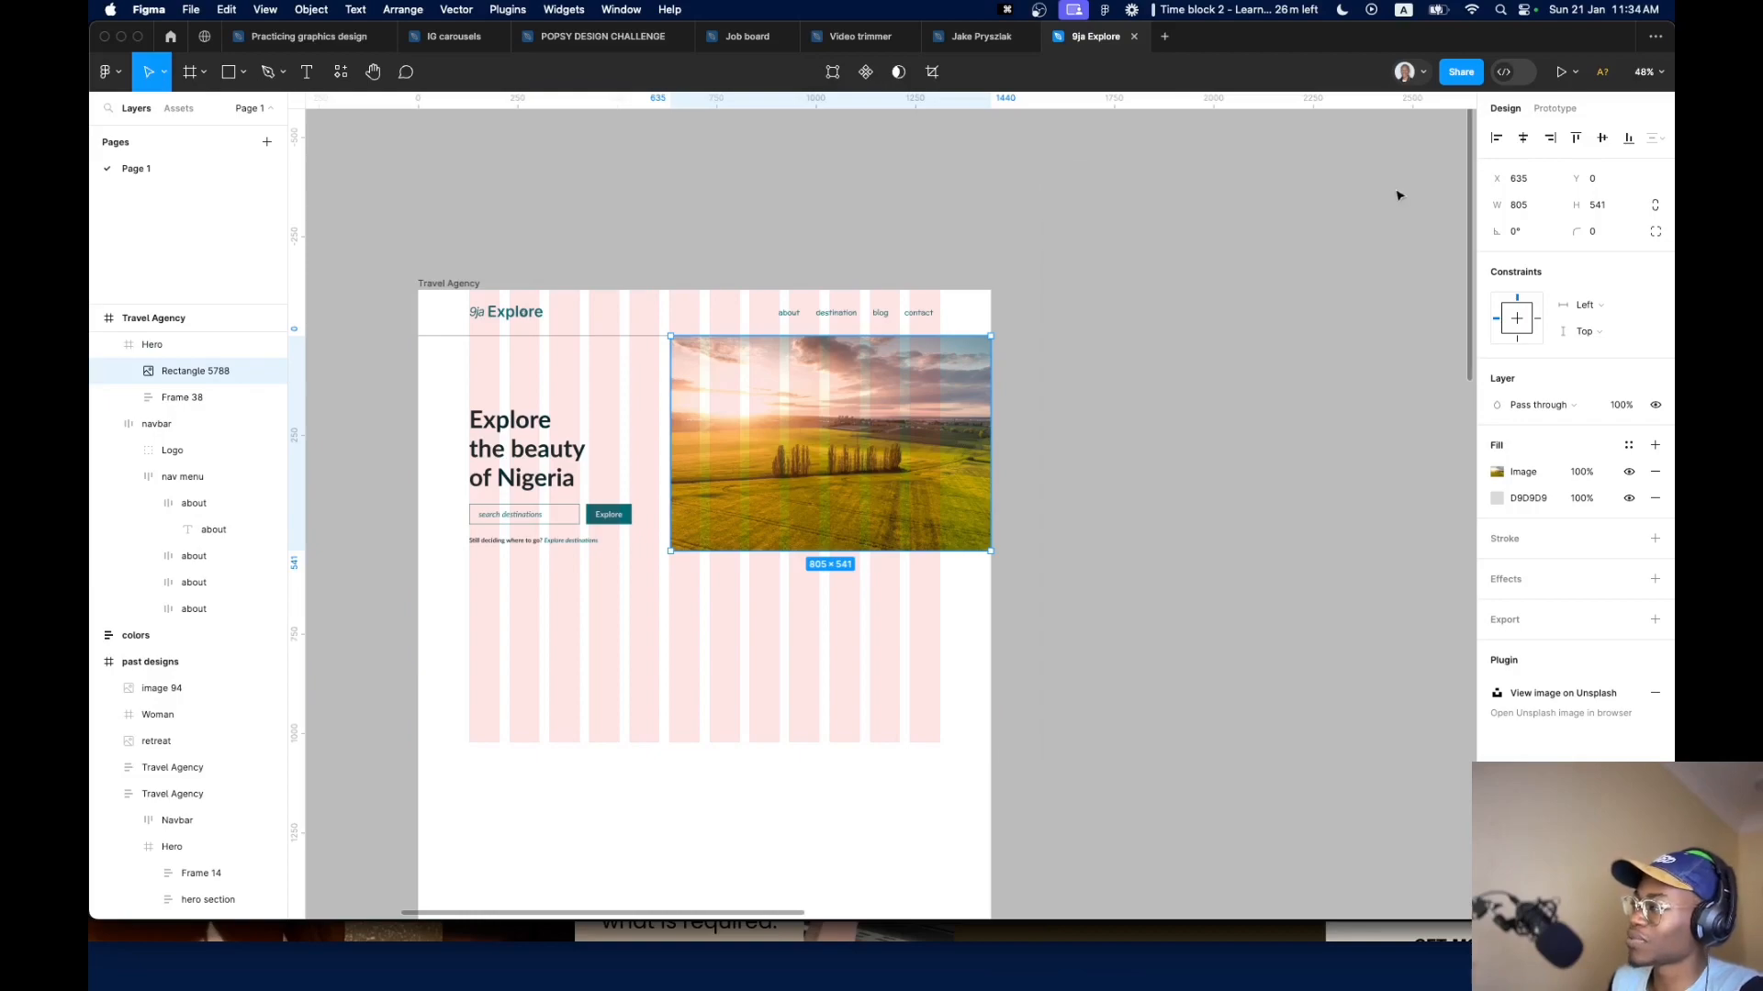
Set only the bottom-left corner radius of the new hero photo to 32, following the past design's rounded image corner
{"action": "scroll", "coordinate": [928, 491], "scroll_direction": "down", "scroll_amount": 6}
{"action": "scroll", "coordinate": [1244, 478], "scroll_direction": "up", "scroll_amount": 9}
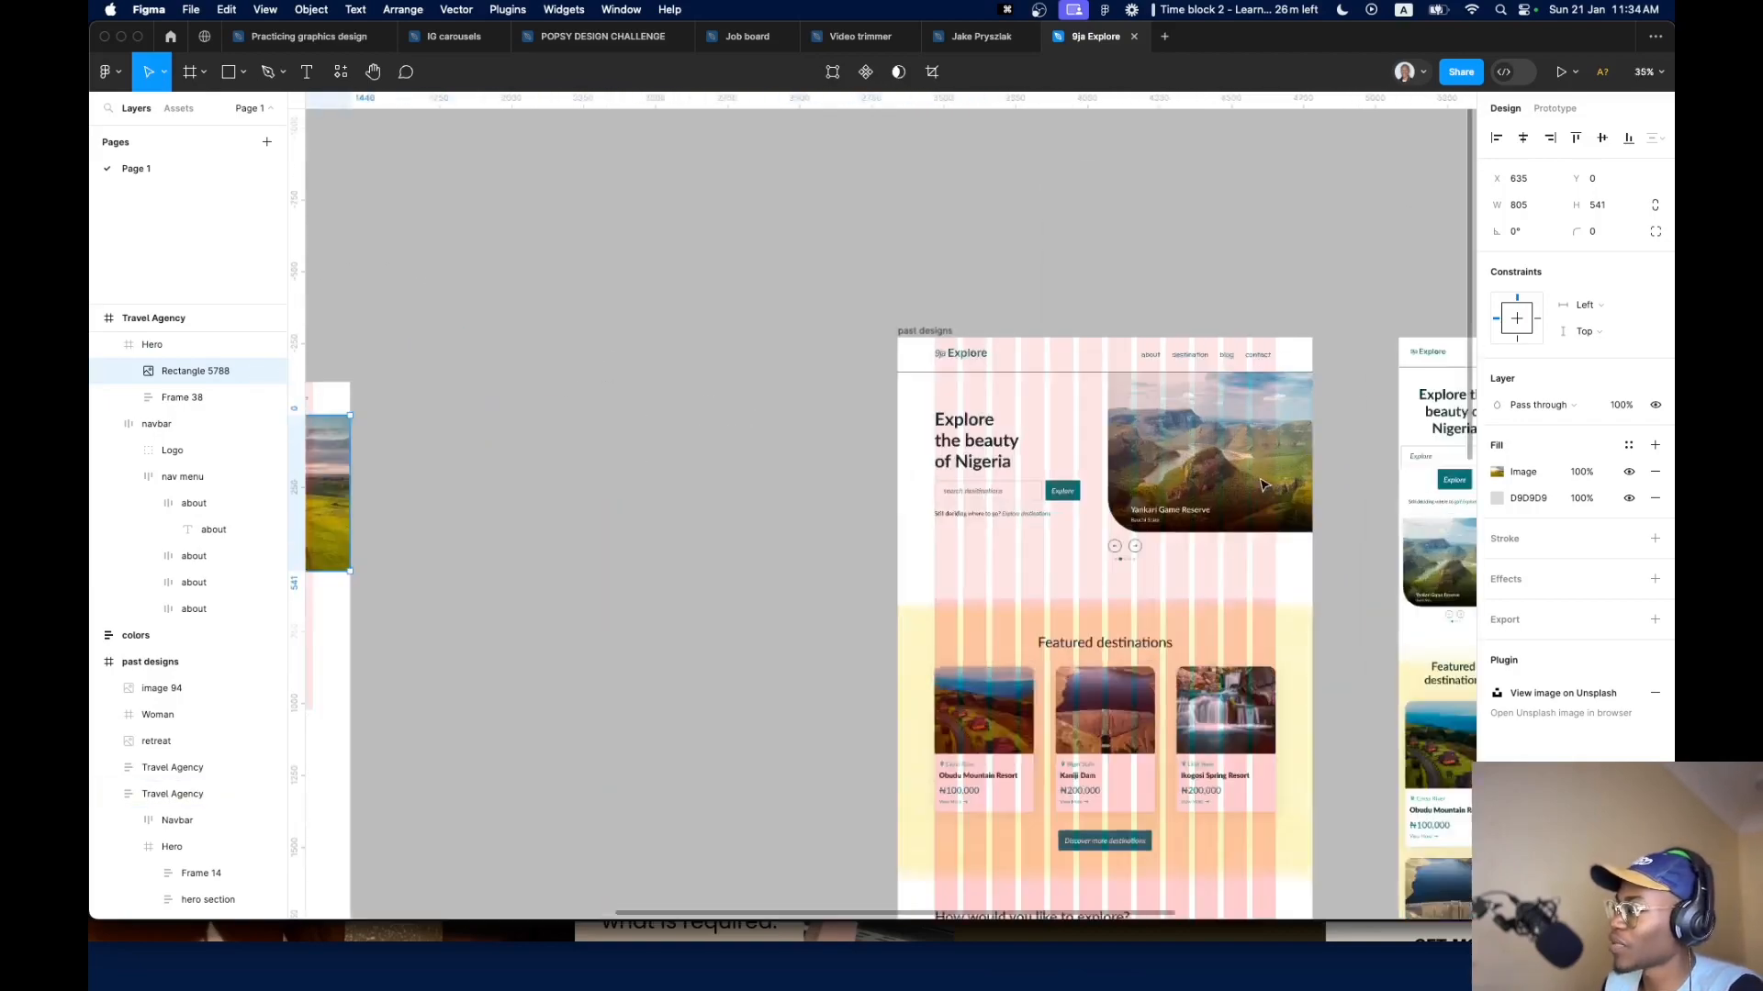
{"action": "scroll", "coordinate": [917, 551], "scroll_direction": "down", "scroll_amount": 9}
{"action": "scroll", "coordinate": [633, 555], "scroll_direction": "left", "scroll_amount": 5}
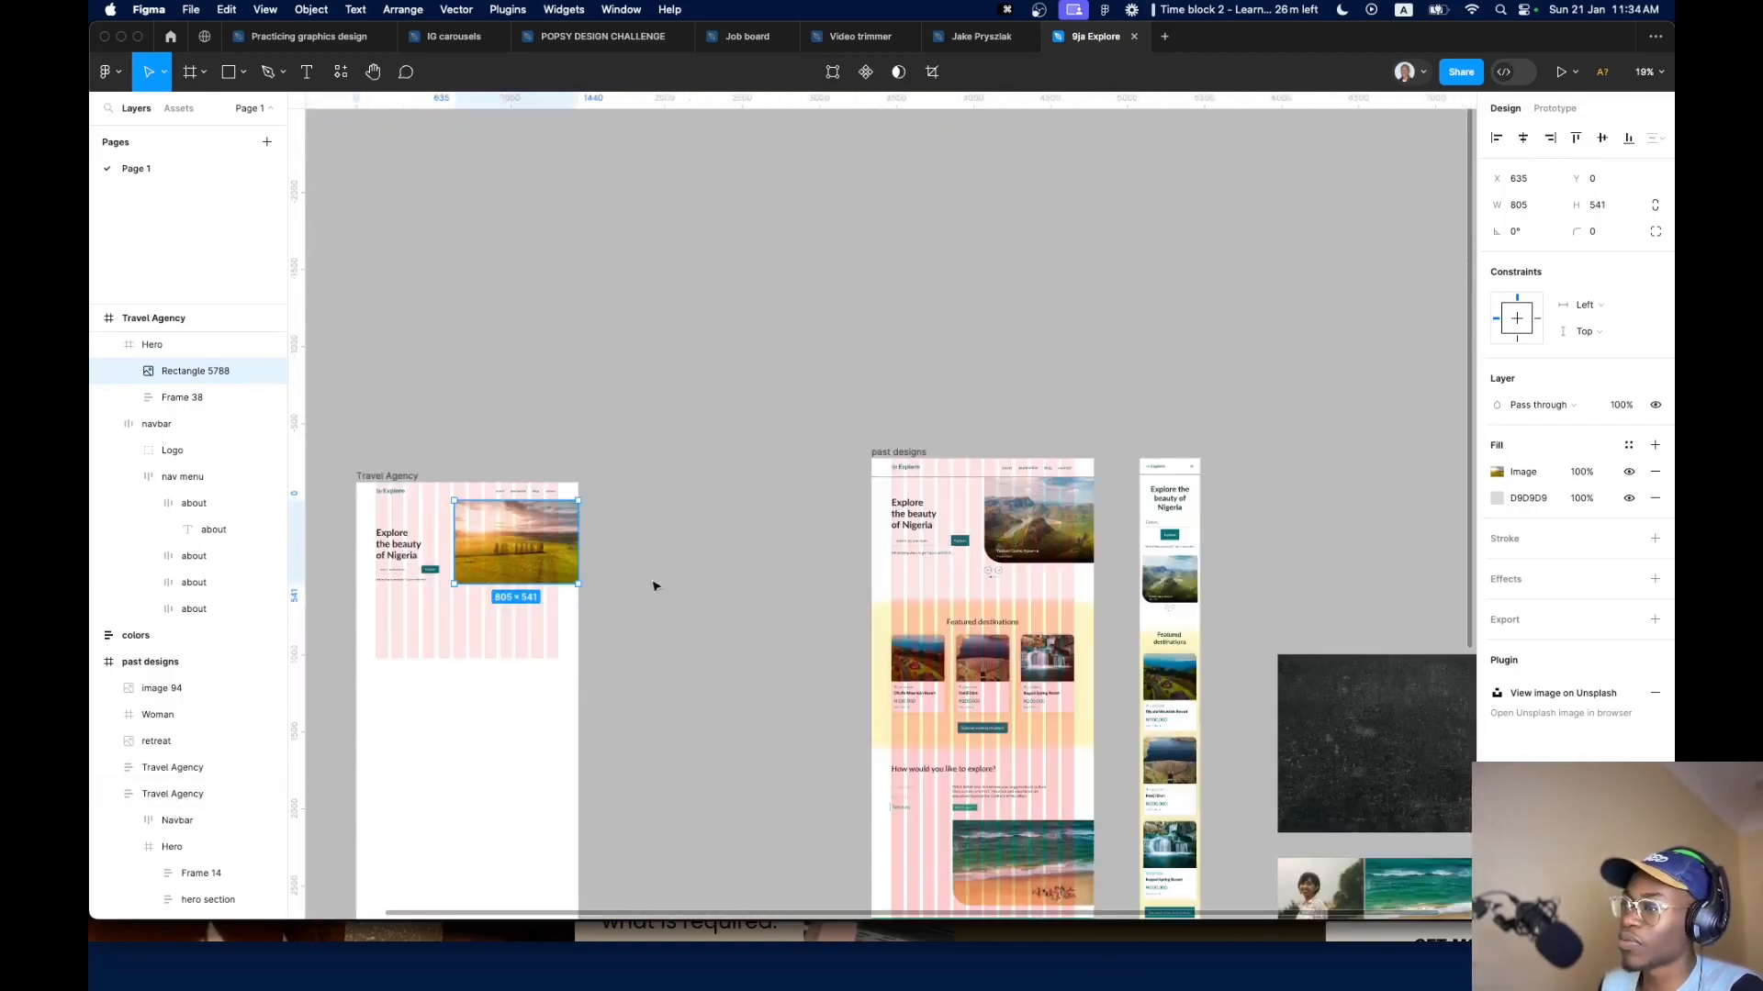
{"action": "scroll", "coordinate": [731, 626], "scroll_direction": "up", "scroll_amount": 6}
{"action": "left_click", "coordinate": [1656, 232]}
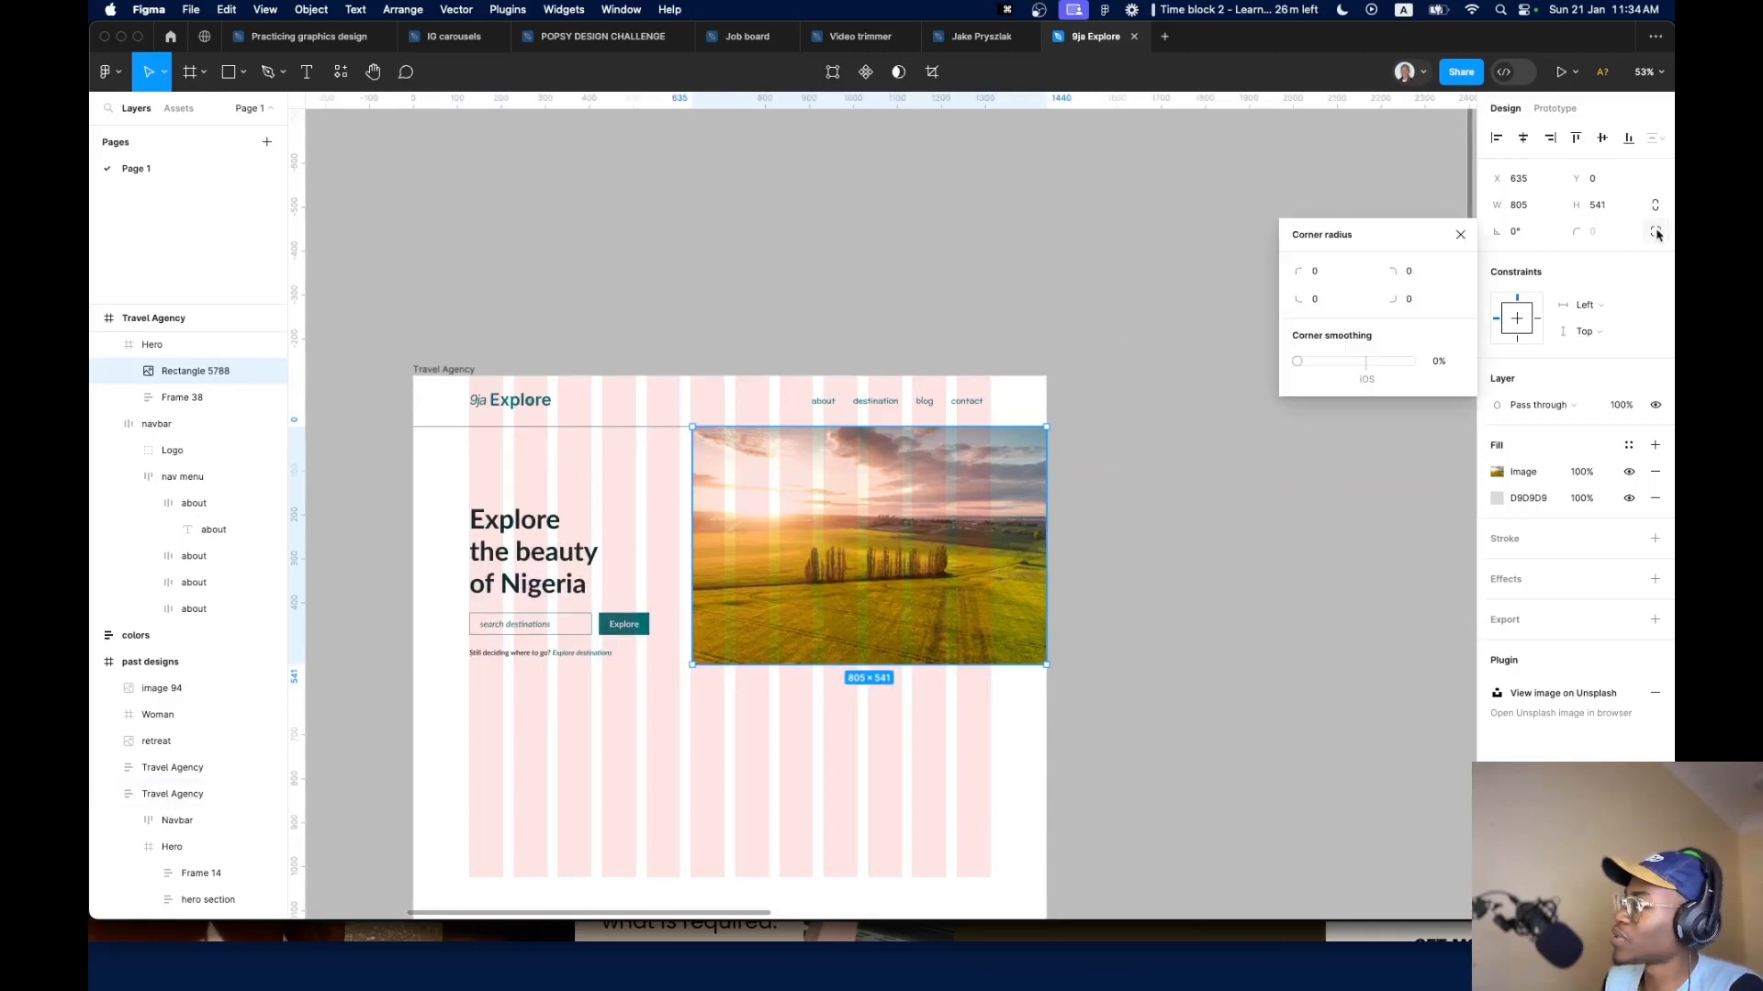
{"action": "left_click", "coordinate": [1322, 301]}
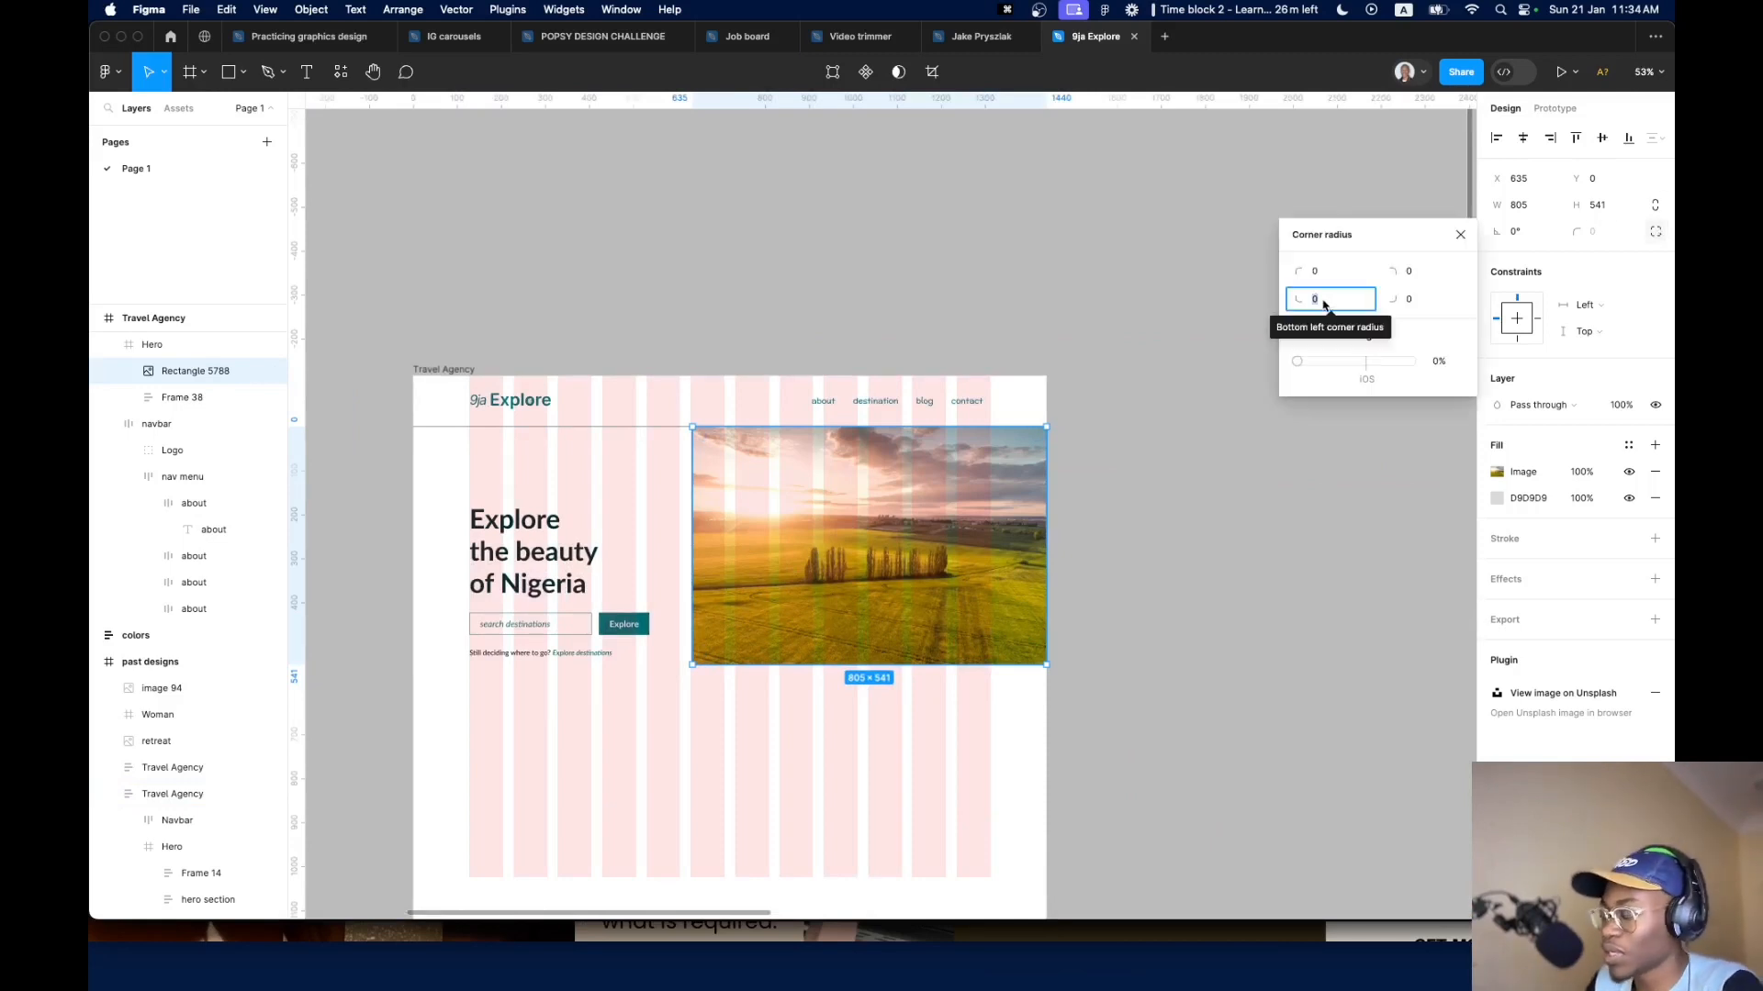
{"action": "left_click", "coordinate": [1318, 273]}
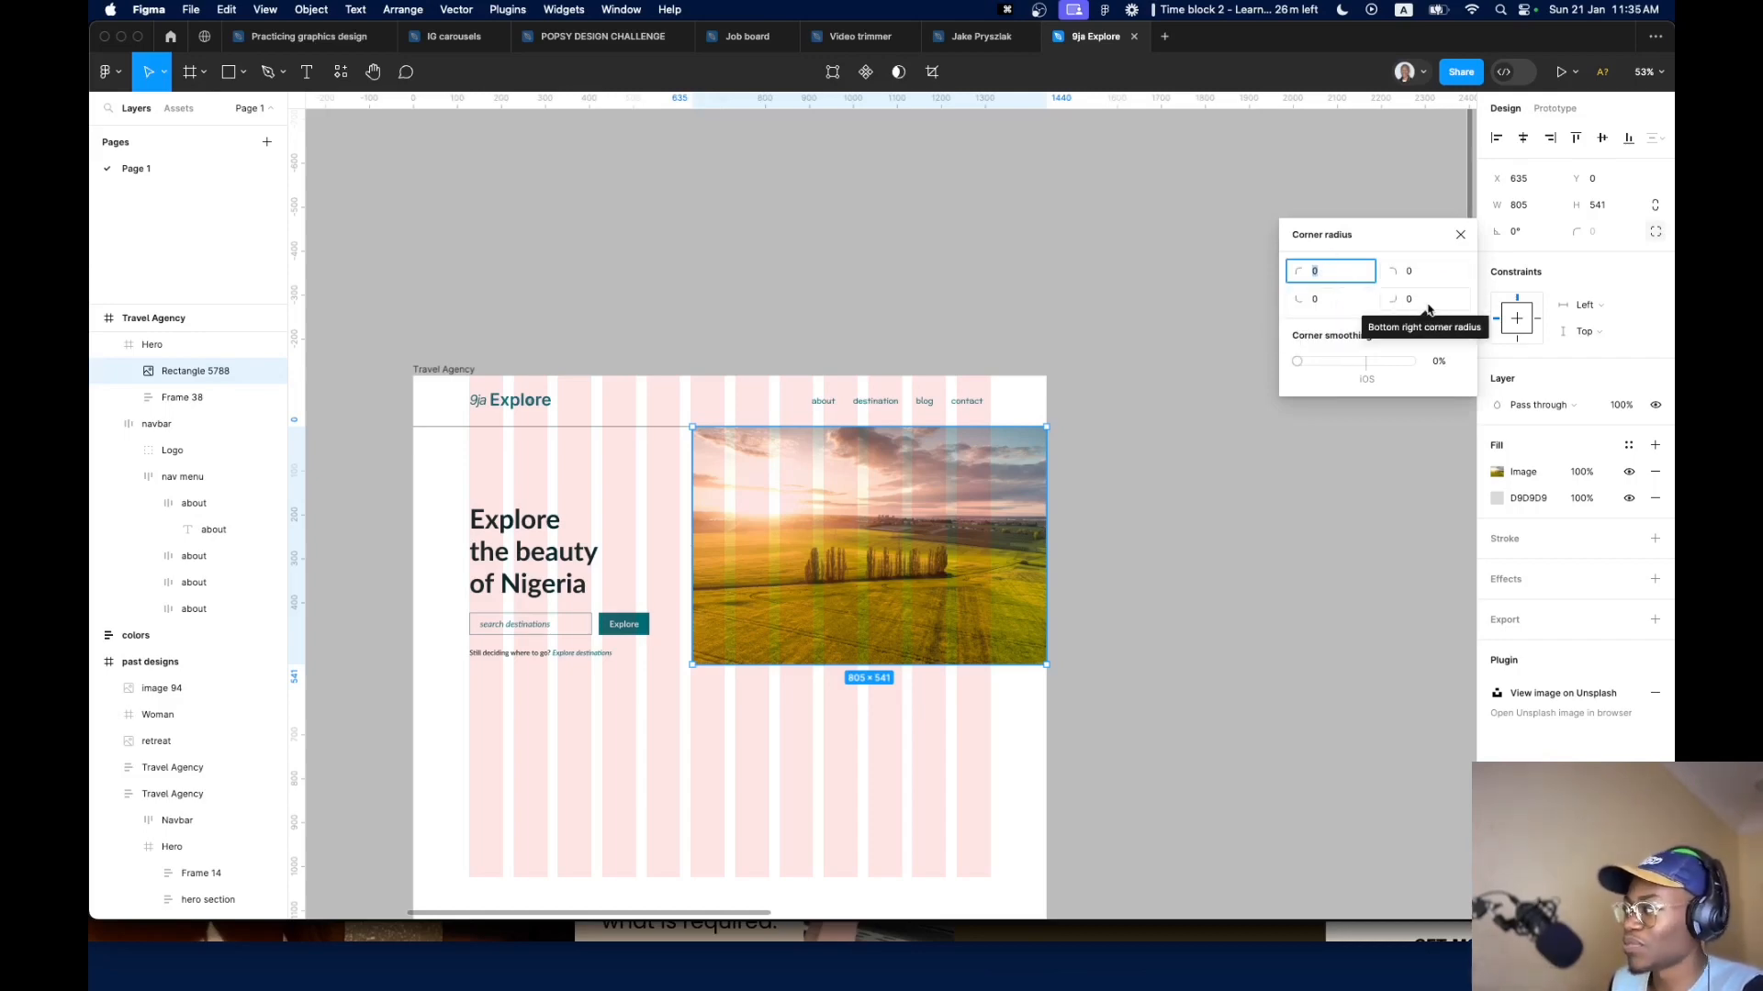
{"action": "left_click", "coordinate": [1320, 299]}
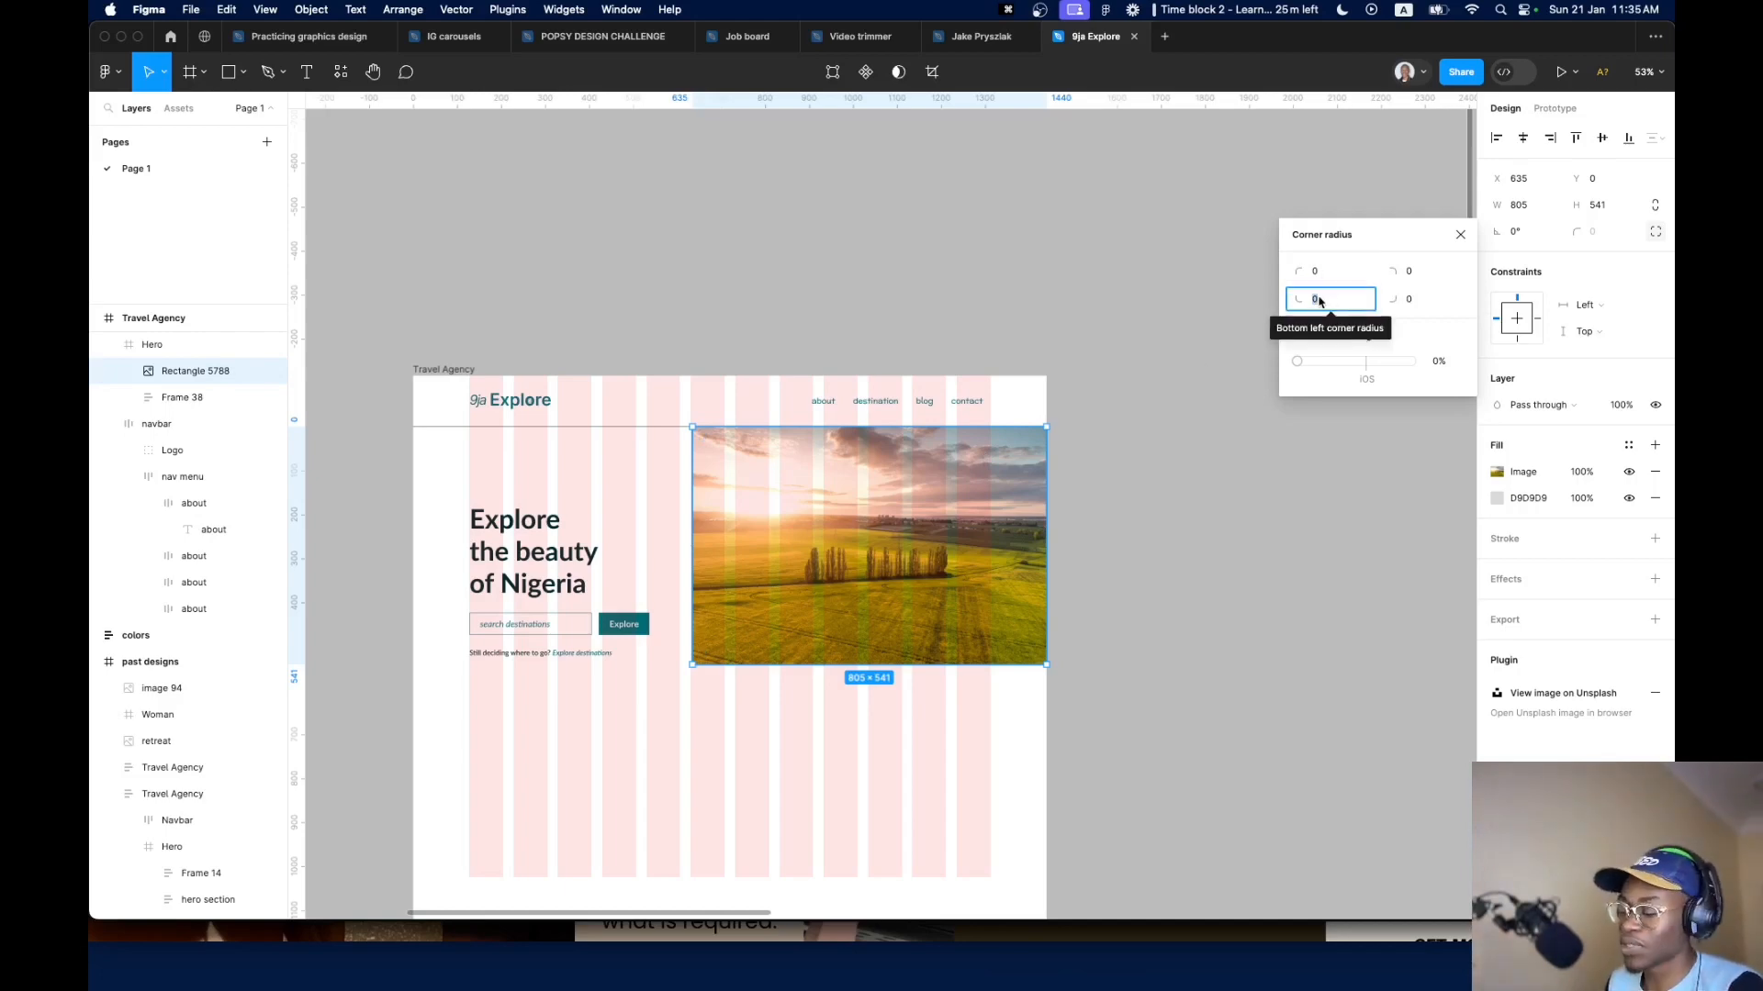
{"action": "type", "text": "32"}
{"action": "key", "text": "Return"}
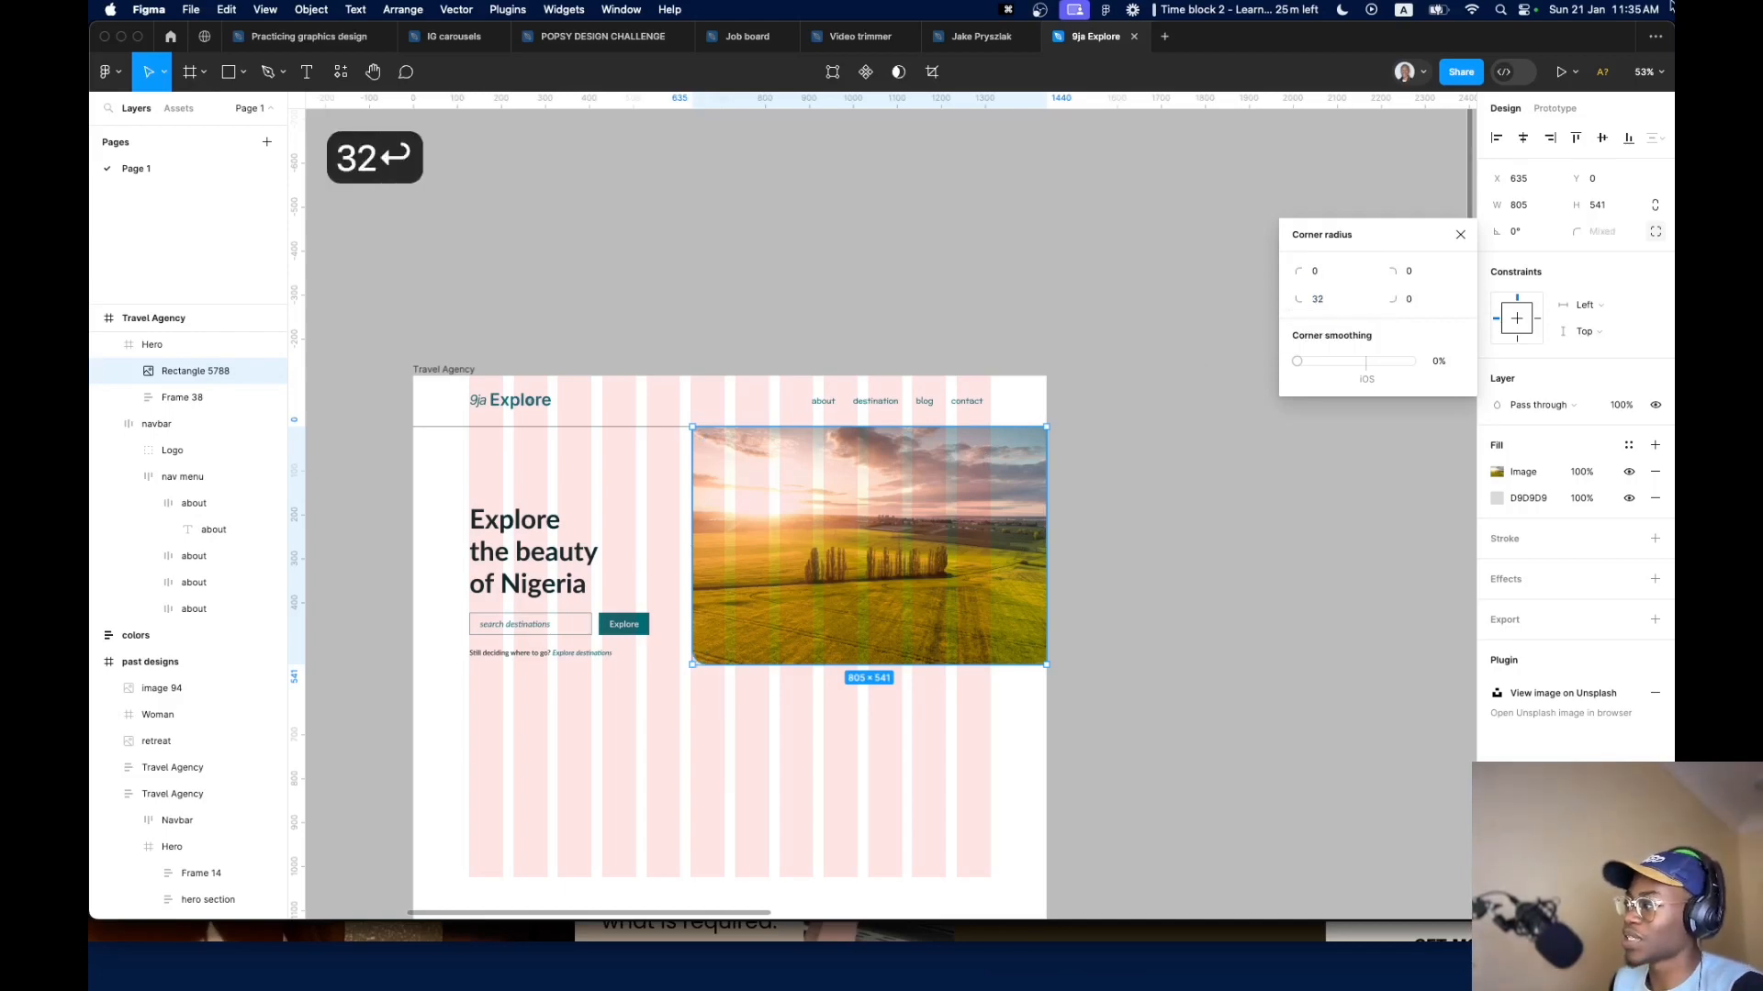
Check the individual corner radii of the past design's hero image
{"action": "scroll", "coordinate": [838, 731], "scroll_direction": "down", "scroll_amount": 5}
{"action": "scroll", "coordinate": [1161, 711], "scroll_direction": "up", "scroll_amount": 5}
{"action": "left_click", "coordinate": [1147, 737], "text": "super"}
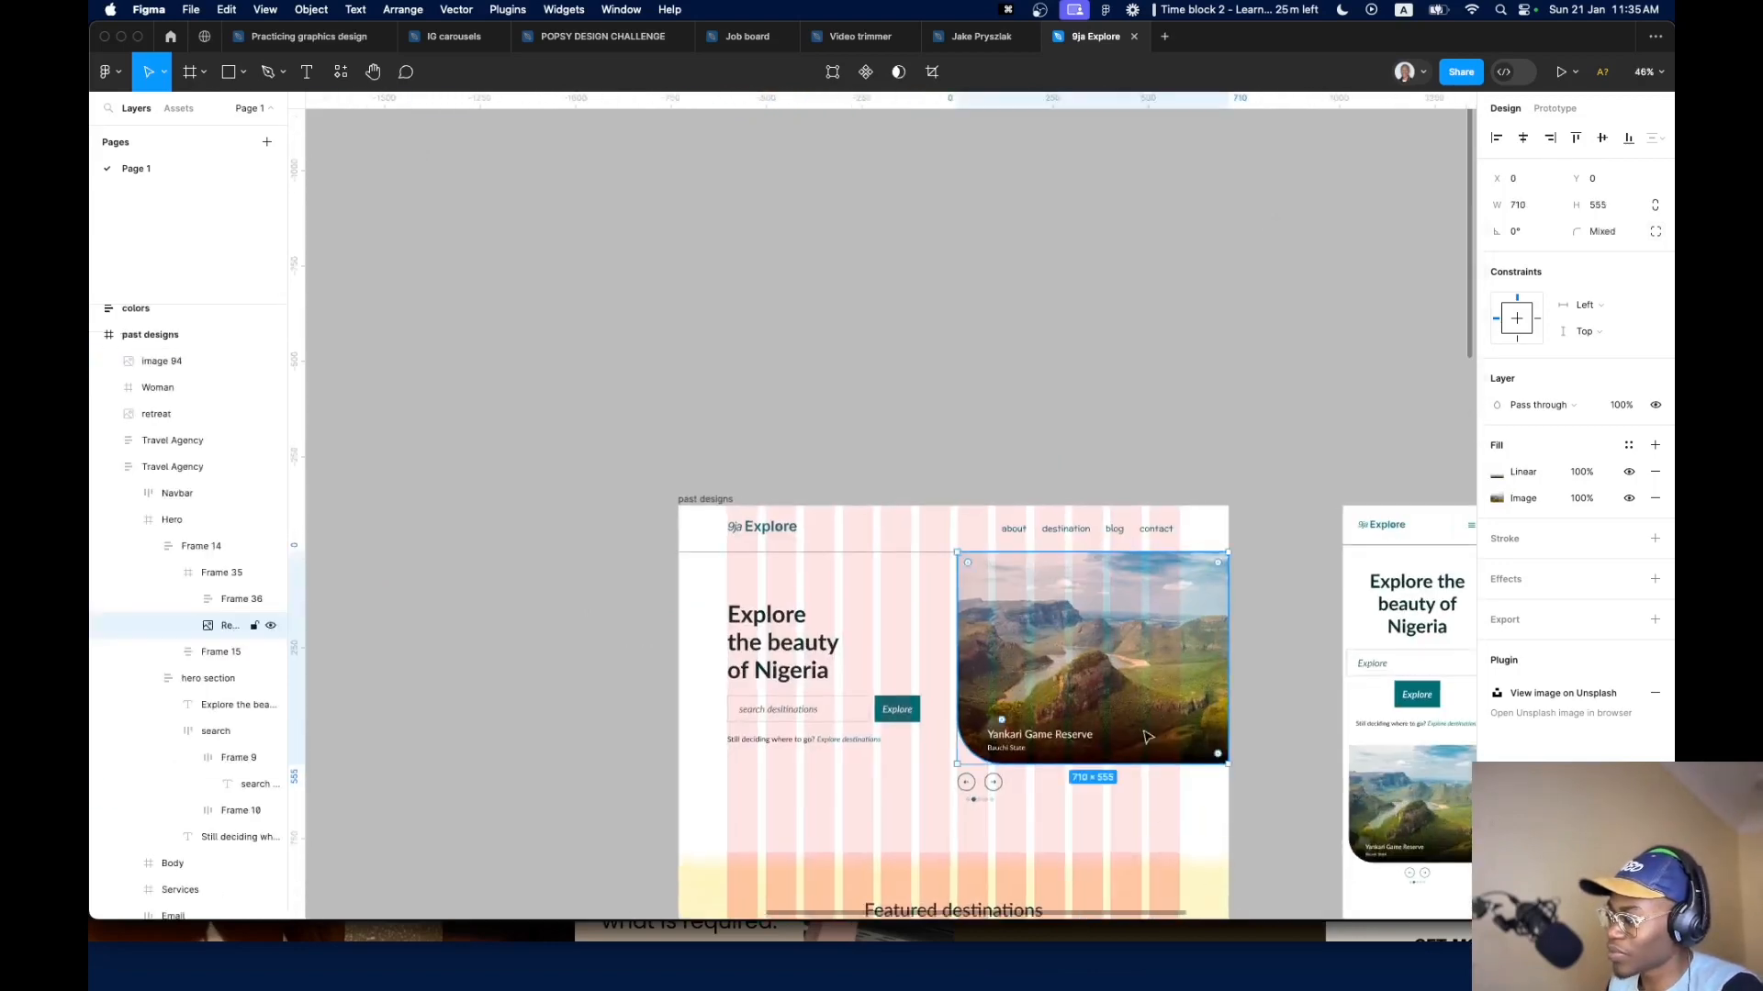
{"action": "left_click", "coordinate": [1655, 235]}
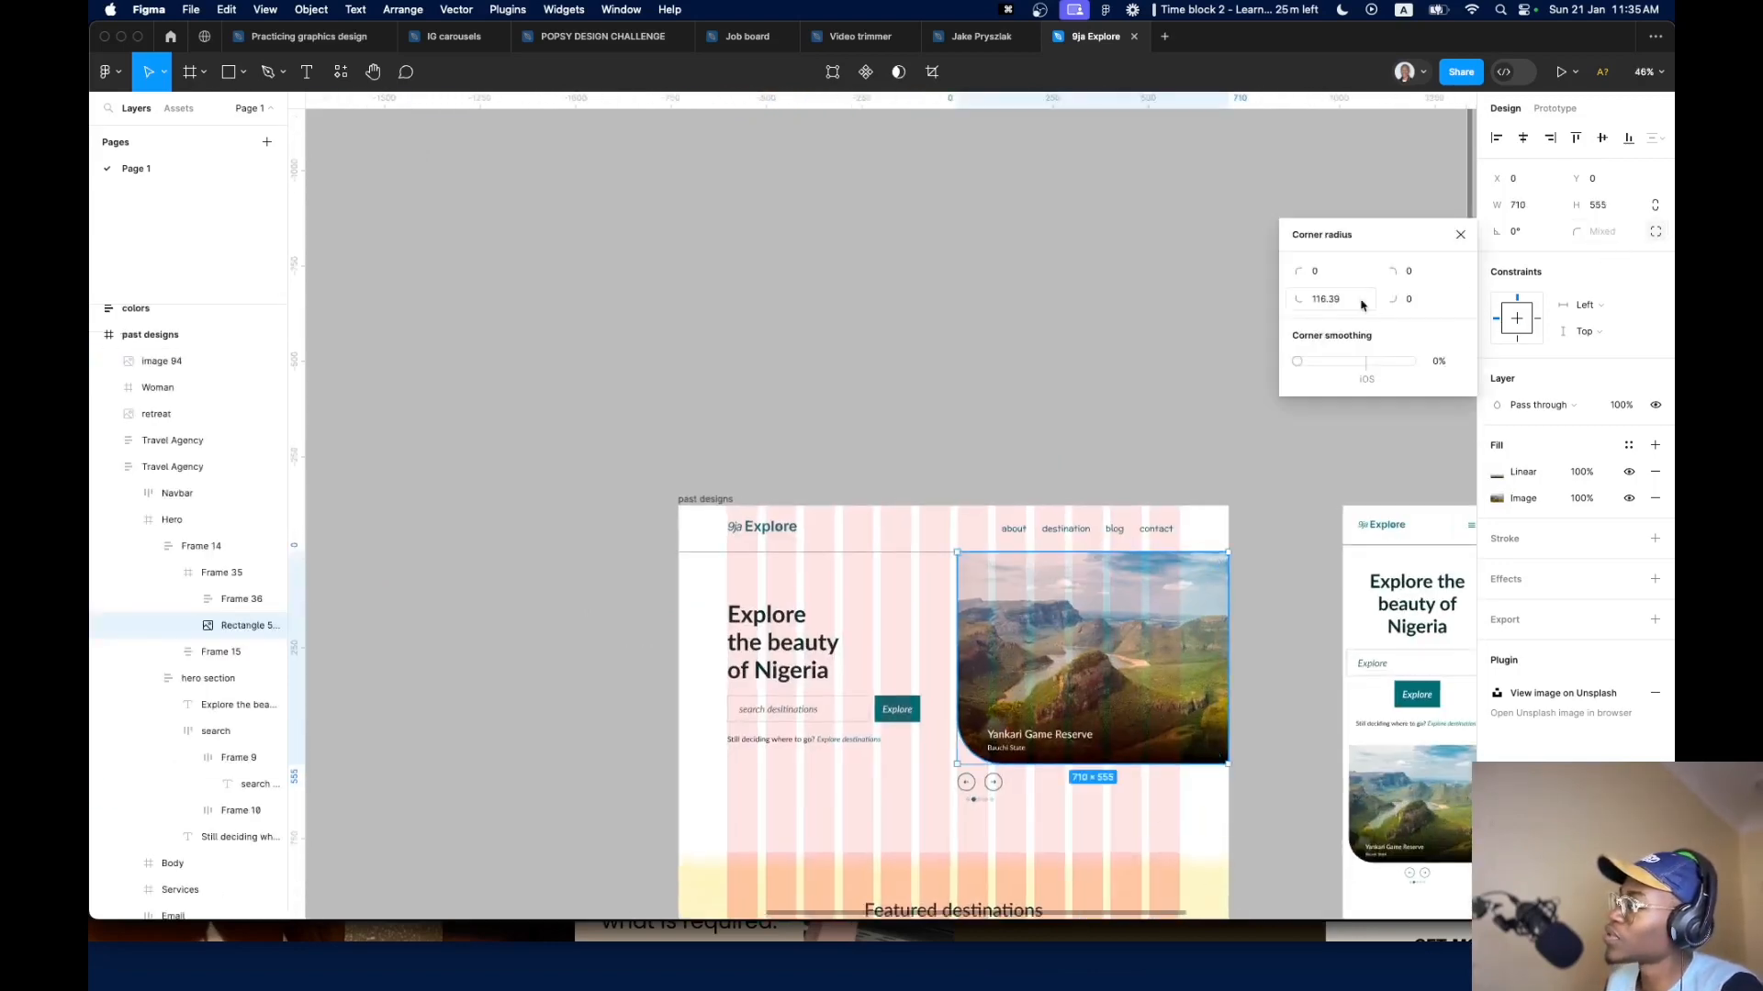
Increase the bottom-left corner radius of the new hero photo to 96
{"action": "scroll", "coordinate": [918, 440], "scroll_direction": "down", "scroll_amount": 5}
{"action": "scroll", "coordinate": [768, 466], "scroll_direction": "up", "scroll_amount": 8}
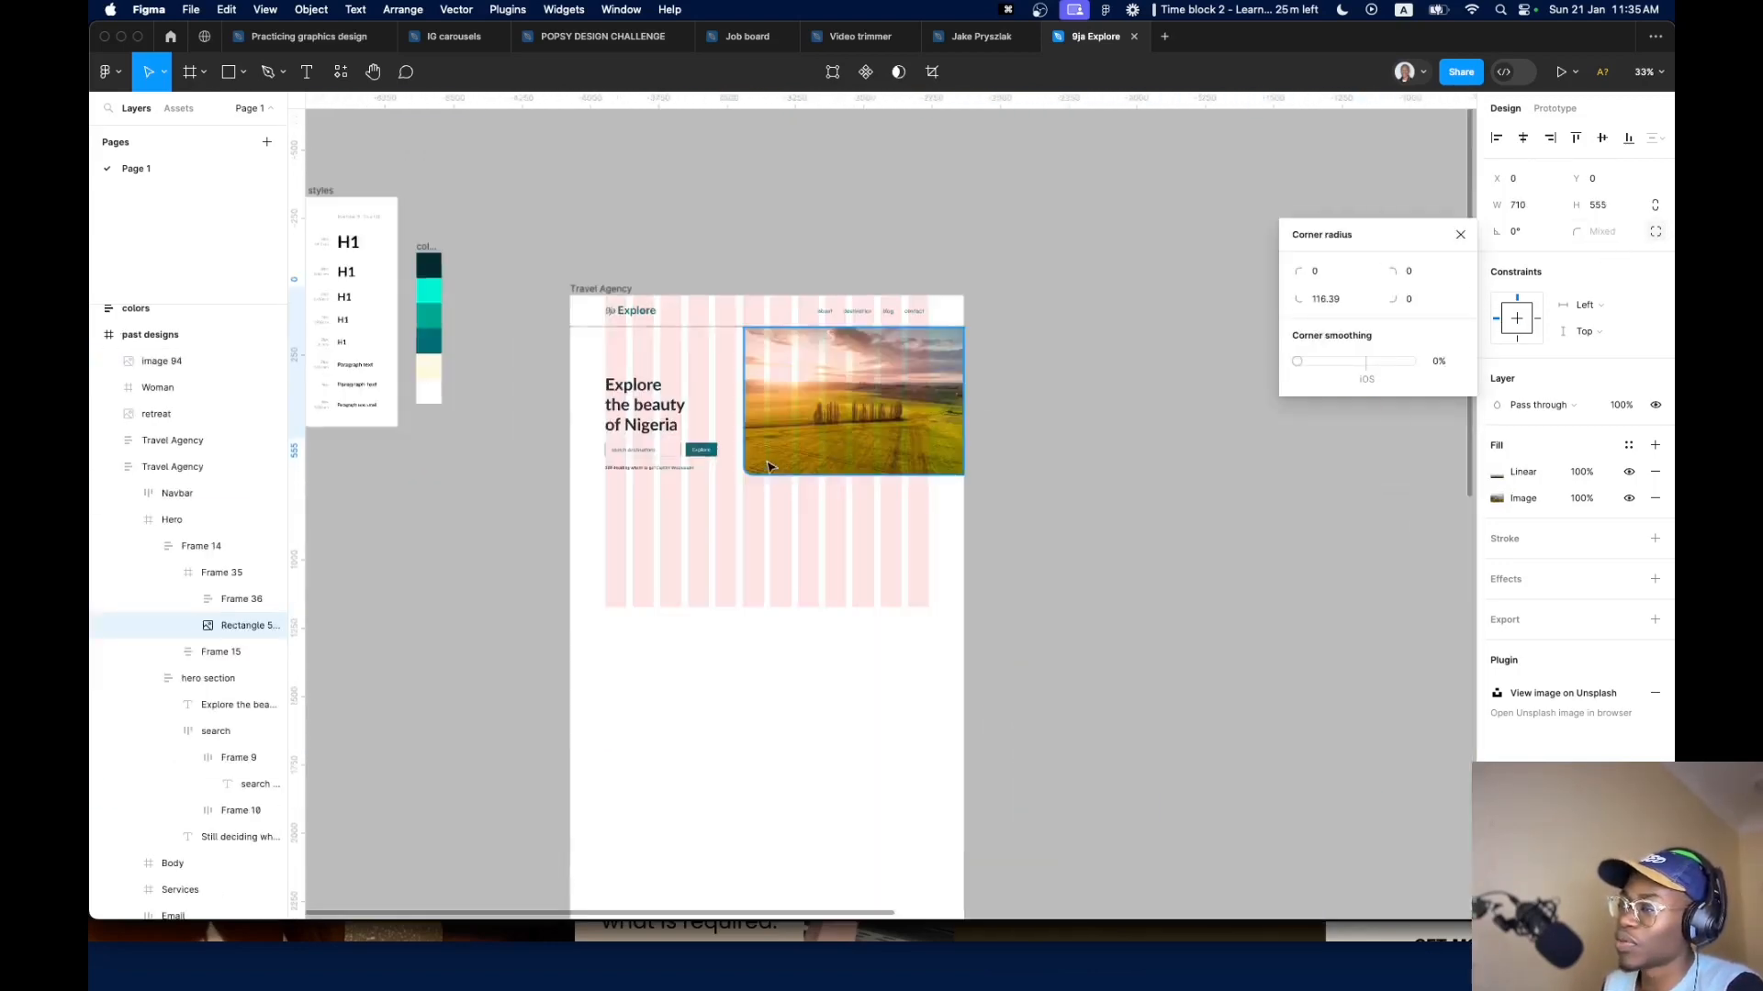
{"action": "left_click", "coordinate": [768, 465], "text": "super"}
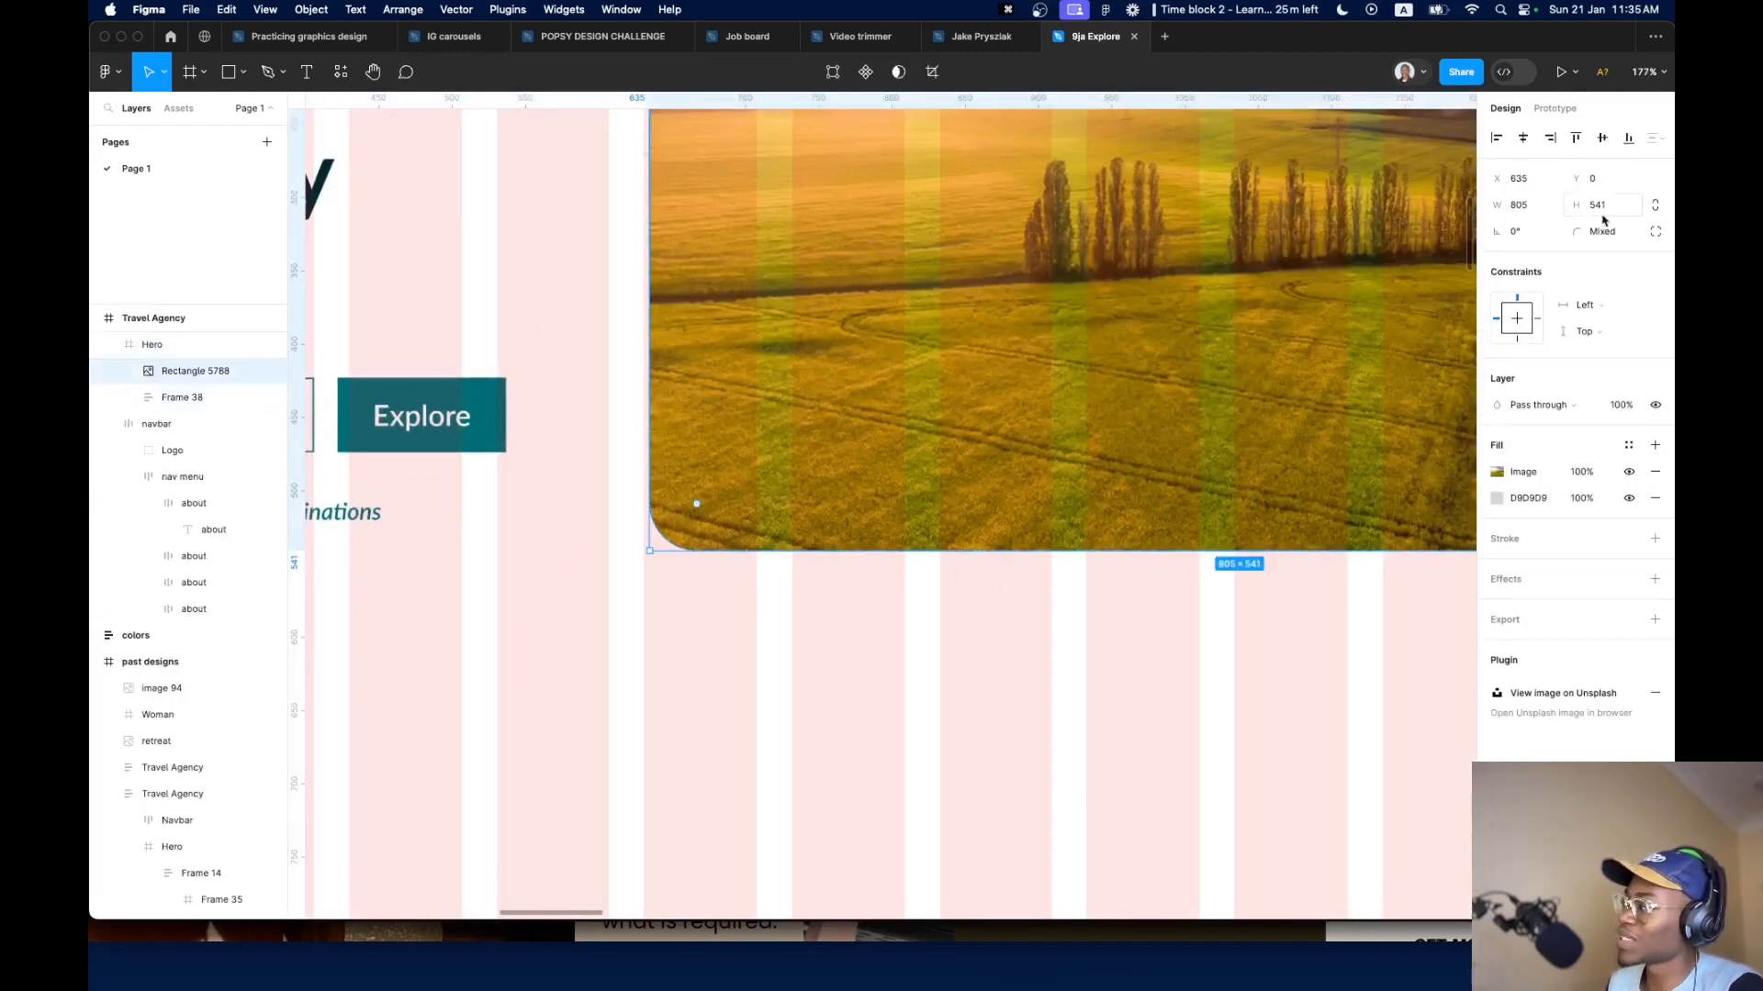
{"action": "left_click", "coordinate": [1657, 233]}
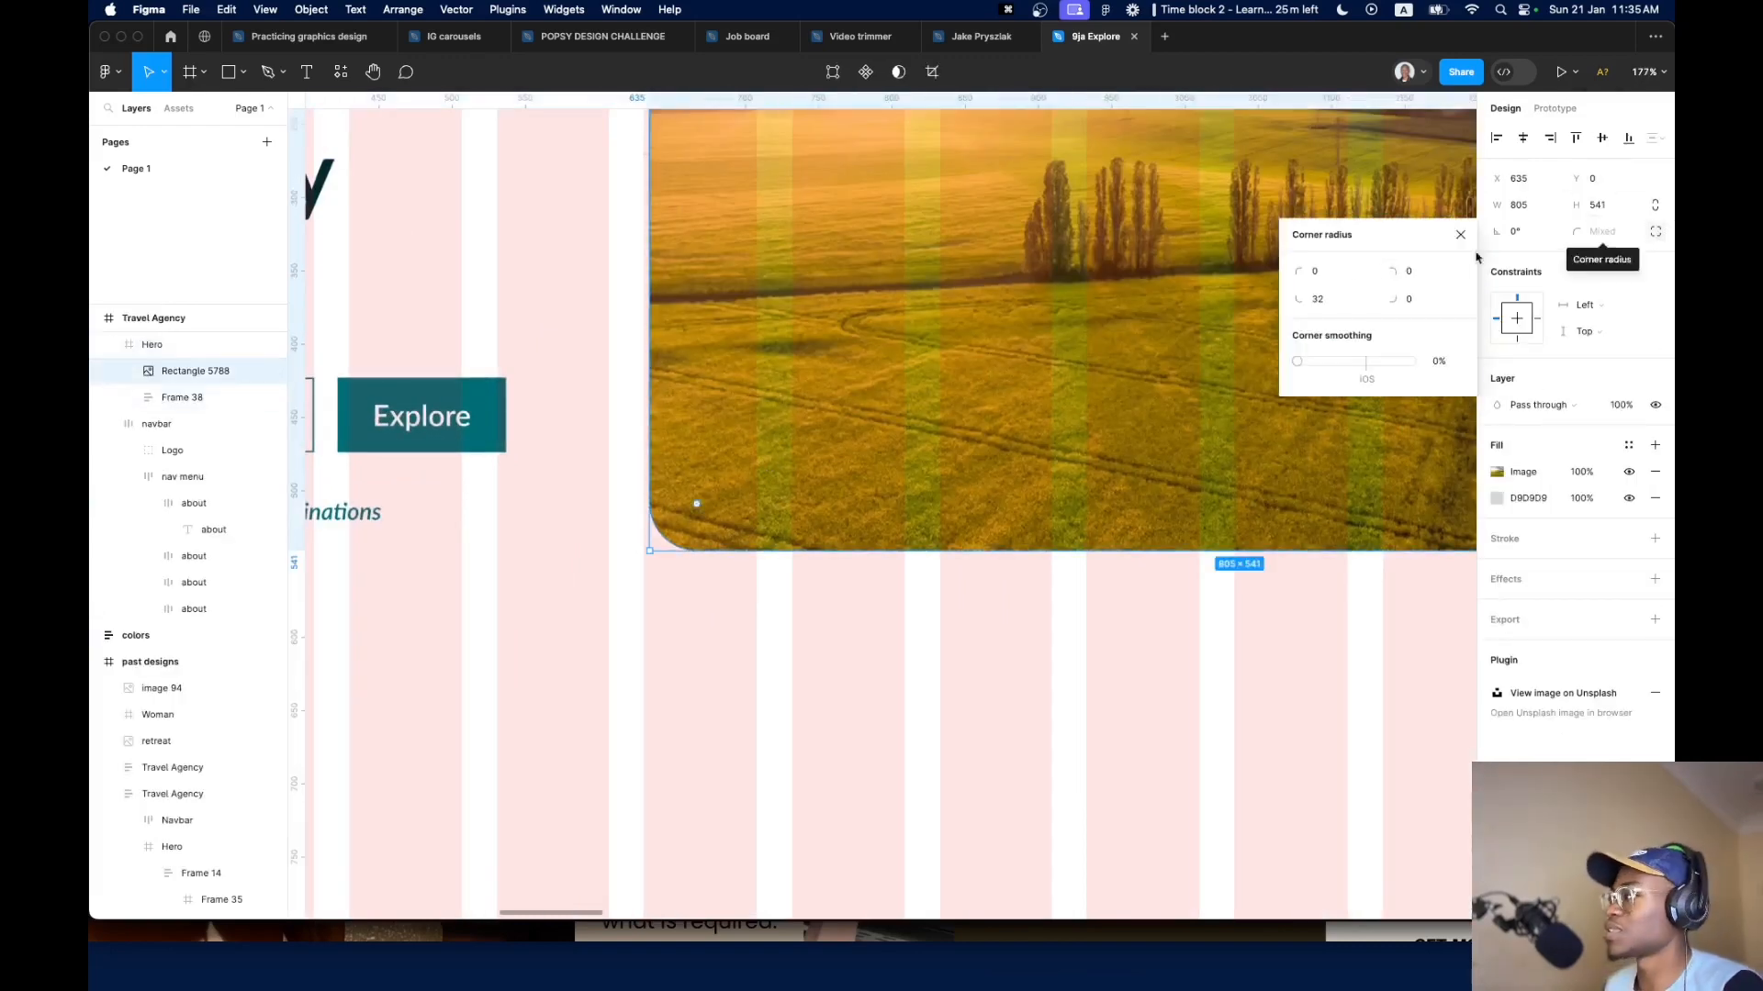
{"action": "left_click", "coordinate": [1333, 295]}
{"action": "key", "text": "shift+Up"}
{"action": "key", "text": "shift+Up"}
{"action": "key", "text": "shift+Up"}
{"action": "key", "text": "shift+Up"}
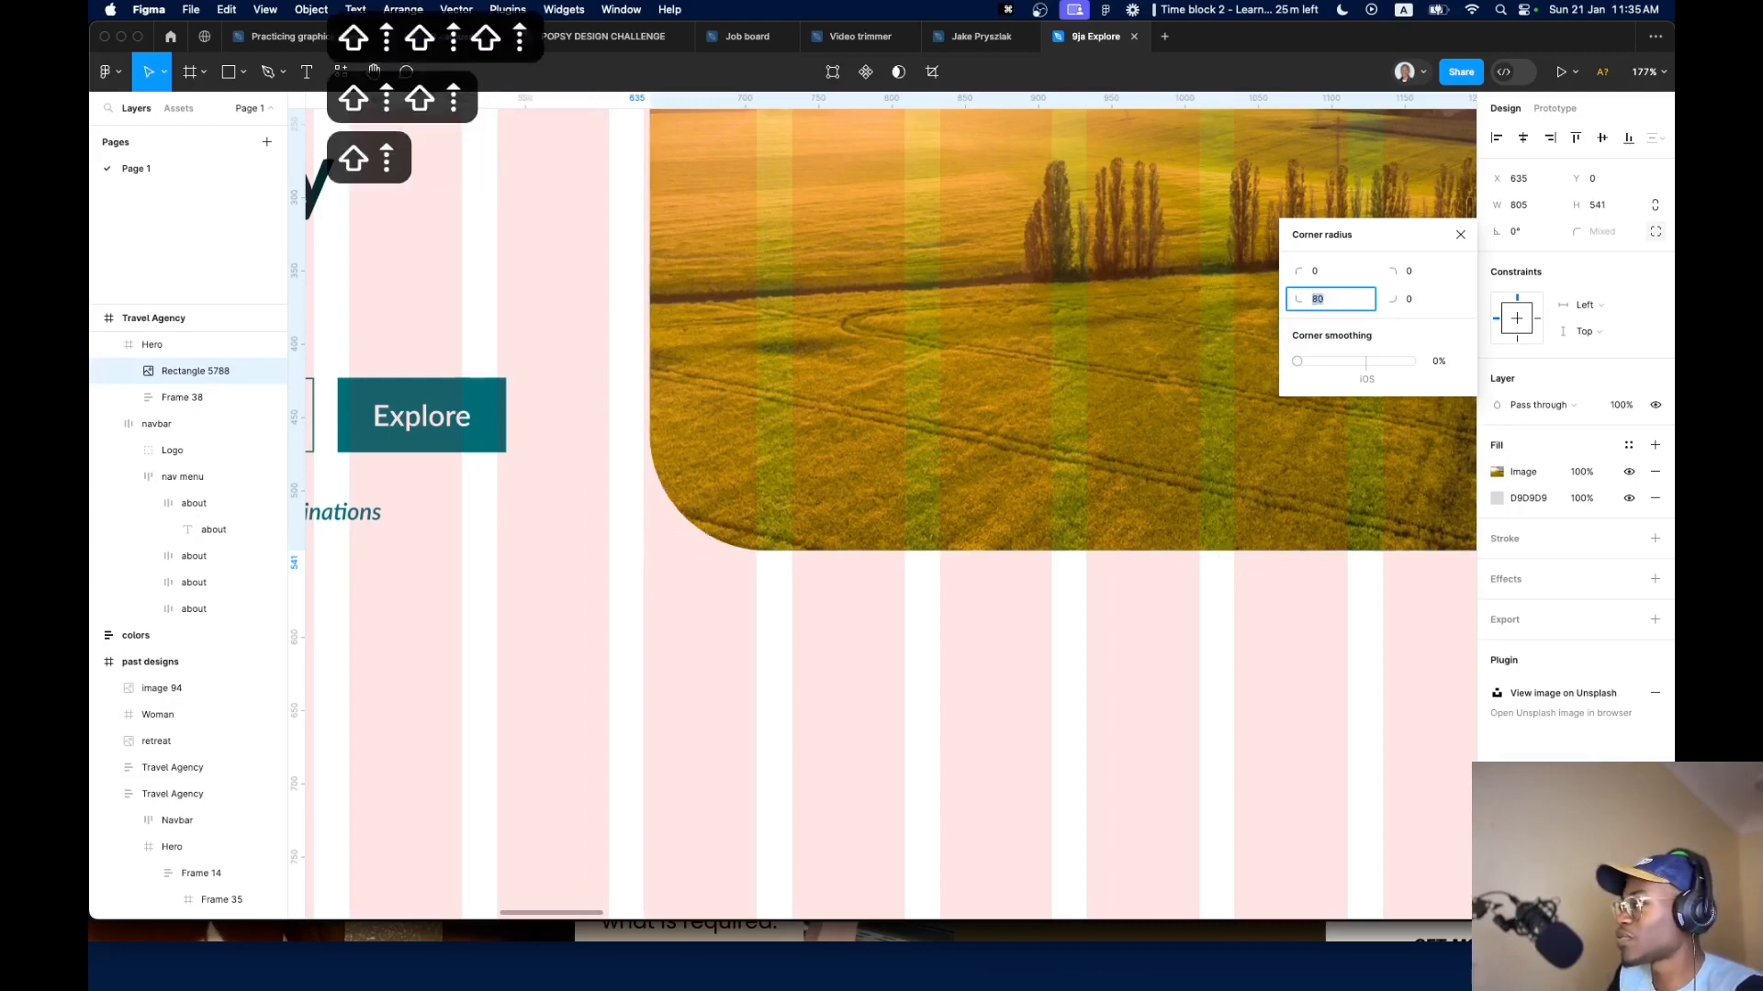
{"action": "key", "text": "shift+Up"}
{"action": "key", "text": "shift+Up"}
{"action": "key", "text": "shift+Up"}
{"action": "key", "text": "shift+Up"}
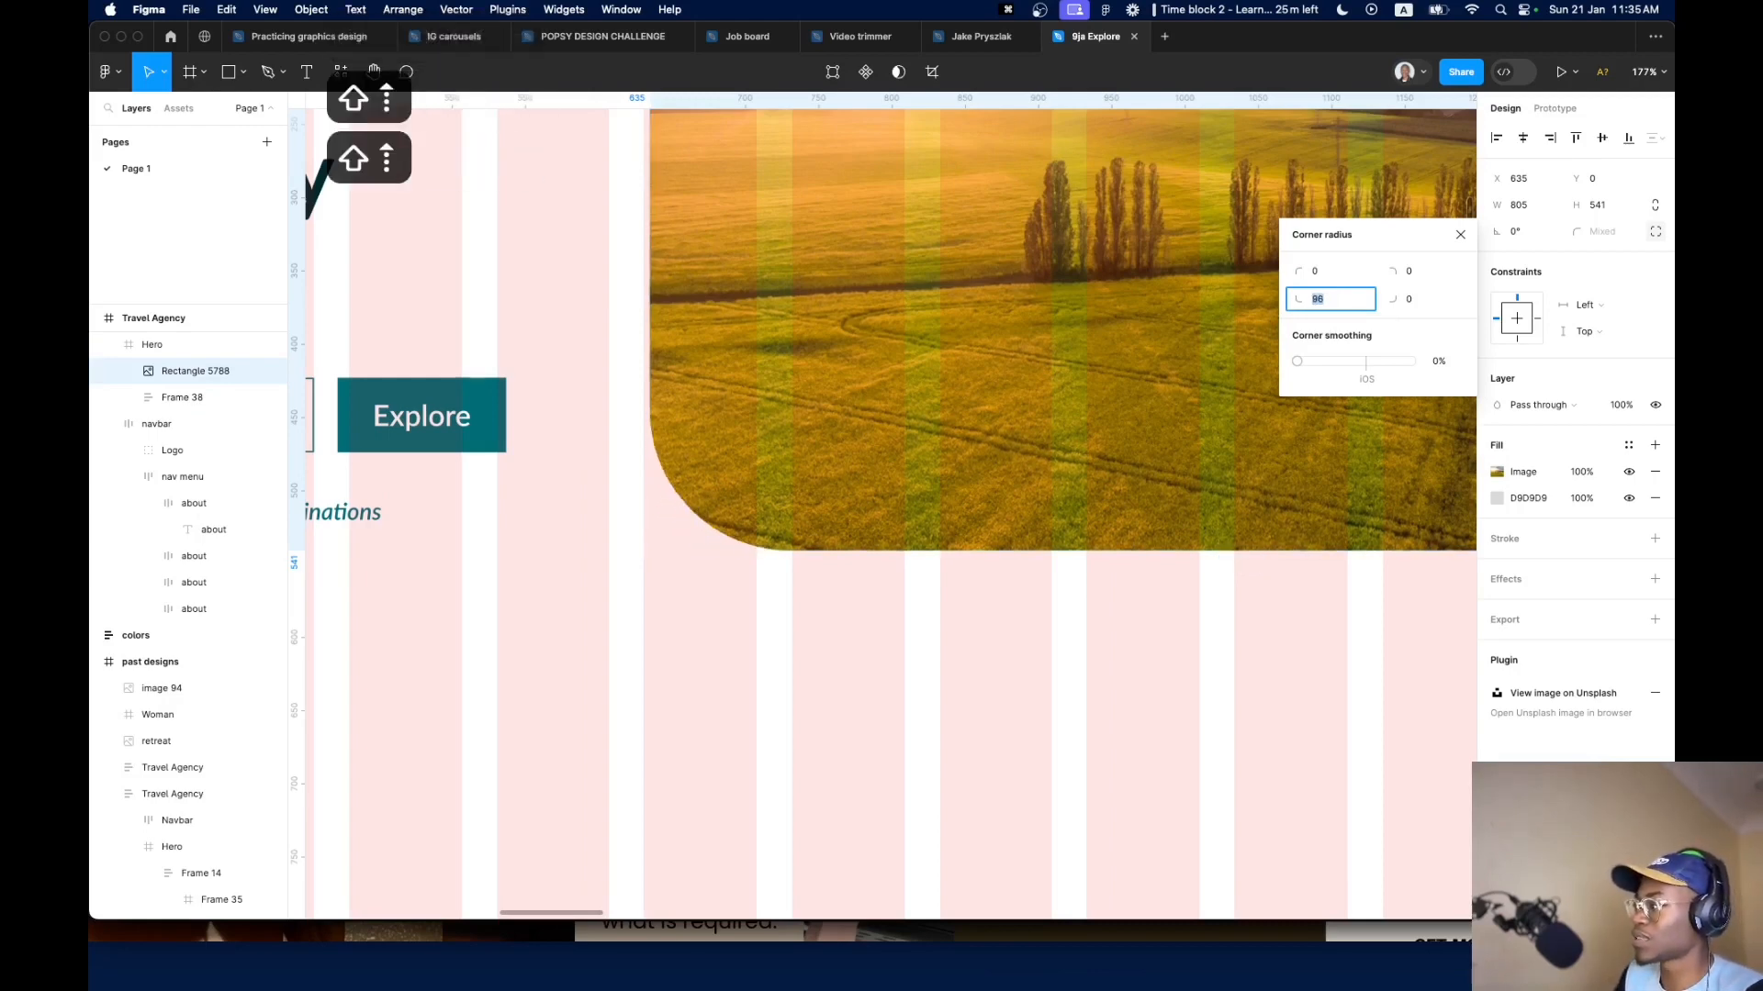
{"action": "key", "text": "shift+Down"}
{"action": "key", "text": "shift+Down"}
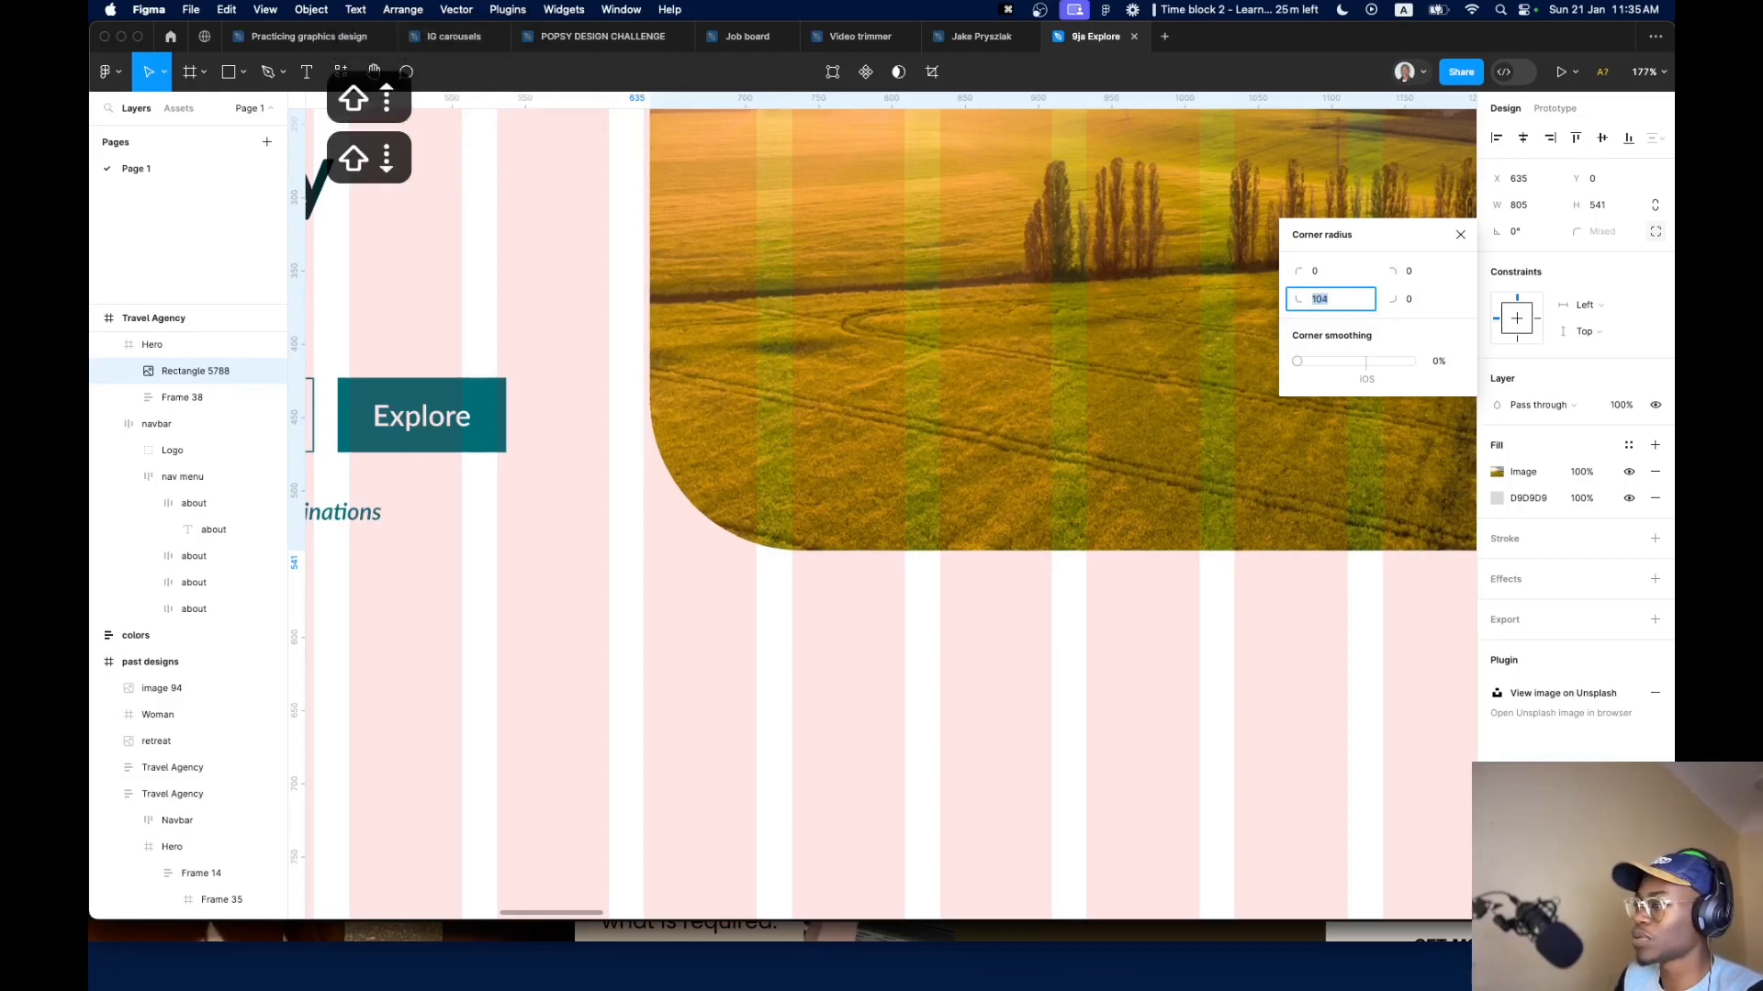
{"action": "key", "text": "shift+Up"}
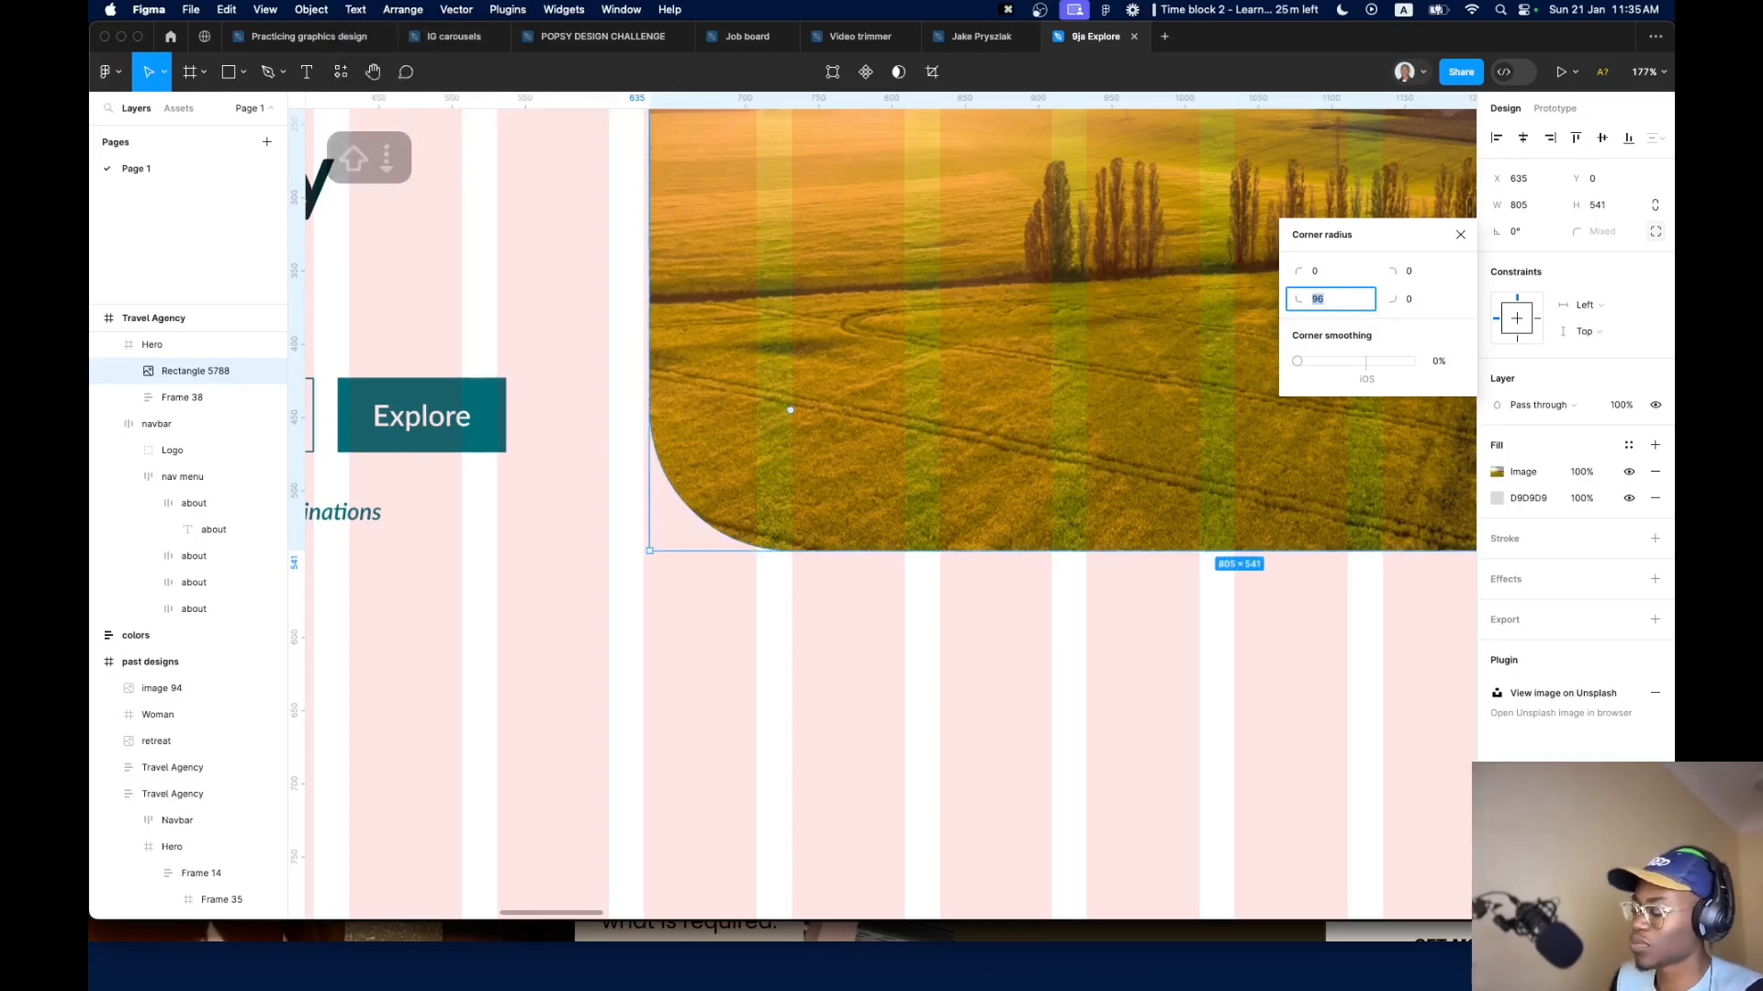
{"action": "key", "text": "shift+1"}
{"action": "key", "text": "Escape"}
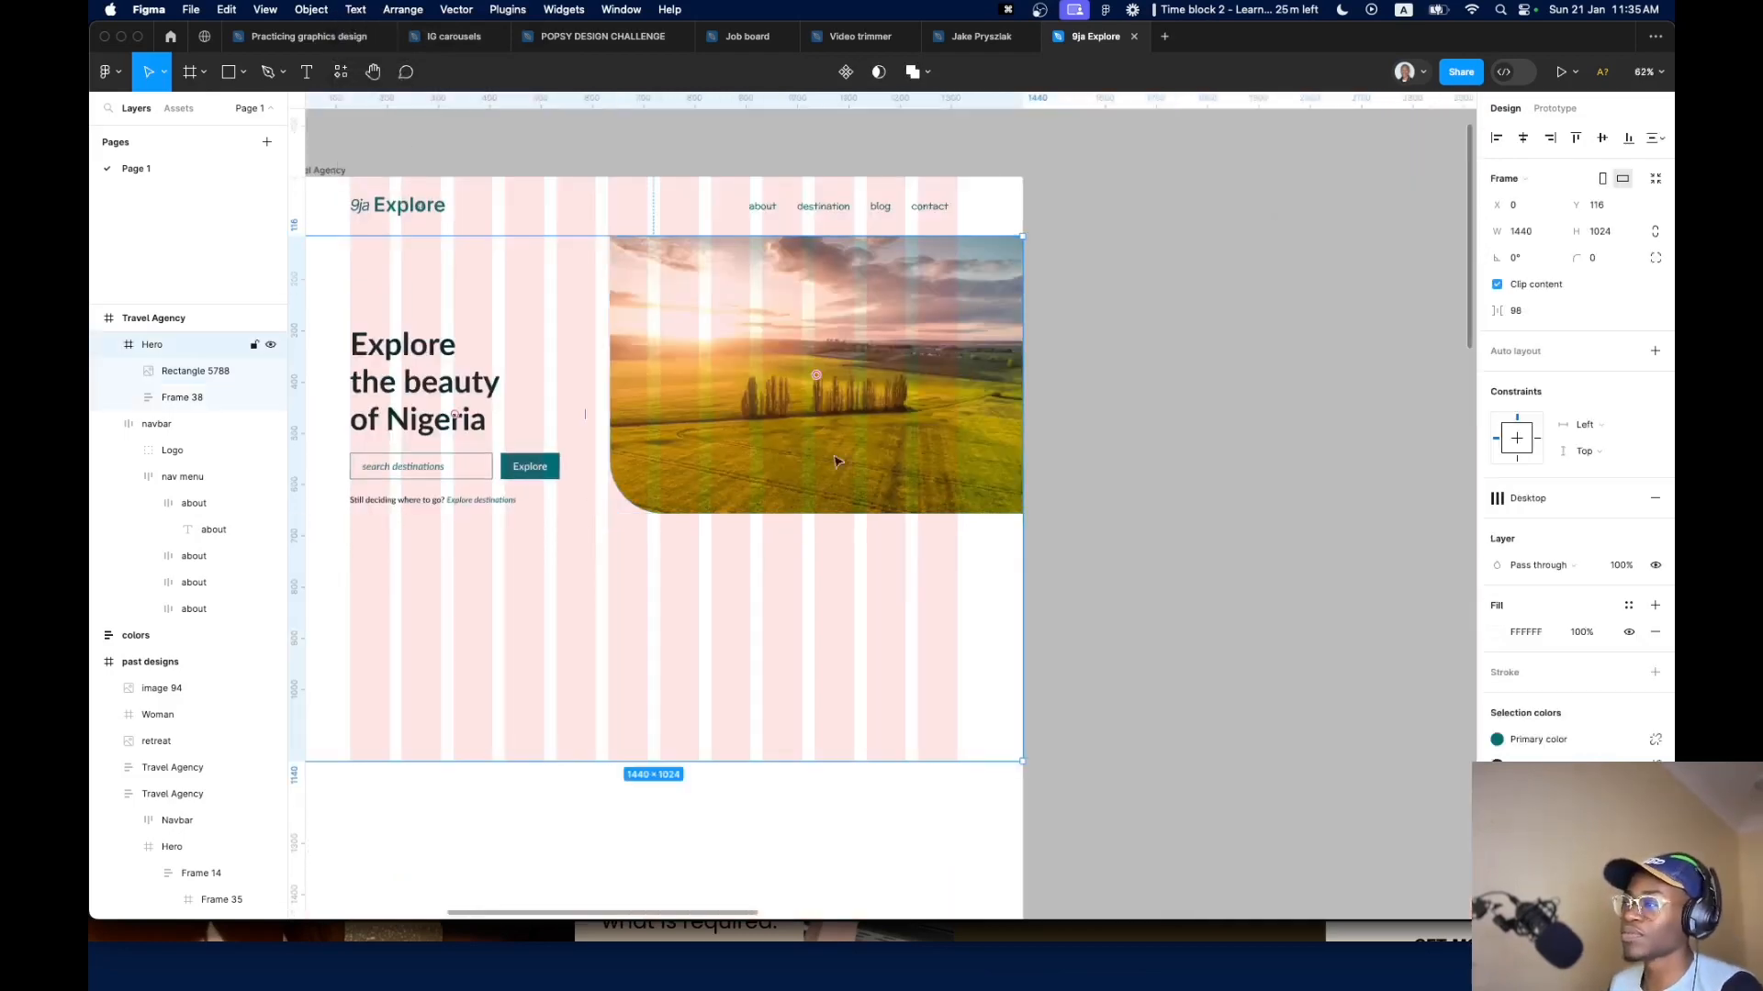
Hide the layout grids to view the hero section without the column overlay
{"action": "left_click", "coordinate": [1033, 280]}
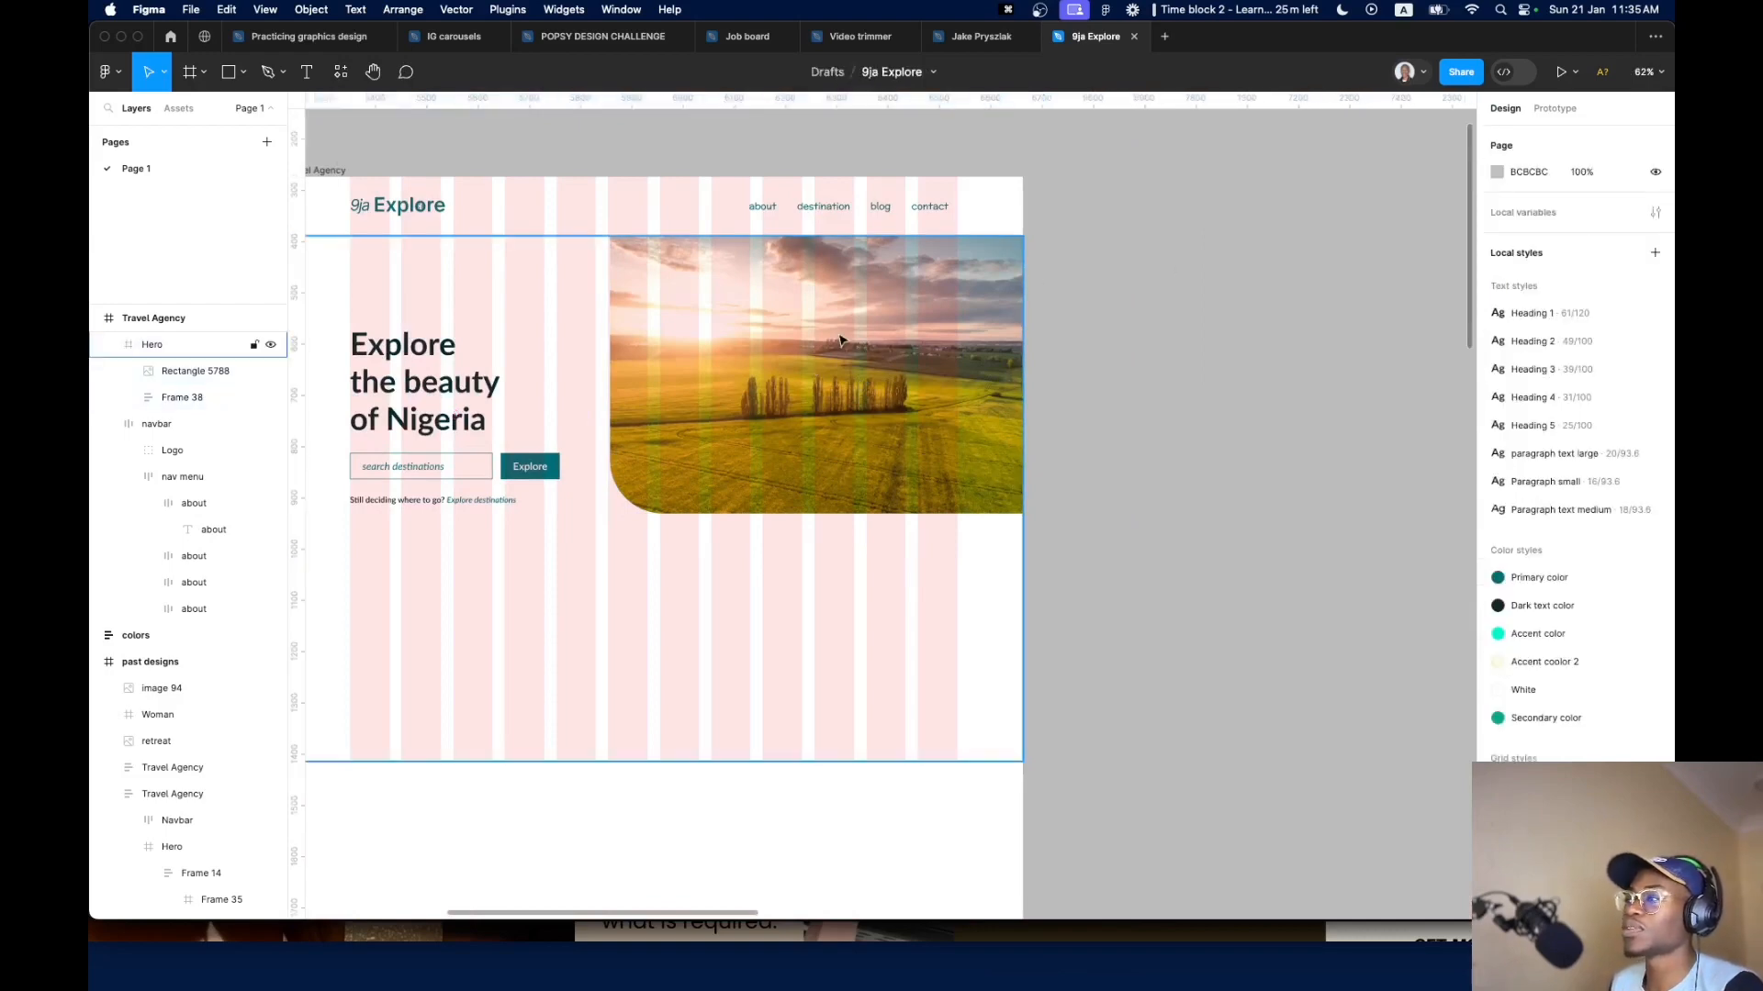
{"action": "left_click", "coordinate": [960, 327]}
{"action": "key", "text": "shift+g"}
{"action": "left_click", "coordinate": [1200, 328]}
{"action": "scroll", "coordinate": [1182, 347], "scroll_direction": "down", "scroll_amount": 2}
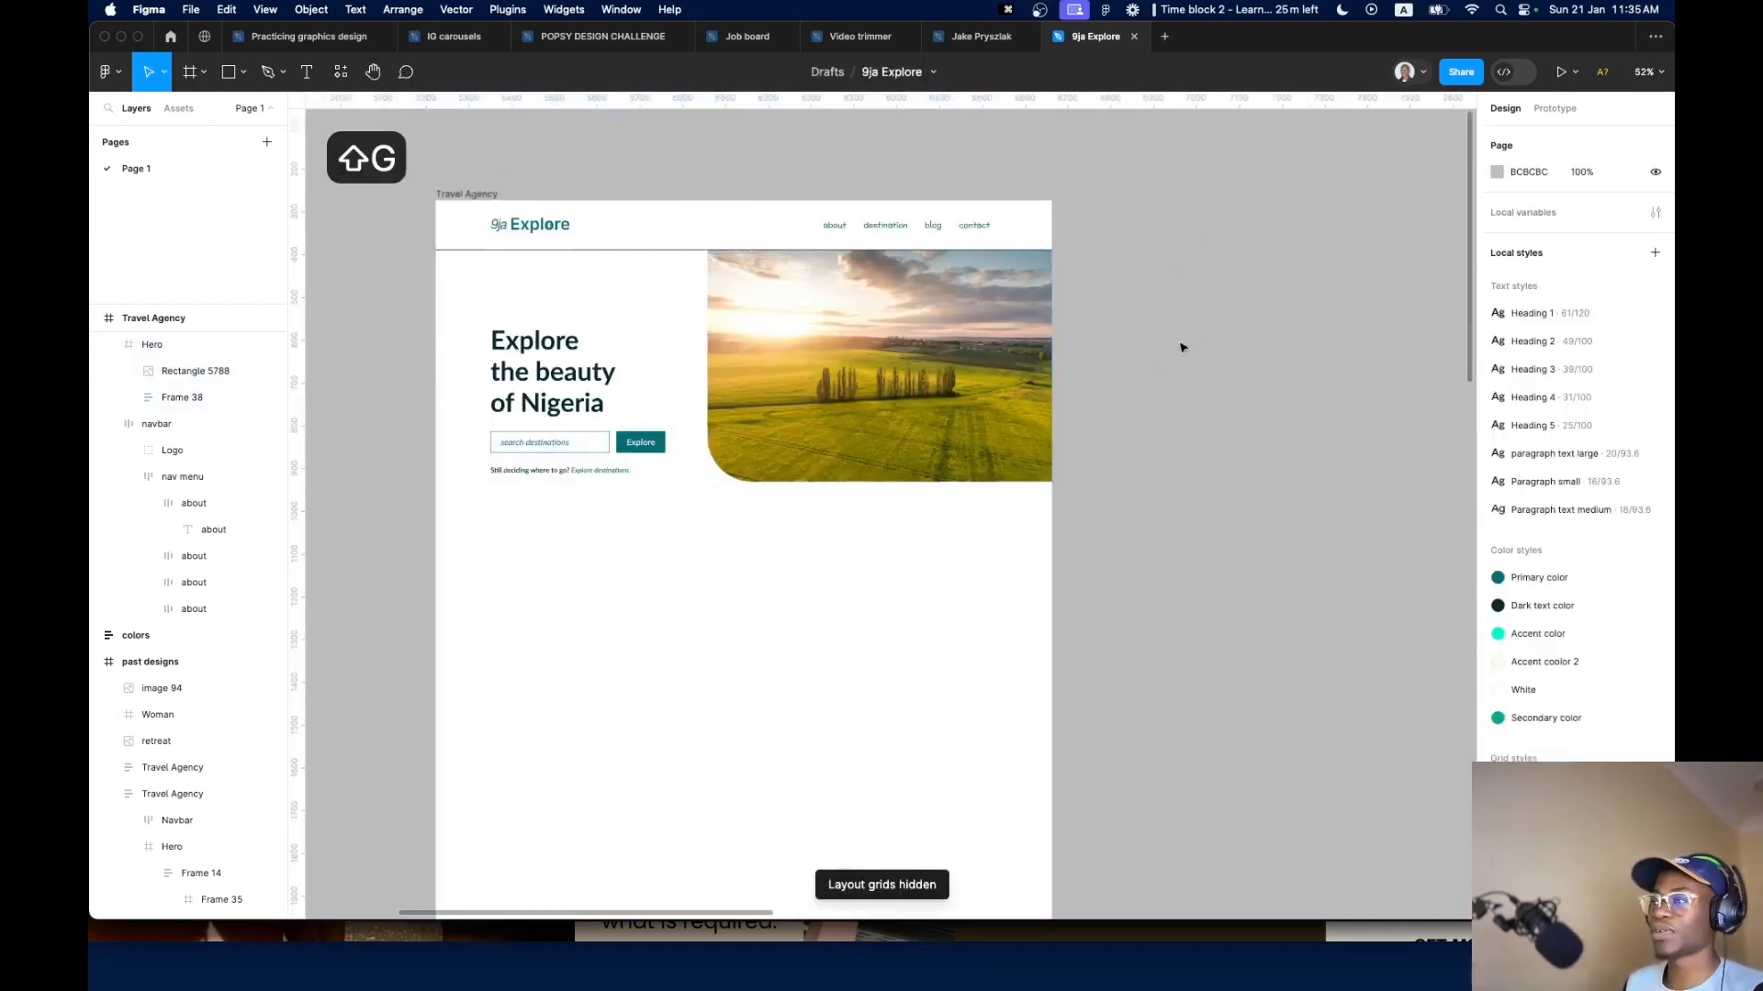
{"action": "scroll", "coordinate": [567, 454], "scroll_direction": "down", "scroll_amount": 5}
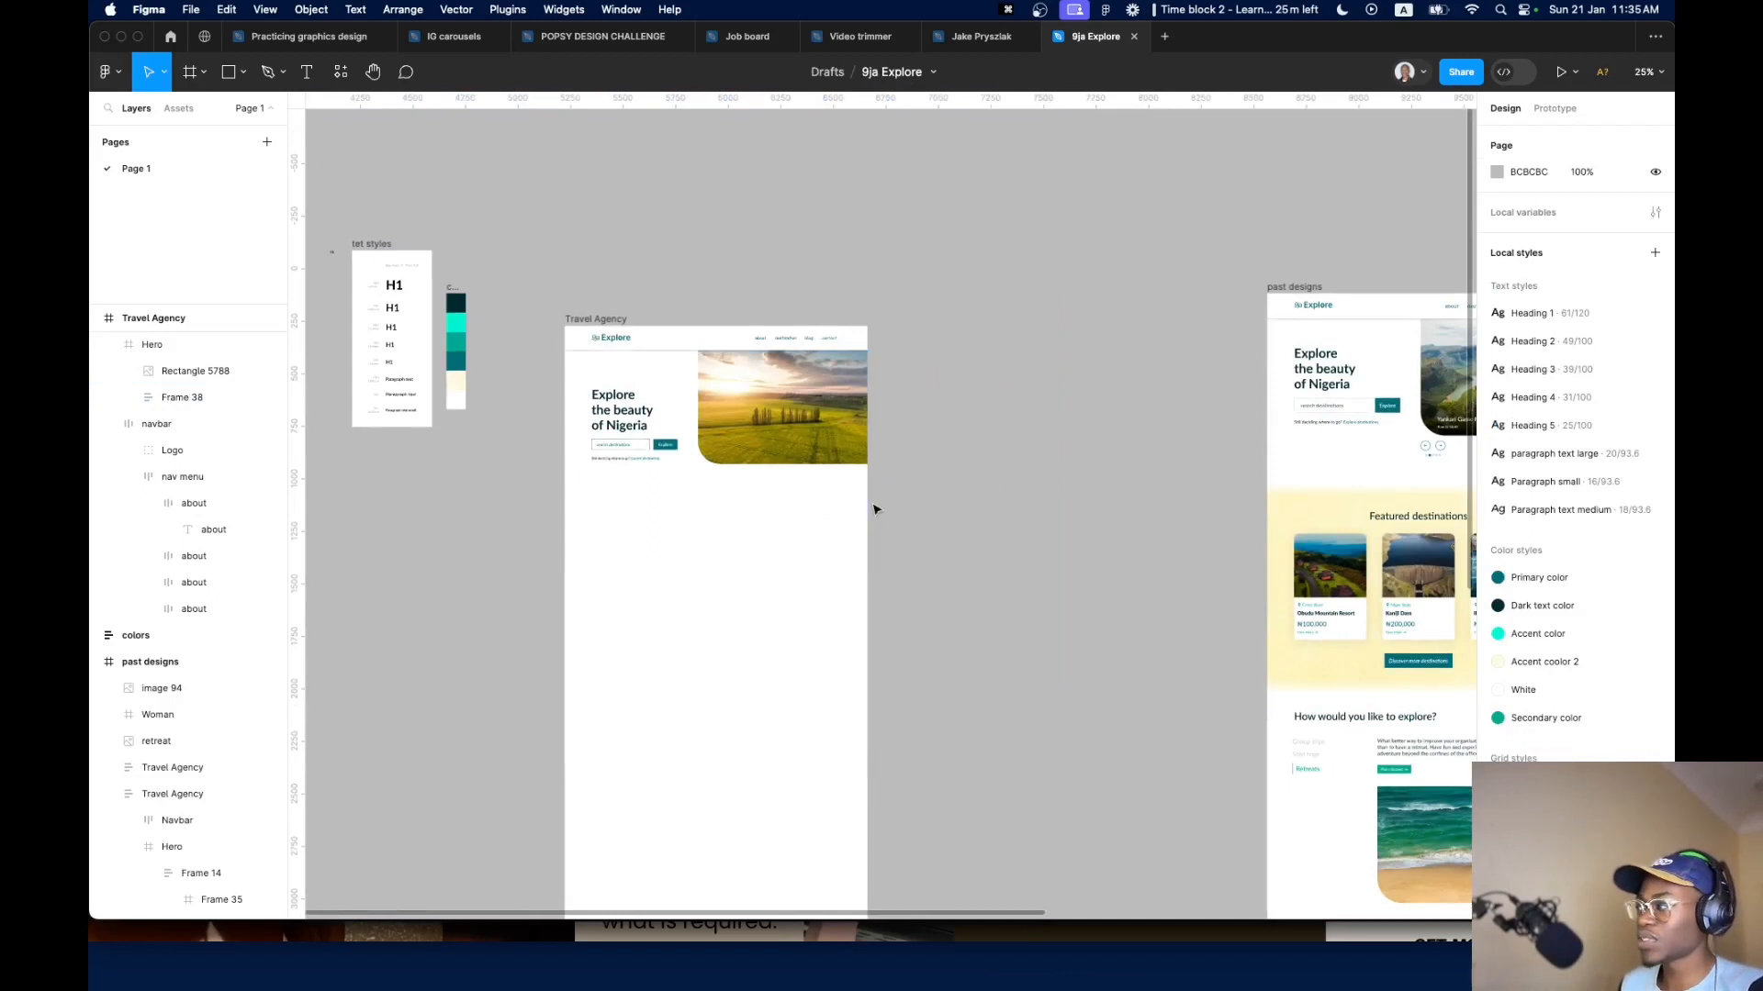
Move the hero's headline and search block up to Y 96, level with the photo's vertical centre
{"action": "scroll", "coordinate": [873, 504], "scroll_direction": "up", "scroll_amount": 3}
{"action": "scroll", "coordinate": [914, 712], "scroll_direction": "up", "scroll_amount": 5}
{"action": "left_click", "coordinate": [617, 678]}
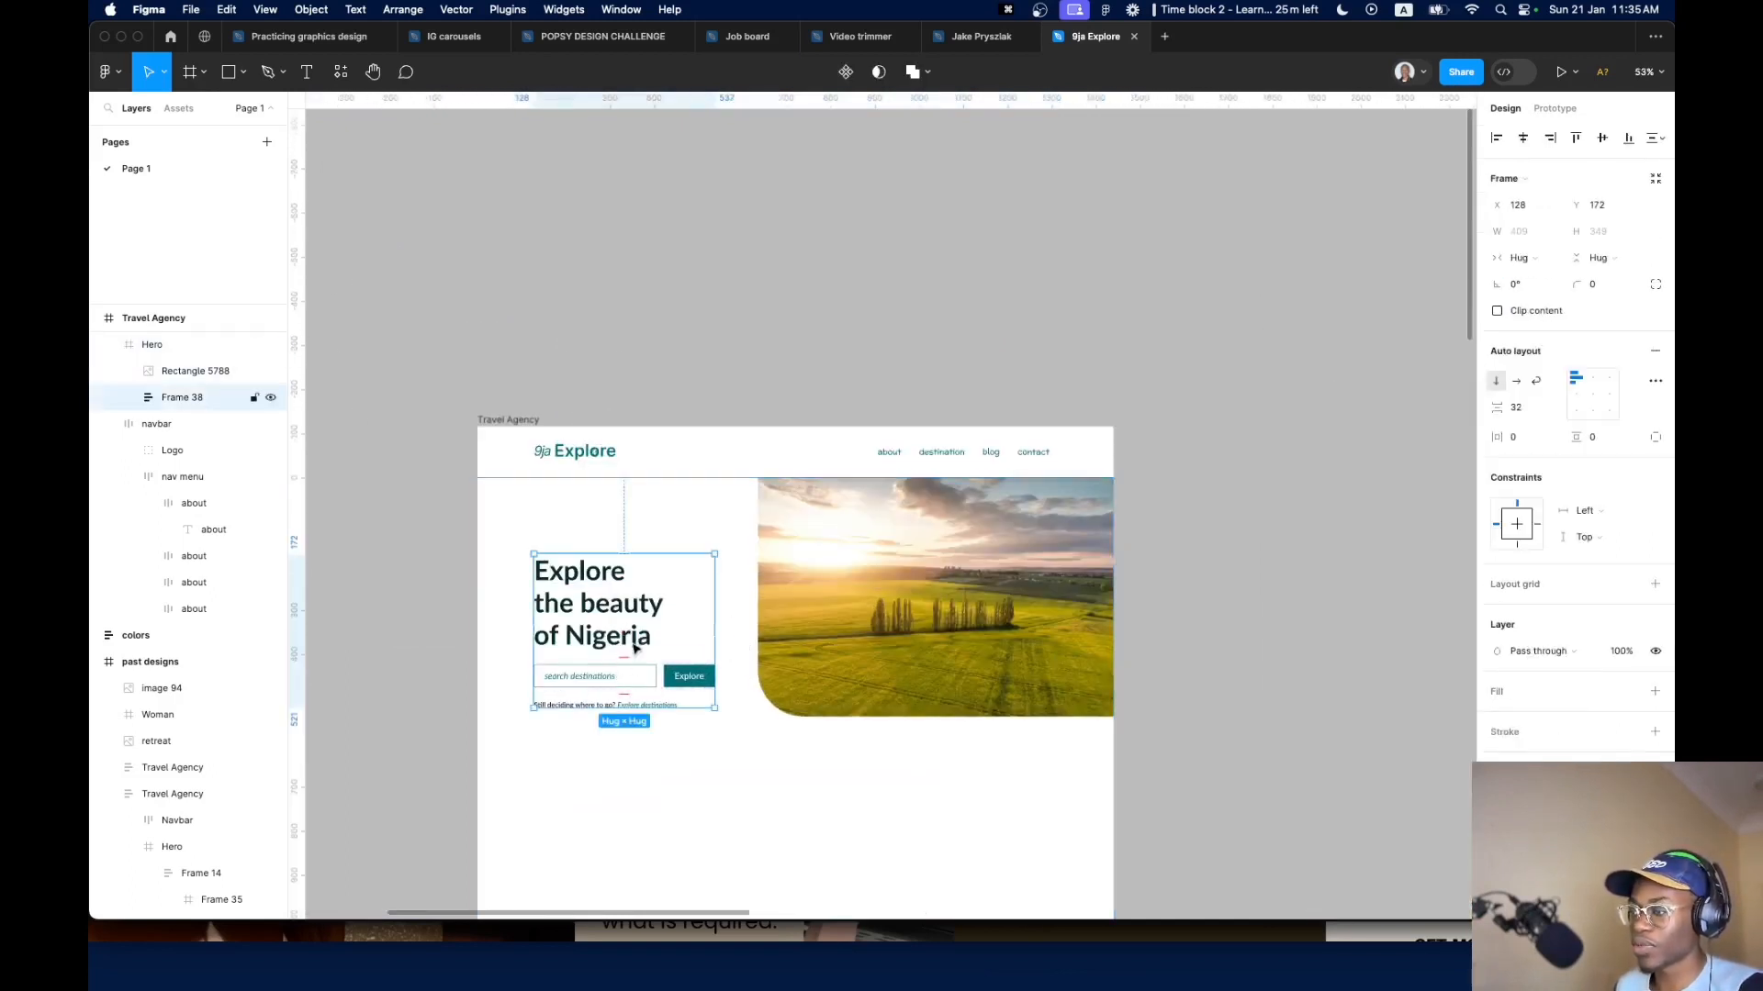
{"action": "left_click_drag", "start_coordinate": [656, 611], "coordinate": [661, 576]}
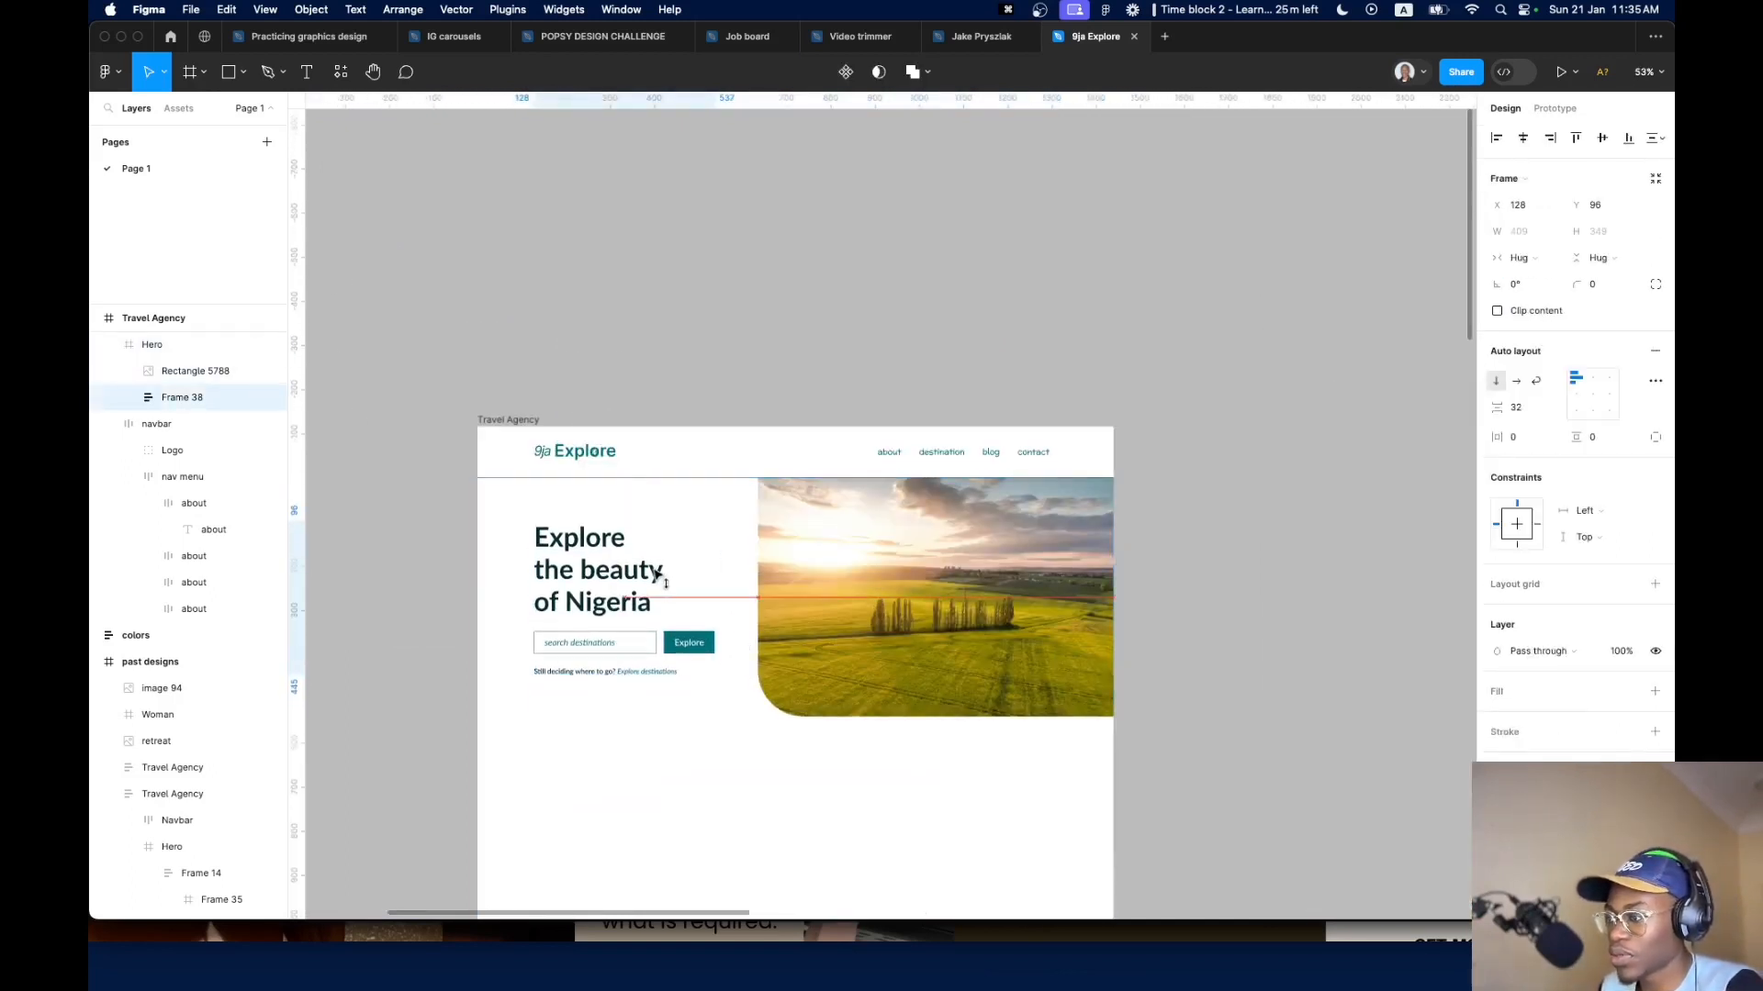
Apply a horizontal auto layout to the Hero frame and centre-align its contents
{"action": "left_click", "coordinate": [929, 594]}
{"action": "scroll", "coordinate": [680, 653], "scroll_direction": "down", "scroll_amount": 5}
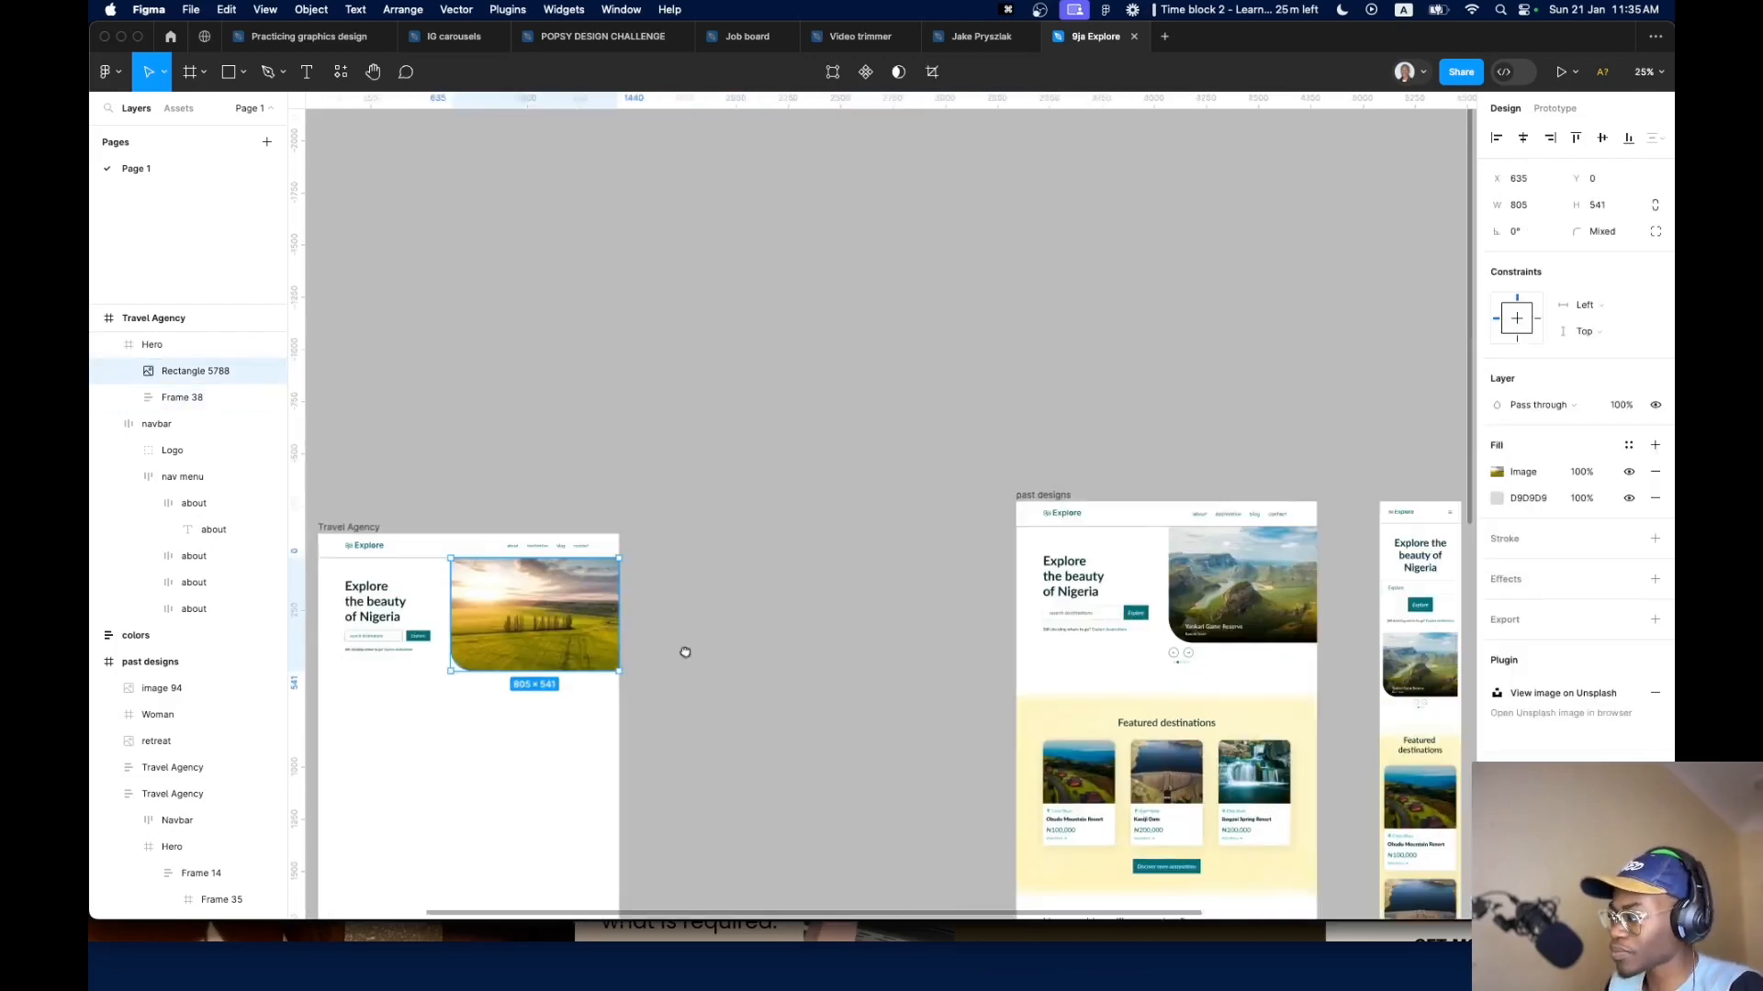
{"action": "scroll", "coordinate": [689, 657], "scroll_direction": "left", "scroll_amount": 5}
{"action": "scroll", "coordinate": [673, 703], "scroll_direction": "up", "scroll_amount": 5}
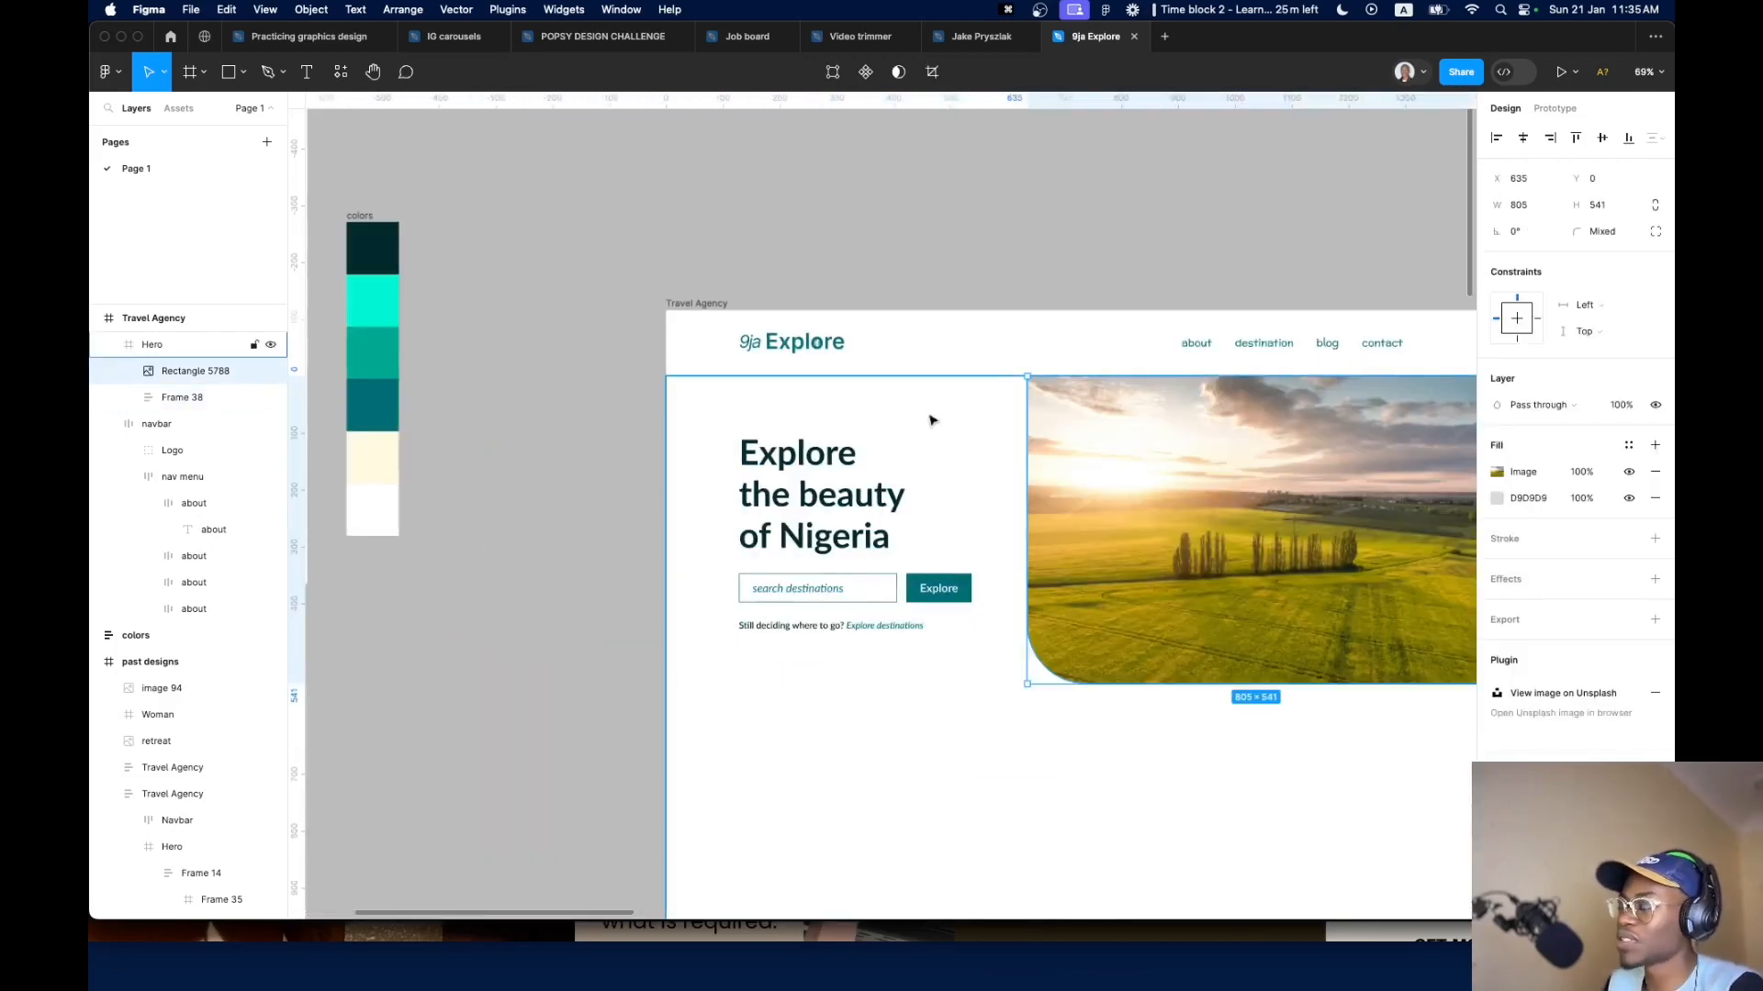
{"action": "scroll", "coordinate": [933, 417], "scroll_direction": "down", "scroll_amount": 2}
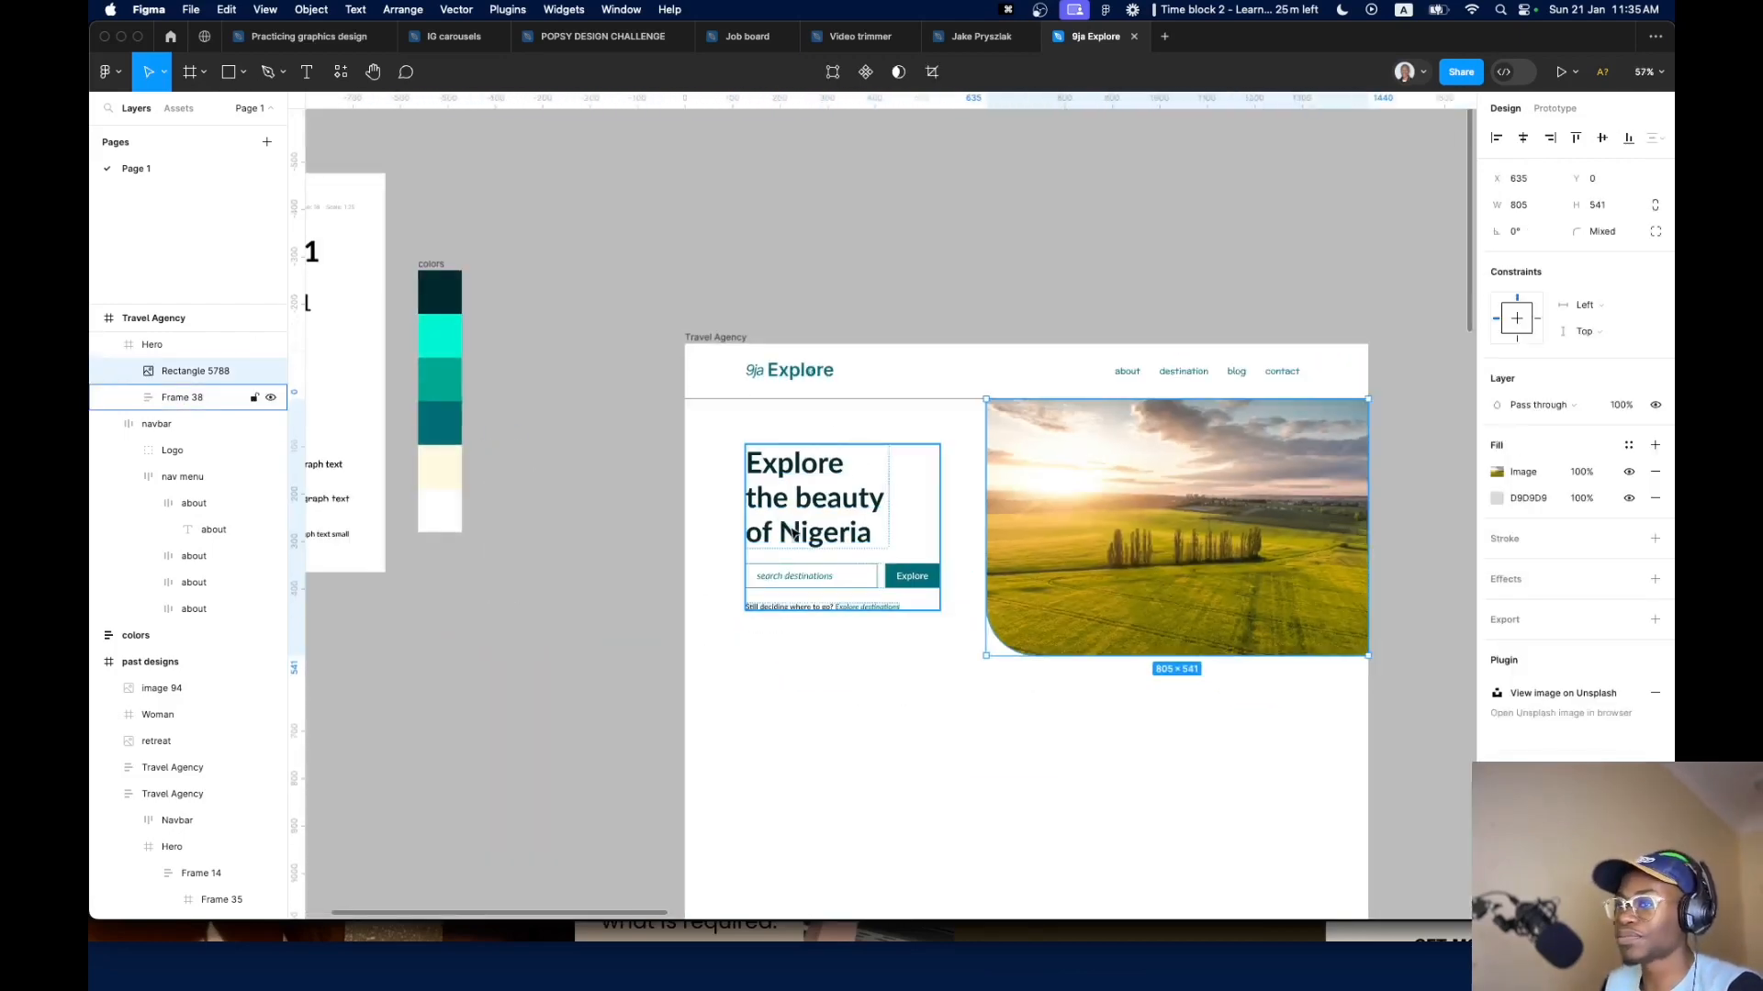
{"action": "left_click", "coordinate": [931, 526]}
{"action": "left_click", "coordinate": [967, 547]}
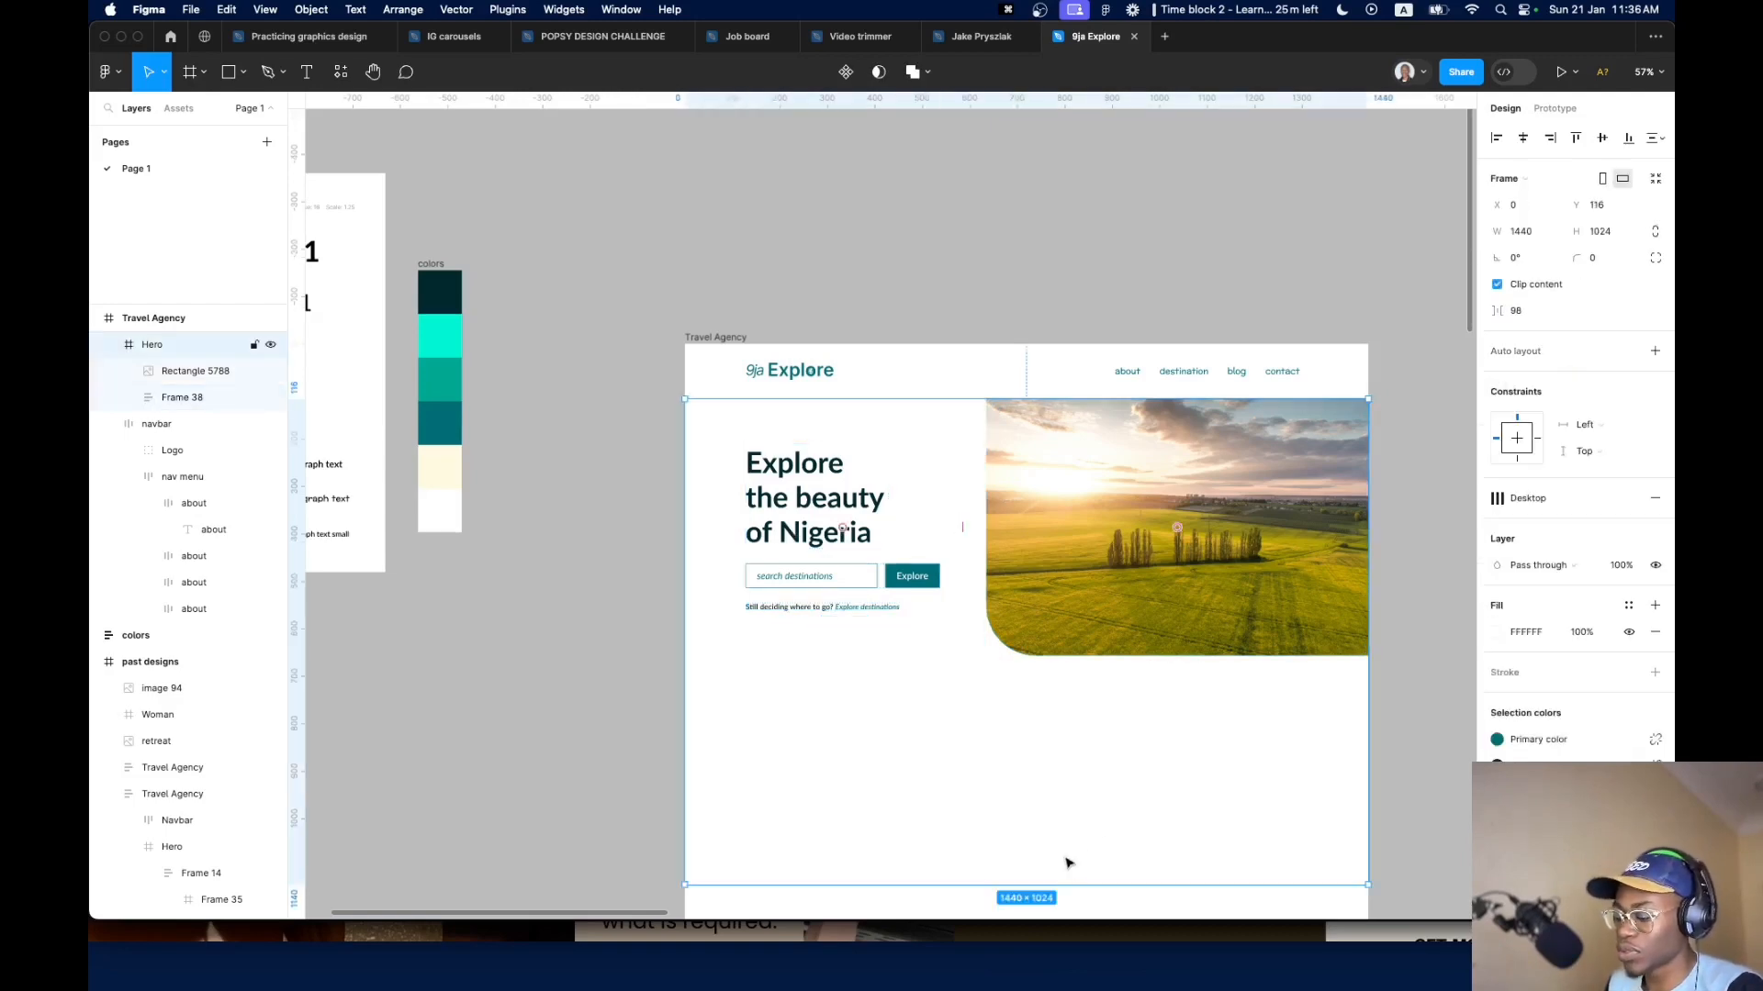
{"action": "key", "text": "shift+a"}
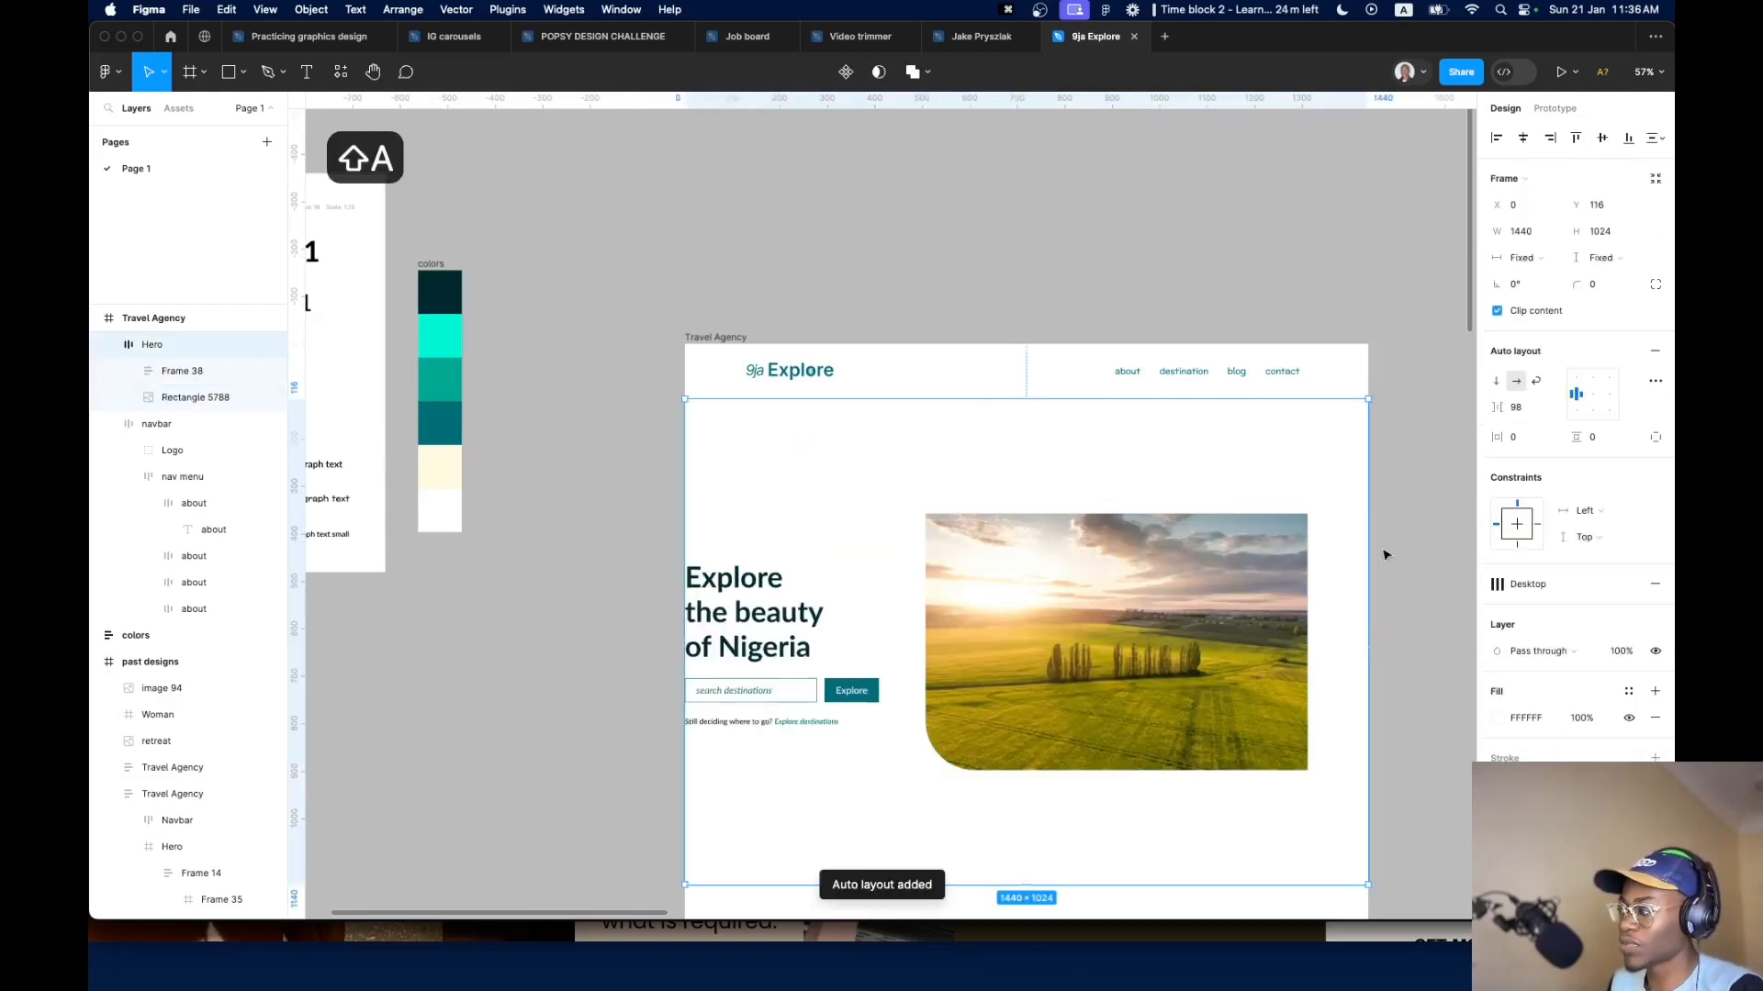
{"action": "left_click", "coordinate": [1592, 395]}
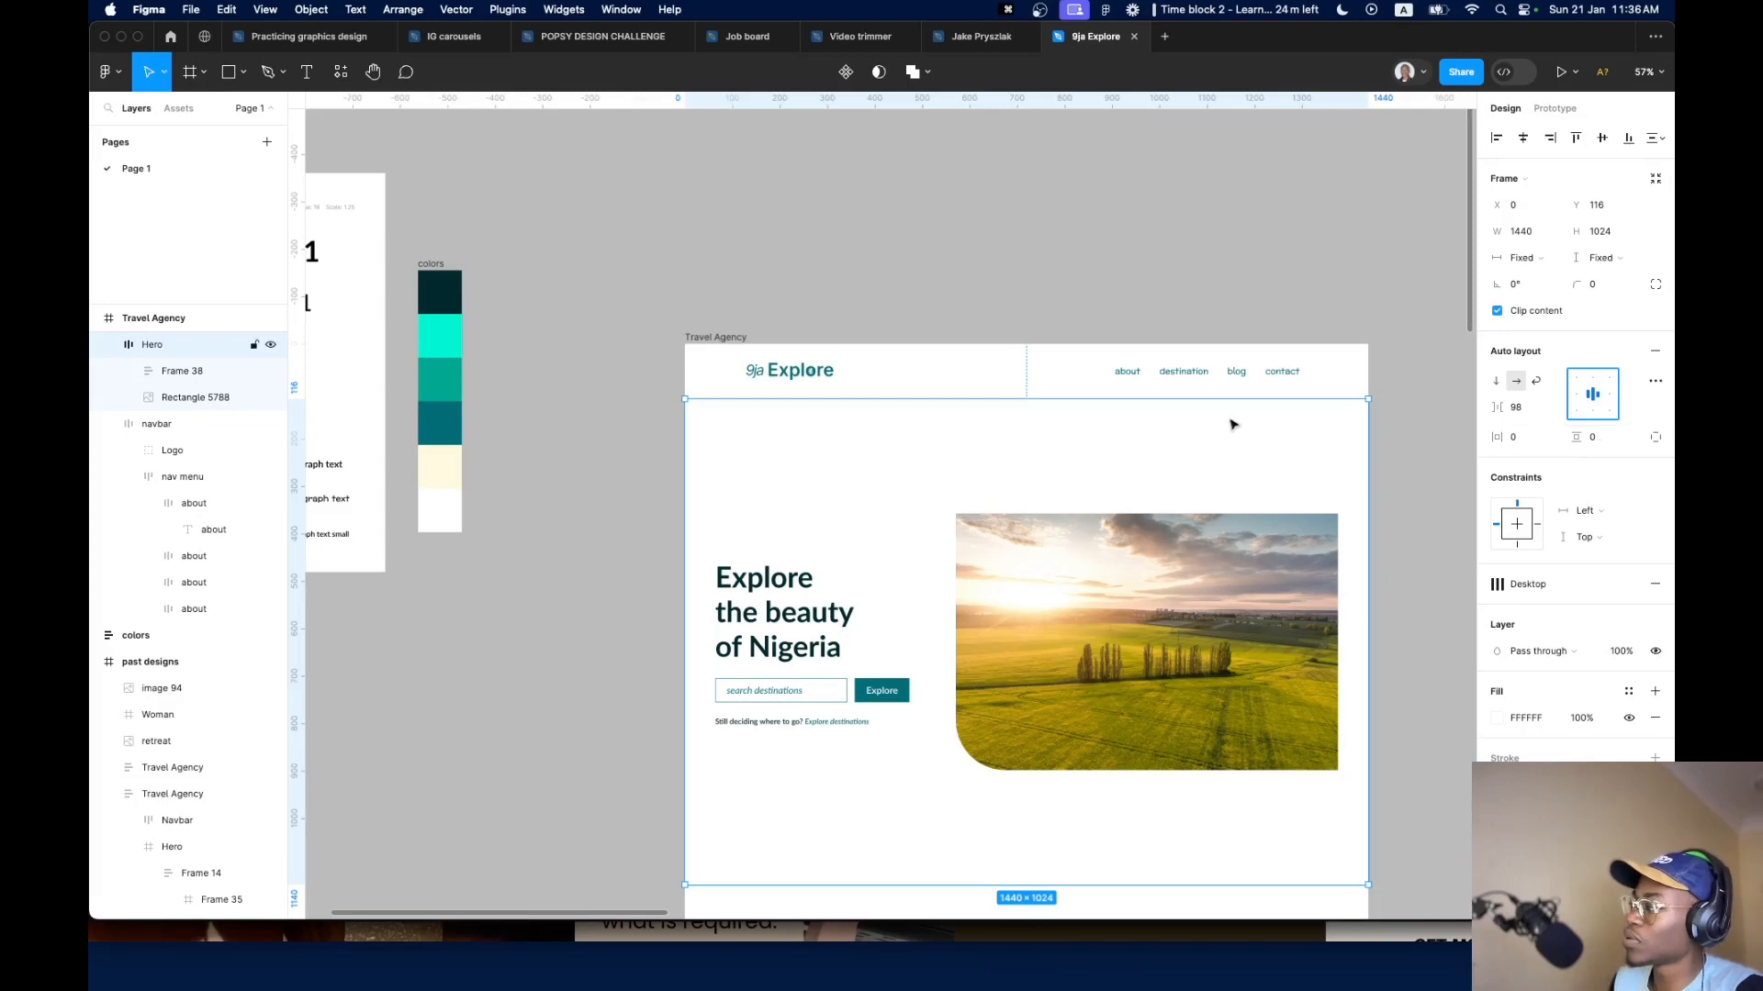
Set the Hero frame's height to Hug contents and its vertical padding to 80
{"action": "left_click", "coordinate": [1600, 258]}
{"action": "left_click", "coordinate": [1602, 280]}
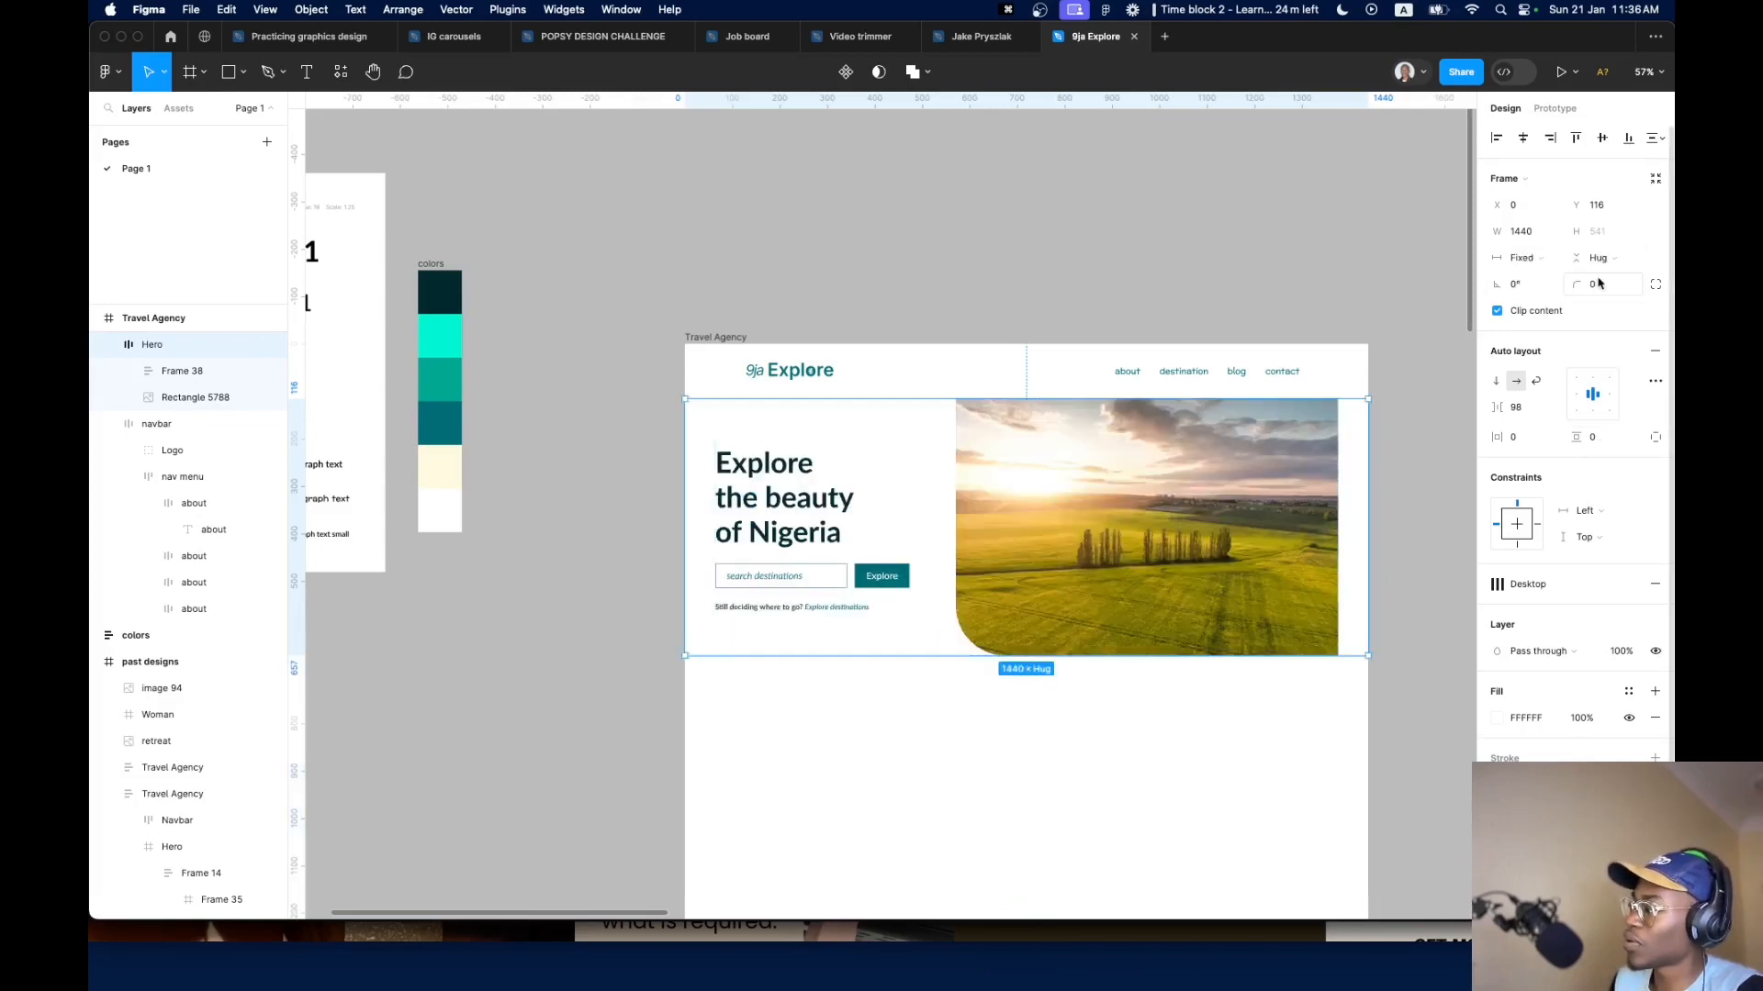
{"action": "left_click", "coordinate": [1620, 440]}
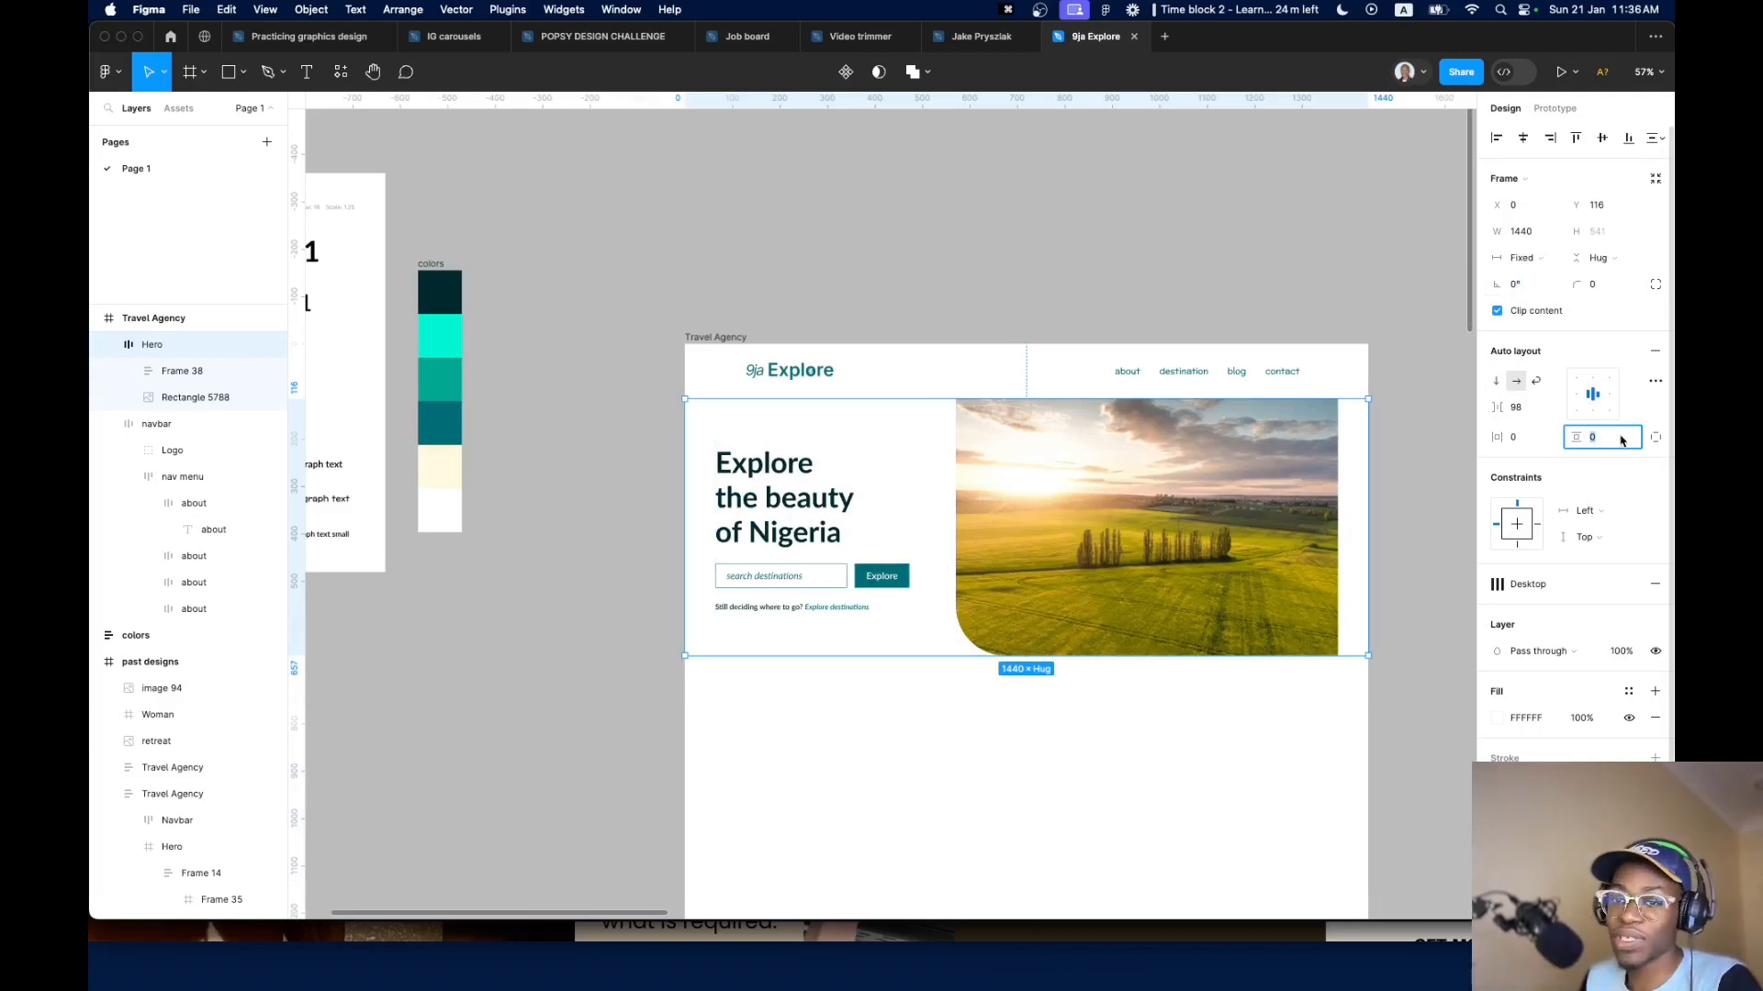
{"action": "key", "text": "shift+Up"}
{"action": "key", "text": "shift+Up"}
{"action": "key", "text": "shift+Up"}
{"action": "key", "text": "shift+Up"}
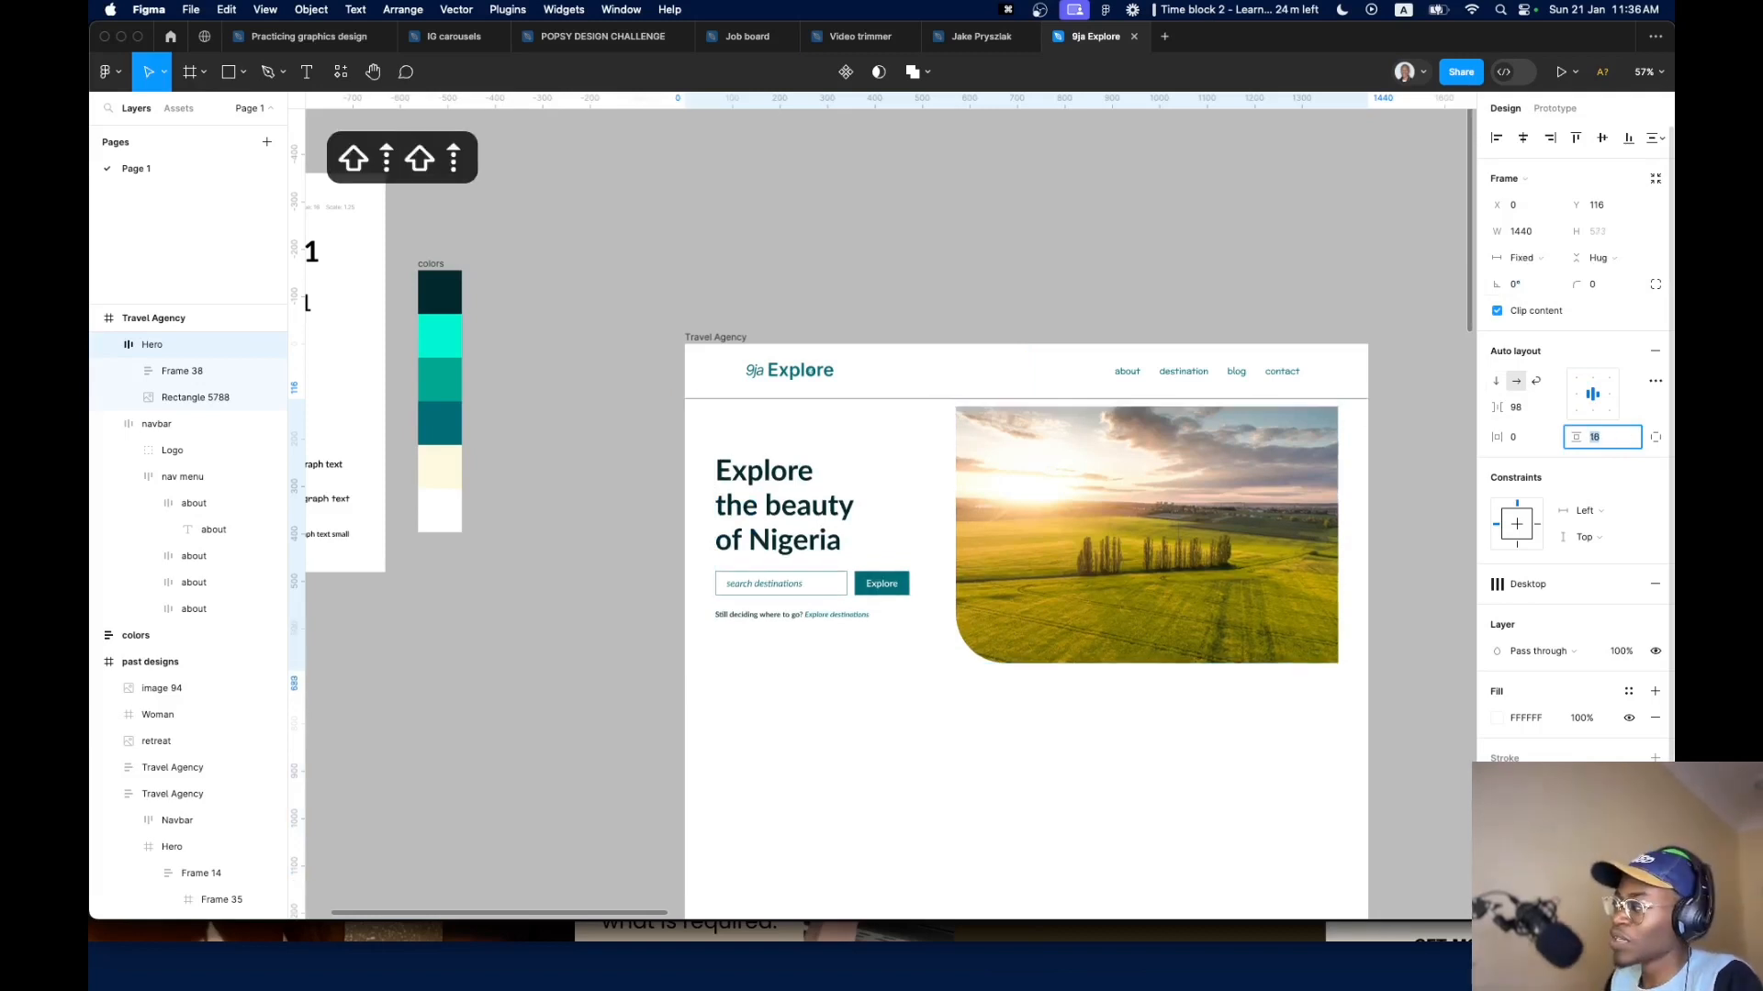
{"action": "key", "text": "shift+Up"}
{"action": "key", "text": "shift+Up"}
{"action": "key", "text": "shift+Up"}
{"action": "key", "text": "shift+Up"}
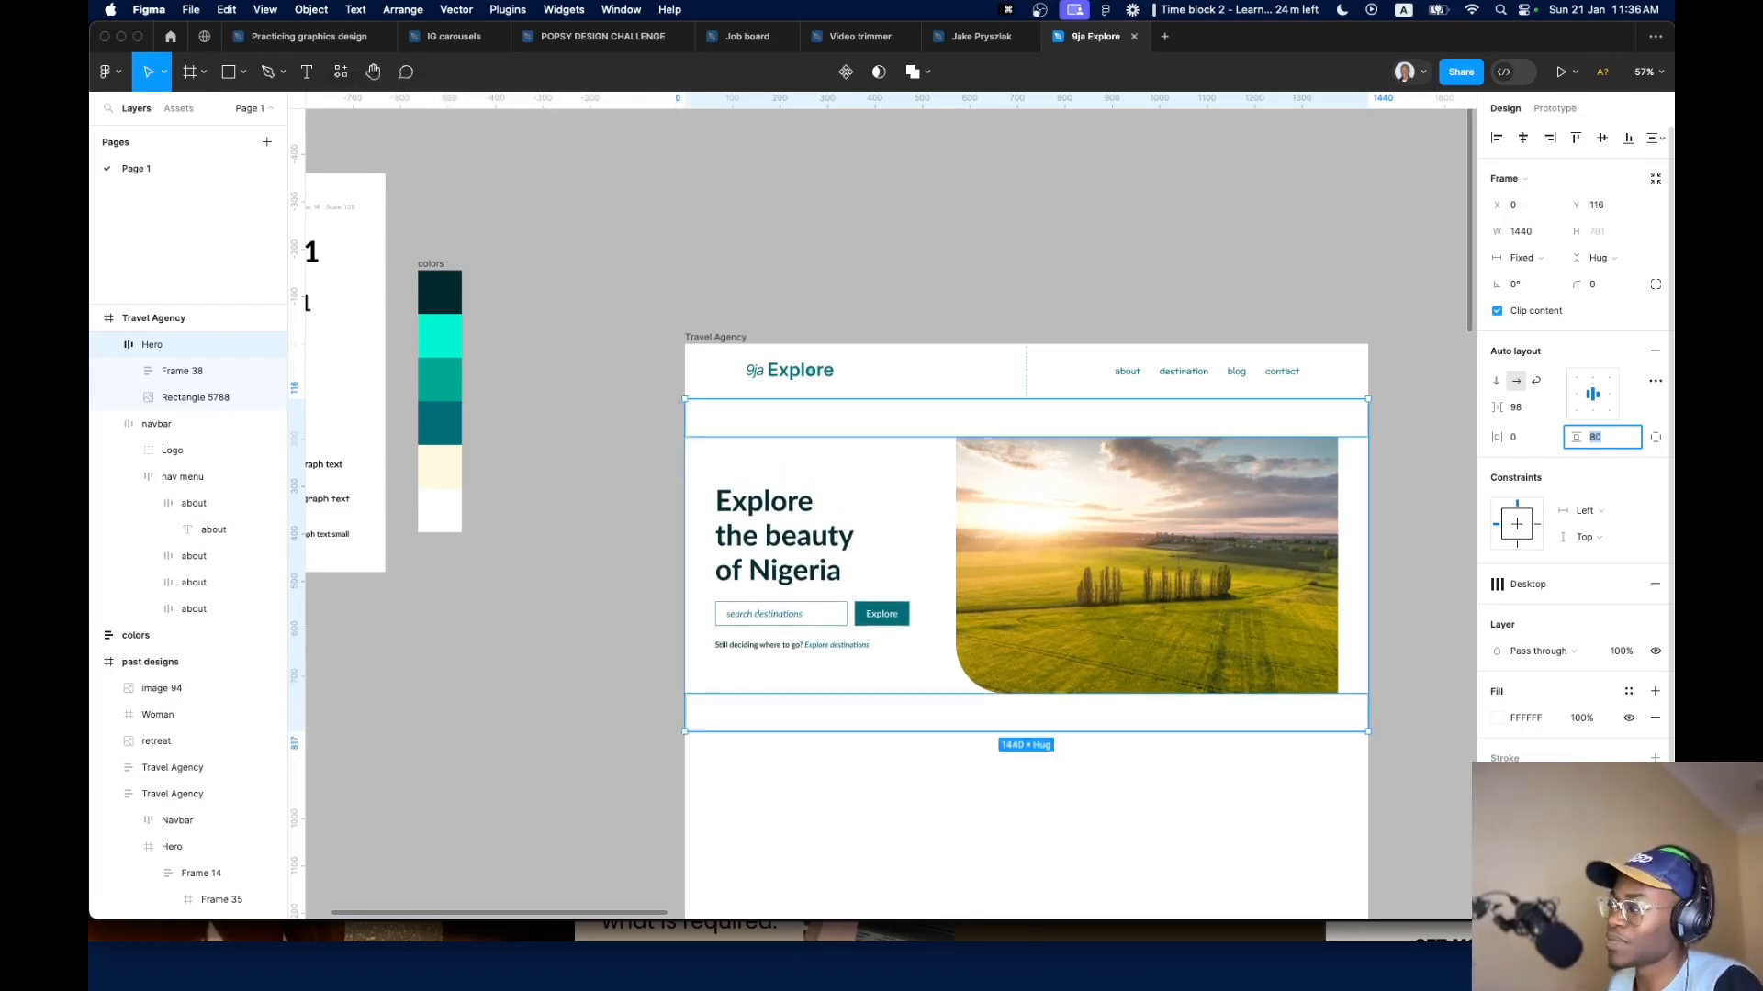
{"action": "left_click", "coordinate": [1157, 563]}
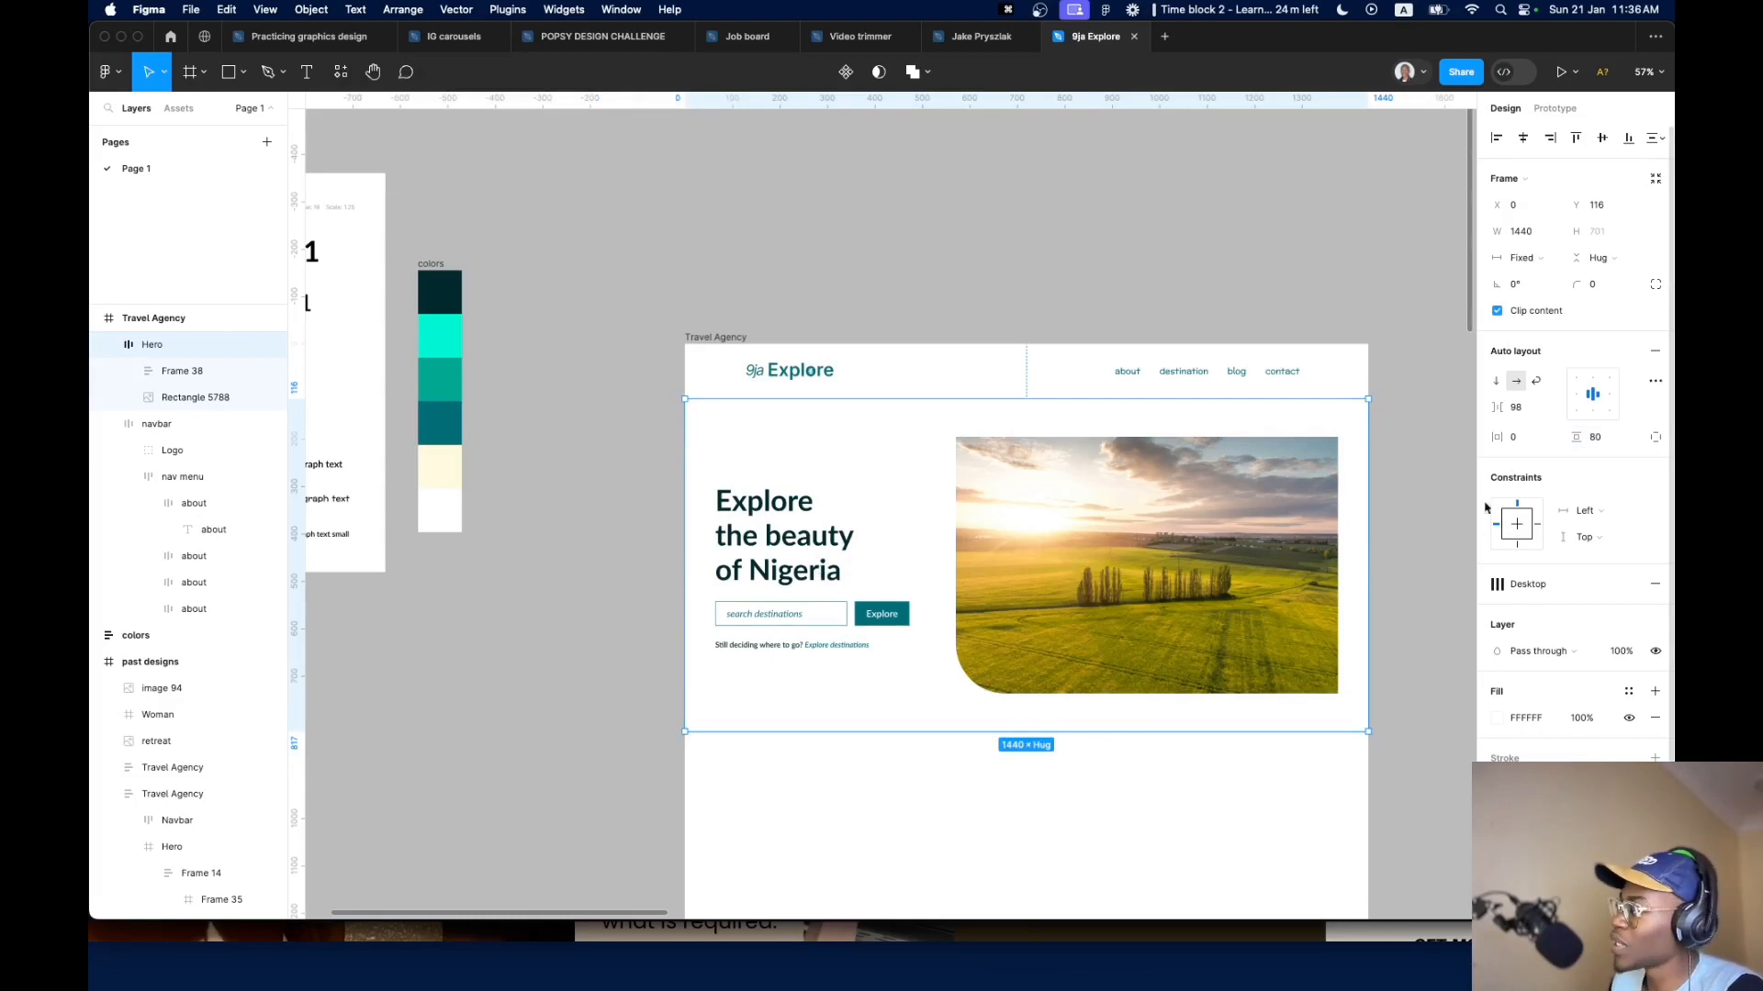
Set the Hero frame's horizontal padding to 128 and its item spacing to Auto, keeping the fixed width
{"action": "left_click", "coordinate": [1530, 438]}
{"action": "type", "text": "128"}
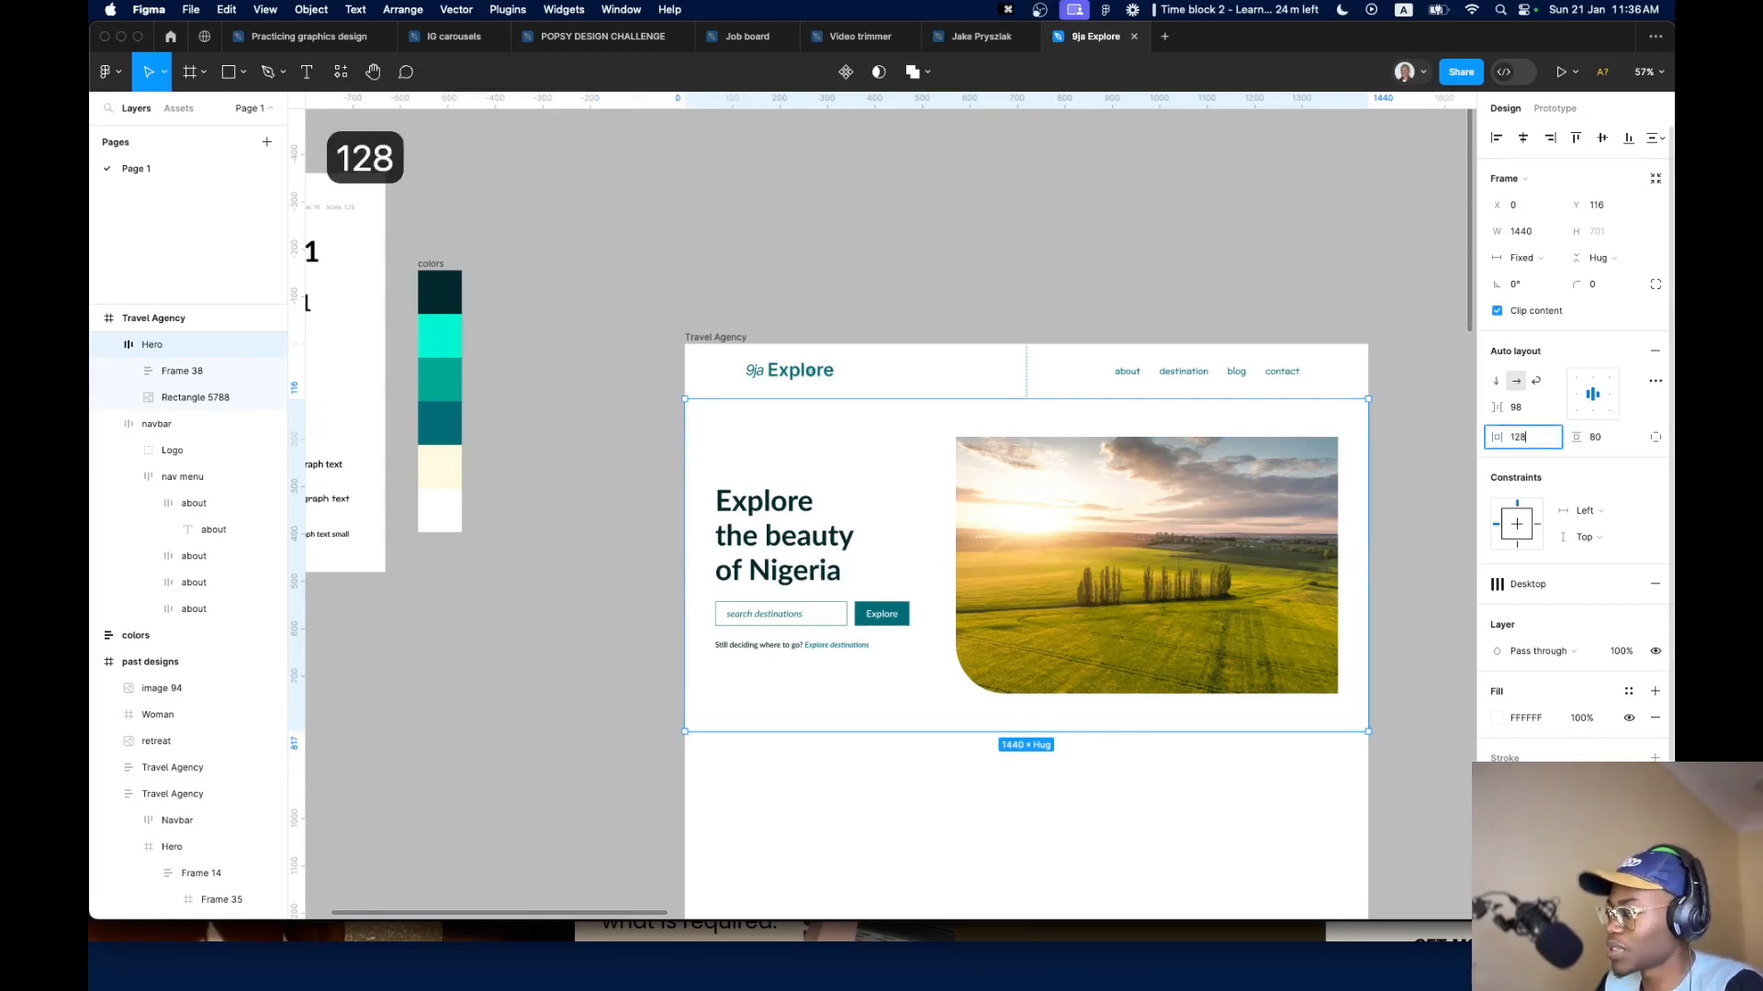
{"action": "key", "text": "Return"}
{"action": "left_click", "coordinate": [1535, 259]}
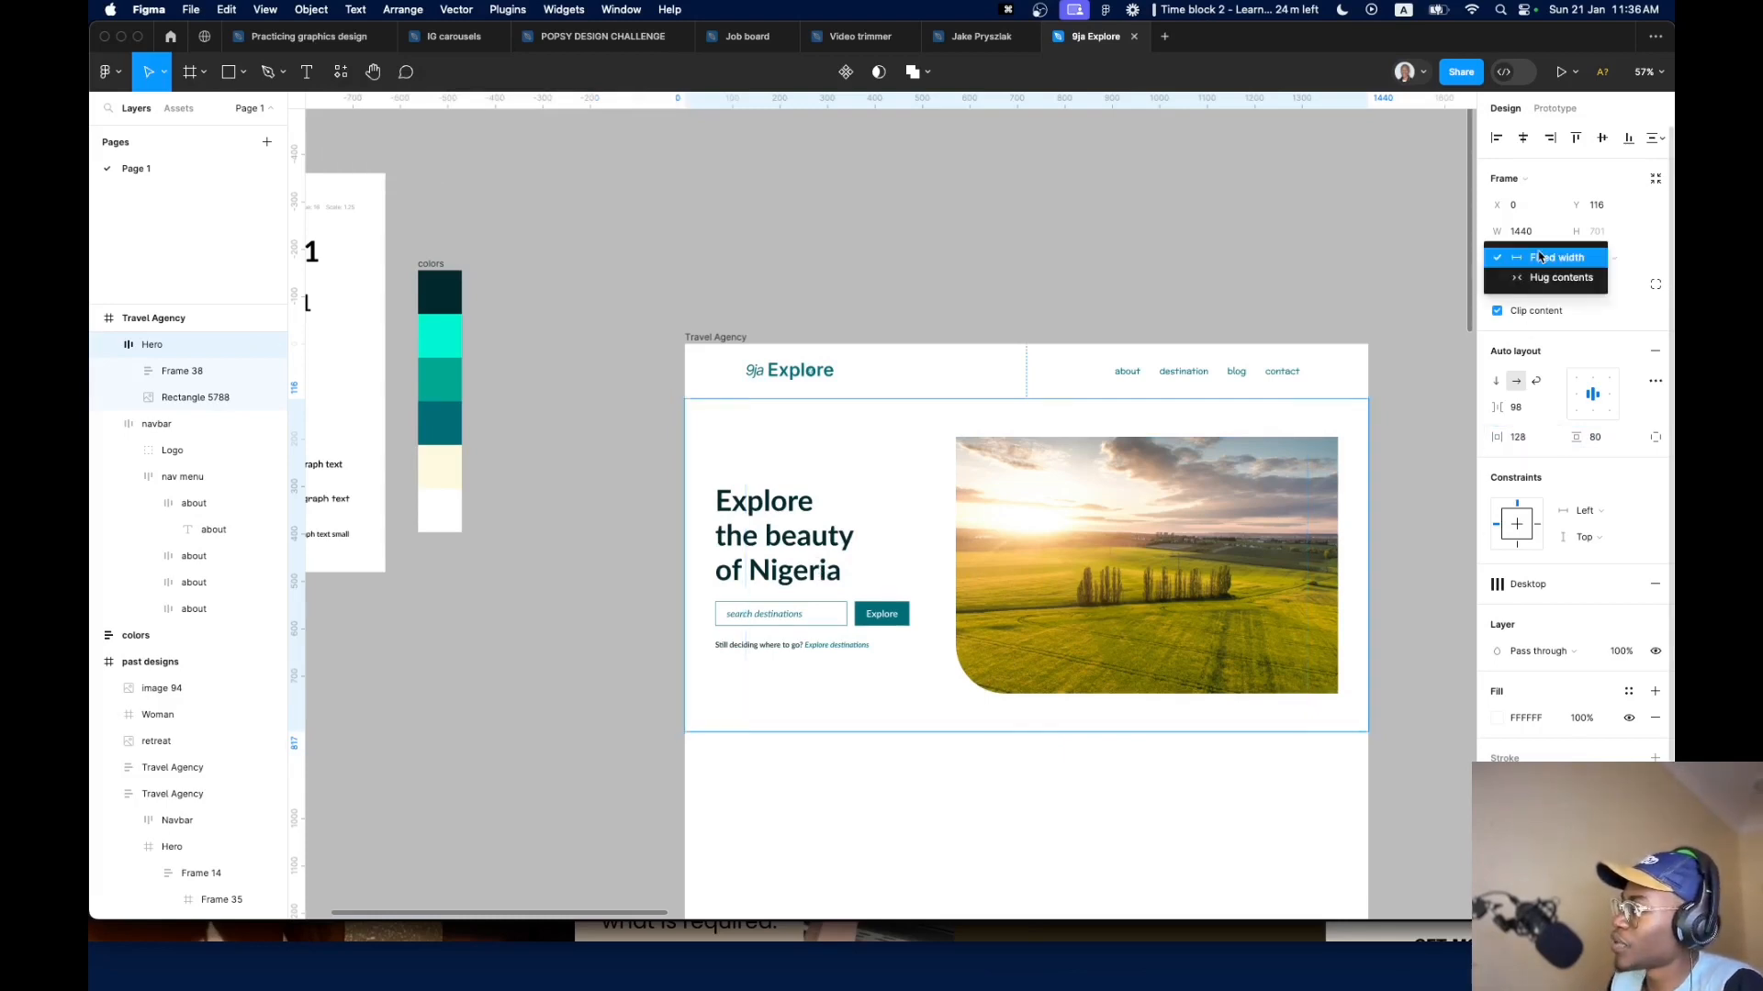
{"action": "left_click", "coordinate": [1548, 407]}
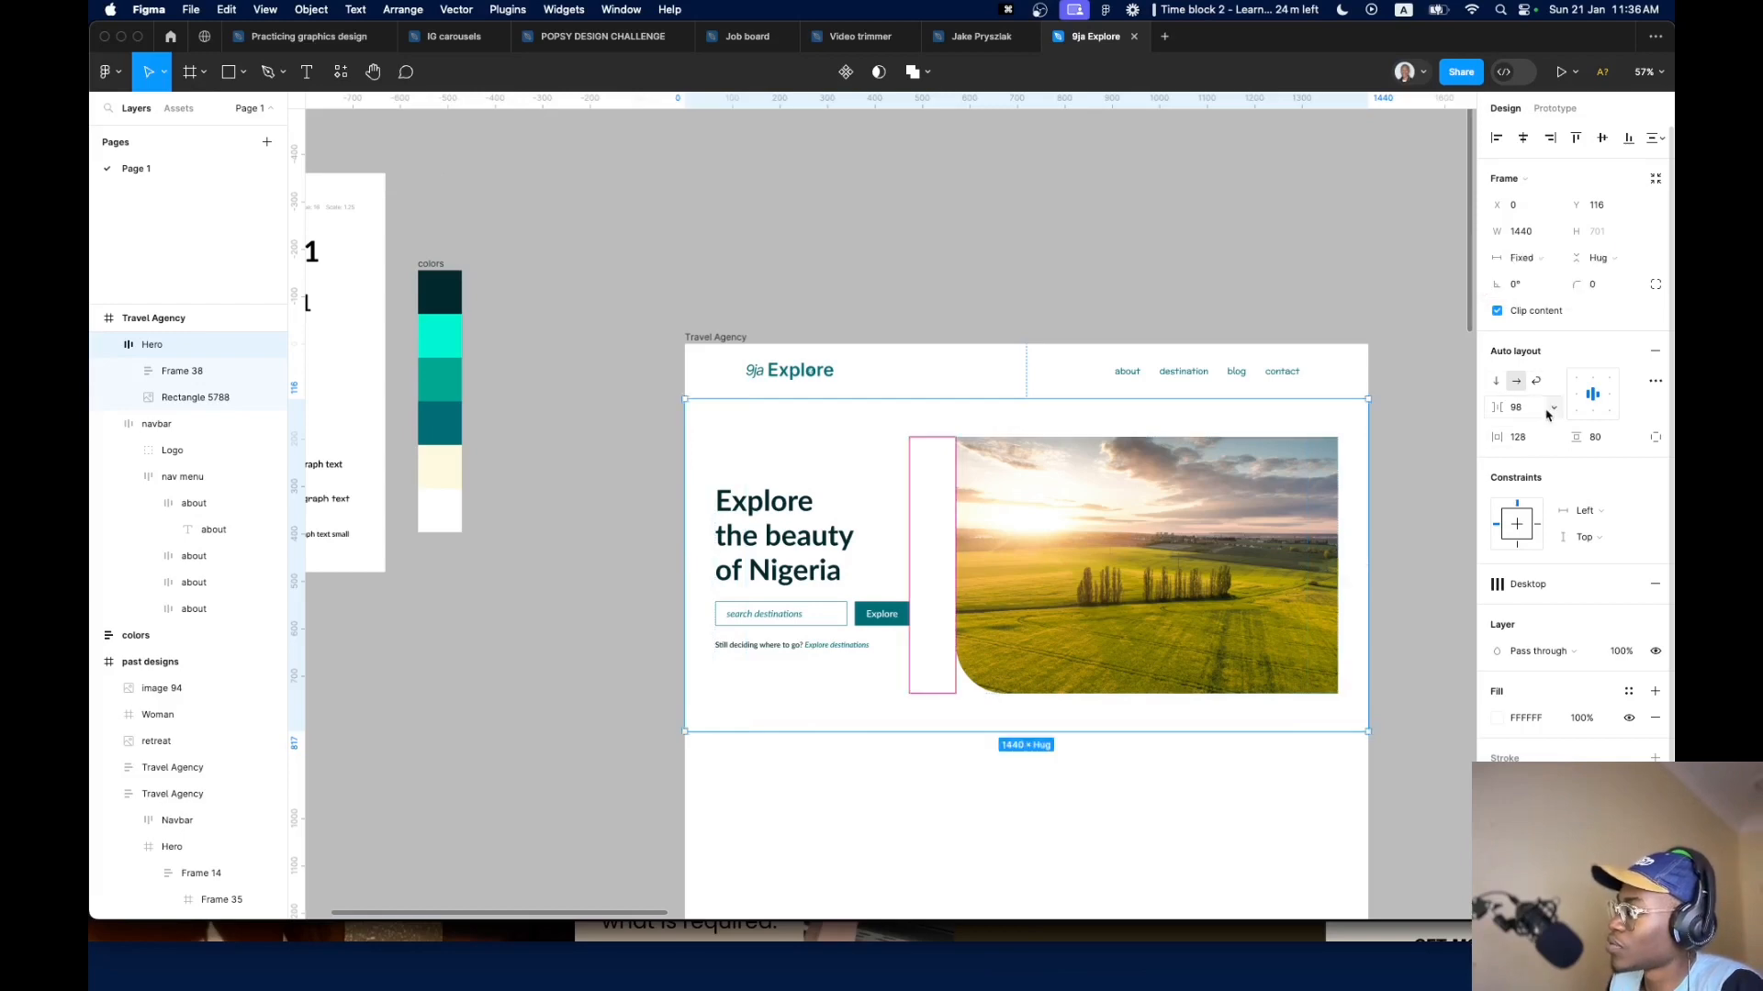
{"action": "left_click", "coordinate": [1549, 411]}
{"action": "left_click", "coordinate": [1545, 426]}
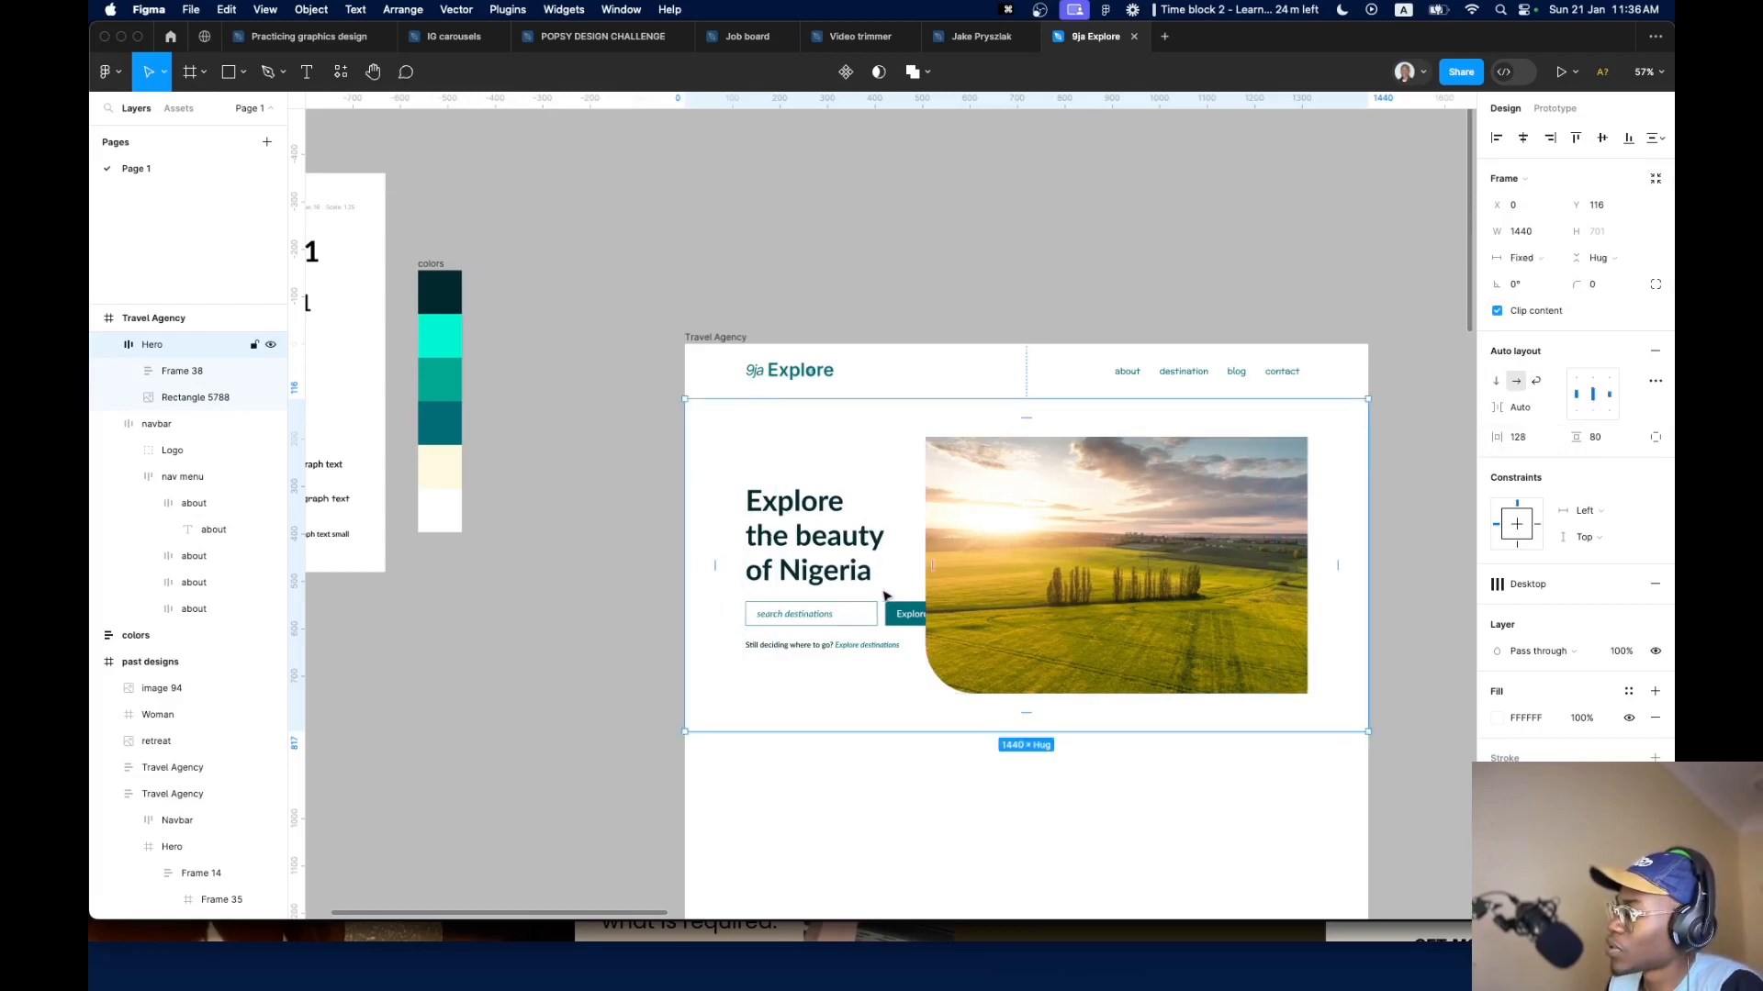
{"action": "left_click", "coordinate": [1097, 564]}
Show the layout grids again and check the hero photo's edges against the columns and page margin
{"action": "left_click", "coordinate": [783, 438]}
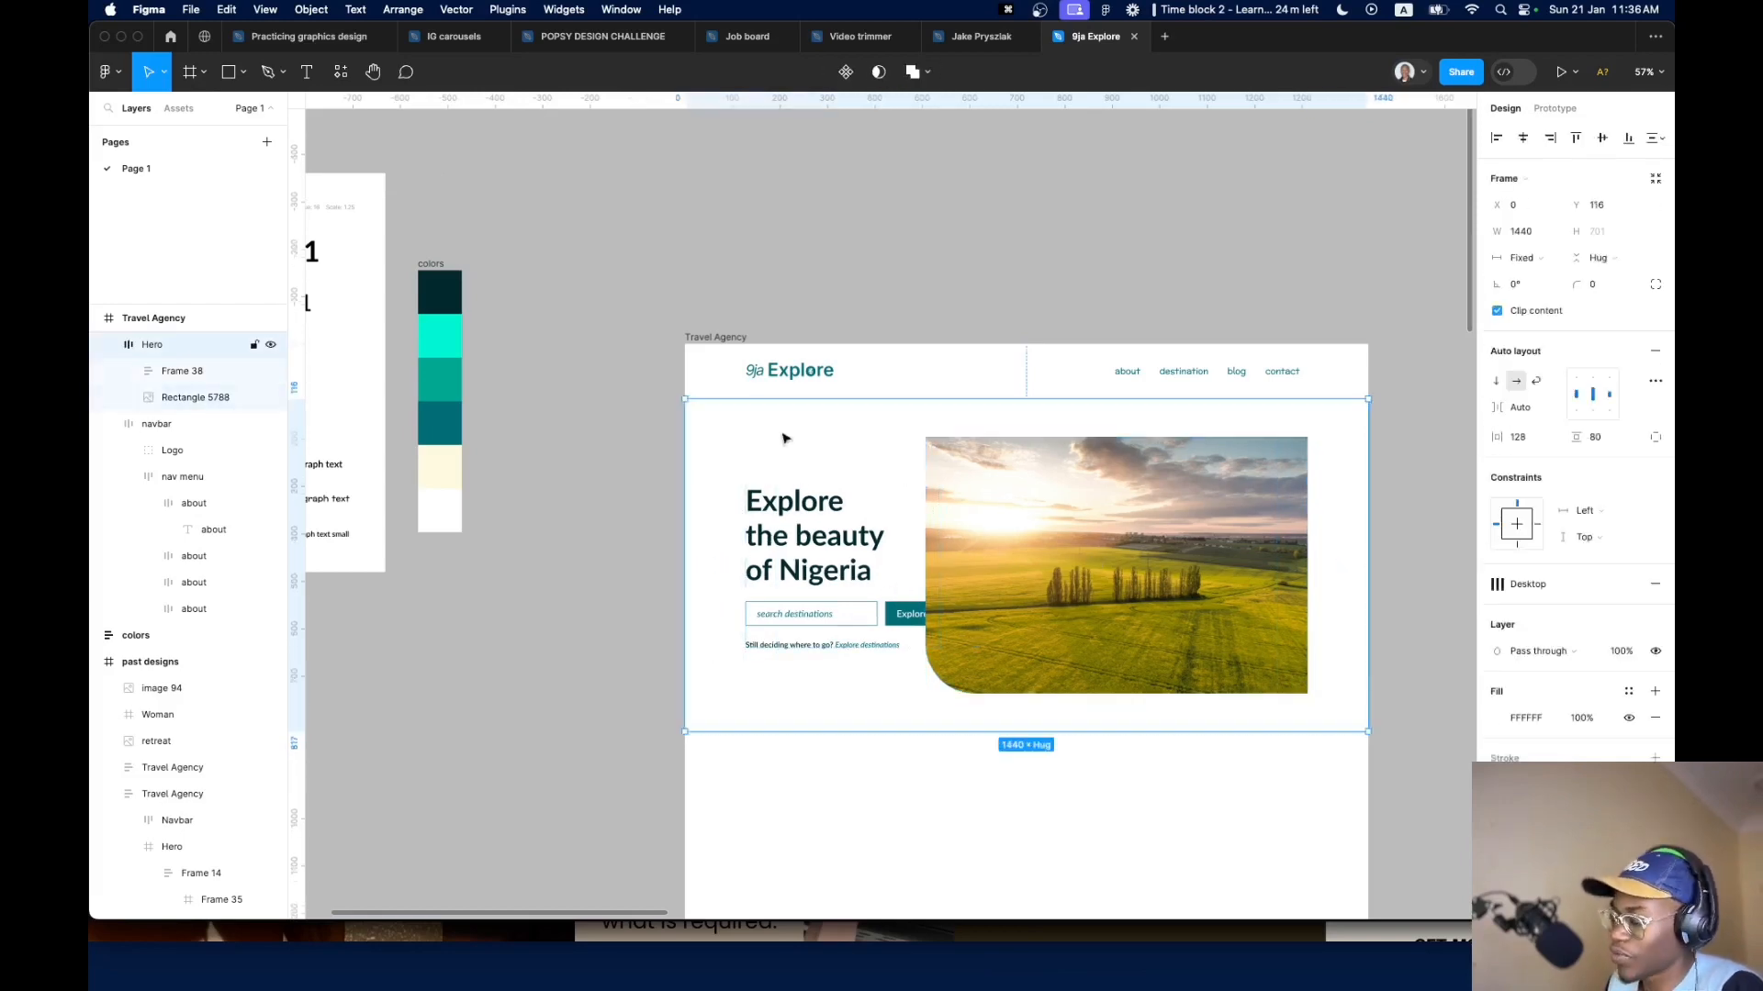
{"action": "key", "text": "shift+g"}
{"action": "left_click", "coordinate": [1170, 514]}
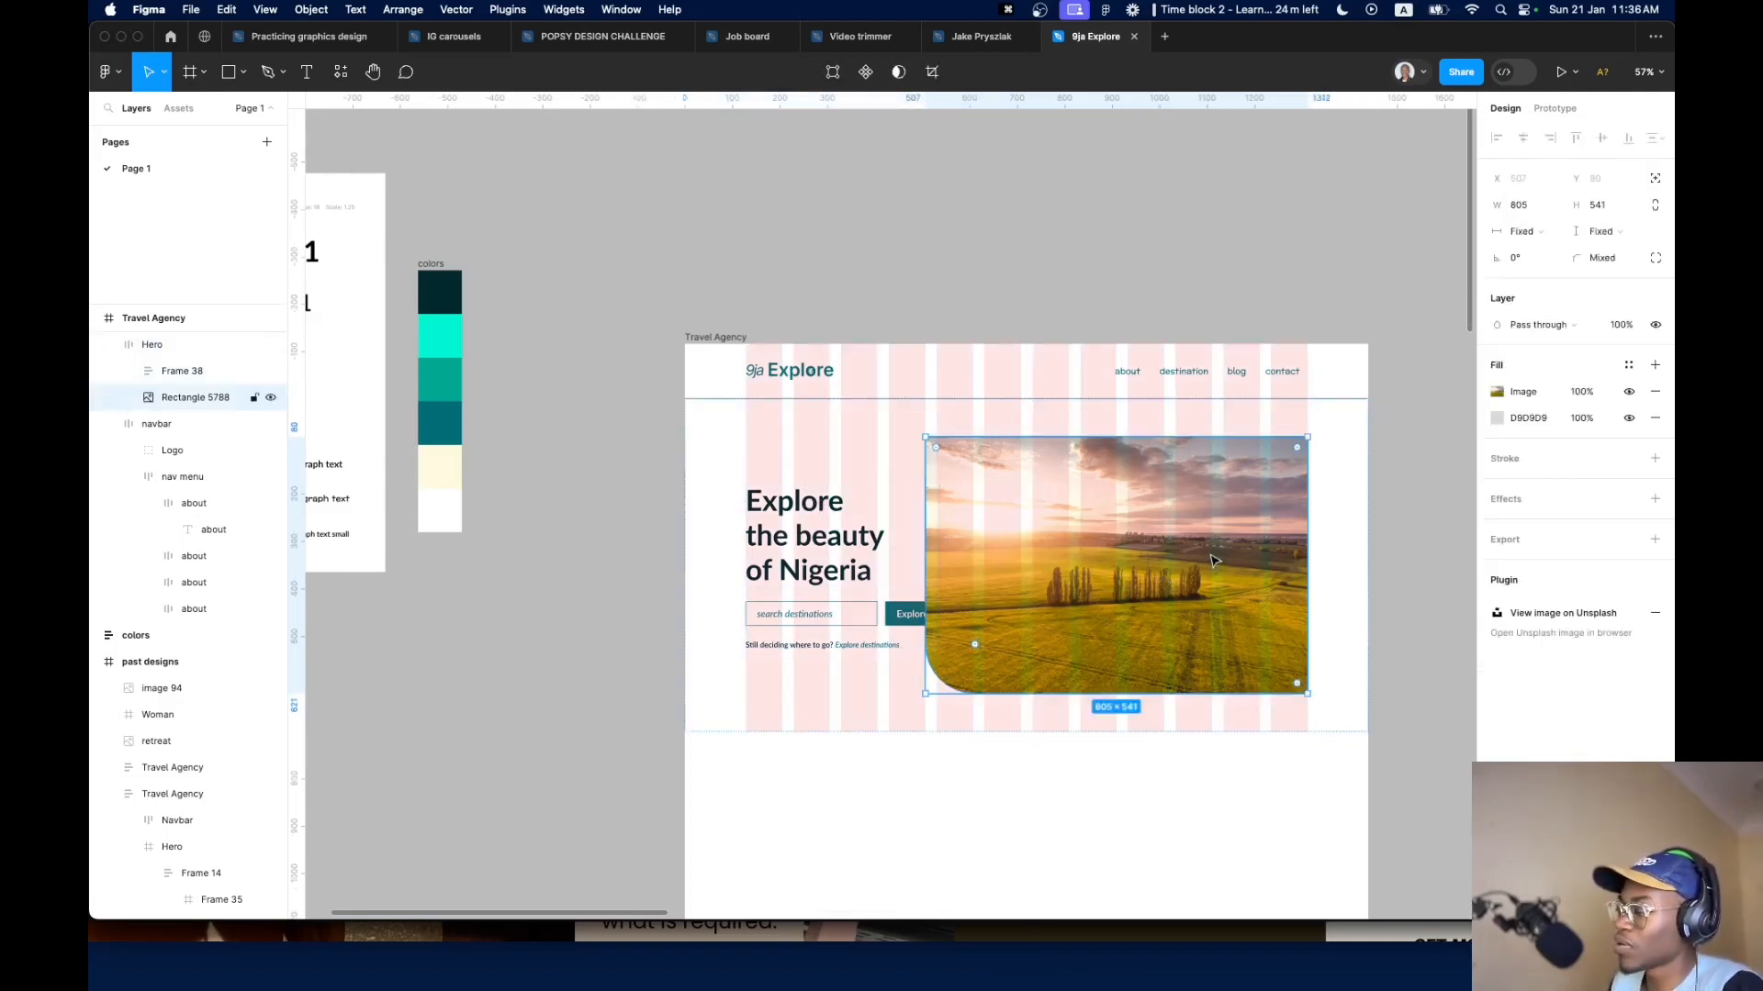
{"action": "scroll", "coordinate": [978, 613], "scroll_direction": "down", "scroll_amount": 3}
{"action": "scroll", "coordinate": [974, 611], "scroll_direction": "up", "scroll_amount": 8}
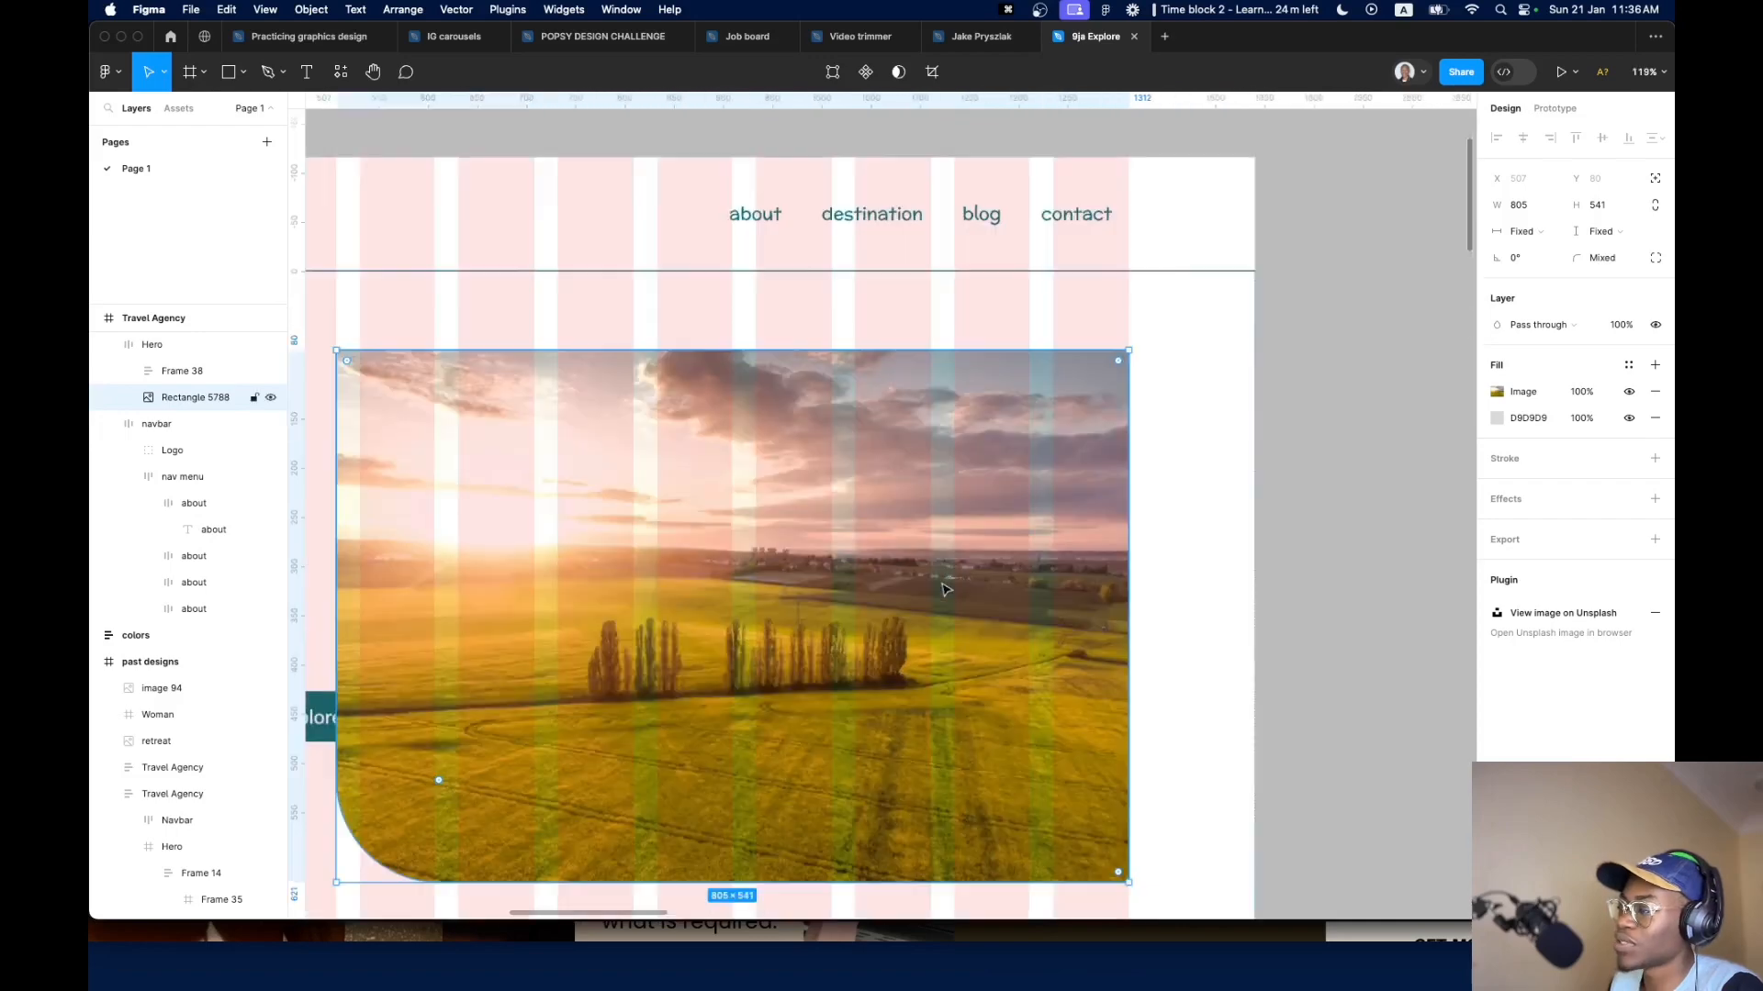
{"action": "scroll", "coordinate": [946, 588], "scroll_direction": "down", "scroll_amount": 2}
{"action": "scroll", "coordinate": [946, 588], "scroll_direction": "down", "scroll_amount": 2}
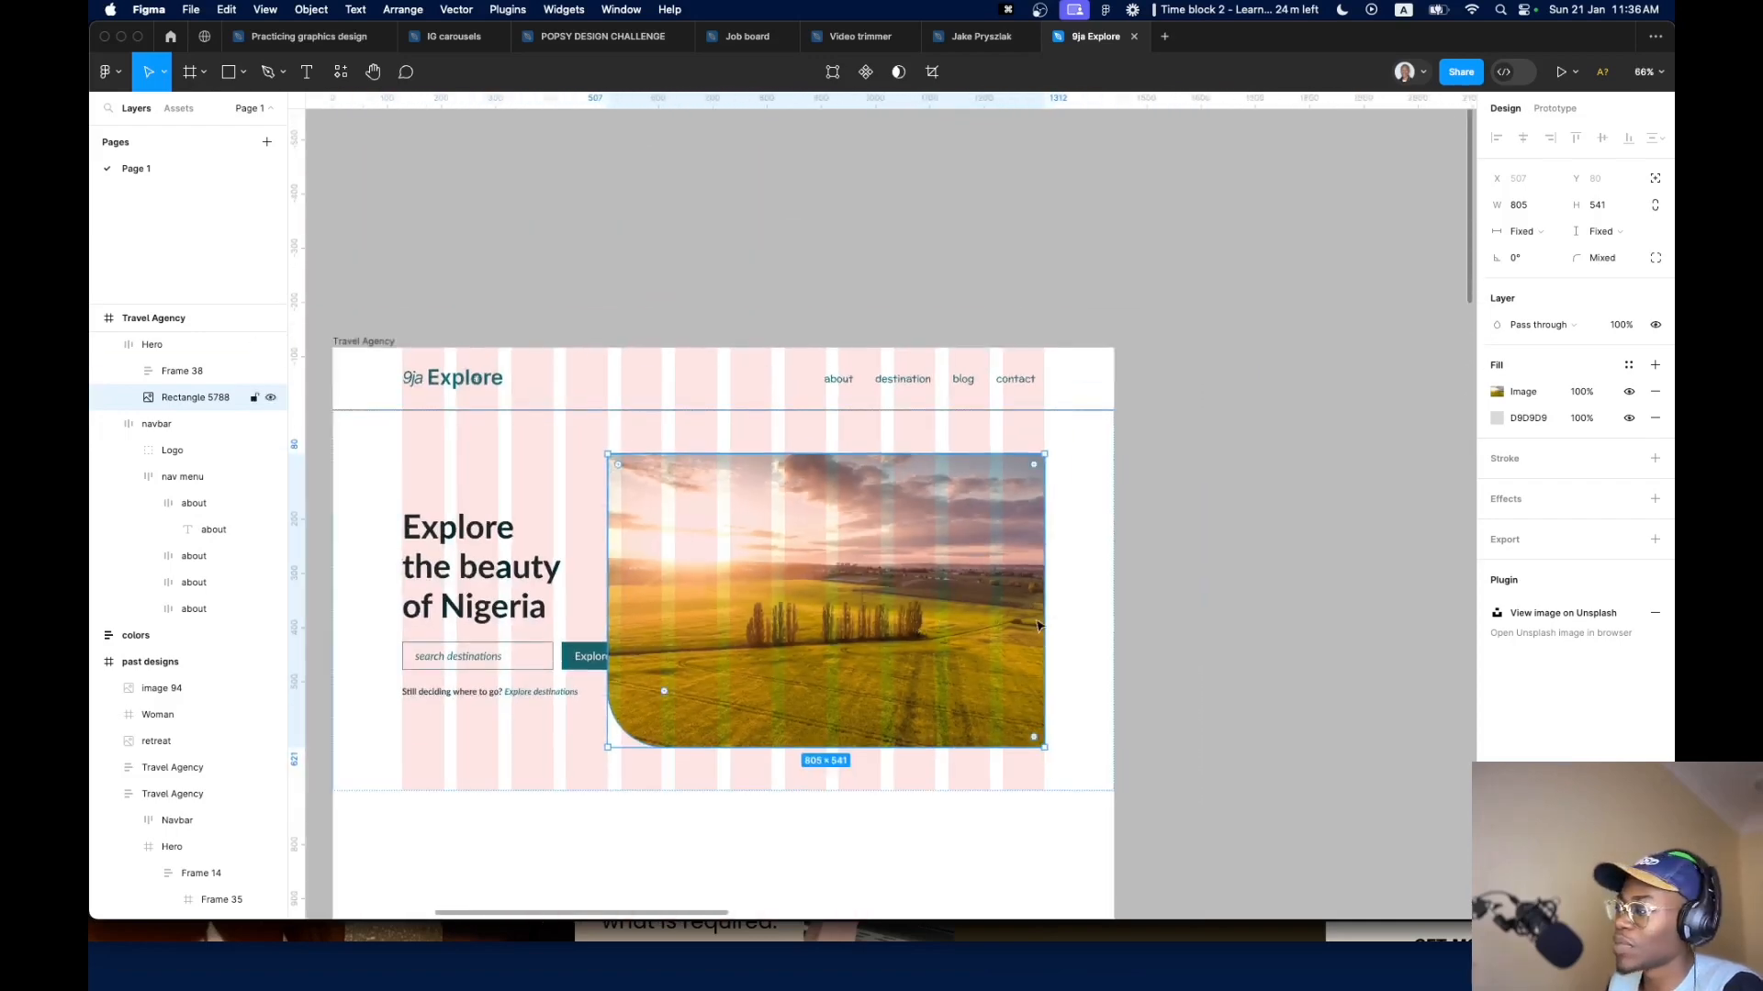
Reduce the Hero frame's right padding and top padding to 0 so the photo meets the page edge and navbar
{"action": "left_click", "coordinate": [1098, 621]}
{"action": "left_click", "coordinate": [1090, 606]}
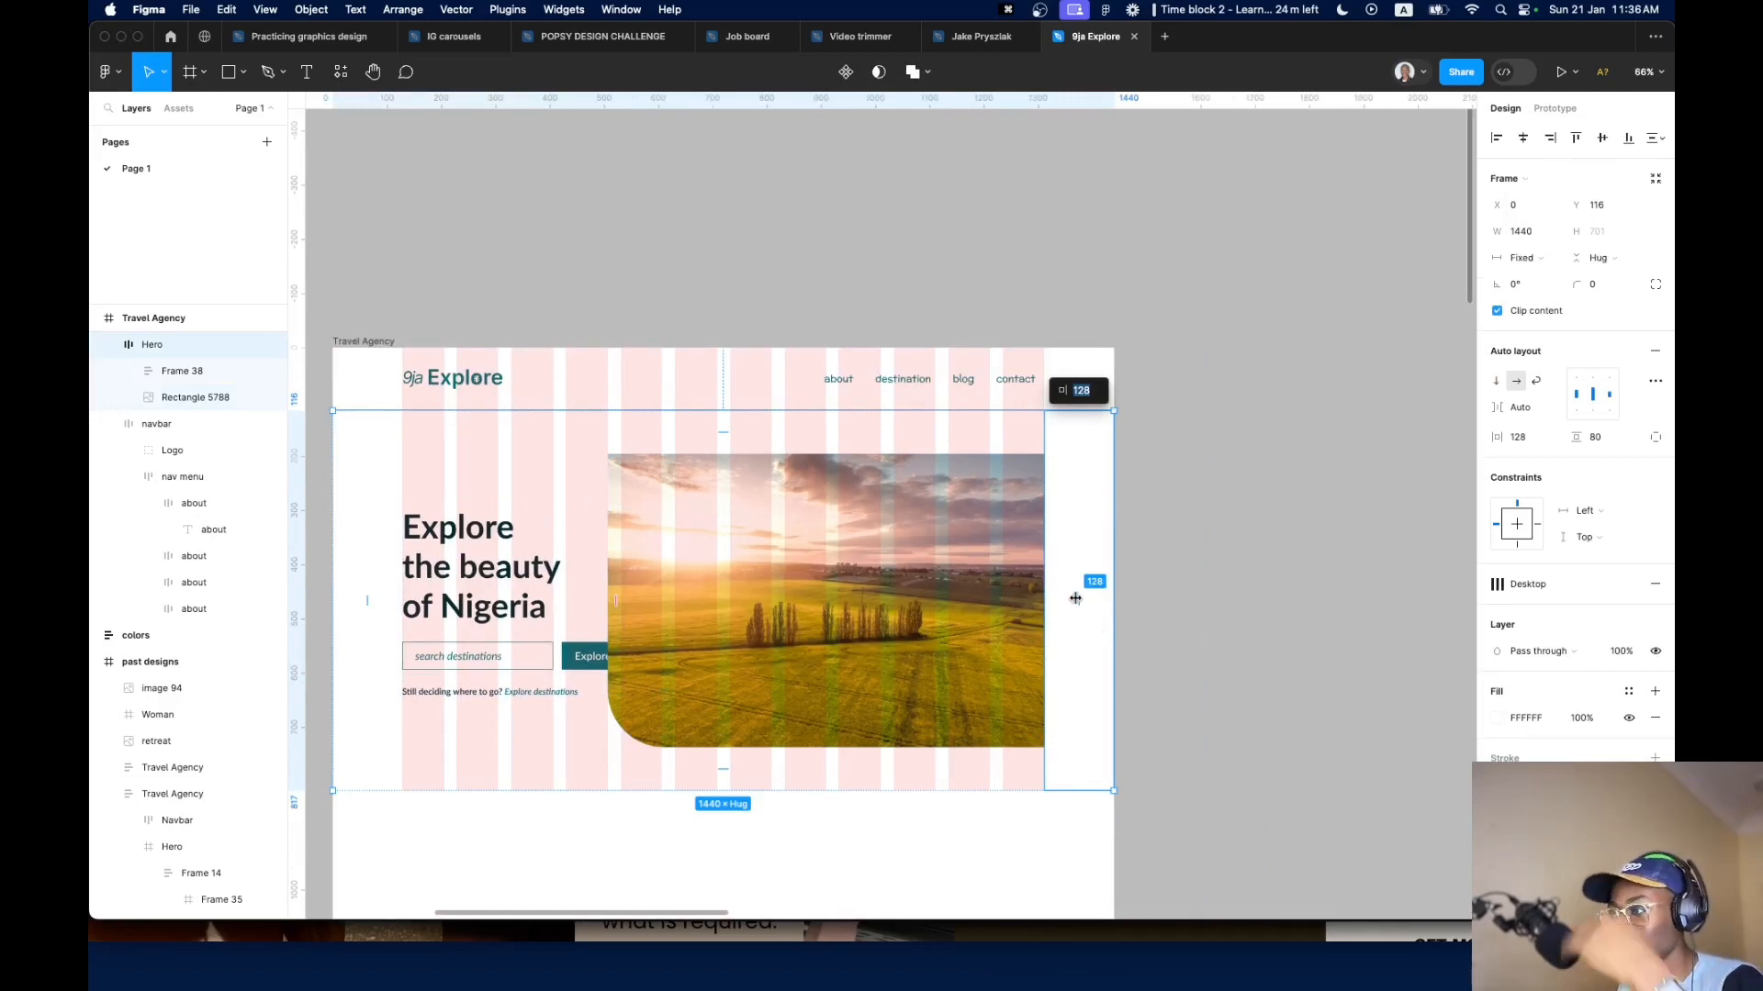
{"action": "left_click_drag", "start_coordinate": [1075, 598], "coordinate": [1147, 629]}
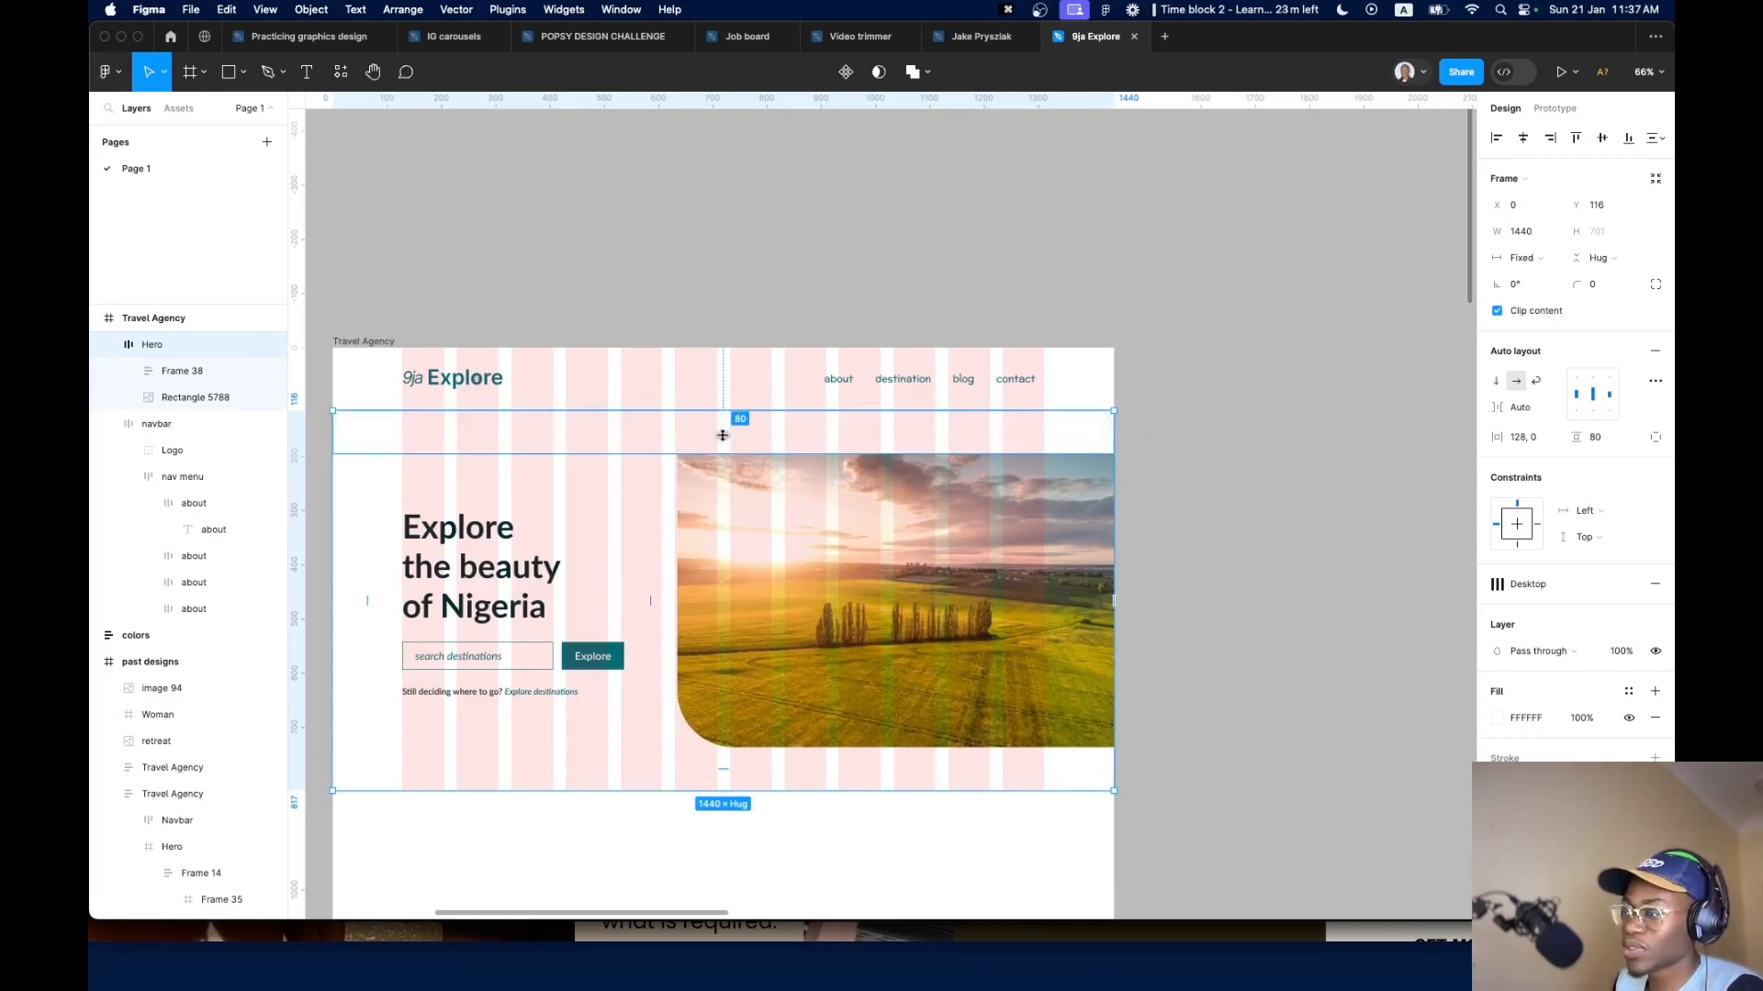
{"action": "left_click_drag", "start_coordinate": [723, 429], "coordinate": [713, 392]}
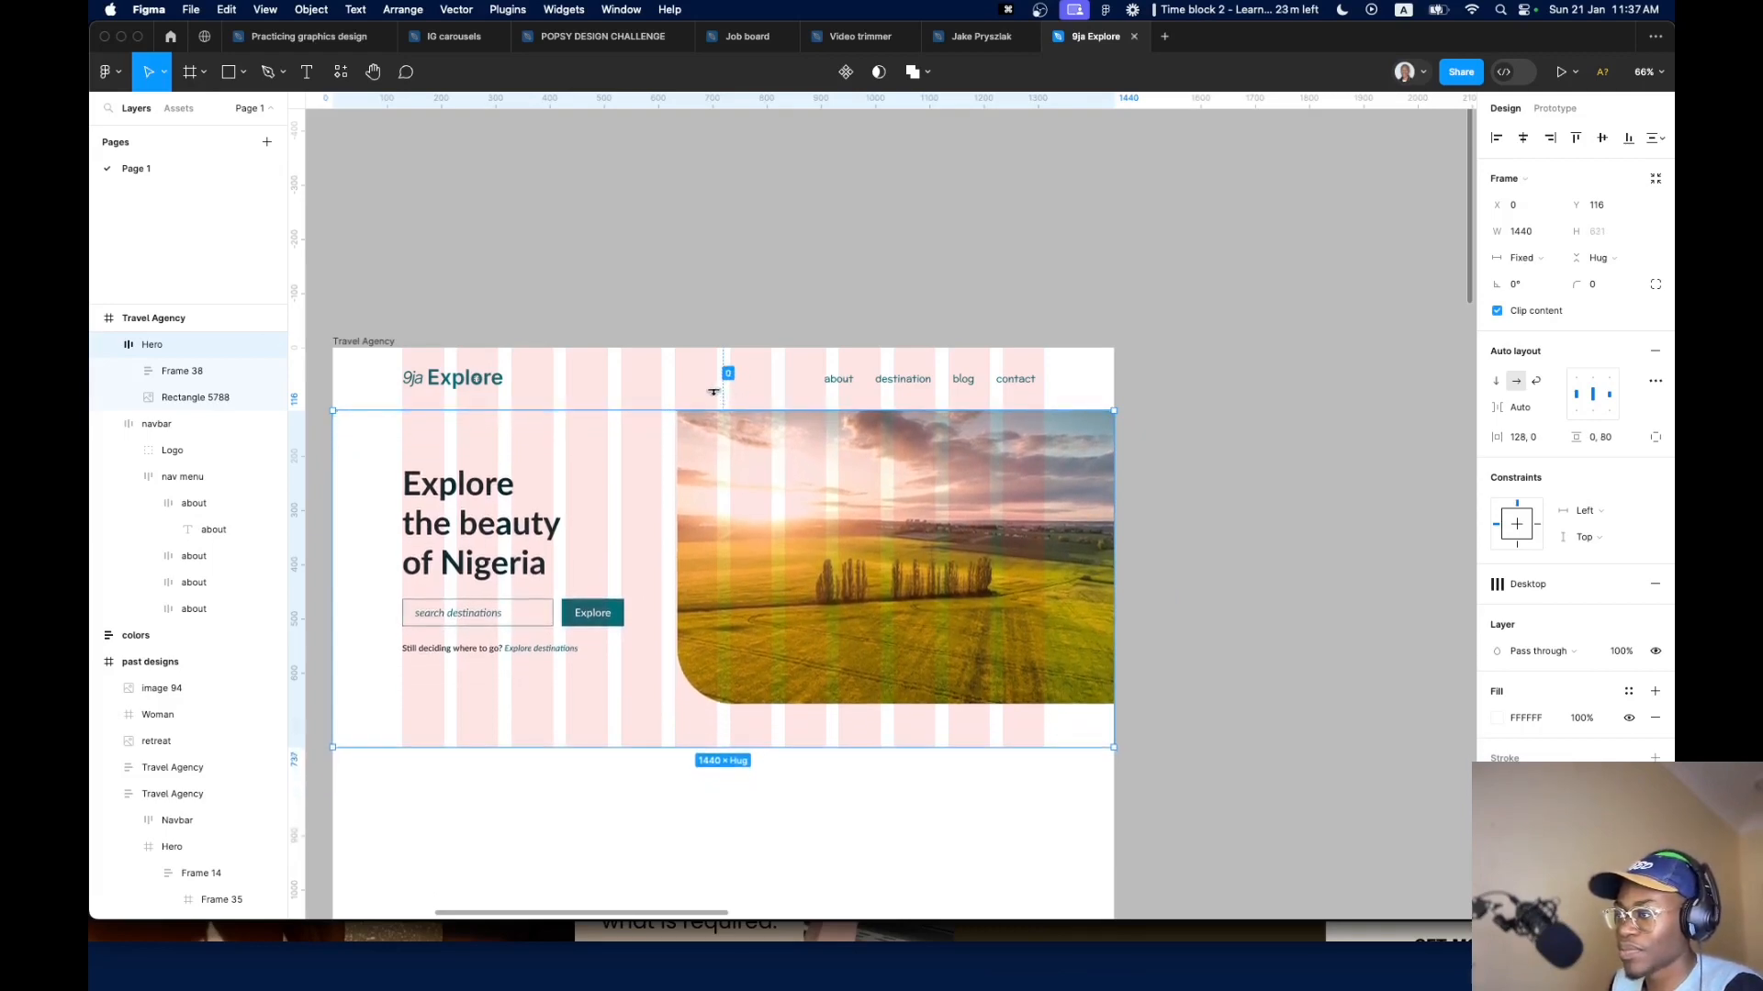
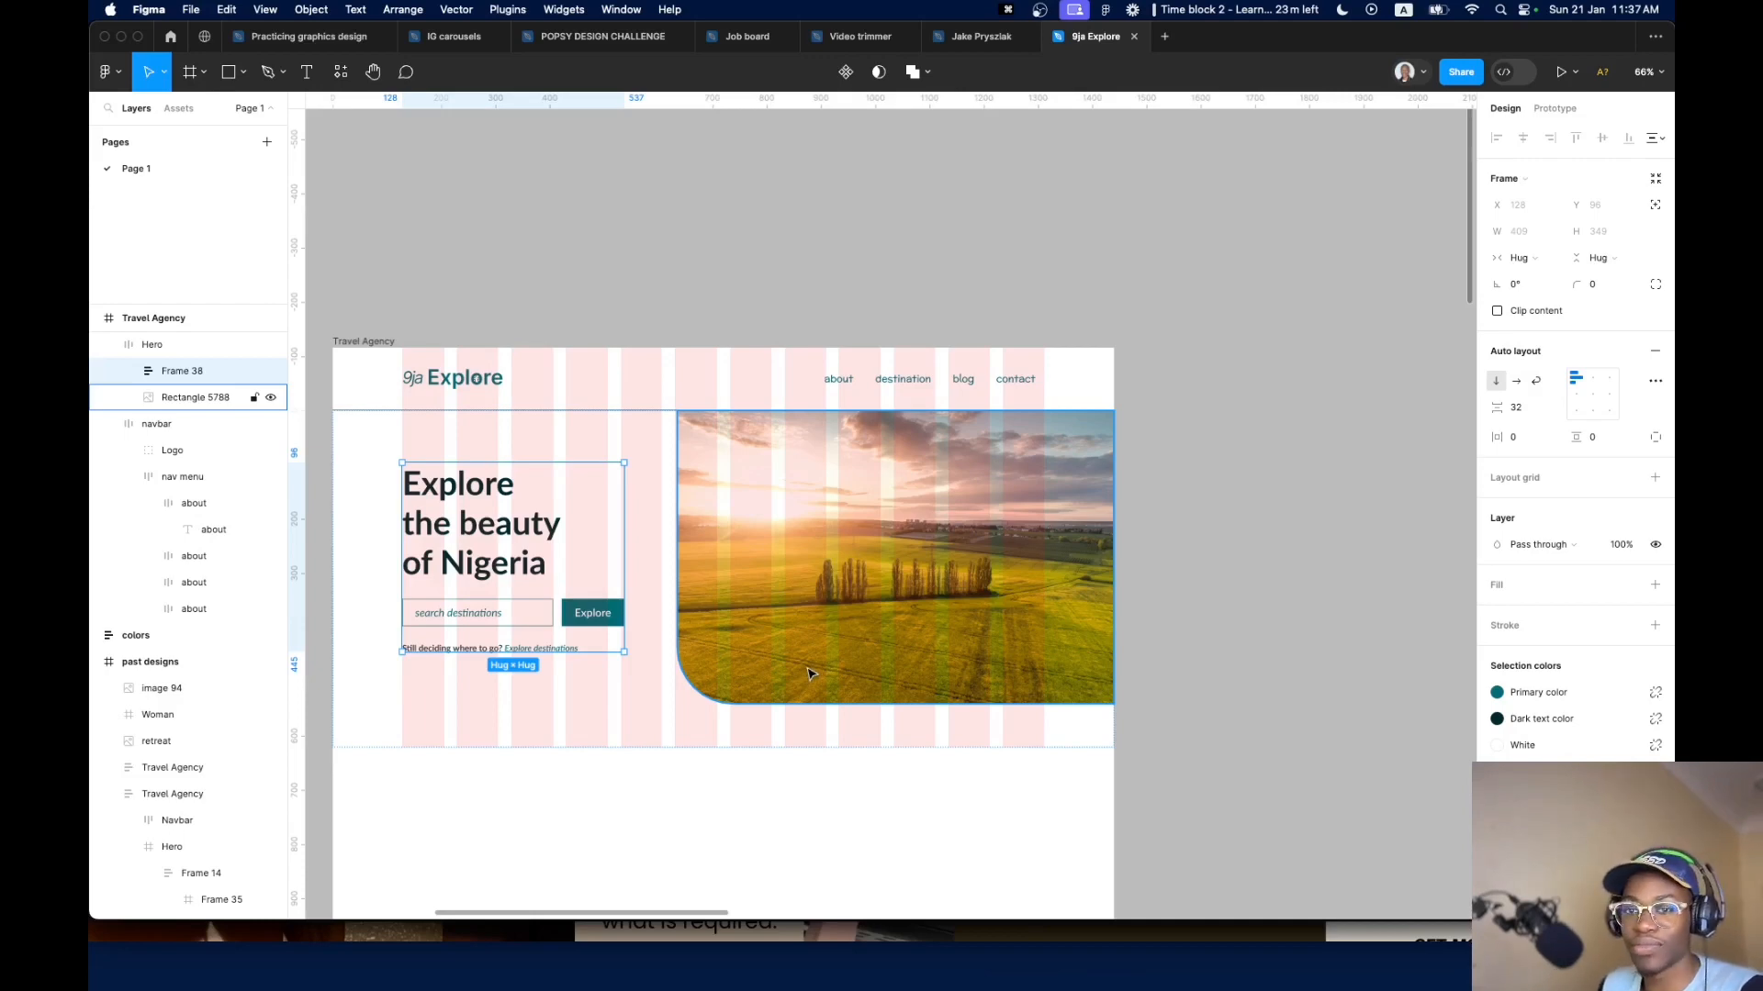
Check the Hero frame's individual padding values, including the bottom padding
{"action": "scroll", "coordinate": [808, 675], "scroll_direction": "down", "scroll_amount": 10}
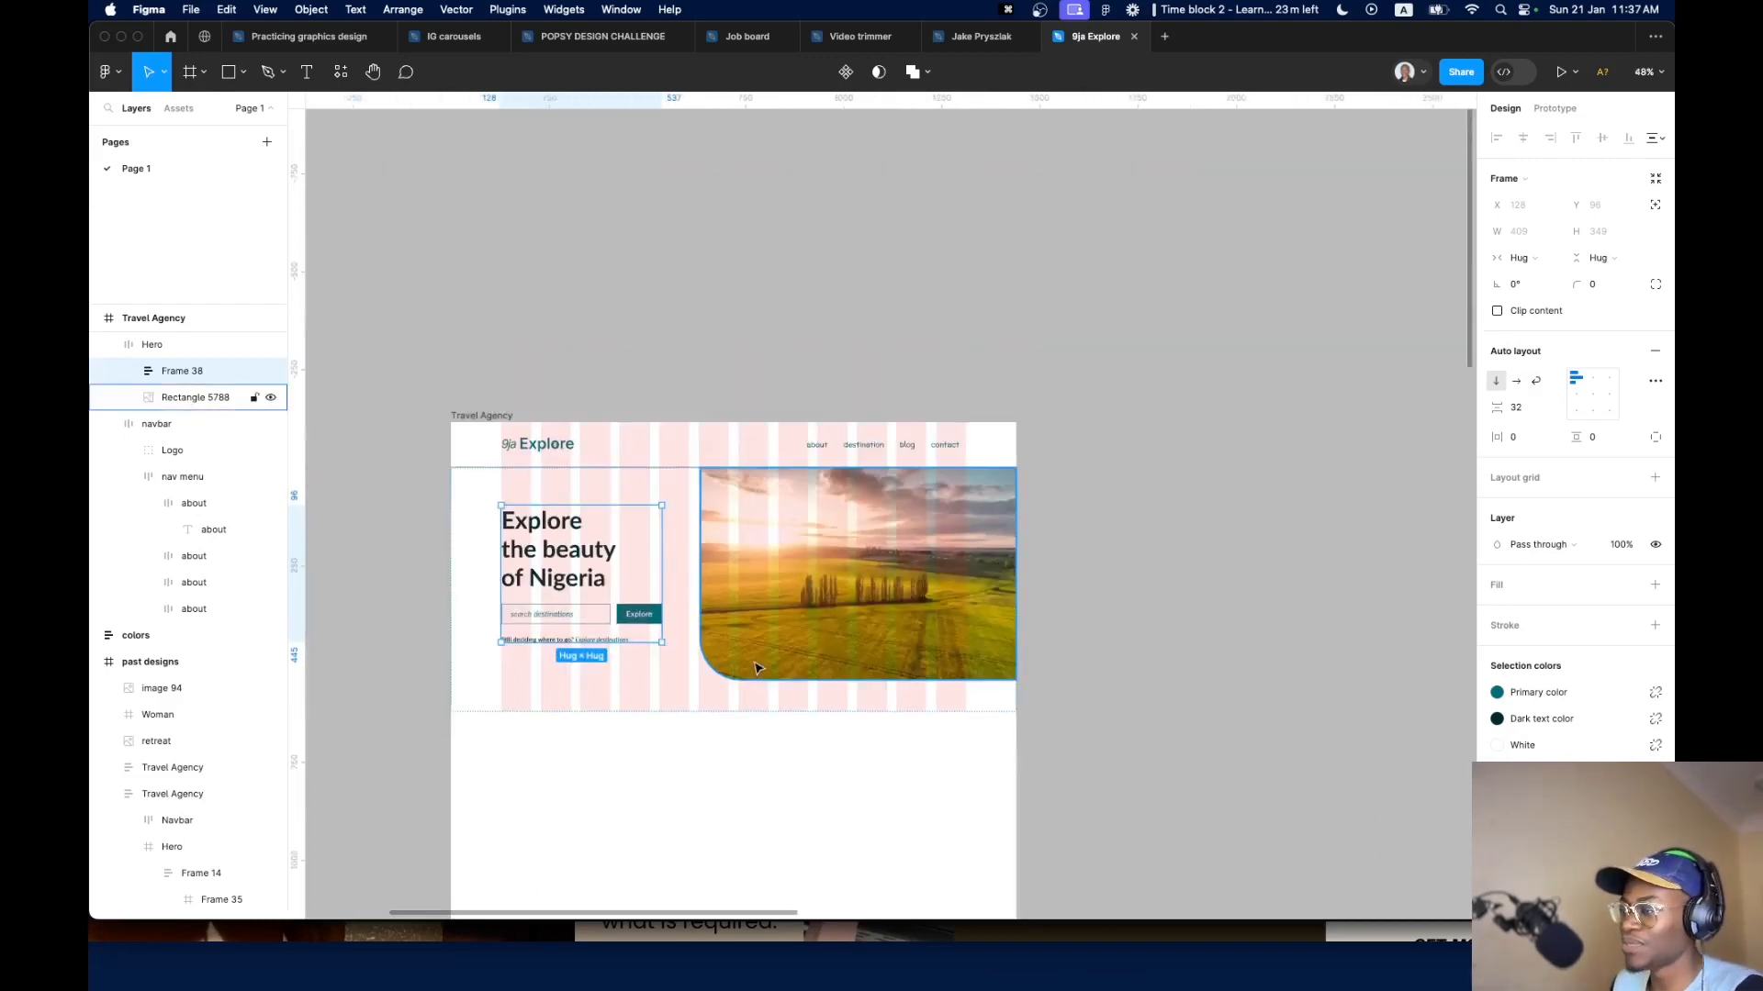
{"action": "left_click", "coordinate": [707, 690]}
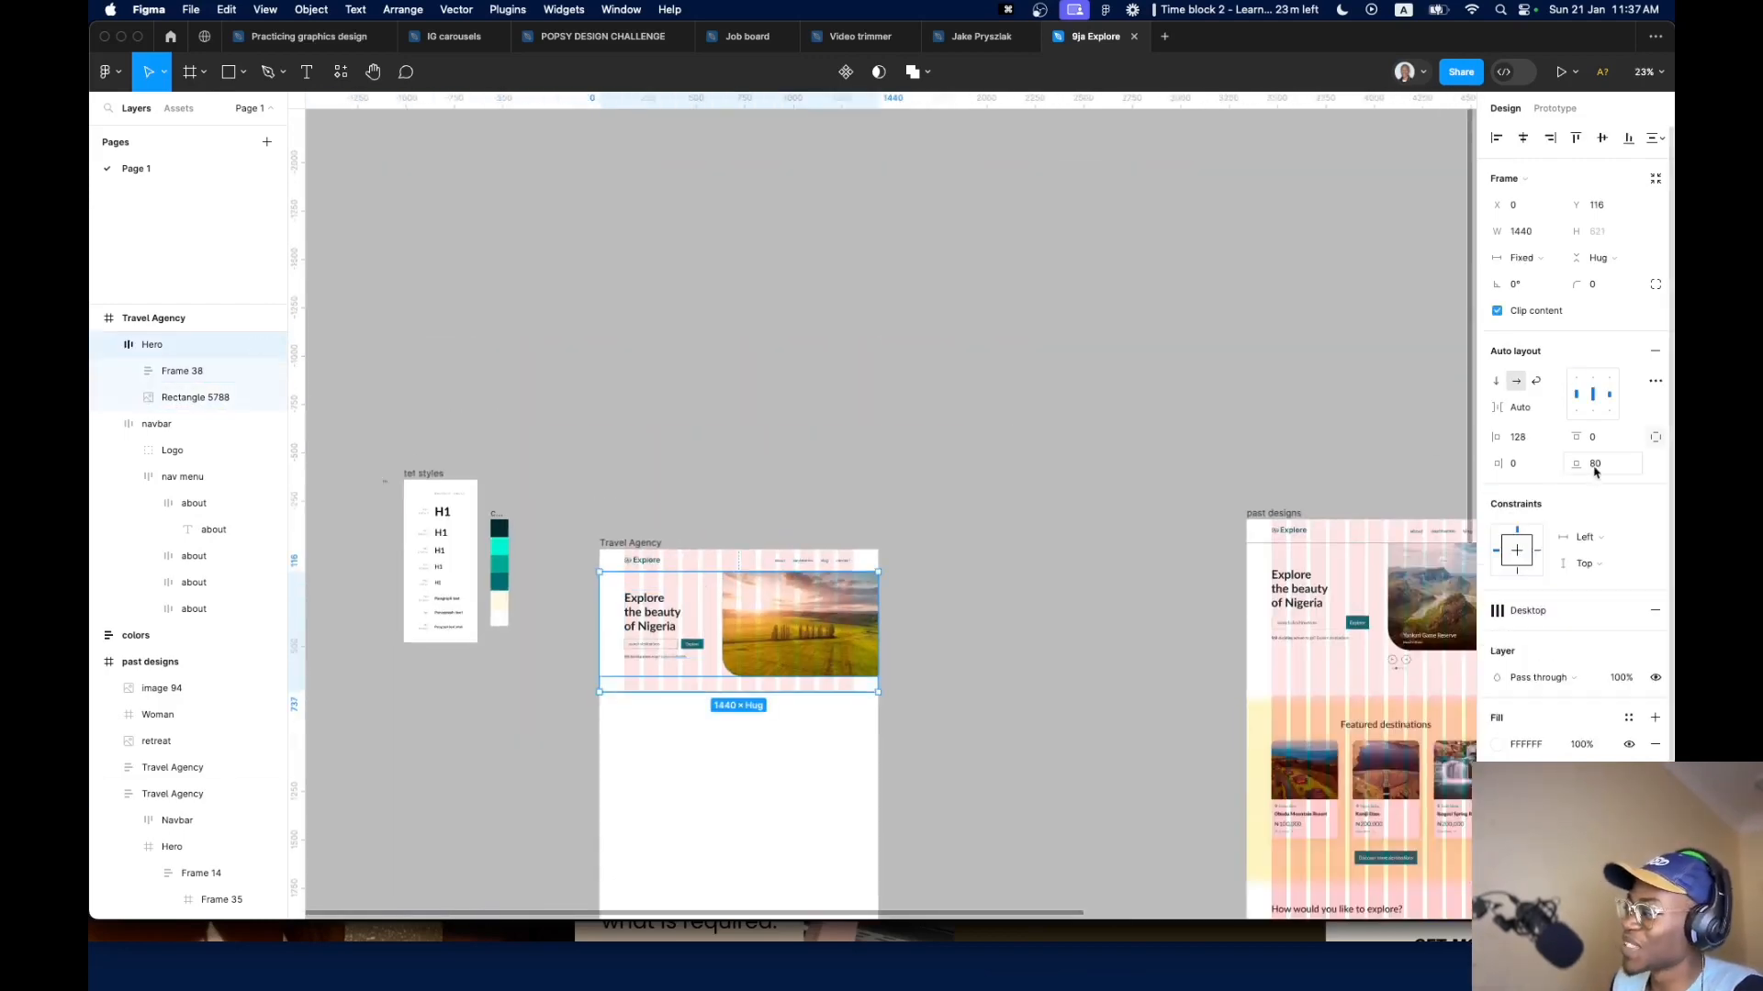
{"action": "left_click", "coordinate": [1606, 467]}
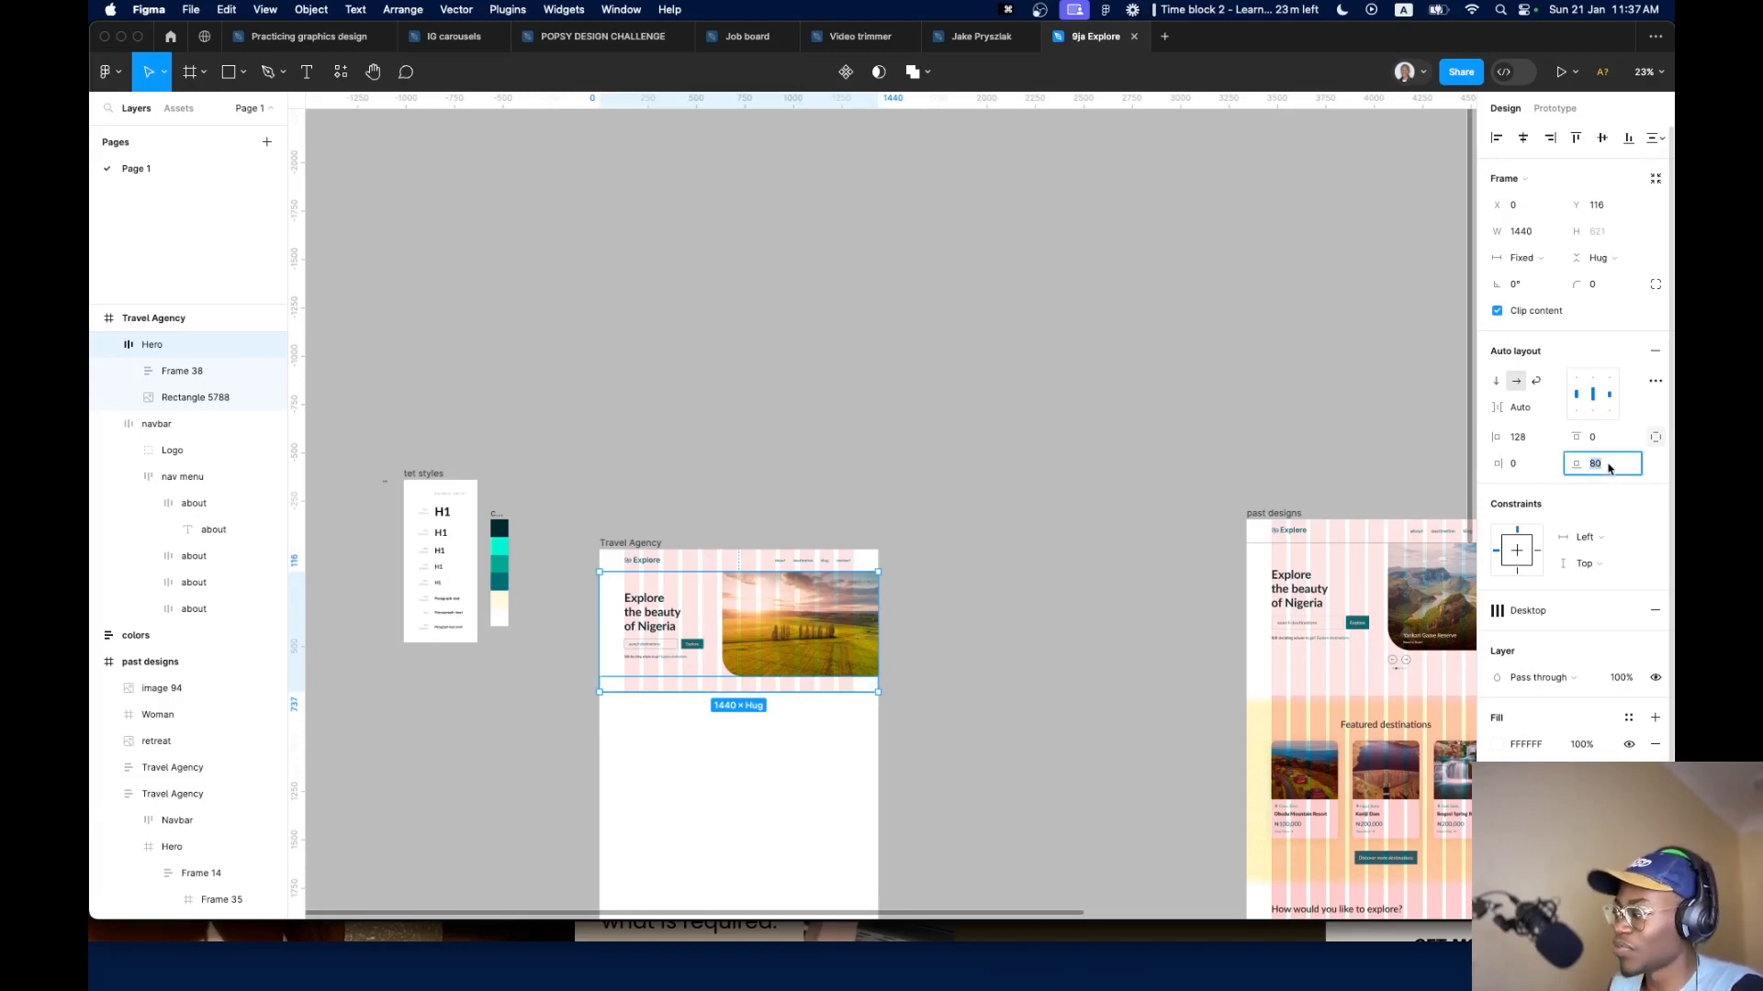
Compare the new hero photo's dimensions with those of the past design's hero image
{"action": "scroll", "coordinate": [725, 742], "scroll_direction": "up", "scroll_amount": 2}
{"action": "left_click", "coordinate": [805, 636]}
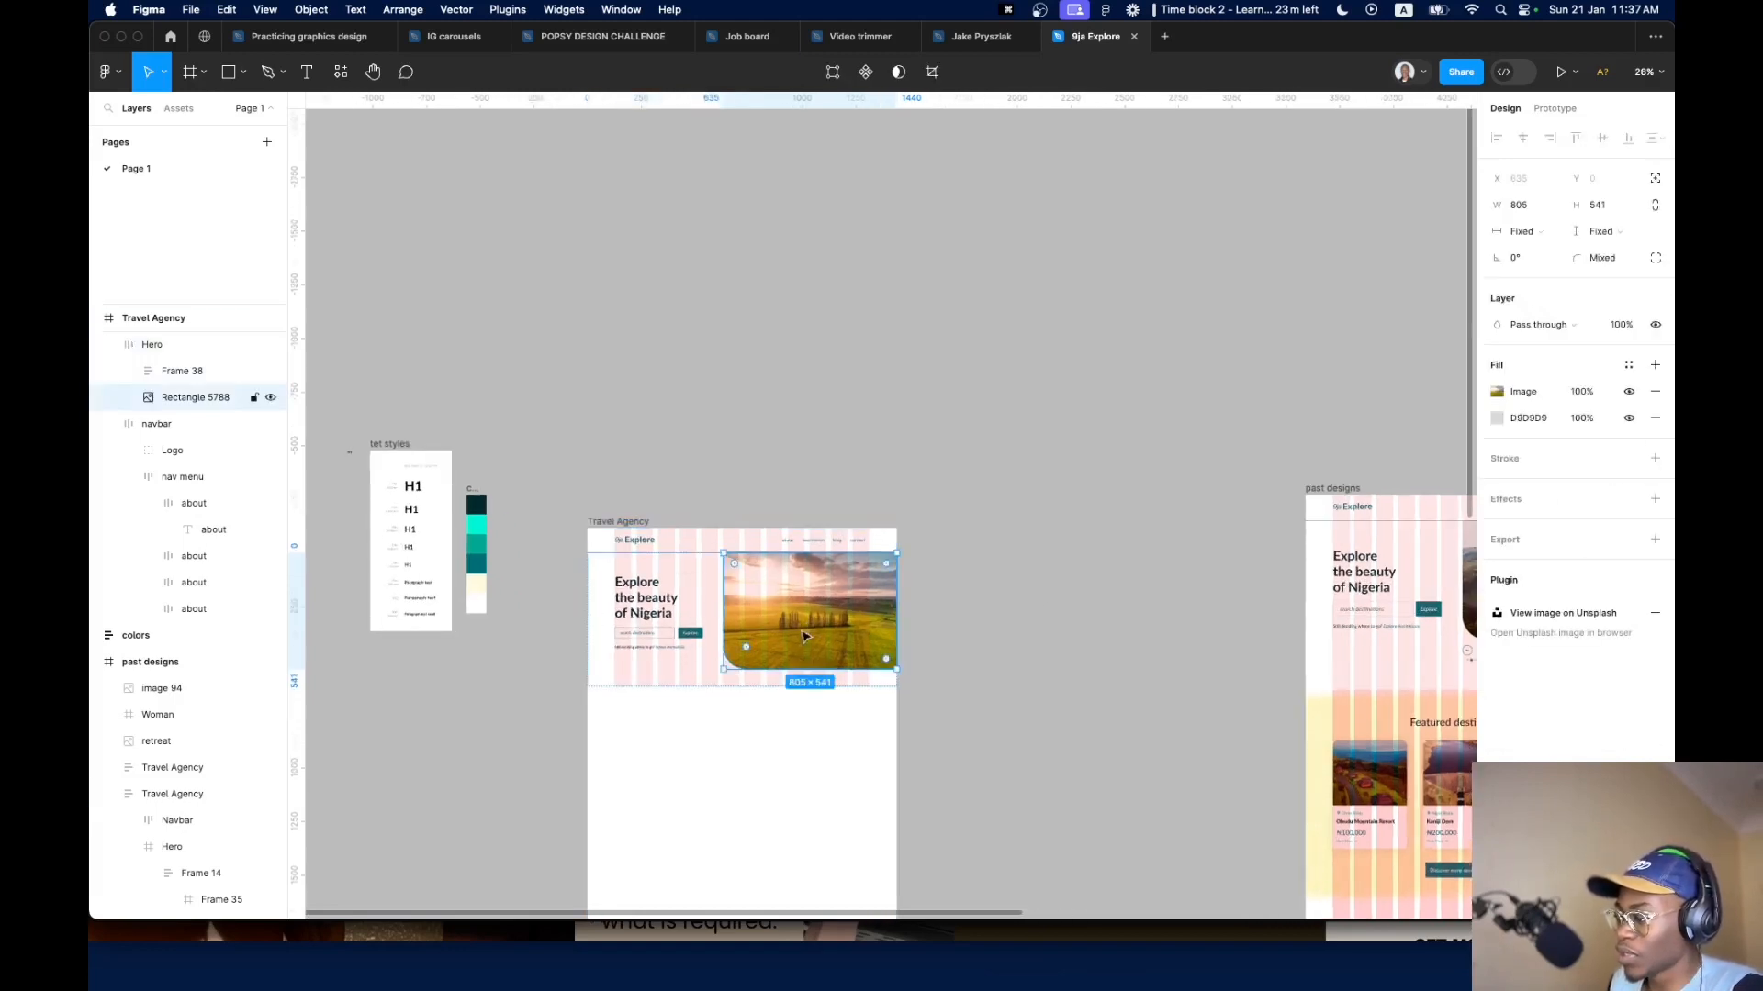
{"action": "left_click_drag", "start_coordinate": [801, 652], "coordinate": [617, 669]}
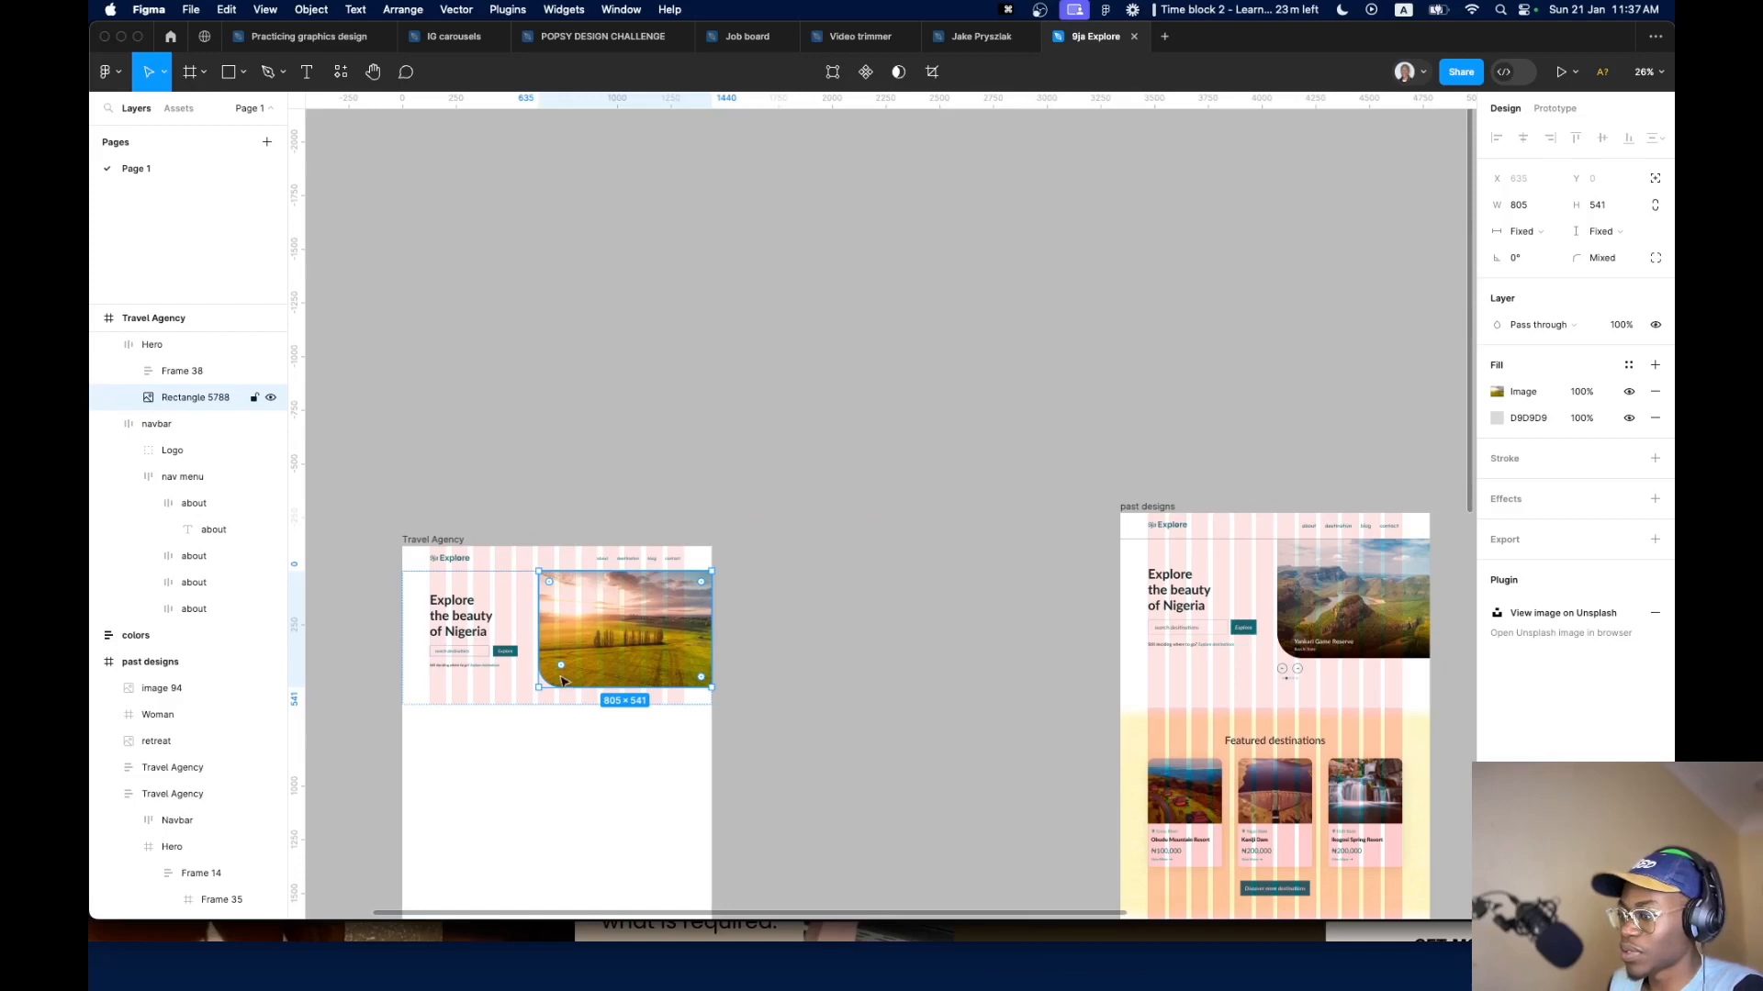
{"action": "scroll", "coordinate": [561, 681], "scroll_direction": "up", "scroll_amount": 5}
{"action": "left_click_drag", "start_coordinate": [893, 685], "coordinate": [665, 724]}
{"action": "scroll", "coordinate": [665, 724], "scroll_direction": "down", "scroll_amount": 5}
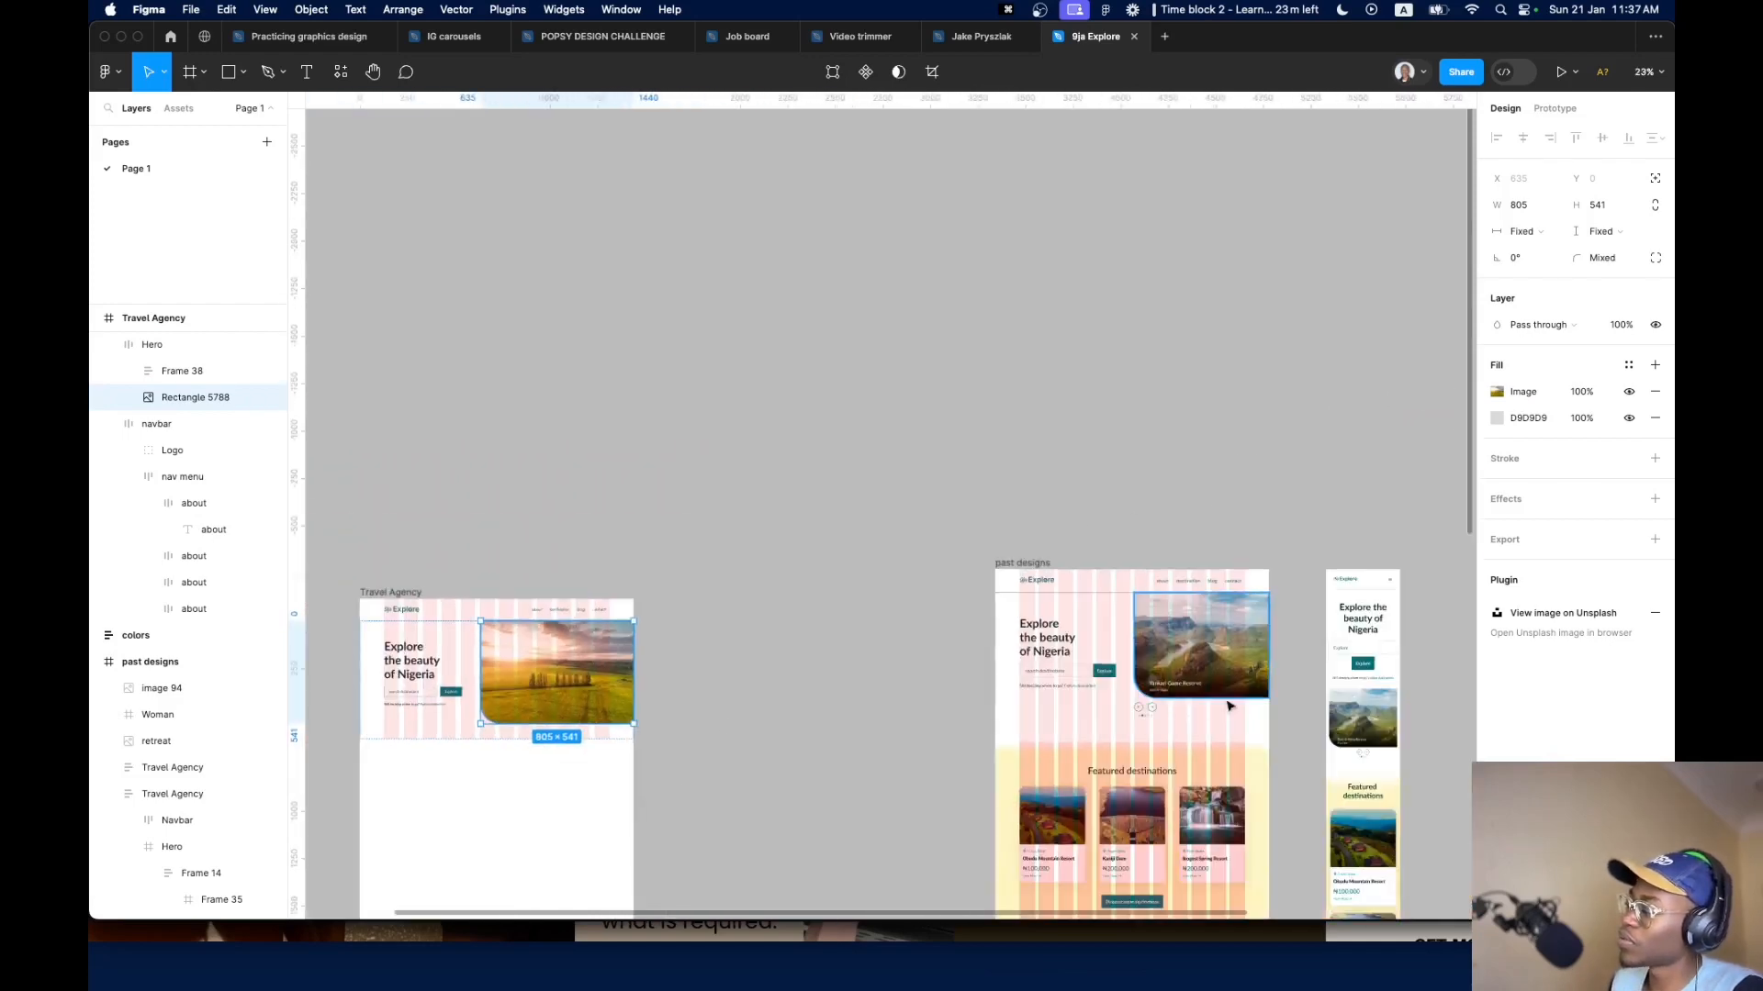
{"action": "left_click", "coordinate": [1243, 683]}
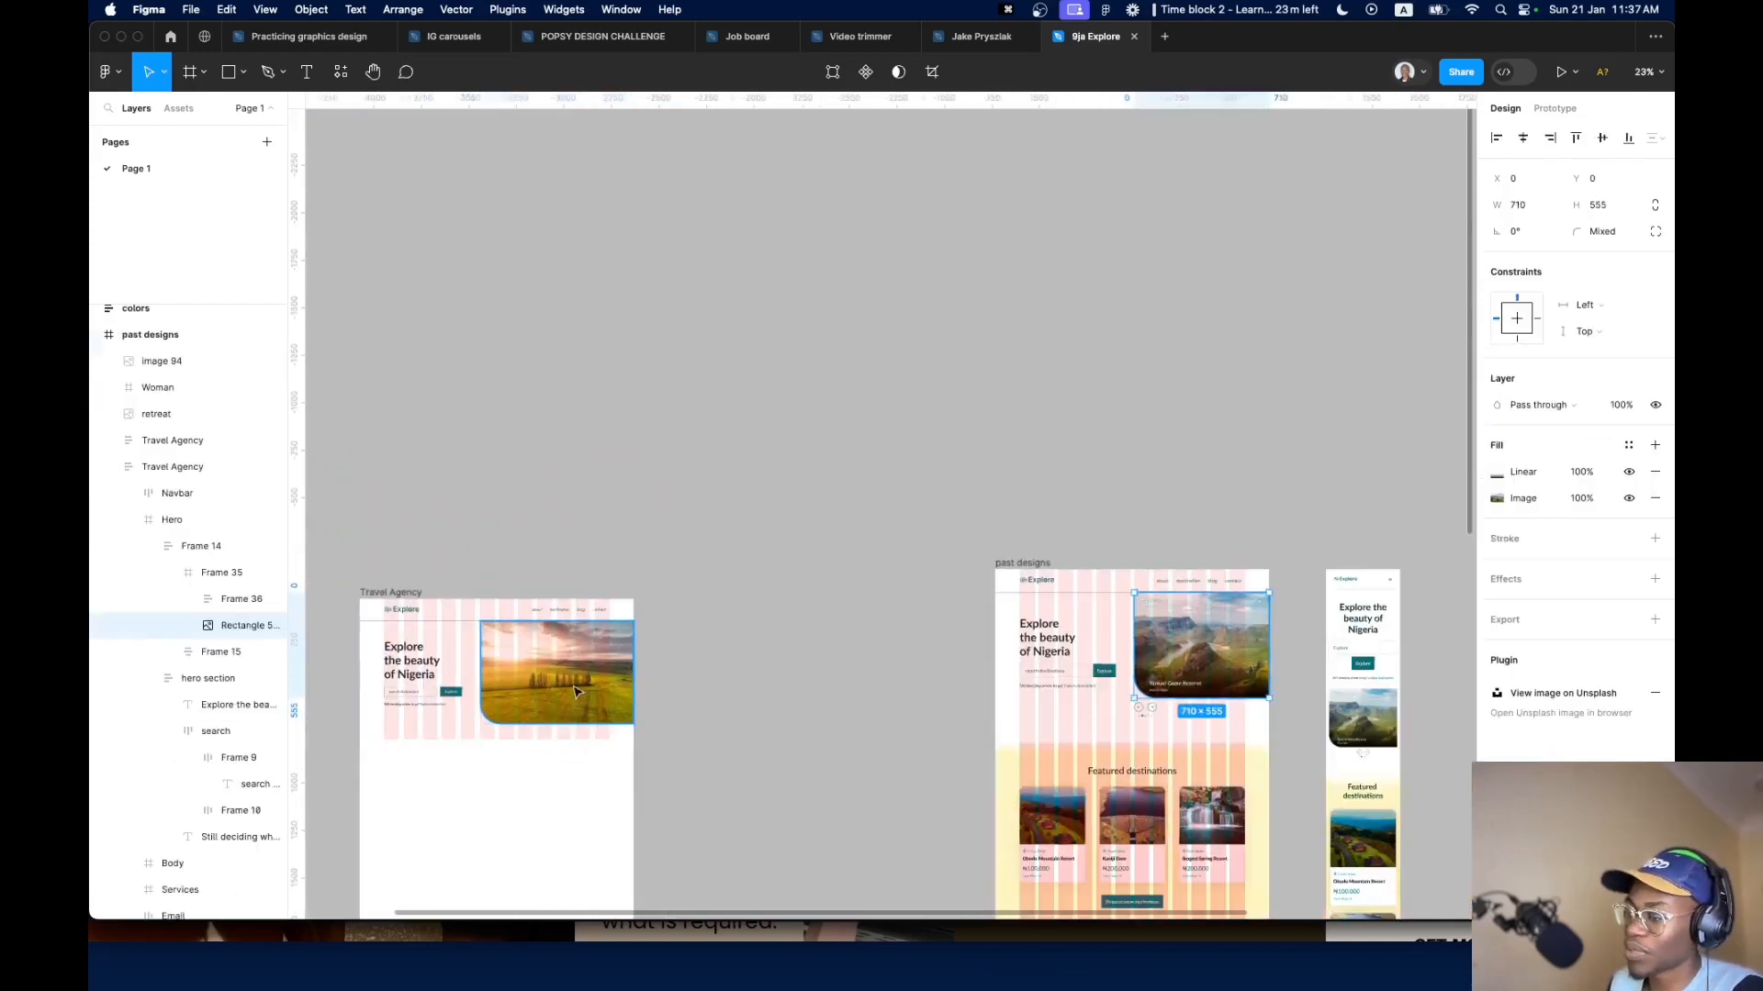
Narrow the new hero photo to 732 px wide by pulling in its edge nearest the headline
{"action": "left_click", "coordinate": [511, 668]}
{"action": "scroll", "coordinate": [512, 668], "scroll_direction": "up", "scroll_amount": 3}
{"action": "scroll", "coordinate": [512, 668], "scroll_direction": "up", "scroll_amount": 3}
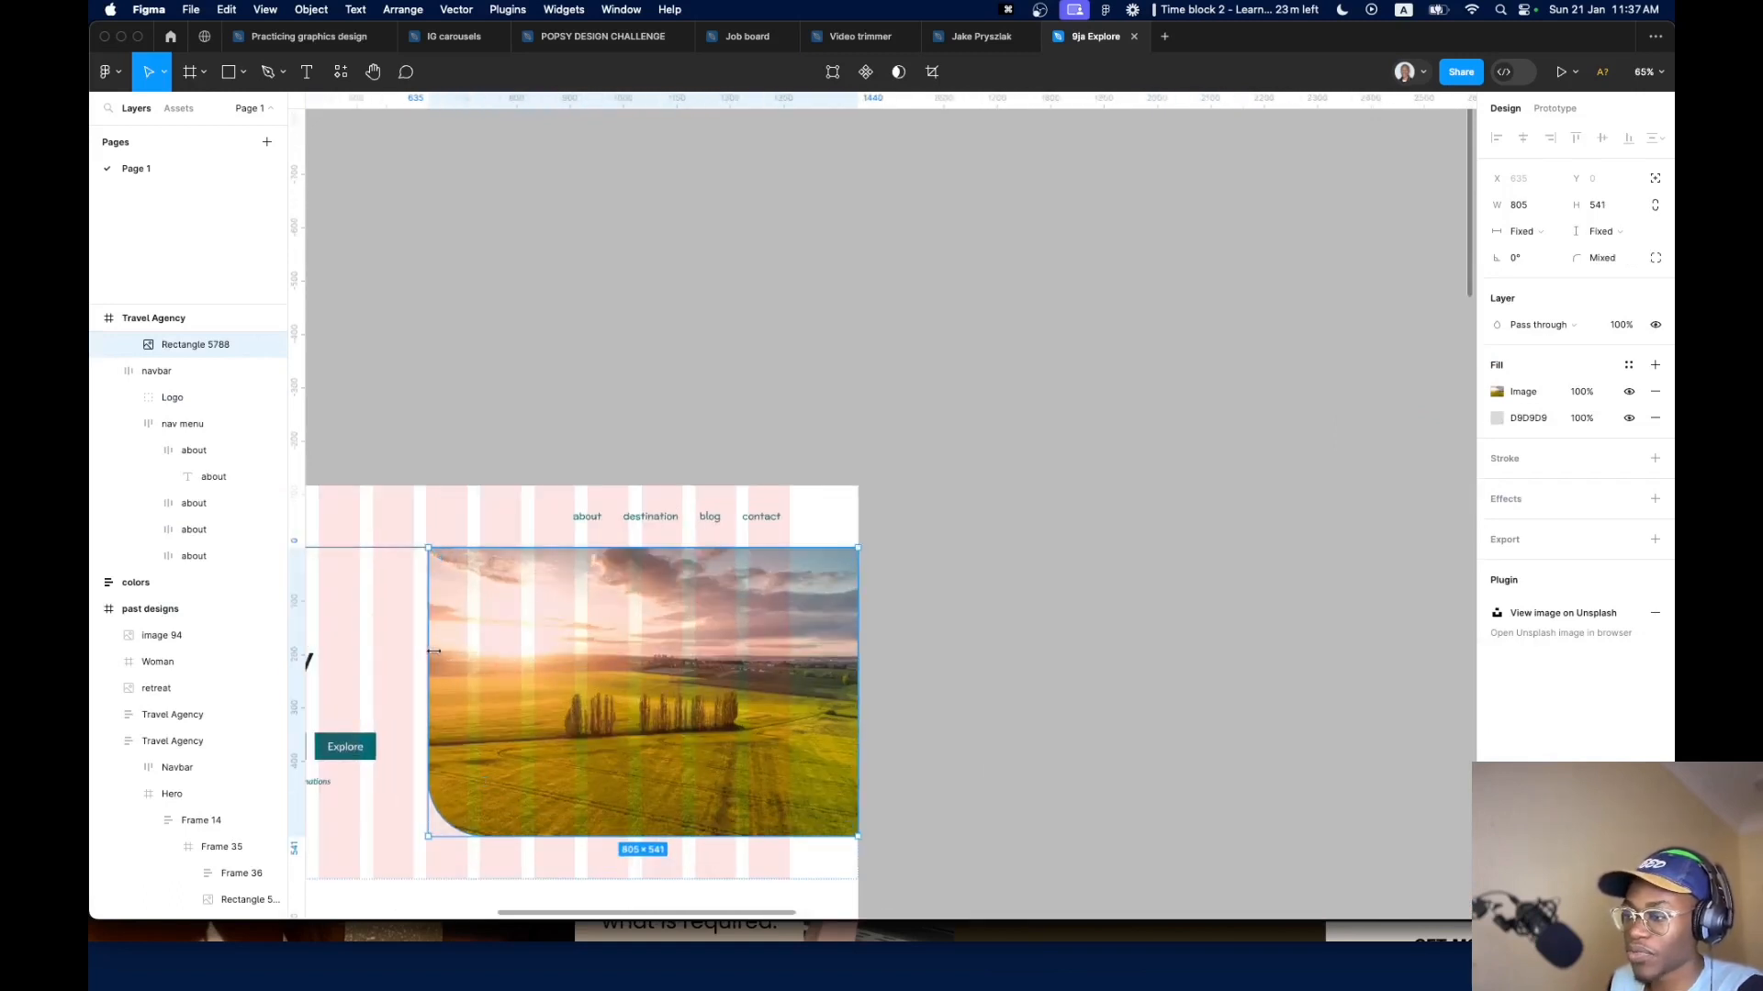
{"action": "left_click_drag", "start_coordinate": [433, 650], "coordinate": [470, 680]}
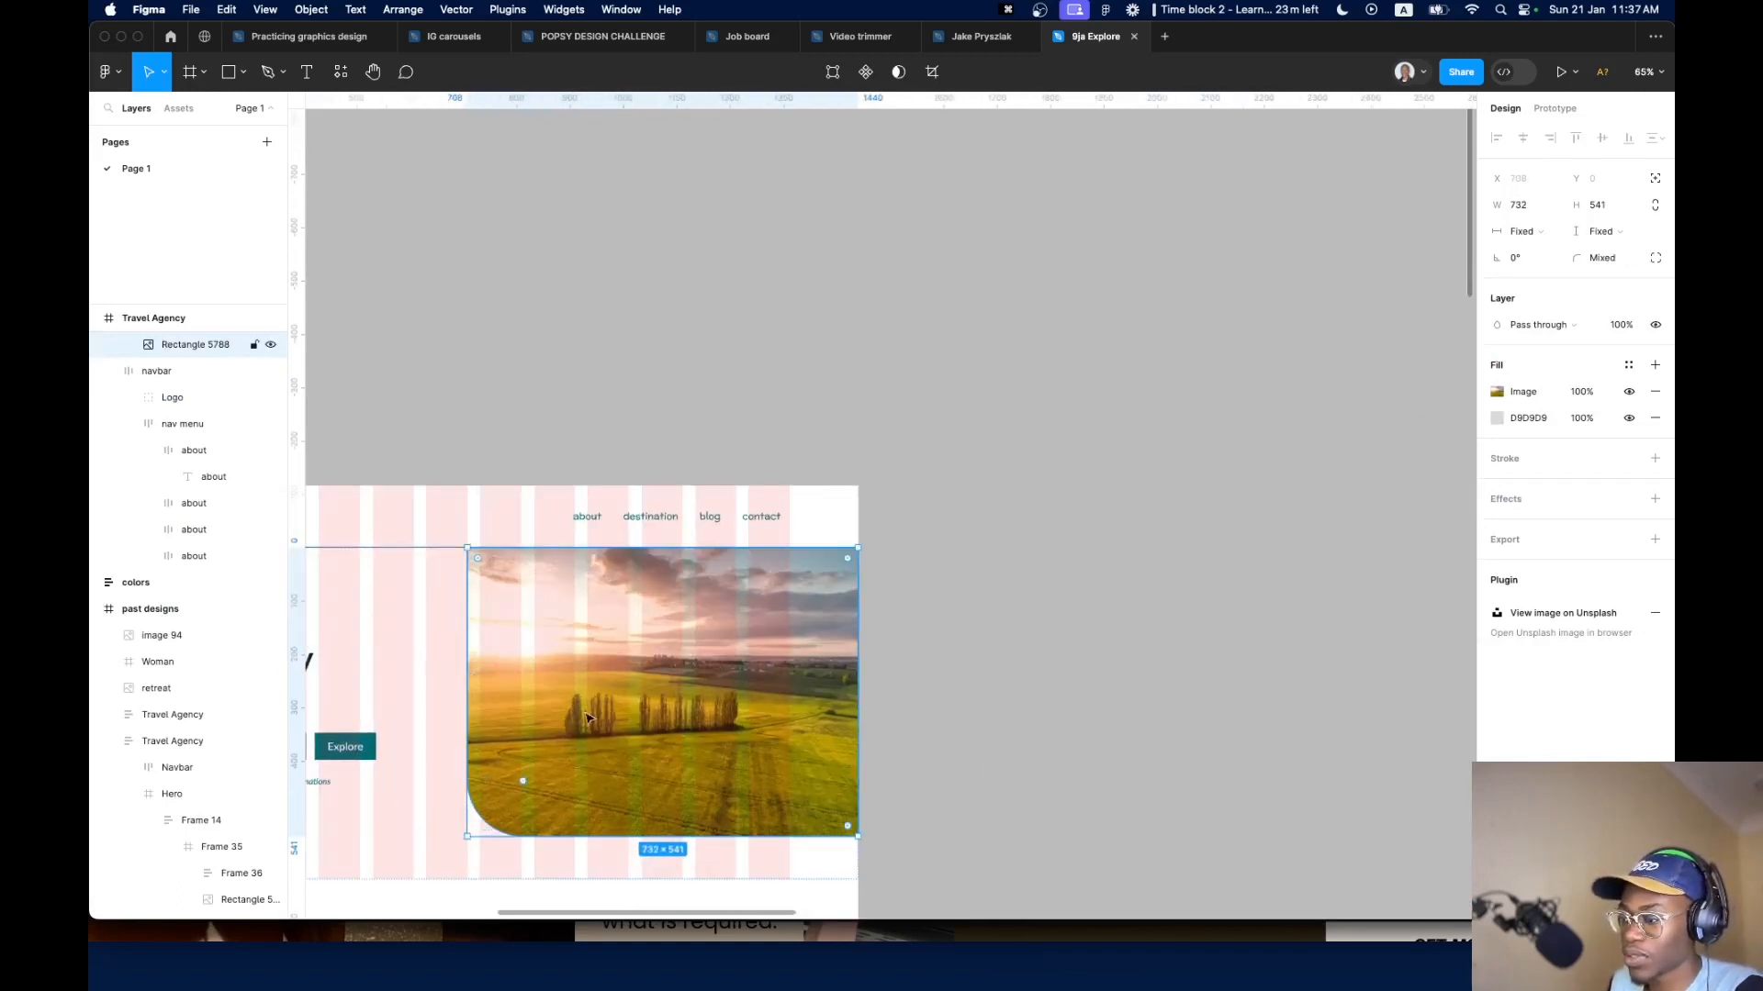
{"action": "scroll", "coordinate": [587, 717], "scroll_direction": "down", "scroll_amount": 3}
{"action": "scroll", "coordinate": [732, 661], "scroll_direction": "left", "scroll_amount": 5}
{"action": "scroll", "coordinate": [918, 661], "scroll_direction": "up", "scroll_amount": 3}
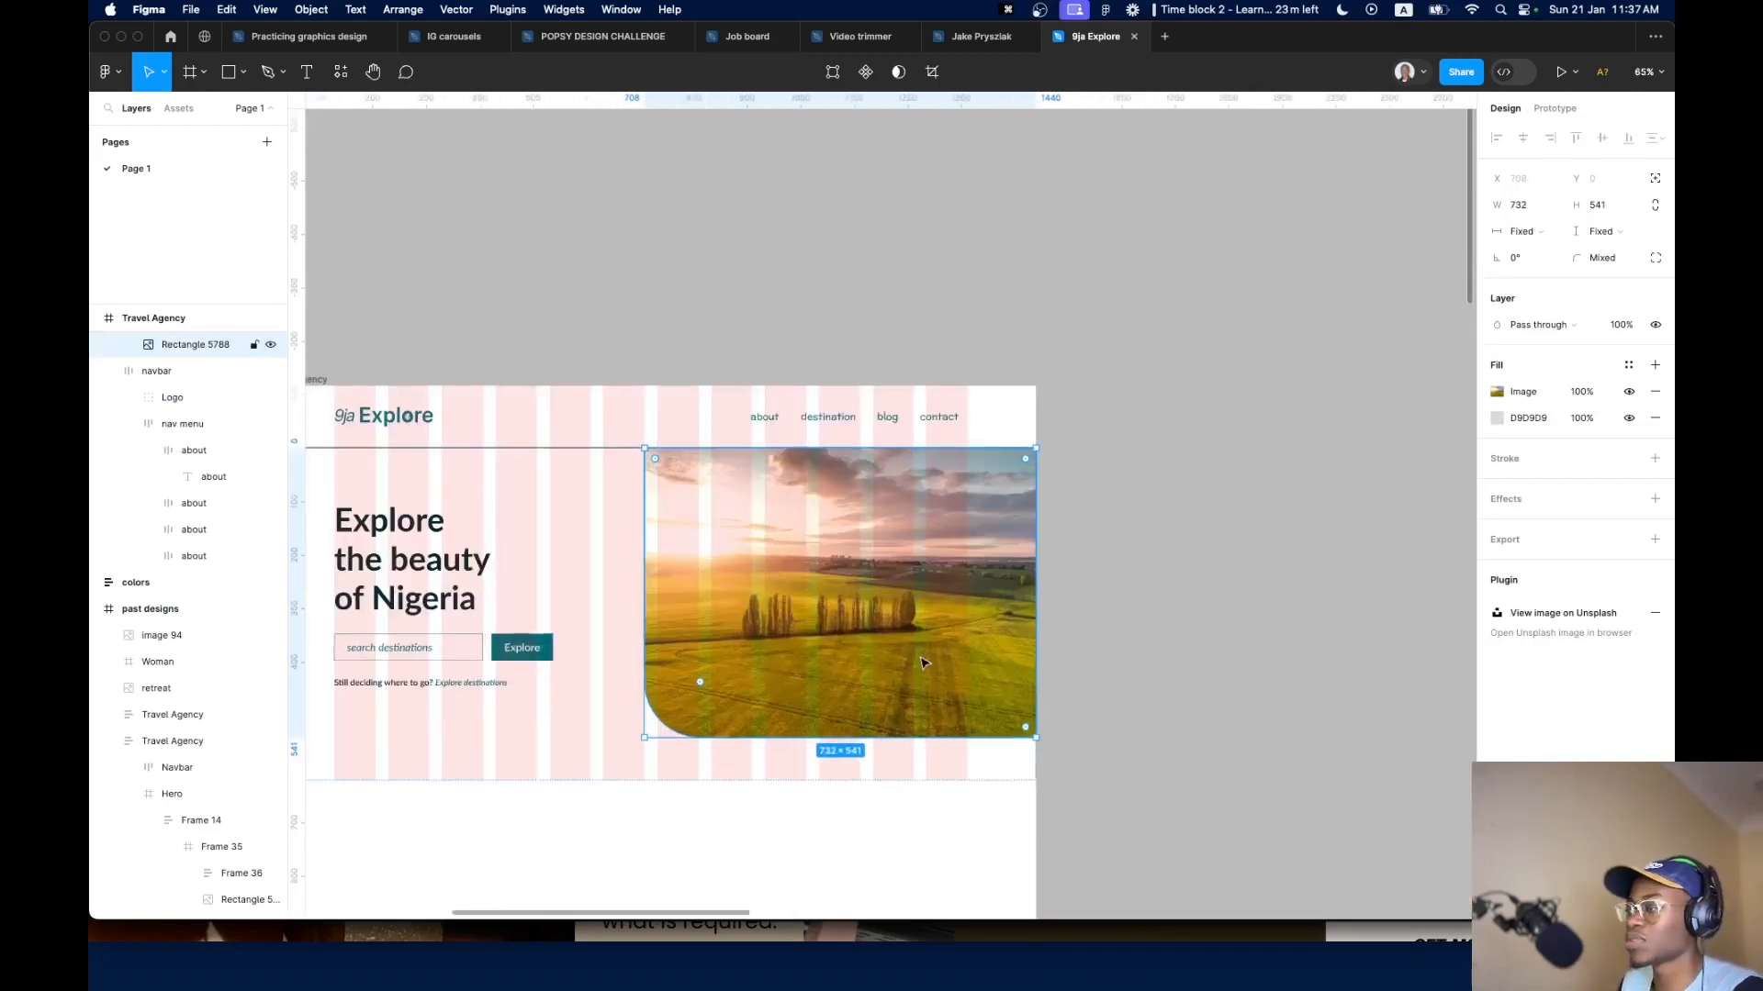
{"action": "left_click", "coordinate": [688, 789]}
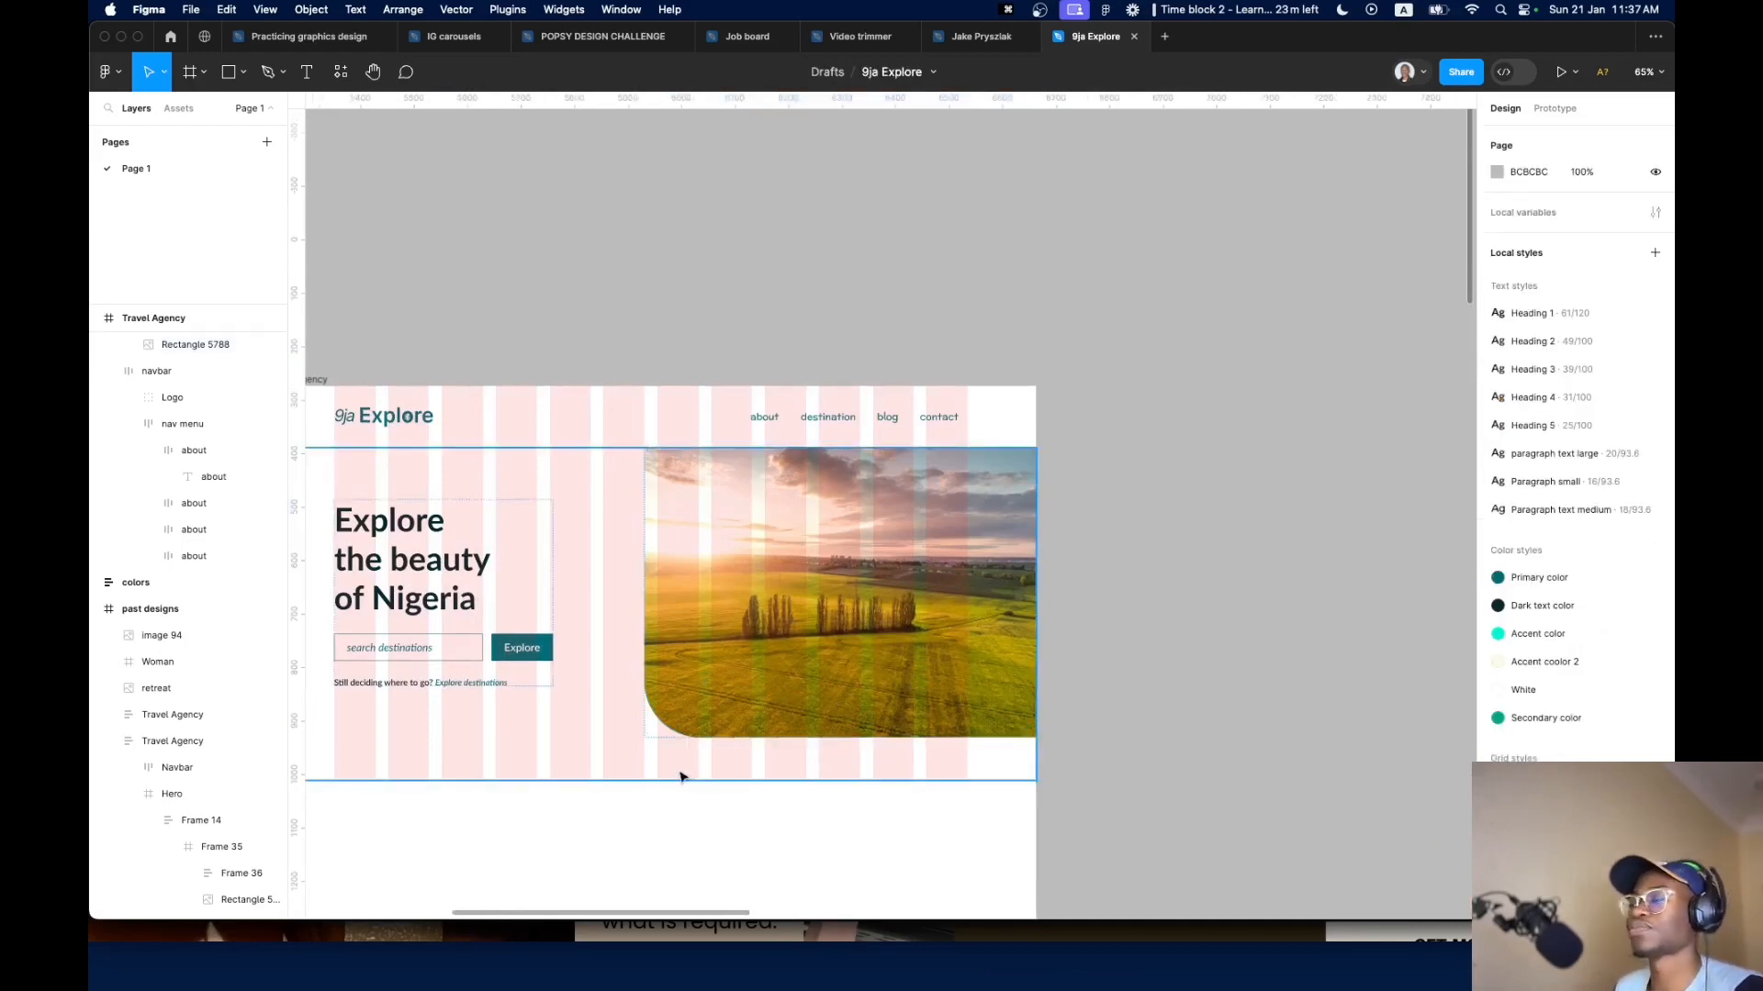
{"action": "left_click_drag", "start_coordinate": [683, 771], "coordinate": [729, 709]}
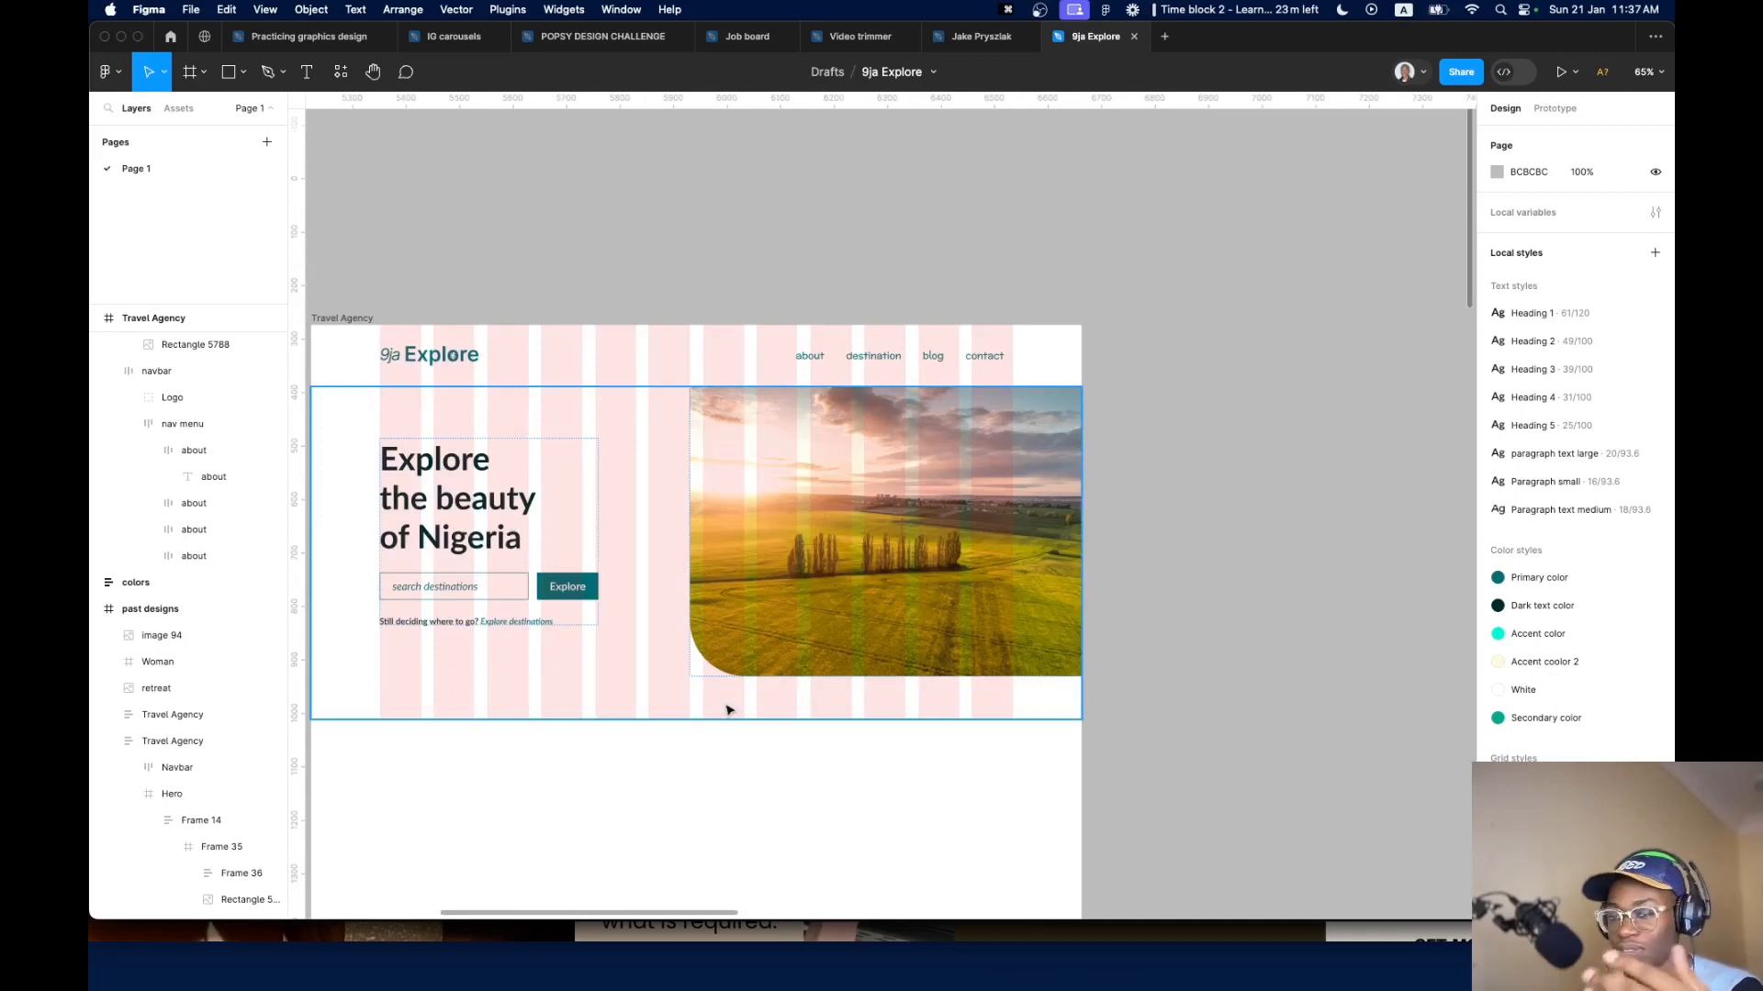
Examine where the past design's hero image begins relative to its layout grid columns
{"action": "scroll", "coordinate": [823, 574], "scroll_direction": "down", "scroll_amount": 5}
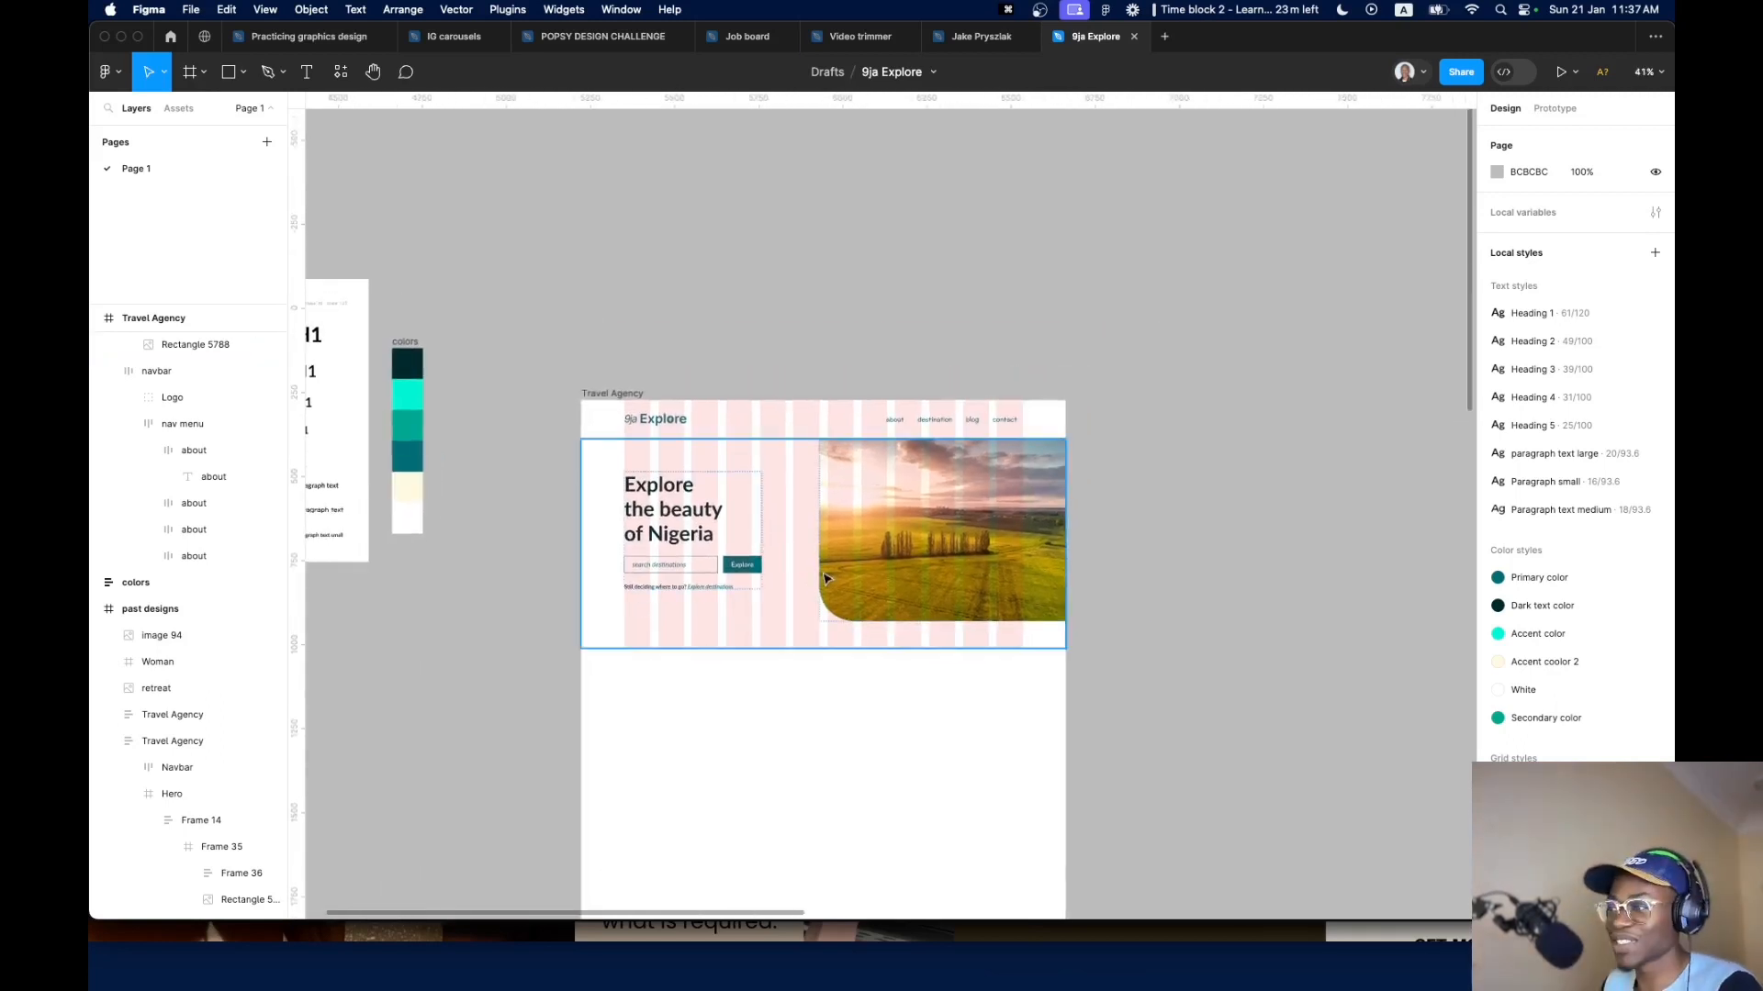
{"action": "scroll", "coordinate": [872, 600], "scroll_direction": "up", "scroll_amount": 3}
{"action": "scroll", "coordinate": [871, 662], "scroll_direction": "down", "scroll_amount": 10}
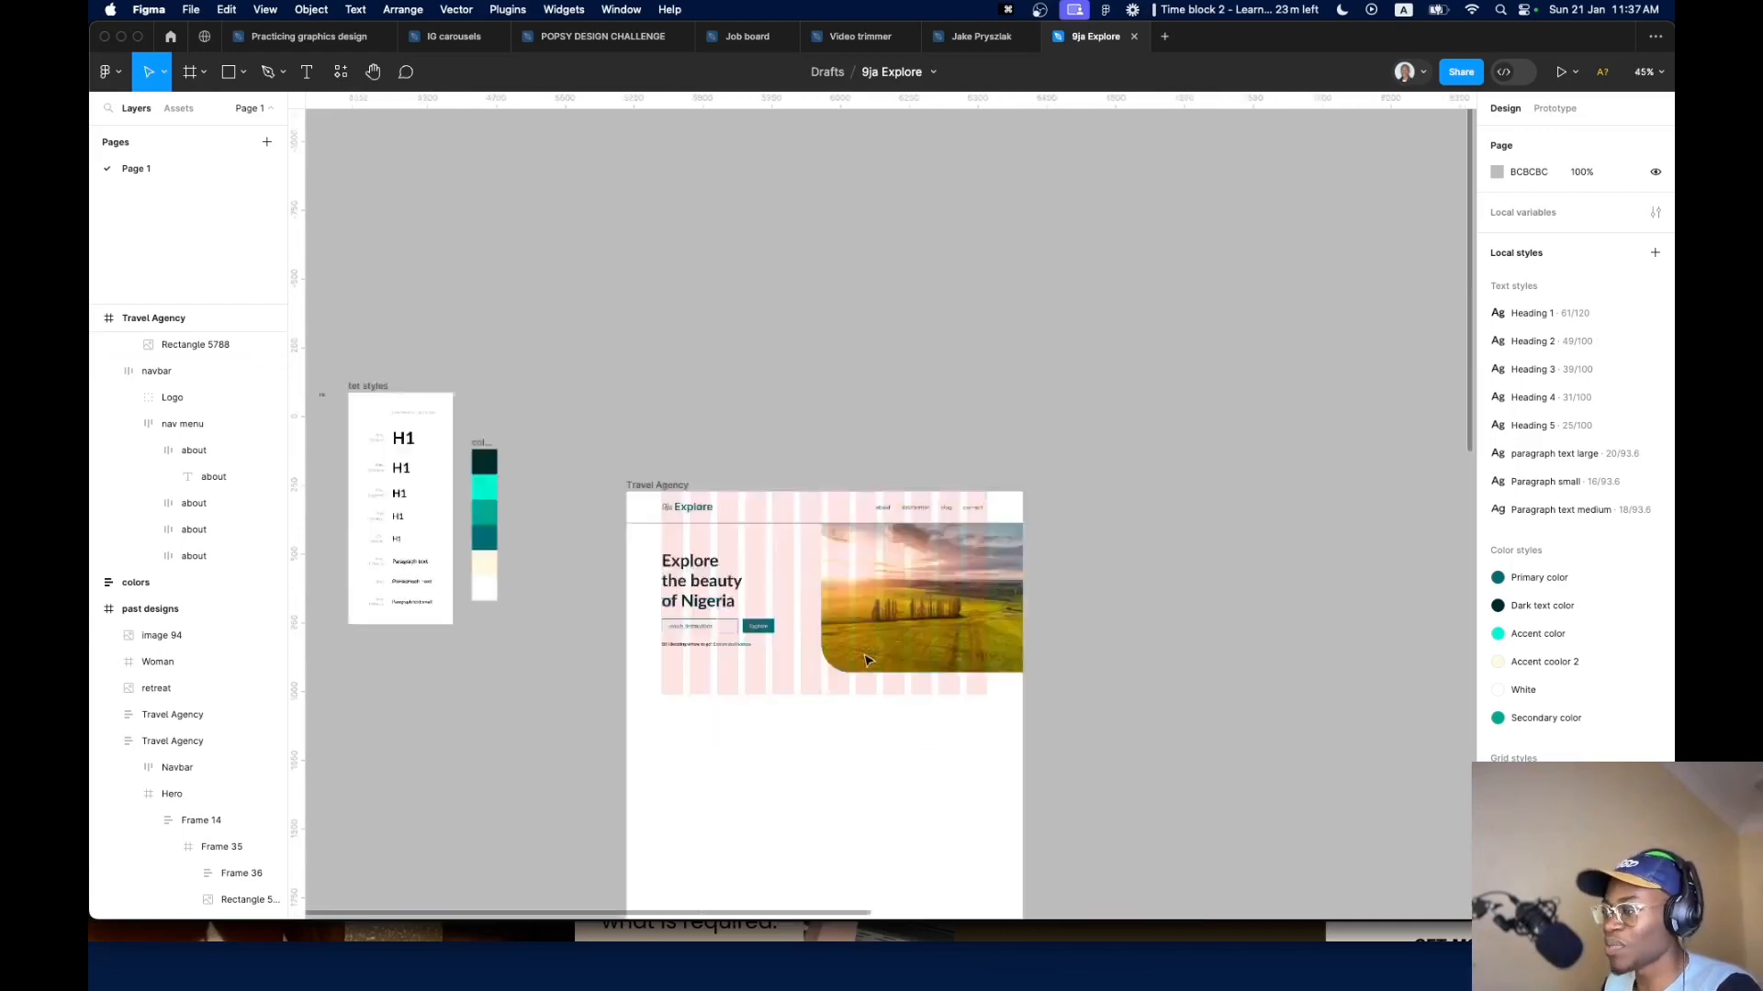
{"action": "scroll", "coordinate": [861, 521], "scroll_direction": "up", "scroll_amount": 8}
{"action": "left_click", "coordinate": [861, 521]}
{"action": "scroll", "coordinate": [827, 496], "scroll_direction": "up", "scroll_amount": 8}
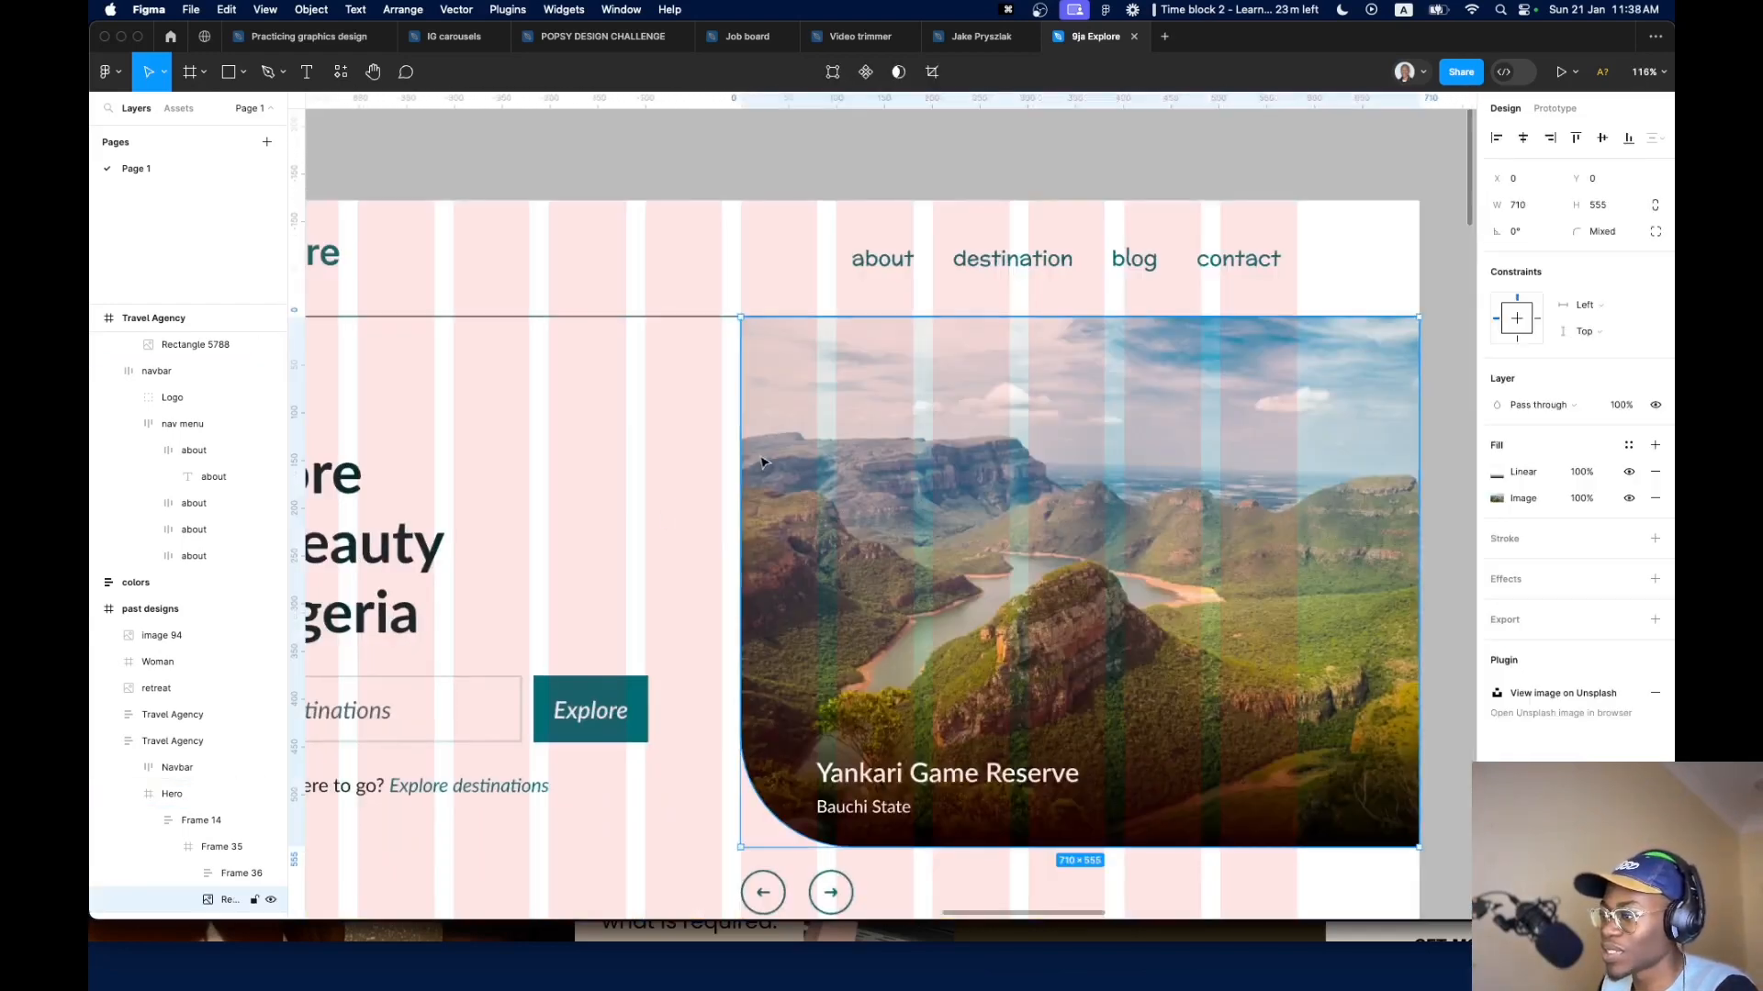
{"action": "scroll", "coordinate": [758, 491], "scroll_direction": "down", "scroll_amount": 8}
Narrow the new hero photo to 708 px wide, aligning its inner edge with the start of a grid column
{"action": "left_click", "coordinate": [551, 641]}
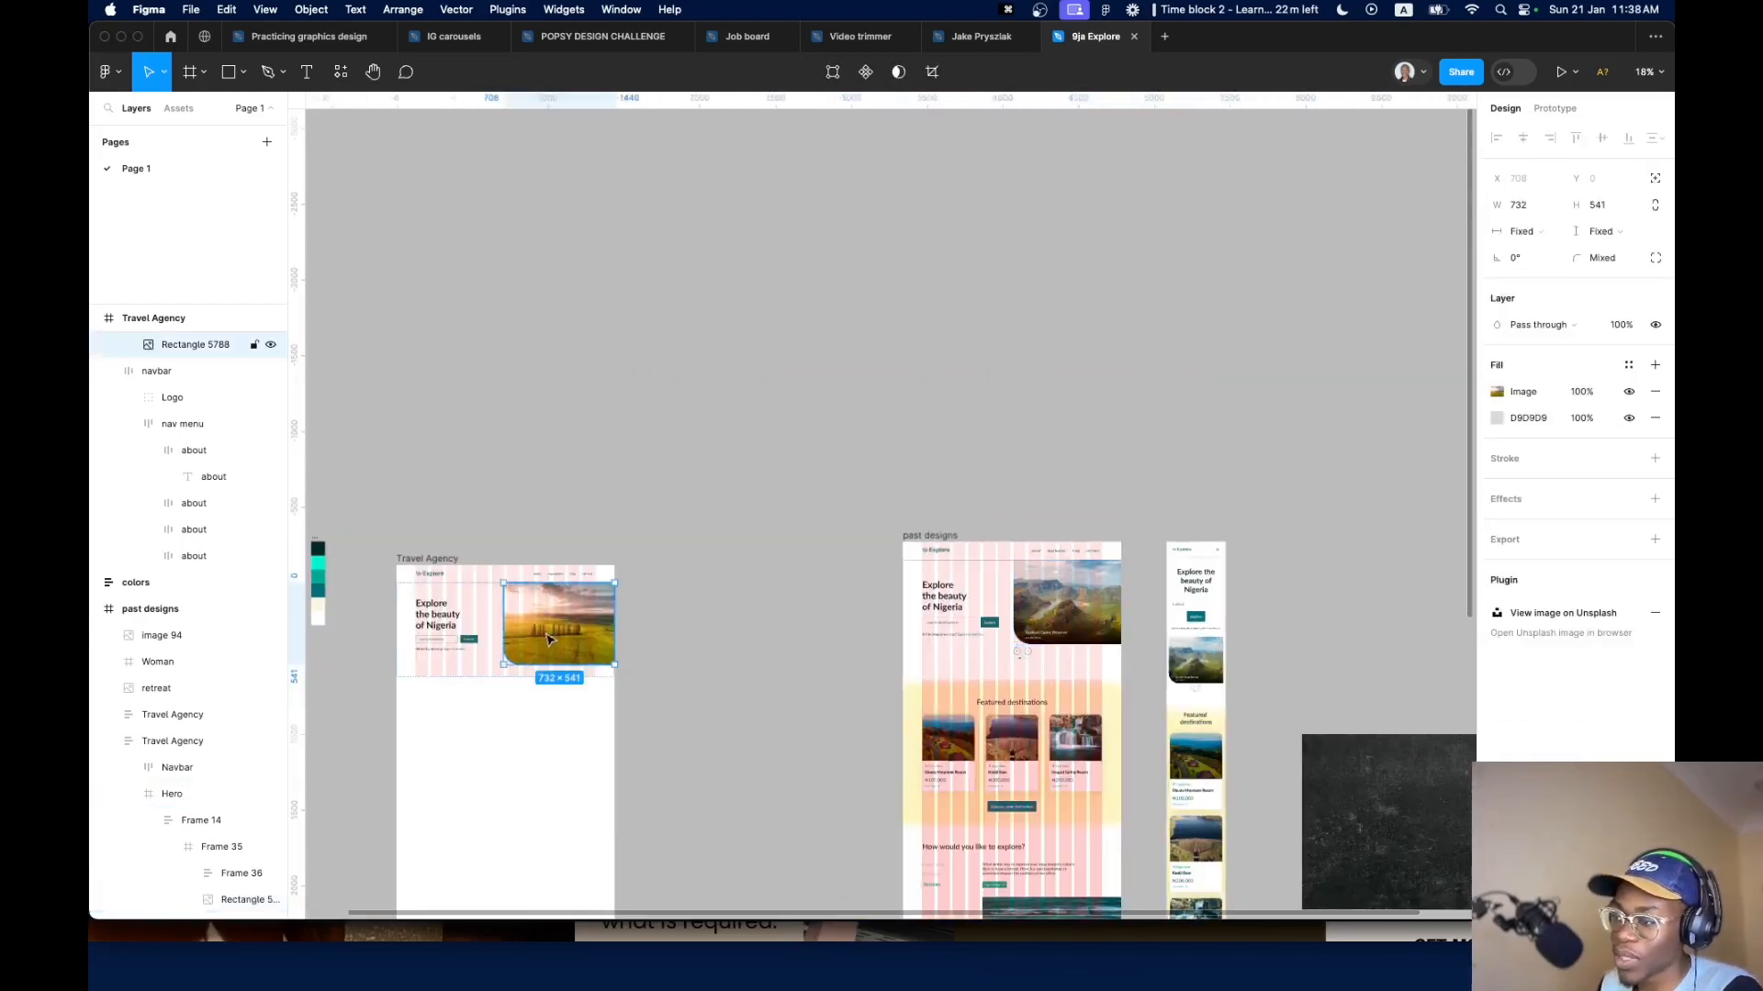
{"action": "scroll", "coordinate": [541, 657], "scroll_direction": "up", "scroll_amount": 4}
{"action": "left_click_drag", "start_coordinate": [447, 562], "coordinate": [456, 562]}
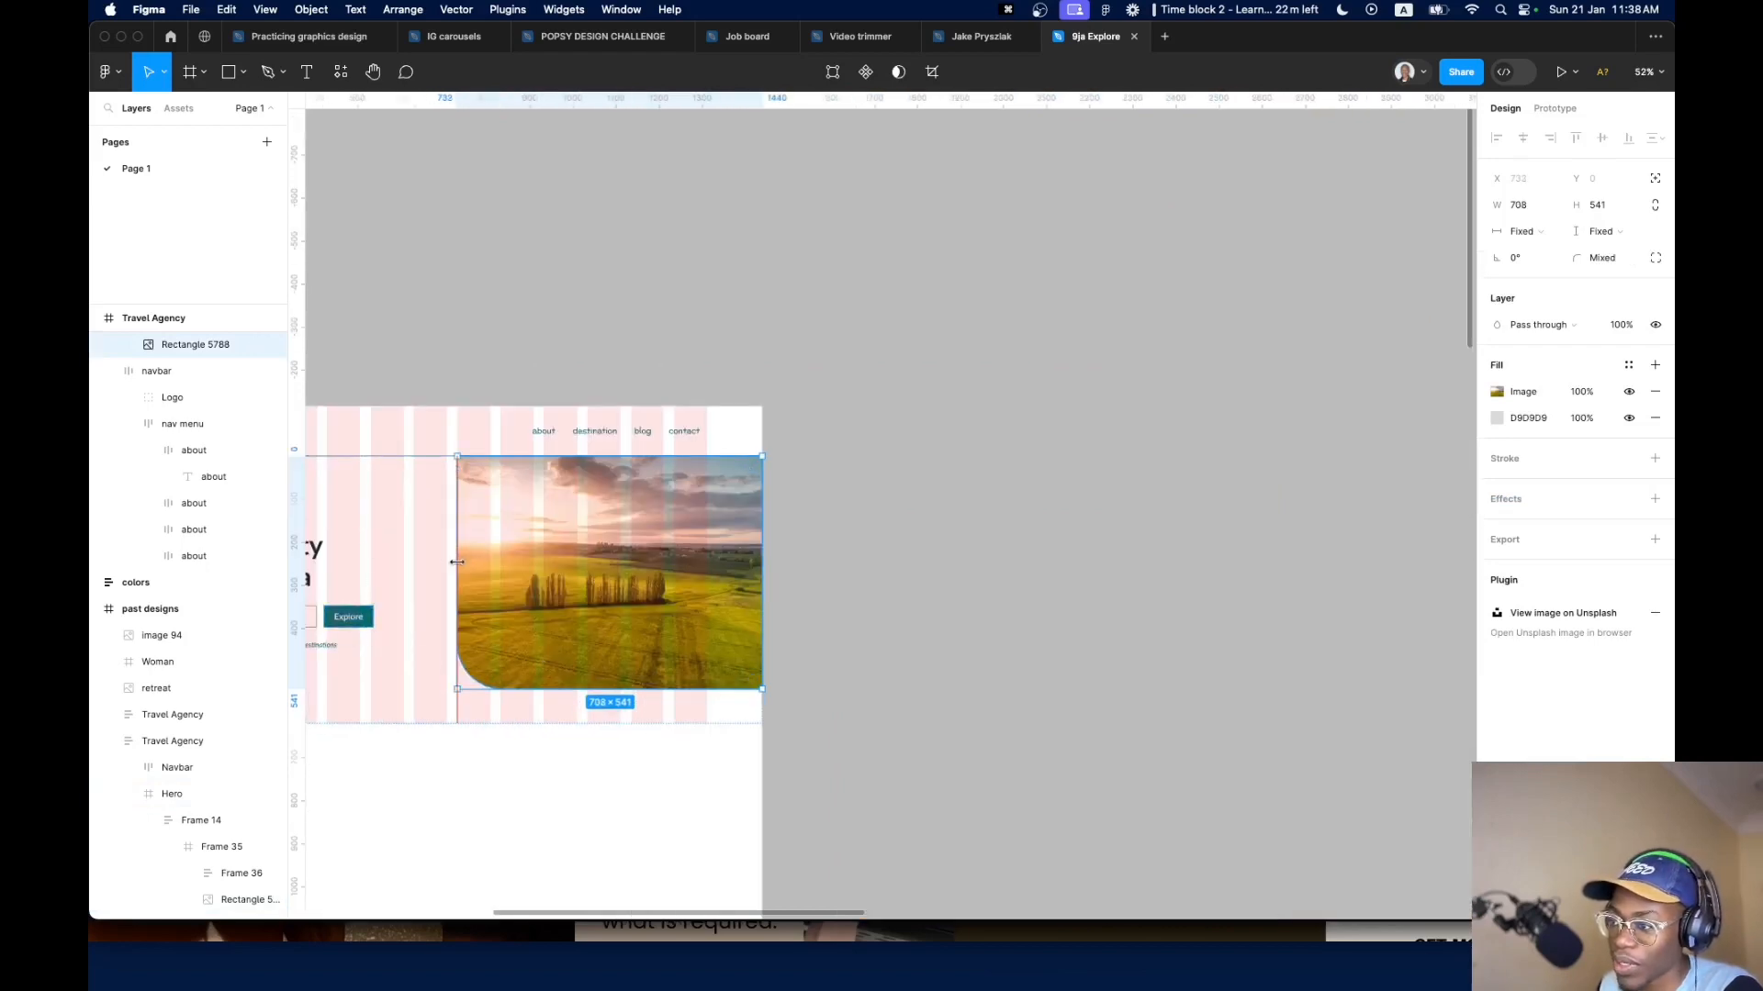
{"action": "scroll", "coordinate": [708, 557], "scroll_direction": "up", "scroll_amount": 5}
{"action": "scroll", "coordinate": [703, 527], "scroll_direction": "down", "scroll_amount": 8}
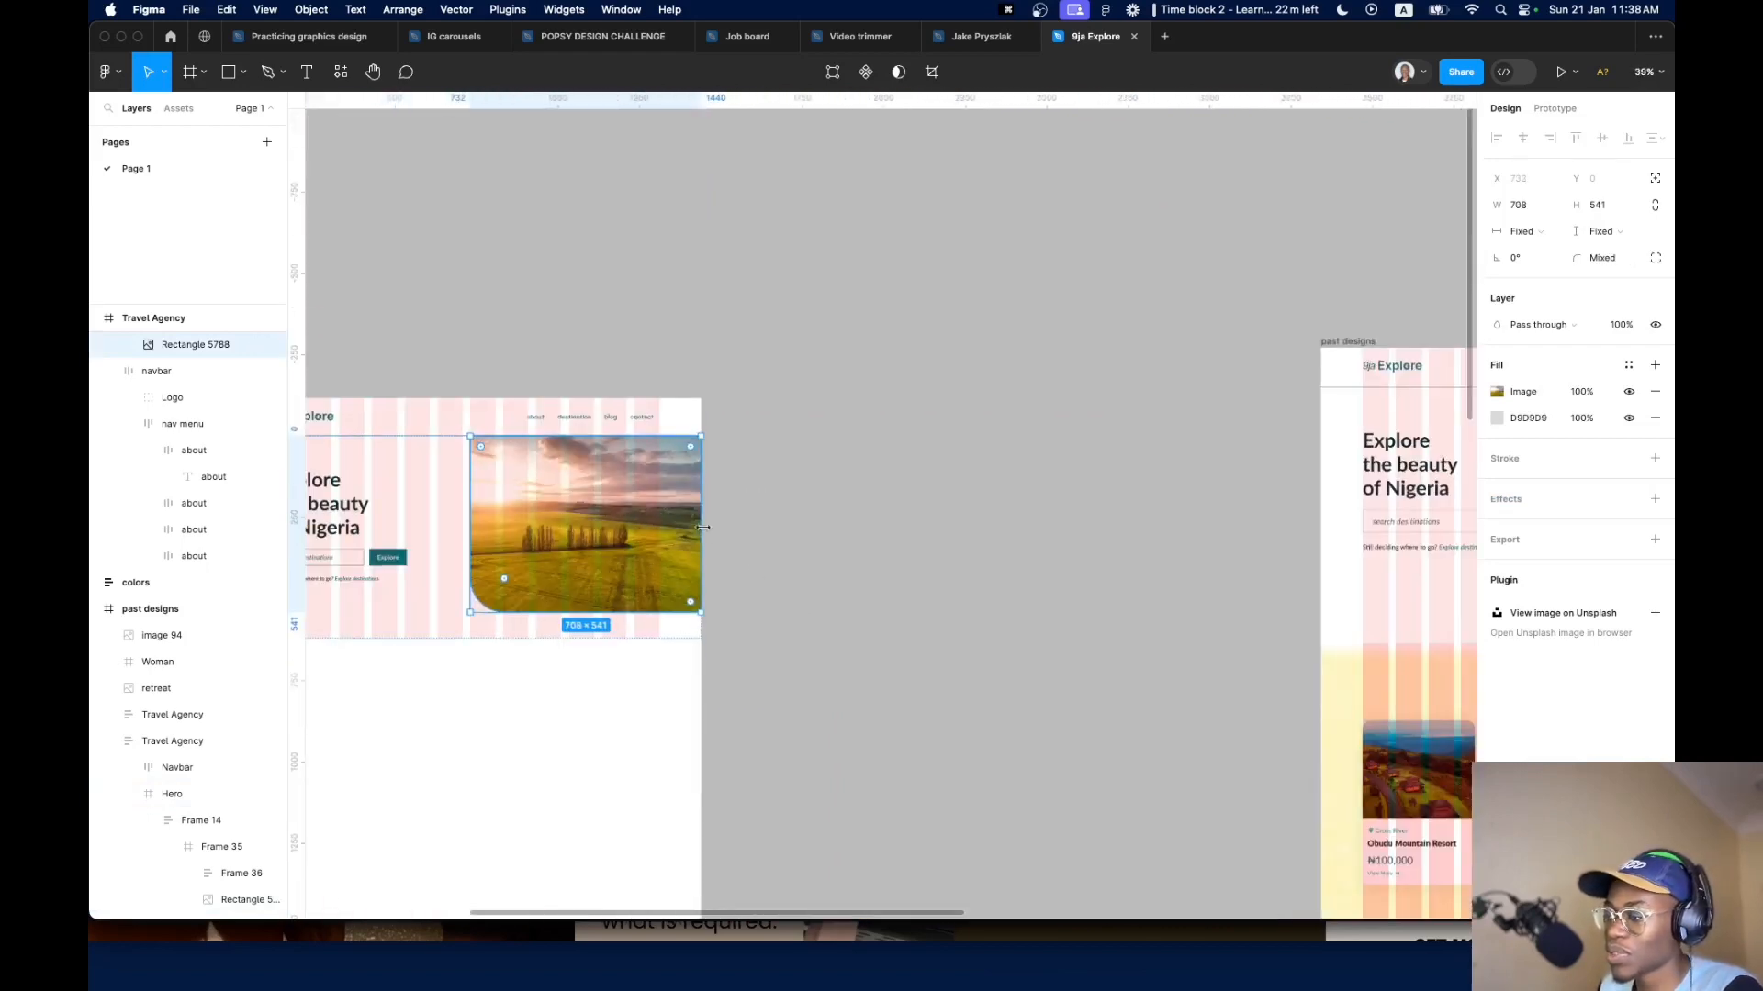
{"action": "scroll", "coordinate": [545, 543], "scroll_direction": "up", "scroll_amount": 5}
{"action": "scroll", "coordinate": [698, 569], "scroll_direction": "down", "scroll_amount": 5}
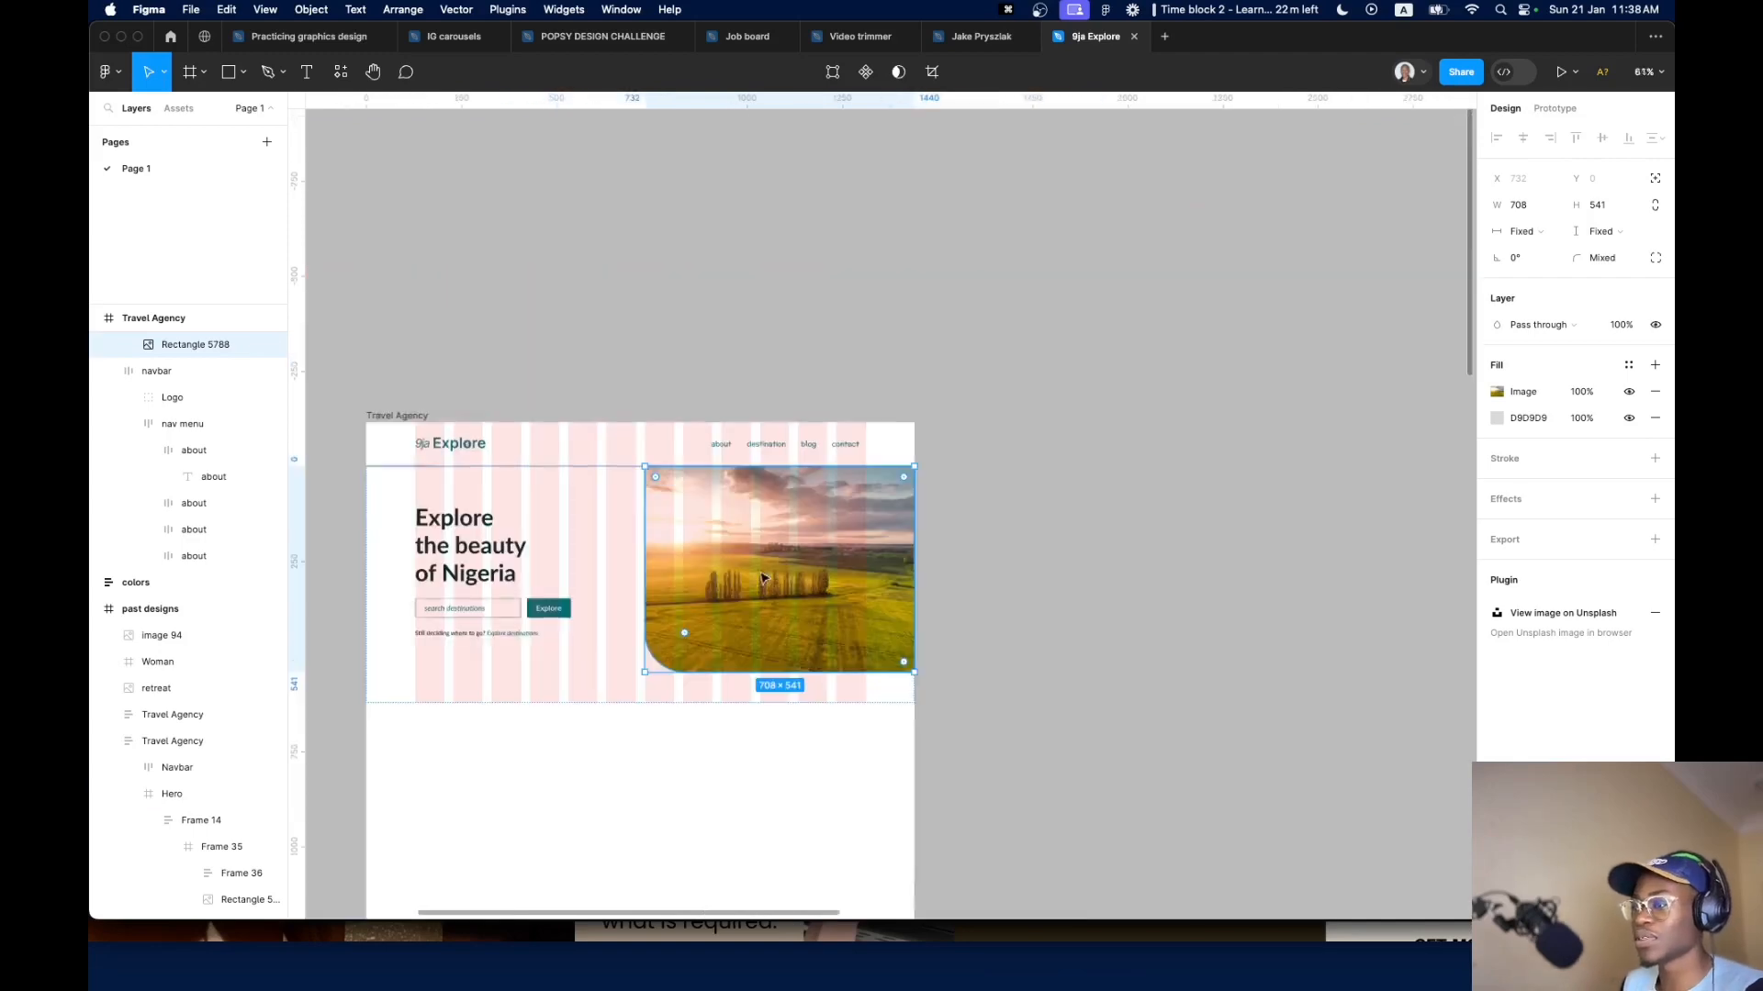
{"action": "scroll", "coordinate": [751, 621], "scroll_direction": "up", "scroll_amount": 8}
{"action": "scroll", "coordinate": [751, 620], "scroll_direction": "down", "scroll_amount": 4}
{"action": "scroll", "coordinate": [612, 670], "scroll_direction": "down", "scroll_amount": 6}
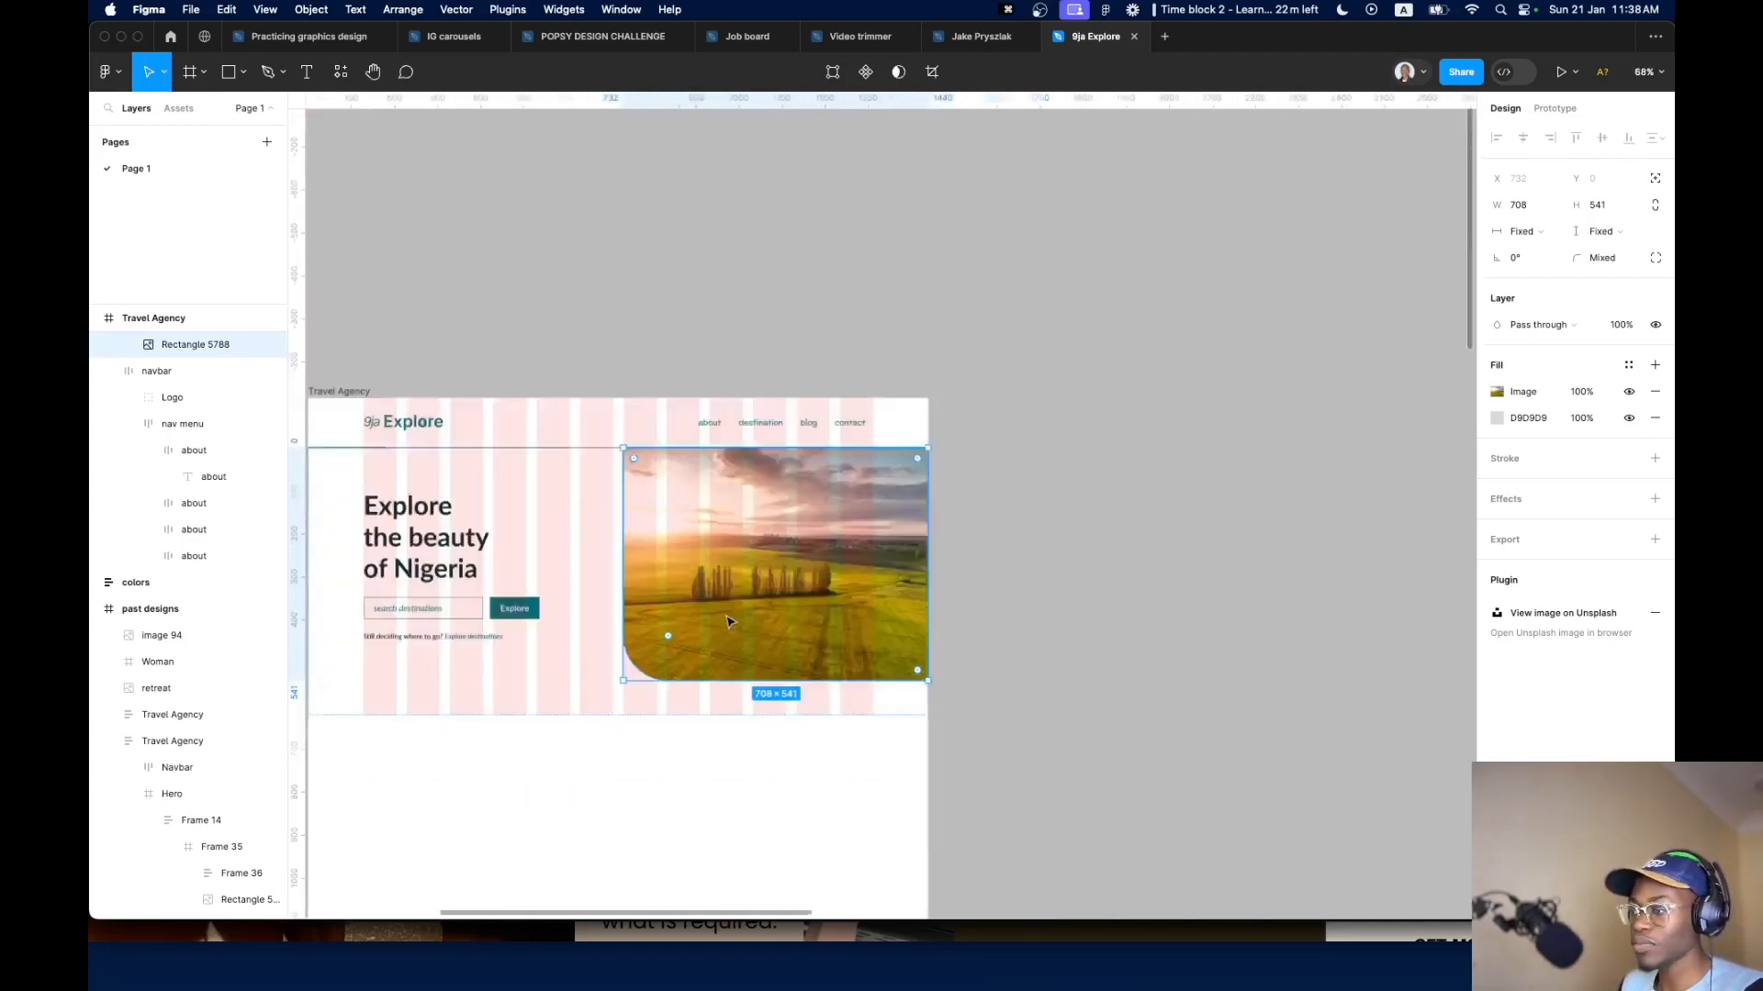
Wrap the hero photo rectangle in its own frame
{"action": "right_click", "coordinate": [720, 617]}
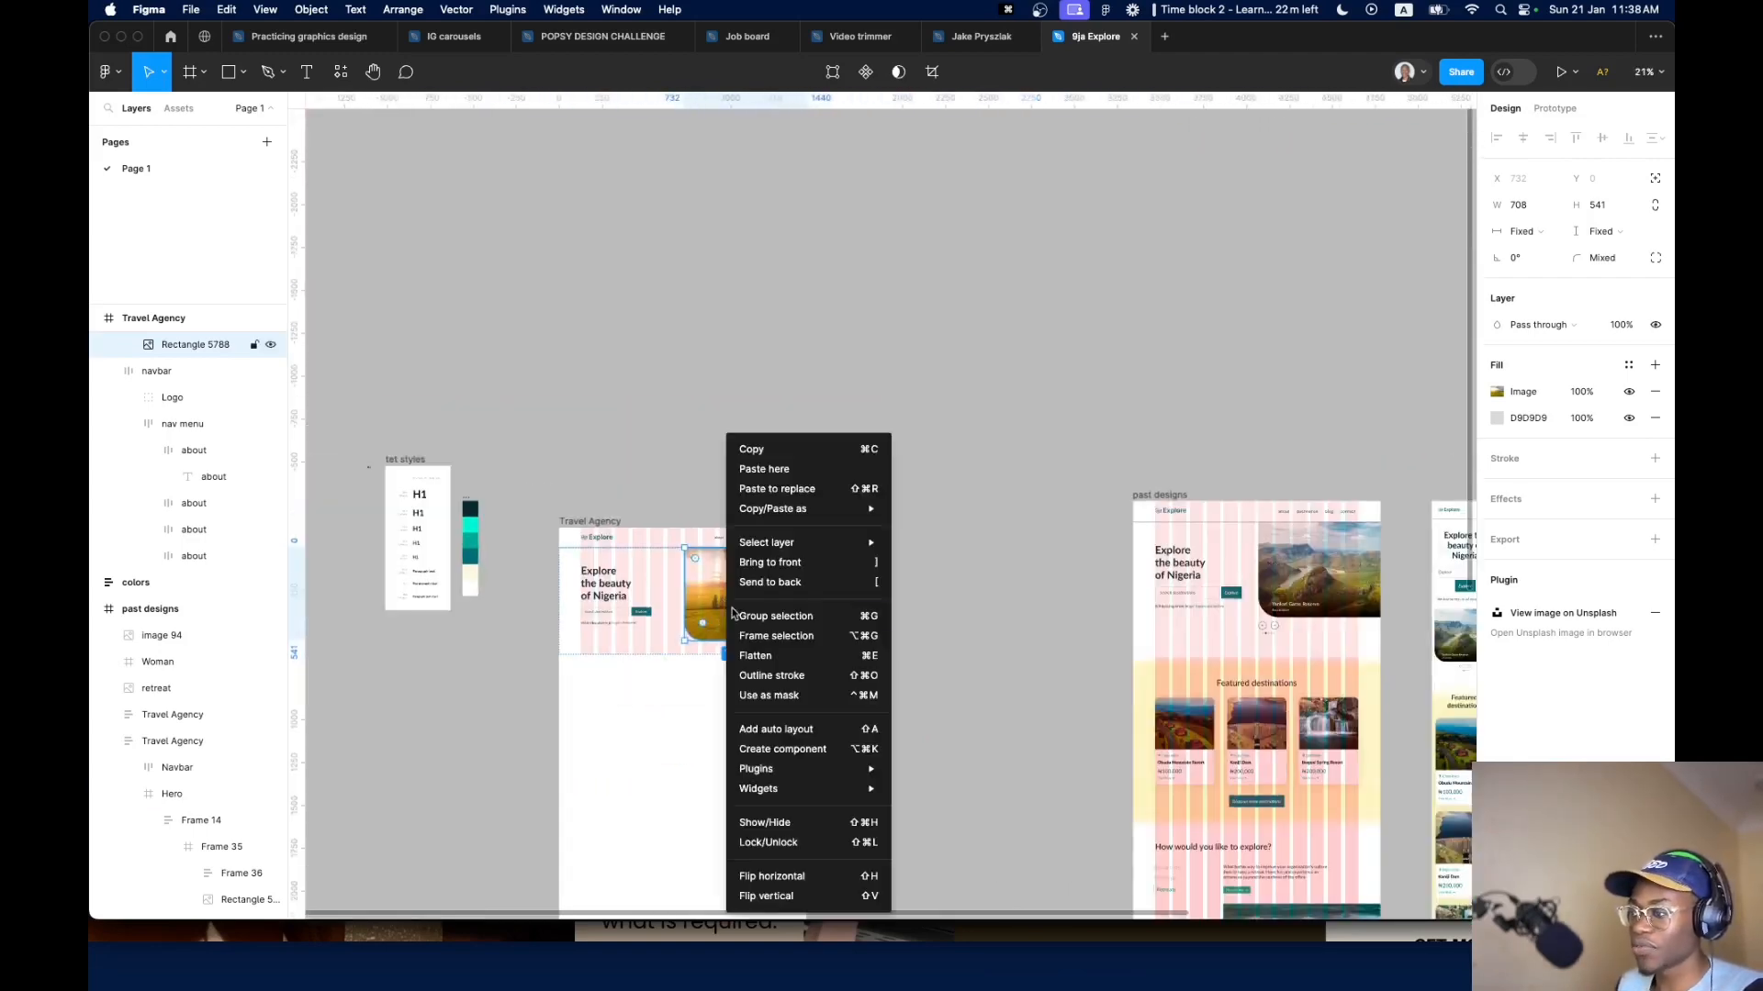
{"action": "left_click", "coordinate": [762, 630]}
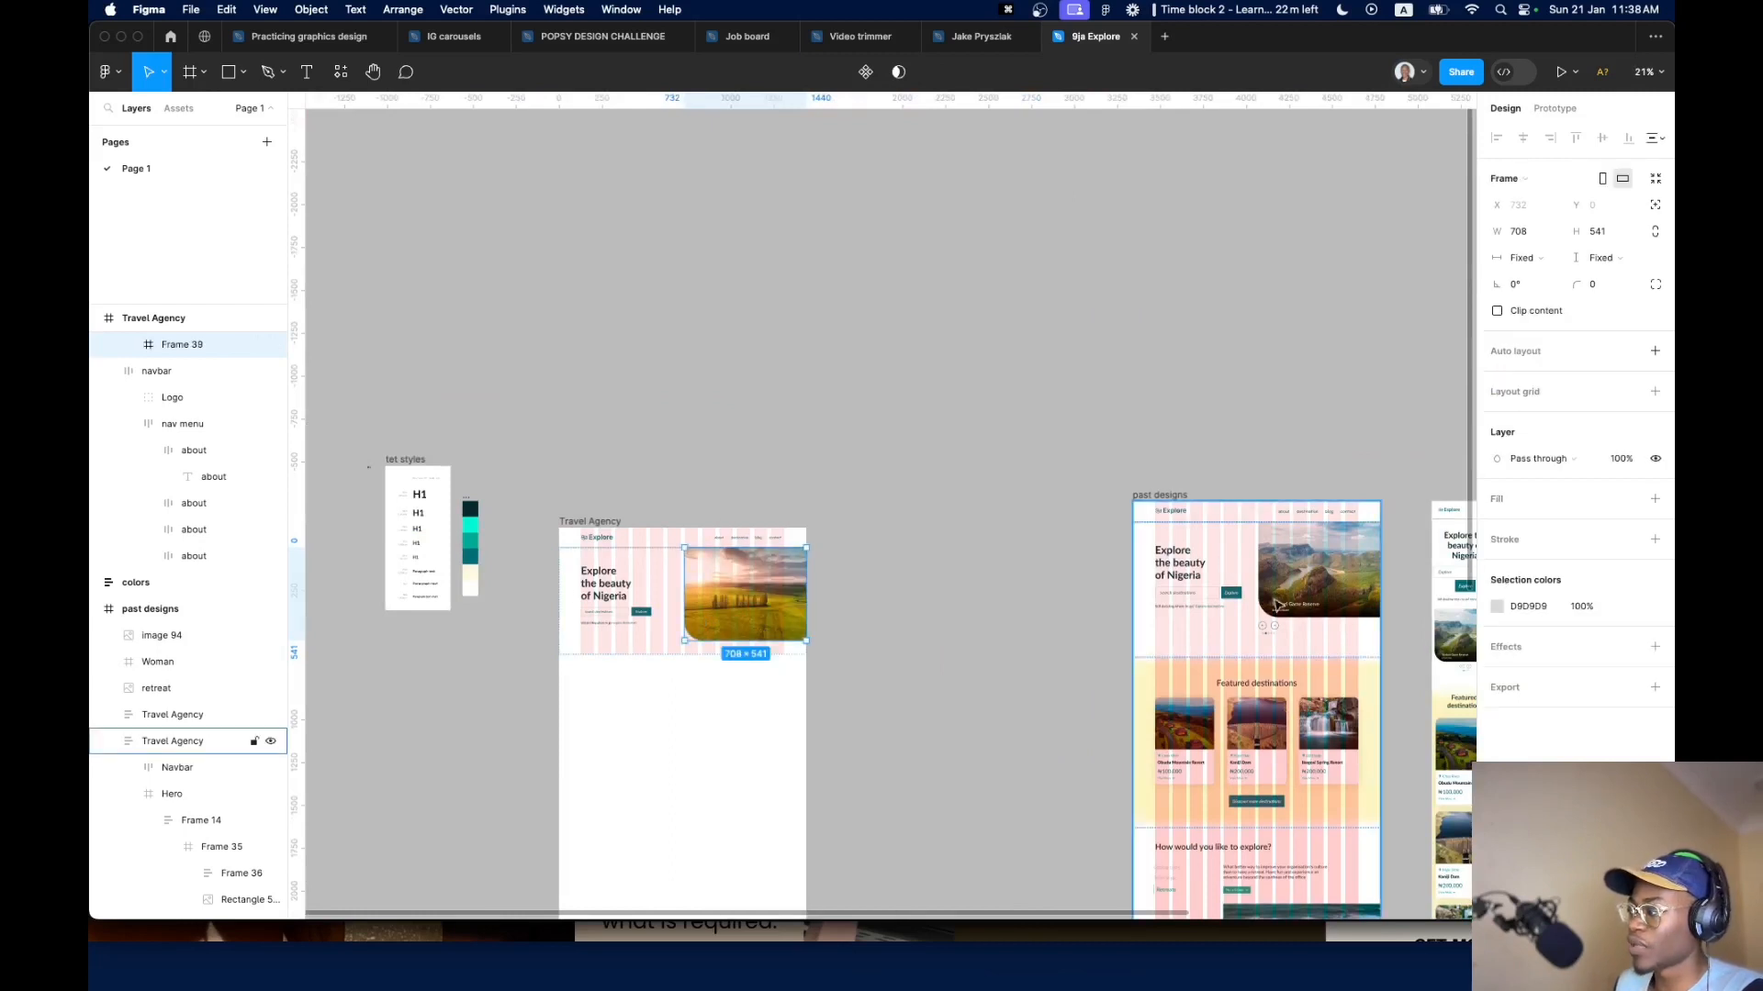
{"action": "key", "text": "shift+2"}
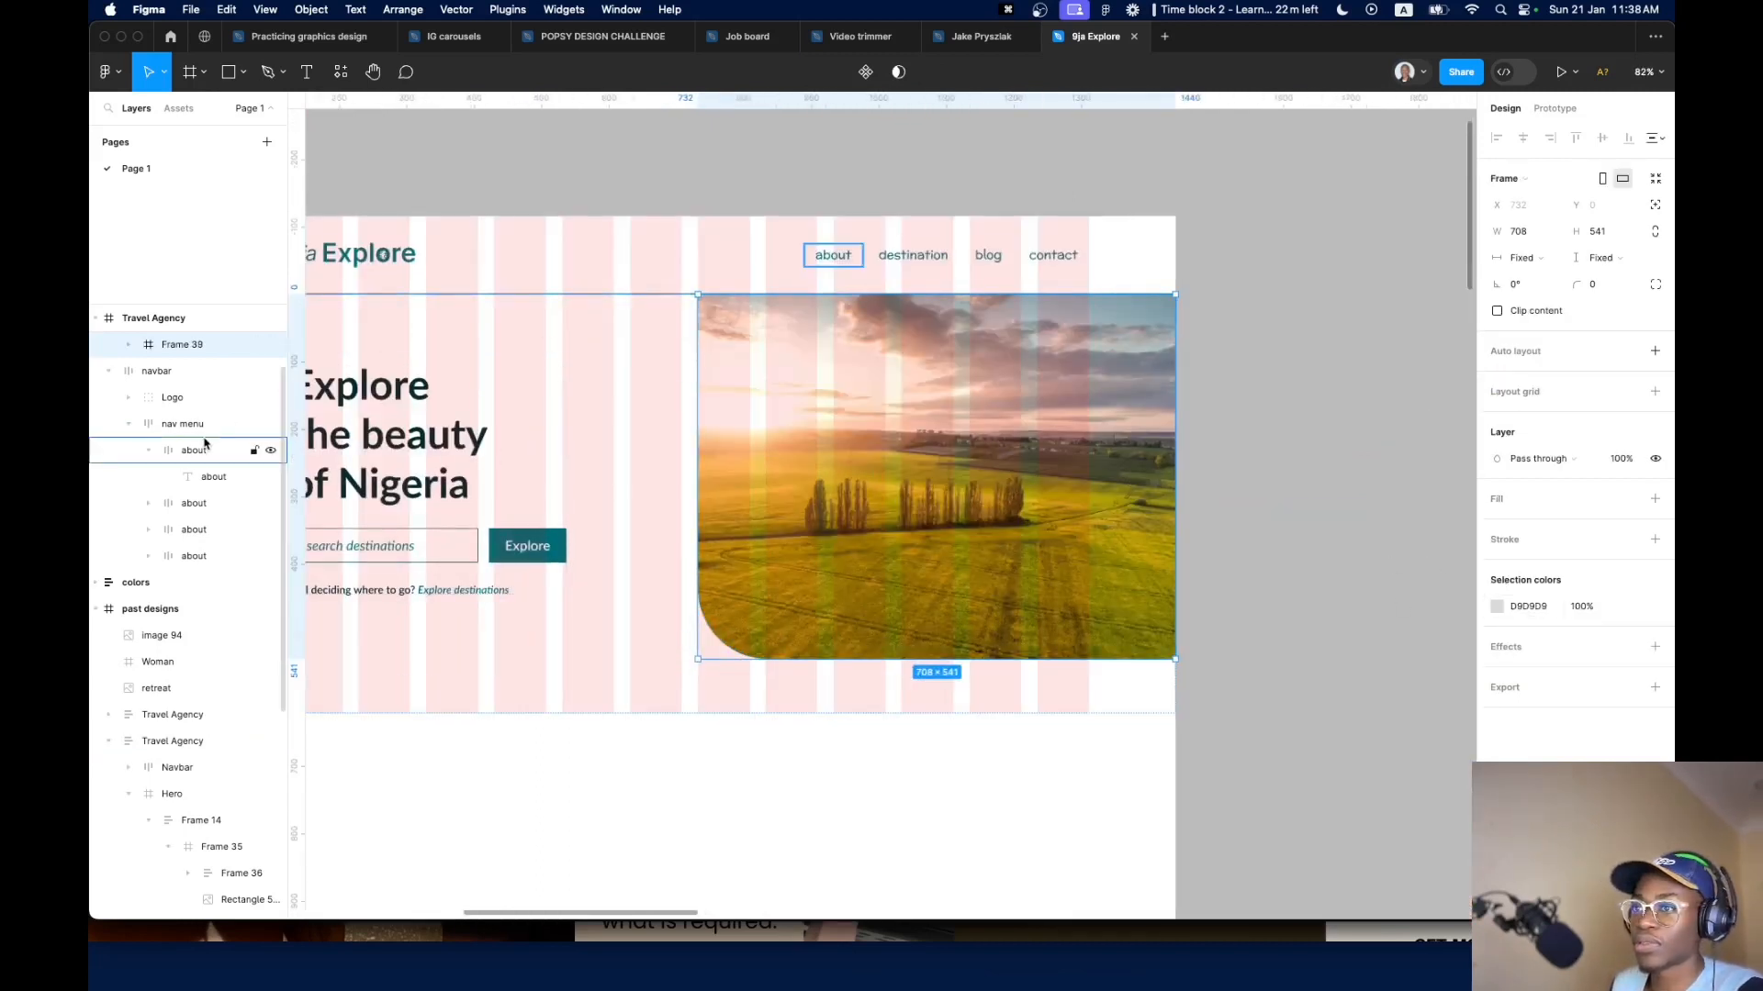
Place the photo's D9D9D9 fill above its image fill and make it a linear gradient
{"action": "double_click", "coordinate": [886, 537]}
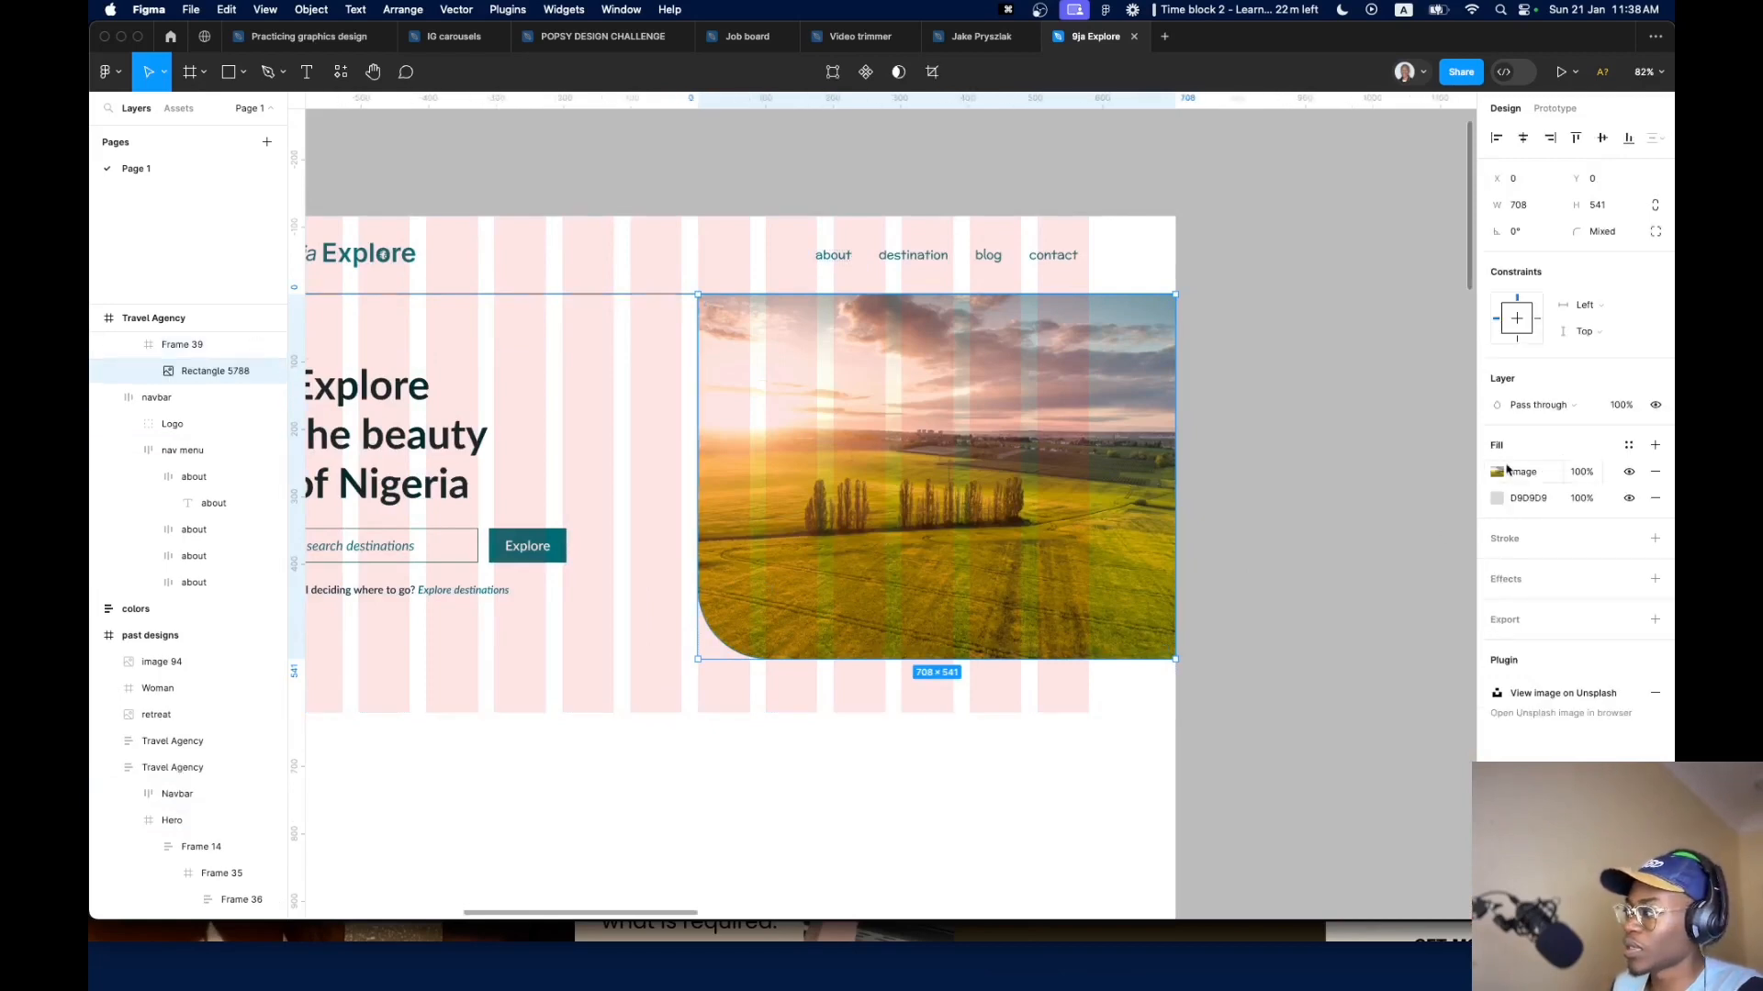
{"action": "left_click_drag", "start_coordinate": [1487, 497], "coordinate": [1494, 472]}
{"action": "left_click", "coordinate": [1496, 472]}
{"action": "left_click", "coordinate": [1319, 475]}
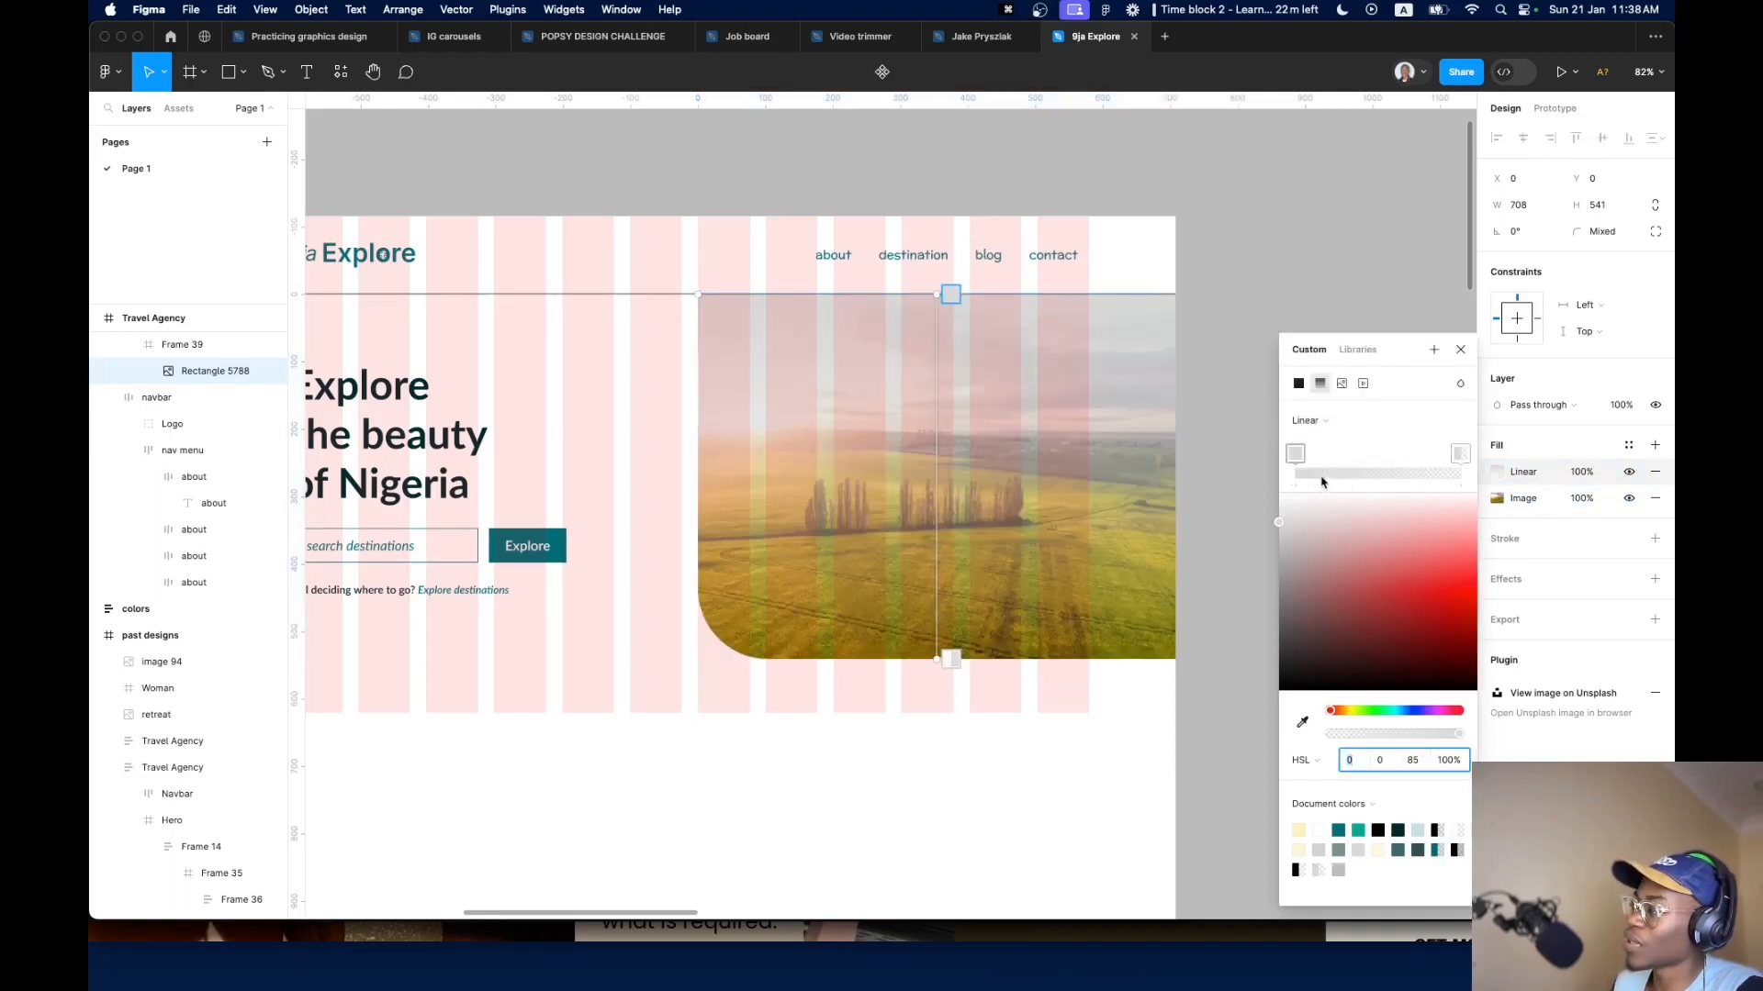
Remove the photo rectangle's extra fills, including the grey gradient, leaving only the image fill
{"action": "left_click", "coordinate": [1655, 445]}
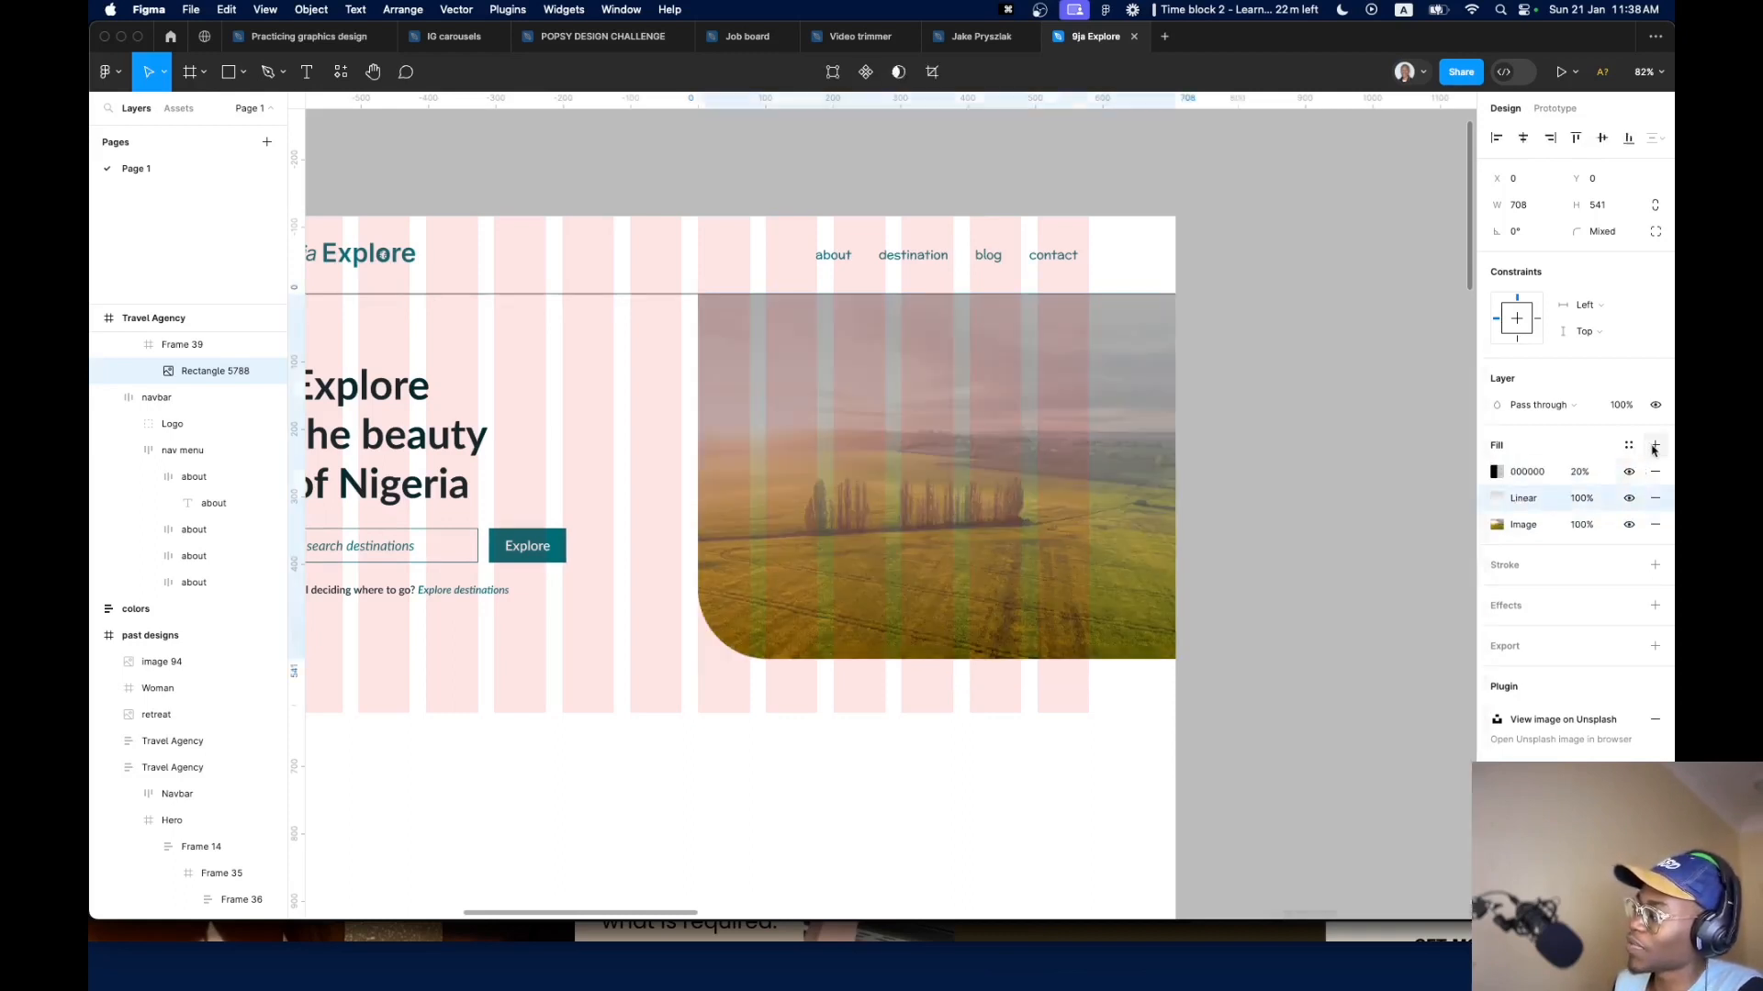
{"action": "left_click", "coordinate": [1655, 445]}
{"action": "left_click", "coordinate": [1656, 445]}
{"action": "left_click", "coordinate": [1657, 471]}
{"action": "left_click", "coordinate": [1657, 471]}
{"action": "left_click", "coordinate": [1657, 471]}
{"action": "left_click", "coordinate": [1657, 471]}
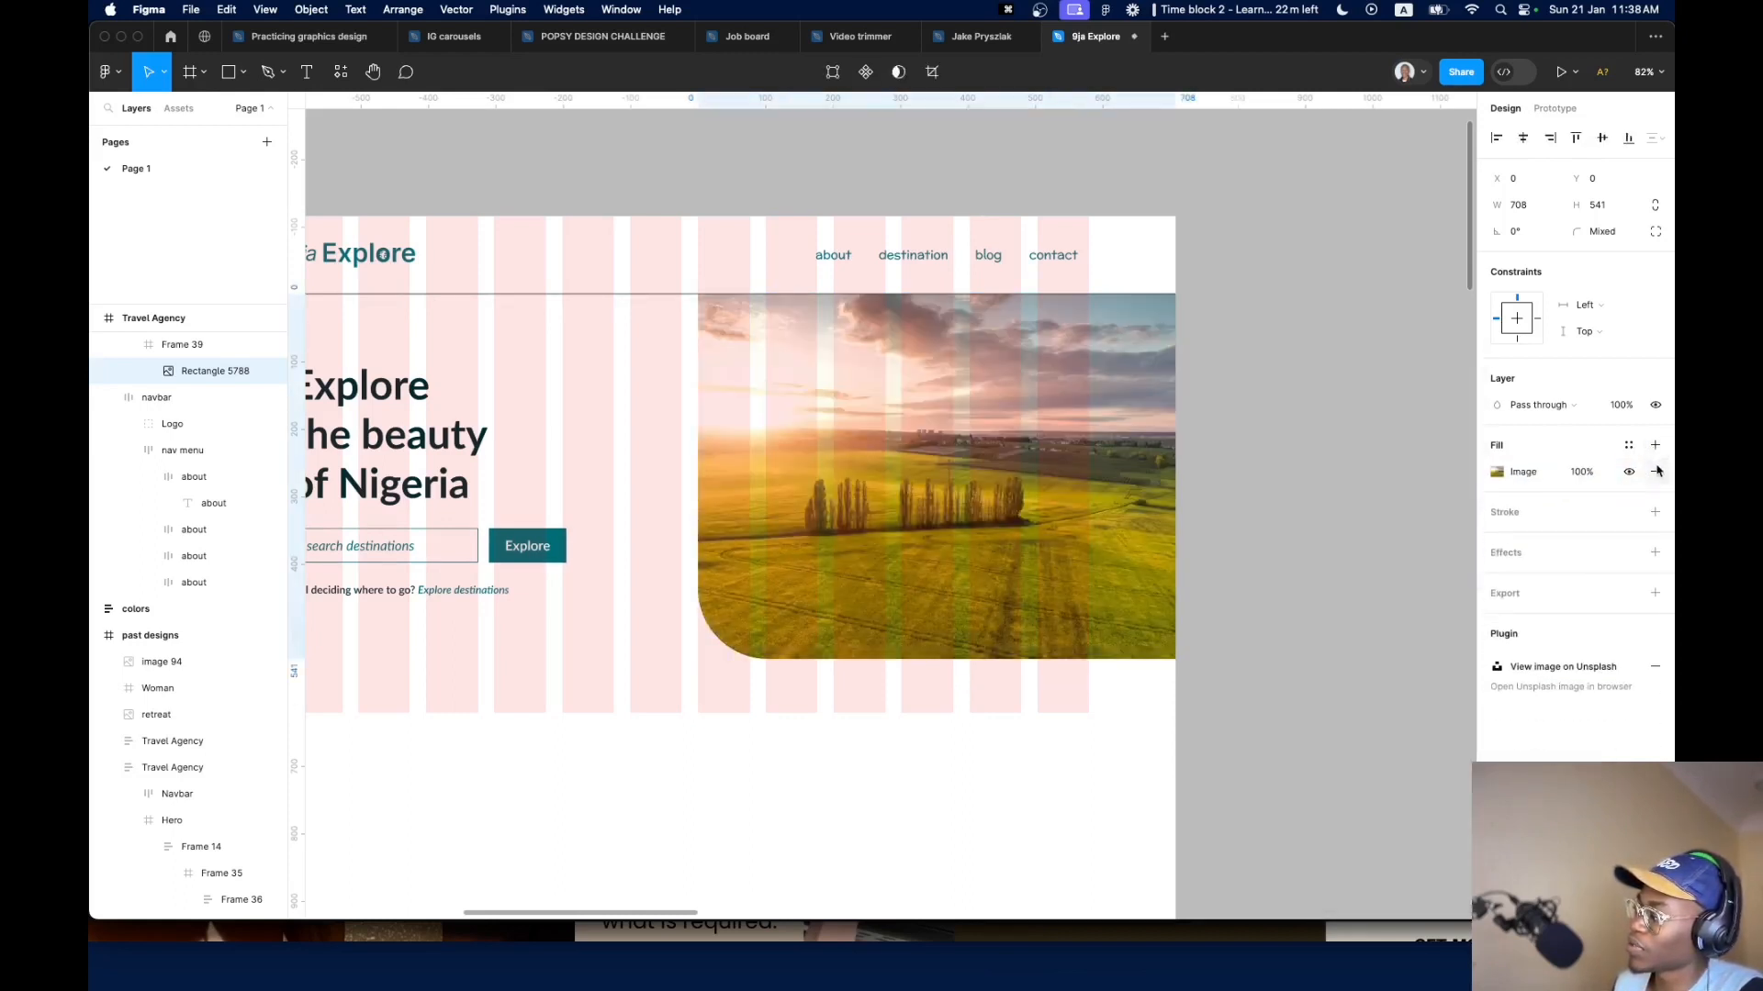
Overlay the photo with a linear gradient from transparent to black, confined to its lower part, at 59% opacity
{"action": "left_click", "coordinate": [1655, 445]}
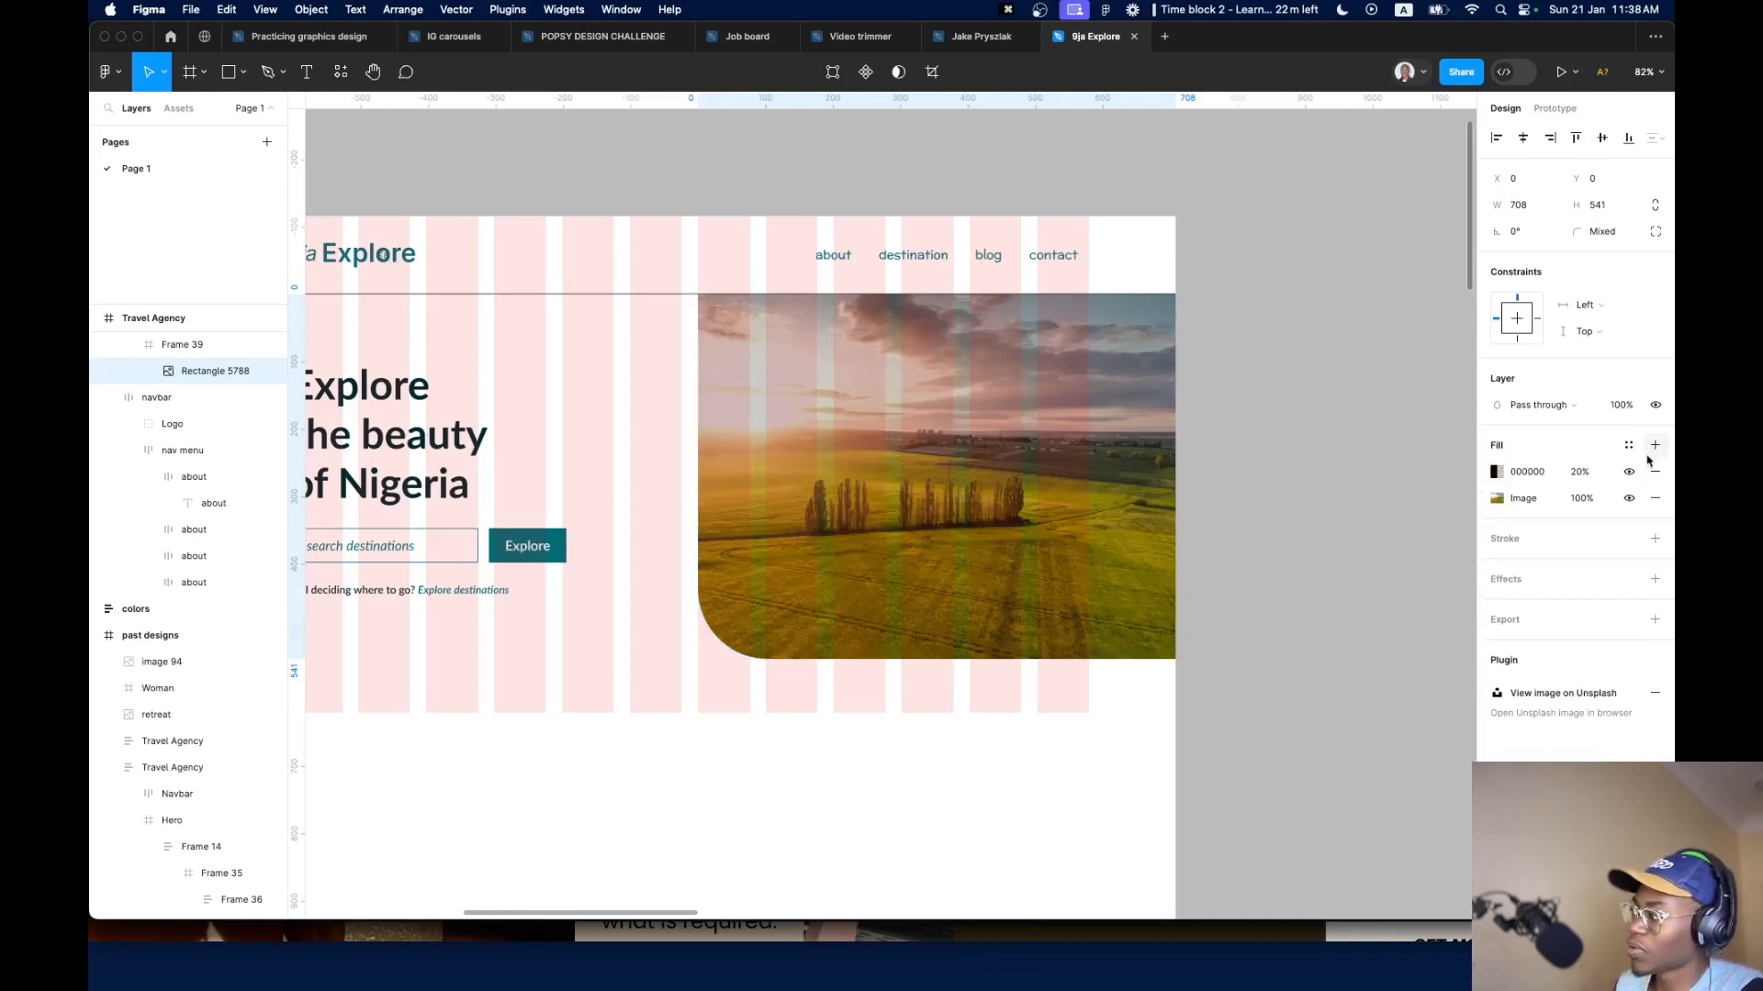
{"action": "left_click", "coordinate": [1498, 472]}
{"action": "left_click", "coordinate": [1319, 475]}
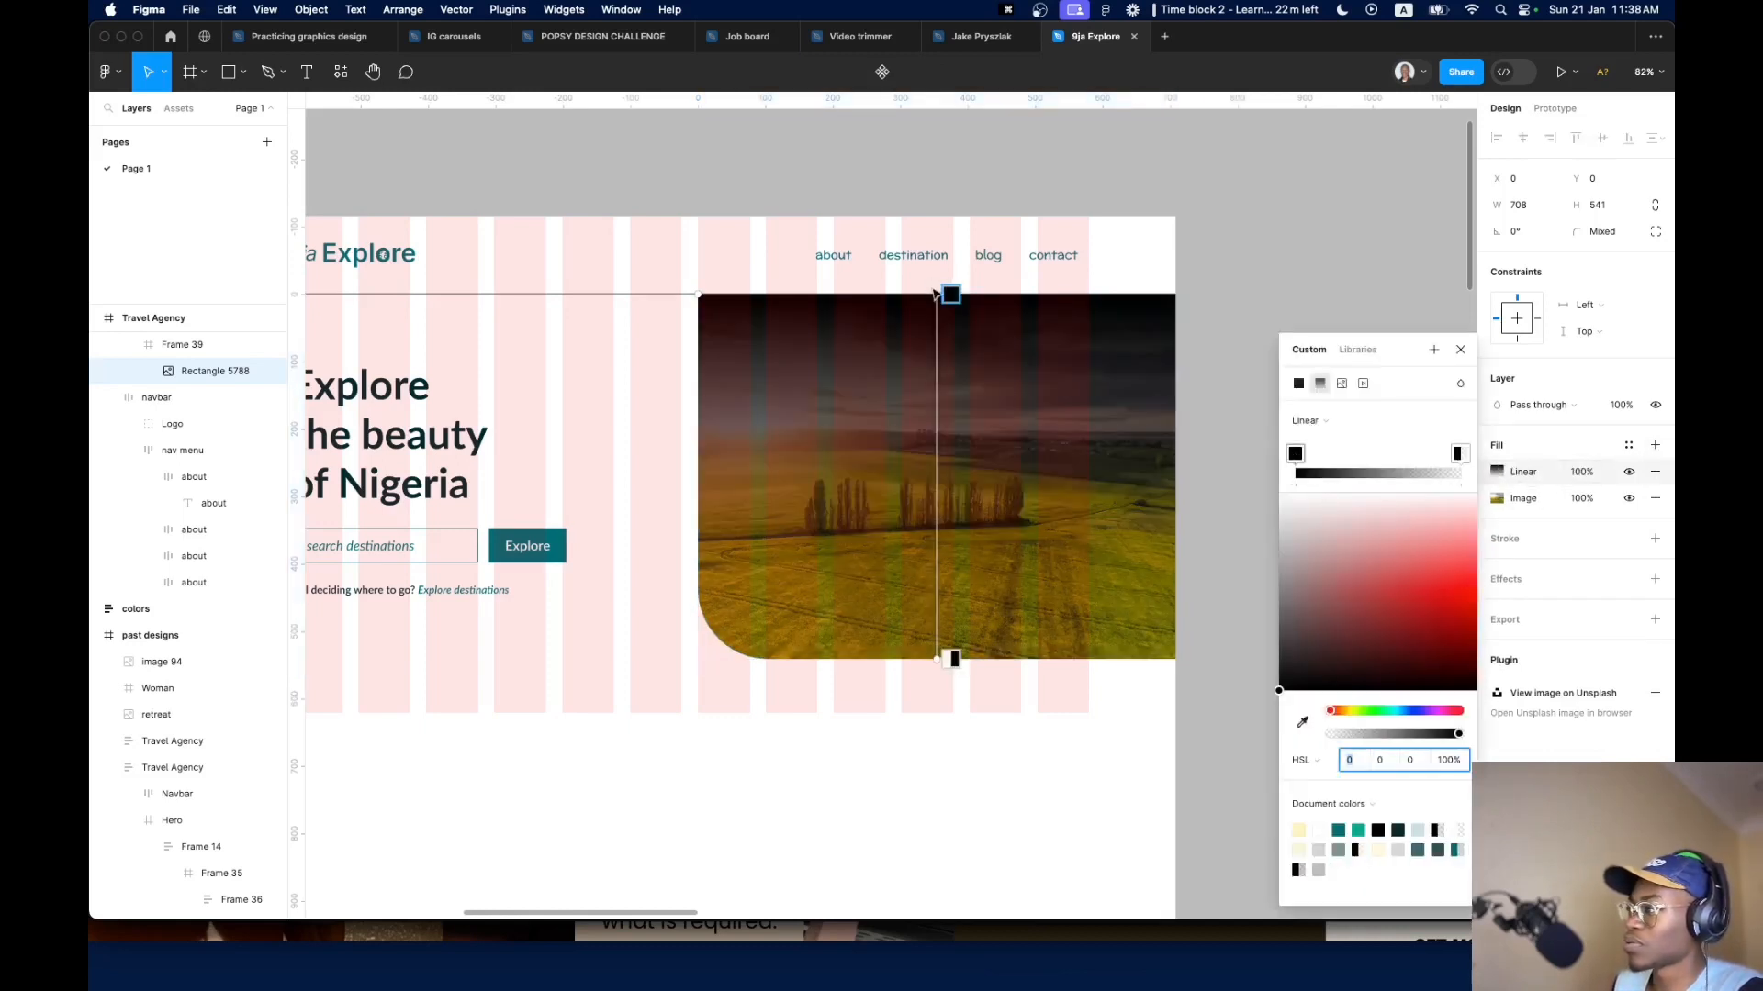
{"action": "left_click_drag", "start_coordinate": [1296, 454], "coordinate": [1383, 454]}
{"action": "mouse_move", "coordinate": [1460, 453]}
{"action": "left_mouse_down"}
{"action": "mouse_move", "coordinate": [1295, 454]}
{"action": "mouse_move", "coordinate": [1460, 454]}
{"action": "left_mouse_up"}
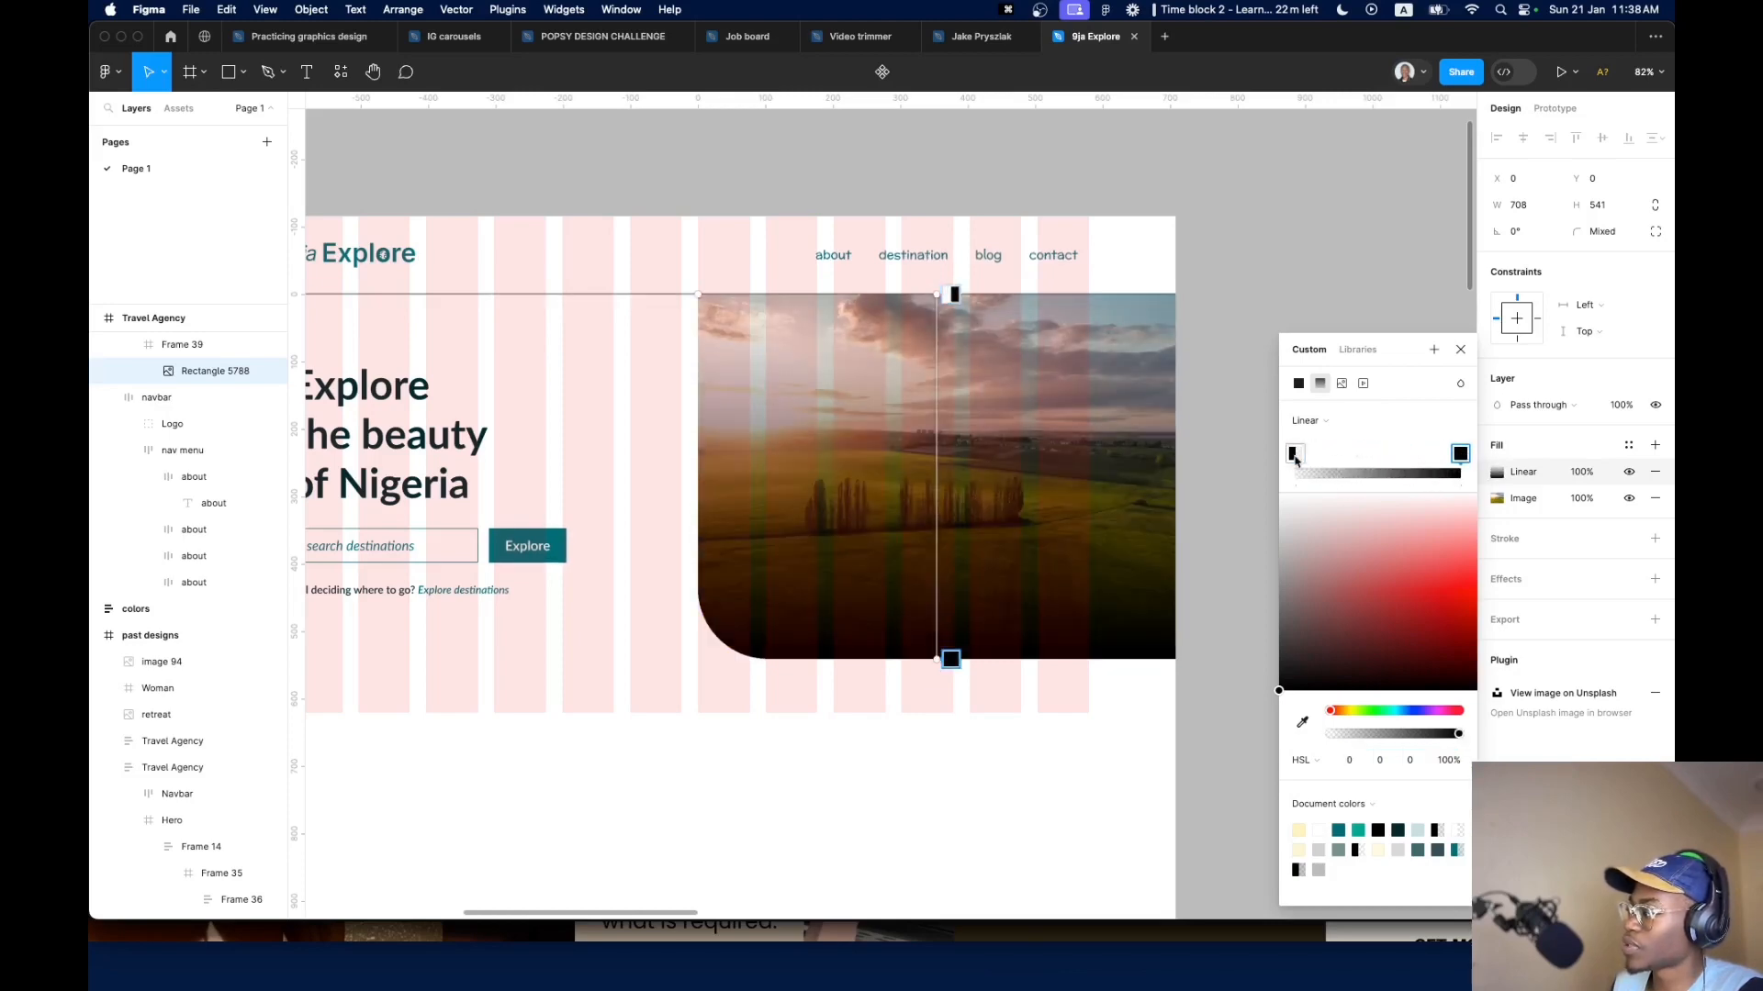
{"action": "left_click_drag", "start_coordinate": [1296, 453], "coordinate": [1429, 474]}
{"action": "left_click_drag", "start_coordinate": [1596, 484], "coordinate": [1521, 488]}
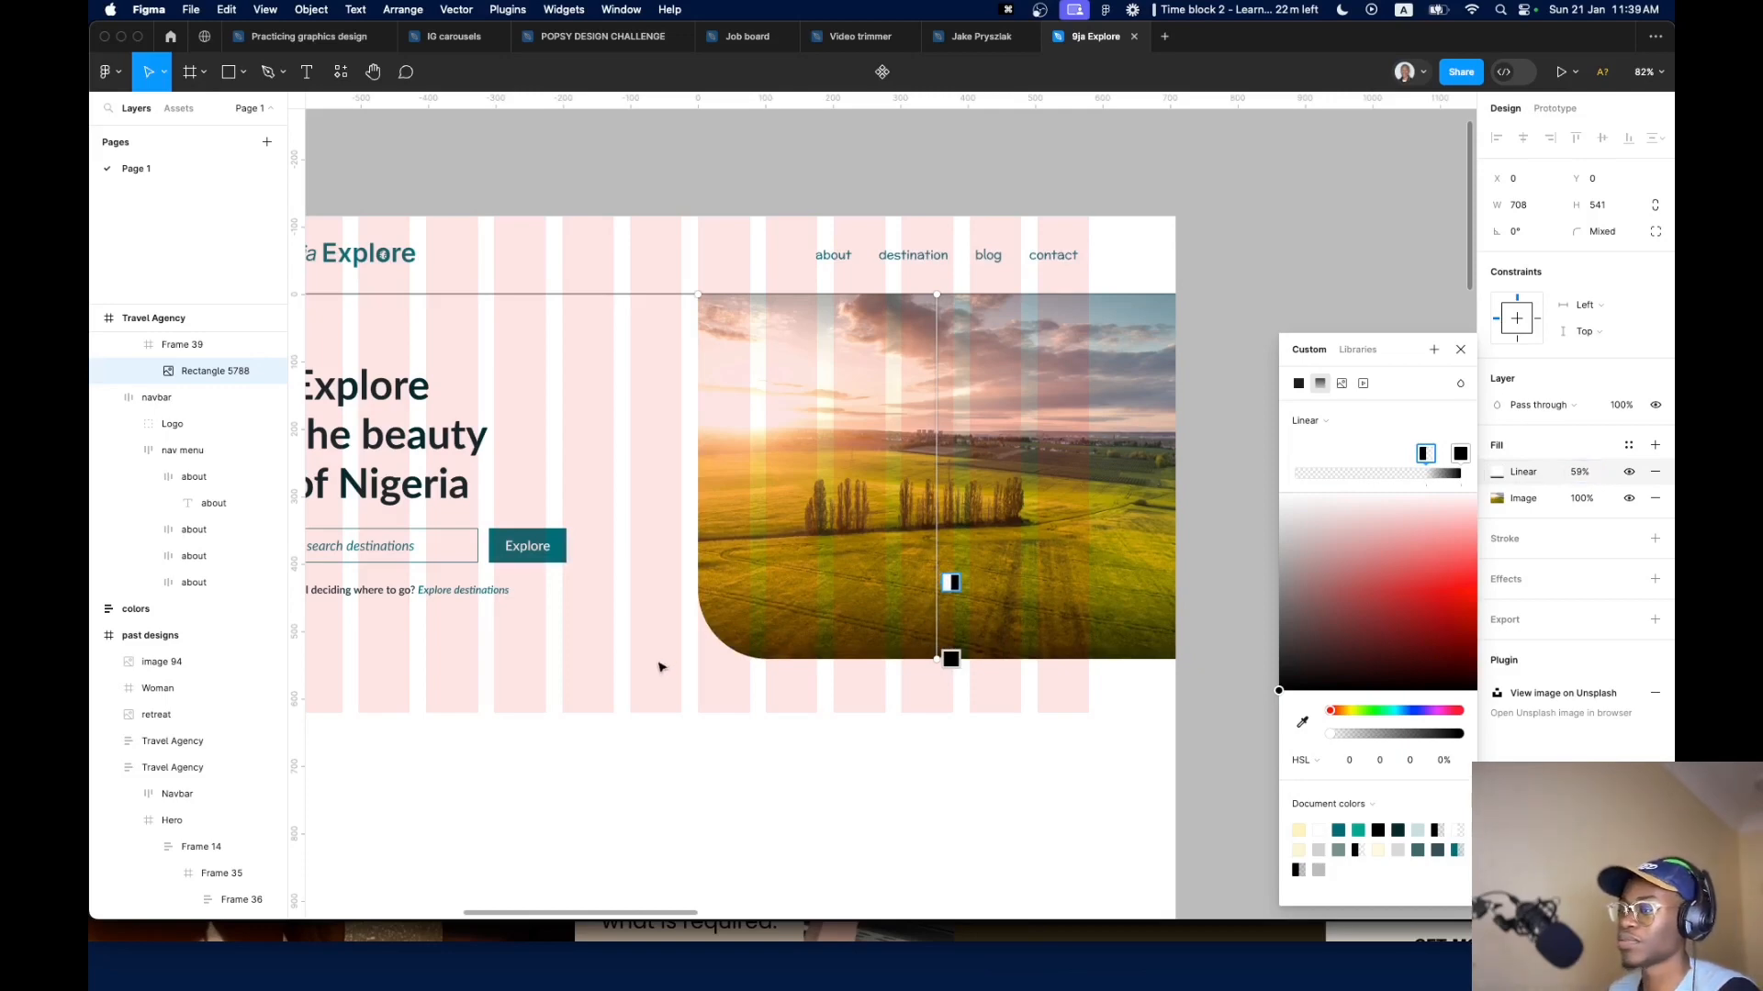
Place a text layer over the photo near its rounded corner, using the "paragraph text large" style
{"action": "left_click", "coordinate": [714, 644]}
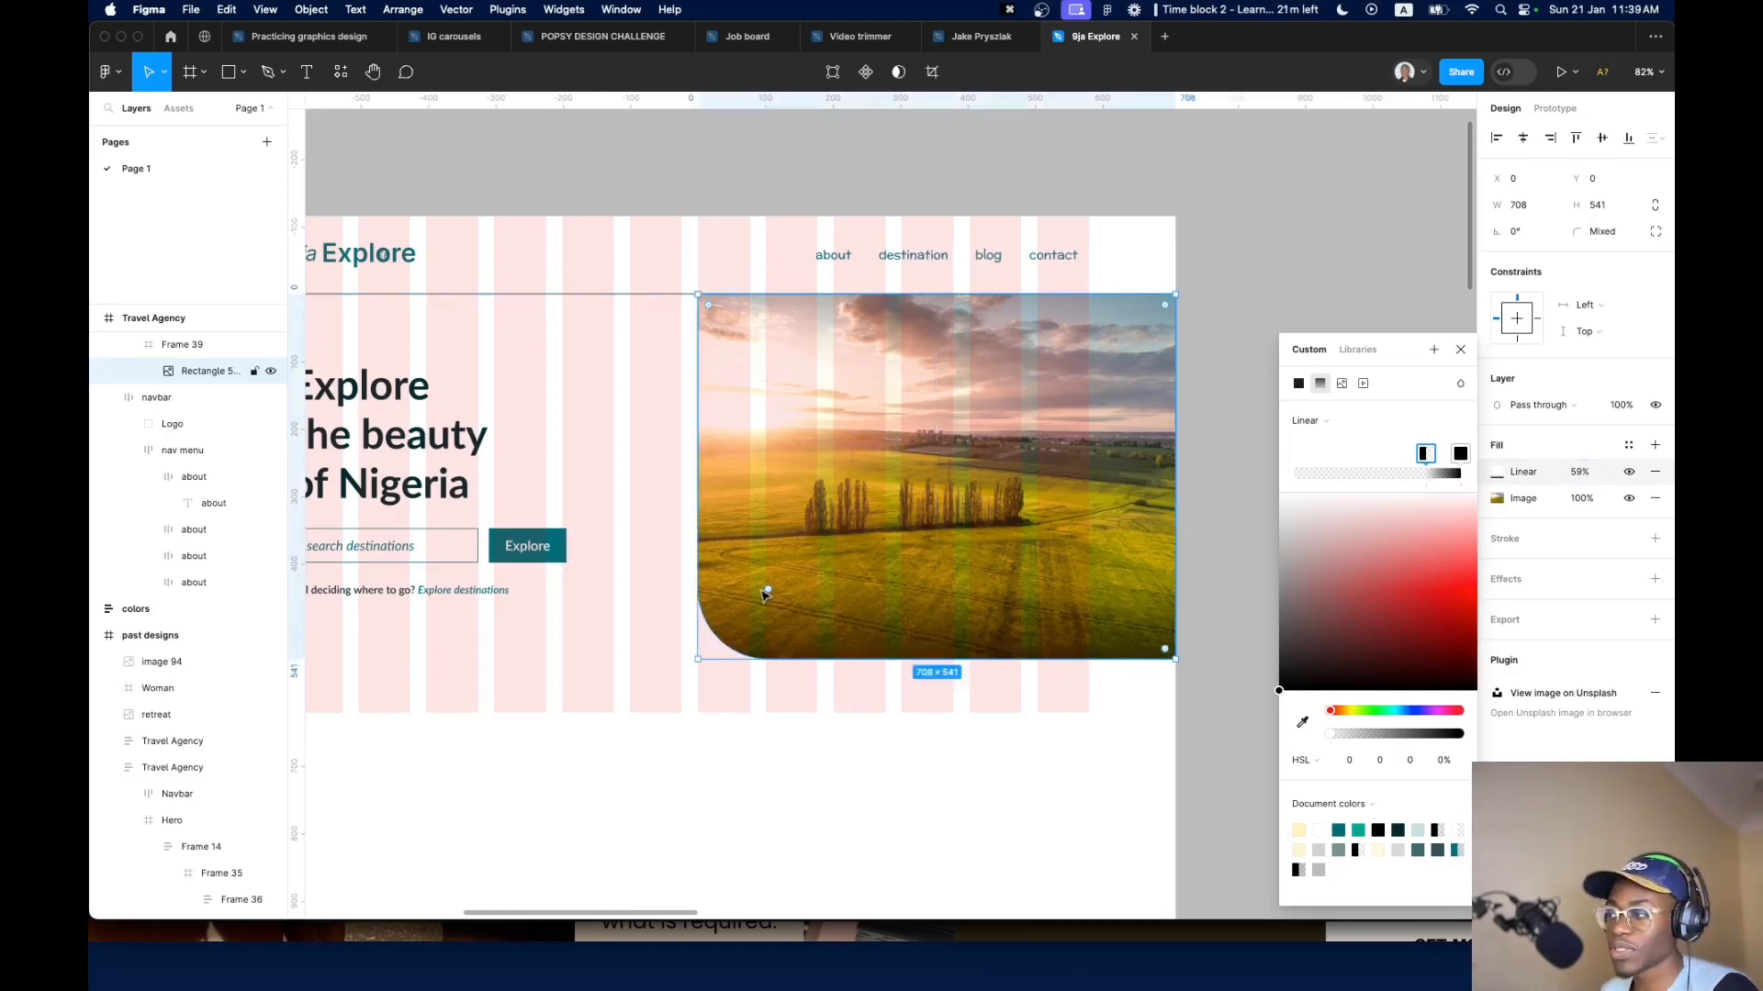
{"action": "key", "text": "t"}
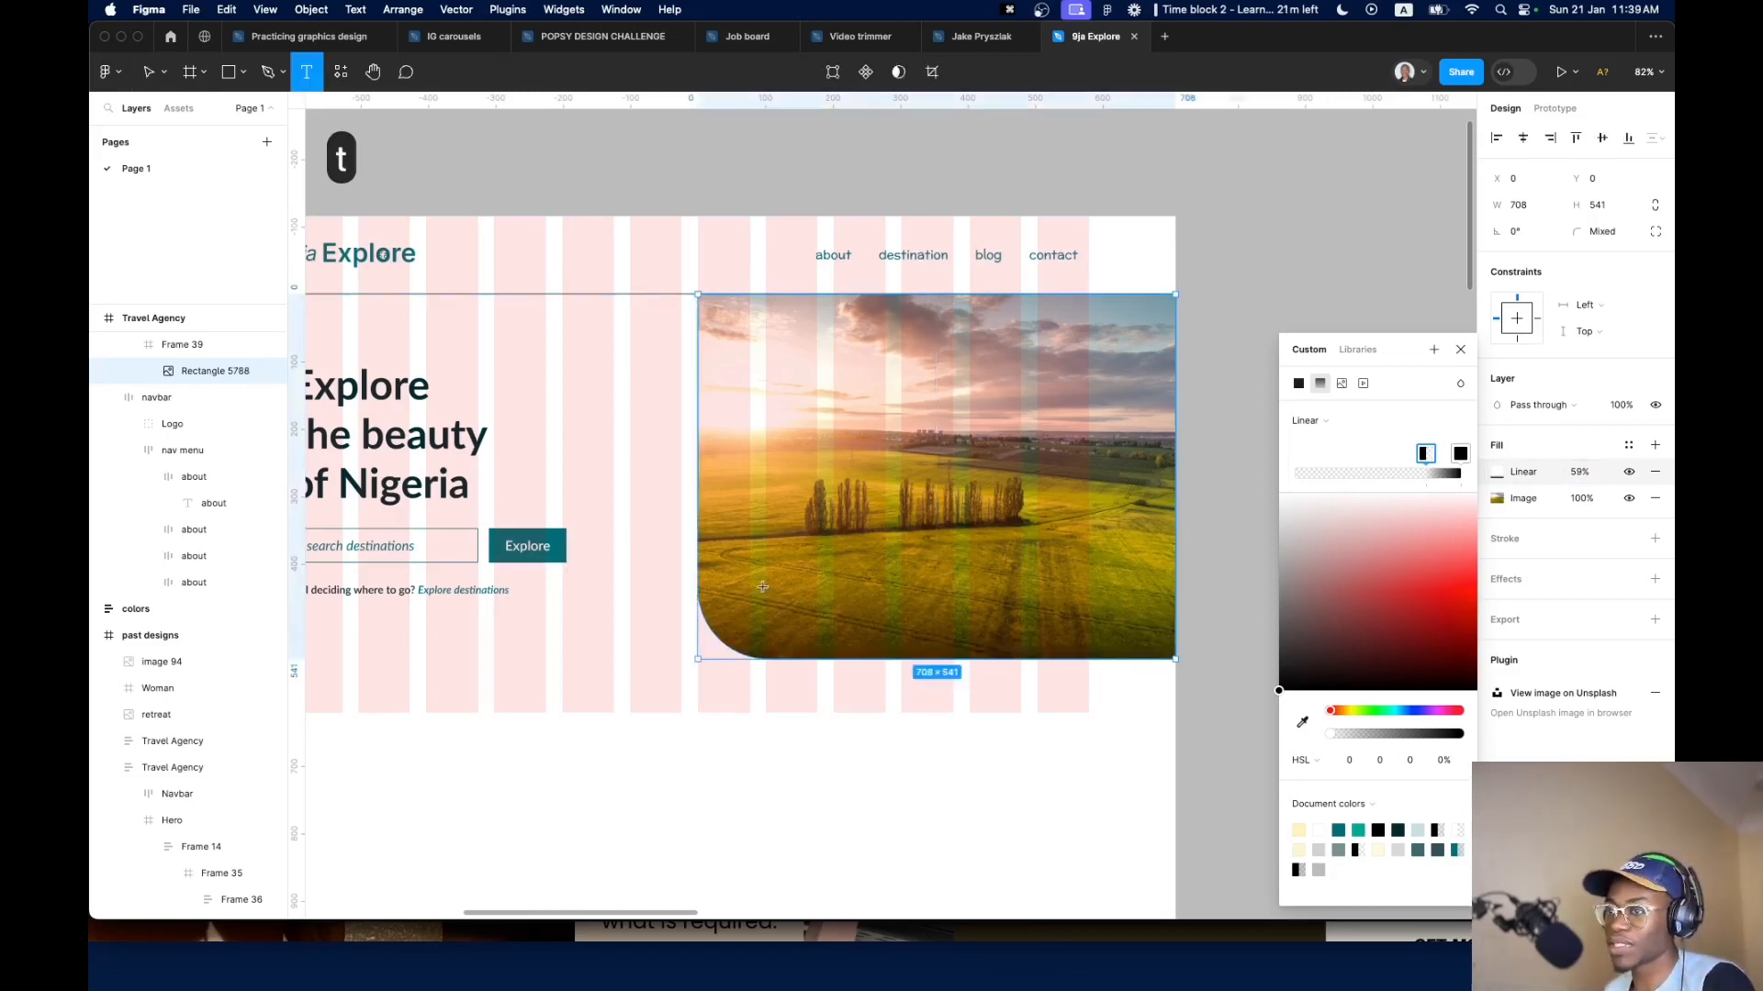
{"action": "left_click", "coordinate": [763, 586]}
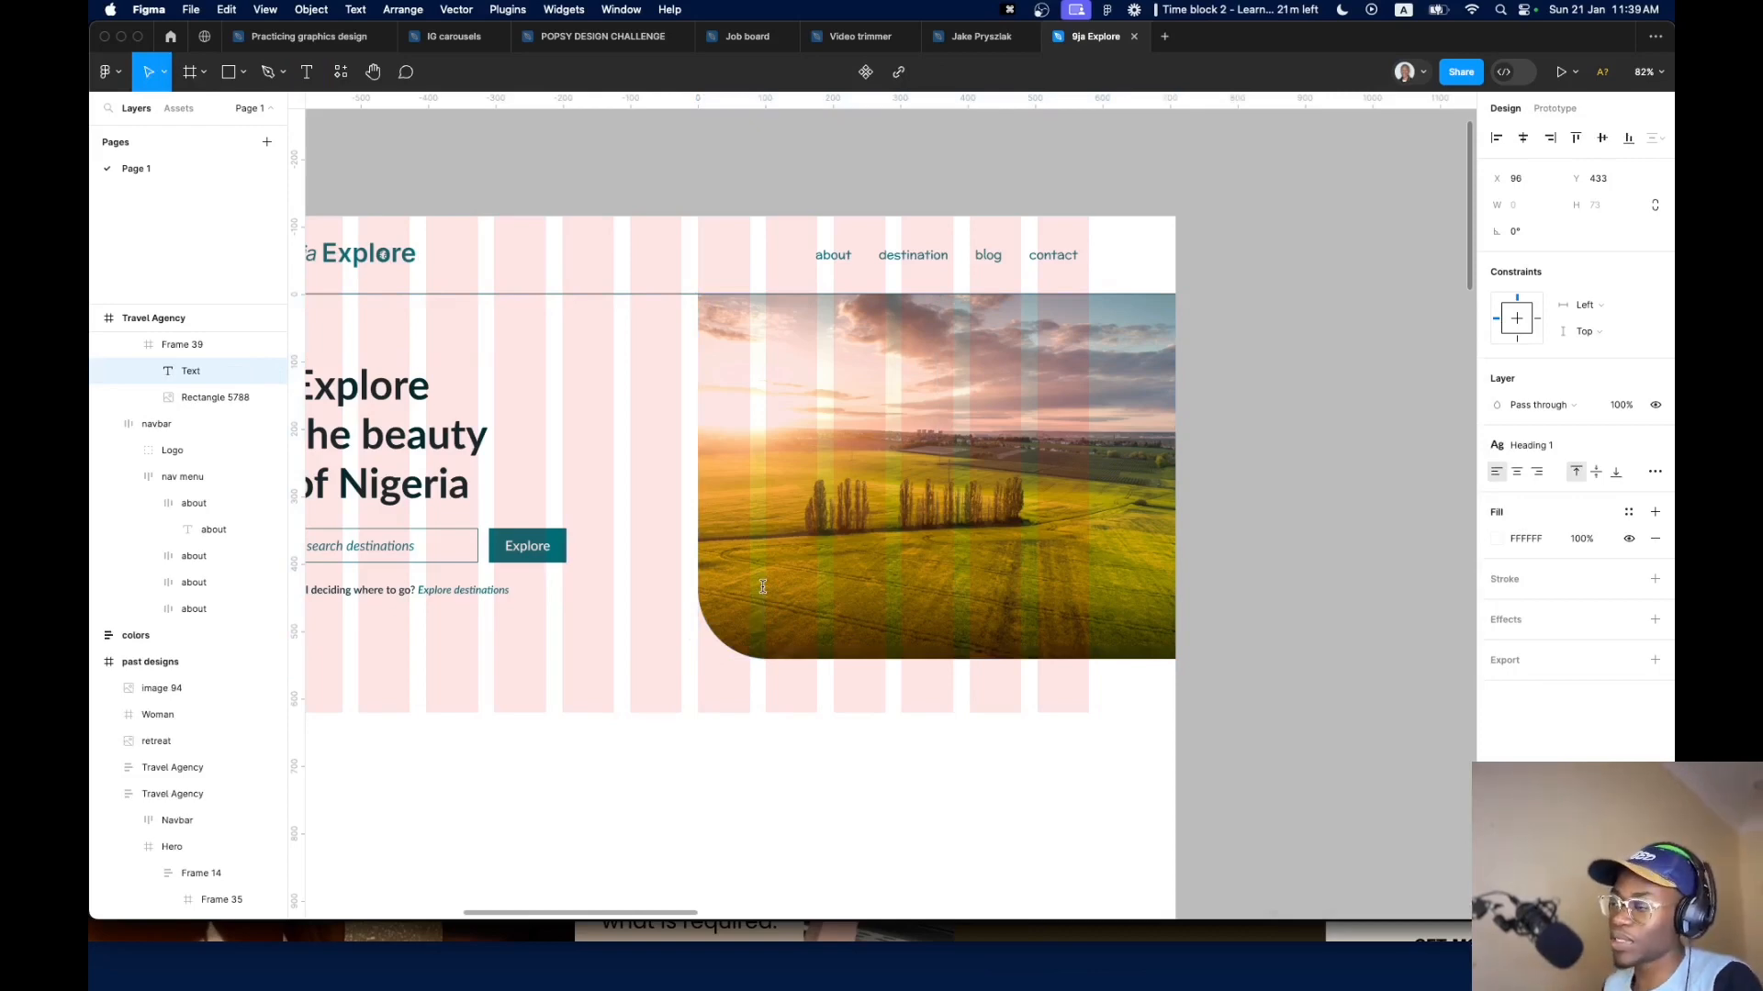
{"action": "left_click", "coordinate": [1572, 448]}
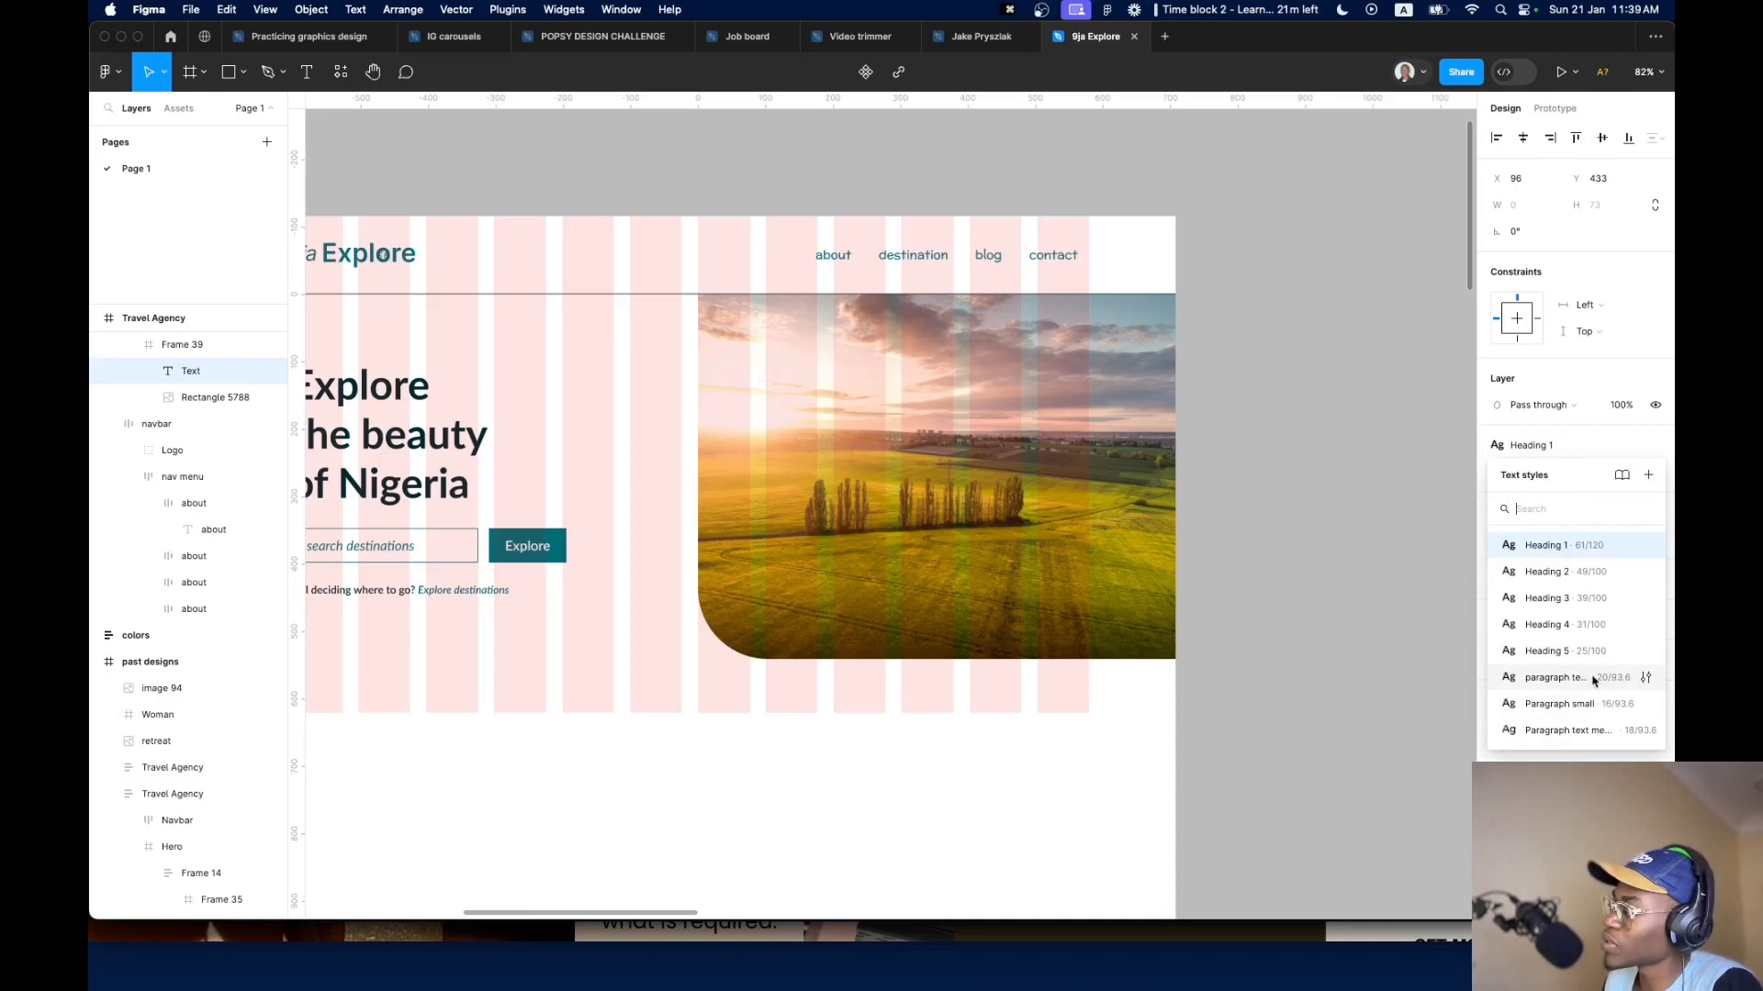
{"action": "left_click", "coordinate": [1560, 677]}
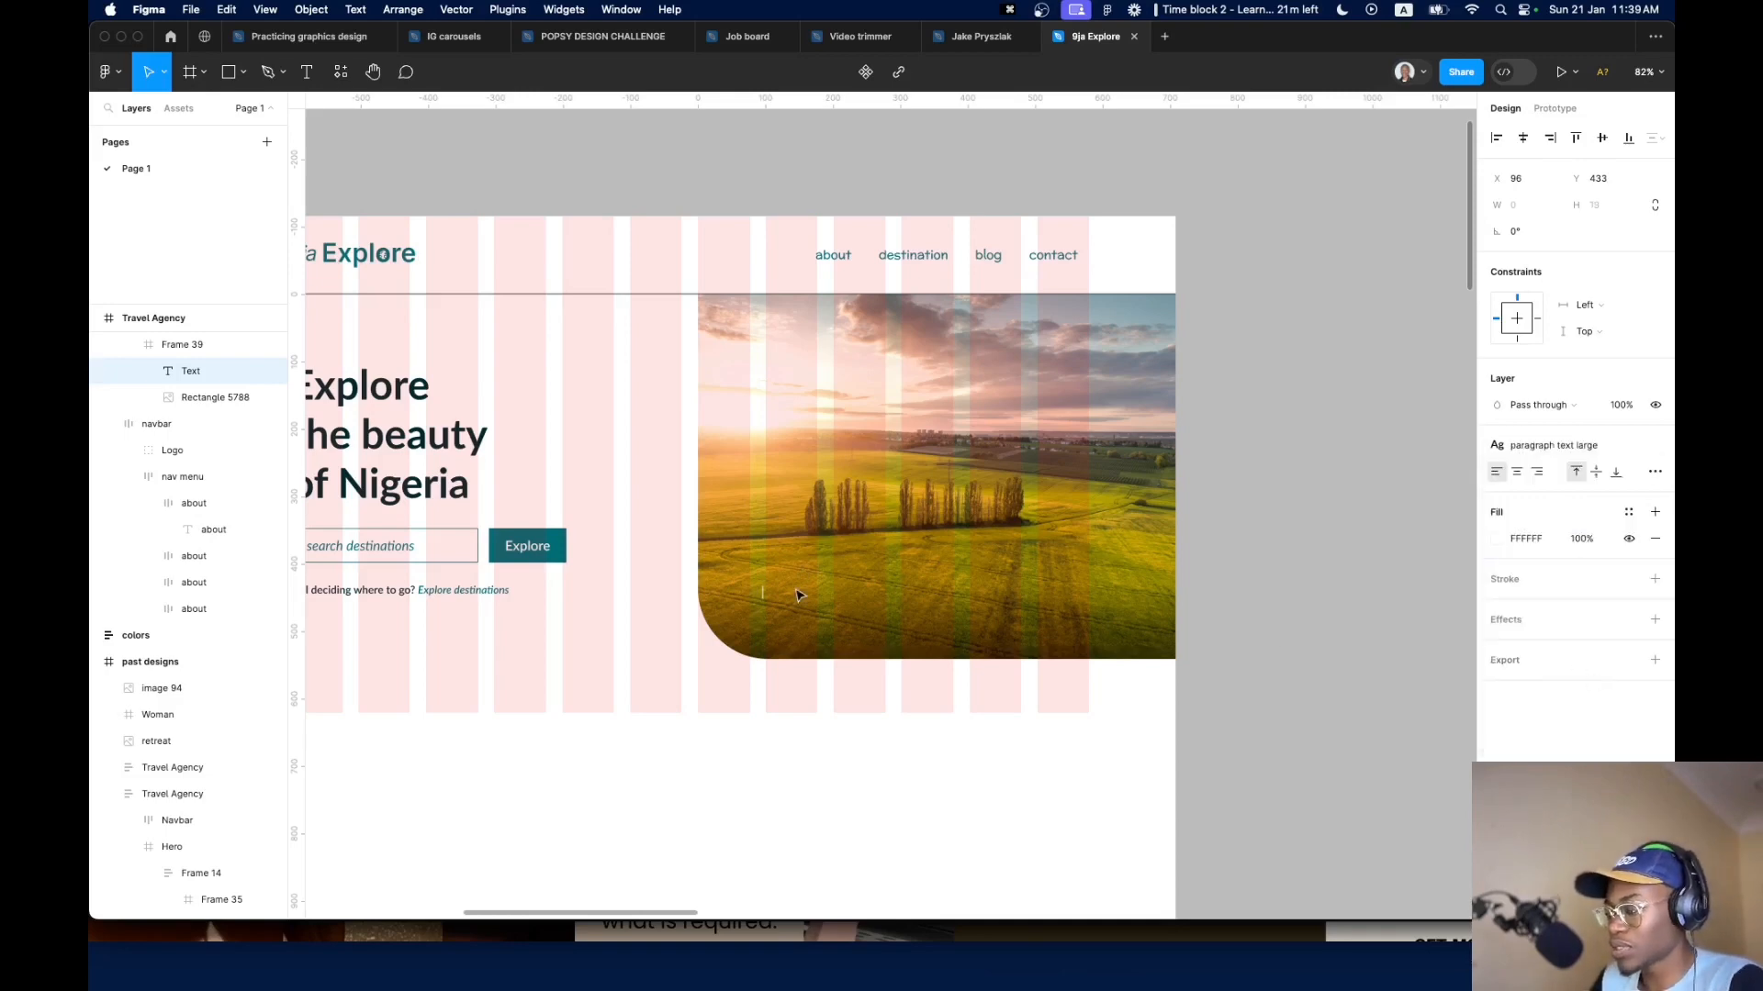
Write "Yankari Game Reserve" as the photo's caption
{"action": "type", "text": "Yankari "}
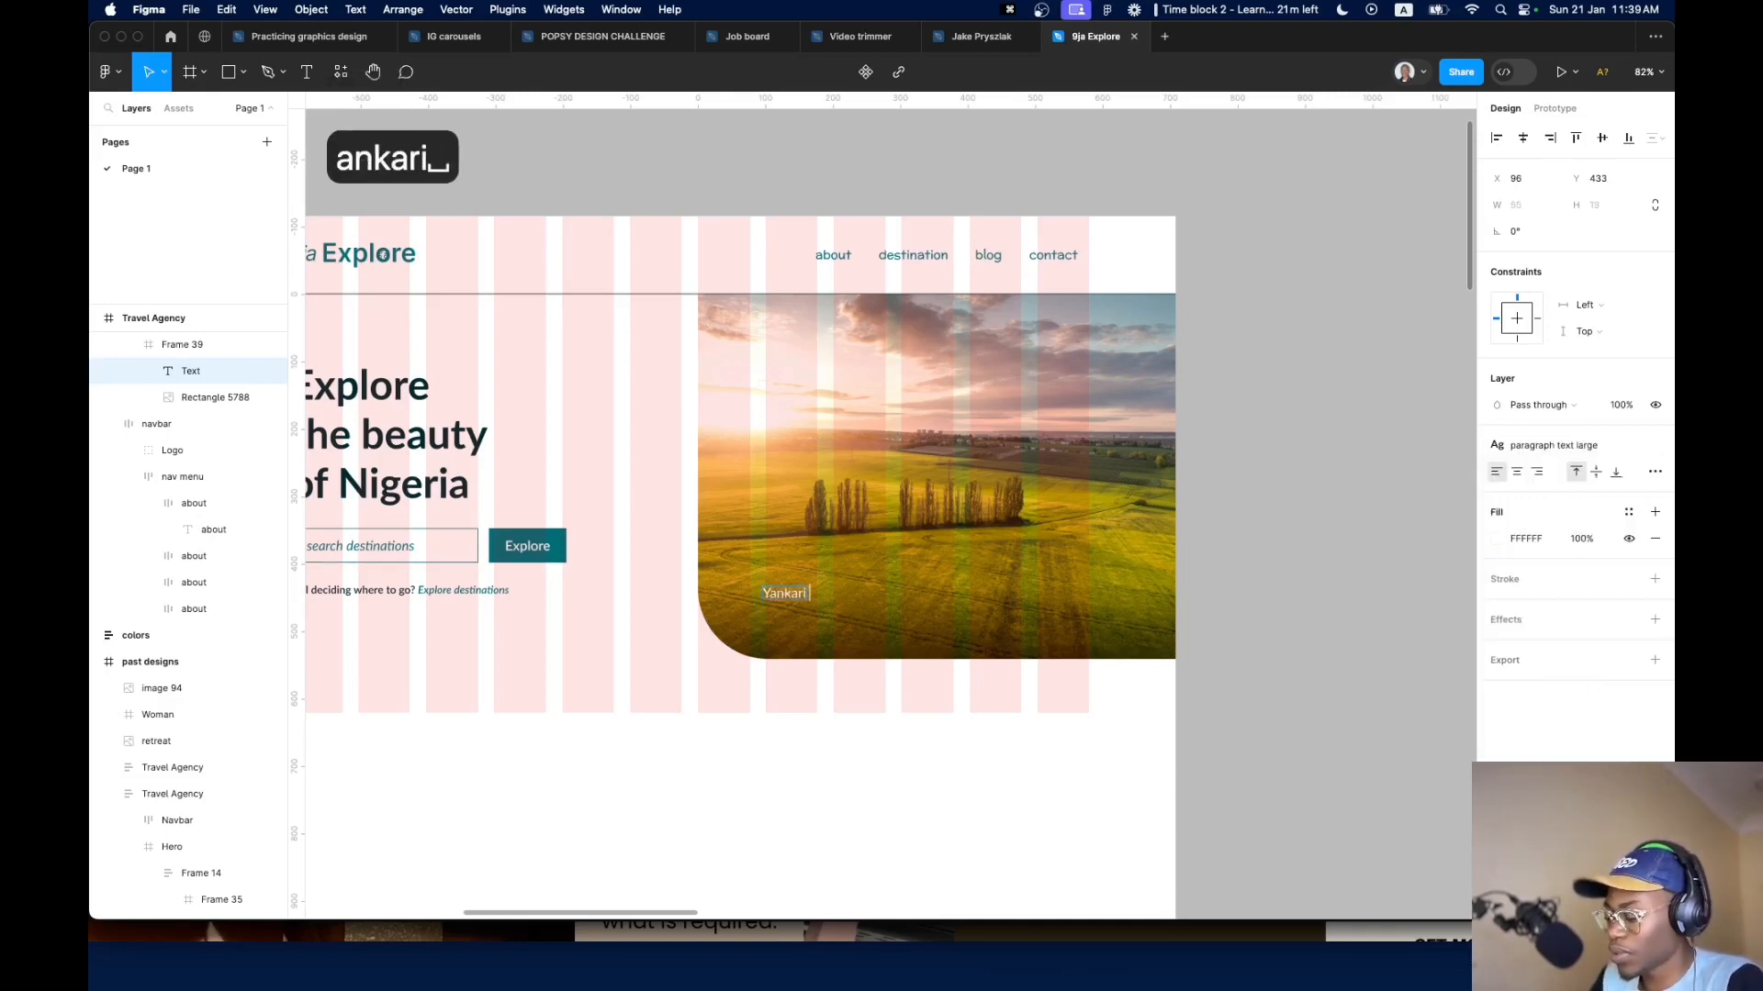
{"action": "type", "text": "Game Reserr"}
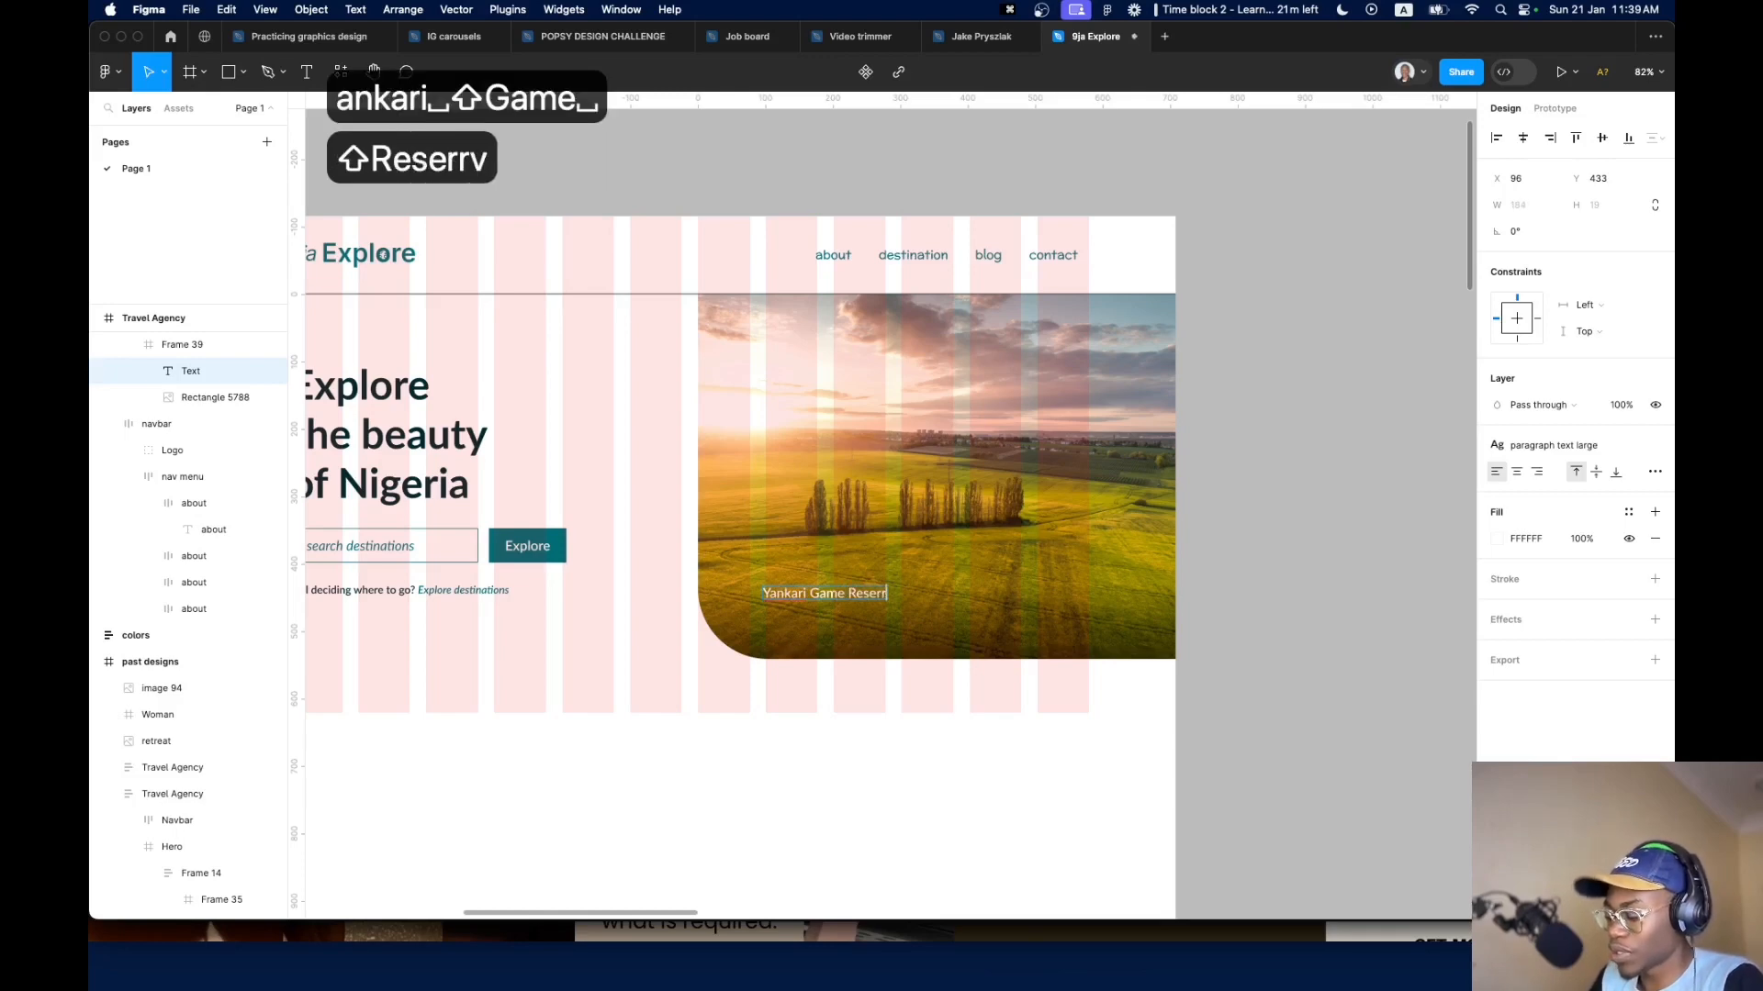
{"action": "type", "text": "ve"}
{"action": "key", "text": "Left"}
{"action": "key", "text": "Left"}
{"action": "key", "text": "BackSpace"}
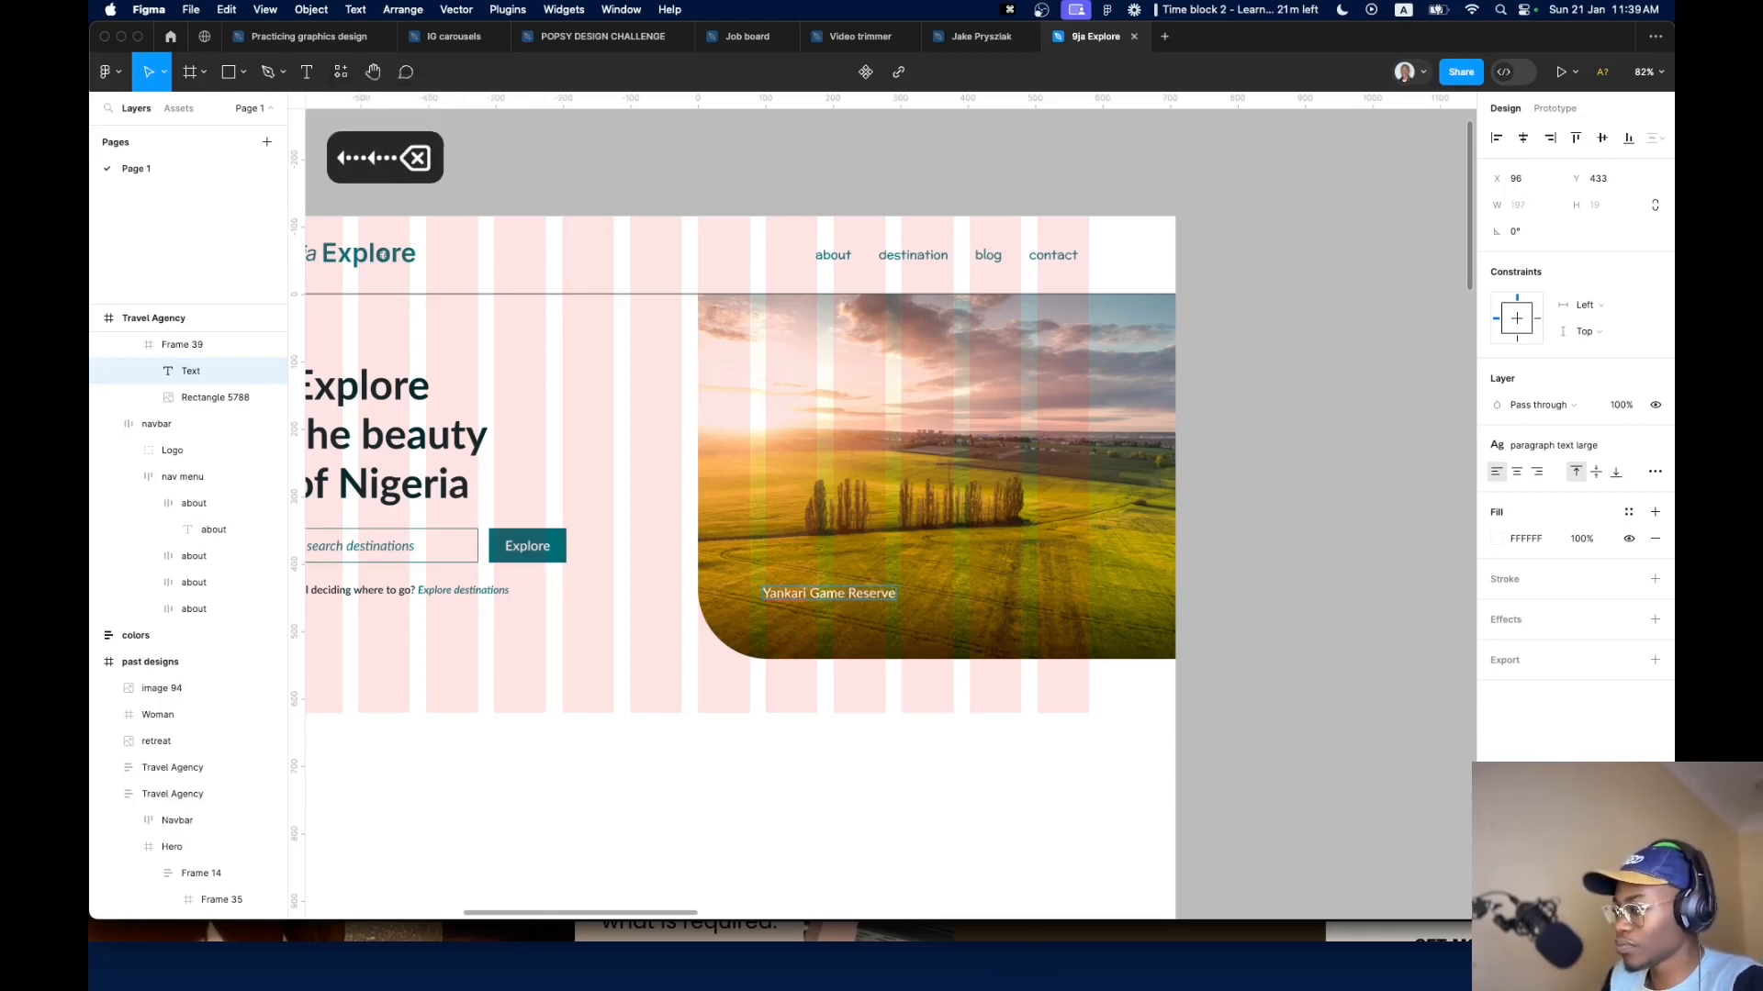
Move the caption closer to the photo's rounded corner, to X 64, Y 447 within the frame
{"action": "left_click", "coordinate": [814, 577]}
{"action": "scroll", "coordinate": [811, 585], "scroll_direction": "up", "scroll_amount": 5}
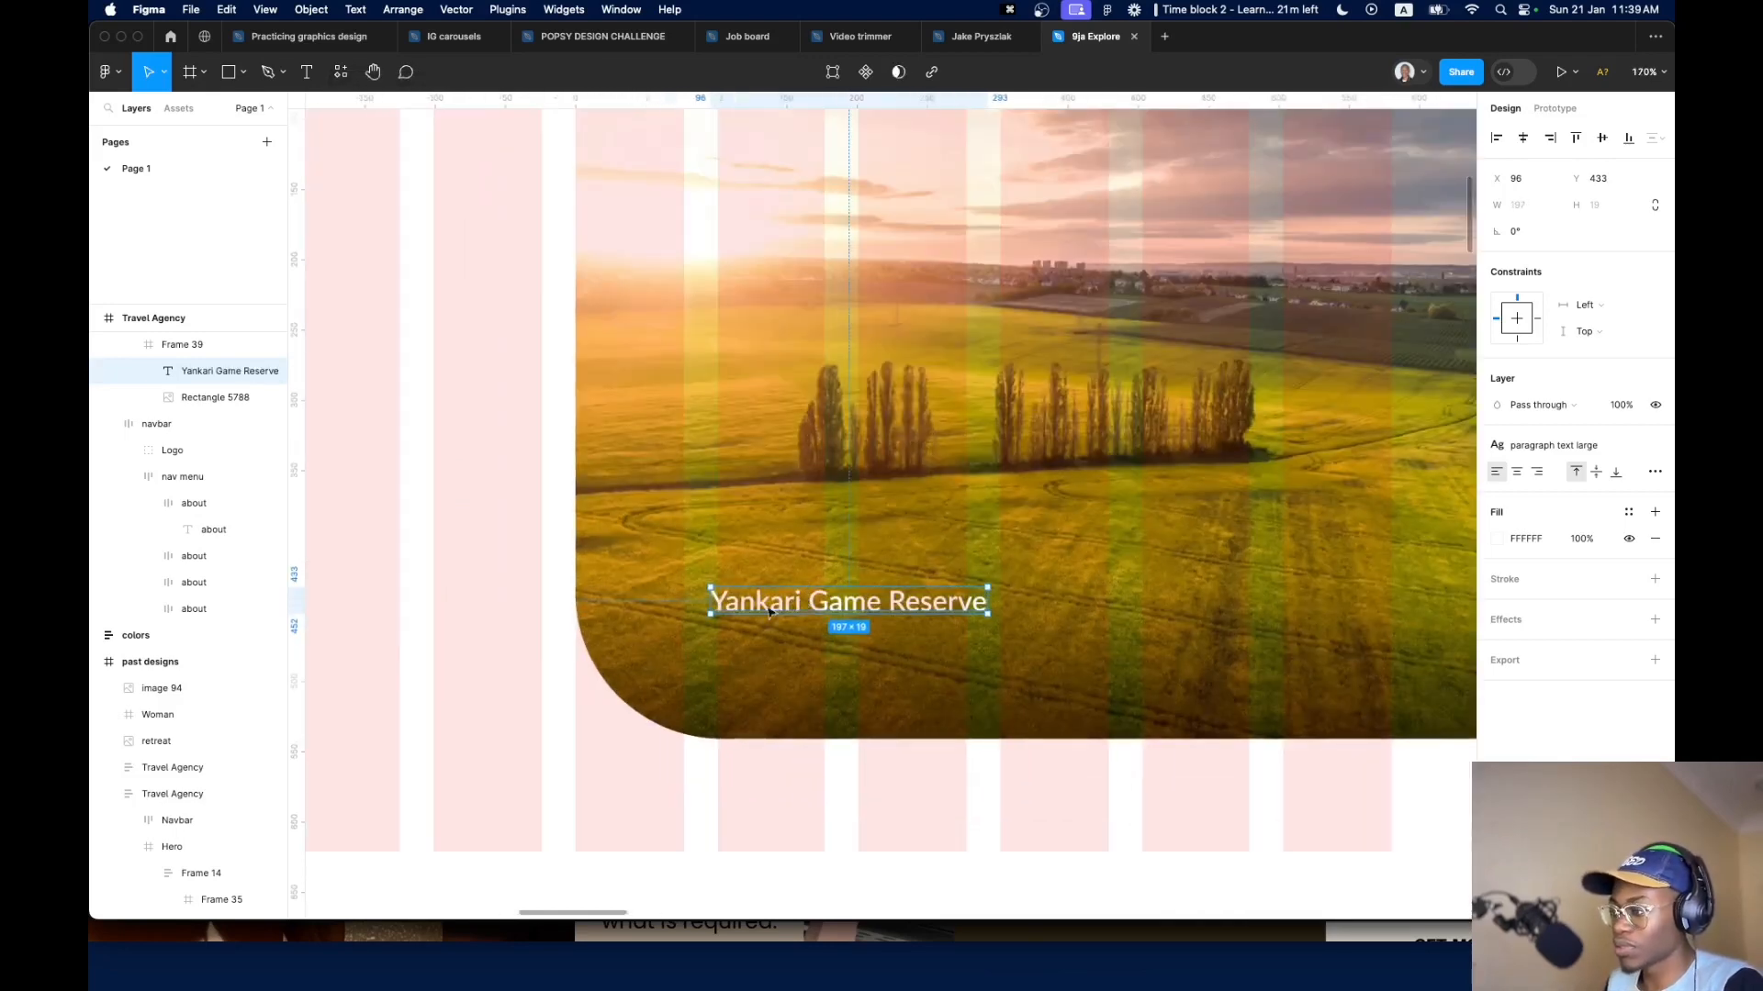
{"action": "left_click_drag", "start_coordinate": [803, 604], "coordinate": [757, 623]}
Check the text properties and placement of the "Yankari Game Reserve" caption in the past design
{"action": "scroll", "coordinate": [812, 663], "scroll_direction": "down", "scroll_amount": 15}
{"action": "scroll", "coordinate": [1106, 646], "scroll_direction": "up", "scroll_amount": 15}
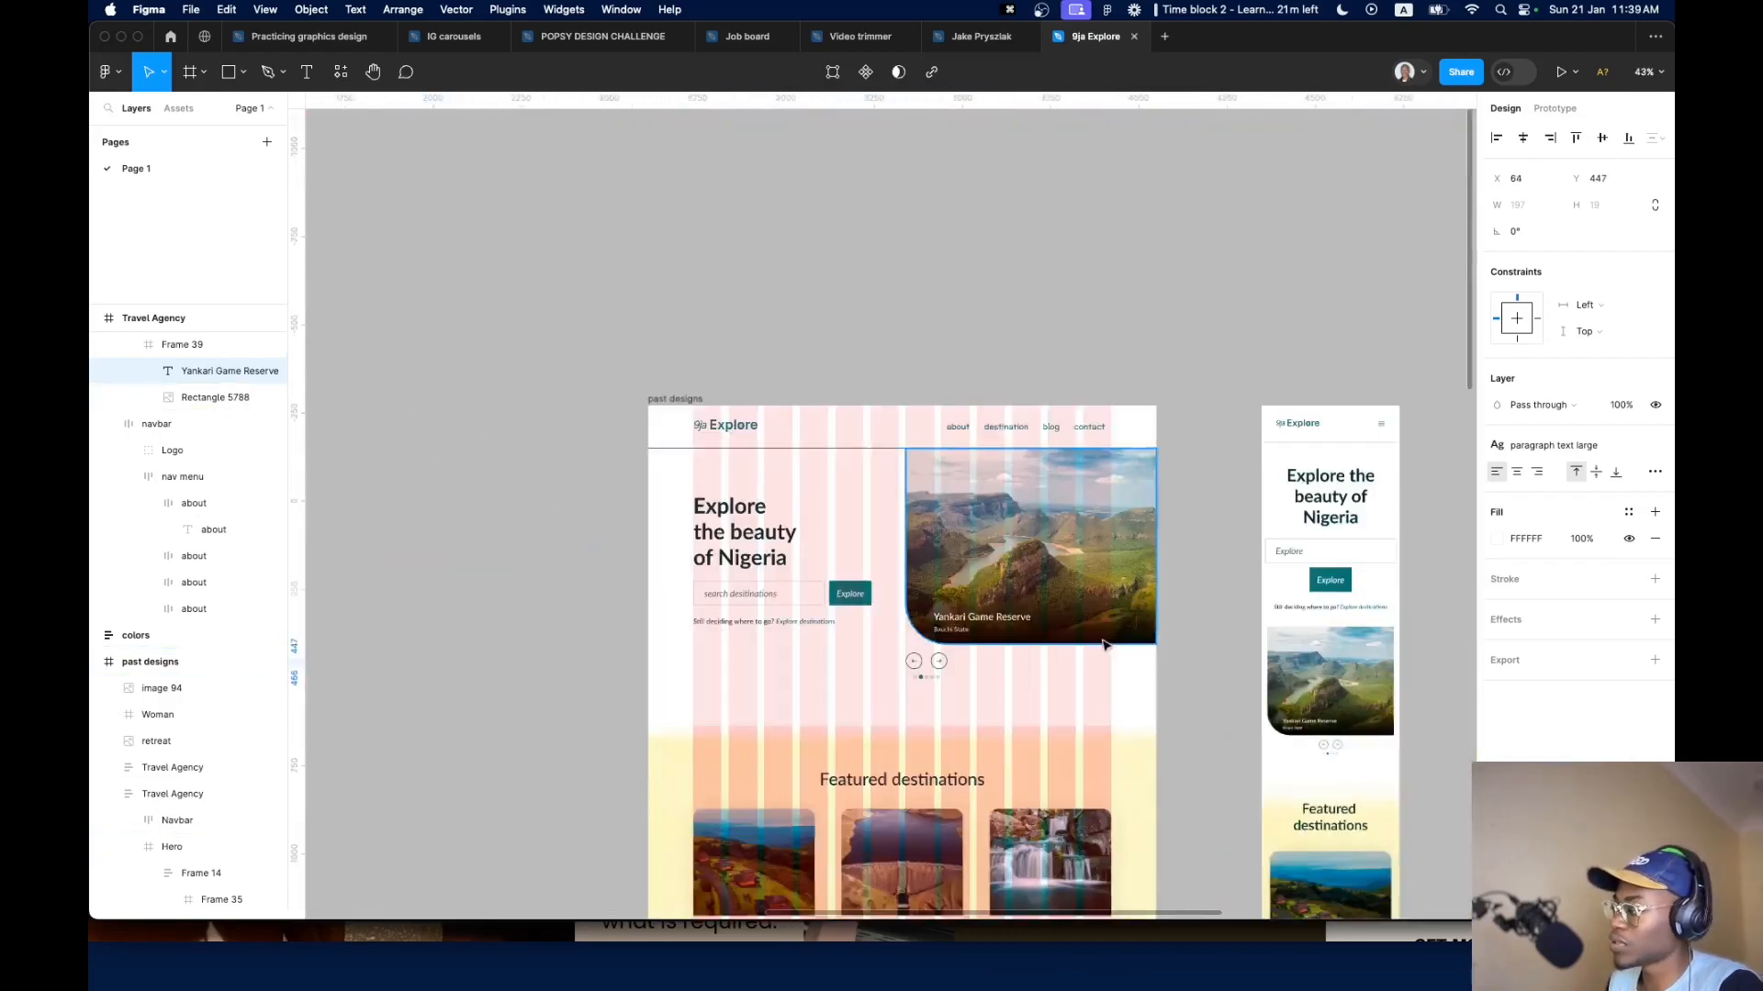
{"action": "left_click", "coordinate": [927, 532]}
{"action": "scroll", "coordinate": [873, 523], "scroll_direction": "down", "scroll_amount": 15}
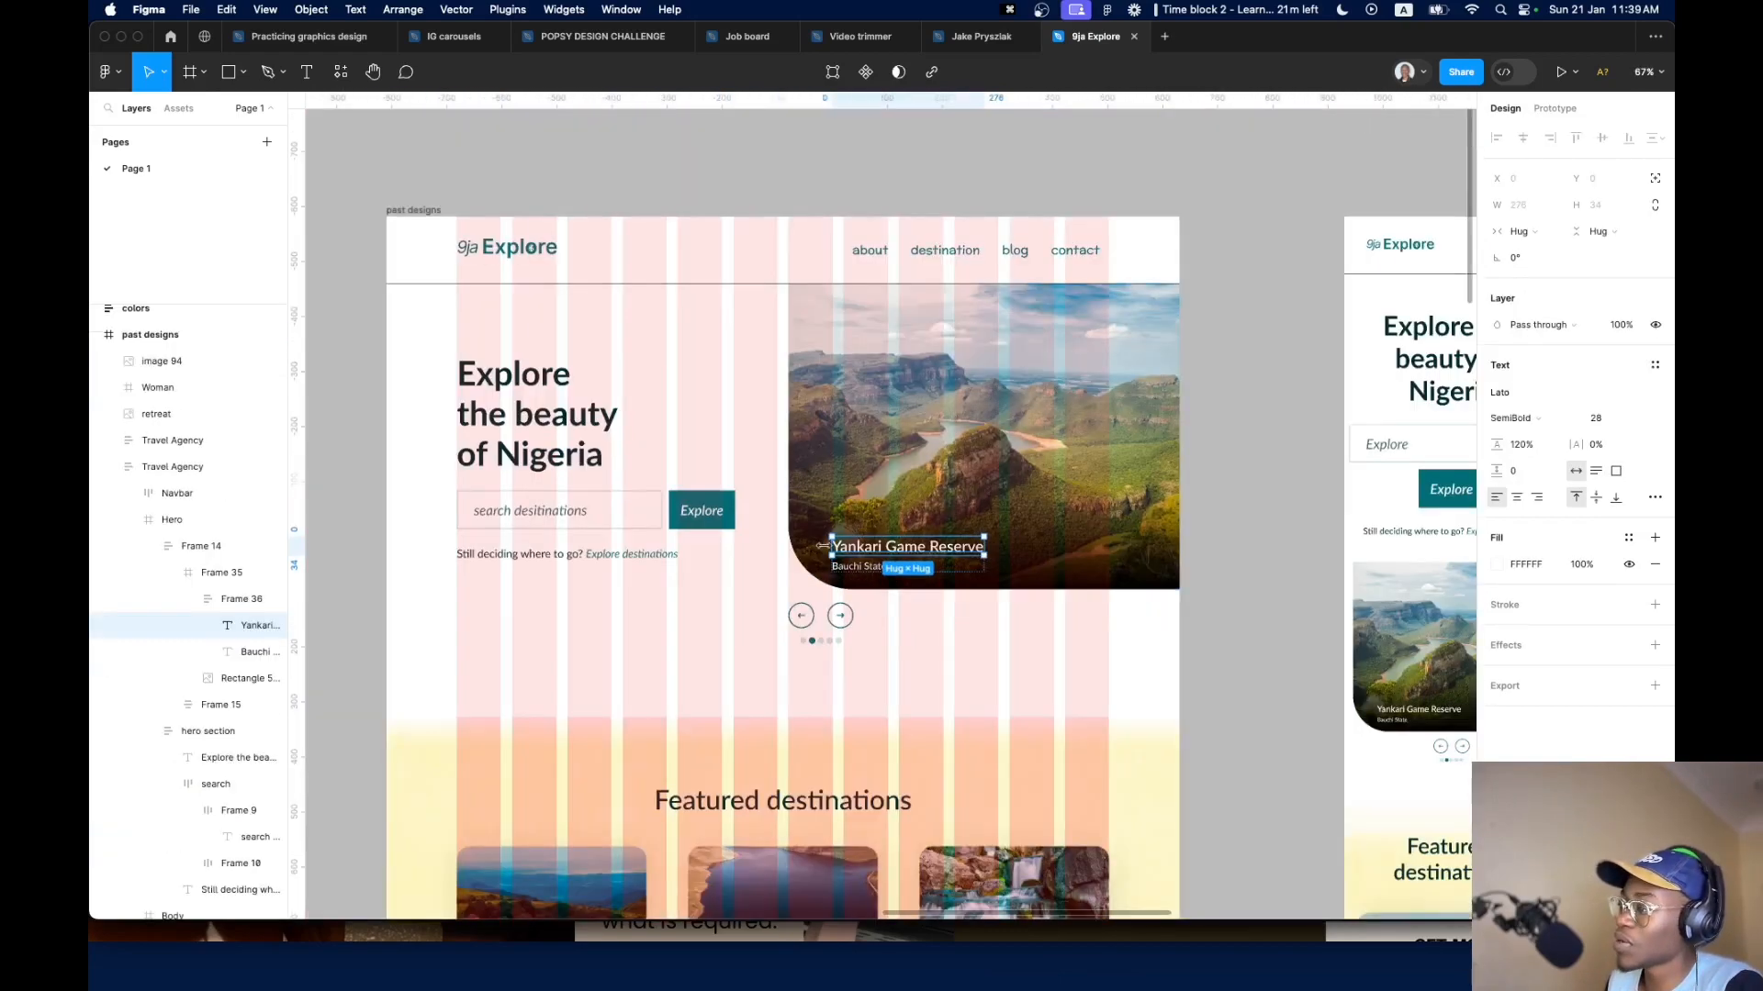
Reapply the "paragraph text large" style to the "Yankari Game Reserve" caption on the new hero photo
{"action": "scroll", "coordinate": [459, 552], "scroll_direction": "up", "scroll_amount": 10}
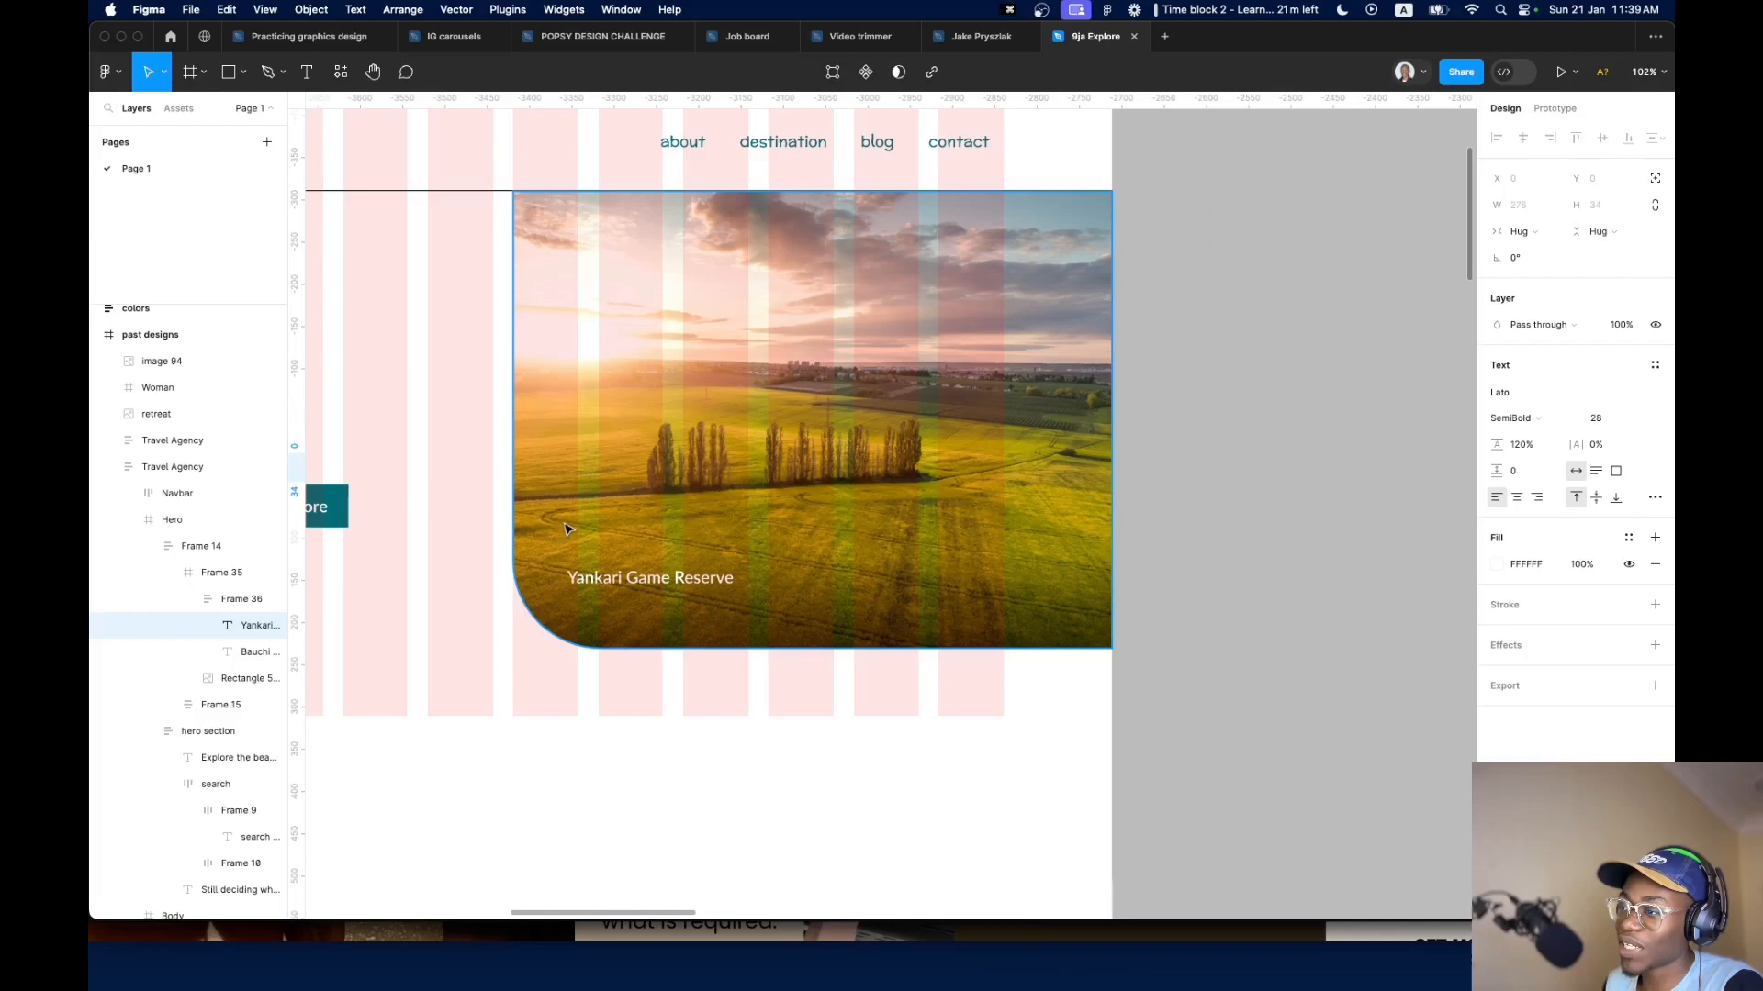
{"action": "left_click", "coordinate": [650, 581]}
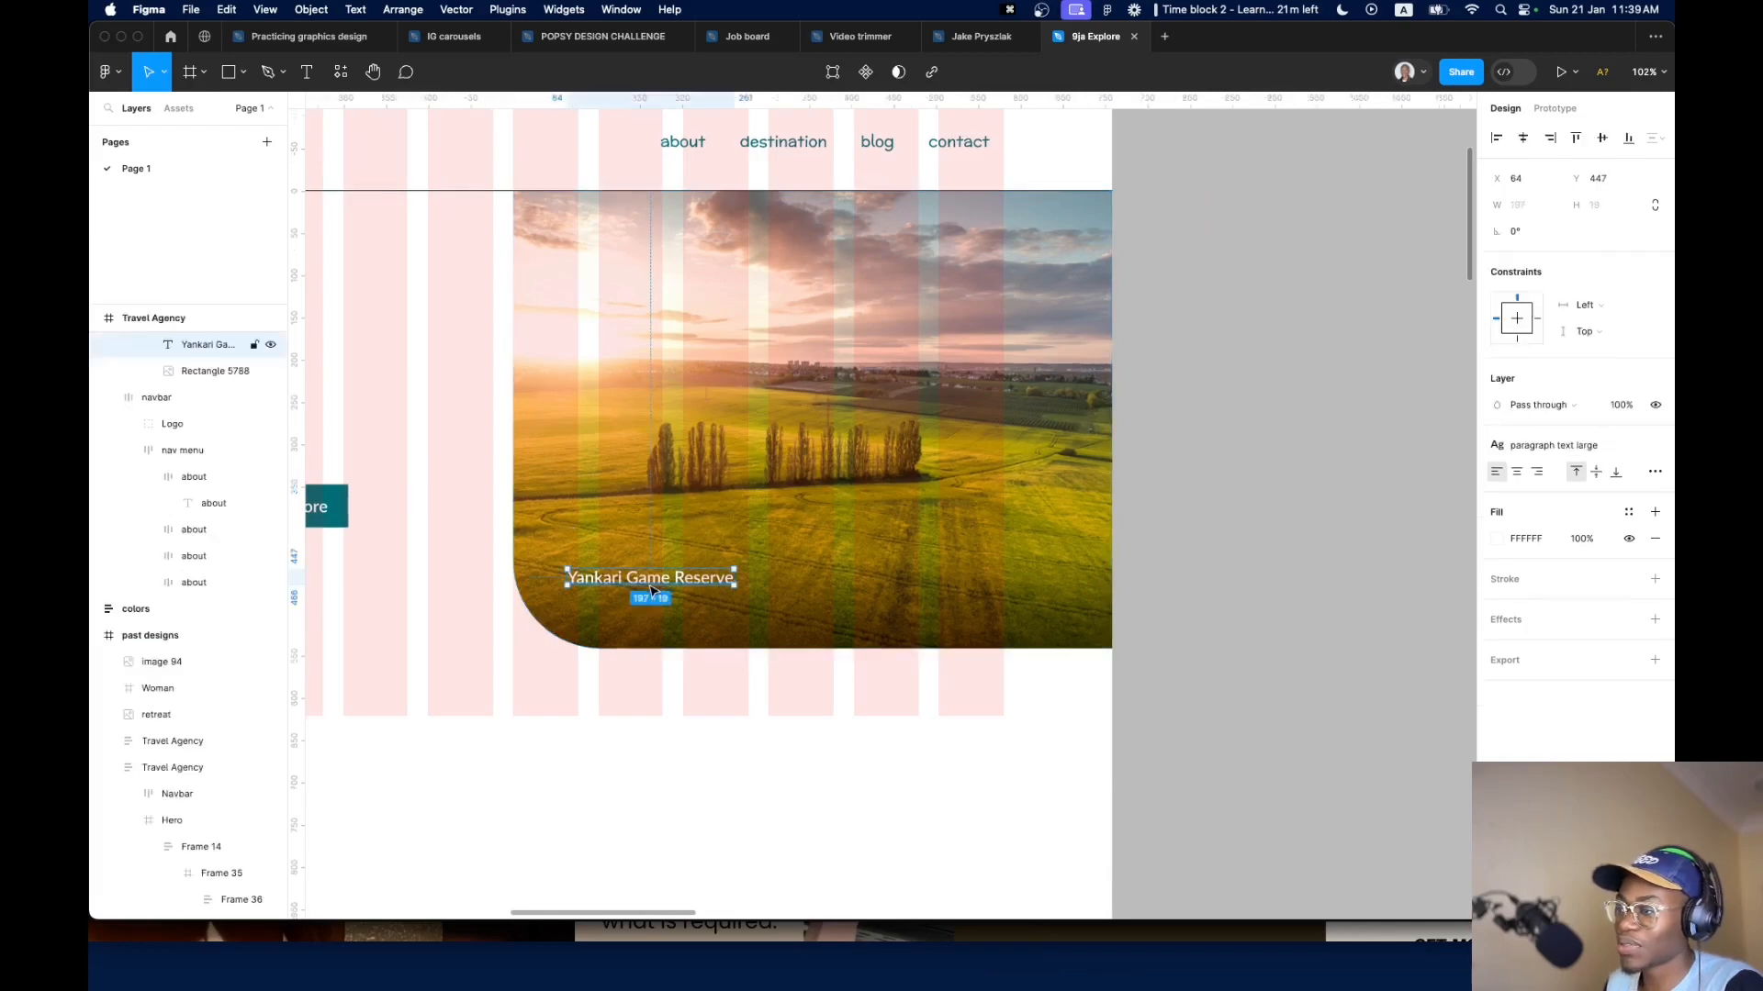
{"action": "left_click", "coordinate": [1601, 445]}
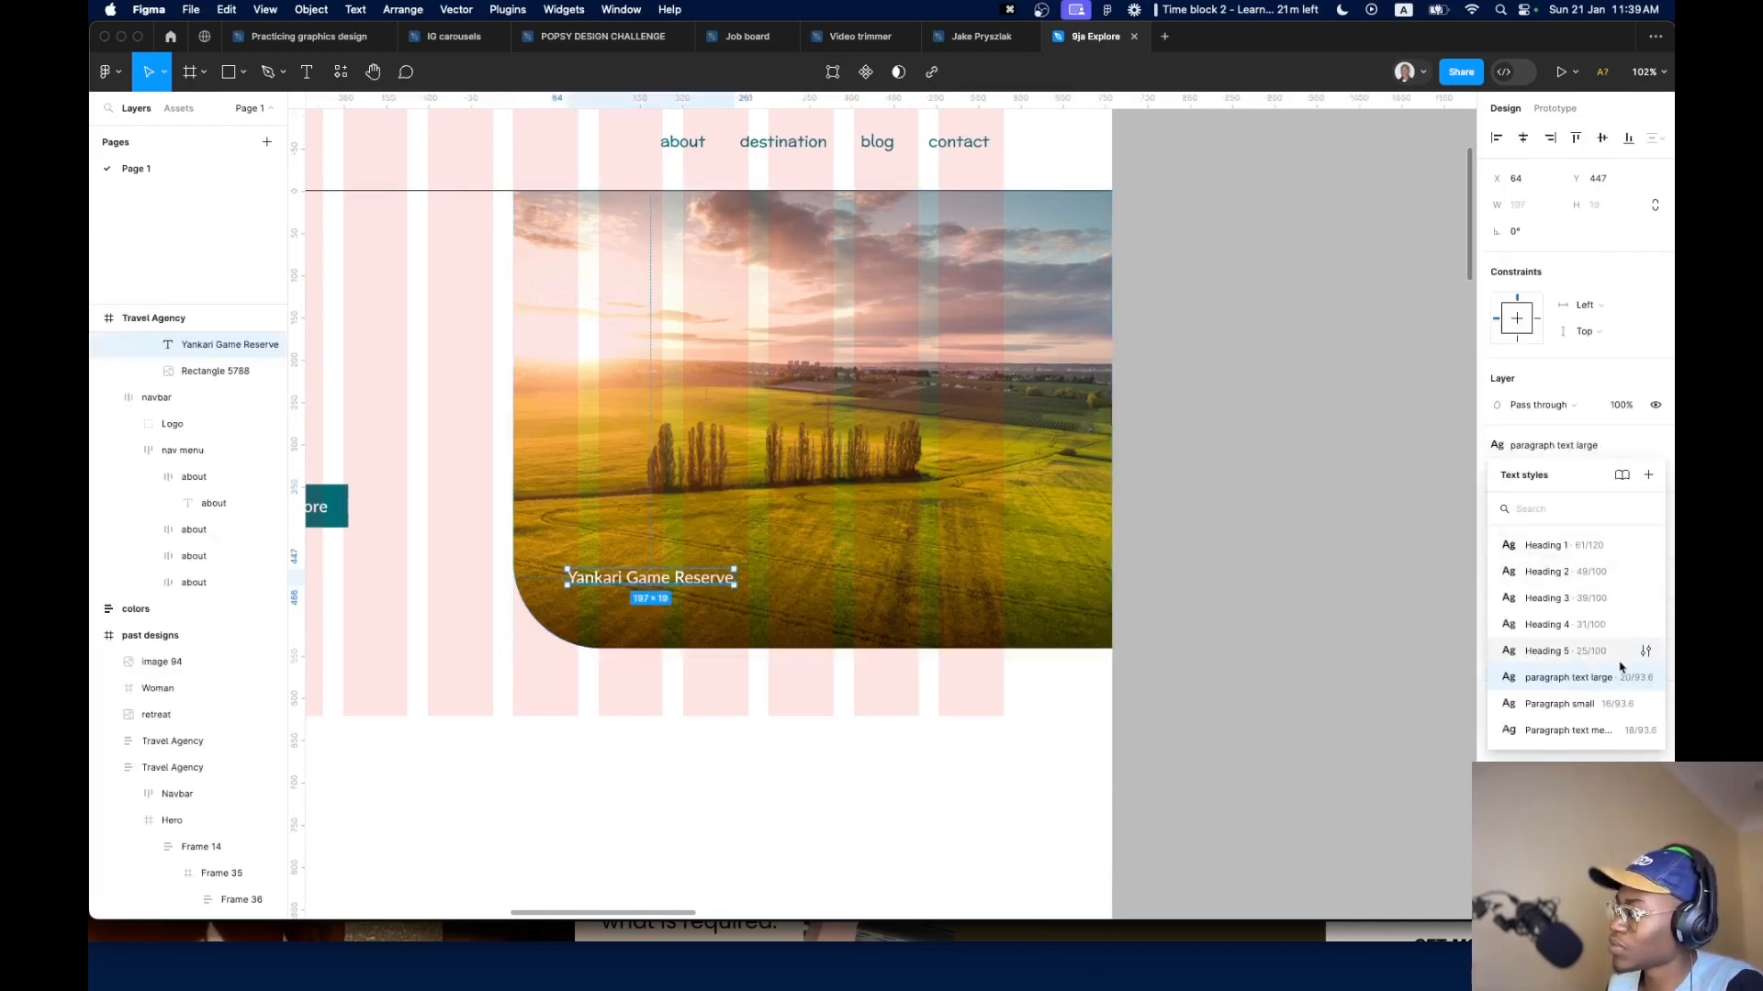
{"action": "left_click", "coordinate": [1592, 680]}
Duplicate the caption directly below itself at X 64, Y 470 and rewrite the copy as "Bauchi State"
{"action": "scroll", "coordinate": [707, 564], "scroll_direction": "up", "scroll_amount": 5}
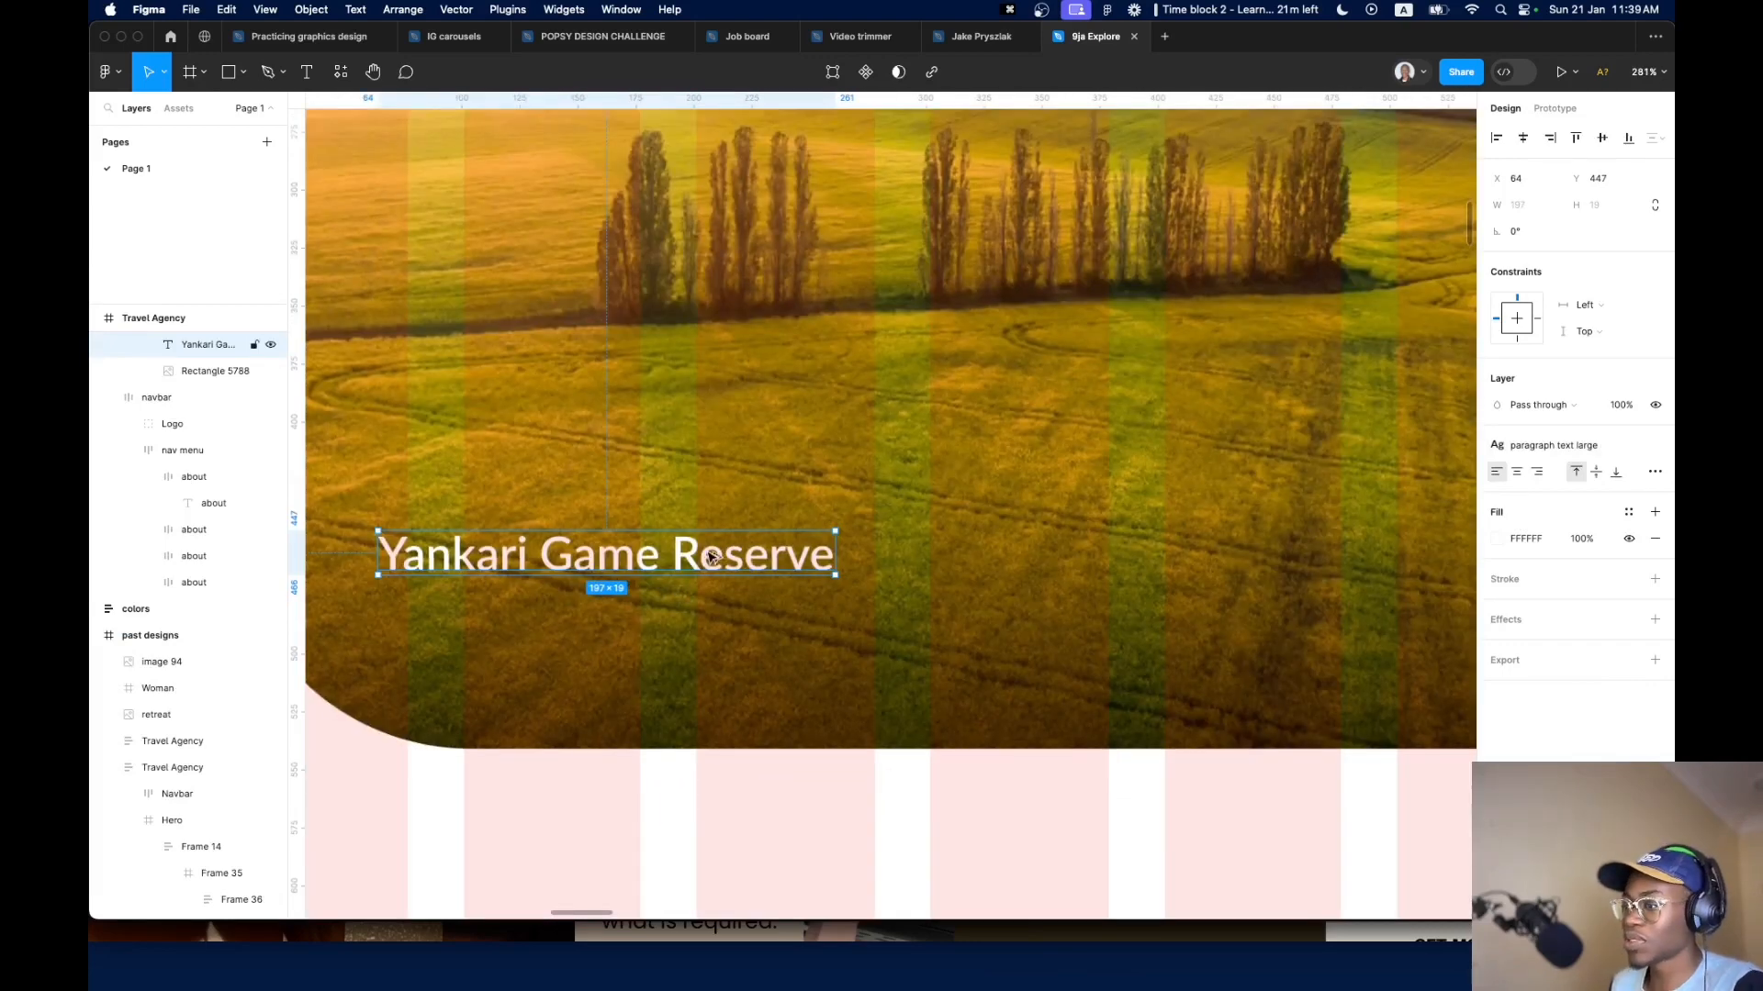
{"action": "left_click_drag", "start_coordinate": [708, 560], "coordinate": [702, 606]}
{"action": "double_click", "coordinate": [700, 603]}
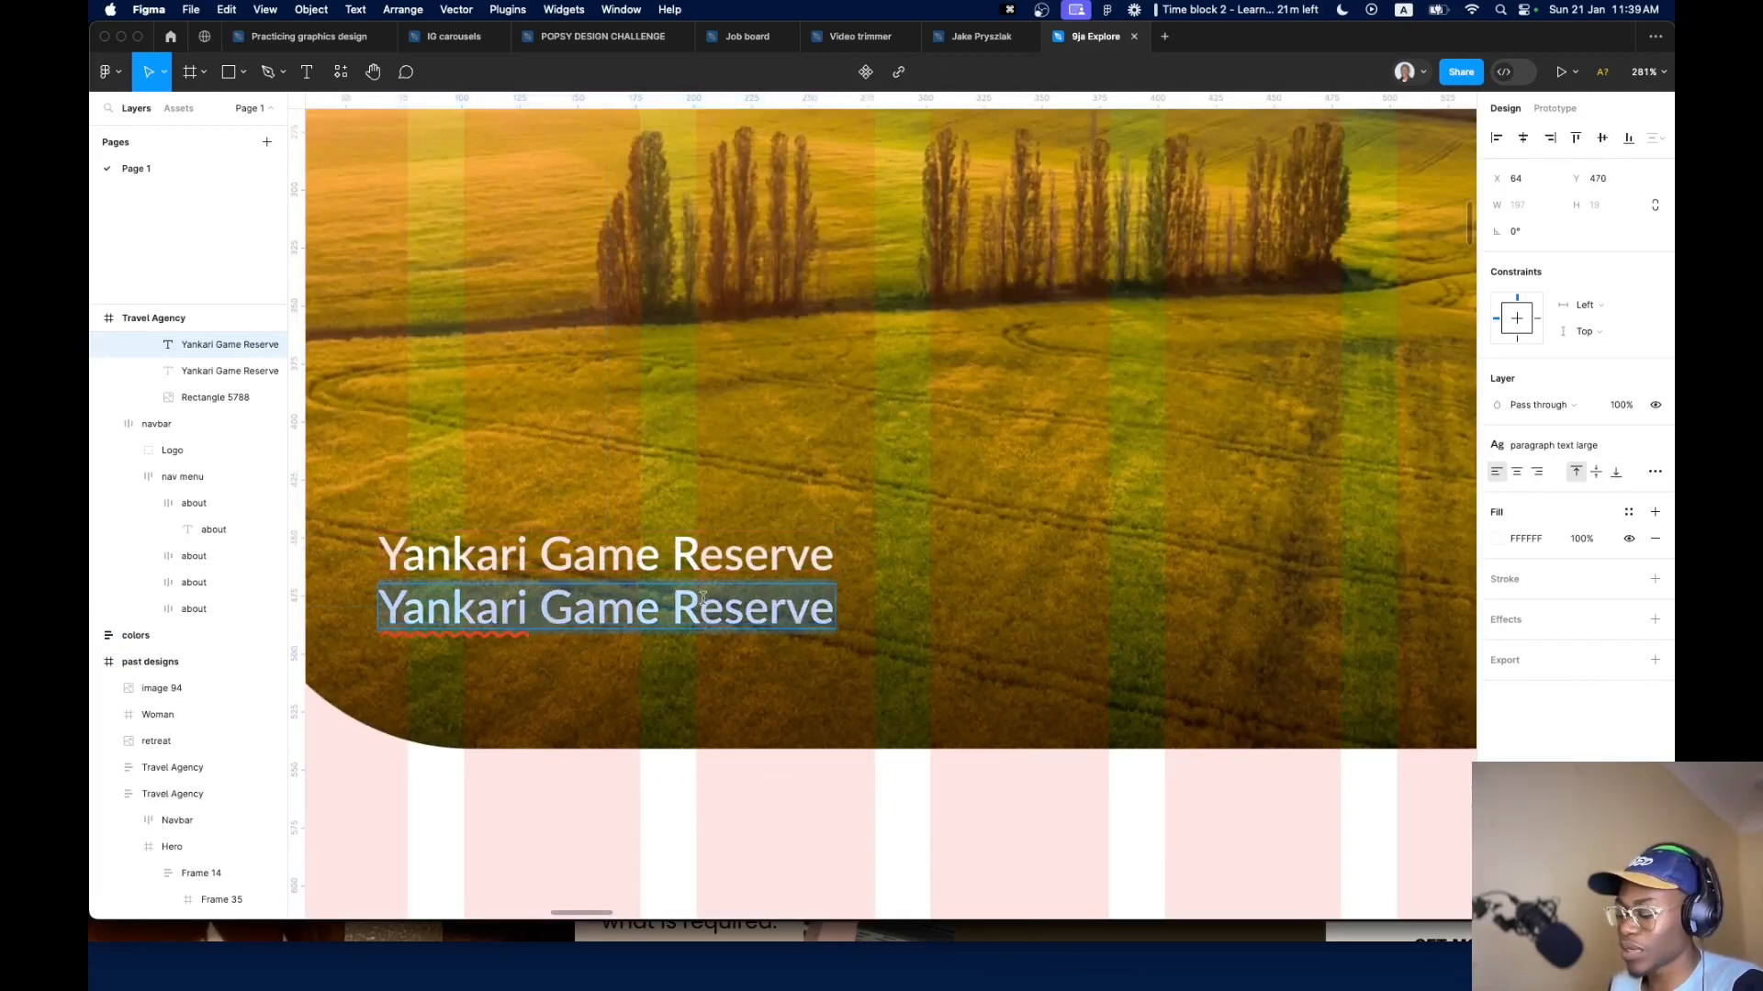
{"action": "key", "text": "BackSpace"}
{"action": "key", "text": "BackSpace"}
{"action": "key", "text": "BackSpace"}
{"action": "key", "text": "BackSpace"}
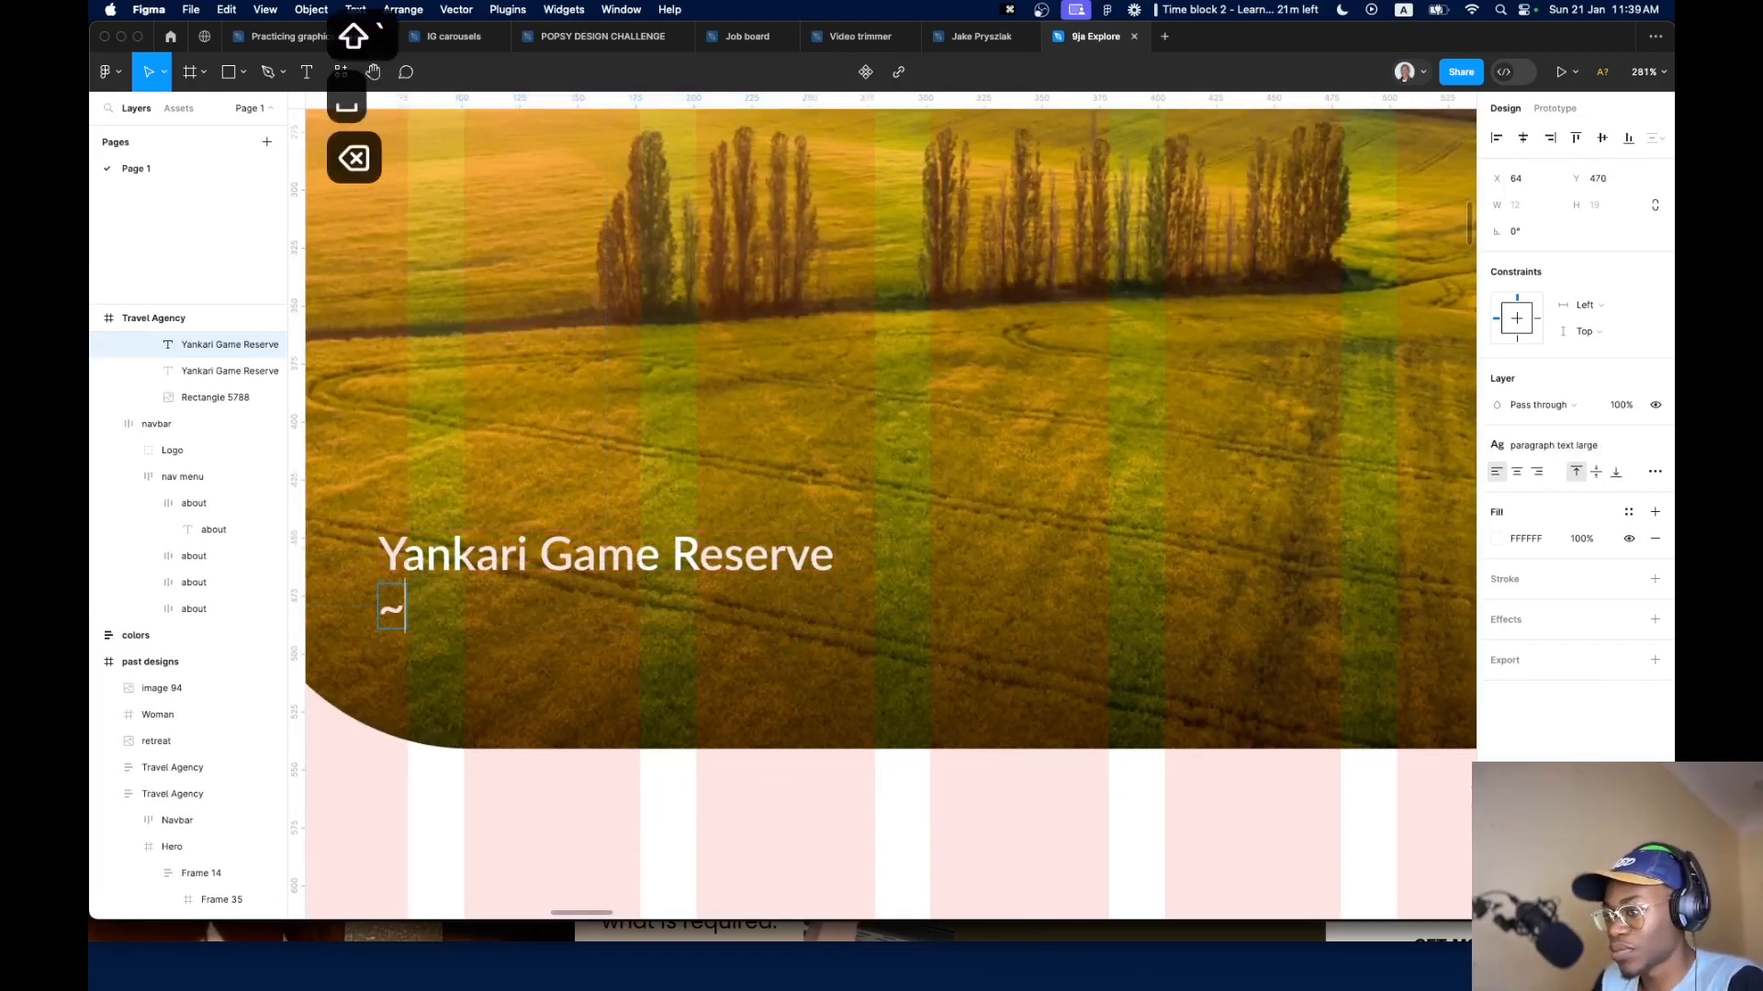
{"action": "type", "text": "-"}
{"action": "key", "text": "BackSpace"}
{"action": "key", "text": "BackSpace"}
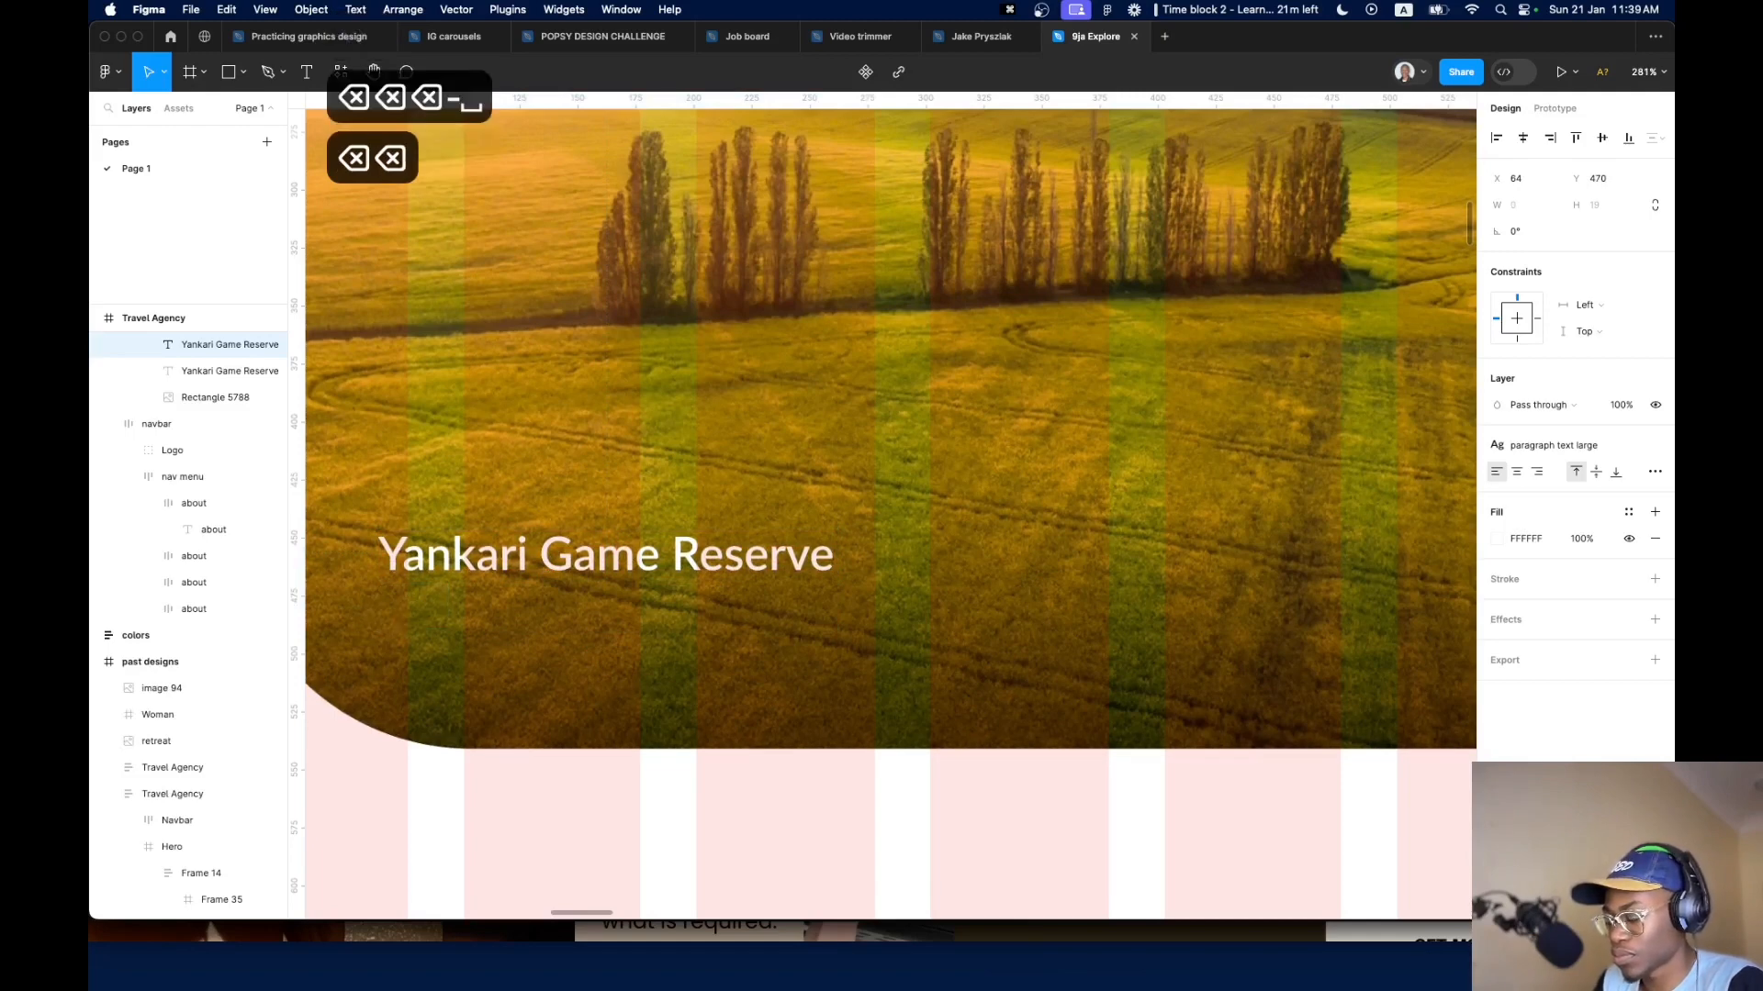
{"action": "type", "text": "Bauchi Sta"}
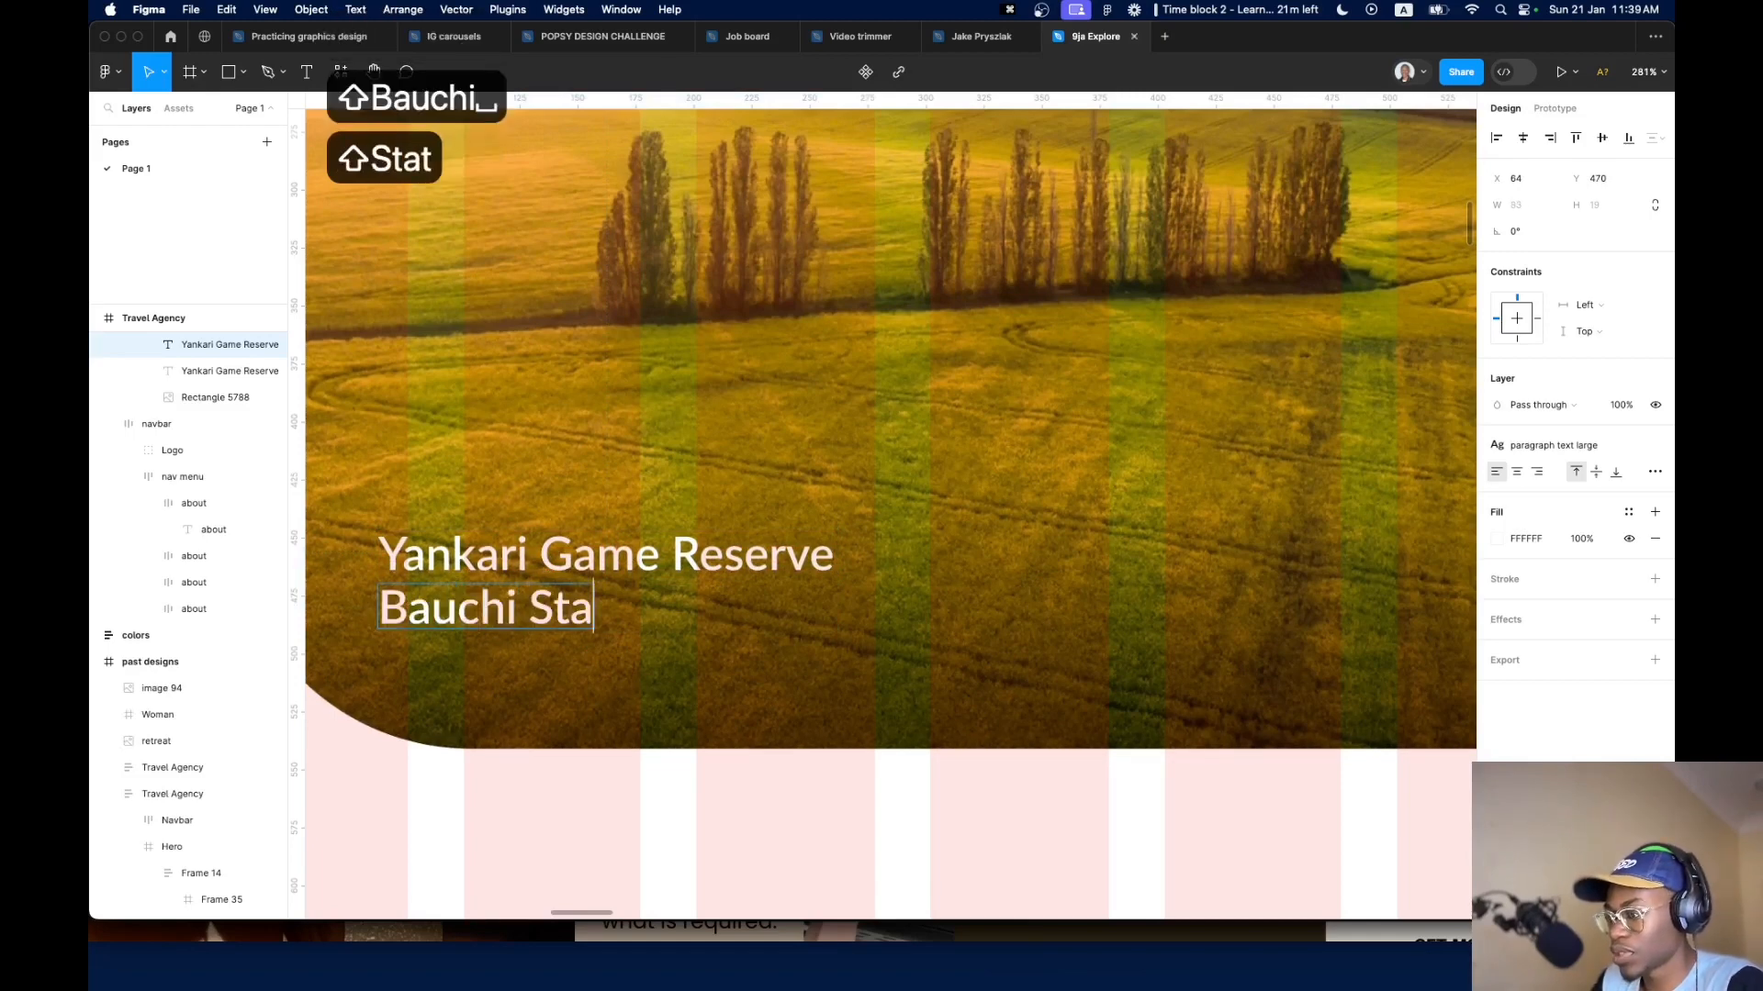
{"action": "type", "text": "te"}
Apply the "Heading 5" style to "Yankari Game Reserve" and raise it above "Bauchi State" to Y 436
{"action": "left_click", "coordinate": [755, 556]}
{"action": "left_click", "coordinate": [755, 556]}
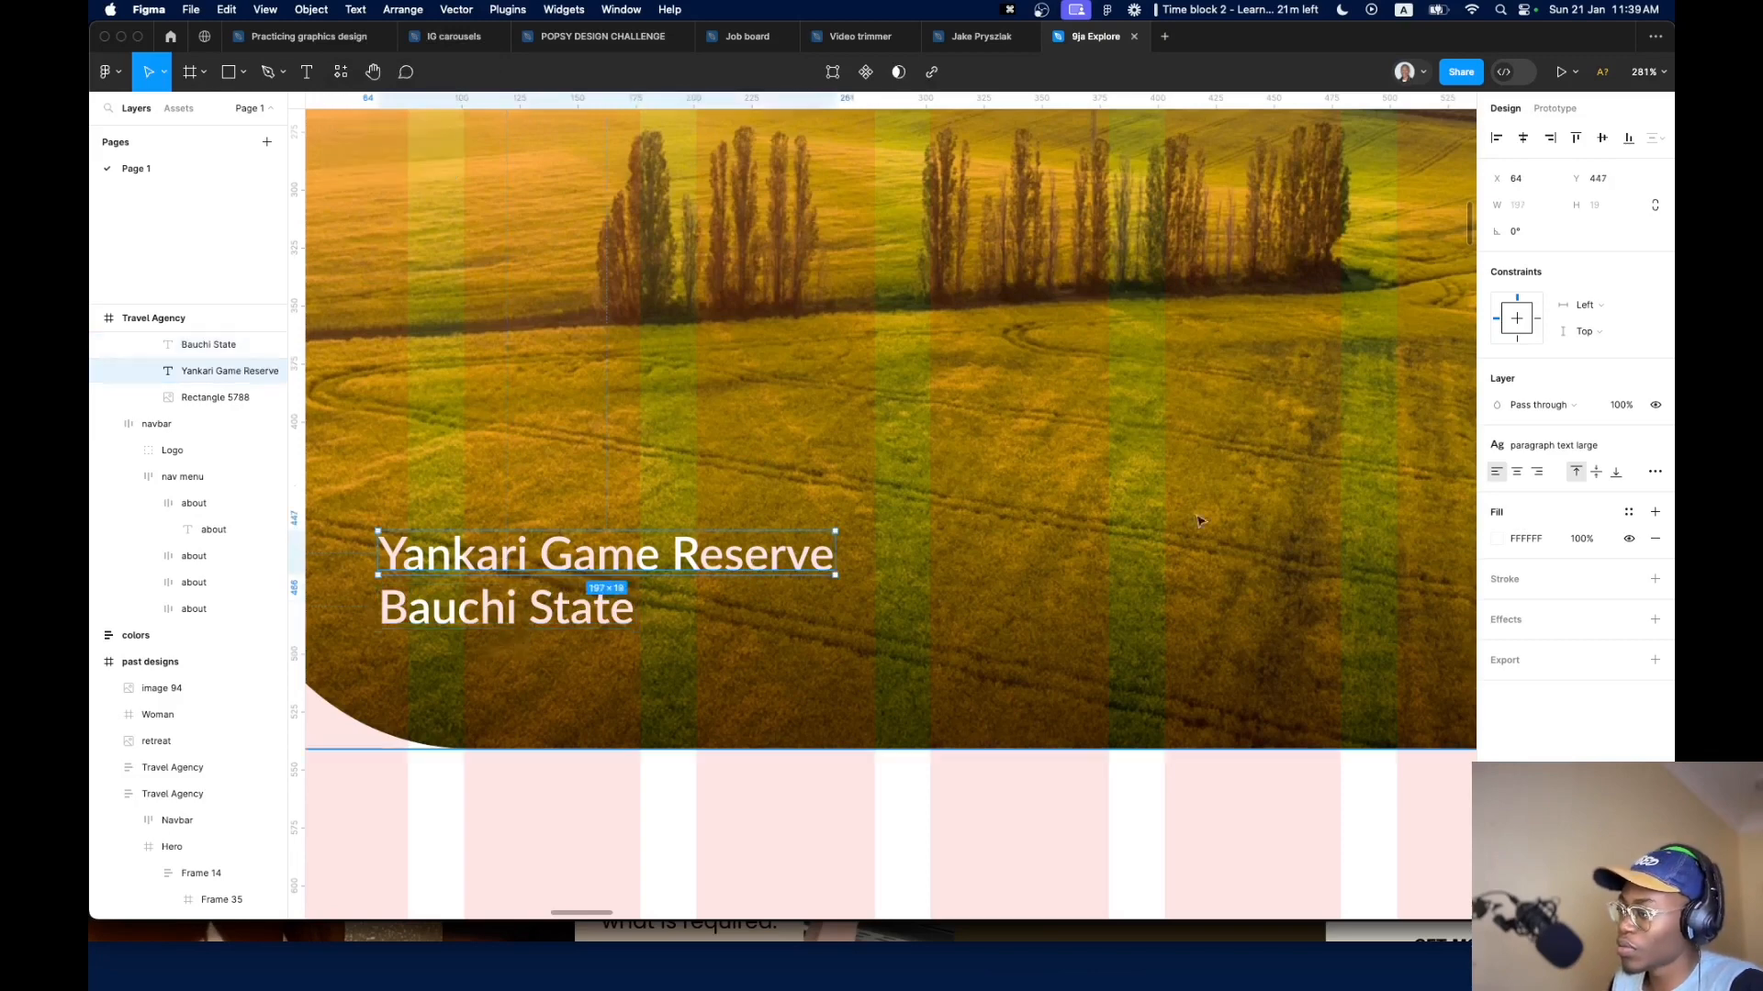
{"action": "left_click", "coordinate": [1546, 446]}
{"action": "left_click", "coordinate": [1560, 652]}
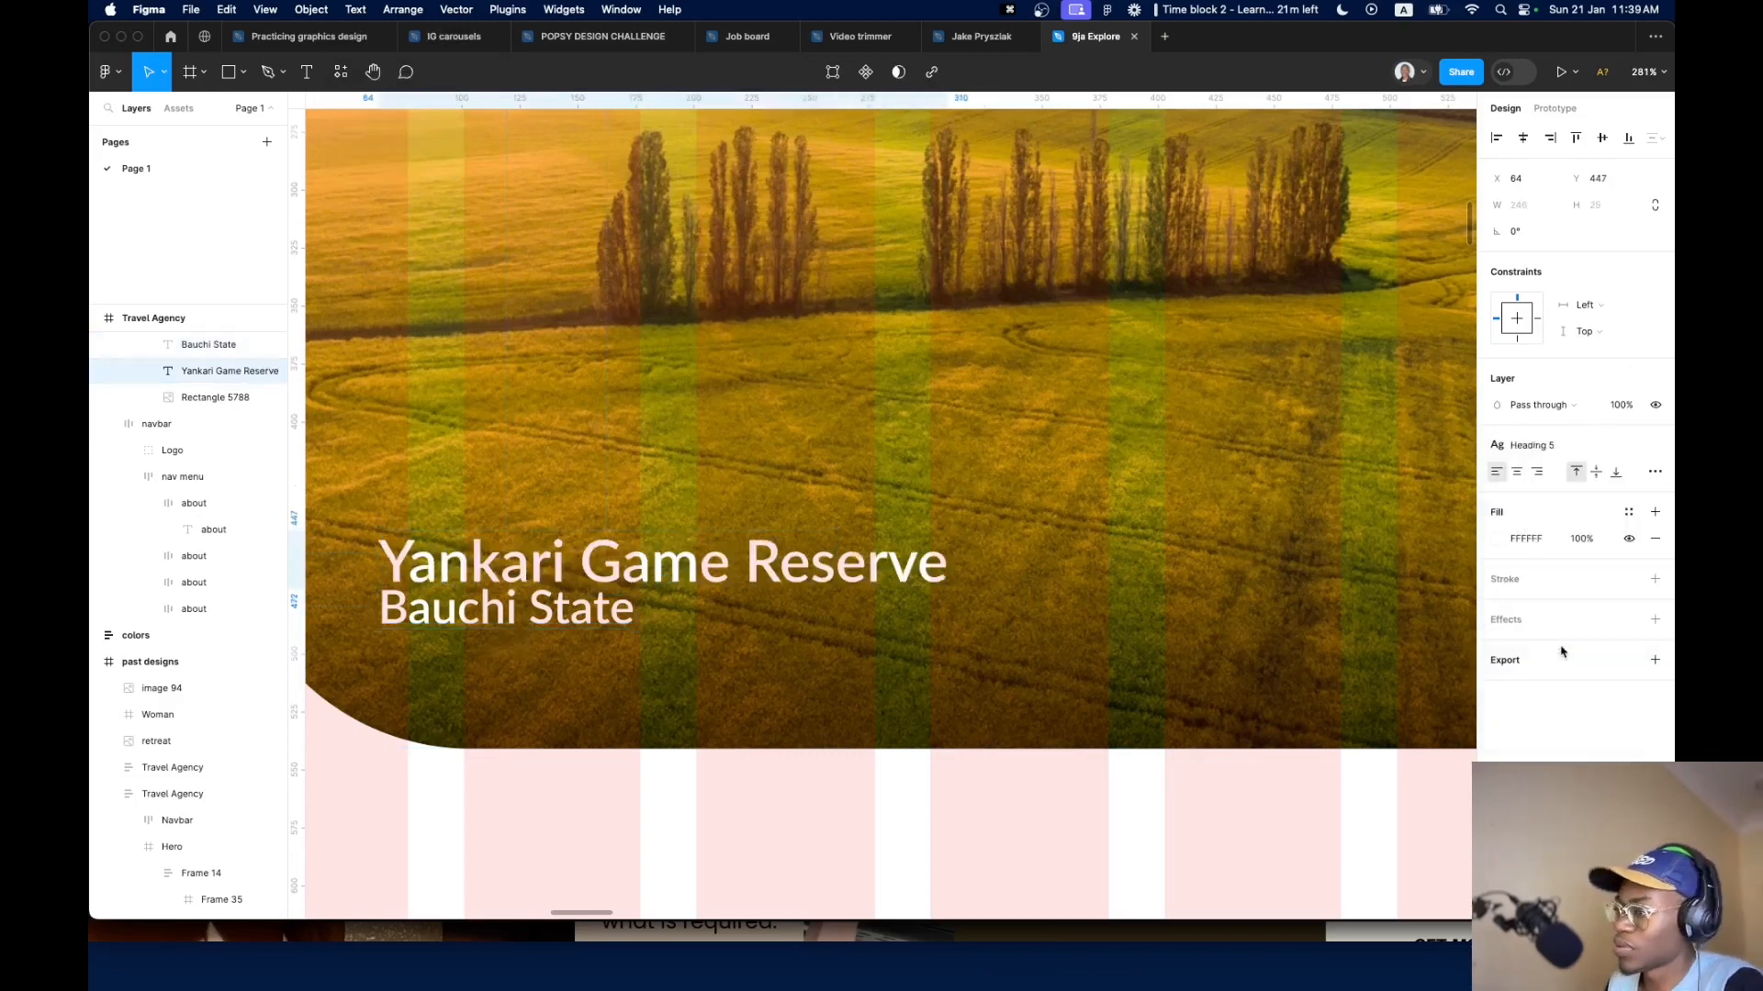
{"action": "left_click_drag", "start_coordinate": [830, 564], "coordinate": [831, 540]}
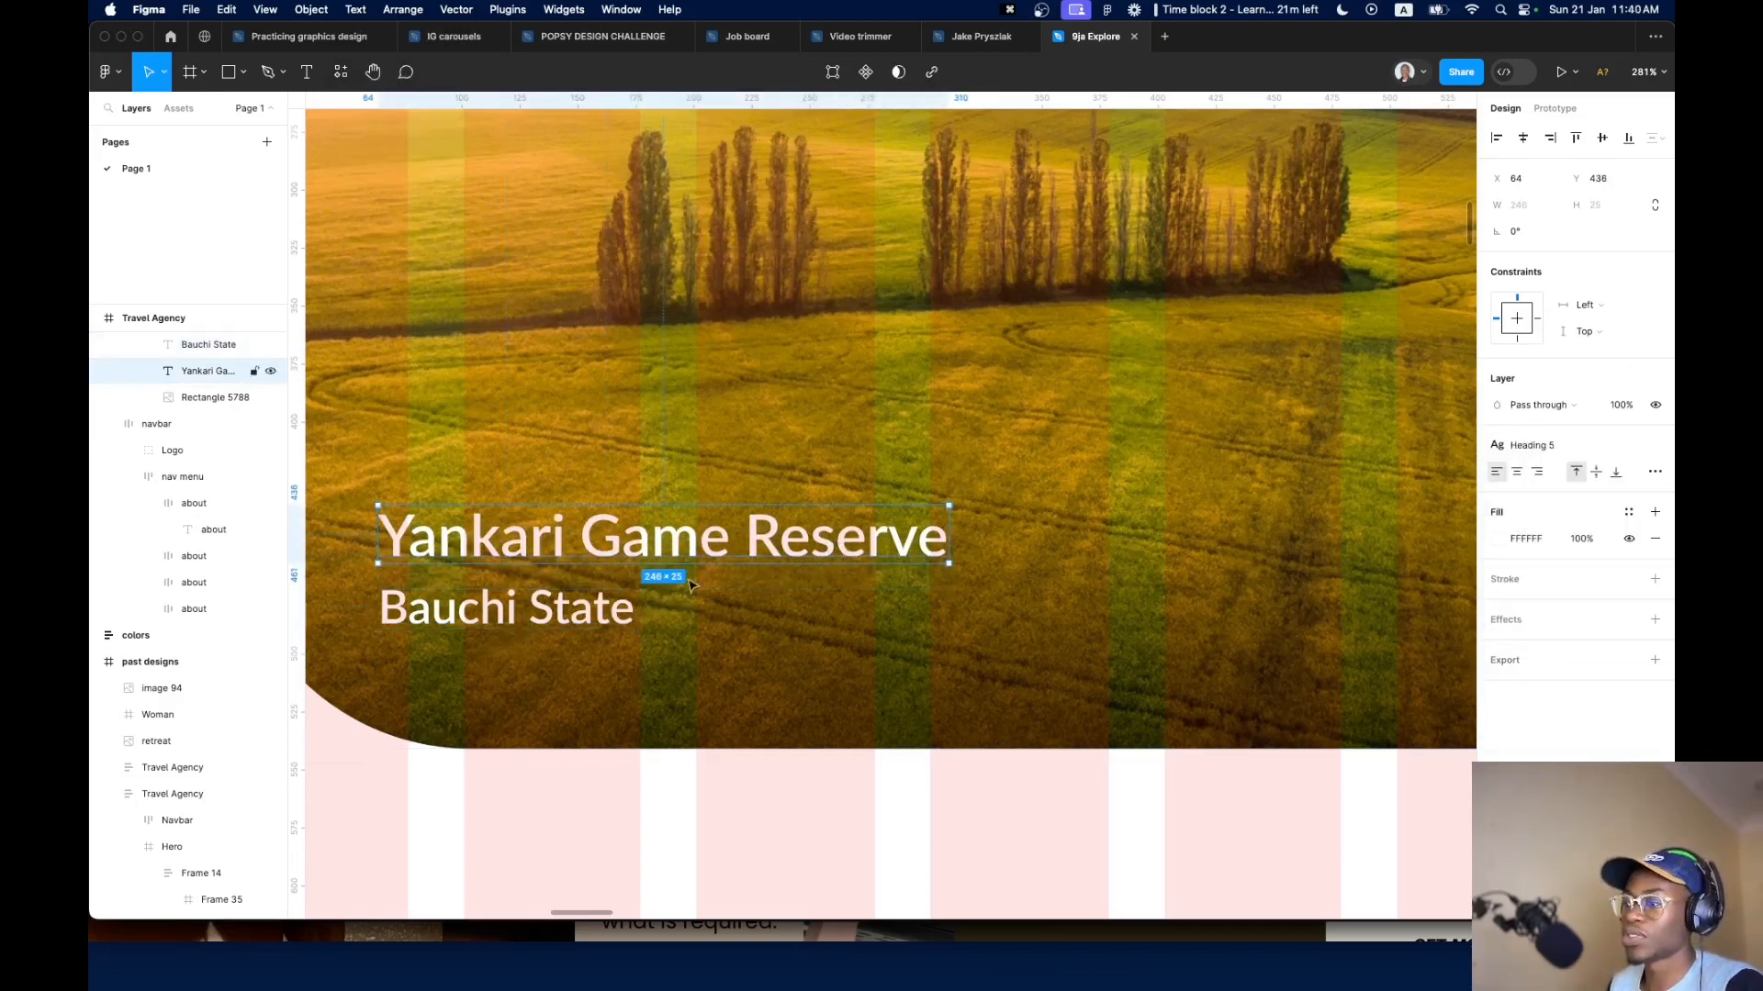
Combine the two caption lines in a vertical auto layout with a spacing of 8
{"action": "left_click_drag", "start_coordinate": [512, 602], "coordinate": [518, 603]}
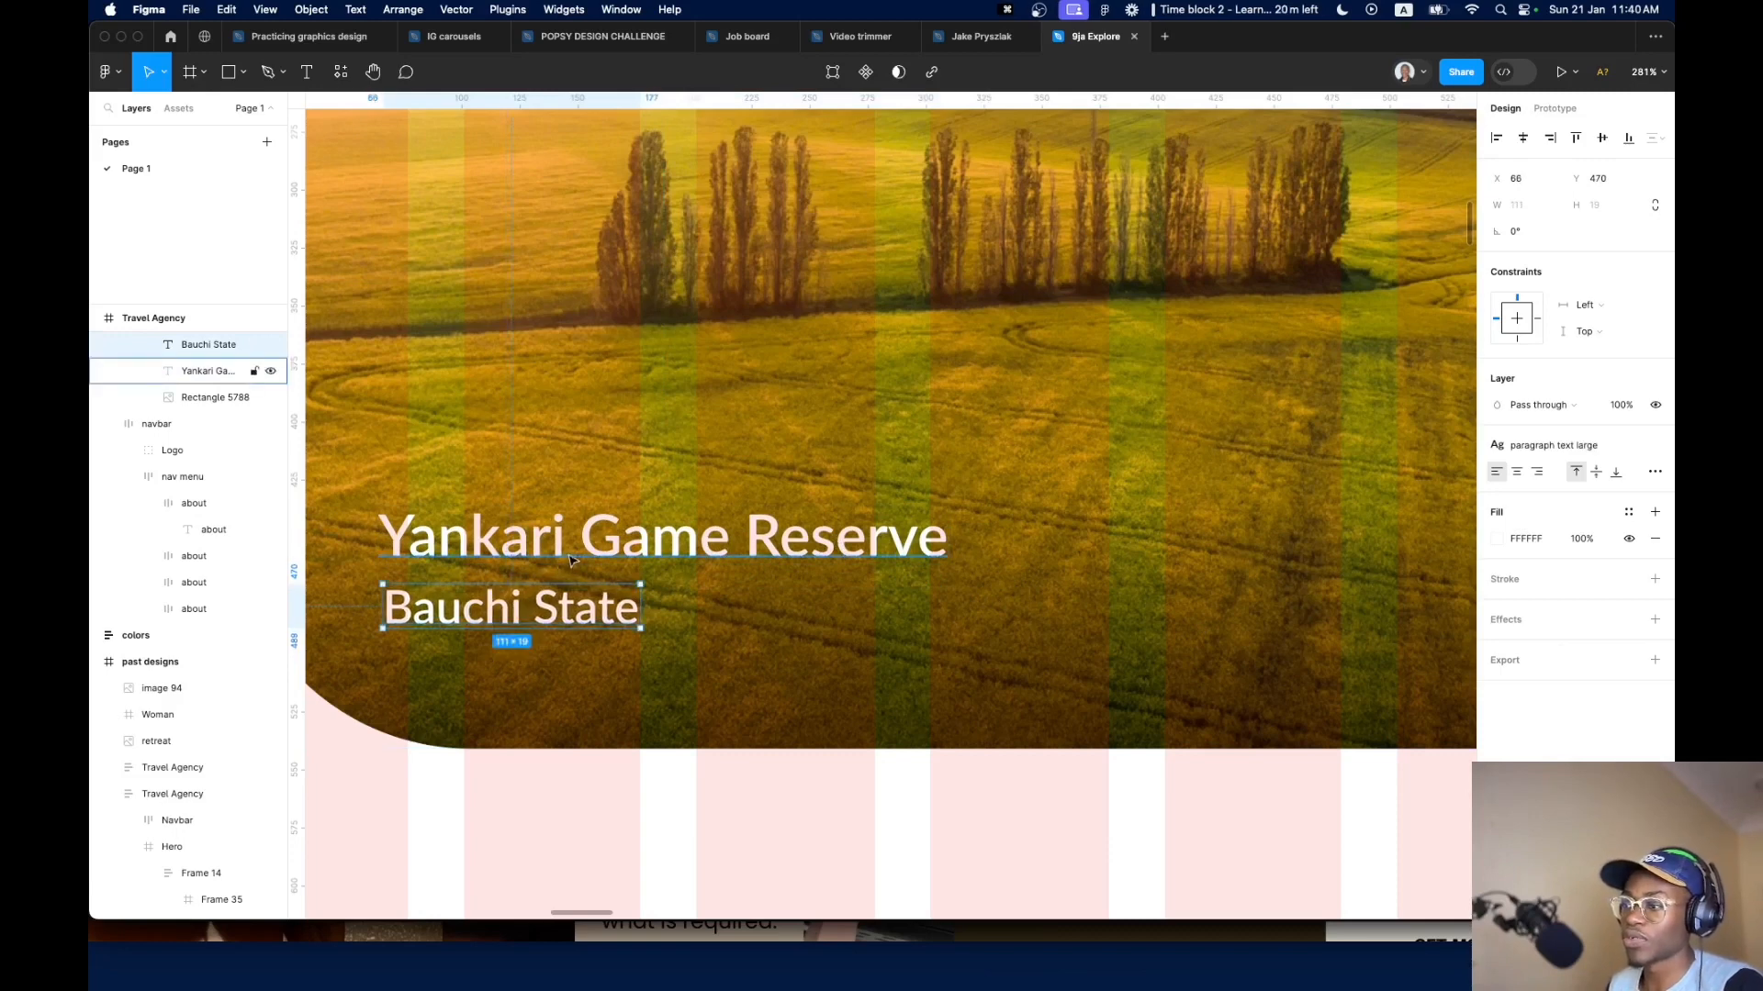
{"action": "left_click", "coordinate": [569, 560], "text": "shift"}
{"action": "key", "text": "shift+a"}
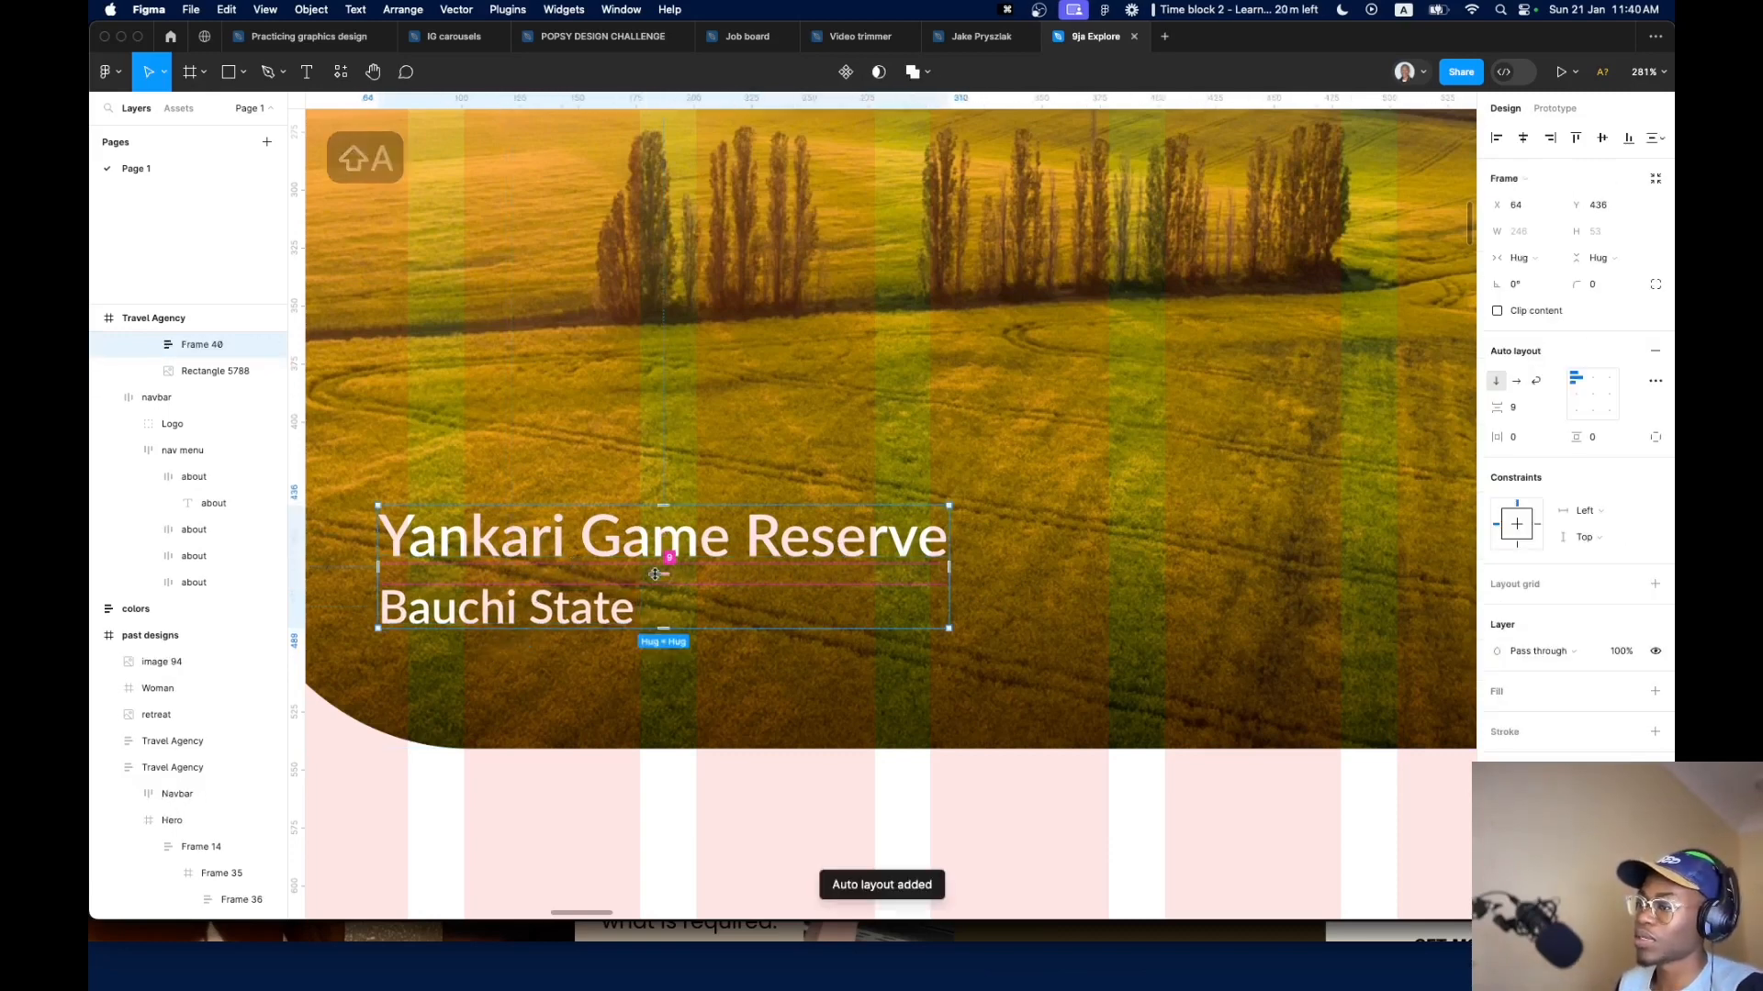
{"action": "left_click", "coordinate": [664, 572]}
{"action": "key", "text": "Down"}
{"action": "key", "text": "Return"}
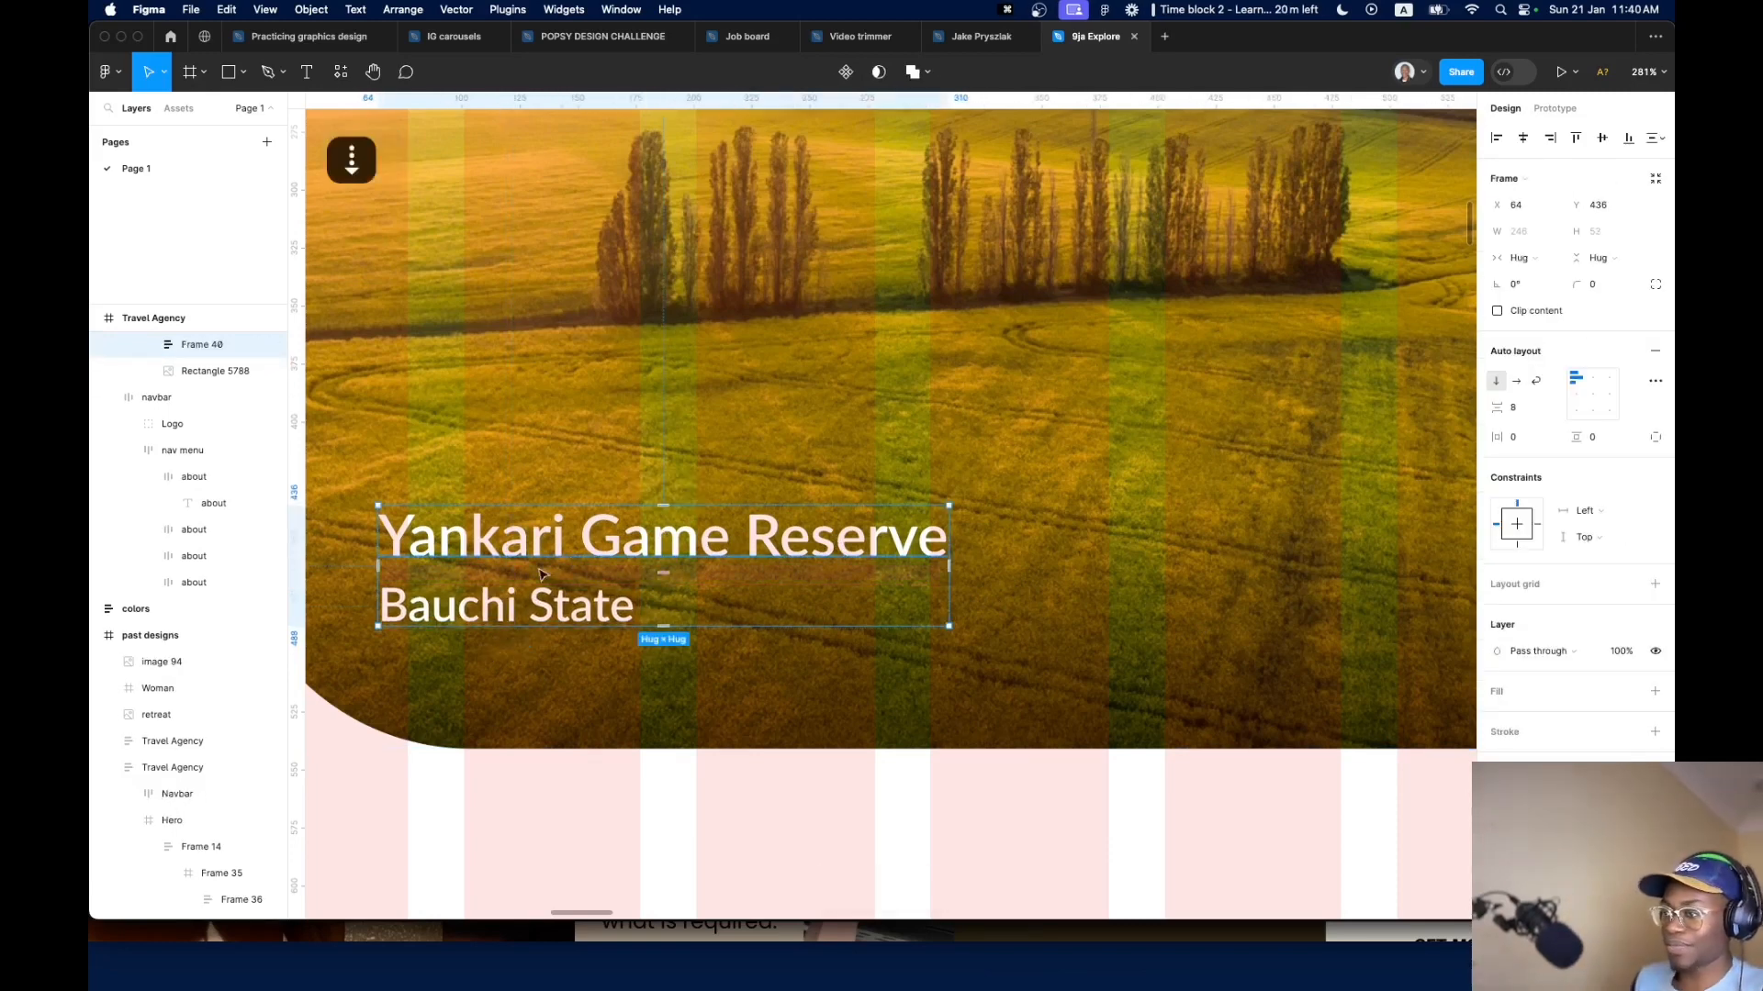
Change the font weight of the "Heading 5" text style used by "Yankari Game Reserve" to Bold
{"action": "double_click", "coordinate": [542, 554]}
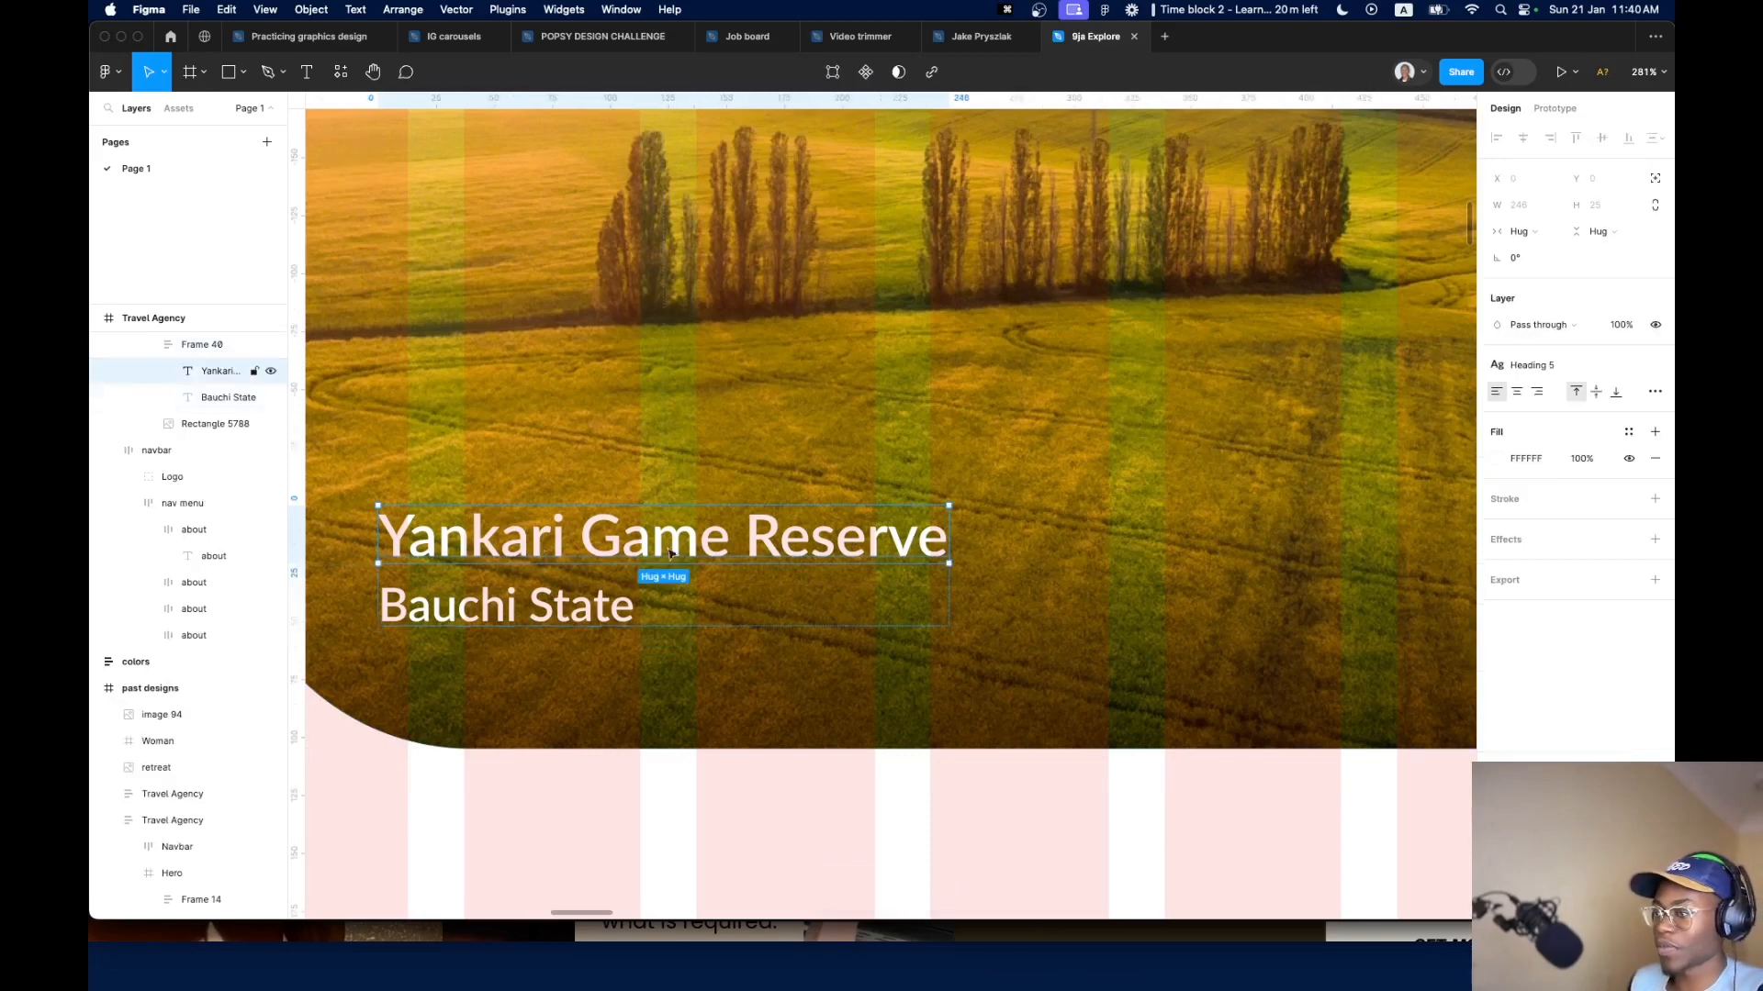
{"action": "left_click", "coordinate": [1638, 365]}
{"action": "left_click", "coordinate": [1644, 570]}
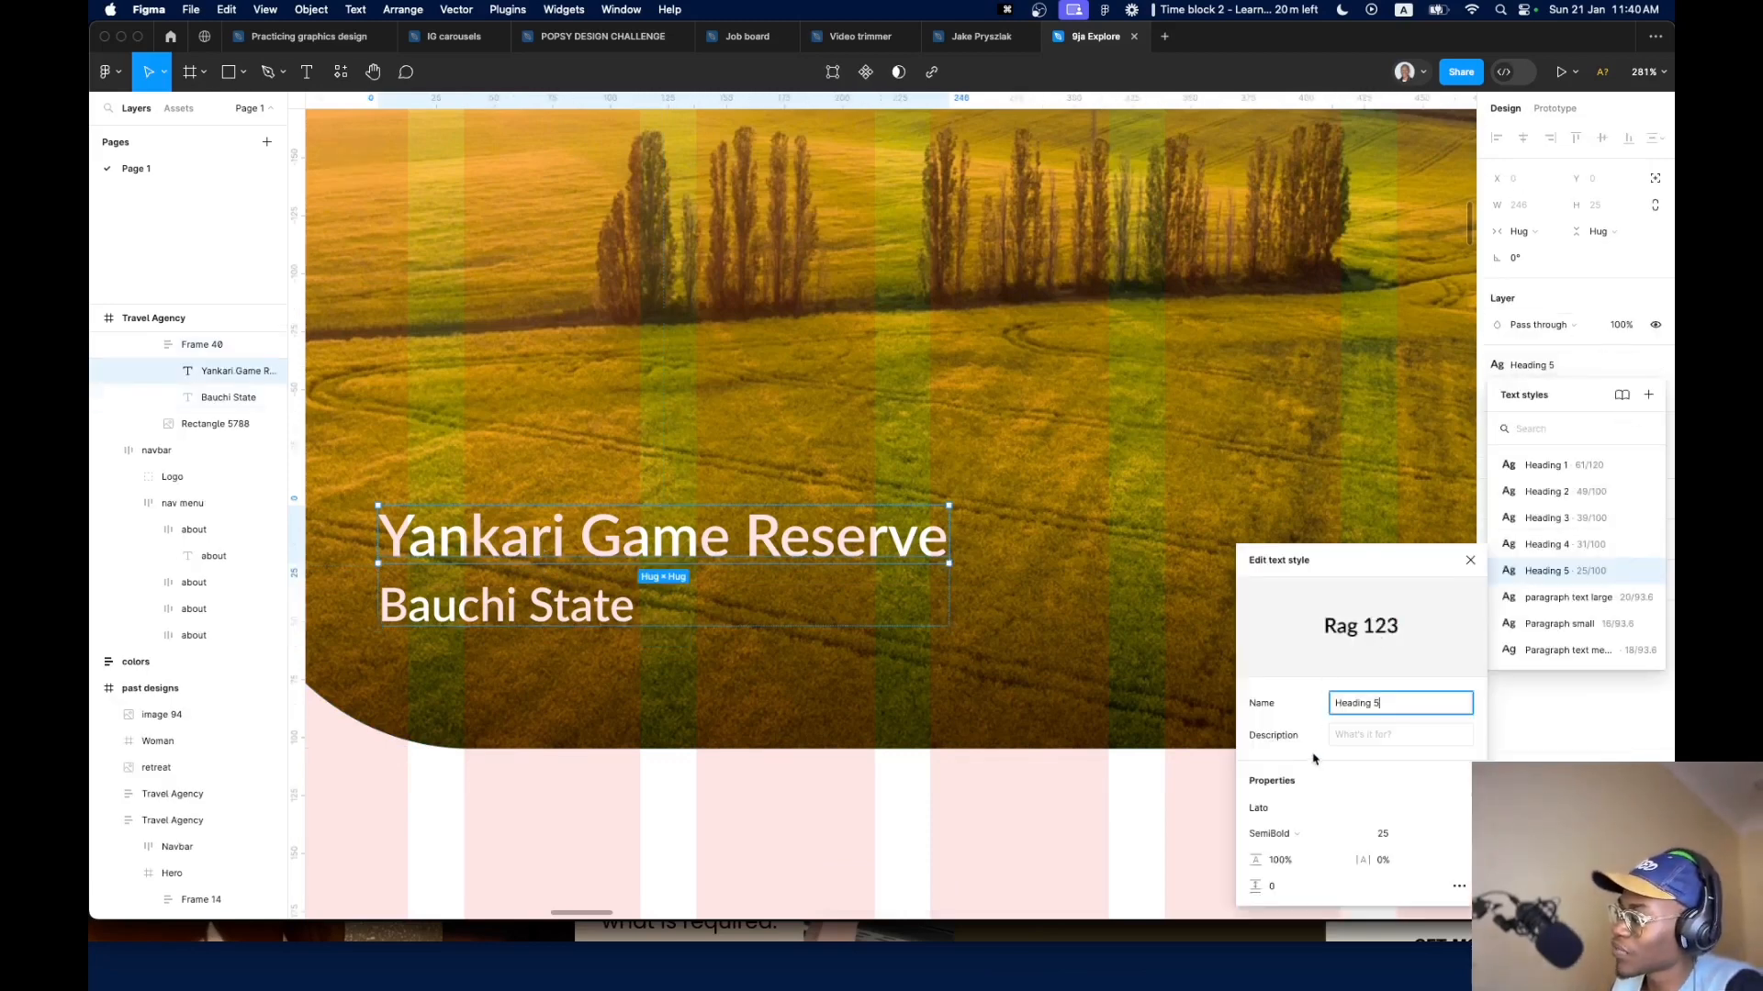
{"action": "left_click", "coordinate": [1300, 832]}
{"action": "left_click", "coordinate": [1300, 849]}
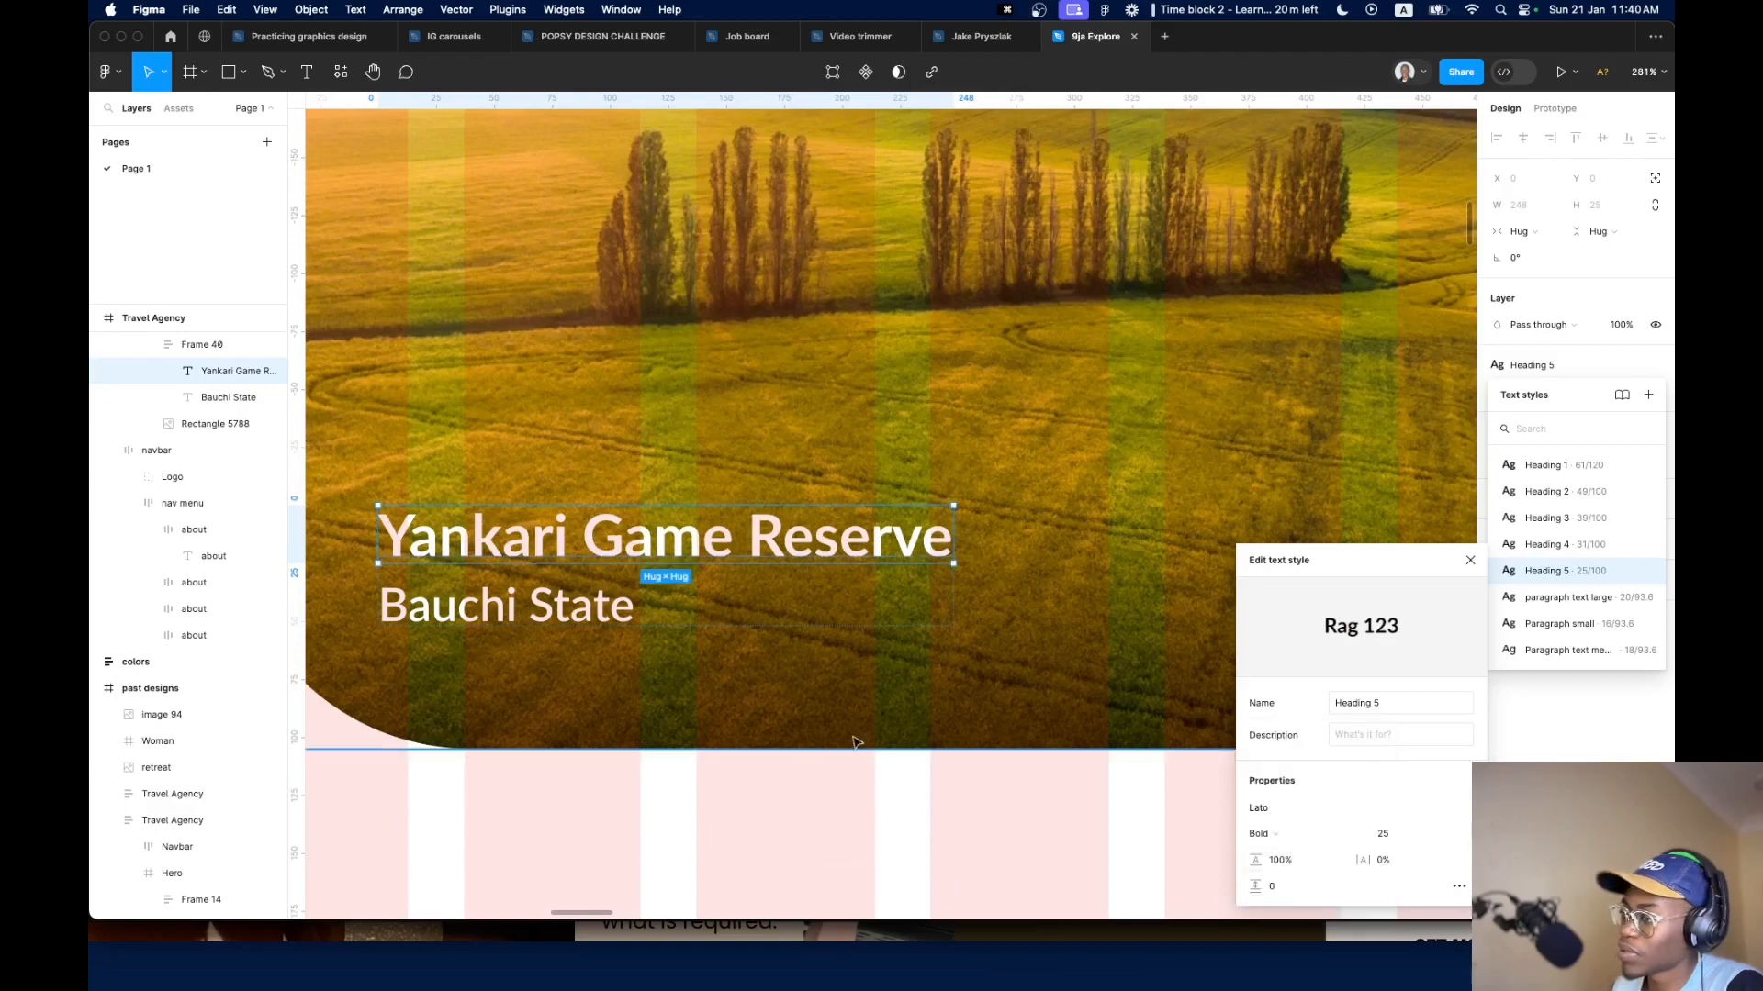
{"action": "left_click", "coordinate": [831, 735]}
{"action": "left_click", "coordinate": [725, 783]}
Adjust the stops of the photo's linear gradient overlay and set its opacity to 81%
{"action": "scroll", "coordinate": [728, 735], "scroll_direction": "down", "scroll_amount": 3}
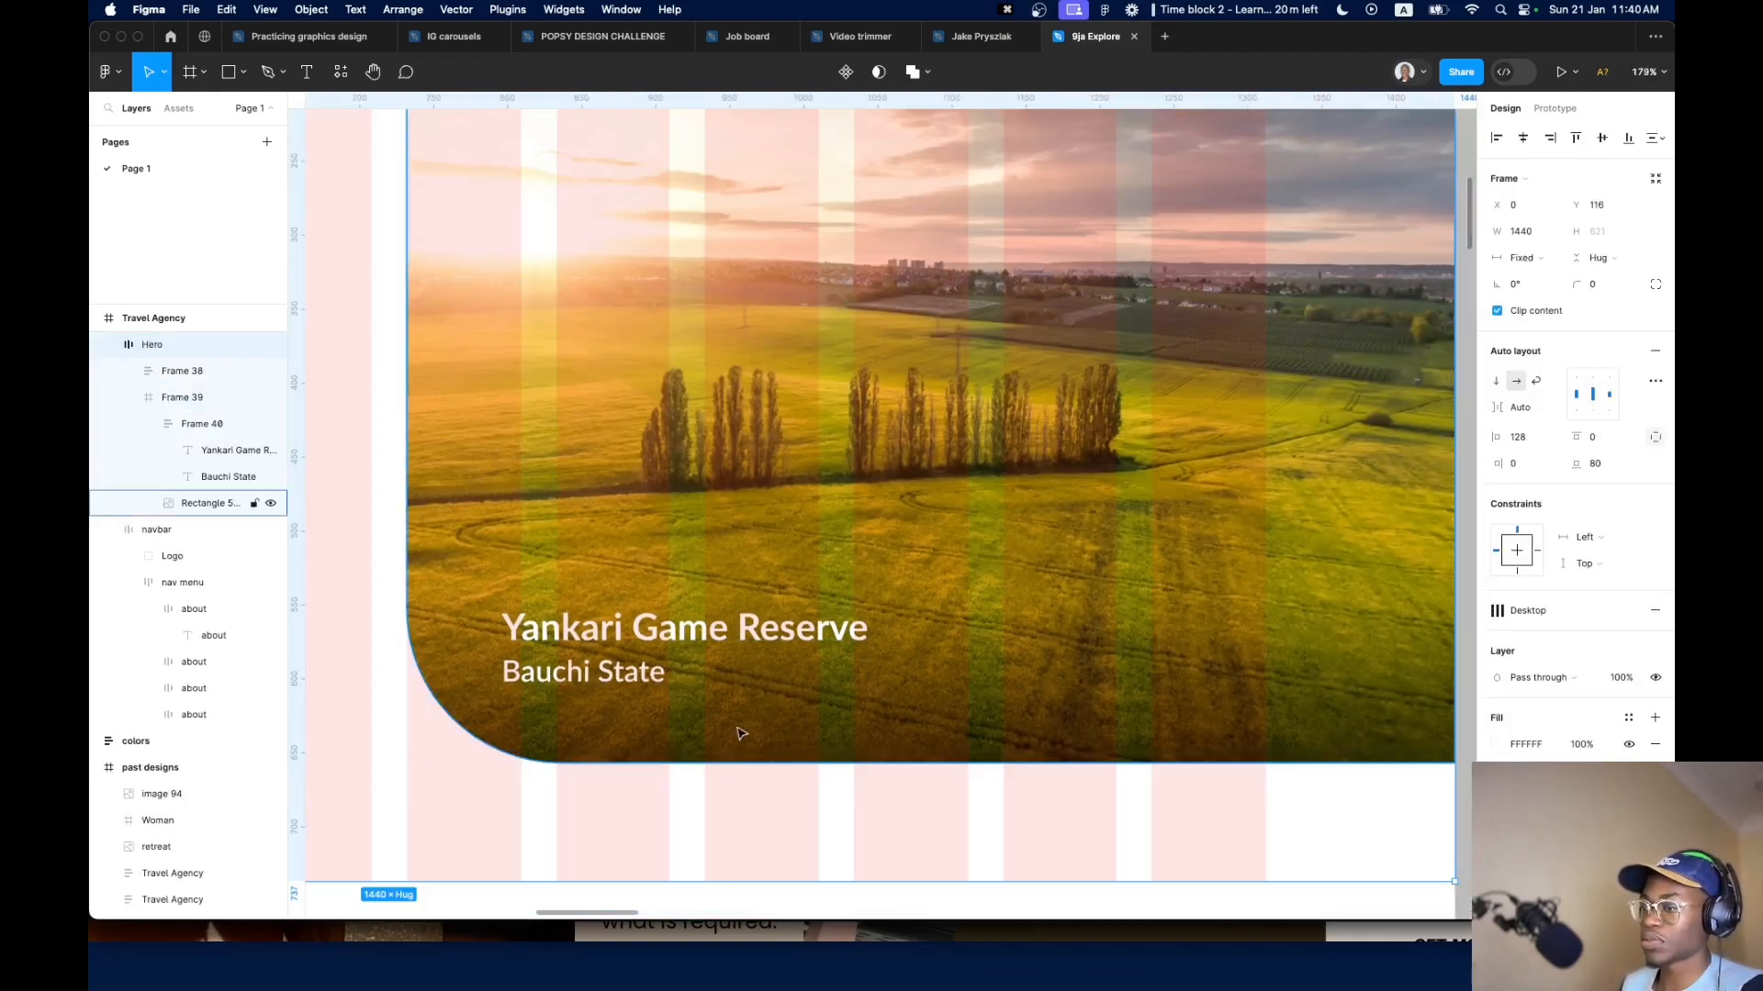
{"action": "left_click", "coordinate": [742, 734]}
{"action": "left_click", "coordinate": [742, 733]}
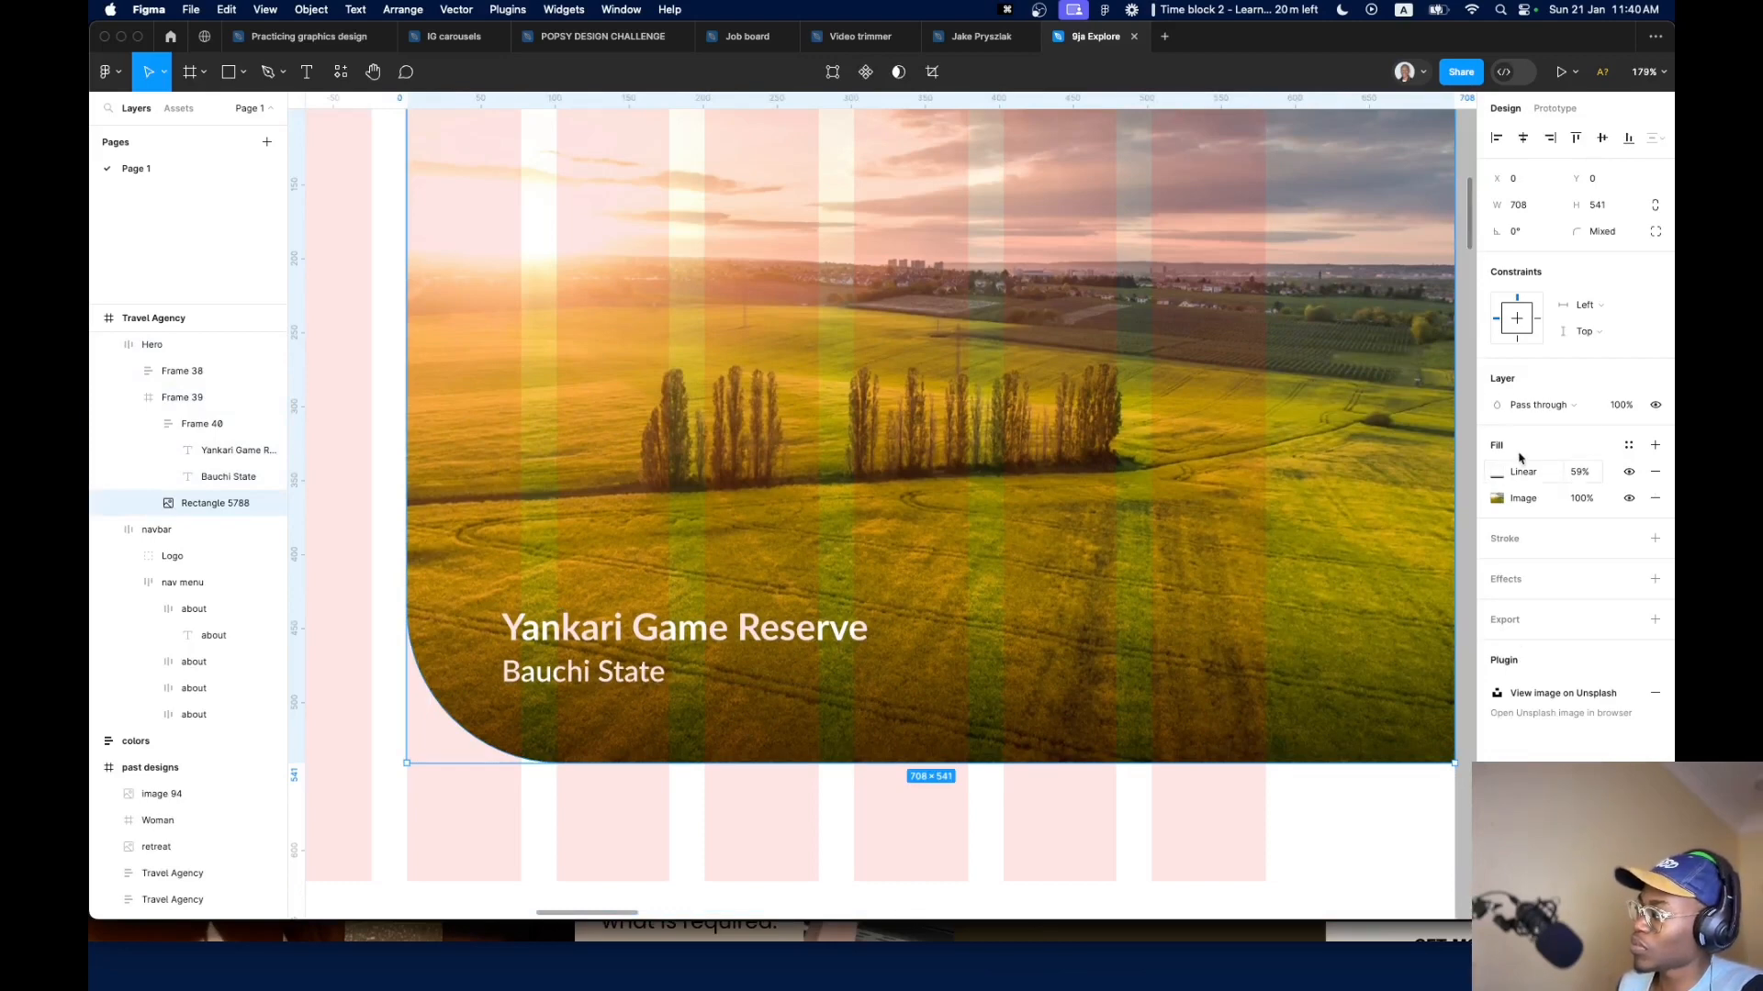
{"action": "left_click", "coordinate": [1497, 471]}
{"action": "left_click_drag", "start_coordinate": [1430, 462], "coordinate": [1400, 454]}
{"action": "left_click", "coordinate": [1459, 454]}
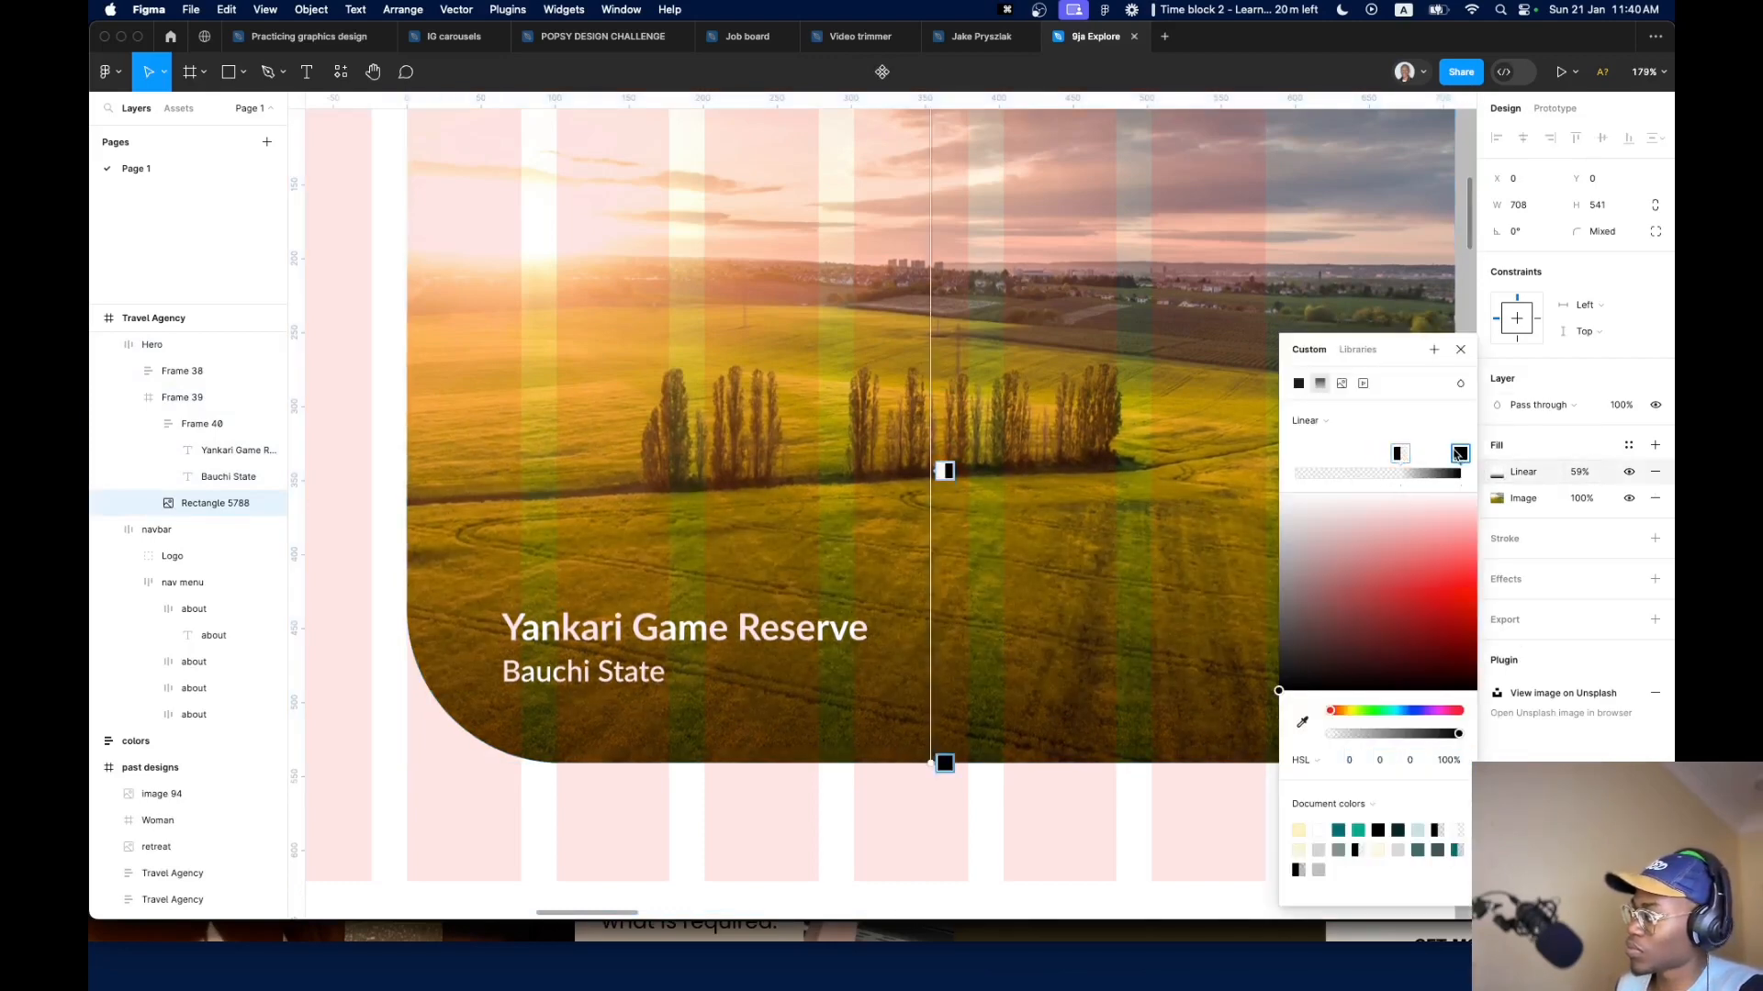
{"action": "left_click", "coordinate": [1580, 471]}
{"action": "type", "text": "85"}
{"action": "key", "text": "Return"}
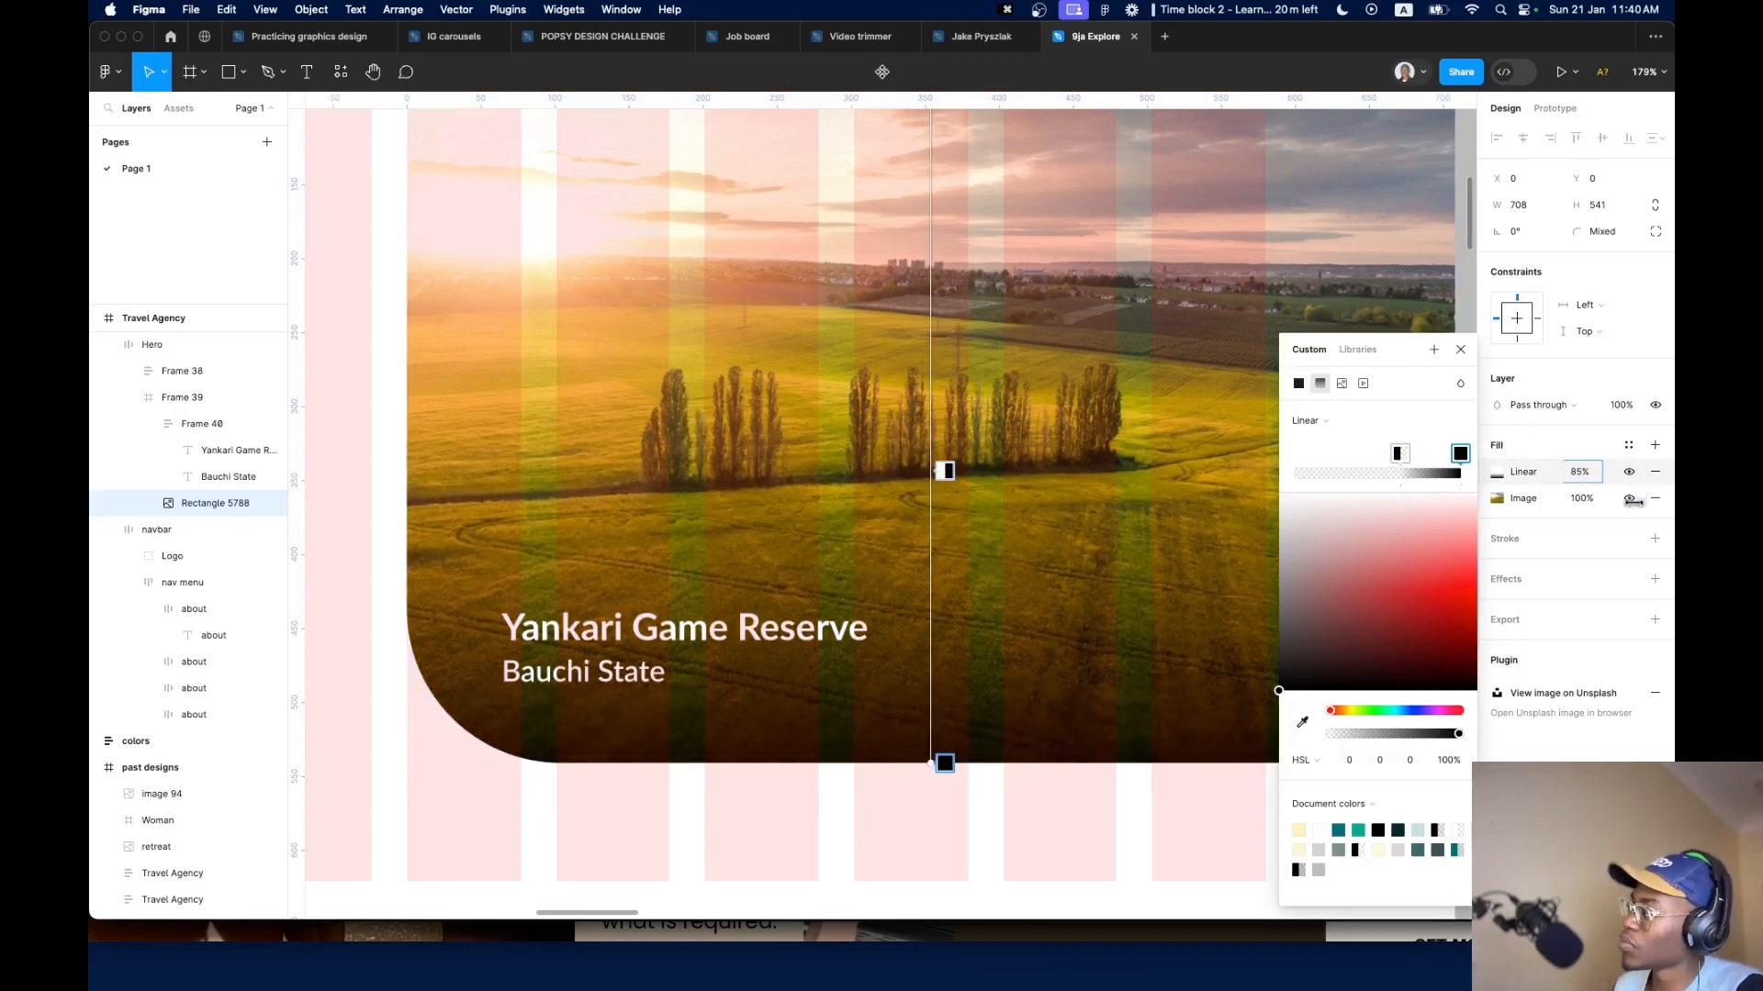
{"action": "left_click_drag", "start_coordinate": [1633, 503], "coordinate": [1630, 507]}
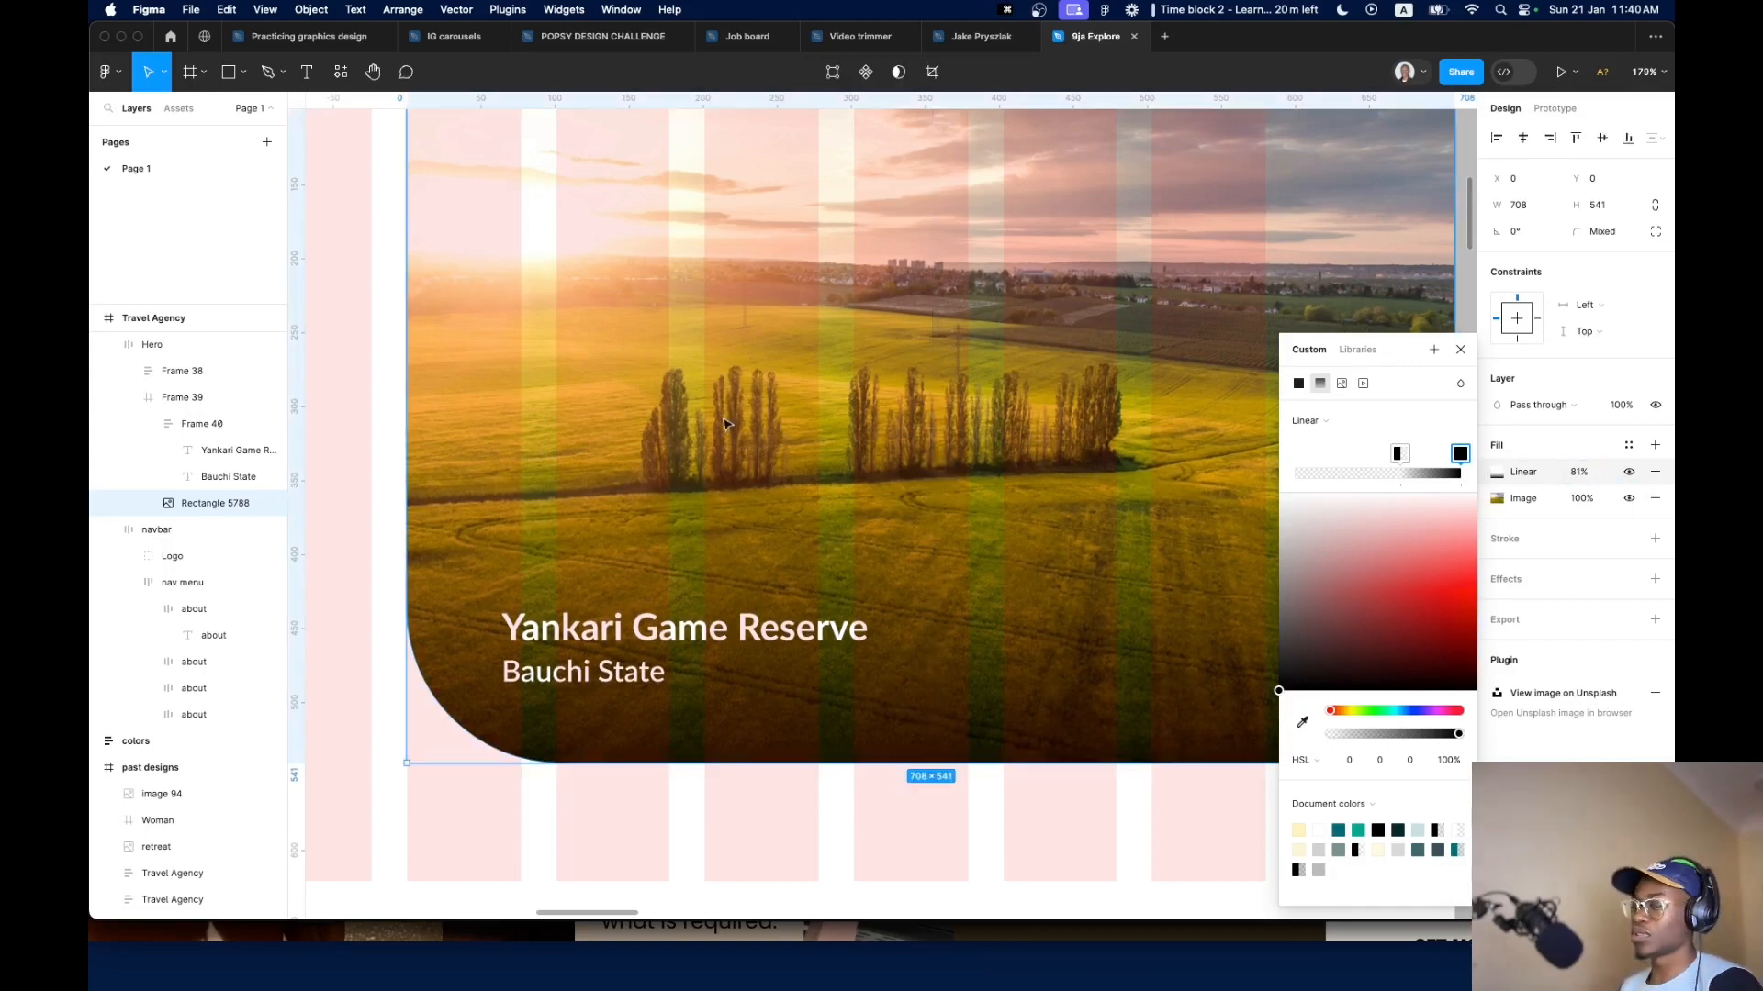
Compare the new hero with the past design, examining the arrow buttons and dots below its photo
{"action": "scroll", "coordinate": [569, 548], "scroll_direction": "down", "scroll_amount": 10}
{"action": "left_click", "coordinate": [522, 747]}
{"action": "left_click", "coordinate": [624, 569]}
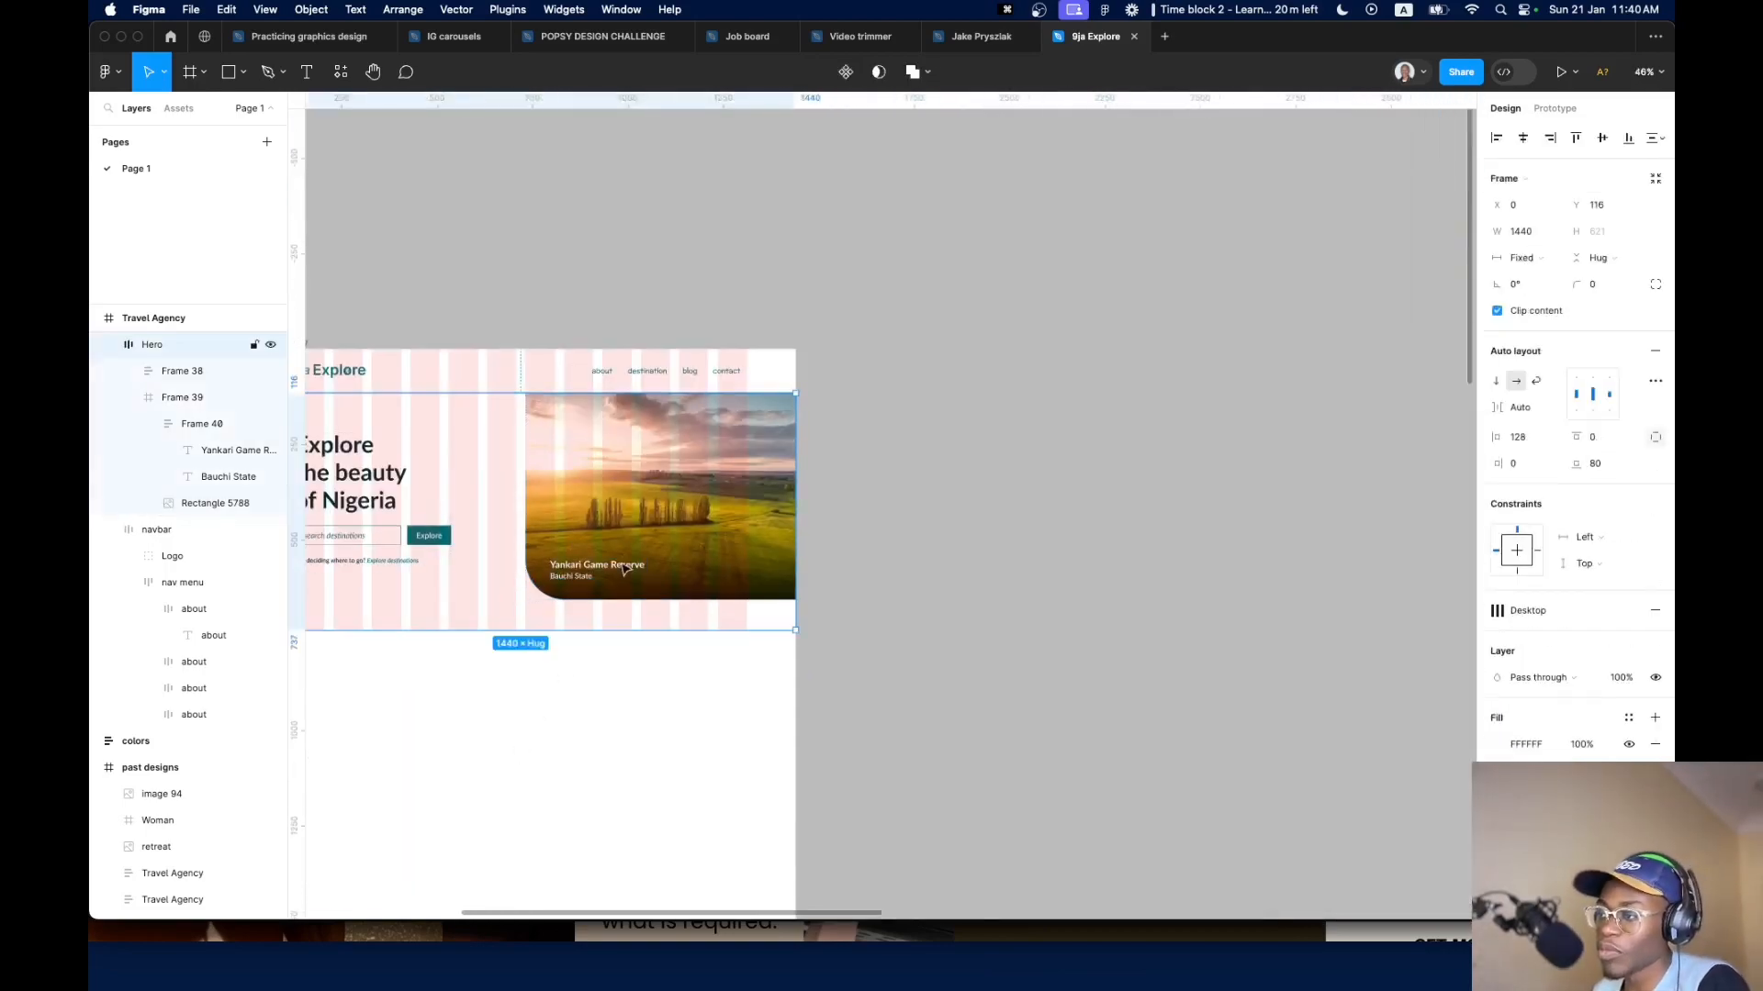
{"action": "scroll", "coordinate": [725, 612], "scroll_direction": "down", "scroll_amount": 2}
{"action": "left_click_drag", "start_coordinate": [1050, 598], "coordinate": [716, 614]}
{"action": "scroll", "coordinate": [732, 614], "scroll_direction": "down", "scroll_amount": 5}
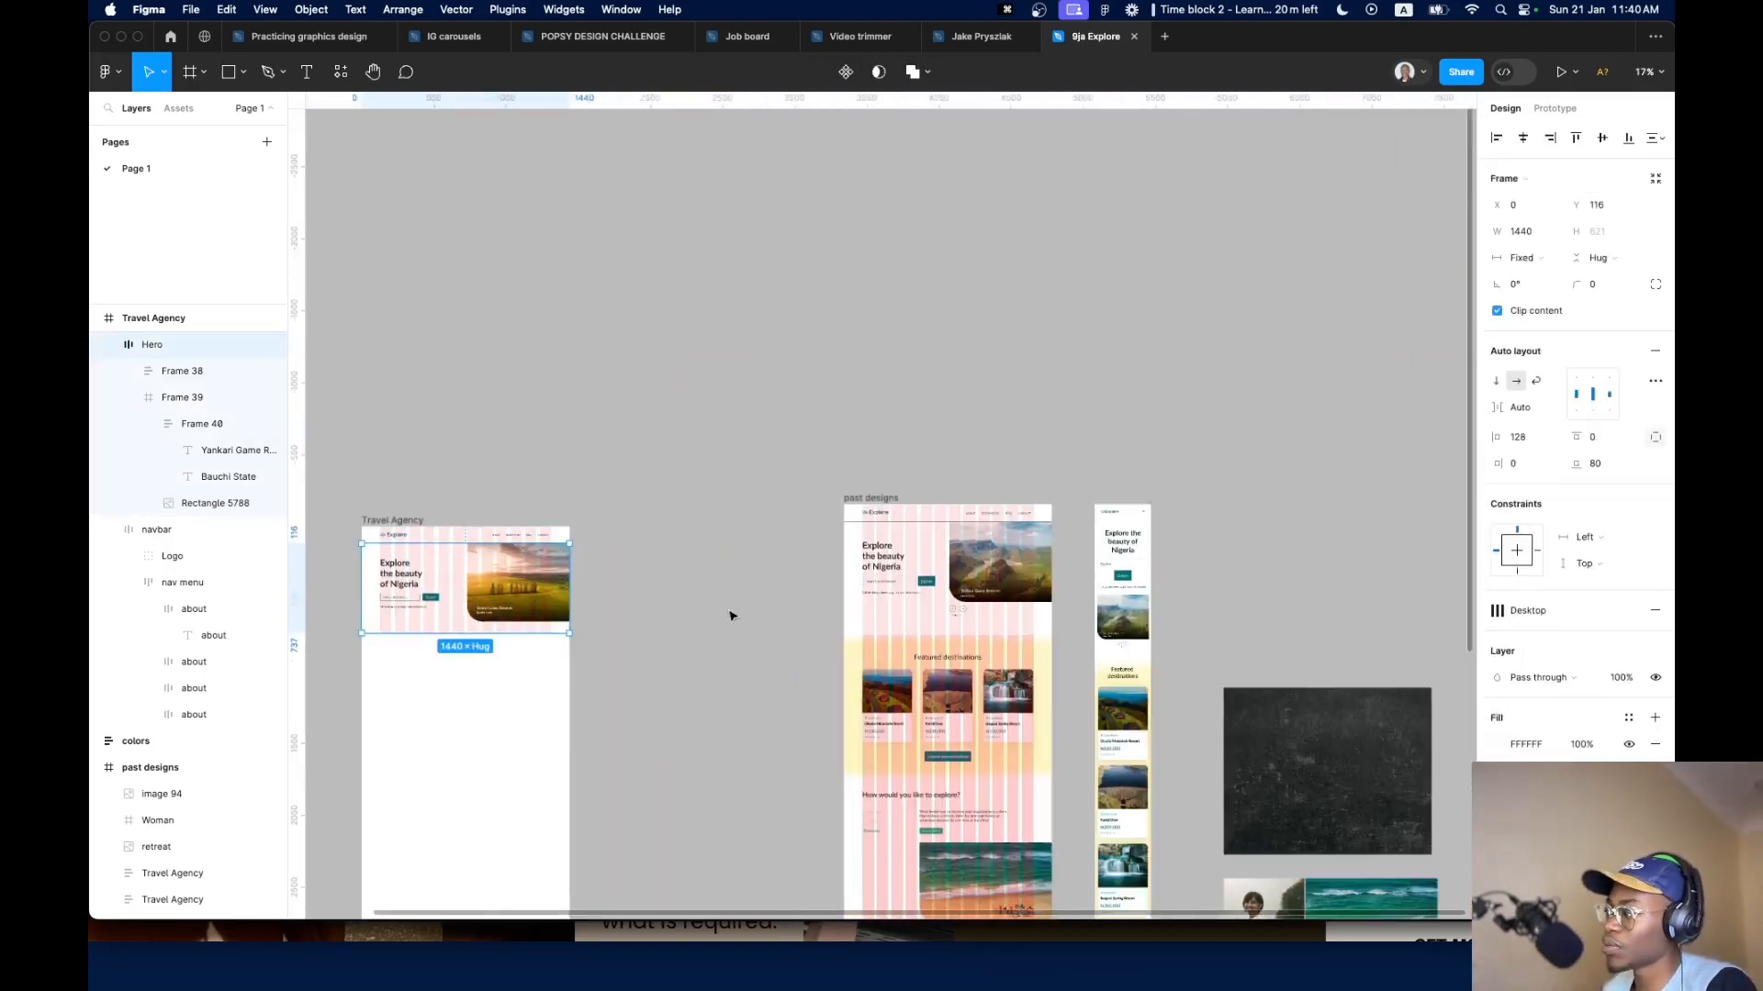
{"action": "scroll", "coordinate": [918, 613], "scroll_direction": "up", "scroll_amount": 10}
{"action": "left_click", "coordinate": [948, 569]}
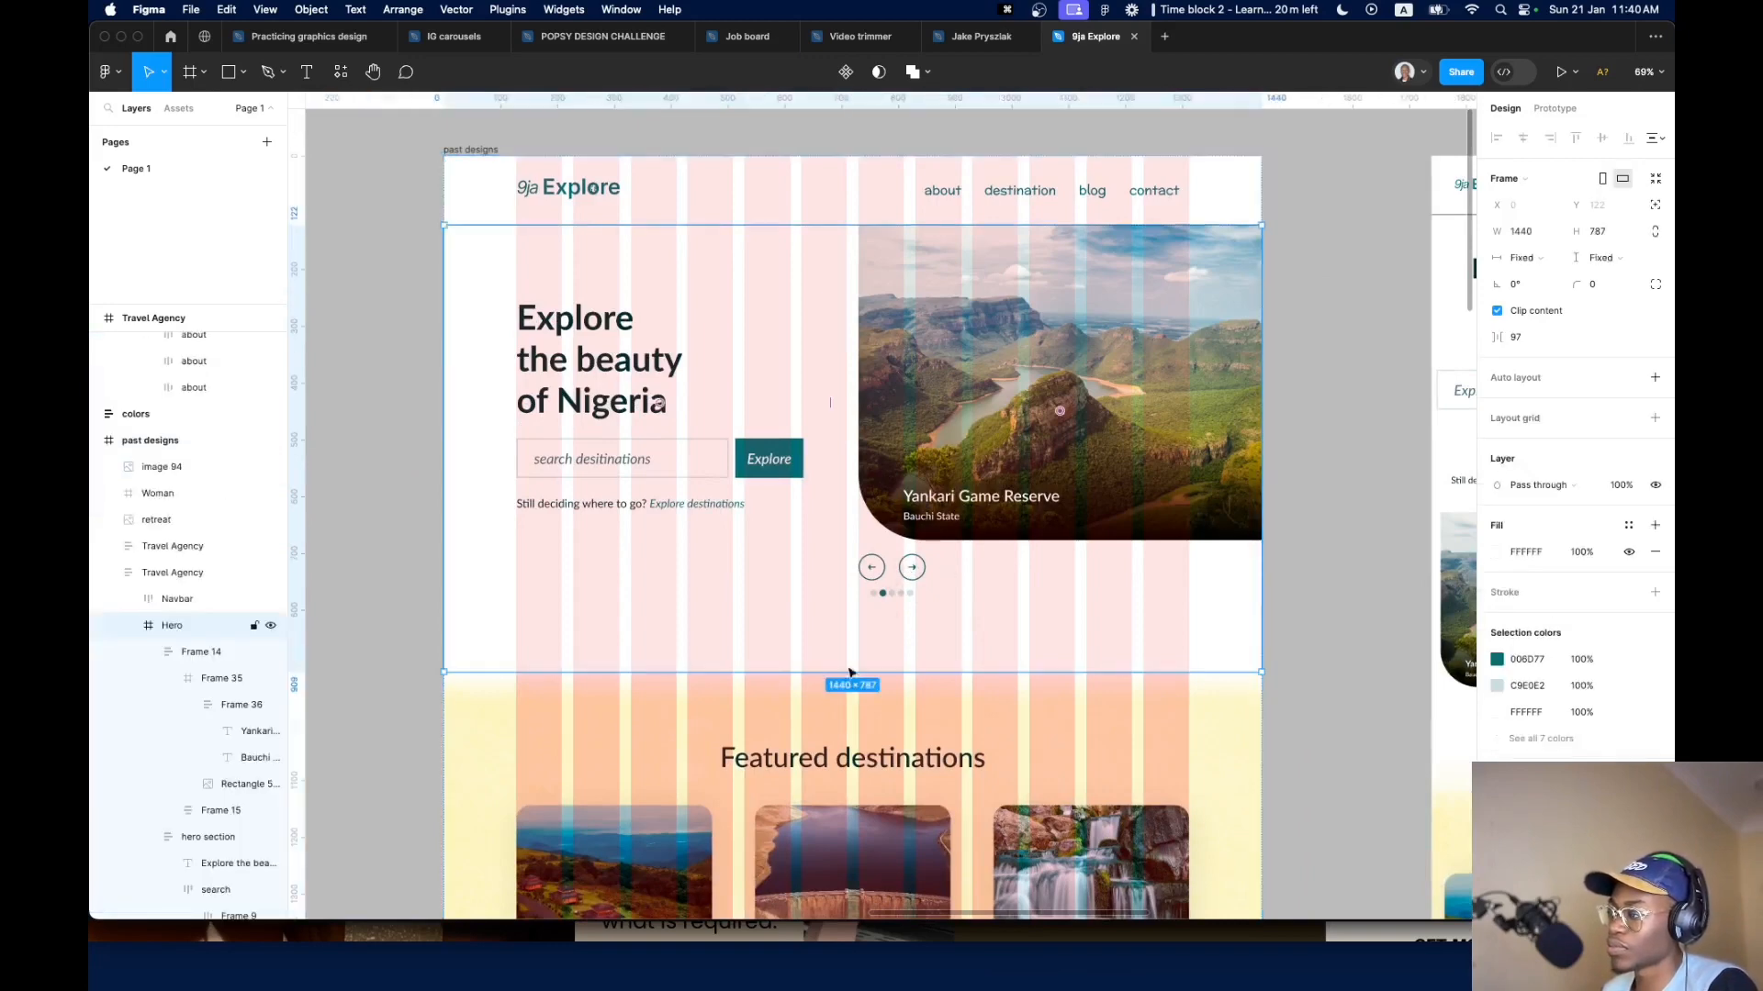
{"action": "double_click", "coordinate": [907, 576]}
{"action": "scroll", "coordinate": [907, 575], "scroll_direction": "down", "scroll_amount": 8}
{"action": "left_click_drag", "start_coordinate": [574, 632], "coordinate": [771, 645]}
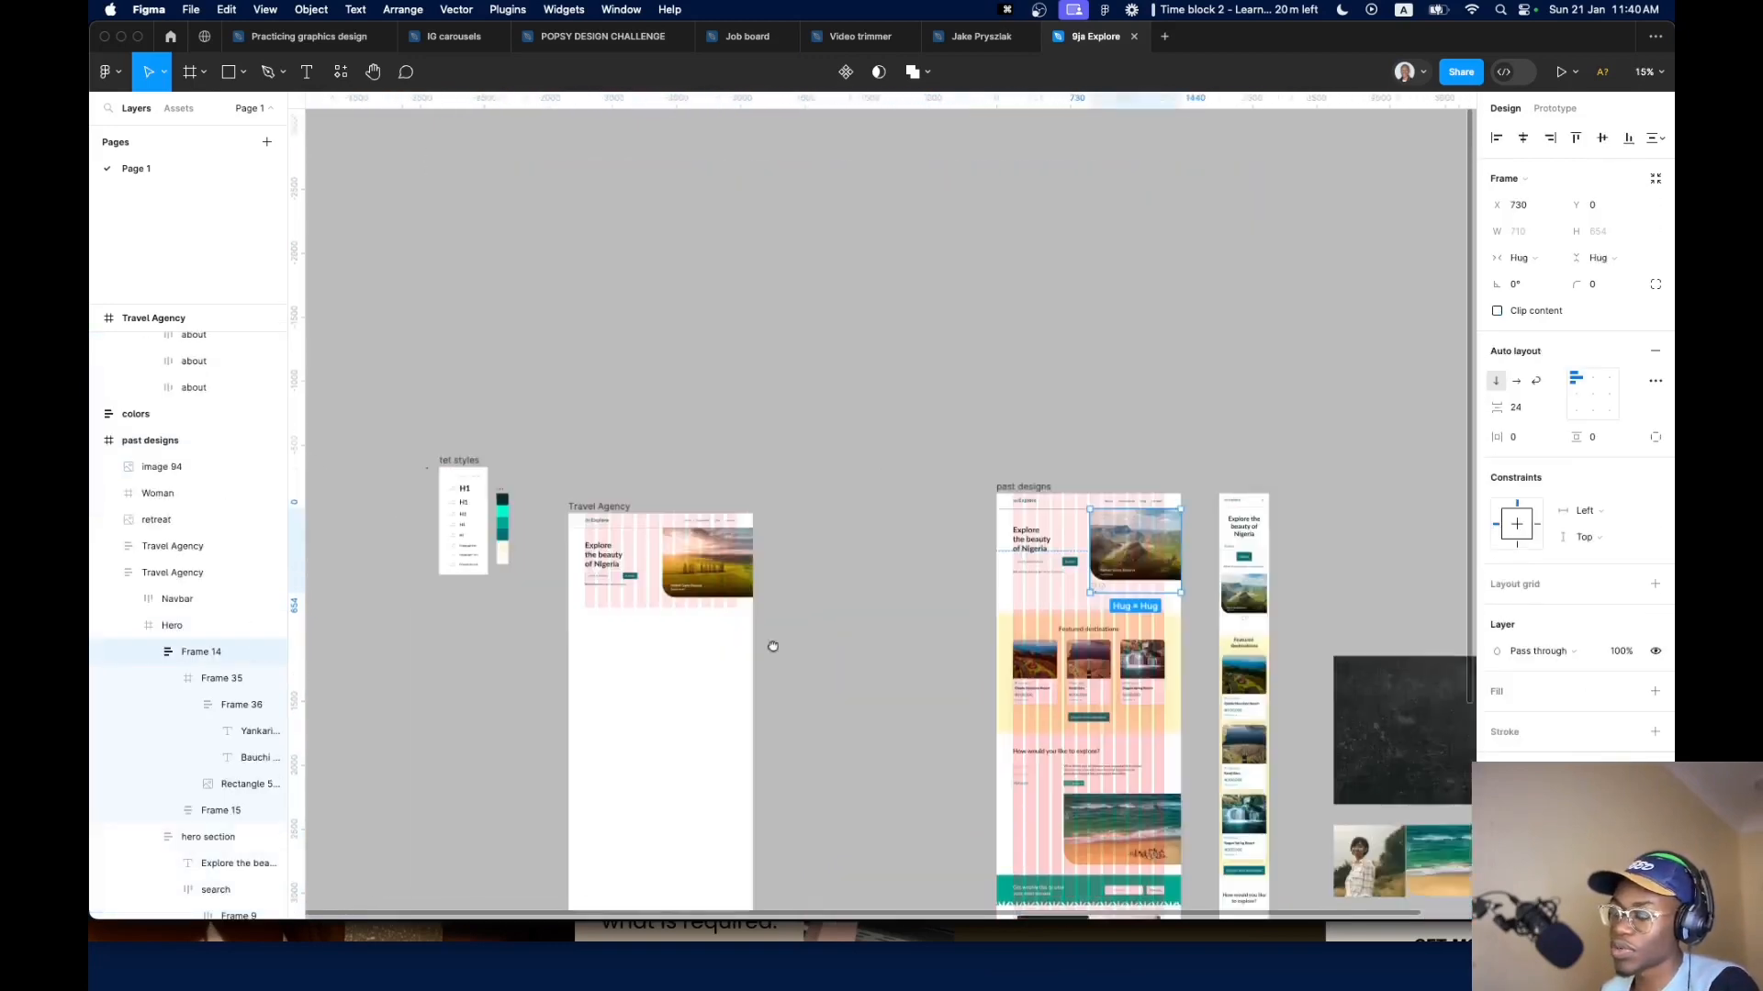
{"action": "scroll", "coordinate": [698, 581], "scroll_direction": "up", "scroll_amount": 8}
{"action": "scroll", "coordinate": [698, 581], "scroll_direction": "up", "scroll_amount": 5}
{"action": "scroll", "coordinate": [826, 677], "scroll_direction": "down", "scroll_amount": 2}
{"action": "scroll", "coordinate": [759, 618], "scroll_direction": "up", "scroll_amount": 1}
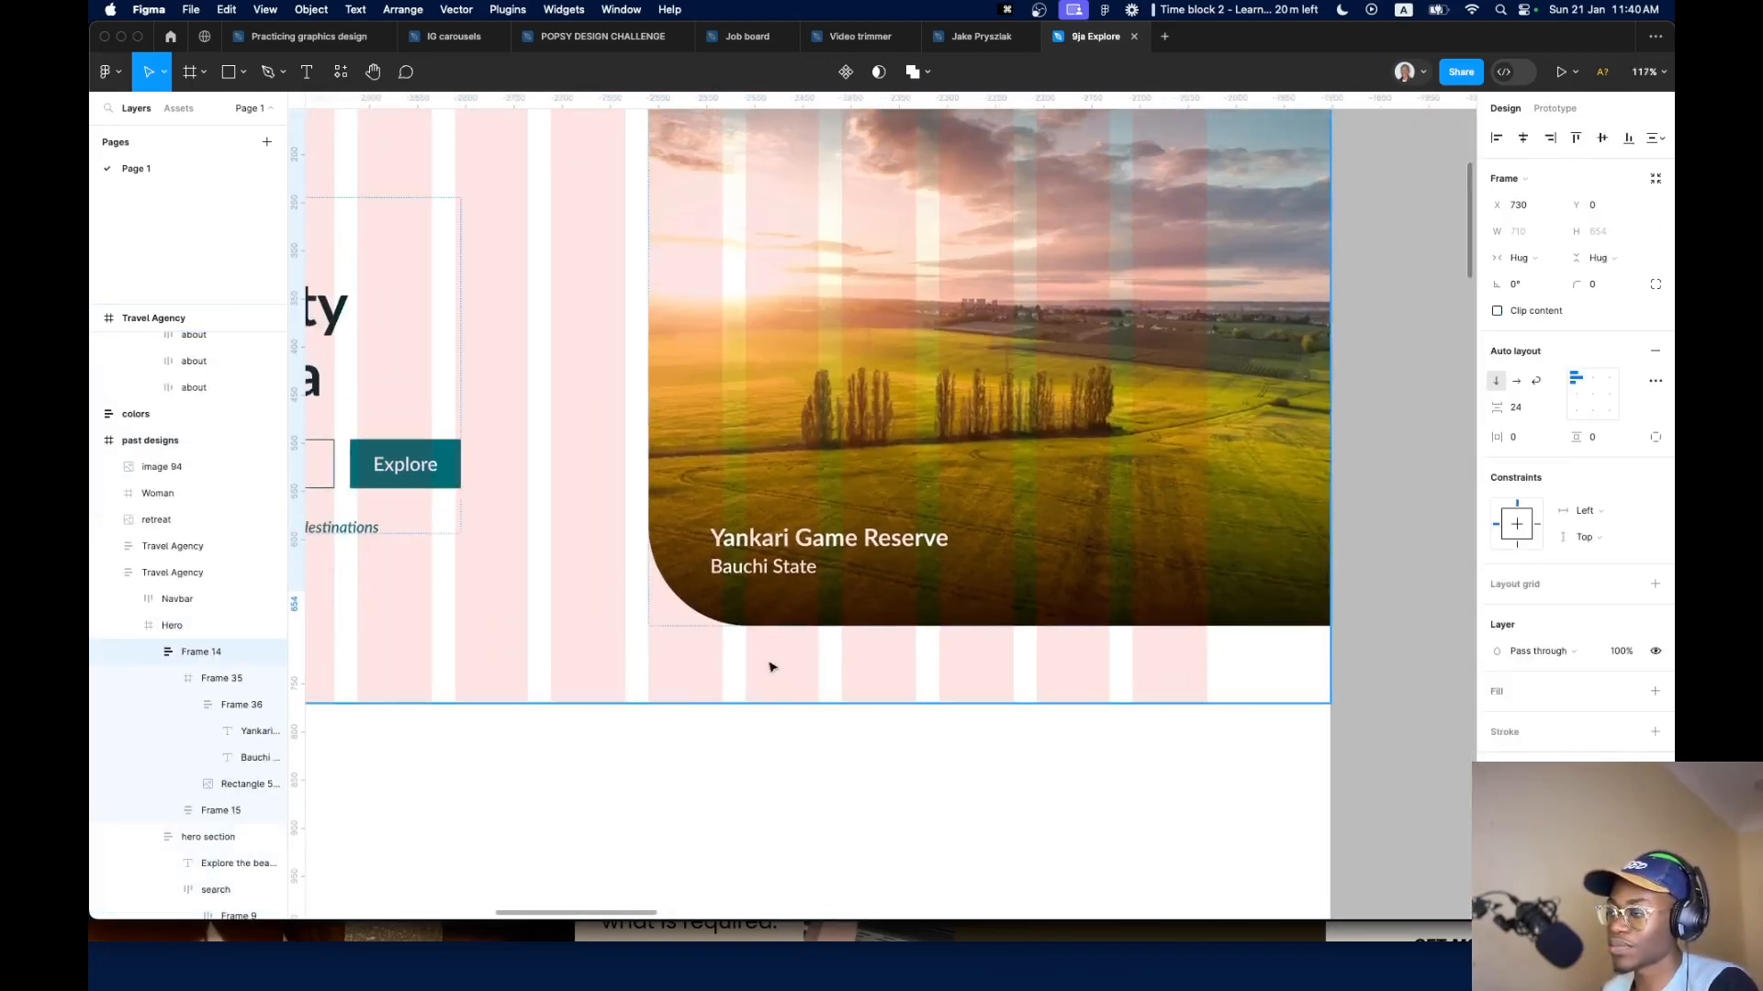
{"action": "scroll", "coordinate": [699, 663], "scroll_direction": "down", "scroll_amount": 5}
{"action": "scroll", "coordinate": [747, 598], "scroll_direction": "right", "scroll_amount": 5}
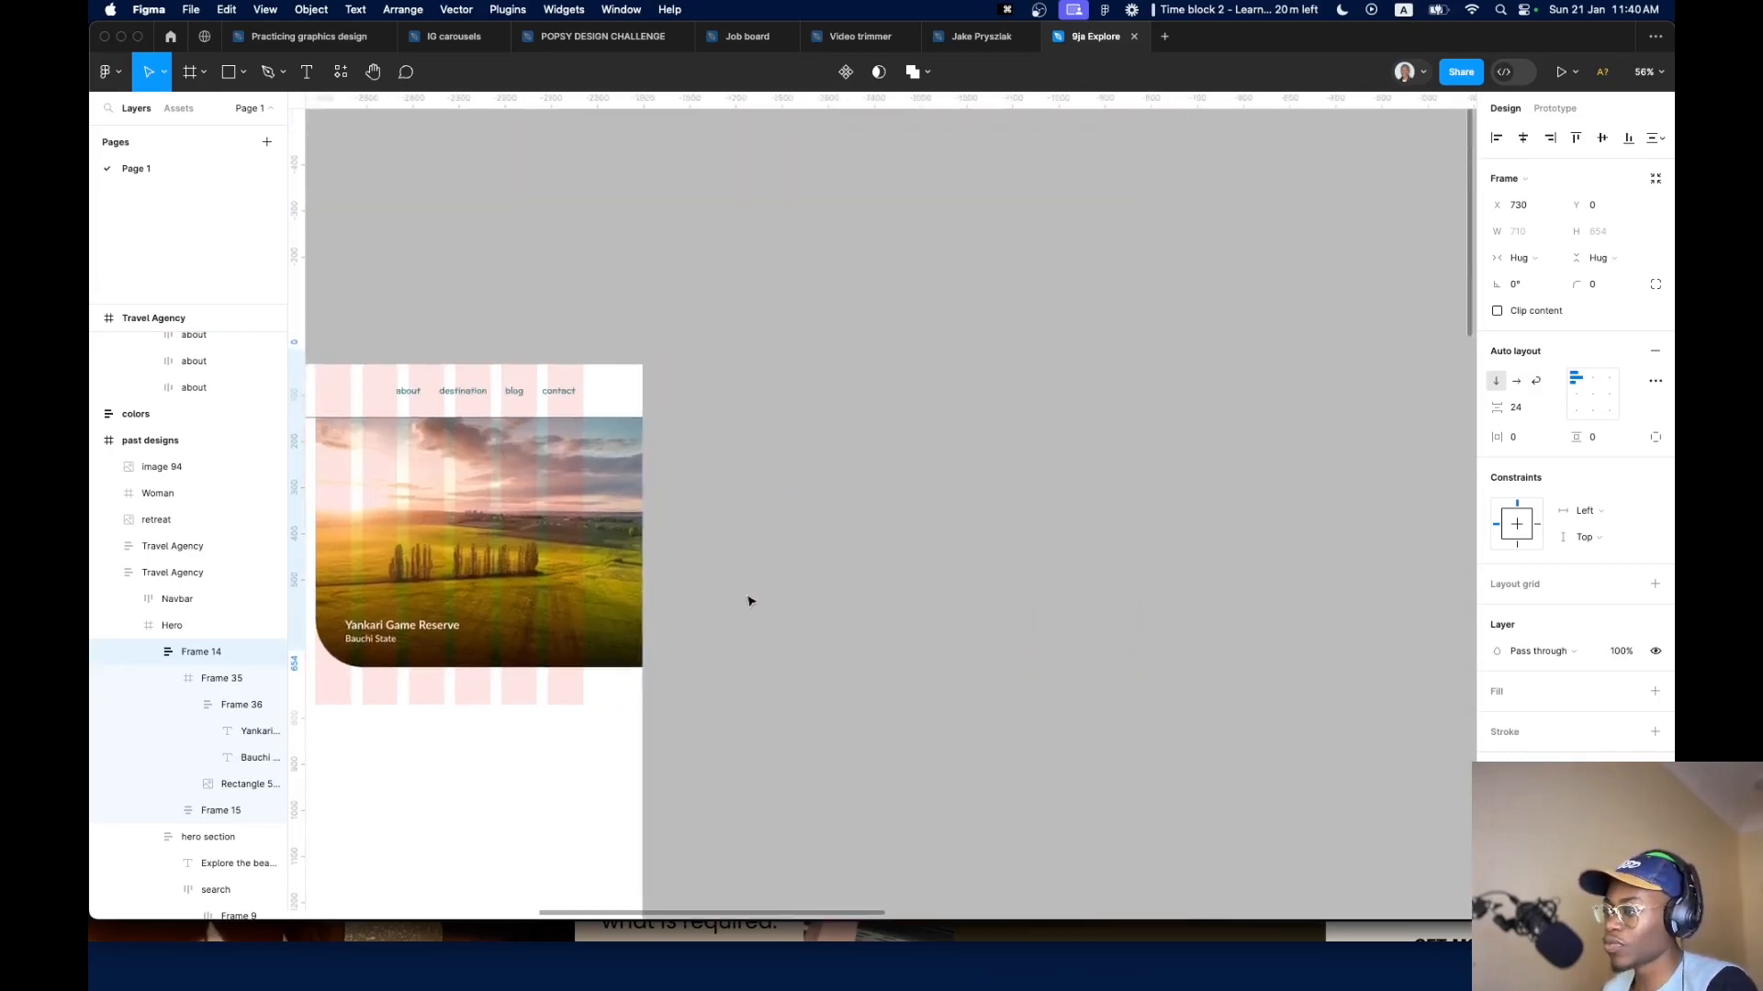
Draw a horizontal arrow about 26 px long on the empty canvas beside the Travel Agency frame
{"action": "scroll", "coordinate": [735, 606], "scroll_direction": "up", "scroll_amount": 6}
{"action": "left_click", "coordinate": [738, 609]}
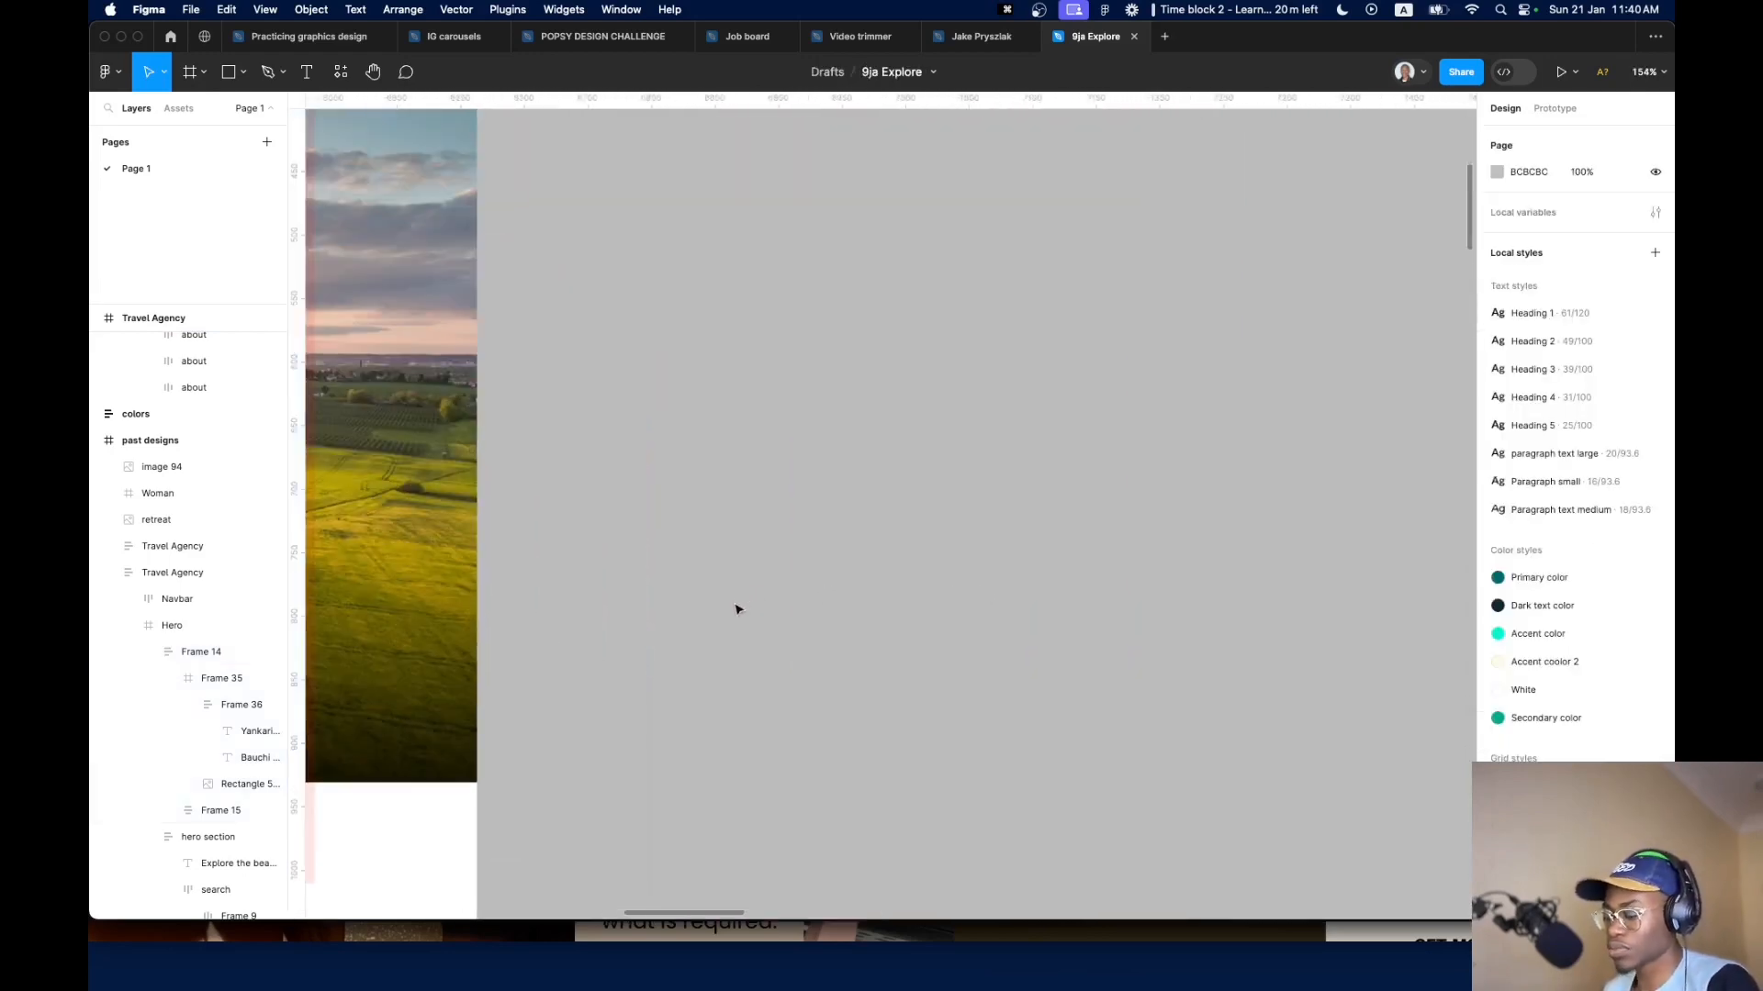
{"action": "left_click", "coordinate": [244, 72]}
{"action": "left_click", "coordinate": [205, 151]}
{"action": "left_click_drag", "start_coordinate": [534, 626], "coordinate": [573, 632]}
{"action": "scroll", "coordinate": [542, 626], "scroll_direction": "up", "scroll_amount": 10}
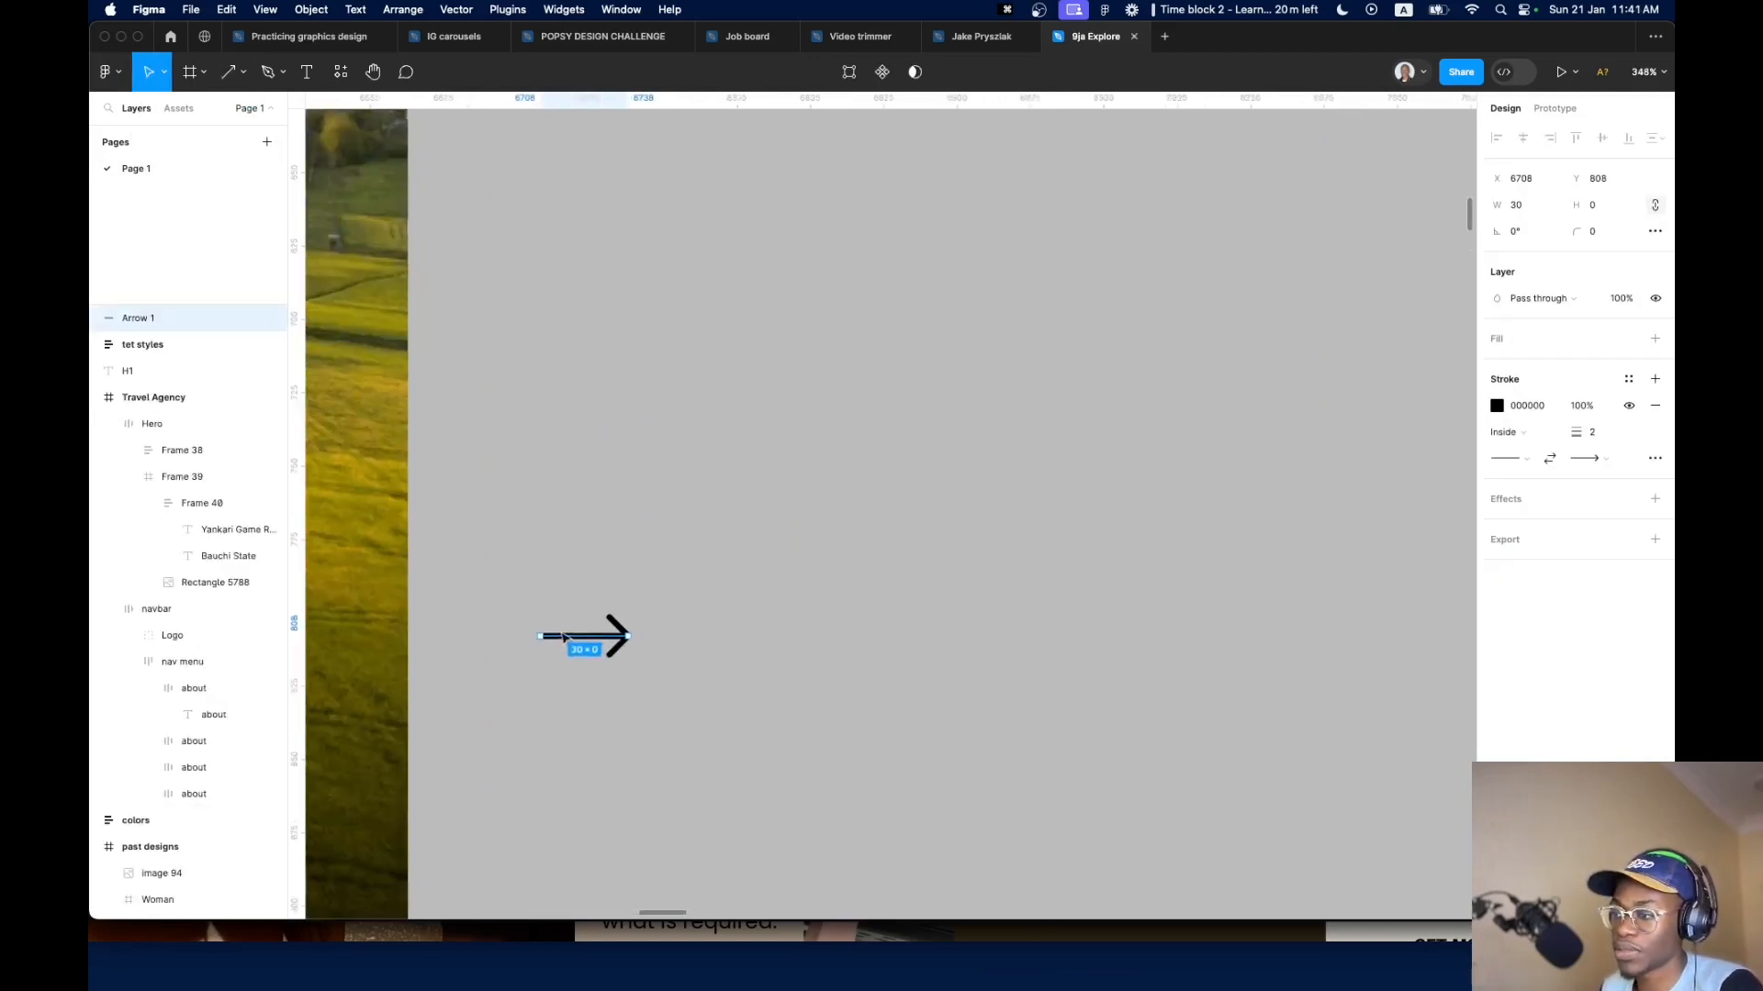
{"action": "left_click_drag", "start_coordinate": [698, 639], "coordinate": [672, 642]}
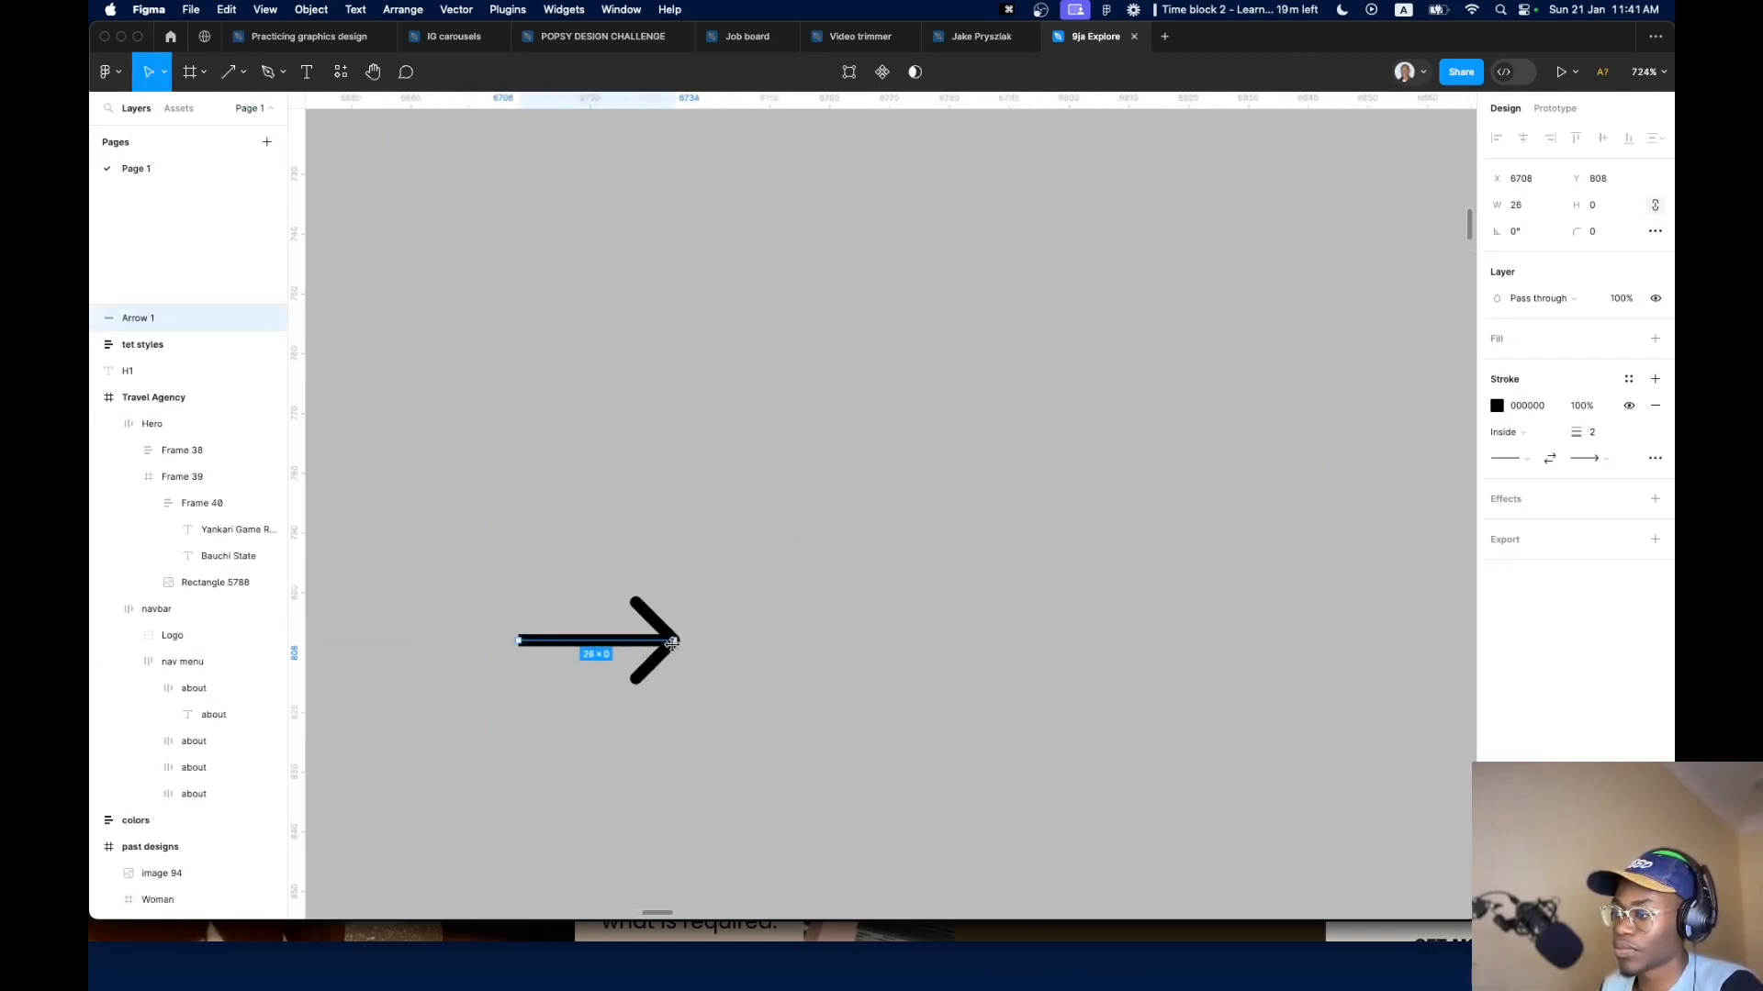
Flatten the arrow and outline its stroke so it becomes a filled vector shape
{"action": "scroll", "coordinate": [665, 649], "scroll_direction": "down", "scroll_amount": 5}
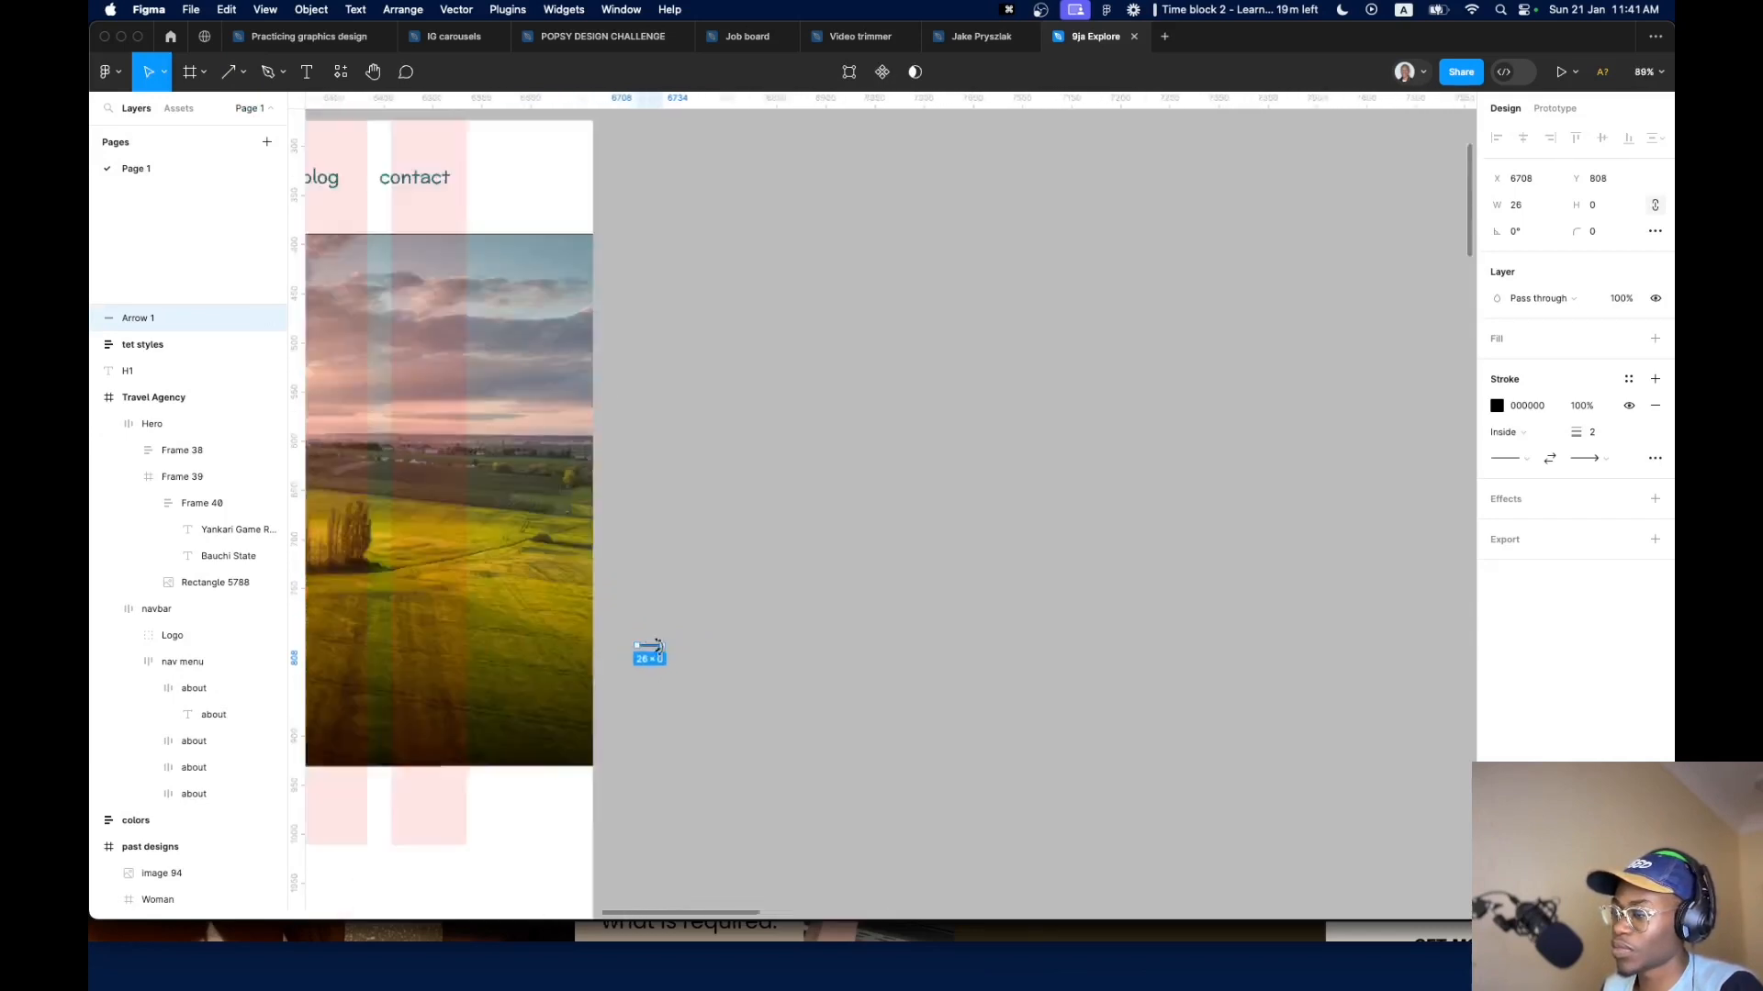
{"action": "scroll", "coordinate": [665, 649], "scroll_direction": "up", "scroll_amount": 10}
{"action": "right_click", "coordinate": [662, 642]}
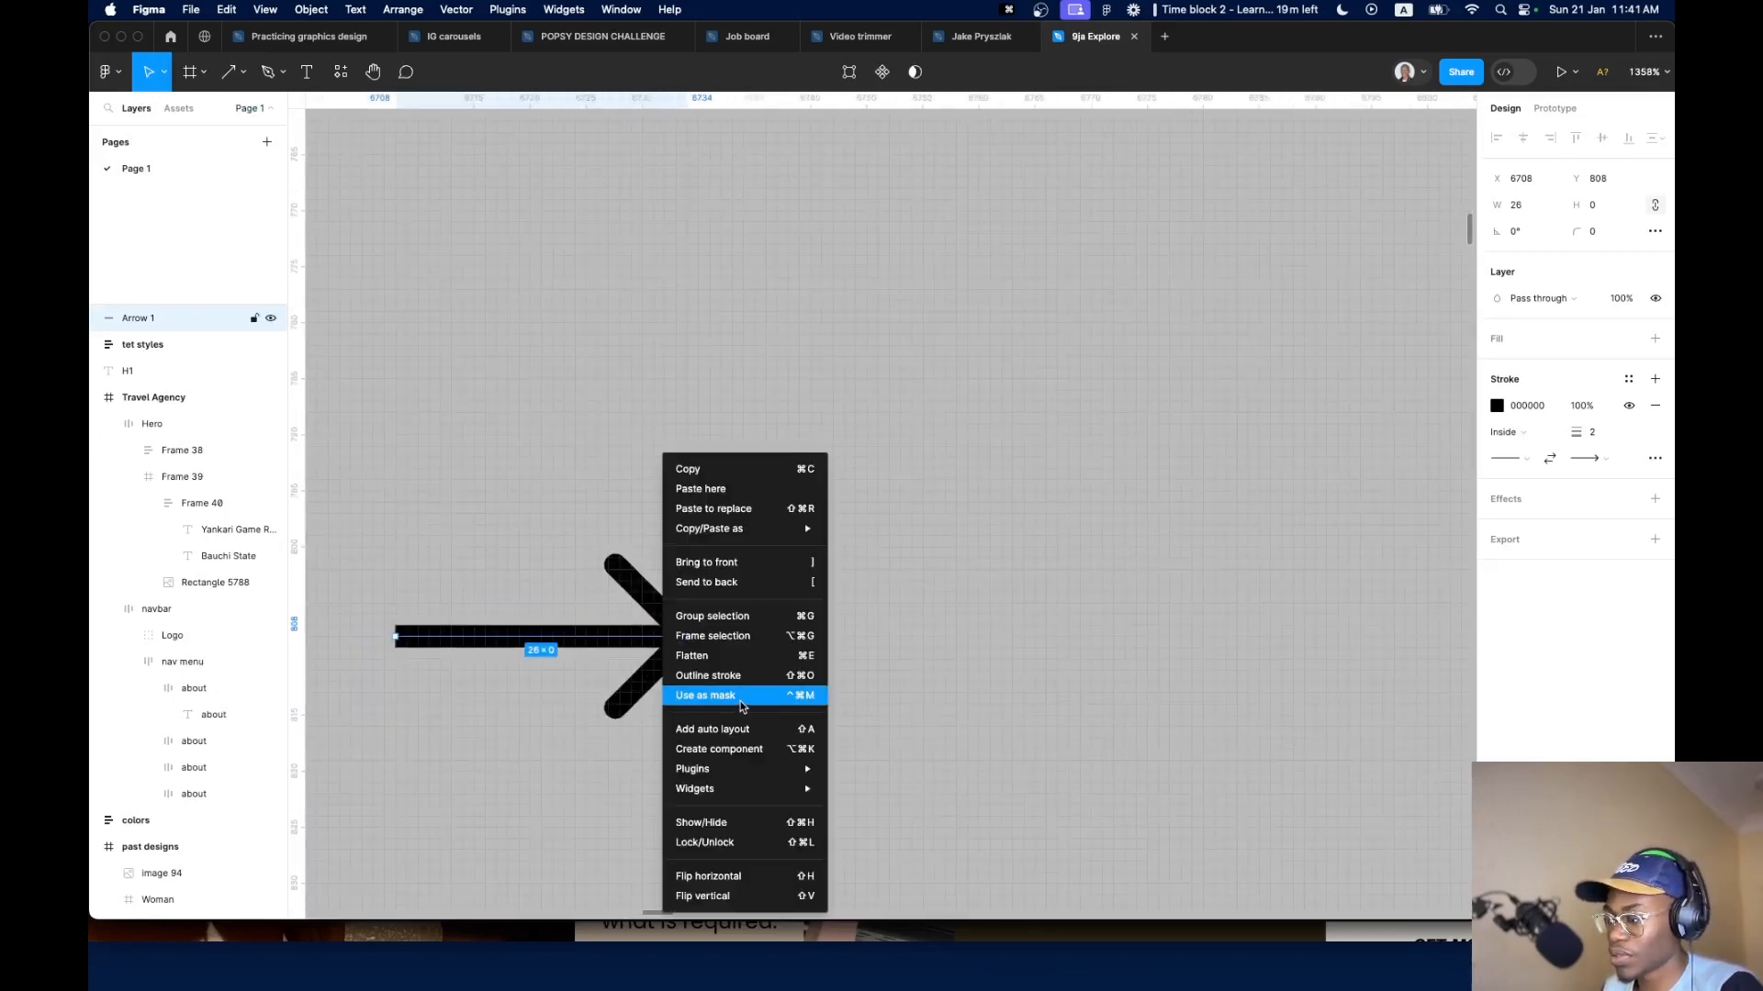
{"action": "left_click", "coordinate": [732, 658]}
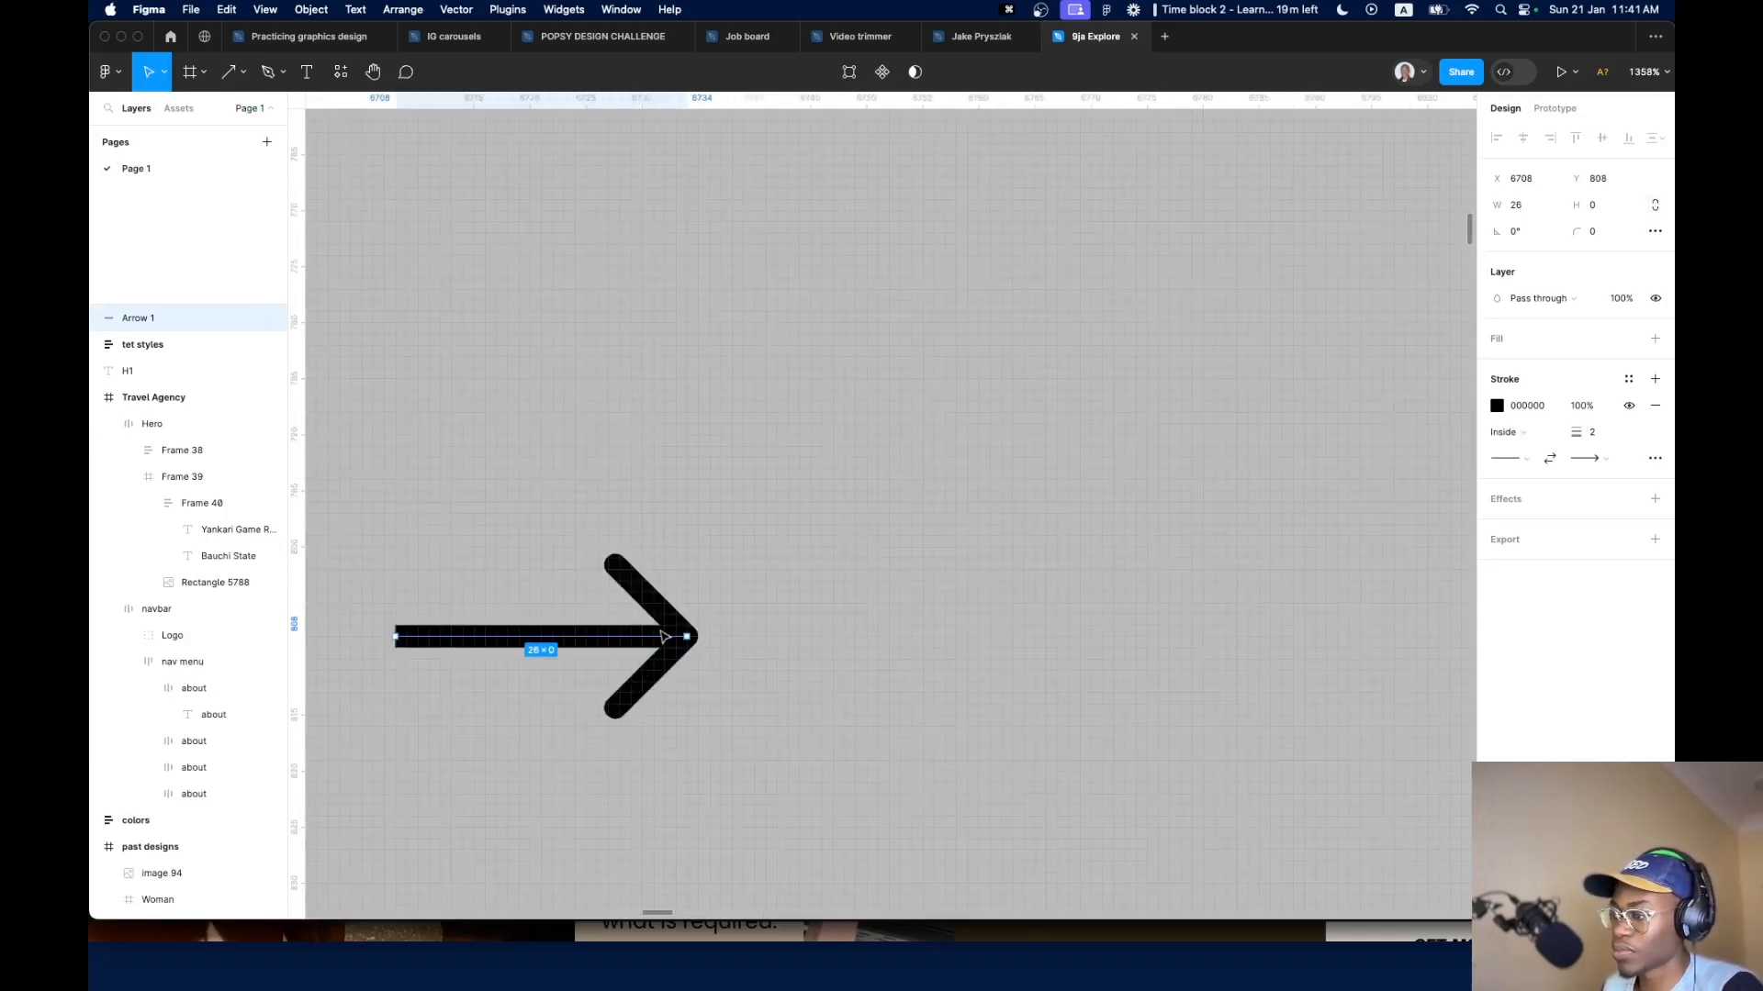
{"action": "right_click", "coordinate": [664, 637]}
{"action": "left_click", "coordinate": [712, 676]}
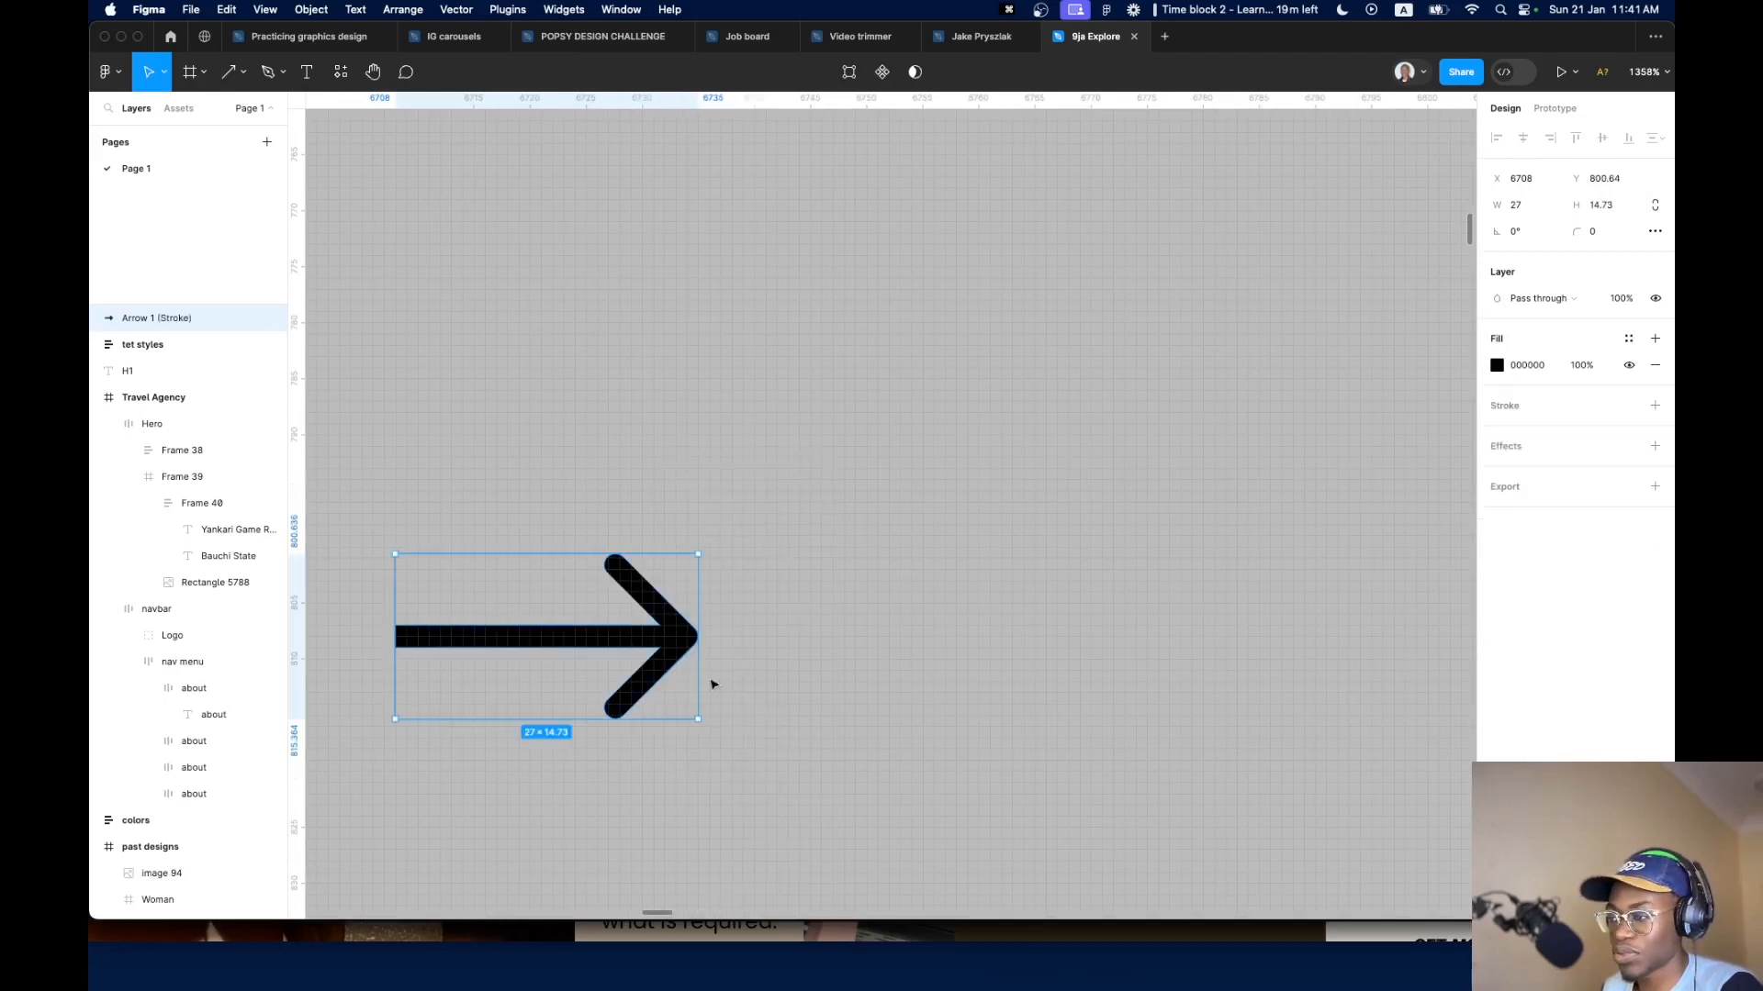
Round the corner points of the outlined arrow shape with a radius of 85
{"action": "key", "text": "Return"}
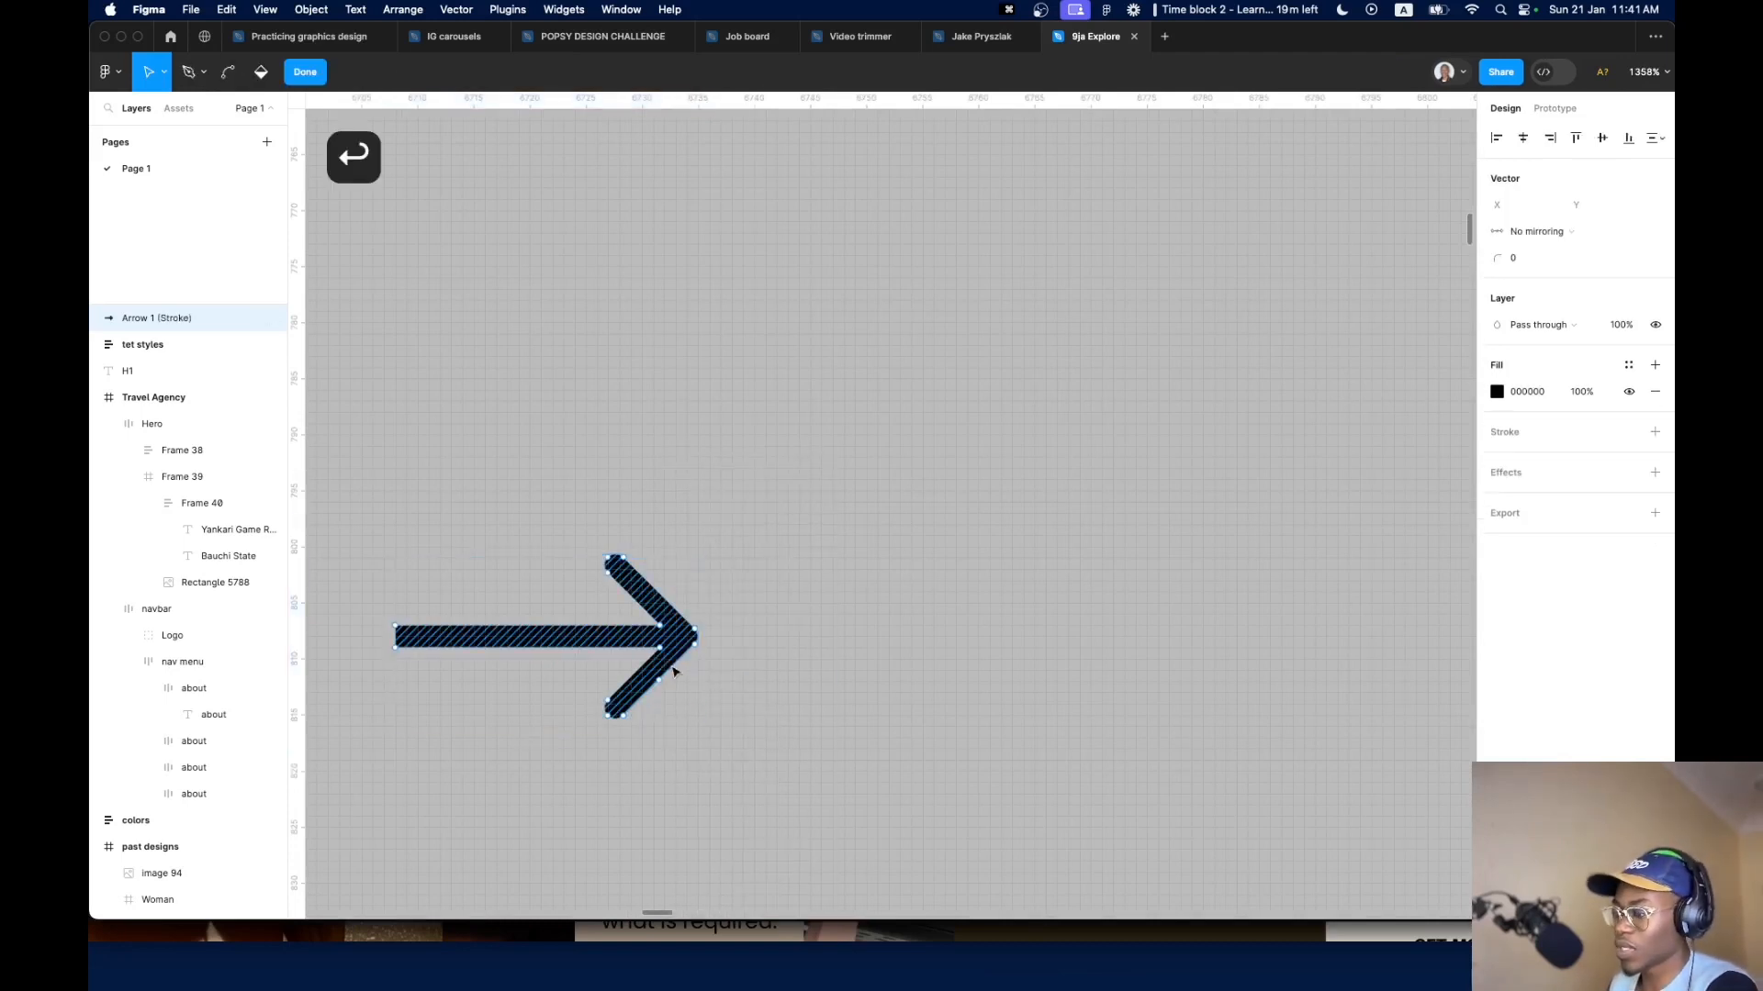
{"action": "left_click_drag", "start_coordinate": [1524, 269], "coordinate": [1267, 268]}
{"action": "left_click", "coordinate": [801, 604]}
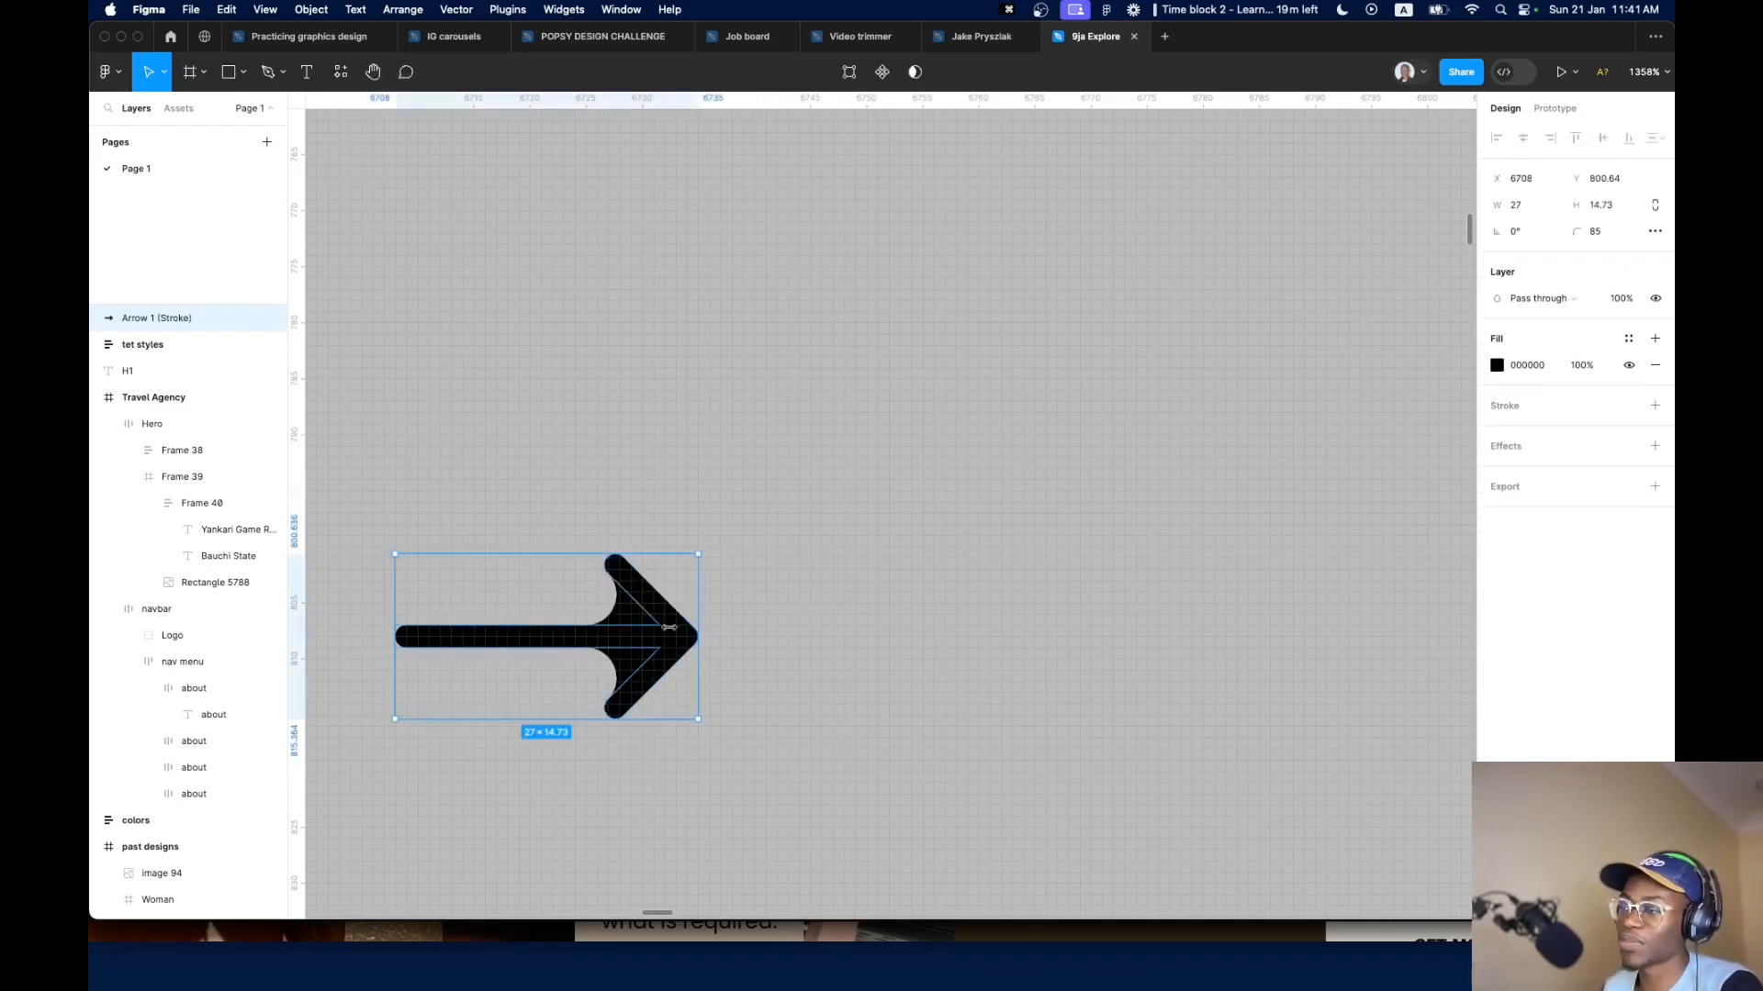
{"action": "left_click", "coordinate": [871, 560]}
Rename the outlined arrow's layer as "arrow"
{"action": "scroll", "coordinate": [837, 563], "scroll_direction": "down", "scroll_amount": 5}
{"action": "left_click", "coordinate": [744, 599]}
{"action": "key", "text": "super+r"}
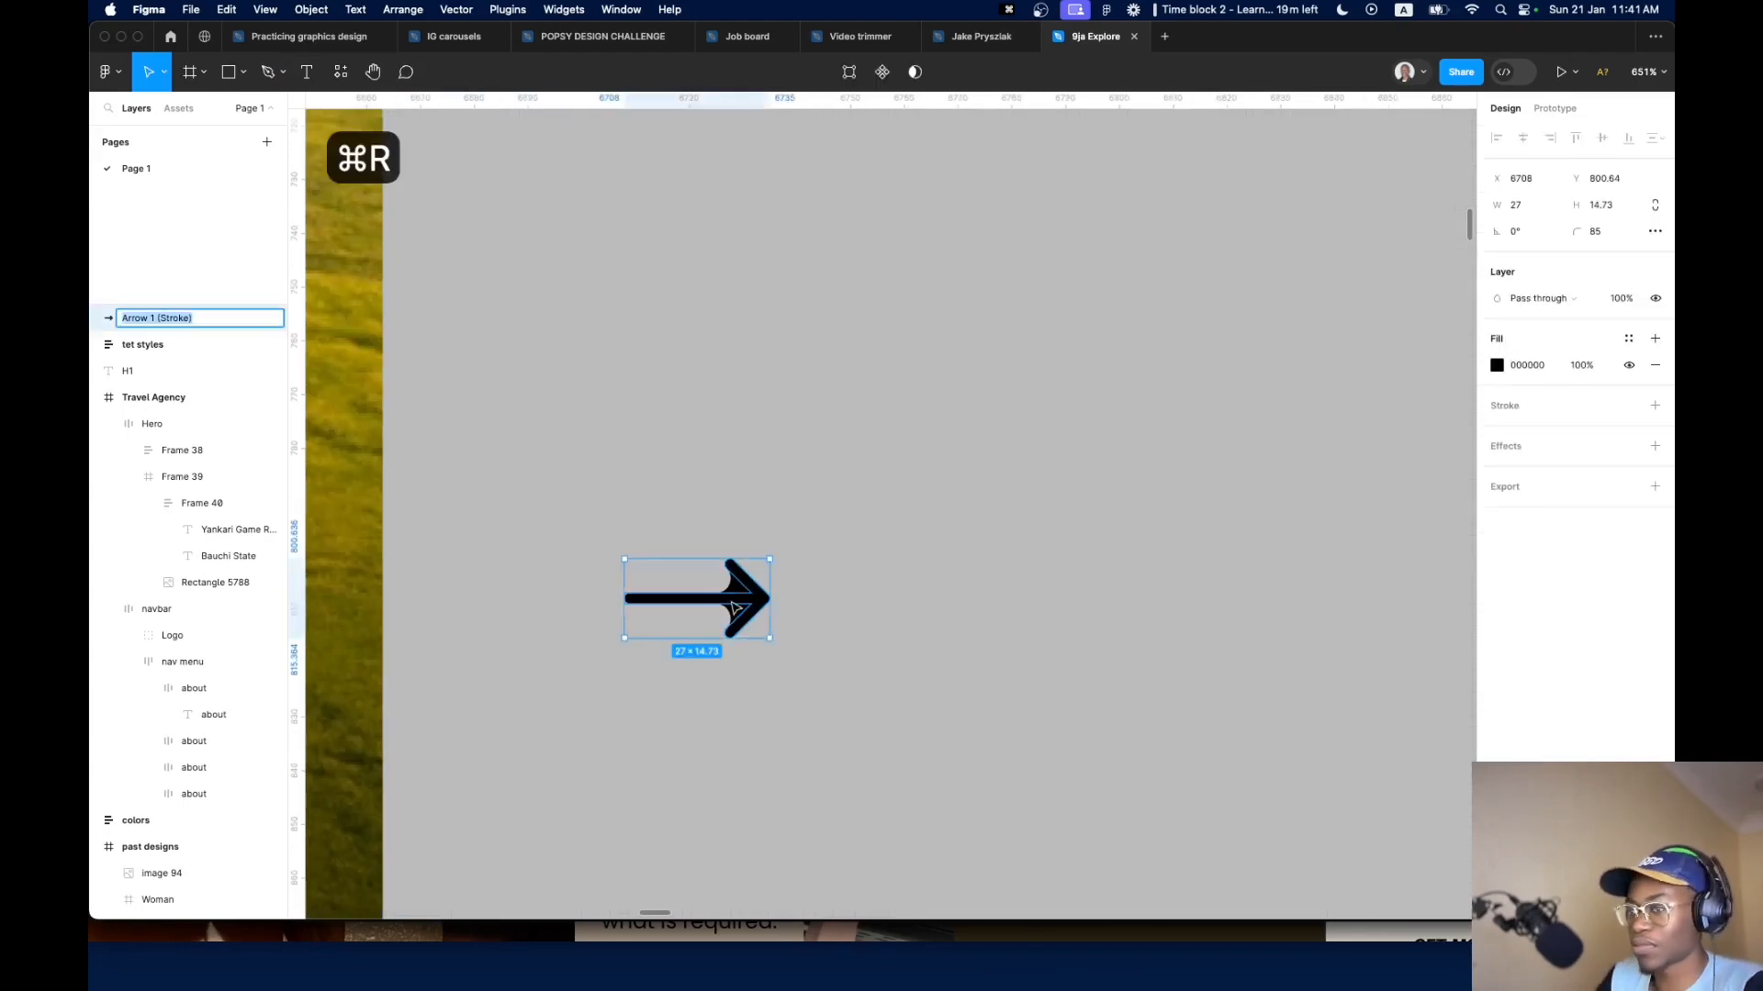
{"action": "type", "text": "arrow"}
{"action": "key", "text": "Return"}
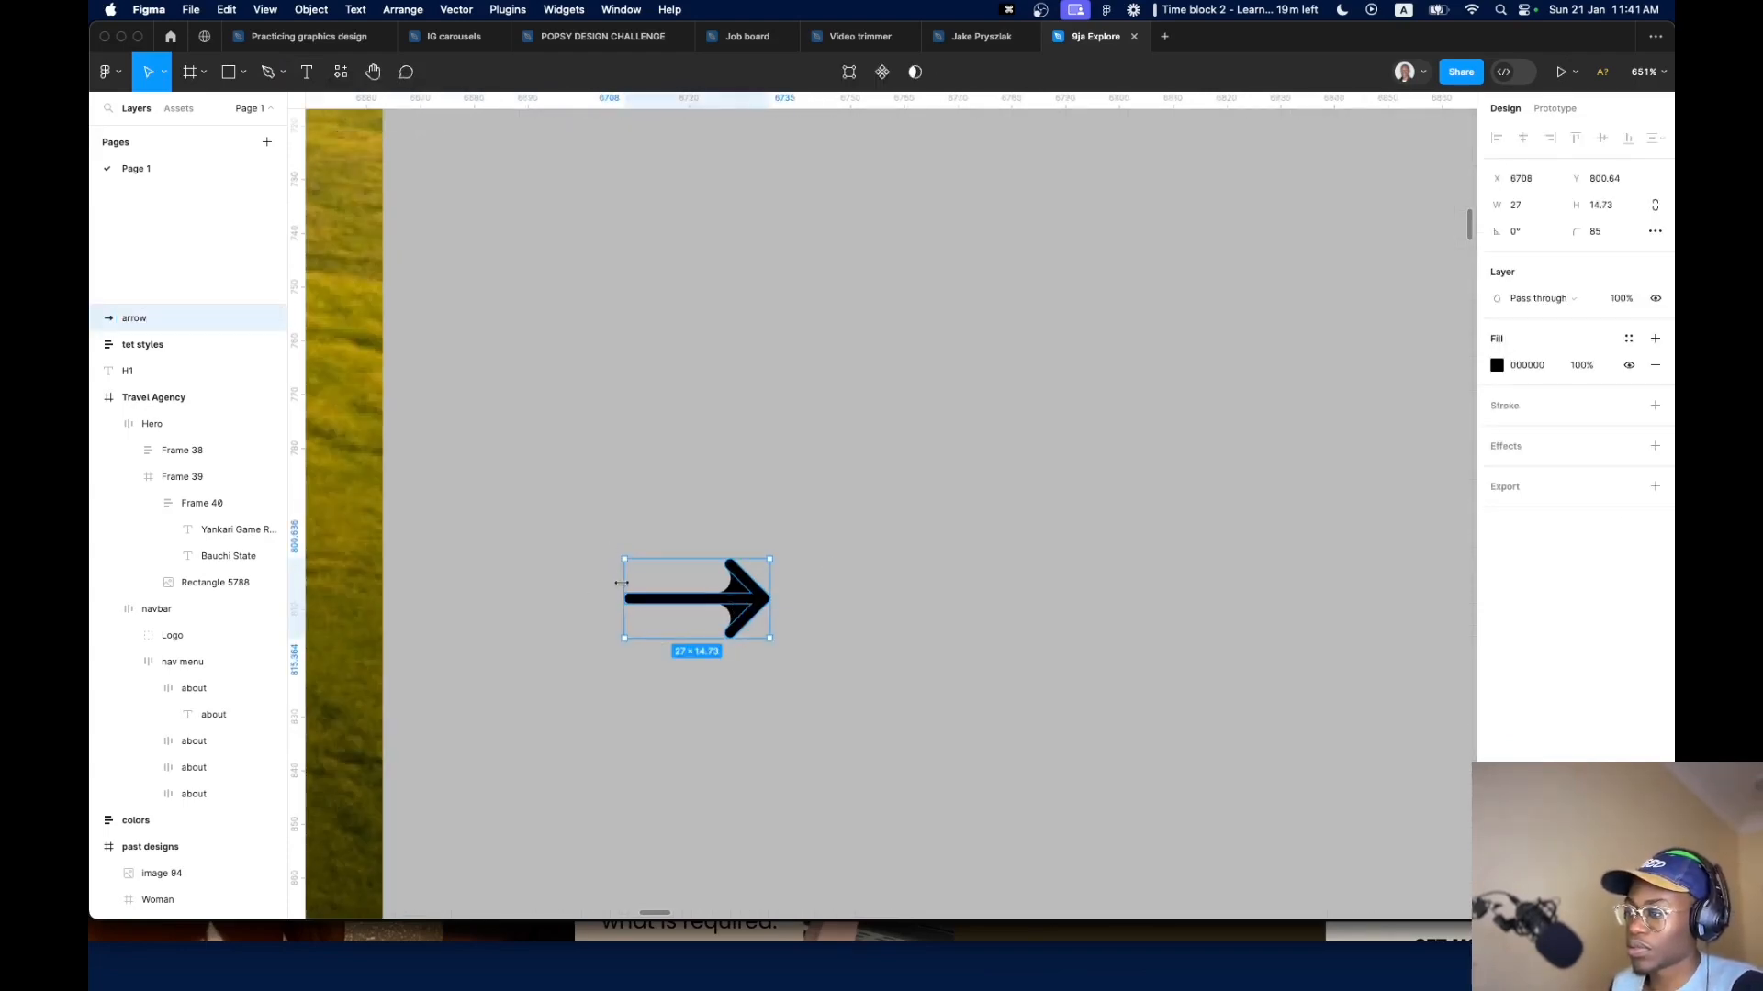
Shrink the arrow to 20 × 14 px and place it over the lower part of the hero photo
{"action": "left_click_drag", "start_coordinate": [622, 583], "coordinate": [664, 598]}
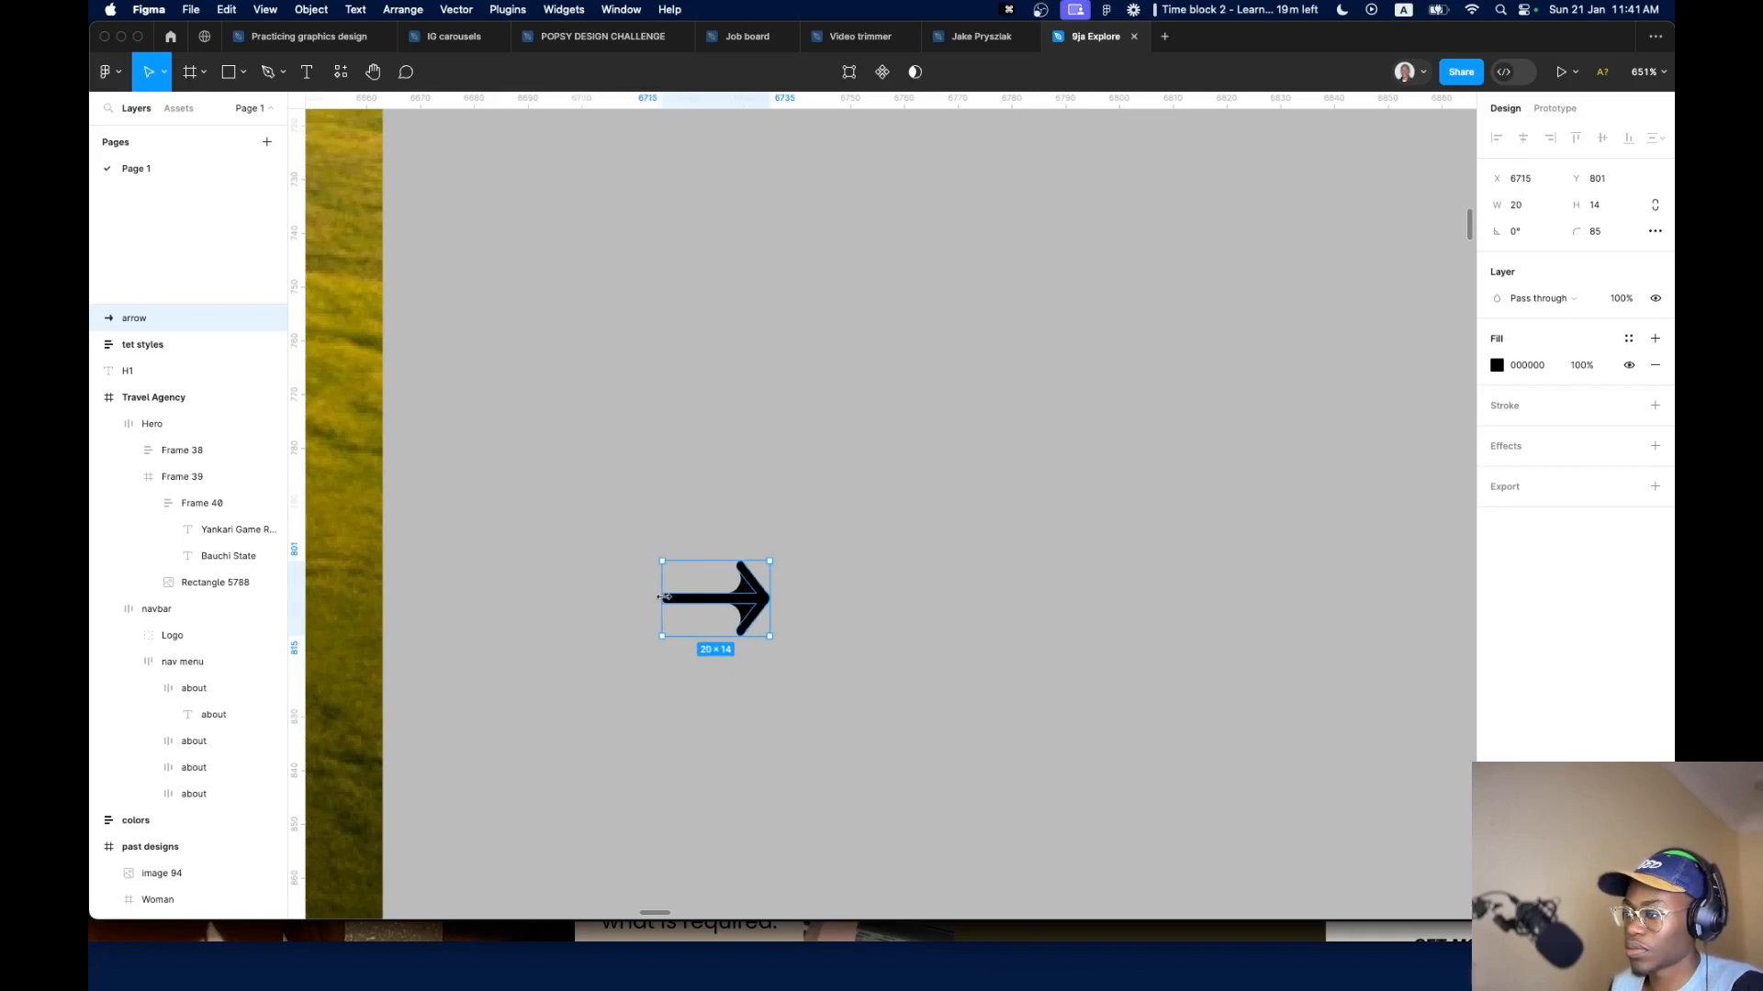
{"action": "left_click", "coordinate": [904, 622]}
{"action": "left_click", "coordinate": [759, 602]}
{"action": "scroll", "coordinate": [757, 603], "scroll_direction": "down", "scroll_amount": 5}
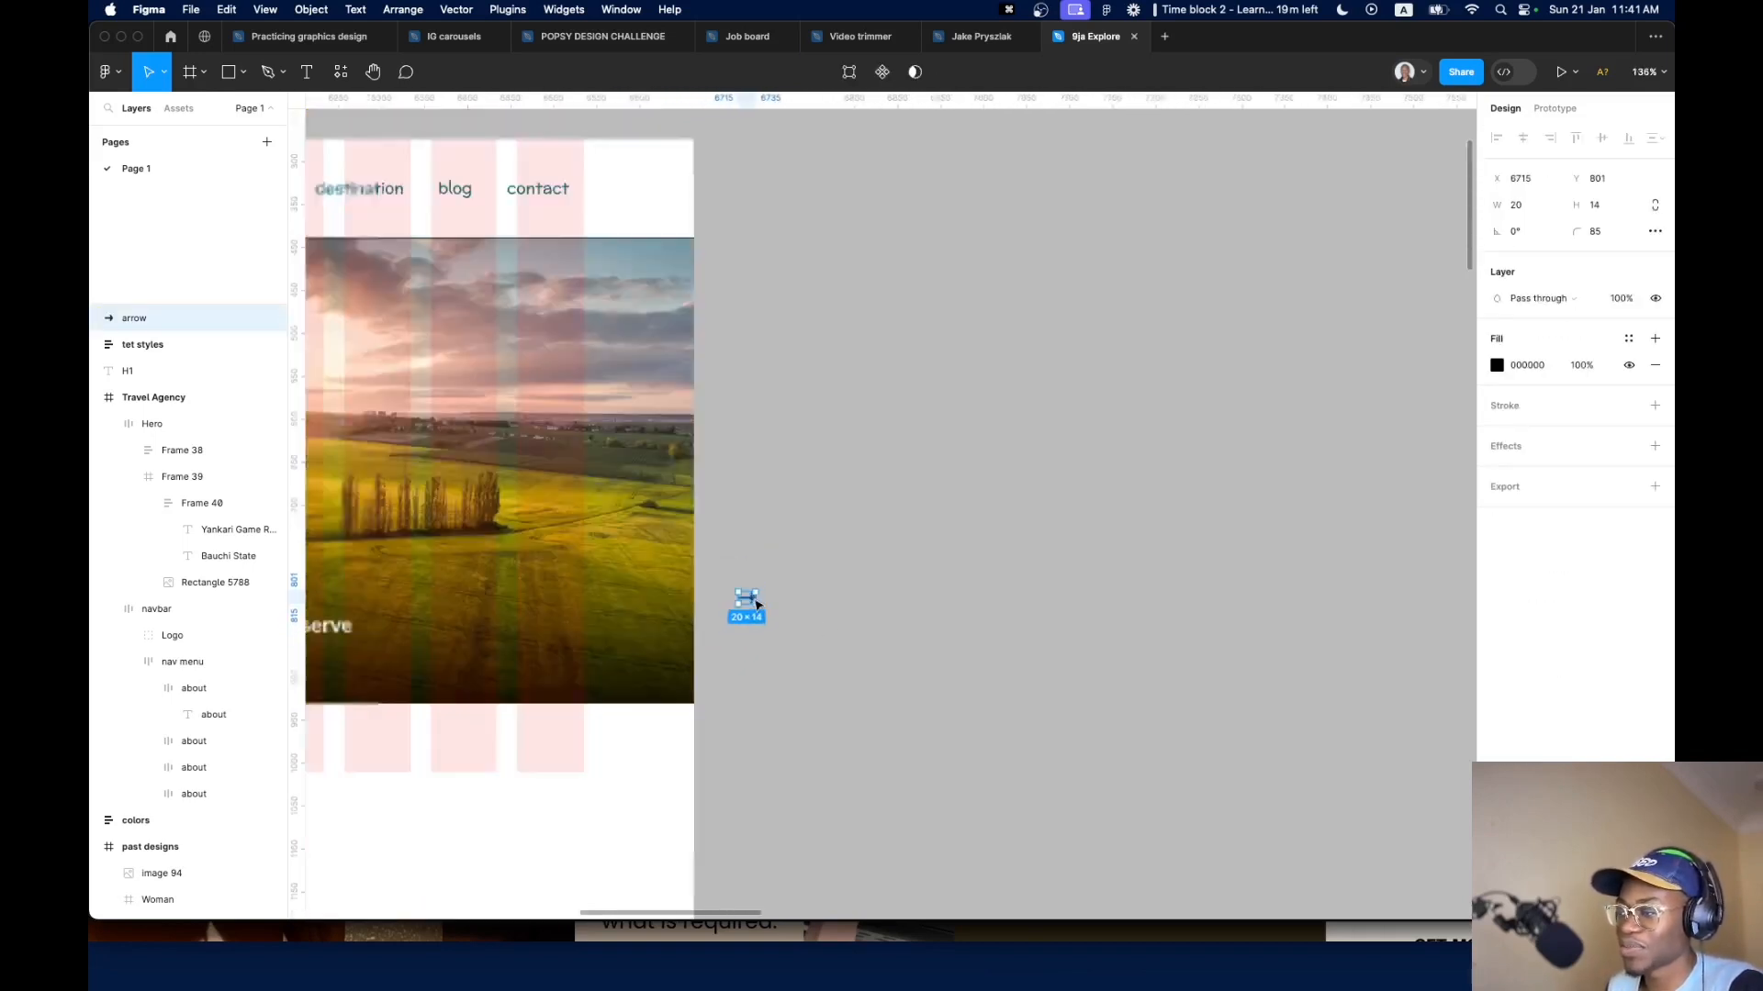
{"action": "scroll", "coordinate": [757, 603], "scroll_direction": "down", "scroll_amount": 3}
{"action": "left_click_drag", "start_coordinate": [749, 599], "coordinate": [571, 597]}
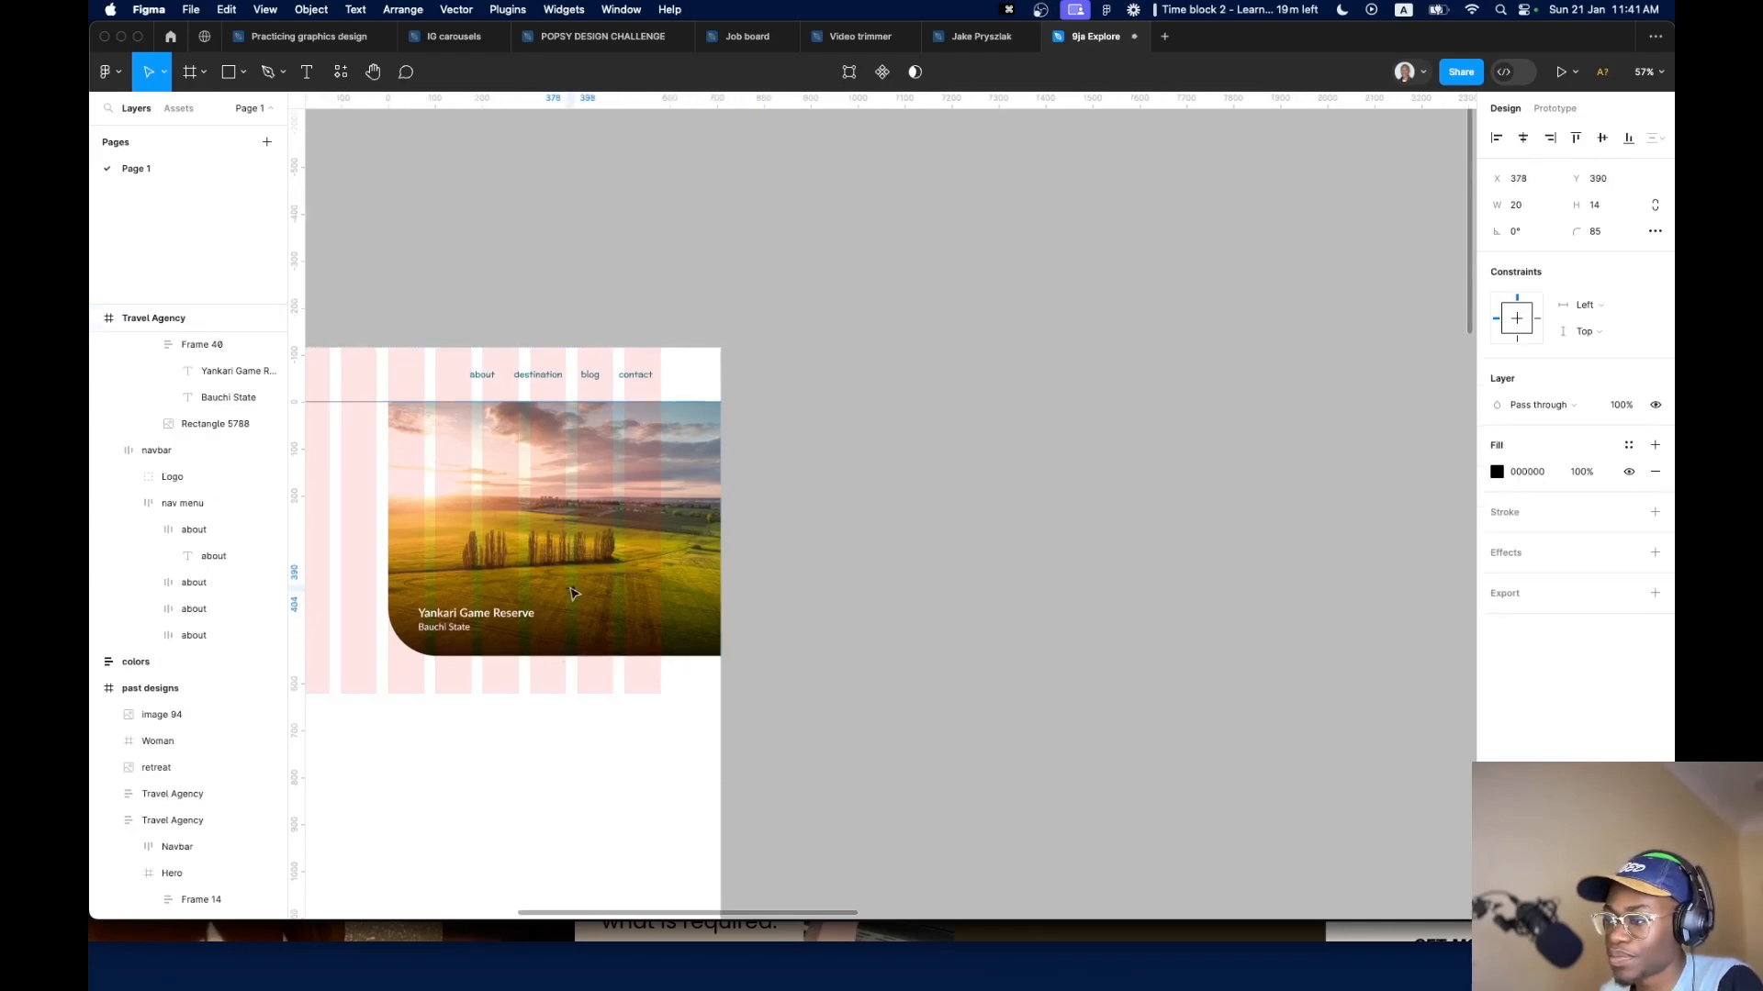
Wrap the arrow in an auto layout frame with a white fill and a vertical padding of 11
{"action": "scroll", "coordinate": [571, 596], "scroll_direction": "up", "scroll_amount": 10}
{"action": "scroll", "coordinate": [682, 585], "scroll_direction": "down", "scroll_amount": 4}
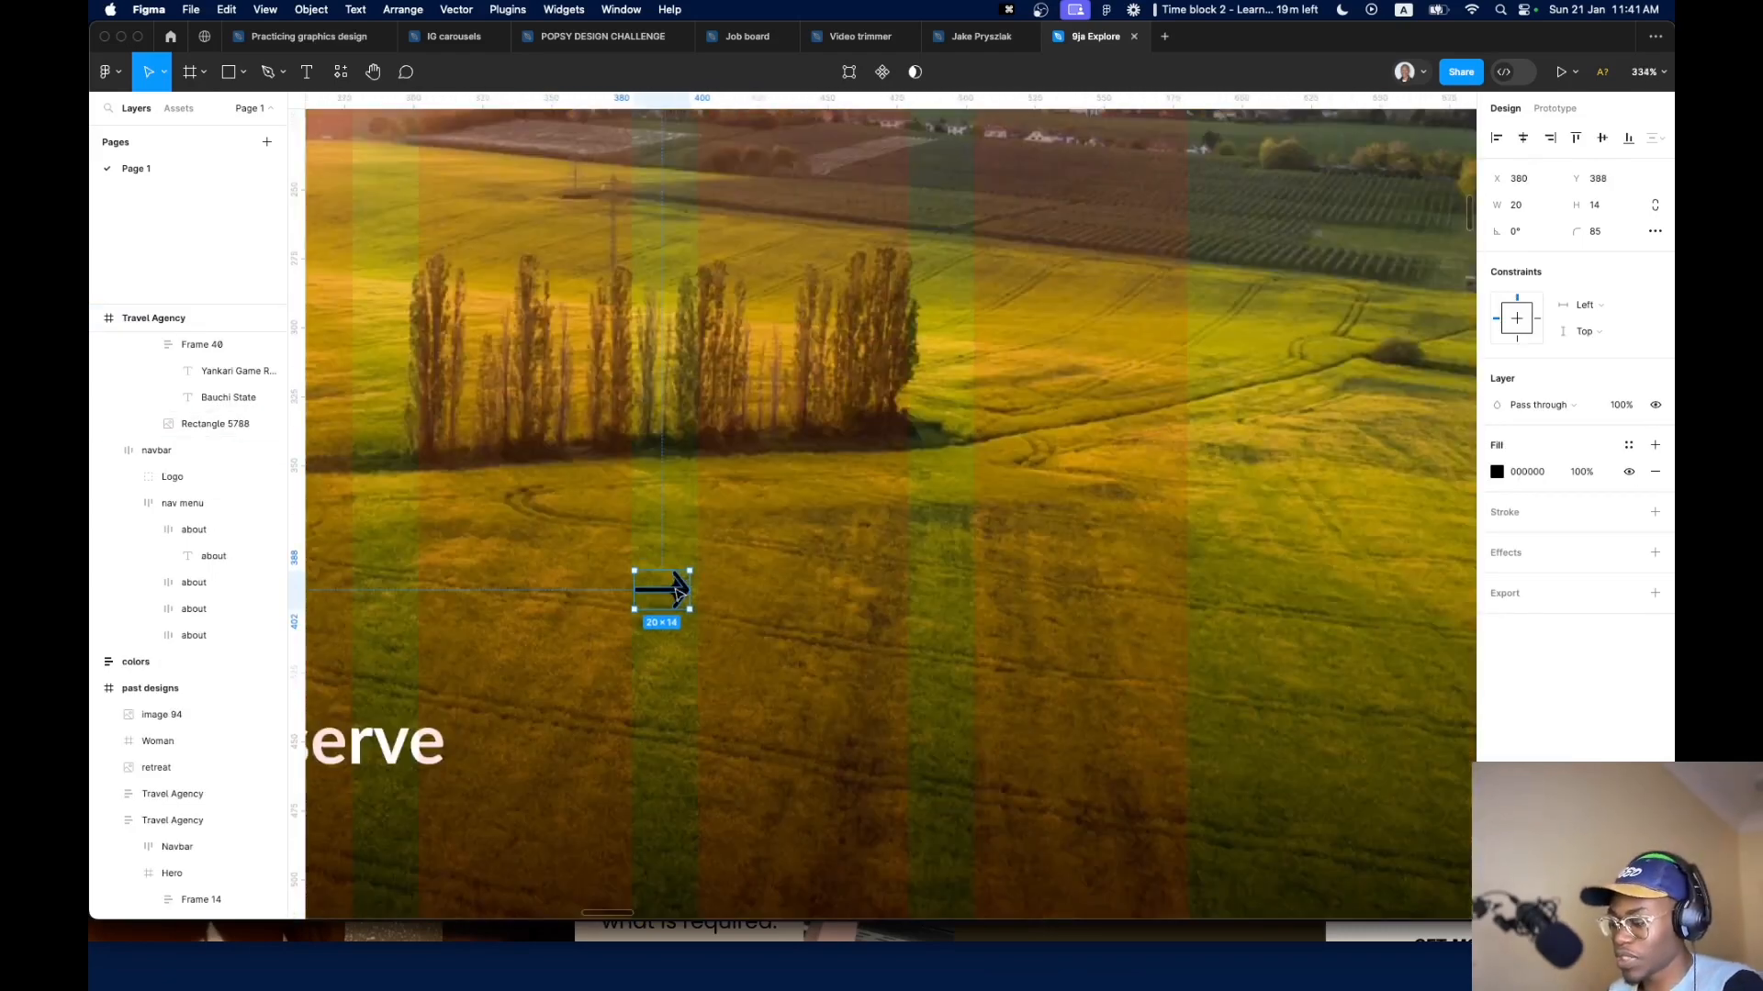
{"action": "key", "text": "shift+a"}
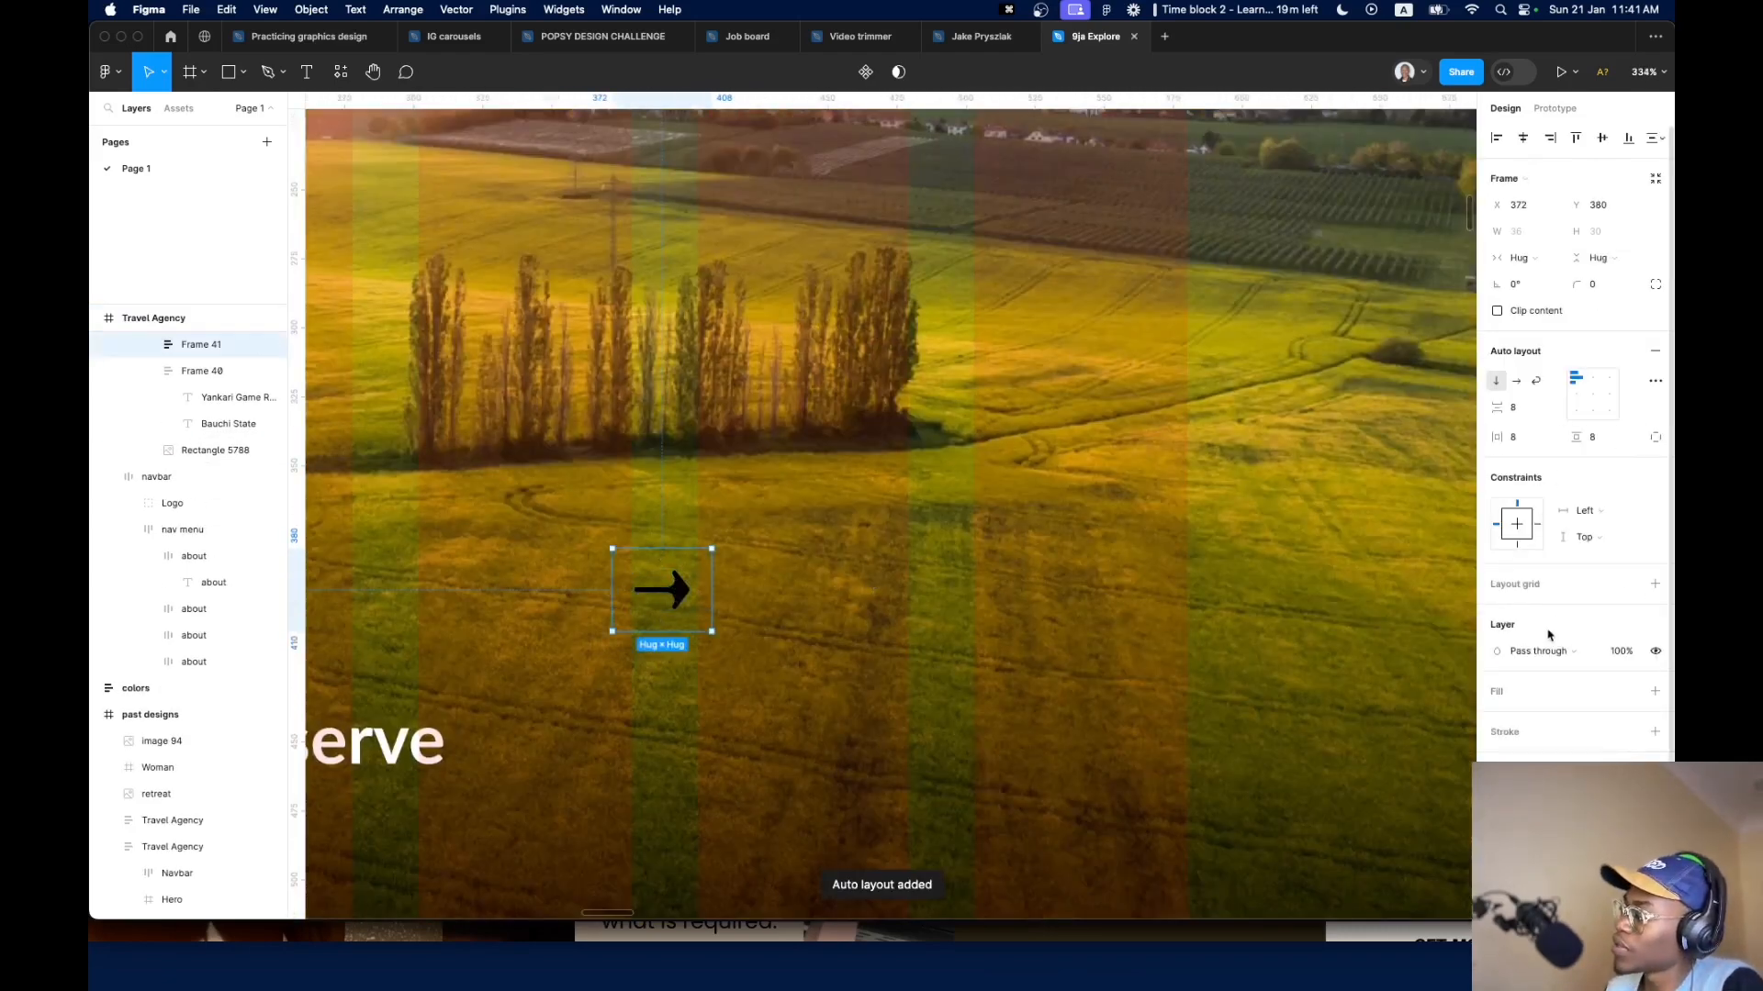
{"action": "left_click", "coordinate": [1514, 687]}
{"action": "scroll", "coordinate": [736, 684], "scroll_direction": "up", "scroll_amount": 3}
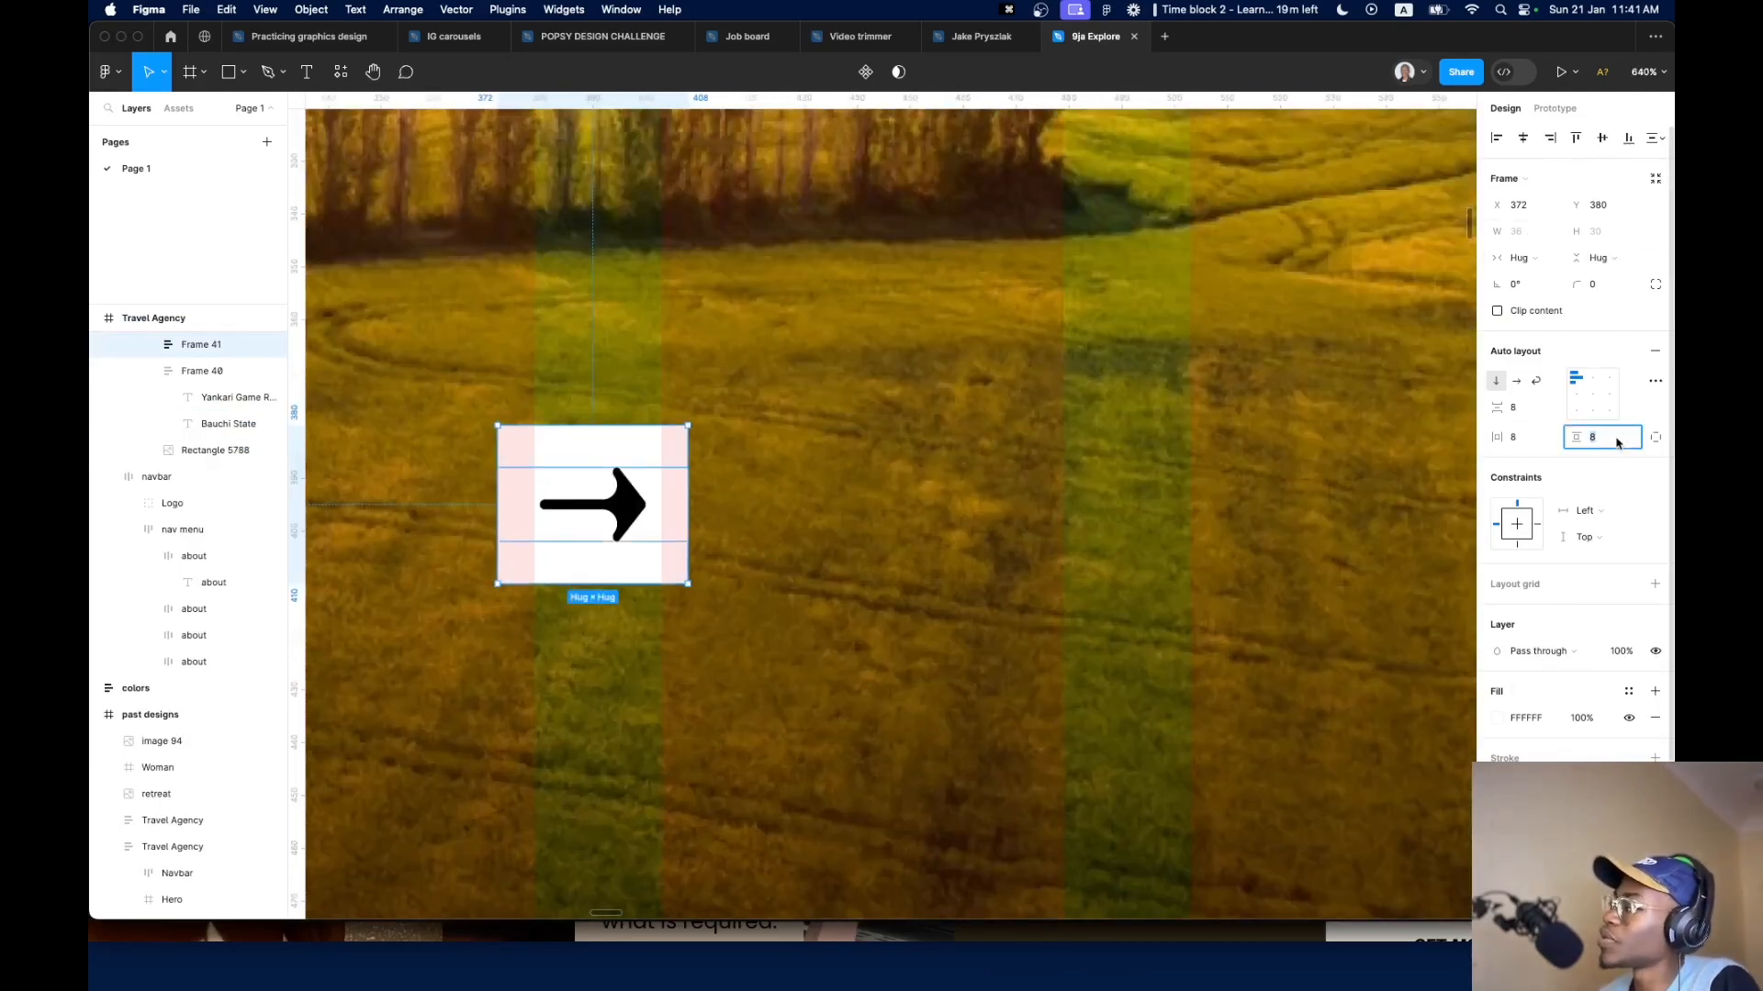
{"action": "key", "text": "Up"}
{"action": "key", "text": "Up"}
{"action": "key", "text": "Up"}
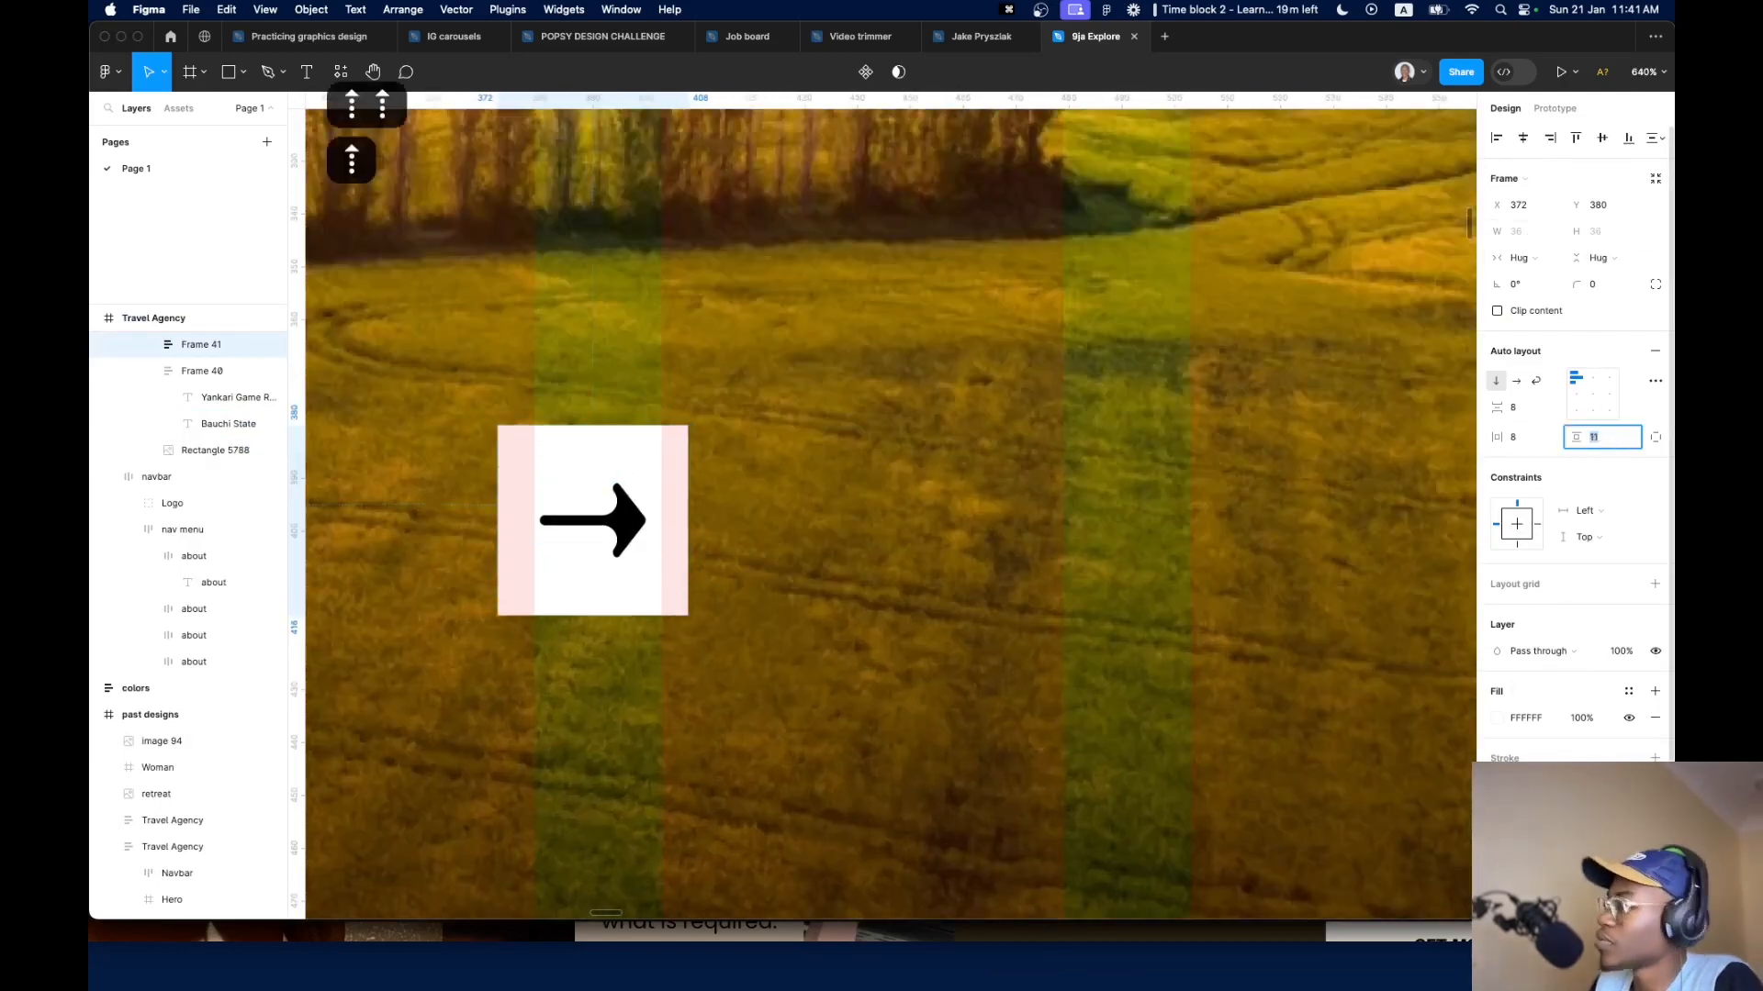
Set the arrow frame's corner radius to 100 and swap its white fill for a white stroke
{"action": "left_click", "coordinate": [1613, 285]}
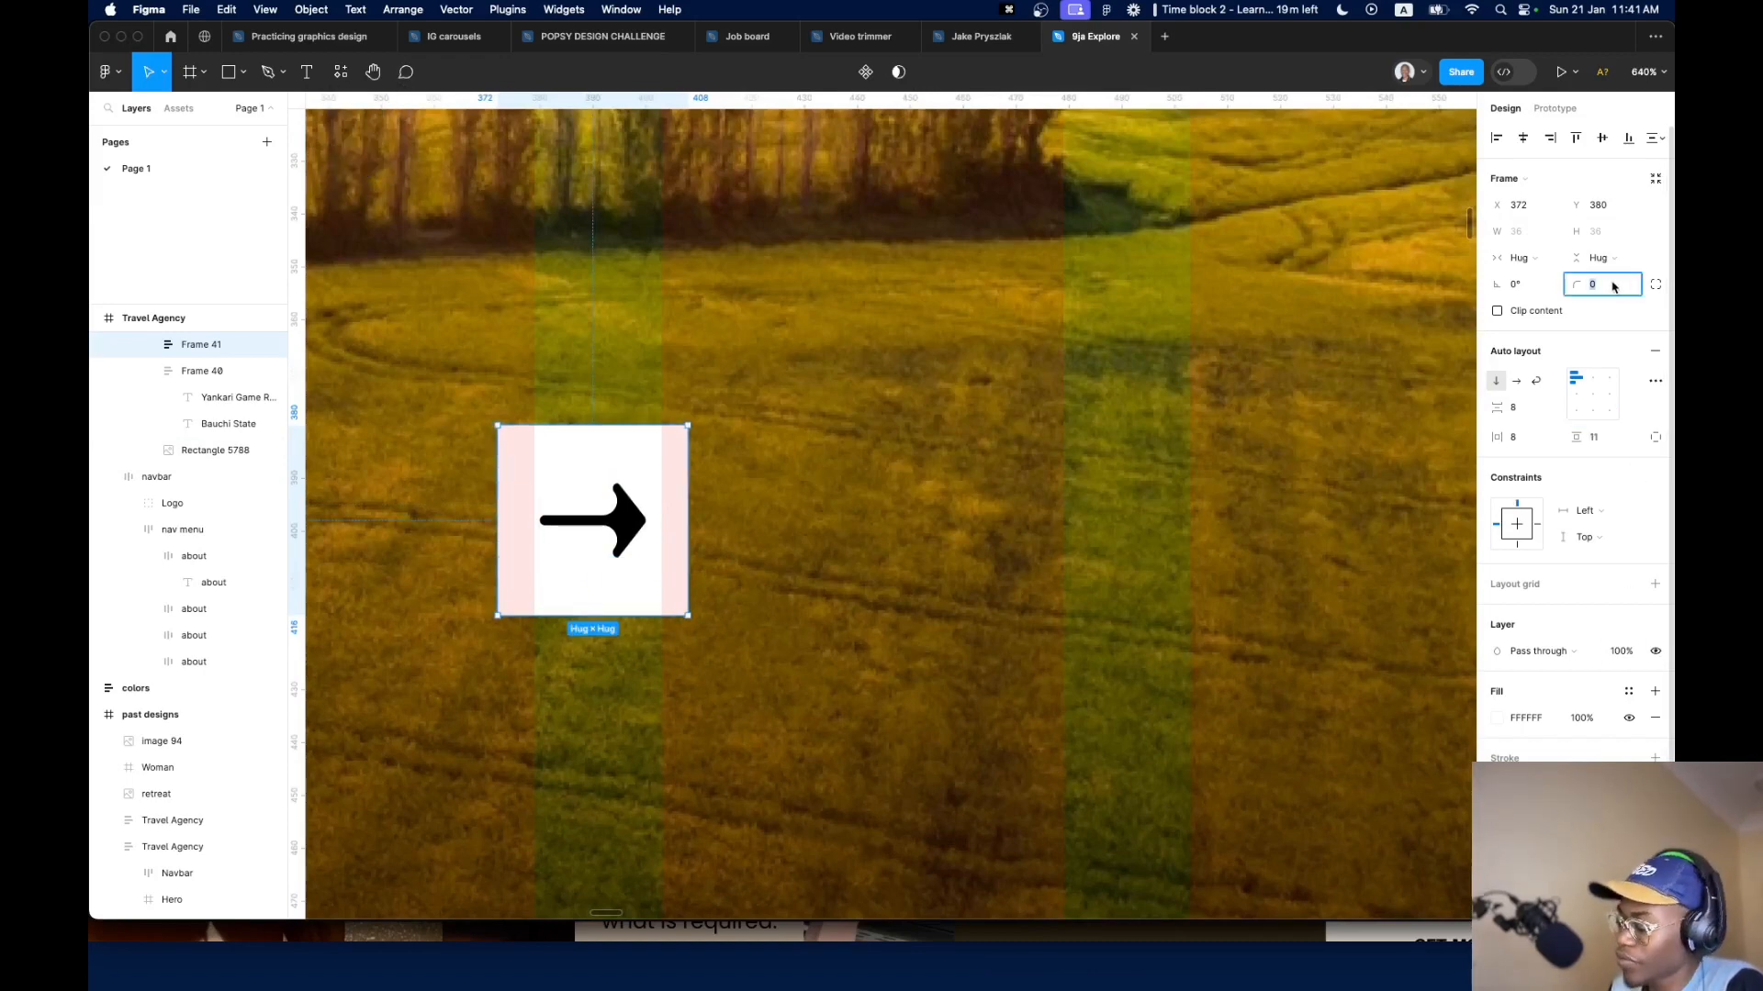
{"action": "type", "text": "100"}
{"action": "key", "text": "Return"}
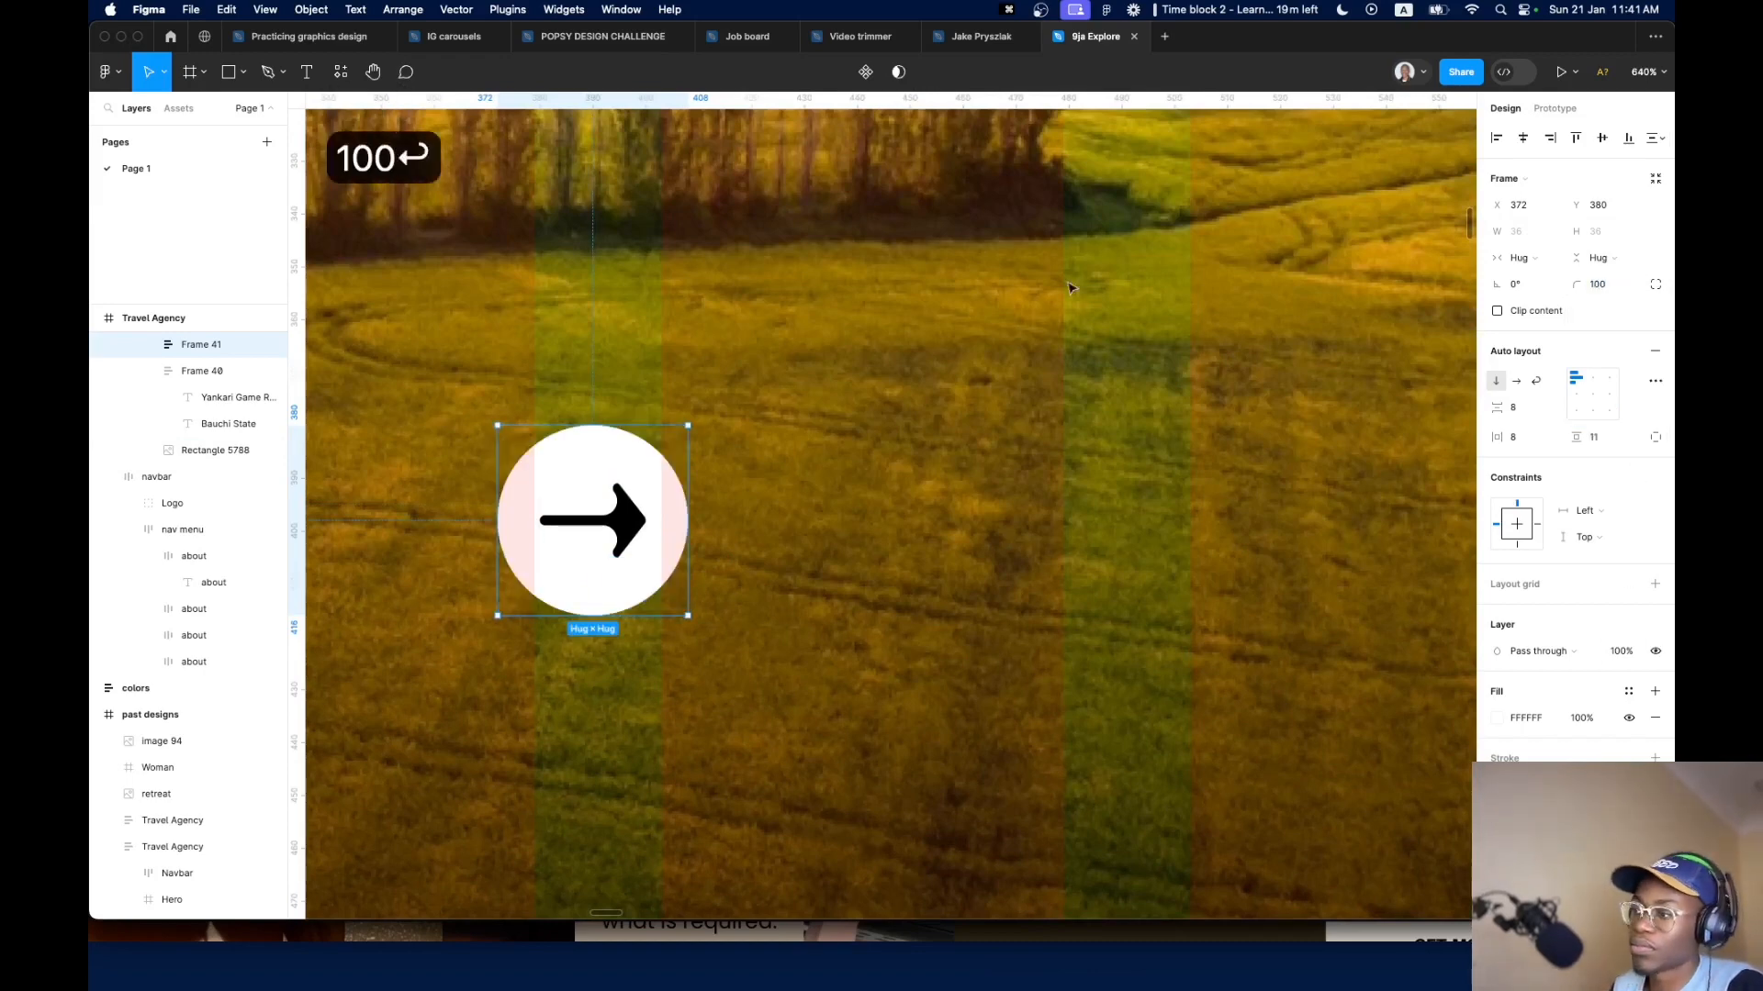
{"action": "key", "text": "shift+x"}
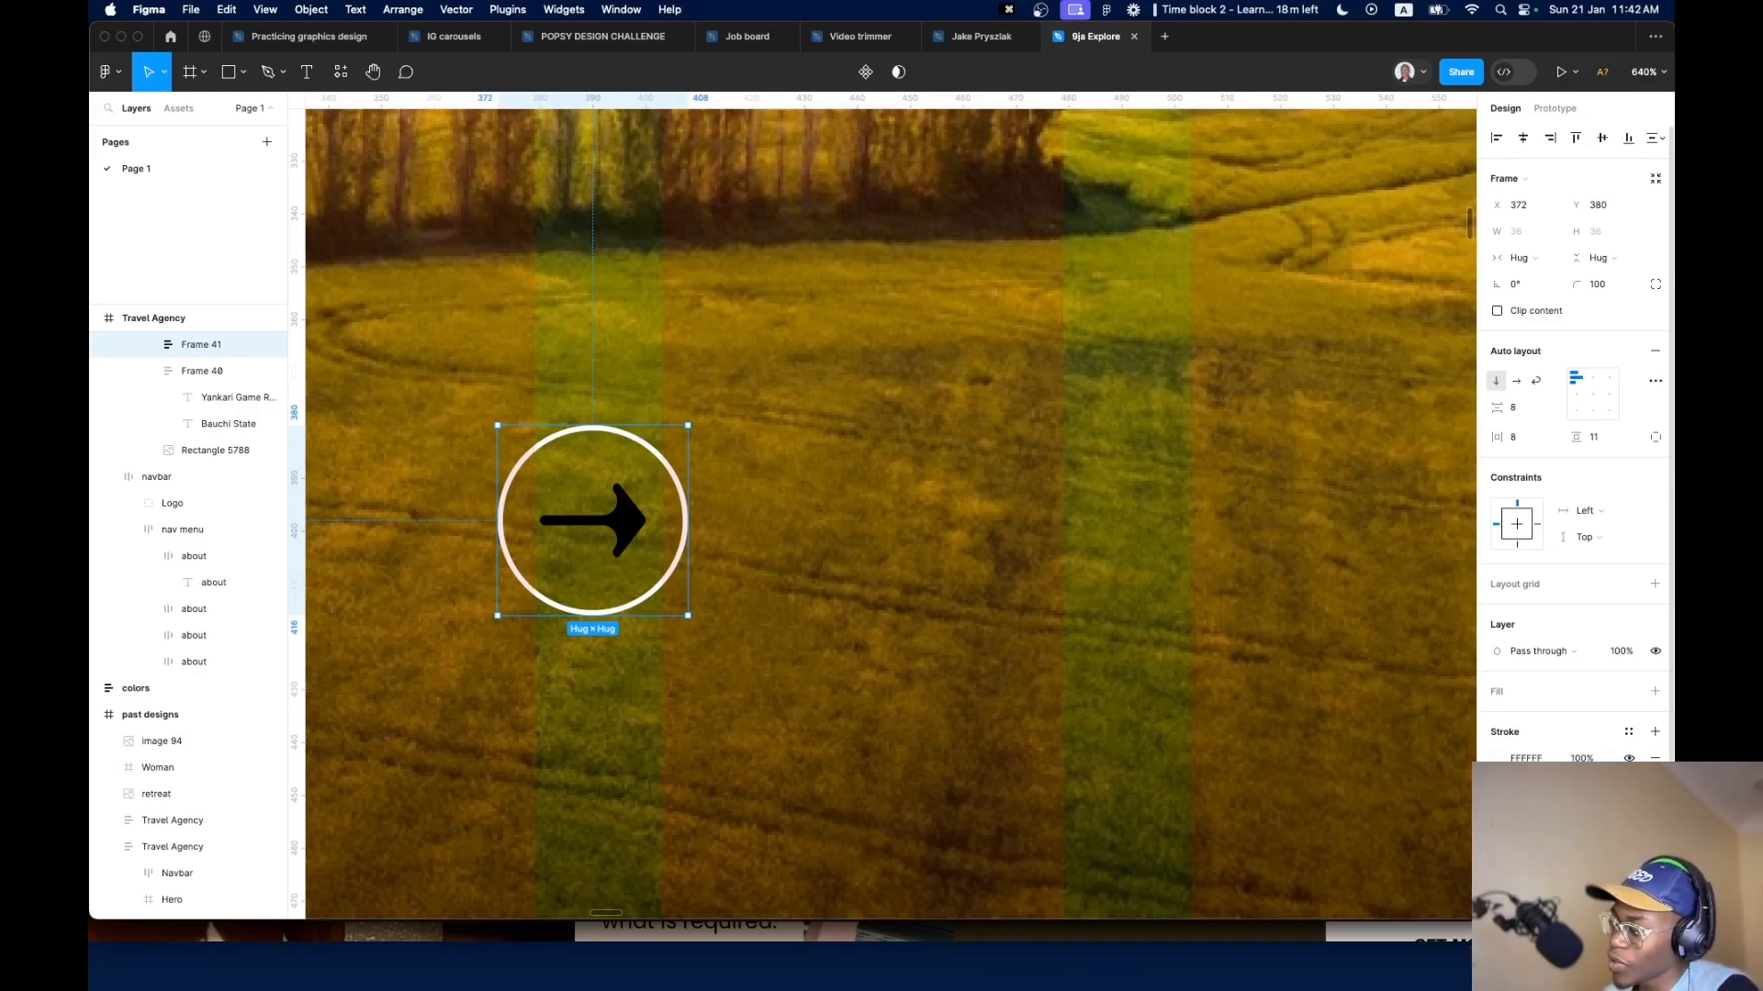
Recolour the arrow inside the circular frame from black to white
{"action": "left_click", "coordinate": [1496, 877]}
{"action": "left_click_drag", "start_coordinate": [1315, 622], "coordinate": [939, 323]}
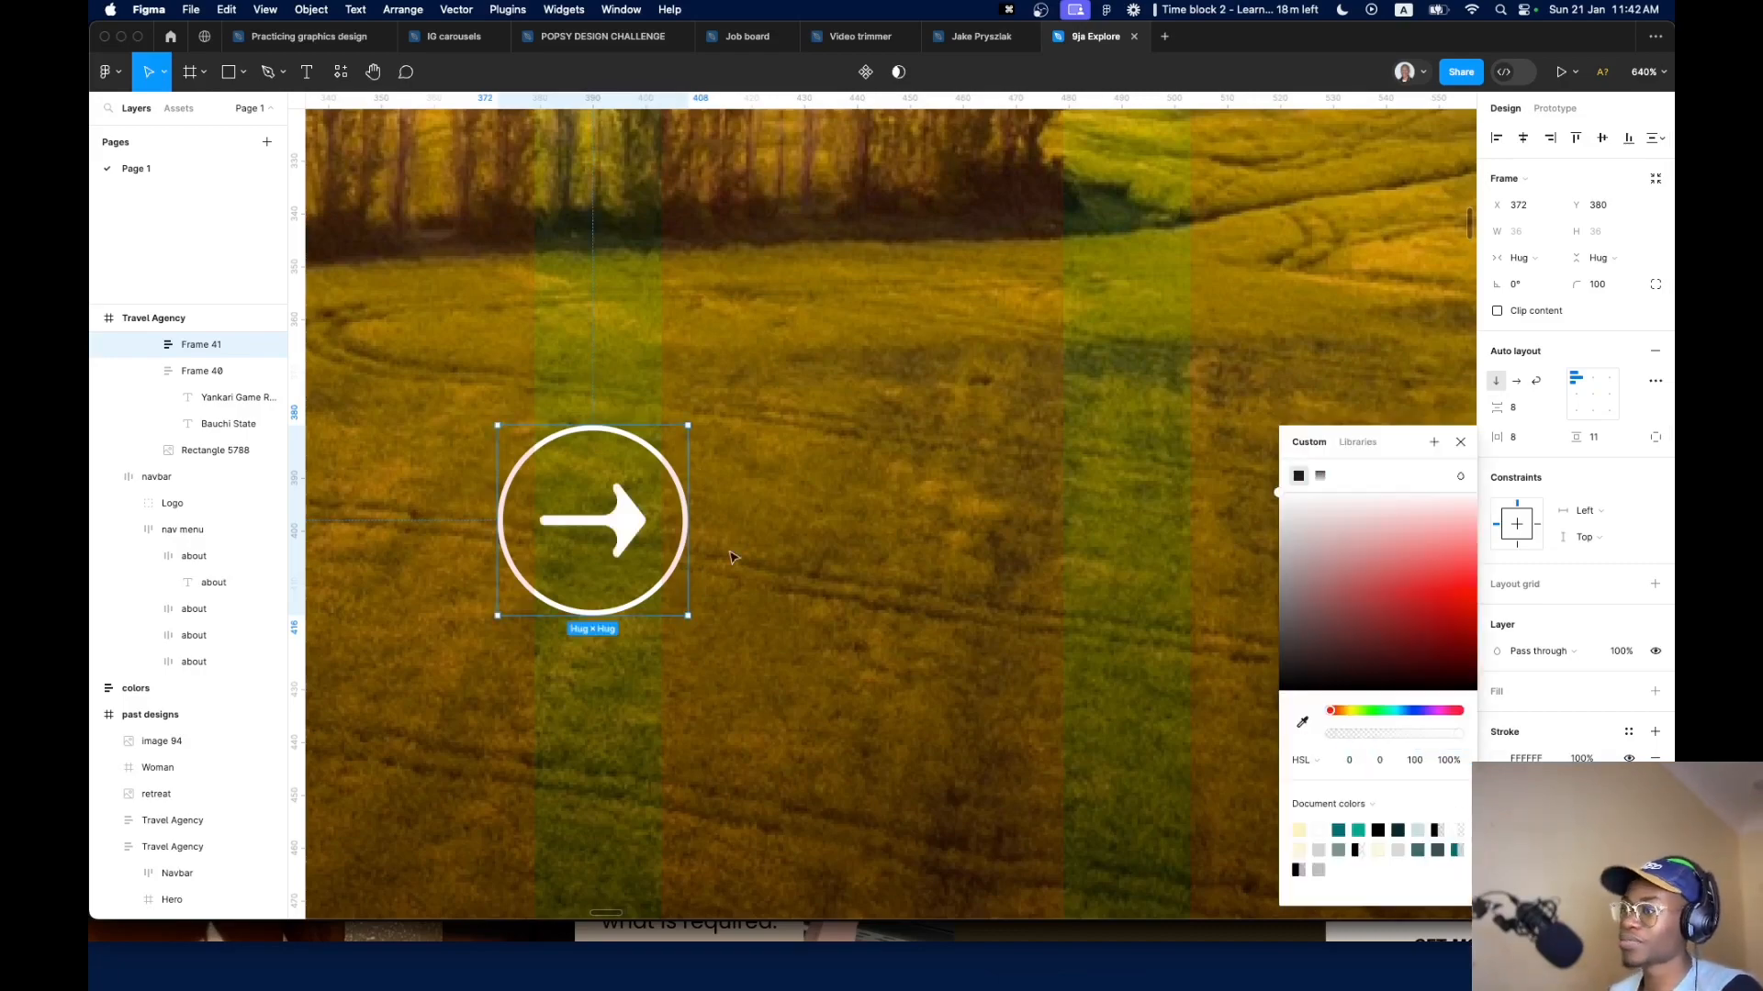
{"action": "double_click", "coordinate": [631, 530]}
Move the circular arrow button off the photo into the Hero frame, between the headline block and the photo
{"action": "scroll", "coordinate": [640, 529], "scroll_direction": "down", "scroll_amount": 5}
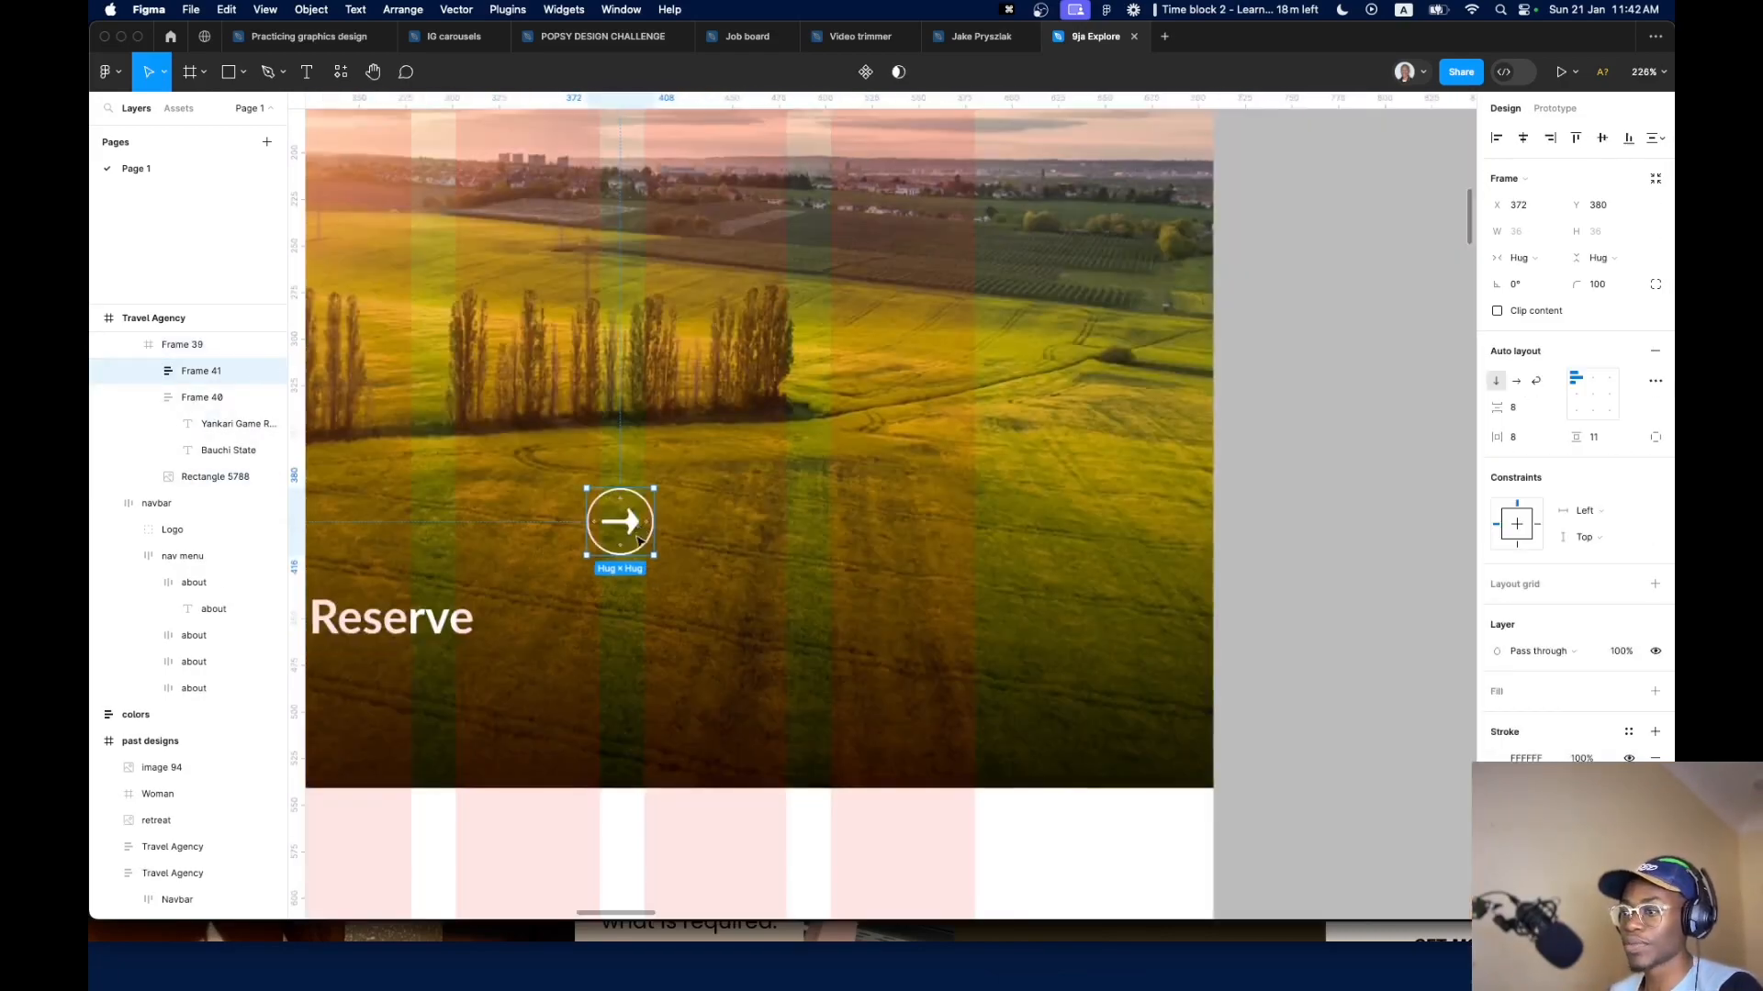
{"action": "left_click_drag", "start_coordinate": [640, 541], "coordinate": [418, 725]}
{"action": "left_click_drag", "start_coordinate": [598, 653], "coordinate": [1056, 507]}
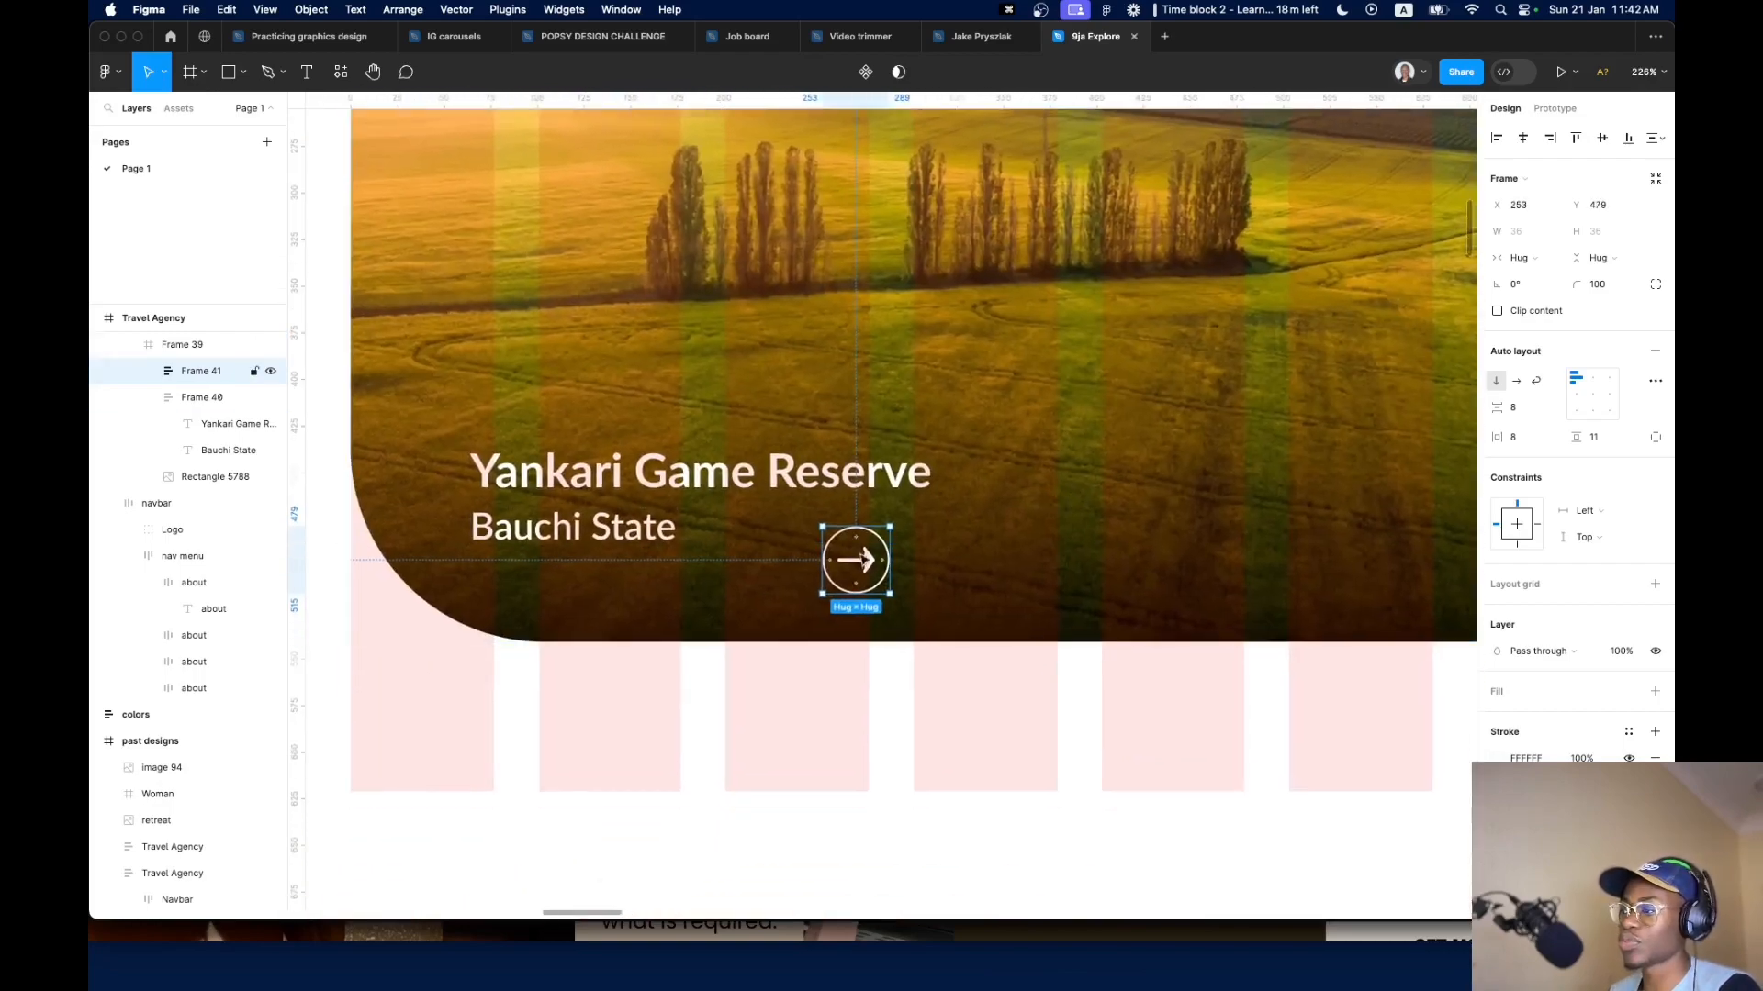
{"action": "left_click_drag", "start_coordinate": [864, 559], "coordinate": [679, 679]}
{"action": "scroll", "coordinate": [685, 672], "scroll_direction": "down", "scroll_amount": 7}
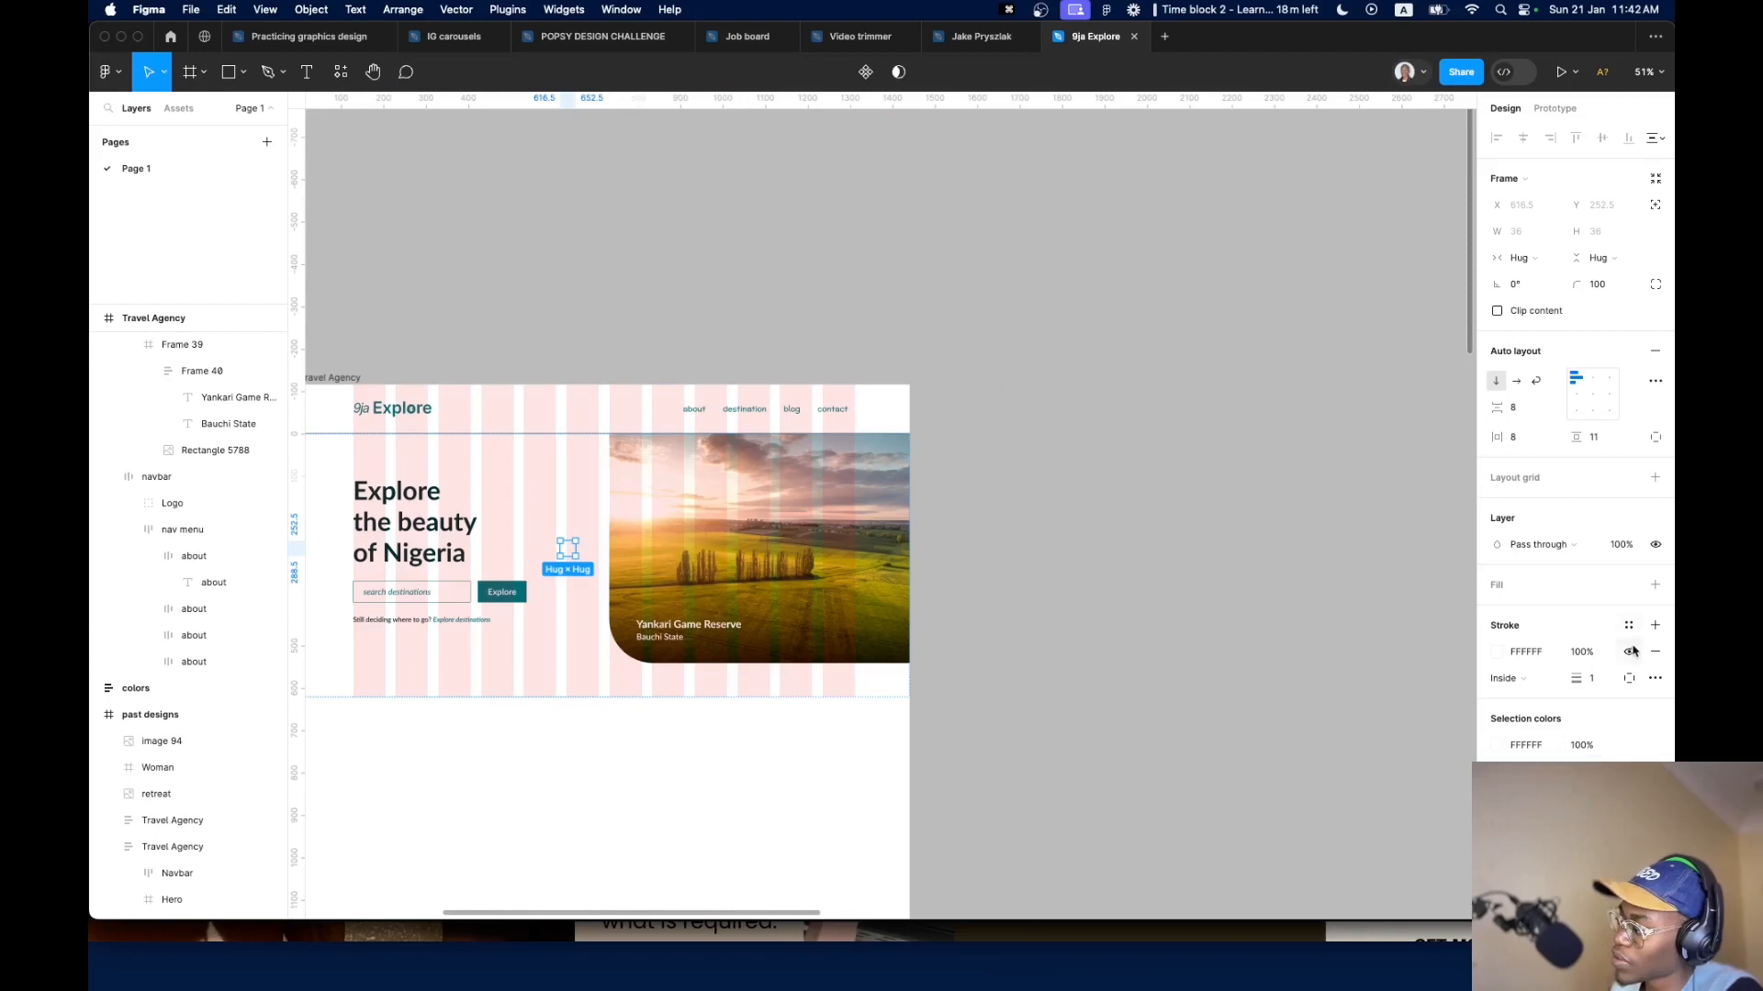
Apply the Primary color style to the white stroke and arrow of the circular button
{"action": "left_click", "coordinate": [1634, 748]}
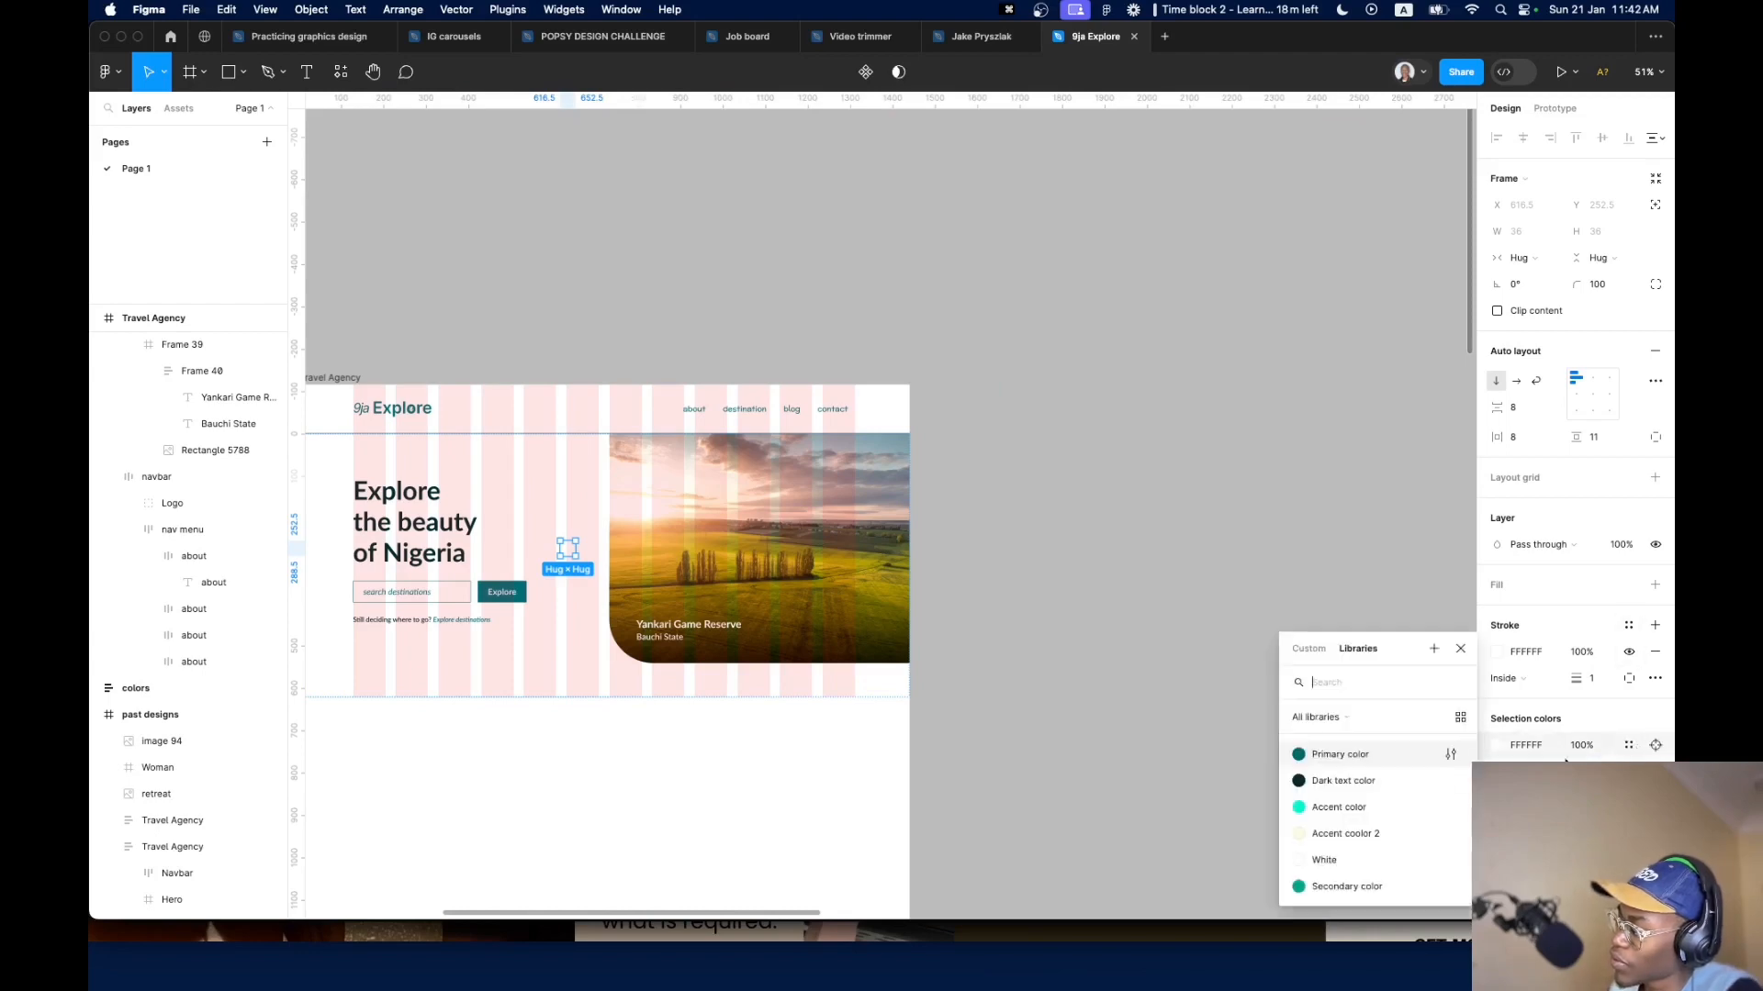
{"action": "left_click", "coordinate": [1367, 756]}
{"action": "scroll", "coordinate": [812, 447], "scroll_direction": "up", "scroll_amount": 6}
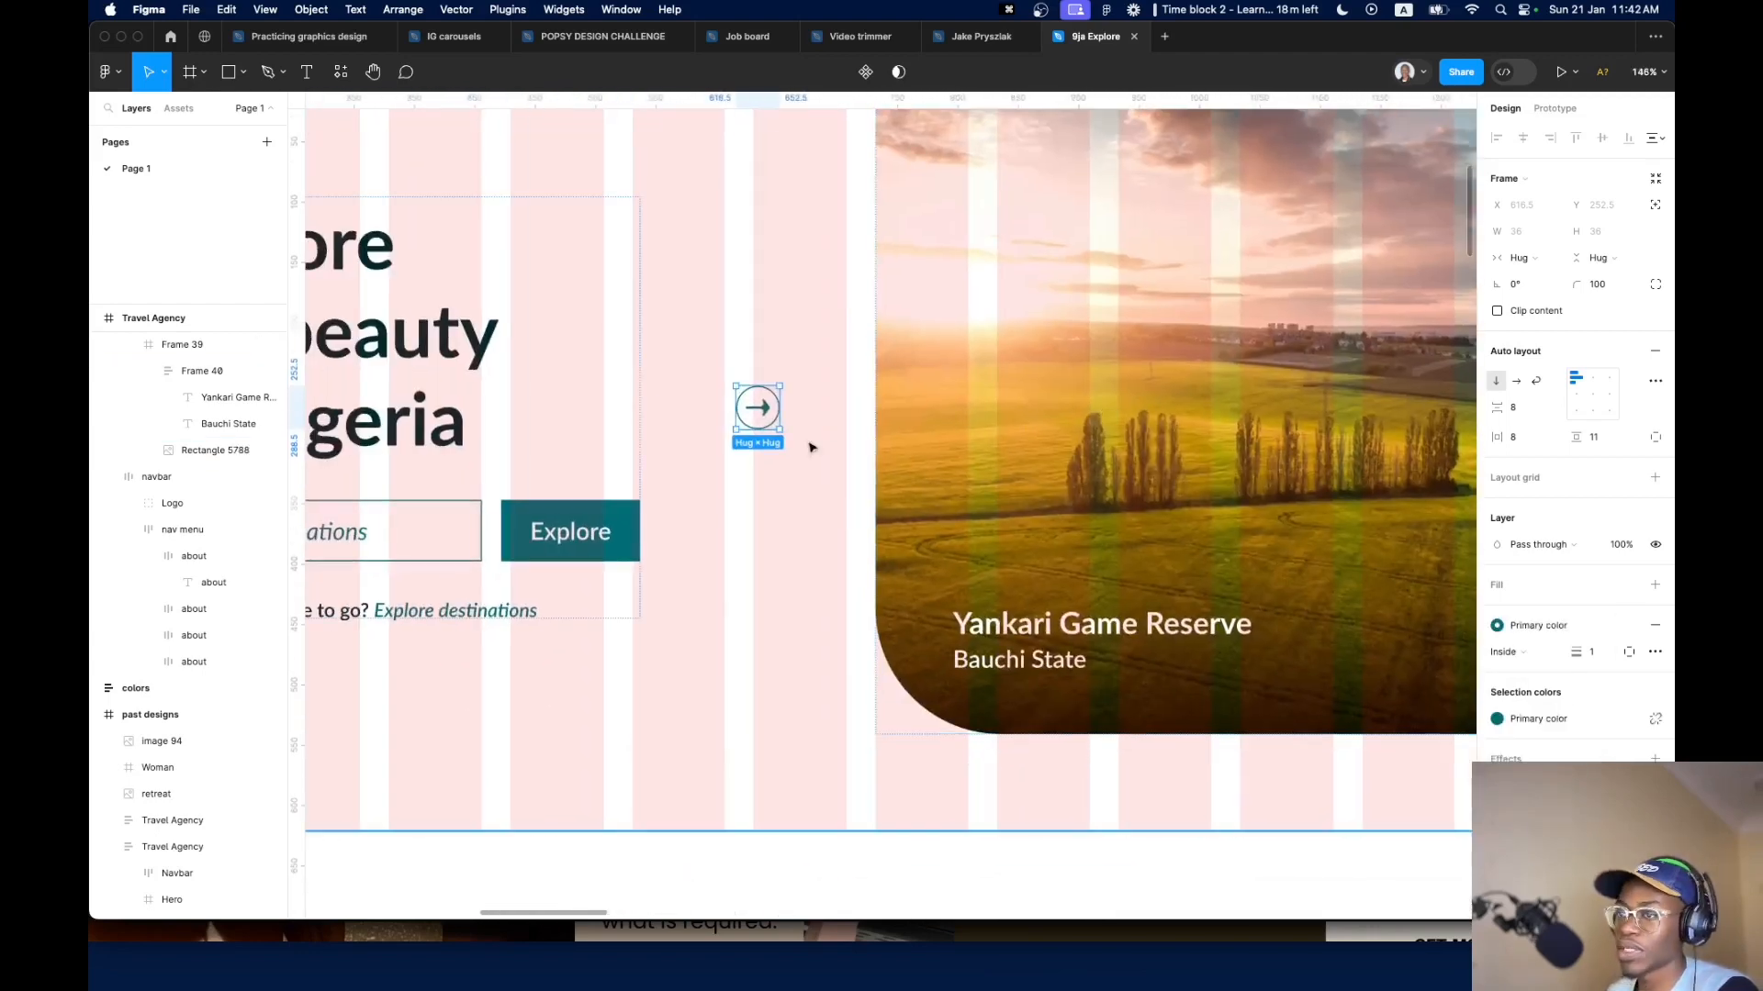
Rename the circular button's frame as "arrow right"
{"action": "left_click", "coordinate": [750, 410]}
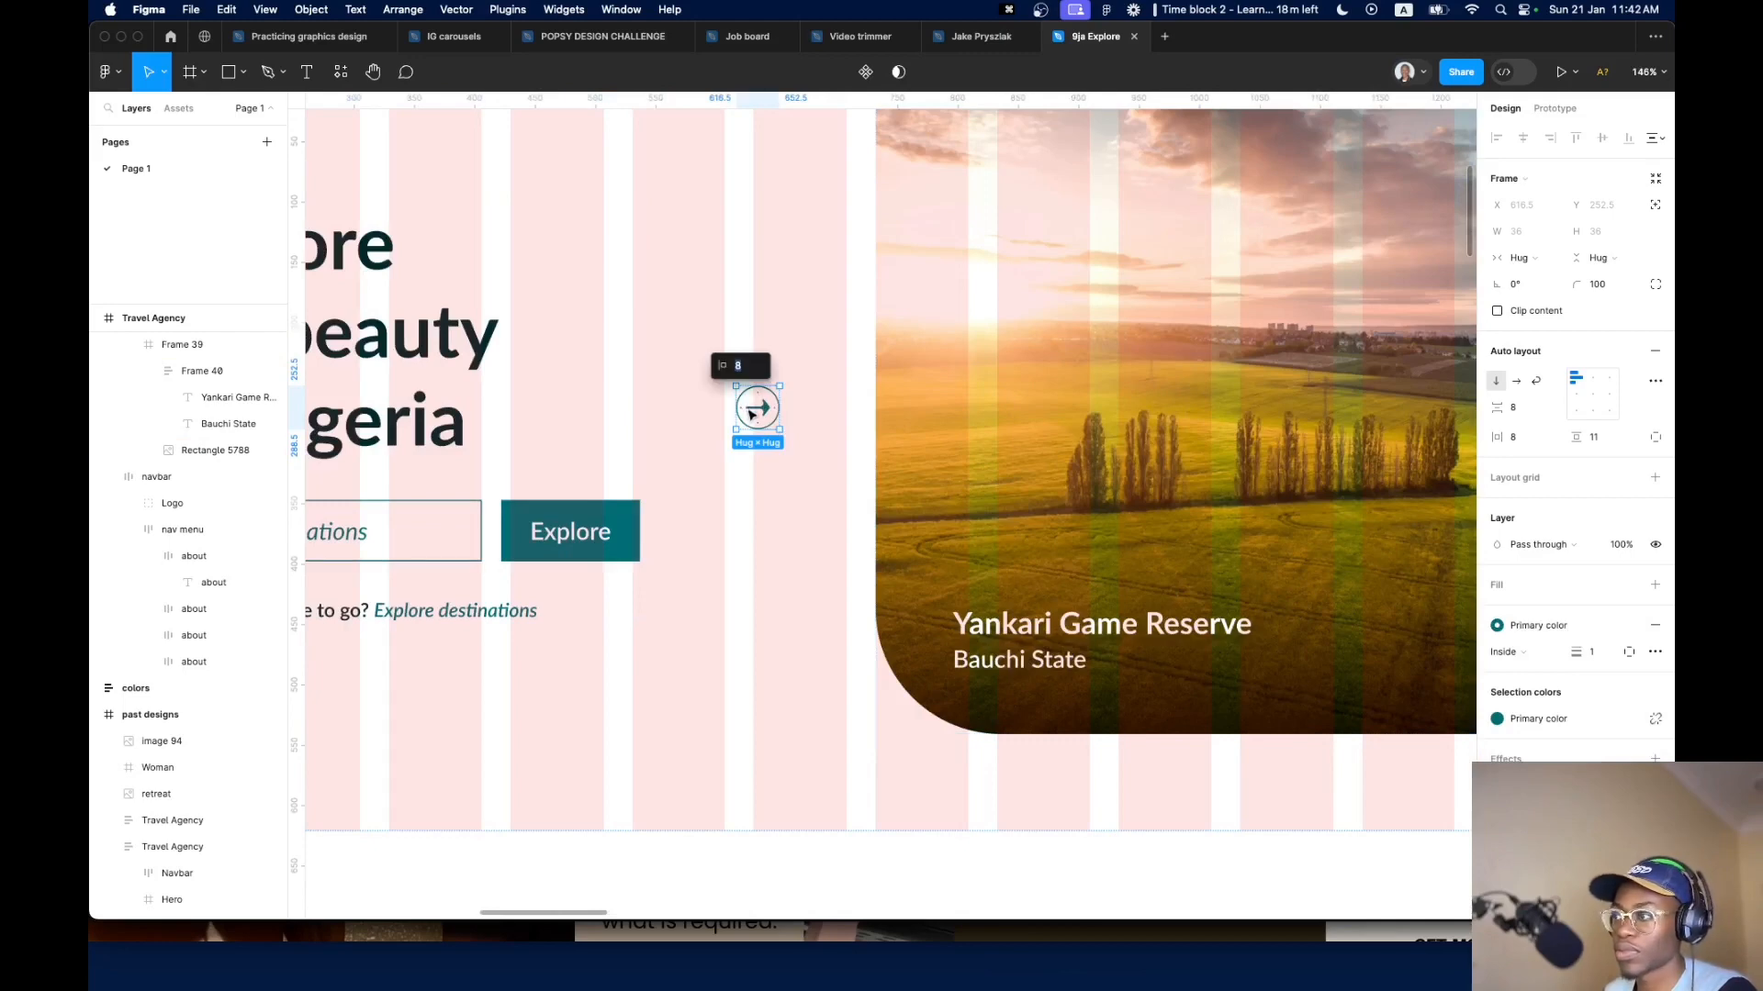
{"action": "key", "text": "Escape"}
{"action": "key", "text": "shift+a"}
{"action": "key", "text": "super+r"}
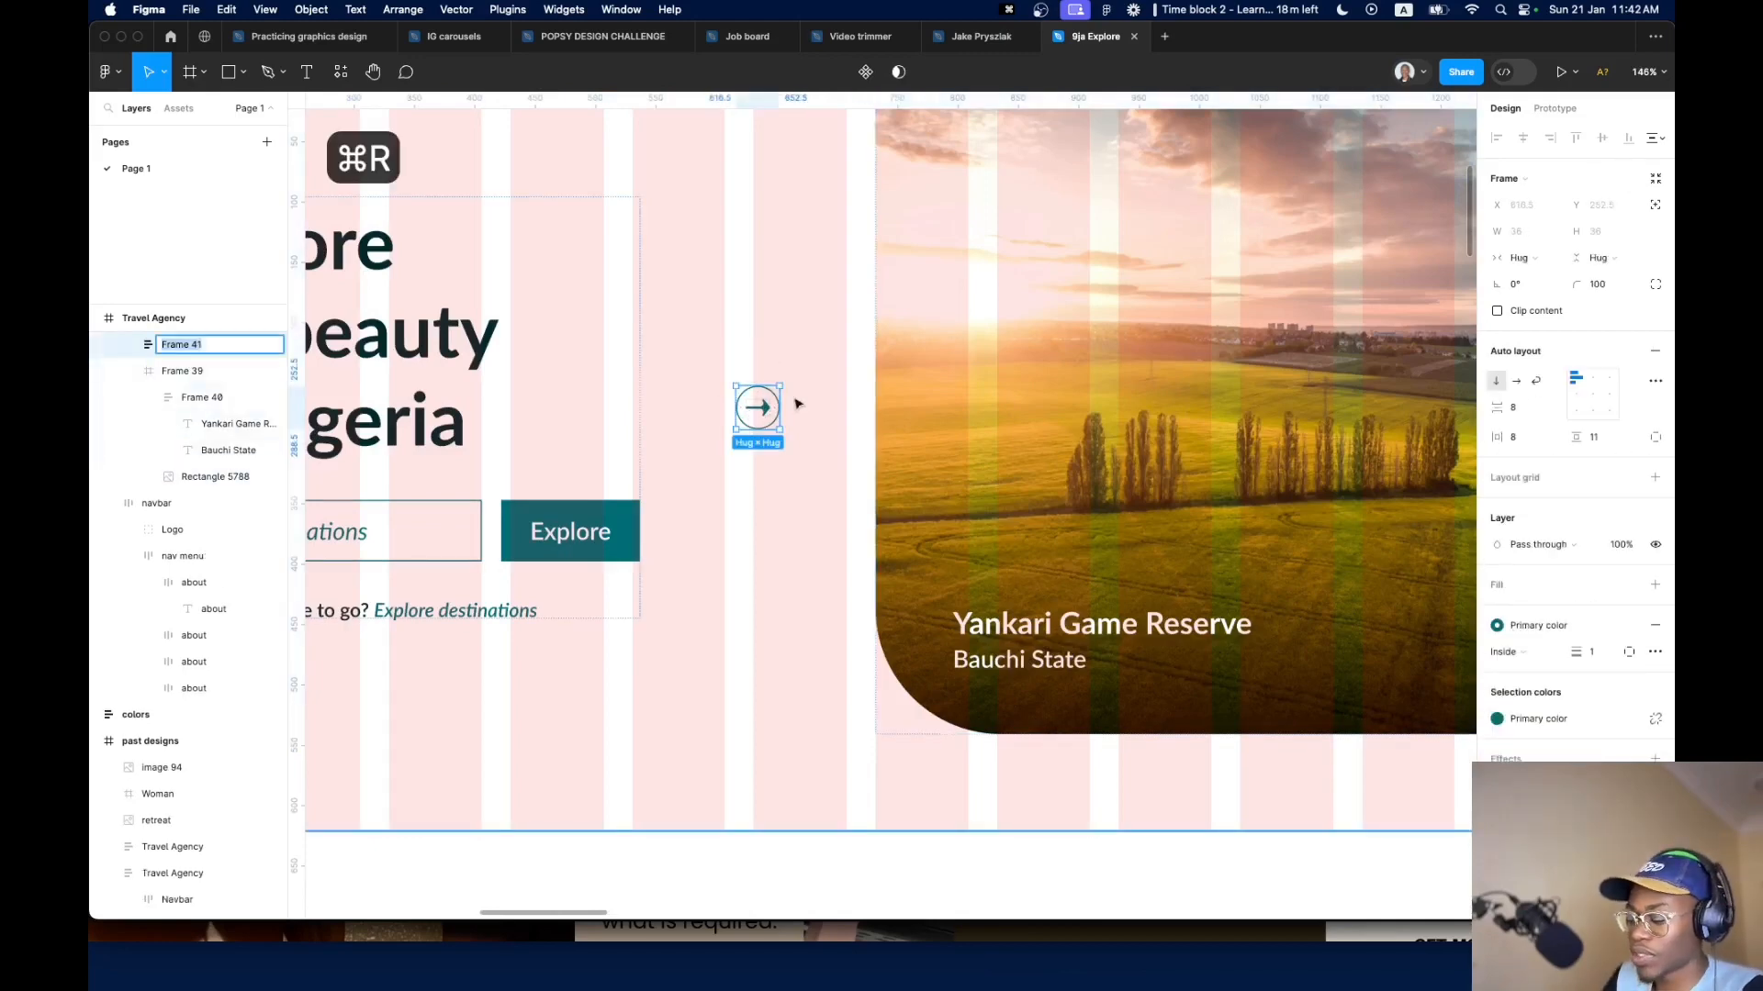
{"action": "type", "text": "arrow right"}
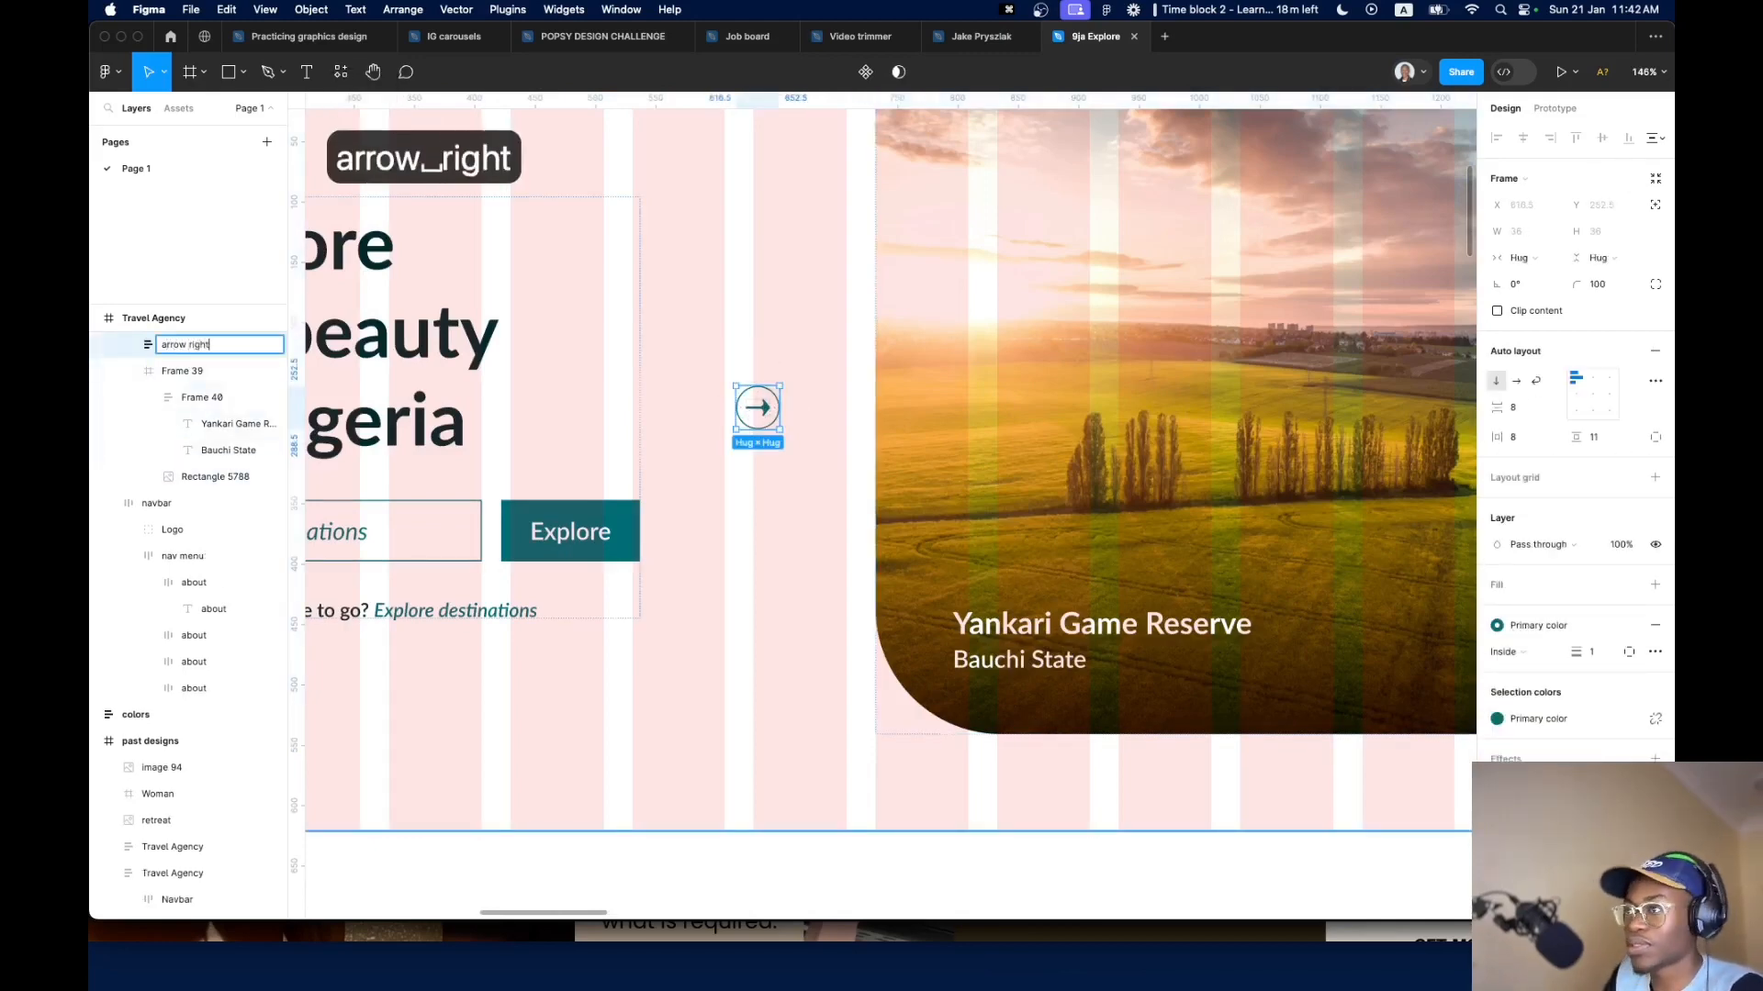
{"action": "key", "text": "Return"}
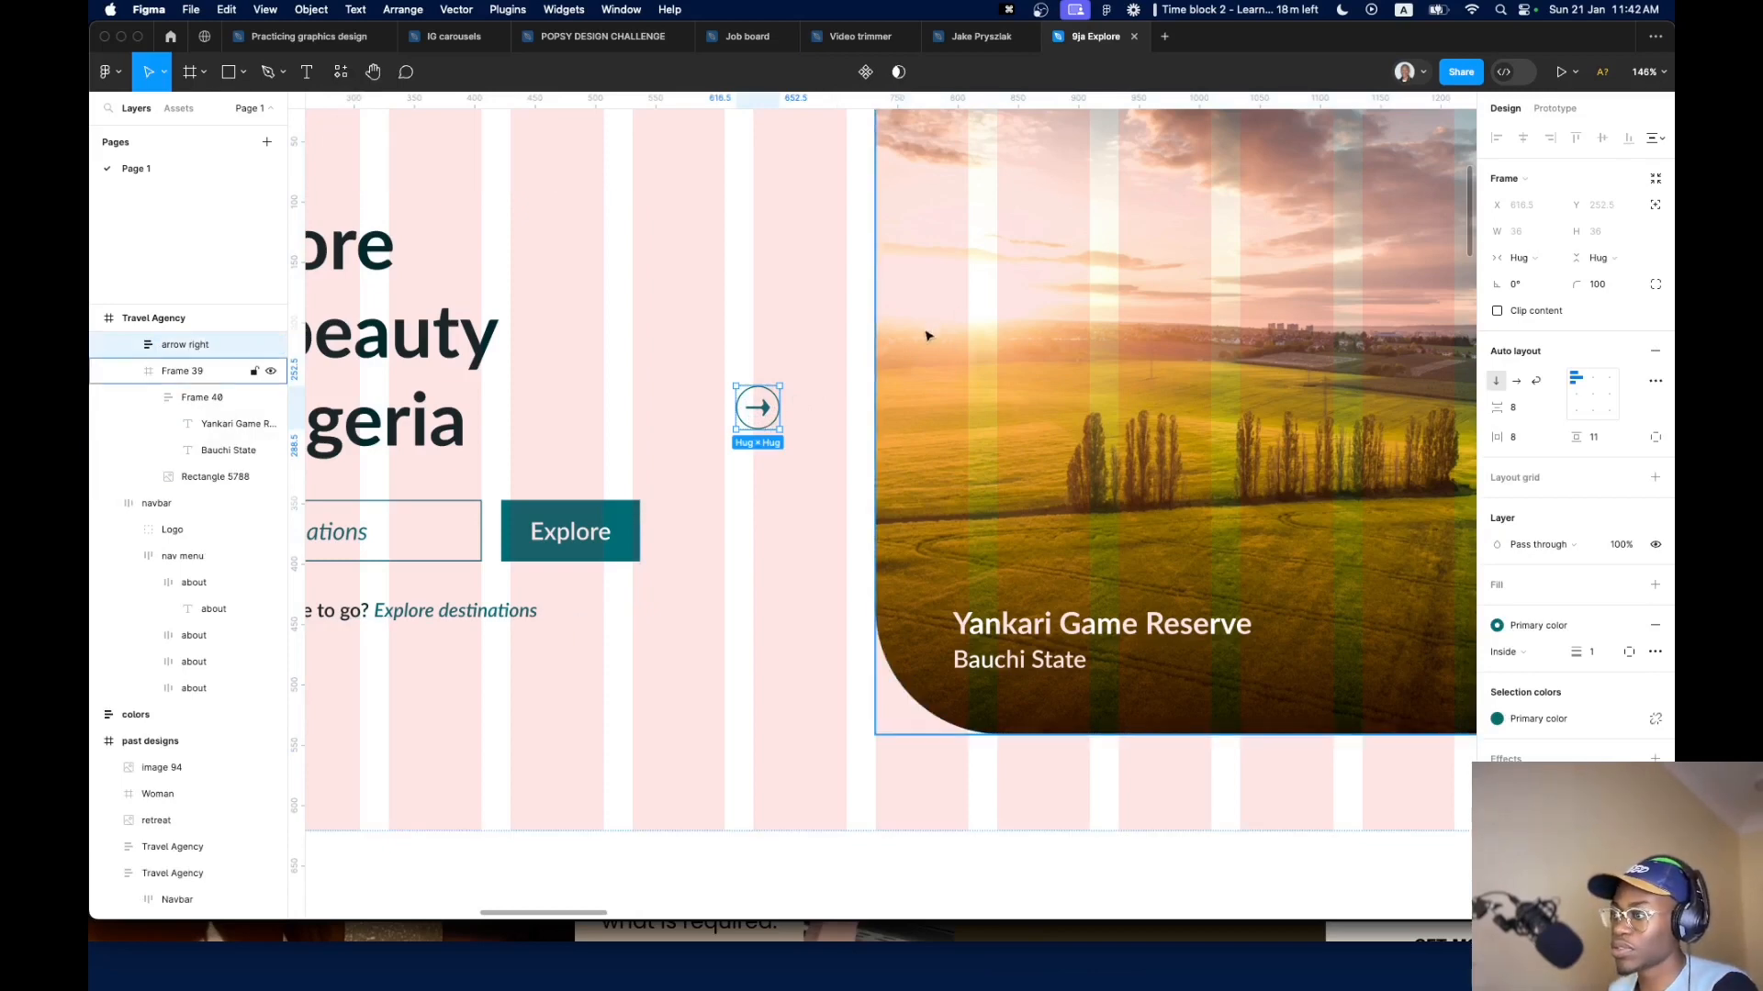
Duplicate the arrow button and rename the one nearer the headline as "arrow lft"
{"action": "key", "text": "super+d"}
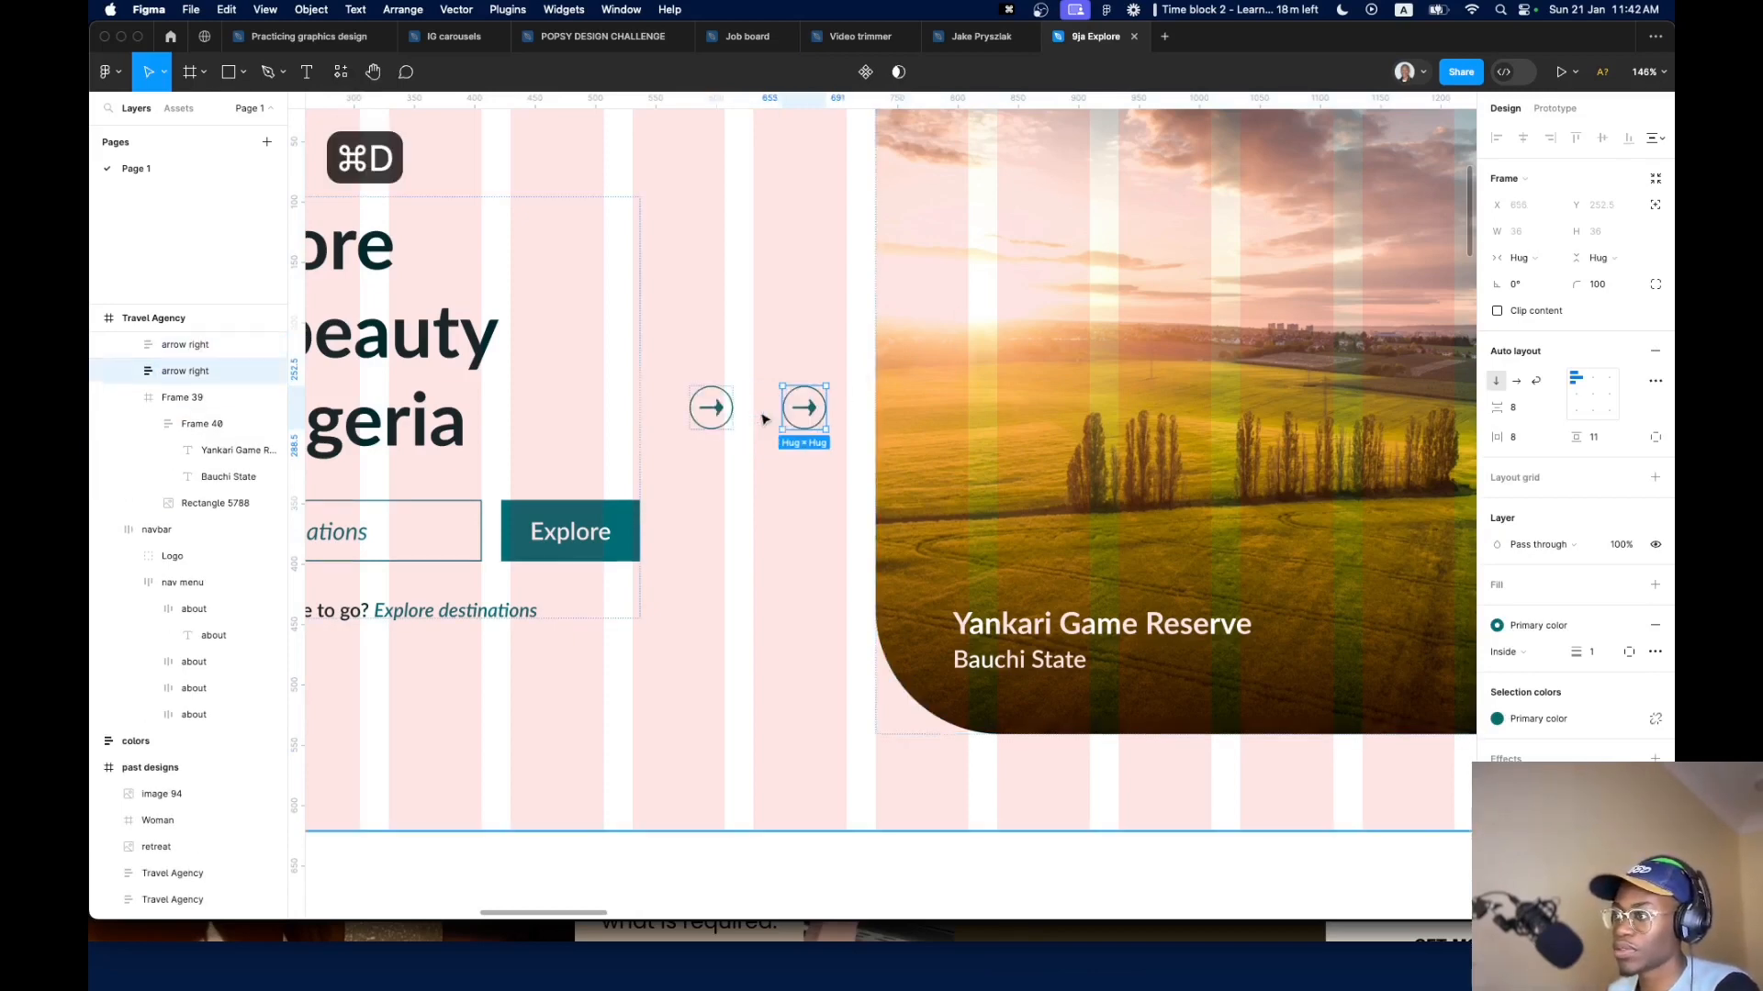
{"action": "left_click", "coordinate": [728, 424]}
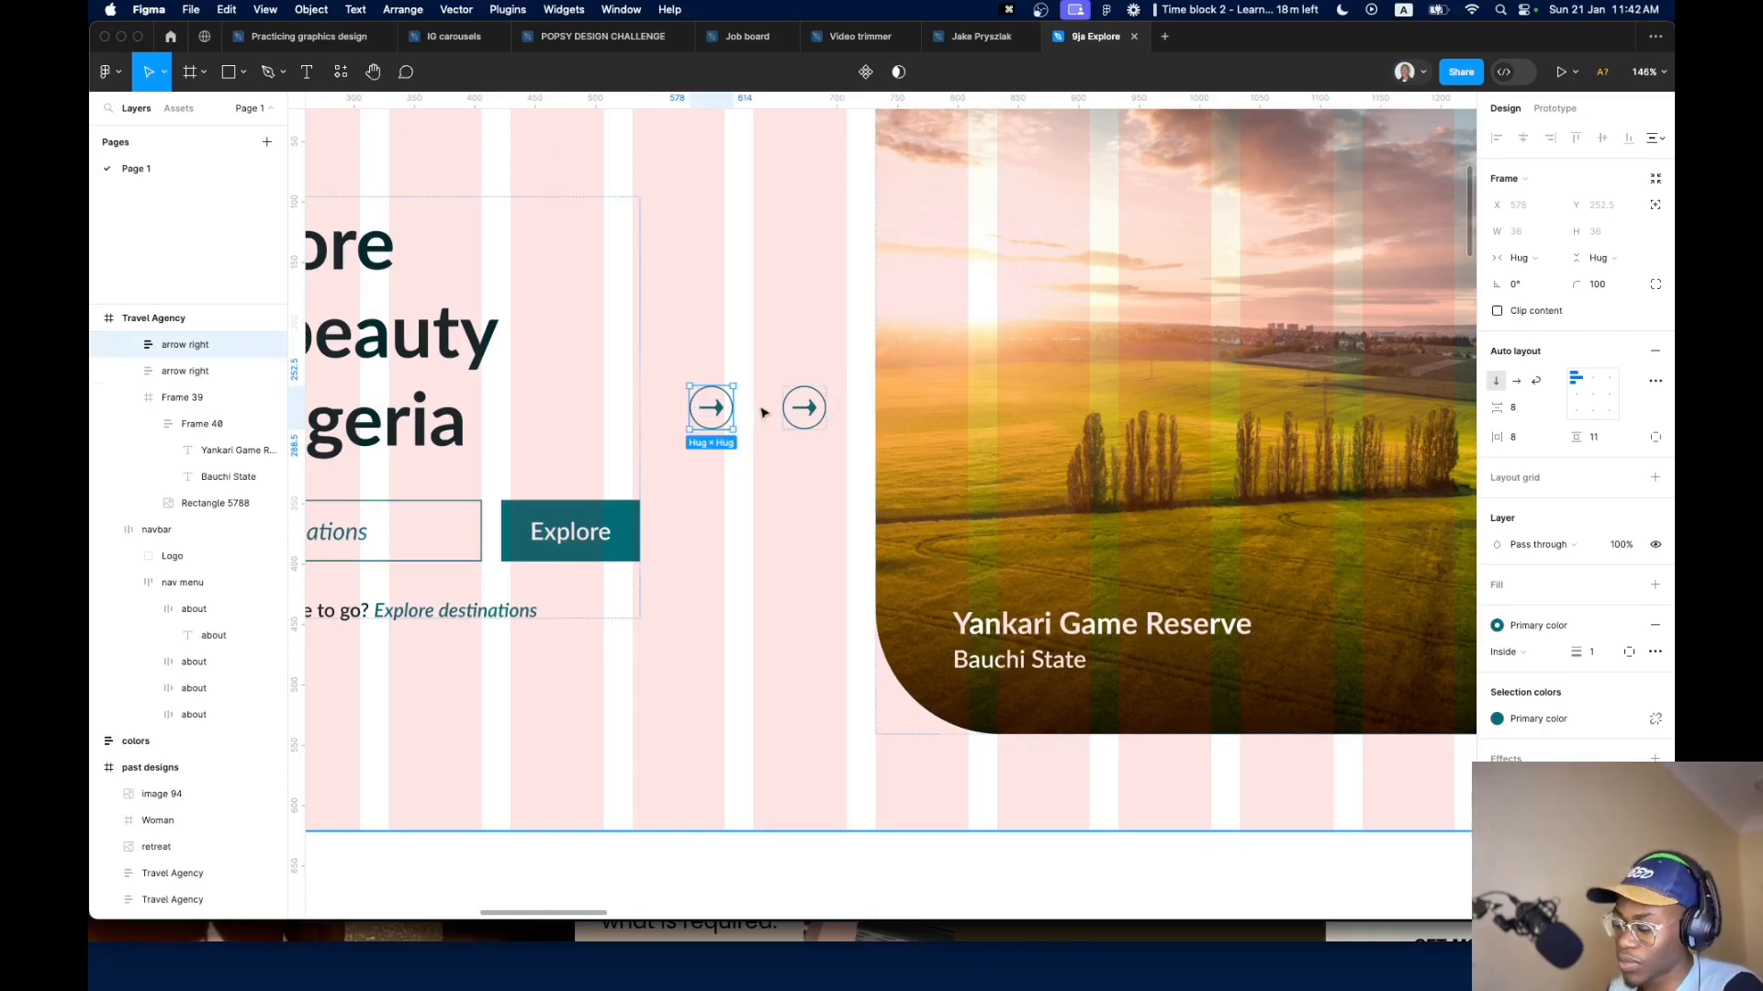
{"action": "key", "text": "super+r"}
{"action": "key", "text": "Right"}
{"action": "key", "text": "BackSpace"}
{"action": "key", "text": "BackSpace"}
{"action": "key", "text": "BackSpace"}
{"action": "key", "text": "BackSpace"}
{"action": "key", "text": "BackSpace"}
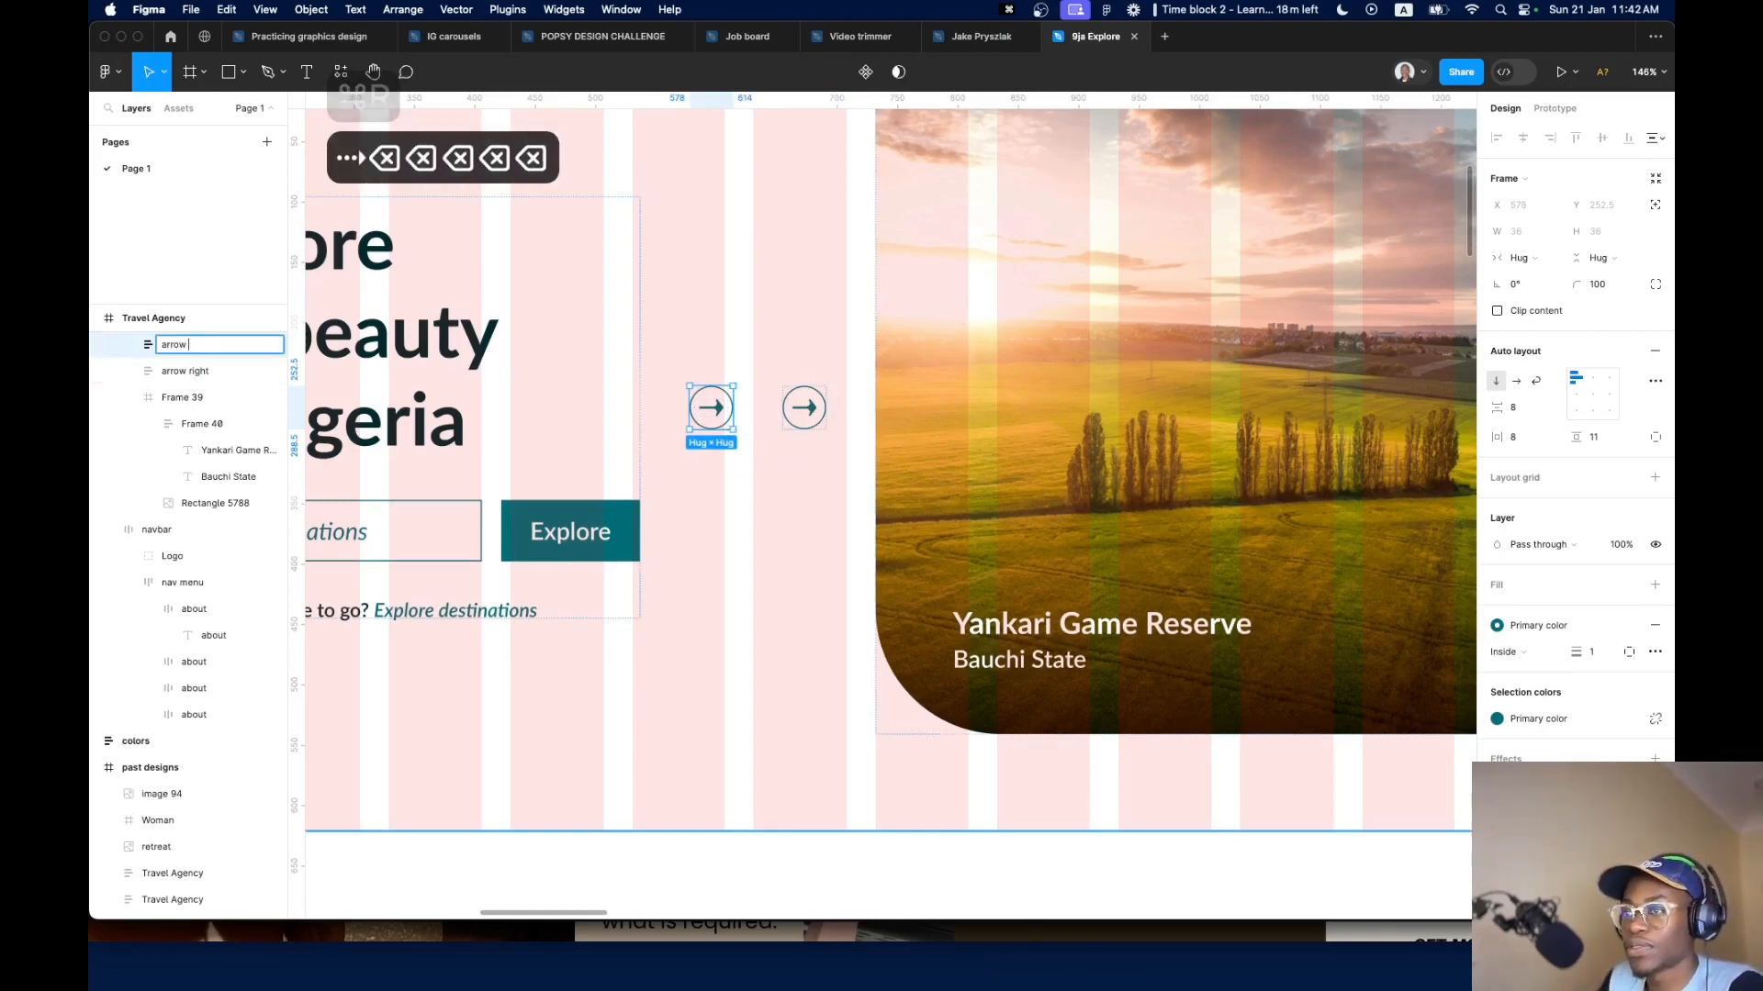
{"action": "type", "text": "lft"}
{"action": "key", "text": "Return"}
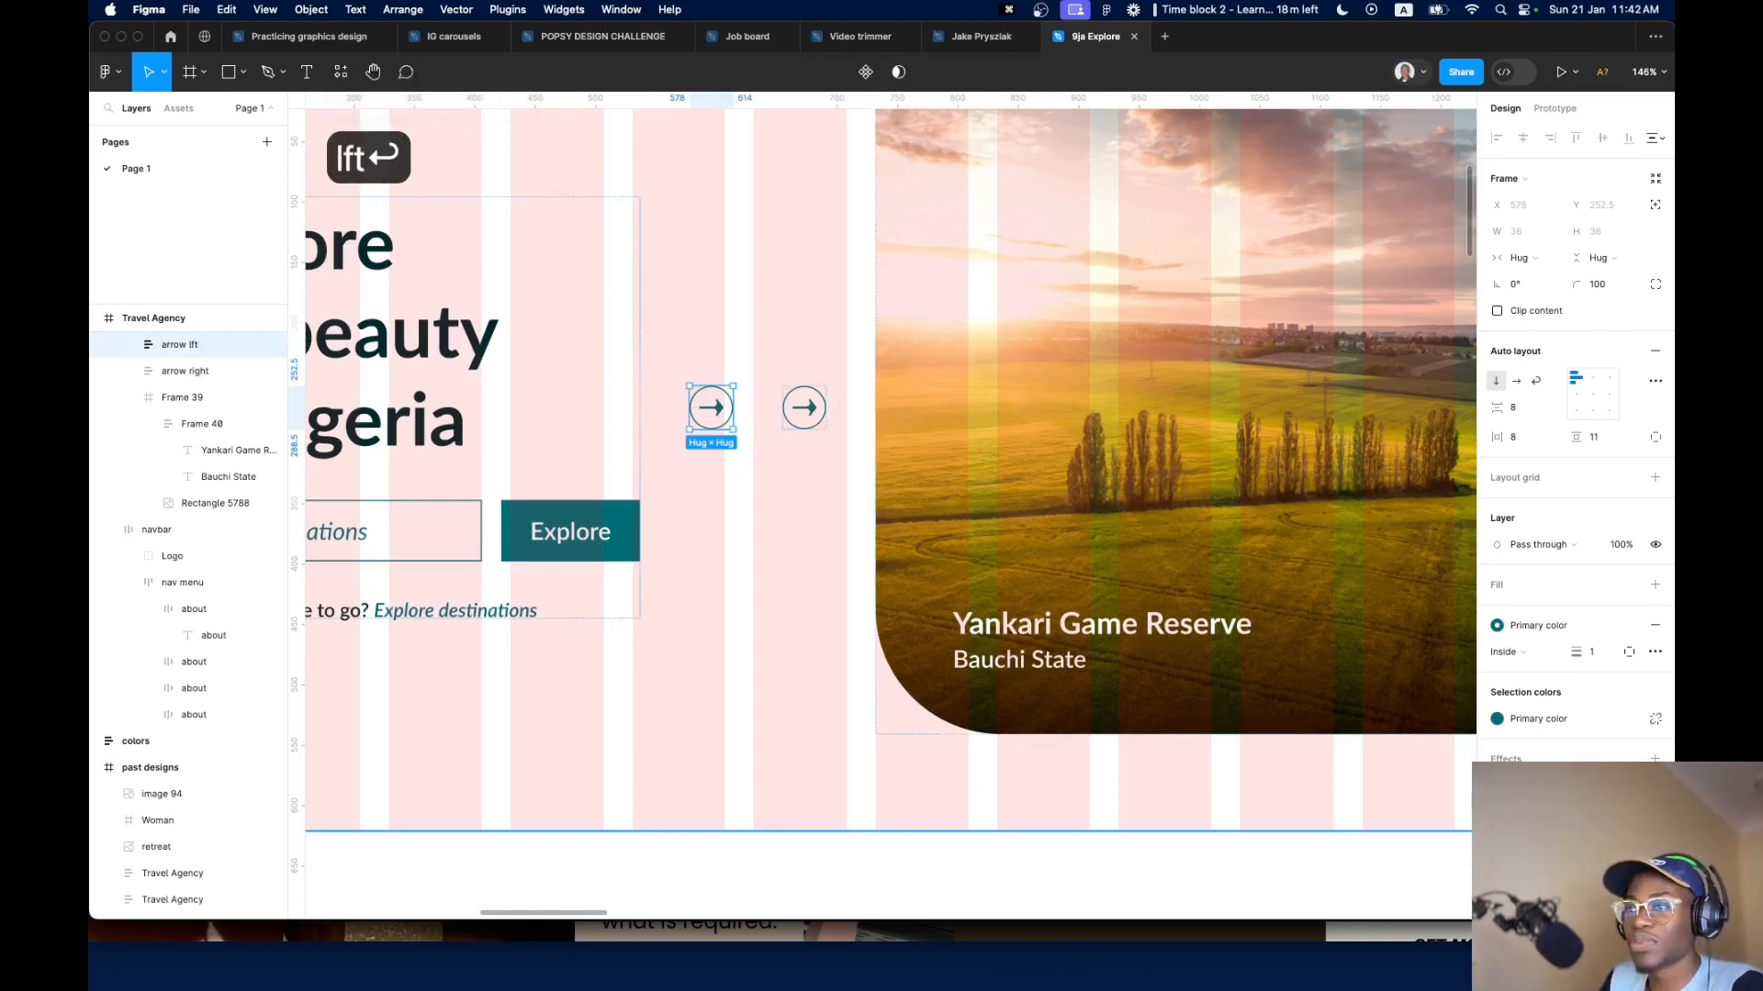
Combine the two arrow buttons in one horizontal auto layout frame
{"action": "left_click", "coordinate": [808, 408], "text": "shift"}
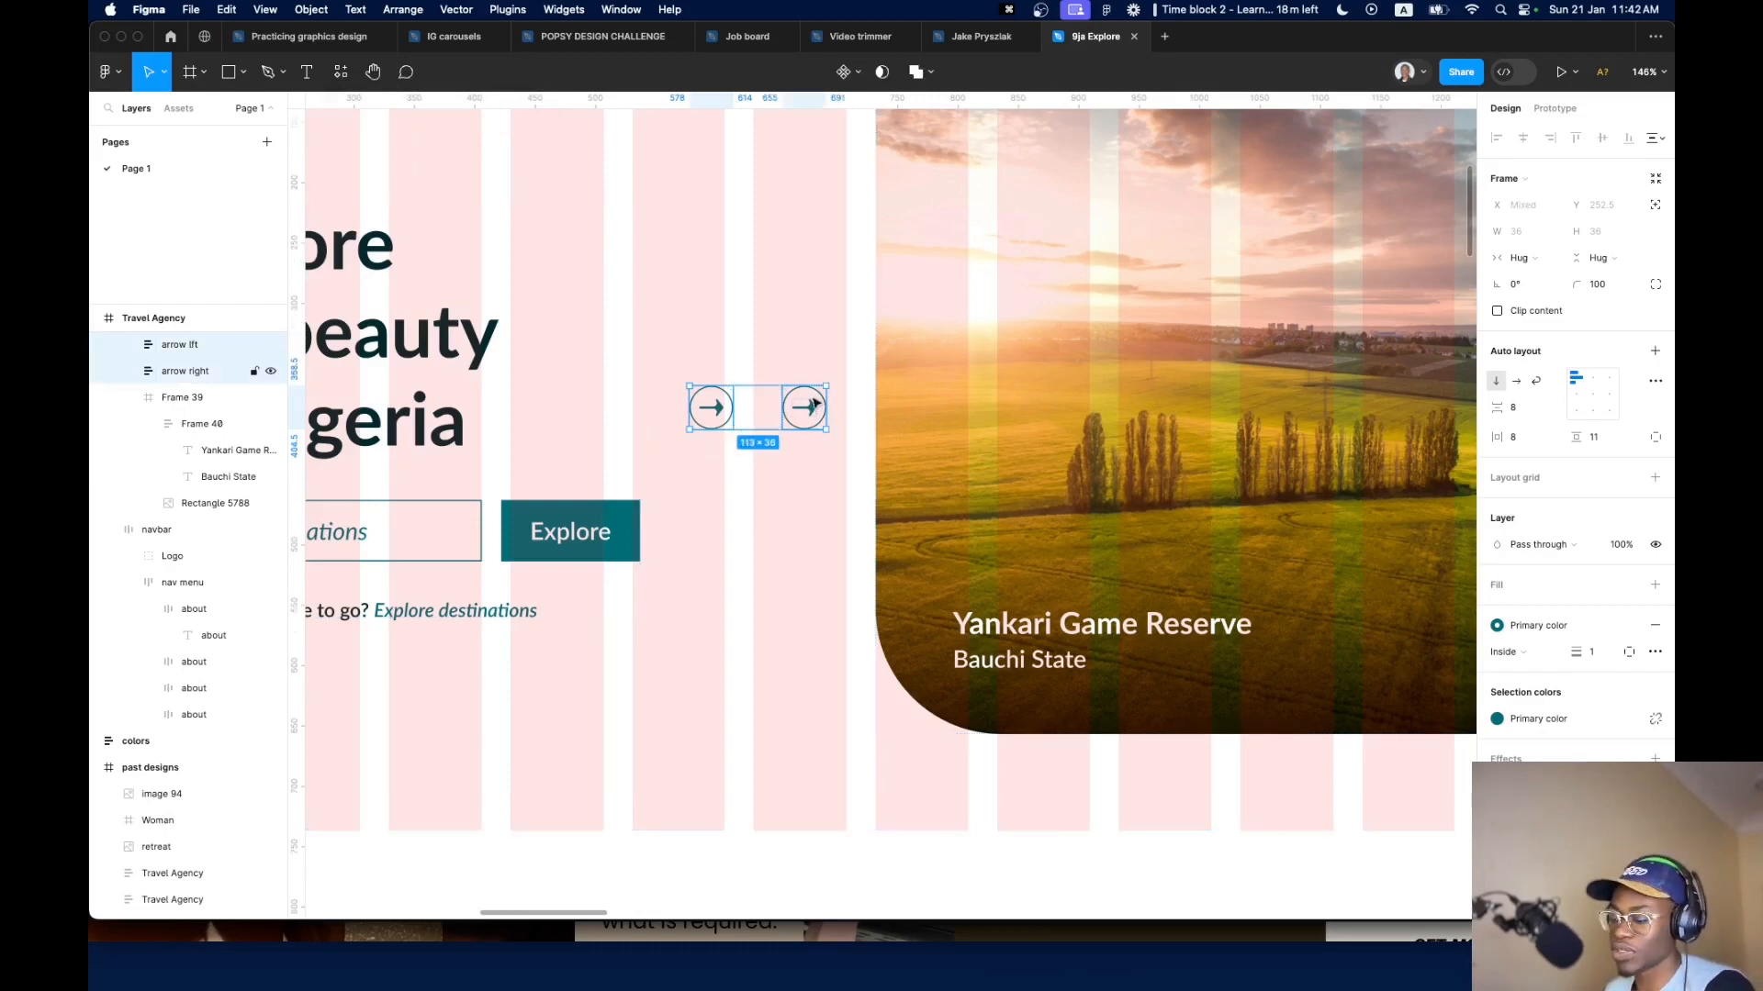
{"action": "key", "text": "shift+a"}
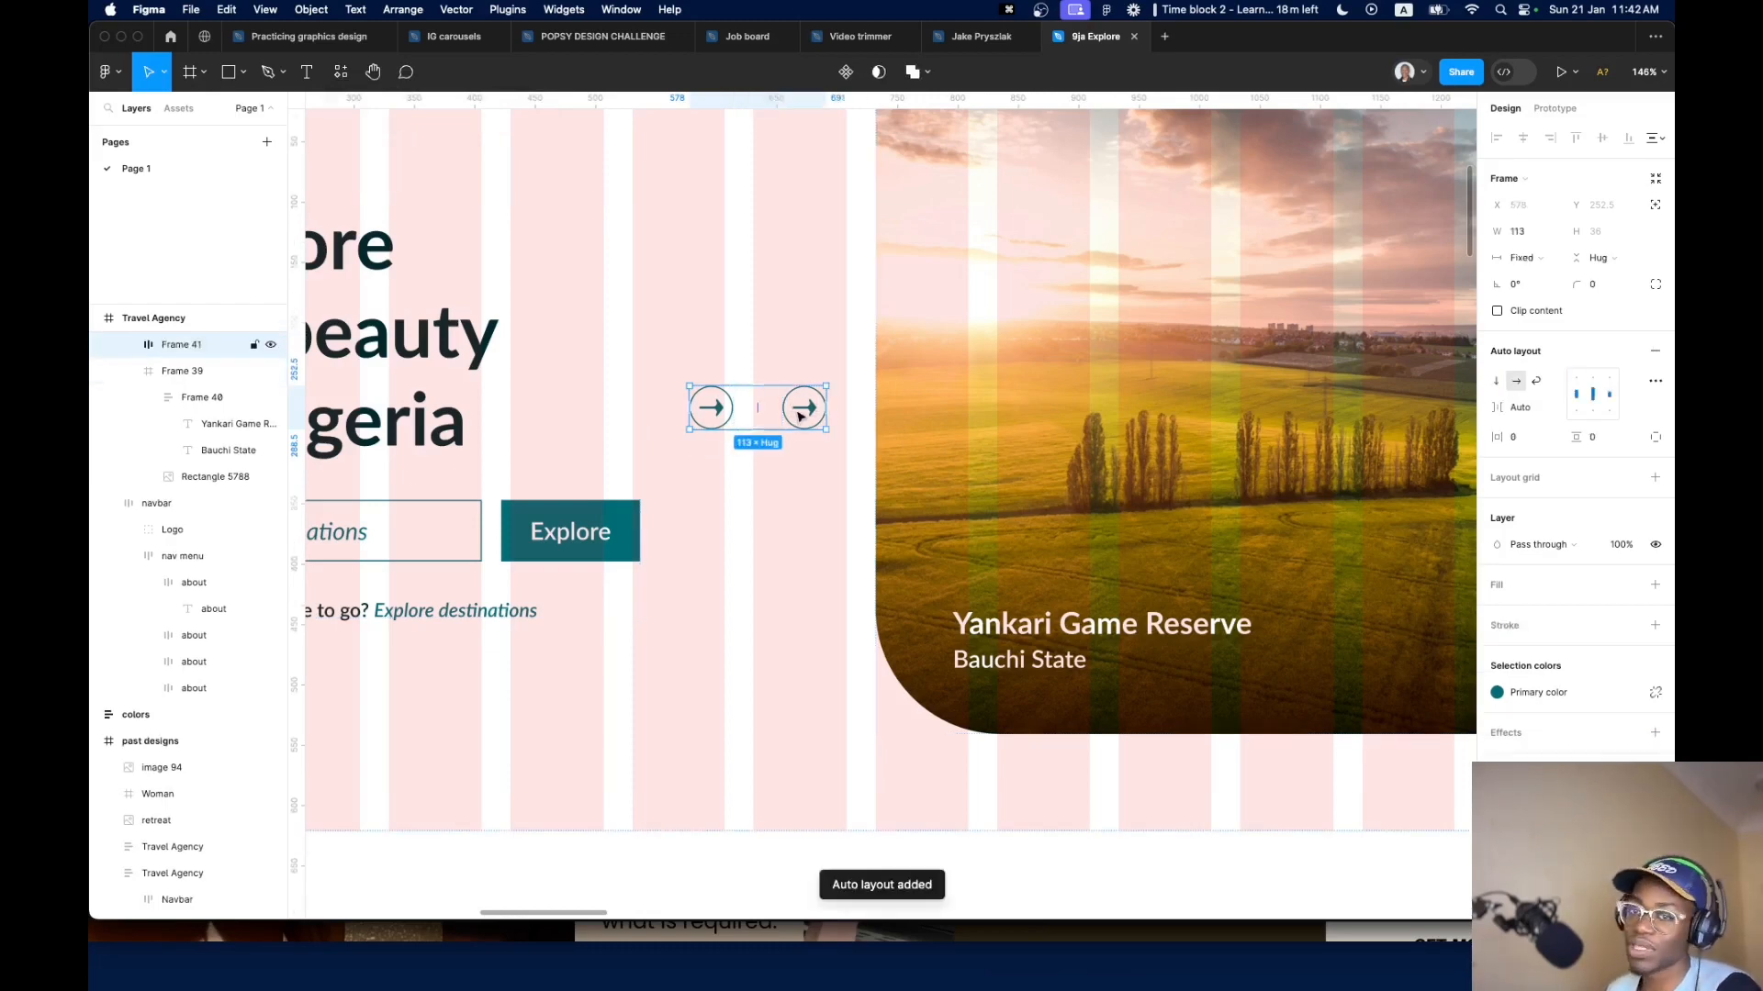
{"action": "scroll", "coordinate": [799, 415], "scroll_direction": "down", "scroll_amount": 10}
{"action": "left_click", "coordinate": [897, 550]}
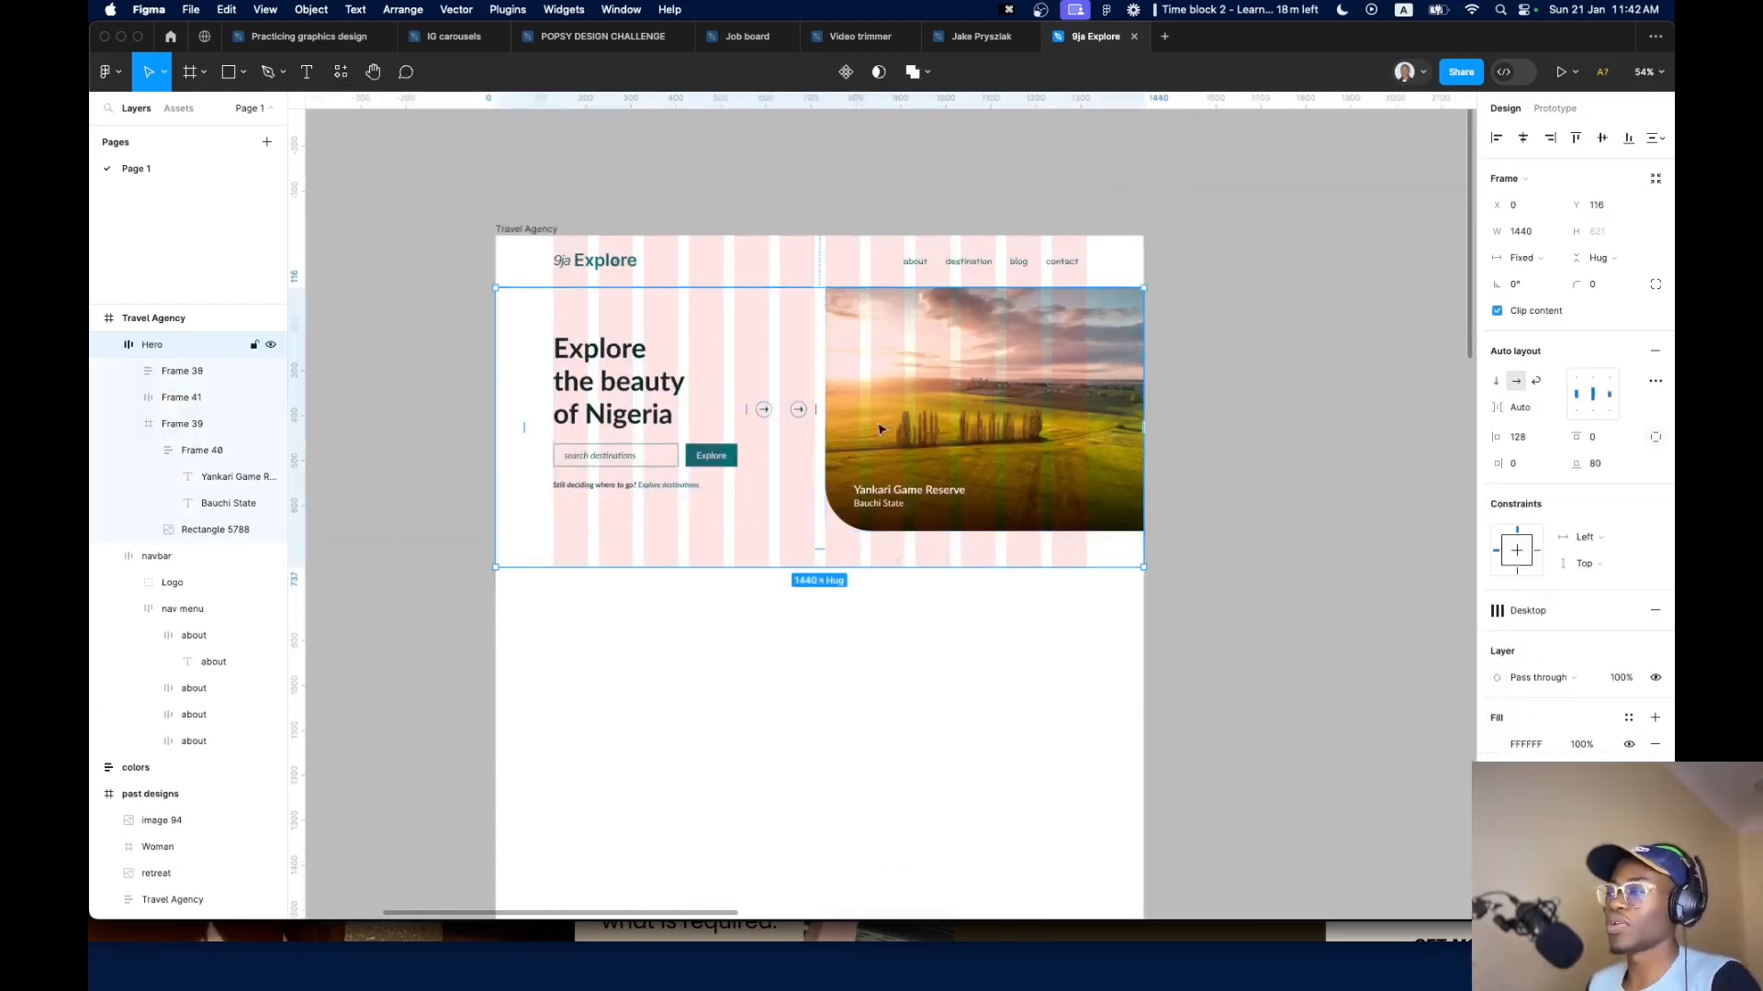
Wrap the arrow pair and photo in a vertical auto layout, with the arrows ordered below the photo
{"action": "left_click", "coordinate": [793, 415]}
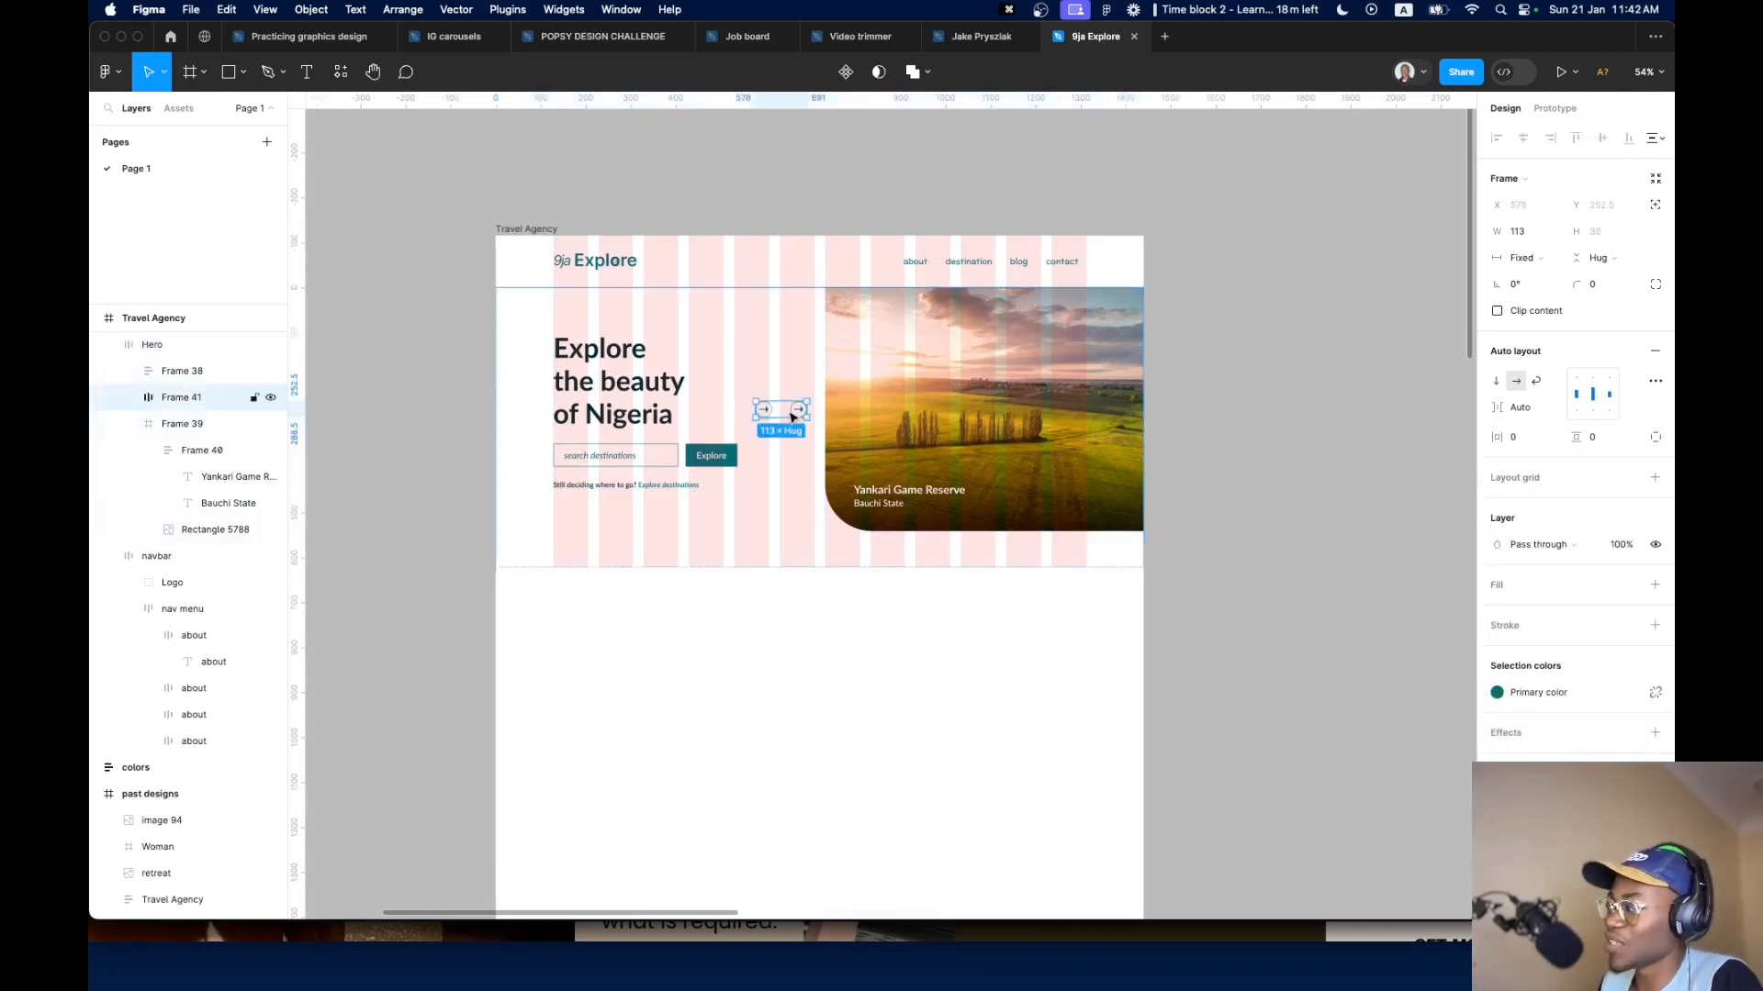
{"action": "left_click", "coordinate": [881, 413], "text": "shift"}
{"action": "key", "text": "shift+a"}
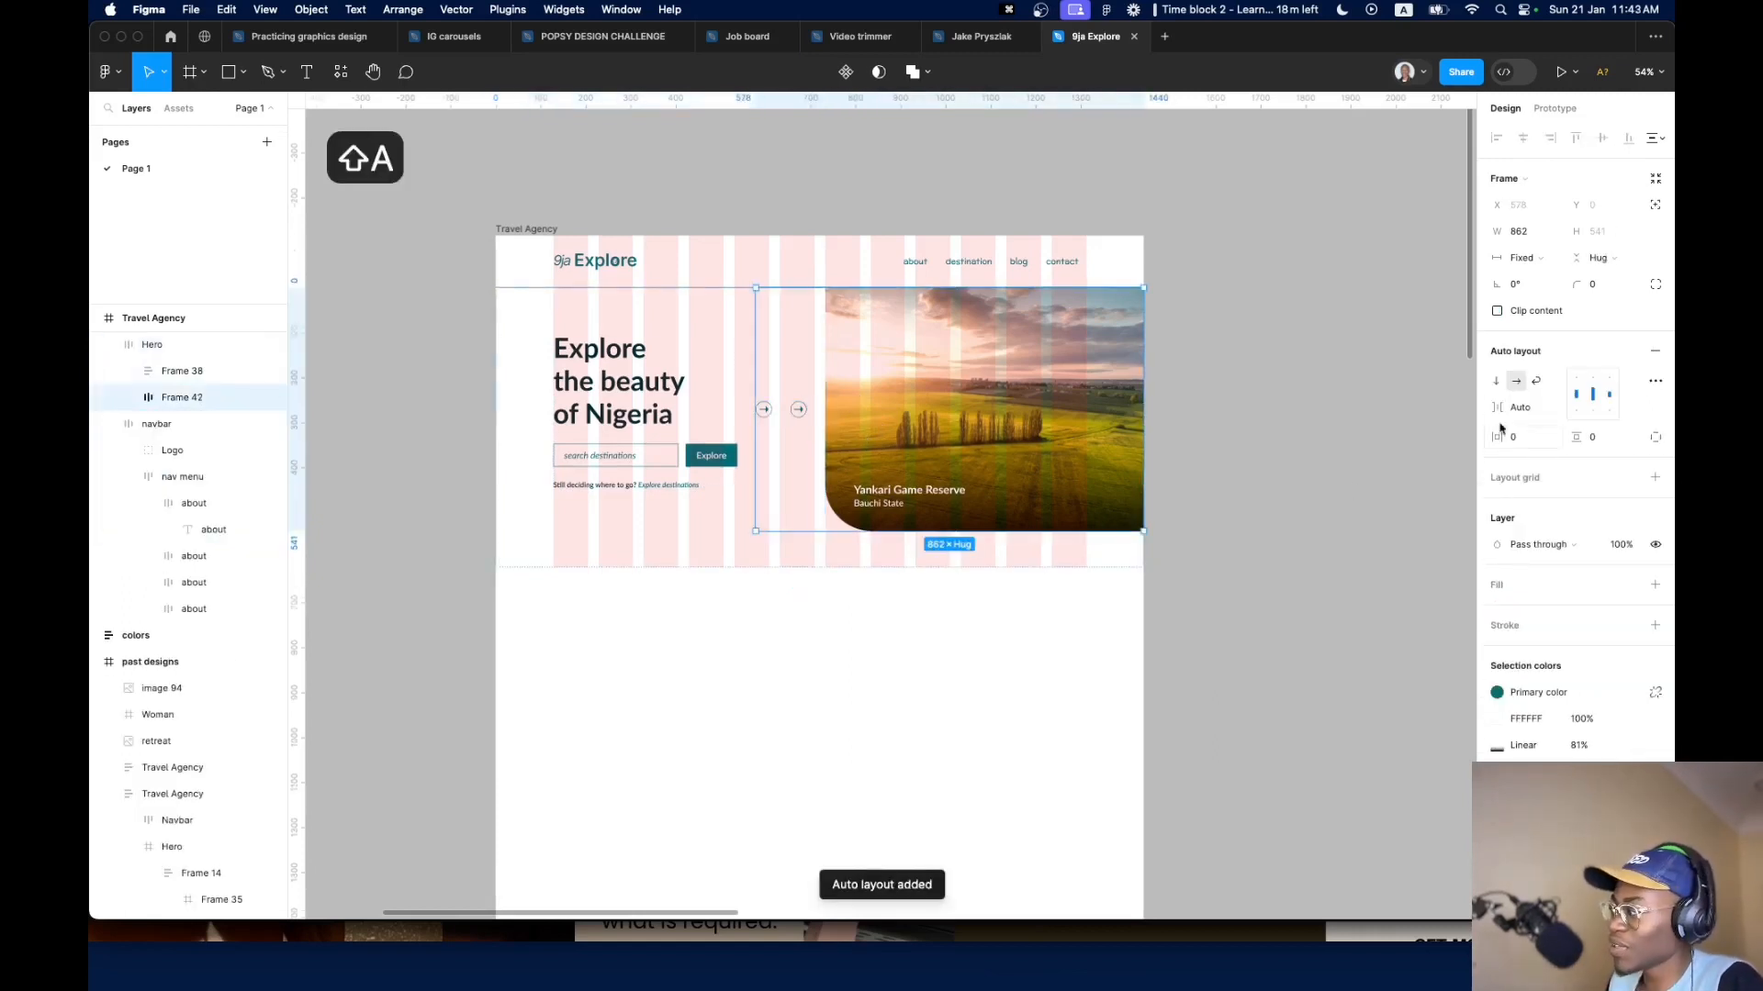
{"action": "left_click", "coordinate": [1495, 382]}
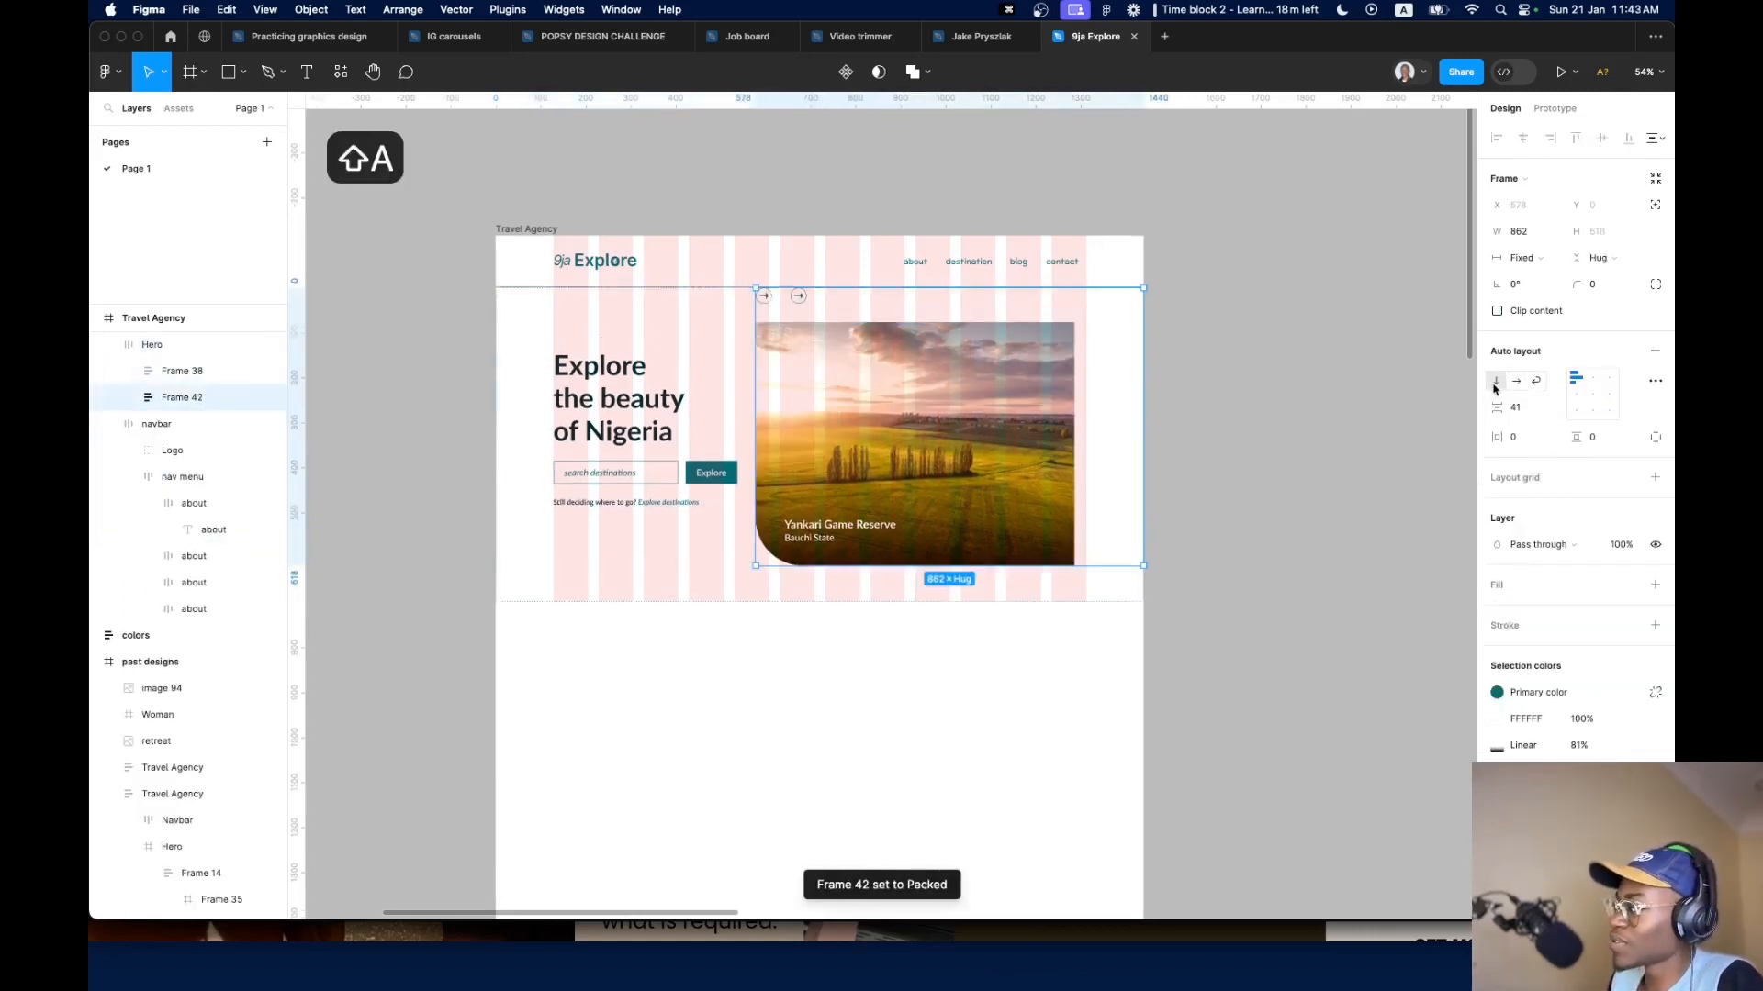
{"action": "left_click", "coordinate": [804, 305]}
{"action": "key", "text": "Down"}
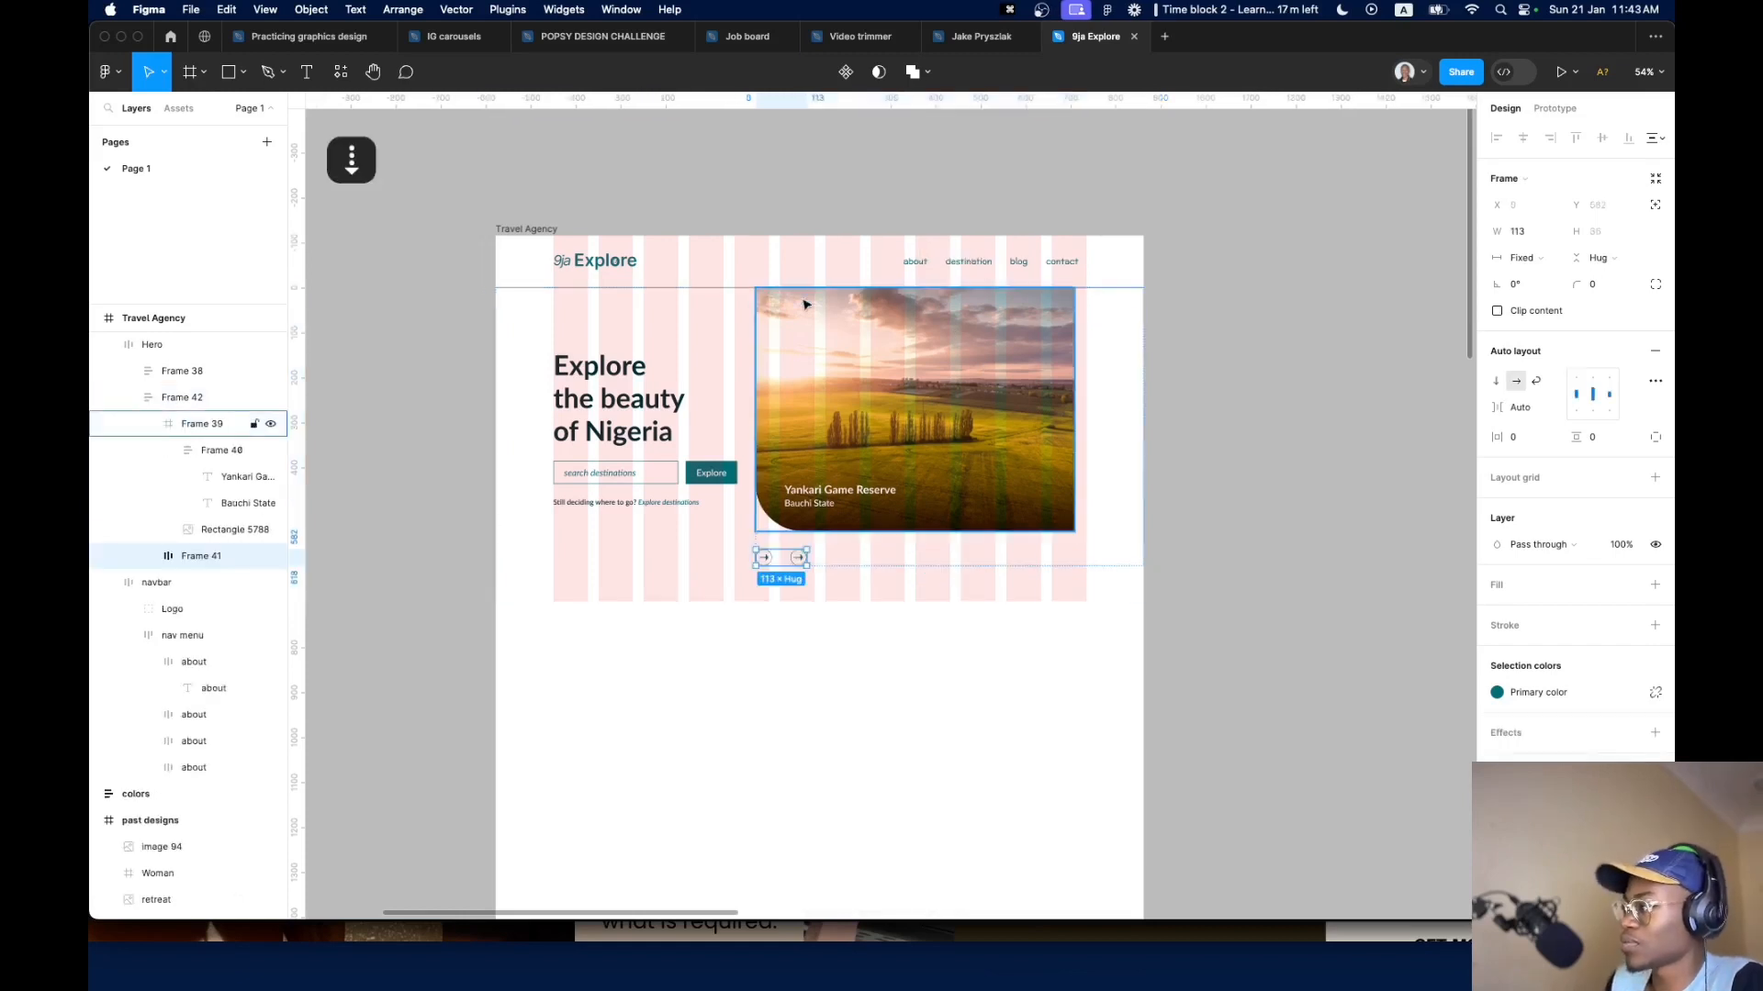
Align the photo-and-arrows frame's contents to the top right, and cut the arrow pair out of that frame
{"action": "left_click", "coordinate": [1115, 512]}
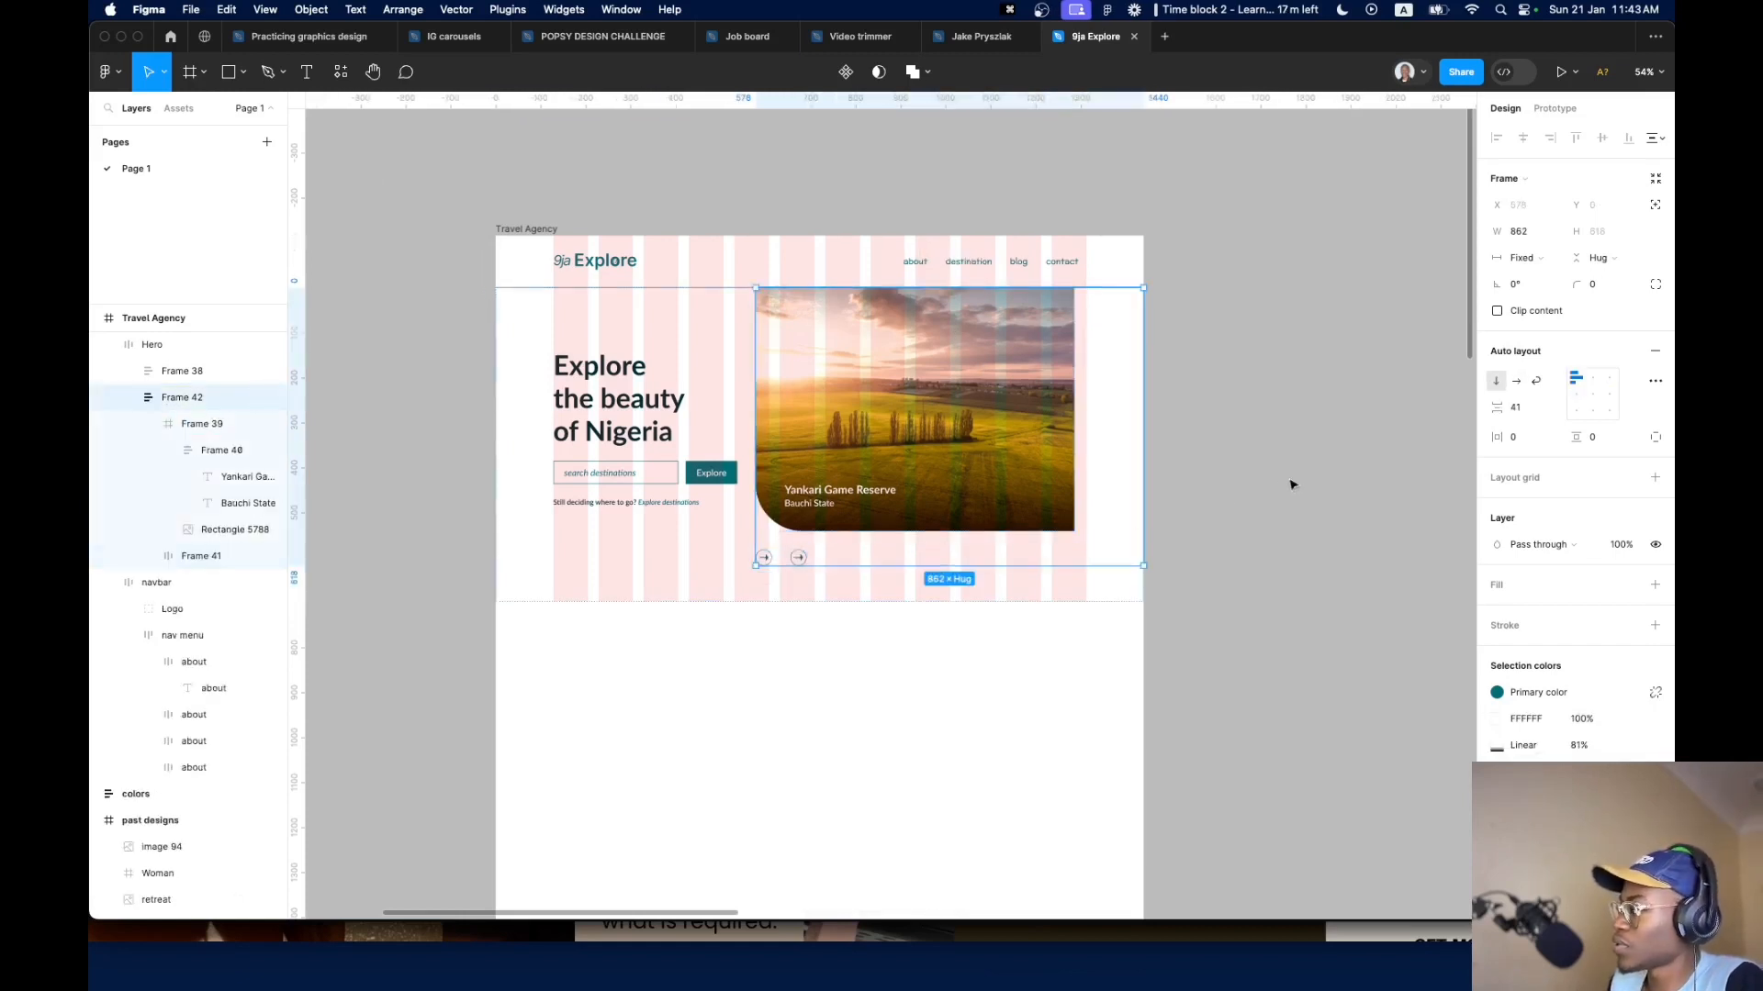
{"action": "left_click", "coordinate": [1612, 377]}
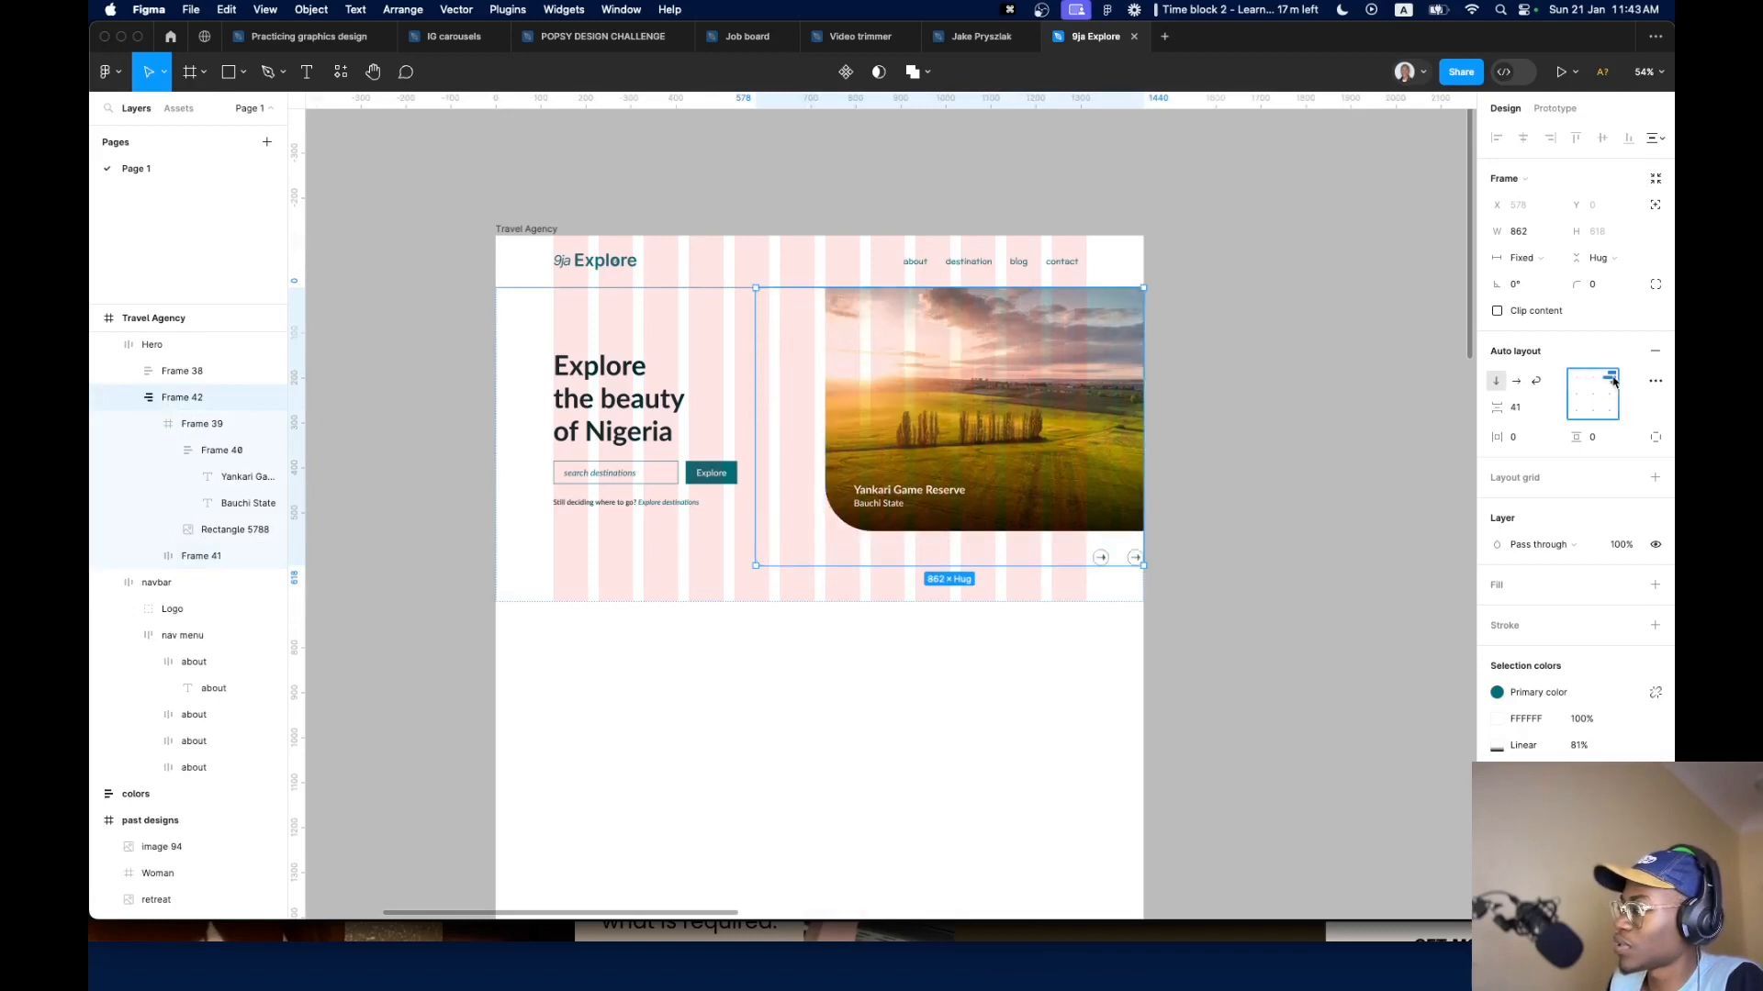
{"action": "double_click", "coordinate": [1112, 557]}
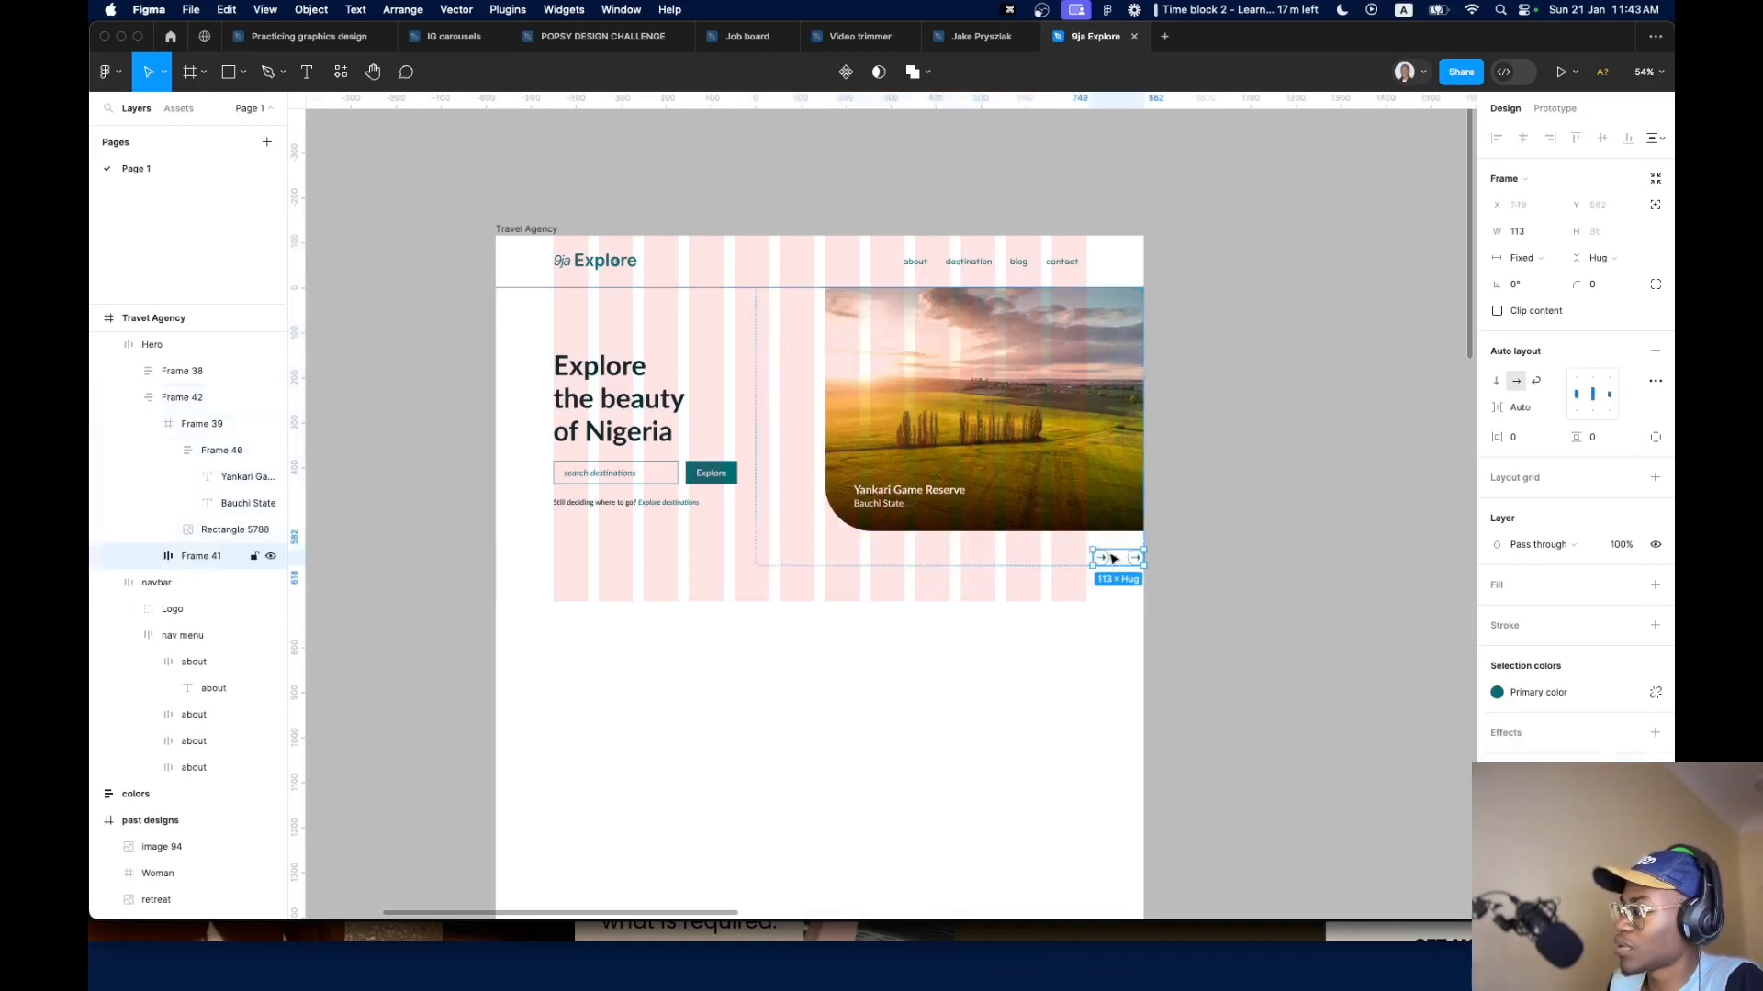
{"action": "left_click_drag", "start_coordinate": [1111, 557], "coordinate": [983, 494]}
{"action": "scroll", "coordinate": [229, 450], "scroll_direction": "up", "scroll_amount": 2}
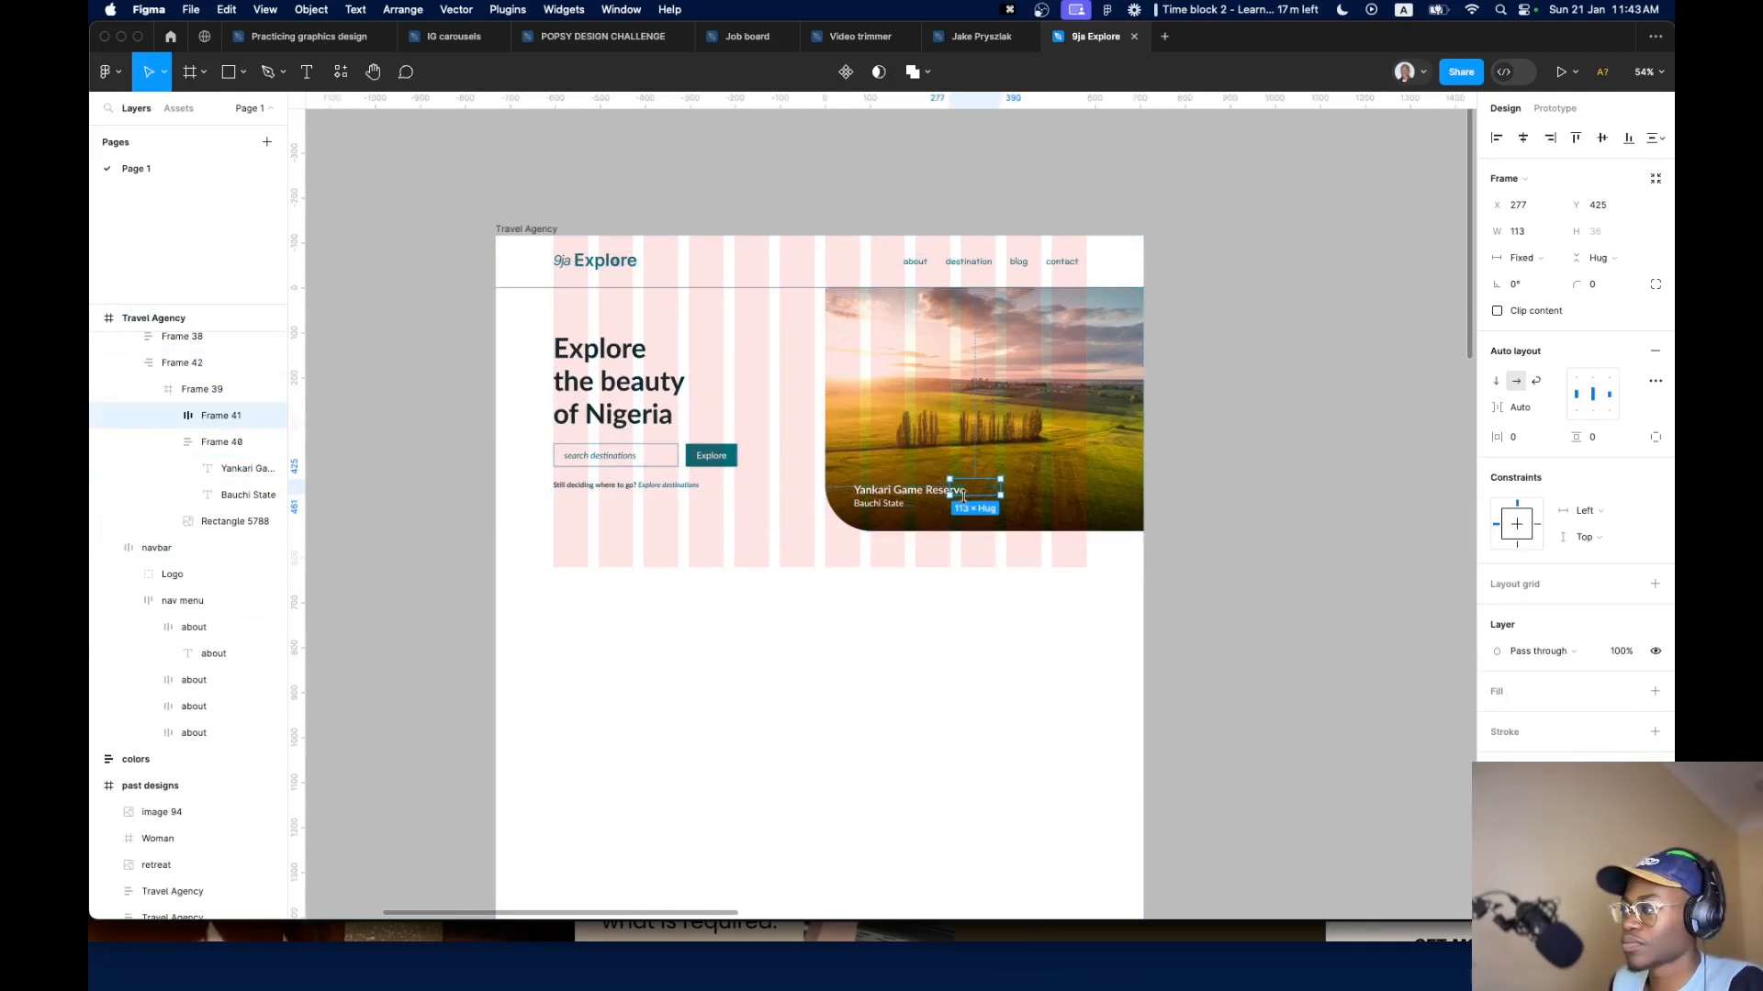
{"action": "left_click_drag", "start_coordinate": [978, 496], "coordinate": [760, 445]}
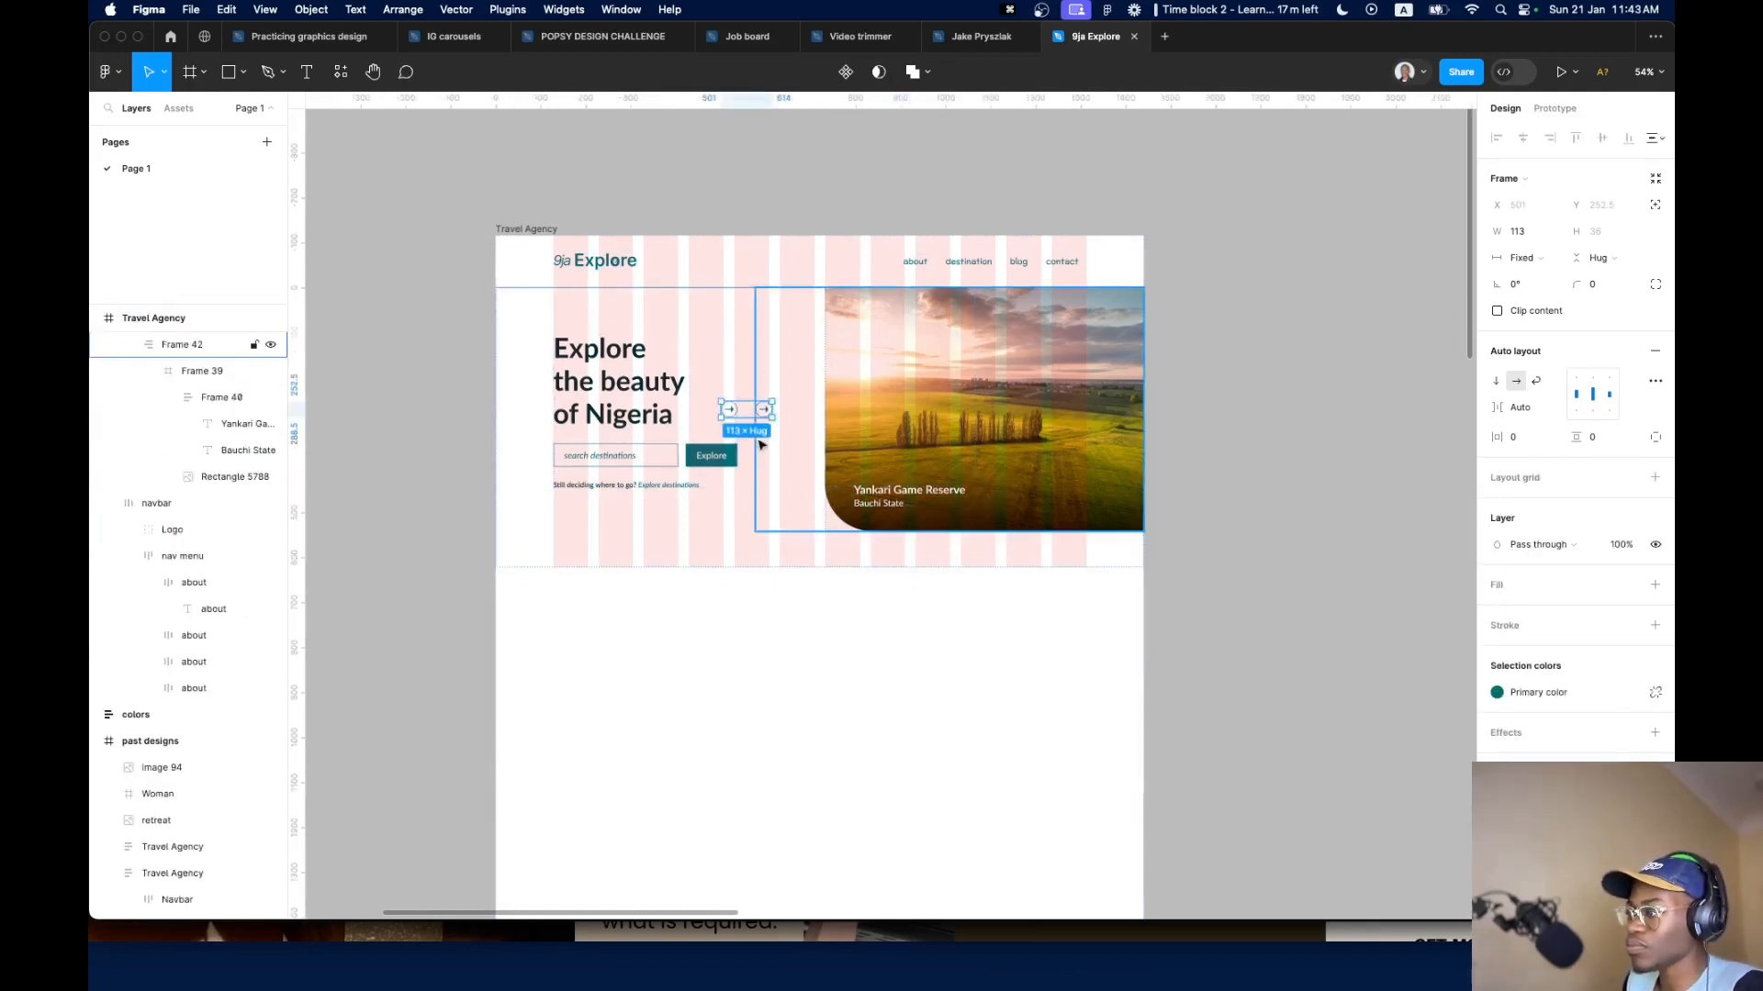
{"action": "key", "text": "super+x"}
Set the photo's wrapper frame to hug its contents horizontally and rename it "image"
{"action": "double_click", "coordinate": [989, 440]}
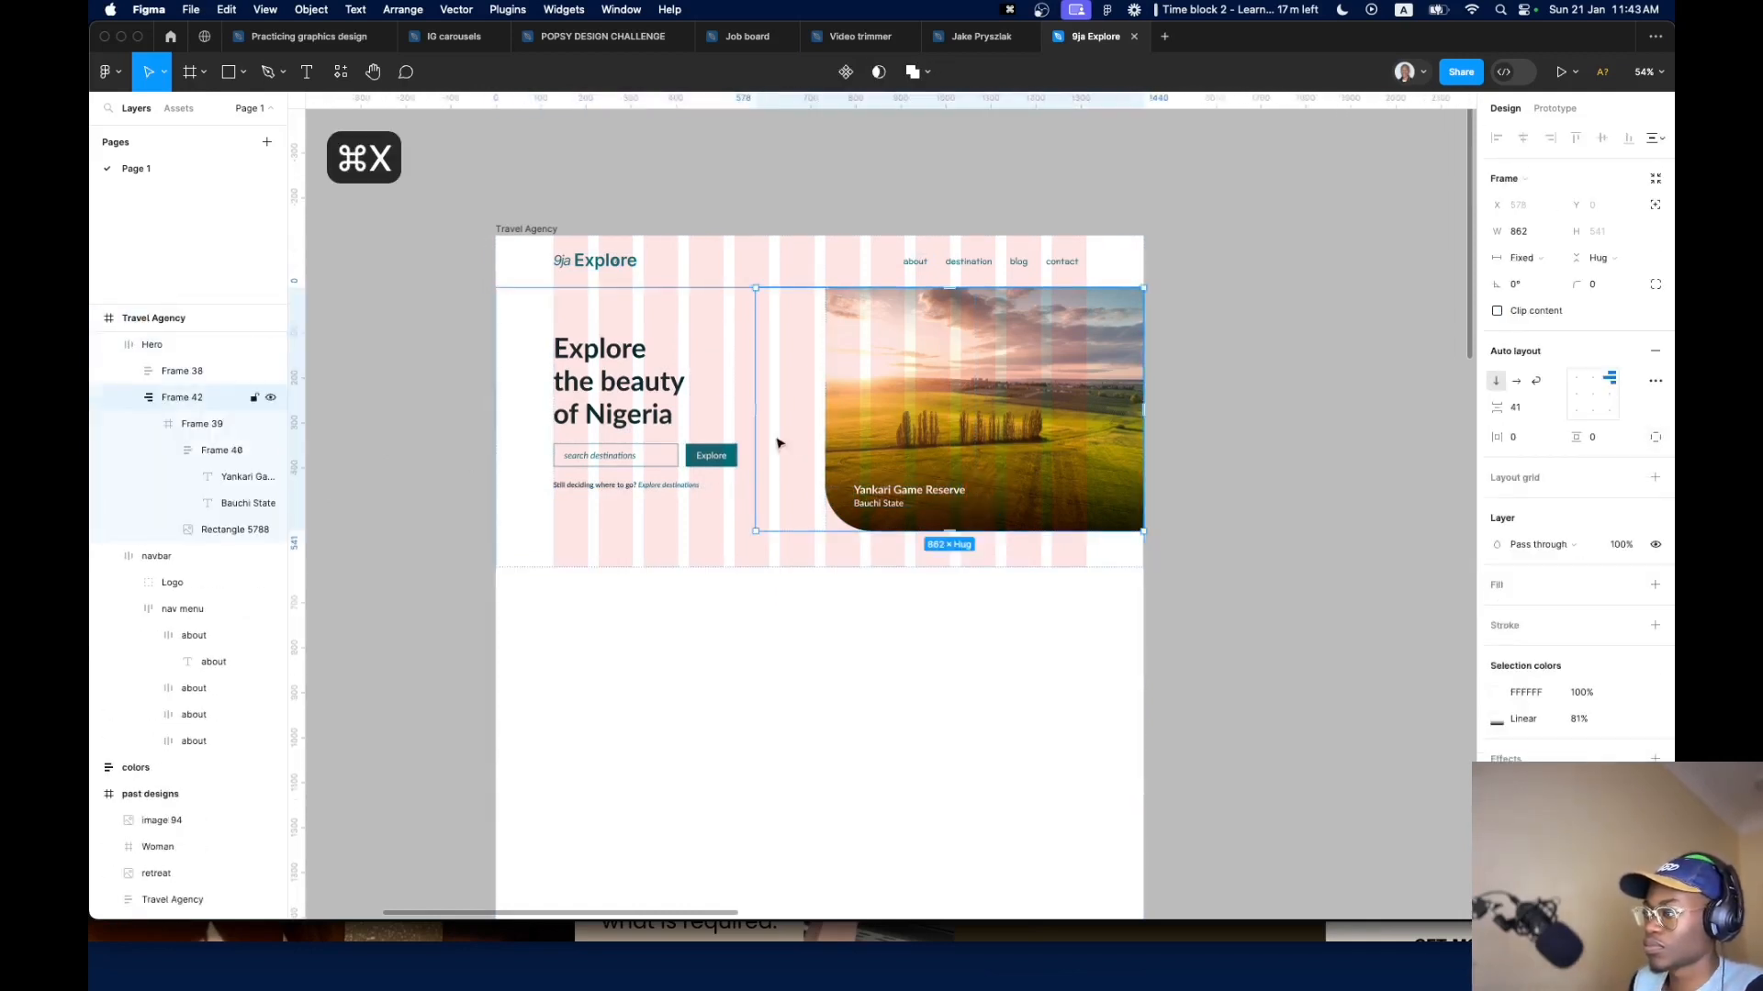
{"action": "left_click", "coordinate": [1528, 258]}
{"action": "left_click", "coordinate": [1532, 278]}
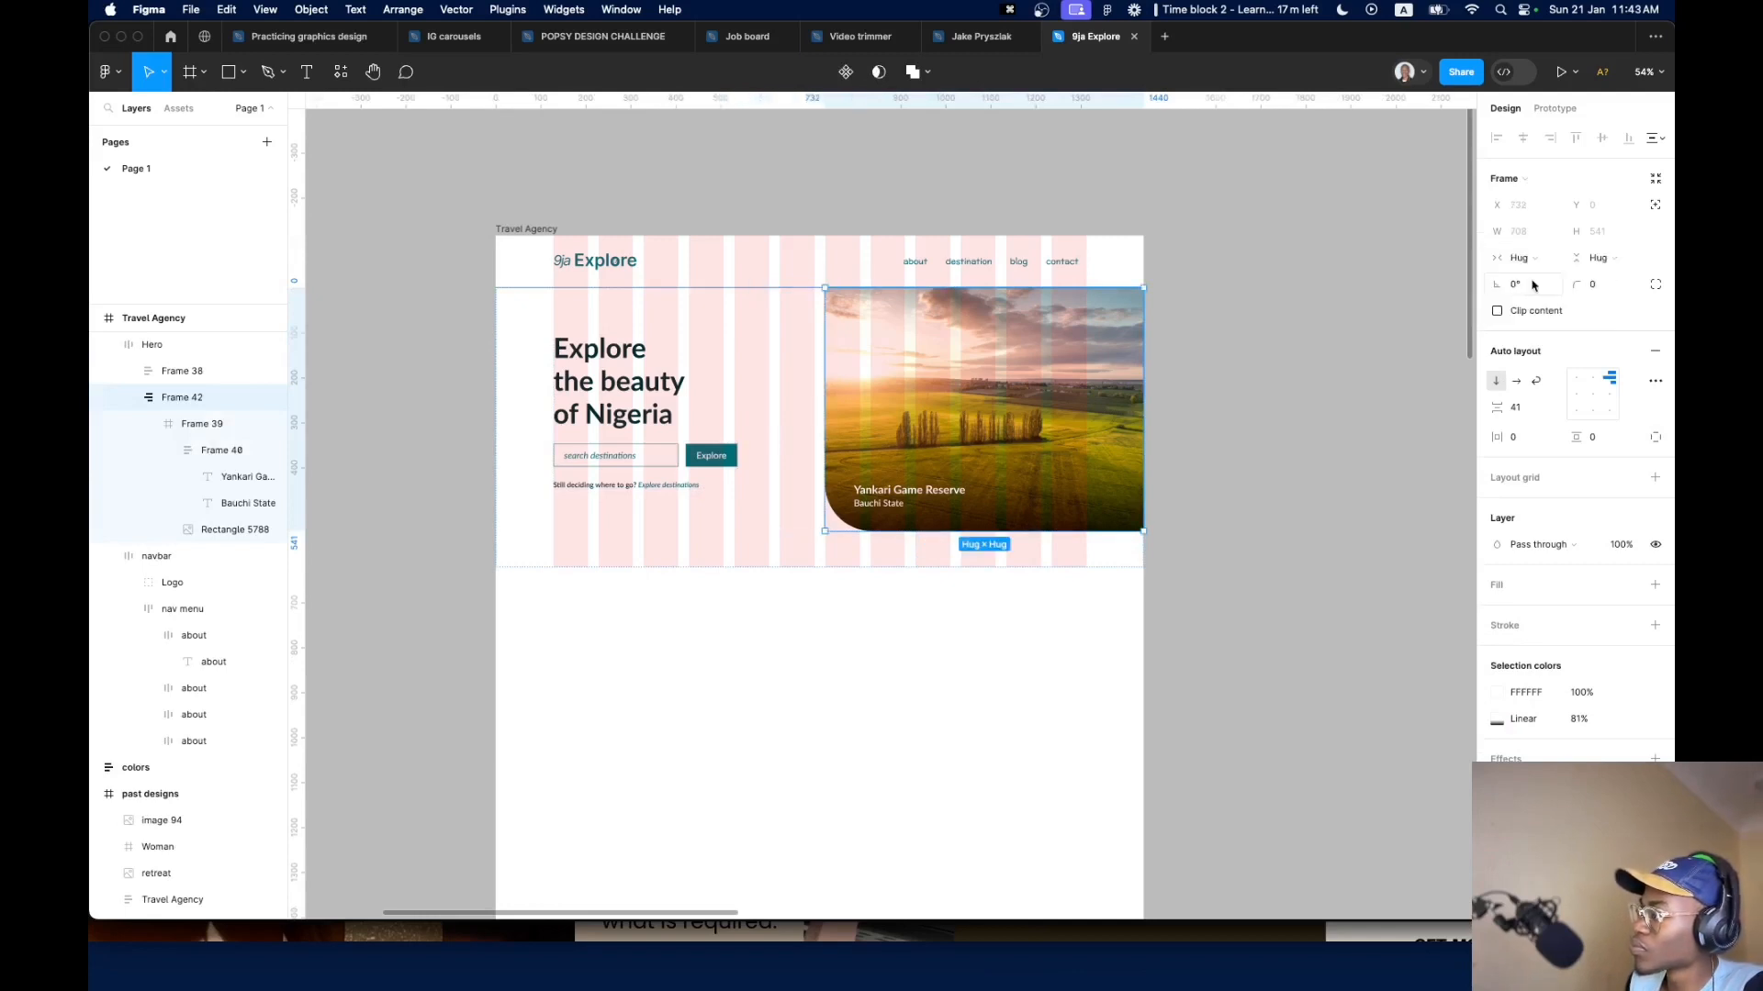
{"action": "key", "text": "super+r"}
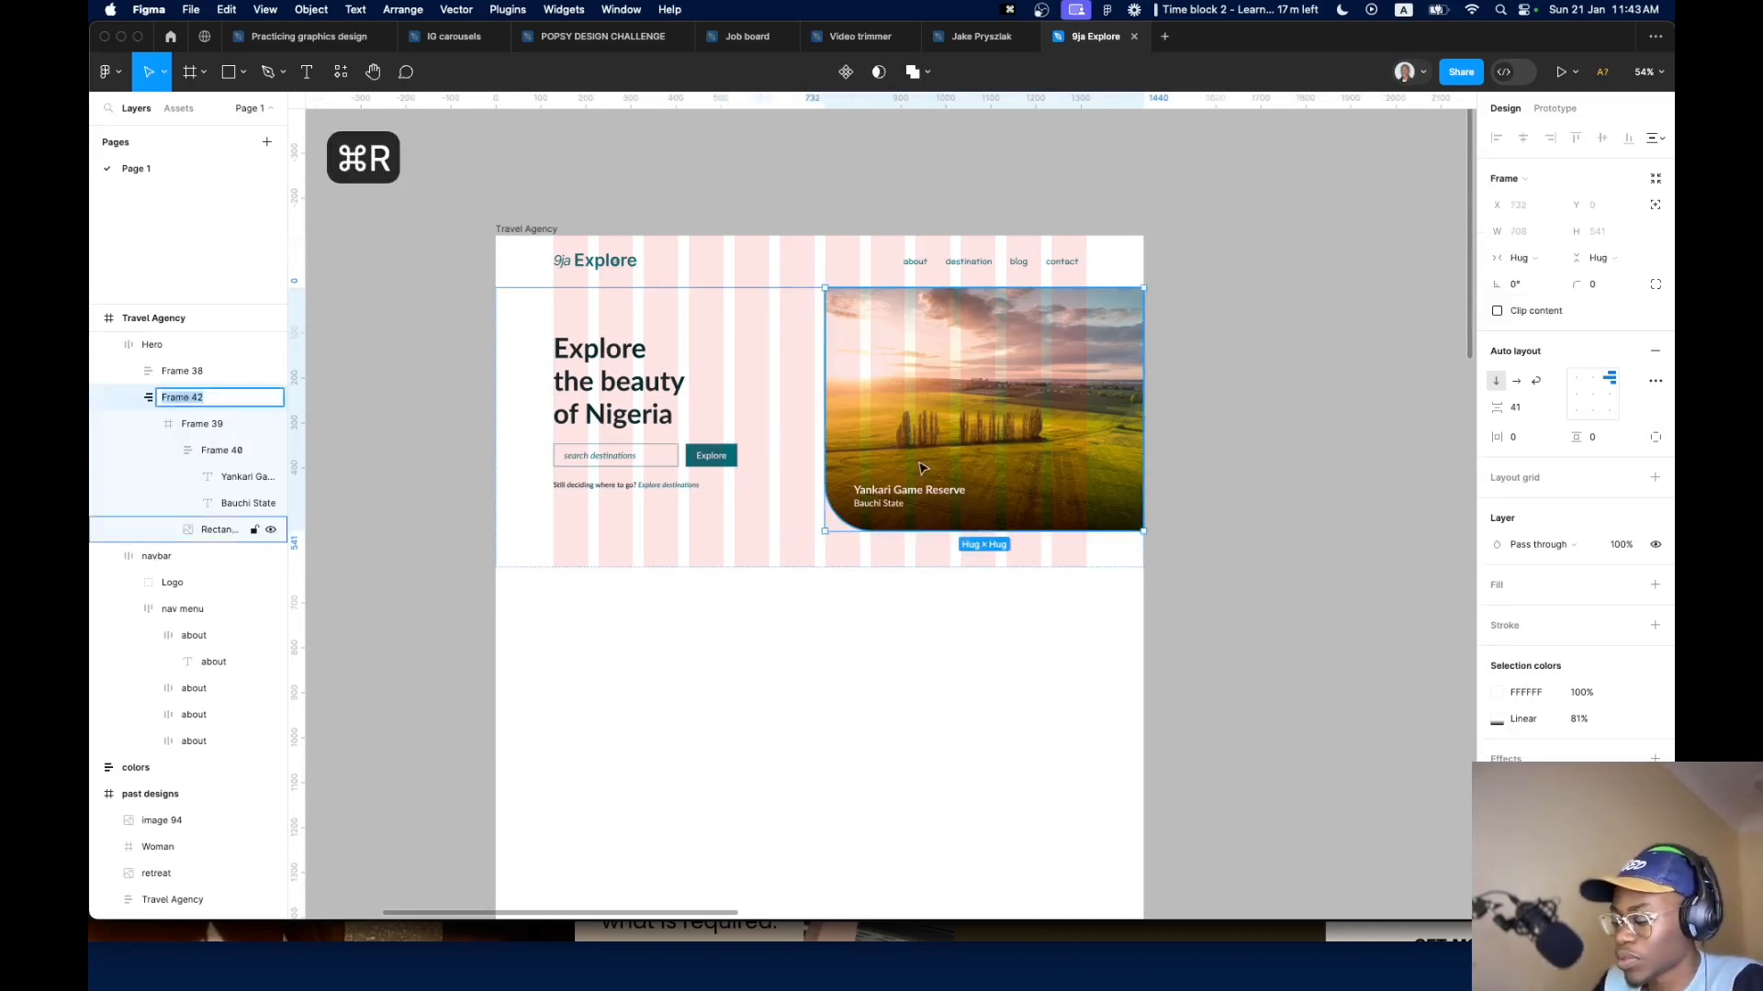
{"action": "type", "text": "image"}
{"action": "key", "text": "Return"}
Paste the arrow pair into the Travel Agency frame and place it in the empty area below the photo
{"action": "left_click", "coordinate": [976, 657]}
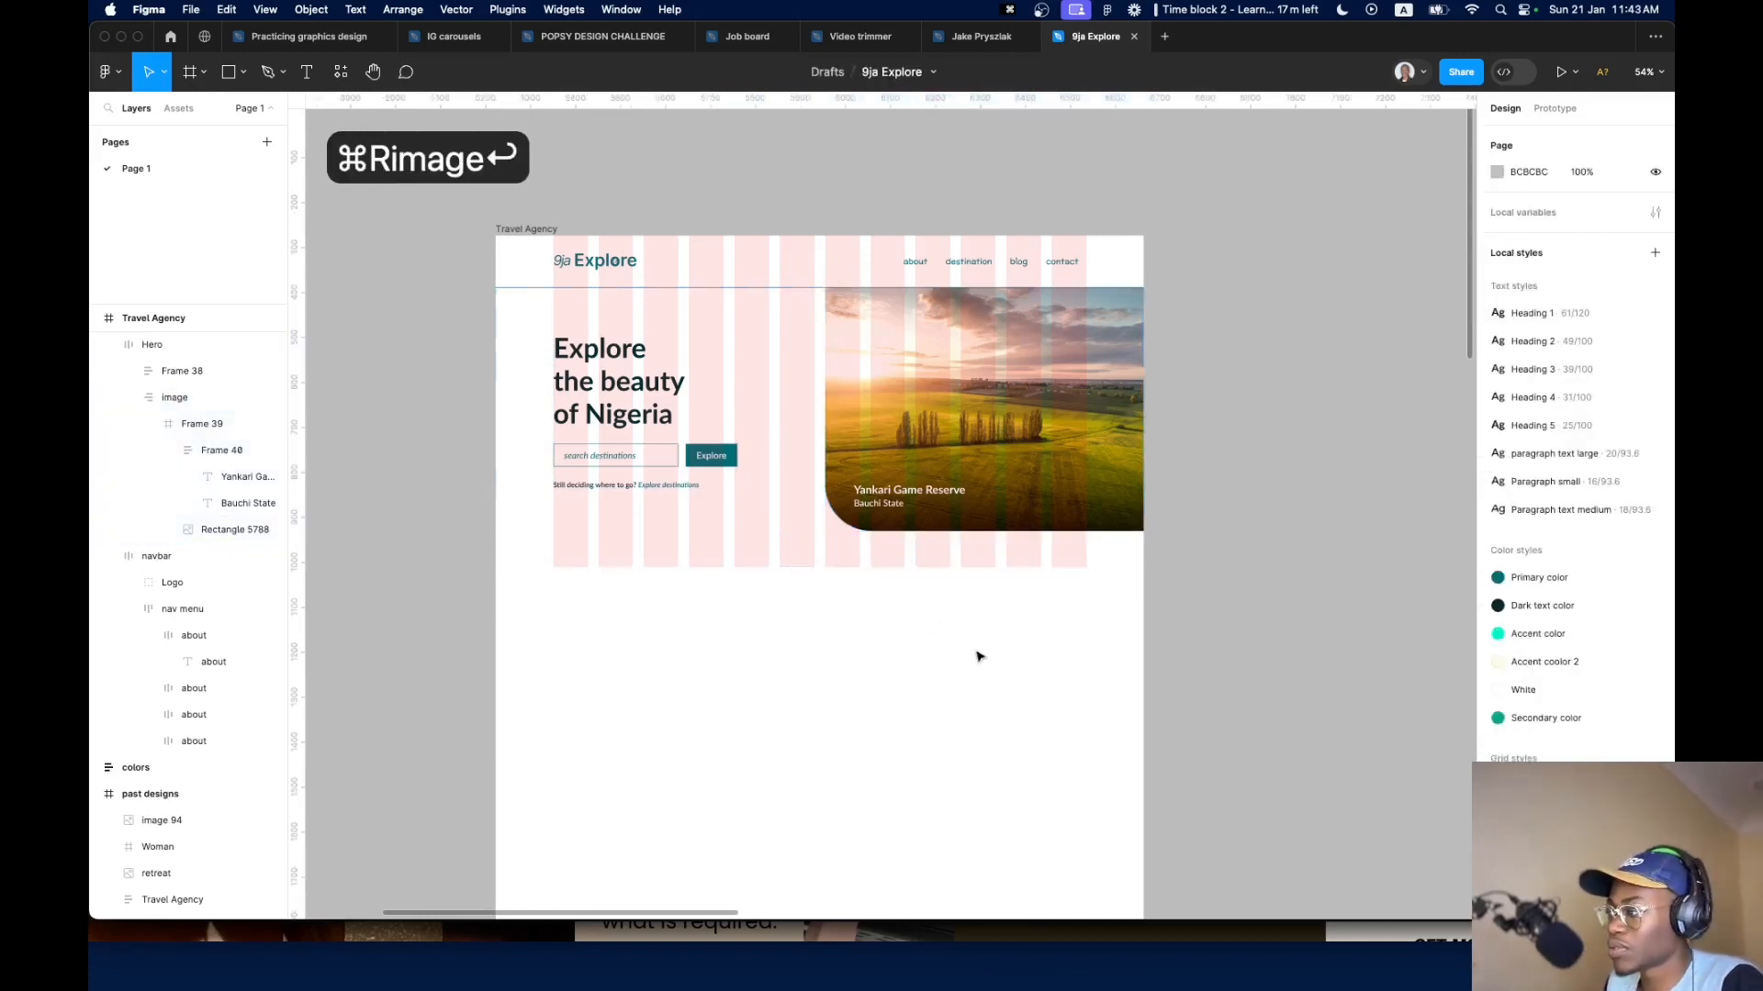
{"action": "key", "text": "super+v"}
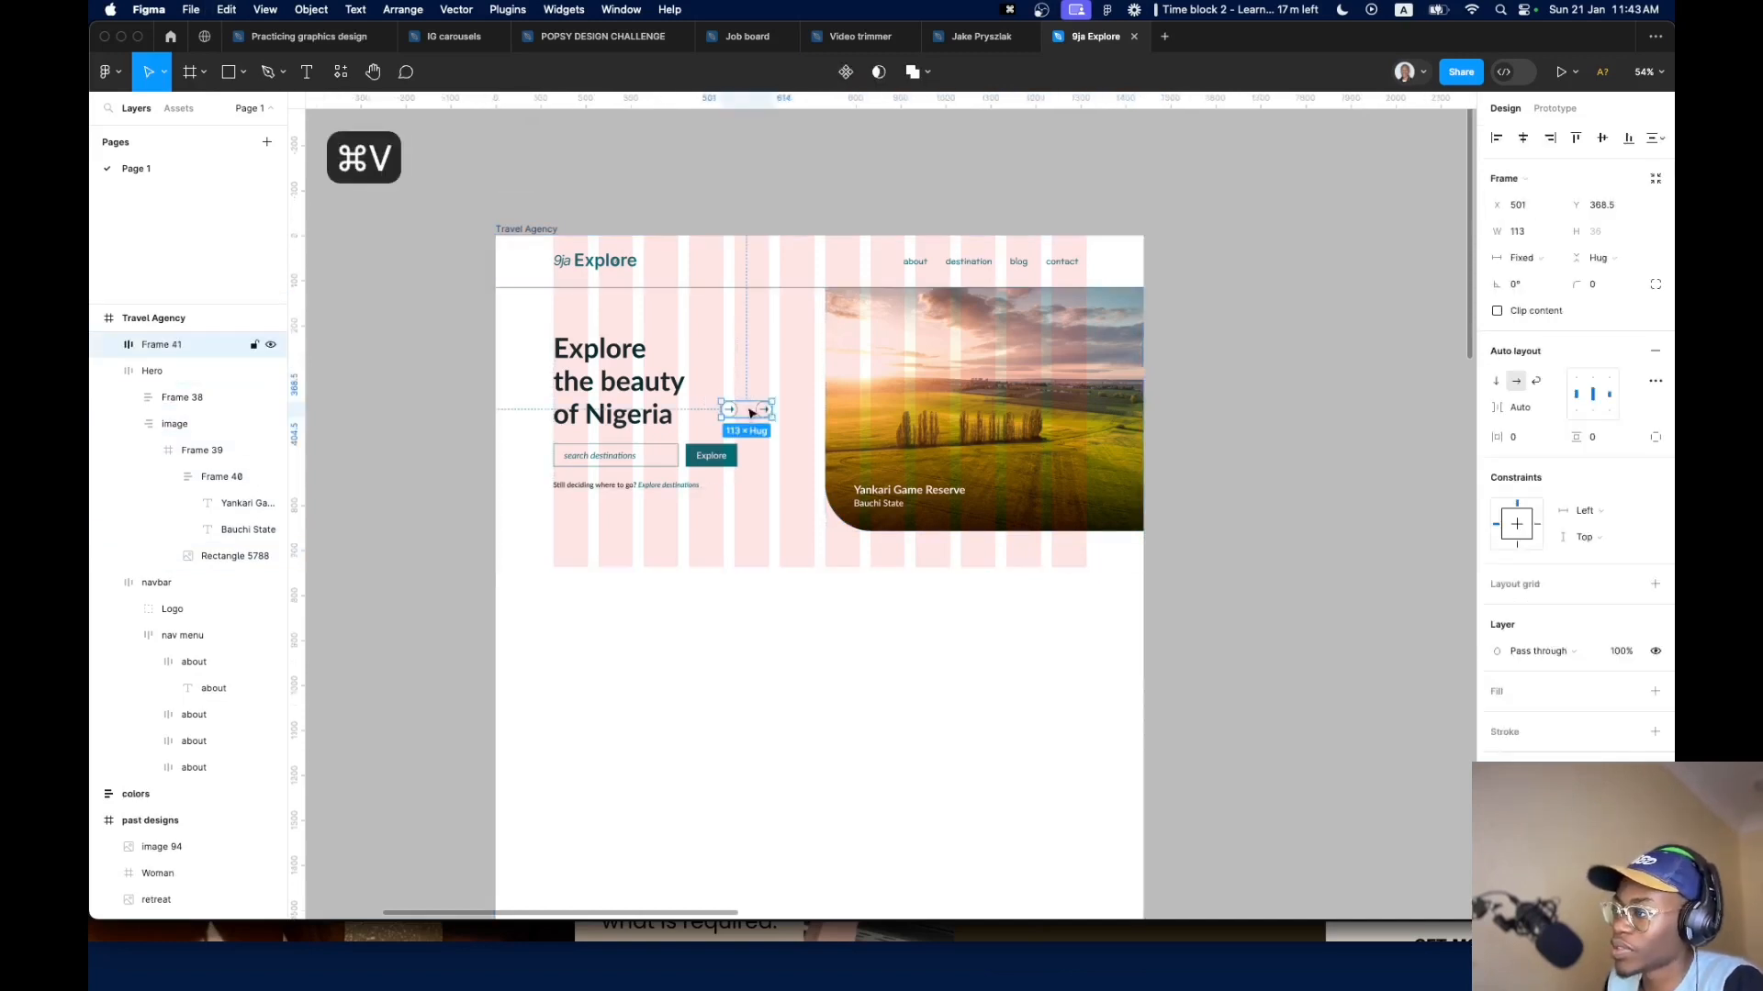
{"action": "left_click_drag", "start_coordinate": [751, 412], "coordinate": [867, 644]}
{"action": "left_click", "coordinate": [925, 474]}
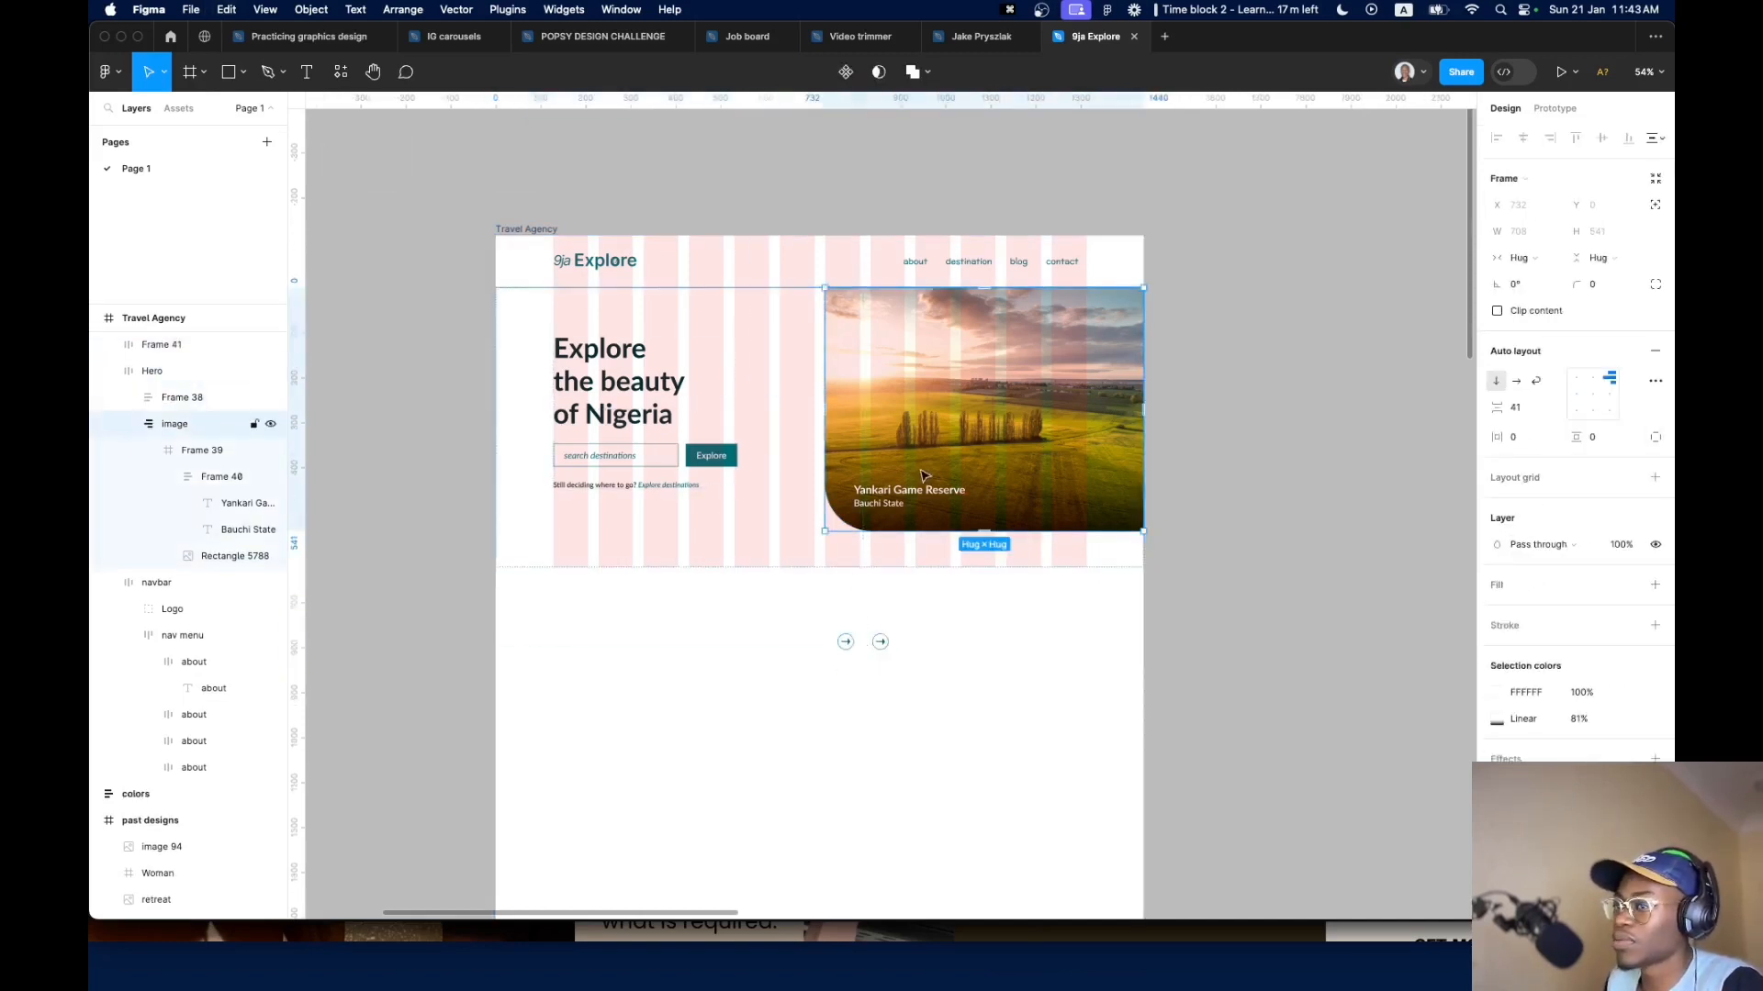
Flip the "arrow lft" button horizontally
{"action": "left_click", "coordinate": [867, 648]}
{"action": "scroll", "coordinate": [867, 647], "scroll_direction": "up", "scroll_amount": 5}
{"action": "left_click", "coordinate": [863, 635]}
{"action": "right_click", "coordinate": [881, 638]}
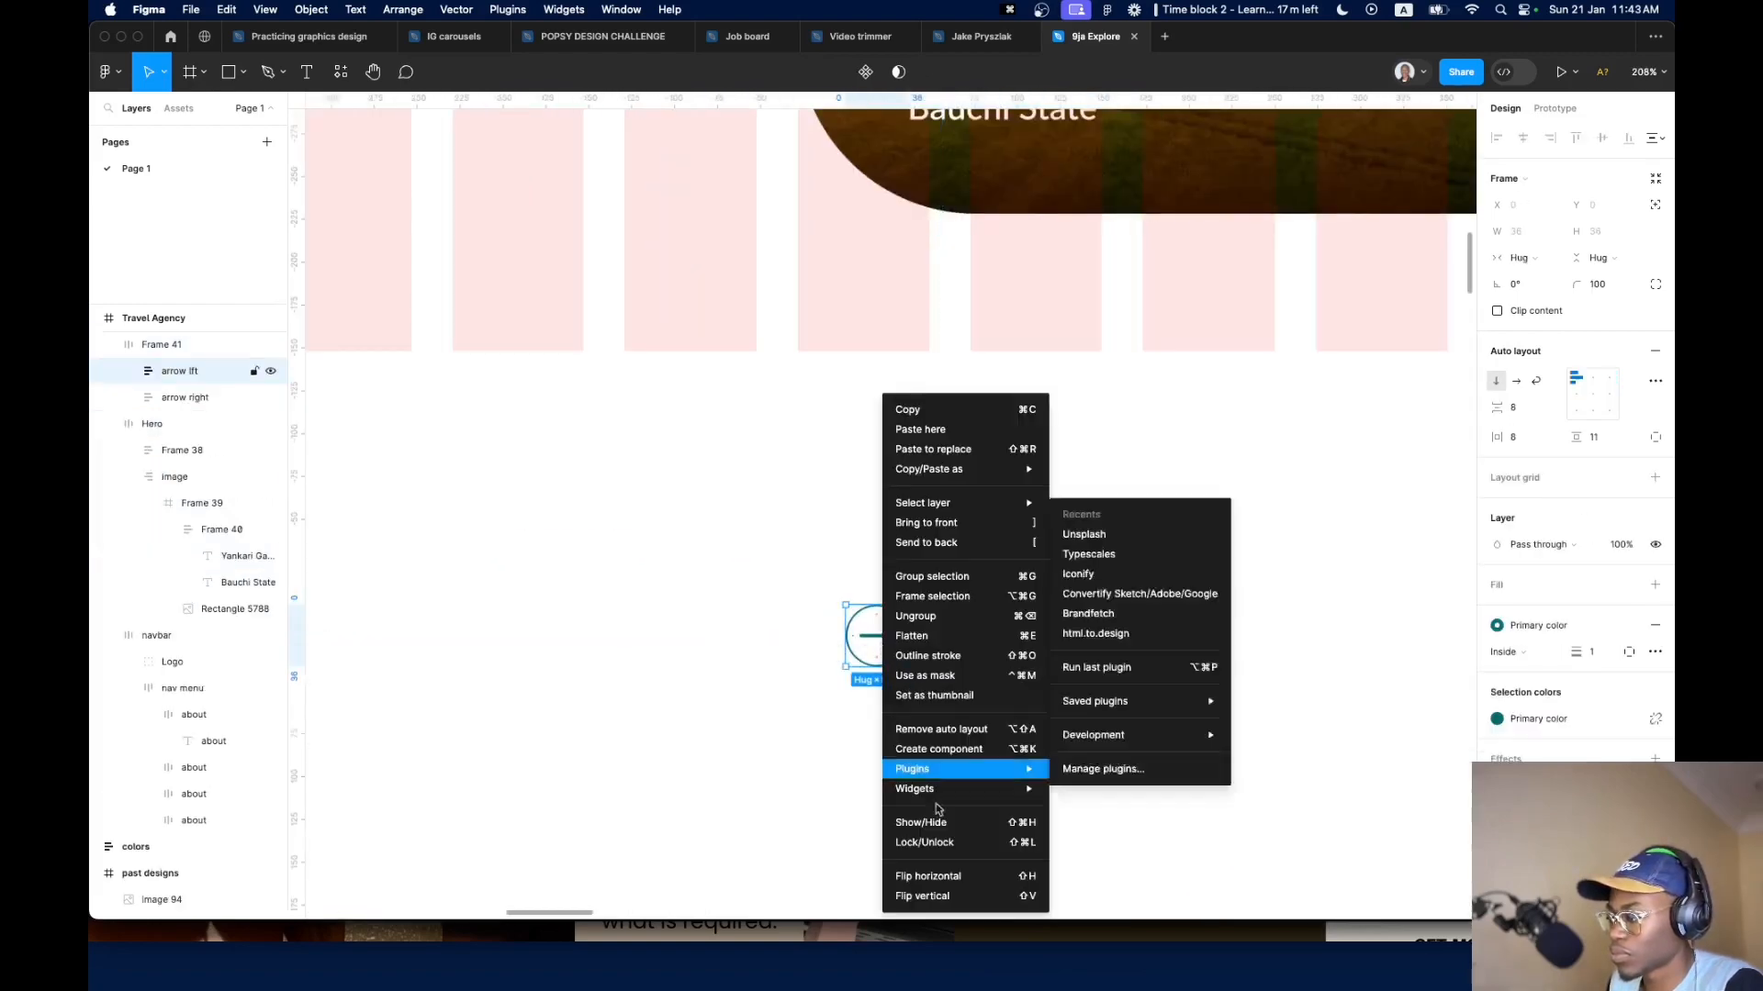
{"action": "left_click", "coordinate": [932, 874]}
{"action": "scroll", "coordinate": [905, 662], "scroll_direction": "down", "scroll_amount": 3}
Set the arrow pair's auto layout spacing to 24 and its width to hug contents
{"action": "left_click", "coordinate": [923, 661]}
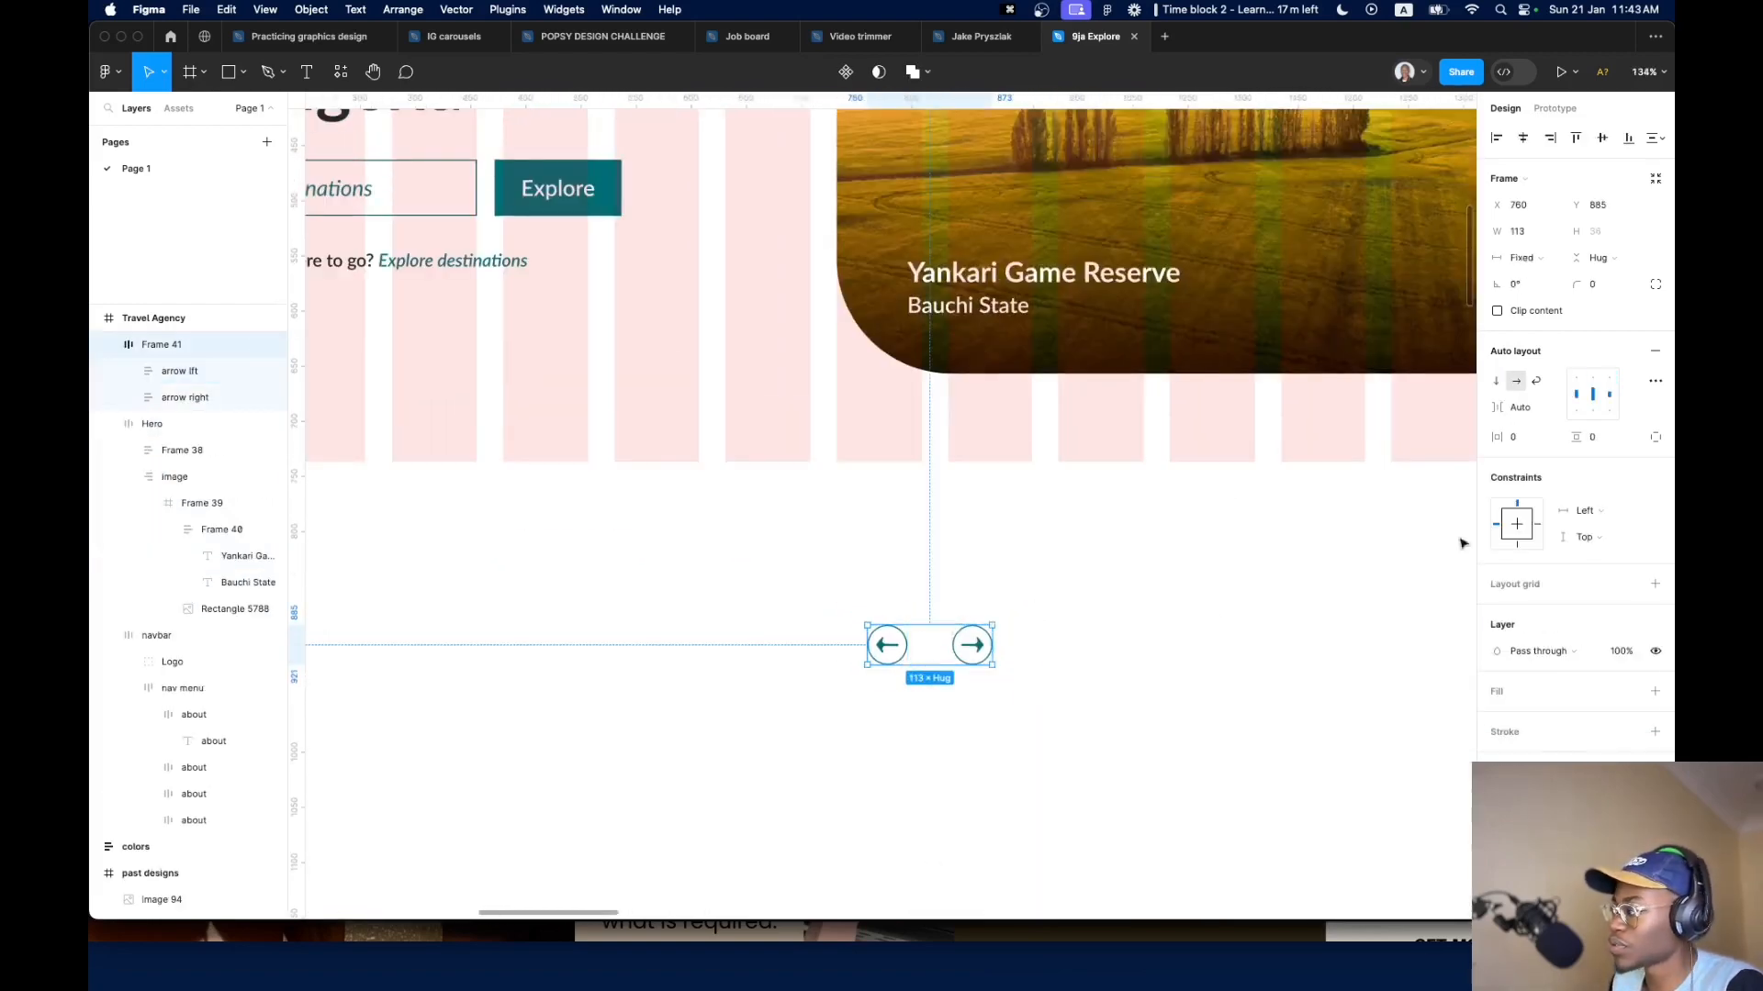
{"action": "left_click", "coordinate": [1554, 408]}
{"action": "left_click", "coordinate": [1535, 386]}
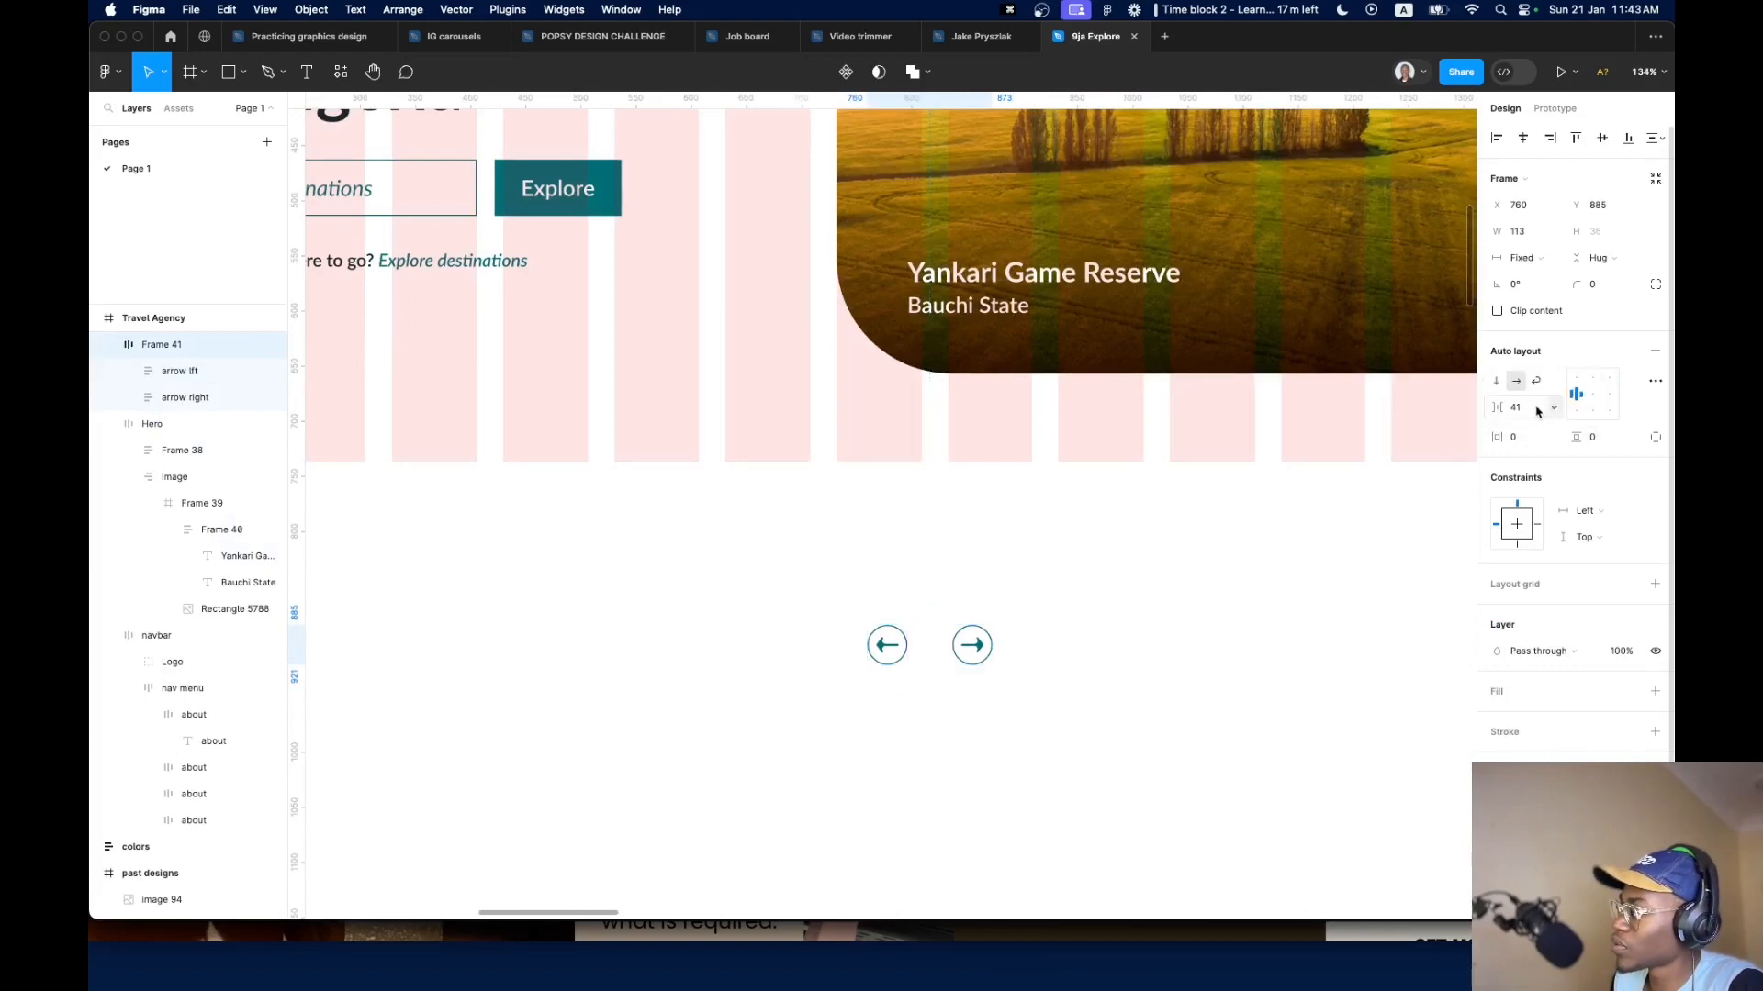
{"action": "left_click", "coordinate": [1539, 410]}
{"action": "type", "text": "24"}
{"action": "key", "text": "Return"}
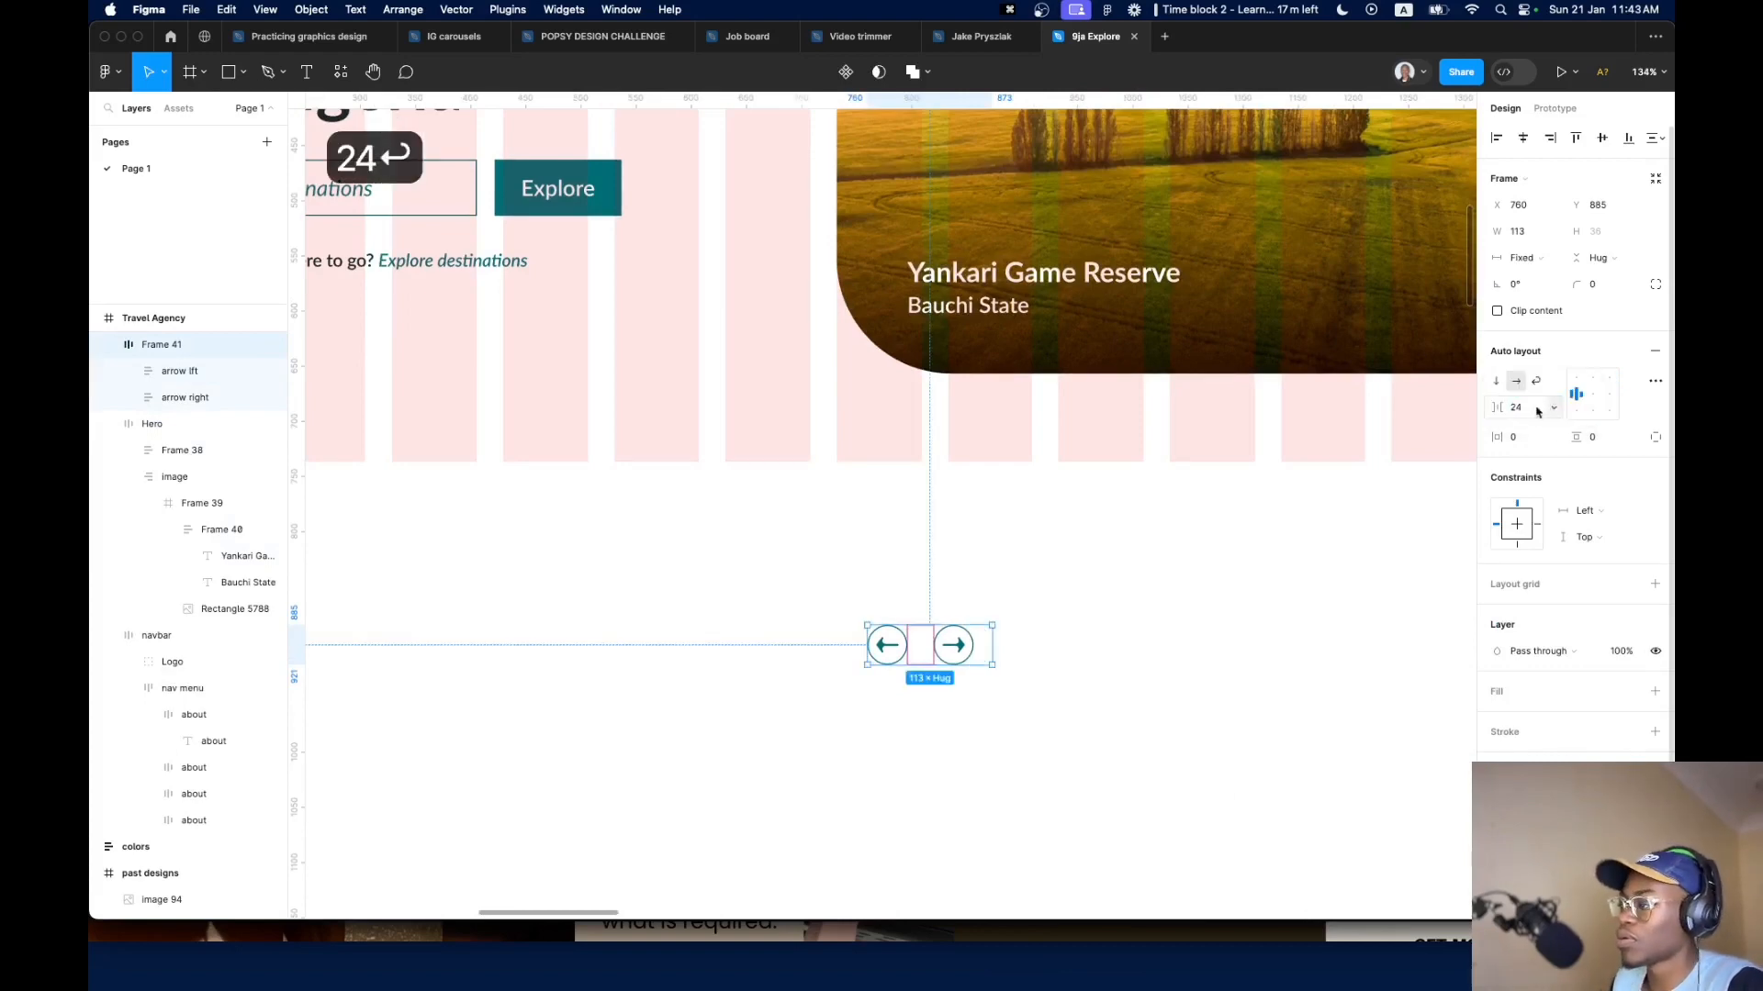
{"action": "left_click", "coordinate": [1521, 258]}
{"action": "left_click", "coordinate": [1537, 272]}
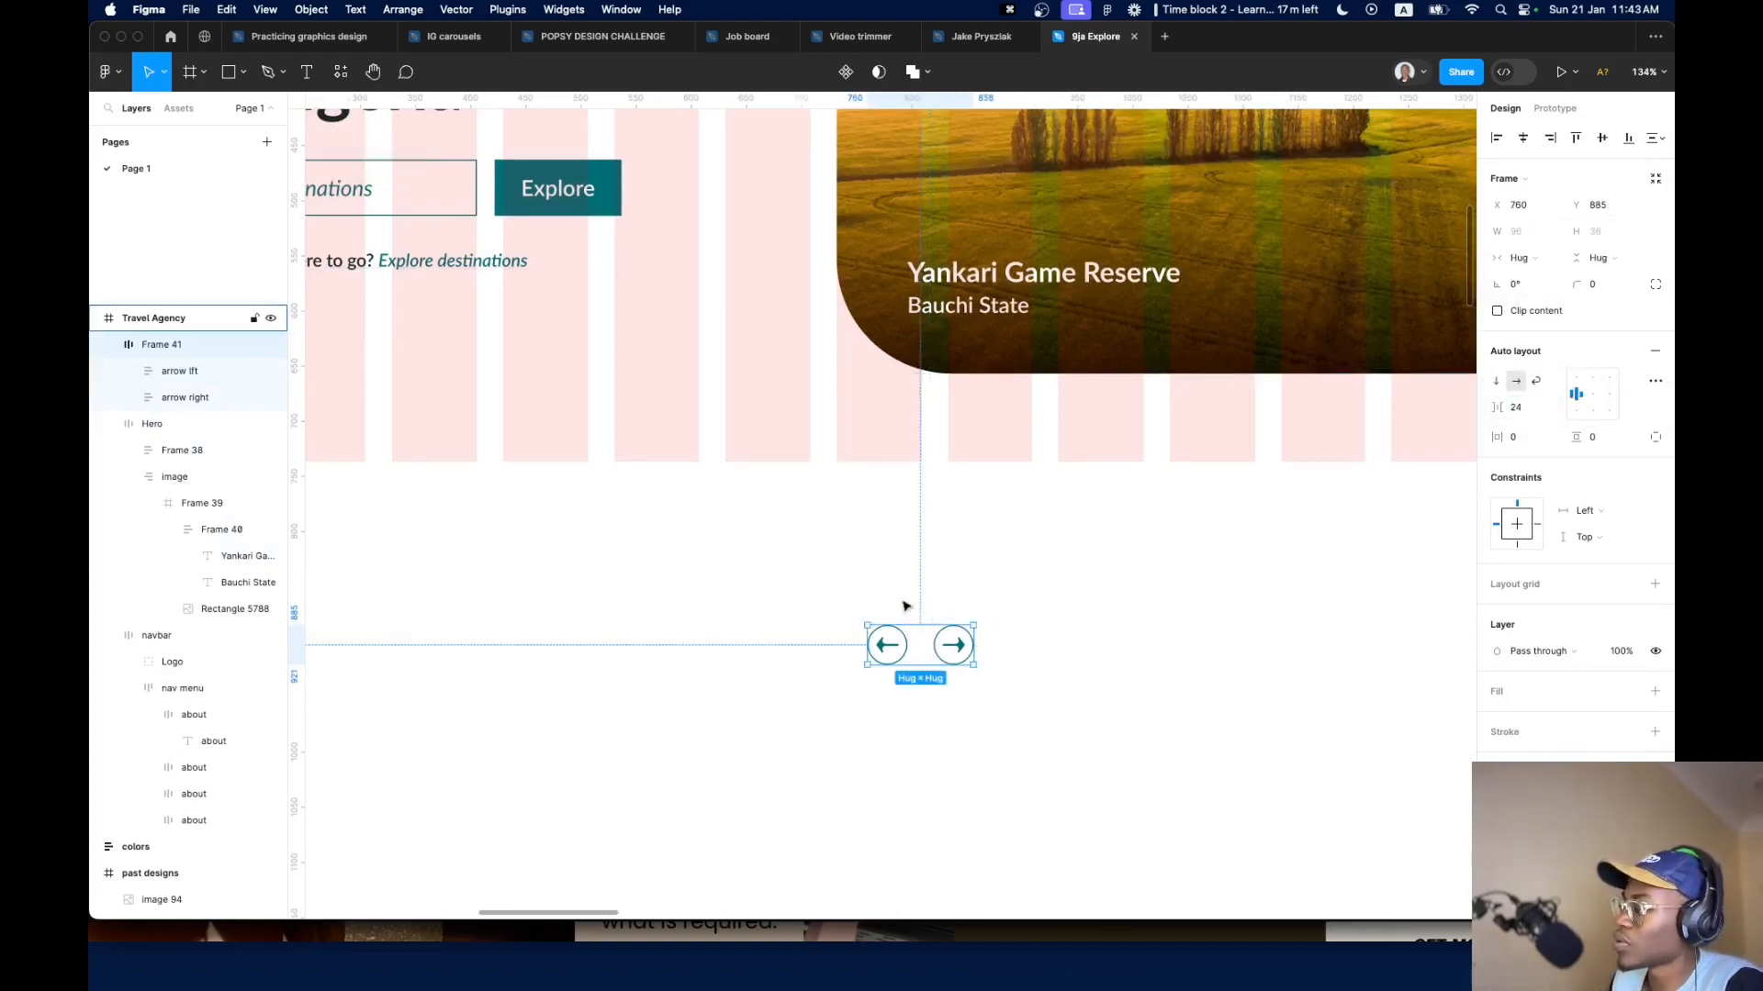
Check the past design's carousel dots, draw an 8 × 8 circle under the back arrow, and duplicate it alongside with a gap of 1
{"action": "scroll", "coordinate": [906, 606], "scroll_direction": "down", "scroll_amount": 10}
{"action": "scroll", "coordinate": [905, 606], "scroll_direction": "right", "scroll_amount": 8}
{"action": "scroll", "coordinate": [1001, 532], "scroll_direction": "up", "scroll_amount": 10}
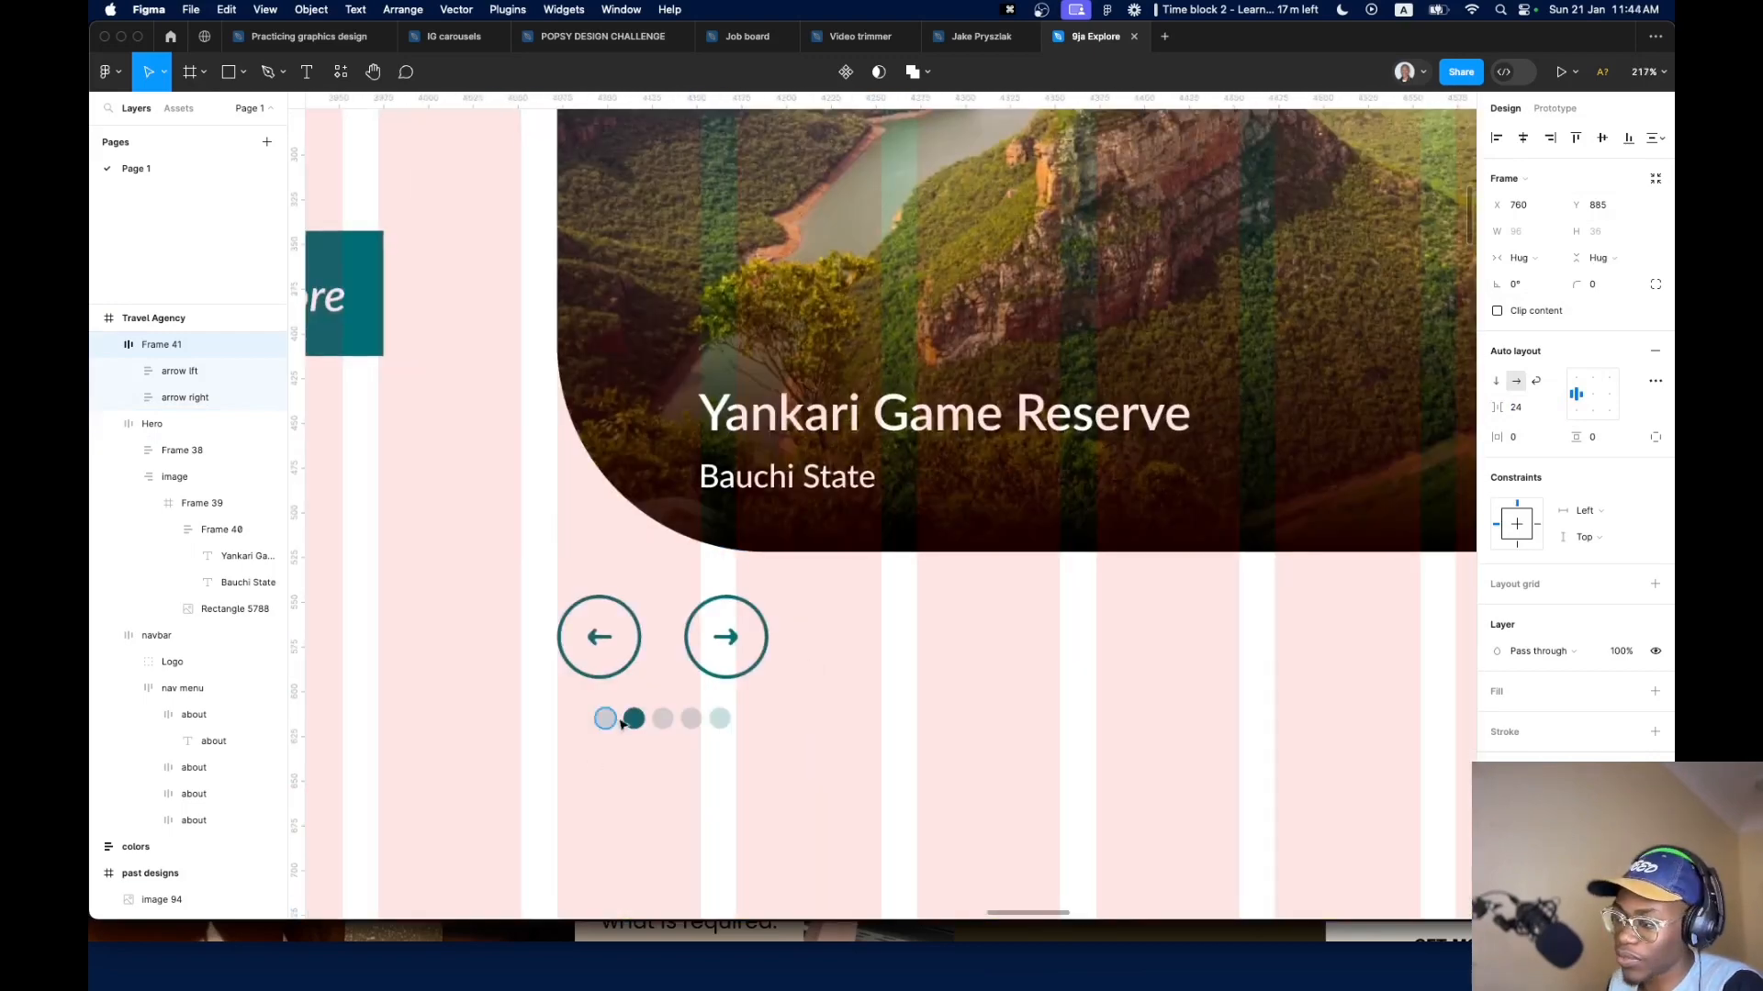
{"action": "scroll", "coordinate": [620, 724], "scroll_direction": "down", "scroll_amount": 15}
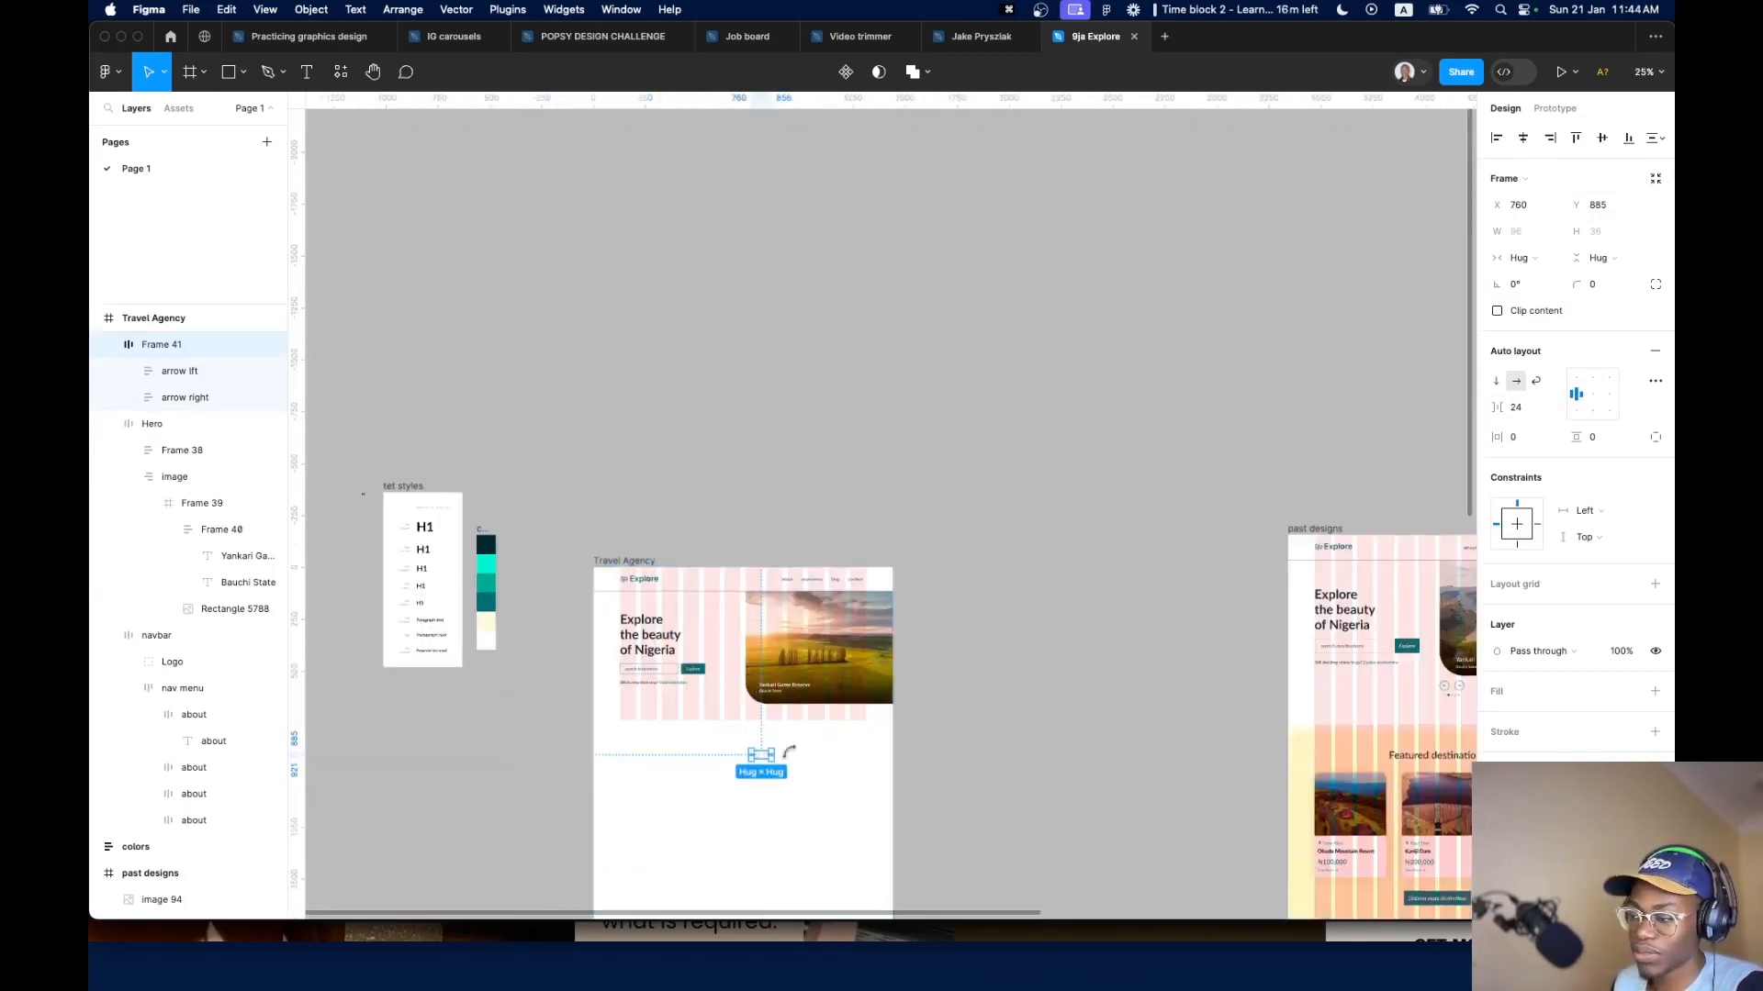
{"action": "scroll", "coordinate": [789, 752], "scroll_direction": "up", "scroll_amount": 15}
{"action": "left_click", "coordinate": [682, 684]}
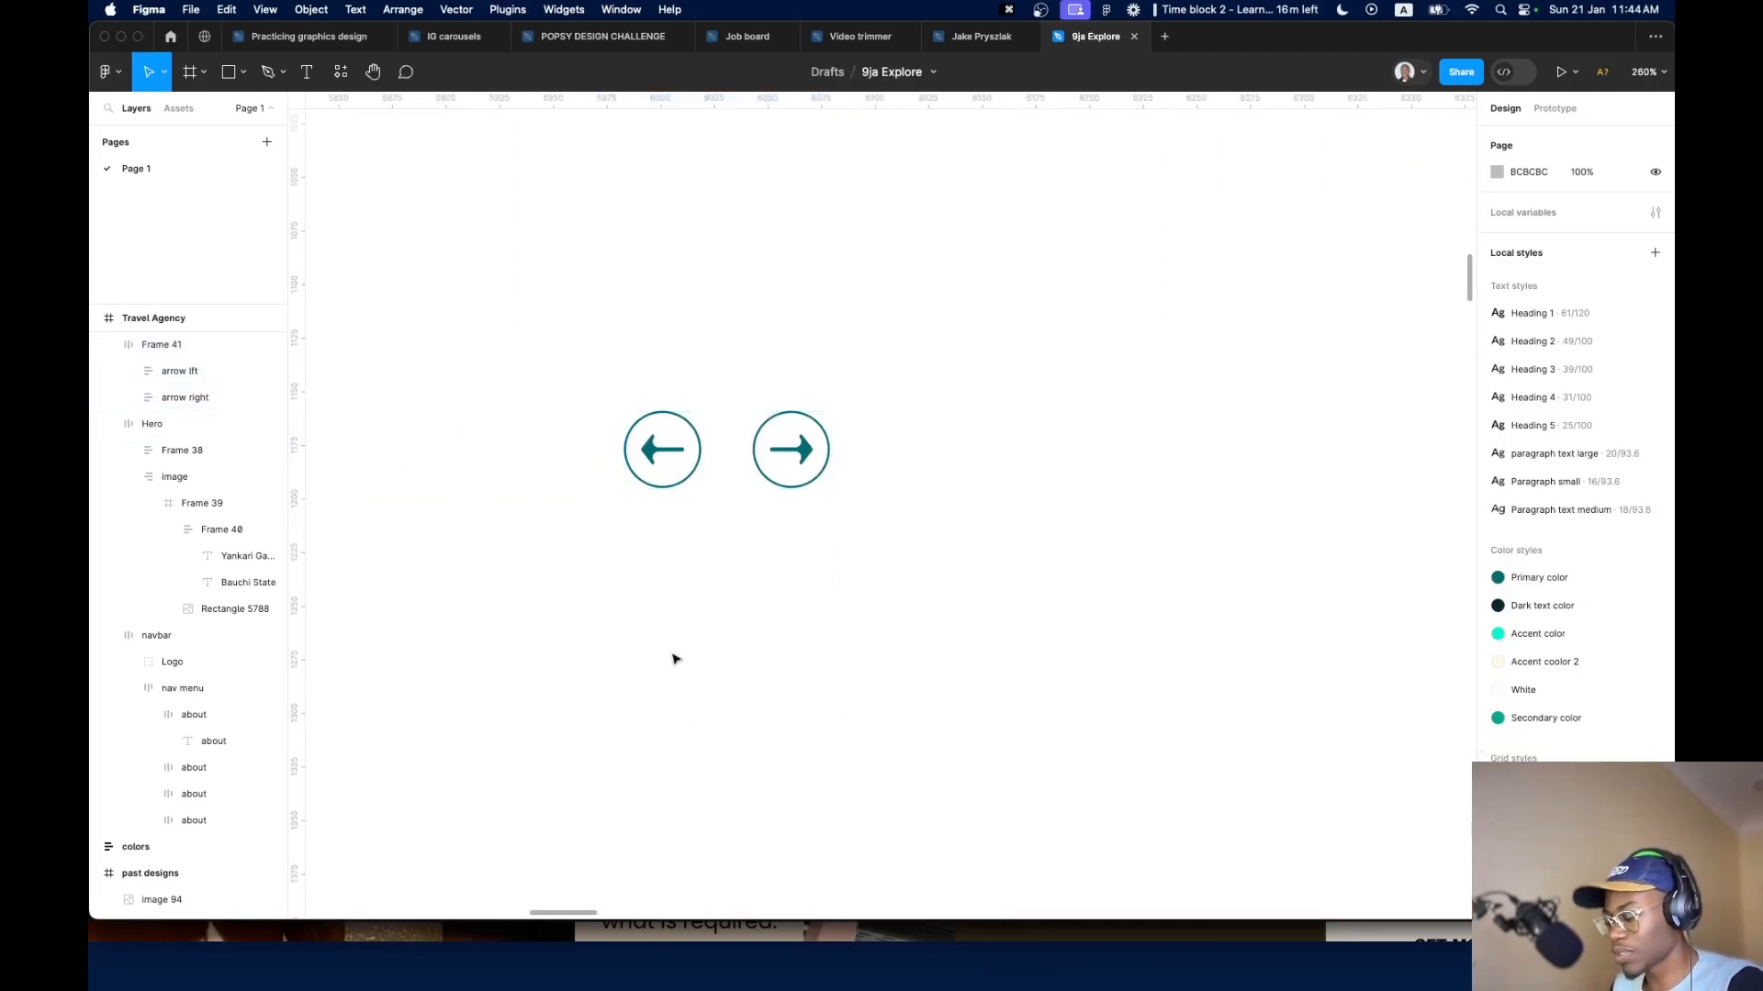
{"action": "key", "text": "c"}
{"action": "key", "text": "o"}
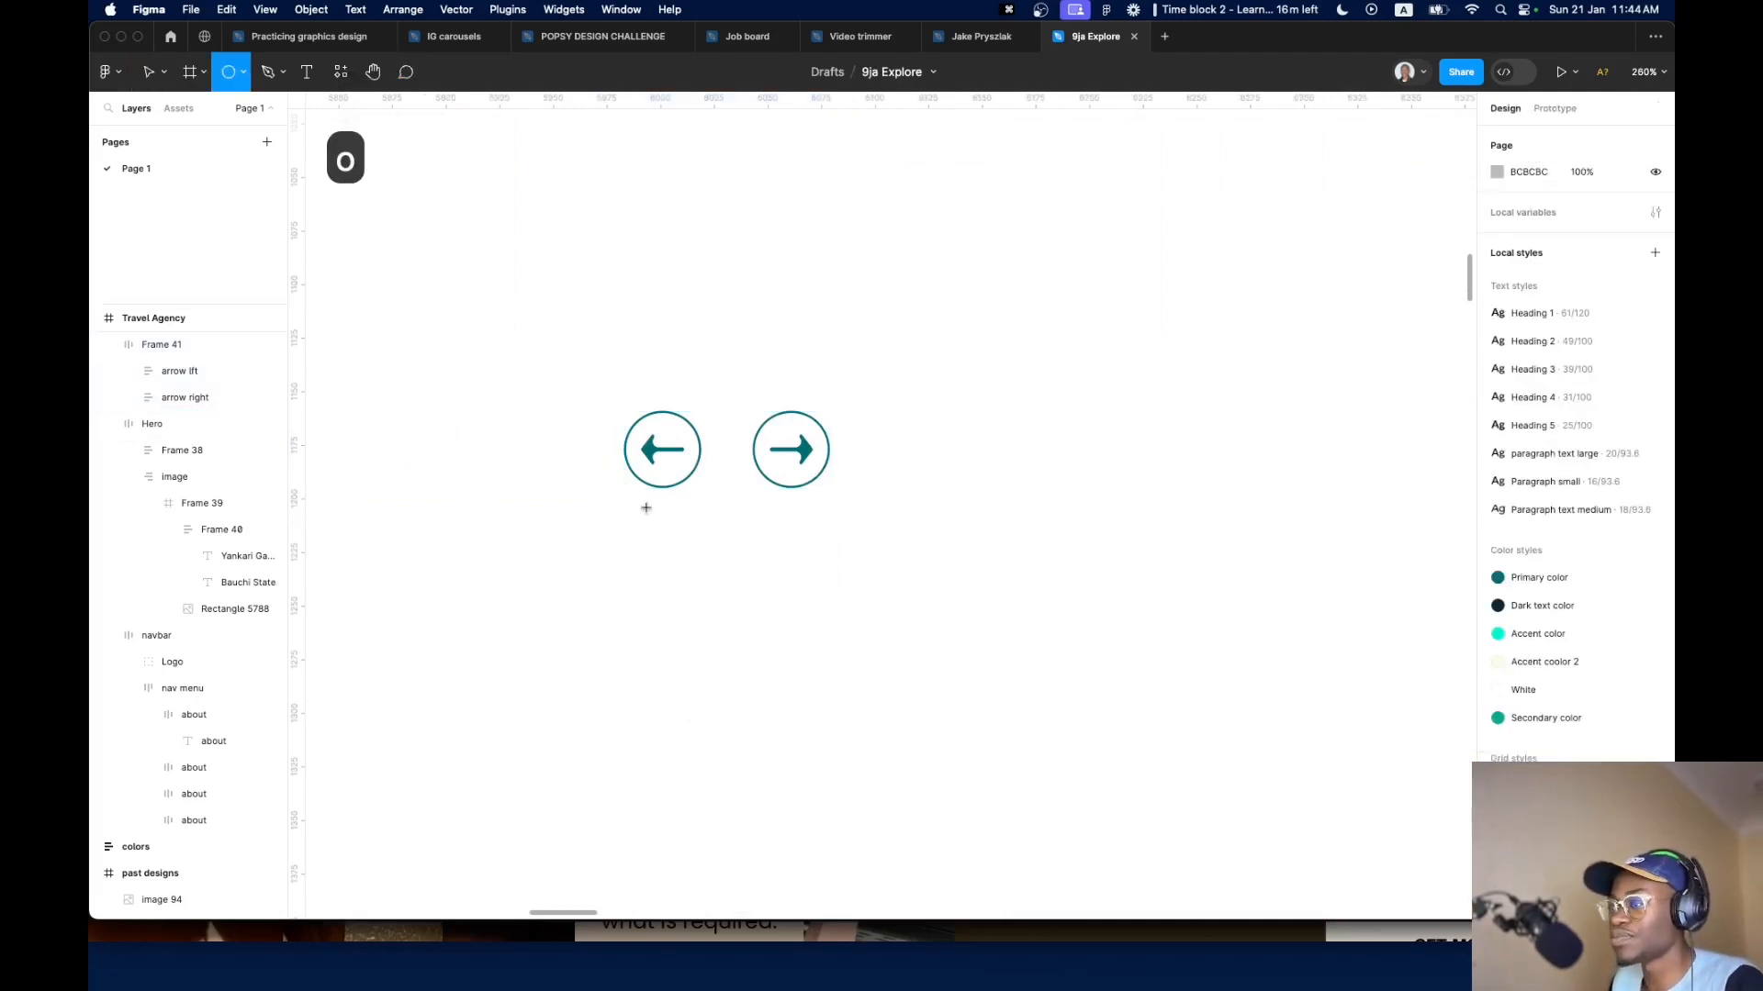
{"action": "mouse_move", "coordinate": [647, 508]}
{"action": "left_mouse_down"}
{"action": "mouse_move", "coordinate": [665, 528]}
{"action": "mouse_move", "coordinate": [709, 526]}
{"action": "left_mouse_up"}
{"action": "scroll", "coordinate": [665, 528], "scroll_direction": "up", "scroll_amount": 10}
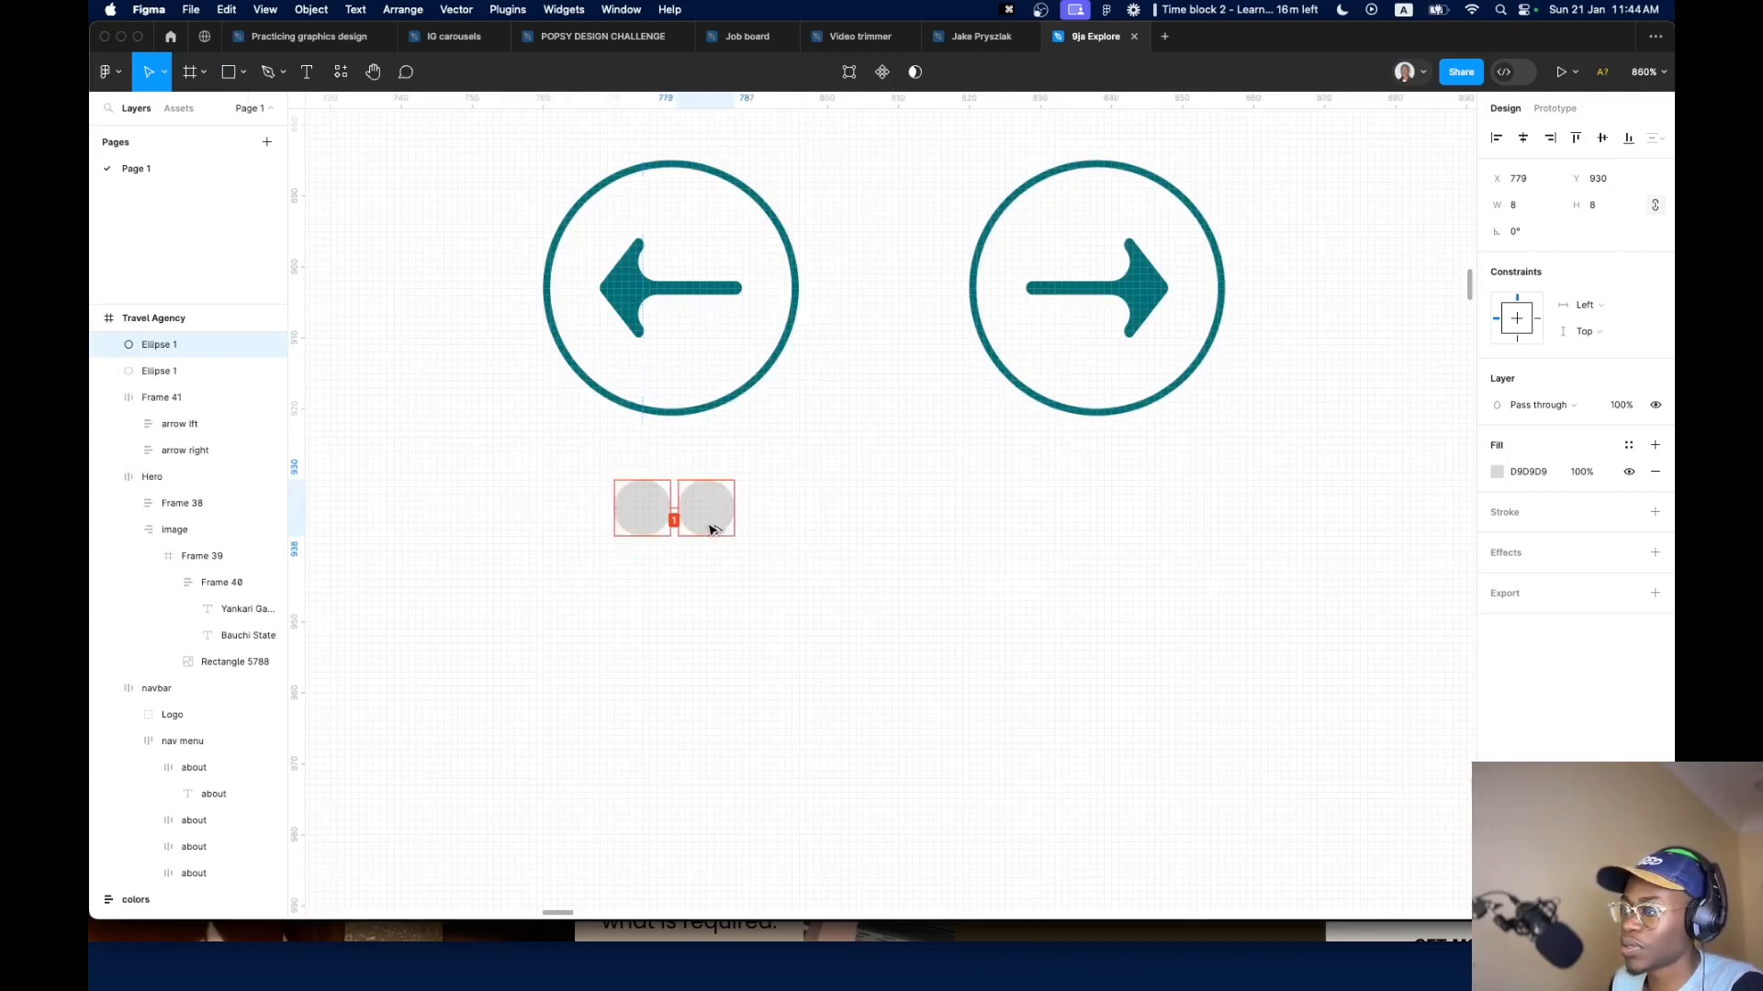
Fill both dots with the pale teal C9E0E2 and duplicate the pair to make a row of six
{"action": "left_click", "coordinate": [669, 519], "text": "shift"}
{"action": "left_click", "coordinate": [1495, 538]}
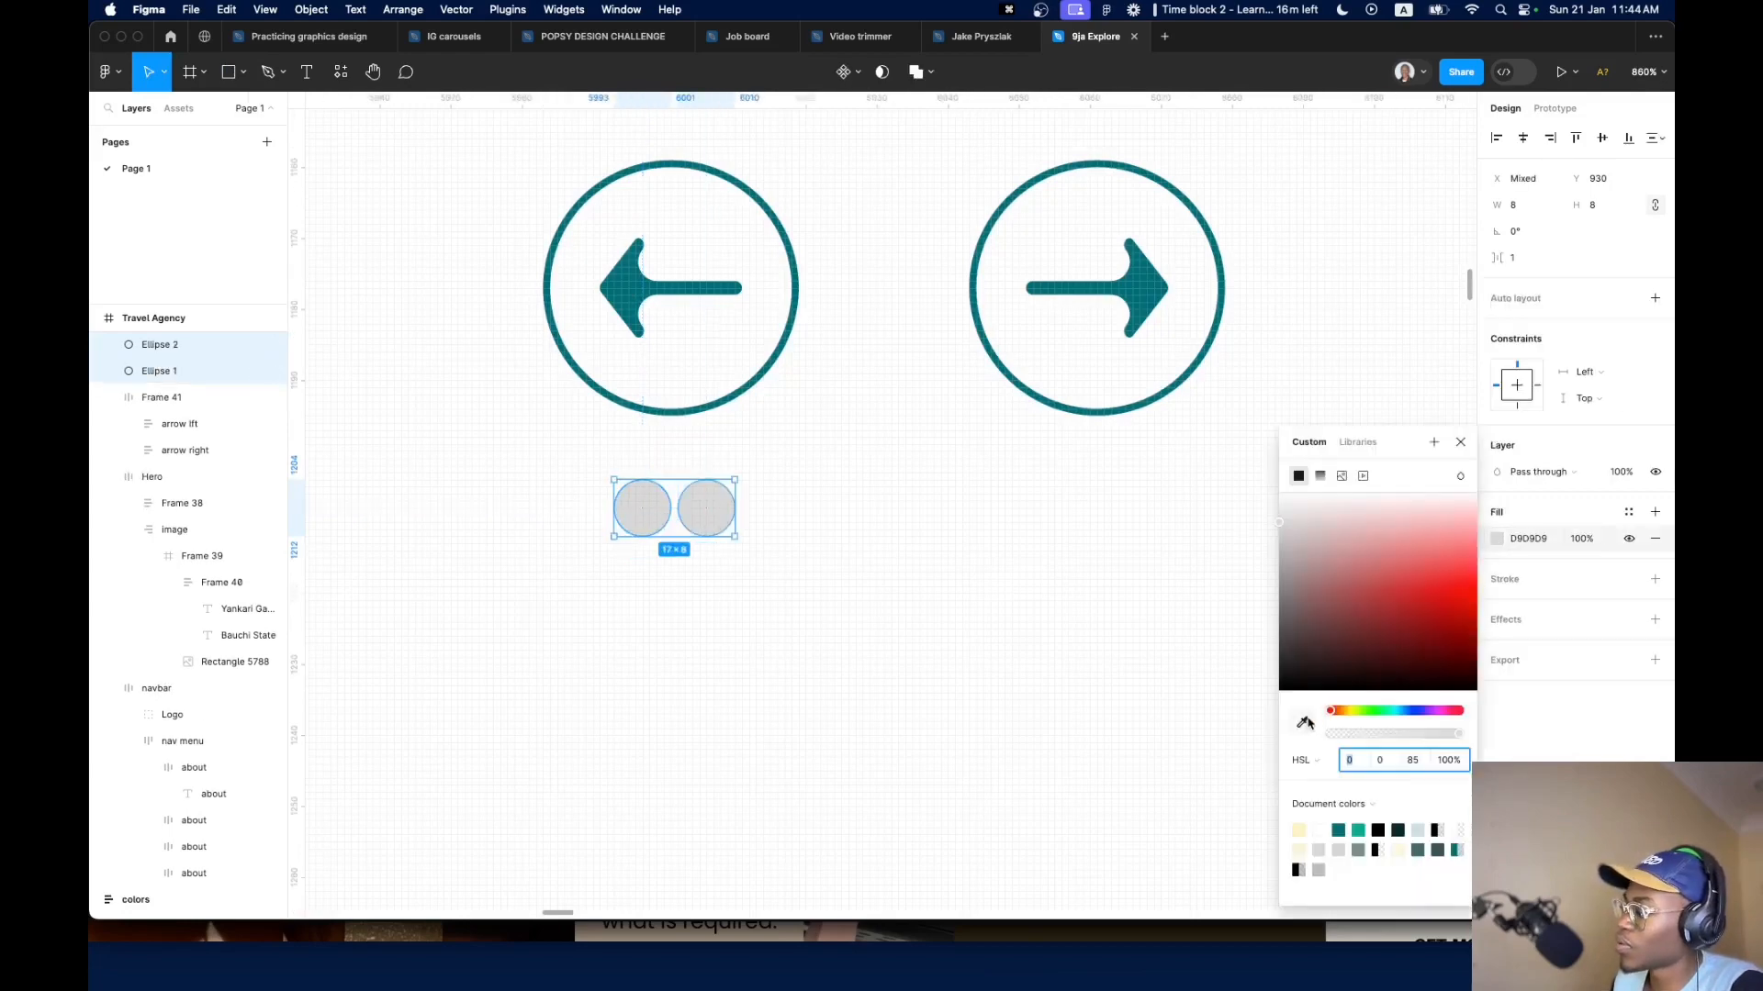
{"action": "left_click", "coordinate": [1420, 830]}
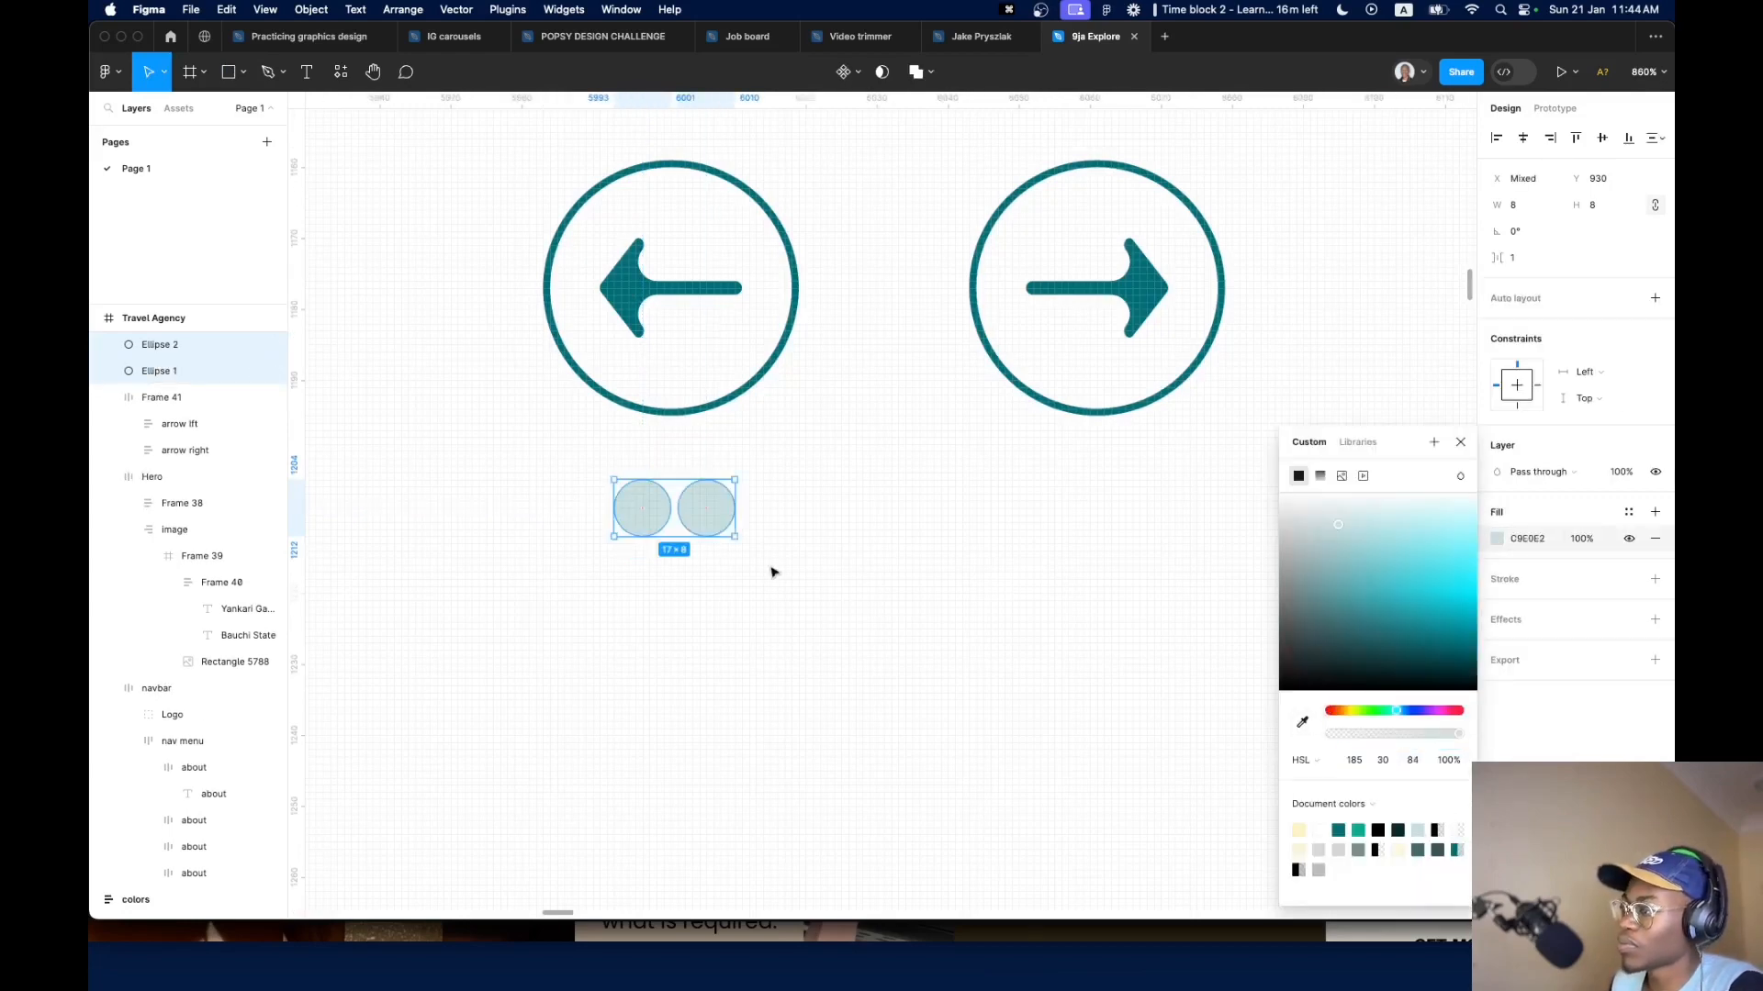
{"action": "left_click_drag", "start_coordinate": [702, 525], "coordinate": [830, 532]}
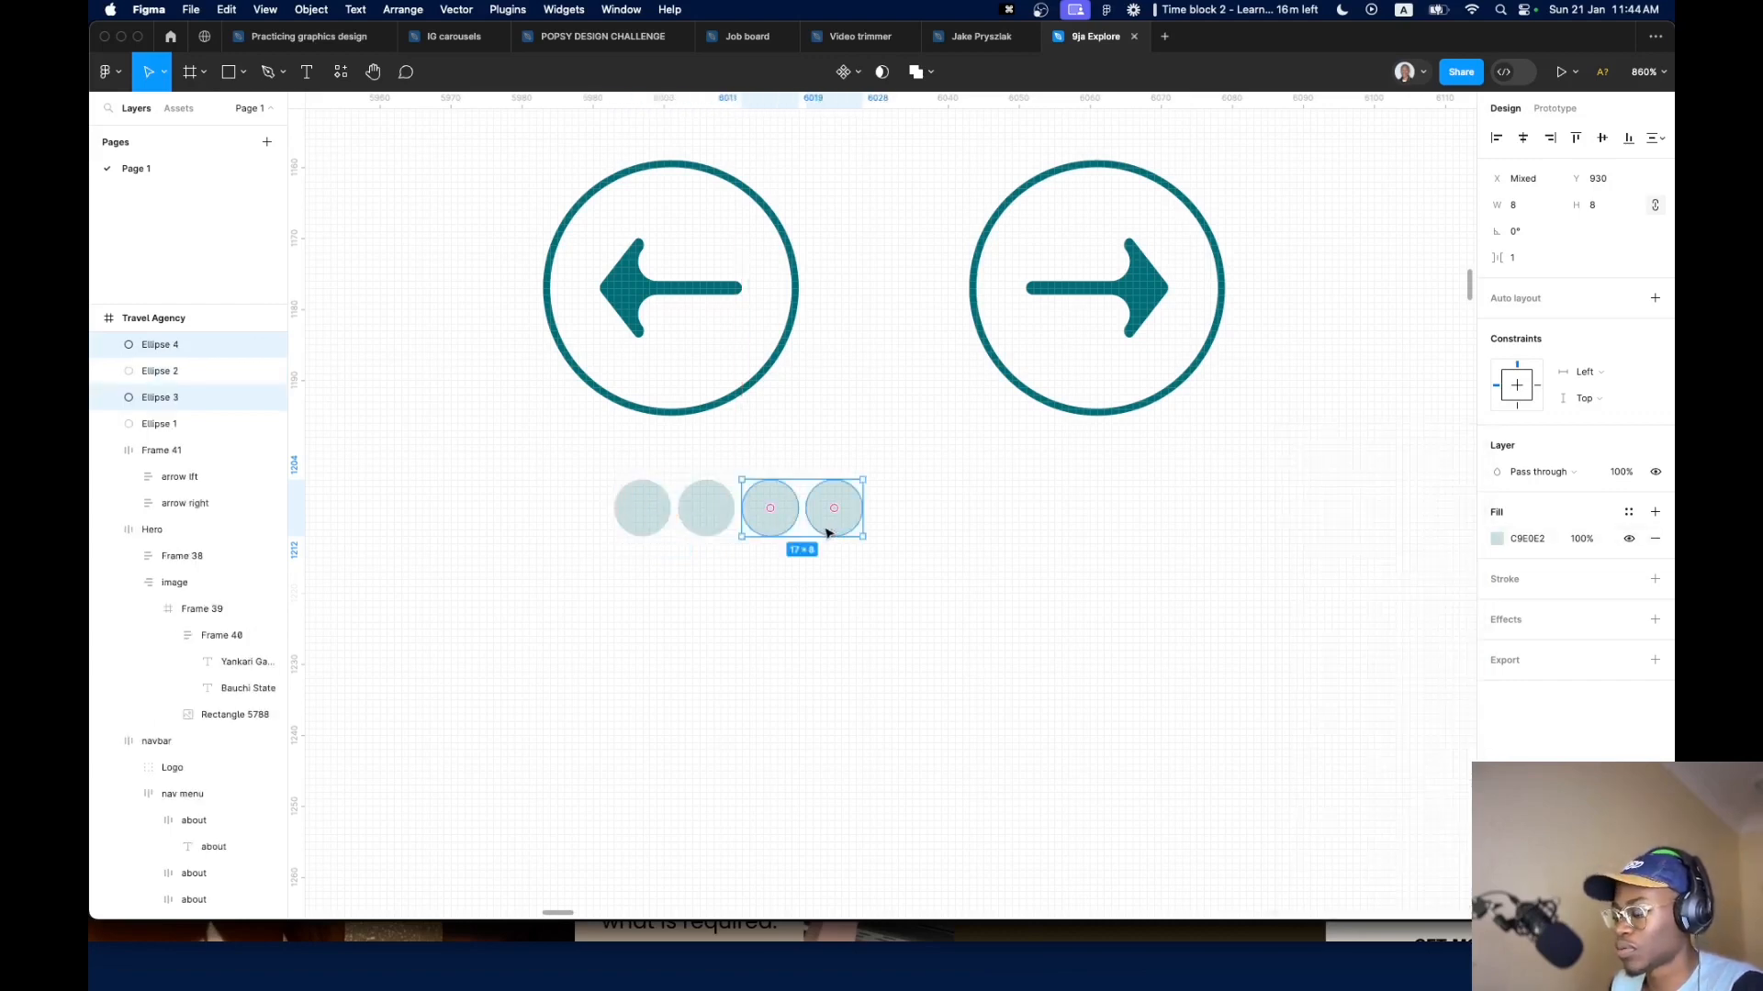
{"action": "key", "text": "ctrl+d"}
{"action": "left_click", "coordinate": [820, 506]}
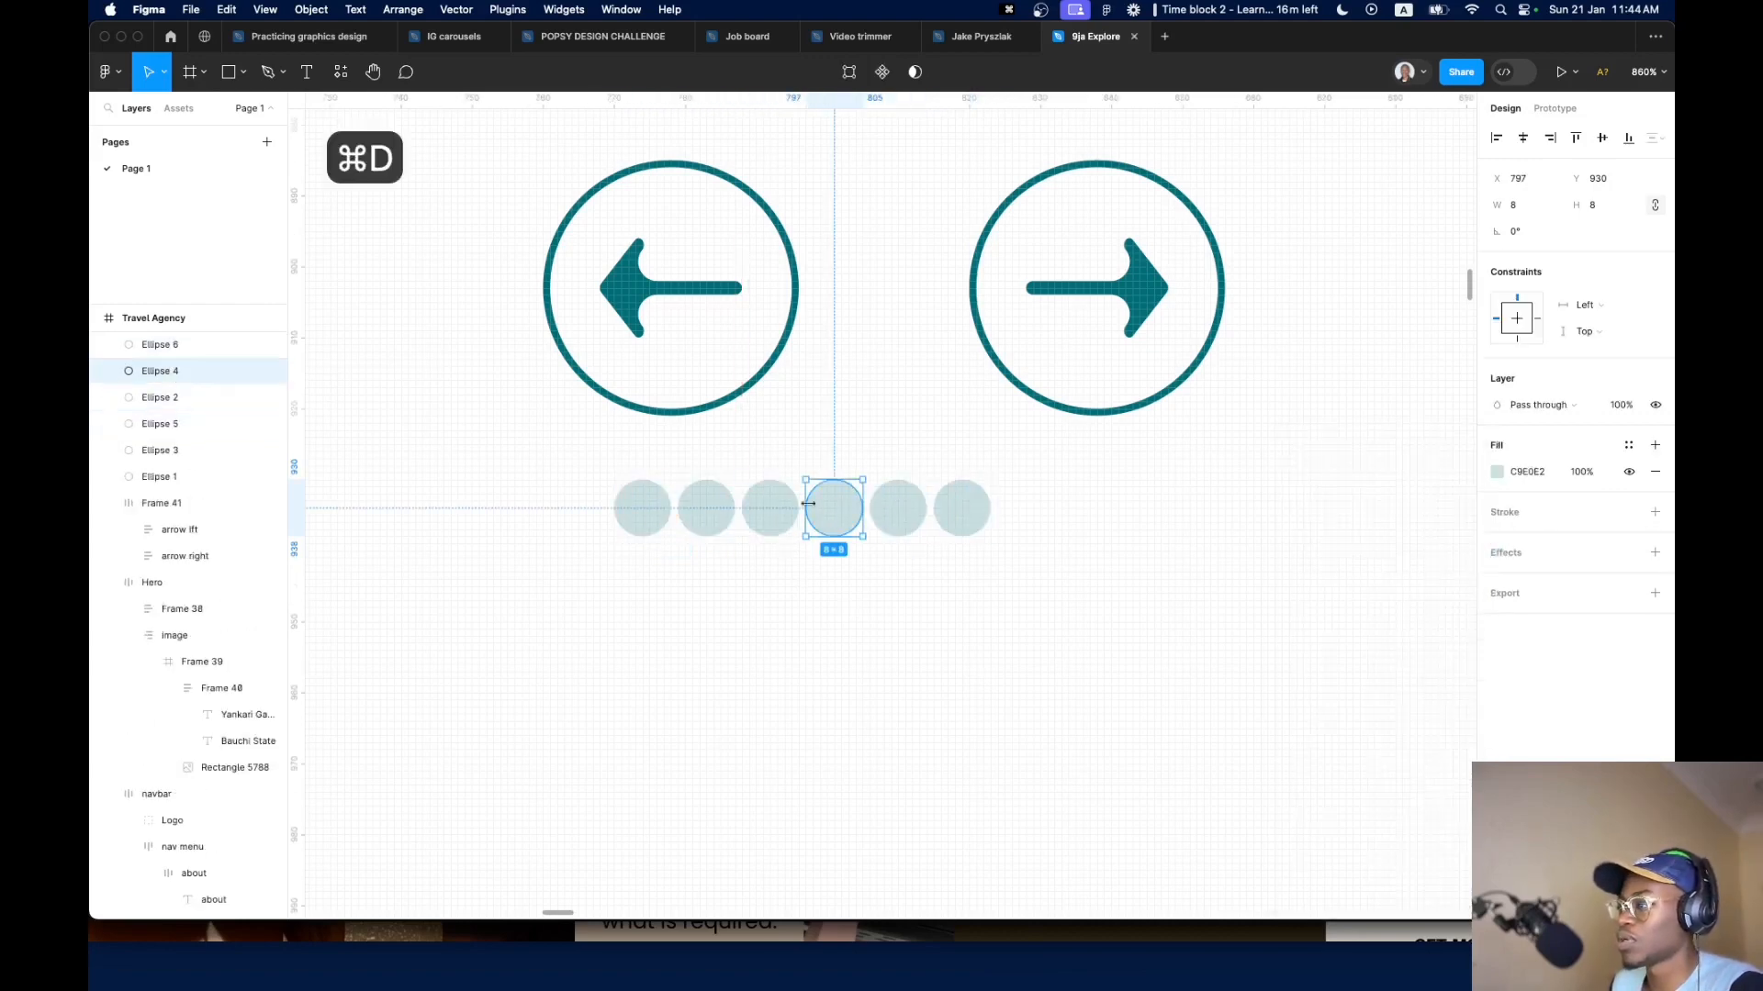
Apply the Primary color style to the second dot and delete the sixth dot
{"action": "left_click", "coordinate": [711, 524]}
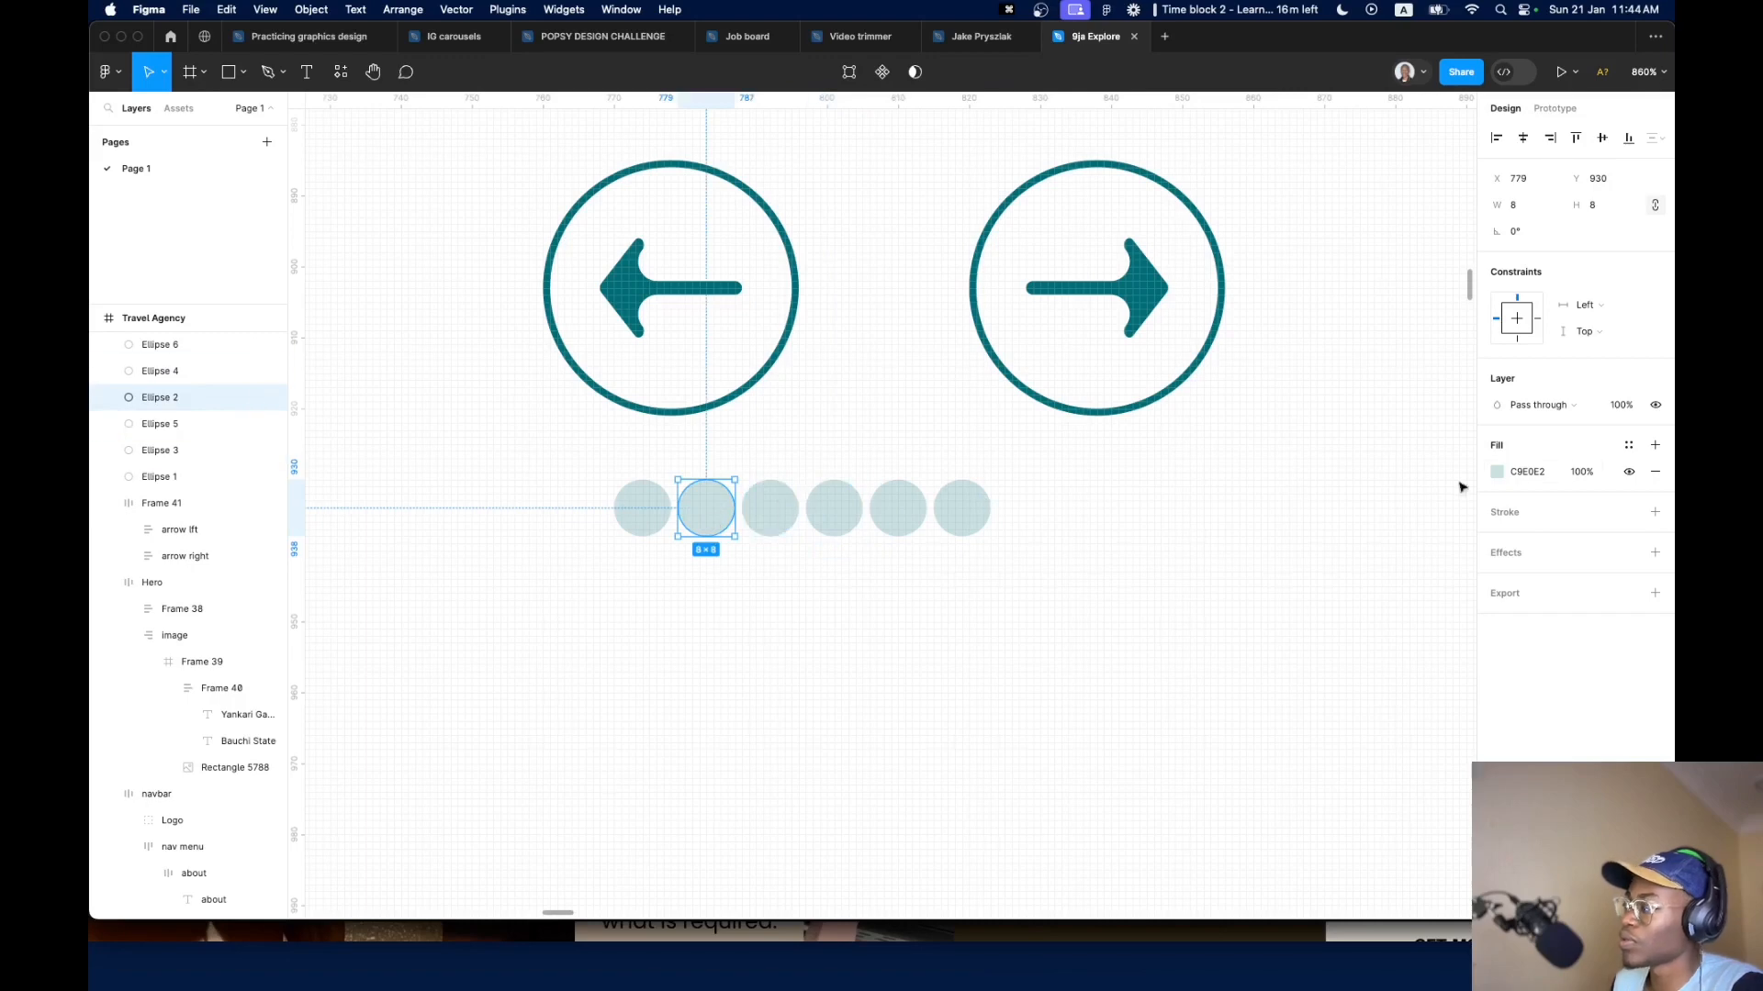
{"action": "left_click", "coordinate": [1495, 473]}
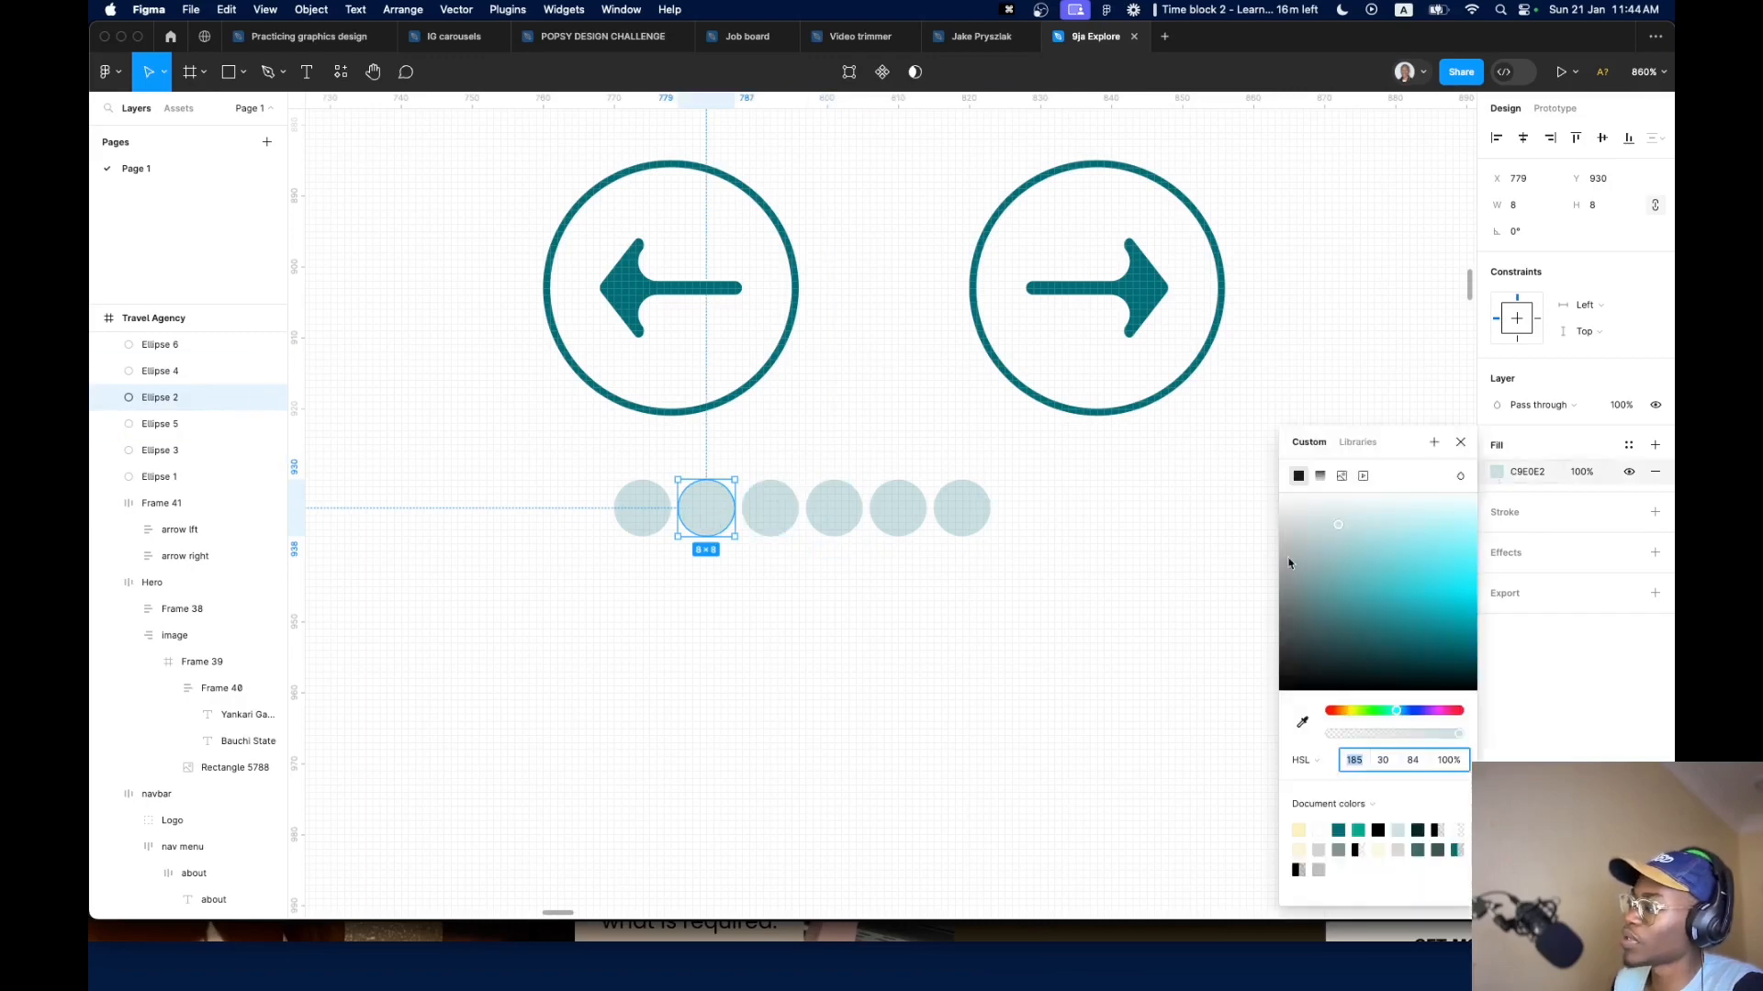
{"action": "left_click", "coordinate": [1628, 446]}
{"action": "left_click", "coordinate": [1323, 557]}
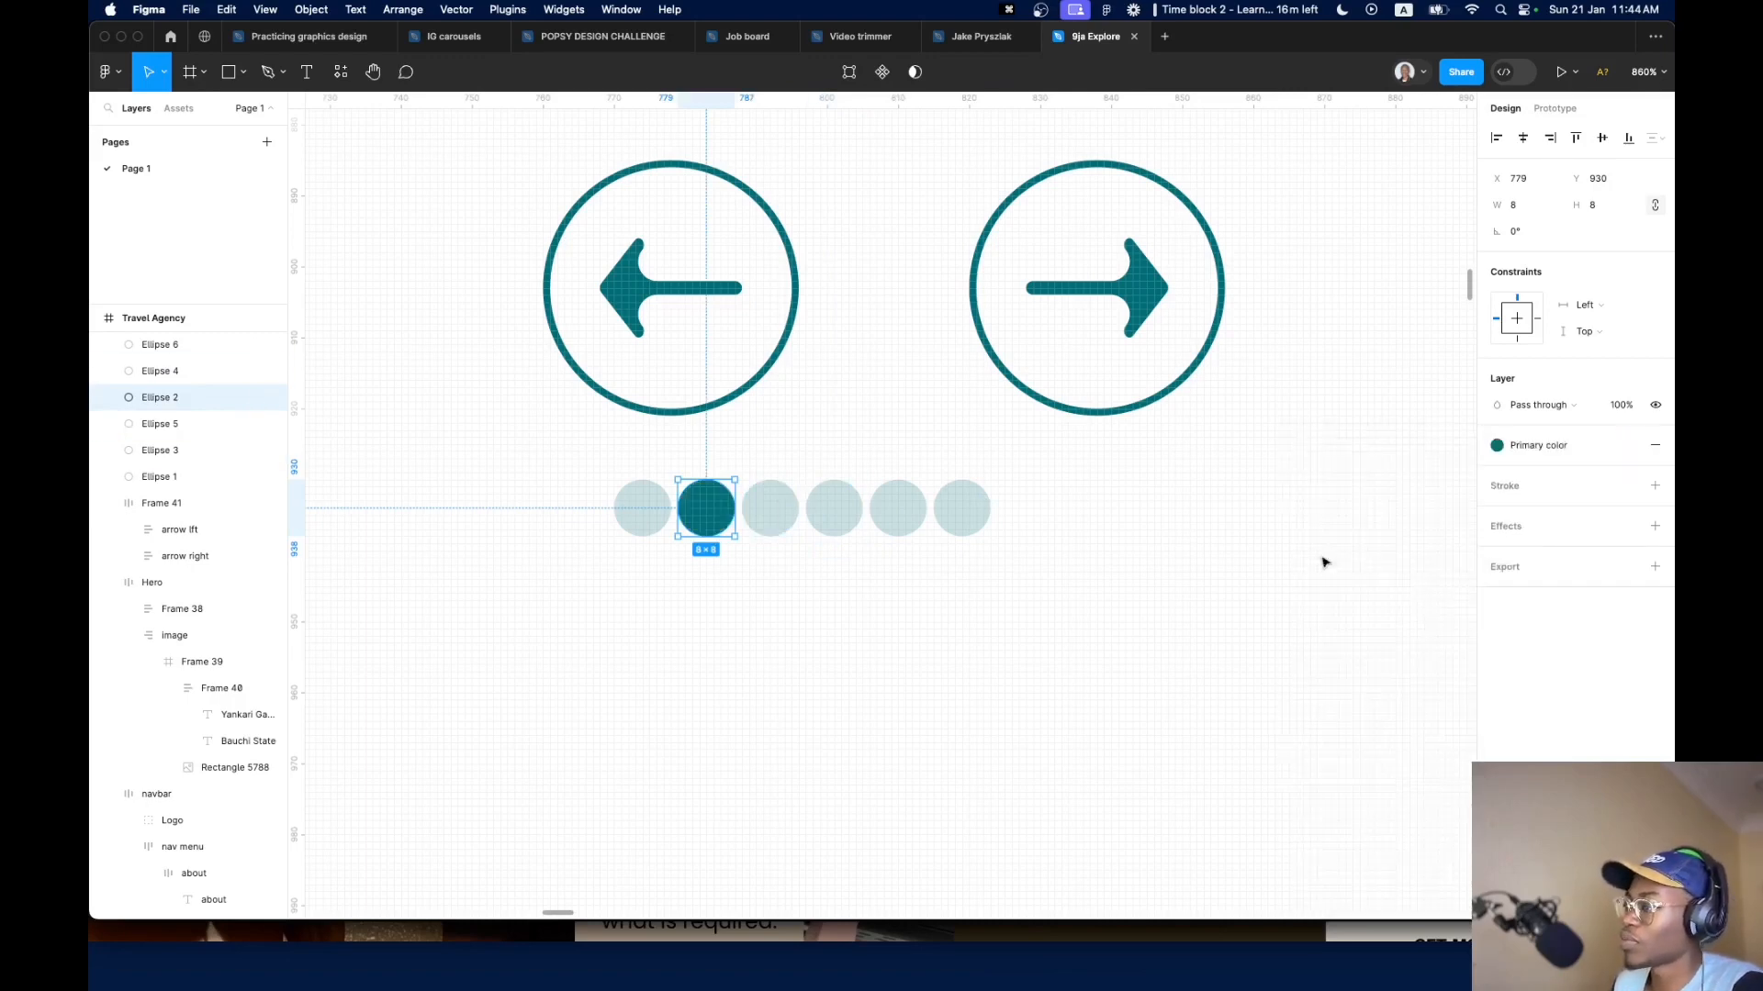
{"action": "left_click", "coordinate": [961, 508]}
{"action": "key", "text": "BackSpace"}
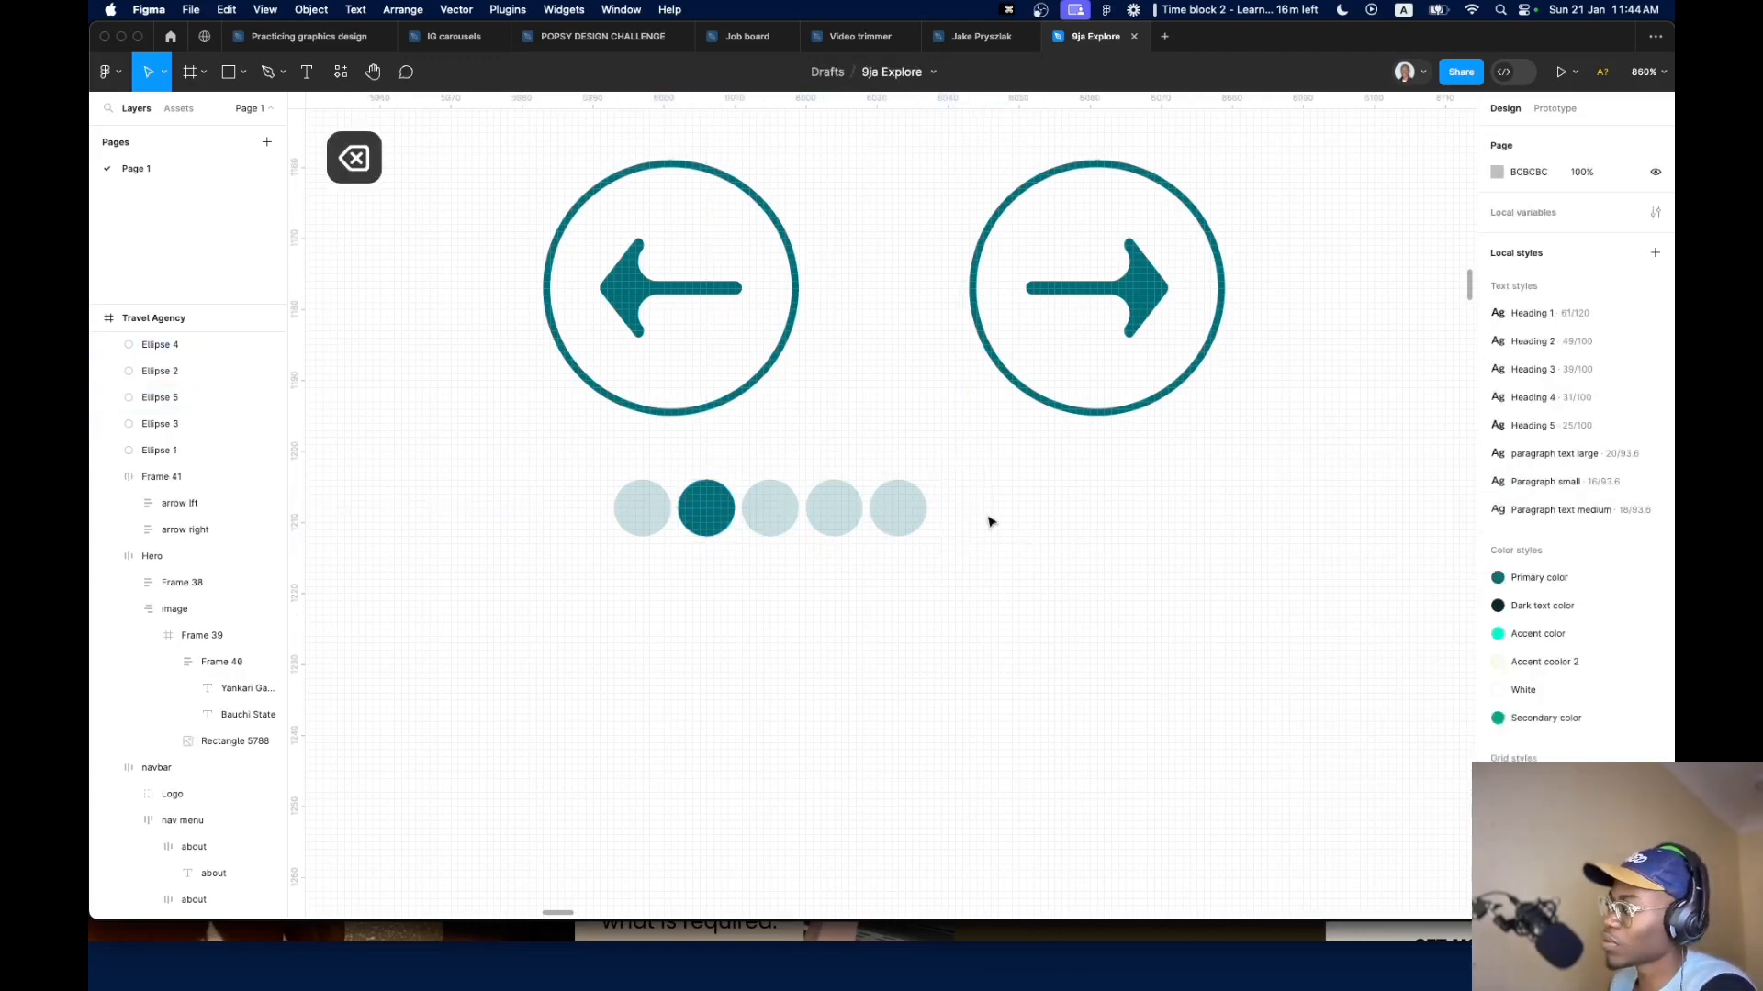
Wrap the five dots in a horizontal auto layout with a spacing of 4
{"action": "left_click", "coordinate": [706, 535]}
{"action": "scroll", "coordinate": [918, 614], "scroll_direction": "down", "scroll_amount": 10}
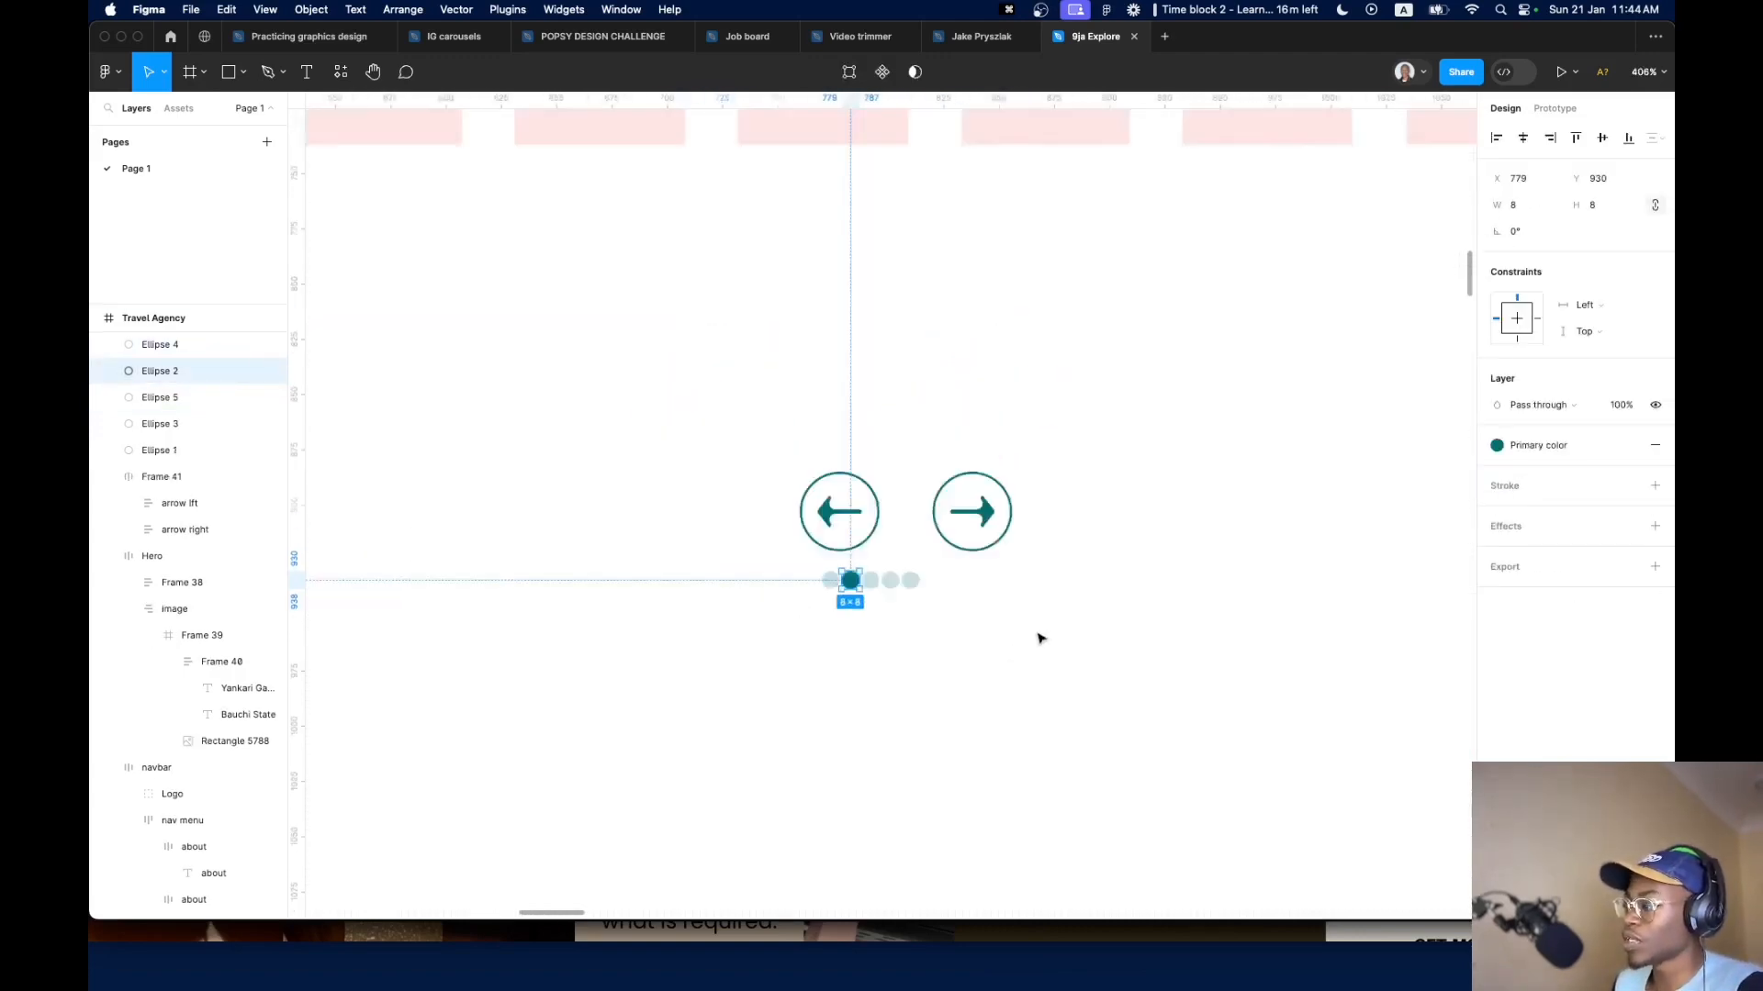
{"action": "left_click_drag", "start_coordinate": [1090, 628], "coordinate": [896, 606]}
{"action": "key", "text": "shift+a"}
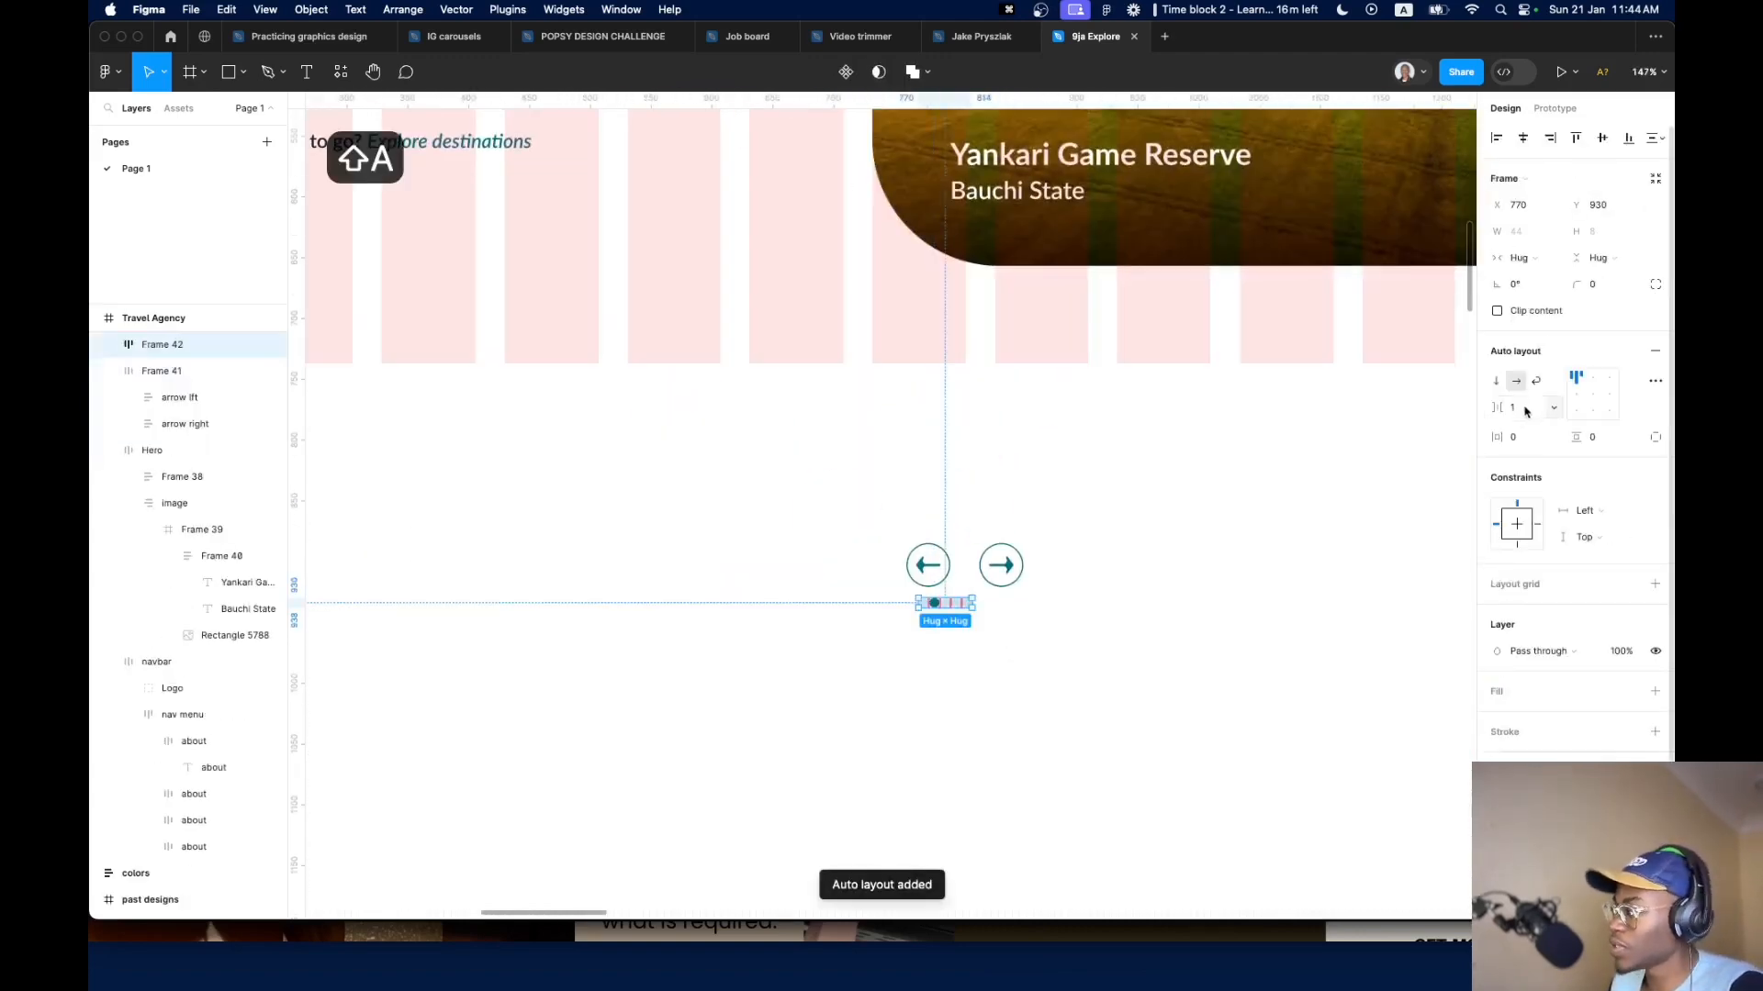
{"action": "key", "text": "Up"}
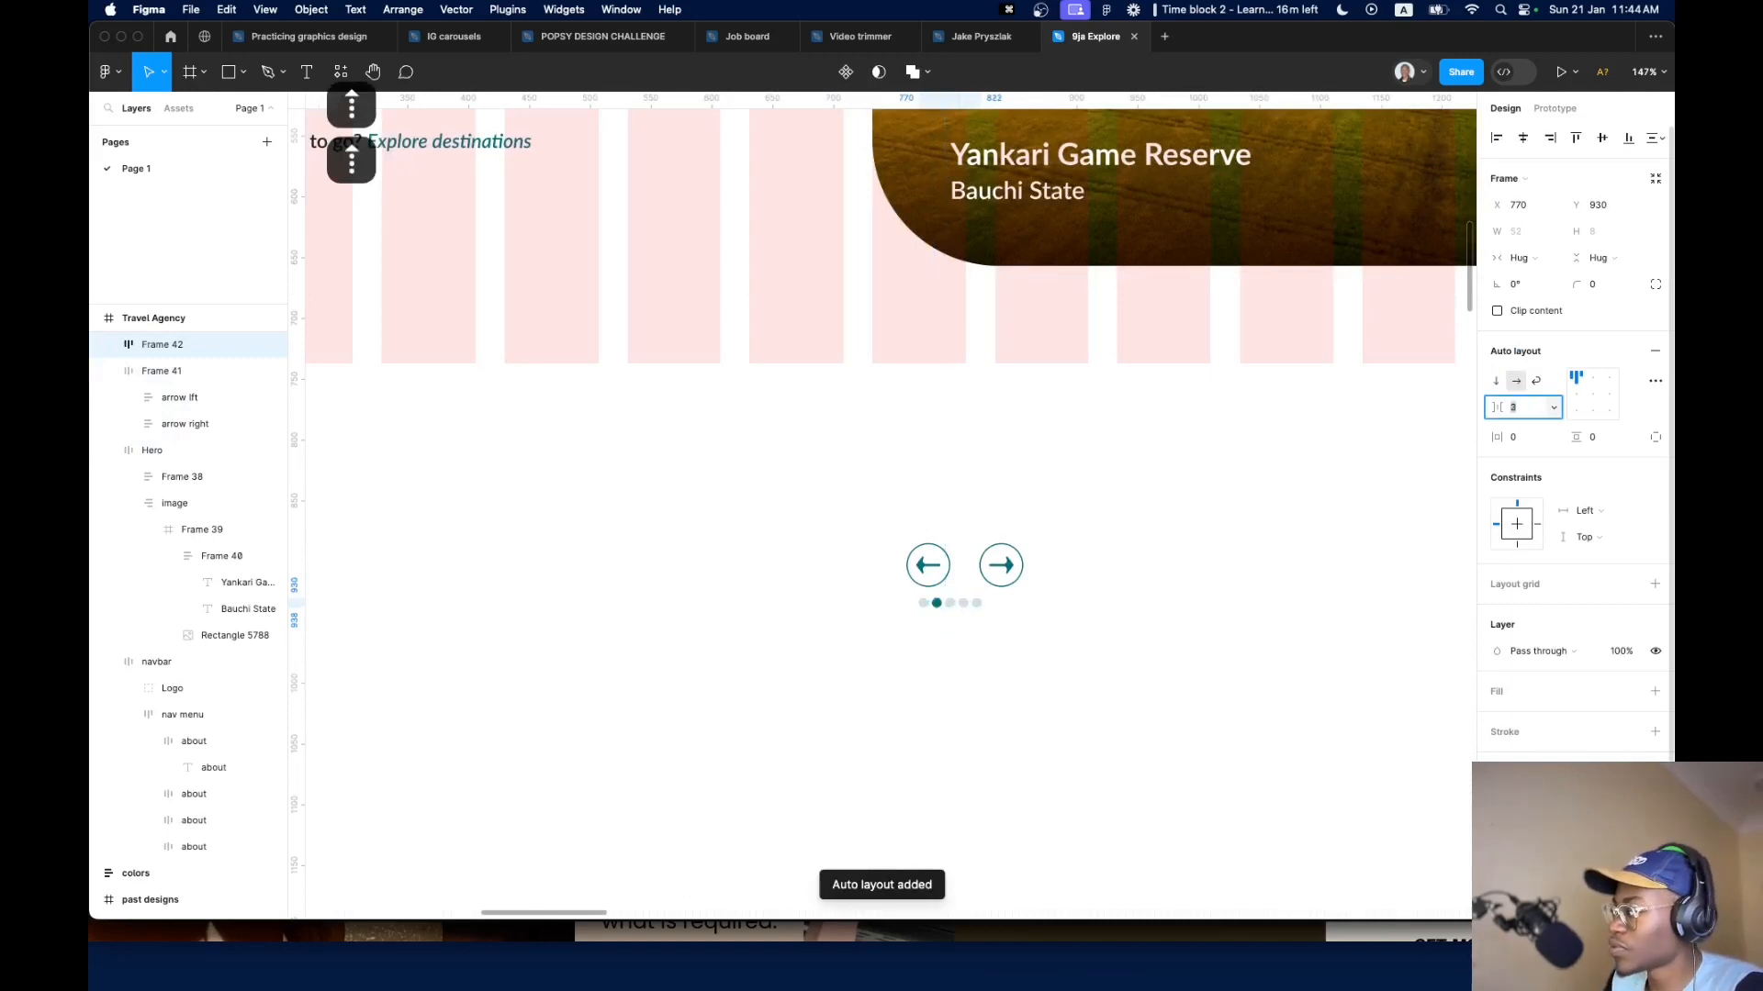
{"action": "key", "text": "Up"}
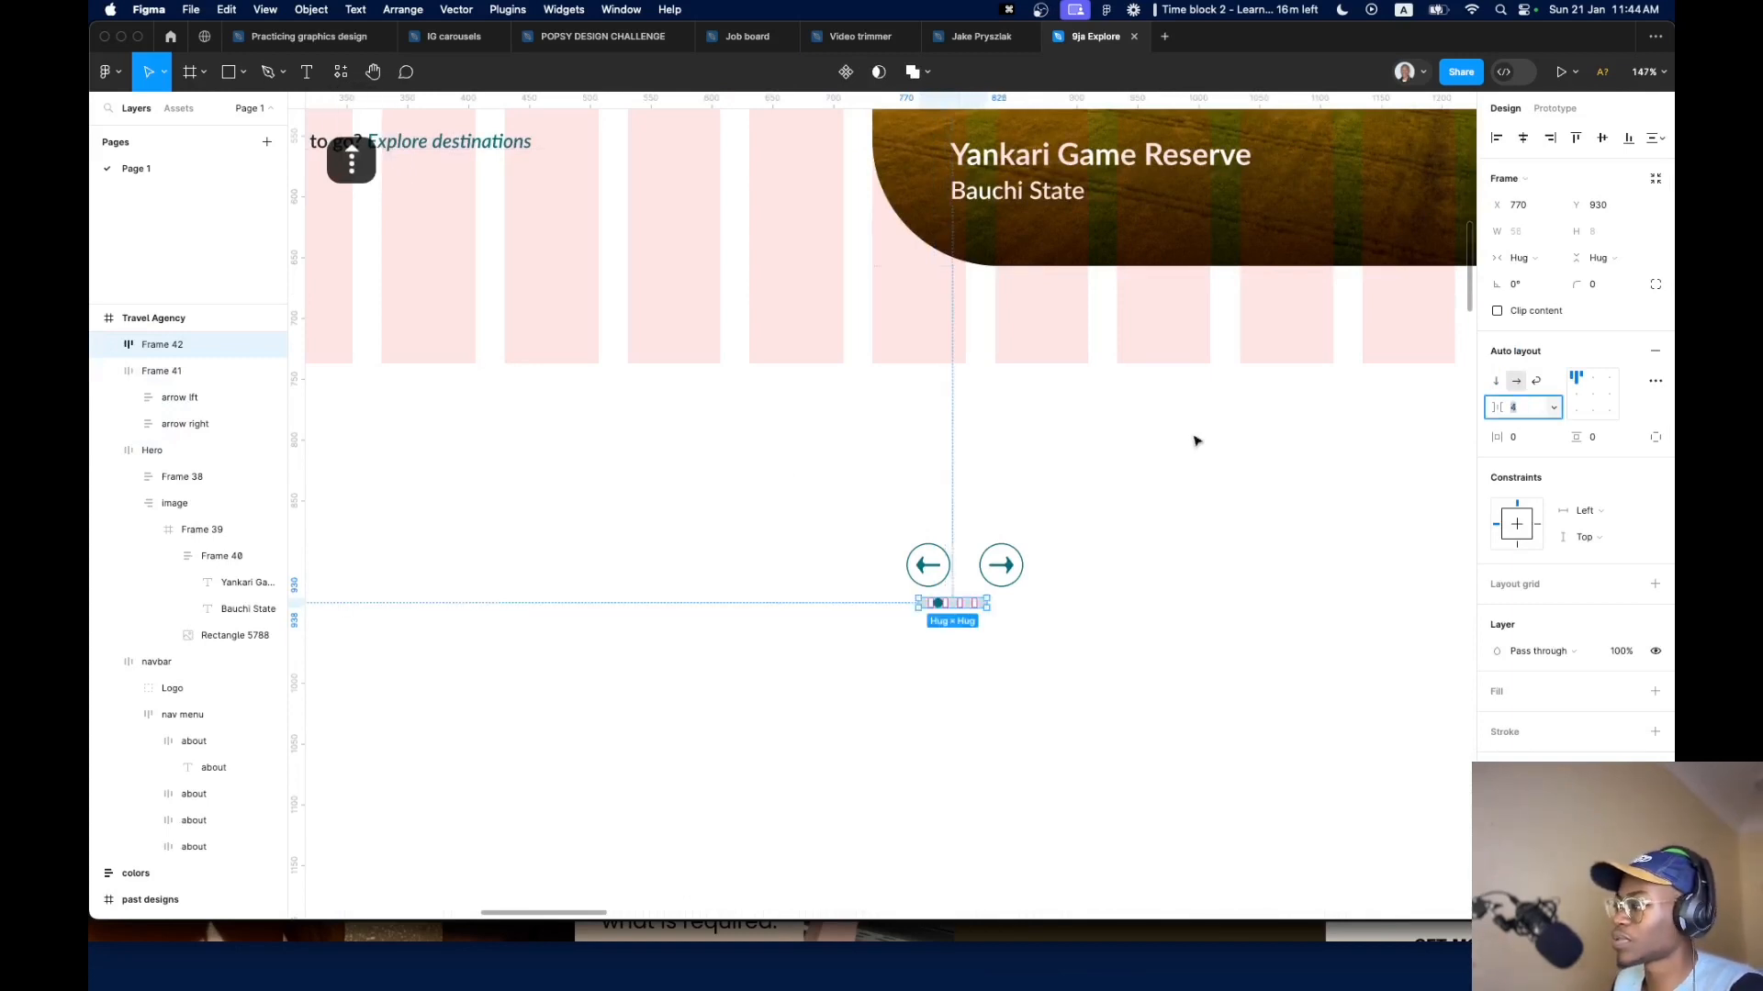
Combine the arrow pair and the dot row in a vertical auto layout with a spacing of 11
{"action": "left_click", "coordinate": [977, 579]}
{"action": "left_click", "coordinate": [966, 604], "text": "shift"}
{"action": "key", "text": "shift+a"}
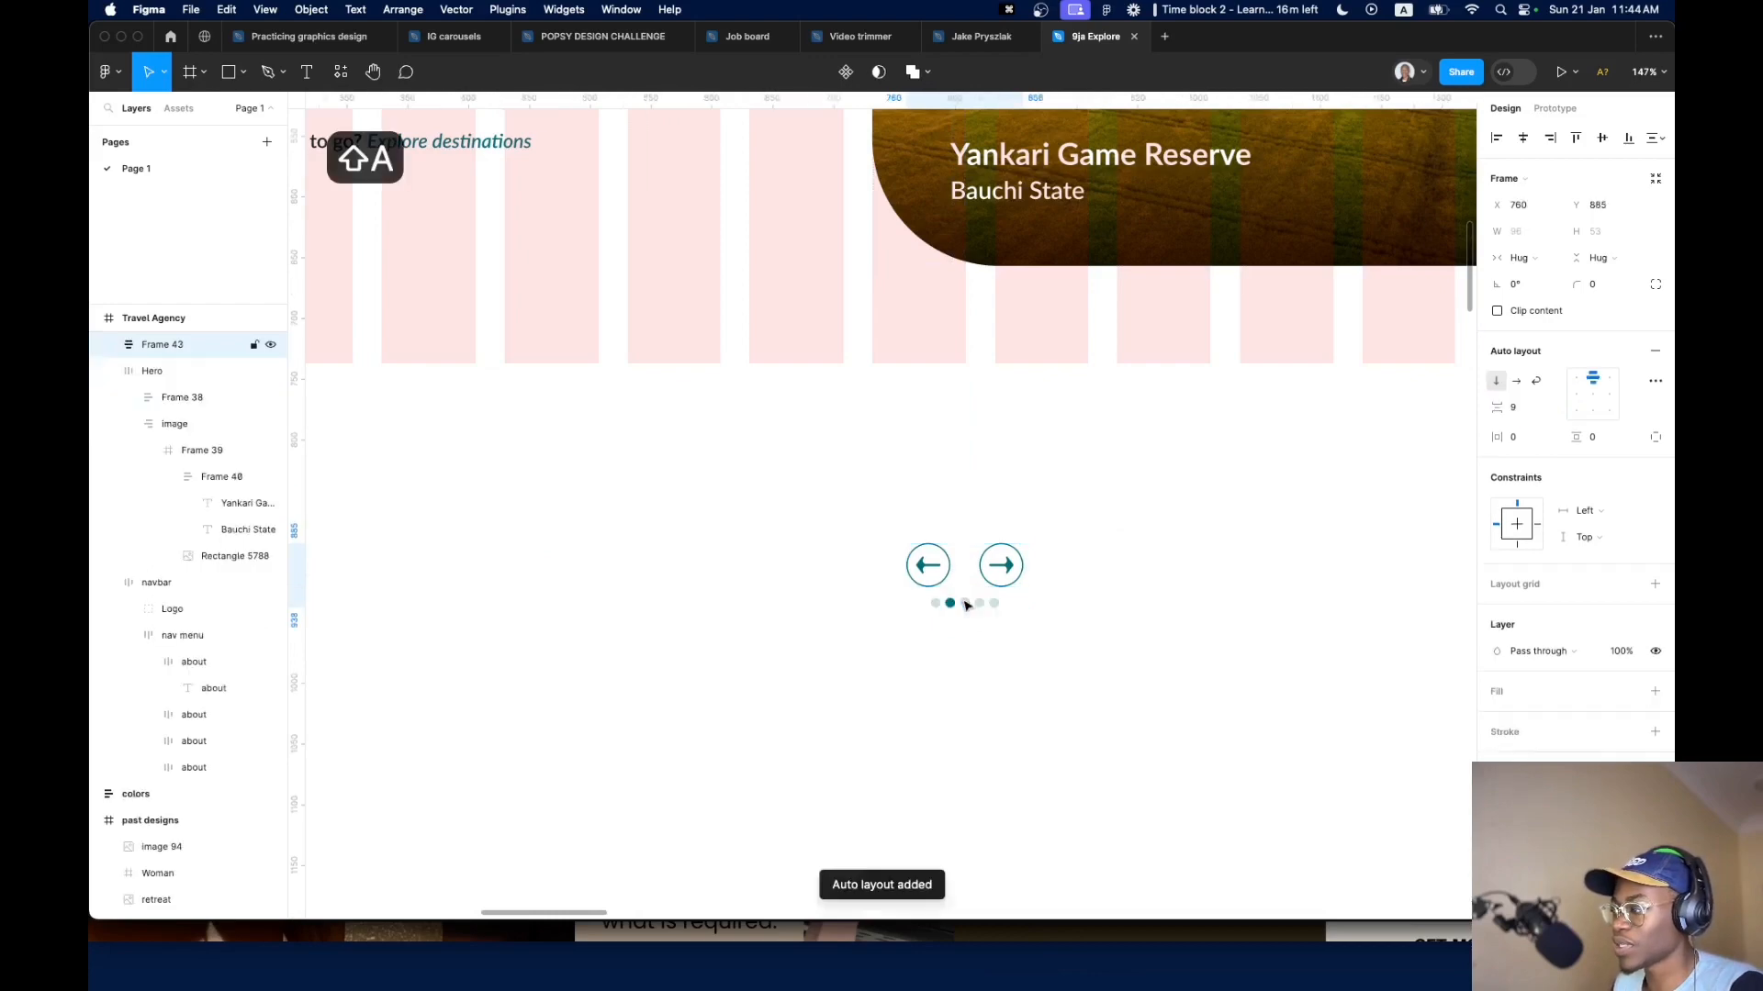
{"action": "left_click", "coordinate": [1515, 406]}
{"action": "key", "text": "Up"}
{"action": "key", "text": "Up"}
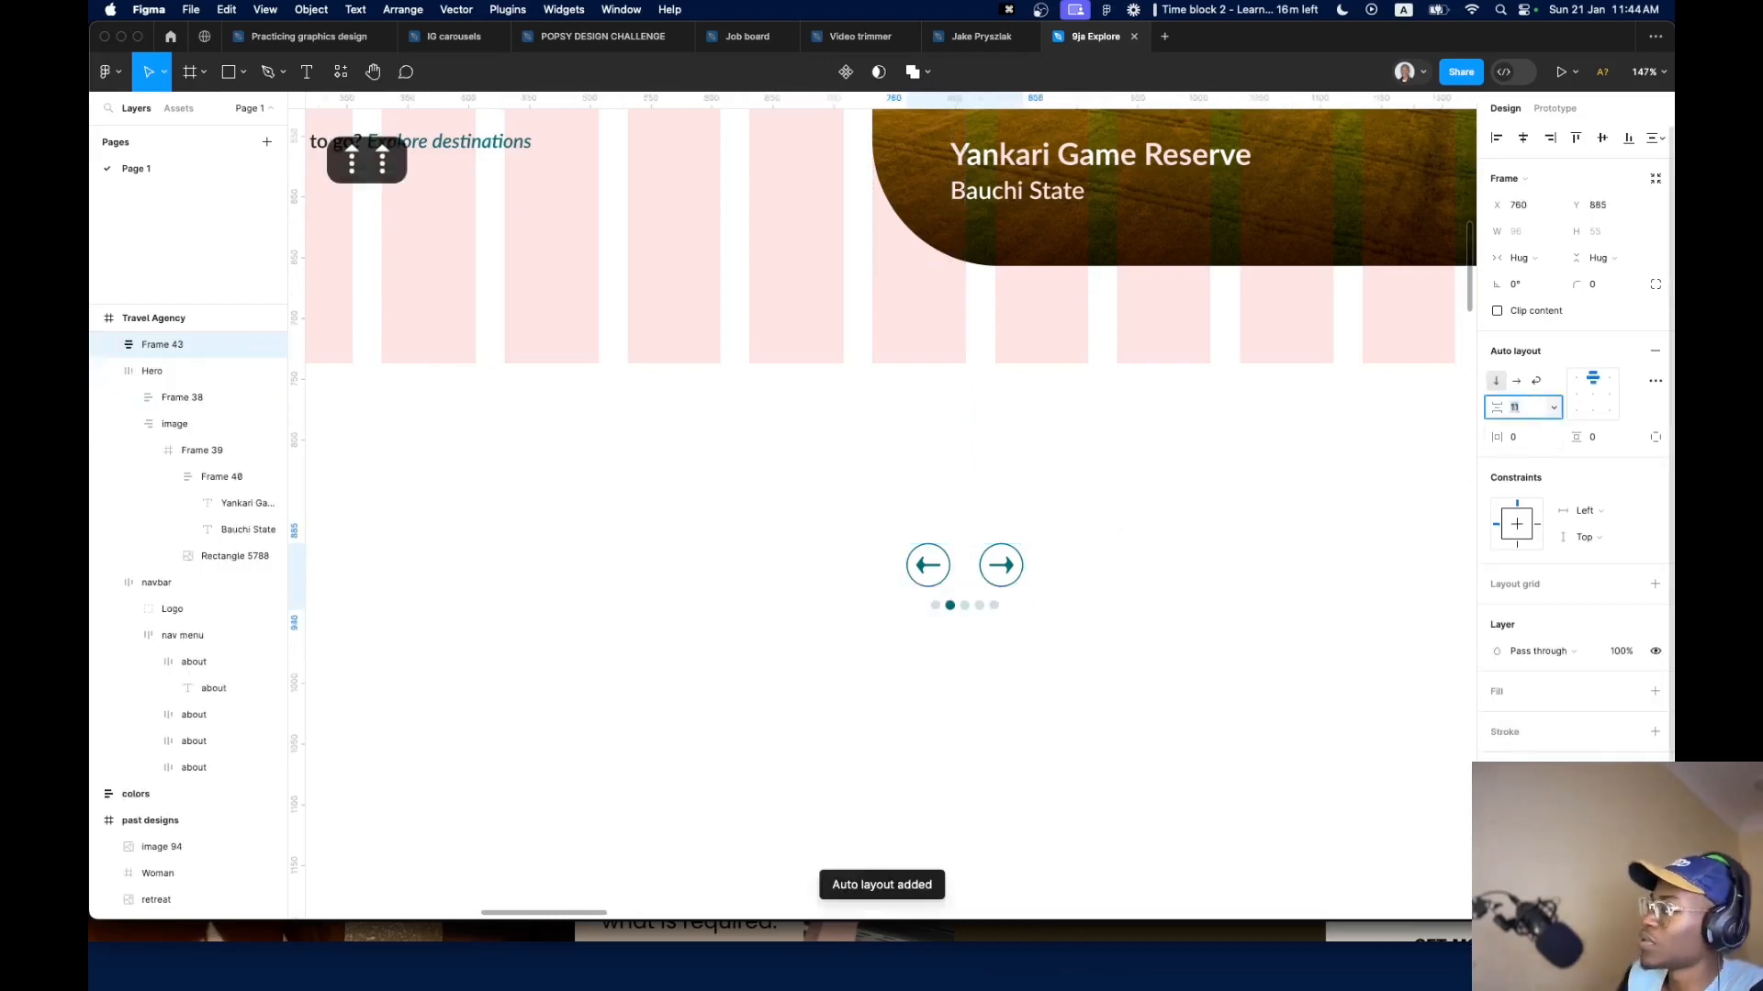
Increase the vertical spacing between the carousel arrows and the pagination dots to 16
{"action": "key", "text": "Up"}
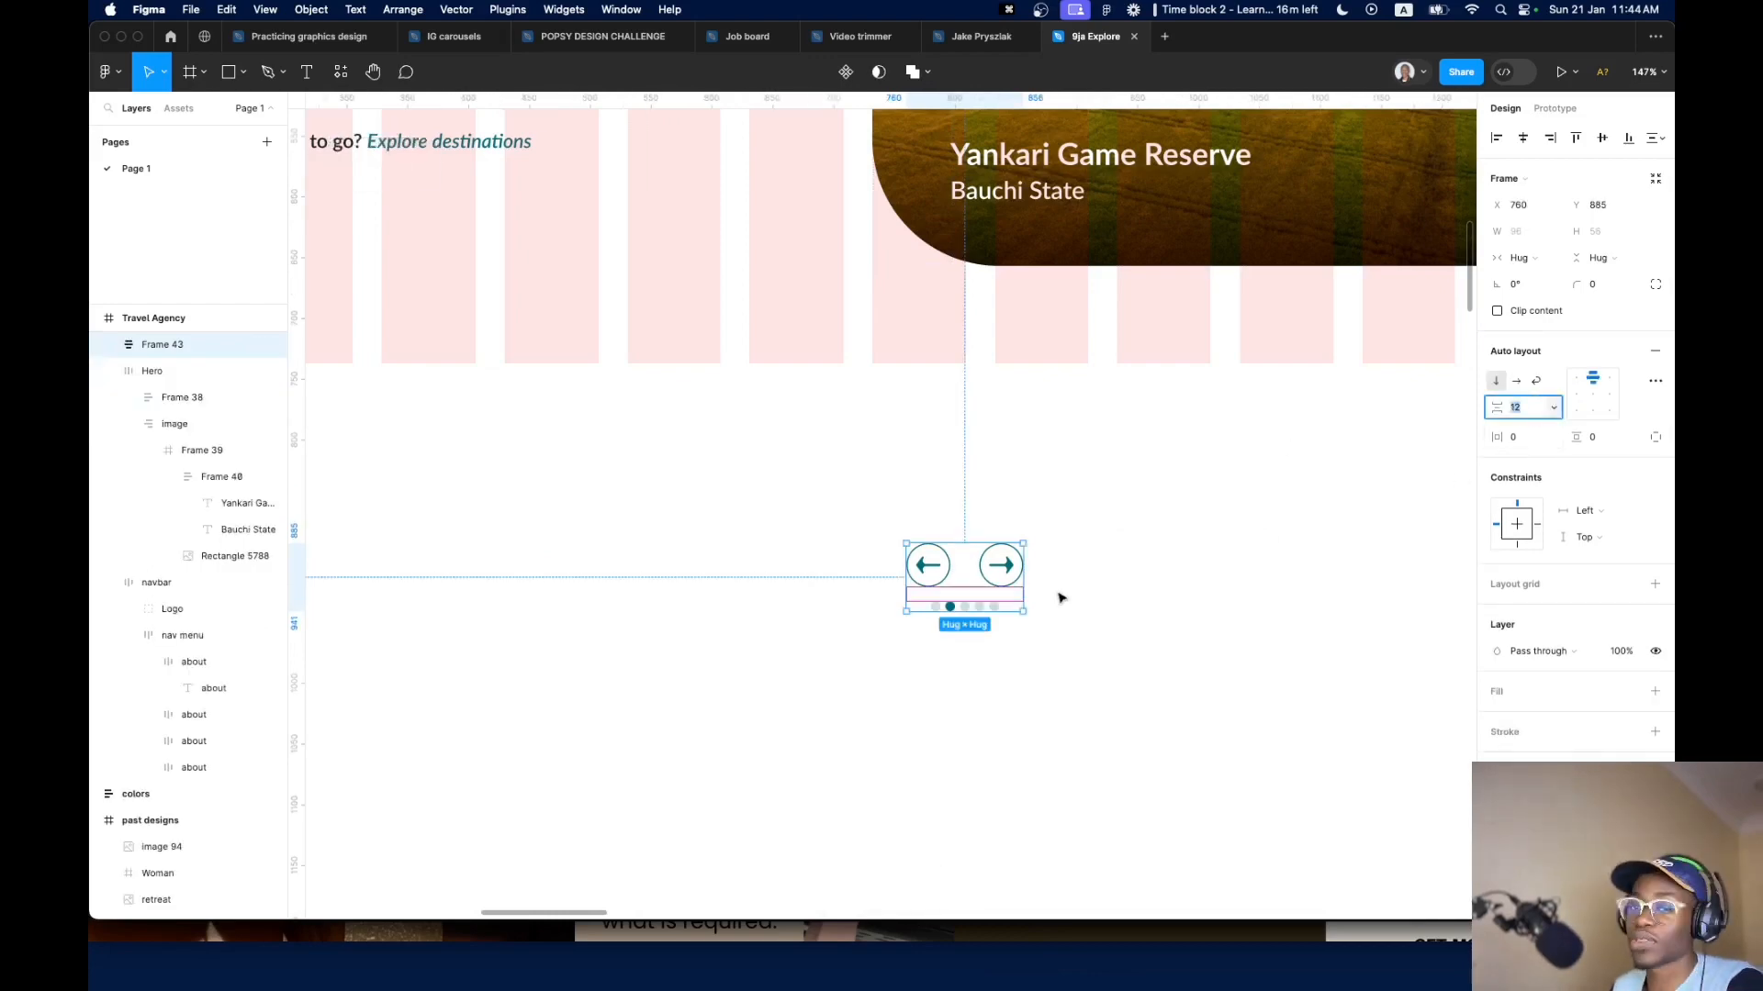
{"action": "key", "text": "Up"}
{"action": "key", "text": "Up"}
{"action": "key", "text": "Up"}
{"action": "key", "text": "Up"}
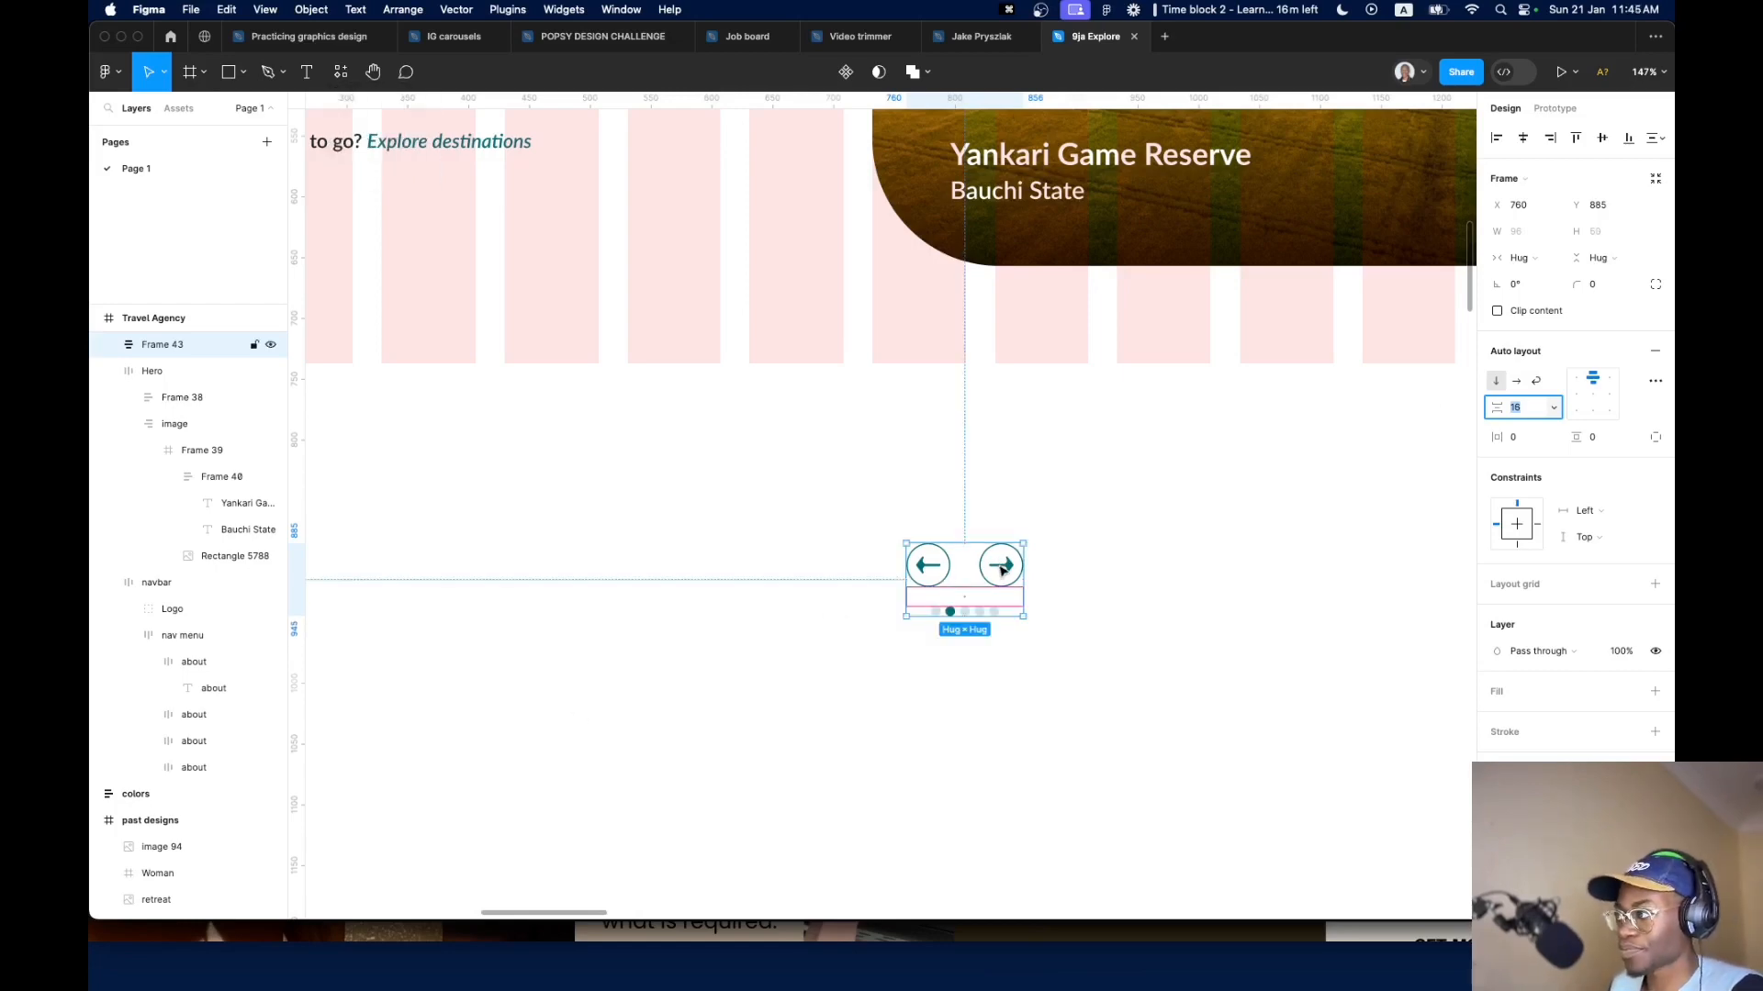
Copy the carousel controls frame into the hero's image frame so it sits beneath the landscape photo
{"action": "scroll", "coordinate": [1001, 569], "scroll_direction": "down", "scroll_amount": 6}
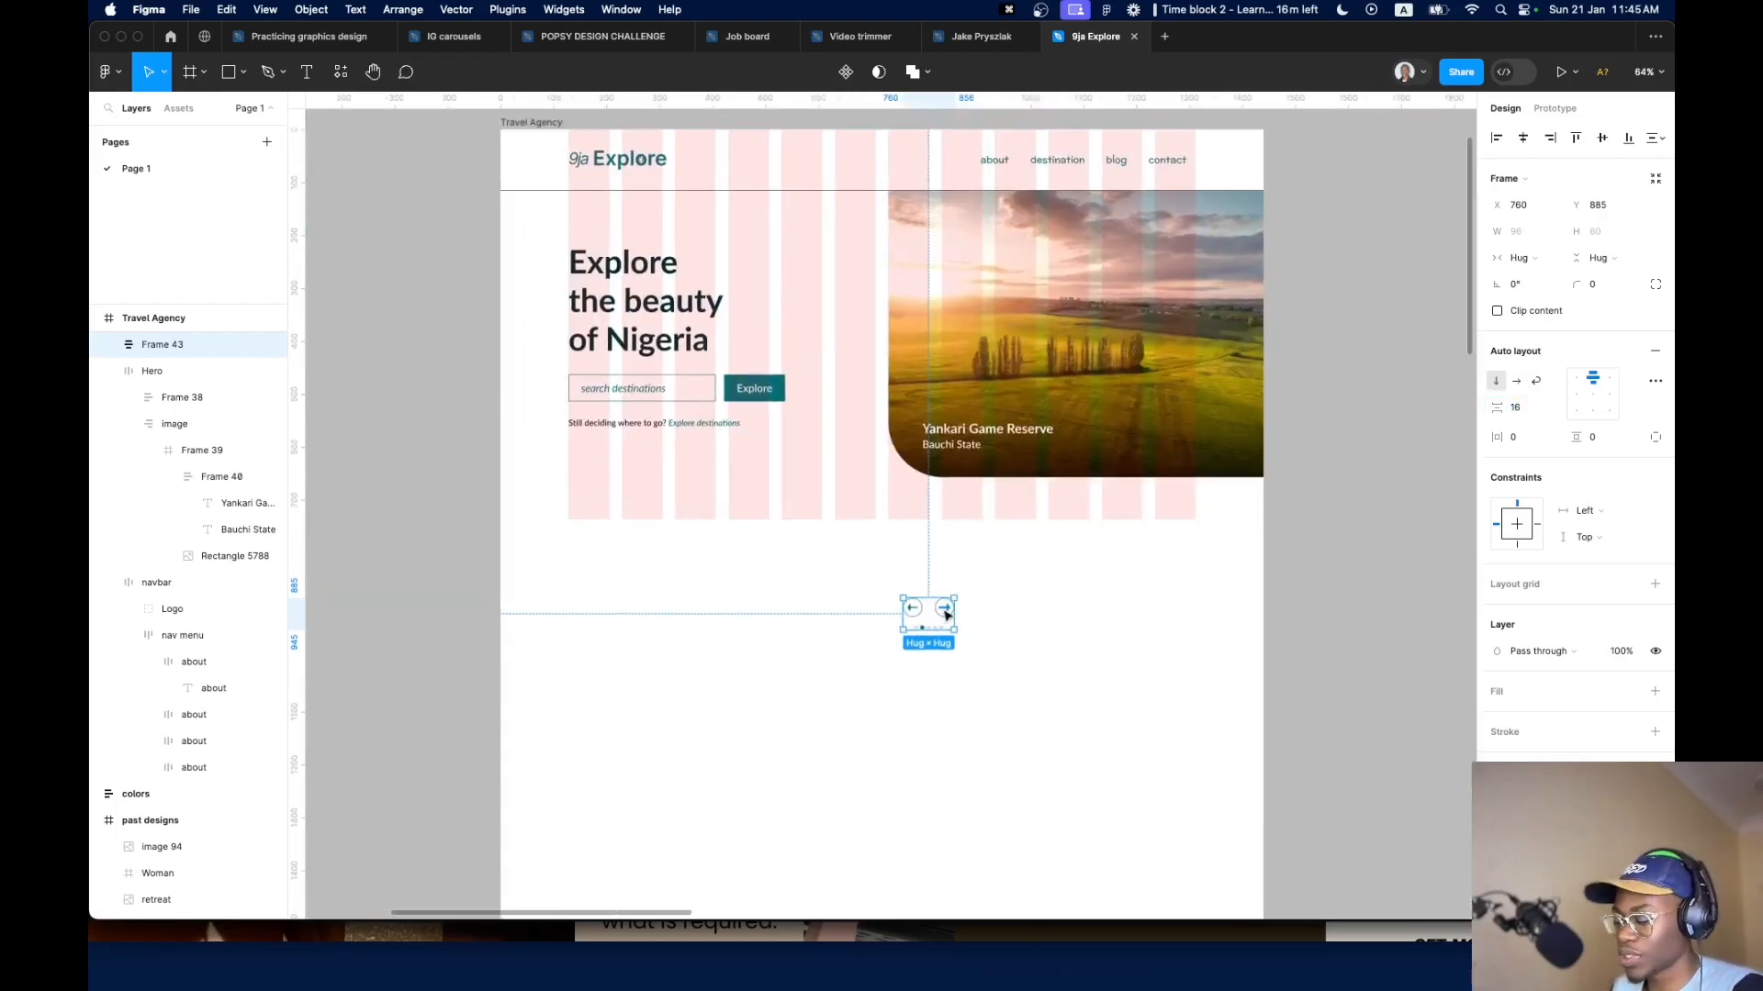
{"action": "key", "text": "super+c"}
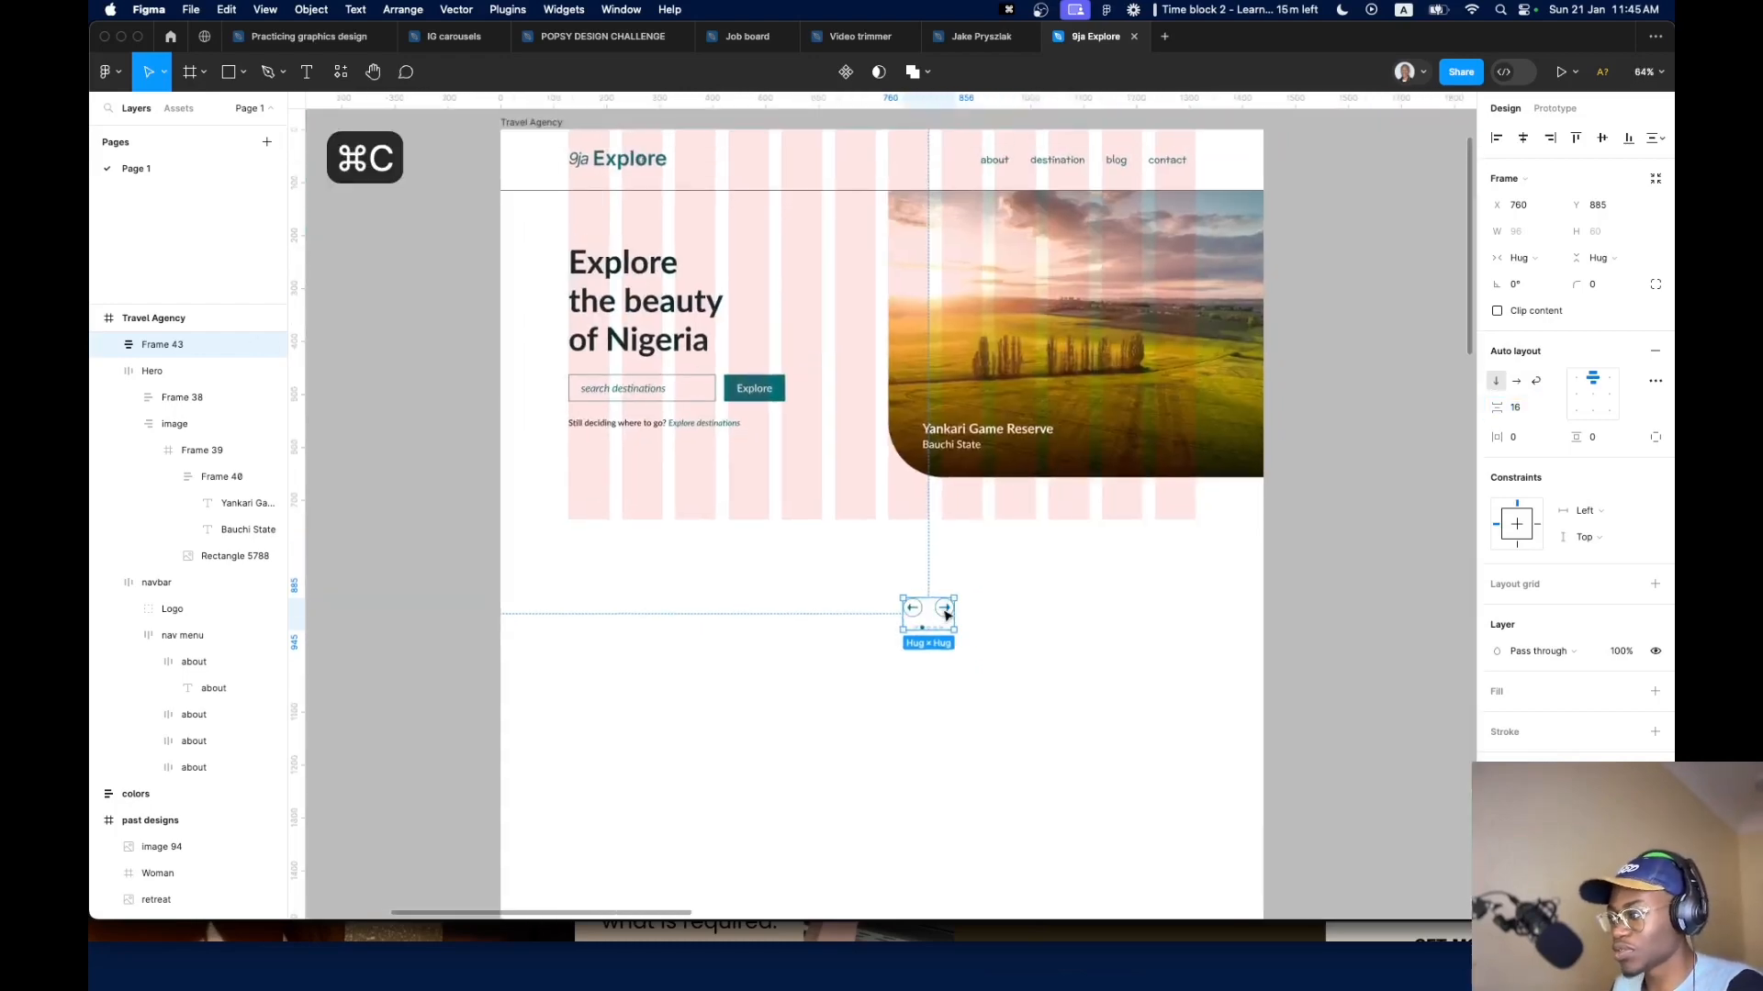
{"action": "left_click", "coordinate": [1050, 349]}
{"action": "key", "text": "super+v"}
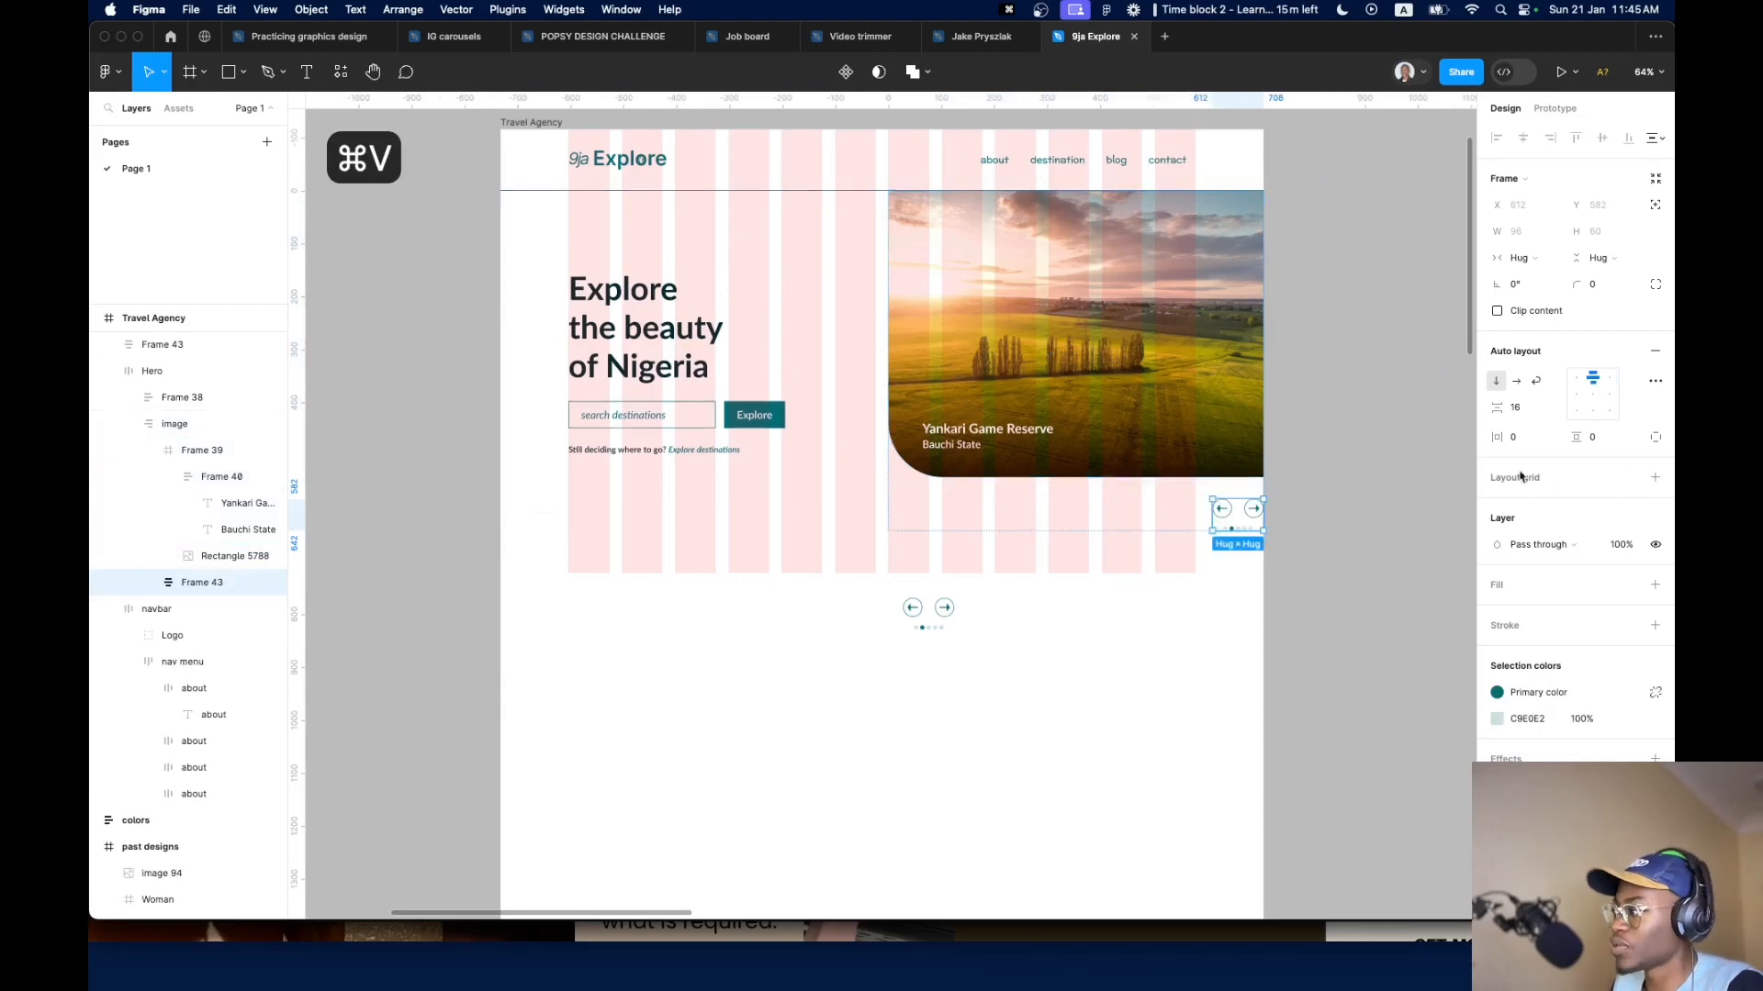
Left-align the contents of the hero's image frame and delete the original carousel controls below the hero
{"action": "left_click", "coordinate": [1578, 396]}
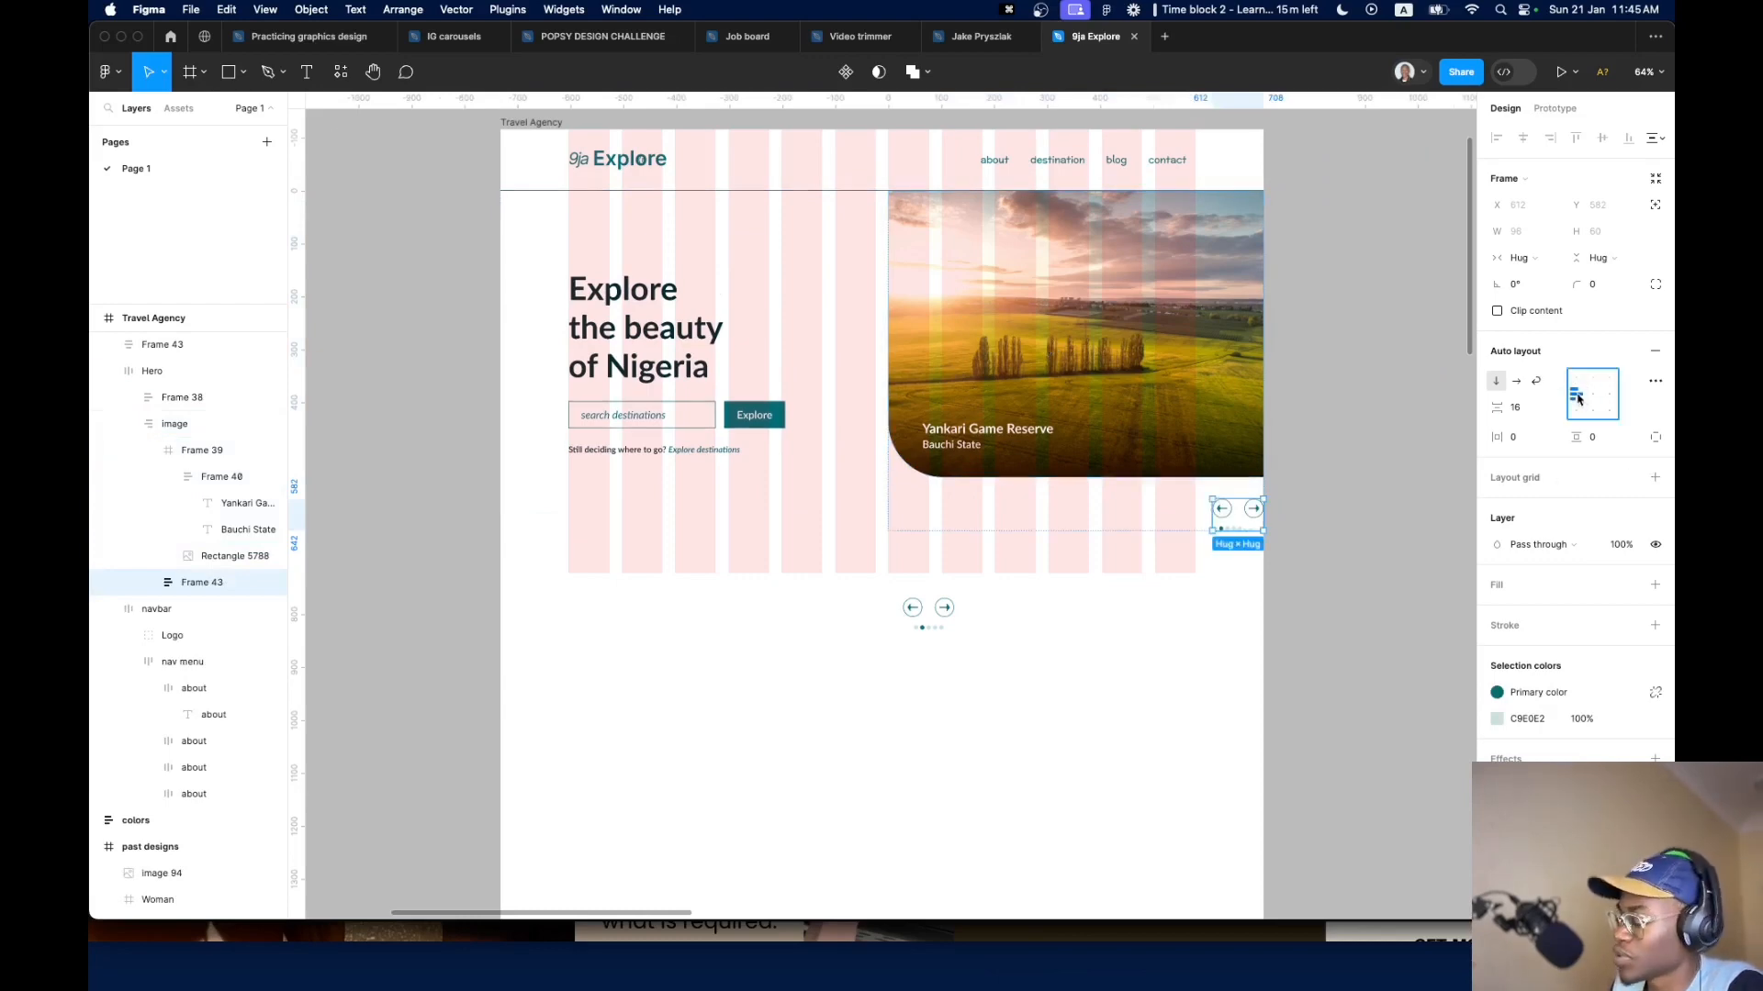
{"action": "key", "text": "super+z"}
{"action": "left_click", "coordinate": [1107, 513]}
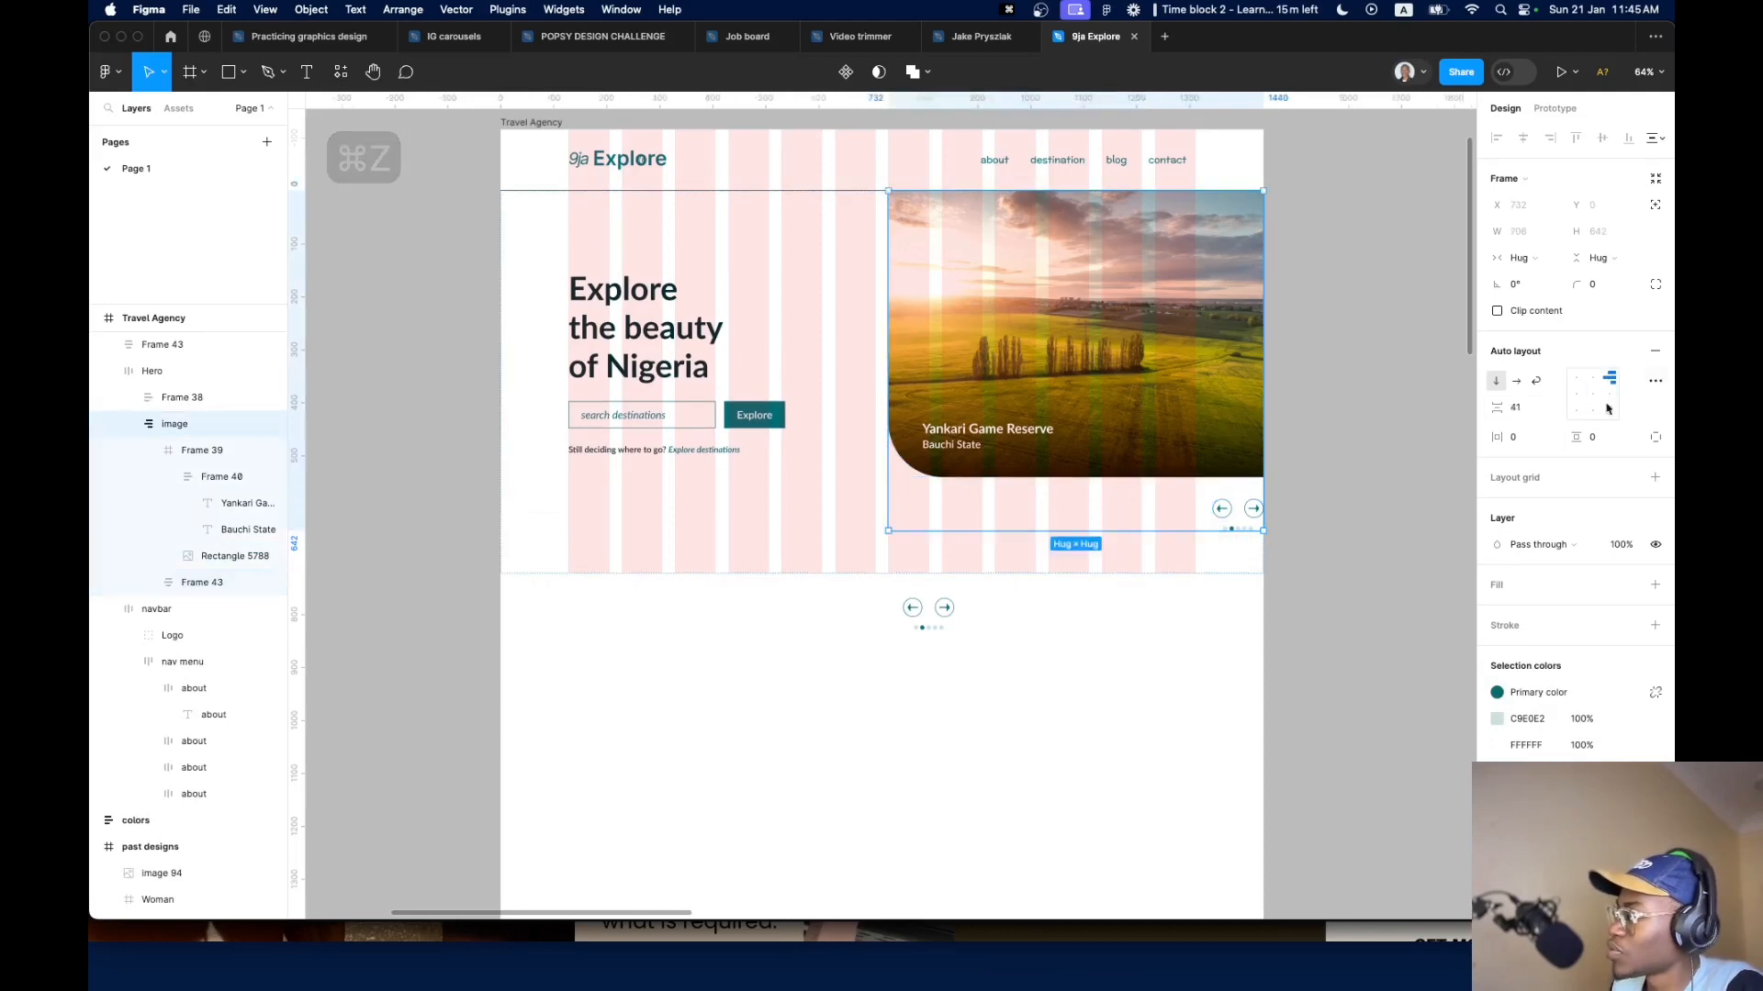
{"action": "left_click", "coordinate": [1576, 394]}
{"action": "left_click", "coordinate": [953, 614]}
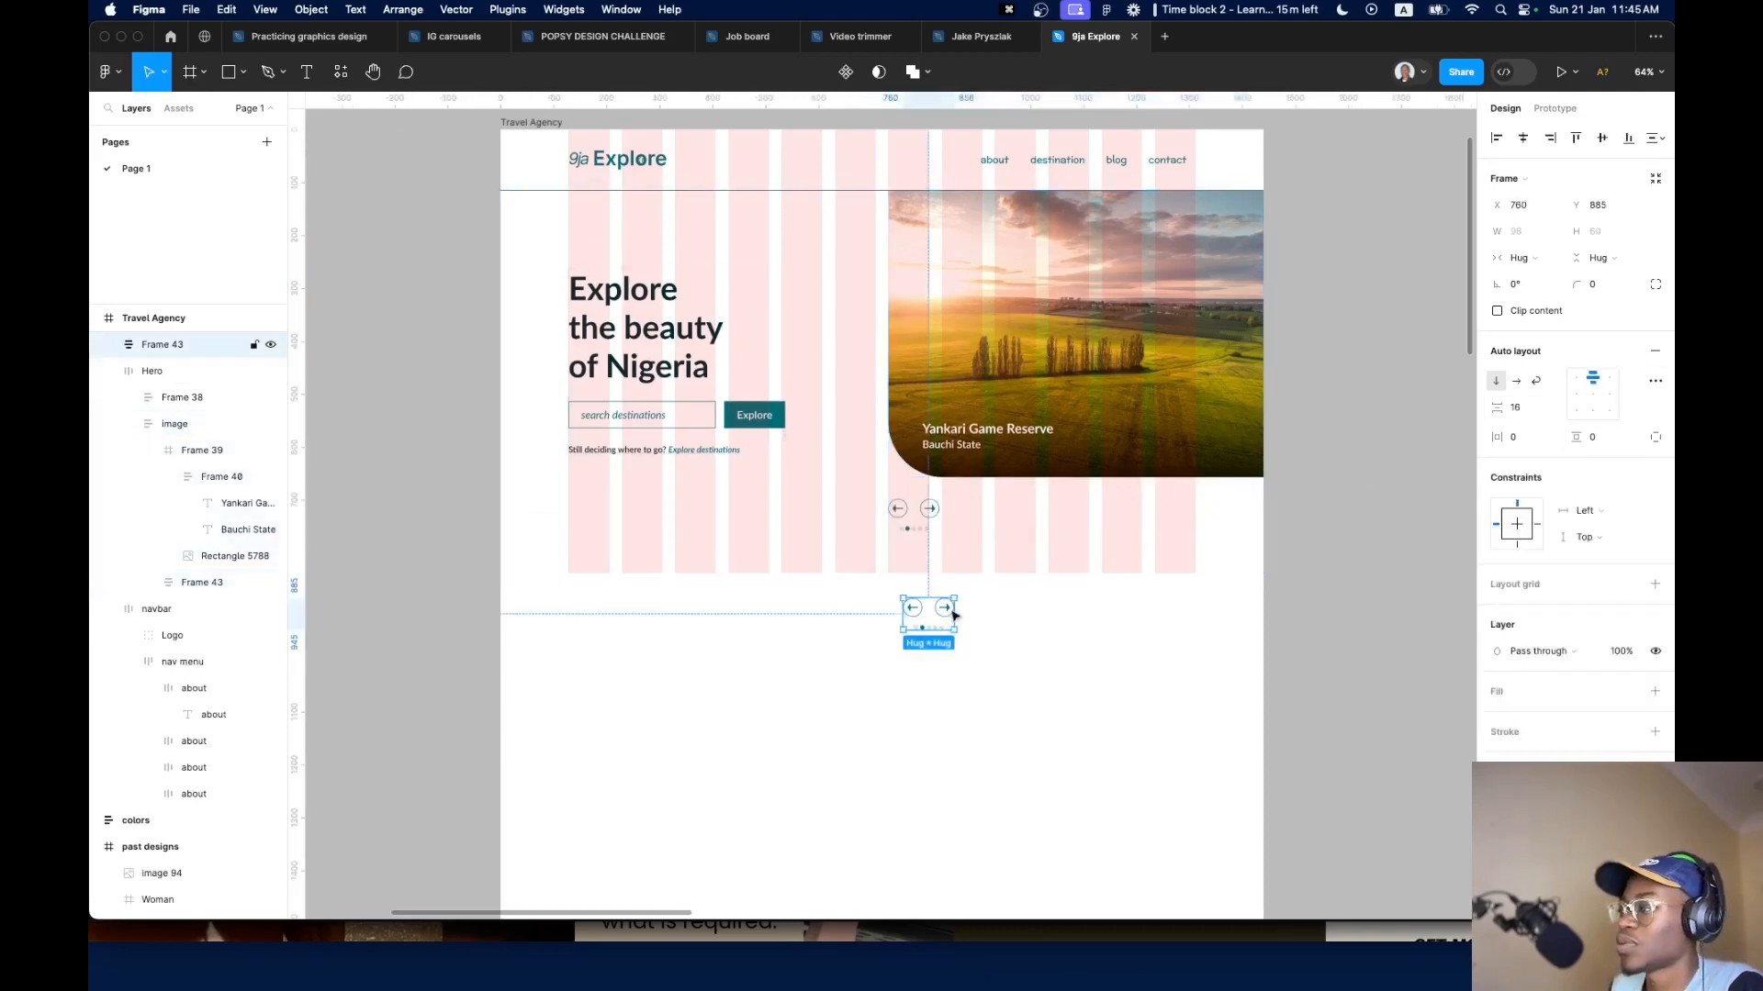
{"action": "key", "text": "BackSpace"}
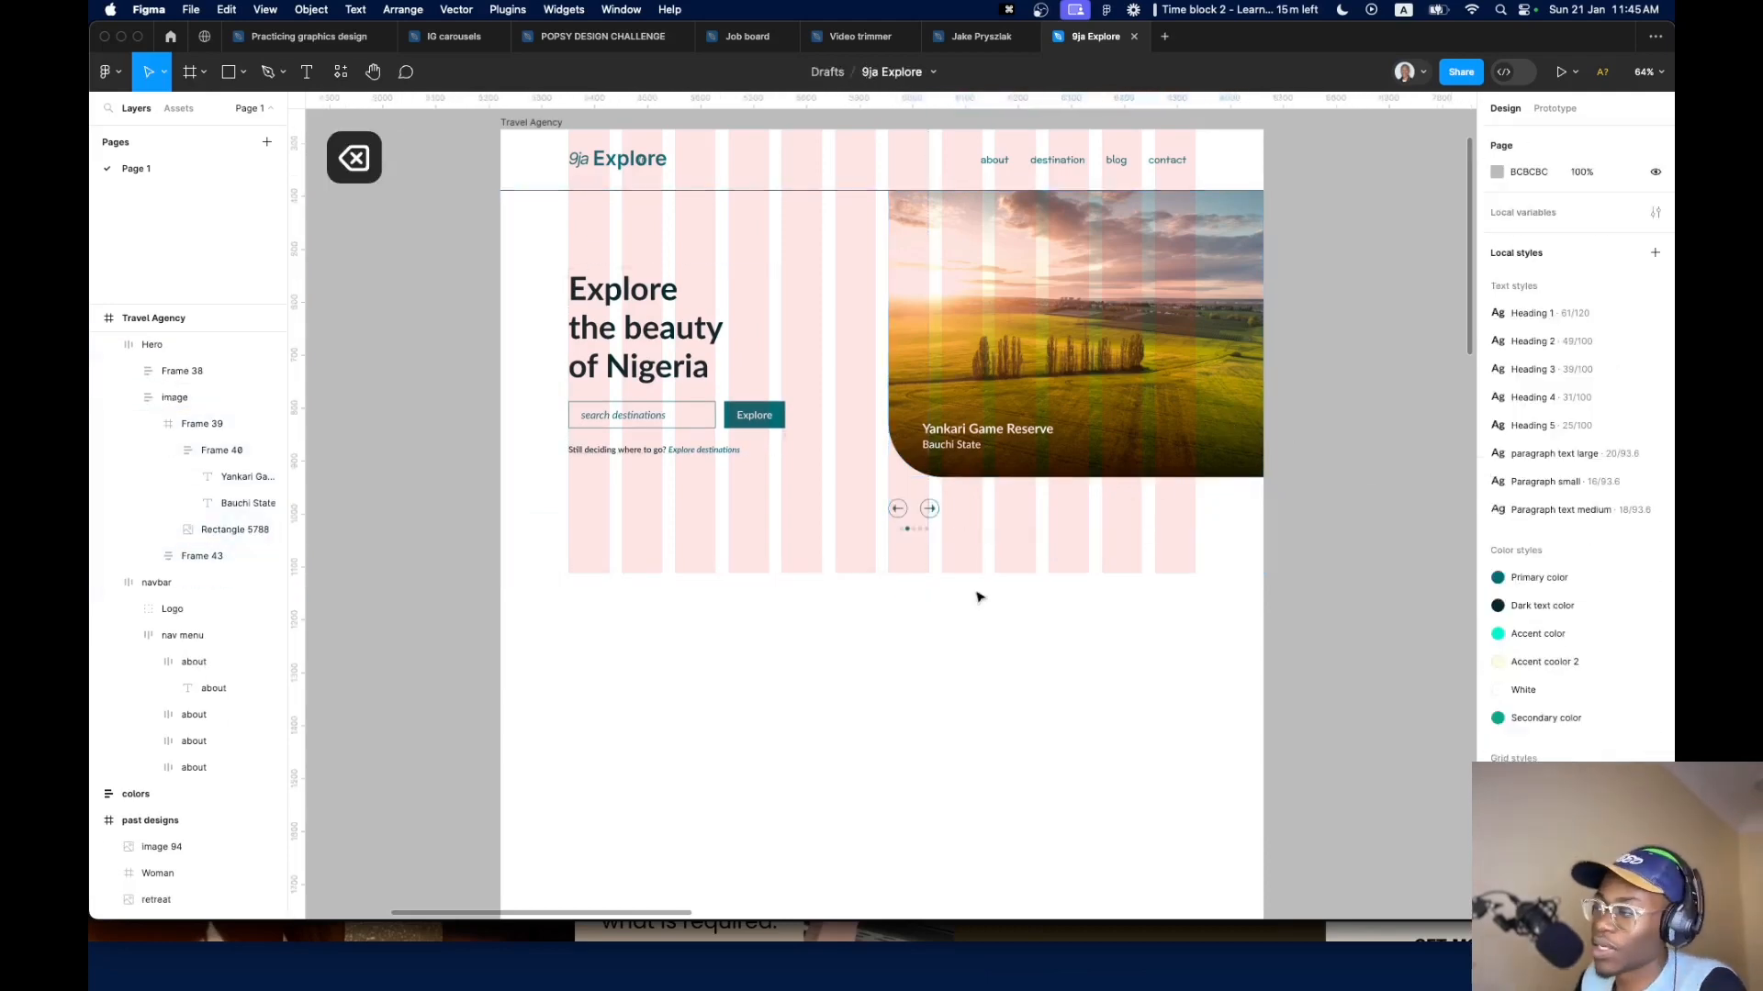
Compare the hero with the past design and set the Hero frame's bottom padding to 120
{"action": "scroll", "coordinate": [942, 494], "scroll_direction": "up", "scroll_amount": 5}
{"action": "scroll", "coordinate": [830, 657], "scroll_direction": "down", "scroll_amount": 10}
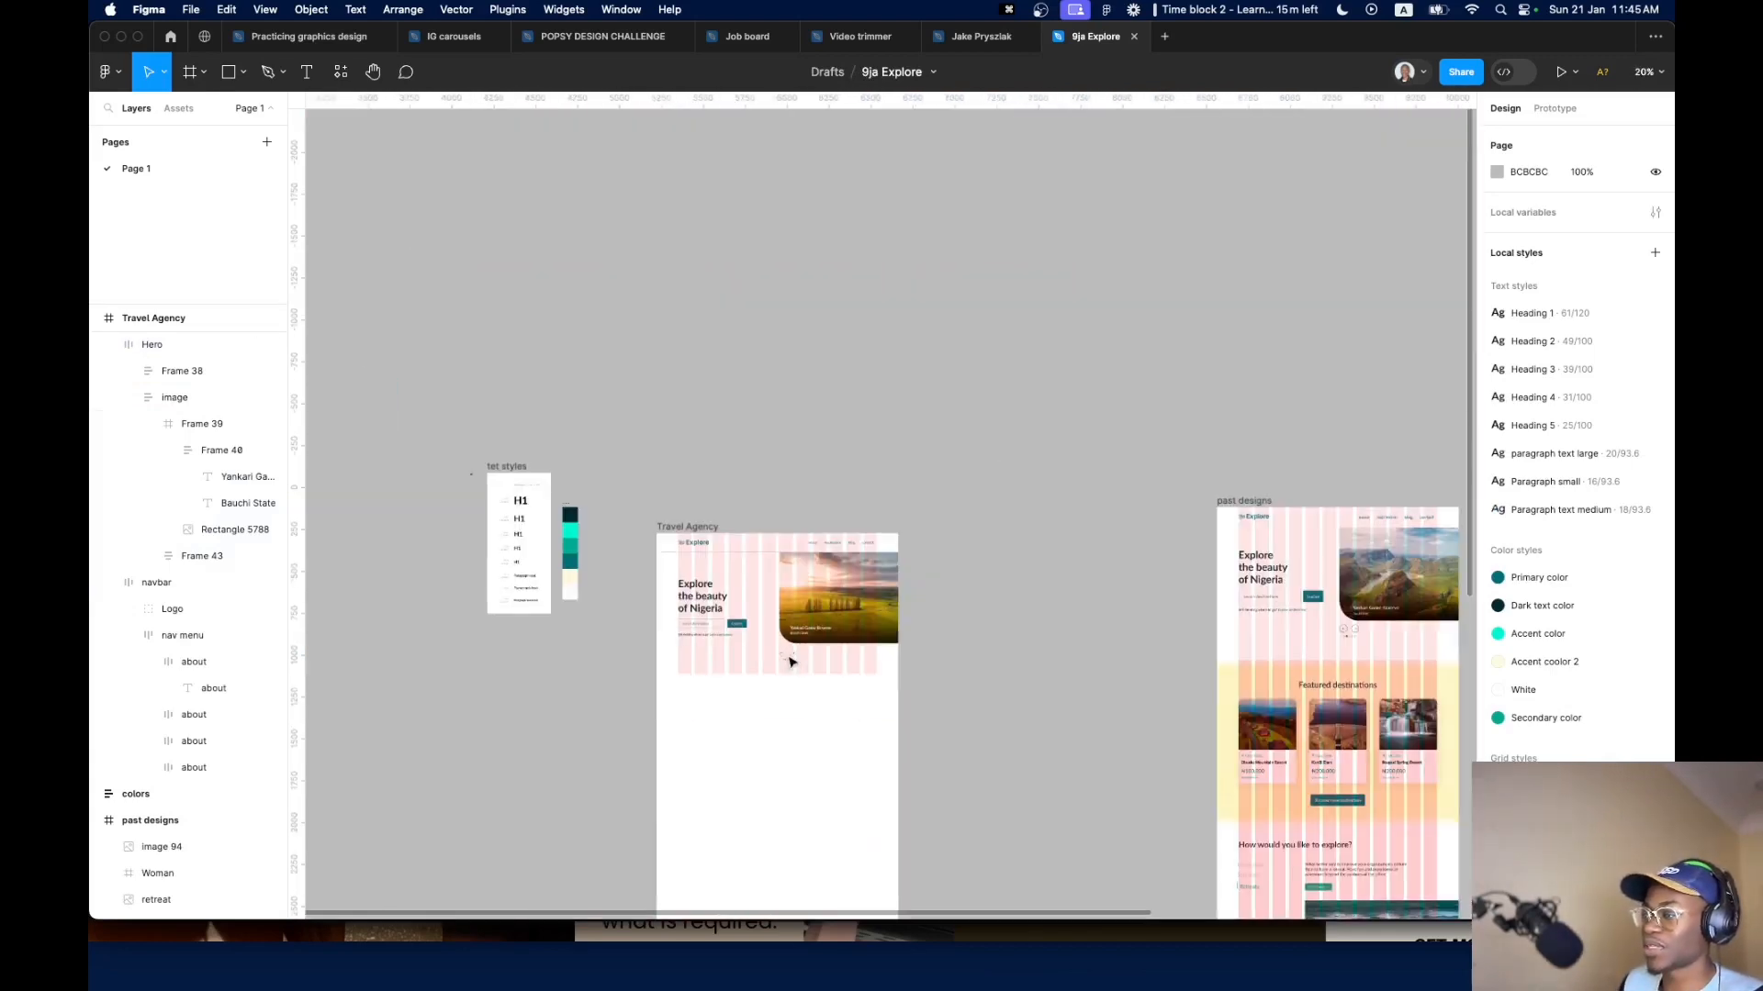
{"action": "left_click", "coordinate": [808, 659]}
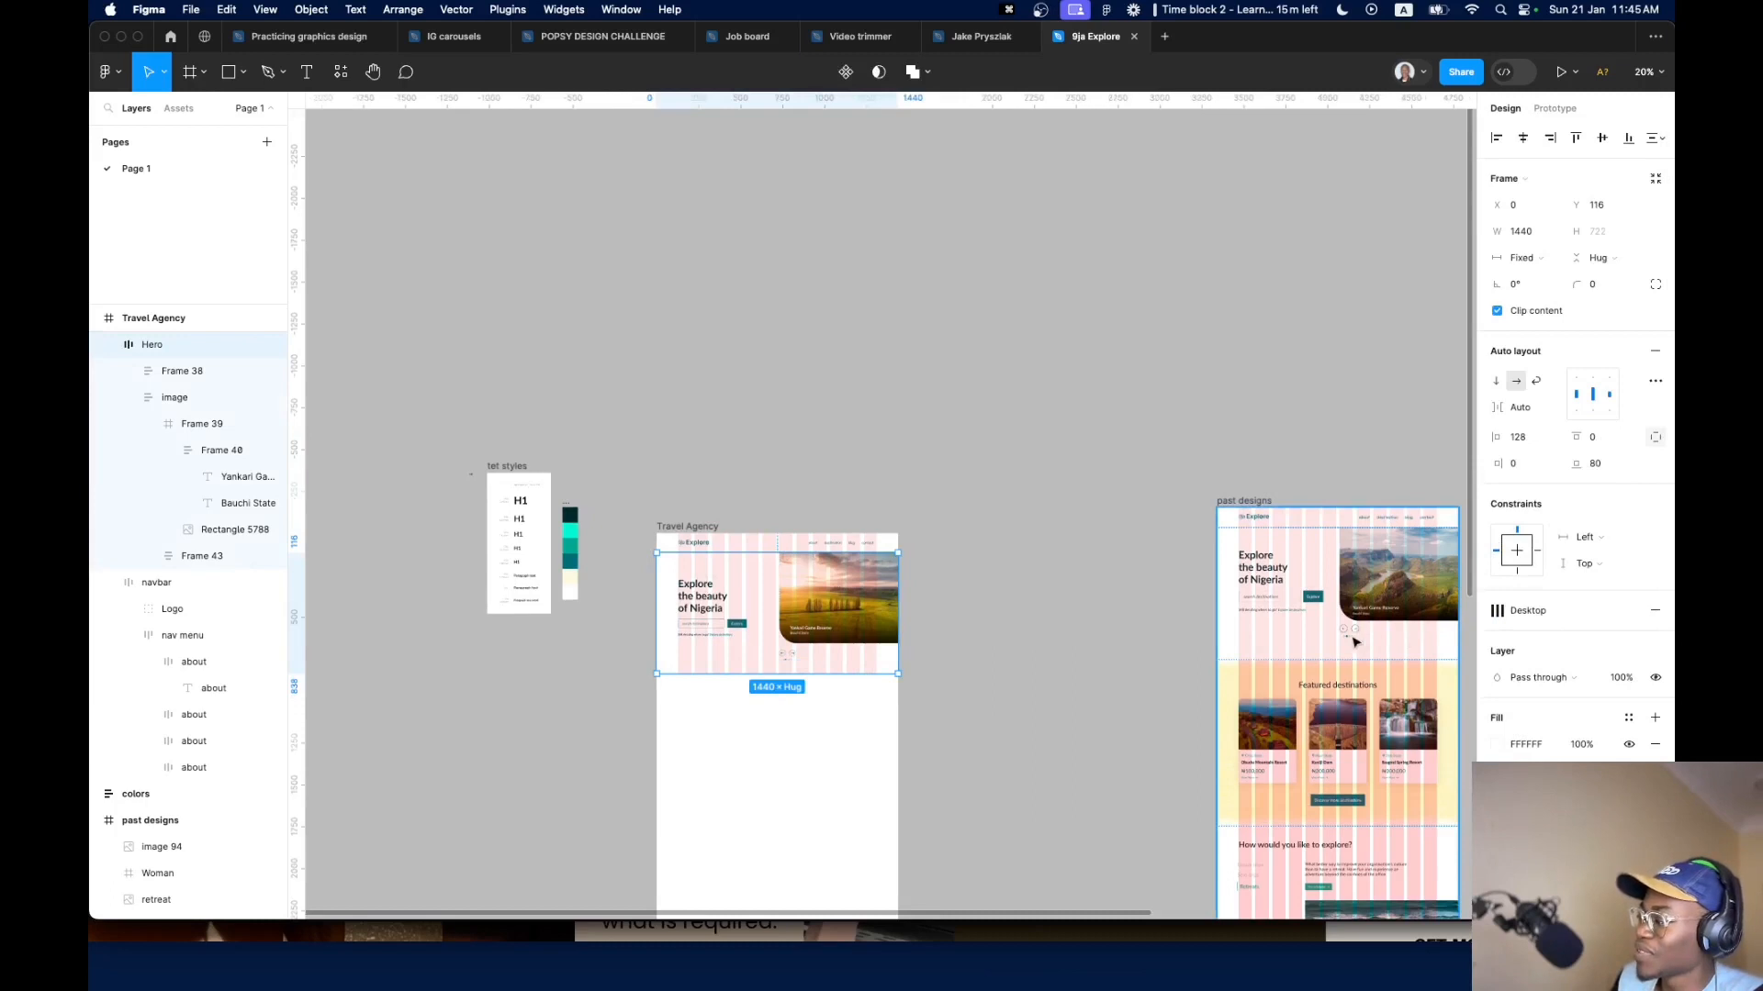
{"action": "left_click", "coordinate": [1355, 640]}
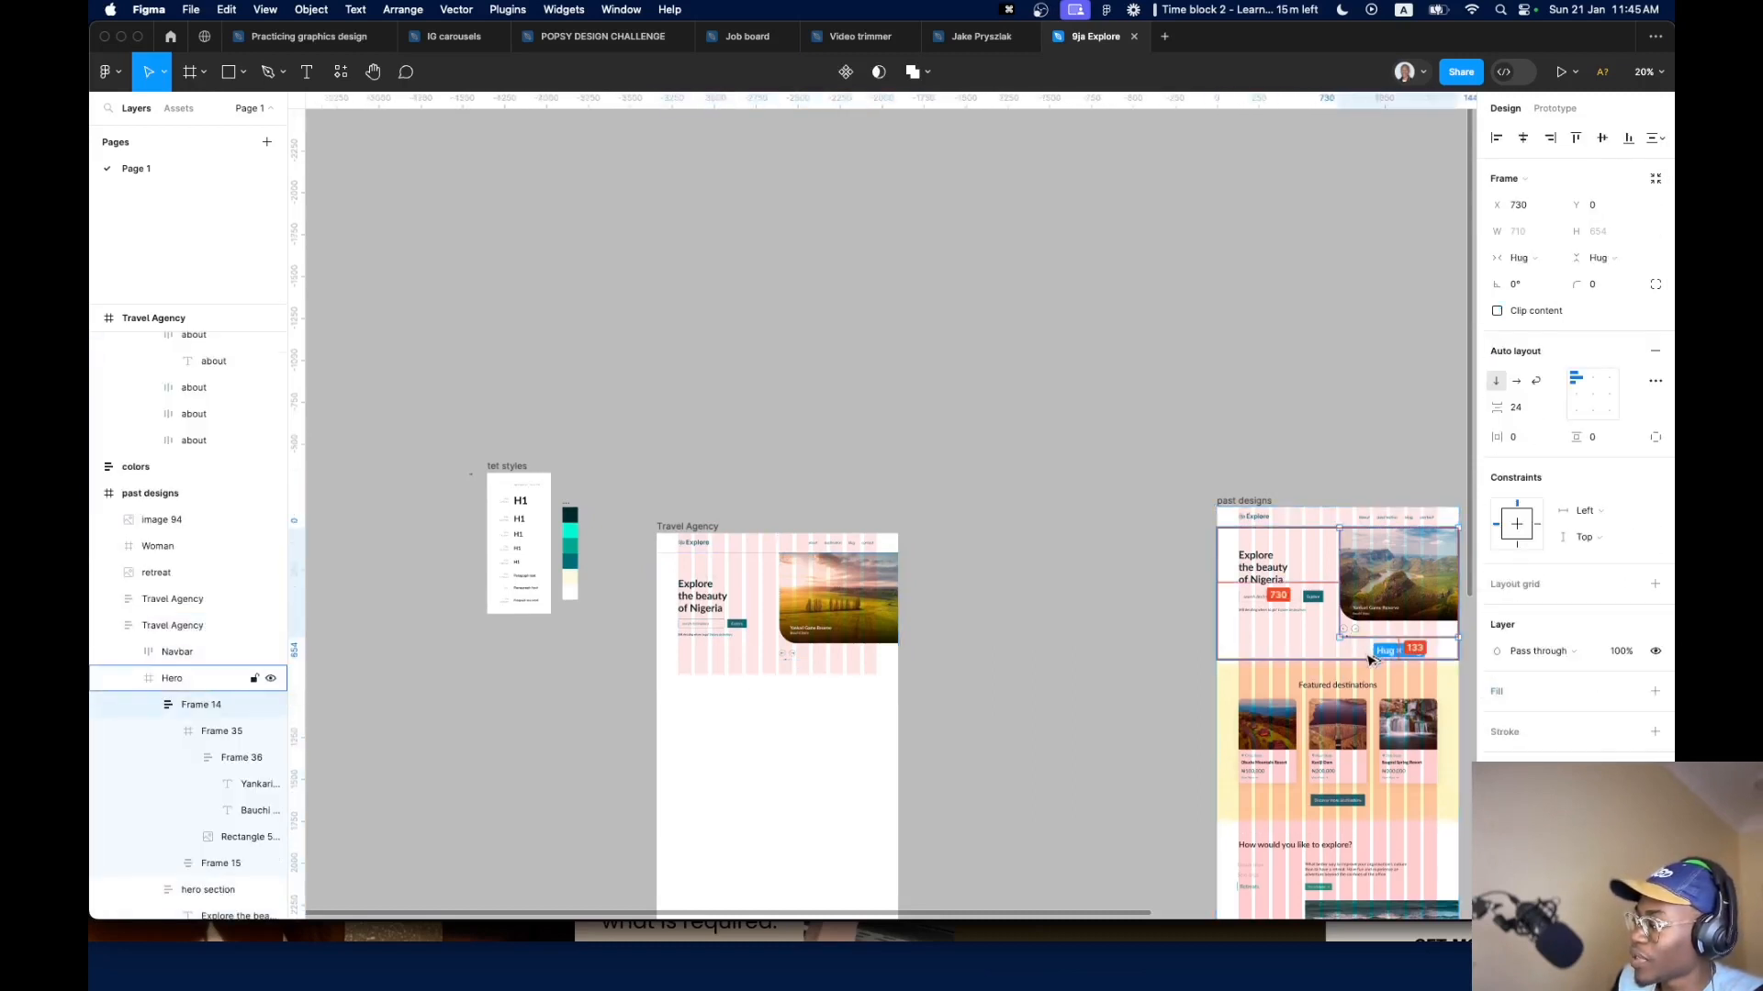
{"action": "left_click", "coordinate": [734, 642]}
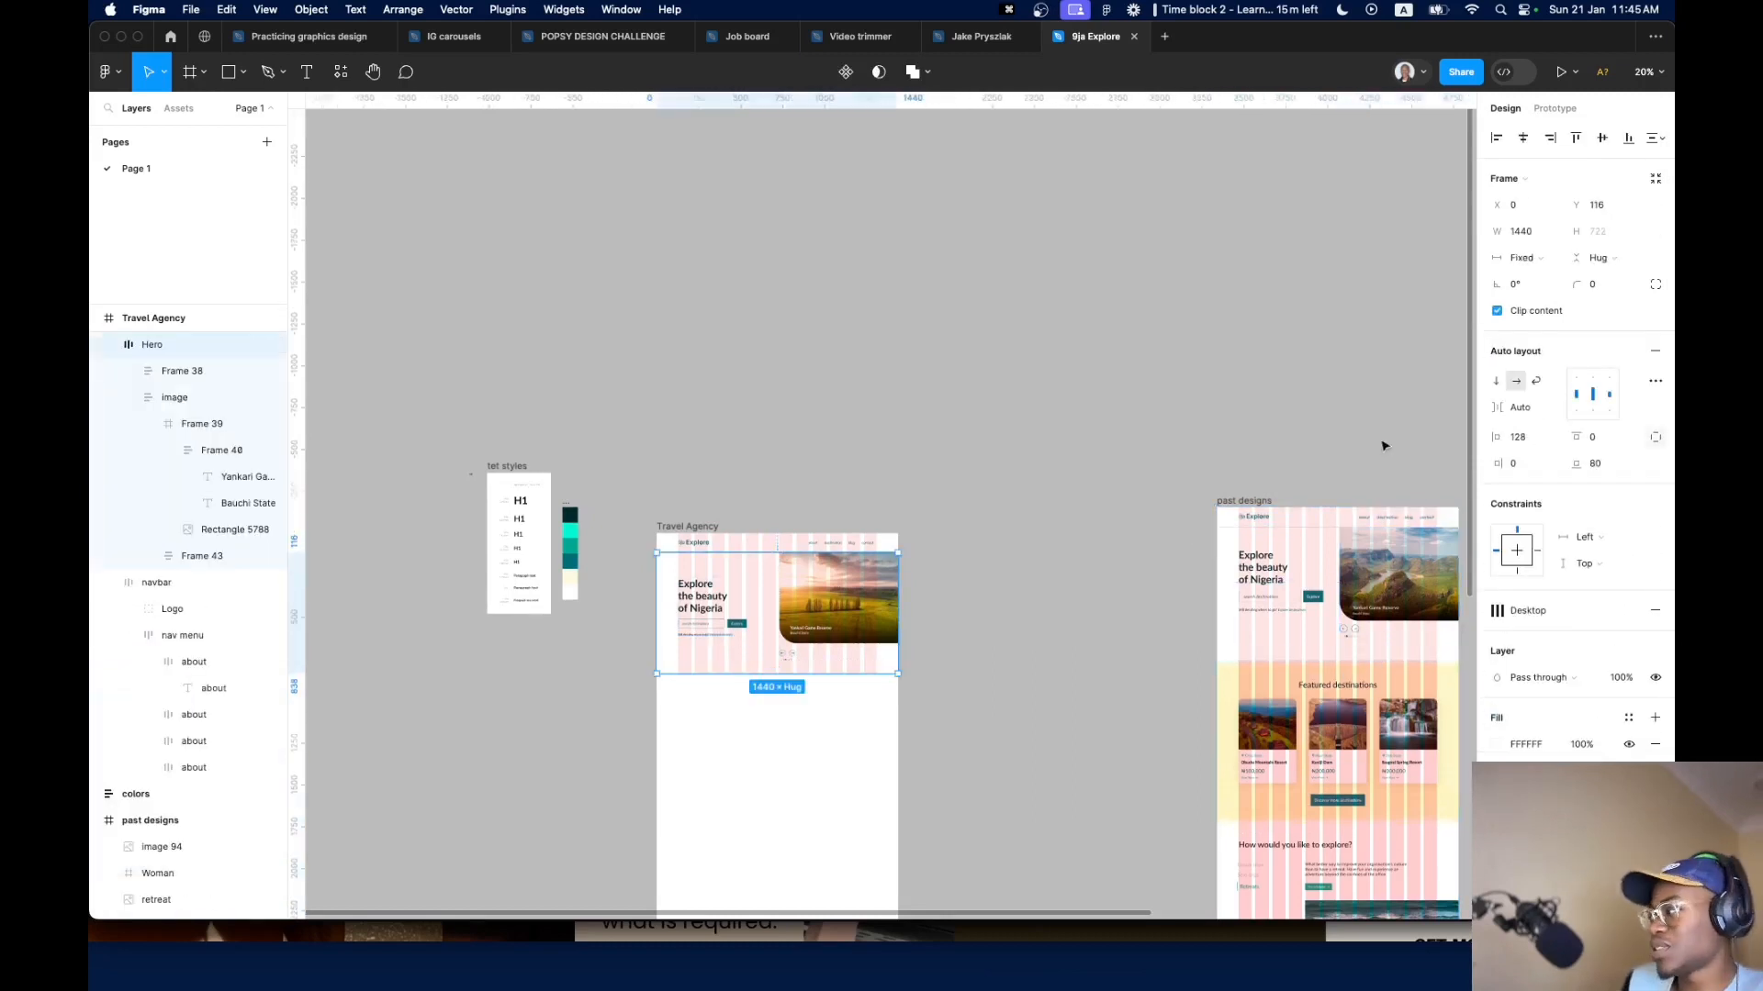
{"action": "left_click", "coordinate": [1616, 466]}
{"action": "type", "text": "12"}
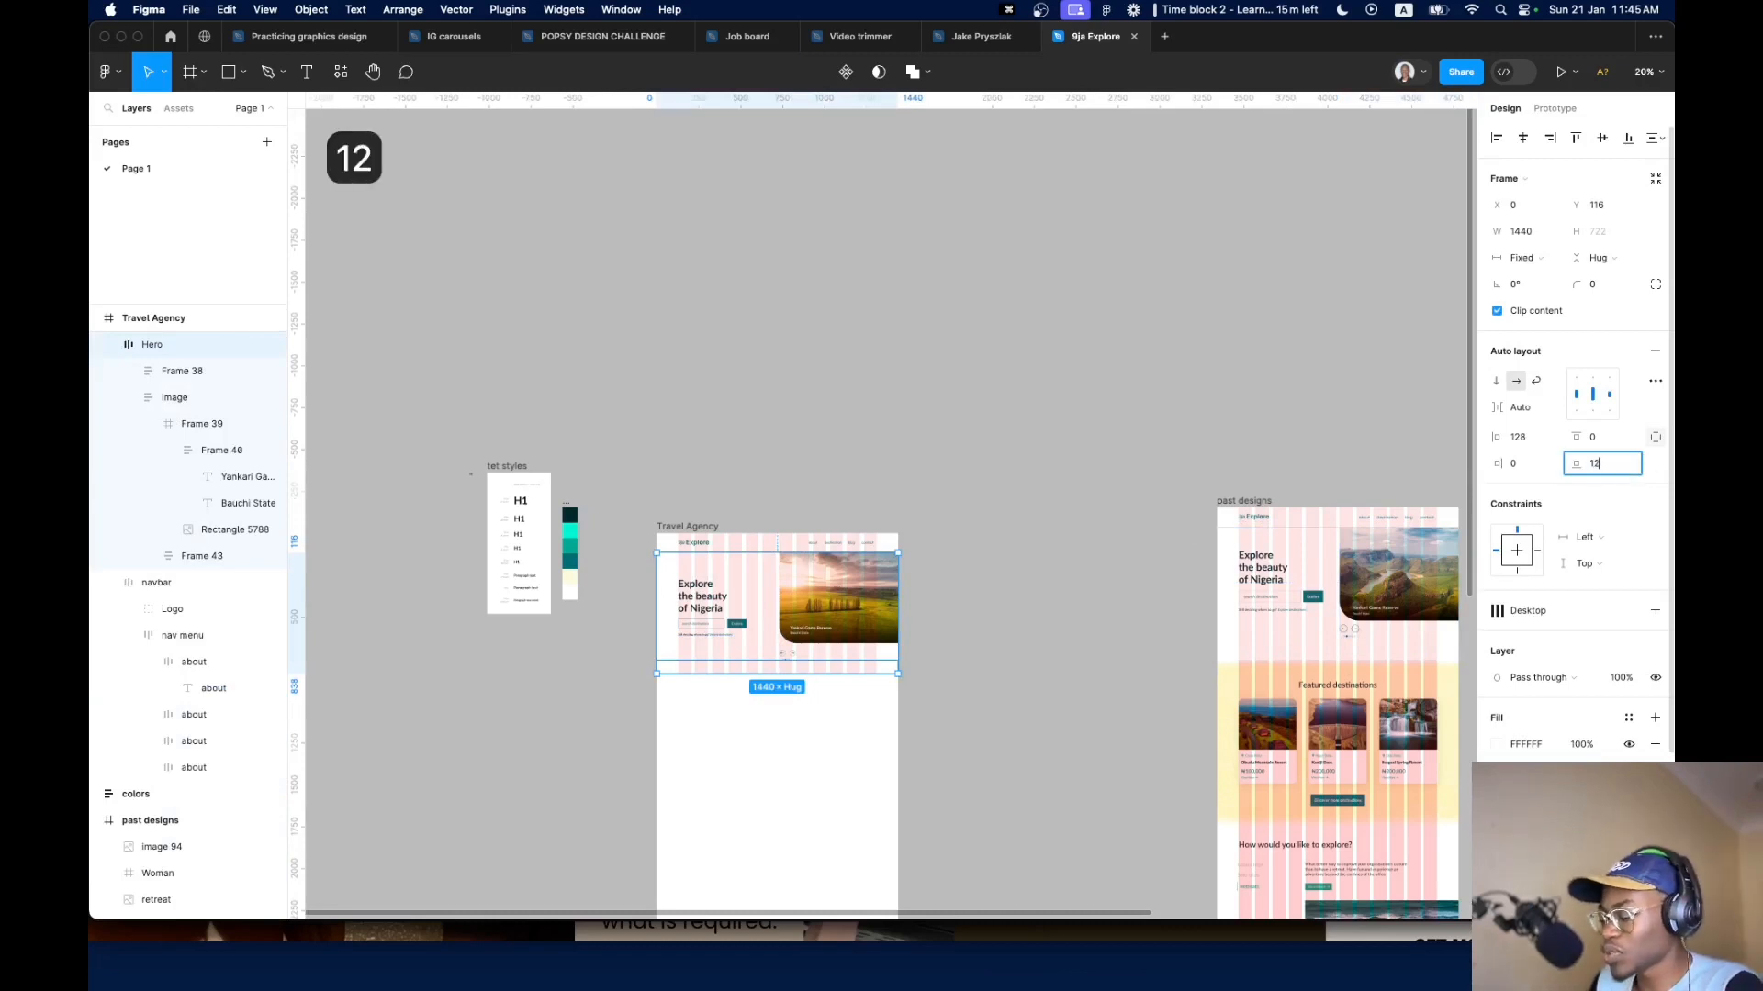
{"action": "key", "text": "Return"}
{"action": "left_click", "coordinate": [1618, 469]}
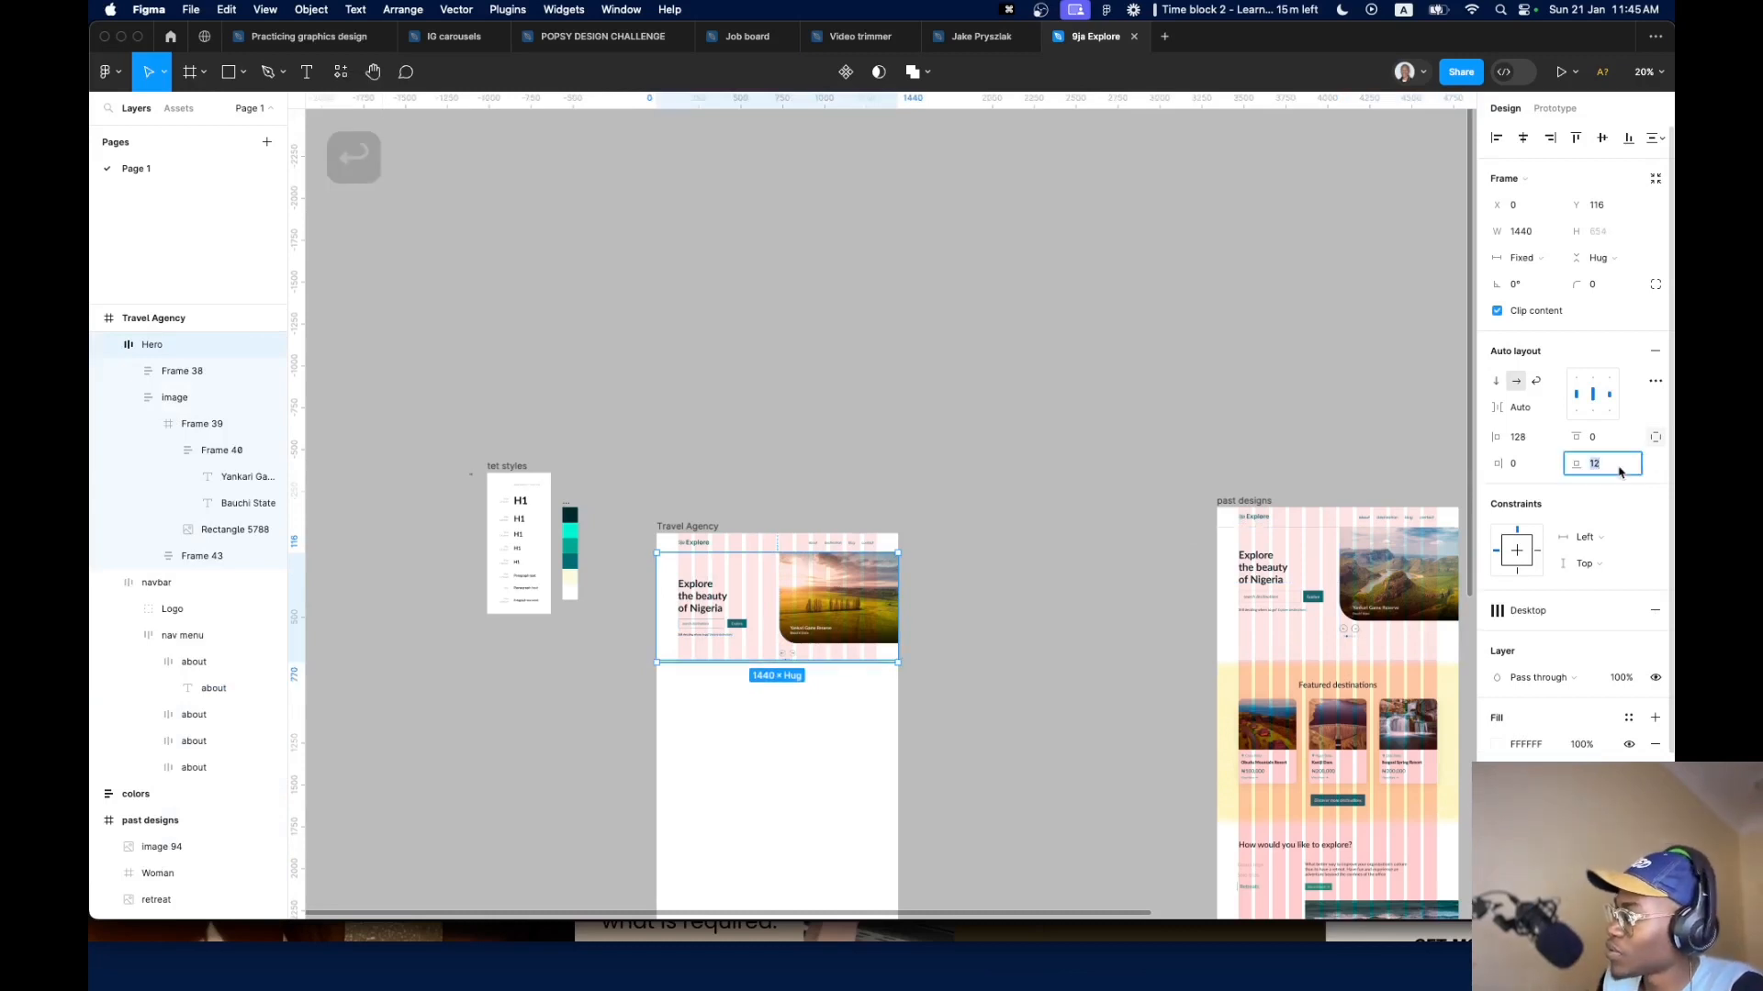
{"action": "key", "text": "Right"}
{"action": "type", "text": "0"}
{"action": "key", "text": "Return"}
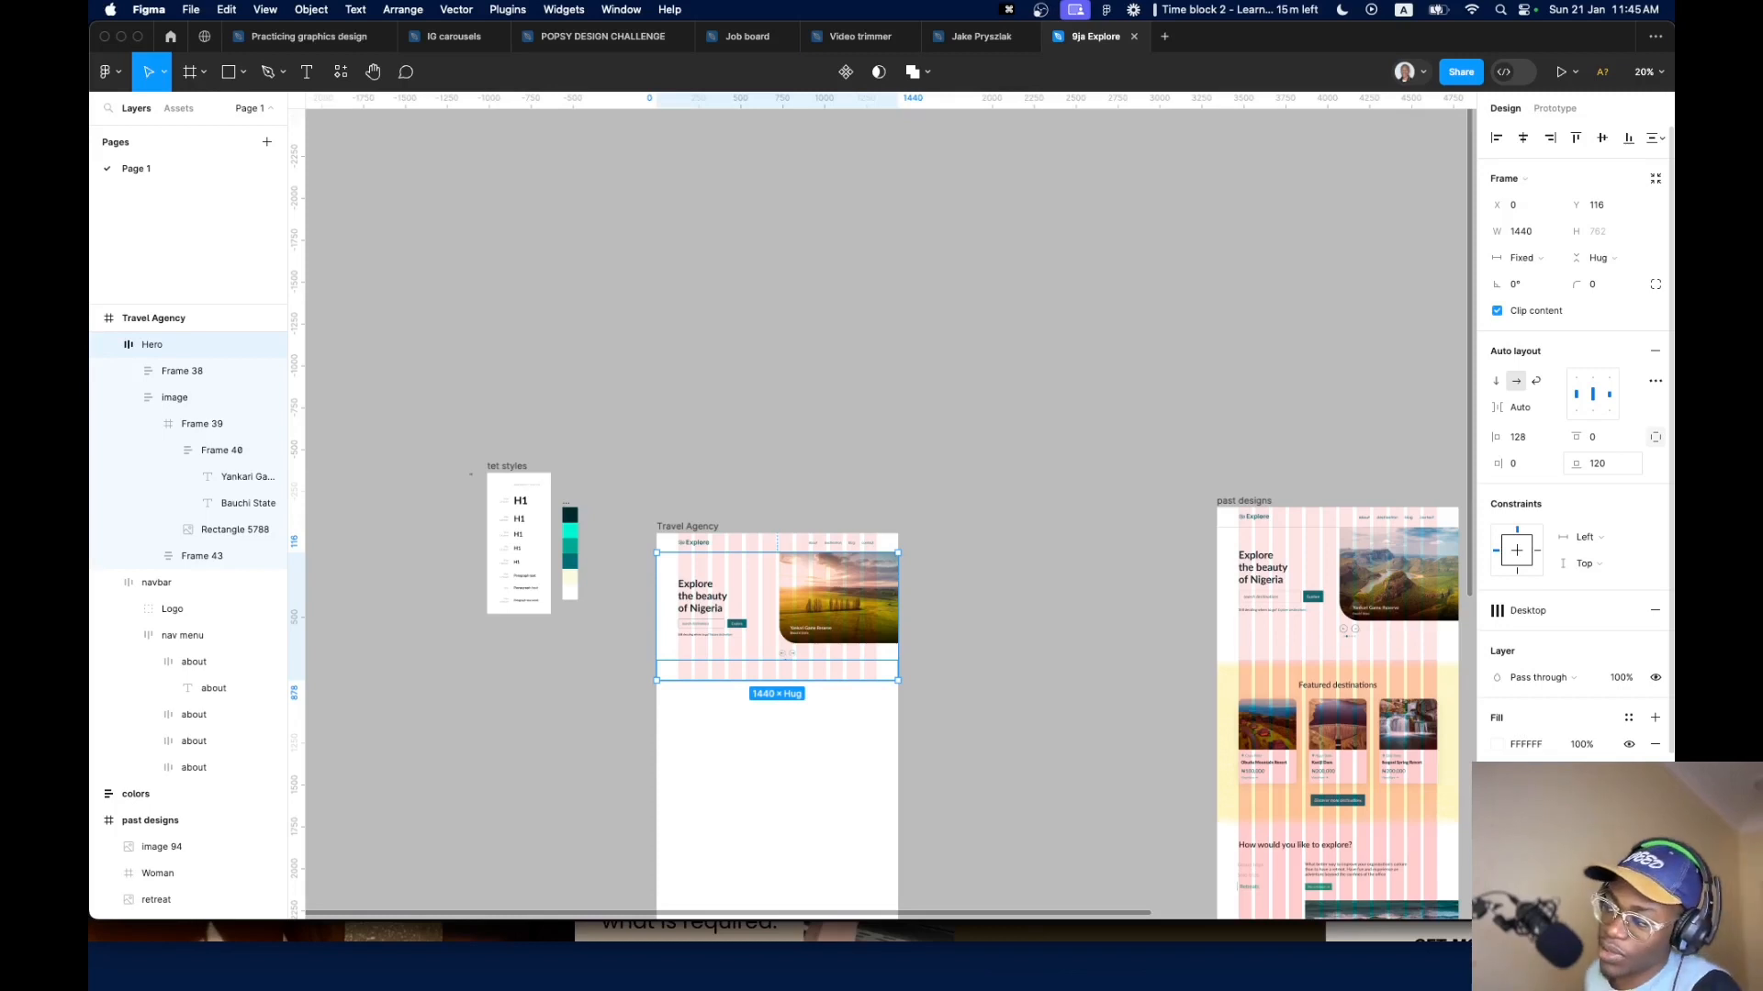
Set the spacing between the landscape photo and the carousel controls to 40
{"action": "scroll", "coordinate": [858, 601], "scroll_direction": "up", "scroll_amount": 5}
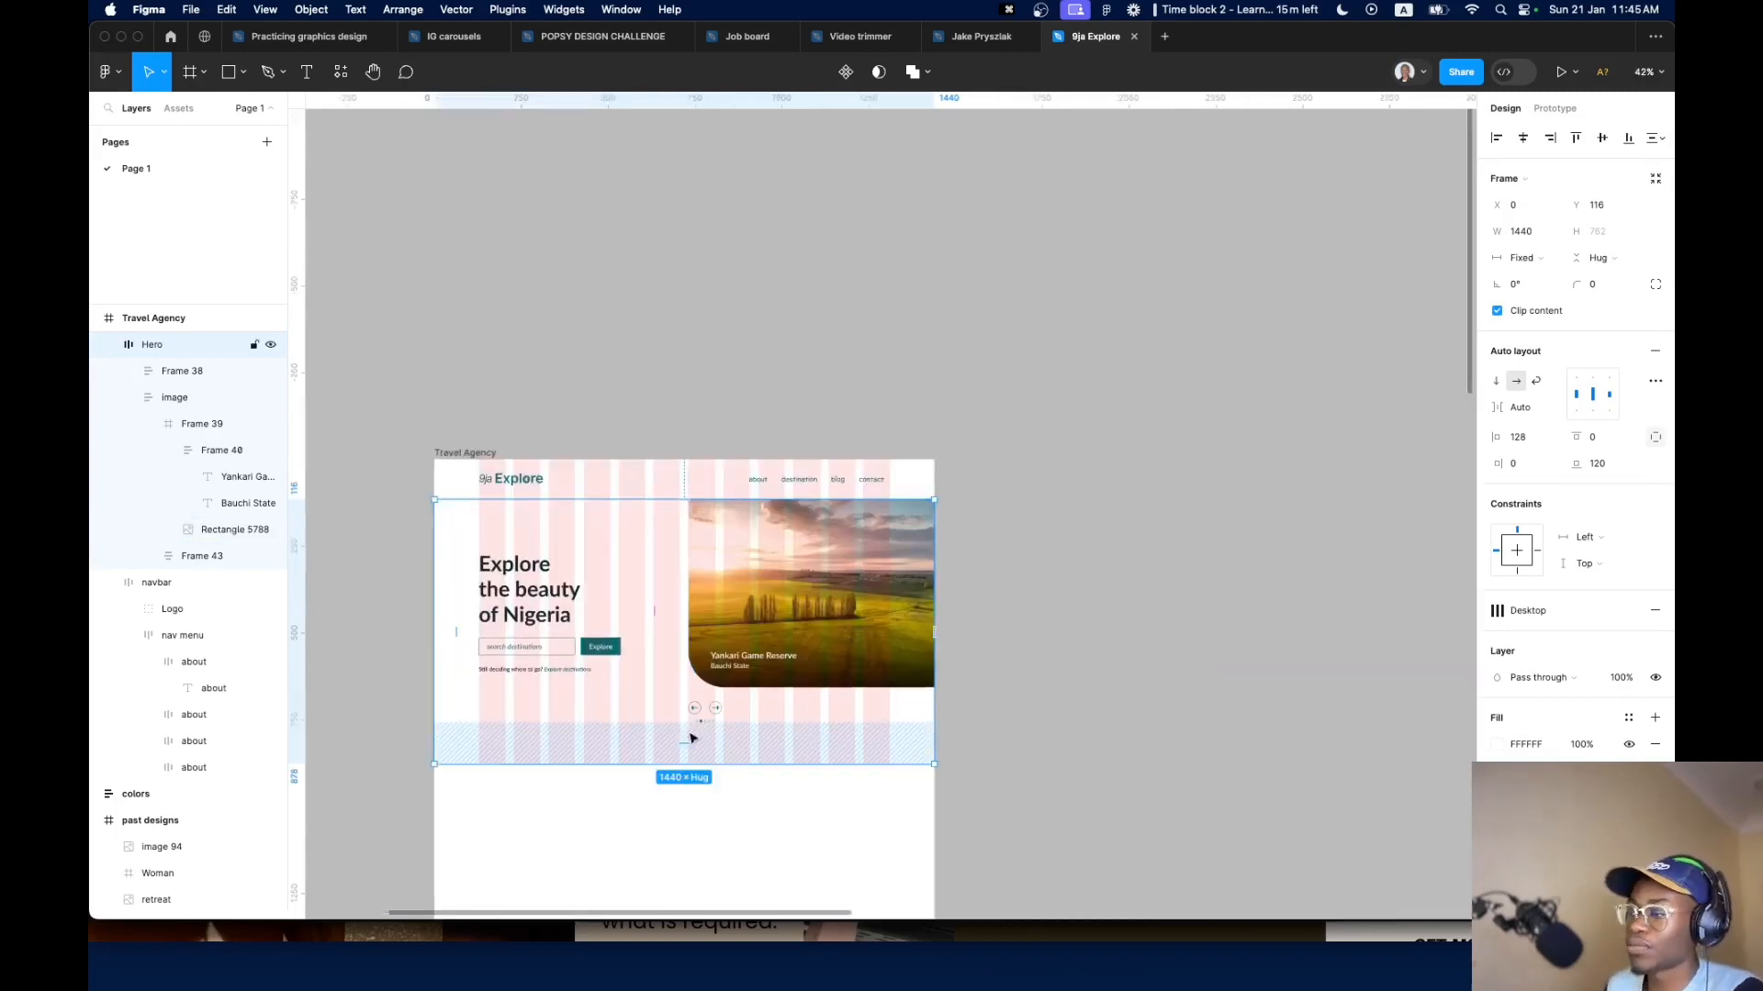
{"action": "left_click", "coordinate": [723, 686]}
{"action": "left_click", "coordinate": [817, 696]}
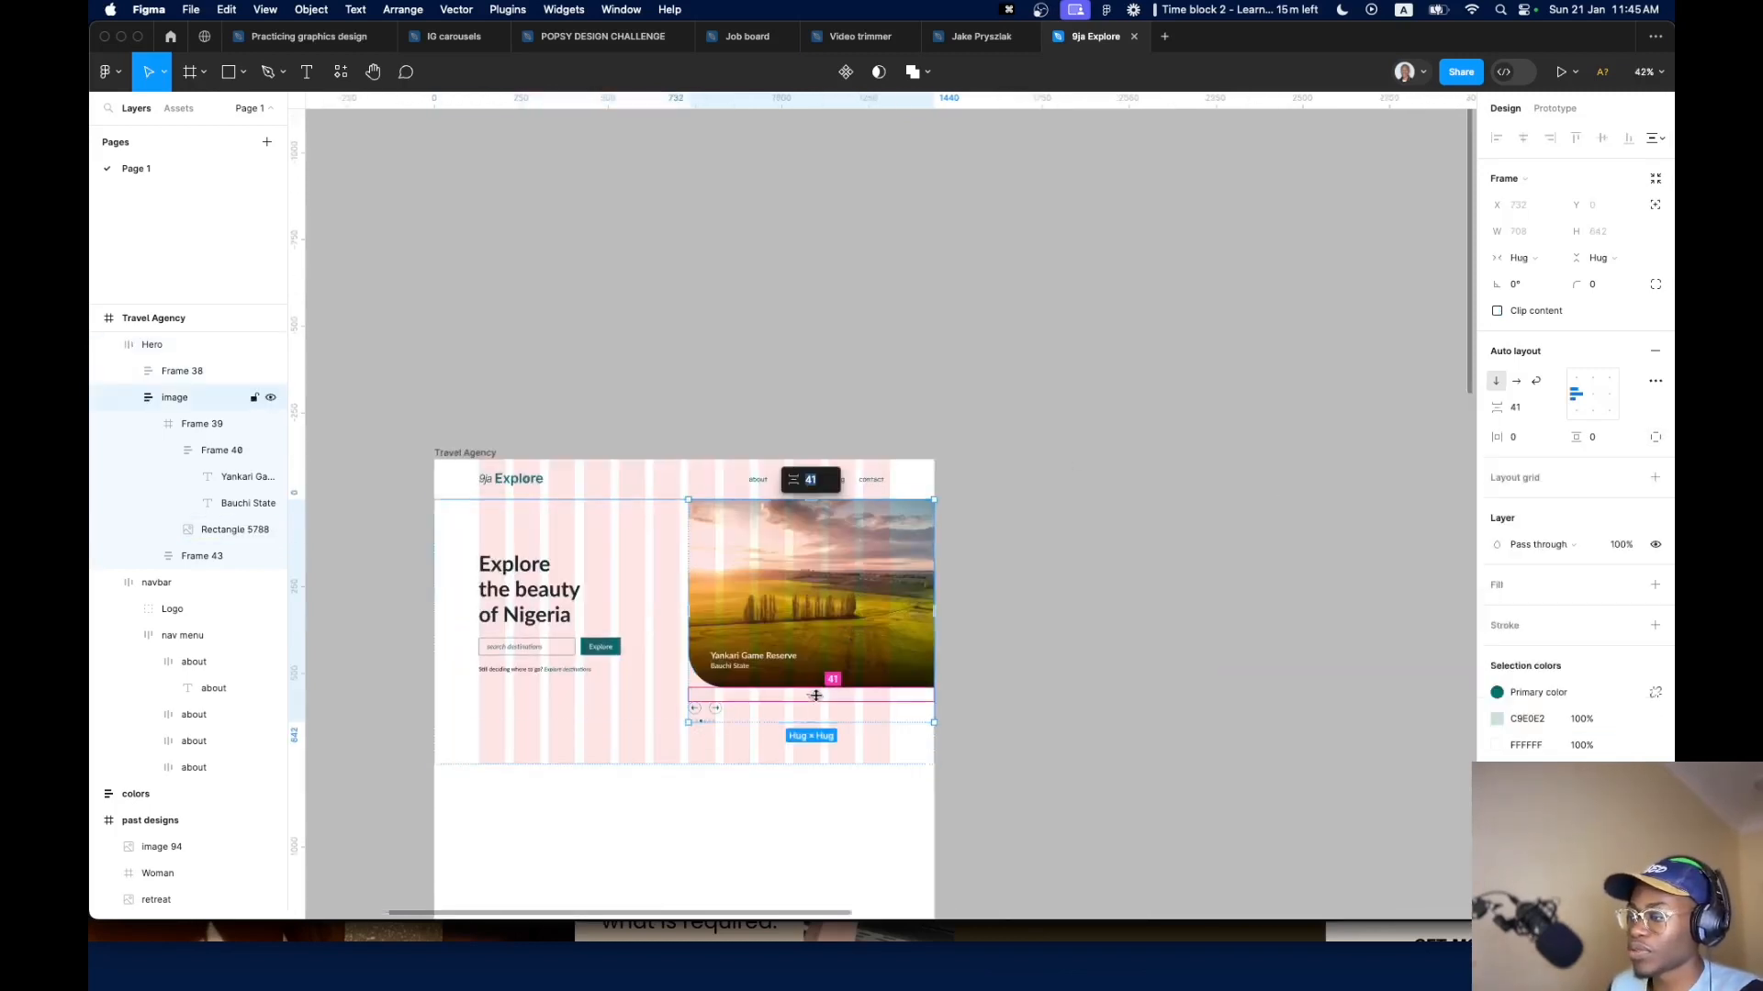
{"action": "type", "text": "40"}
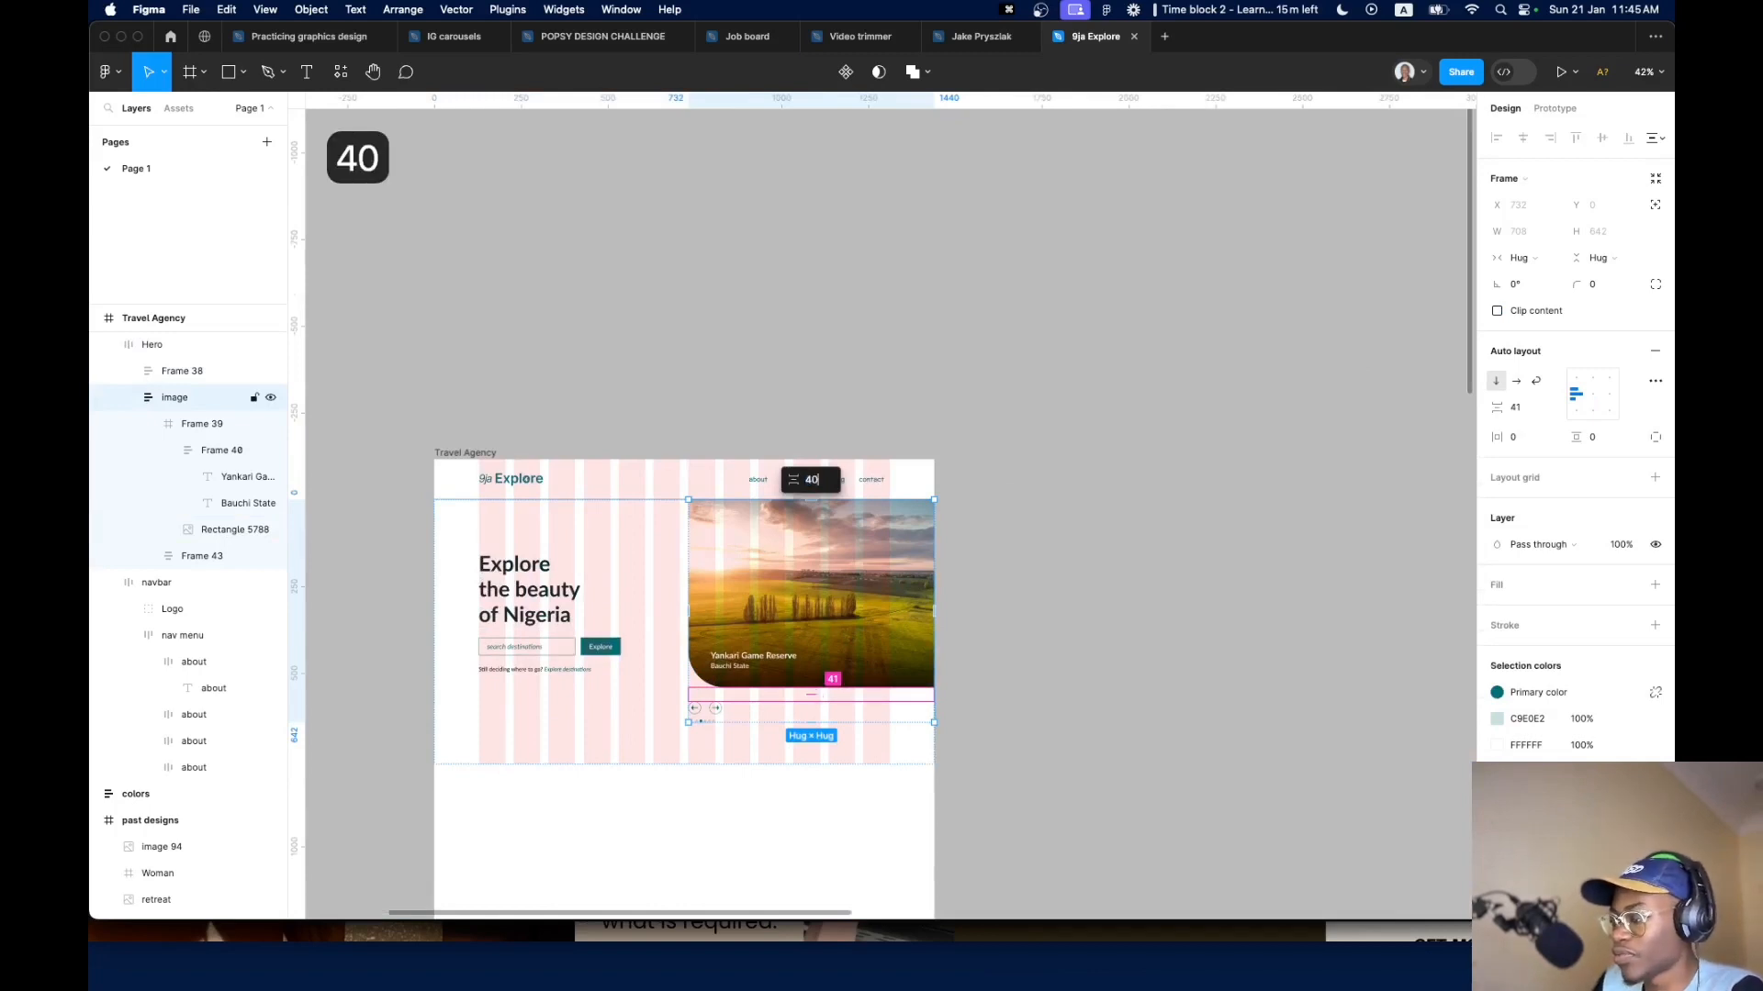
{"action": "key", "text": "Return"}
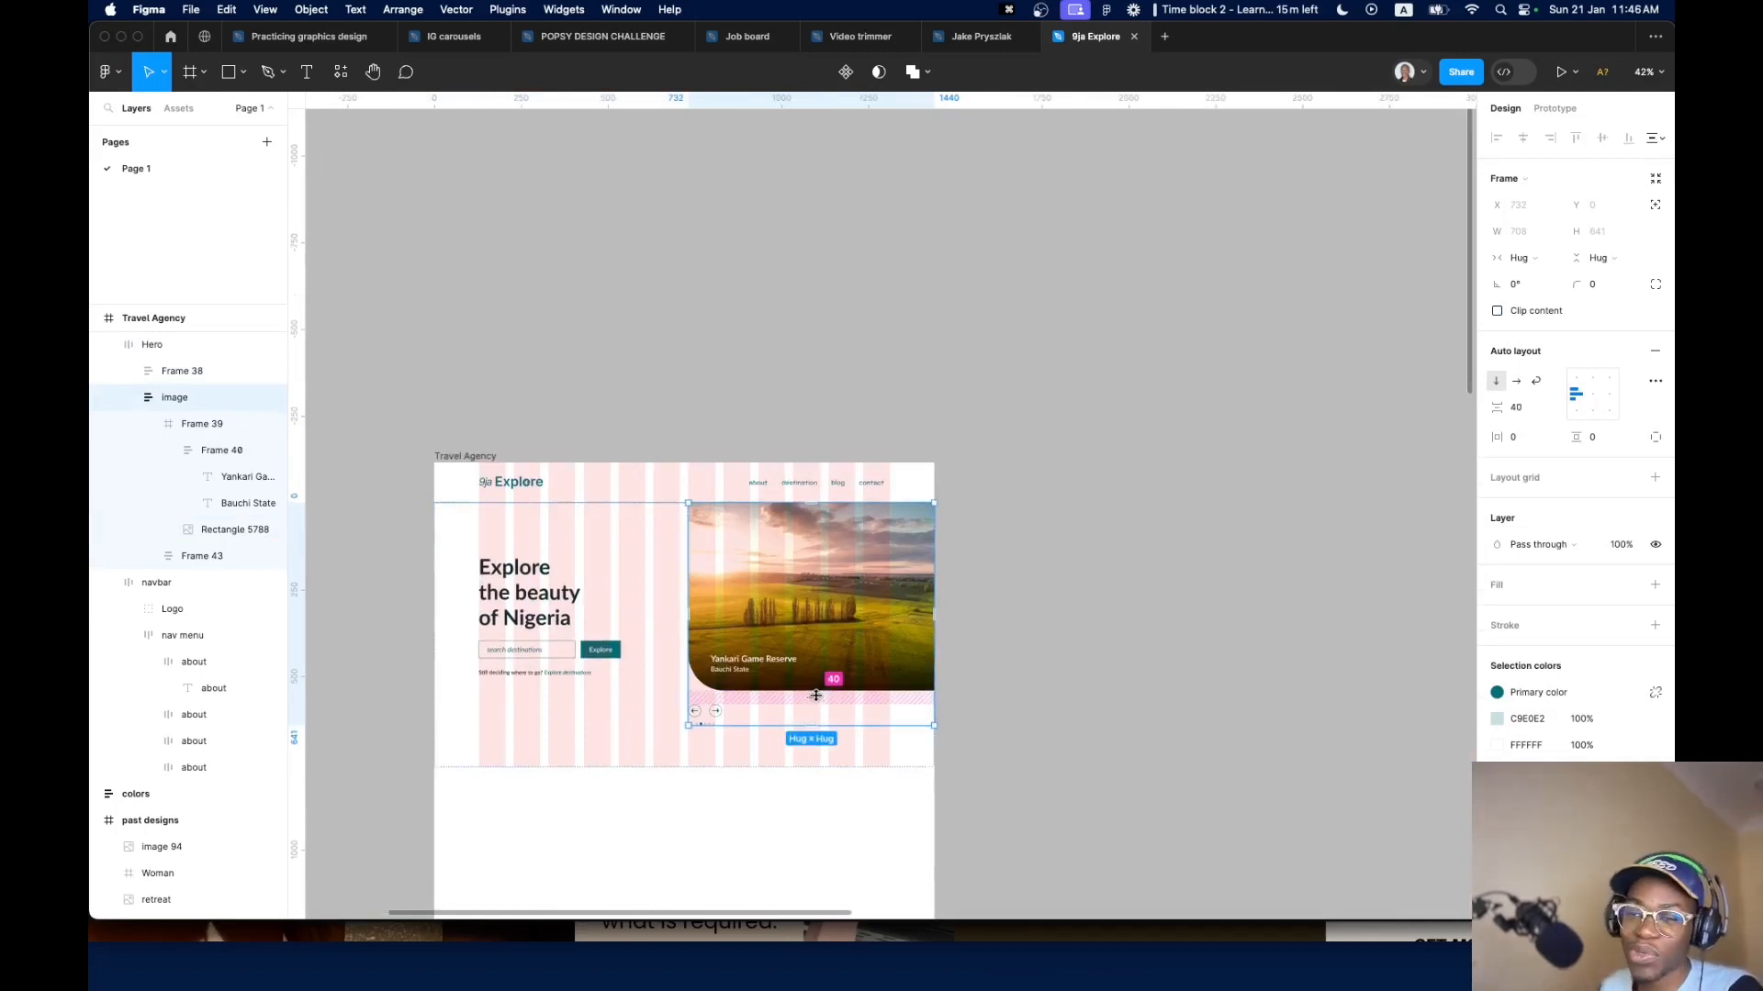
{"action": "key", "text": "Escape"}
Hide the layout grids and review the Featured destinations section in the past design
{"action": "scroll", "coordinate": [651, 763], "scroll_direction": "down", "scroll_amount": 5}
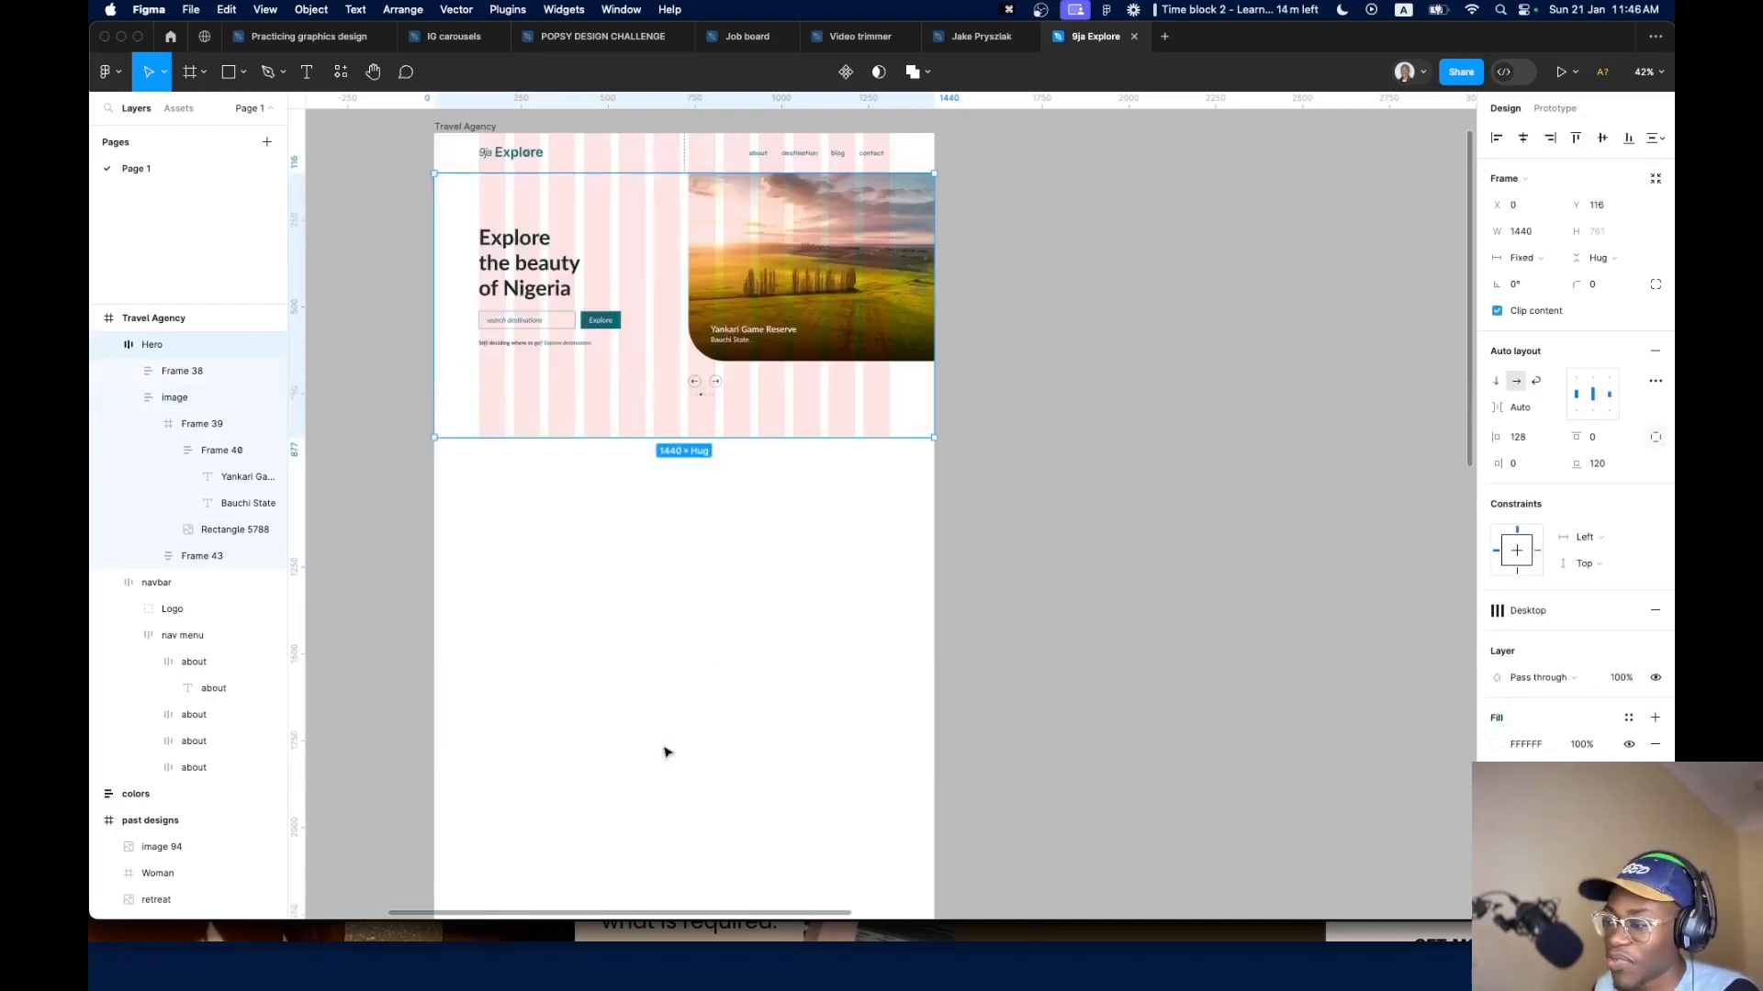
{"action": "scroll", "coordinate": [665, 748], "scroll_direction": "down", "scroll_amount": 5}
{"action": "left_click", "coordinate": [1094, 618]}
{"action": "scroll", "coordinate": [1094, 618], "scroll_direction": "up", "scroll_amount": 5}
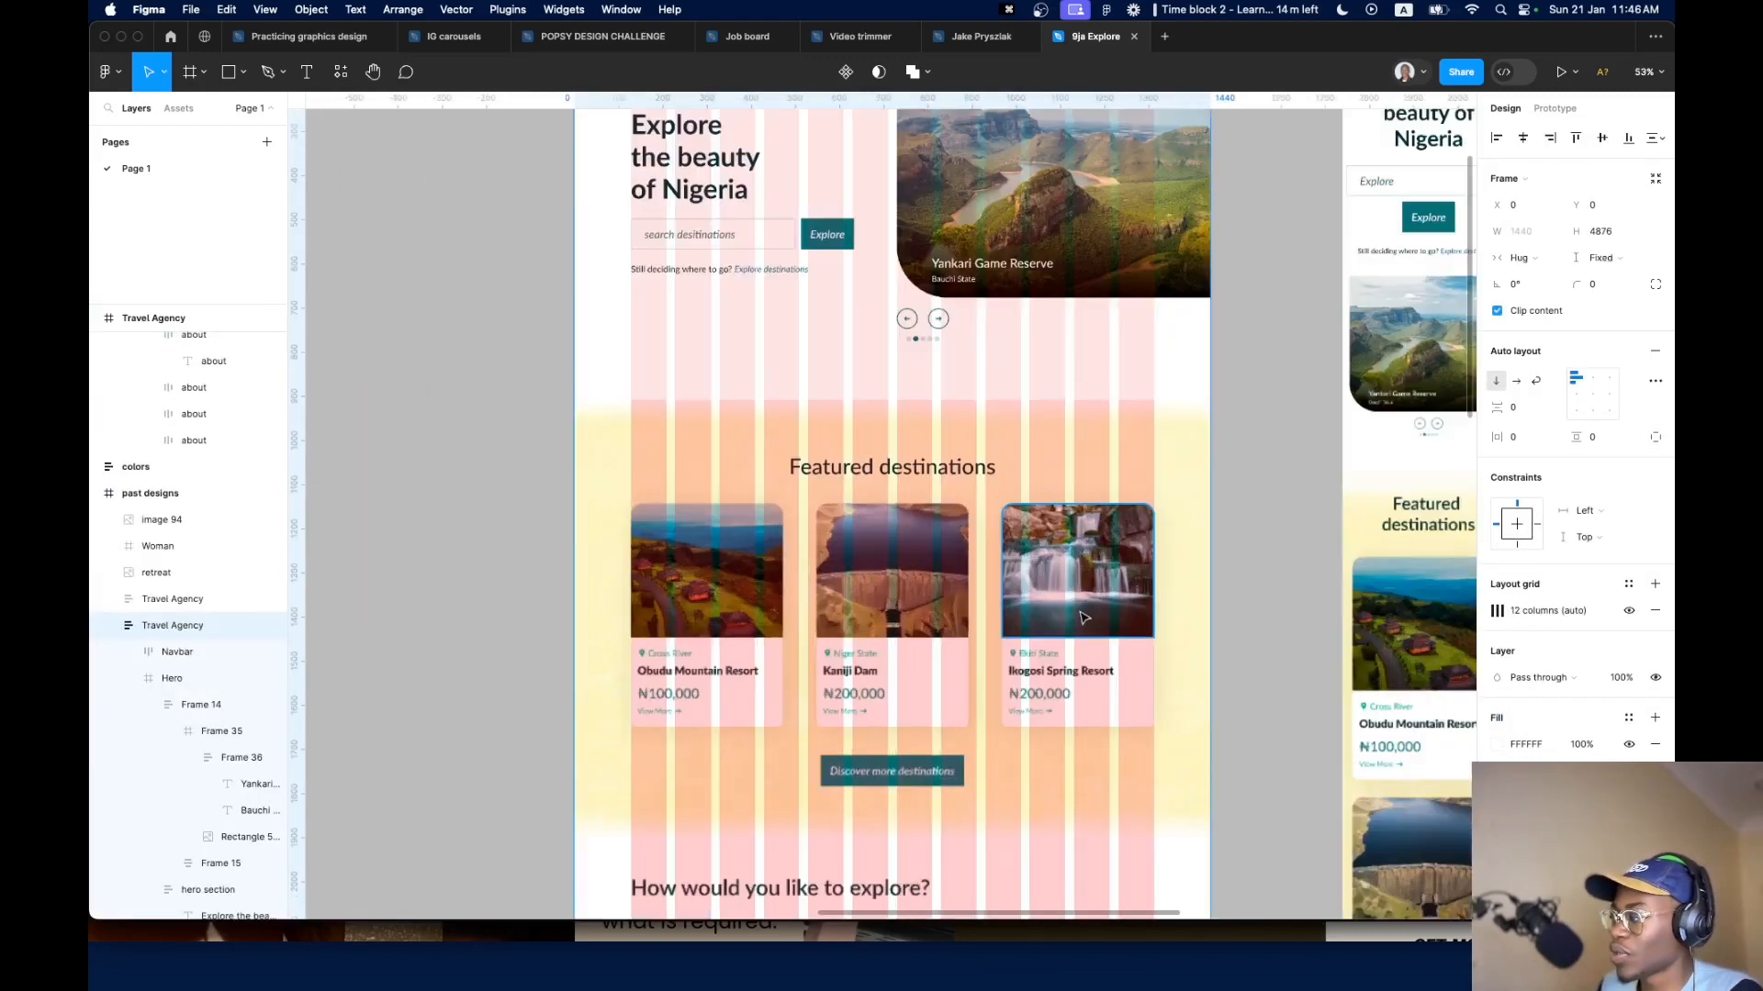
{"action": "scroll", "coordinate": [826, 623], "scroll_direction": "up", "scroll_amount": 2}
{"action": "key", "text": "shift+g"}
{"action": "scroll", "coordinate": [766, 623], "scroll_direction": "down", "scroll_amount": 2}
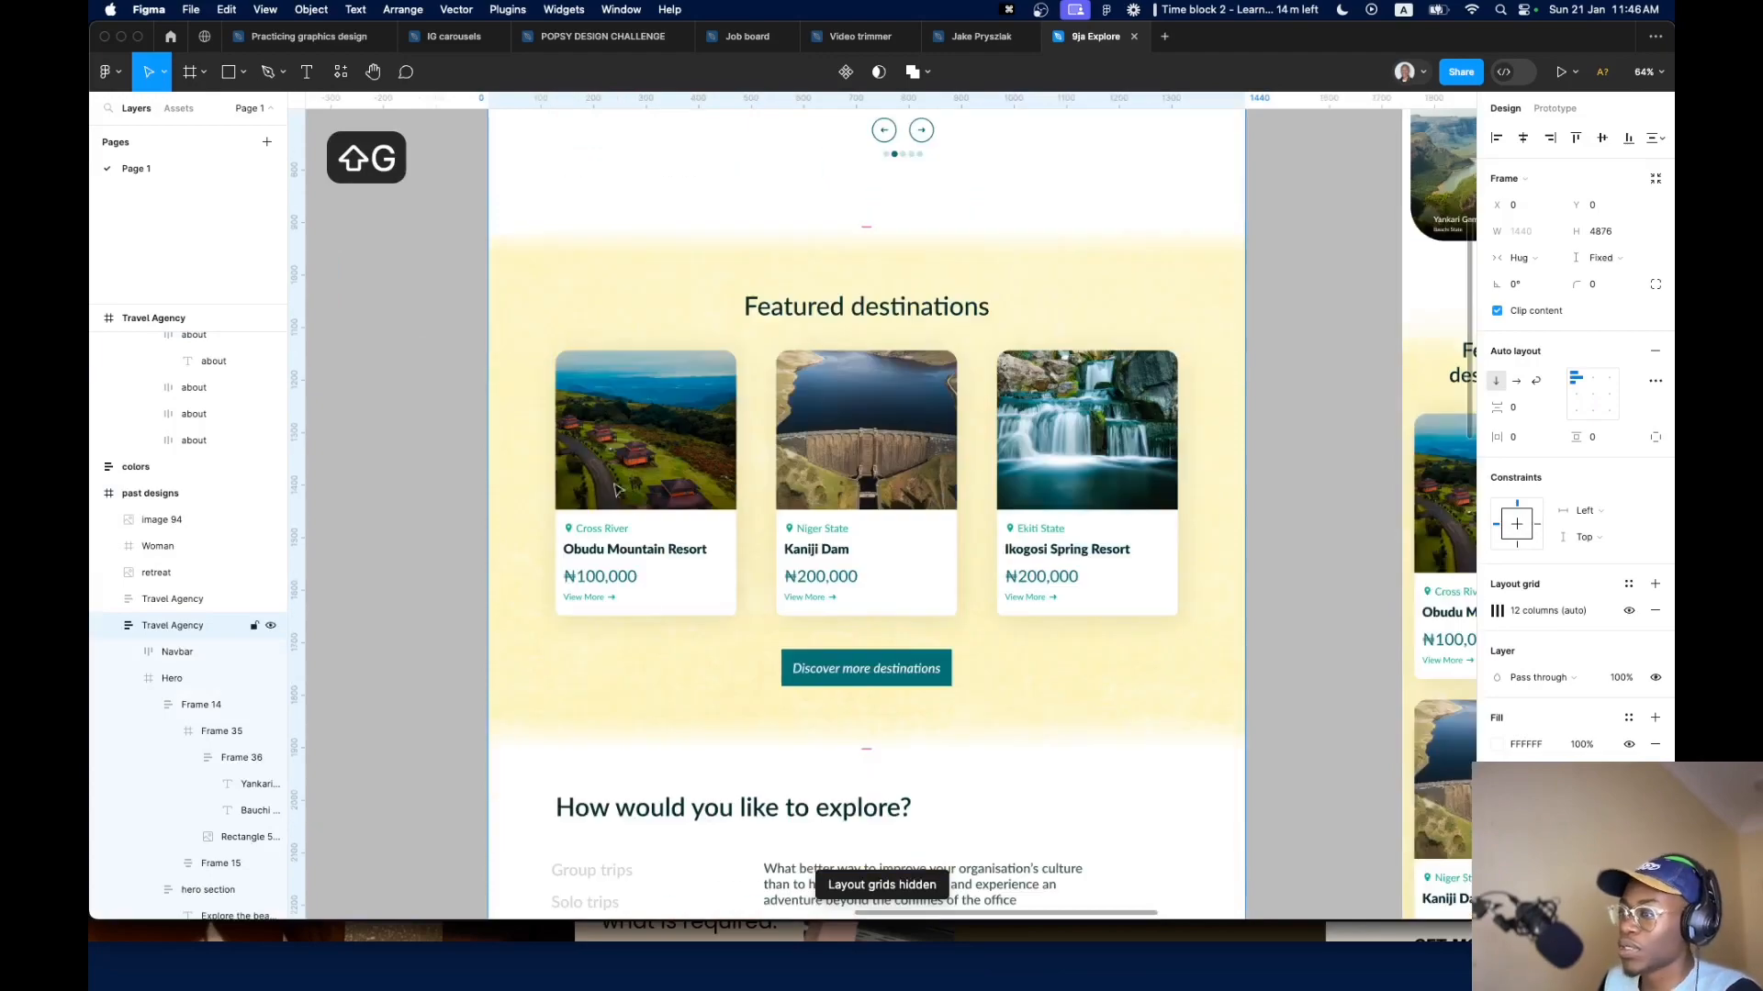
Create a 1440 × 1024 Desktop frame and move it into the Travel Agency page below the hero
{"action": "scroll", "coordinate": [662, 579], "scroll_direction": "down", "scroll_amount": 5}
{"action": "scroll", "coordinate": [684, 584], "scroll_direction": "left", "scroll_amount": 1}
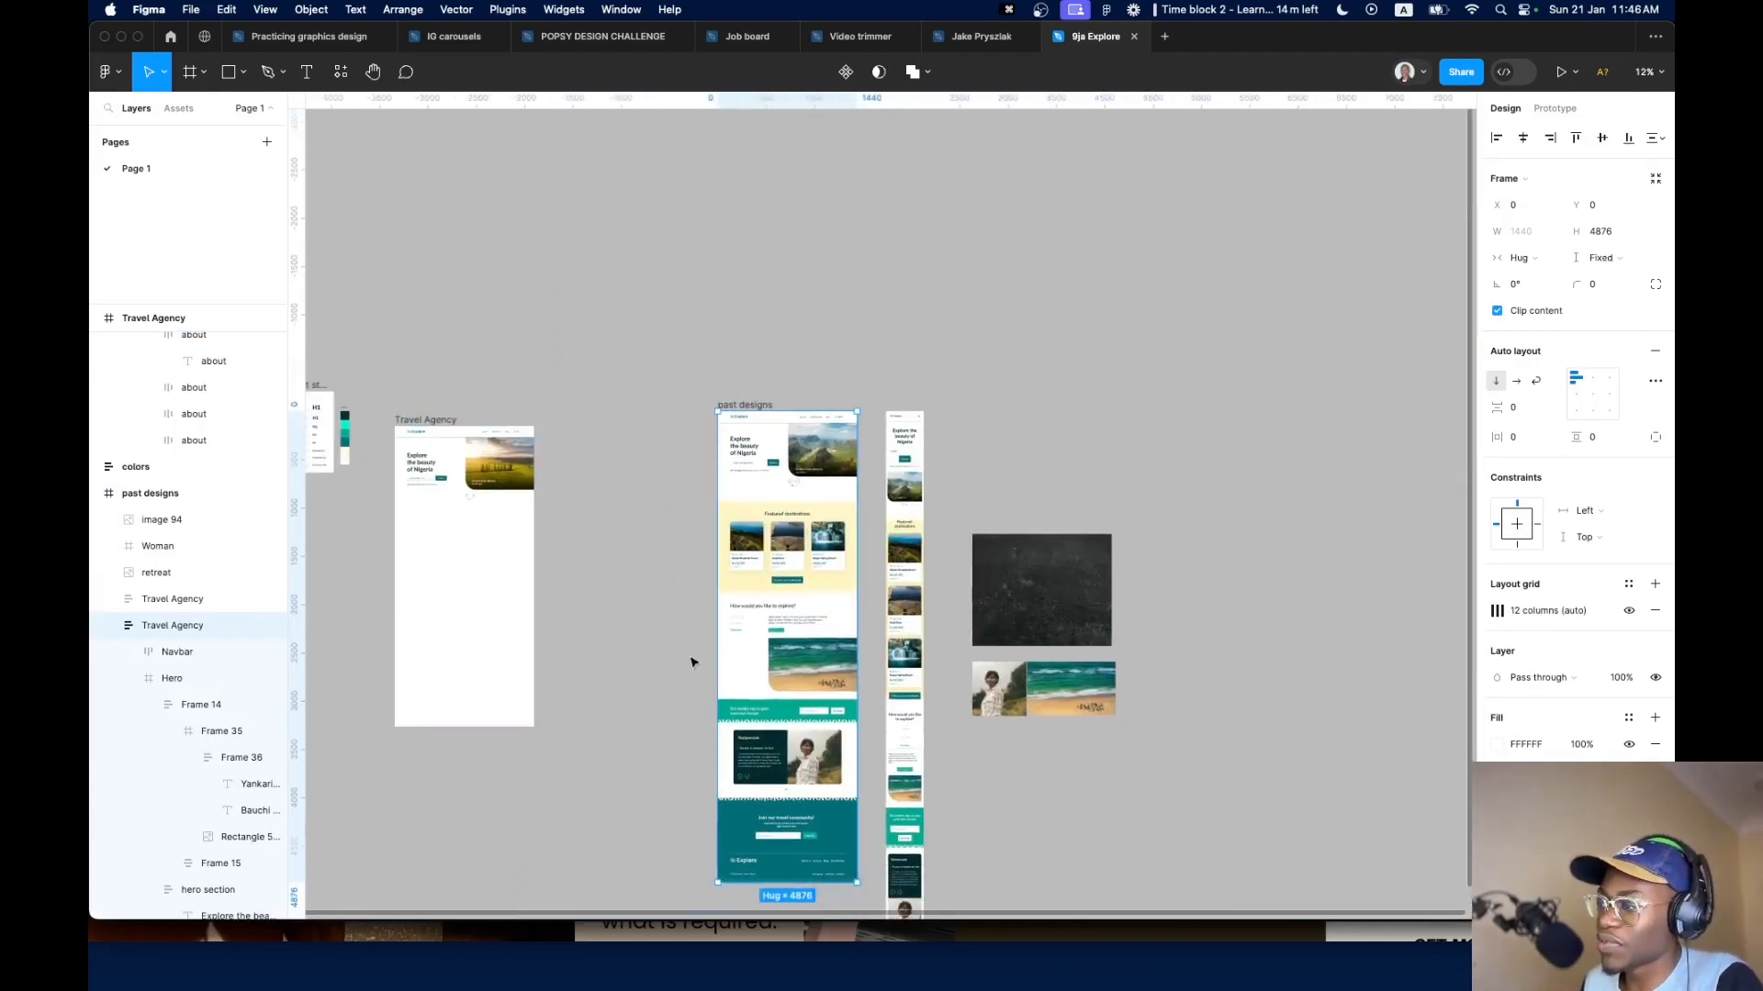
{"action": "scroll", "coordinate": [900, 496], "scroll_direction": "up", "scroll_amount": 10}
{"action": "scroll", "coordinate": [899, 498], "scroll_direction": "down", "scroll_amount": 10}
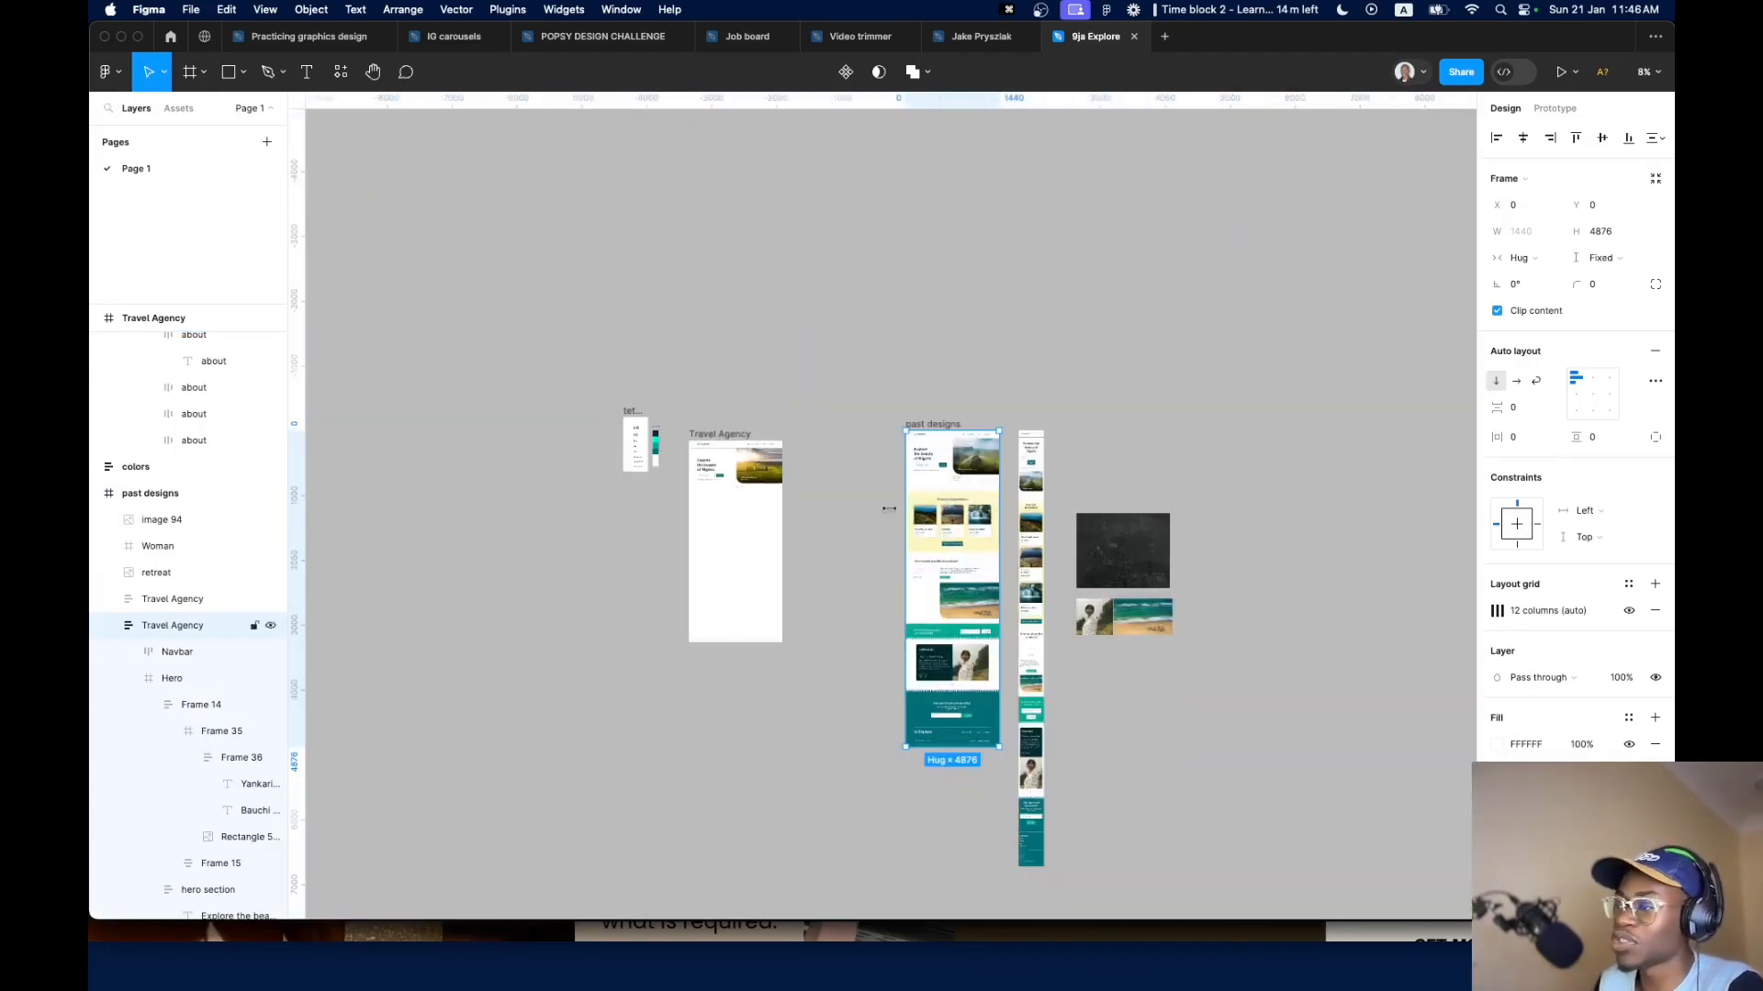
{"action": "scroll", "coordinate": [763, 425], "scroll_direction": "up", "scroll_amount": 5}
{"action": "left_click", "coordinate": [703, 327]}
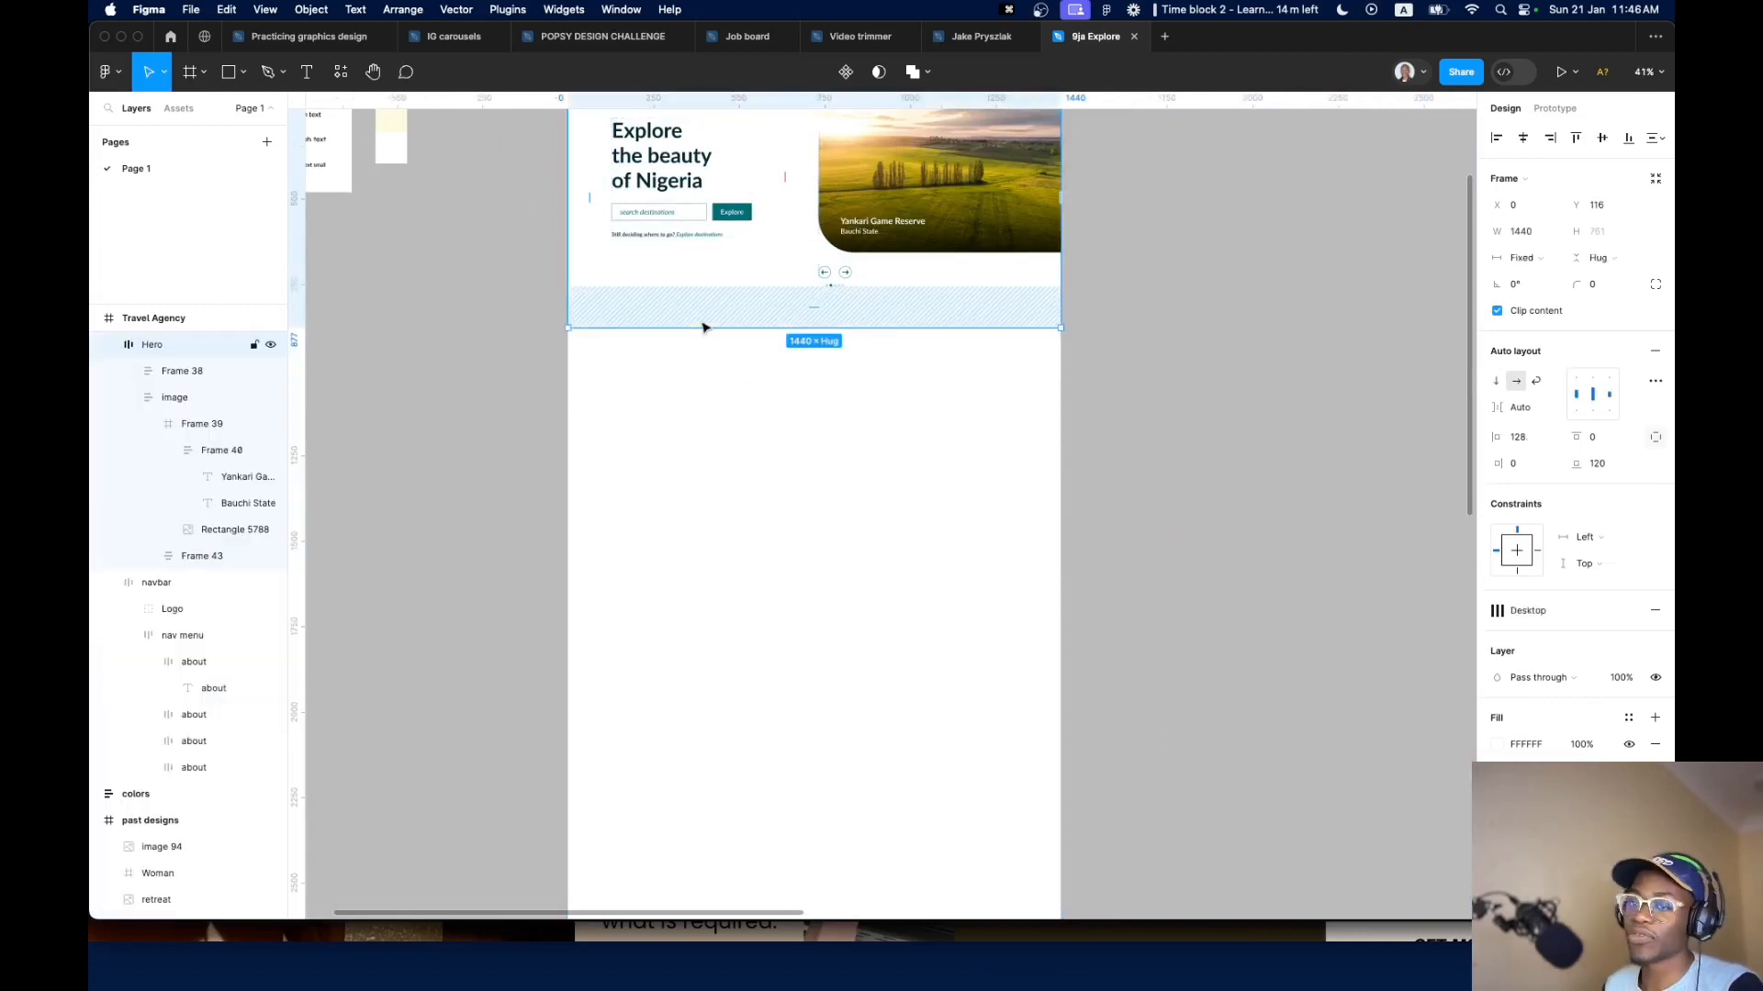
{"action": "scroll", "coordinate": [795, 520], "scroll_direction": "up", "scroll_amount": 2}
{"action": "scroll", "coordinate": [795, 519], "scroll_direction": "right", "scroll_amount": 2}
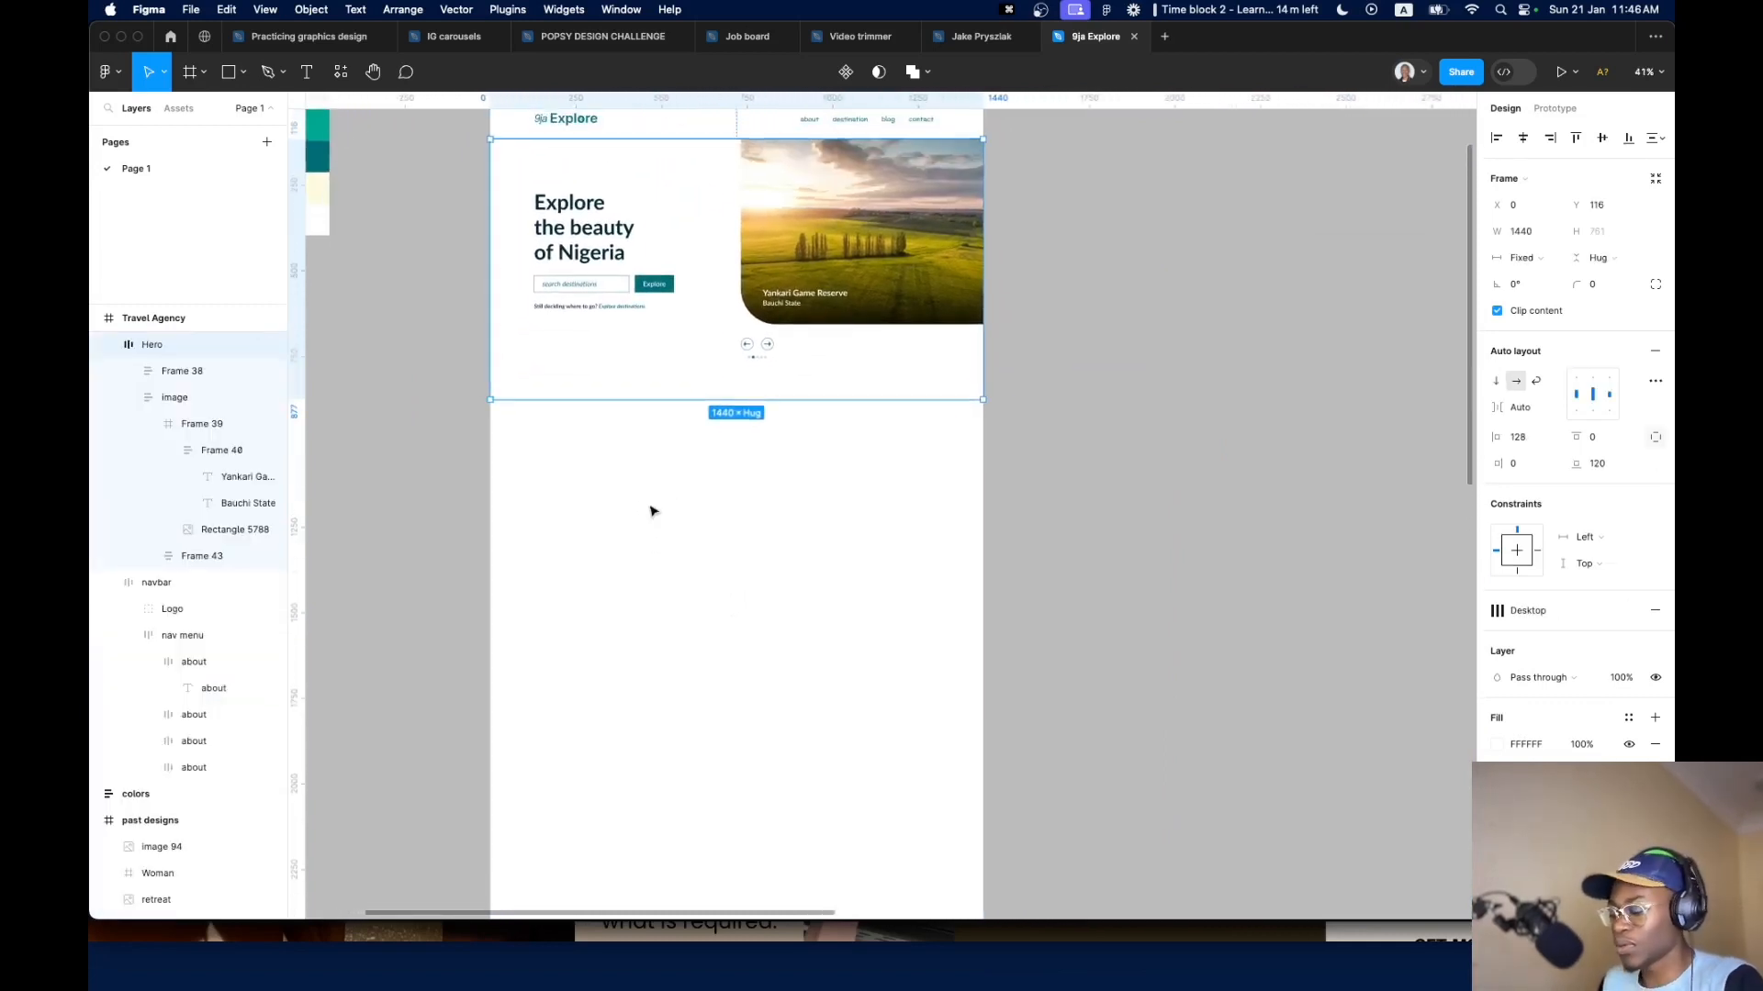
{"action": "left_click", "coordinate": [193, 74]}
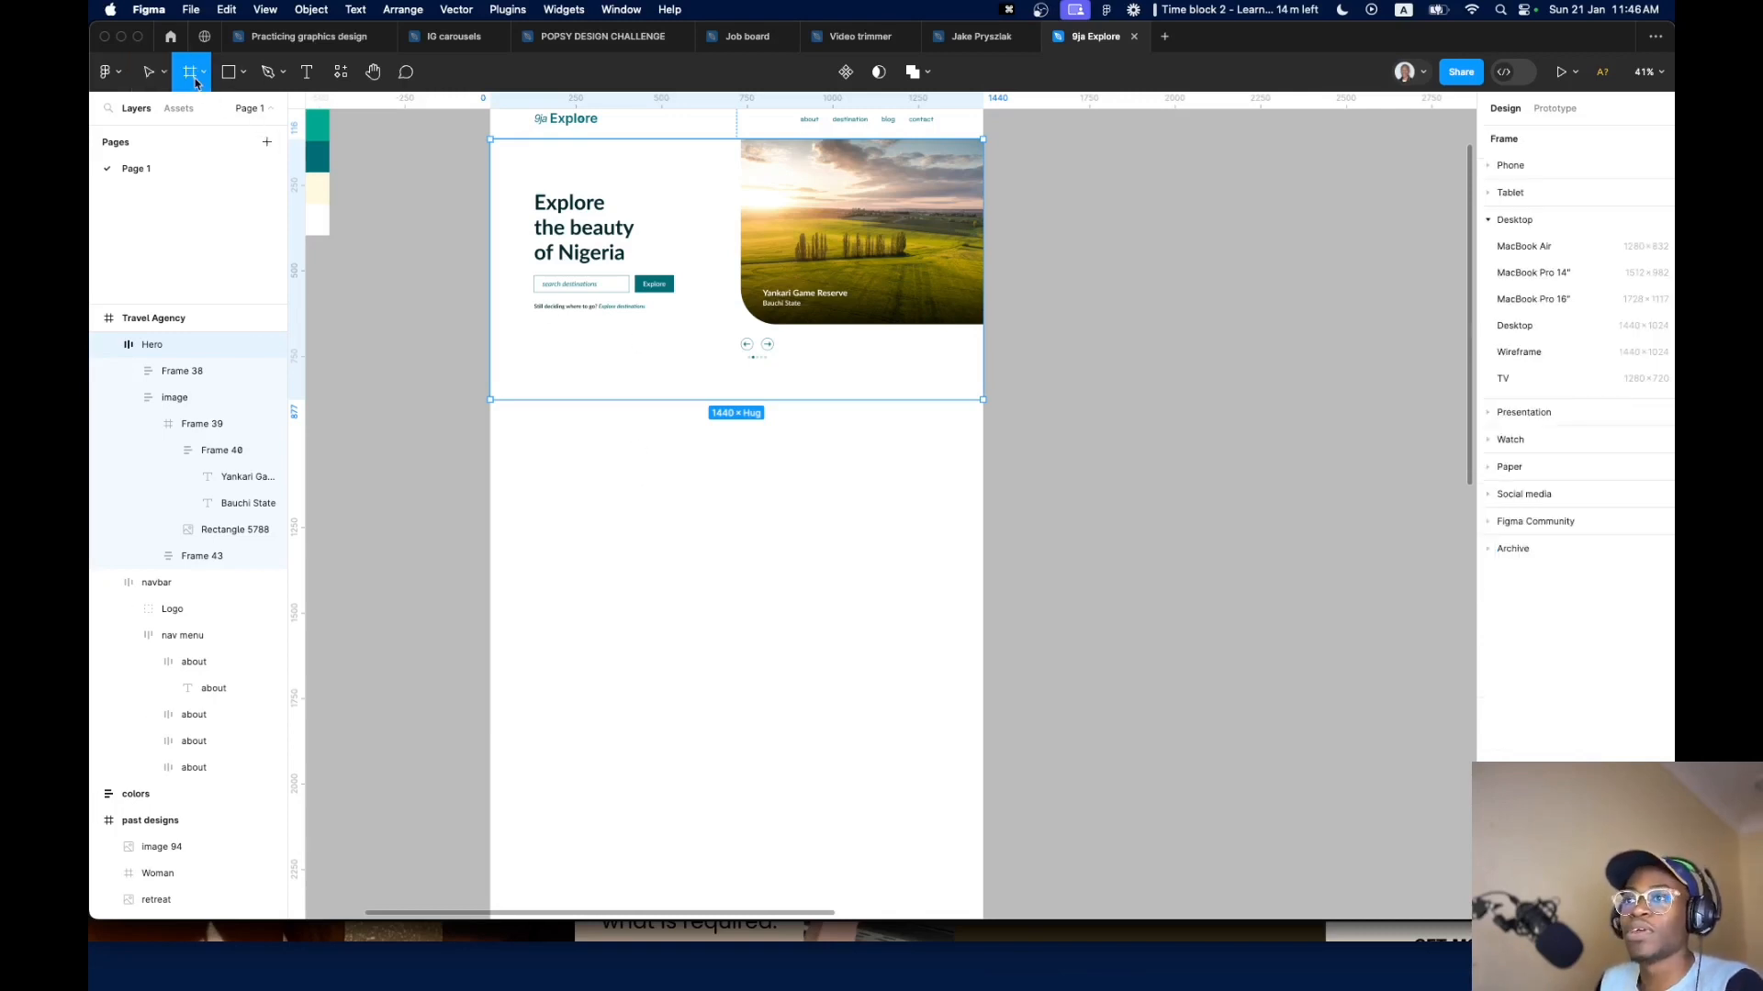
{"action": "left_click", "coordinate": [1517, 325]}
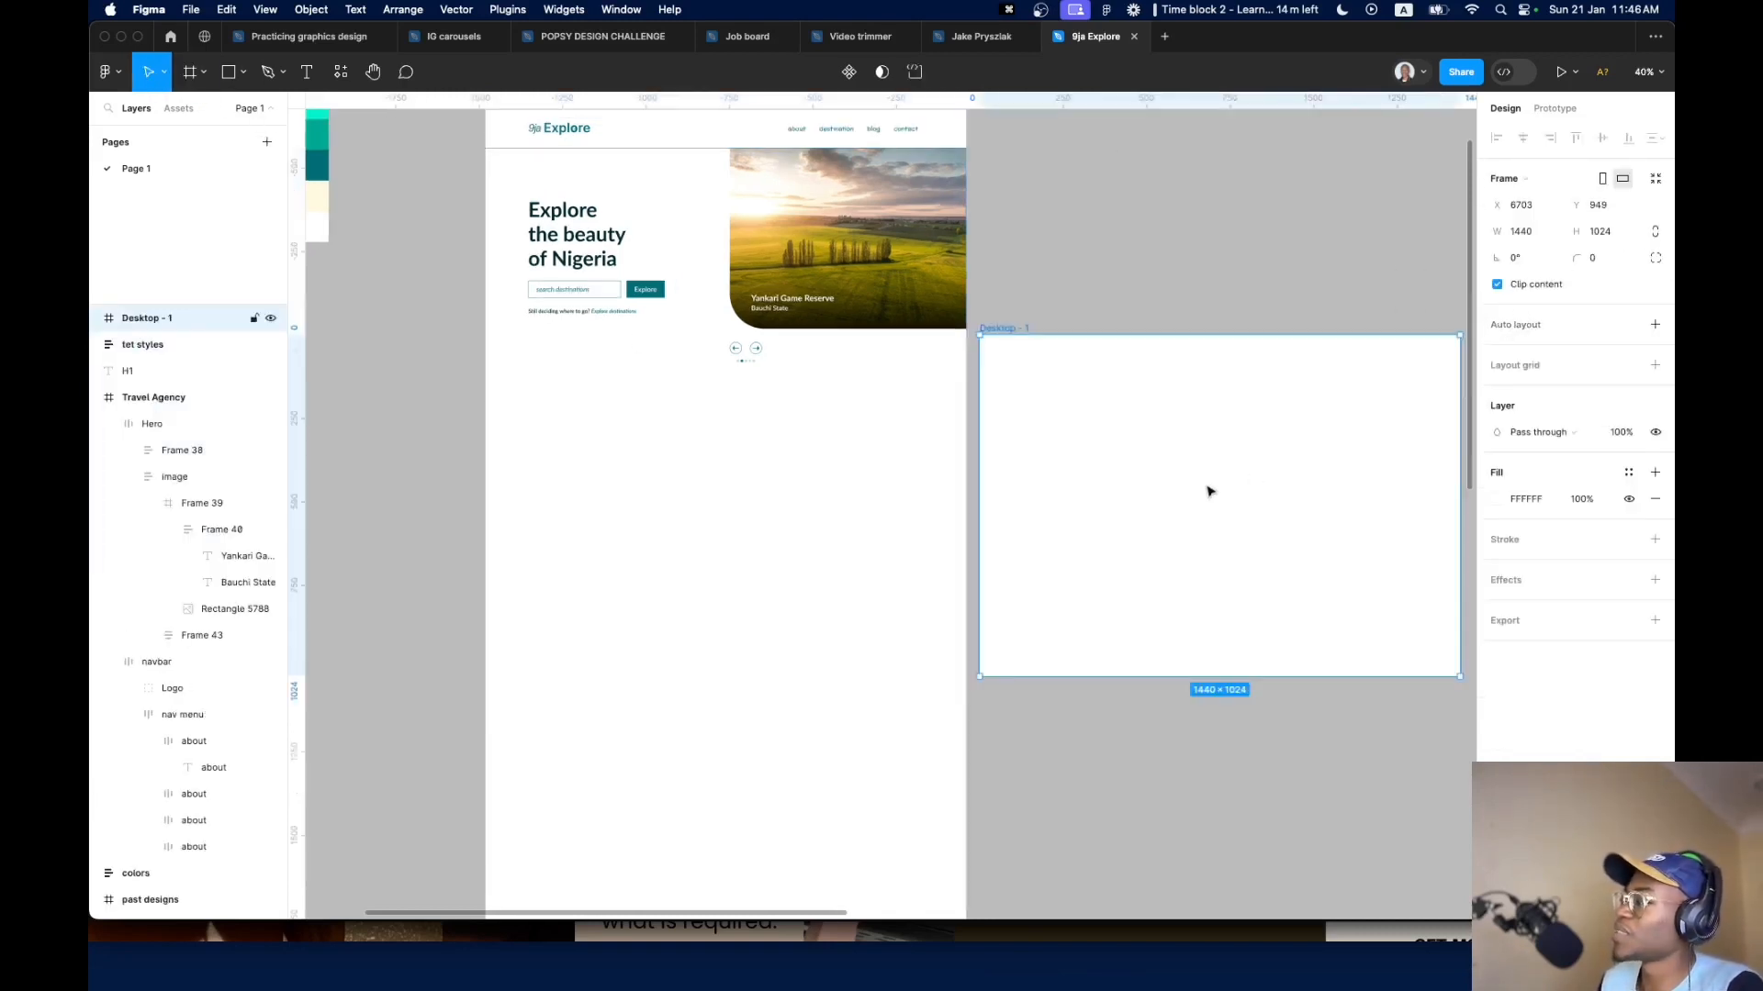
{"action": "left_click_drag", "start_coordinate": [1207, 491], "coordinate": [725, 605]}
Rename the new frame as featured and place it flush beneath the hero at X 0, Y 877
{"action": "key", "text": "super+r"}
{"action": "type", "text": "featured"}
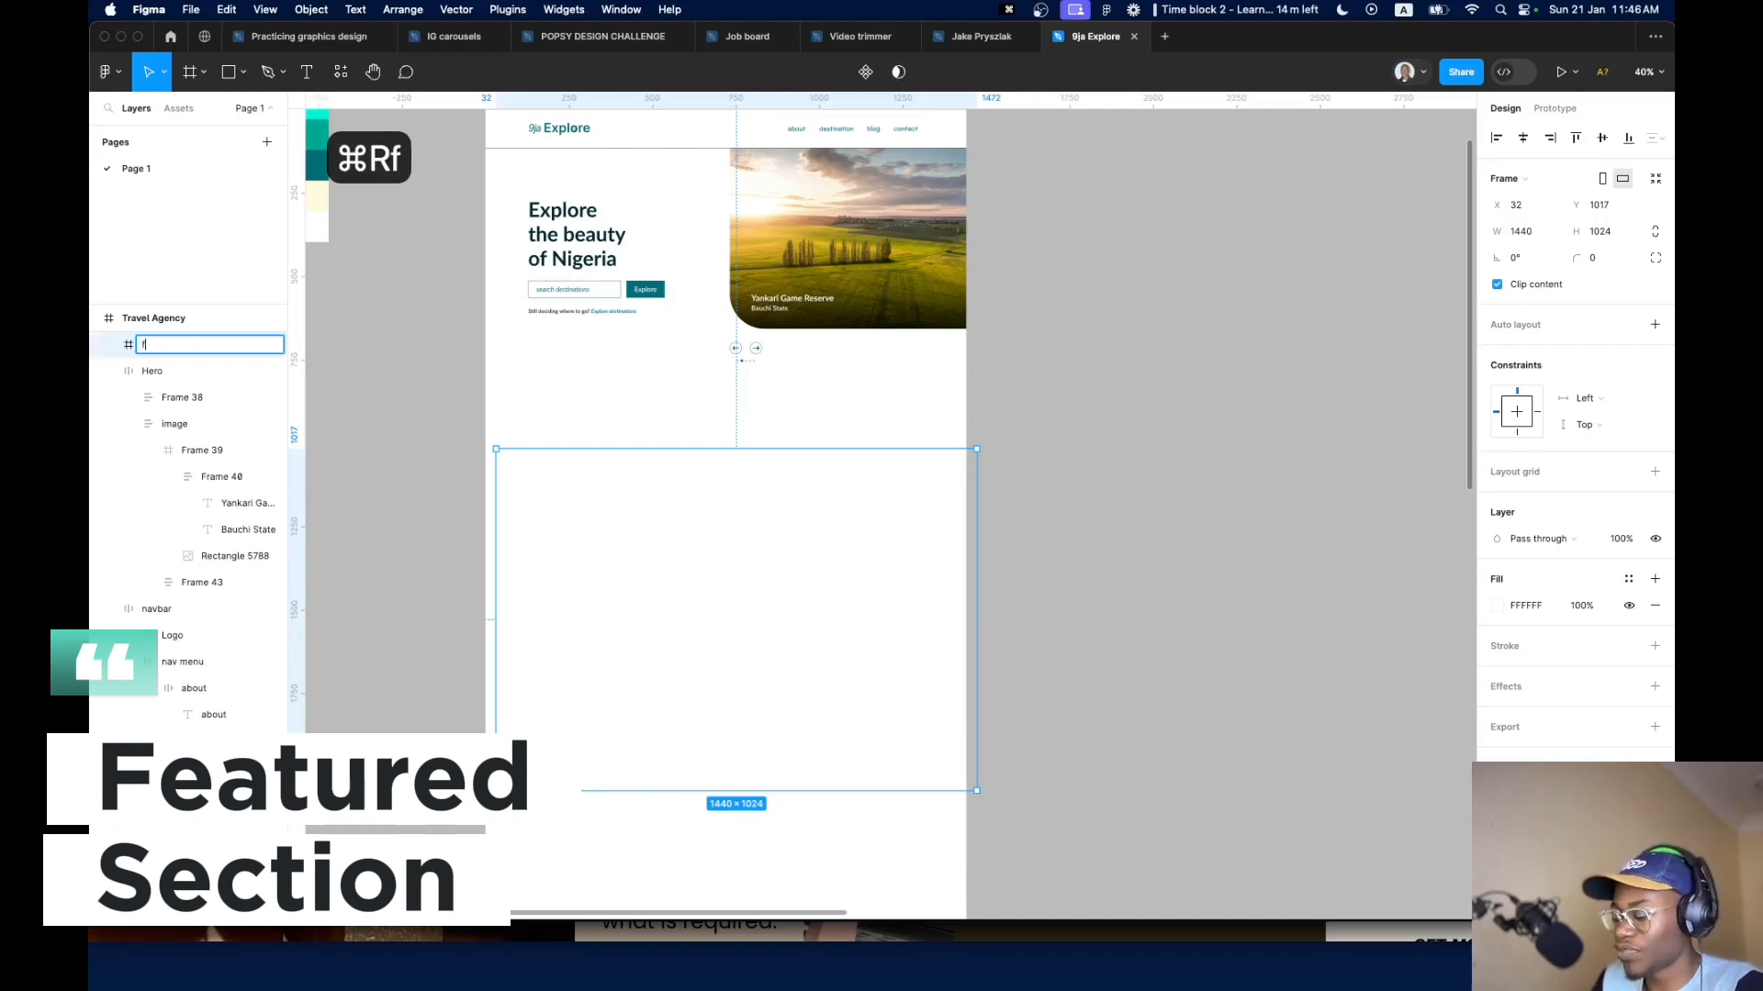
{"action": "key", "text": "Return"}
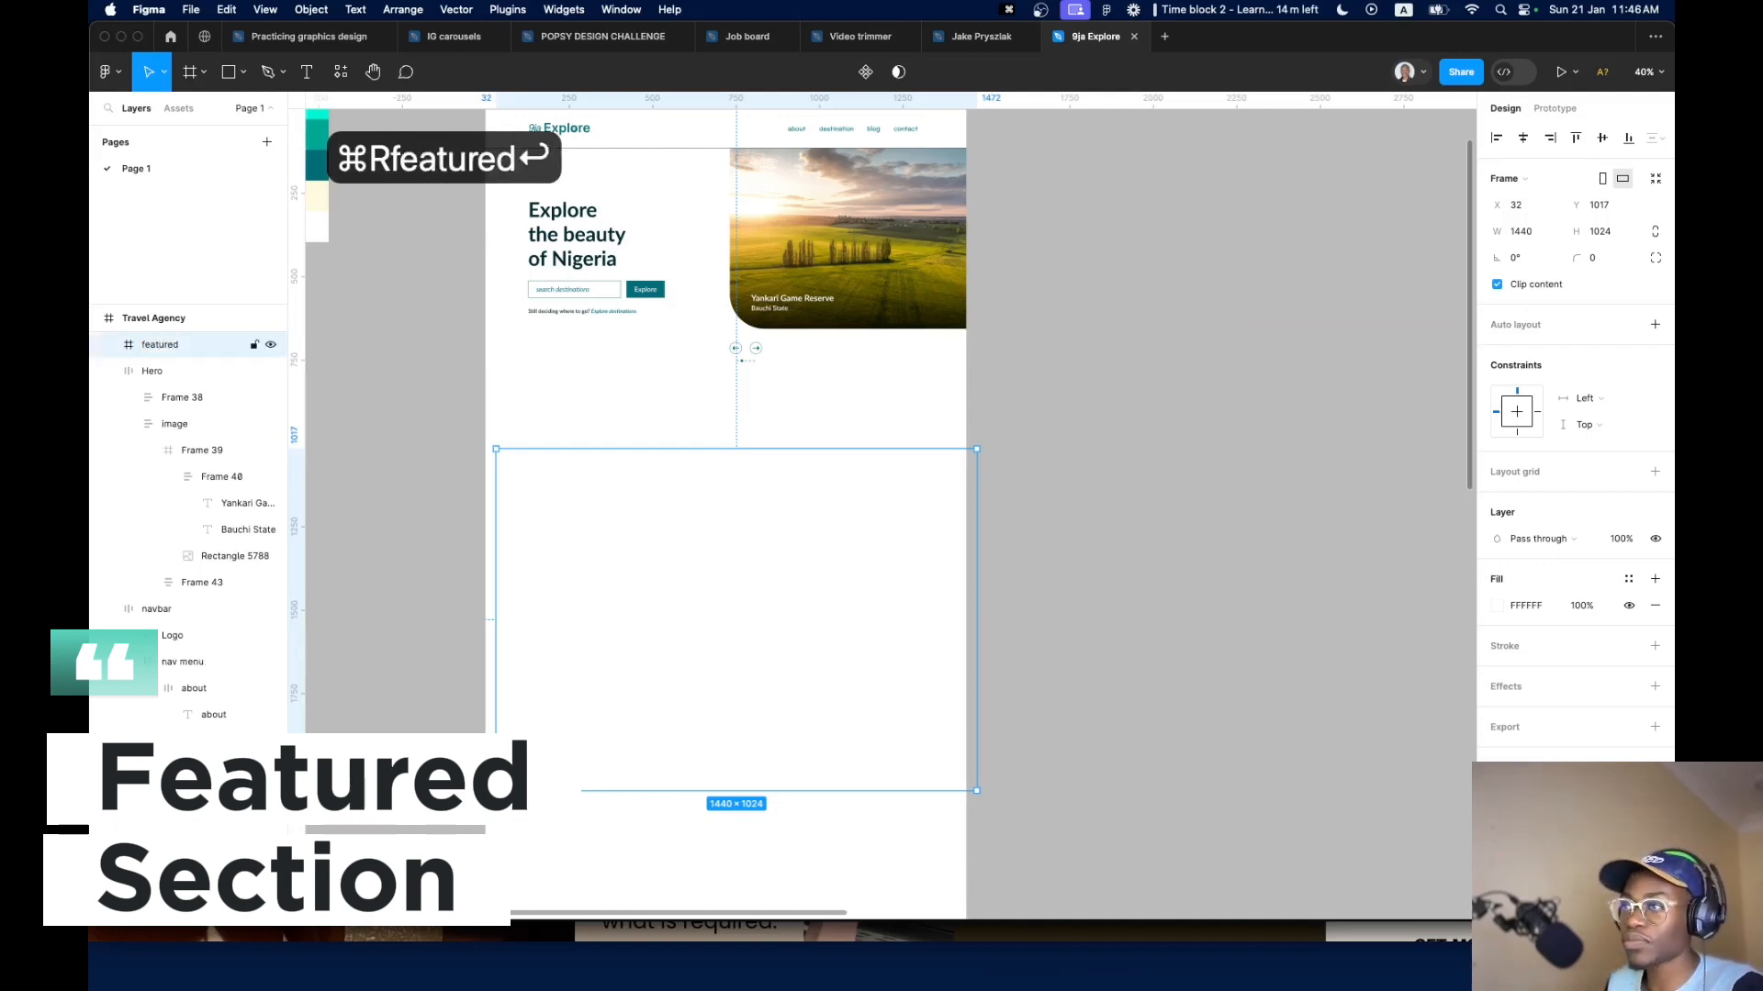
{"action": "left_click_drag", "start_coordinate": [818, 659], "coordinate": [814, 603]}
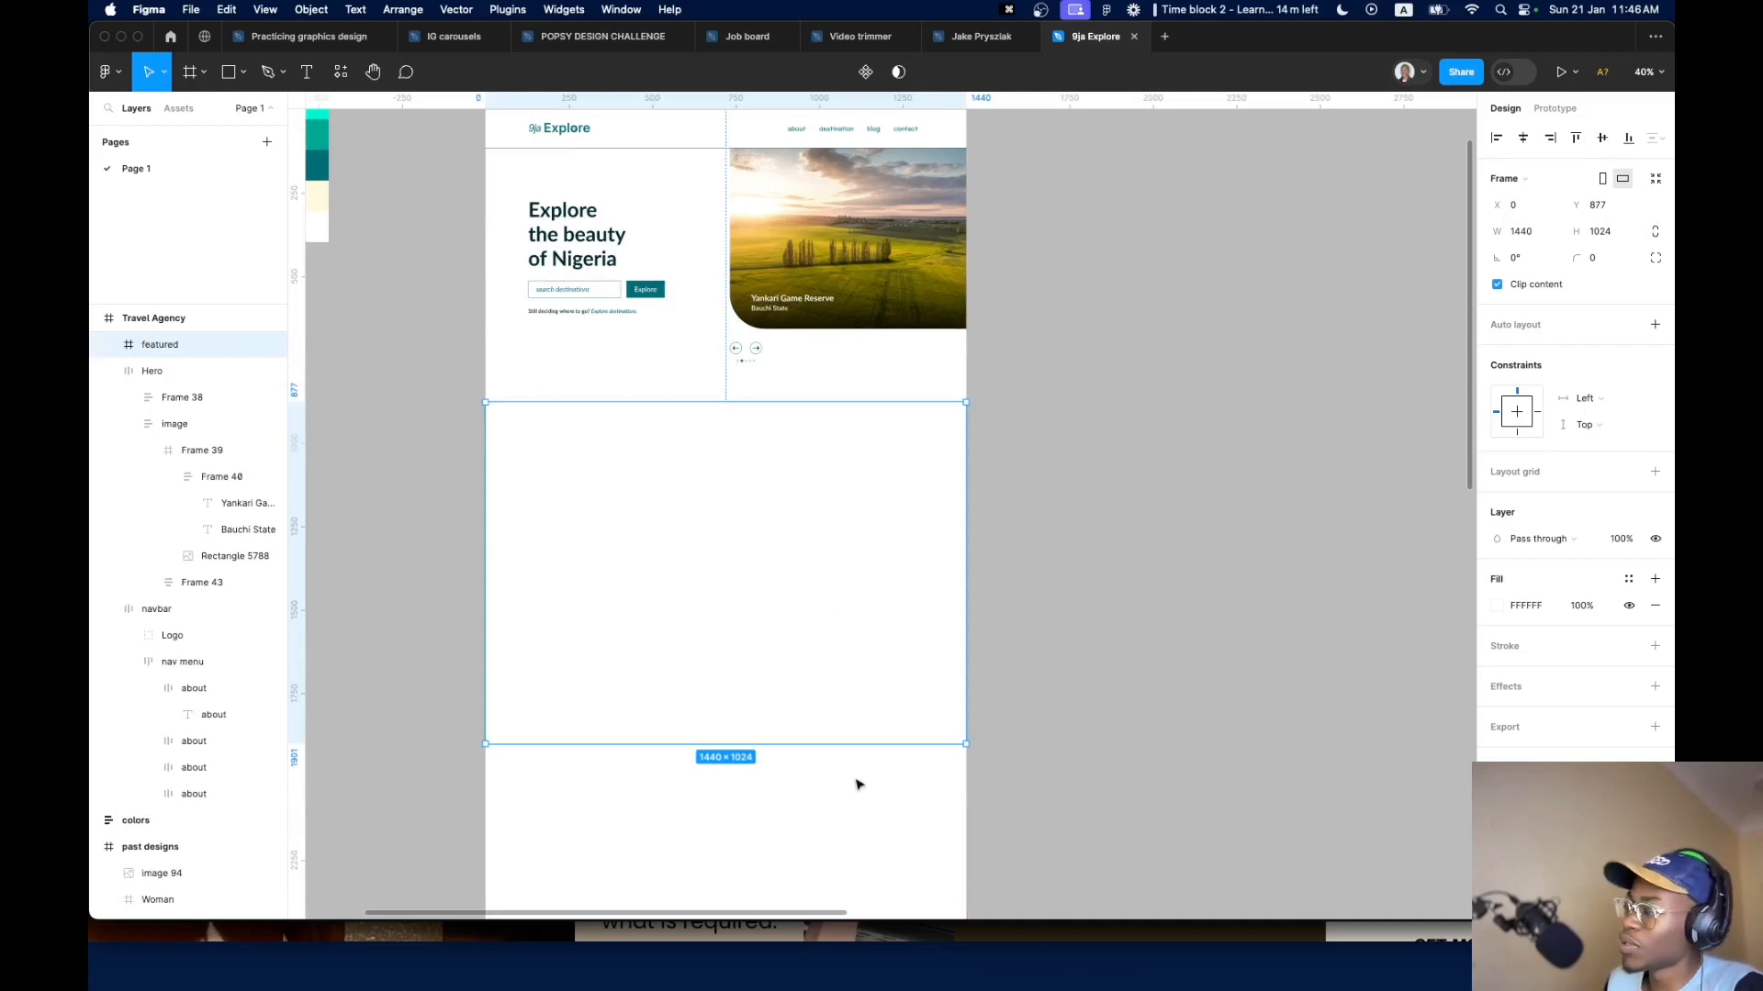
Inspect the background image group and its texture layers behind Featured destinations in the past design
{"action": "scroll", "coordinate": [768, 728], "scroll_direction": "down", "scroll_amount": 5}
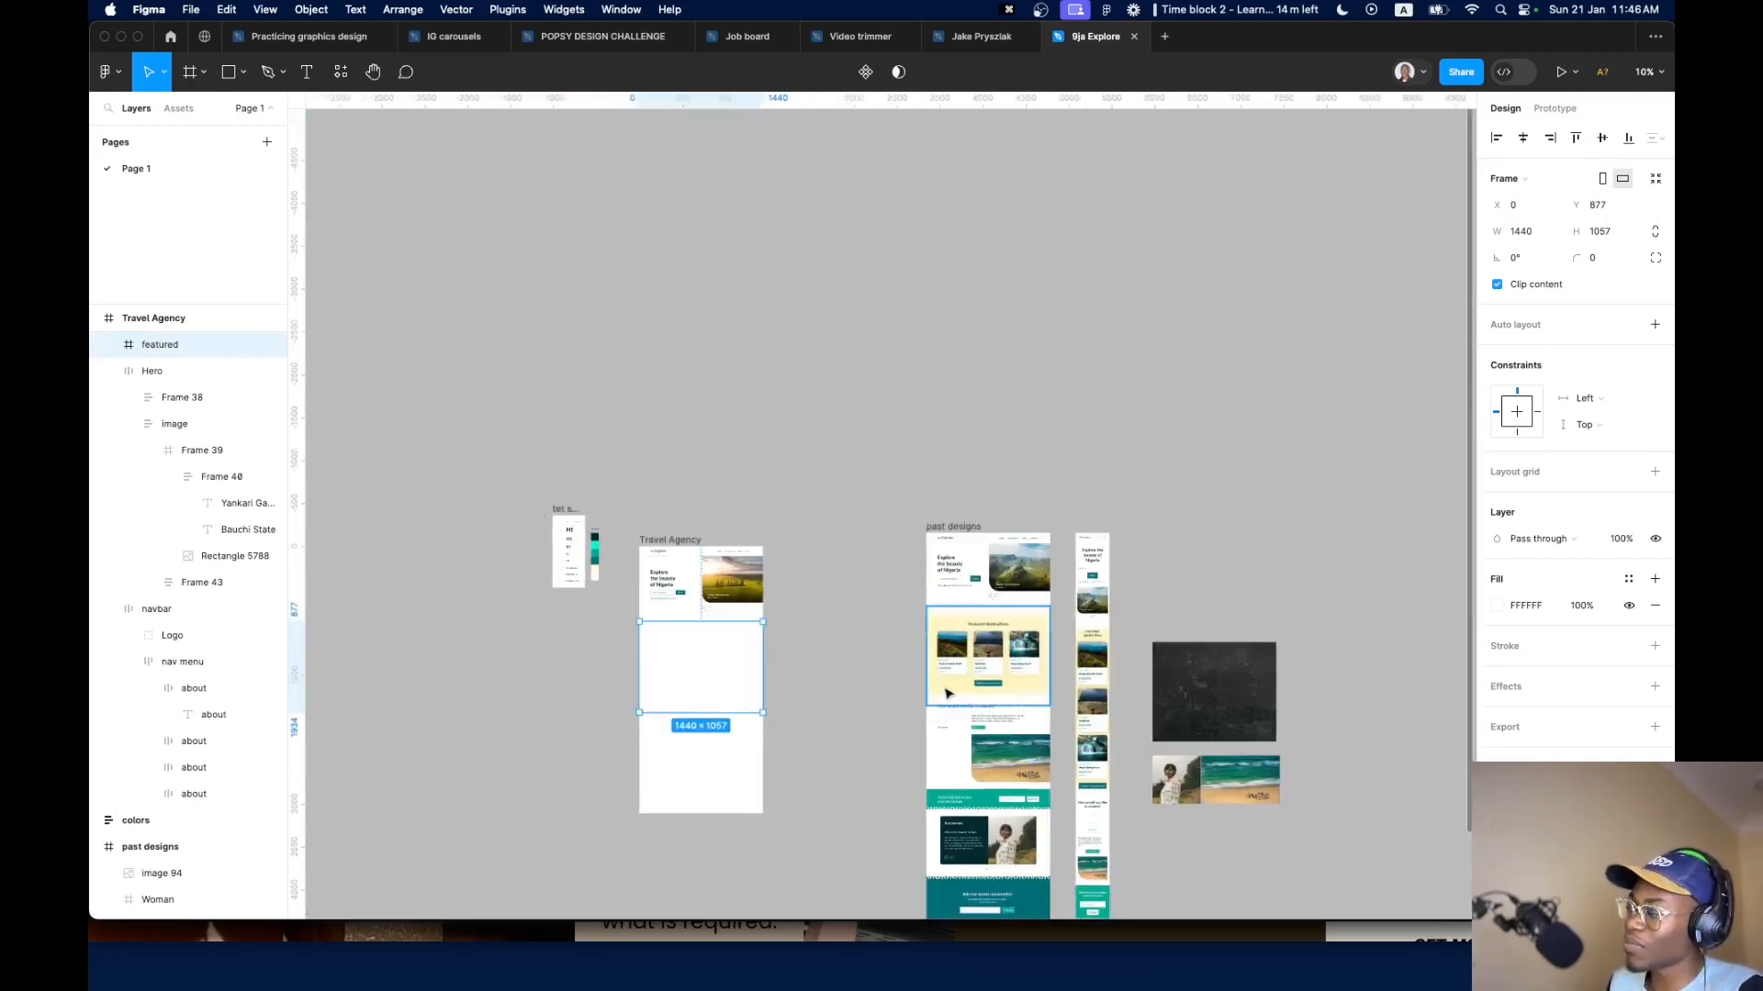
{"action": "scroll", "coordinate": [905, 492], "scroll_direction": "up", "scroll_amount": 5}
{"action": "left_click", "coordinate": [911, 493]}
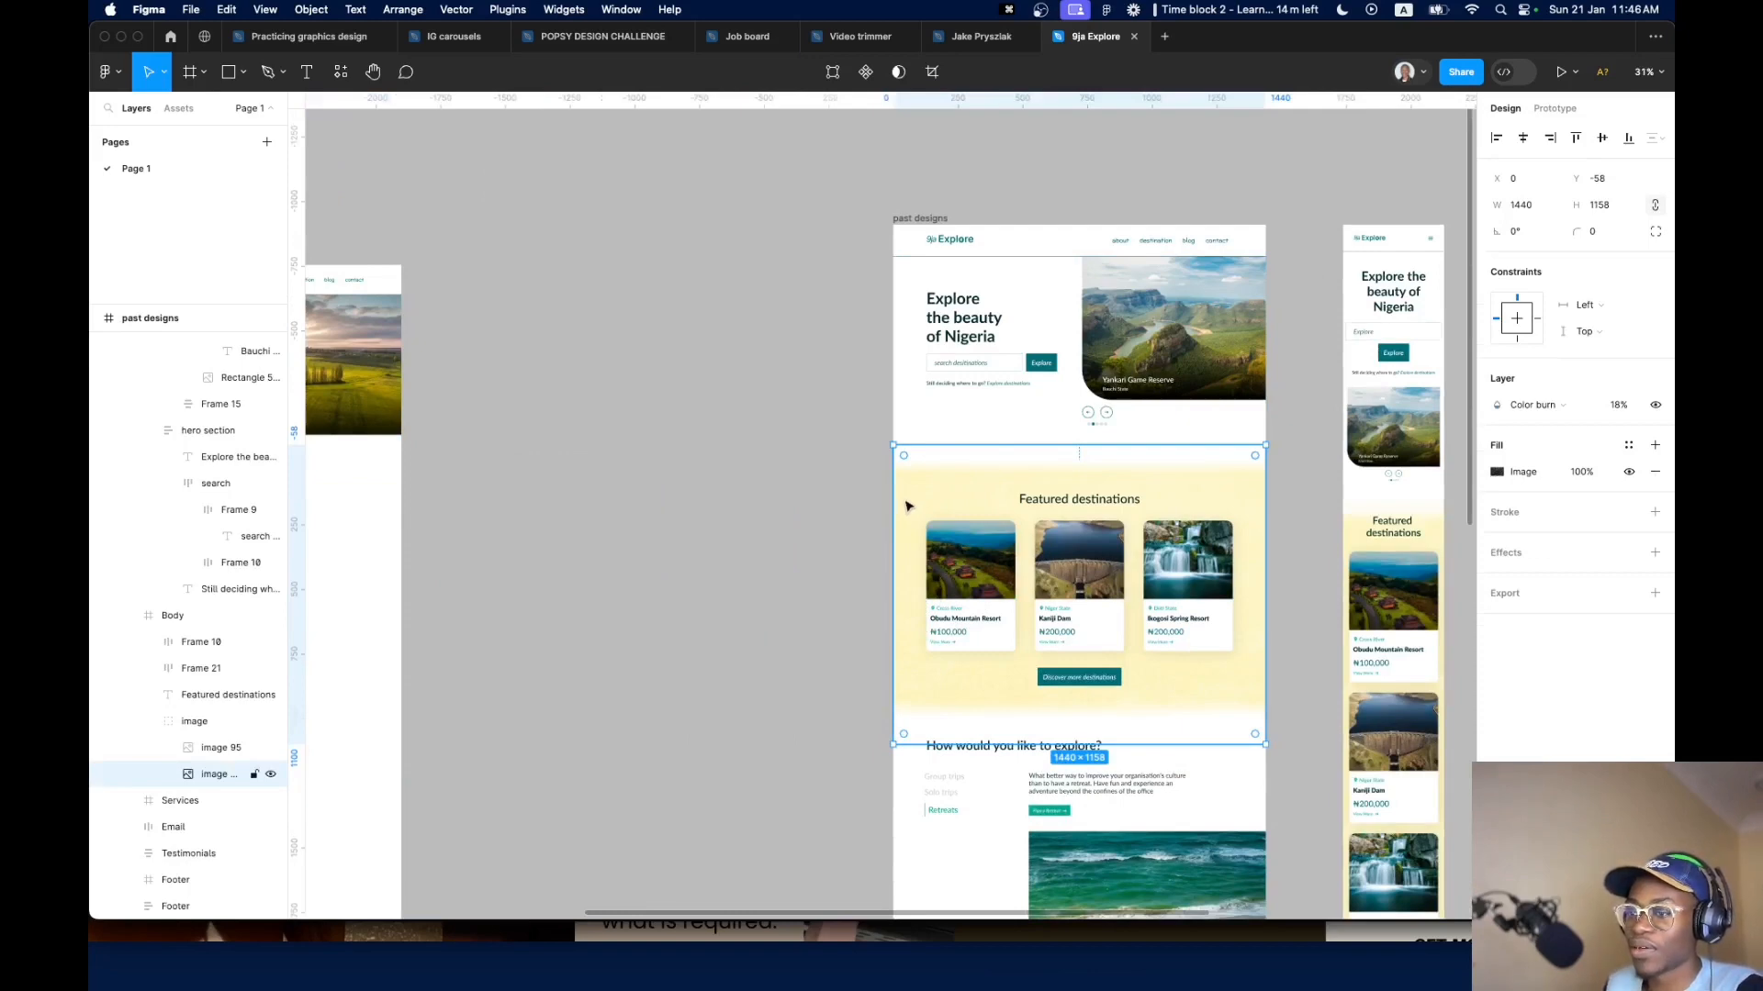
{"action": "left_click", "coordinate": [195, 722]}
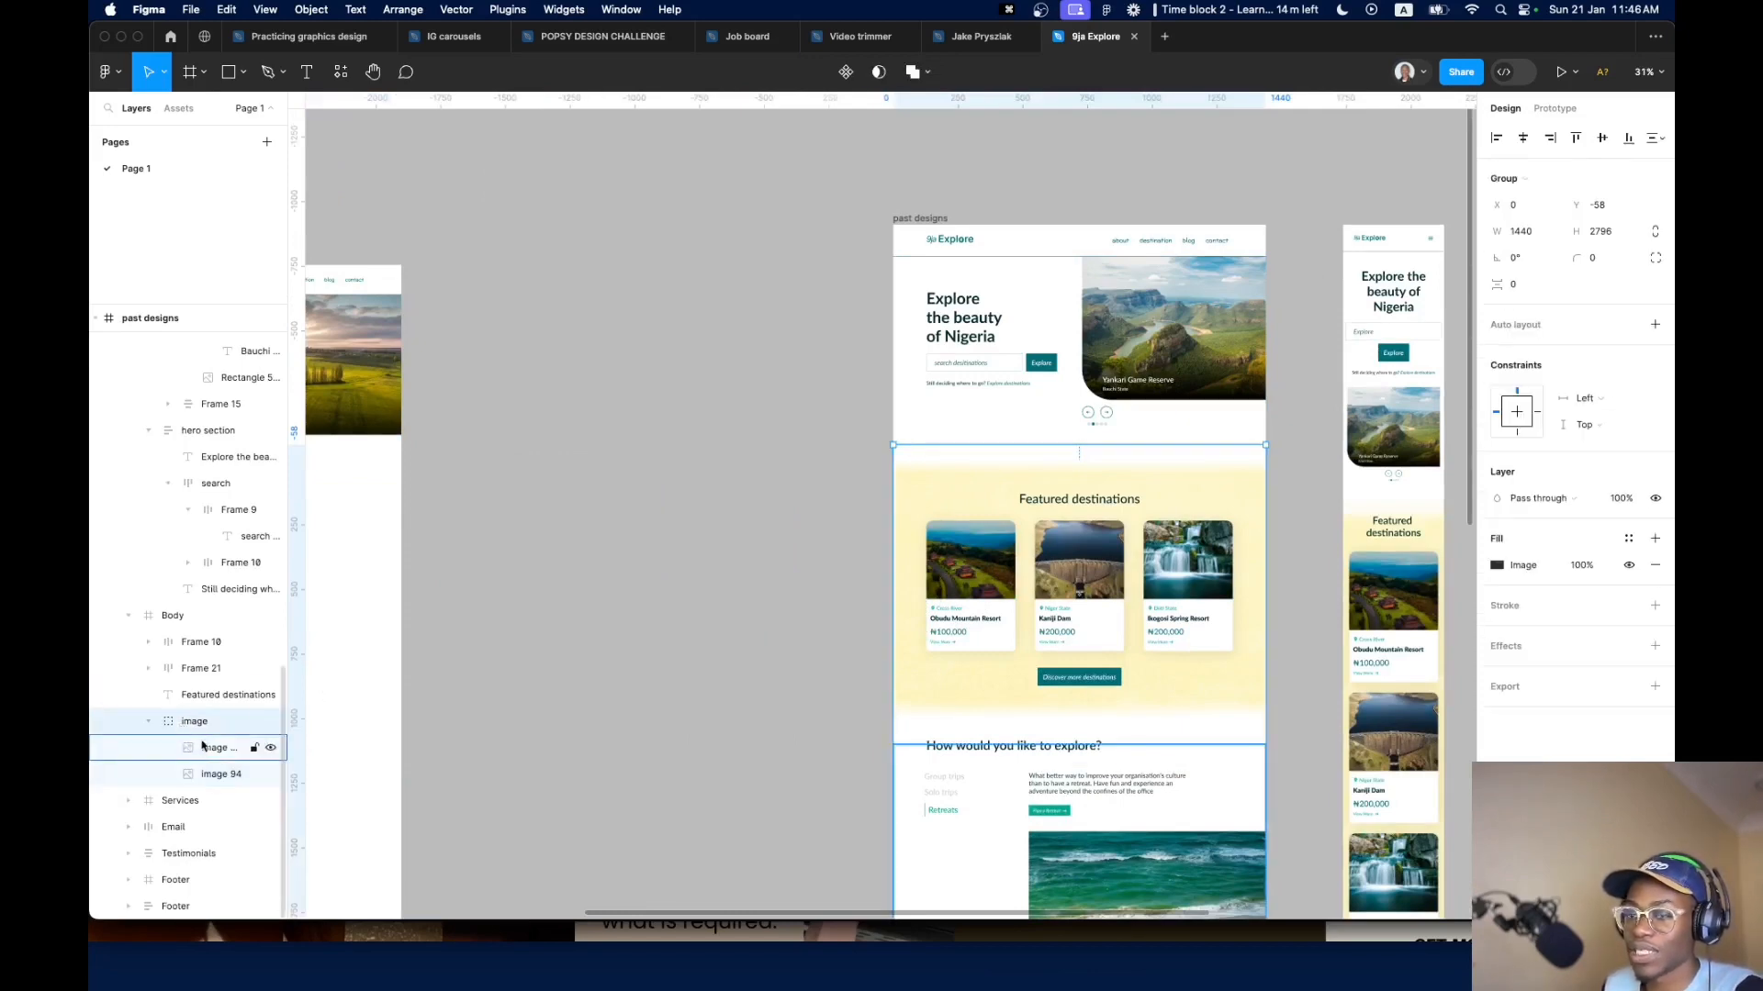
{"action": "scroll", "coordinate": [730, 666], "scroll_direction": "down", "scroll_amount": 10}
Move the dark texture image beside the Travel Agency page and copy it as a PNG
{"action": "left_click_drag", "start_coordinate": [865, 676], "coordinate": [576, 695]}
{"action": "scroll", "coordinate": [577, 695], "scroll_direction": "up", "scroll_amount": 5}
{"action": "left_click", "coordinate": [1102, 537]}
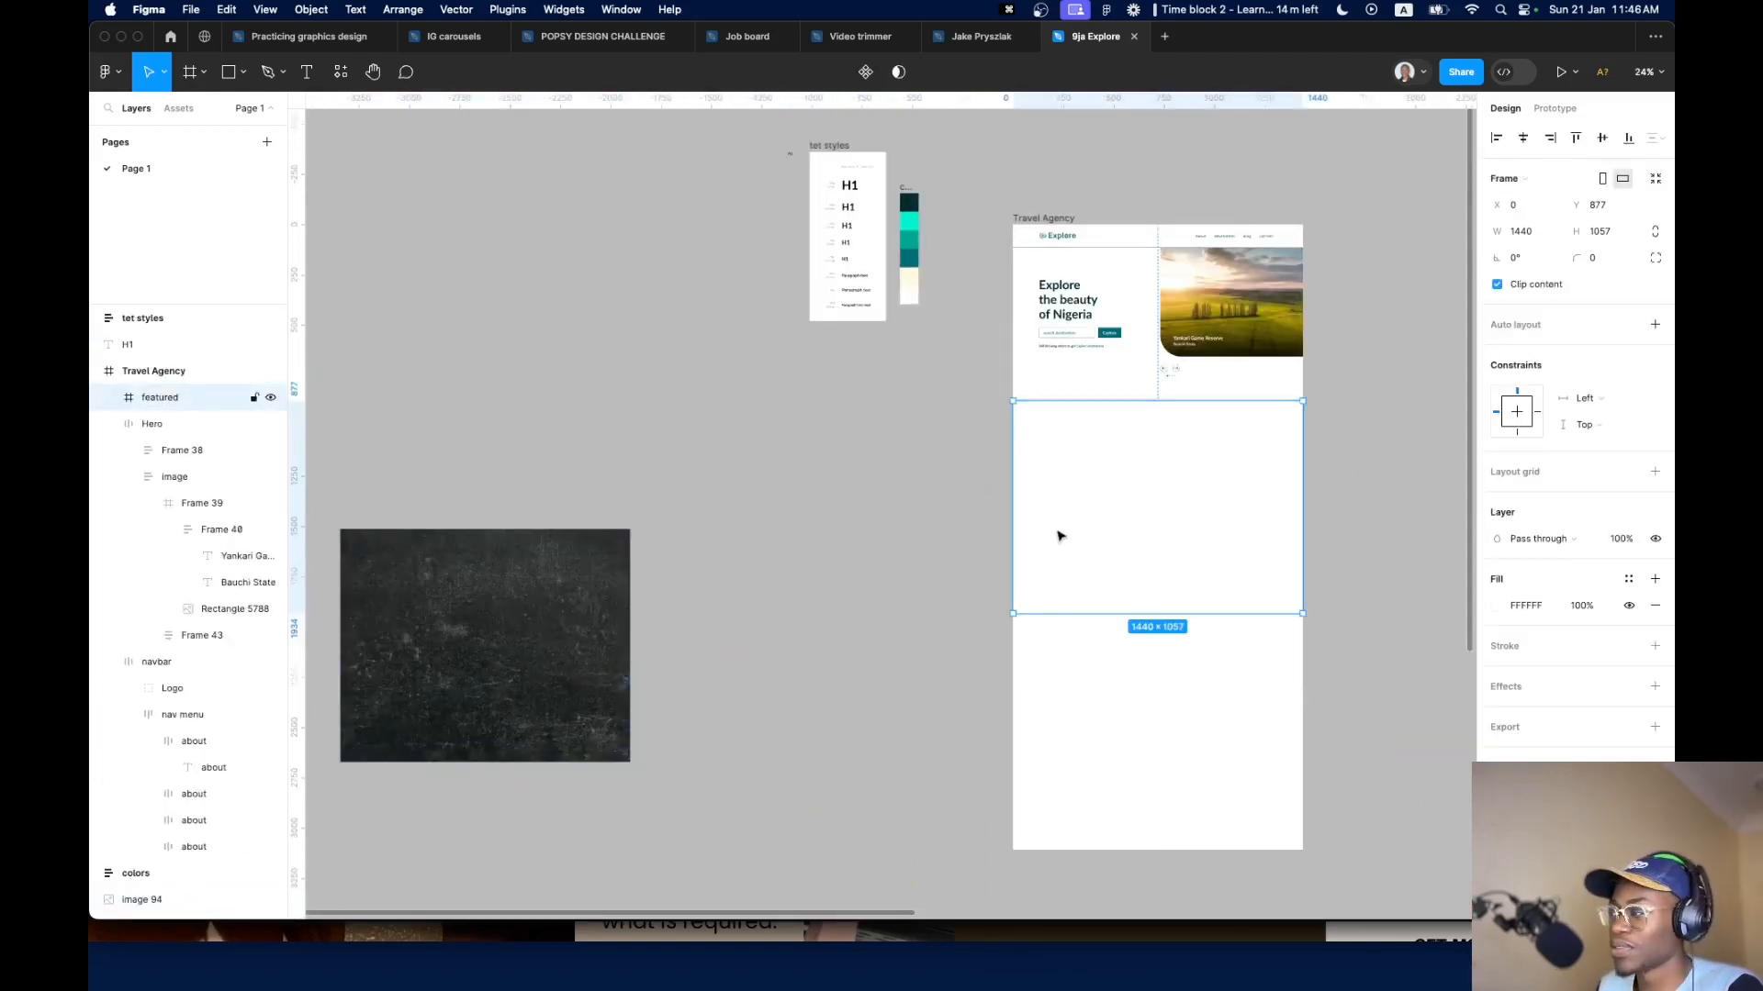
{"action": "left_click", "coordinate": [512, 696]}
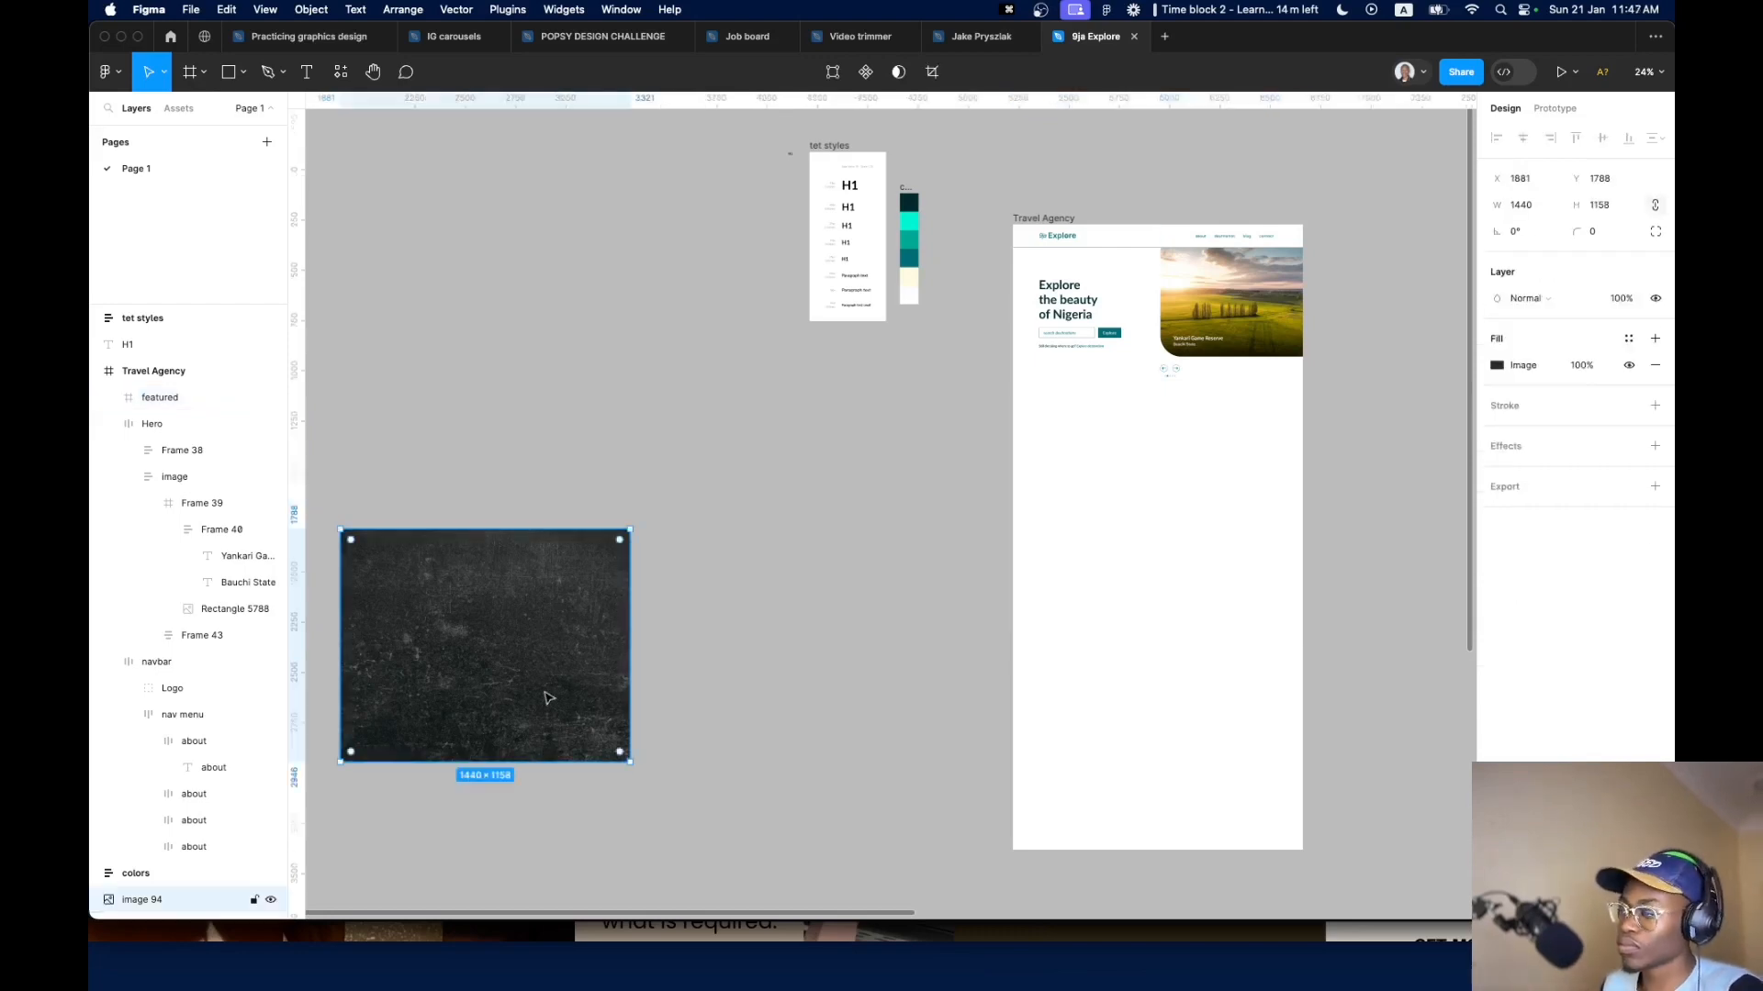
{"action": "left_click", "coordinate": [1244, 547]}
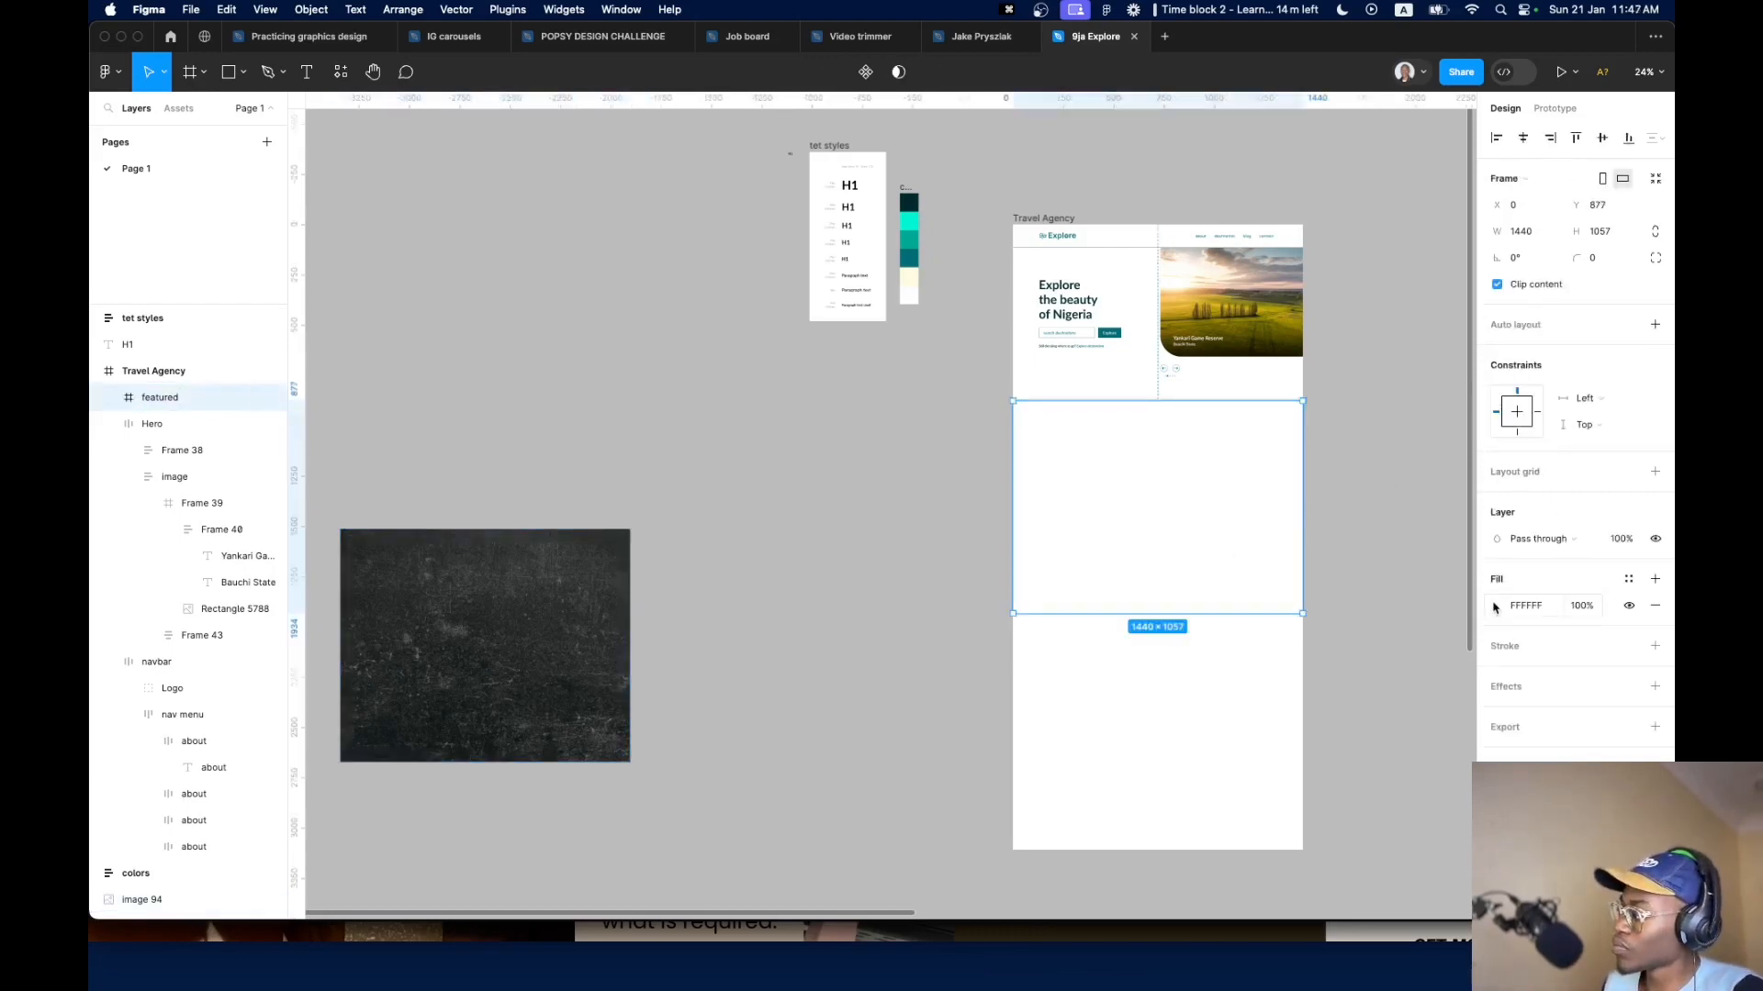
{"action": "left_click", "coordinate": [606, 615]}
{"action": "right_click", "coordinate": [584, 617]}
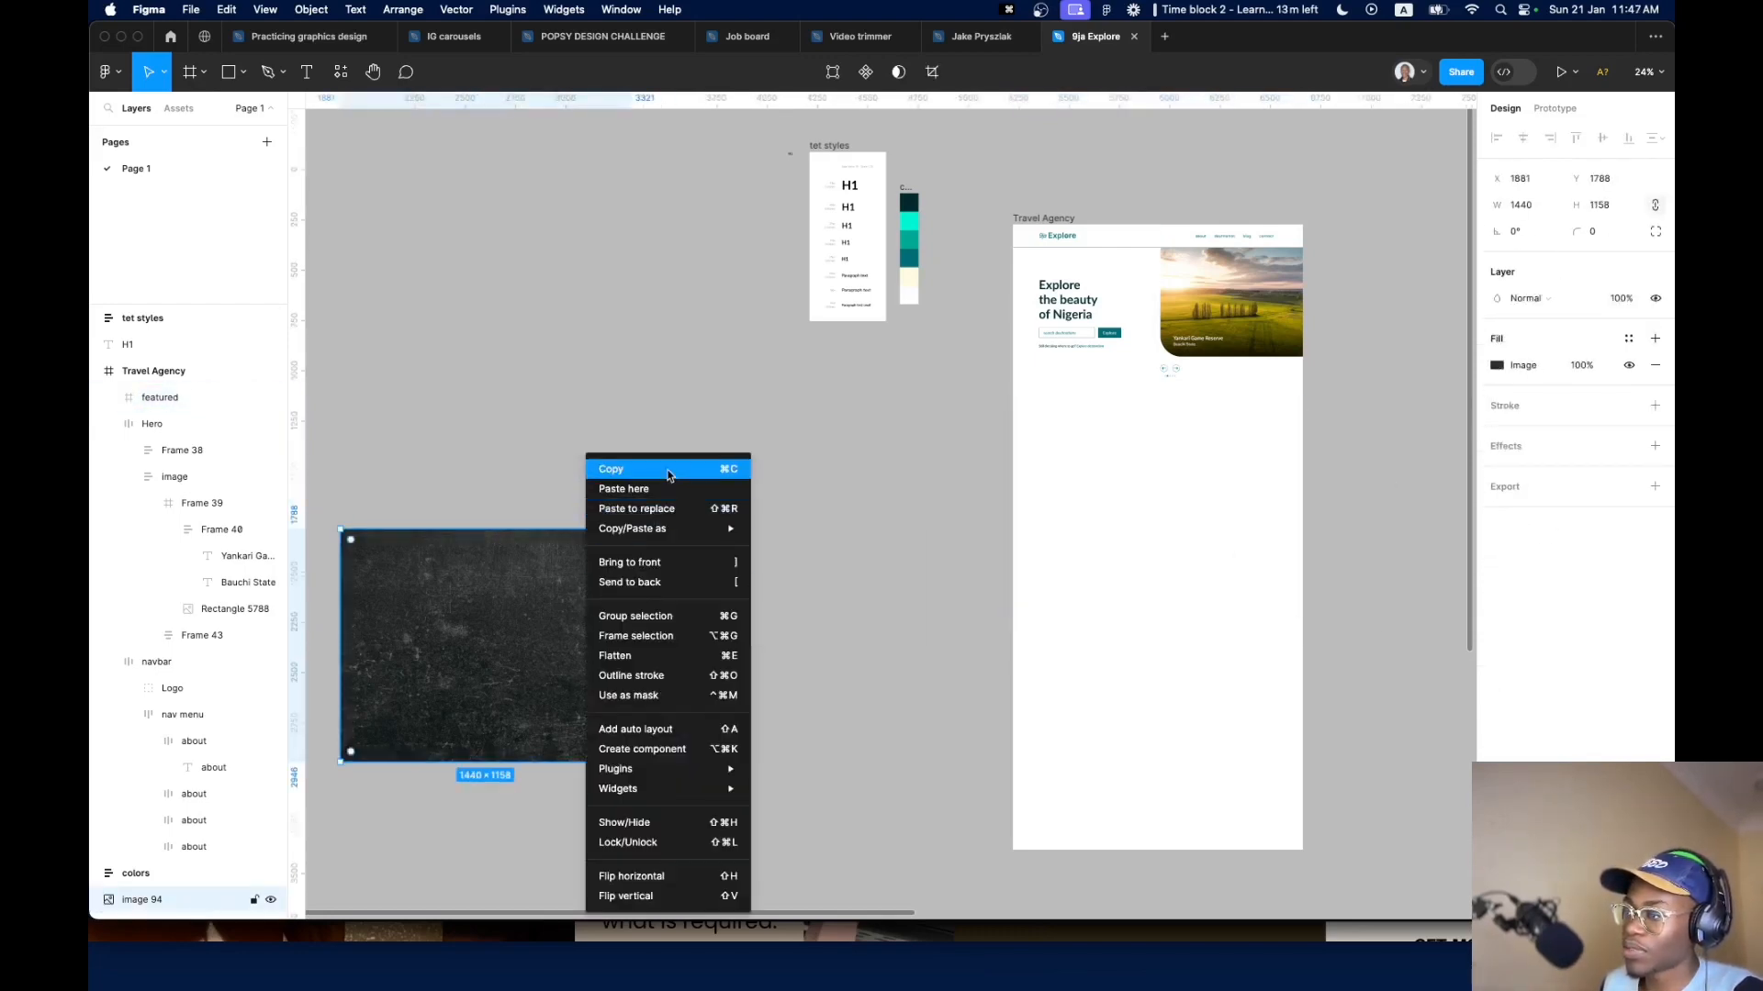
{"action": "mouse_move", "coordinate": [680, 530]}
{"action": "left_click", "coordinate": [827, 568]}
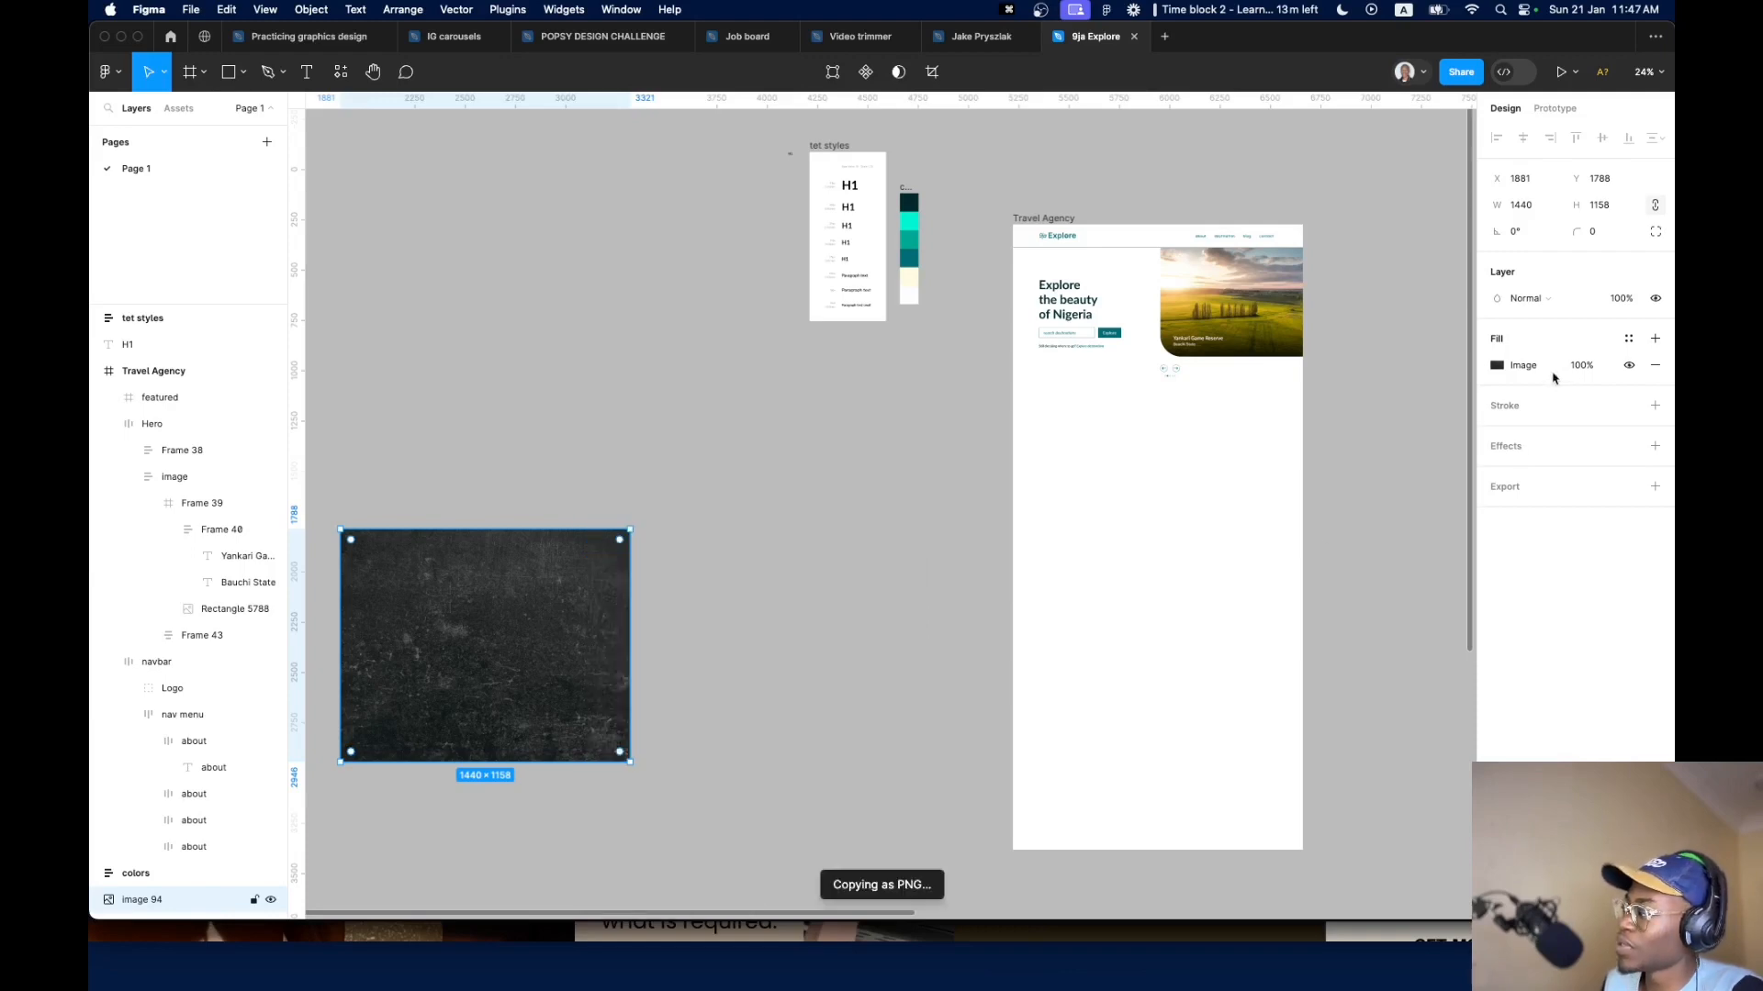
Switch the featured frame's fill to an image fill and try to paste the copied texture into it
{"action": "left_click", "coordinate": [1124, 489]}
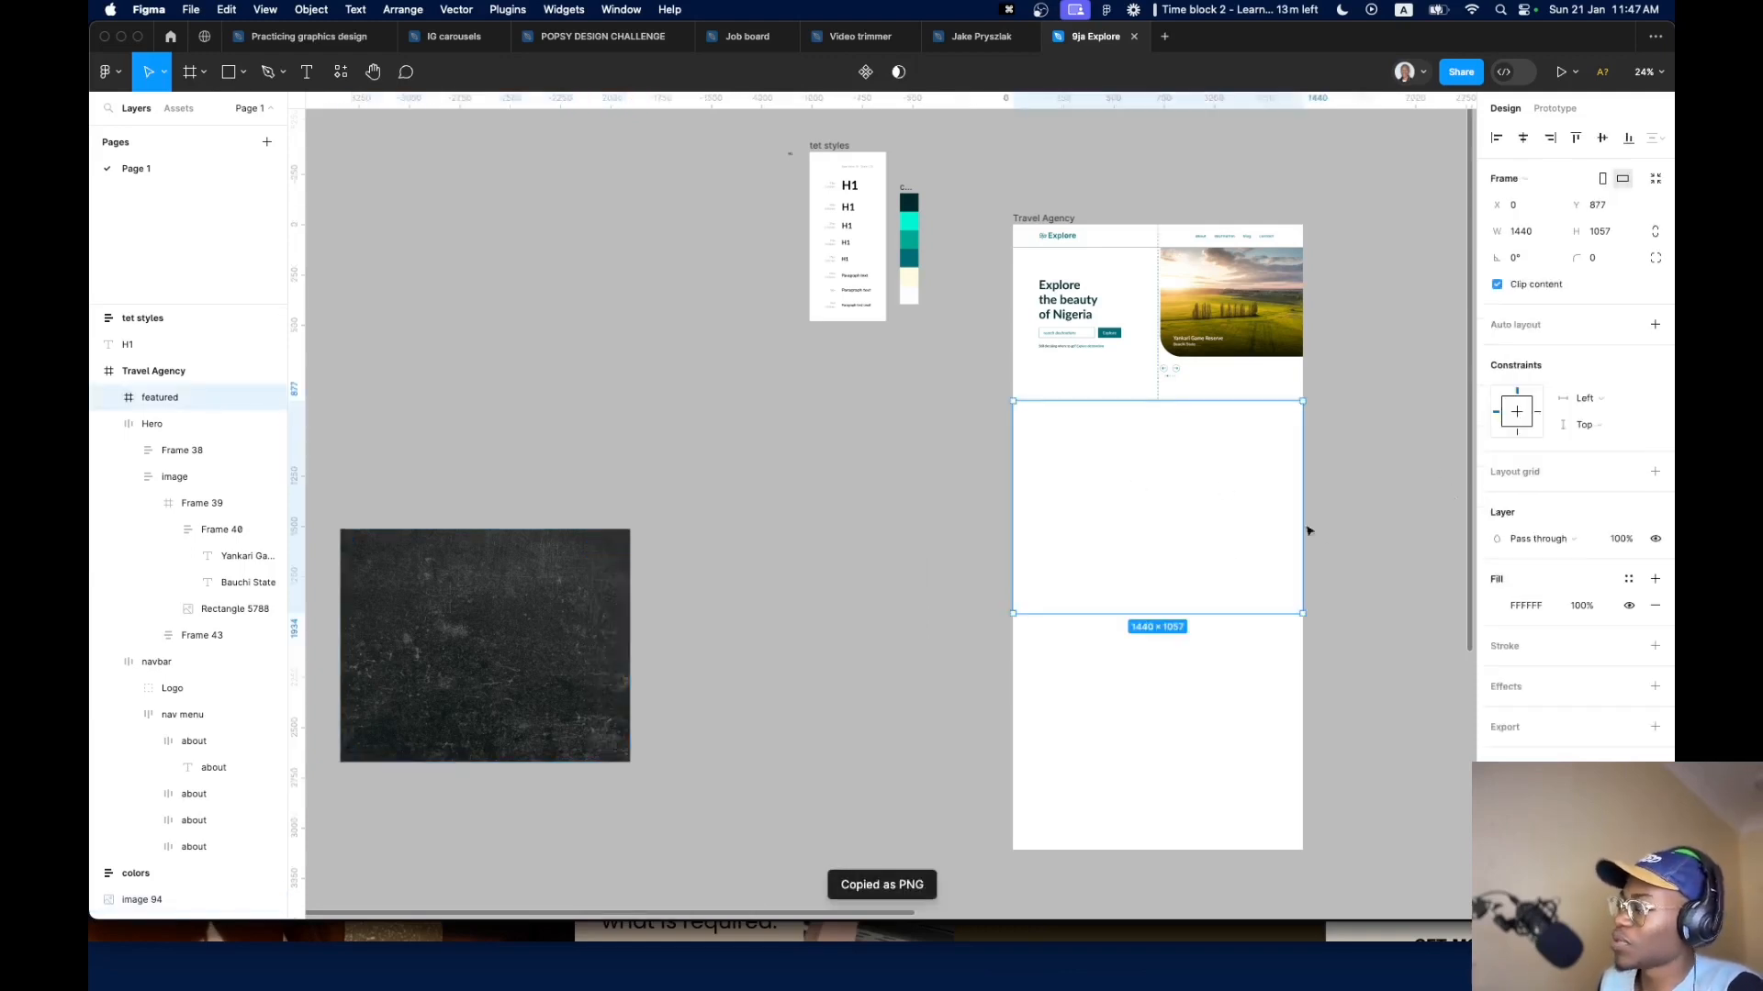
{"action": "left_click", "coordinate": [1500, 607]}
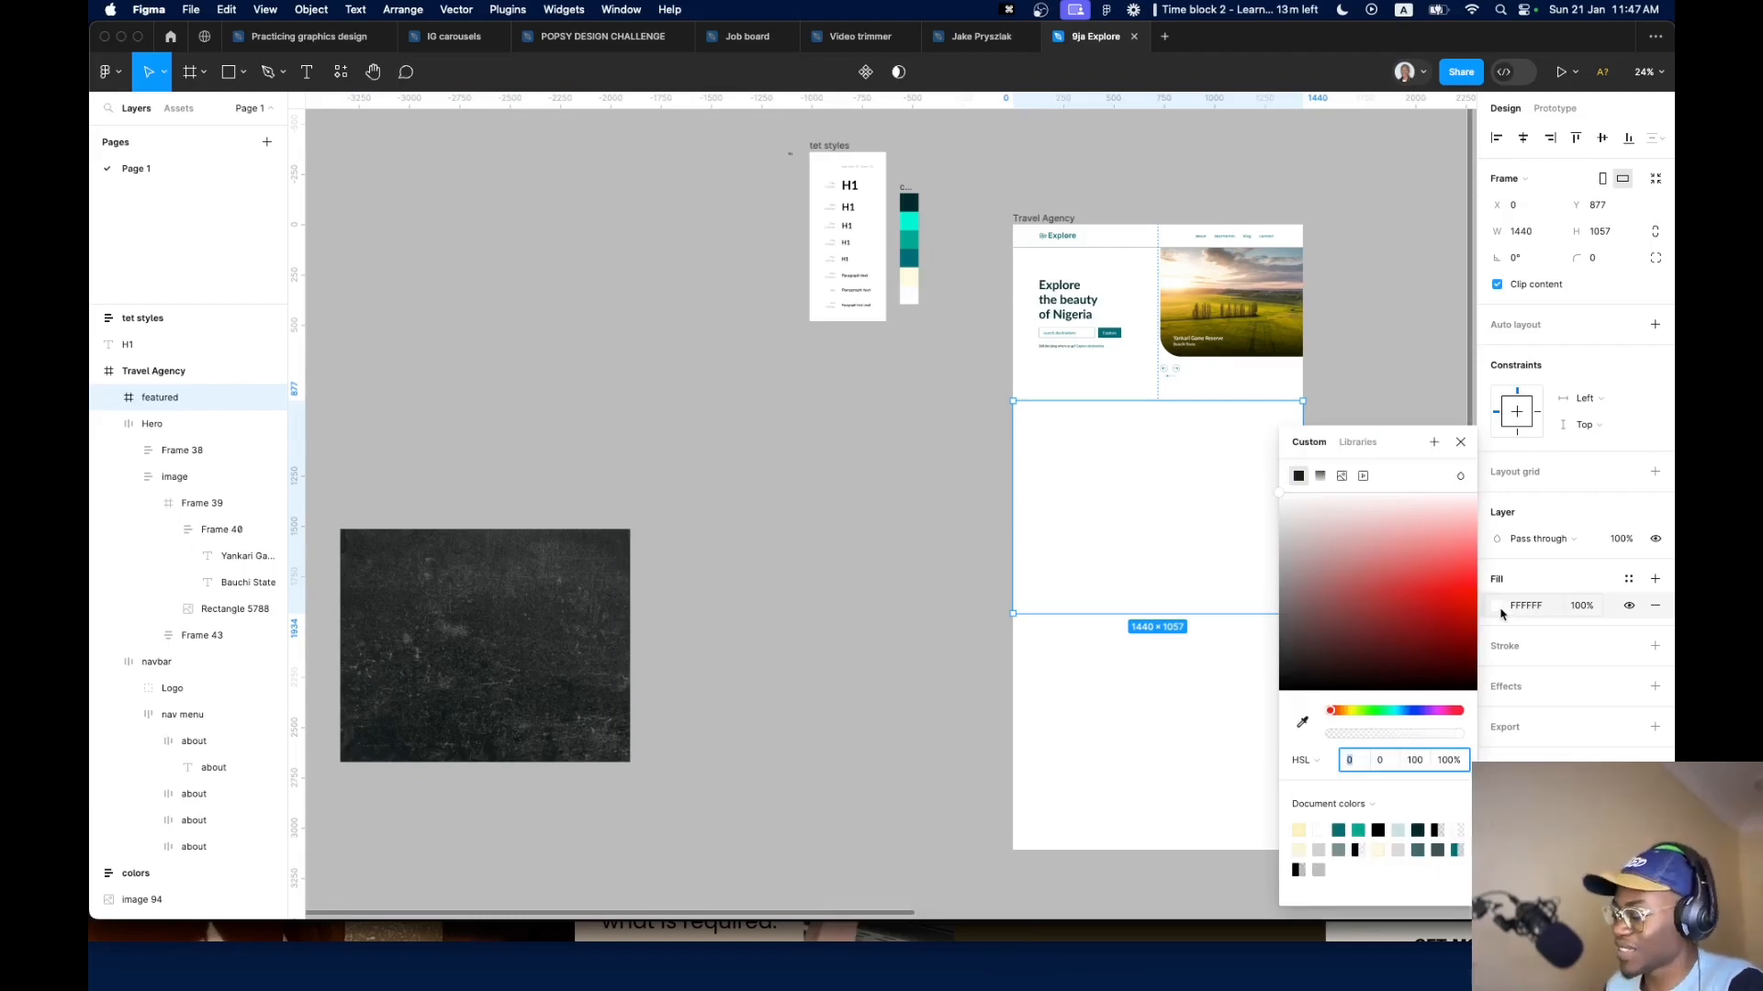
{"action": "left_click", "coordinate": [1500, 609]}
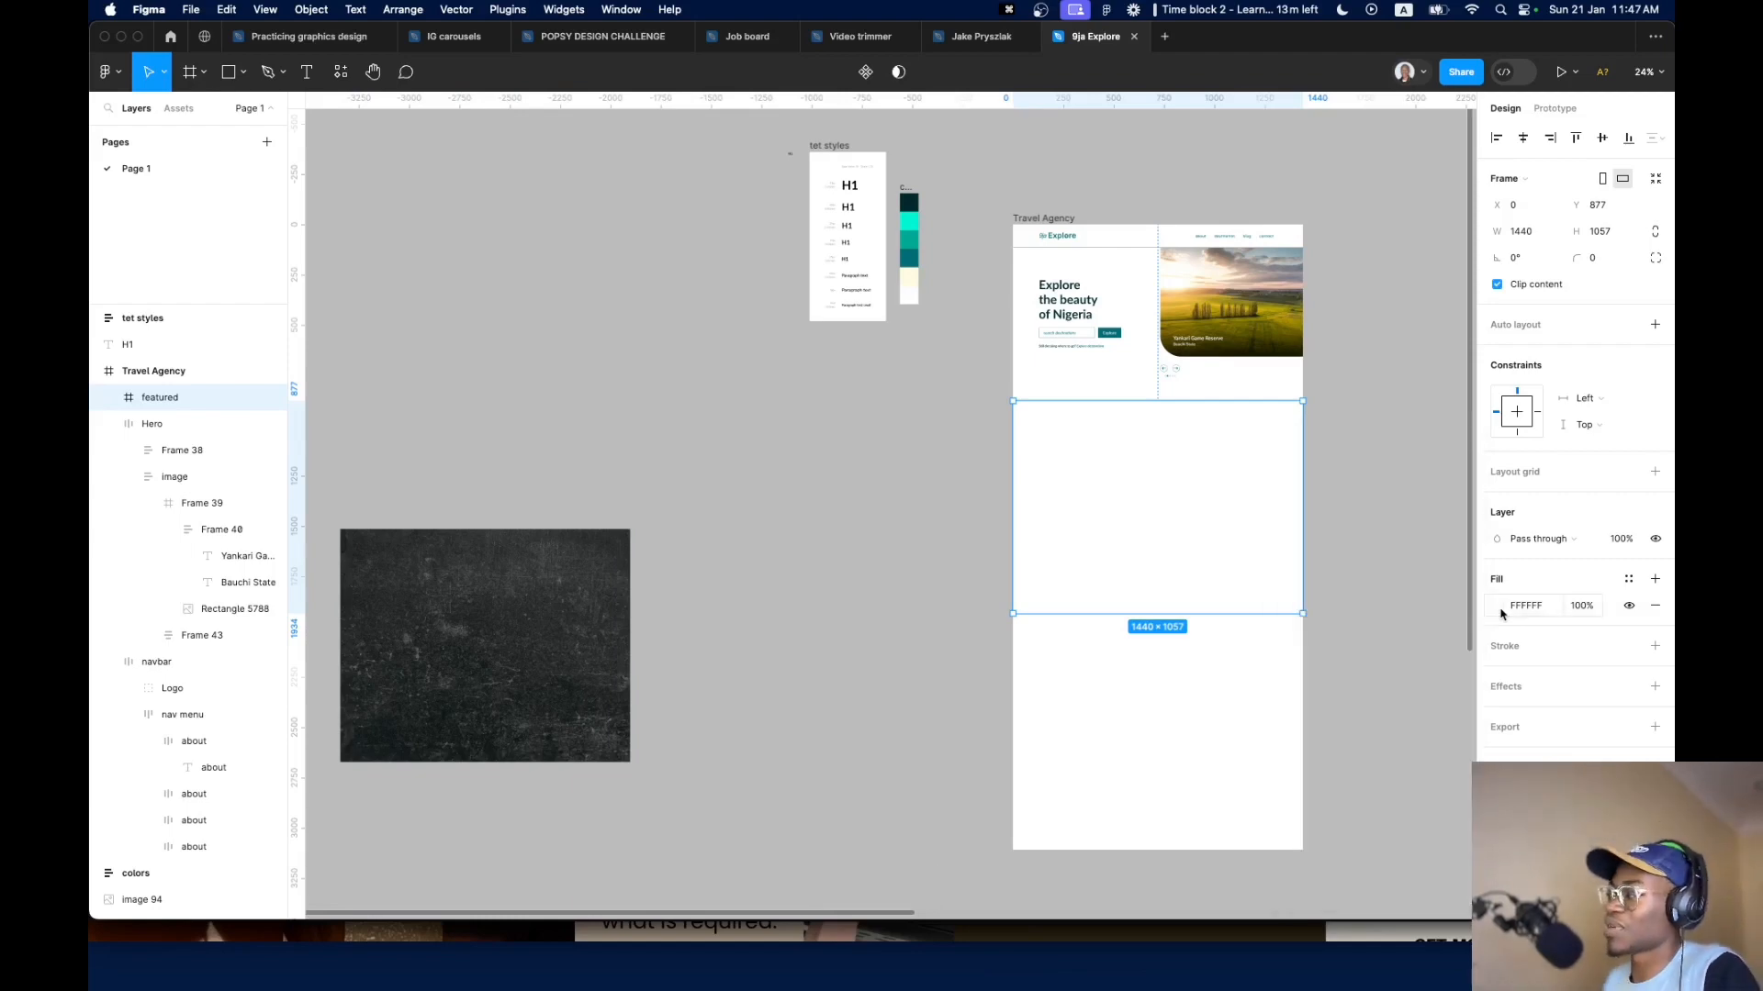
{"action": "left_click", "coordinate": [1498, 609]}
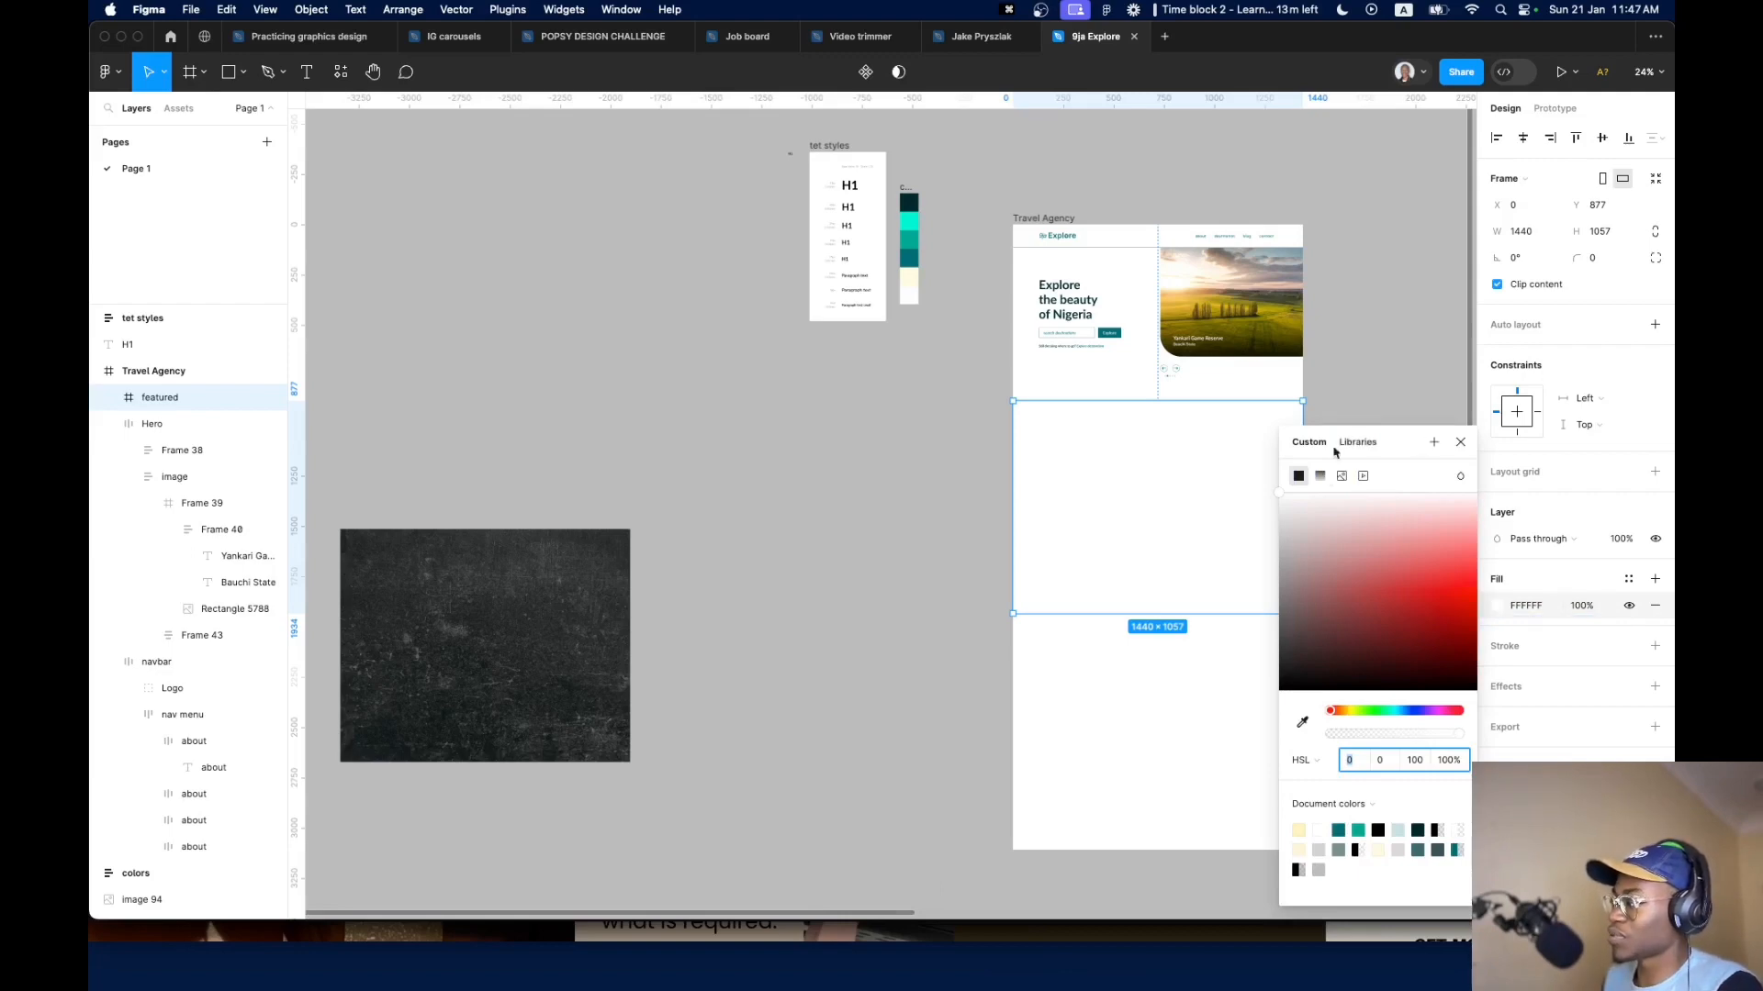
{"action": "left_click", "coordinate": [1341, 476]}
{"action": "key", "text": "super+v"}
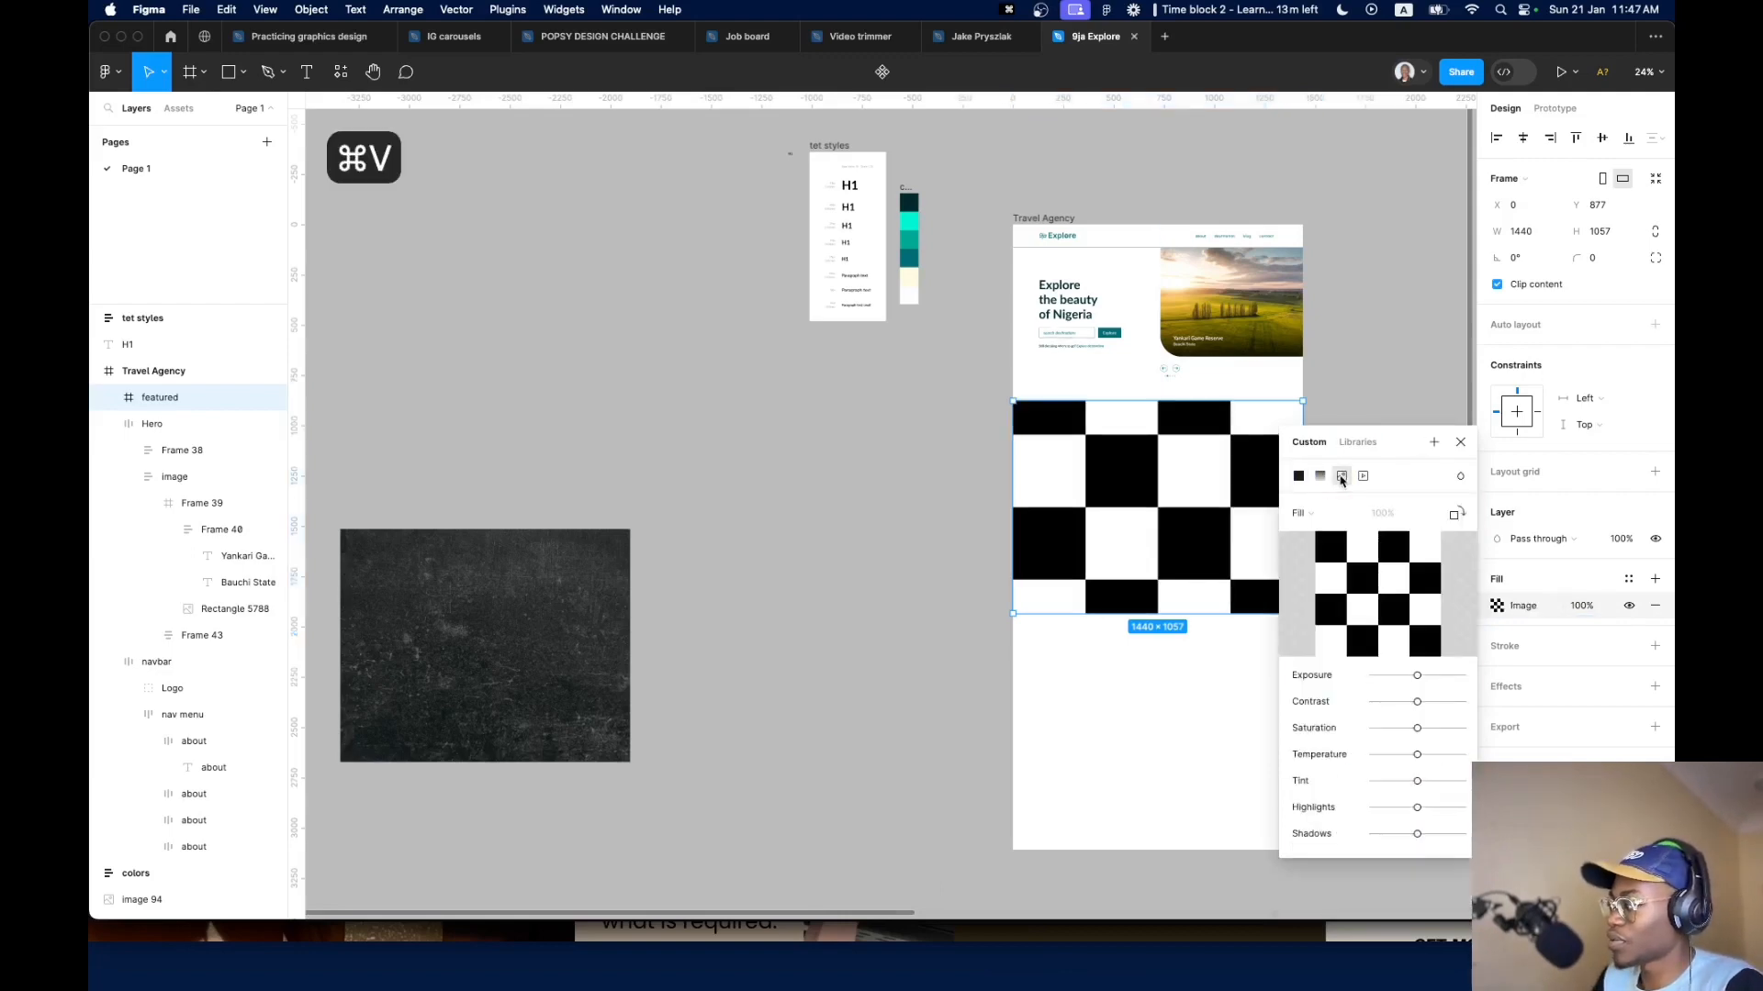
{"action": "key", "text": "super+v"}
{"action": "key", "text": "super+v"}
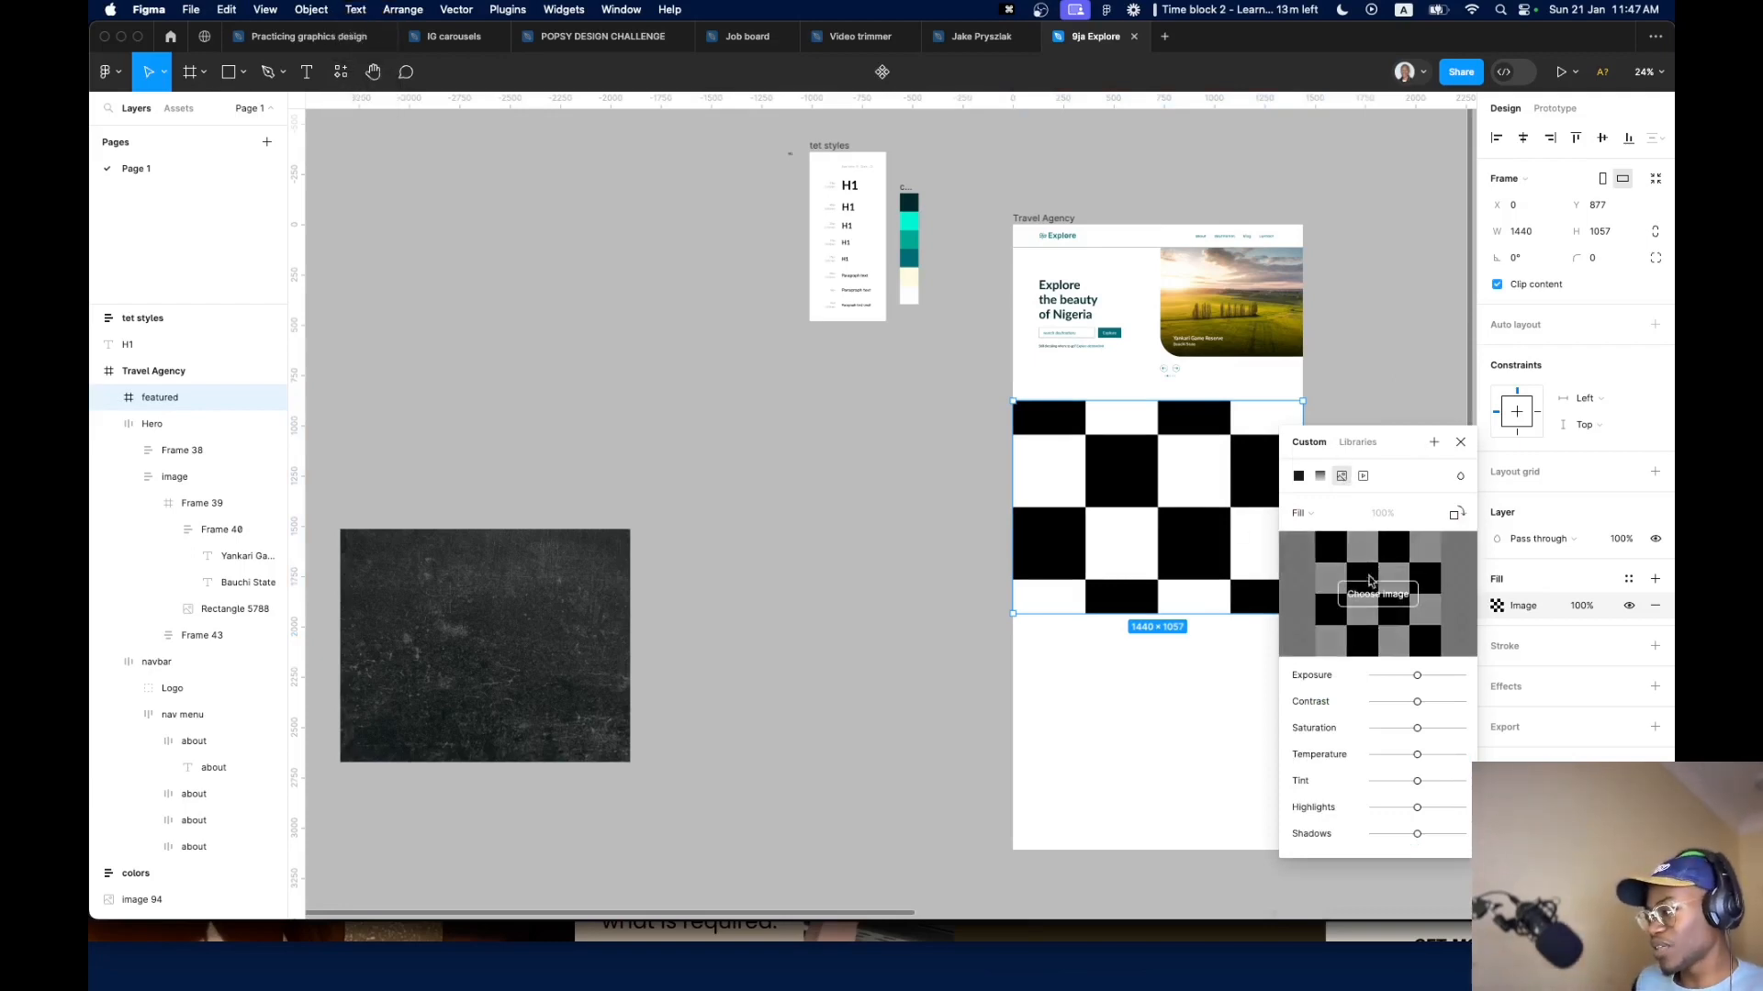
Rename the dark image layer beside the Travel Agency page as texture
{"action": "left_click", "coordinate": [519, 621]}
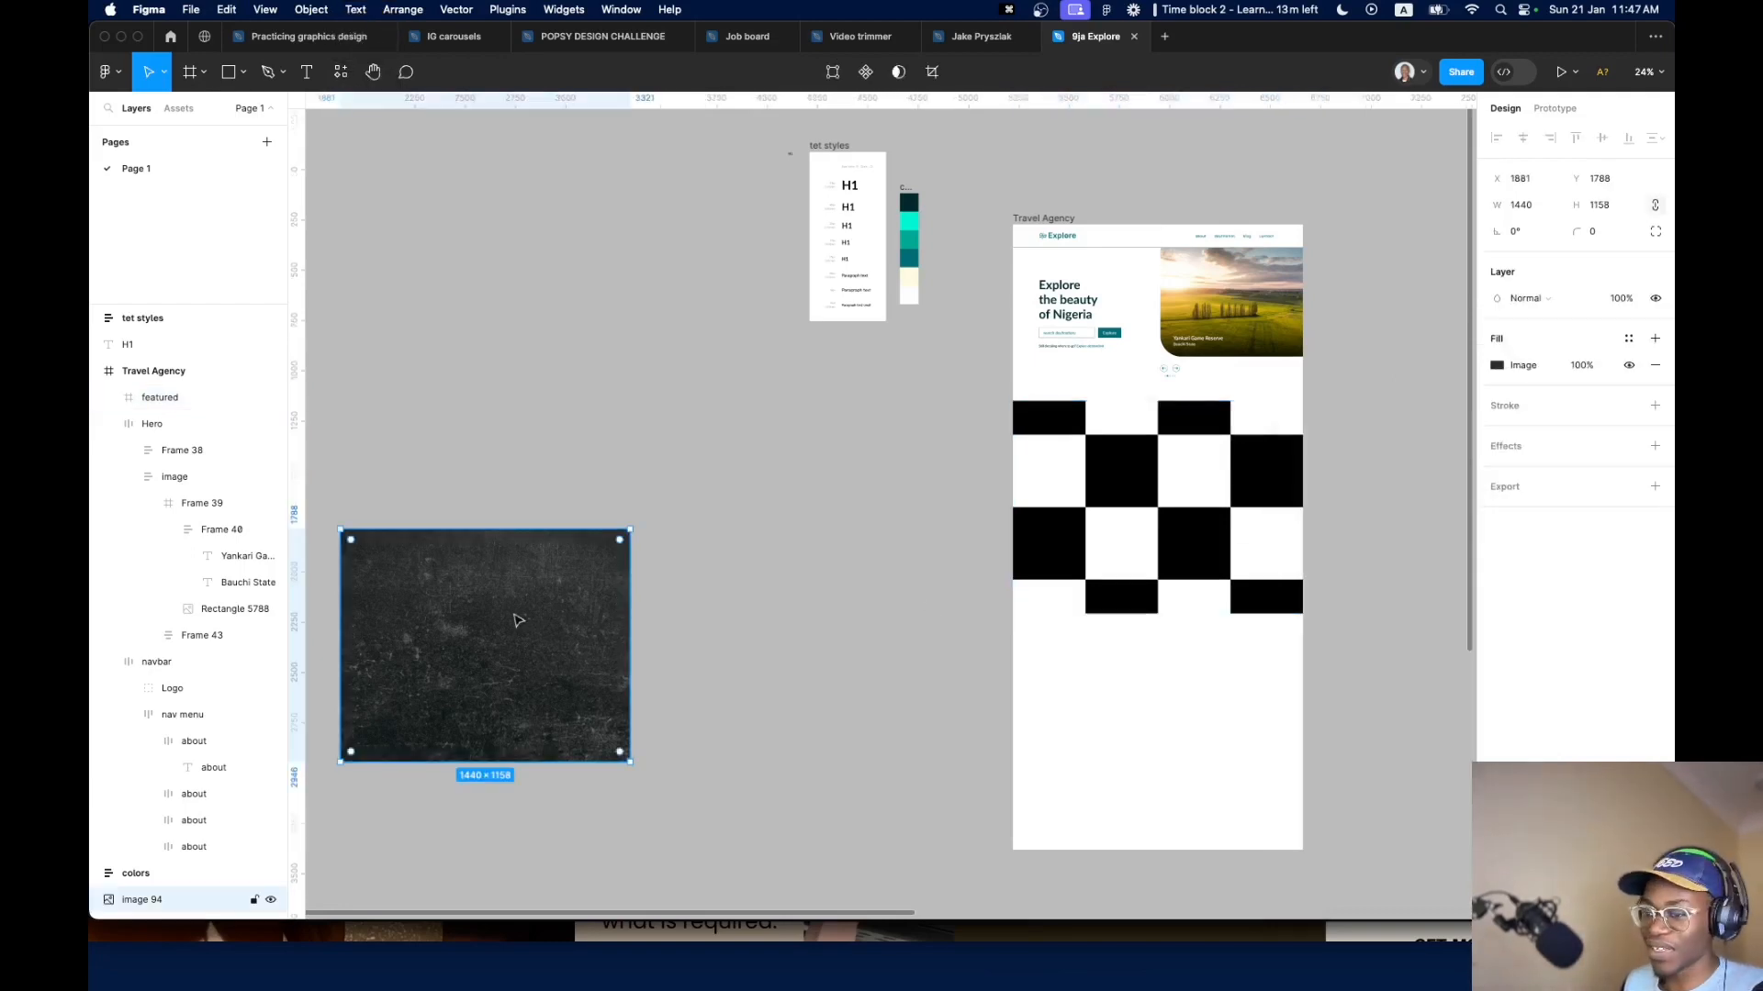
{"action": "key", "text": "super+r"}
{"action": "type", "text": "texture"}
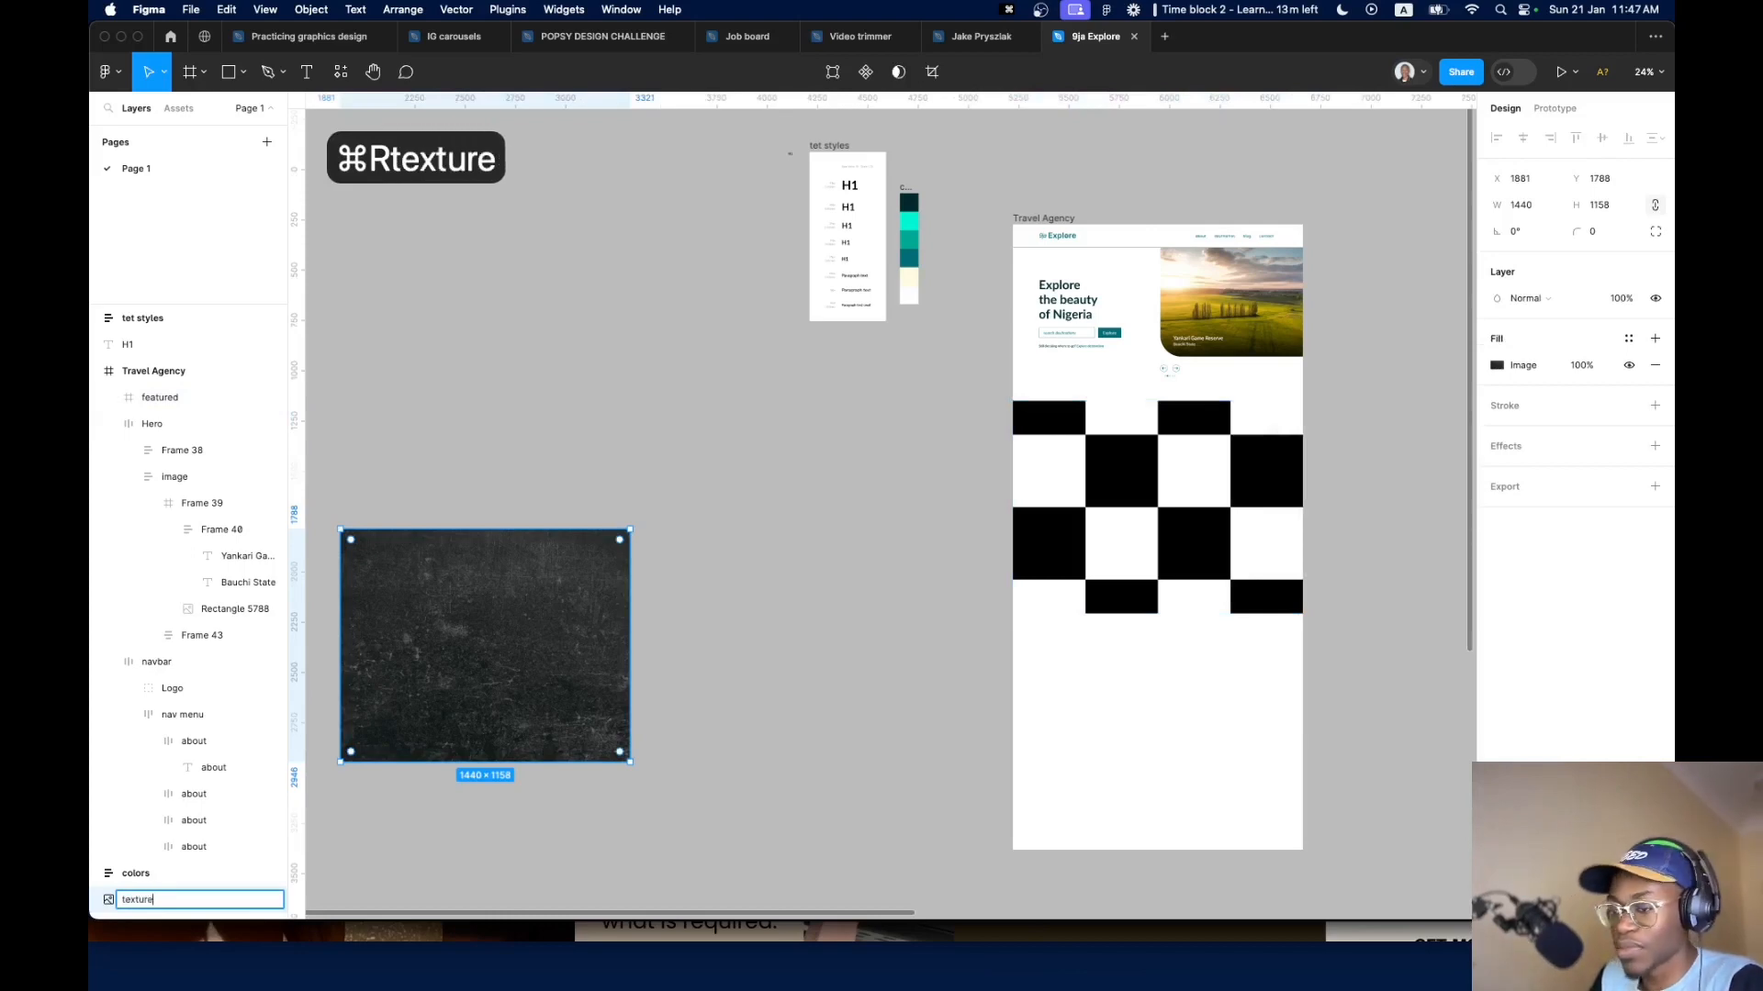
{"action": "key", "text": "Return"}
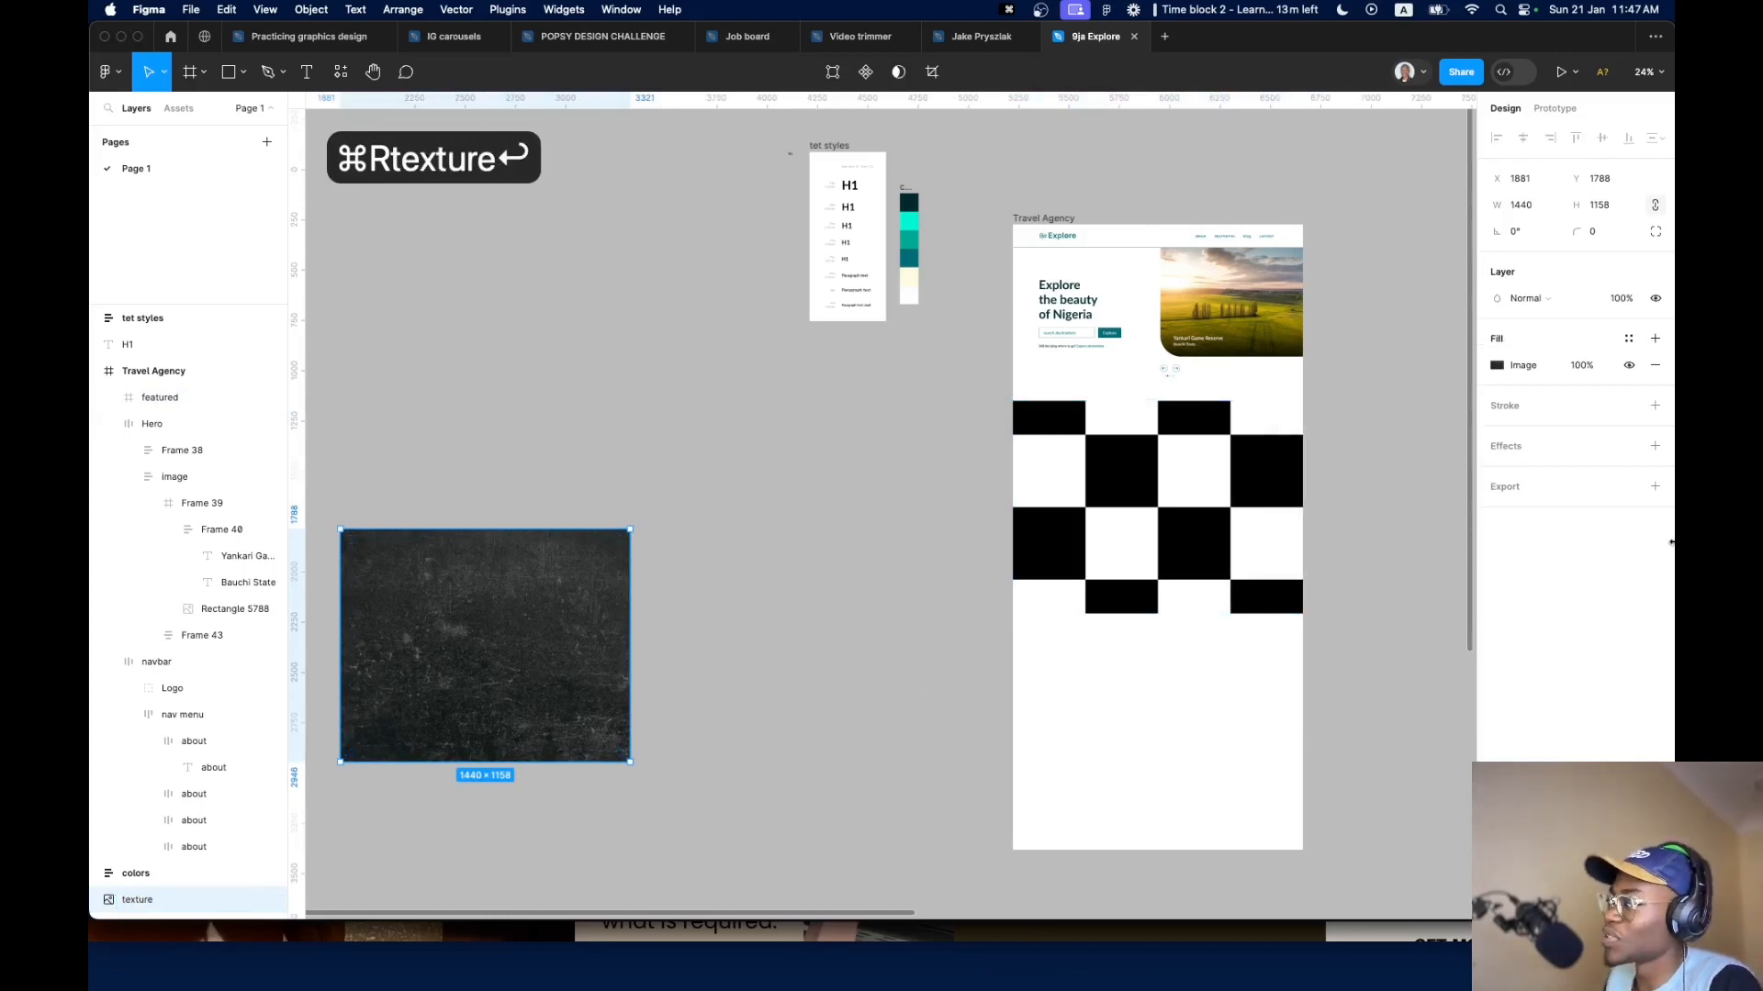
Export the texture image at 2x as texture.png into the Downloads folder
{"action": "left_click", "coordinate": [1570, 489]}
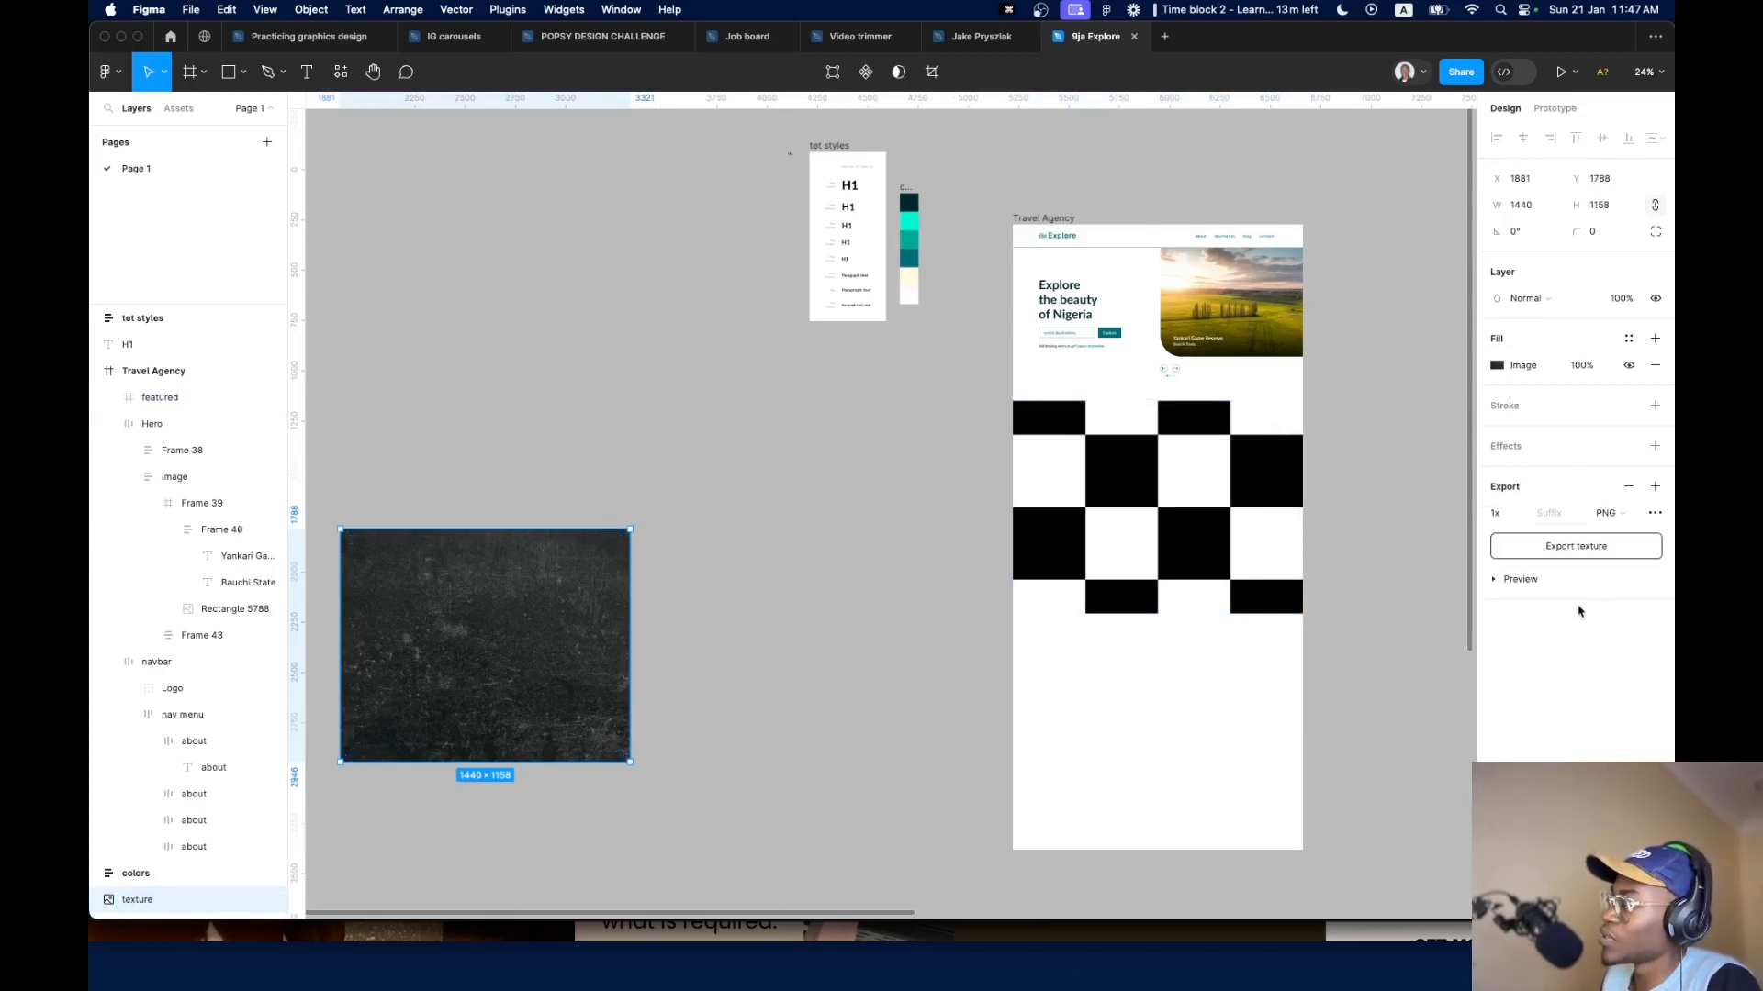
{"action": "left_click", "coordinate": [1496, 513]}
{"action": "left_click", "coordinate": [1499, 540]}
{"action": "left_click", "coordinate": [1572, 546]}
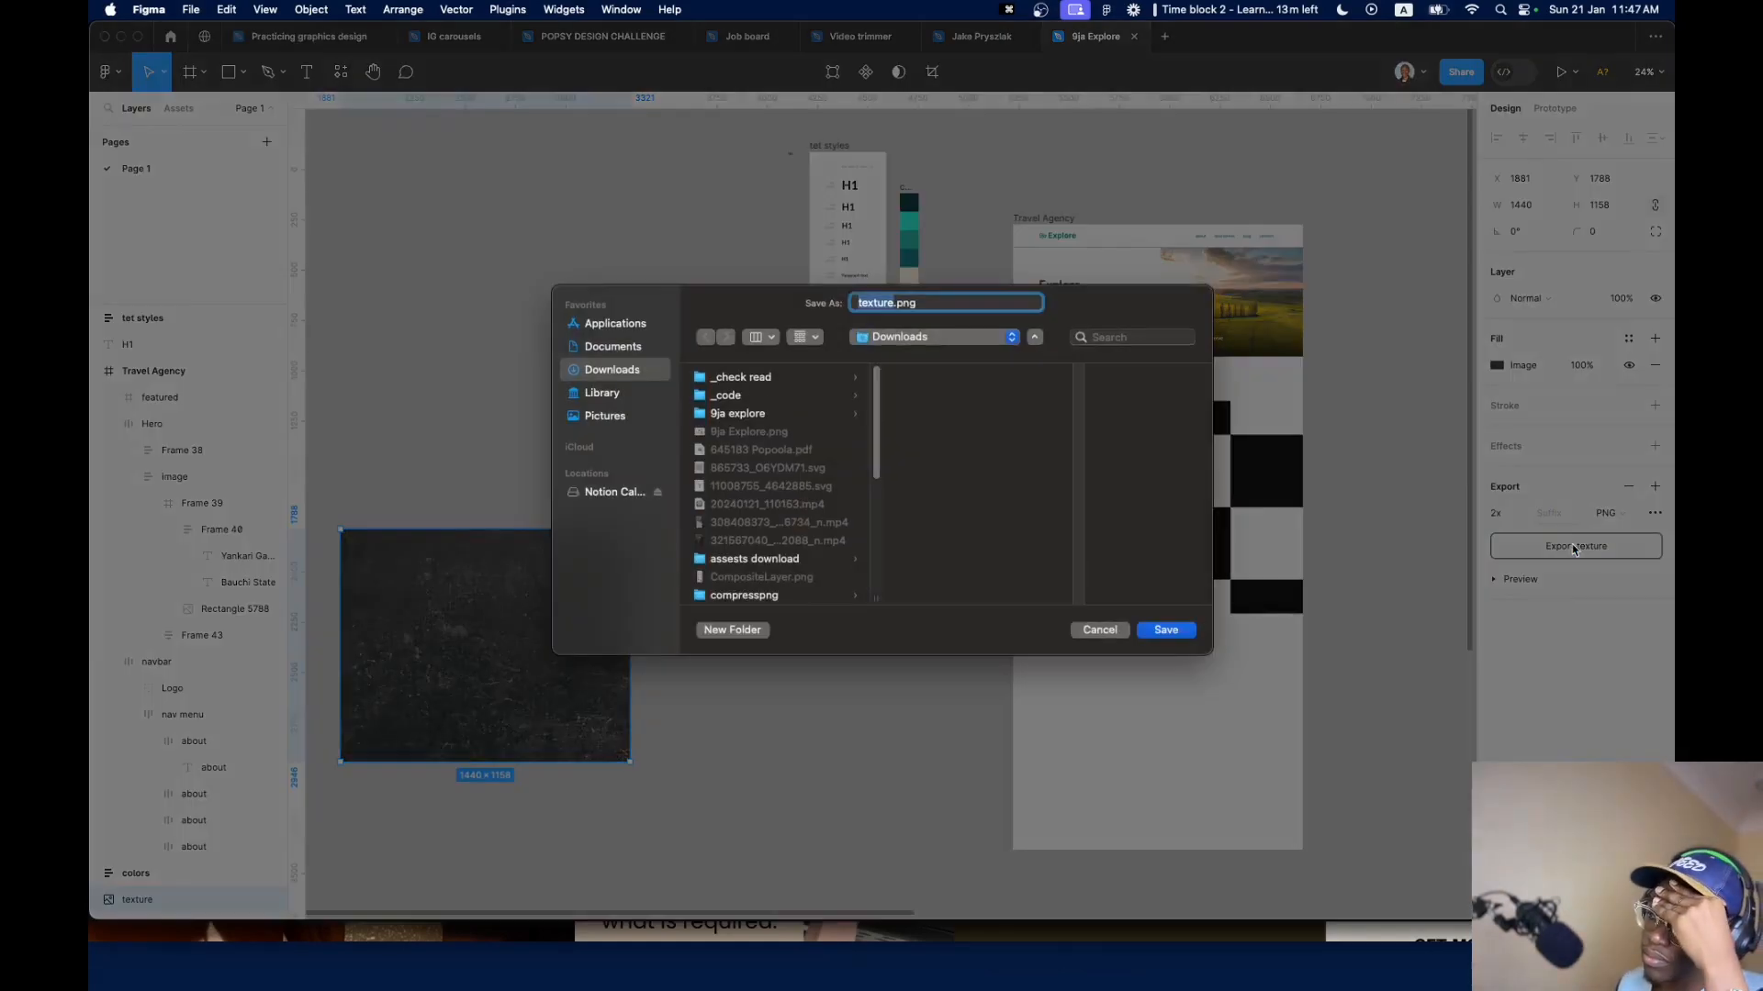
{"action": "left_click", "coordinate": [1166, 630]}
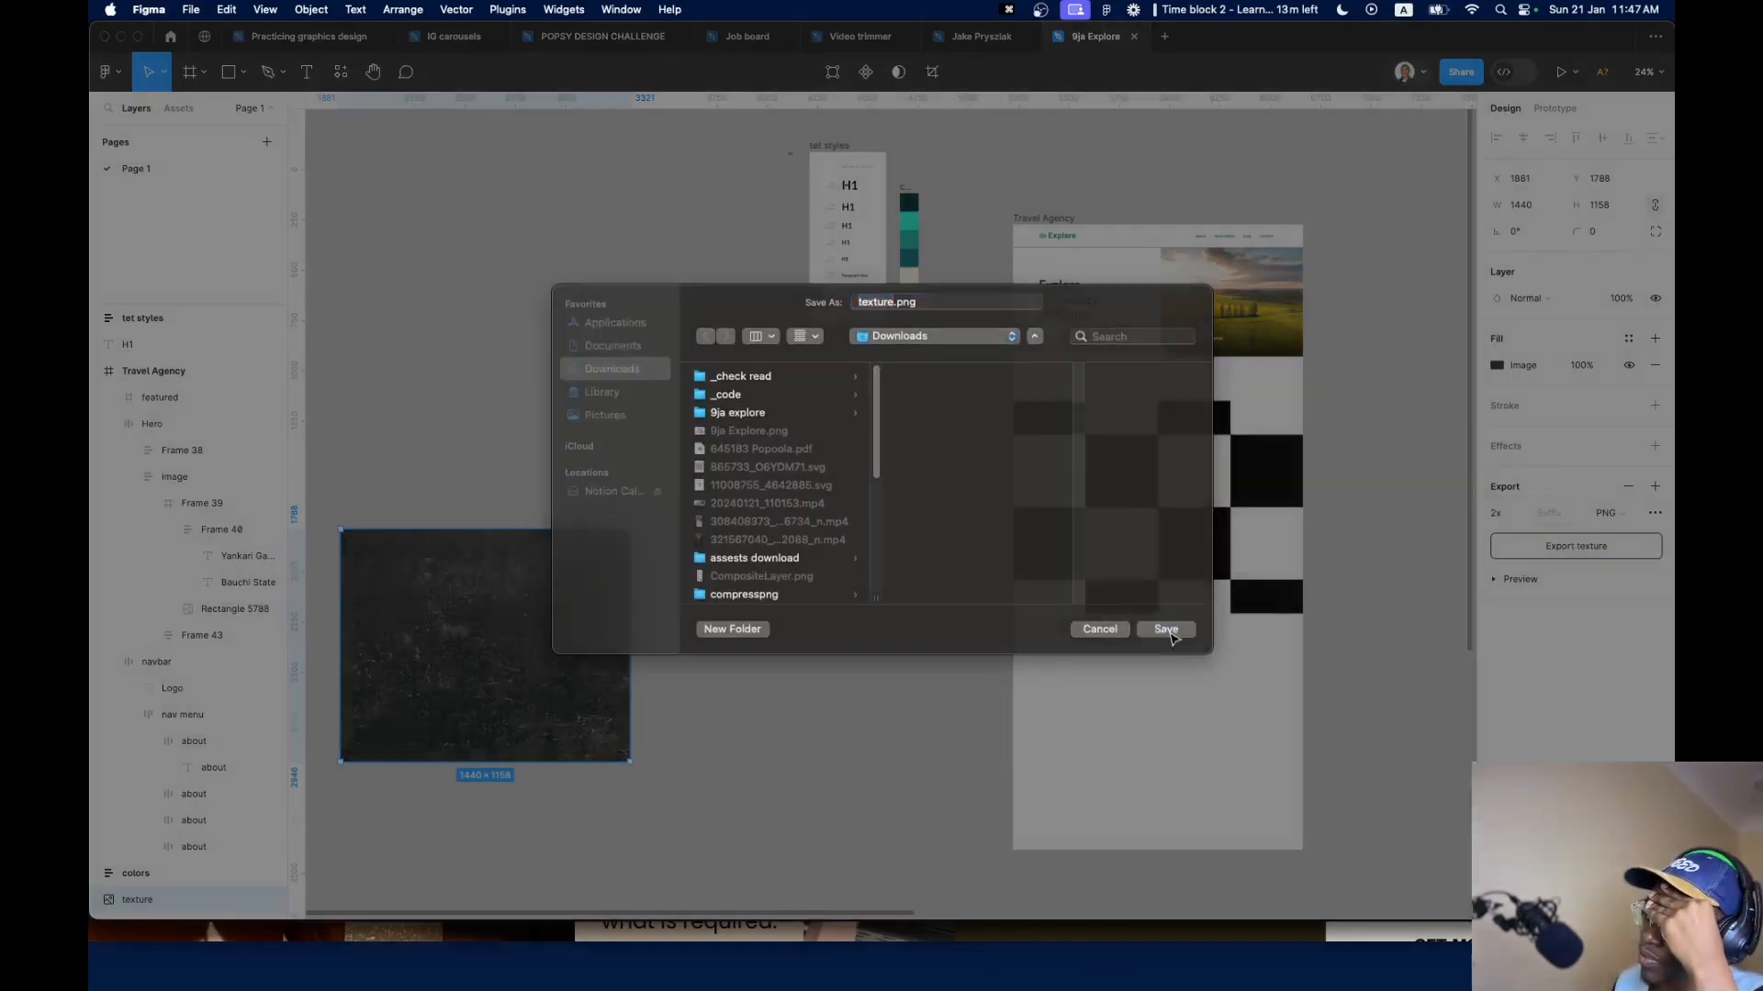
Load texture.png from Downloads as the featured frame's image fill and close the fill settings
{"action": "left_click", "coordinate": [1192, 571]}
{"action": "left_click", "coordinate": [1497, 606]}
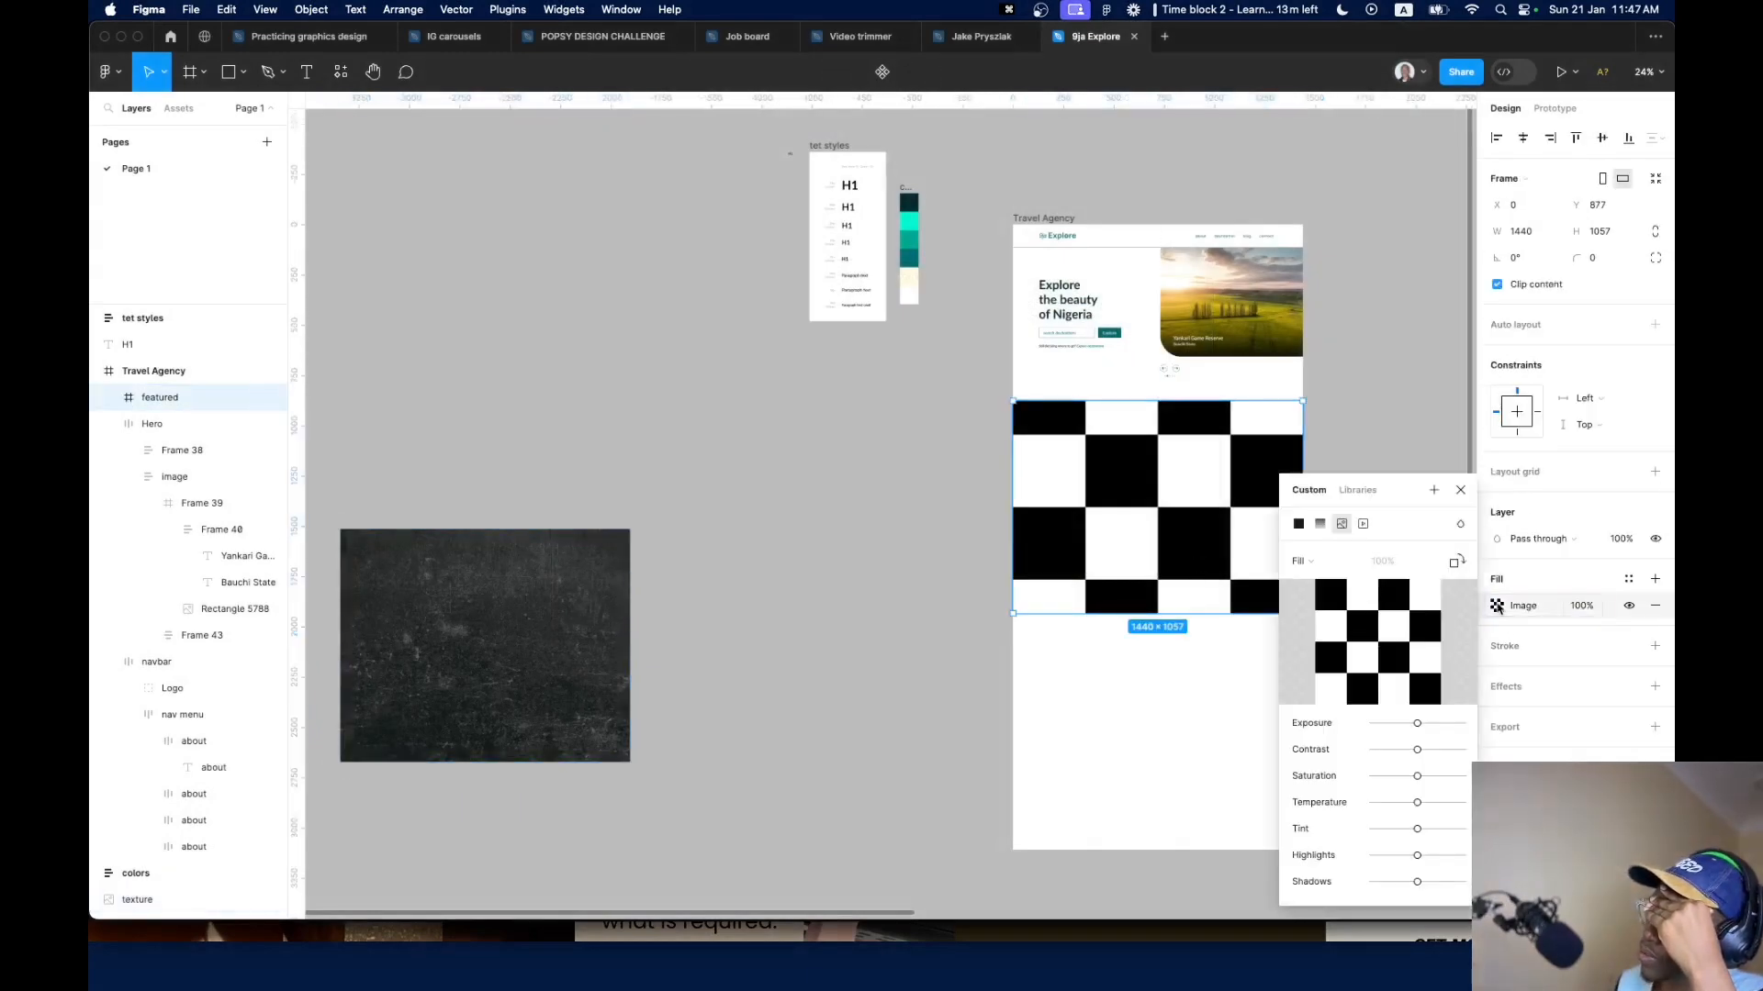
{"action": "left_click", "coordinate": [1378, 642]}
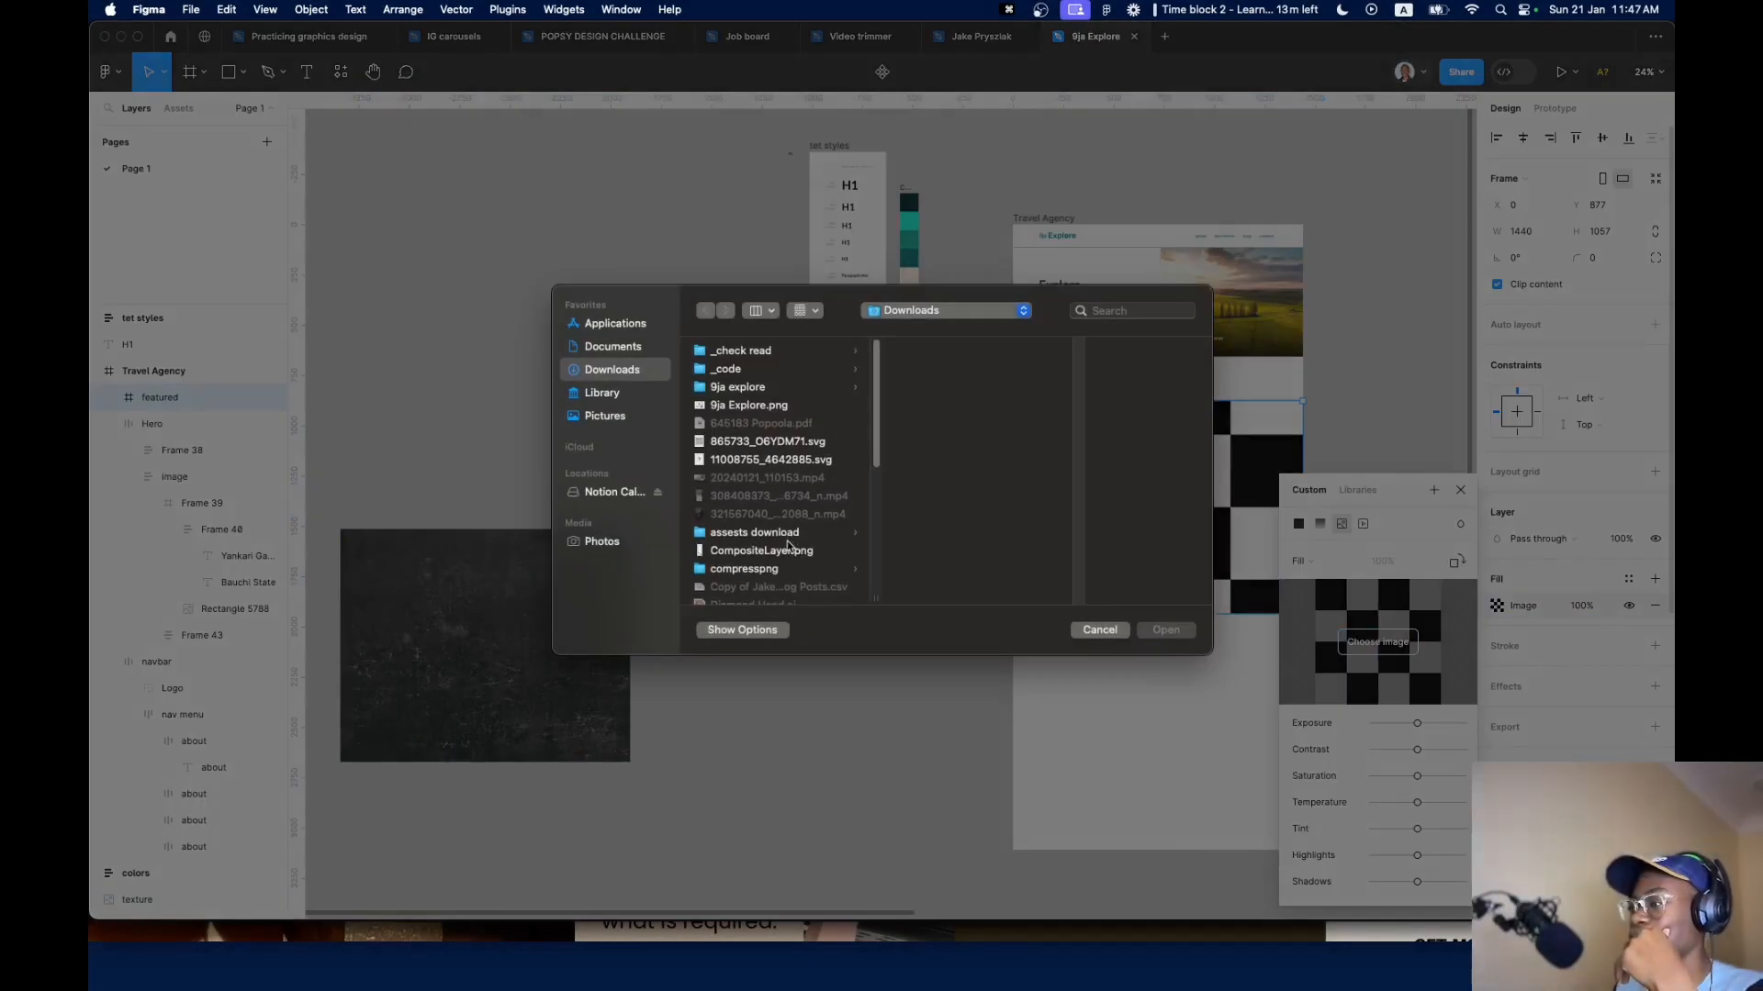
{"action": "scroll", "coordinate": [788, 546], "scroll_direction": "down", "scroll_amount": 10}
{"action": "left_click", "coordinate": [758, 479]}
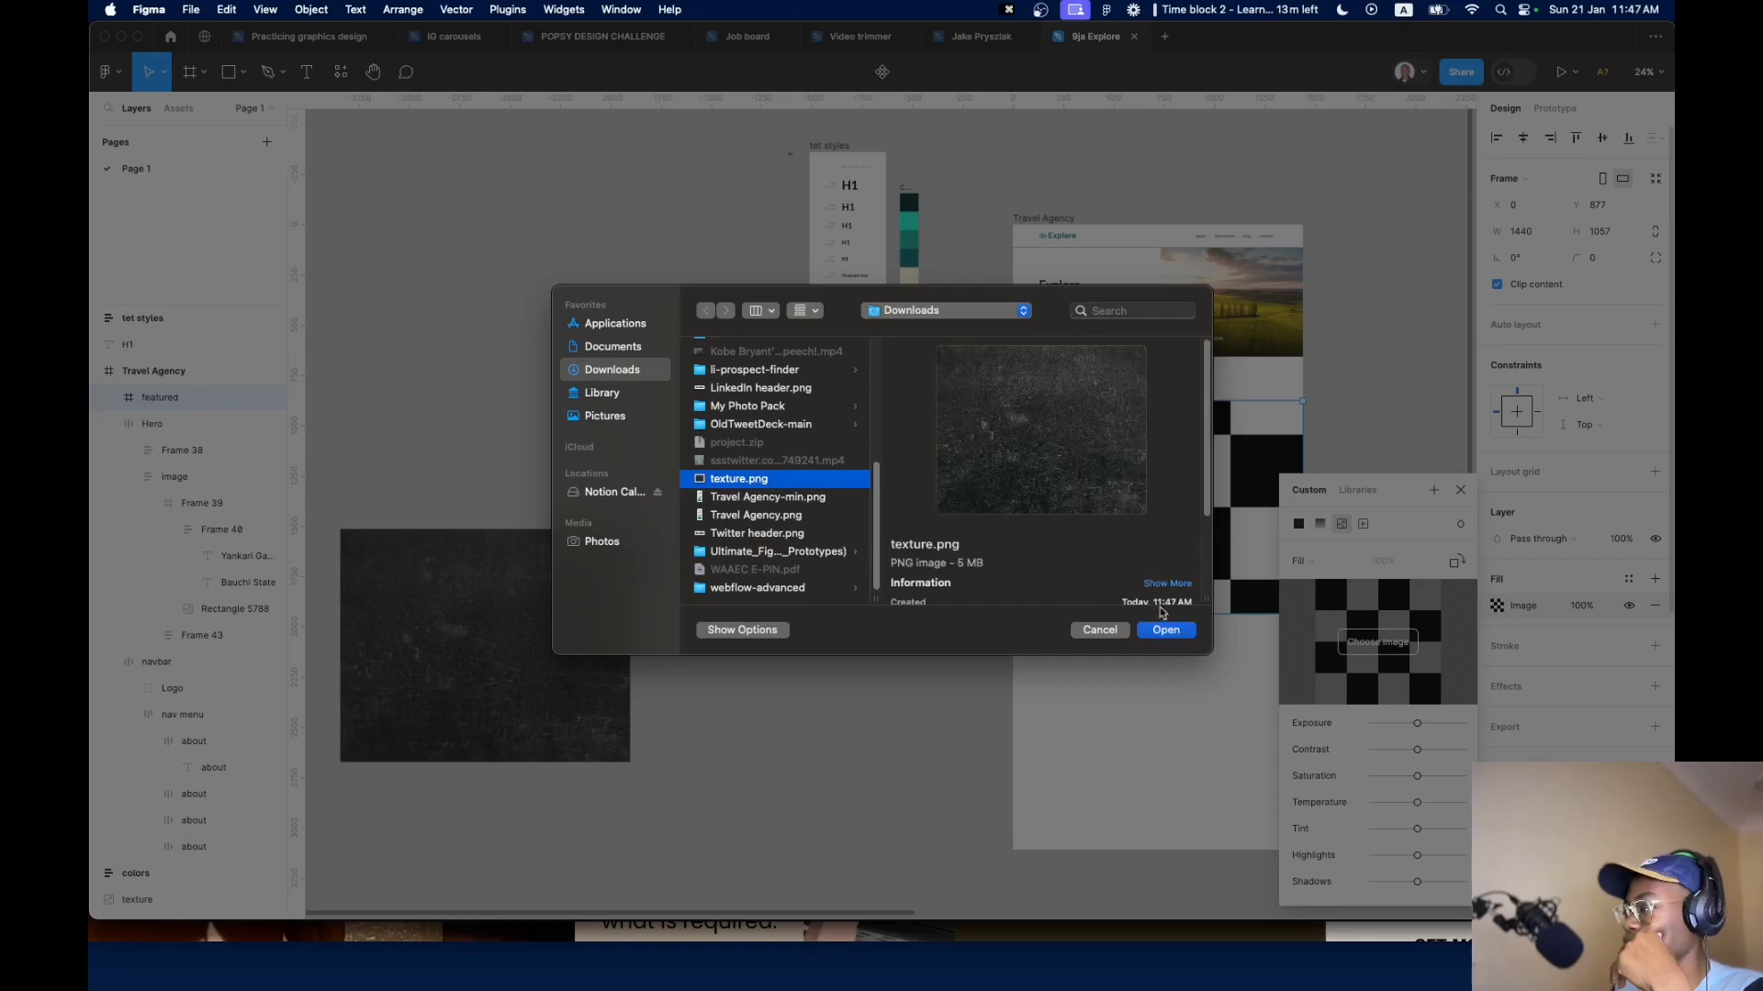
{"action": "left_click", "coordinate": [1165, 629]}
{"action": "left_click_drag", "start_coordinate": [922, 617], "coordinate": [547, 555]}
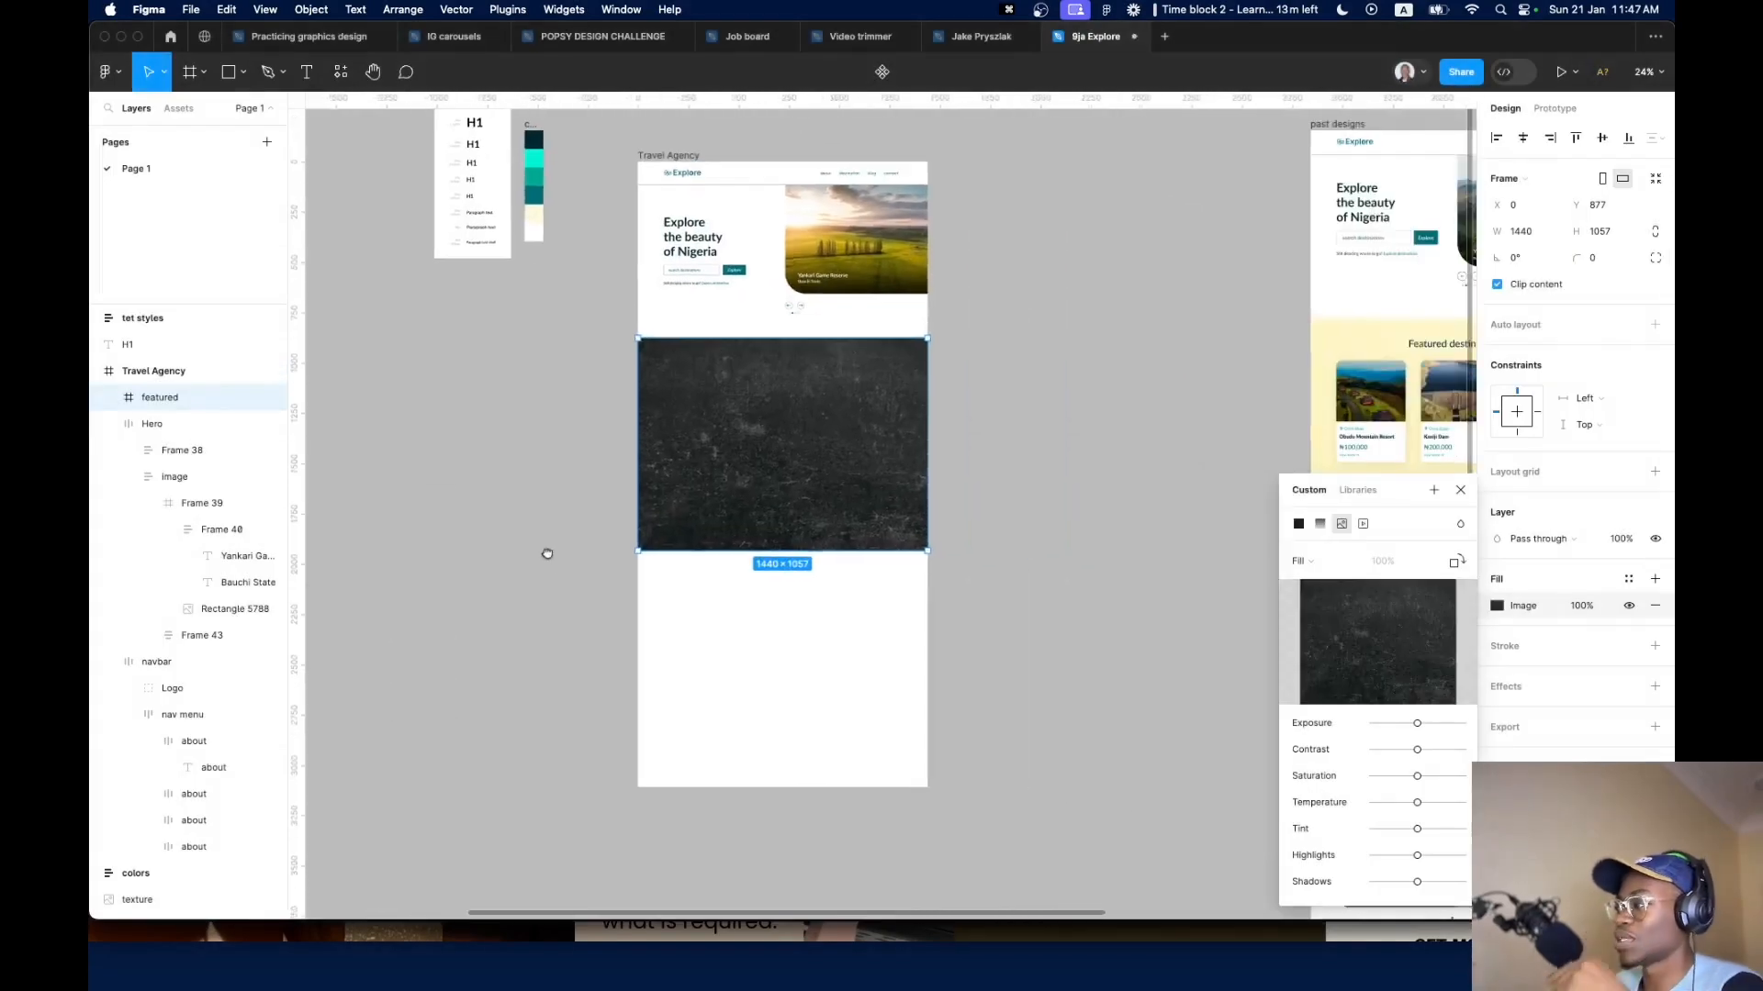
{"action": "scroll", "coordinate": [838, 451], "scroll_direction": "down", "scroll_amount": 3}
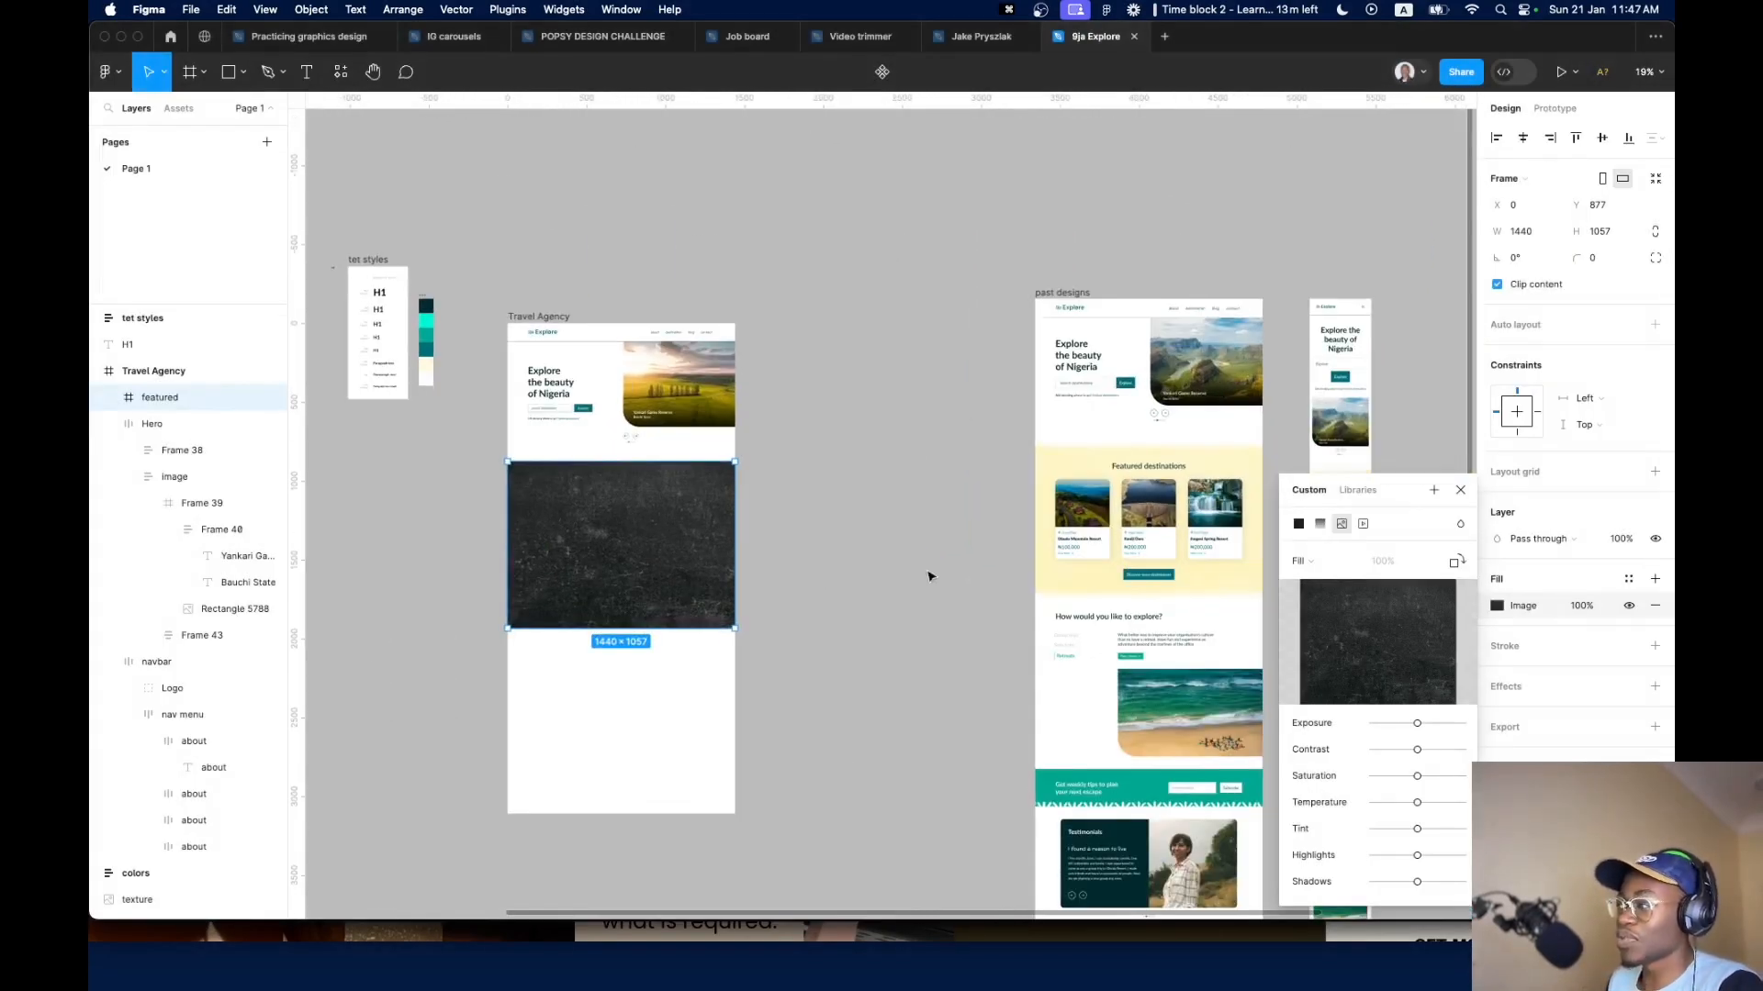
{"action": "scroll", "coordinate": [710, 554], "scroll_direction": "up", "scroll_amount": 5}
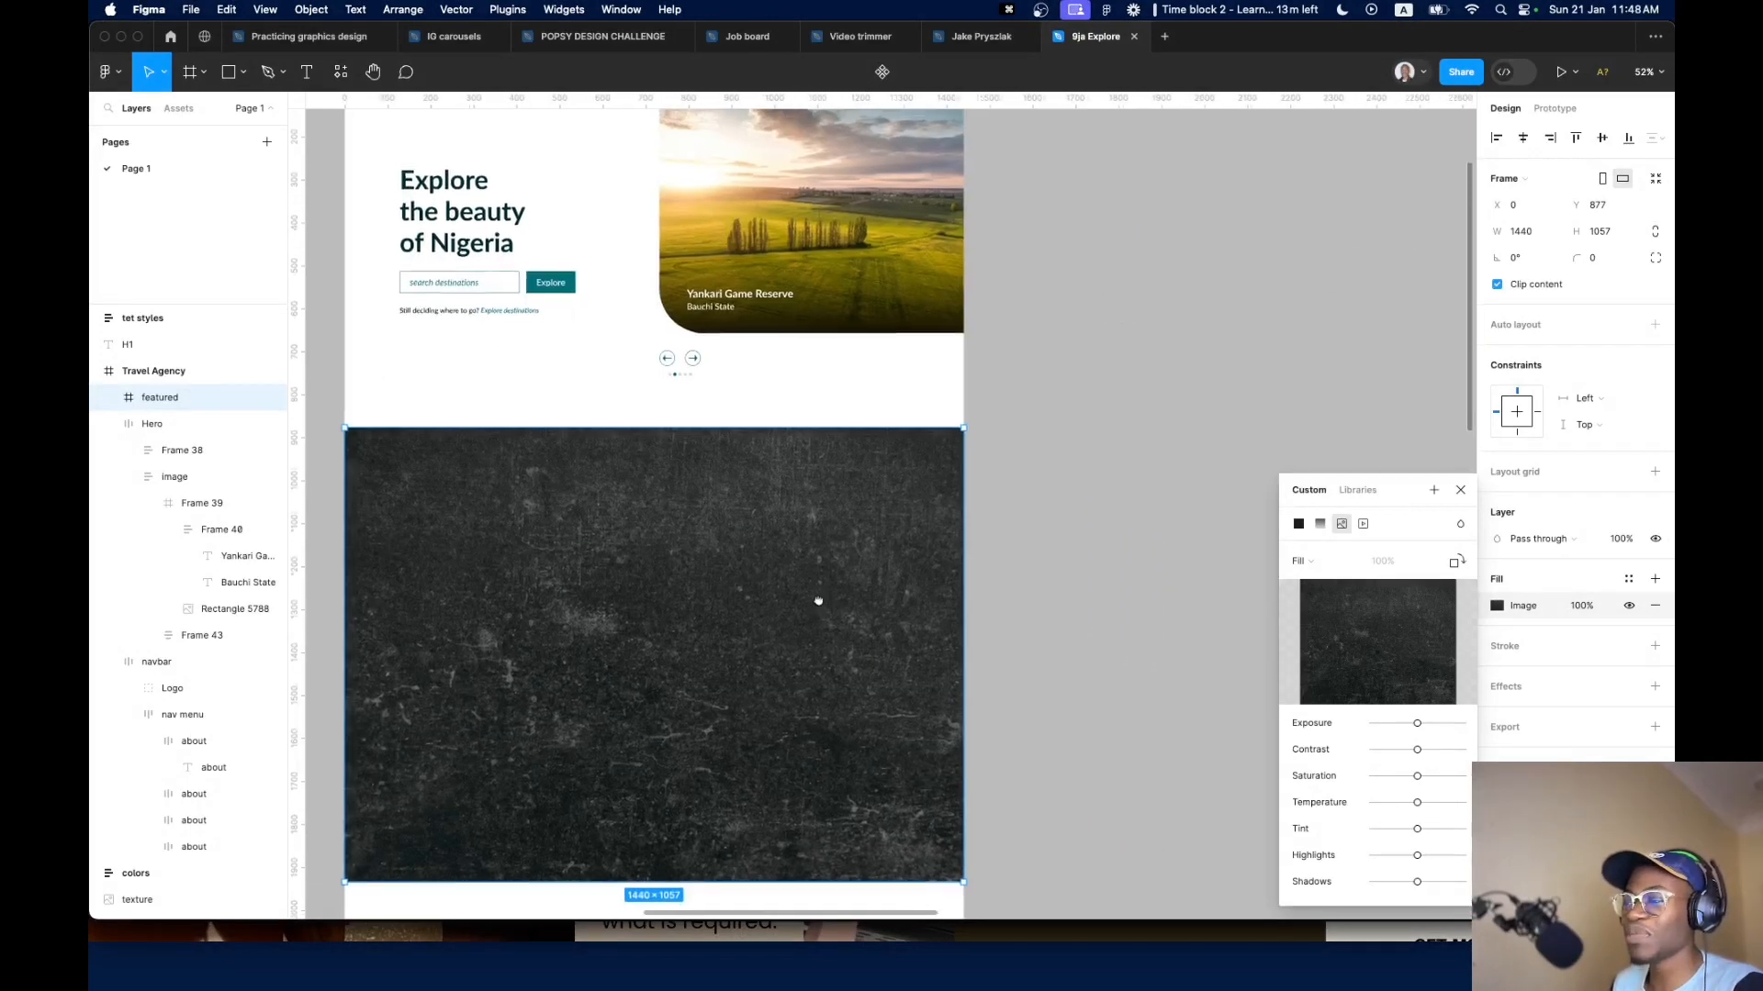
{"action": "left_click", "coordinate": [1461, 489]}
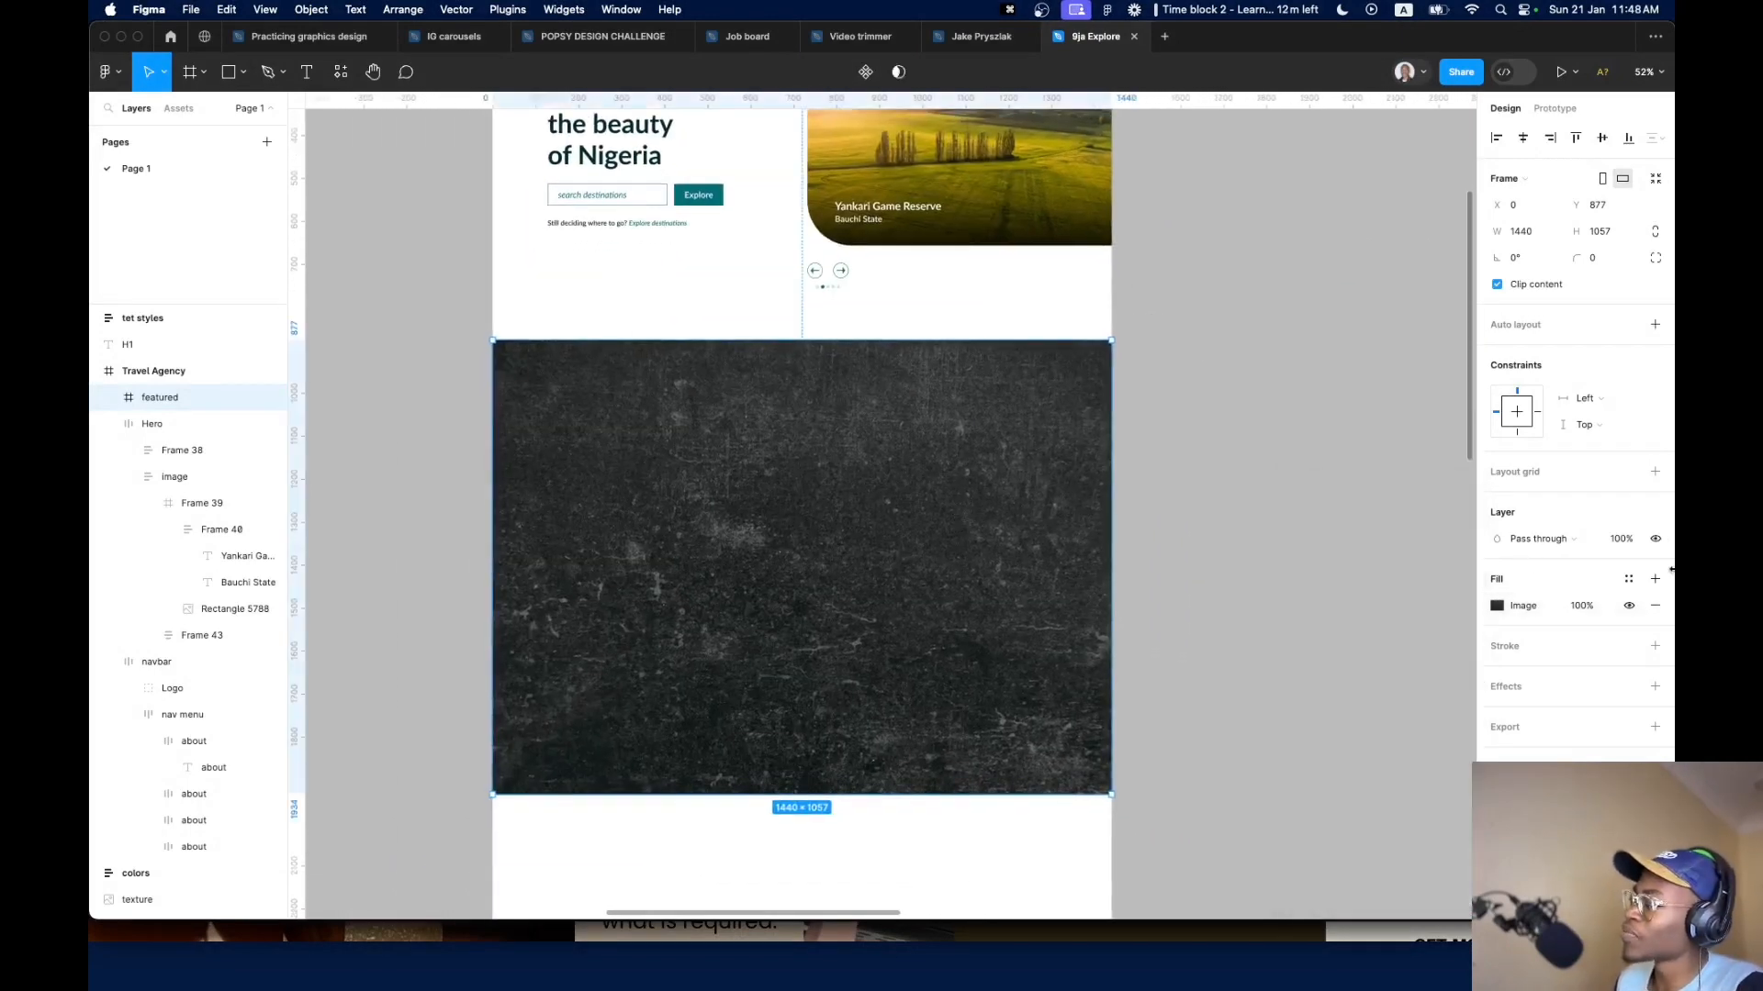
Add a white FFFFFF solid fill at 100% above the texture on the featured frame
{"action": "left_click", "coordinate": [1657, 580]}
{"action": "left_click", "coordinate": [1496, 606]}
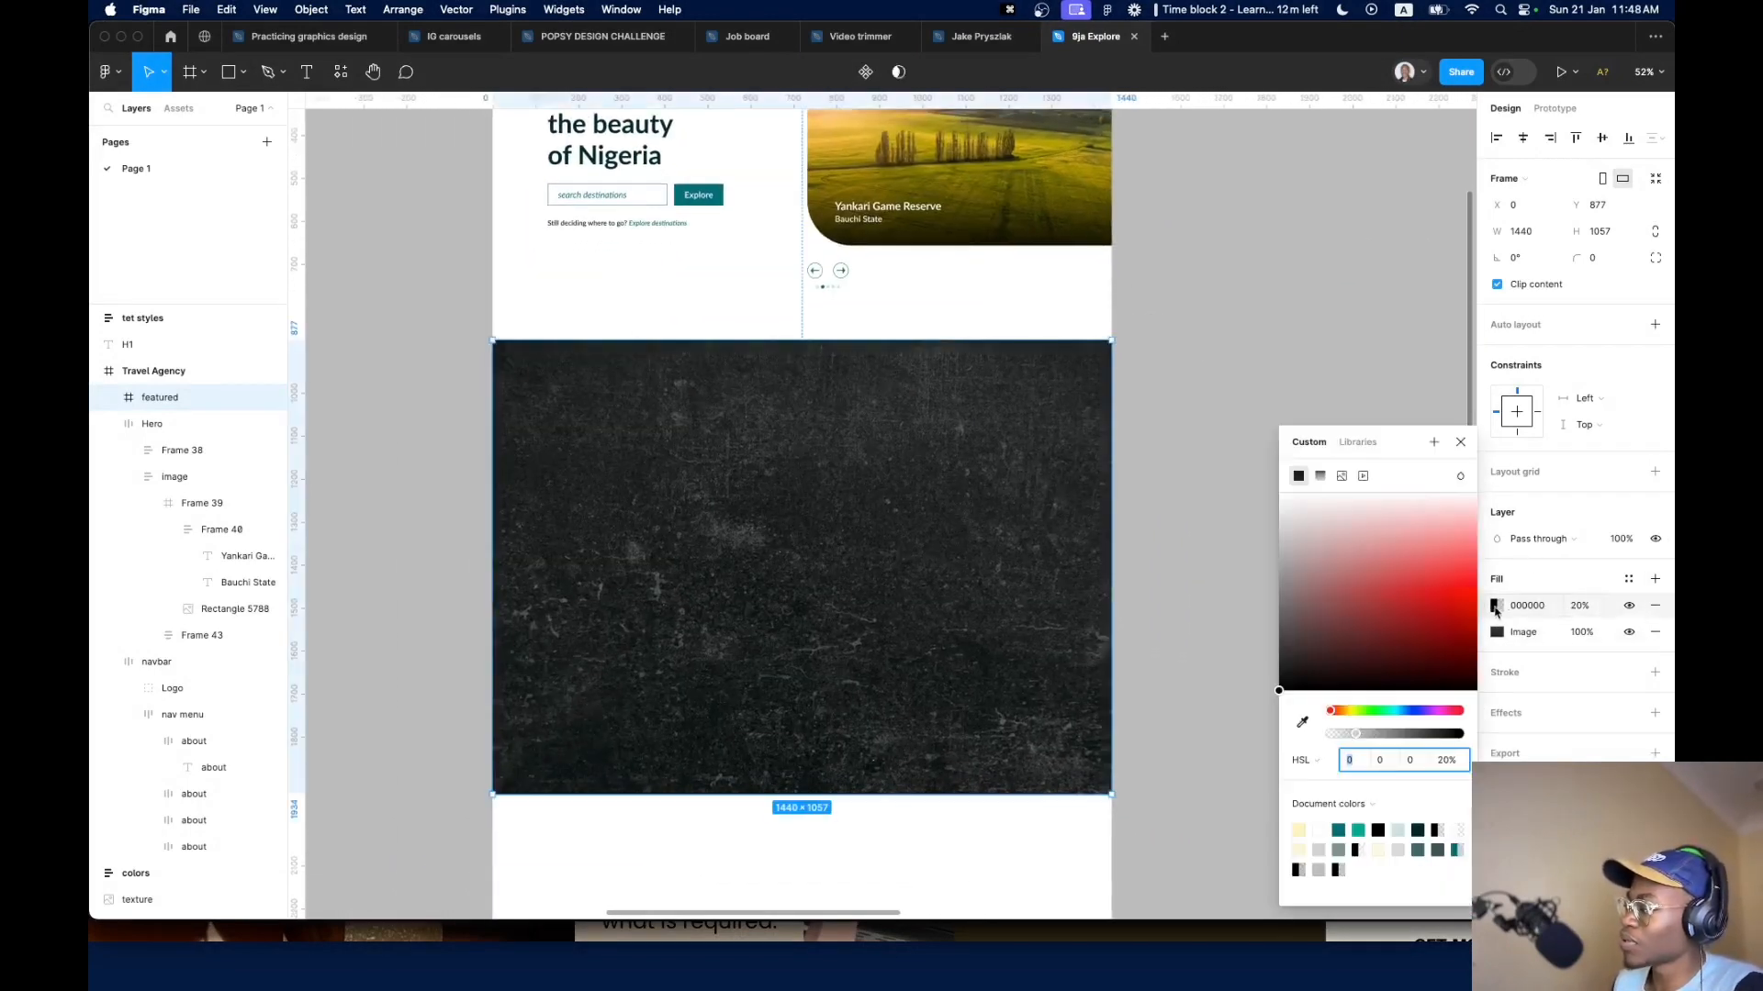
{"action": "left_click_drag", "start_coordinate": [1304, 514], "coordinate": [1251, 480]}
{"action": "left_click_drag", "start_coordinate": [1597, 613], "coordinate": [1673, 621]}
{"action": "left_click", "coordinate": [1498, 608]}
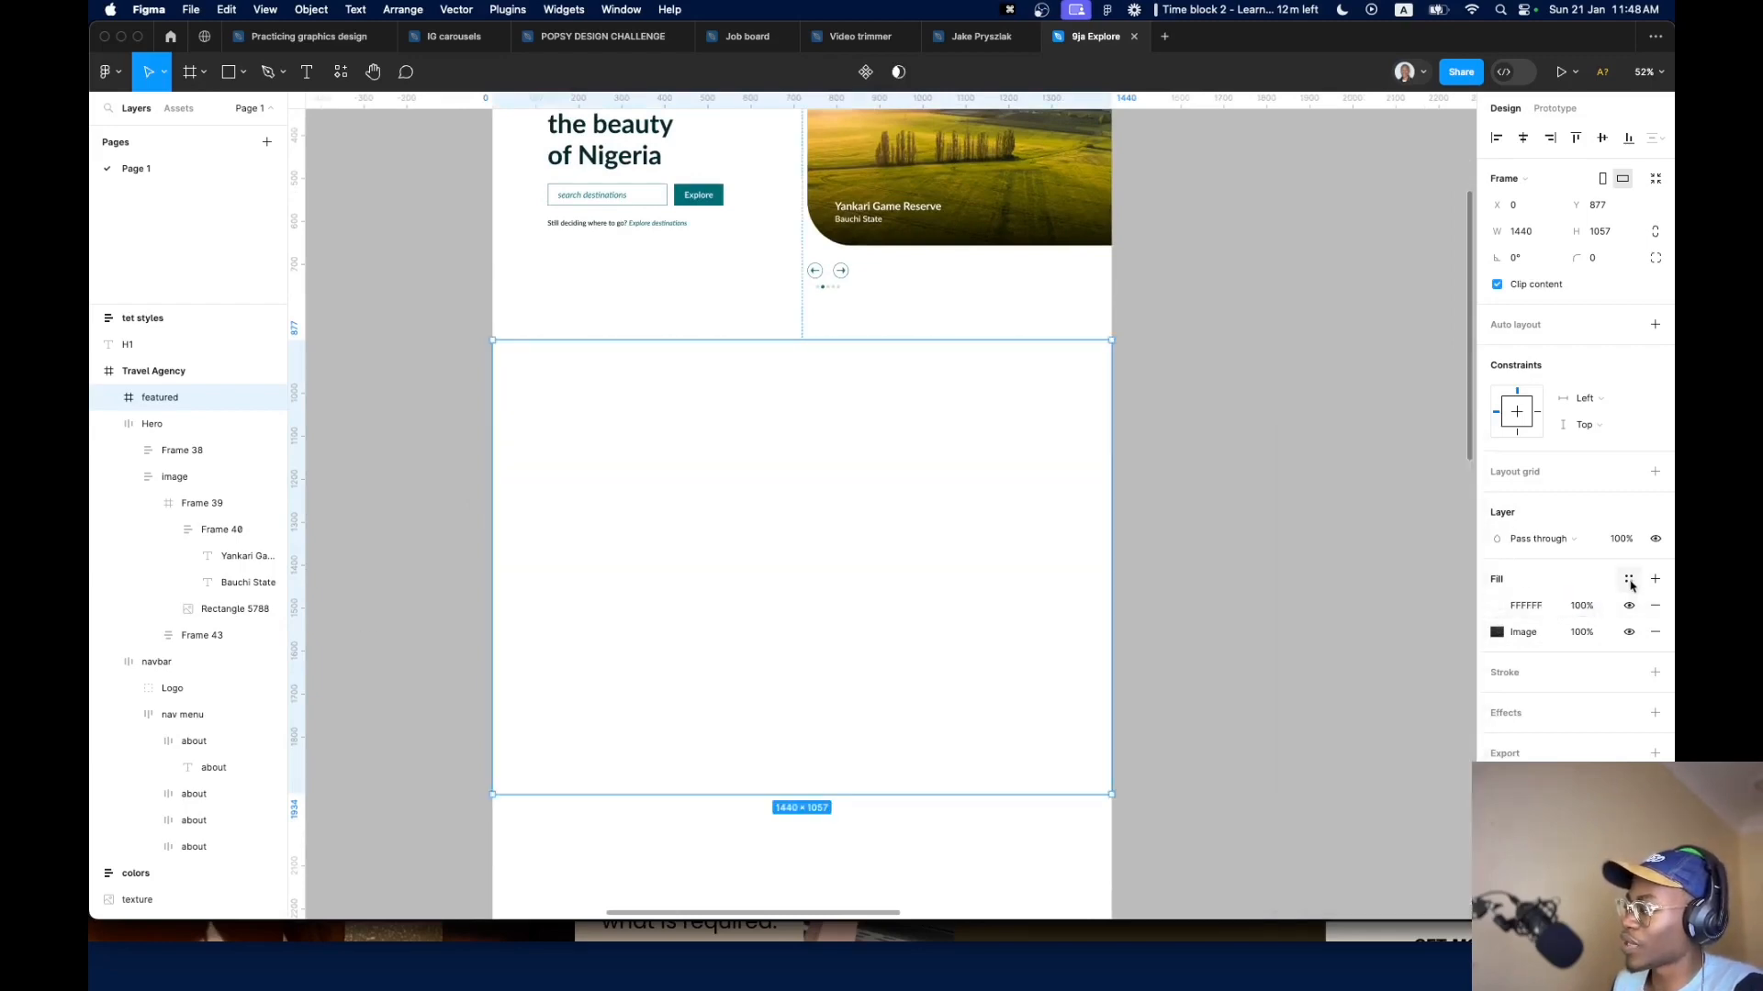
Sample the cream swatch FEFAE0 from the color palette for the featured frame's top solid fill
{"action": "left_click", "coordinate": [1498, 608]}
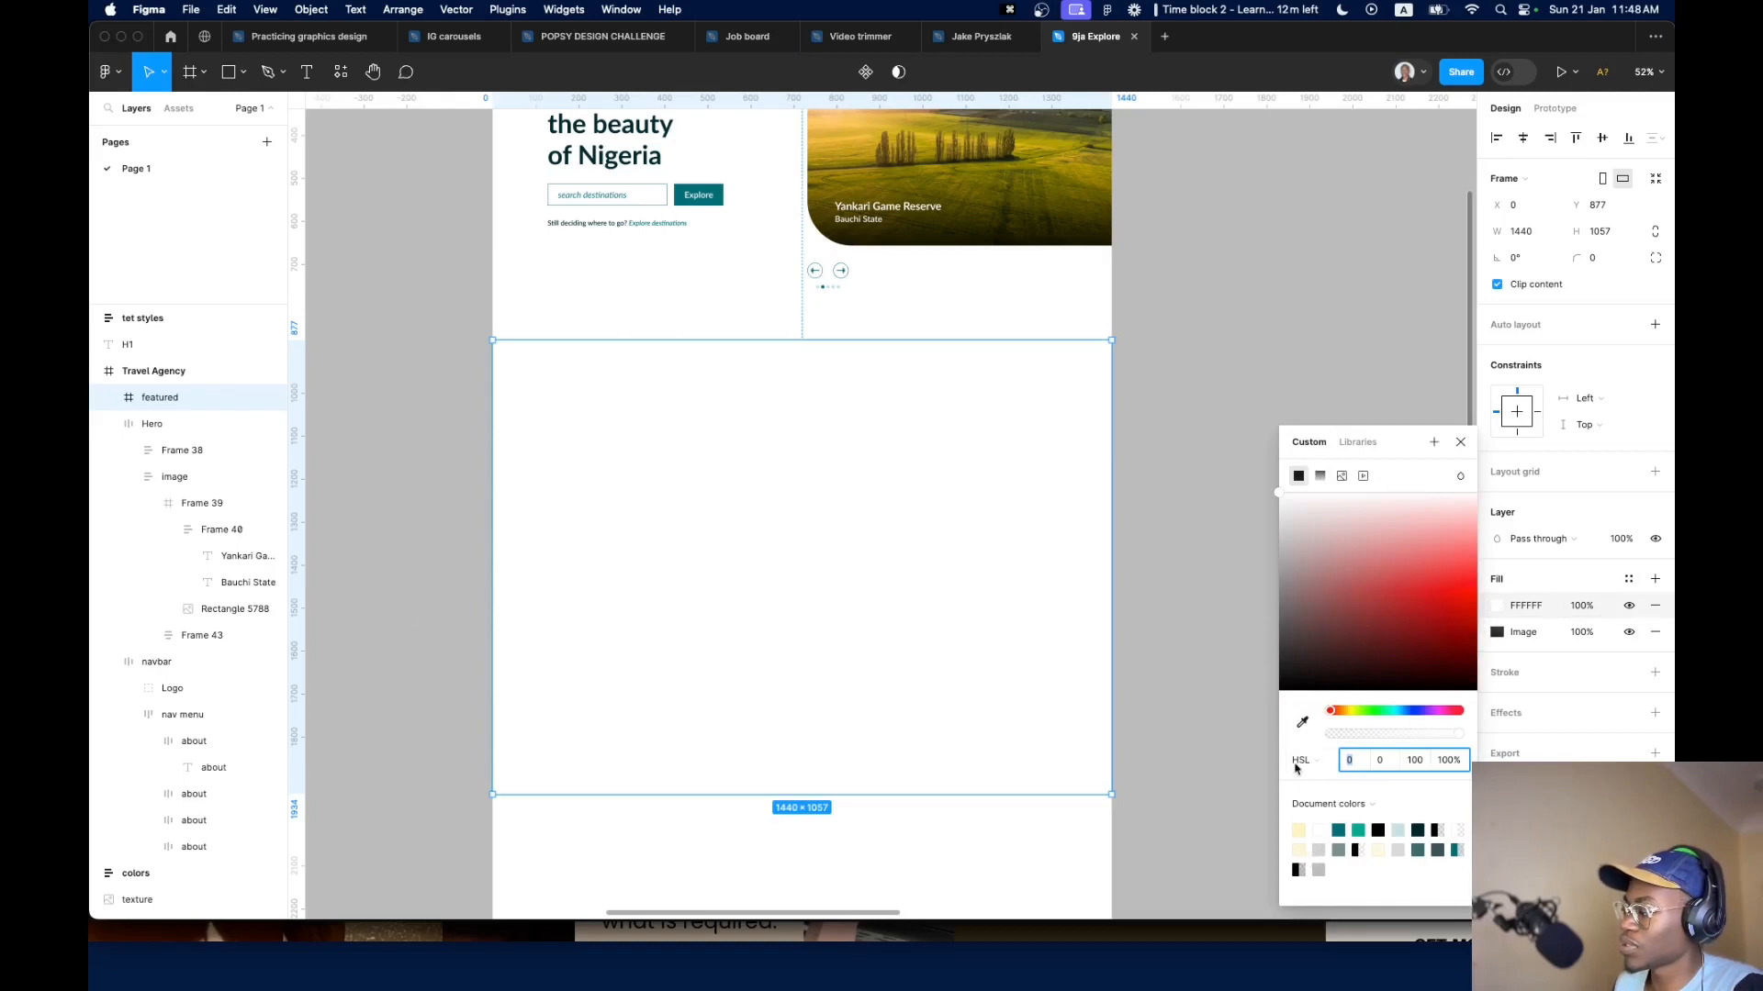
{"action": "left_click", "coordinate": [1301, 723]}
{"action": "scroll", "coordinate": [906, 689], "scroll_direction": "down", "scroll_amount": 5}
{"action": "scroll", "coordinate": [794, 608], "scroll_direction": "up", "scroll_amount": 2}
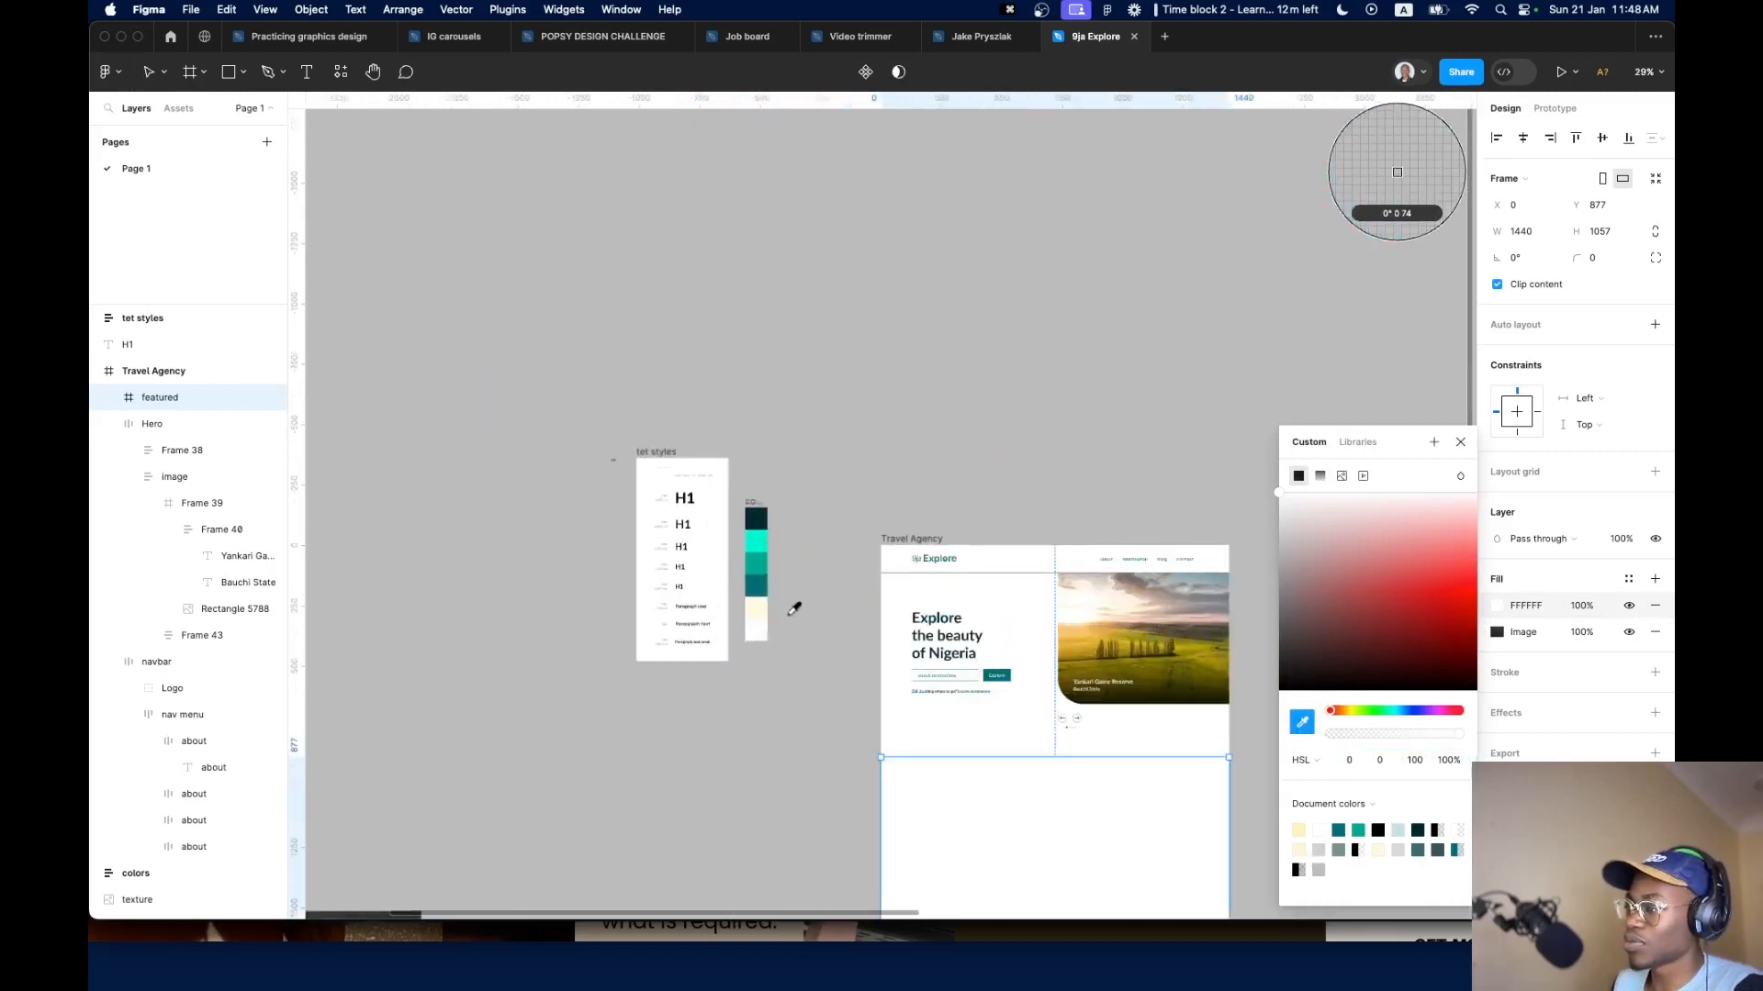
{"action": "scroll", "coordinate": [795, 608], "scroll_direction": "up", "scroll_amount": 5}
{"action": "left_click", "coordinate": [670, 581]}
{"action": "scroll", "coordinate": [661, 630], "scroll_direction": "down", "scroll_amount": 5}
{"action": "scroll", "coordinate": [780, 728], "scroll_direction": "up", "scroll_amount": 3}
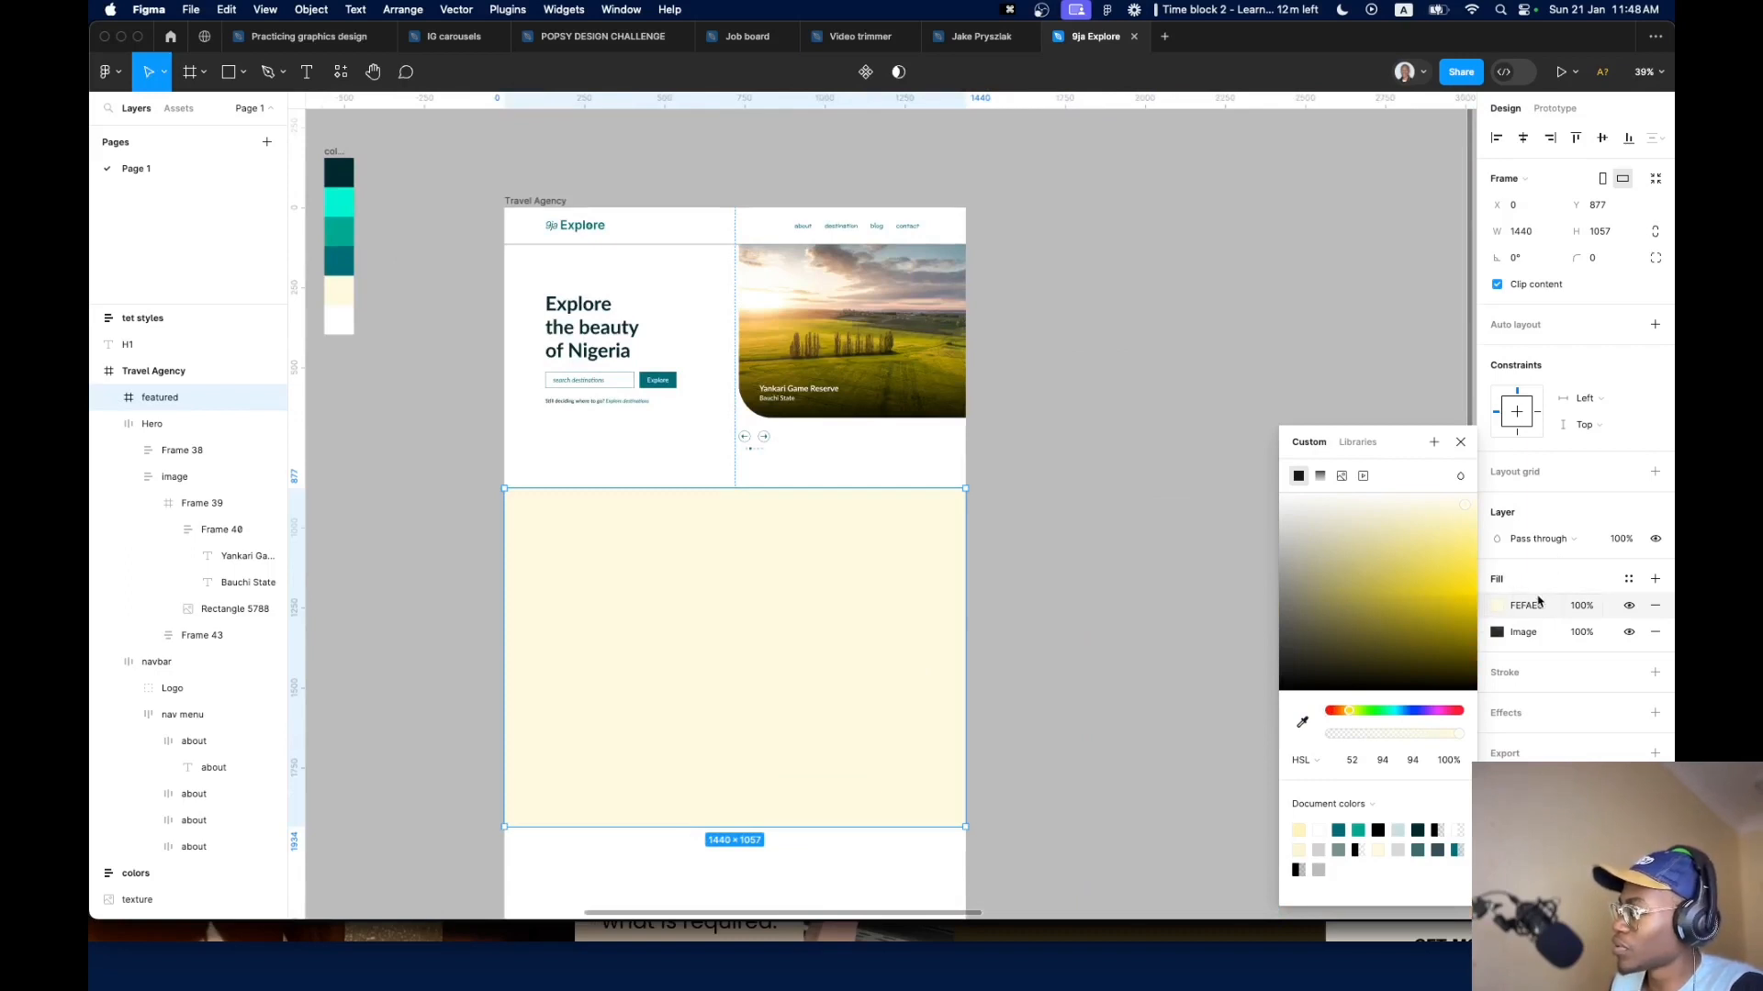
Preview blend modes for the cream fill and check the texture layer's blend settings in the past design
{"action": "left_click", "coordinate": [1460, 476]}
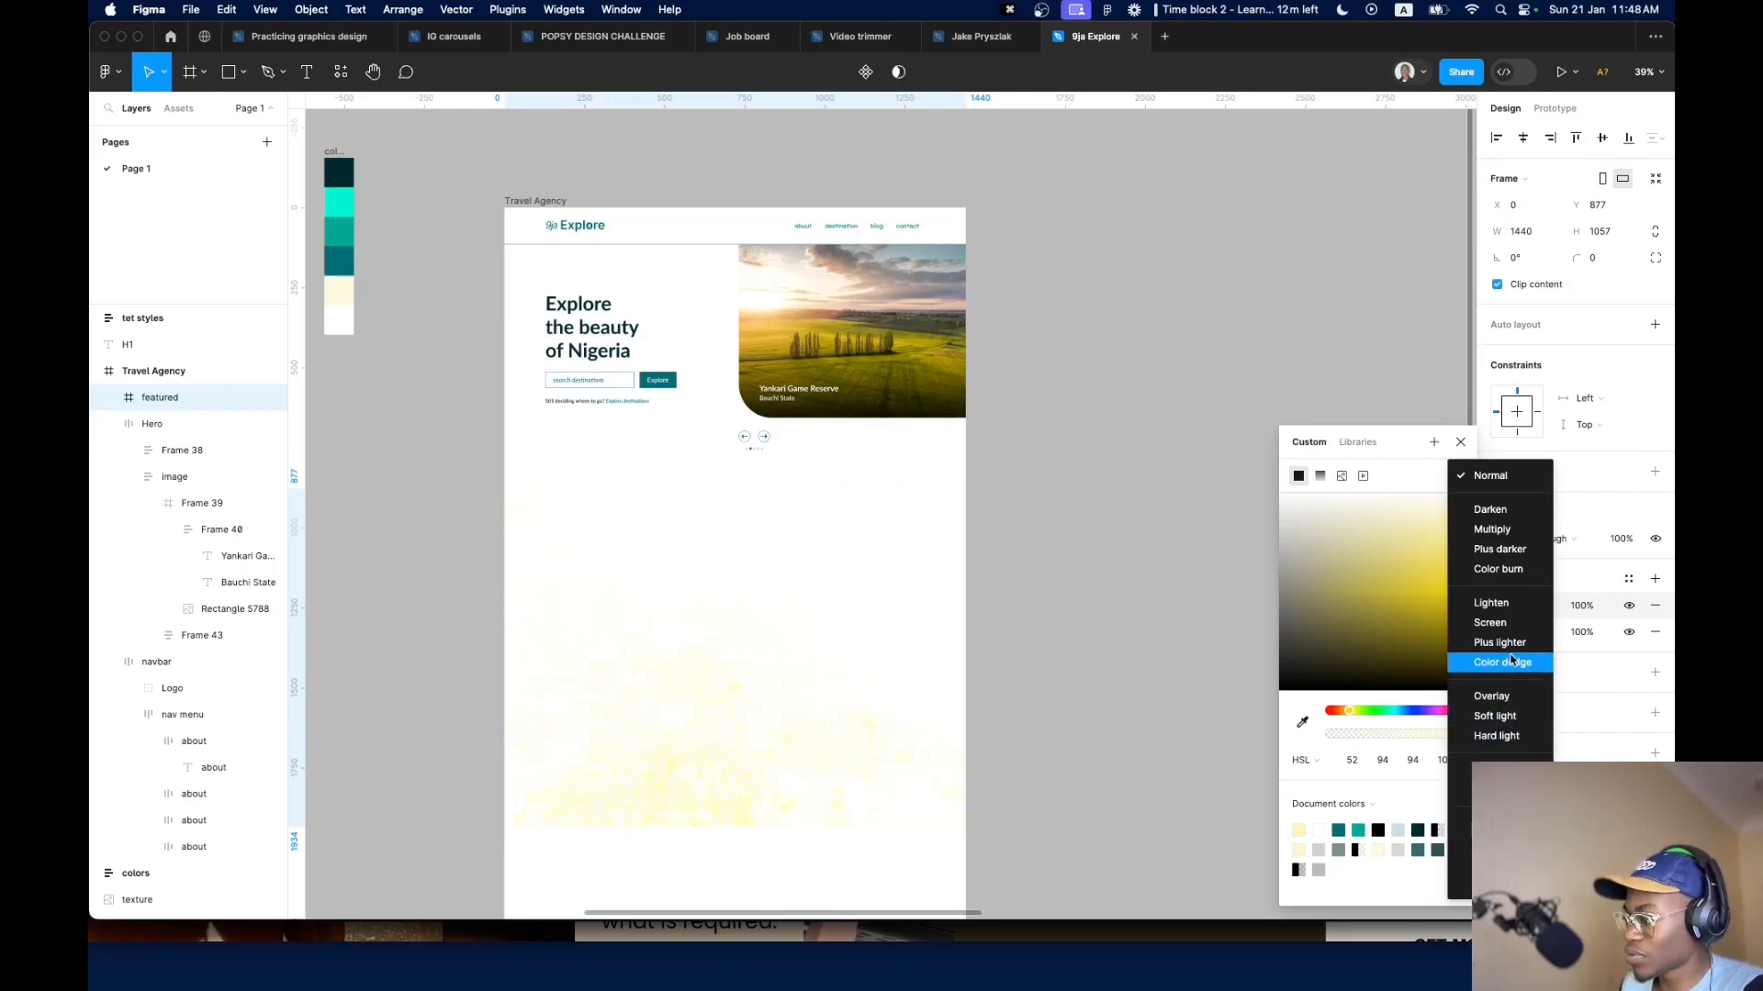
{"action": "left_click", "coordinate": [1065, 680]}
{"action": "left_click_drag", "start_coordinate": [1066, 680], "coordinate": [467, 623]}
{"action": "scroll", "coordinate": [1006, 499], "scroll_direction": "down", "scroll_amount": 5}
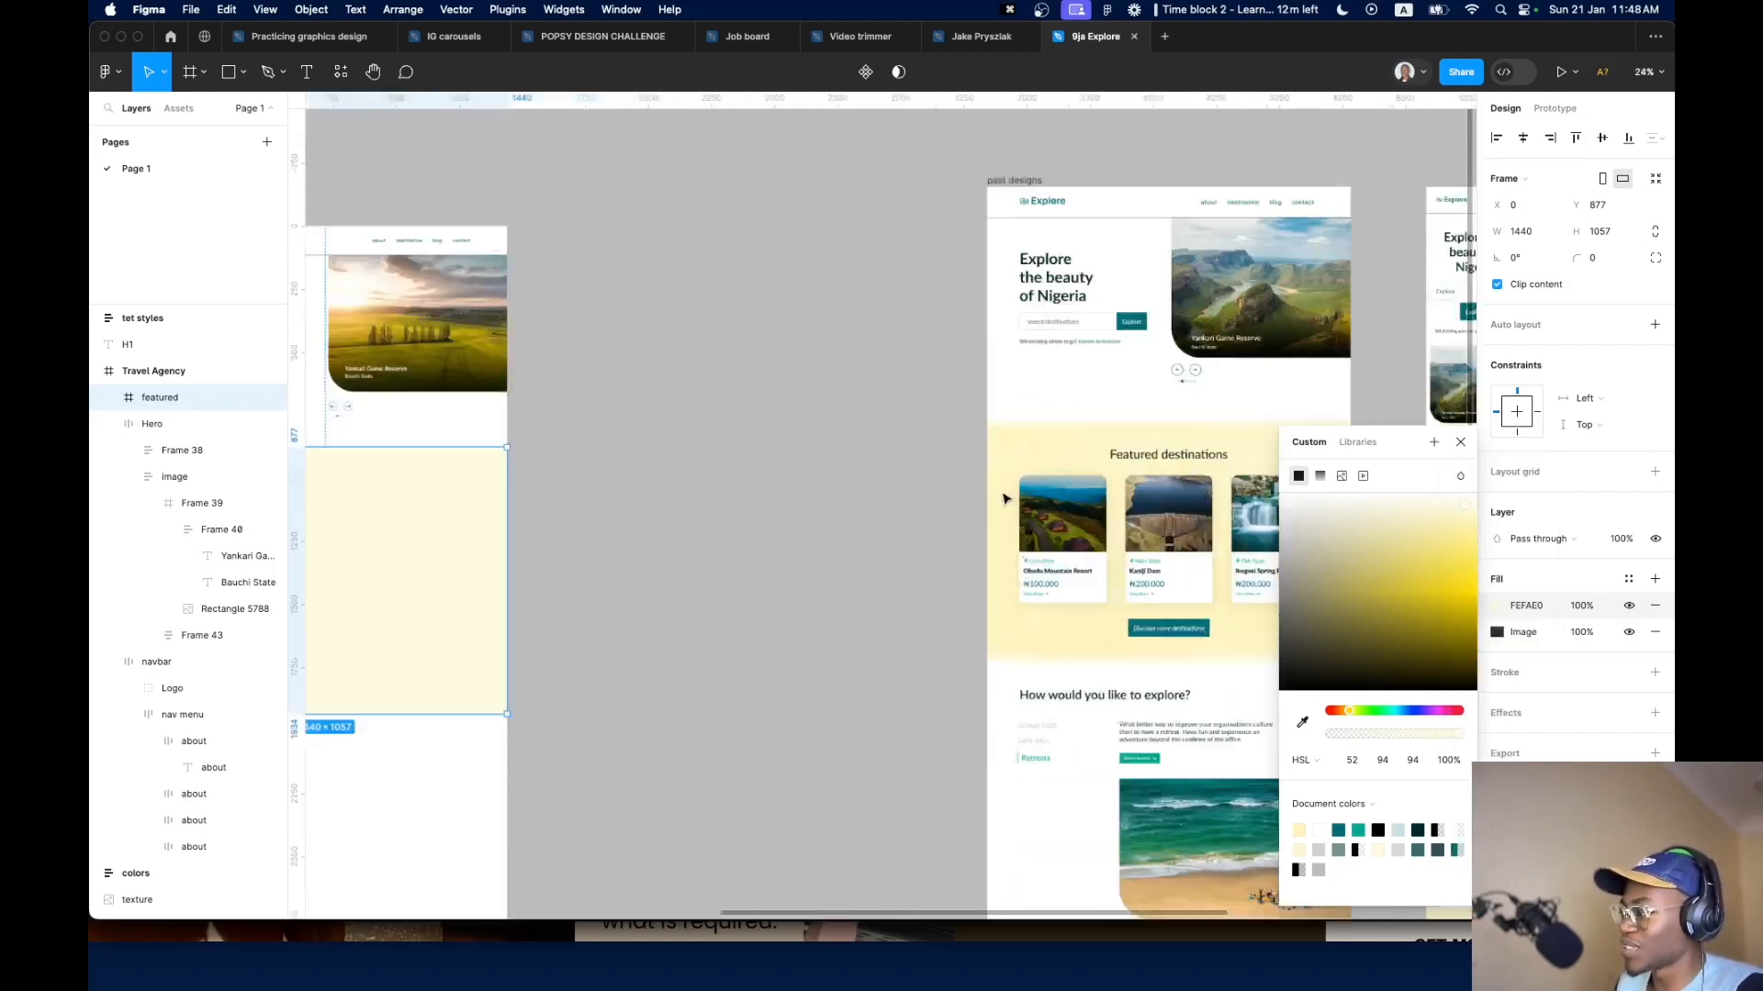
{"action": "scroll", "coordinate": [1004, 499], "scroll_direction": "up", "scroll_amount": 5}
{"action": "left_click", "coordinate": [1022, 419]}
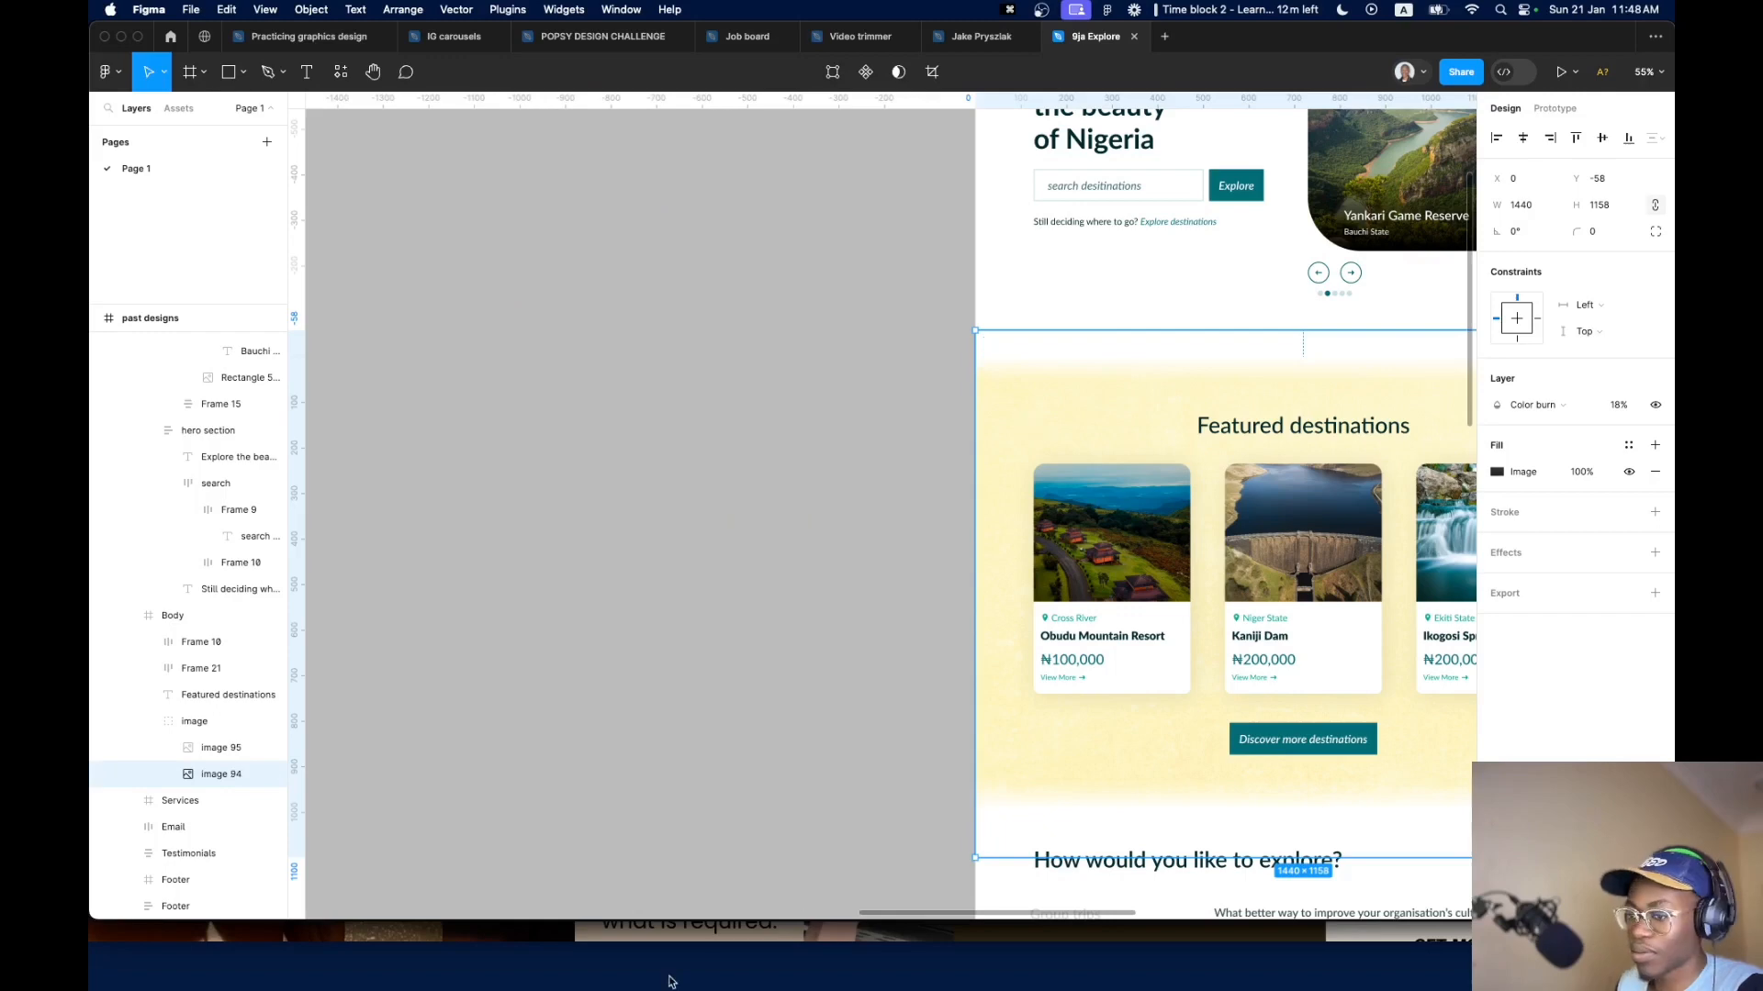
Inspect the fills, blend modes and opacity of the past design's Body frame, image group, and its image 95 and image 94 layers
{"action": "left_click", "coordinate": [208, 747]}
{"action": "left_click", "coordinate": [210, 731]}
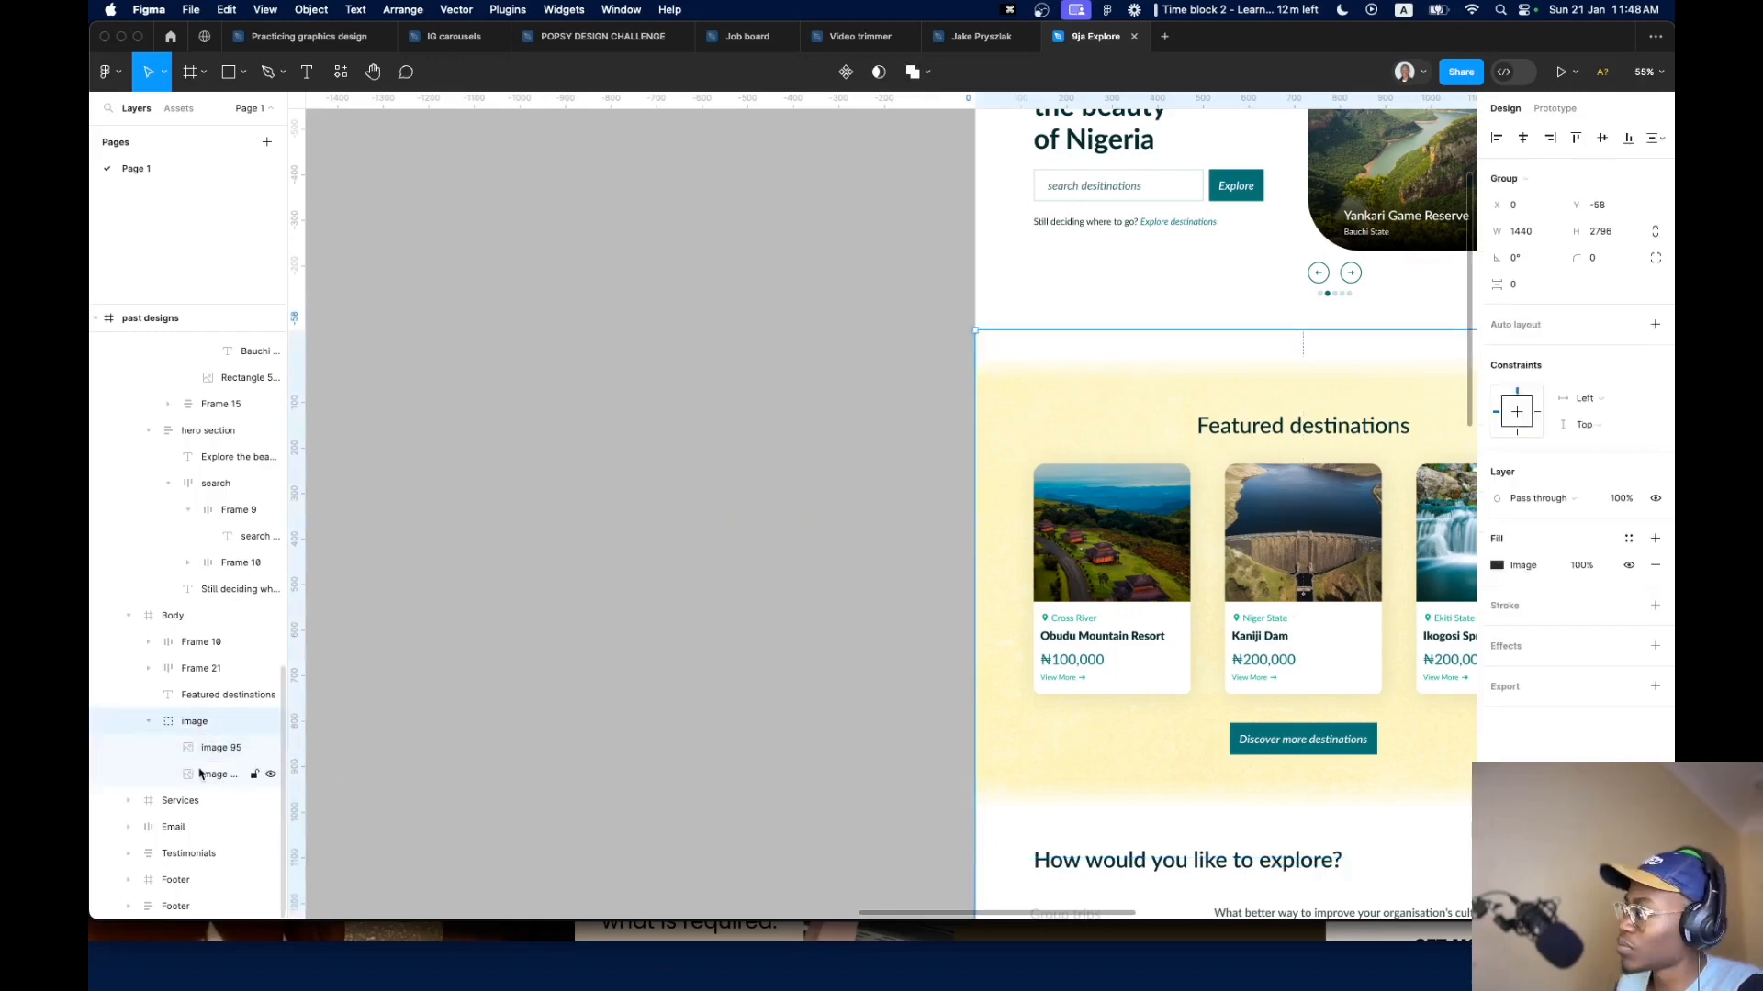
{"action": "left_click", "coordinate": [222, 619]}
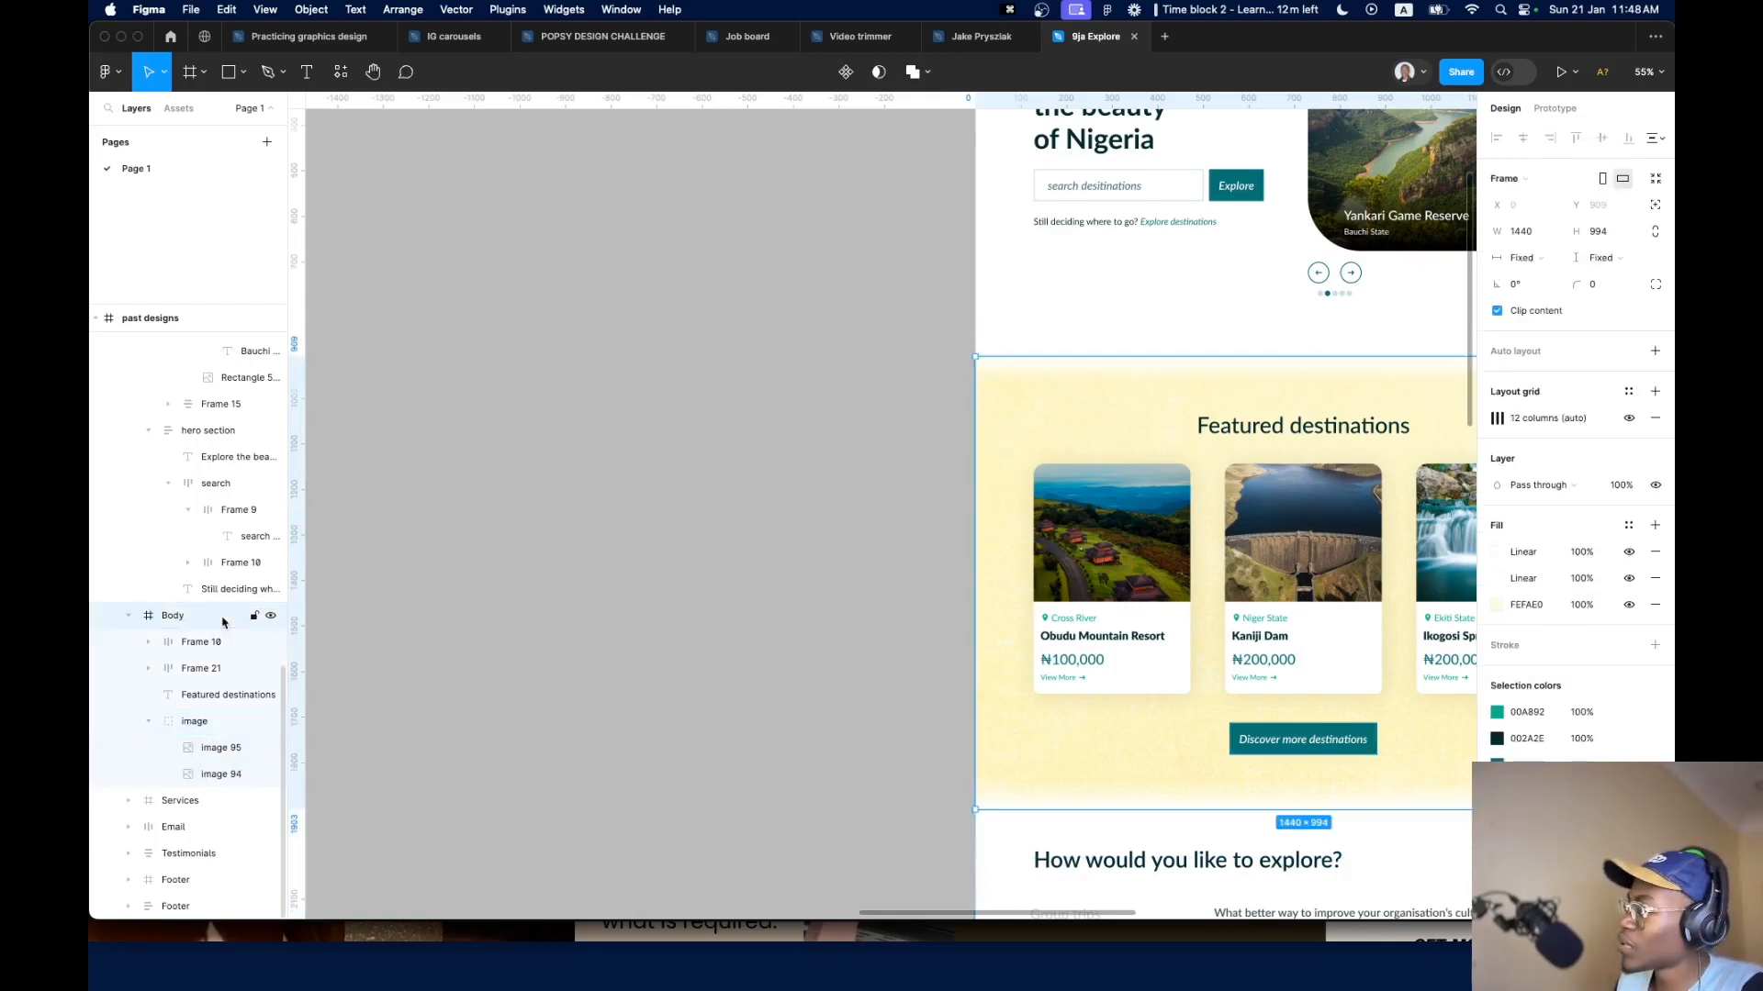
{"action": "left_click", "coordinate": [219, 733]}
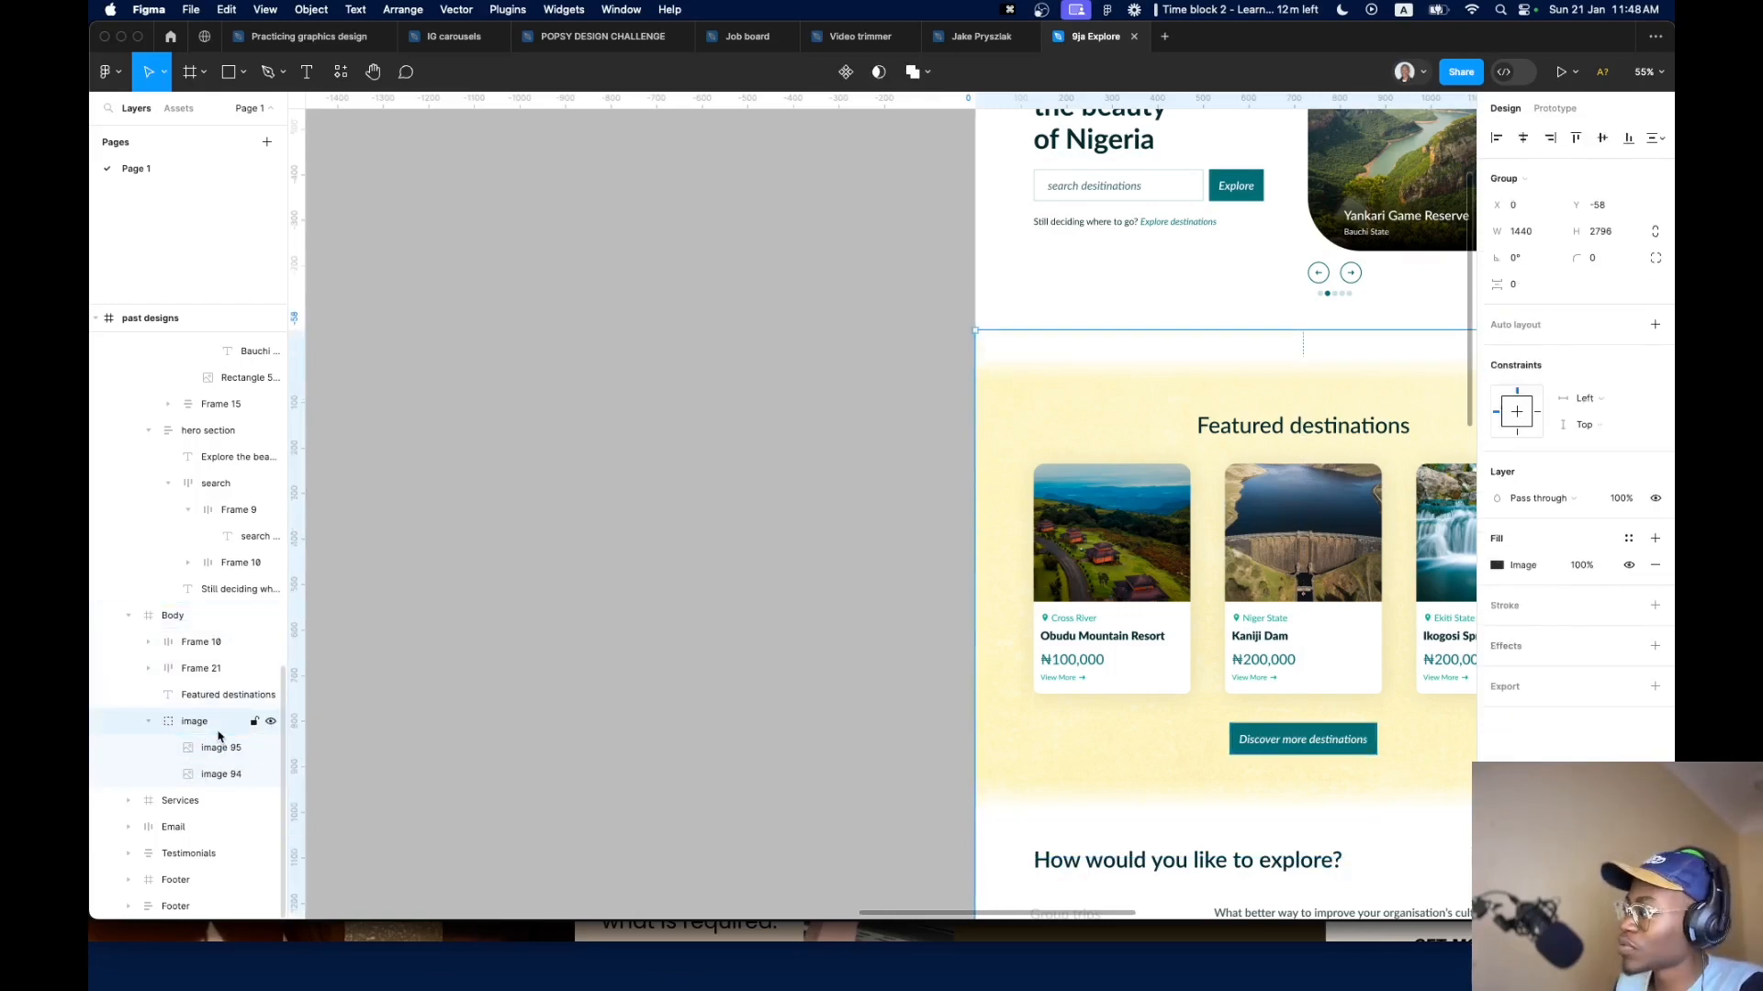
{"action": "left_click", "coordinate": [219, 747]}
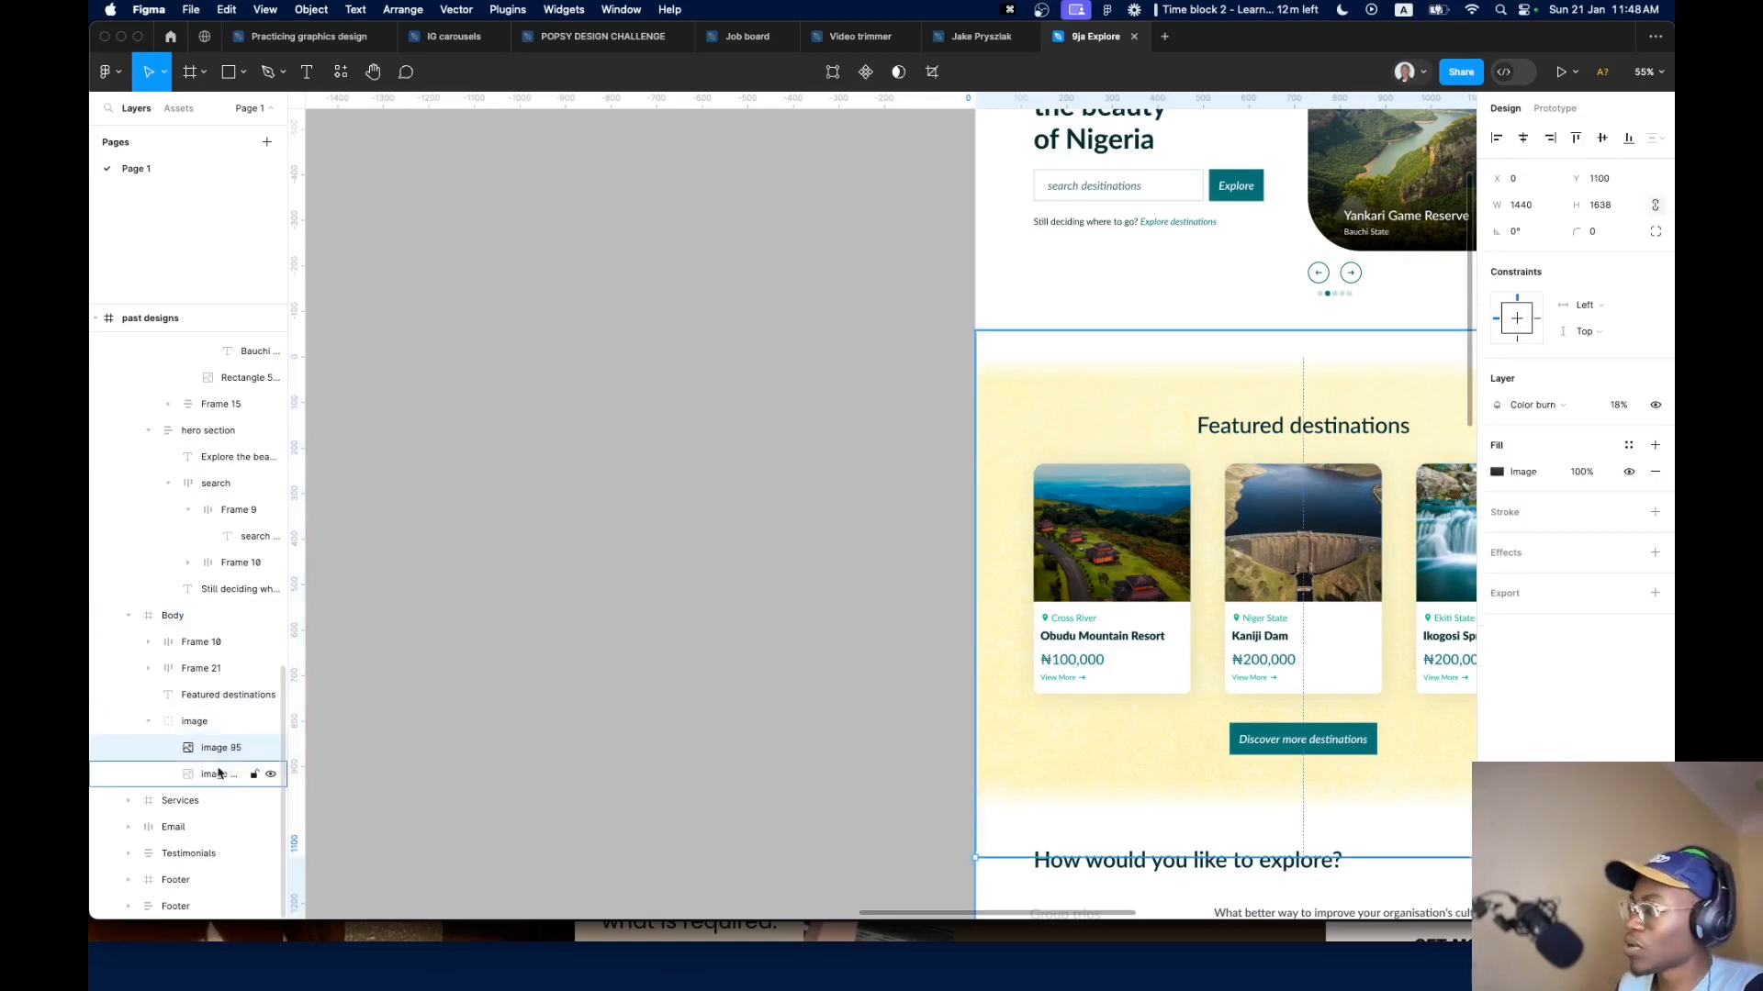
{"action": "left_click", "coordinate": [218, 774]}
Move the texture image fill above the cream FEFAE0 fill on the Travel Agency page's featured frame
{"action": "scroll", "coordinate": [499, 681], "scroll_direction": "down", "scroll_amount": 5}
{"action": "scroll", "coordinate": [731, 669], "scroll_direction": "up", "scroll_amount": 3}
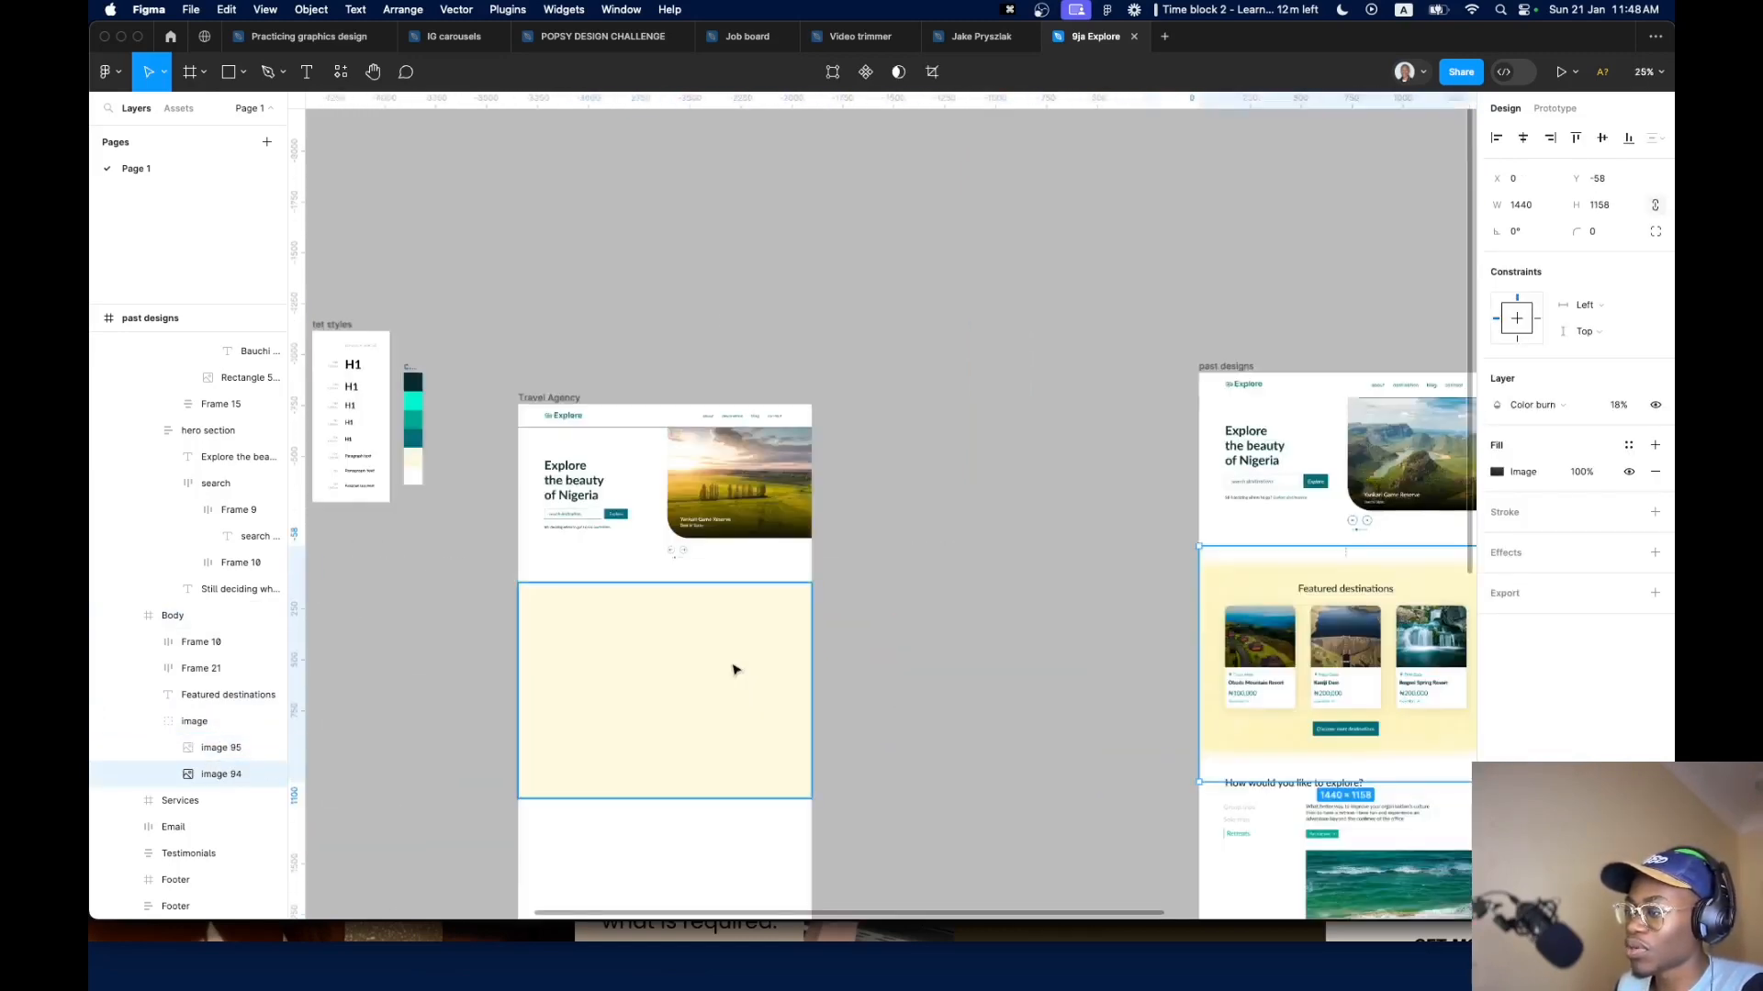
{"action": "left_click", "coordinate": [751, 668]}
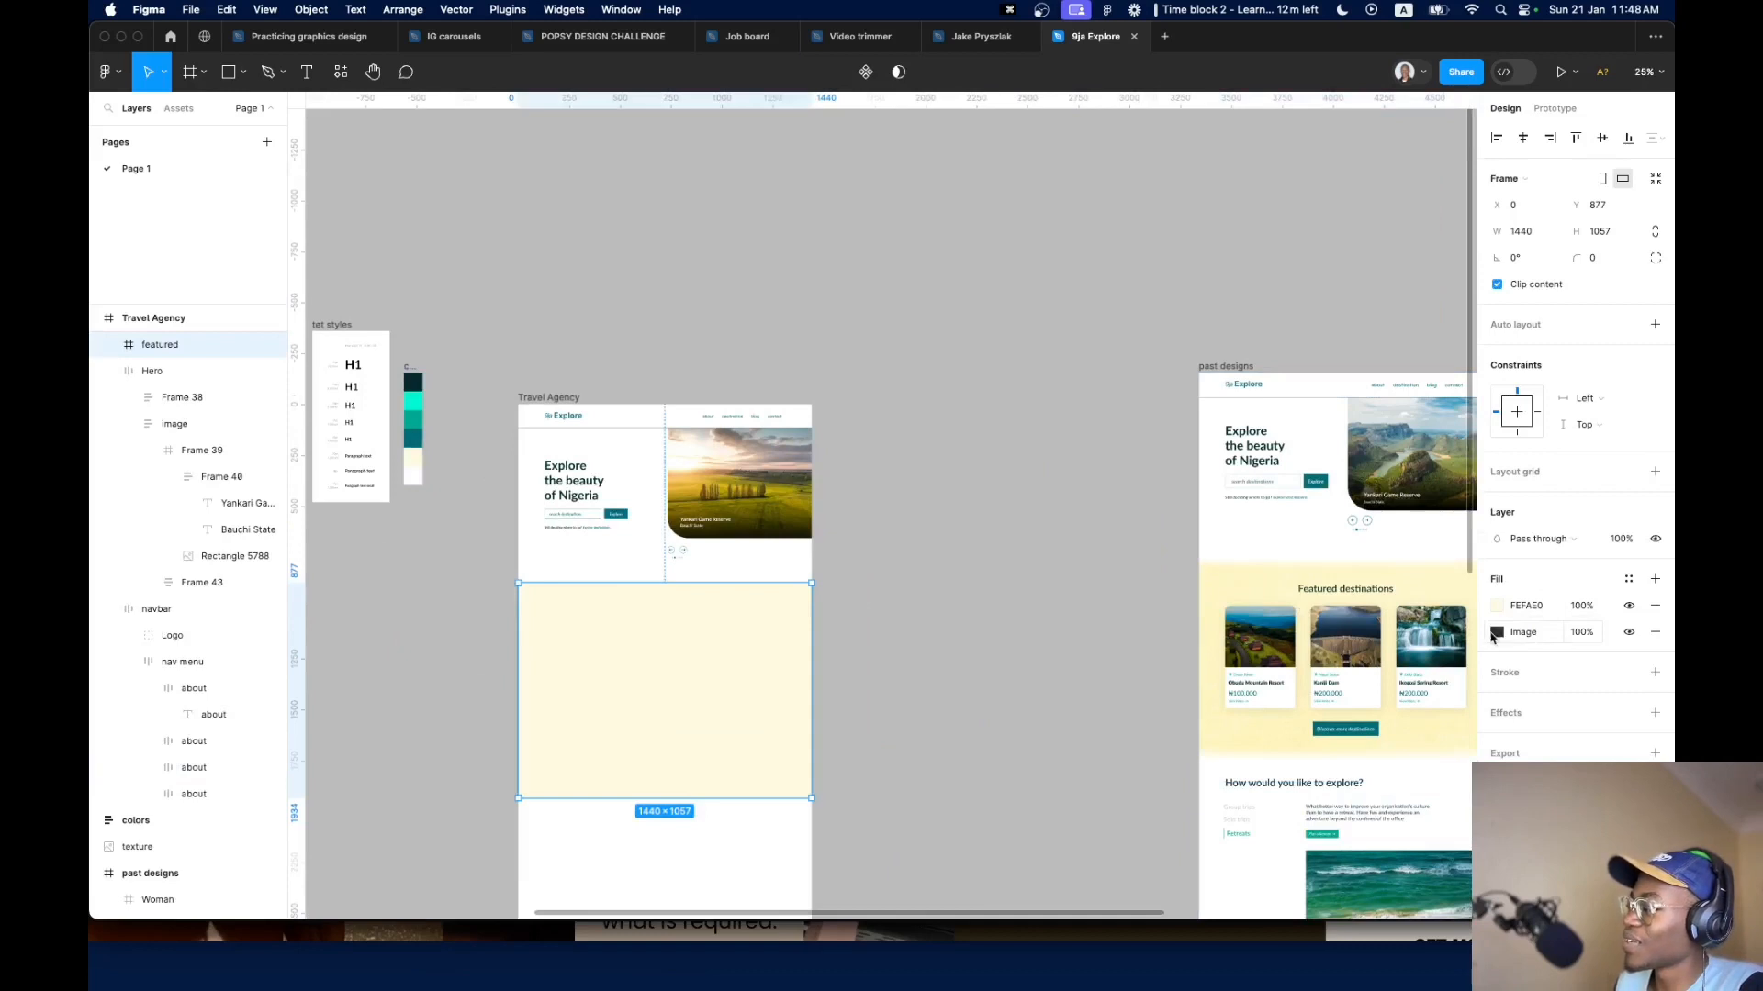
{"action": "left_click_drag", "start_coordinate": [1487, 634], "coordinate": [1482, 606]}
{"action": "left_click", "coordinate": [1497, 631]}
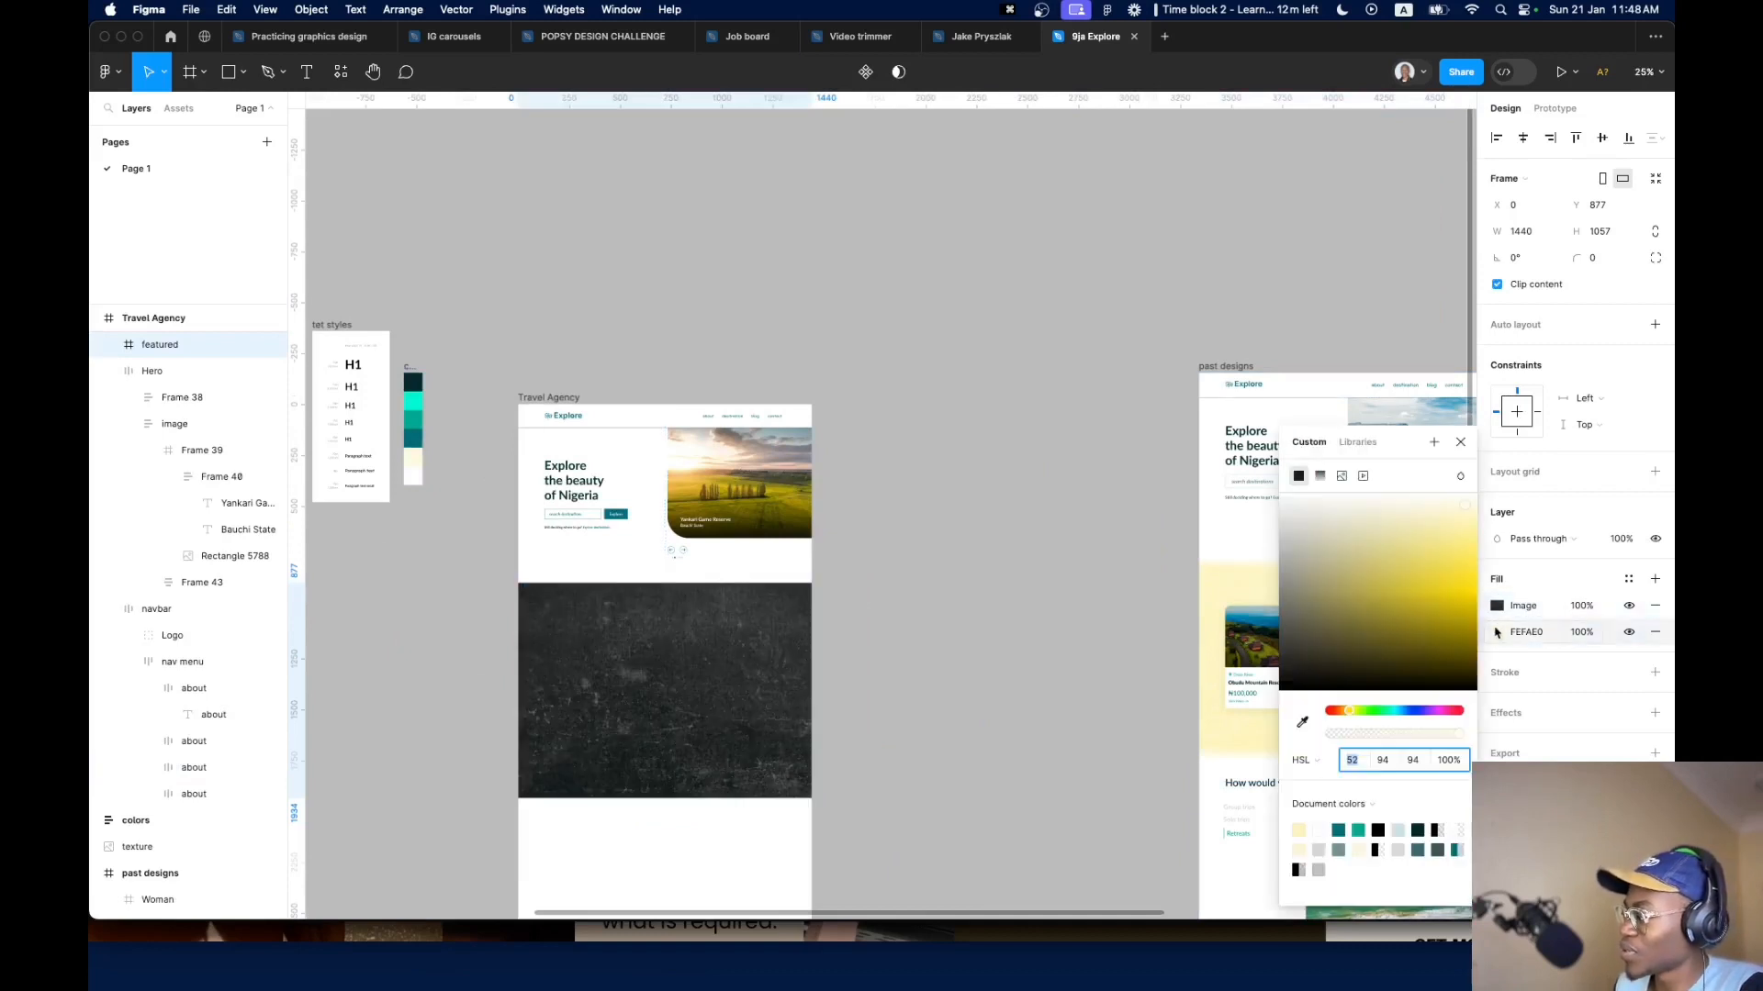
{"action": "left_click", "coordinate": [1498, 635]}
{"action": "left_click", "coordinate": [1498, 635]}
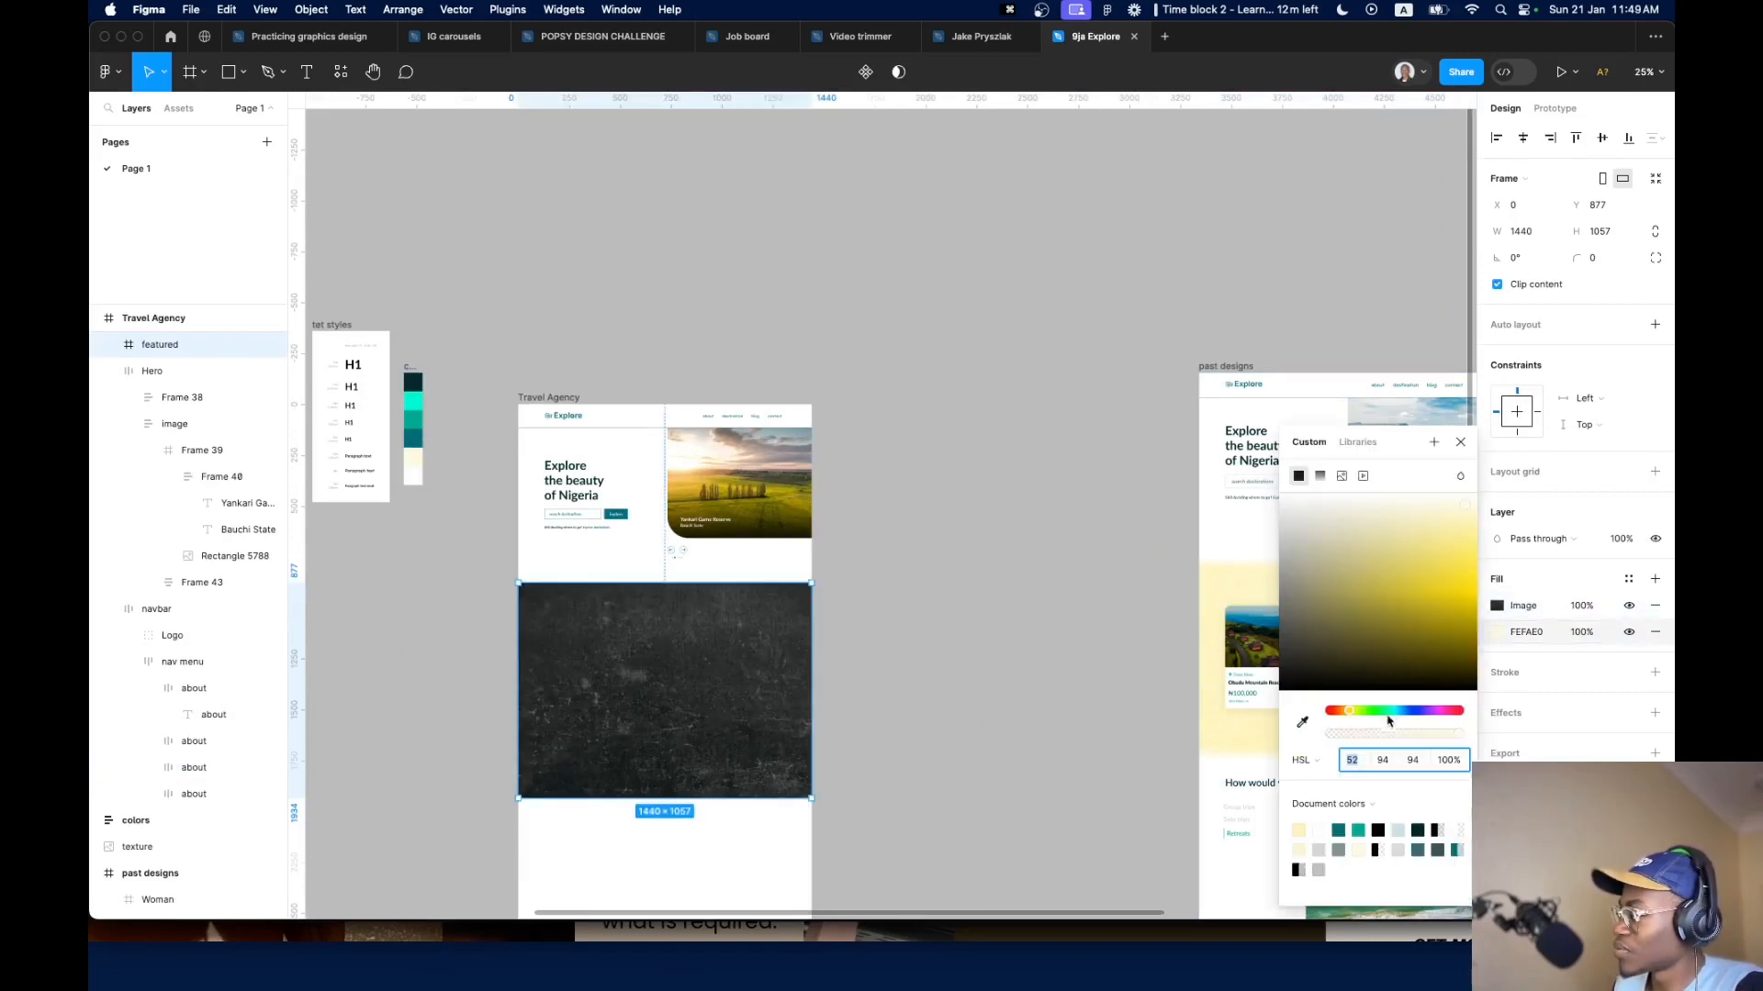
{"action": "left_click", "coordinate": [1302, 722]}
{"action": "scroll", "coordinate": [418, 468], "scroll_direction": "up", "scroll_amount": 3}
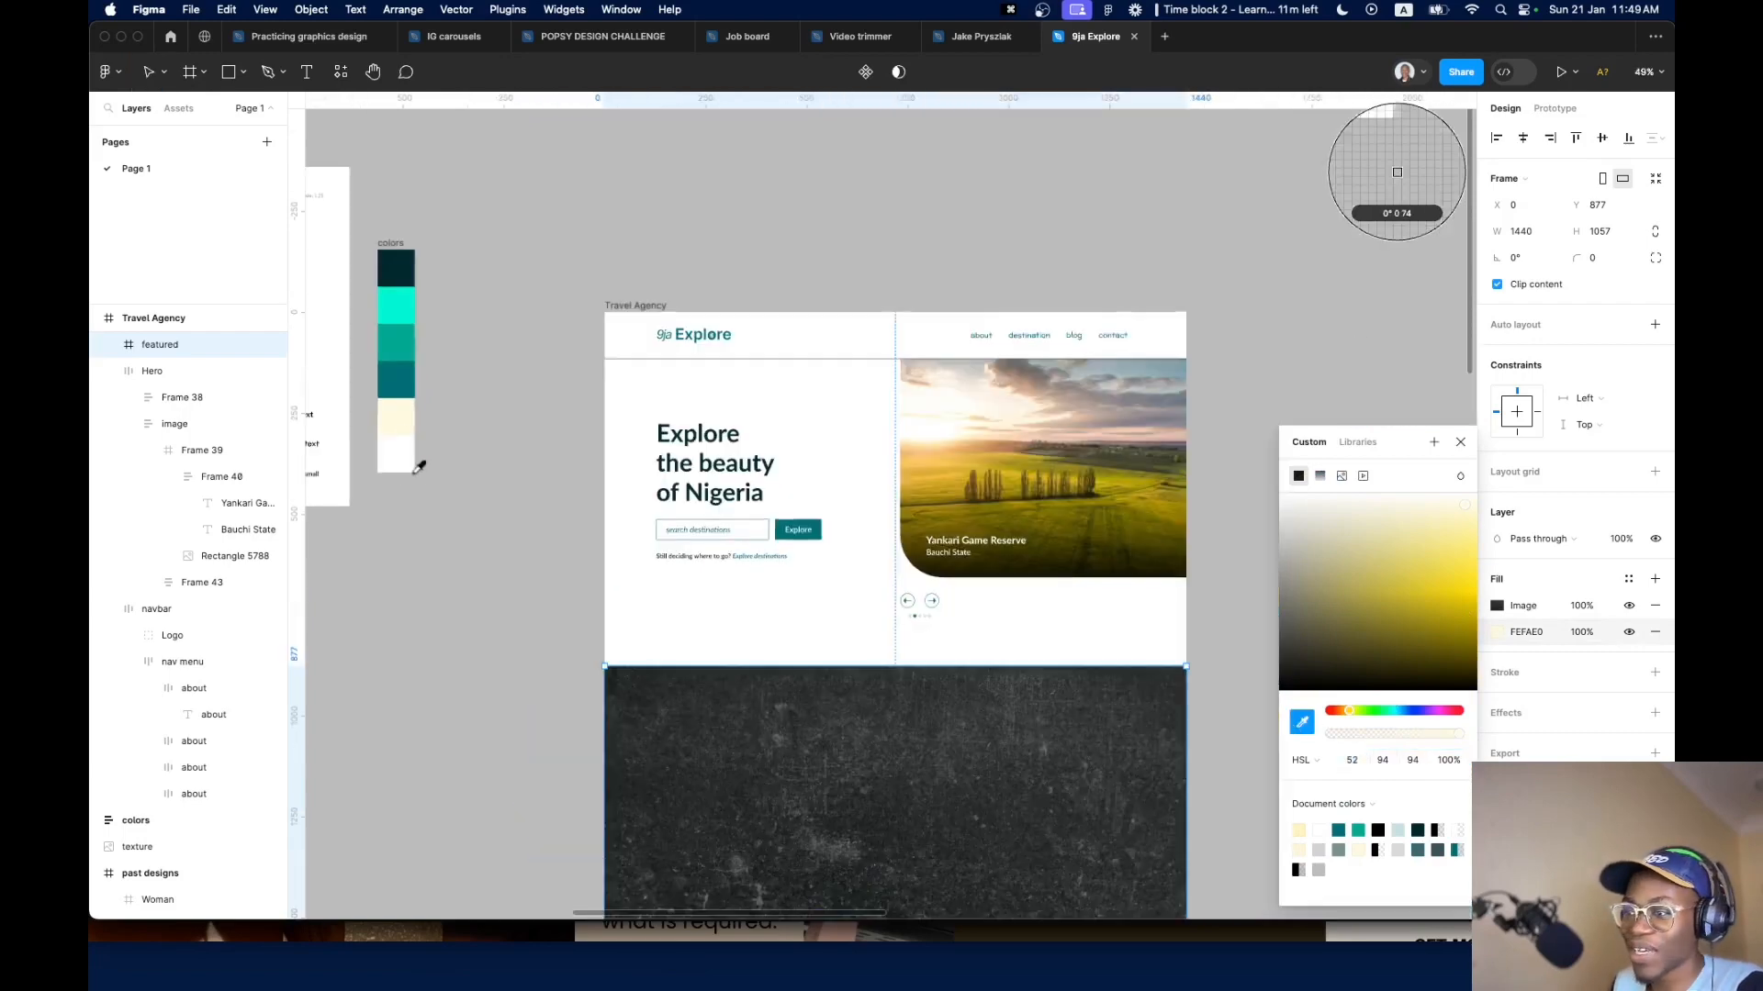
{"action": "key", "text": "Escape"}
{"action": "scroll", "coordinate": [707, 501], "scroll_direction": "down", "scroll_amount": 5}
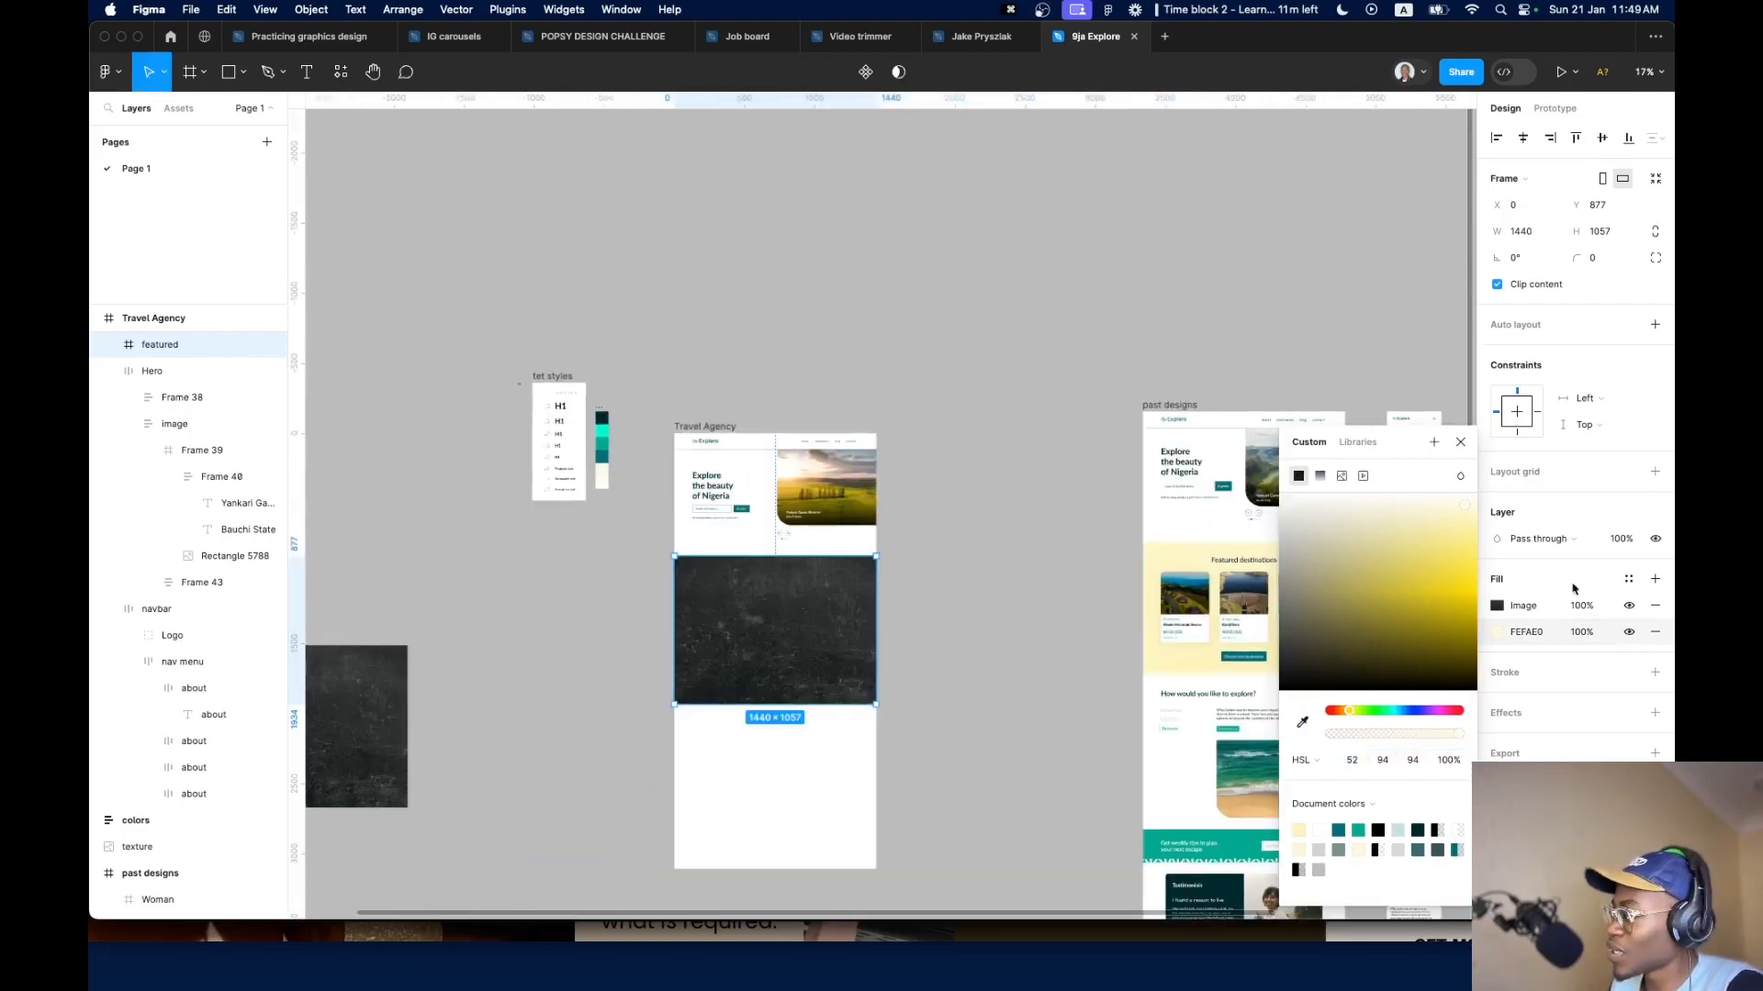
{"action": "left_click", "coordinate": [1461, 477]}
{"action": "left_click", "coordinate": [1502, 481]}
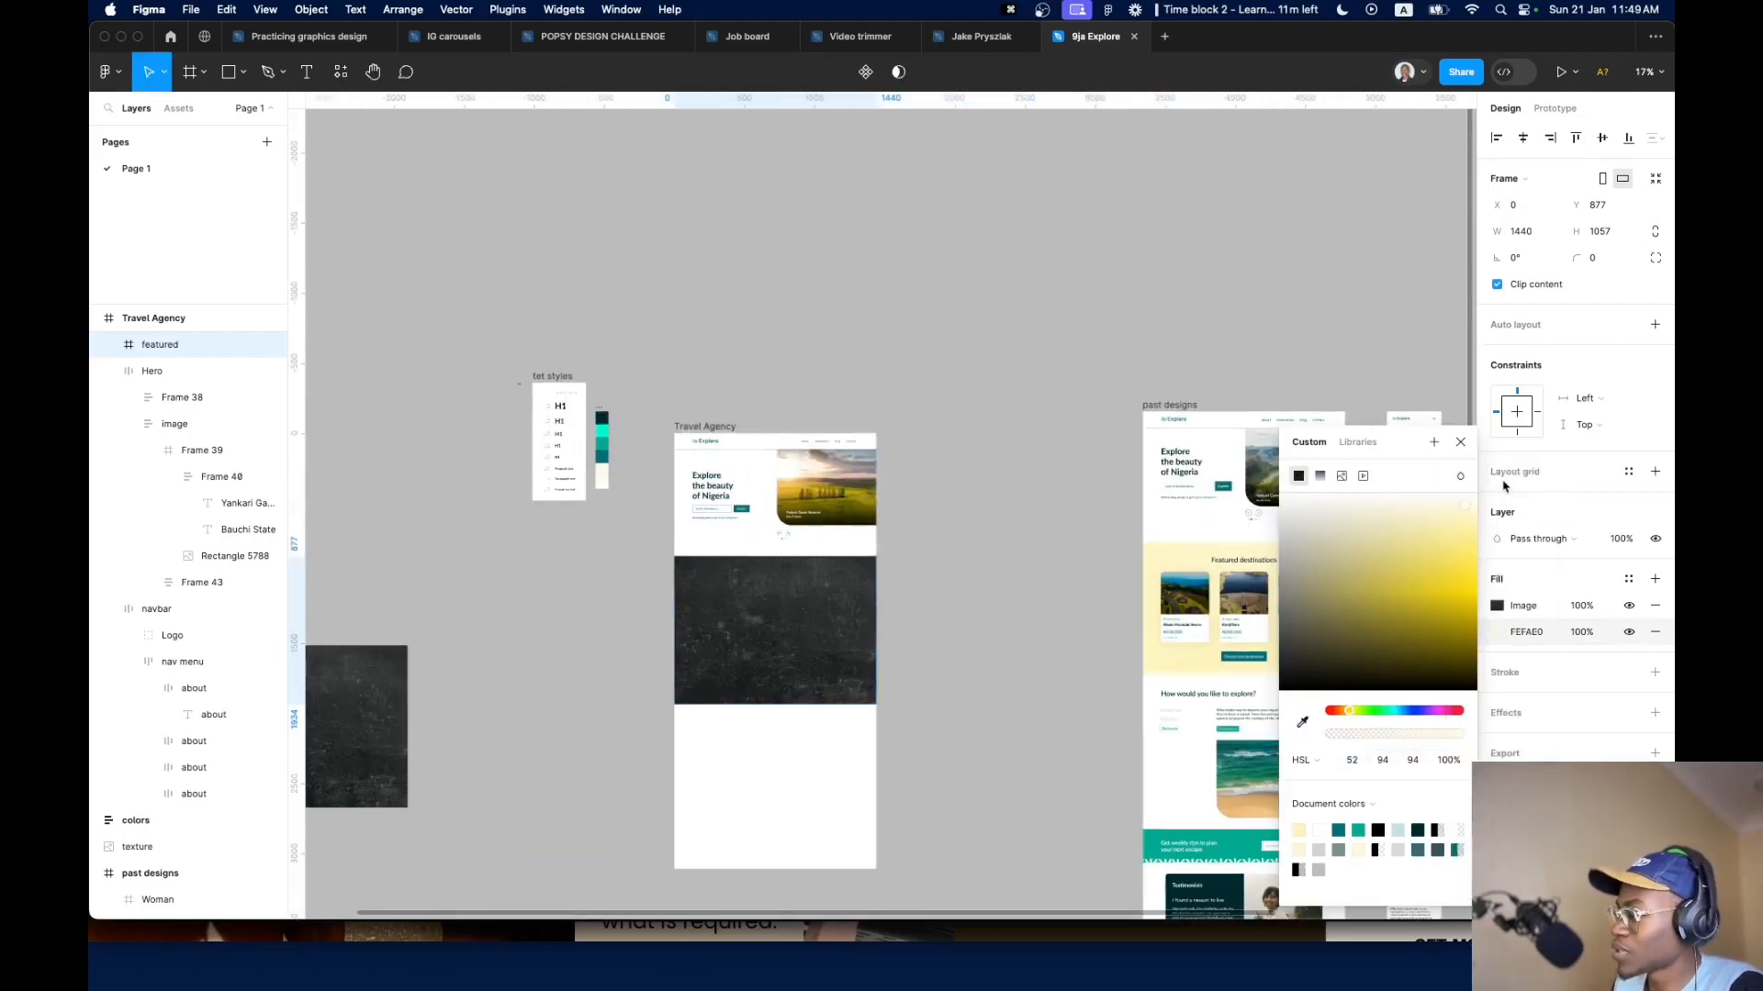
Set the featured frame's texture image fill to the Color burn blend mode and reopen its blend mode choices
{"action": "left_click", "coordinate": [1496, 606]}
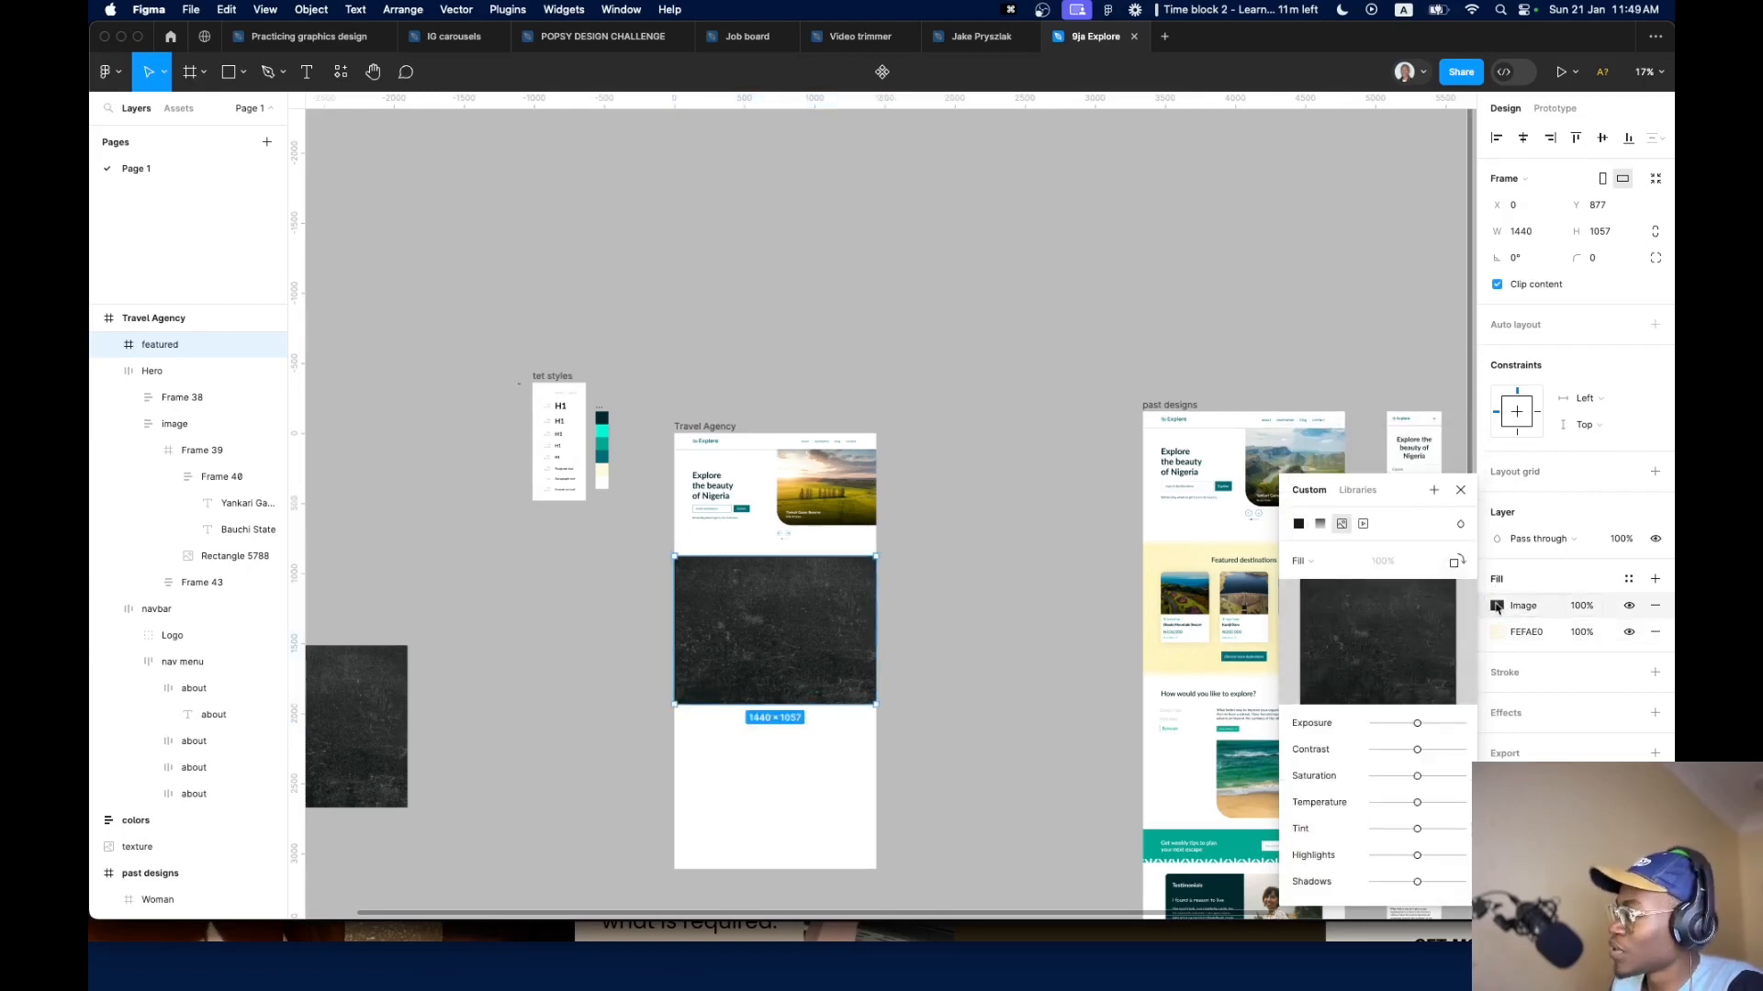
{"action": "left_click", "coordinate": [1461, 525]}
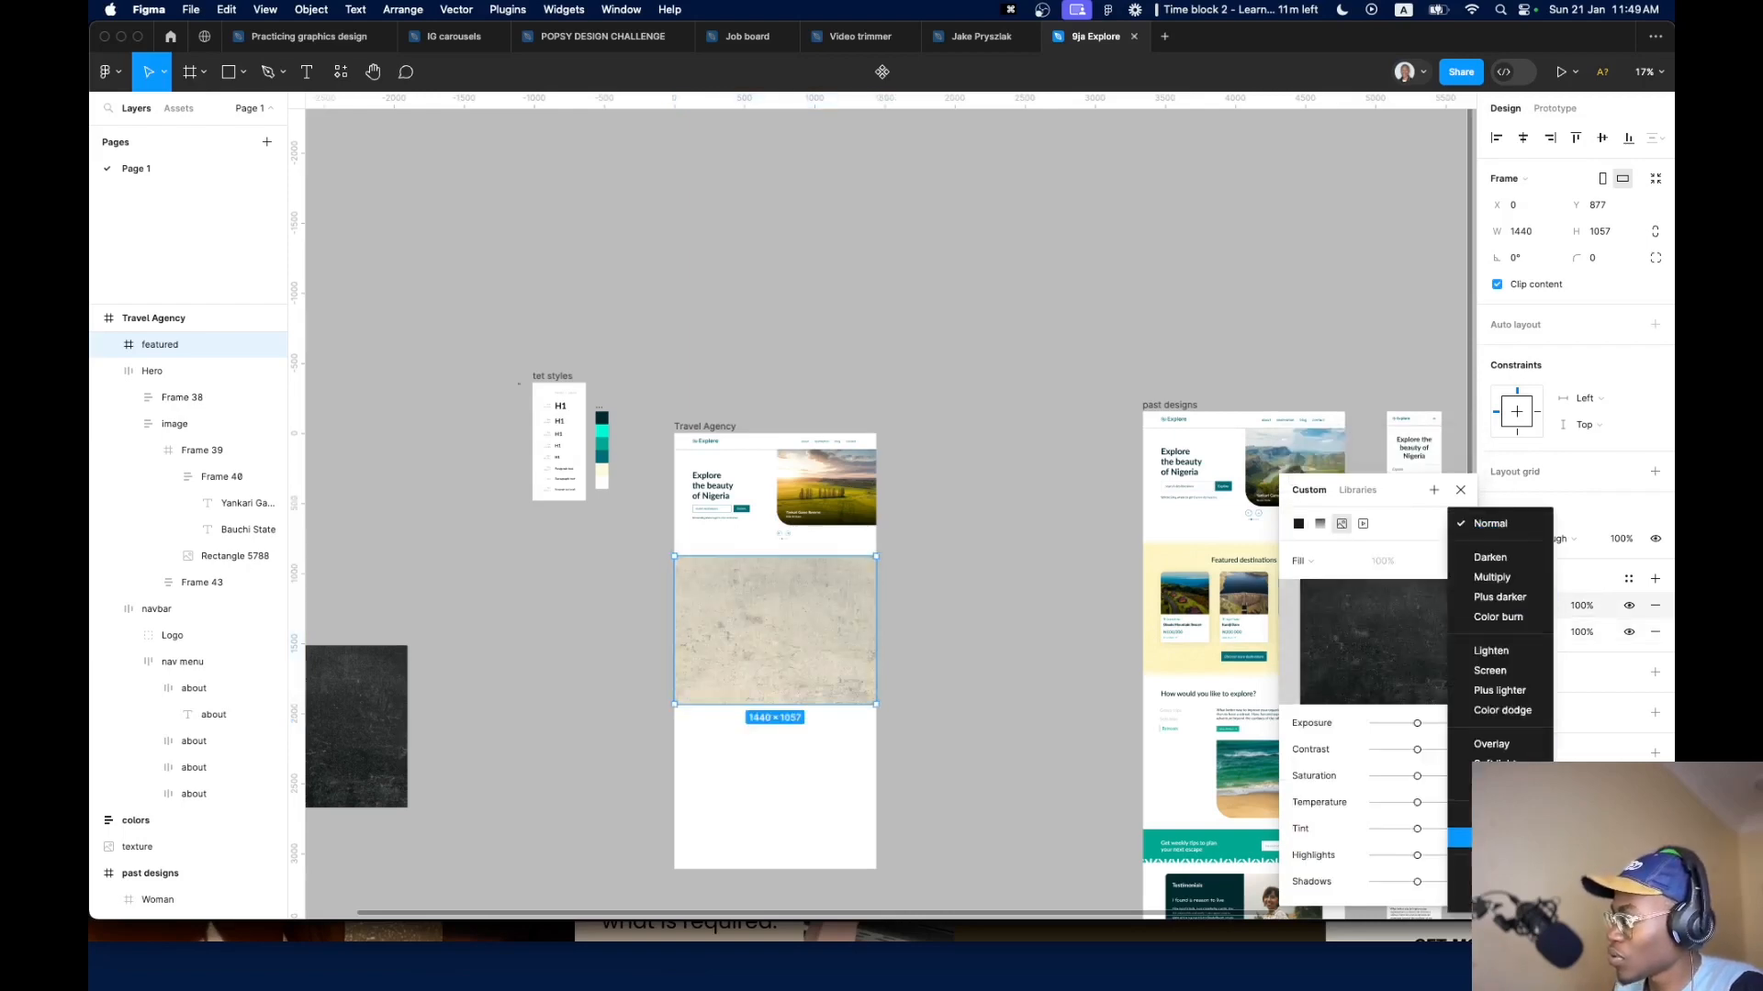
{"action": "left_click", "coordinate": [1498, 617]}
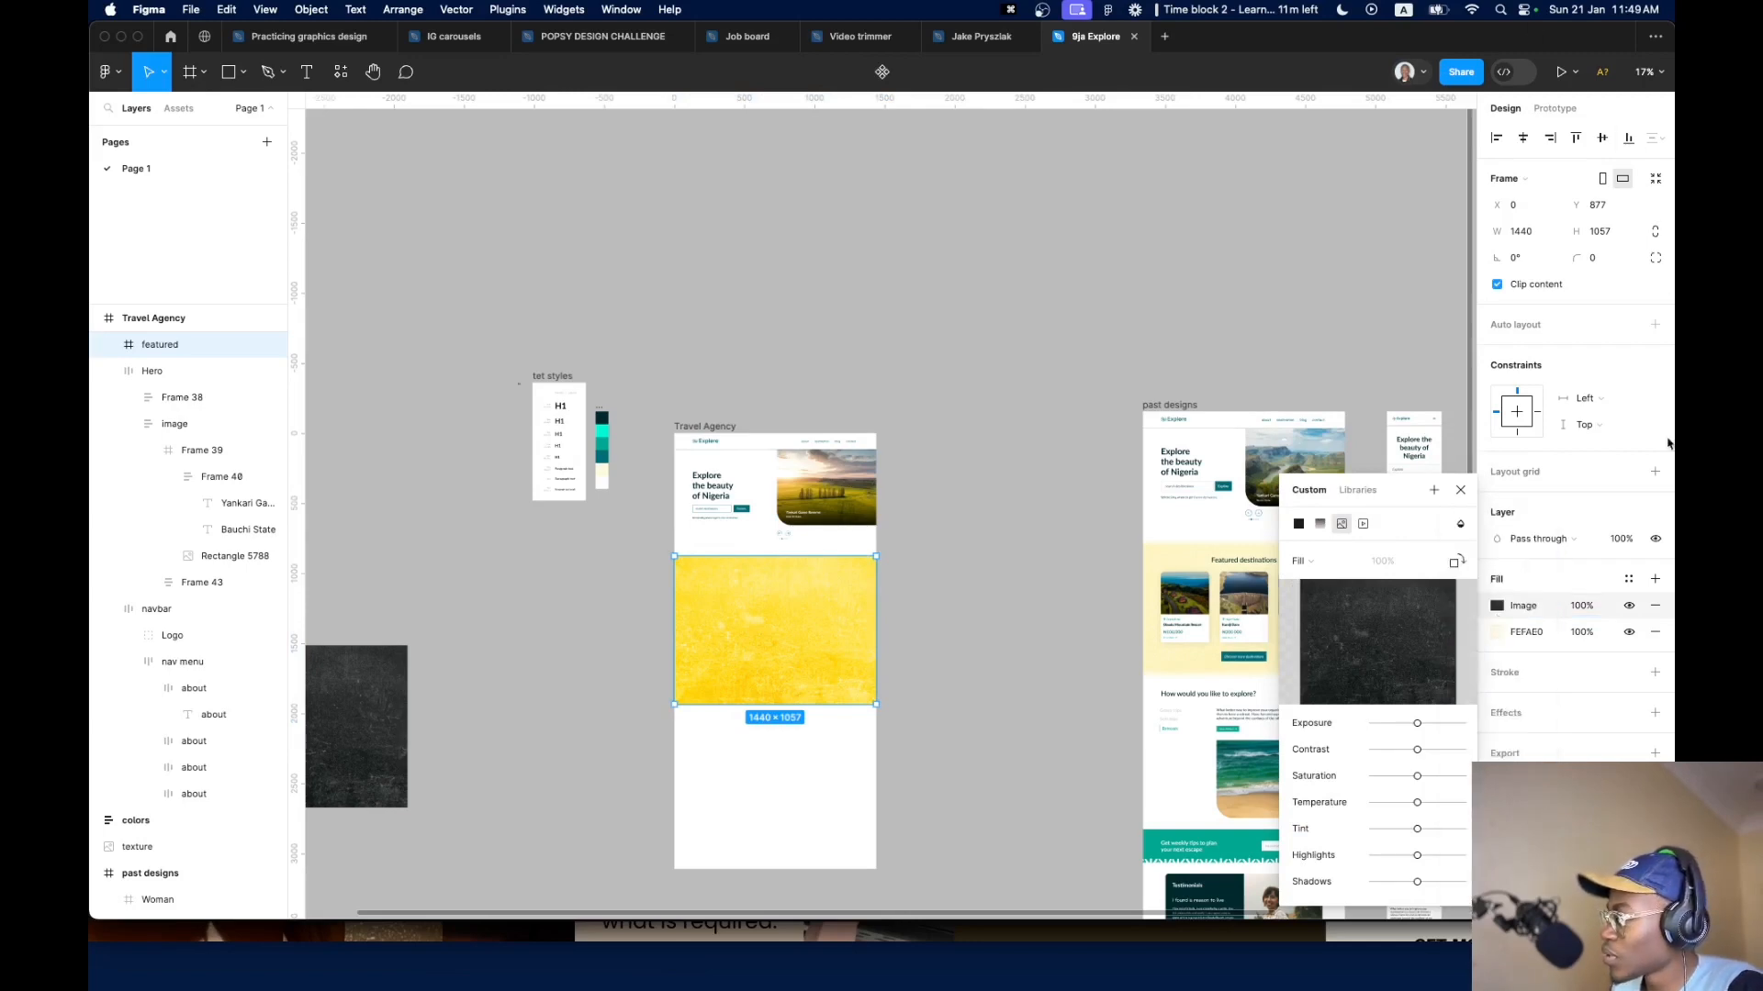
{"action": "left_click", "coordinate": [1460, 523]}
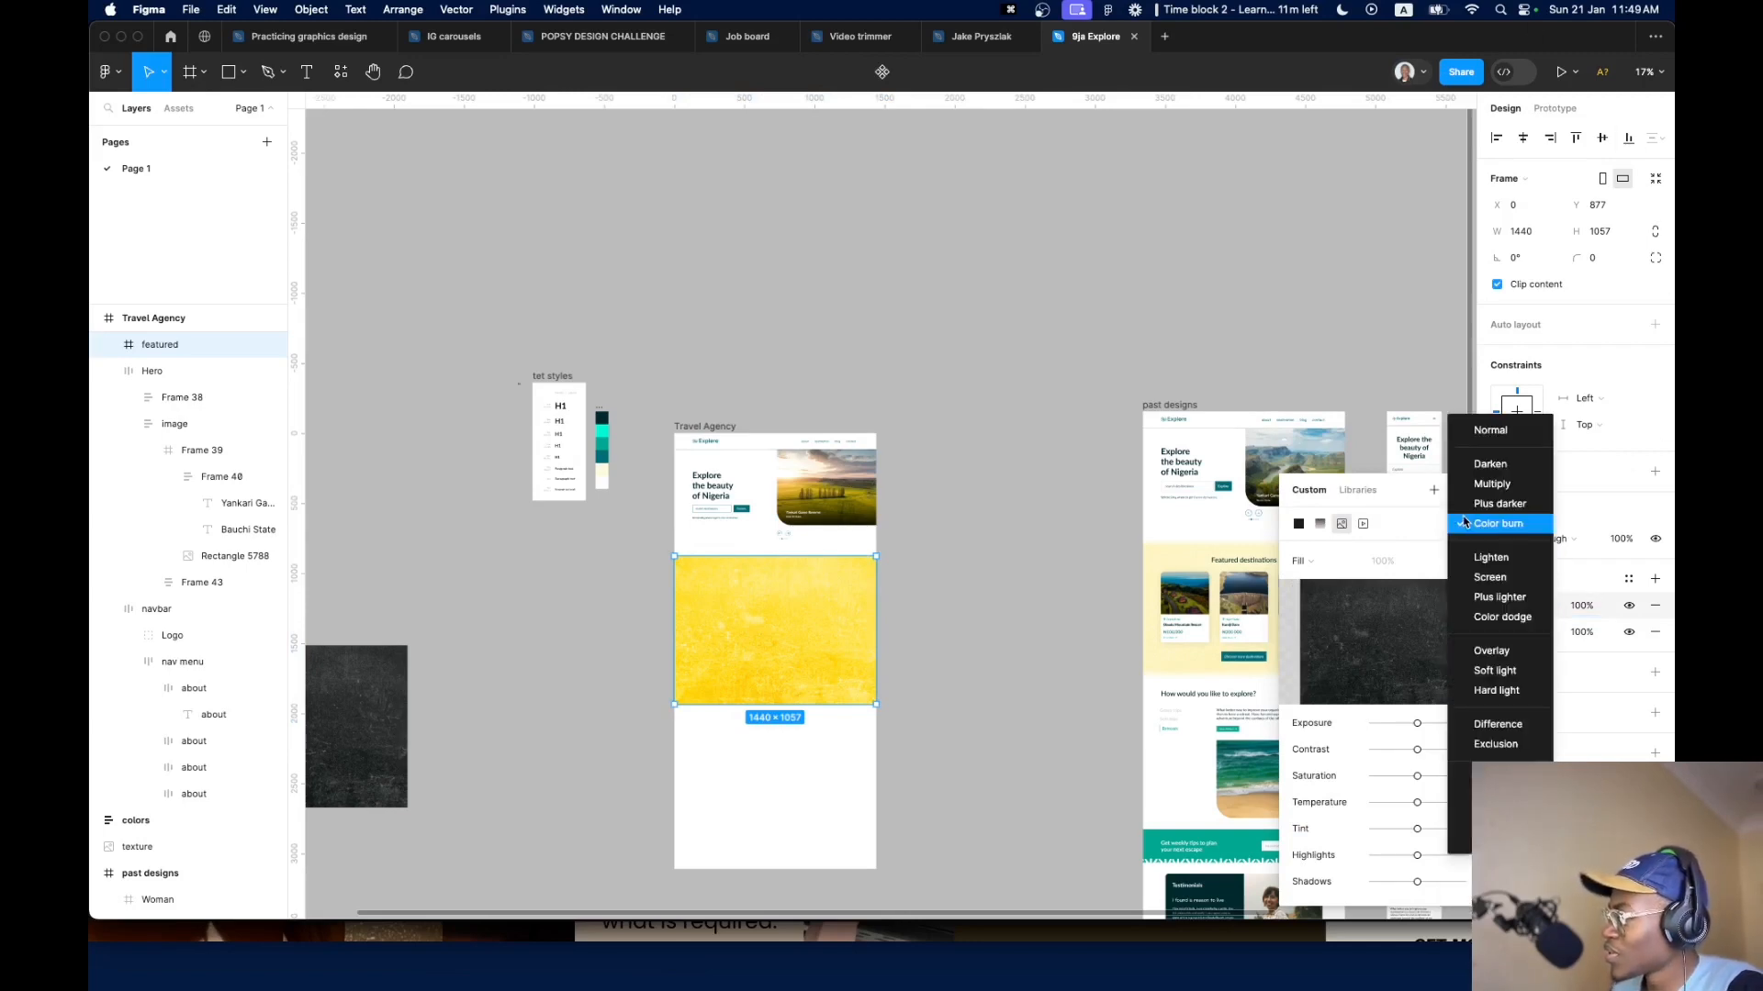
Set the featured frame's texture image fill to Color burn blending at 29% opacity
{"action": "left_click", "coordinate": [1464, 522]}
{"action": "scroll", "coordinate": [817, 688], "scroll_direction": "up", "scroll_amount": 3}
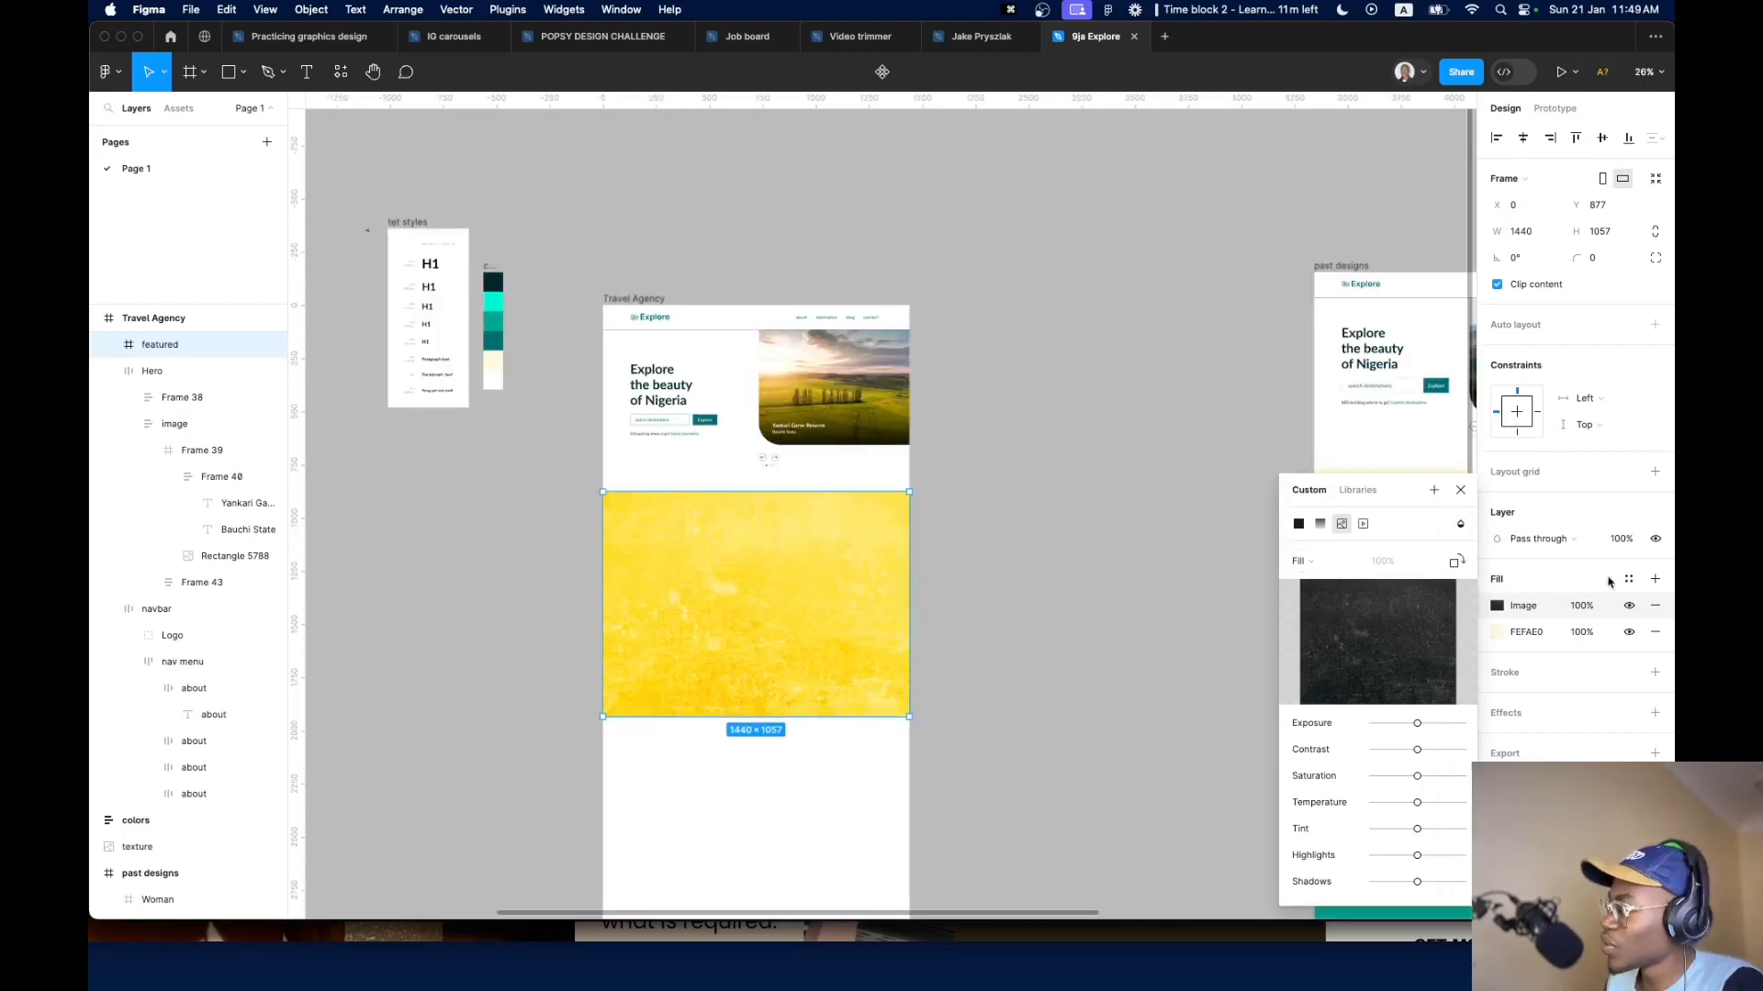
{"action": "left_click", "coordinate": [1581, 606]}
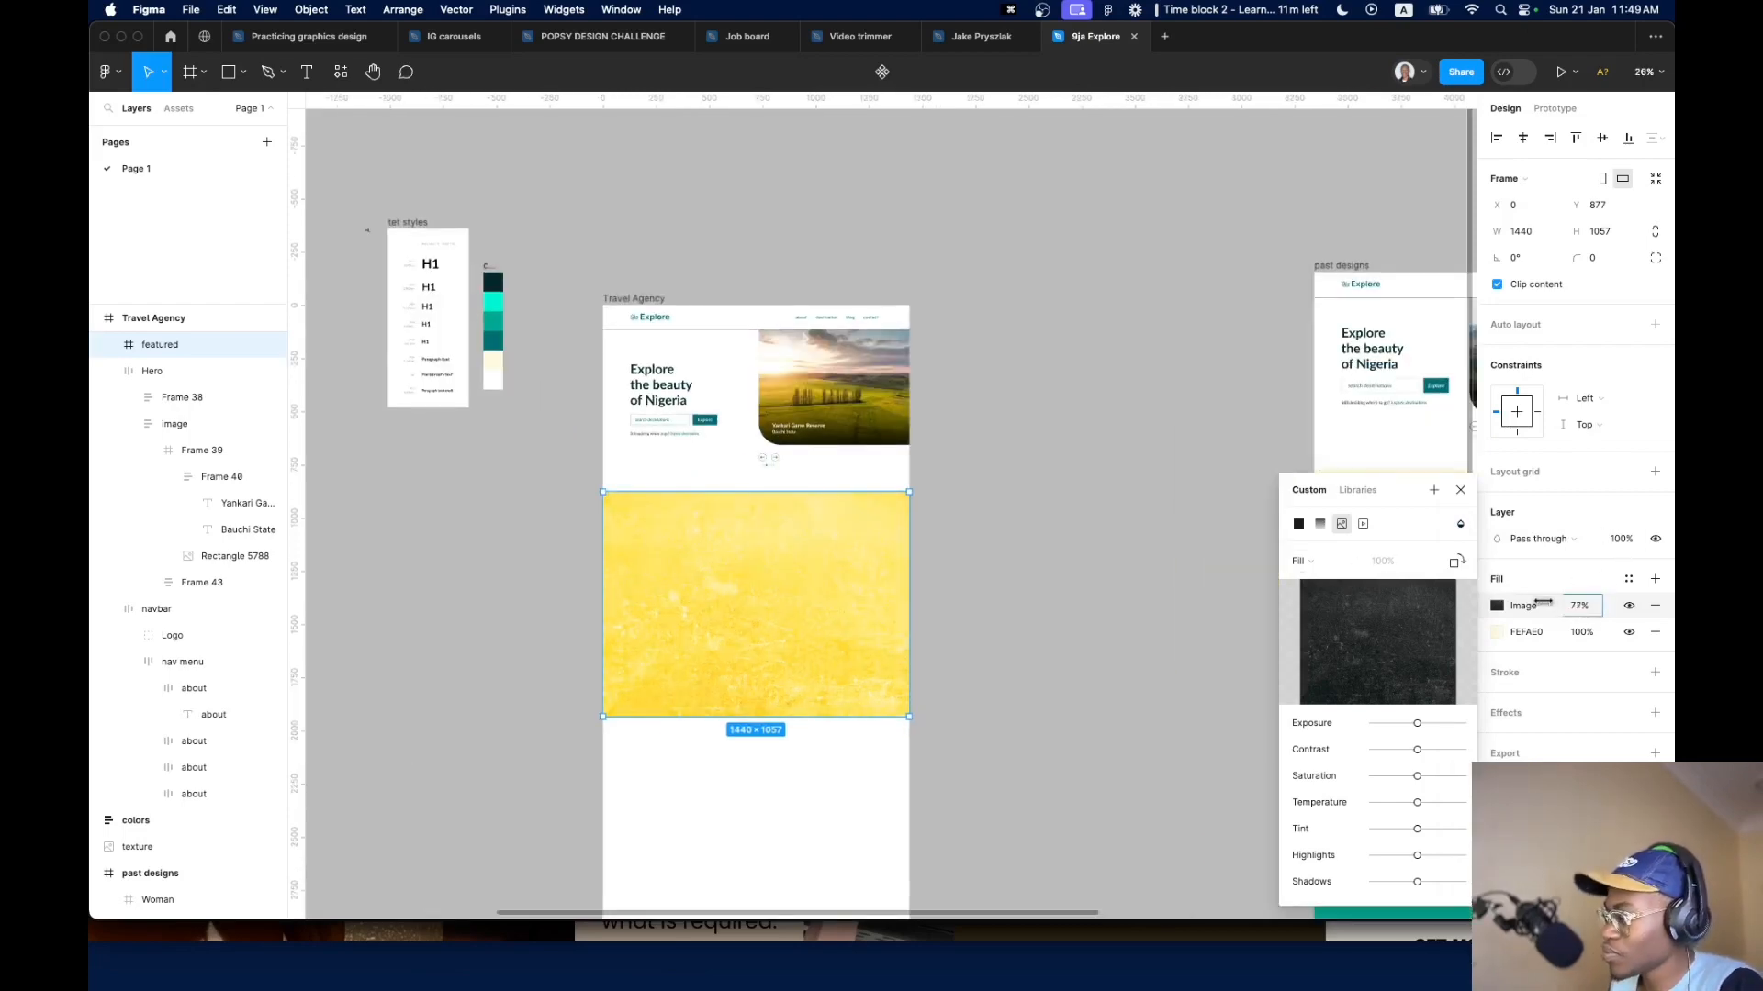
{"action": "type", "text": "29"}
{"action": "key", "text": "Return"}
{"action": "scroll", "coordinate": [765, 622], "scroll_direction": "up", "scroll_amount": 6}
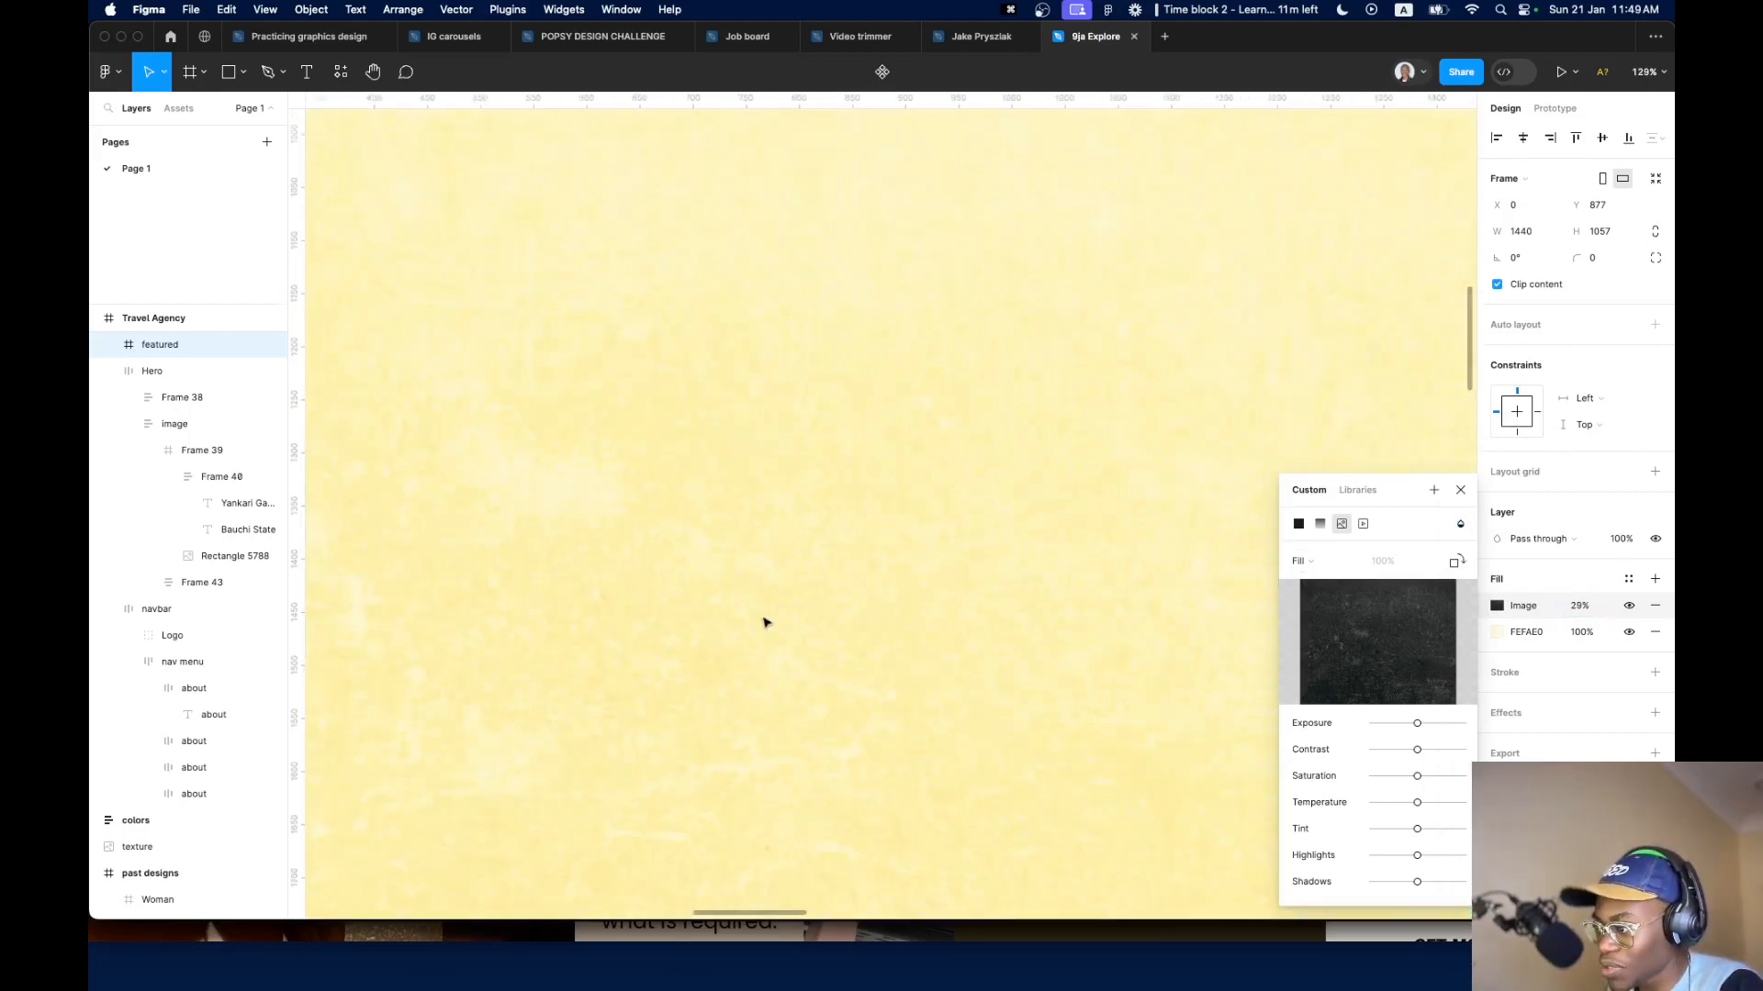
{"action": "scroll", "coordinate": [767, 618], "scroll_direction": "down", "scroll_amount": 5}
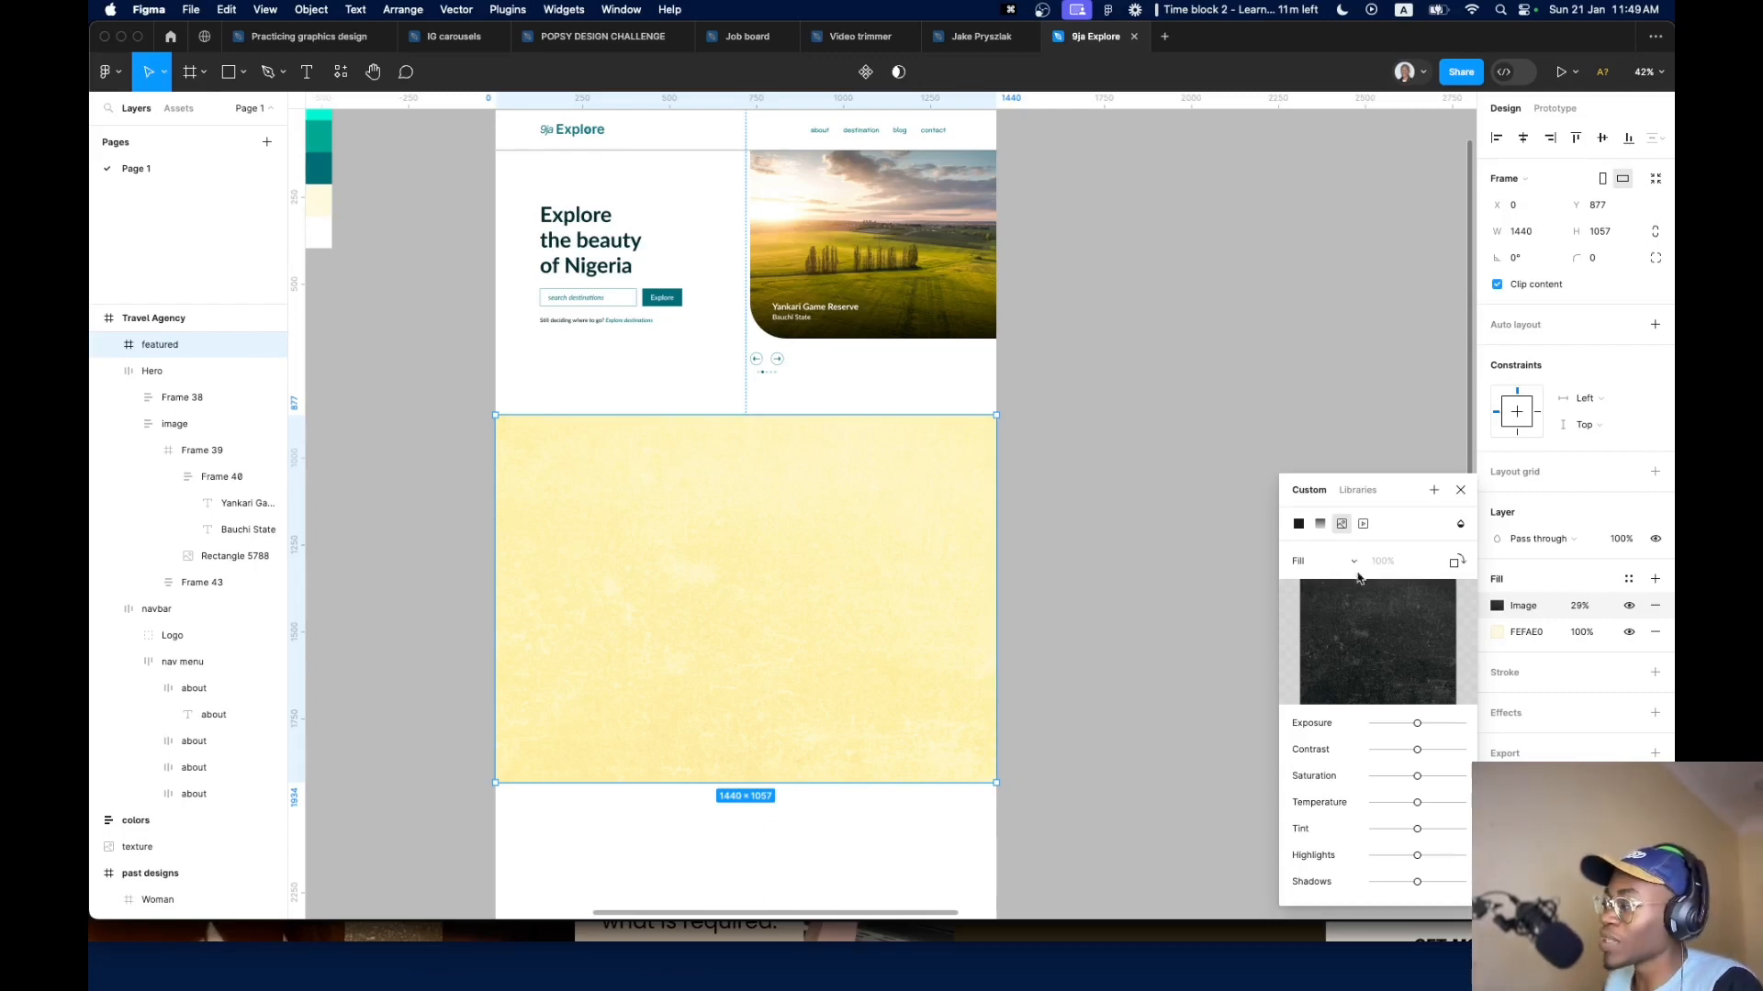
Lower the opacity of the featured frame's texture image fill to 20%
{"action": "left_click_drag", "start_coordinate": [1581, 603], "coordinate": [1565, 601]}
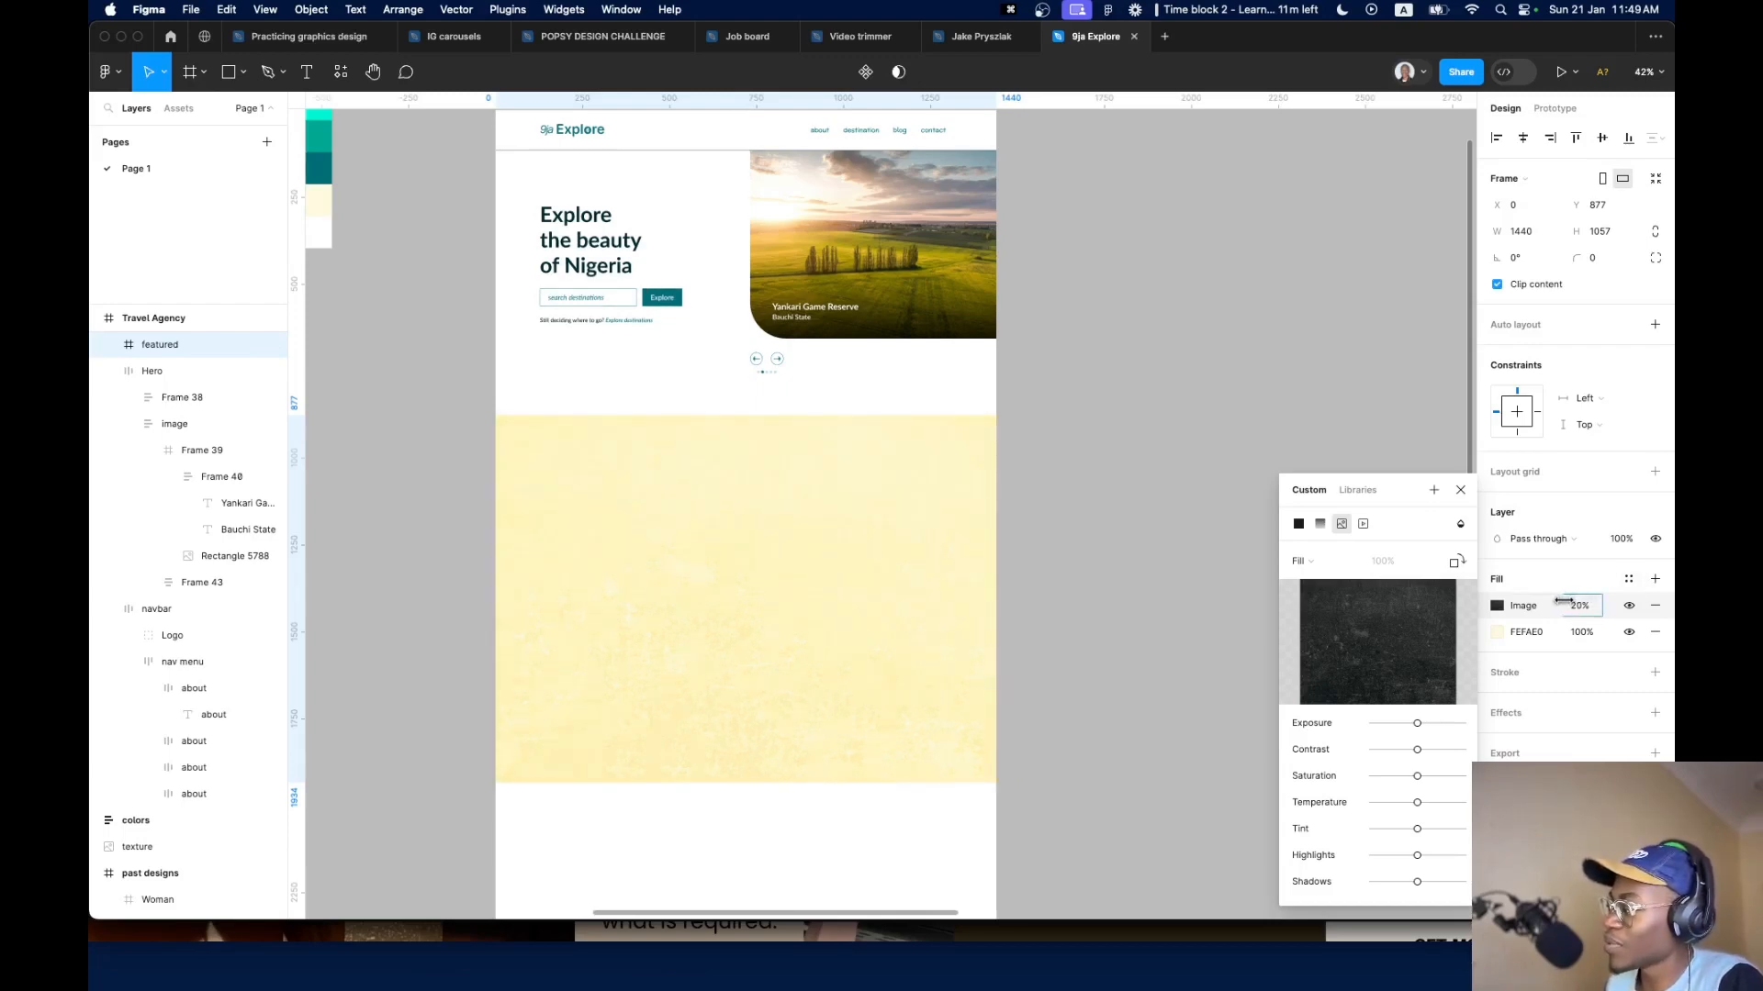
{"action": "scroll", "coordinate": [988, 656], "scroll_direction": "up", "scroll_amount": 5}
{"action": "scroll", "coordinate": [988, 654], "scroll_direction": "down", "scroll_amount": 10}
Add a white FFFFFF fill above the texture on the featured frame and convert it to a linear gradient
{"action": "mouse_move", "coordinate": [1393, 648]}
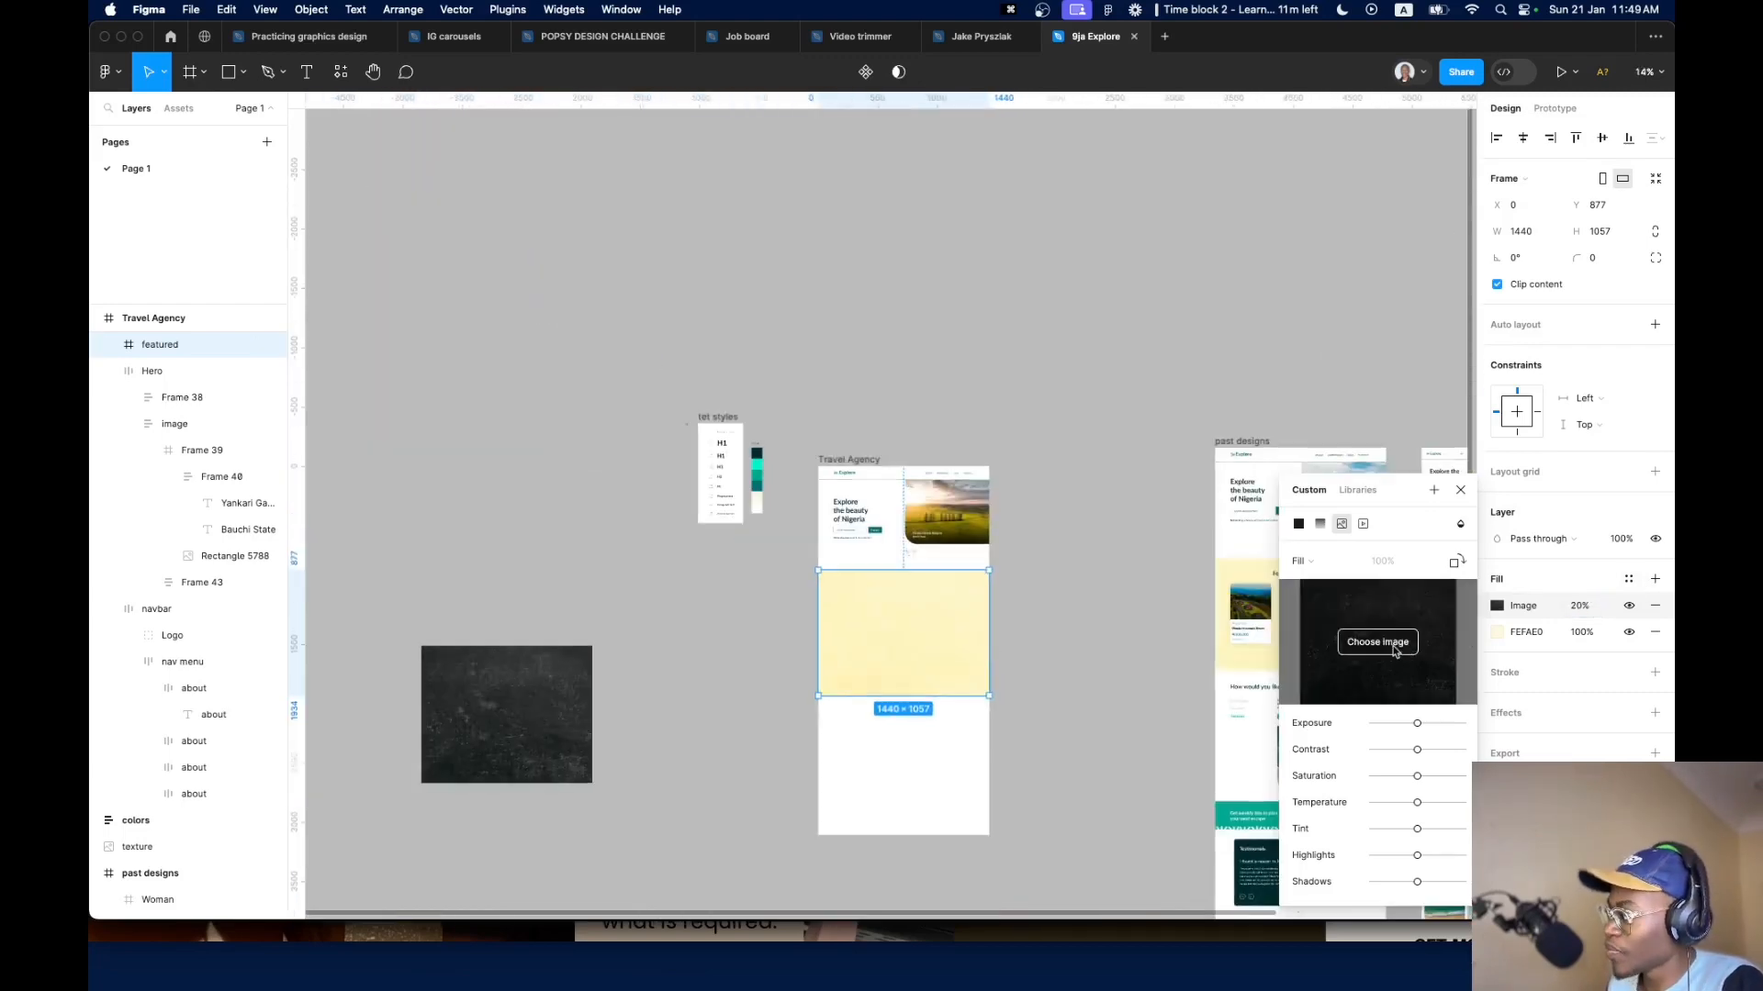
{"action": "left_click", "coordinate": [1654, 580]}
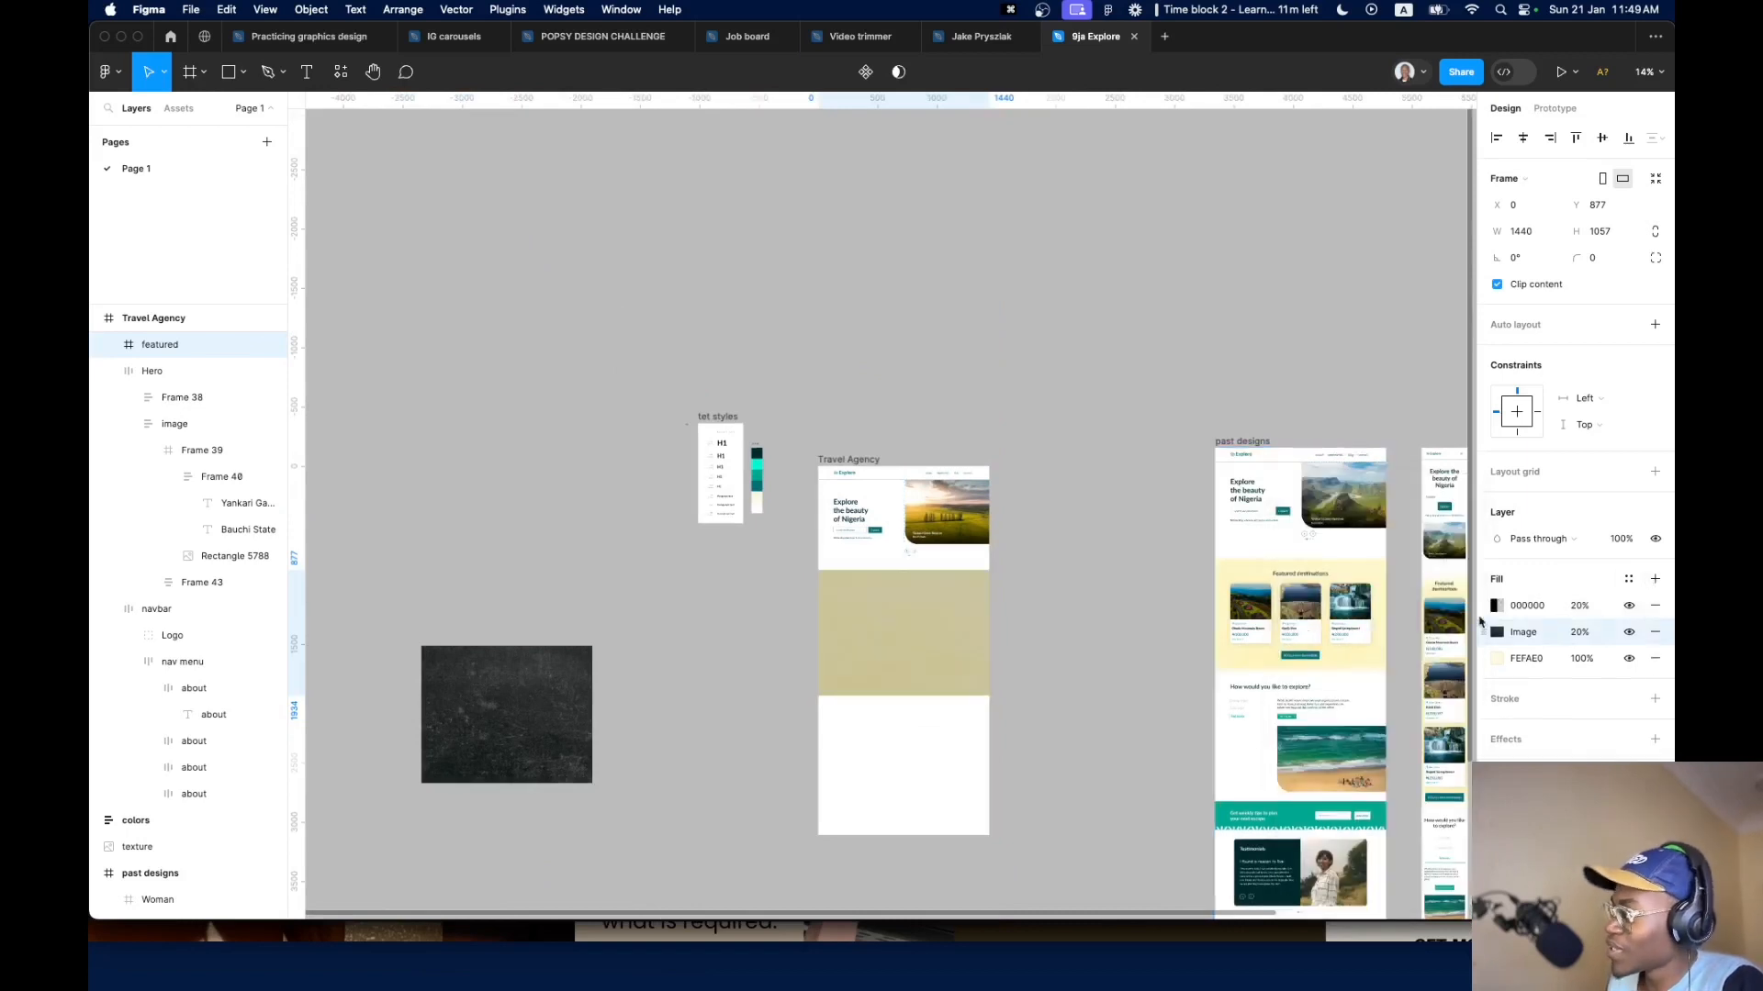
{"action": "left_click", "coordinate": [1654, 579]}
{"action": "left_click", "coordinate": [1497, 606]}
{"action": "left_click_drag", "start_coordinate": [1441, 597], "coordinate": [1031, 445]}
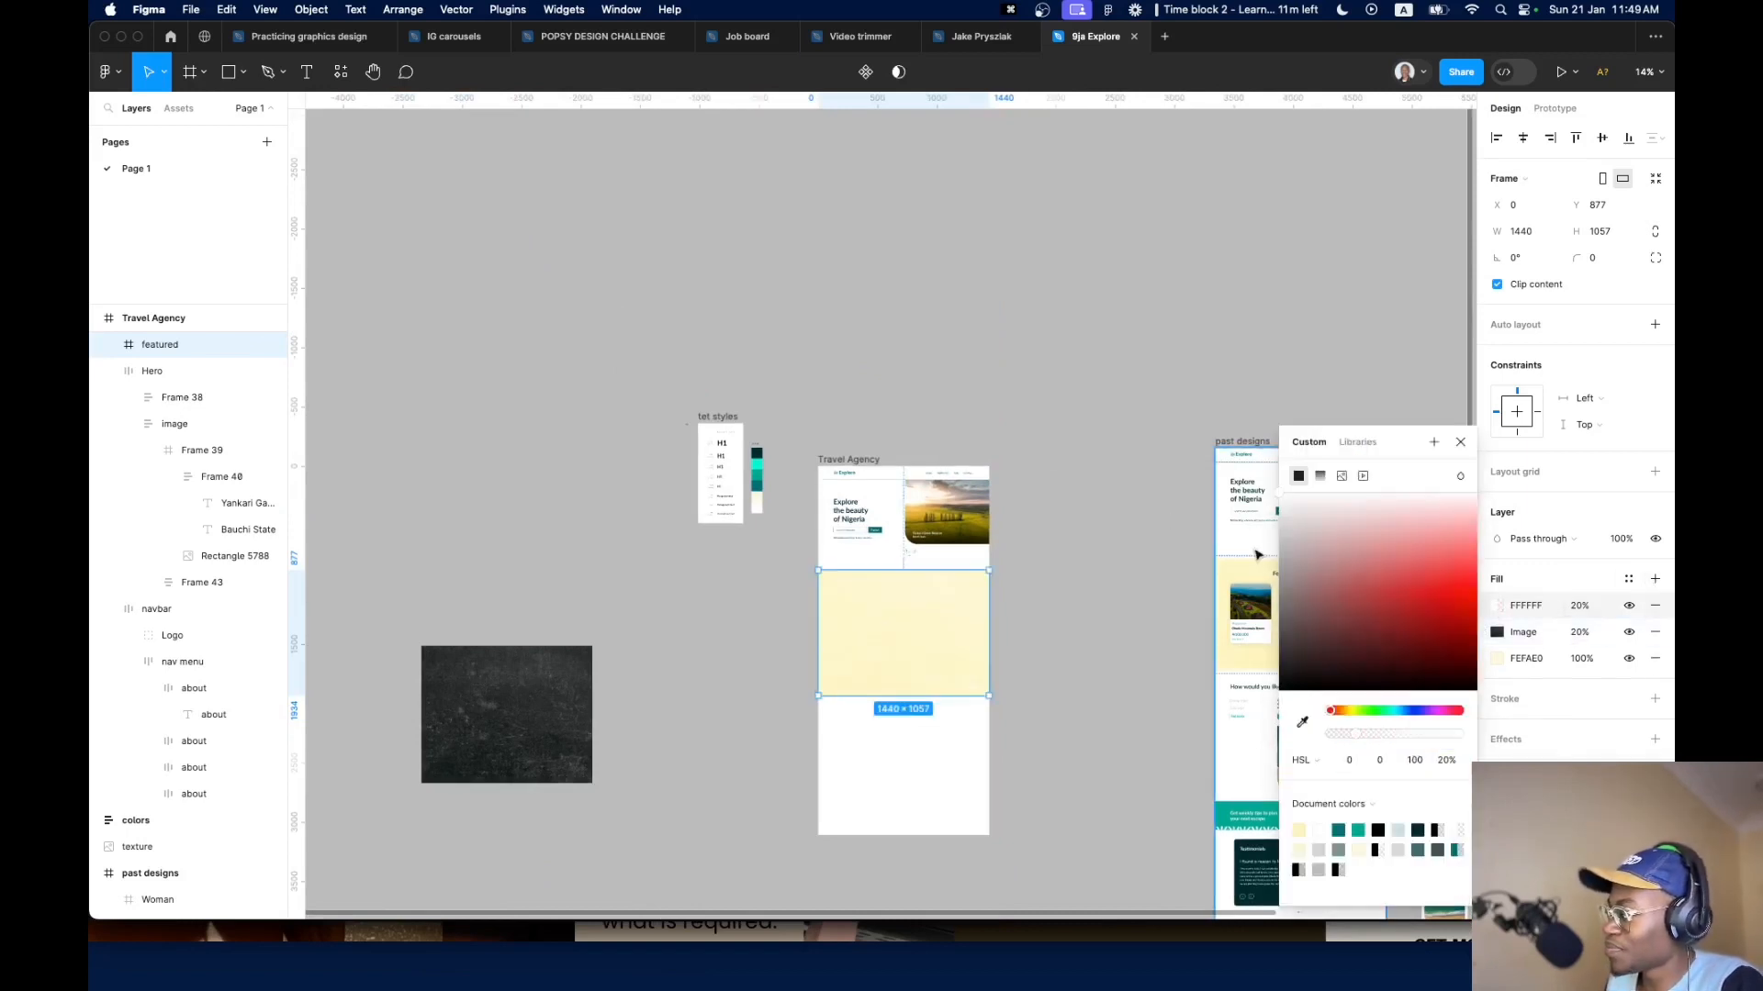
{"action": "left_click", "coordinate": [1320, 475]}
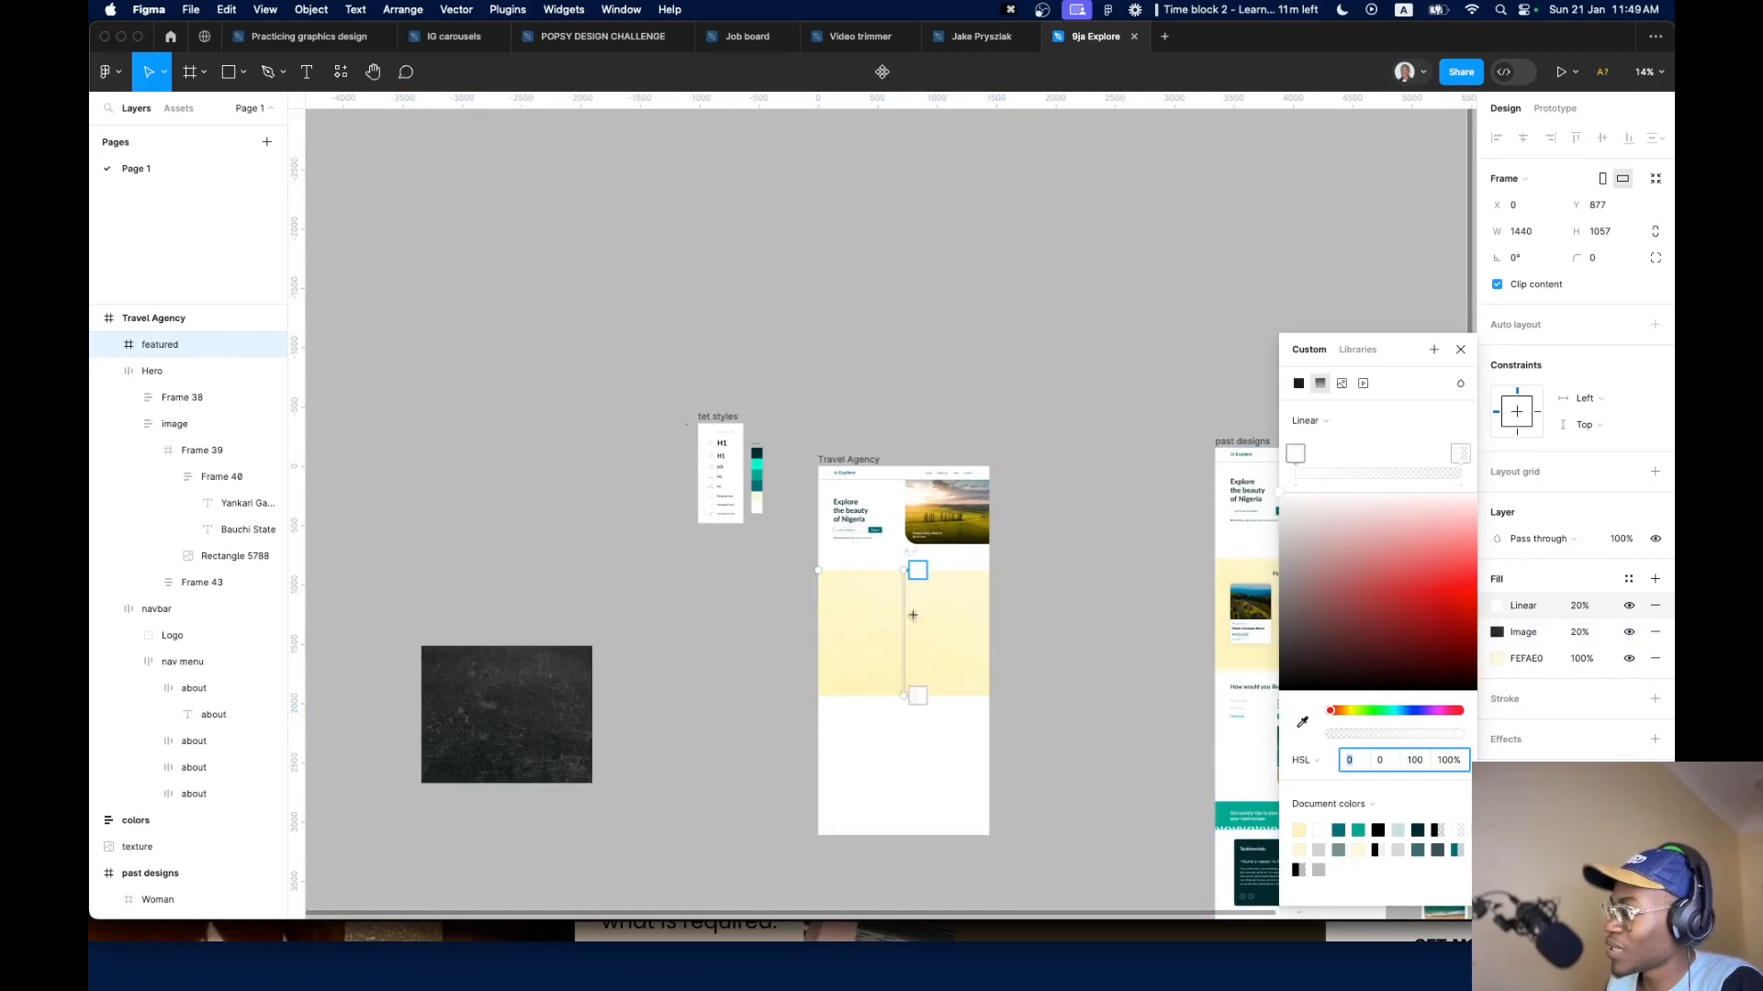
Shorten the white gradient to a narrow band along the featured frame's top edge and set its opacity to 100%
{"action": "scroll", "coordinate": [901, 623], "scroll_direction": "up", "scroll_amount": 5}
{"action": "left_click_drag", "start_coordinate": [904, 817], "coordinate": [909, 504]}
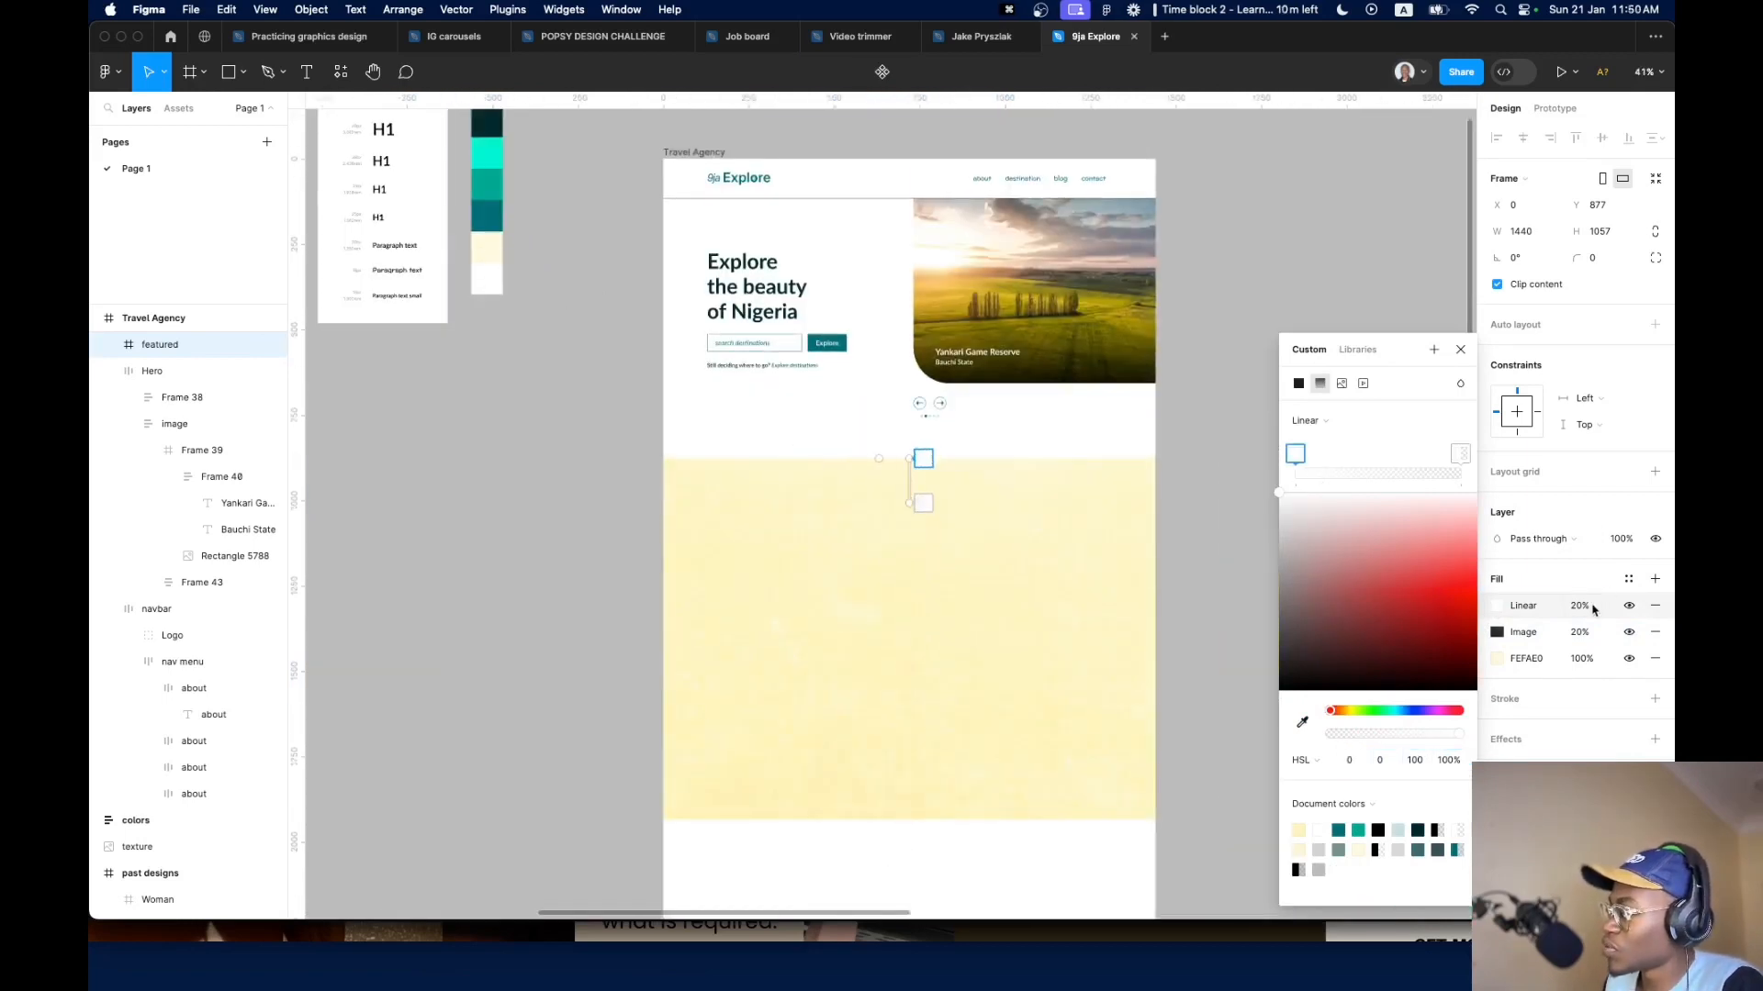
{"action": "left_click", "coordinate": [1579, 606]}
{"action": "type", "text": "100"}
{"action": "key", "text": "Return"}
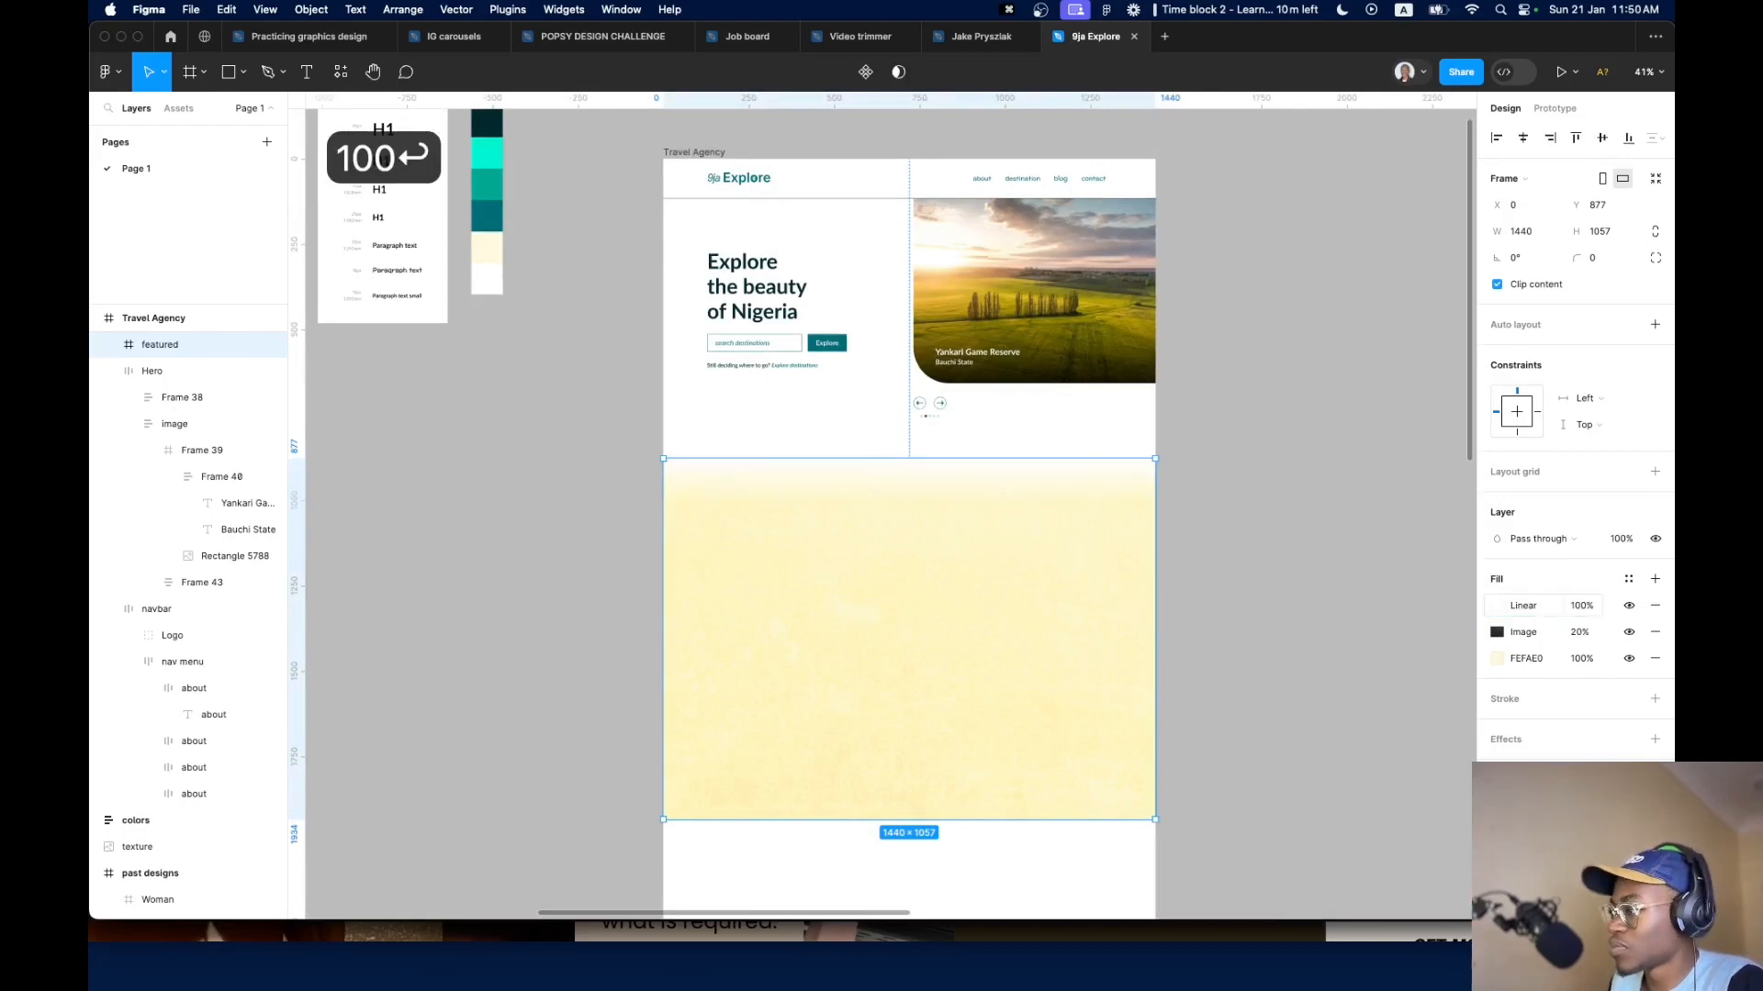
{"action": "scroll", "coordinate": [940, 565], "scroll_direction": "up", "scroll_amount": 6}
{"action": "scroll", "coordinate": [817, 268], "scroll_direction": "up", "scroll_amount": 5}
{"action": "scroll", "coordinate": [959, 702], "scroll_direction": "down", "scroll_amount": 10}
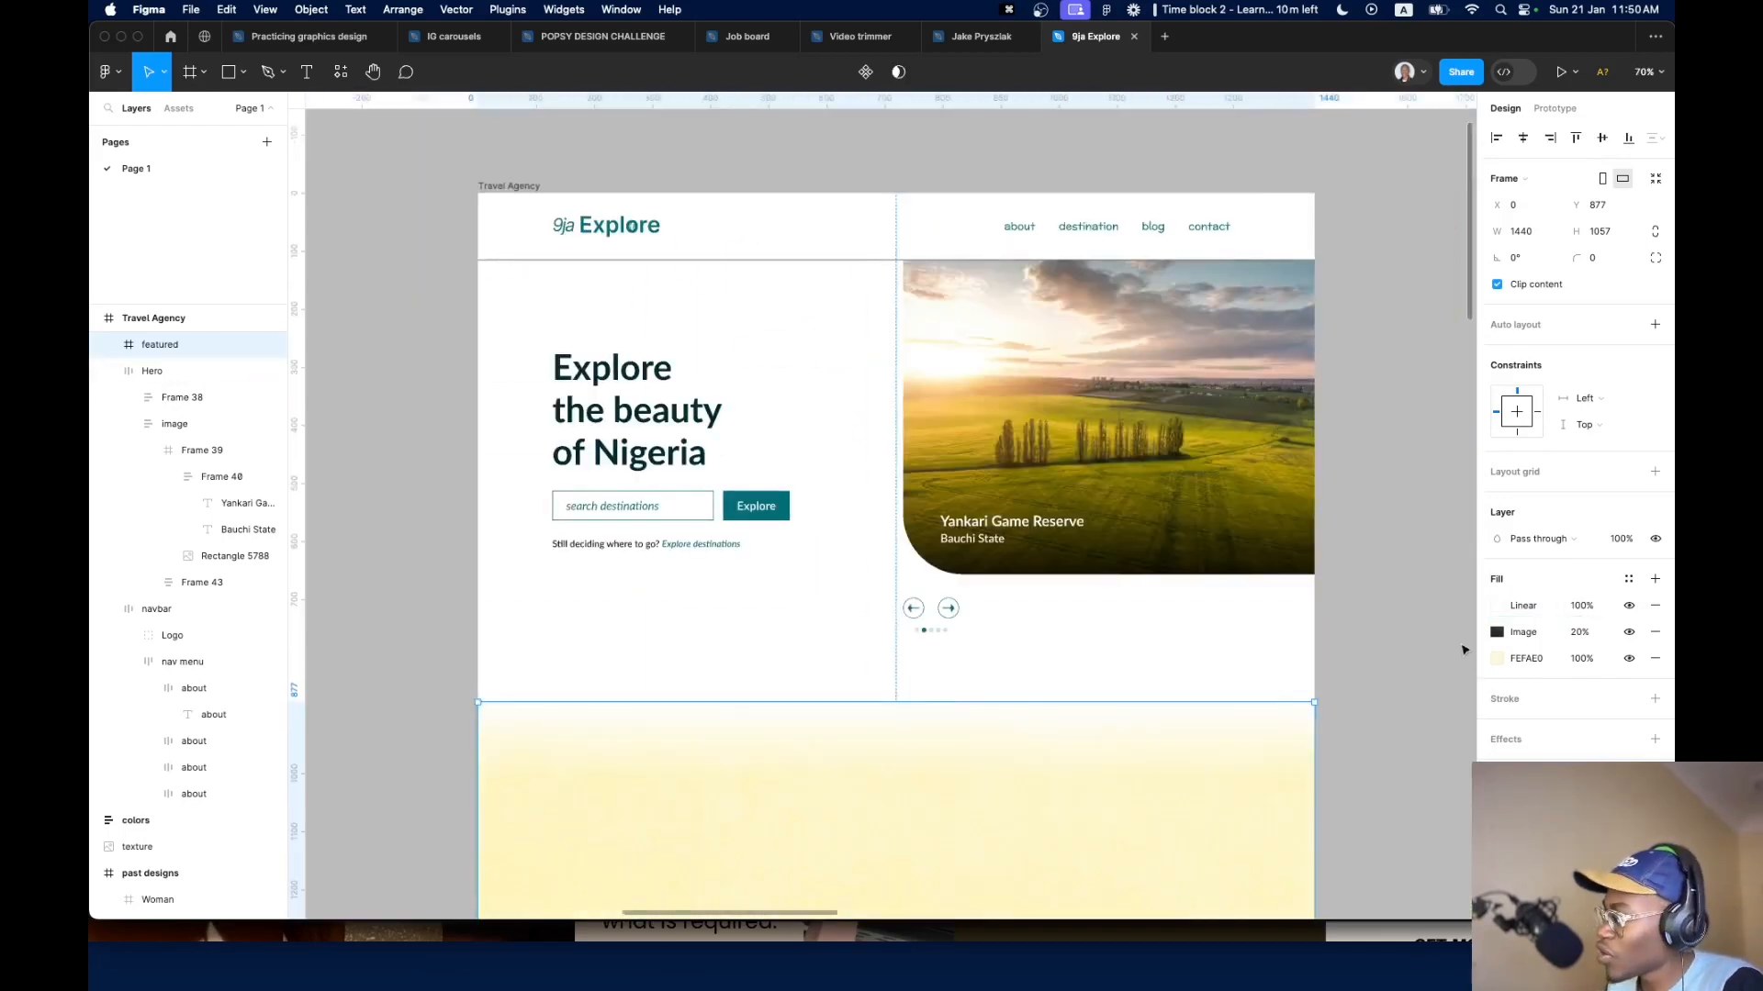
Tighten the top-edge fade by moving the gradient's transparent end closer to the frame's upper edge
{"action": "left_click", "coordinate": [1489, 609]}
{"action": "scroll", "coordinate": [959, 711], "scroll_direction": "up", "scroll_amount": 6}
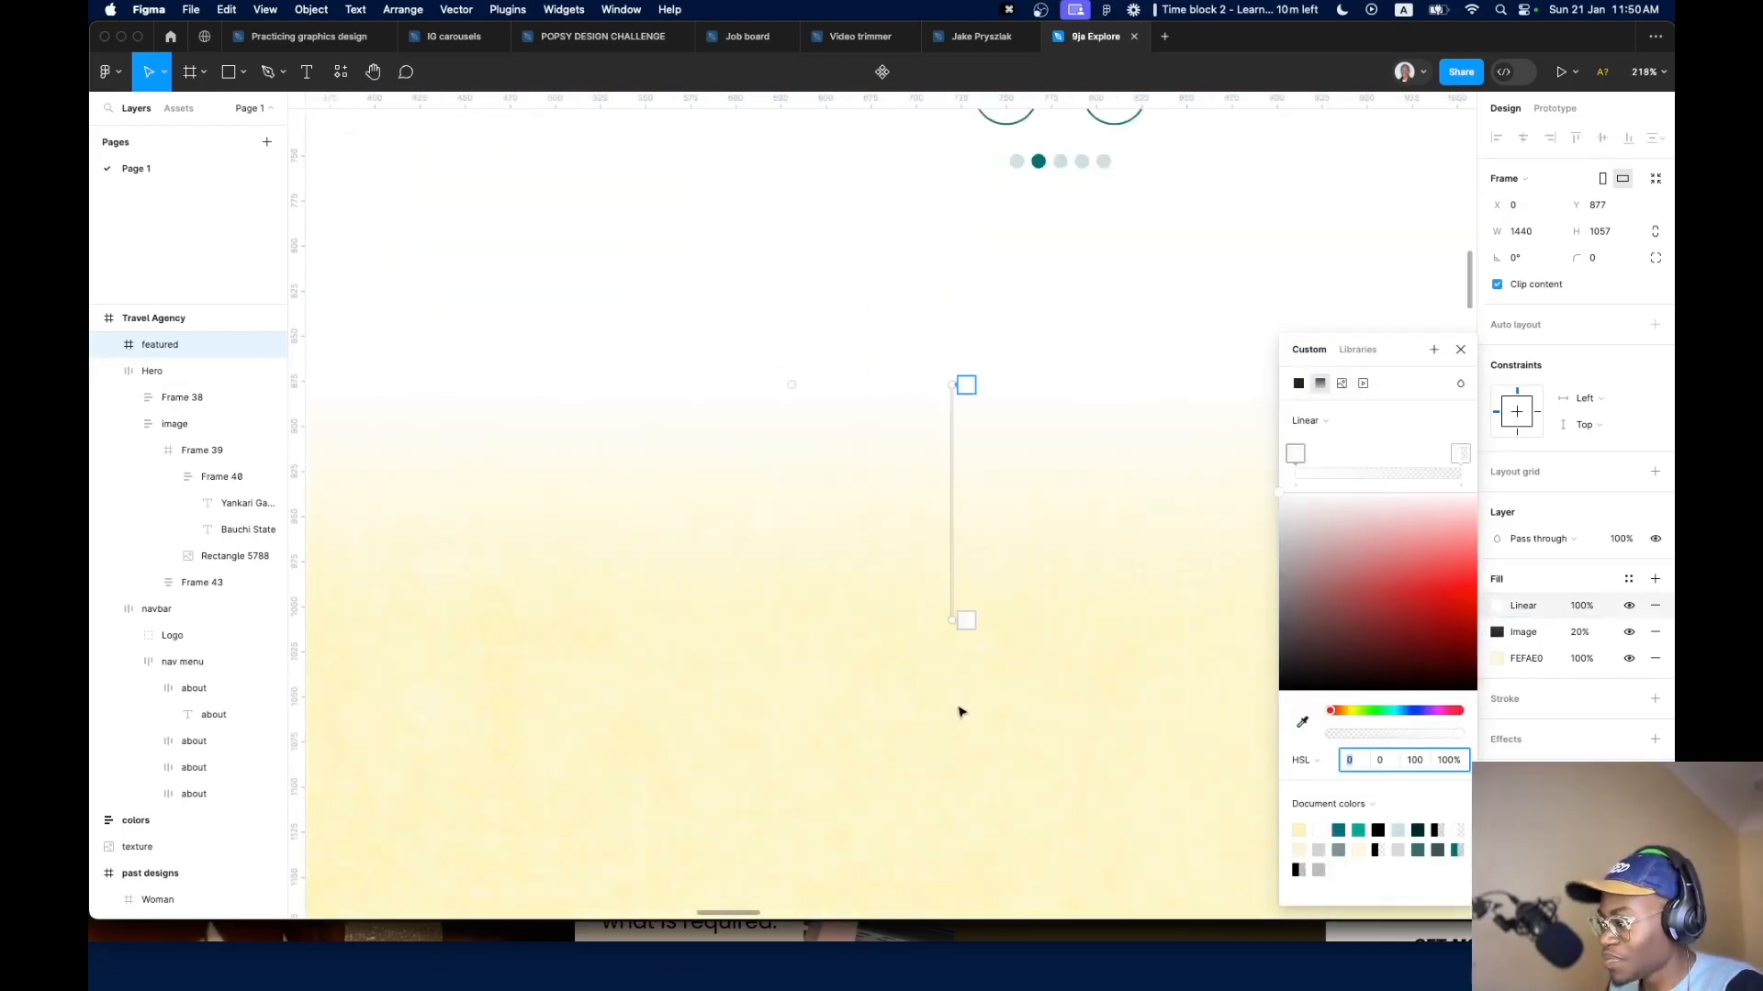
{"action": "left_click", "coordinate": [964, 384]}
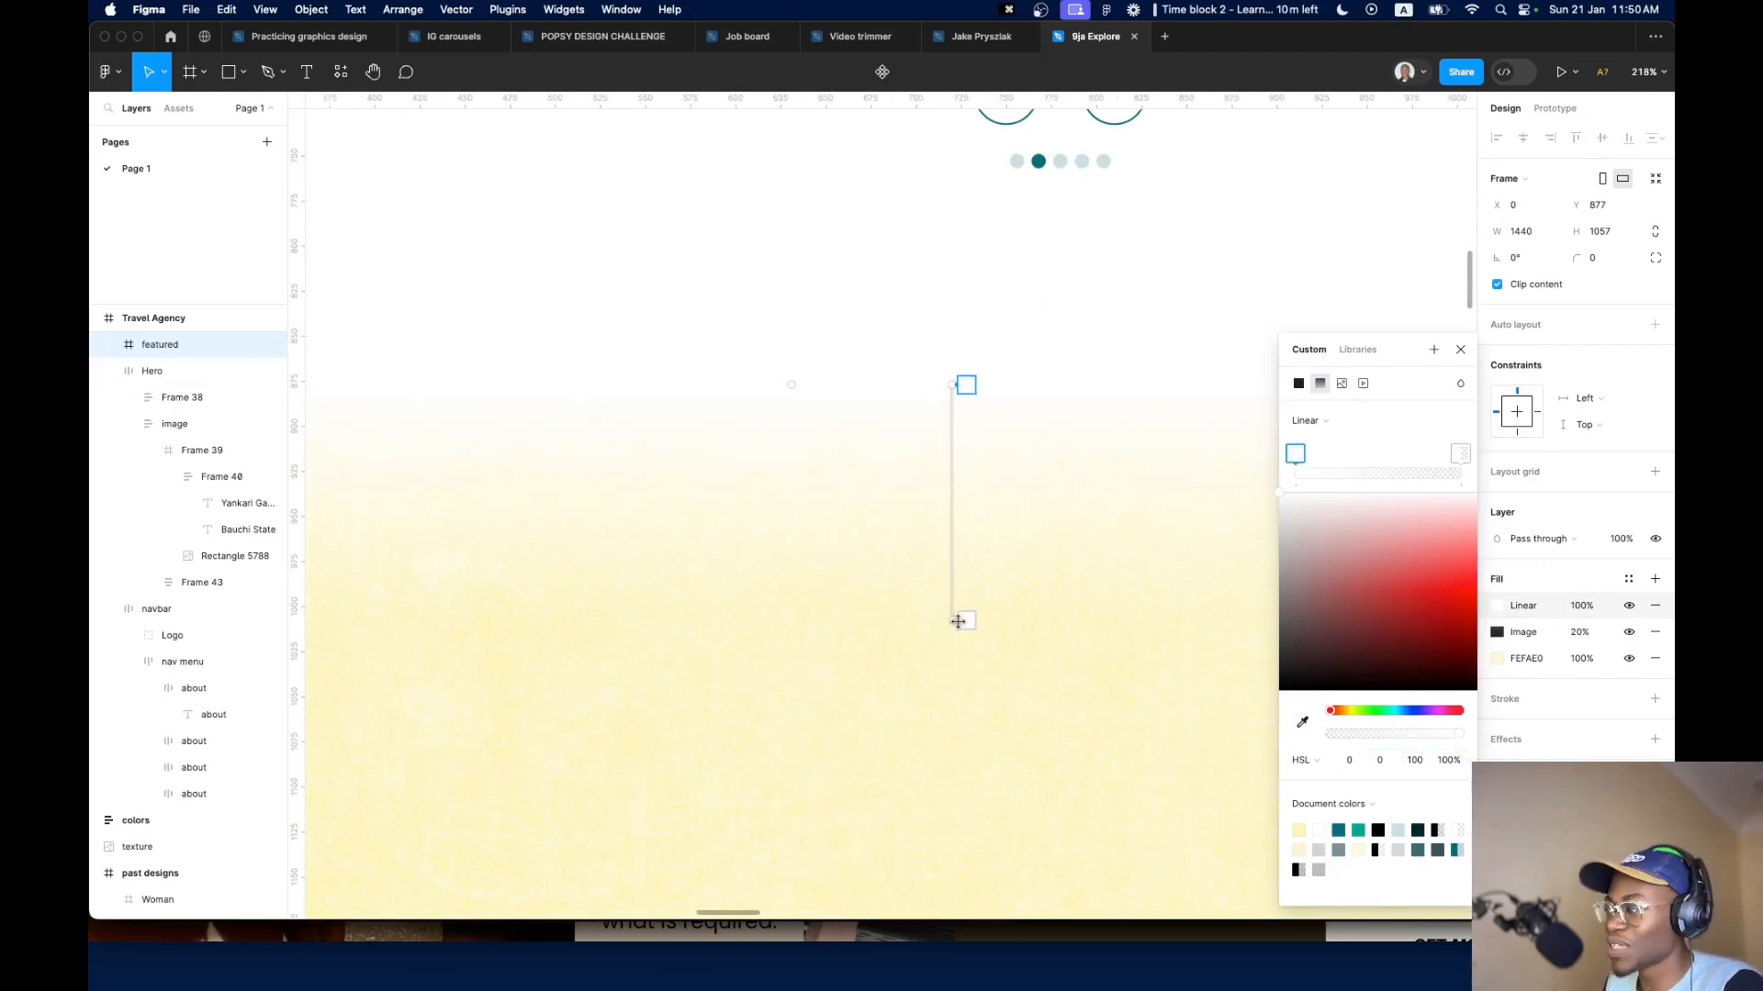
{"action": "left_click_drag", "start_coordinate": [957, 622], "coordinate": [957, 485]}
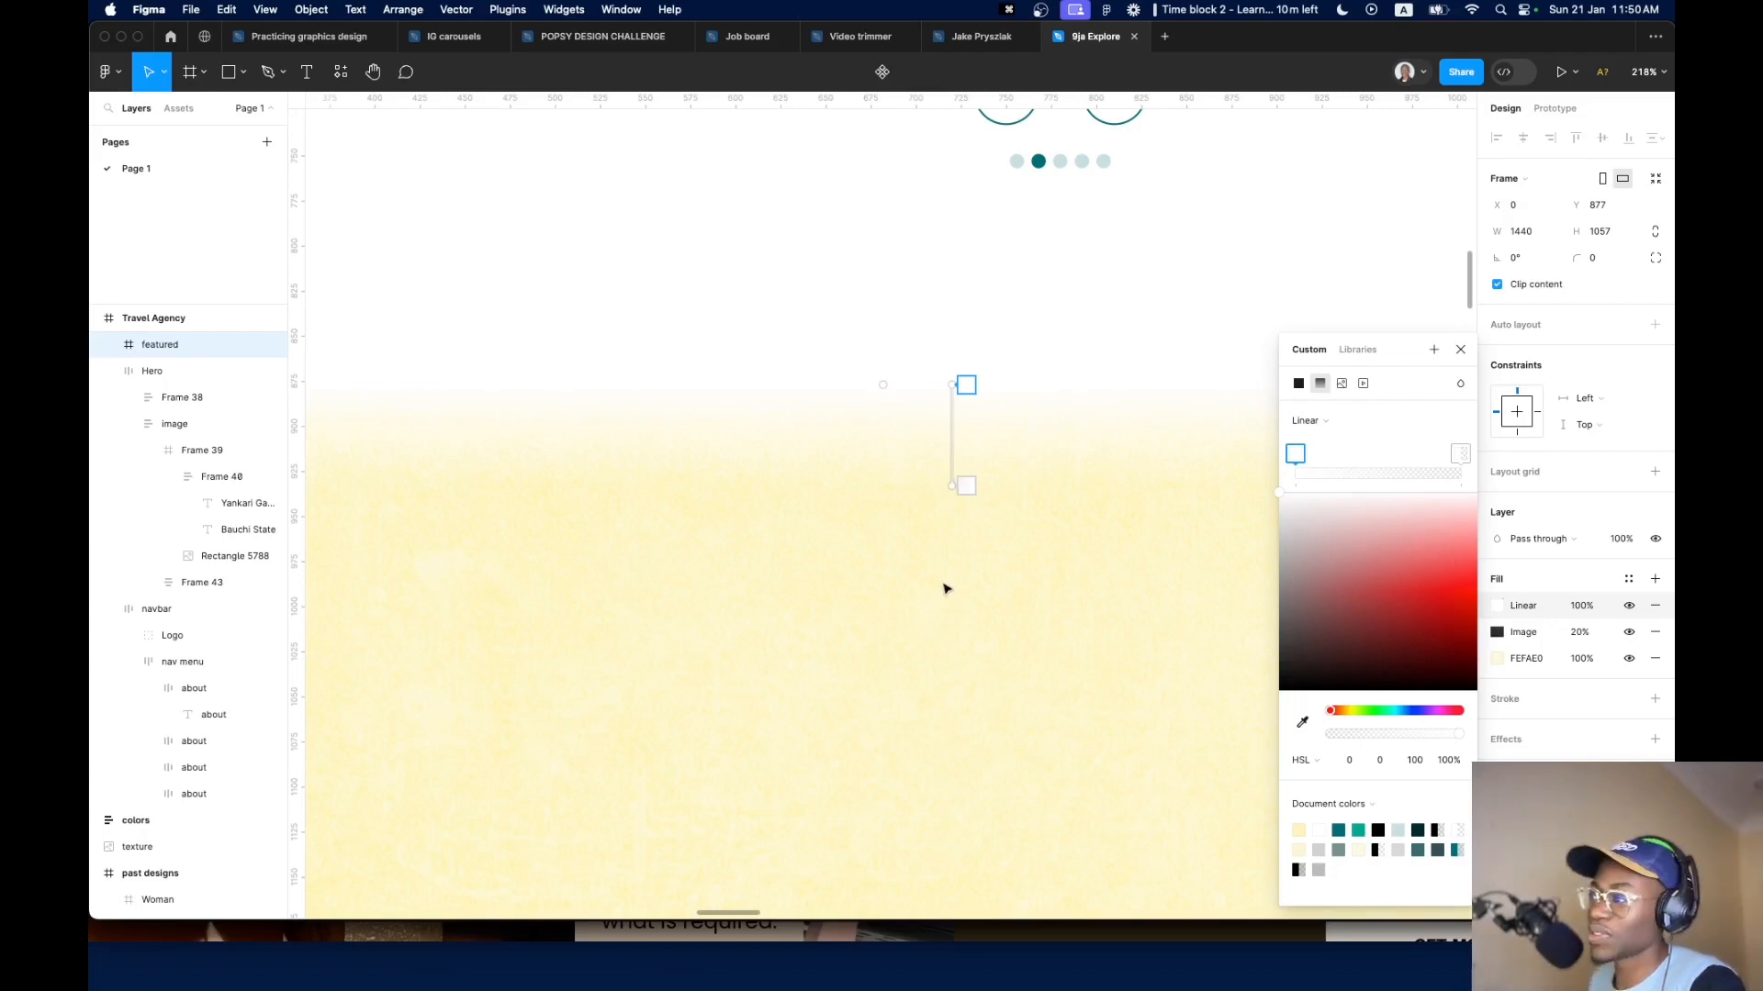
{"action": "scroll", "coordinate": [747, 563], "scroll_direction": "down", "scroll_amount": 10}
{"action": "left_click", "coordinate": [864, 500]}
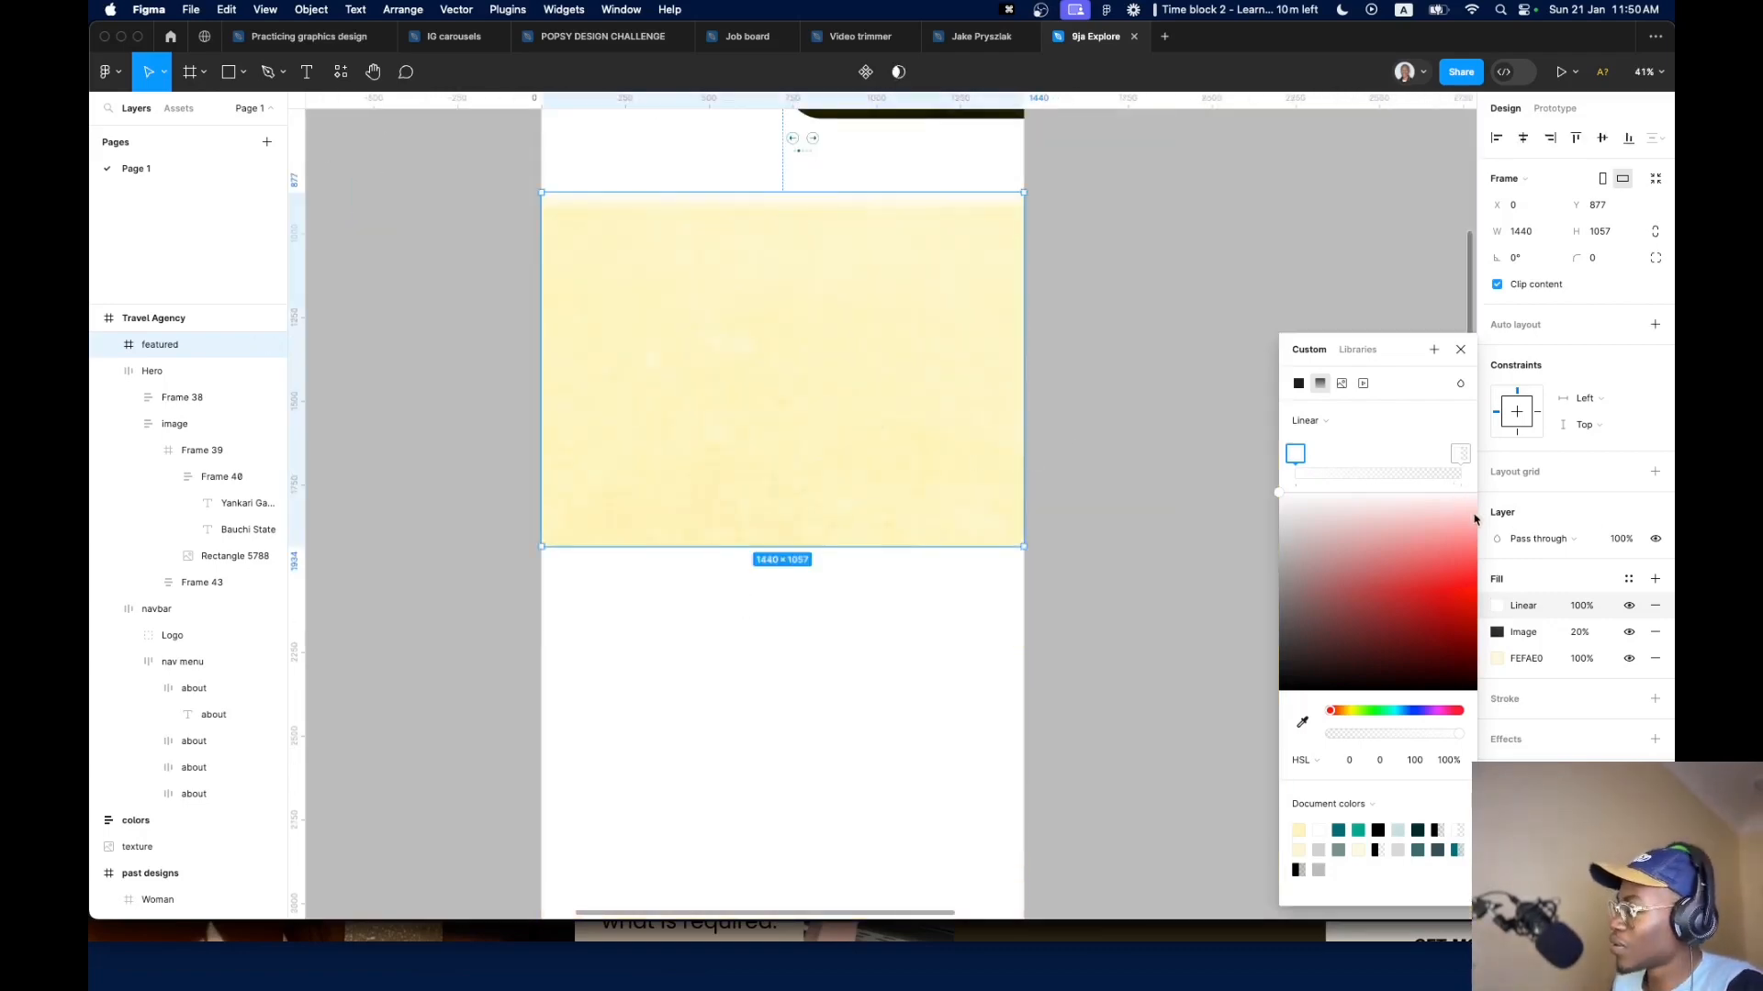
Add a second white FFFFFF fill at 100% opacity to the featured frame and convert it to a linear gradient
{"action": "left_click", "coordinate": [1657, 580]}
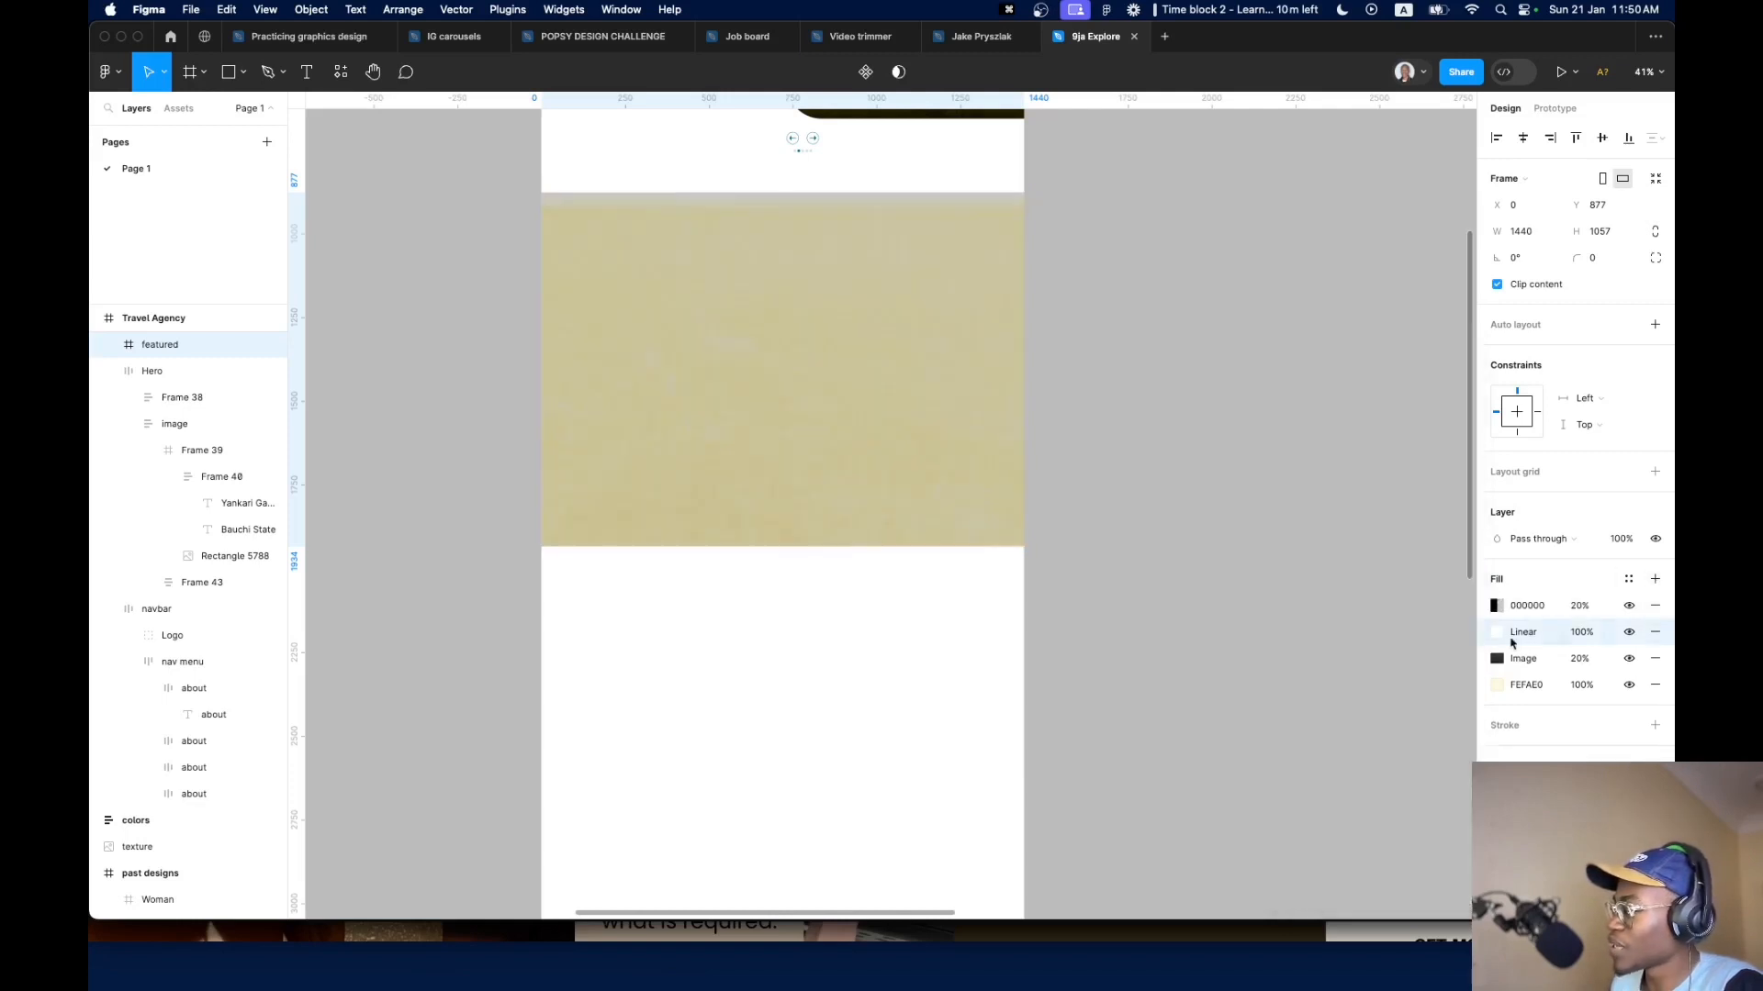
{"action": "left_click", "coordinate": [1497, 606]}
{"action": "left_click_drag", "start_coordinate": [1374, 580], "coordinate": [1089, 409]}
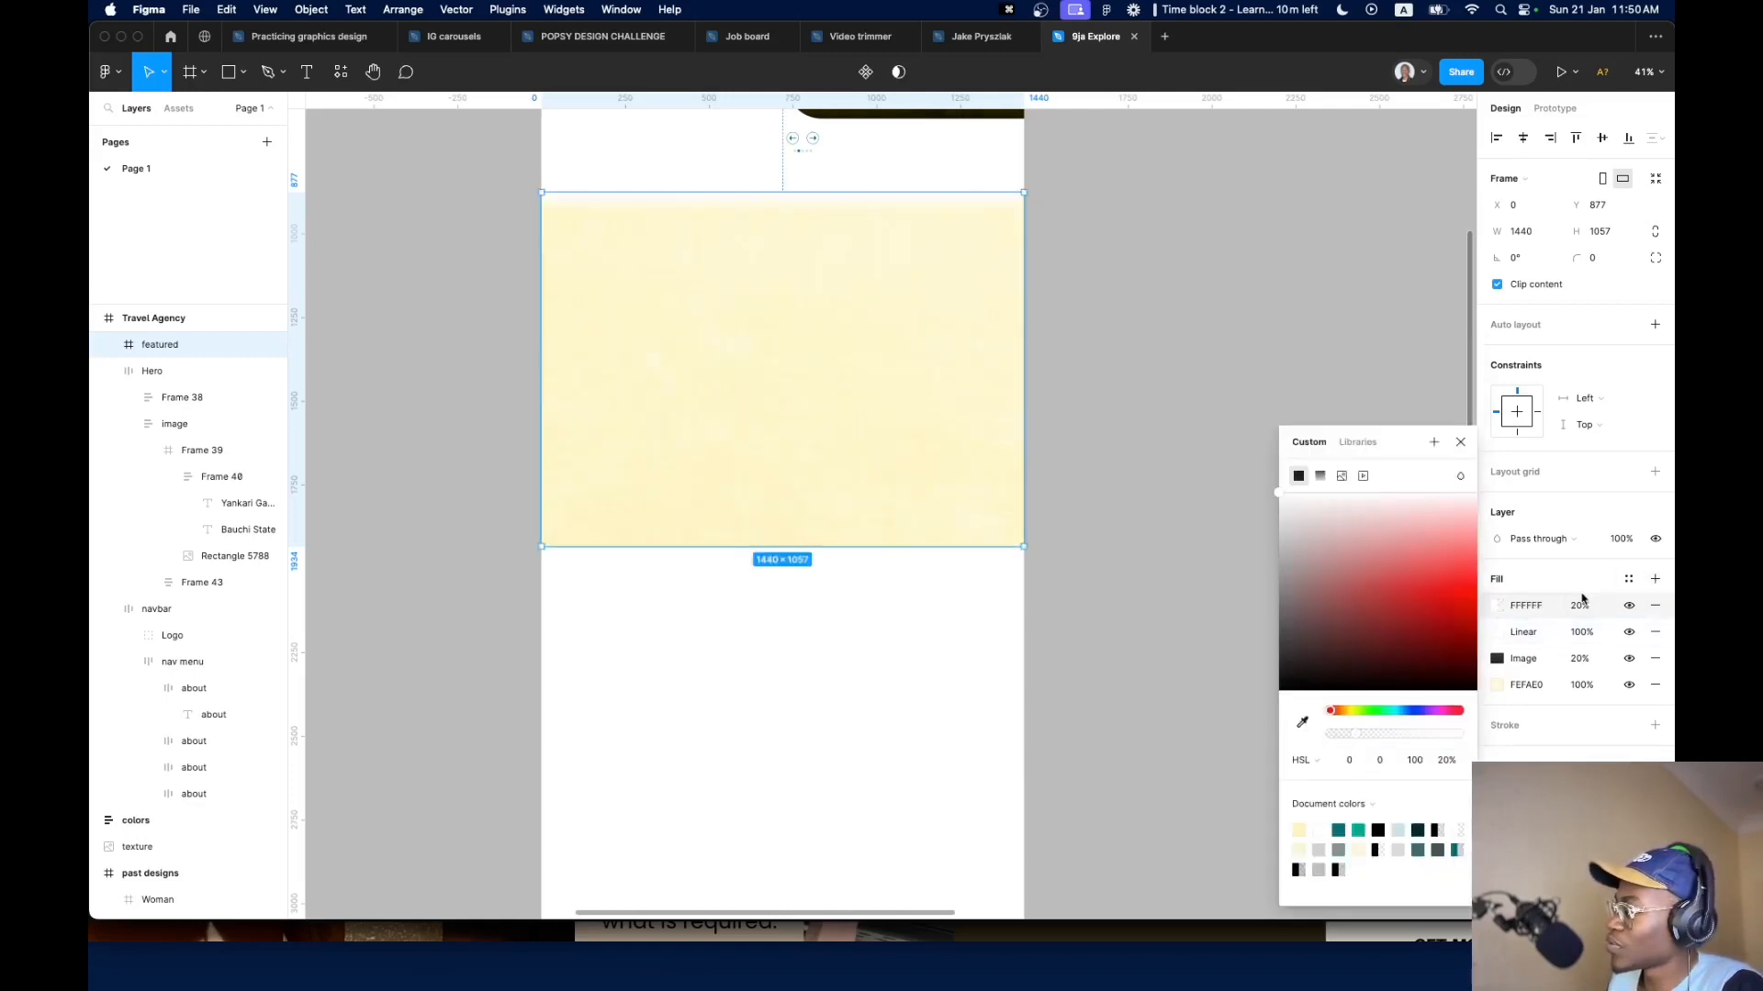
{"action": "left_click_drag", "start_coordinate": [1350, 733], "coordinate": [1611, 752]}
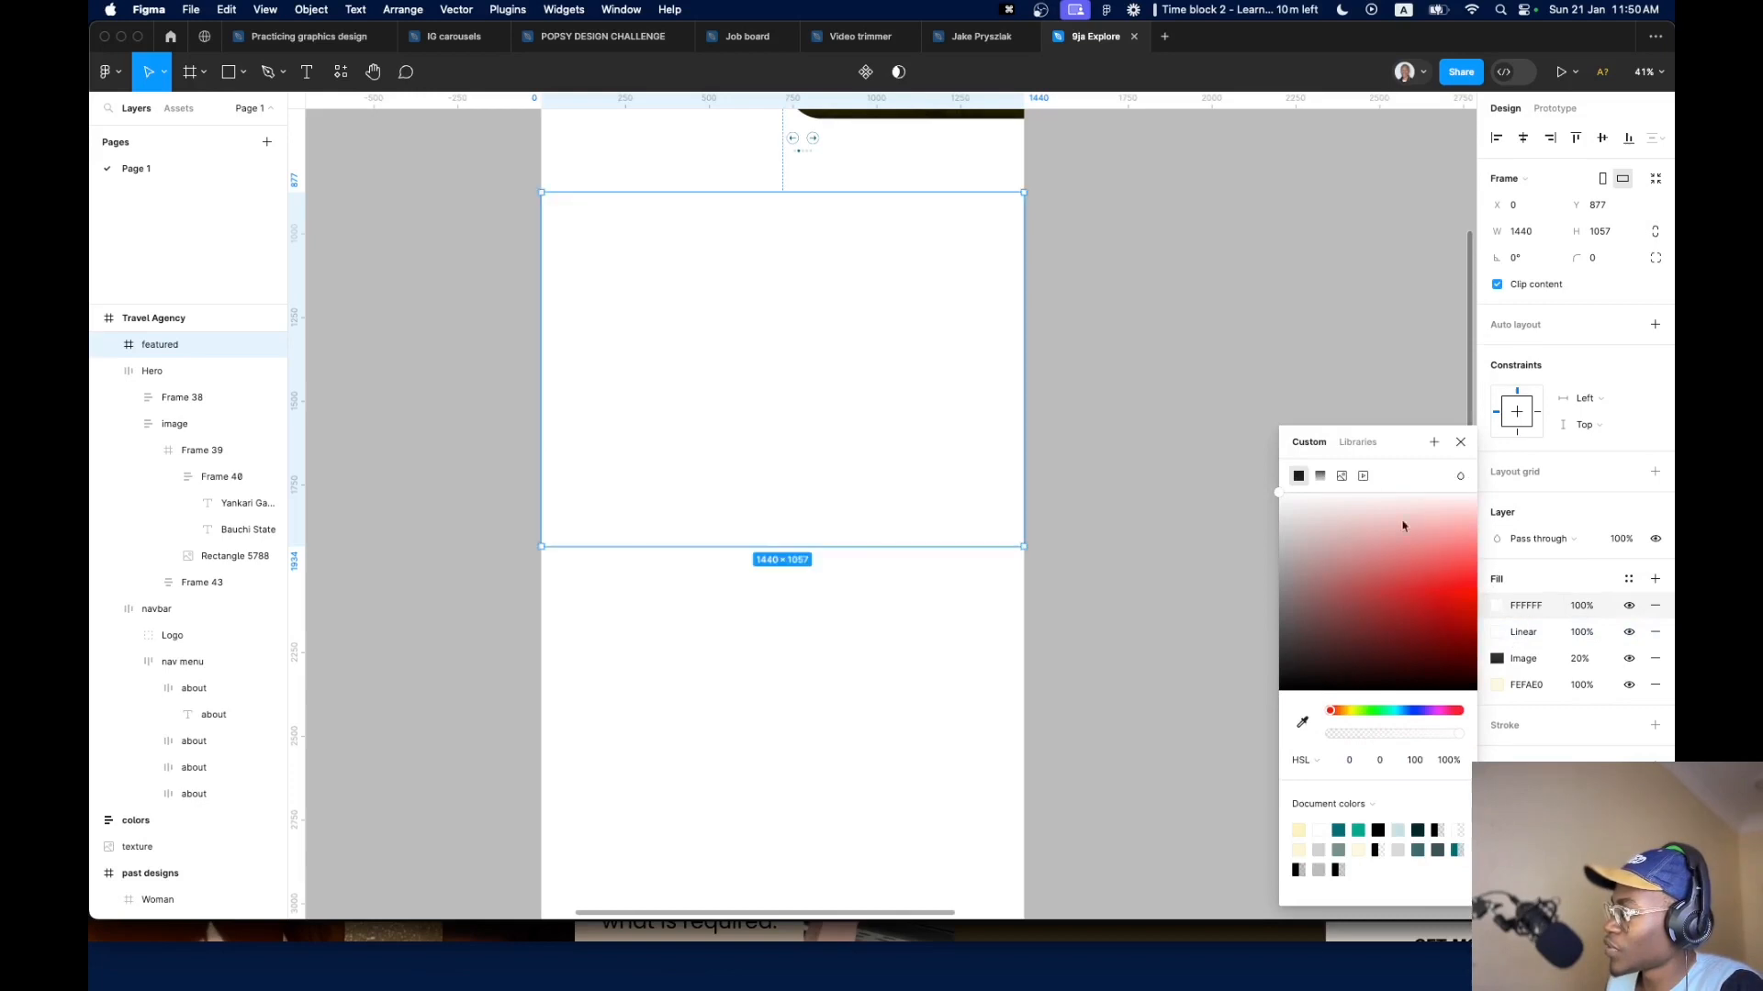
{"action": "left_click", "coordinate": [1321, 477]}
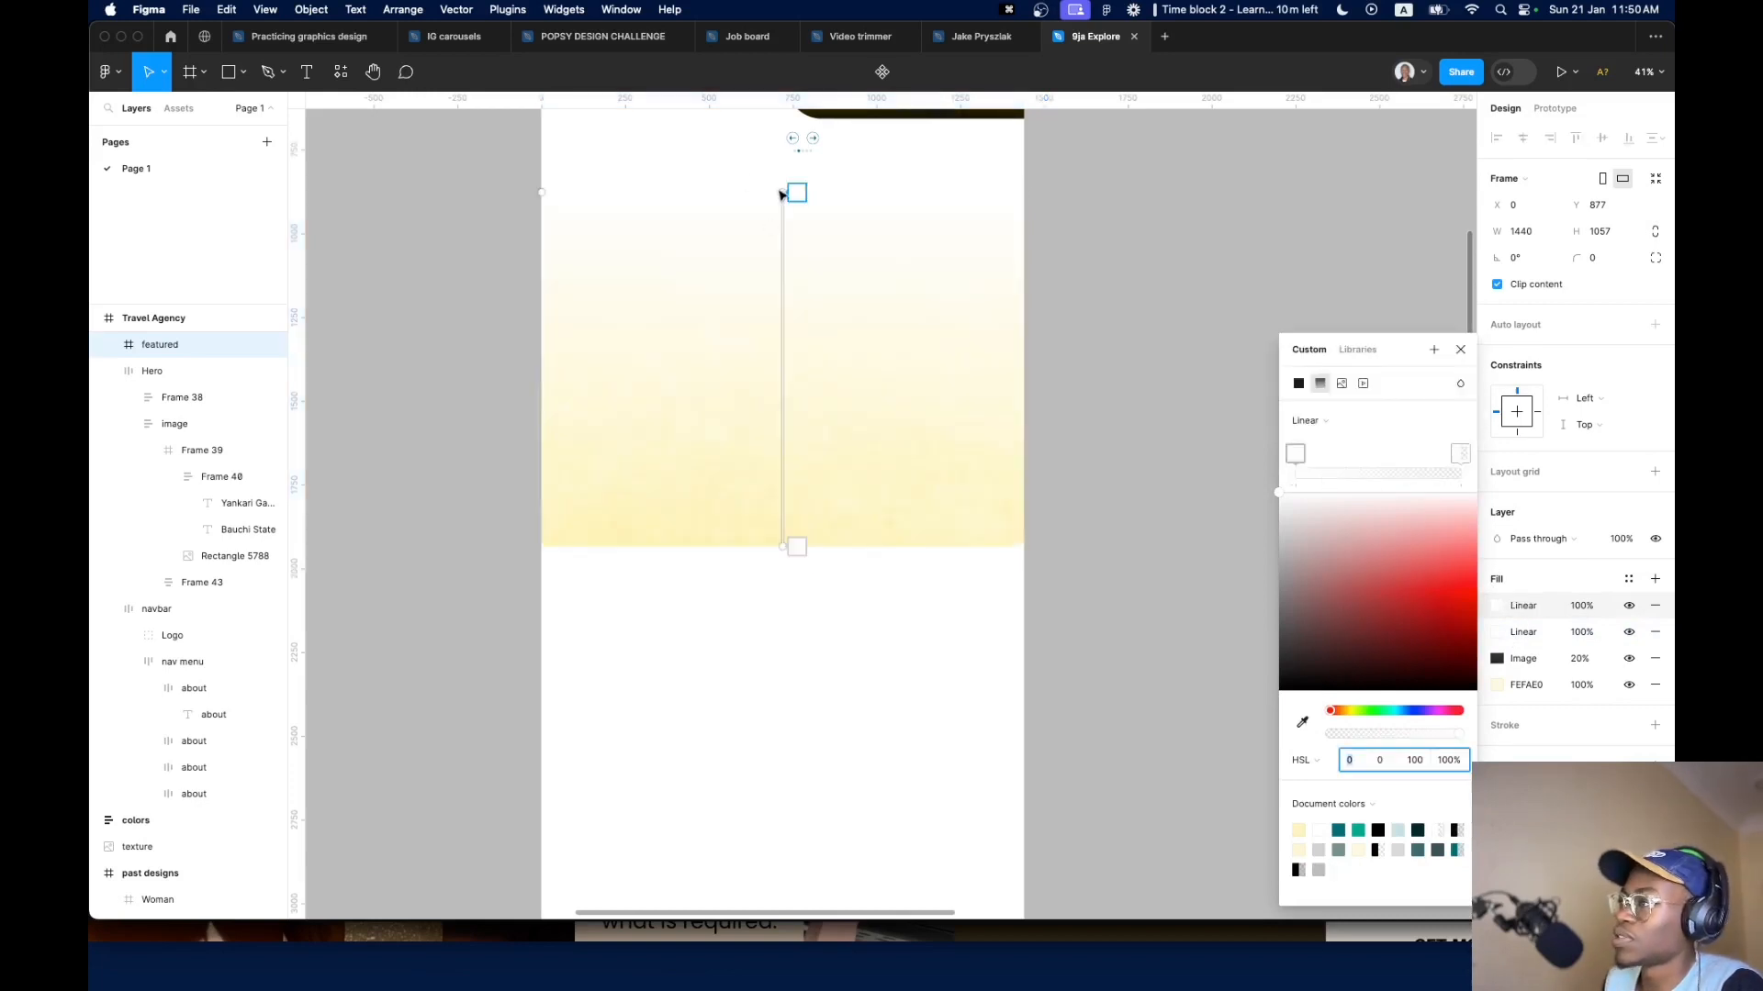
Flip and shorten the second gradient so white fades upward from the featured frame's bottom edge
{"action": "left_click_drag", "start_coordinate": [781, 195], "coordinate": [781, 571]}
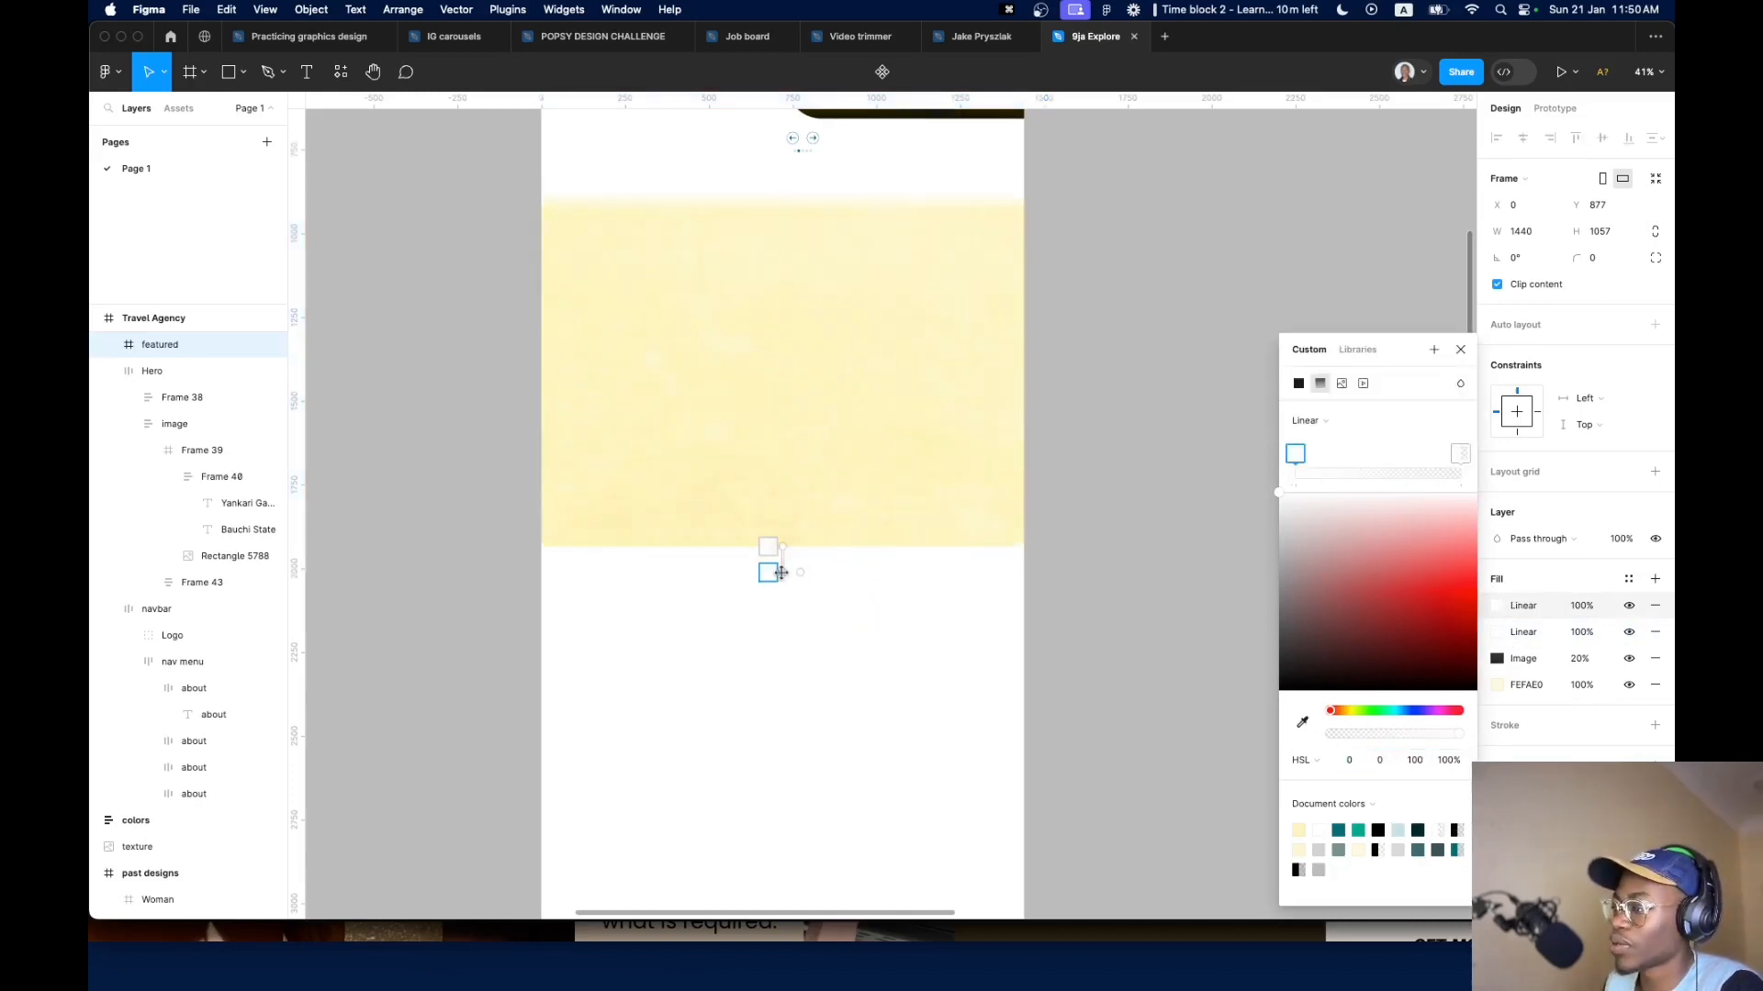
{"action": "scroll", "coordinate": [781, 572], "scroll_direction": "up", "scroll_amount": 5}
{"action": "left_click_drag", "start_coordinate": [788, 470], "coordinate": [787, 401]}
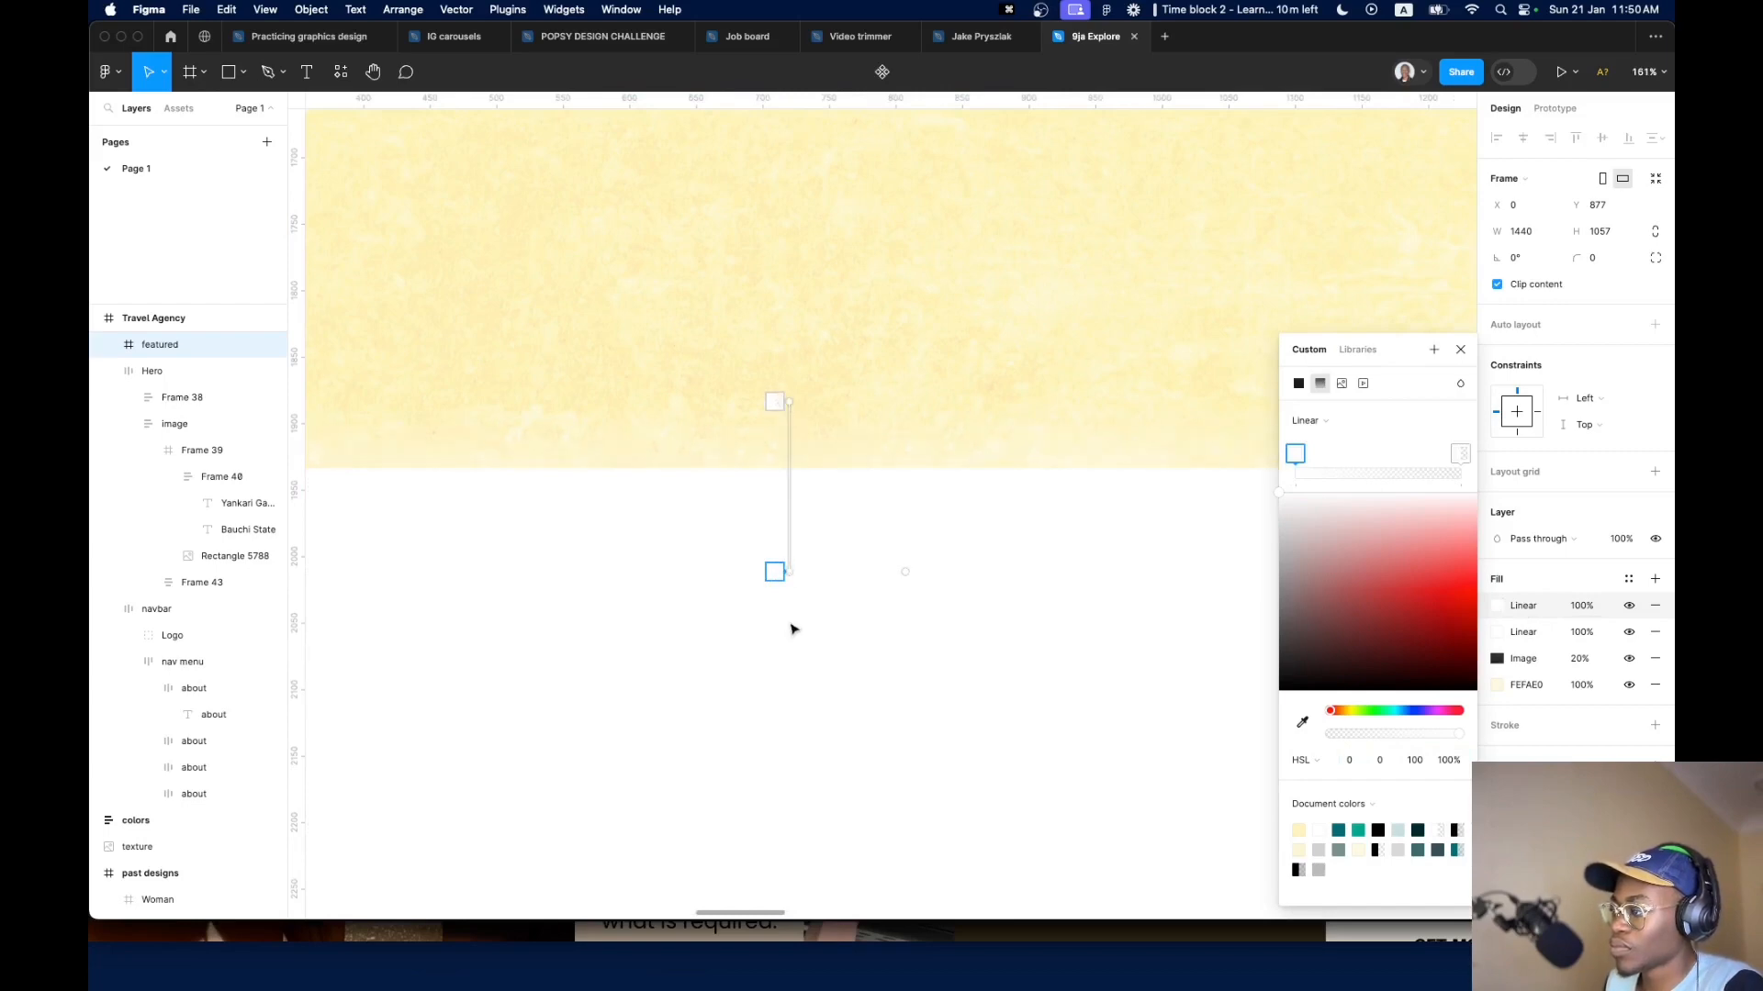
{"action": "left_click_drag", "start_coordinate": [792, 571], "coordinate": [792, 471]}
{"action": "left_click_drag", "start_coordinate": [789, 395], "coordinate": [793, 378]}
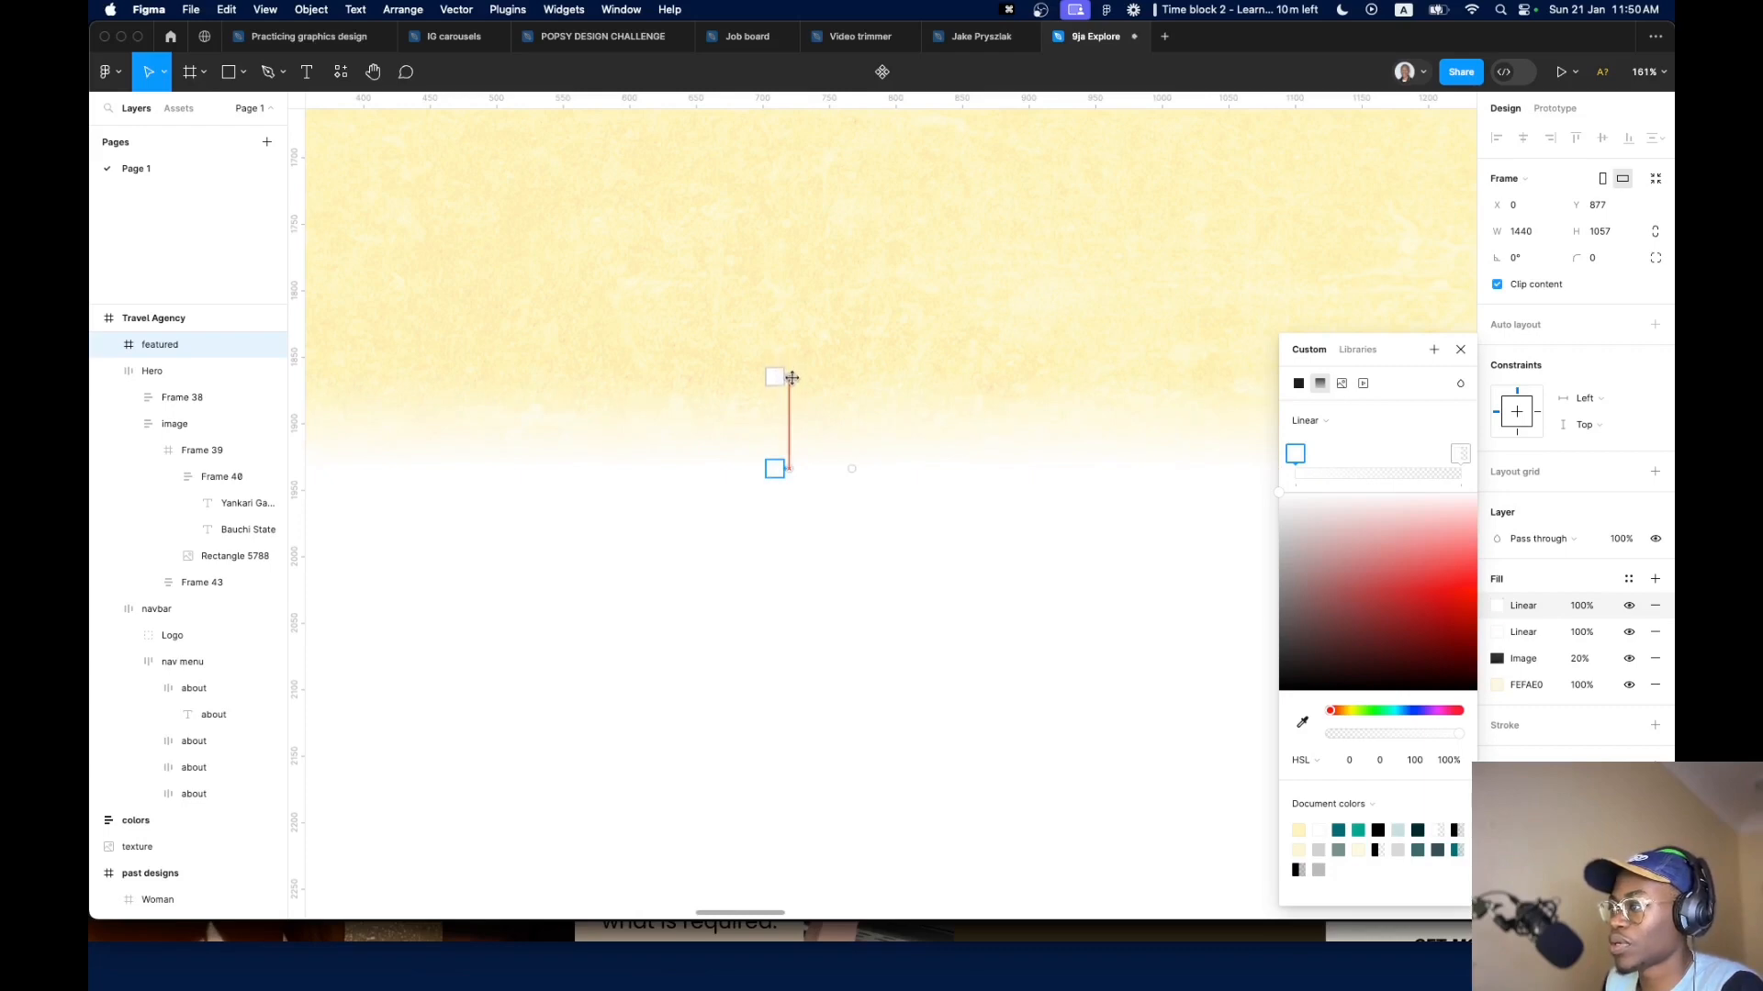
{"action": "left_click", "coordinate": [800, 578]}
{"action": "scroll", "coordinate": [799, 577], "scroll_direction": "down", "scroll_amount": 5}
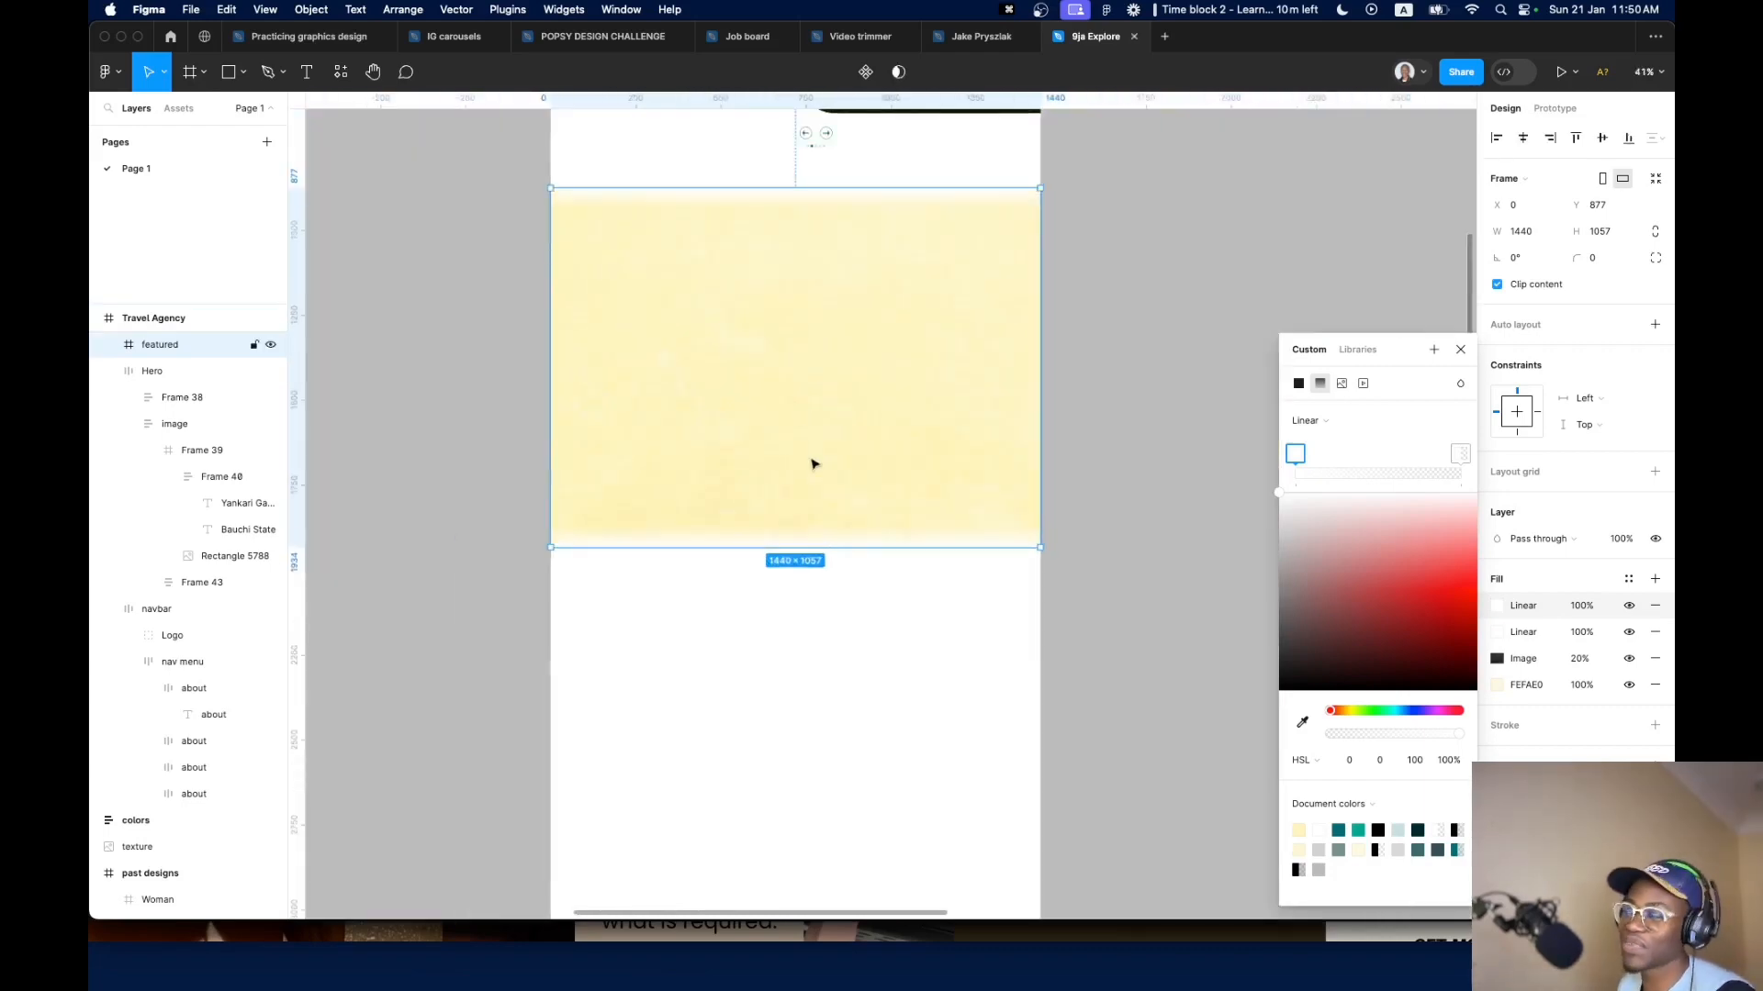
{"action": "left_click", "coordinate": [818, 657]}
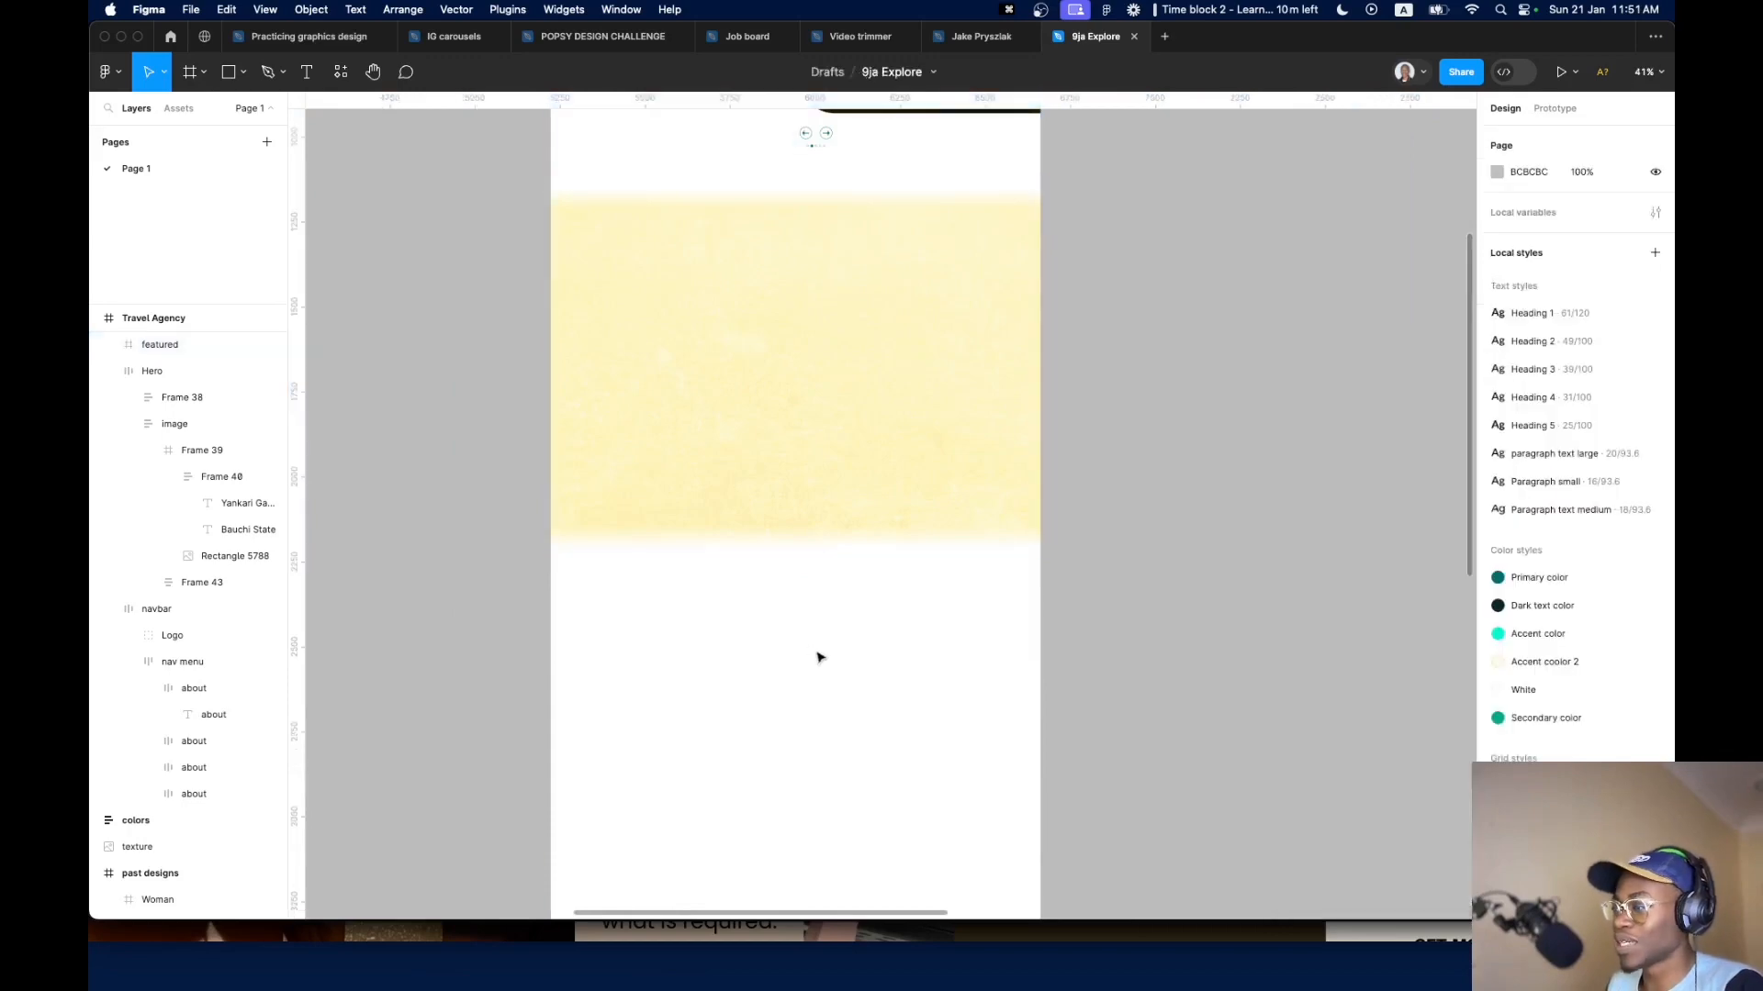
Check the featured frame's faded edges against the Featured destinations section of the past design
{"action": "scroll", "coordinate": [918, 551], "scroll_direction": "up", "scroll_amount": 10}
{"action": "scroll", "coordinate": [776, 664], "scroll_direction": "down", "scroll_amount": 10}
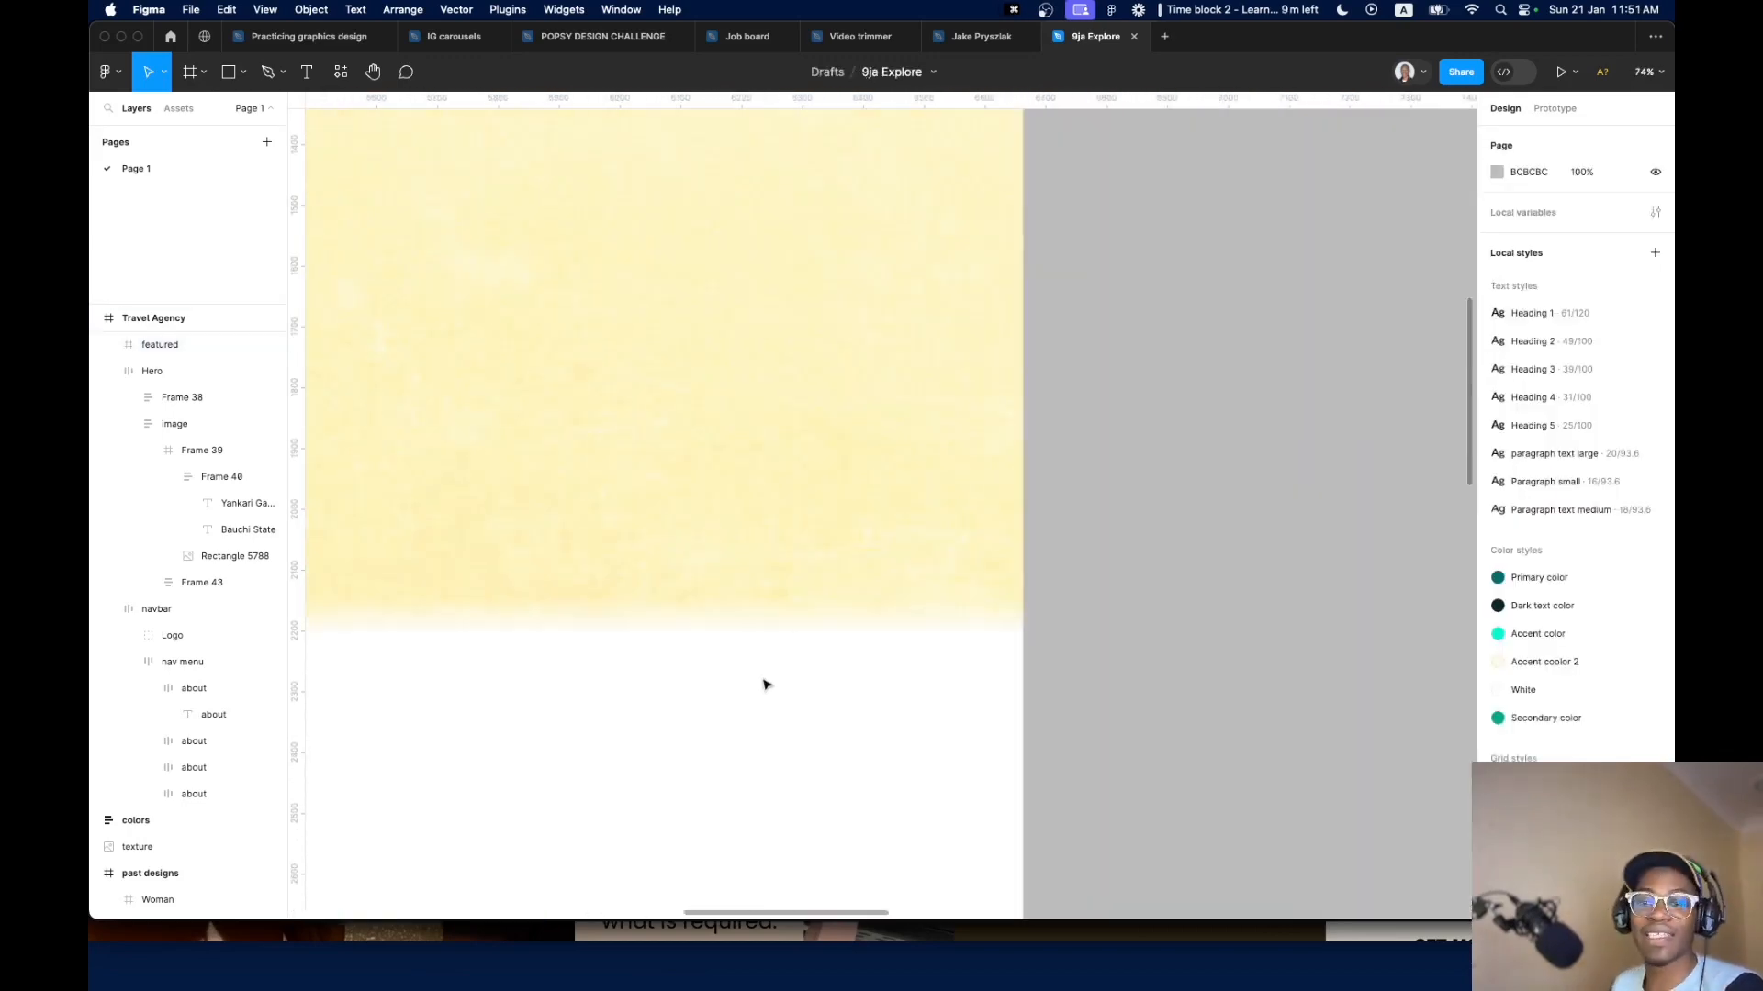
{"action": "scroll", "coordinate": [744, 408], "scroll_direction": "up", "scroll_amount": 2}
{"action": "scroll", "coordinate": [761, 430], "scroll_direction": "down", "scroll_amount": 6}
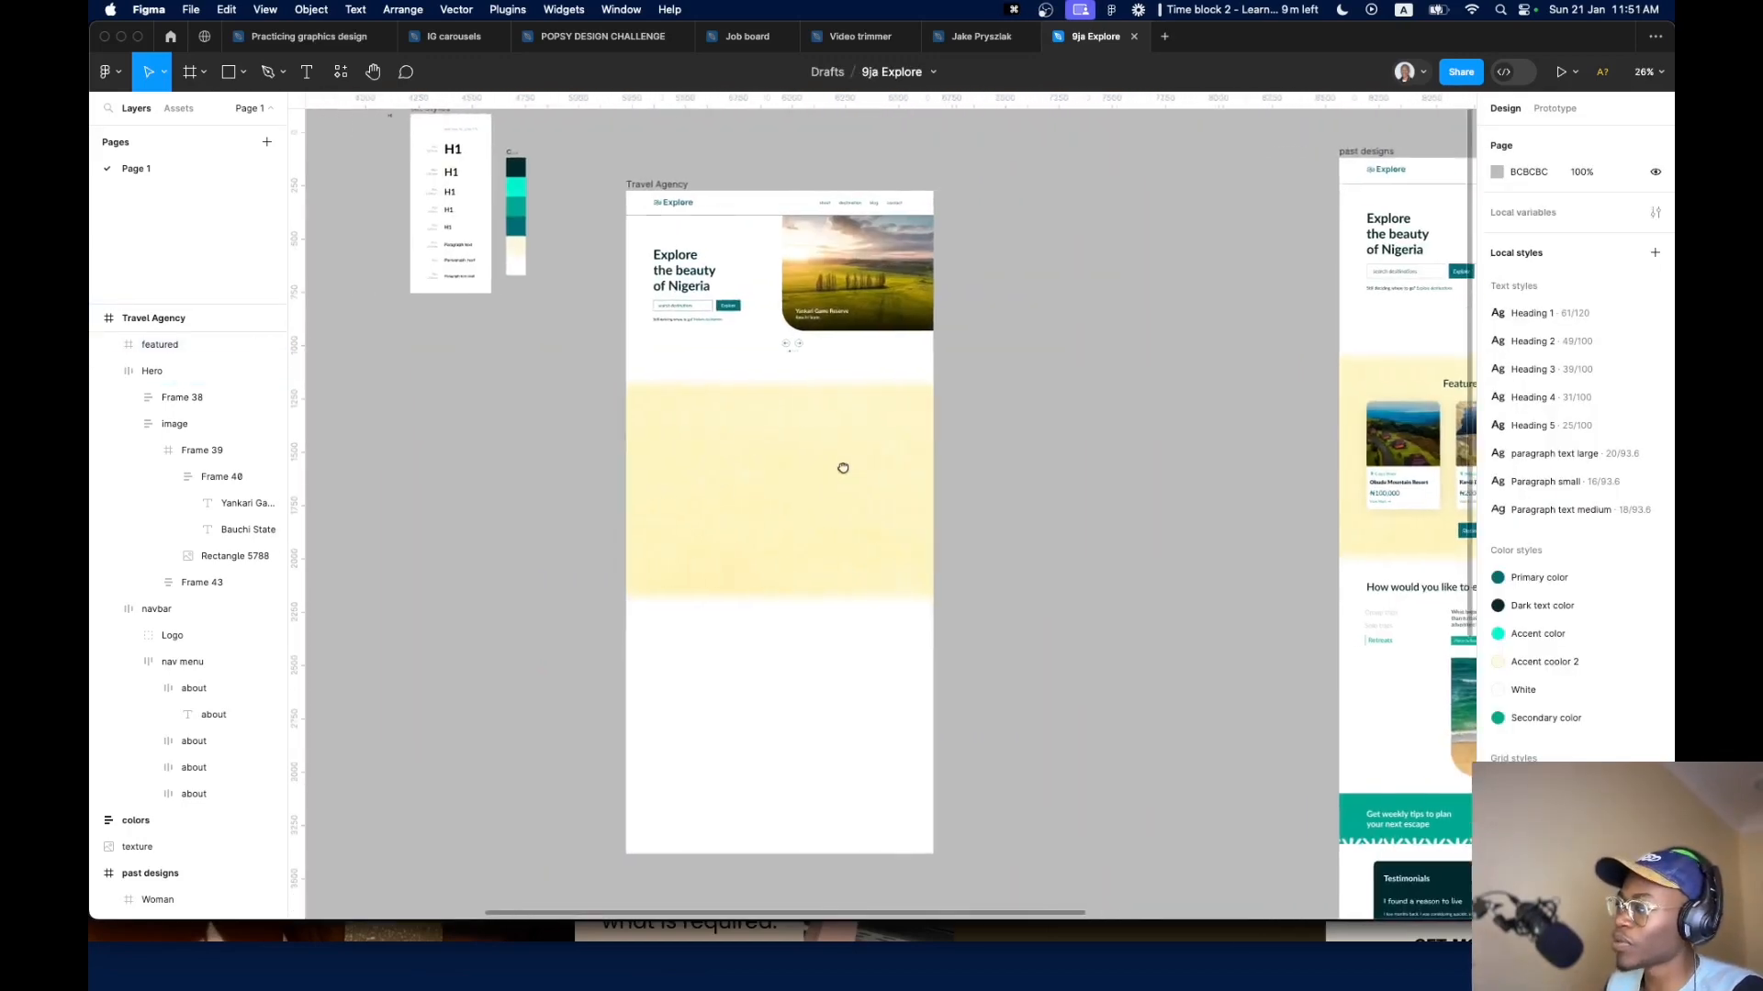
{"action": "scroll", "coordinate": [904, 417], "scroll_direction": "up", "scroll_amount": 6}
{"action": "scroll", "coordinate": [905, 477], "scroll_direction": "up", "scroll_amount": 2}
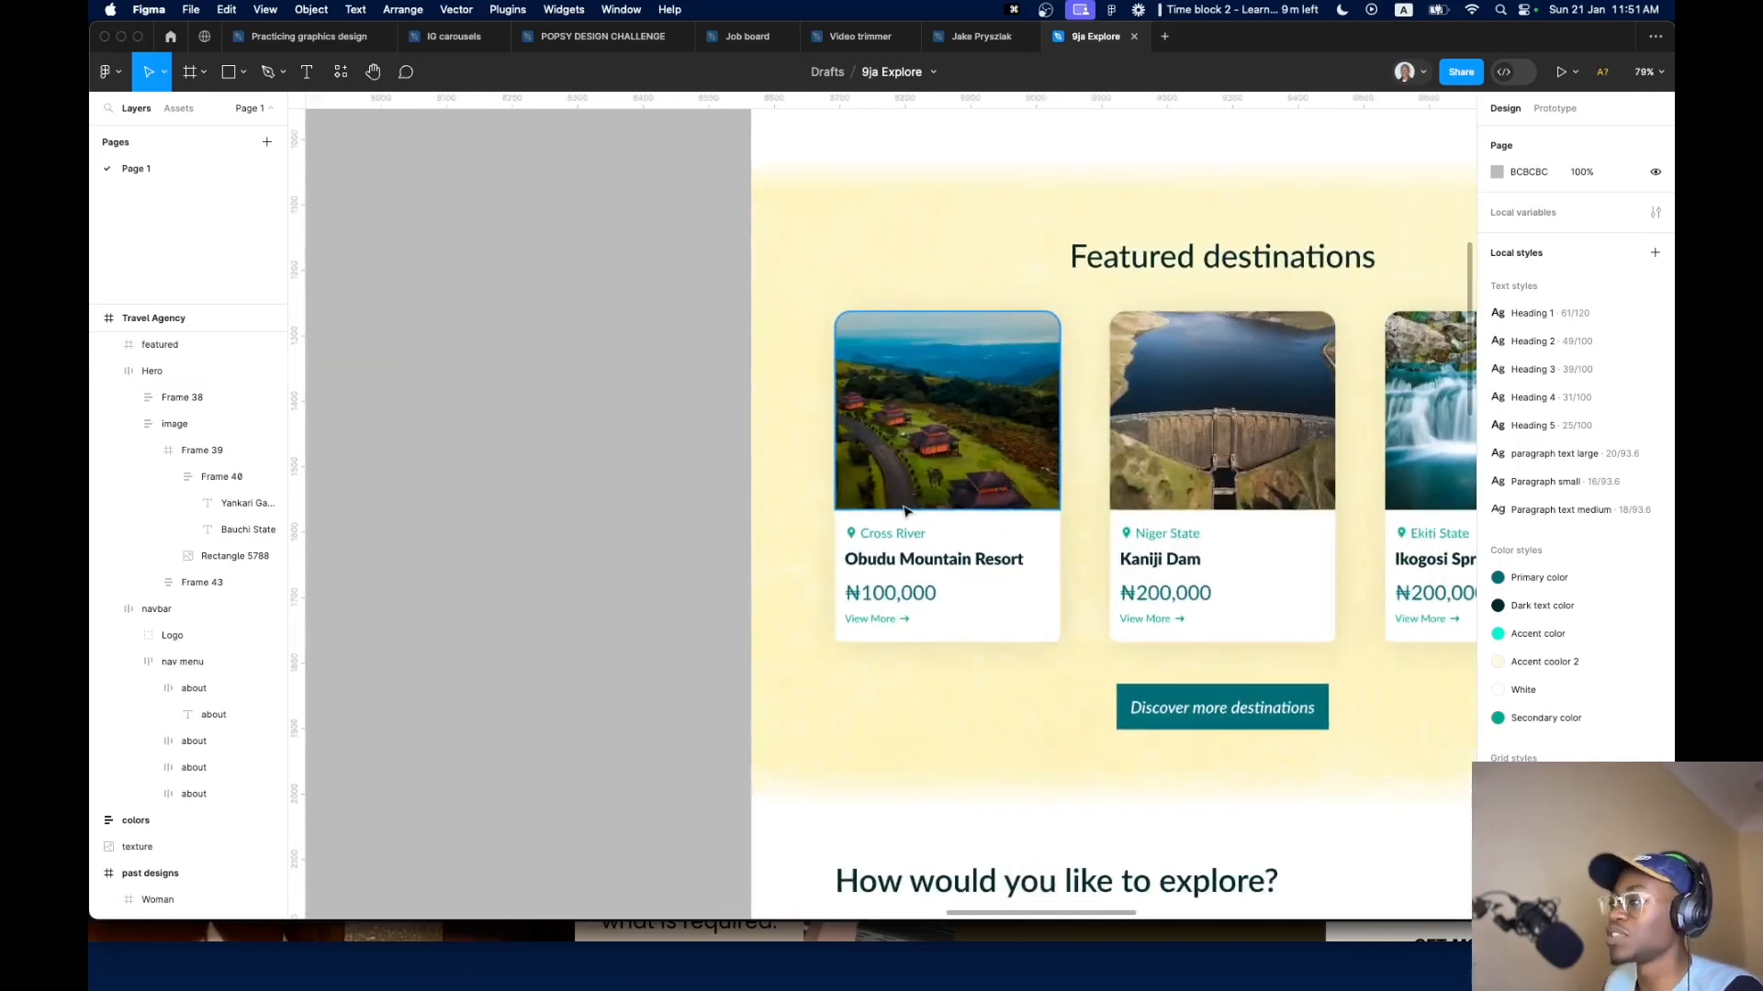
Inspect the Obudu Mountain Resort card and select the row of three destination cards in the past design
{"action": "left_click", "coordinate": [1019, 567], "text": "super"}
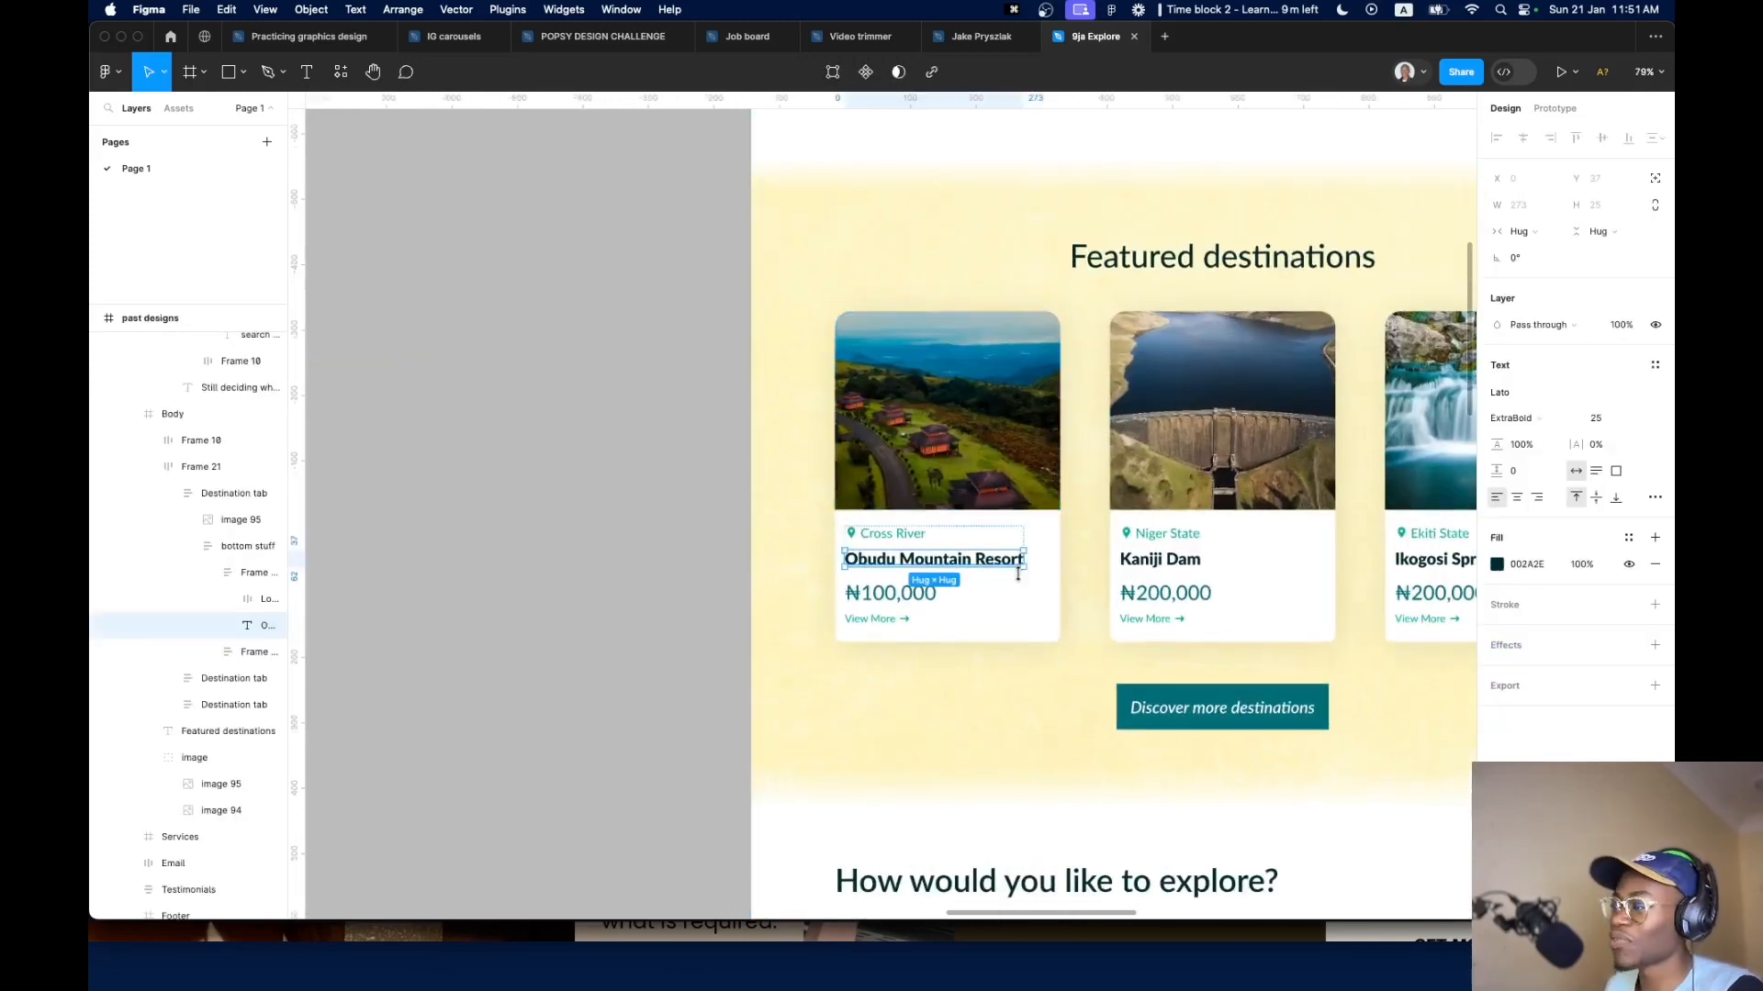
{"action": "left_click", "coordinate": [1021, 589], "text": "super"}
{"action": "left_click", "coordinate": [1040, 576], "text": "super"}
{"action": "scroll", "coordinate": [1040, 576], "scroll_direction": "down", "scroll_amount": 6}
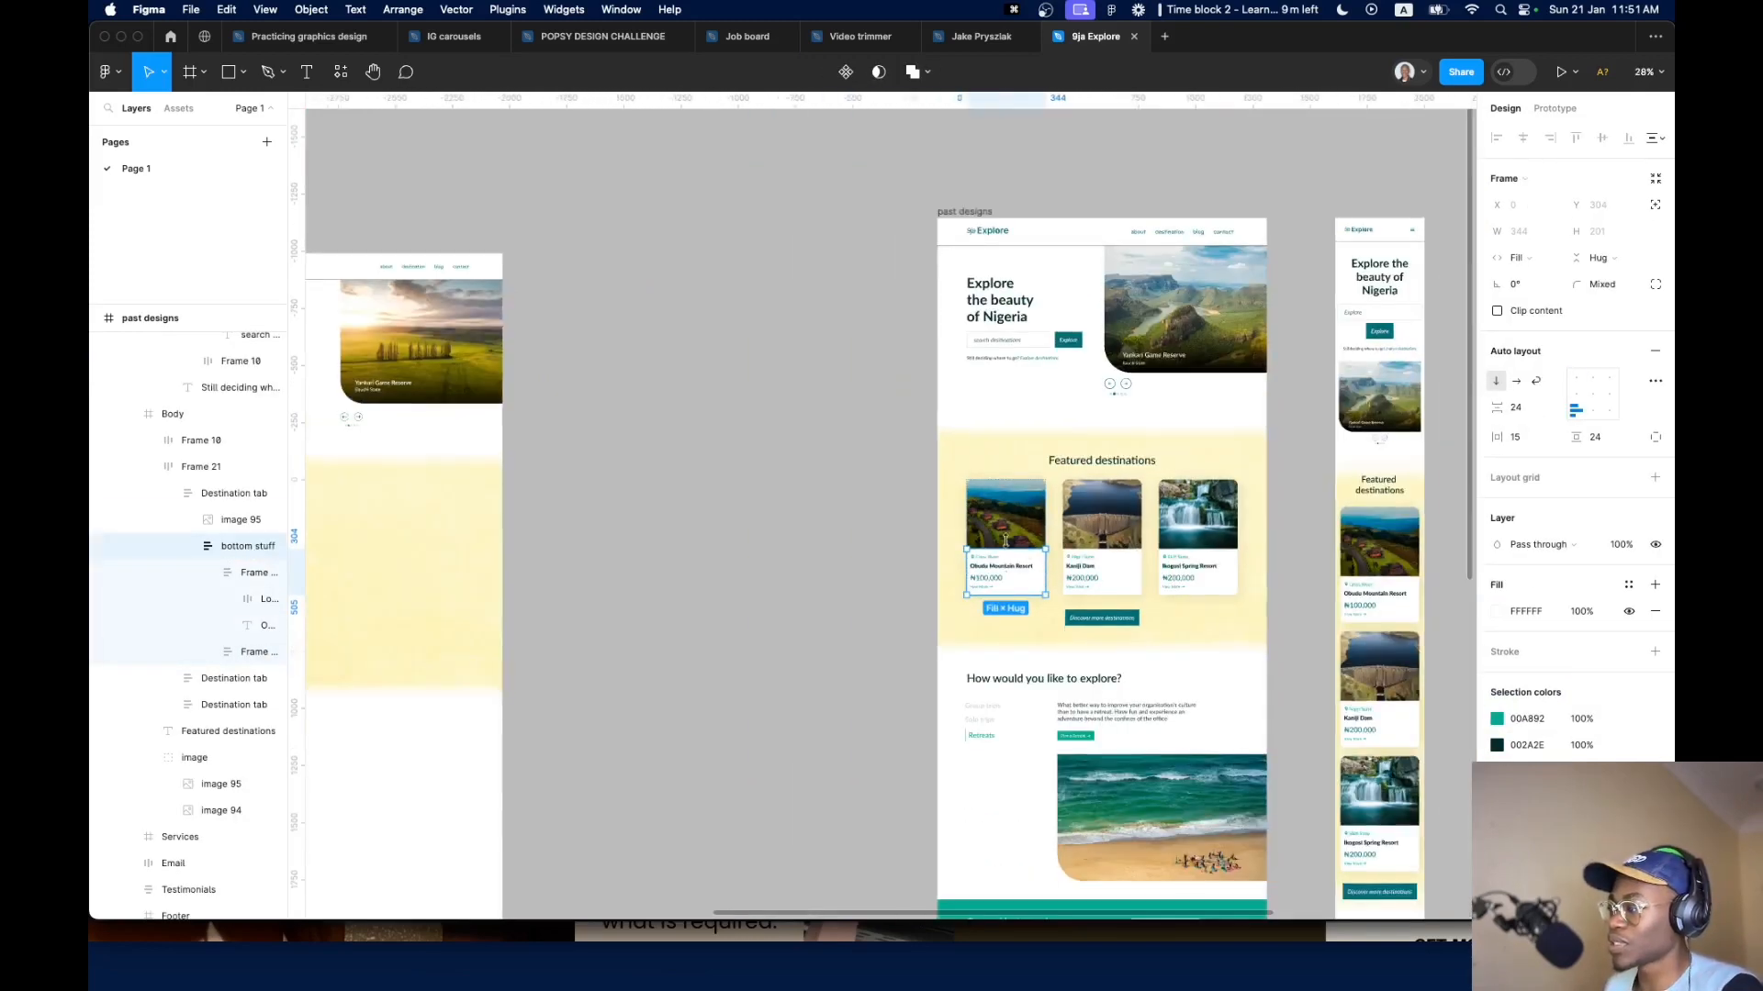
{"action": "left_click", "coordinate": [929, 554]}
{"action": "left_click", "coordinate": [1000, 542]}
{"action": "double_click", "coordinate": [1000, 541]}
{"action": "double_click", "coordinate": [1001, 541]}
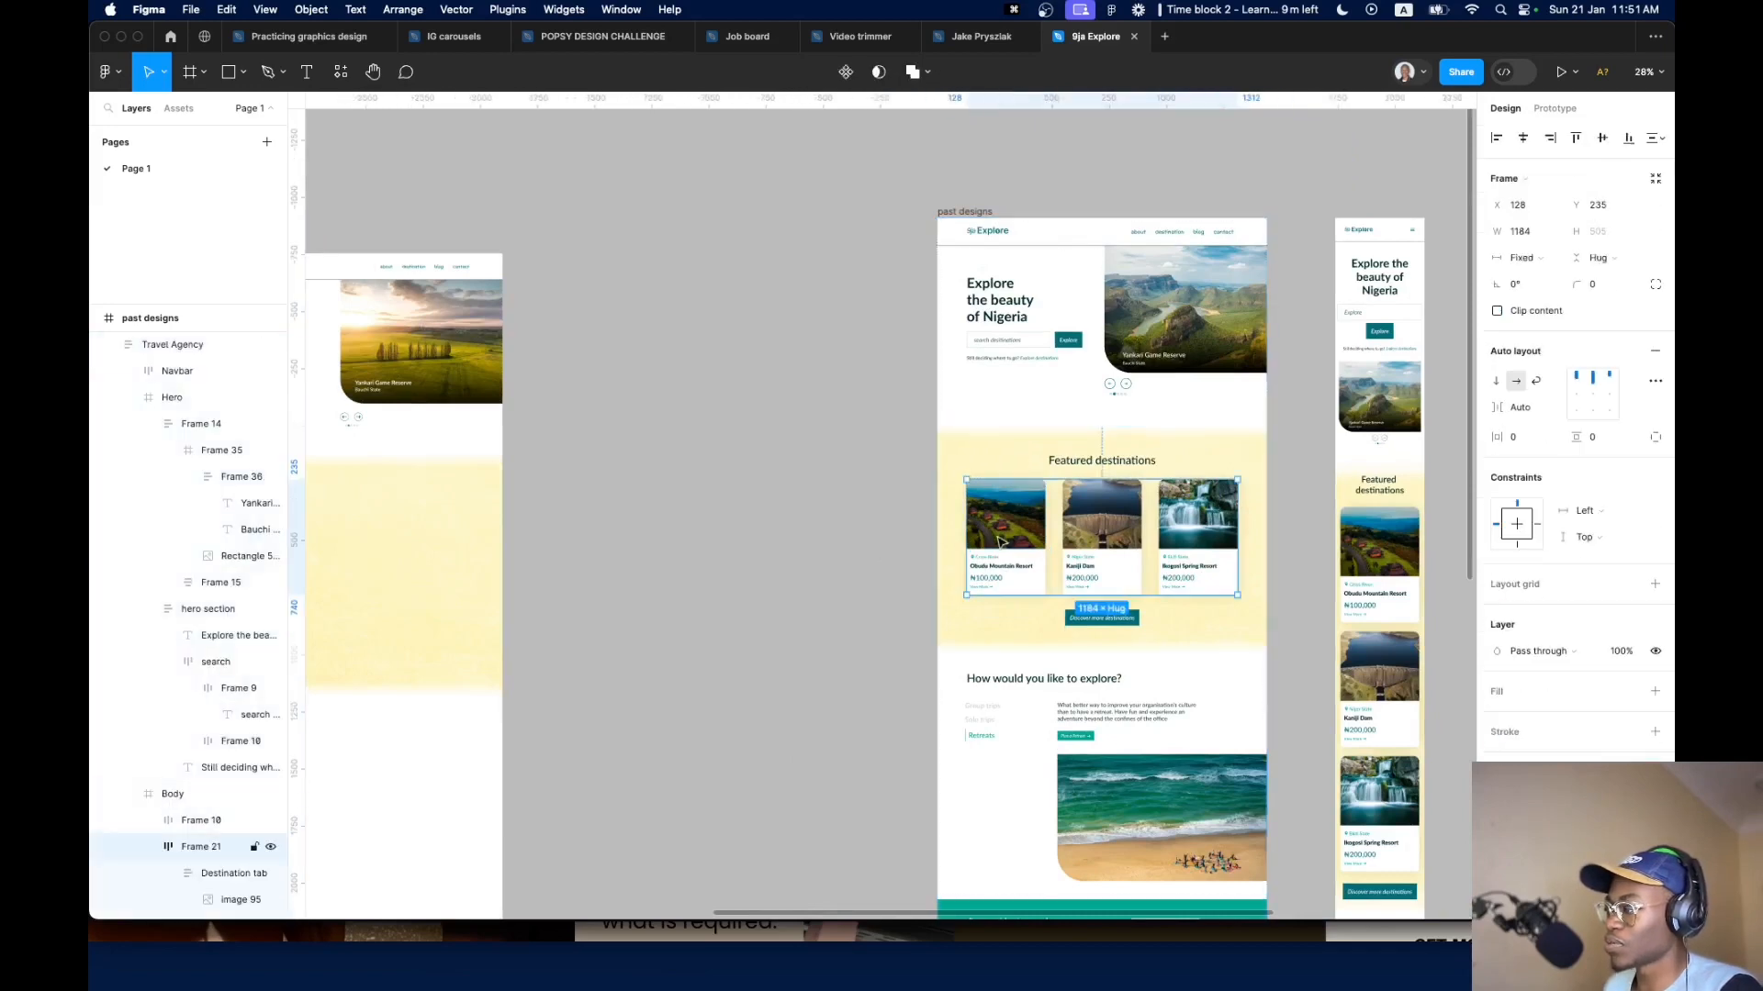
Compare the empty featured section of the Travel Agency frame with the layout of the past designs
{"action": "scroll", "coordinate": [866, 504], "scroll_direction": "down", "scroll_amount": 8}
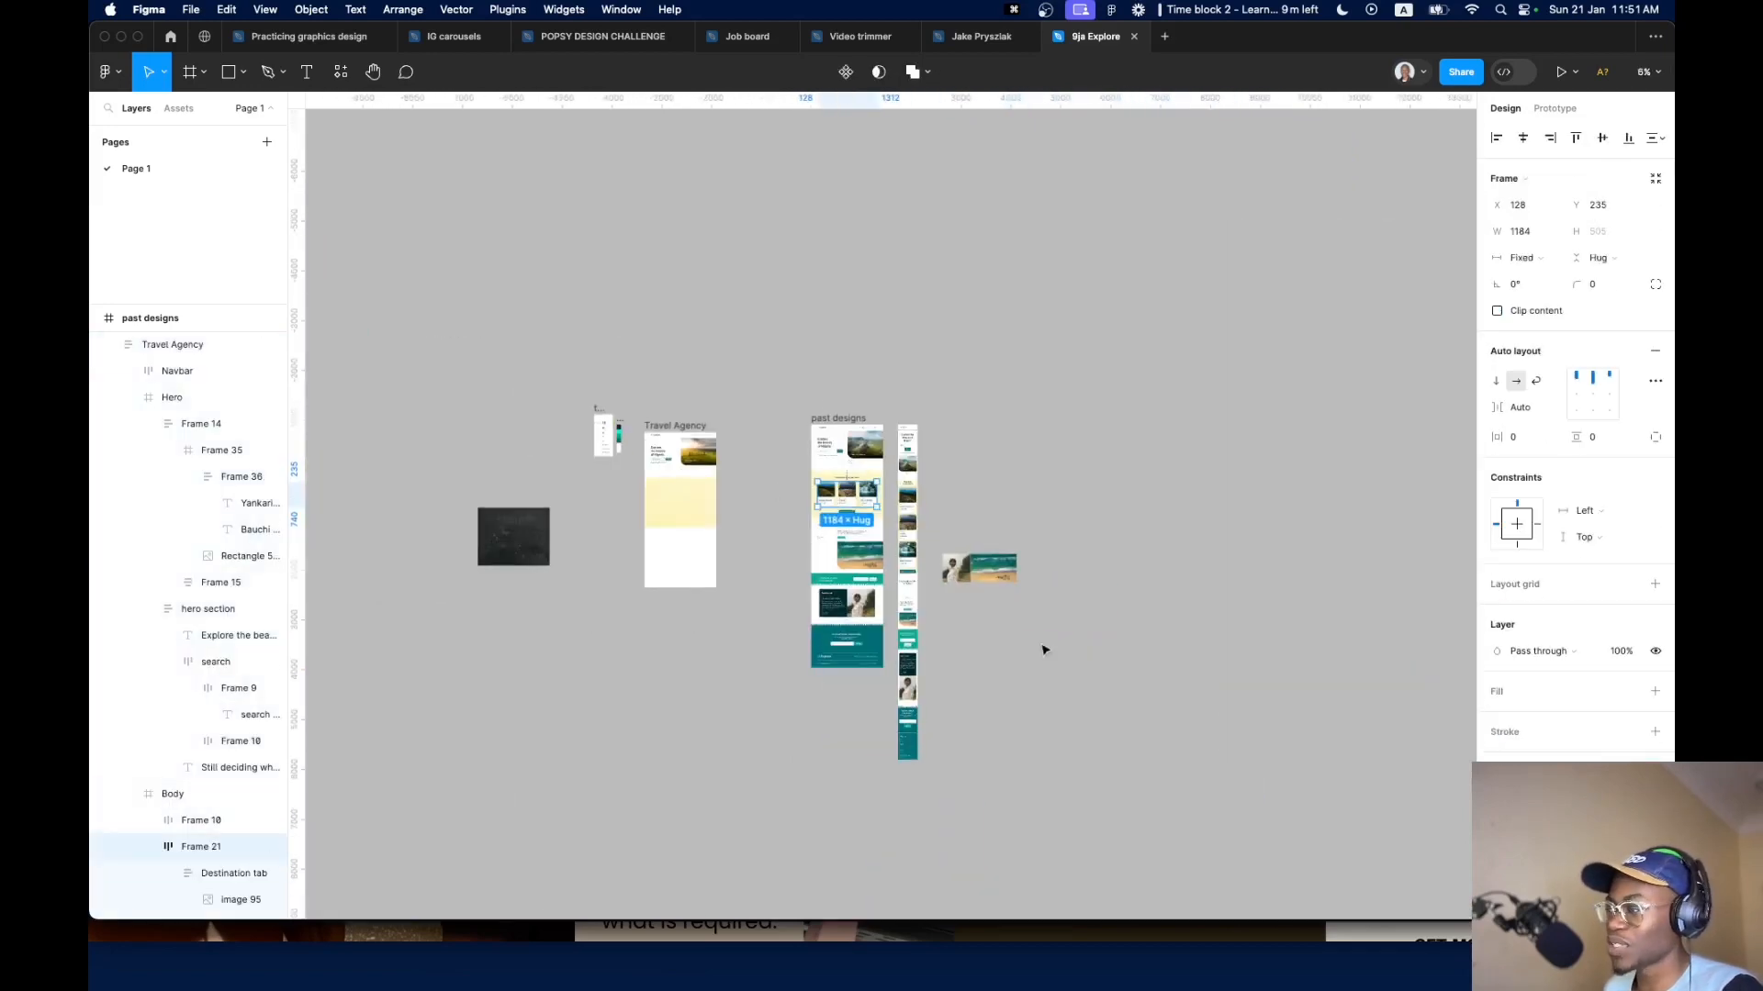
{"action": "scroll", "coordinate": [821, 465], "scroll_direction": "up", "scroll_amount": 4}
{"action": "scroll", "coordinate": [822, 465], "scroll_direction": "up", "scroll_amount": 3}
{"action": "scroll", "coordinate": [799, 533], "scroll_direction": "down", "scroll_amount": 6}
{"action": "scroll", "coordinate": [766, 603], "scroll_direction": "up", "scroll_amount": 5}
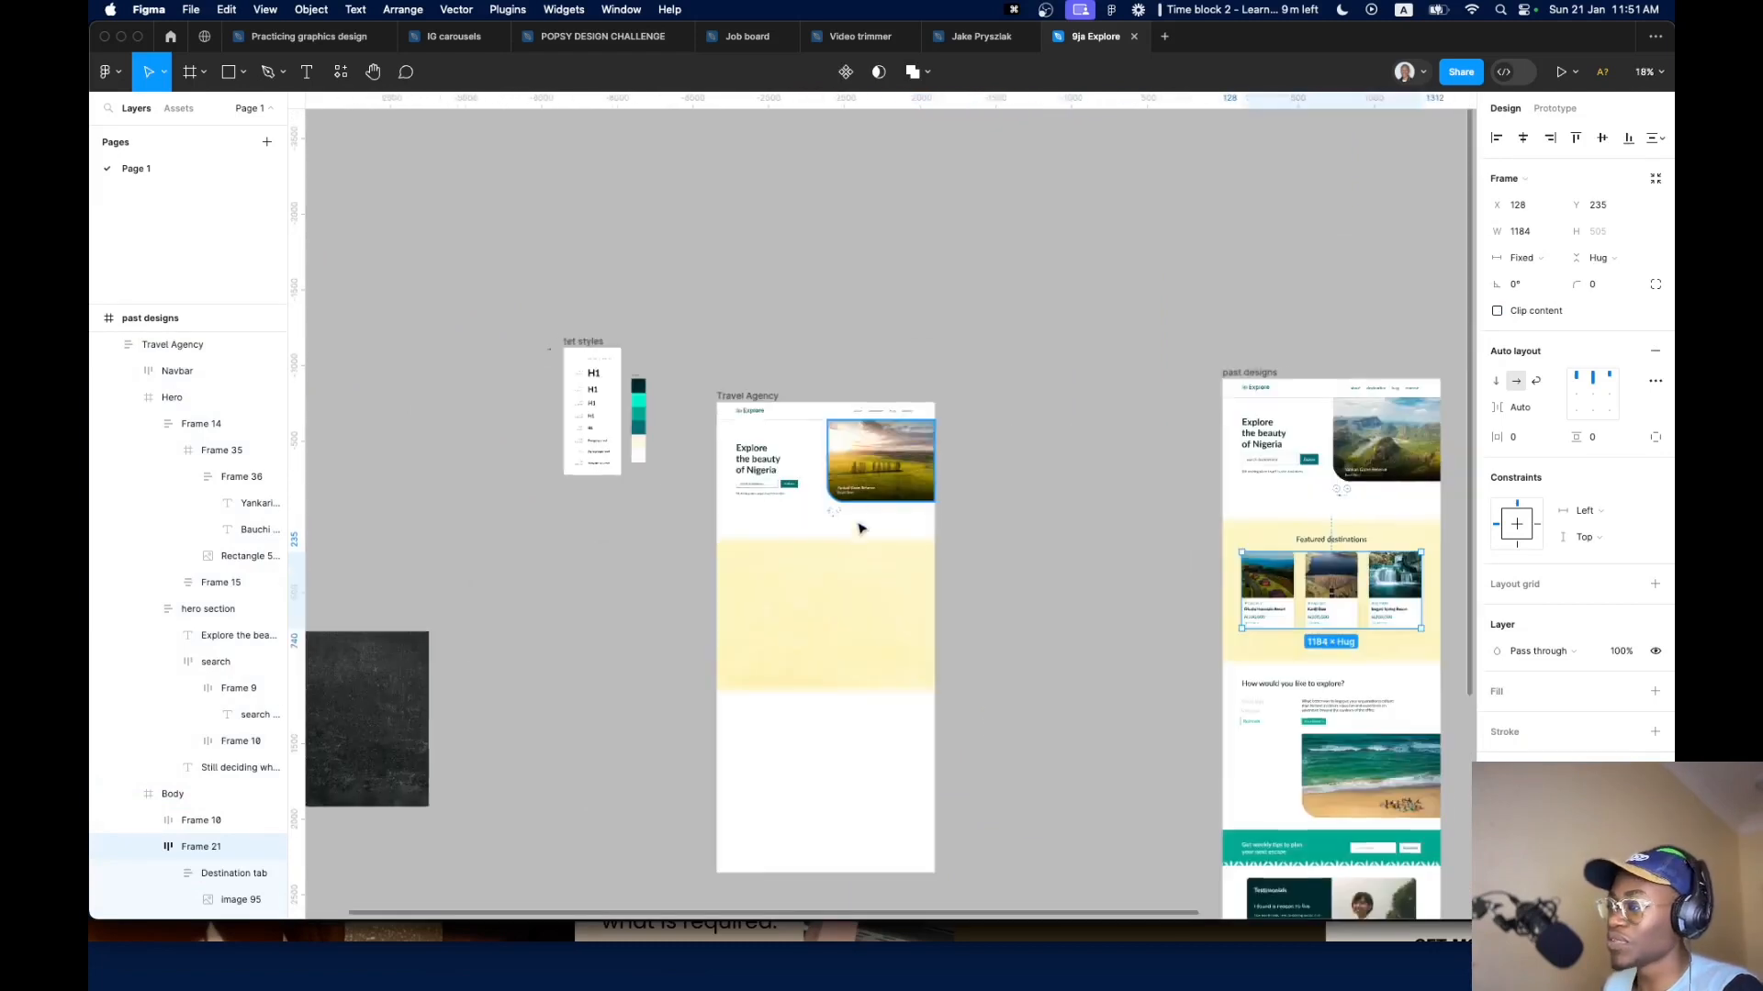
{"action": "scroll", "coordinate": [728, 508], "scroll_direction": "down", "scroll_amount": 2}
{"action": "scroll", "coordinate": [728, 508], "scroll_direction": "right", "scroll_amount": 2}
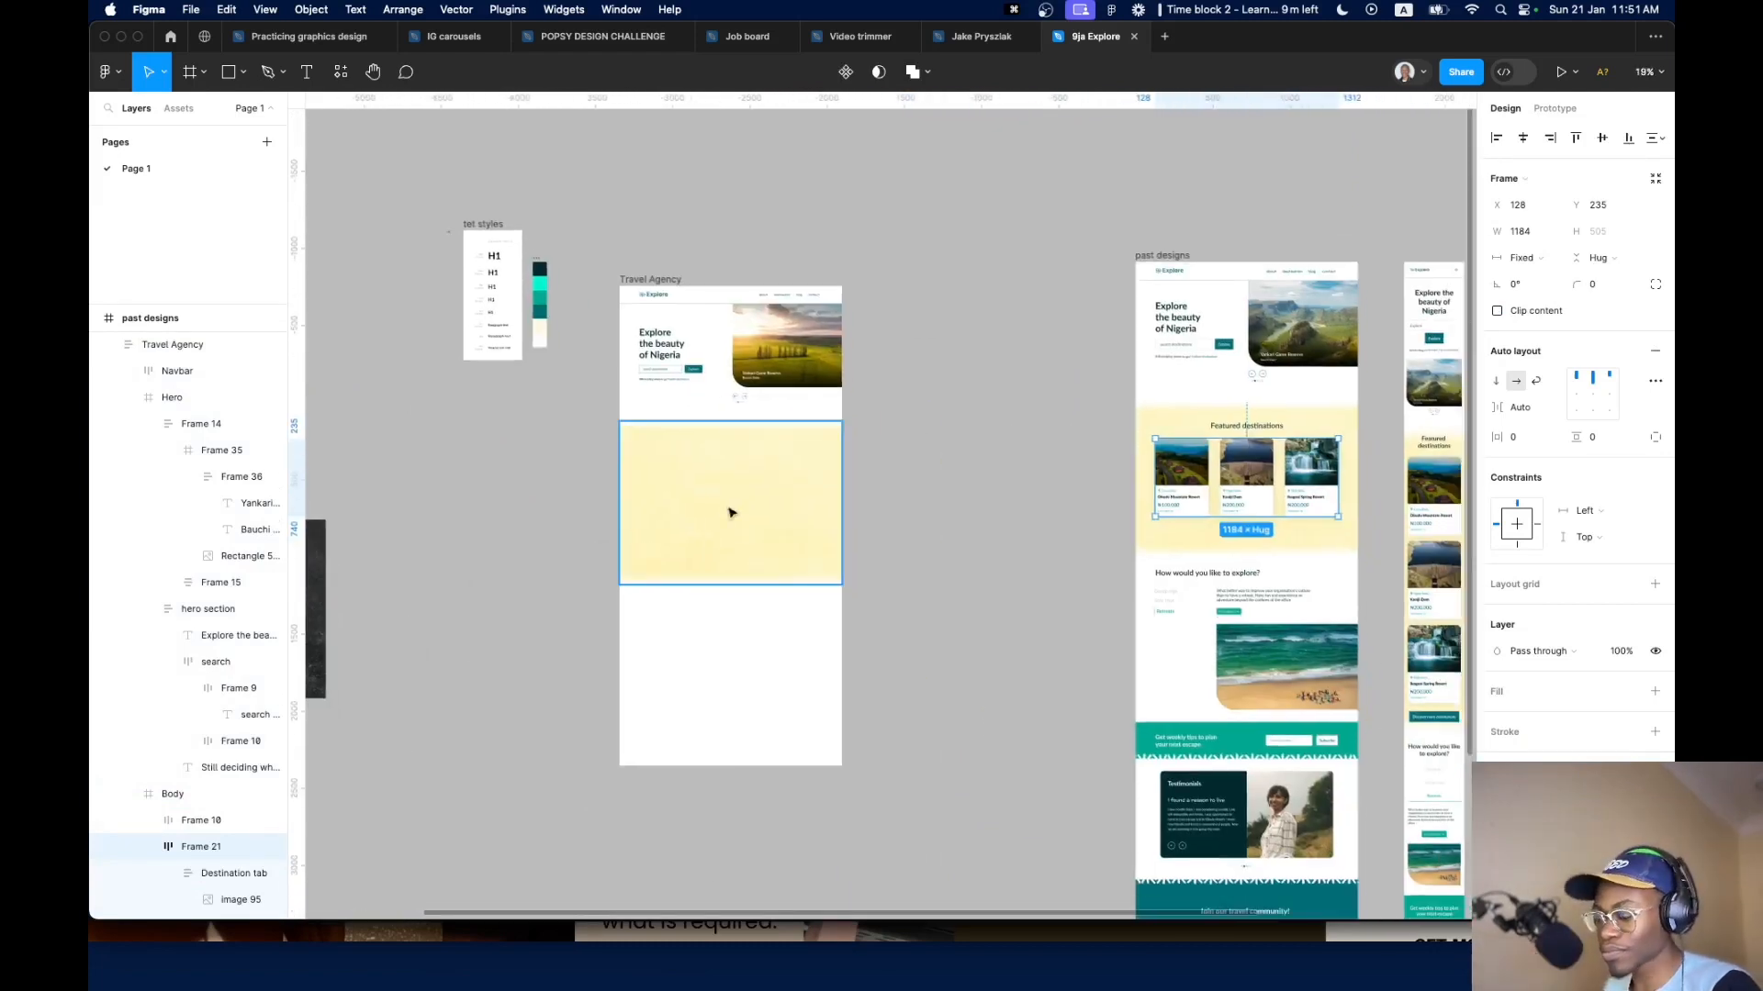
{"action": "scroll", "coordinate": [730, 512], "scroll_direction": "up", "scroll_amount": 3}
{"action": "scroll", "coordinate": [730, 512], "scroll_direction": "right", "scroll_amount": 2}
{"action": "scroll", "coordinate": [729, 512], "scroll_direction": "down", "scroll_amount": 1}
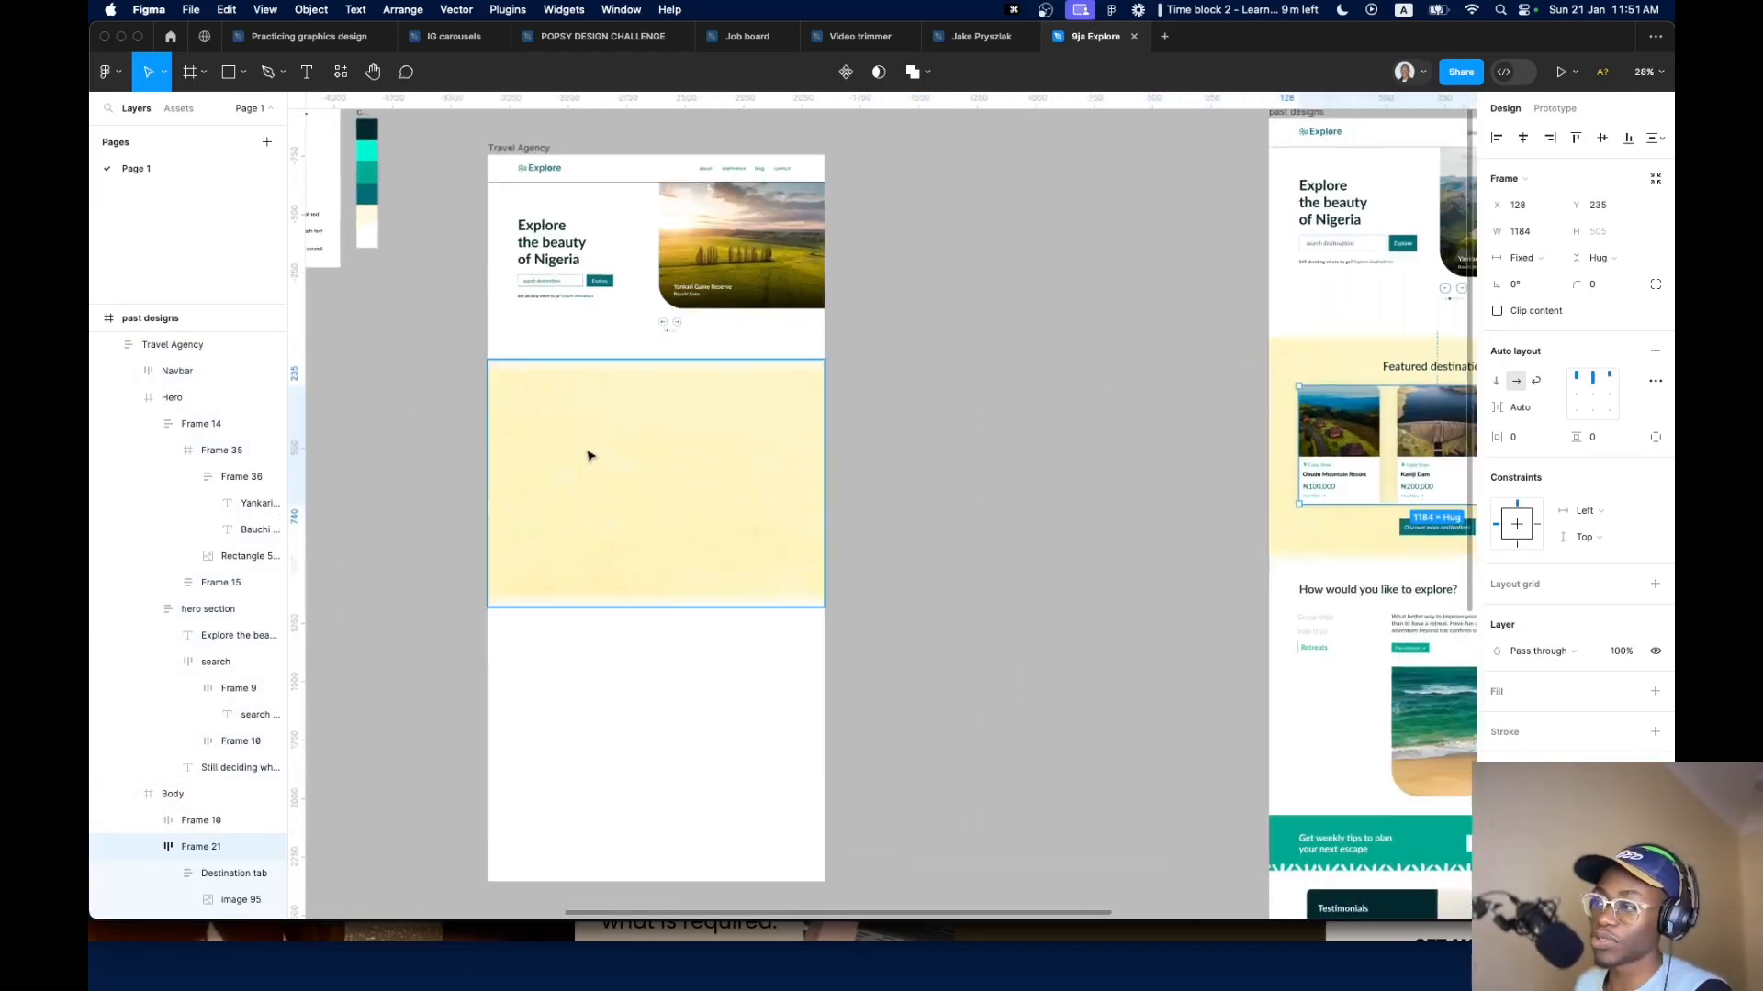
Examine the Obudu Mountain Resort card in the Featured destinations section of the past design
{"action": "scroll", "coordinate": [1336, 508], "scroll_direction": "right", "scroll_amount": 4}
{"action": "scroll", "coordinate": [1058, 445], "scroll_direction": "up", "scroll_amount": 5}
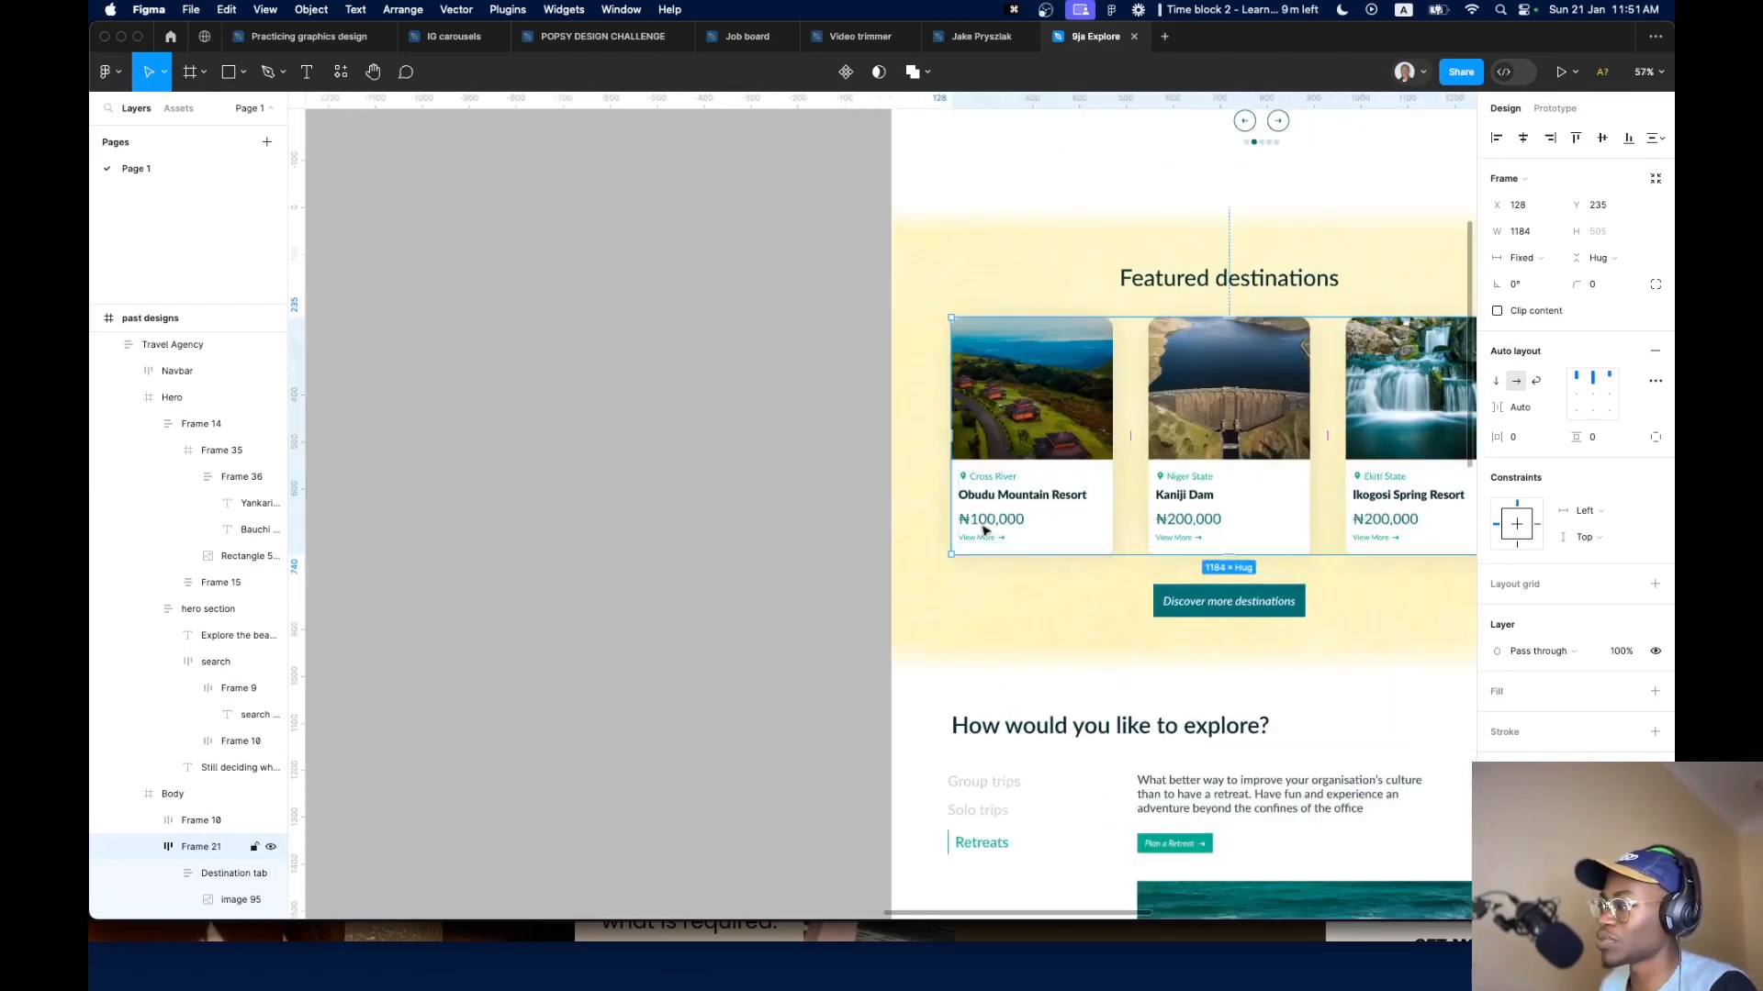
{"action": "scroll", "coordinate": [790, 482], "scroll_direction": "left", "scroll_amount": 3}
{"action": "scroll", "coordinate": [764, 422], "scroll_direction": "up", "scroll_amount": 3}
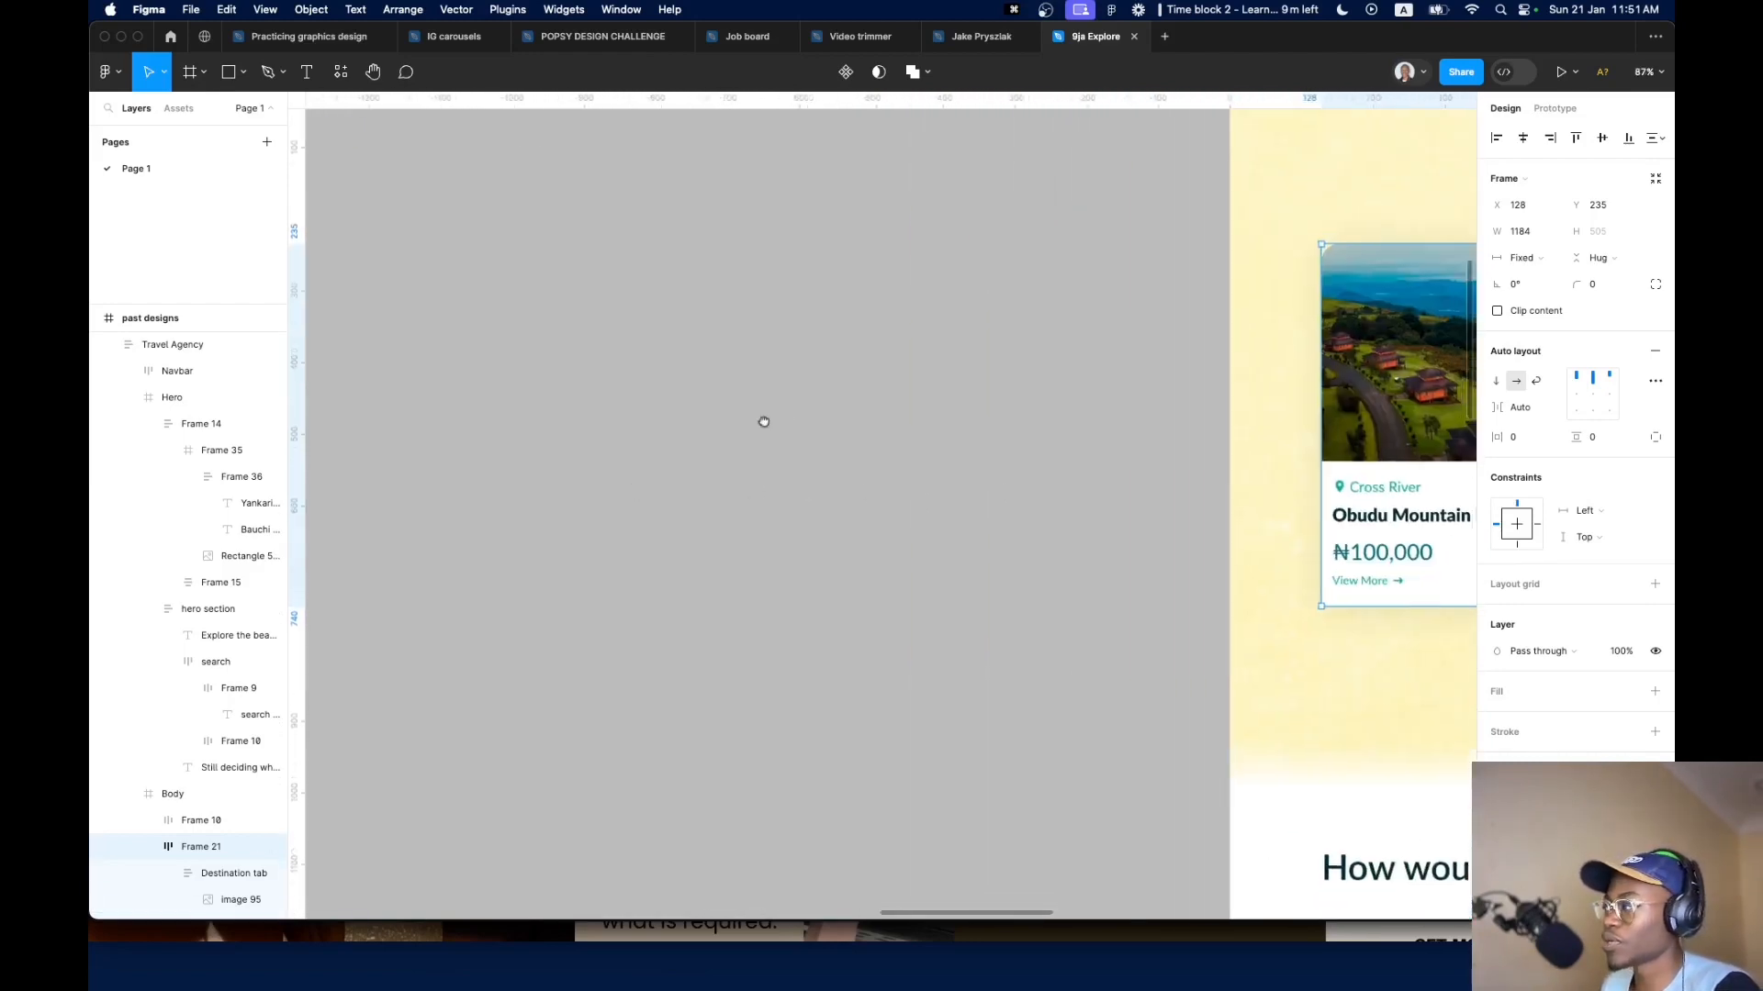
{"action": "scroll", "coordinate": [697, 459], "scroll_direction": "right", "scroll_amount": 2}
{"action": "key", "text": "f"}
{"action": "left_click", "coordinate": [1389, 638]}
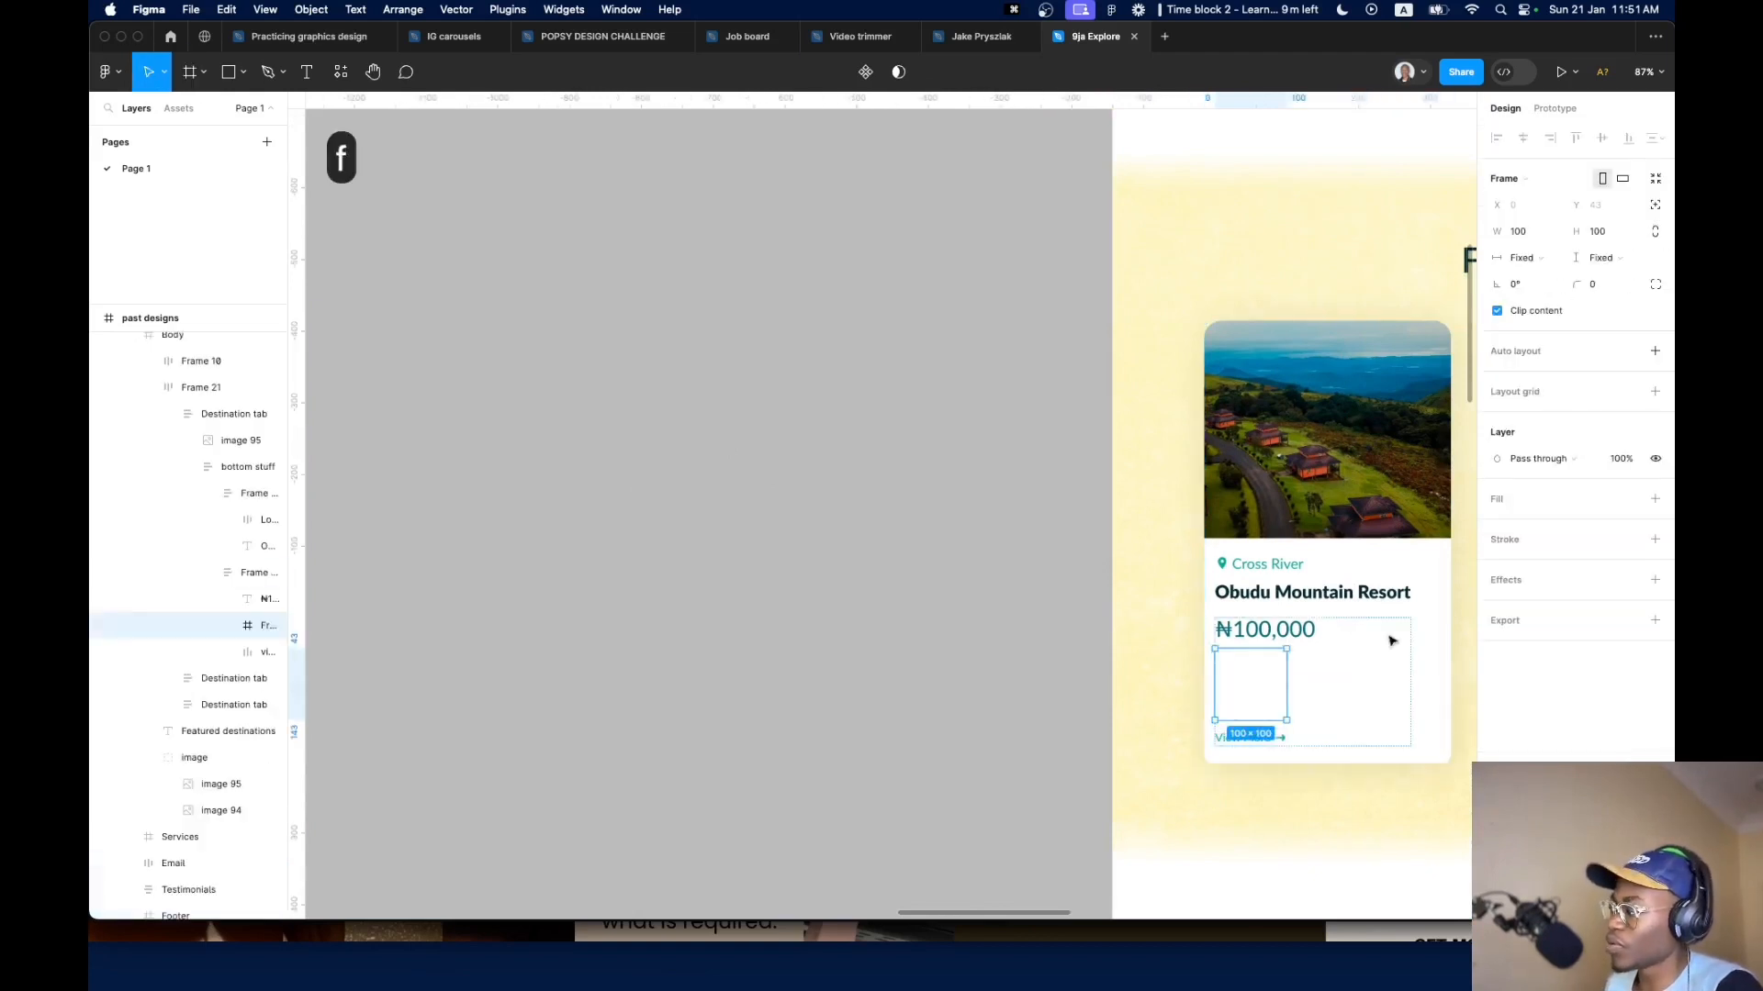
{"action": "key", "text": "super+z"}
Draw a 344 × 201 frame on the empty canvas to match the Obudu card's details section, and name it "bottom card"
{"action": "left_click", "coordinate": [1393, 641]}
{"action": "left_click", "coordinate": [1393, 641]}
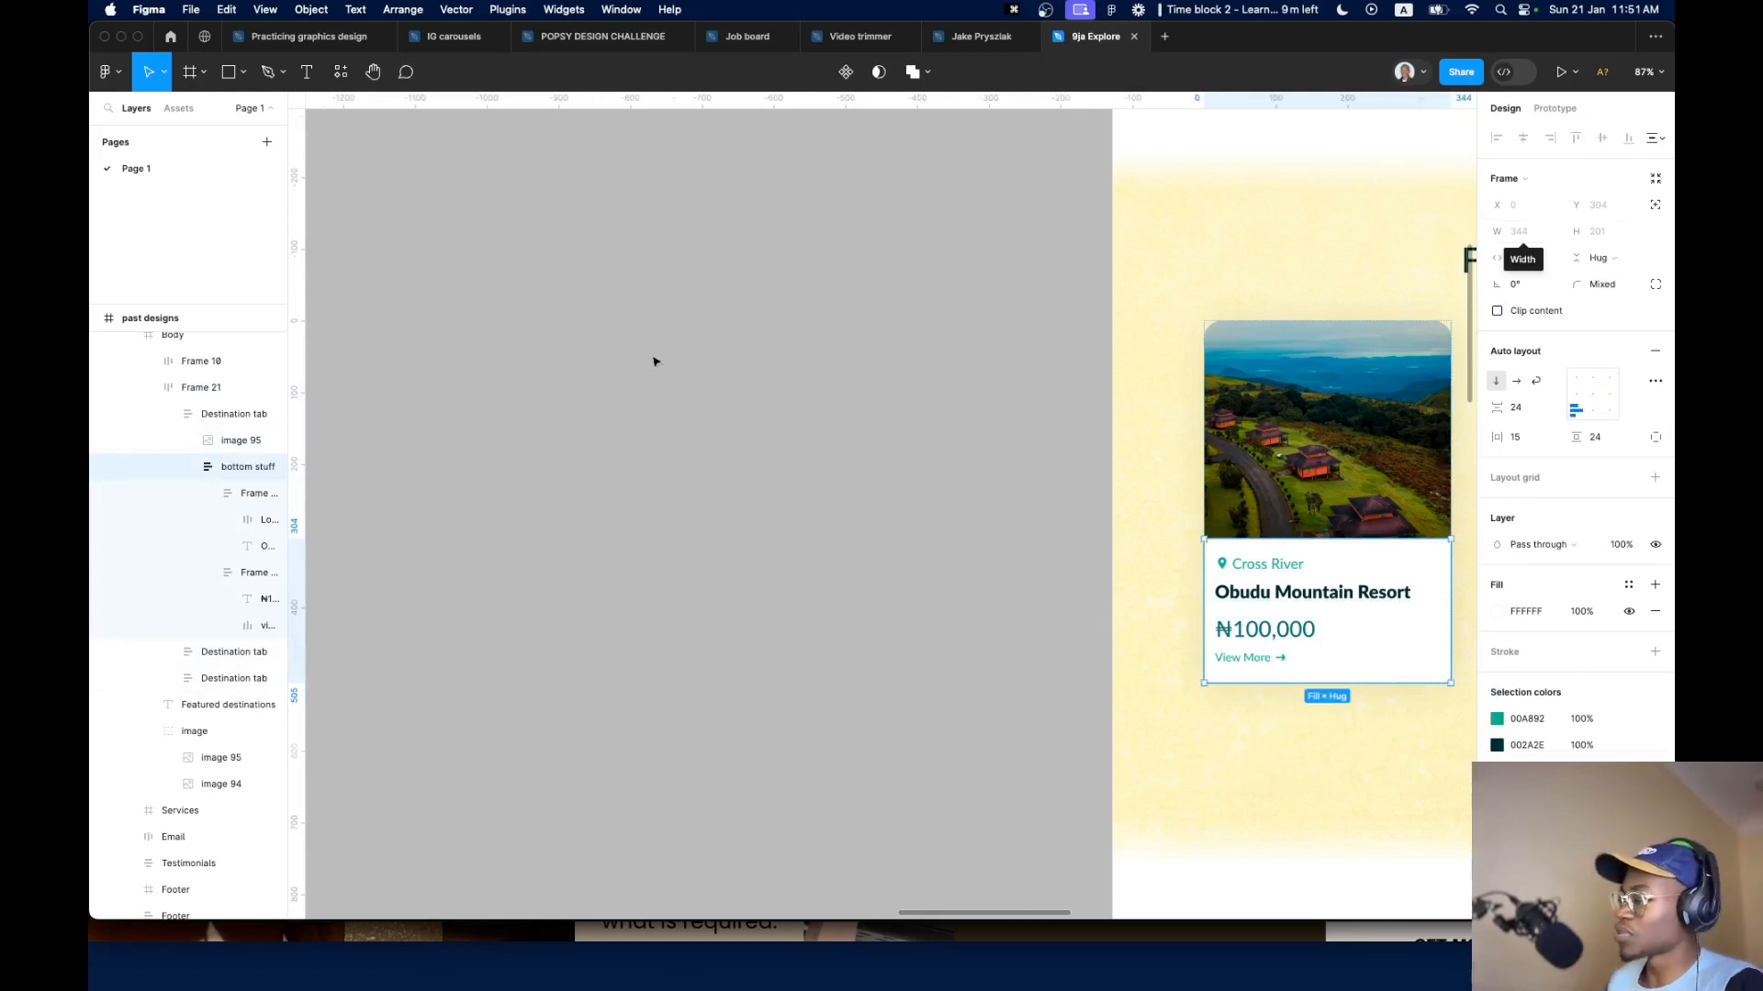
{"action": "left_click", "coordinate": [551, 424]}
{"action": "key", "text": "f"}
{"action": "left_click_drag", "start_coordinate": [537, 421], "coordinate": [783, 565]}
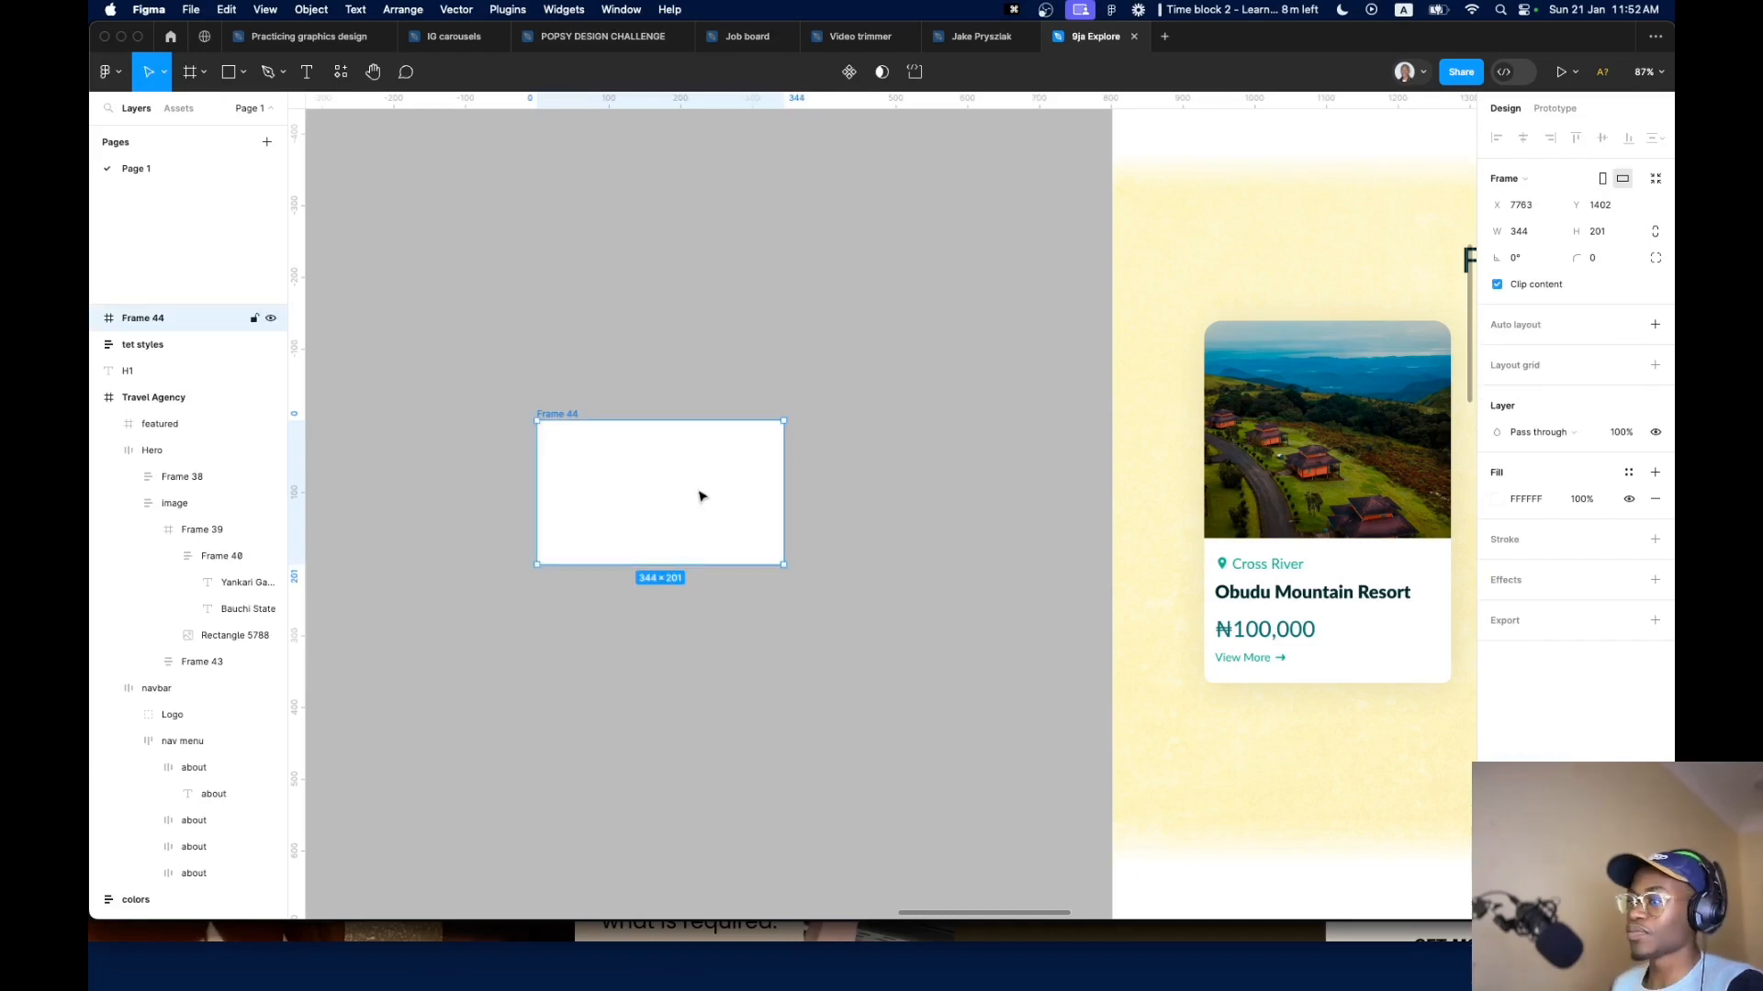
{"action": "key", "text": "super+r"}
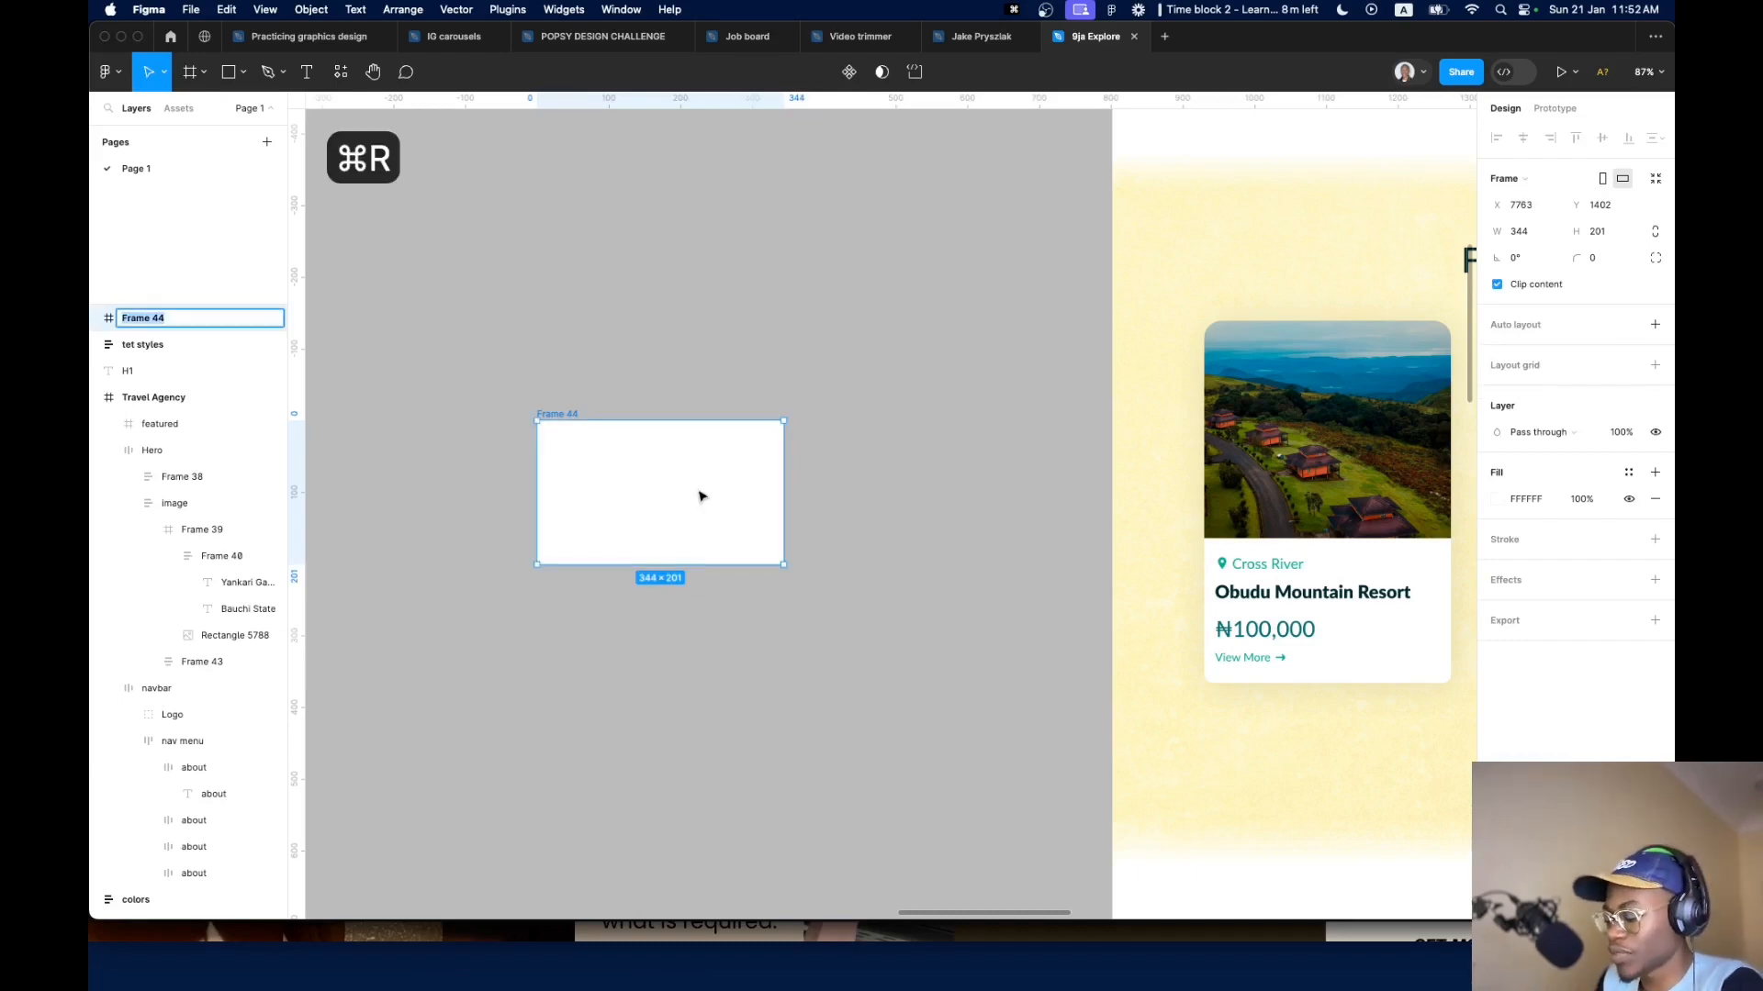
{"action": "type", "text": "bottom_card"}
{"action": "key", "text": "Return"}
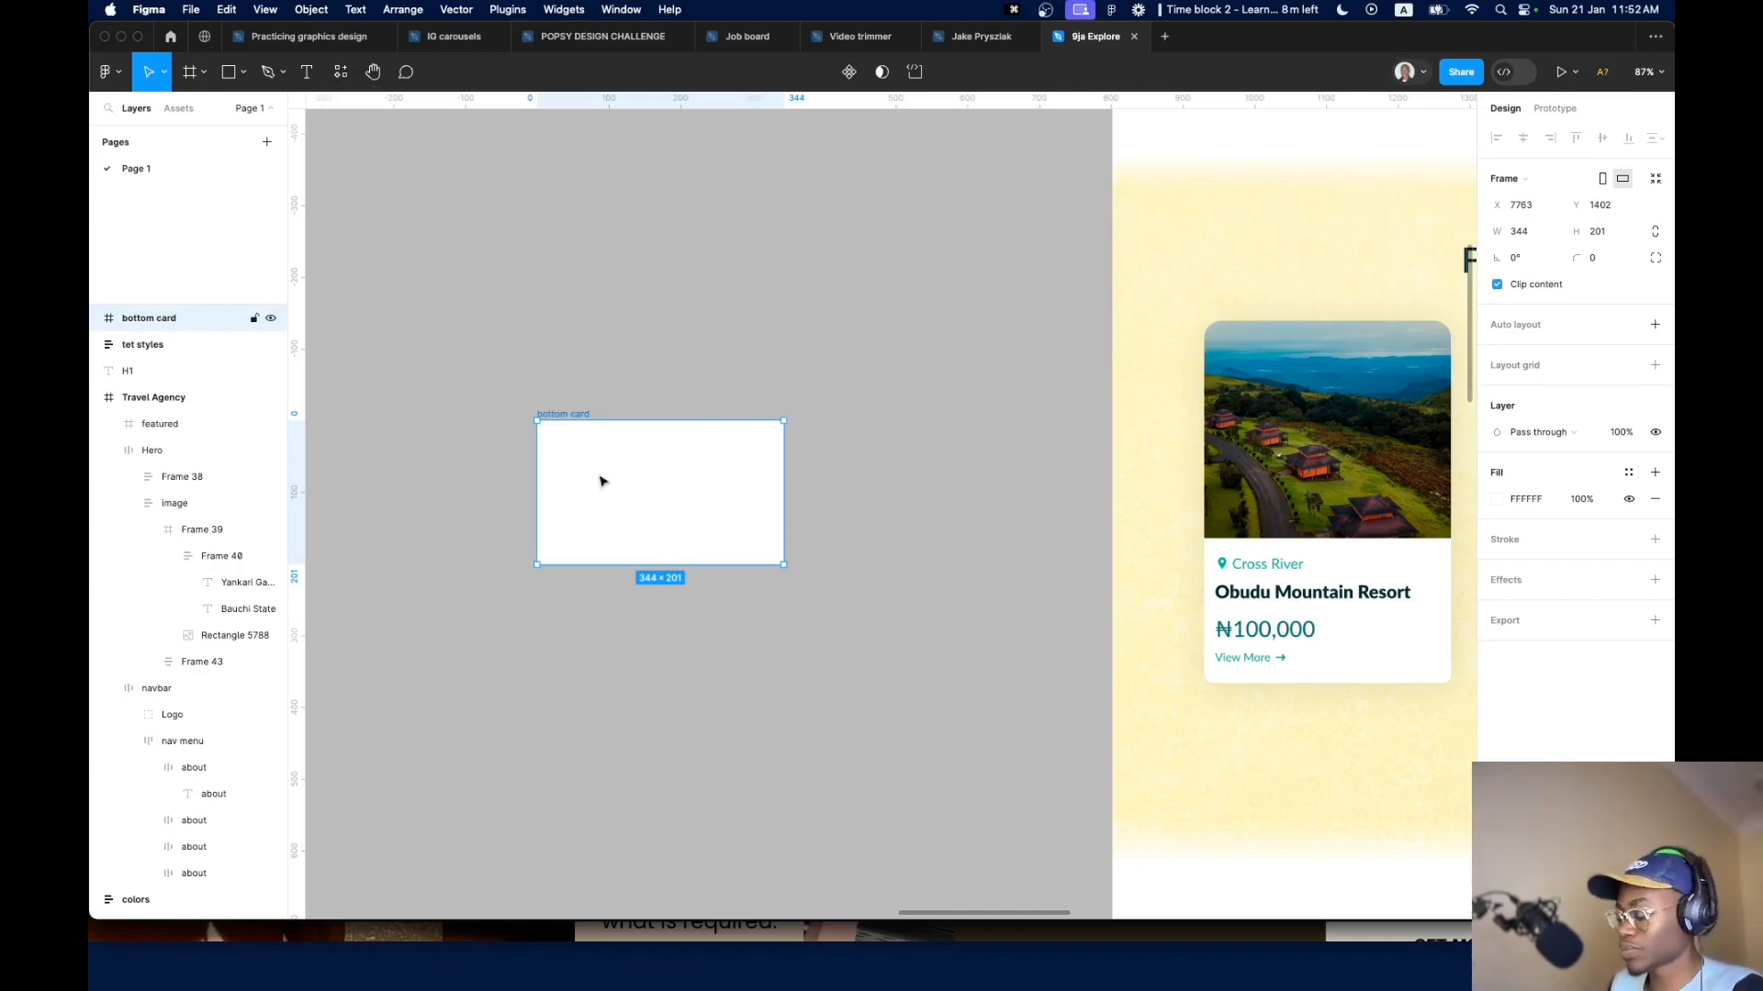
Add the text "Cross River" with a capital C inside the bottom card frame
{"action": "key", "text": "t"}
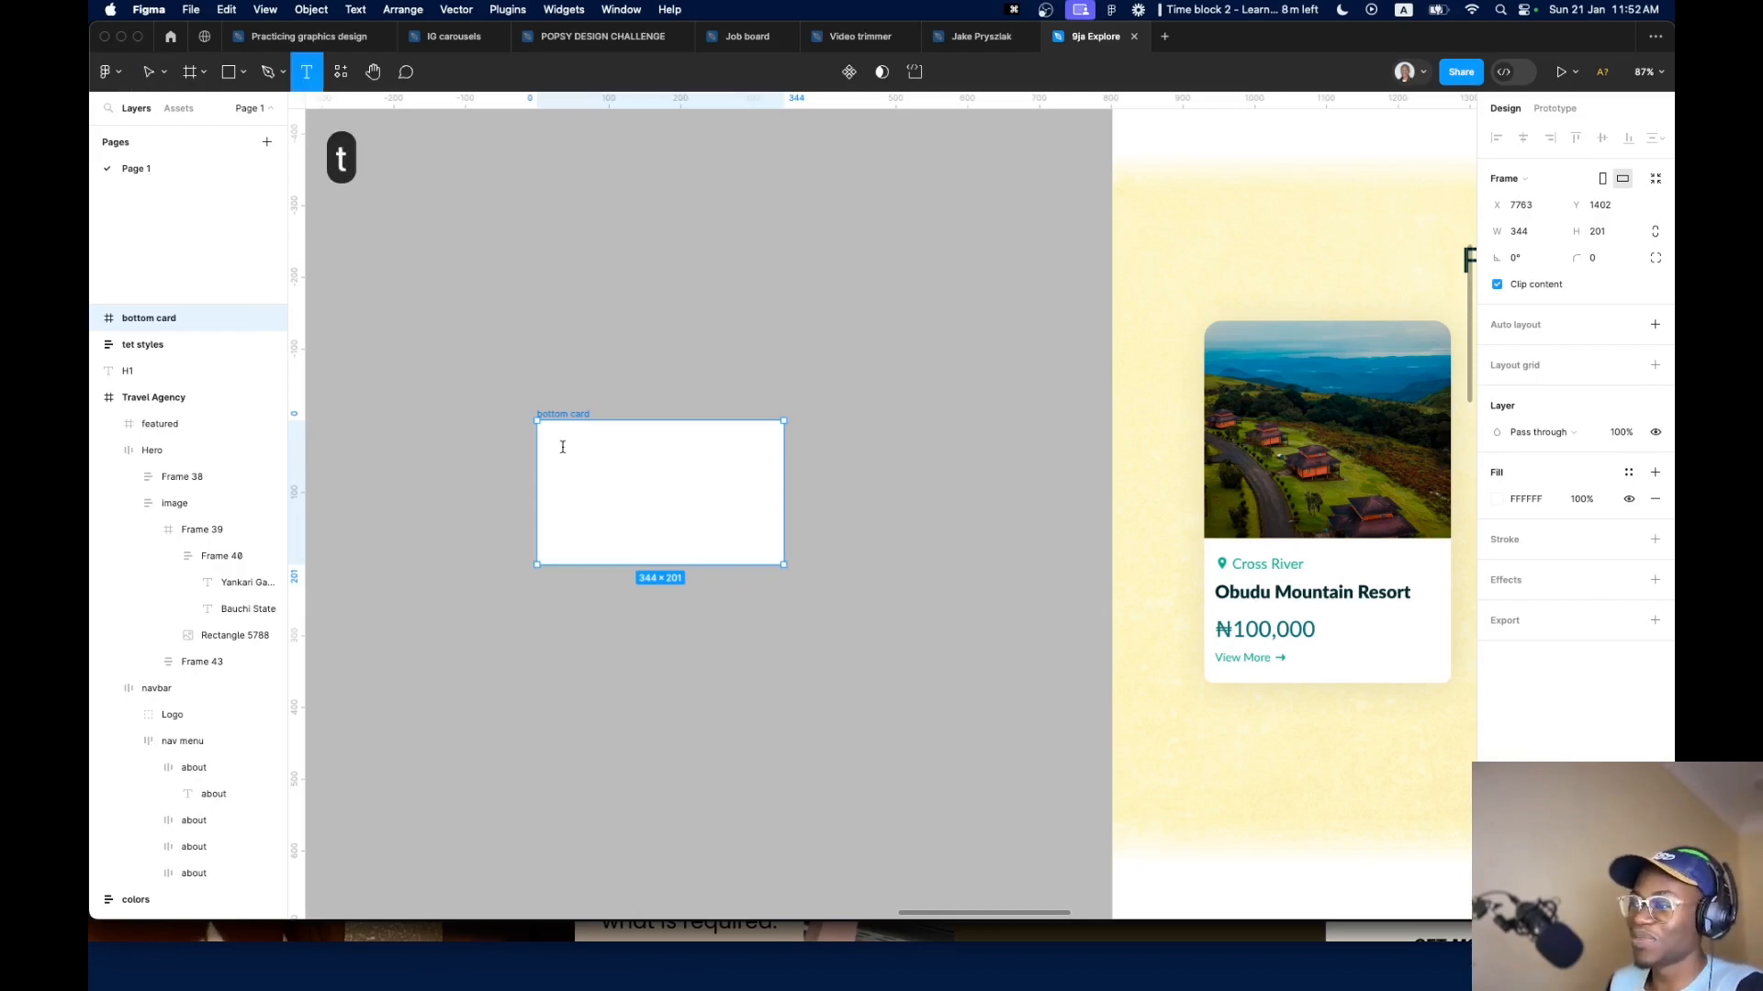
{"action": "left_click", "coordinate": [563, 448]}
{"action": "type", "text": "cross River"}
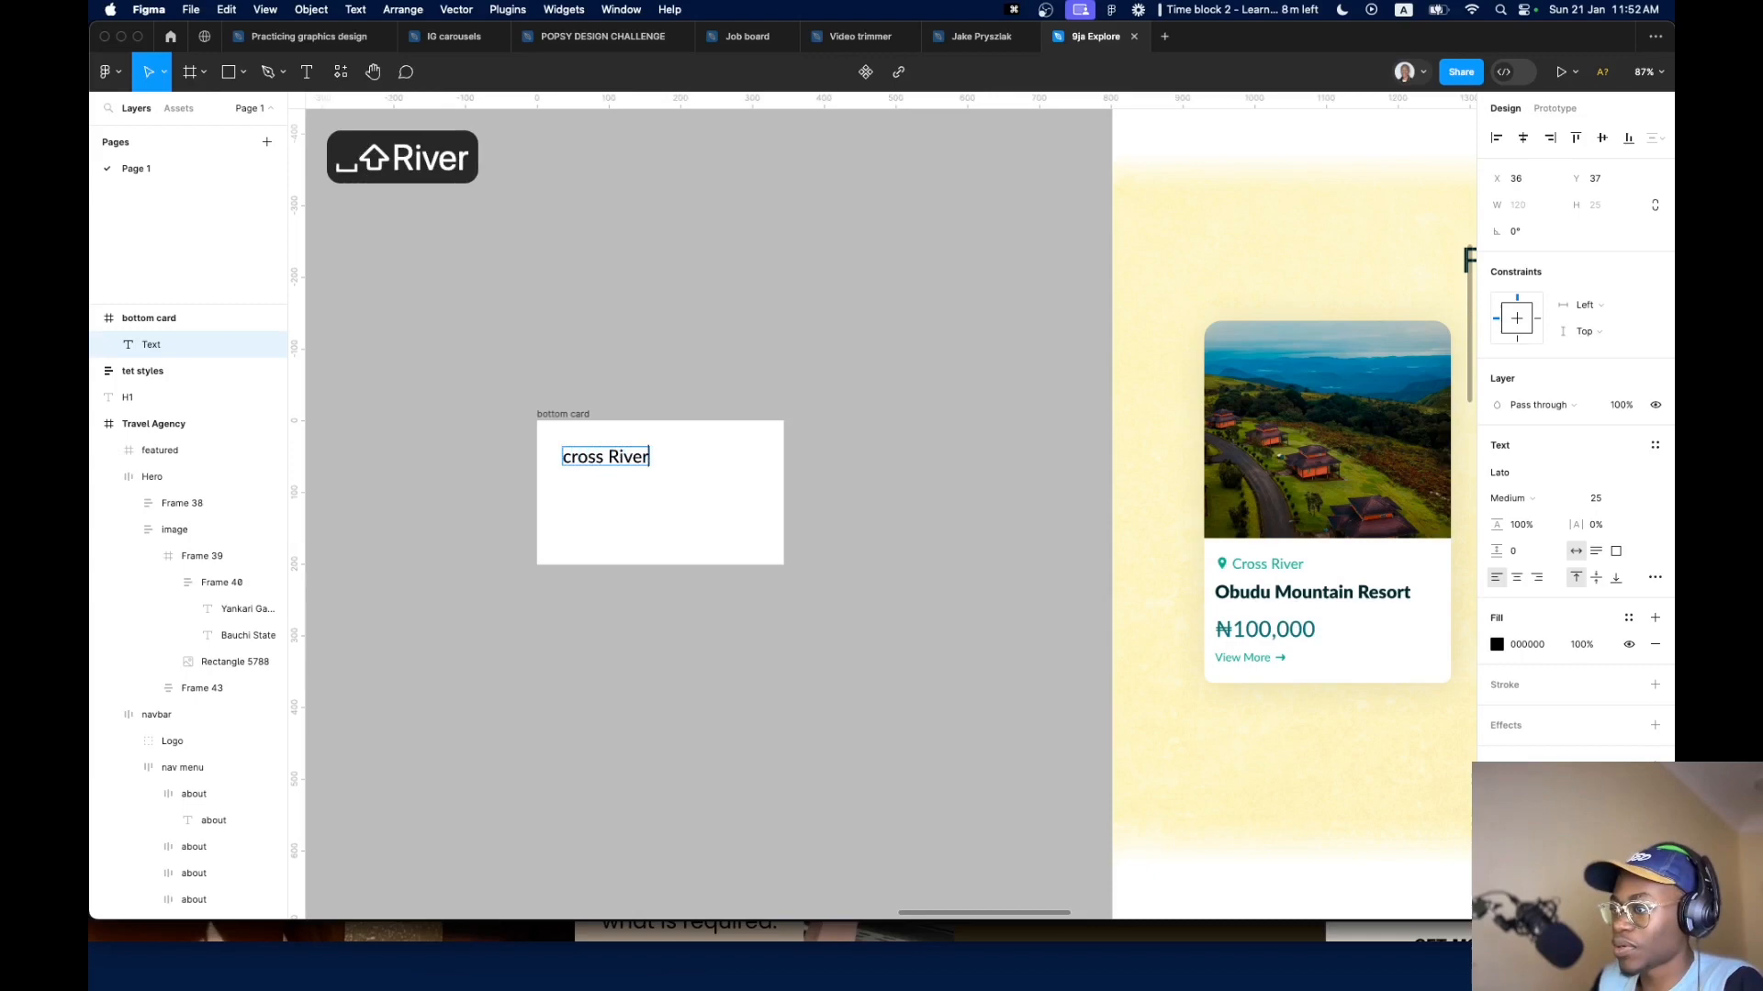
{"action": "key", "text": "cmd+Left"}
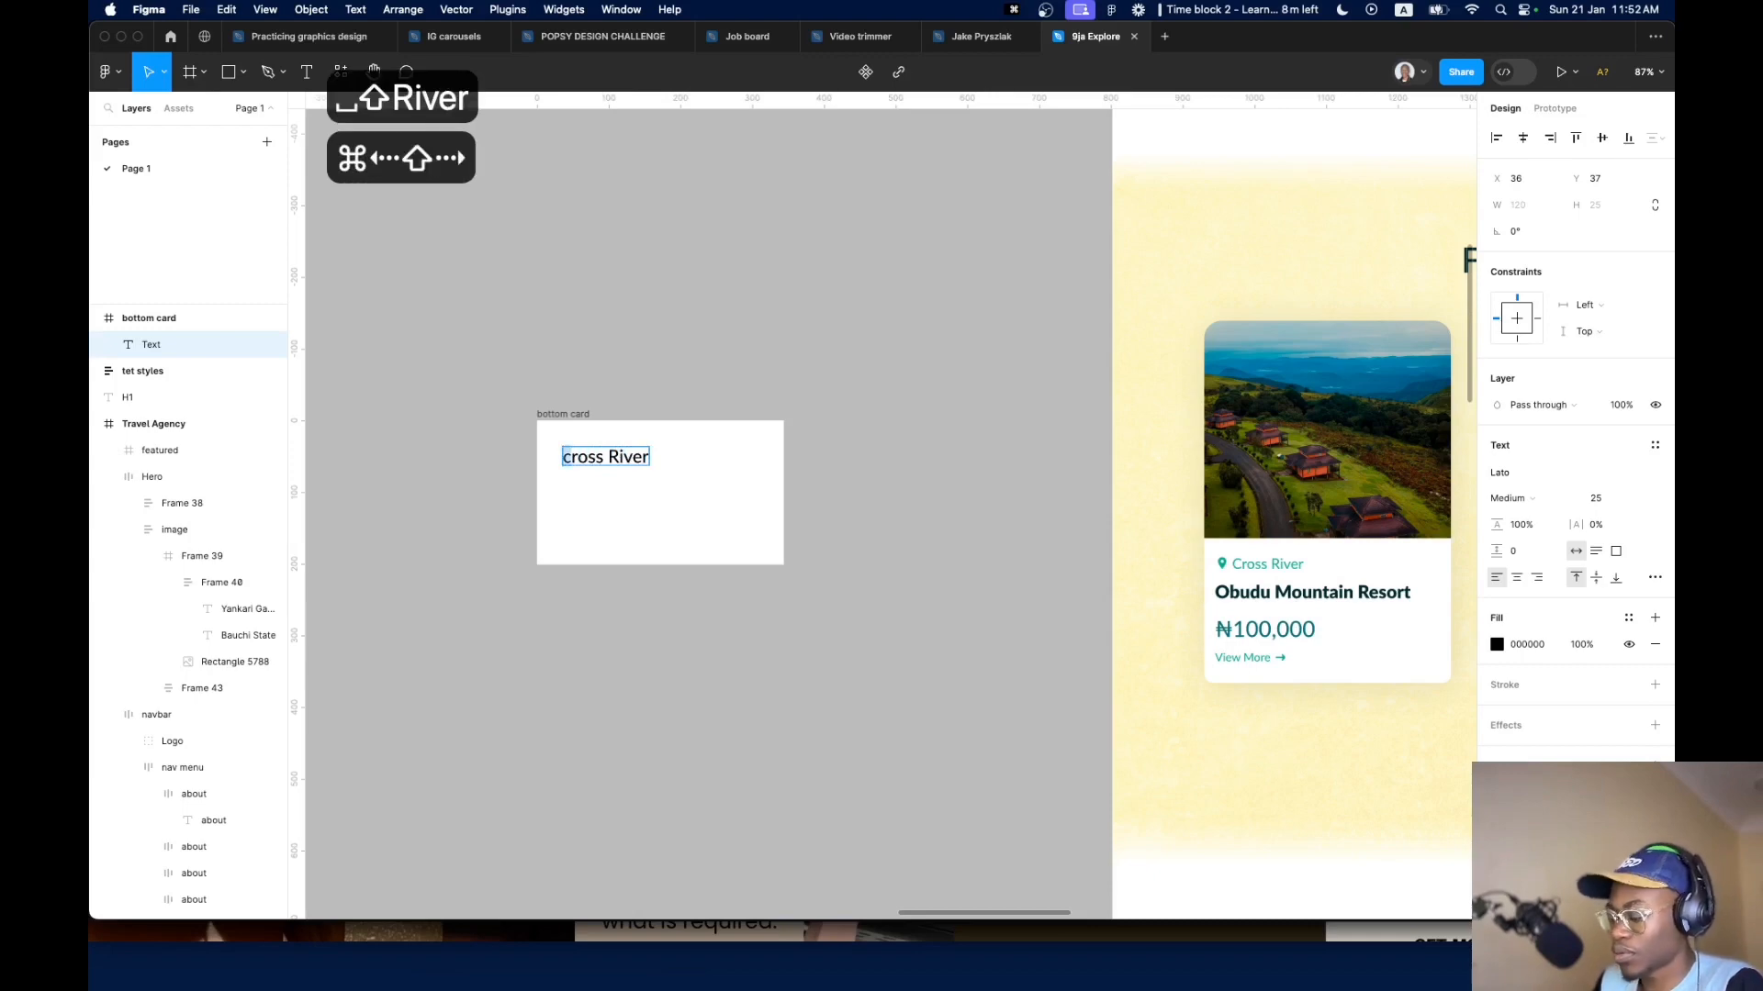
{"action": "key", "text": "shift+Right"}
{"action": "type", "text": "C"}
{"action": "key", "text": "Escape"}
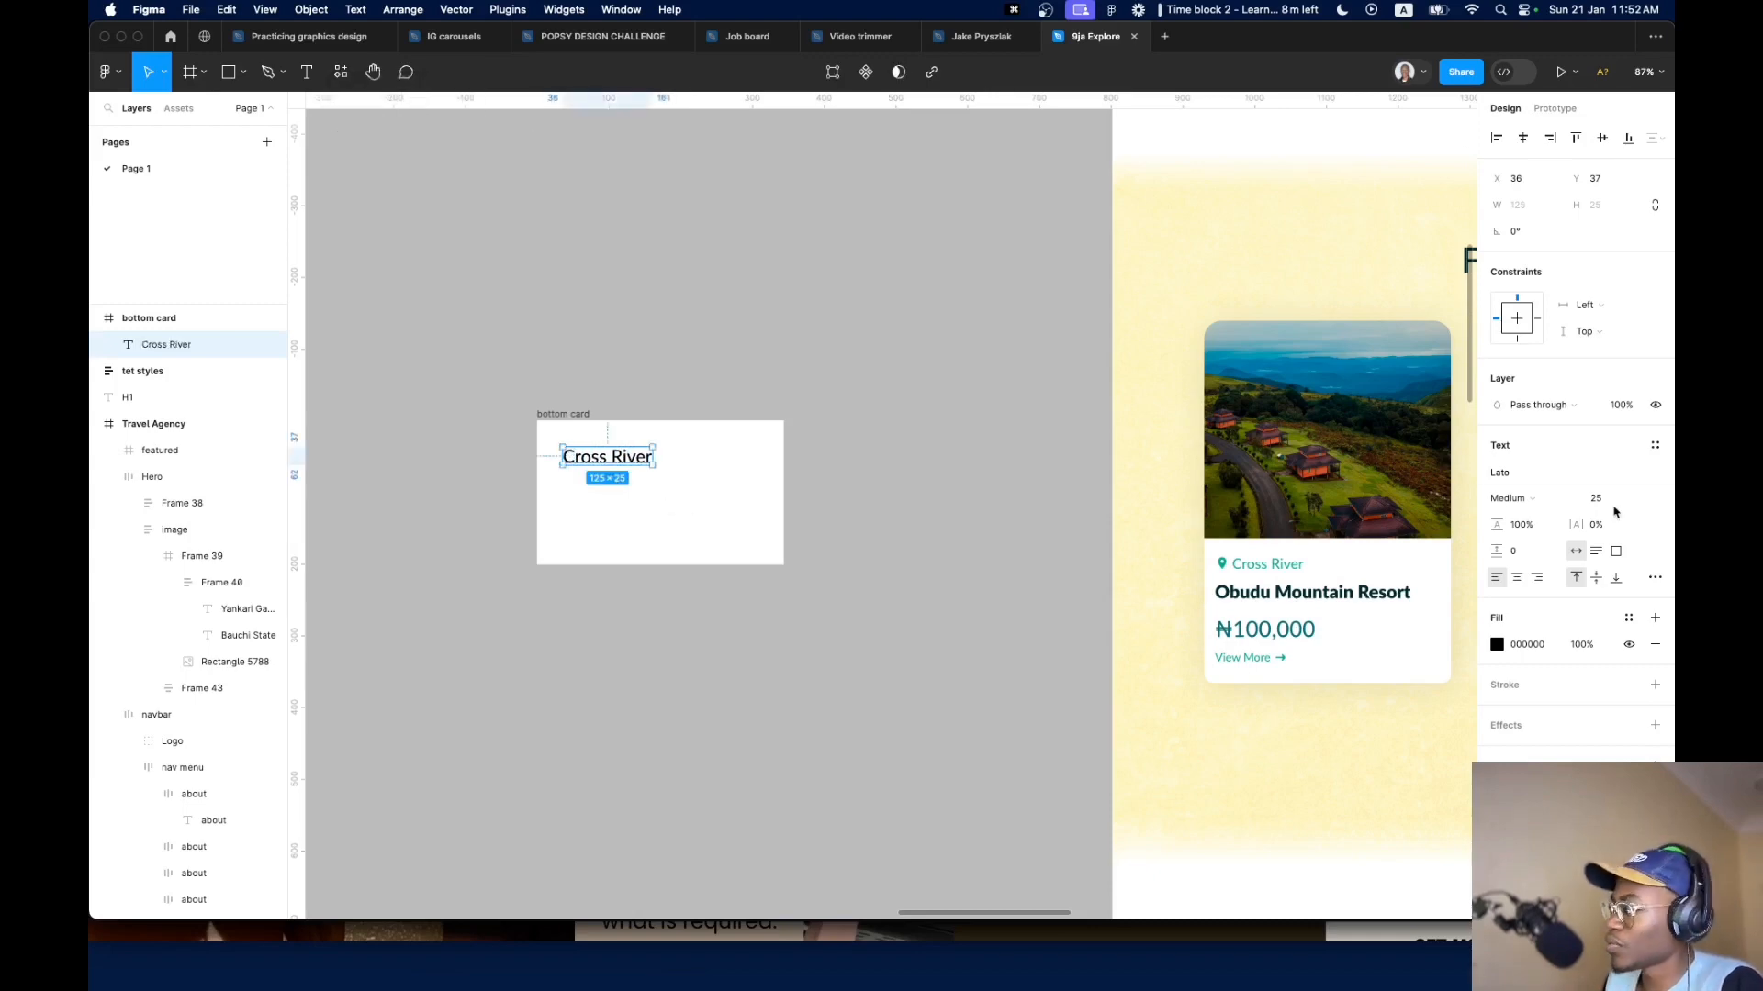
Apply the paragraph text large style to the Cross River text and move it to X 33, Y 19 in the bottom card
{"action": "left_click", "coordinate": [1655, 445]}
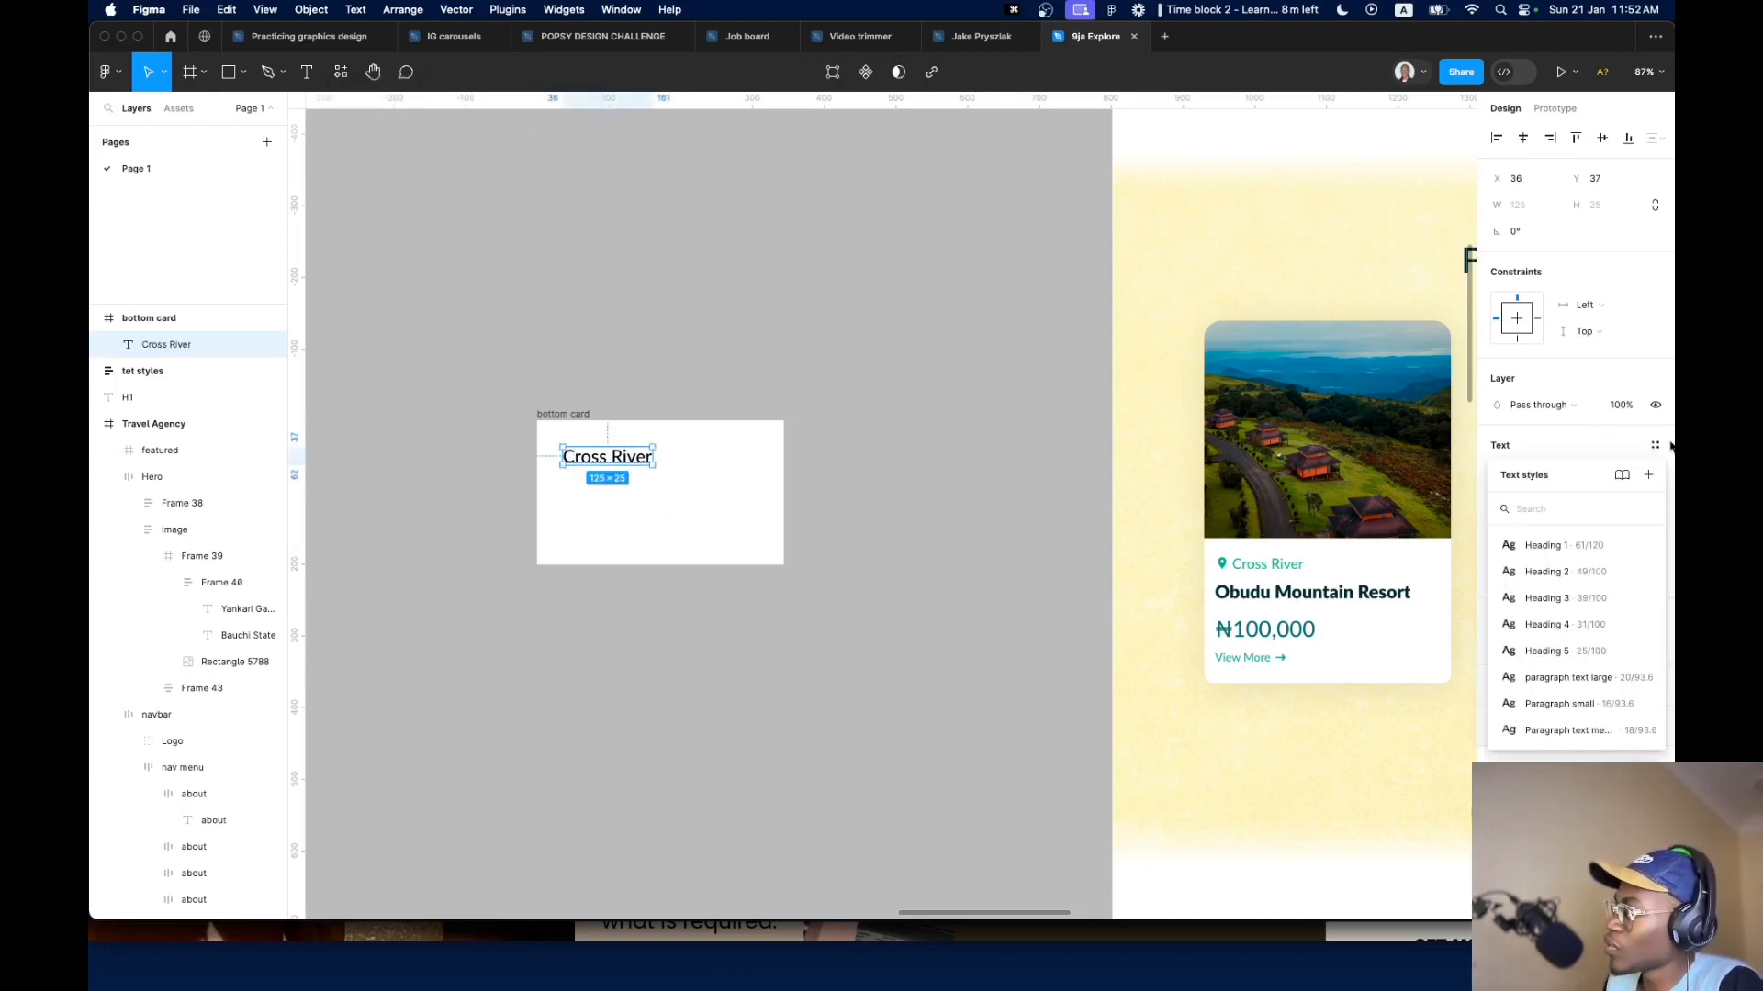
{"action": "left_click", "coordinate": [1580, 679]}
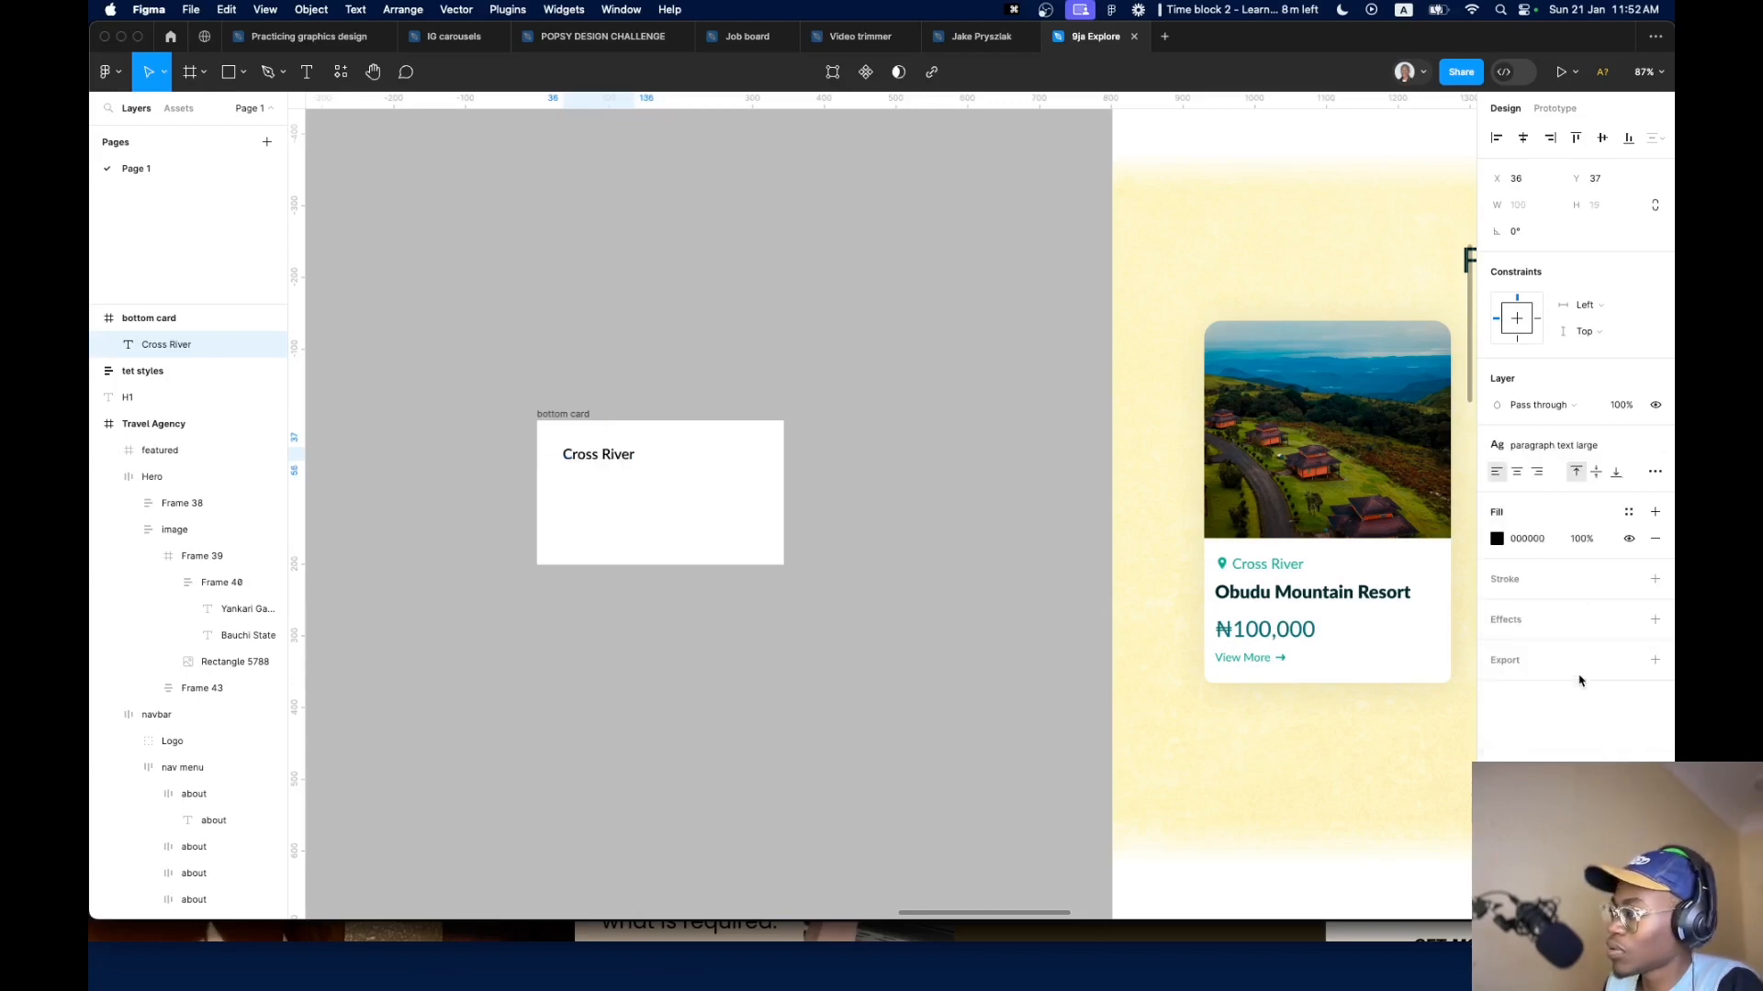
{"action": "left_click", "coordinate": [1259, 571]}
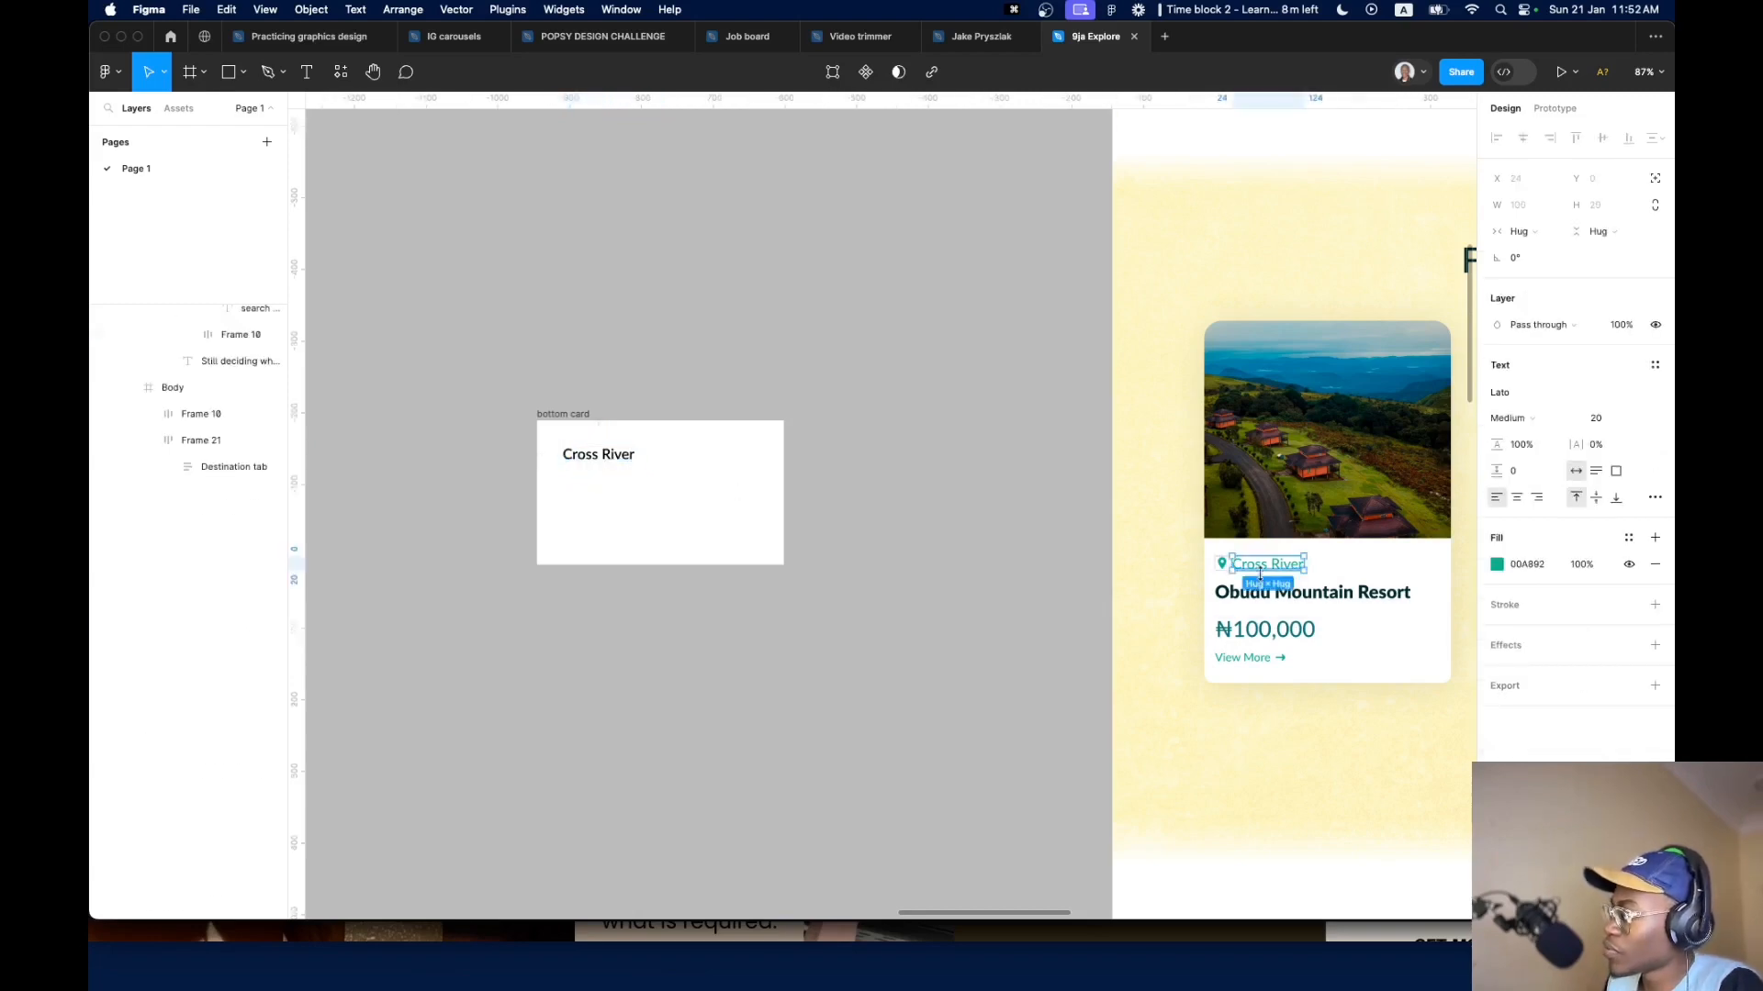
{"action": "scroll", "coordinate": [541, 376], "scroll_direction": "up", "scroll_amount": 3}
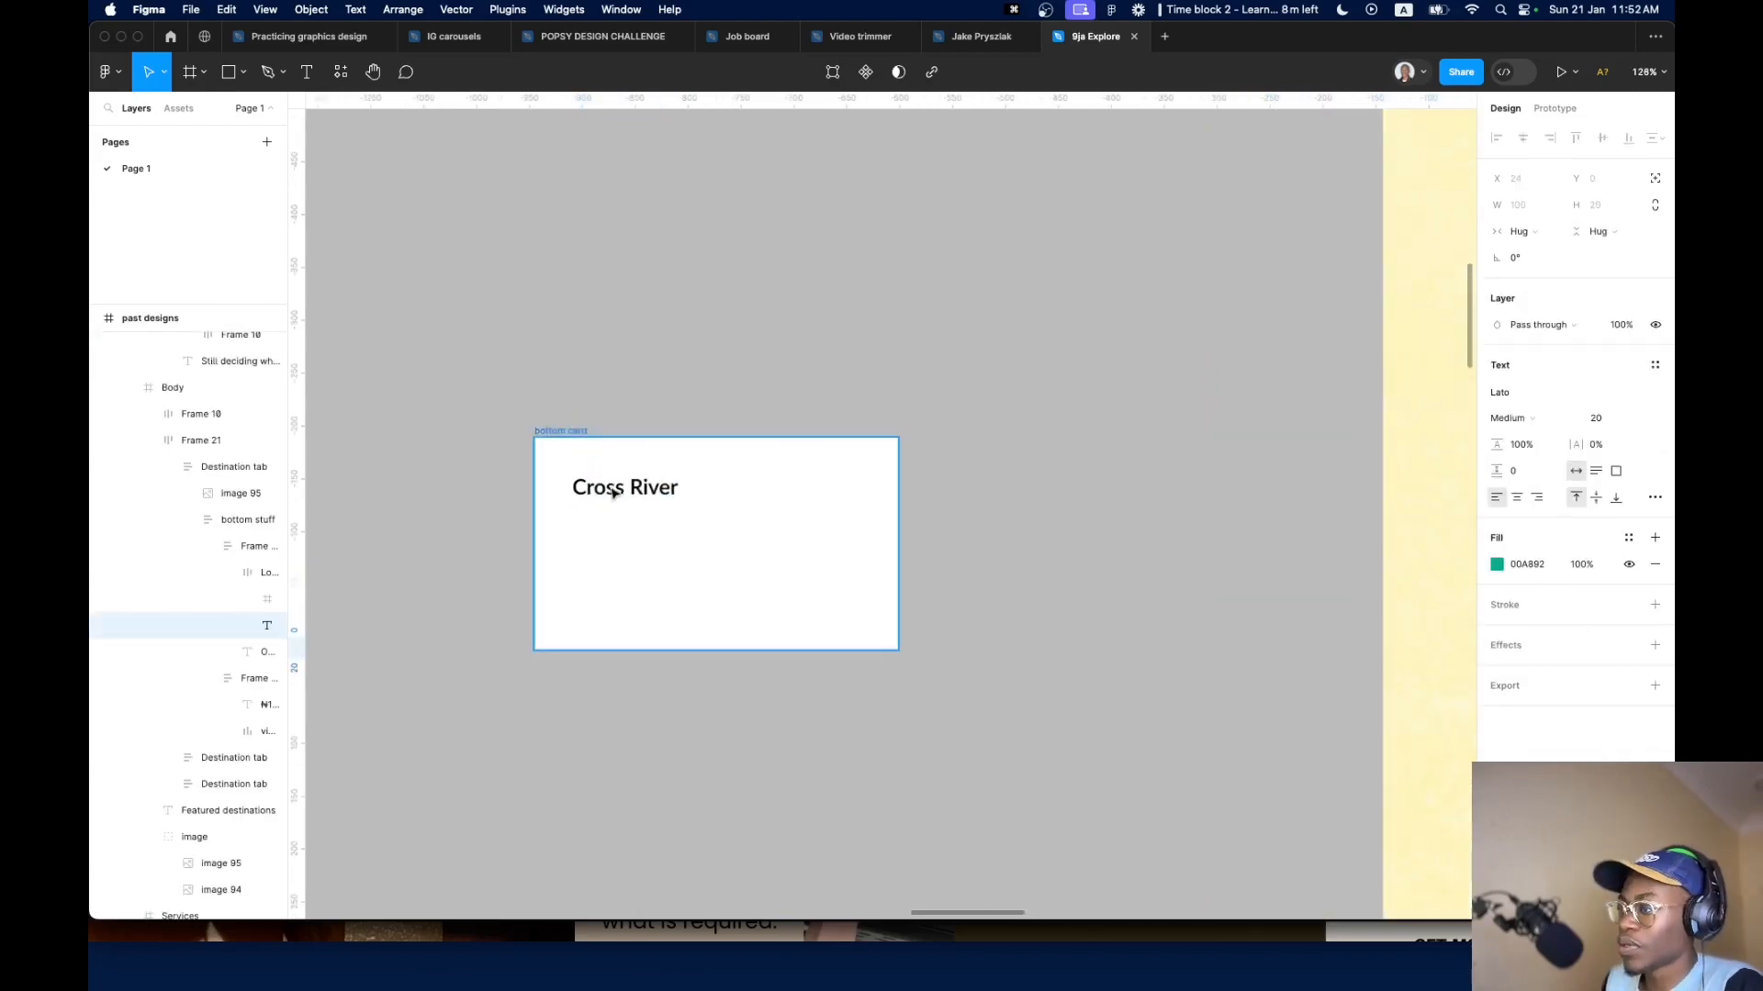
{"action": "left_click", "coordinate": [614, 494]}
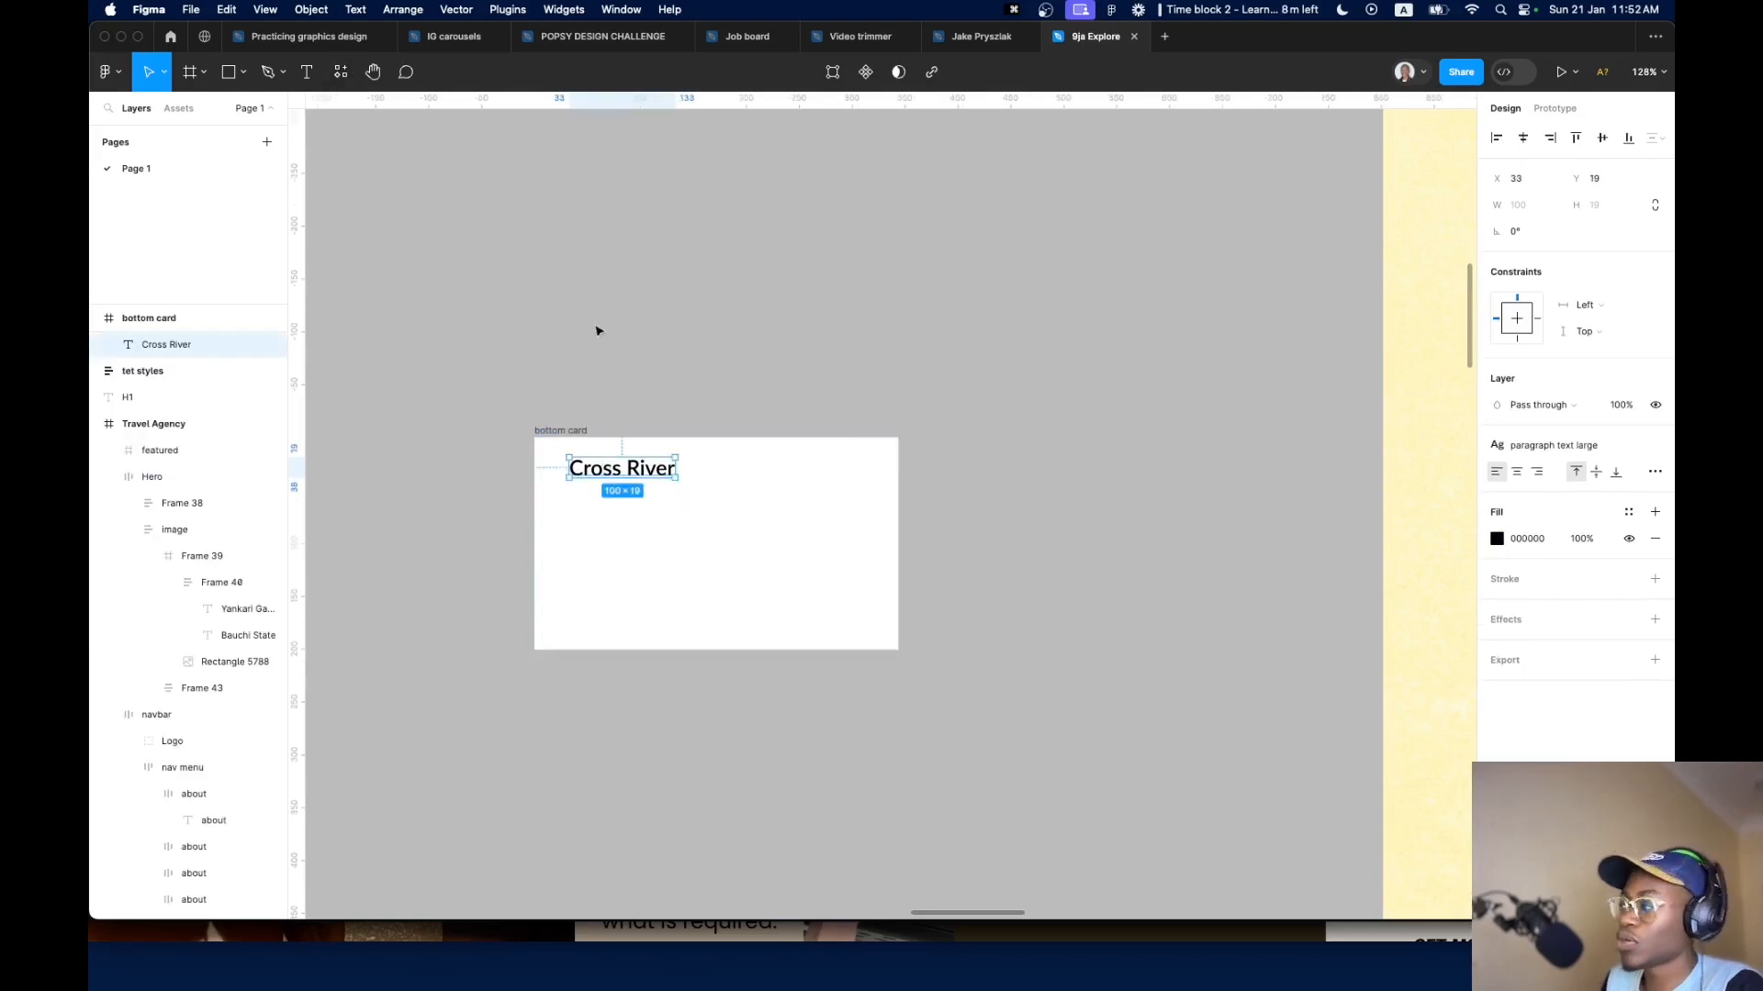
Search the Iconify plugin for "location" and place the filled pin icon in the bottom card below the Cross River text
{"action": "scroll", "coordinate": [597, 331], "scroll_direction": "down", "scroll_amount": 5}
{"action": "left_click", "coordinate": [340, 71]}
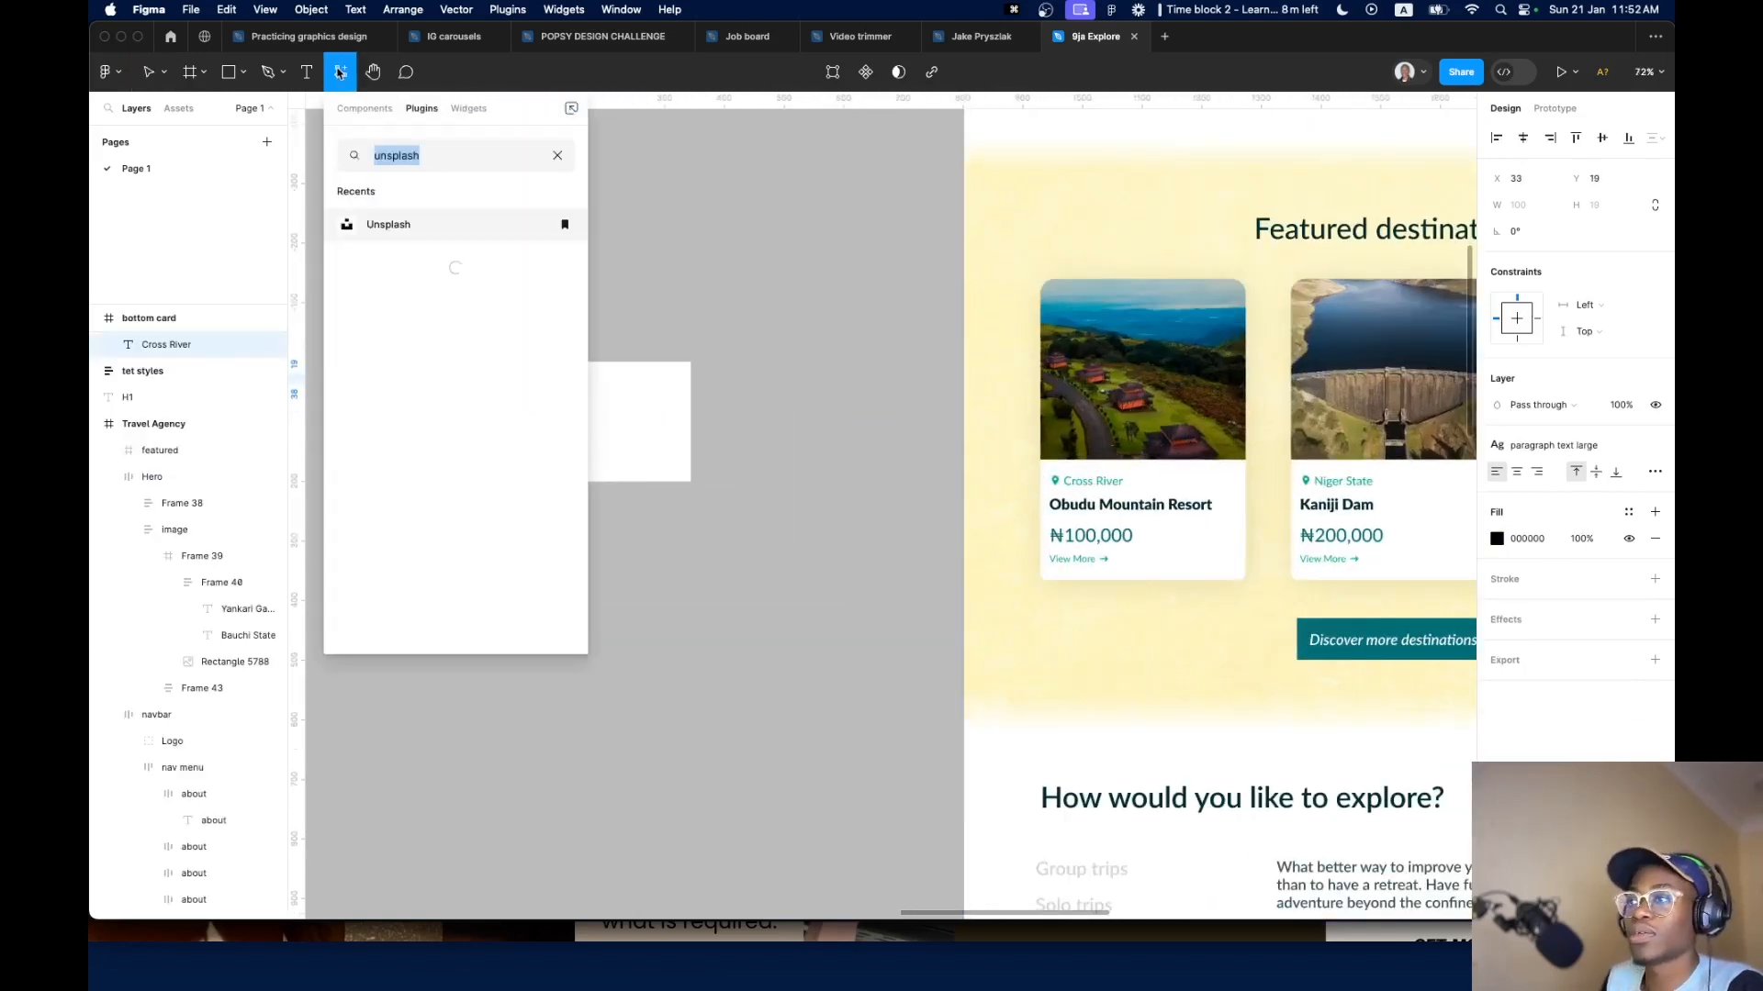
{"action": "left_click", "coordinate": [557, 155]}
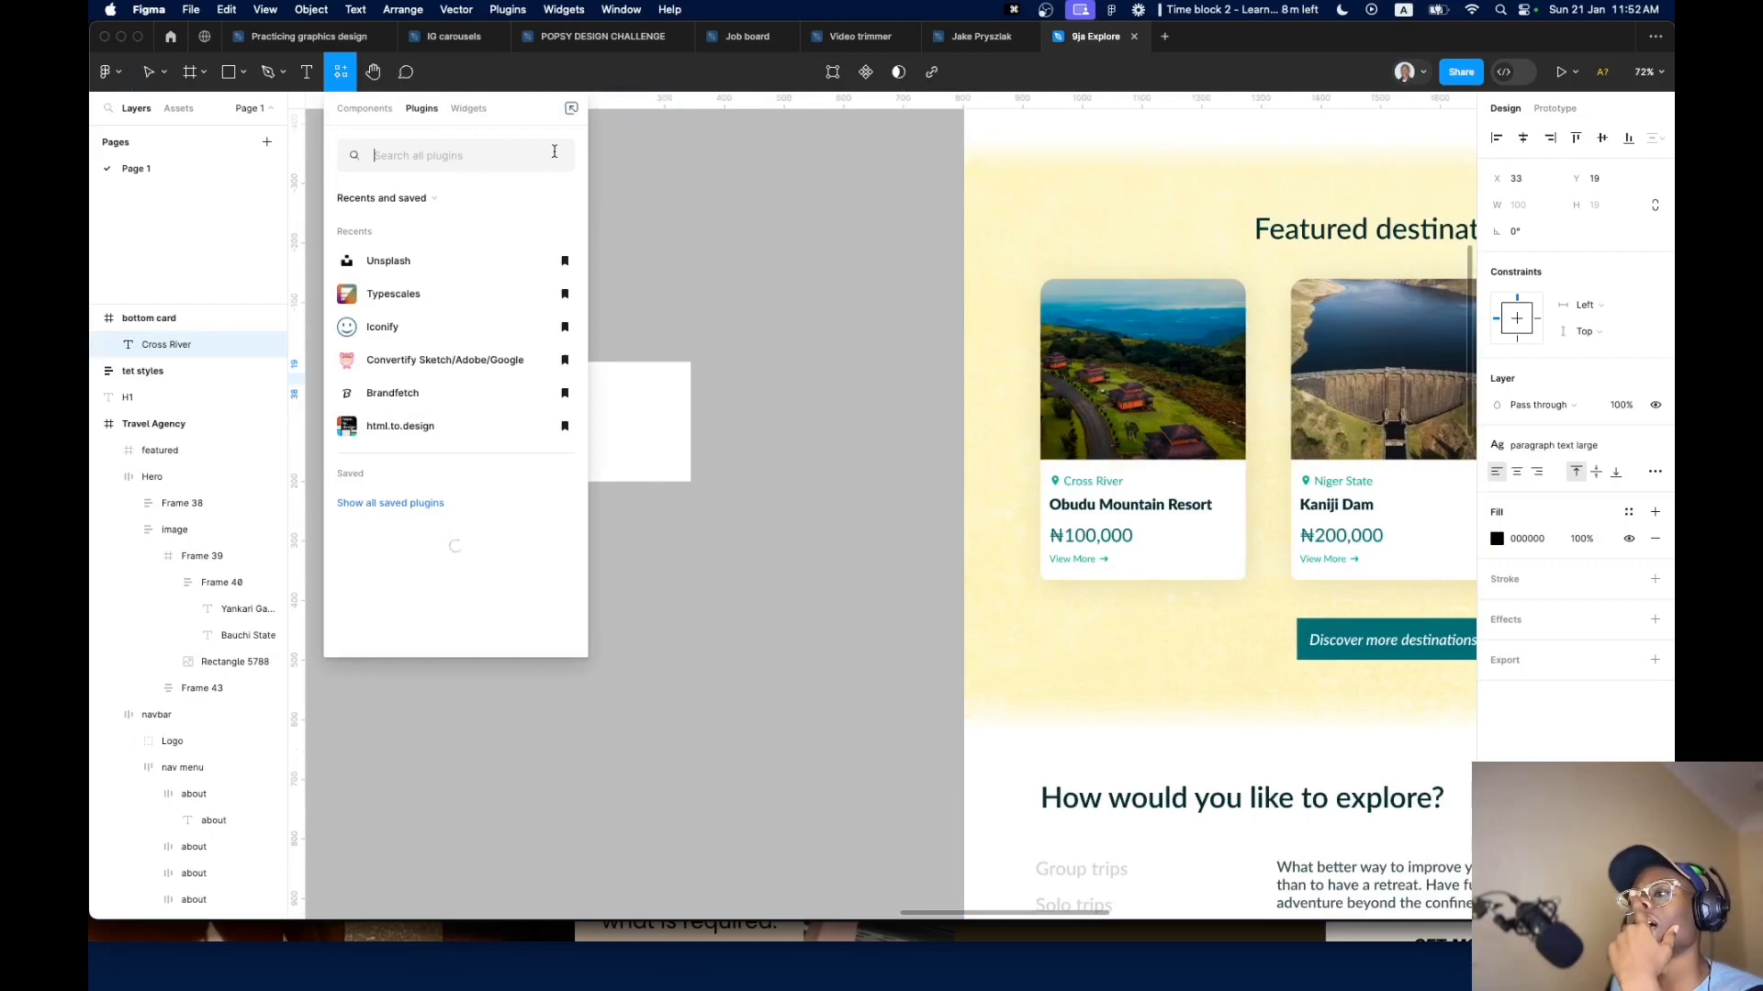
{"action": "left_click", "coordinate": [383, 328]}
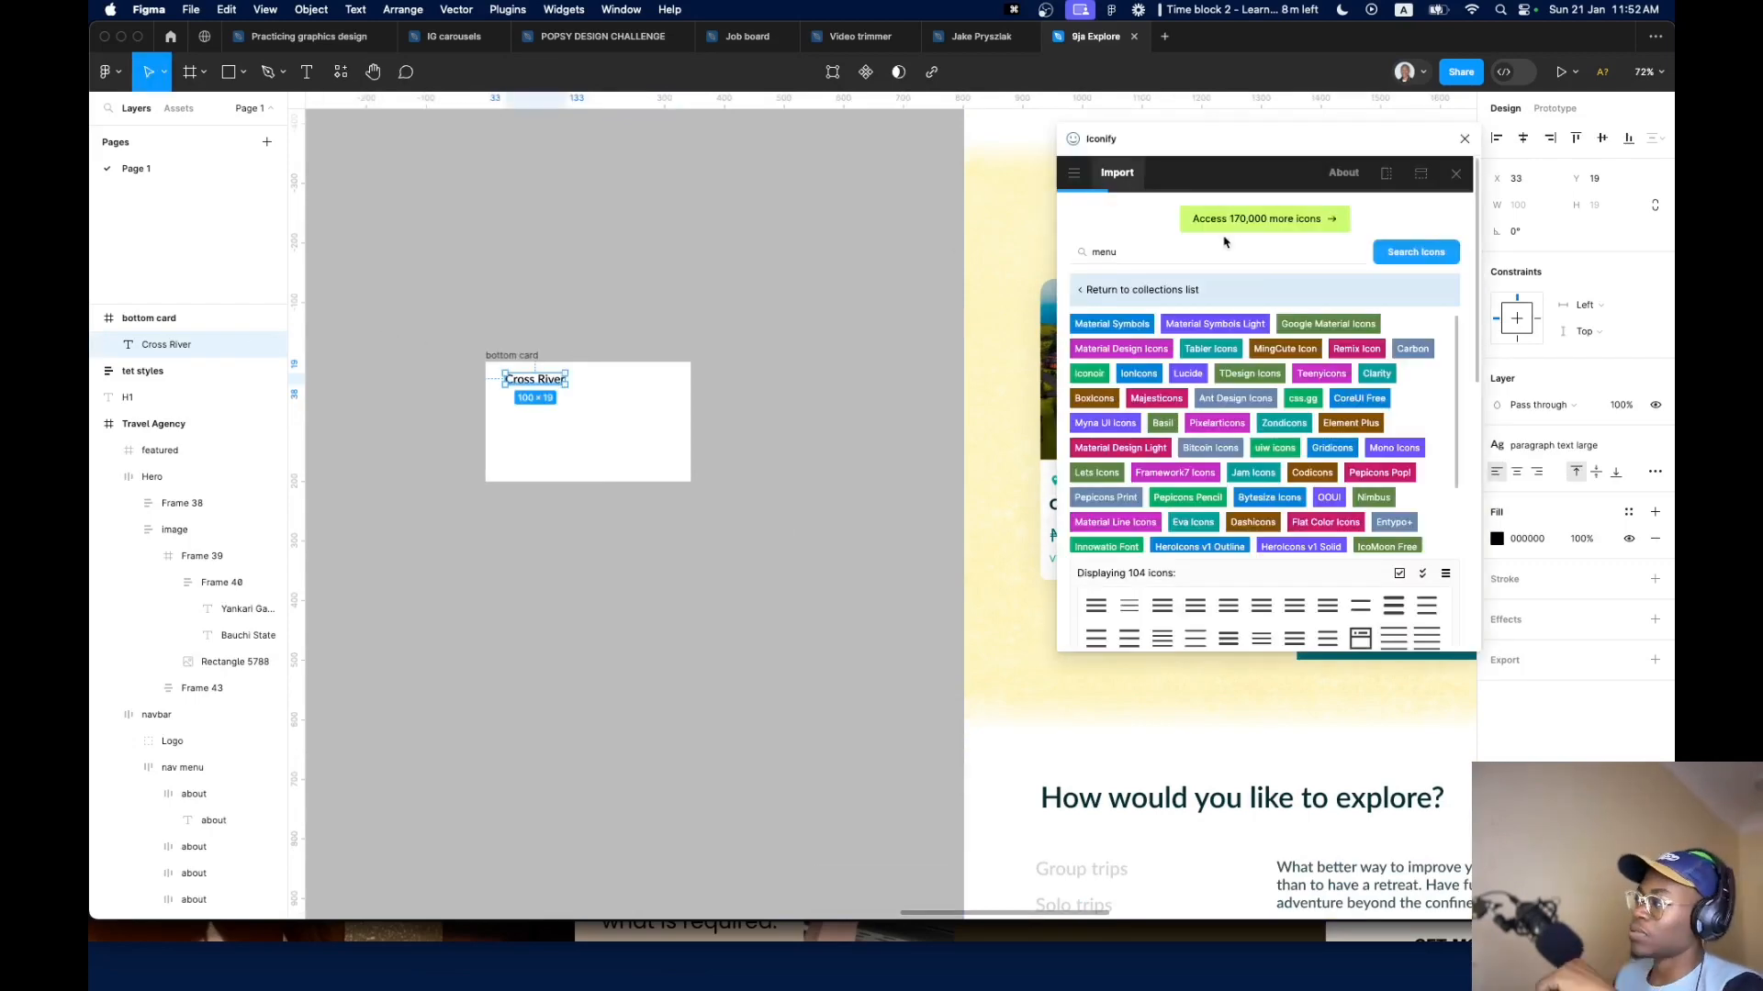
{"action": "double_click", "coordinate": [1210, 250]}
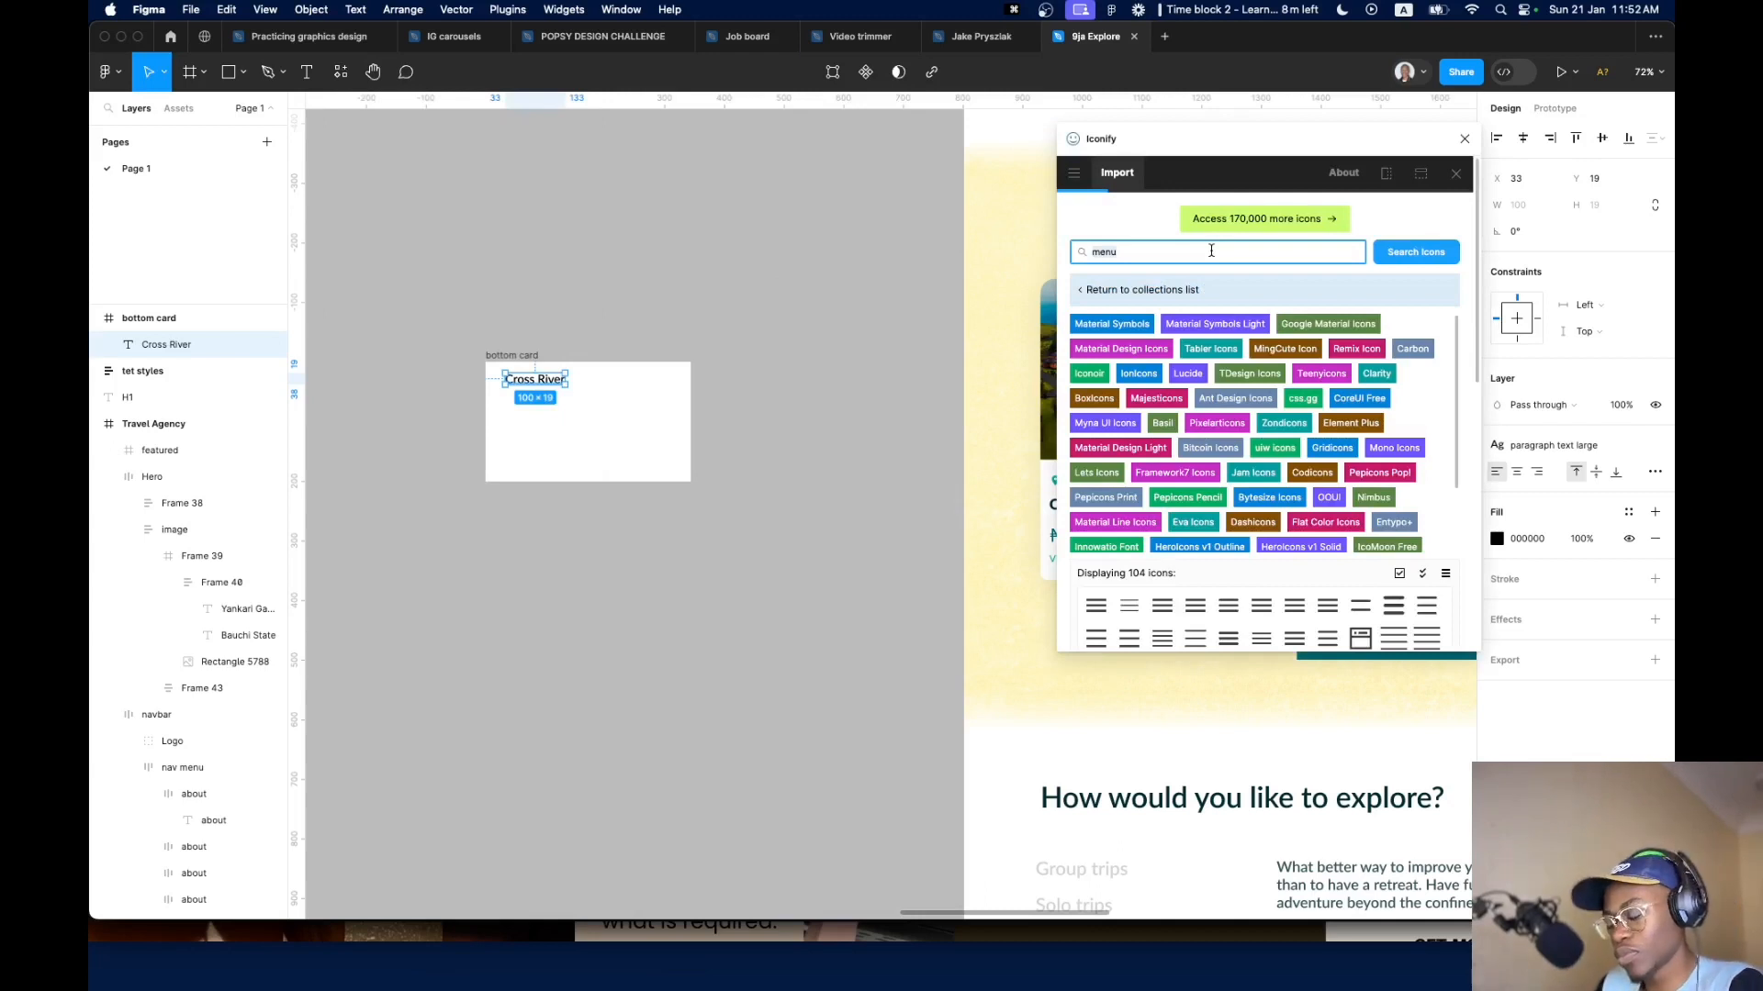
{"action": "type", "text": "location"}
{"action": "key", "text": "Return"}
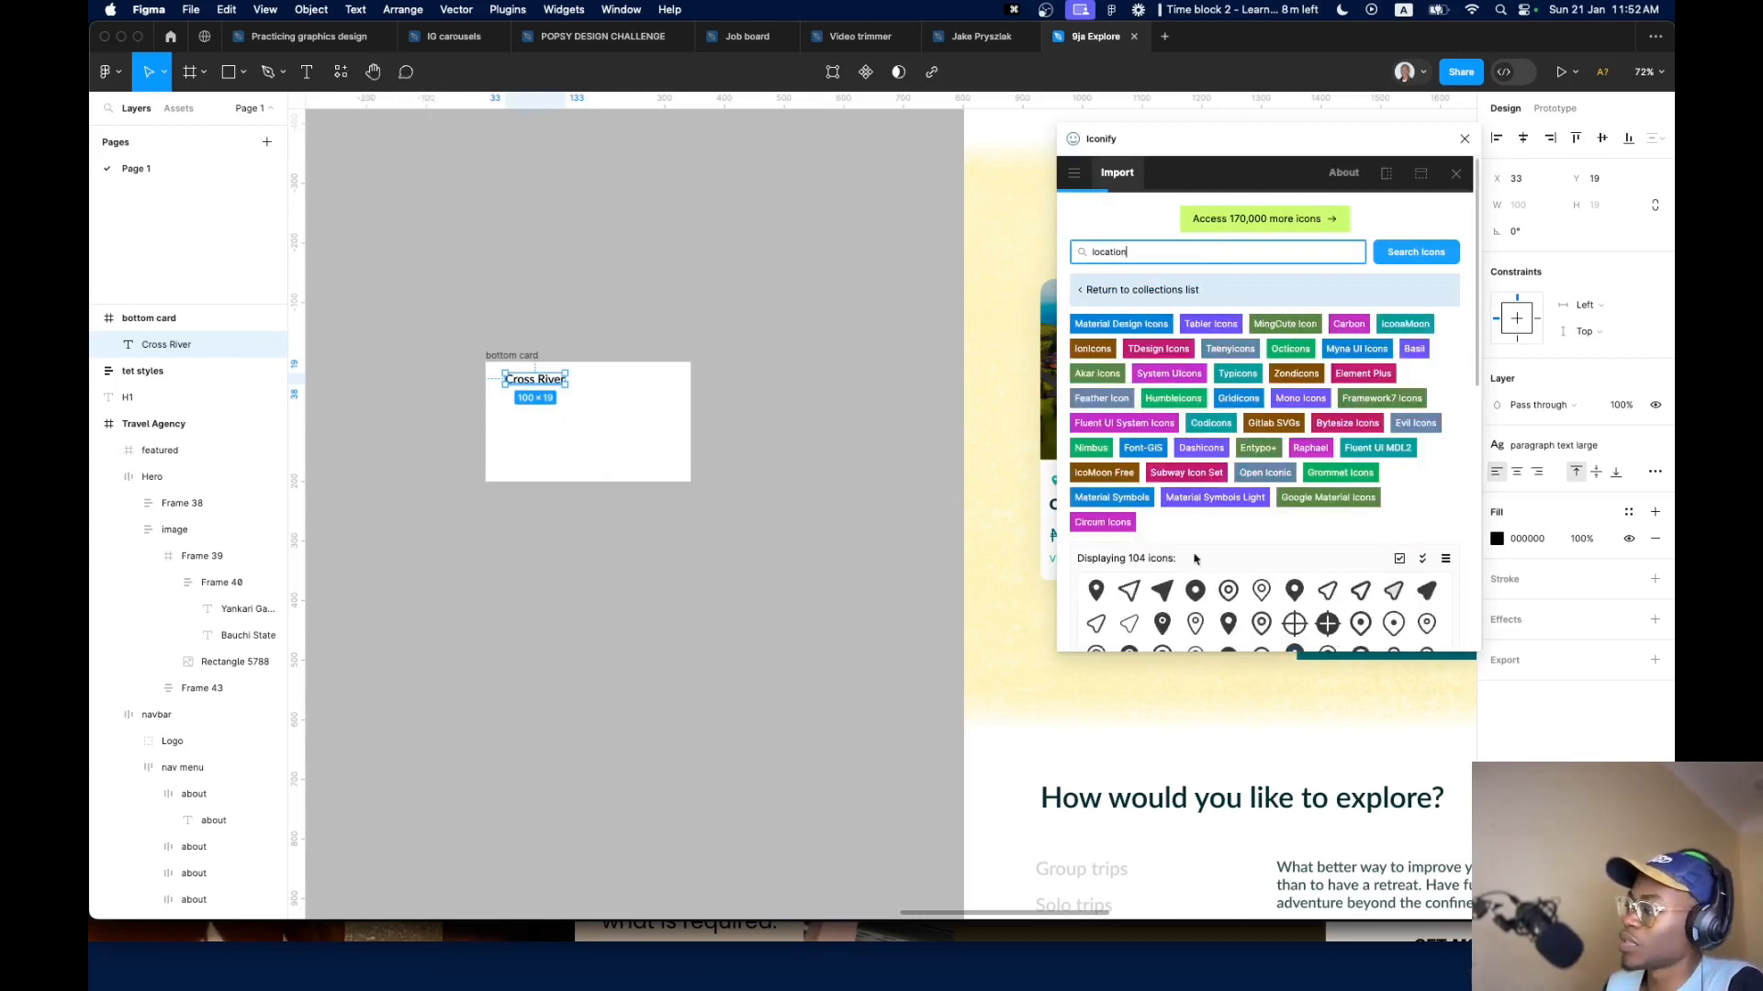
{"action": "left_click_drag", "start_coordinate": [1095, 591], "coordinate": [544, 428]}
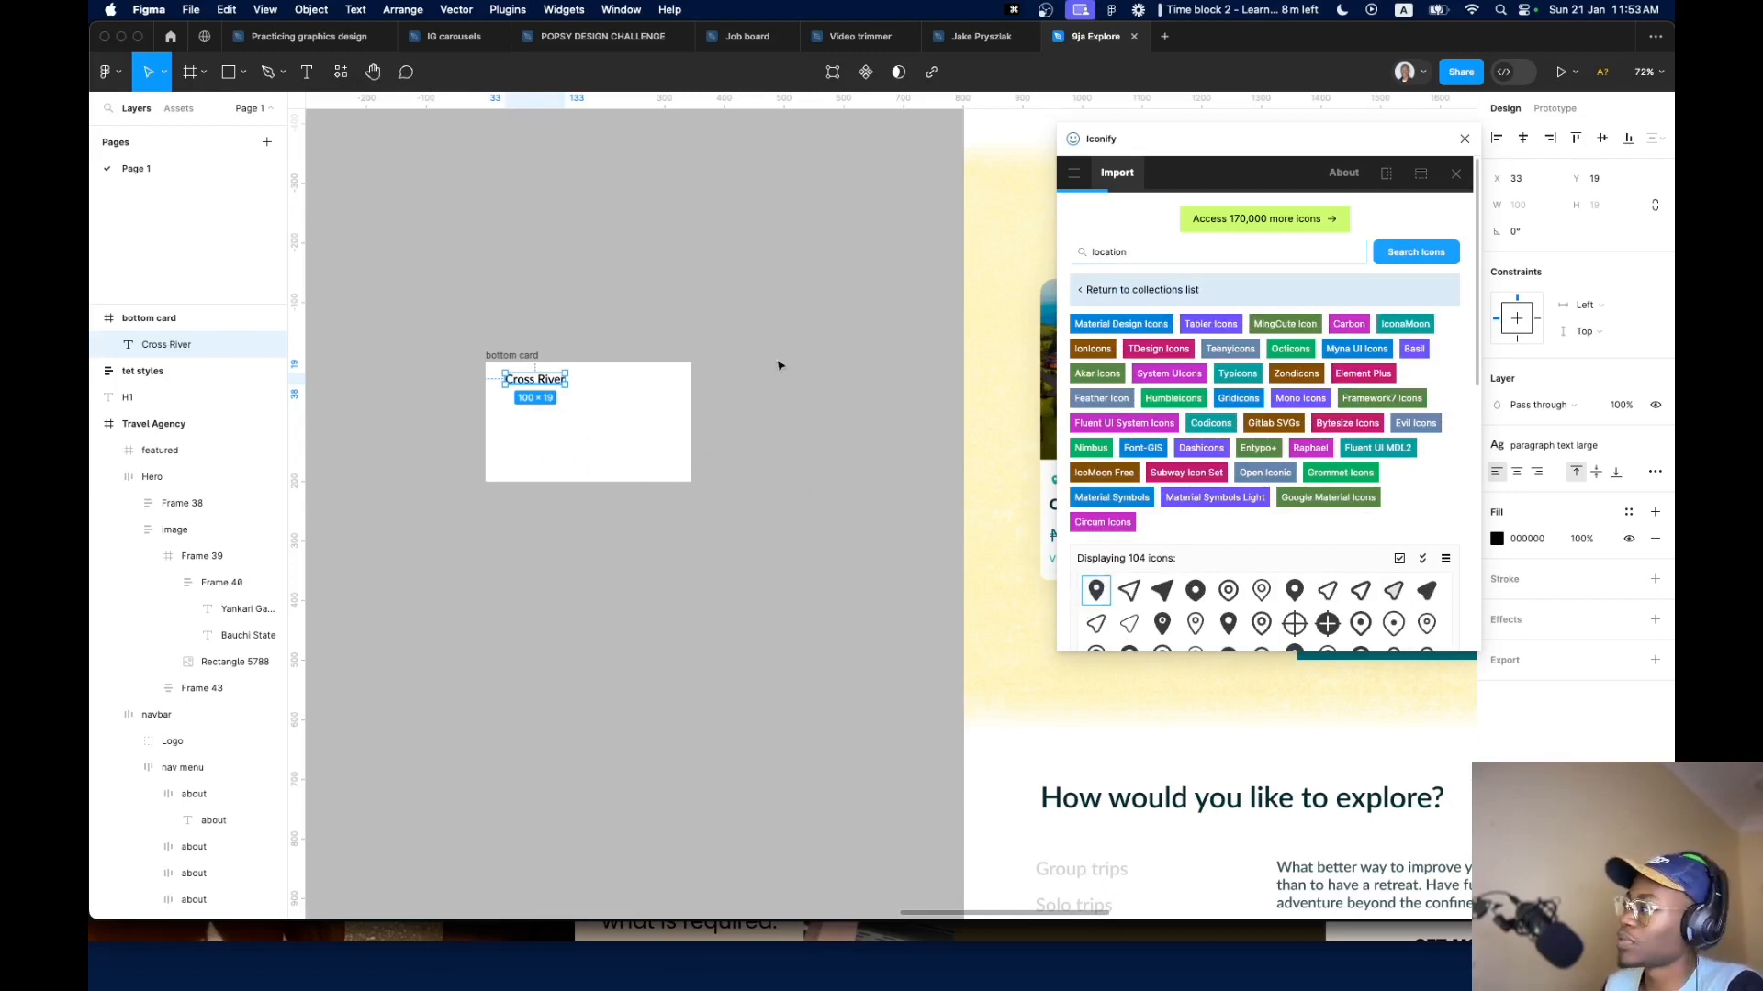
{"action": "left_click", "coordinate": [1464, 139]}
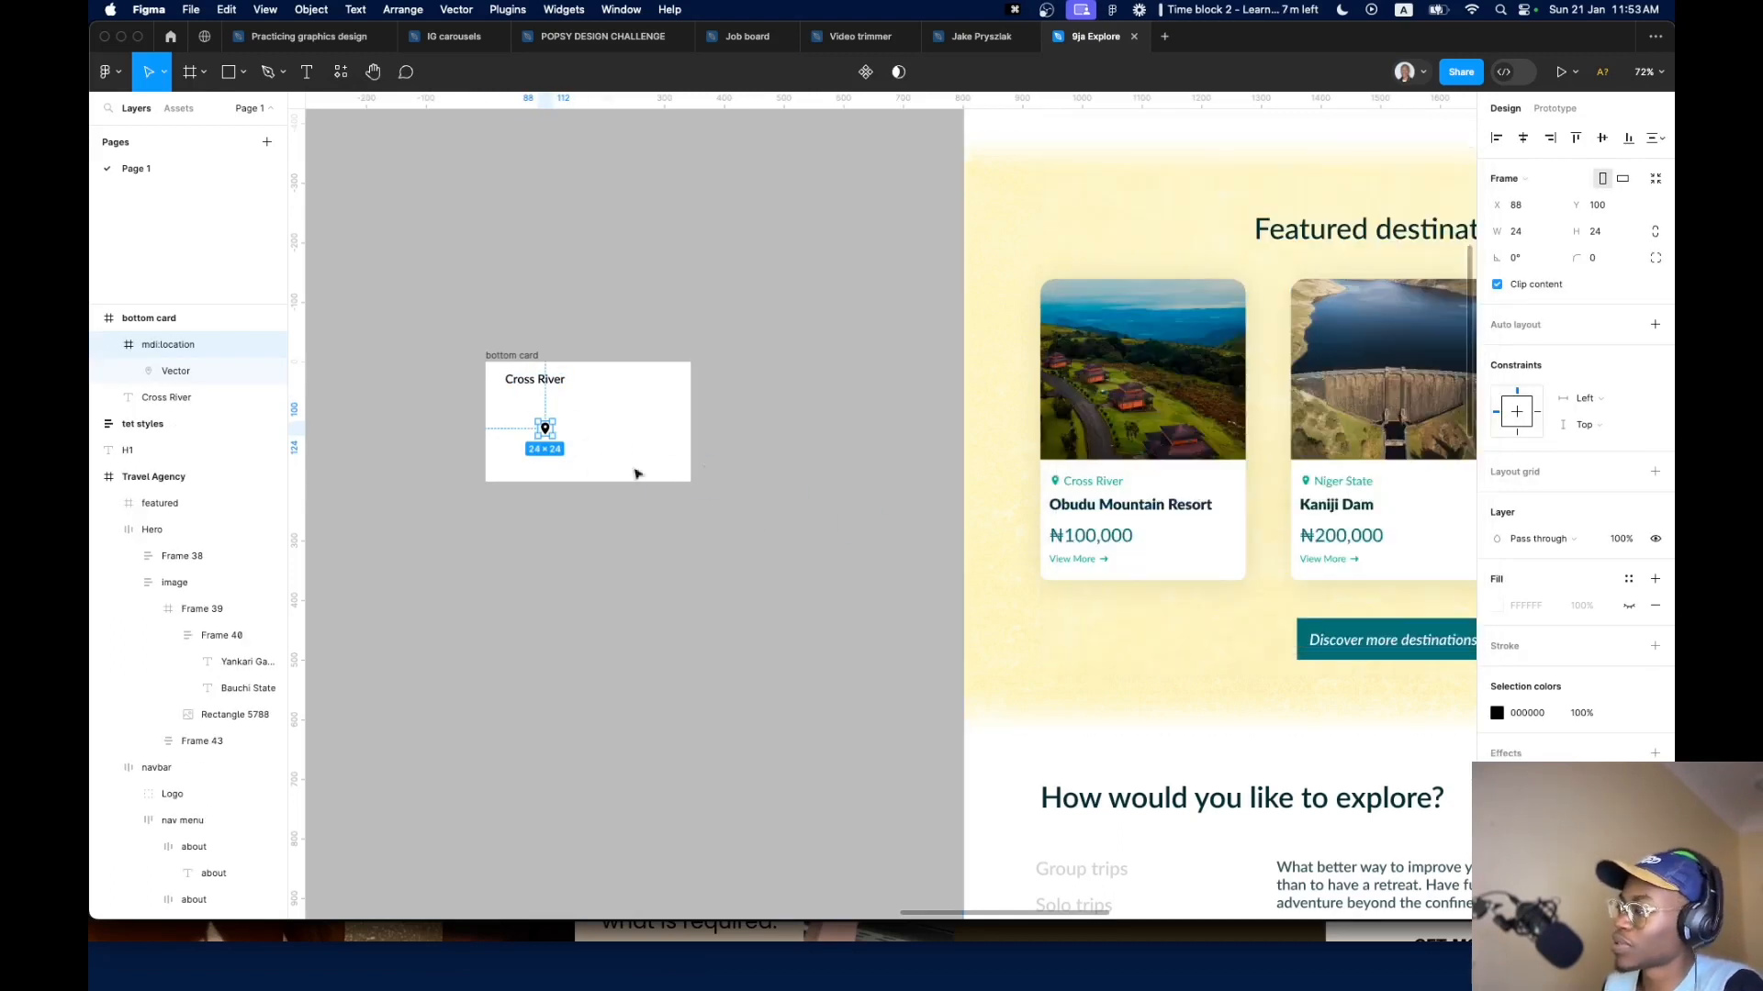
Combine the pin icon and Cross River text in a horizontal auto layout with a gap of 8
{"action": "left_click", "coordinate": [549, 378], "text": "shift"}
{"action": "key", "text": "shift+a"}
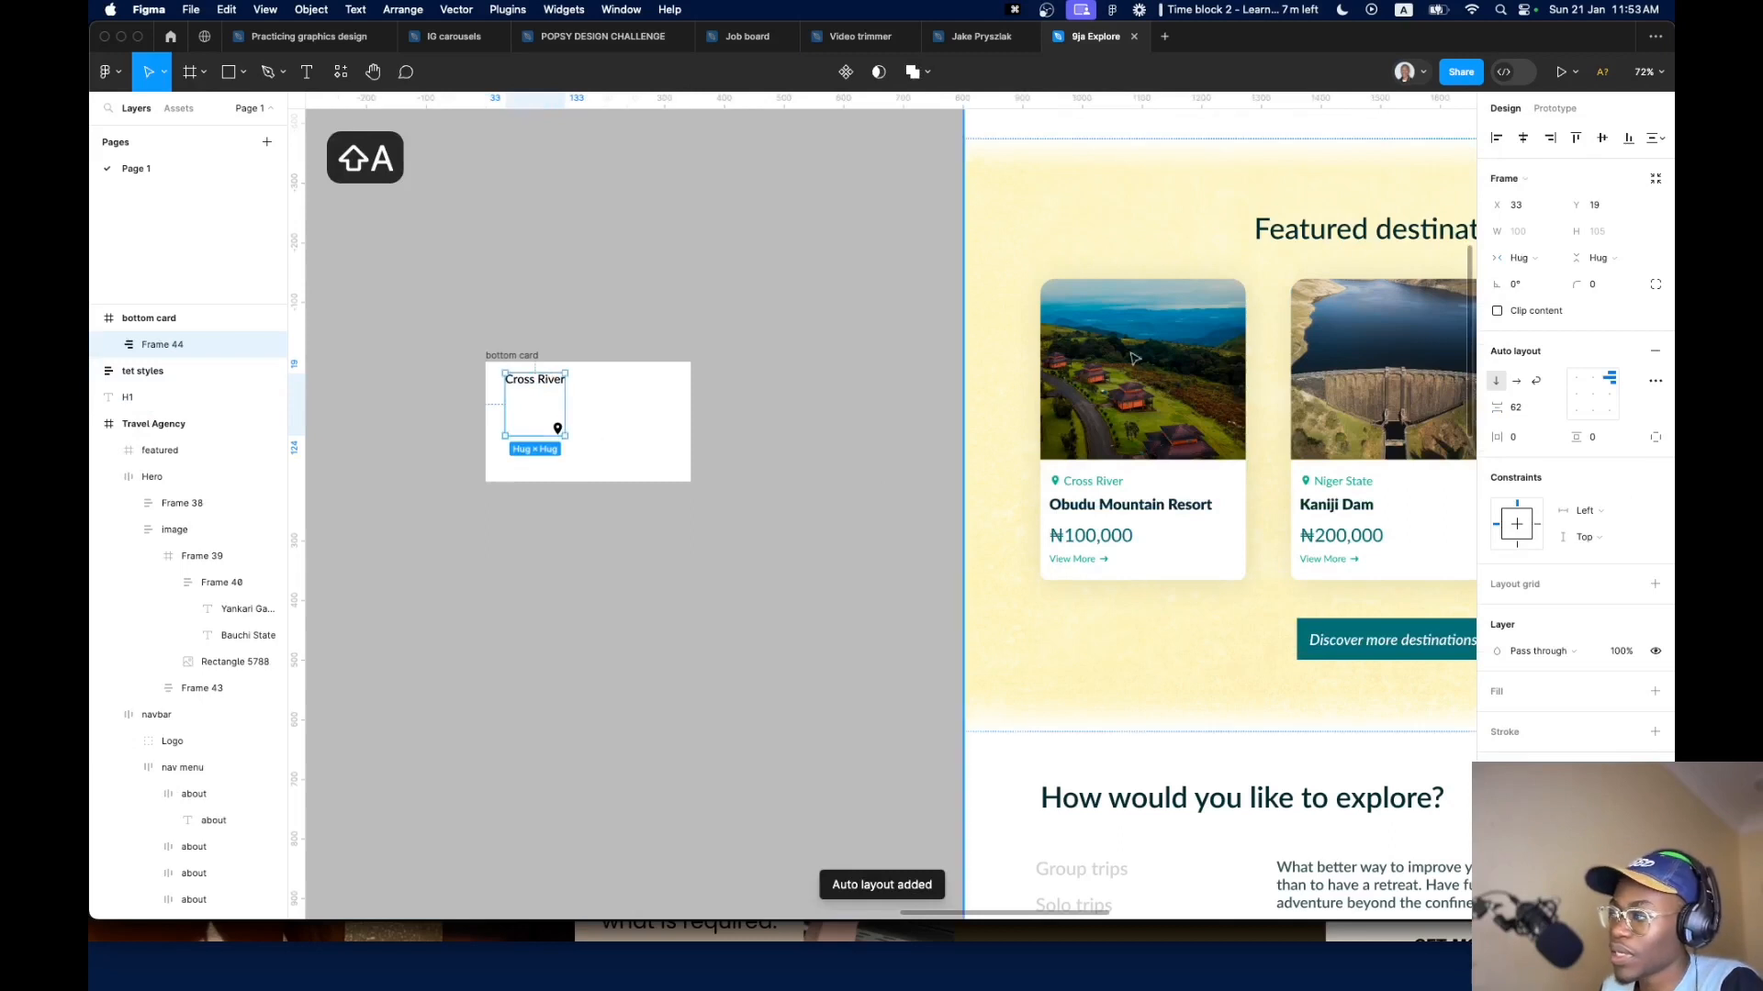
{"action": "left_click", "coordinate": [1521, 408]}
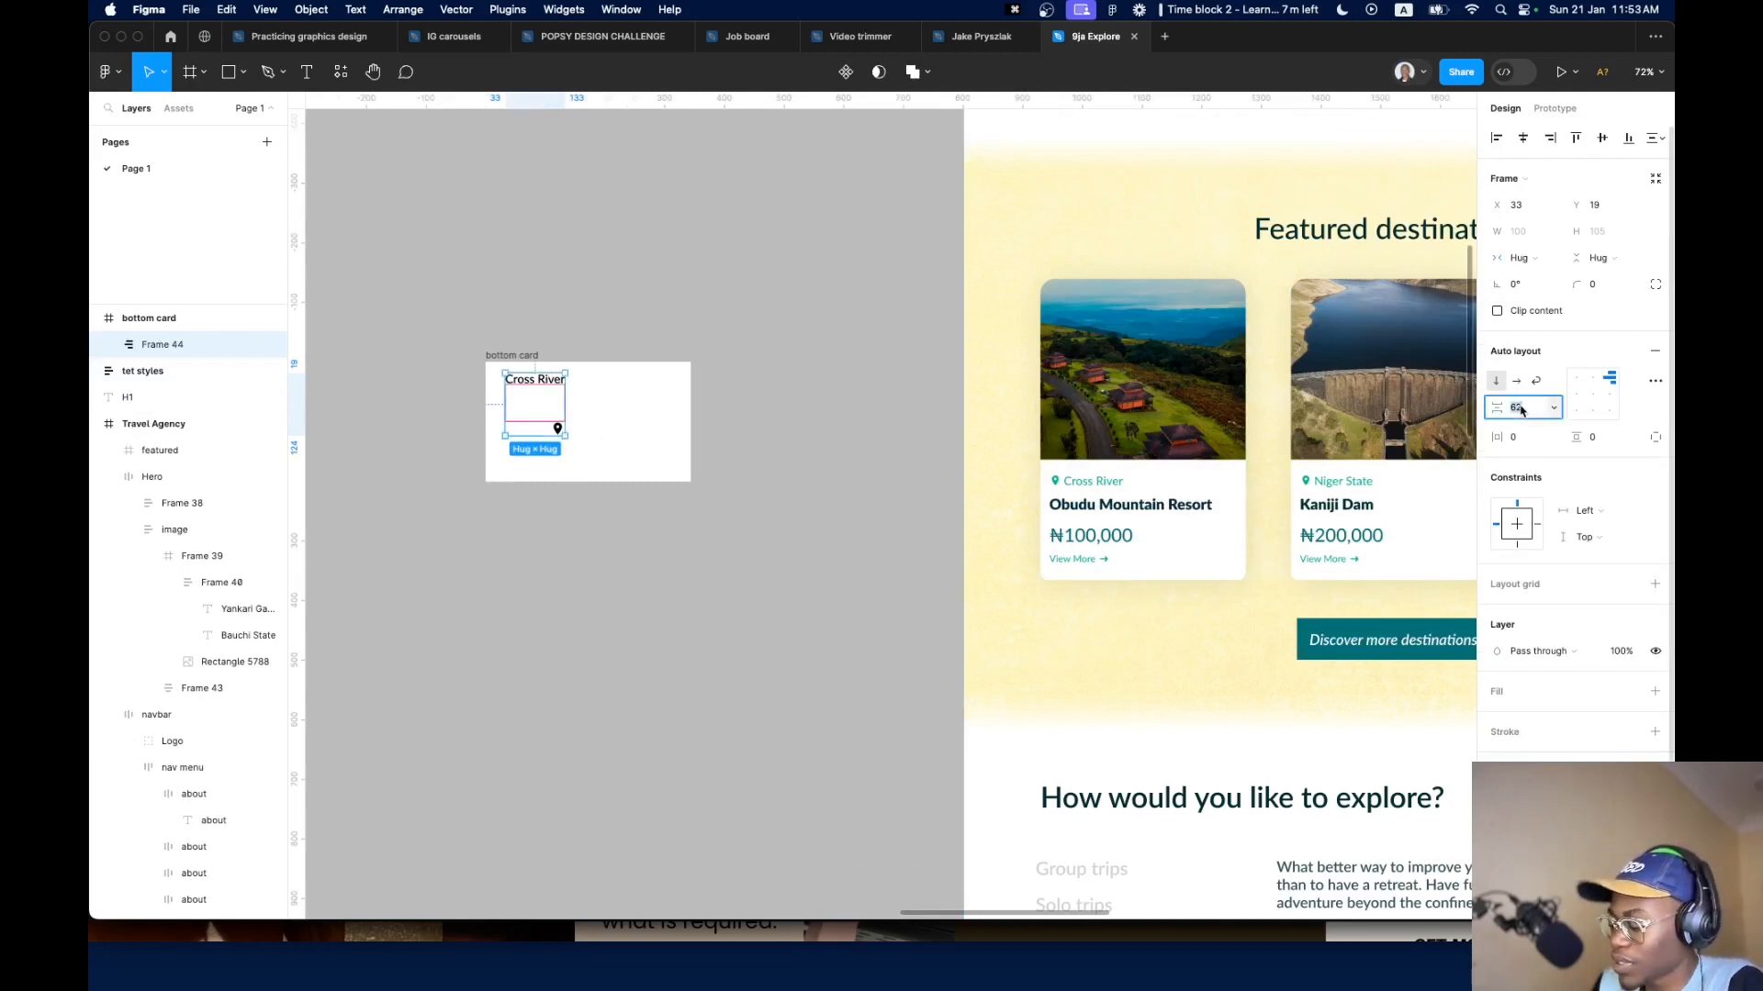
{"action": "type", "text": "8"}
{"action": "key", "text": "Return"}
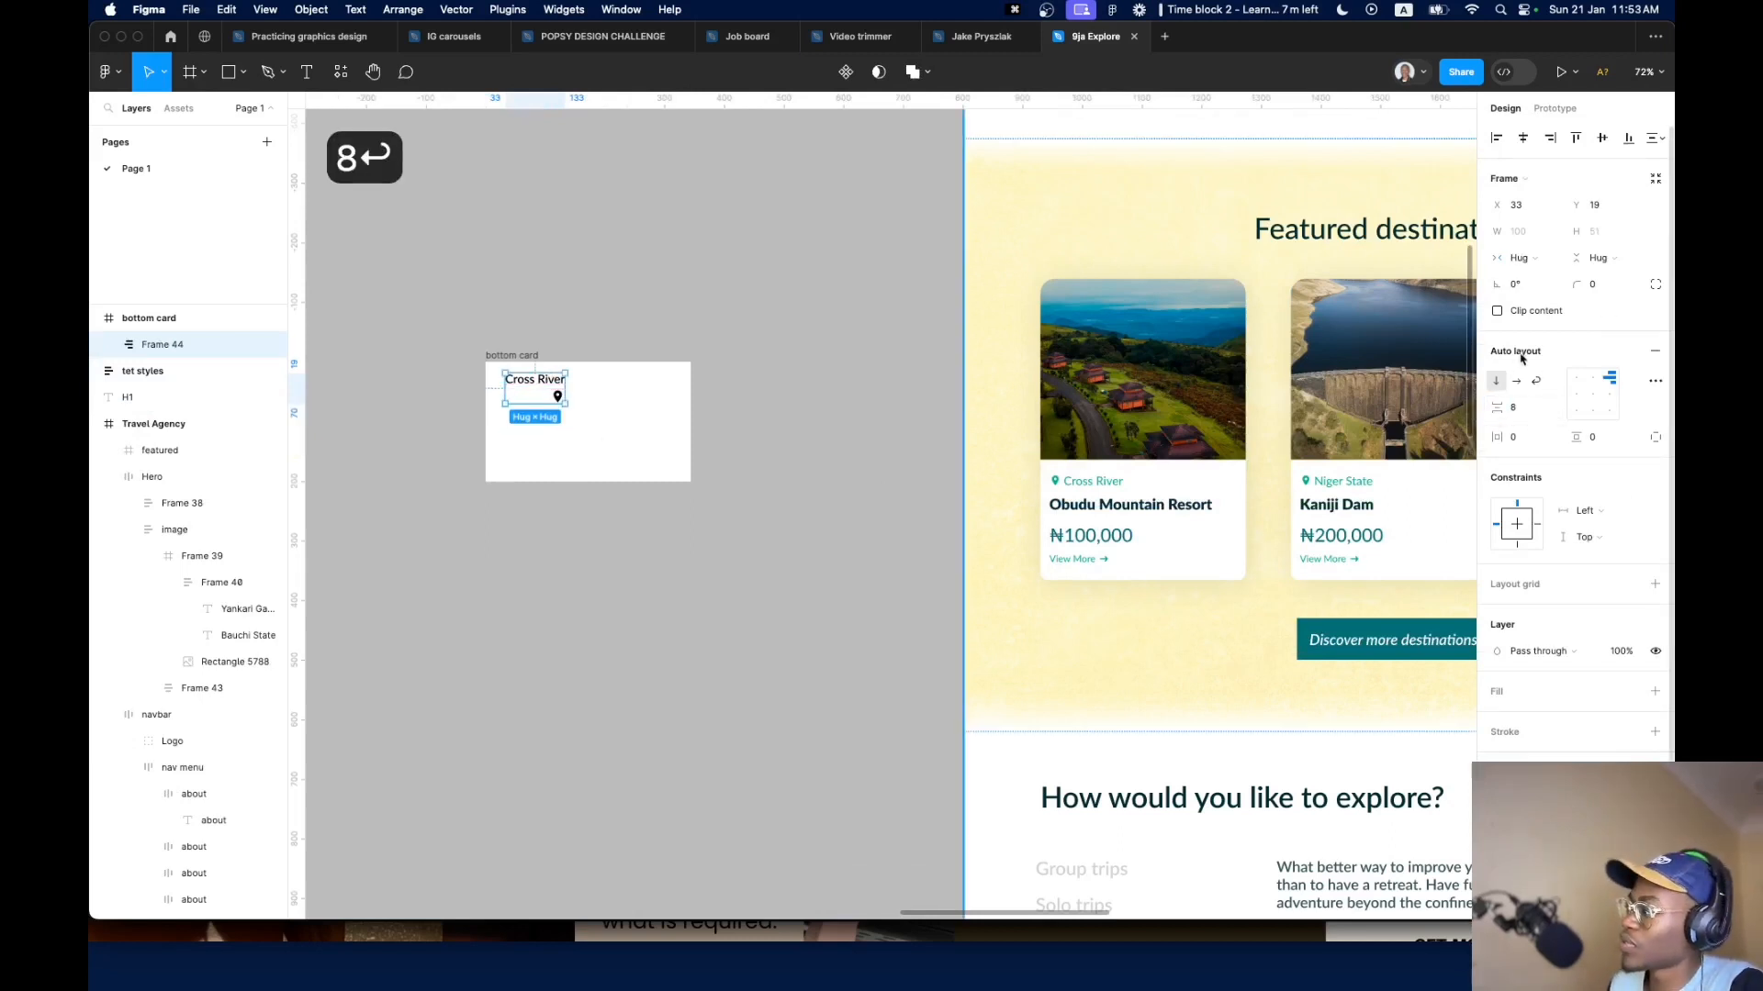
{"action": "left_click", "coordinate": [1515, 380]}
Align the auto layout's items left and vertically centred, and put the pin icon before the Cross River text
{"action": "scroll", "coordinate": [449, 385], "scroll_direction": "up", "scroll_amount": 5}
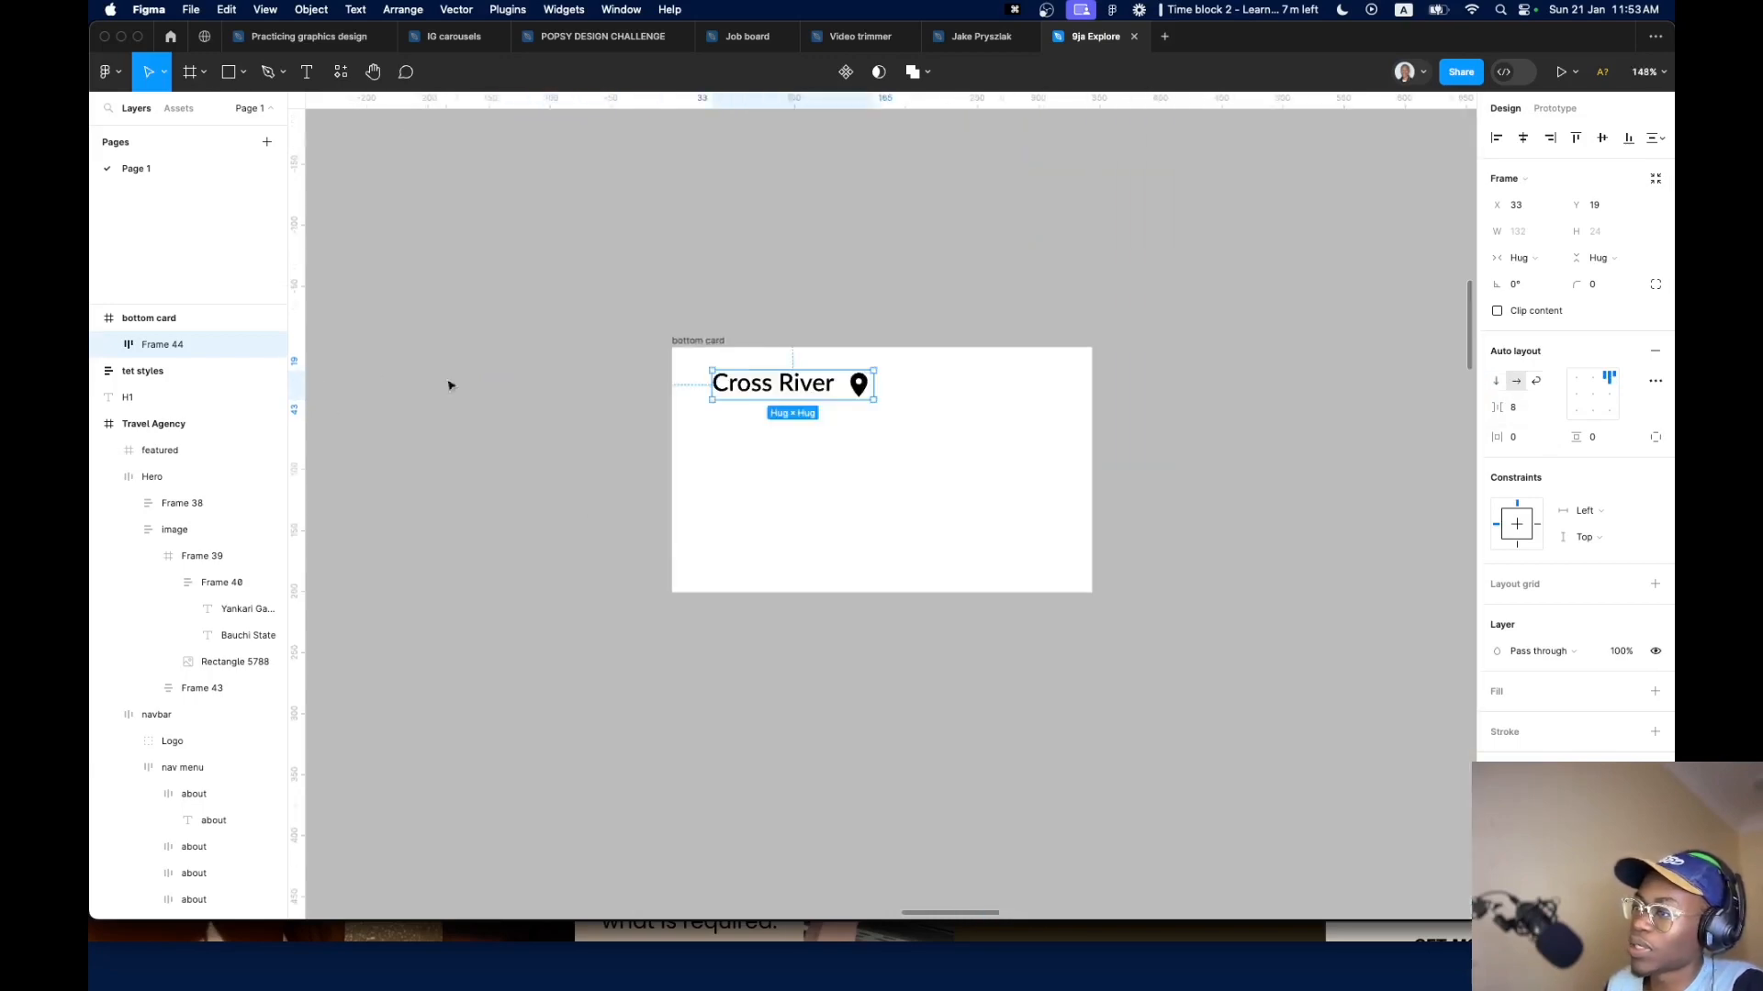
{"action": "left_click", "coordinate": [1576, 394]}
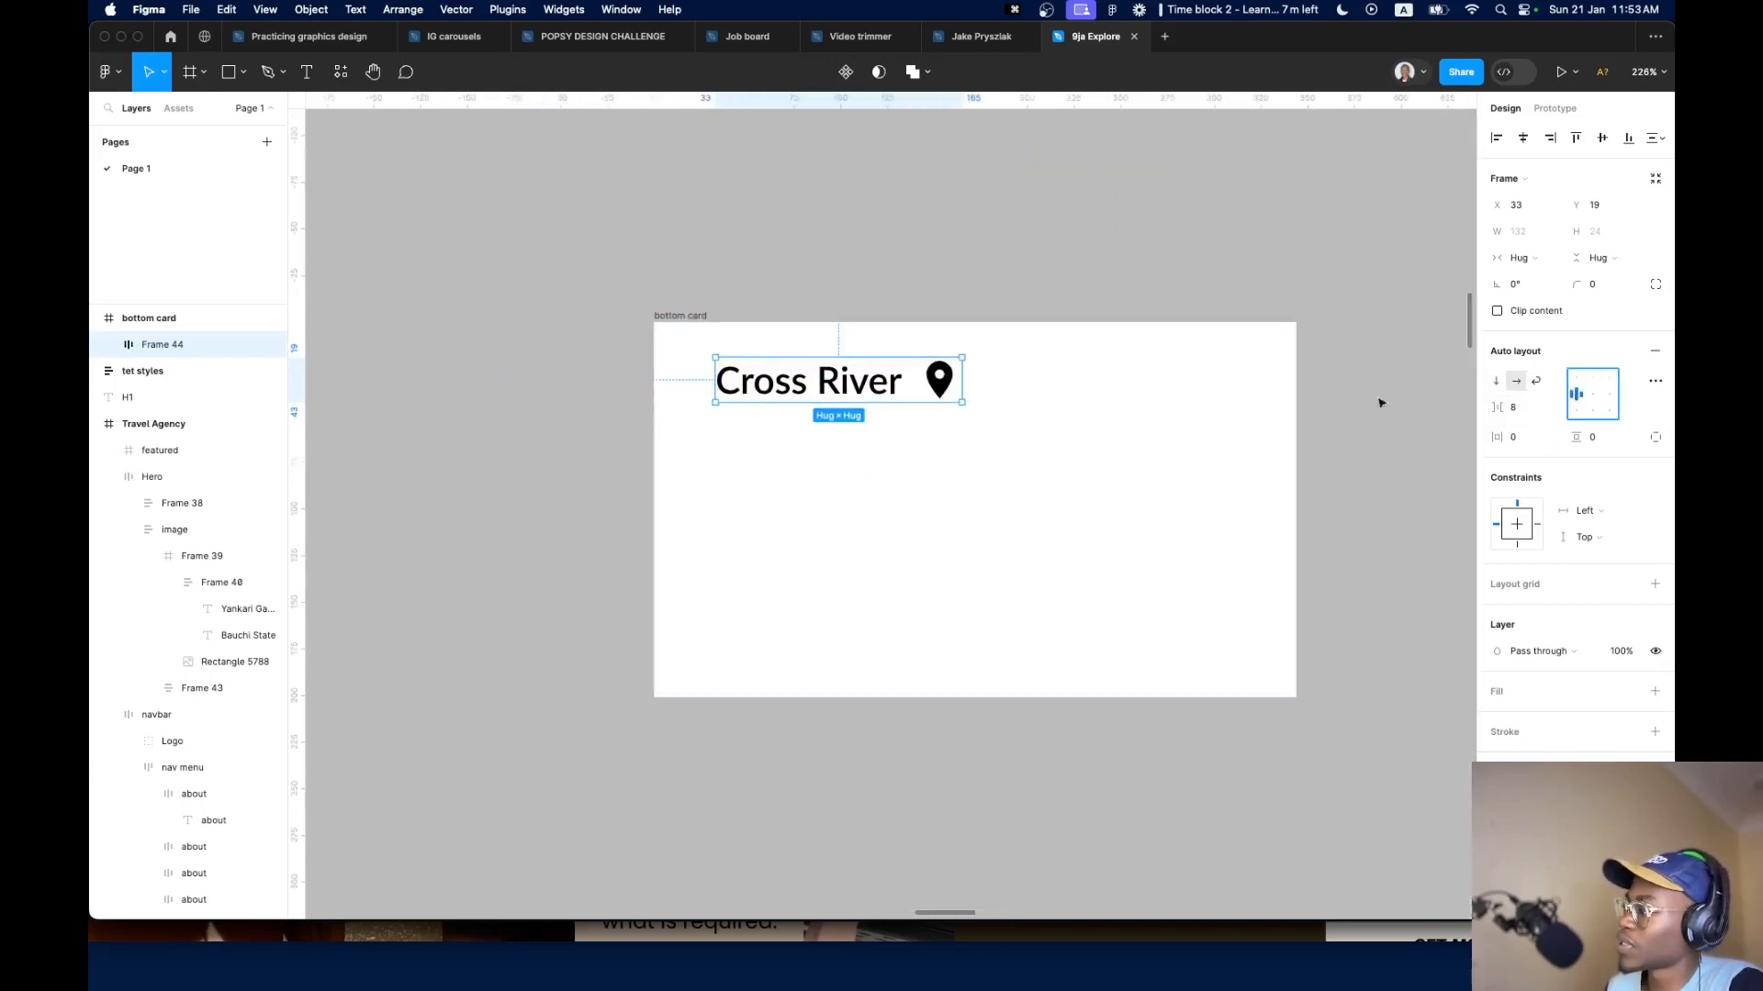
{"action": "left_click", "coordinate": [936, 386]}
{"action": "left_click_drag", "start_coordinate": [936, 385], "coordinate": [753, 383]}
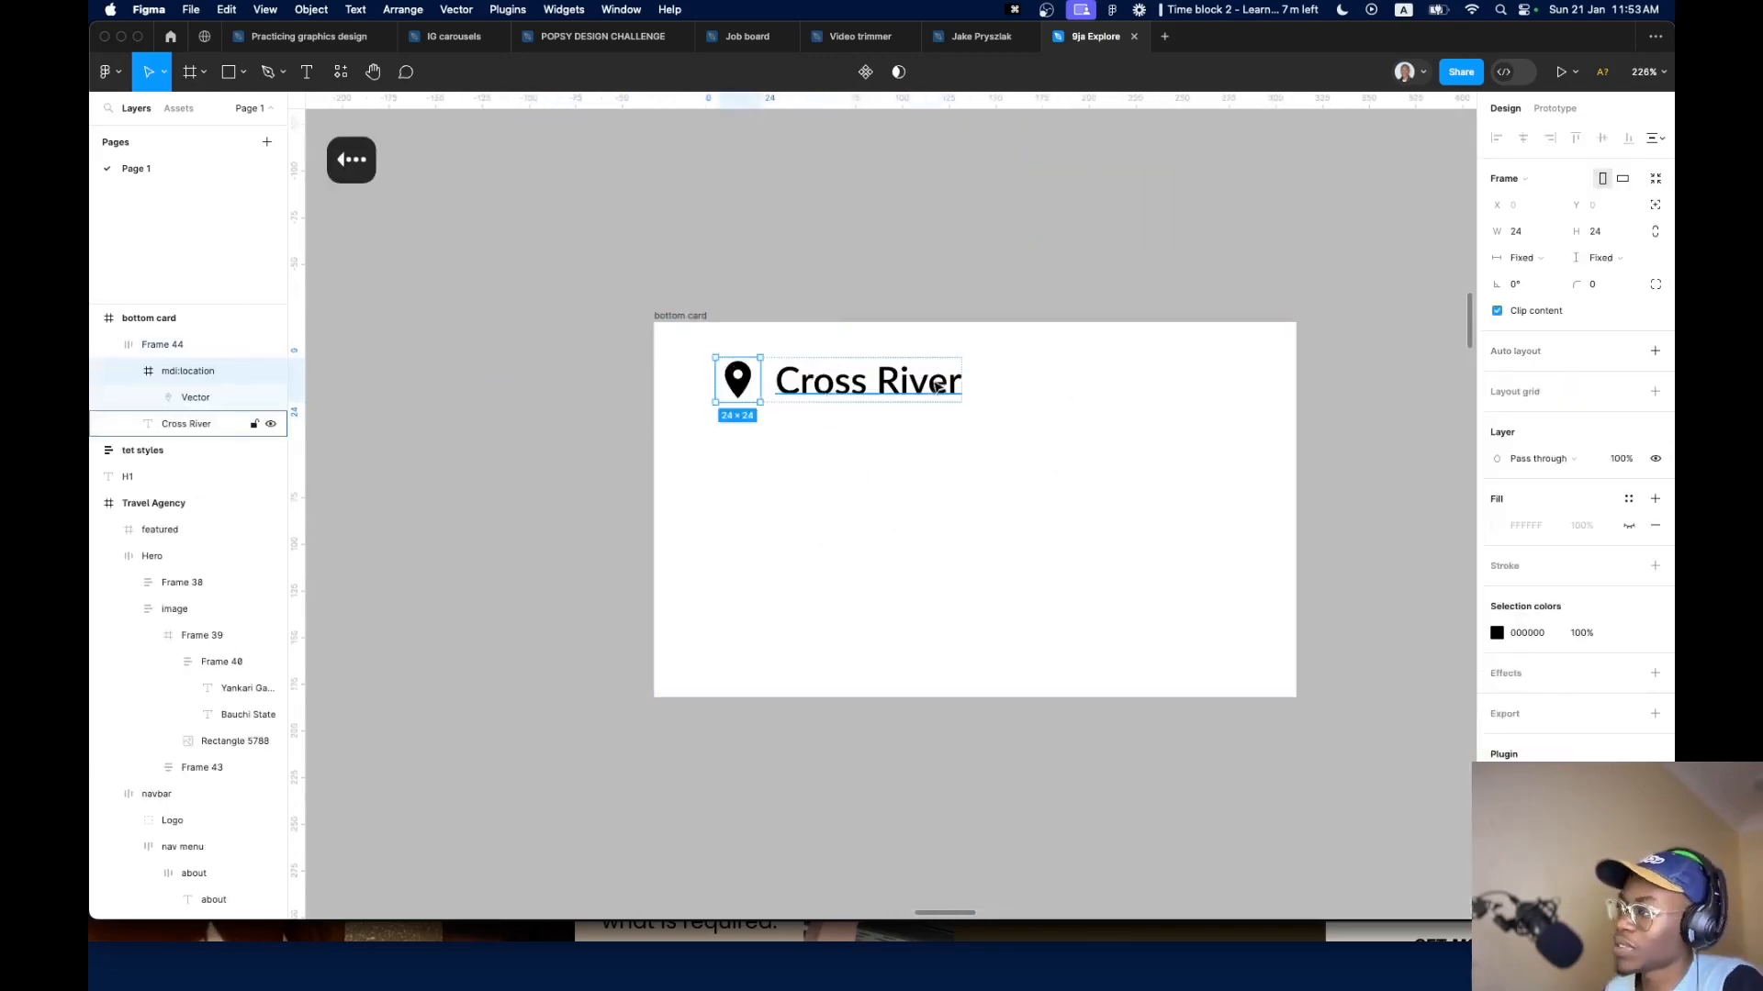
{"action": "left_click", "coordinate": [995, 410]}
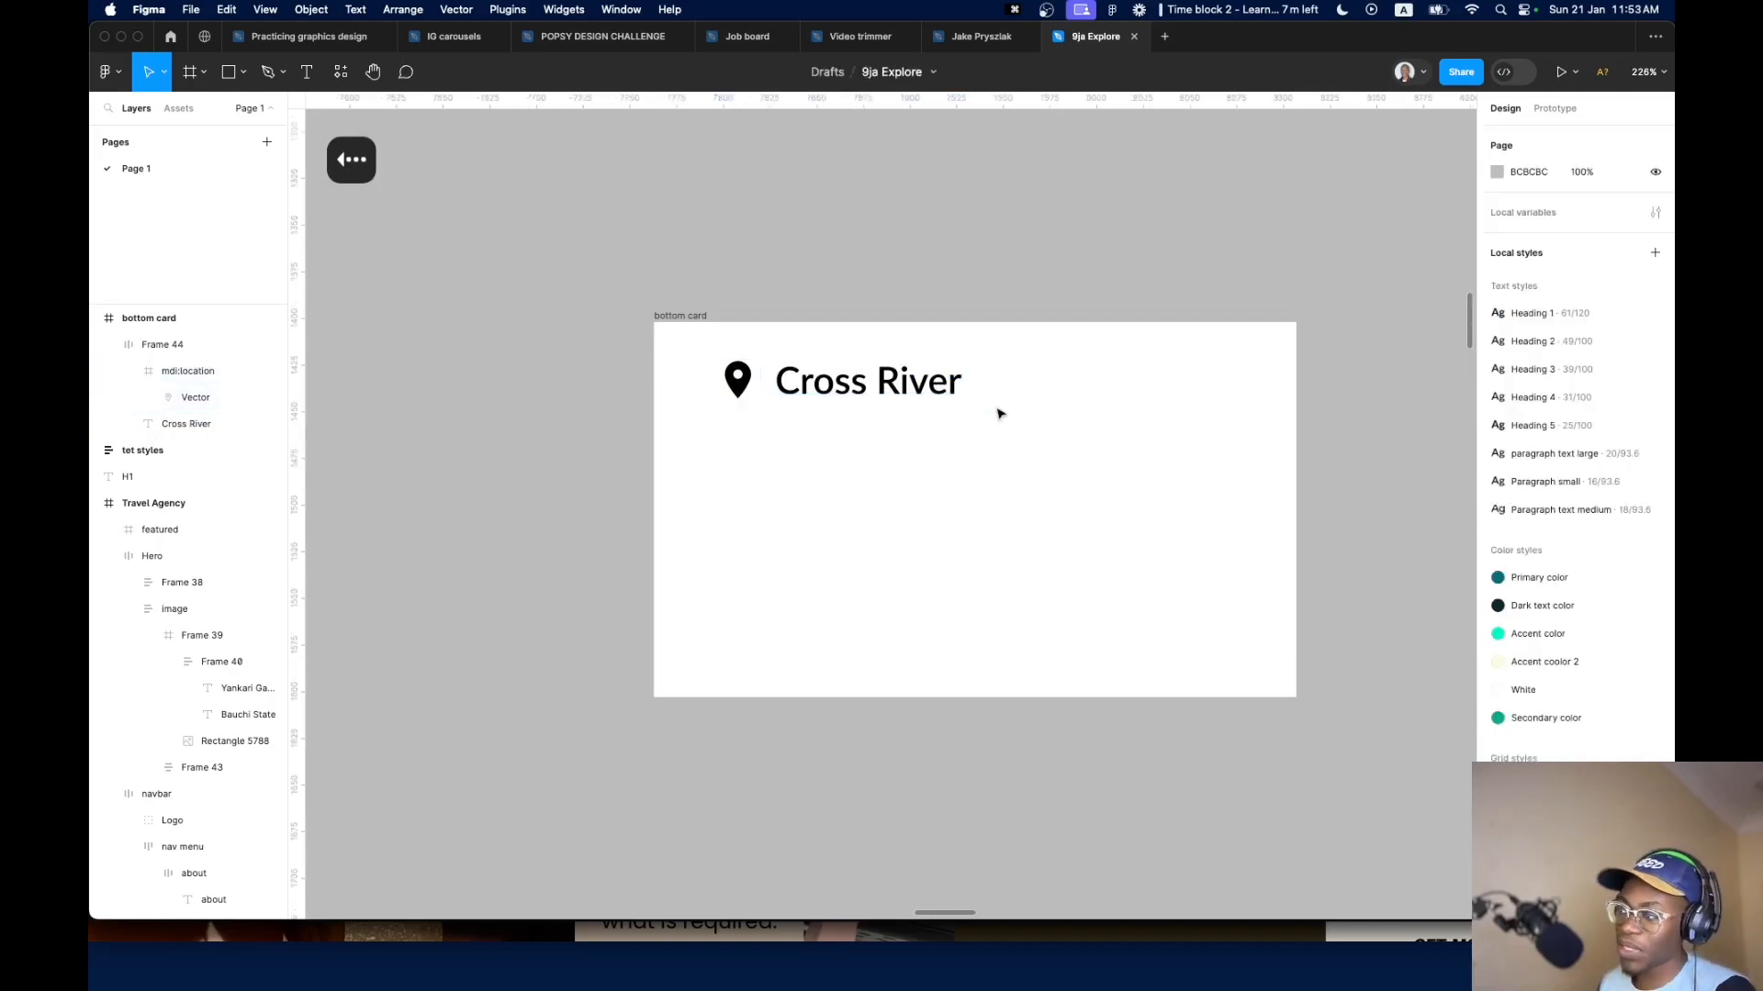
Move the location row to X 23 in the bottom card and apply the Secondary color style to its icon and text
{"action": "left_click", "coordinate": [863, 382]}
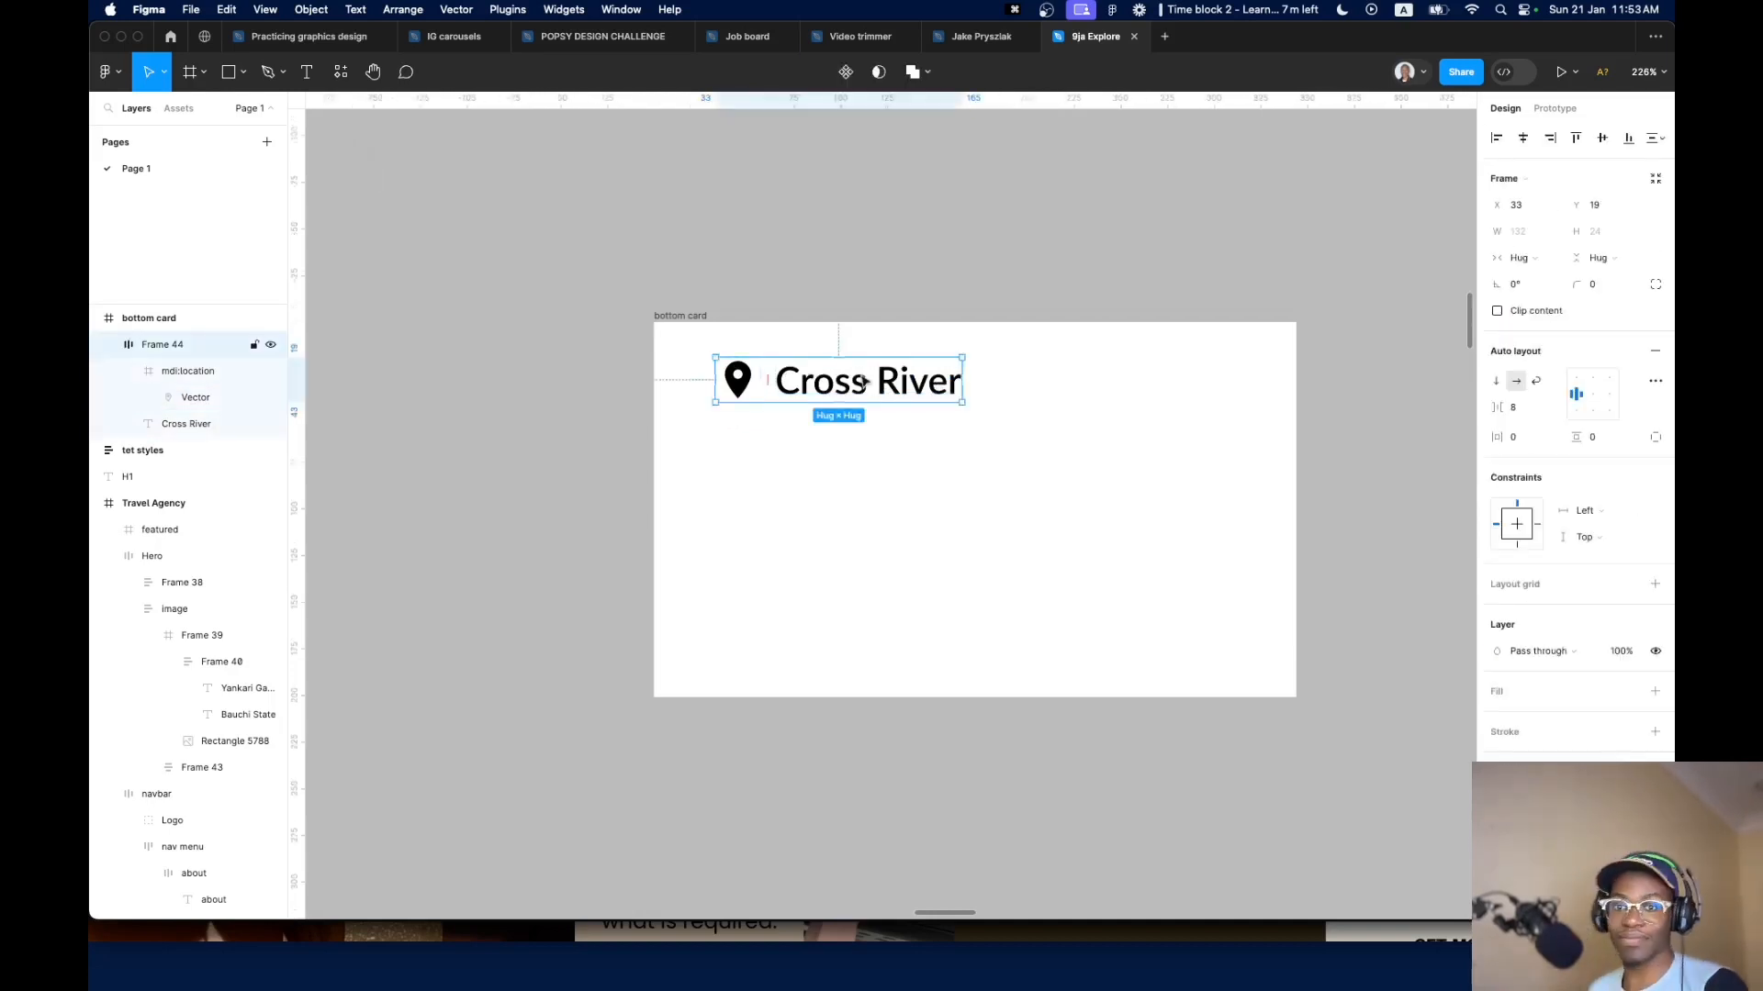
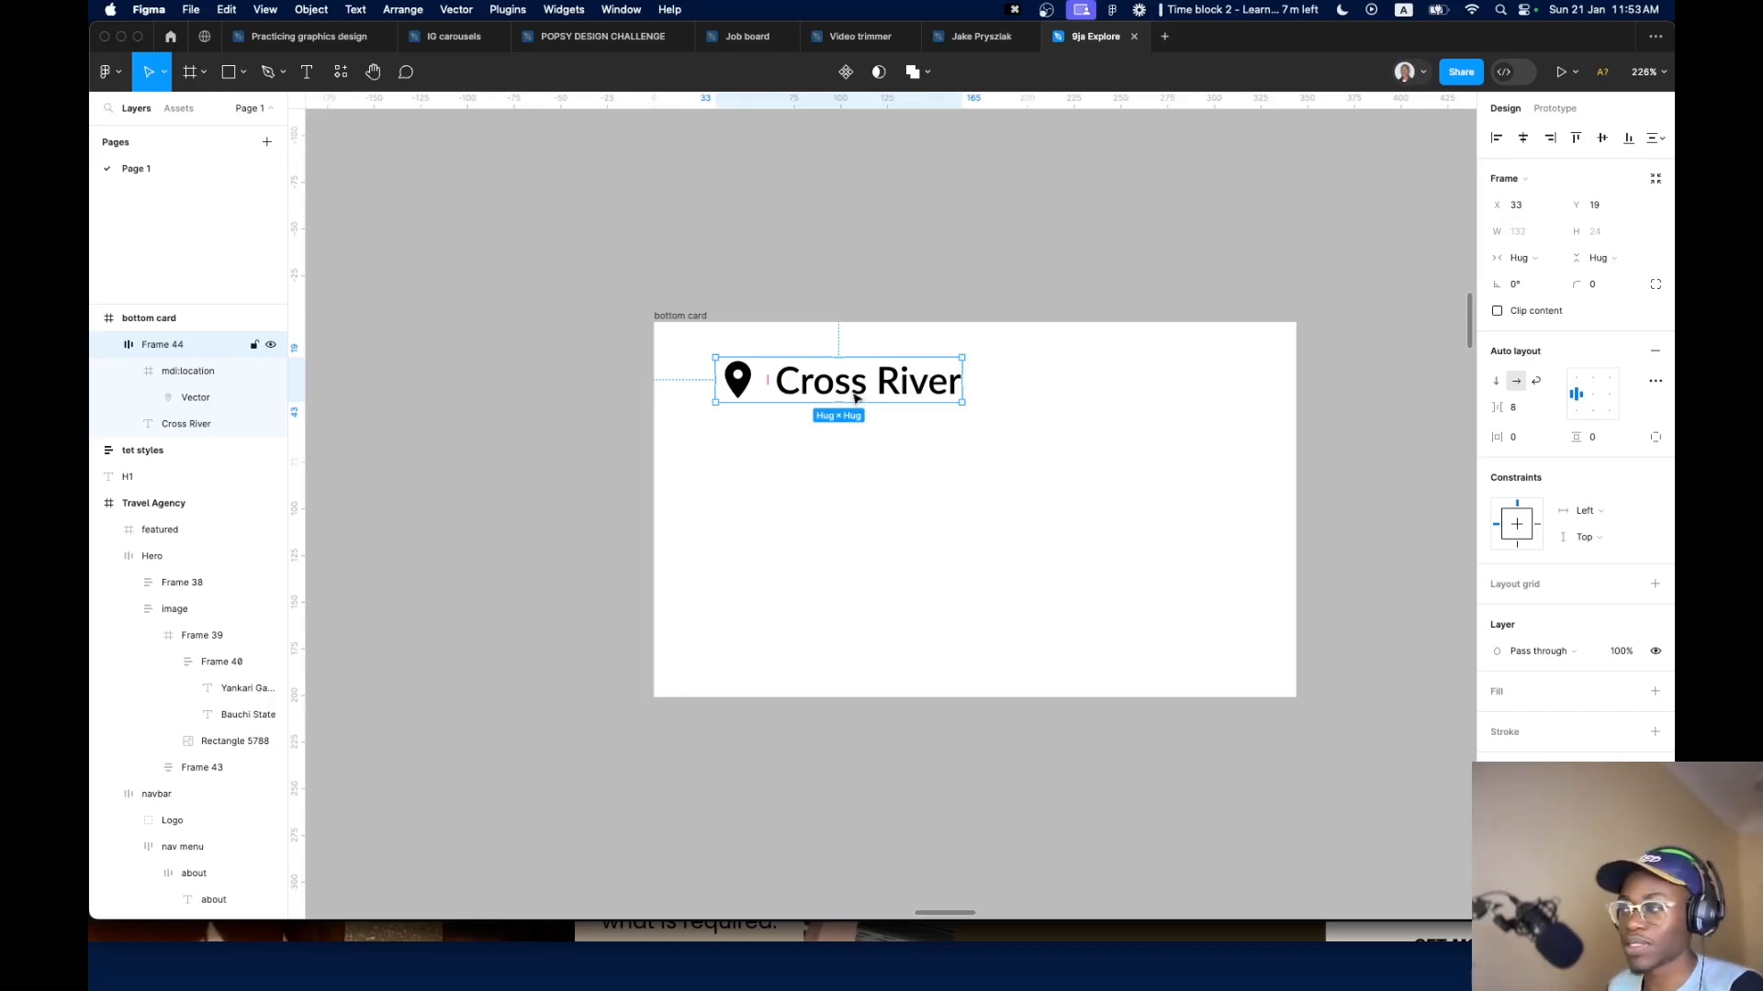
{"action": "key", "text": "shift+Left"}
{"action": "scroll", "coordinate": [819, 403], "scroll_direction": "down", "scroll_amount": 3}
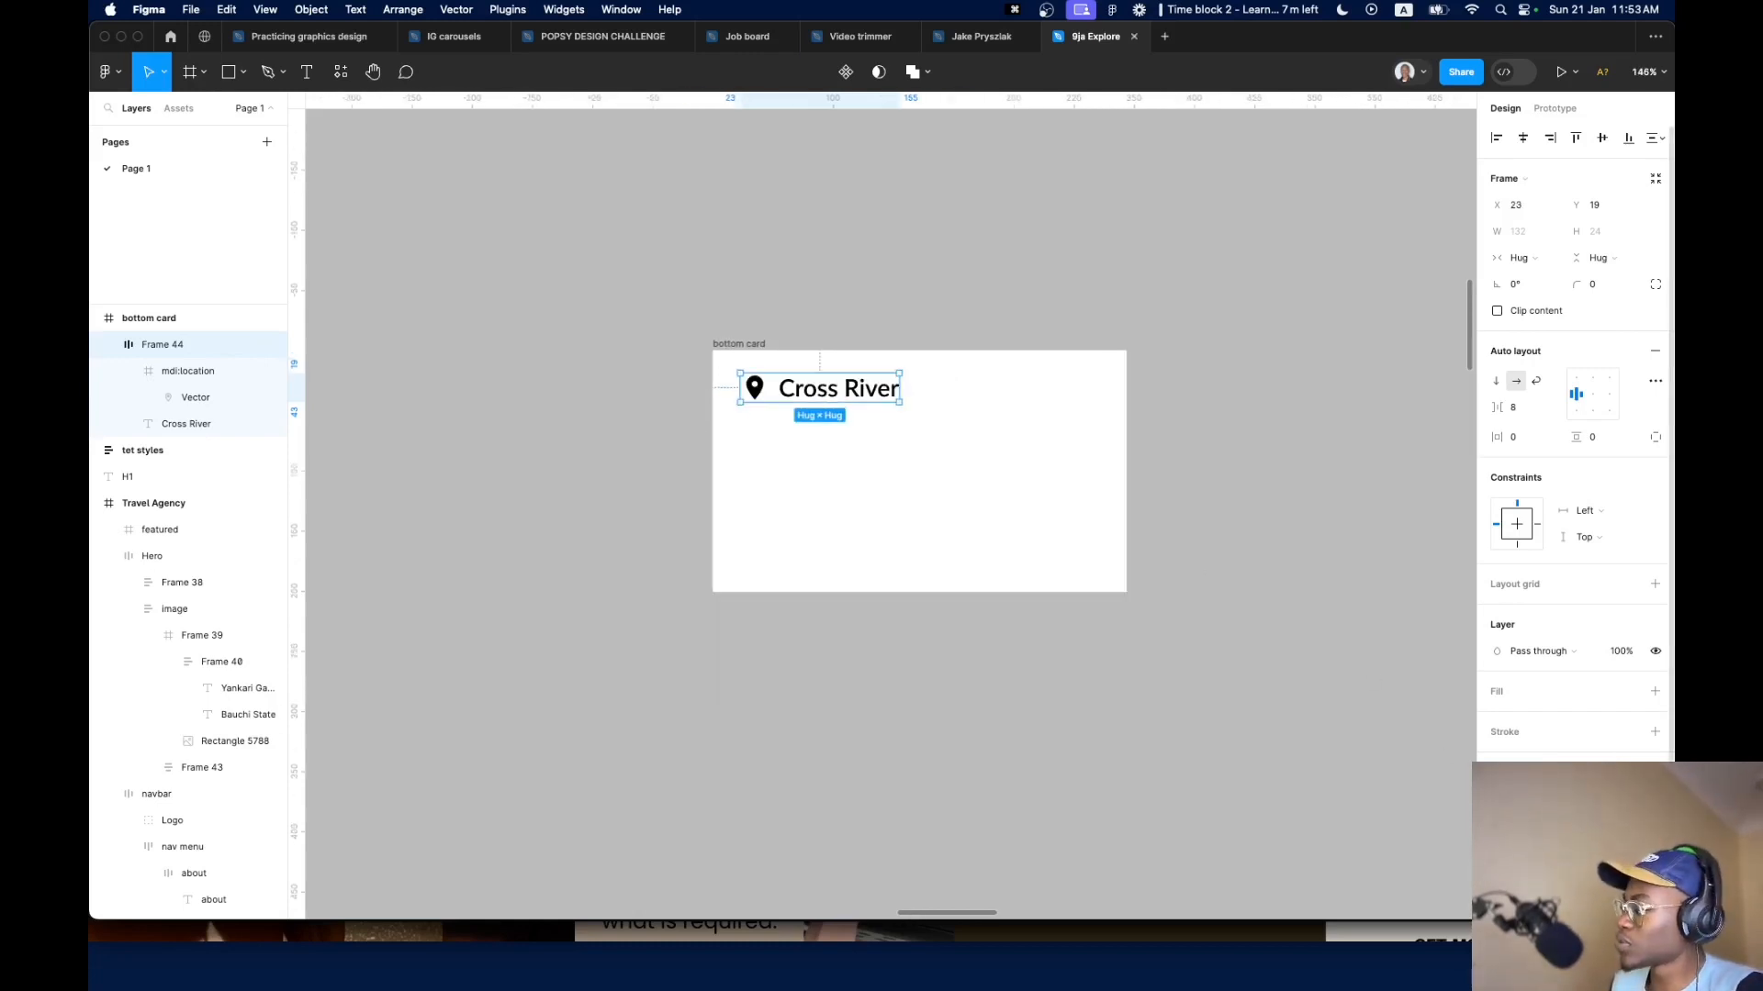
{"action": "left_click", "coordinate": [1628, 839]}
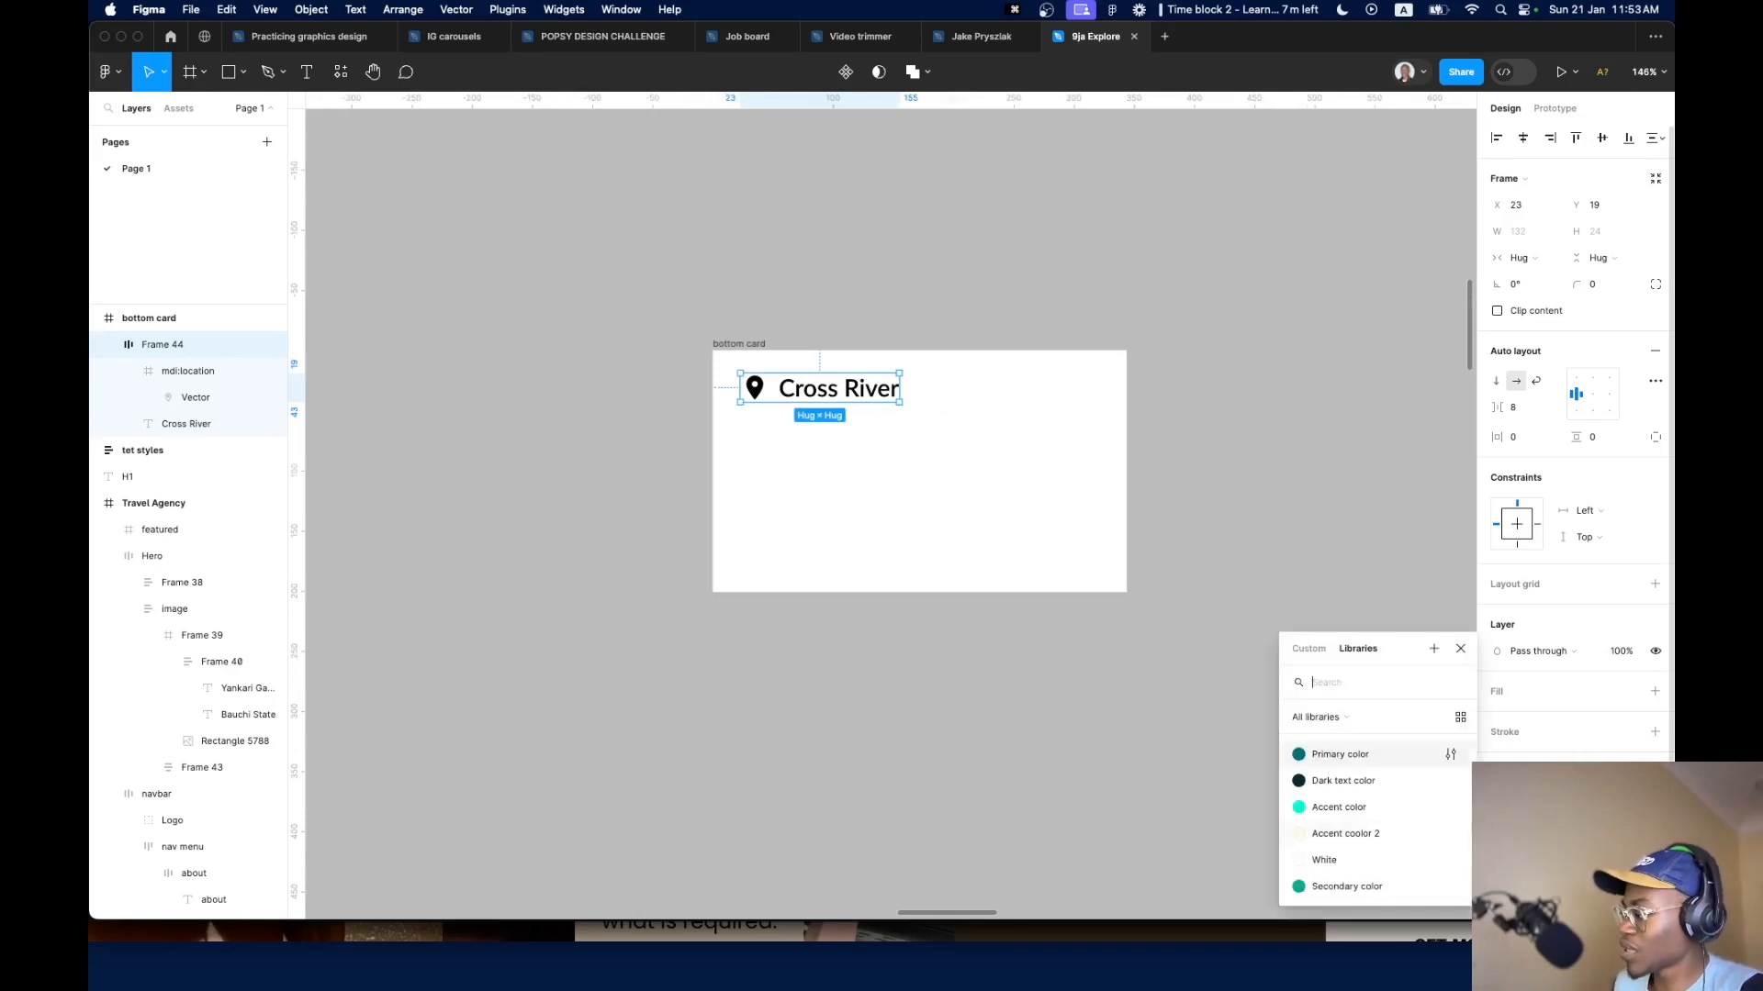
{"action": "left_click", "coordinate": [1371, 813]}
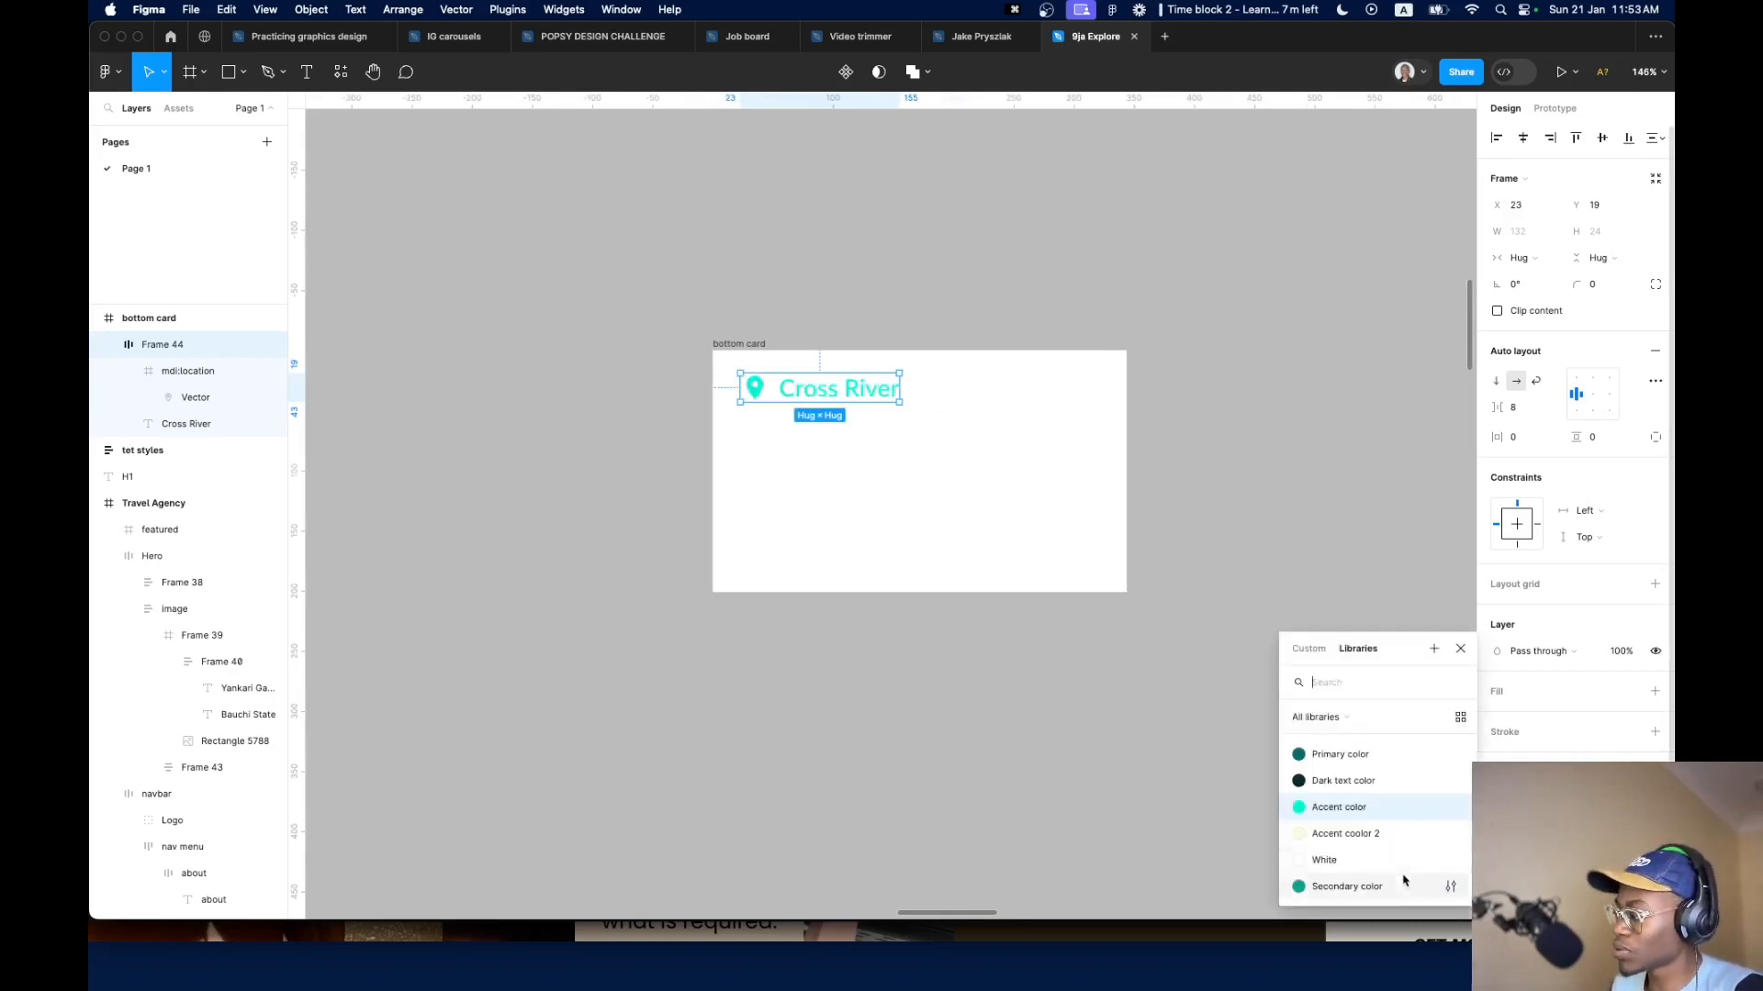
{"action": "key", "text": "Escape"}
Duplicate the Cross River text below the location row at X 28, Y 74 and apply the Heading 5 text style to the copy
{"action": "scroll", "coordinate": [853, 708], "scroll_direction": "right", "scroll_amount": 3}
{"action": "scroll", "coordinate": [747, 669], "scroll_direction": "down", "scroll_amount": 3}
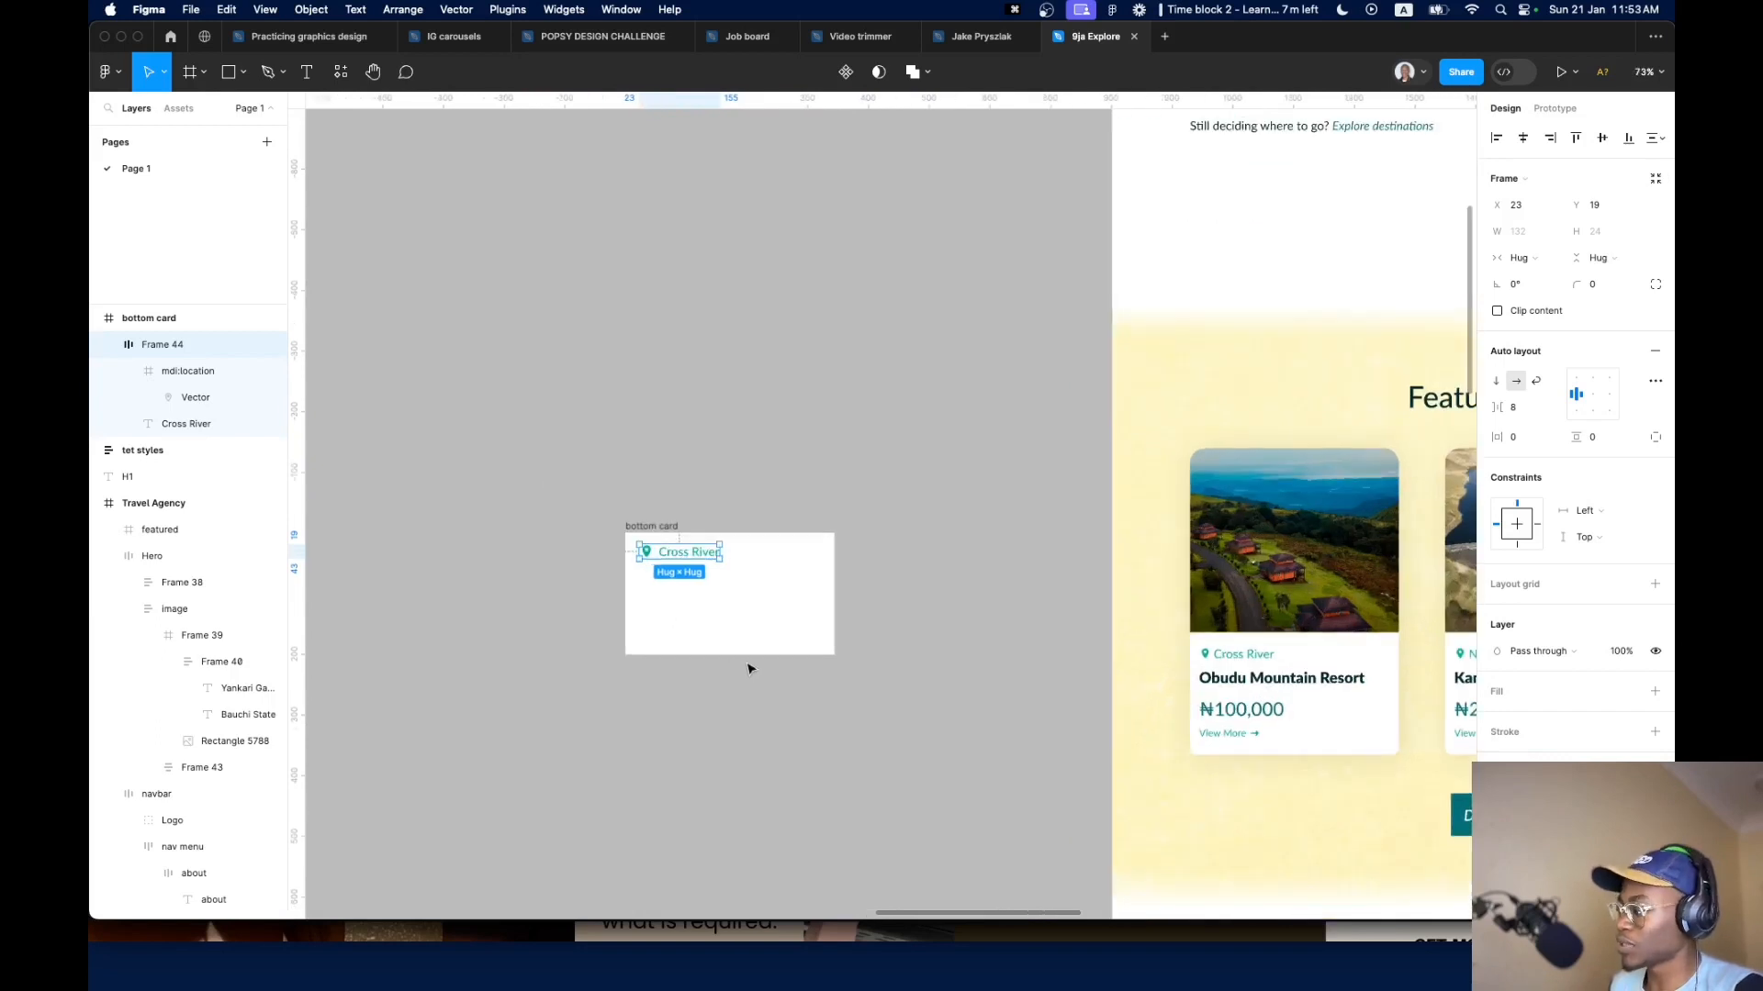
{"action": "scroll", "coordinate": [698, 597], "scroll_direction": "up", "scroll_amount": 5}
{"action": "double_click", "coordinate": [690, 520]}
{"action": "left_click_drag", "start_coordinate": [690, 519], "coordinate": [658, 582]}
{"action": "left_click", "coordinate": [1554, 447]}
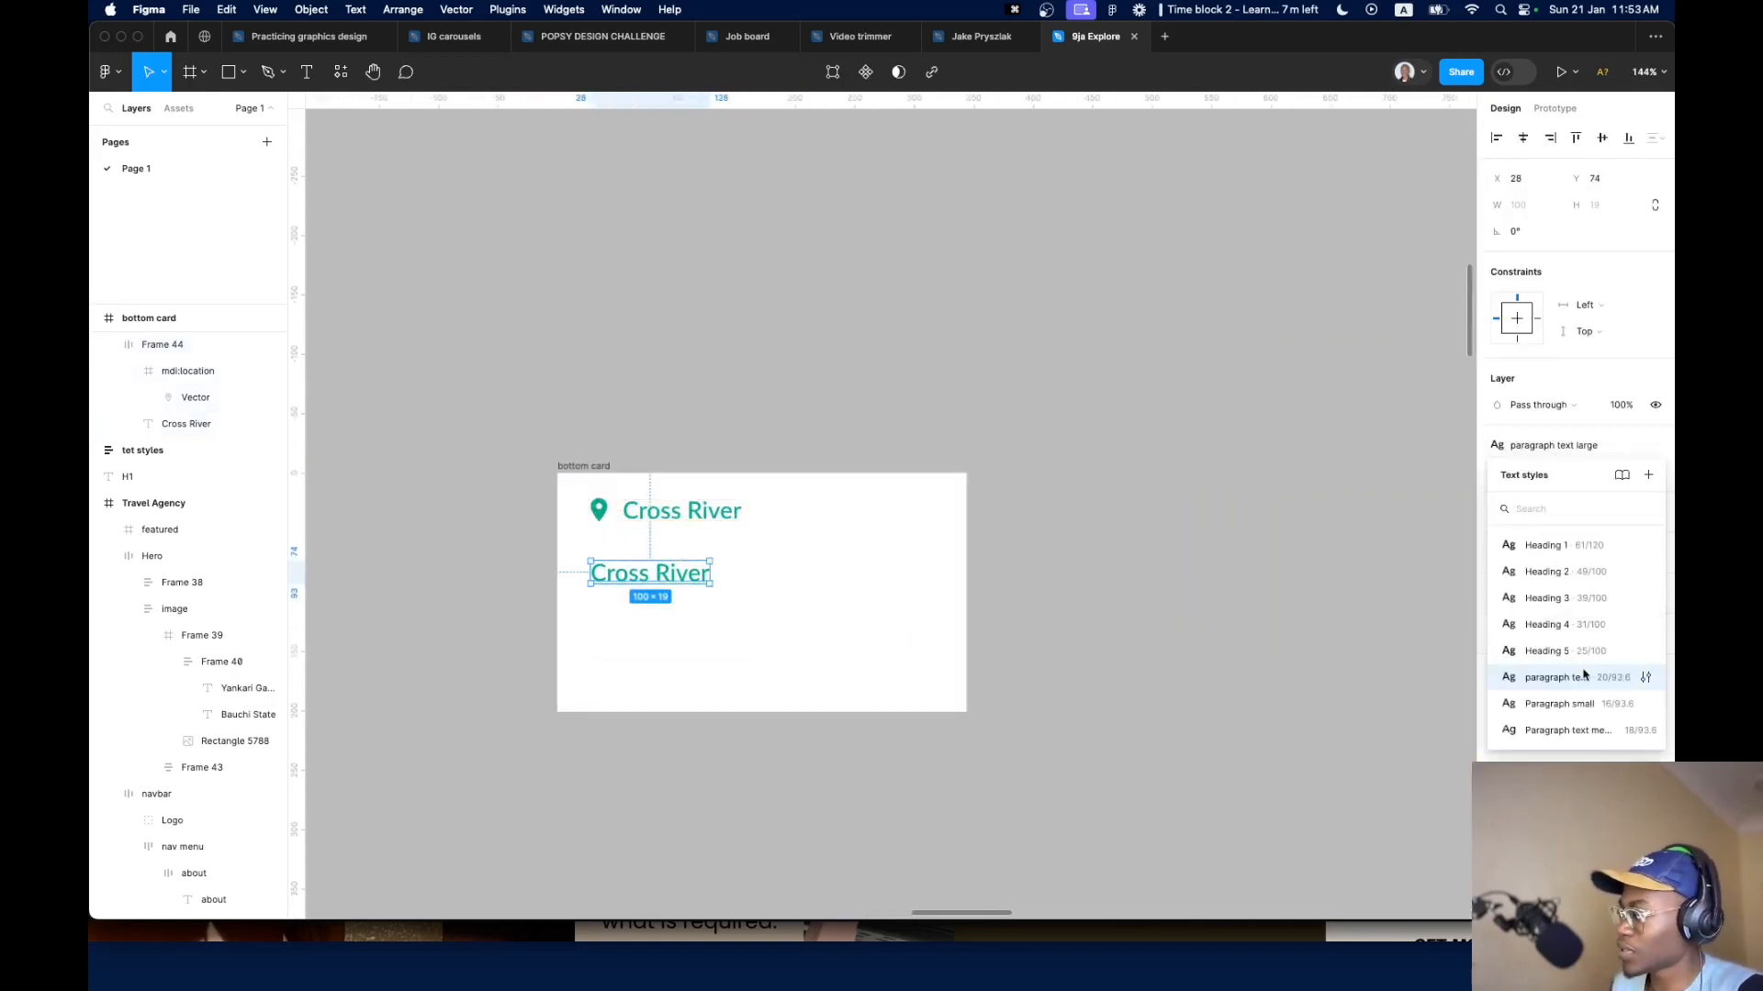
{"action": "left_click", "coordinate": [1580, 651]}
Change the wording of the Heading 5 text copy to "Obudu Resort"
{"action": "double_click", "coordinate": [633, 592]}
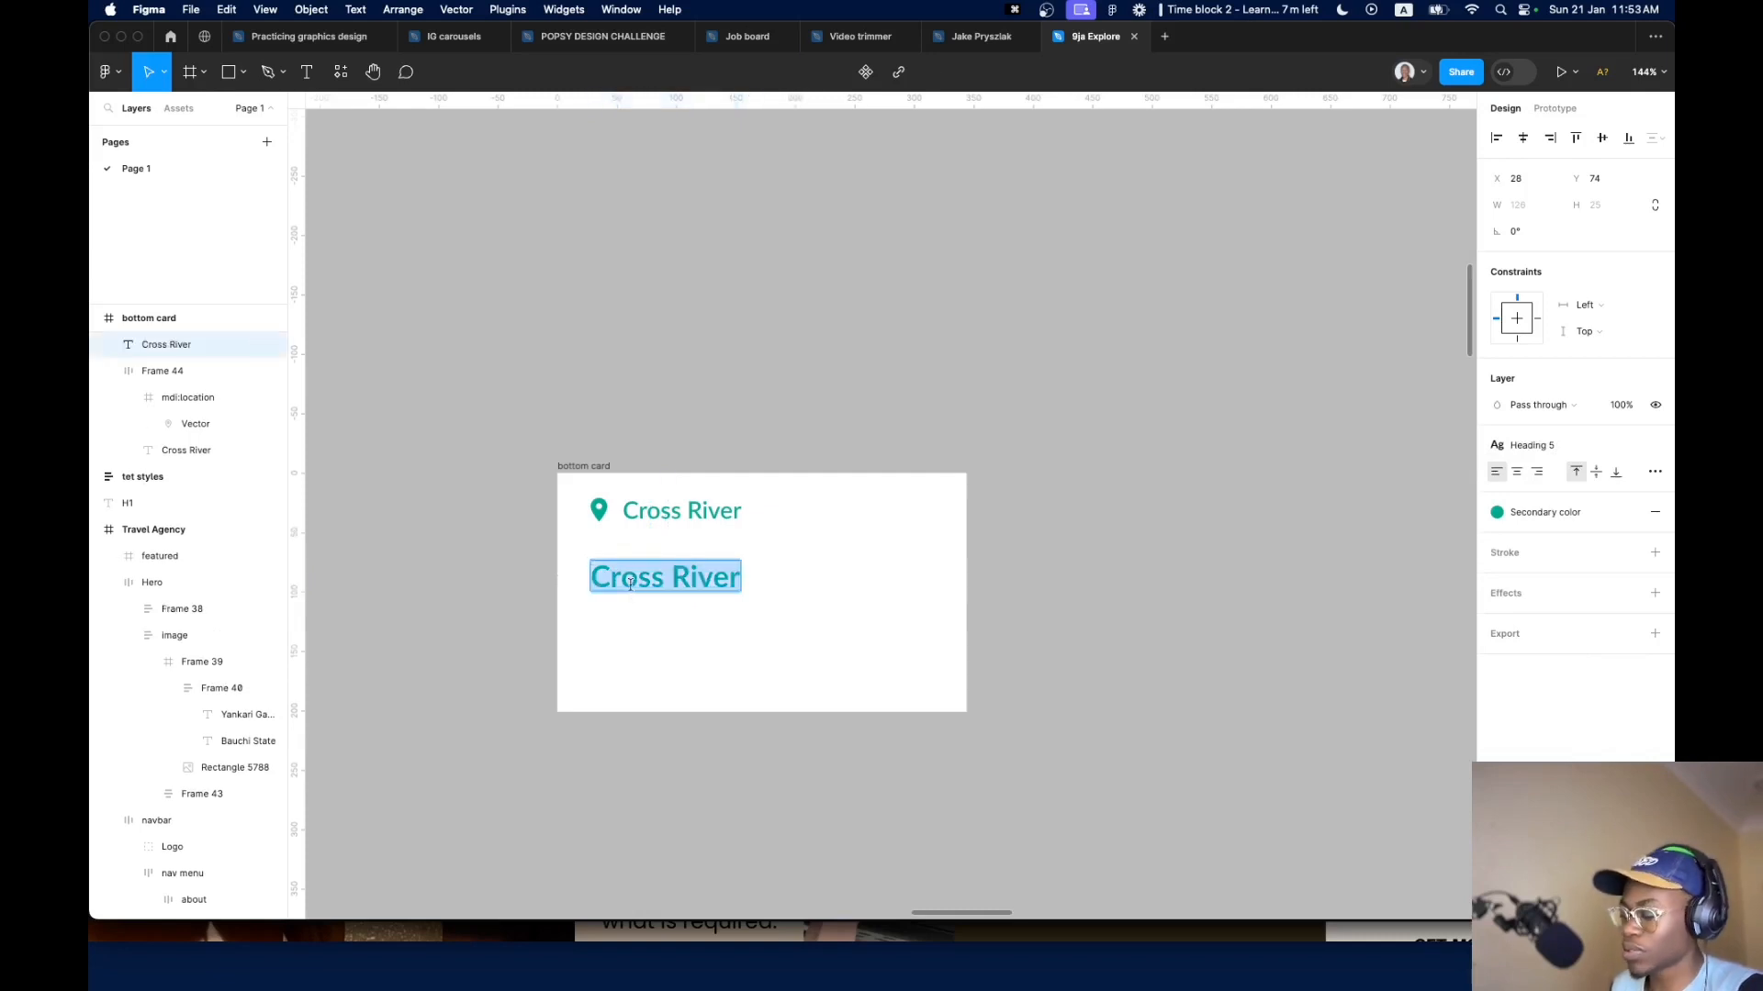
{"action": "type", "text": "Obudi"}
{"action": "key", "text": "BackSpace"}
{"action": "key", "text": "BackSpace"}
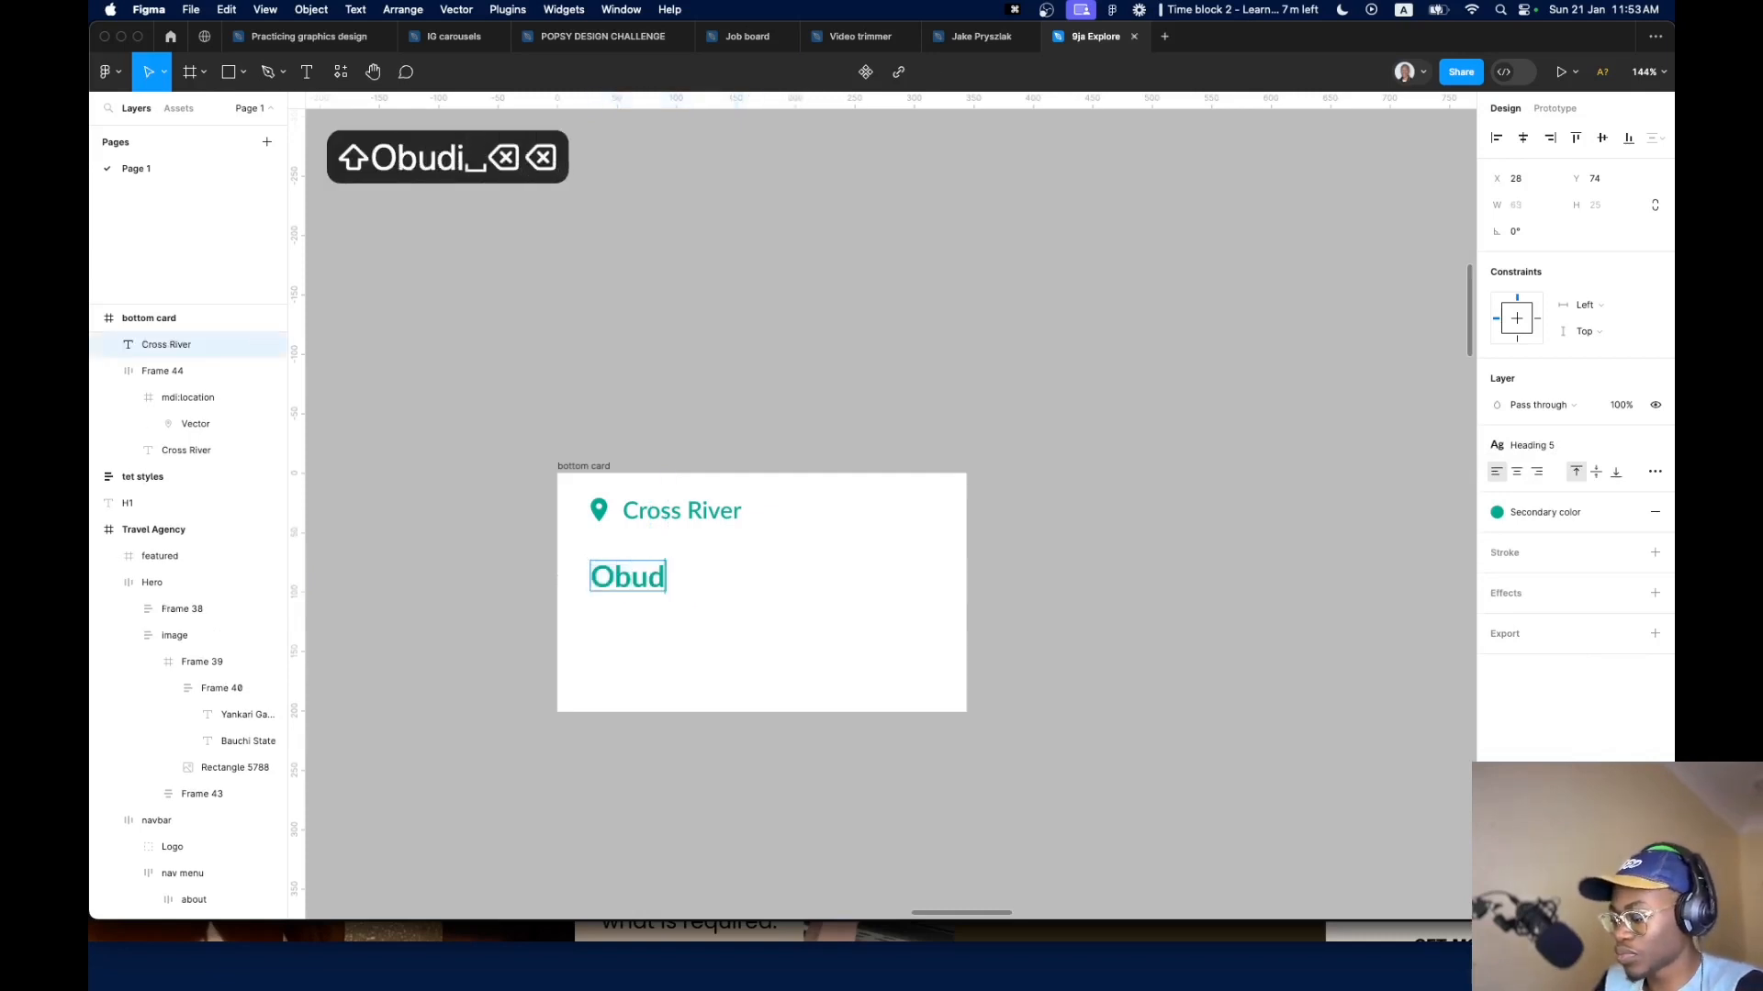
{"action": "type", "text": "u Rsu"}
{"action": "key", "text": "BackSpace"}
{"action": "key", "text": "BackSpace"}
{"action": "type", "text": "esort"}
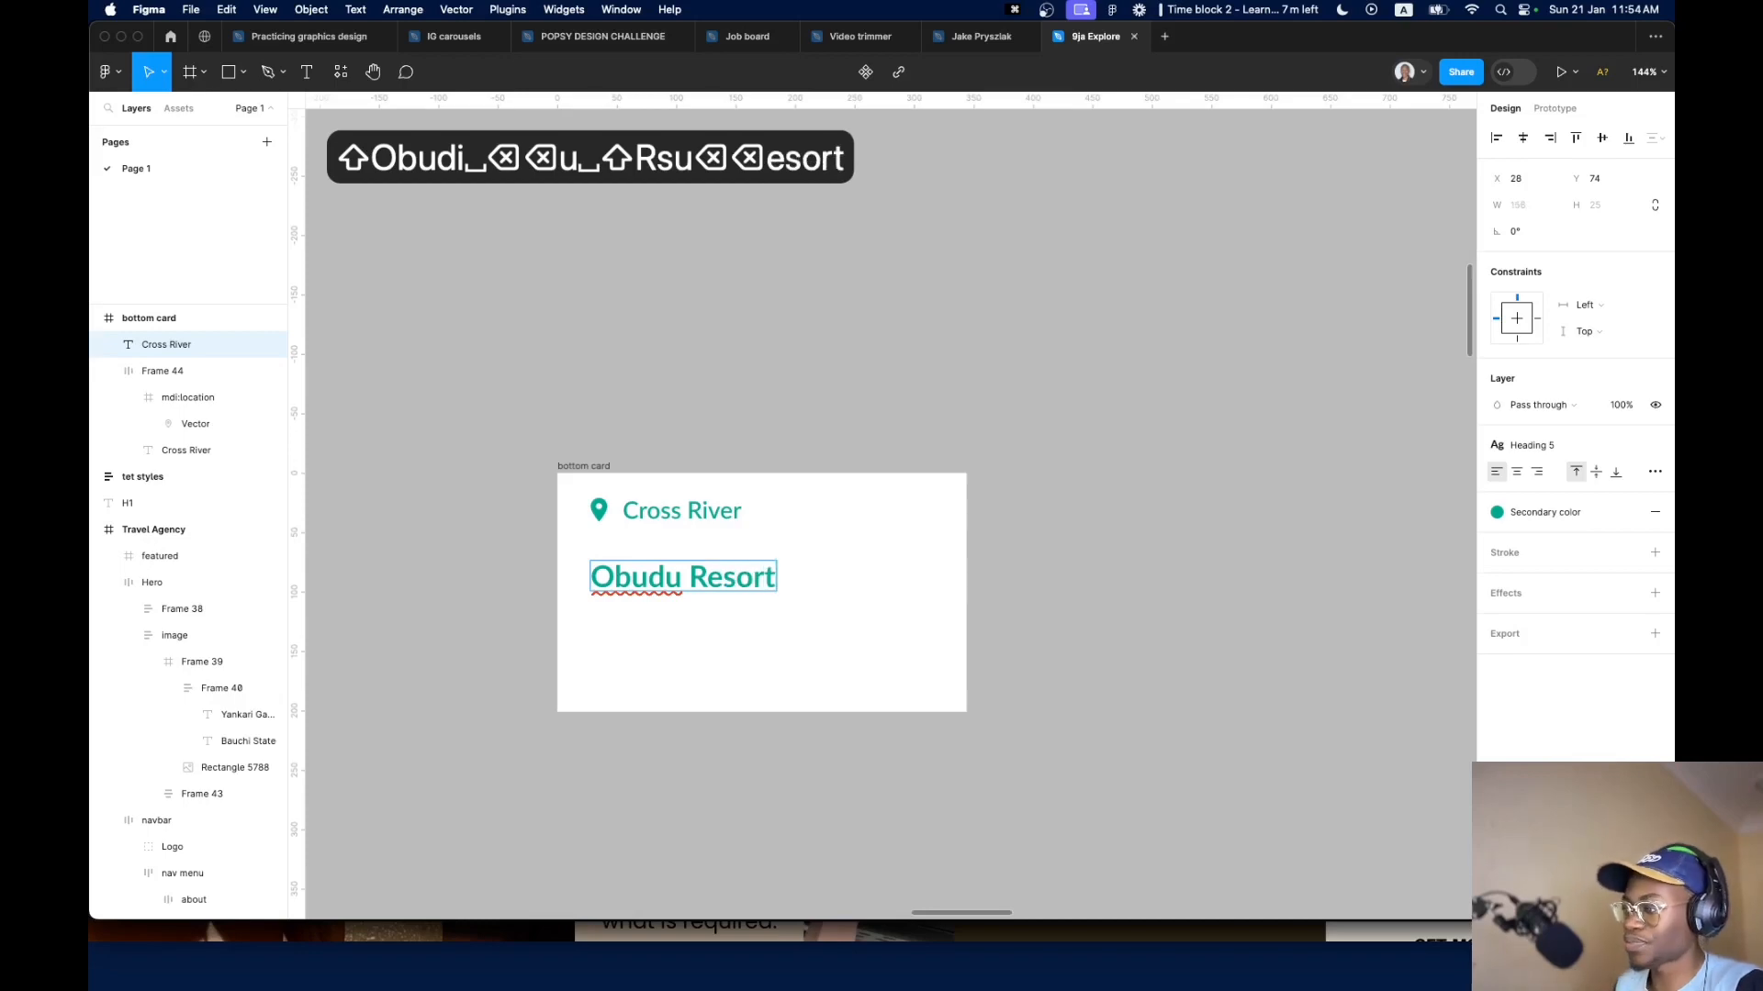
{"action": "key", "text": "Escape"}
Check the Obudu Mountain Resort title in the past designs and apply the Dark text color style to the Obudu Resort title
{"action": "scroll", "coordinate": [612, 679], "scroll_direction": "down", "scroll_amount": 6}
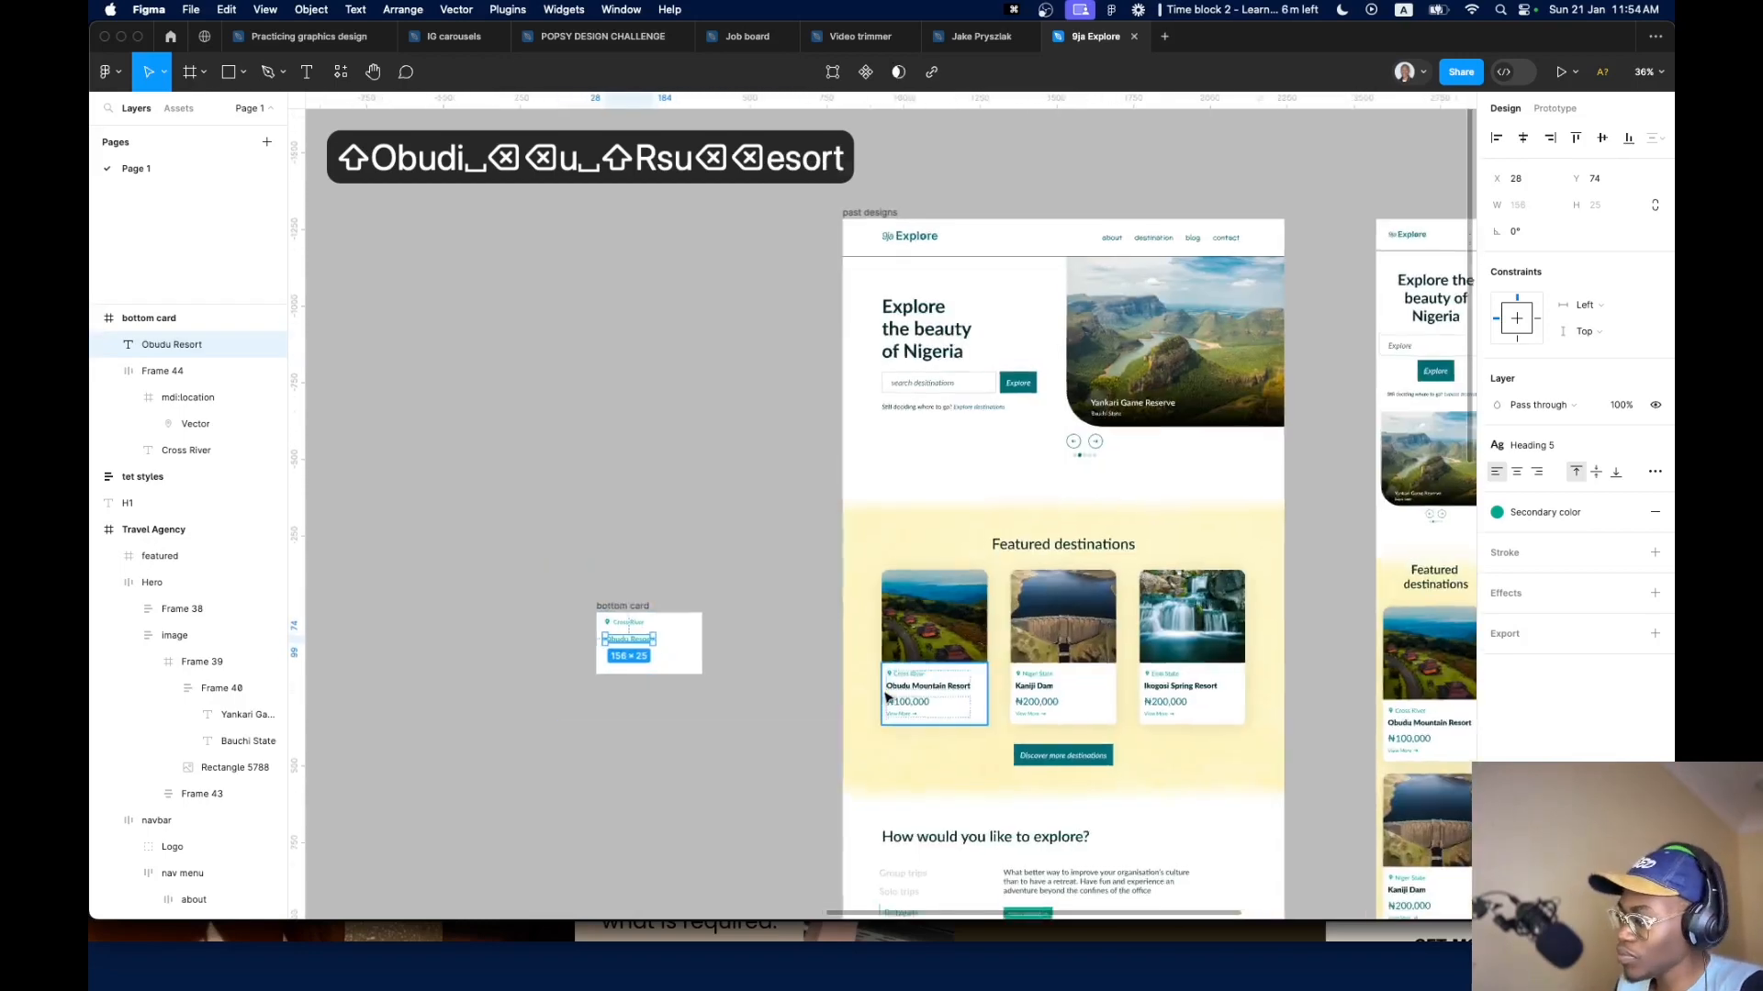
{"action": "scroll", "coordinate": [879, 693], "scroll_direction": "up", "scroll_amount": 4}
{"action": "left_click", "coordinate": [1017, 679], "text": "super"}
{"action": "scroll", "coordinate": [528, 583], "scroll_direction": "up", "scroll_amount": 5}
{"action": "scroll", "coordinate": [752, 672], "scroll_direction": "down", "scroll_amount": 5}
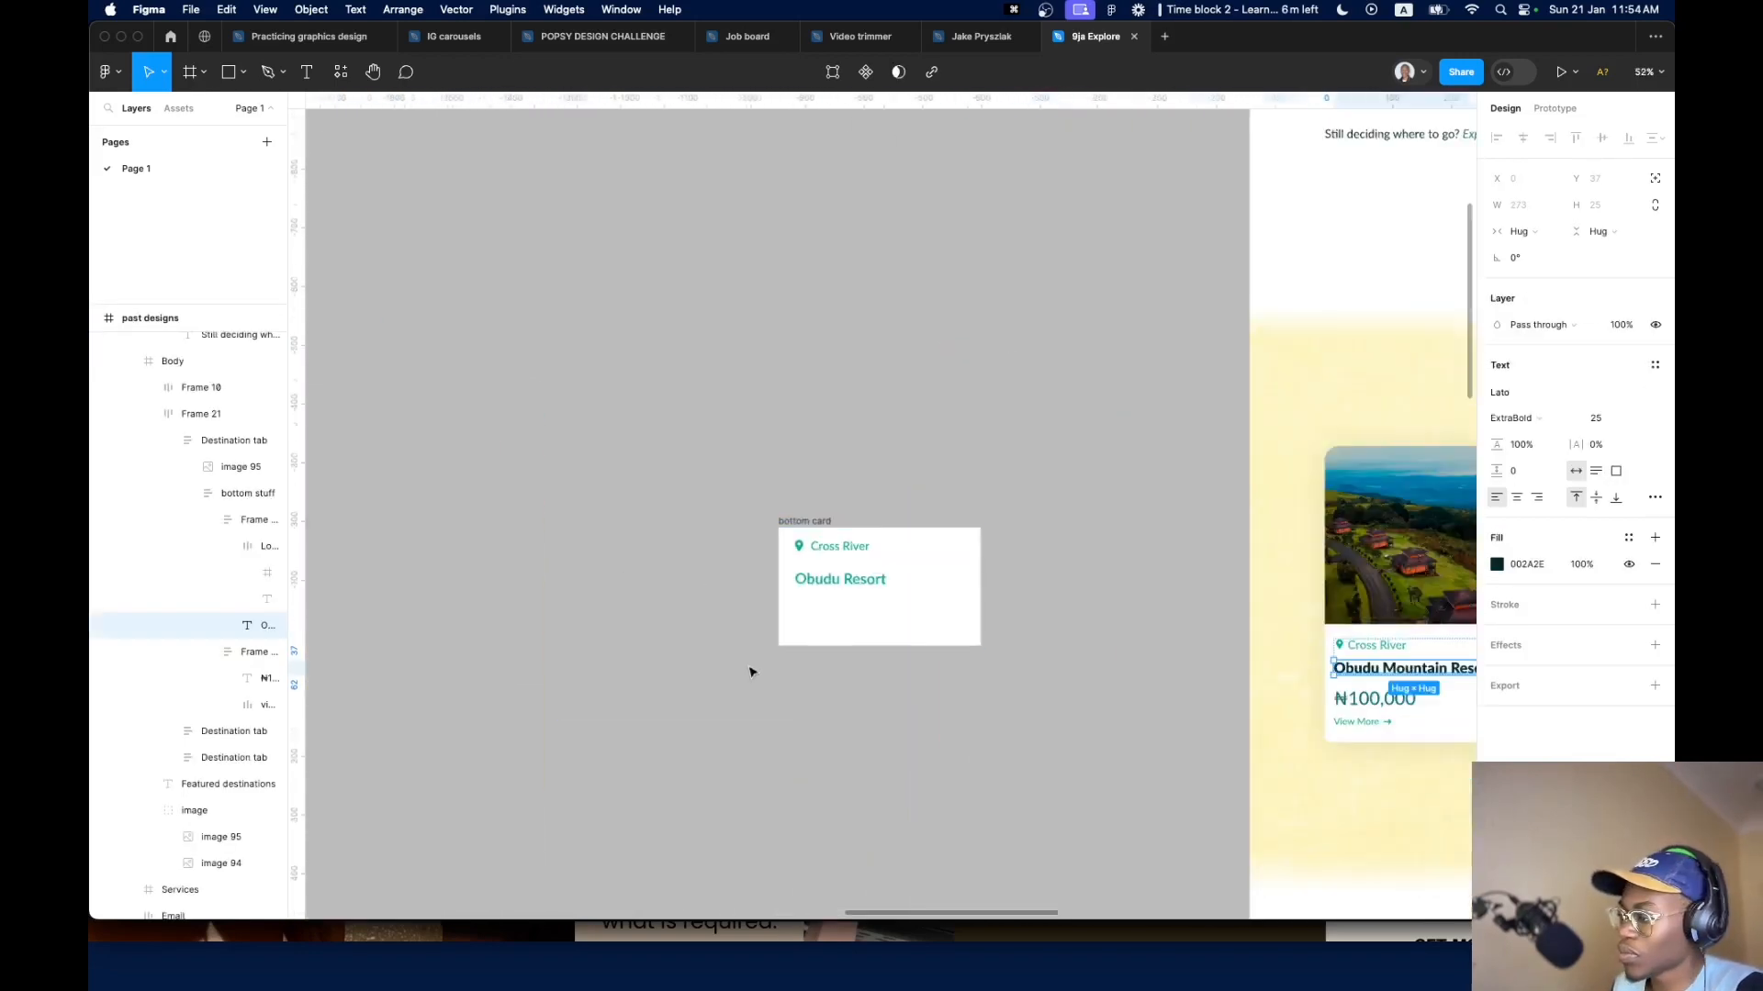
{"action": "left_click", "coordinate": [869, 581]}
{"action": "scroll", "coordinate": [759, 621], "scroll_direction": "down", "scroll_amount": 3}
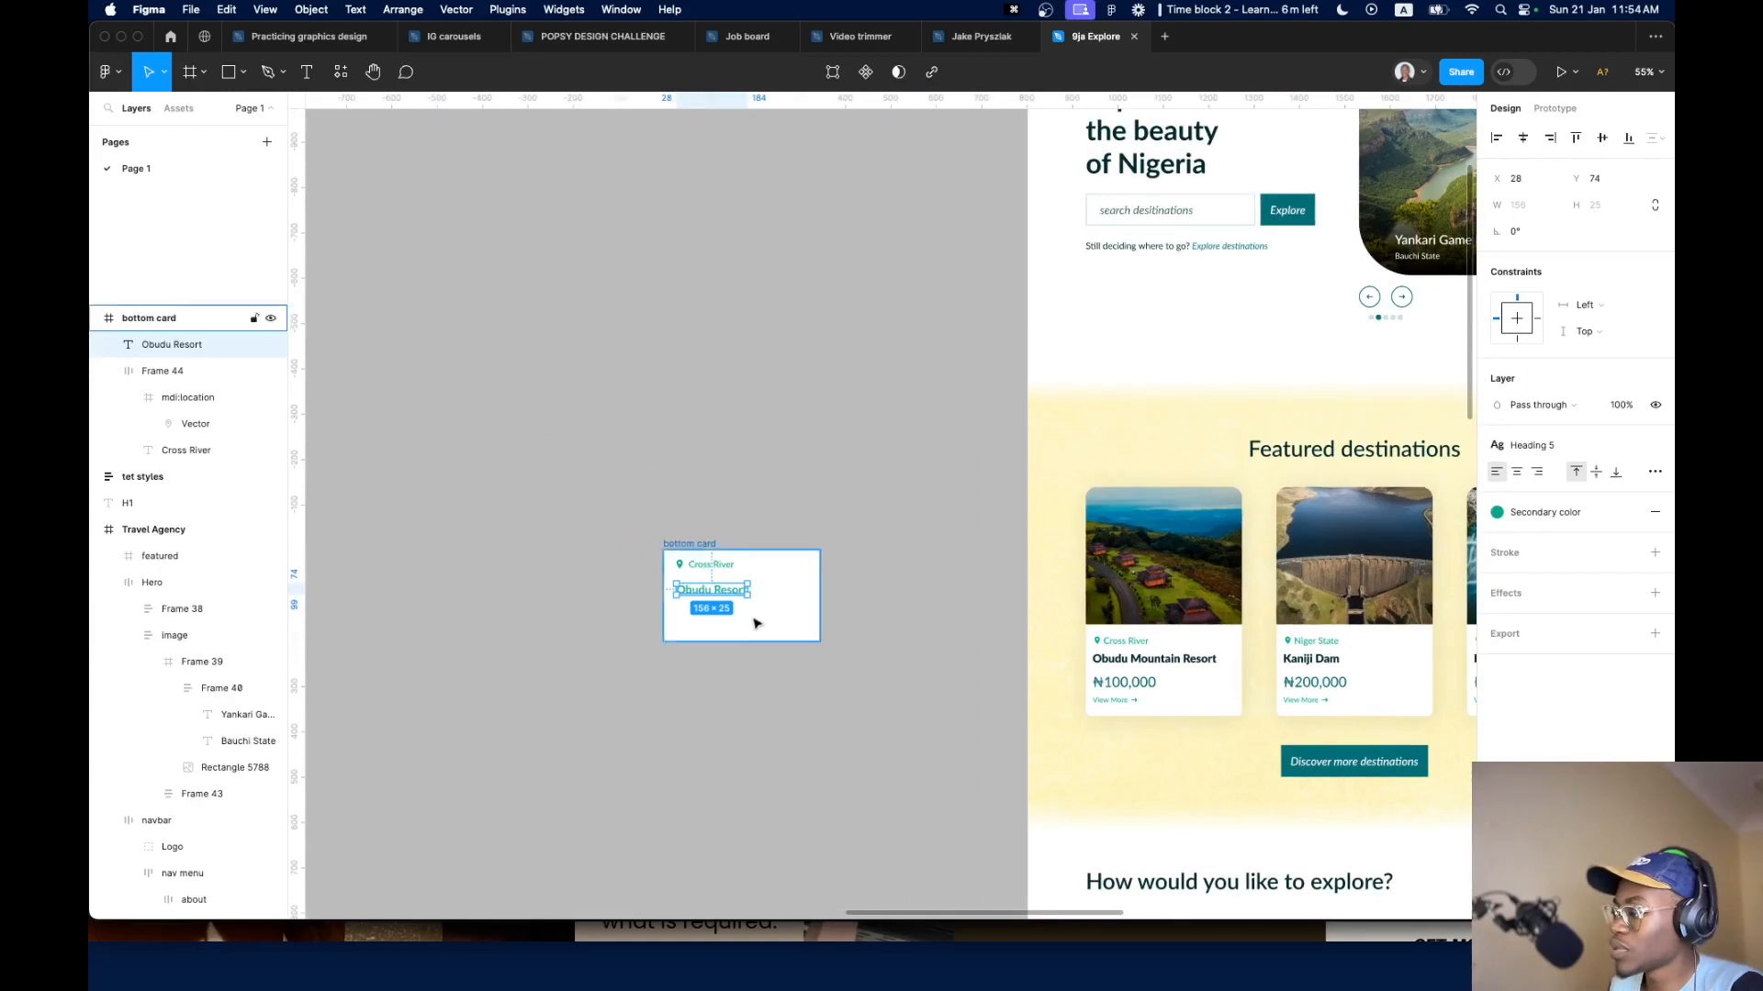
{"action": "scroll", "coordinate": [756, 618], "scroll_direction": "up", "scroll_amount": 5}
{"action": "scroll", "coordinate": [806, 637], "scroll_direction": "down", "scroll_amount": 5}
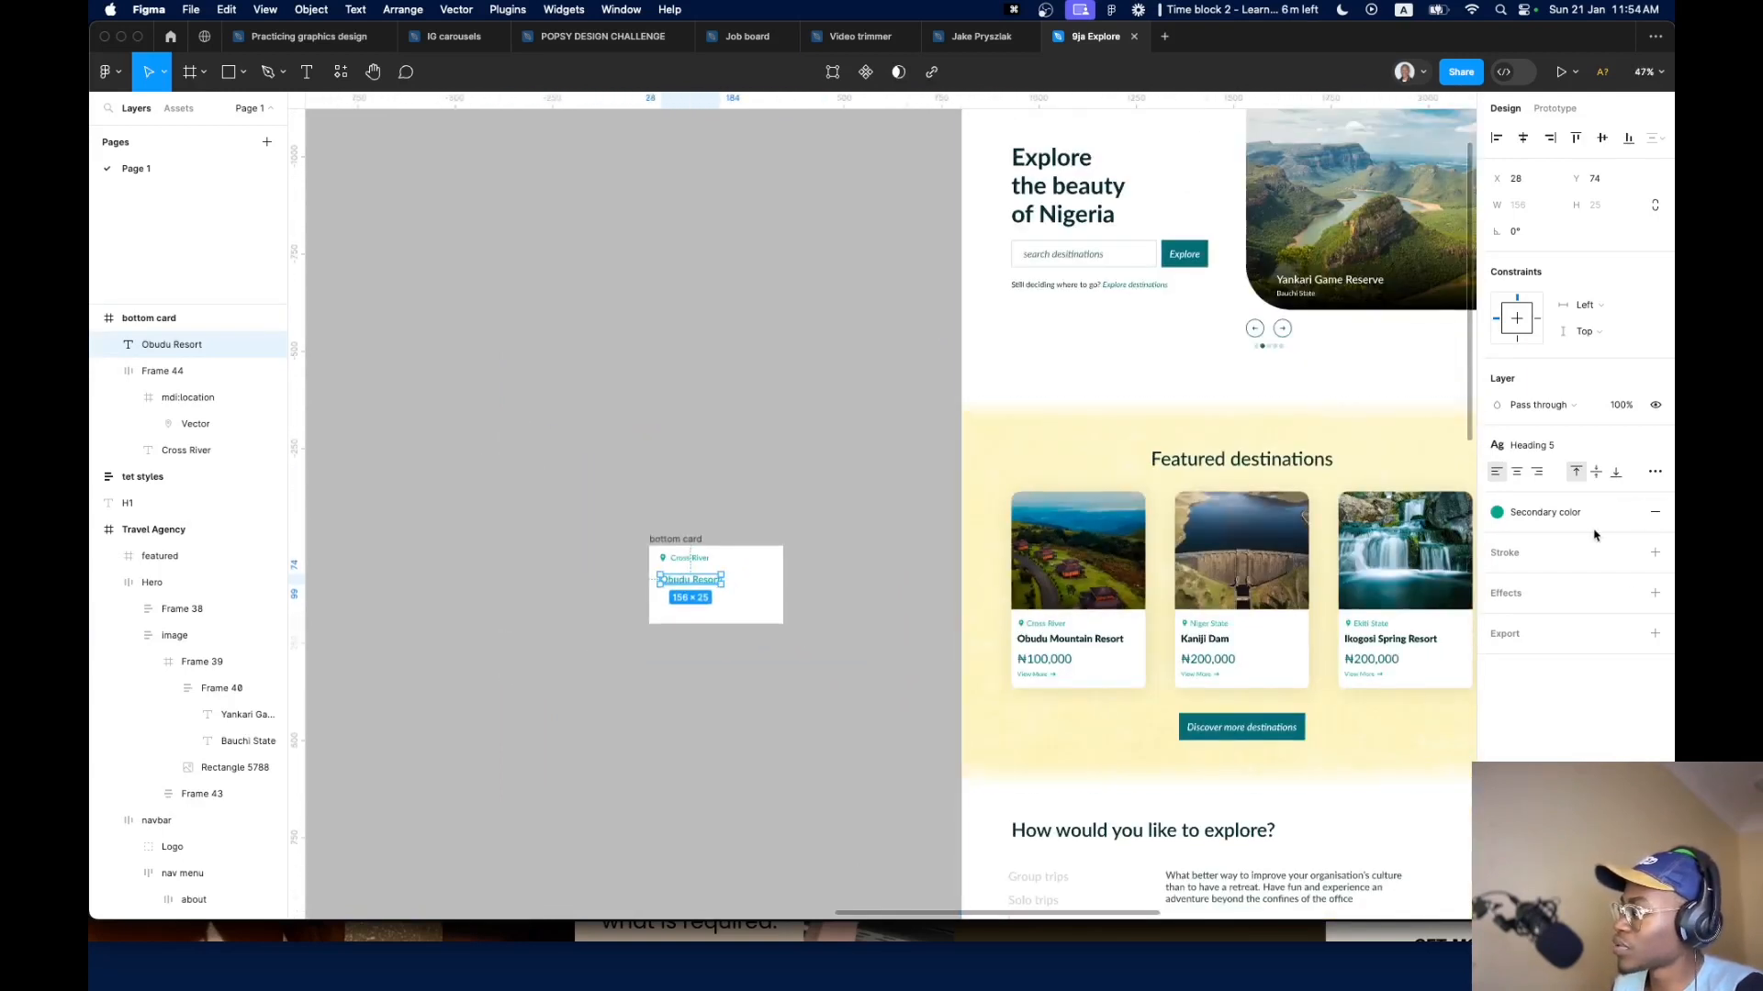
{"action": "left_click", "coordinate": [1567, 511]}
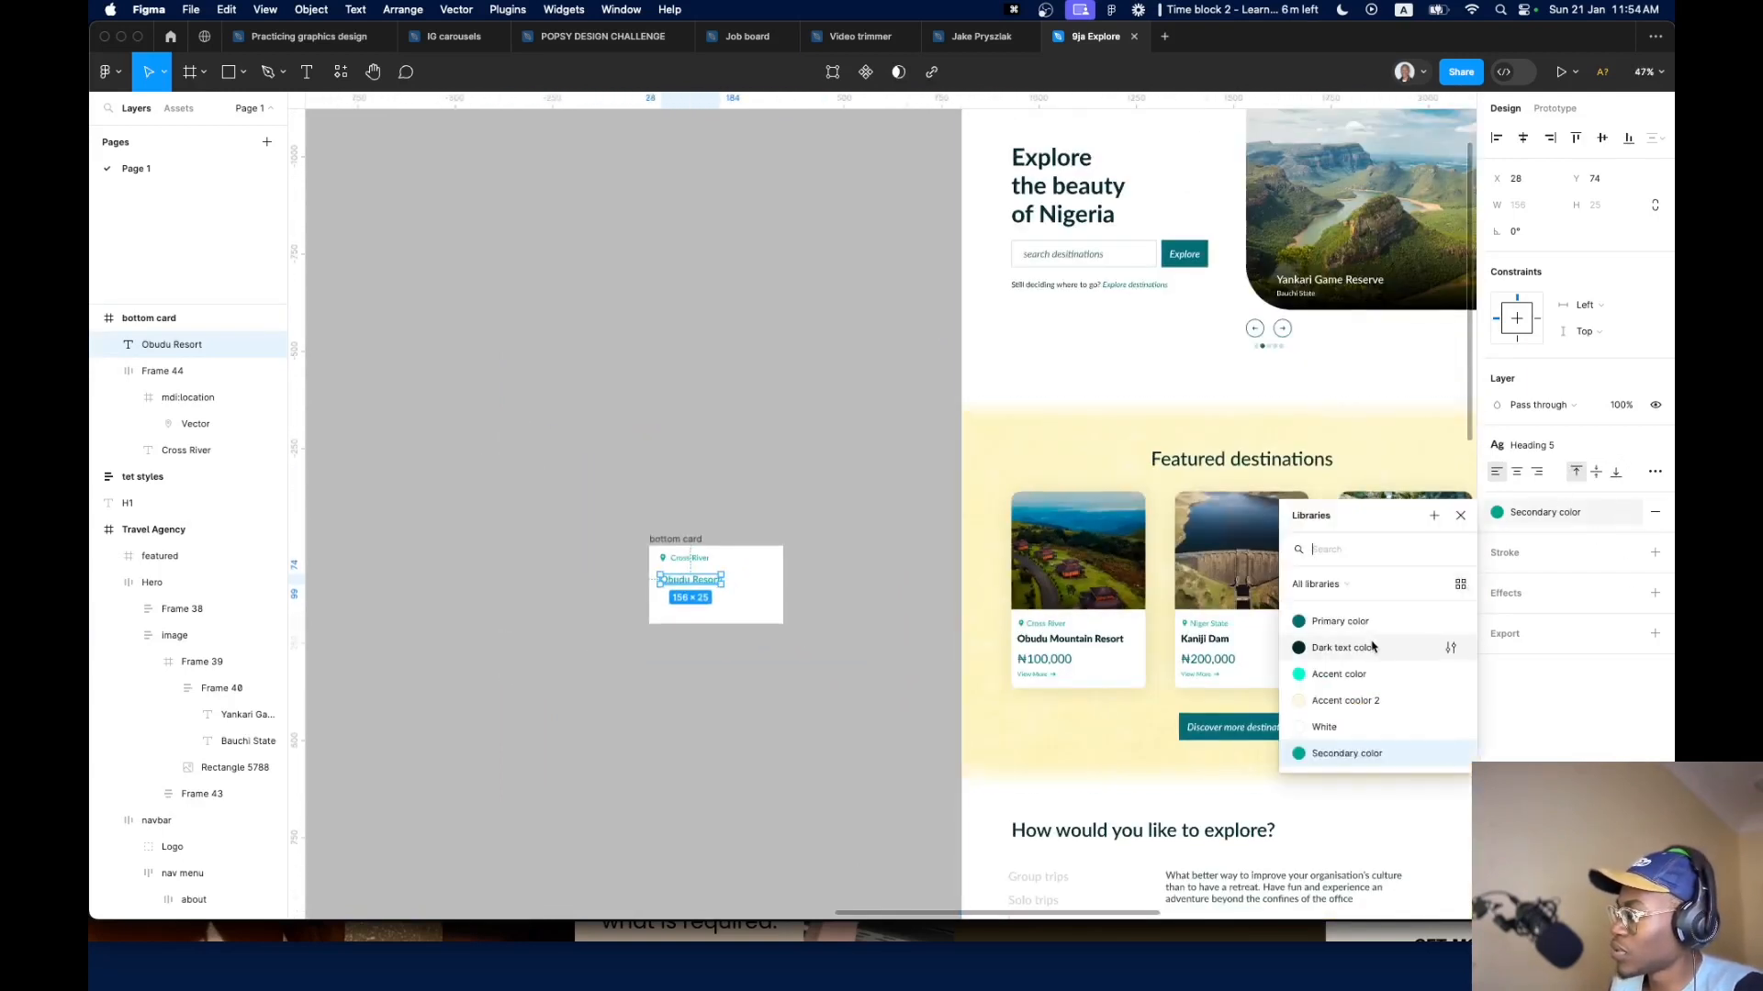
{"action": "left_click", "coordinate": [1432, 647]}
Move the Obudu Resort title to Y 56 and place a copy of it at X 28, Y 135 reading "100,000"
{"action": "scroll", "coordinate": [799, 610], "scroll_direction": "up", "scroll_amount": 10}
{"action": "left_click_drag", "start_coordinate": [656, 557], "coordinate": [652, 673]}
{"action": "double_click", "coordinate": [649, 675]}
{"action": "type", "text": "1000"}
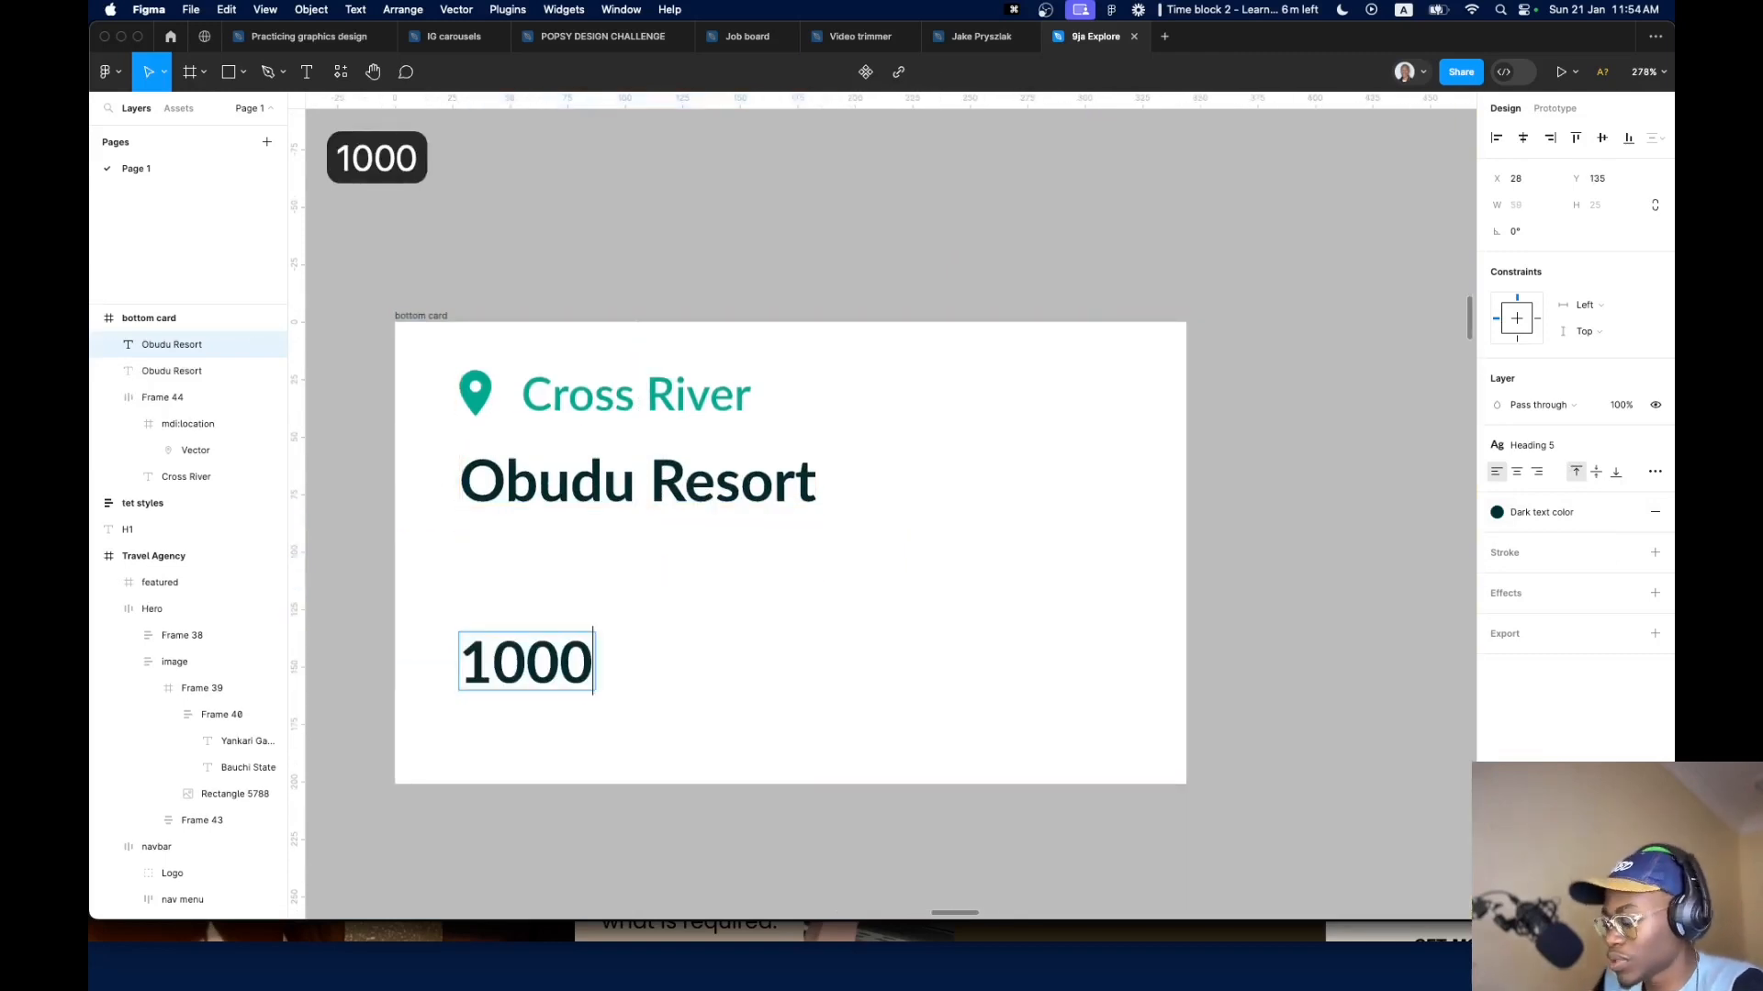
{"action": "key", "text": "BackSpace"}
{"action": "type", "text": ",000"}
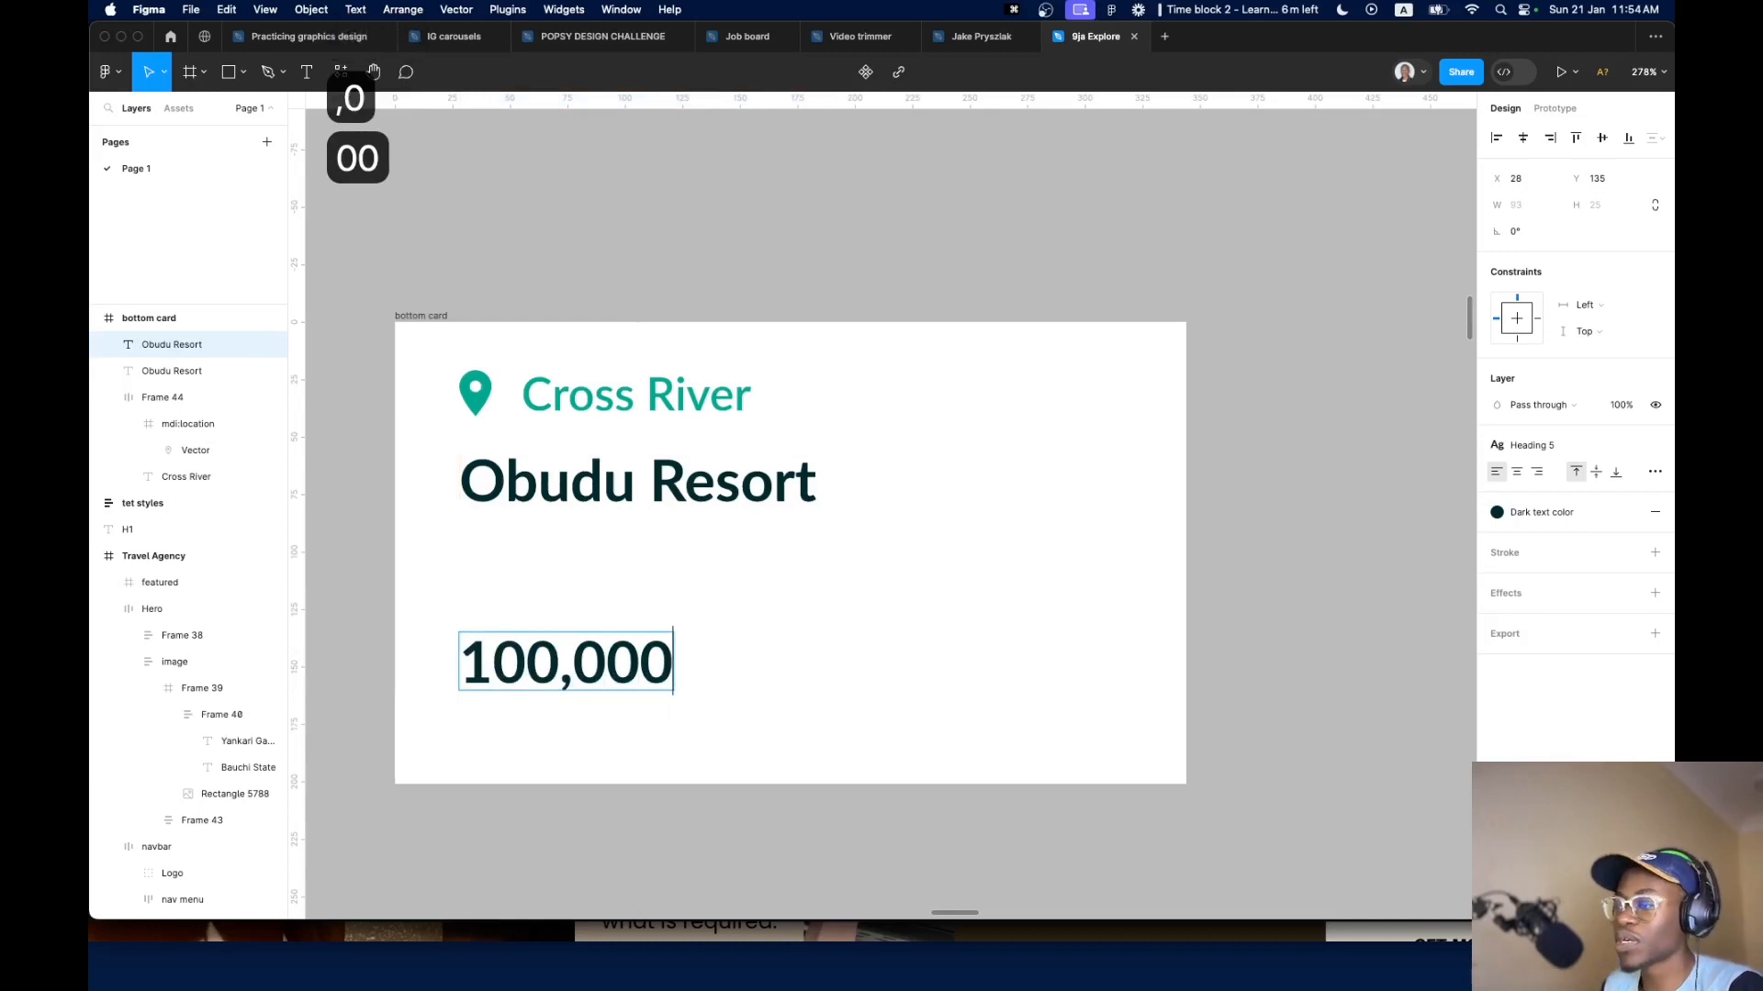
Insert the naira sign (₦) in front of 100,000 and move the price text to X 30, Y 128
{"action": "key", "text": "super+Left"}
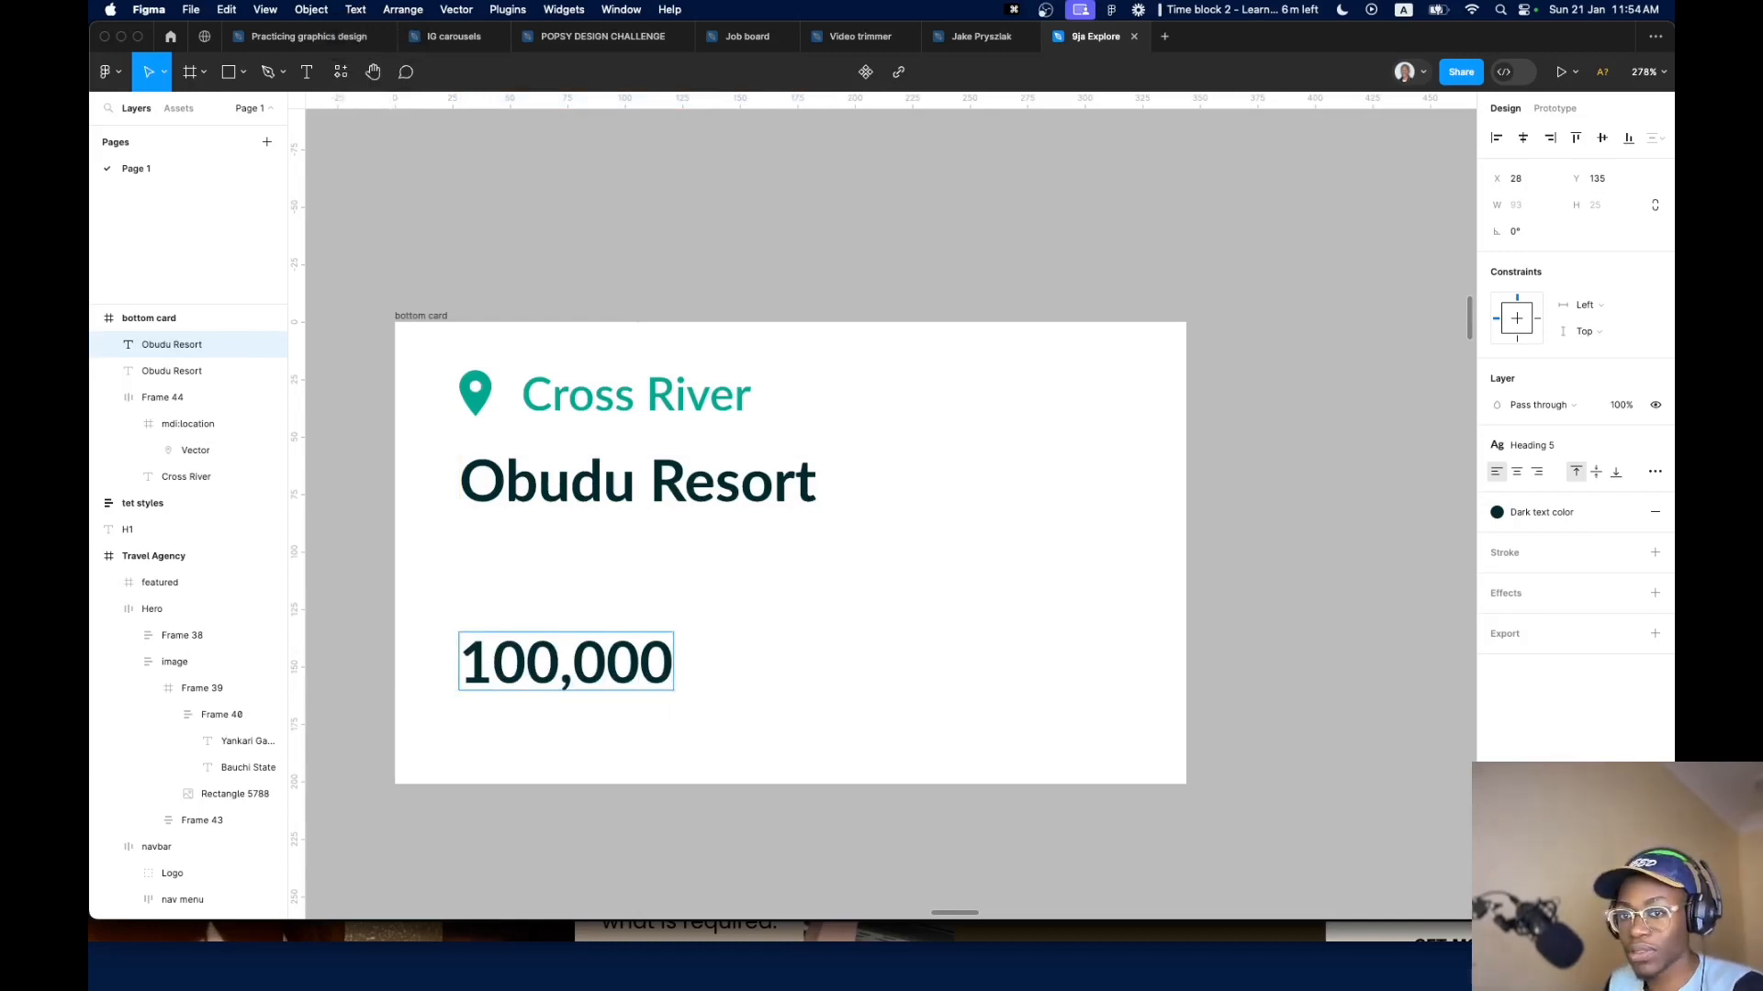
{"action": "left_click", "coordinate": [220, 10]}
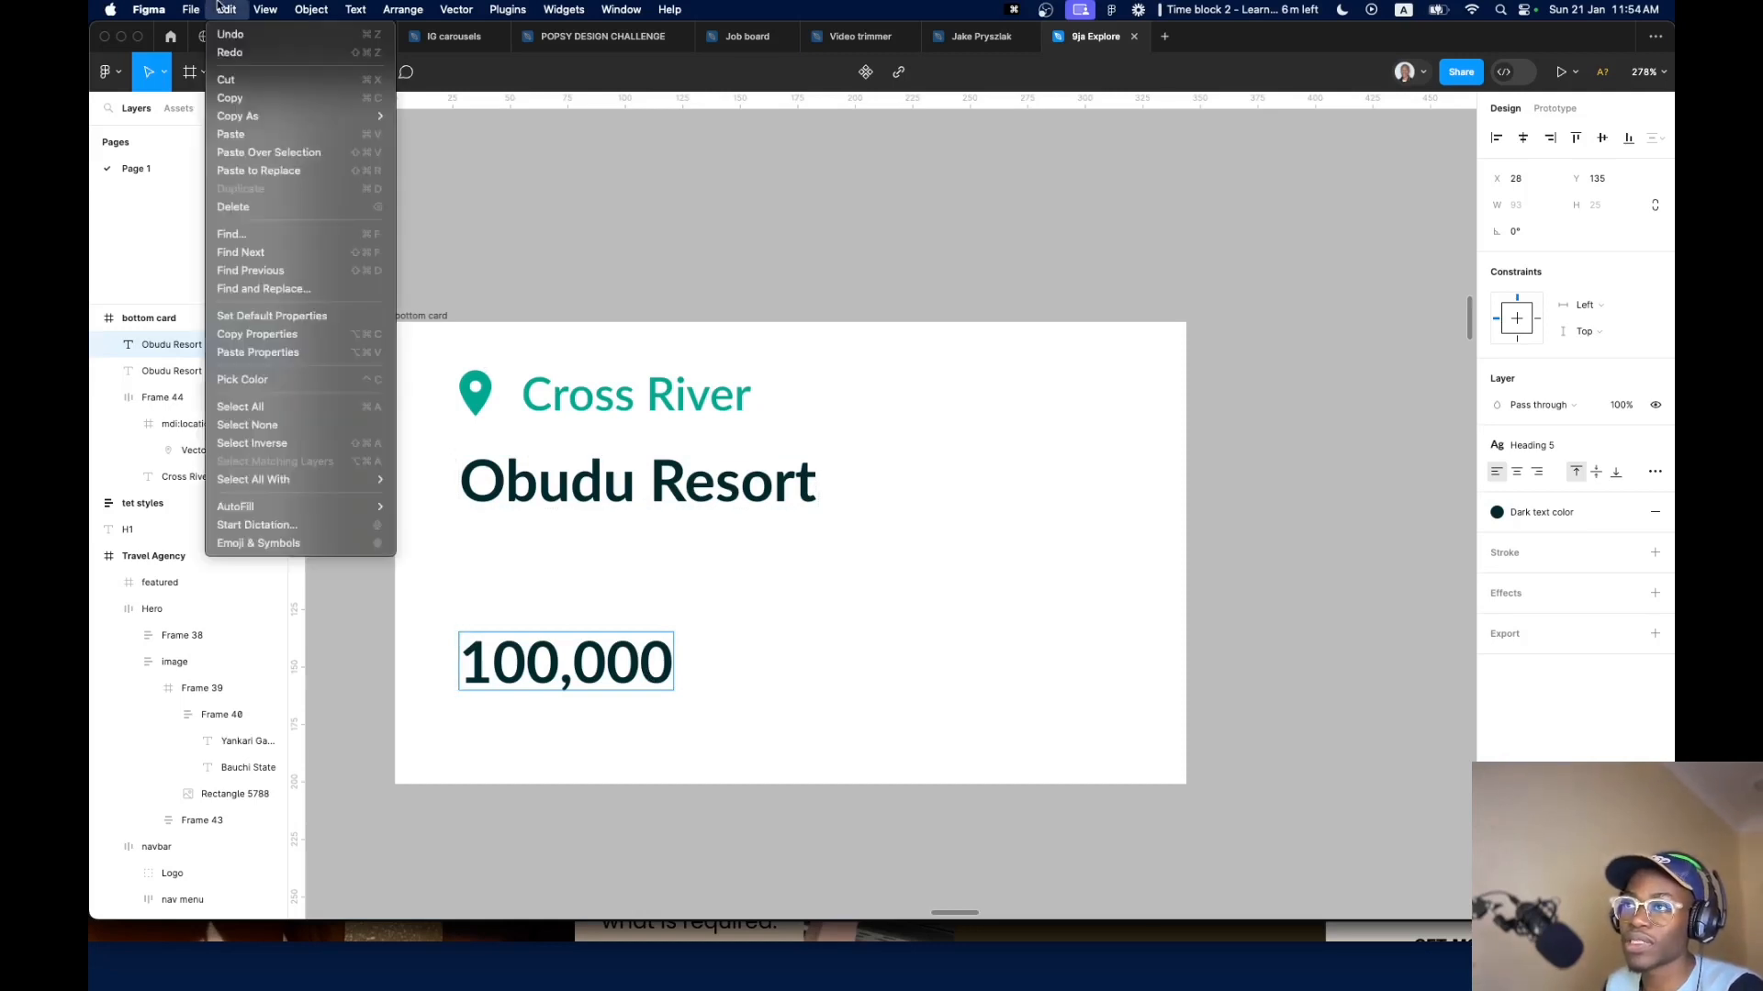
{"action": "left_click", "coordinate": [365, 548]}
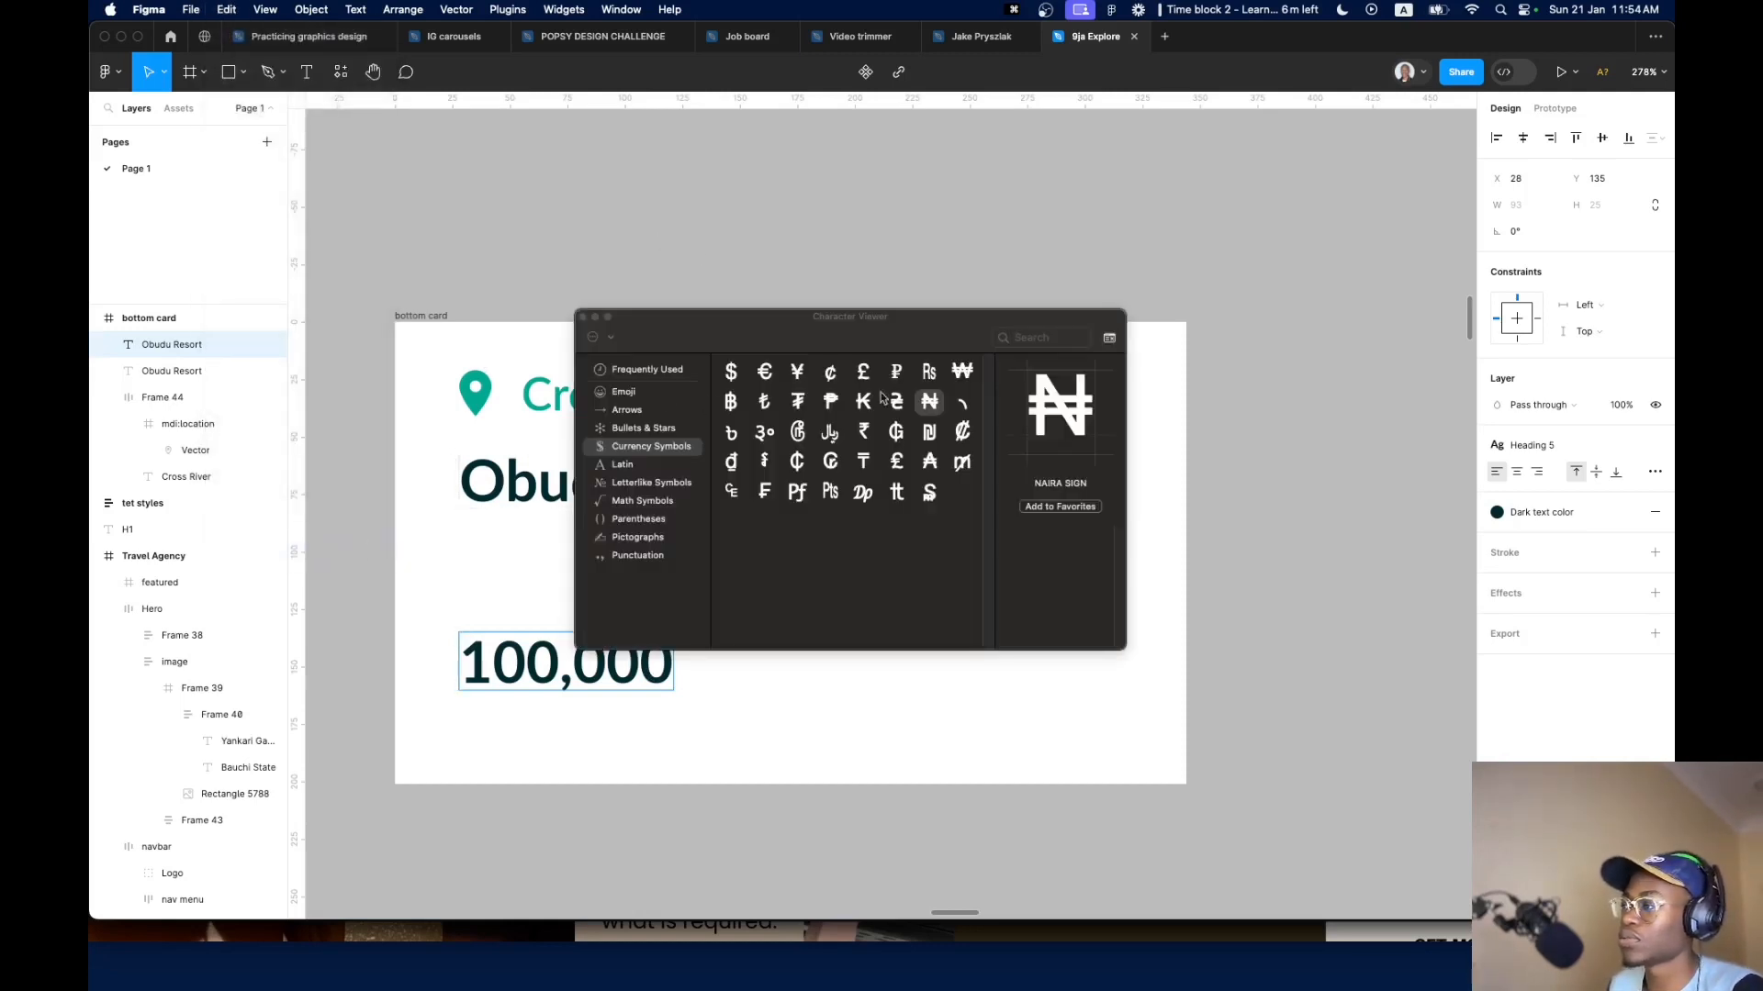
{"action": "double_click", "coordinate": [929, 401]}
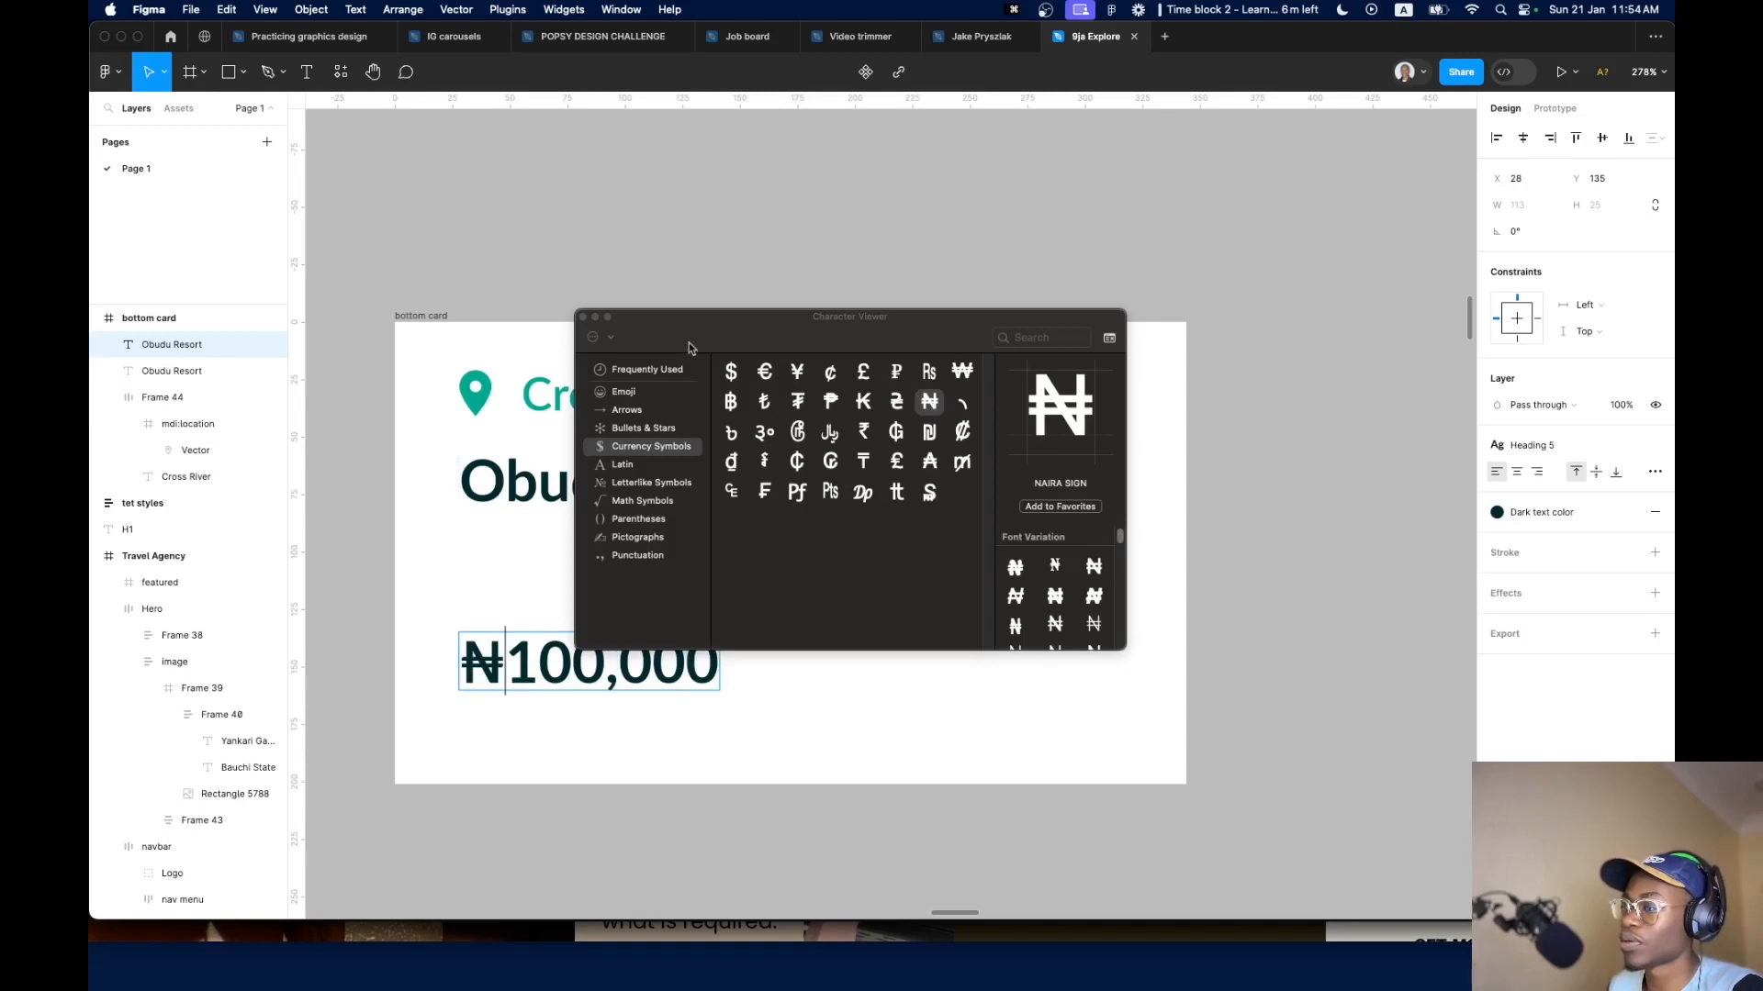
{"action": "left_click", "coordinate": [581, 316]}
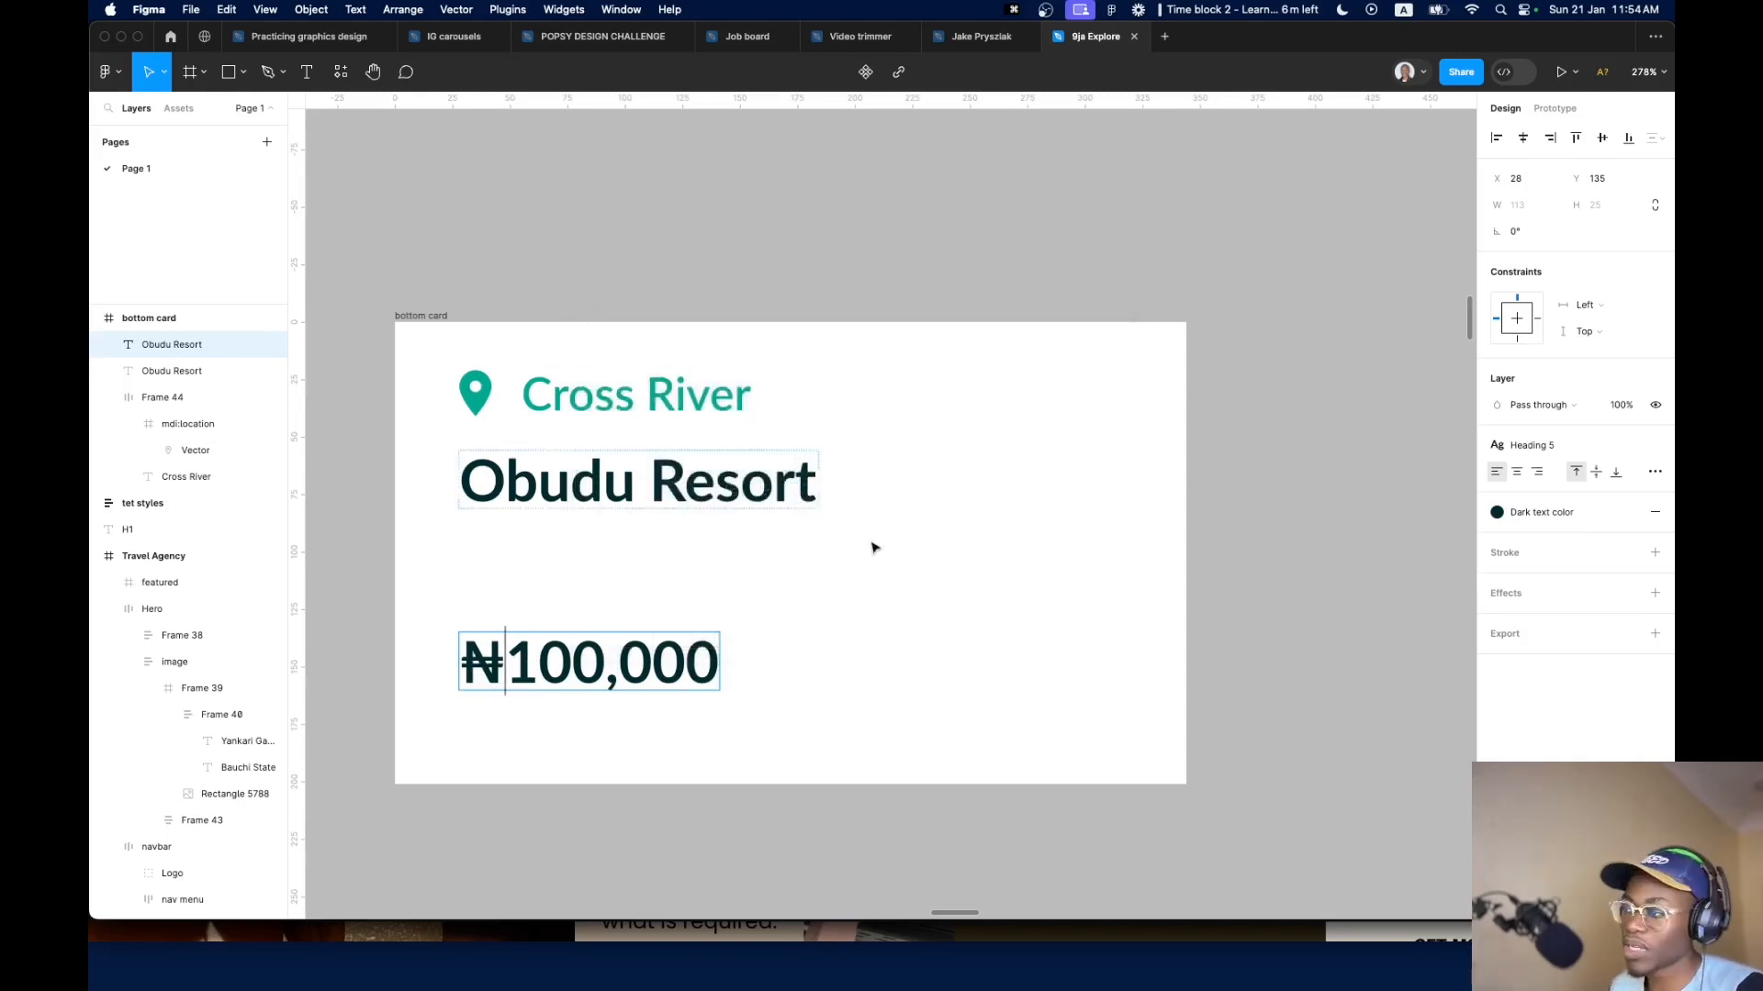
{"action": "key", "text": "Escape"}
{"action": "left_click_drag", "start_coordinate": [665, 671], "coordinate": [668, 653]}
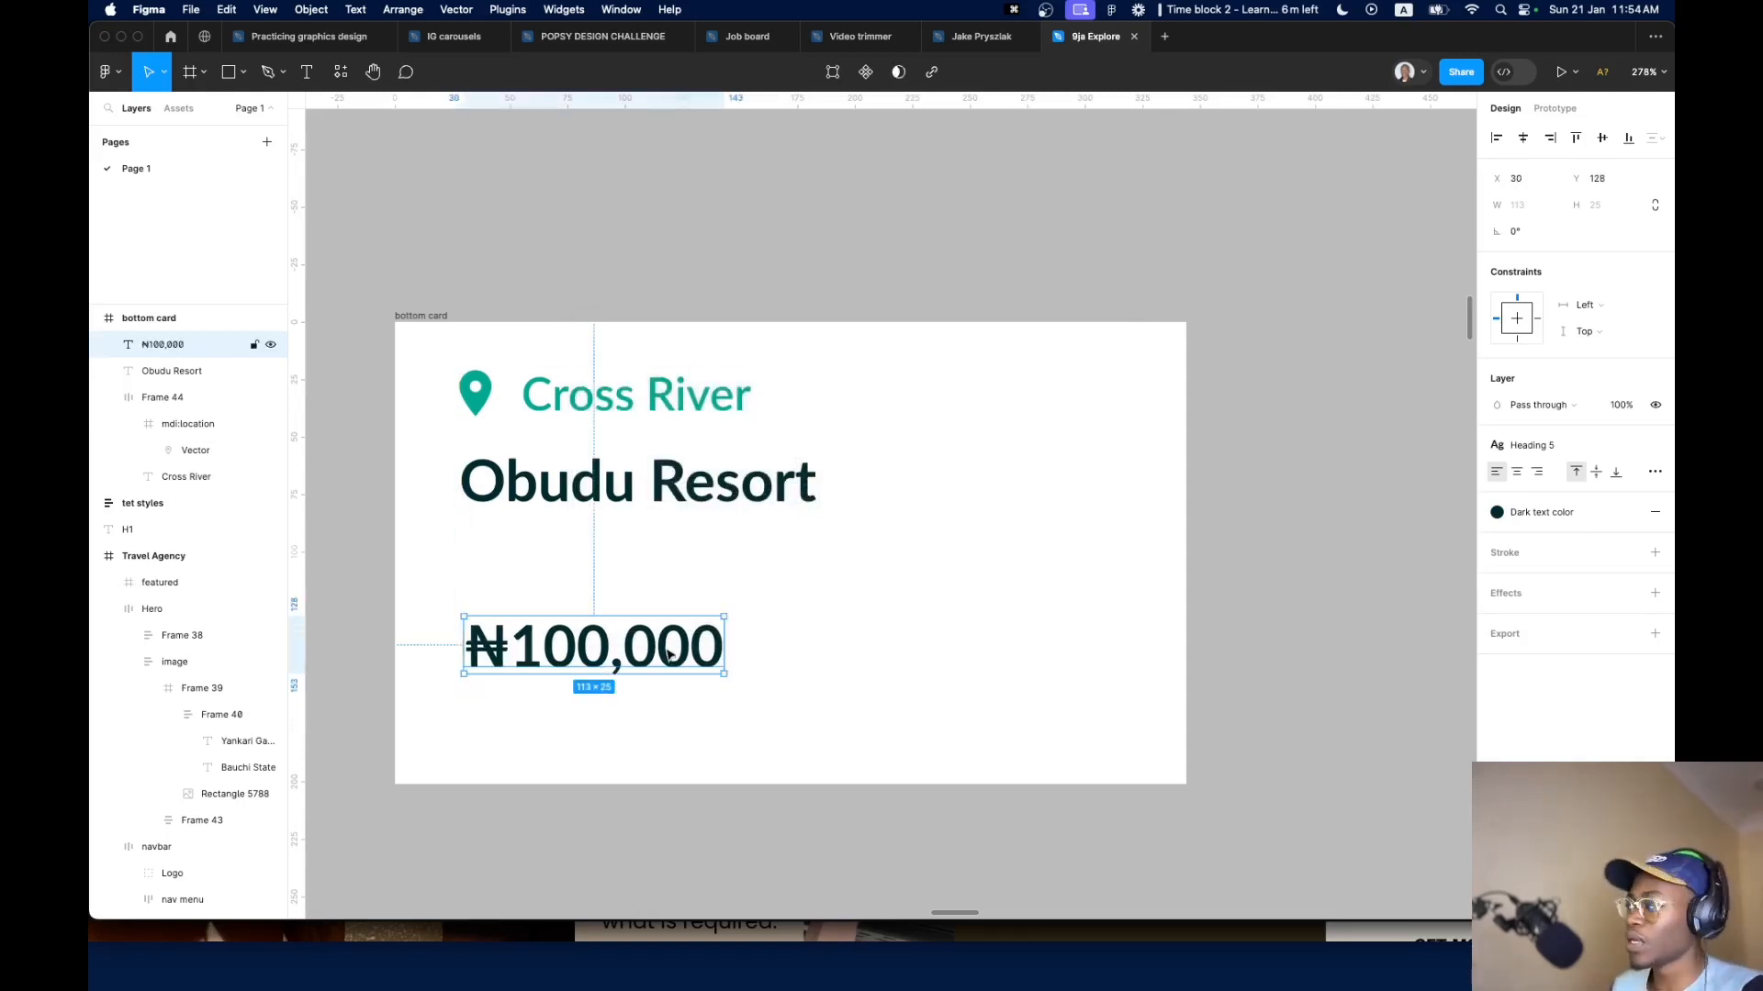
Examine the price and title text settings on the past designs' Obudu card and the text style of the Obudu Resort title
{"action": "scroll", "coordinate": [624, 660], "scroll_direction": "down", "scroll_amount": 10}
{"action": "left_click", "coordinate": [995, 716], "text": "super"}
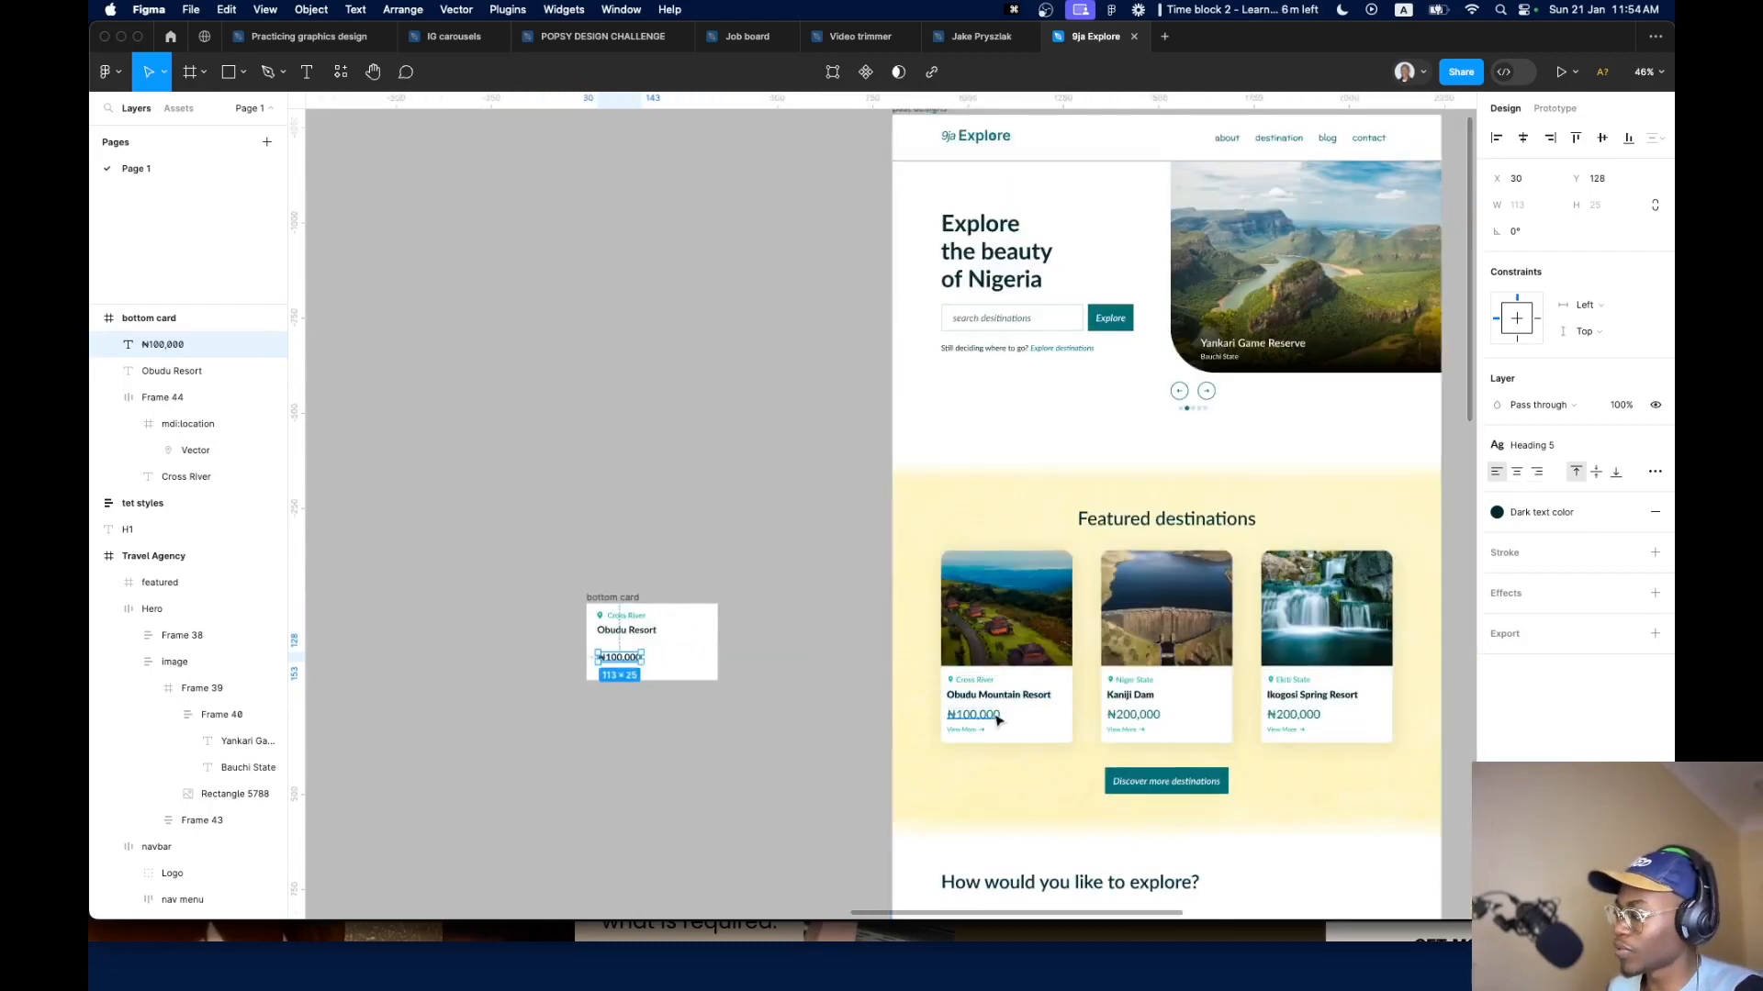
{"action": "scroll", "coordinate": [704, 692], "scroll_direction": "up", "scroll_amount": 5}
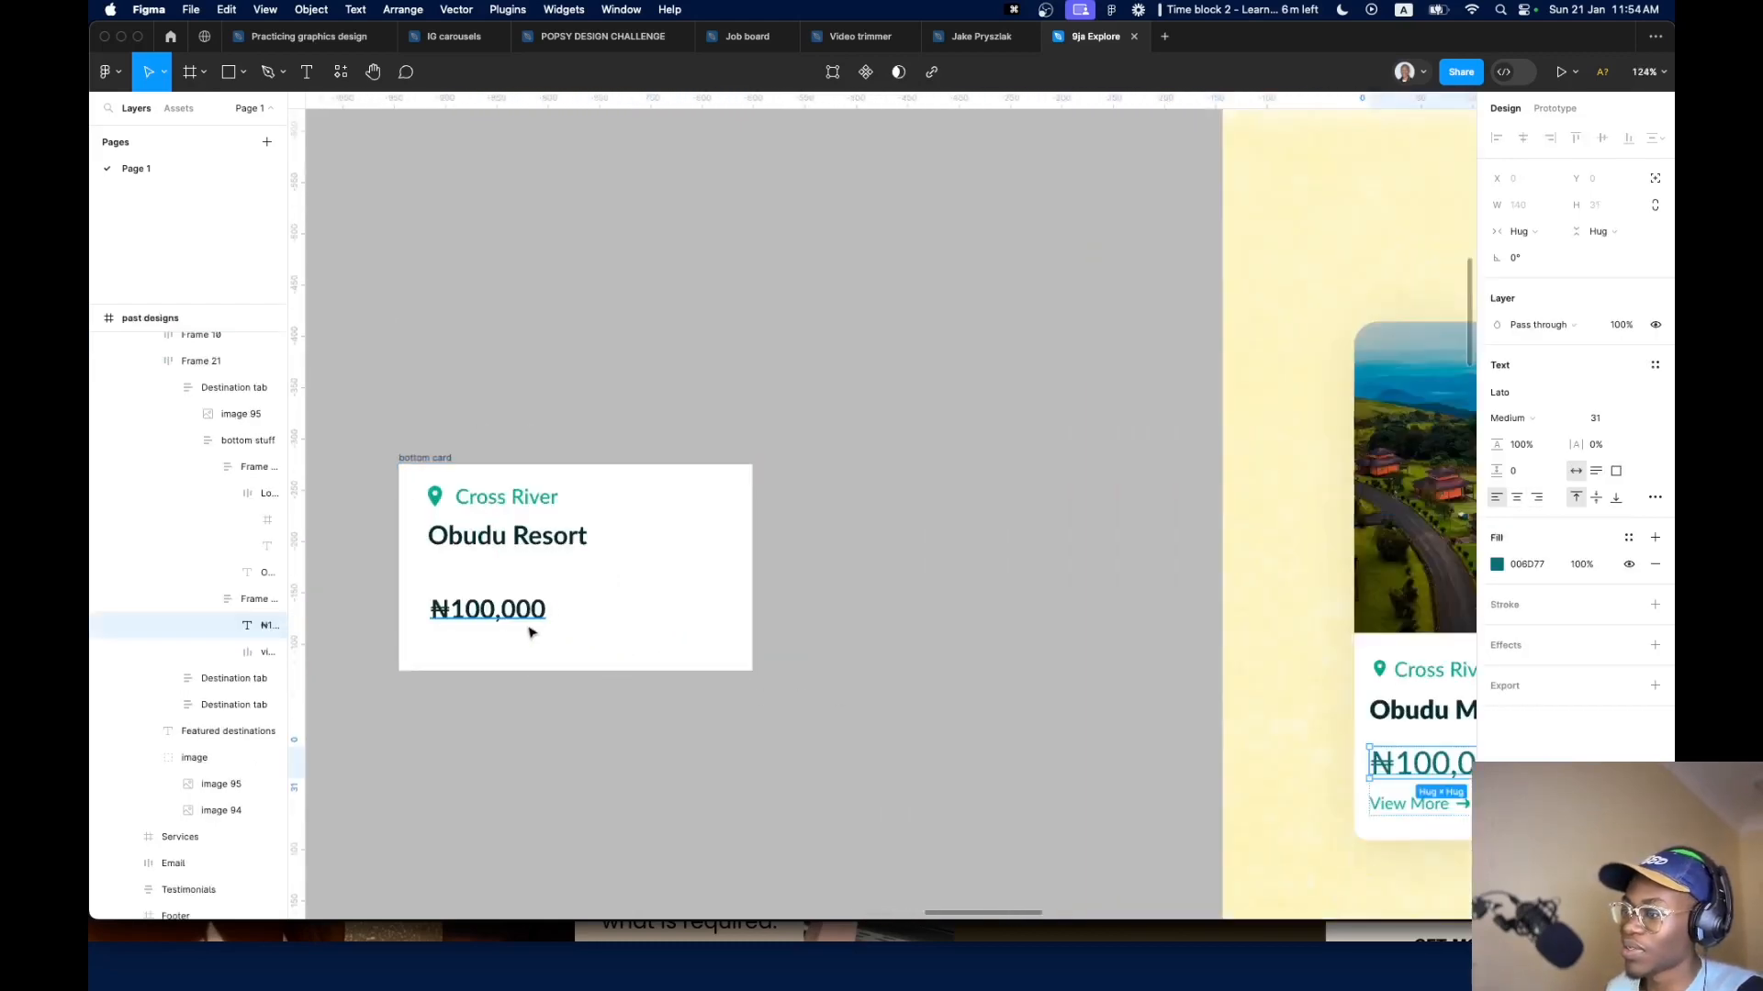
{"action": "scroll", "coordinate": [528, 610], "scroll_direction": "down", "scroll_amount": 3}
{"action": "left_click", "coordinate": [1104, 676]}
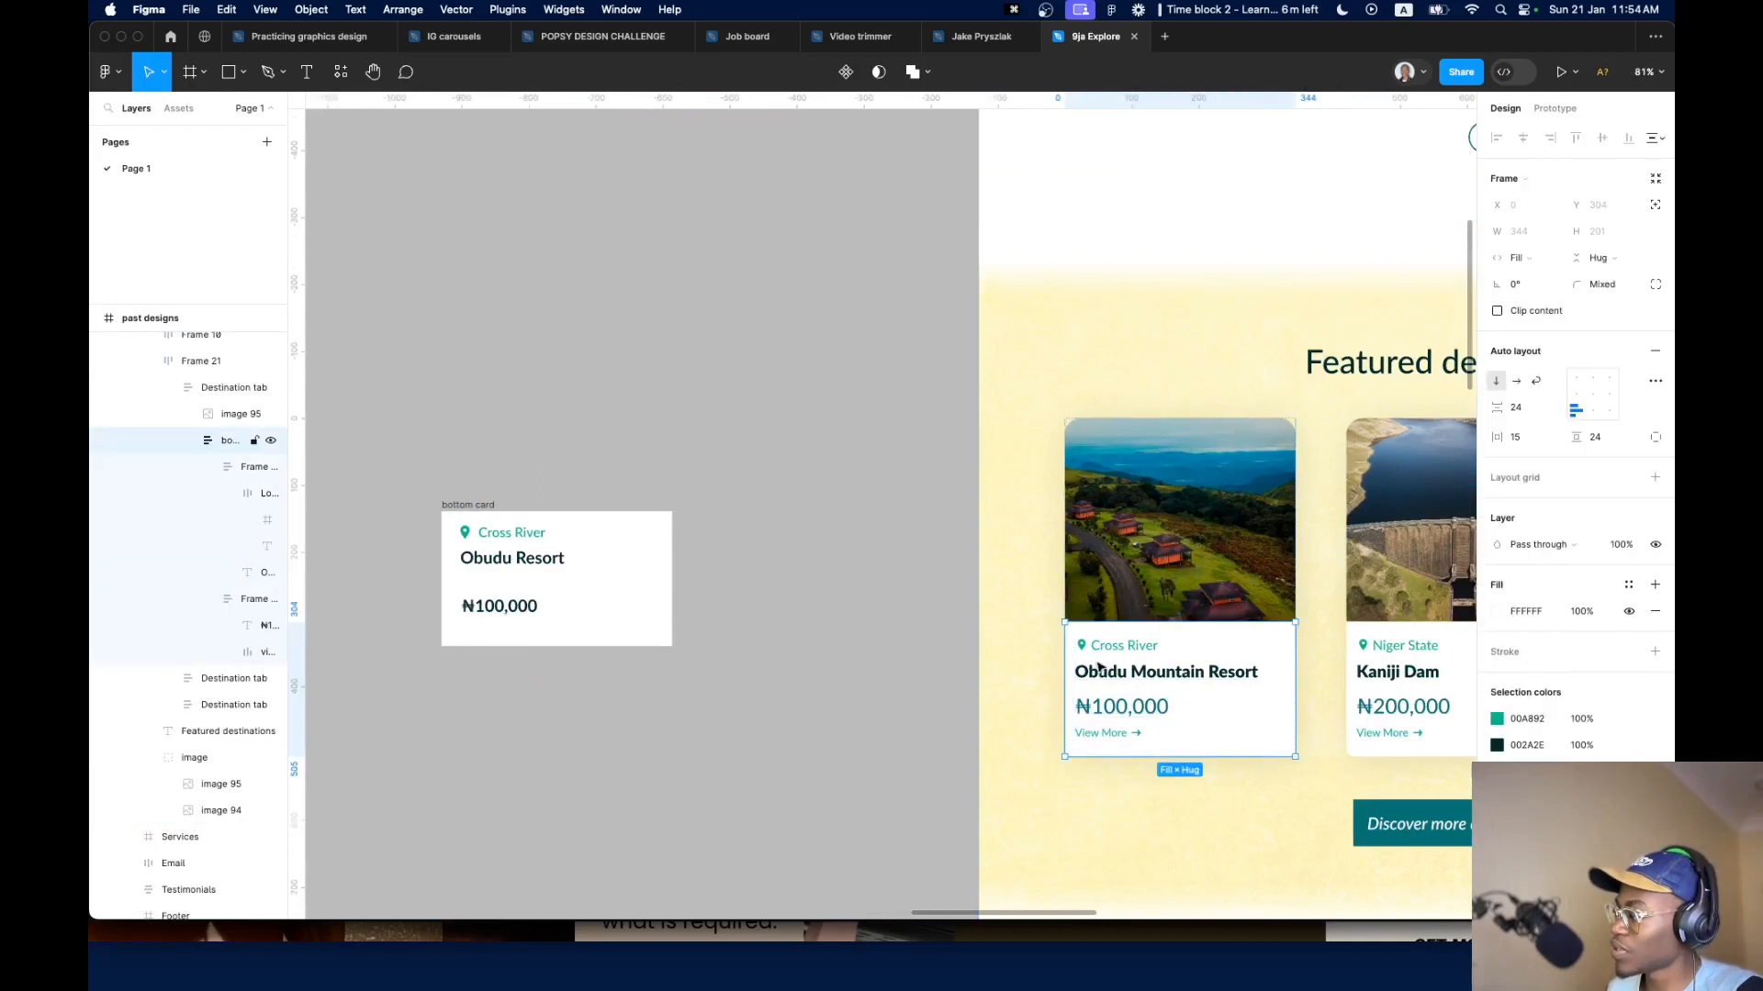
{"action": "left_click", "coordinate": [1104, 675]}
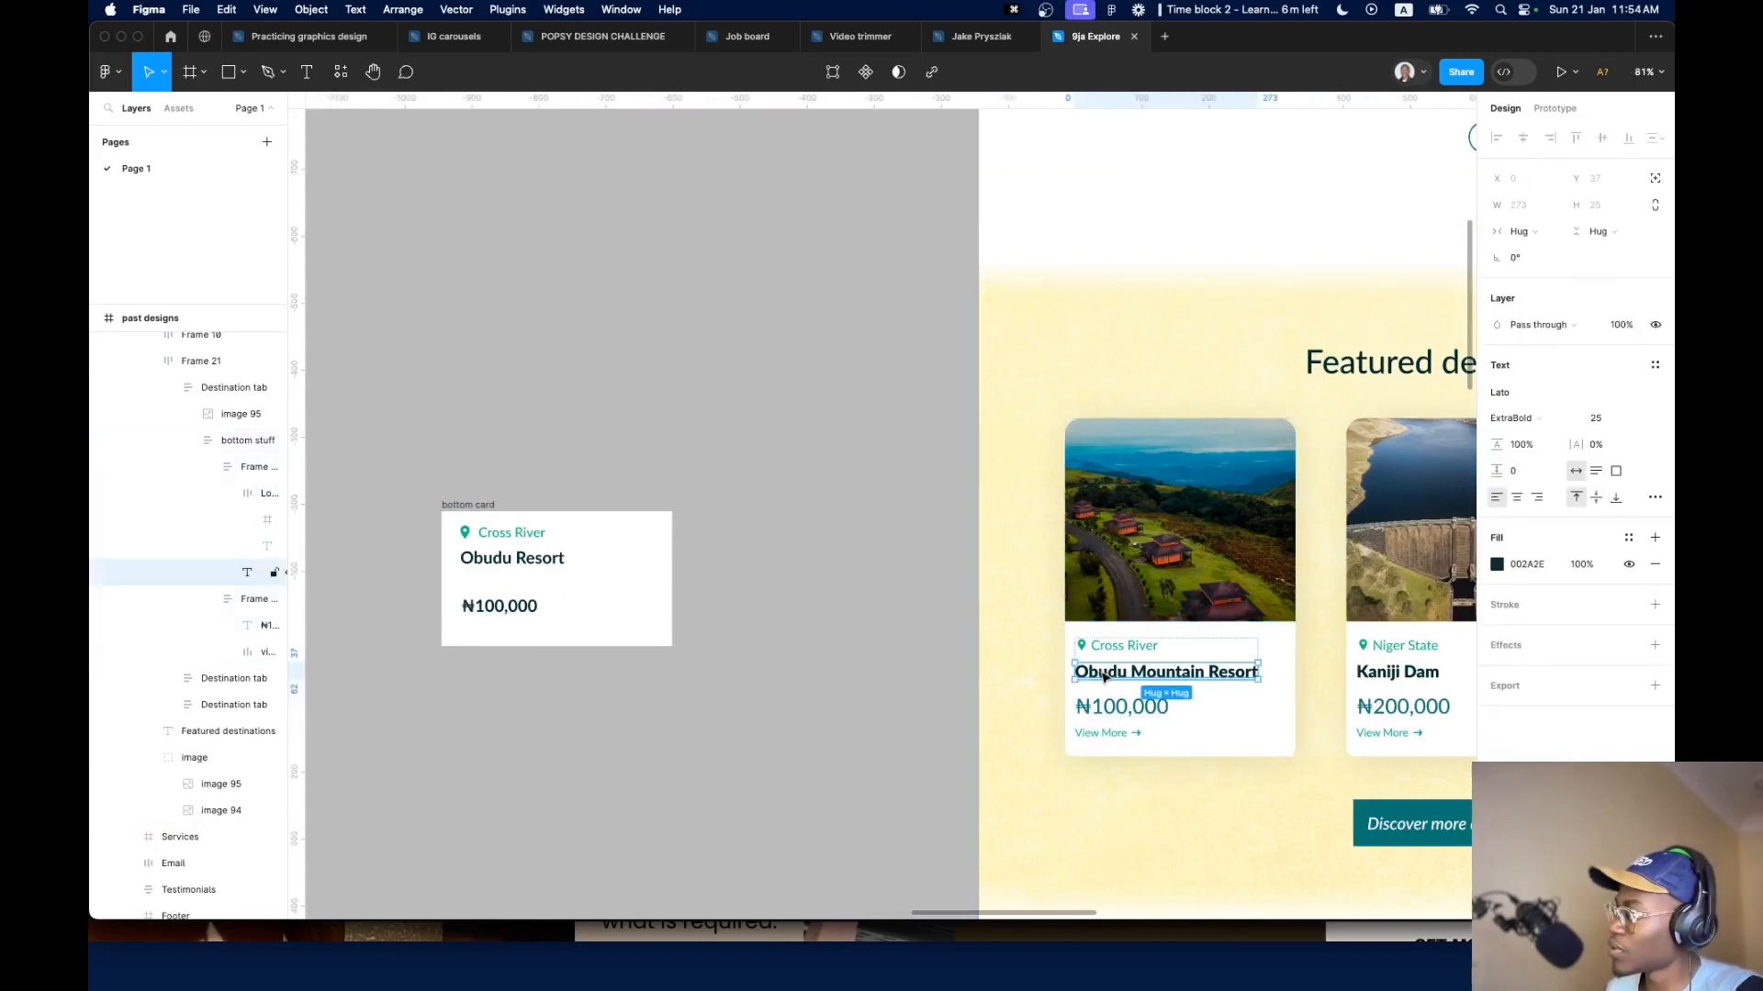
{"action": "left_click", "coordinate": [547, 563]}
{"action": "left_click", "coordinate": [1593, 448]}
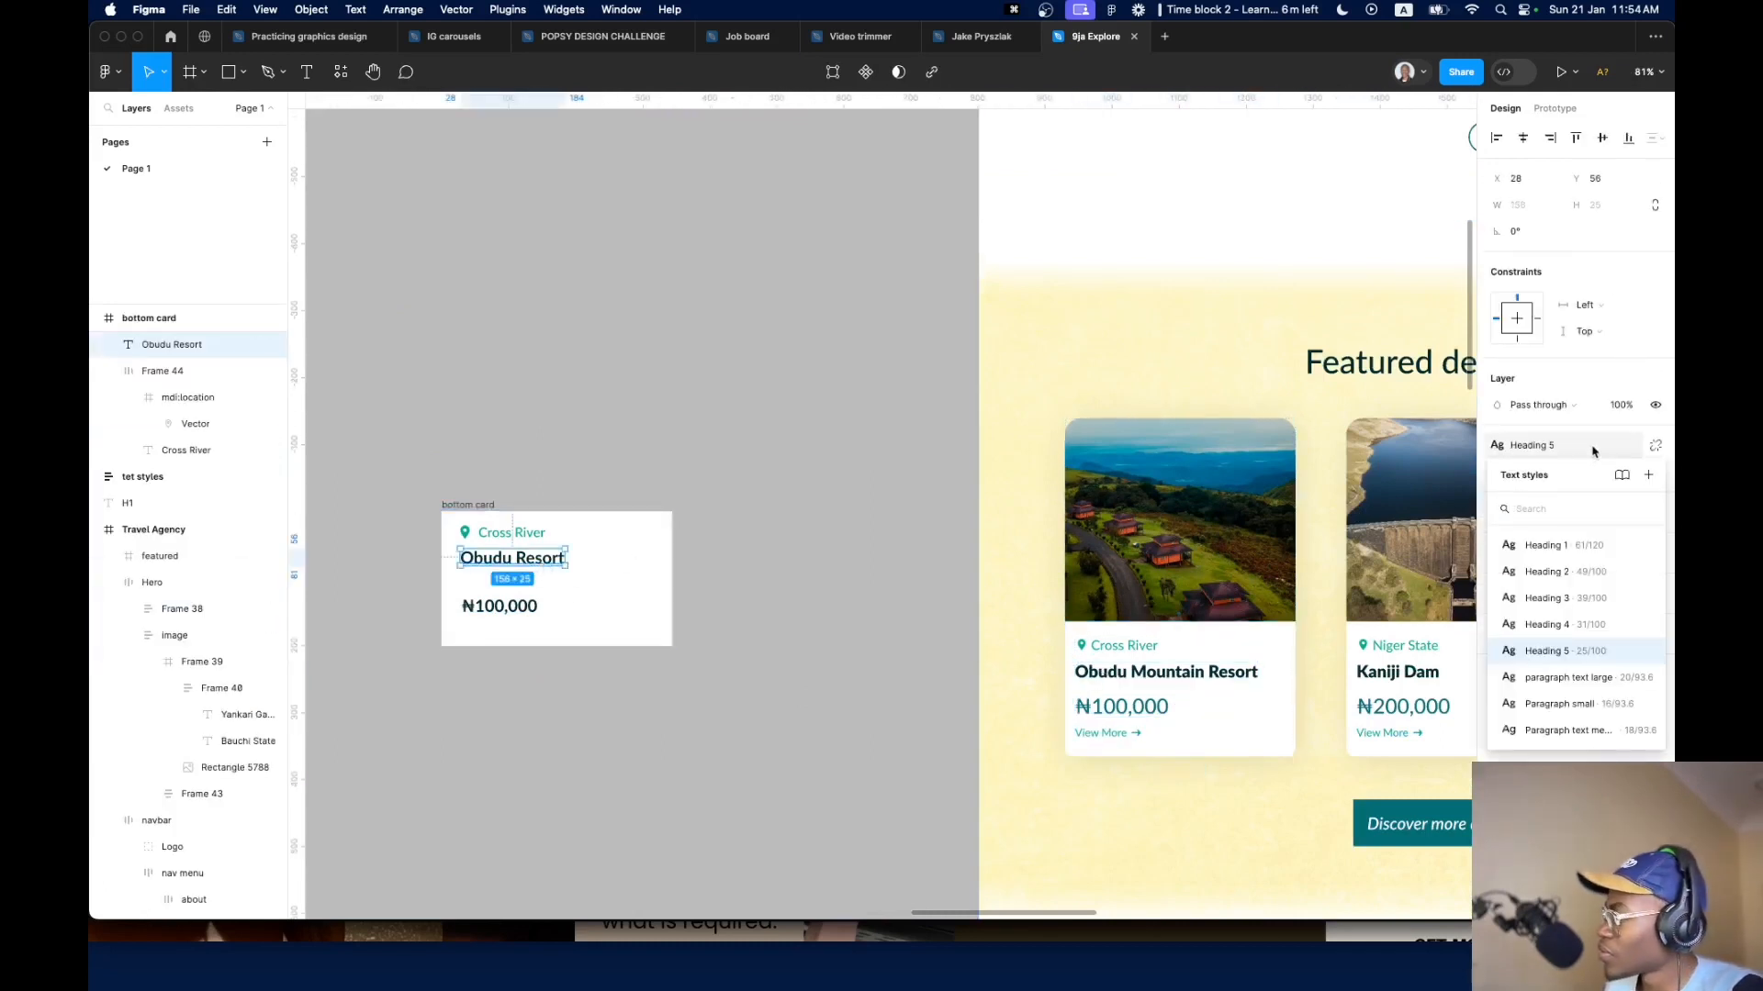
Apply the Heading 4 text style to the ₦100,000 price and move it to X 28, Y 123
{"action": "left_click", "coordinate": [482, 609]}
{"action": "left_click", "coordinate": [1572, 446]}
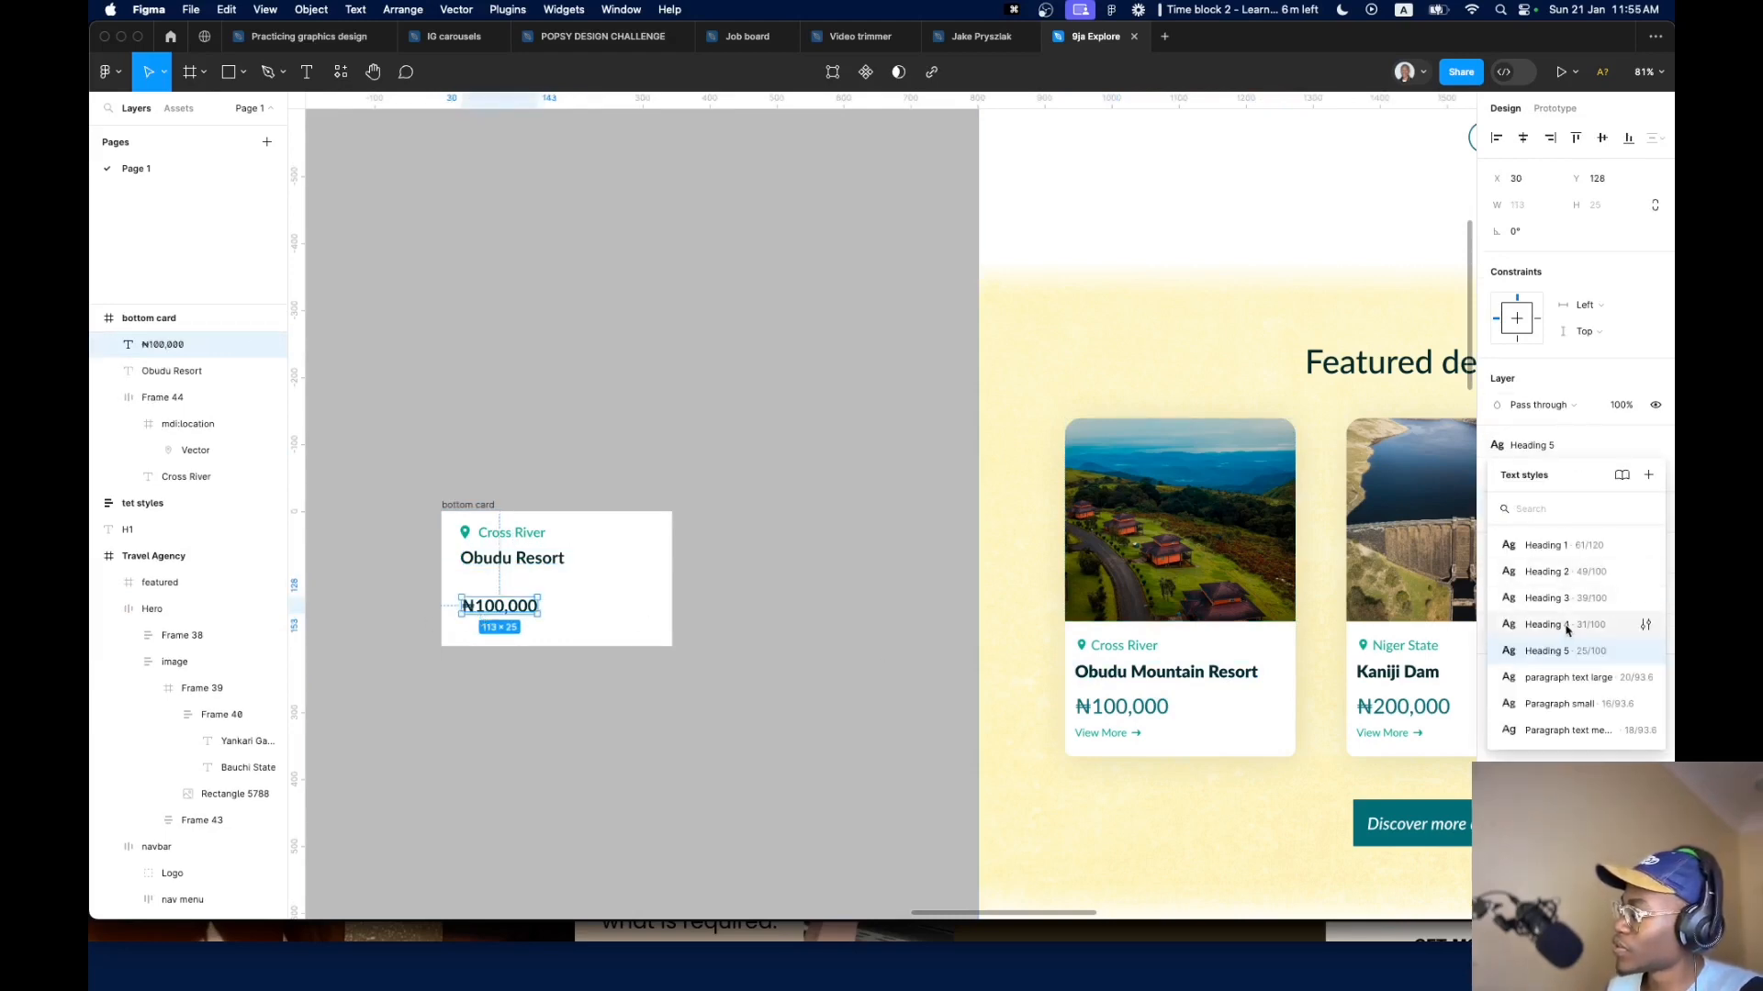
{"action": "left_click", "coordinate": [1566, 622]}
{"action": "scroll", "coordinate": [496, 624], "scroll_direction": "up", "scroll_amount": 5}
{"action": "scroll", "coordinate": [495, 625], "scroll_direction": "left", "scroll_amount": 5}
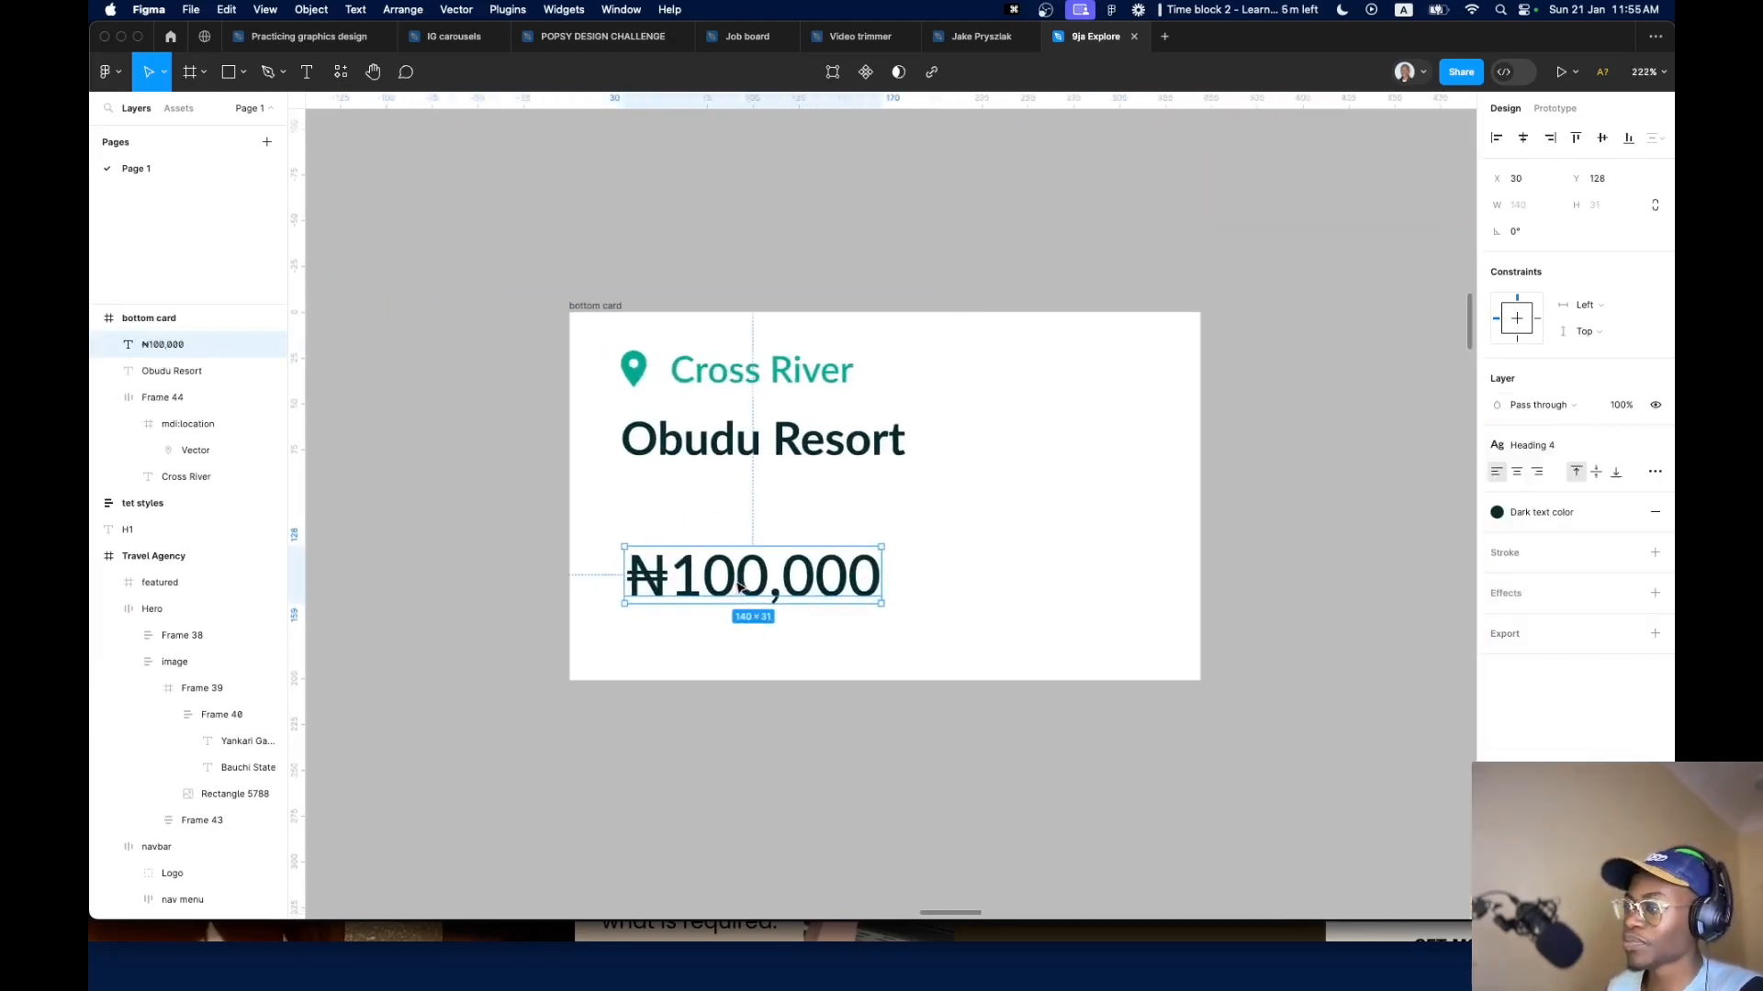
{"action": "left_click_drag", "start_coordinate": [742, 589], "coordinate": [738, 581]}
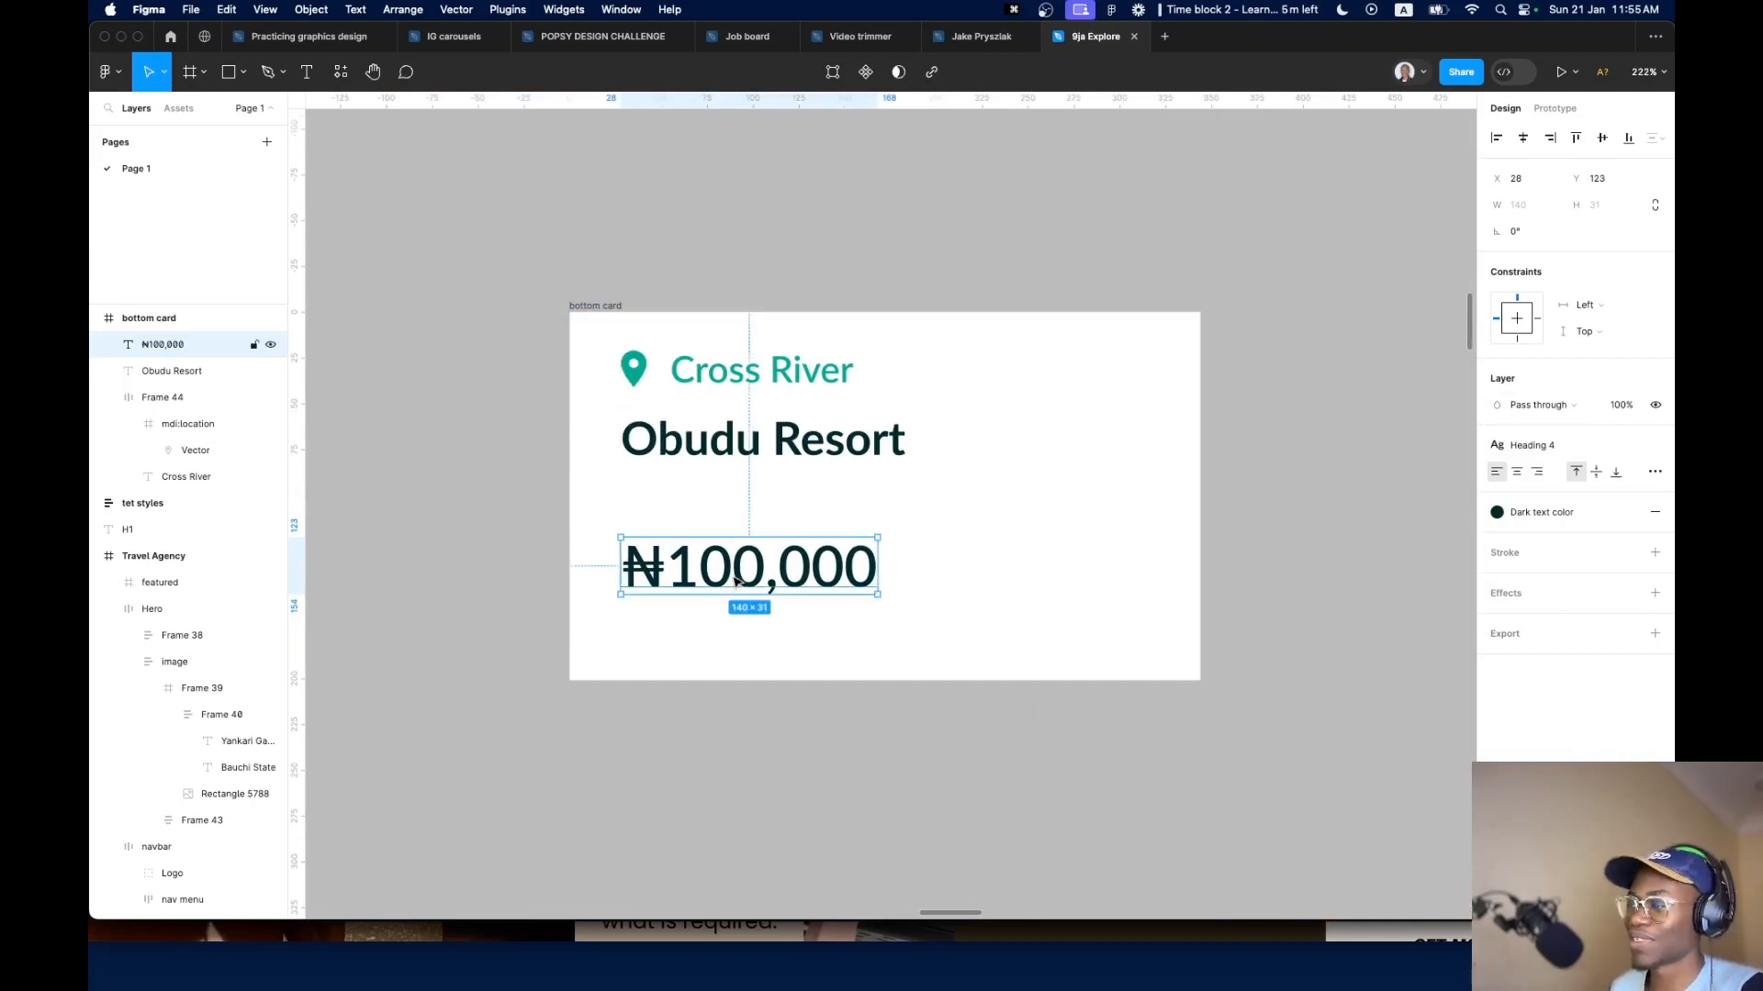
Duplicate the Cross River text below the price at X 28, Y 167 and change the copy to "View More"
{"action": "scroll", "coordinate": [737, 582], "scroll_direction": "down", "scroll_amount": 5}
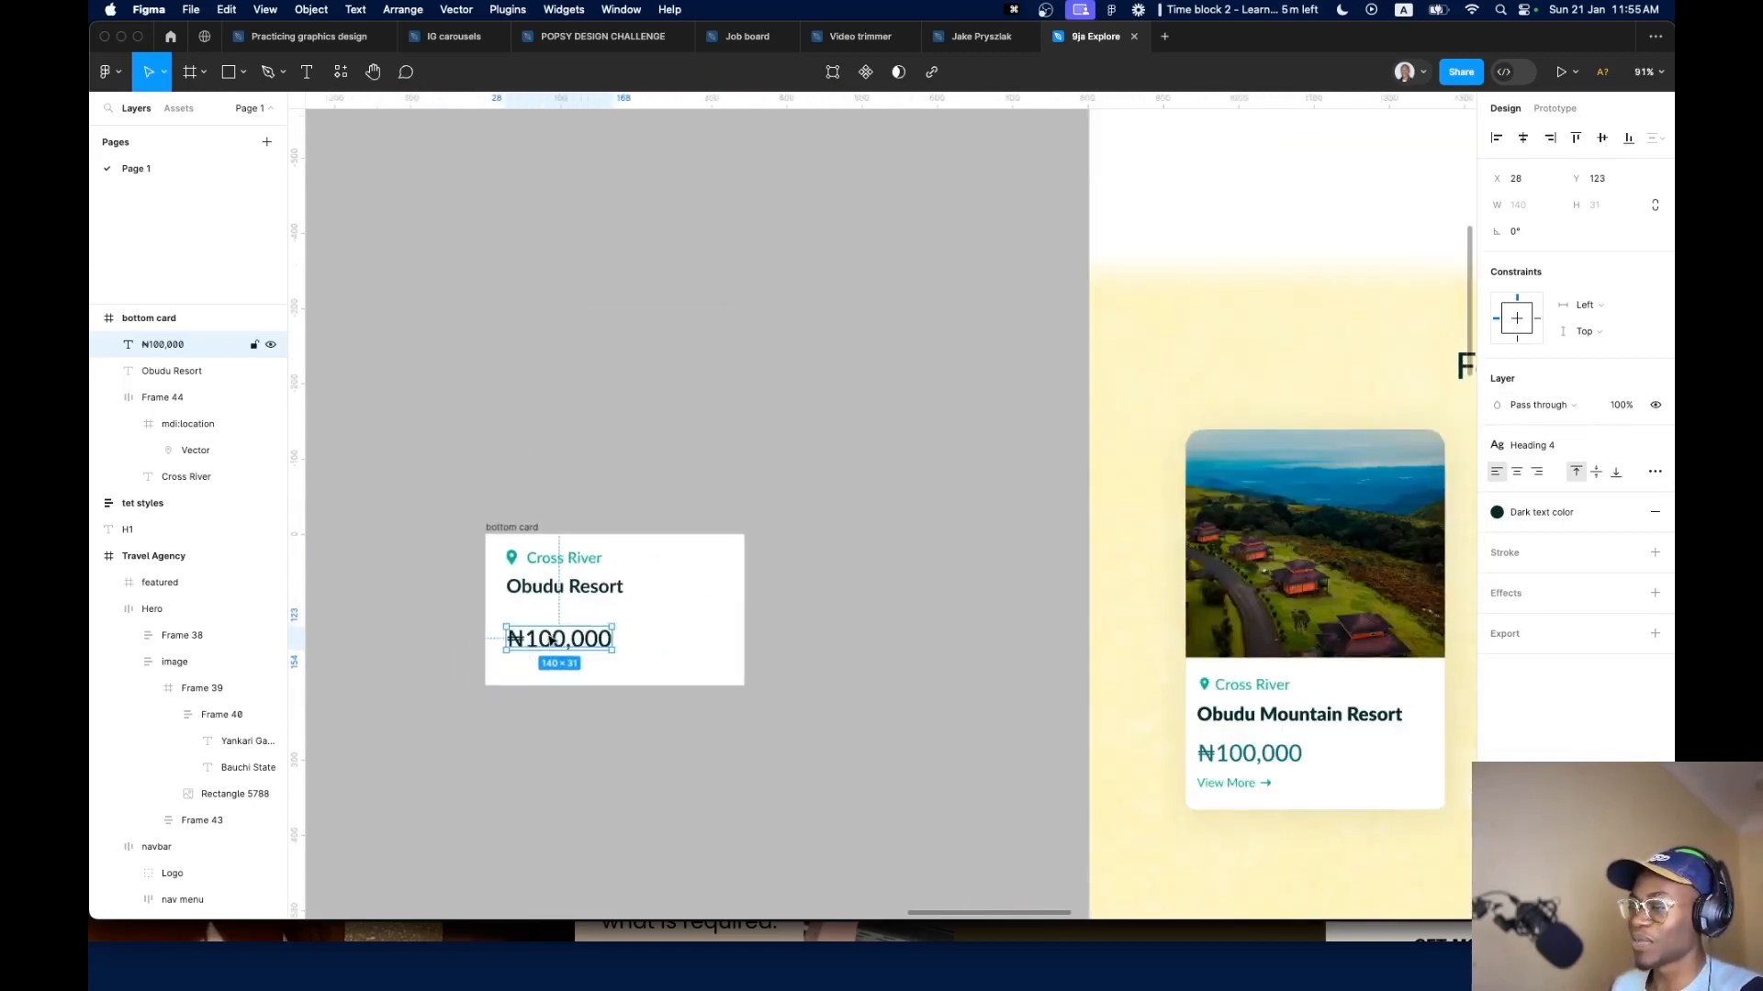
{"action": "double_click", "coordinate": [581, 563]}
{"action": "left_click_drag", "start_coordinate": [582, 565], "coordinate": [562, 673]}
{"action": "double_click", "coordinate": [562, 673]}
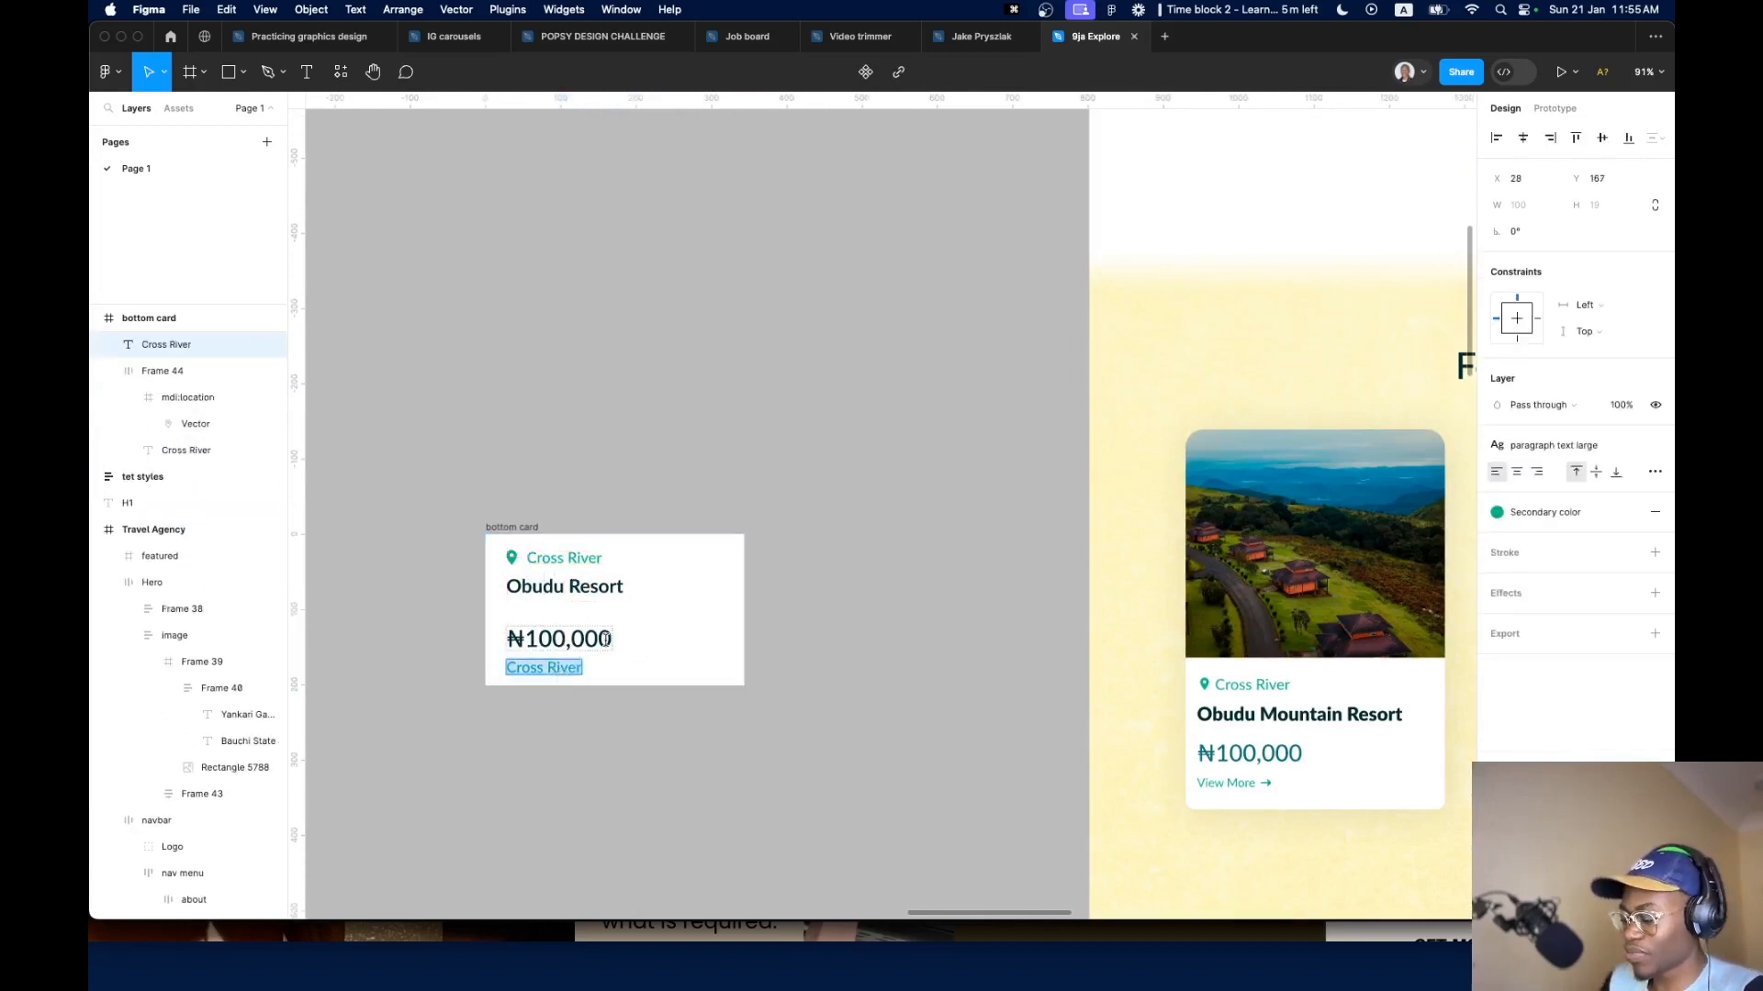
{"action": "type", "text": "View "}
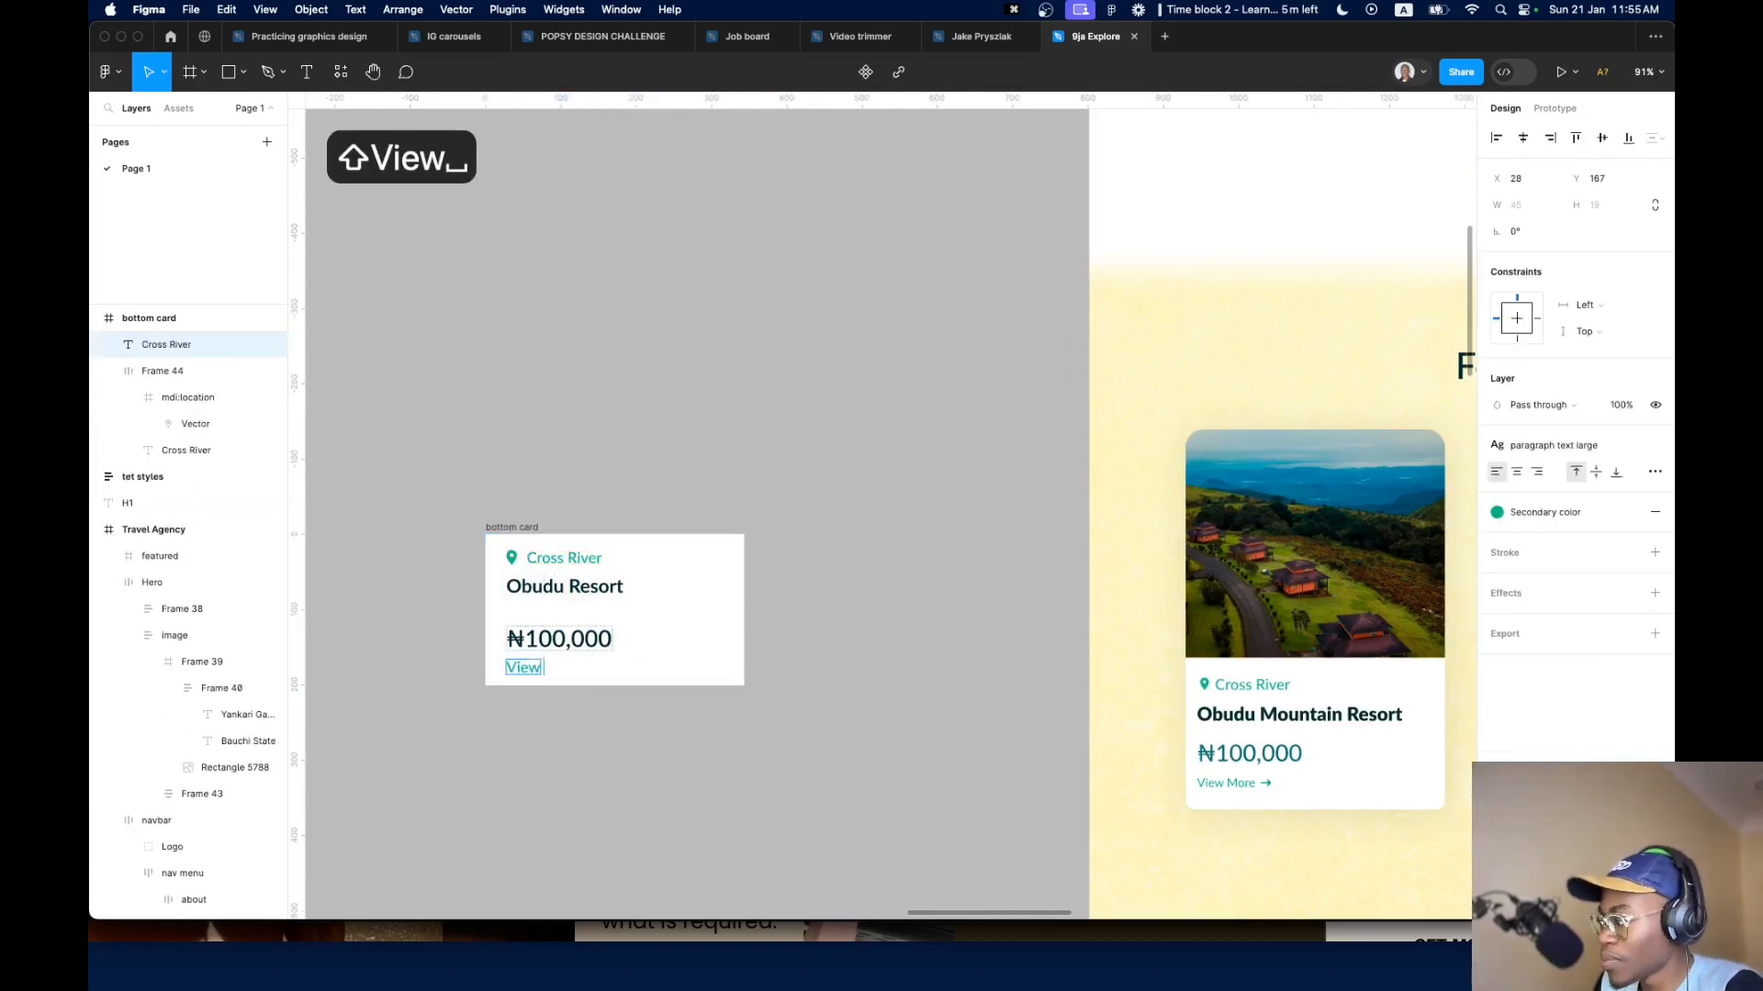
{"action": "type", "text": "More"}
{"action": "left_click", "coordinate": [557, 704]}
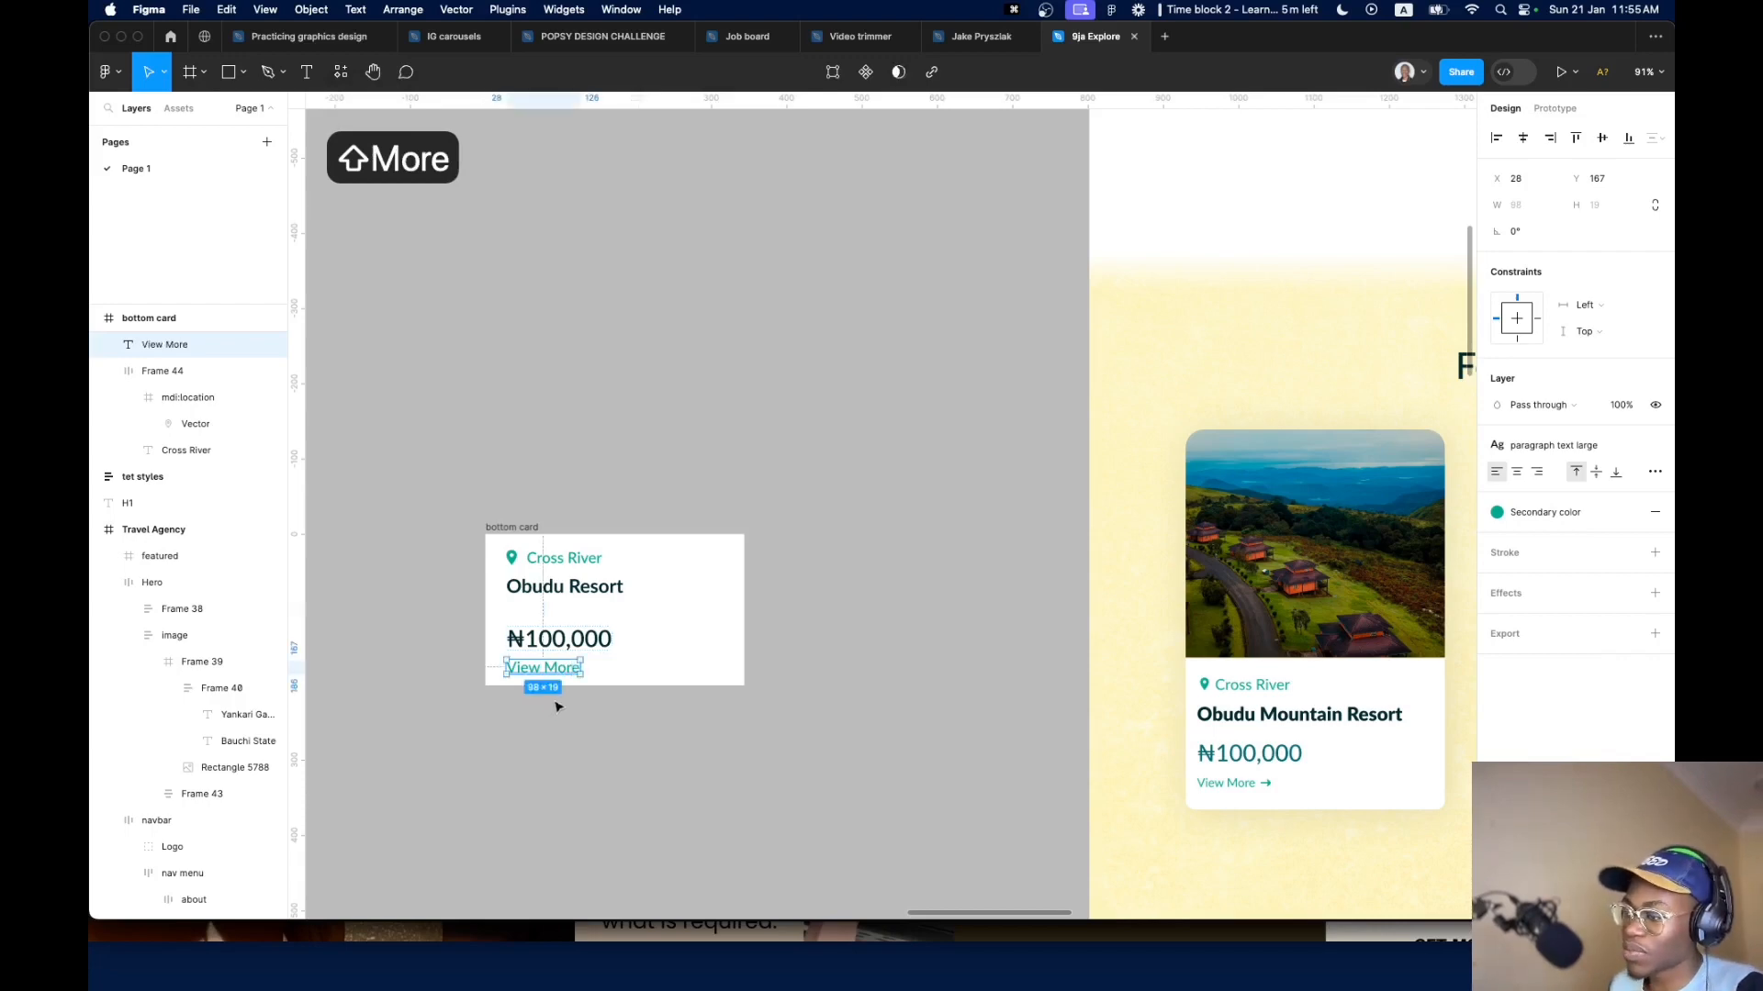
Change the "View More" text in the bottom card to read "View more"
{"action": "scroll", "coordinate": [548, 690], "scroll_direction": "up", "scroll_amount": 5}
{"action": "double_click", "coordinate": [570, 629]}
{"action": "left_click", "coordinate": [572, 631]}
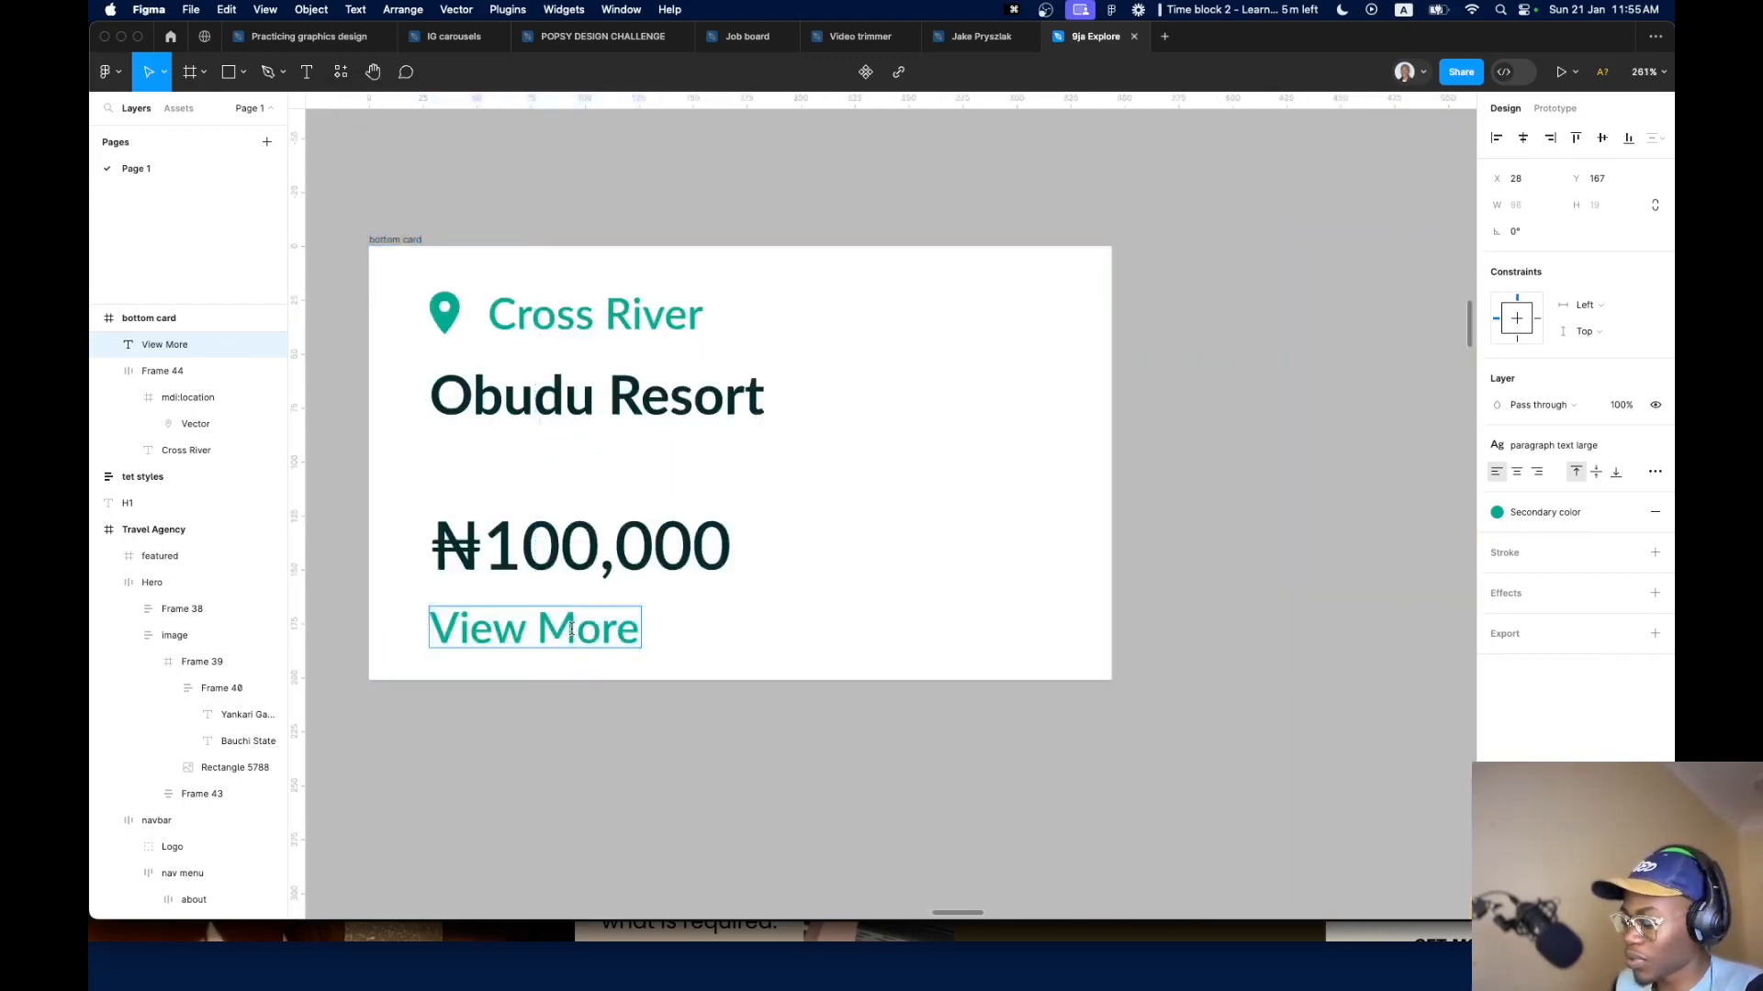
{"action": "key", "text": "BackSpace"}
{"action": "type", "text": "m"}
{"action": "key", "text": "Escape"}
{"action": "scroll", "coordinate": [575, 731], "scroll_direction": "down", "scroll_amount": 5}
{"action": "scroll", "coordinate": [575, 735], "scroll_direction": "up", "scroll_amount": 8}
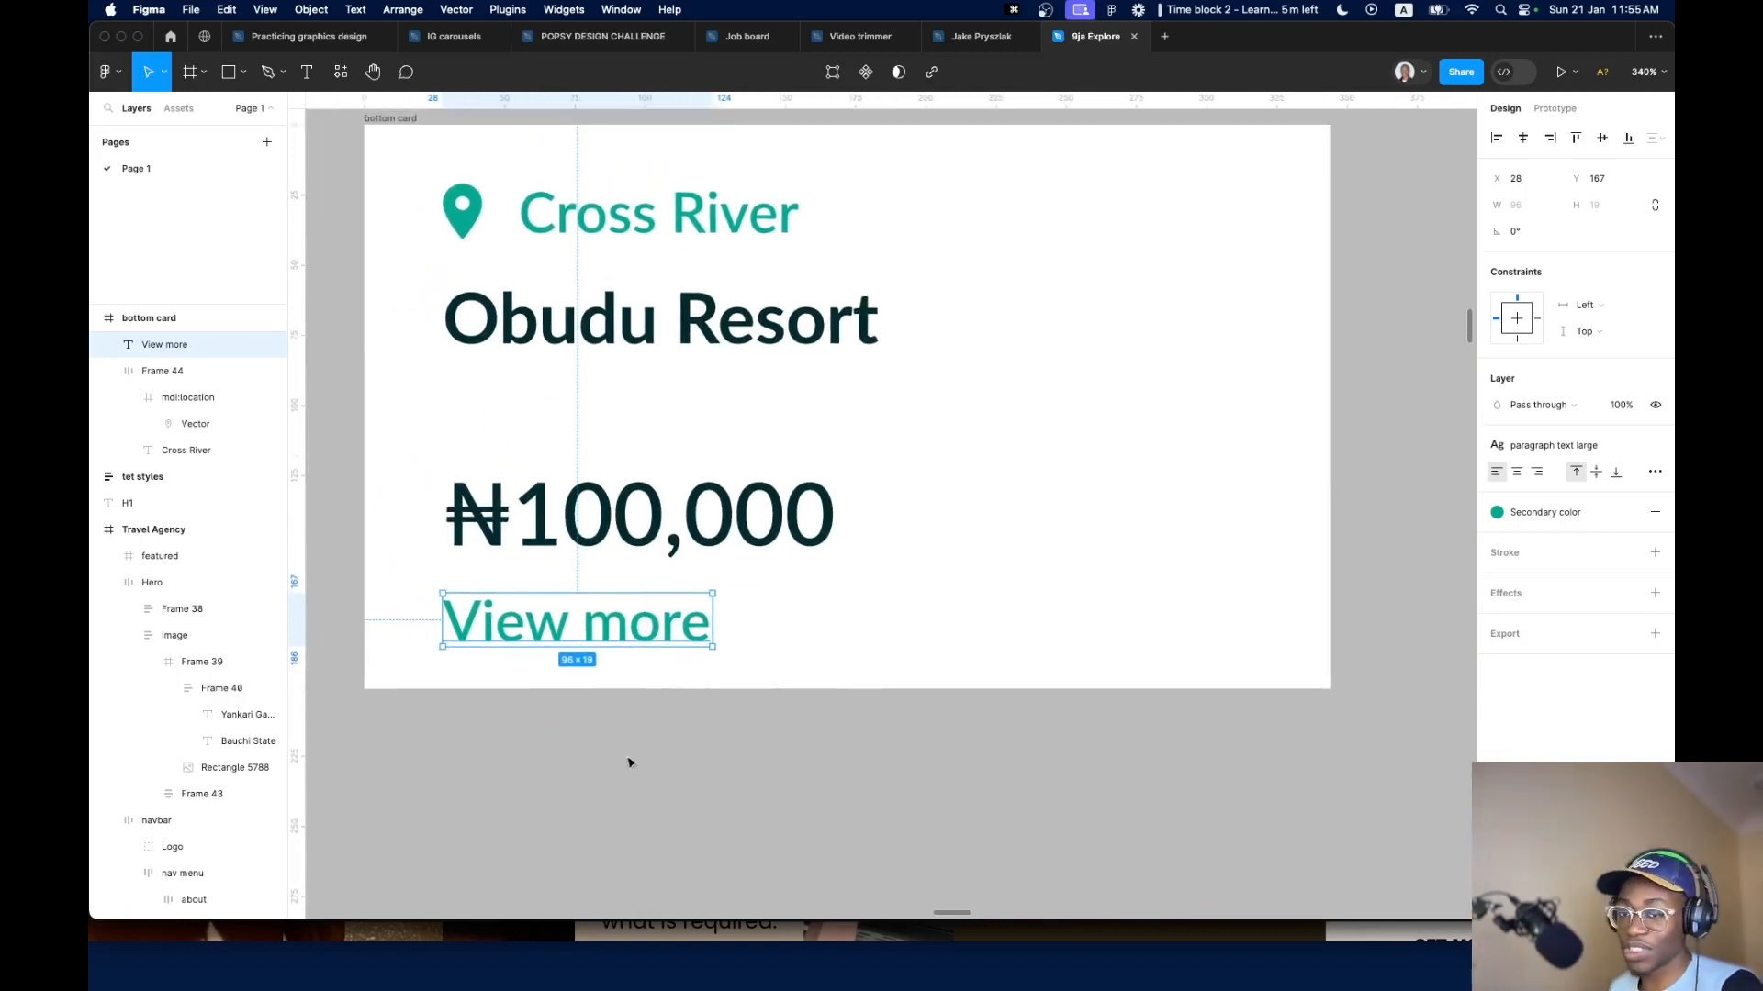
{"action": "left_click", "coordinate": [788, 659]}
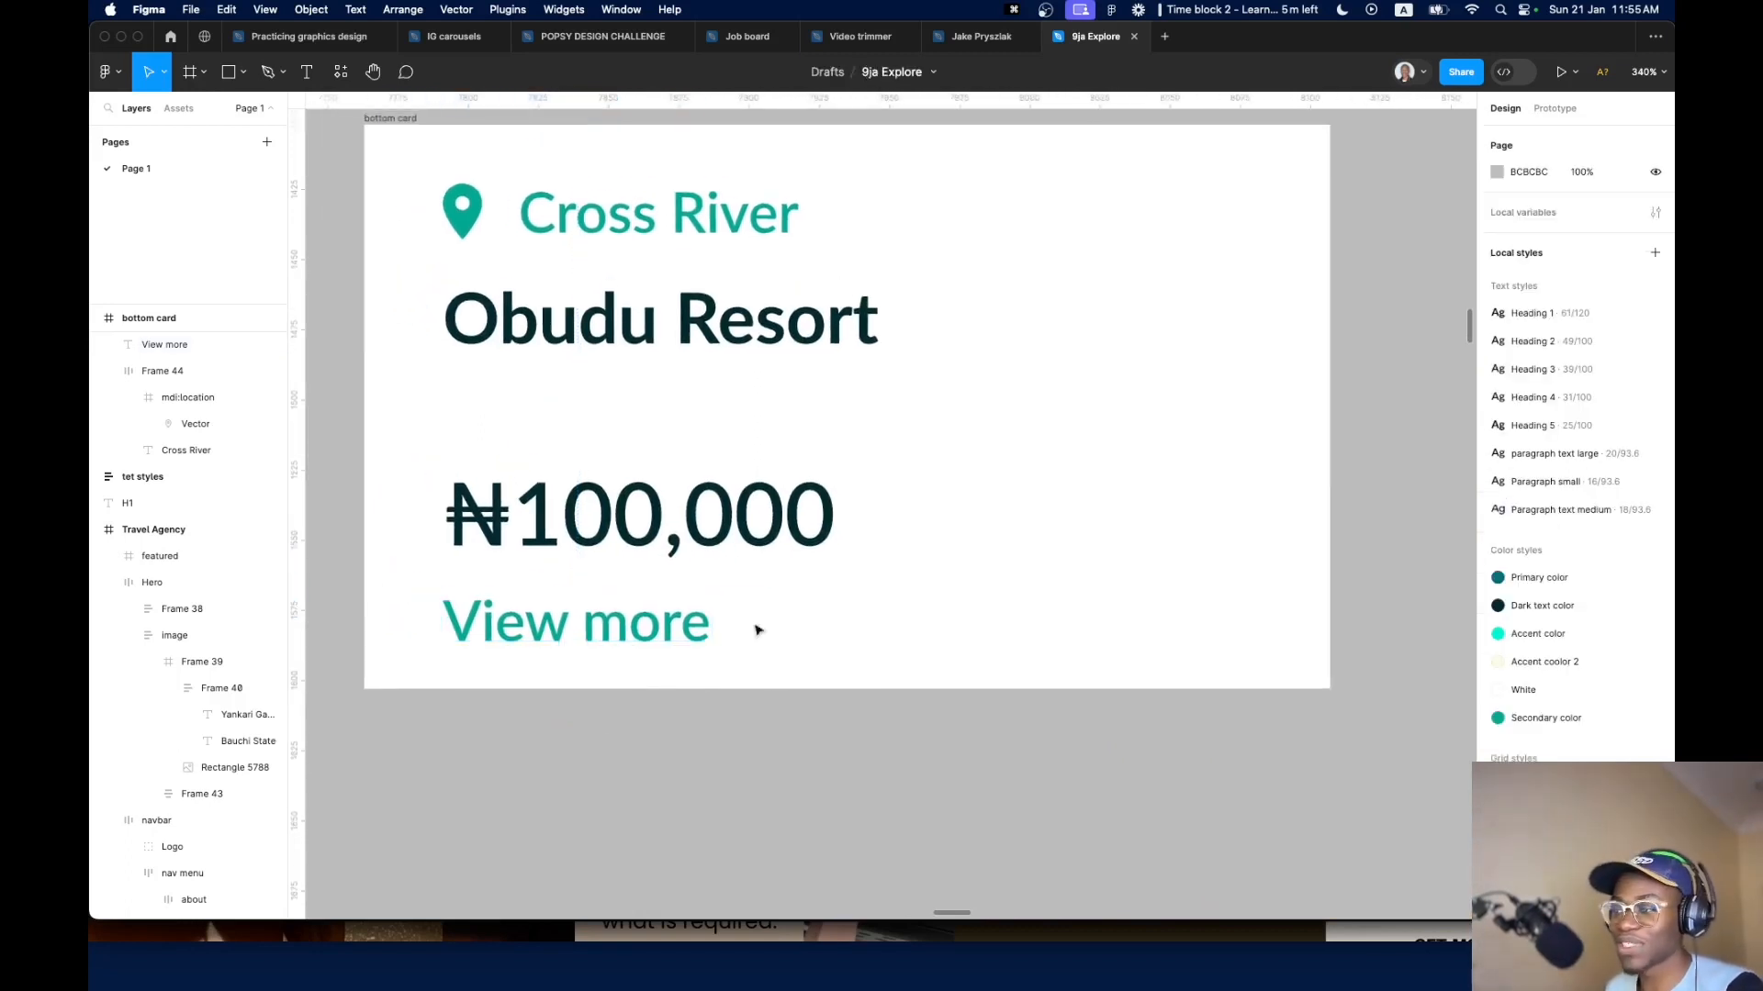
Apply the Paragraph small text style to "View more" and move it to X 28, Y 171
{"action": "left_click", "coordinate": [693, 627]}
{"action": "left_click", "coordinate": [1560, 445]}
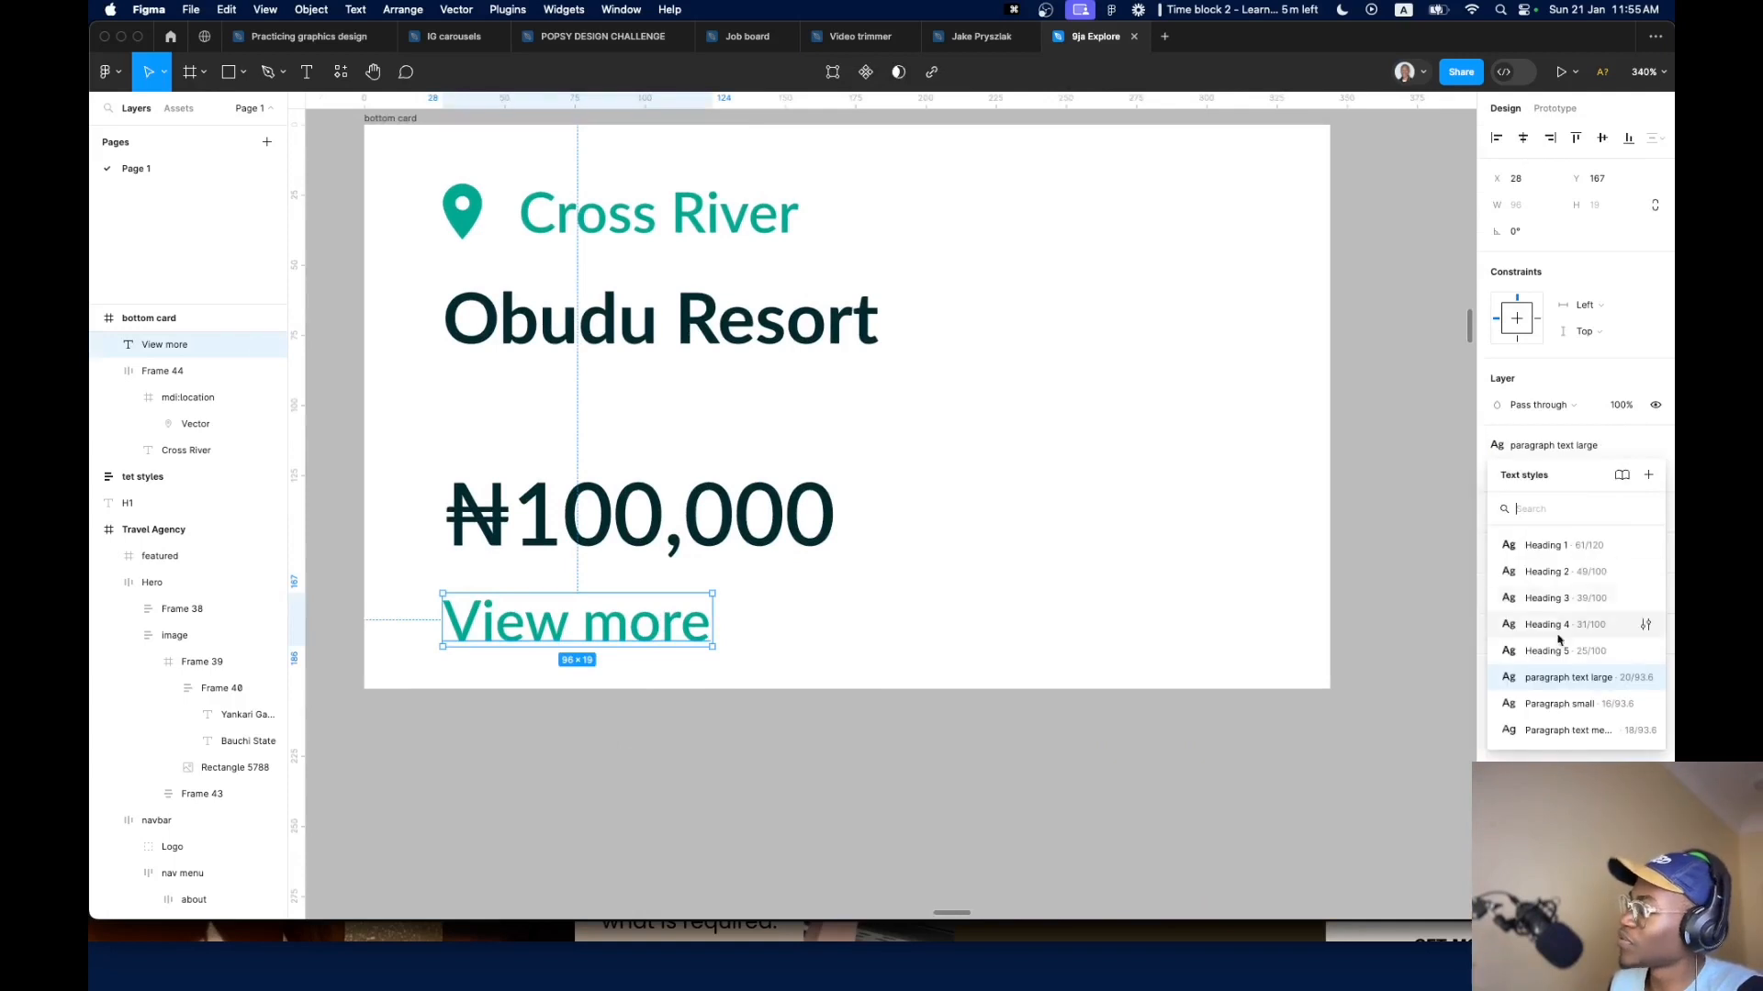
{"action": "left_click", "coordinate": [1572, 704]}
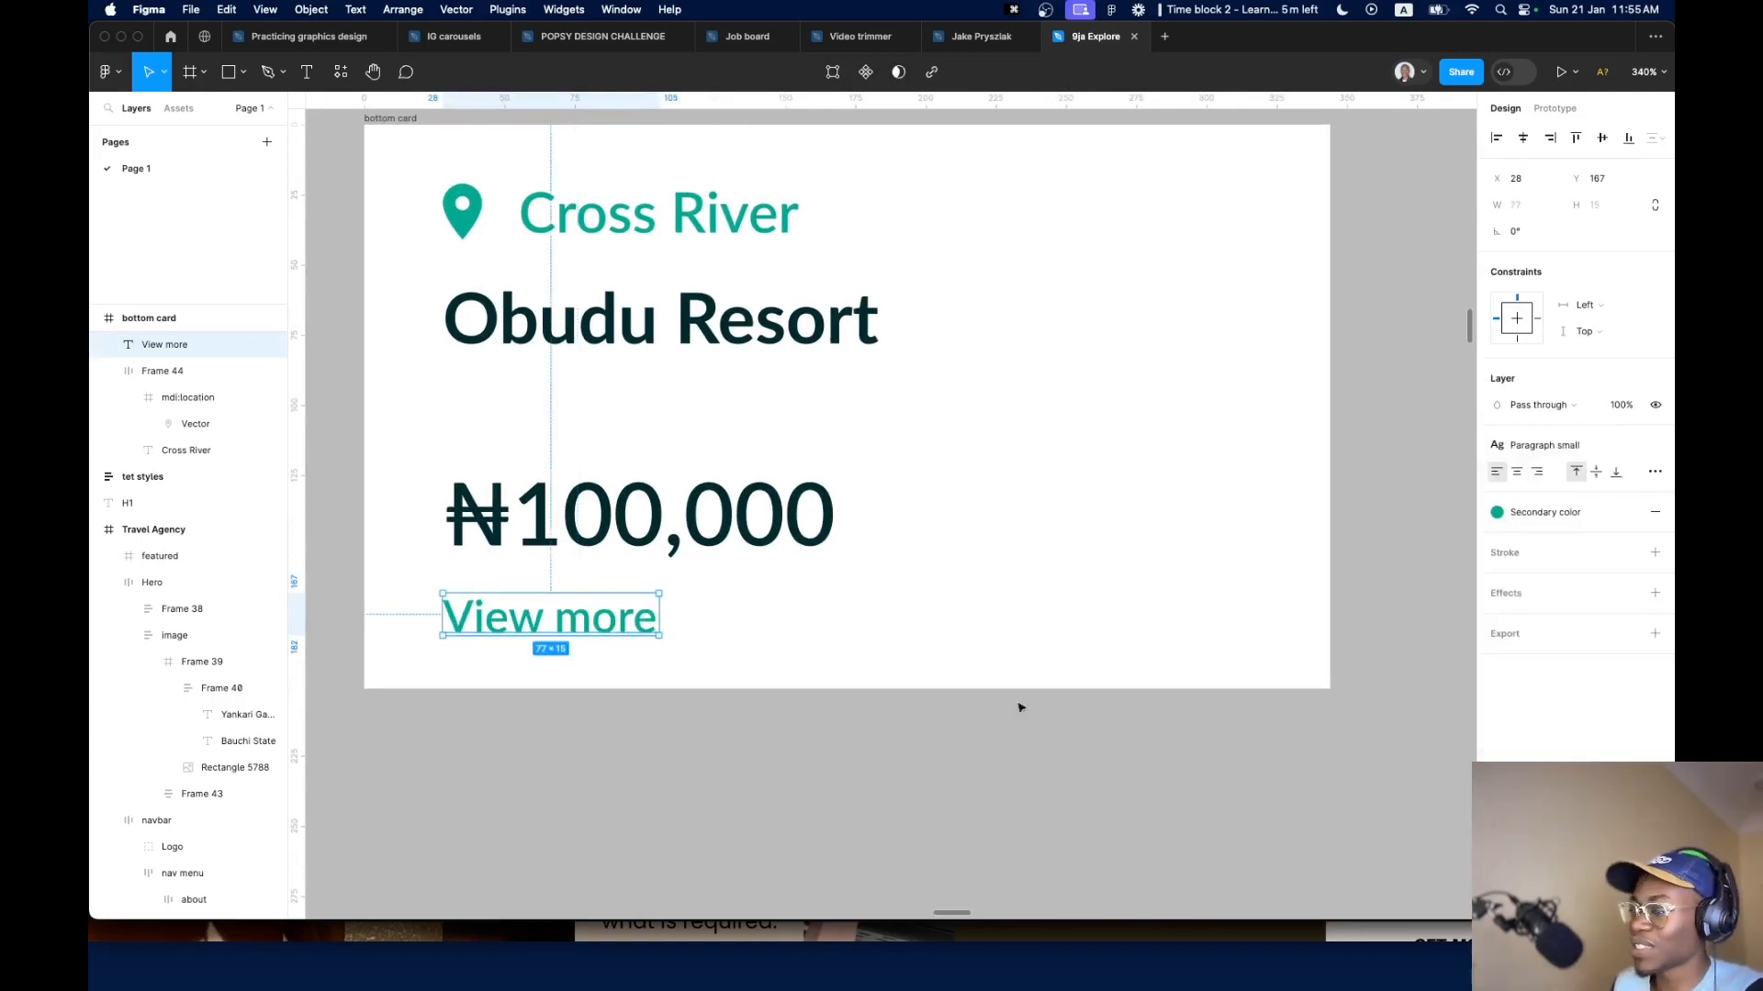
{"action": "left_click_drag", "start_coordinate": [611, 625], "coordinate": [615, 632]}
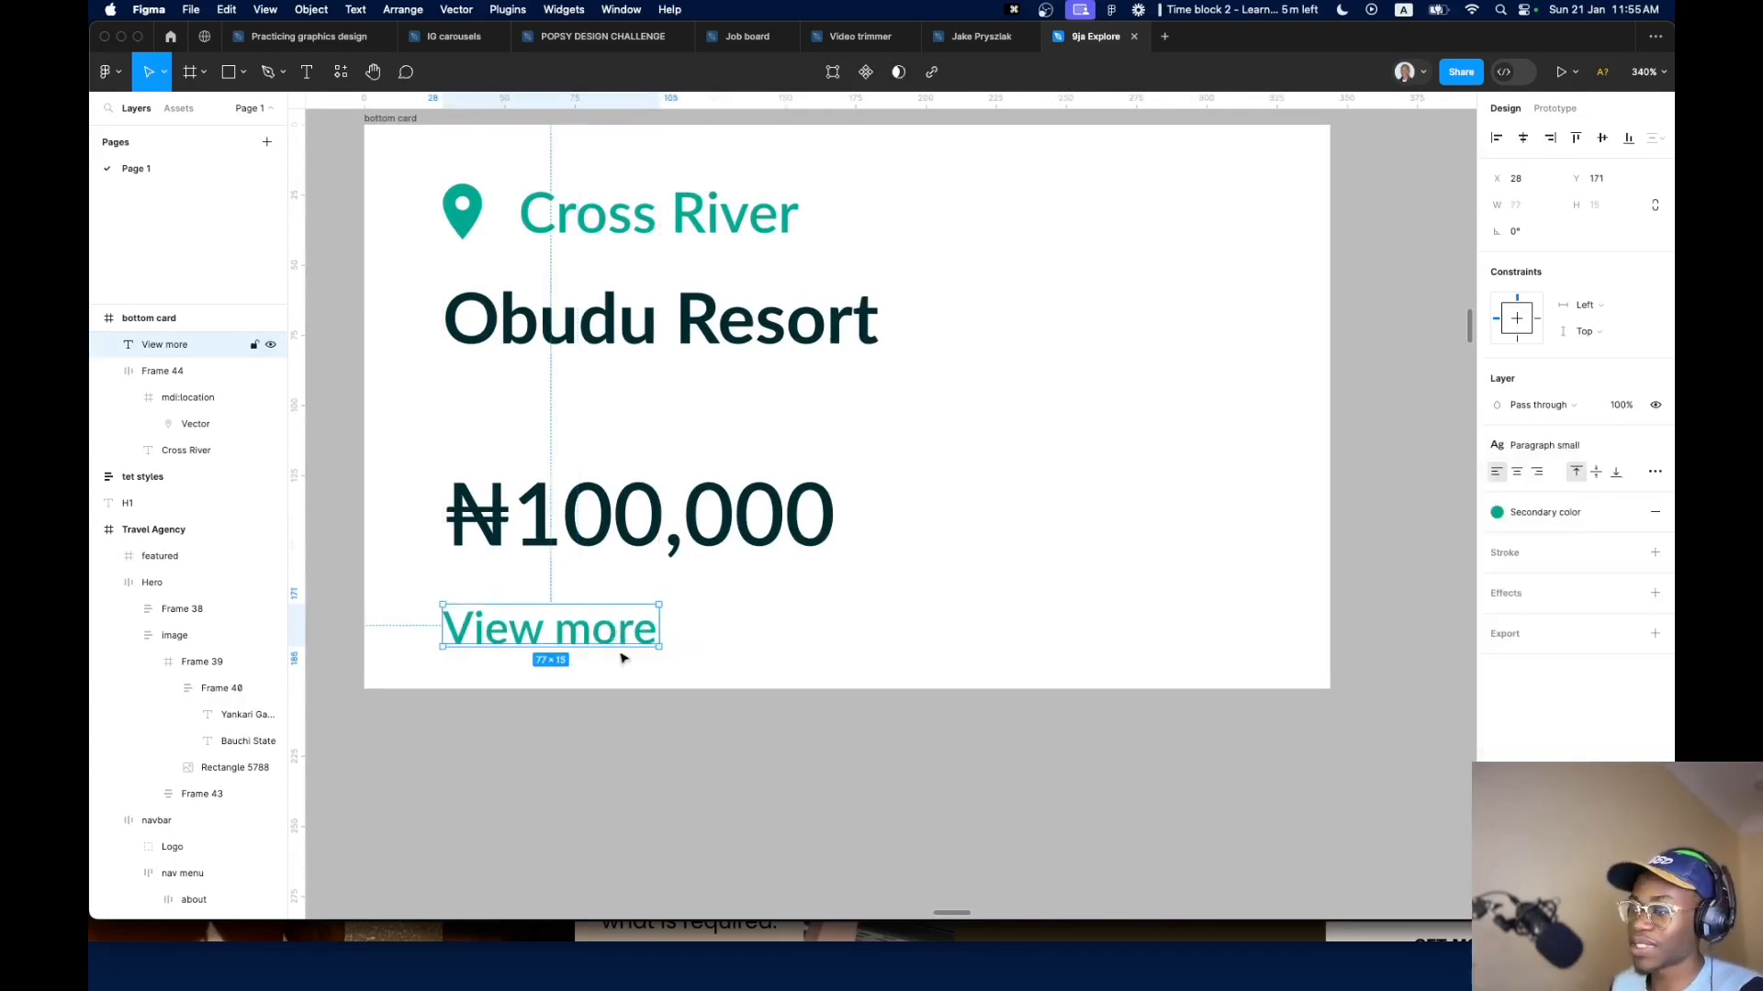
Copy the arrow shape inside the right arrow control below the Travel Agency hero image
{"action": "scroll", "coordinate": [622, 658], "scroll_direction": "down", "scroll_amount": 10}
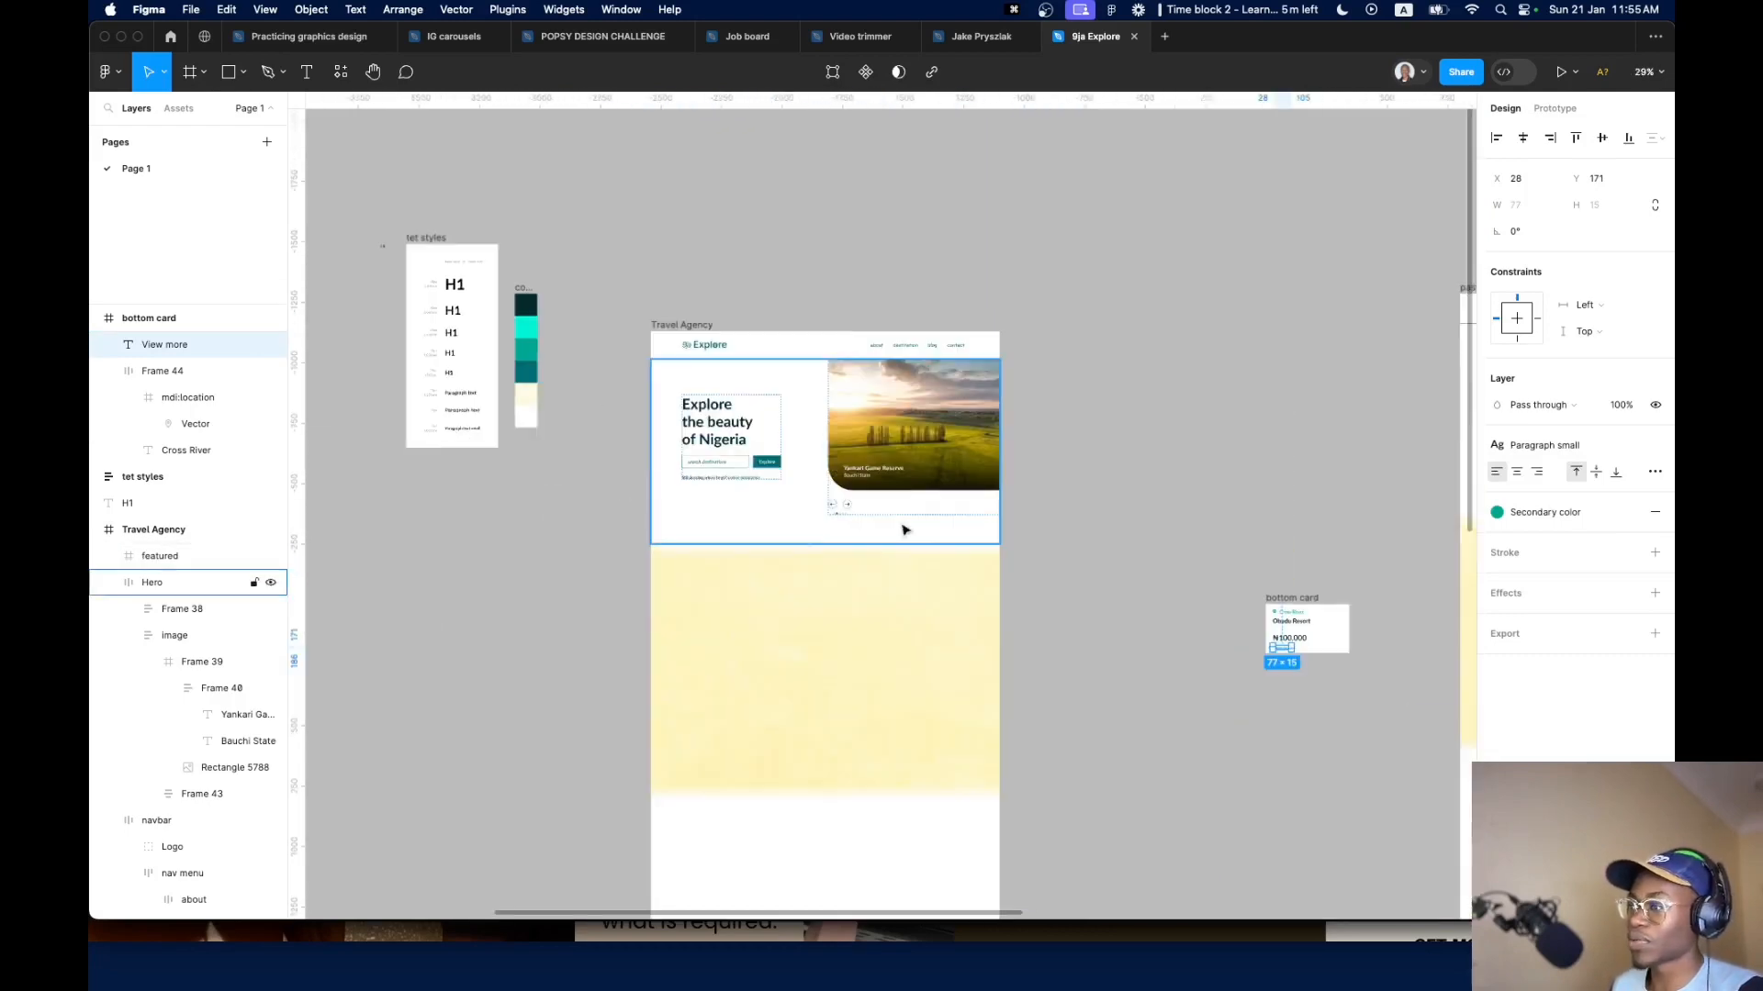
{"action": "scroll", "coordinate": [590, 432], "scroll_direction": "up", "scroll_amount": 10}
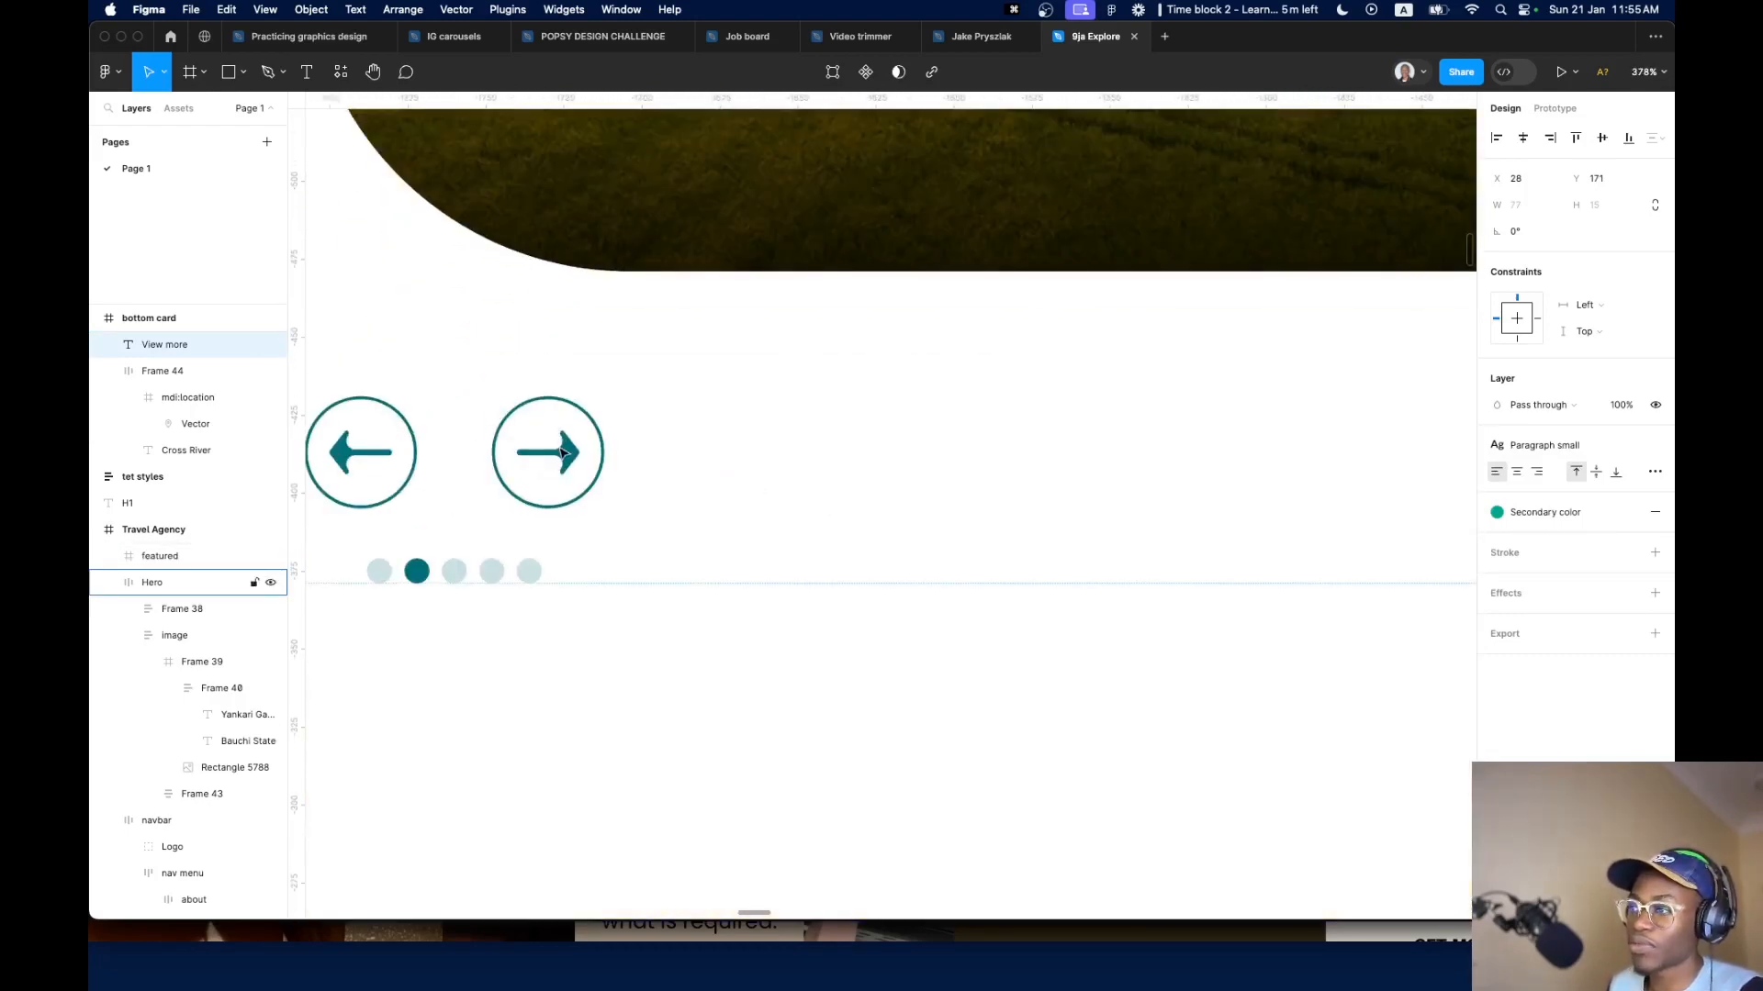
{"action": "left_click", "coordinate": [564, 451]}
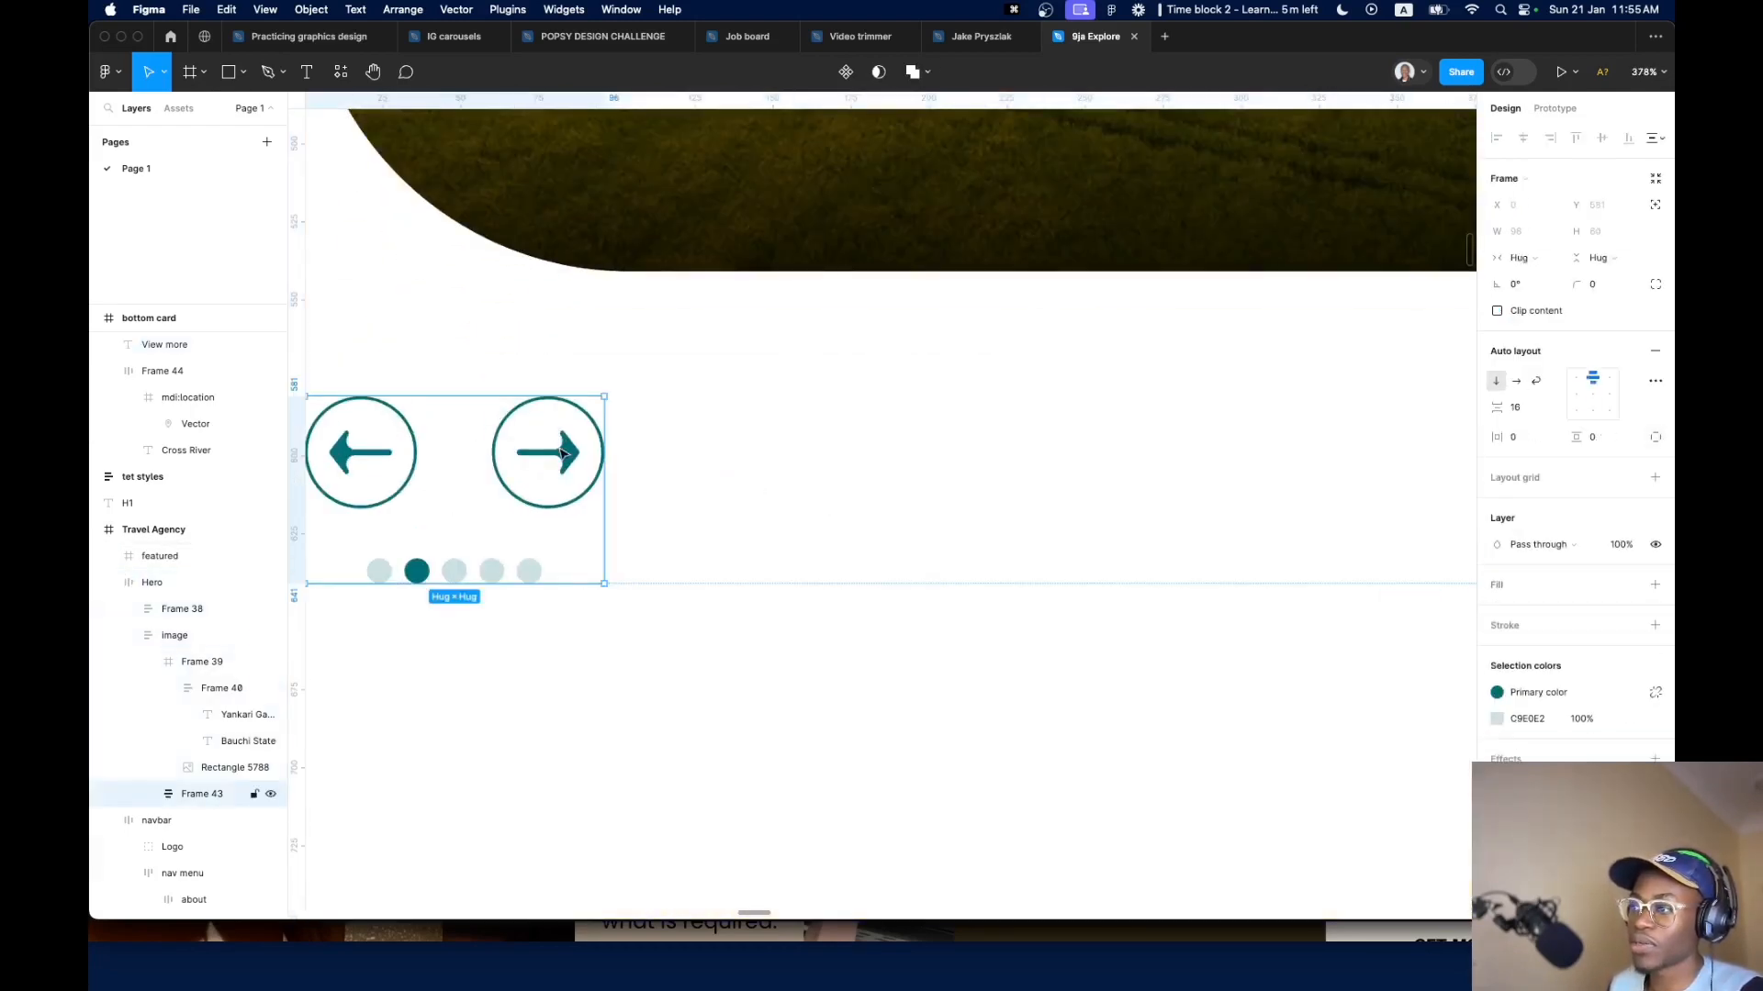
{"action": "double_click", "coordinate": [564, 451]}
{"action": "double_click", "coordinate": [562, 452]}
{"action": "key", "text": "super+c"}
Paste the arrow into the bottom card and place it beside "View more" at X 113, Y 172
{"action": "scroll", "coordinate": [546, 459], "scroll_direction": "down", "scroll_amount": 10}
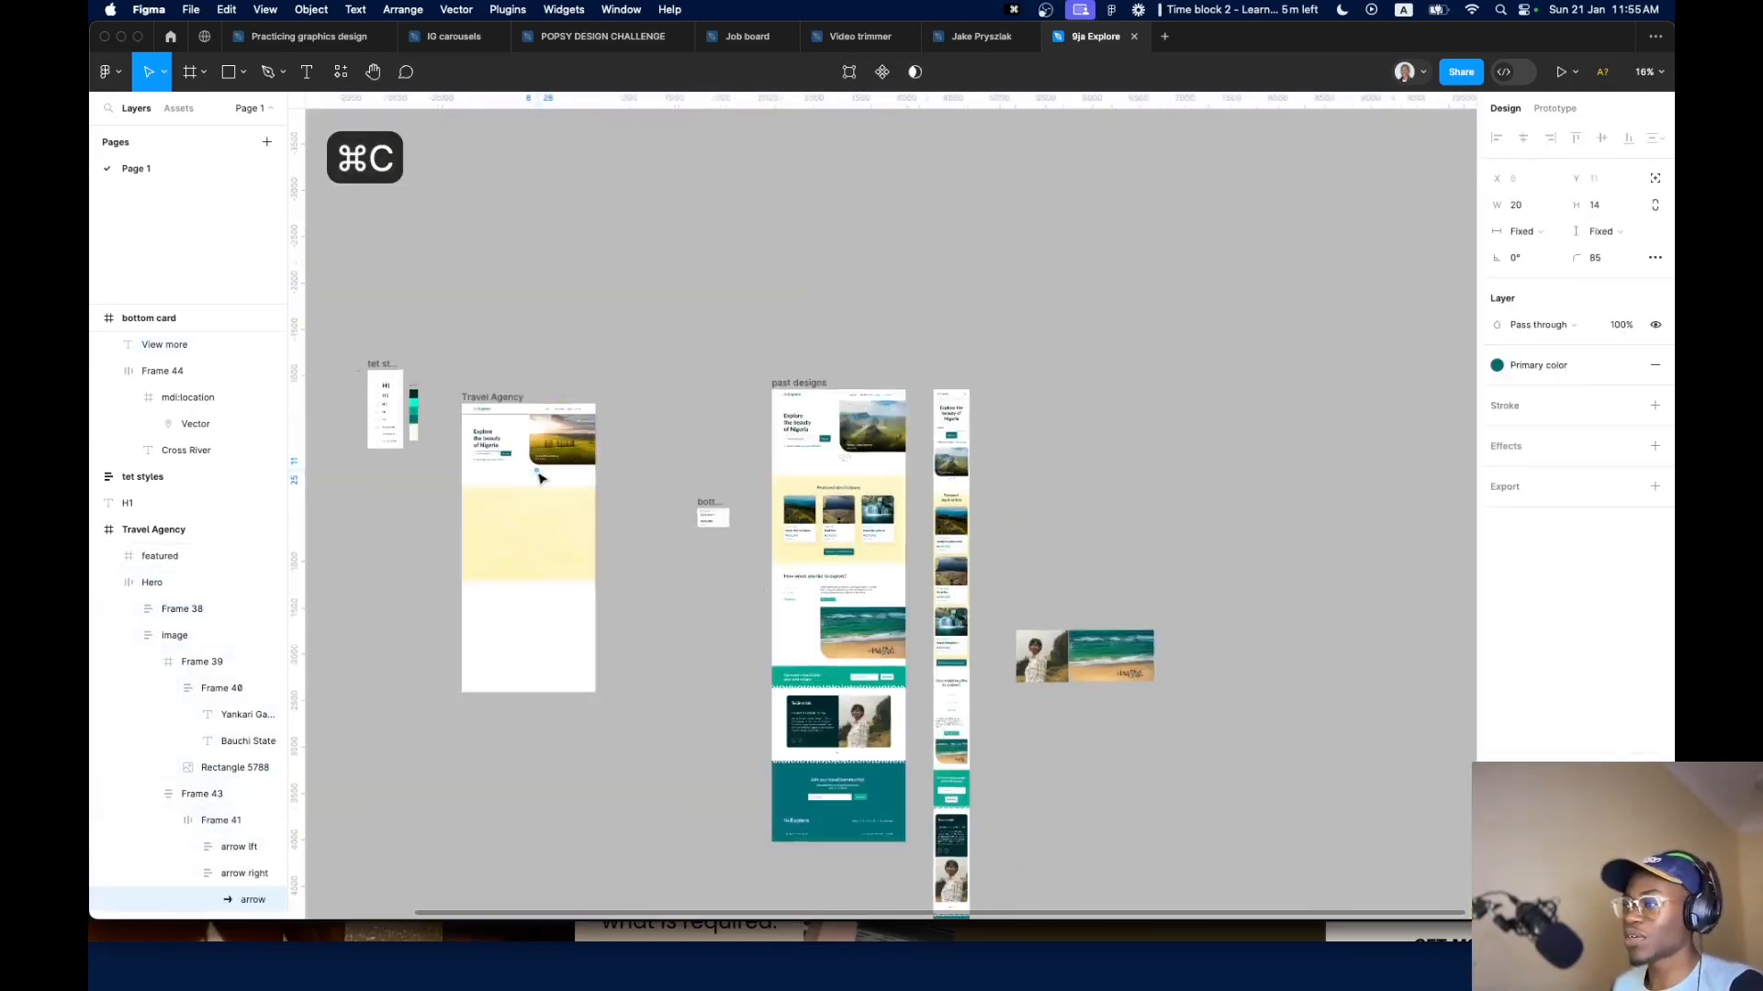
{"action": "scroll", "coordinate": [863, 587], "scroll_direction": "up", "scroll_amount": 5}
{"action": "scroll", "coordinate": [694, 514], "scroll_direction": "left", "scroll_amount": 5}
{"action": "scroll", "coordinate": [683, 473], "scroll_direction": "up", "scroll_amount": 5}
{"action": "scroll", "coordinate": [625, 341], "scroll_direction": "up", "scroll_amount": 3}
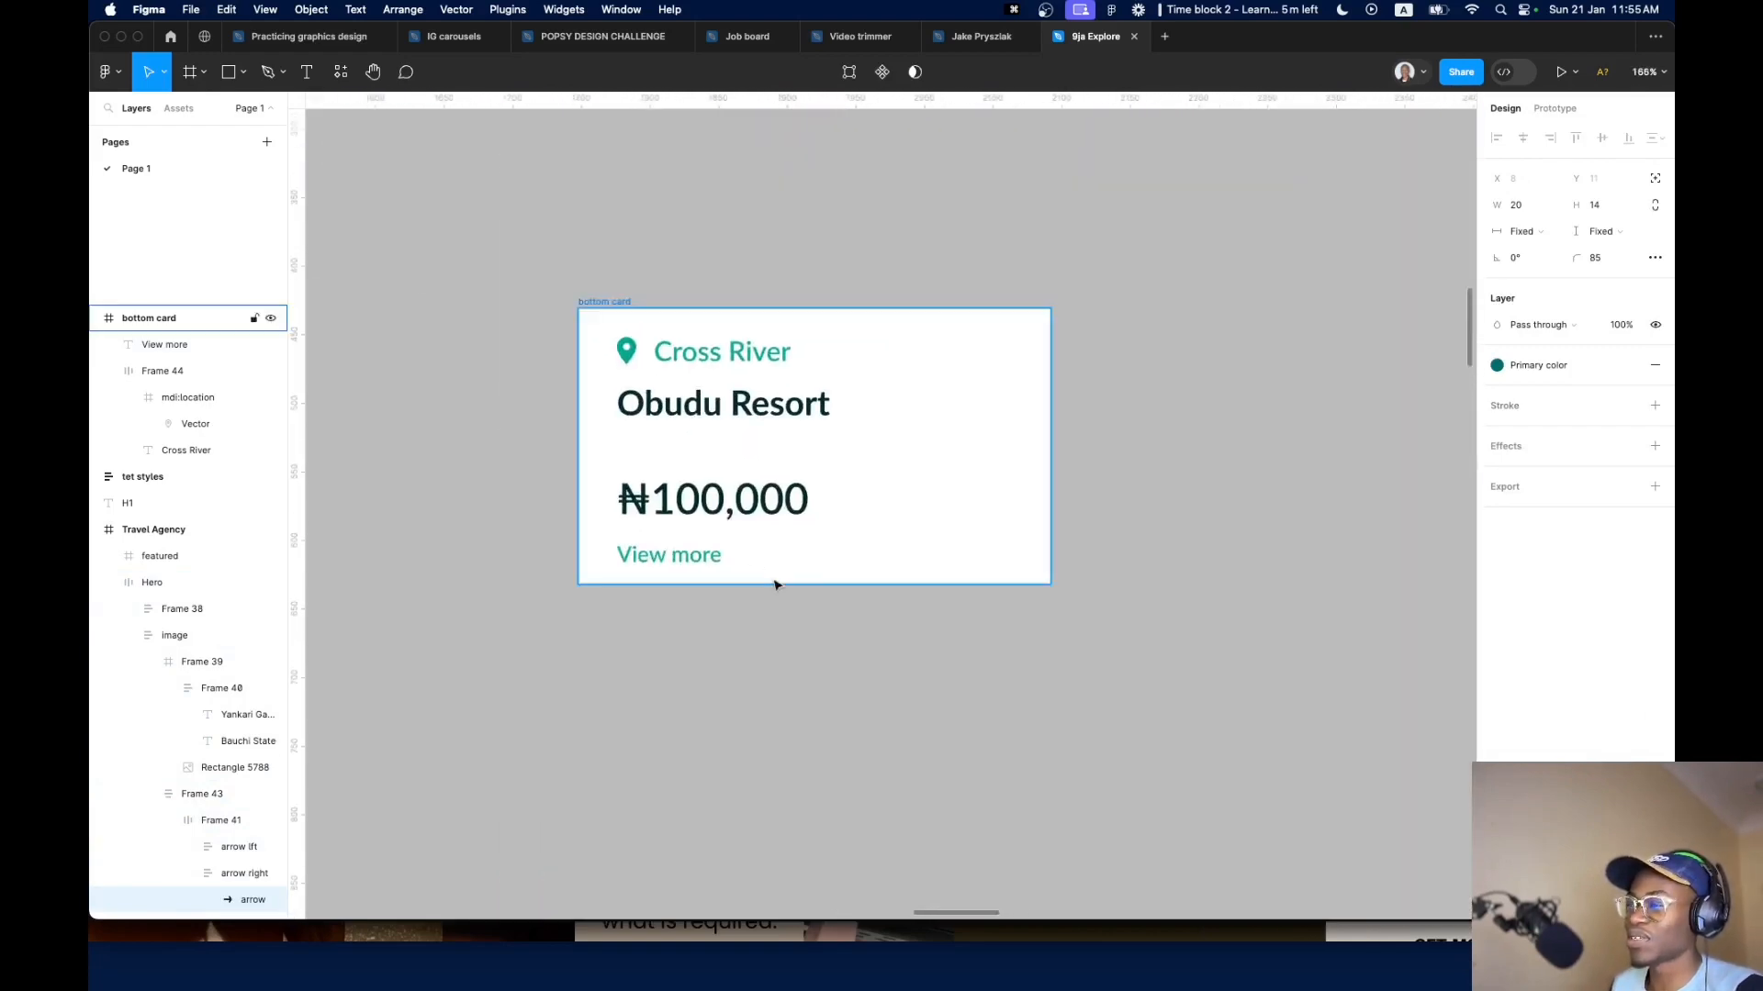
{"action": "key", "text": "super+v"}
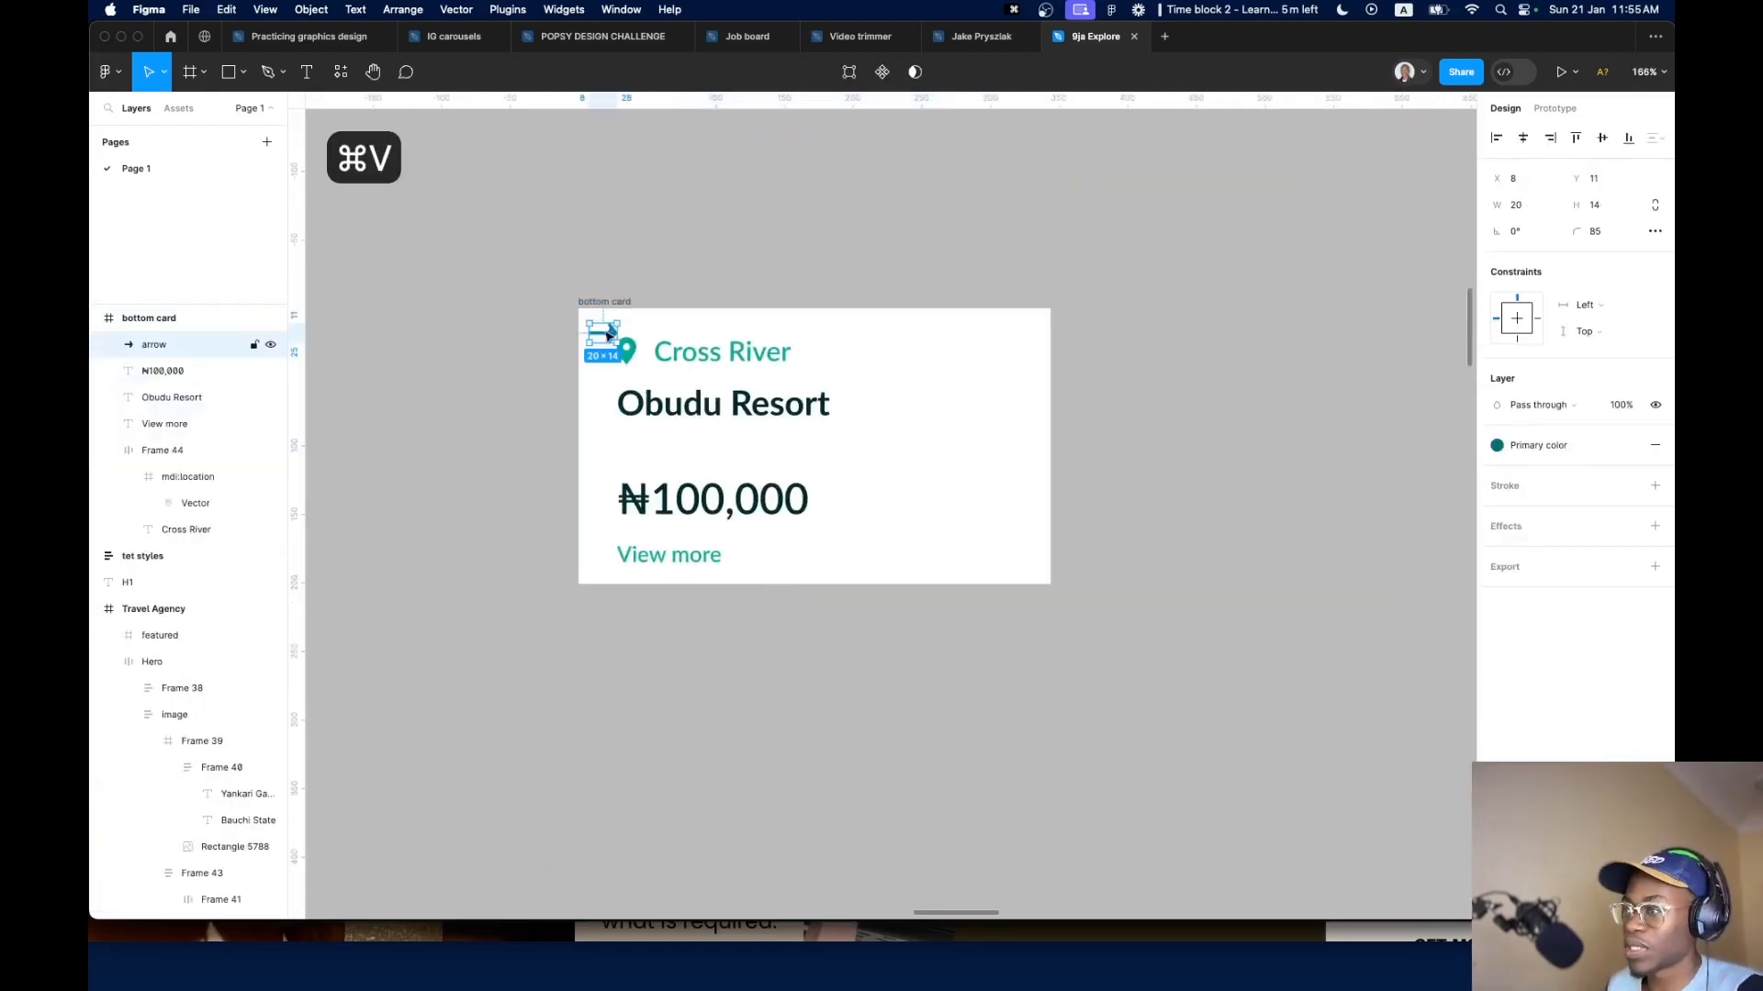
{"action": "left_click_drag", "start_coordinate": [602, 333], "coordinate": [750, 561]}
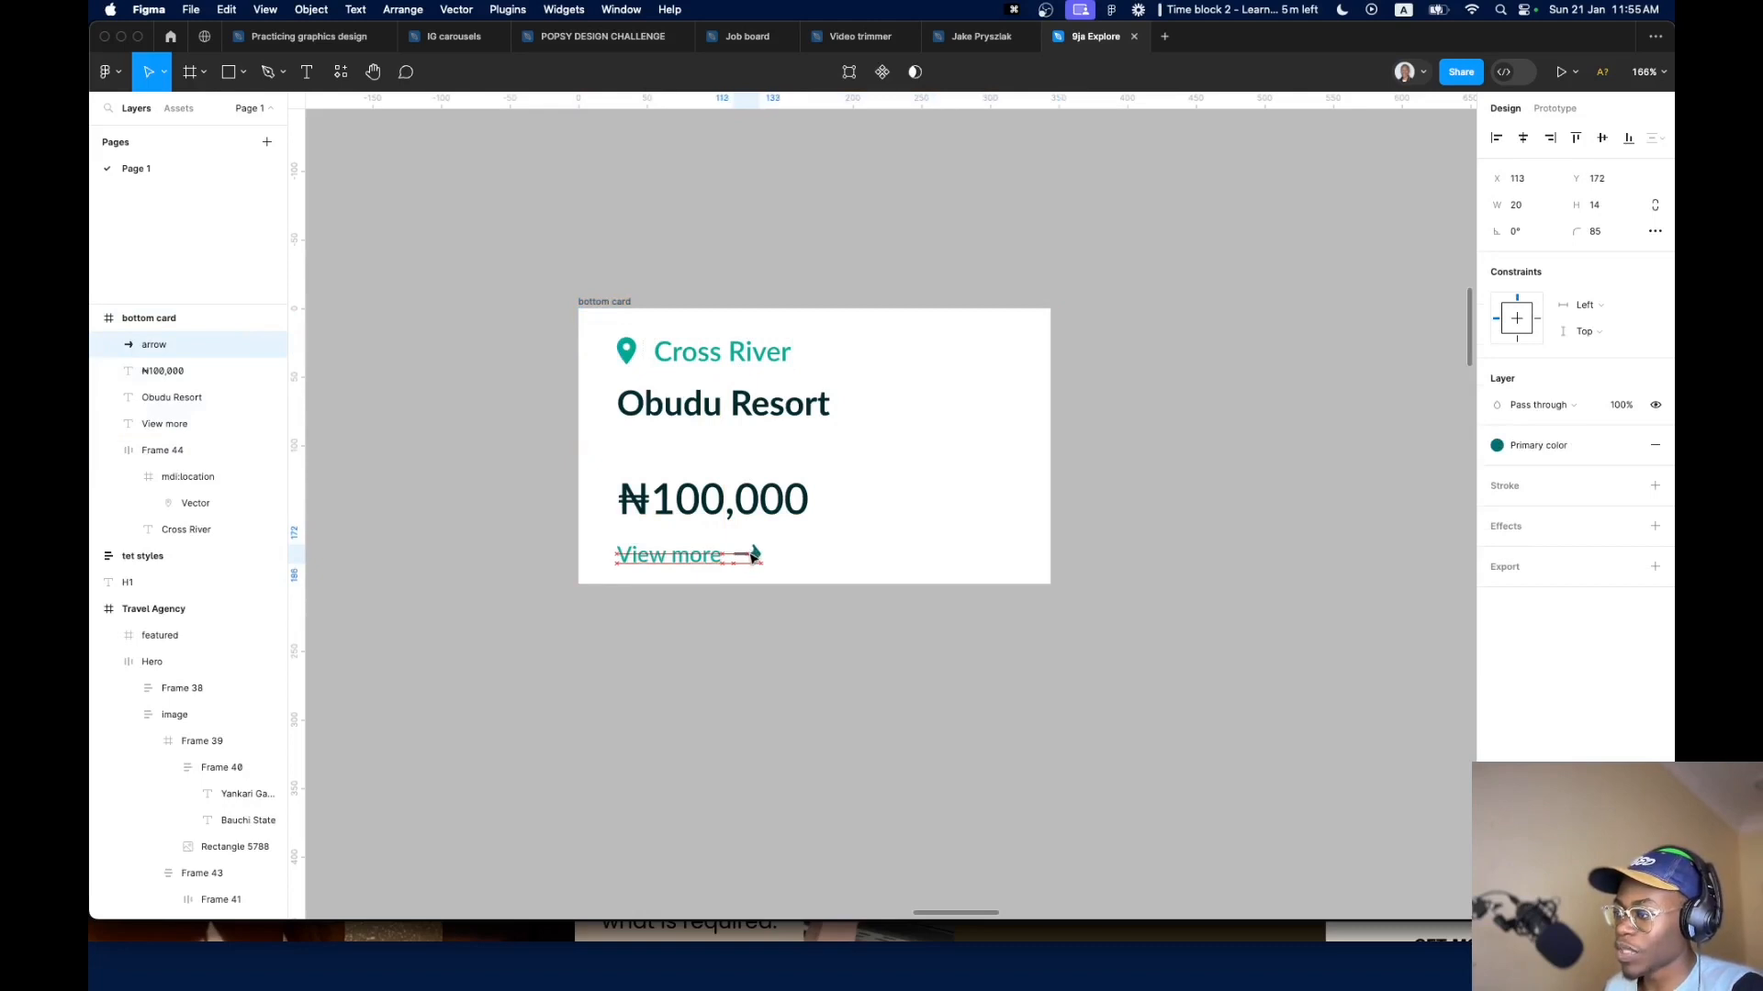
Combine "View more" and the arrow in a horizontal auto layout, aligned left and centred vertically
{"action": "left_click", "coordinate": [679, 557], "text": "shift"}
{"action": "key", "text": "shift+a"}
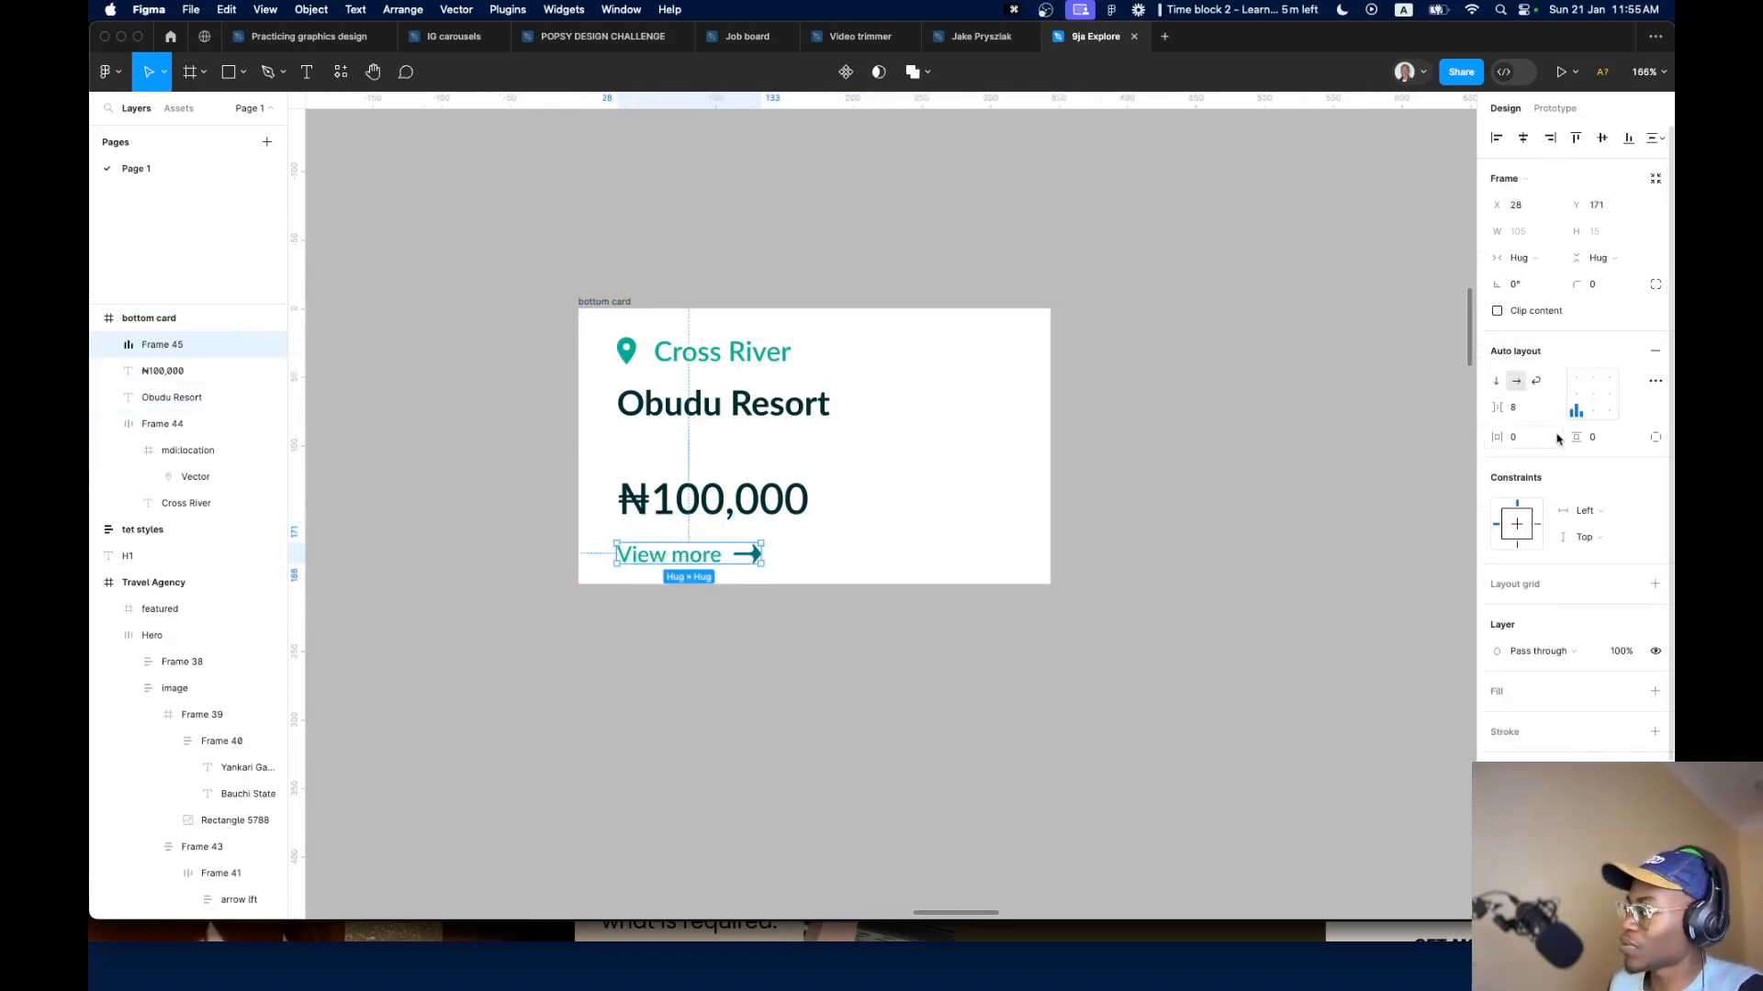
{"action": "left_click", "coordinate": [1576, 395]}
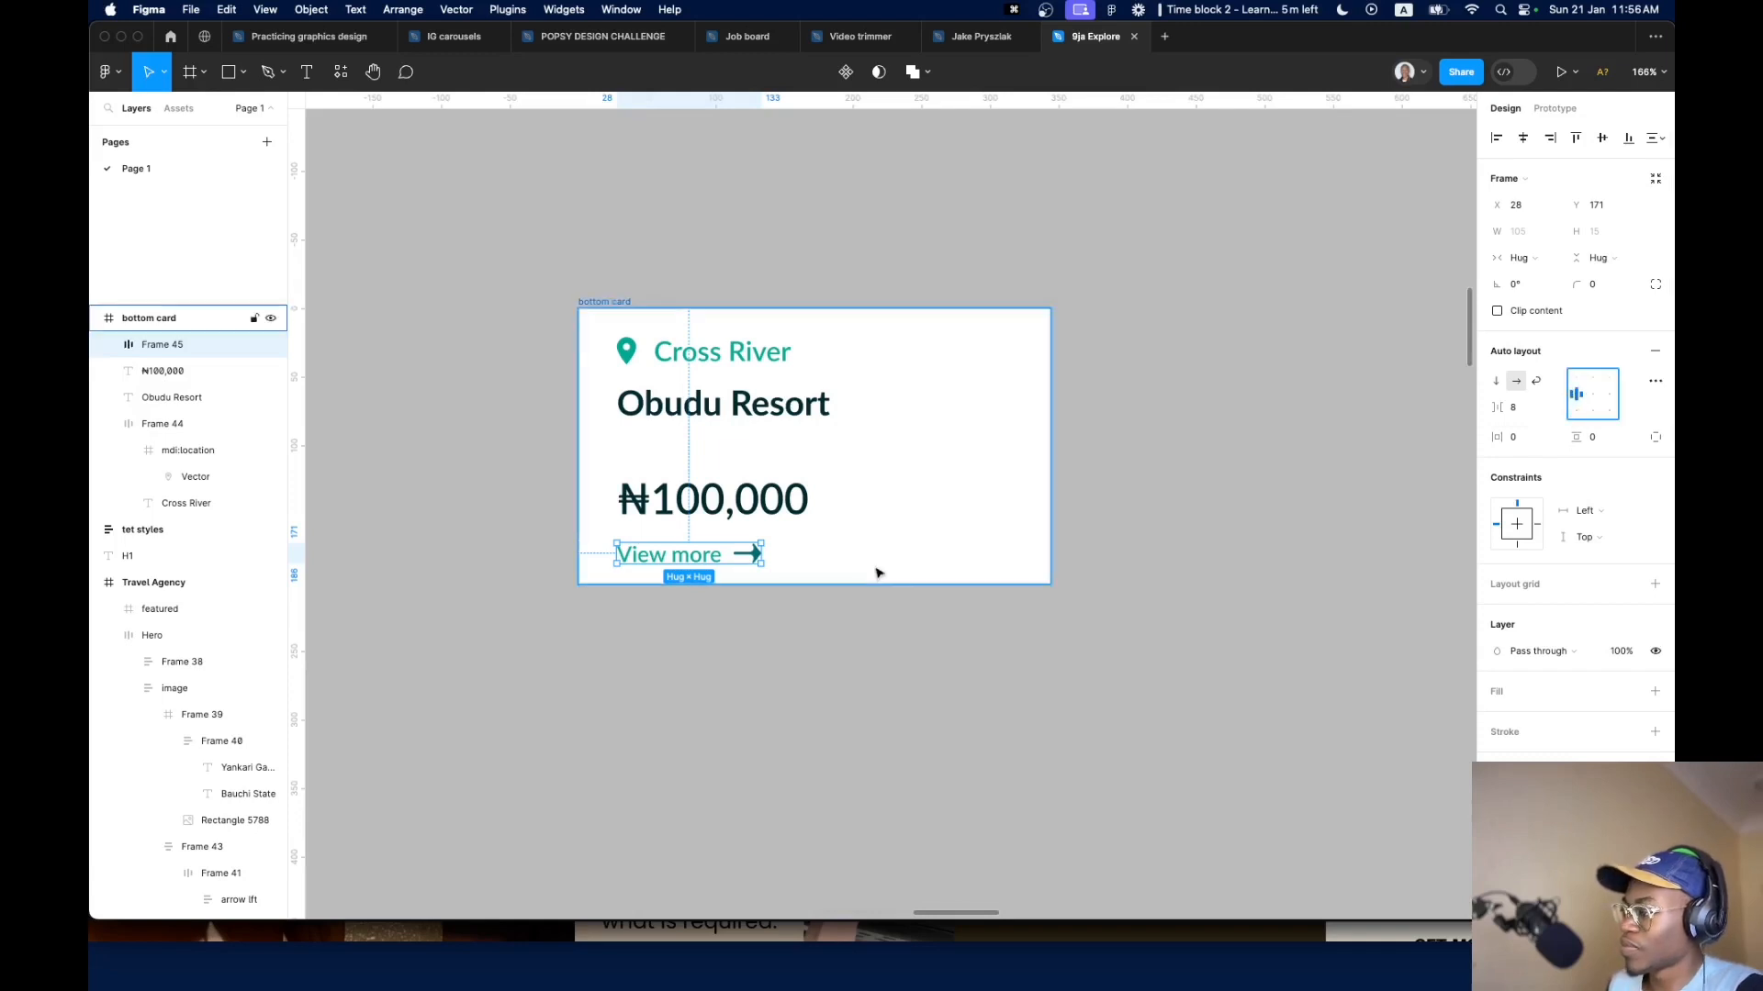
Recolor the arrow beside "View more" from Primary color to the Secondary color style
{"action": "left_click", "coordinate": [1529, 866]}
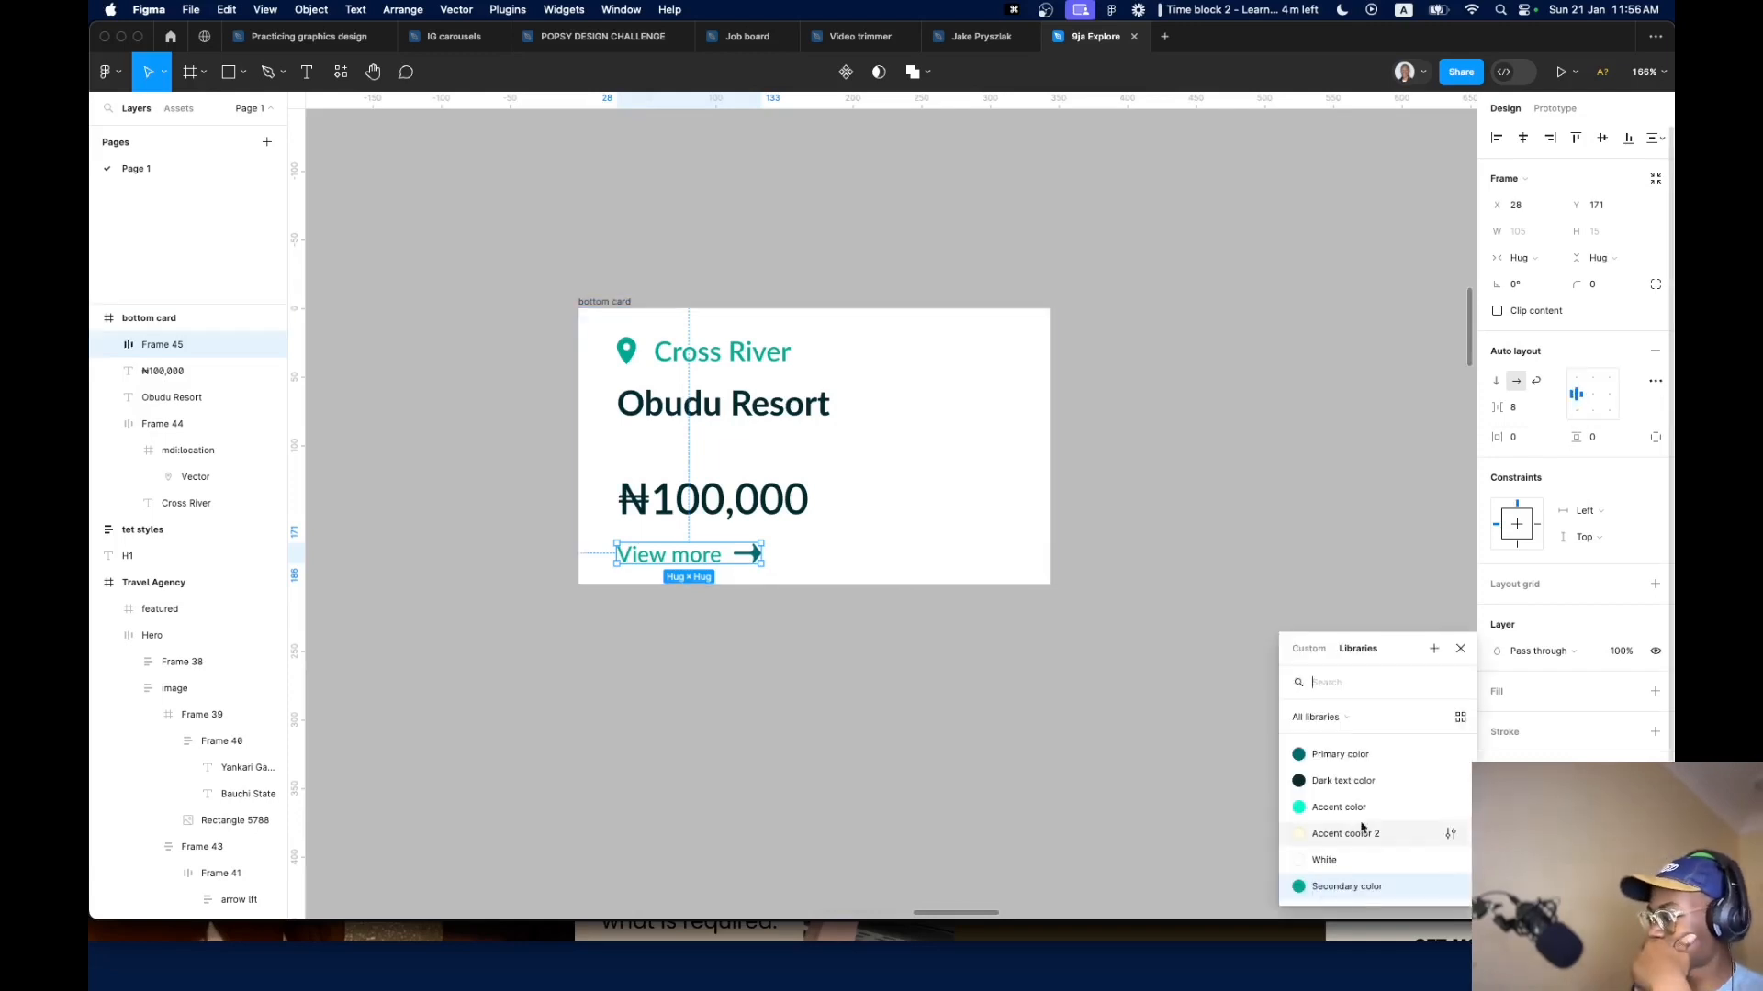
{"action": "left_click", "coordinate": [1369, 888]}
{"action": "left_click", "coordinate": [1528, 798]}
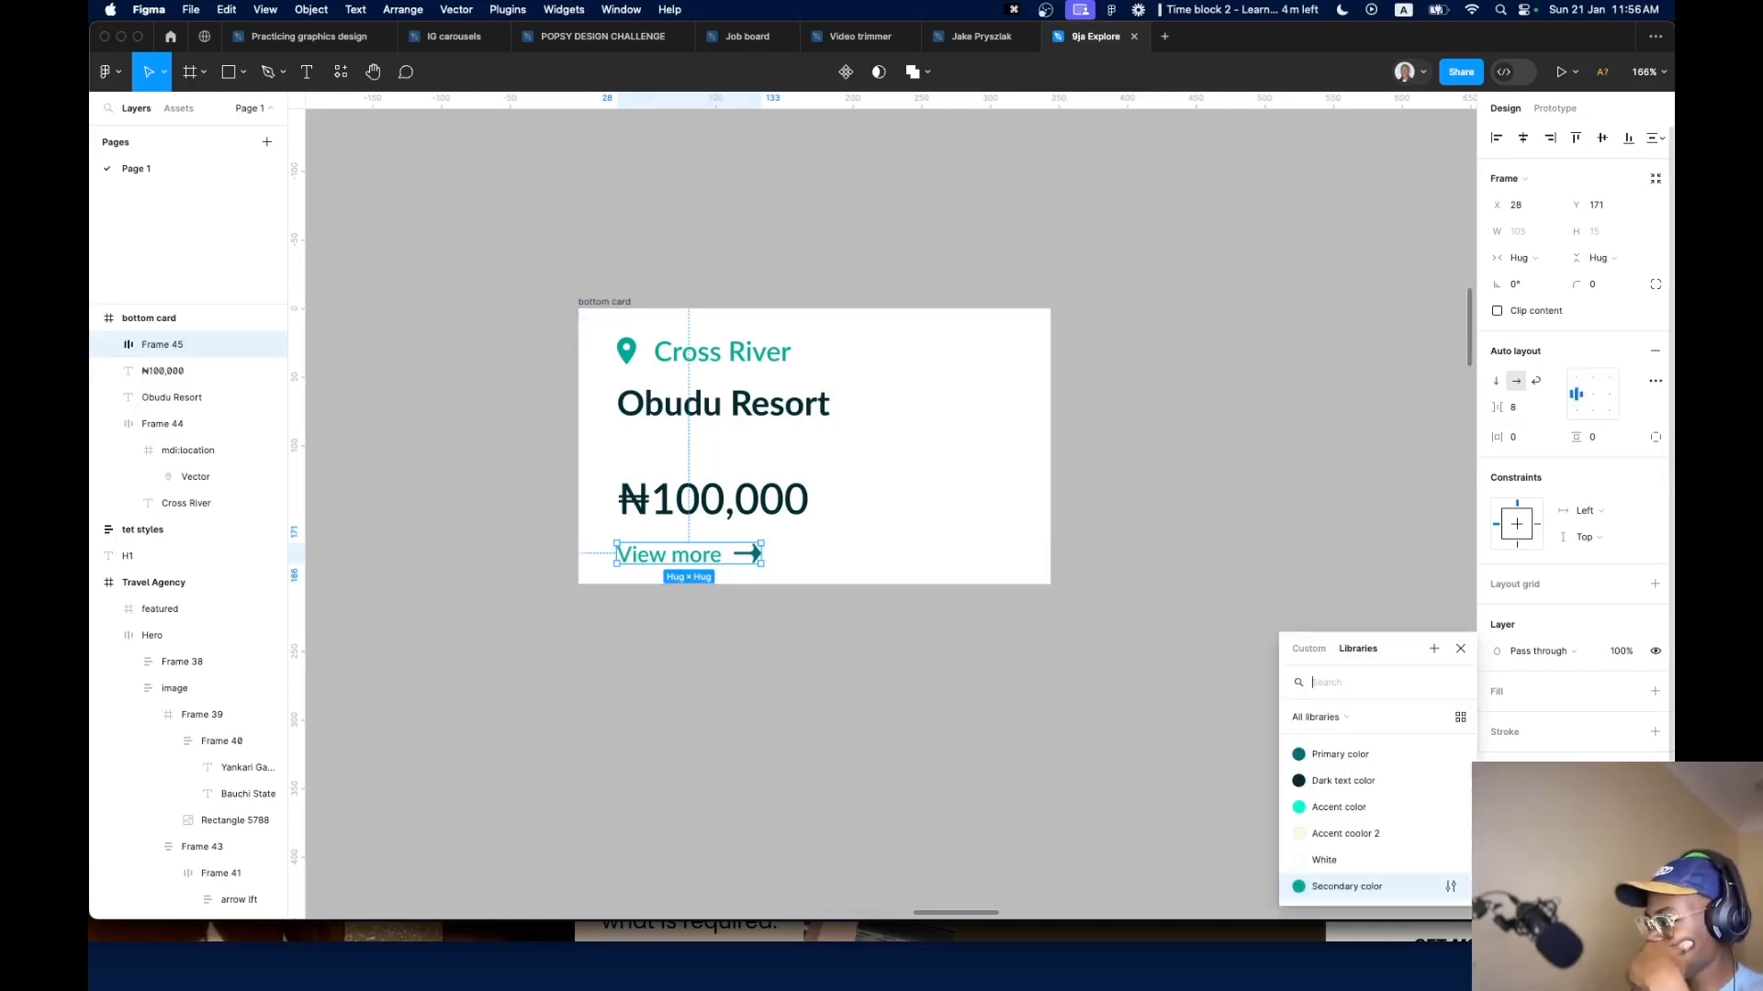
{"action": "left_click", "coordinate": [1528, 825]}
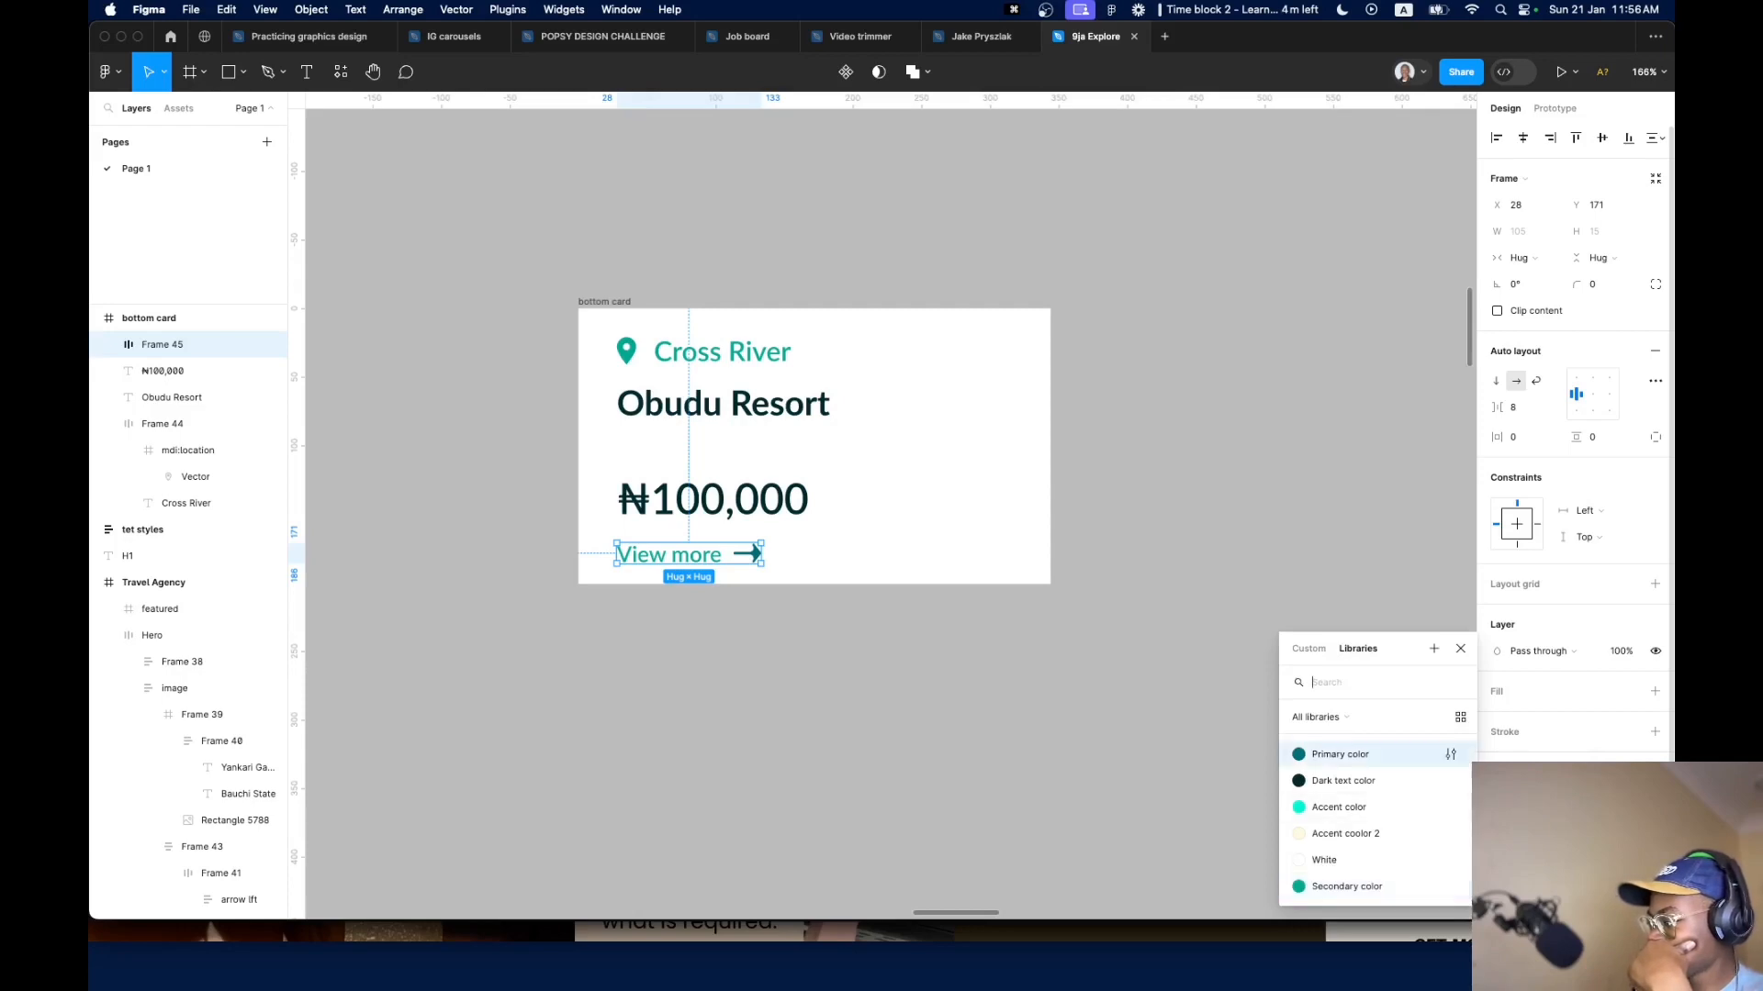
{"action": "left_click", "coordinate": [1358, 883]}
{"action": "left_click", "coordinate": [931, 750]}
Examine the View More text settings on the Obudu Mountain Resort card in the past designs
{"action": "scroll", "coordinate": [677, 740], "scroll_direction": "down", "scroll_amount": 3}
{"action": "scroll", "coordinate": [677, 740], "scroll_direction": "down", "scroll_amount": 8}
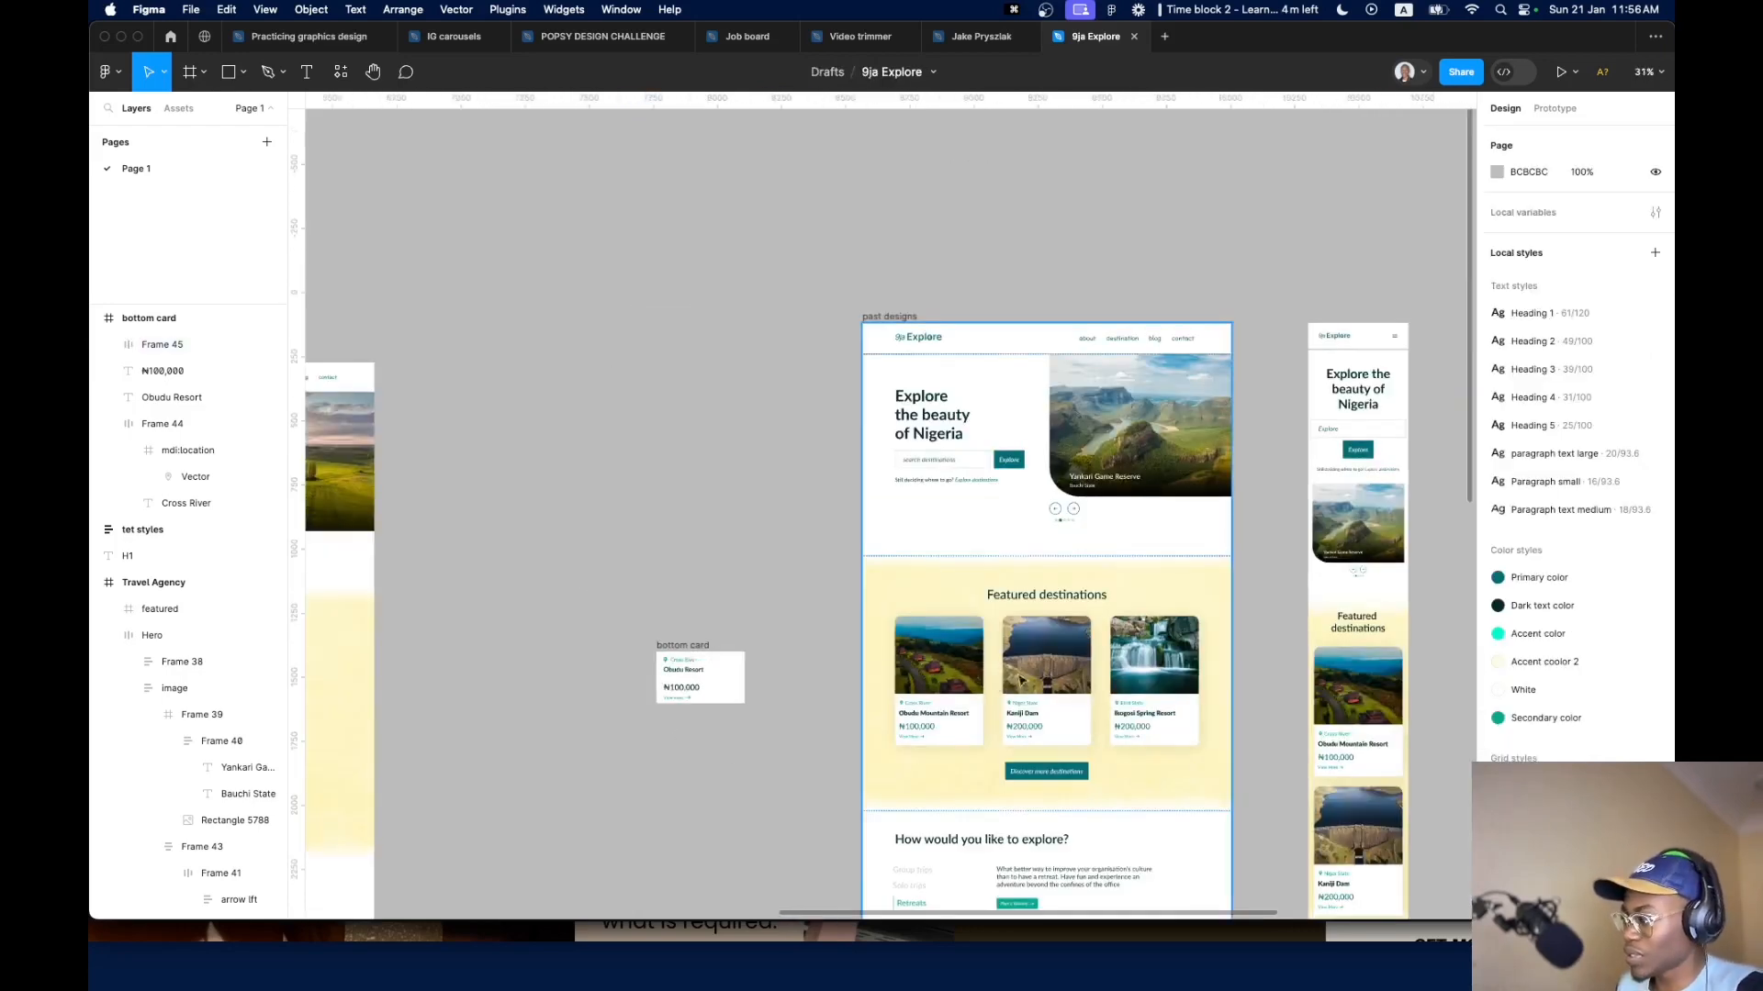
{"action": "scroll", "coordinate": [1021, 682], "scroll_direction": "down", "scroll_amount": 2}
{"action": "scroll", "coordinate": [1002, 681], "scroll_direction": "up", "scroll_amount": 8}
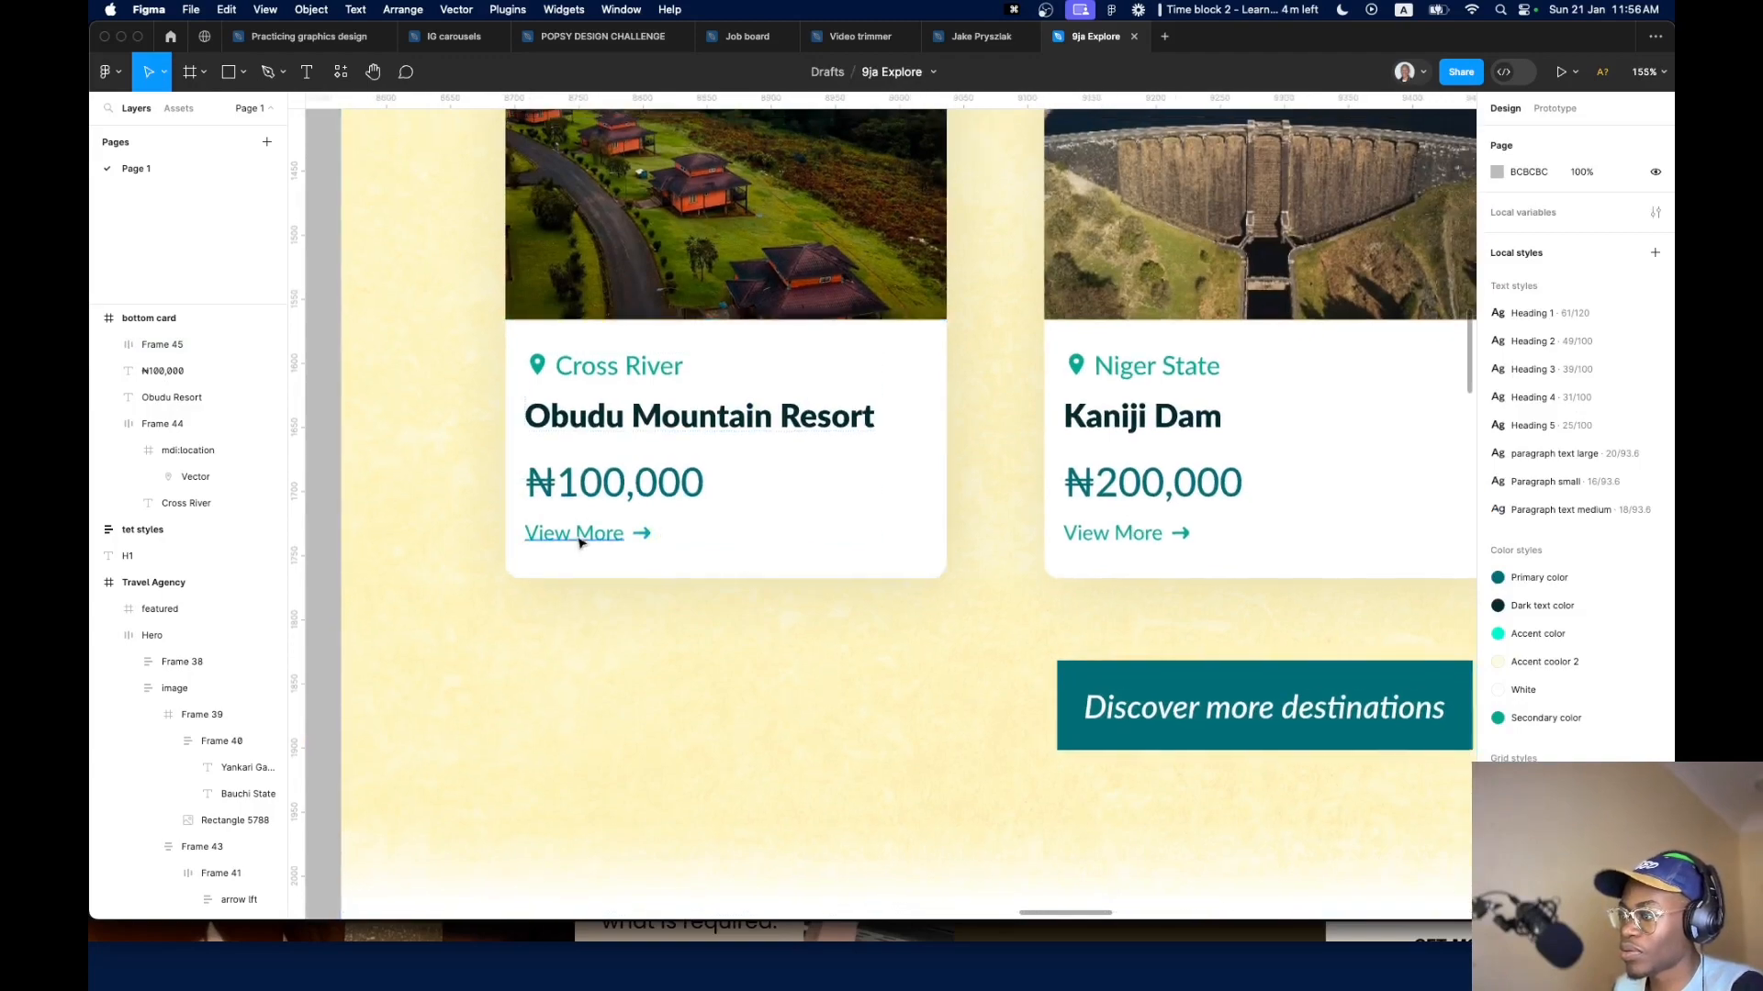
{"action": "double_click", "coordinate": [578, 540]}
{"action": "scroll", "coordinate": [661, 537], "scroll_direction": "down", "scroll_amount": 10}
{"action": "scroll", "coordinate": [562, 558], "scroll_direction": "left", "scroll_amount": 4}
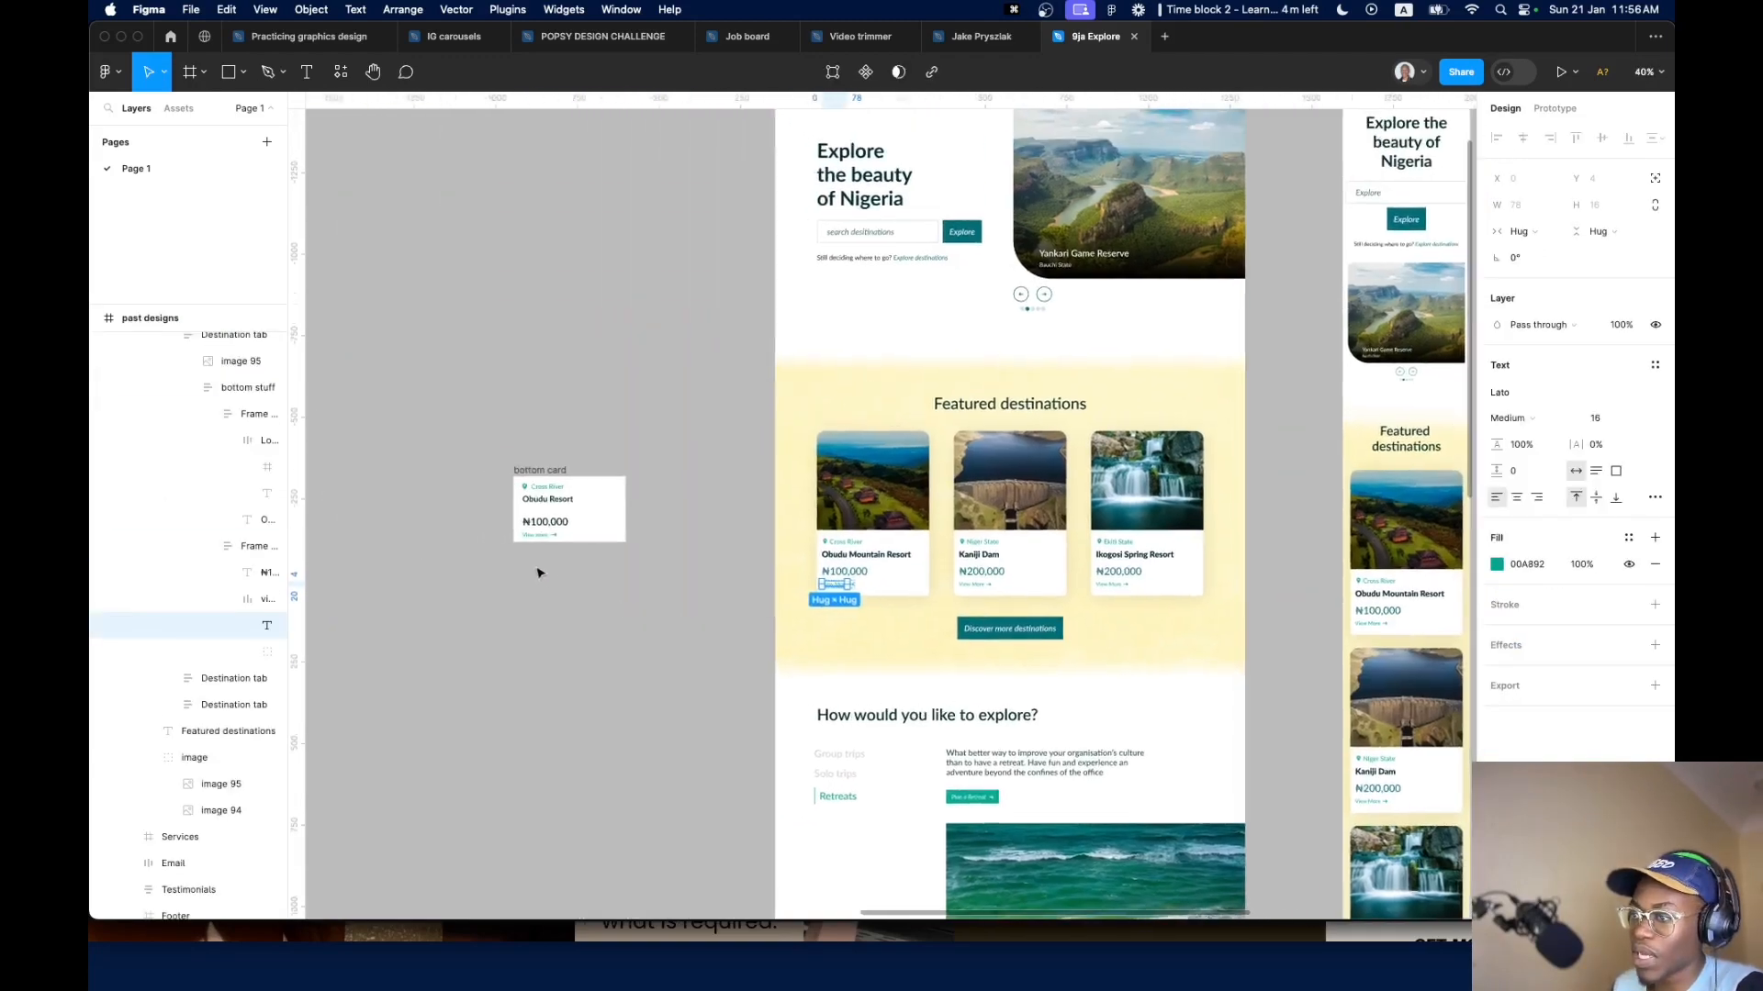
Try to reduce only the width of the arrow beside "View more", and undo the change
{"action": "scroll", "coordinate": [551, 551], "scroll_direction": "up", "scroll_amount": 15}
{"action": "left_click", "coordinate": [611, 410]}
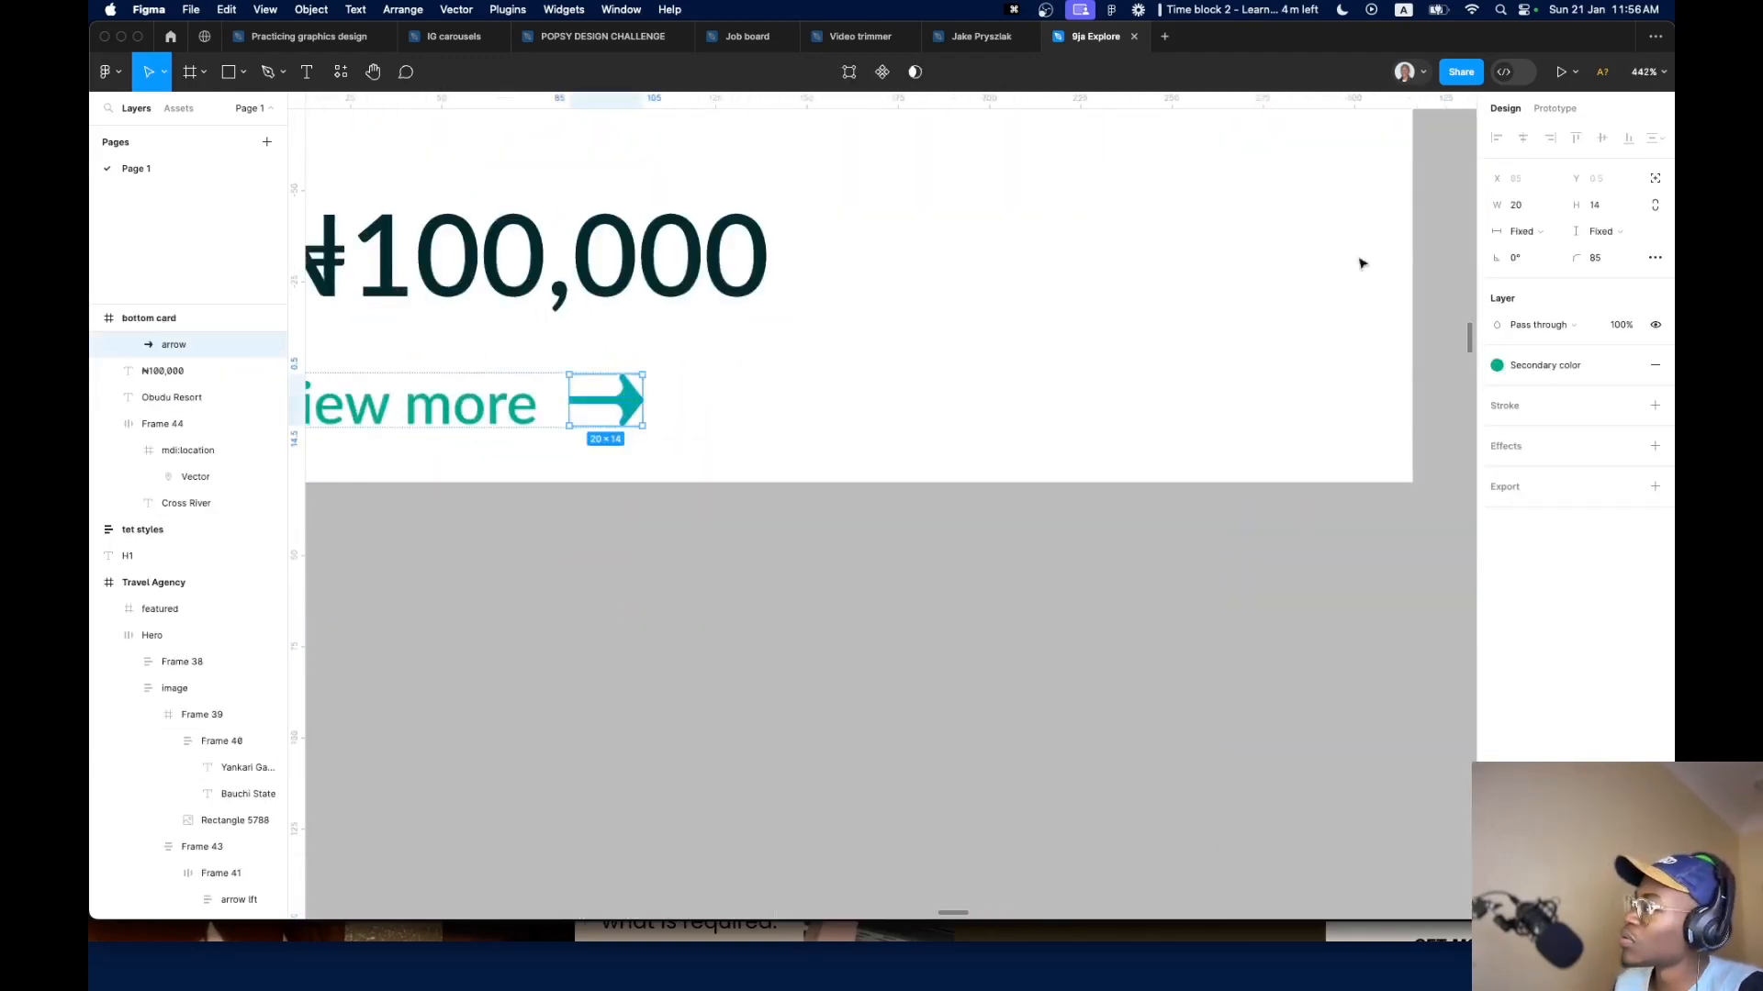
{"action": "left_click", "coordinate": [1520, 205]}
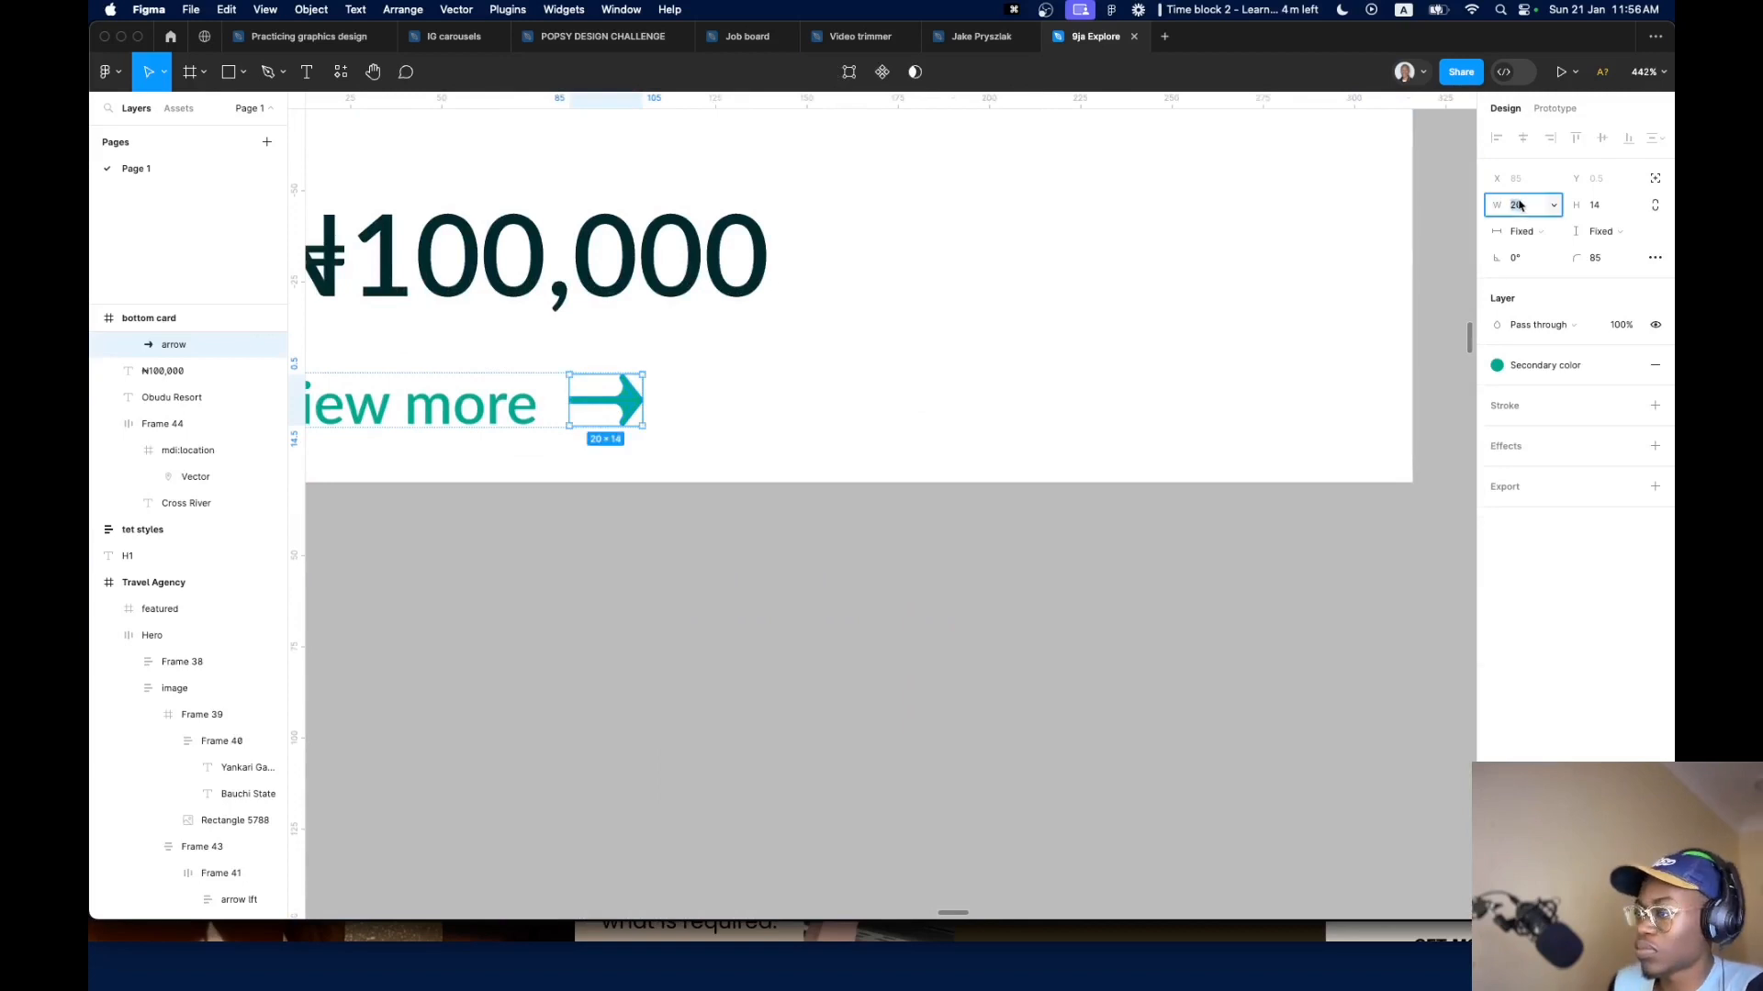
{"action": "key", "text": "Down"}
{"action": "key", "text": "Down"}
{"action": "key", "text": "super+z"}
{"action": "key", "text": "super+z"}
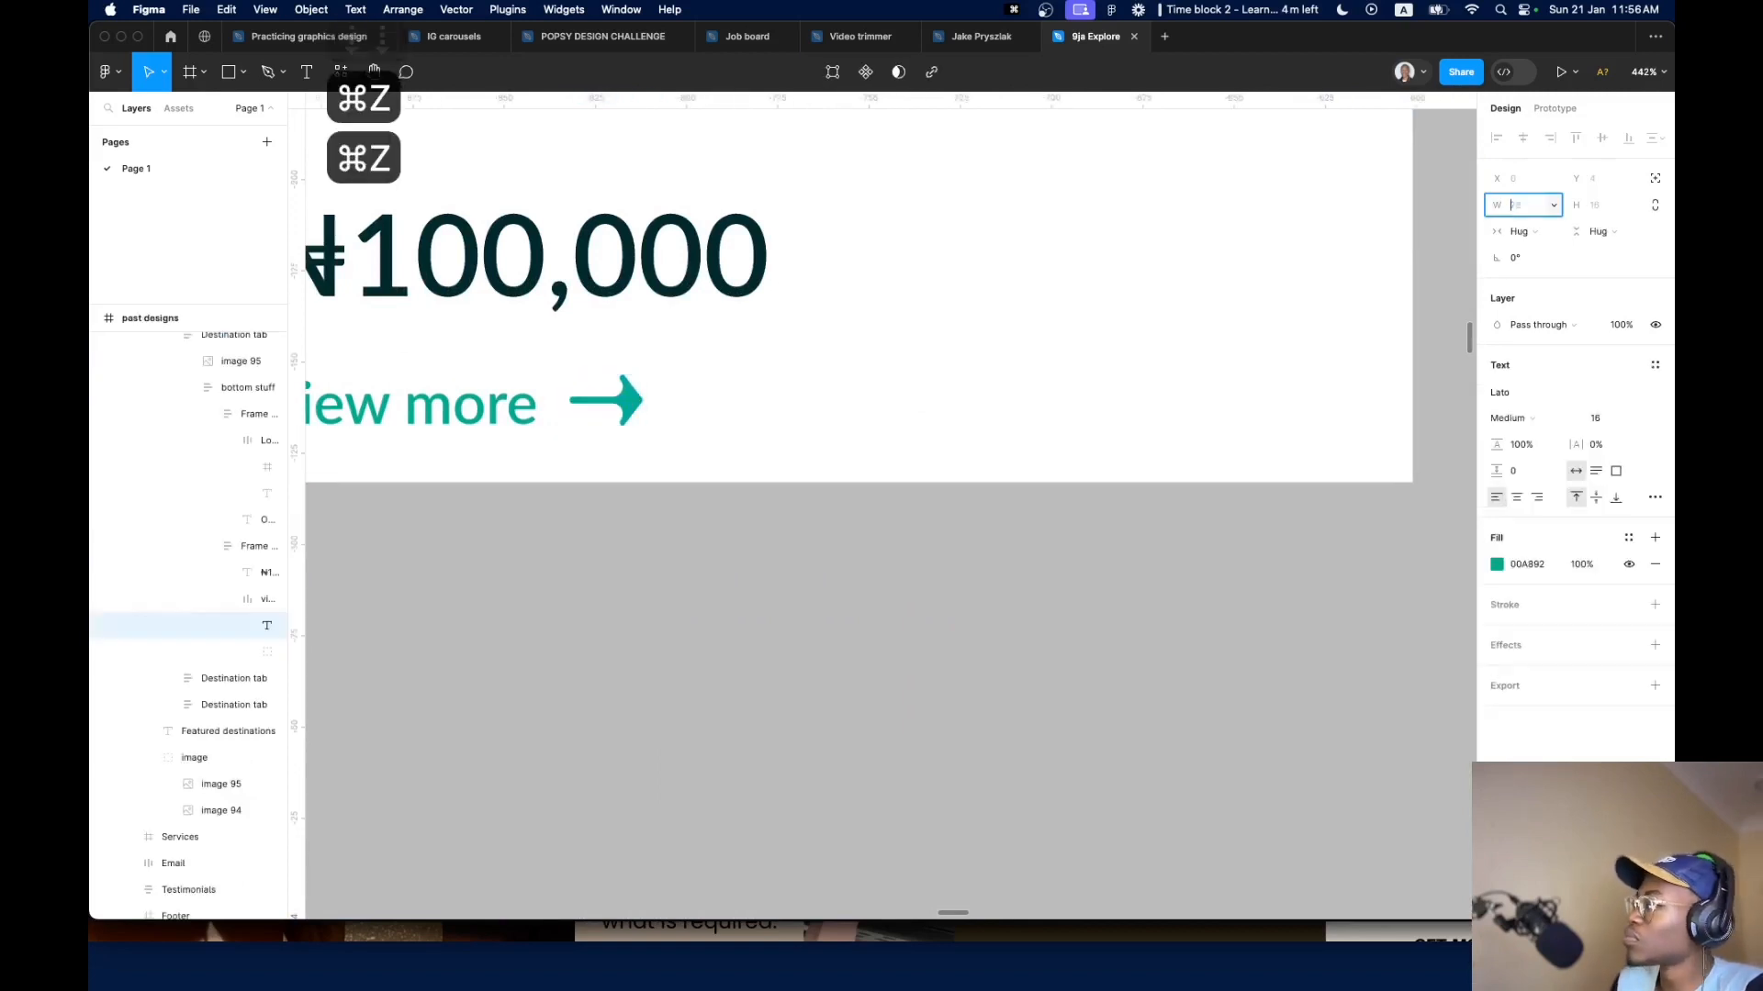
{"action": "key", "text": "shift+super+z"}
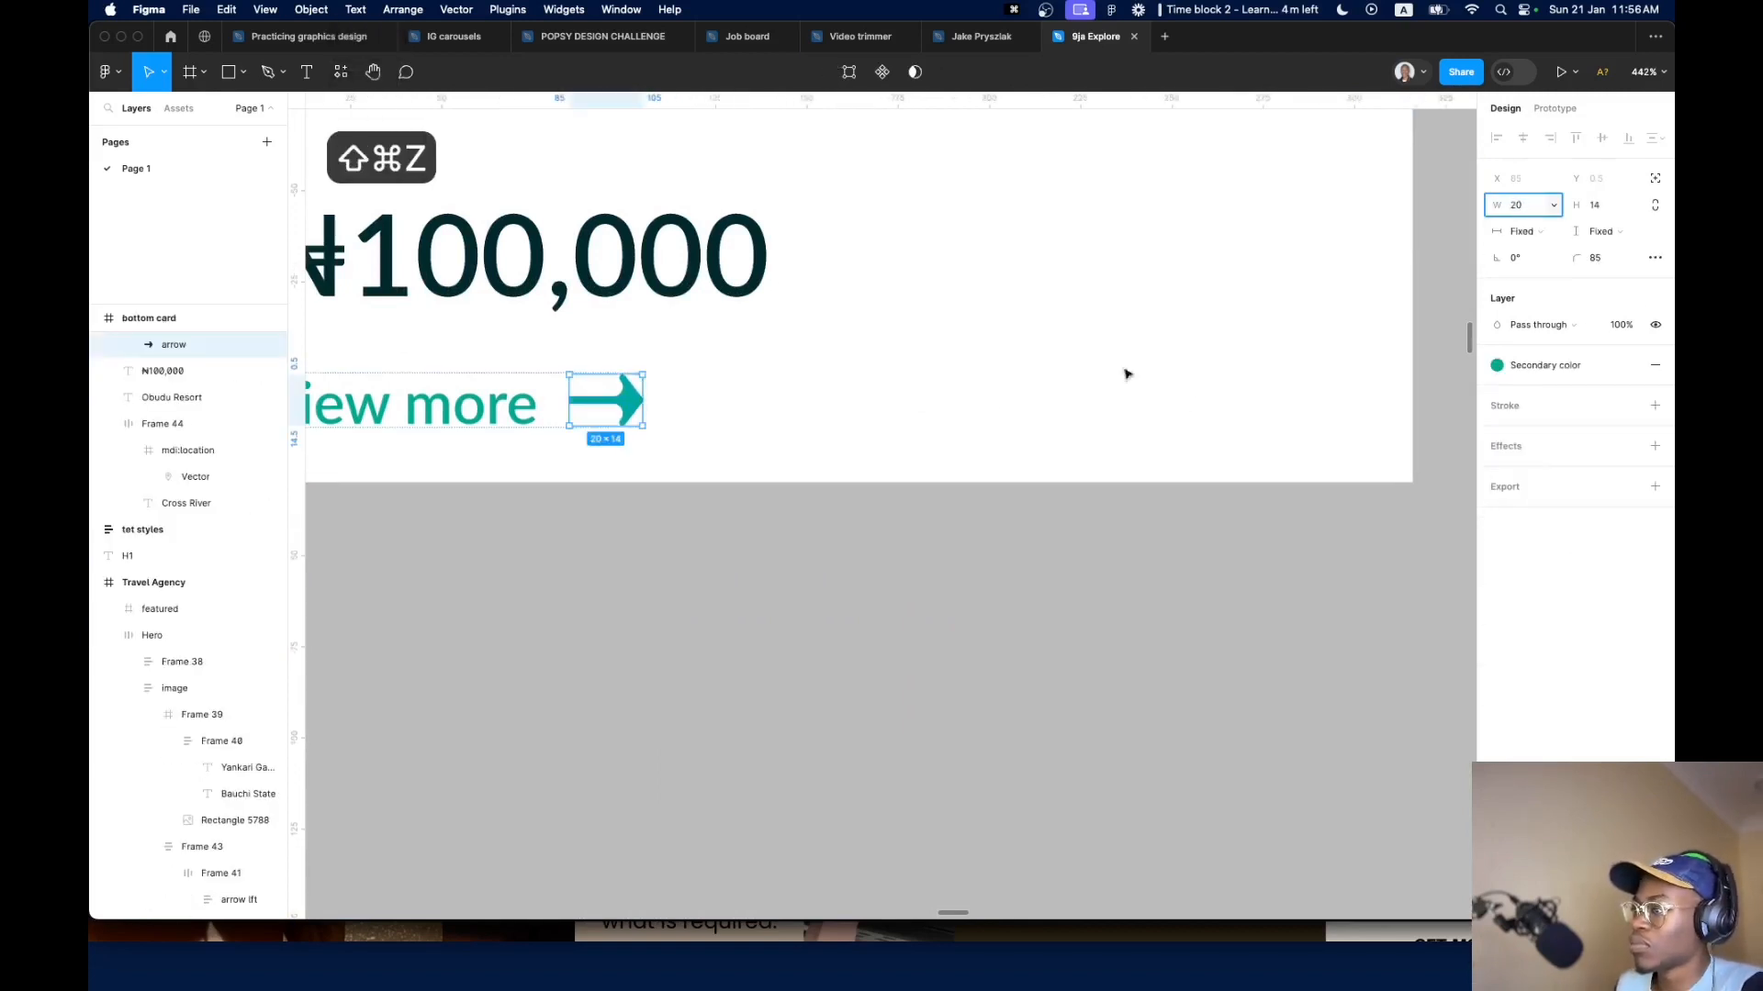
Constrain the arrow's proportions, try reducing its width to 18, and undo the resize
{"action": "left_click", "coordinate": [1659, 205]}
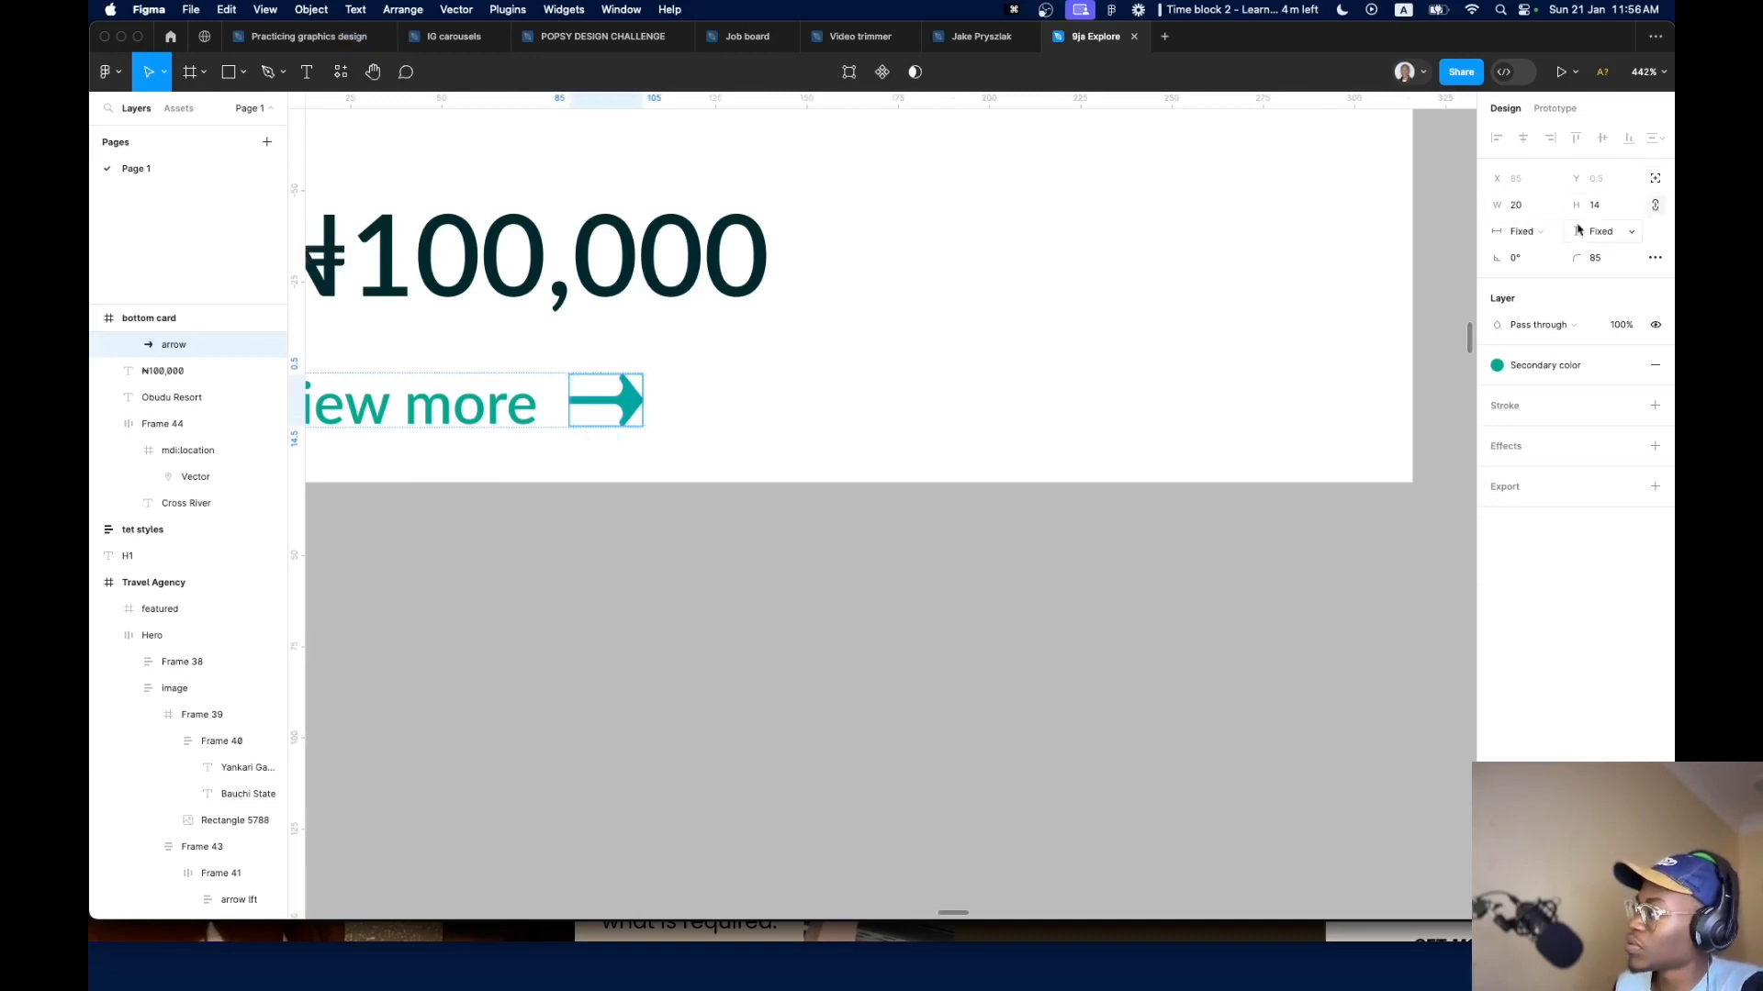
{"action": "left_click", "coordinate": [1546, 206]}
{"action": "key", "text": "Down"}
{"action": "key", "text": "Down"}
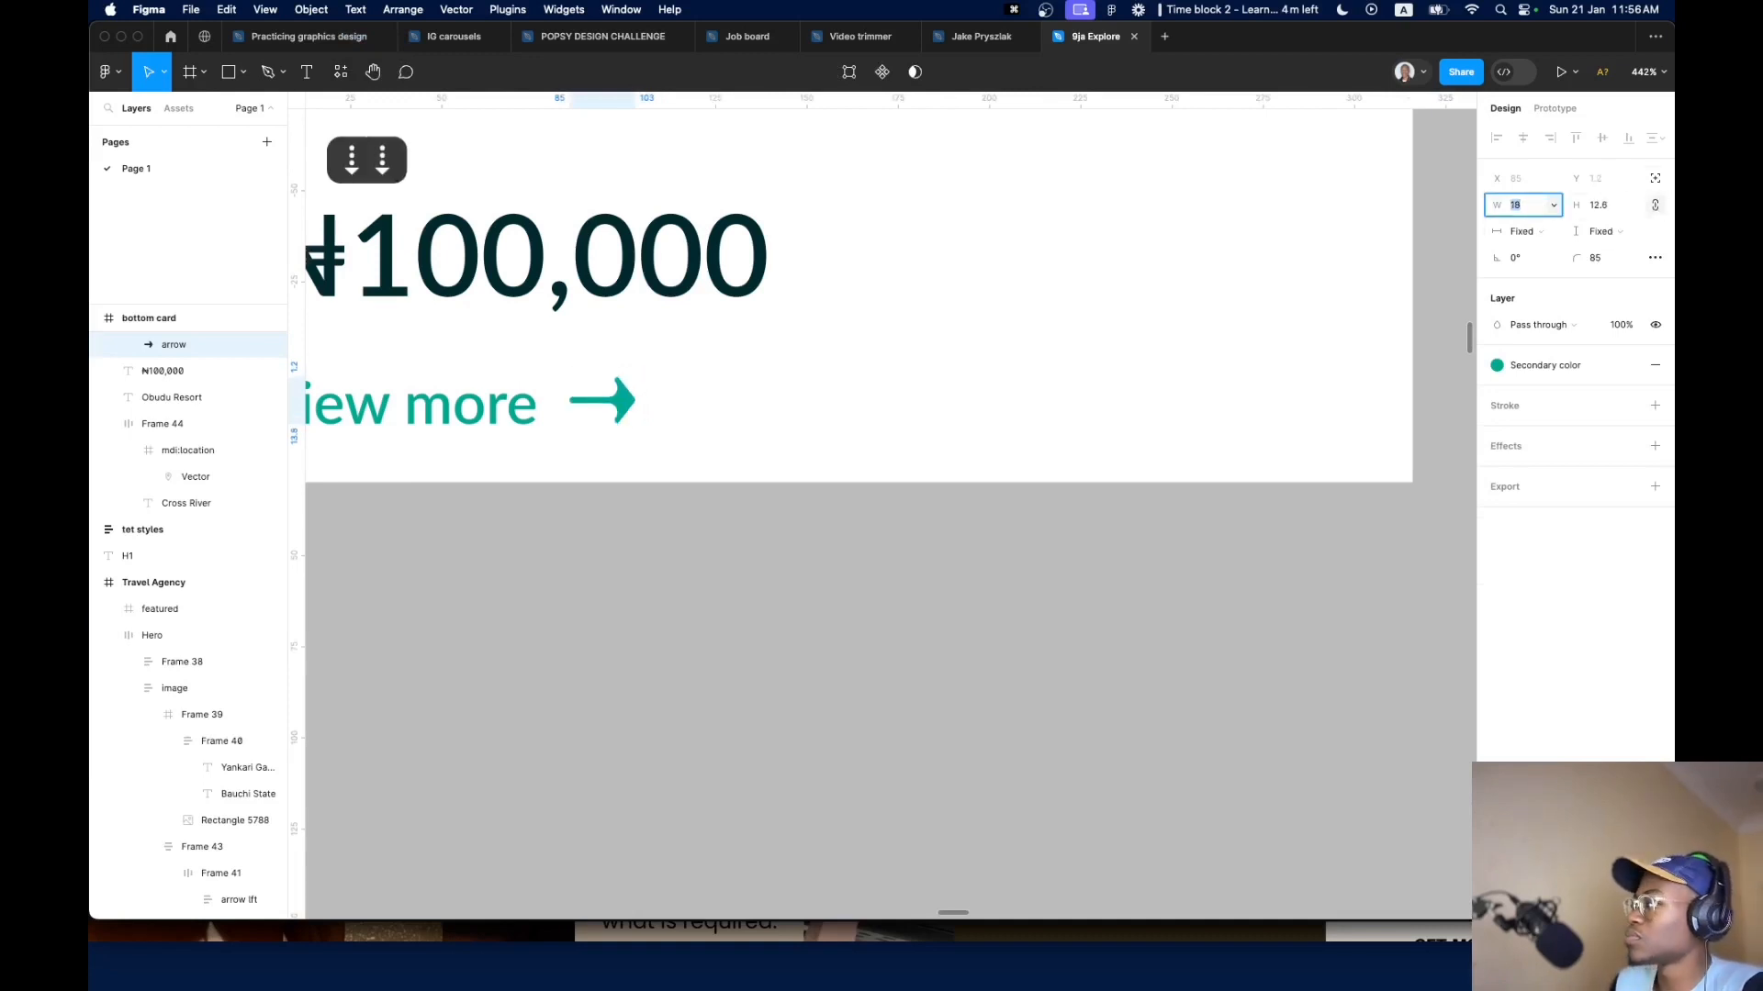
{"action": "key", "text": "super+z"}
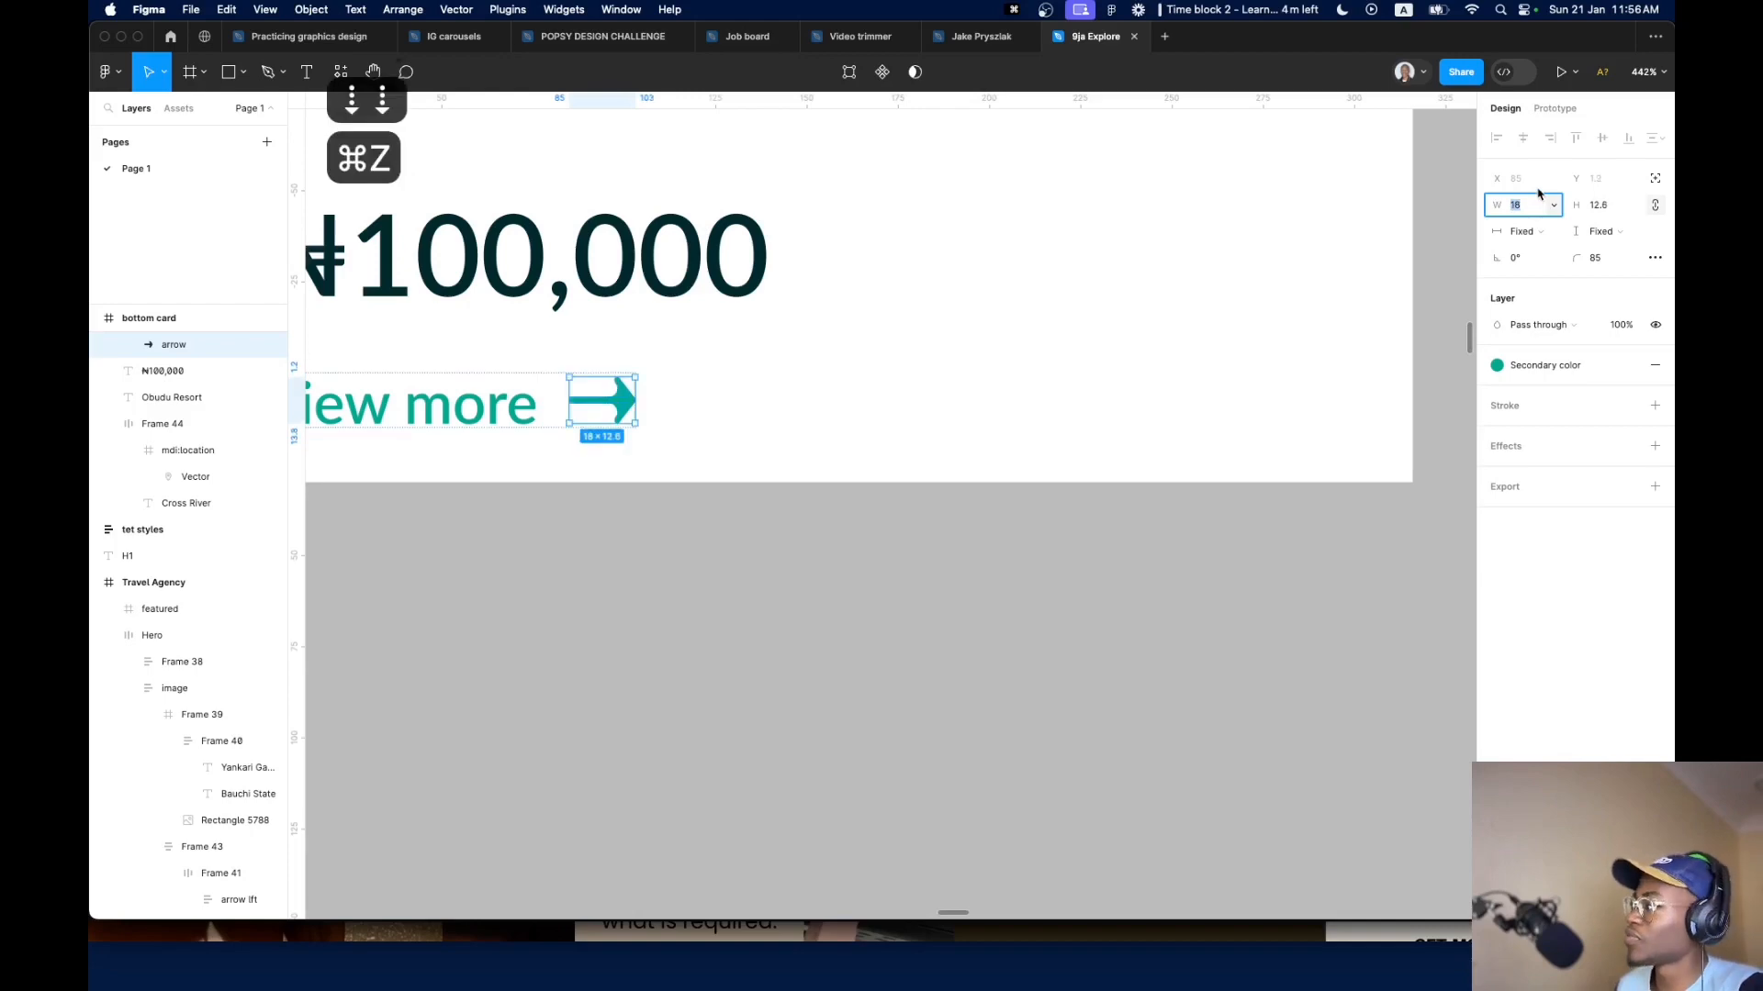
{"action": "key", "text": "super+z"}
Stack the Cross River location row and the Obudu Resort title in a vertical auto layout with spacing 16
{"action": "left_click", "coordinate": [890, 553]}
{"action": "scroll", "coordinate": [814, 585], "scroll_direction": "down", "scroll_amount": 5}
{"action": "left_click_drag", "start_coordinate": [814, 585], "coordinate": [688, 649]}
{"action": "scroll", "coordinate": [688, 648], "scroll_direction": "down", "scroll_amount": 5}
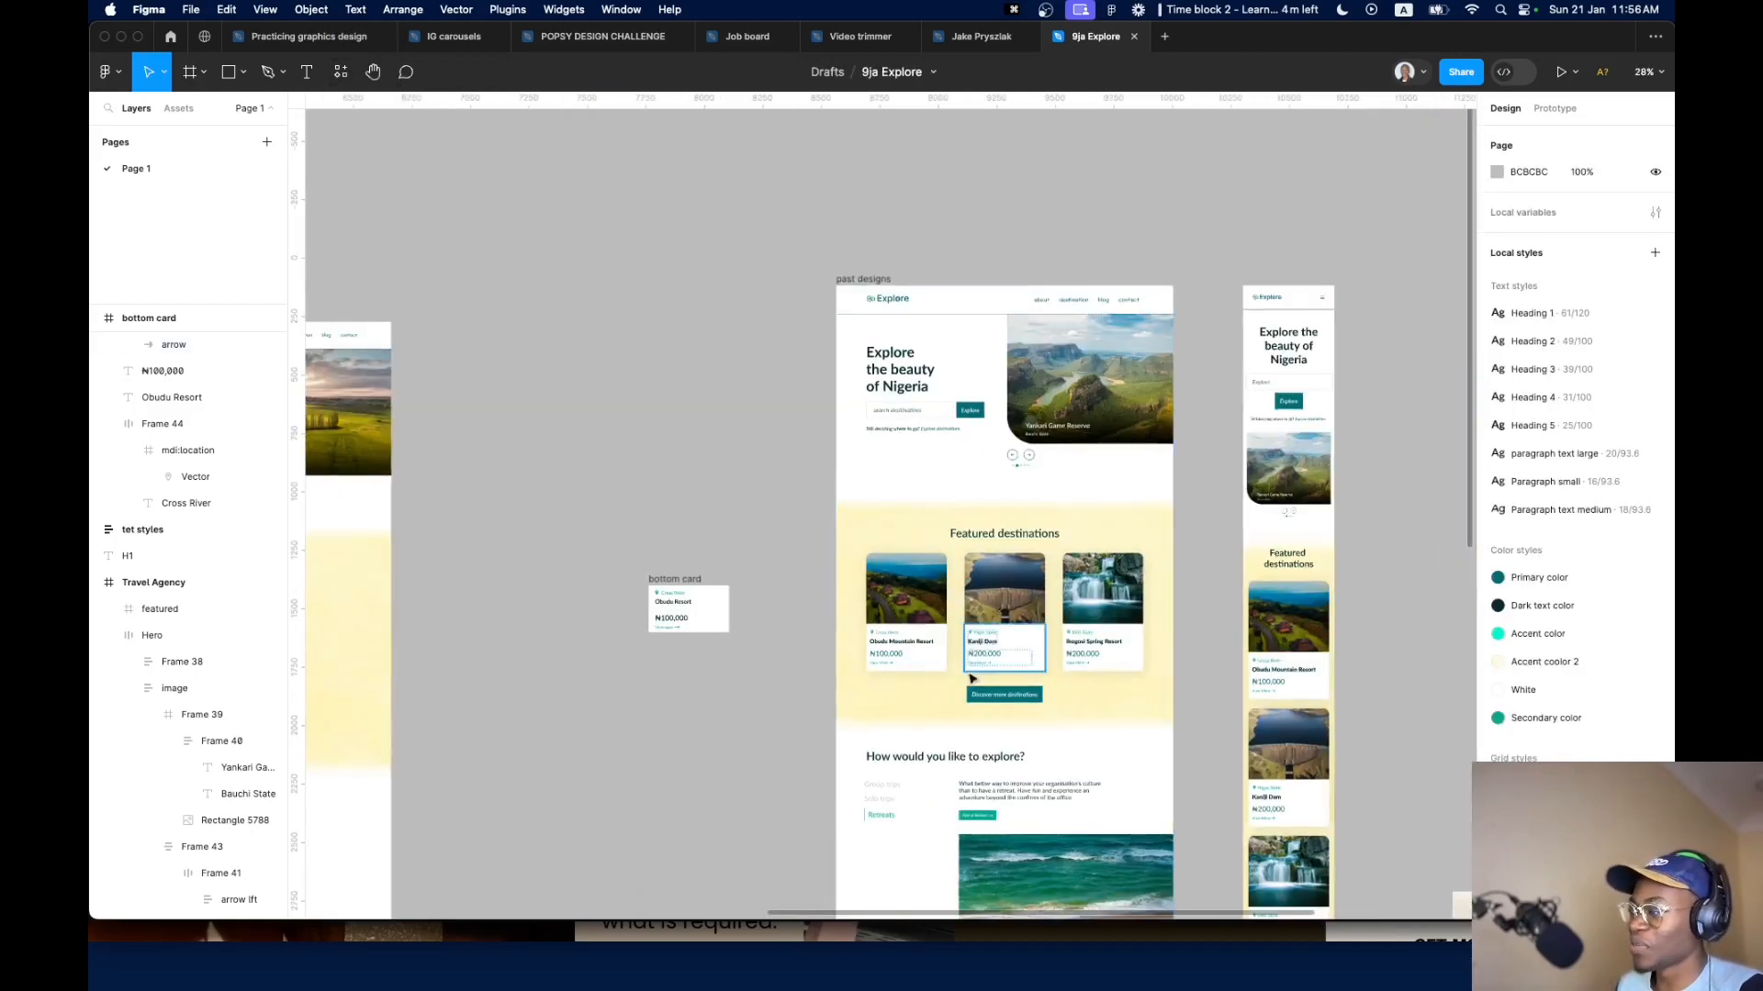
{"action": "scroll", "coordinate": [677, 468], "scroll_direction": "up", "scroll_amount": 15}
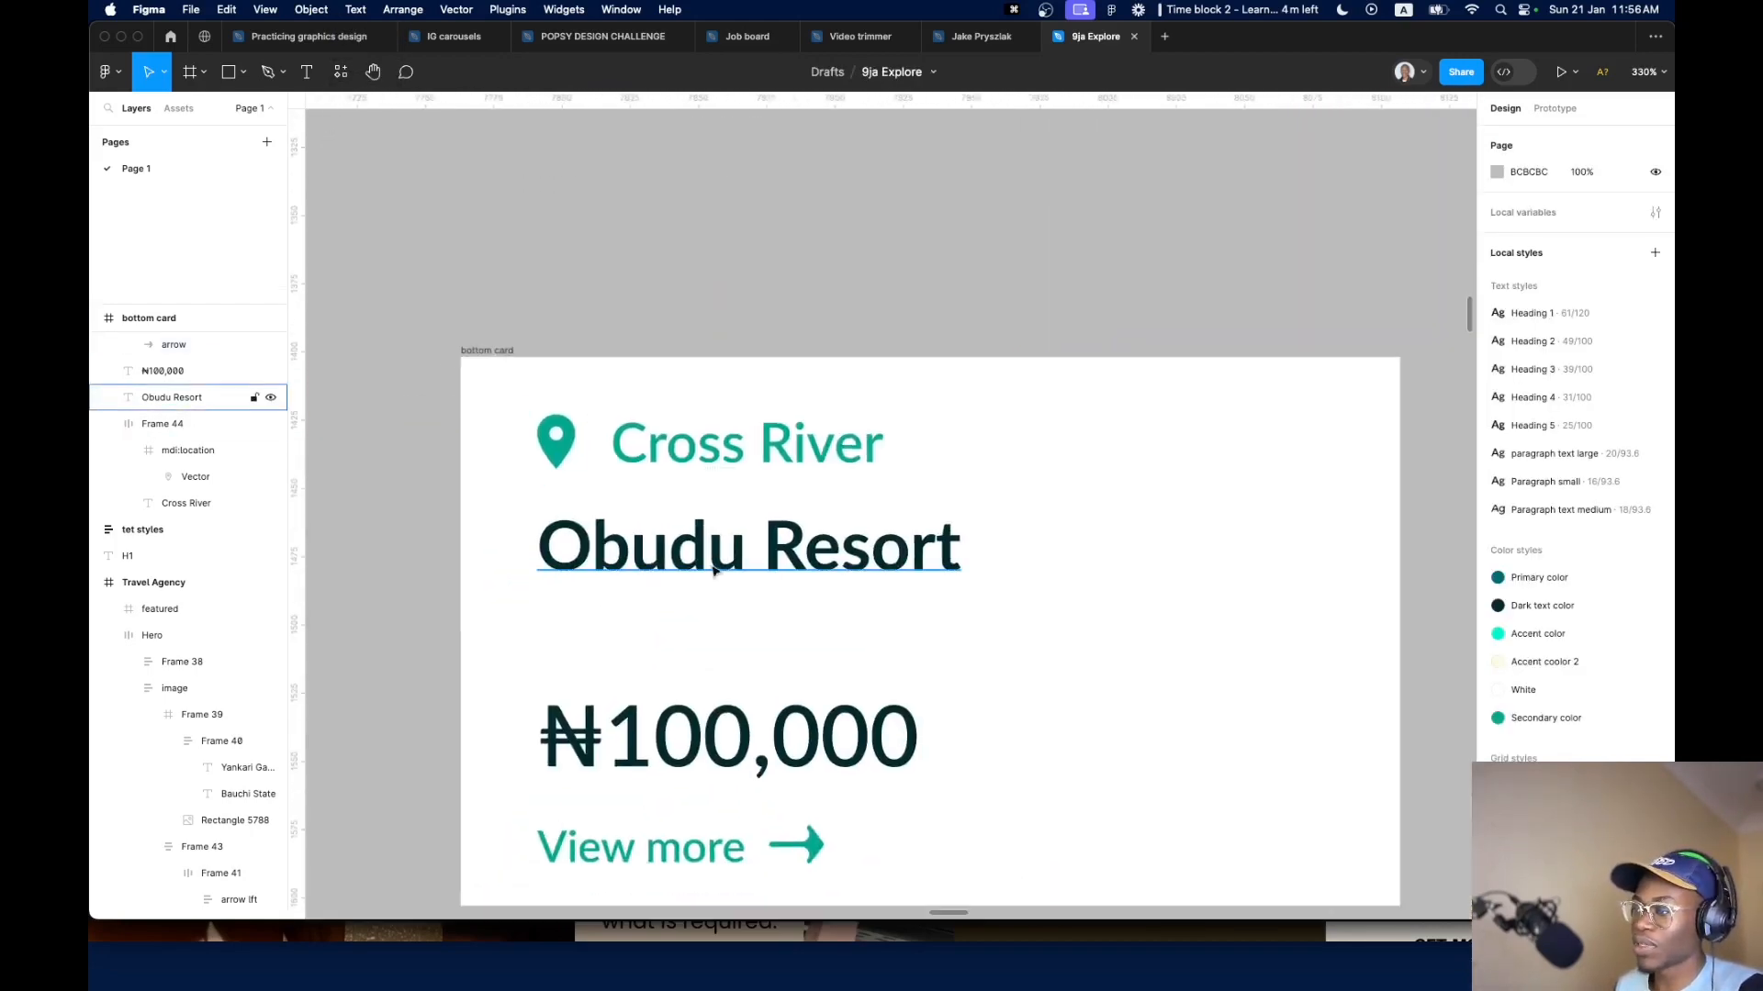
{"action": "left_click", "coordinate": [714, 570]}
{"action": "left_click", "coordinate": [745, 449], "text": "shift"}
{"action": "key", "text": "shift+a"}
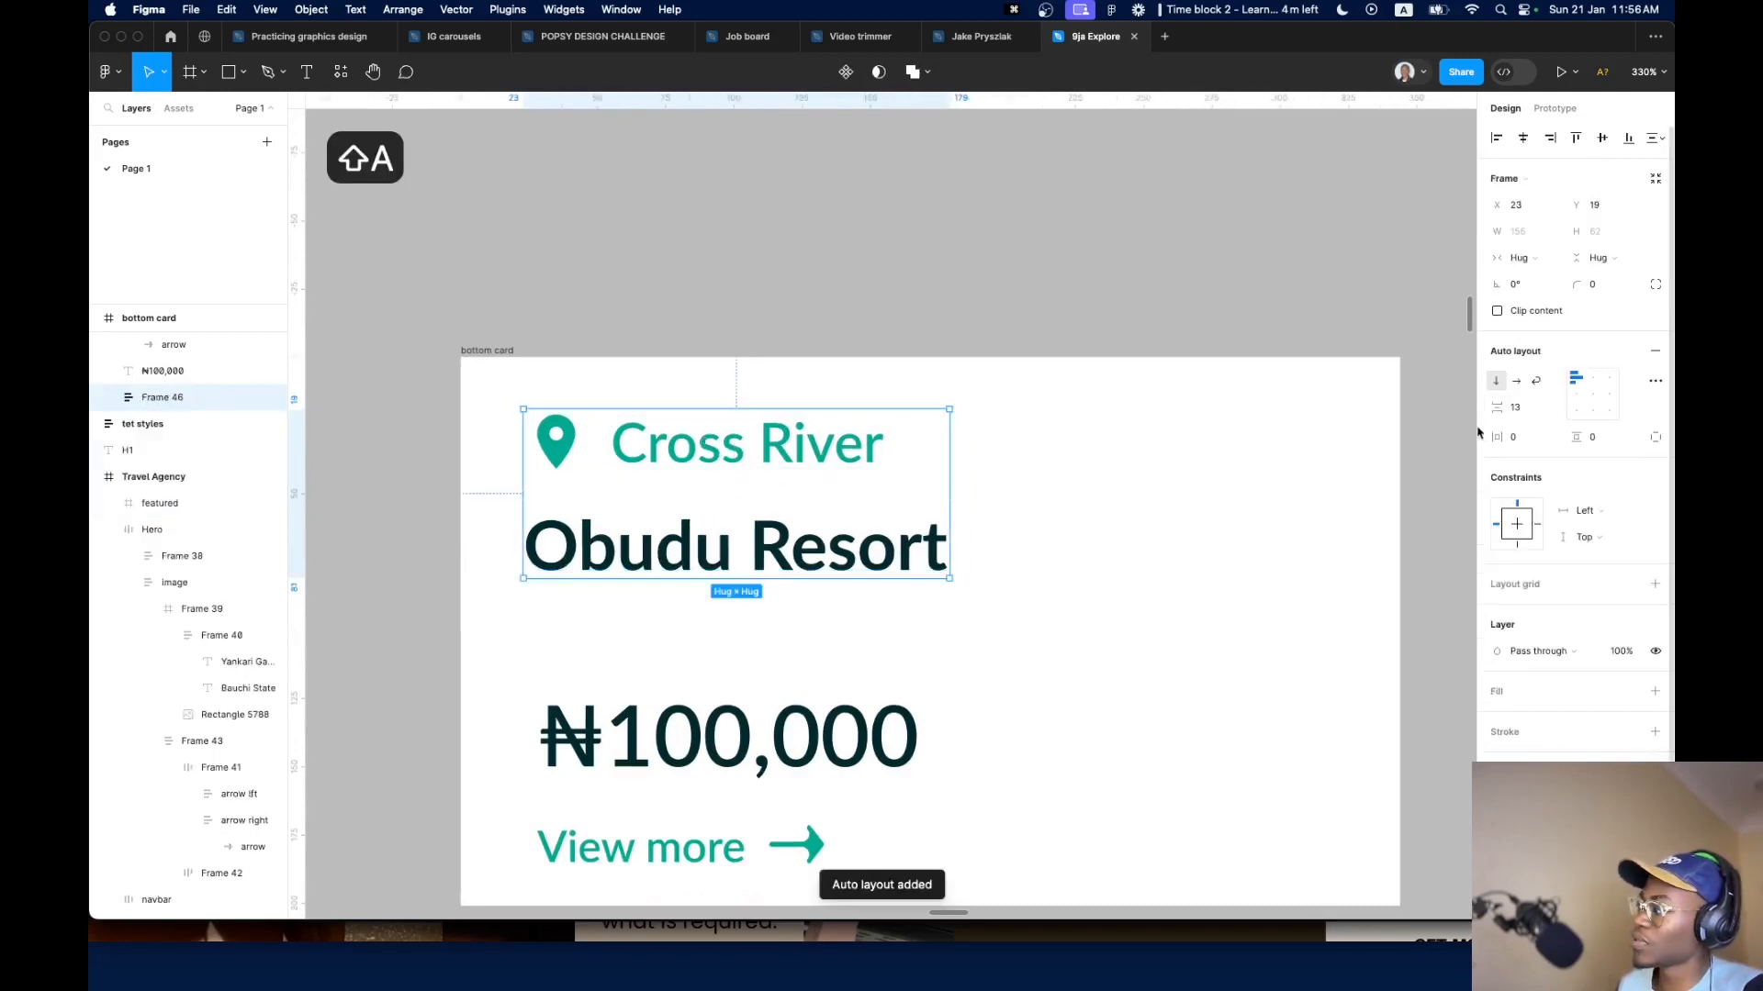
{"action": "left_click", "coordinate": [1517, 407]}
{"action": "key", "text": "Up"}
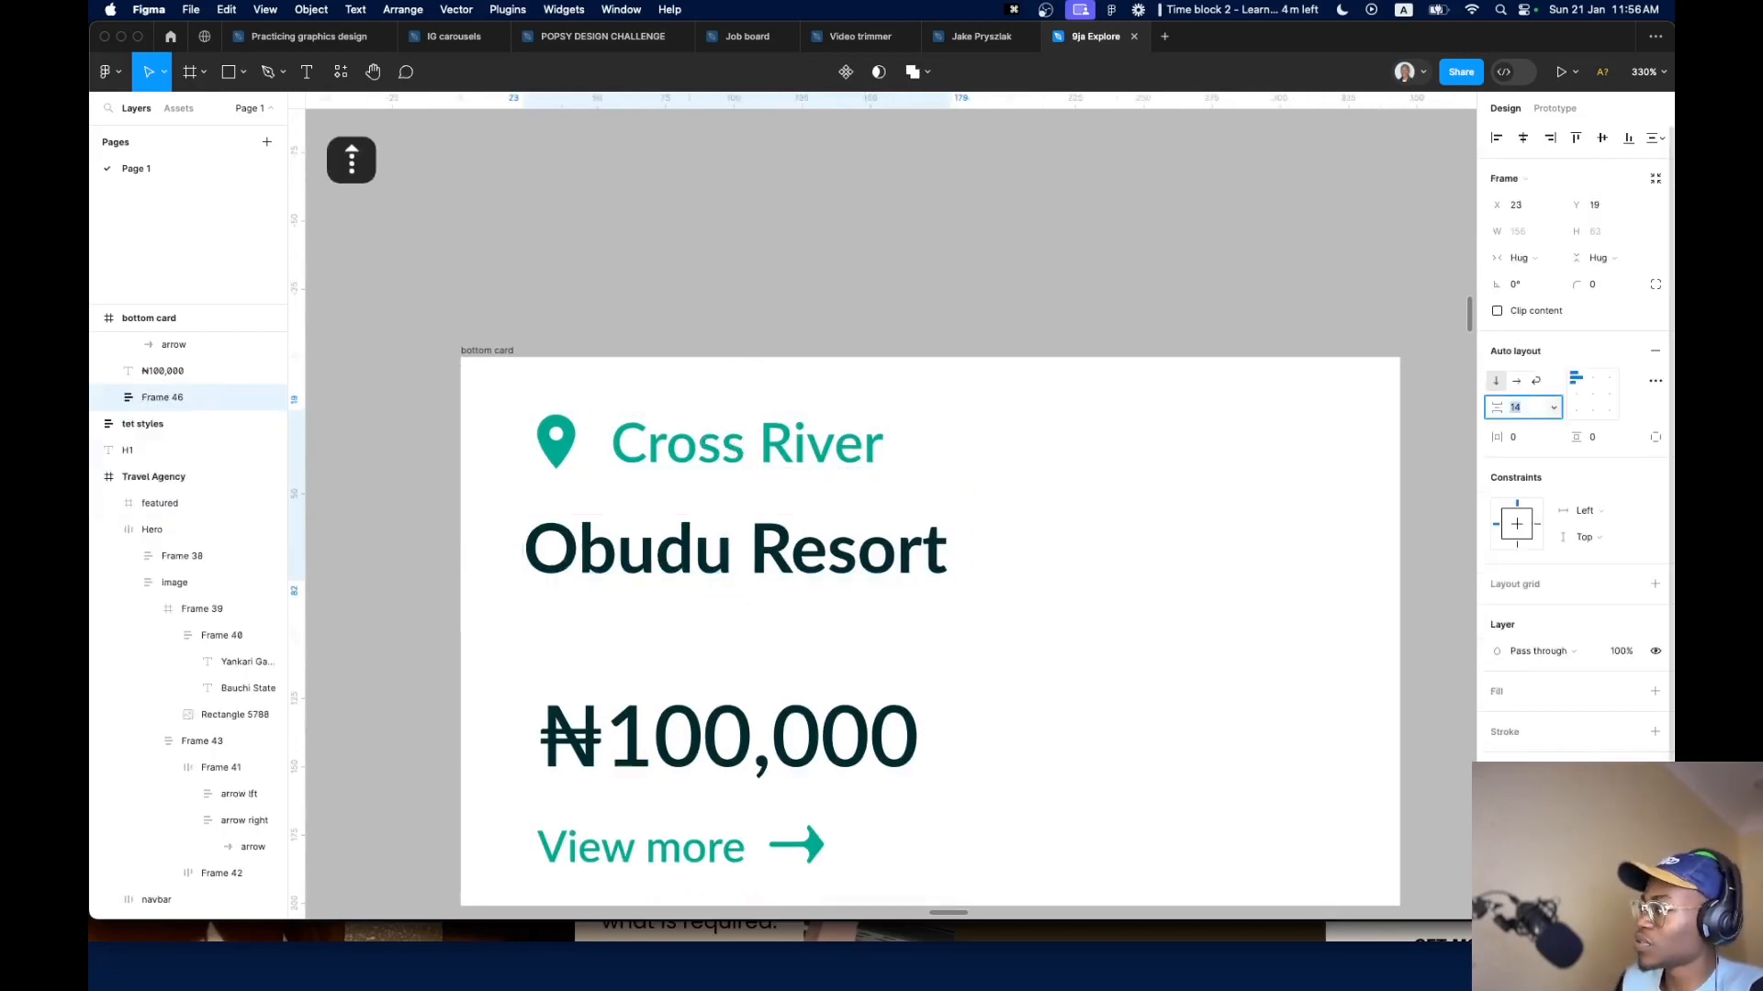
{"action": "key", "text": "Up"}
{"action": "key", "text": "Up"}
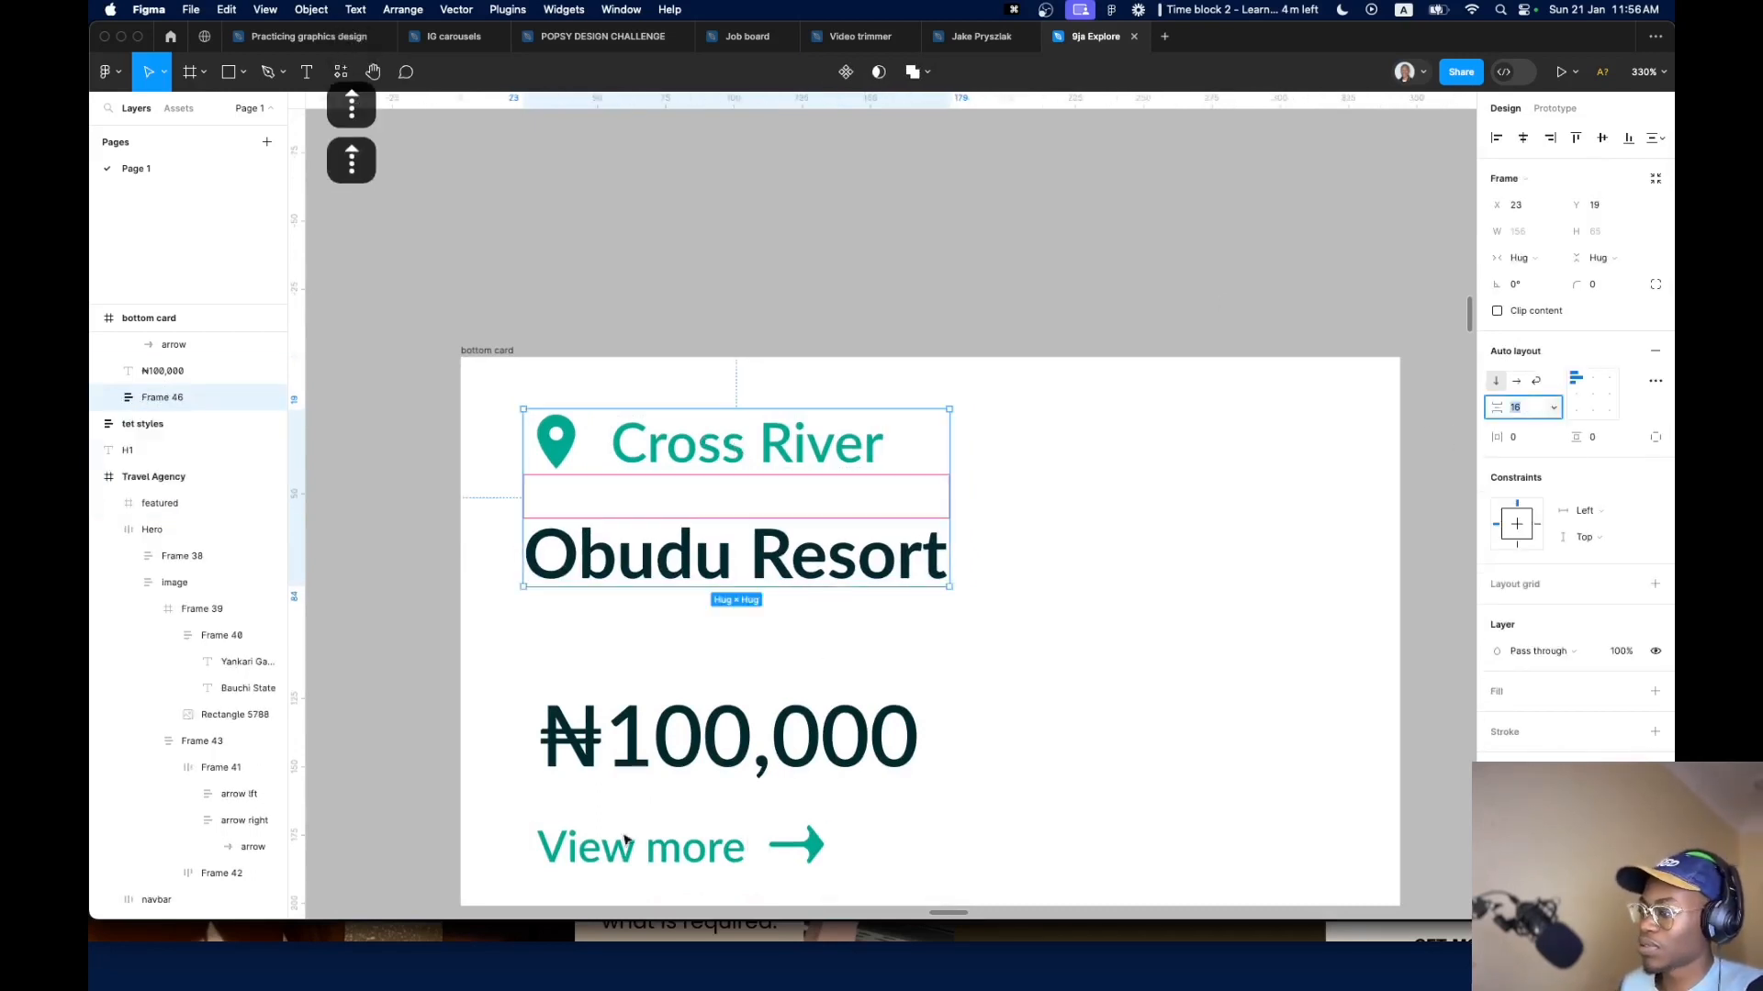
Combine the location and title group with the ₦100,000 price in a vertical auto layout with spacing 32
{"action": "left_click", "coordinate": [700, 742]}
{"action": "left_click", "coordinate": [724, 488], "text": "shift"}
{"action": "key", "text": "shift+a"}
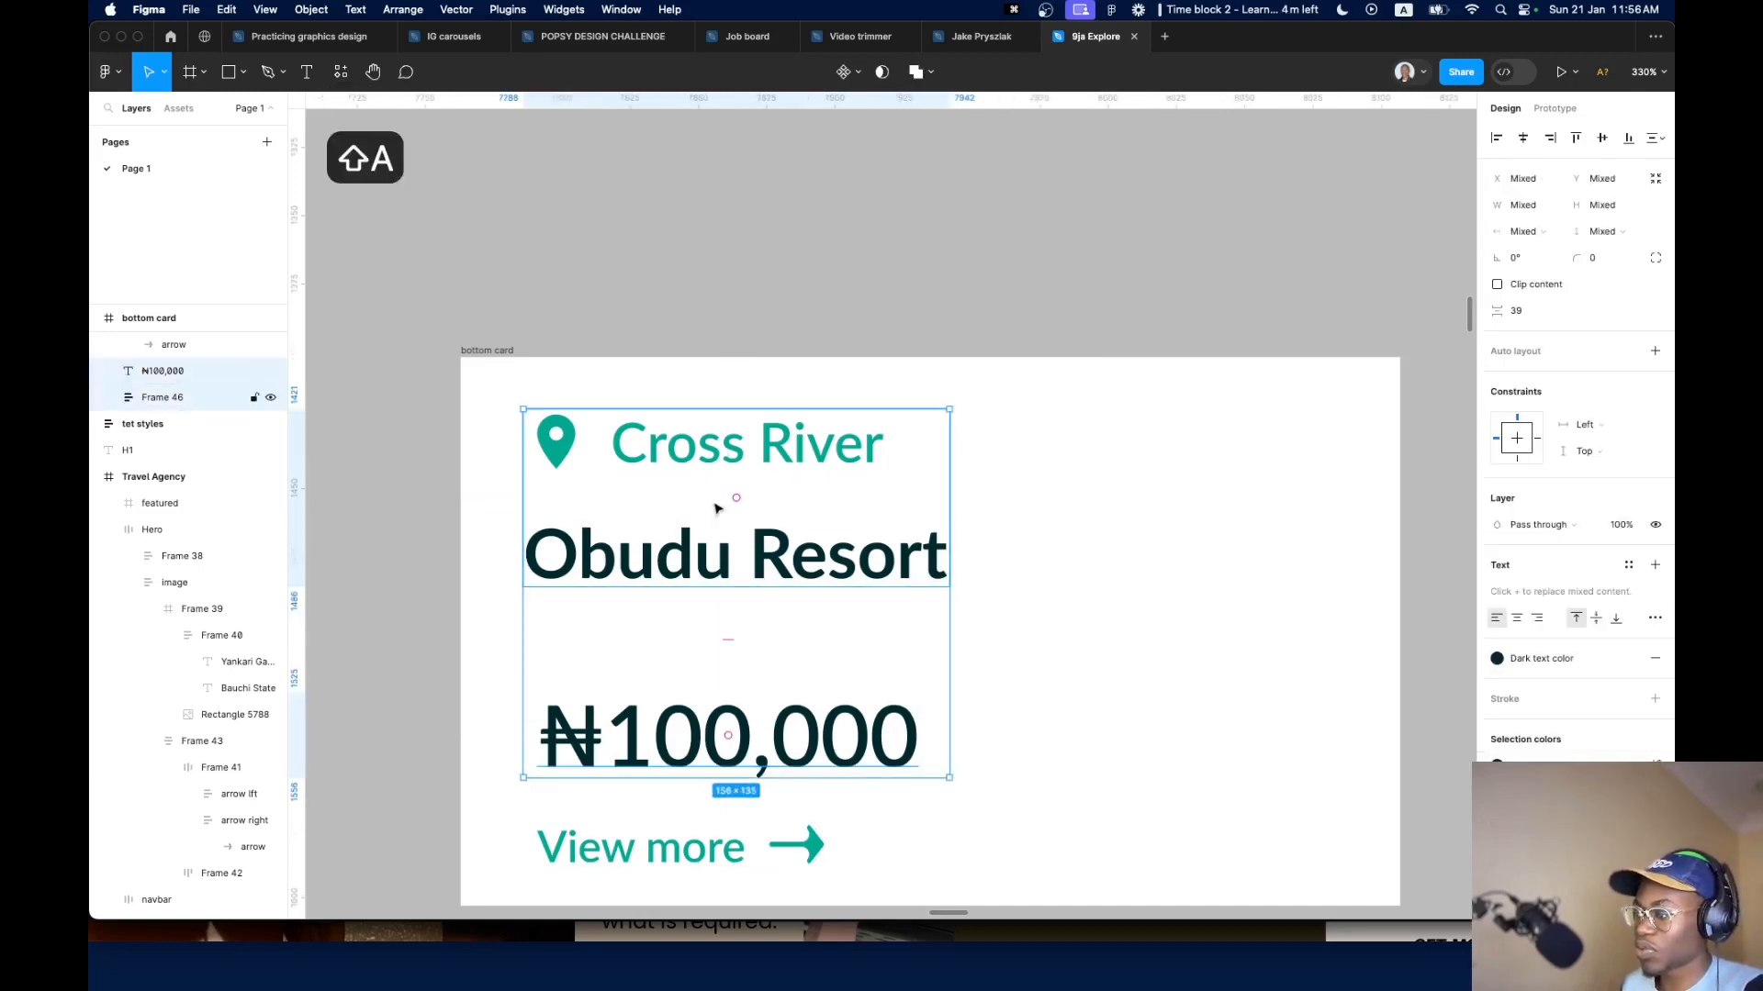
{"action": "left_click", "coordinate": [1515, 407]}
{"action": "type", "text": "32"}
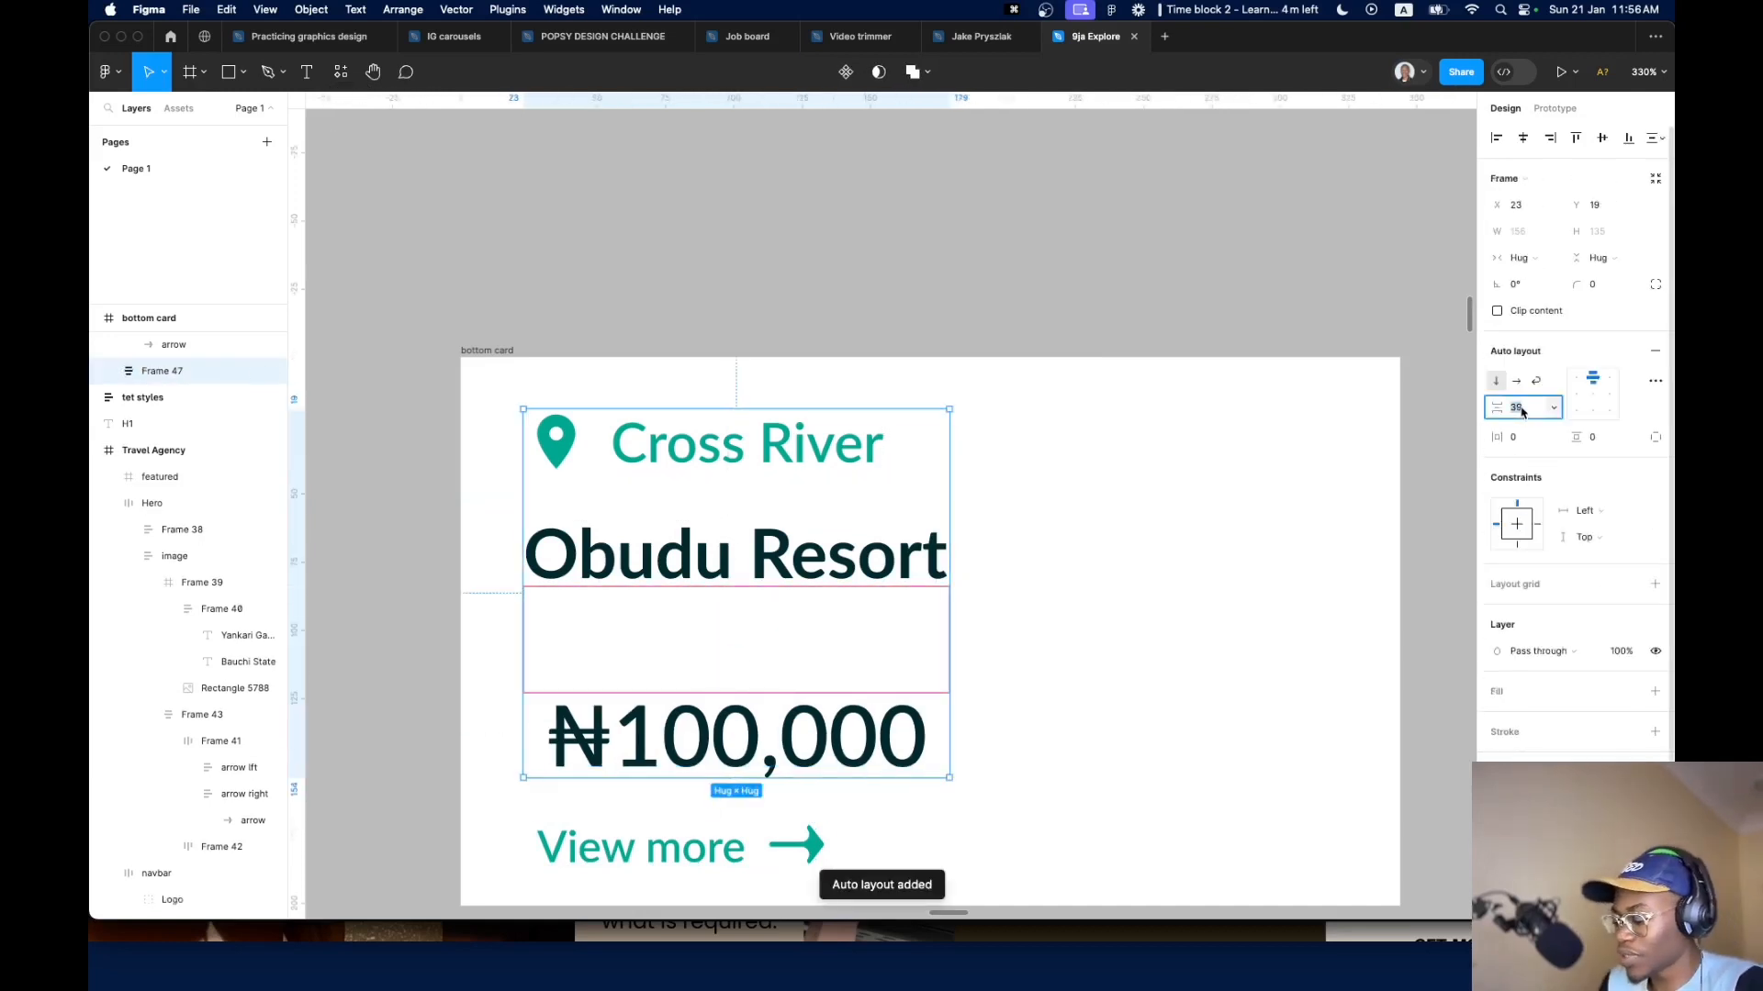
Set the spacing between the location and title group and the ₦100,000 price to 24, and left-align them
{"action": "key", "text": "Return"}
{"action": "left_click", "coordinate": [1521, 408]}
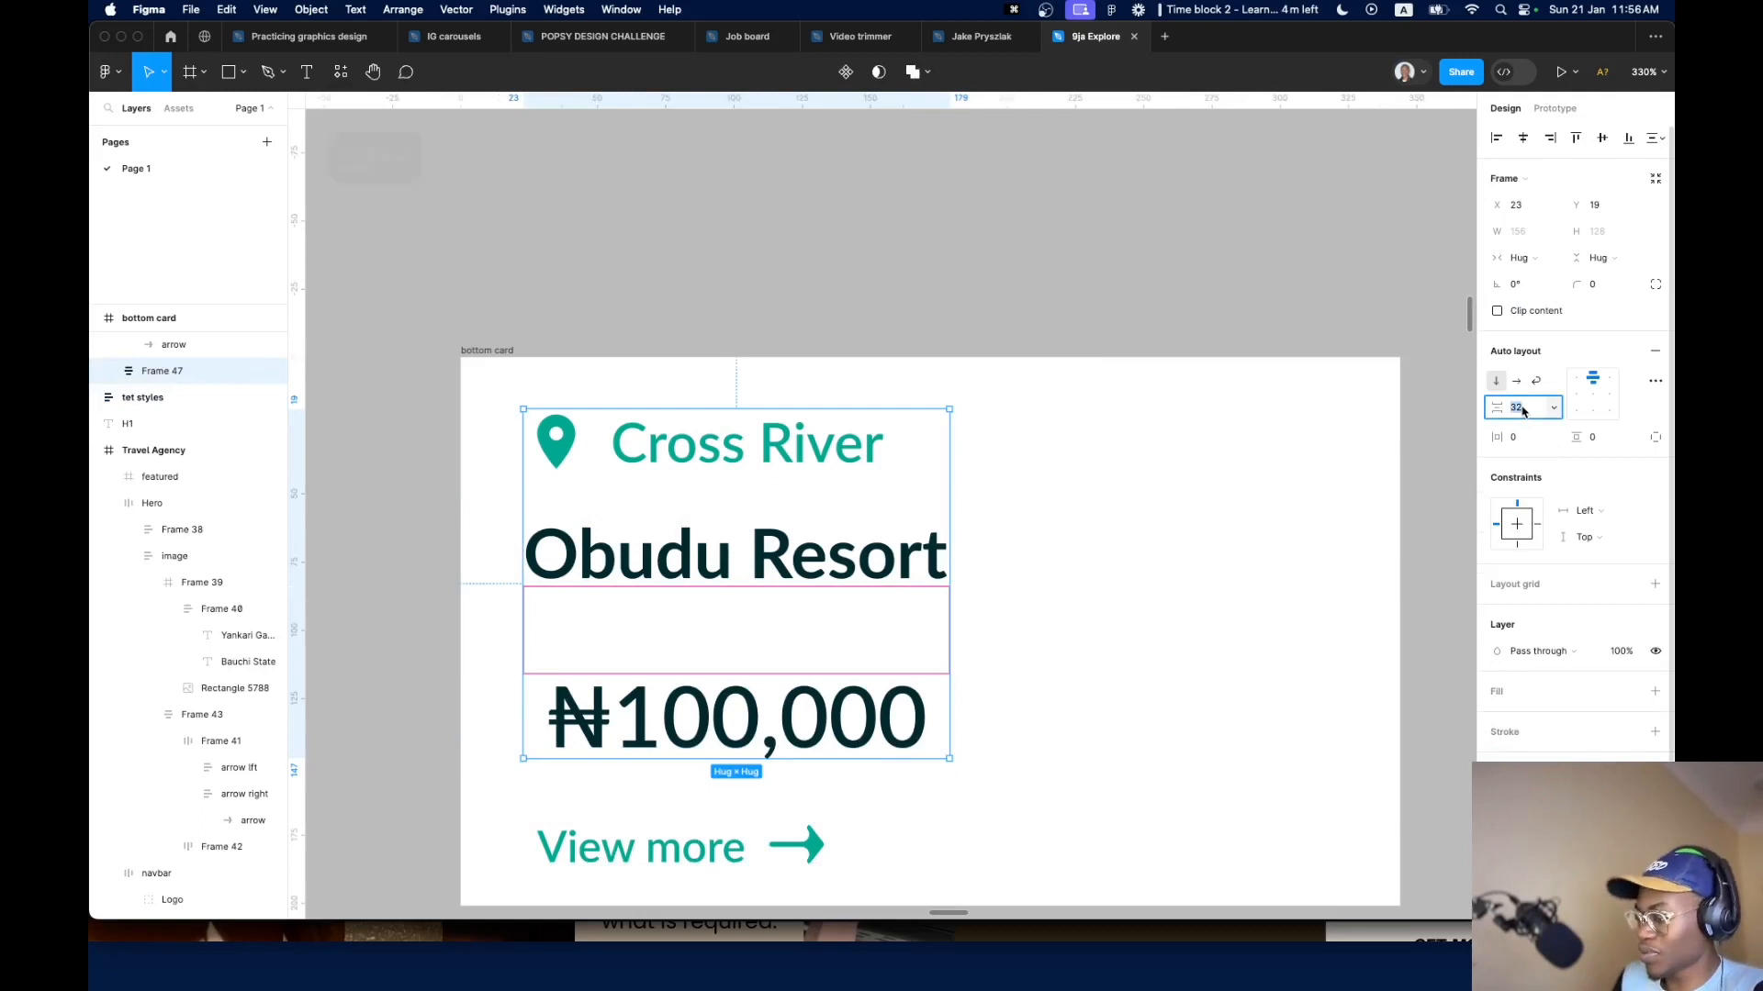
{"action": "key", "text": "shift+Down"}
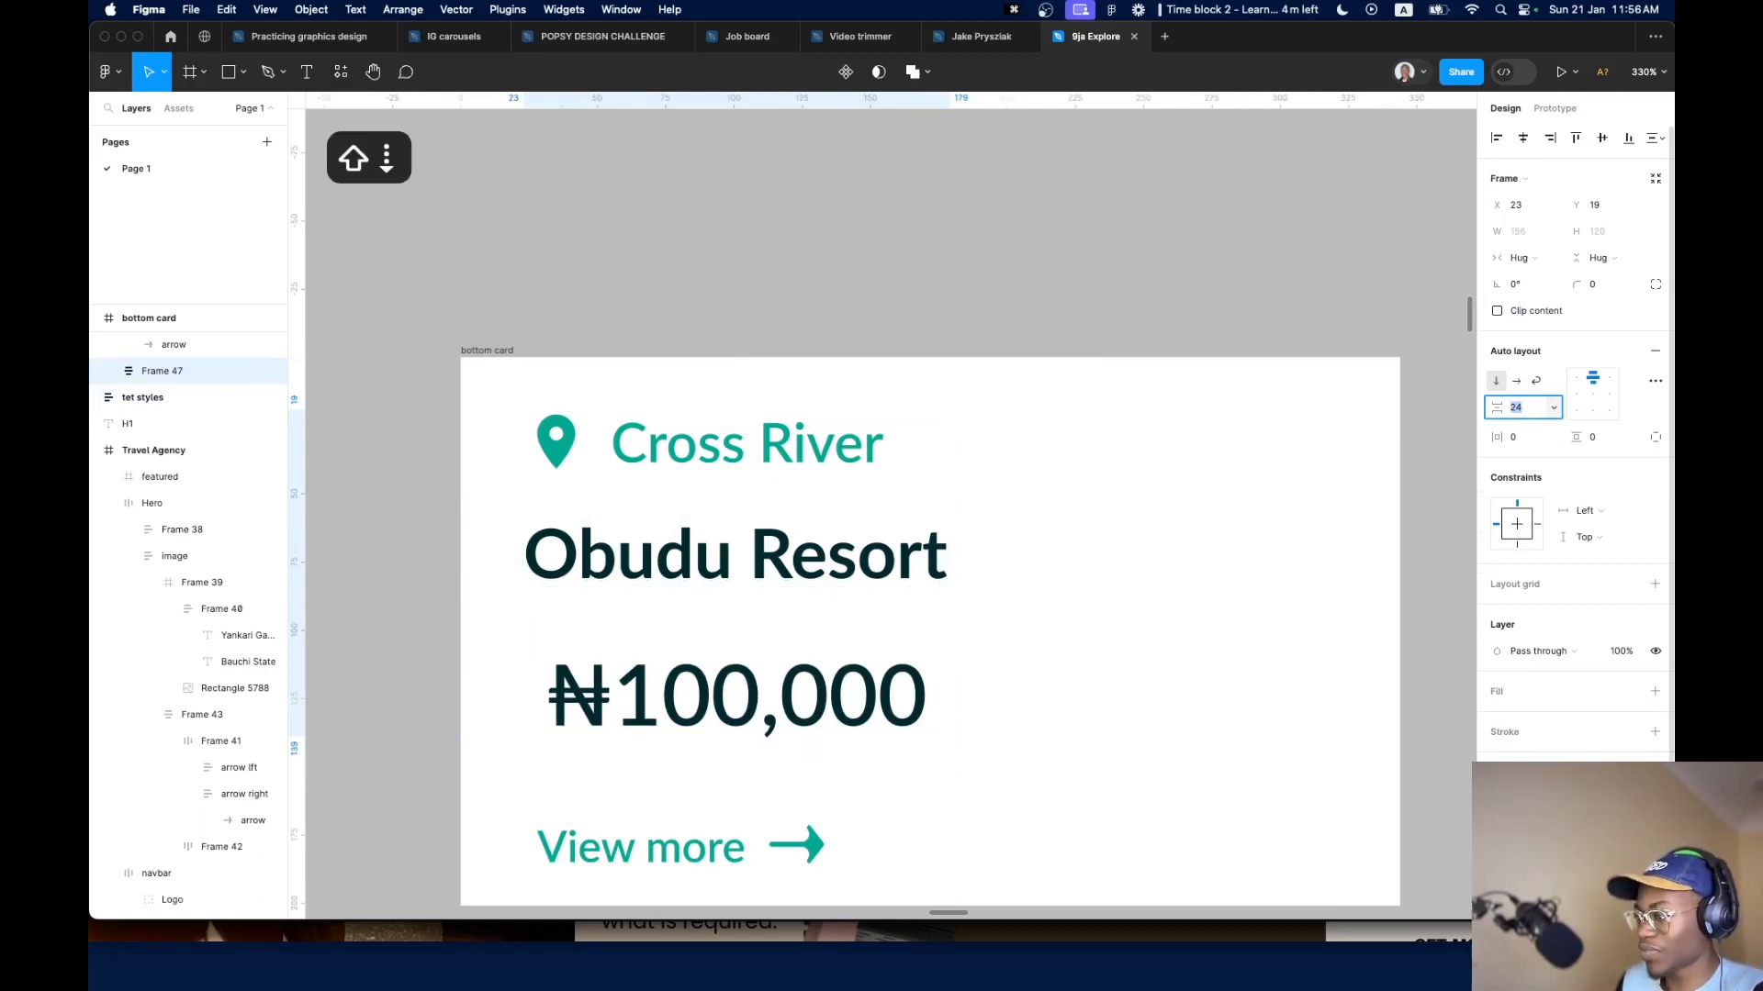
{"action": "left_click", "coordinate": [1572, 393]}
Combine the location, title and price group with the "View more" row in a vertical auto layout with spacing 32
{"action": "scroll", "coordinate": [662, 734], "scroll_direction": "down", "scroll_amount": 5}
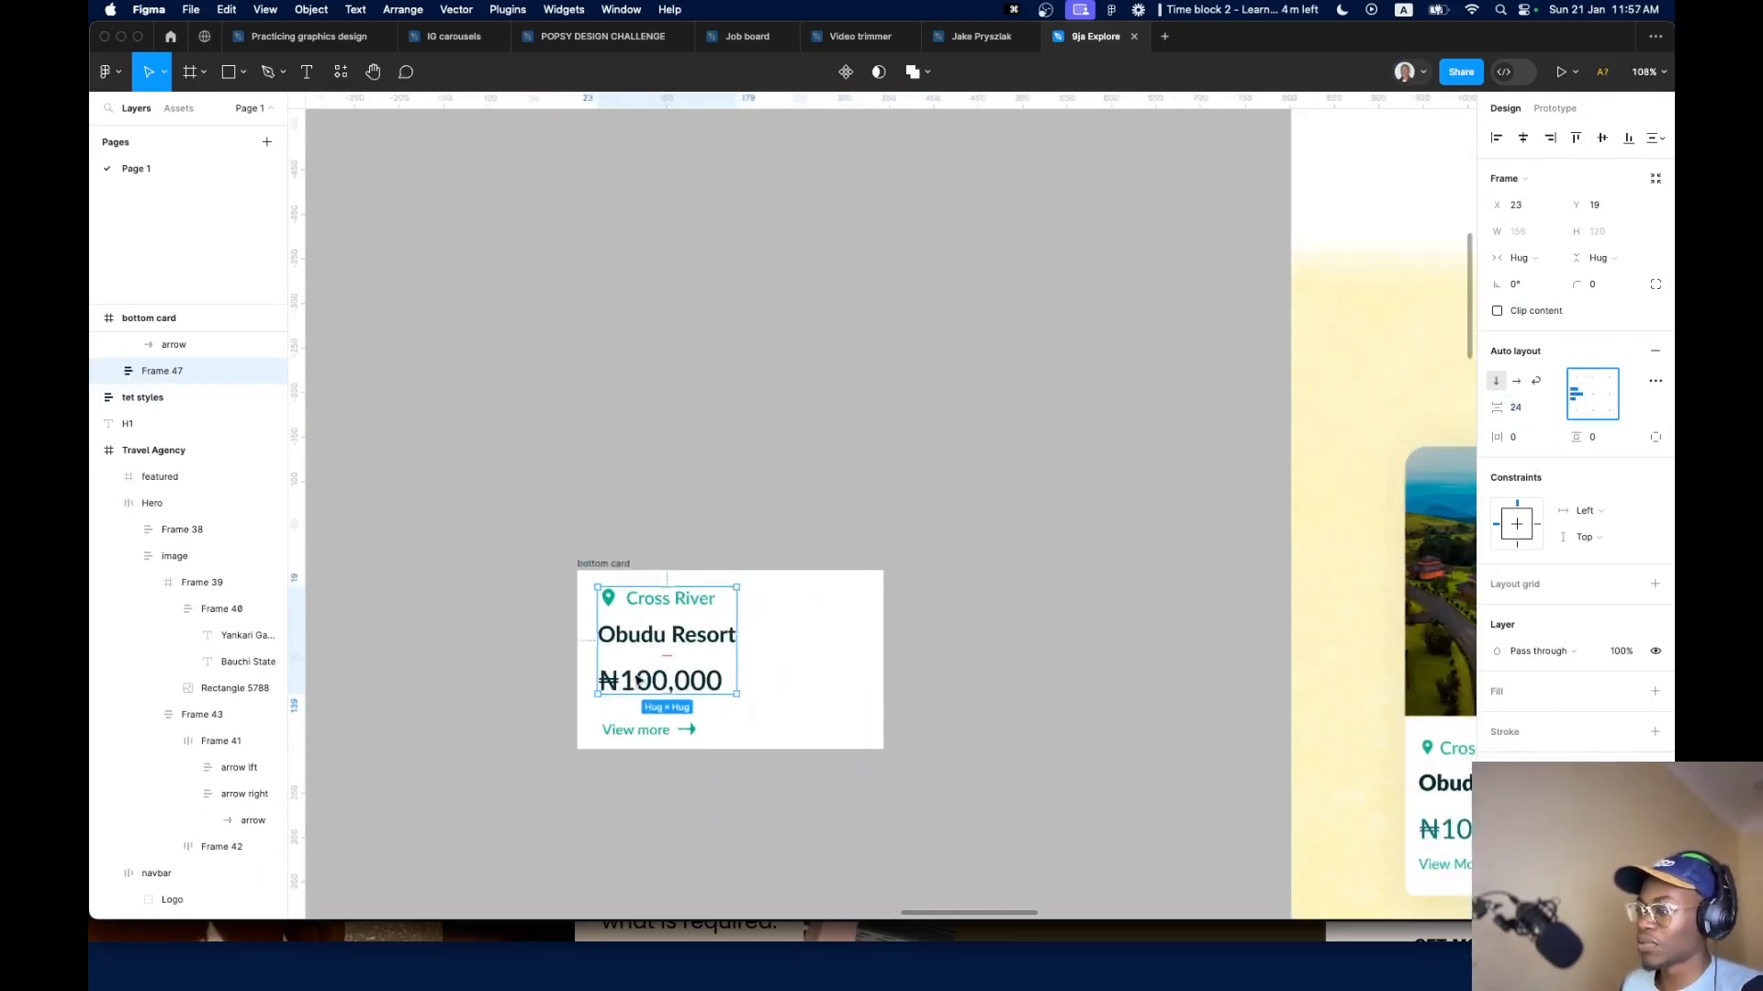
{"action": "left_click", "coordinate": [662, 734], "text": "shift"}
{"action": "key", "text": "shift+a"}
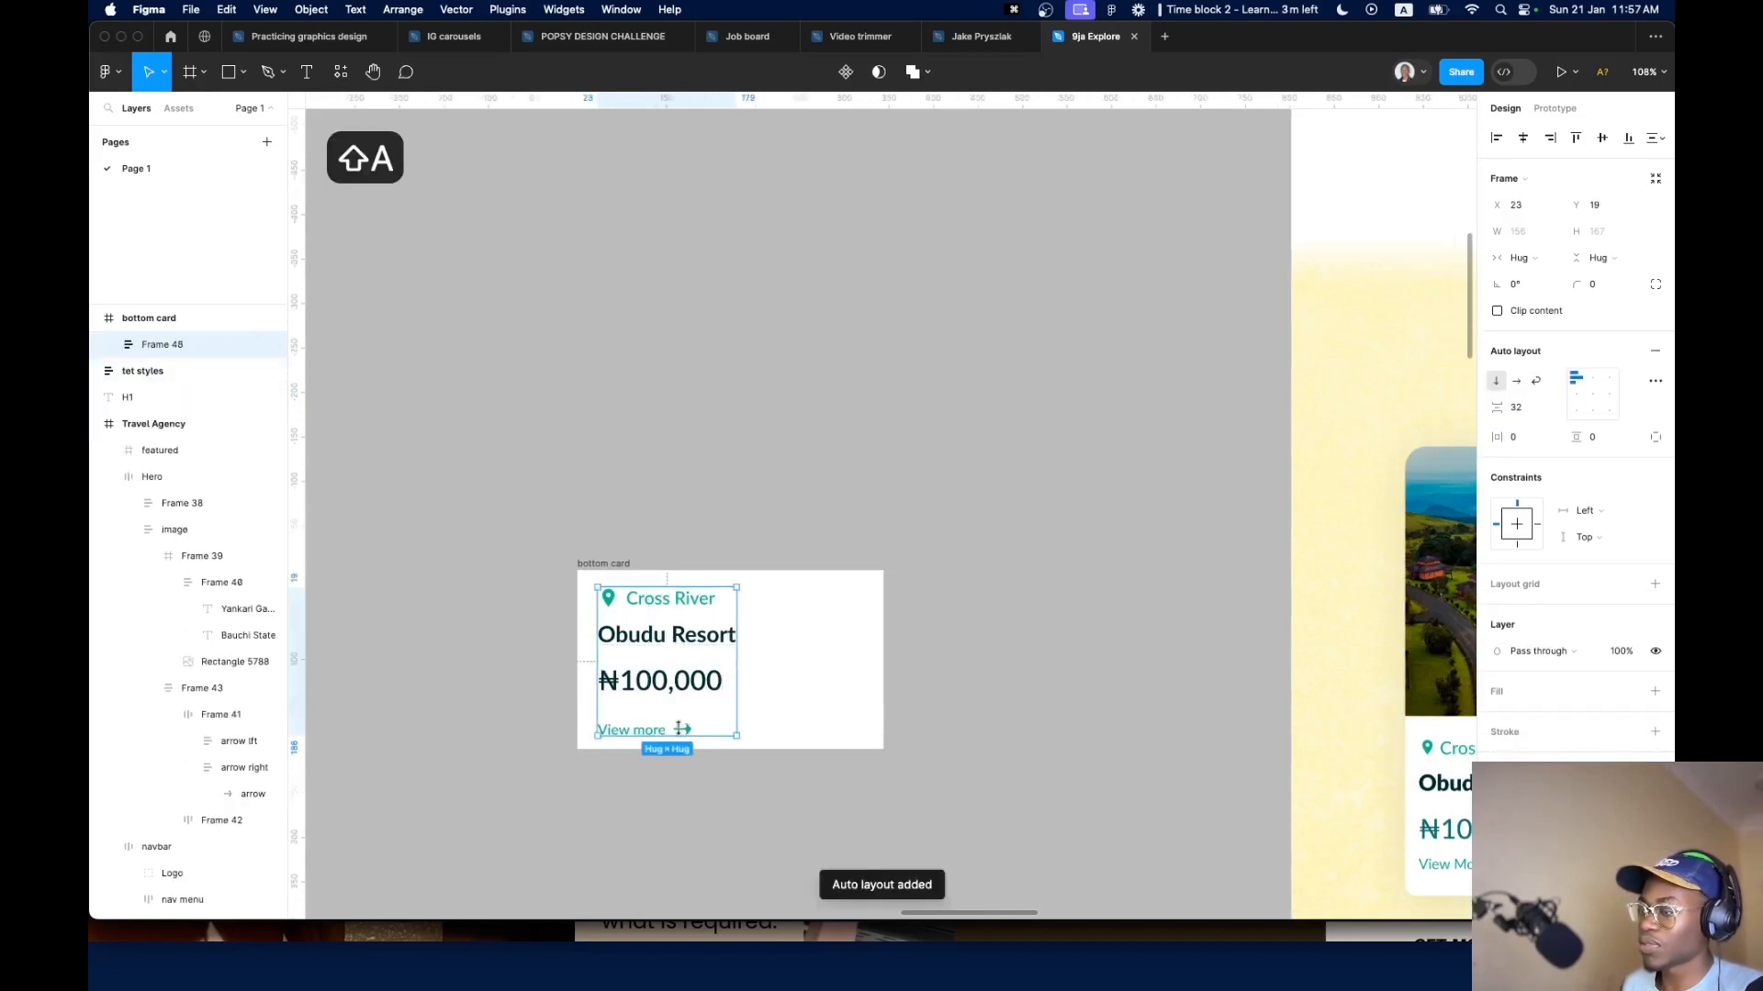
{"action": "left_click", "coordinate": [795, 708]}
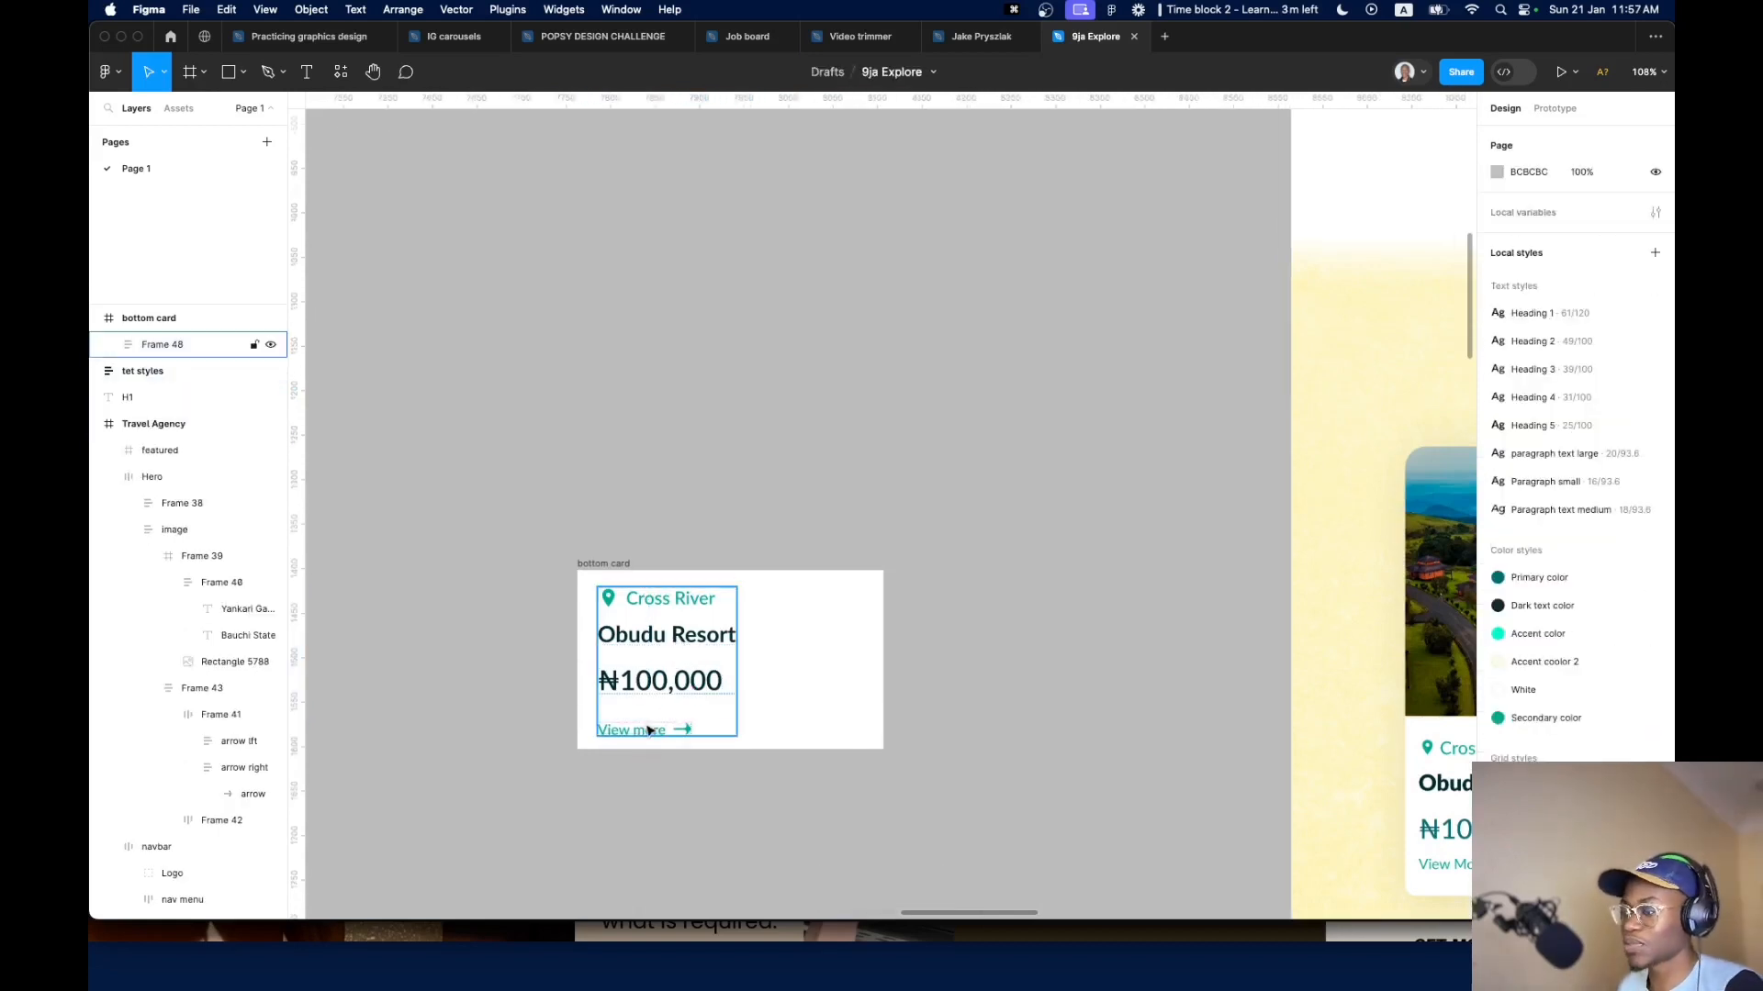
Change the bottom card's title text to "Obudu Mountain Resort"
{"action": "scroll", "coordinate": [665, 707], "scroll_direction": "down", "scroll_amount": 5}
{"action": "scroll", "coordinate": [673, 691], "scroll_direction": "up", "scroll_amount": 8}
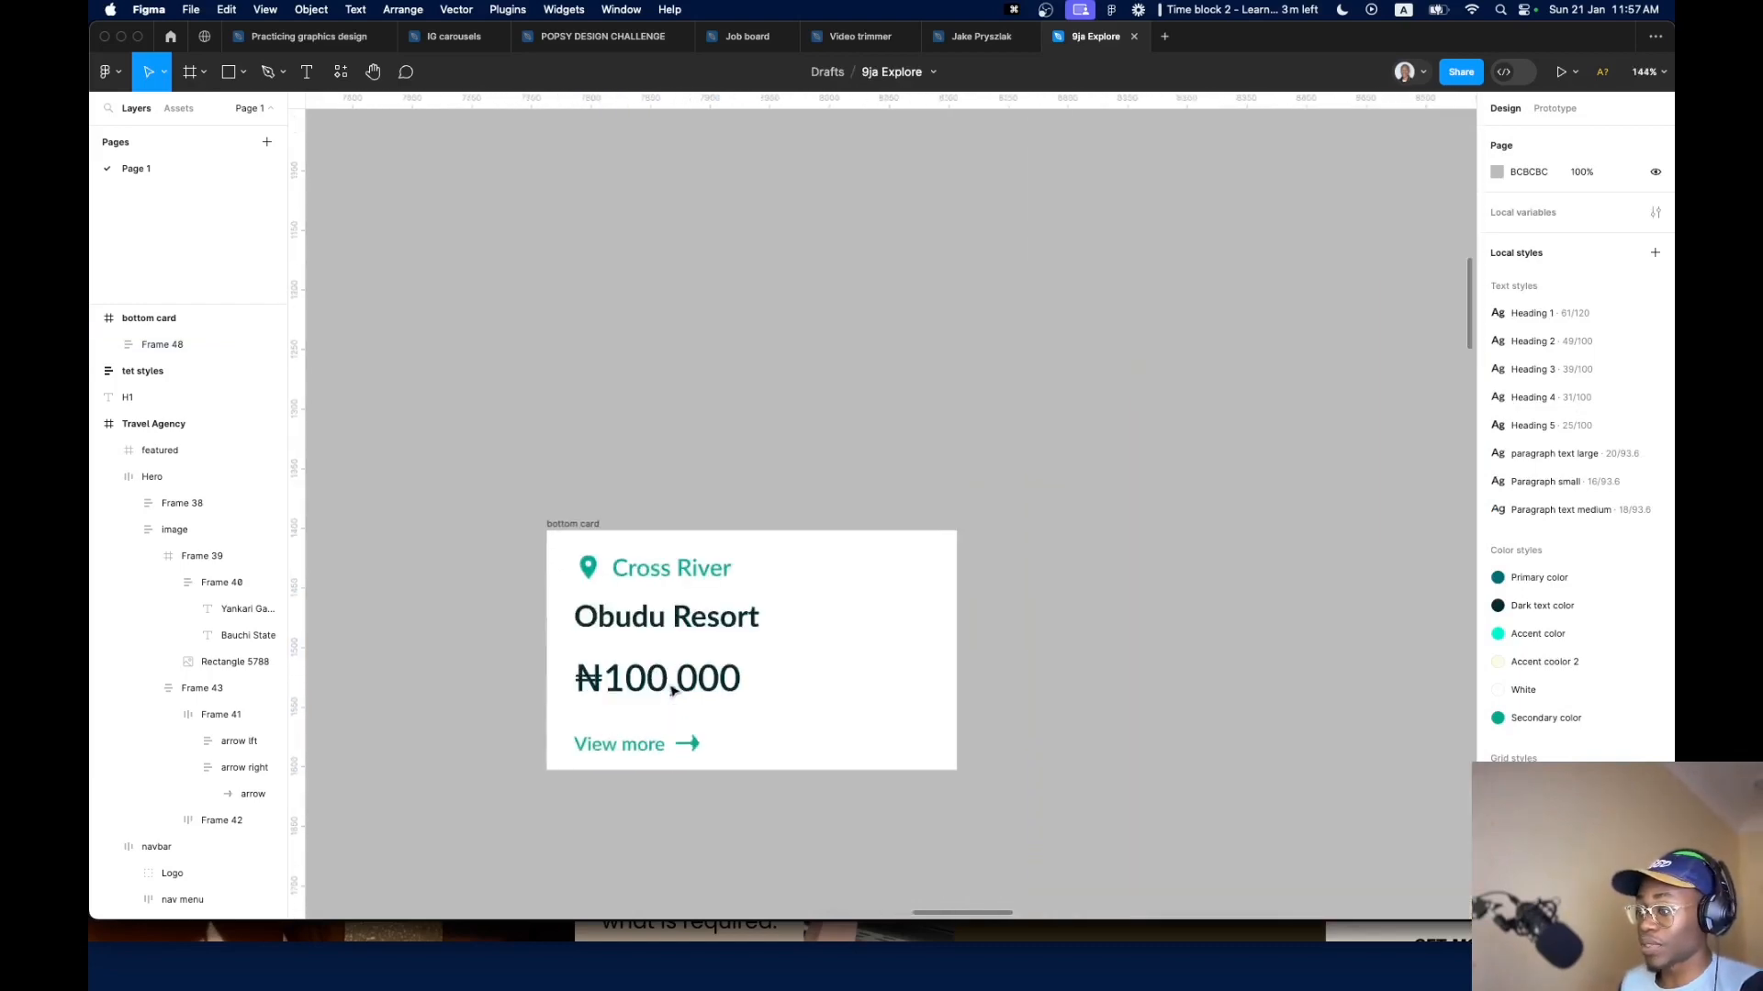
{"action": "scroll", "coordinate": [673, 691], "scroll_direction": "down", "scroll_amount": 10}
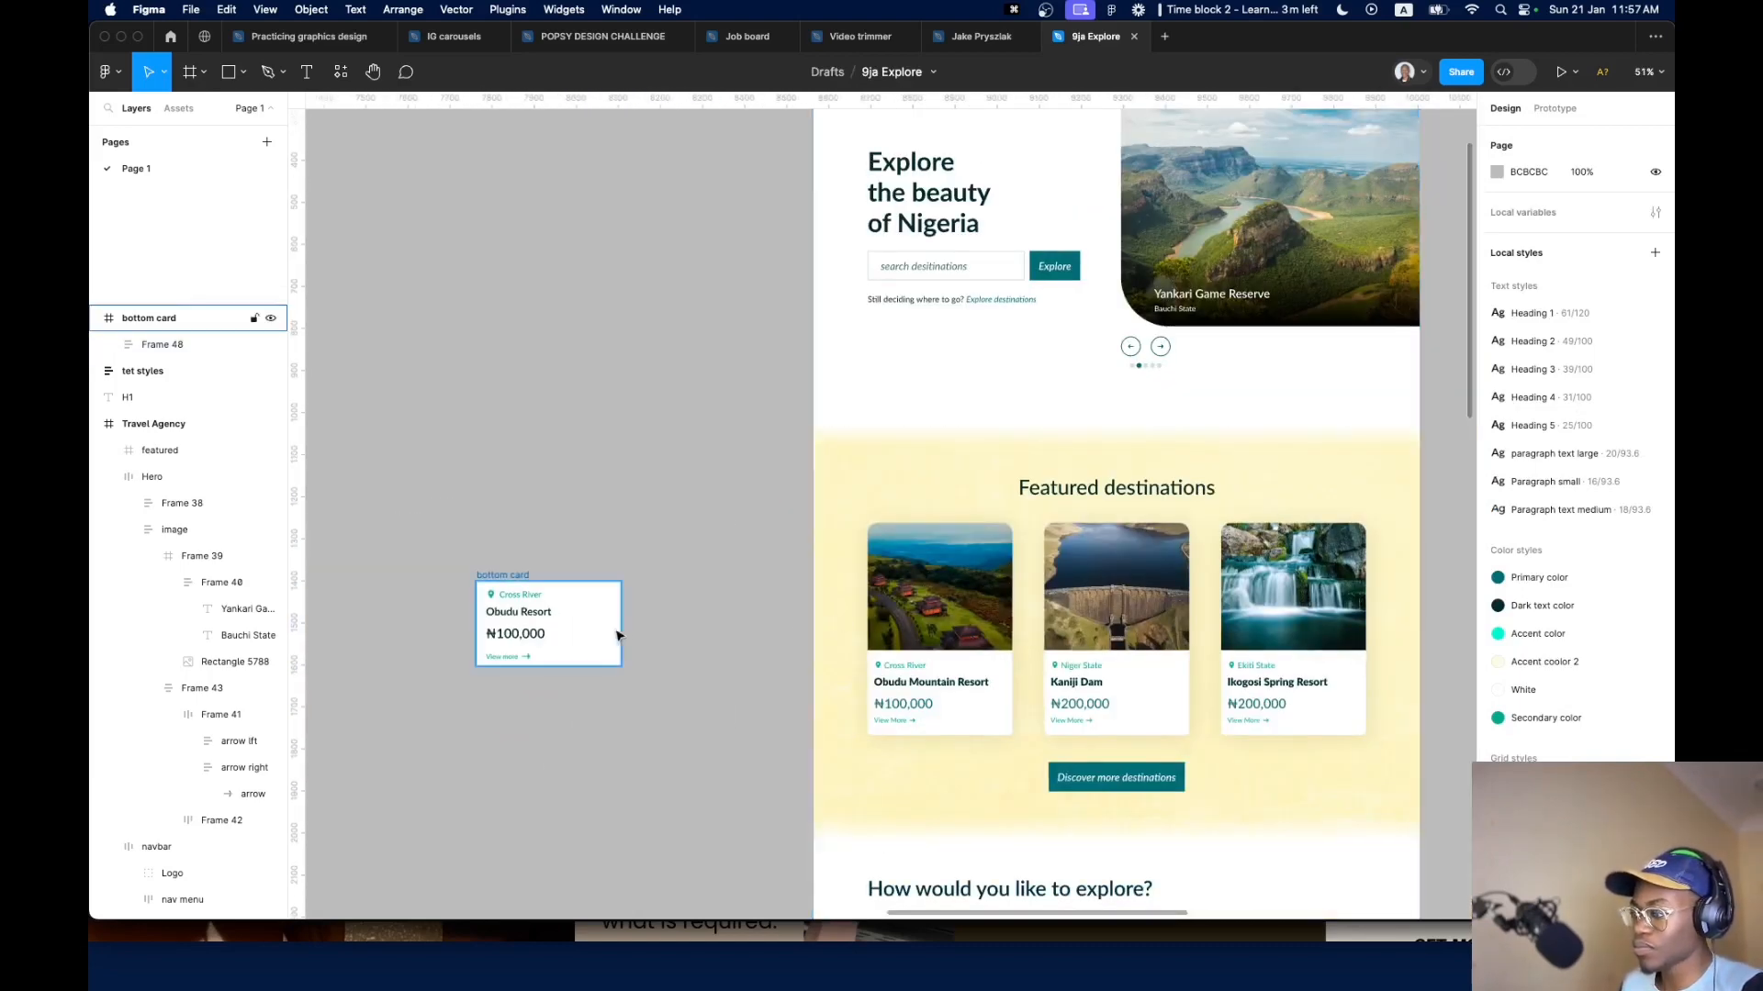
{"action": "scroll", "coordinate": [567, 639], "scroll_direction": "up", "scroll_amount": 6}
{"action": "left_click", "coordinate": [488, 589]}
{"action": "double_click", "coordinate": [487, 589]}
{"action": "double_click", "coordinate": [482, 588]}
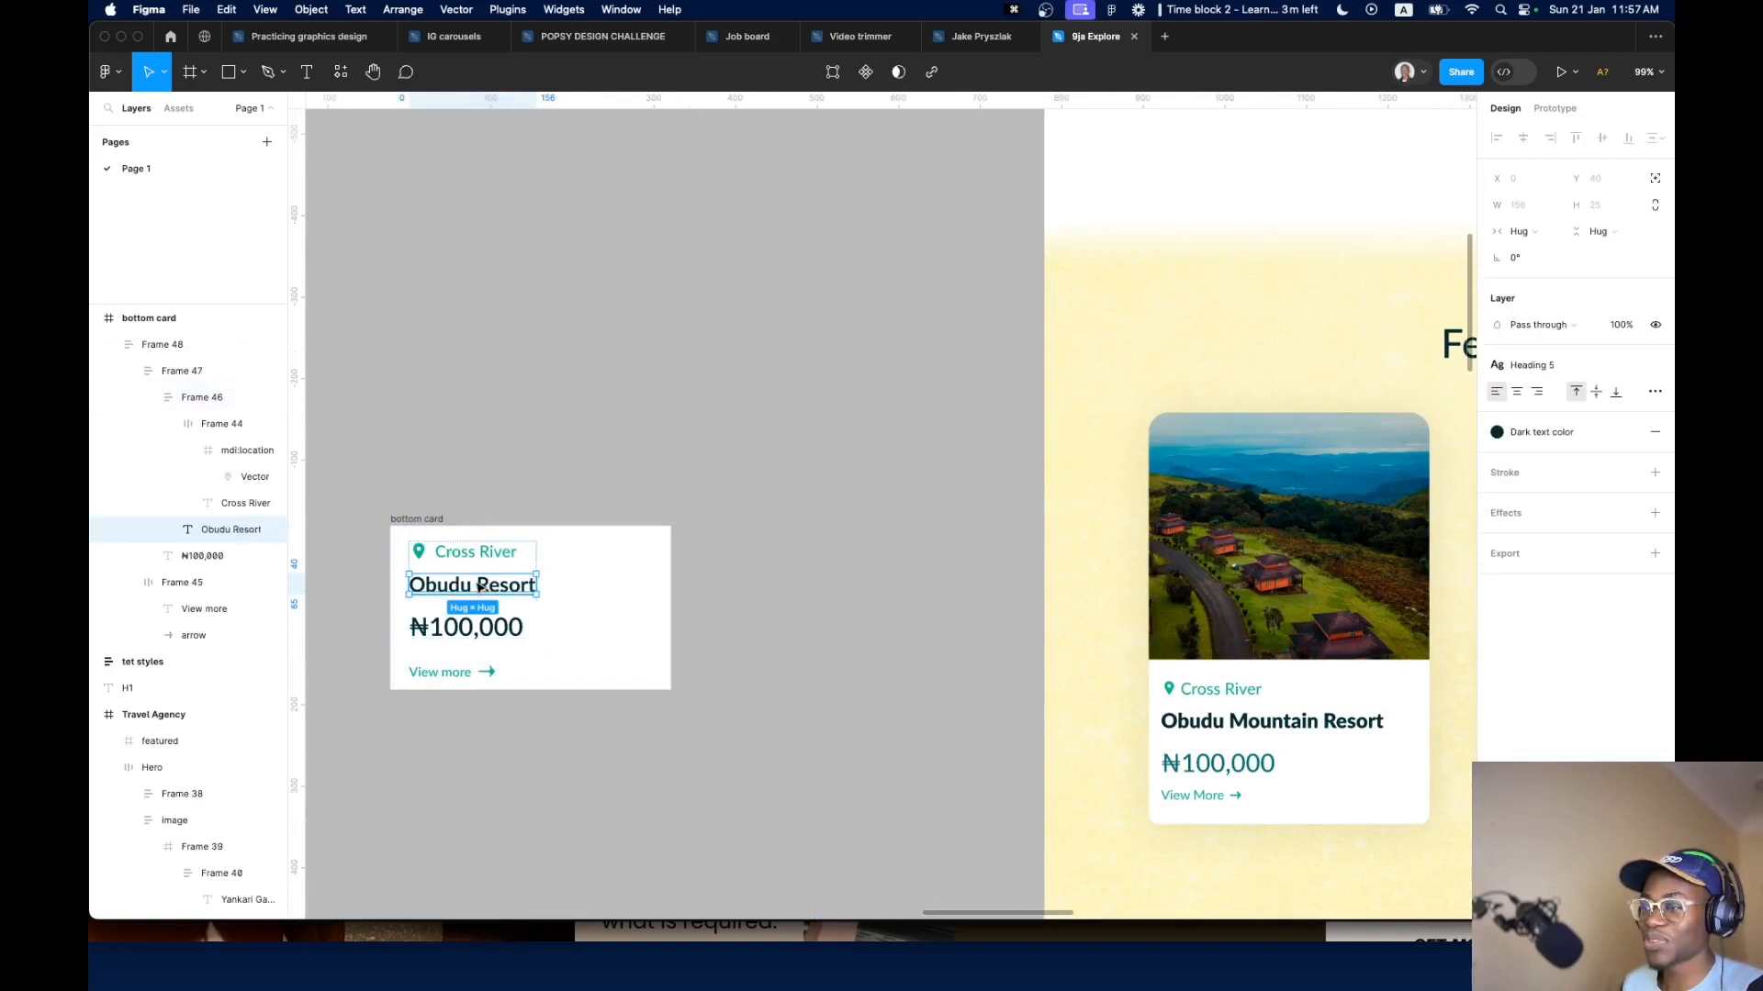
{"action": "double_click", "coordinate": [477, 585]}
{"action": "left_click", "coordinate": [475, 583]}
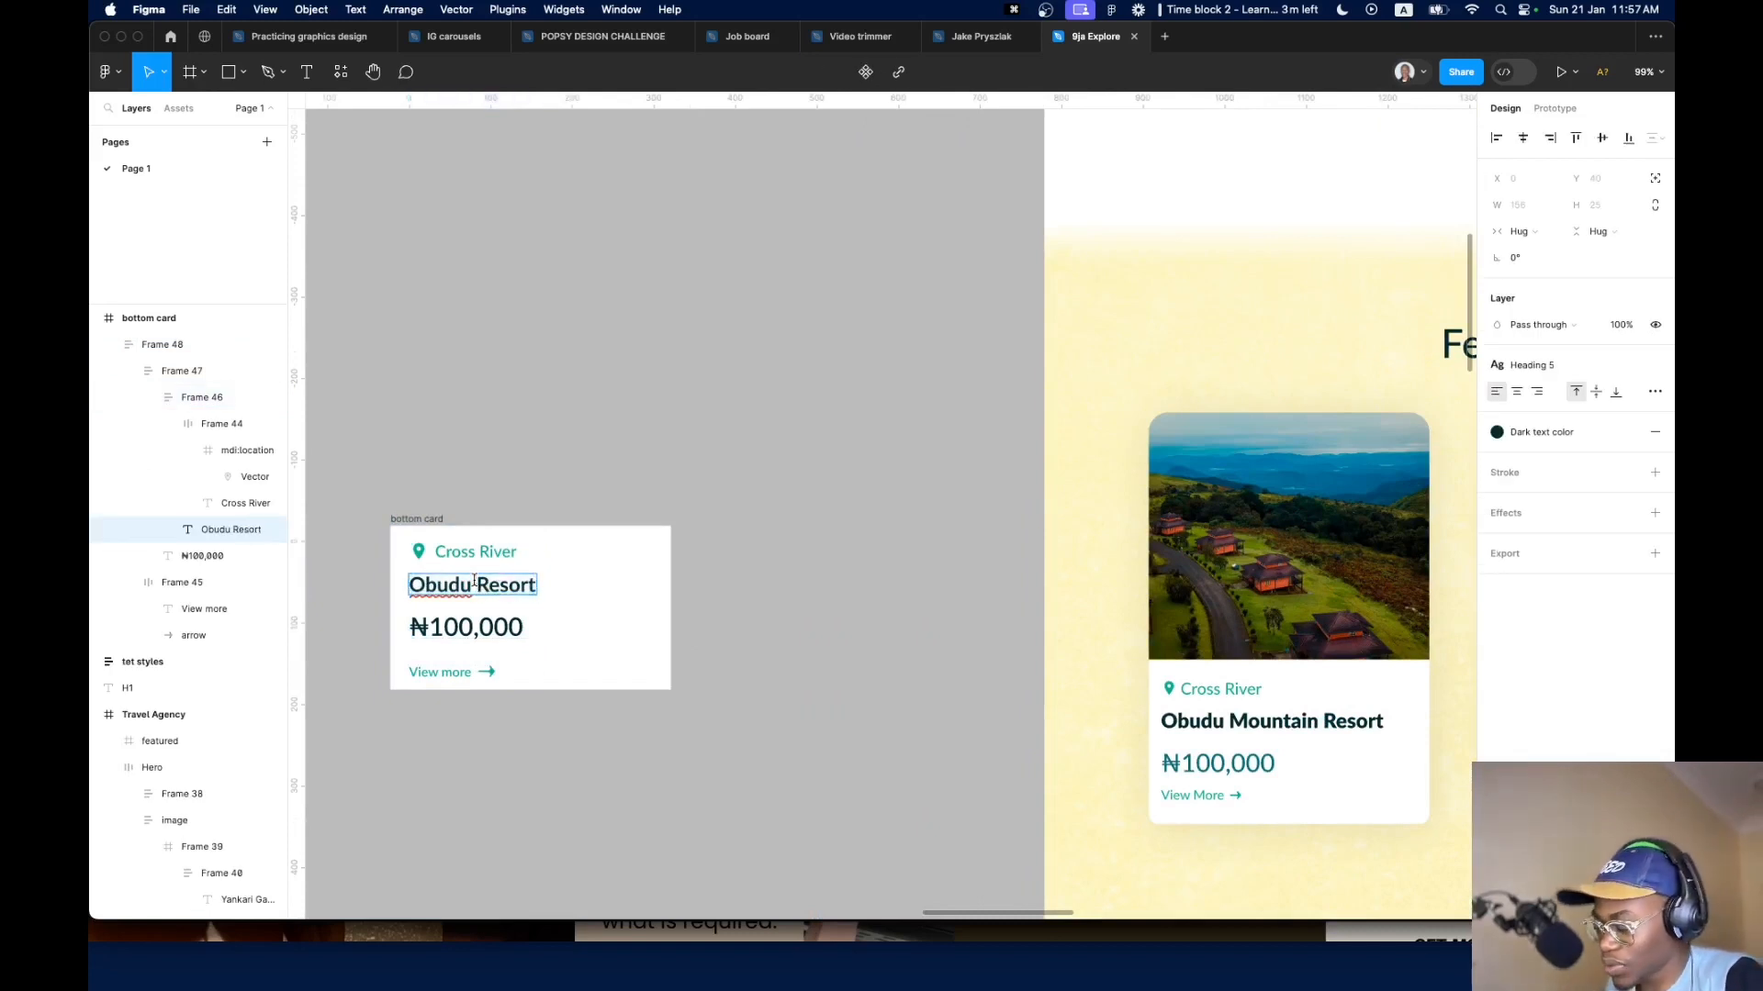
{"action": "type", "text": "Mountaiinn"}
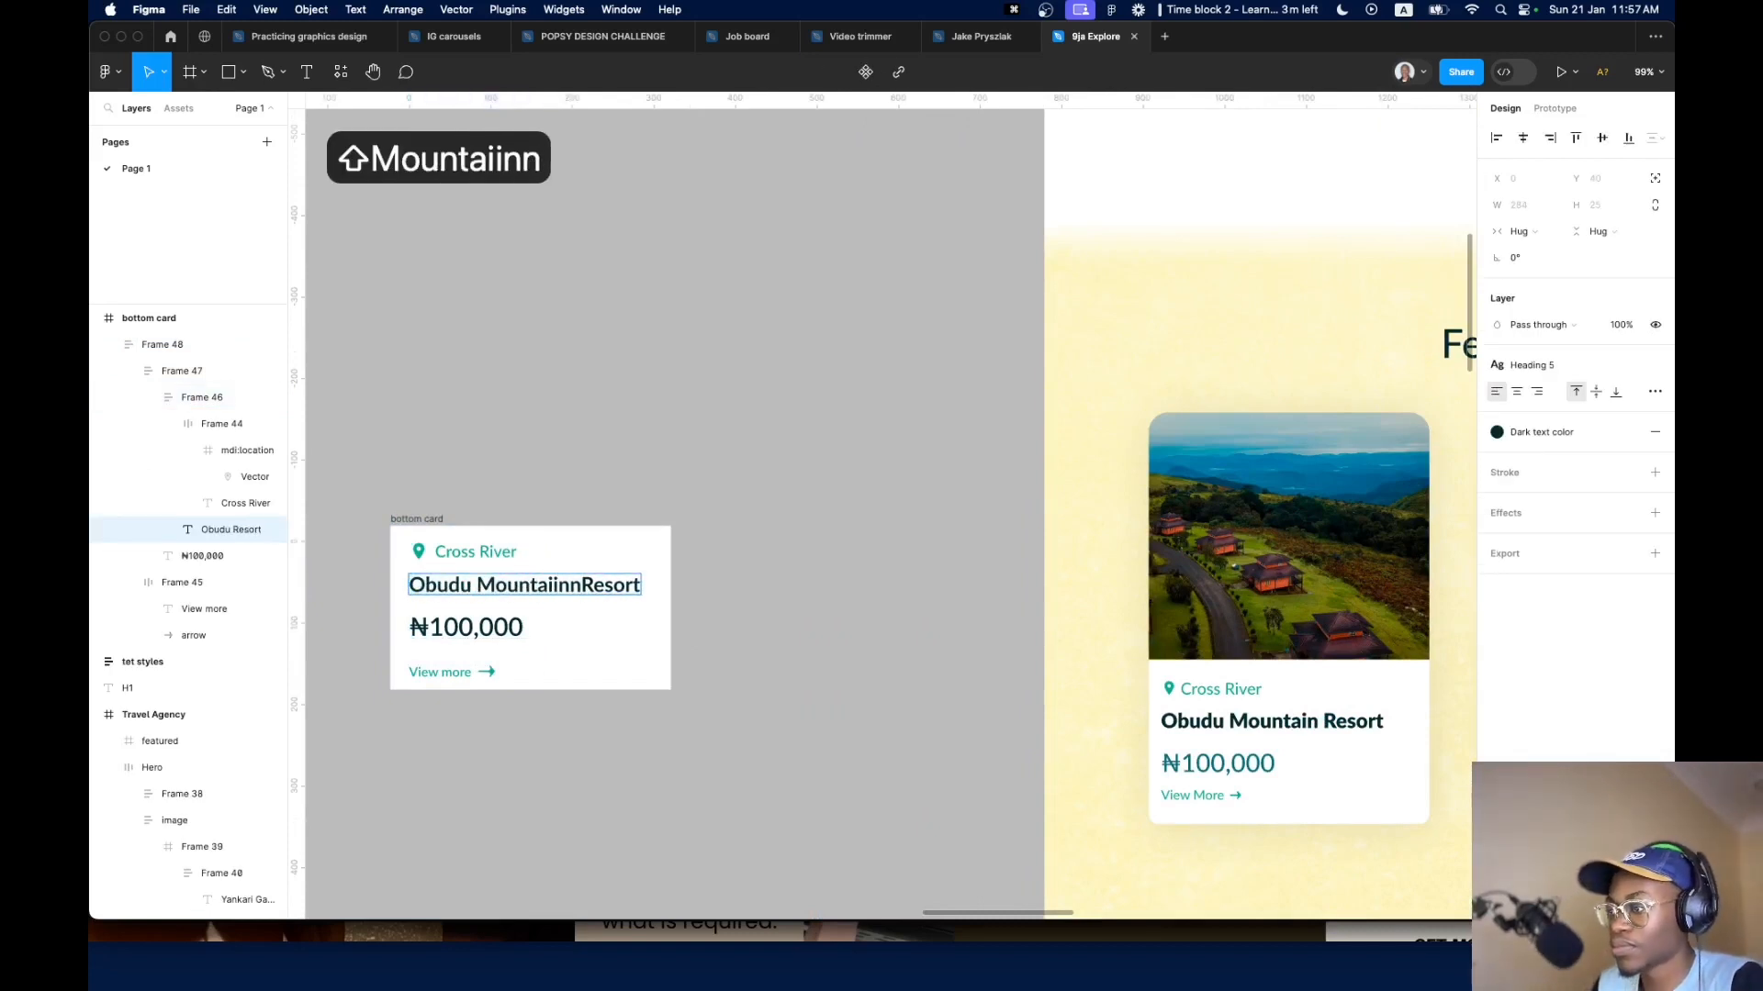
{"action": "key", "text": "Left"}
{"action": "key", "text": "Left"}
{"action": "key", "text": "Left"}
{"action": "key", "text": "BackSpace"}
{"action": "key", "text": "Right"}
{"action": "key", "text": "BackSpace"}
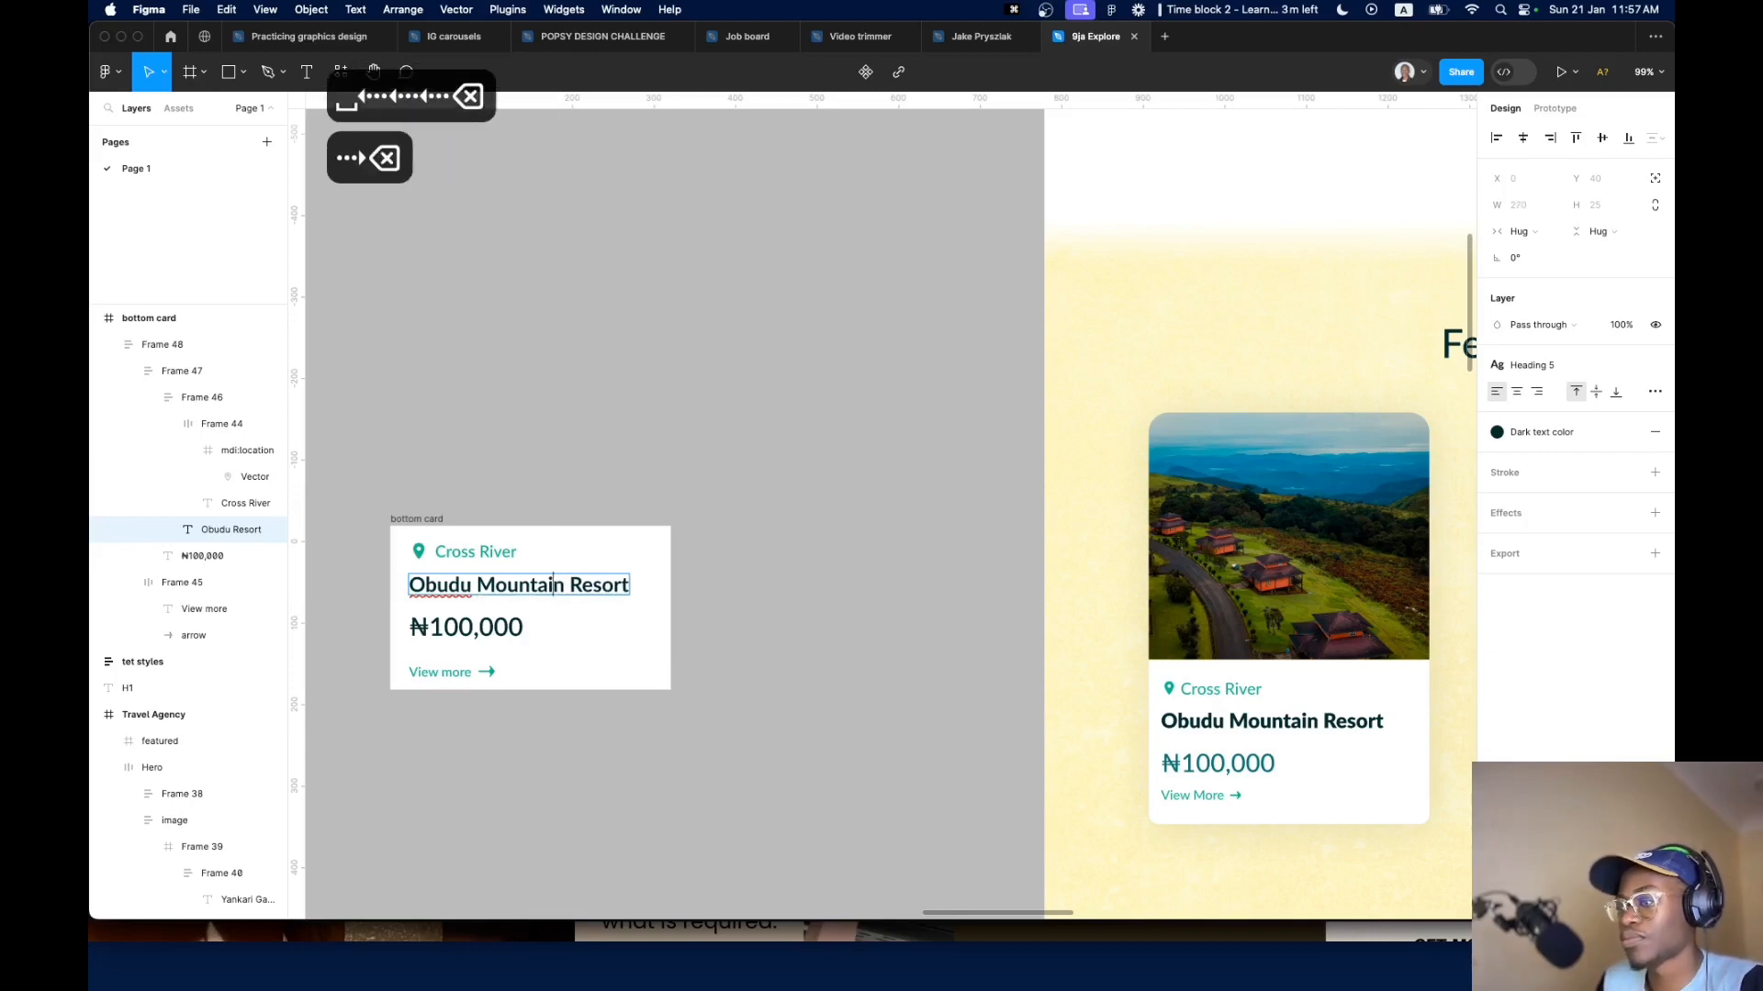
{"action": "left_click", "coordinate": [712, 487]}
Compare the bottom card with the past design's destination cards, and check the size of the Obudu reference image
{"action": "scroll", "coordinate": [610, 664], "scroll_direction": "down", "scroll_amount": 3}
{"action": "left_click", "coordinate": [611, 665]}
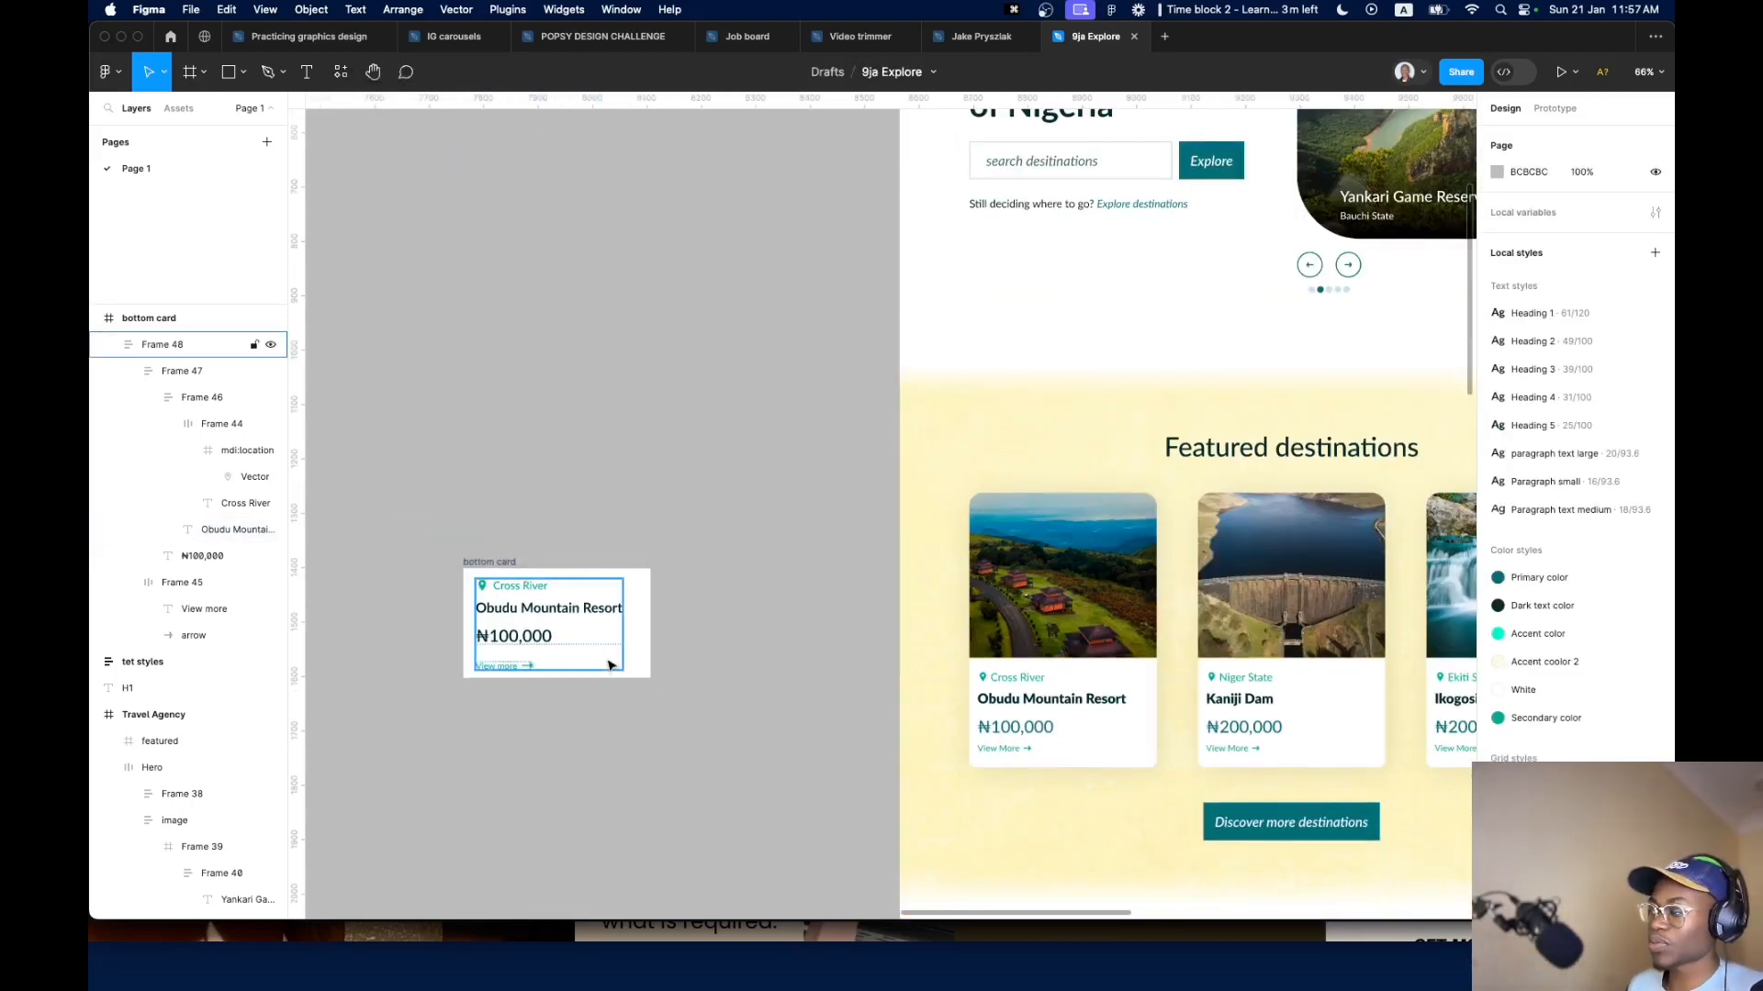
{"action": "left_click", "coordinate": [658, 605]}
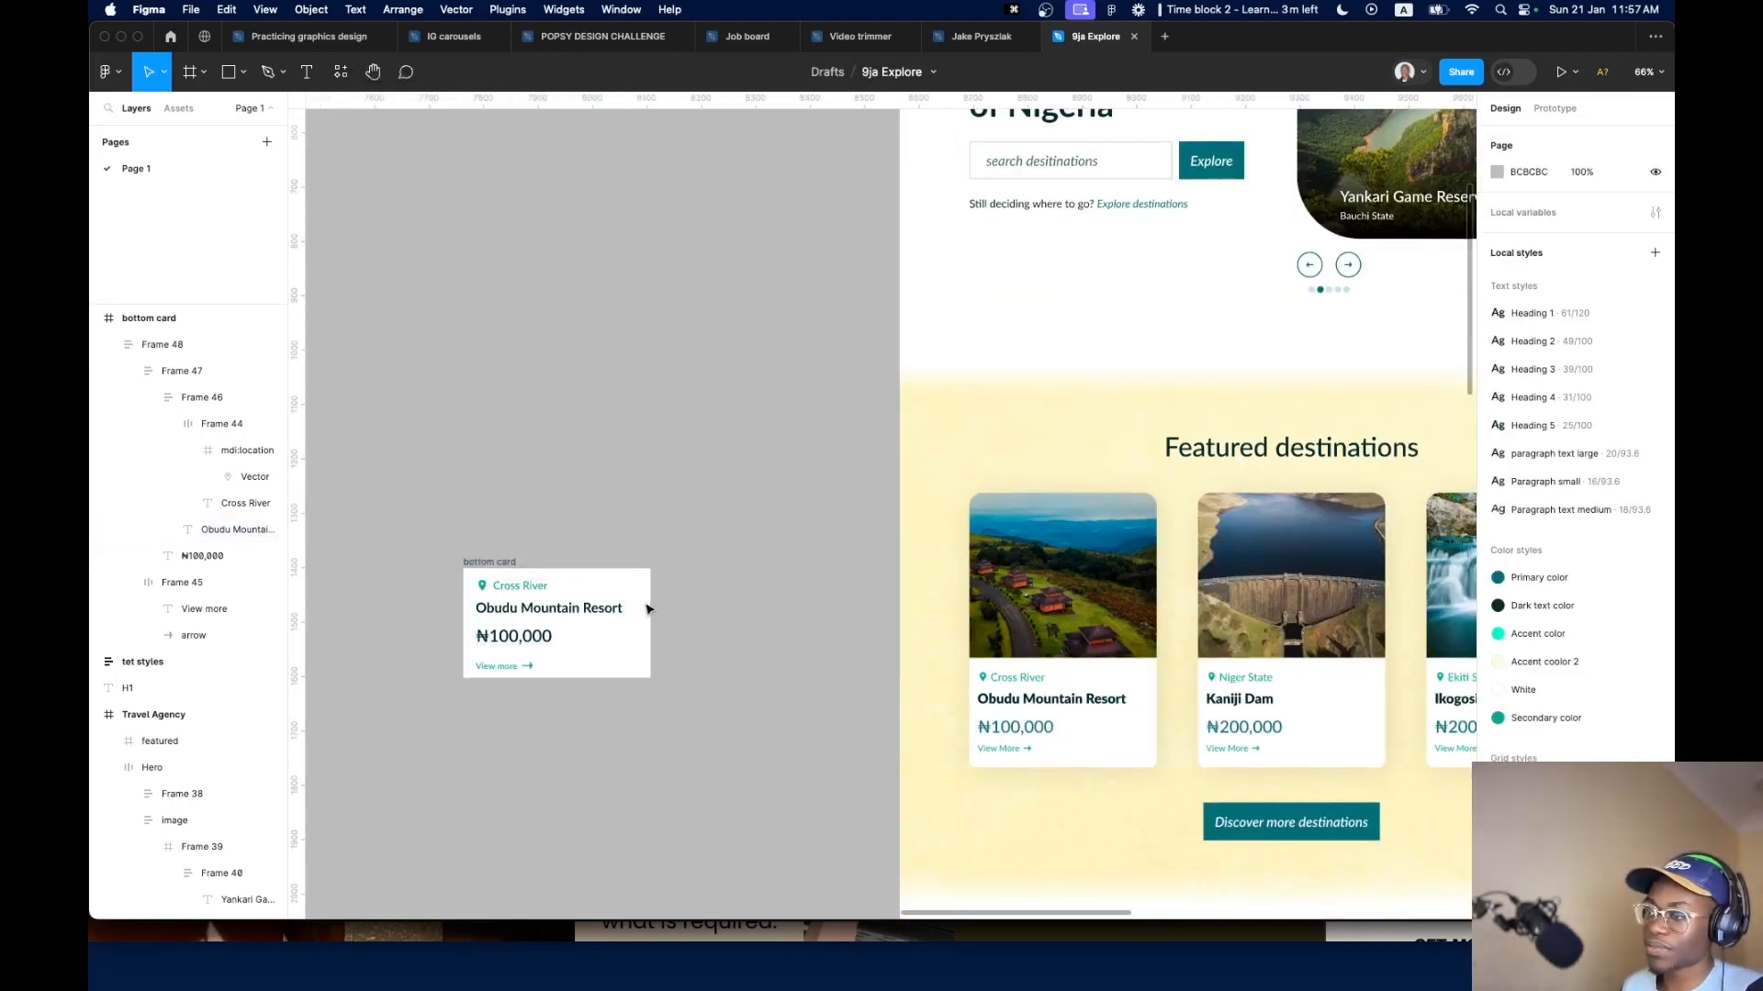
{"action": "left_click", "coordinate": [478, 562]}
{"action": "scroll", "coordinate": [514, 597], "scroll_direction": "down", "scroll_amount": 5}
{"action": "scroll", "coordinate": [557, 630], "scroll_direction": "down", "scroll_amount": 2}
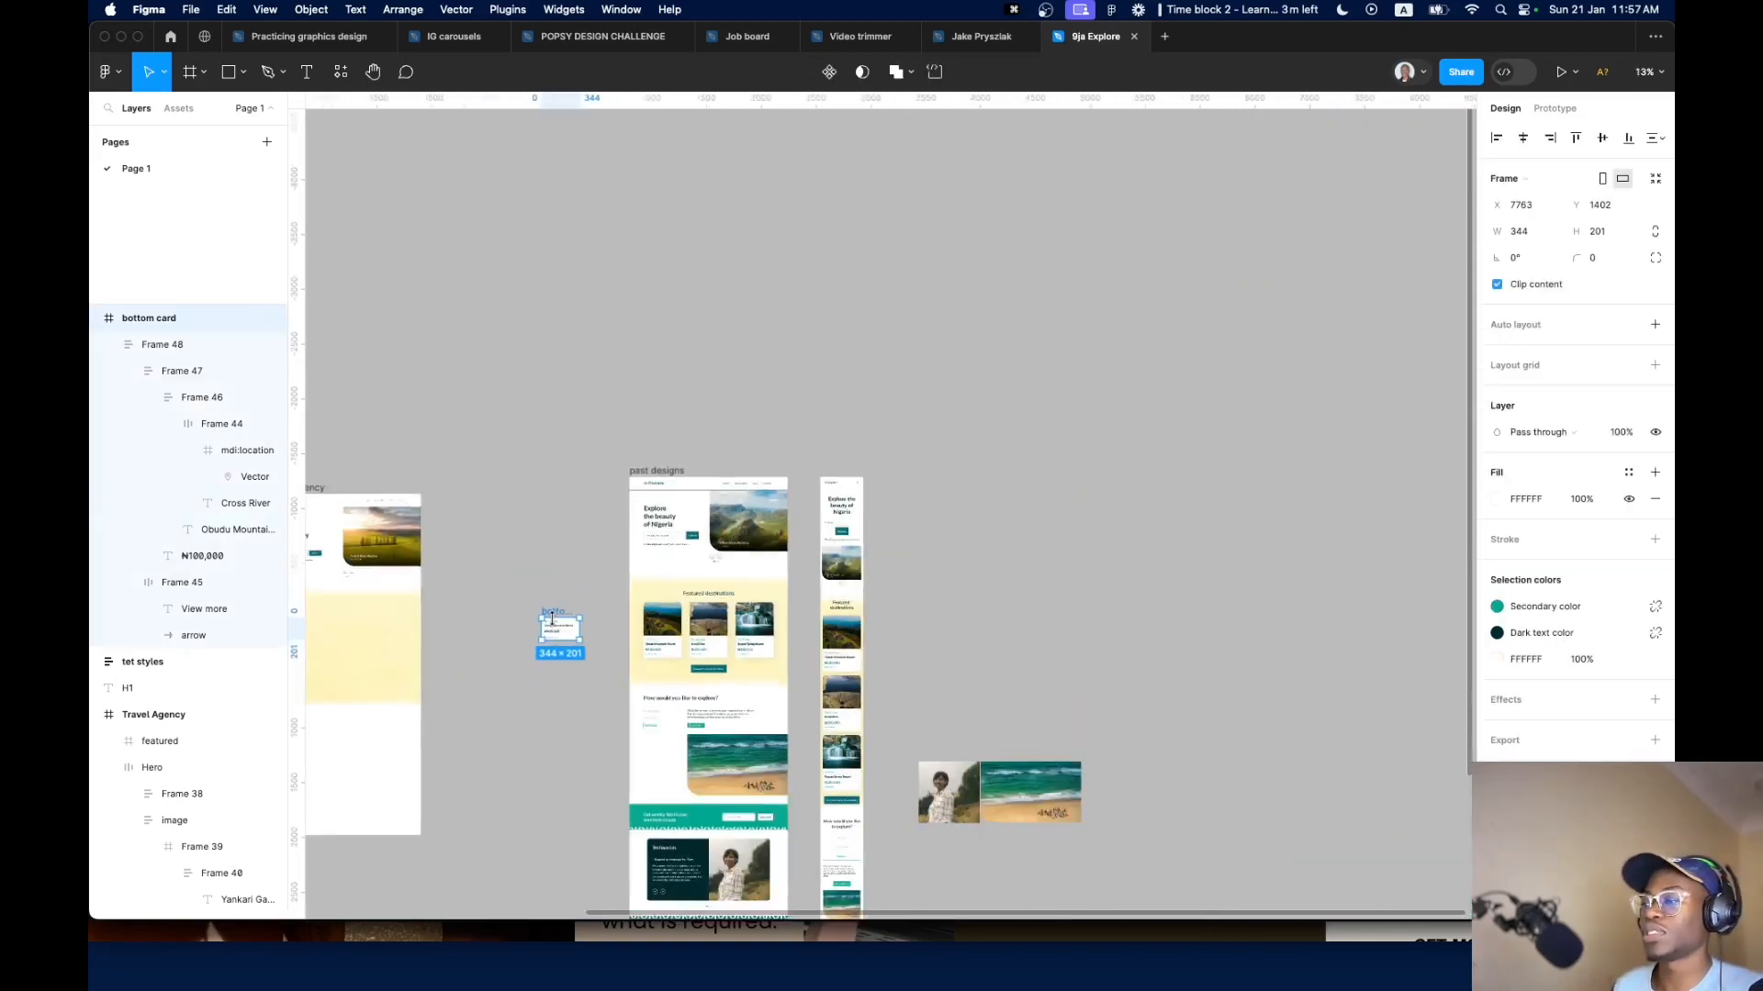
{"action": "scroll", "coordinate": [556, 620], "scroll_direction": "up", "scroll_amount": 5}
{"action": "scroll", "coordinate": [589, 598], "scroll_direction": "down", "scroll_amount": 4}
{"action": "scroll", "coordinate": [588, 596], "scroll_direction": "up", "scroll_amount": 4}
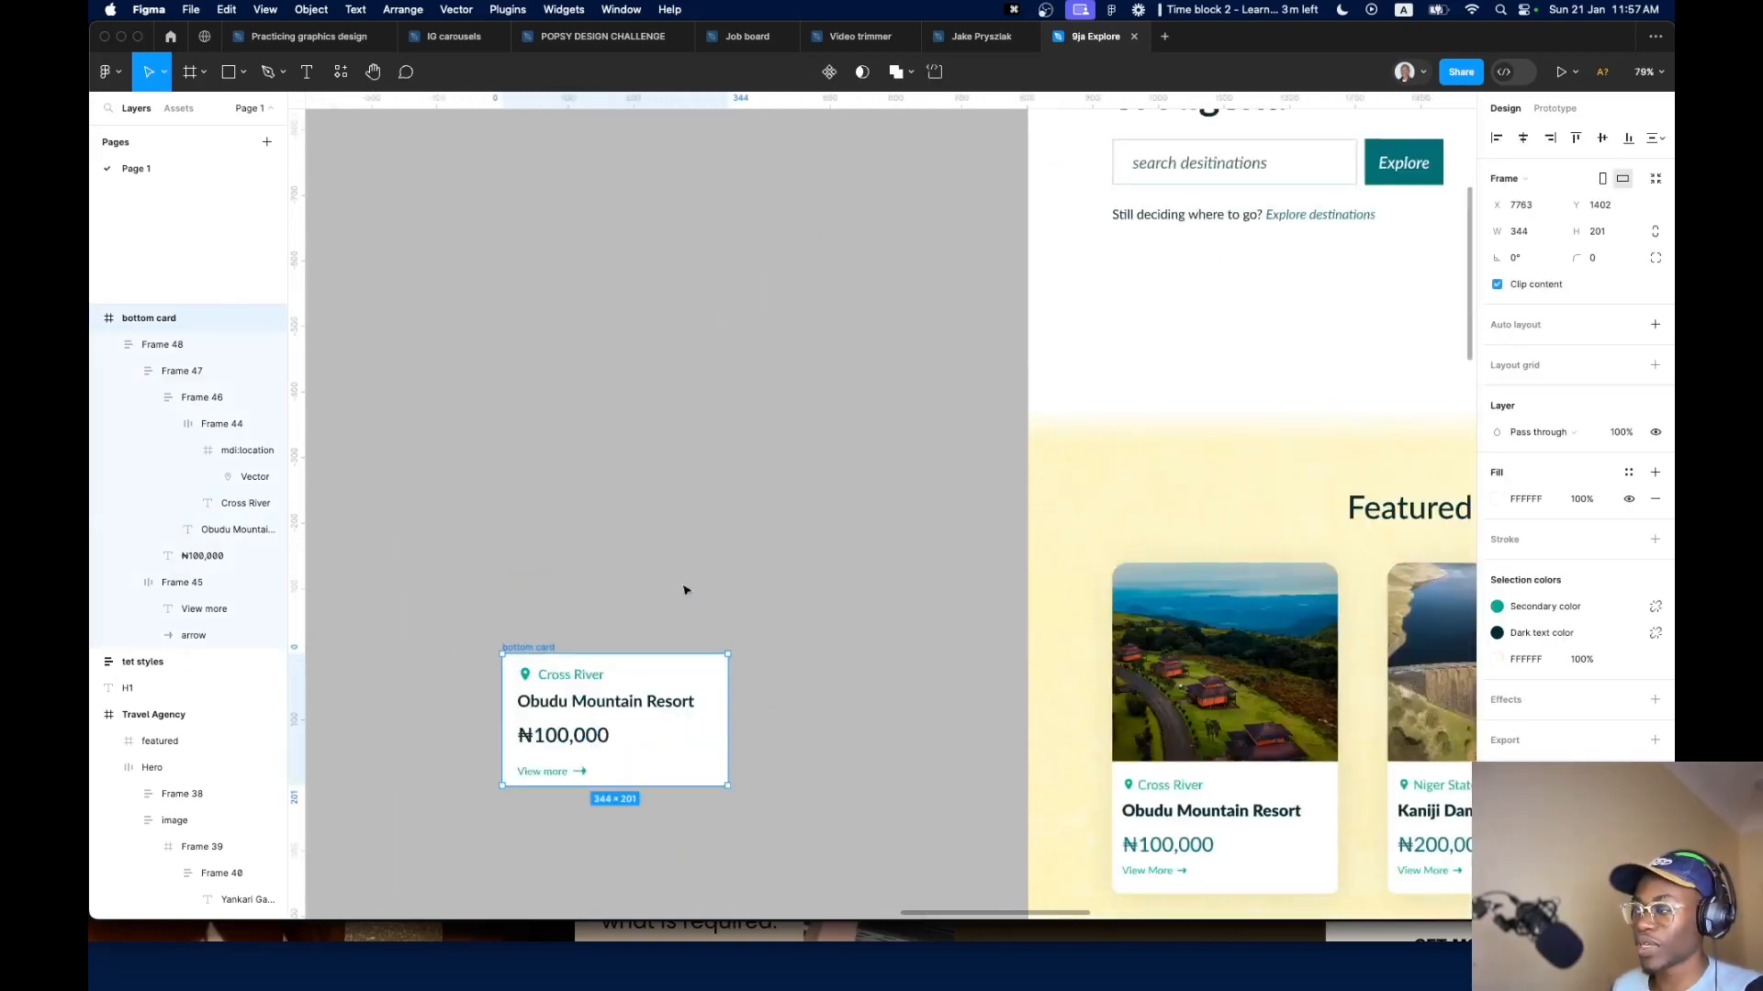
{"action": "left_click", "coordinate": [1154, 617]}
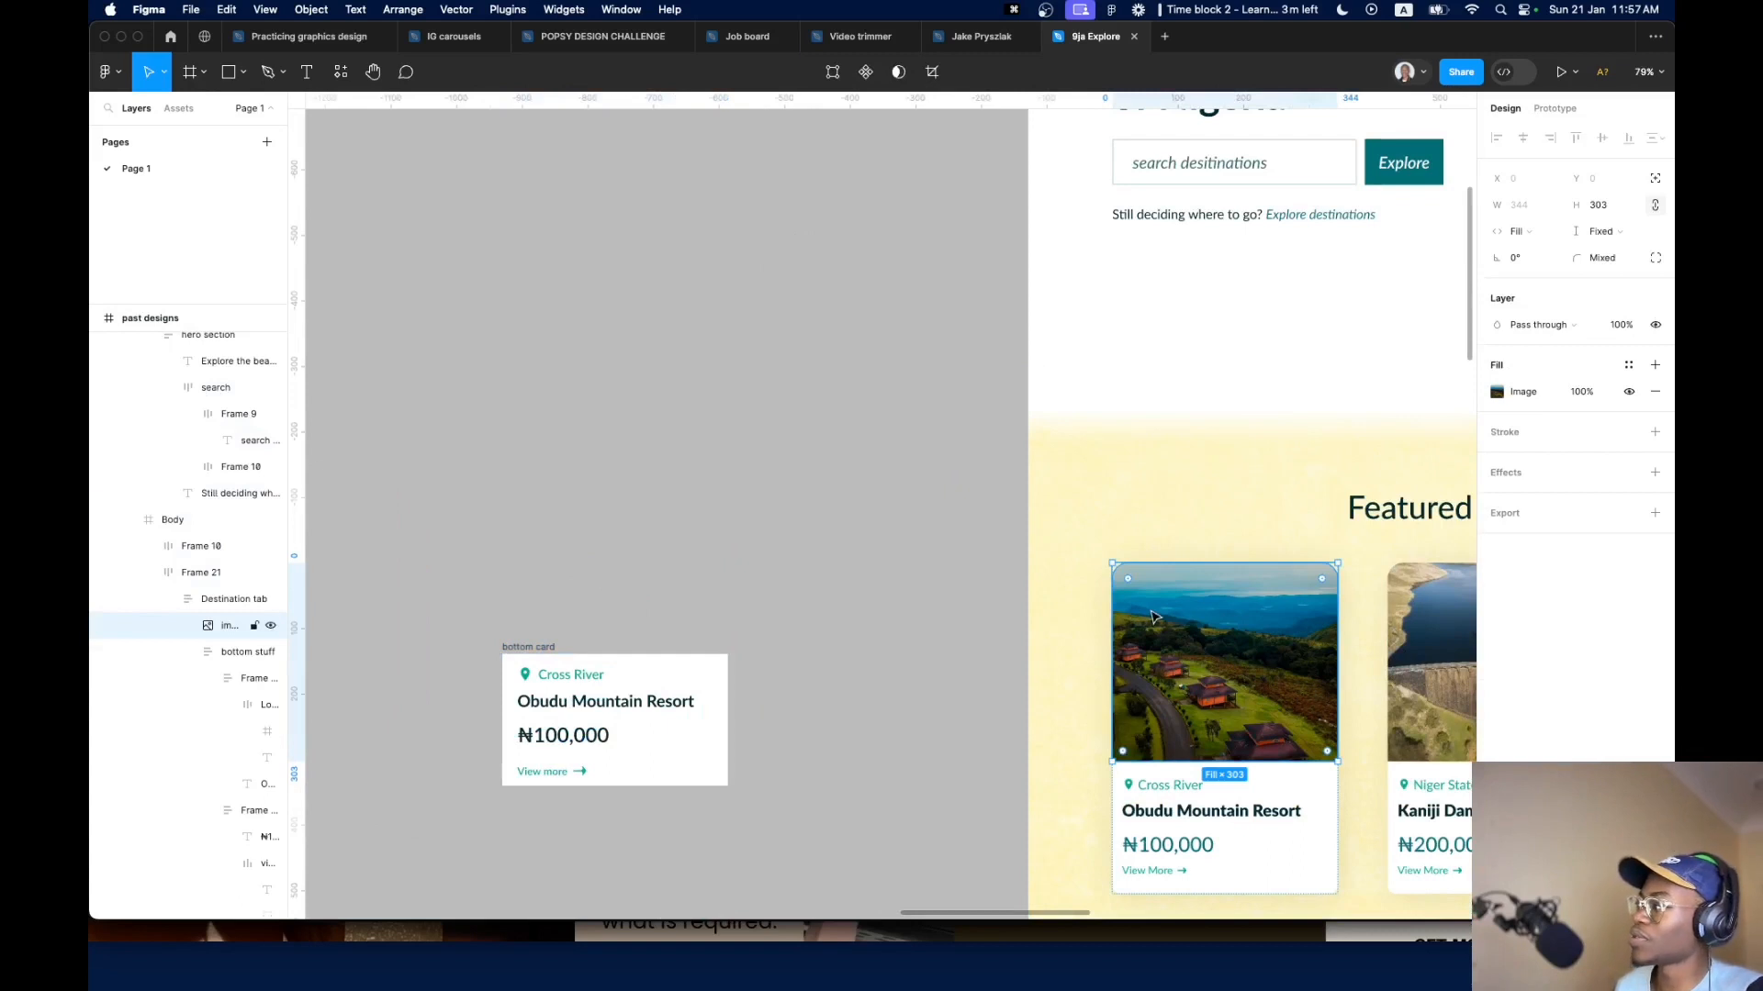
Draw a frame directly above the bottom card, flush with its edges, and size it to 344 × 303
{"action": "left_click", "coordinate": [220, 72]}
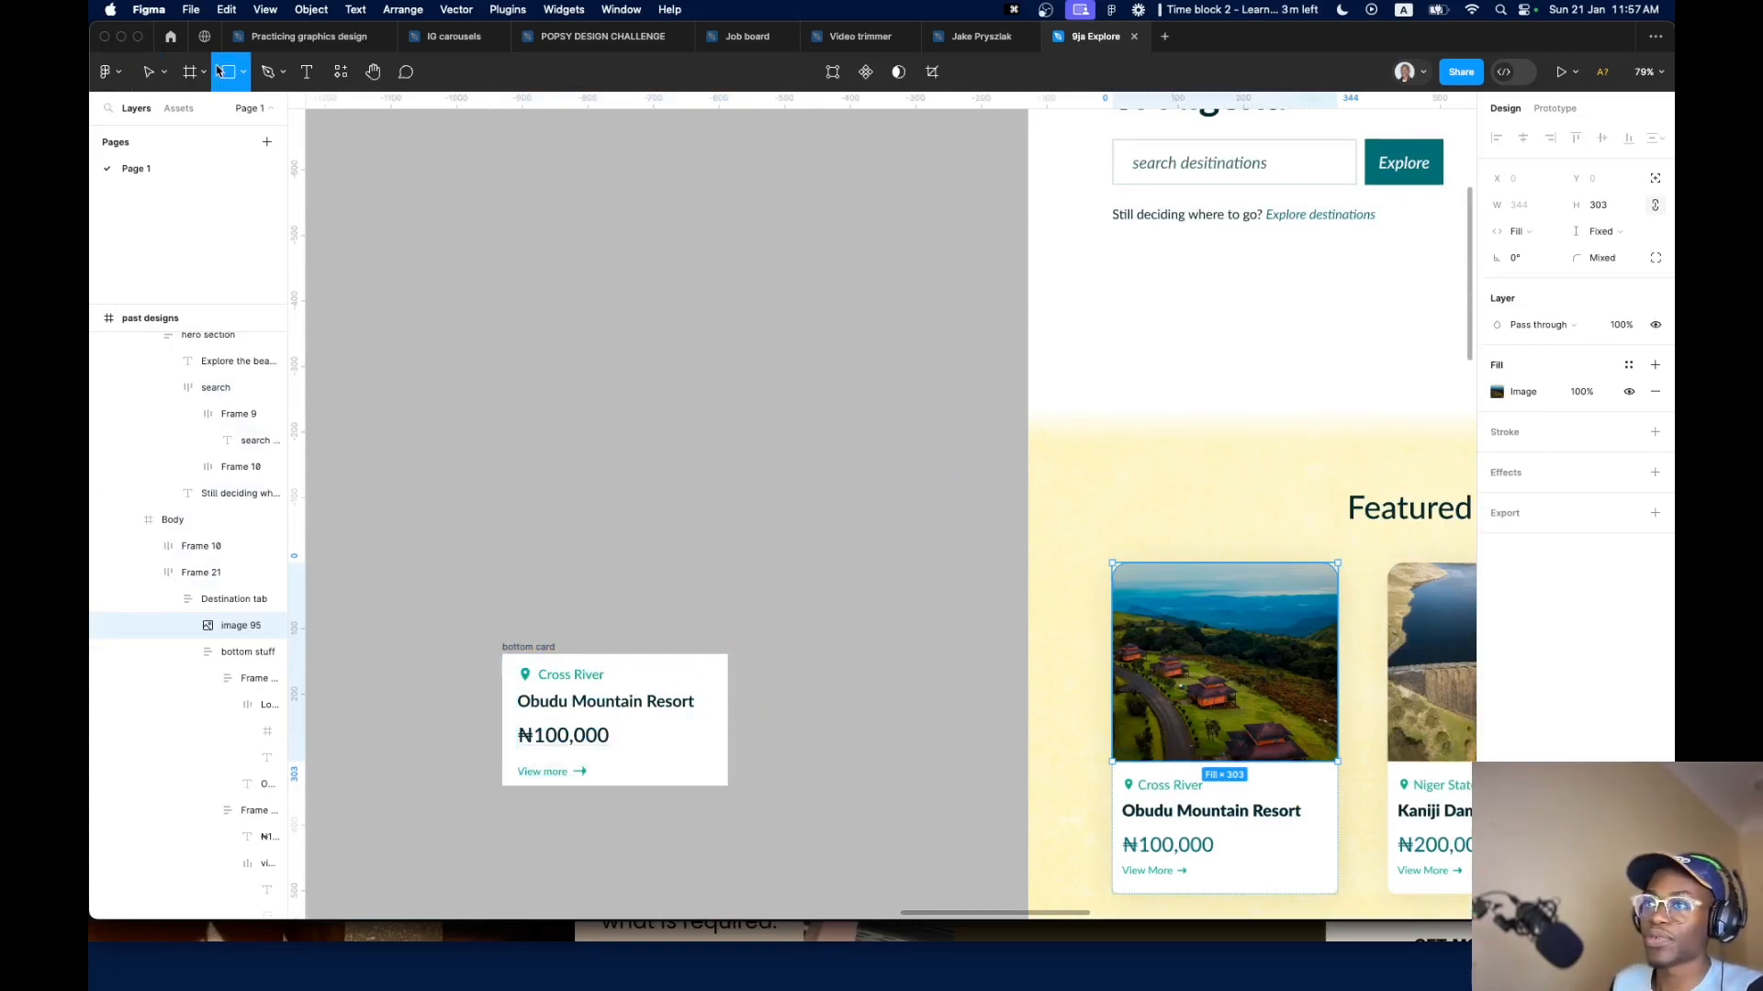
{"action": "key", "text": "f"}
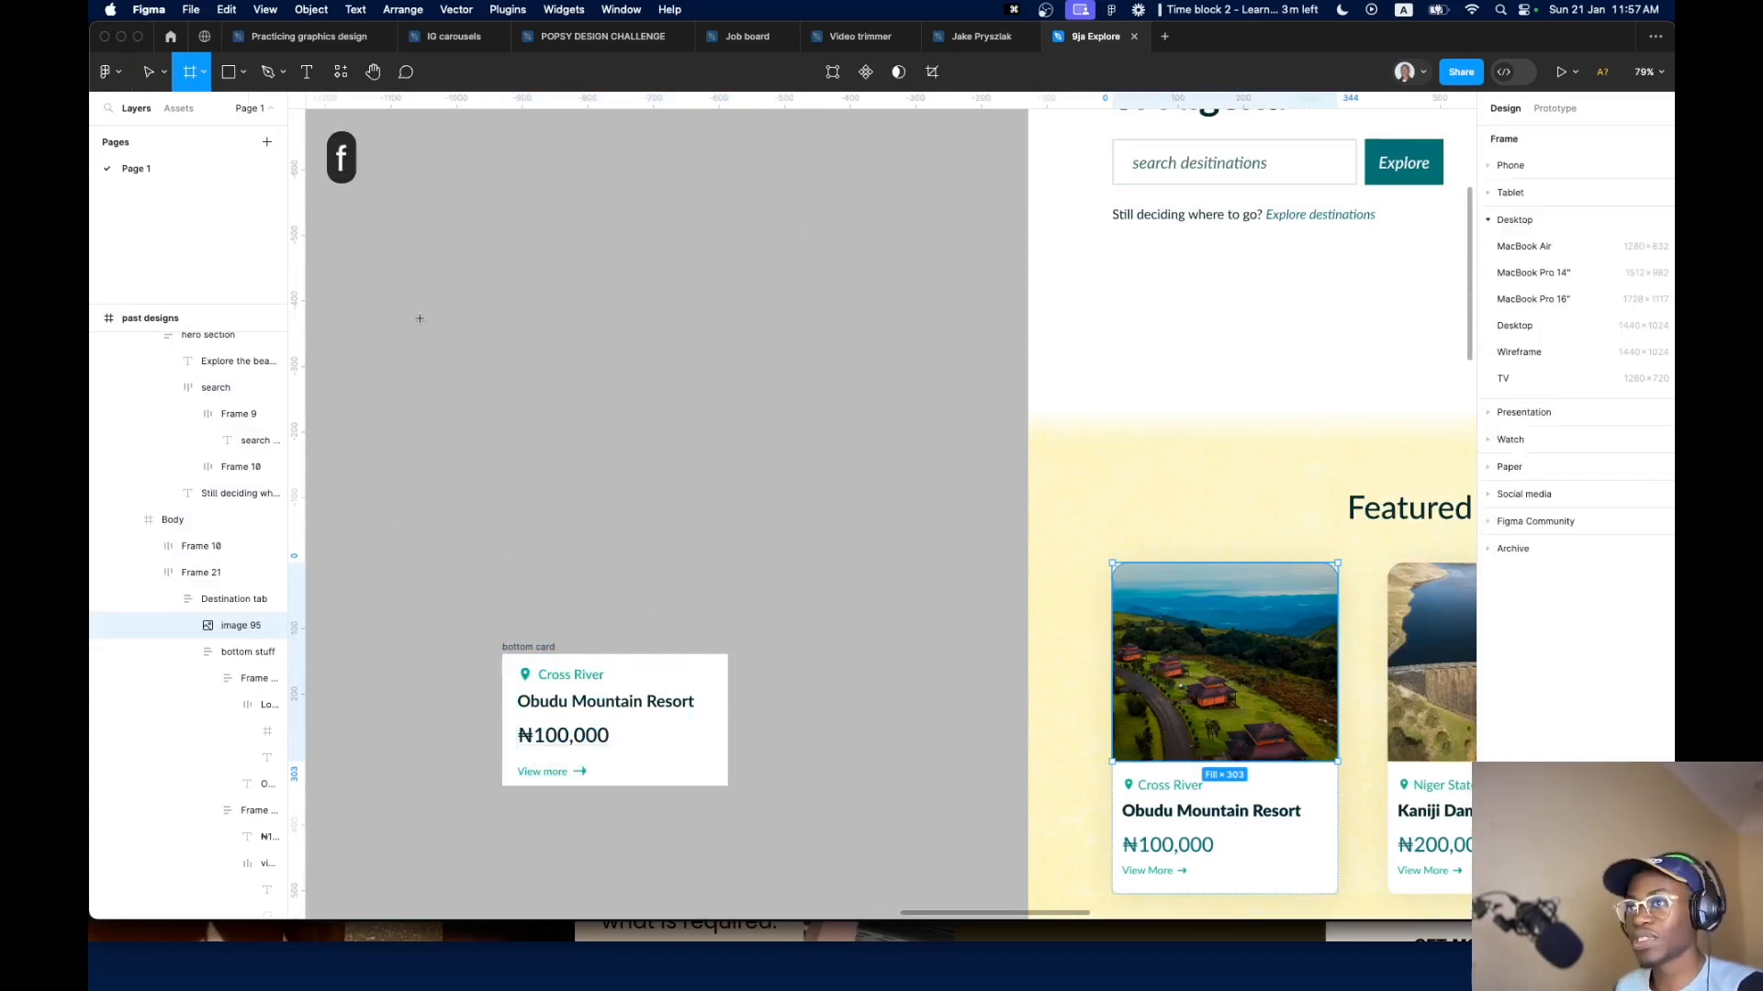
{"action": "left_click_drag", "start_coordinate": [474, 381], "coordinate": [729, 654]}
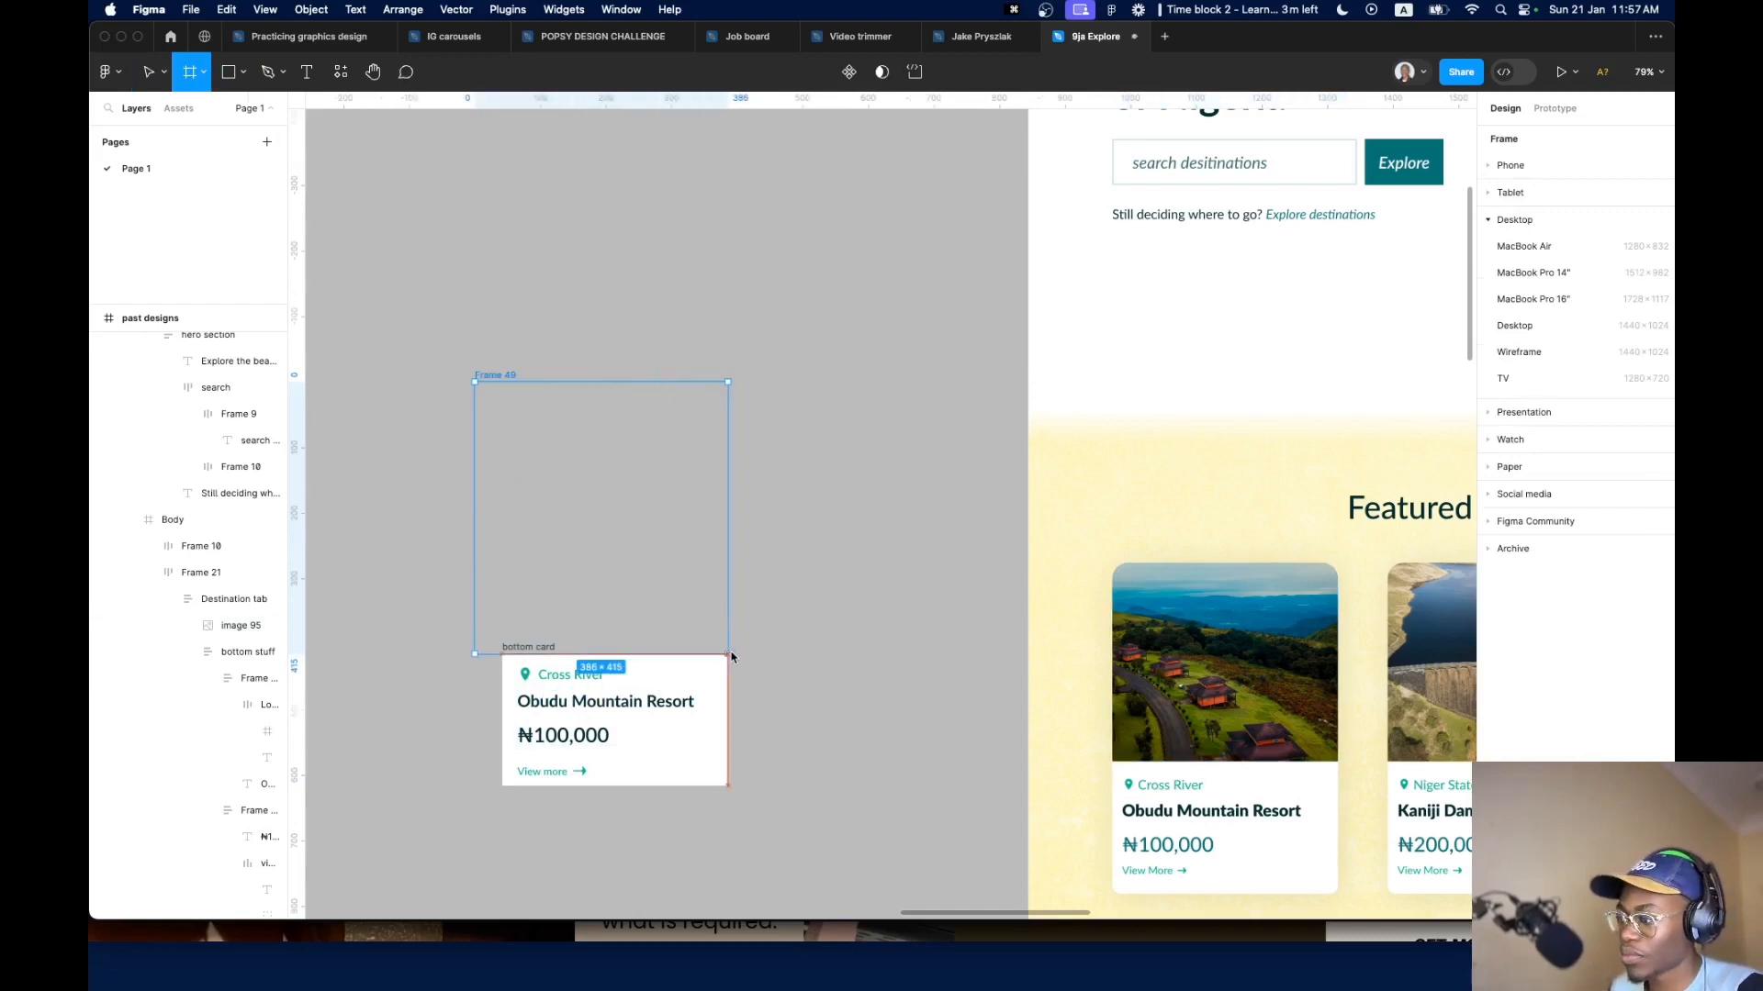
{"action": "left_click_drag", "start_coordinate": [482, 418], "coordinate": [499, 430]}
{"action": "left_click_drag", "start_coordinate": [604, 380], "coordinate": [612, 455]}
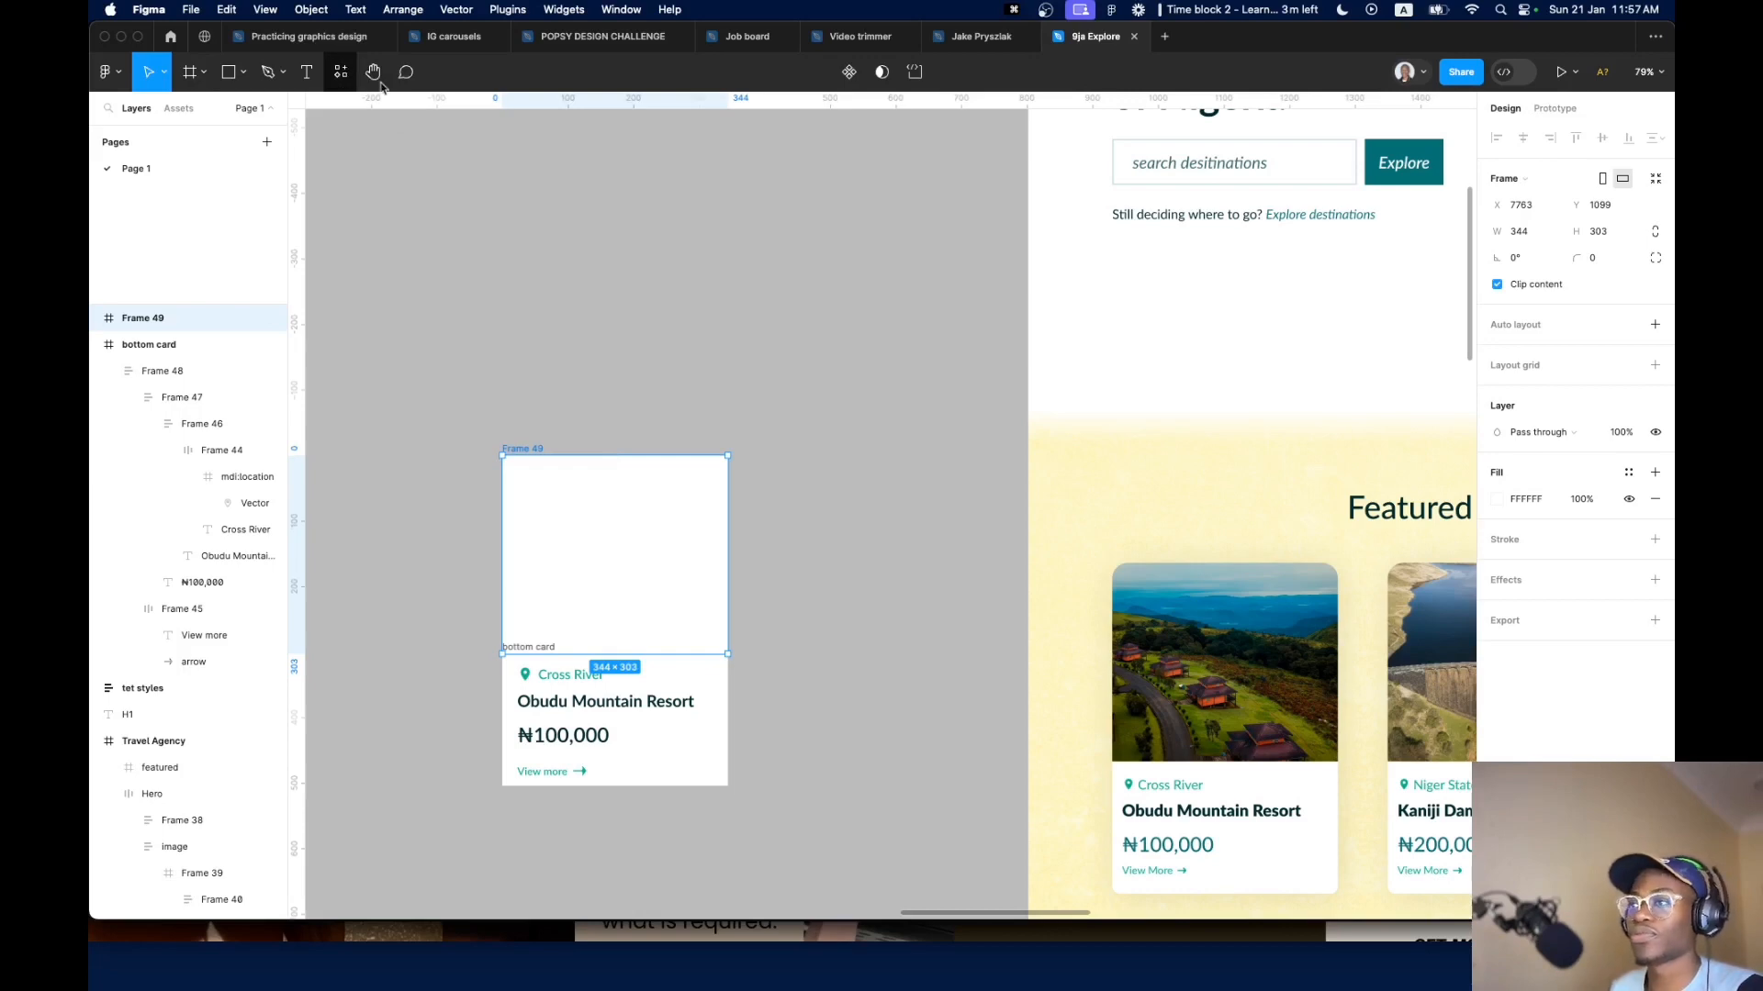
Search the Unsplash plugin for "resort" and fill the new frame with the photo of loungers on a wooden deck
{"action": "key", "text": "shift+i"}
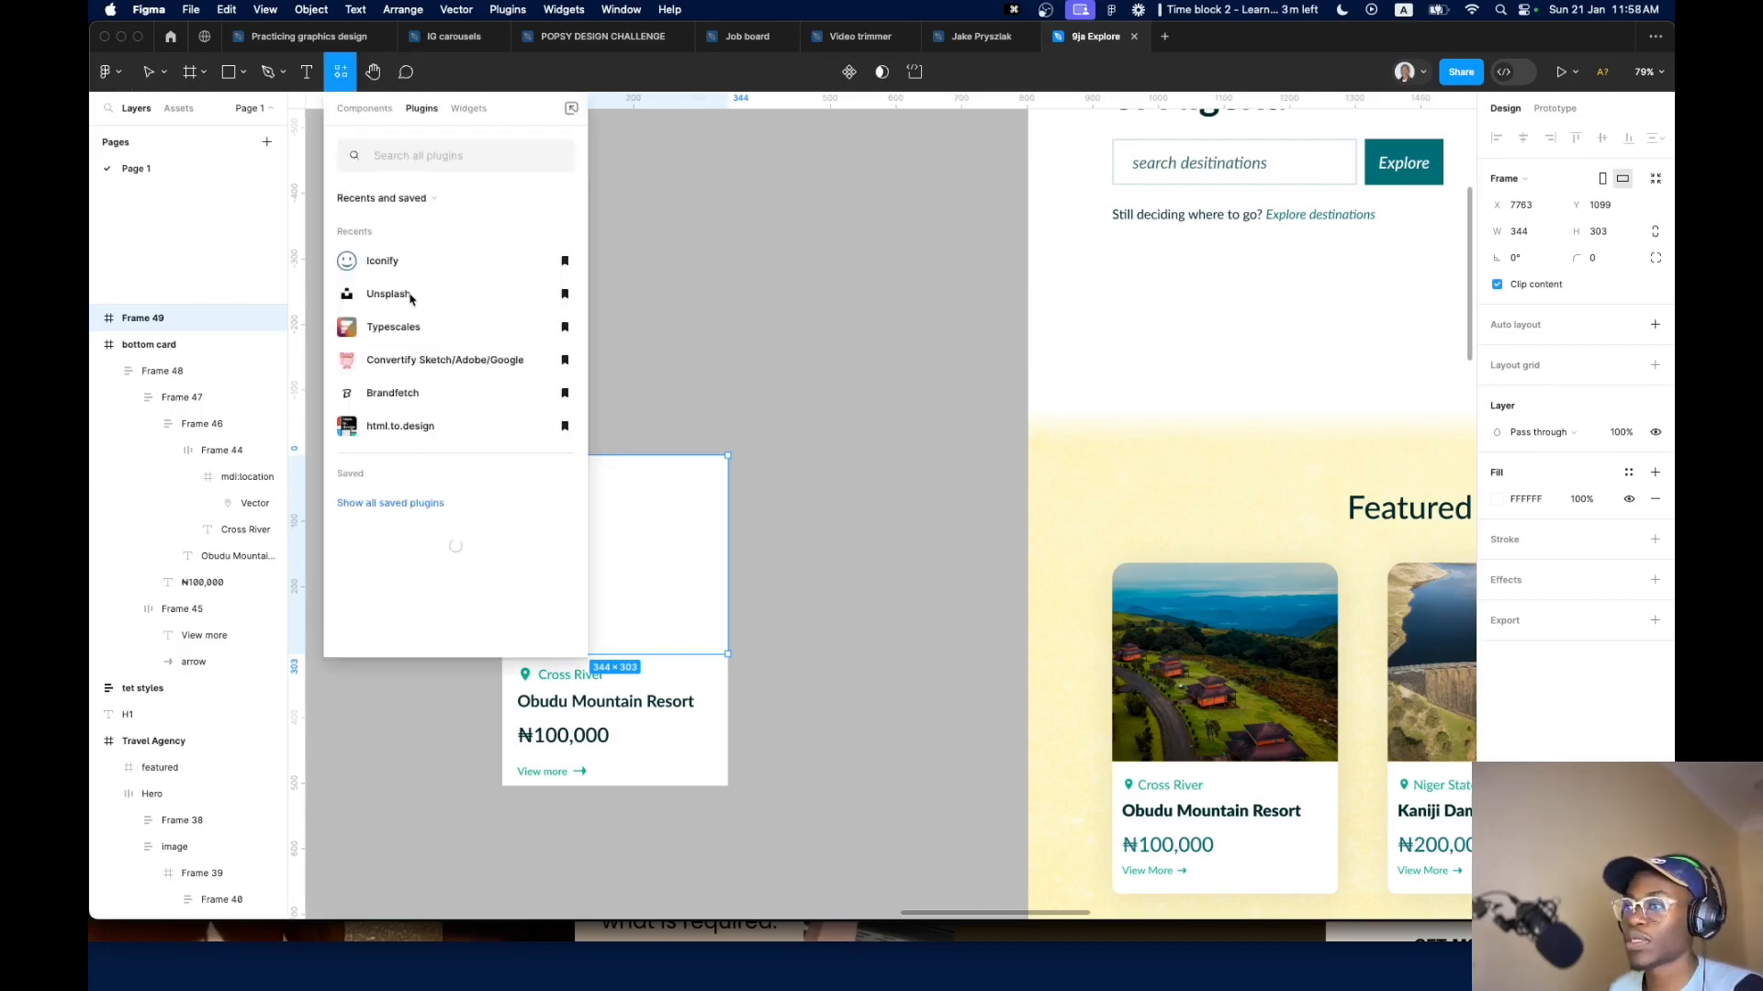
{"action": "key", "text": "Escape"}
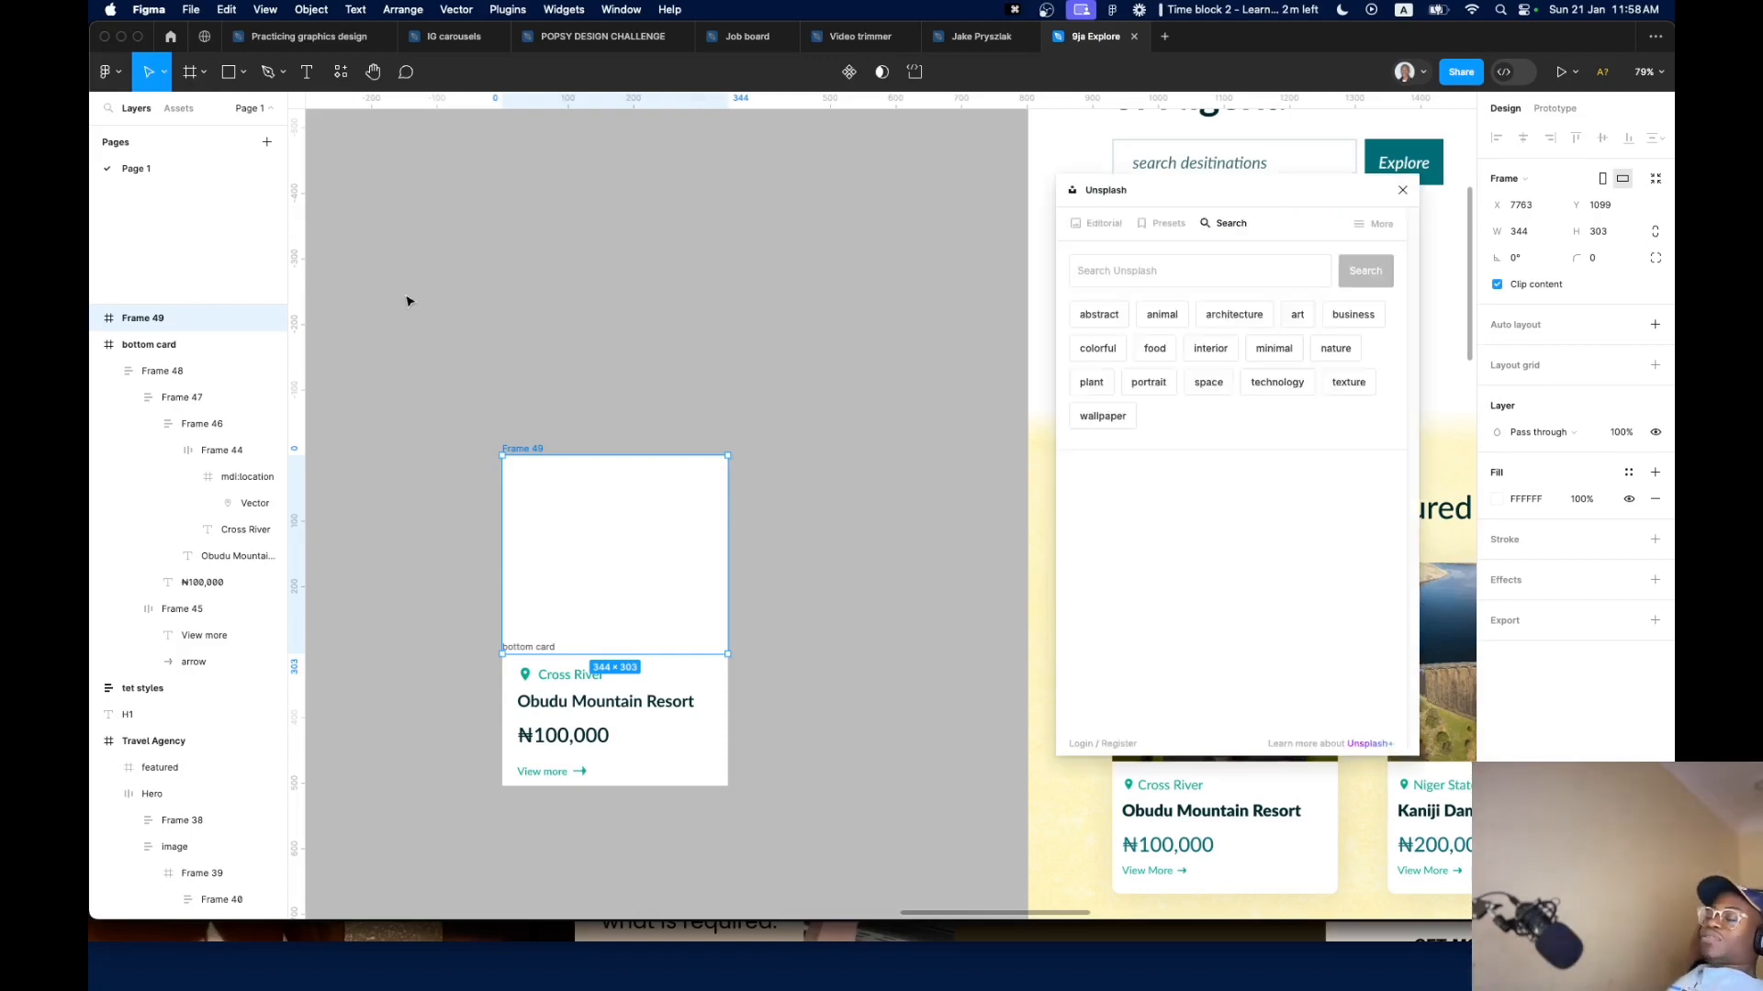
{"action": "left_click", "coordinate": [1115, 271]}
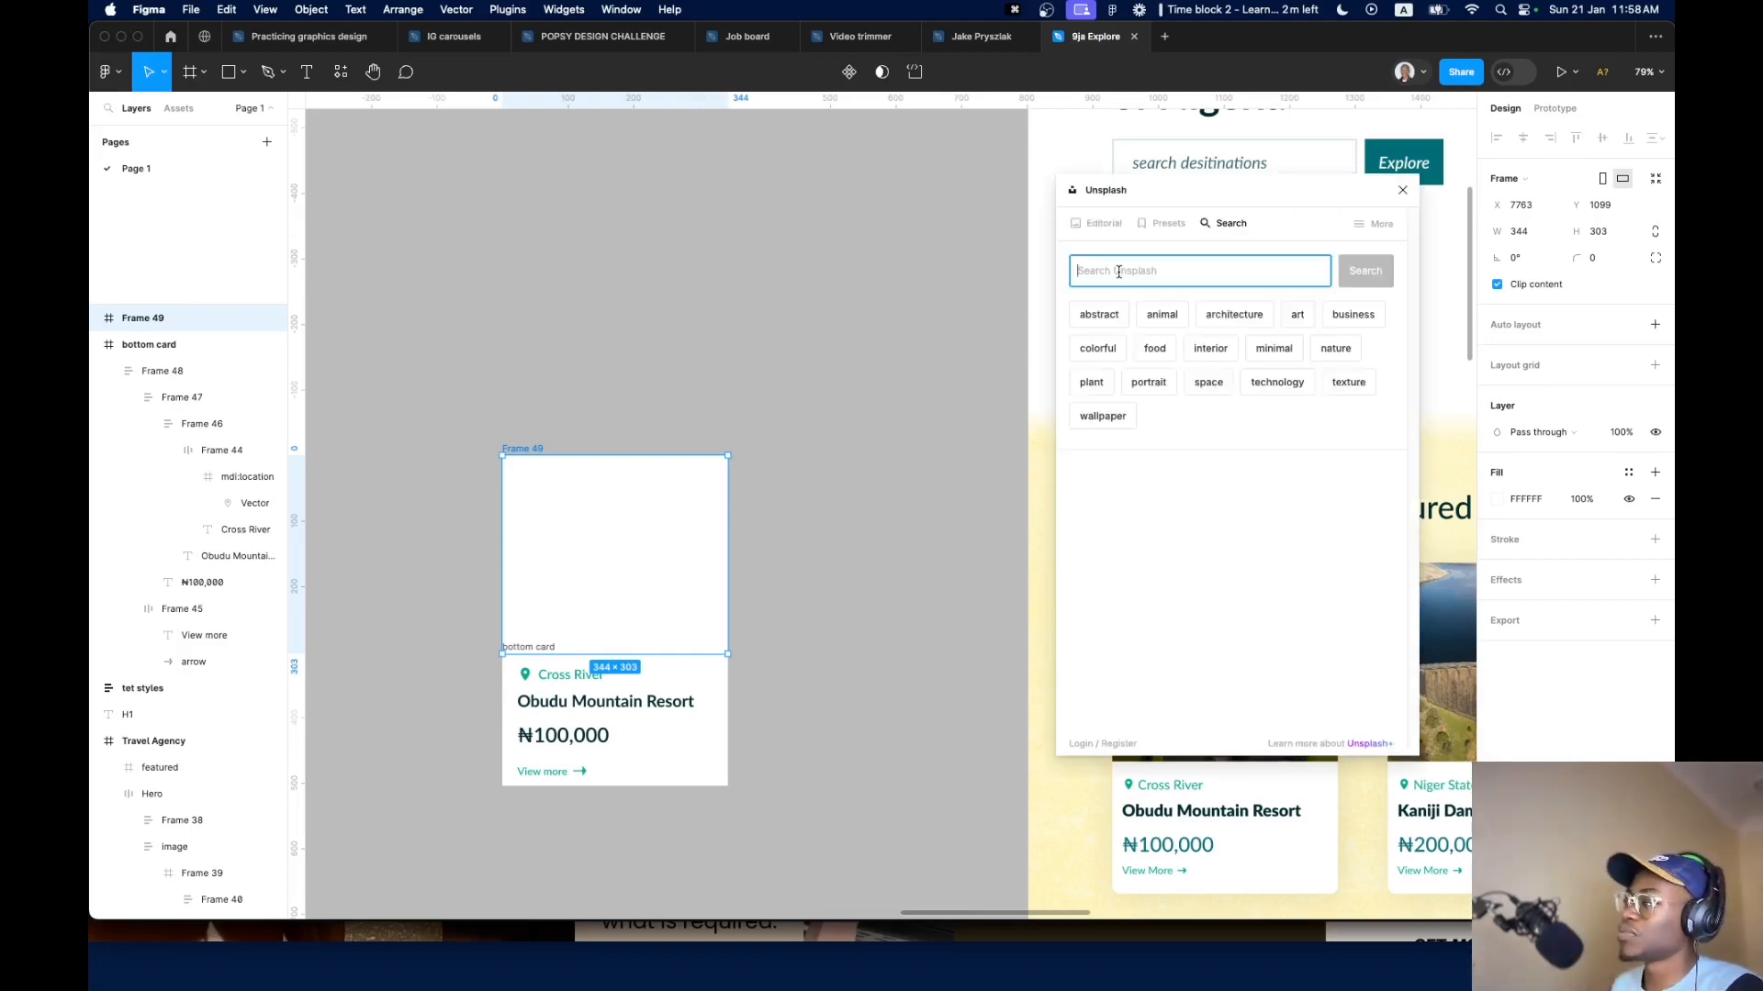
{"action": "type", "text": "resort"}
{"action": "key", "text": "Return"}
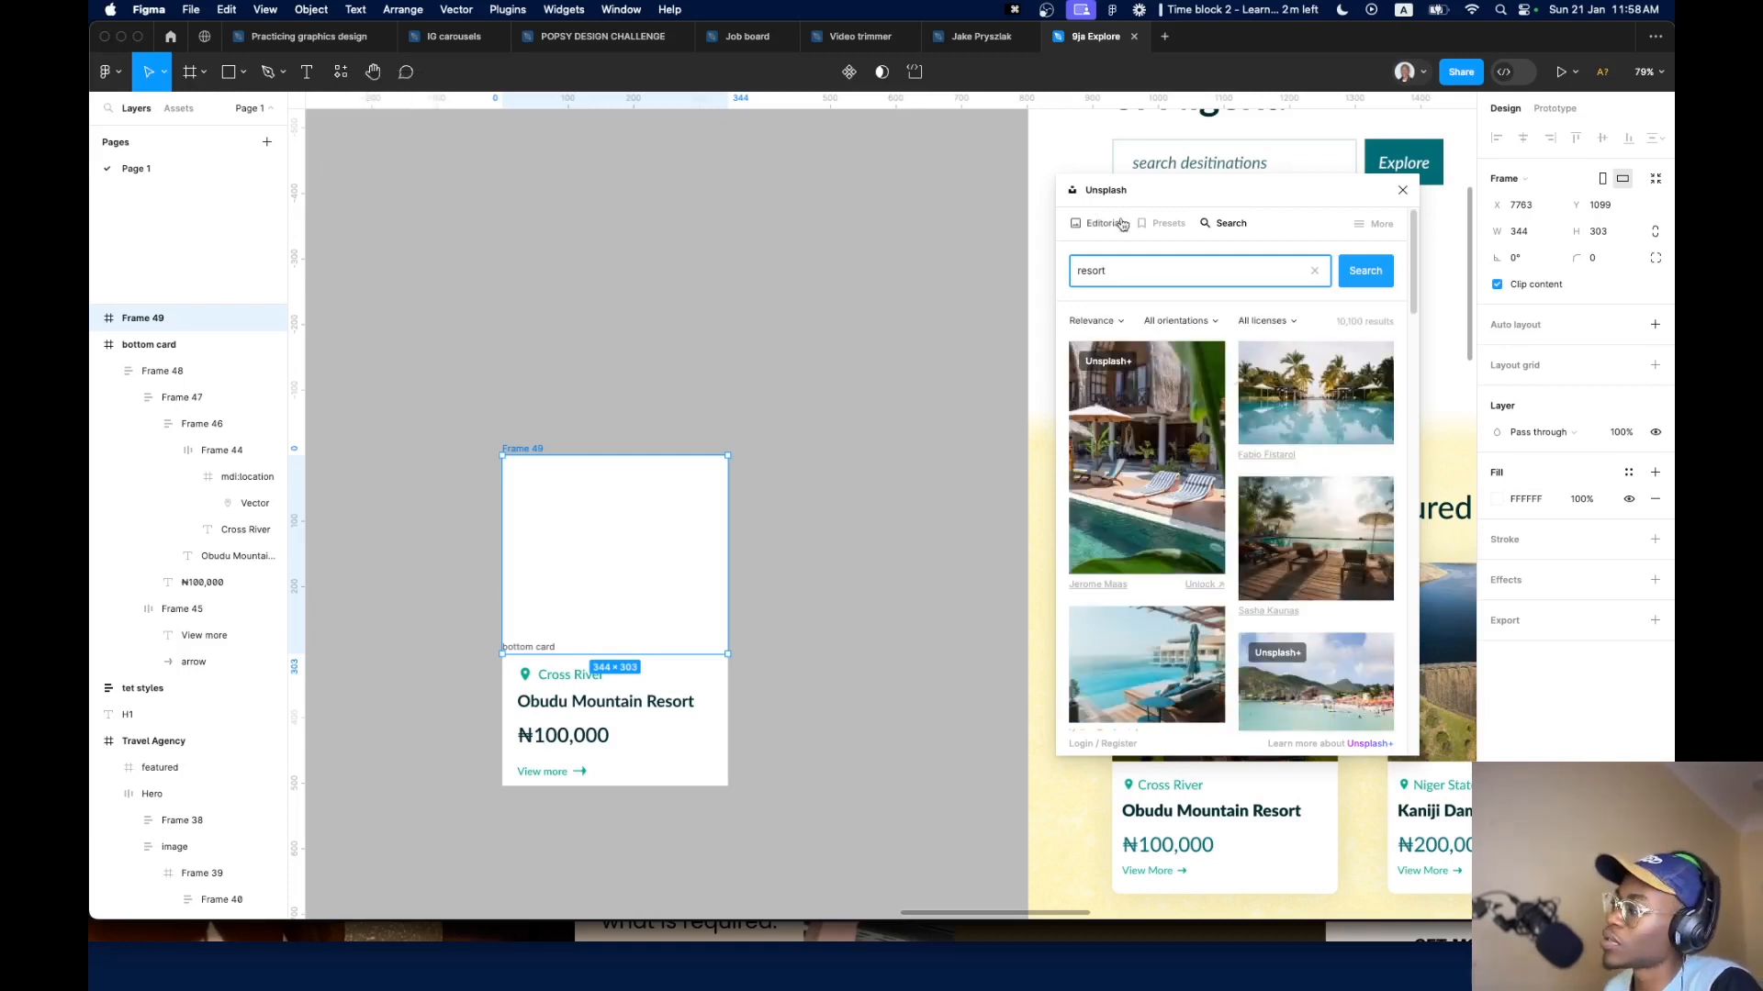
{"action": "scroll", "coordinate": [1322, 324], "scroll_direction": "down", "scroll_amount": 5}
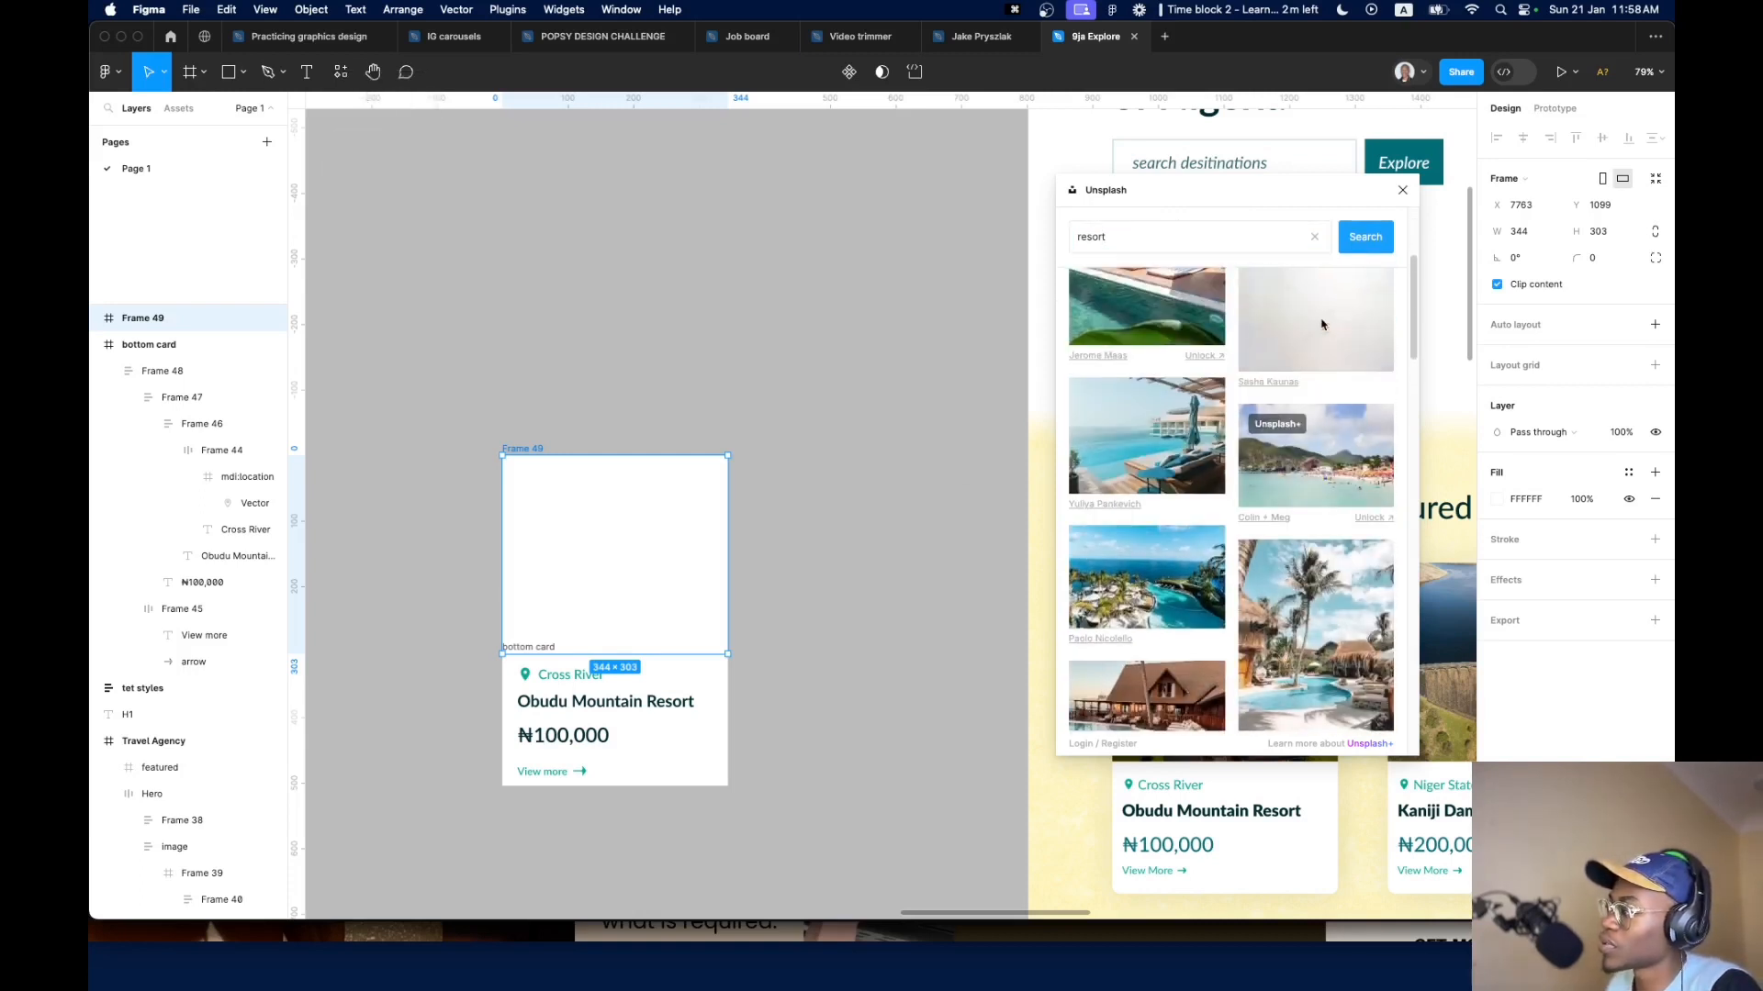
Rename the photo frame as "image"
{"action": "double_click", "coordinate": [523, 449]}
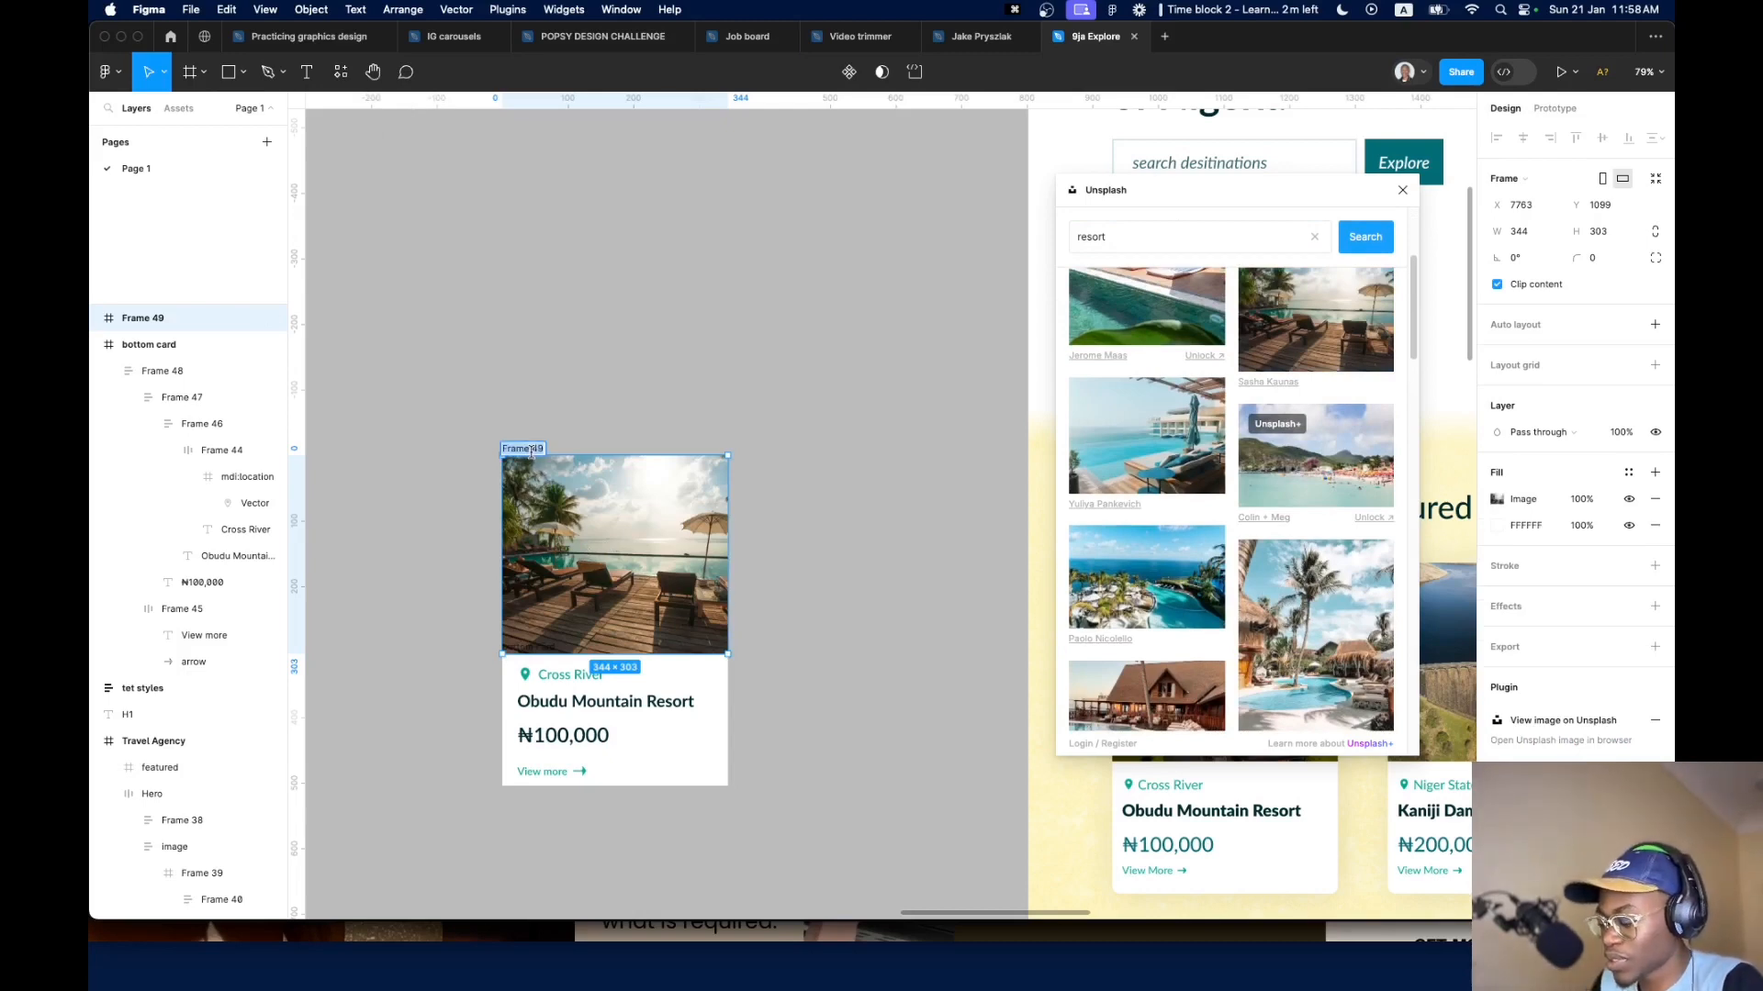
{"action": "type", "text": "image"}
{"action": "key", "text": "Return"}
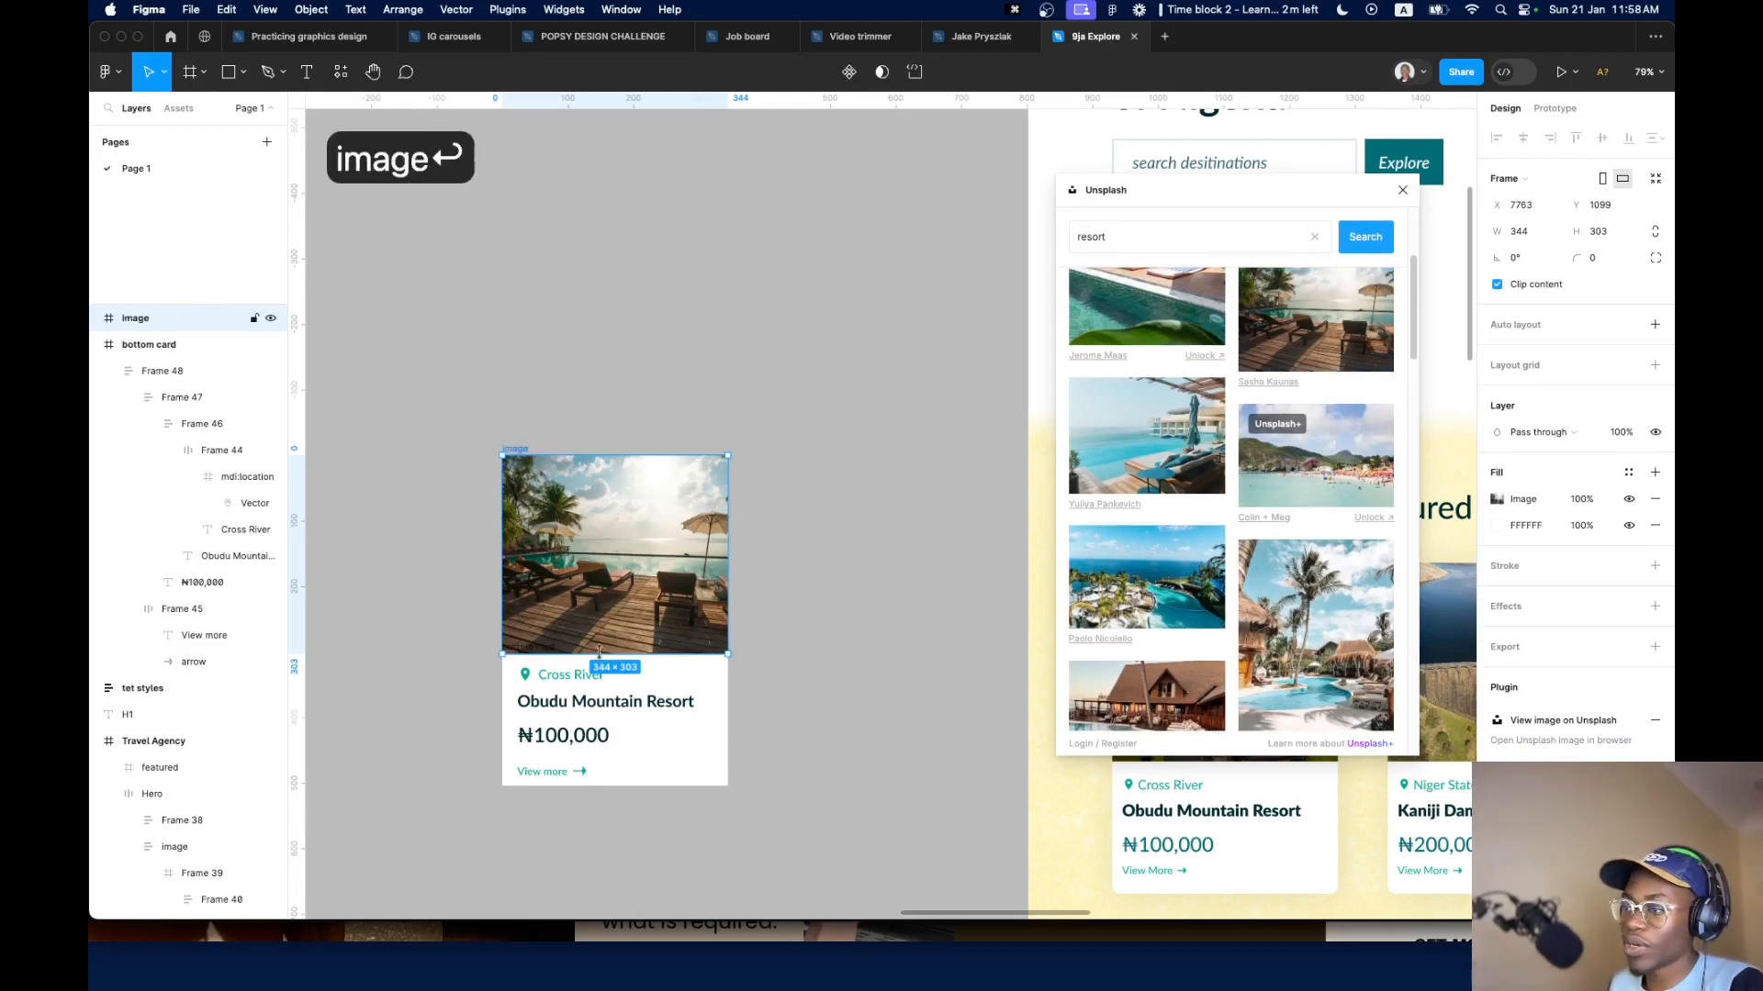
Combine the image frame and the bottom card in one vertical auto layout
{"action": "left_click", "coordinate": [508, 717]}
{"action": "left_click", "coordinate": [722, 673]}
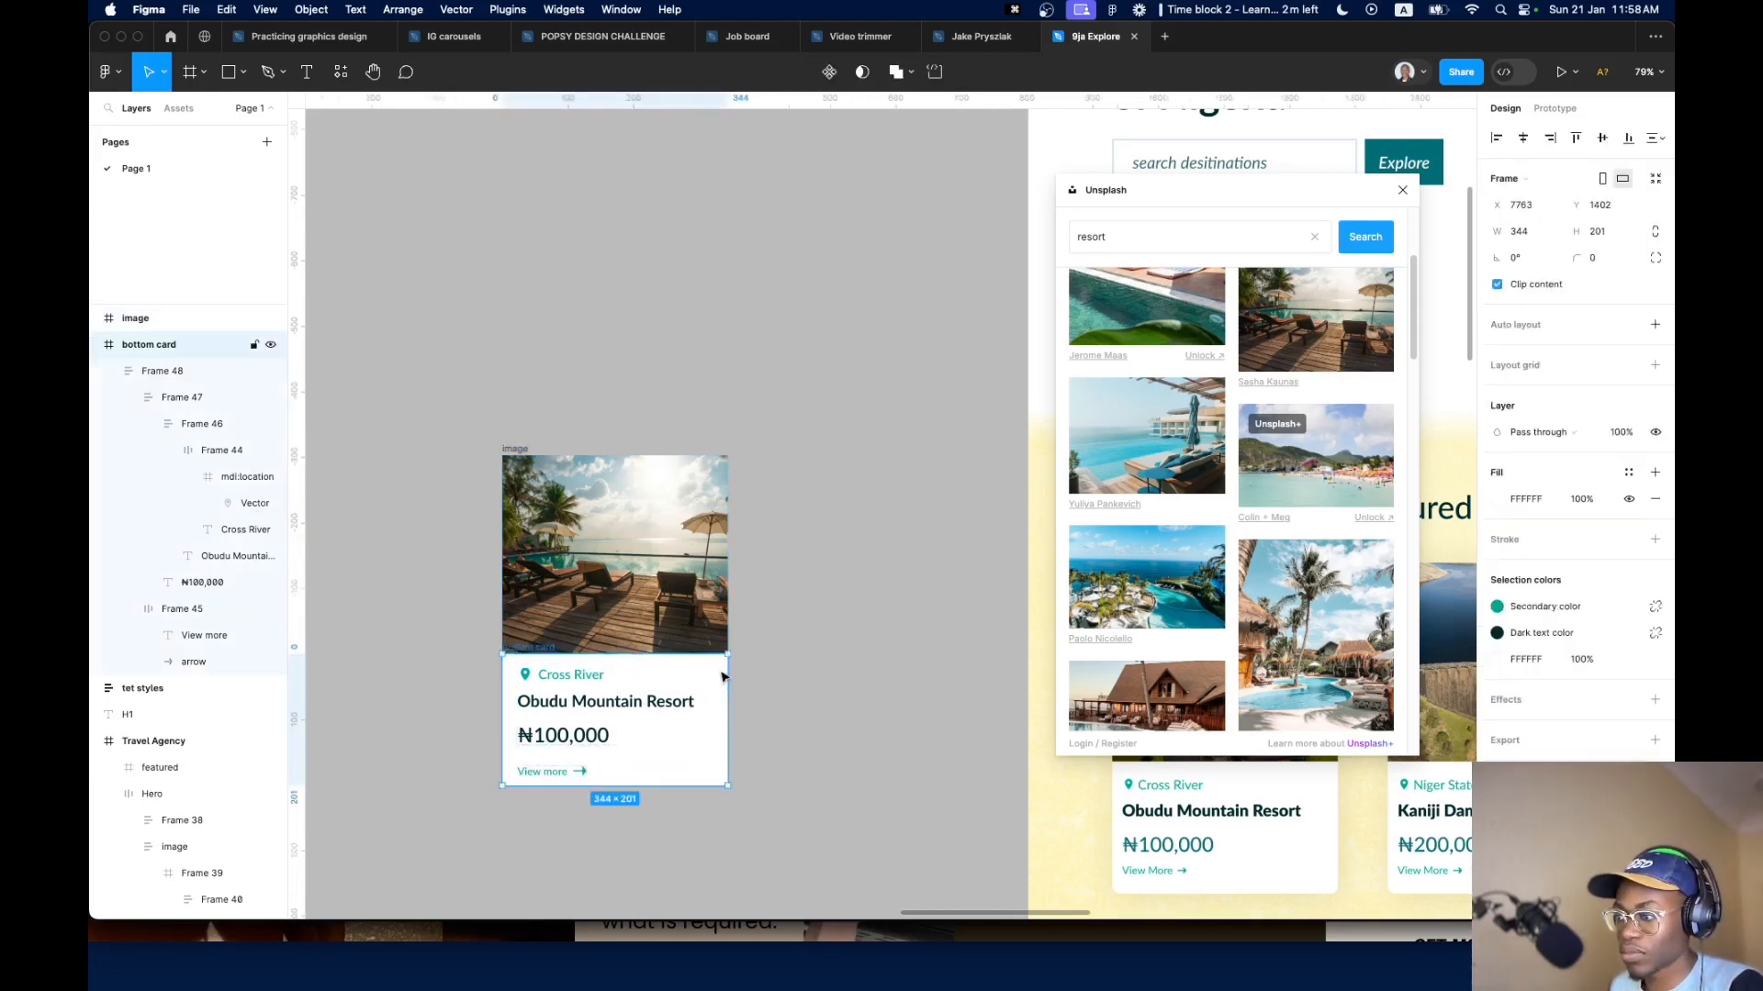
{"action": "left_click", "coordinate": [654, 622], "text": "shift"}
{"action": "key", "text": "shift+a"}
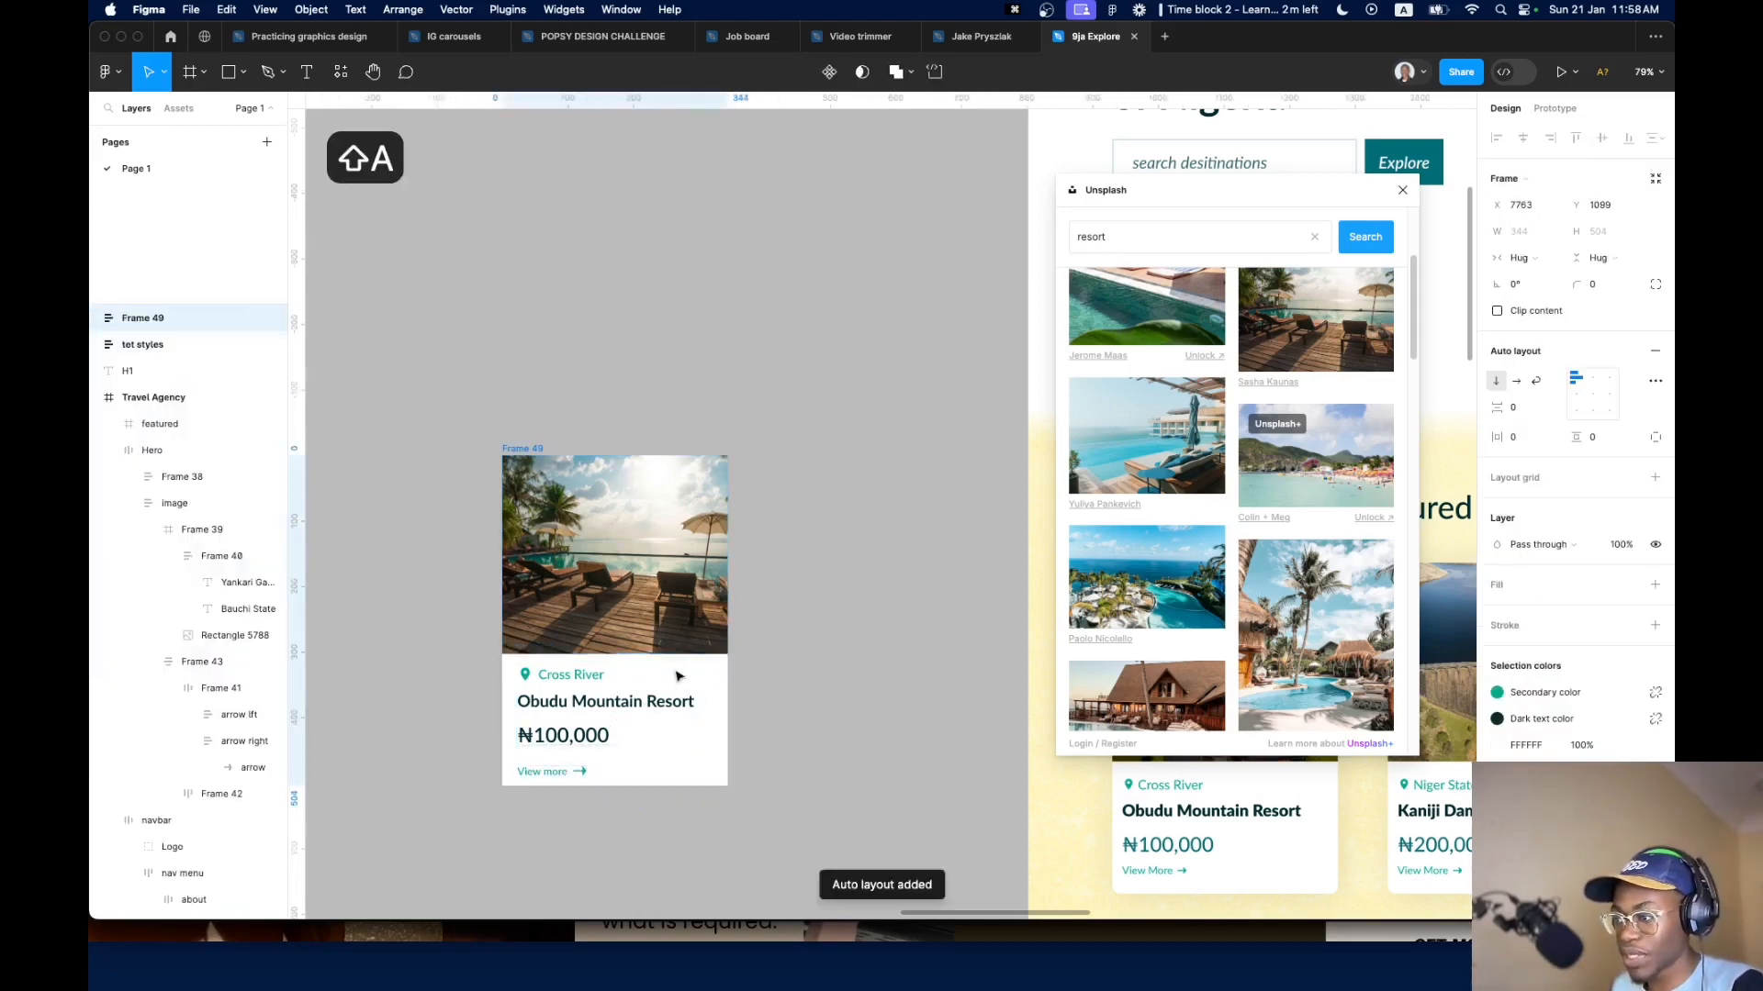
Try a spacing of 32 between the image and the bottom card, and reset it to 0
{"action": "left_click", "coordinate": [1529, 406]}
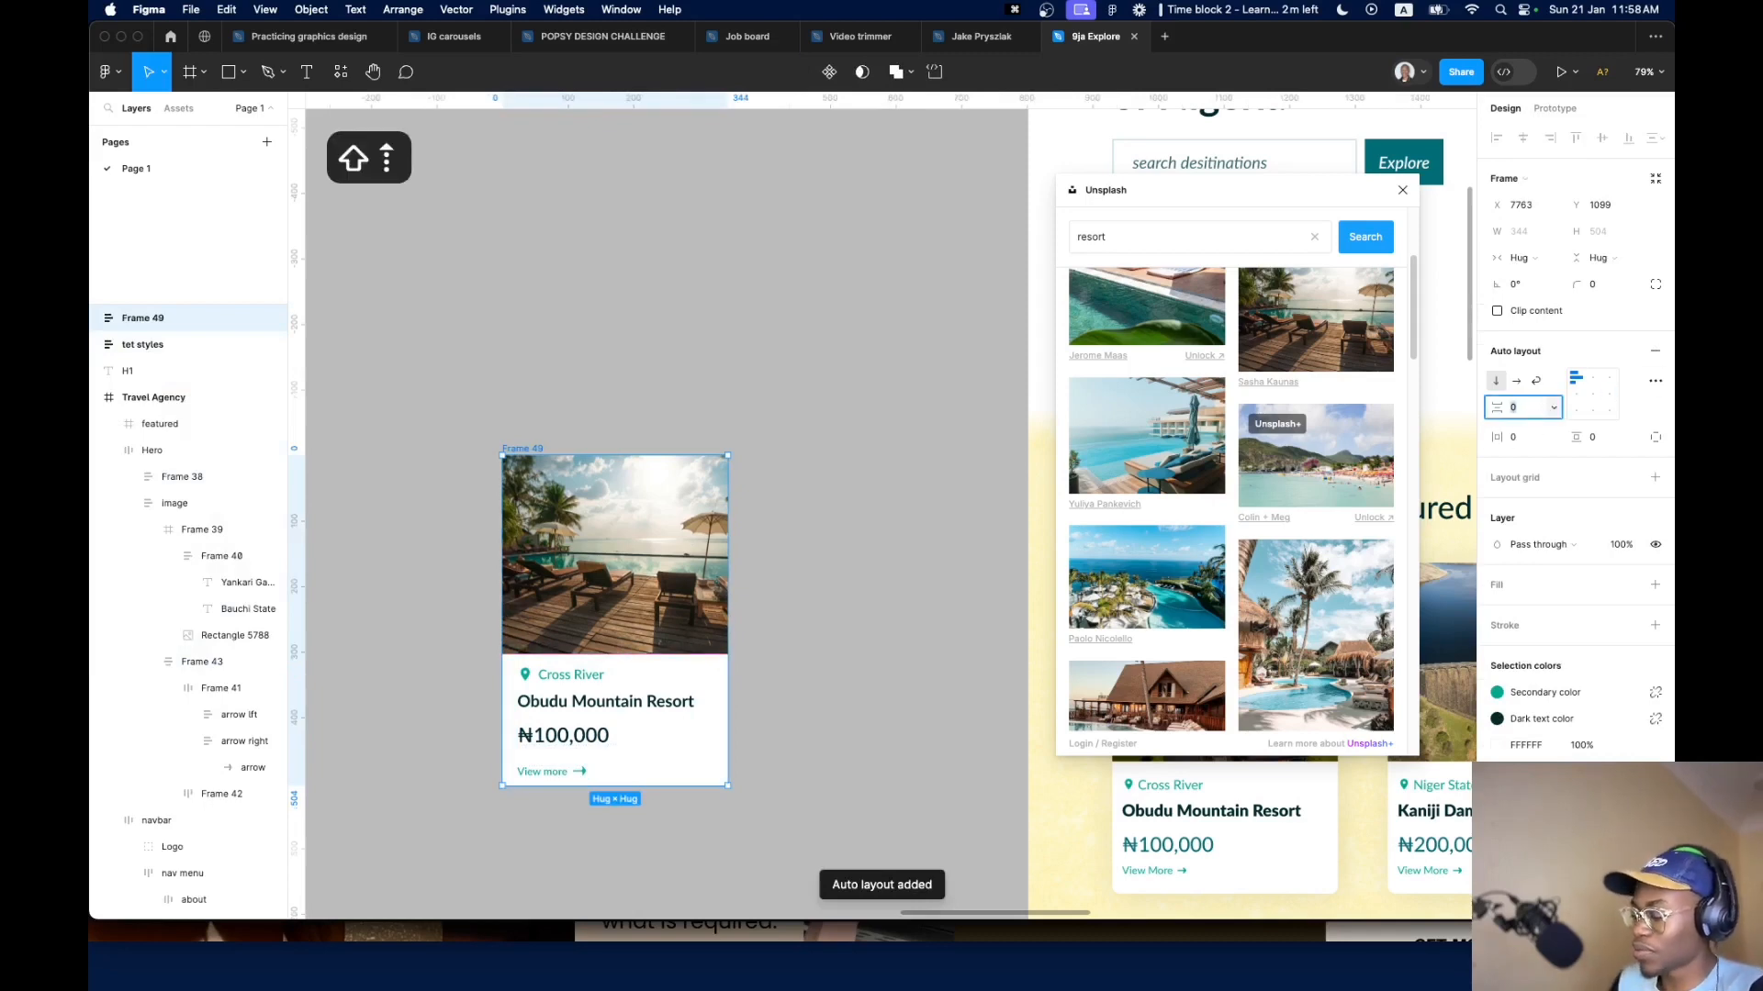
{"action": "key", "text": "shift+Up"}
{"action": "key", "text": "shift+Up"}
{"action": "key", "text": "shift+Up"}
{"action": "key", "text": "shift+Up"}
{"action": "type", "text": "0"}
{"action": "key", "text": "Return"}
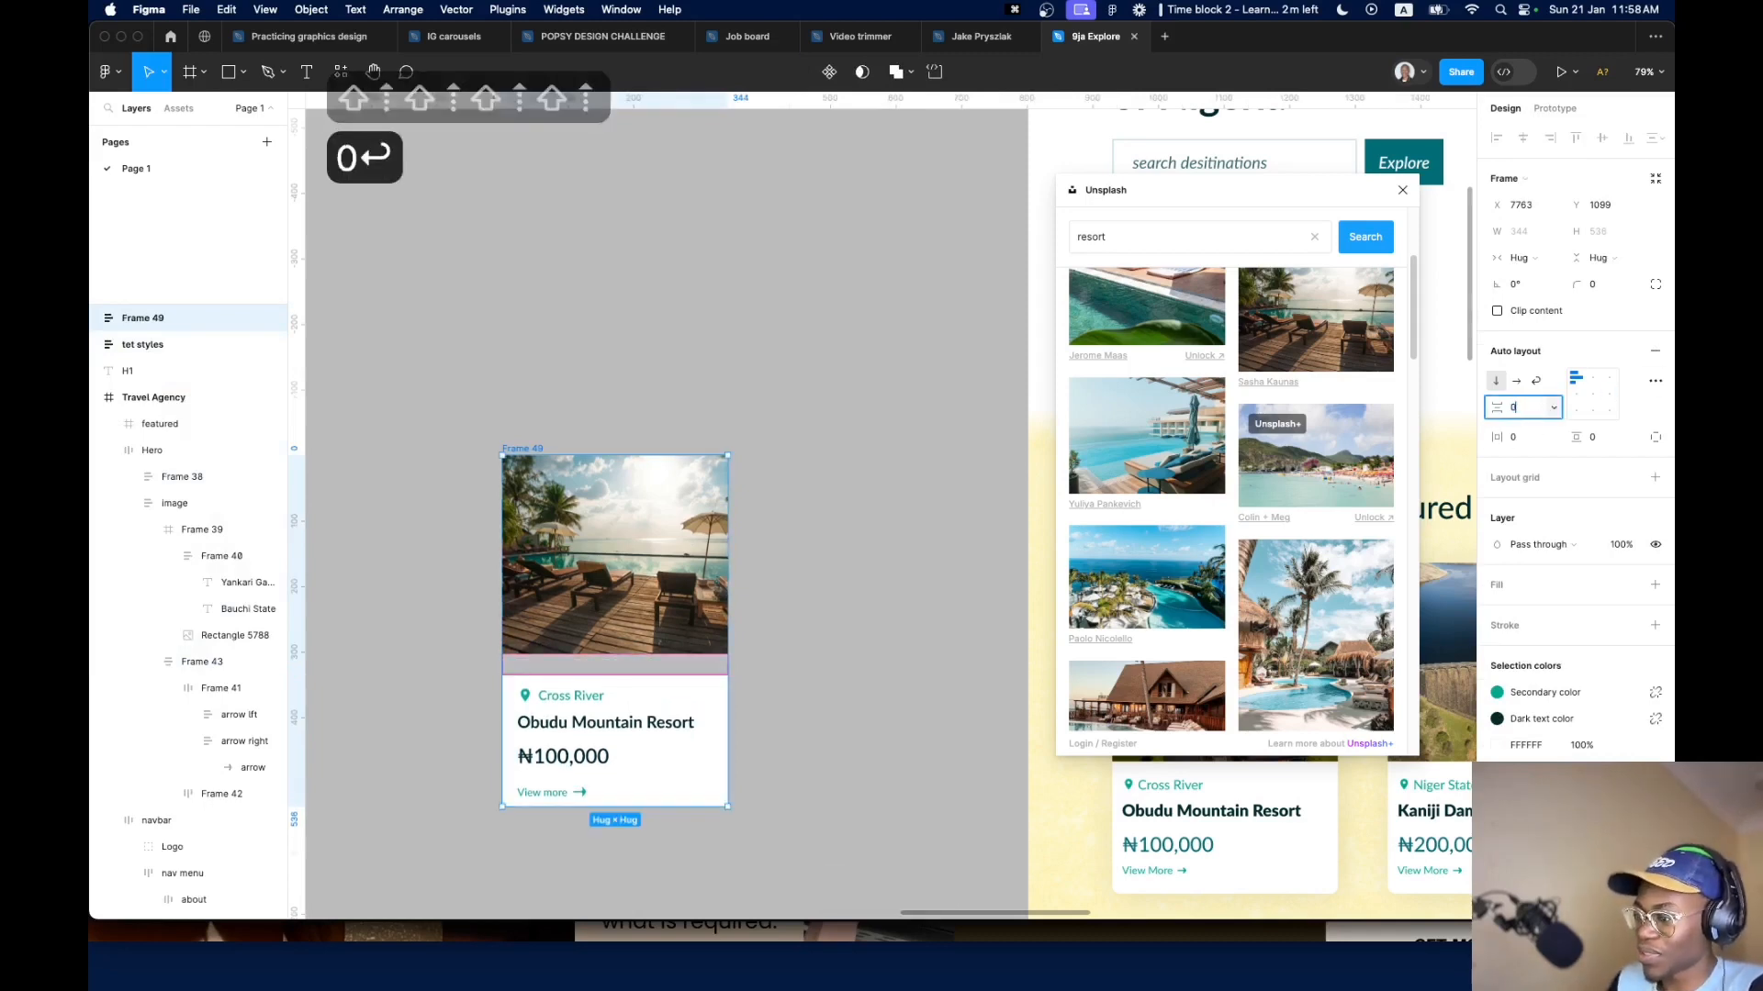
Clip the combined card's content and set its corner radius to 16
{"action": "left_click", "coordinate": [1498, 311]}
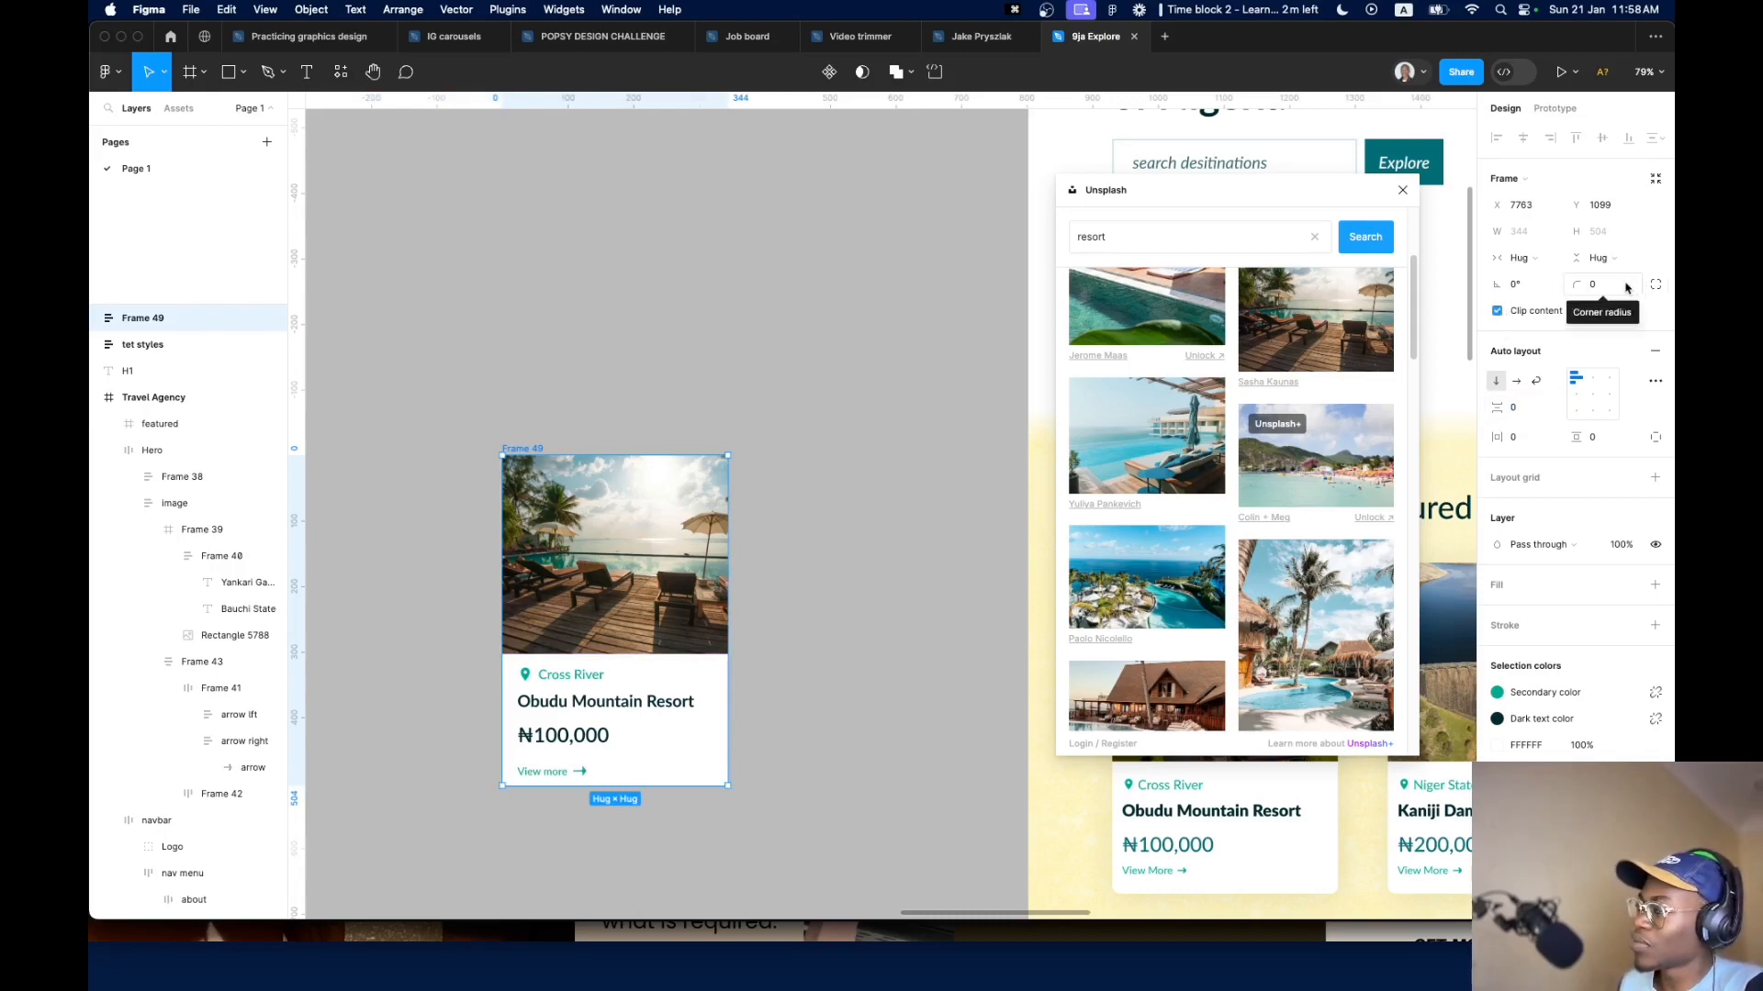
{"action": "left_click", "coordinate": [1626, 287]}
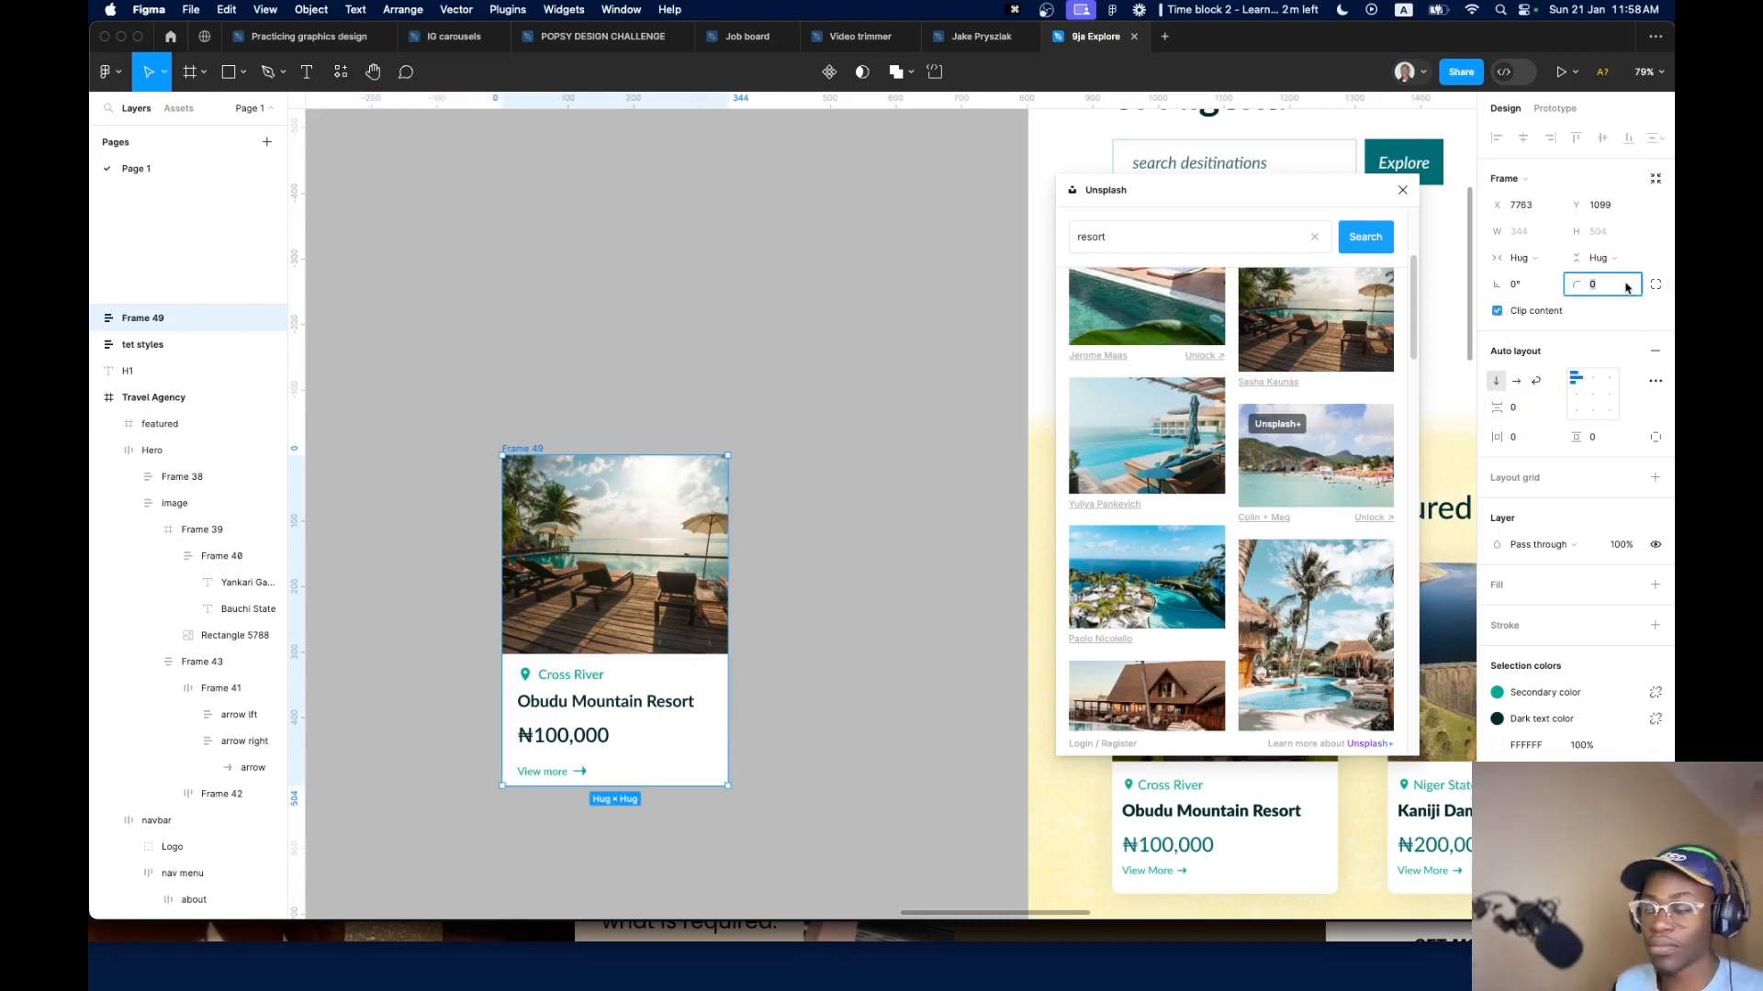
{"action": "key", "text": "shift+Up"}
{"action": "key", "text": "shift+Up"}
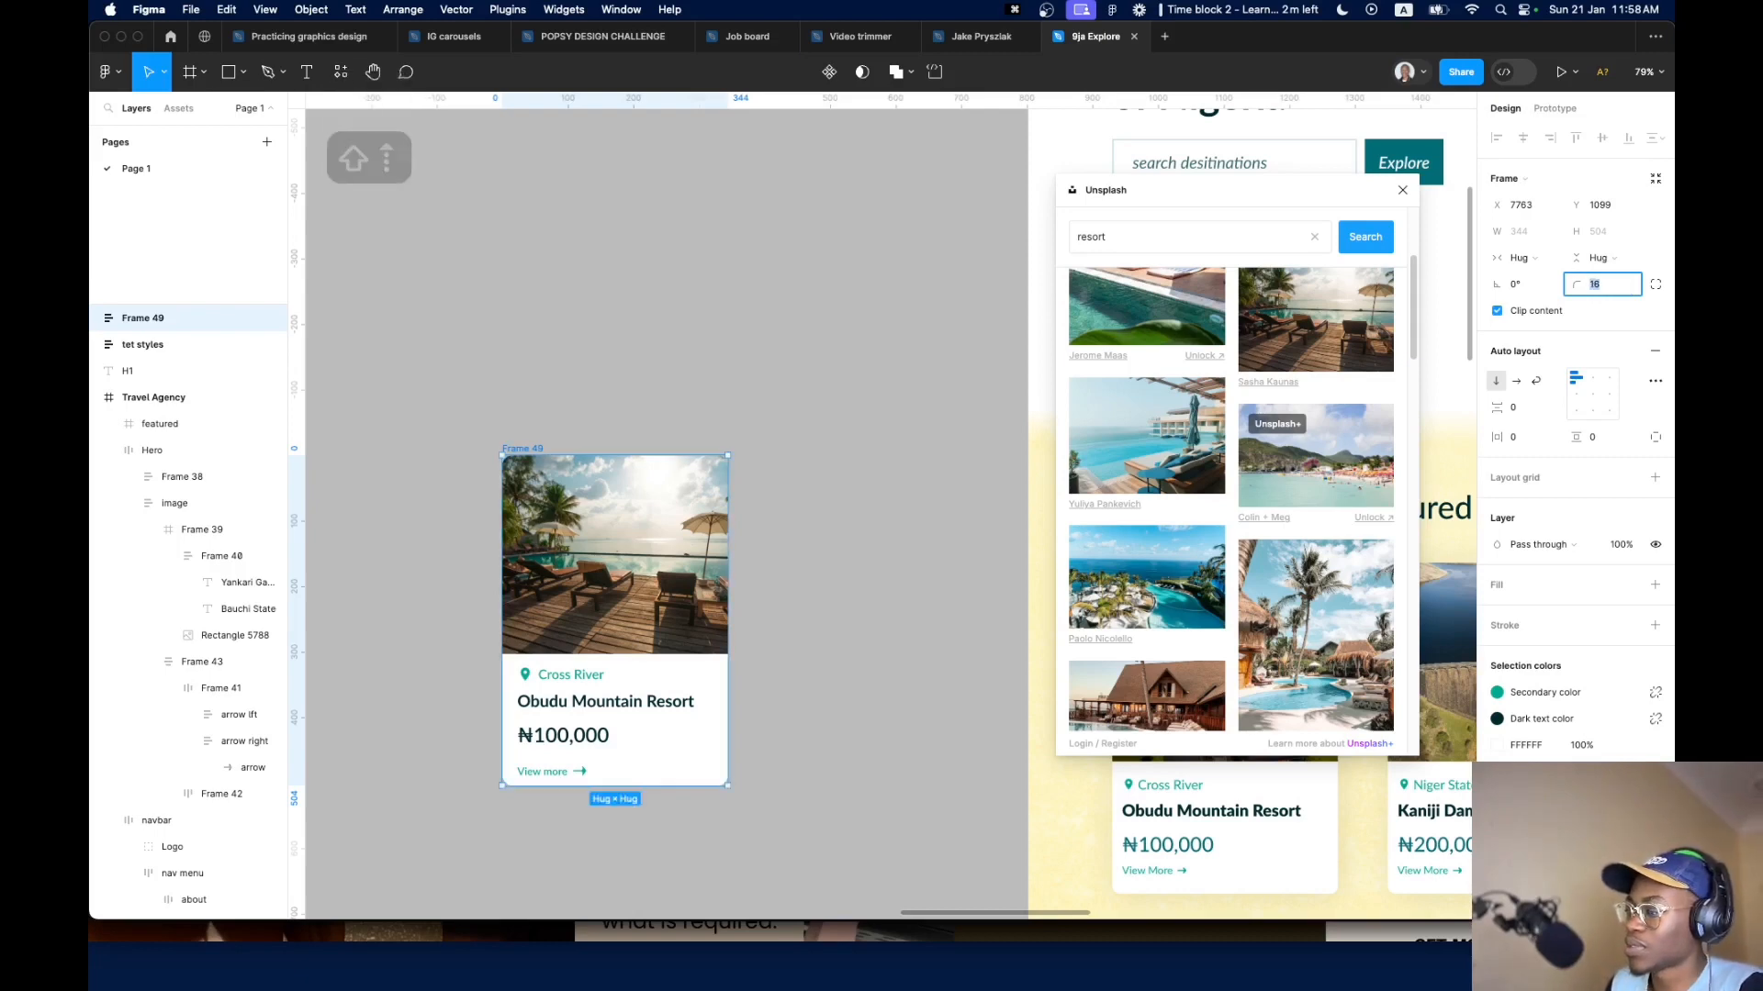
Move the finished destination card into the yellow featured section of the Travel Agency frame, at about X 141, Y 223
{"action": "scroll", "coordinate": [771, 579], "scroll_direction": "down", "scroll_amount": 5}
{"action": "left_click", "coordinate": [763, 542]}
{"action": "left_click_drag", "start_coordinate": [740, 583], "coordinate": [424, 594]}
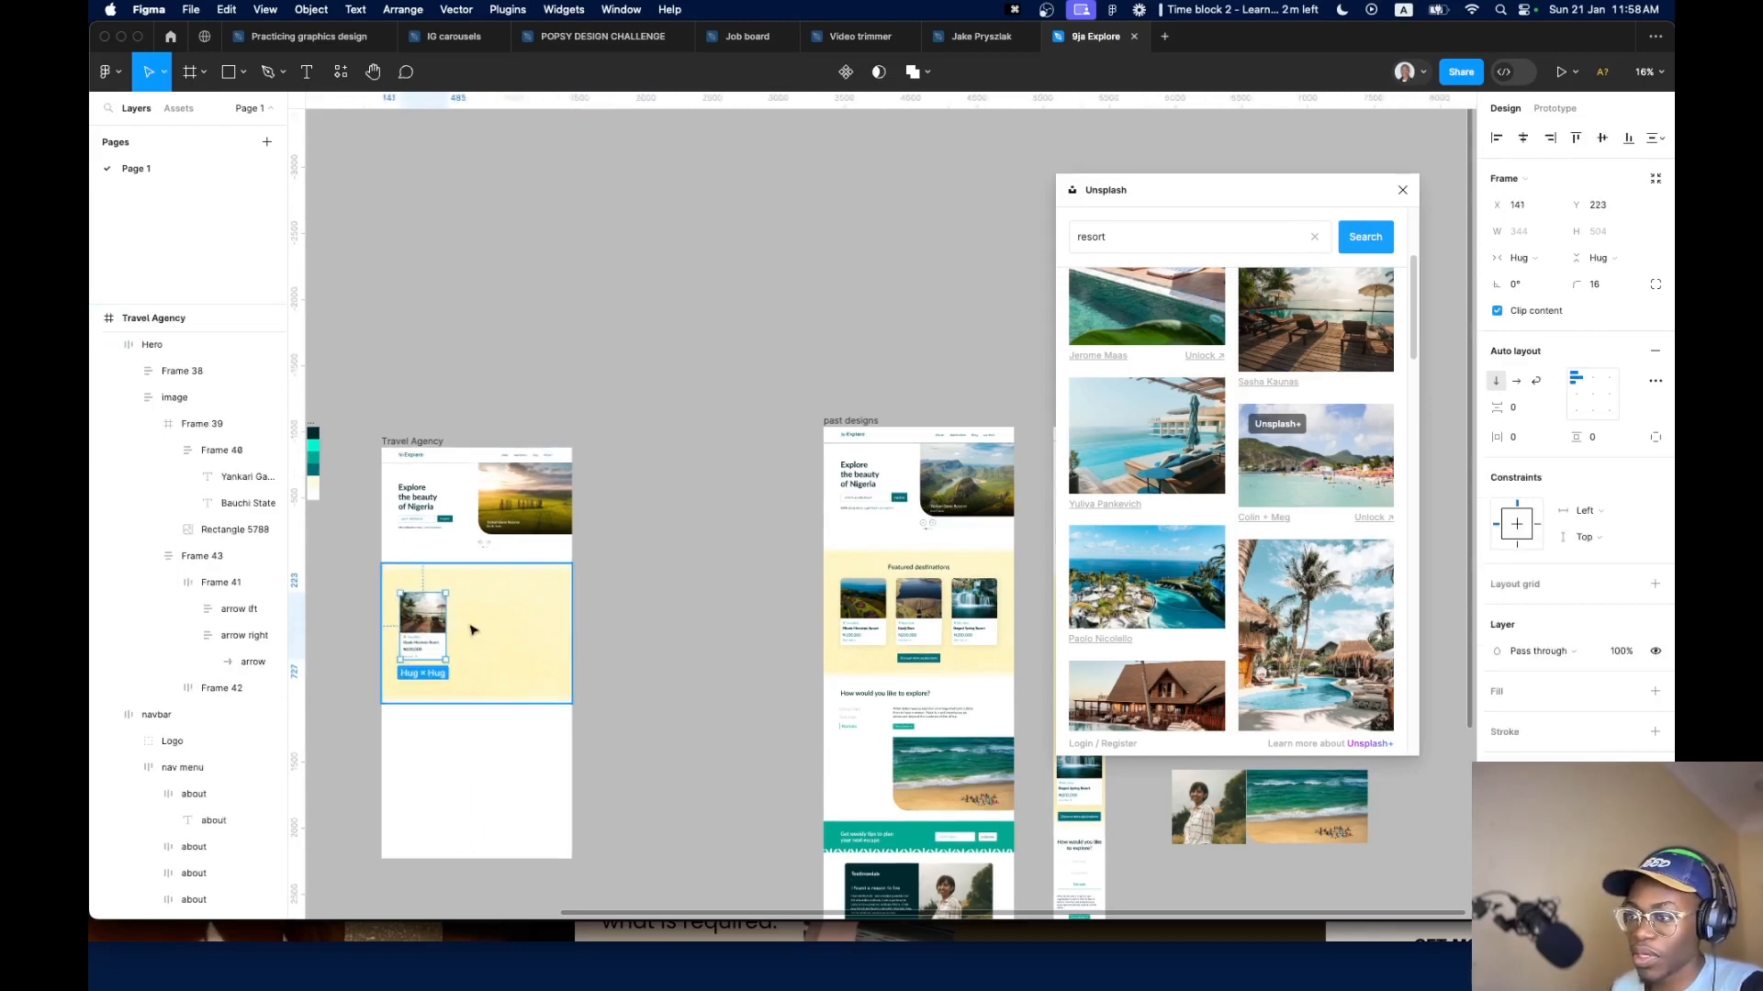
Rename the destination card's frame as Card 1
{"action": "key", "text": "super+r"}
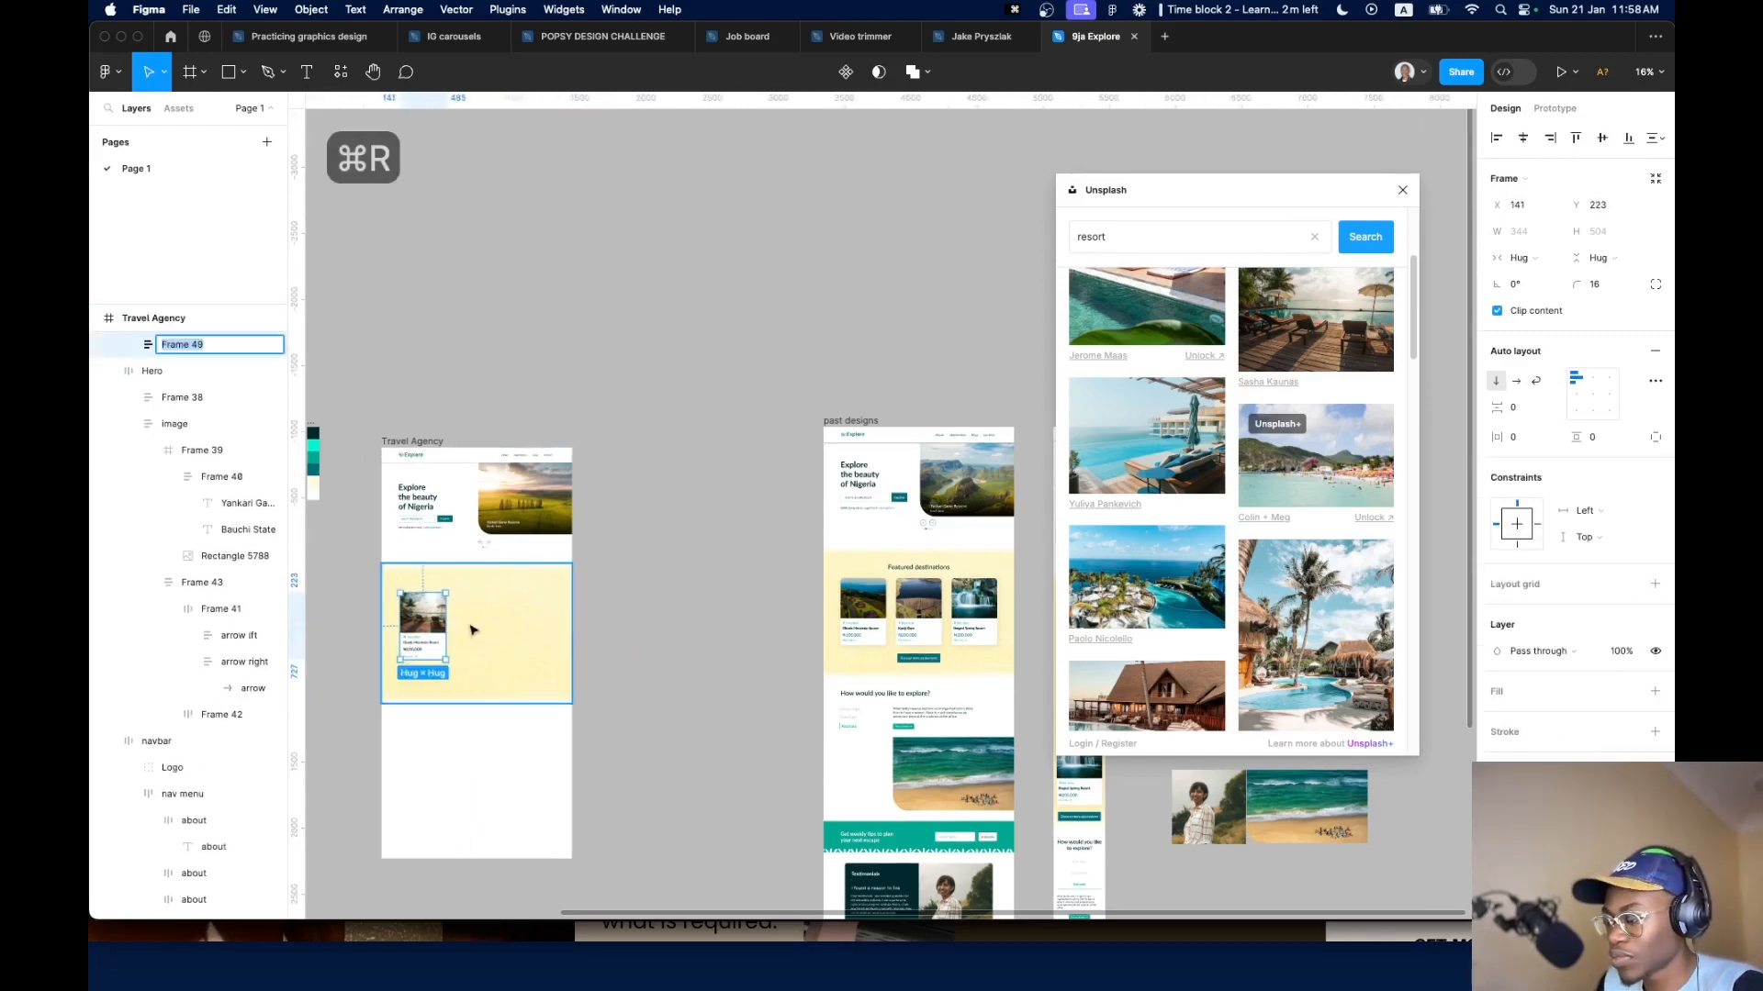
{"action": "type", "text": "Car 1"}
{"action": "key", "text": "Return"}
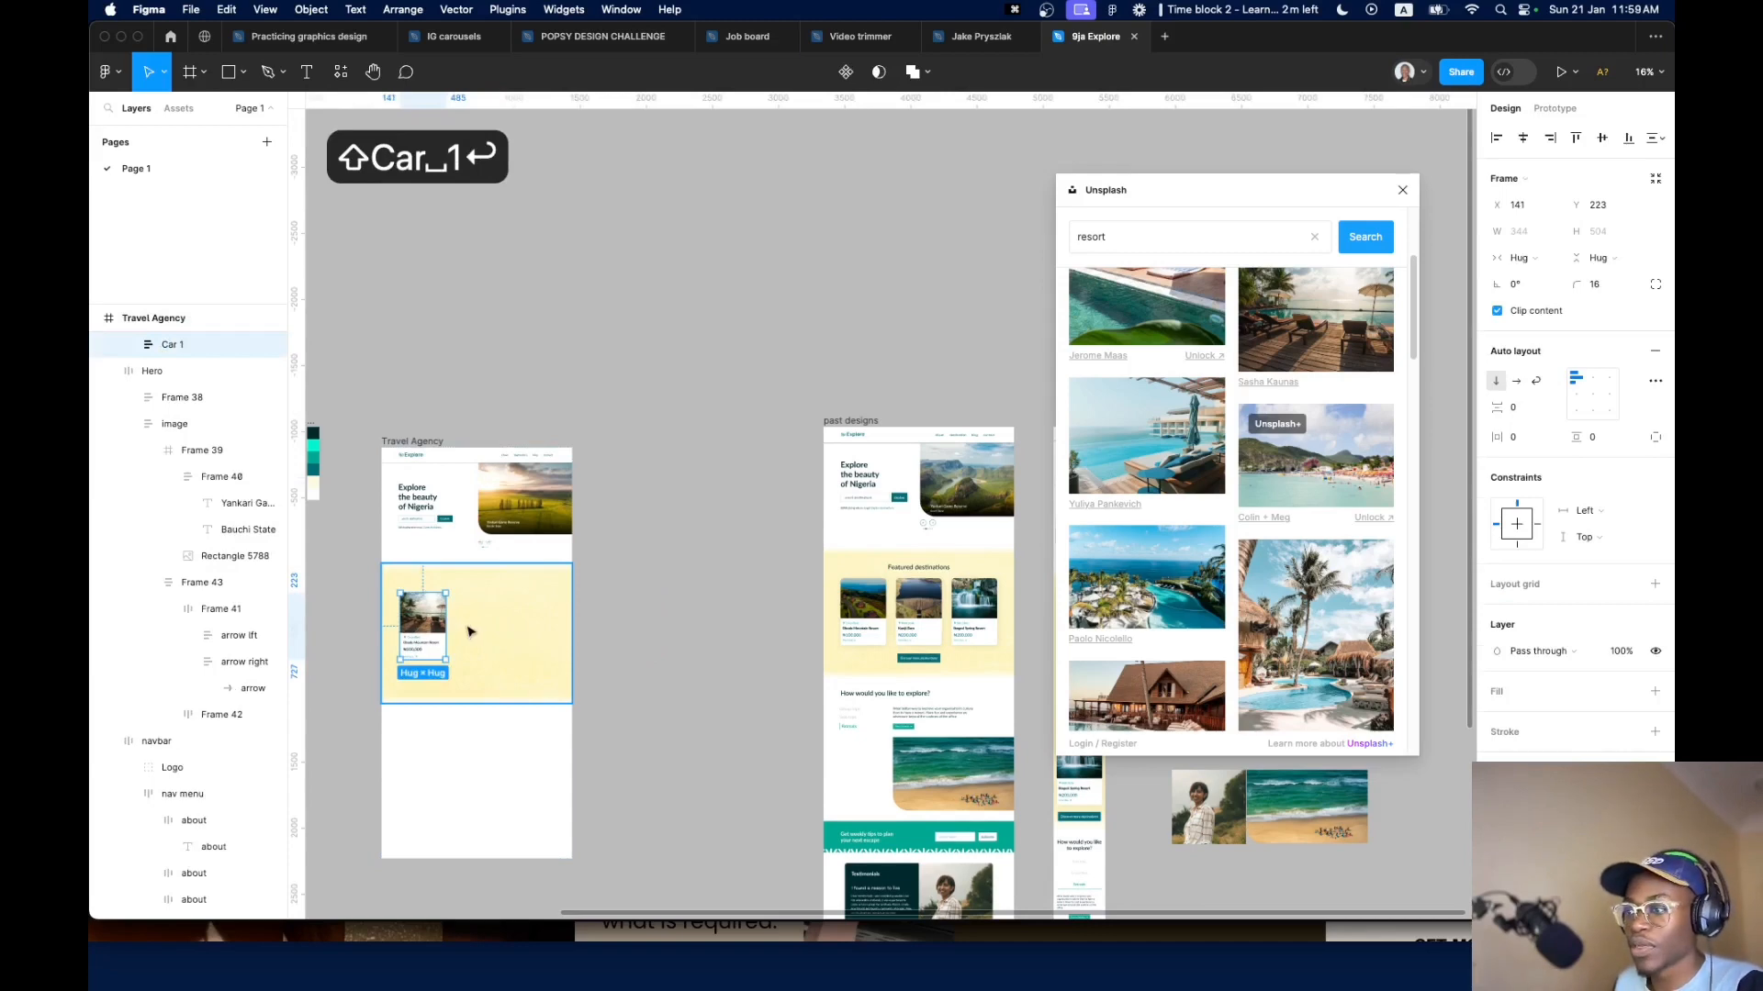
{"action": "key", "text": "super+r"}
{"action": "key", "text": "Left"}
{"action": "key", "text": "Right"}
{"action": "key", "text": "Right"}
{"action": "key", "text": "Right"}
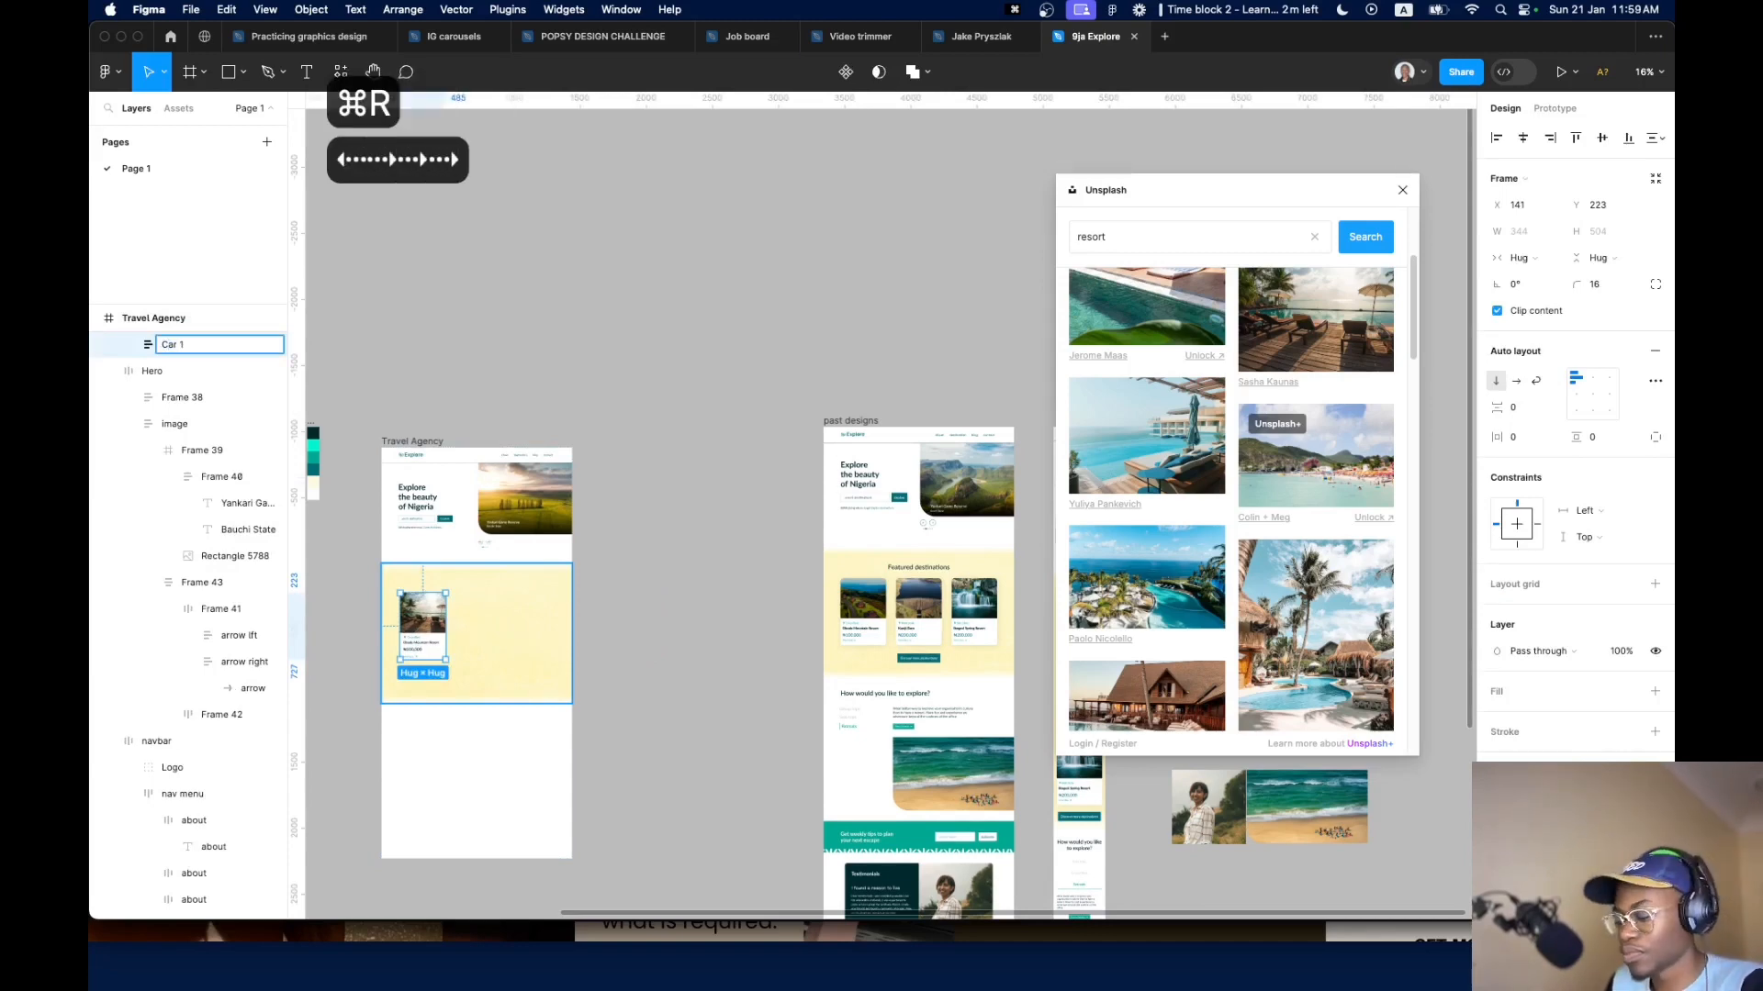
{"action": "type", "text": "d"}
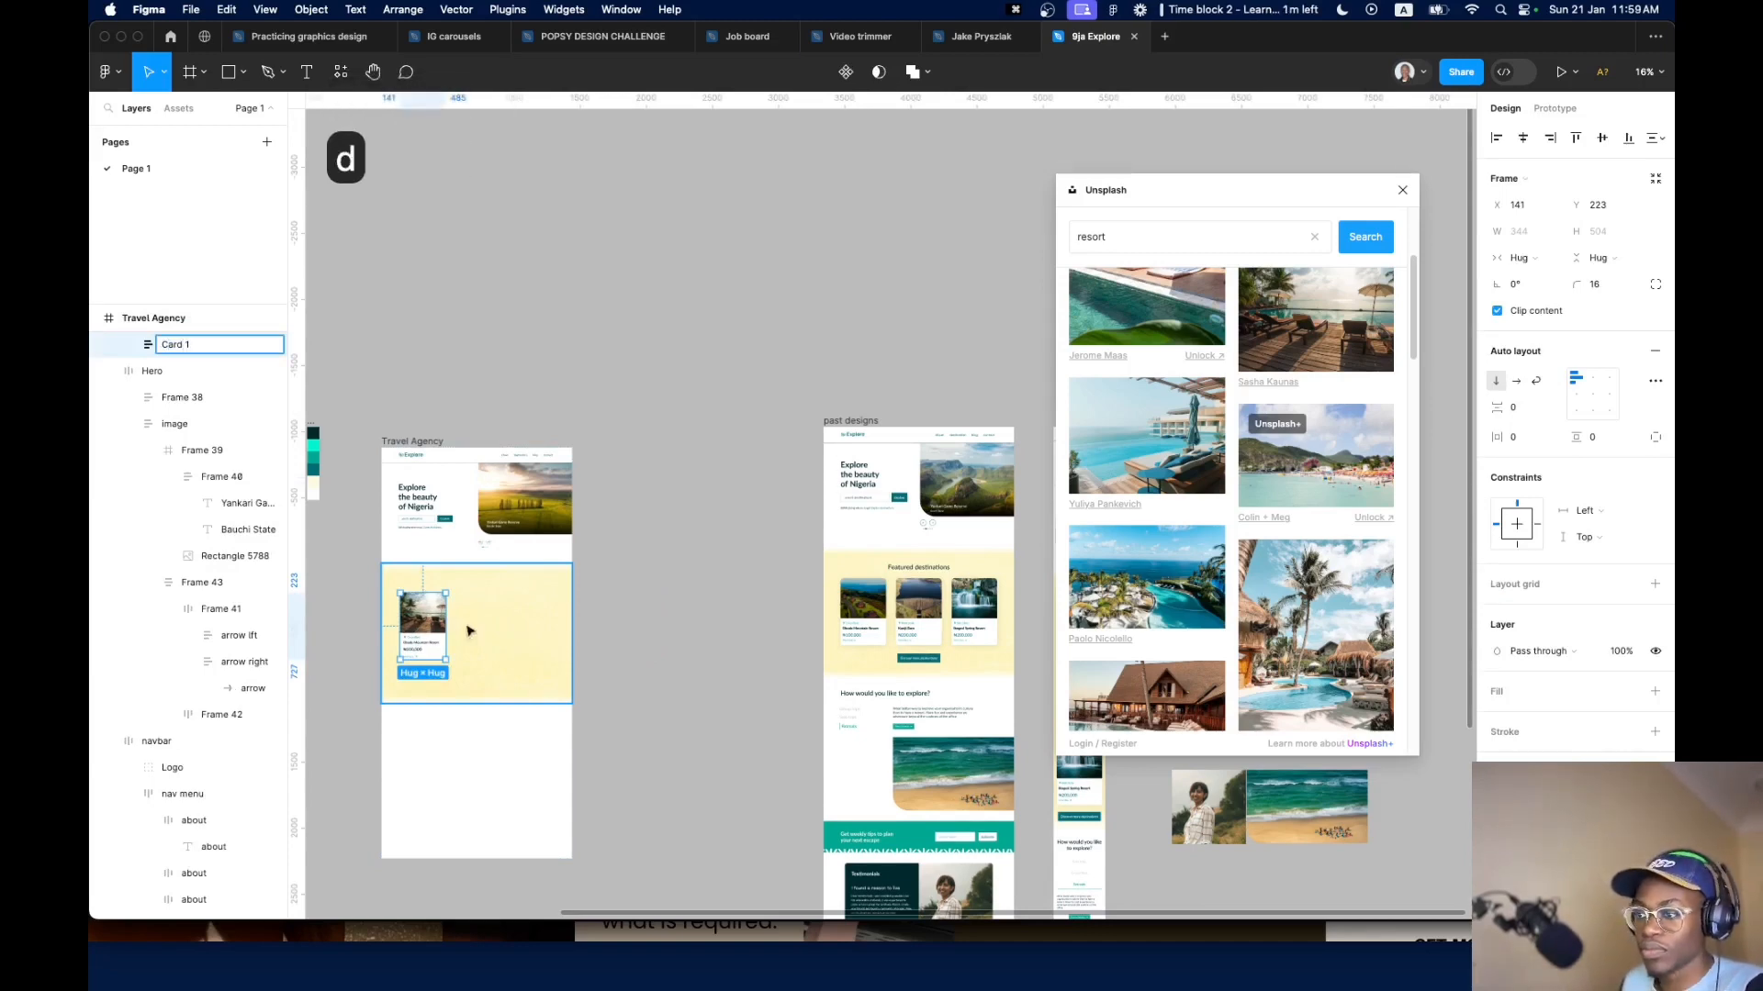
Duplicate the hero heading into the top of the yellow section and change its text to "Featured destination"
{"action": "scroll", "coordinate": [468, 630], "scroll_direction": "up", "scroll_amount": 5}
{"action": "left_click", "coordinate": [584, 297]}
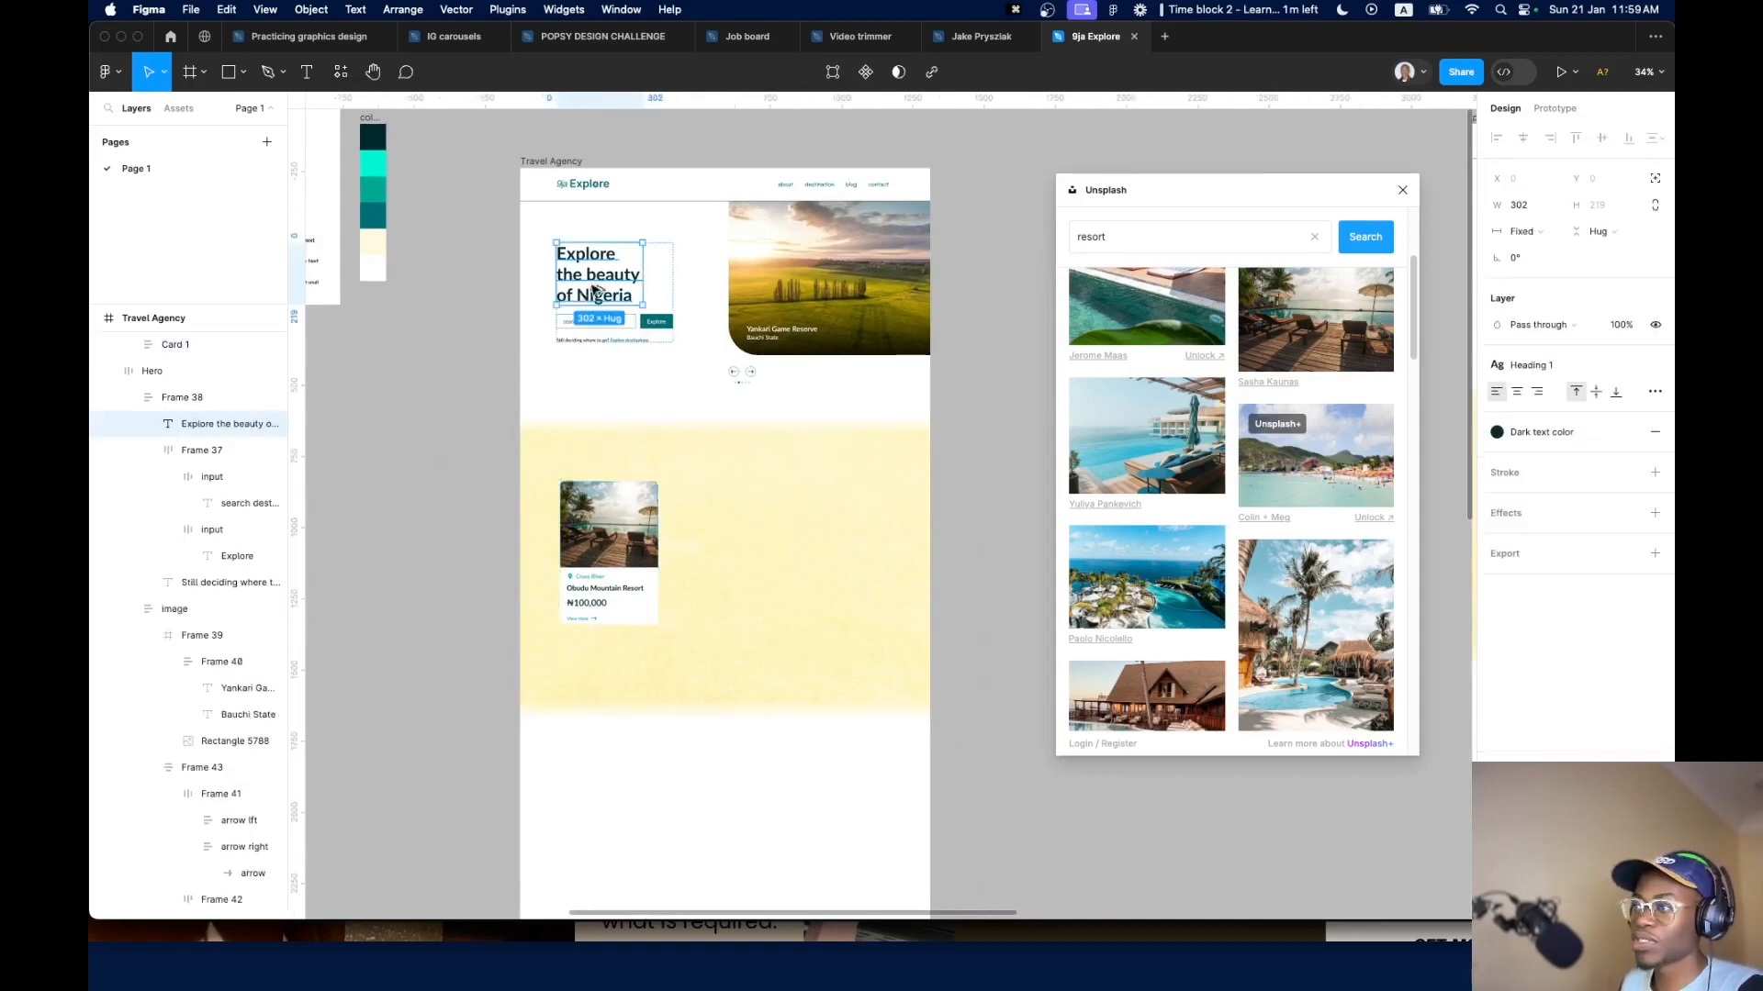
{"action": "left_click_drag", "start_coordinate": [593, 290], "coordinate": [709, 477], "text": "alt"}
{"action": "key", "text": "Return"}
{"action": "type", "text": "F"}
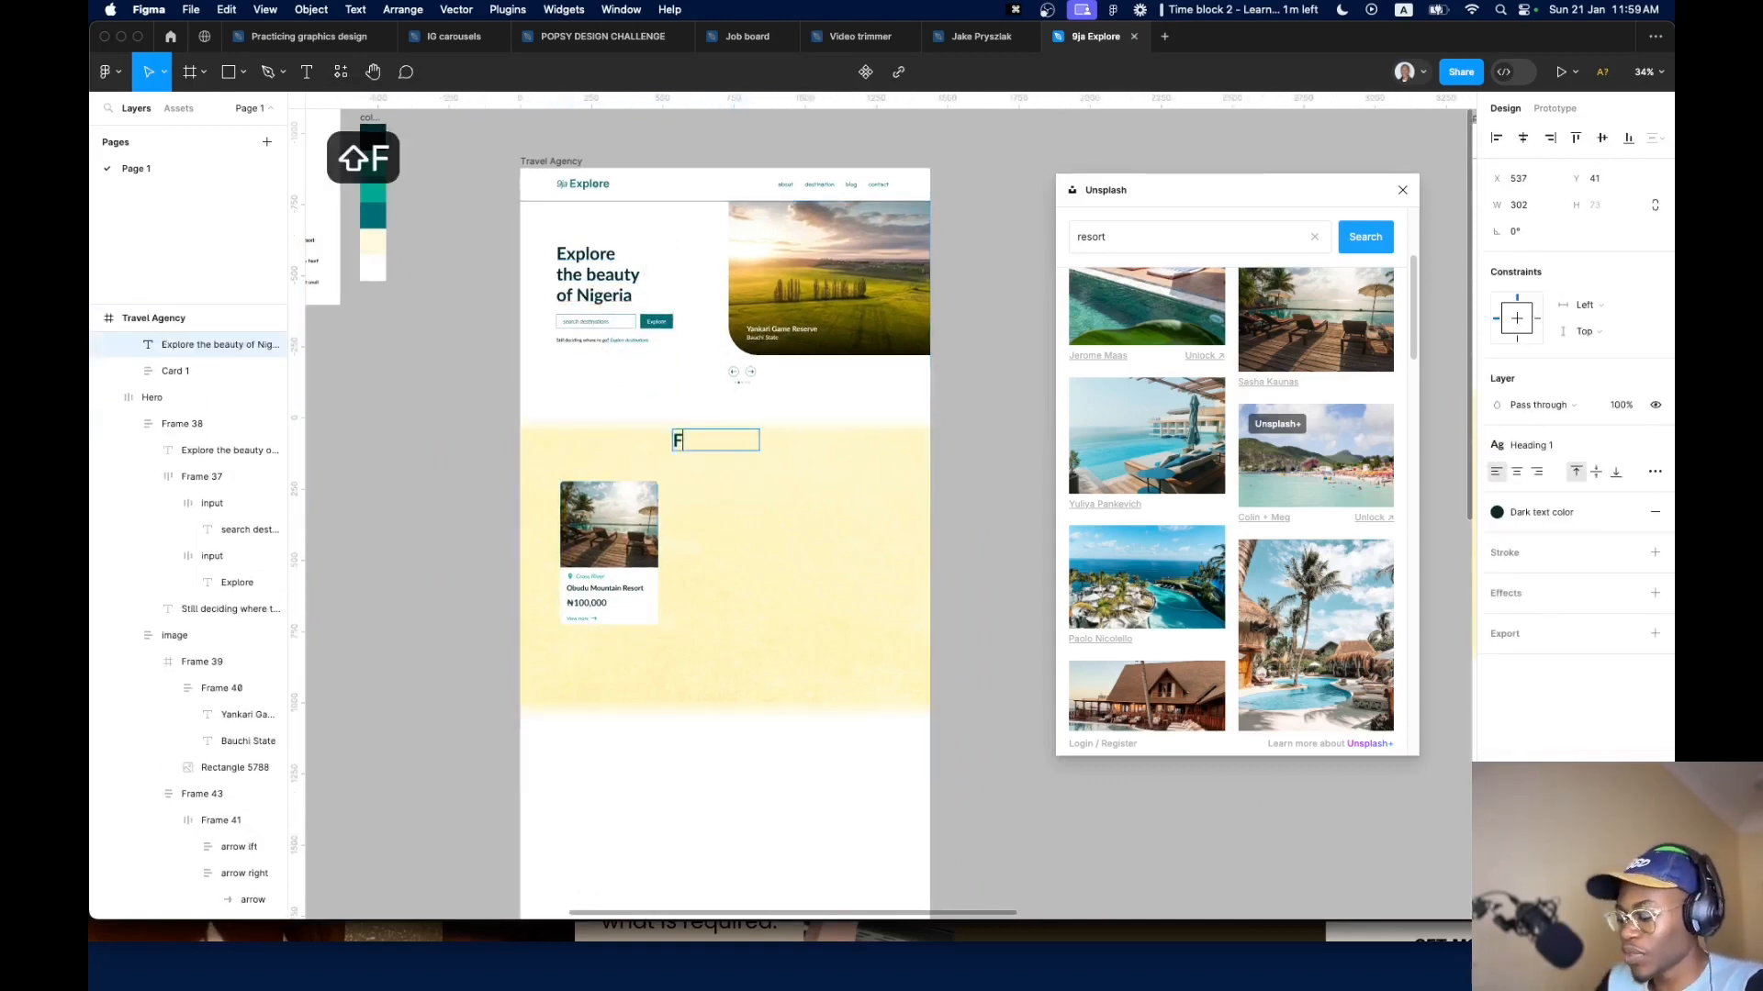
{"action": "type", "text": "eaturd"}
{"action": "key", "text": "BackSpace"}
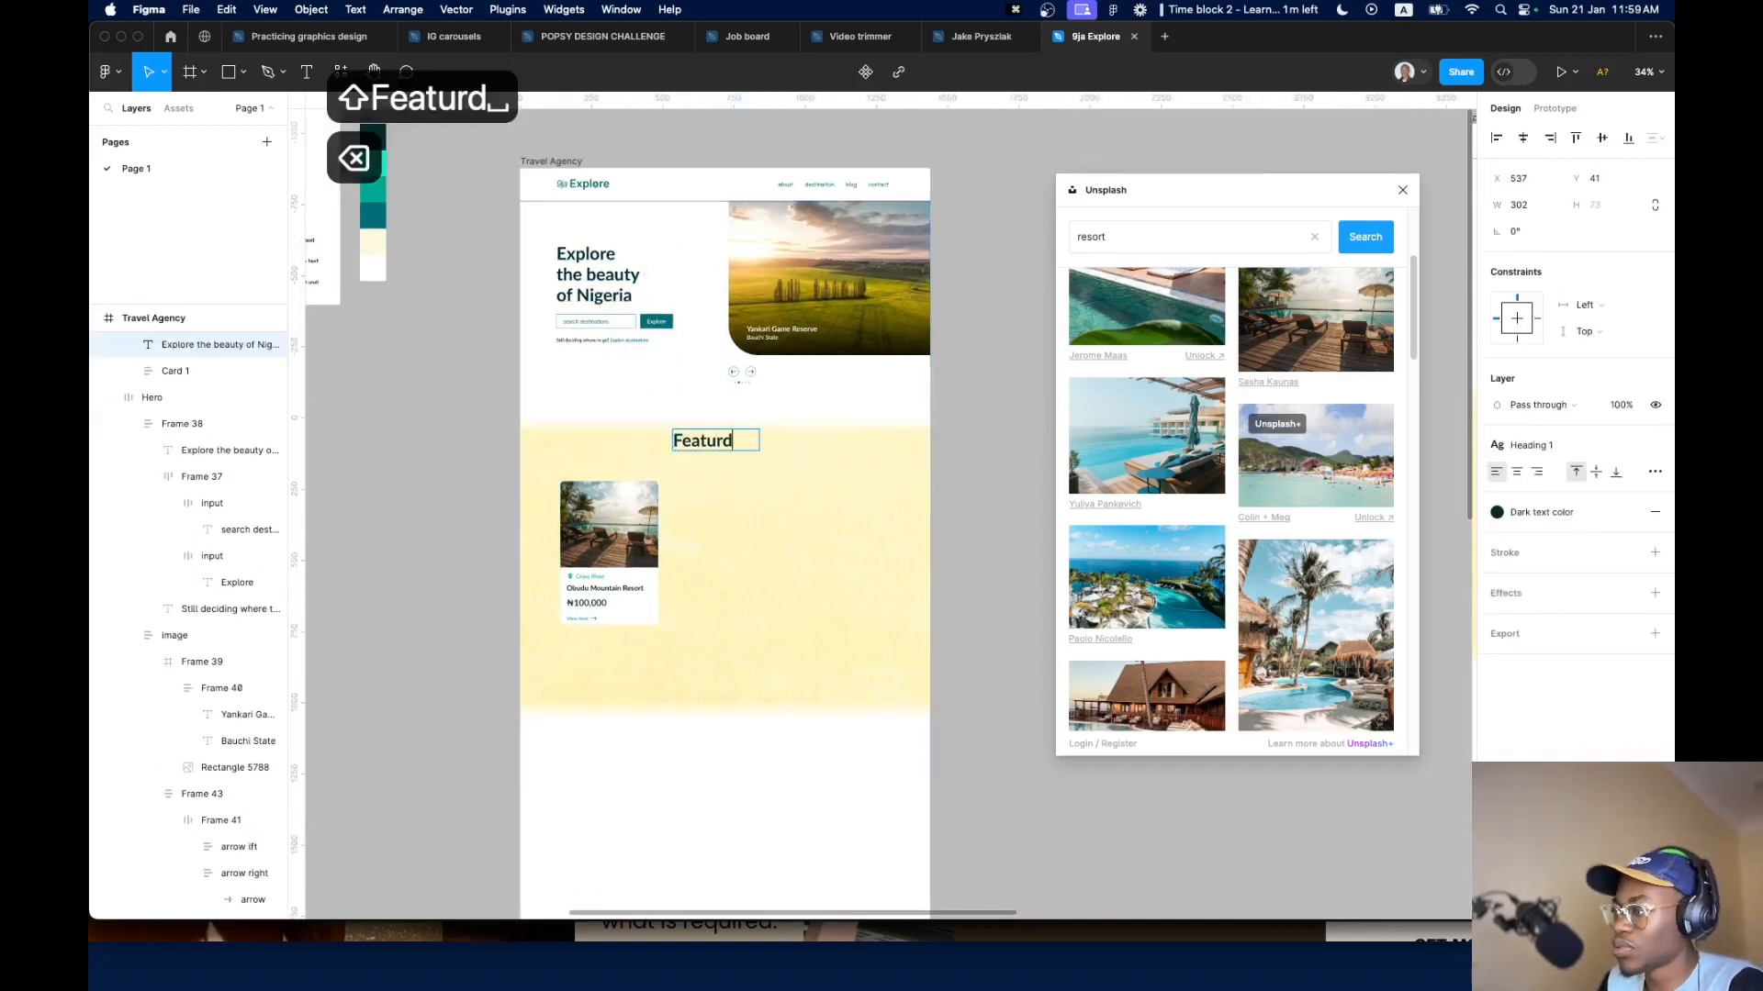
{"action": "key", "text": "BackSpace"}
{"action": "type", "text": "ed dest"}
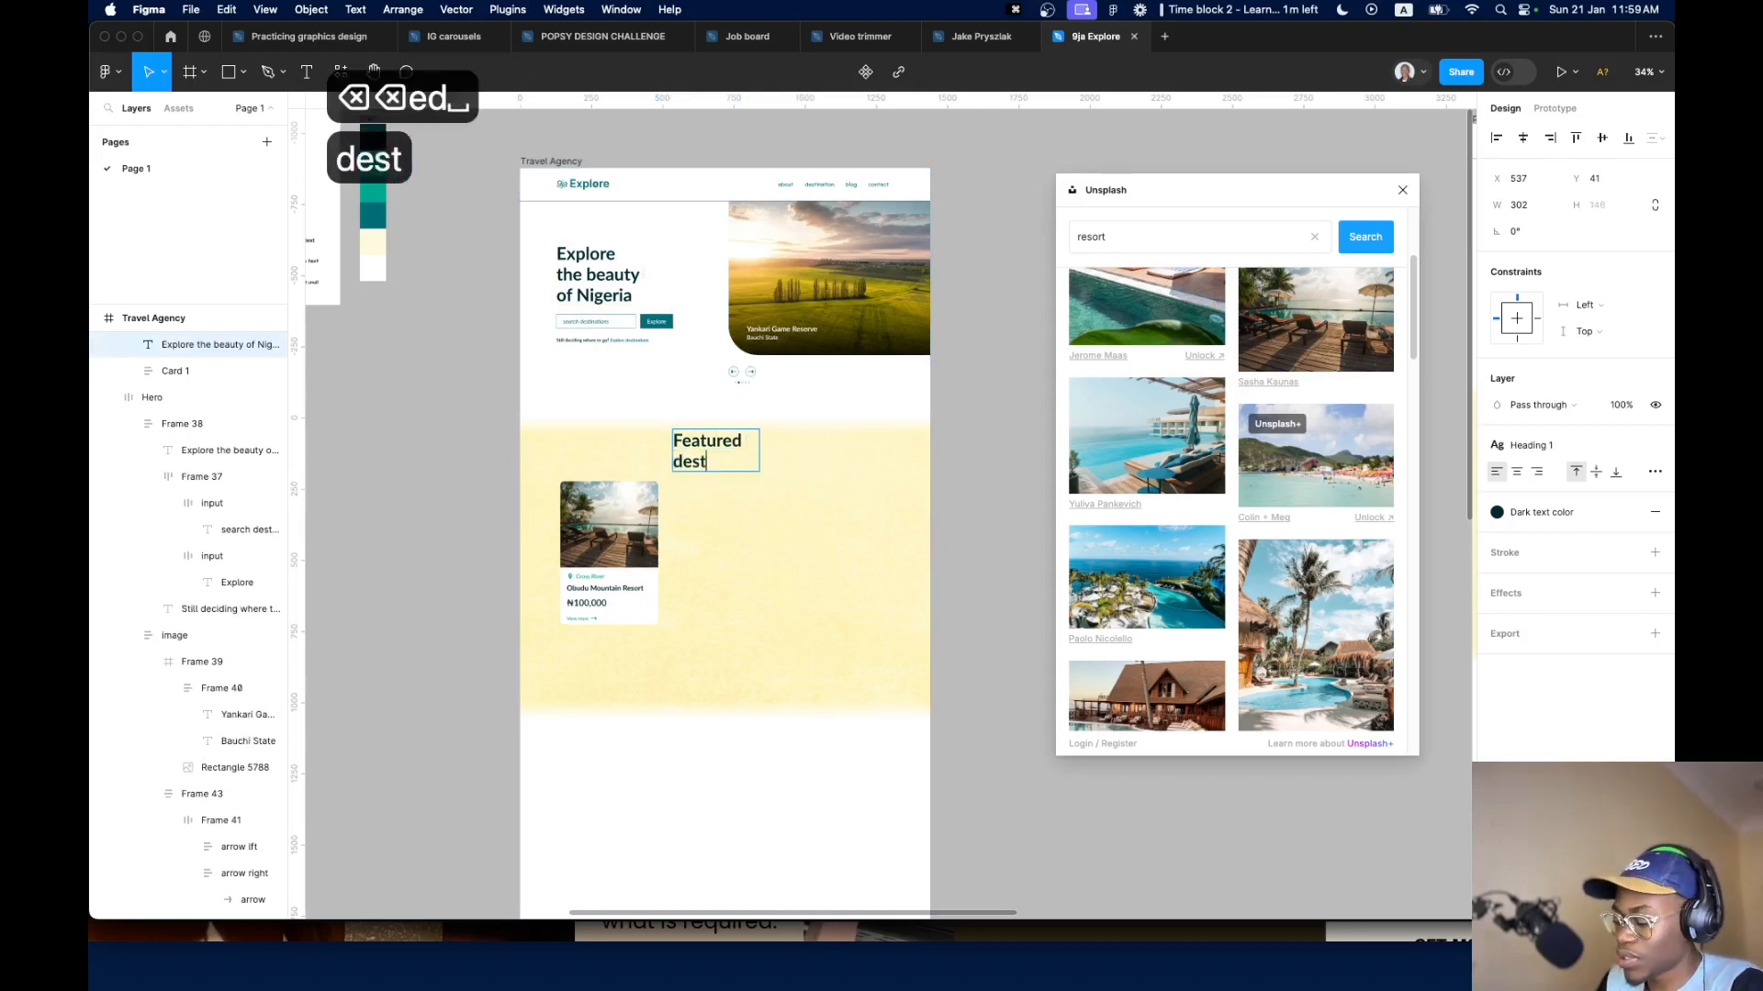
{"action": "type", "text": "ination"}
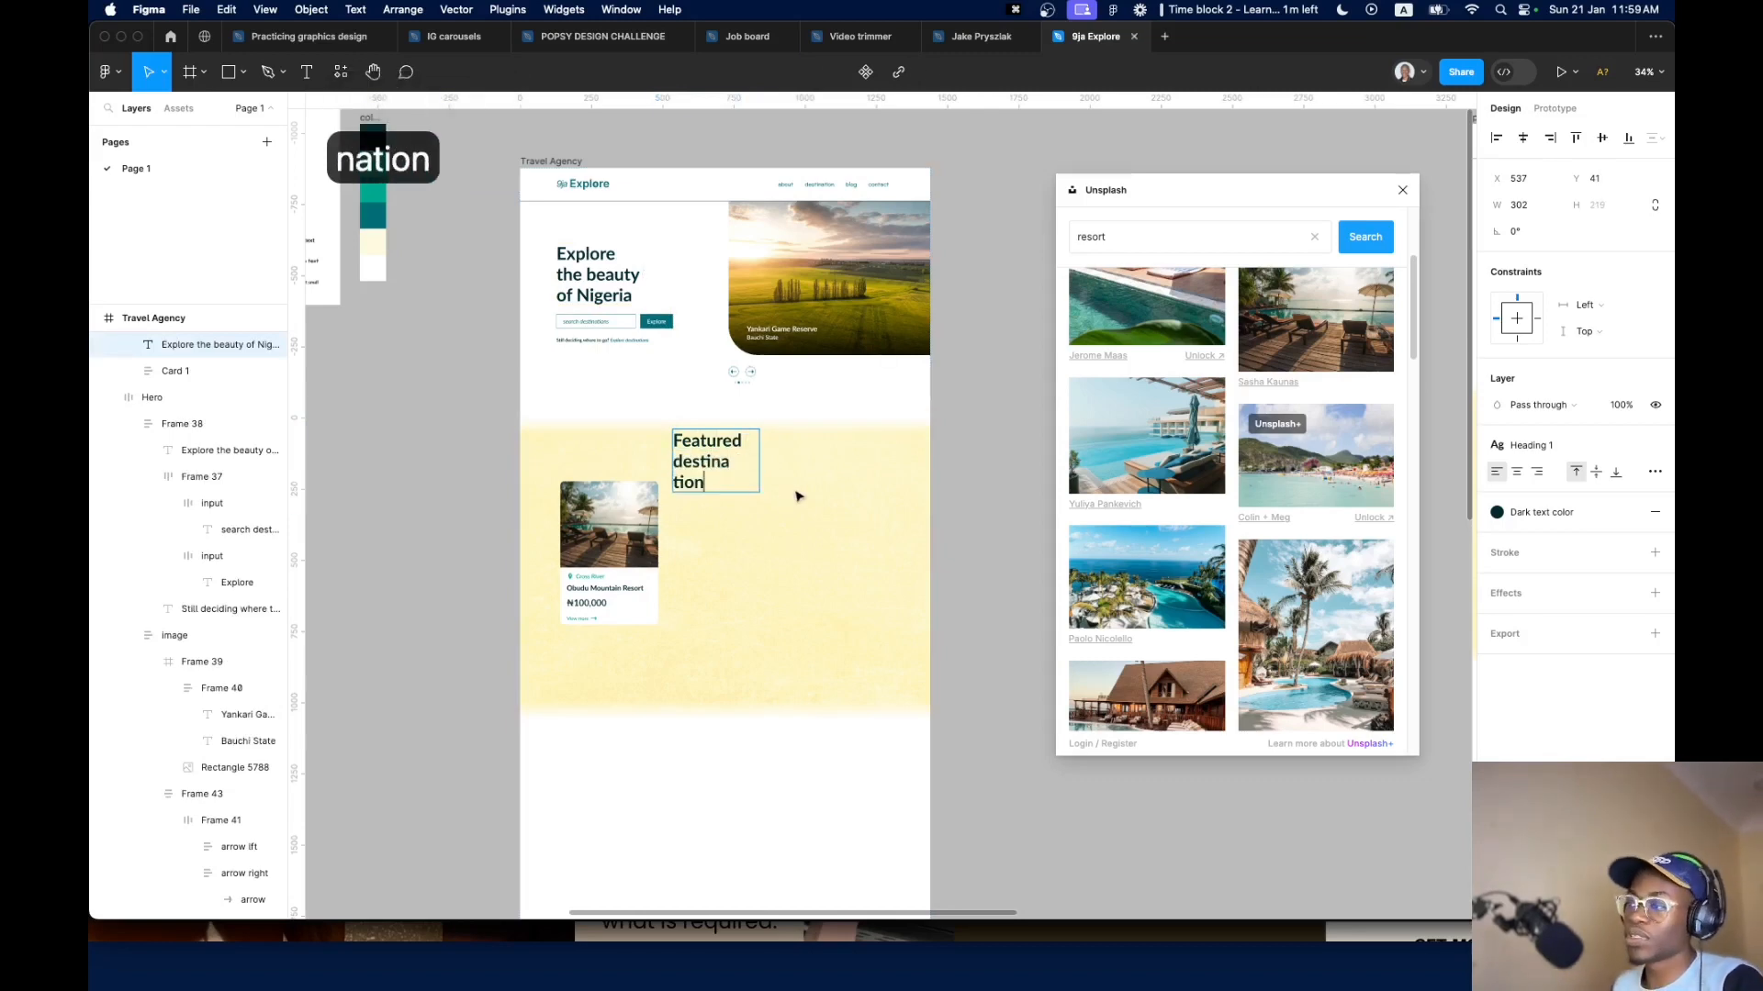
{"action": "key", "text": "Escape"}
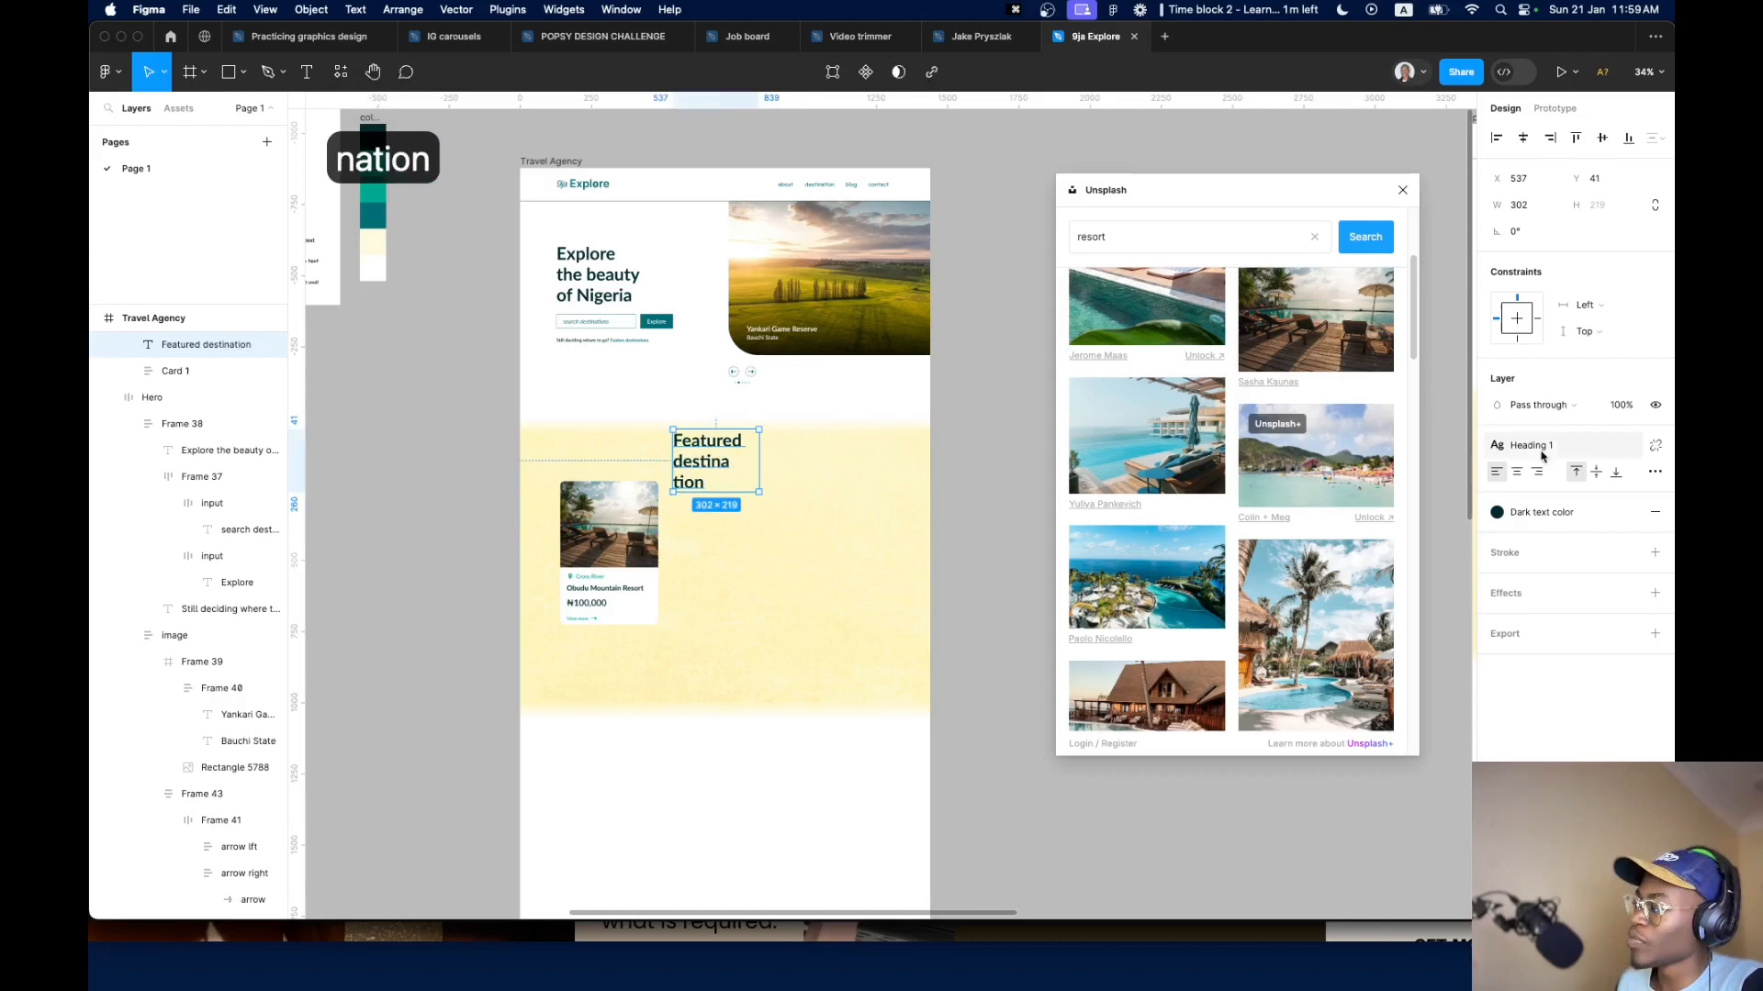
Apply the Heading 2 text style to the section title and set its resizing to auto width
{"action": "left_click", "coordinate": [1602, 445]}
{"action": "left_click", "coordinate": [1591, 571]}
{"action": "key", "text": "super+equal"}
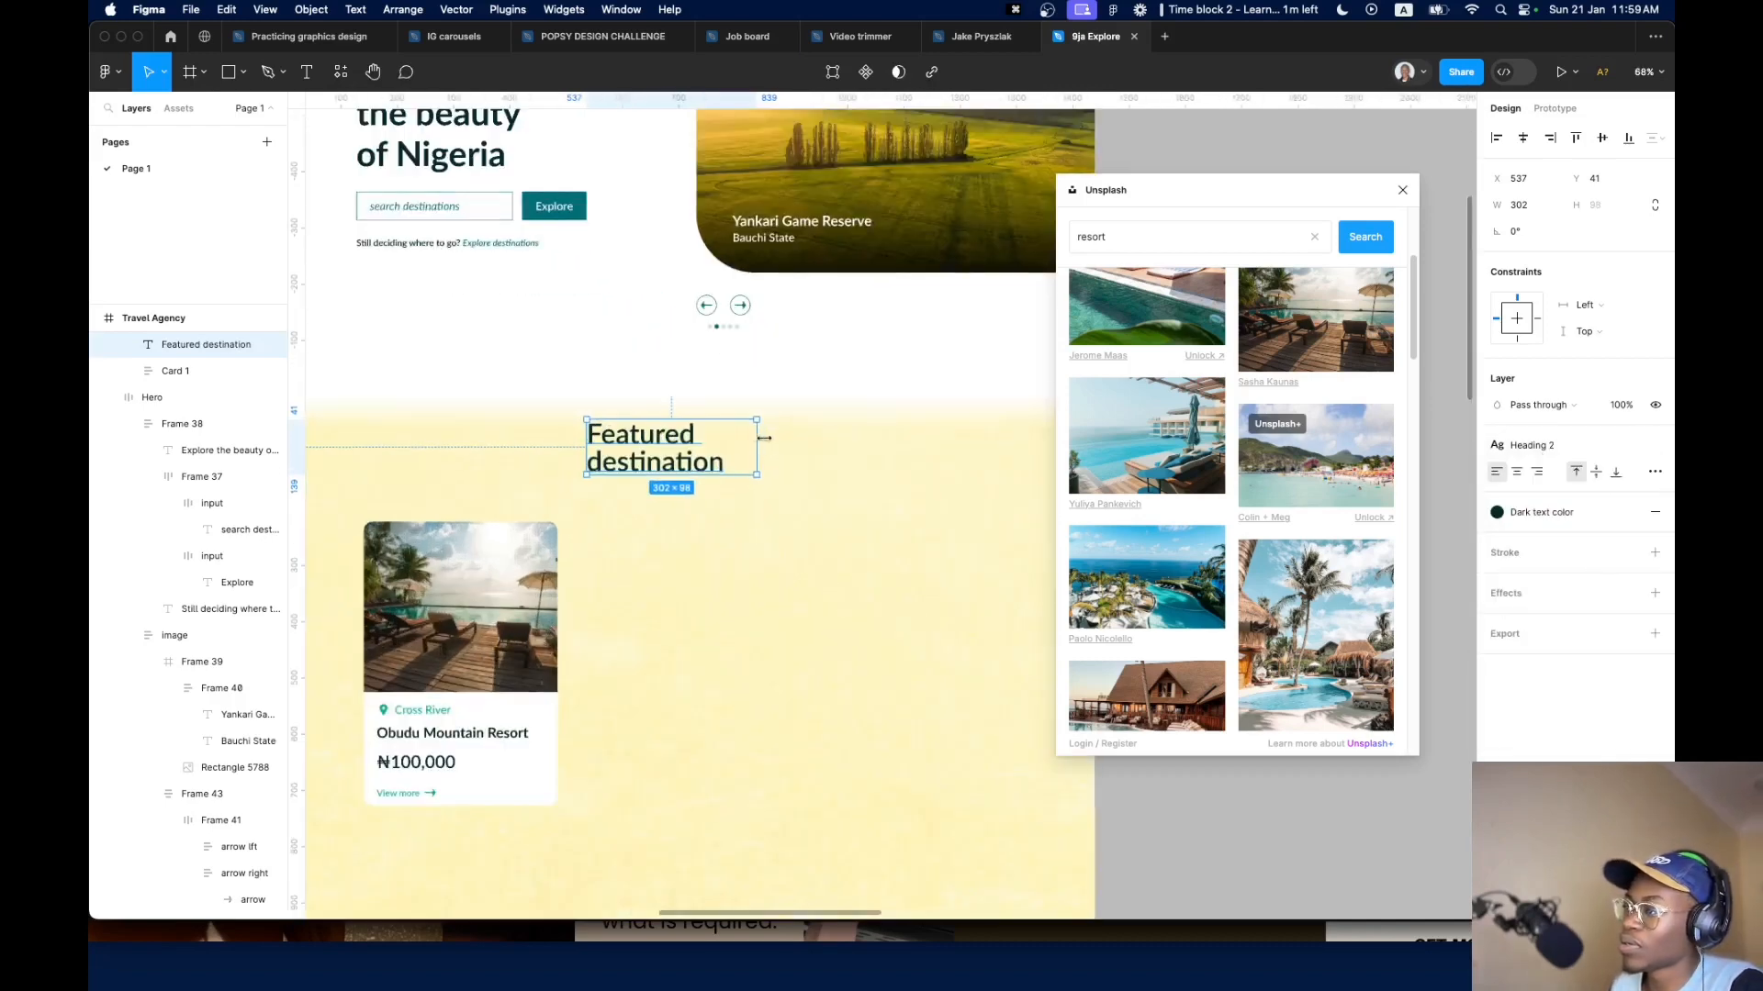
{"action": "left_click", "coordinate": [1654, 472]}
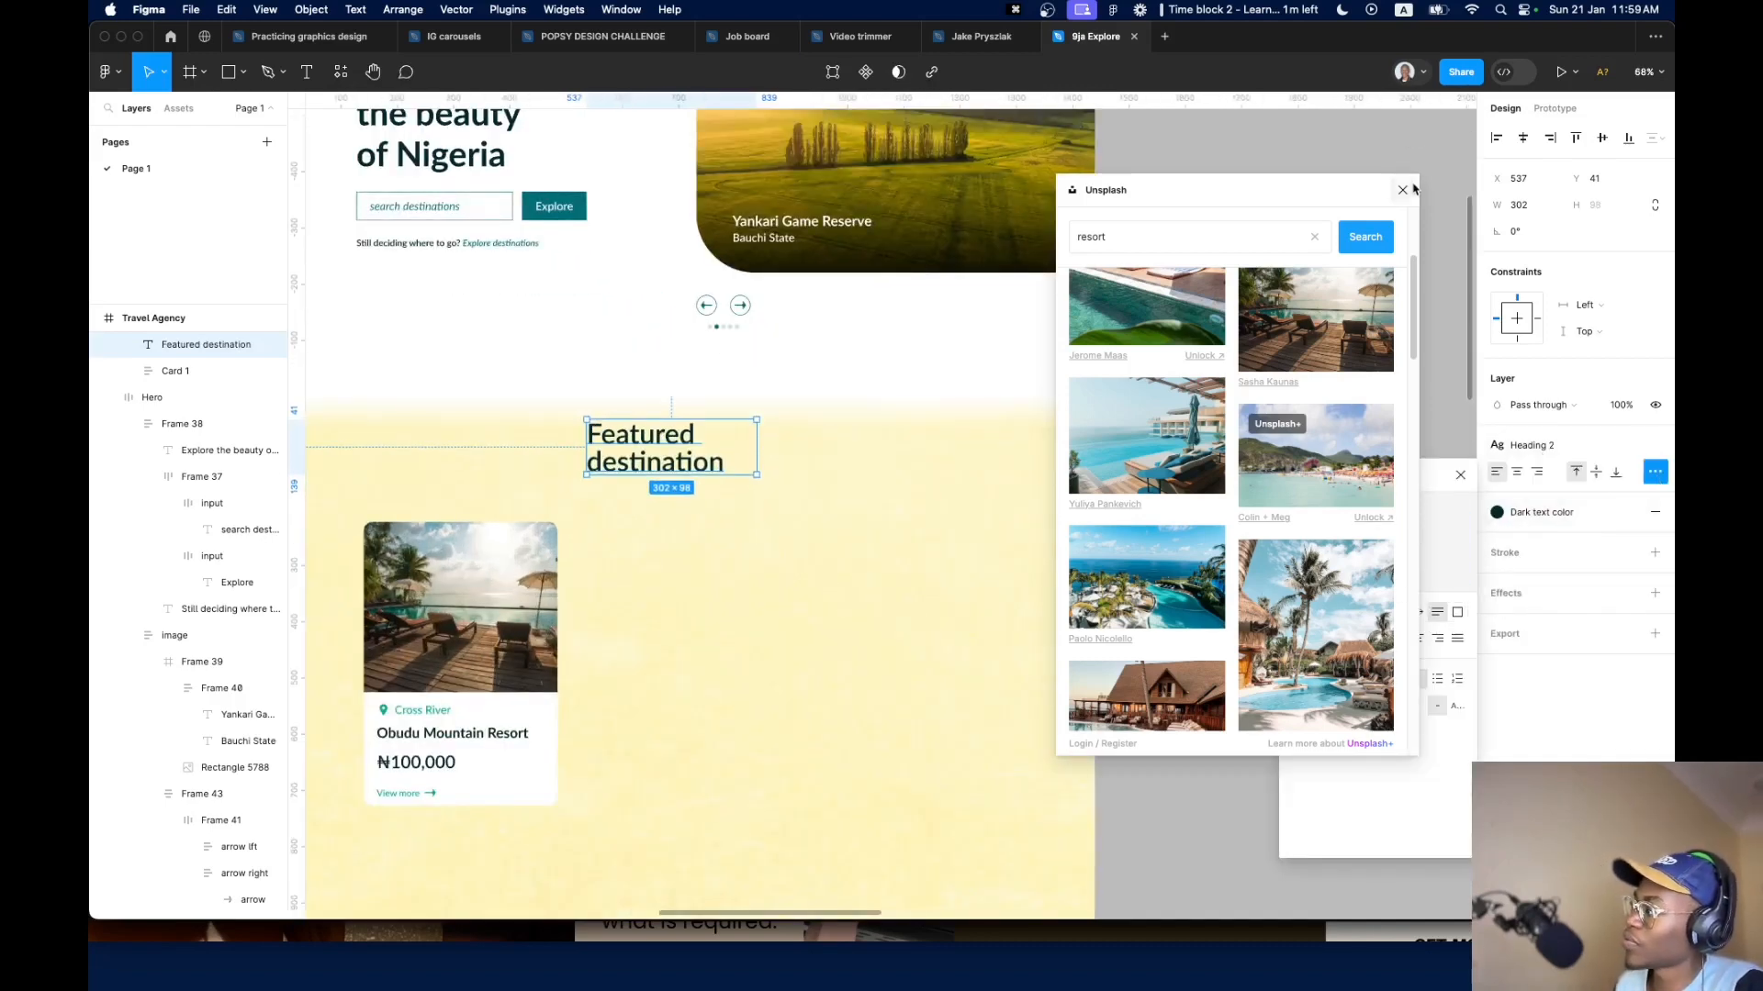
{"action": "left_click", "coordinate": [1403, 190]}
{"action": "left_click", "coordinate": [1419, 612]}
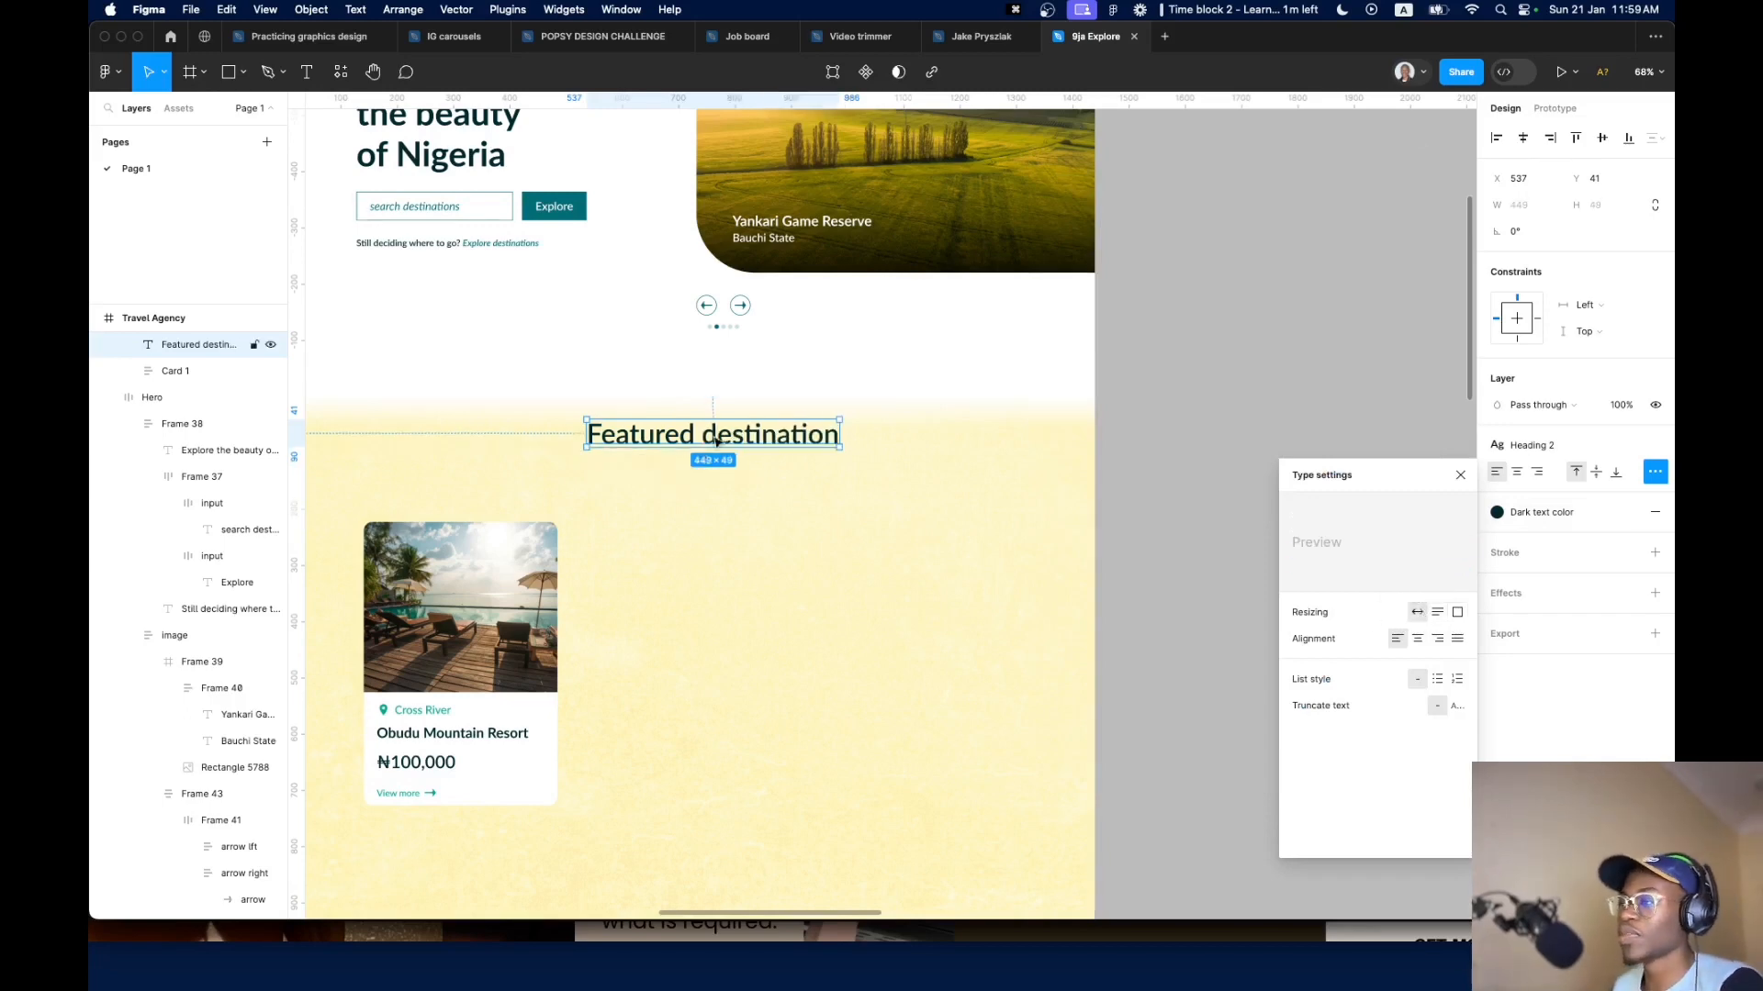
Move the "Featured destination" title down to Y 94 and centre it horizontally in the featured section
{"action": "left_click_drag", "start_coordinate": [718, 439], "coordinate": [658, 471]}
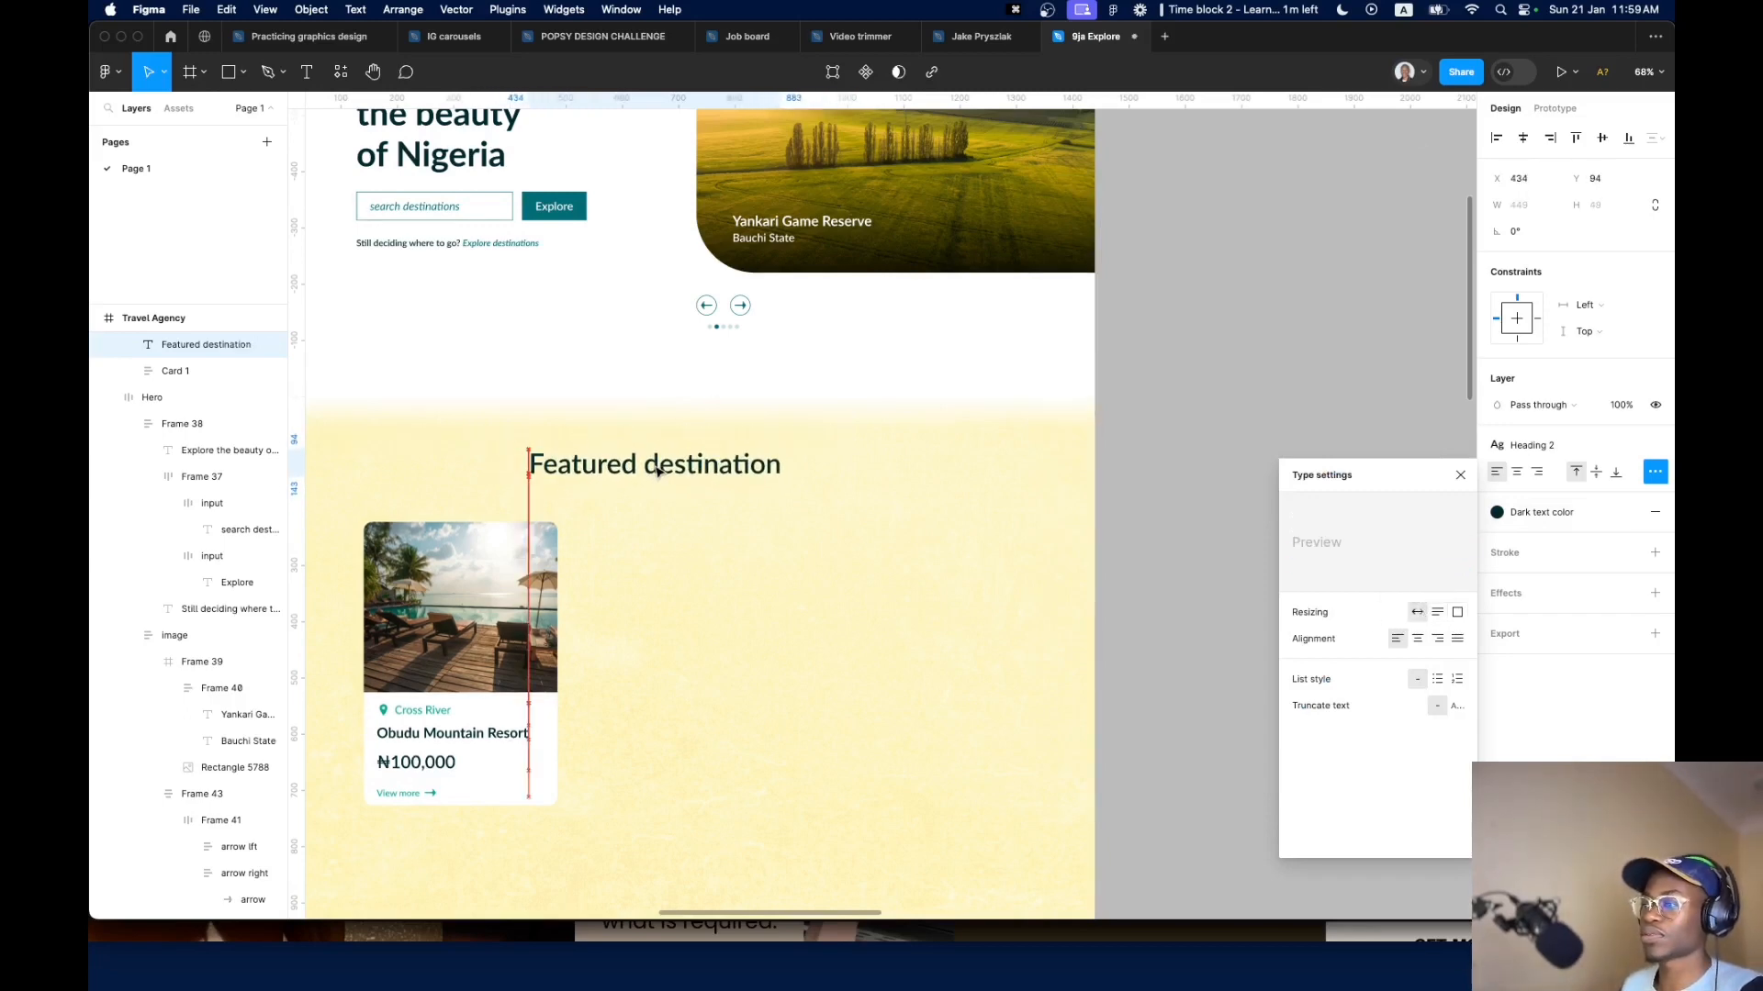
{"action": "left_click", "coordinate": [1523, 137]}
{"action": "left_click", "coordinate": [924, 472]}
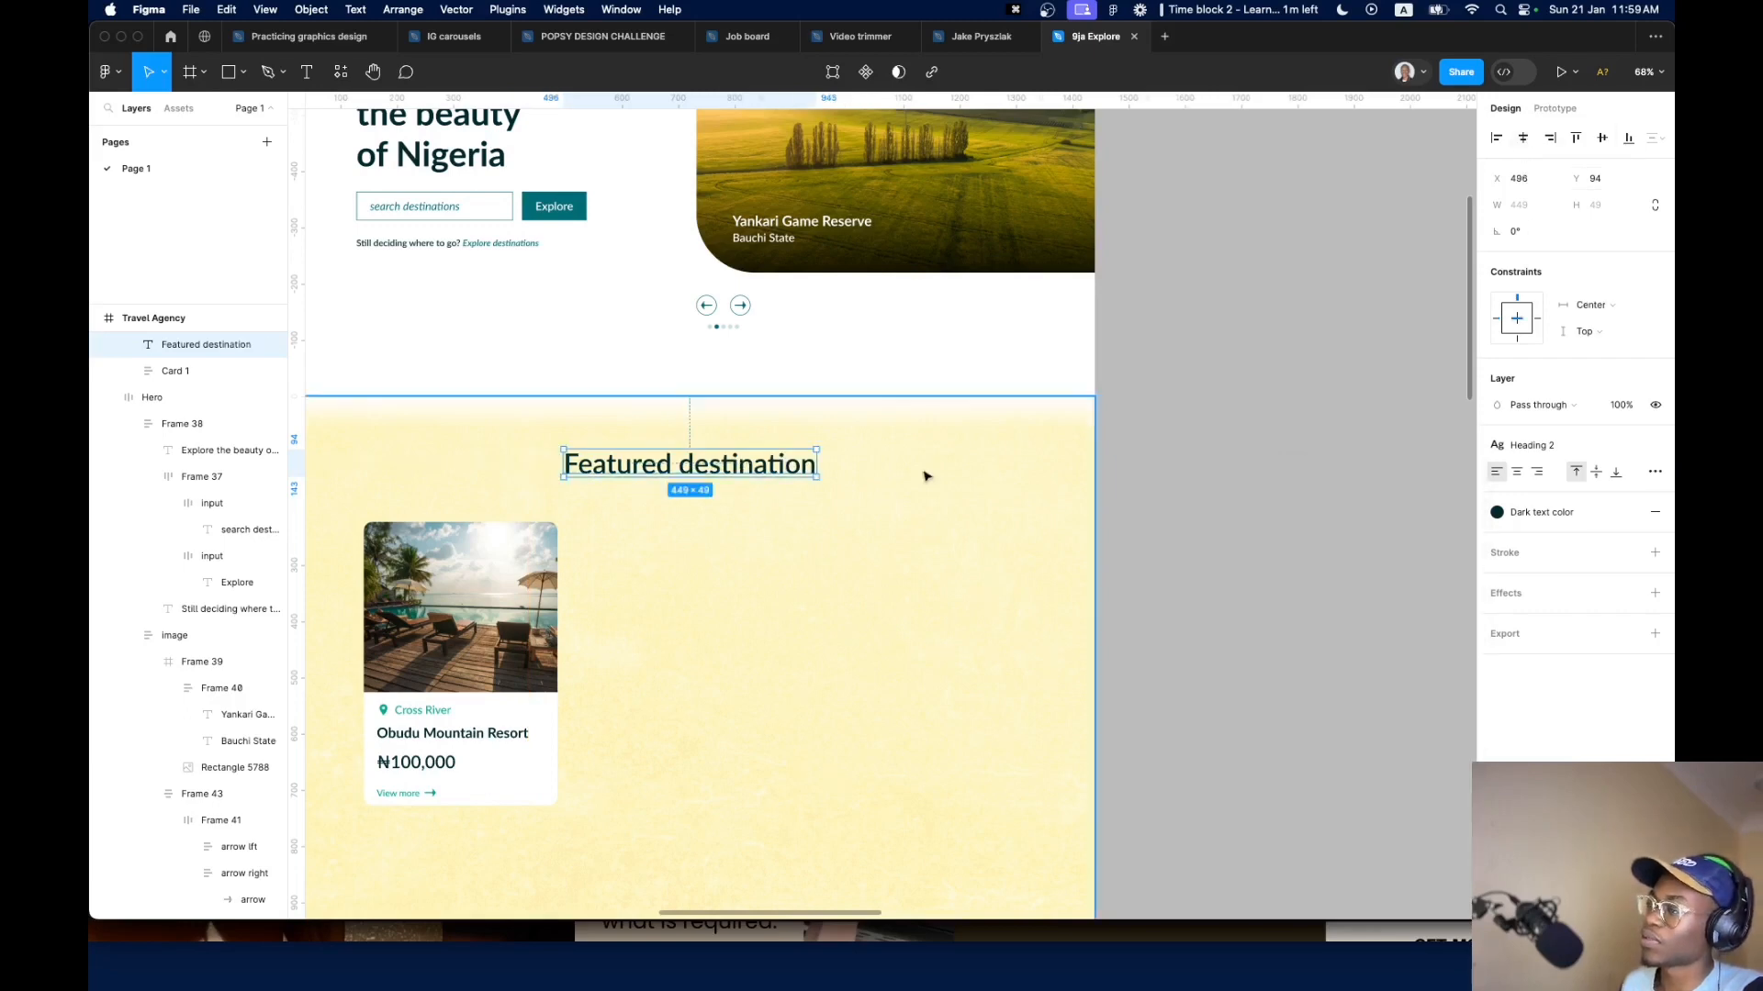
Reposition Card 1 within the featured section to X 112, Y 236
{"action": "scroll", "coordinate": [925, 472], "scroll_direction": "down", "scroll_amount": 5}
{"action": "left_click", "coordinate": [774, 532]}
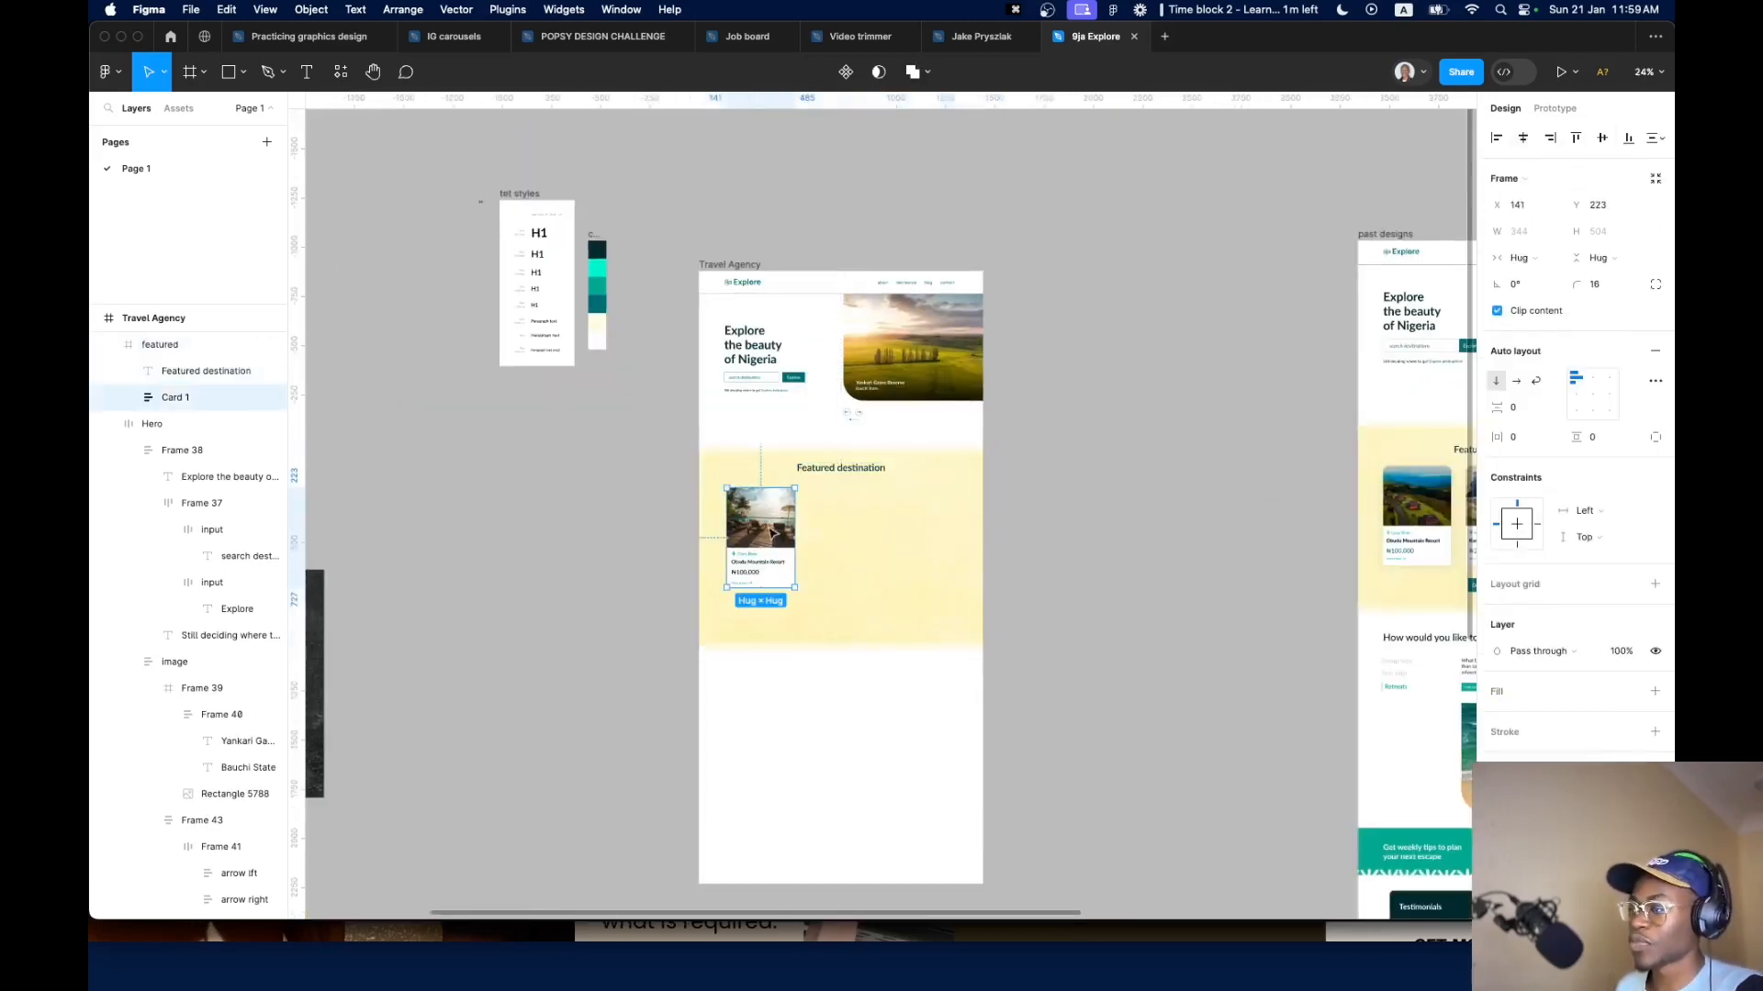
{"action": "scroll", "coordinate": [773, 533], "scroll_direction": "up", "scroll_amount": 10}
{"action": "left_click", "coordinate": [1076, 655]}
{"action": "scroll", "coordinate": [984, 630], "scroll_direction": "up", "scroll_amount": 10}
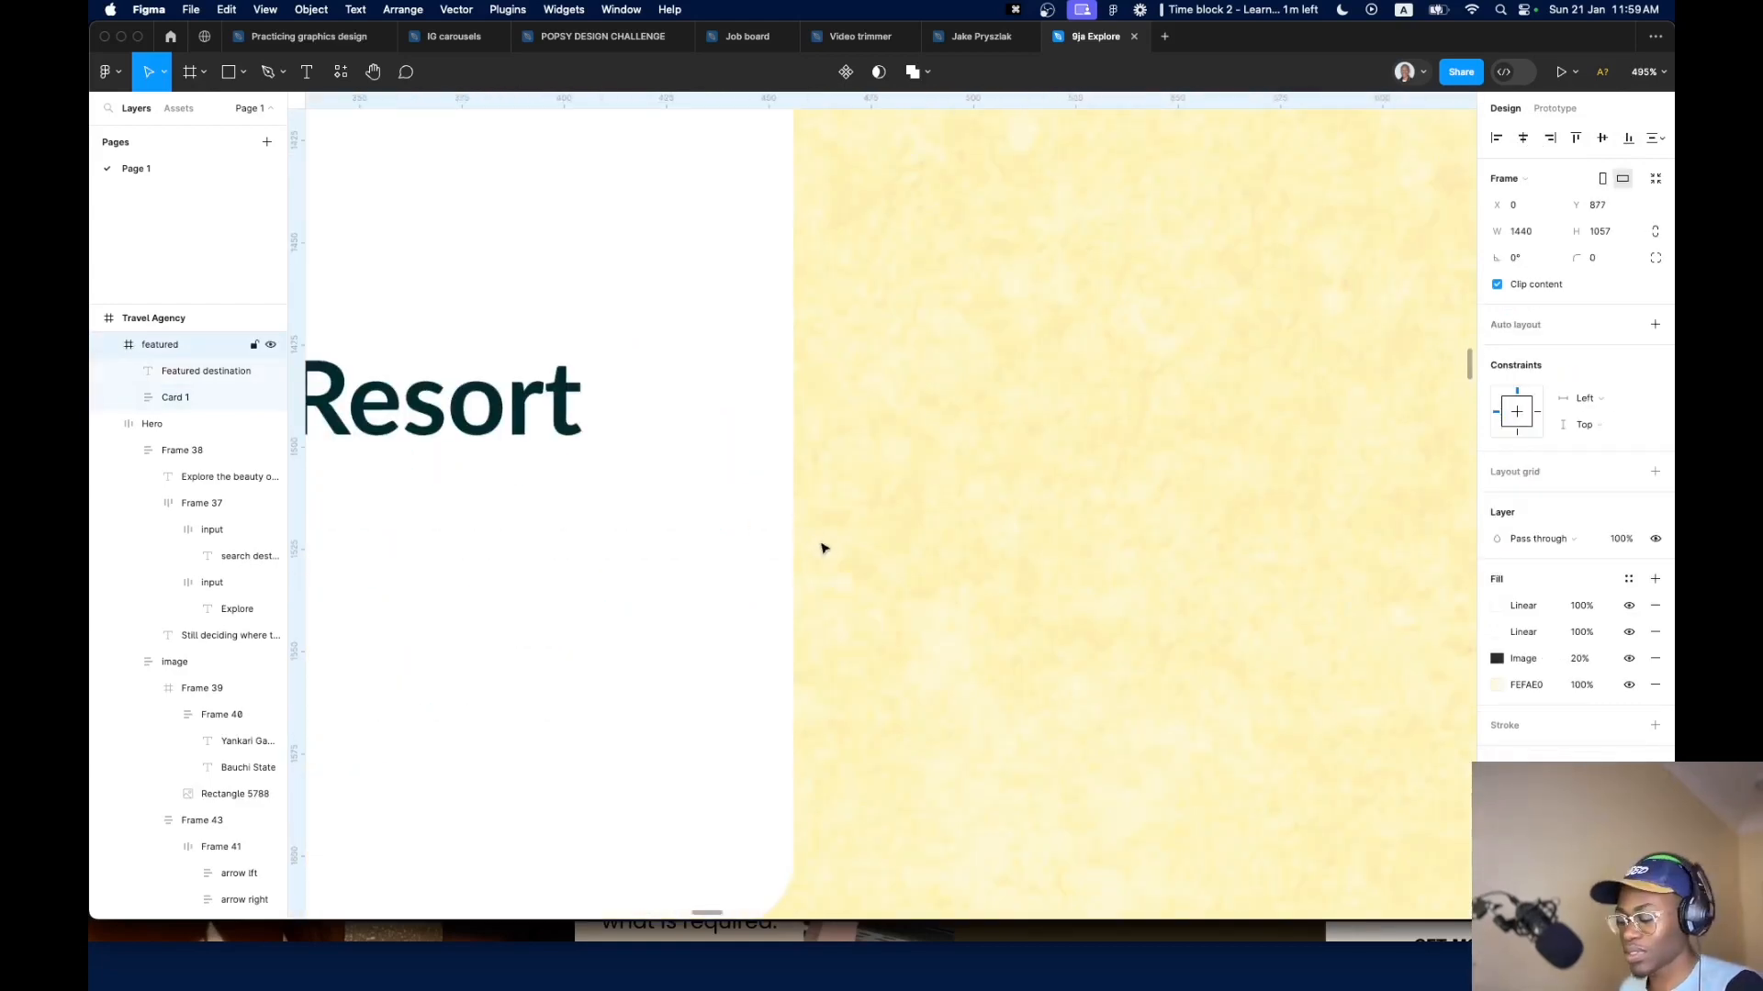
{"action": "scroll", "coordinate": [749, 584], "scroll_direction": "down", "scroll_amount": 10}
{"action": "left_click", "coordinate": [750, 585]}
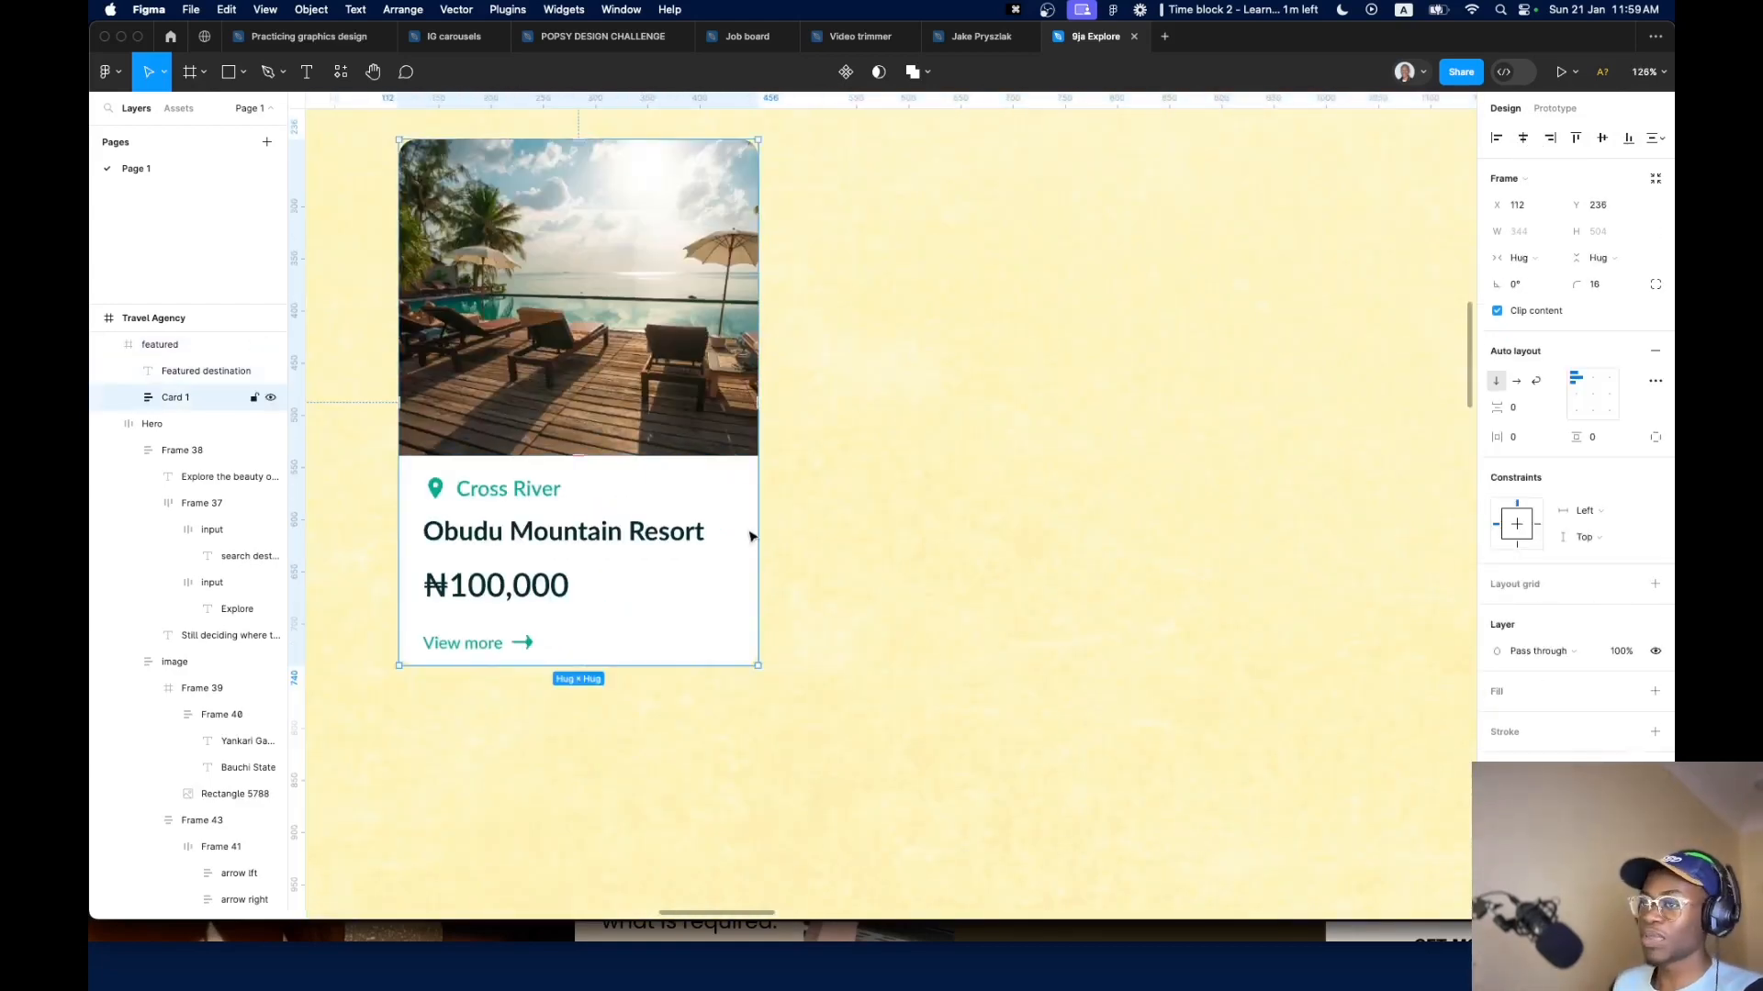
Add a drop shadow to Card 1 with X and Y offsets of 6
{"action": "scroll", "coordinate": [1482, 694], "scroll_direction": "down", "scroll_amount": 2}
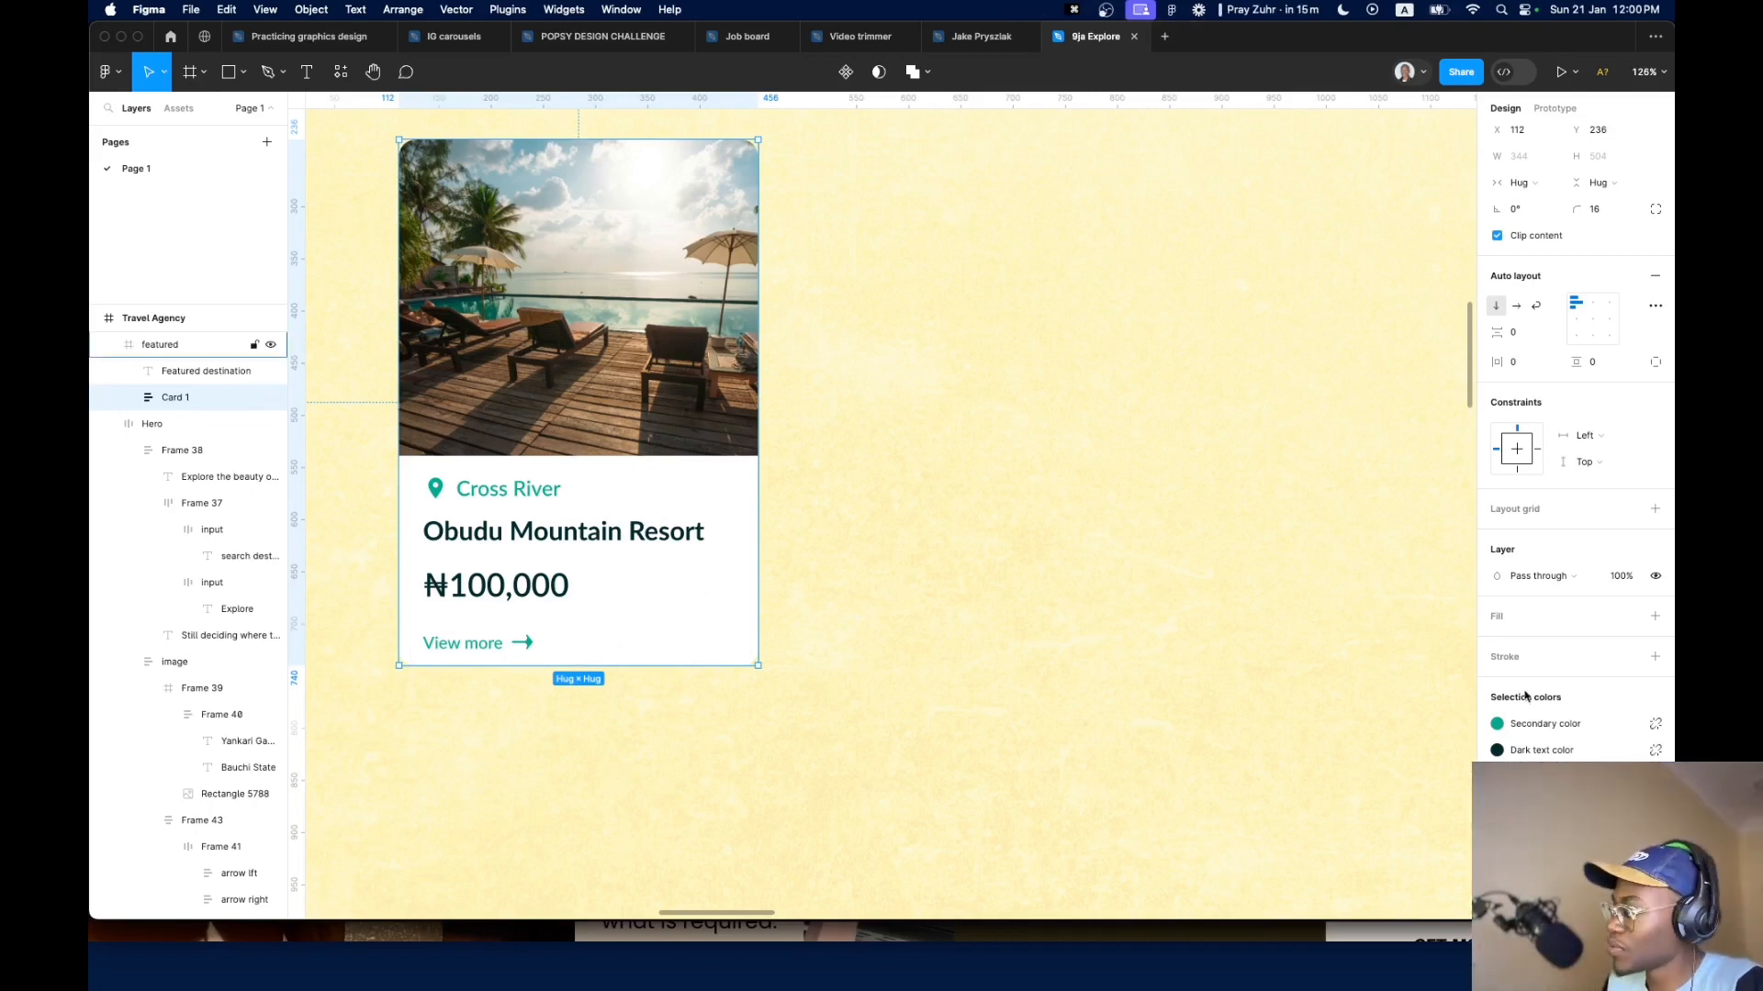
{"action": "left_click", "coordinate": [1655, 818]}
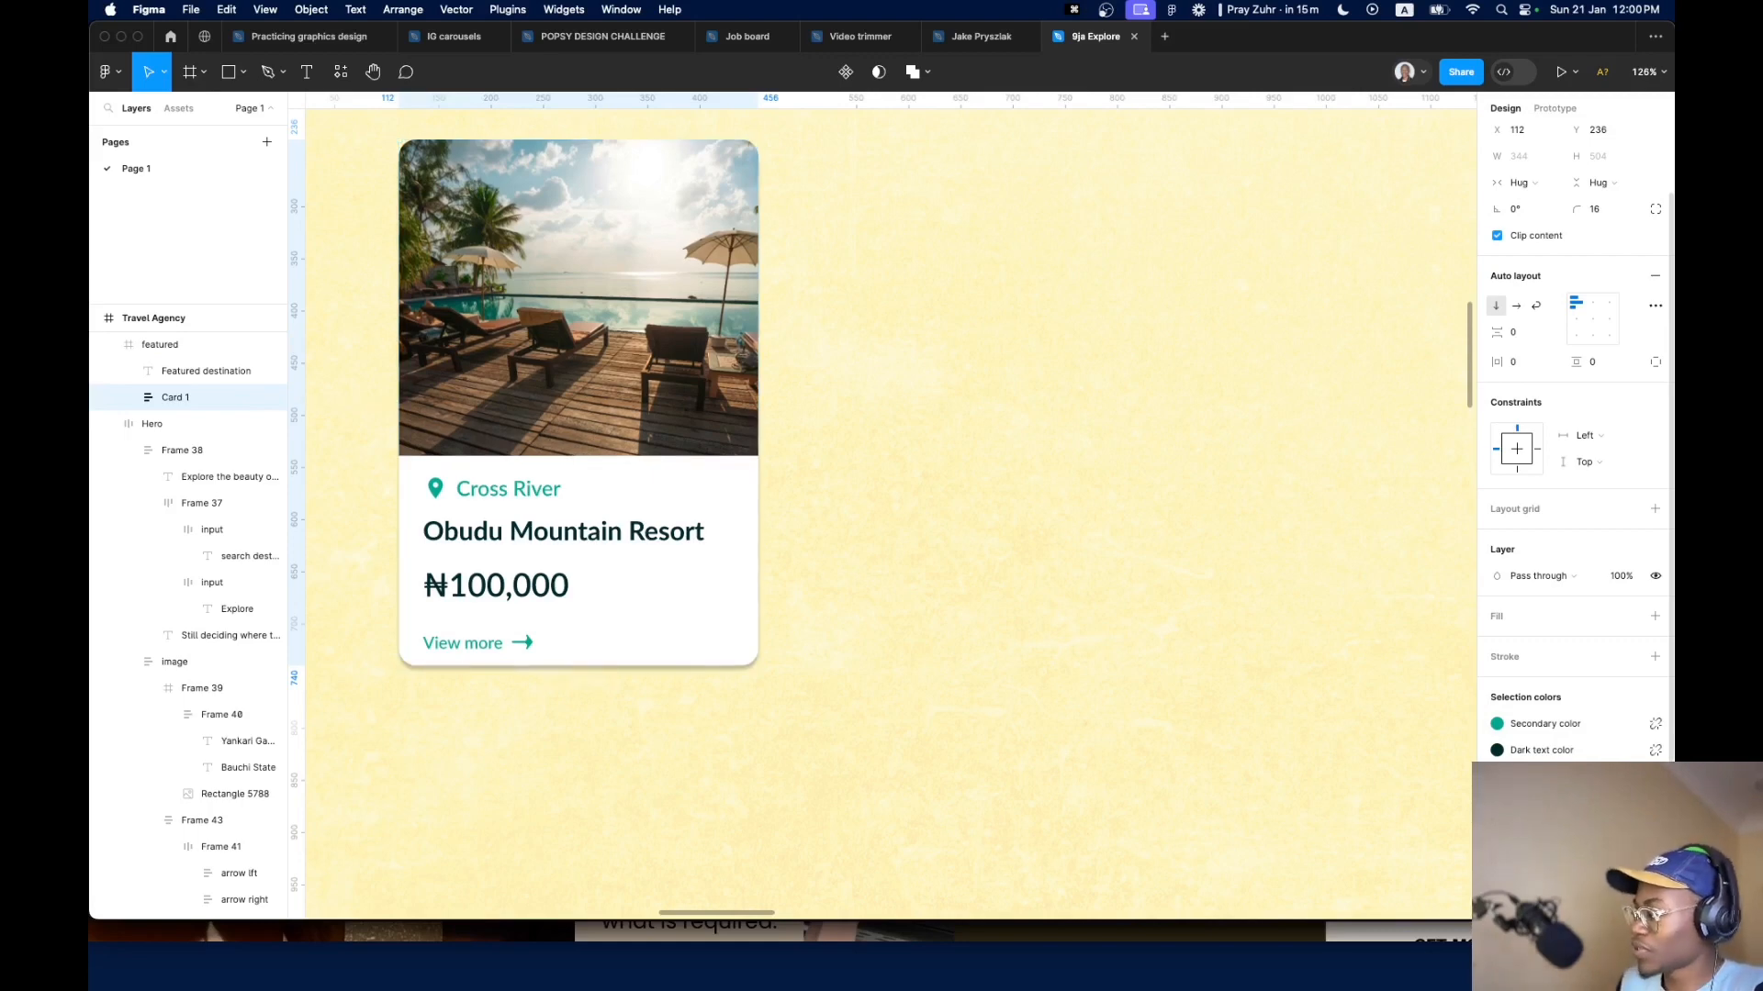
{"action": "left_click", "coordinate": [1497, 844]}
{"action": "left_click_drag", "start_coordinate": [1308, 798], "coordinate": [1308, 825]}
Set the blur of Card 1's drop shadow to 32
{"action": "left_click", "coordinate": [1434, 795]}
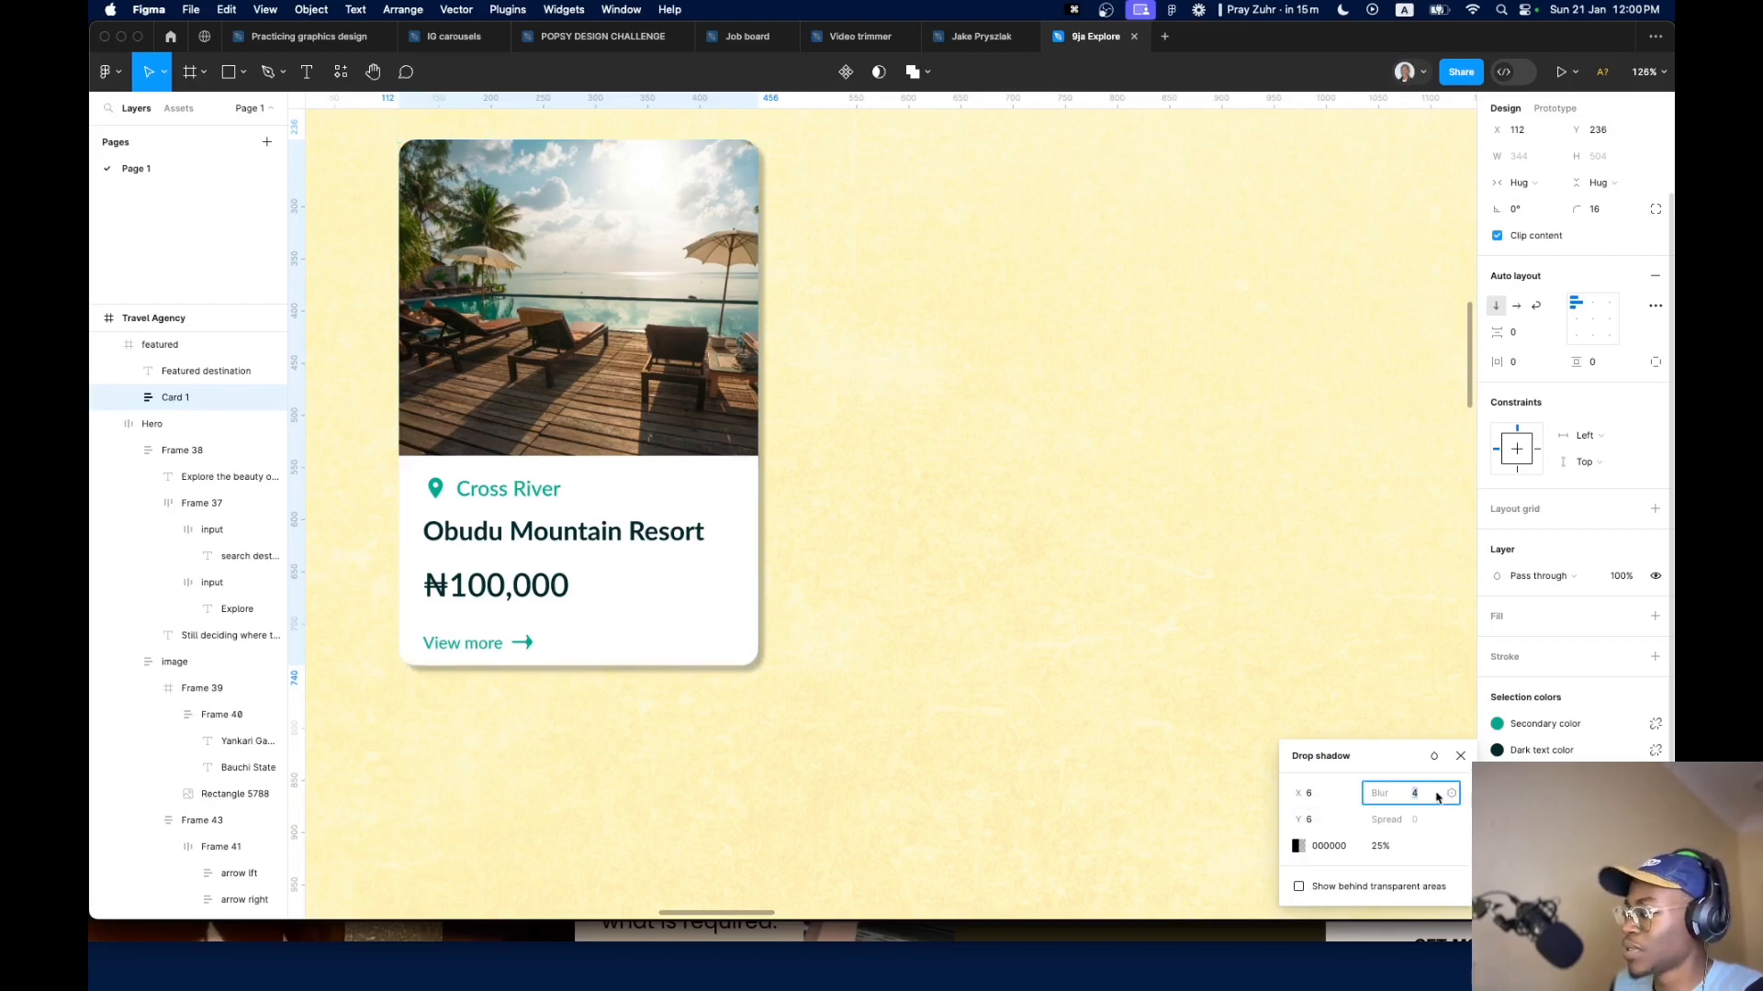
{"action": "key", "text": "shift+Up"}
{"action": "key", "text": "shift+Up"}
{"action": "key", "text": "shift+Up"}
{"action": "key", "text": "shift+Up"}
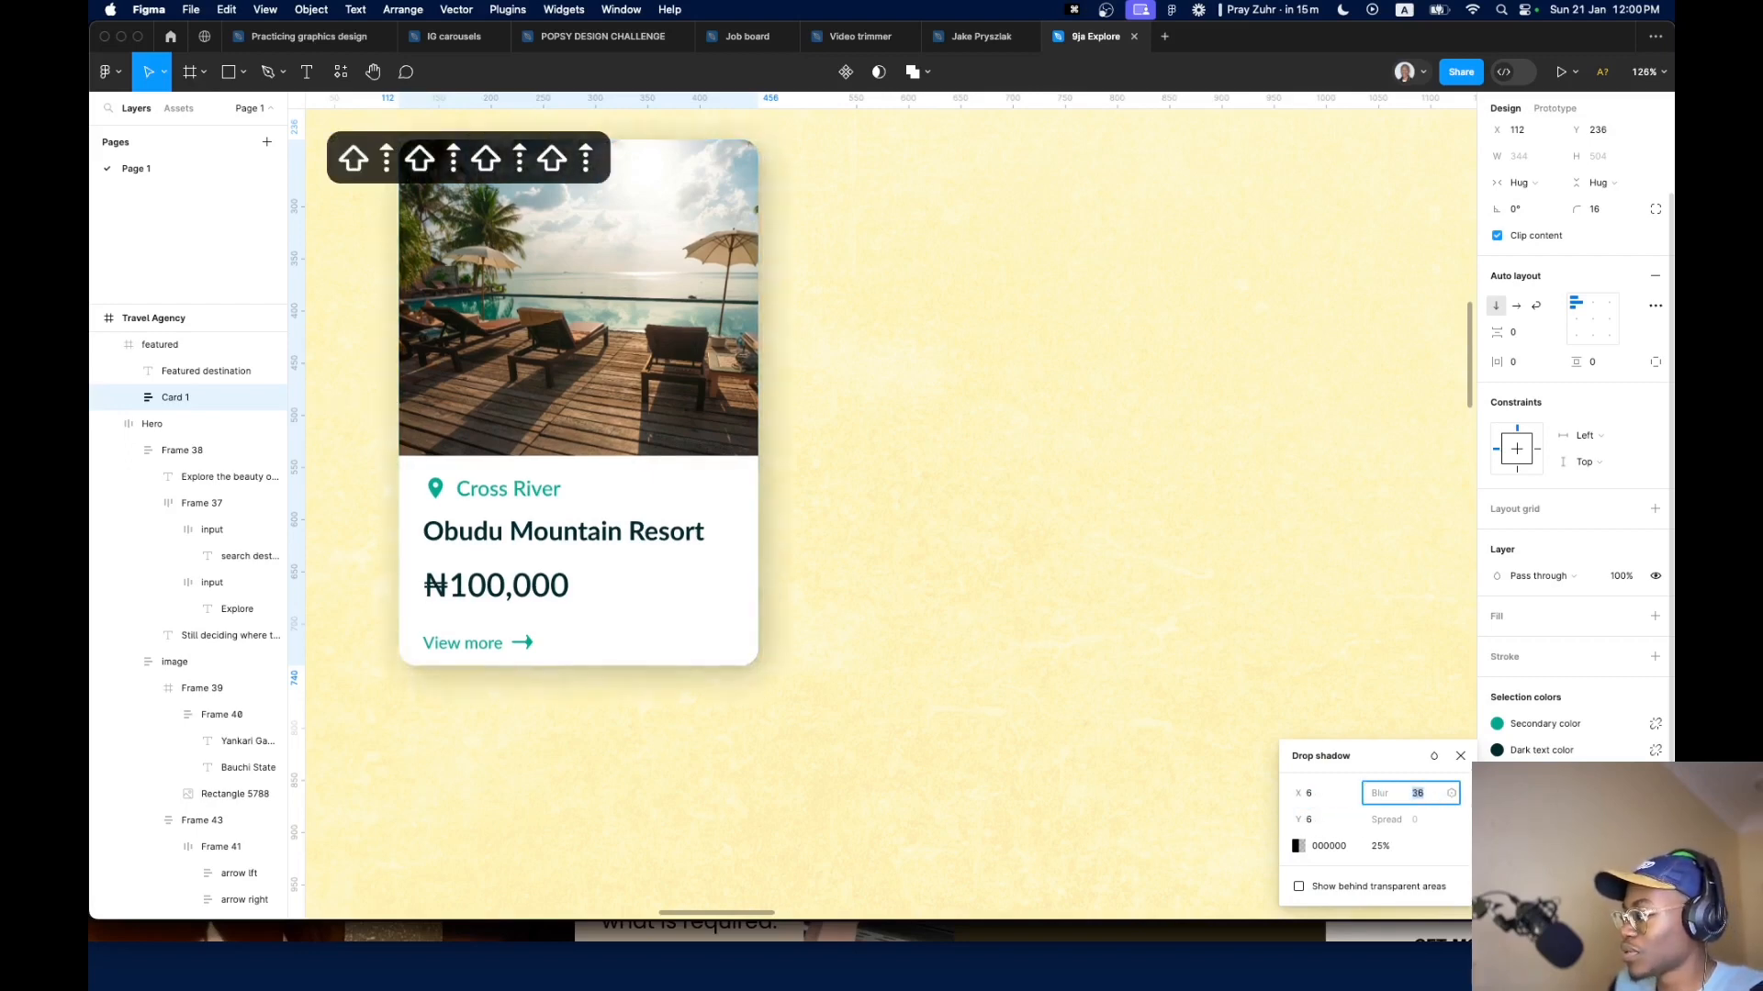
{"action": "key", "text": "Down"}
{"action": "key", "text": "Down"}
{"action": "key", "text": "Down"}
{"action": "key", "text": "Down"}
Reduce the opacity of Card 1's drop shadow to 10% and fine-tune it to 9%
{"action": "key", "text": "Tab"}
{"action": "key", "text": "Tab"}
{"action": "key", "text": "Tab"}
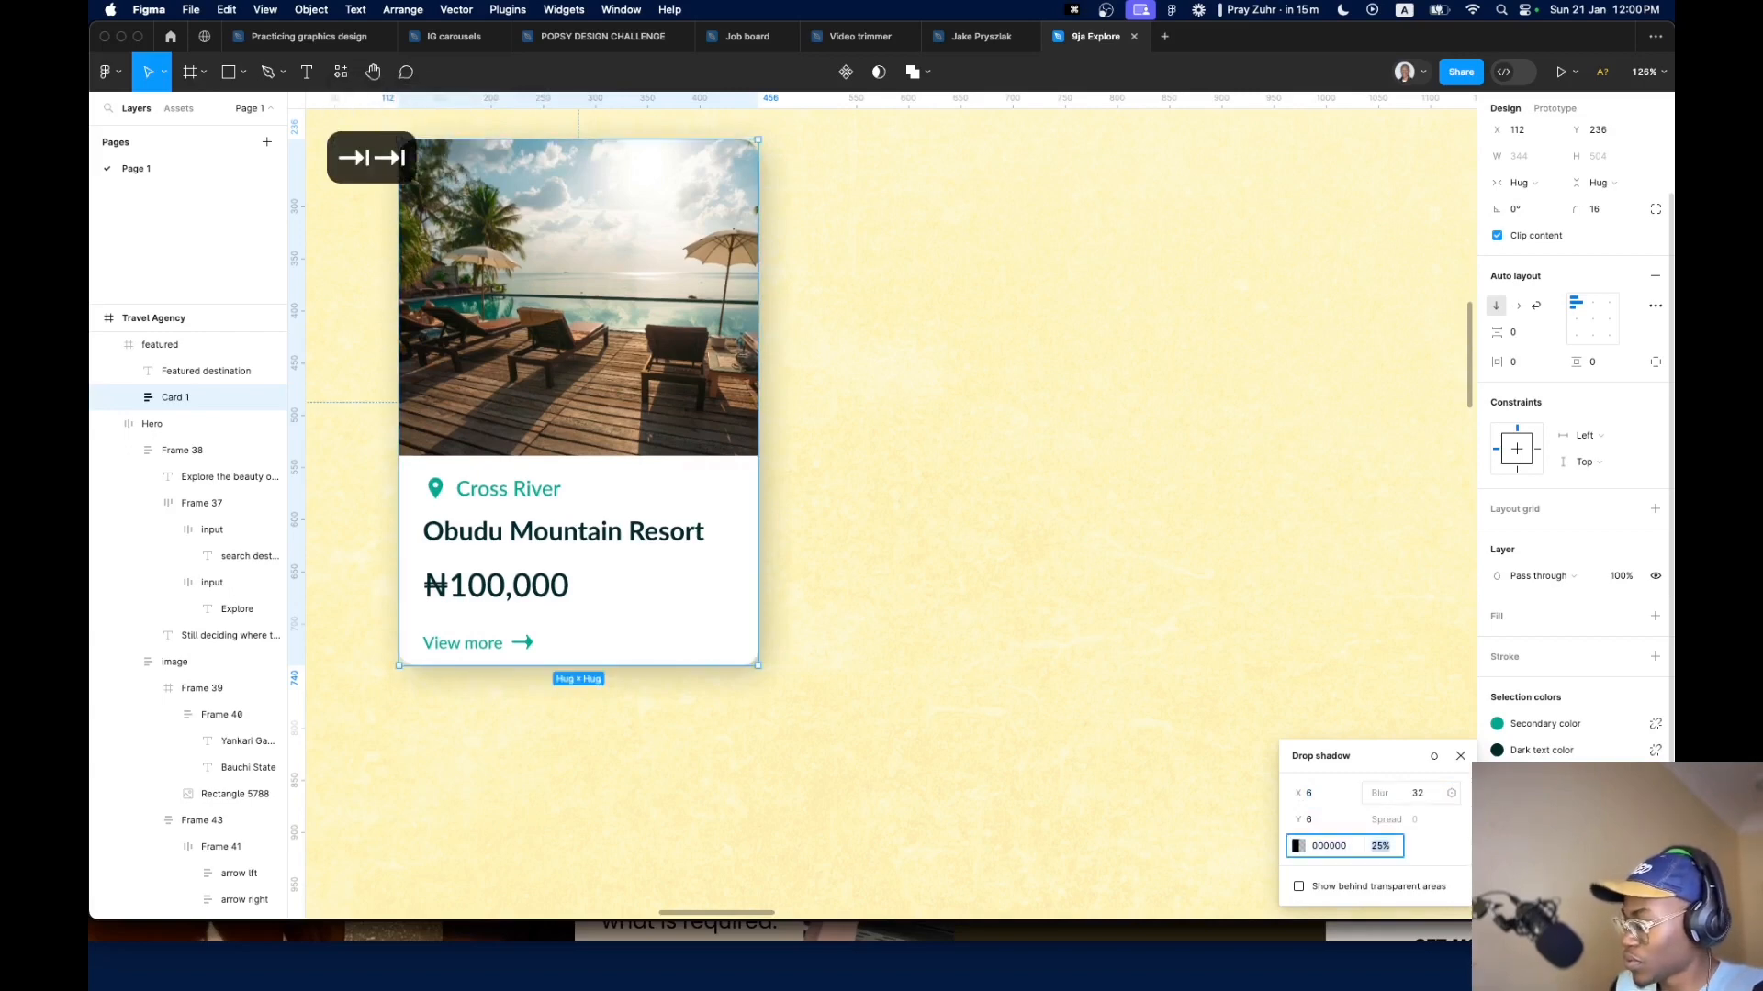
{"action": "type", "text": "10"}
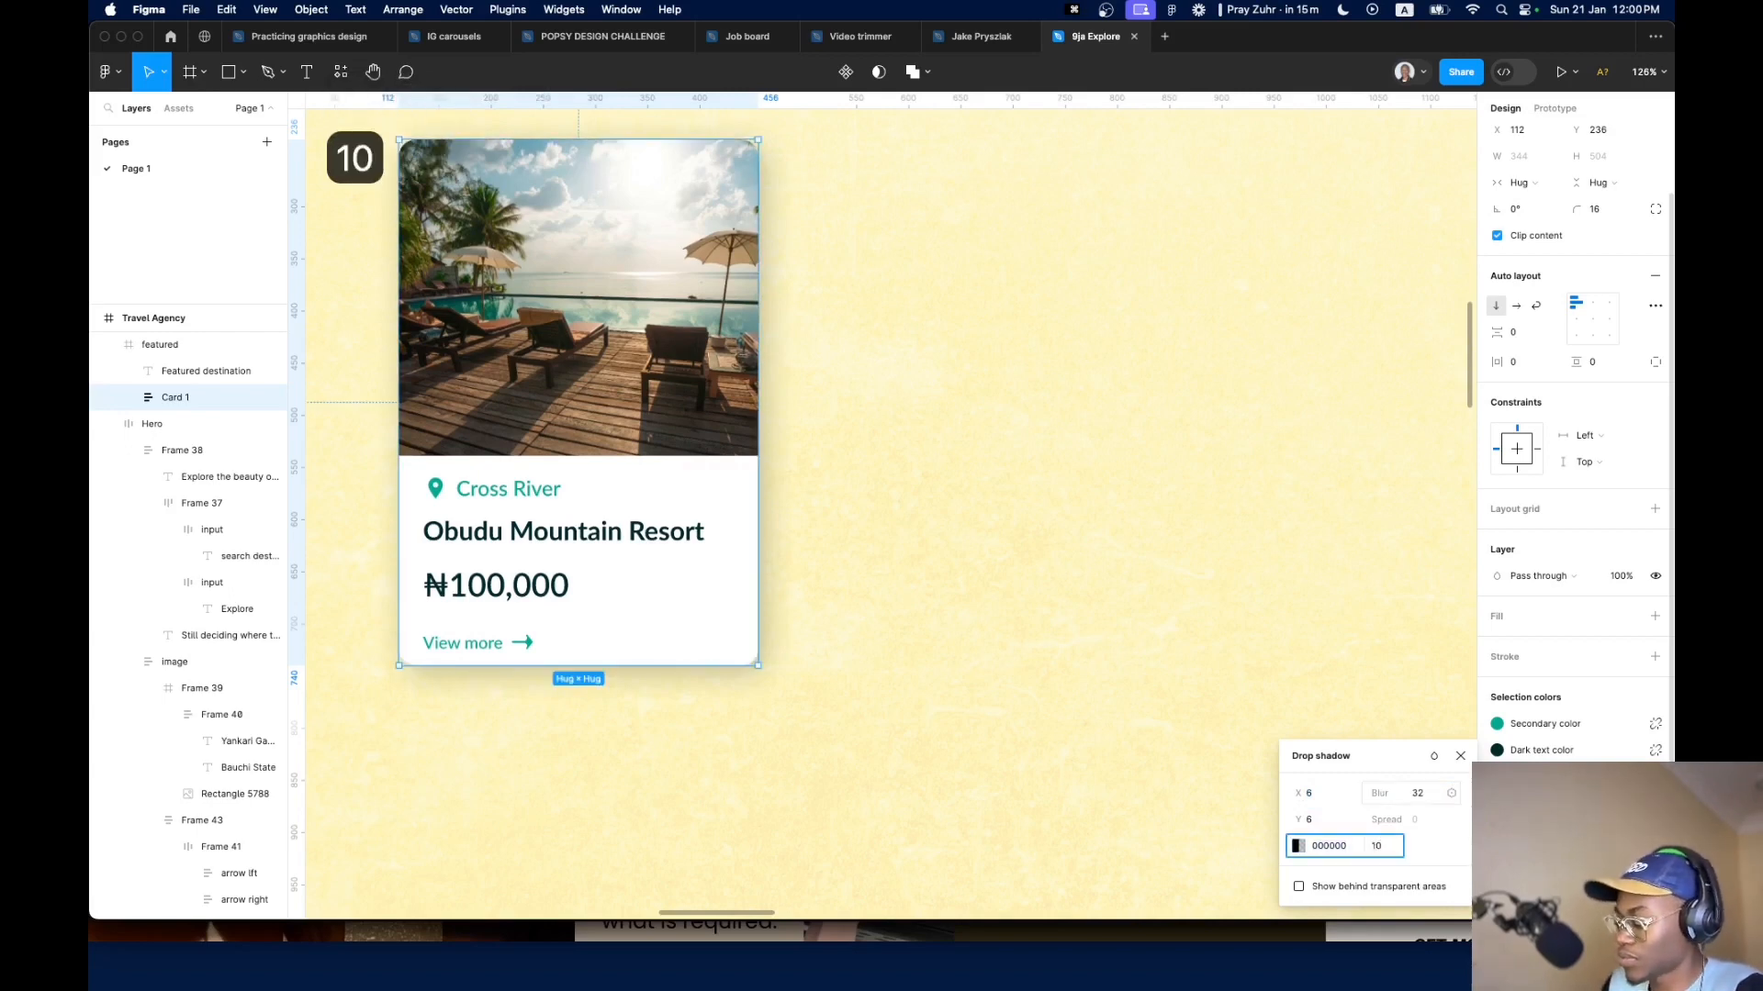
{"action": "type", "text": "%"}
{"action": "key", "text": "Return"}
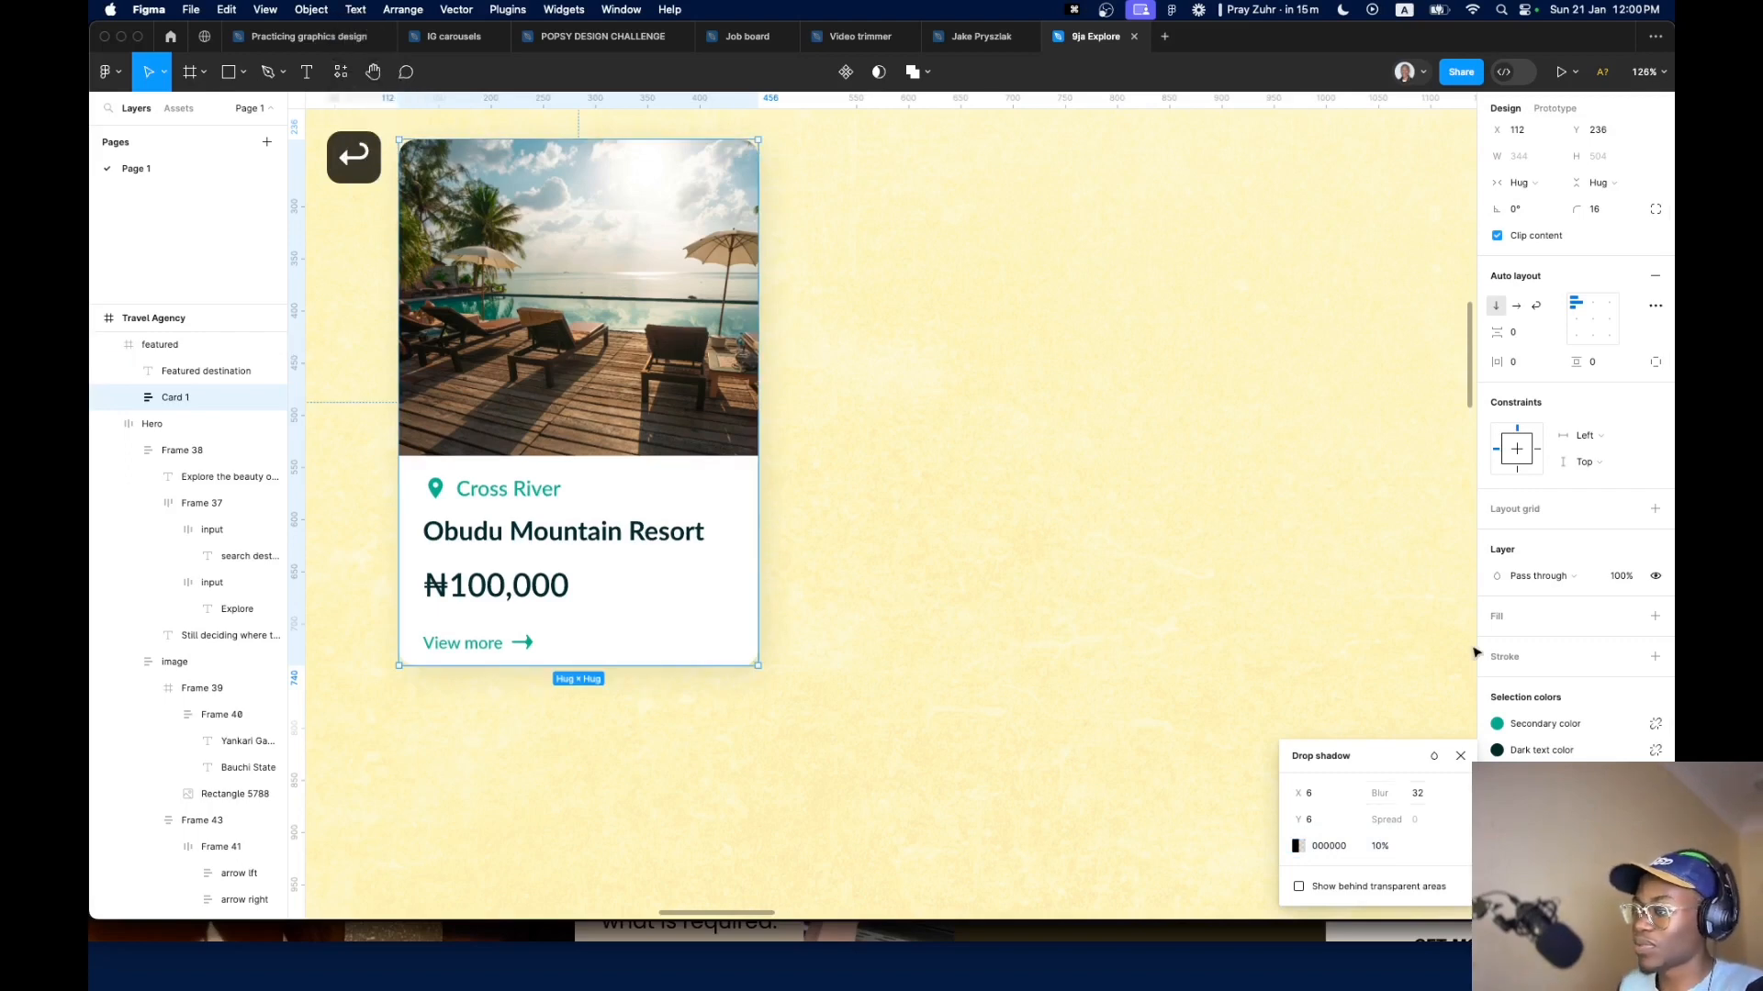
{"action": "left_click", "coordinate": [1267, 627]}
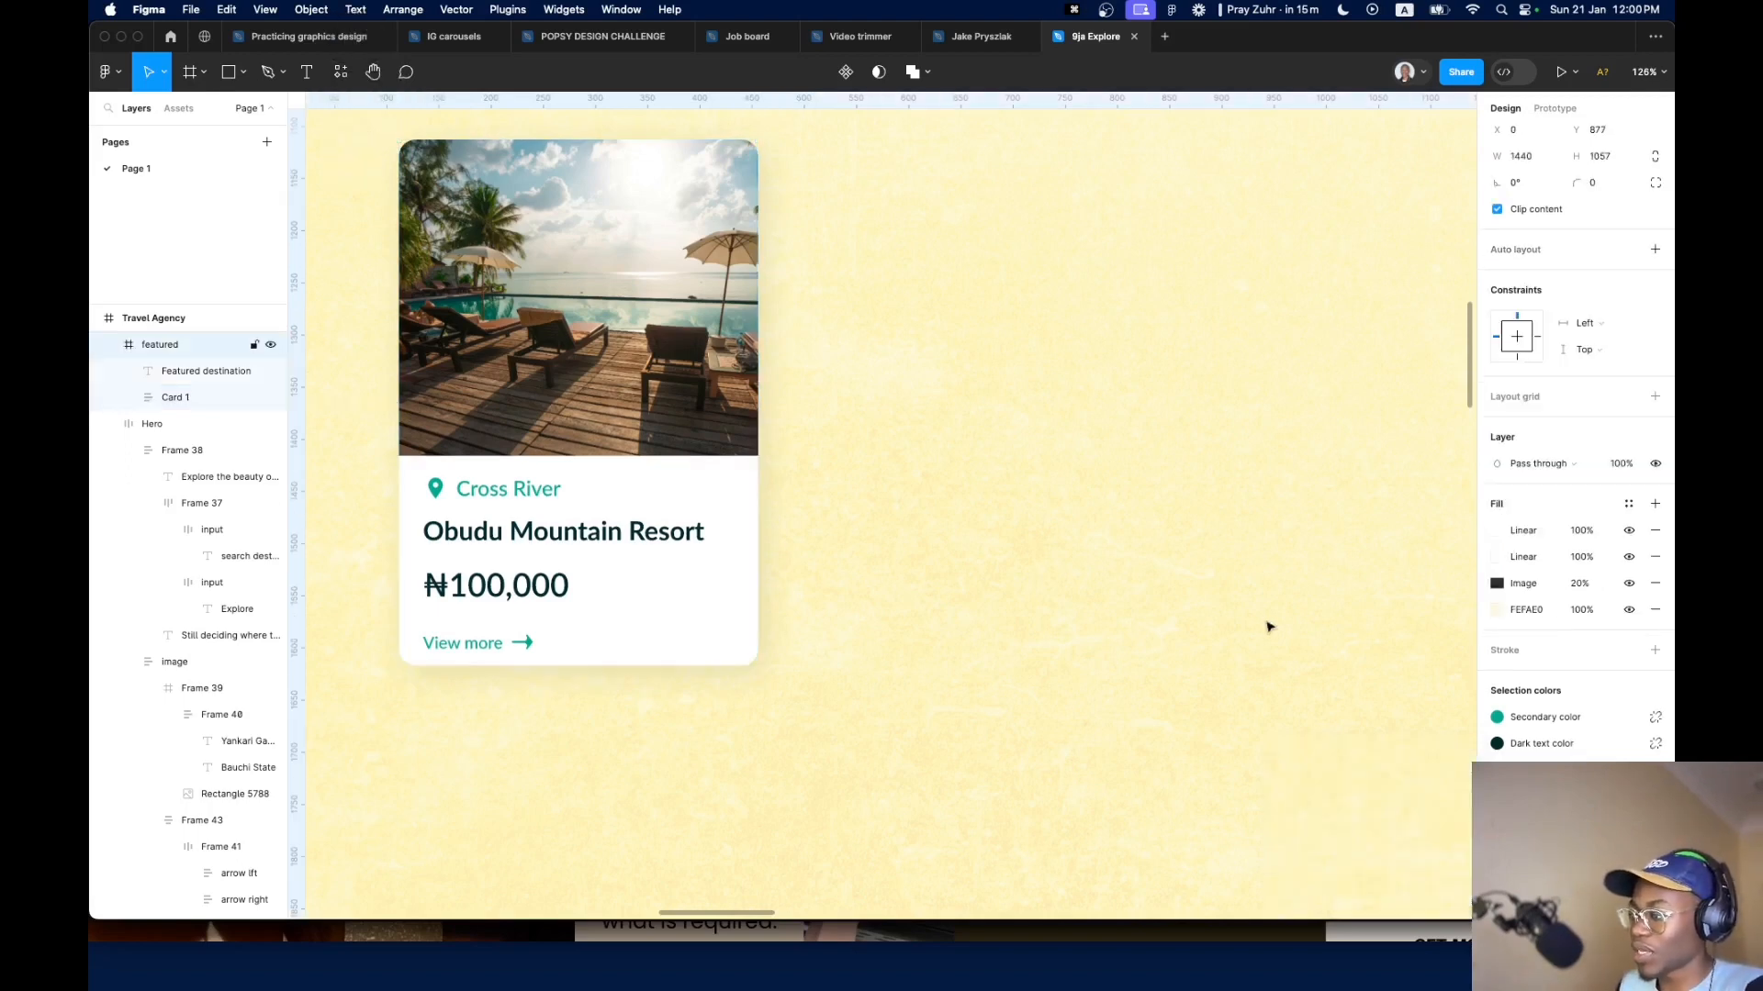
{"action": "double_click", "coordinate": [715, 628]}
{"action": "left_click", "coordinate": [1497, 850]}
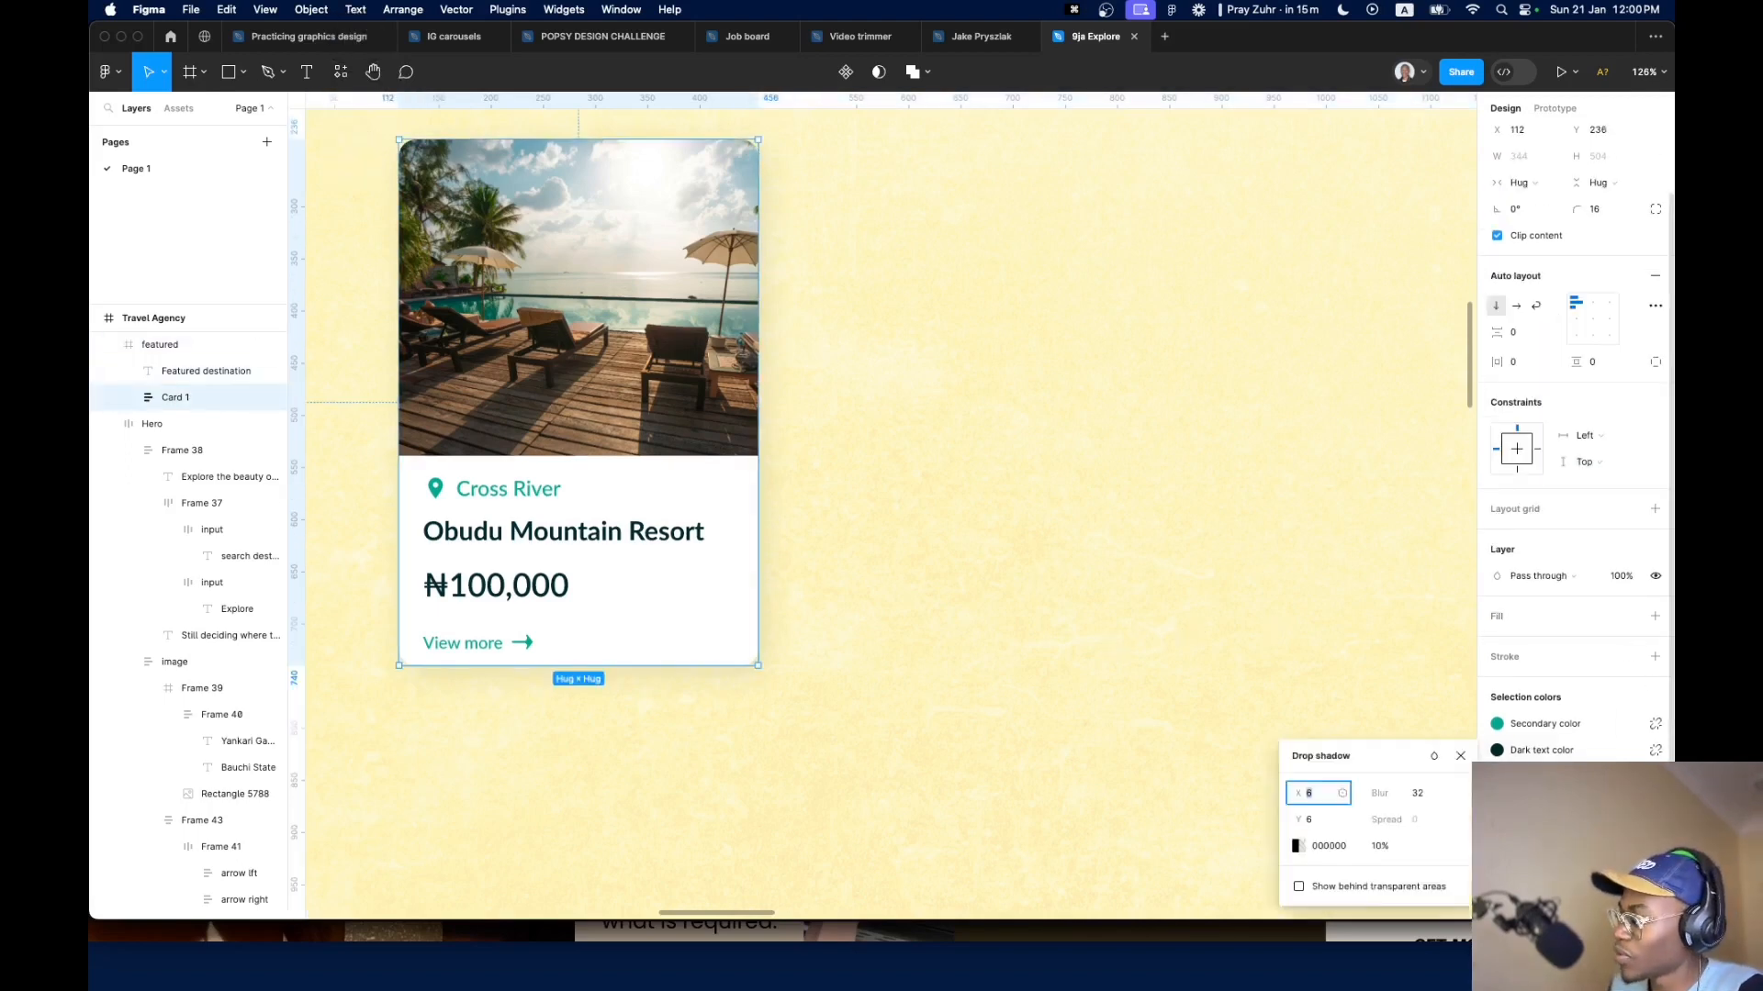
{"action": "left_click", "coordinate": [1386, 846]}
{"action": "key", "text": "Down"}
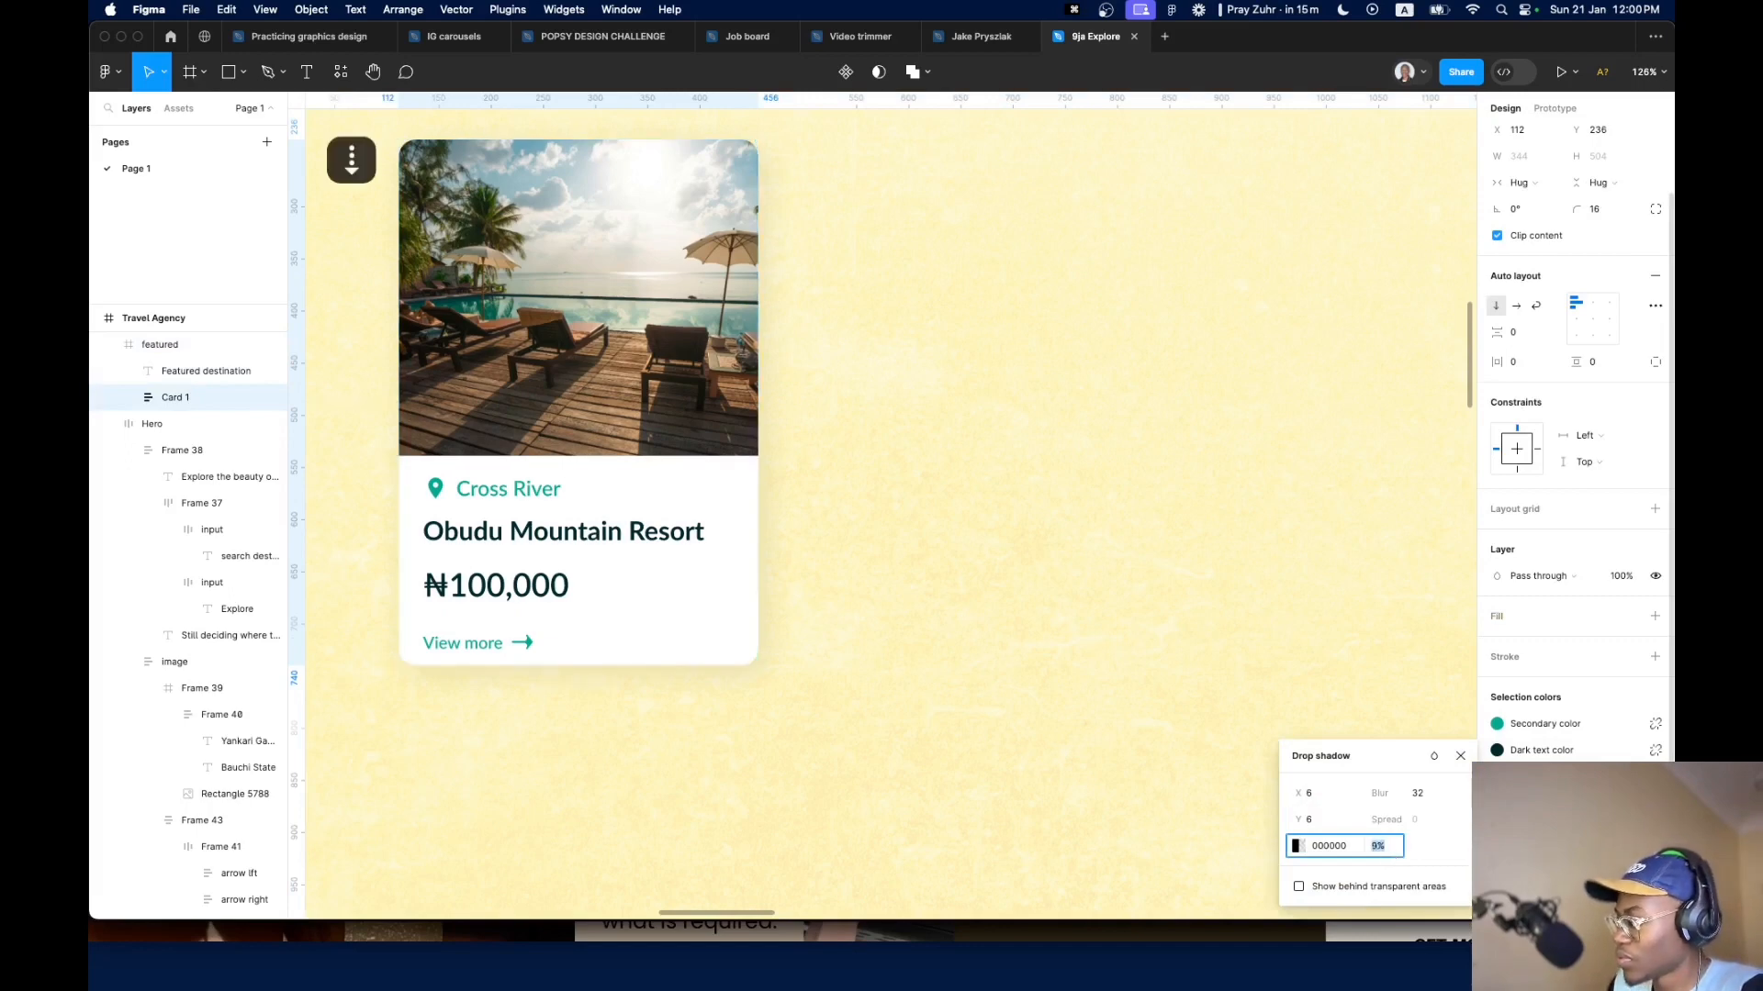
{"action": "left_click", "coordinate": [1059, 670]}
Add a black stroke to Card 1 with a thickness of 2 and about 32% opacity
{"action": "key", "text": "shift+2"}
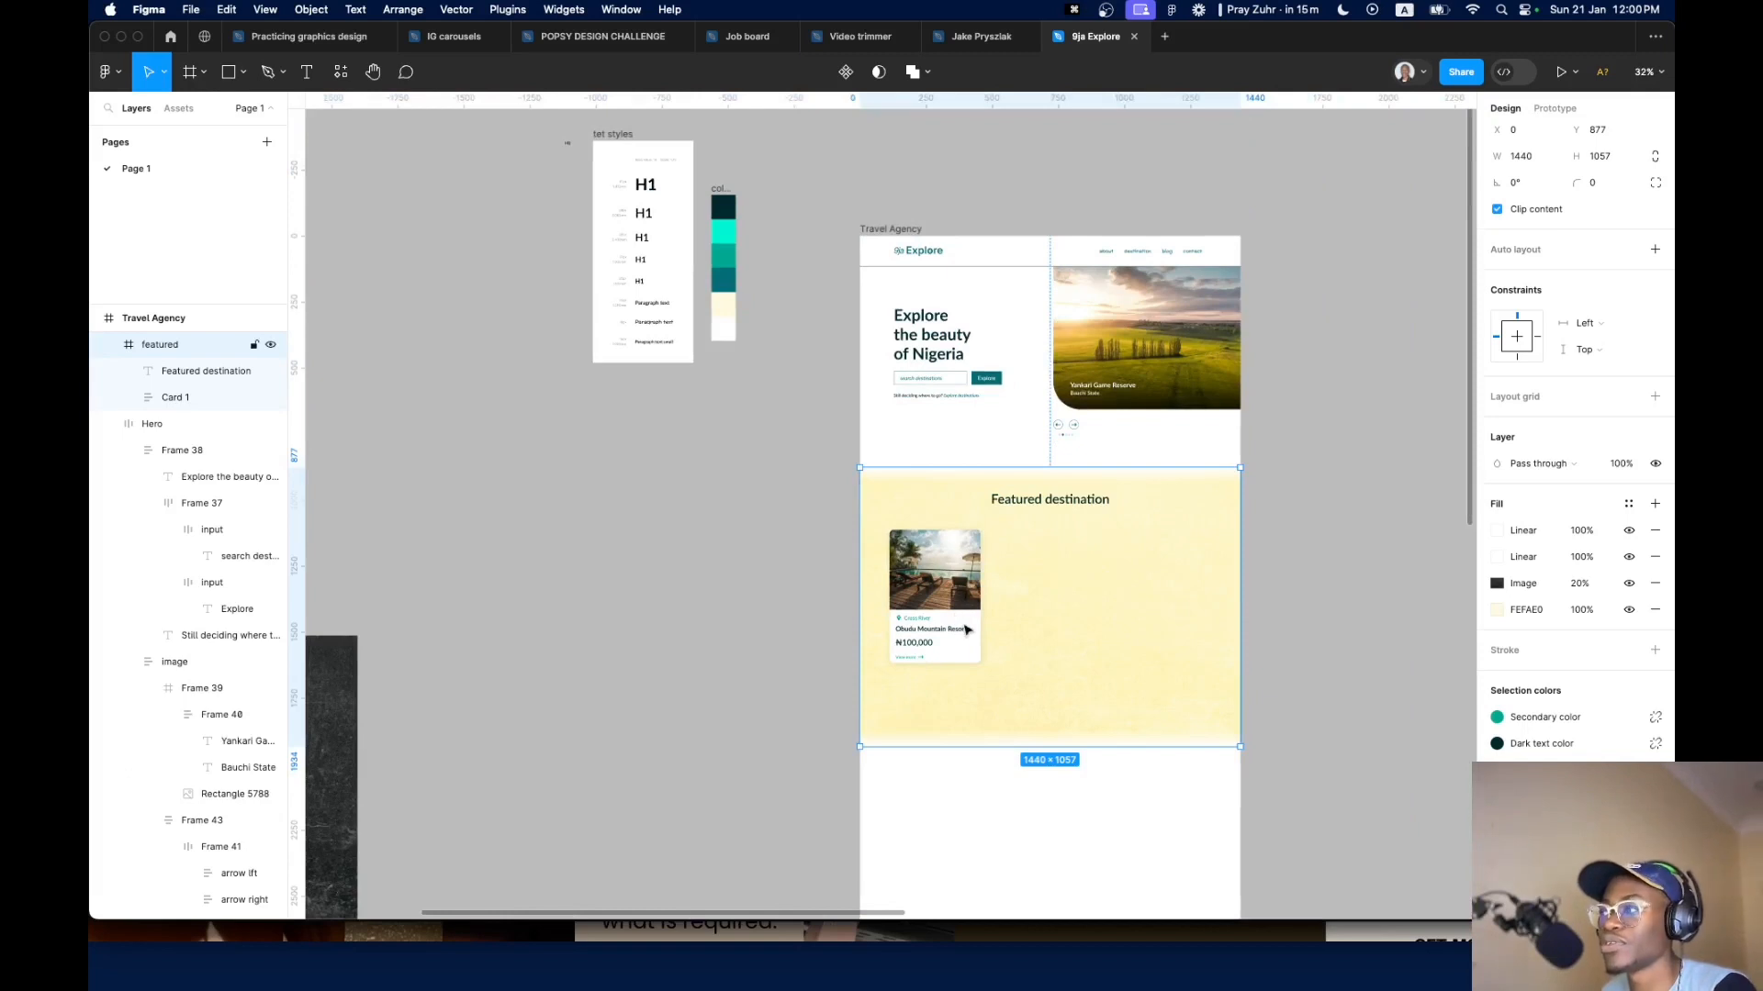
{"action": "scroll", "coordinate": [967, 630], "scroll_direction": "up", "scroll_amount": 5}
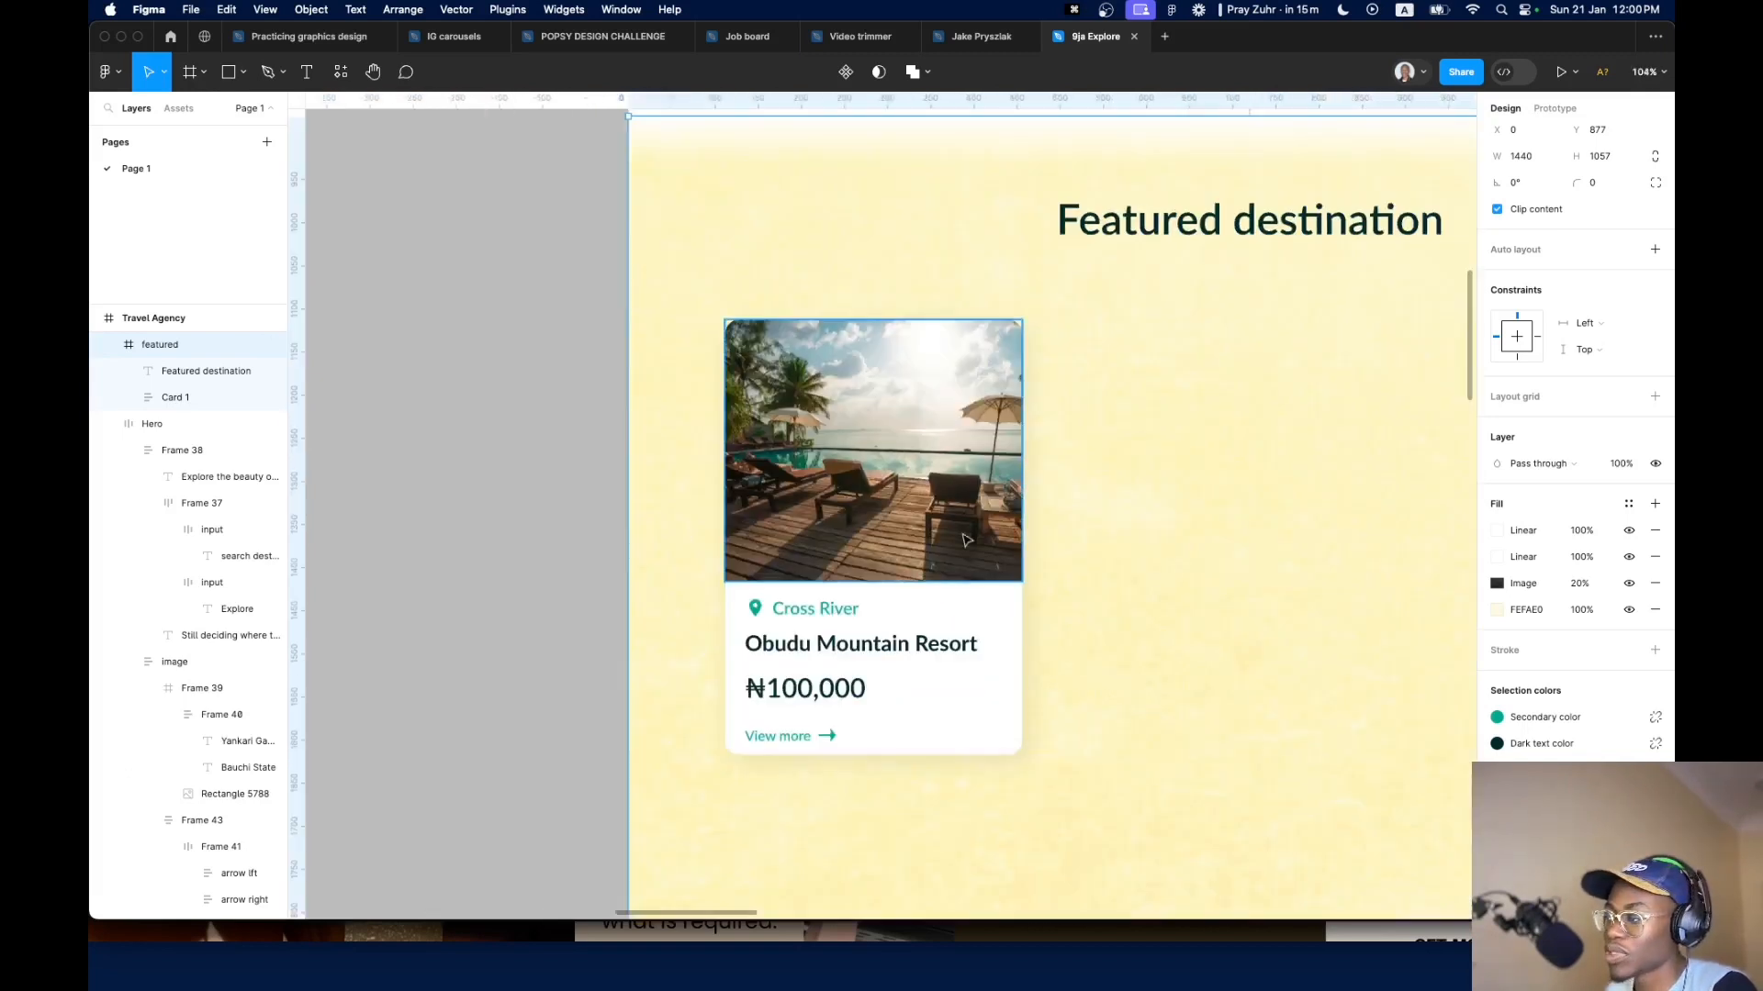
{"action": "left_click", "coordinate": [998, 630]}
{"action": "left_click", "coordinate": [1546, 653]}
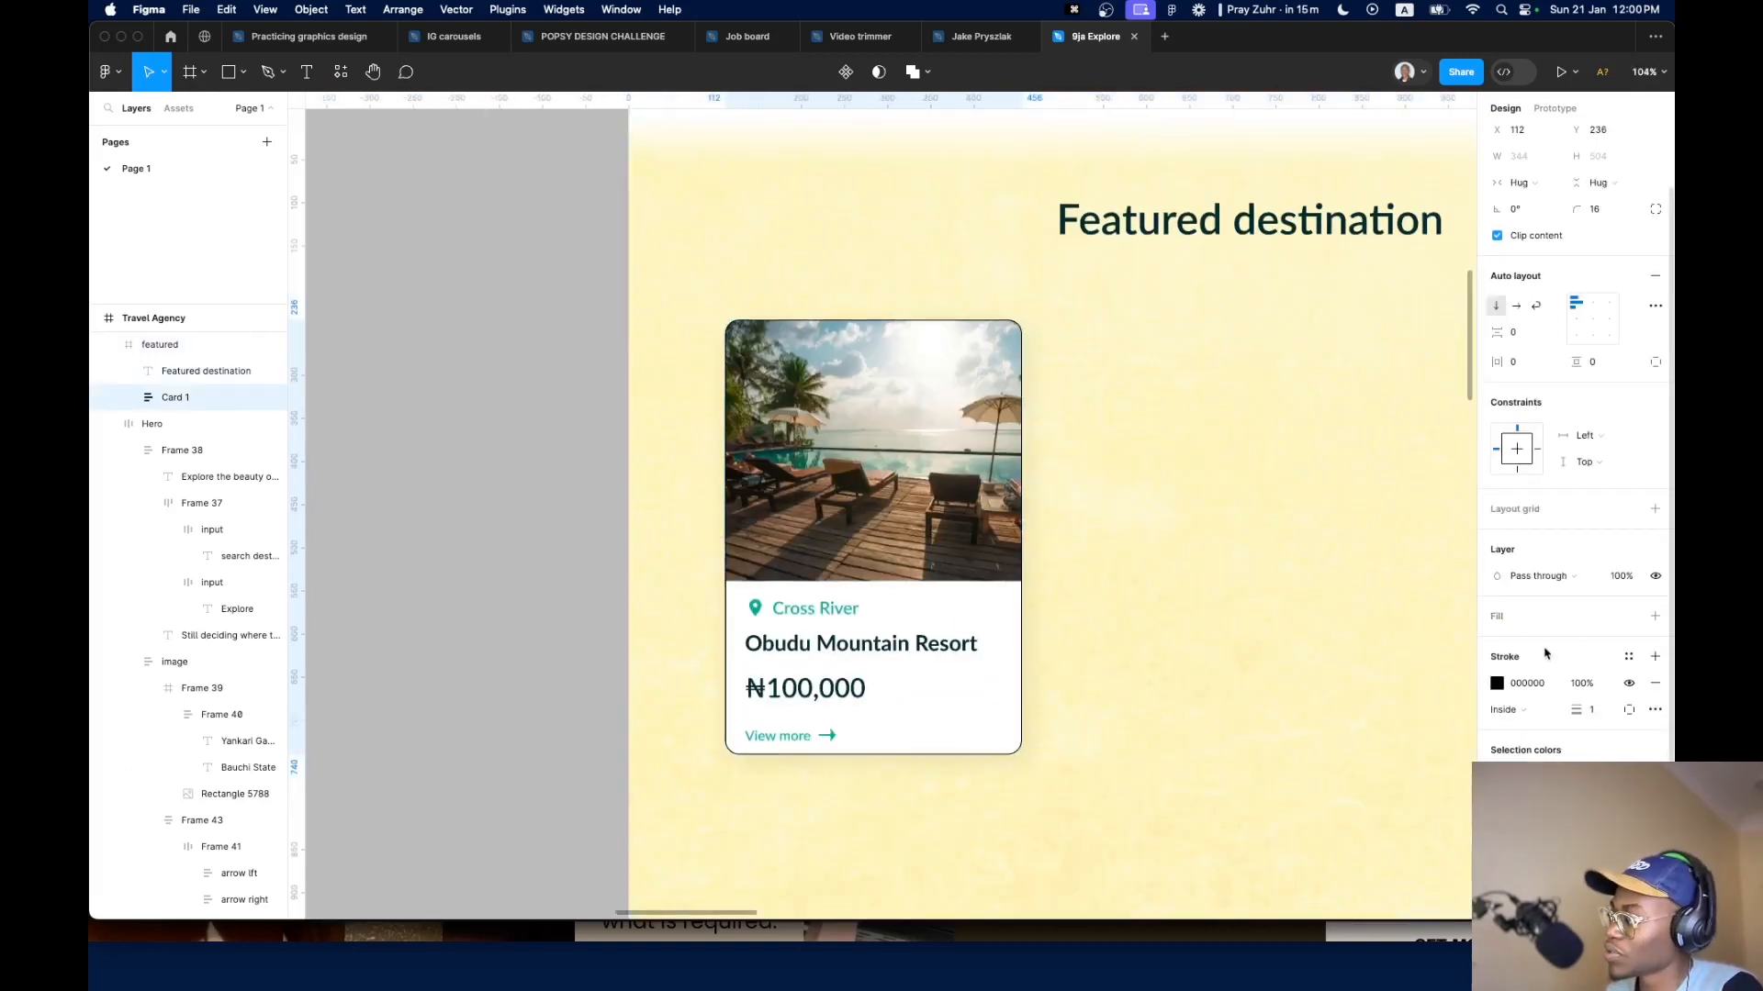
{"action": "mouse_move", "coordinate": [1575, 710]}
{"action": "left_mouse_down"}
{"action": "mouse_move", "coordinate": [1597, 713]}
{"action": "mouse_move", "coordinate": [1570, 714]}
{"action": "mouse_move", "coordinate": [1587, 687]}
{"action": "mouse_move", "coordinate": [1561, 684]}
{"action": "left_mouse_up"}
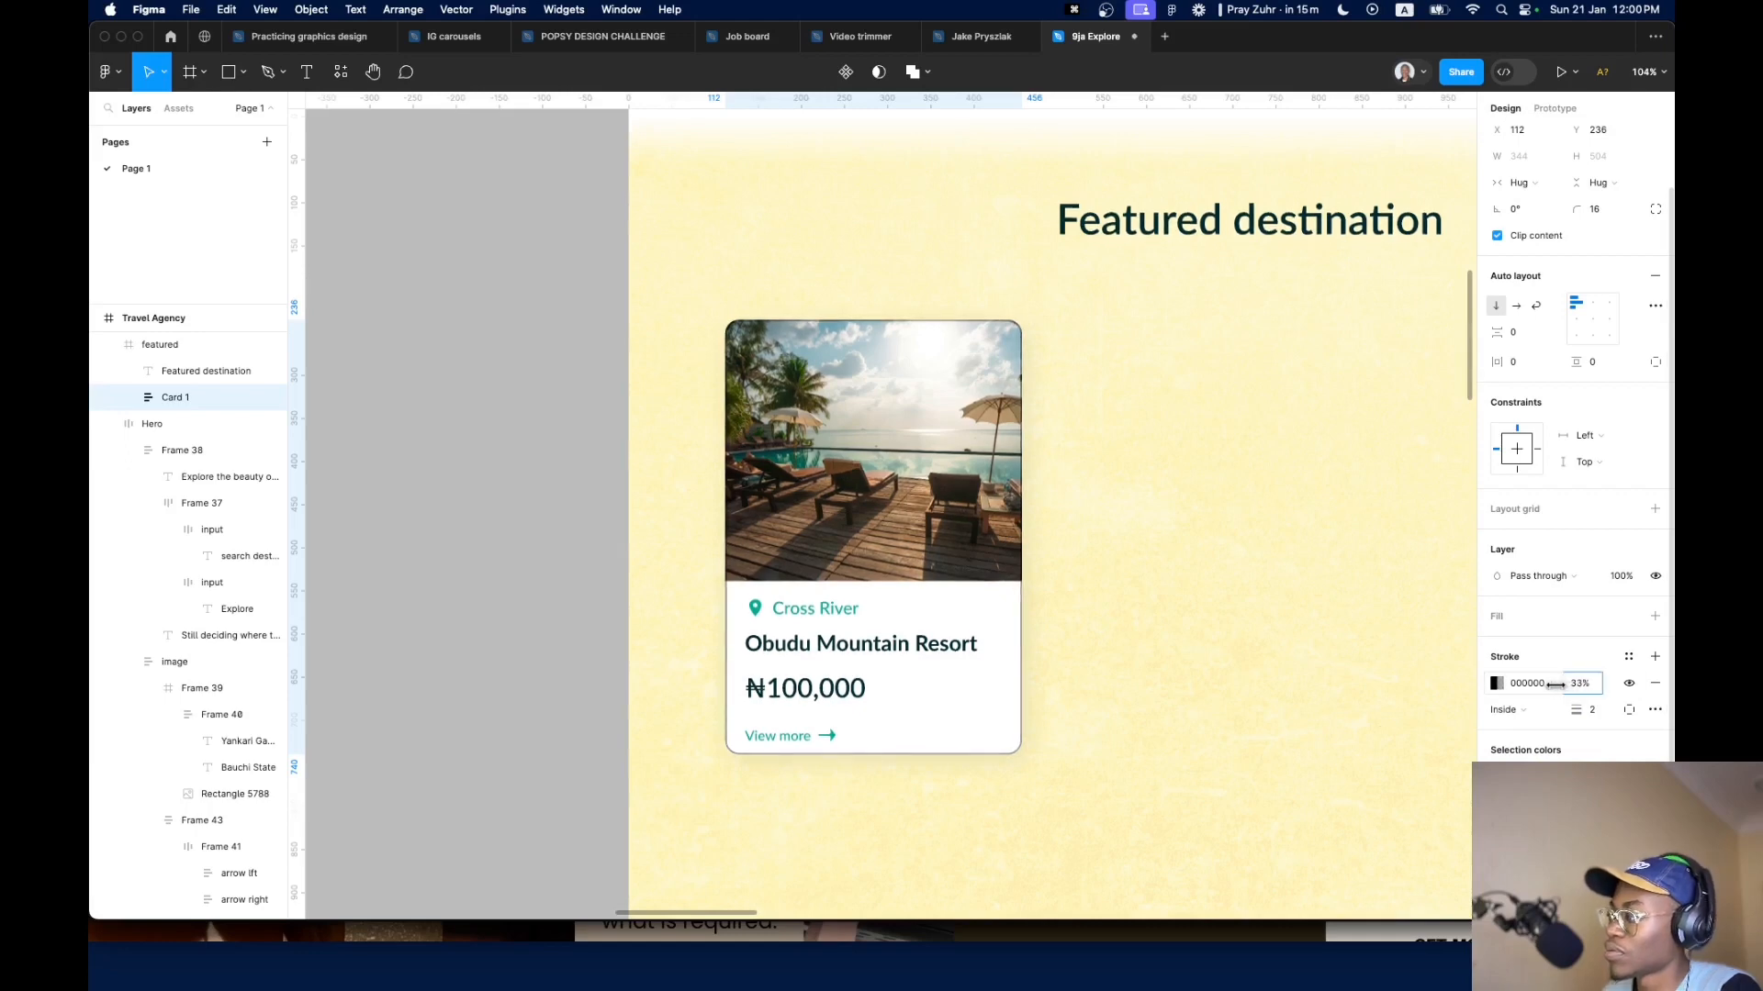
Place Card 1's stroke on the outside and lower its opacity to 9%
{"action": "left_click", "coordinate": [1519, 712]}
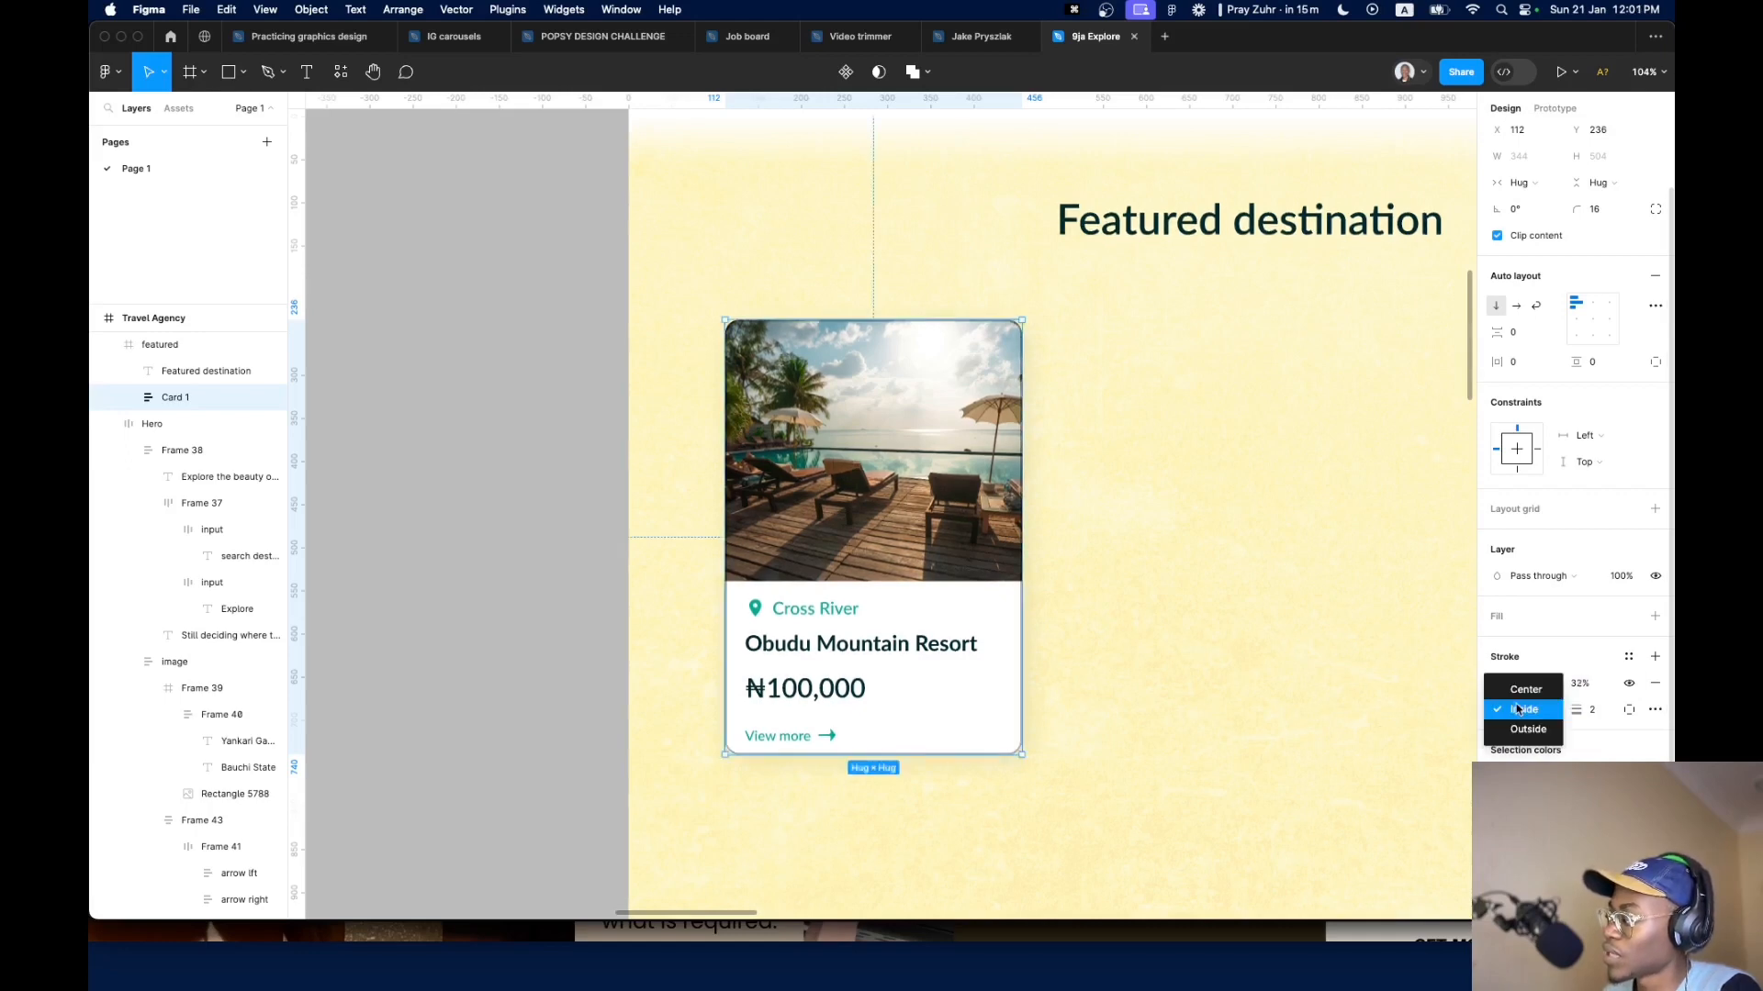
{"action": "left_click", "coordinate": [1543, 727]}
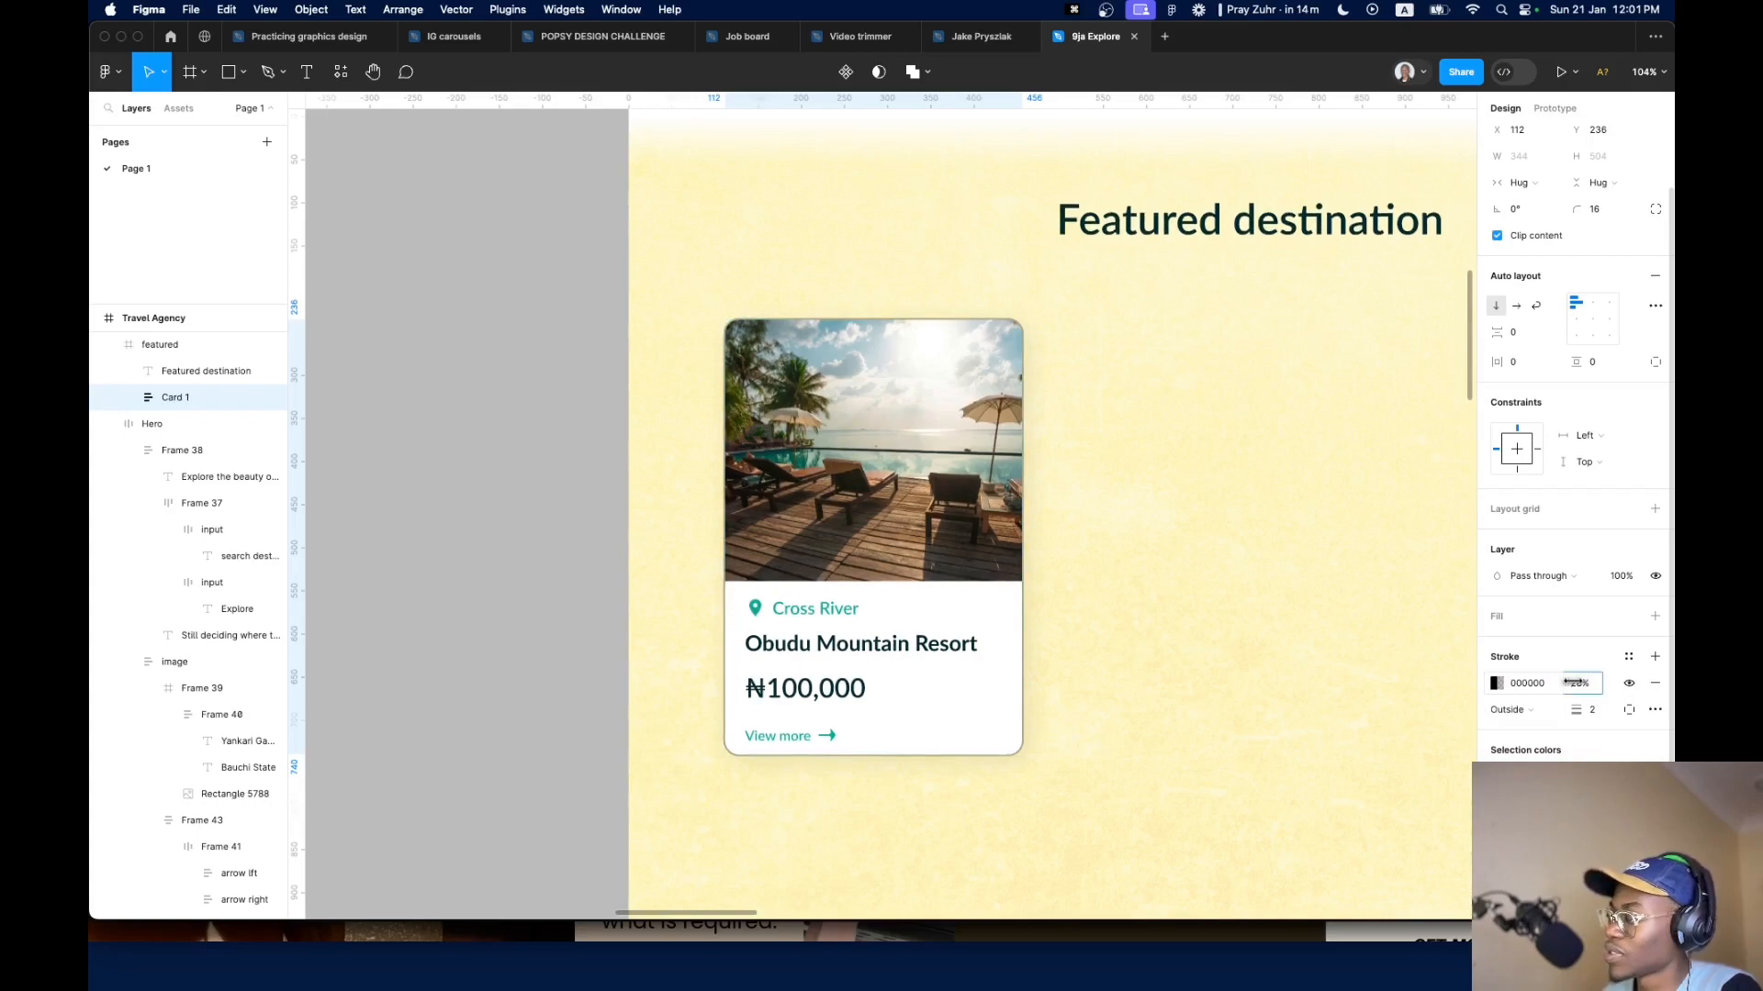
{"action": "left_click_drag", "start_coordinate": [1571, 683], "coordinate": [1564, 683]}
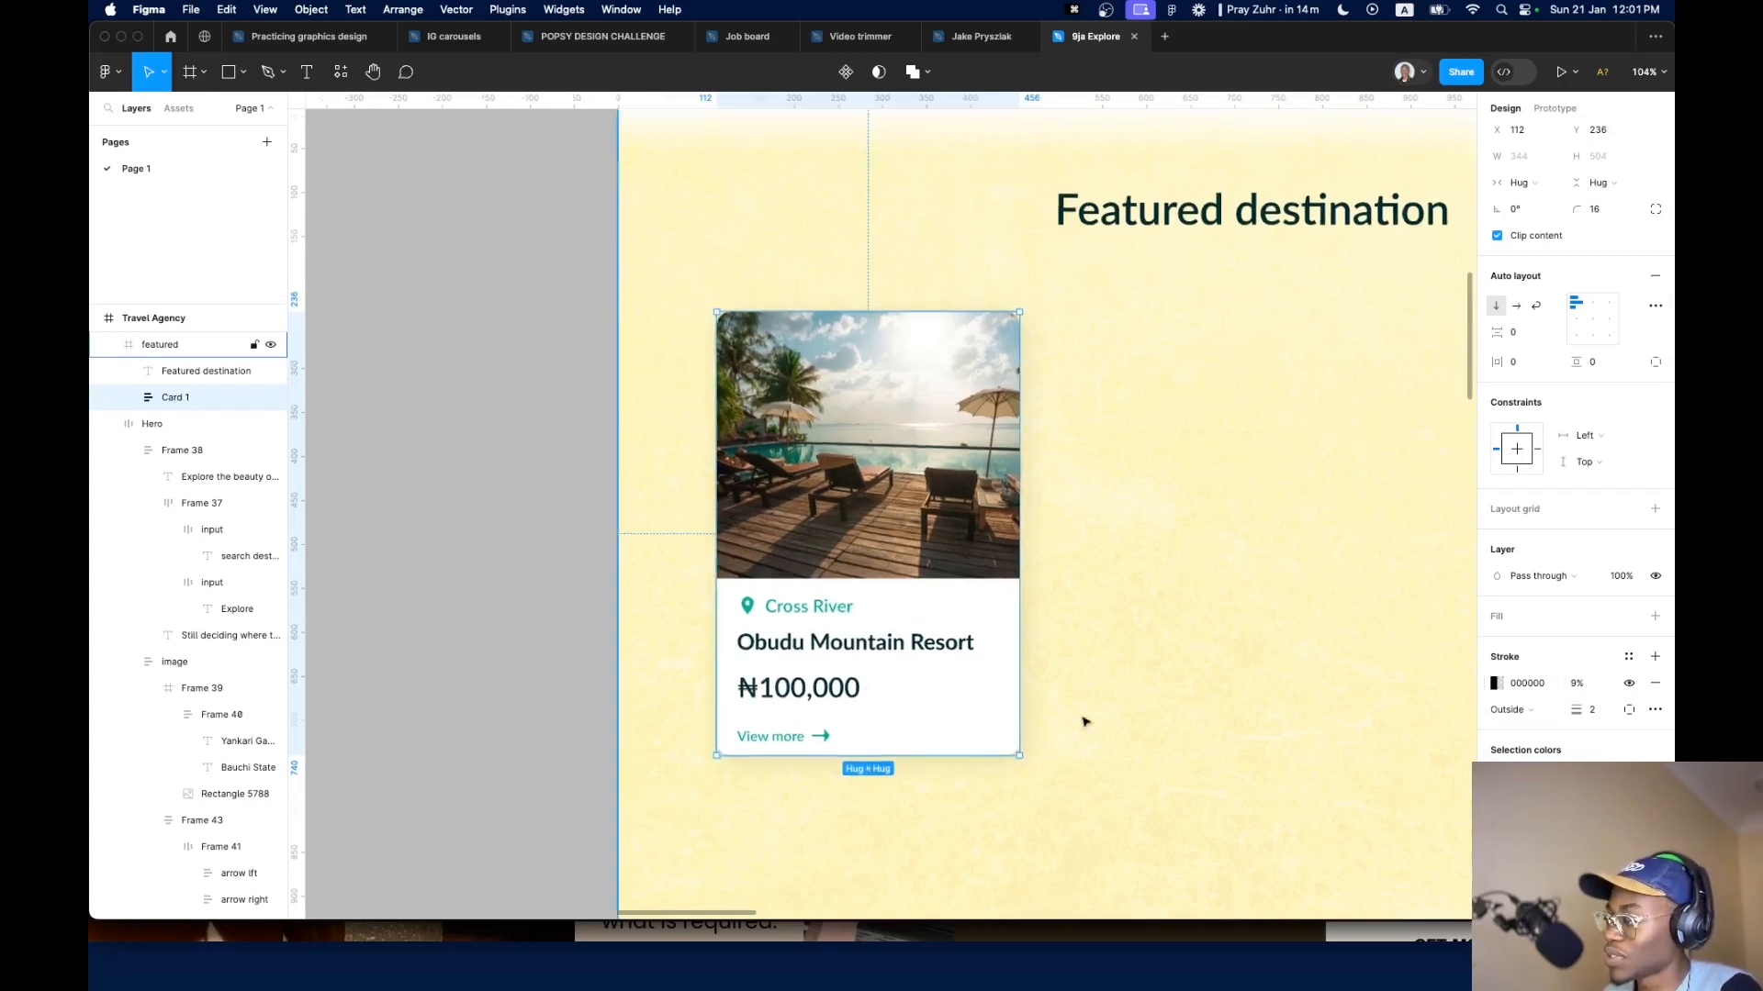
Examine Card 1's stroke and shadow against the featured section background up close and from a distance
{"action": "scroll", "coordinate": [1028, 688], "scroll_direction": "up", "scroll_amount": 10}
{"action": "scroll", "coordinate": [957, 661], "scroll_direction": "down", "scroll_amount": 5}
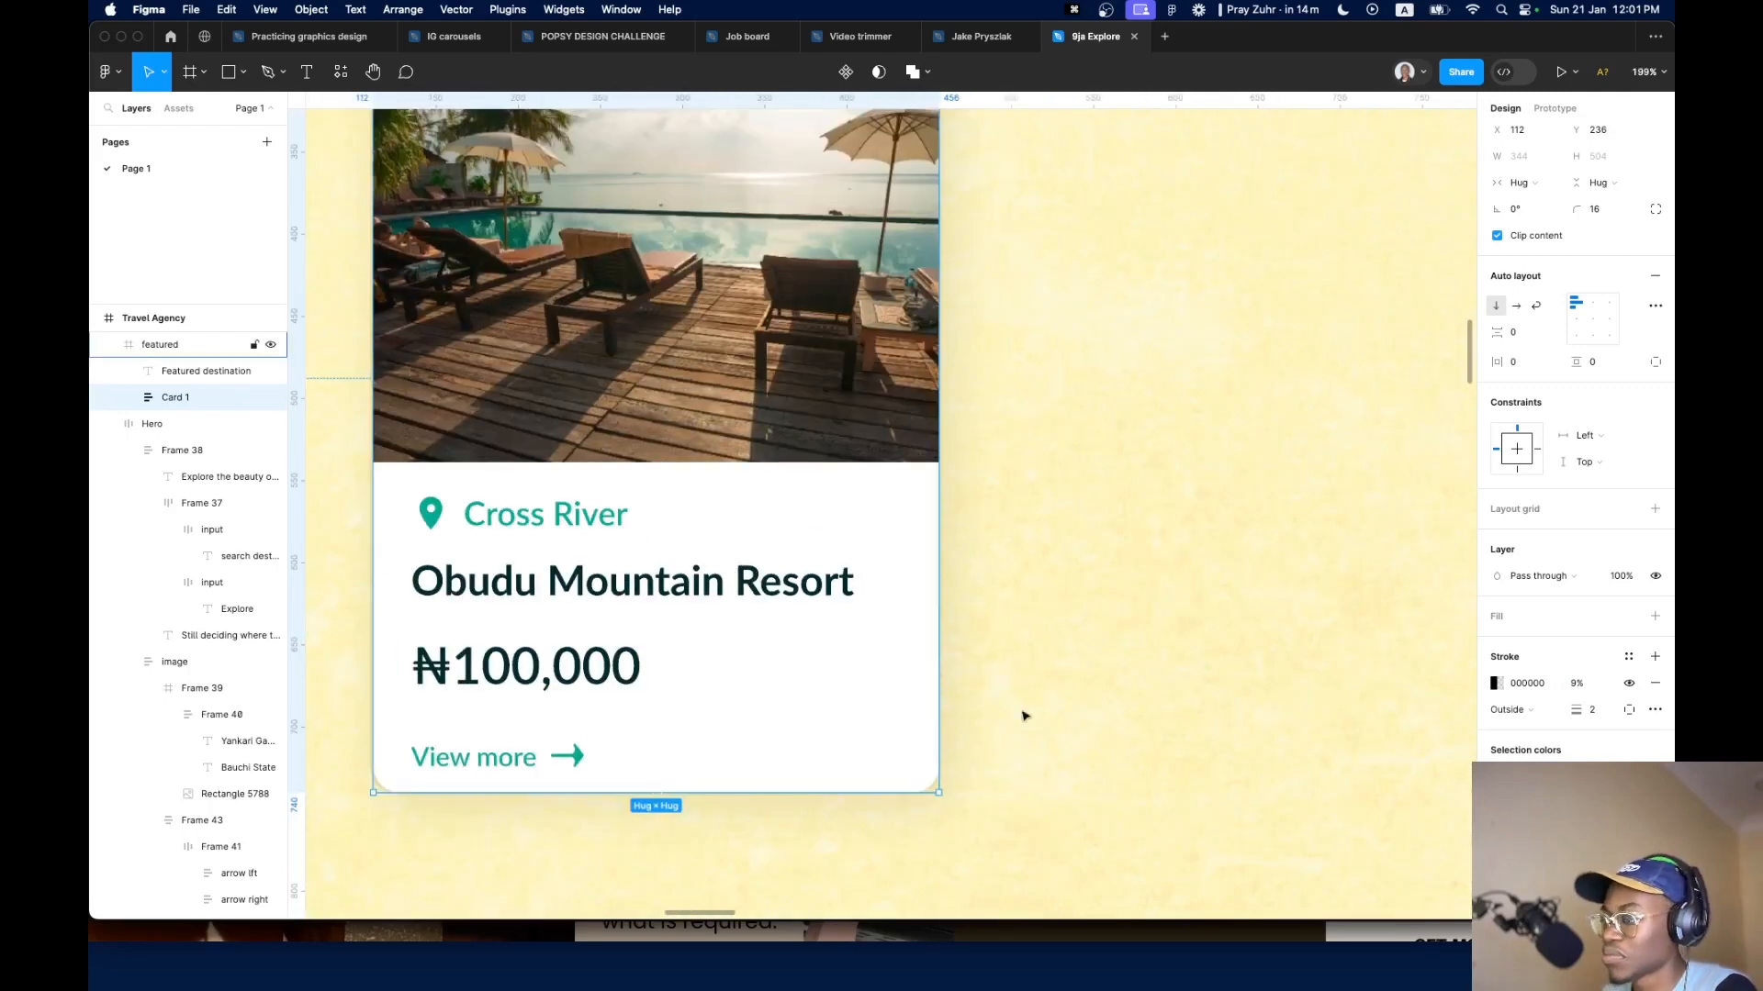
{"action": "left_click", "coordinate": [1159, 673]}
{"action": "scroll", "coordinate": [1159, 673], "scroll_direction": "down", "scroll_amount": 4}
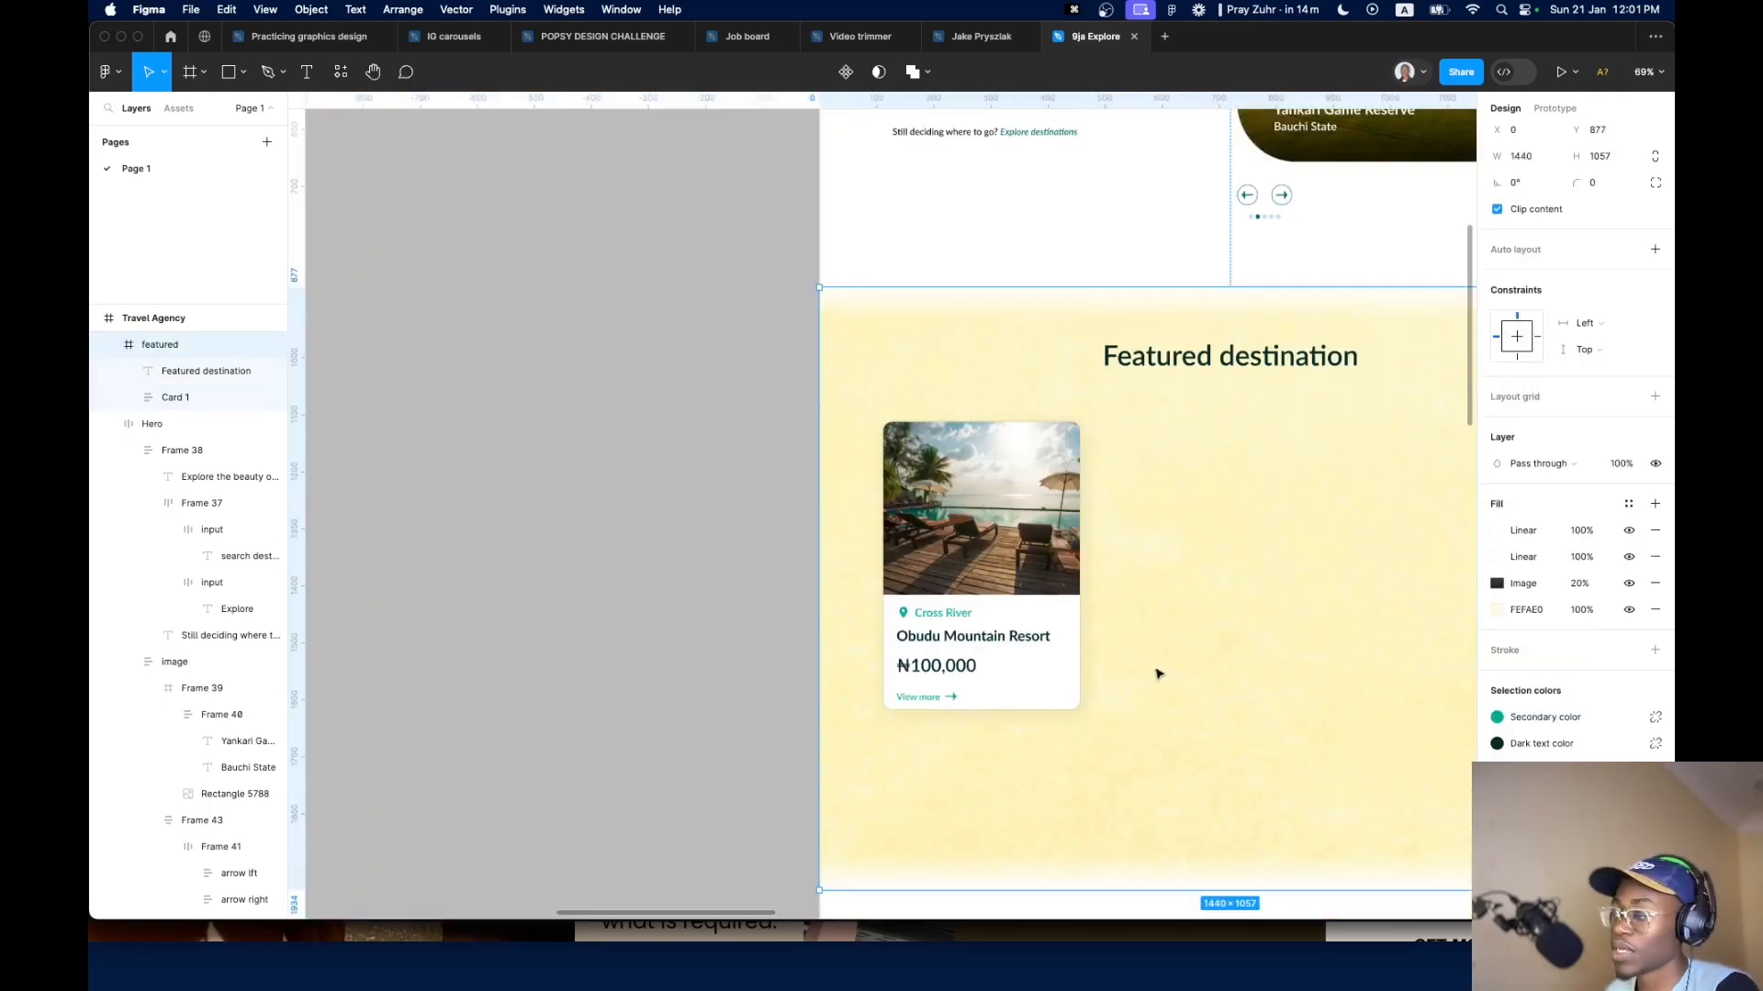
{"action": "left_click", "coordinate": [1004, 670]}
{"action": "scroll", "coordinate": [1066, 649], "scroll_direction": "up", "scroll_amount": 5}
{"action": "scroll", "coordinate": [1066, 649], "scroll_direction": "down", "scroll_amount": 5}
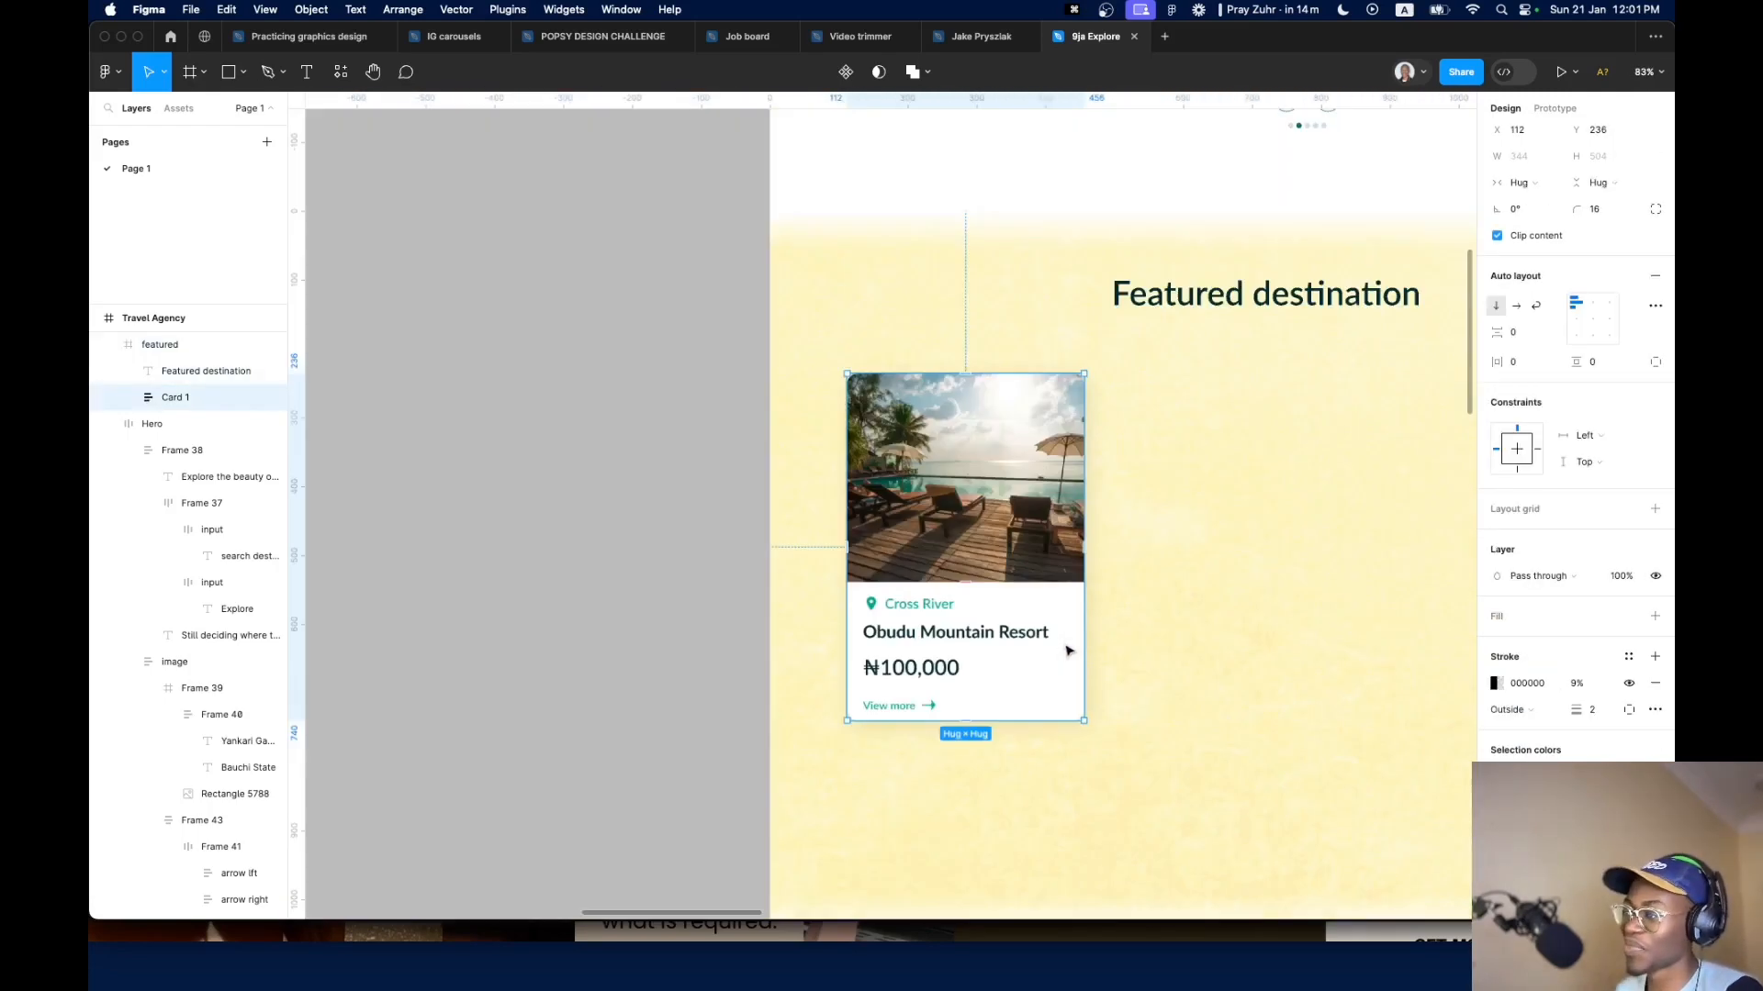
{"action": "scroll", "coordinate": [919, 716], "scroll_direction": "down", "scroll_amount": 3}
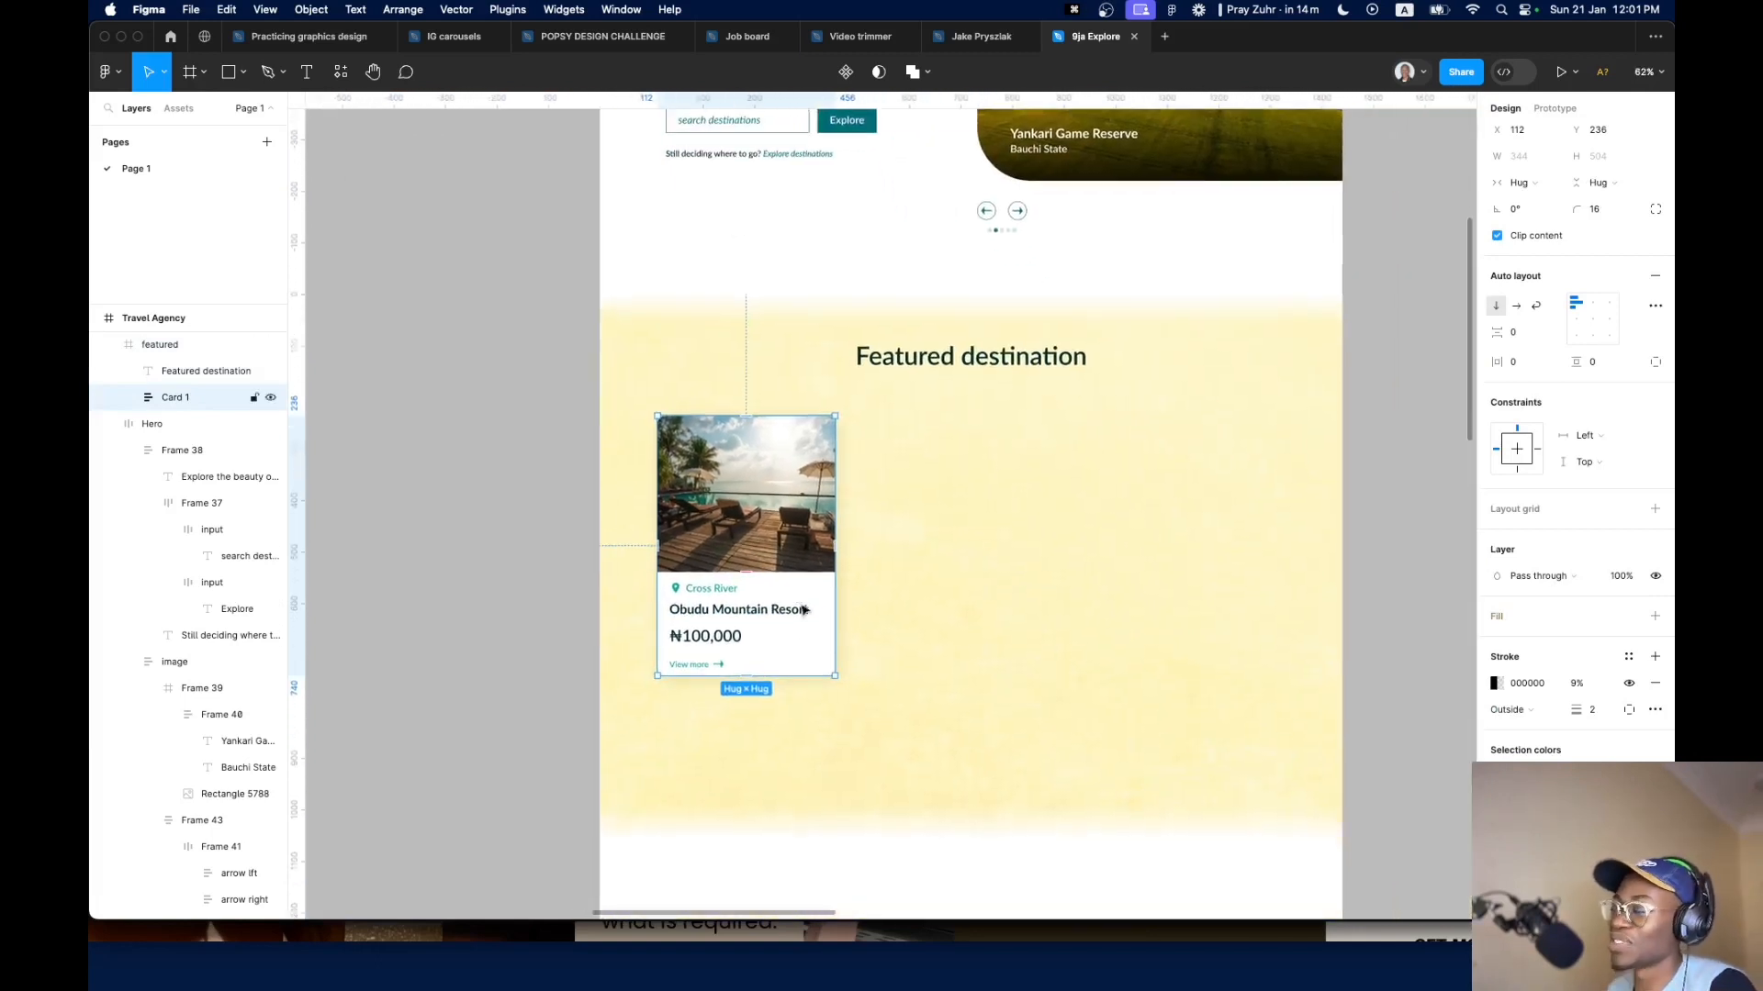
Duplicate Card 1 twice to form a row of three cards and centre the row in the featured section
{"action": "left_click_drag", "start_coordinate": [809, 643], "coordinate": [1025, 683]}
{"action": "scroll", "coordinate": [1023, 667], "scroll_direction": "right", "scroll_amount": 3}
{"action": "scroll", "coordinate": [1024, 667], "scroll_direction": "down", "scroll_amount": 8}
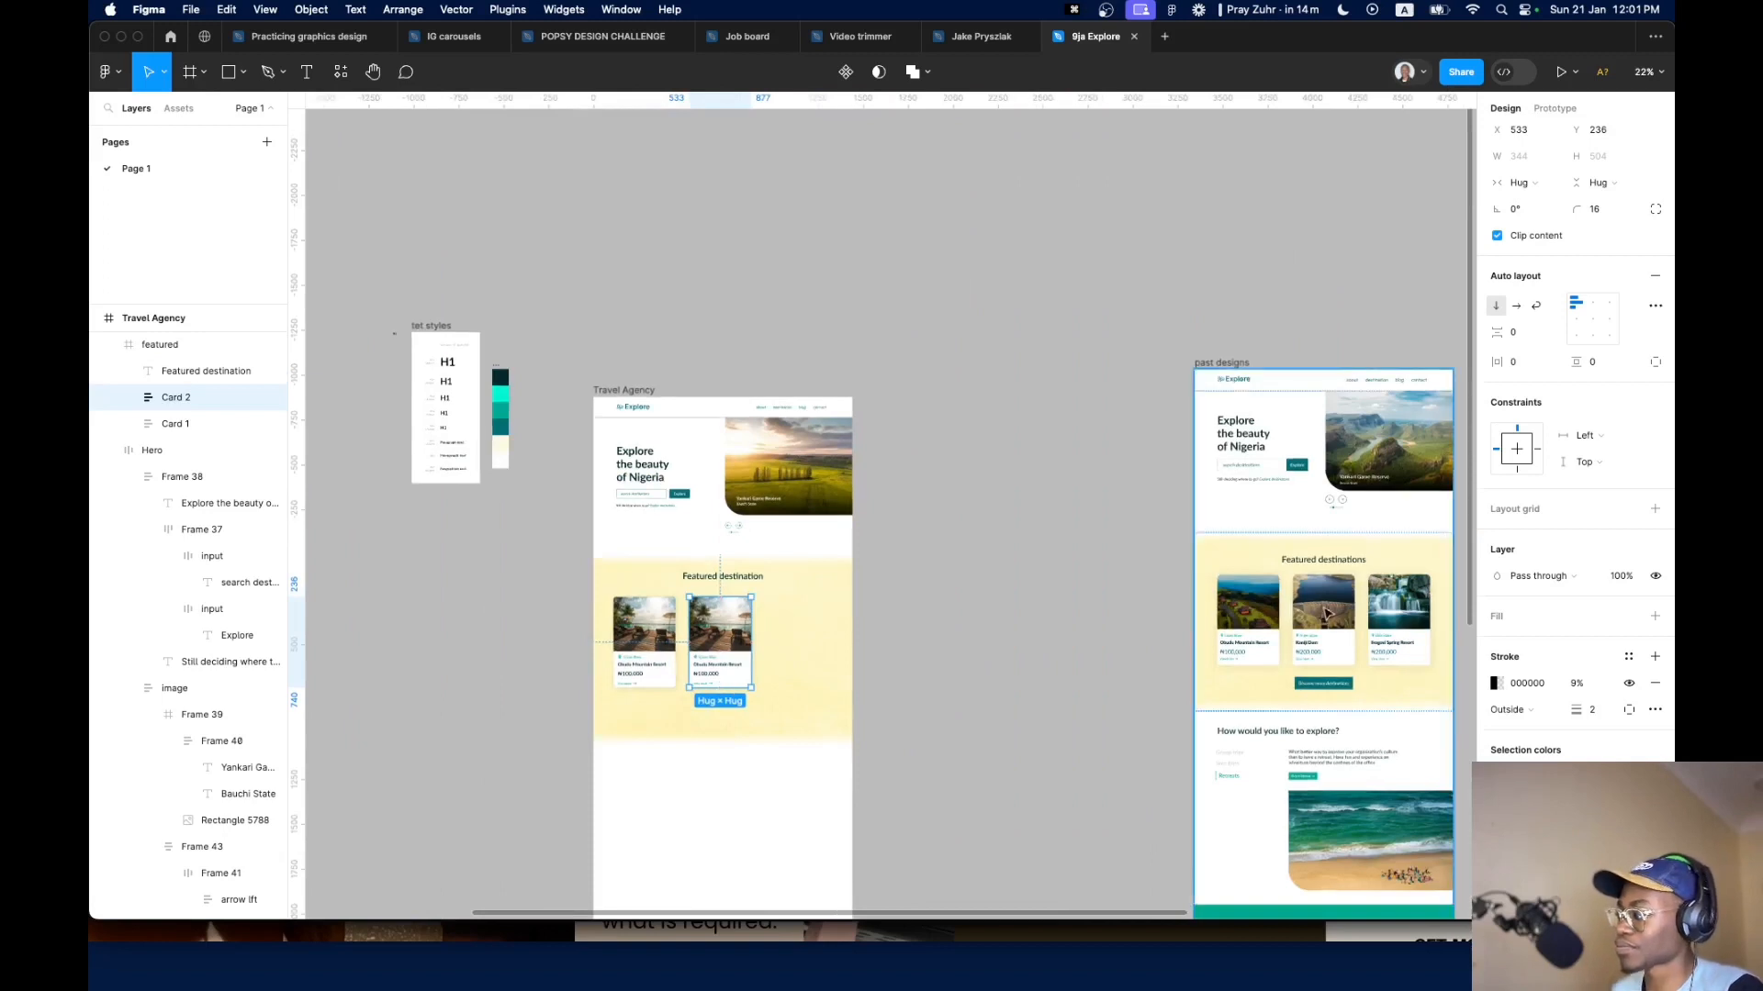
{"action": "scroll", "coordinate": [790, 597], "scroll_direction": "up", "scroll_amount": 7}
{"action": "left_click_drag", "start_coordinate": [585, 737], "coordinate": [761, 737]}
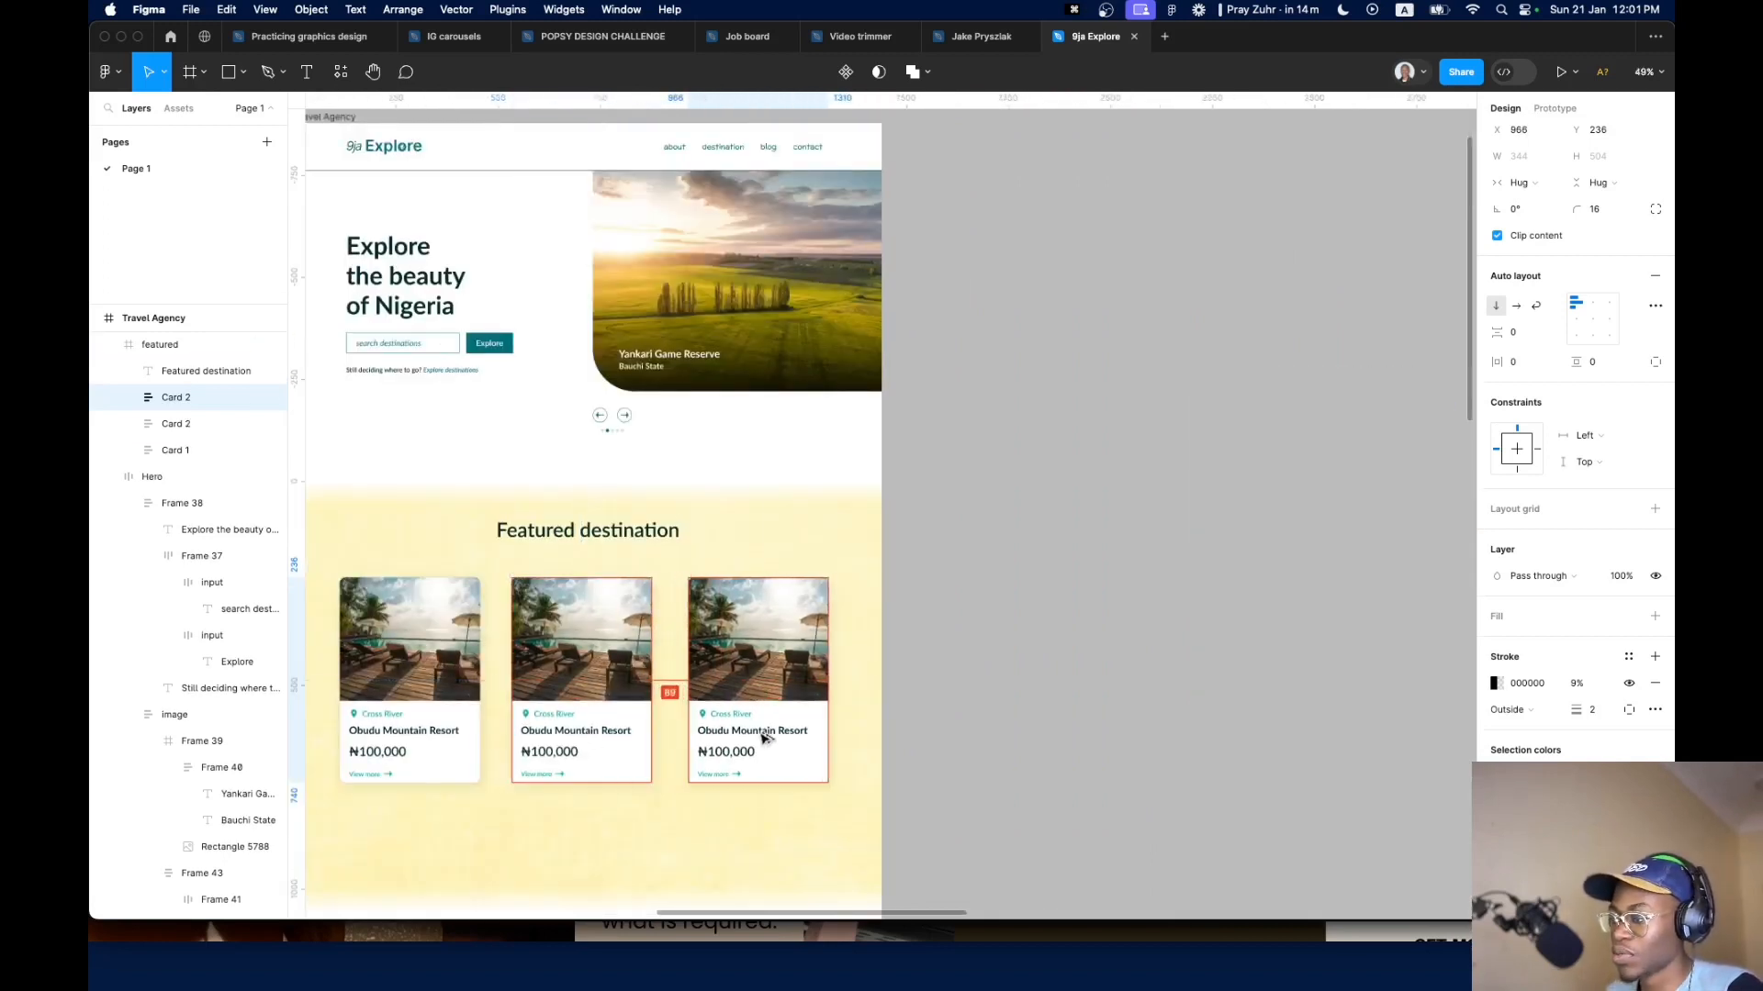
{"action": "left_click", "coordinate": [588, 707], "text": "shift"}
{"action": "left_click", "coordinate": [425, 687], "text": "shift"}
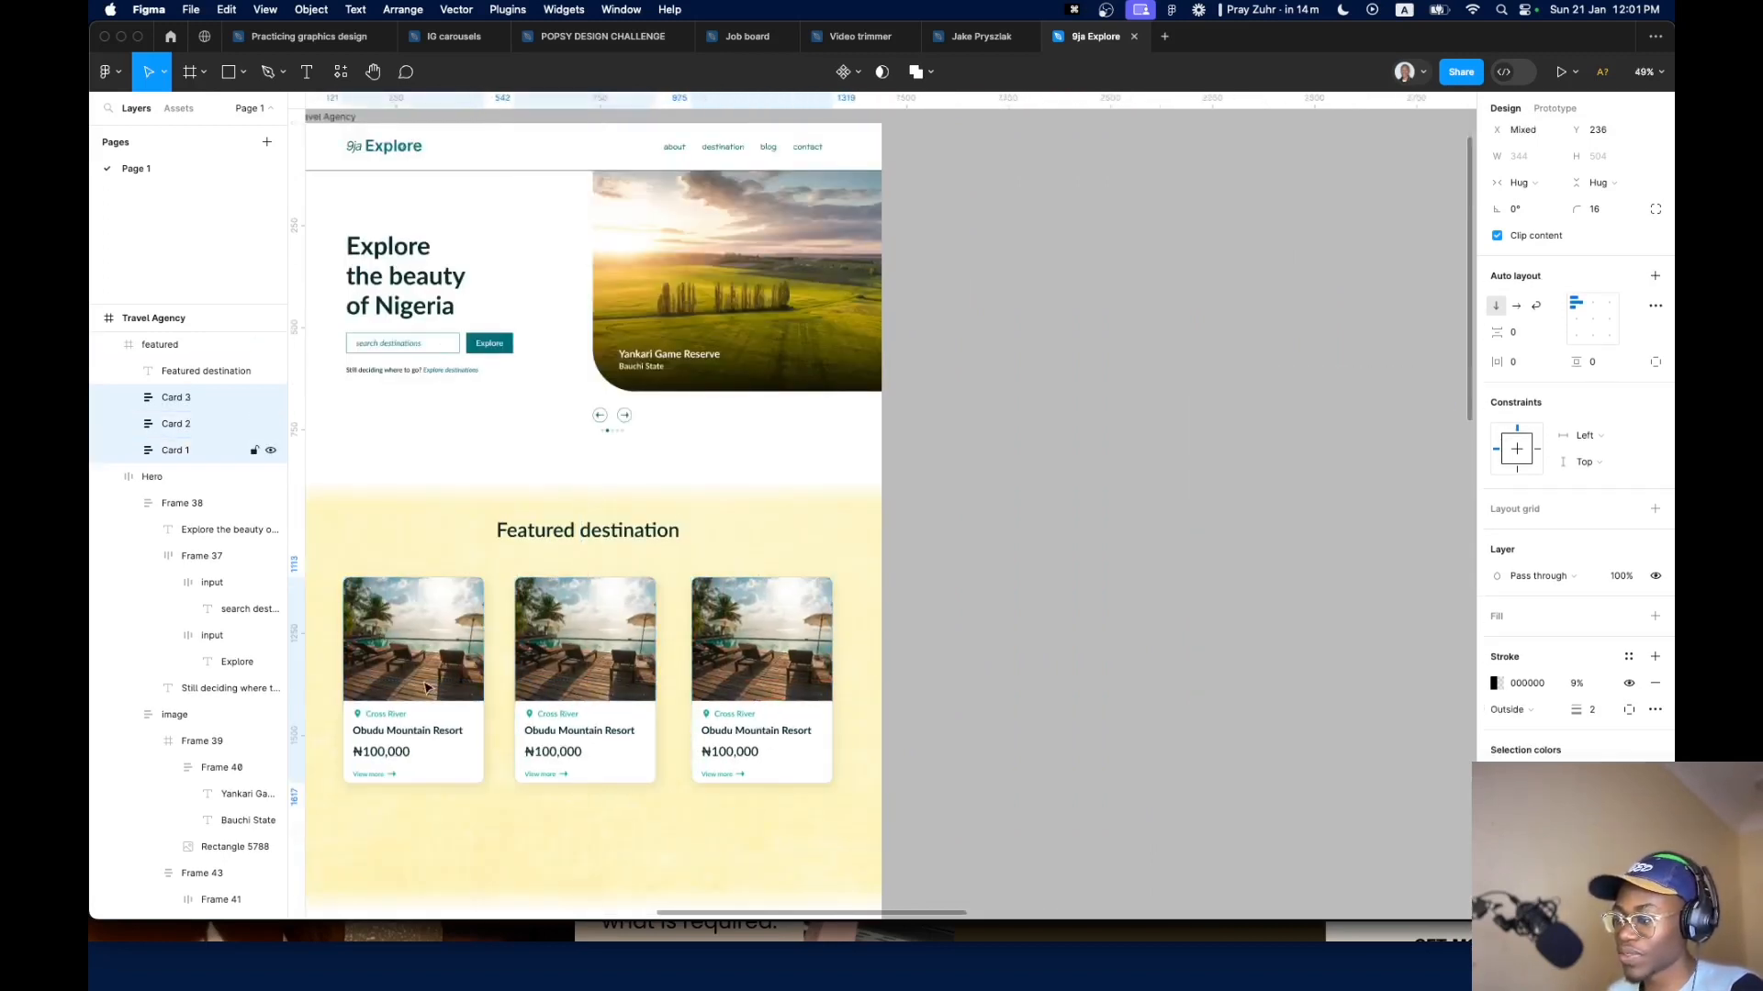
{"action": "double_click", "coordinate": [588, 714]}
{"action": "left_click", "coordinate": [789, 662]}
{"action": "key", "text": "super+z"}
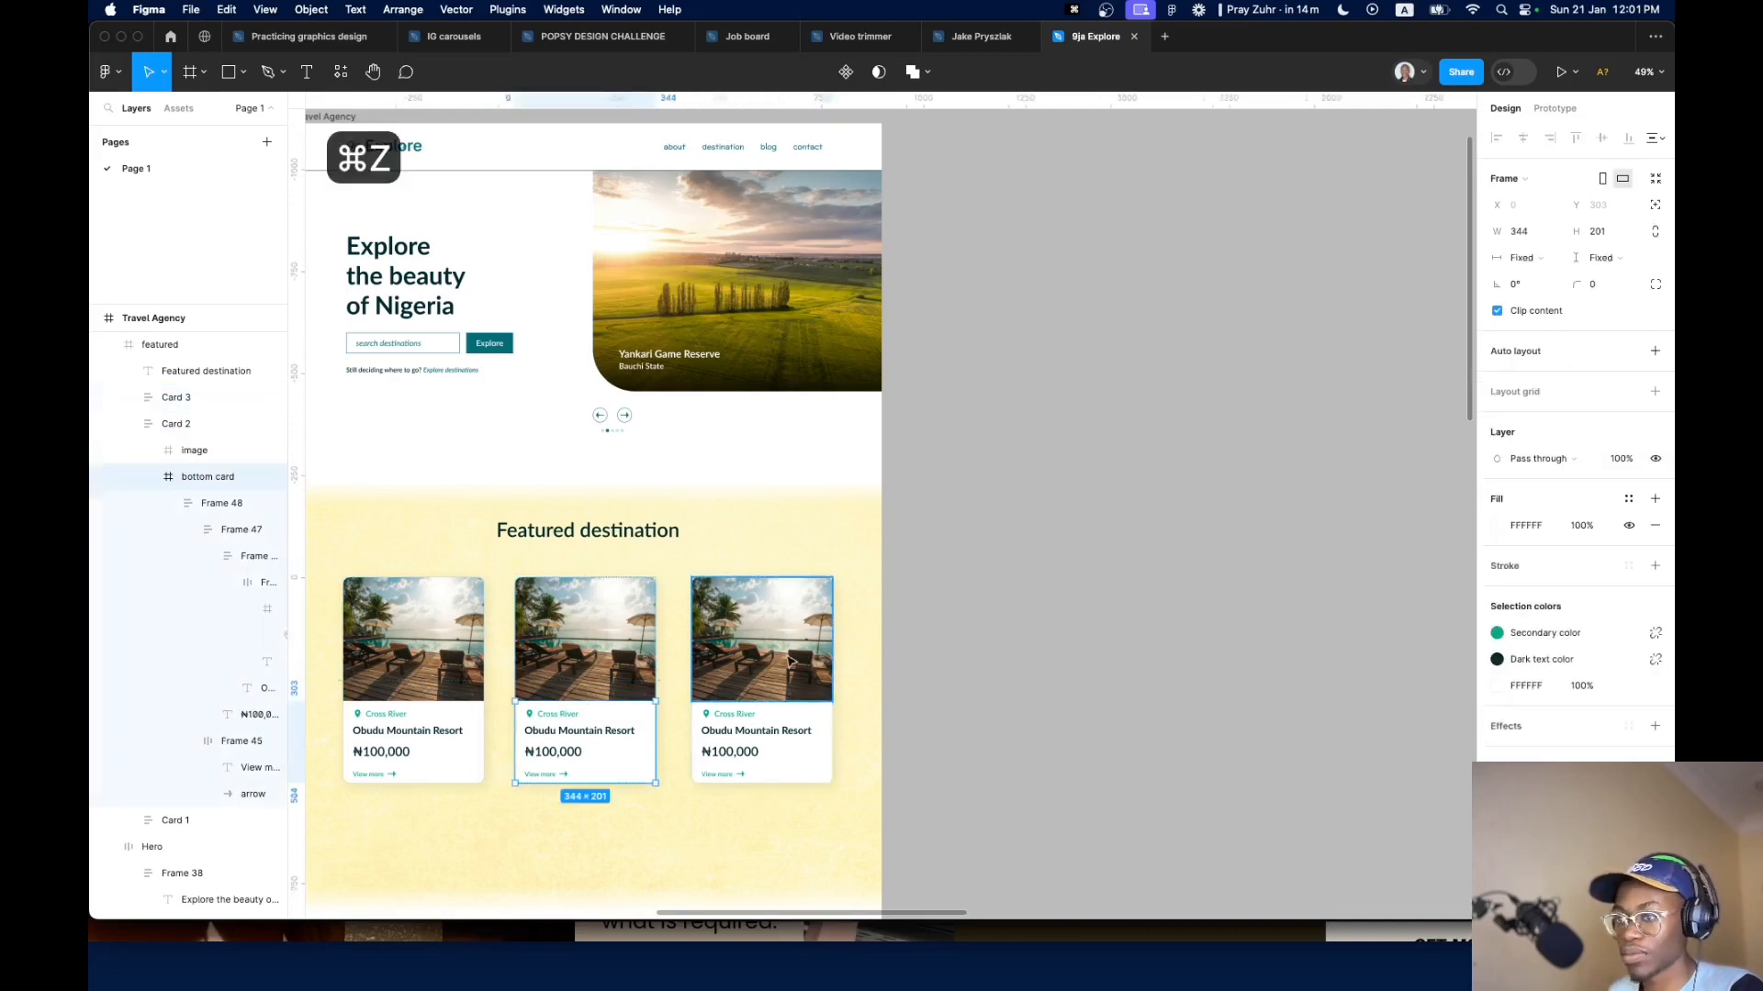
{"action": "key", "text": "super+z"}
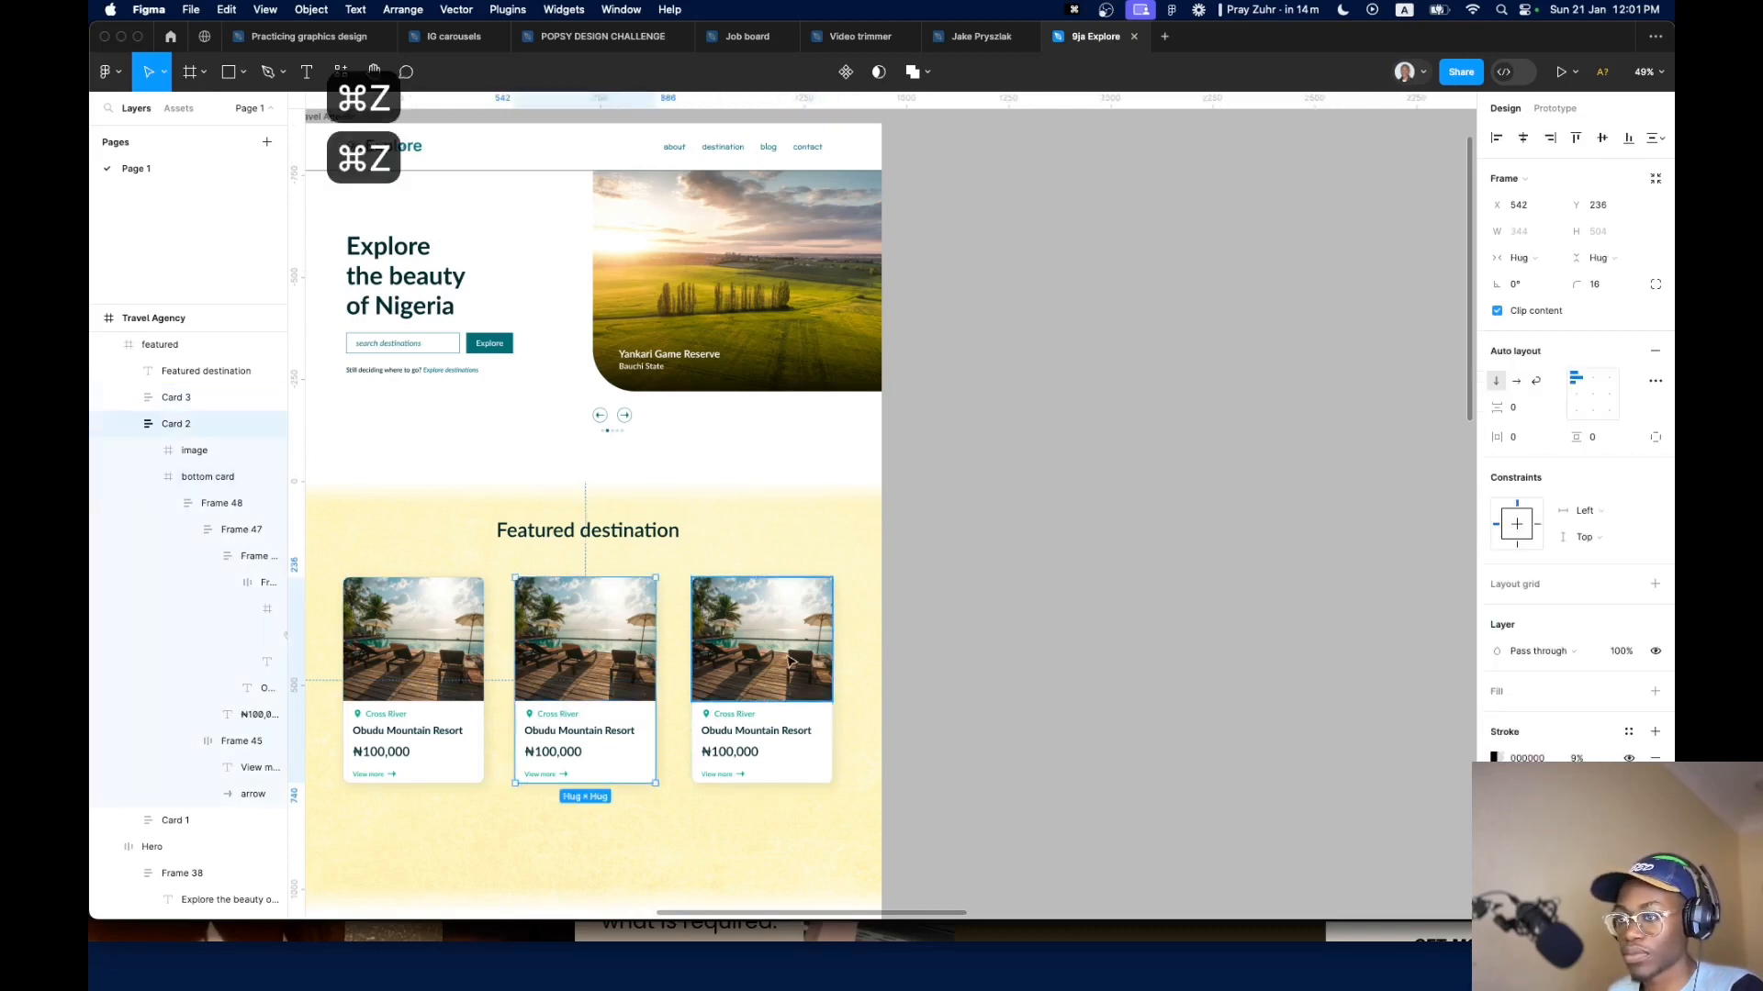
Select all three destination cards and wrap them in a horizontal auto layout frame
{"action": "left_click", "coordinate": [838, 642]}
{"action": "left_click", "coordinate": [780, 662]}
{"action": "left_click", "coordinate": [621, 675], "text": "shift"}
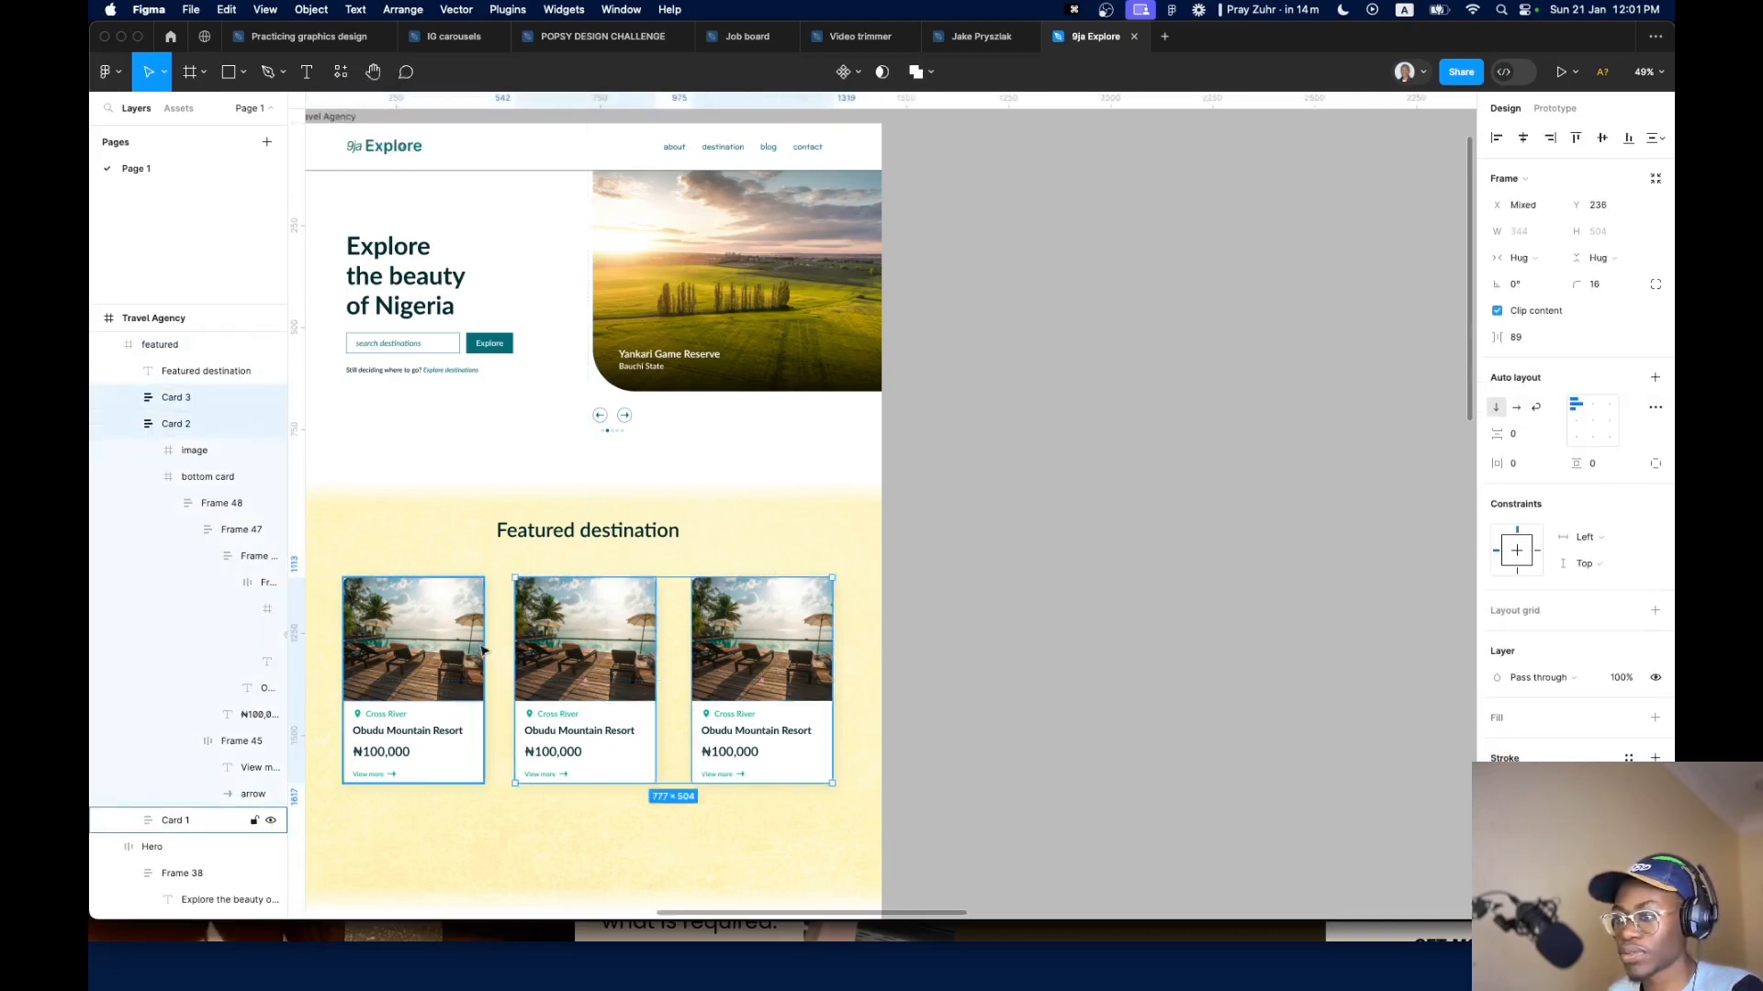
{"action": "left_click", "coordinate": [435, 661], "text": "shift"}
{"action": "key", "text": "shift+a"}
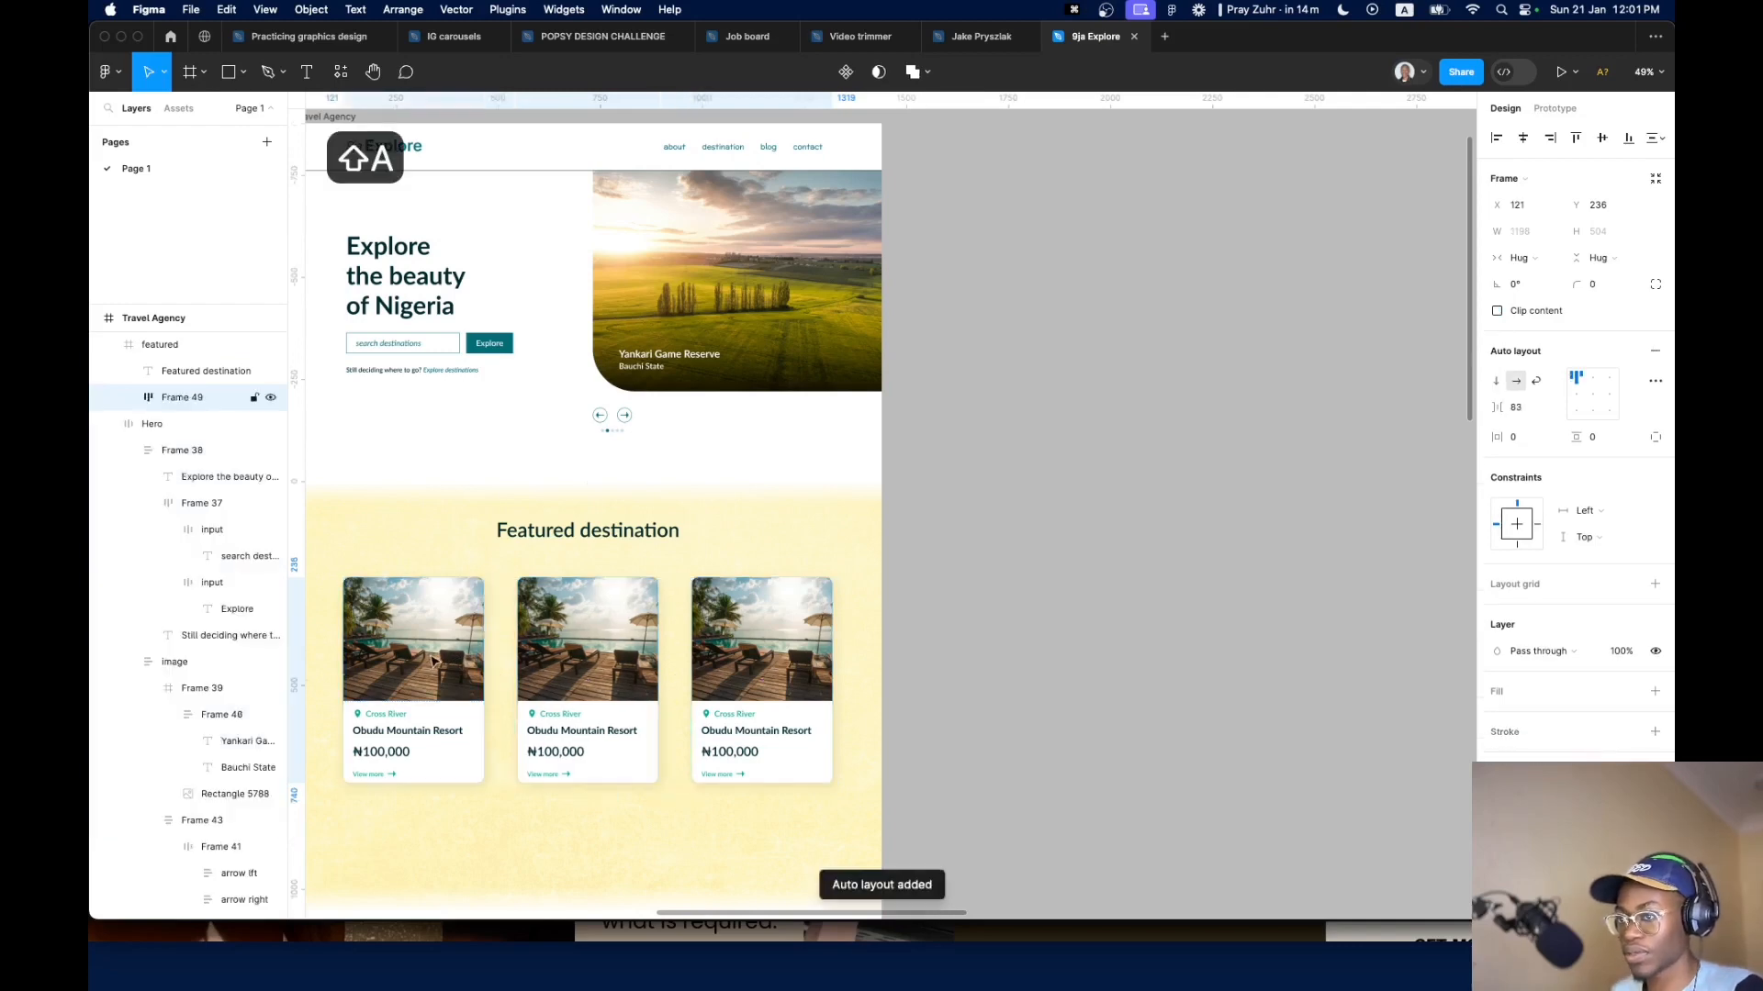
Rename the auto layout frame holding the three destination cards as "cards"
{"action": "key", "text": "super+r"}
{"action": "type", "text": "cards"}
{"action": "key", "text": "Return"}
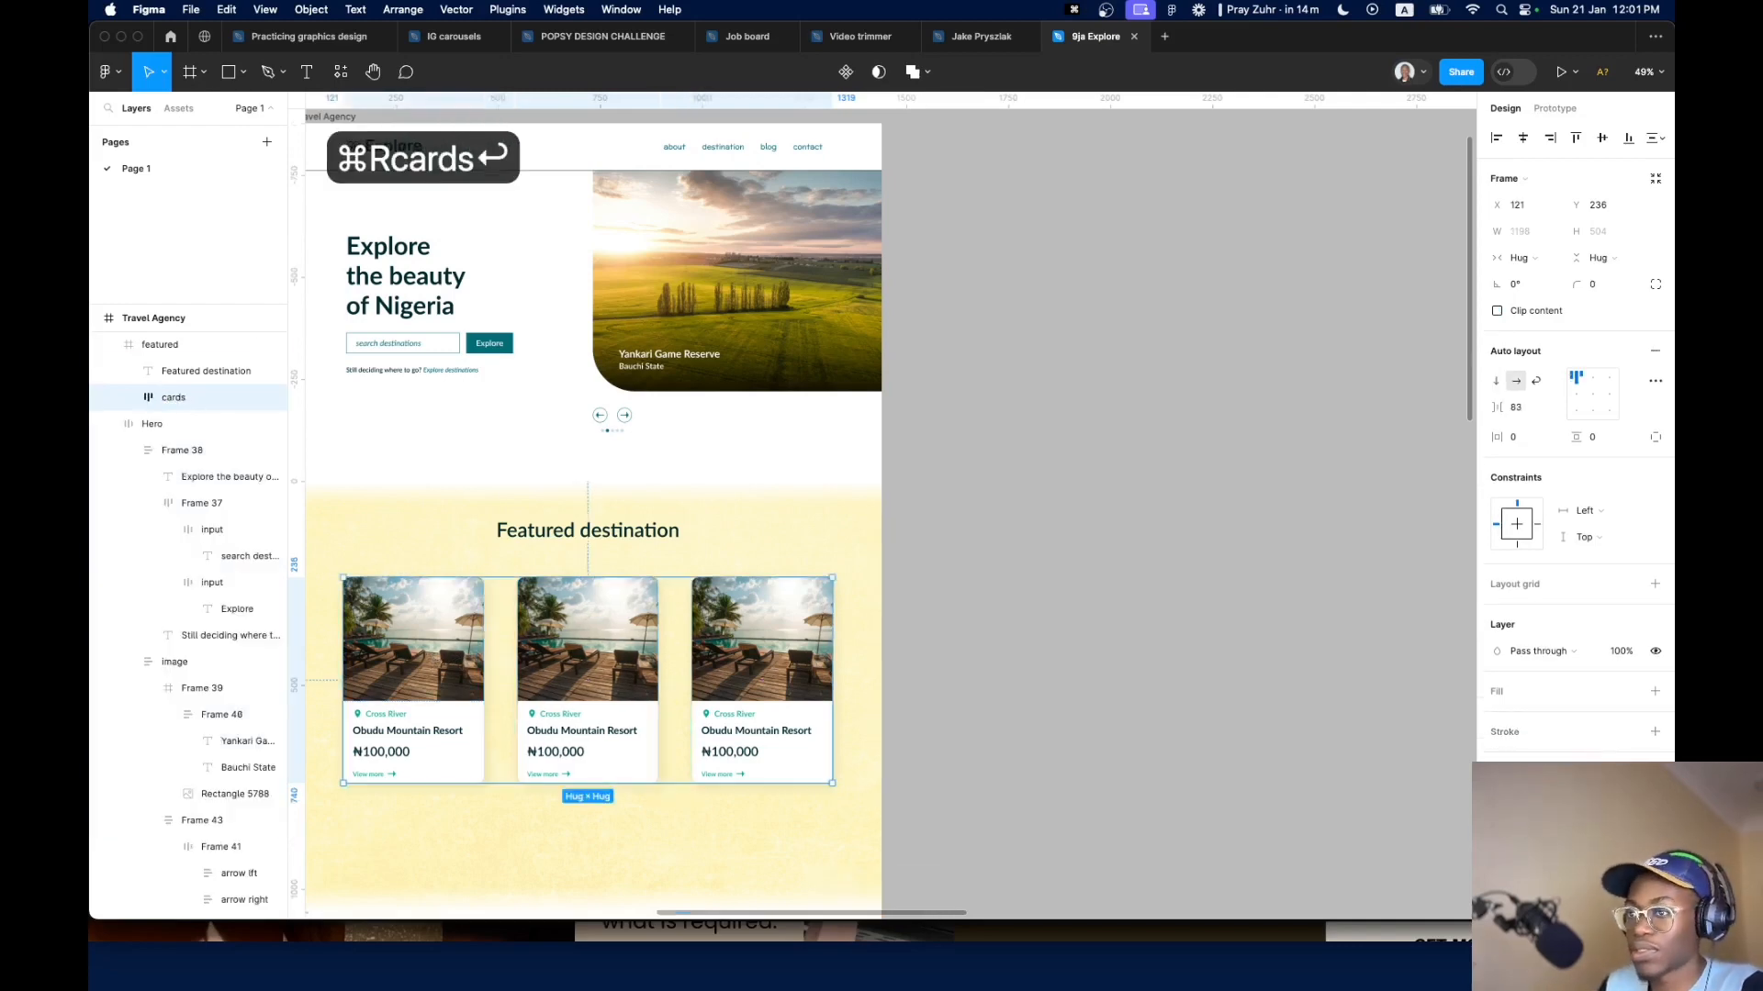
Apply vertical auto layout to the featured section containing the heading and the cards row
{"action": "key", "text": "alt"}
{"action": "left_click", "coordinate": [558, 534]}
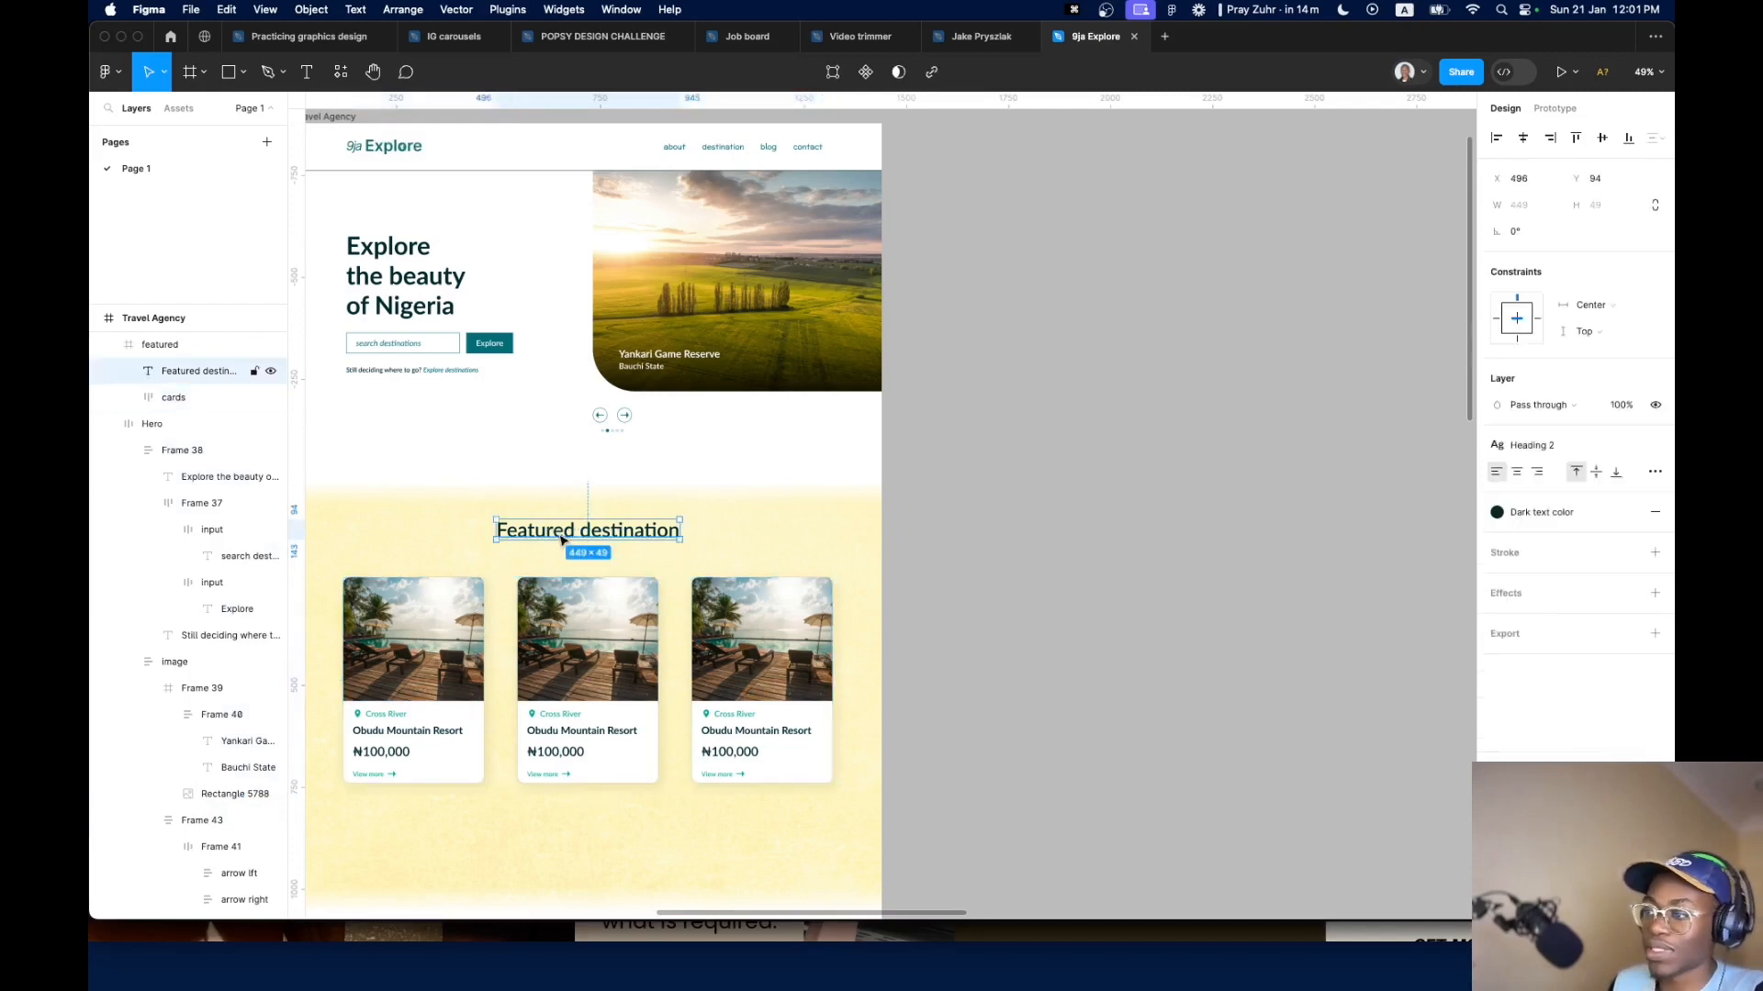
{"action": "left_click", "coordinate": [689, 483]}
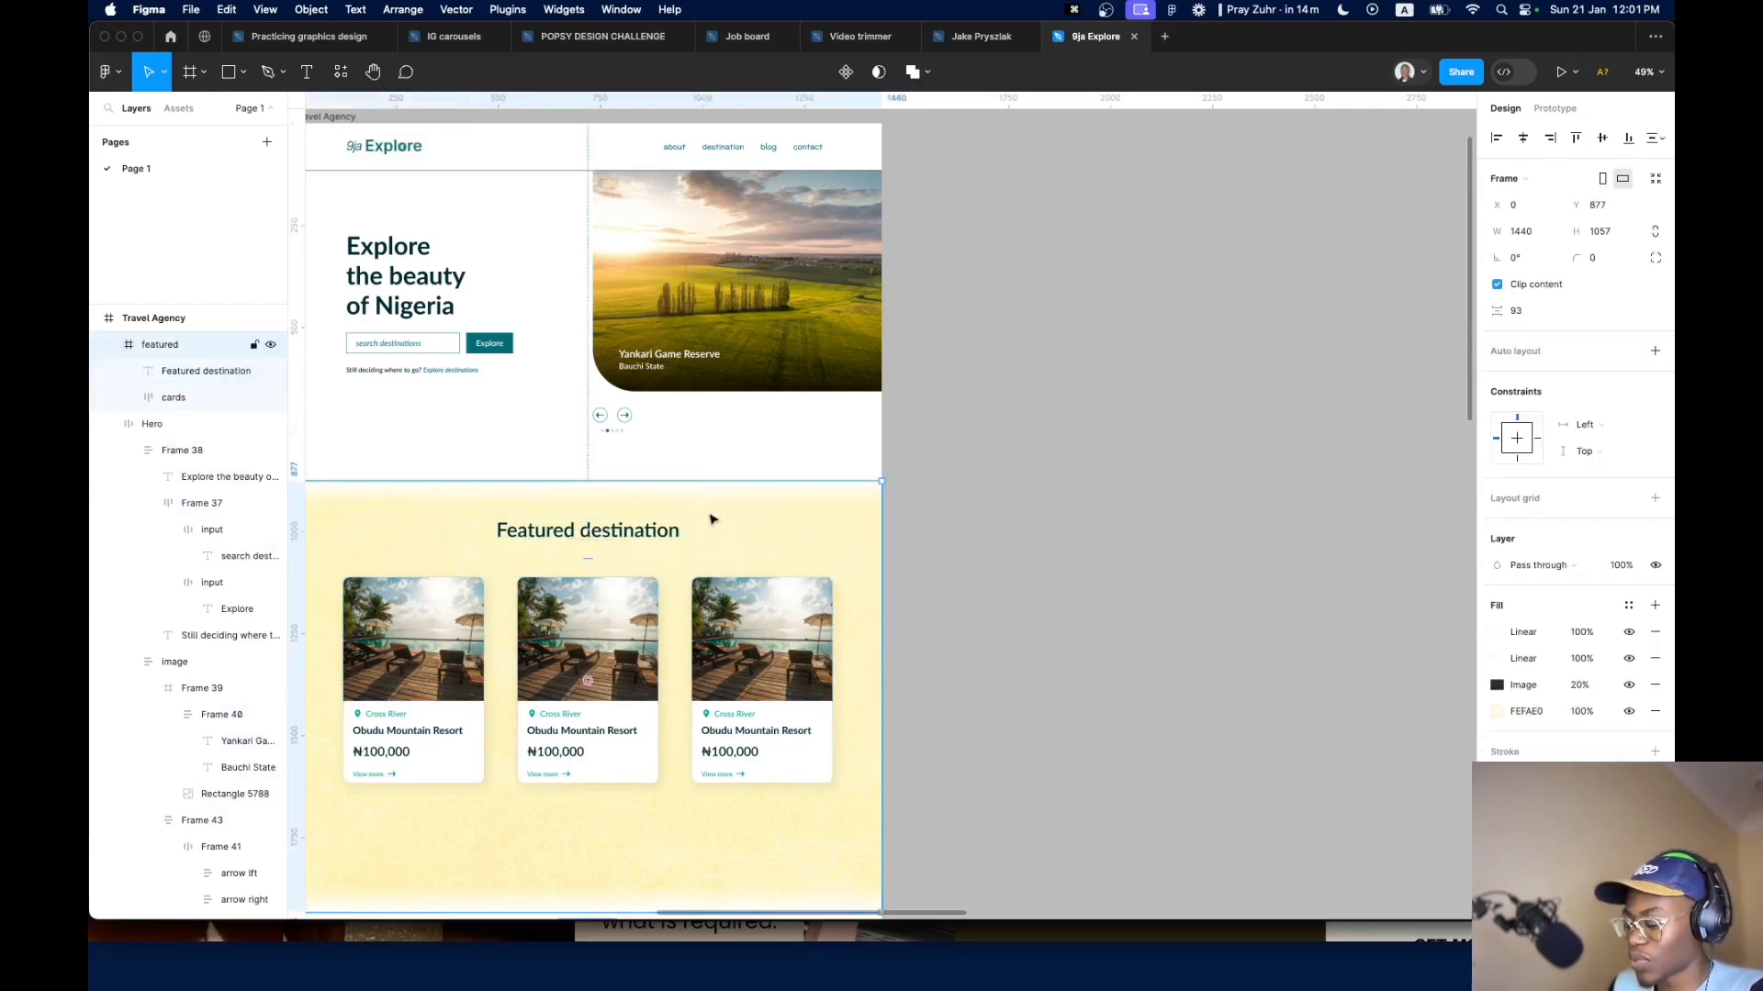
{"action": "key", "text": "shift+a"}
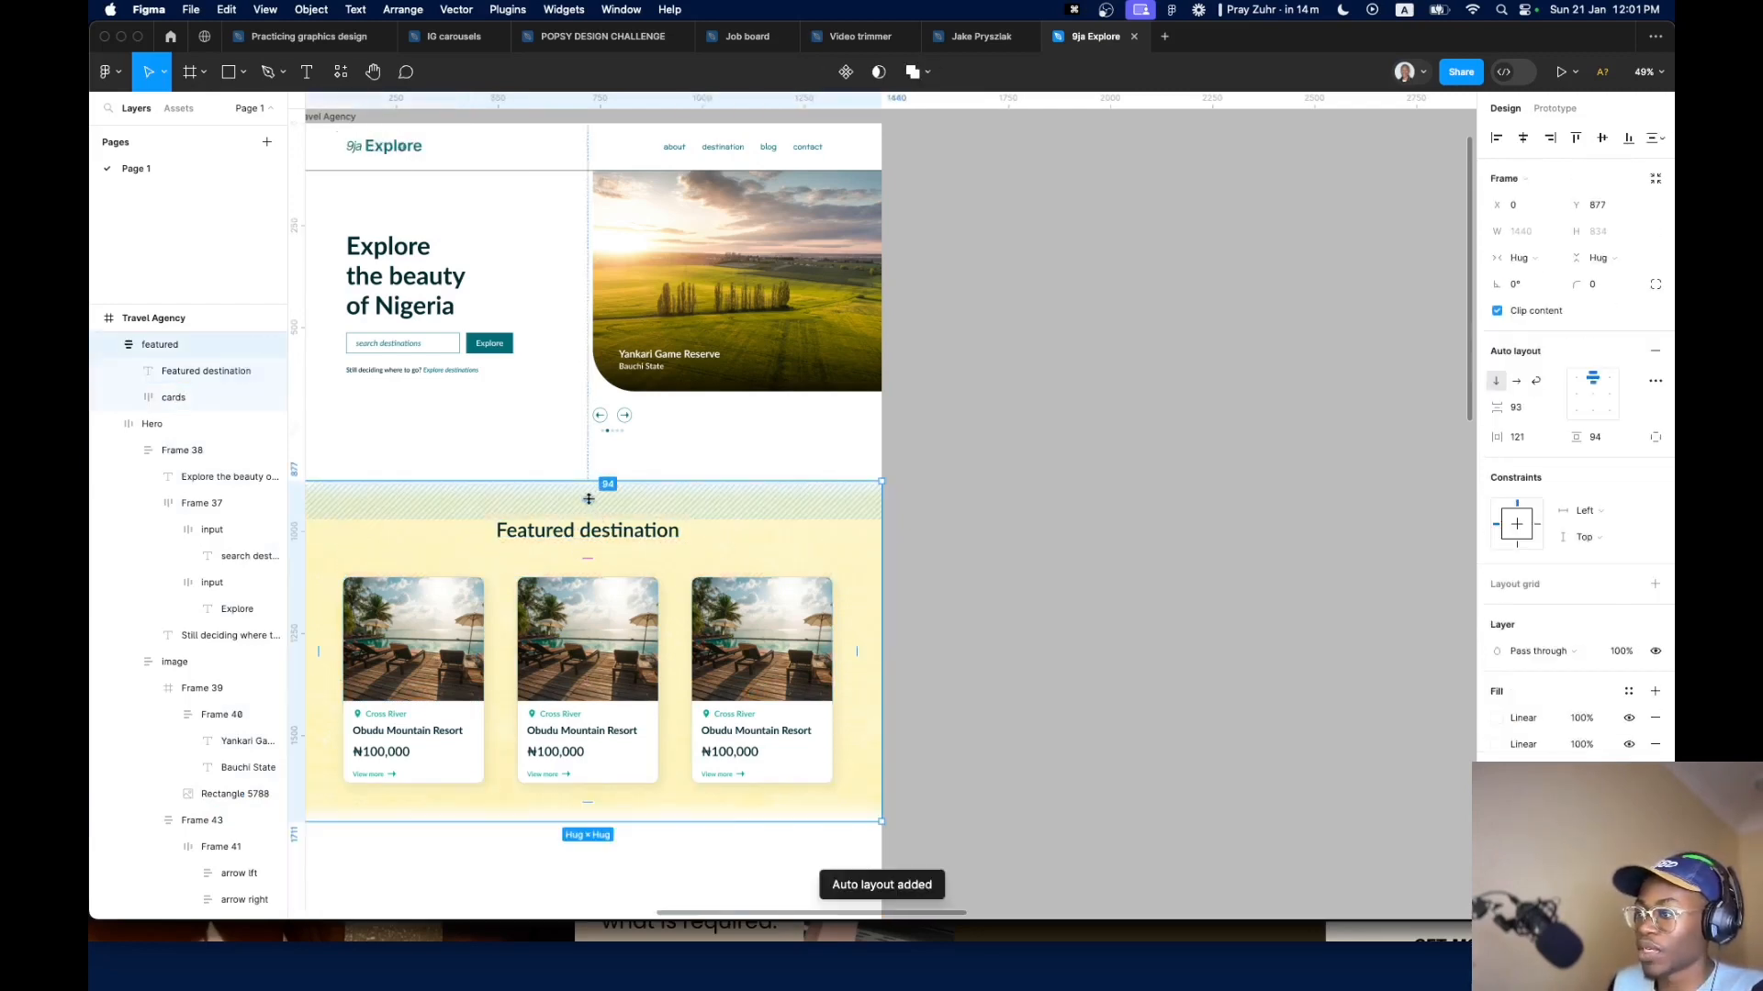
Set the featured section's vertical padding to 120, matching the Hero section's bottom padding
{"action": "left_click", "coordinate": [582, 450]}
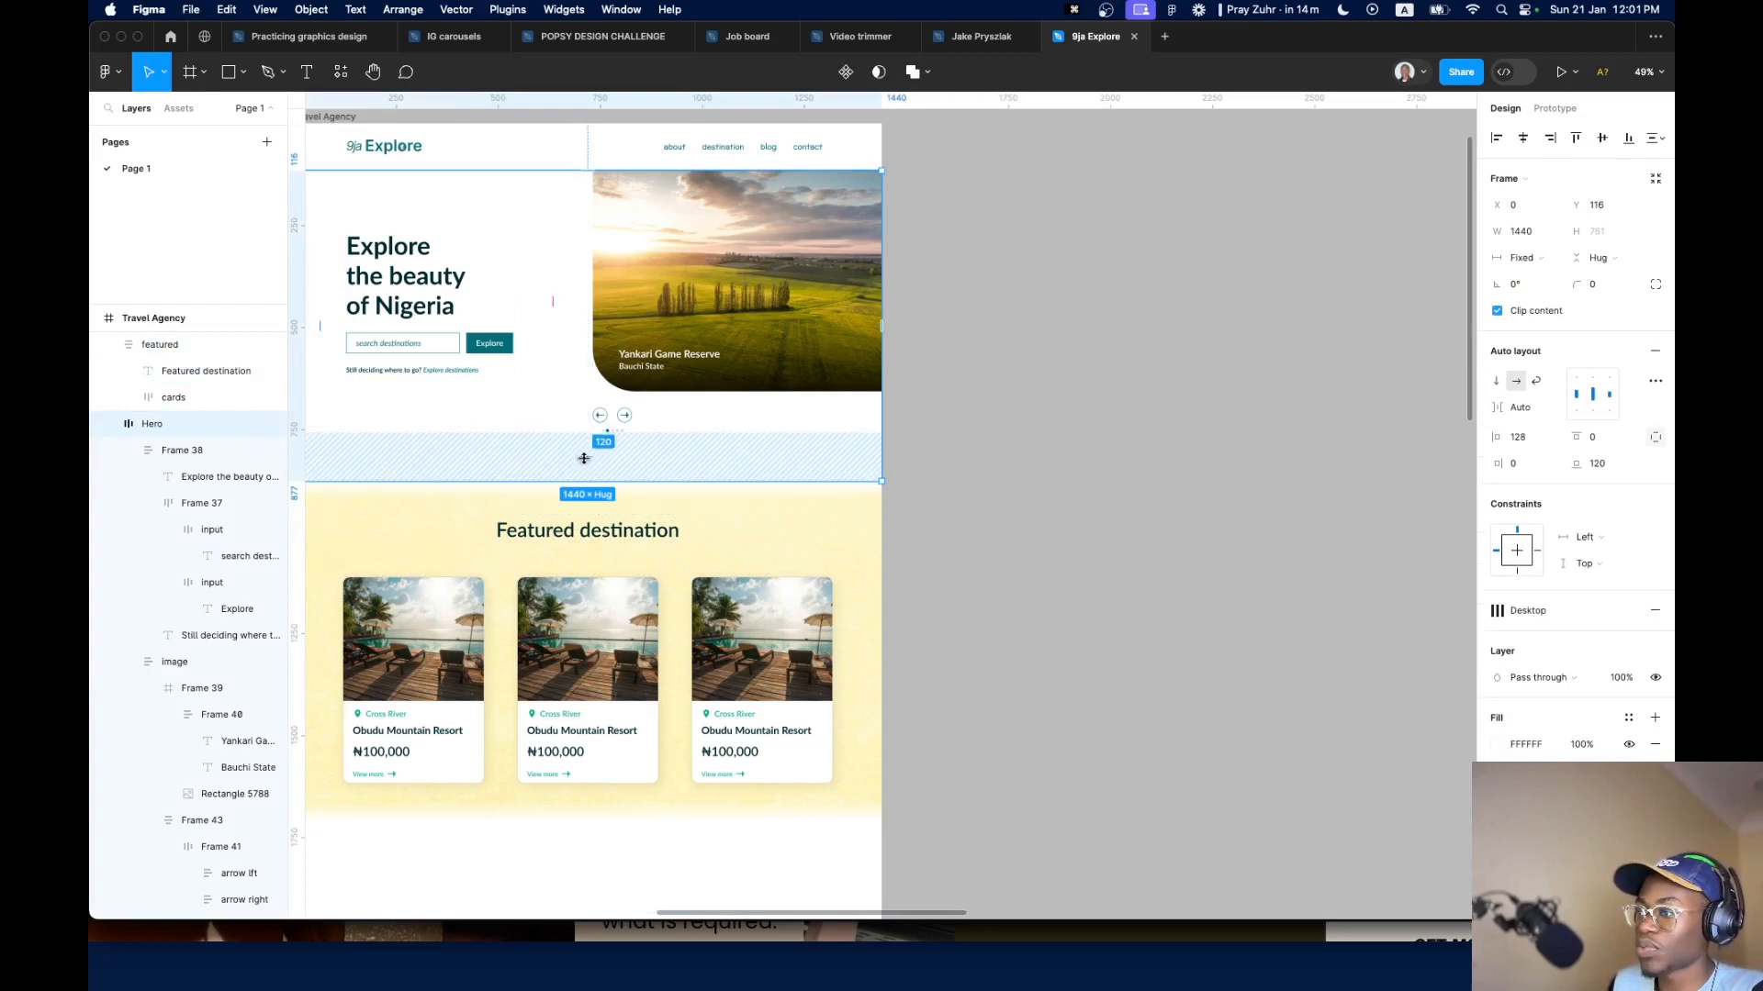
{"action": "left_click", "coordinate": [693, 515]}
{"action": "type", "text": "1200"}
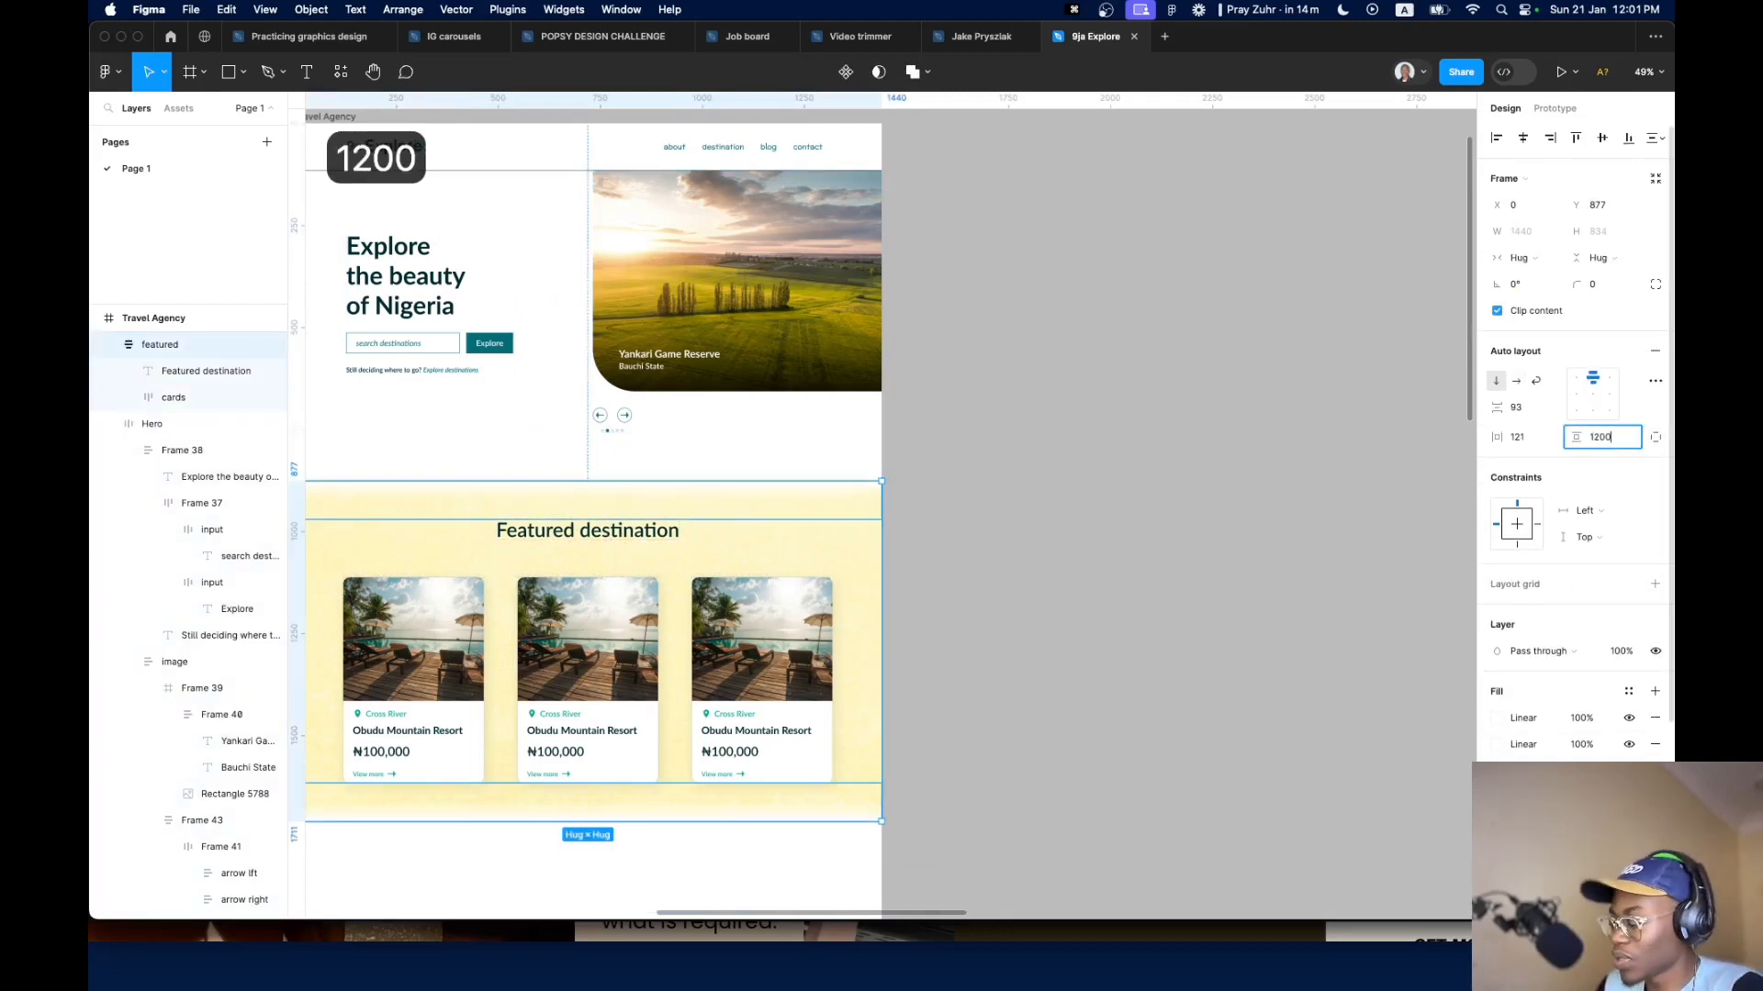
{"action": "key", "text": "Return"}
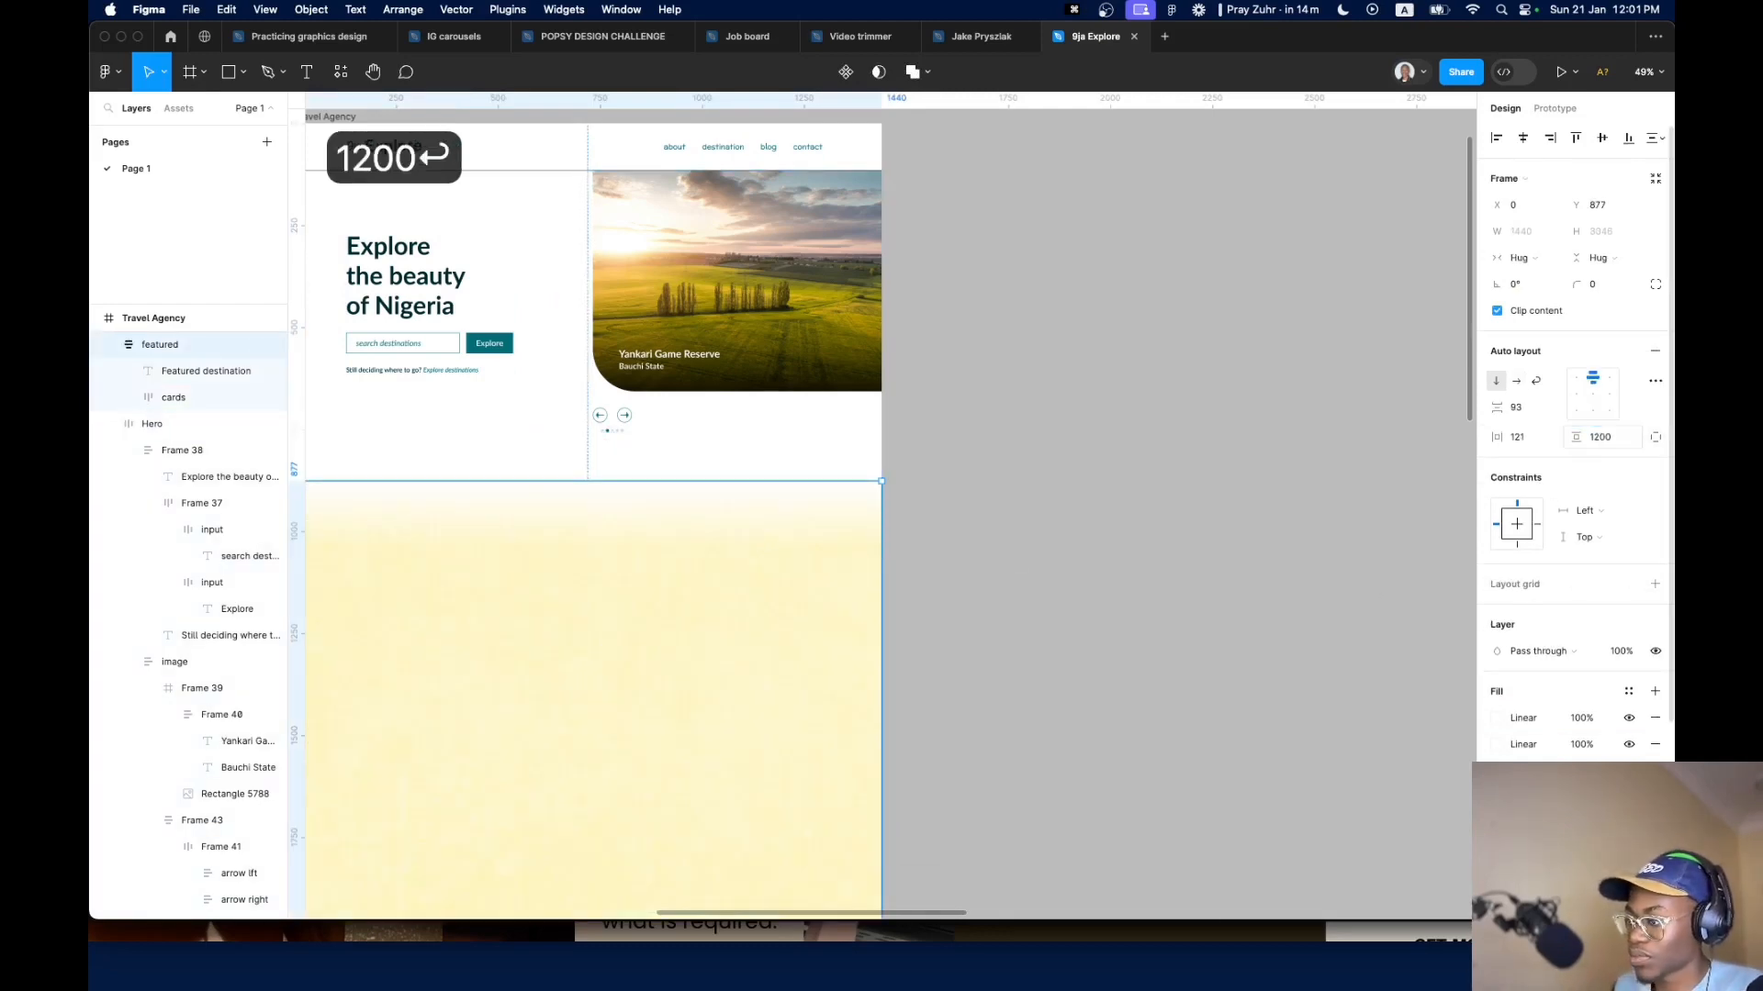
{"action": "left_click", "coordinate": [1608, 441]}
{"action": "key", "text": "BackSpace"}
{"action": "key", "text": "Return"}
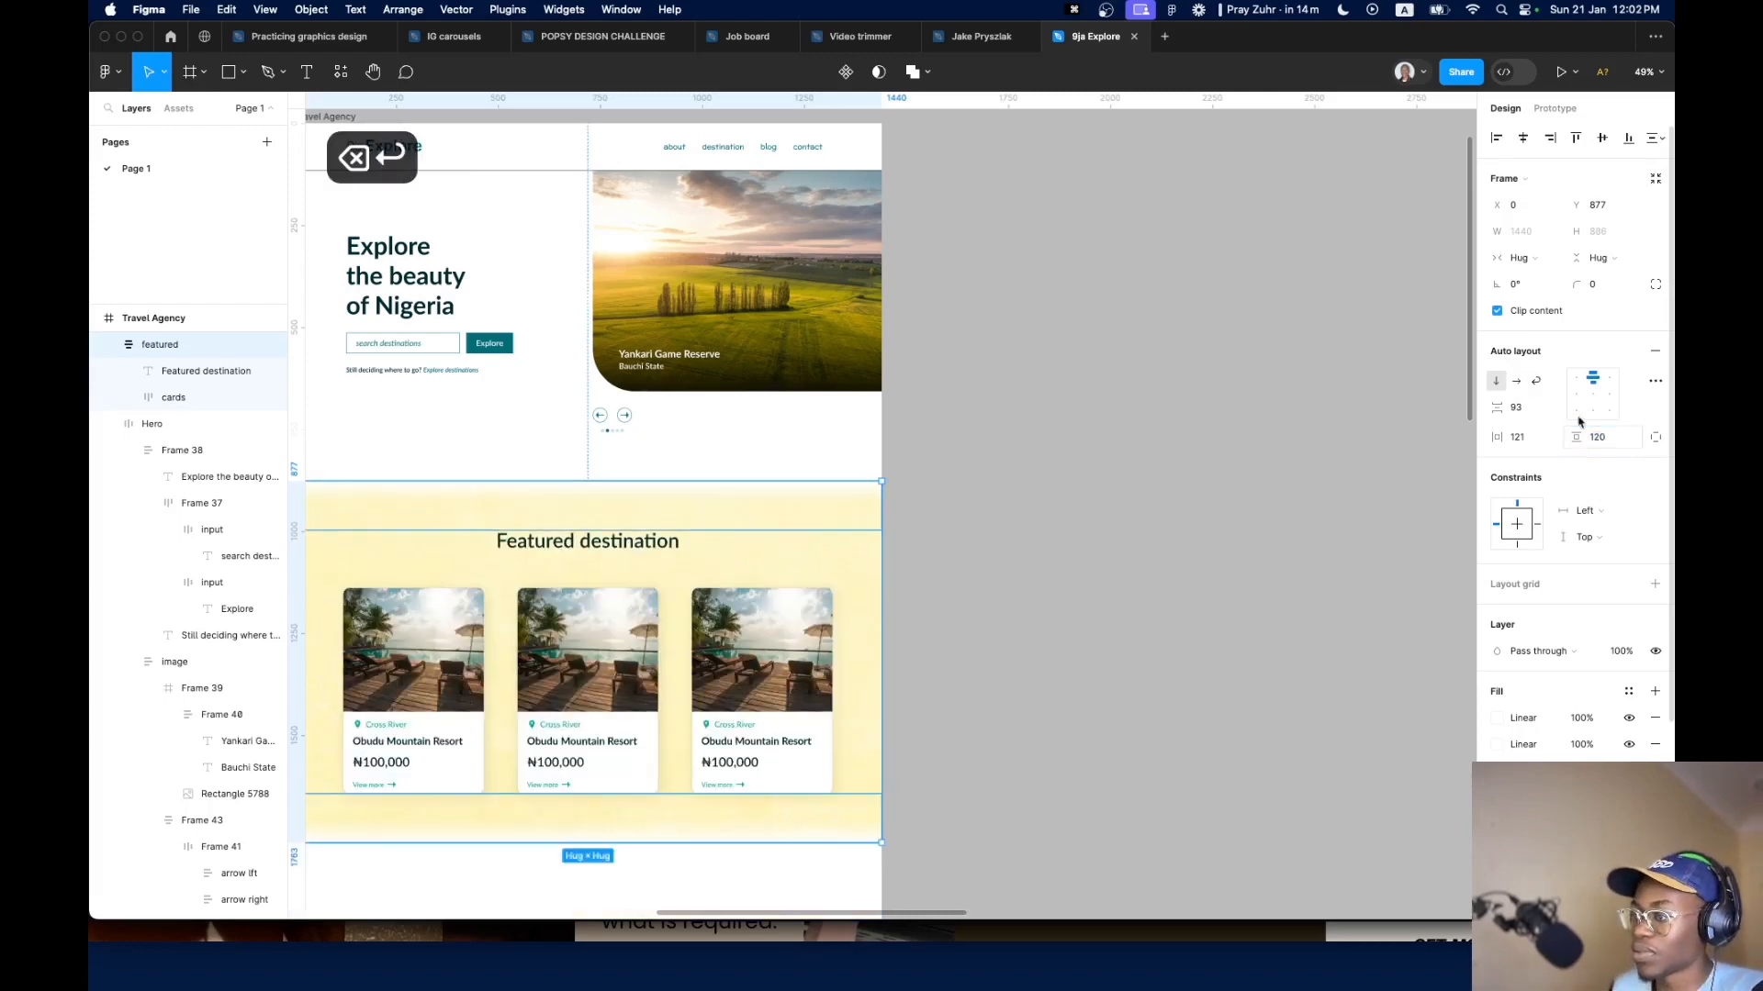
Compare the new featured section with the Featured destinations section in the past designs frame
{"action": "left_click", "coordinate": [1011, 696]}
{"action": "scroll", "coordinate": [808, 735], "scroll_direction": "down", "scroll_amount": 5}
{"action": "scroll", "coordinate": [725, 728], "scroll_direction": "up", "scroll_amount": 3}
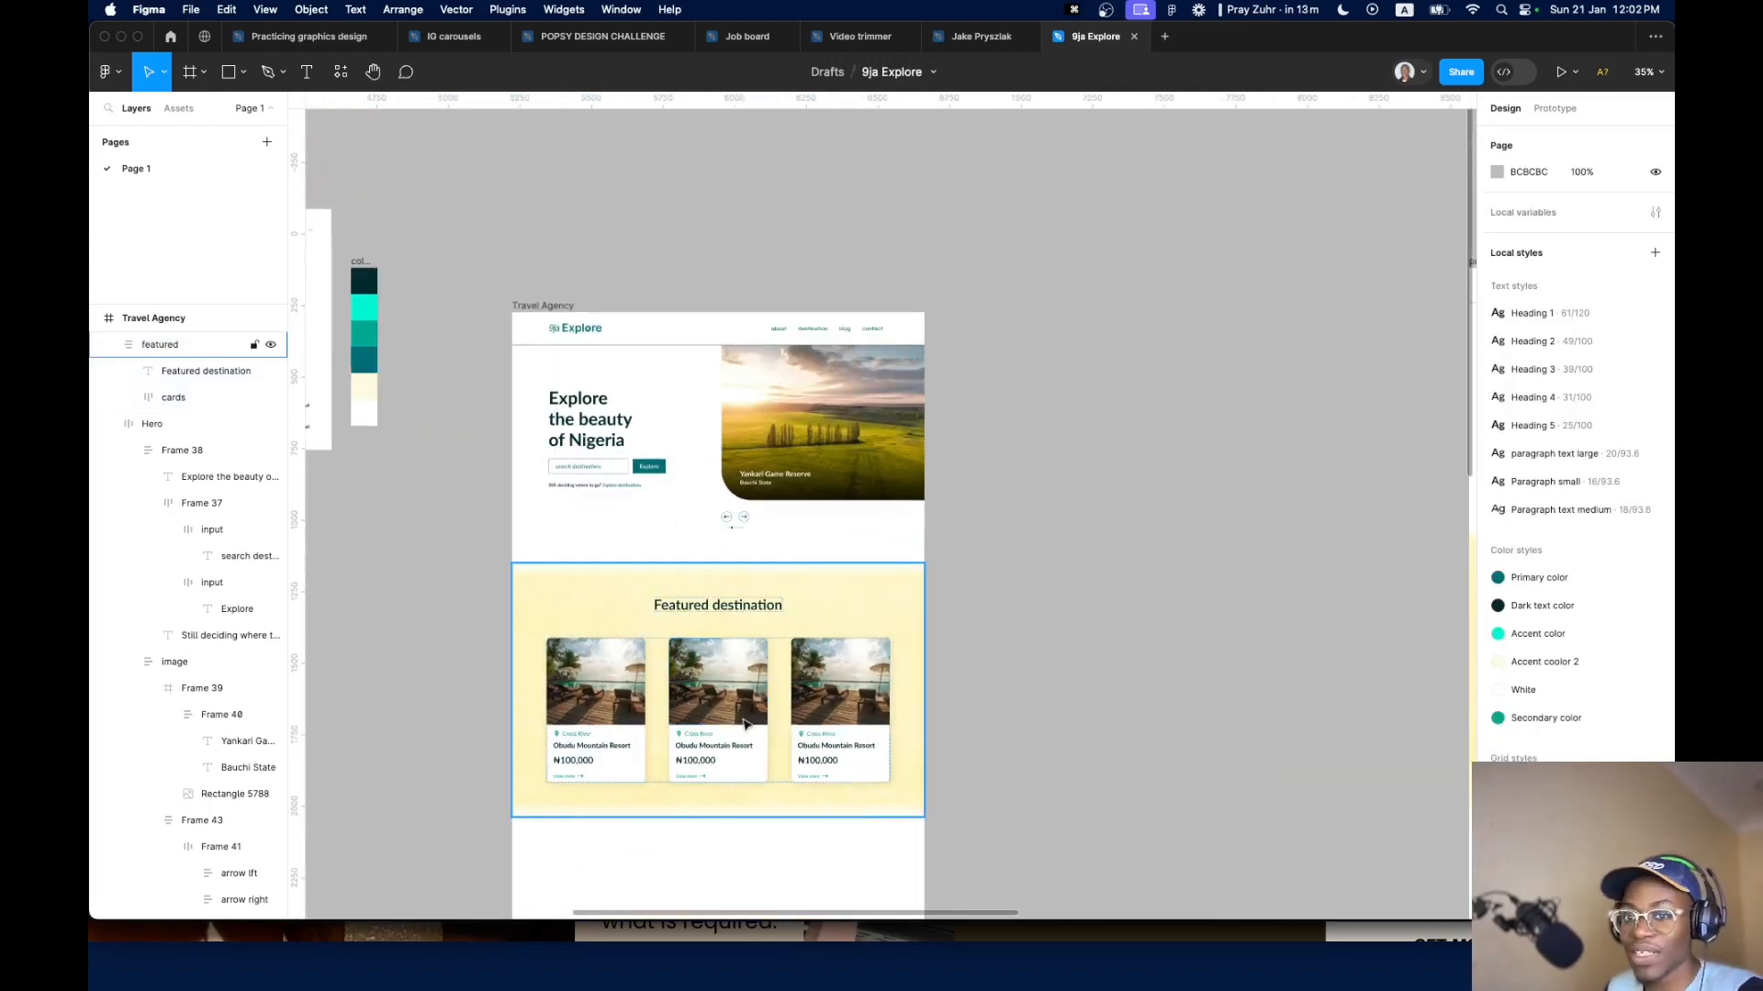
{"action": "scroll", "coordinate": [746, 725], "scroll_direction": "down", "scroll_amount": 5}
{"action": "scroll", "coordinate": [929, 758], "scroll_direction": "up", "scroll_amount": 3}
{"action": "left_click", "coordinate": [929, 758]}
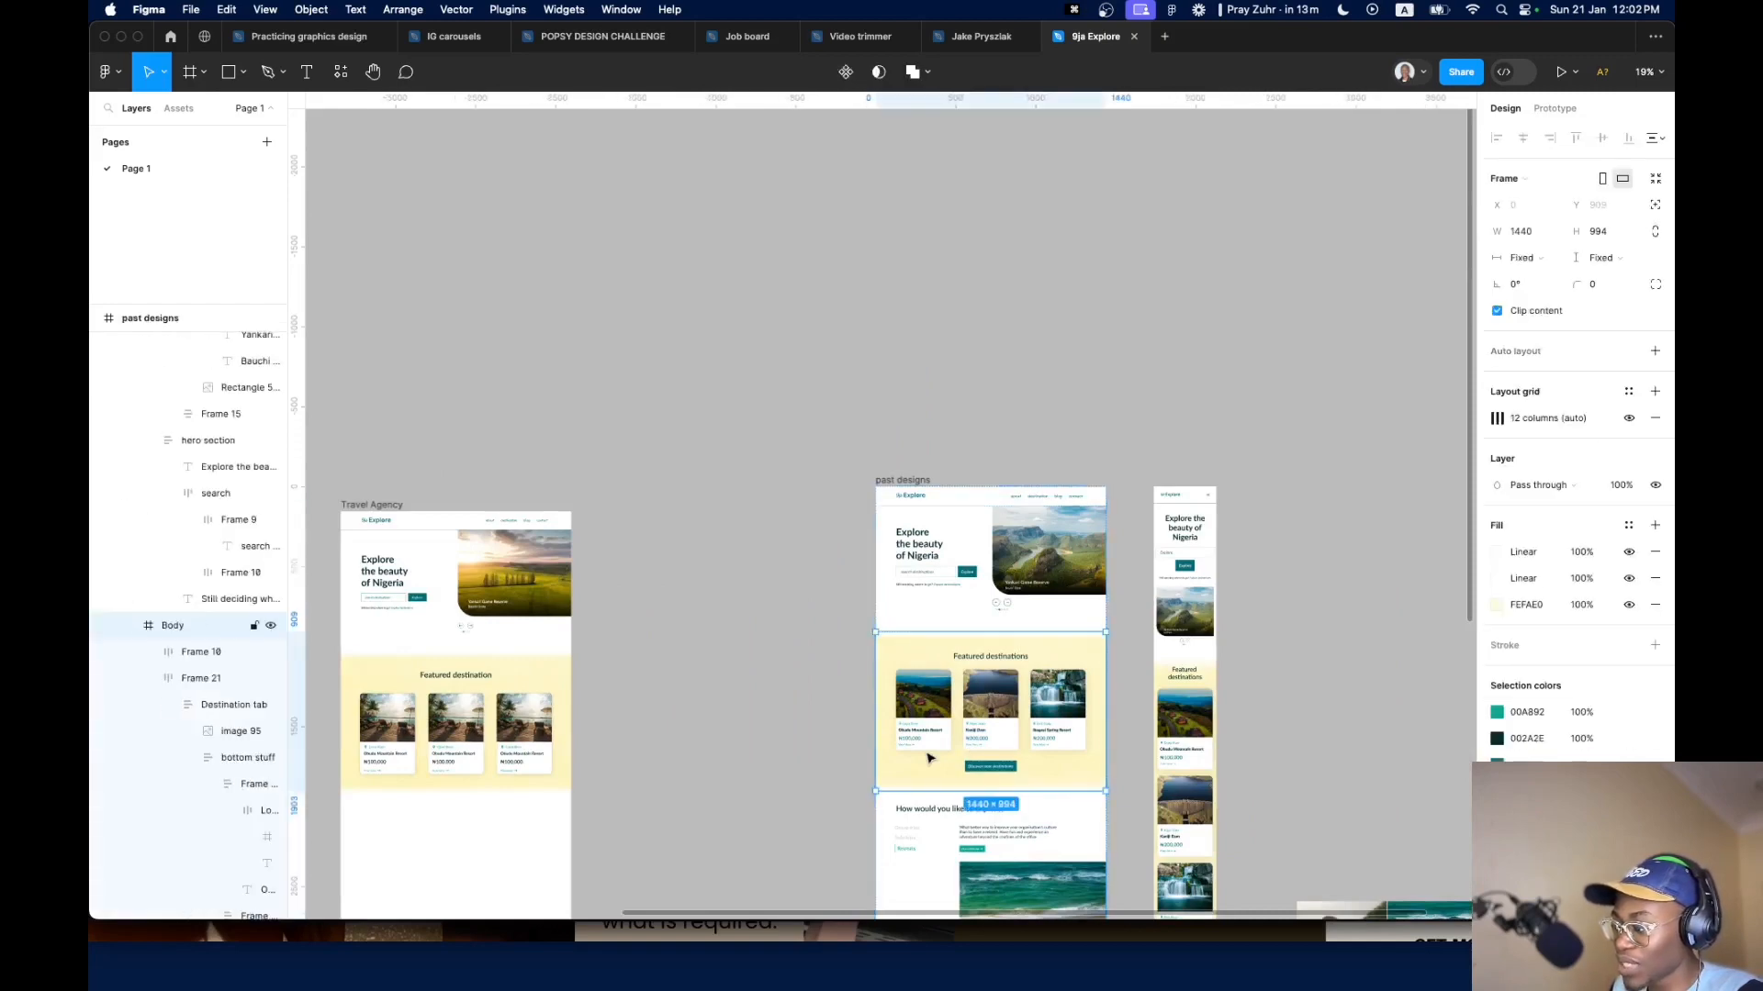
{"action": "scroll", "coordinate": [1032, 674], "scroll_direction": "up", "scroll_amount": 5}
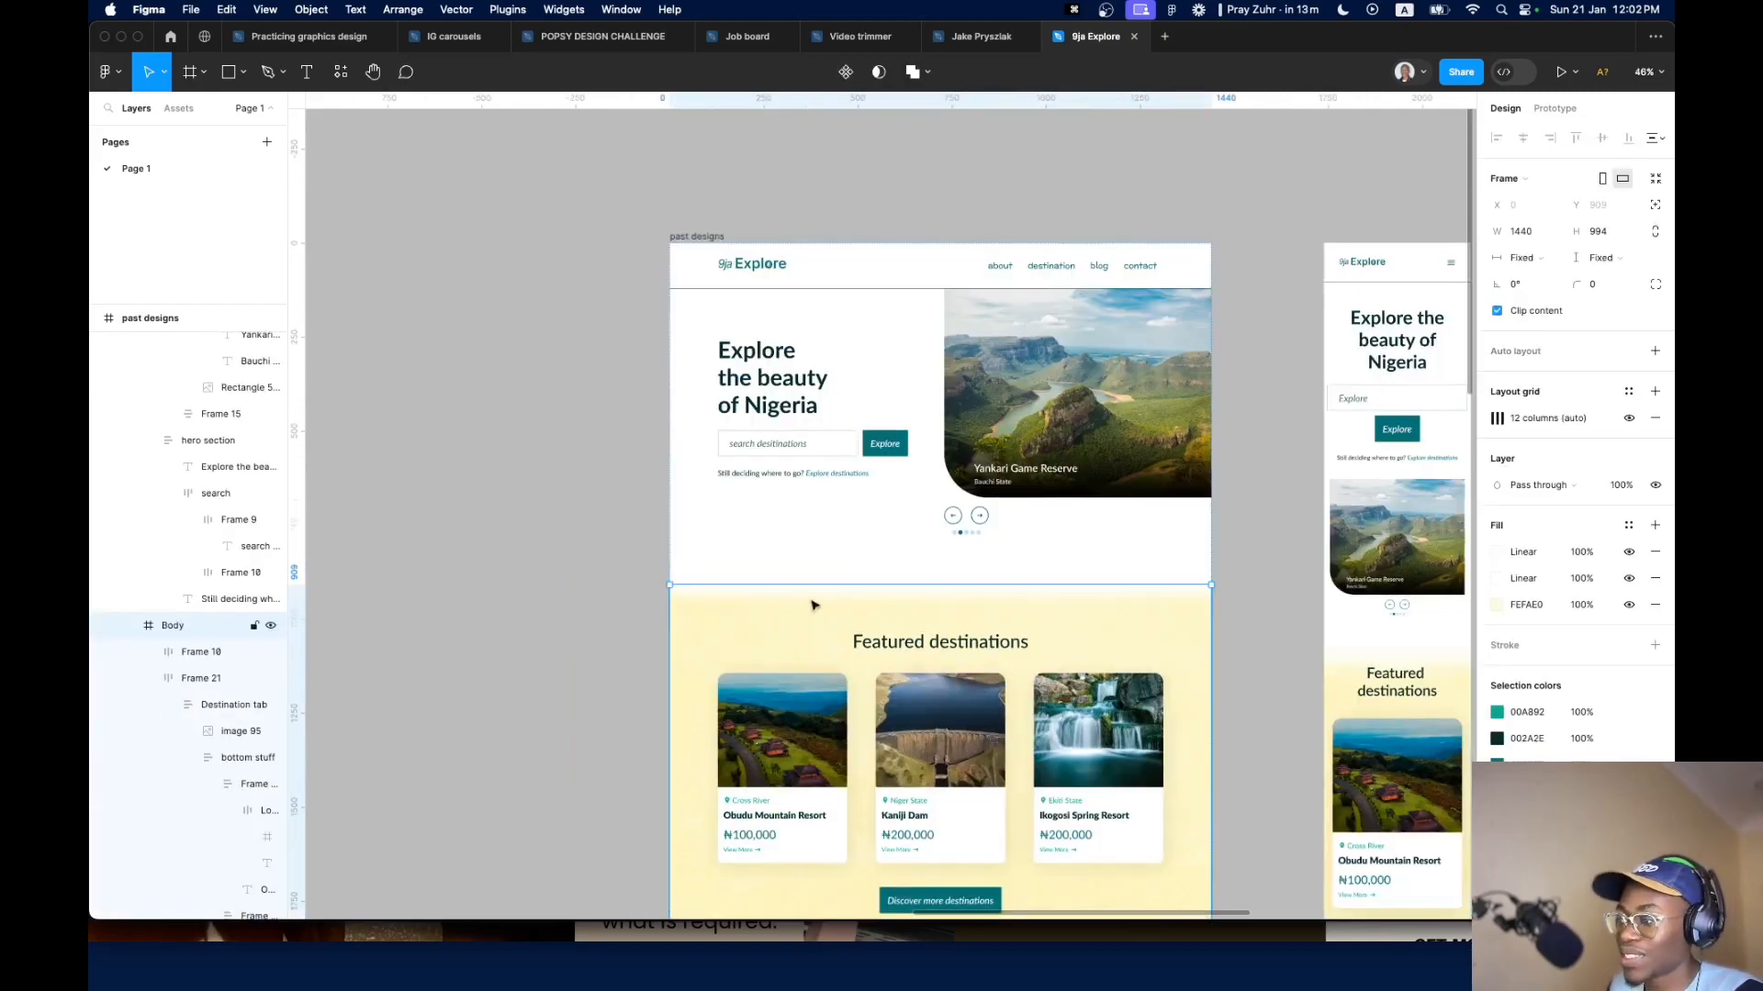
{"action": "scroll", "coordinate": [659, 655], "scroll_direction": "down", "scroll_amount": 3}
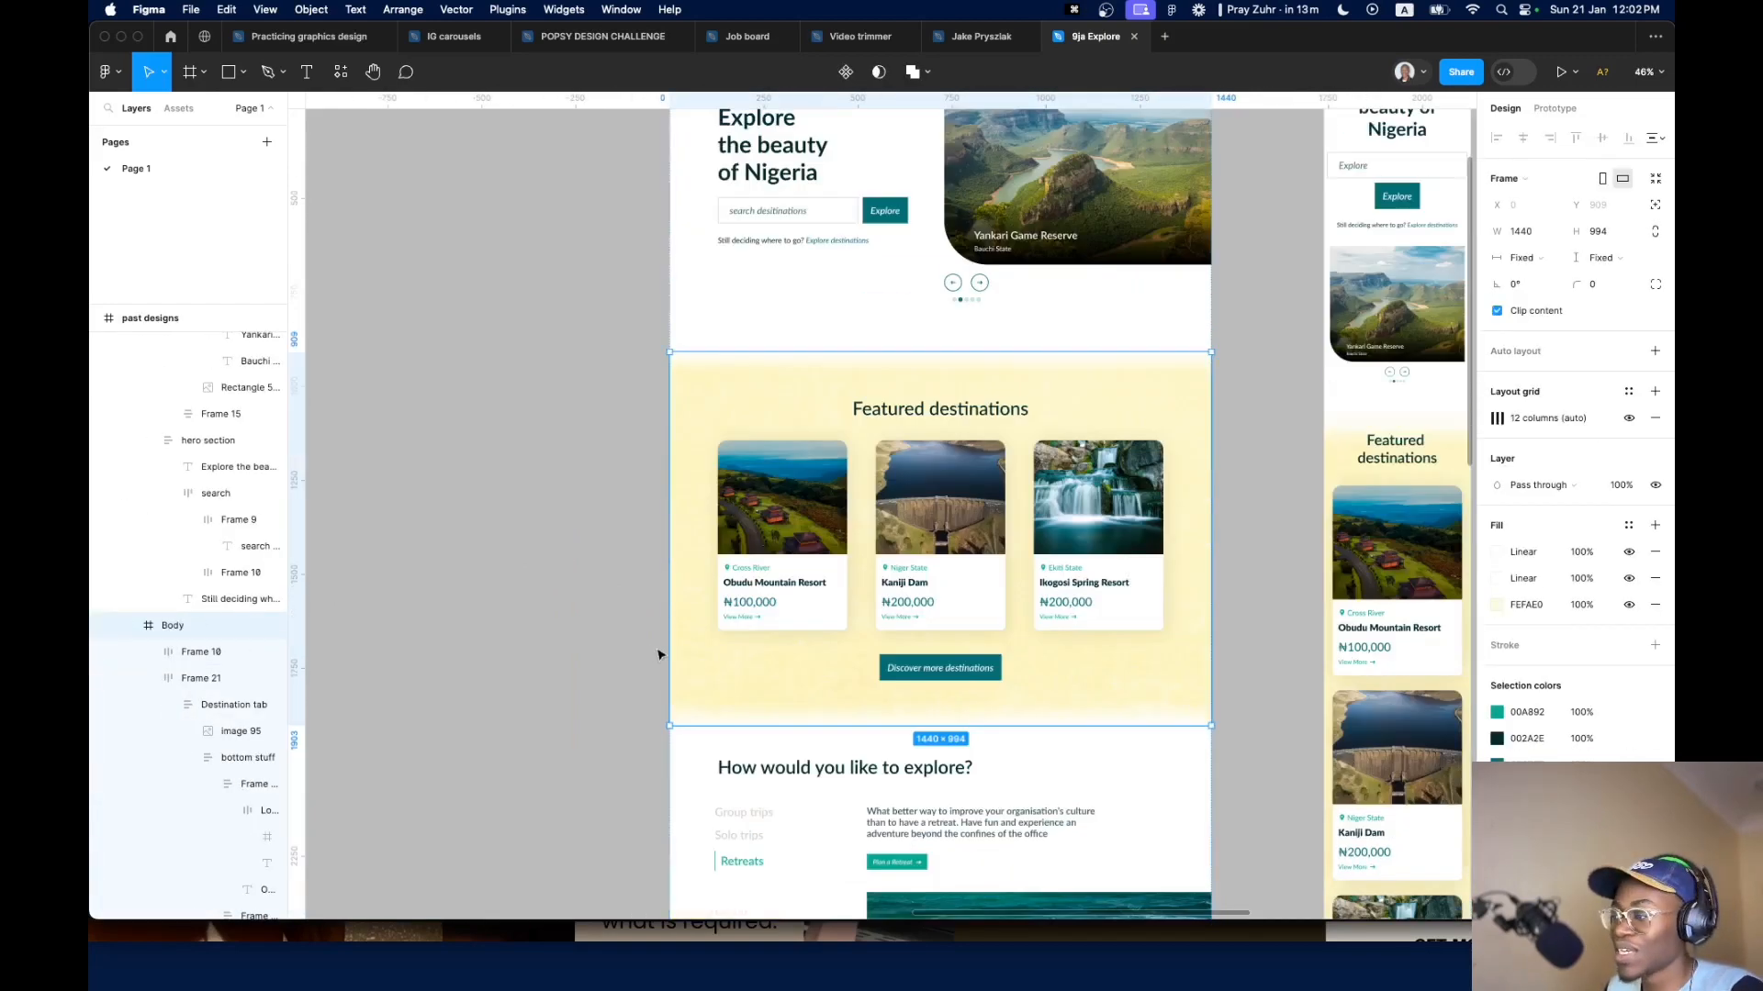
{"action": "left_click_drag", "start_coordinate": [969, 719], "coordinate": [861, 311]}
{"action": "scroll", "coordinate": [862, 311], "scroll_direction": "down", "scroll_amount": 5}
{"action": "key", "text": "super+z"}
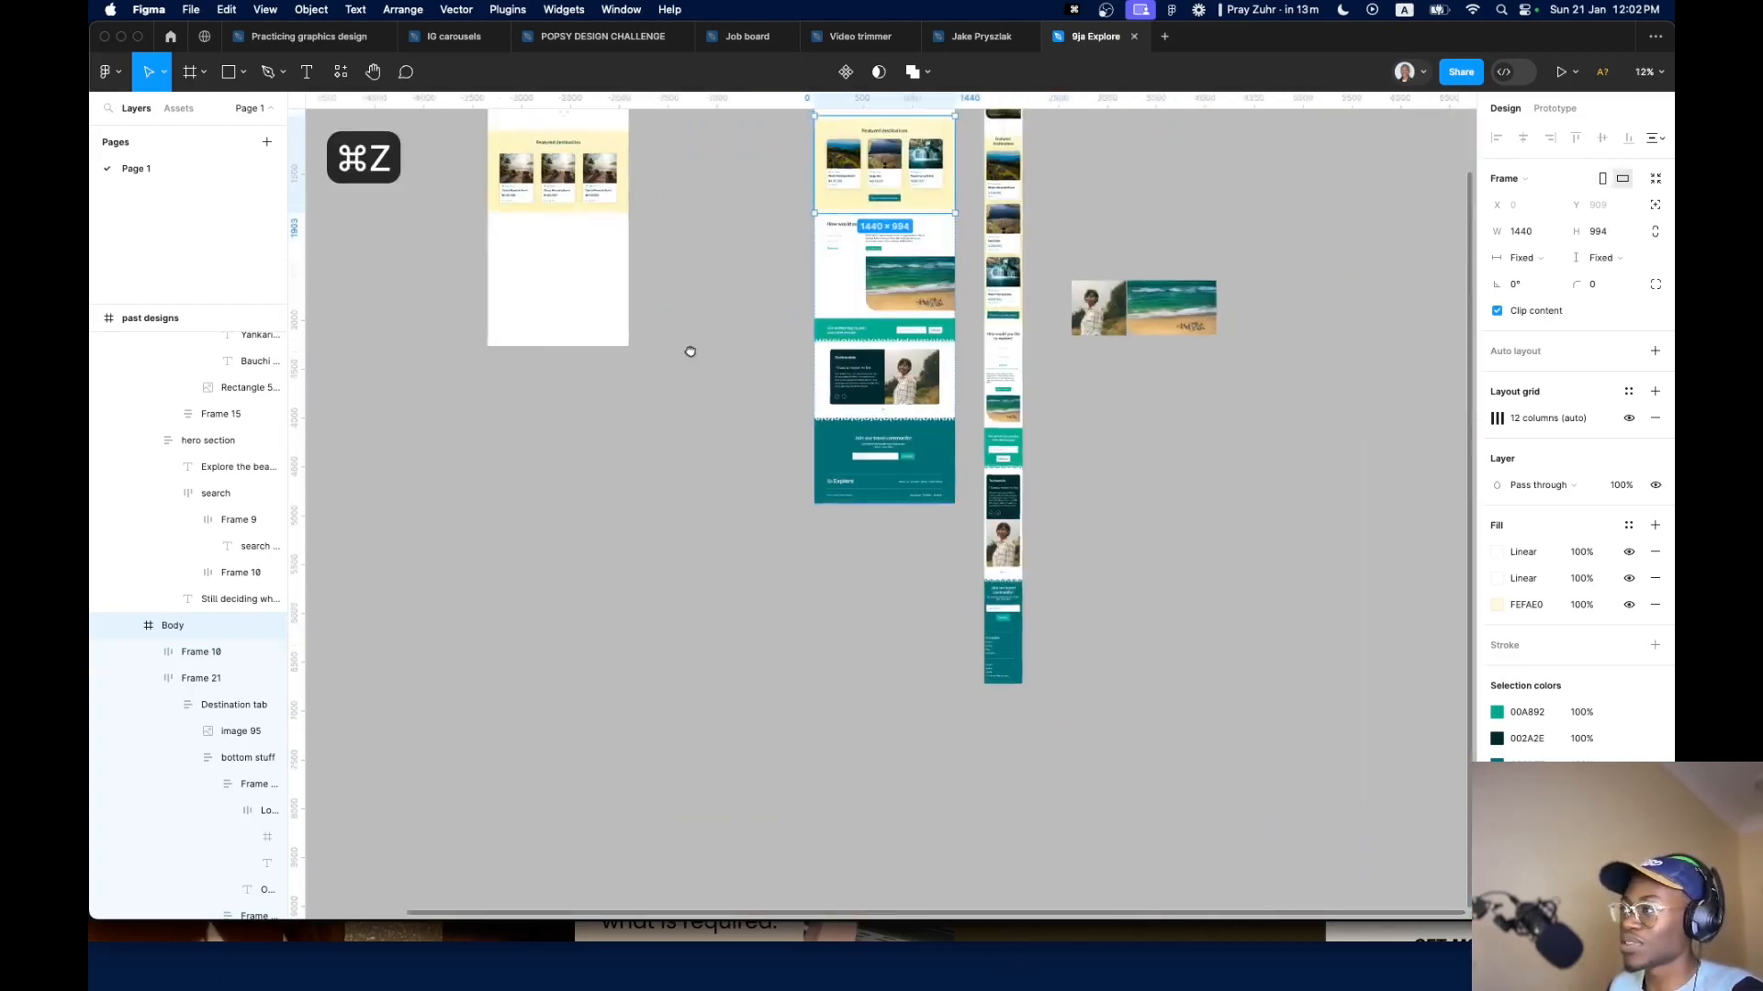
{"action": "scroll", "coordinate": [688, 355], "scroll_direction": "up", "scroll_amount": 3}
{"action": "scroll", "coordinate": [626, 587], "scroll_direction": "up", "scroll_amount": 2}
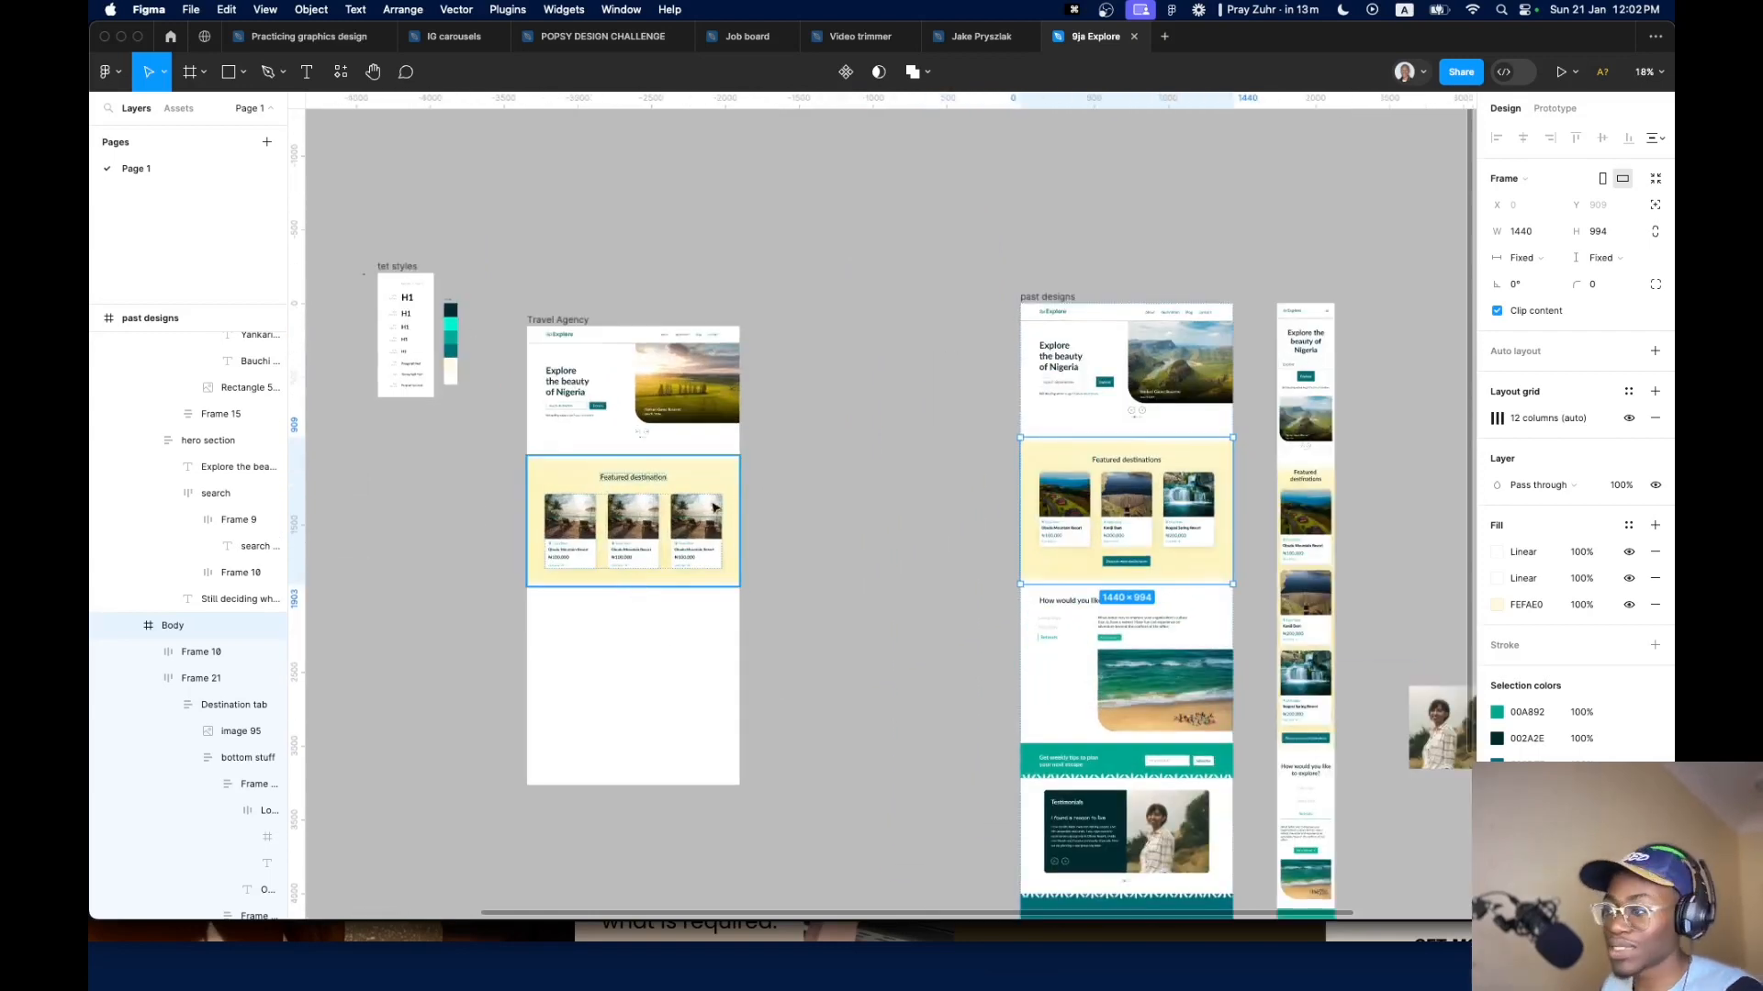
Set the featured section's horizontal padding to 128
{"action": "left_click", "coordinate": [714, 507]}
{"action": "scroll", "coordinate": [775, 543], "scroll_direction": "up", "scroll_amount": 5}
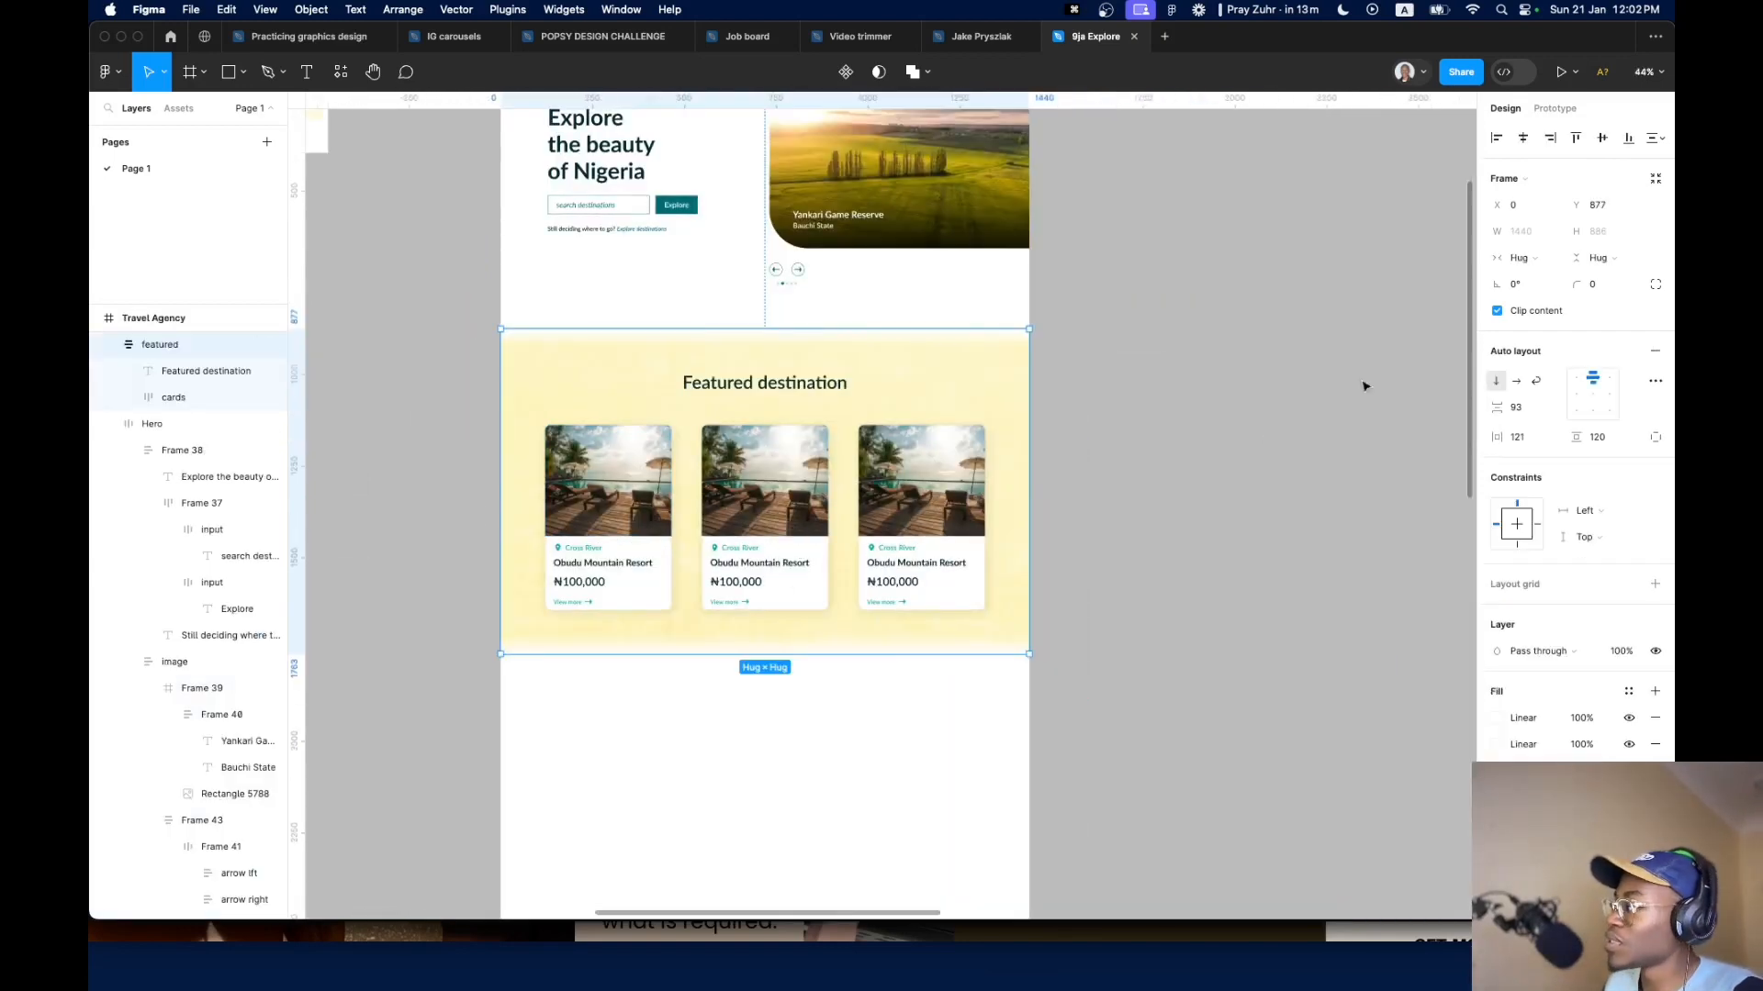
{"action": "left_click", "coordinate": [1523, 437]}
{"action": "key", "text": "BackSpace"}
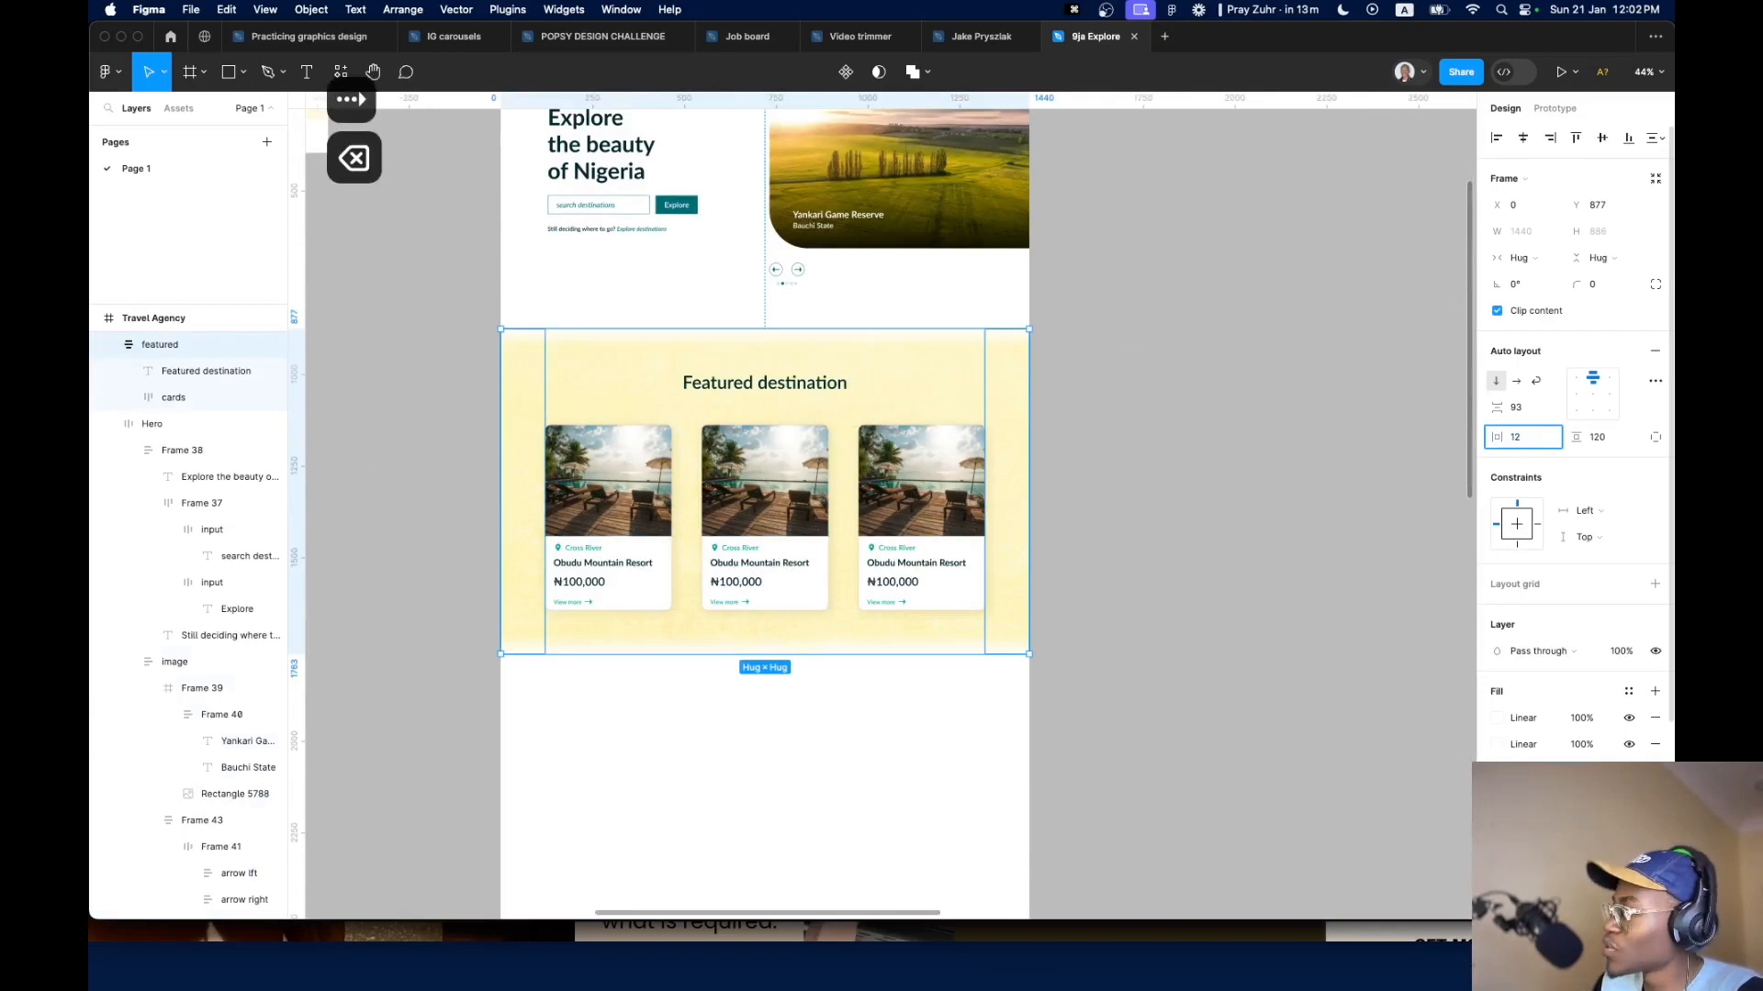
{"action": "type", "text": "8"}
{"action": "key", "text": "Return"}
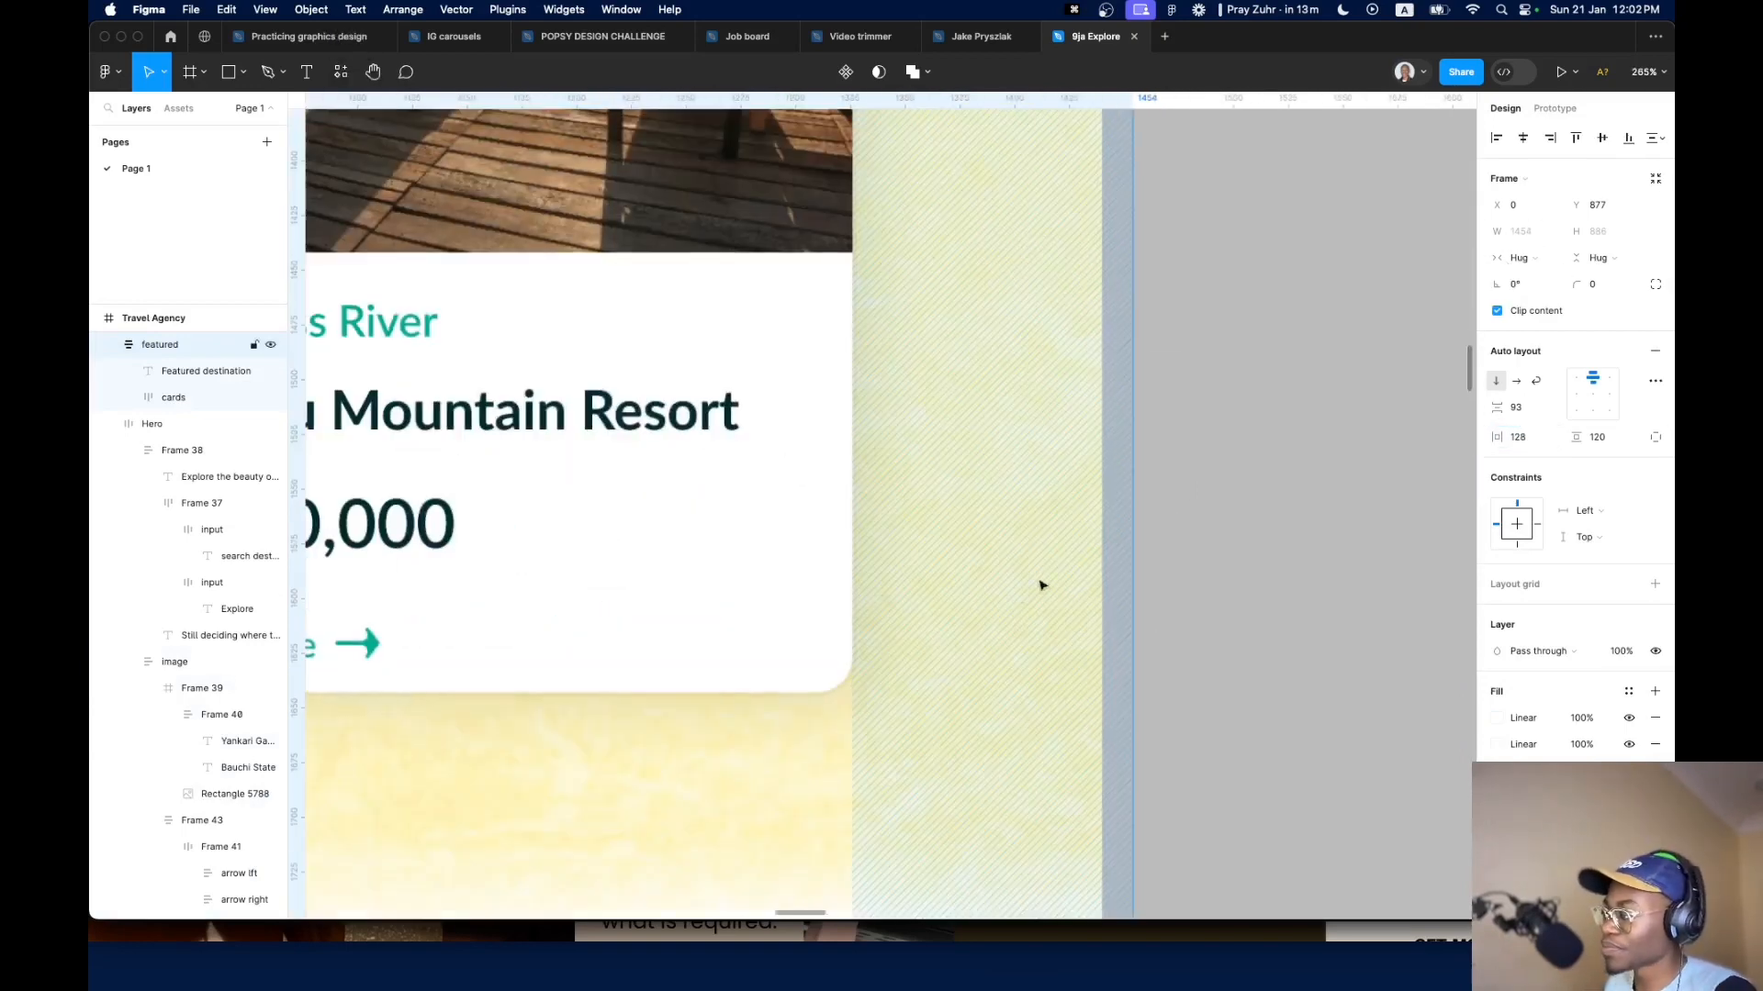
Switch the featured section's horizontal sizing to Fixed width and set its width to 1440
{"action": "scroll", "coordinate": [1013, 597], "scroll_direction": "up", "scroll_amount": 10}
{"action": "left_click", "coordinate": [1521, 258]}
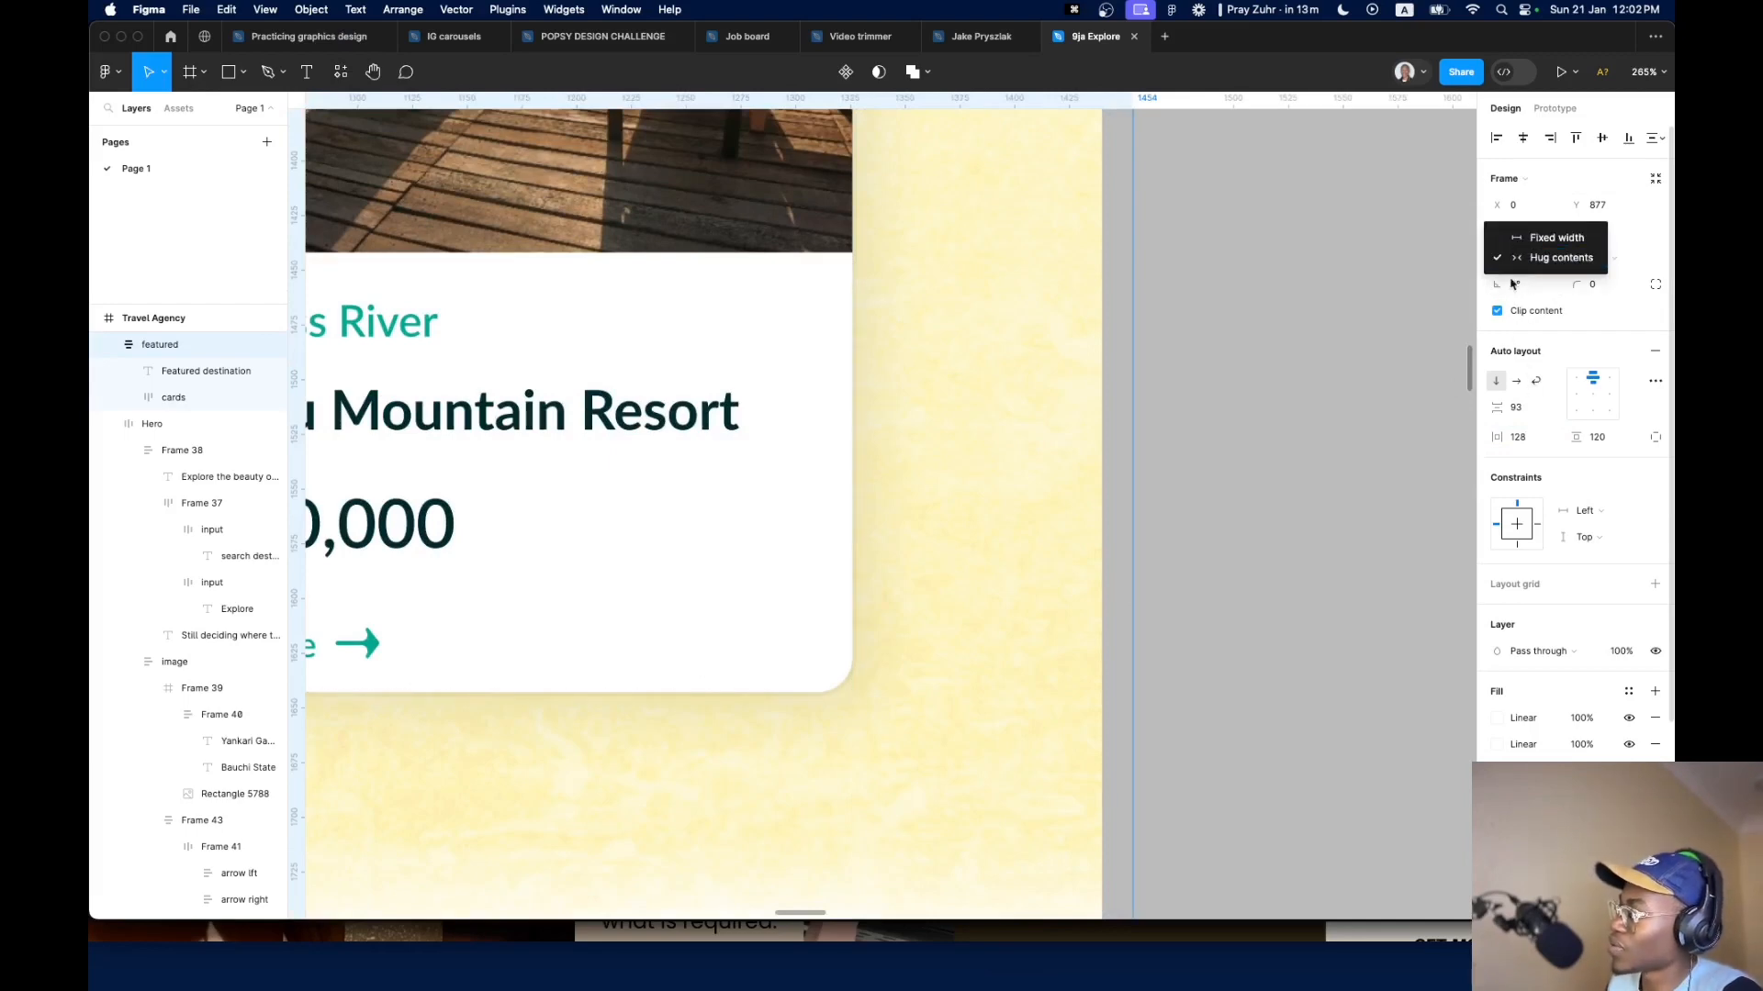
{"action": "left_click", "coordinate": [1521, 240]}
{"action": "key", "text": "Right"}
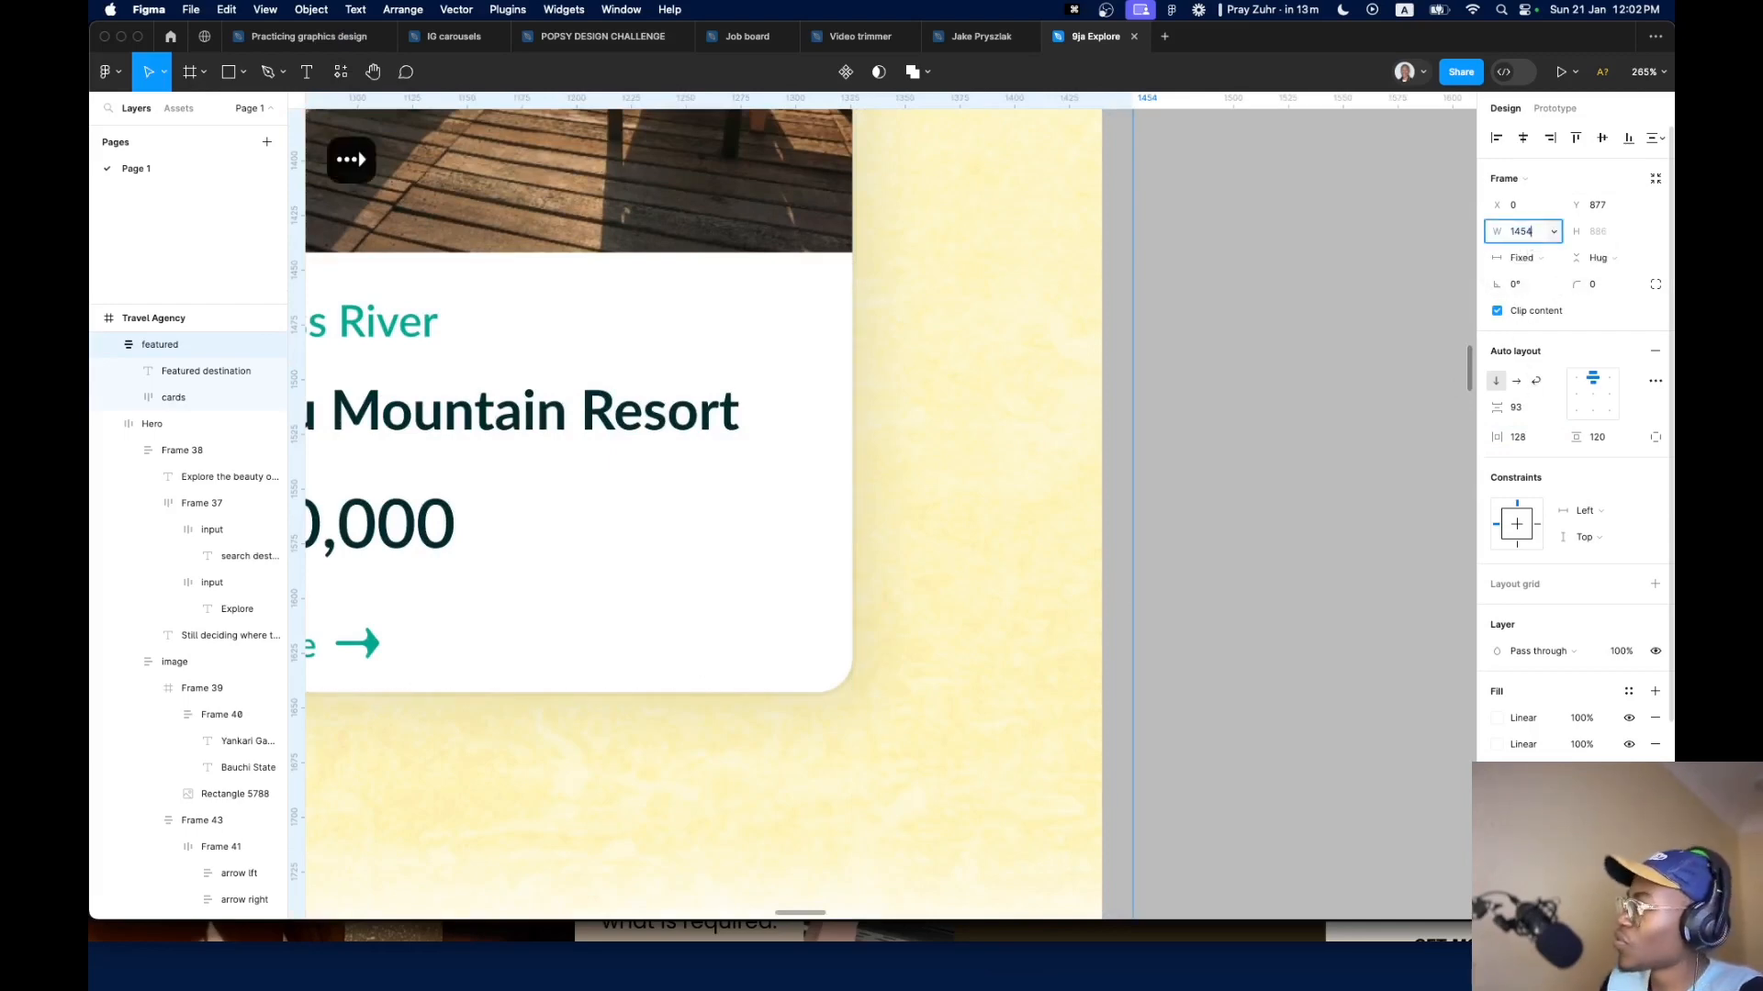
{"action": "key", "text": "BackSpace"}
{"action": "key", "text": "BackSpace"}
{"action": "type", "text": "40"}
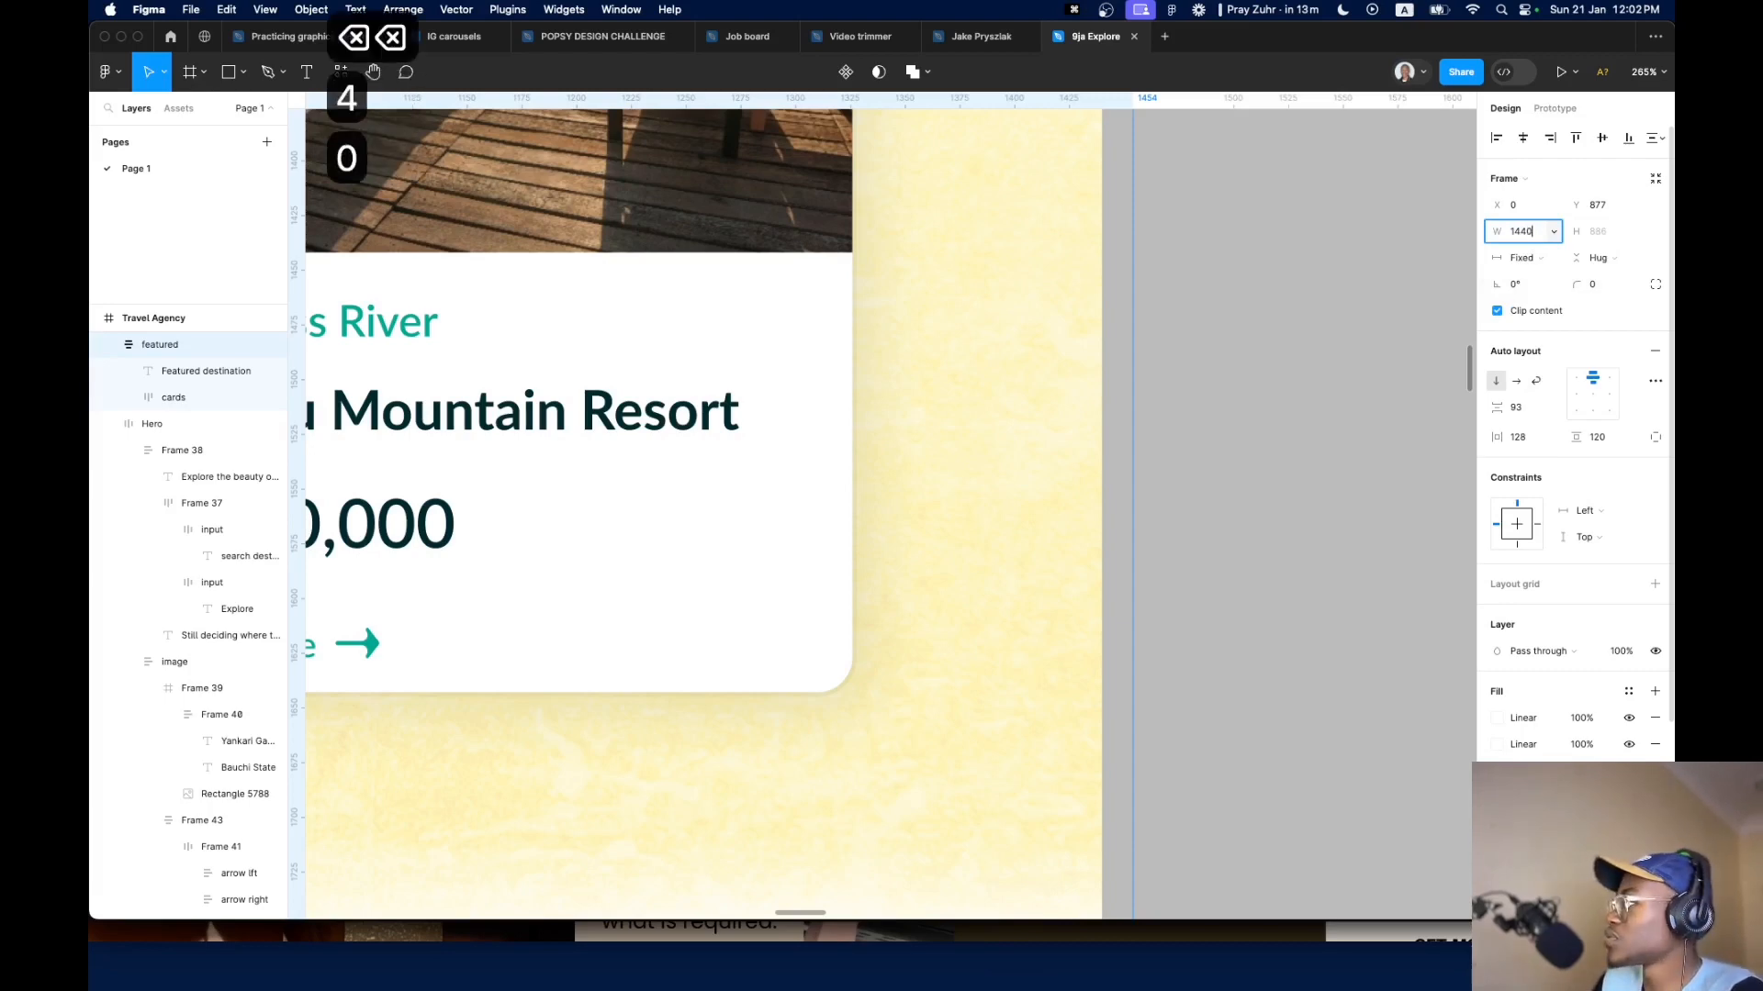
{"action": "key", "text": "Return"}
{"action": "scroll", "coordinate": [791, 450], "scroll_direction": "down", "scroll_amount": 5}
{"action": "scroll", "coordinate": [791, 450], "scroll_direction": "down", "scroll_amount": 5}
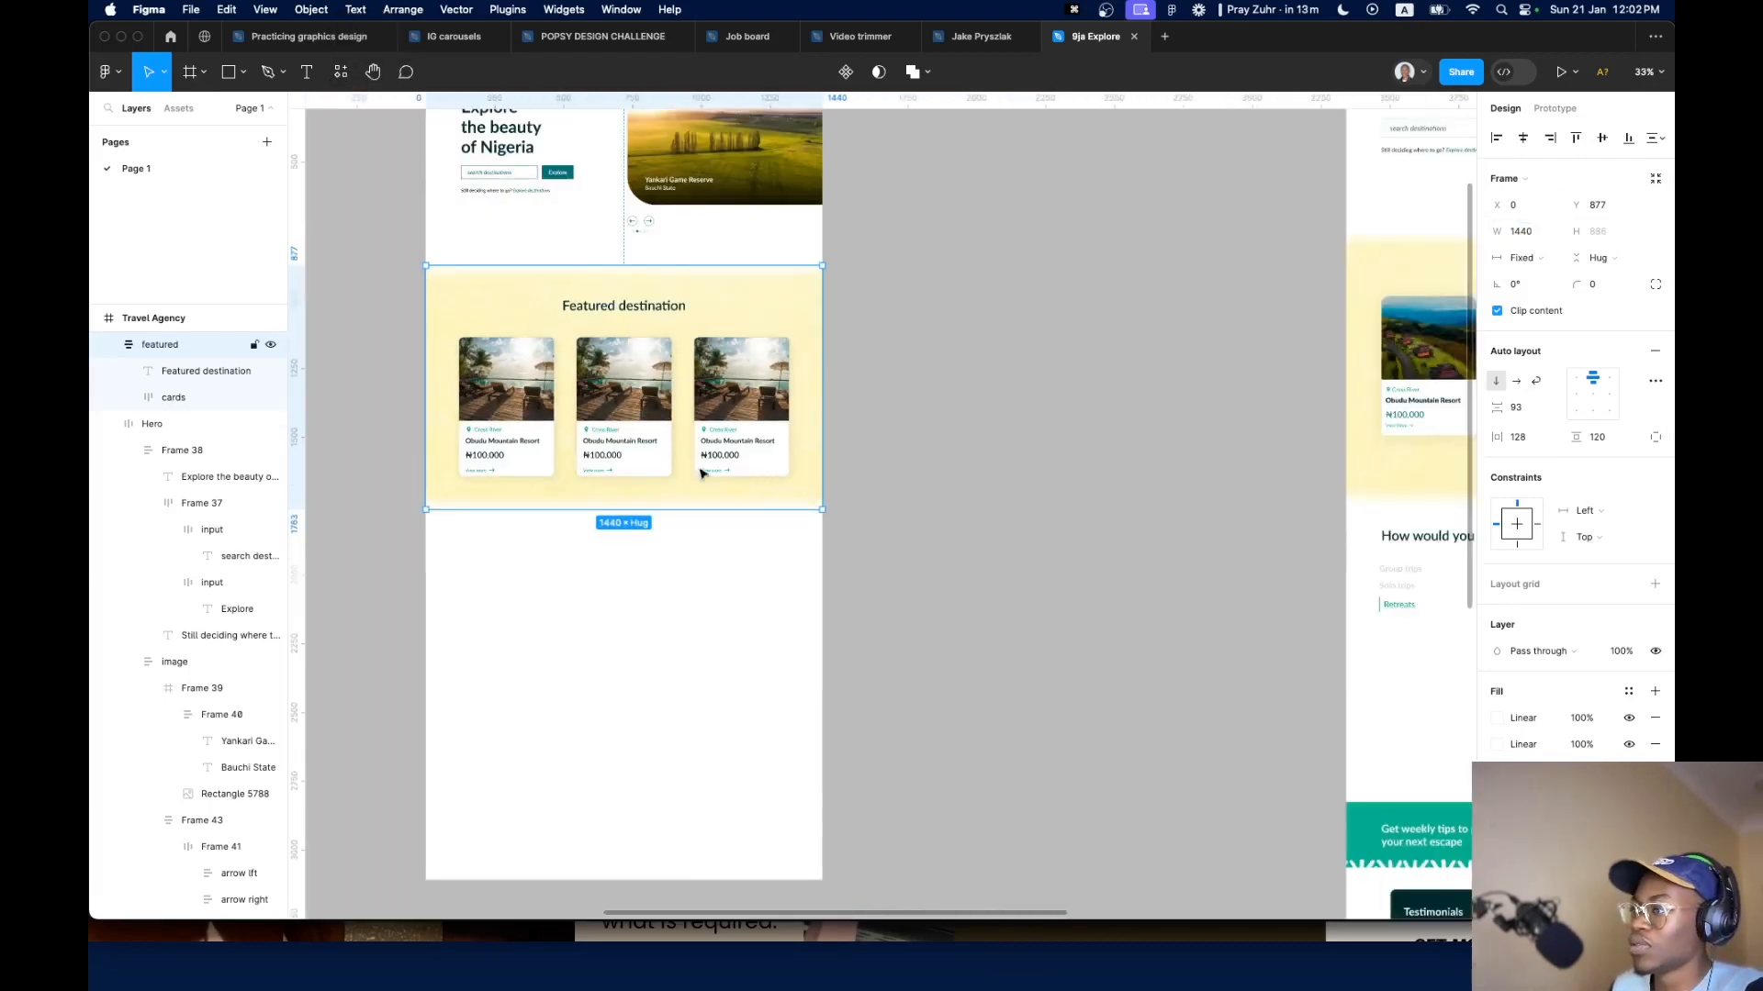
Set the cards frame's horizontal sizing to Fill container inside the featured section
{"action": "left_click", "coordinate": [663, 537]}
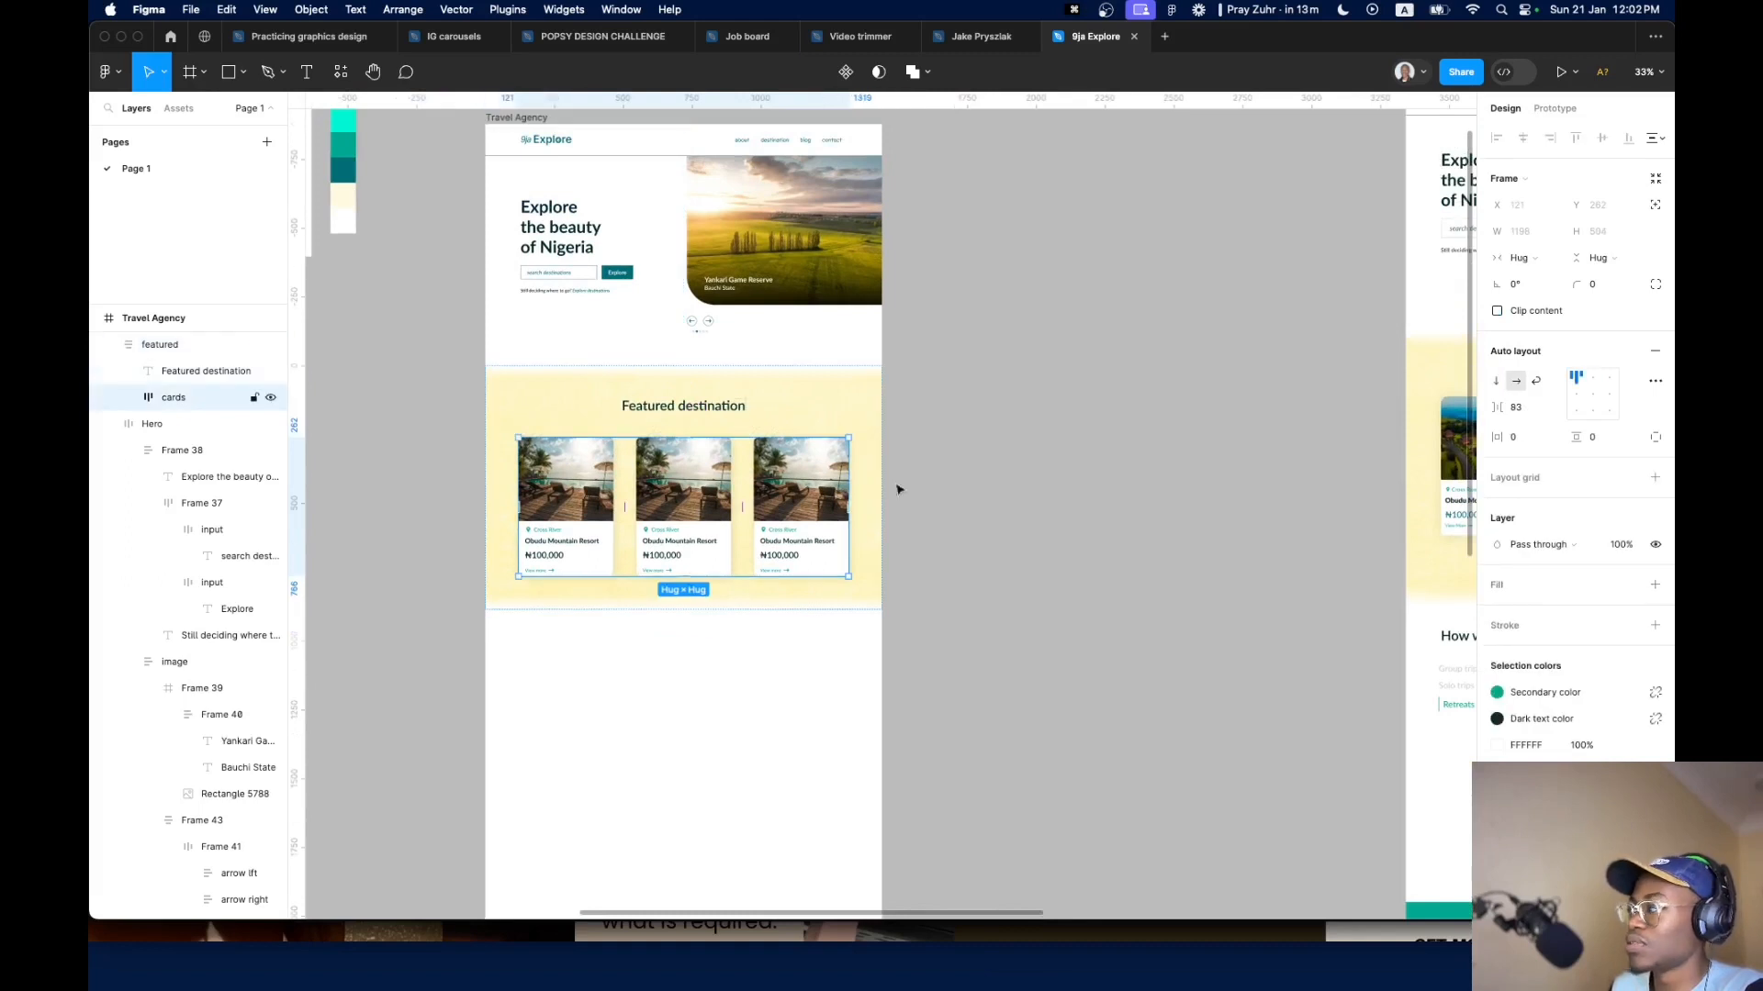
{"action": "left_click", "coordinate": [1560, 260]}
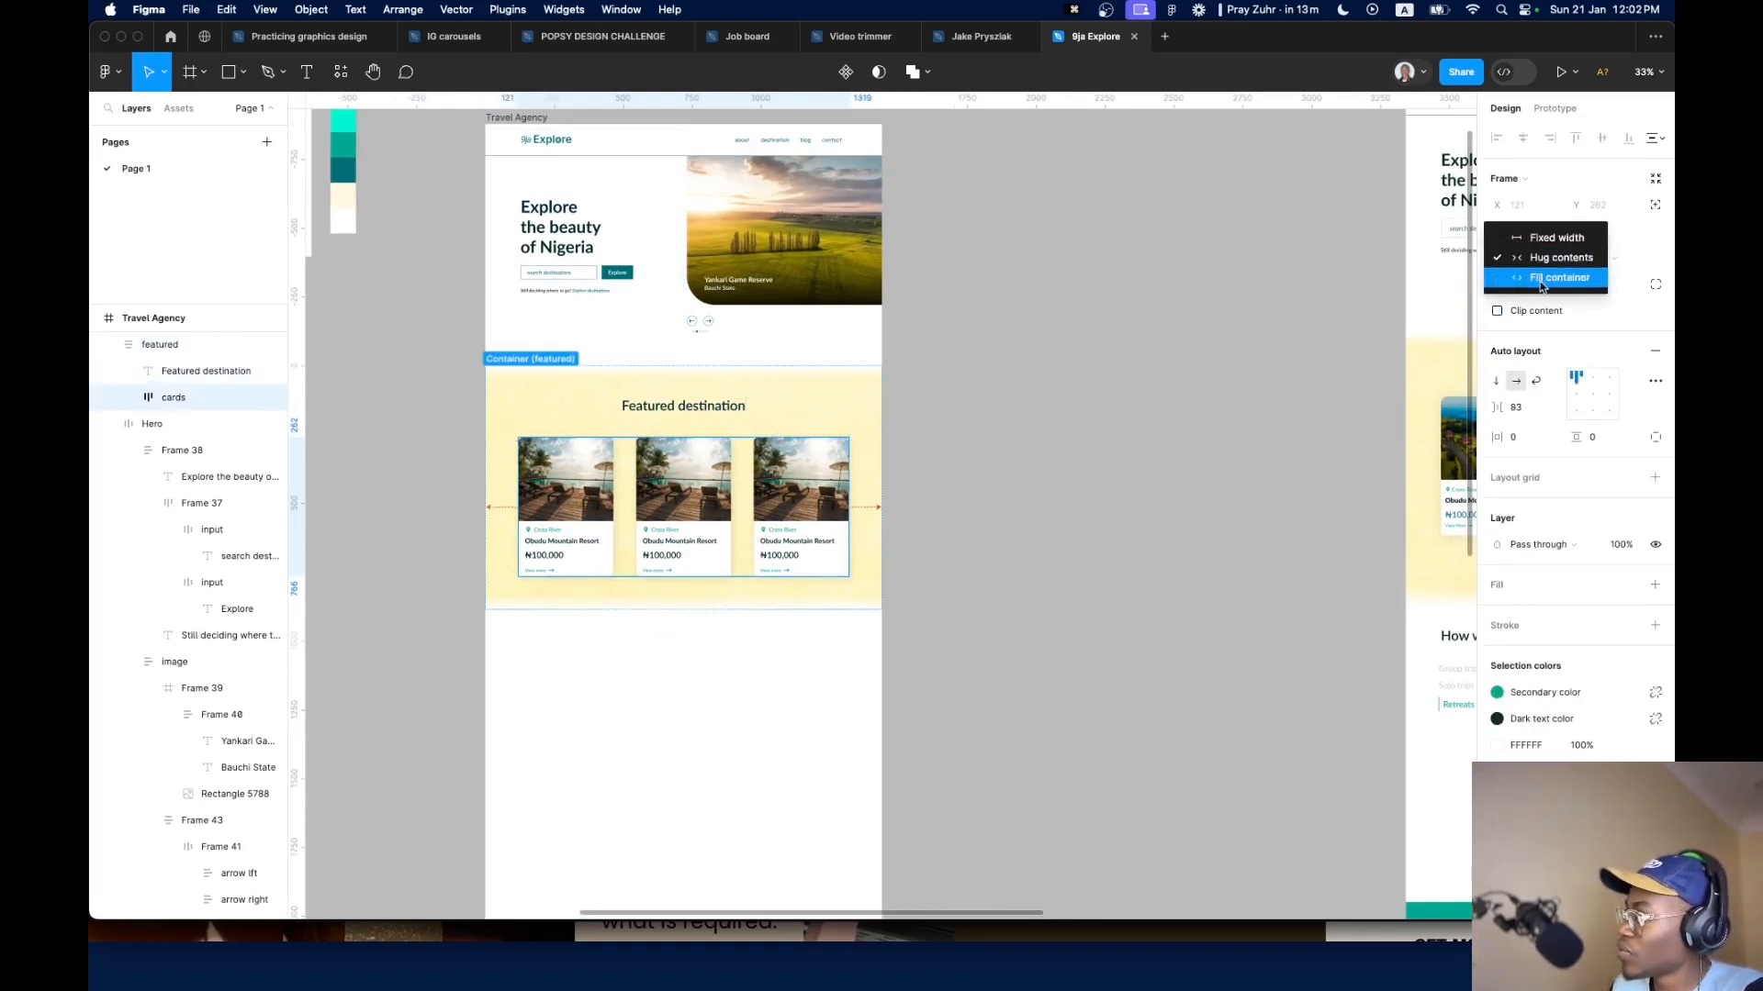
{"action": "left_click", "coordinate": [1552, 279]}
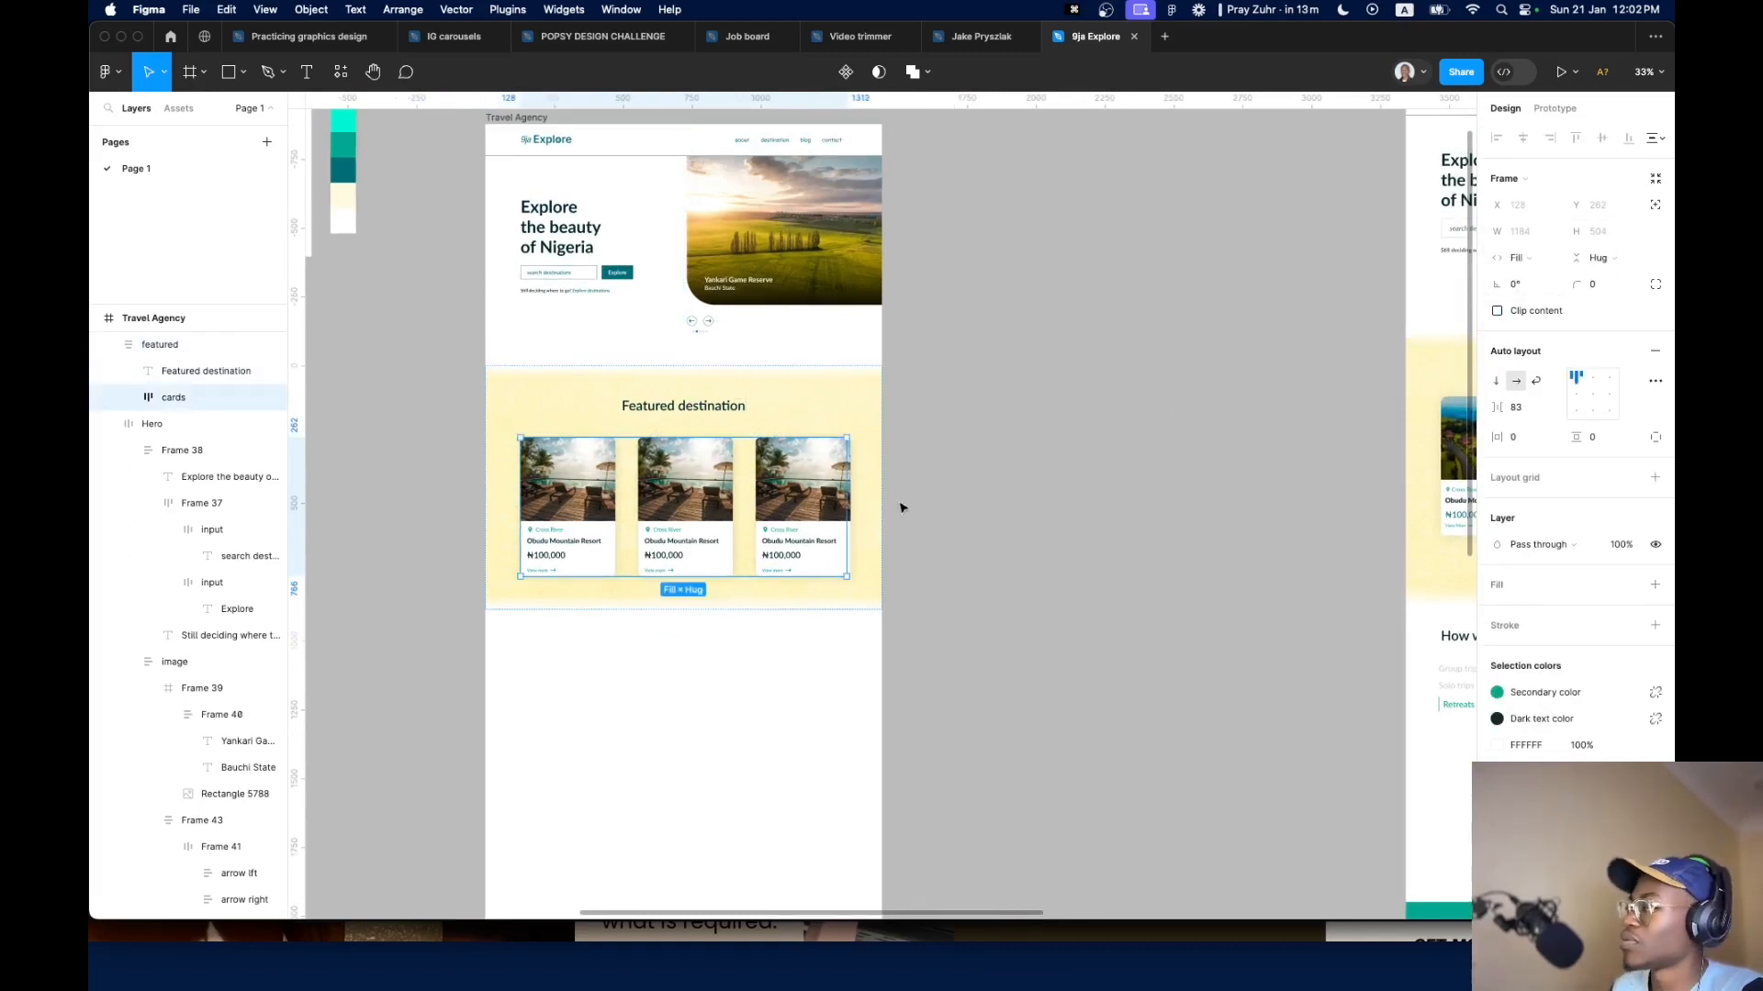
Undo the cards frame's Fill container sizing and set the spacing between its cards to Auto
{"action": "key", "text": "super+z"}
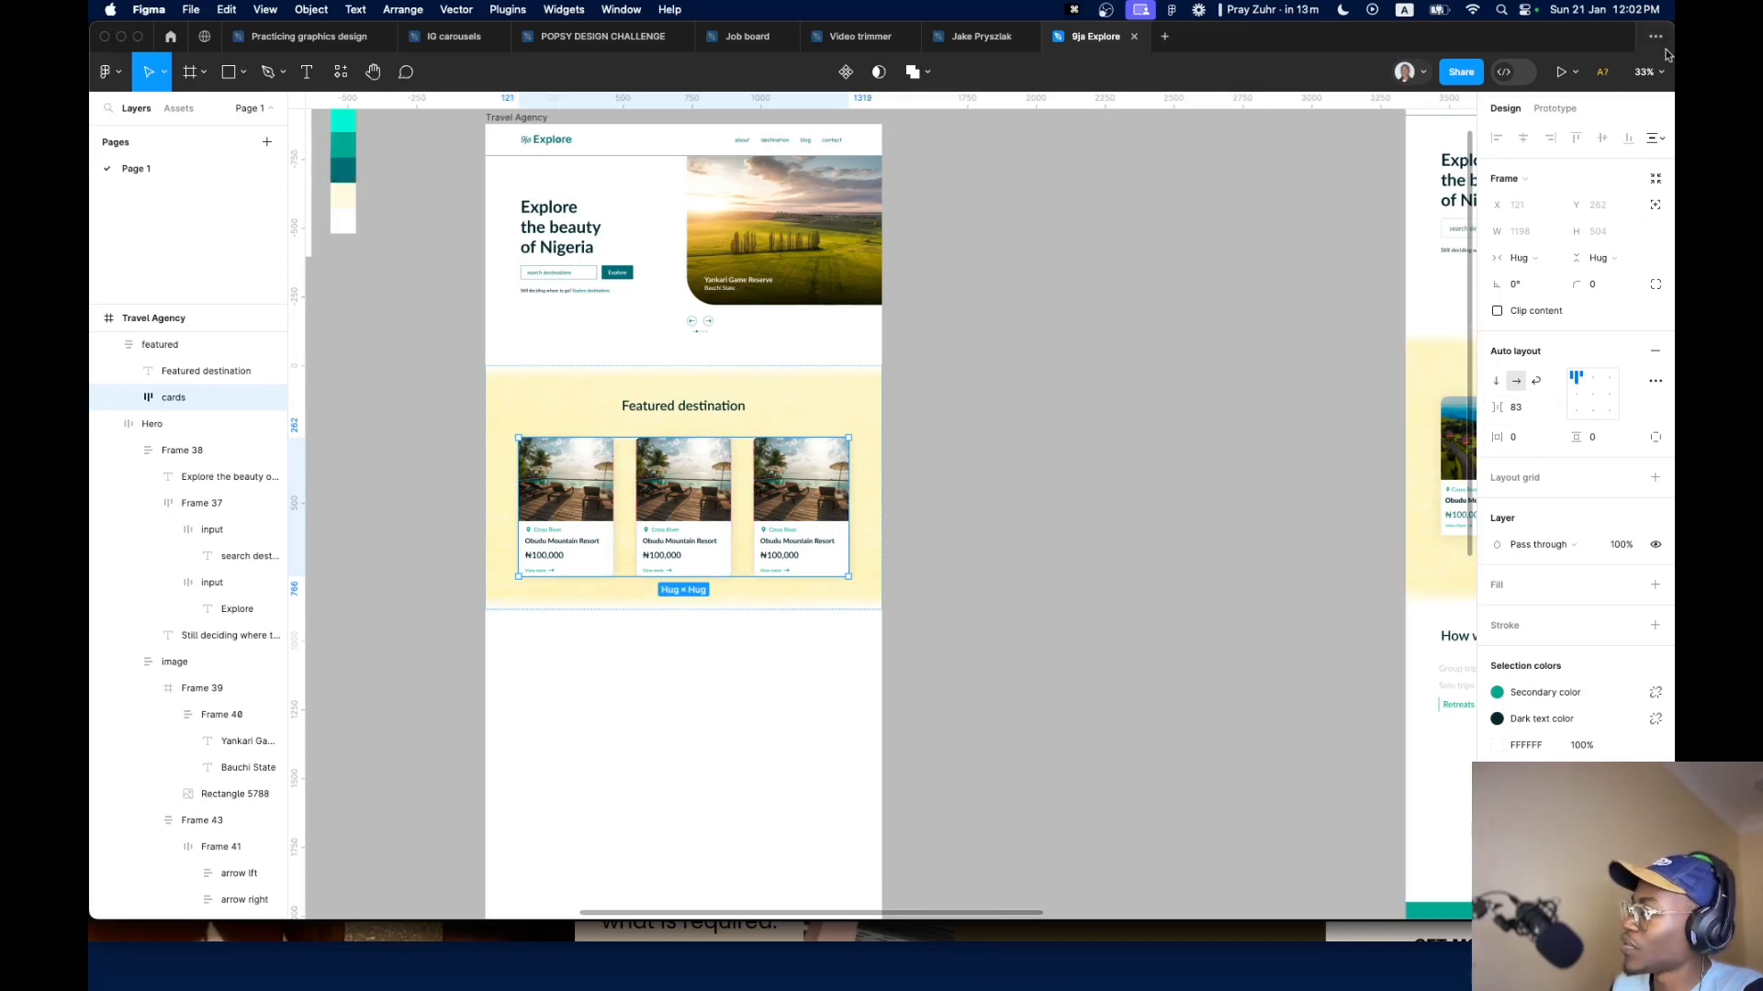
{"action": "left_click", "coordinate": [1549, 410]}
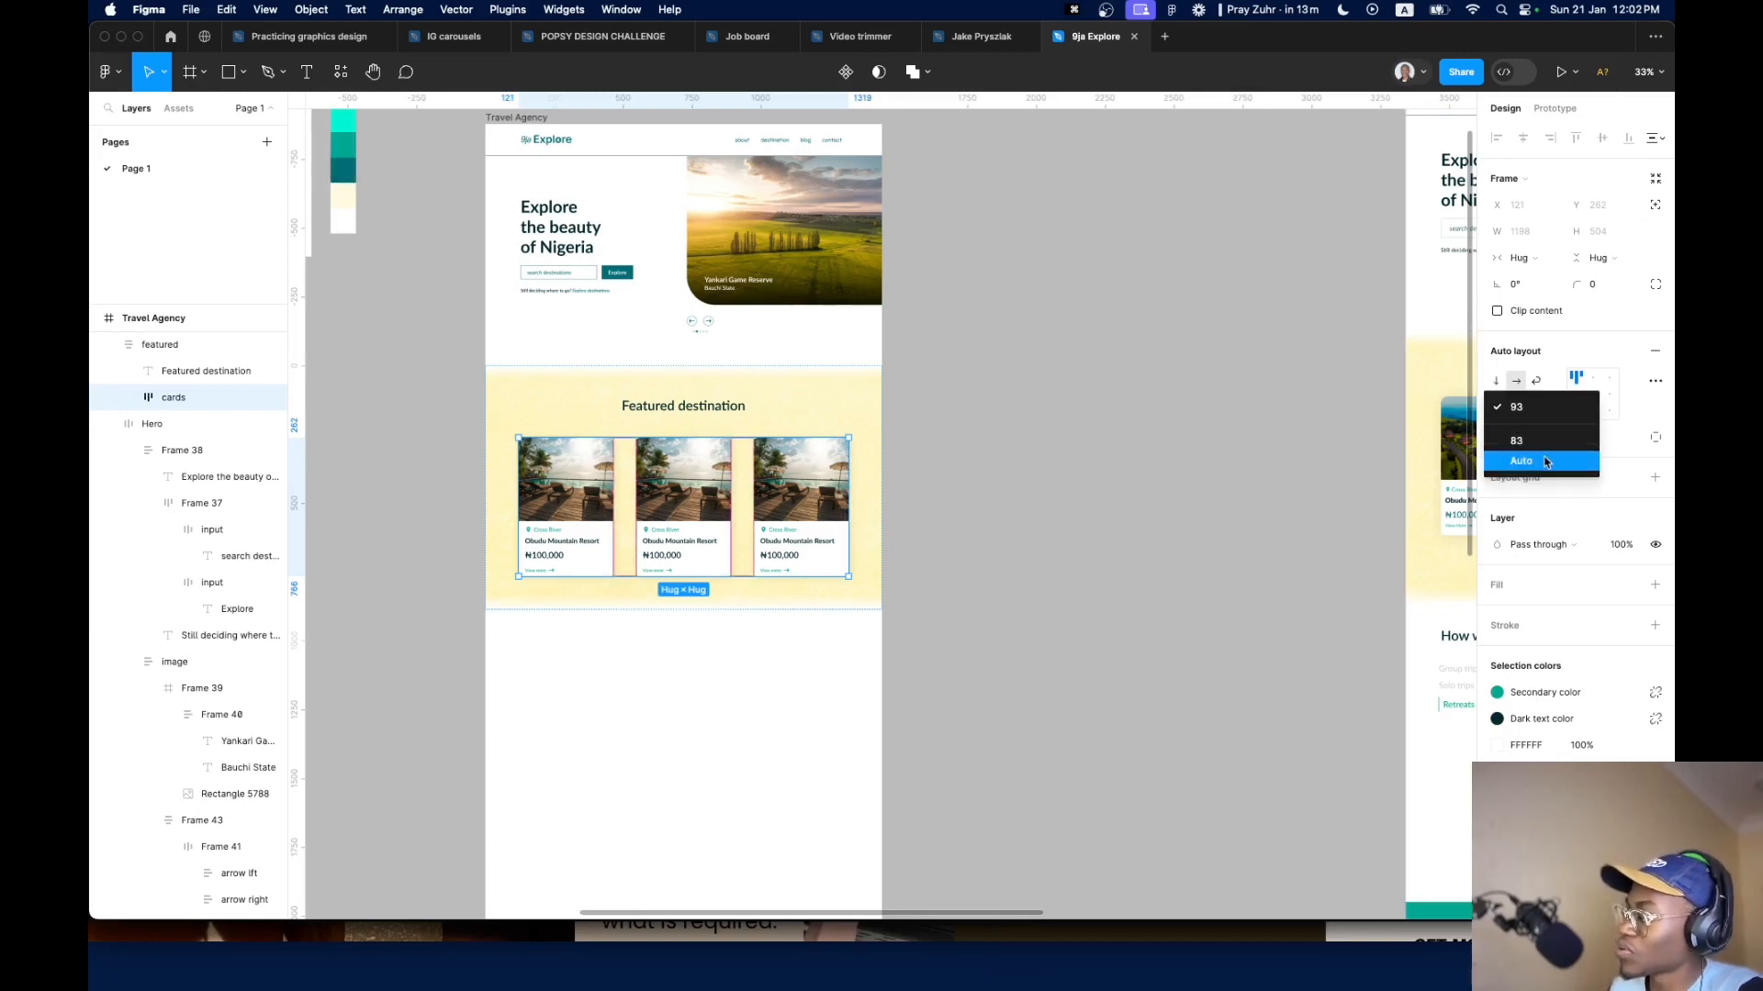
{"action": "left_click", "coordinate": [1548, 462]}
Inspect how the featured section's side padding lines up with the outer edge of the cards frame
{"action": "left_click", "coordinate": [874, 475]}
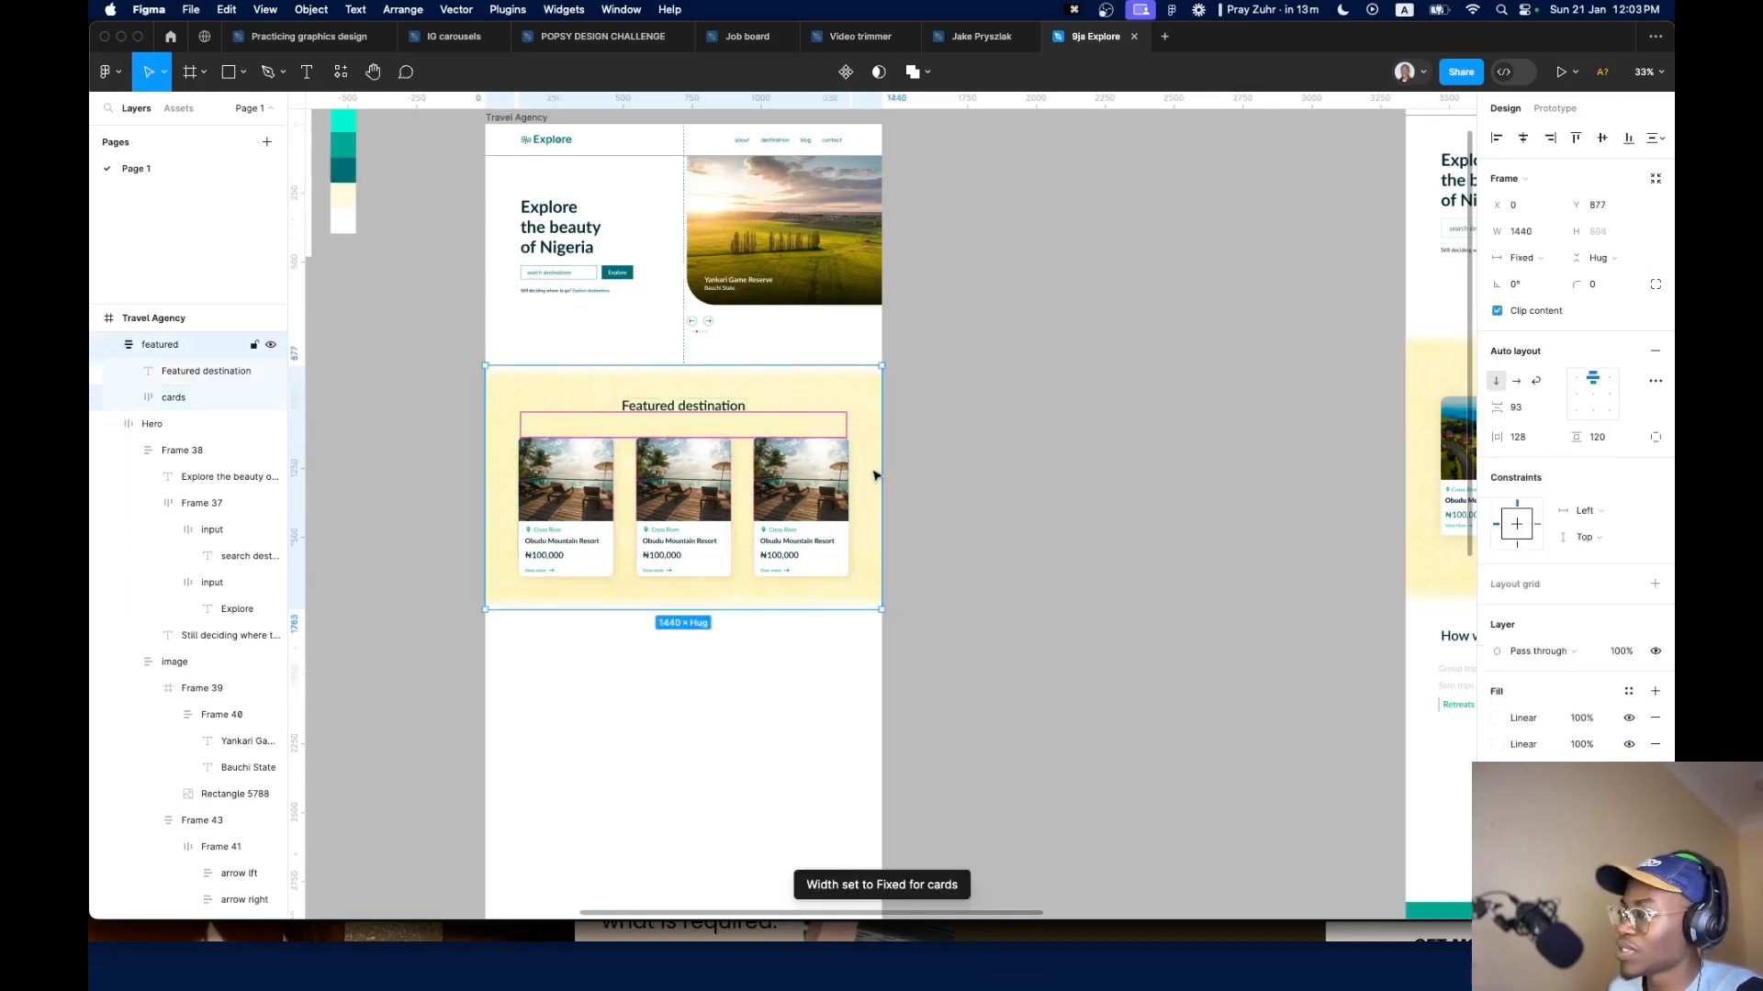
{"action": "left_click", "coordinate": [787, 492]}
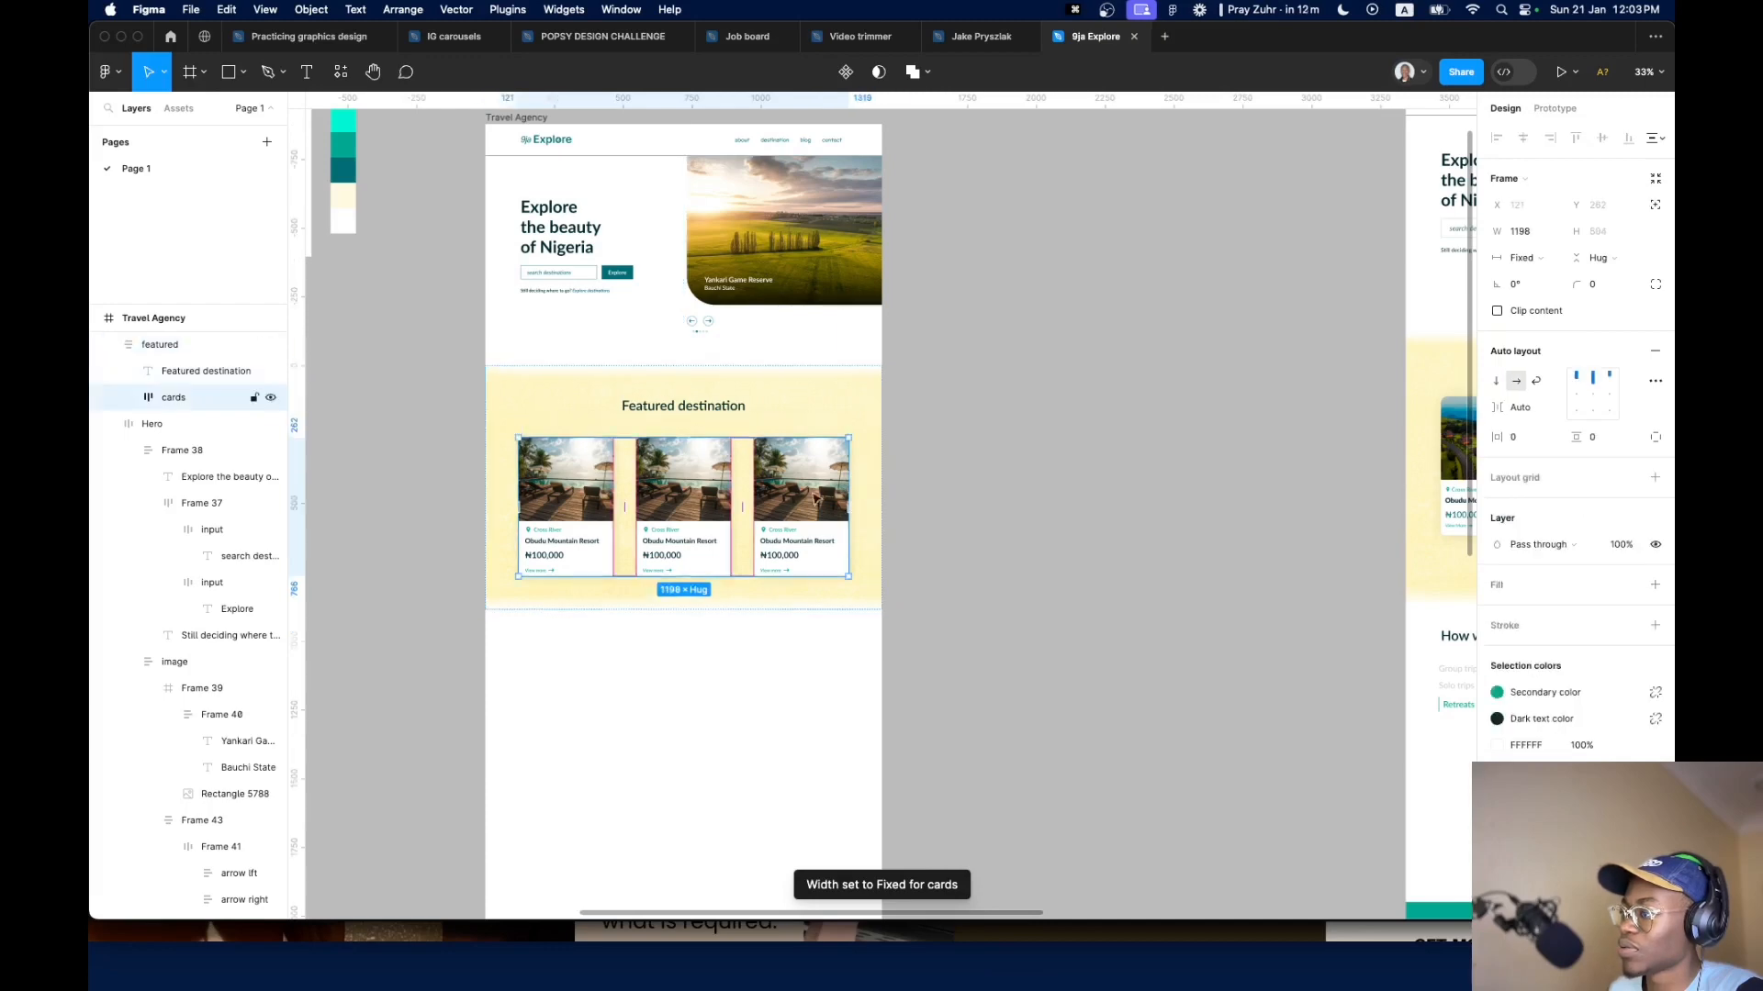
{"action": "key", "text": "alt"}
{"action": "left_click", "coordinate": [874, 498]}
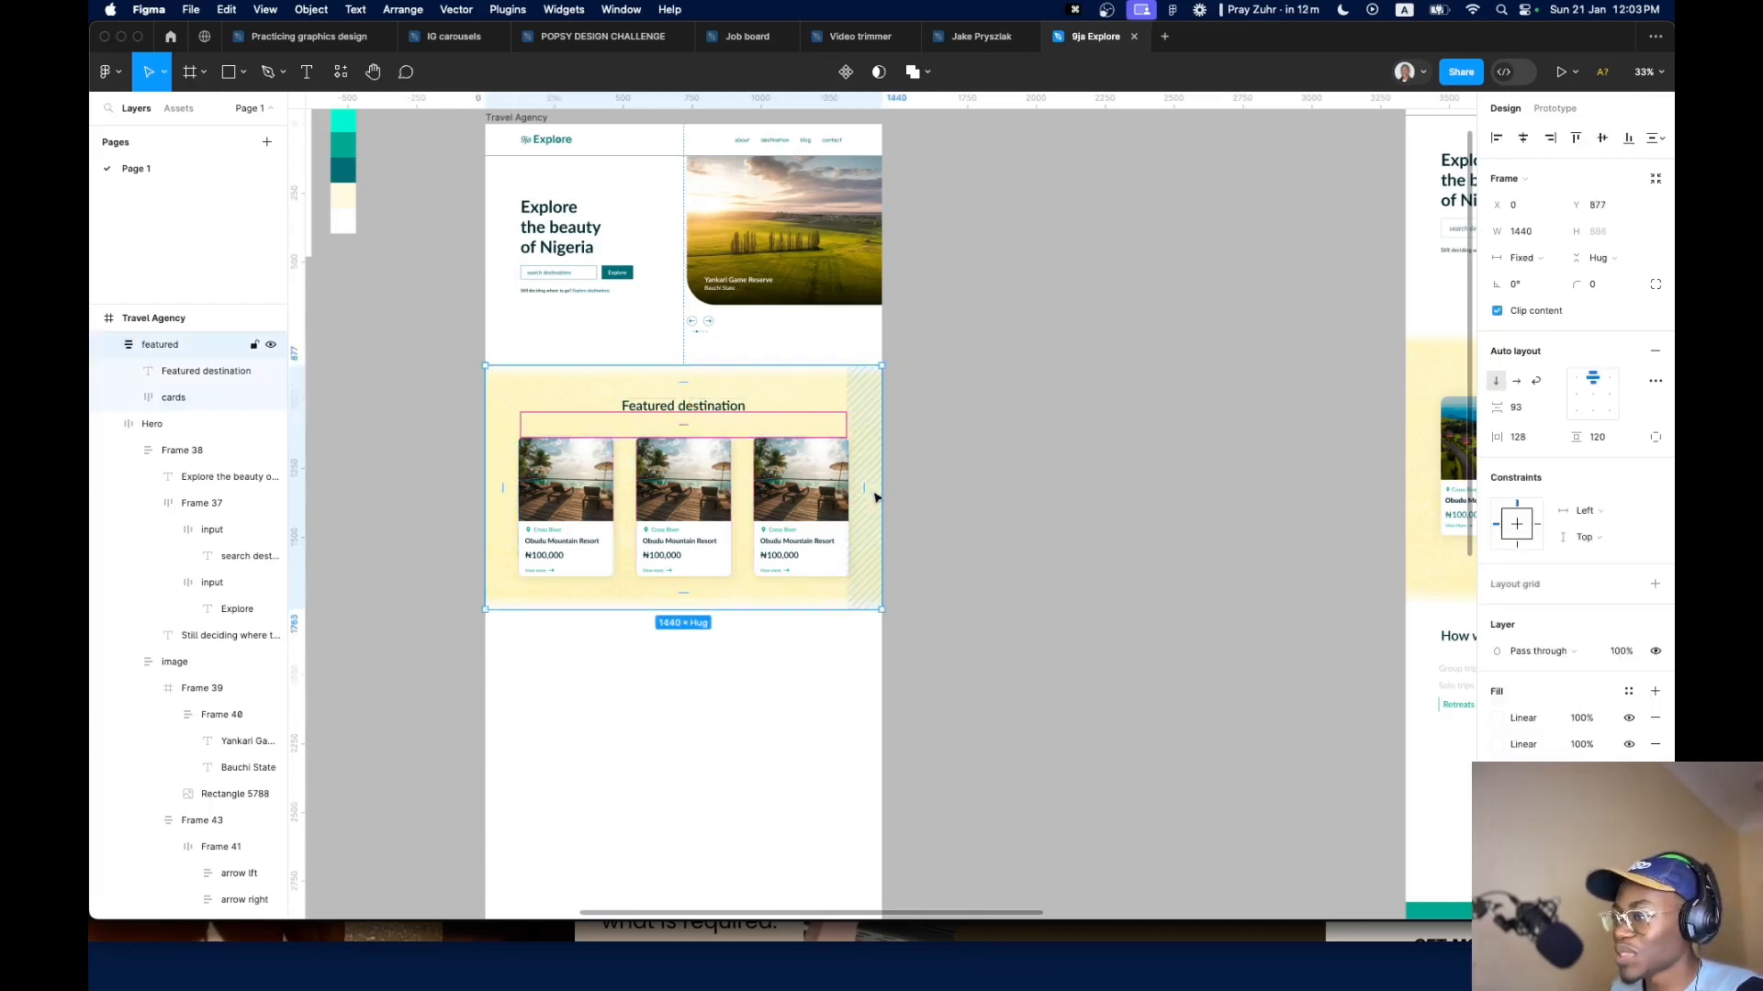
{"action": "scroll", "coordinate": [867, 505], "scroll_direction": "up", "scroll_amount": 5}
{"action": "scroll", "coordinate": [763, 730], "scroll_direction": "up", "scroll_amount": 3}
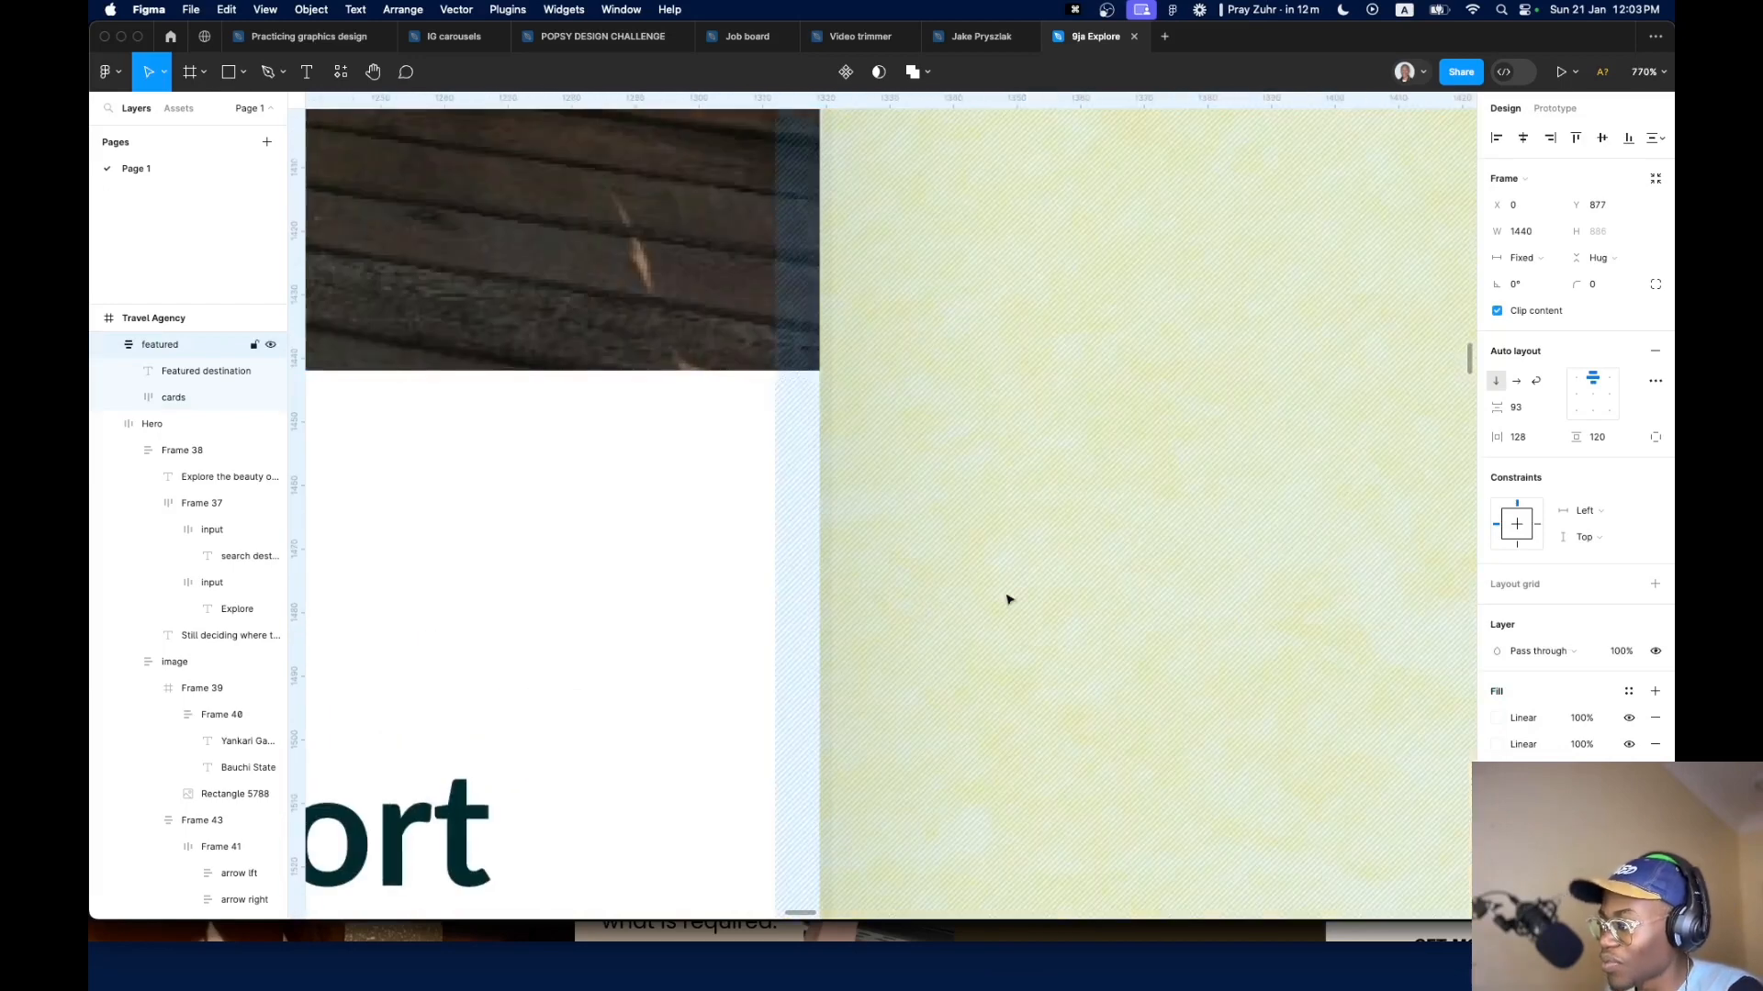
{"action": "scroll", "coordinate": [1007, 598], "scroll_direction": "down", "scroll_amount": 10}
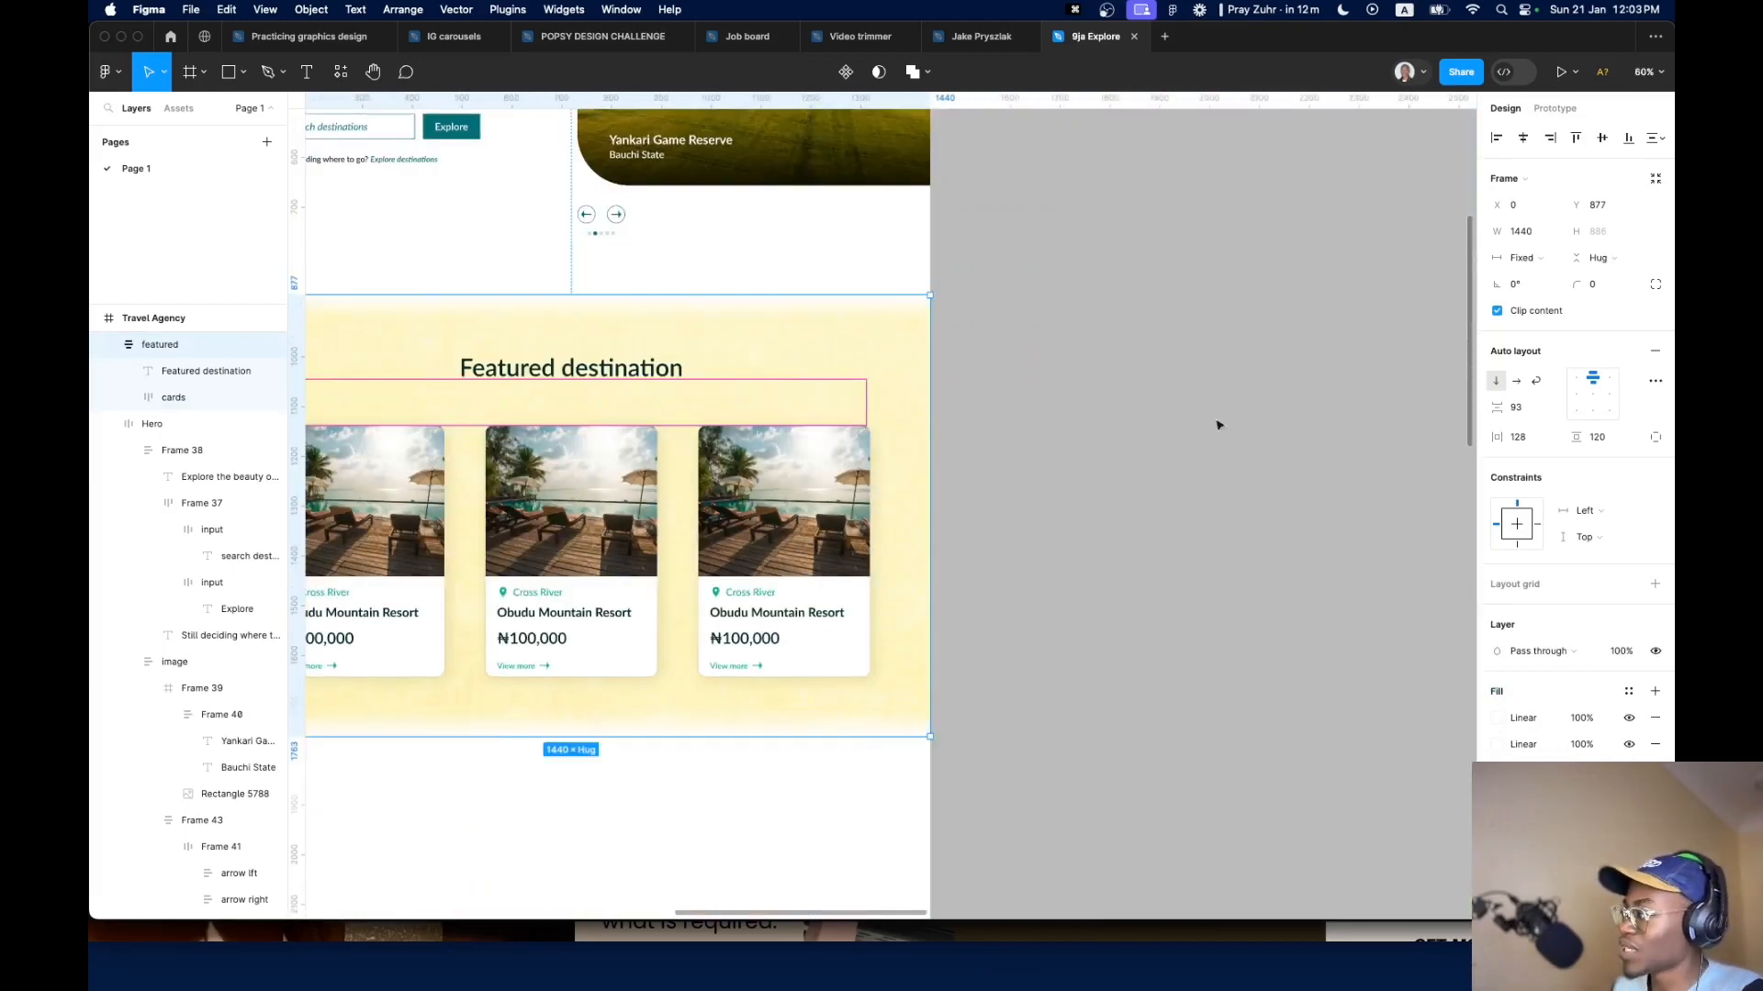
Set the cards frame's horizontal sizing to Fill container and check its distances to the featured section's edges
{"action": "left_click", "coordinate": [821, 520]}
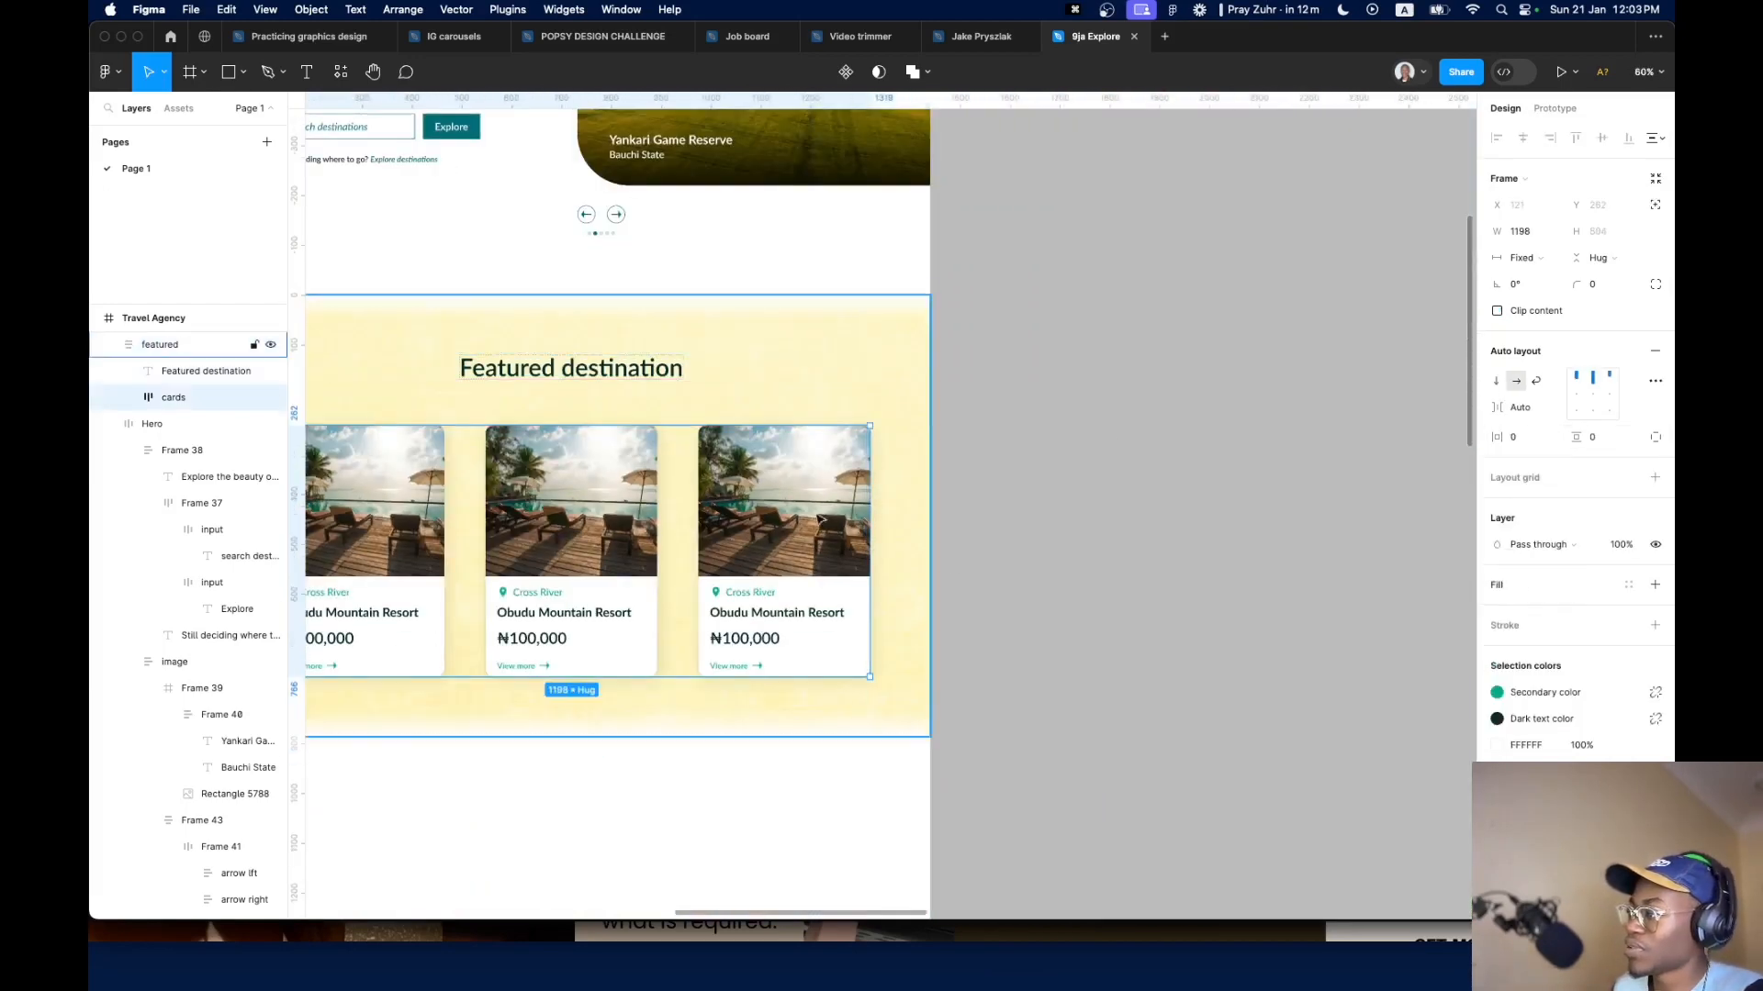
{"action": "left_click", "coordinate": [1528, 255]}
{"action": "left_click", "coordinate": [1539, 303]}
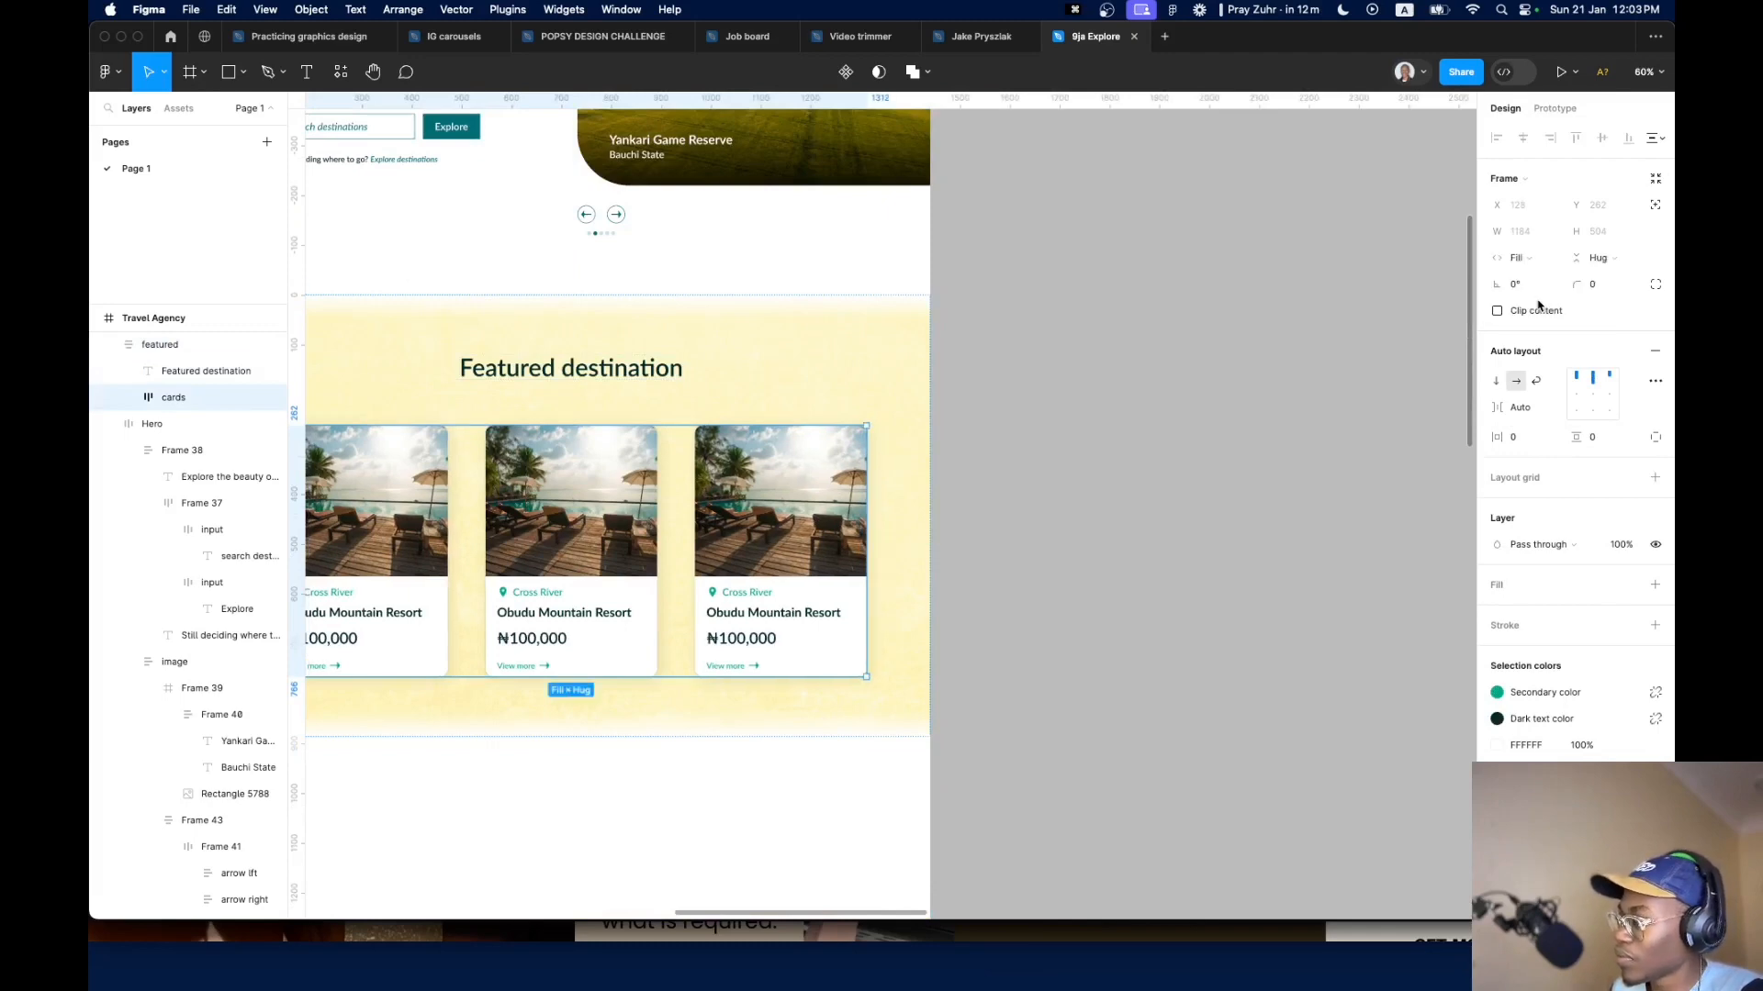
{"action": "scroll", "coordinate": [708, 603], "scroll_direction": "down", "scroll_amount": 5}
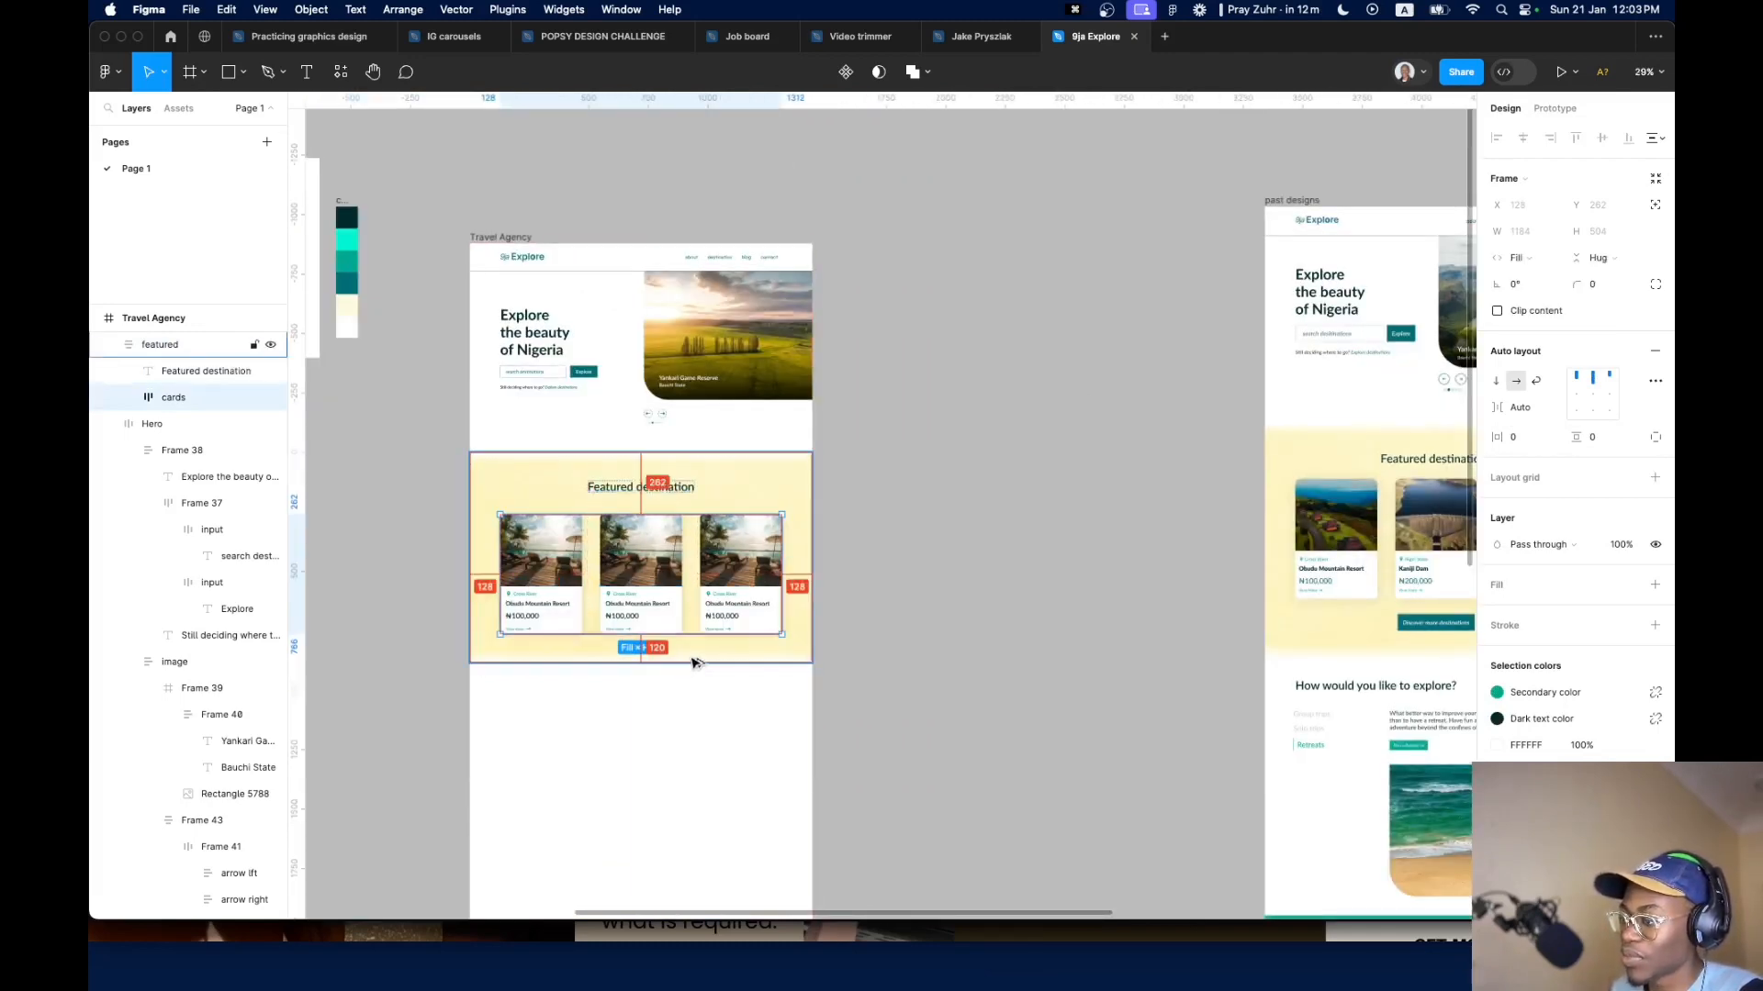
Set the featured section's vertical gap between the heading and the cards to 48
{"action": "left_click", "coordinate": [652, 487]}
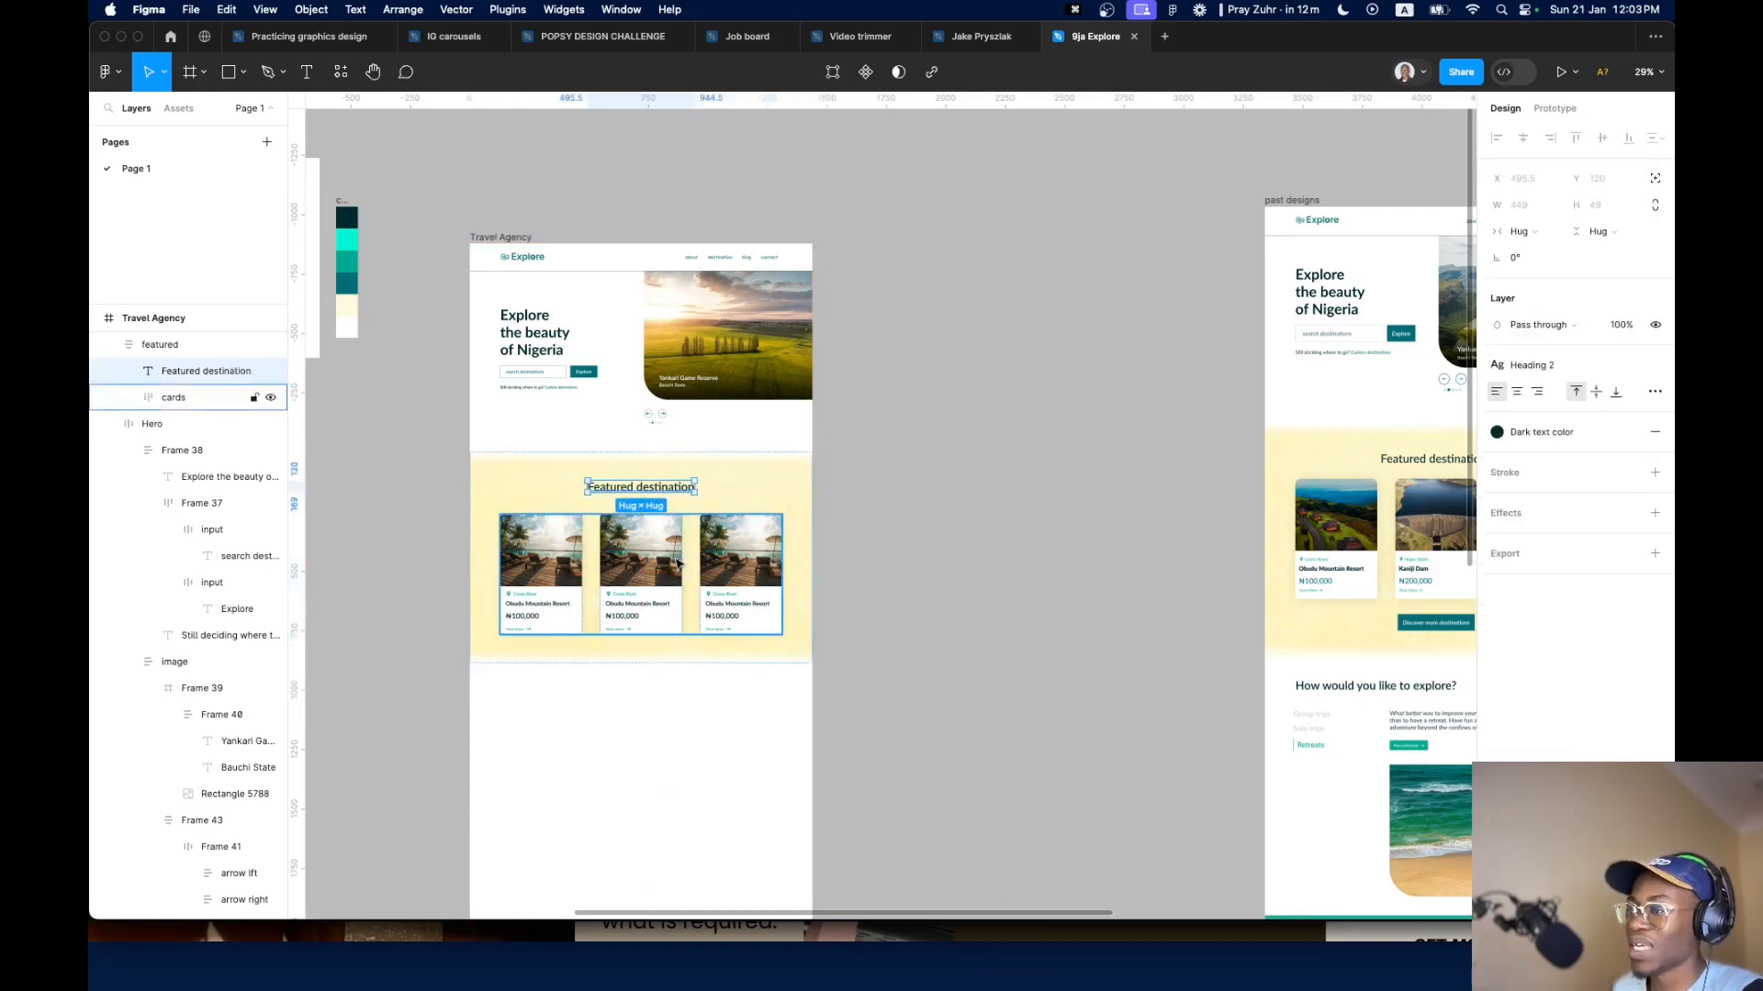
{"action": "left_click", "coordinate": [702, 530]}
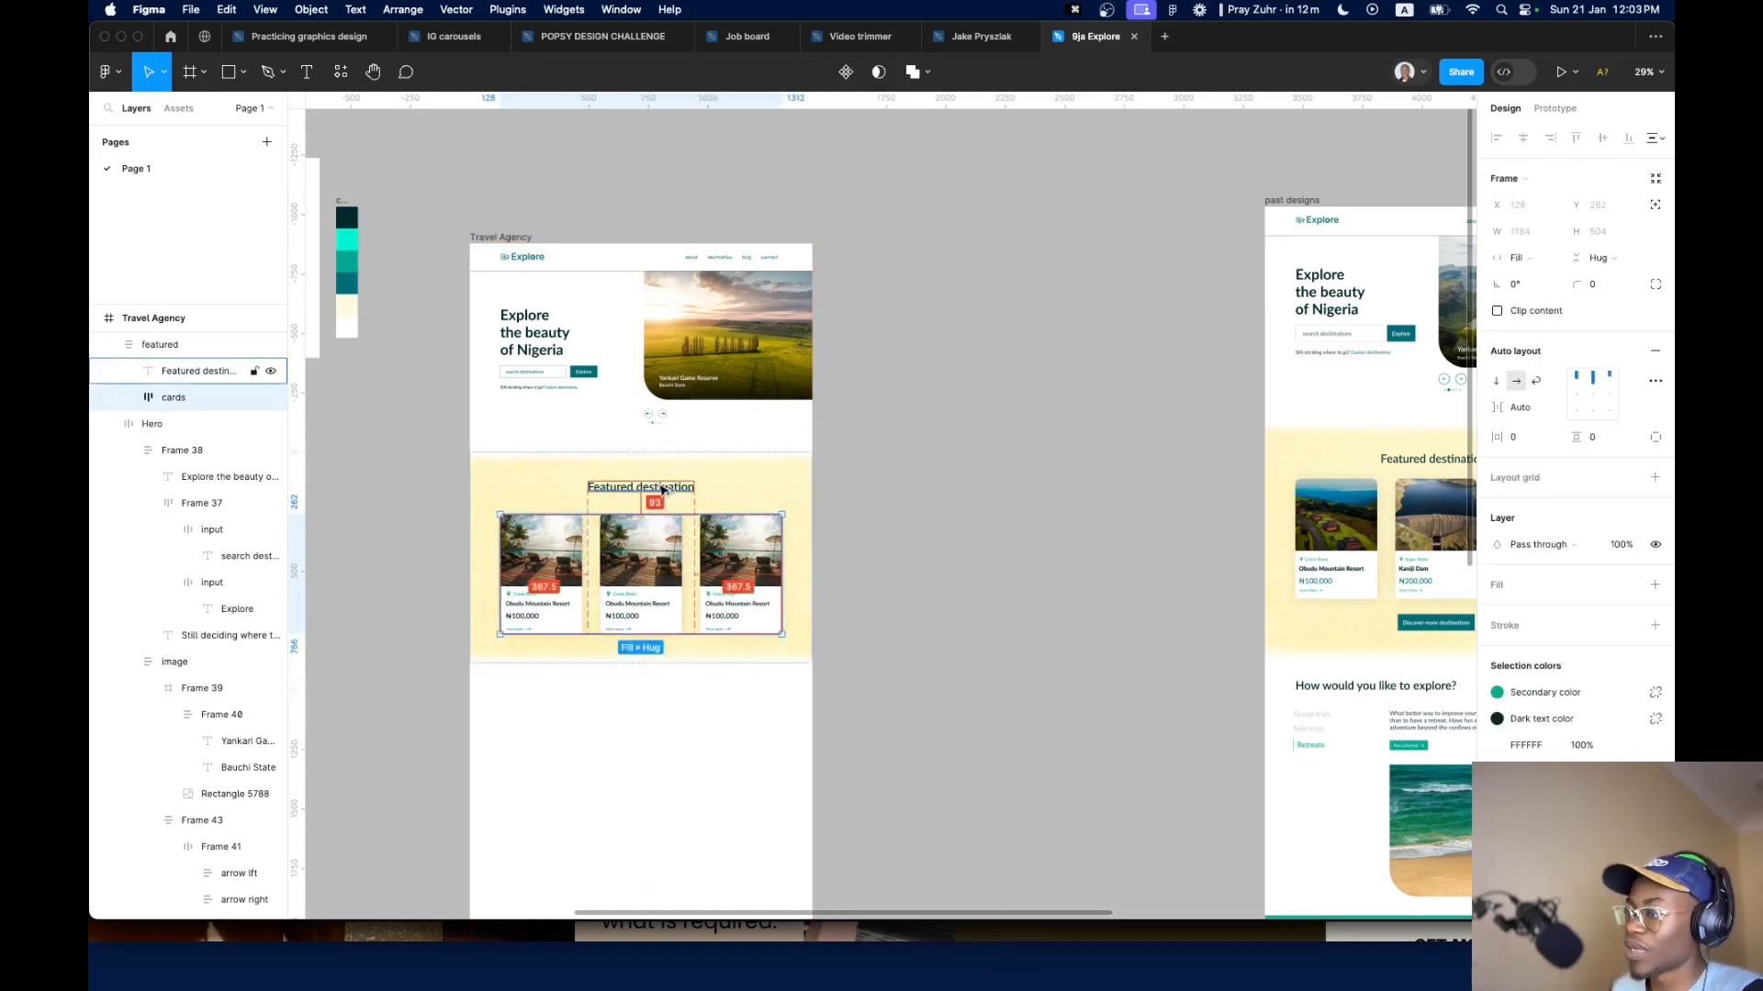
{"action": "left_click", "coordinate": [705, 498]}
{"action": "left_click", "coordinate": [1534, 408]}
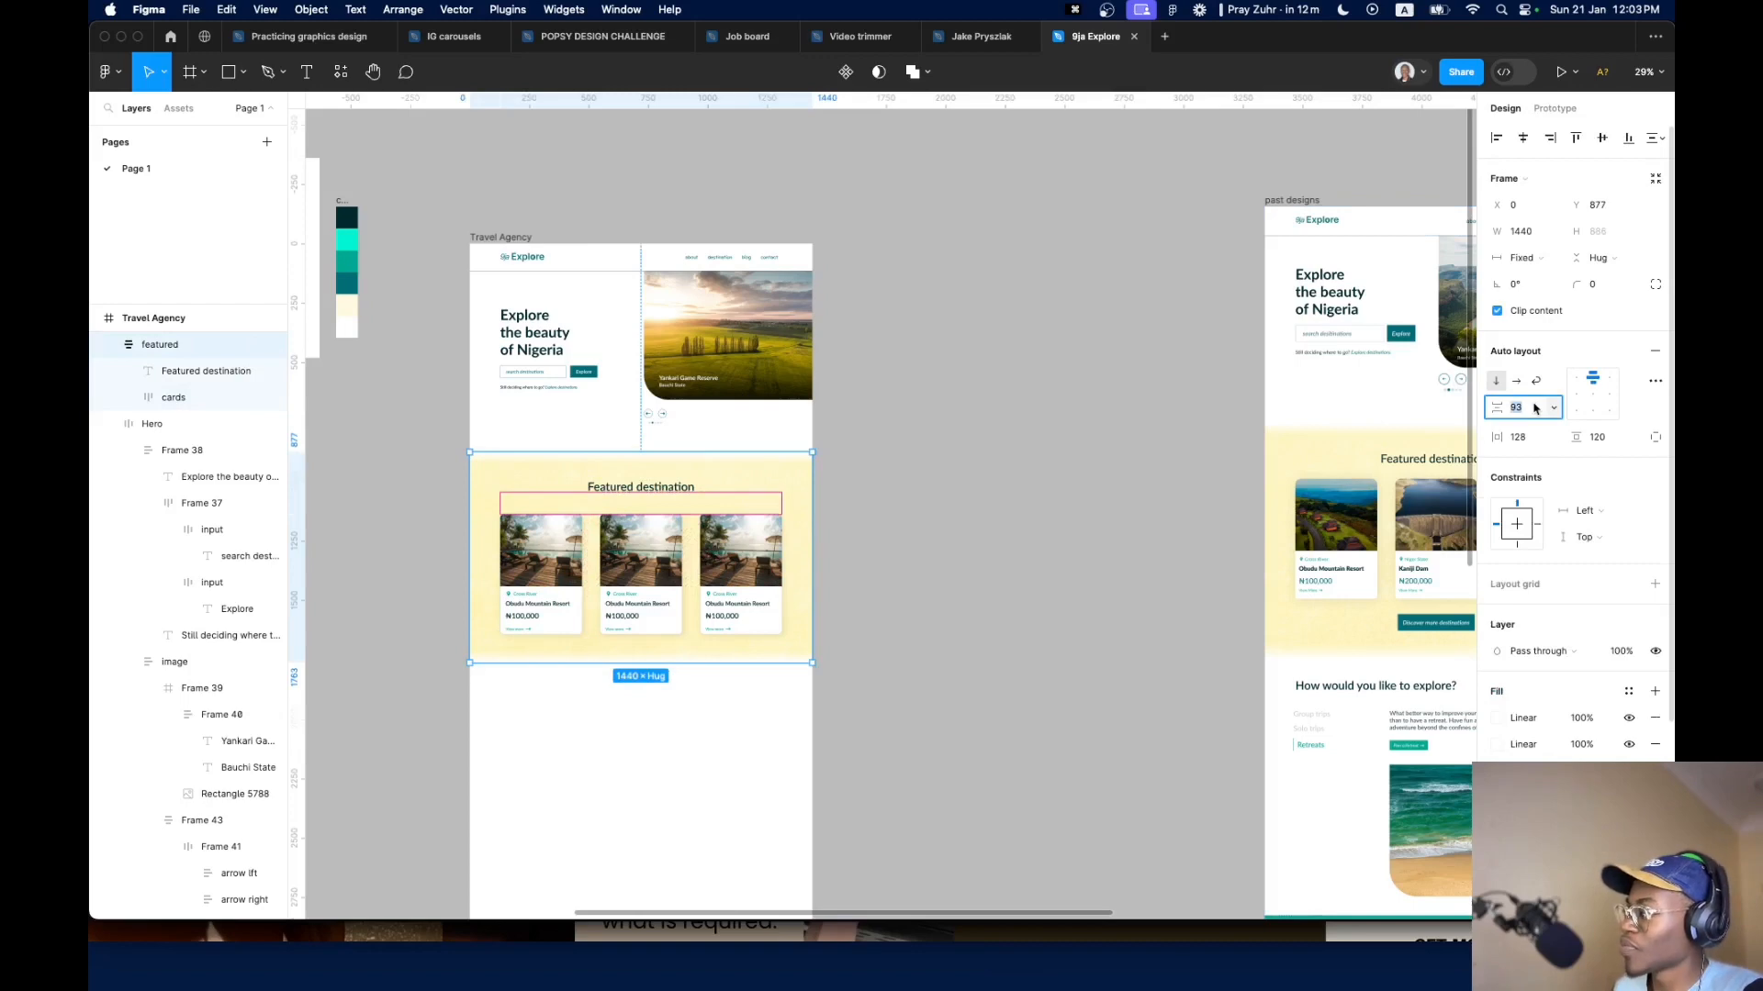
{"action": "type", "text": "48"}
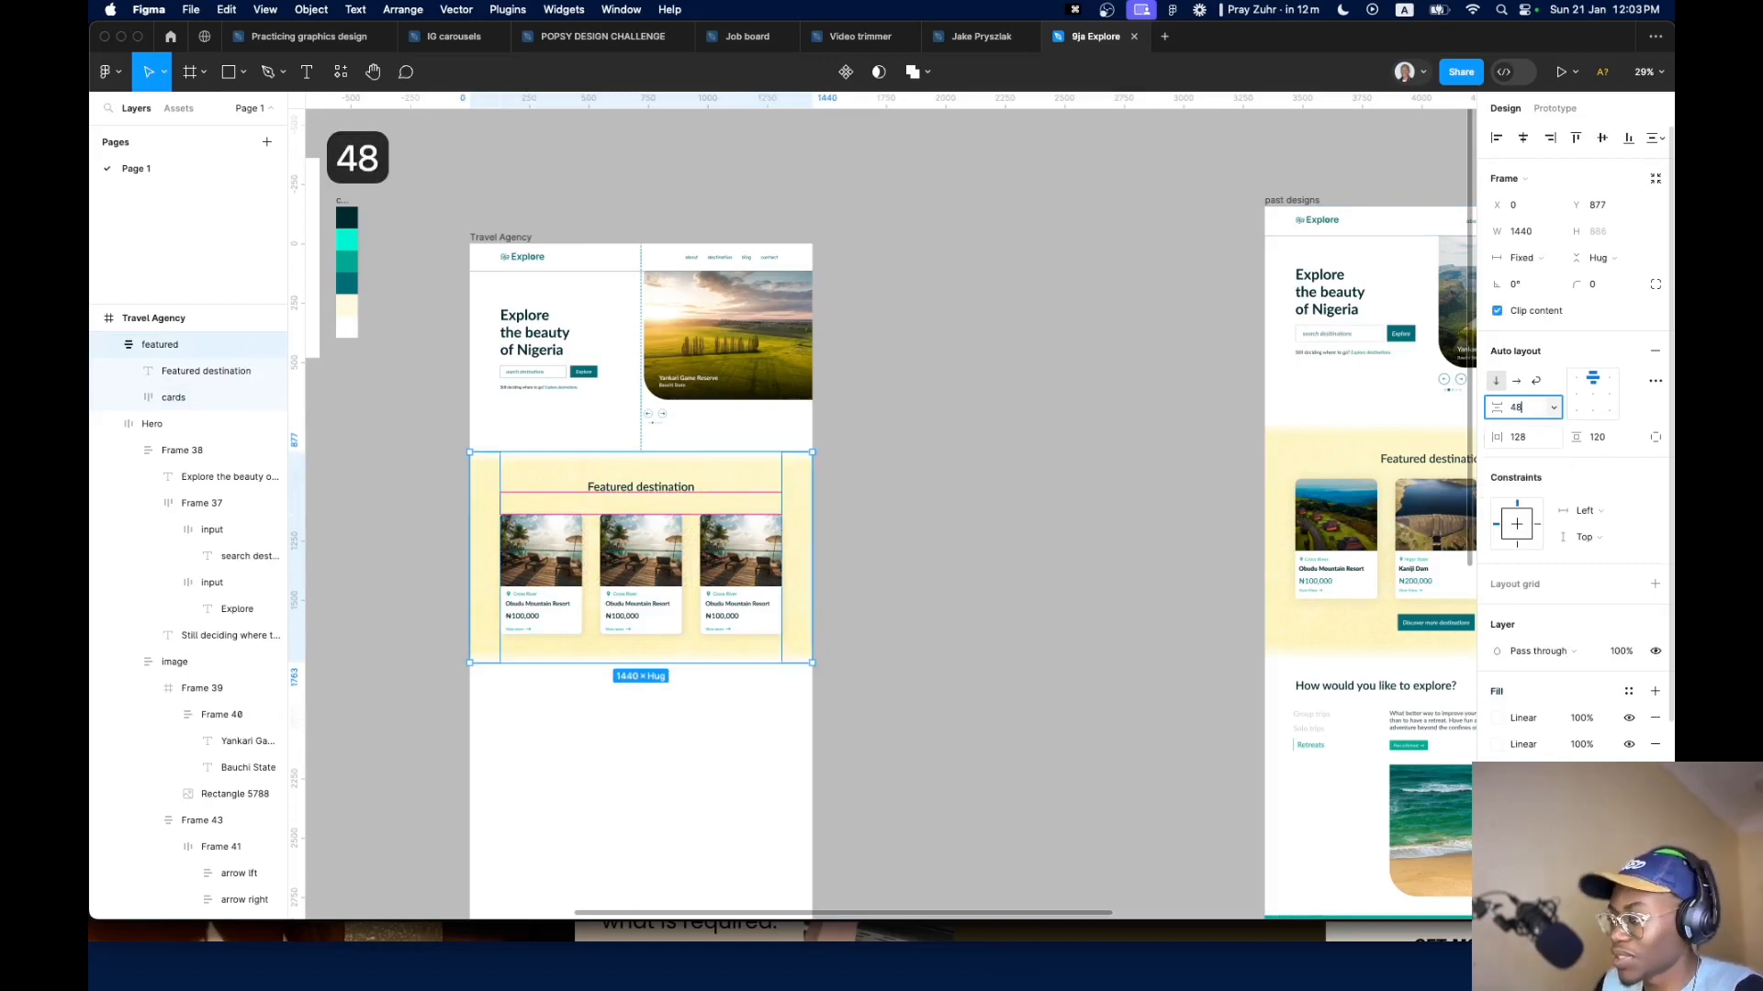
{"action": "key", "text": "Return"}
Measure the spacing between the heading and the cards in the past design's Featured destinations section
{"action": "scroll", "coordinate": [1022, 499], "scroll_direction": "up", "scroll_amount": 5}
{"action": "scroll", "coordinate": [1023, 498], "scroll_direction": "up", "scroll_amount": 3}
{"action": "double_click", "coordinate": [1054, 438]}
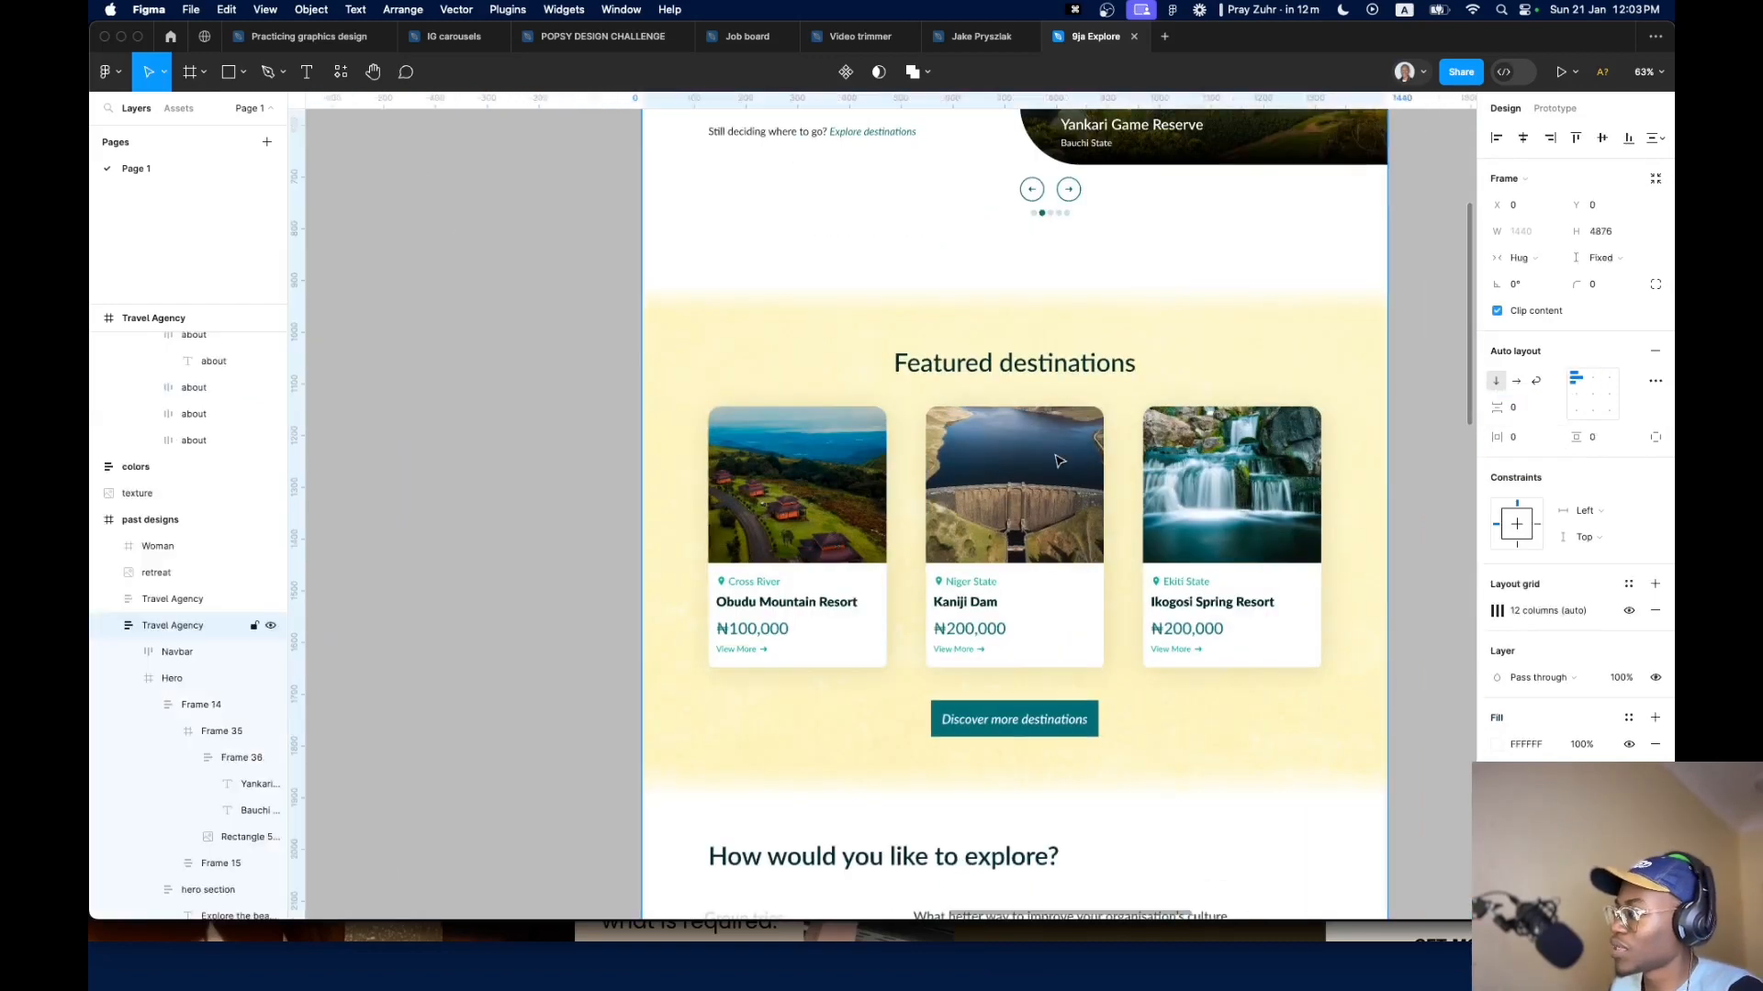
{"action": "double_click", "coordinate": [1056, 434]}
{"action": "key", "text": "alt"}
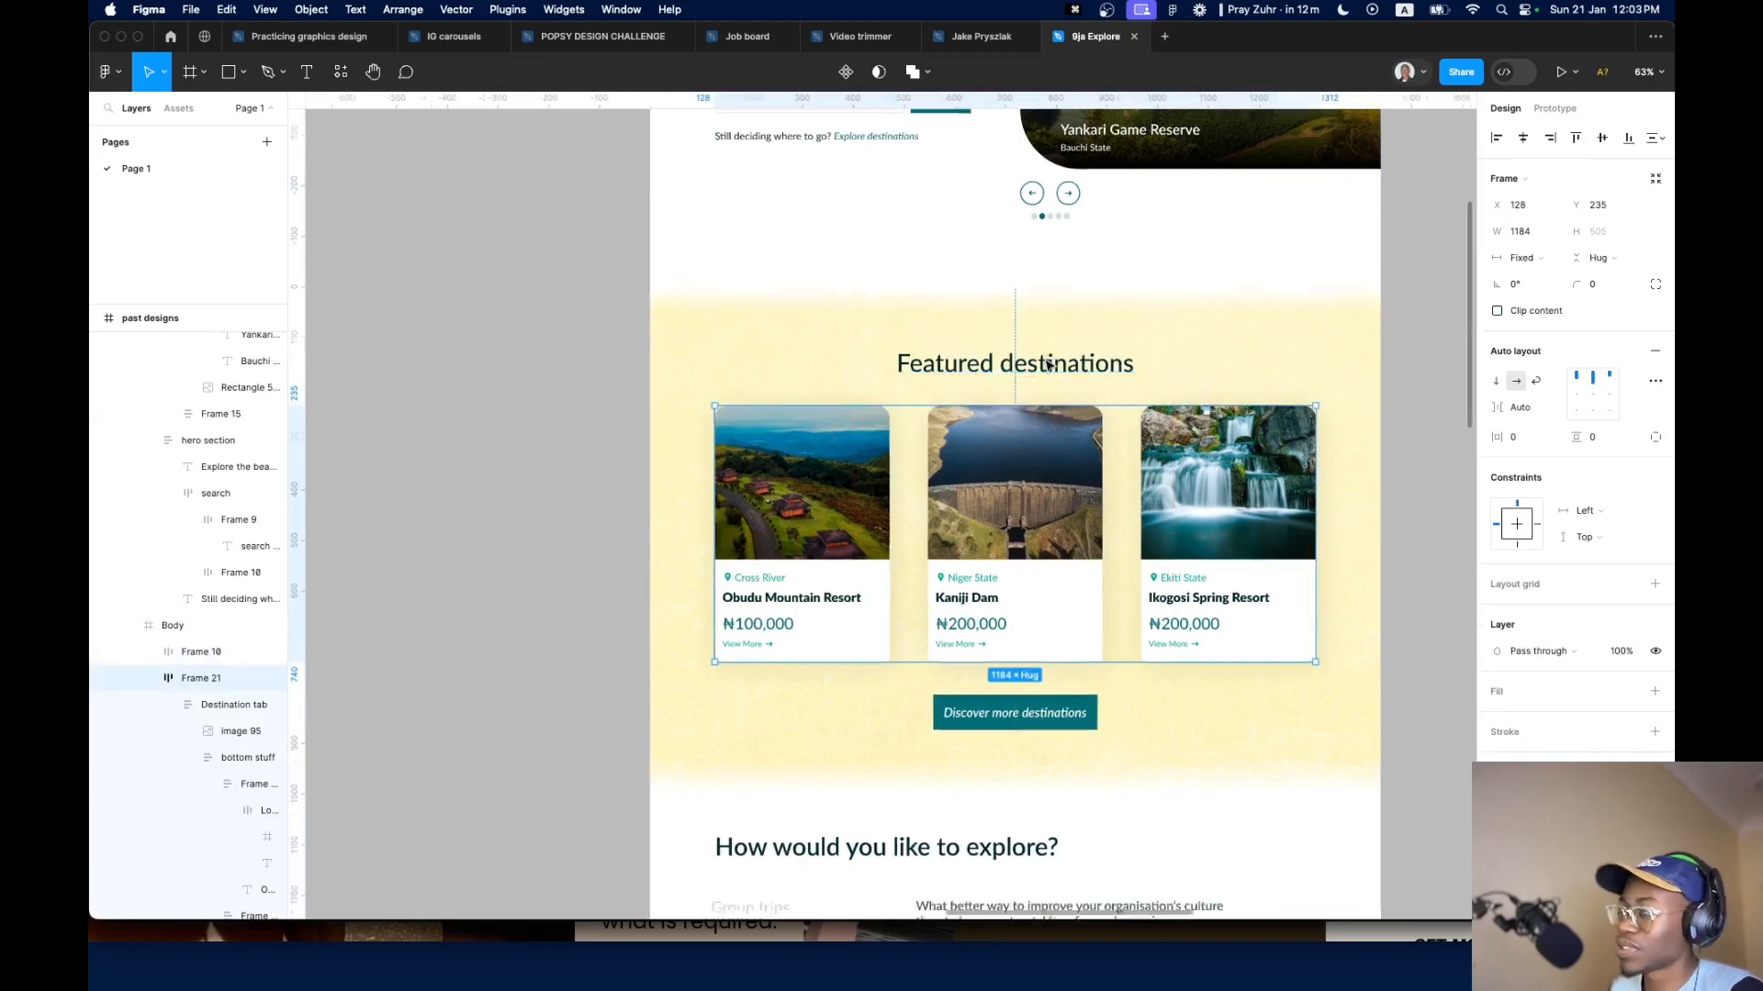
{"action": "scroll", "coordinate": [1046, 363], "scroll_direction": "down", "scroll_amount": 5}
{"action": "scroll", "coordinate": [656, 398], "scroll_direction": "up", "scroll_amount": 5}
Increase the featured section's gap between the heading and the cards to 56
{"action": "left_click", "coordinate": [740, 355]}
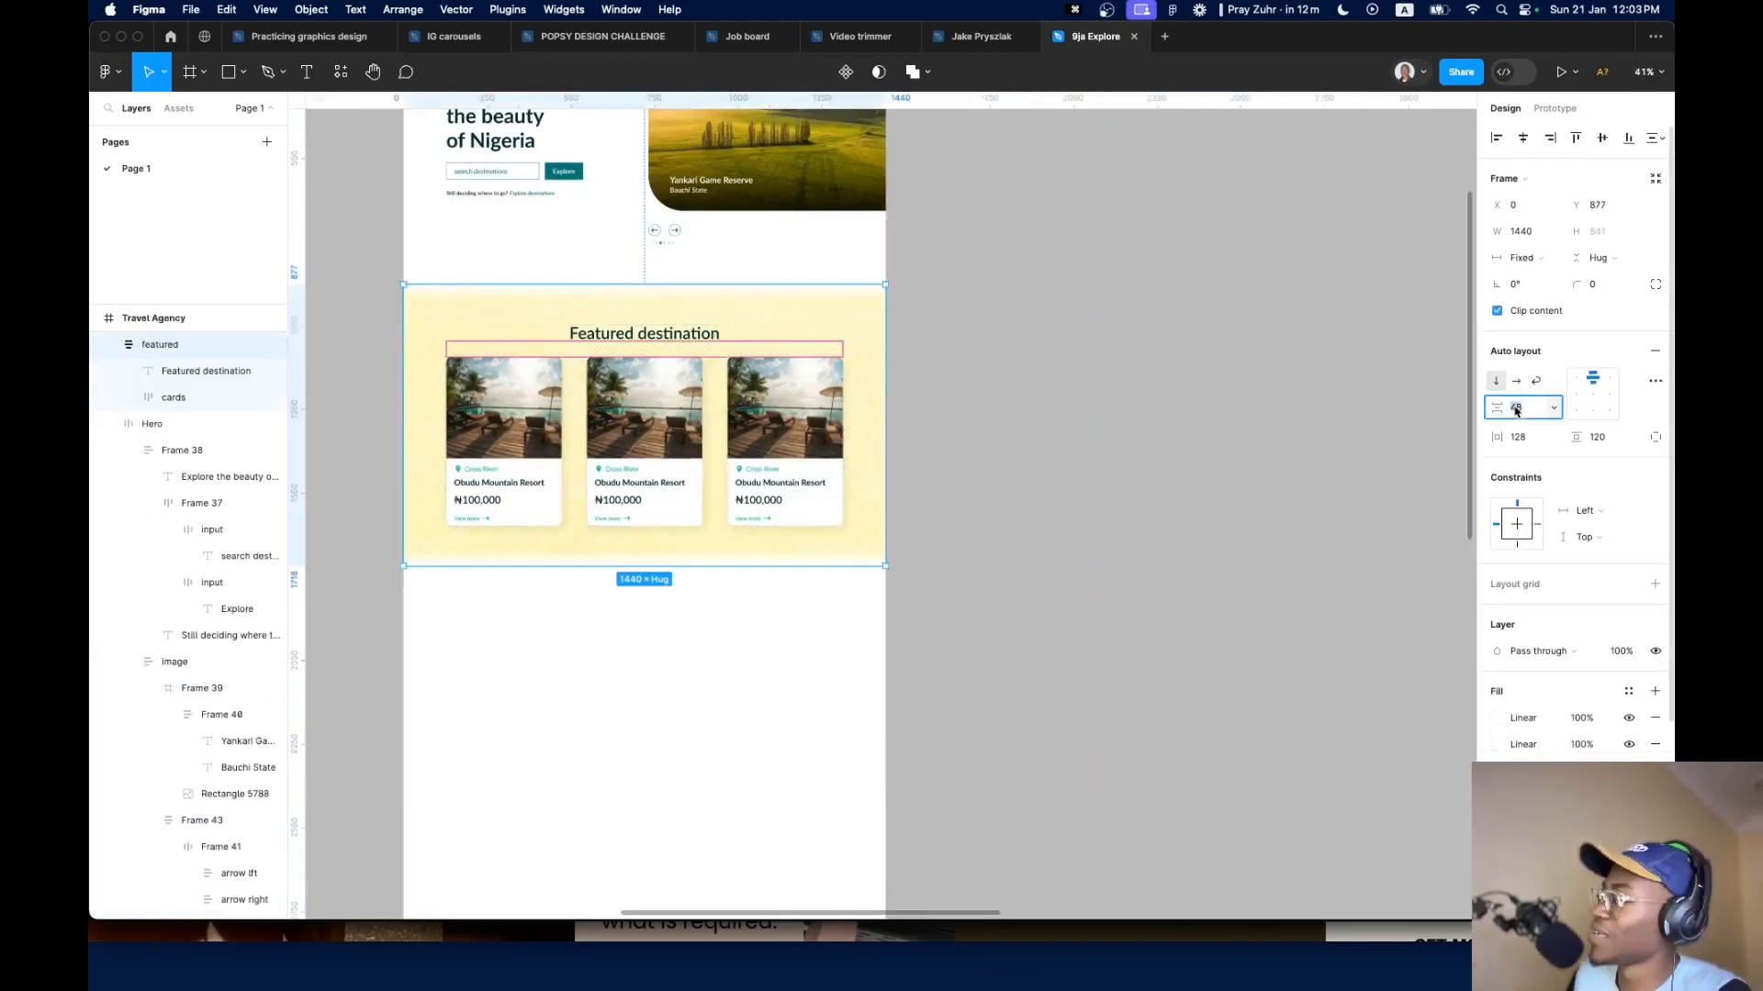
{"action": "key", "text": "shift+Up"}
{"action": "key", "text": "shift+Up"}
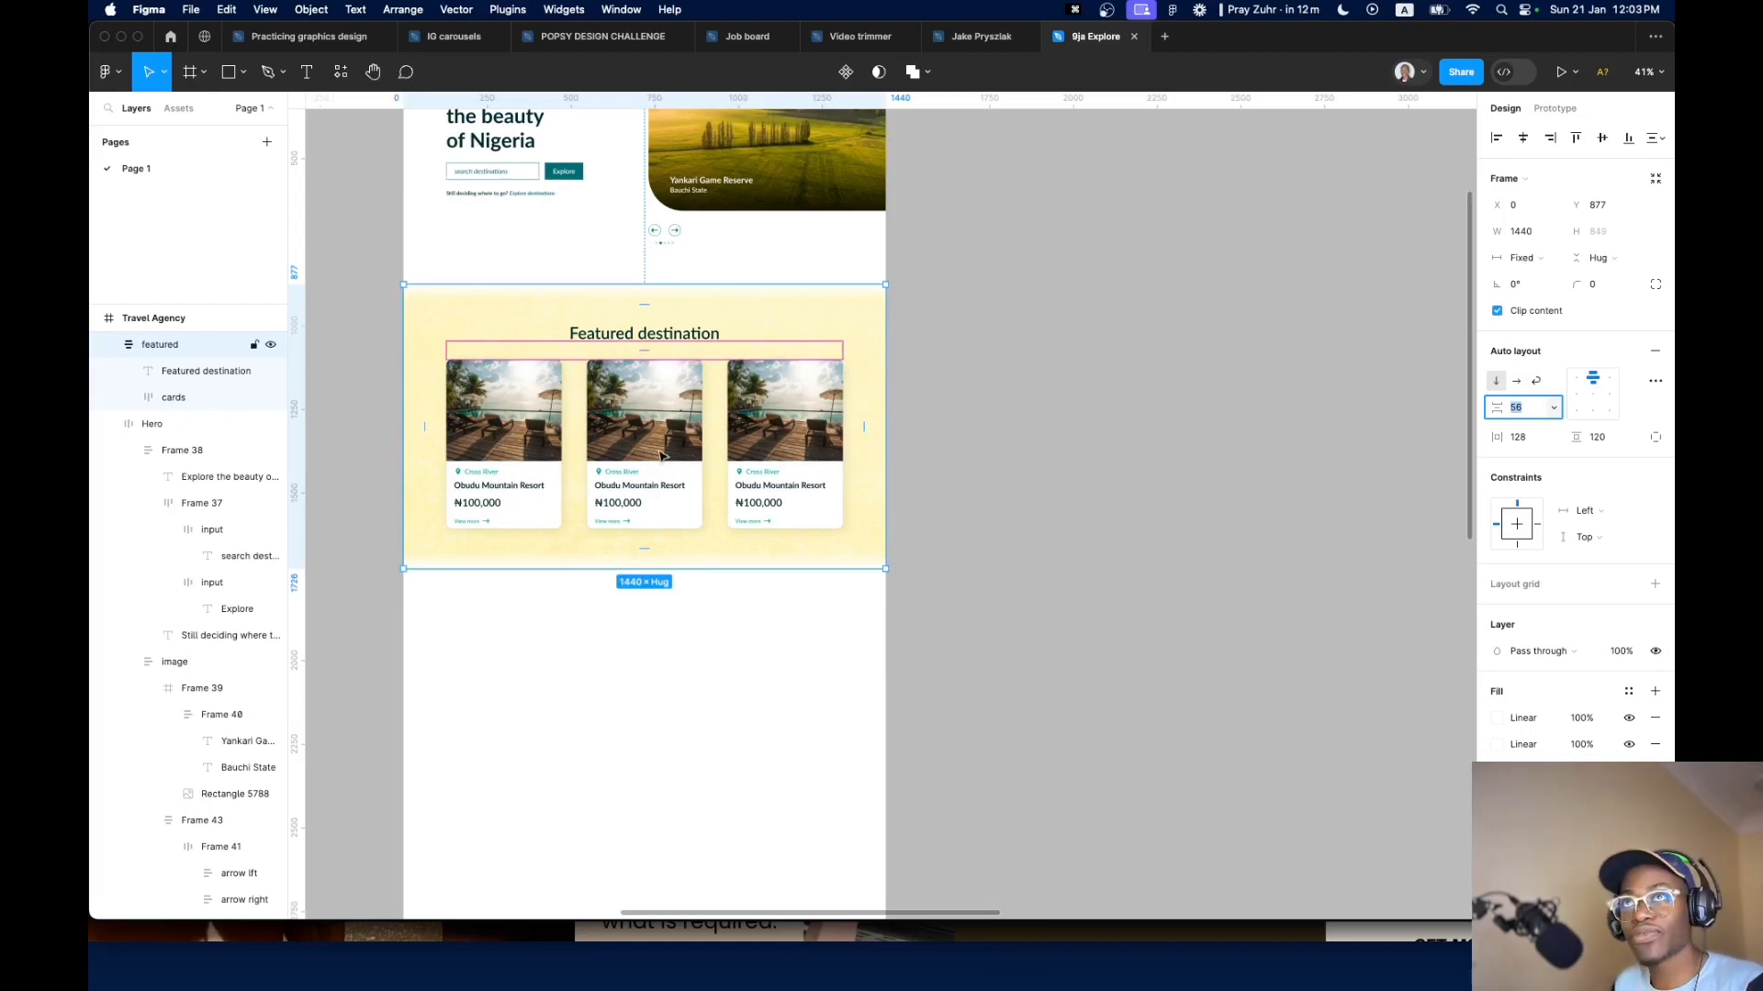
Try a corner radius of 24 on the Explore button in the hero section
{"action": "scroll", "coordinate": [650, 348], "scroll_direction": "down", "scroll_amount": 5}
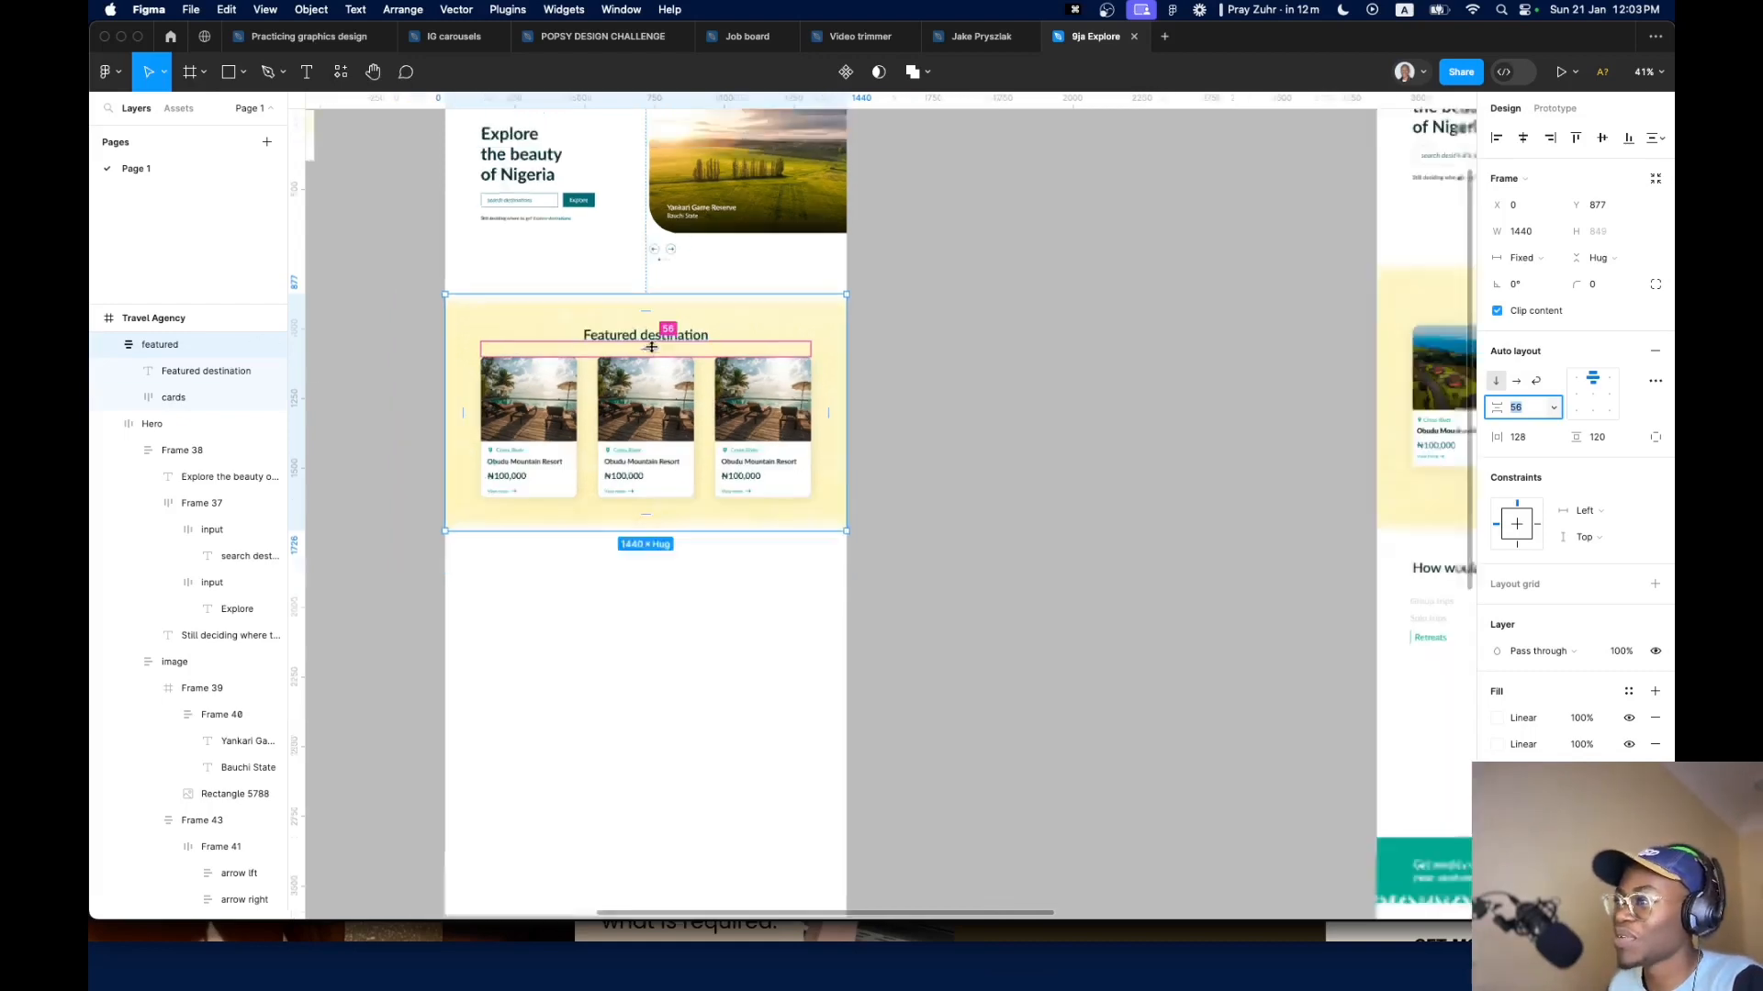
{"action": "scroll", "coordinate": [620, 289], "scroll_direction": "up", "scroll_amount": 8}
{"action": "double_click", "coordinate": [617, 230]}
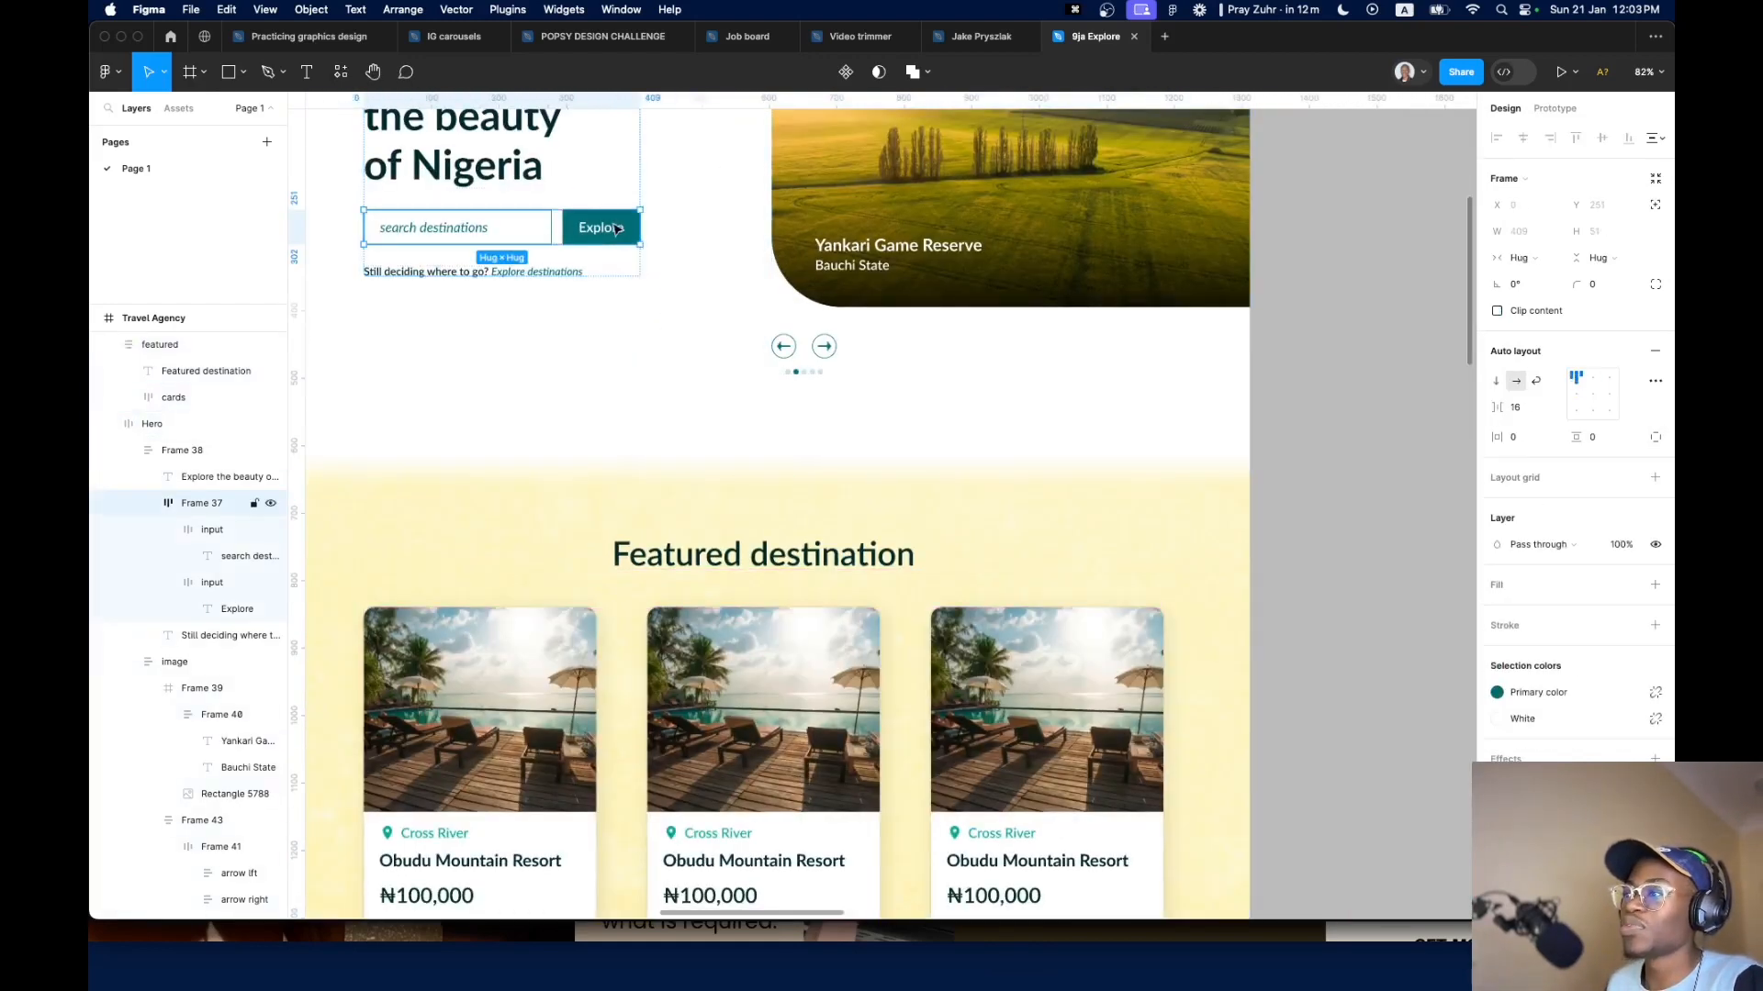
{"action": "left_click", "coordinate": [617, 229]}
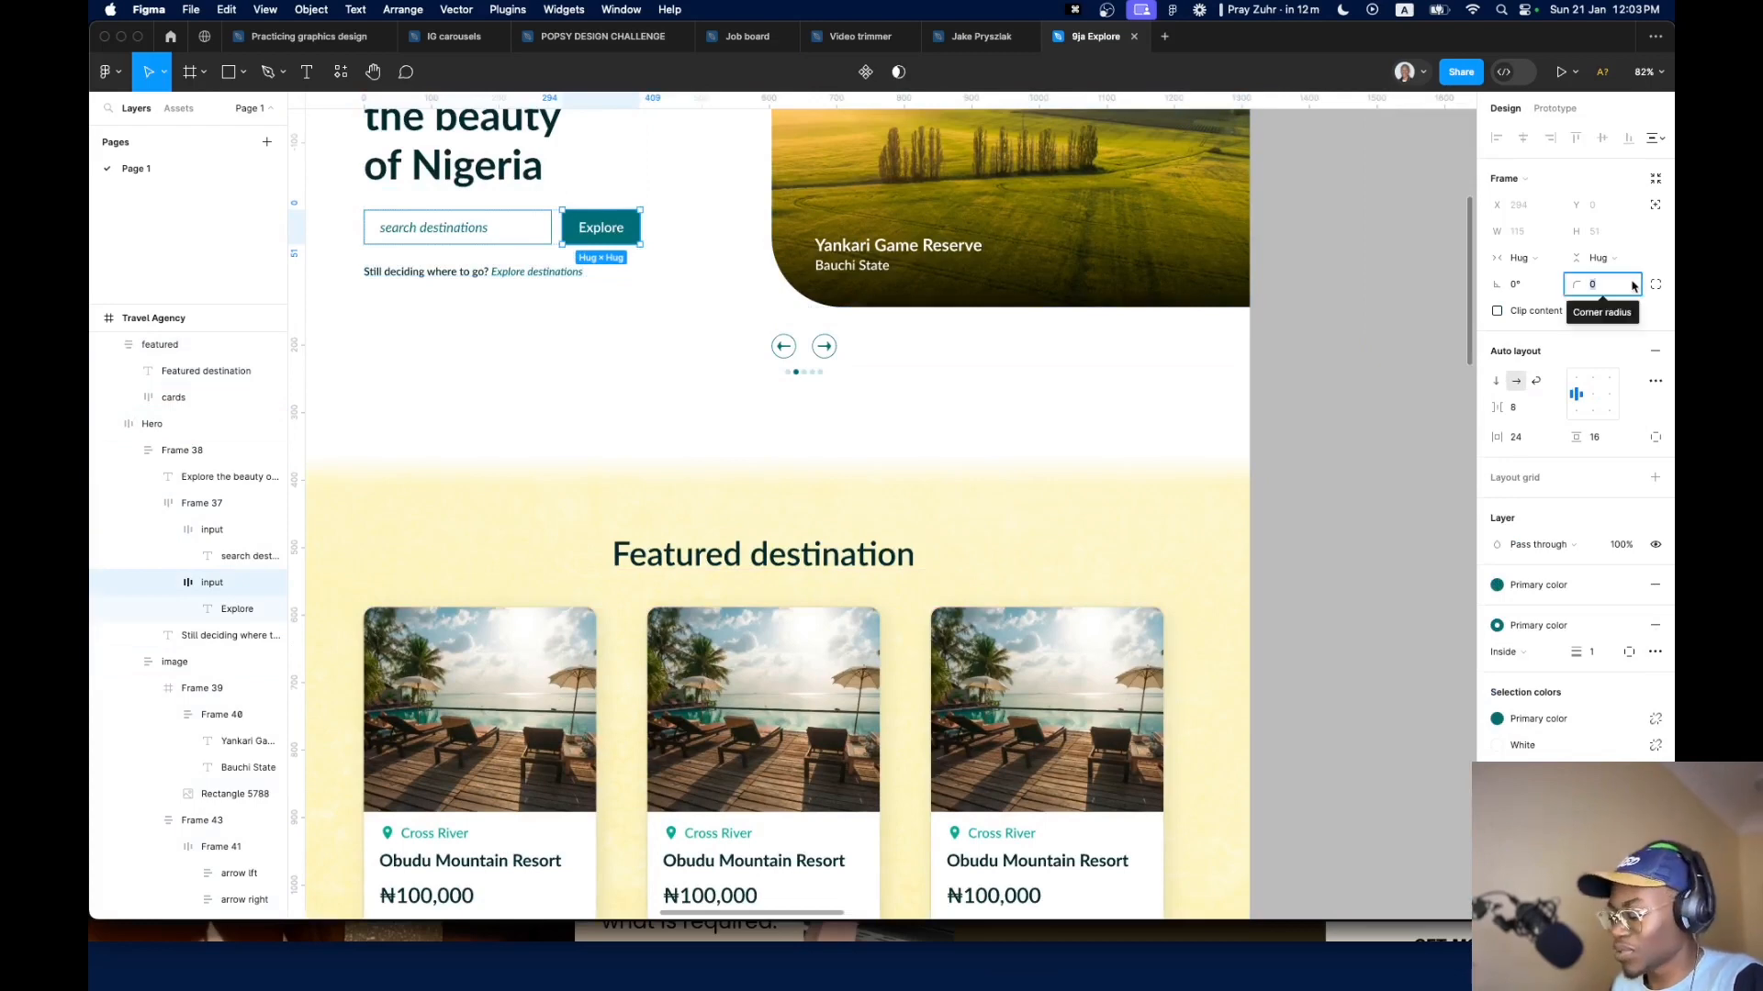
{"action": "type", "text": "24"}
{"action": "key", "text": "Return"}
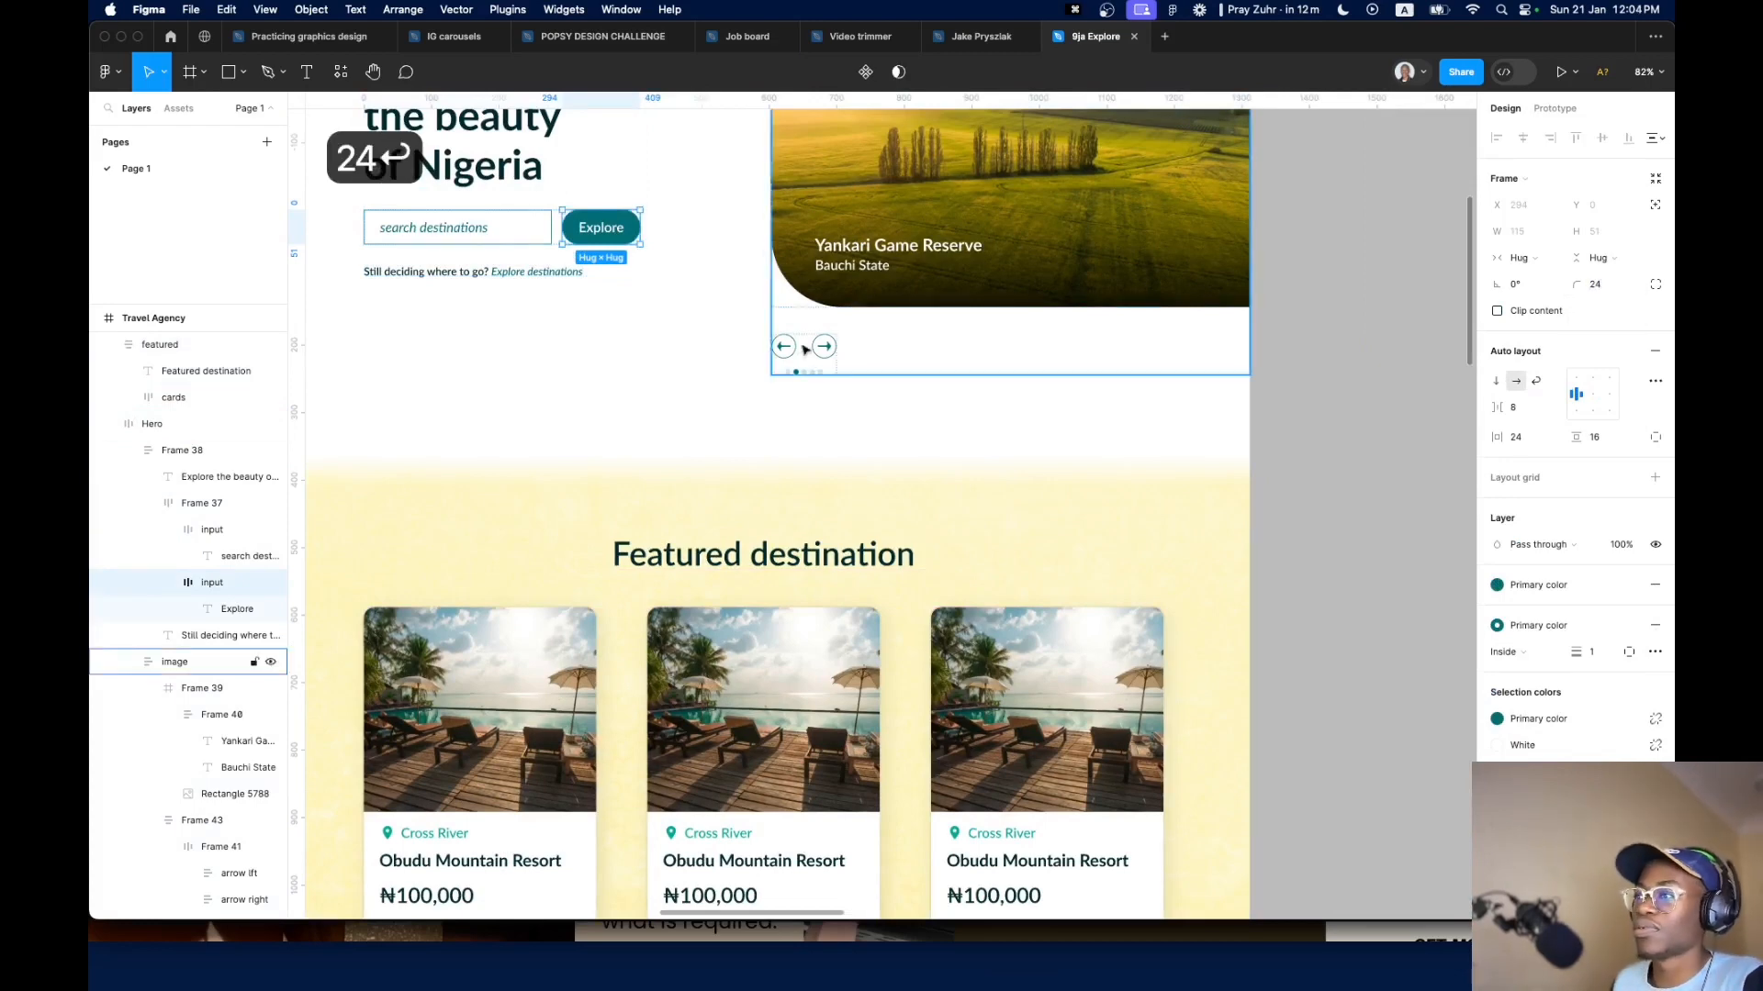
Try a corner radius of 32 on the search destinations input beside the Explore button
{"action": "left_click", "coordinate": [507, 236]}
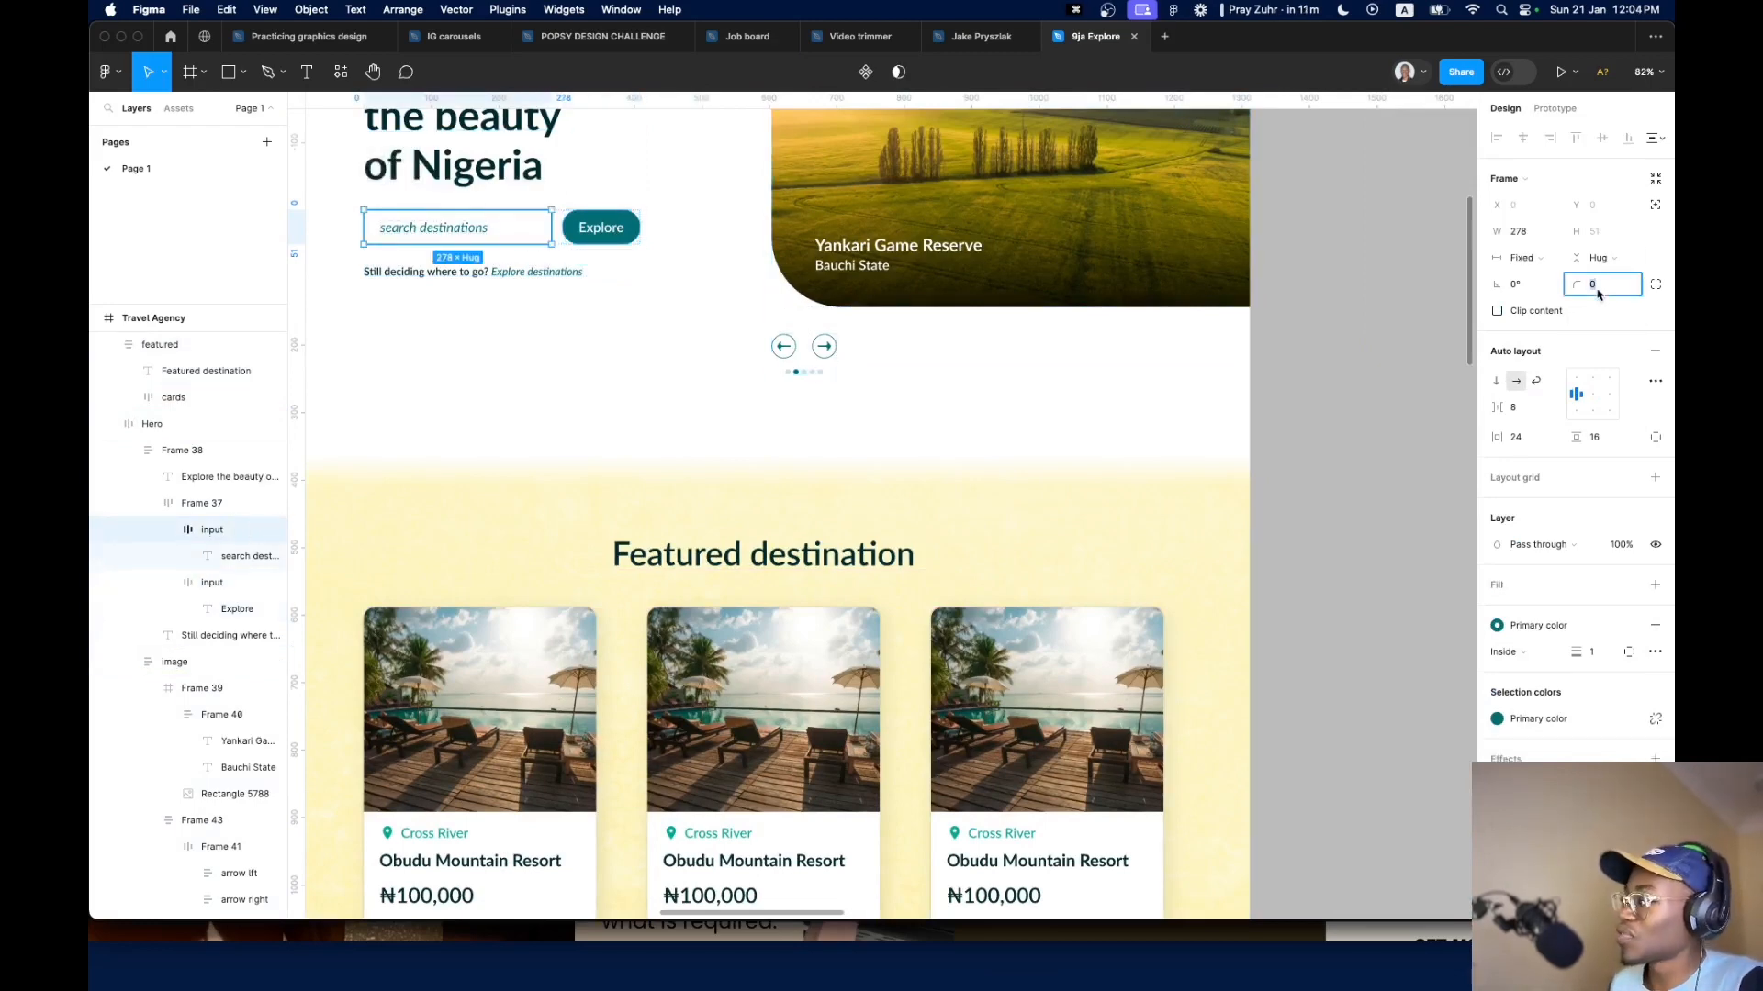
{"action": "key", "text": "shift+Up"}
{"action": "key", "text": "shift+Up"}
{"action": "key", "text": "shift+Up"}
{"action": "key", "text": "Up"}
{"action": "key", "text": "Up"}
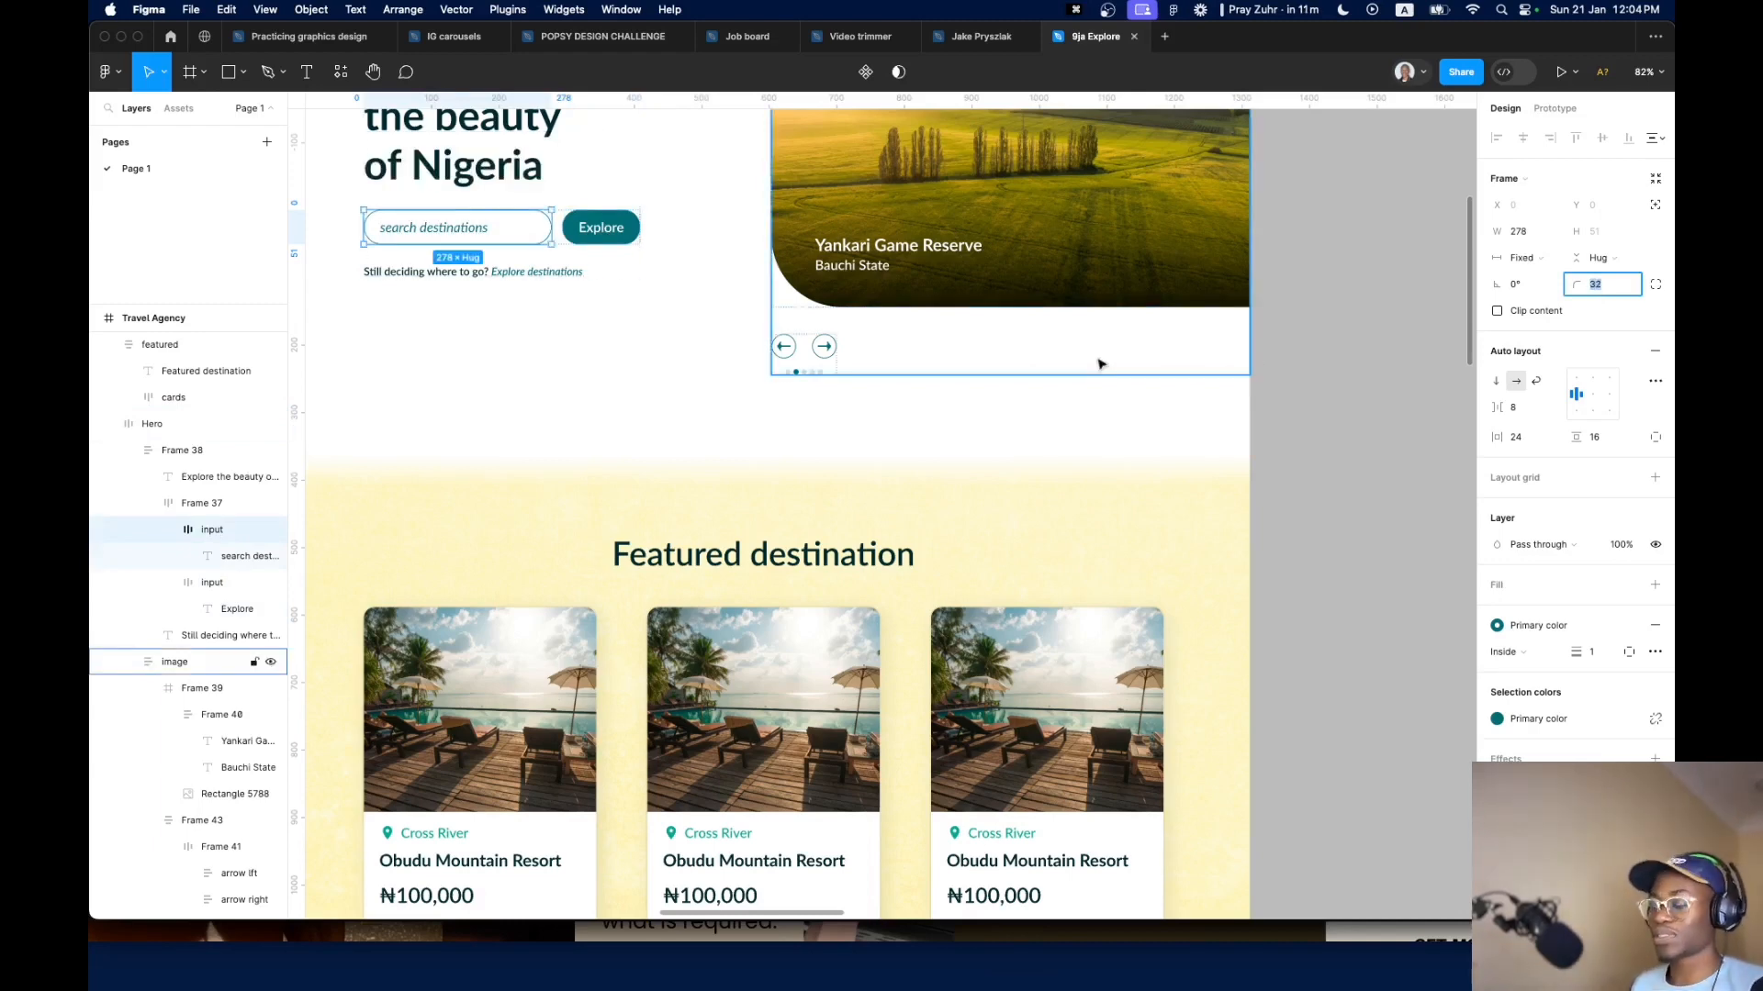
Undo the corner radius changes on the search input and the Explore button
{"action": "key", "text": "super+z"}
{"action": "key", "text": "super+z"}
{"action": "key", "text": "super+z"}
{"action": "left_click", "coordinate": [833, 384]}
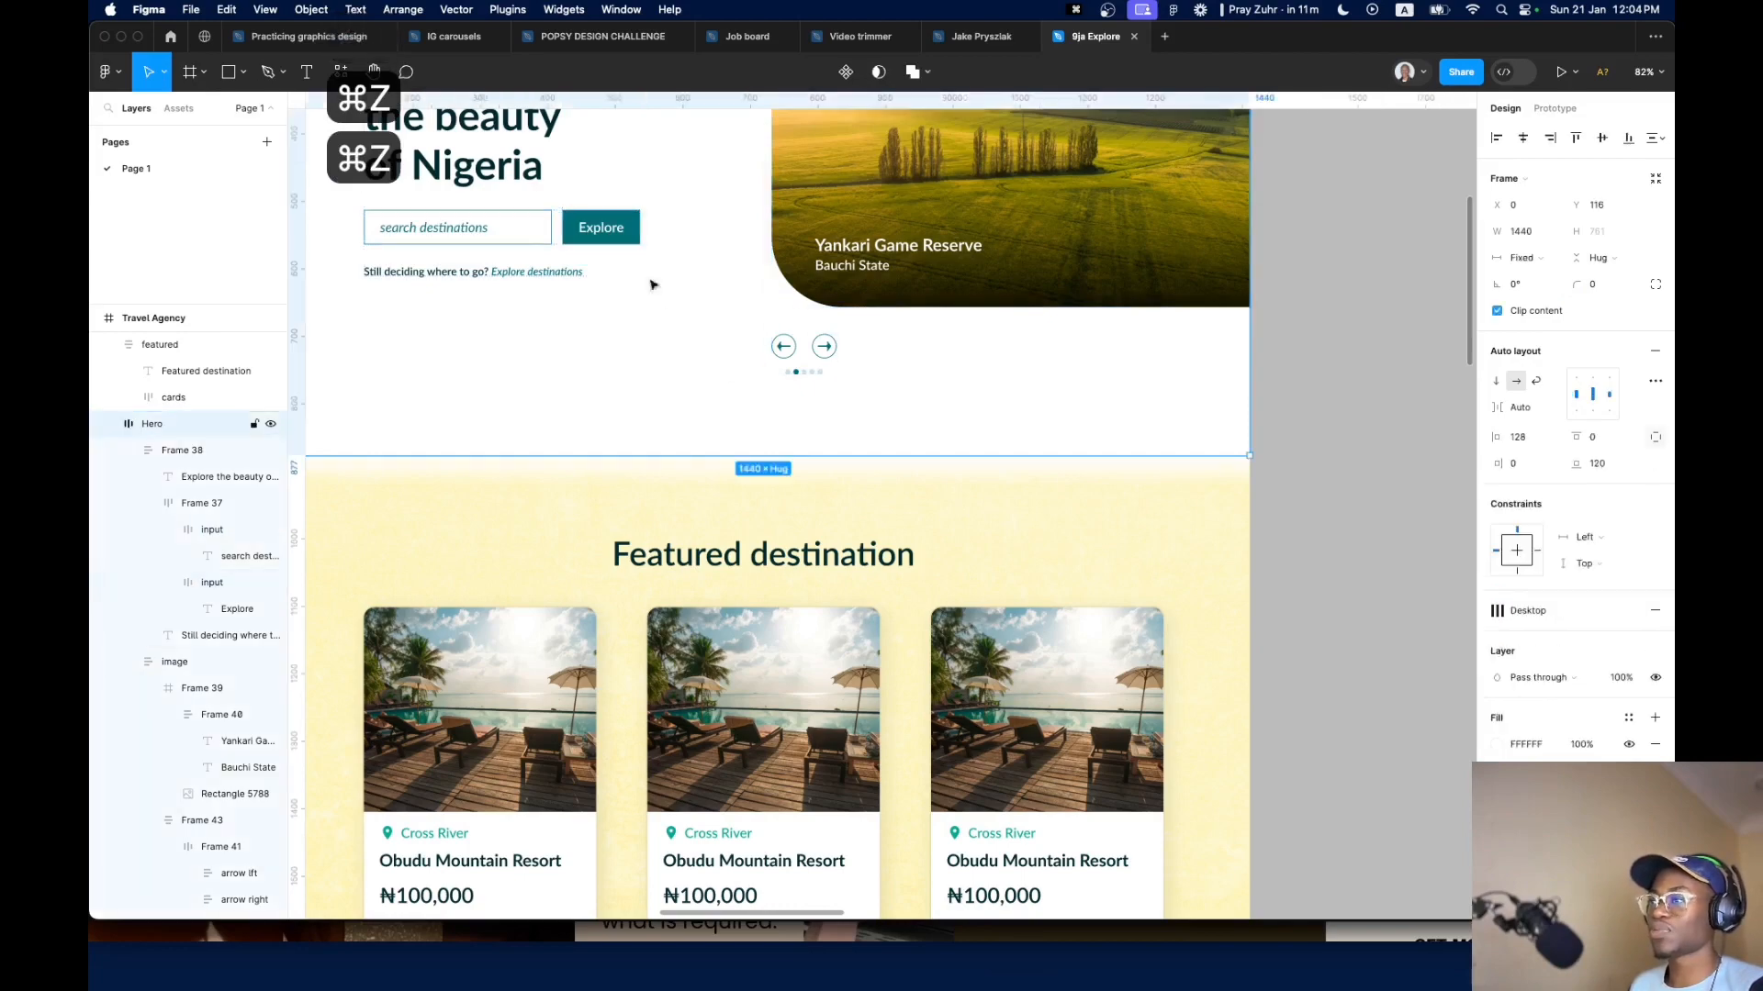
Copy the hero's Explore button and paste it into the featured section below the cards
{"action": "scroll", "coordinate": [598, 260], "scroll_direction": "down", "scroll_amount": 5}
{"action": "double_click", "coordinate": [598, 259]}
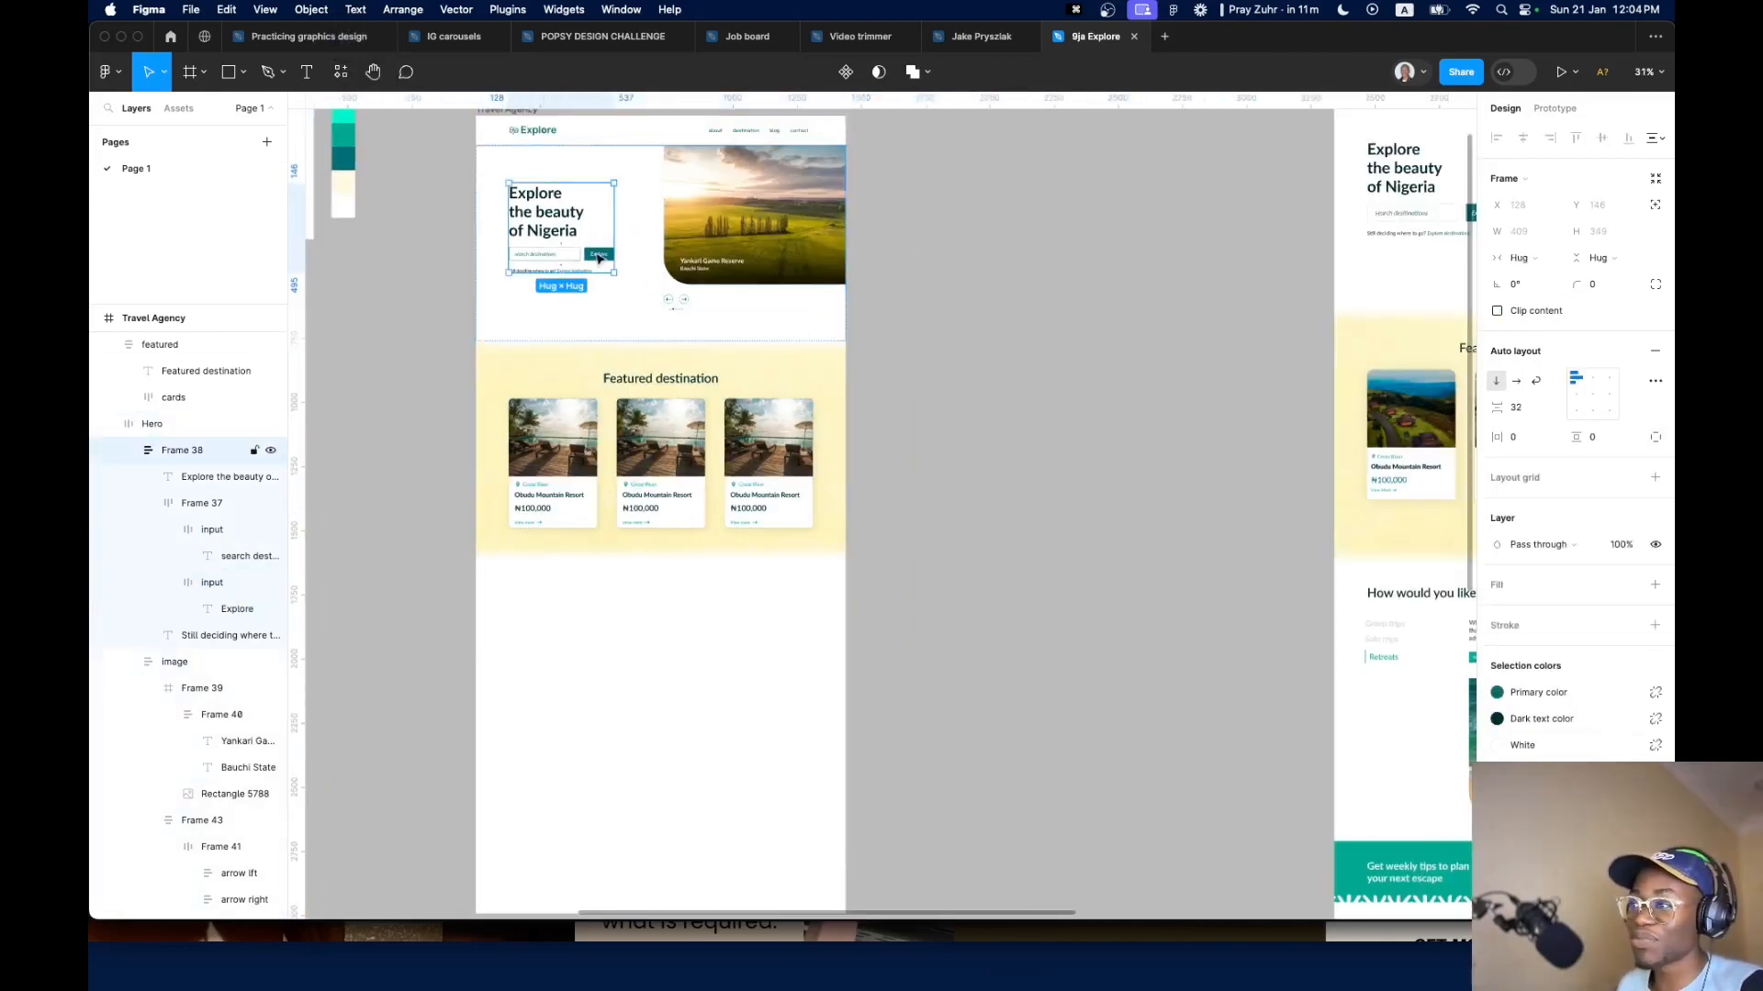
{"action": "double_click", "coordinate": [598, 260]}
{"action": "double_click", "coordinate": [599, 259]}
{"action": "key", "text": "super+c"}
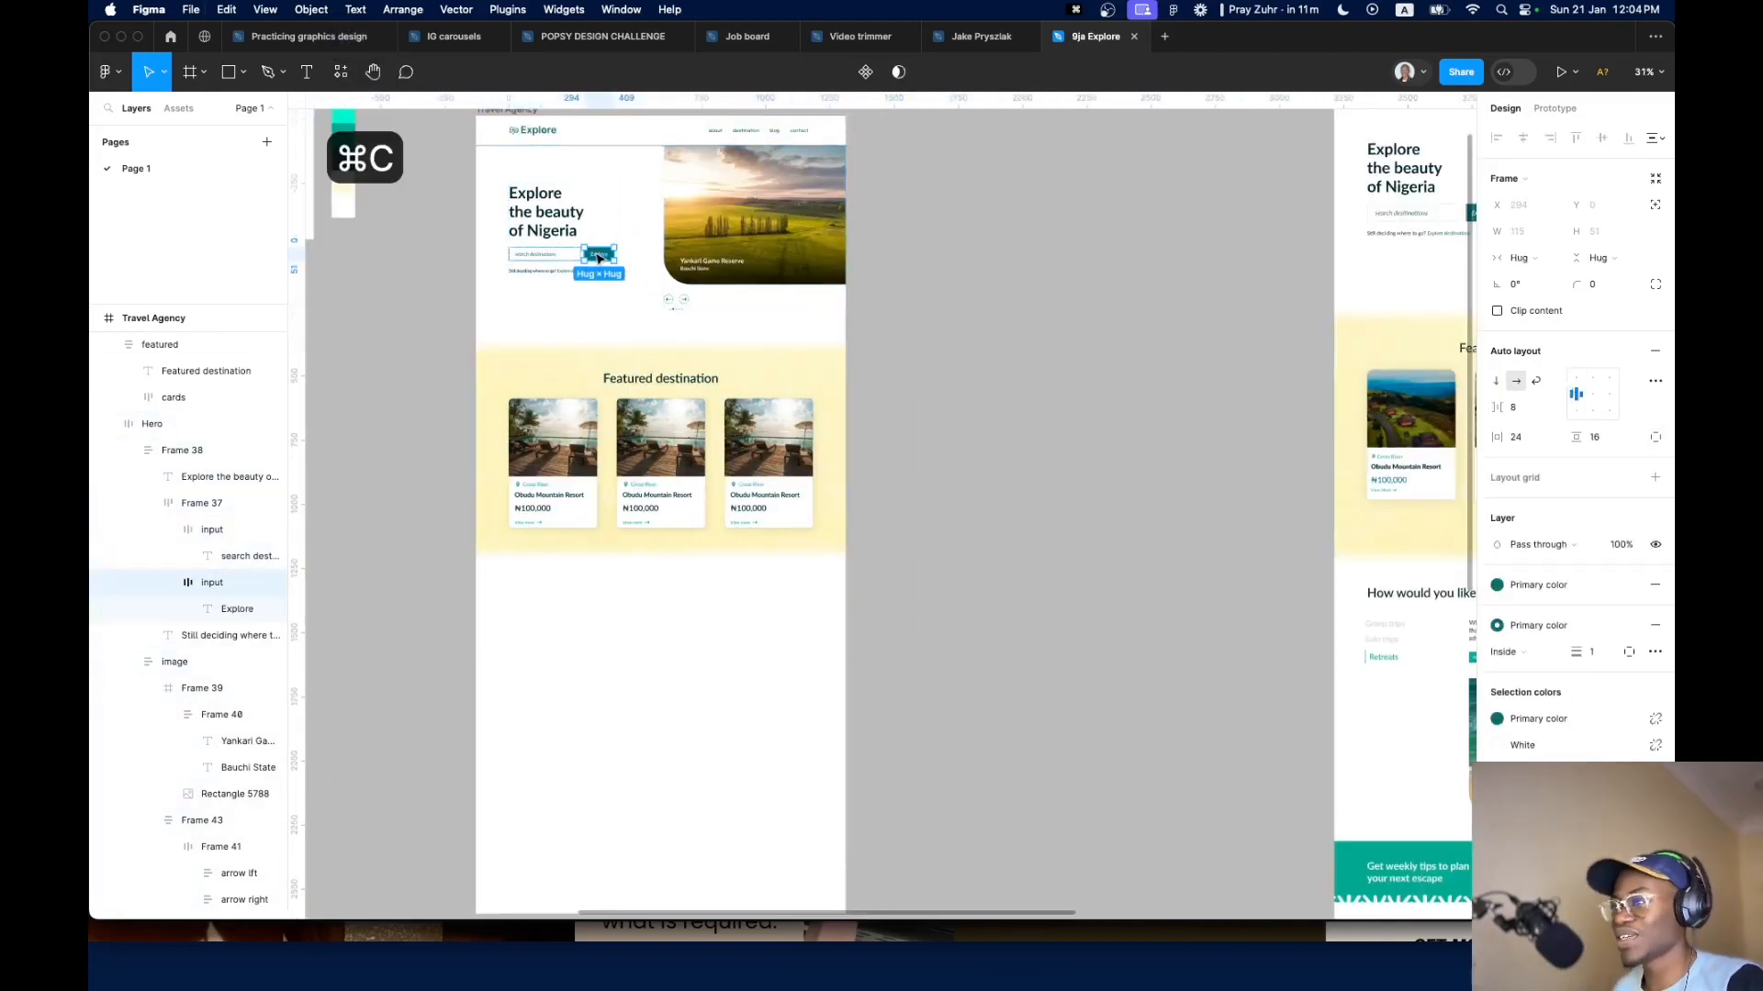
{"action": "scroll", "coordinate": [719, 602], "scroll_direction": "up", "scroll_amount": 3}
{"action": "left_click", "coordinate": [716, 508]}
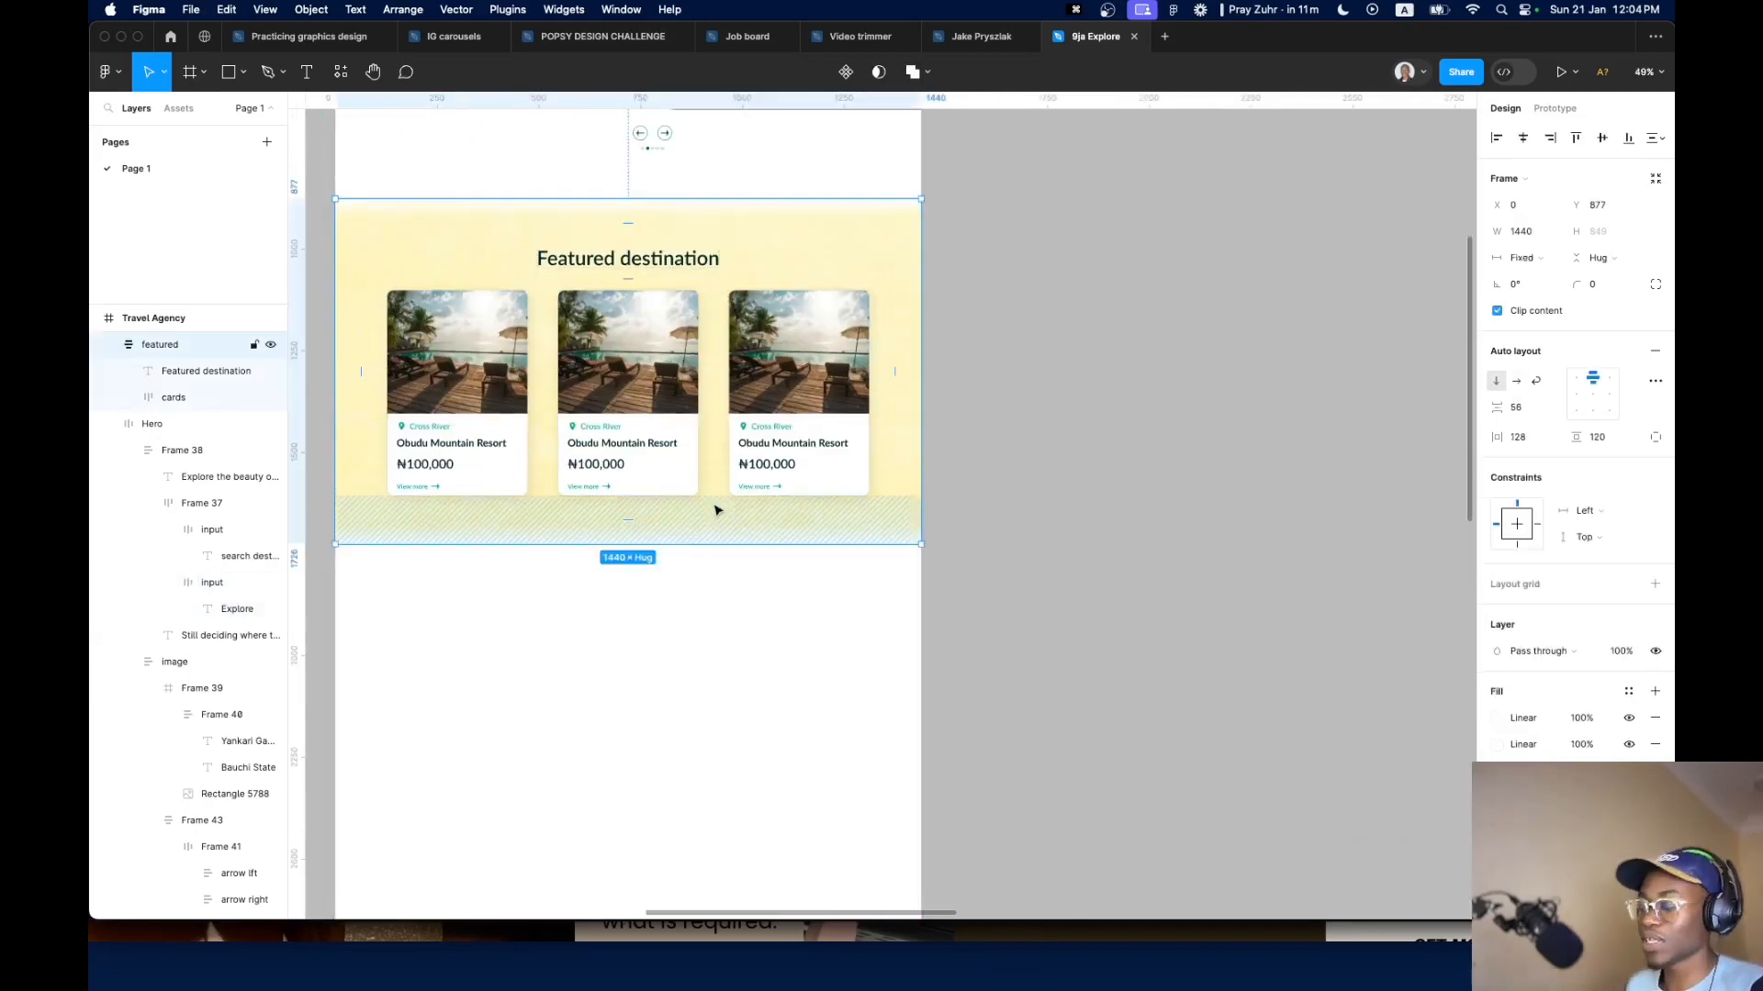
{"action": "key", "text": "super+v"}
{"action": "key", "text": "shift+2"}
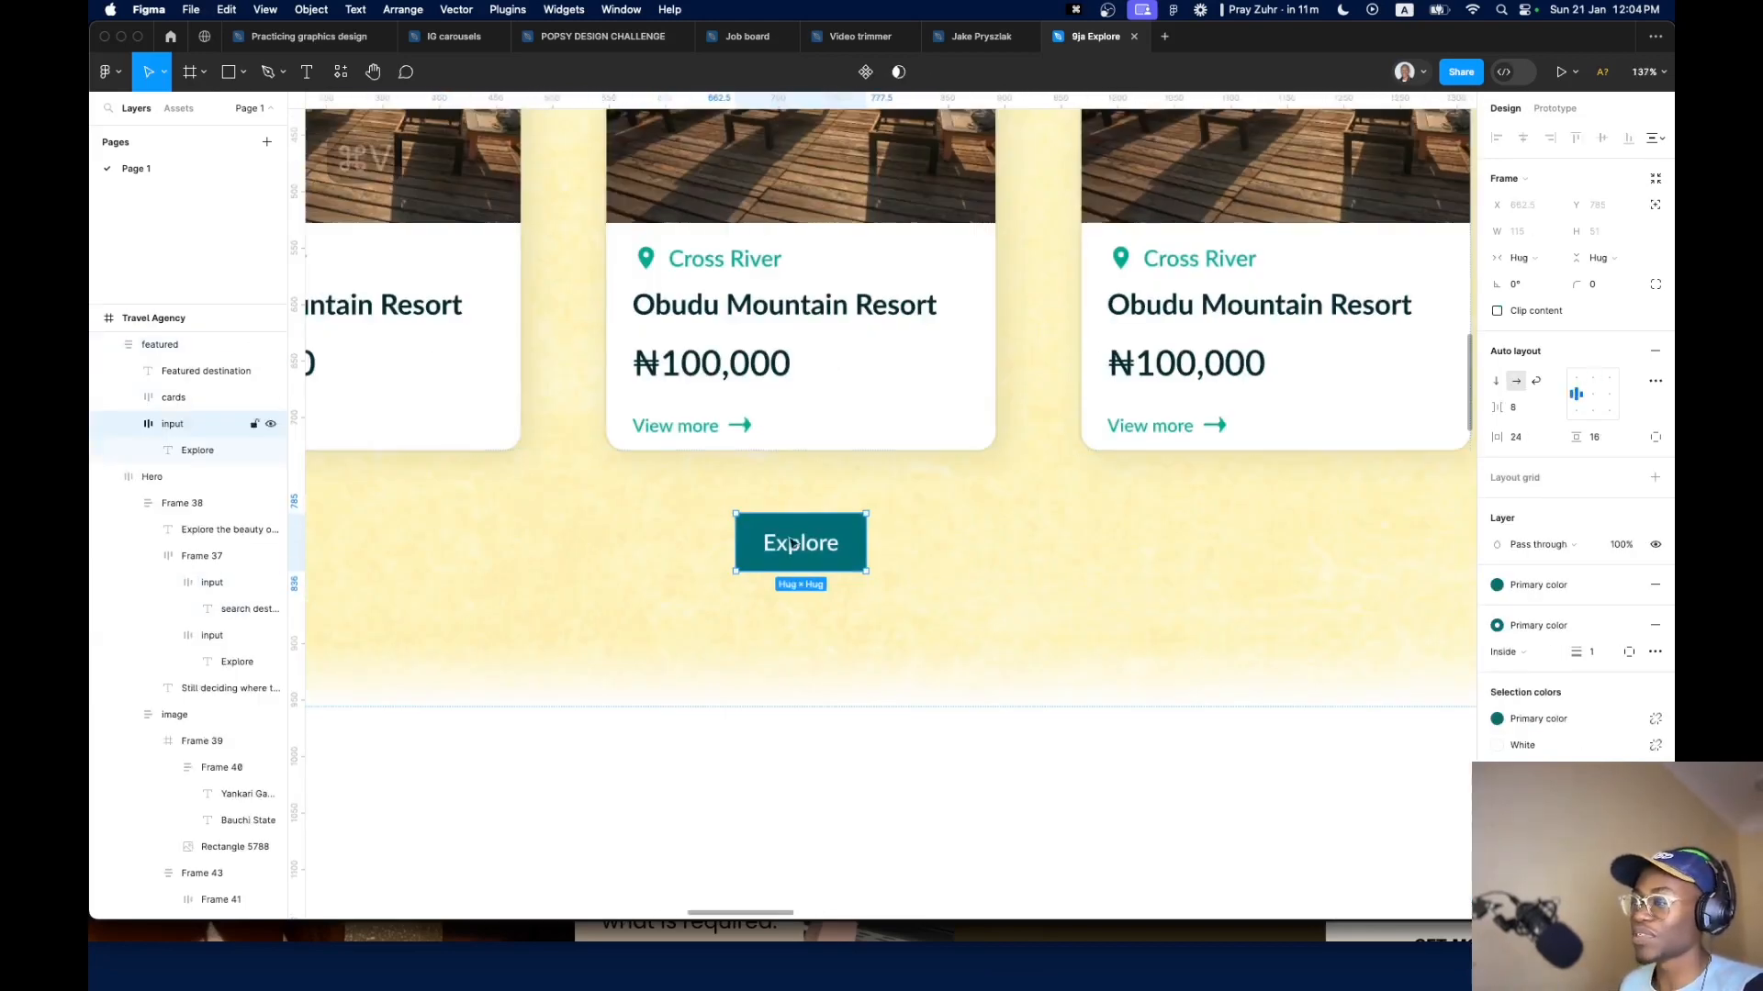
Change the pasted Explore button's label in the featured section to "Discover more destinations"
{"action": "scroll", "coordinate": [597, 563], "scroll_direction": "down", "scroll_amount": 10}
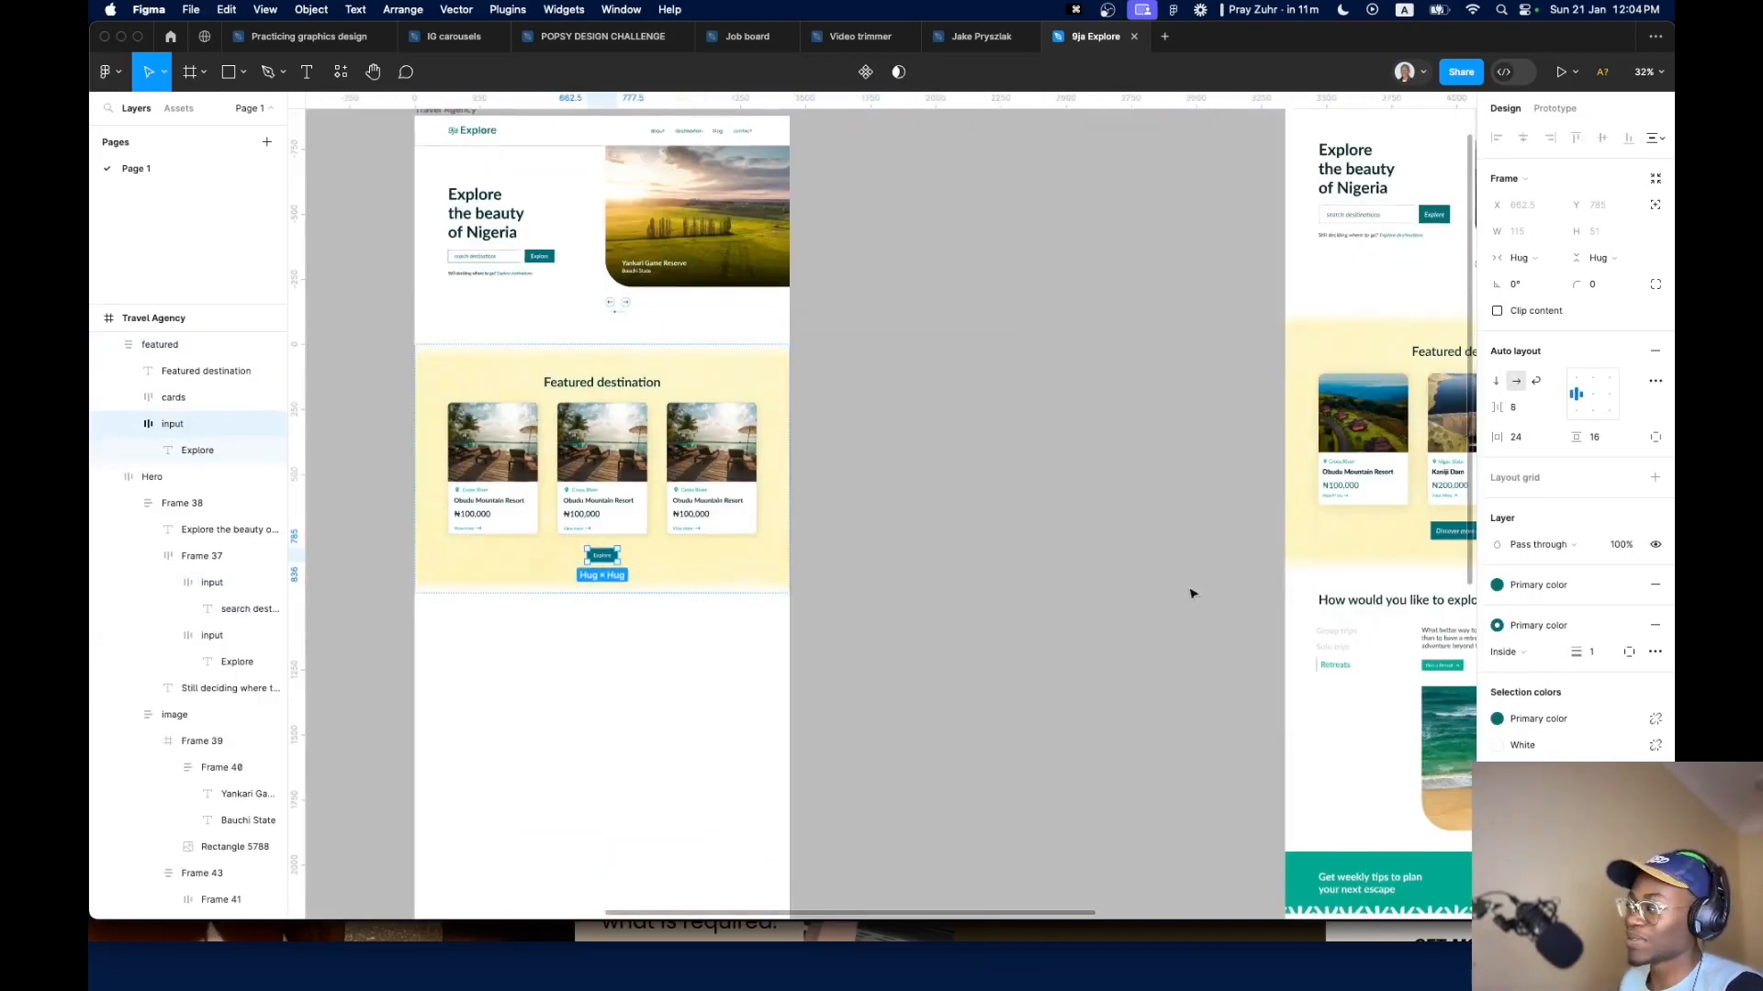
{"action": "scroll", "coordinate": [1193, 594], "scroll_direction": "right", "scroll_amount": 5}
{"action": "scroll", "coordinate": [1017, 583], "scroll_direction": "up", "scroll_amount": 5}
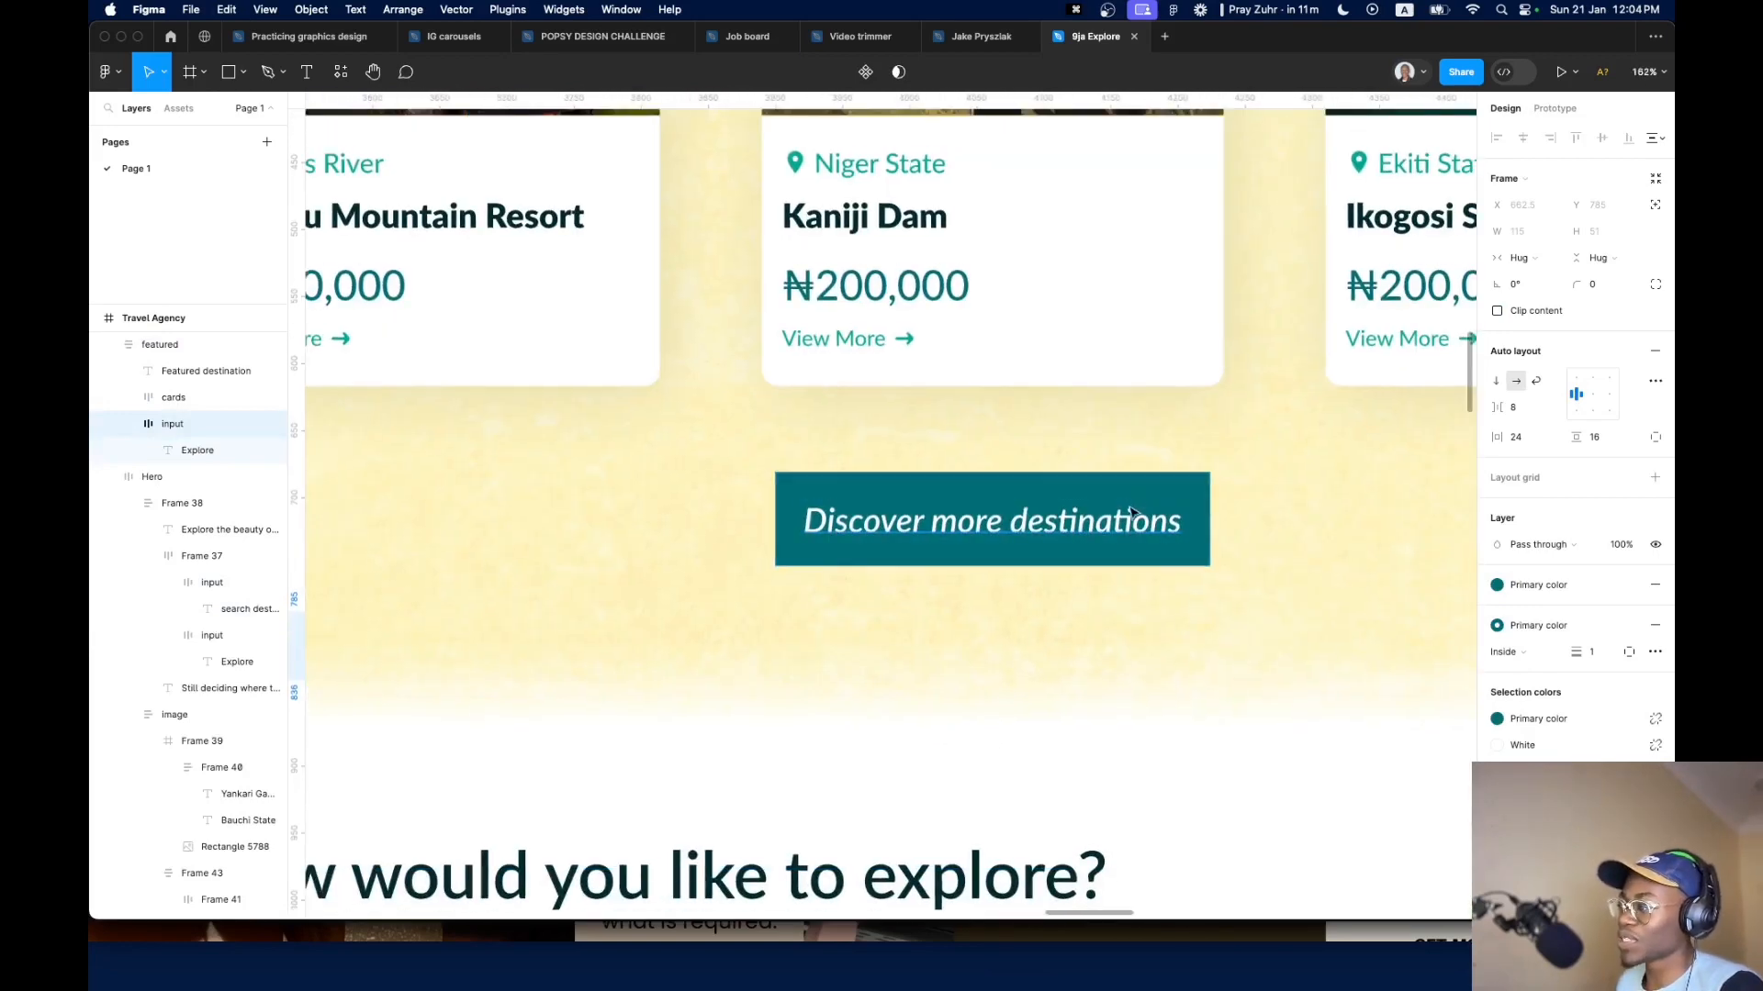
{"action": "scroll", "coordinate": [1131, 513], "scroll_direction": "down", "scroll_amount": 5}
{"action": "scroll", "coordinate": [1008, 524], "scroll_direction": "up", "scroll_amount": 8}
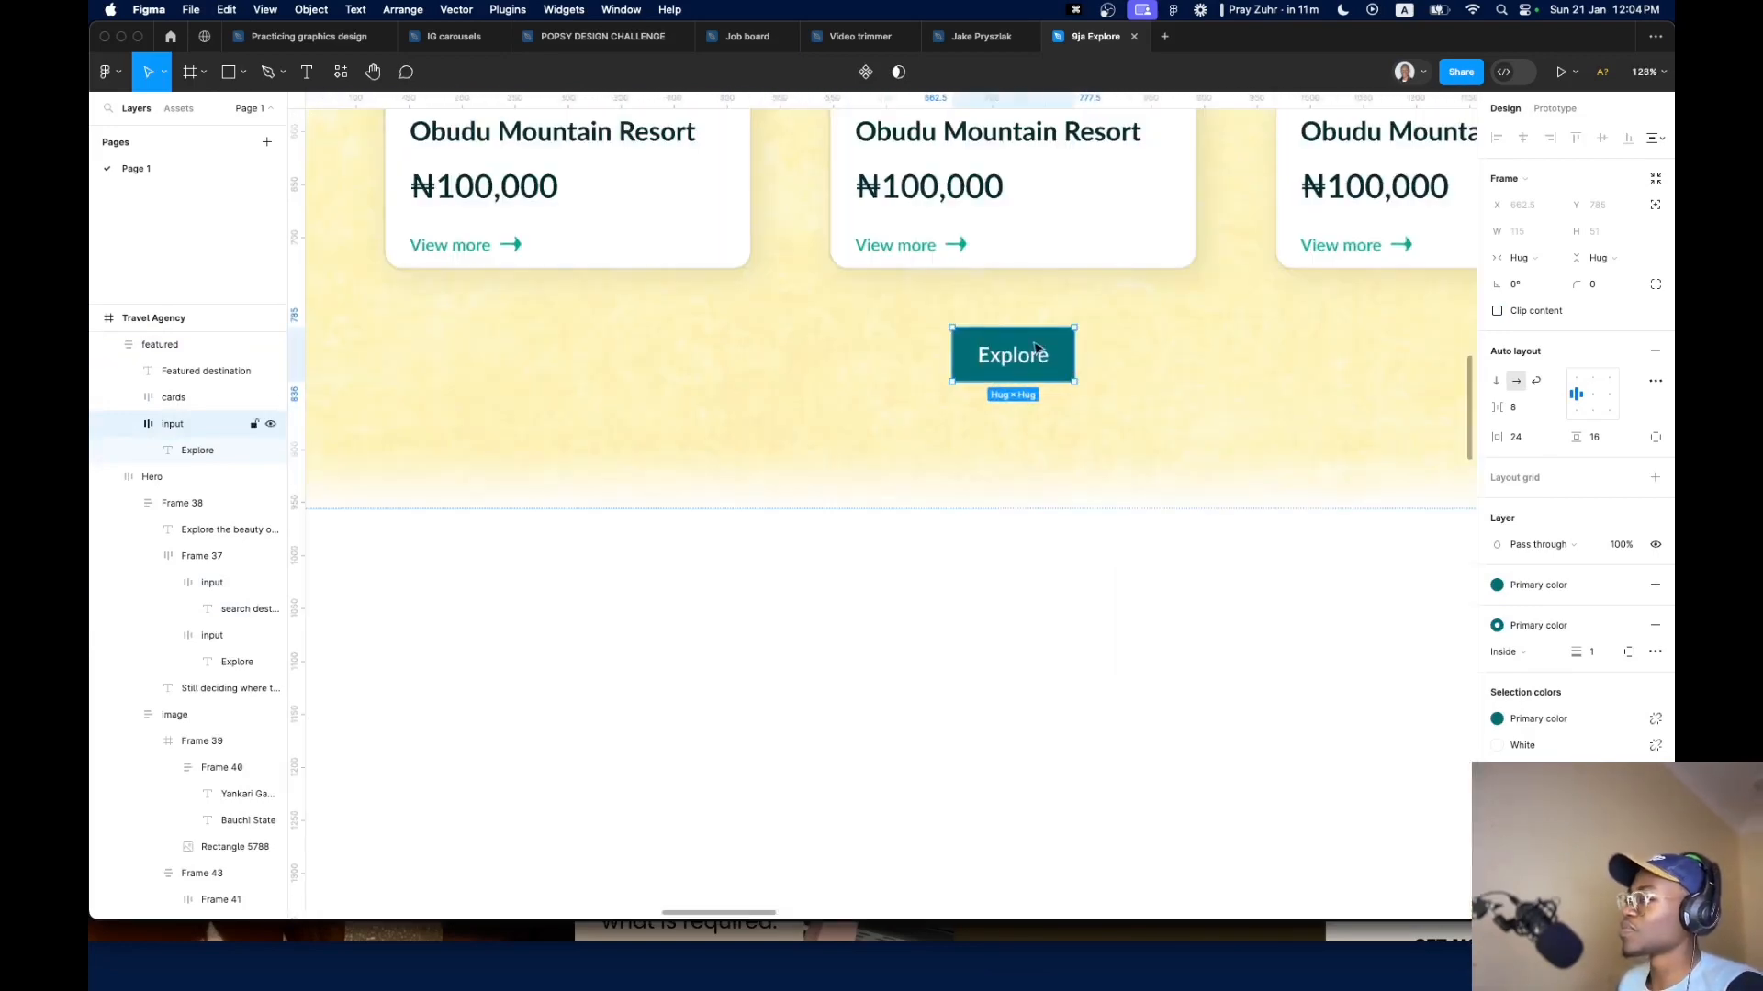
{"action": "double_click", "coordinate": [1028, 354]}
{"action": "type", "text": "Dic"}
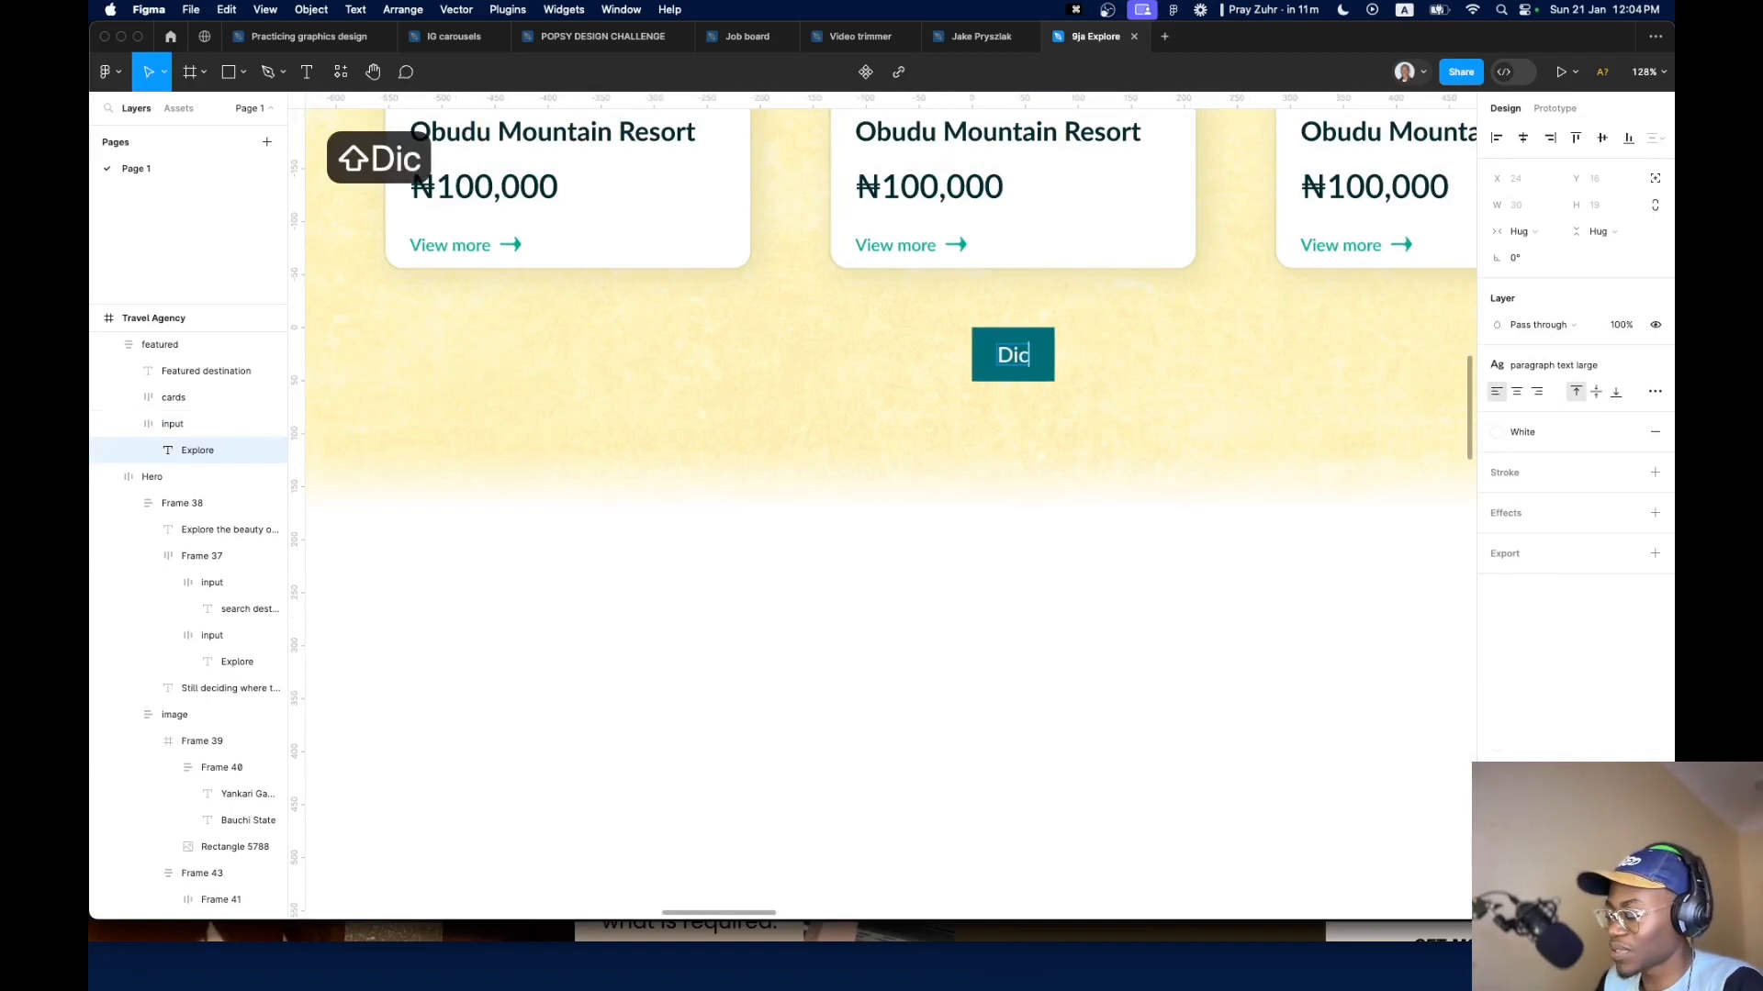
{"action": "type", "text": "o"}
{"action": "key", "text": "BackSpace"}
{"action": "key", "text": "BackSpace"}
{"action": "type", "text": "d"}
{"action": "key", "text": "BackSpace"}
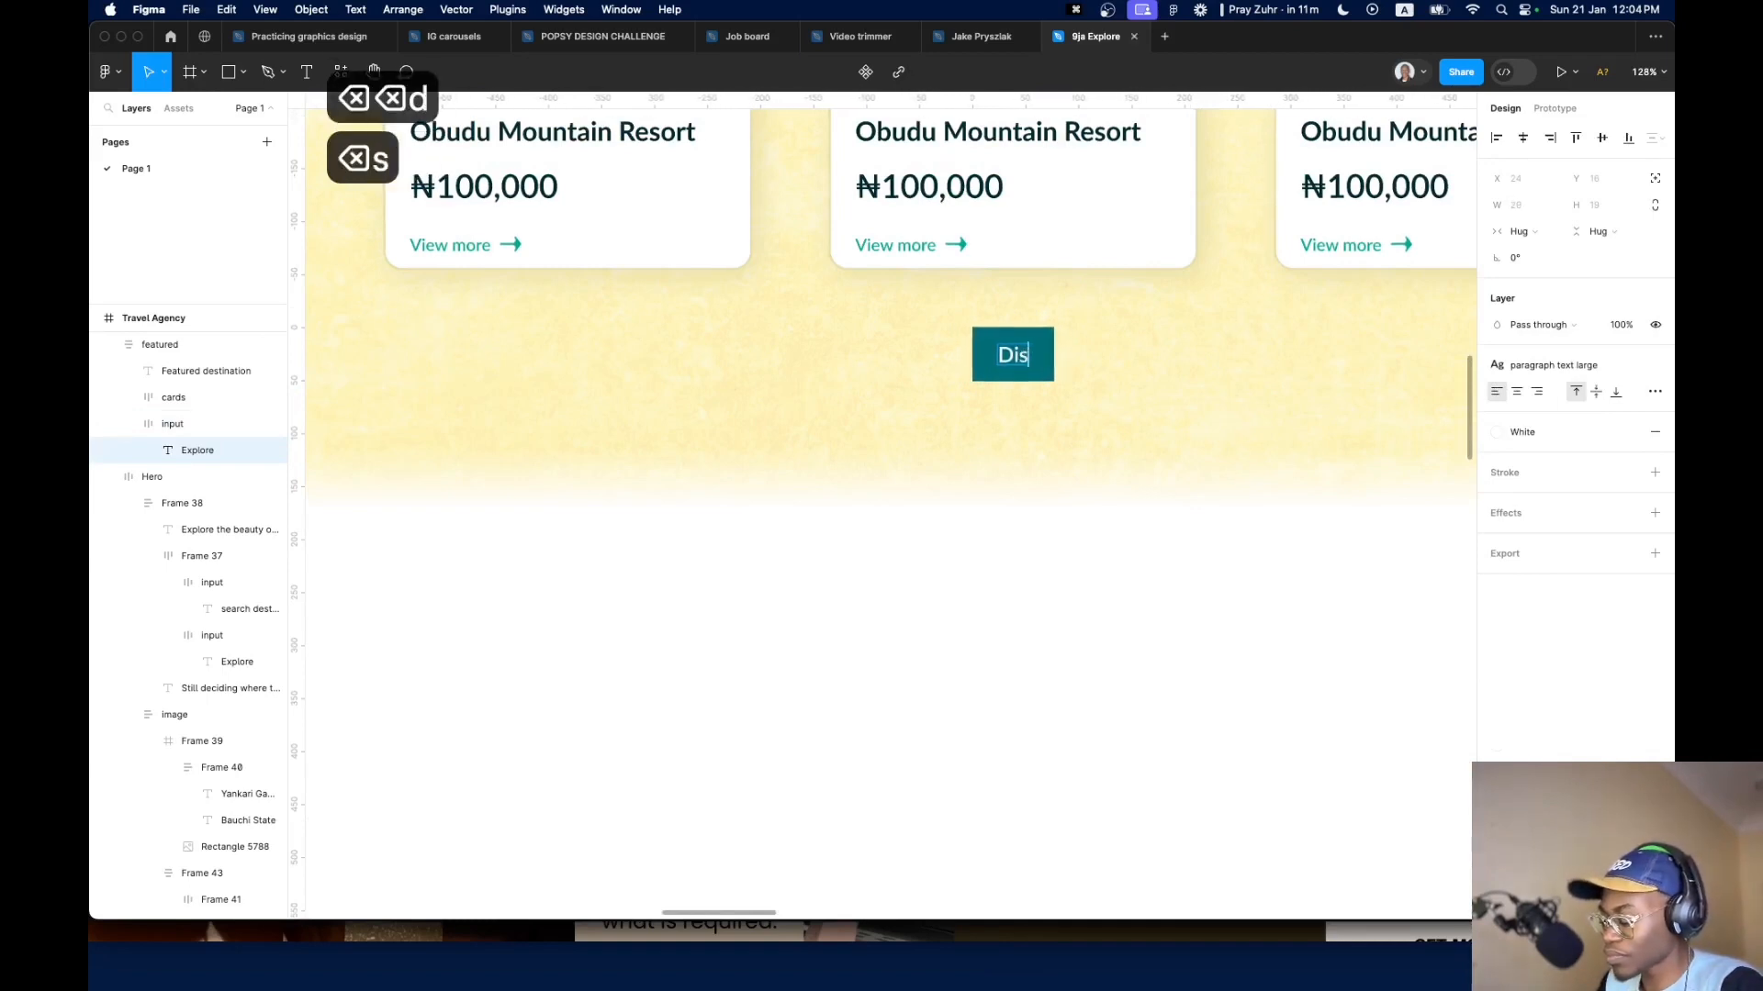
{"action": "type", "text": "scover more"}
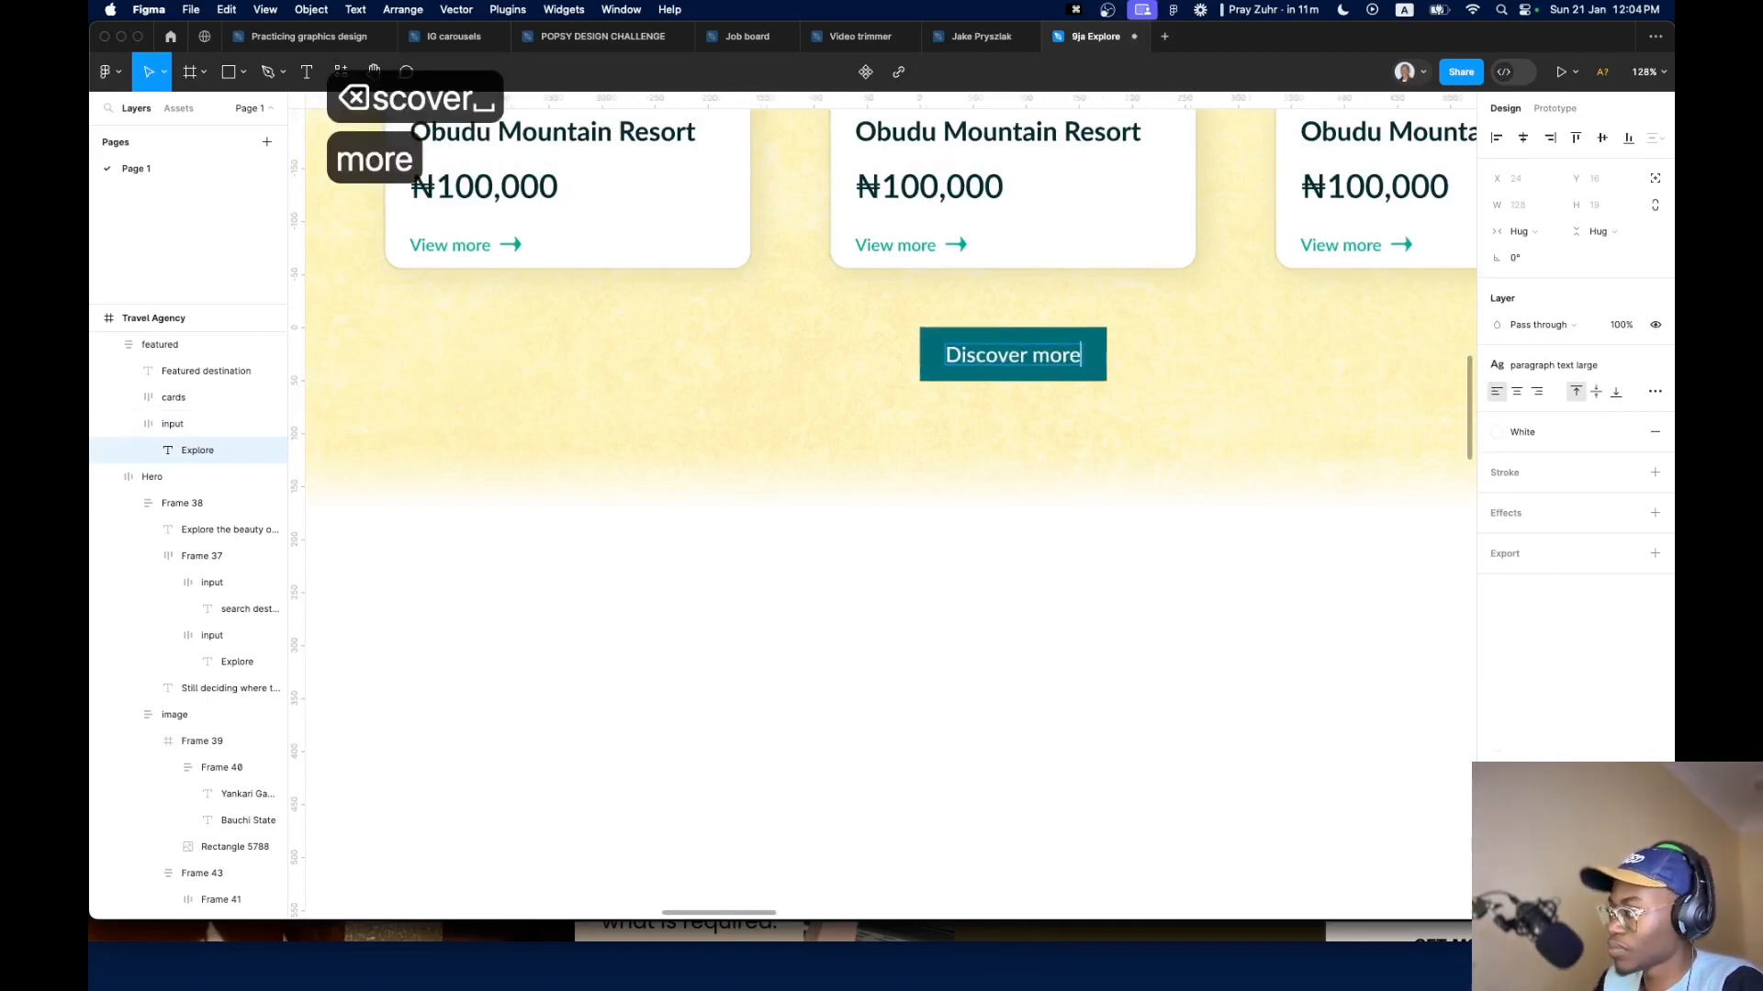
{"action": "type", "text": " destinations"}
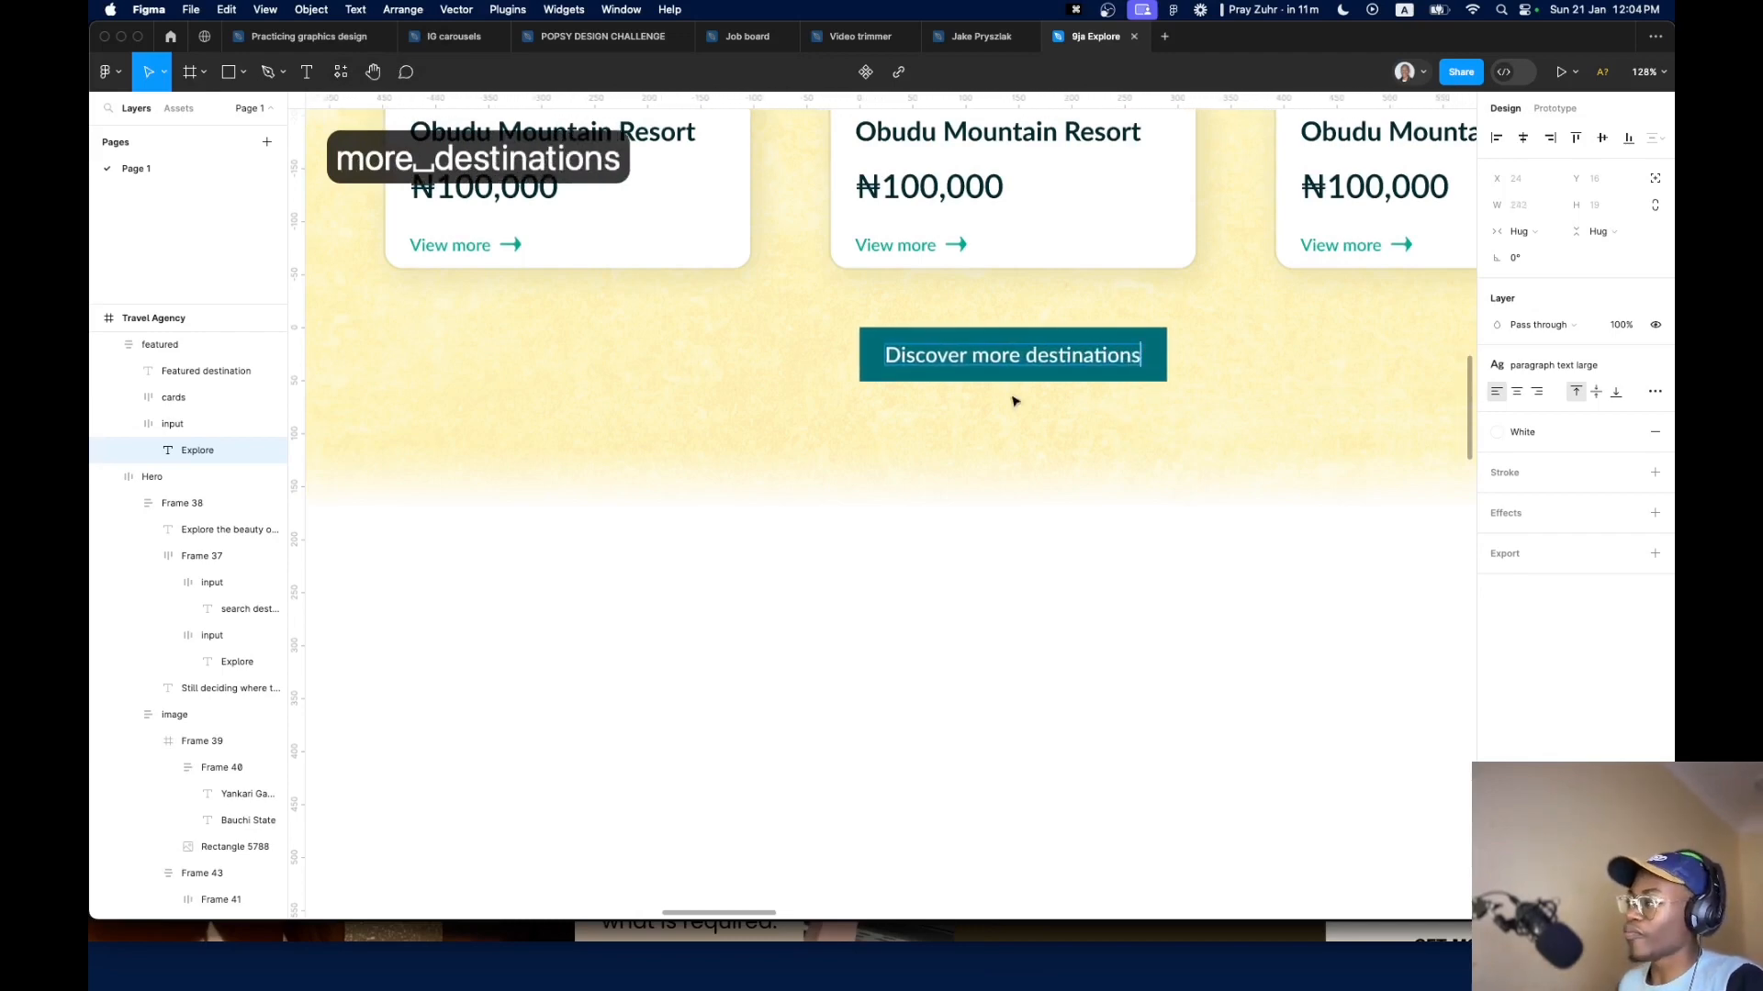
Make the "Discover more destinations" button label italic
{"action": "key", "text": "super+a"}
{"action": "key", "text": "super+i"}
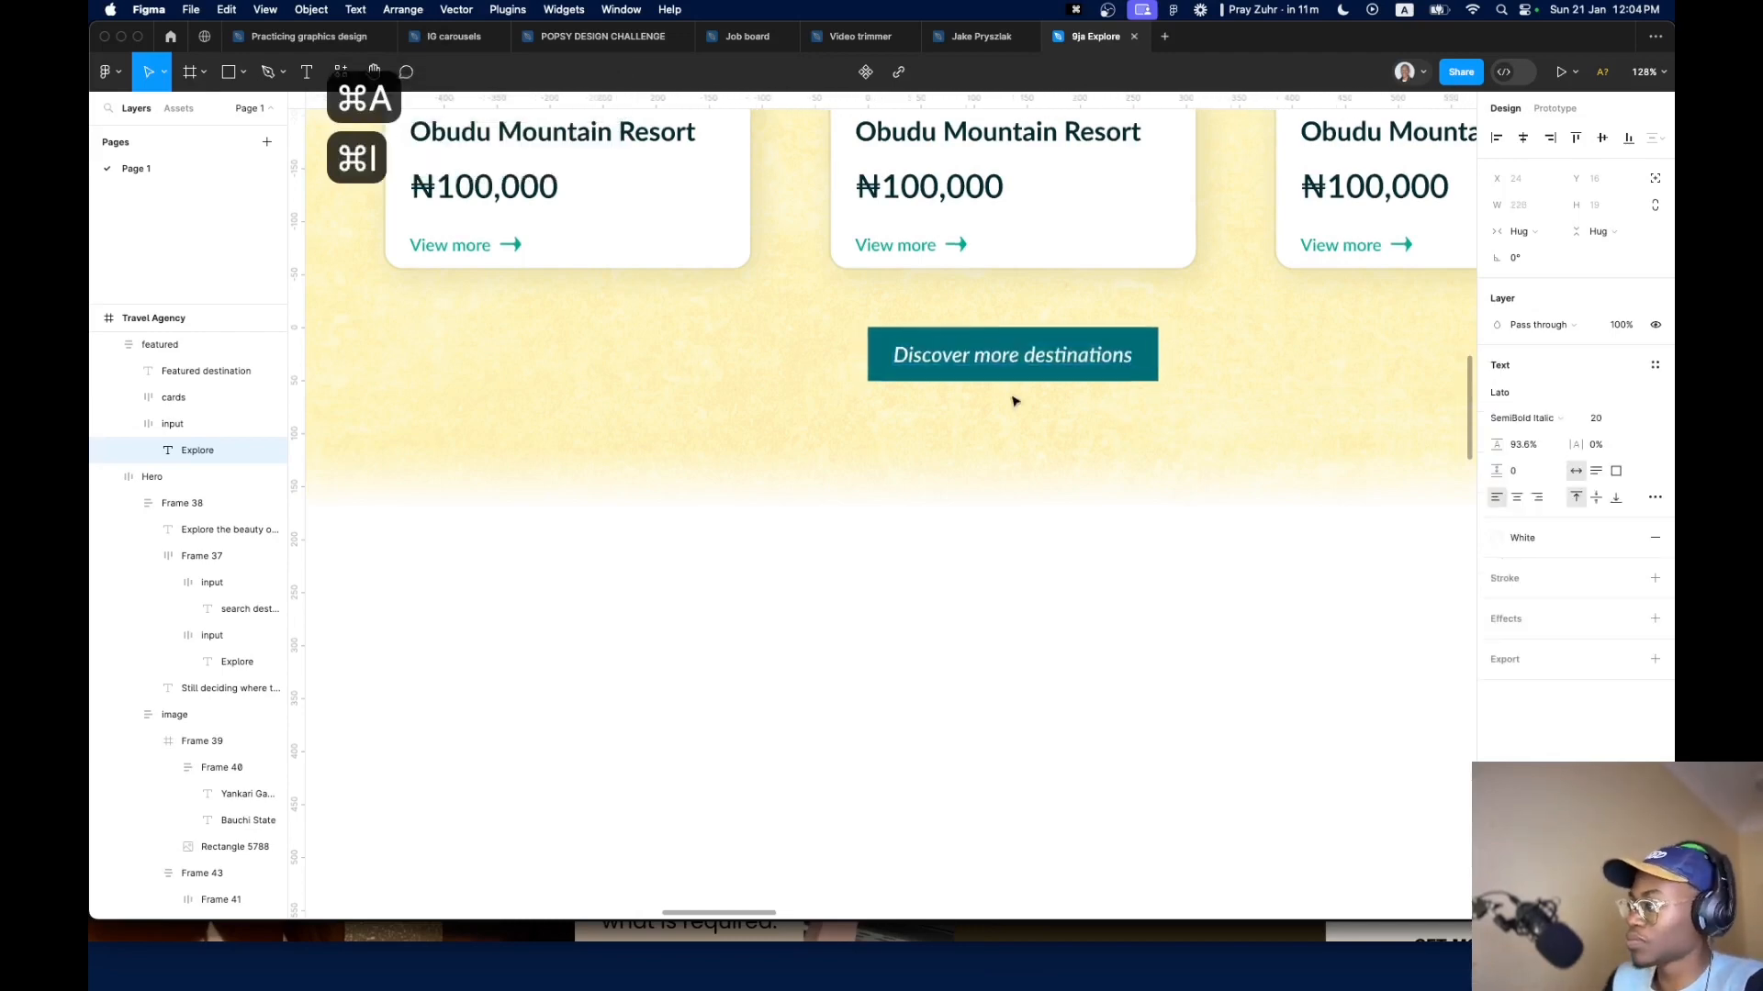
{"action": "key", "text": "Escape"}
{"action": "key", "text": "Escape"}
{"action": "scroll", "coordinate": [1162, 386], "scroll_direction": "down", "scroll_amount": 10}
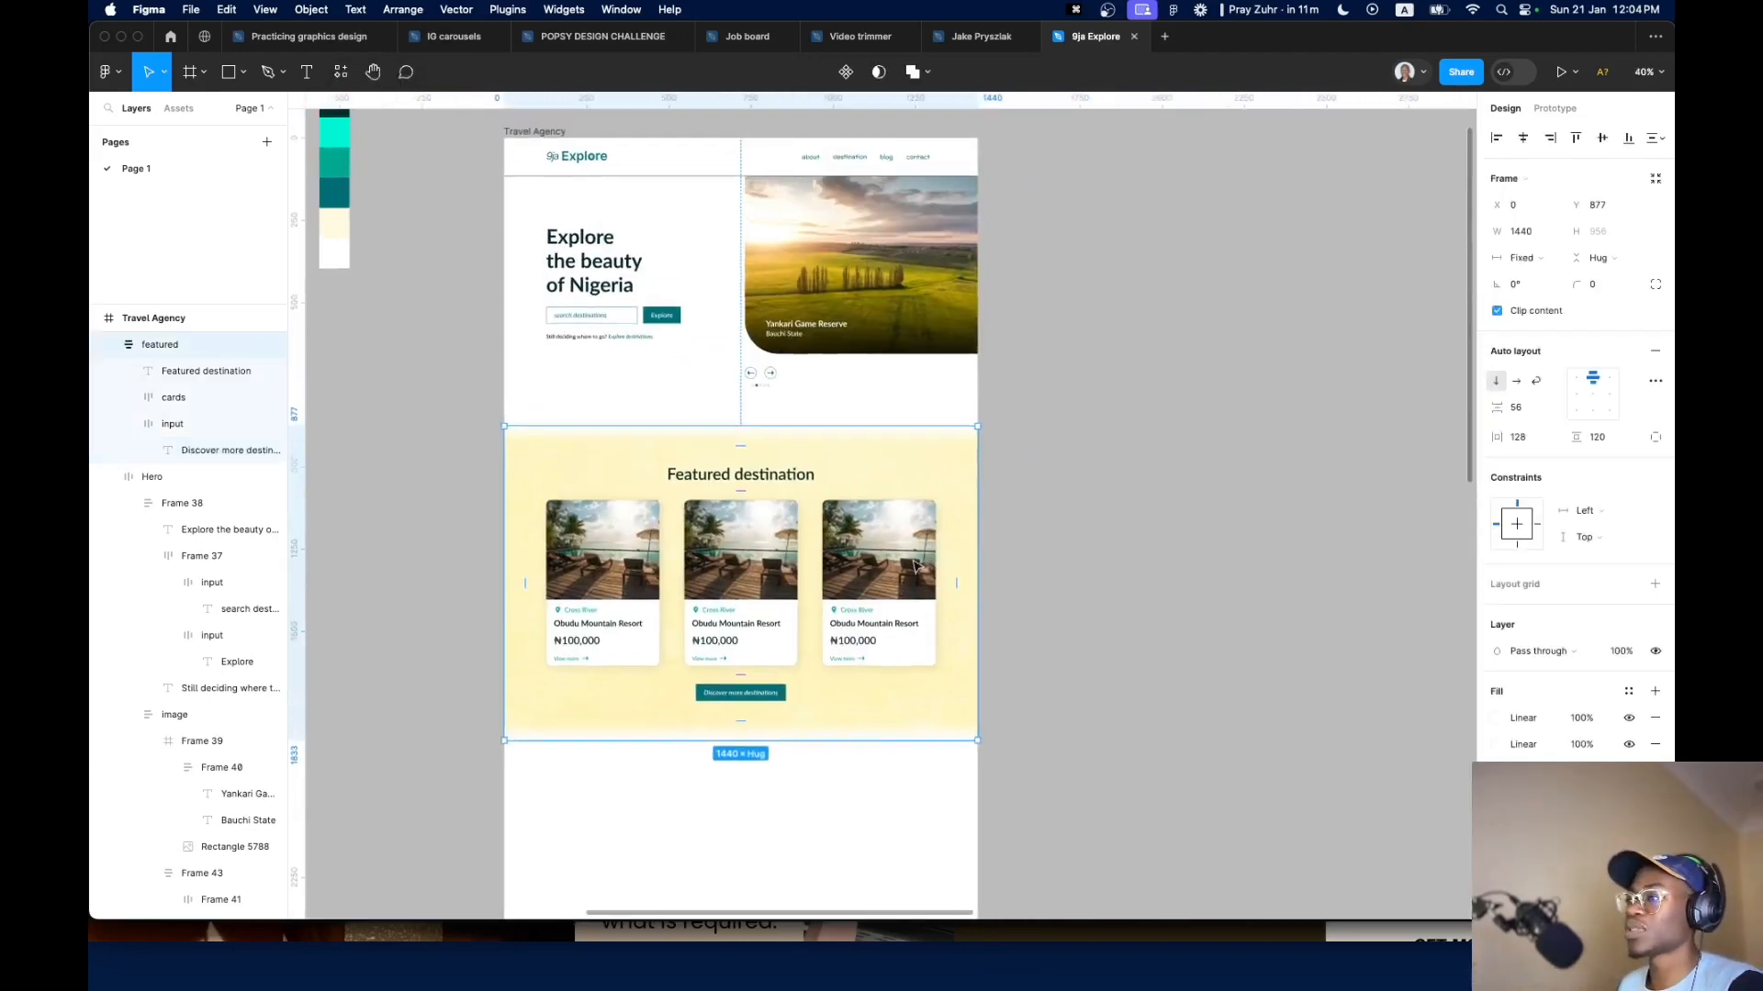
Examine the featured and "How would you like to explore?" sections in the past designs frame for layout reference
{"action": "scroll", "coordinate": [677, 621], "scroll_direction": "down", "scroll_amount": 5}
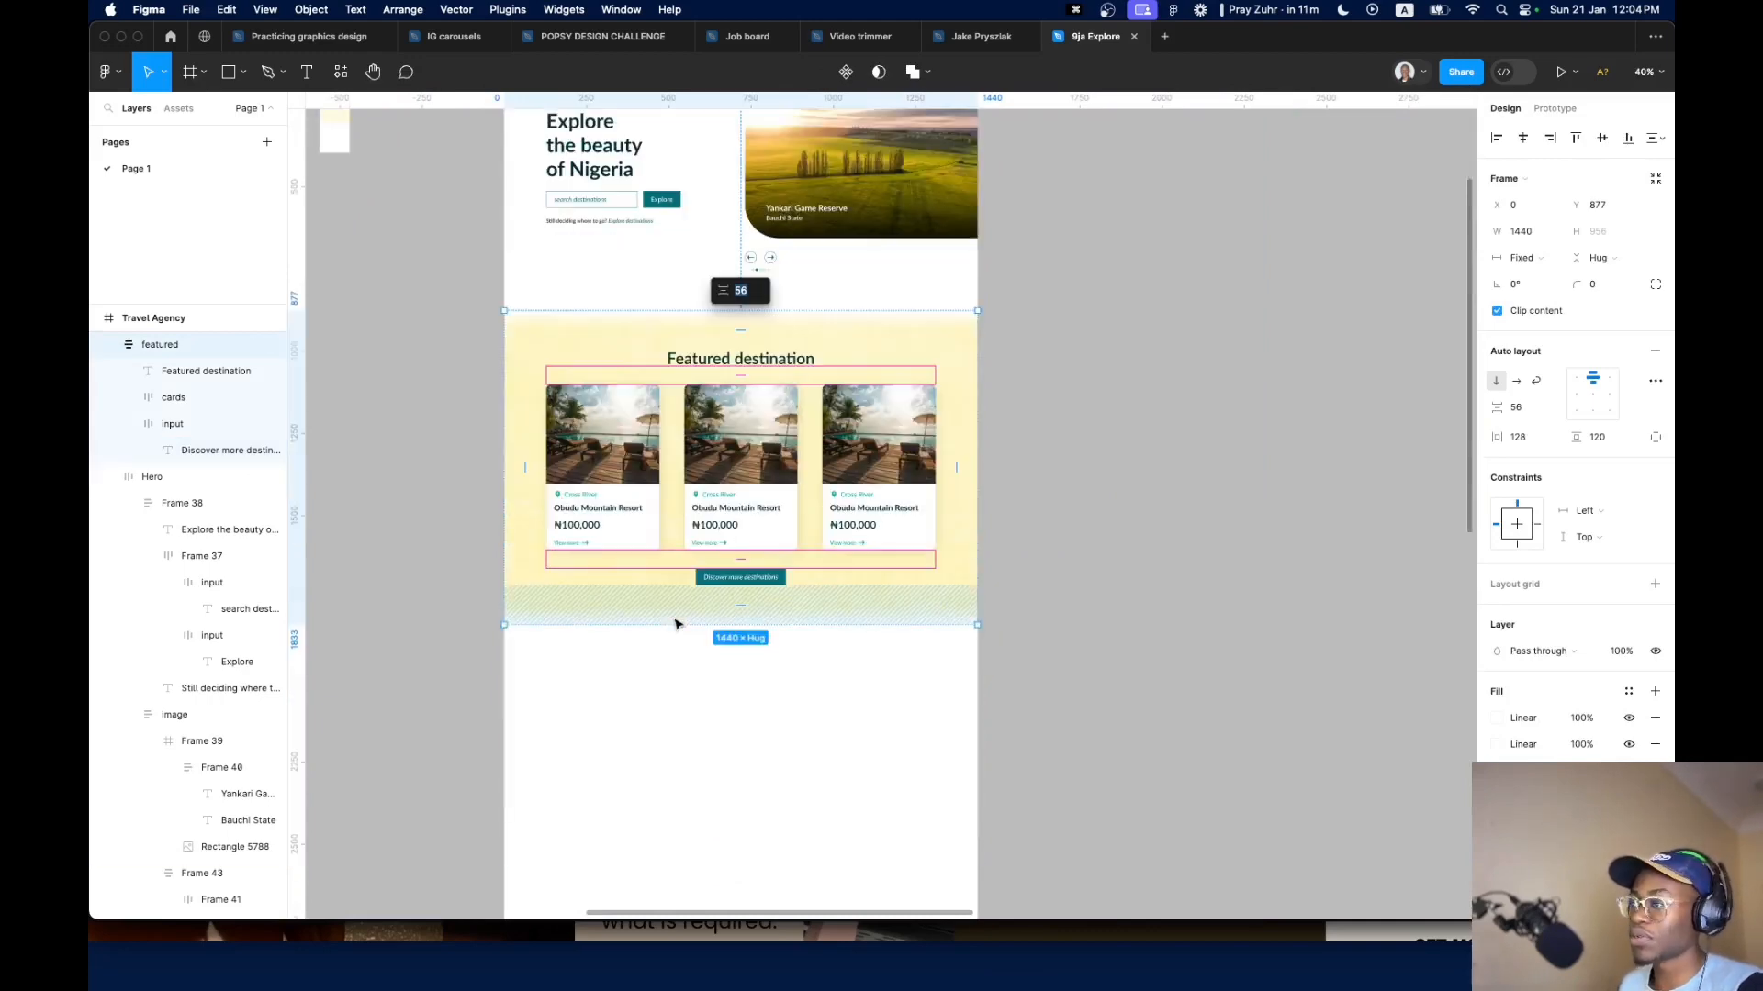
{"action": "scroll", "coordinate": [677, 622], "scroll_direction": "down", "scroll_amount": 6}
{"action": "scroll", "coordinate": [1072, 705], "scroll_direction": "up", "scroll_amount": 4}
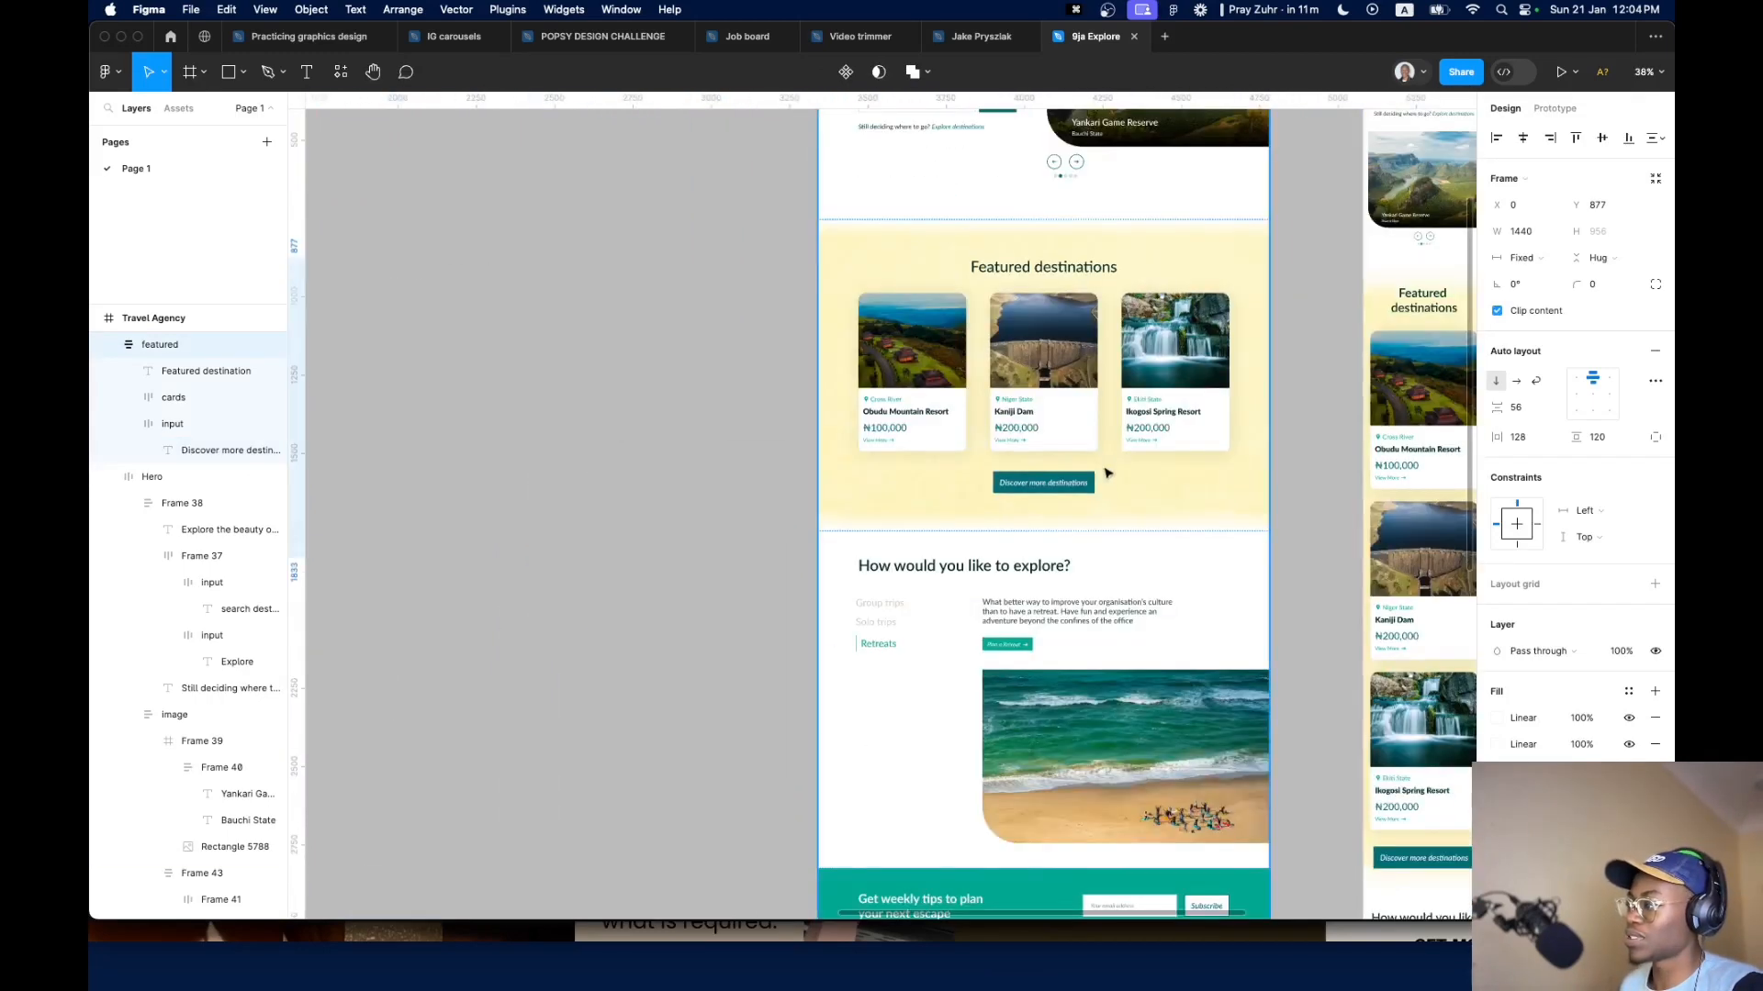
{"action": "scroll", "coordinate": [1106, 472], "scroll_direction": "down", "scroll_amount": 4}
{"action": "scroll", "coordinate": [956, 673], "scroll_direction": "down", "scroll_amount": 5}
{"action": "scroll", "coordinate": [955, 675], "scroll_direction": "up", "scroll_amount": 6}
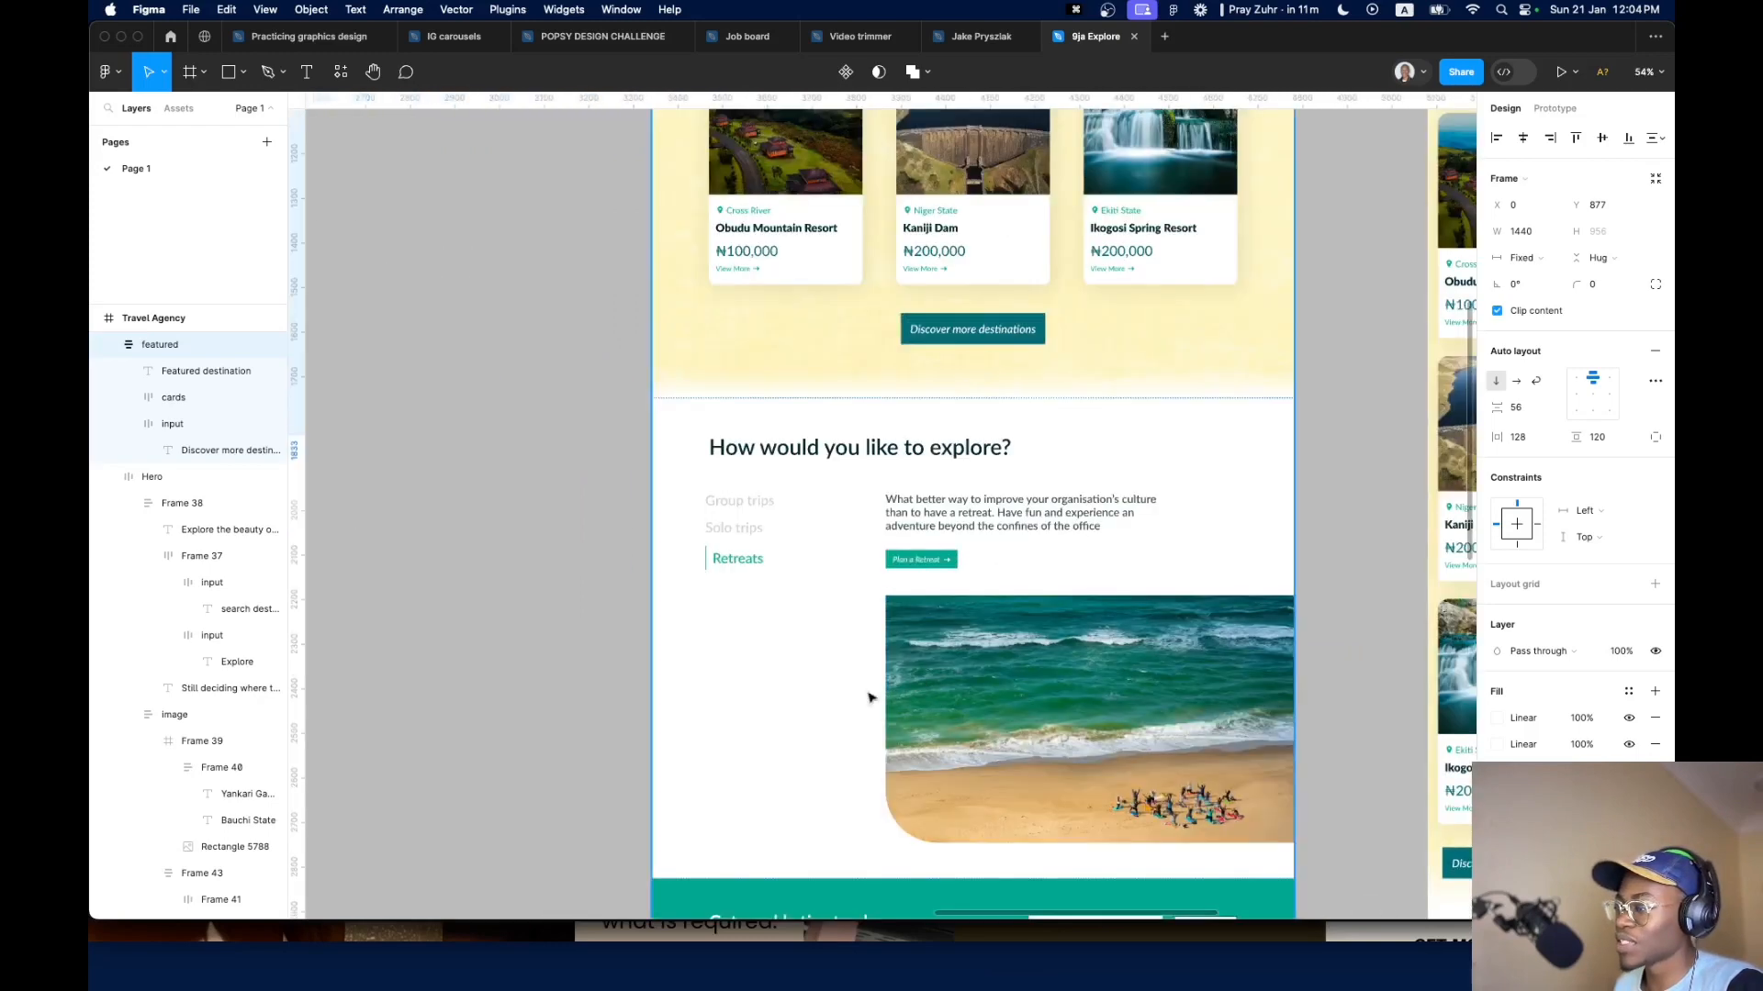
{"action": "left_click", "coordinate": [837, 703]}
{"action": "scroll", "coordinate": [840, 702], "scroll_direction": "down", "scroll_amount": 2}
{"action": "scroll", "coordinate": [928, 573], "scroll_direction": "up", "scroll_amount": 6}
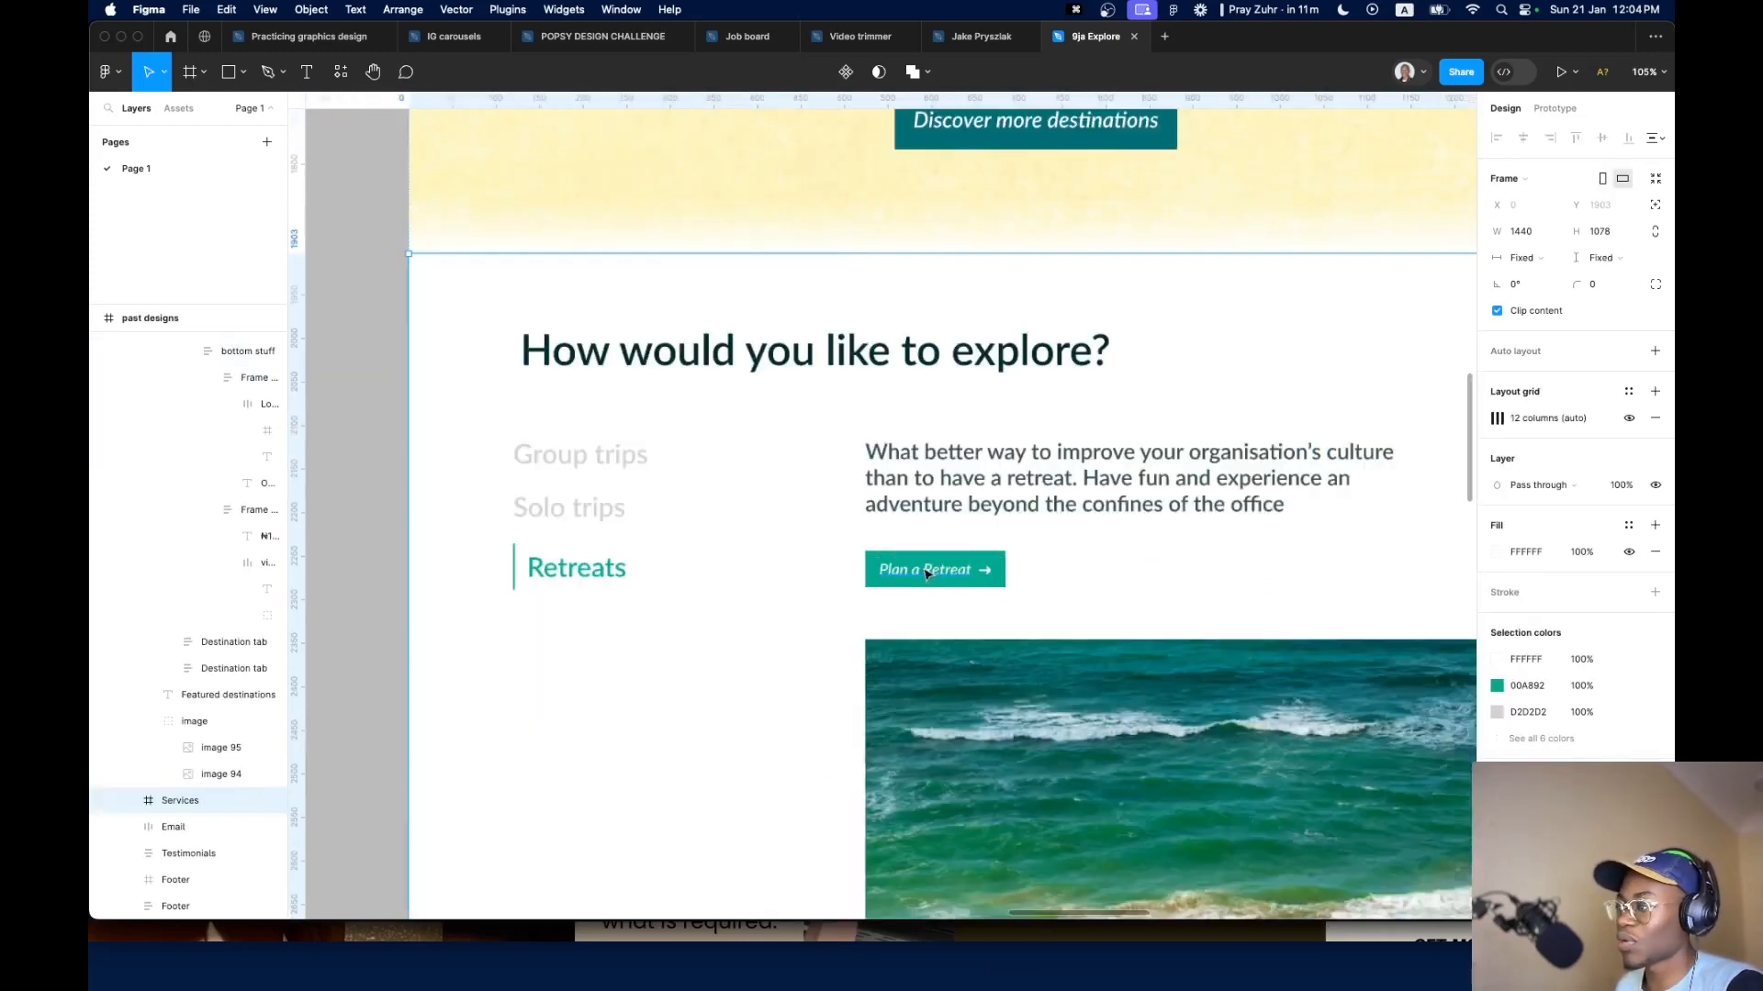
{"action": "scroll", "coordinate": [576, 402], "scroll_direction": "down", "scroll_amount": 8}
{"action": "scroll", "coordinate": [1168, 523], "scroll_direction": "up", "scroll_amount": 2}
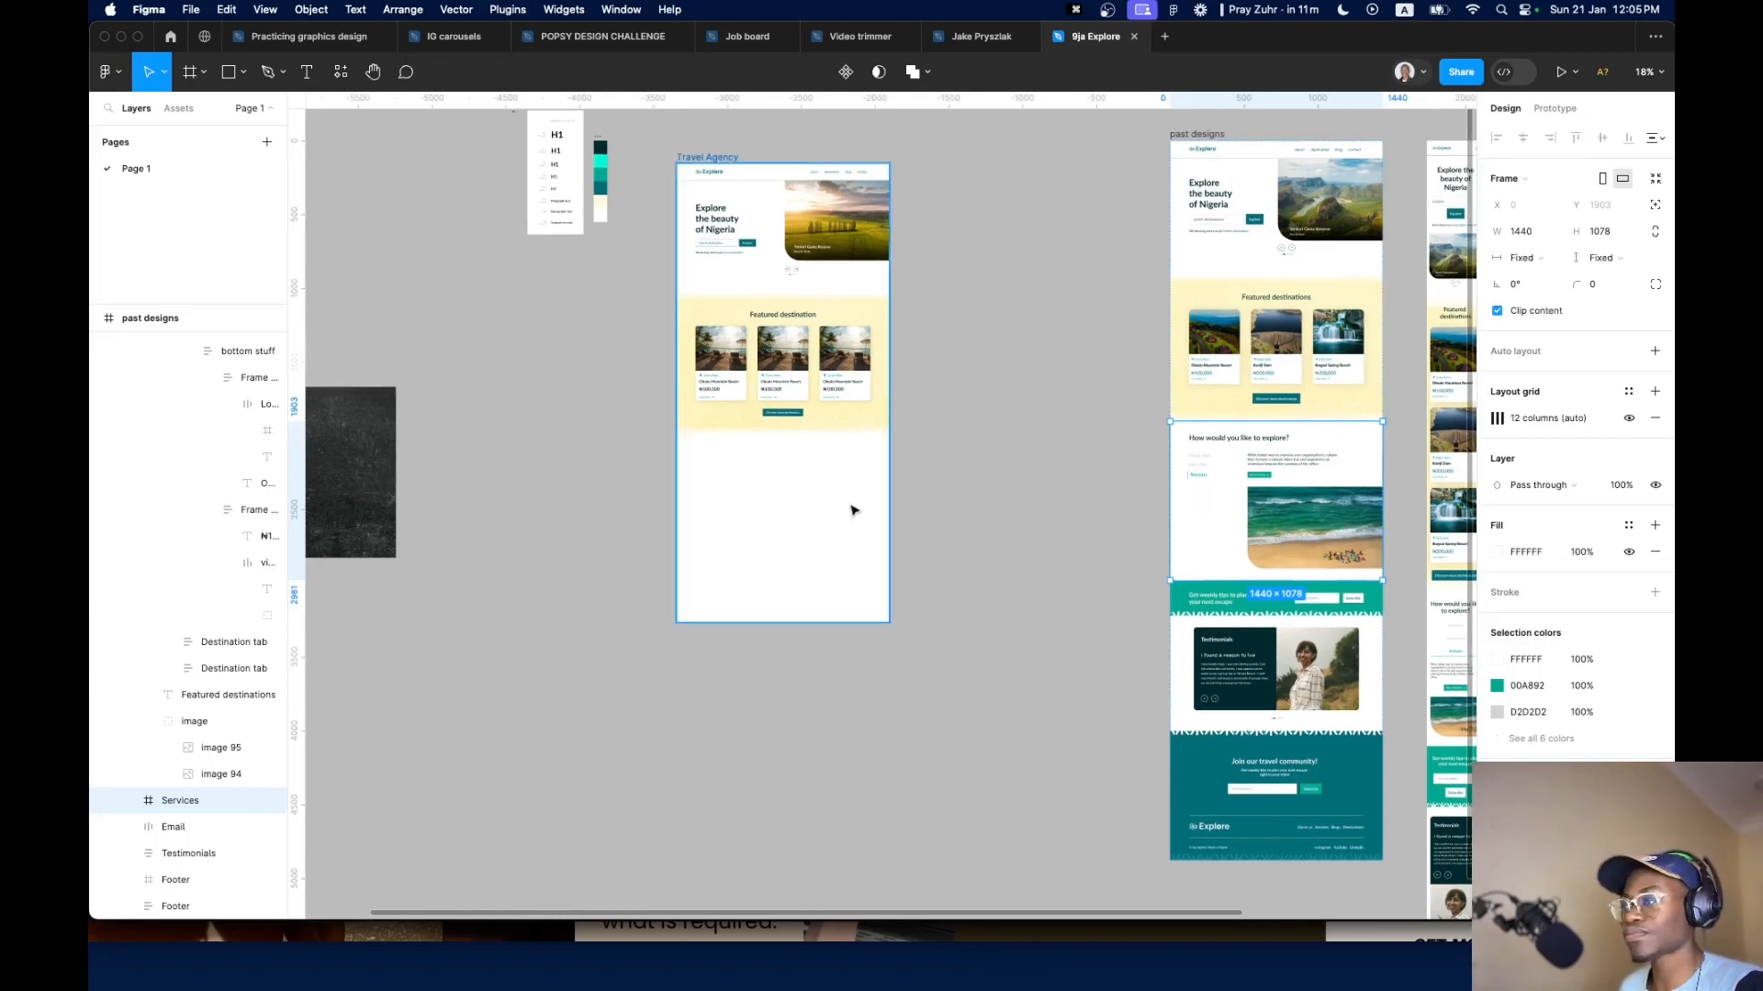
Select the Travel Agency frame and show the layout grids
{"action": "scroll", "coordinate": [847, 507], "scroll_direction": "up", "scroll_amount": 2}
{"action": "left_click_drag", "start_coordinate": [814, 517], "coordinate": [792, 549]}
{"action": "left_click", "coordinate": [702, 480]}
{"action": "left_click", "coordinate": [702, 481]}
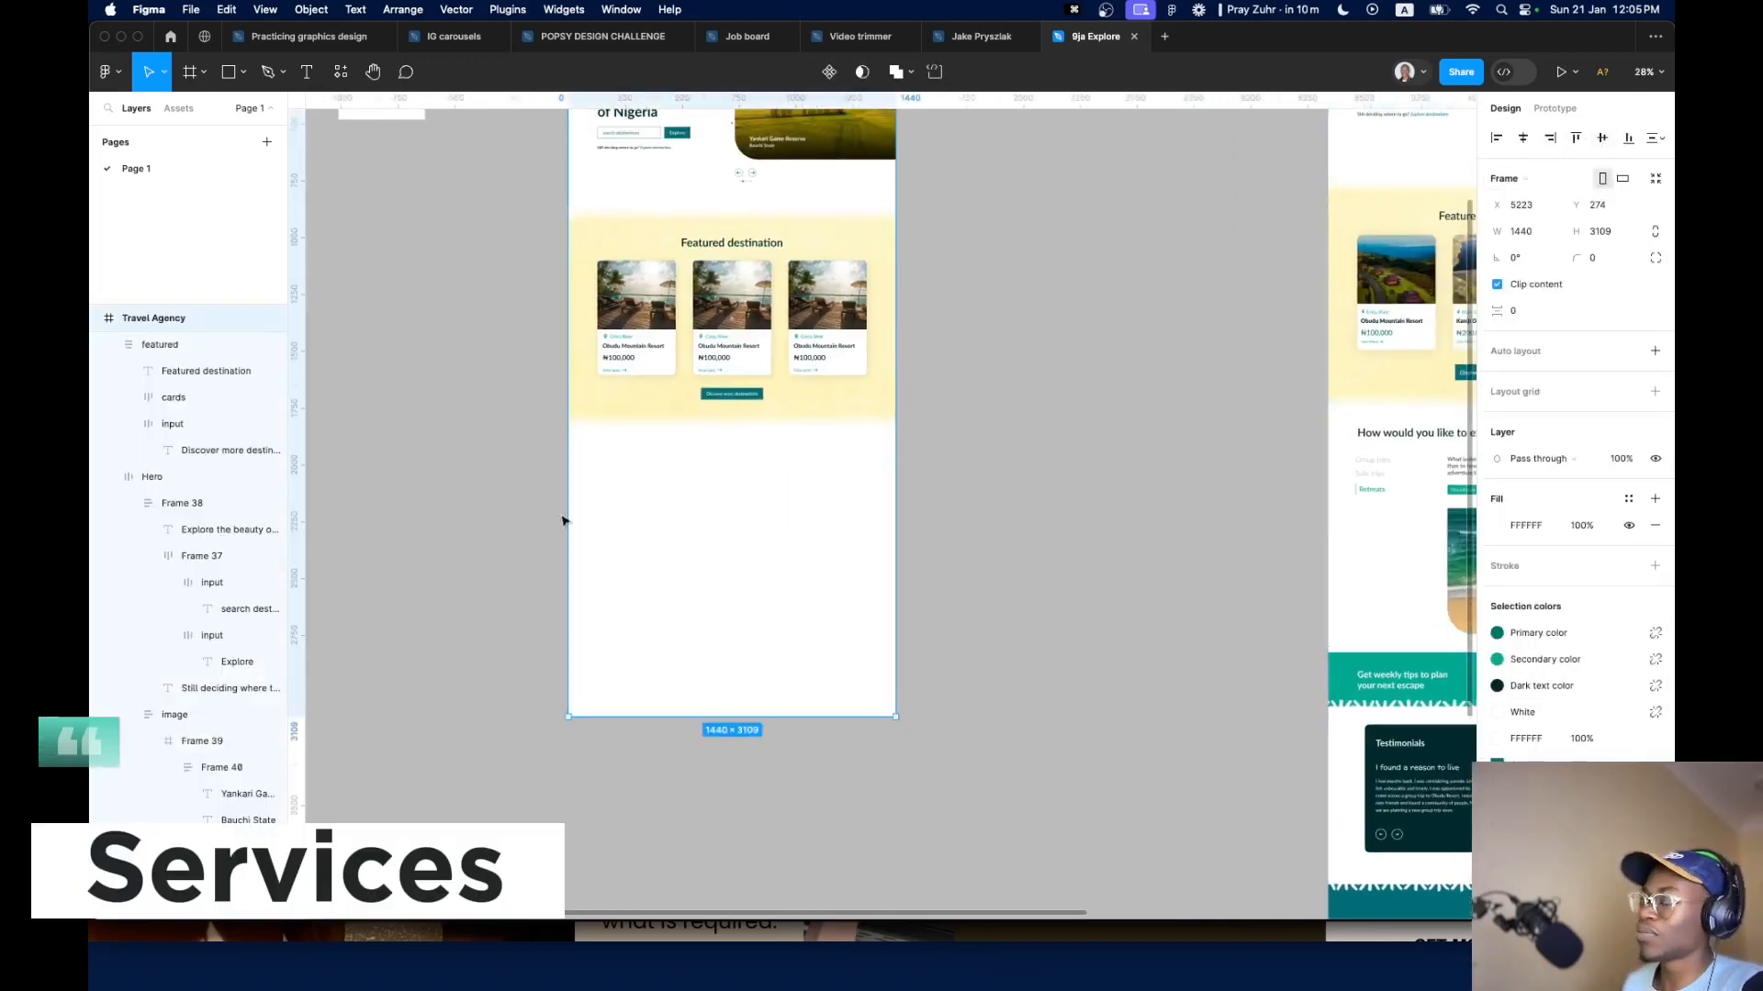
{"action": "scroll", "coordinate": [562, 511], "scroll_direction": "down", "scroll_amount": 2}
{"action": "key", "text": "shift+g"}
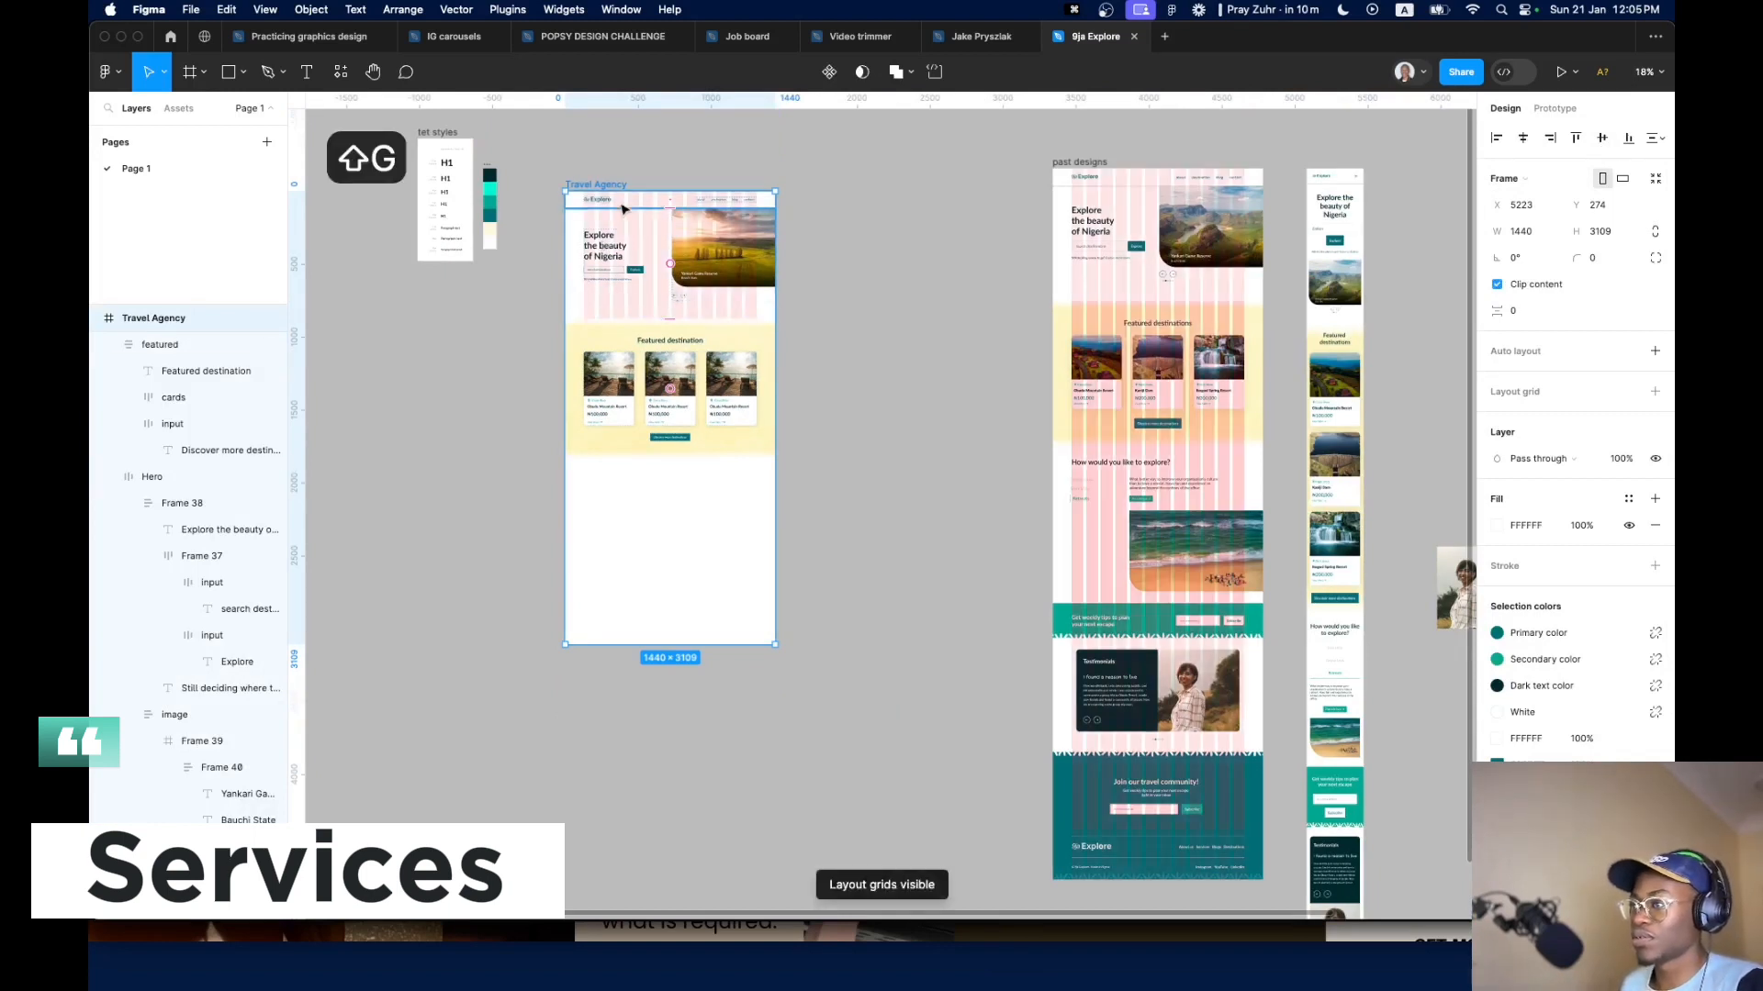
Apply the Desktop layout grid style to the featured section
{"action": "left_click", "coordinate": [633, 344]}
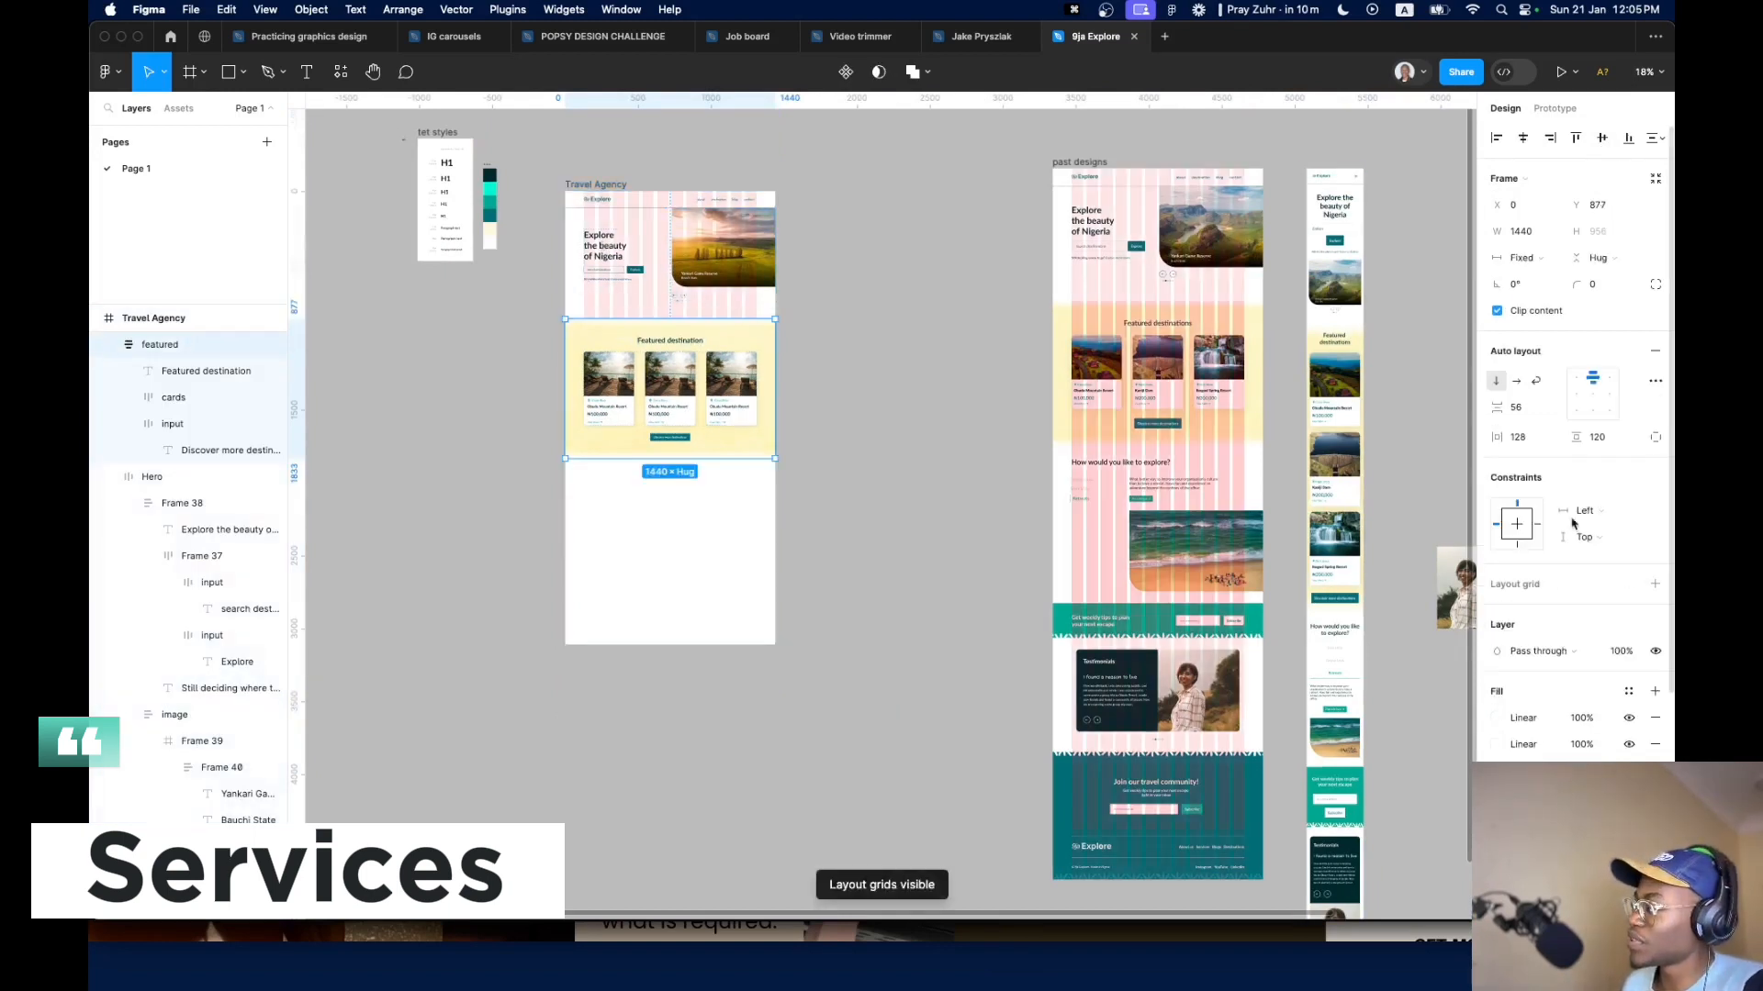
{"action": "left_click", "coordinate": [1627, 585]}
{"action": "left_click", "coordinate": [1566, 682]}
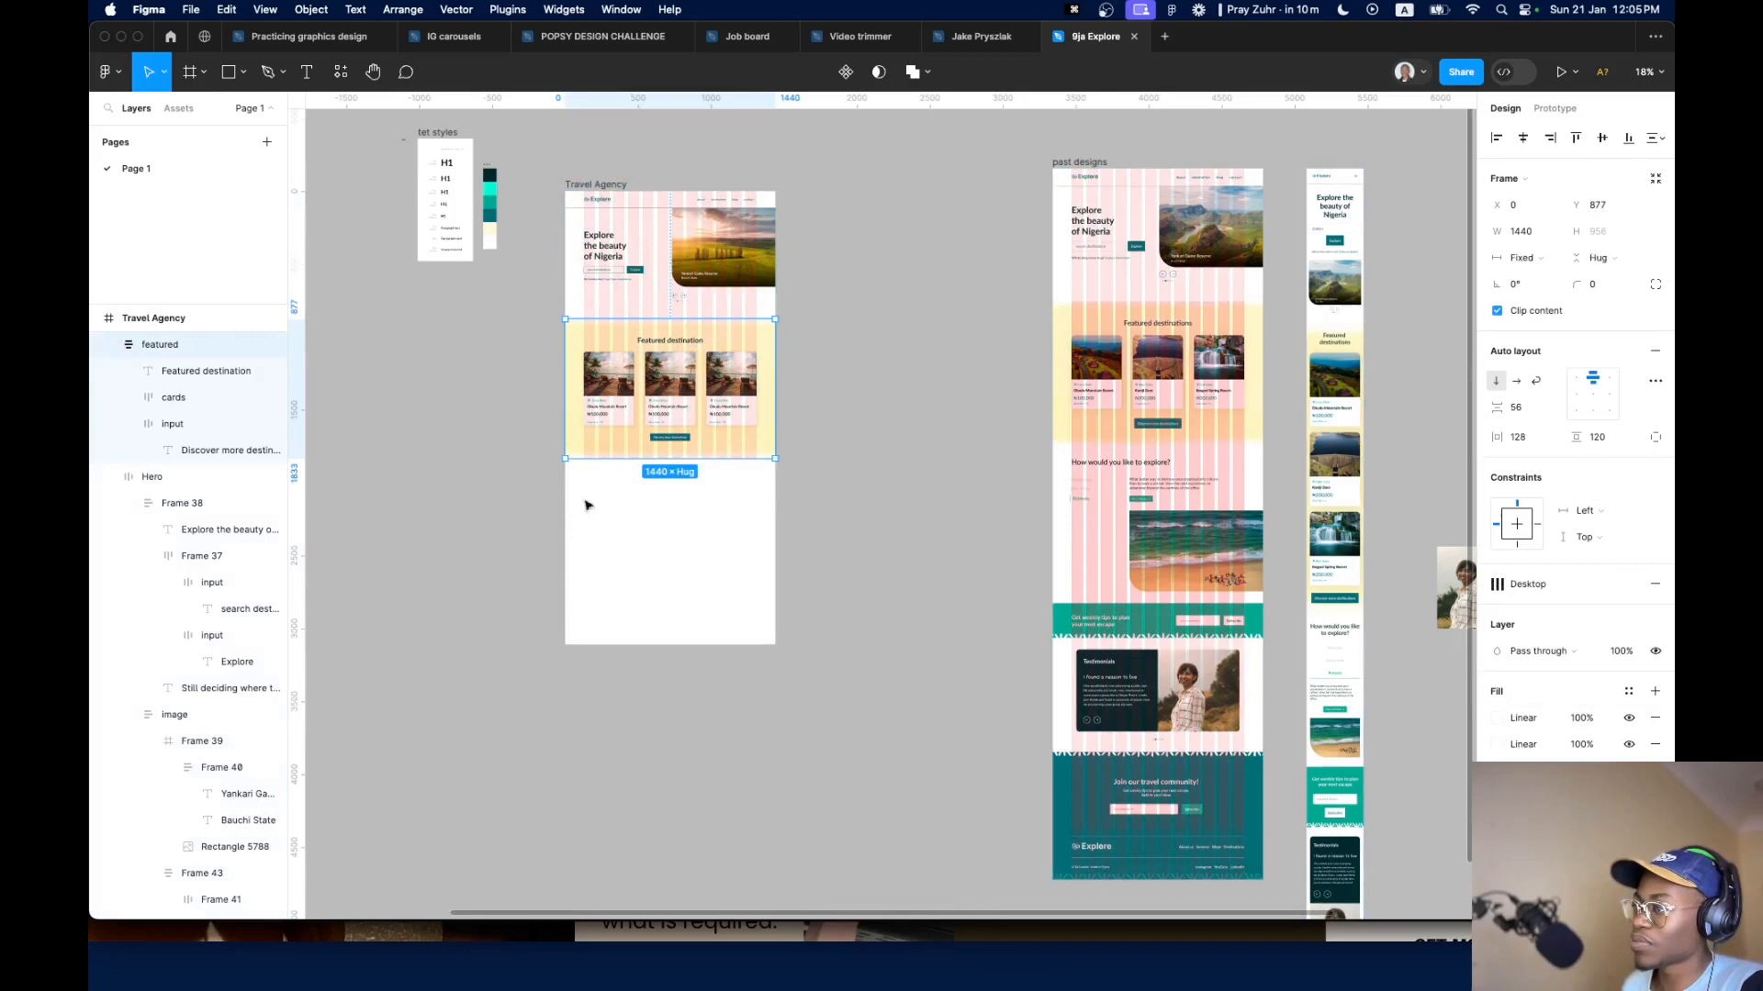
Add a 1440 × 1024 Desktop frame and place it inside the Travel Agency frame below the featured section
{"action": "left_click", "coordinate": [653, 492]}
{"action": "key", "text": "f"}
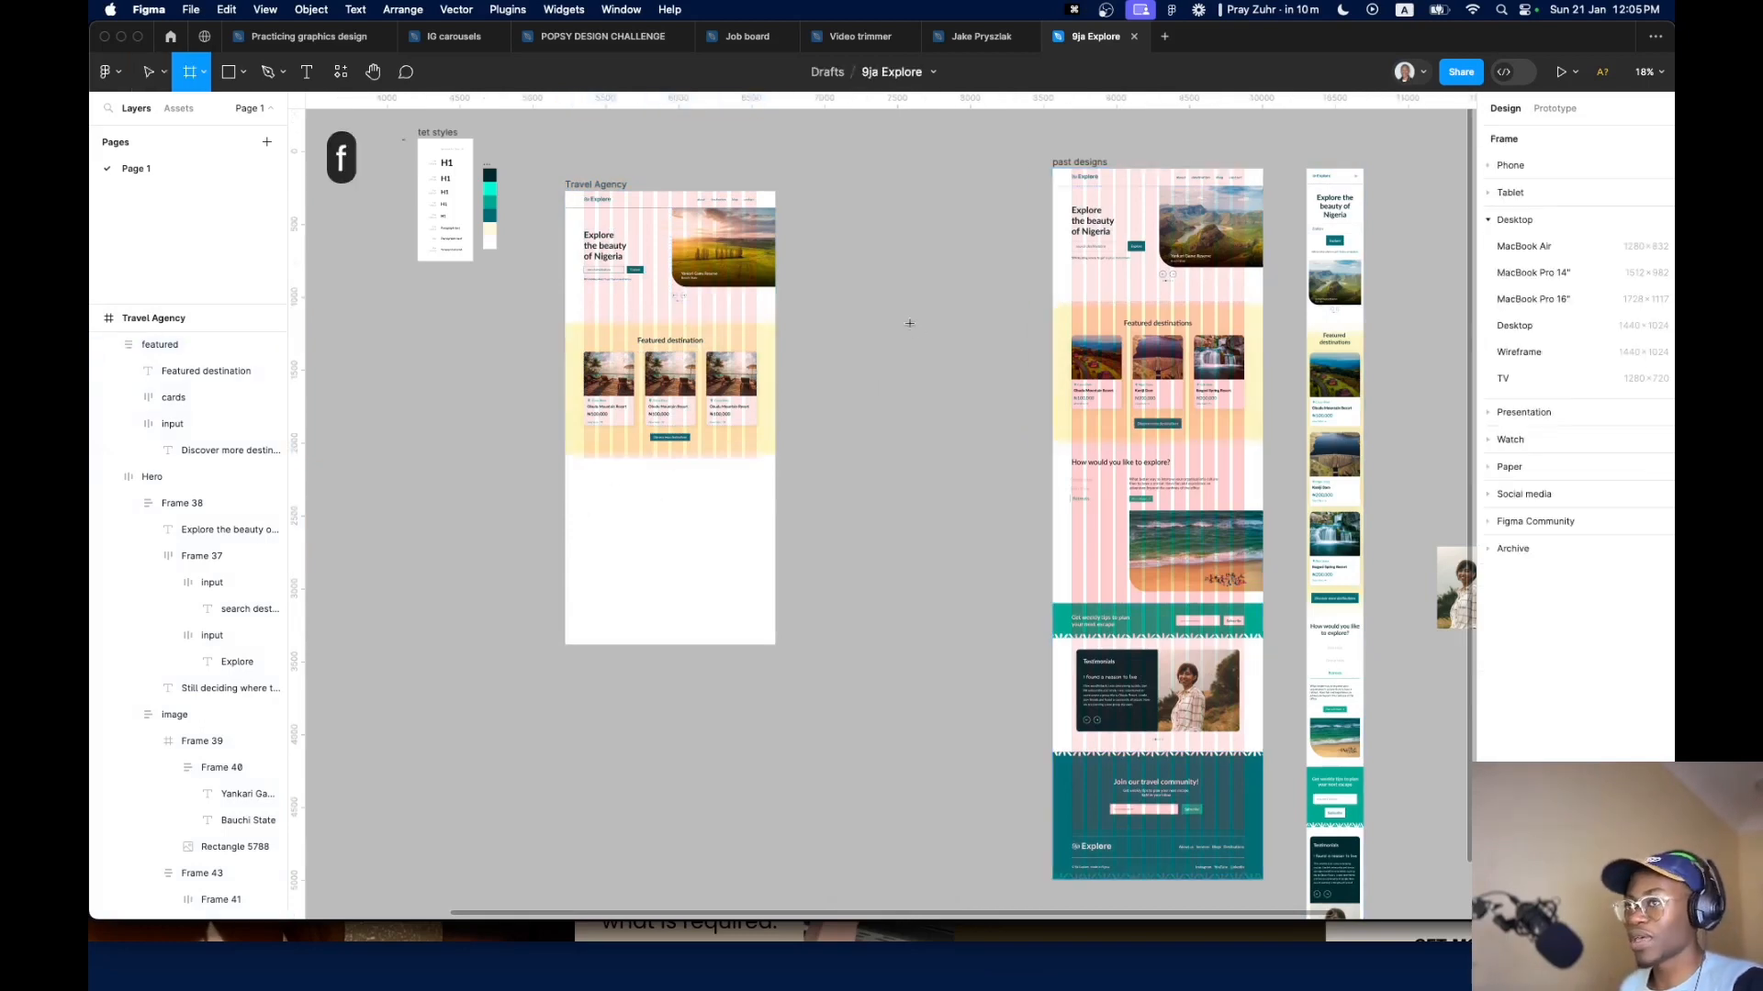
{"action": "left_click", "coordinate": [1551, 328]}
{"action": "left_click_drag", "start_coordinate": [982, 477], "coordinate": [735, 523]}
Rename the new frame "Services" and align it directly beneath the featured section at X 0, Y 1833
{"action": "key", "text": "super+r"}
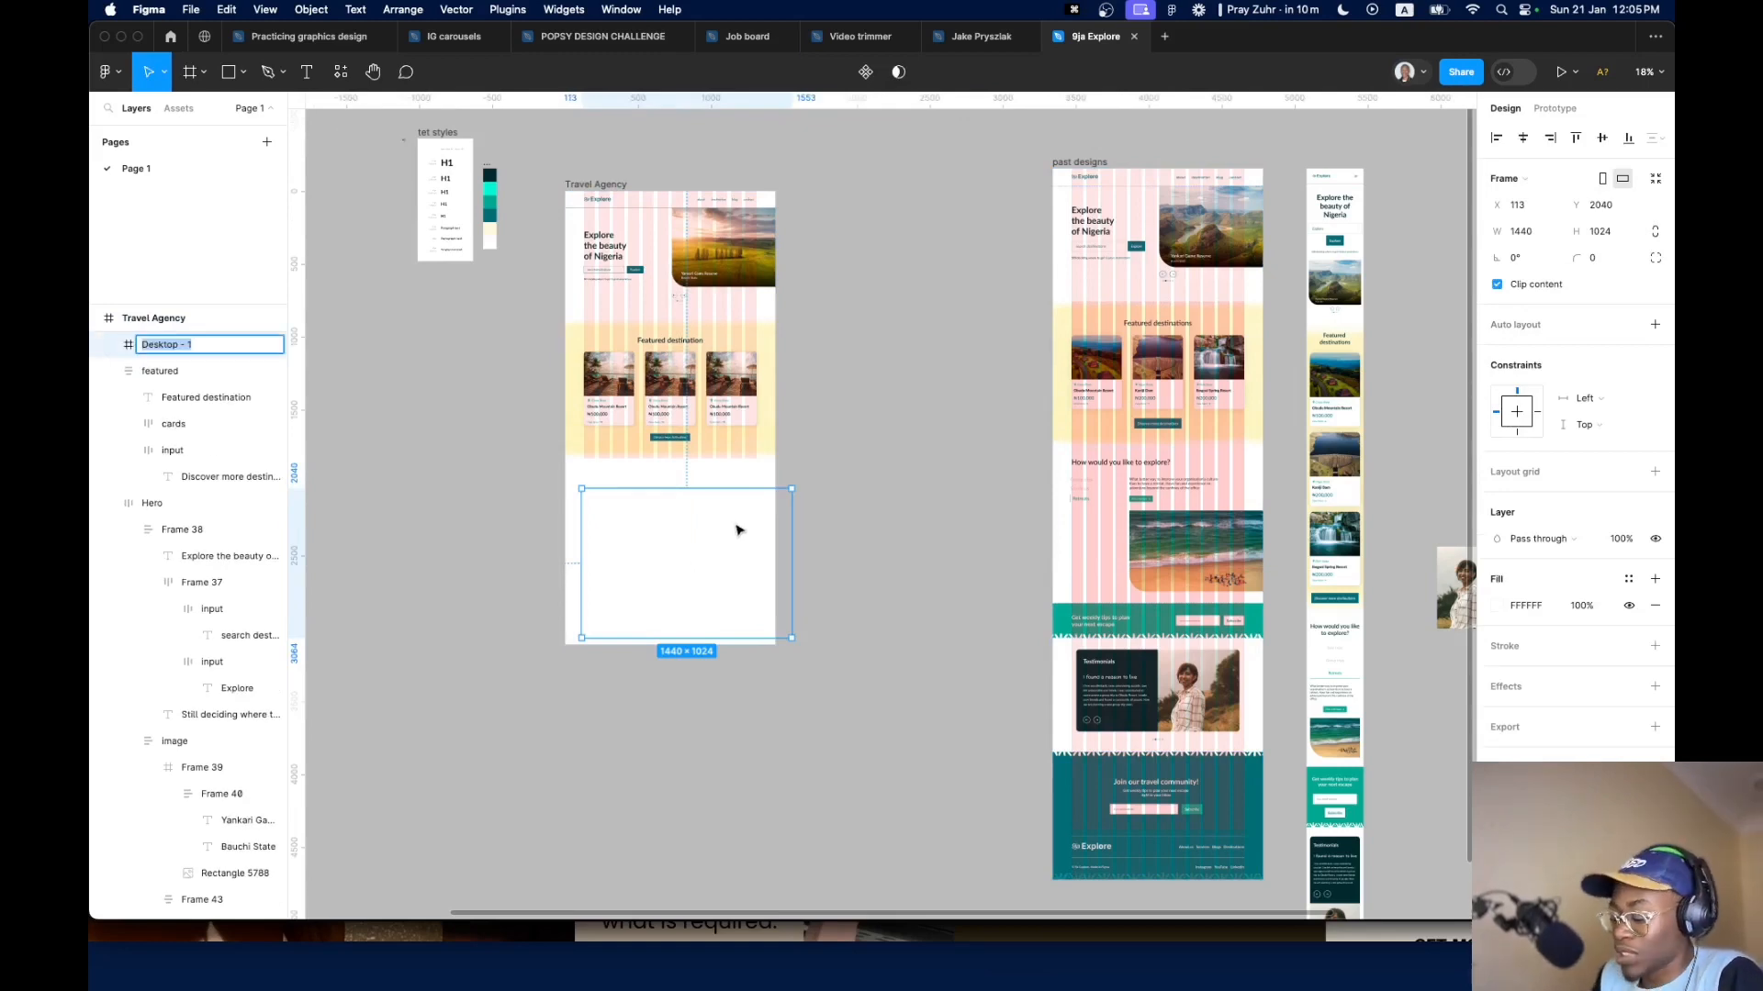
{"action": "type", "text": "Services"}
{"action": "key", "text": "Return"}
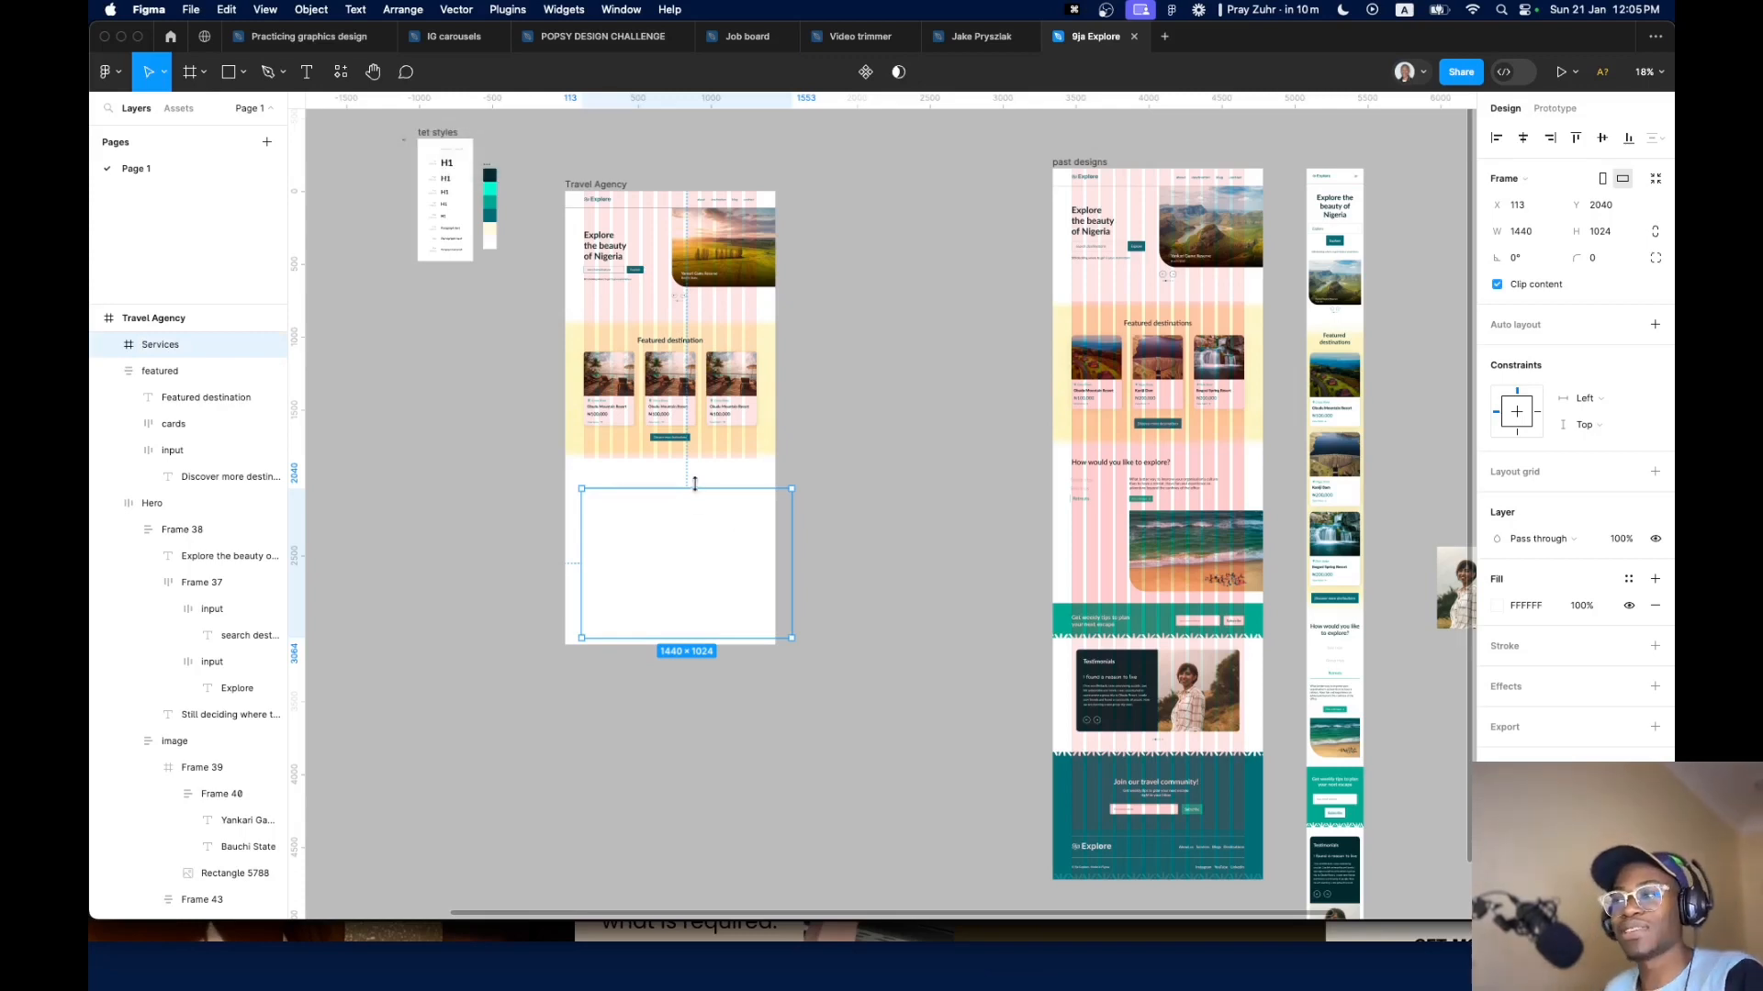
{"action": "left_click_drag", "start_coordinate": [695, 484], "coordinate": [676, 515]}
{"action": "scroll", "coordinate": [684, 519], "scroll_direction": "up", "scroll_amount": 5}
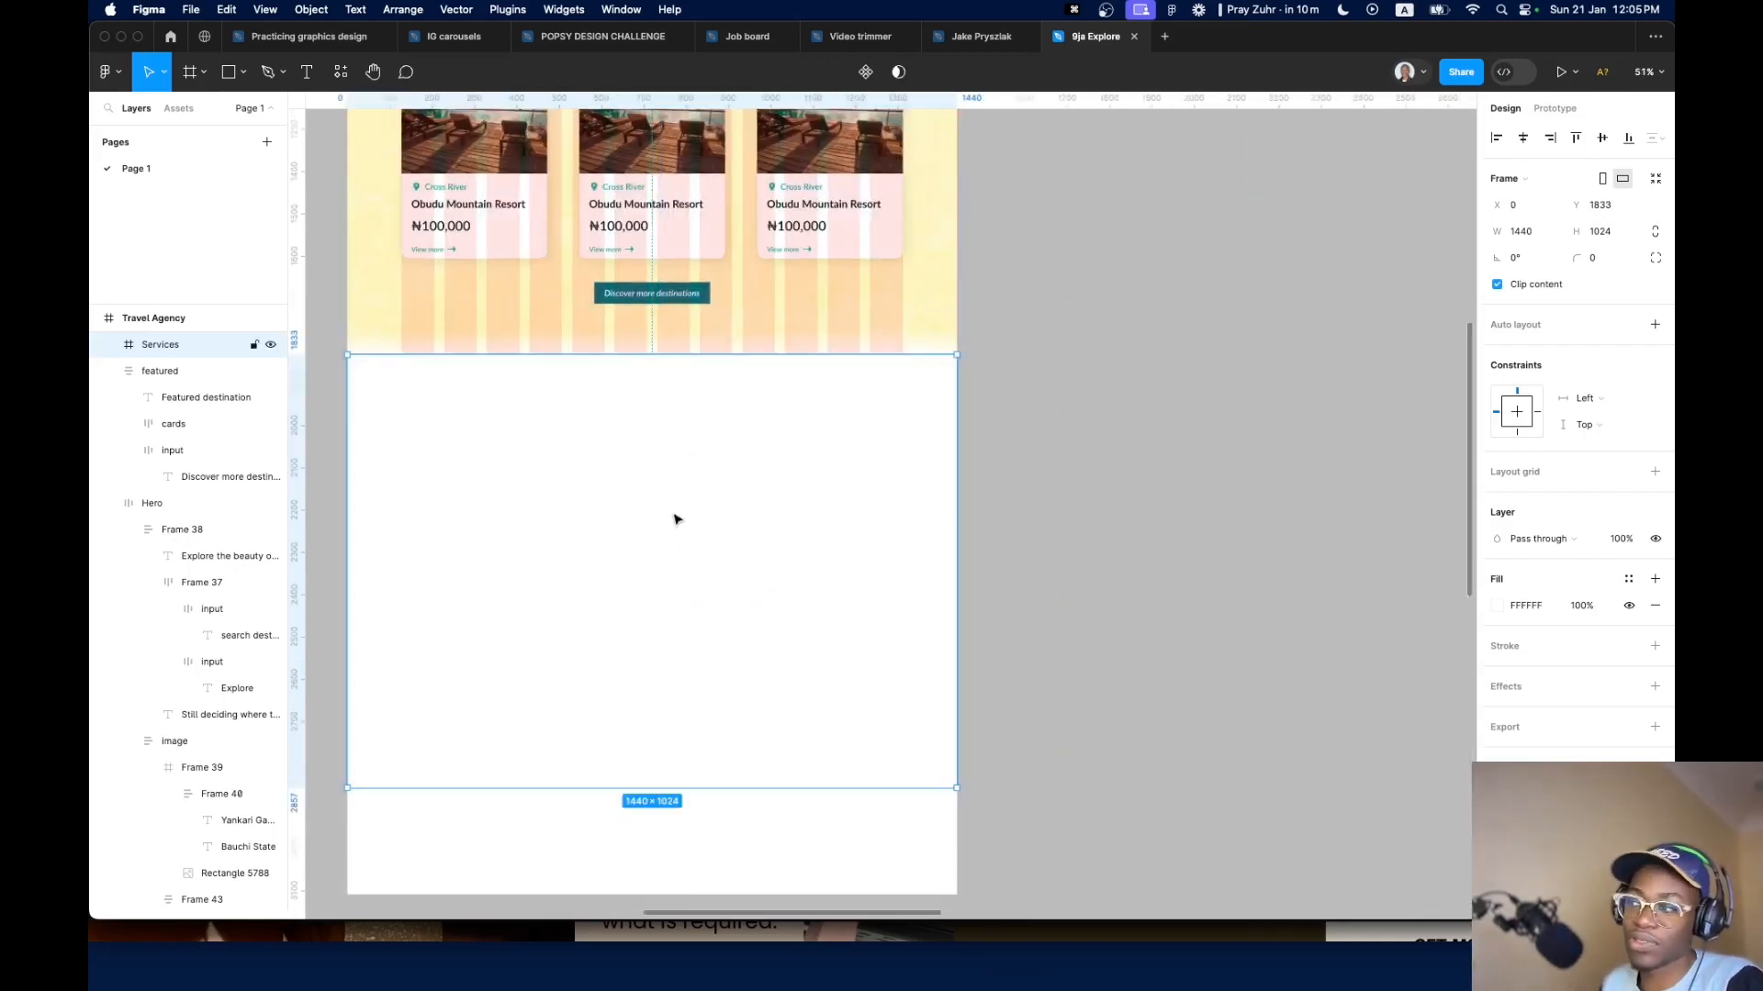
Extend the Travel Agency frame downward to a height of about 3407
{"action": "scroll", "coordinate": [697, 334], "scroll_direction": "down", "scroll_amount": 4}
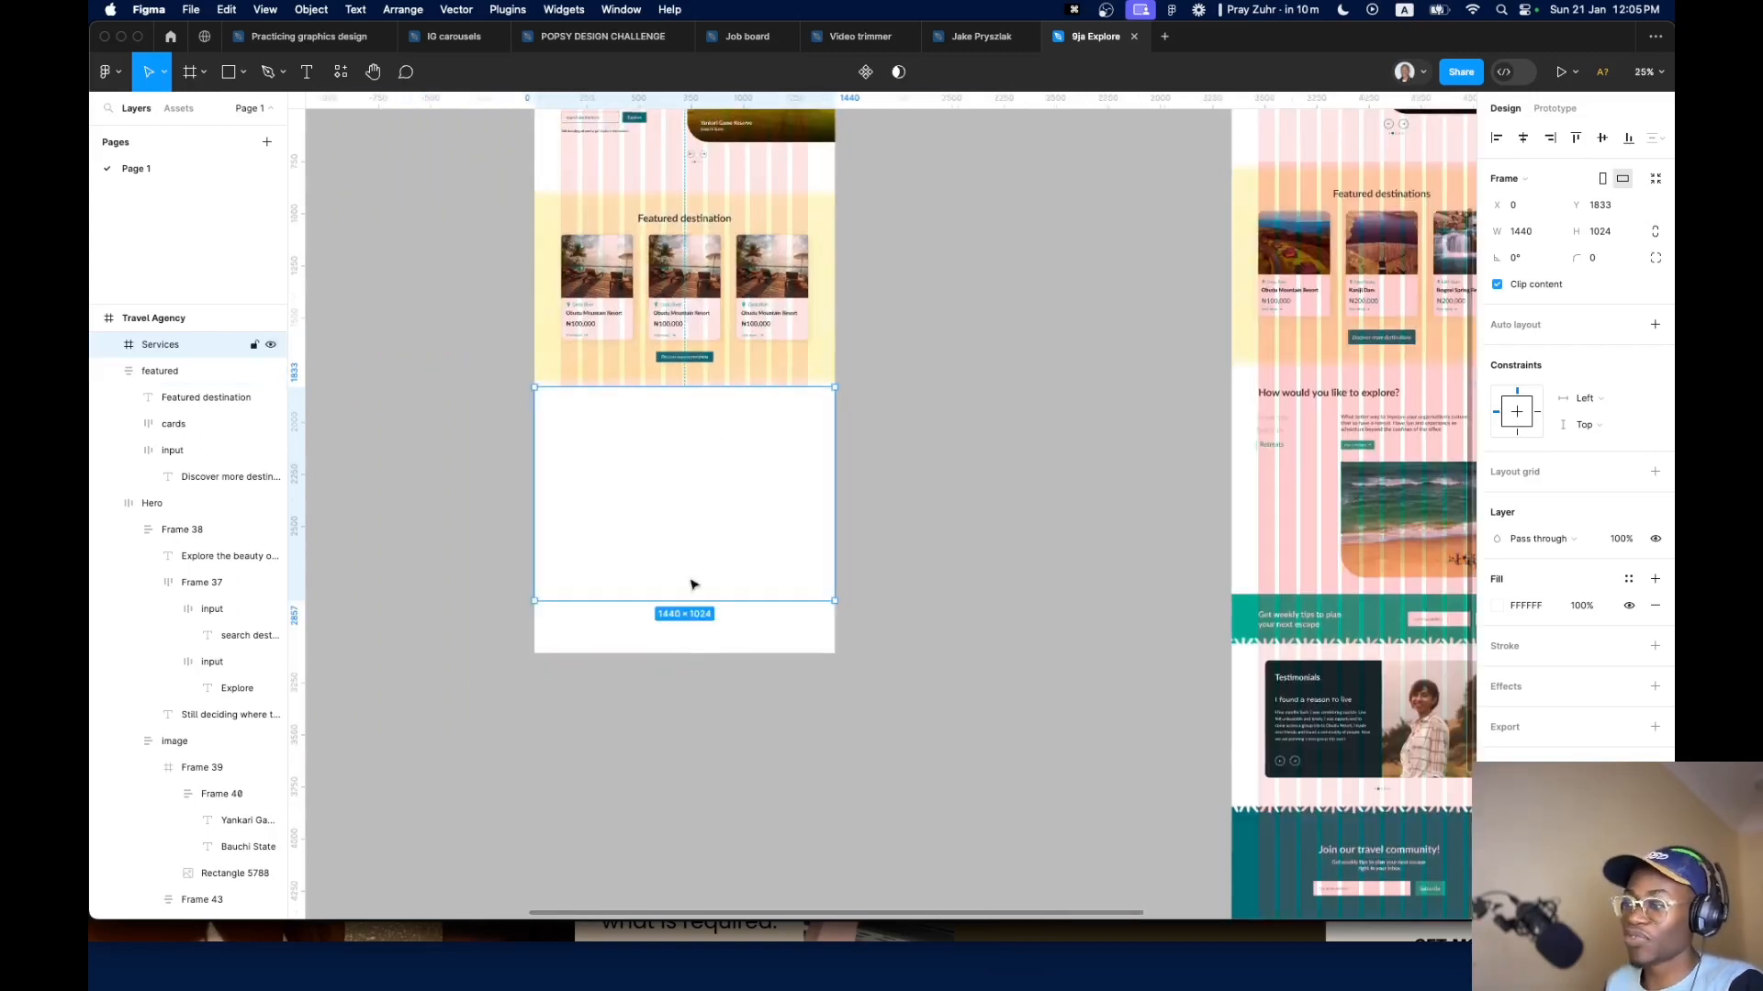
{"action": "left_click", "coordinate": [719, 648]}
{"action": "left_click_drag", "start_coordinate": [713, 652], "coordinate": [714, 715]}
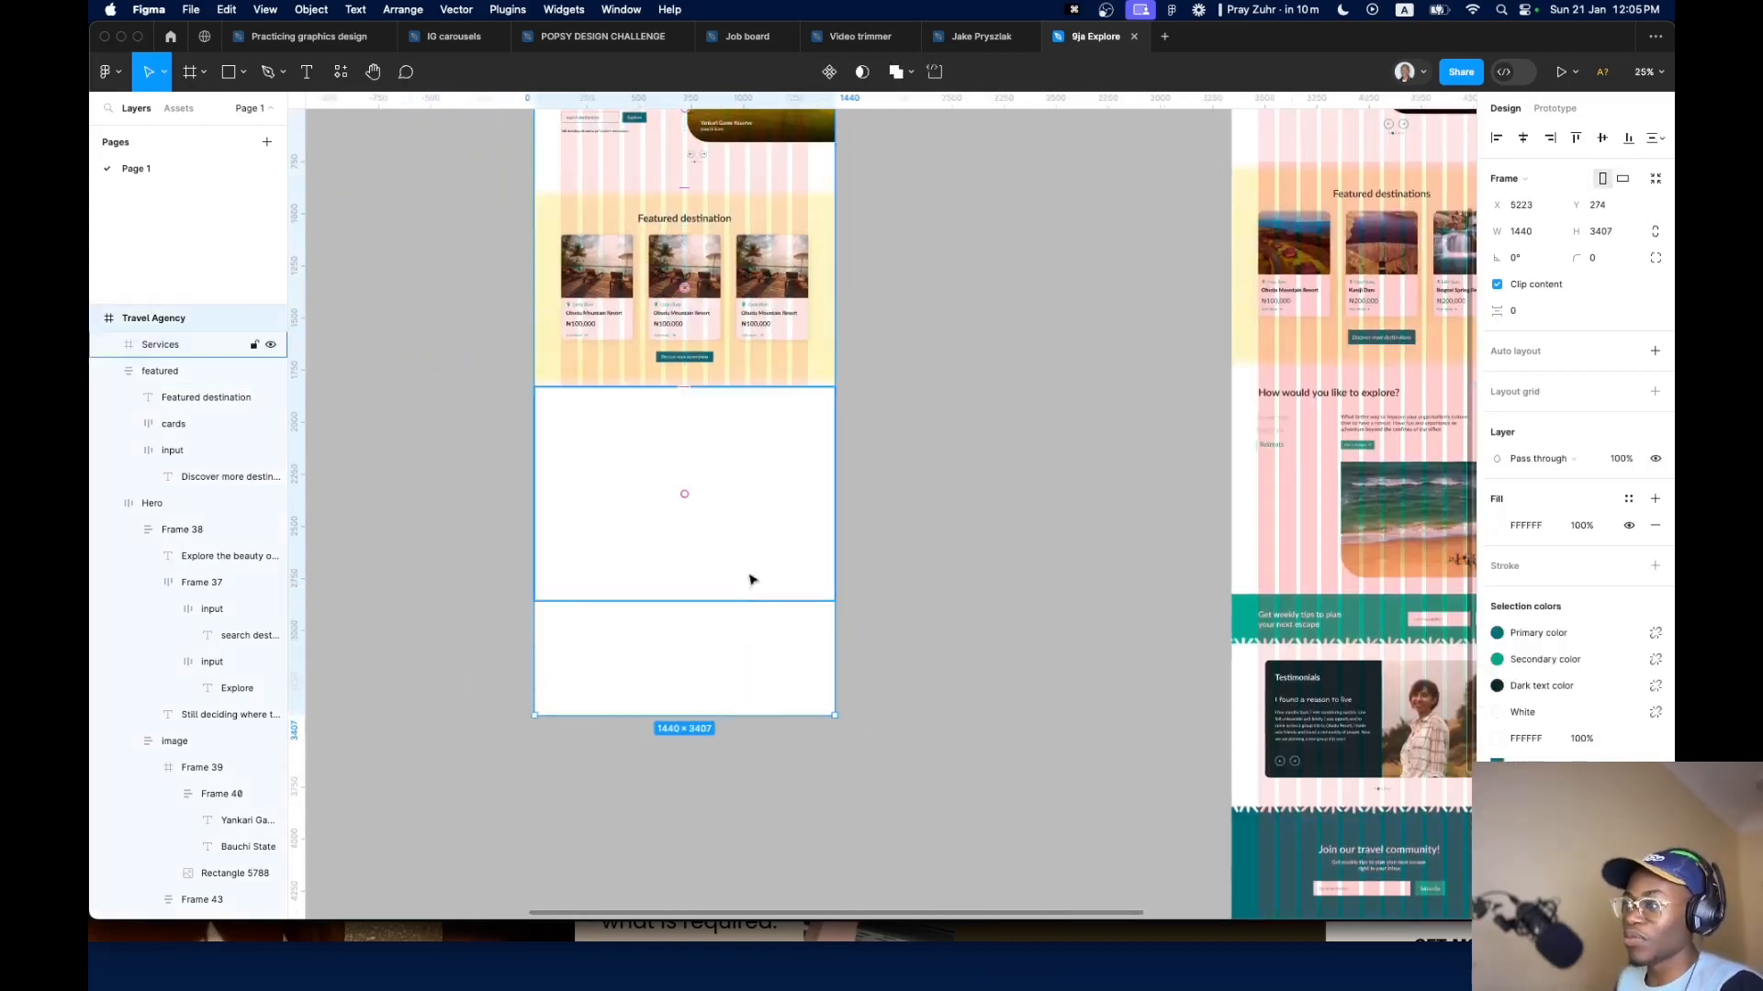
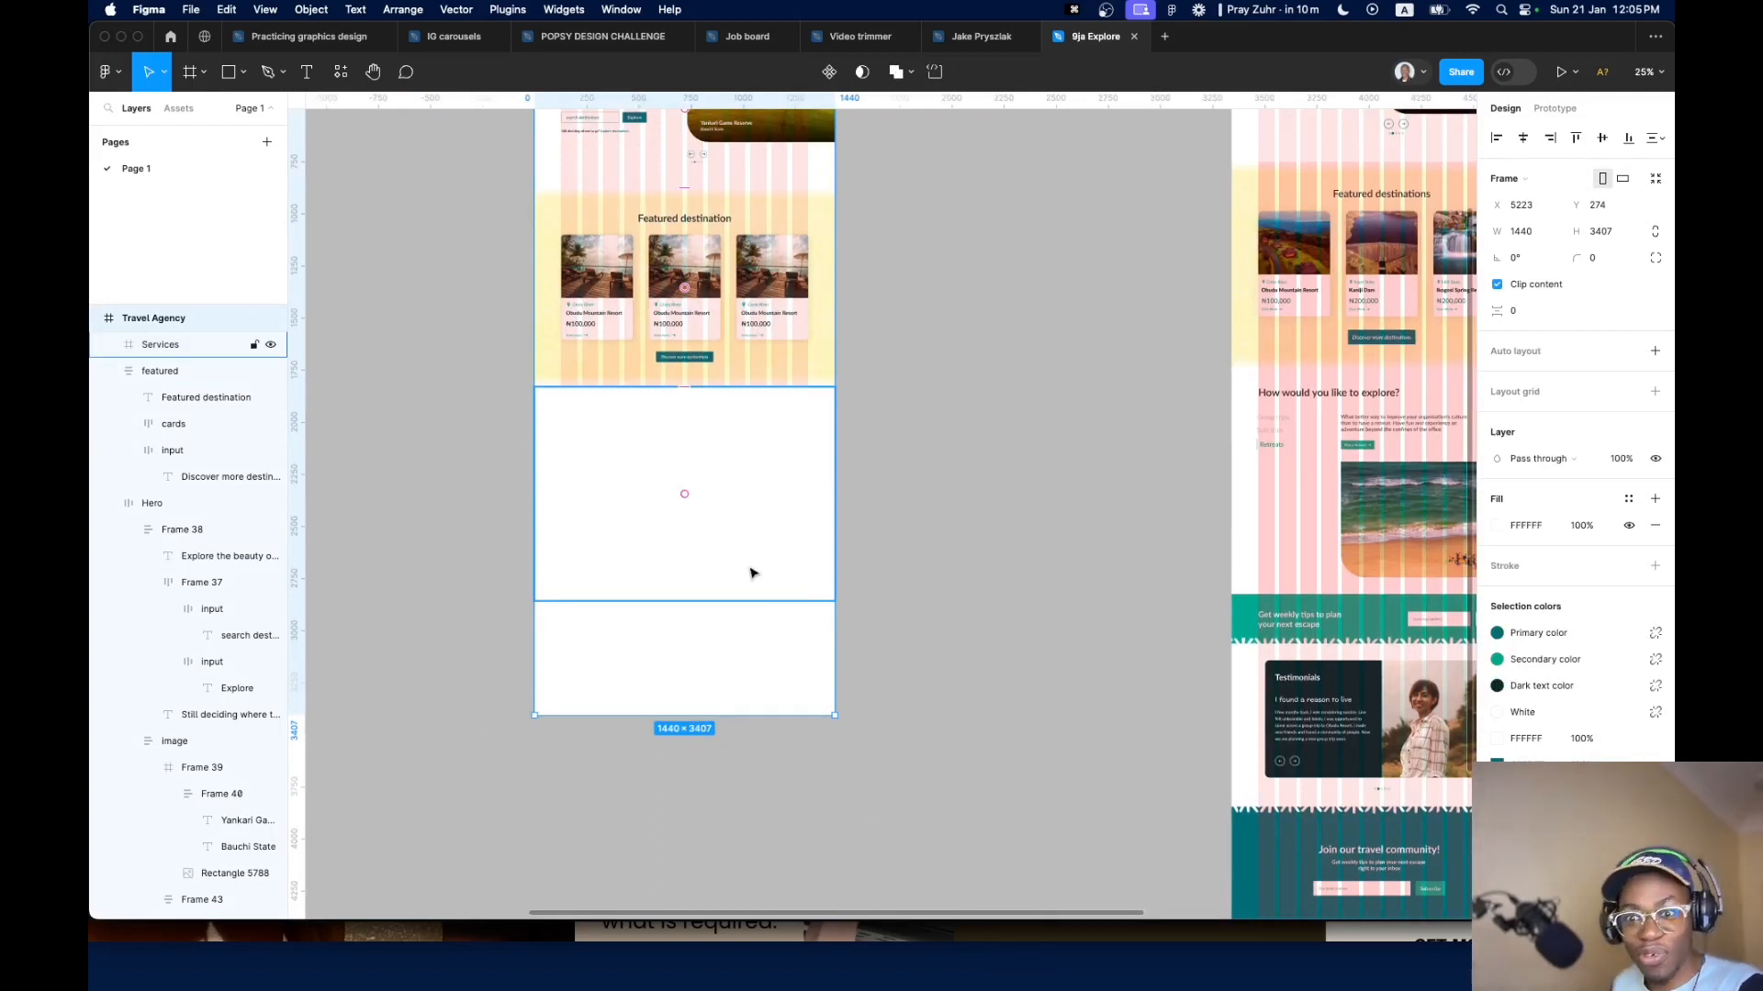
Examine the layout of the "How would you like to explore?" section in the past designs frame against the Services frame
{"action": "left_click", "coordinate": [751, 575]}
{"action": "scroll", "coordinate": [653, 517], "scroll_direction": "up", "scroll_amount": 5}
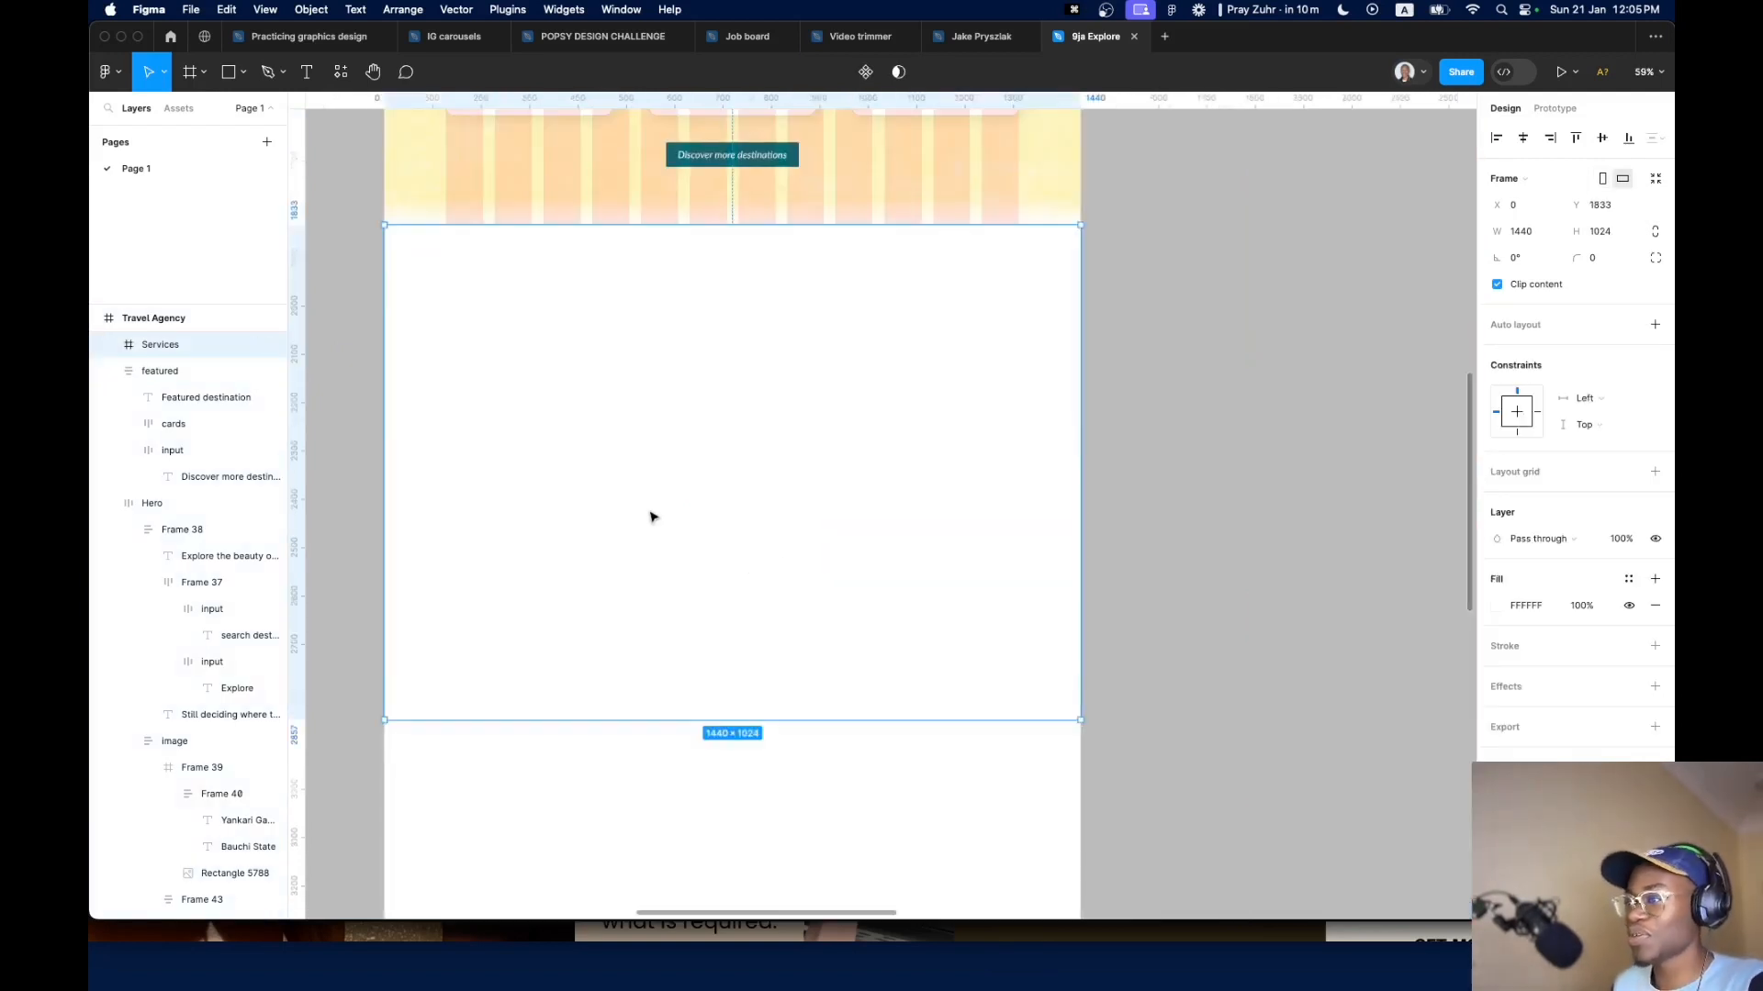
{"action": "left_click_drag", "start_coordinate": [652, 517], "coordinate": [718, 541]}
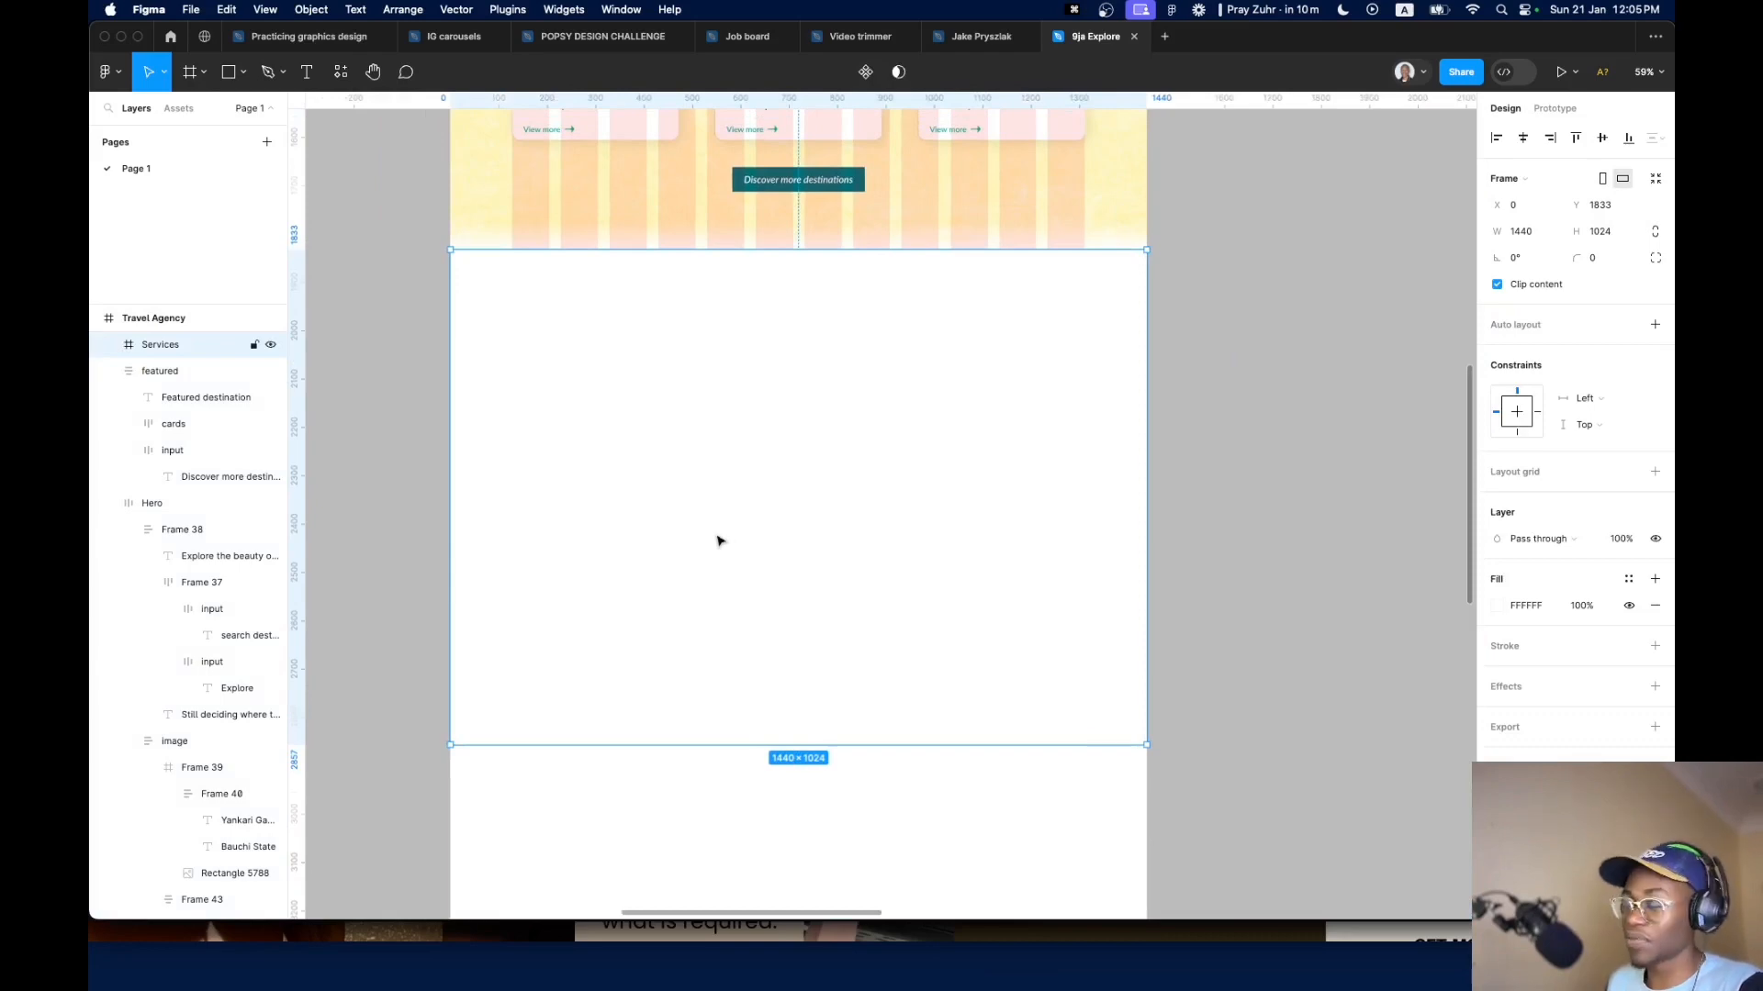
{"action": "scroll", "coordinate": [917, 504], "scroll_direction": "down", "scroll_amount": 5}
{"action": "left_click_drag", "start_coordinate": [1353, 520], "coordinate": [1089, 504]}
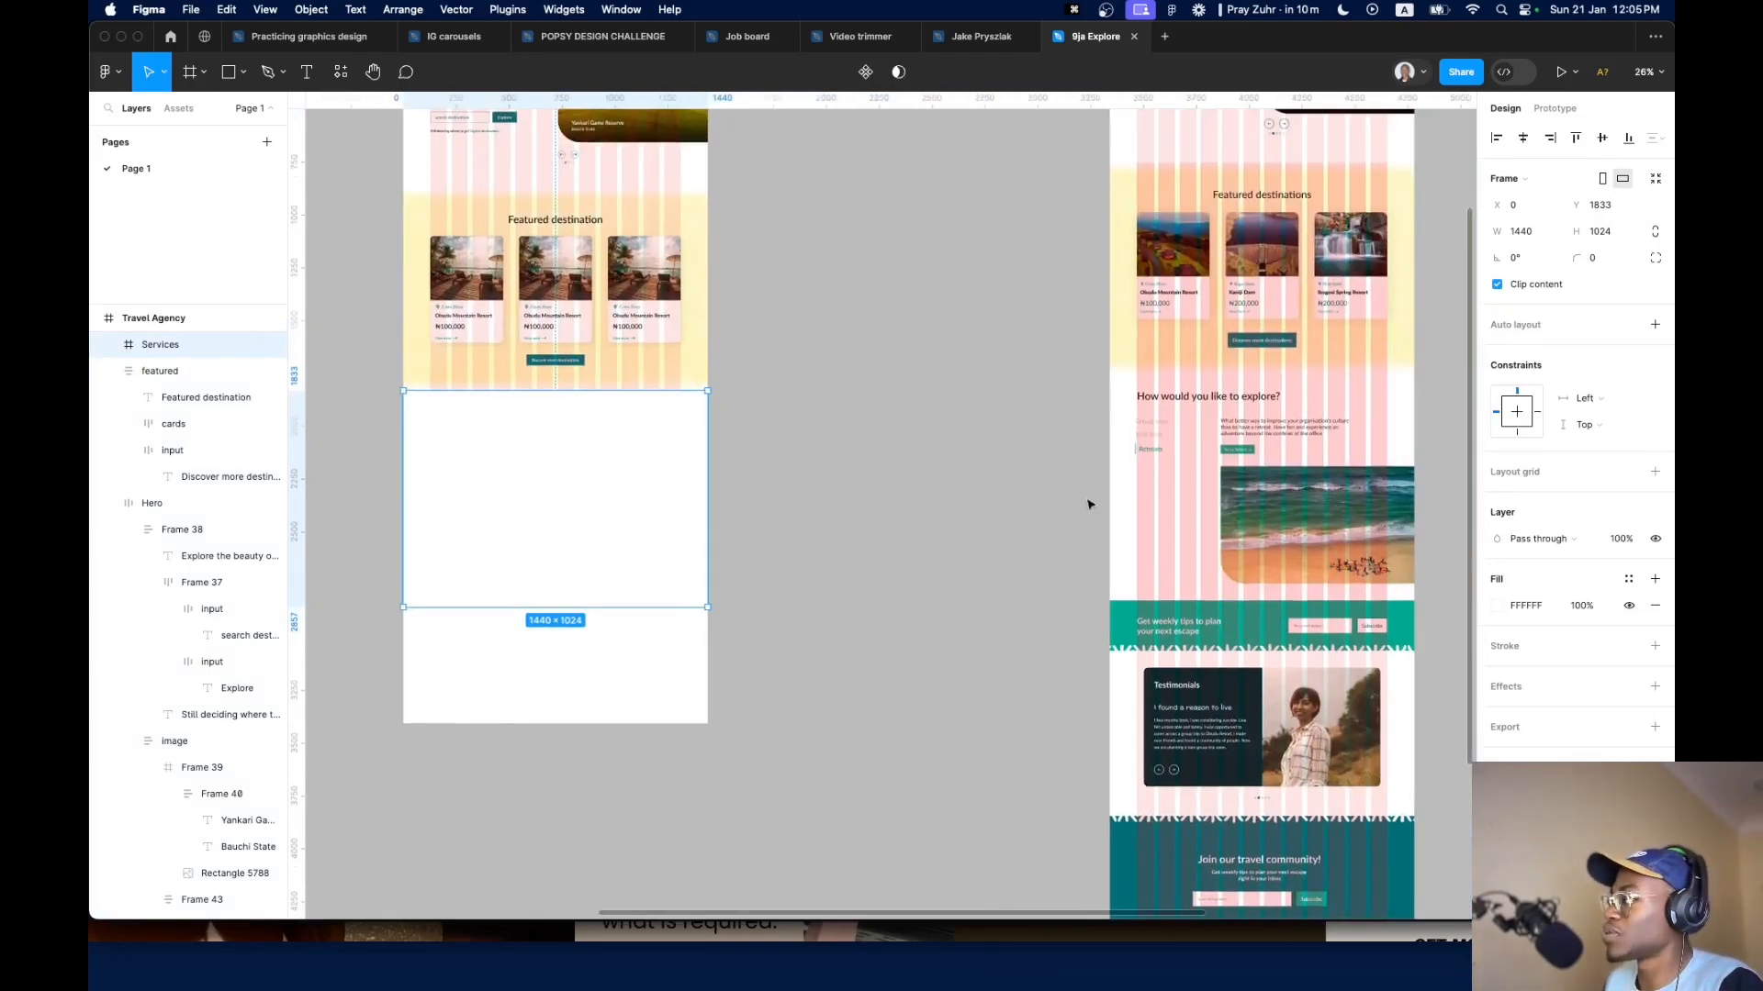
{"action": "scroll", "coordinate": [1265, 422], "scroll_direction": "up", "scroll_amount": 8}
{"action": "left_click_drag", "start_coordinate": [1178, 392], "coordinate": [929, 331]}
{"action": "scroll", "coordinate": [724, 414], "scroll_direction": "down", "scroll_amount": 8}
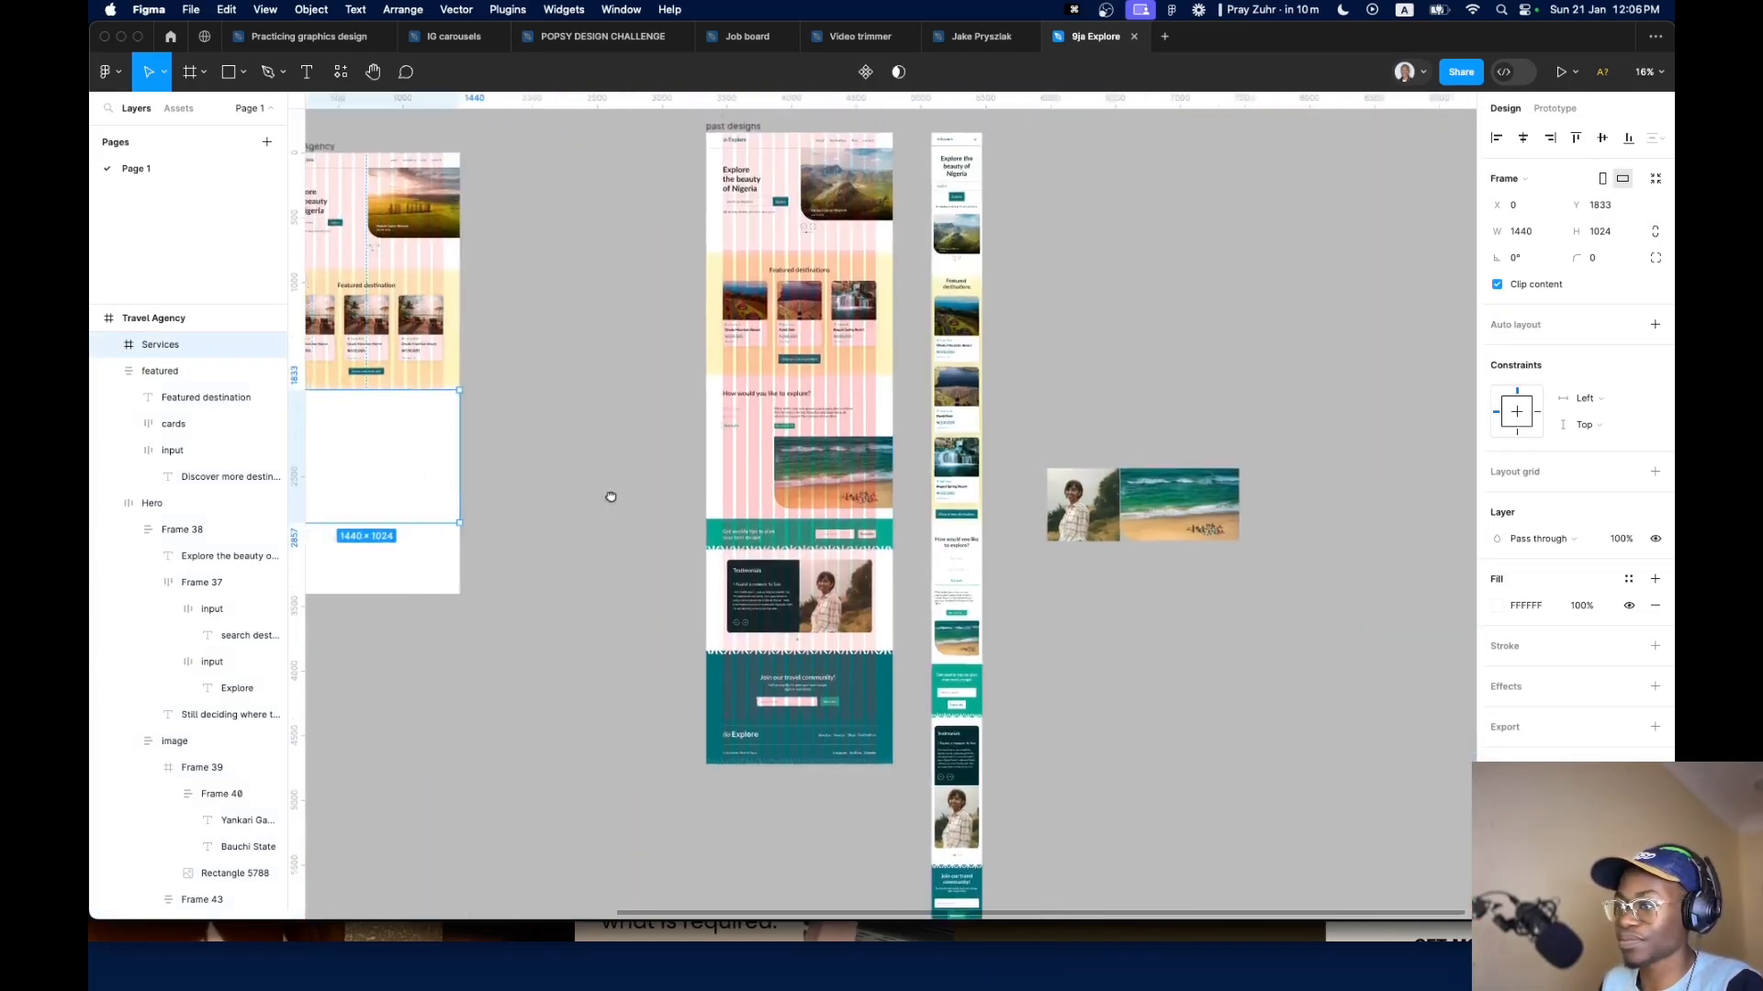
{"action": "left_click_drag", "start_coordinate": [610, 496], "coordinate": [856, 532]}
Apply the Desktop layout grid style to the Services frame
{"action": "scroll", "coordinate": [591, 449], "scroll_direction": "up", "scroll_amount": 5}
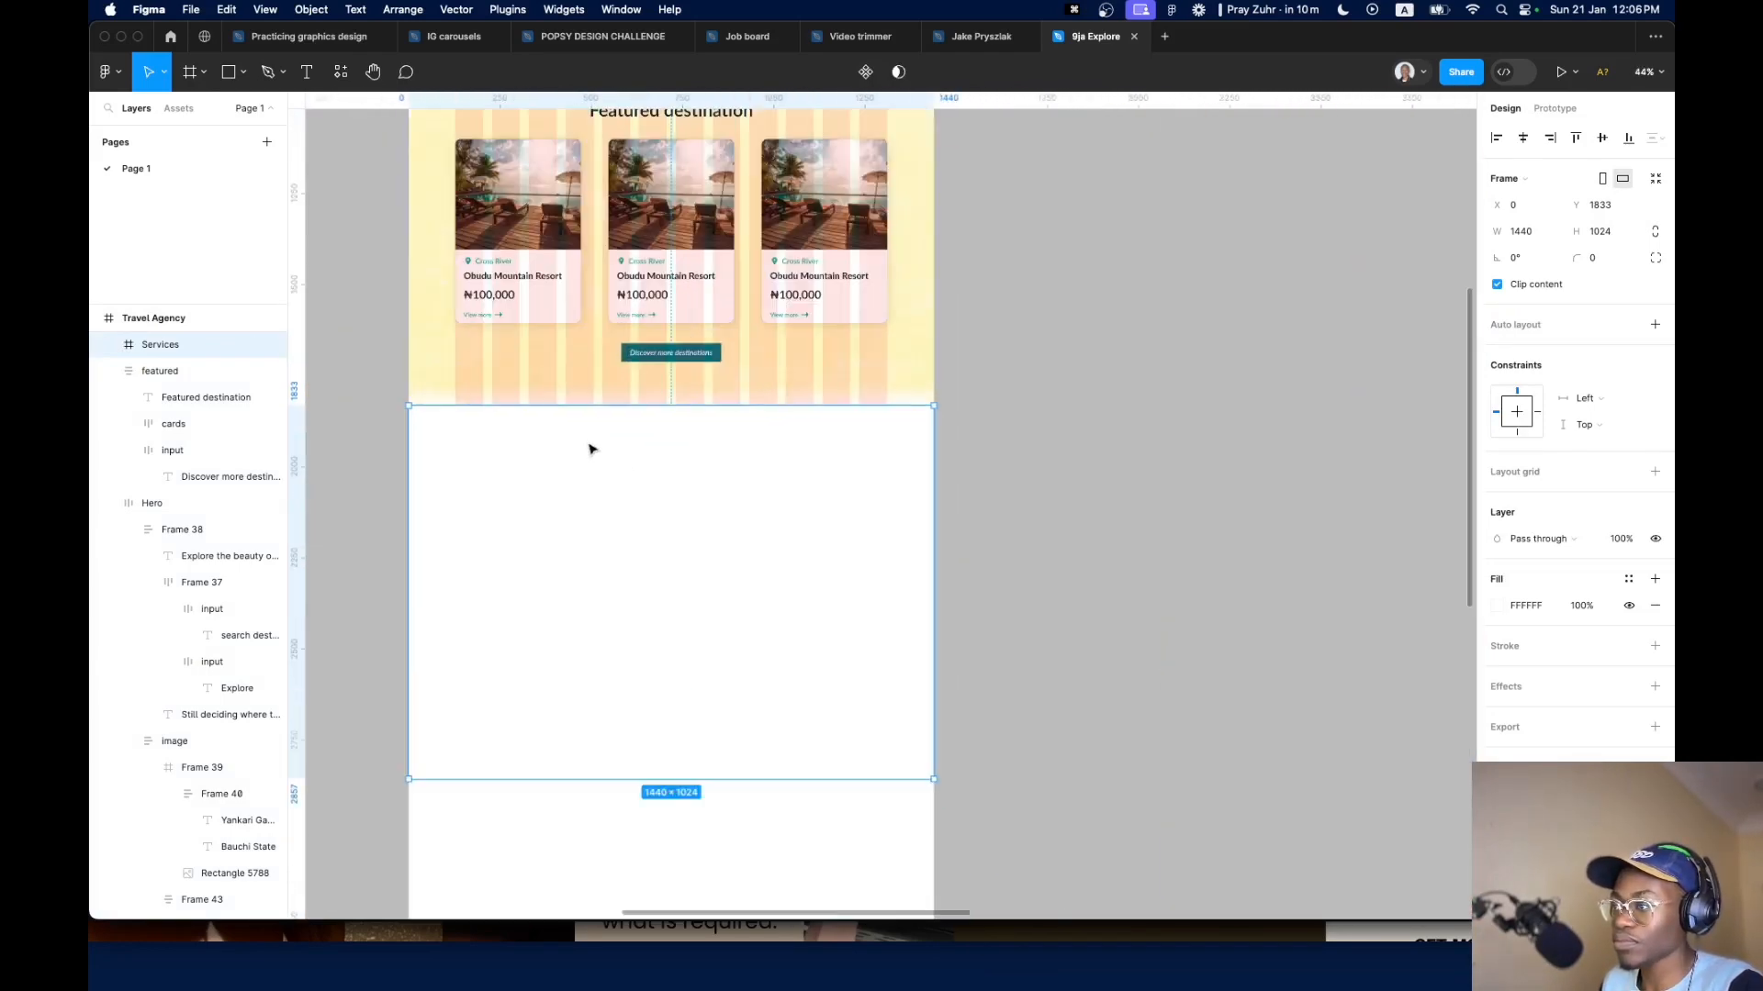
{"action": "left_click", "coordinate": [1628, 474]}
{"action": "left_click", "coordinate": [1560, 562]}
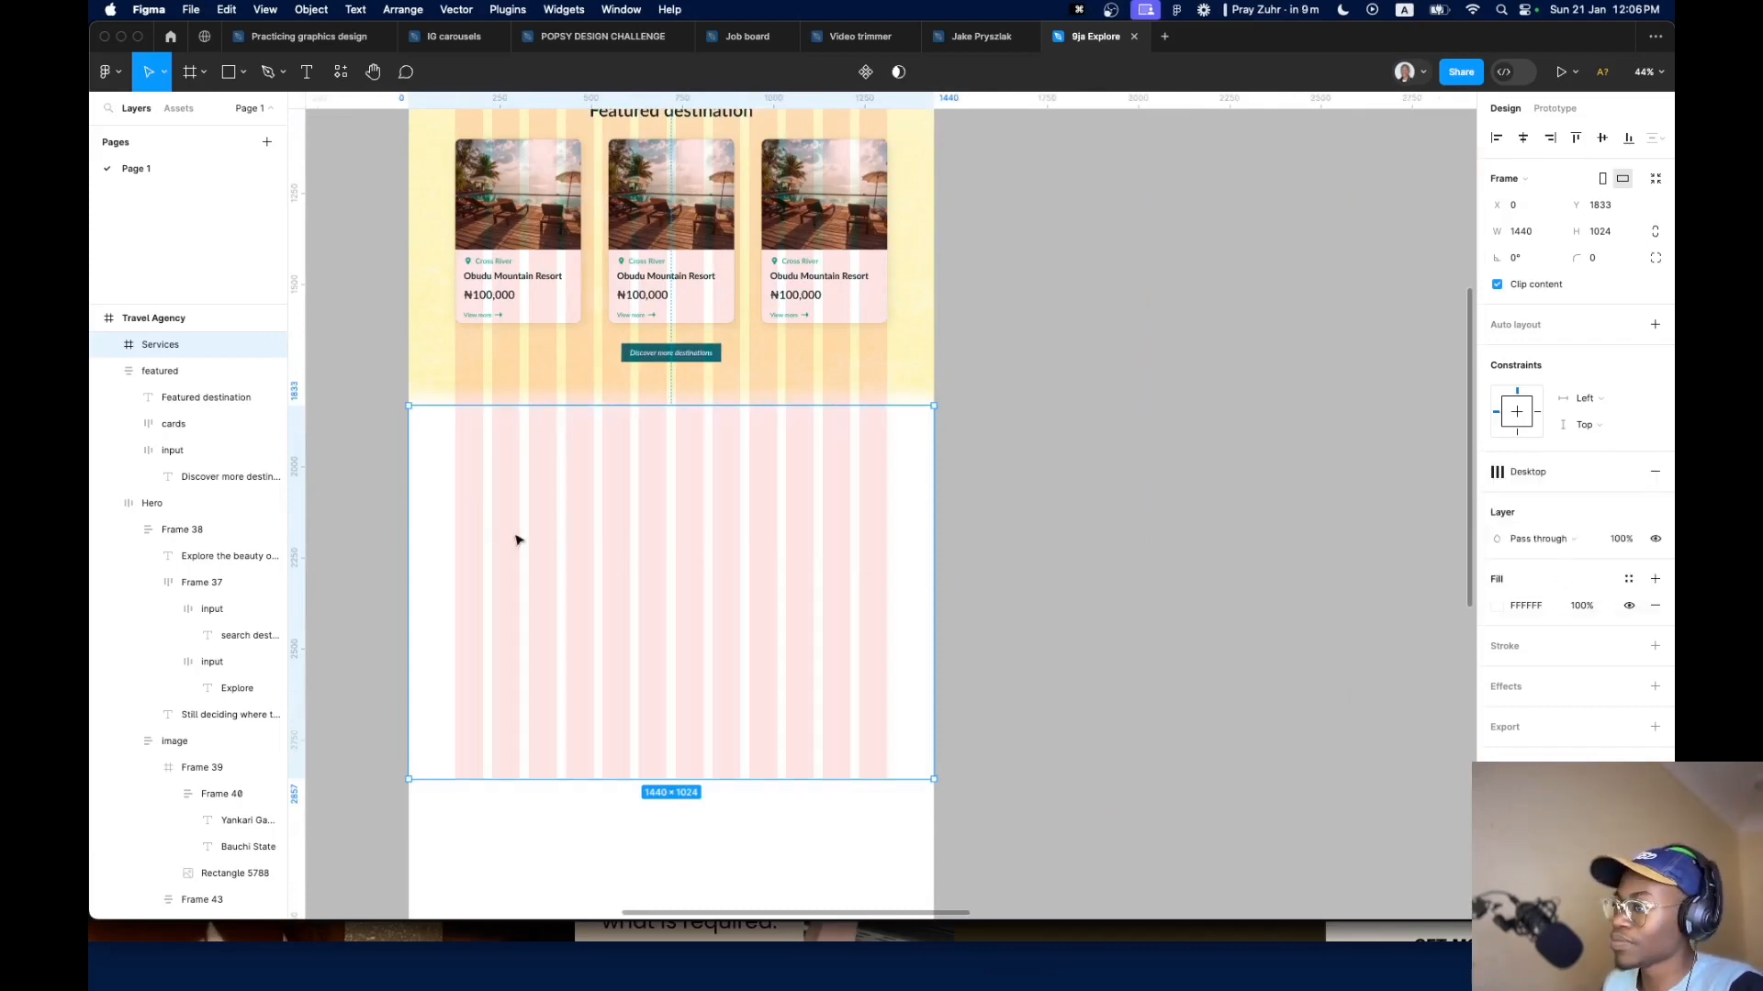
Duplicate the "Featured destination" heading into the upper left area of the Services frame
{"action": "scroll", "coordinate": [516, 540], "scroll_direction": "down", "scroll_amount": 6}
{"action": "scroll", "coordinate": [875, 500], "scroll_direction": "up", "scroll_amount": 5}
{"action": "left_click", "coordinate": [778, 487], "text": "super"}
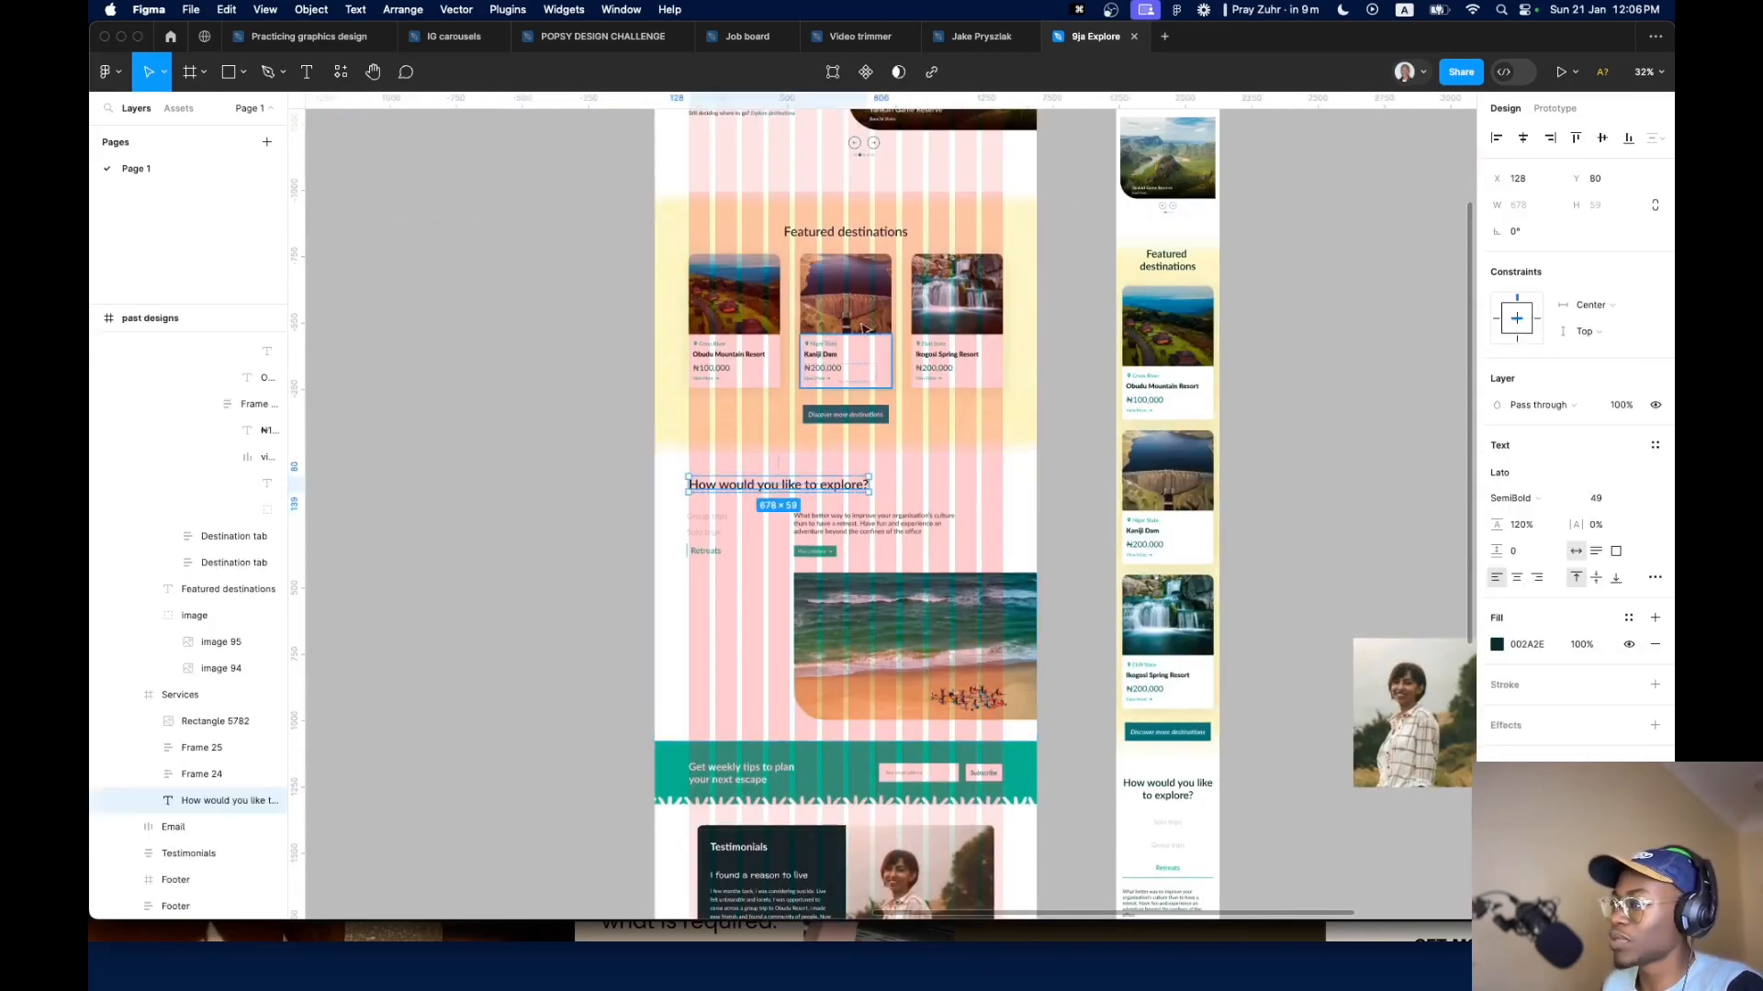
{"action": "scroll", "coordinate": [865, 328], "scroll_direction": "up", "scroll_amount": 2}
{"action": "scroll", "coordinate": [918, 367], "scroll_direction": "down", "scroll_amount": 5}
{"action": "scroll", "coordinate": [1056, 504], "scroll_direction": "up", "scroll_amount": 8}
{"action": "scroll", "coordinate": [1093, 548], "scroll_direction": "down", "scroll_amount": 1}
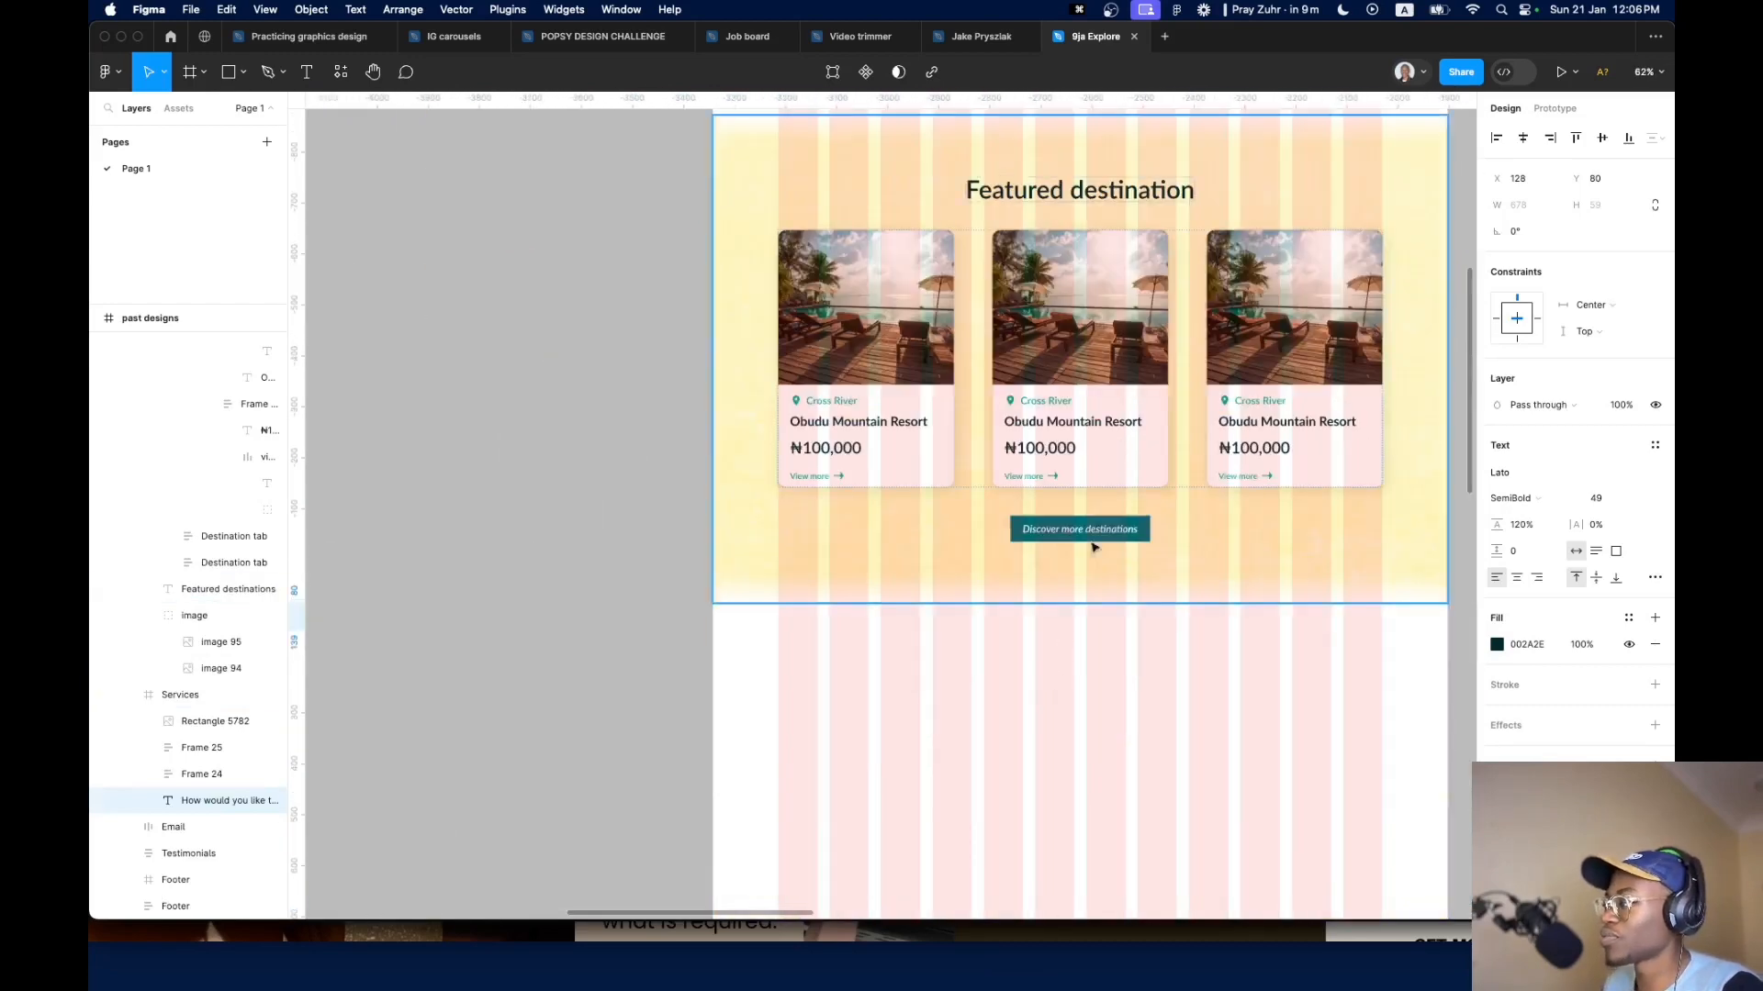
{"action": "left_click", "coordinate": [1116, 196], "text": "super"}
{"action": "left_click_drag", "start_coordinate": [1117, 197], "coordinate": [957, 684]}
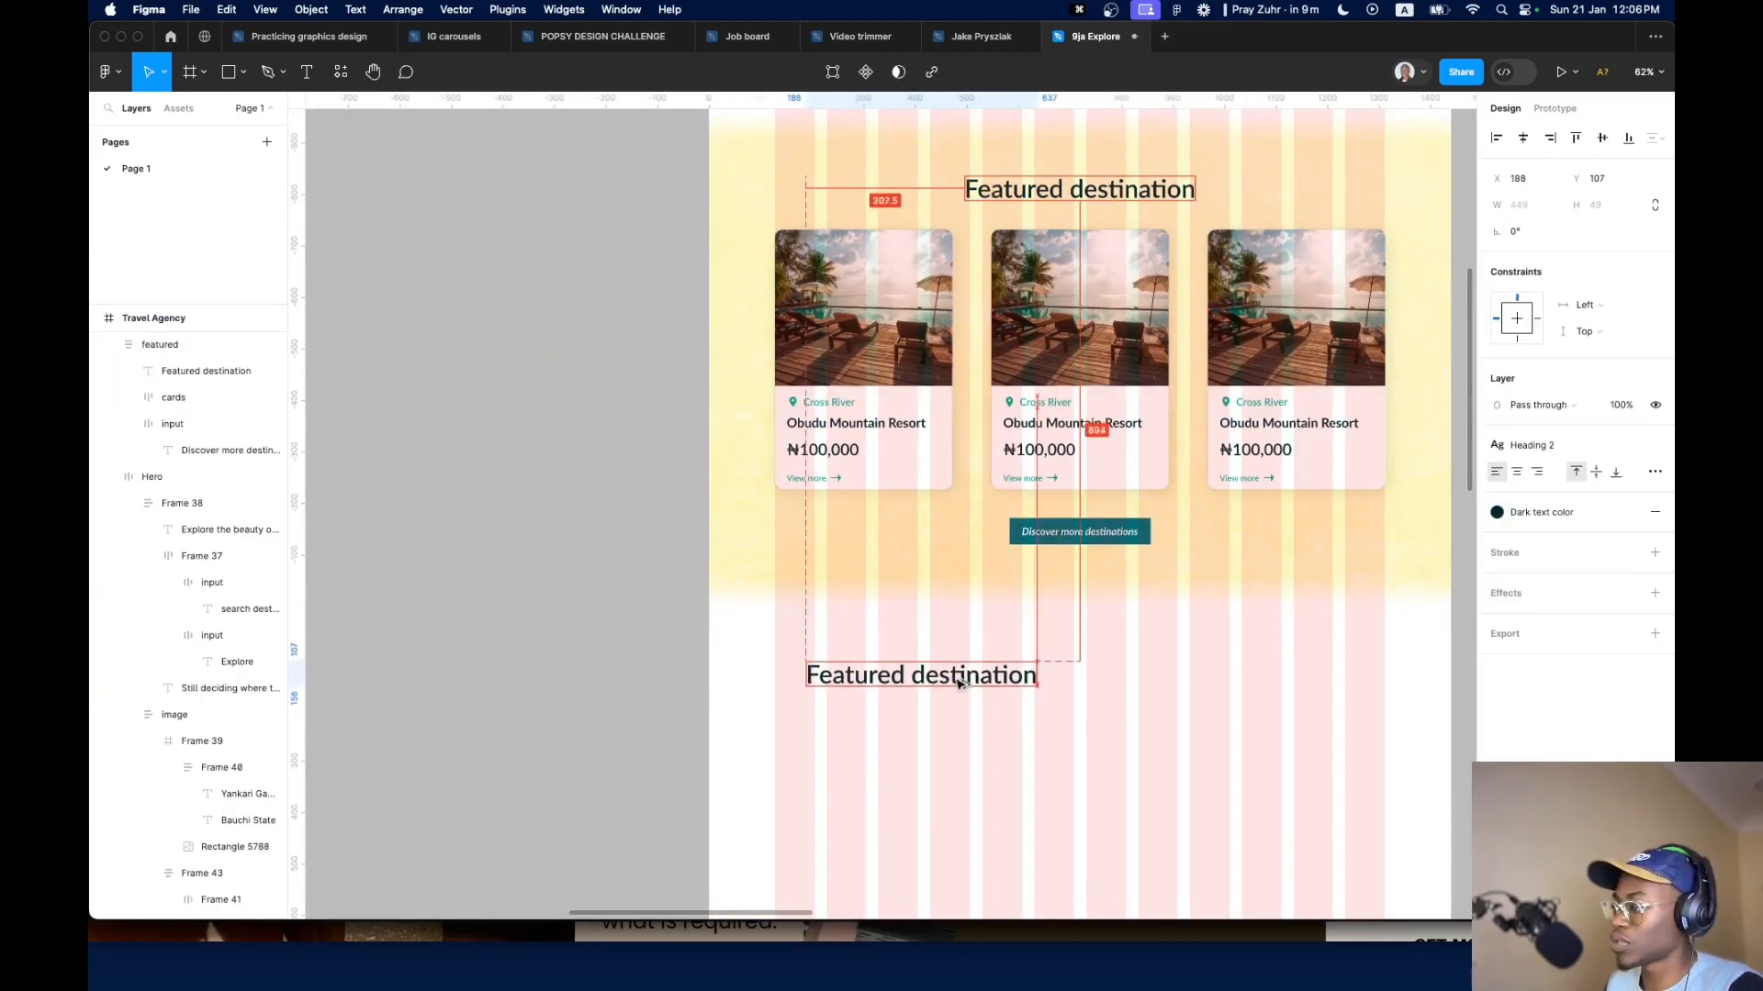
{"action": "left_click", "coordinate": [1070, 661]}
{"action": "scroll", "coordinate": [1070, 661], "scroll_direction": "down", "scroll_amount": 10}
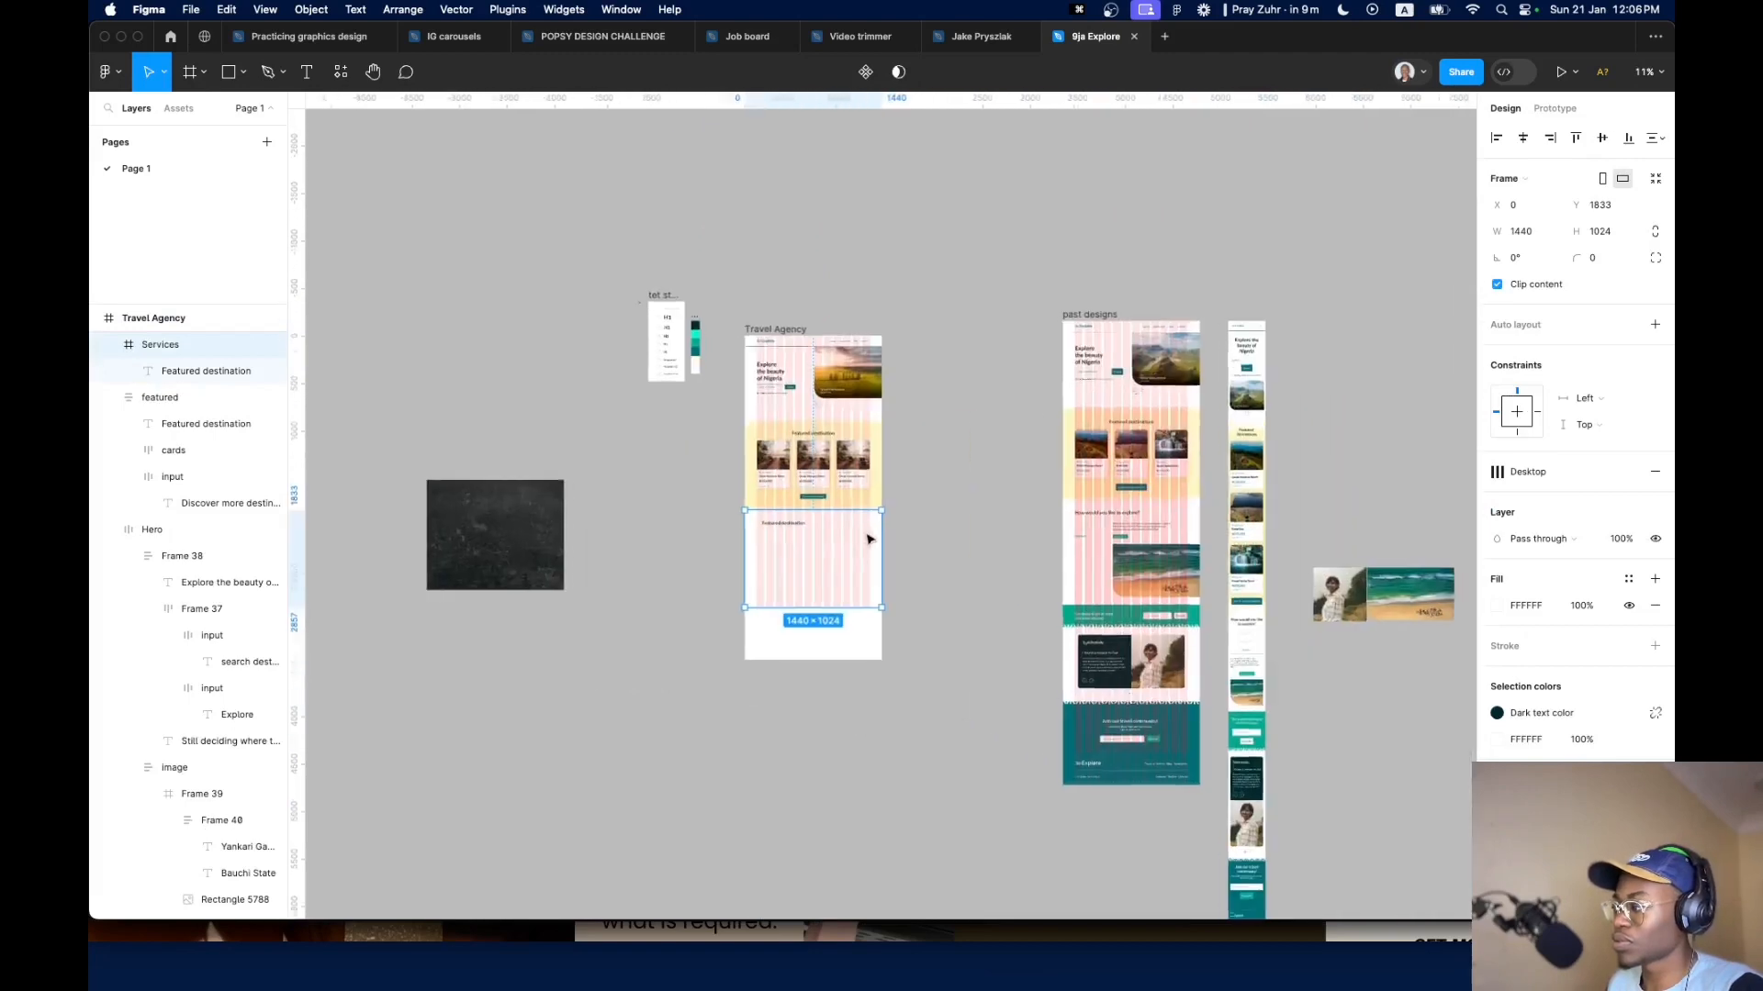
Hide the layout grids while comparing the Services frame with the "How would you like to explore?" section in the past designs frame
{"action": "scroll", "coordinate": [870, 539], "scroll_direction": "up", "scroll_amount": 5}
{"action": "scroll", "coordinate": [1000, 535], "scroll_direction": "right", "scroll_amount": 5}
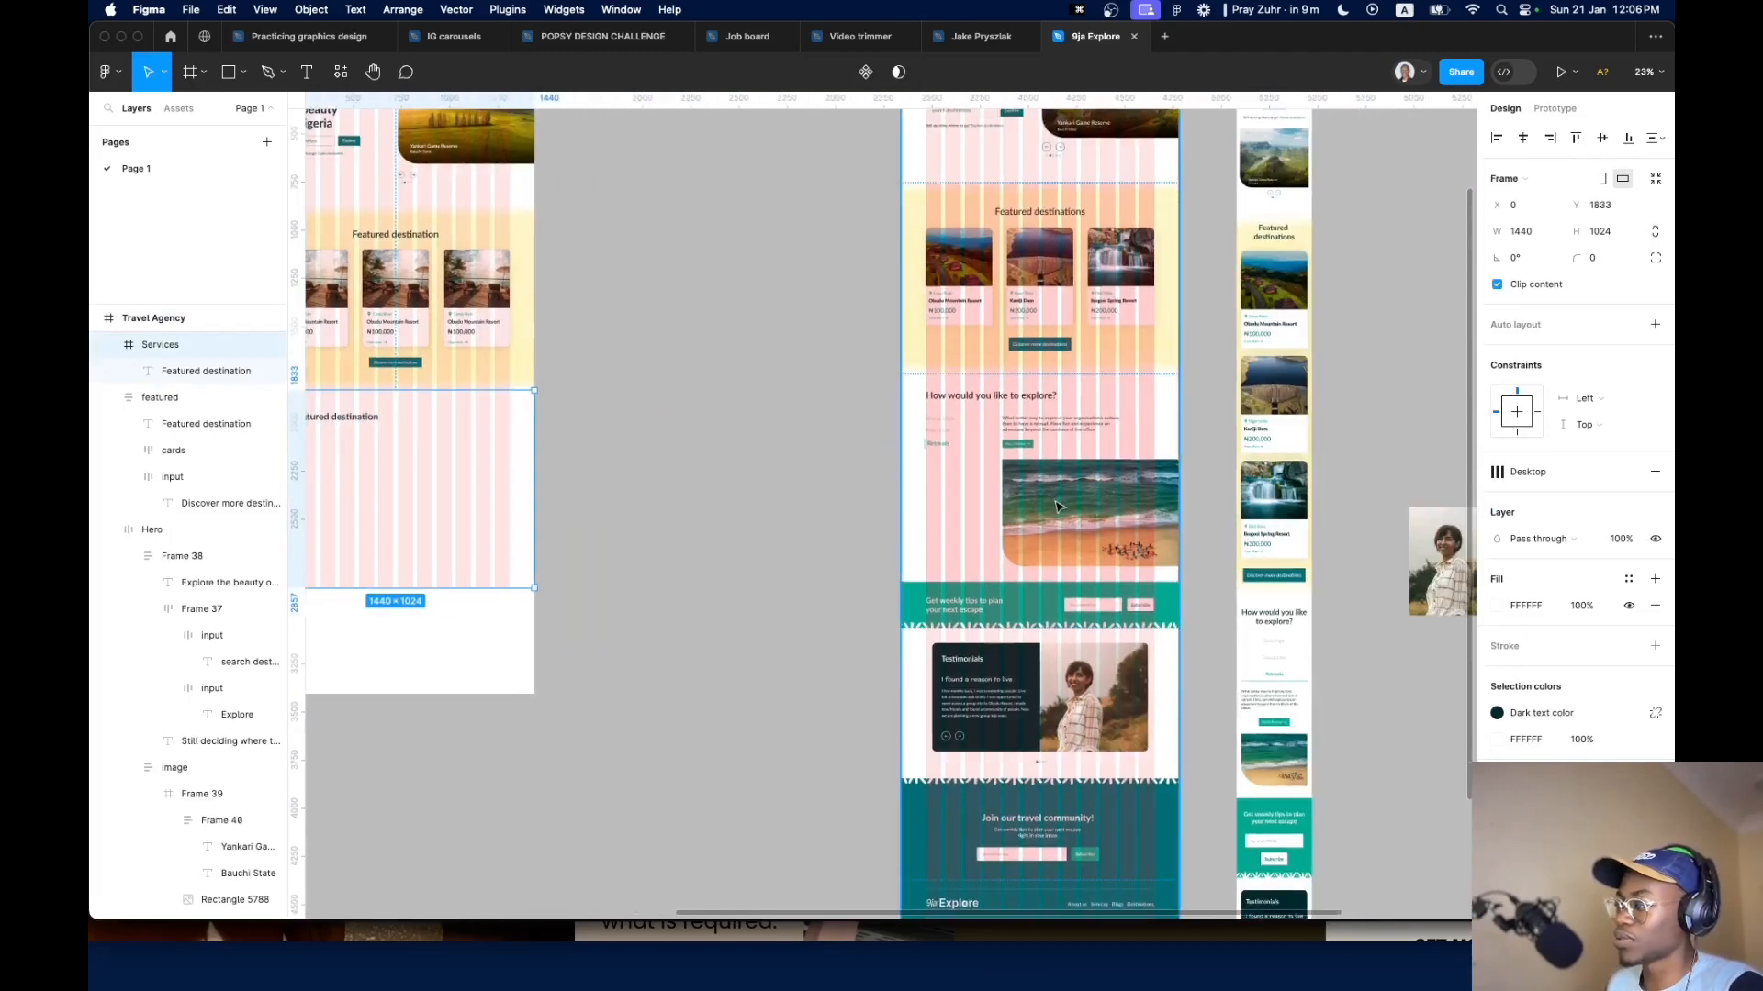
{"action": "scroll", "coordinate": [1056, 505], "scroll_direction": "up", "scroll_amount": 5}
{"action": "key", "text": "shift+g"}
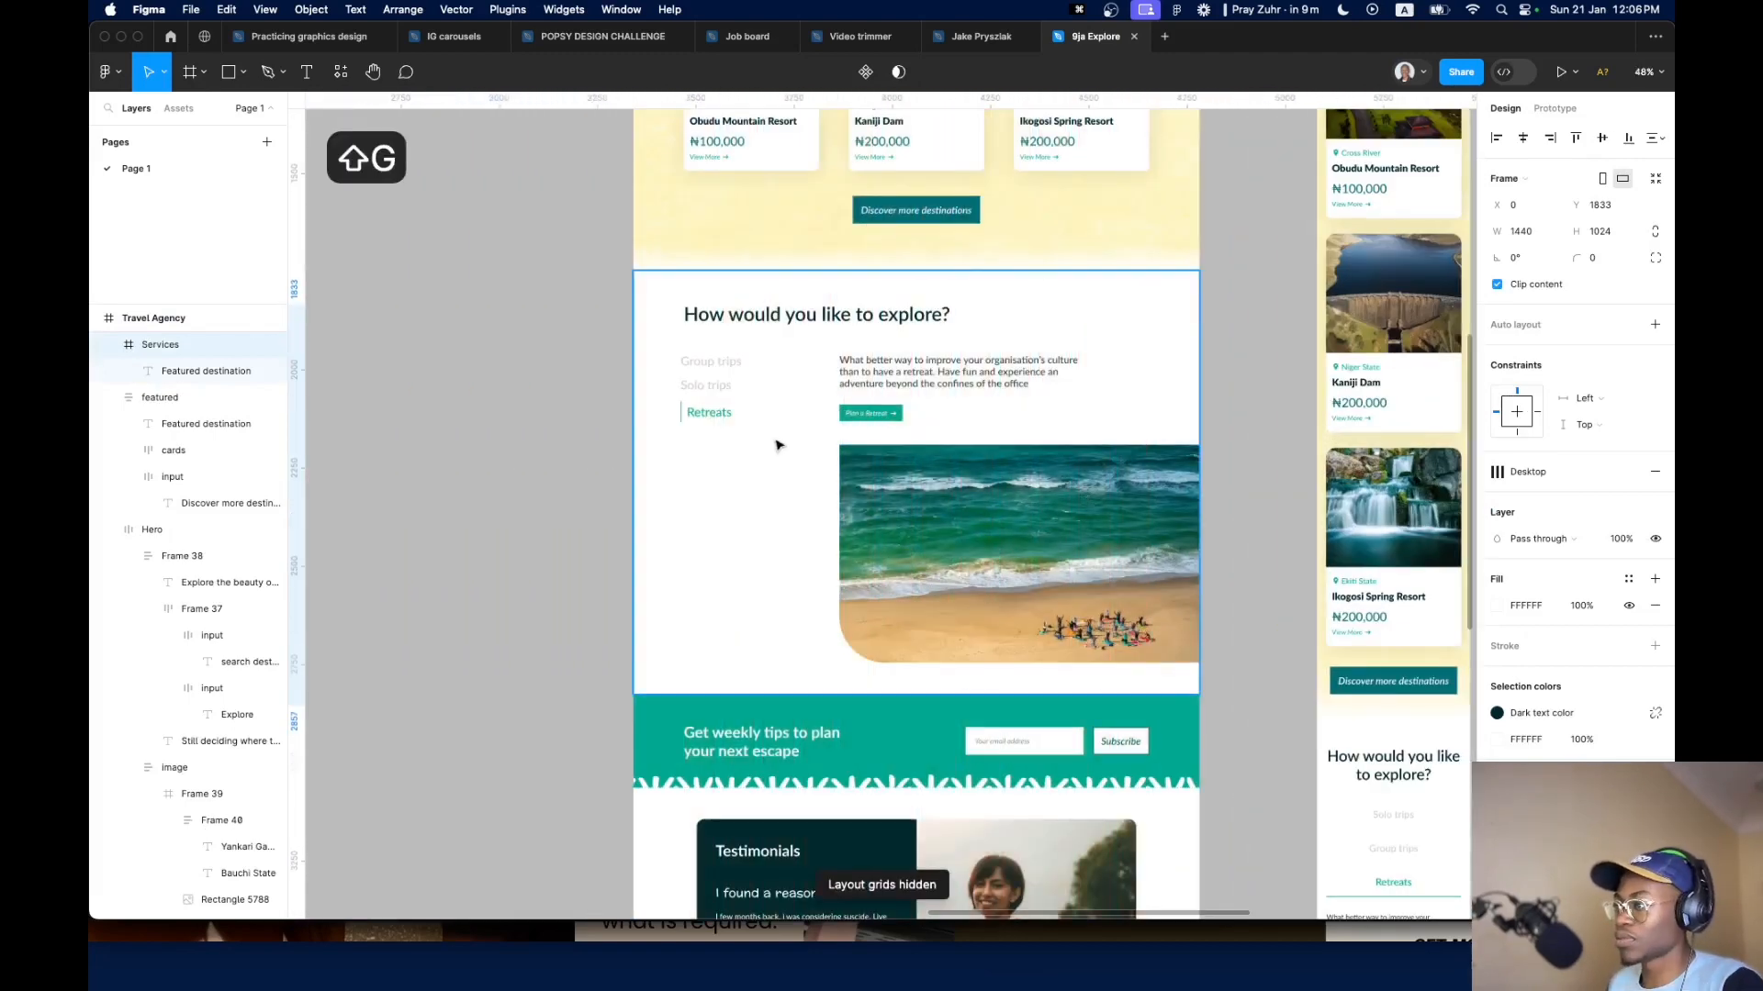
Examine the trip options, retreat description, button and beach image in the "How would you like to explore?" section of the past designs
{"action": "scroll", "coordinate": [776, 445], "scroll_direction": "up", "scroll_amount": 5}
{"action": "left_click_drag", "start_coordinate": [435, 434], "coordinate": [777, 230]}
{"action": "left_click_drag", "start_coordinate": [891, 264], "coordinate": [896, 384]}
{"action": "key", "text": "super+z"}
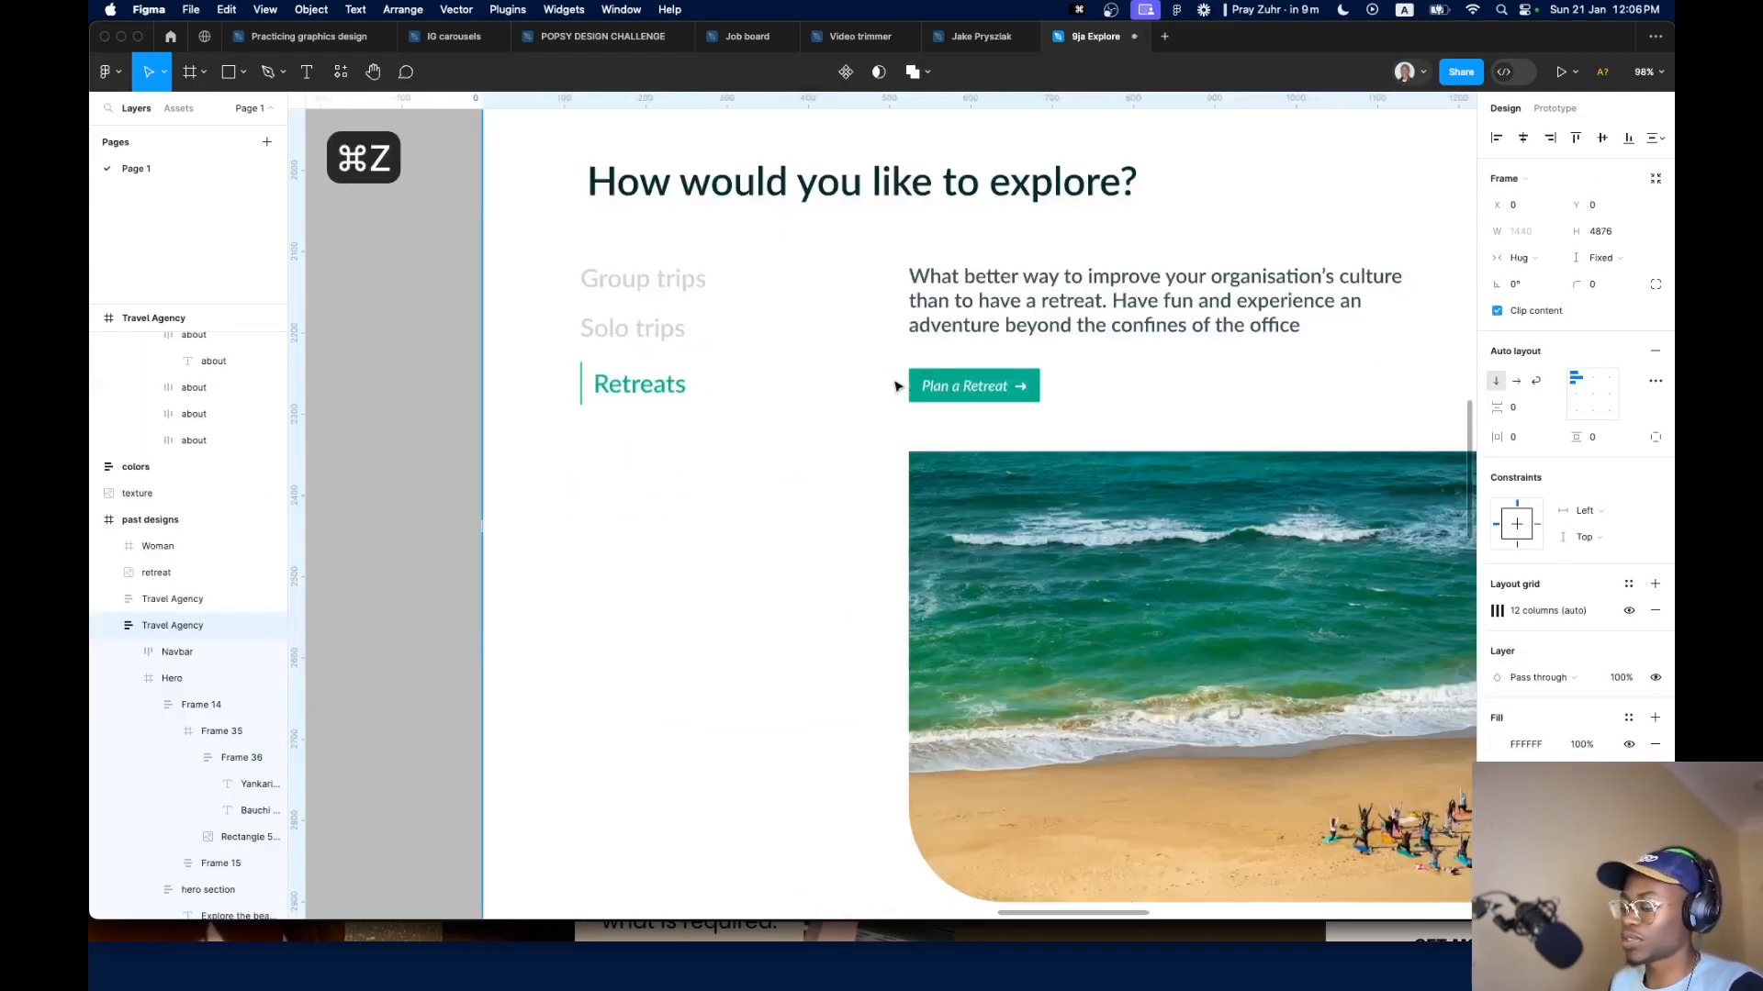
{"action": "scroll", "coordinate": [780, 458], "scroll_direction": "down", "scroll_amount": 5}
{"action": "left_click_drag", "start_coordinate": [1267, 339], "coordinate": [823, 444]}
{"action": "left_click_drag", "start_coordinate": [1264, 454], "coordinate": [853, 670]}
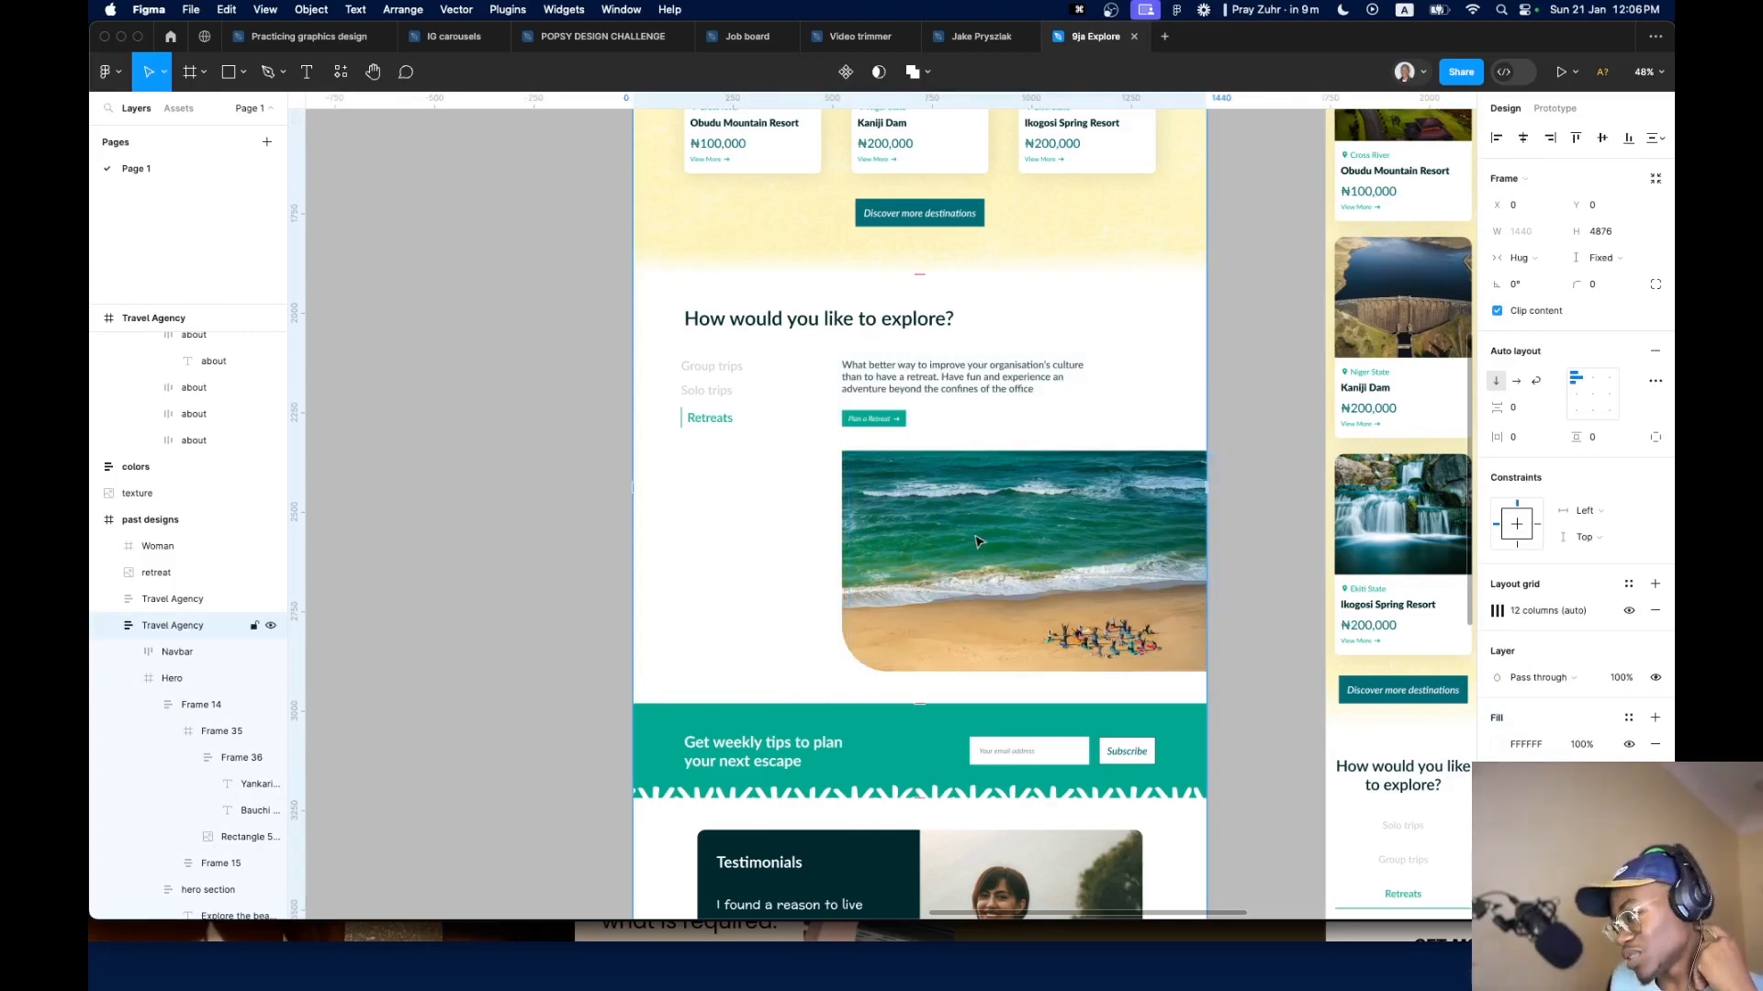
{"action": "scroll", "coordinate": [976, 542], "scroll_direction": "down", "scroll_amount": 5}
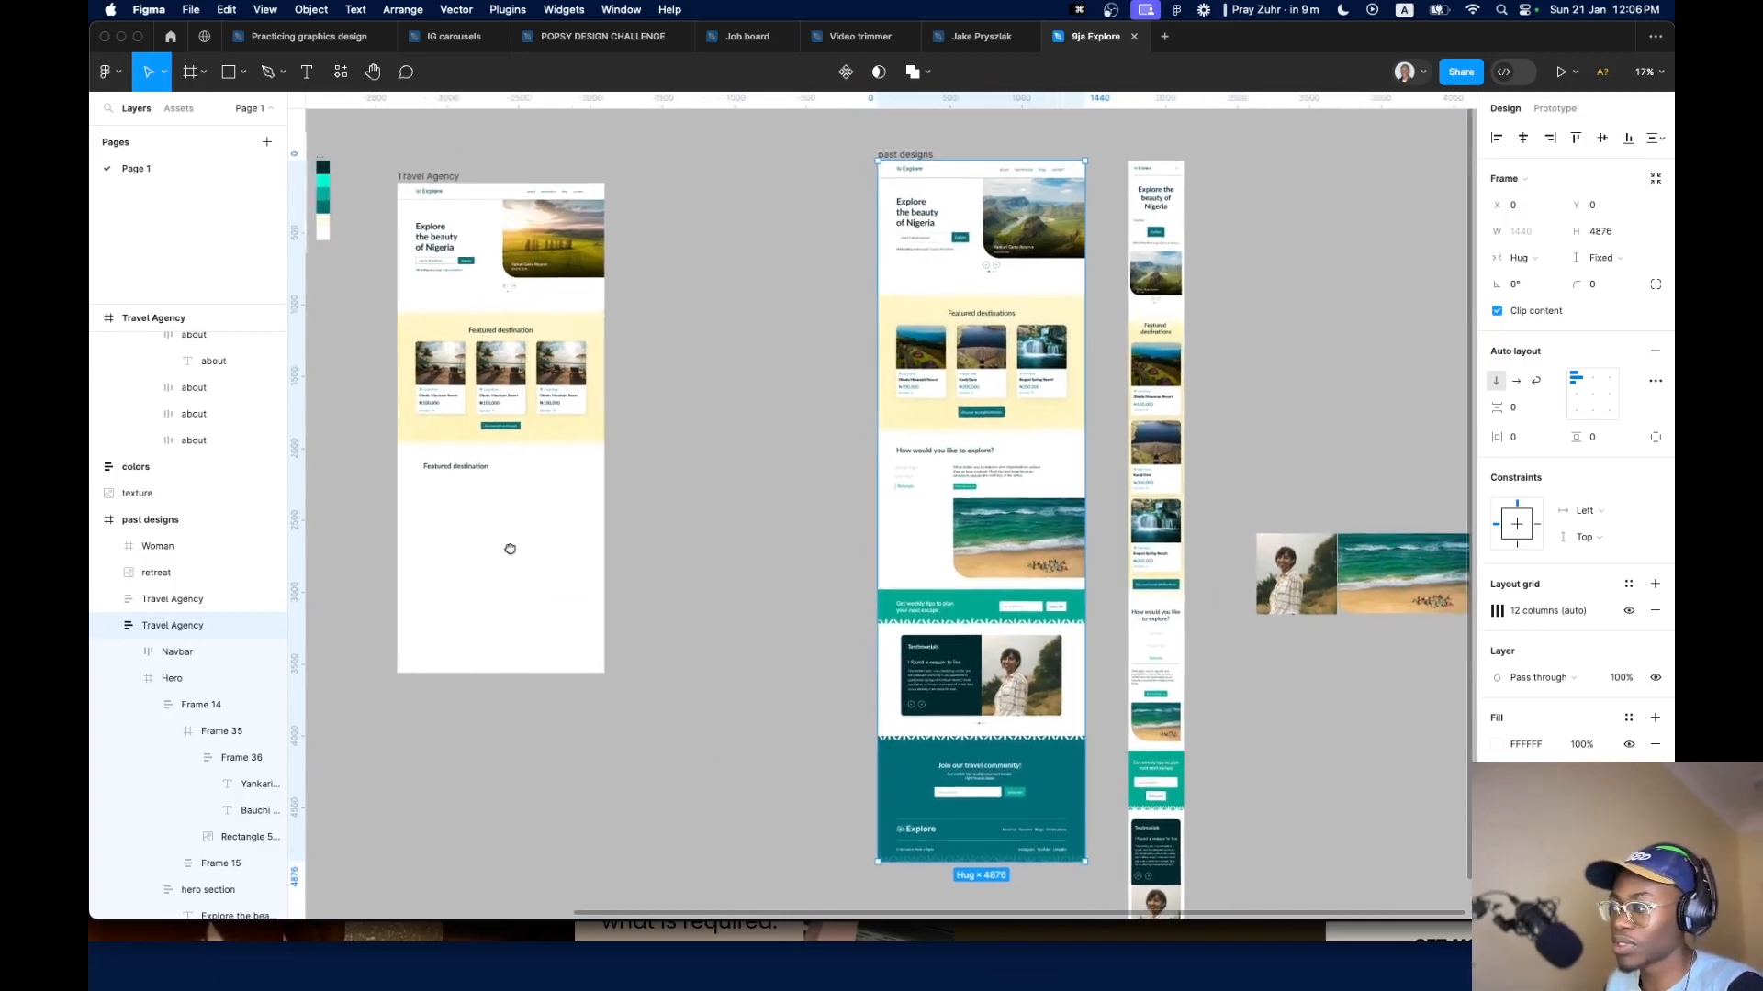
Replace the "Featured destination" text in the Services frame with "How would you like to explore?" copied from the past designs
{"action": "scroll", "coordinate": [516, 516], "scroll_direction": "up", "scroll_amount": 3}
{"action": "left_click", "coordinate": [1160, 426], "text": "super"}
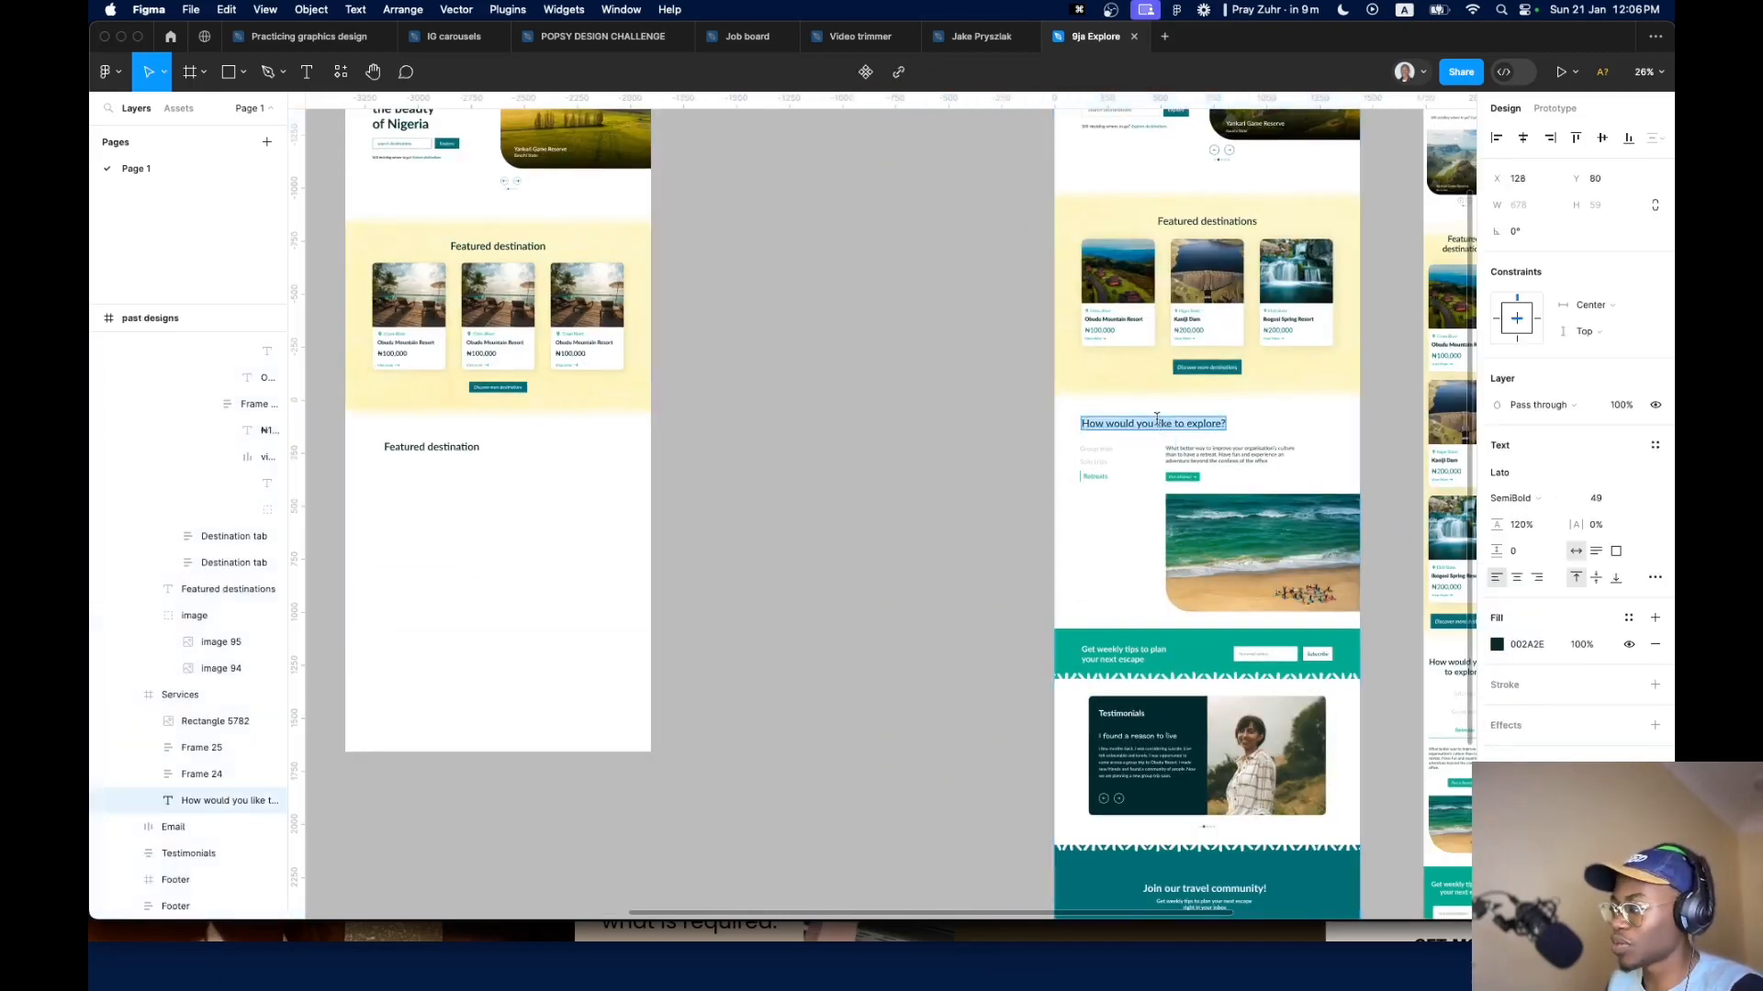
{"action": "key", "text": "super+c"}
{"action": "left_click", "coordinate": [436, 444]}
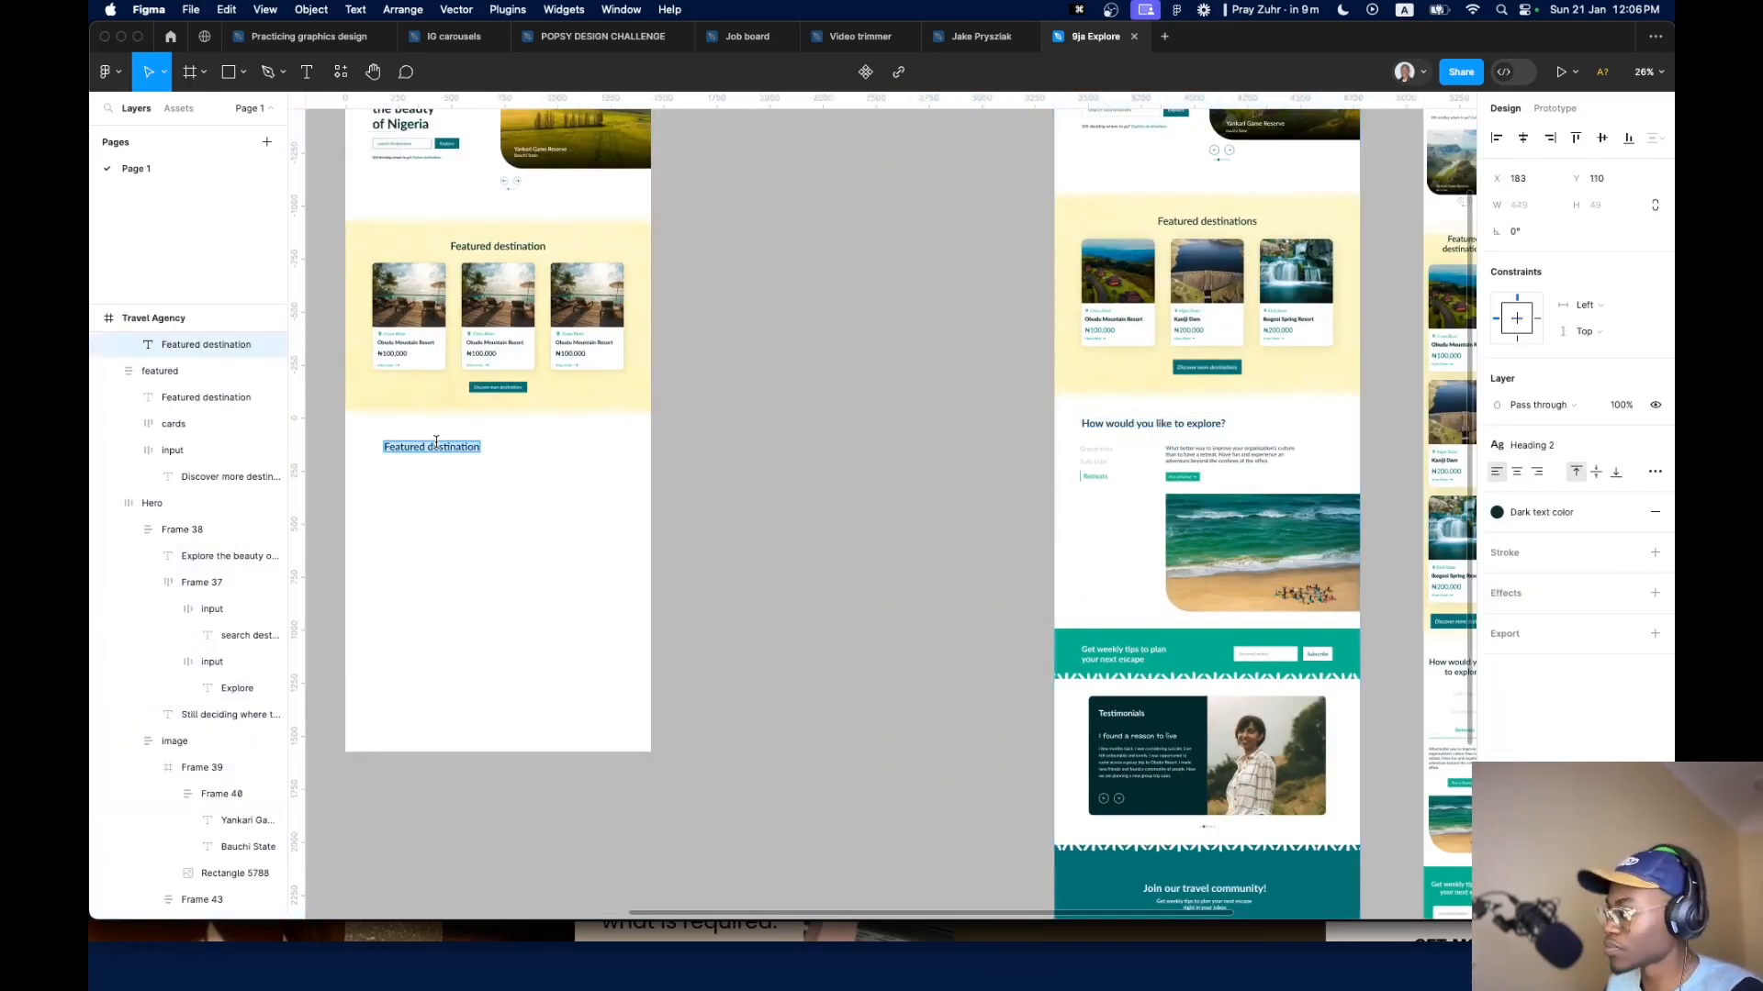
{"action": "key", "text": "super+v"}
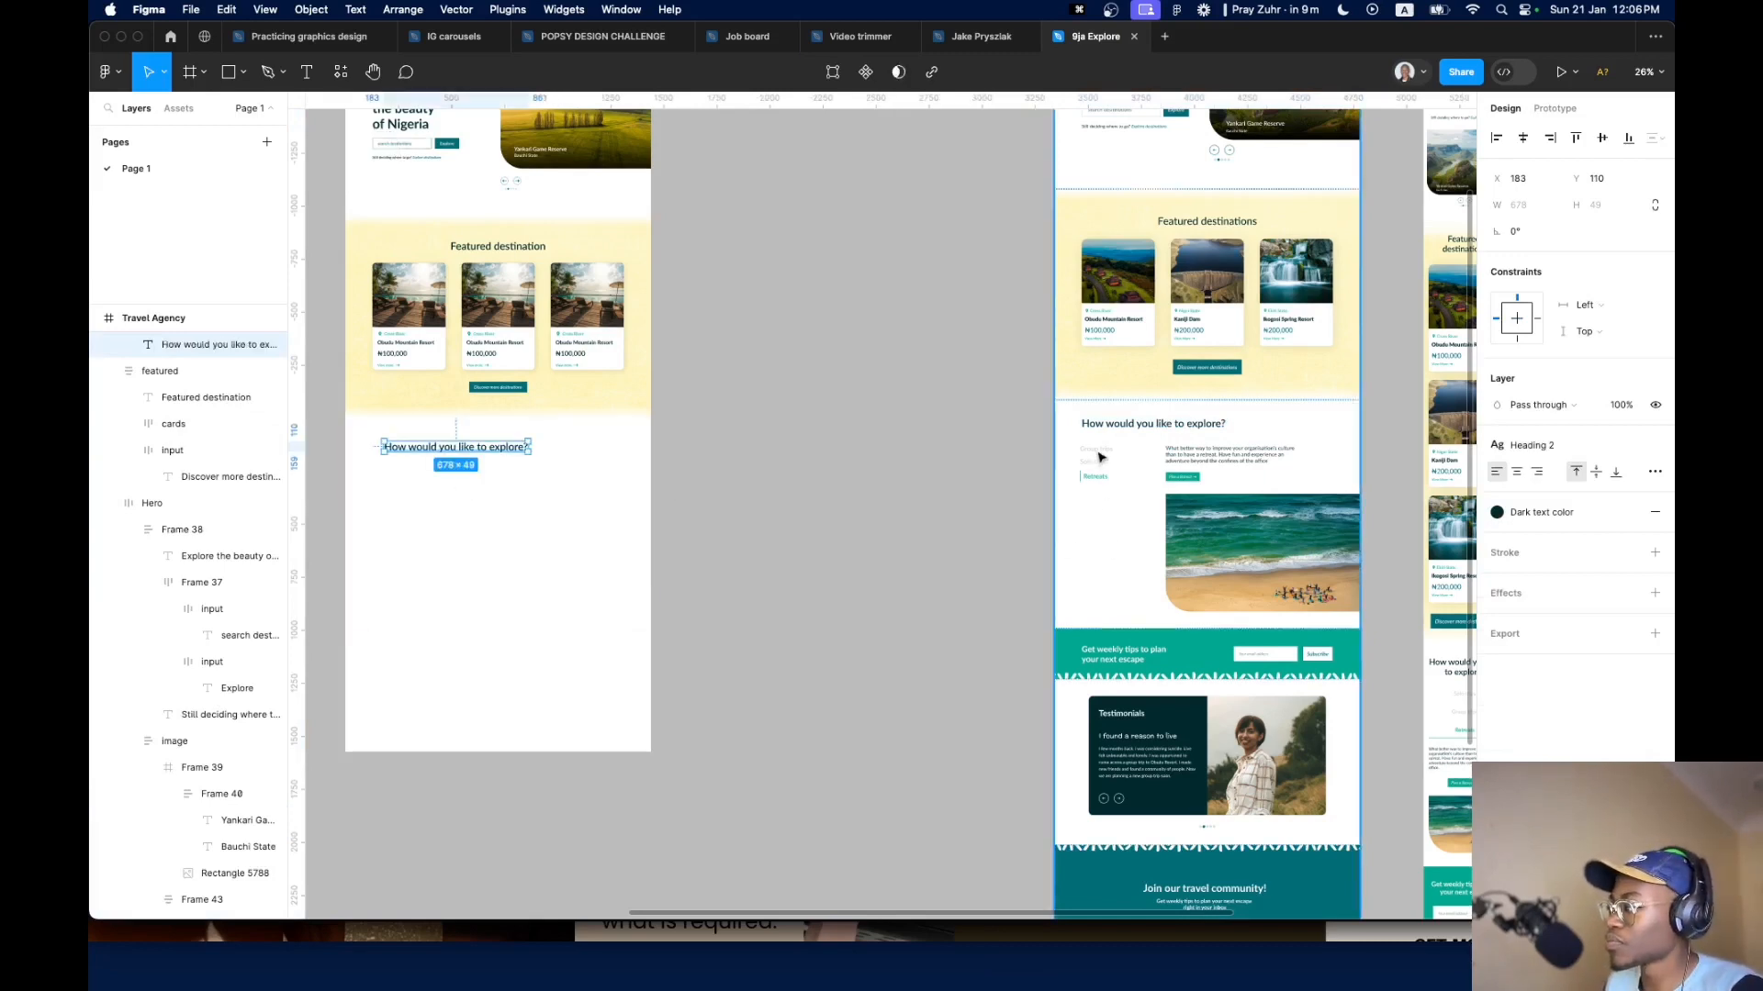
Duplicate the "How would you like to explore?" heading and place the copy below it, slightly farther left in the Services frame
{"action": "scroll", "coordinate": [1099, 457], "scroll_direction": "up", "scroll_amount": 10}
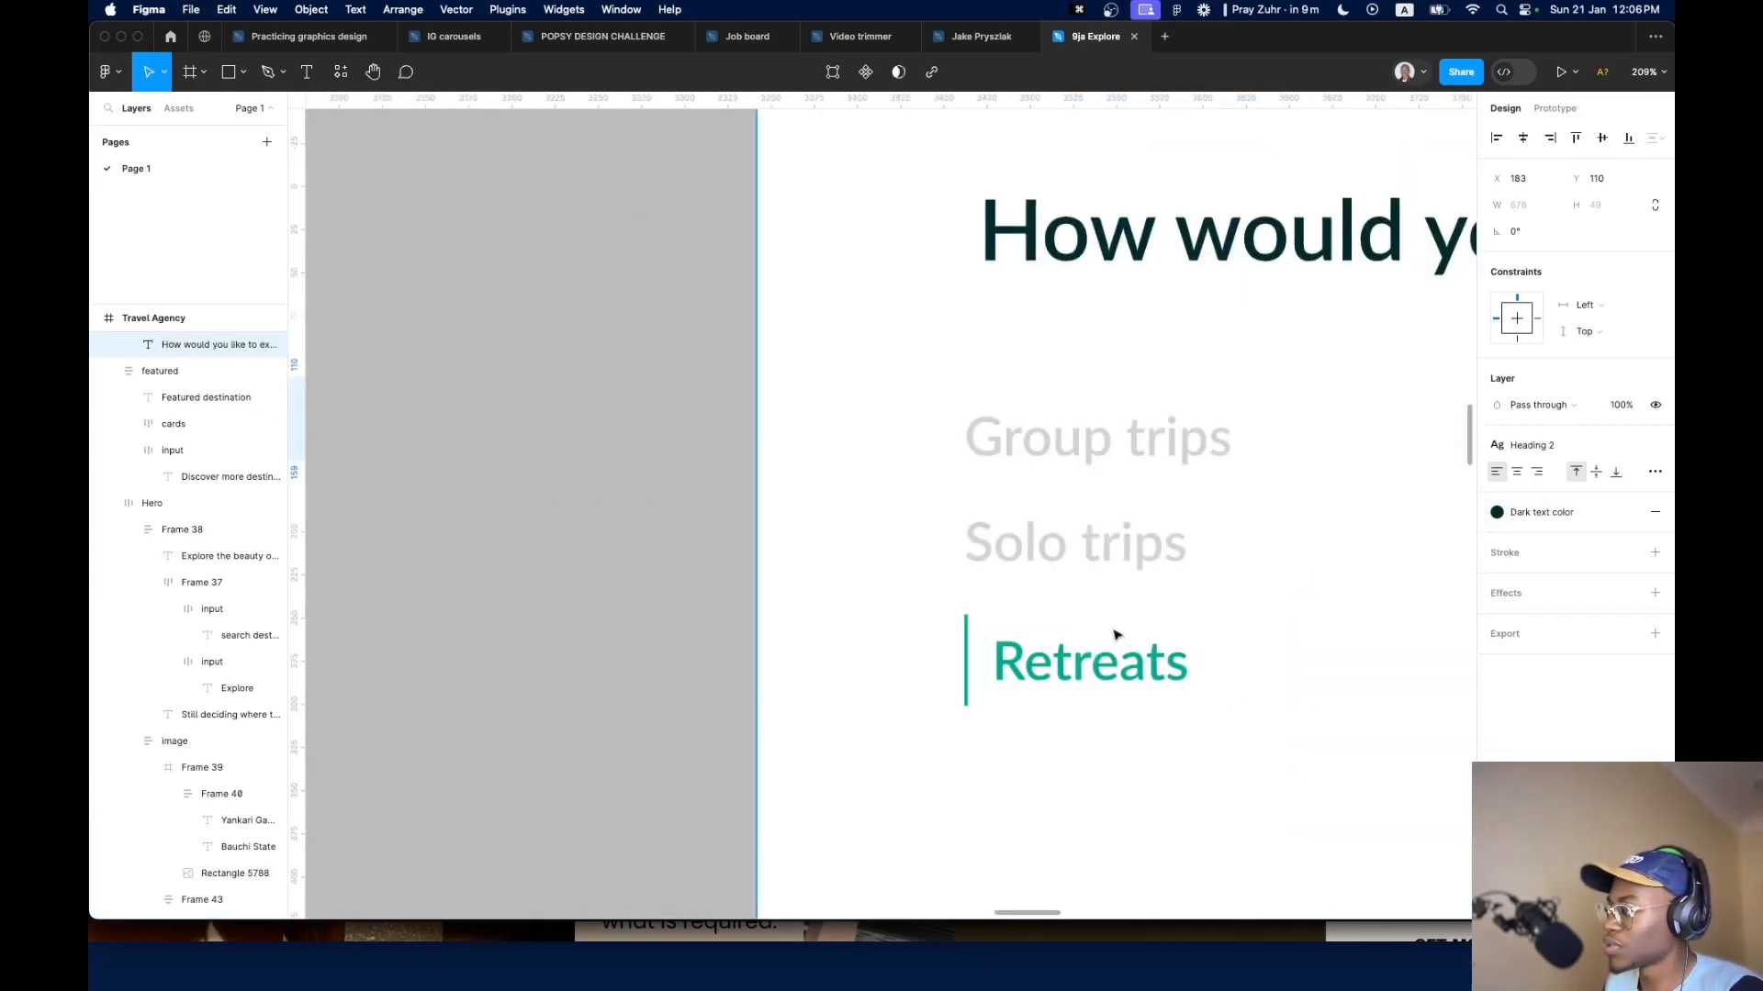
{"action": "scroll", "coordinate": [1117, 637], "scroll_direction": "down", "scroll_amount": 8}
{"action": "left_click_drag", "start_coordinate": [745, 642], "coordinate": [1169, 555]}
{"action": "scroll", "coordinate": [1169, 555], "scroll_direction": "down", "scroll_amount": 4}
{"action": "scroll", "coordinate": [821, 587], "scroll_direction": "up", "scroll_amount": 4}
{"action": "left_click_drag", "start_coordinate": [820, 587], "coordinate": [807, 527]}
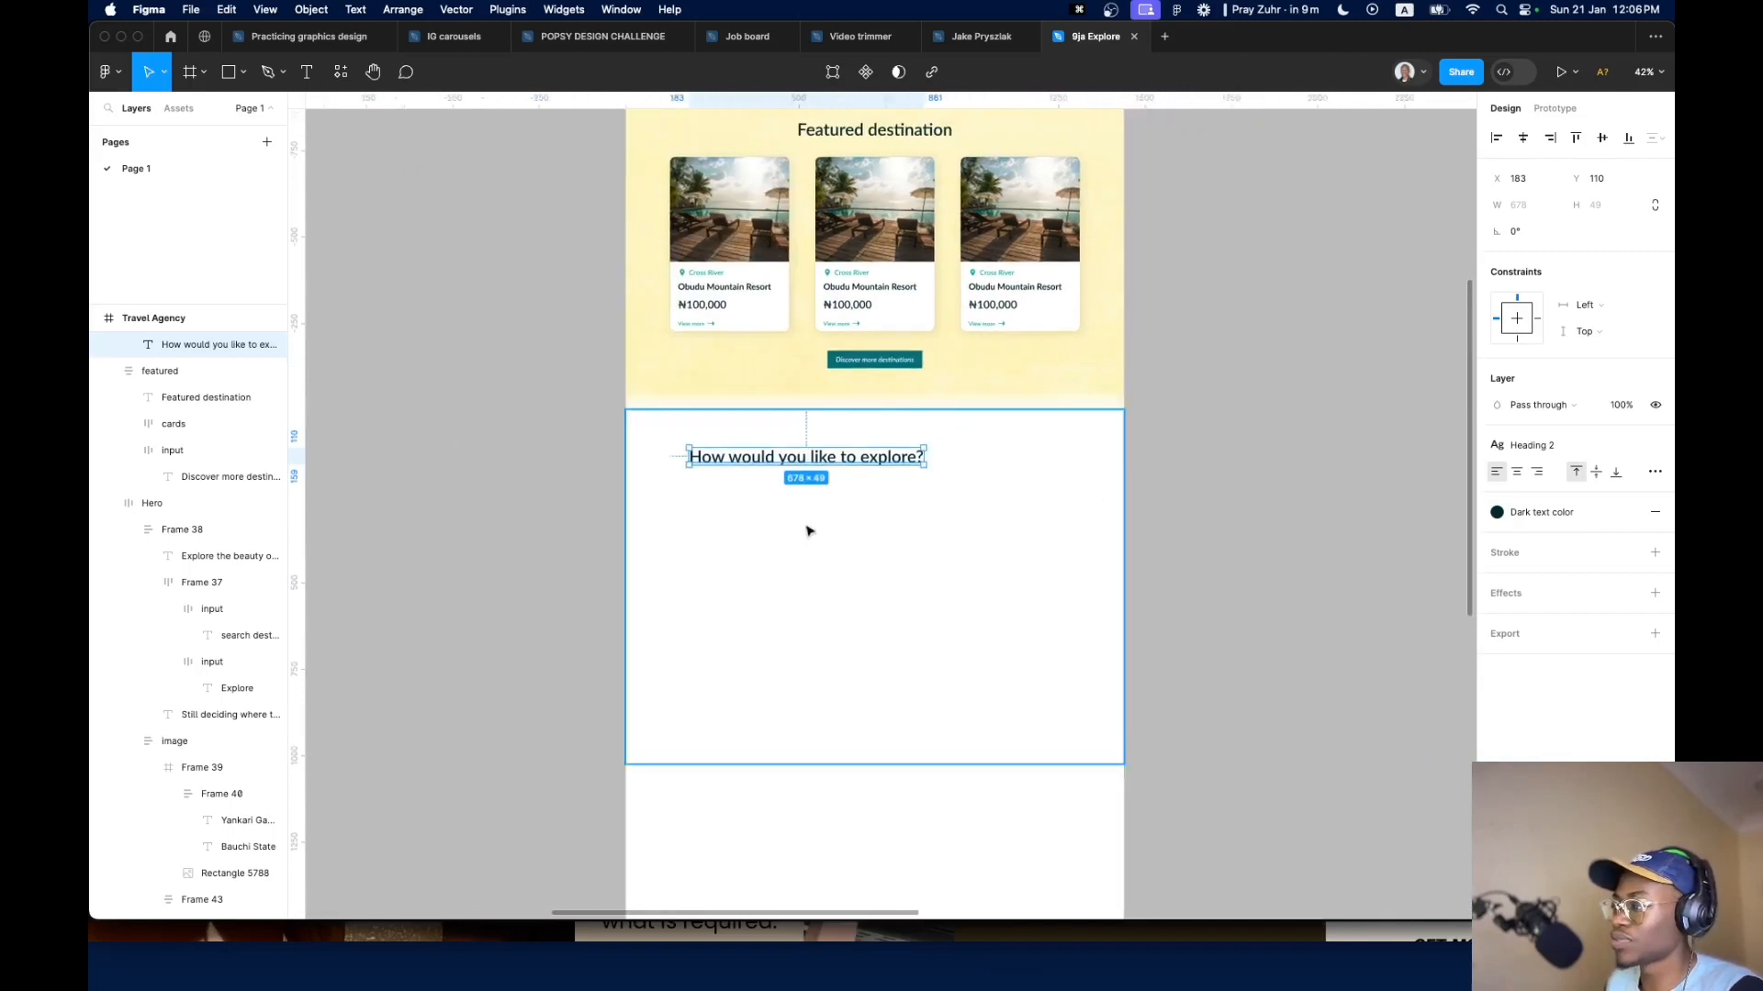
{"action": "scroll", "coordinate": [807, 527], "scroll_direction": "down", "scroll_amount": 4}
{"action": "scroll", "coordinate": [797, 532], "scroll_direction": "up", "scroll_amount": 6}
{"action": "left_click", "coordinate": [700, 523]}
{"action": "left_click_drag", "start_coordinate": [731, 445], "coordinate": [694, 516]}
Apply the Heading 4 text style to the duplicated heading, matching the "Group trips" text size in the past designs
{"action": "left_click", "coordinate": [1532, 445]}
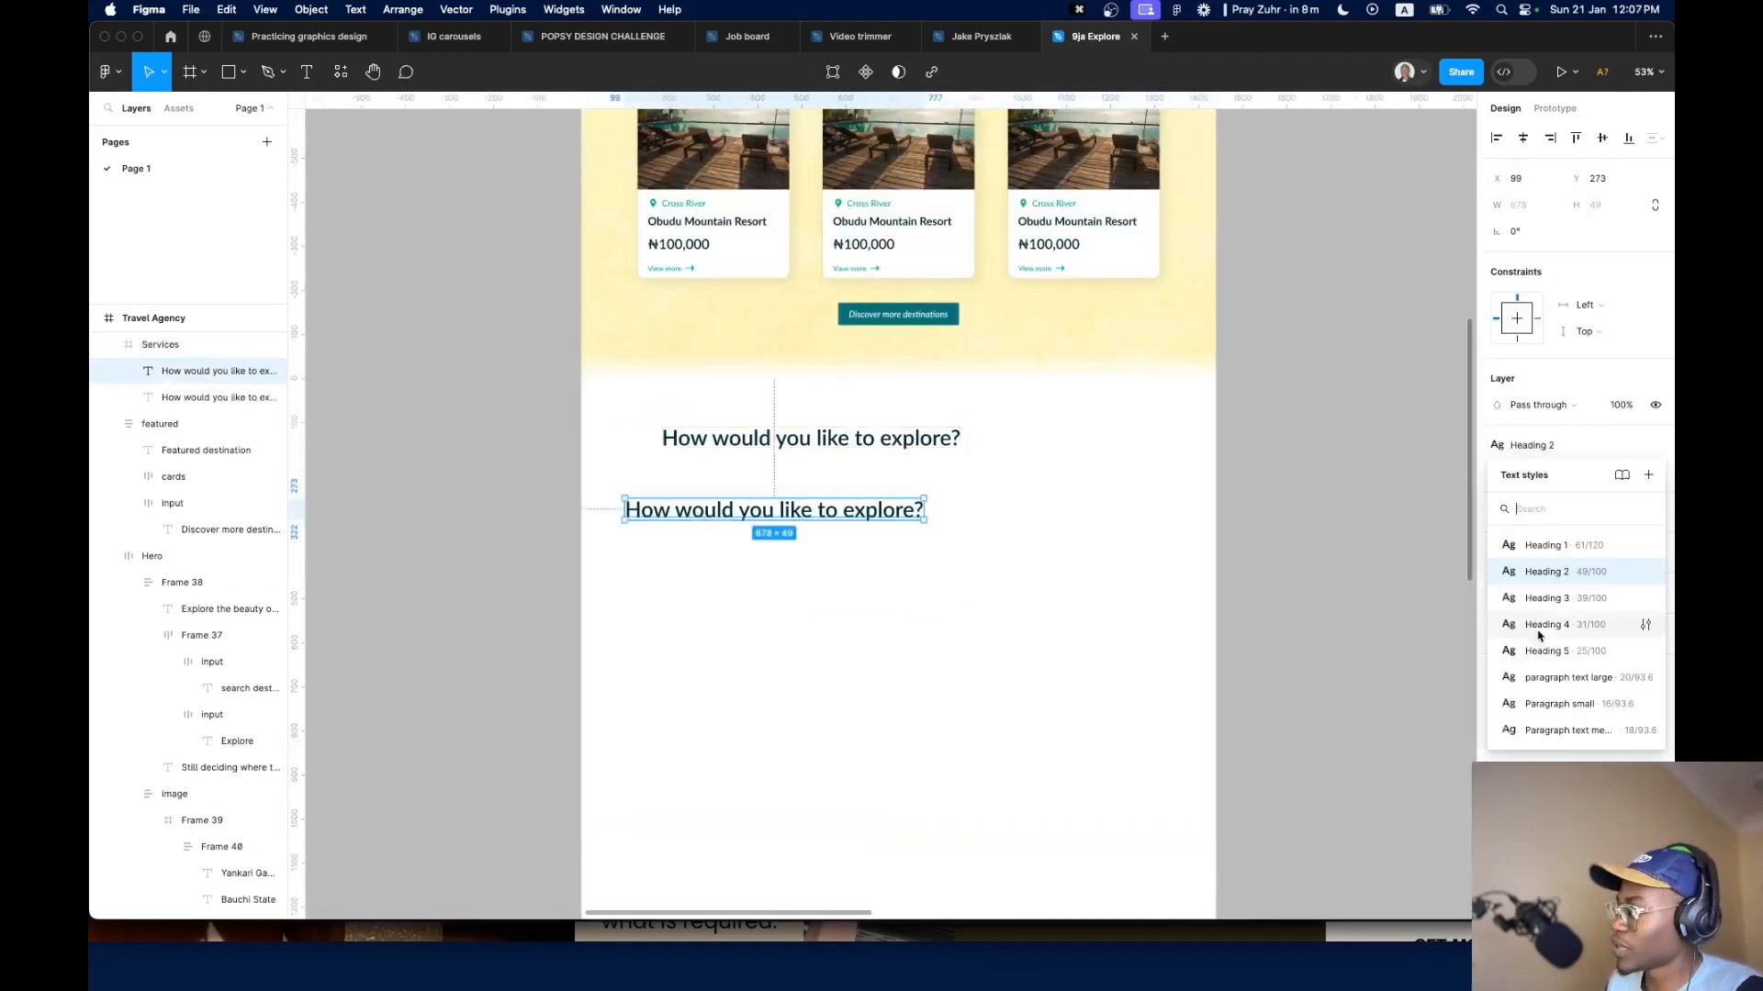
{"action": "left_click", "coordinate": [1592, 657]}
{"action": "scroll", "coordinate": [967, 647], "scroll_direction": "down", "scroll_amount": 6}
{"action": "scroll", "coordinate": [1299, 592], "scroll_direction": "up", "scroll_amount": 4}
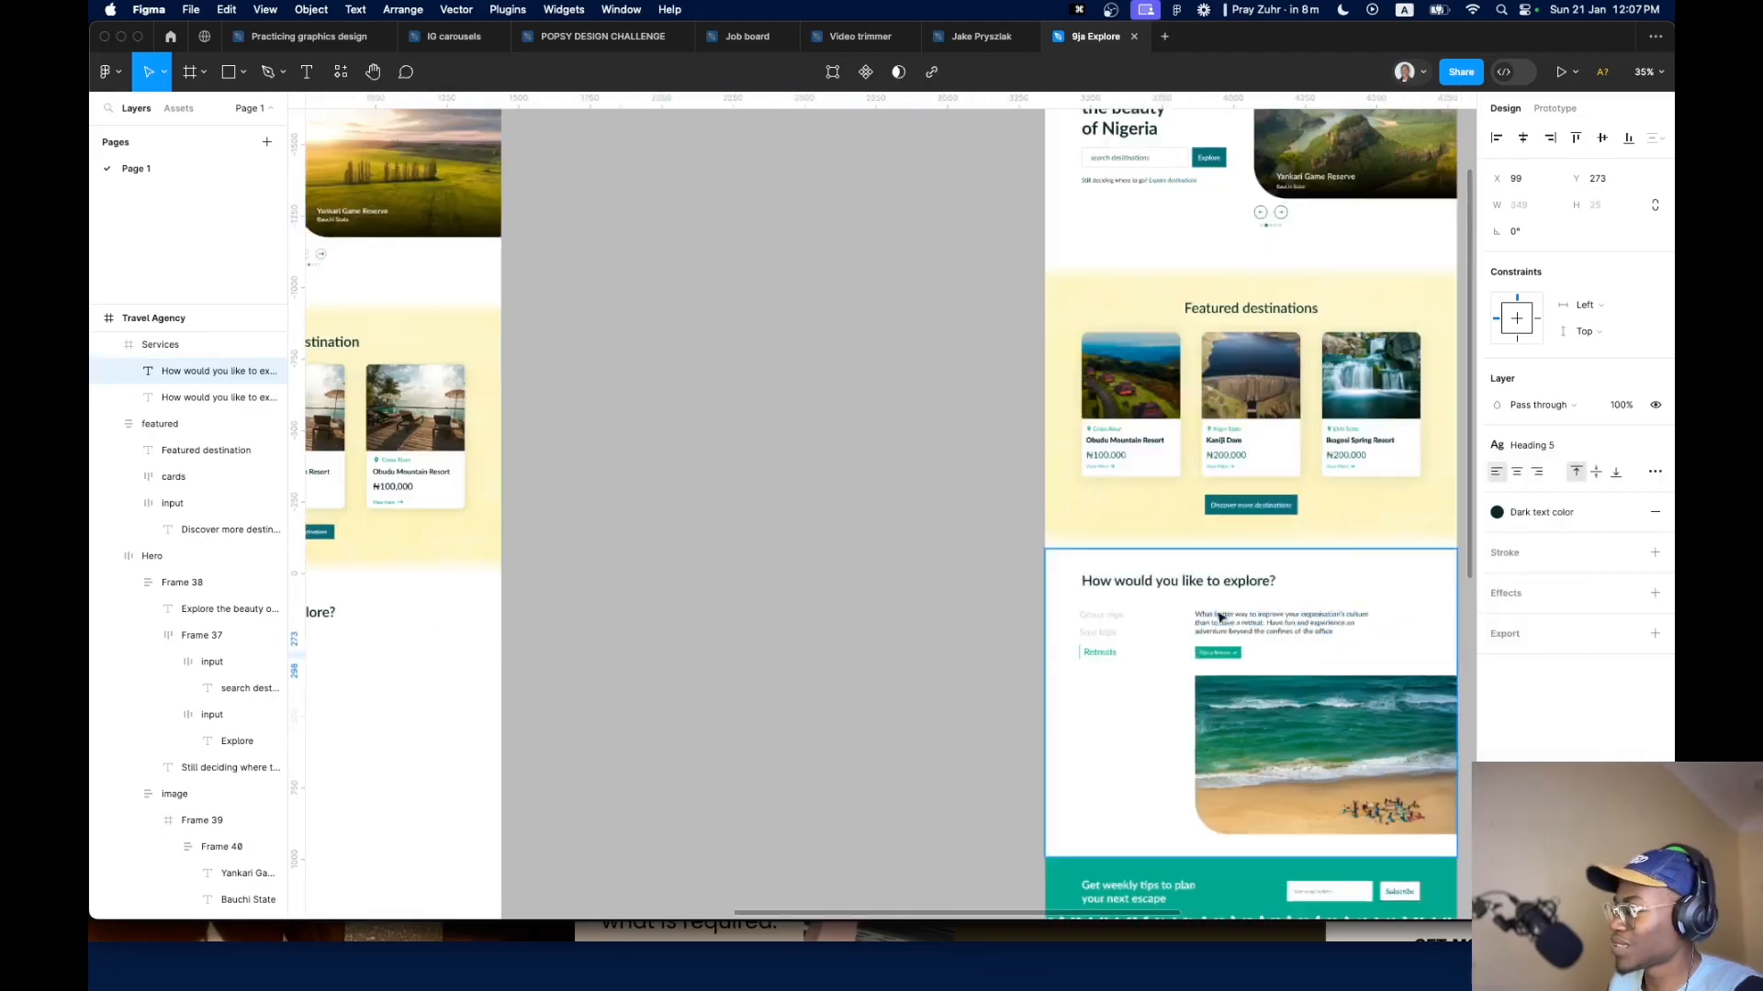
{"action": "scroll", "coordinate": [1090, 585], "scroll_direction": "up", "scroll_amount": 4}
{"action": "left_click", "coordinate": [1102, 609]}
{"action": "scroll", "coordinate": [1102, 609], "scroll_direction": "down", "scroll_amount": 10}
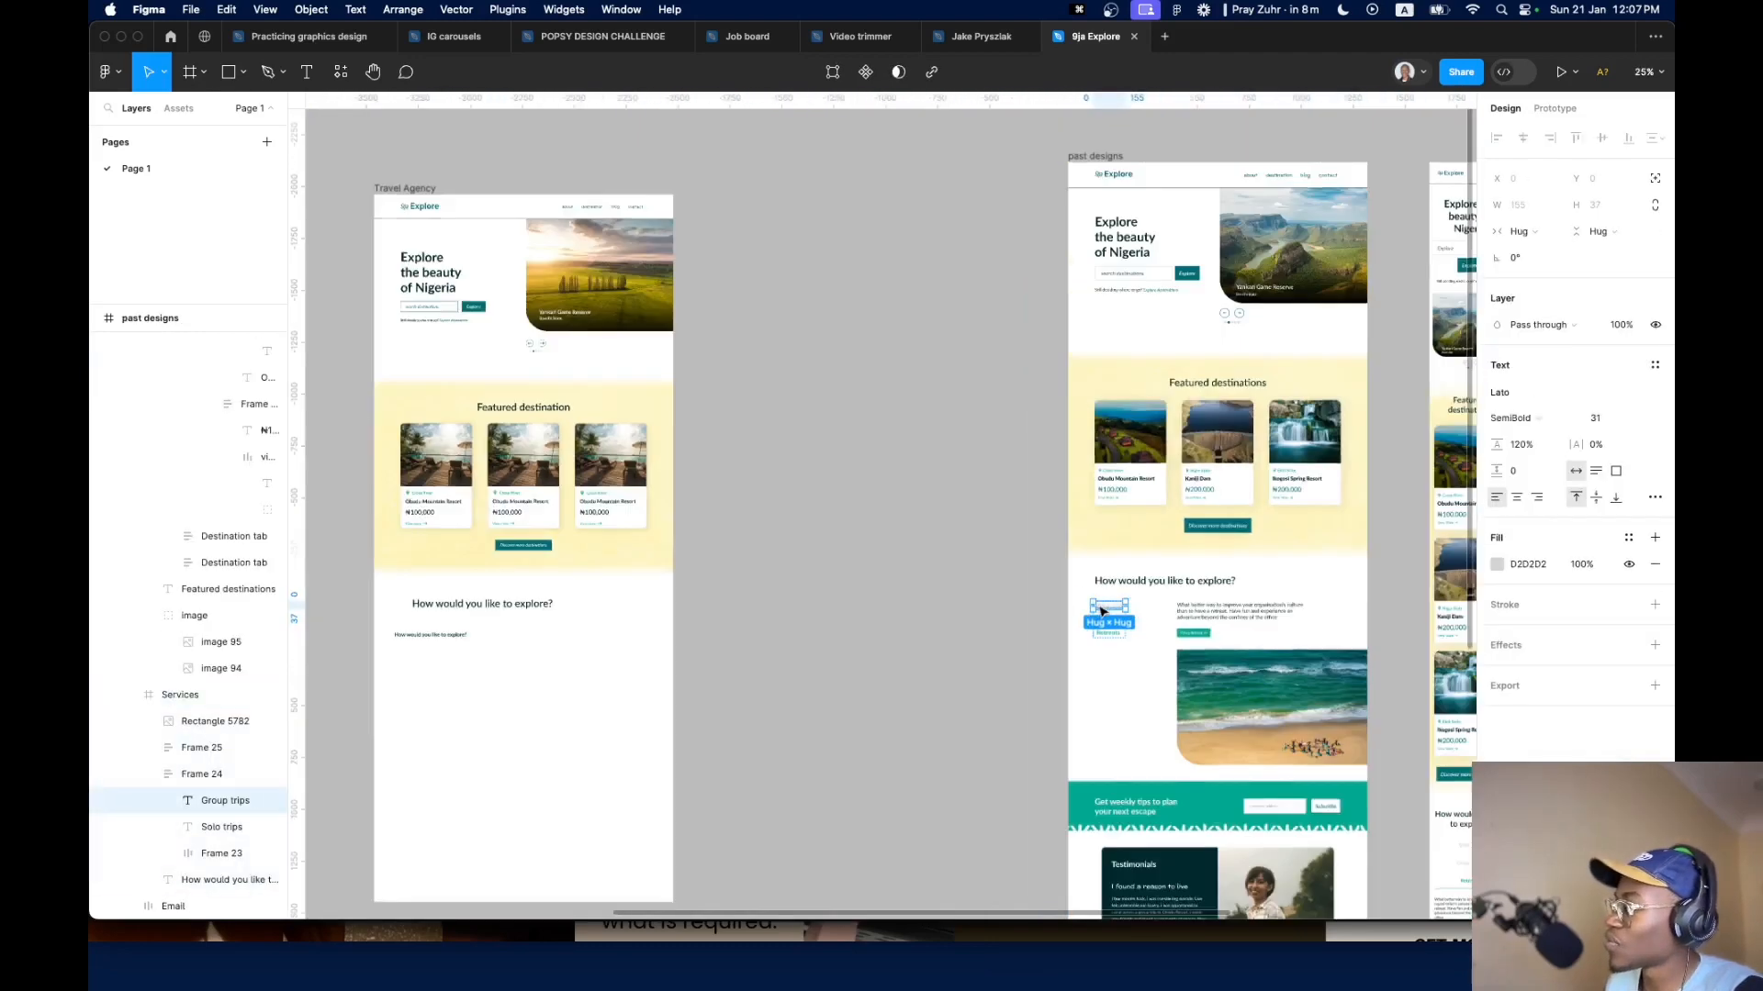
{"action": "left_click", "coordinate": [871, 649]}
{"action": "left_click", "coordinate": [1531, 446]}
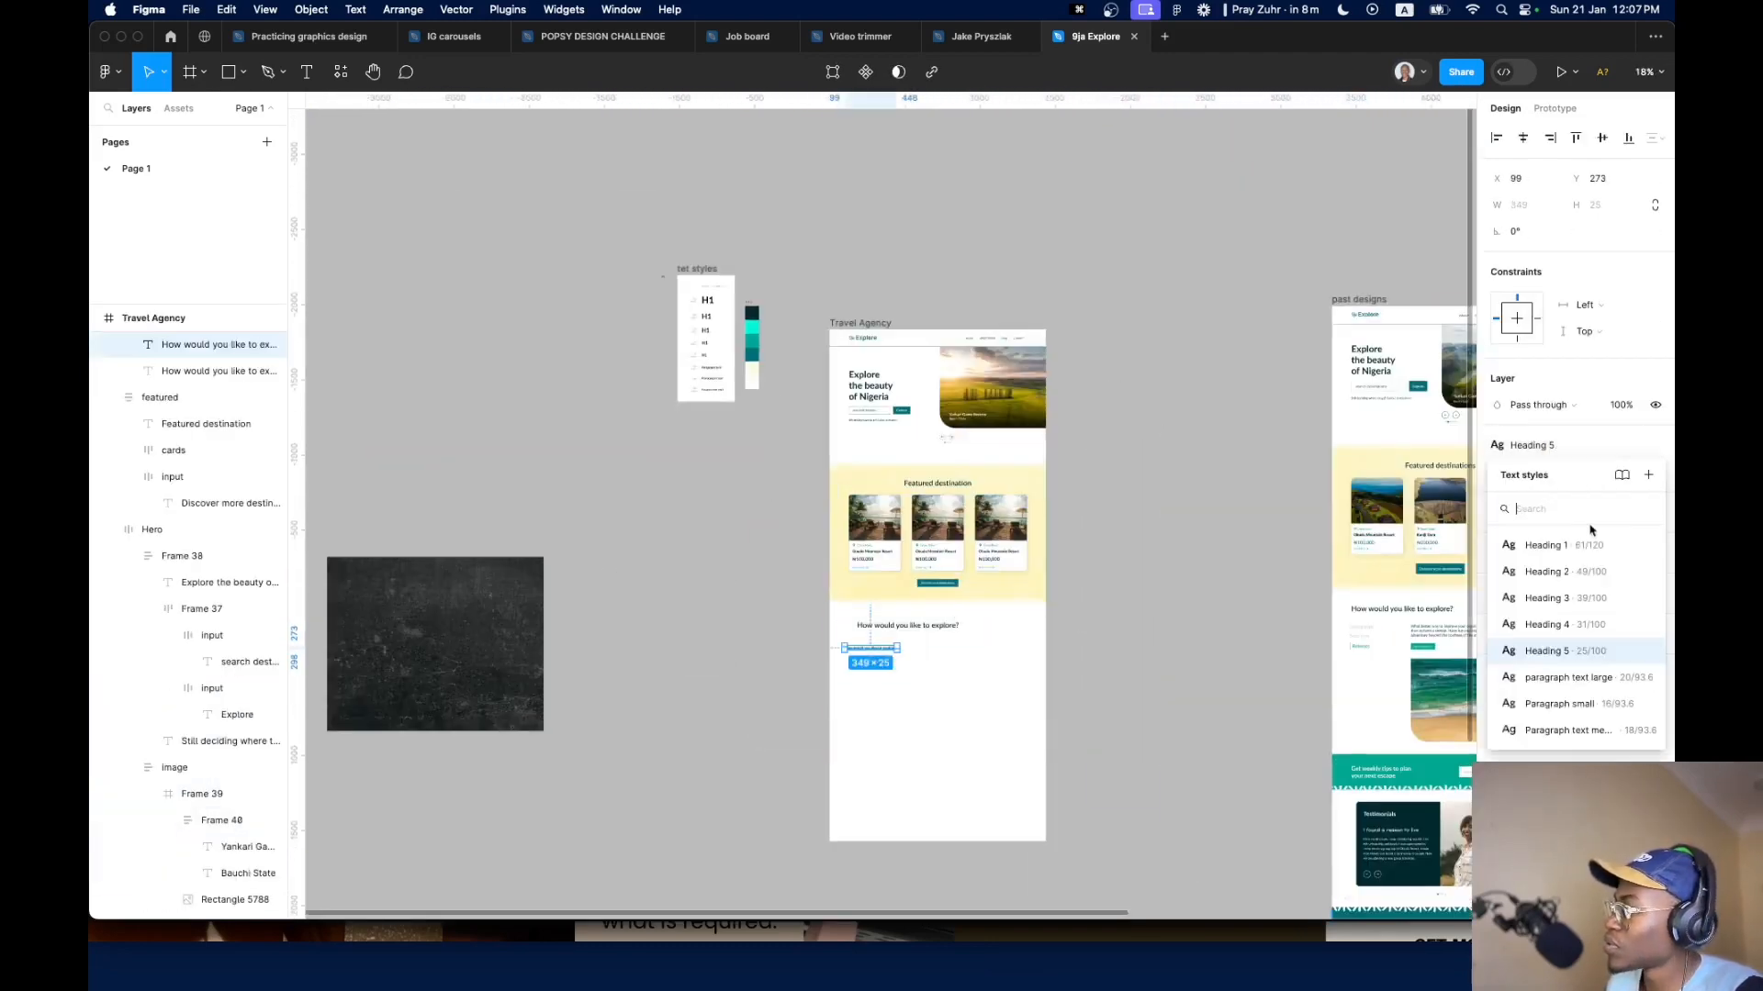
{"action": "left_click", "coordinate": [1620, 620]}
Change the duplicated heading's text to "Group trips"
{"action": "scroll", "coordinate": [872, 643], "scroll_direction": "up", "scroll_amount": 10}
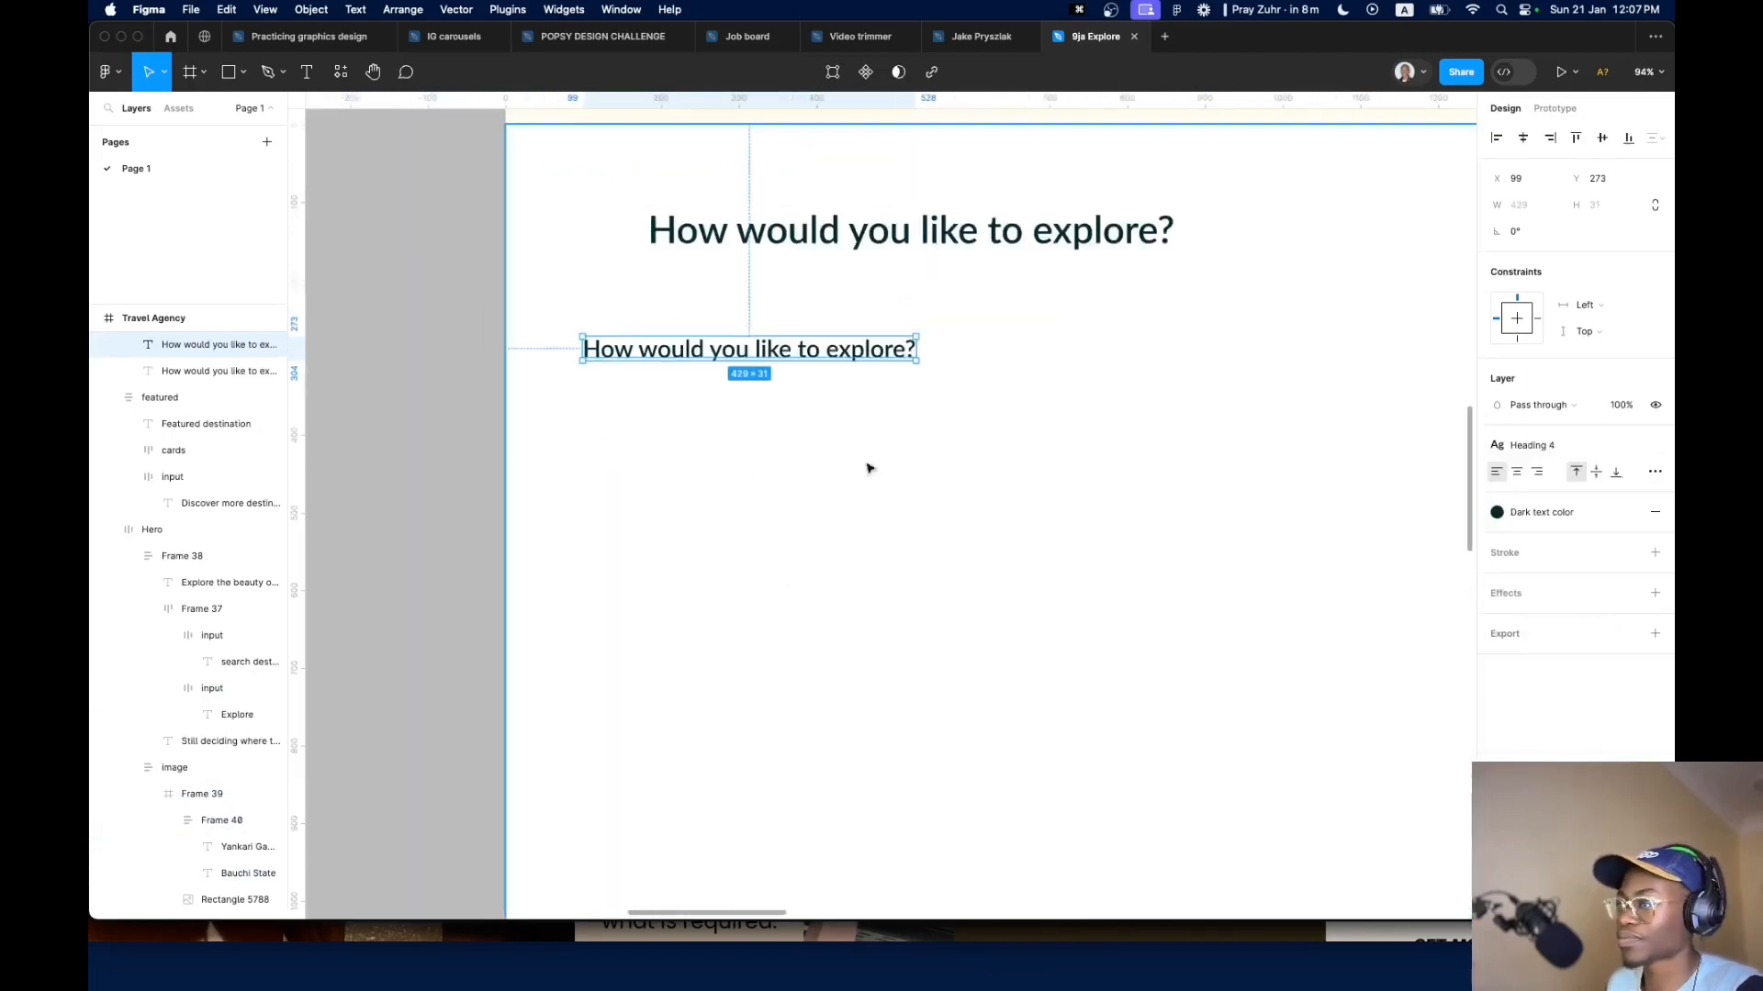
{"action": "double_click", "coordinate": [765, 347]}
{"action": "type", "text": "Gro"}
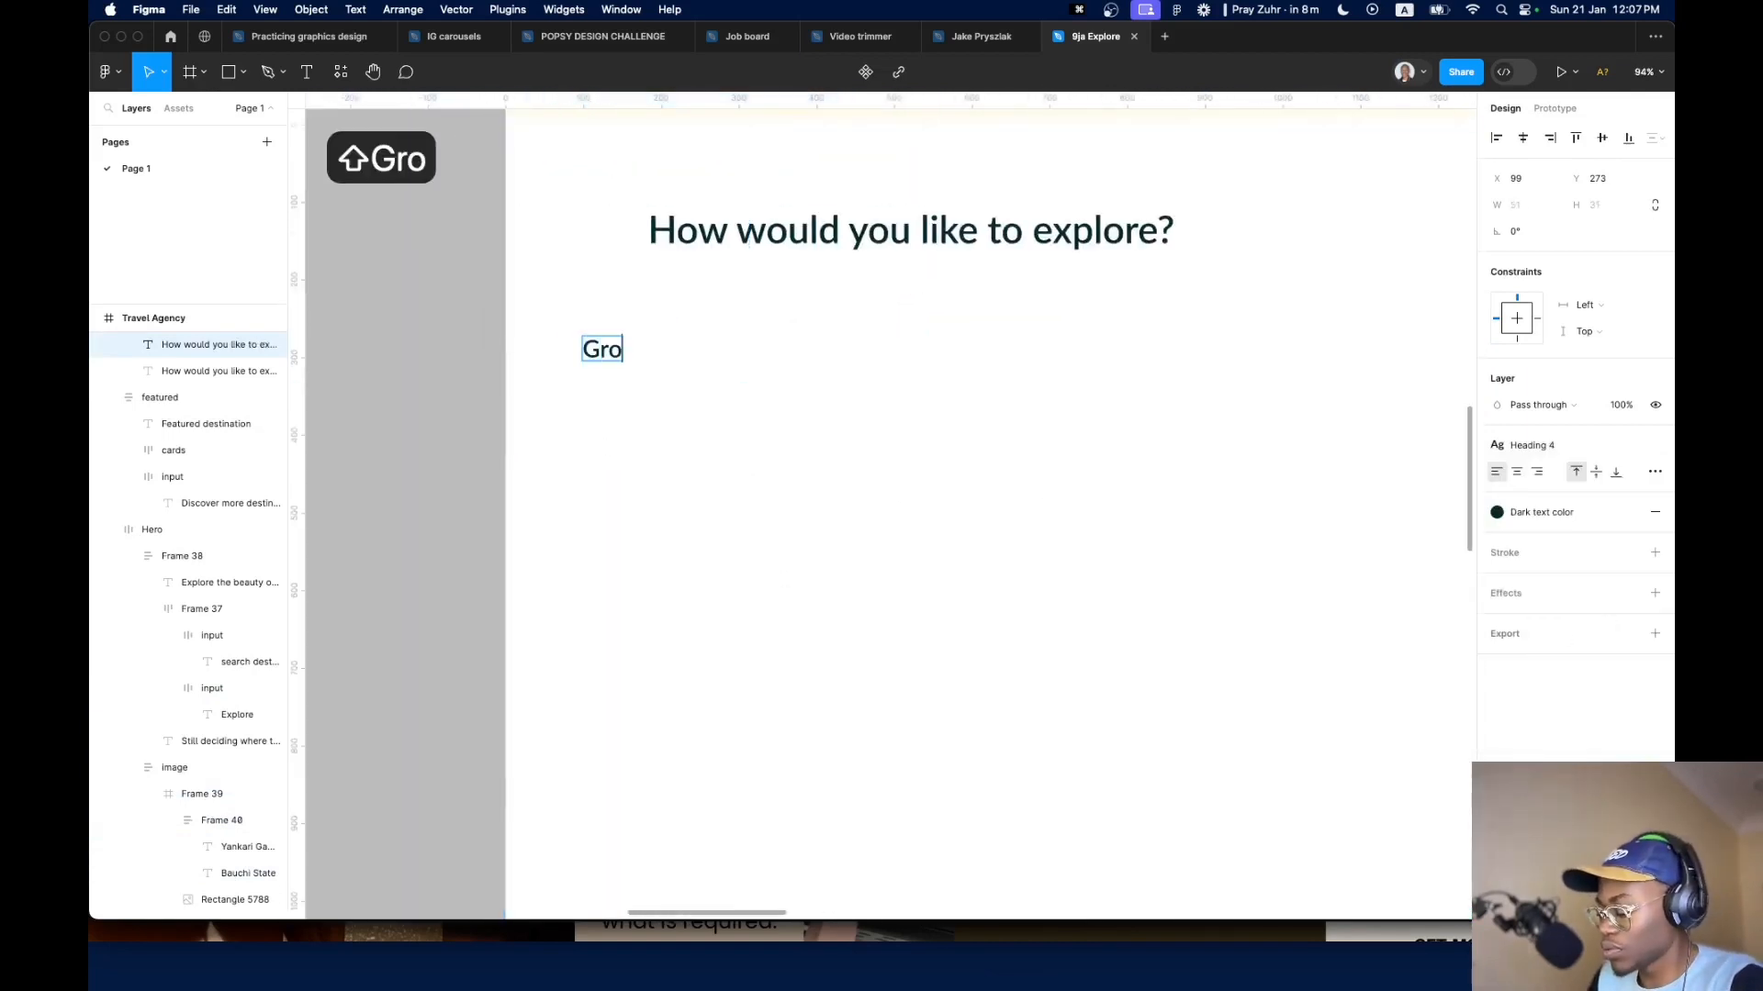
{"action": "type", "text": "upp"}
{"action": "key", "text": "BackSpace"}
{"action": "type", "text": "T"}
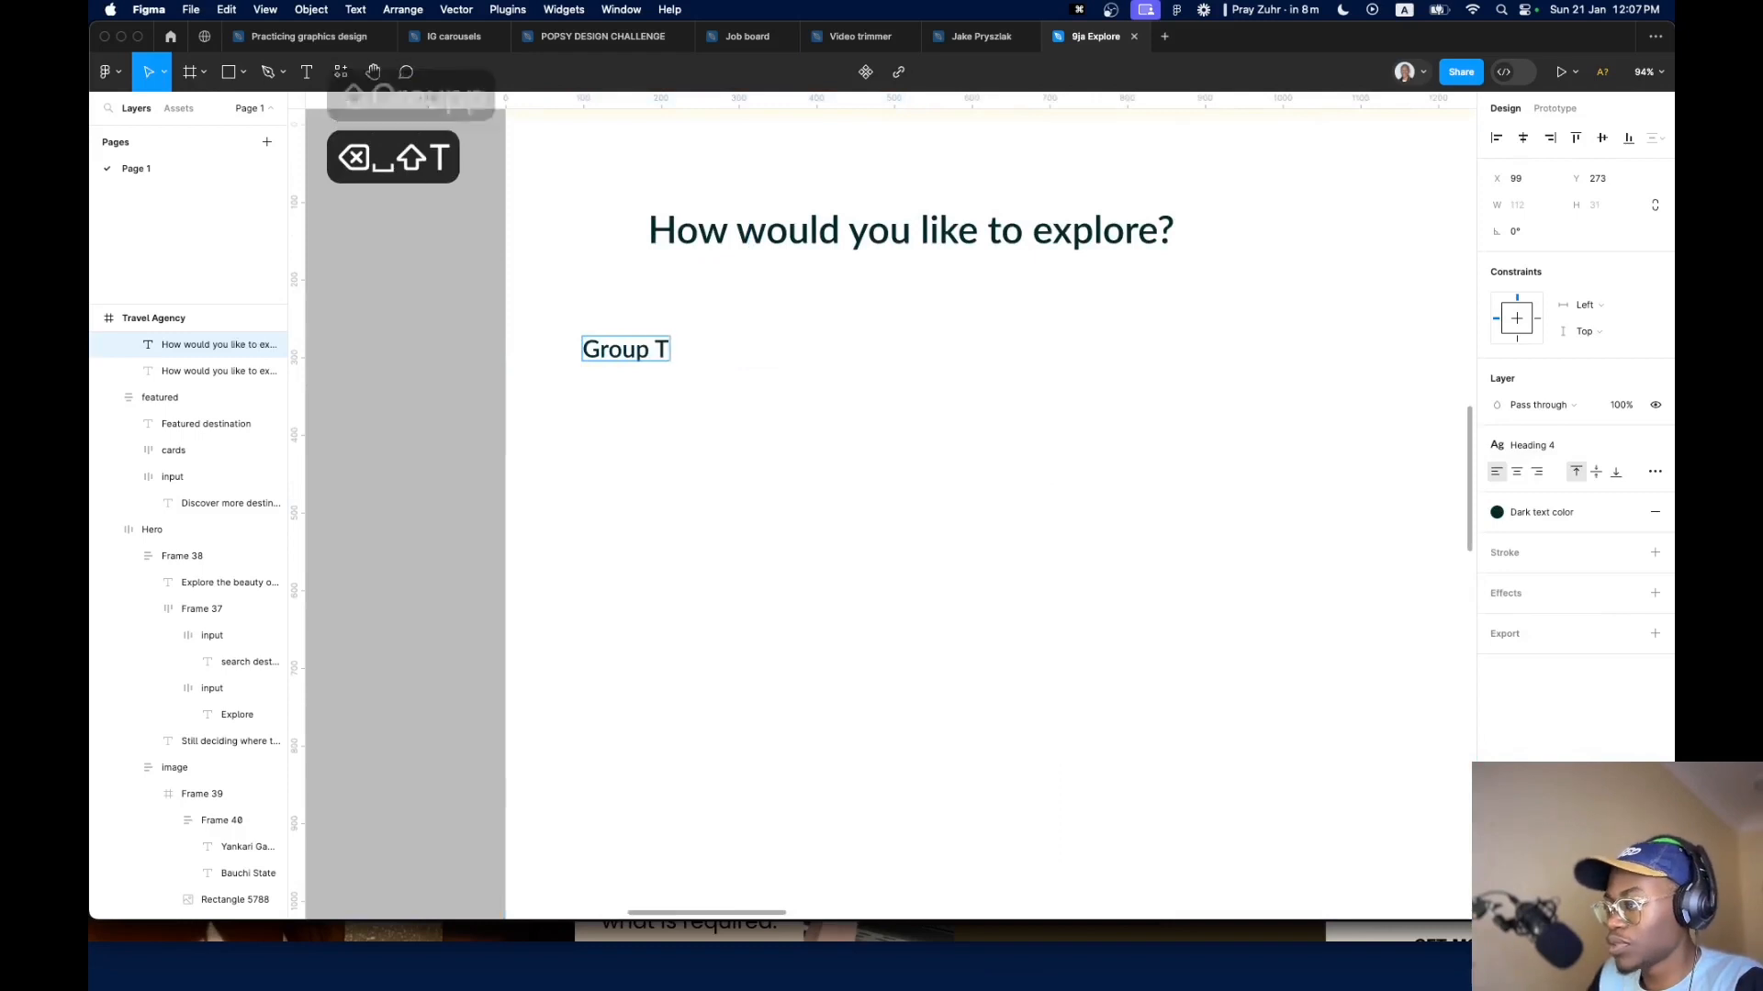
{"action": "key", "text": "BackSpace"}
{"action": "type", "text": "trips"}
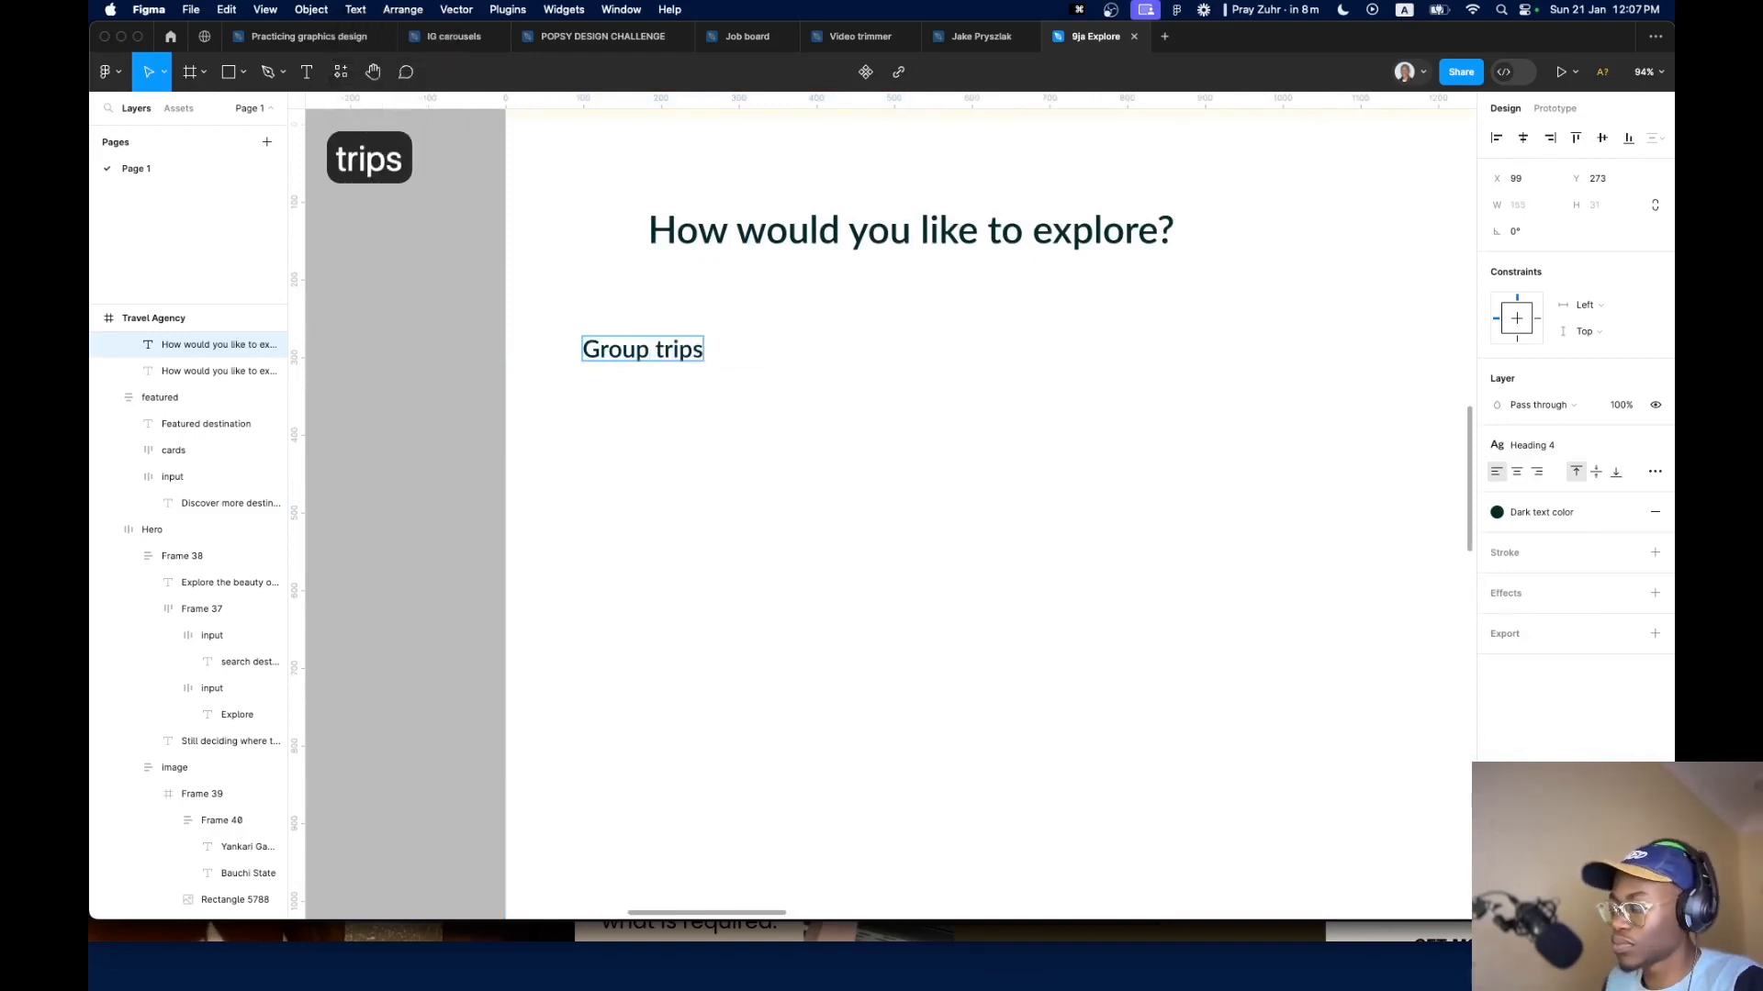
{"action": "key", "text": "Escape"}
Wrap the "Group trips" text in an auto layout frame with horizontal padding of 16
{"action": "key", "text": "shift+a"}
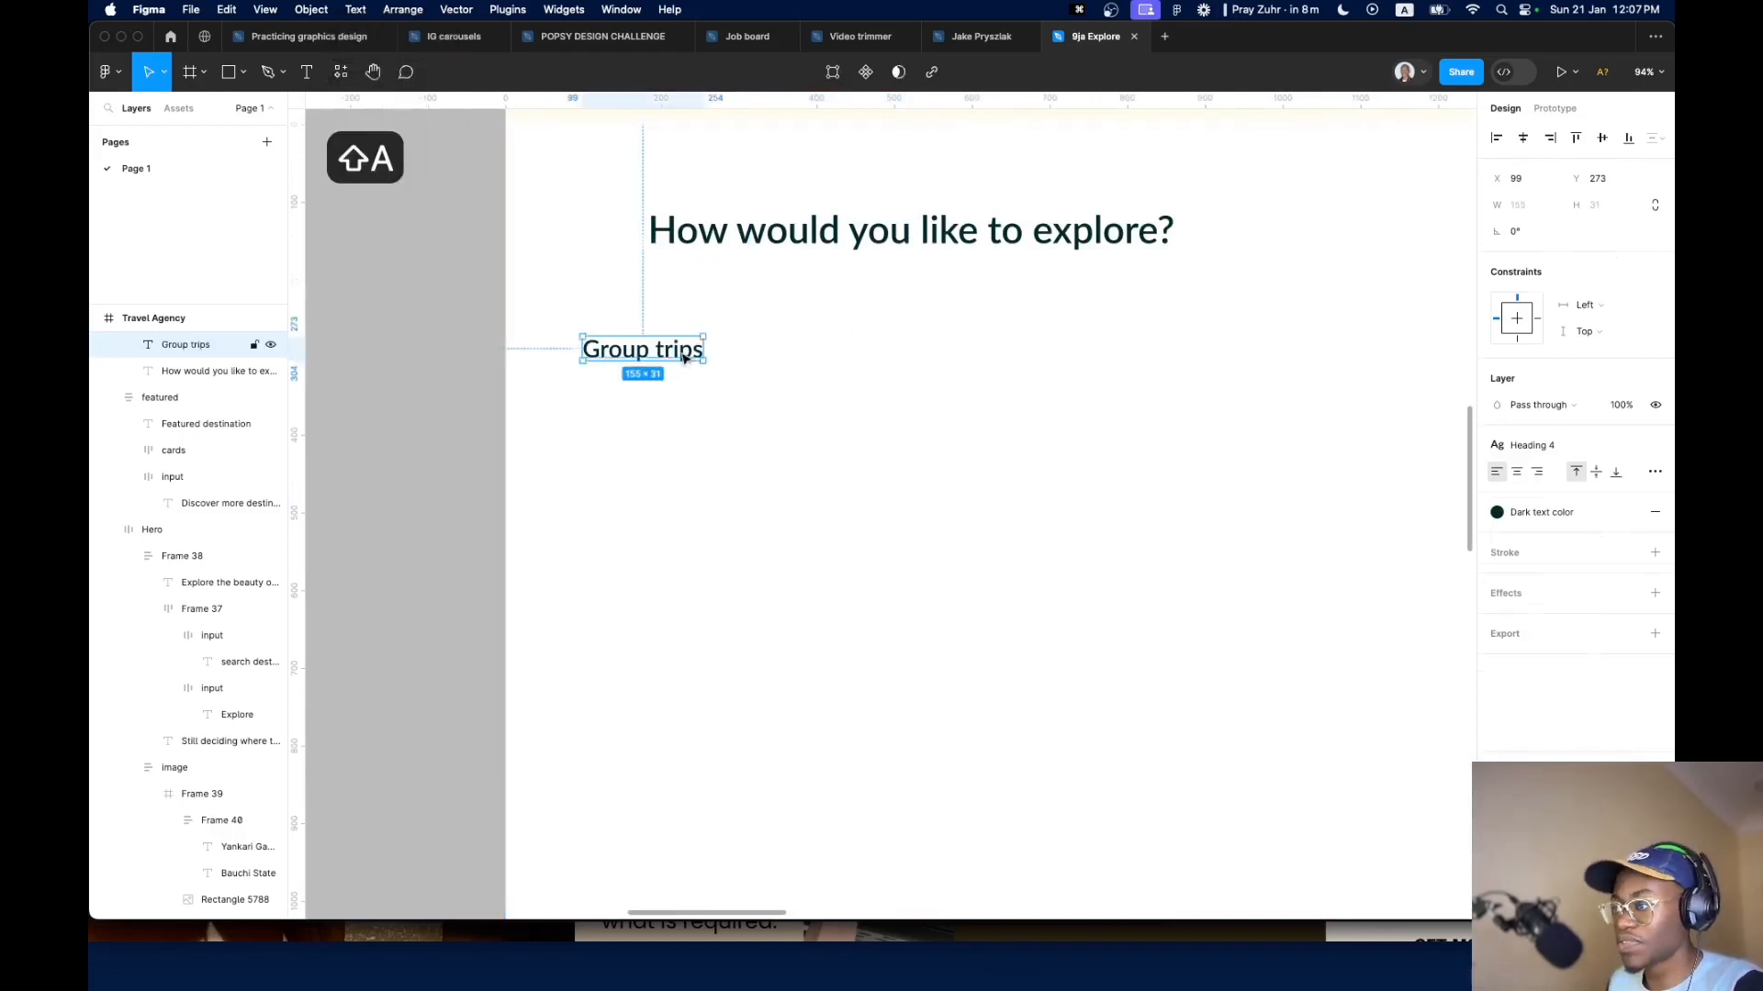
{"action": "left_click", "coordinate": [1538, 443]}
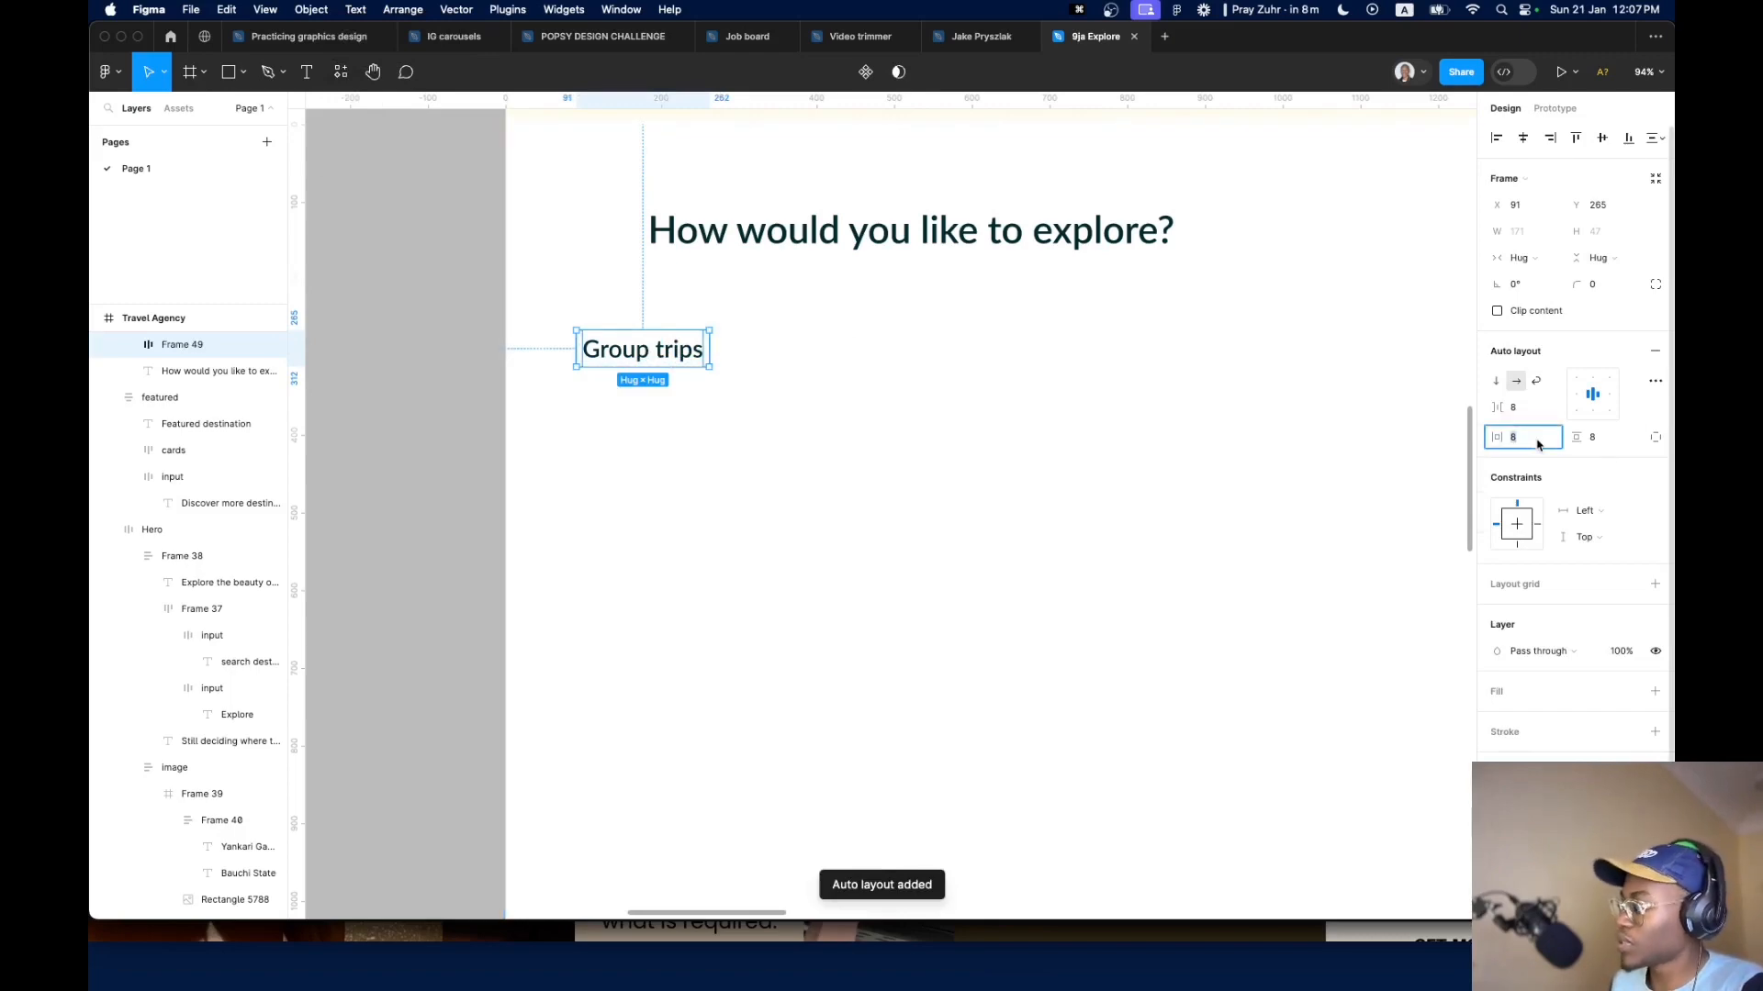
{"action": "key", "text": "shift+Up"}
Add a left-side stroke of thickness 2 to the "Group trips" frame, following the Retreats item in the past designs
{"action": "scroll", "coordinate": [1318, 606], "scroll_direction": "down", "scroll_amount": 10}
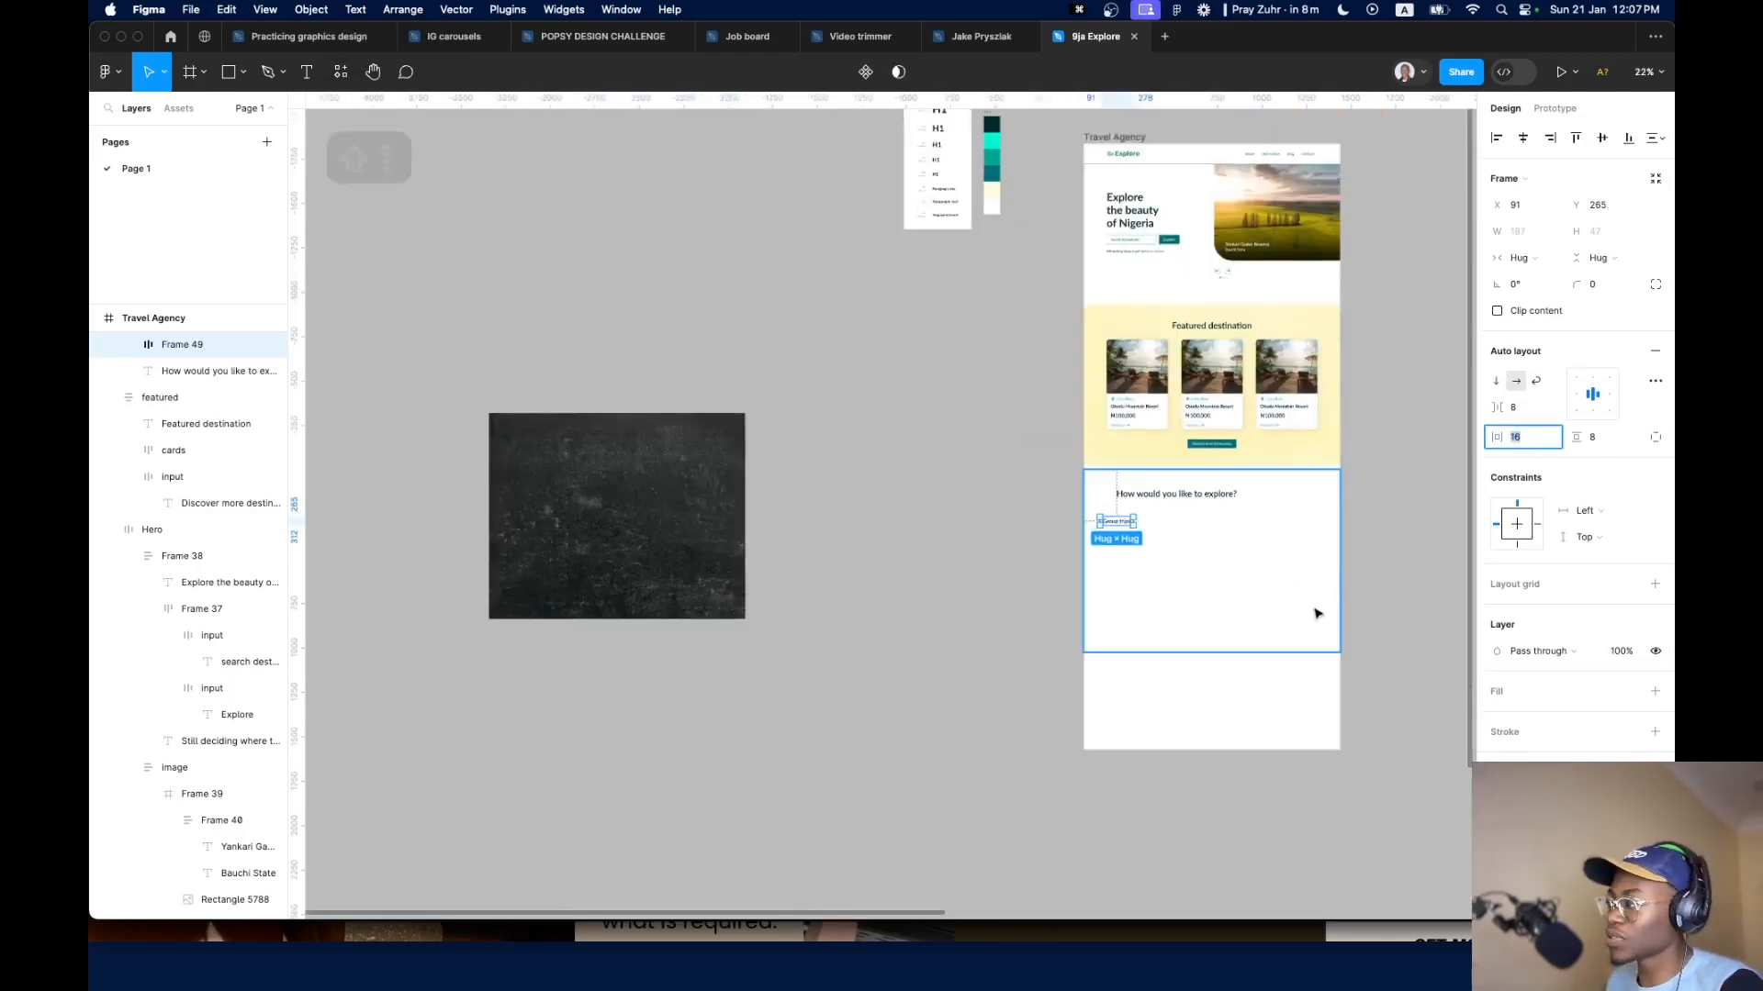
{"action": "scroll", "coordinate": [1285, 611], "scroll_direction": "right", "scroll_amount": 6}
{"action": "scroll", "coordinate": [1153, 523], "scroll_direction": "up", "scroll_amount": 10}
{"action": "scroll", "coordinate": [720, 588], "scroll_direction": "up", "scroll_amount": 5}
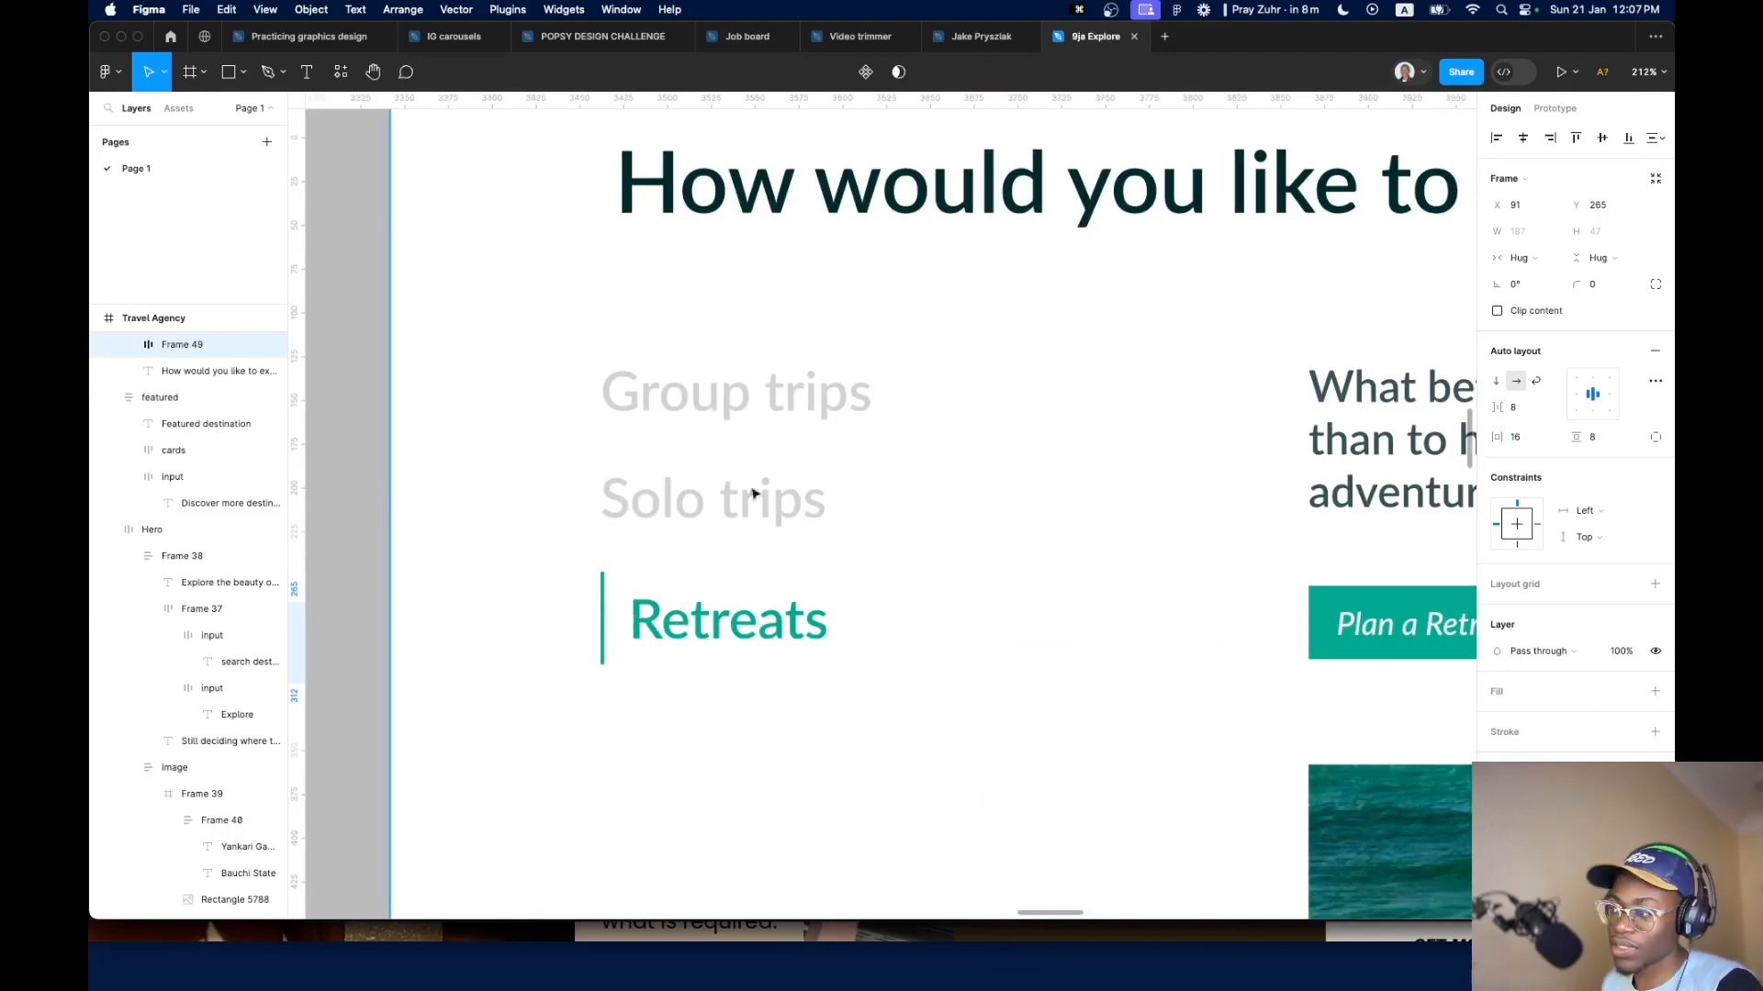
{"action": "scroll", "coordinate": [725, 507], "scroll_direction": "down", "scroll_amount": 10}
{"action": "scroll", "coordinate": [559, 559], "scroll_direction": "up", "scroll_amount": 6}
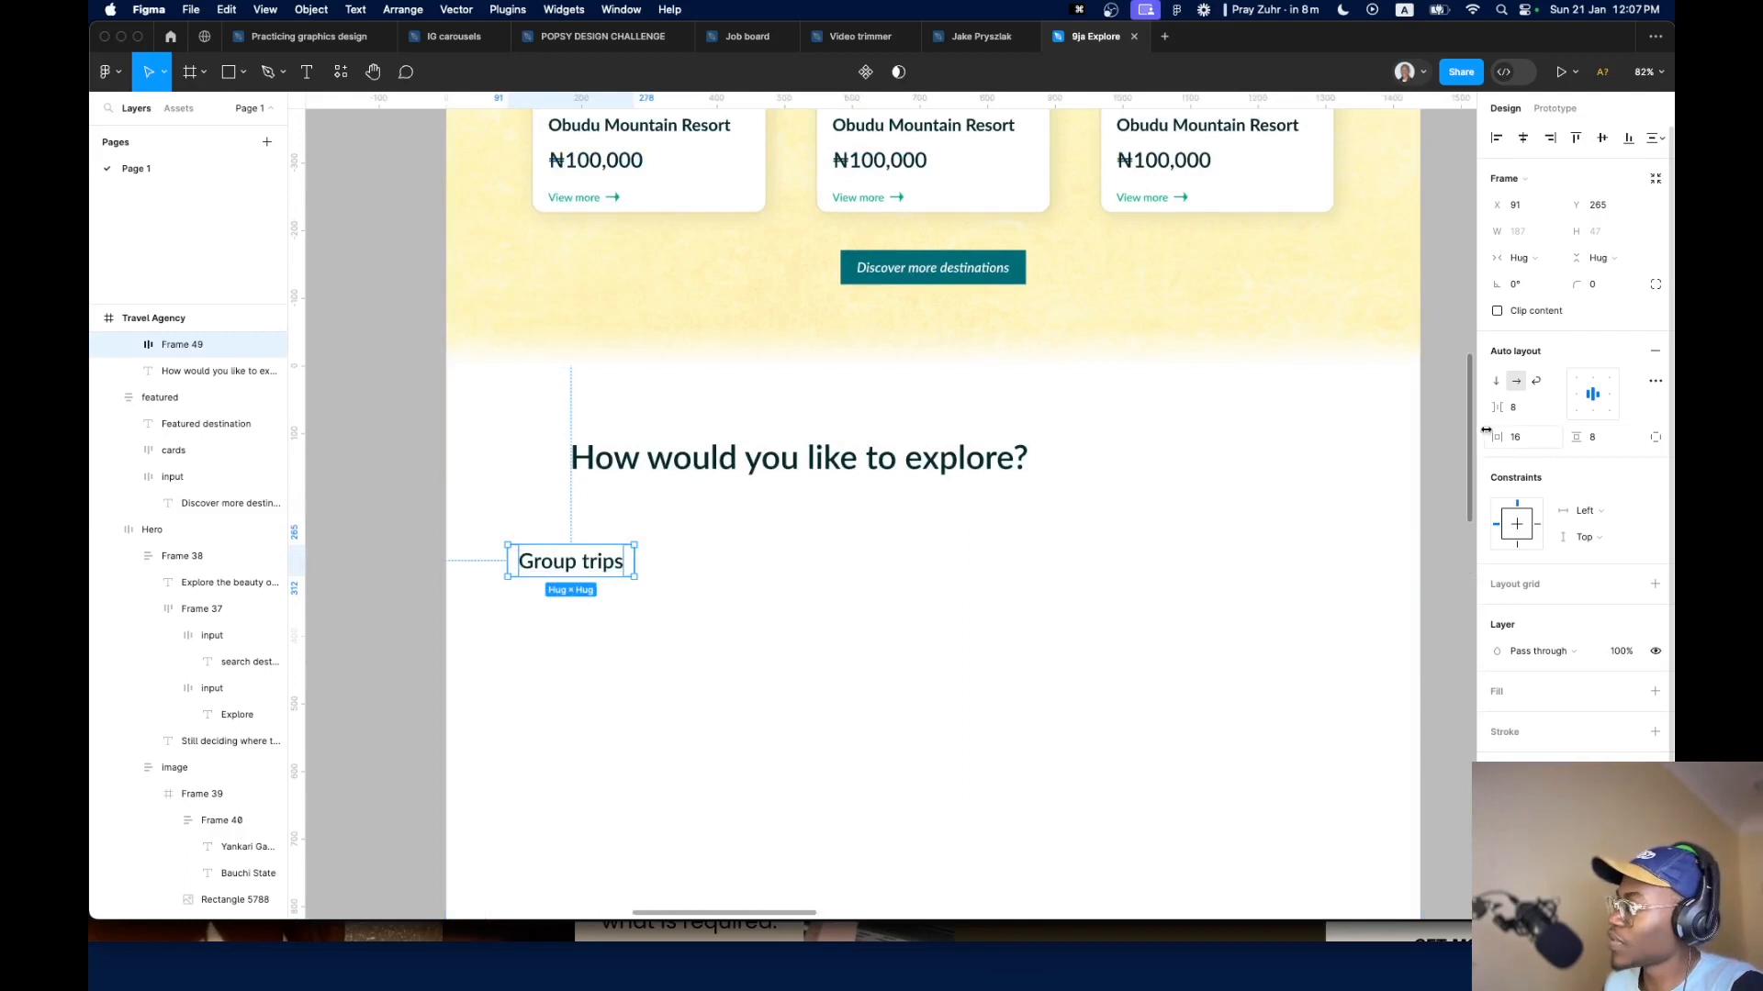
{"action": "left_click", "coordinate": [1543, 734]}
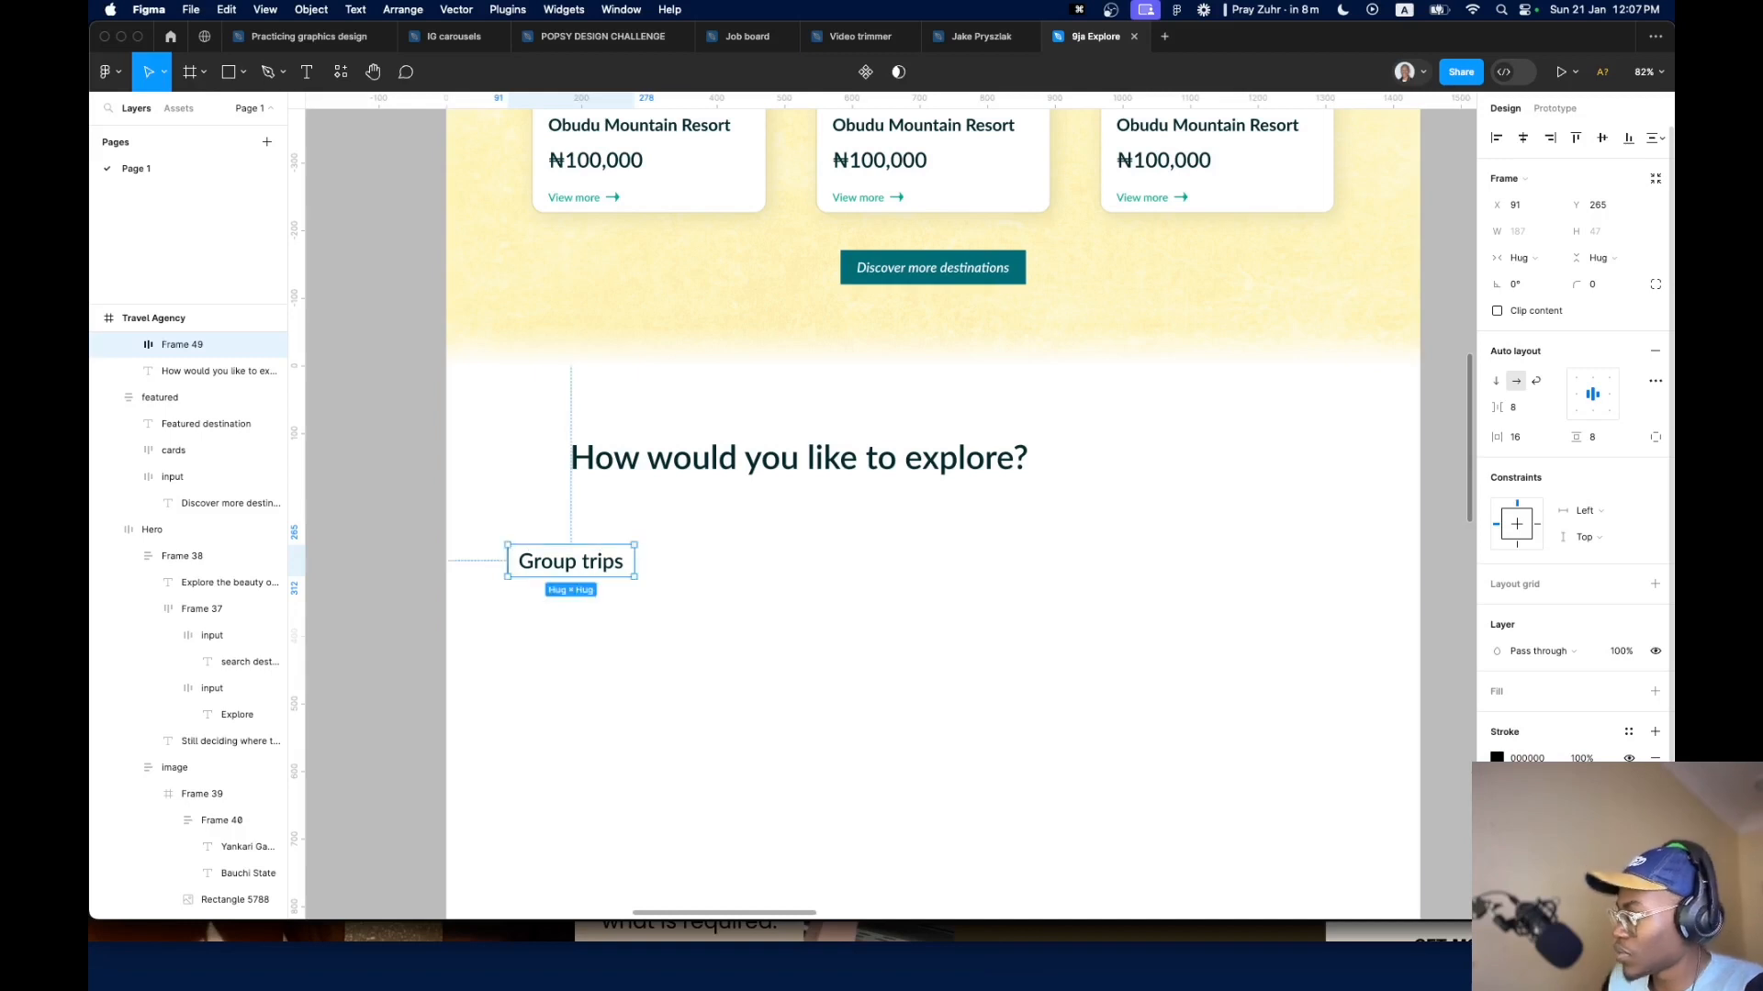
{"action": "key", "text": "Up"}
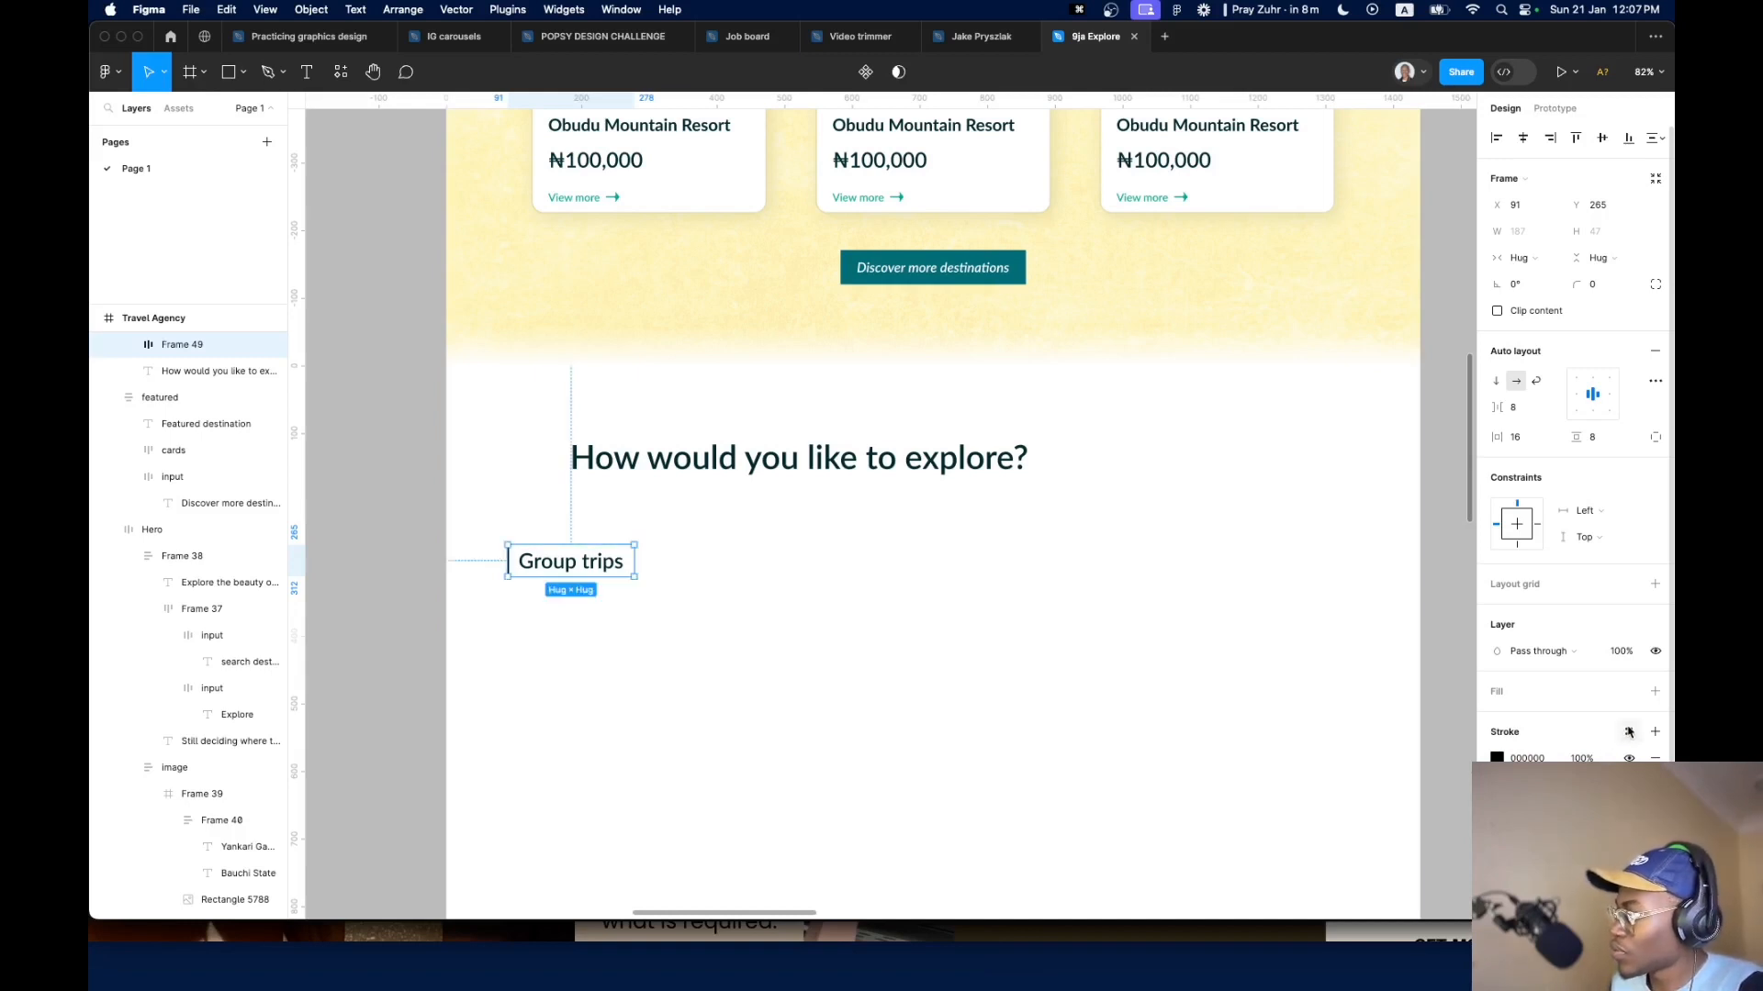
Apply the Secondary color style to the left stroke and the text of the "Group trips" frame
{"action": "left_click", "coordinate": [1628, 732]}
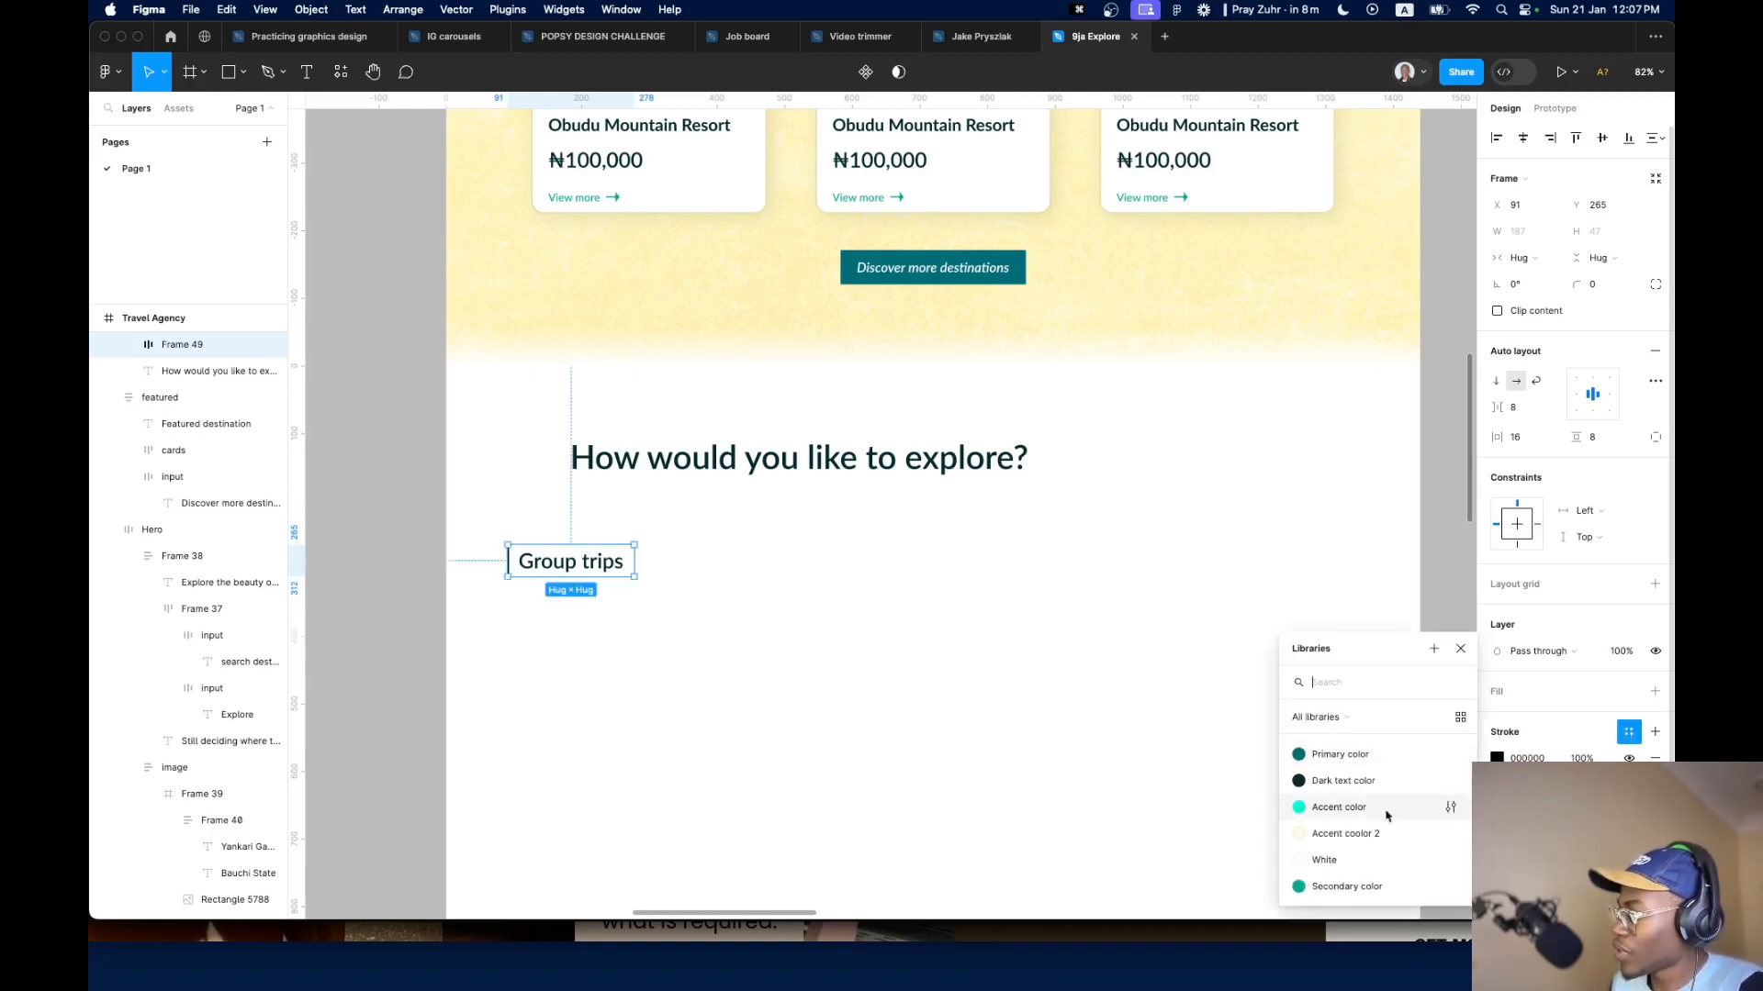
{"action": "left_click", "coordinate": [1375, 754]}
{"action": "scroll", "coordinate": [786, 649], "scroll_direction": "down", "scroll_amount": 10}
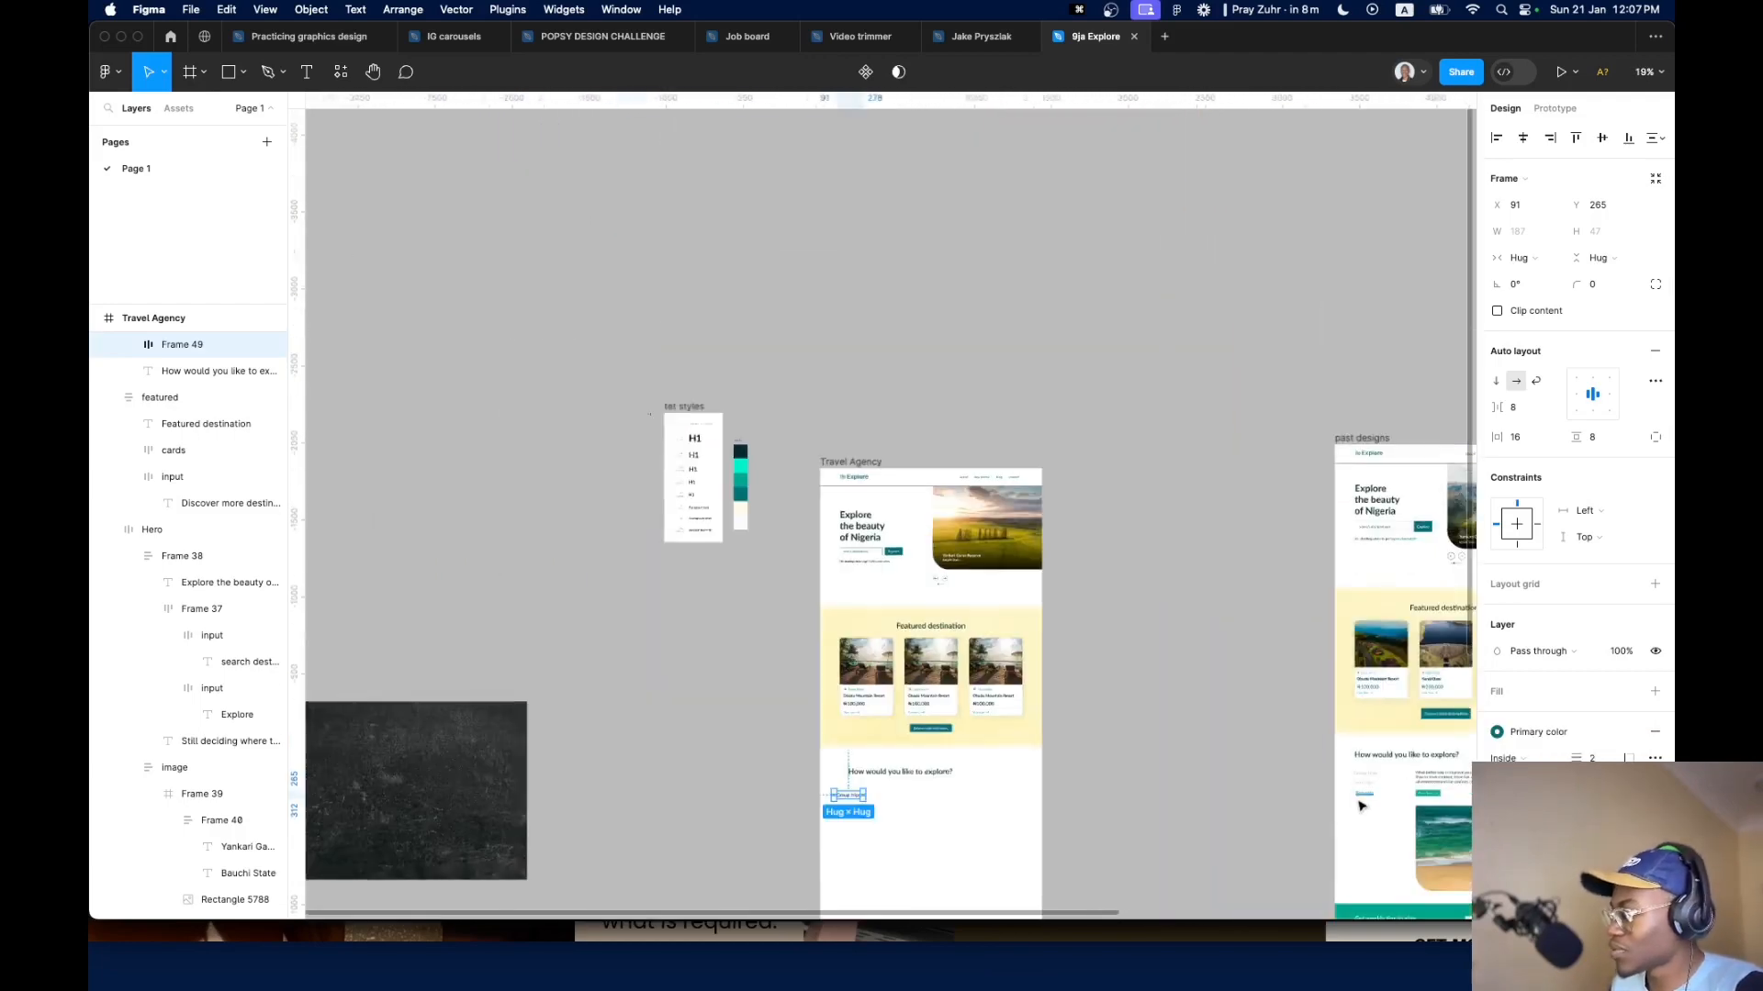
{"action": "key", "text": "shift+2"}
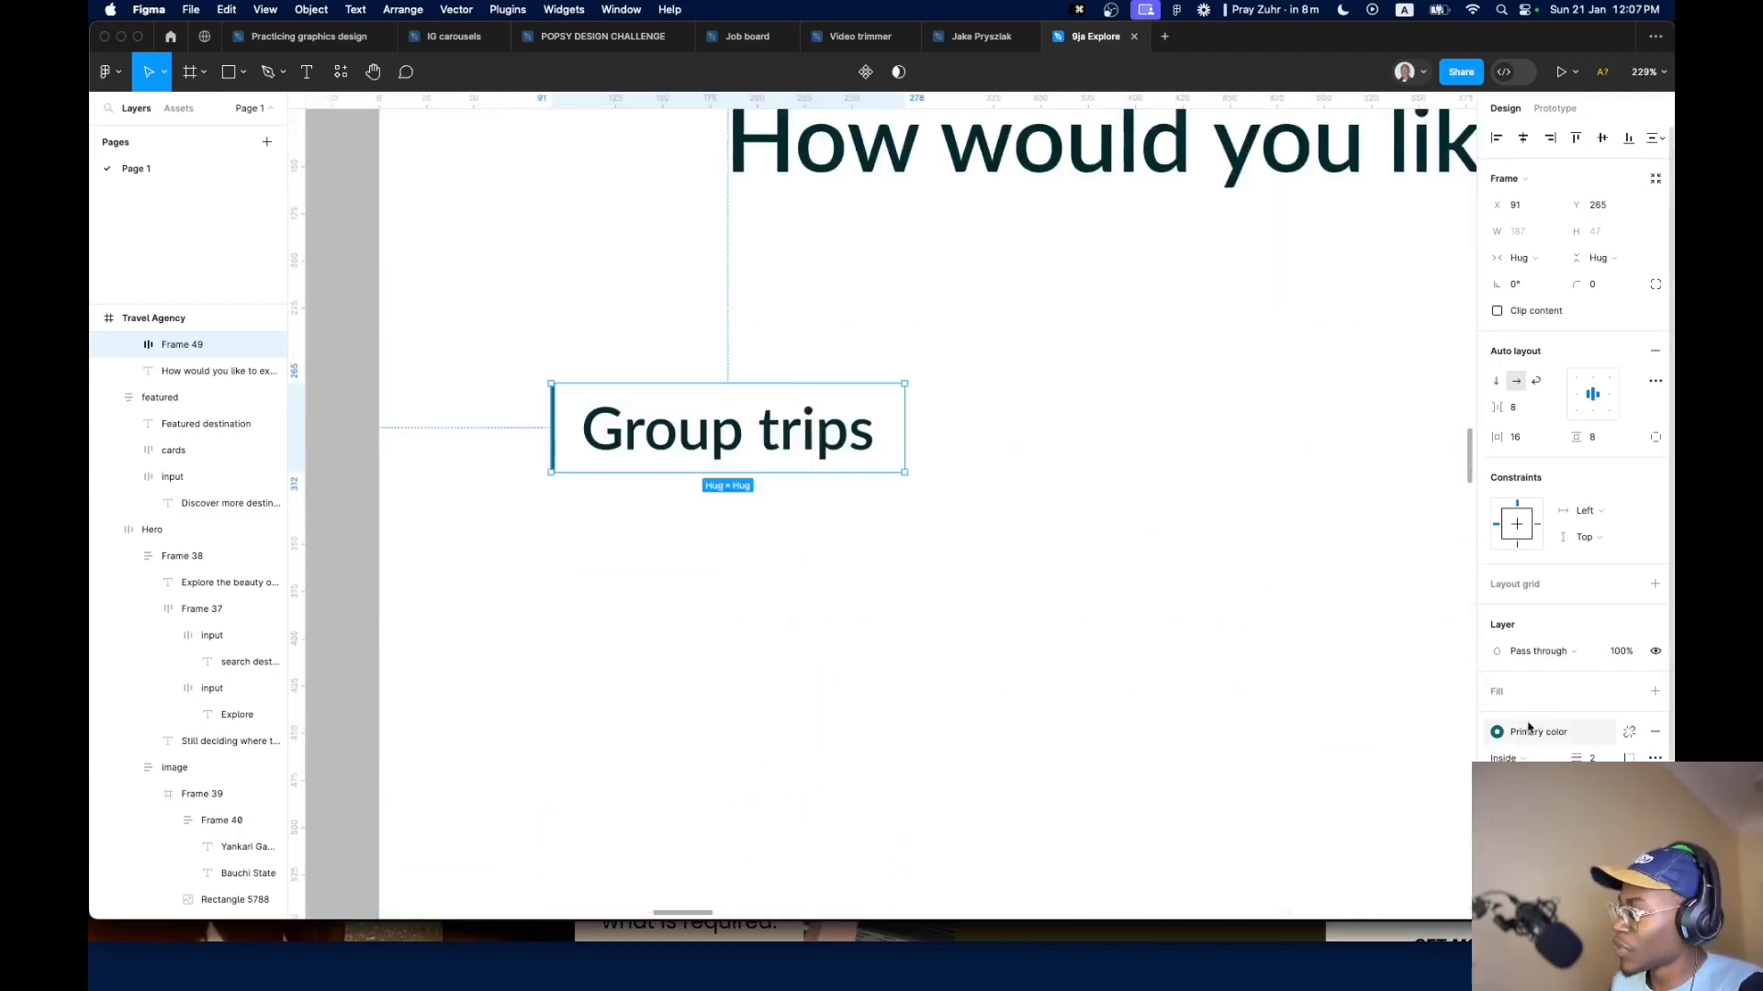
{"action": "left_click", "coordinate": [1529, 731]}
{"action": "left_click", "coordinate": [1346, 886]}
{"action": "left_click", "coordinate": [1542, 731]}
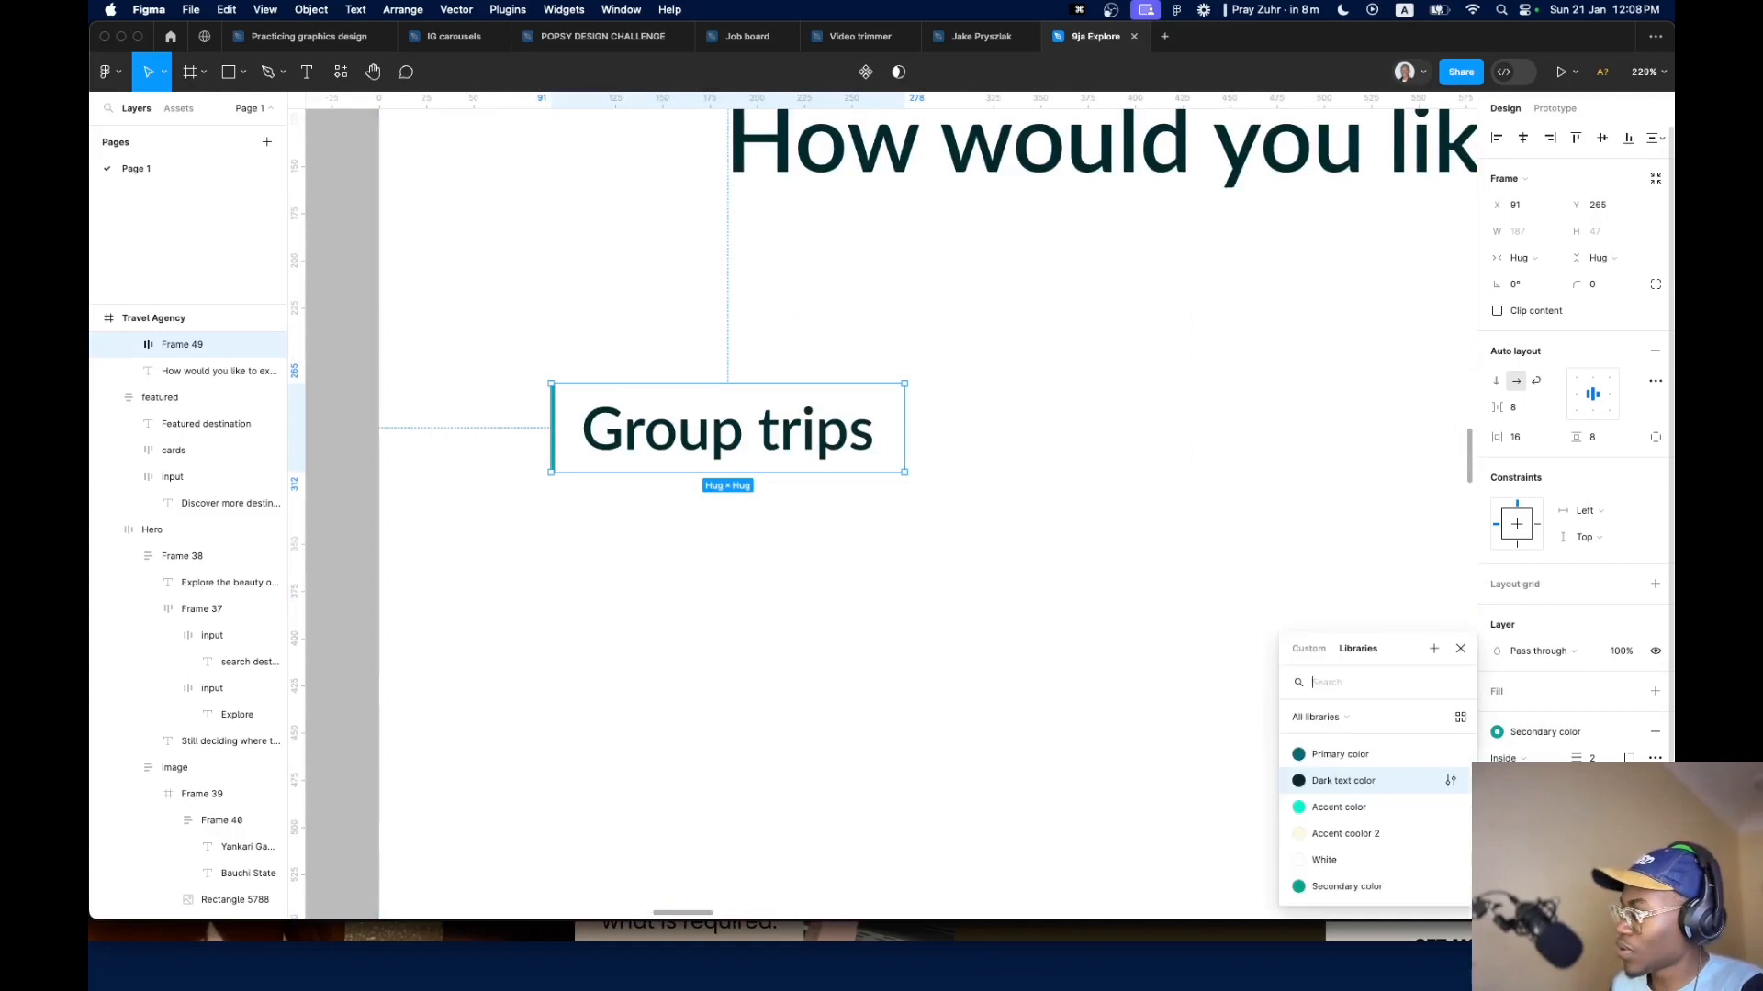
{"action": "left_click", "coordinate": [1345, 886]}
Reposition the "Group trips" item under the heading and stack two duplicates of it directly below
{"action": "scroll", "coordinate": [670, 385], "scroll_direction": "down", "scroll_amount": 5}
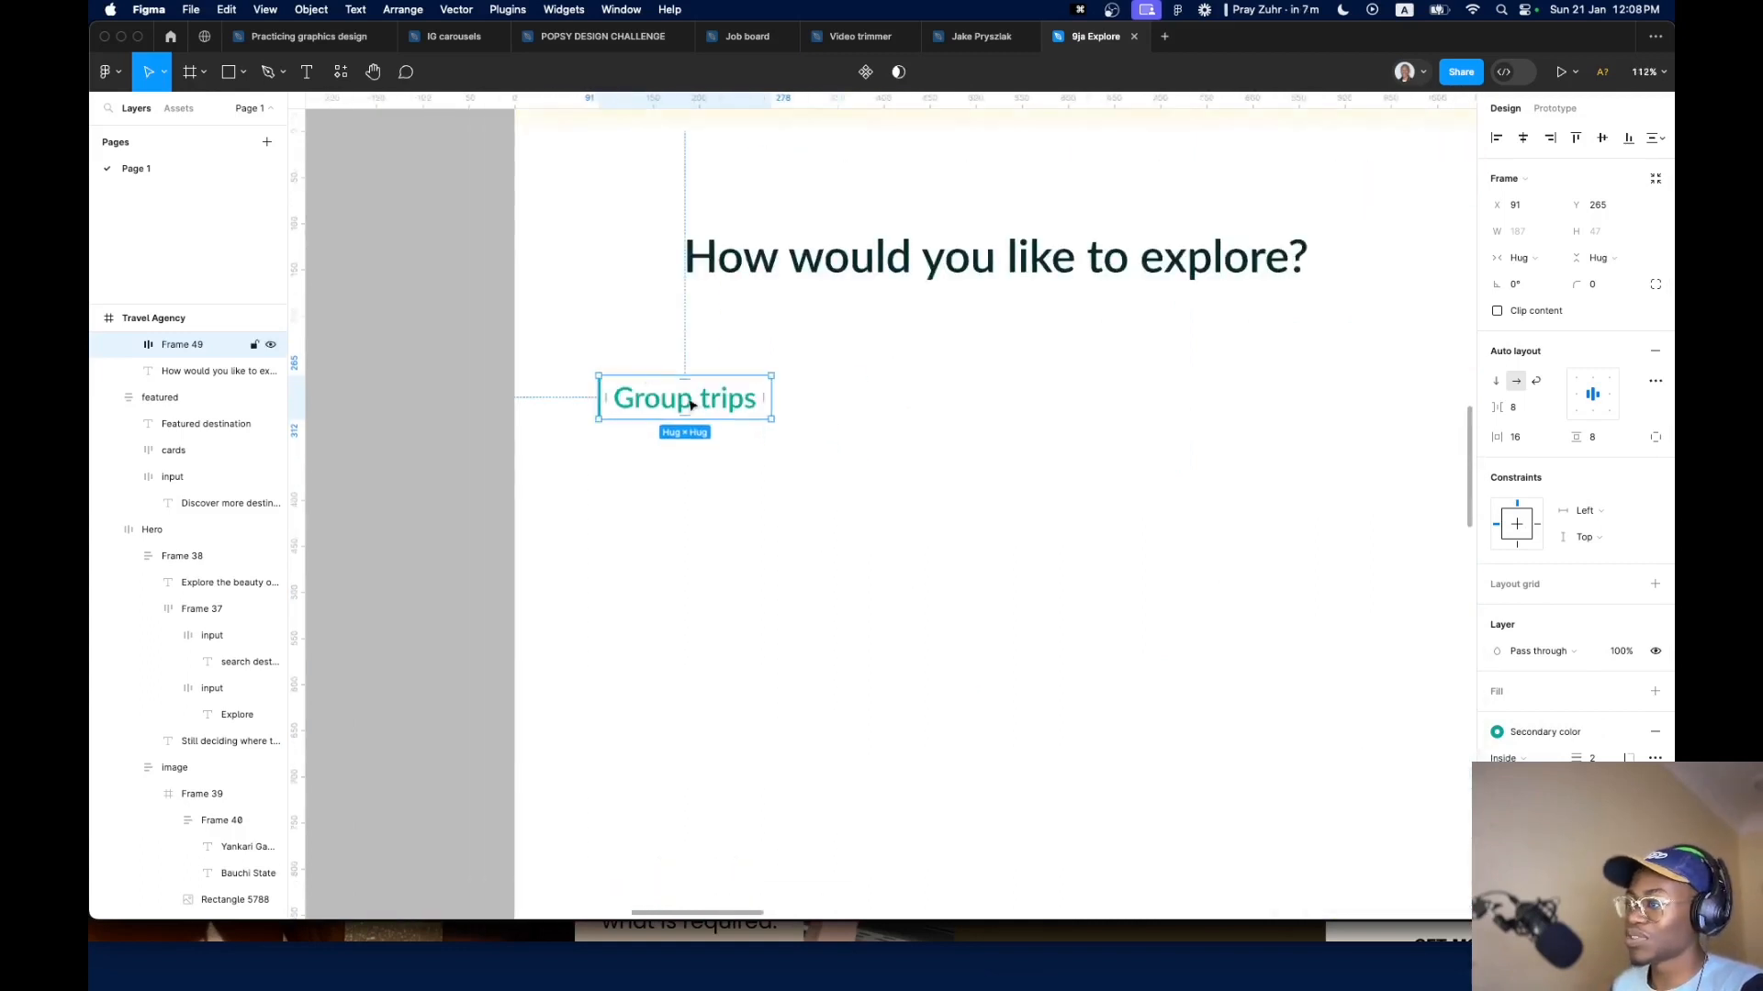
{"action": "left_click_drag", "start_coordinate": [691, 405], "coordinate": [725, 436]}
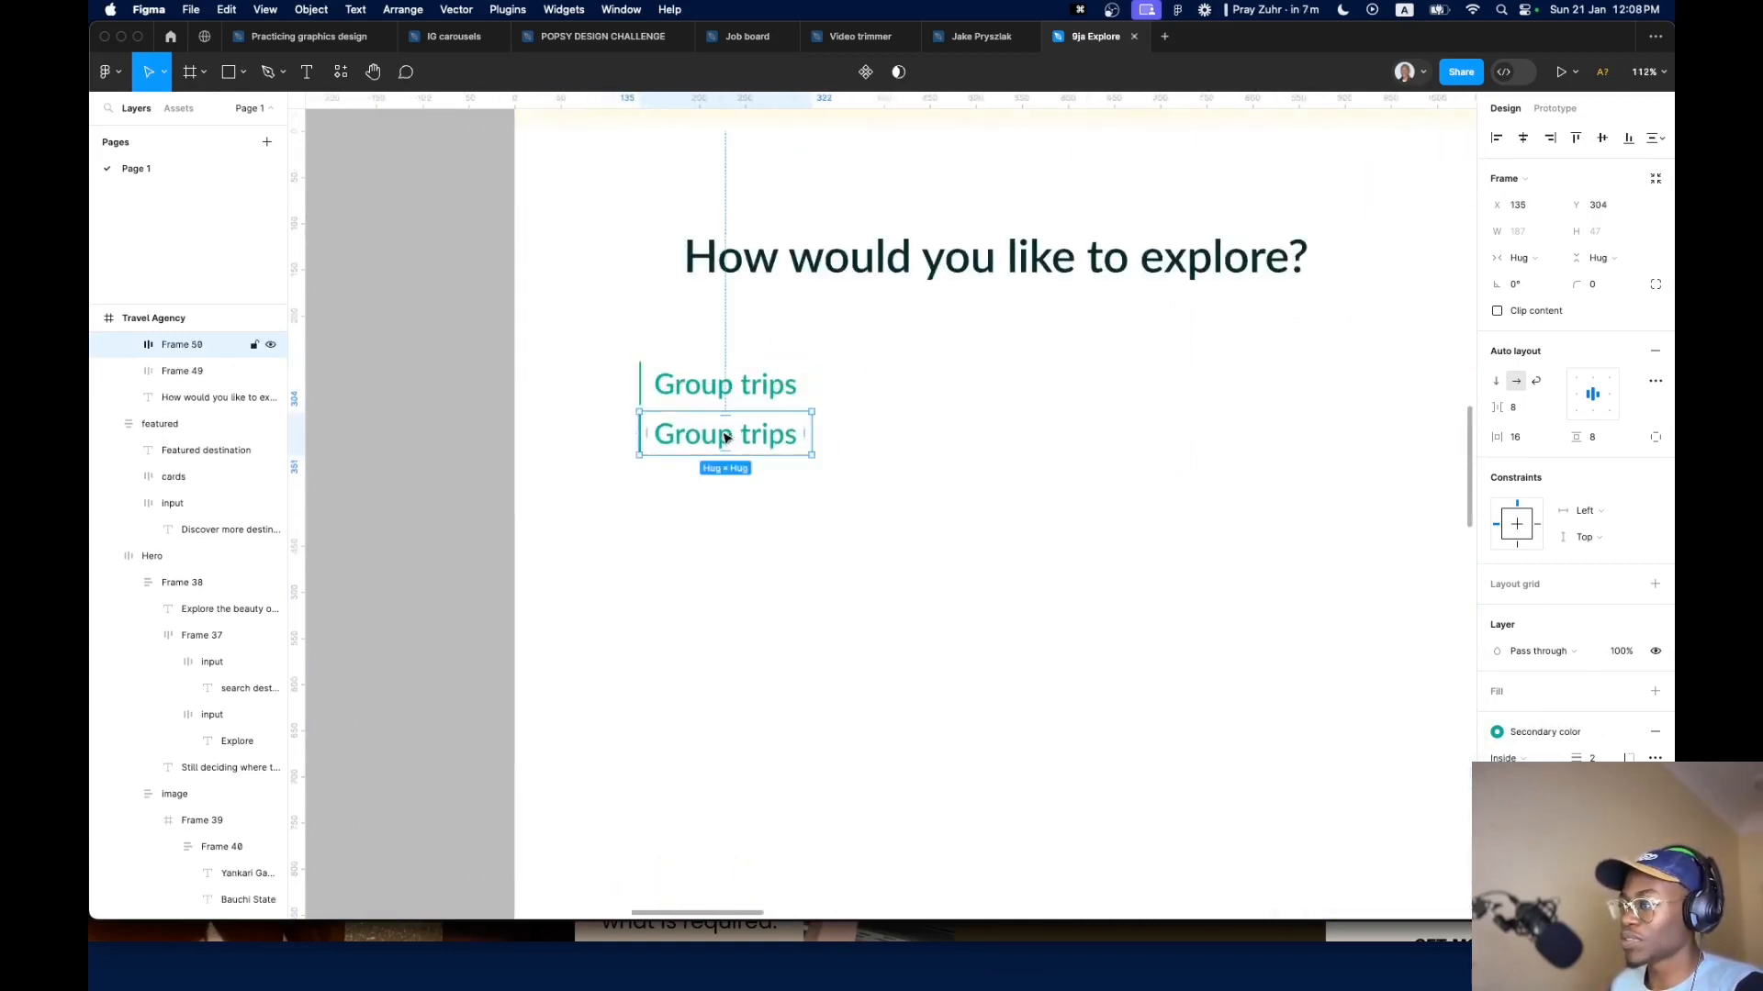
{"action": "key", "text": "super+d"}
Check the trip option list in the past designs and change the second item's text to "Solo trips"
{"action": "scroll", "coordinate": [1138, 614], "scroll_direction": "down", "scroll_amount": 10}
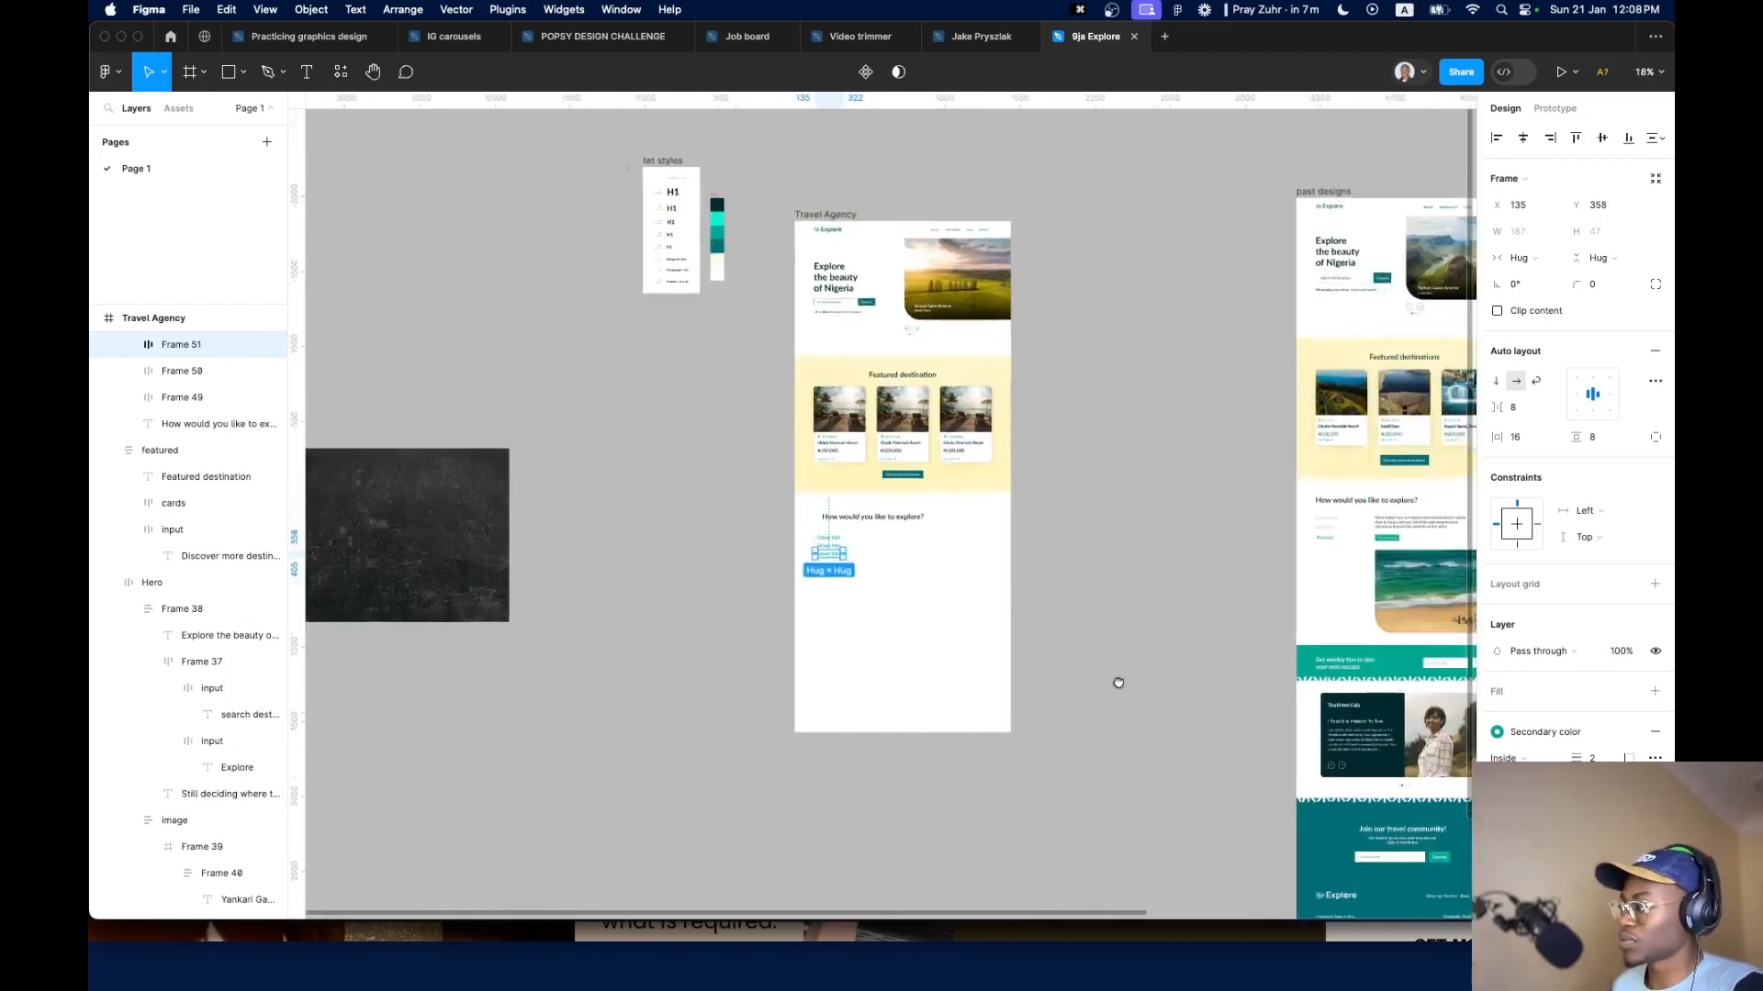
{"action": "left_click_drag", "start_coordinate": [1118, 683], "coordinate": [593, 693]}
{"action": "scroll", "coordinate": [898, 571], "scroll_direction": "up", "scroll_amount": 10}
{"action": "left_click_drag", "start_coordinate": [627, 580], "coordinate": [1343, 615]}
{"action": "scroll", "coordinate": [1343, 615], "scroll_direction": "down", "scroll_amount": 8}
{"action": "scroll", "coordinate": [456, 578], "scroll_direction": "up", "scroll_amount": 4}
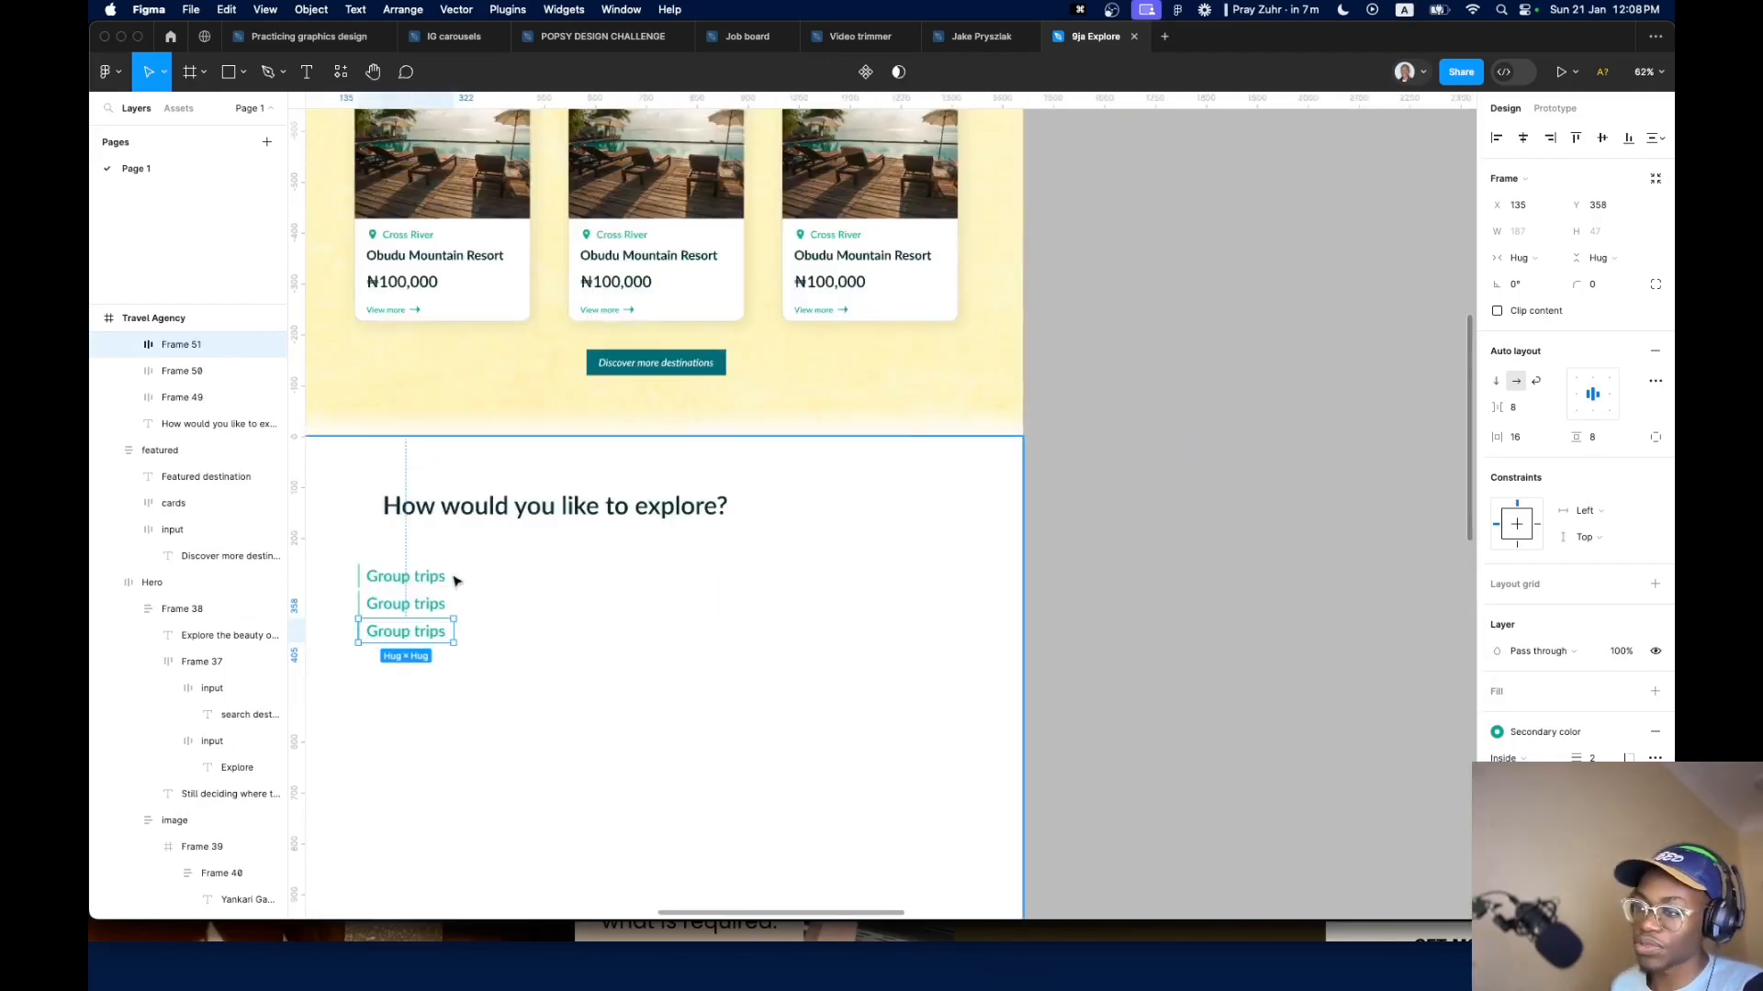
{"action": "scroll", "coordinate": [456, 580], "scroll_direction": "up", "scroll_amount": 5}
{"action": "double_click", "coordinate": [655, 624]}
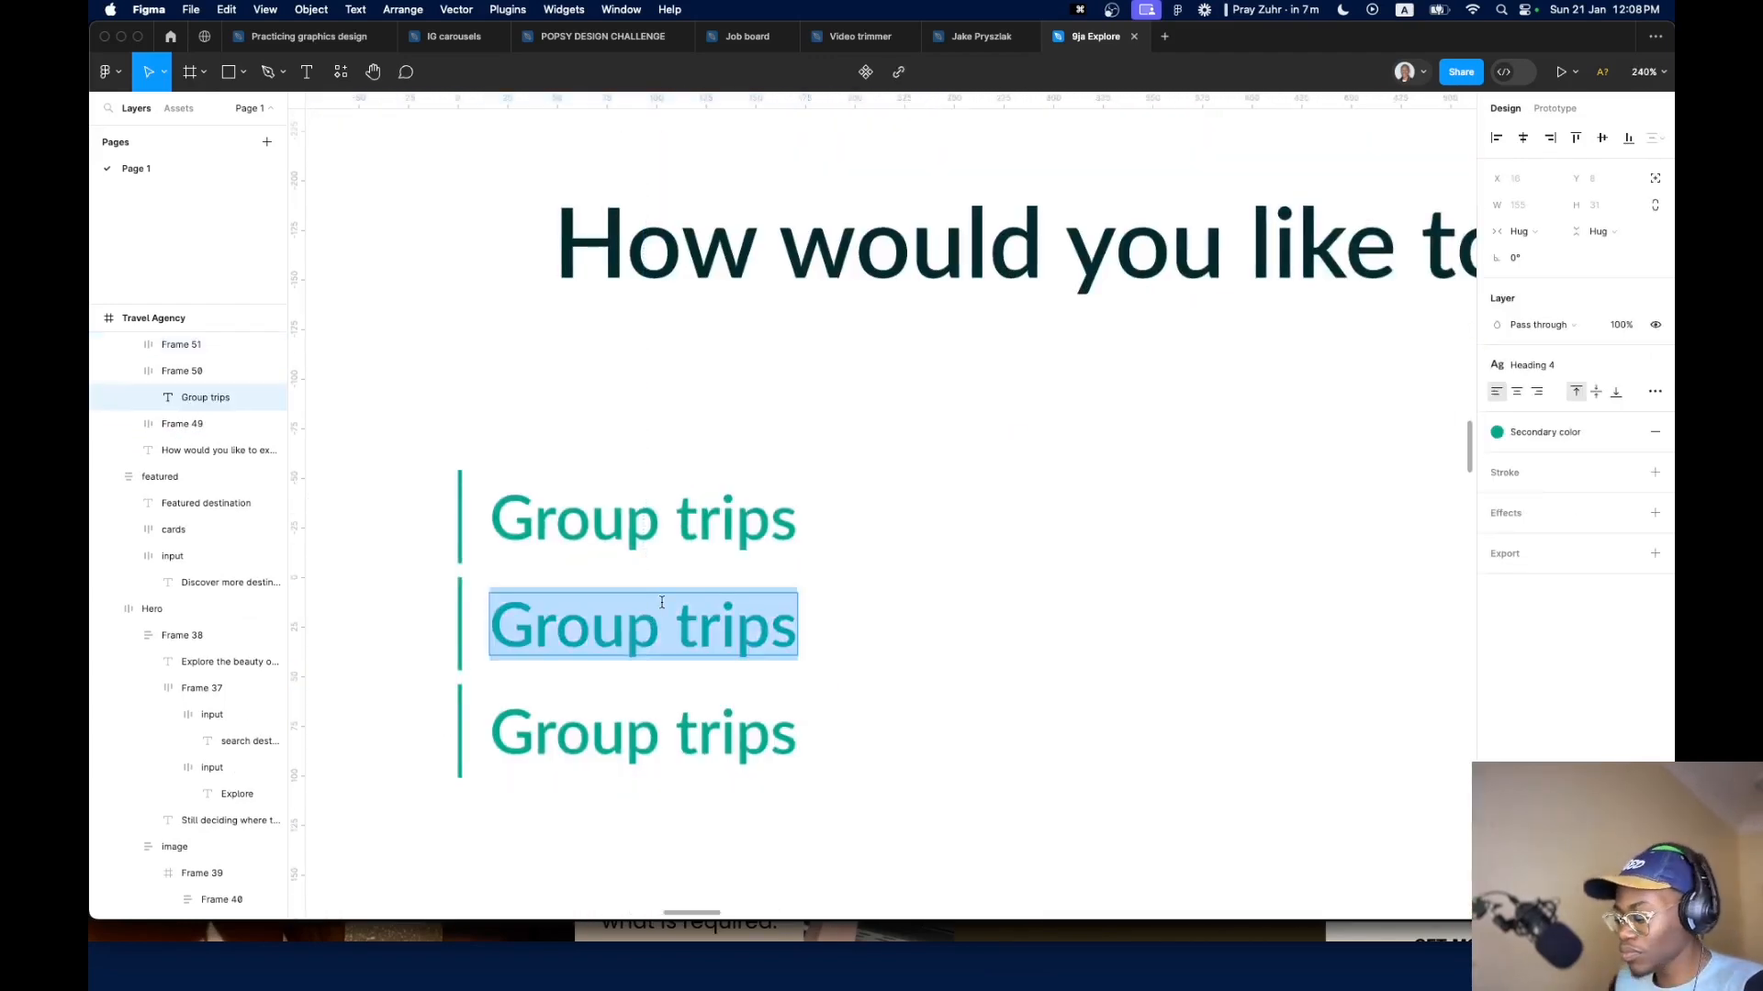
{"action": "type", "text": "Solo tr"}
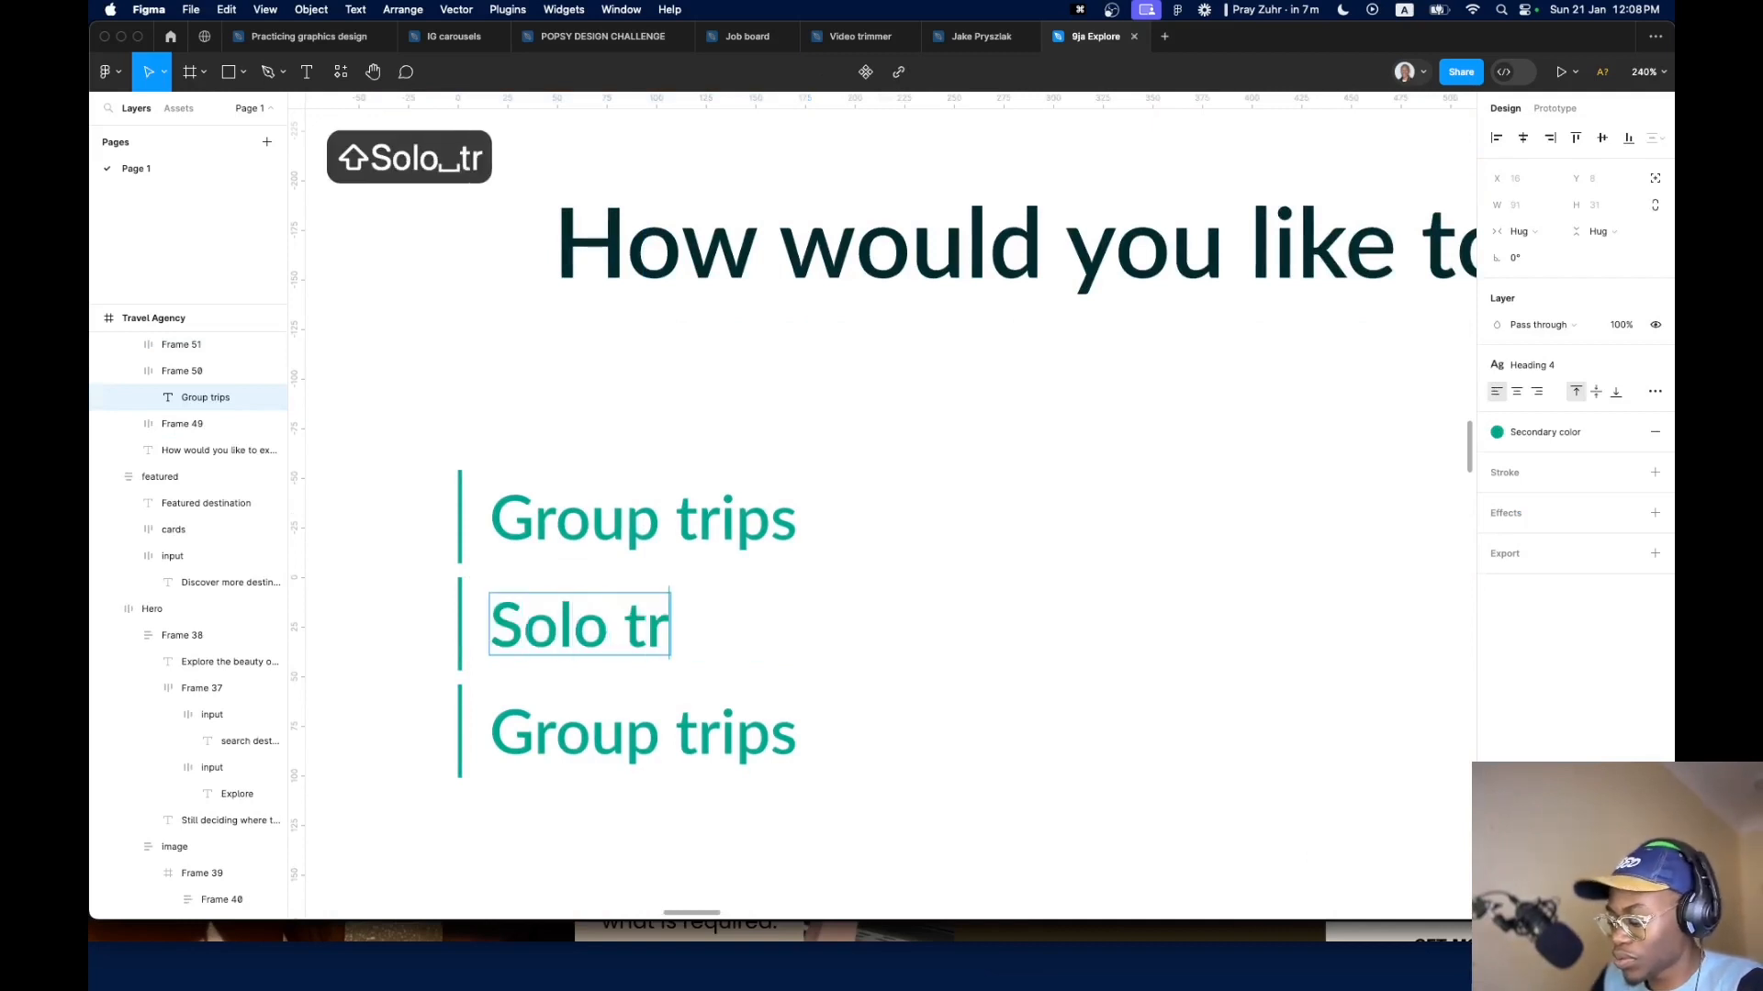
{"action": "type", "text": "ip"}
{"action": "key", "text": "BackSpace"}
{"action": "type", "text": "ips"}
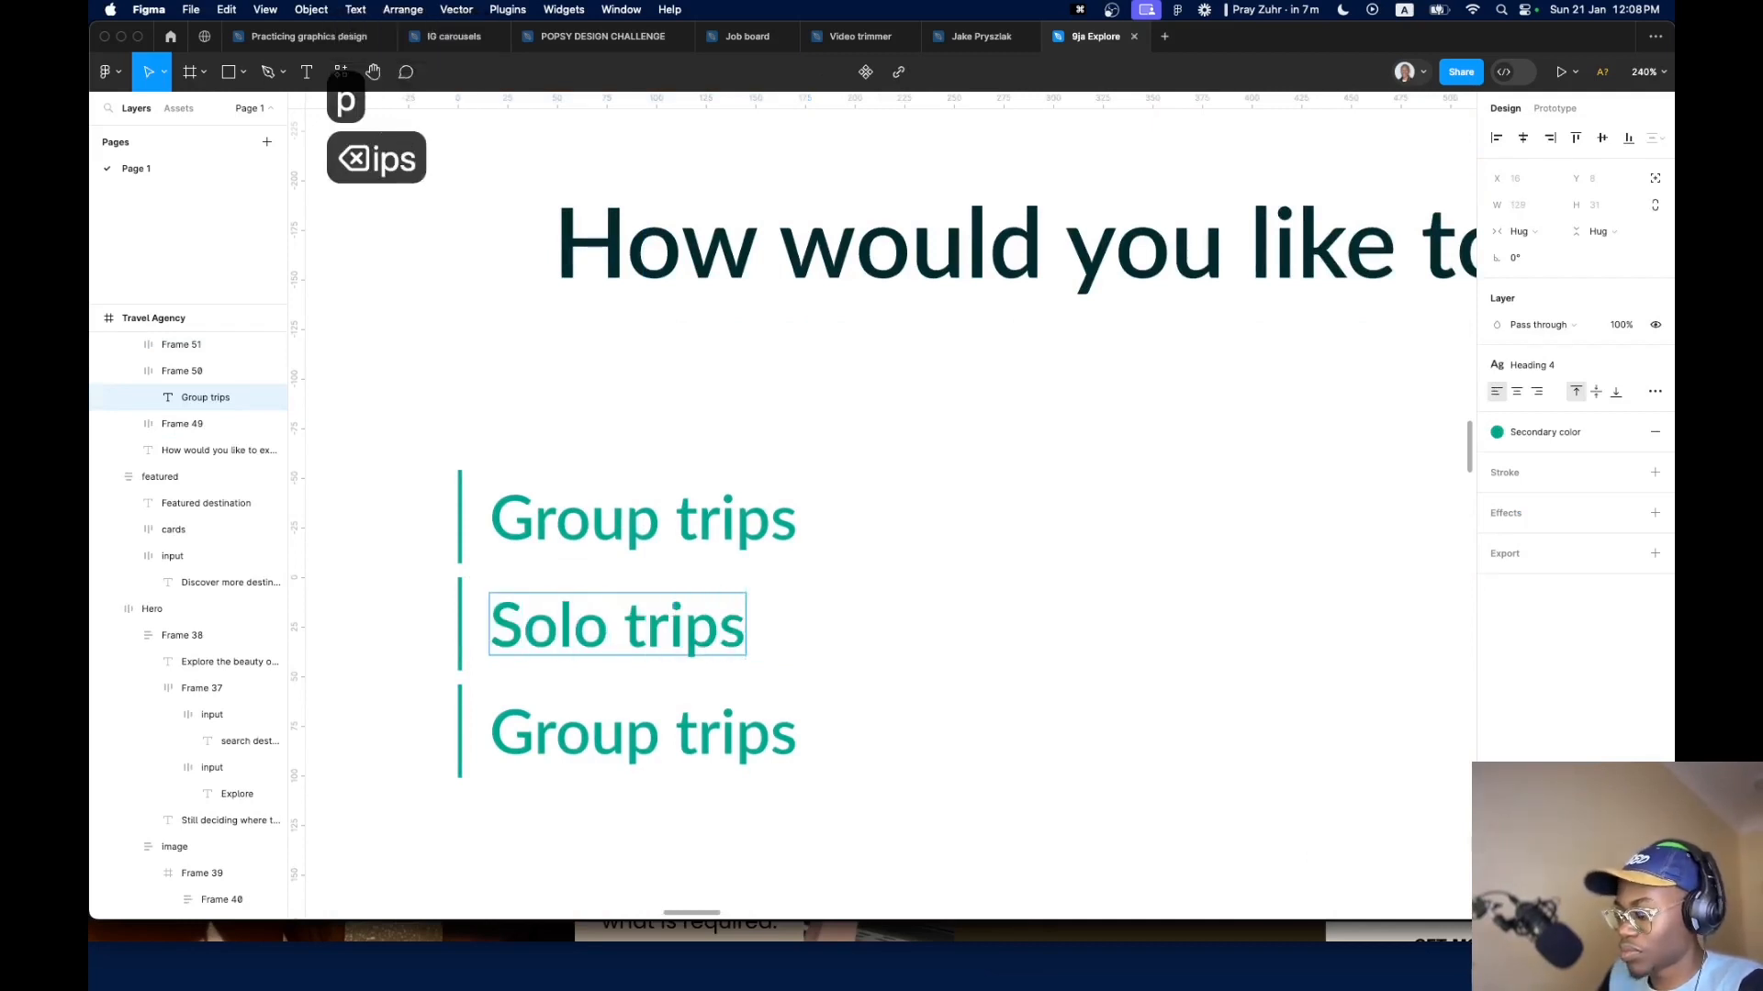
Change the third item's text to "Retreats"
{"action": "key", "text": "Tab"}
{"action": "type", "text": "Retreats"}
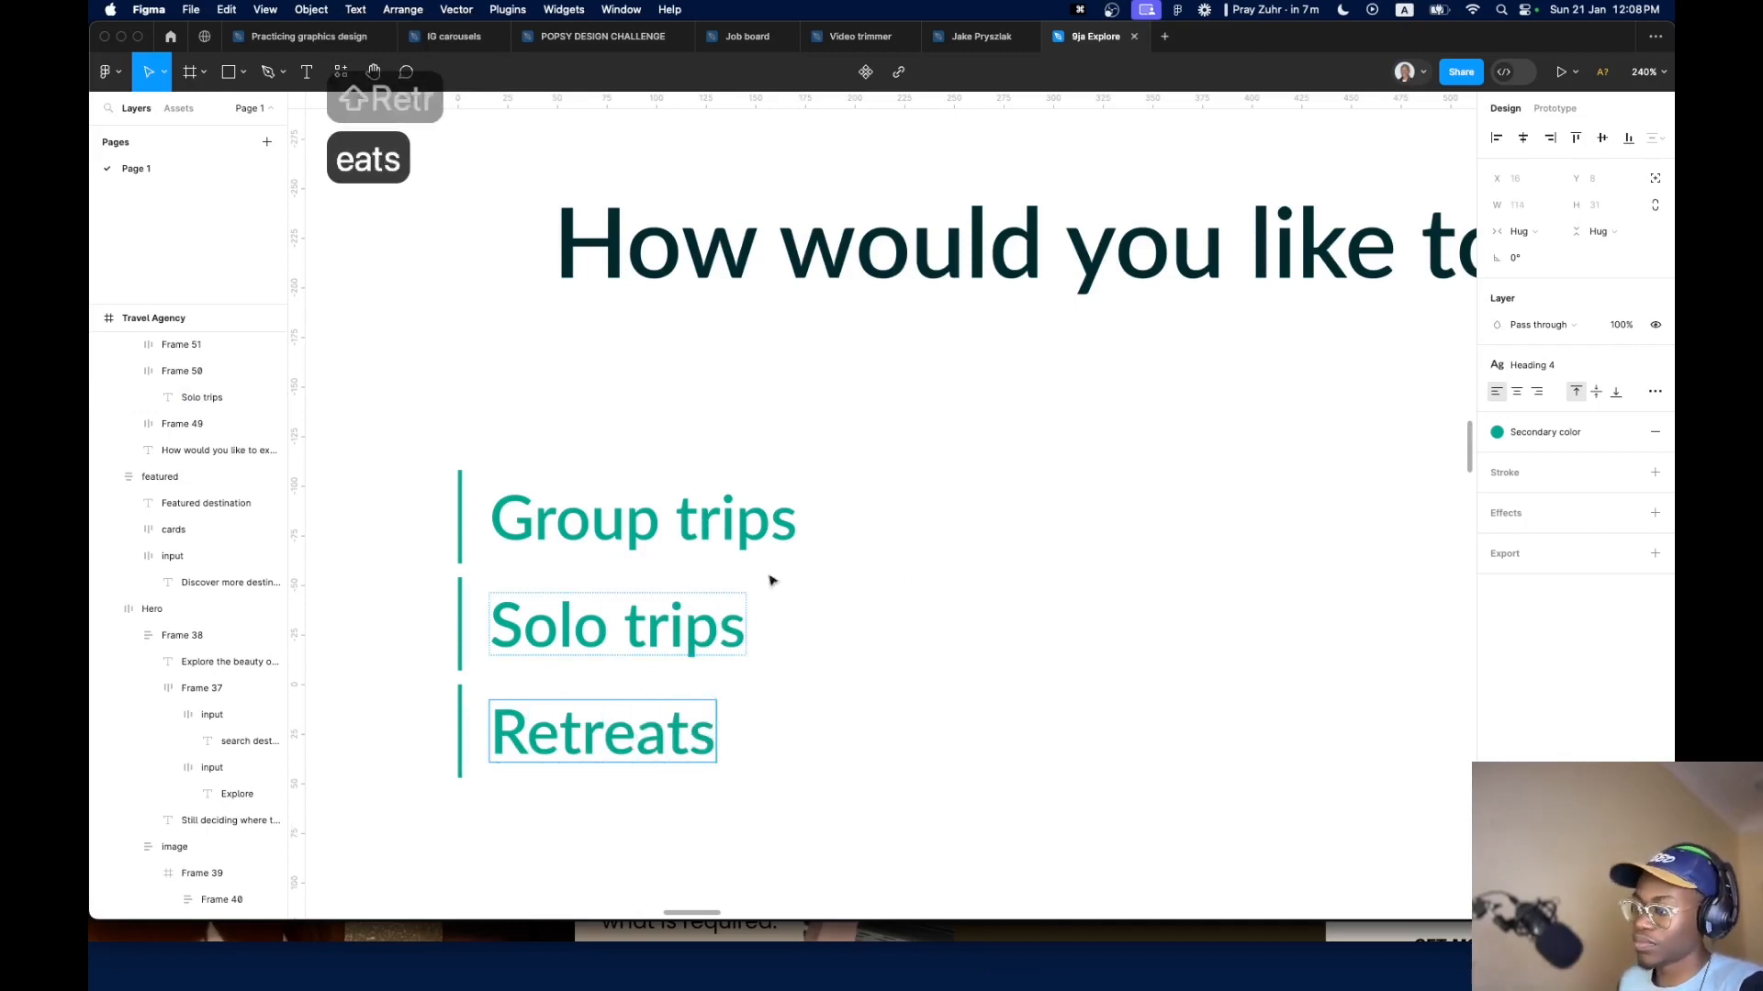
{"action": "key", "text": "Escape"}
Apply the Dark text color style to the strokes and text of the "Group trips" and "Solo trips" items
{"action": "left_click", "coordinate": [780, 624]}
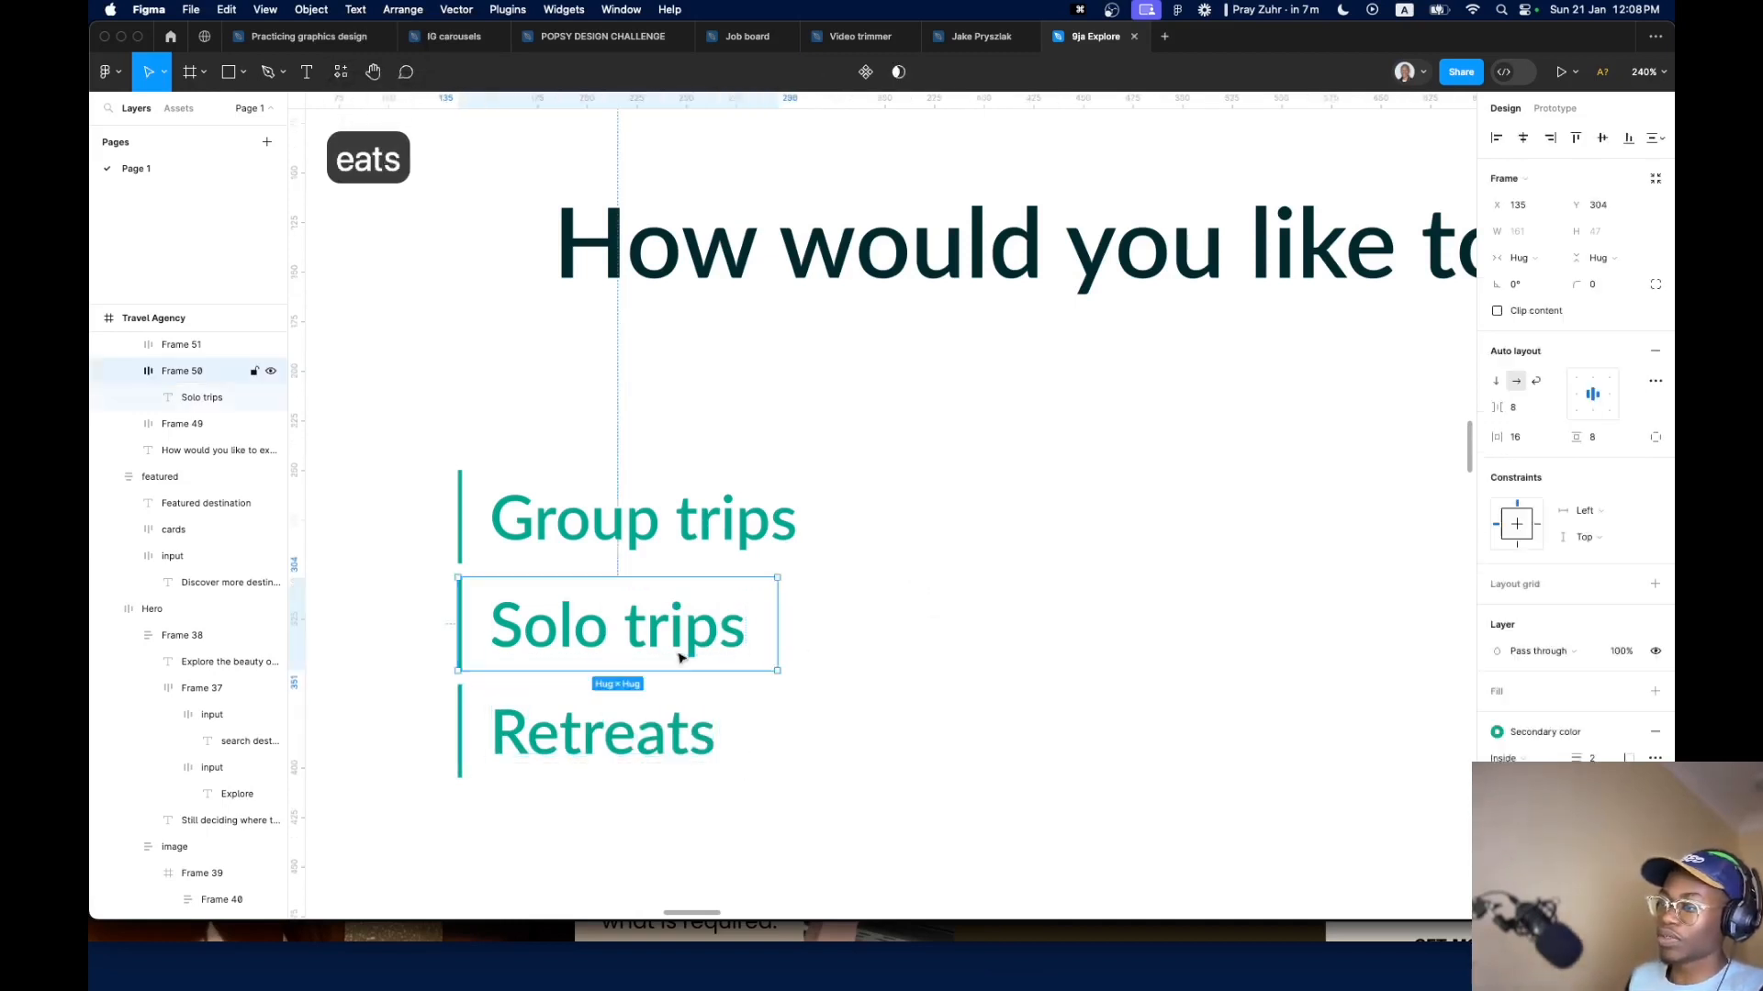
{"action": "left_click", "coordinate": [748, 551], "text": "shift"}
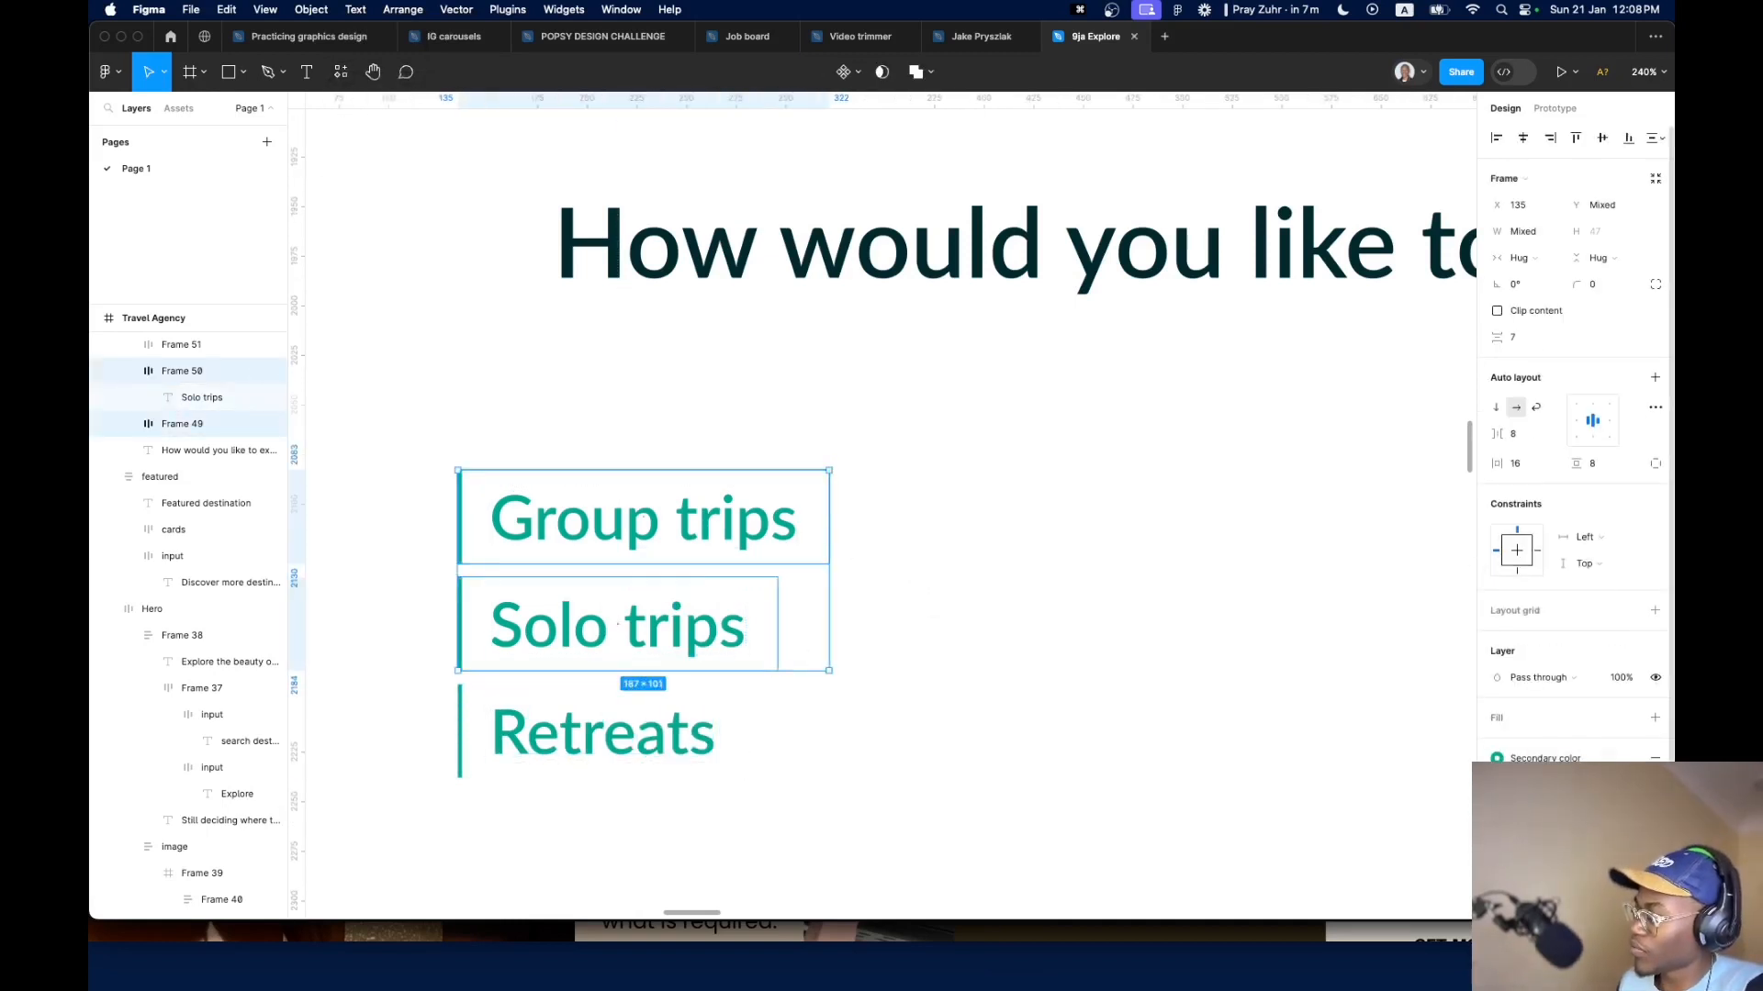
{"action": "left_click", "coordinate": [1496, 758]}
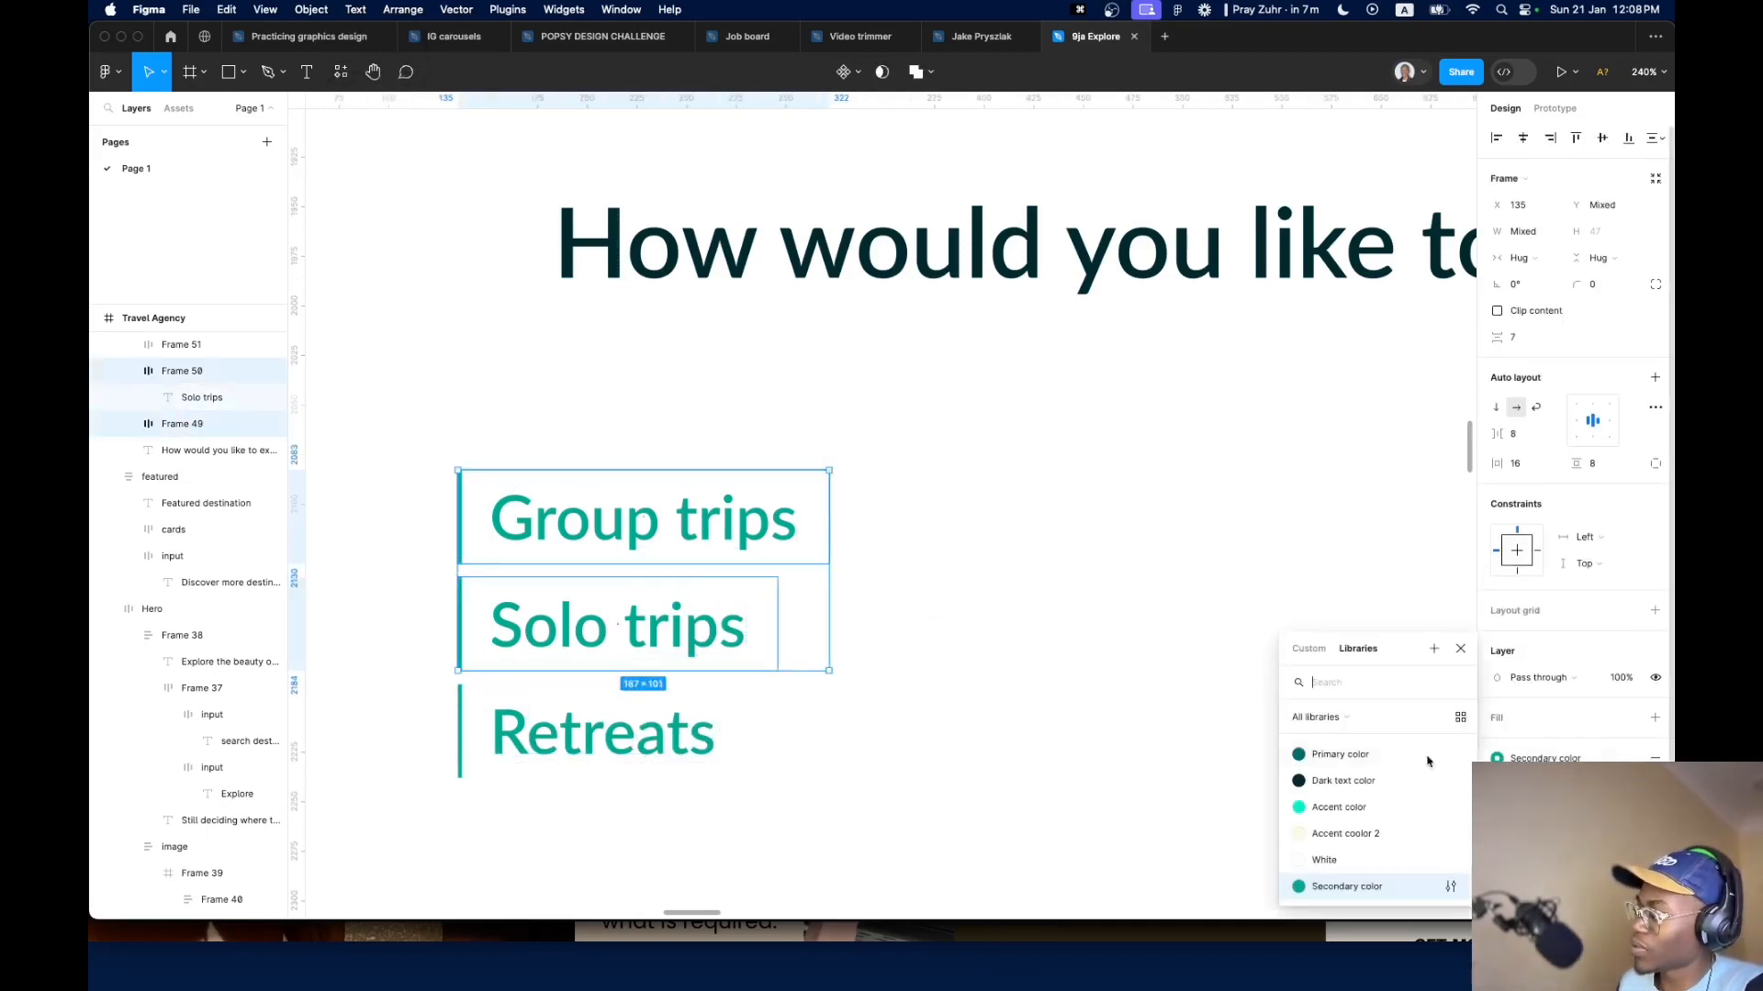
{"action": "left_click", "coordinate": [1331, 781]}
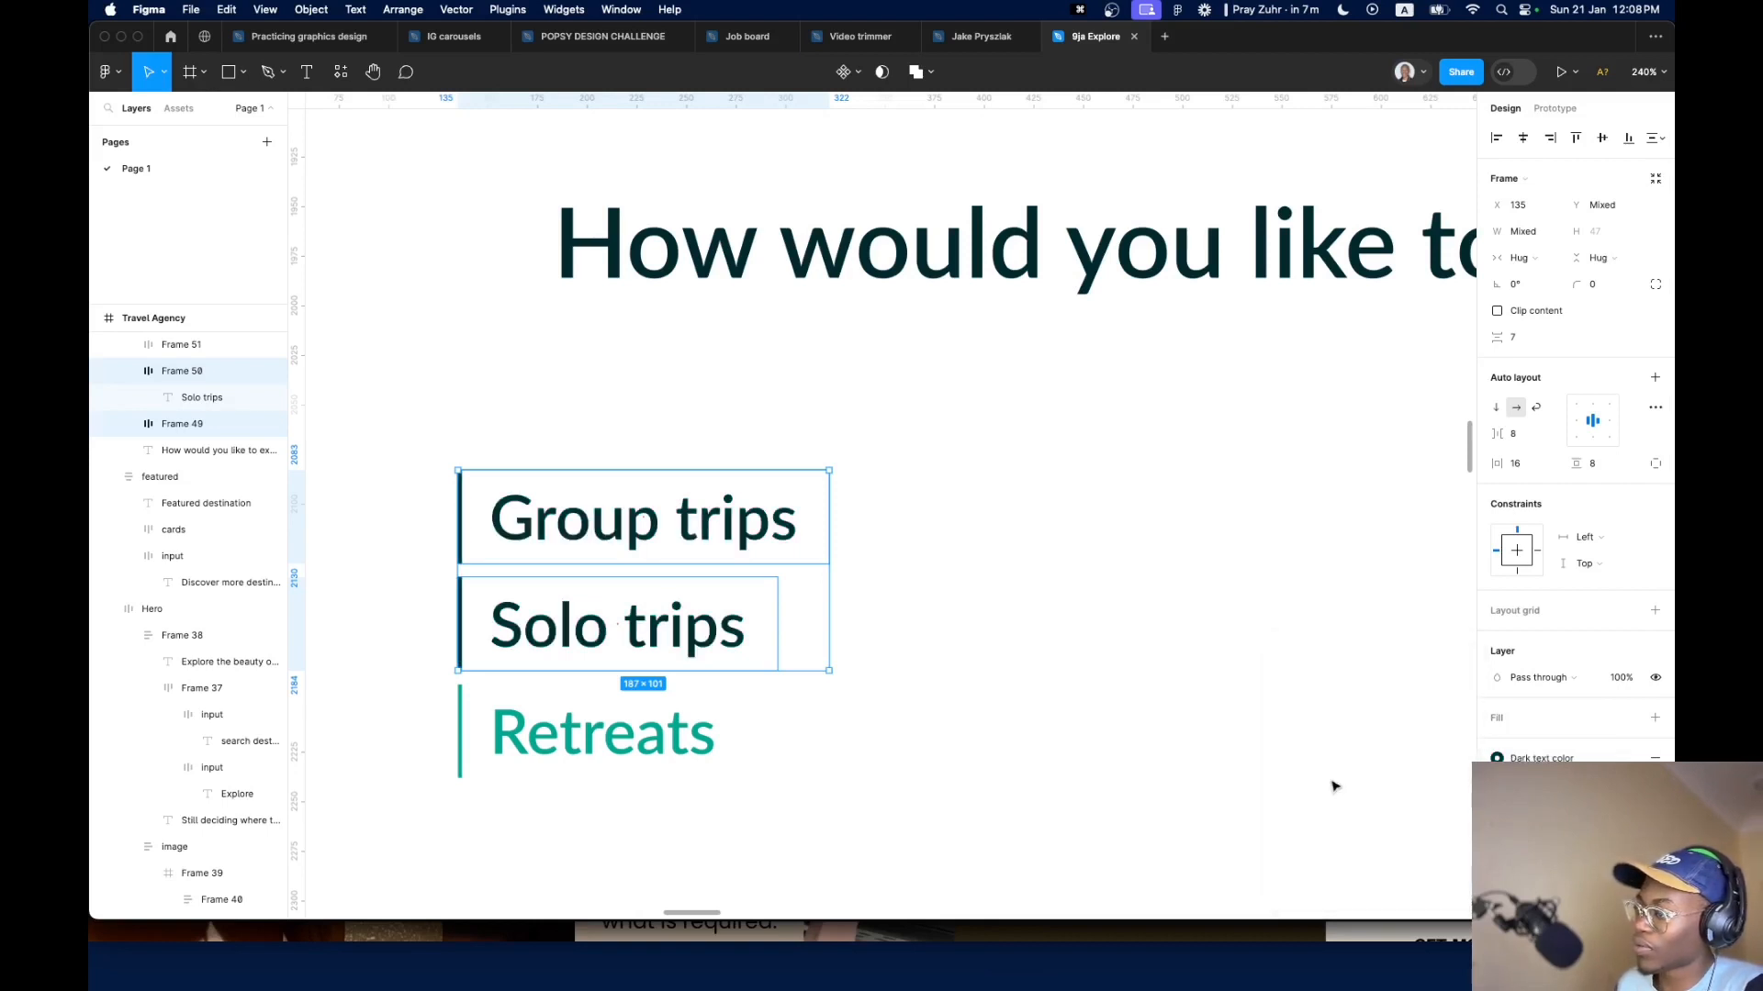
Detach the Dark text color style from both items and adjust the custom HSL color to lightness 31 at 100% opacity
{"action": "left_click", "coordinate": [1497, 761]}
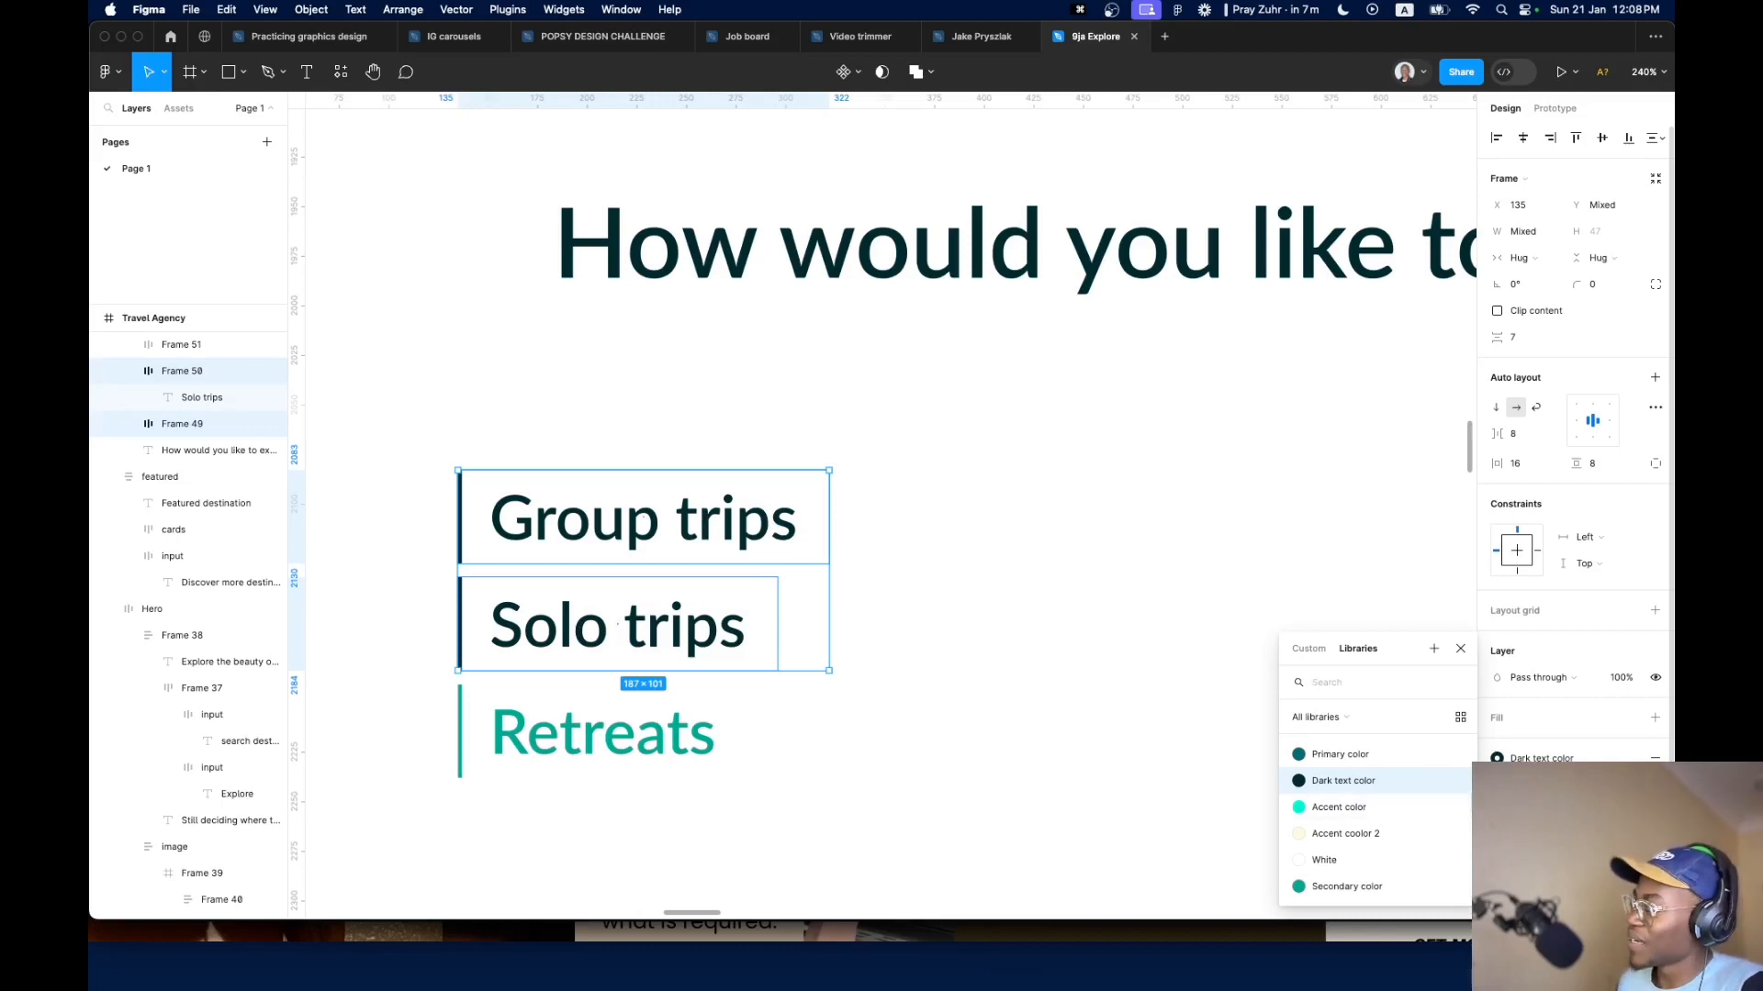
{"action": "key", "text": "Escape"}
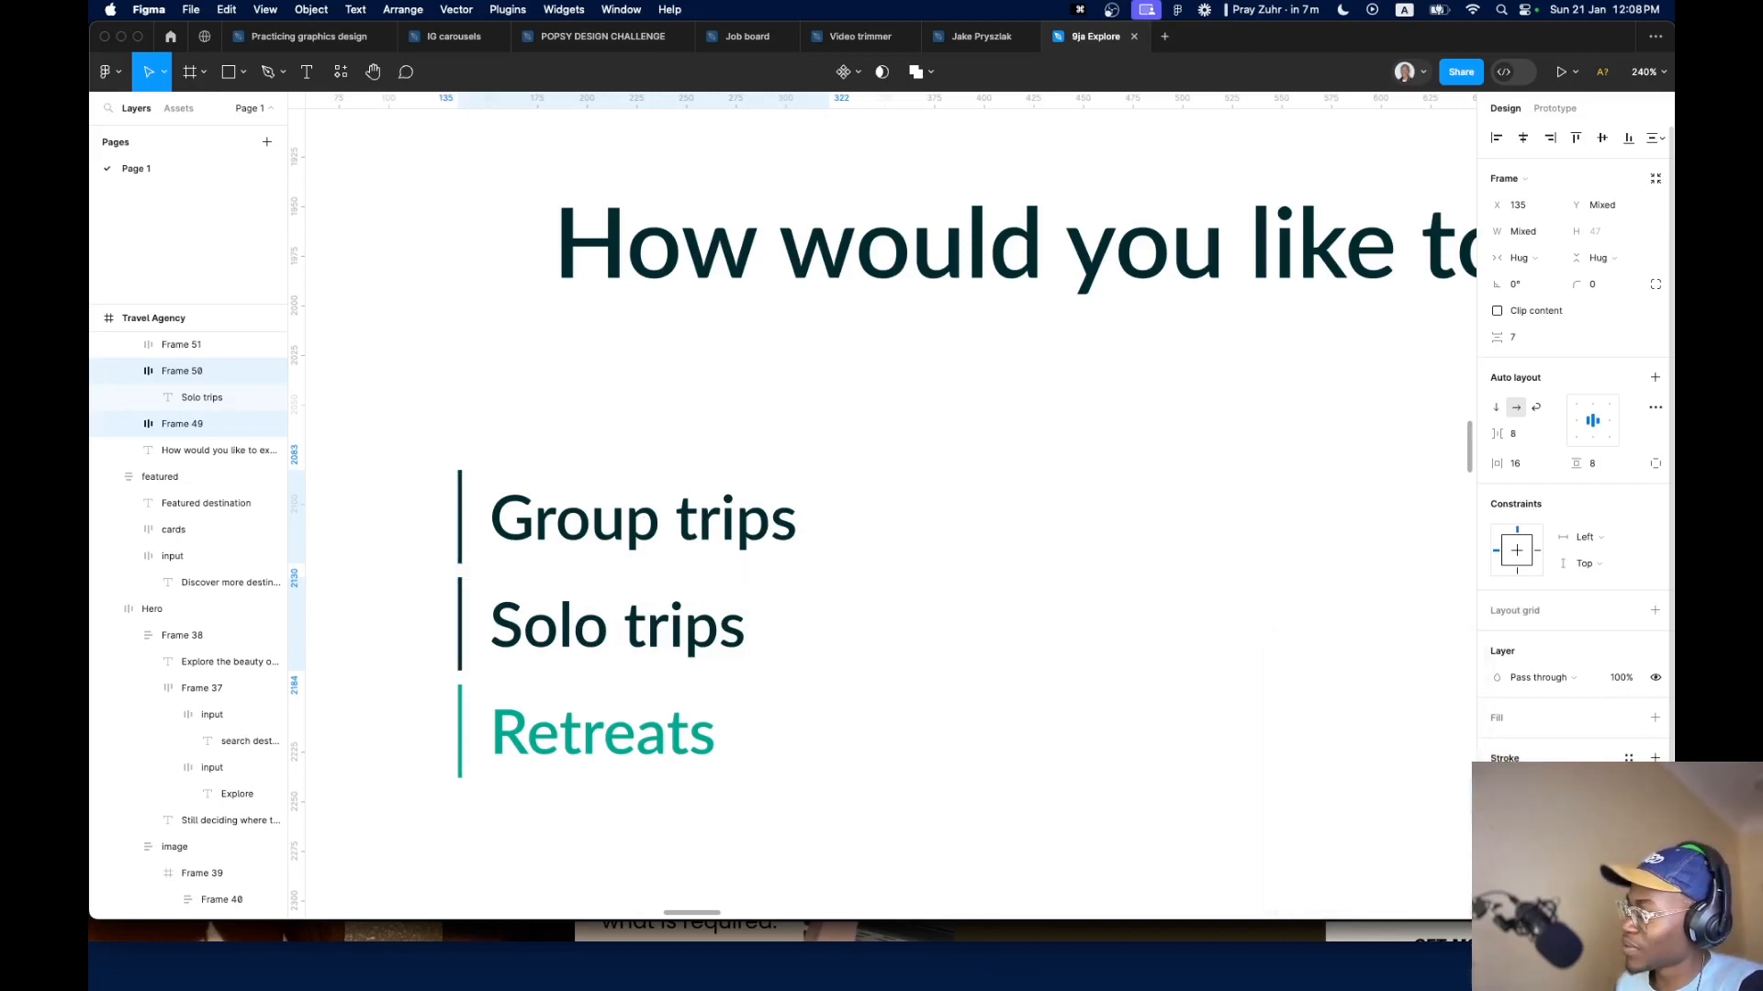
{"action": "left_click", "coordinate": [1497, 881]}
{"action": "left_click_drag", "start_coordinate": [1393, 734], "coordinate": [1476, 732]}
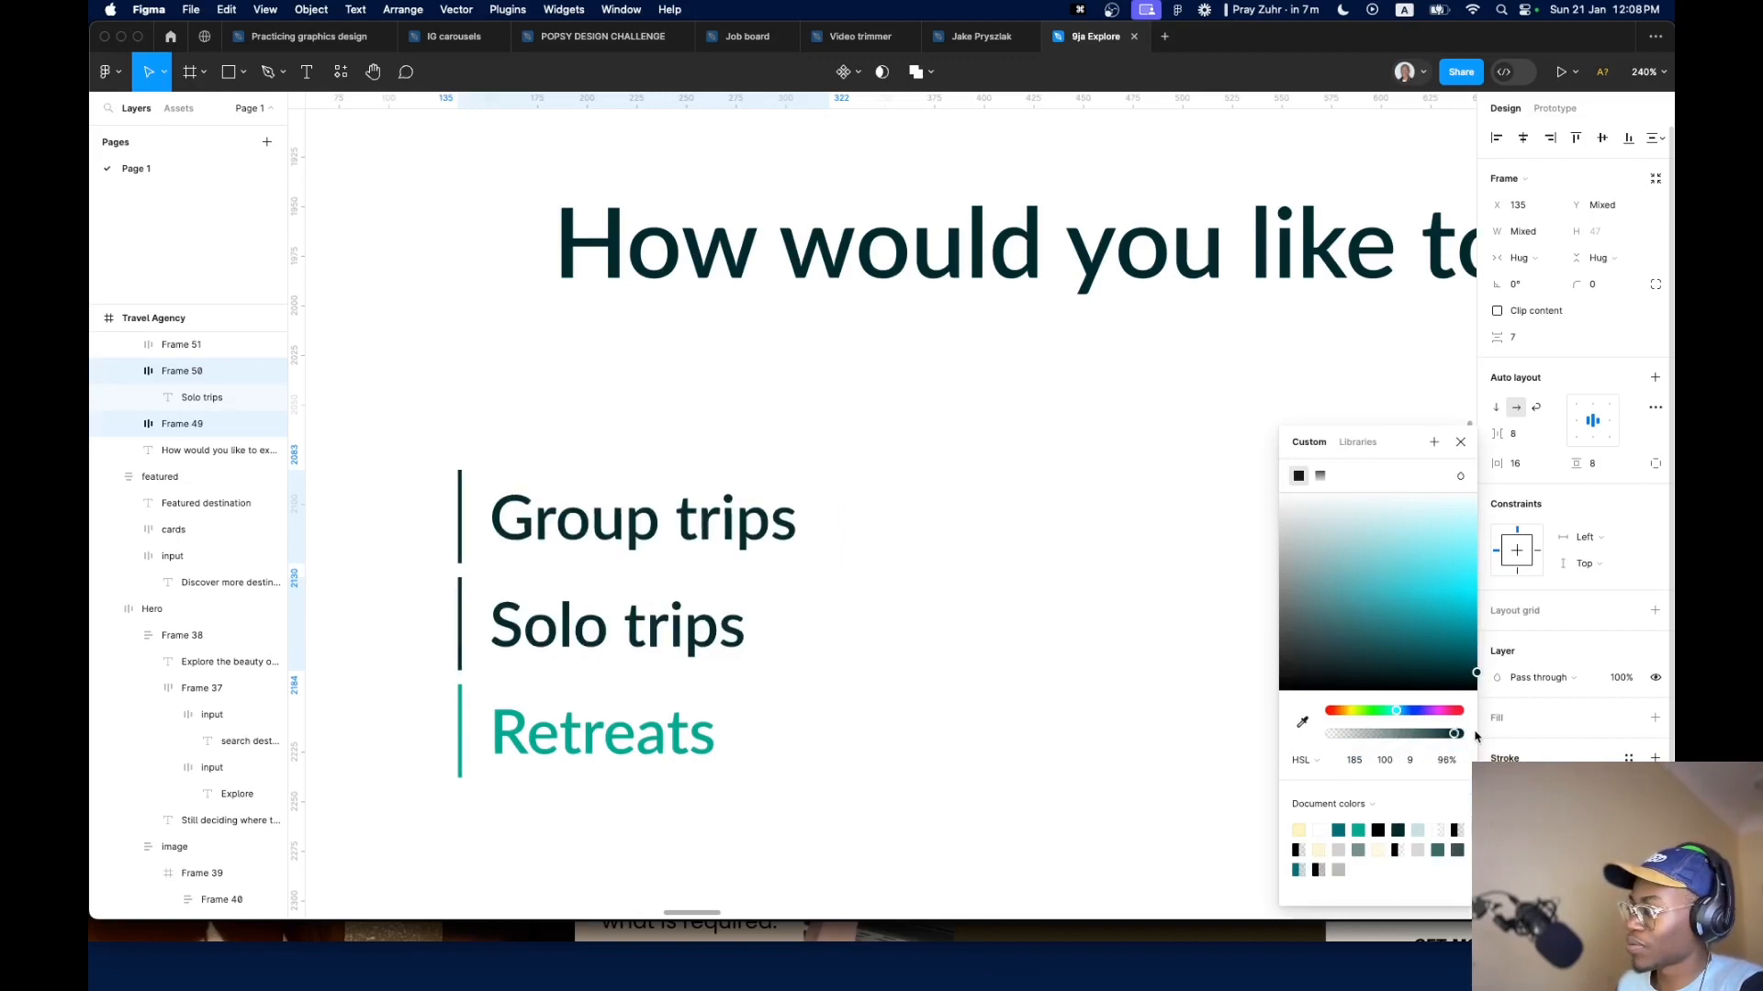
{"action": "left_click", "coordinate": [1410, 764]}
{"action": "key", "text": "Up"}
{"action": "key", "text": "Up"}
{"action": "key", "text": "Up"}
{"action": "key", "text": "Up"}
{"action": "key", "text": "Up"}
{"action": "key", "text": "Up"}
{"action": "key", "text": "Up"}
{"action": "key", "text": "Up"}
{"action": "key", "text": "Up"}
{"action": "key", "text": "Up"}
{"action": "key", "text": "Up"}
{"action": "key", "text": "Up"}
{"action": "key", "text": "Up"}
{"action": "key", "text": "Up"}
{"action": "key", "text": "Up"}
{"action": "key", "text": "Up"}
{"action": "key", "text": "Up"}
{"action": "key", "text": "Up"}
{"action": "key", "text": "Up"}
{"action": "key", "text": "Up"}
{"action": "key", "text": "Down"}
{"action": "key", "text": "Down"}
{"action": "key", "text": "Down"}
{"action": "key", "text": "Down"}
{"action": "key", "text": "Down"}
{"action": "key", "text": "Down"}
{"action": "key", "text": "Down"}
{"action": "key", "text": "Down"}
{"action": "key", "text": "Down"}
{"action": "key", "text": "Down"}
{"action": "key", "text": "Down"}
{"action": "key", "text": "Down"}
{"action": "key", "text": "Down"}
{"action": "key", "text": "Down"}
{"action": "key", "text": "Down"}
{"action": "key", "text": "Down"}
{"action": "key", "text": "Down"}
{"action": "key", "text": "Down"}
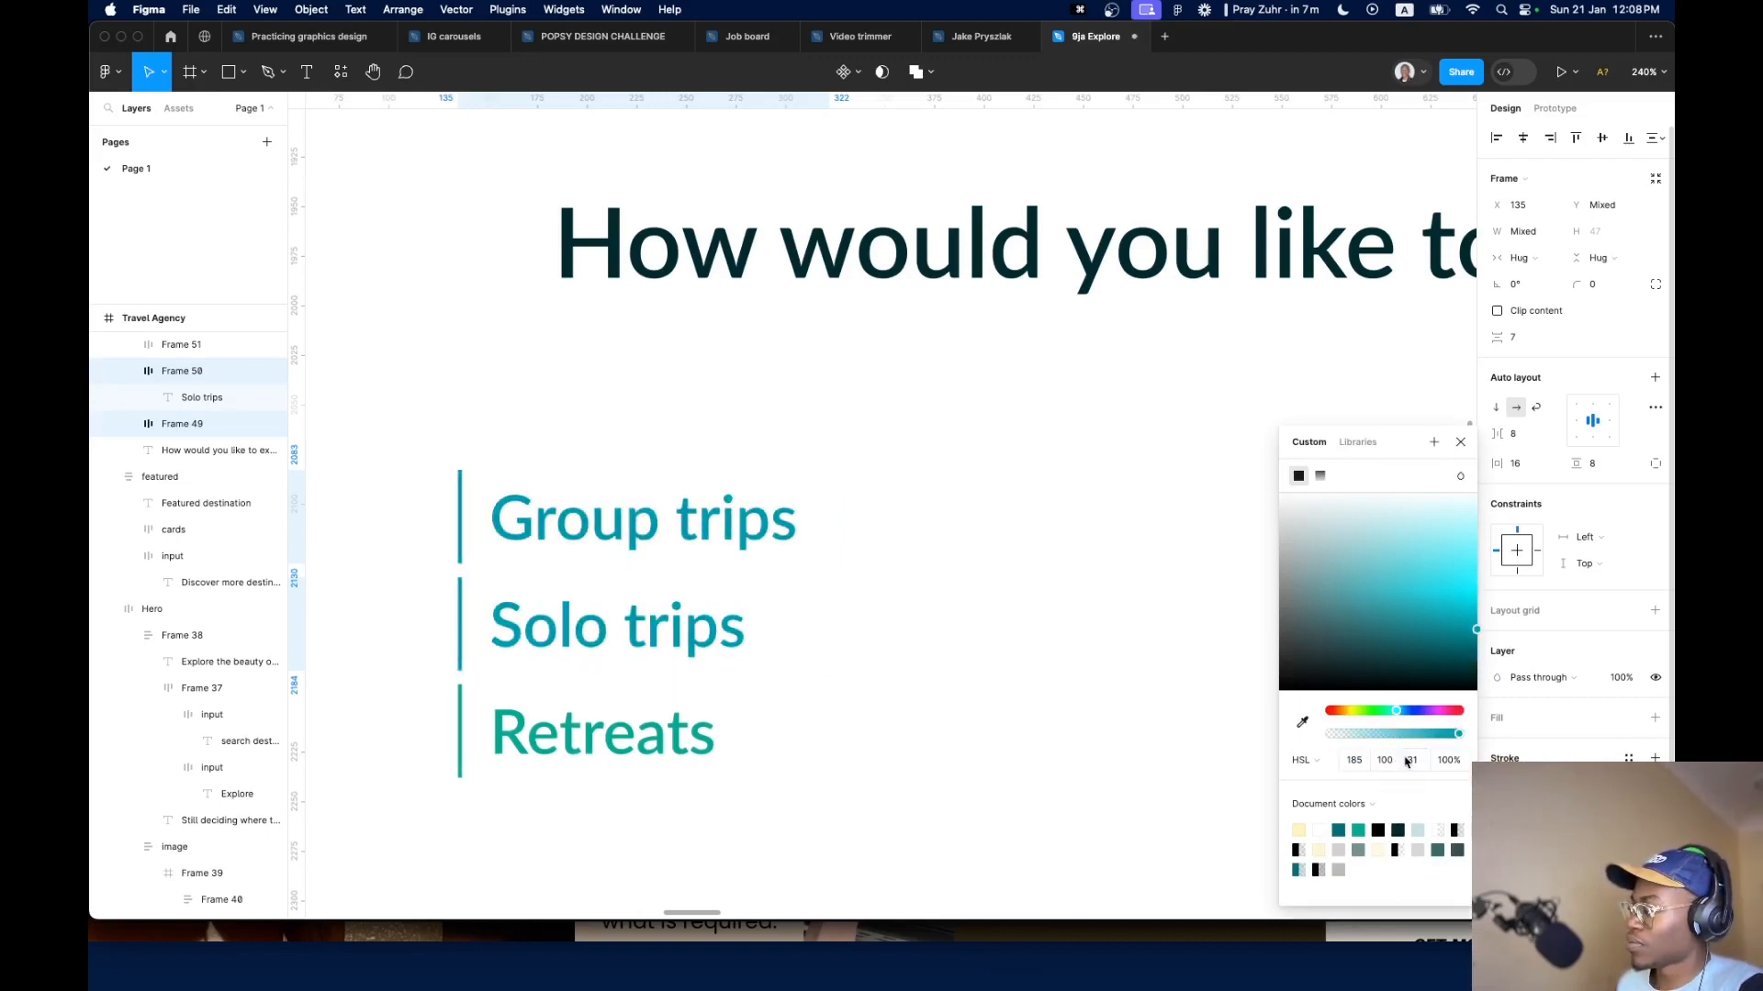
Mute the "Group trips" and "Solo trips" color to a light gray with HSL saturation 16 and lightness 83
{"action": "left_click_drag", "start_coordinate": [1352, 764], "coordinate": [1284, 764]}
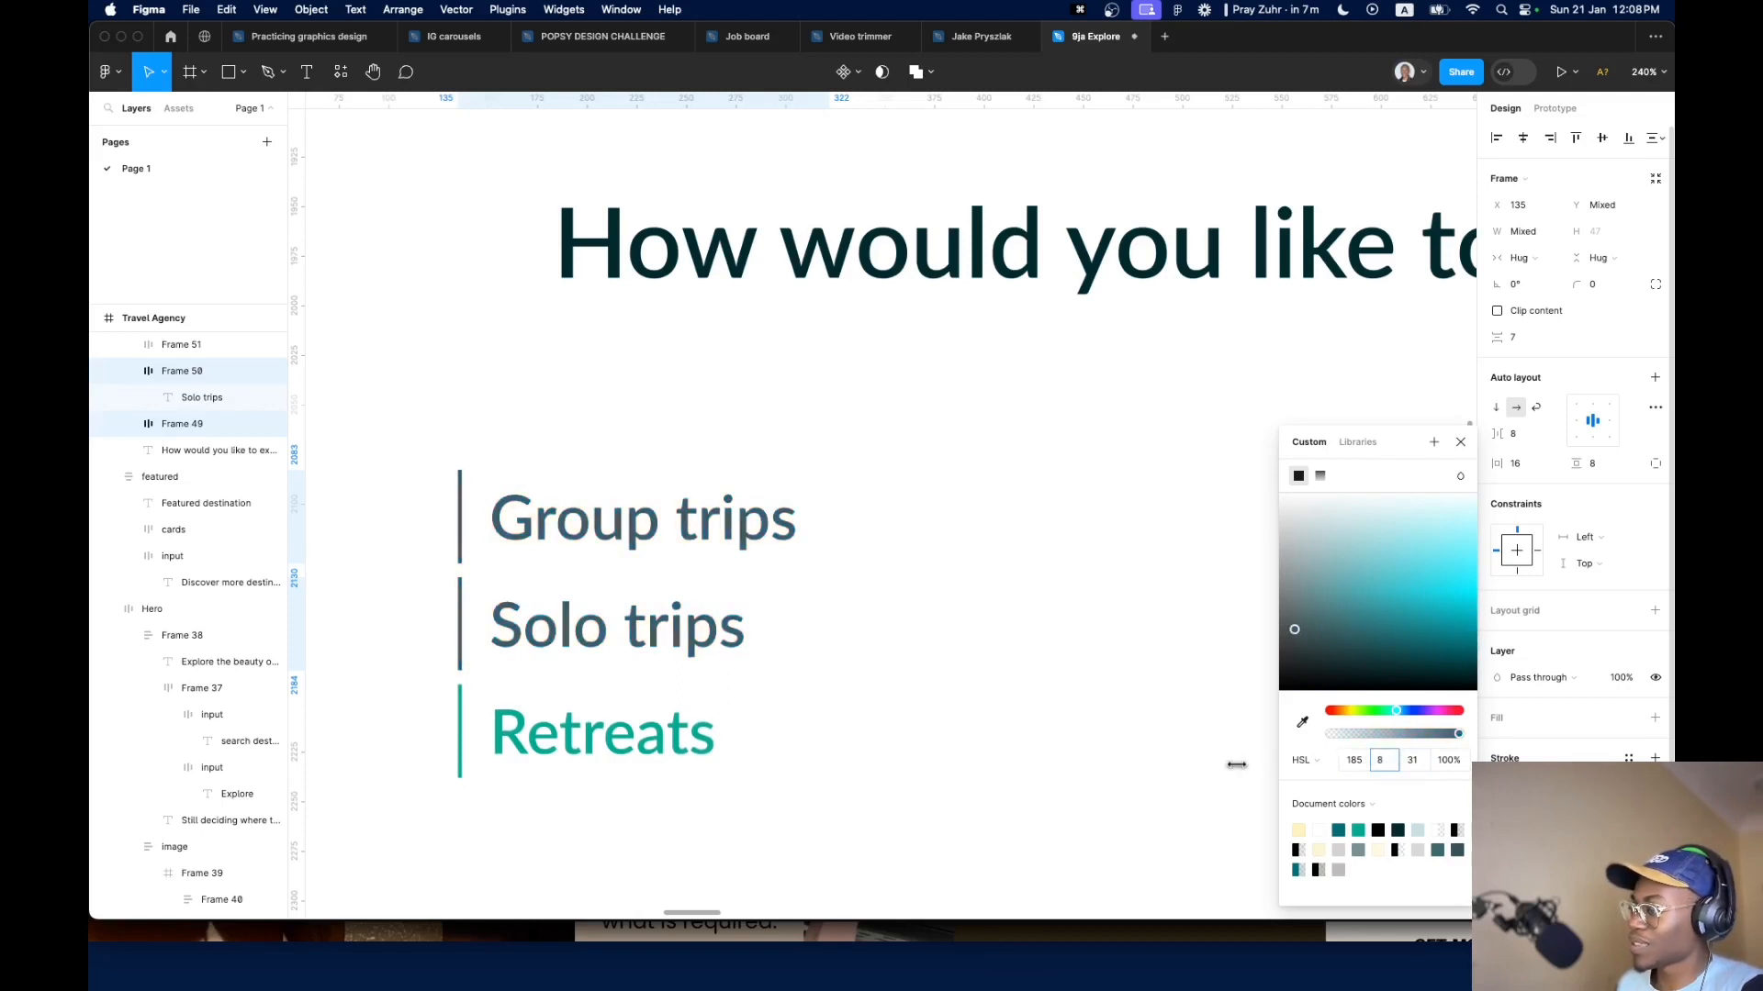
{"action": "left_click", "coordinate": [1422, 767]}
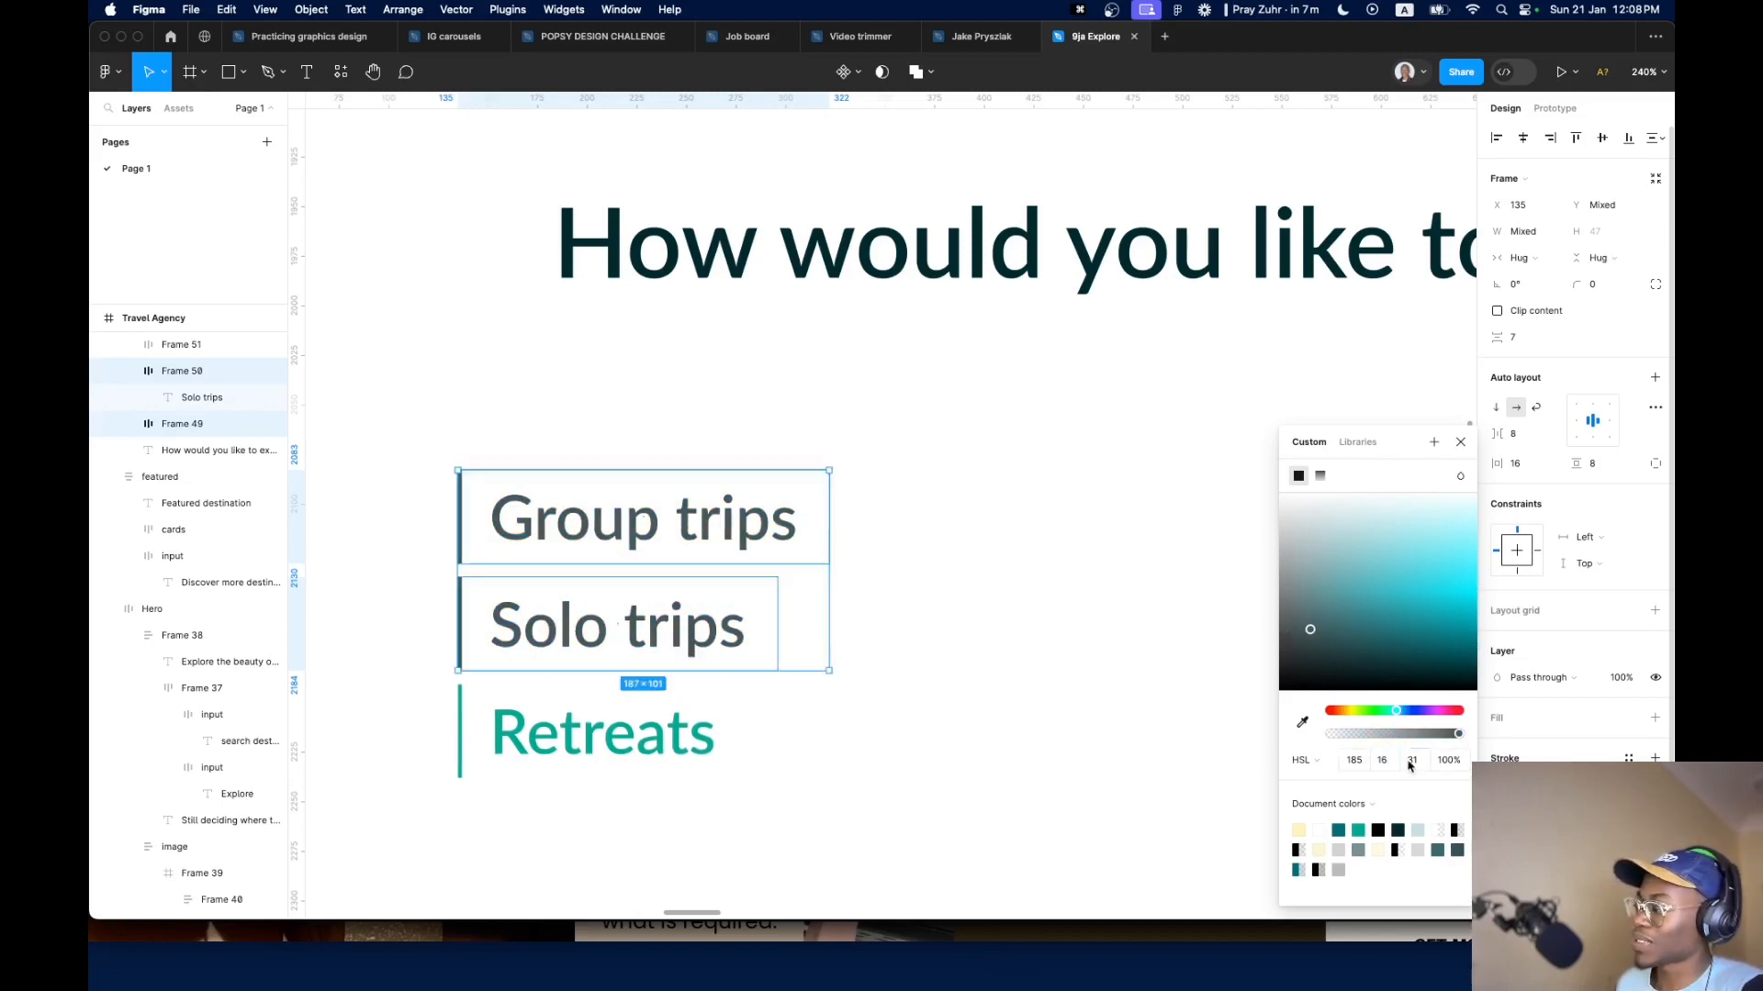
{"action": "key", "text": "Up"}
{"action": "key", "text": "Up"}
{"action": "key", "text": "Up"}
{"action": "key", "text": "Up"}
{"action": "key", "text": "Up"}
{"action": "key", "text": "Up"}
{"action": "key", "text": "Up"}
{"action": "key", "text": "Up"}
{"action": "key", "text": "Up"}
{"action": "key", "text": "Up"}
{"action": "key", "text": "Up"}
{"action": "key", "text": "Up"}
{"action": "key", "text": "Up"}
{"action": "key", "text": "Up"}
{"action": "key", "text": "Up"}
{"action": "key", "text": "Up"}
{"action": "key", "text": "Up"}
{"action": "key", "text": "Up"}
{"action": "key", "text": "Up"}
{"action": "key", "text": "Up"}
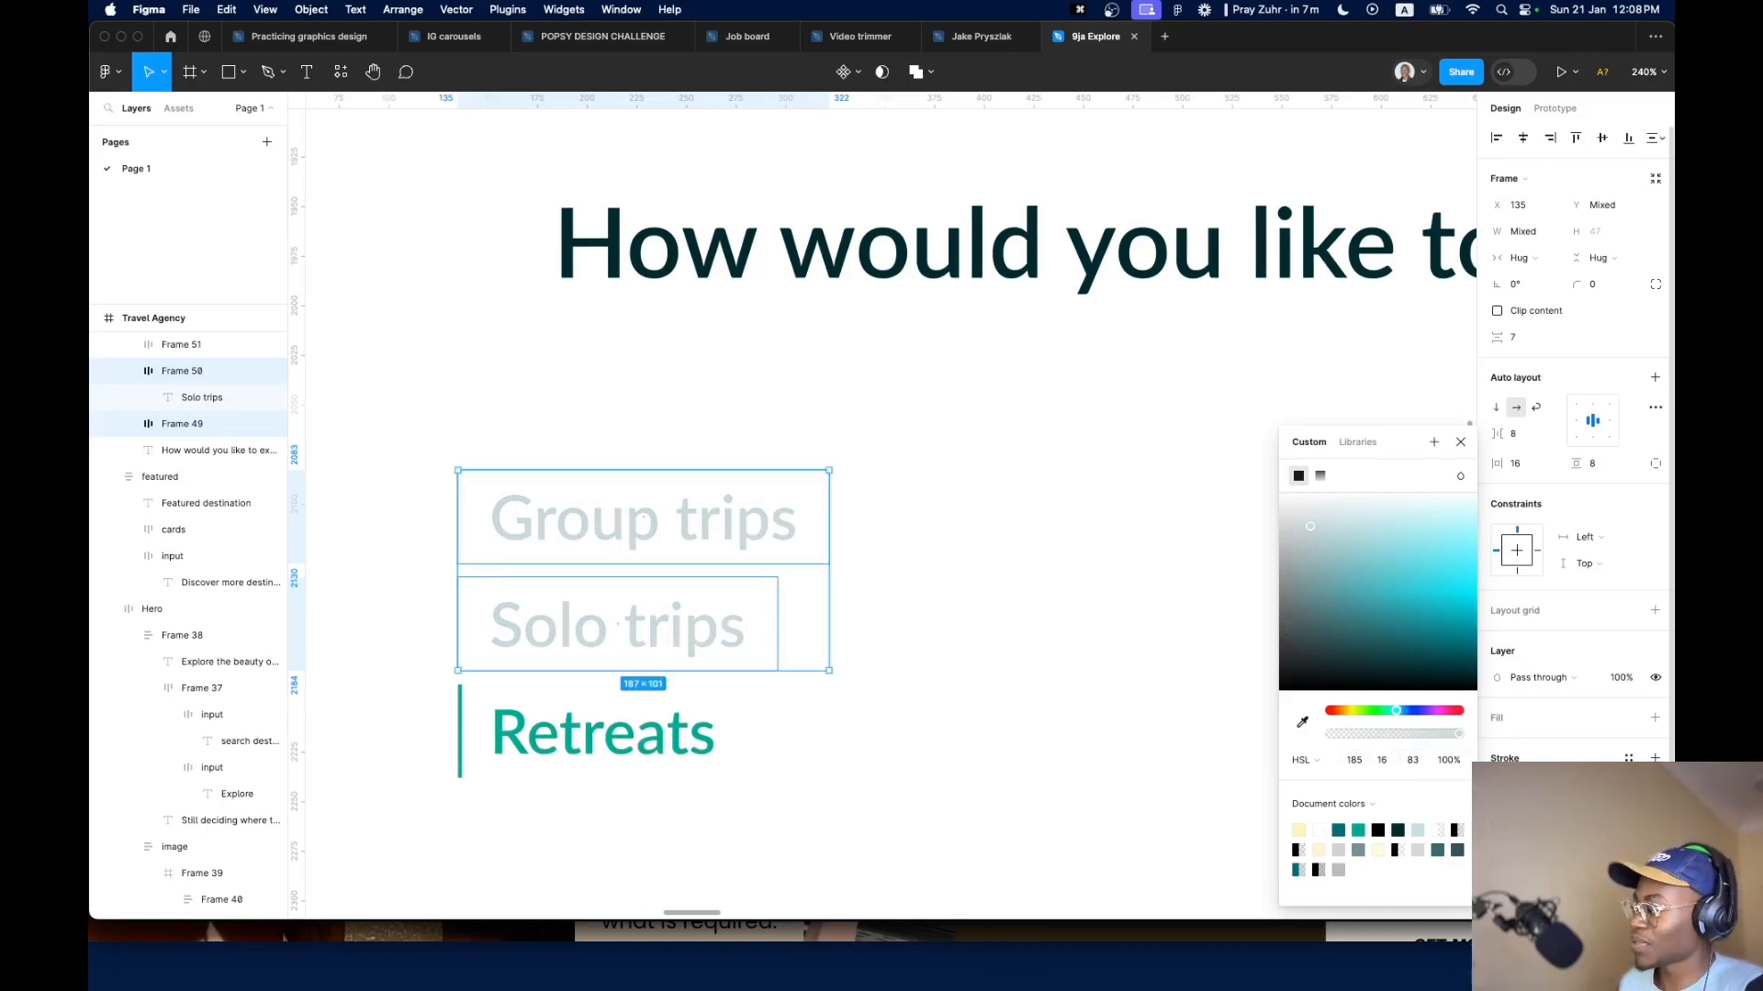
Reduce the horizontal padding of the "Group trips" and "Solo trips" frames to 8
{"action": "left_click", "coordinate": [1527, 465]}
{"action": "key", "text": "shift+Down"}
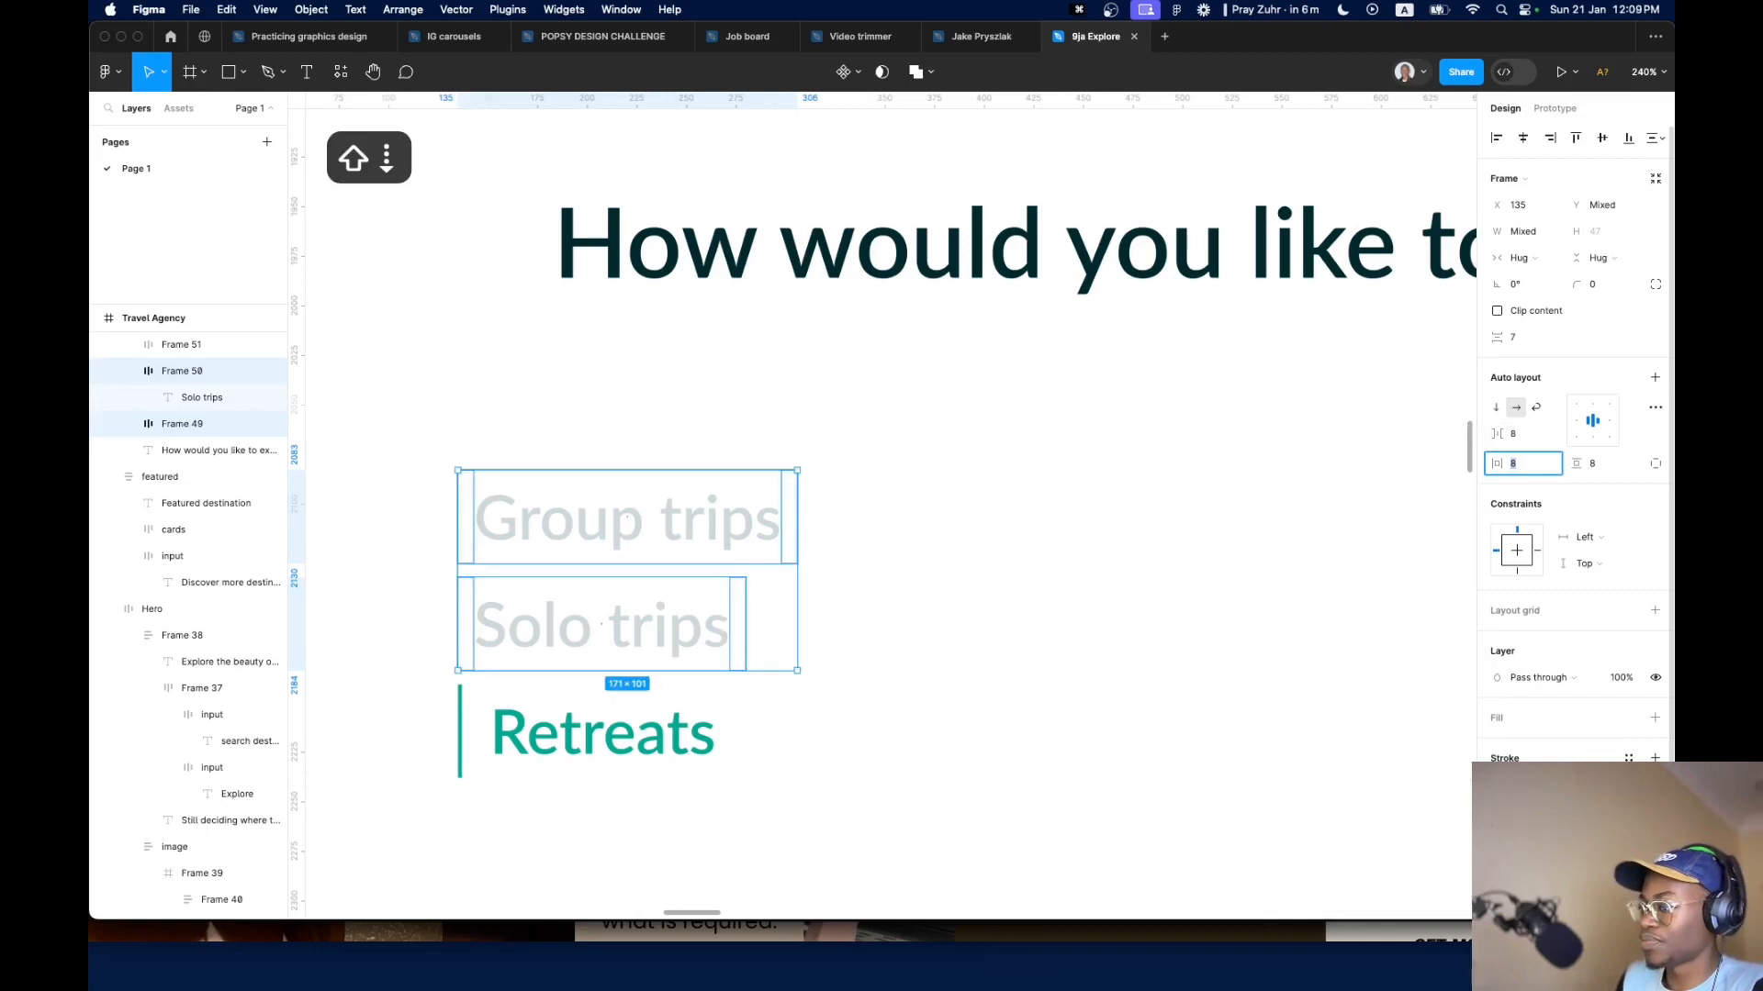
Set the horizontal padding of the Group trips and Solo trips frames to 0
{"action": "key", "text": "shift+Down"}
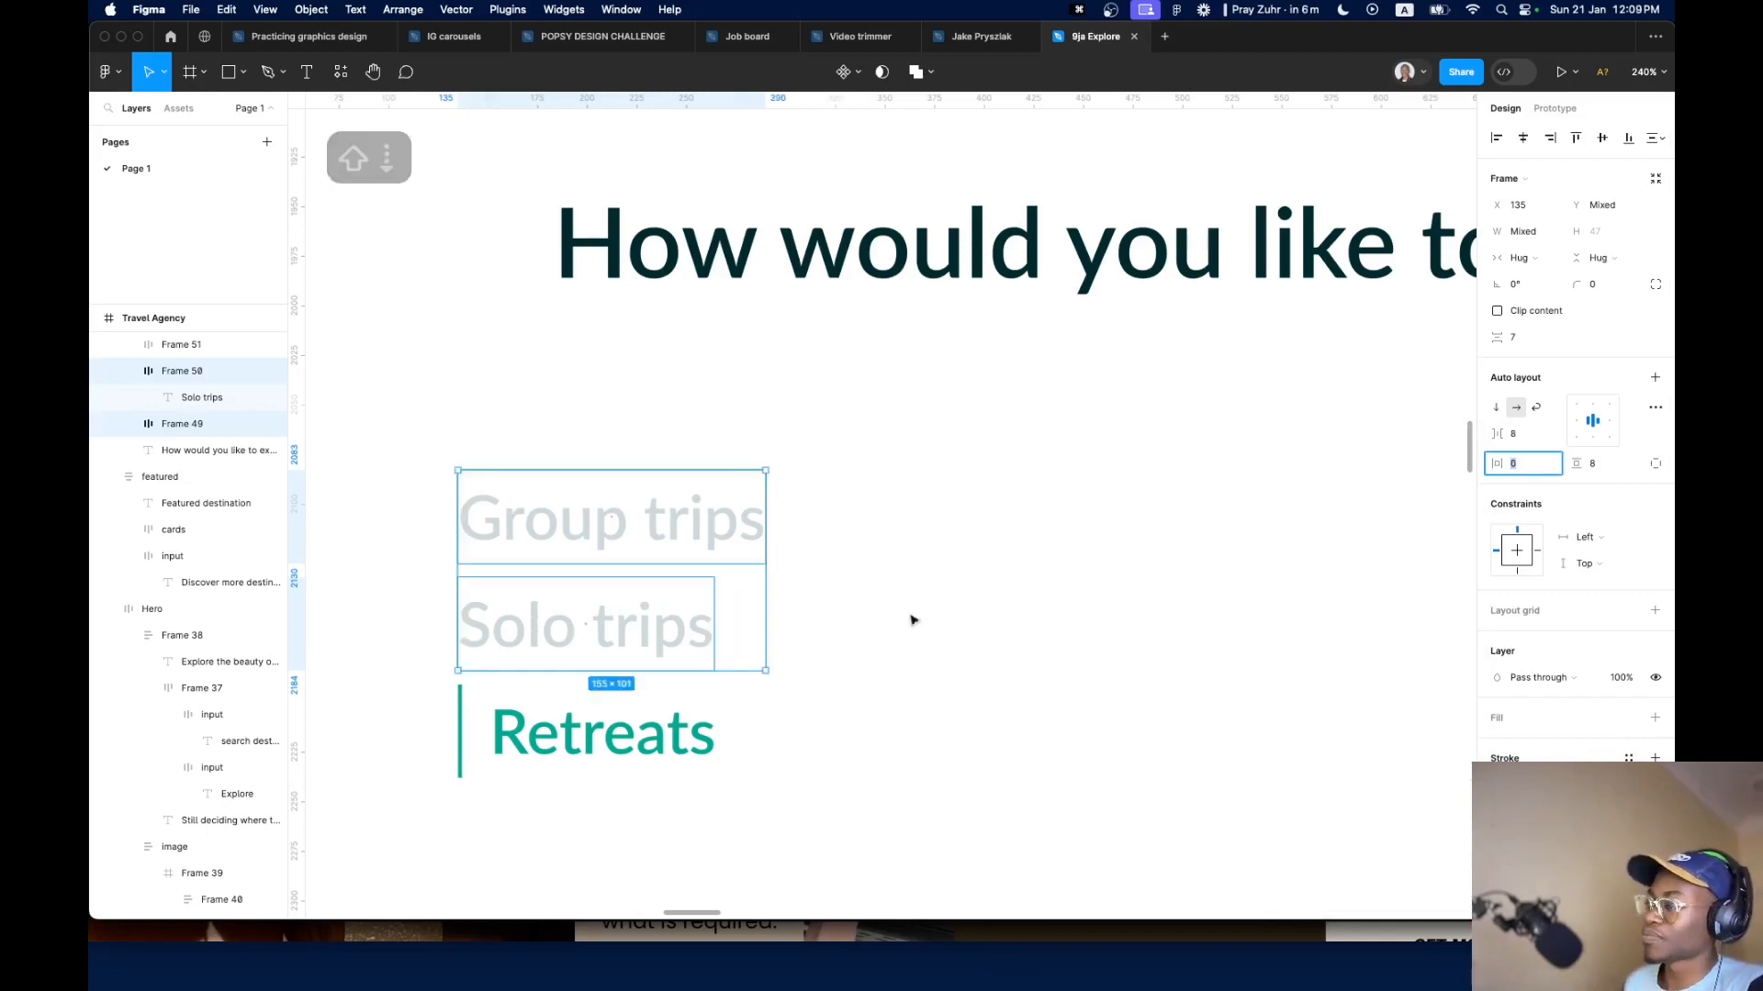
{"action": "left_click", "coordinate": [562, 745]}
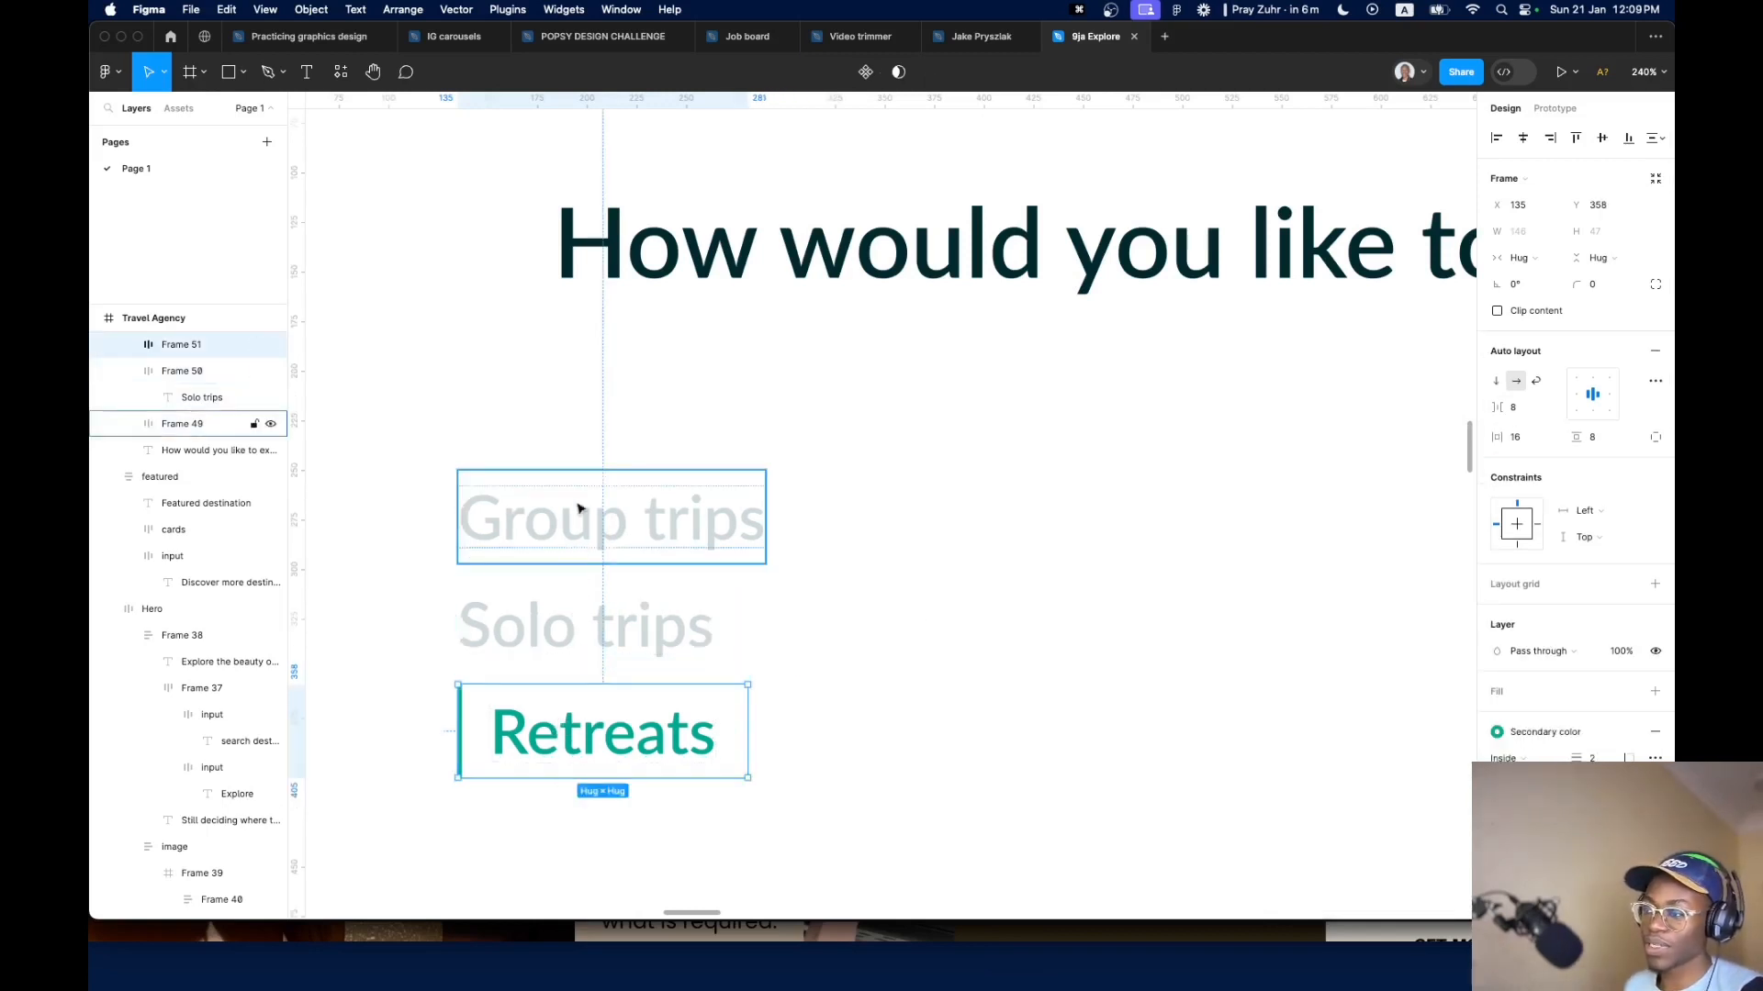
{"action": "left_click", "coordinate": [581, 537]}
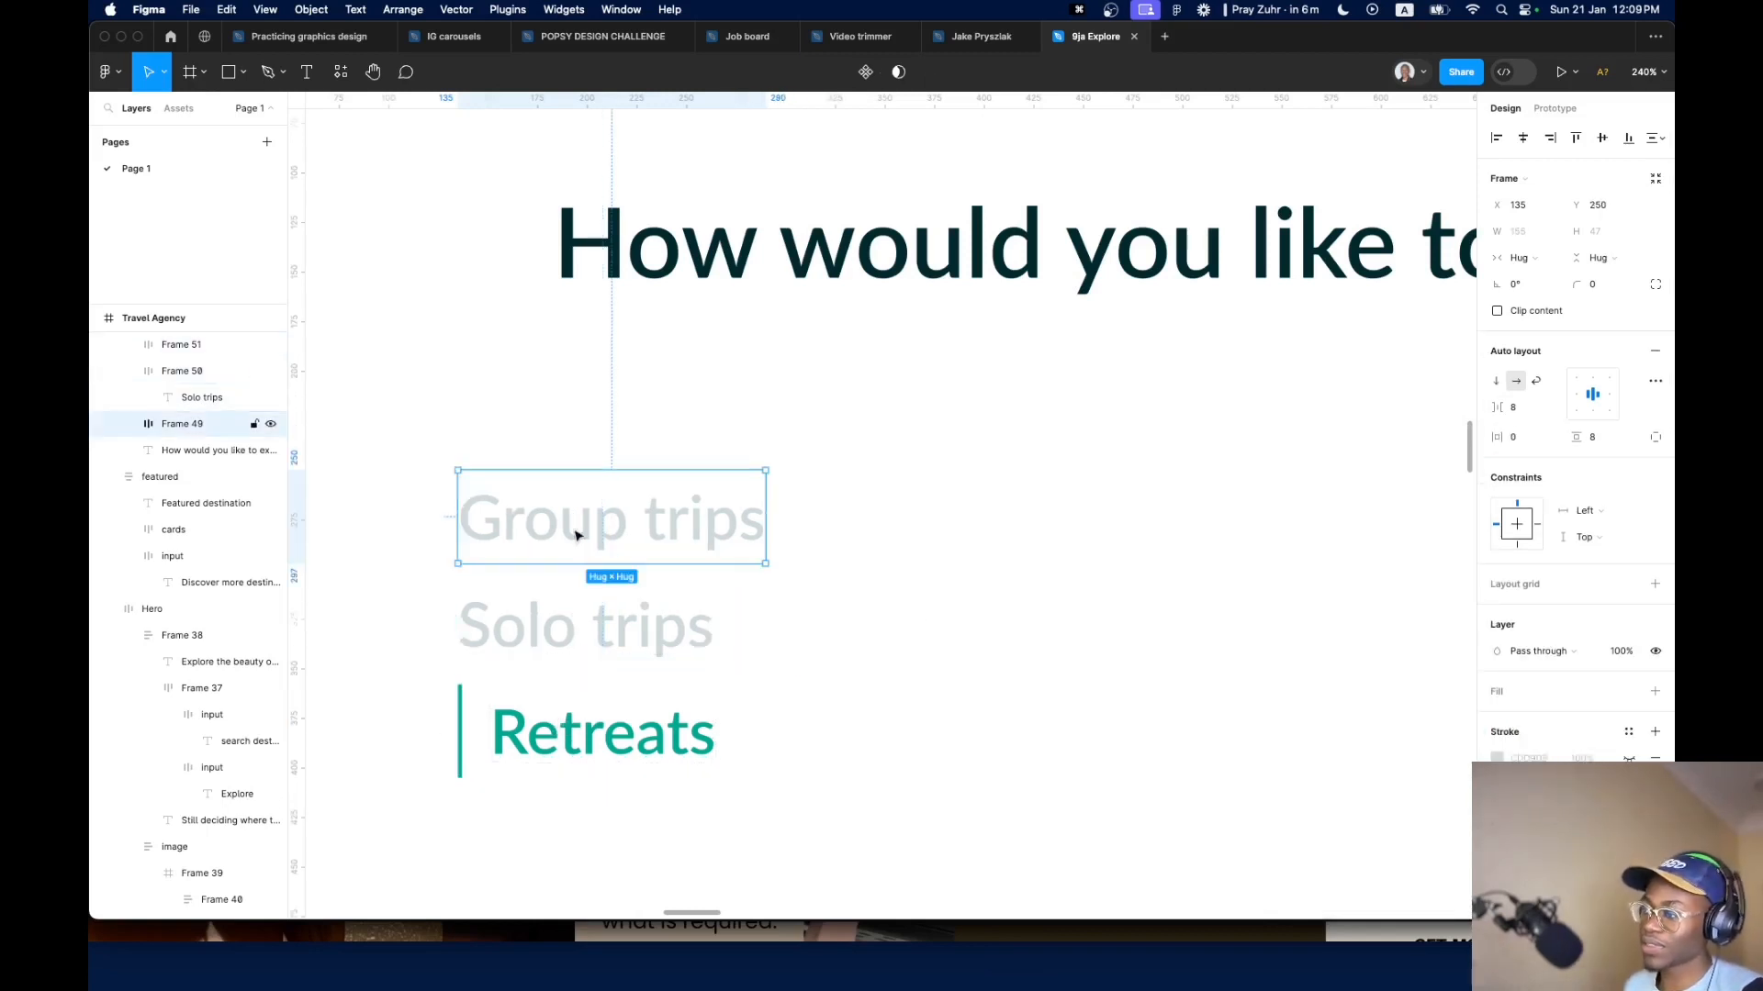
Darken the shared grey of the Group trips and Solo trips labels to an HSL lightness of 63
{"action": "left_click", "coordinate": [646, 652]}
{"action": "left_click", "coordinate": [675, 537], "text": "shift"}
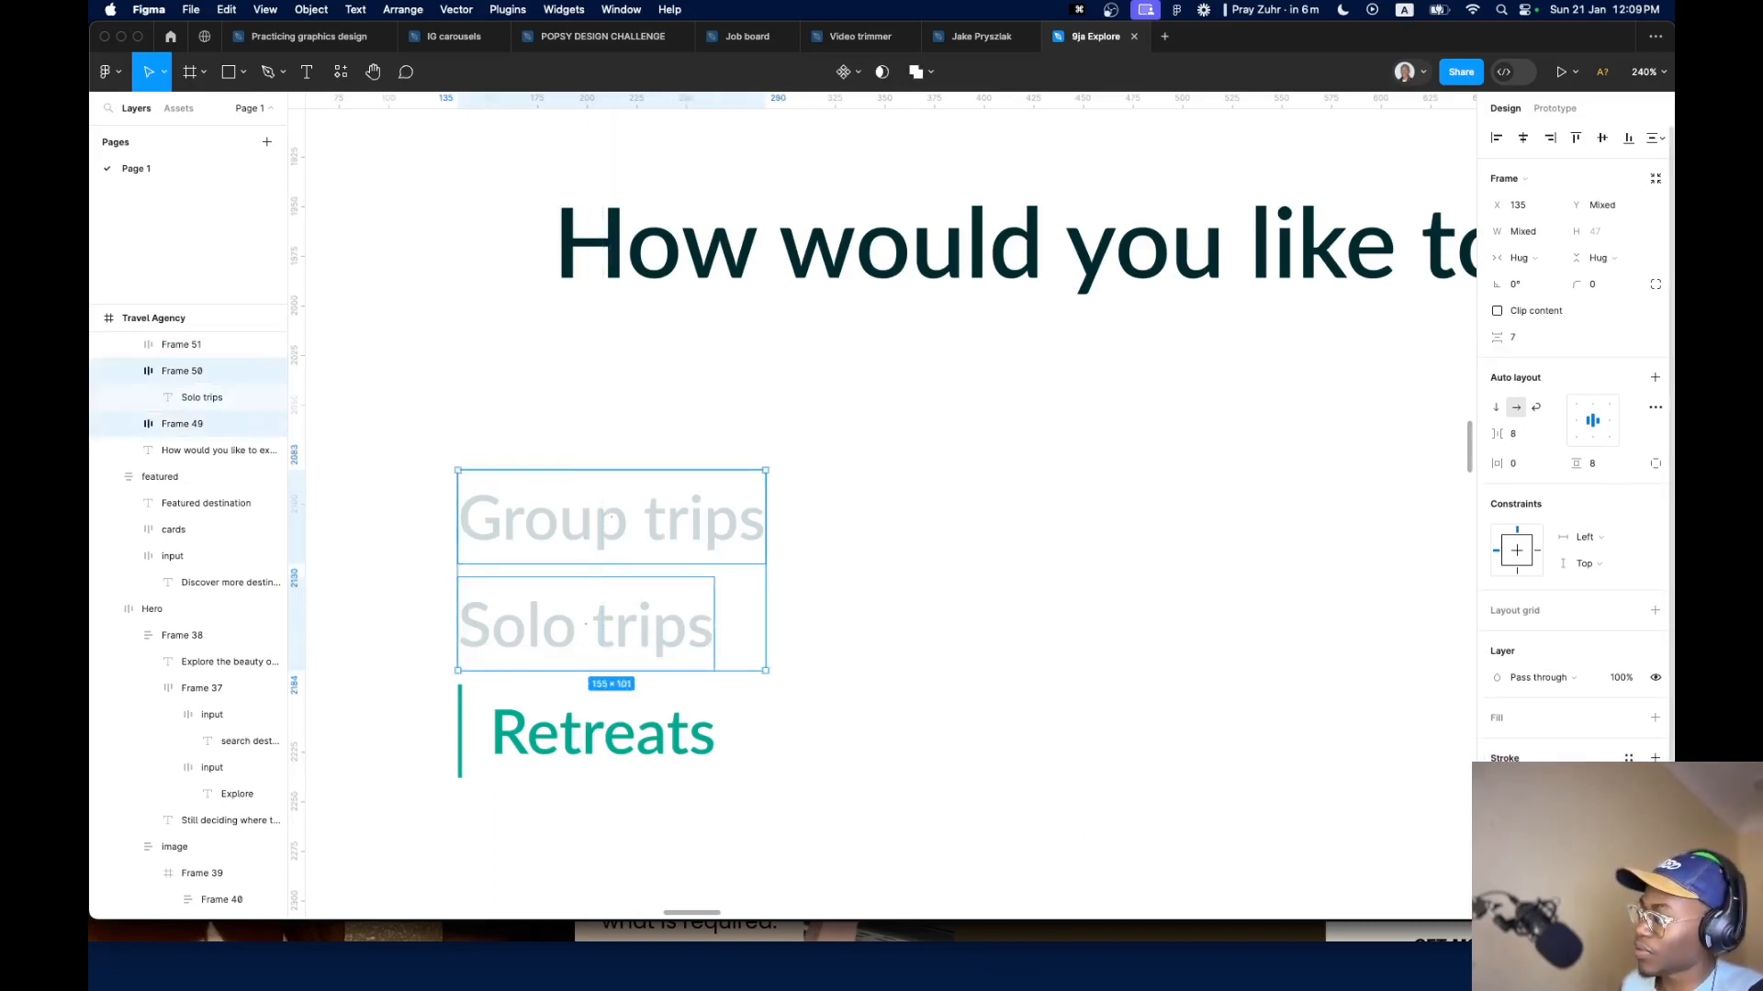
{"action": "left_click", "coordinate": [1498, 785]}
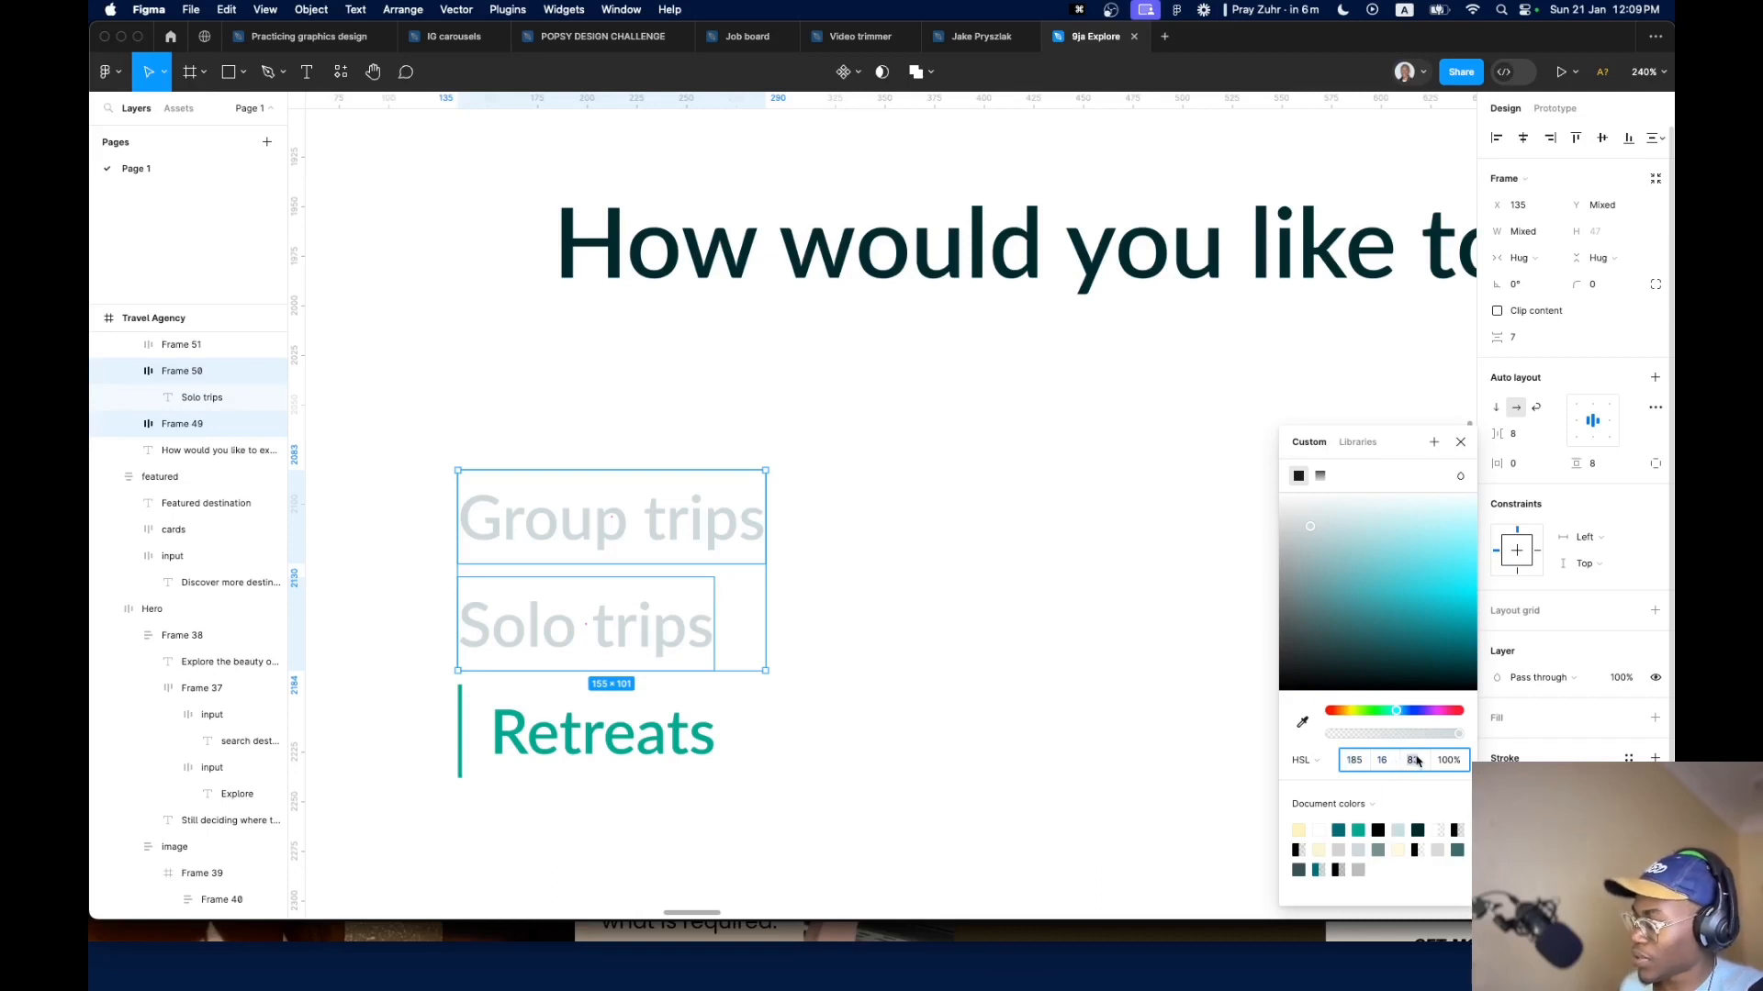
{"action": "key", "text": "shift+Down"}
{"action": "key", "text": "shift+Down"}
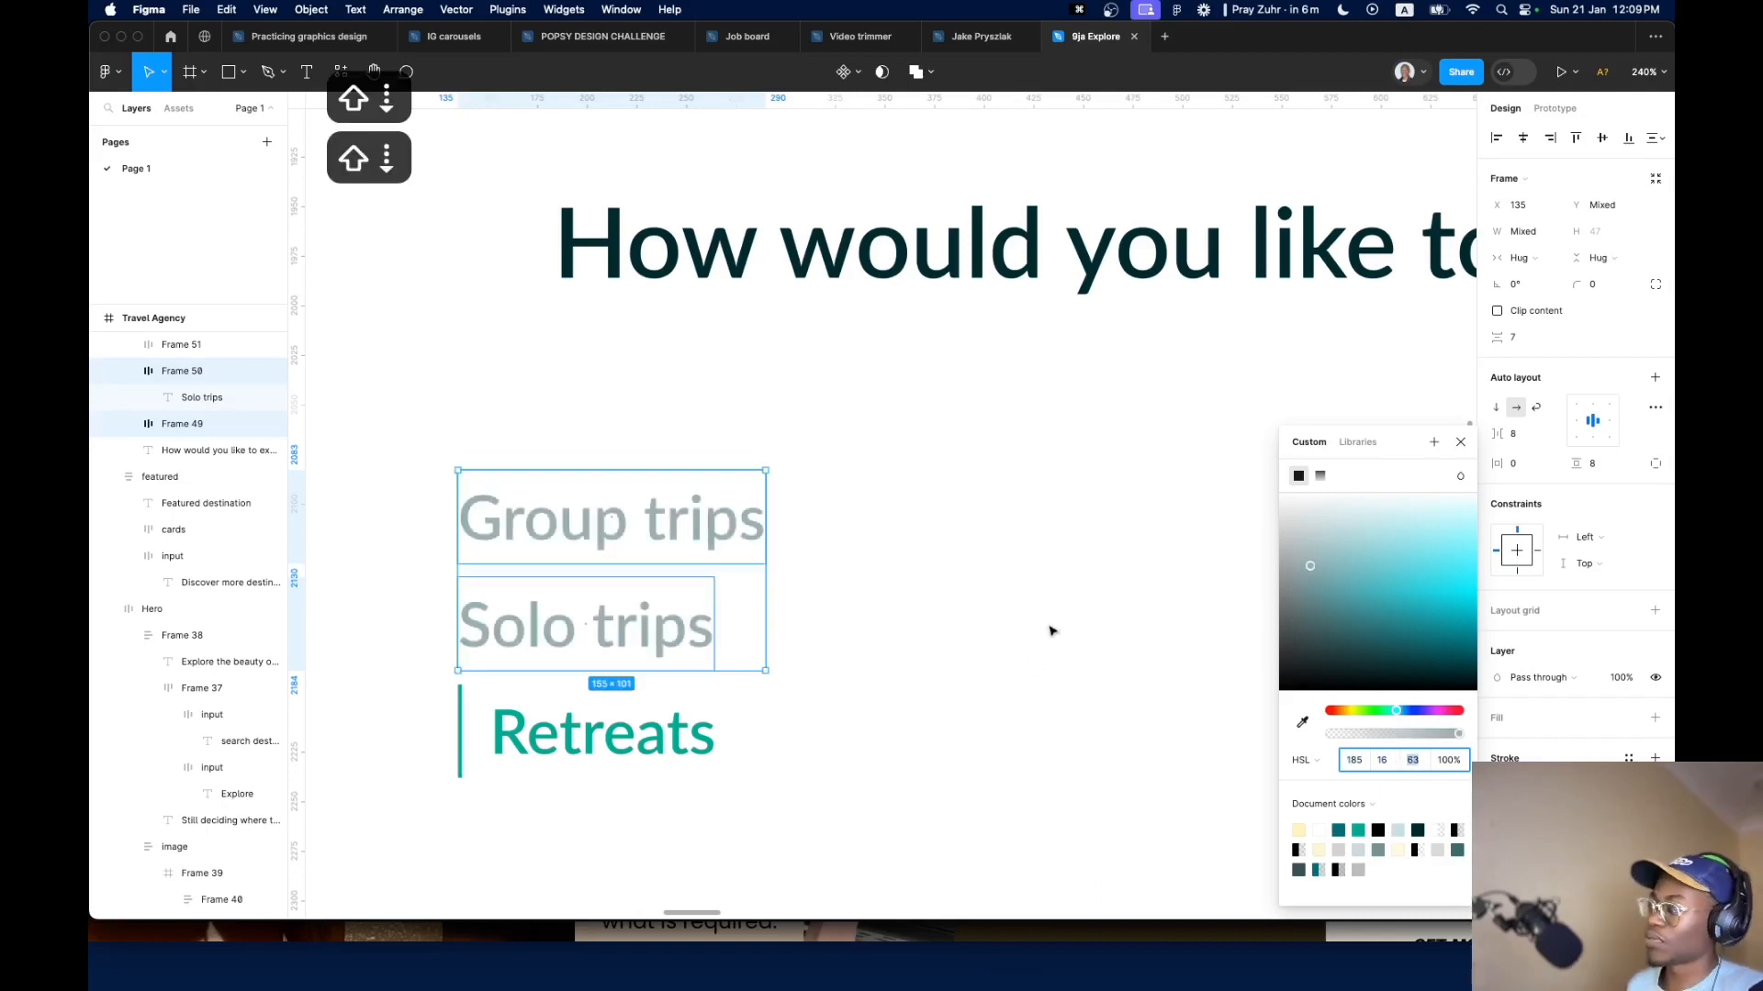
{"action": "left_click", "coordinate": [1050, 630]}
Wrap the Group trips, Solo trips and Retreats frames in a vertical auto layout with a spacing of 16
{"action": "scroll", "coordinate": [641, 637], "scroll_direction": "down", "scroll_amount": 6}
{"action": "left_click", "coordinate": [570, 677]}
{"action": "left_click", "coordinate": [610, 638], "text": "shift"}
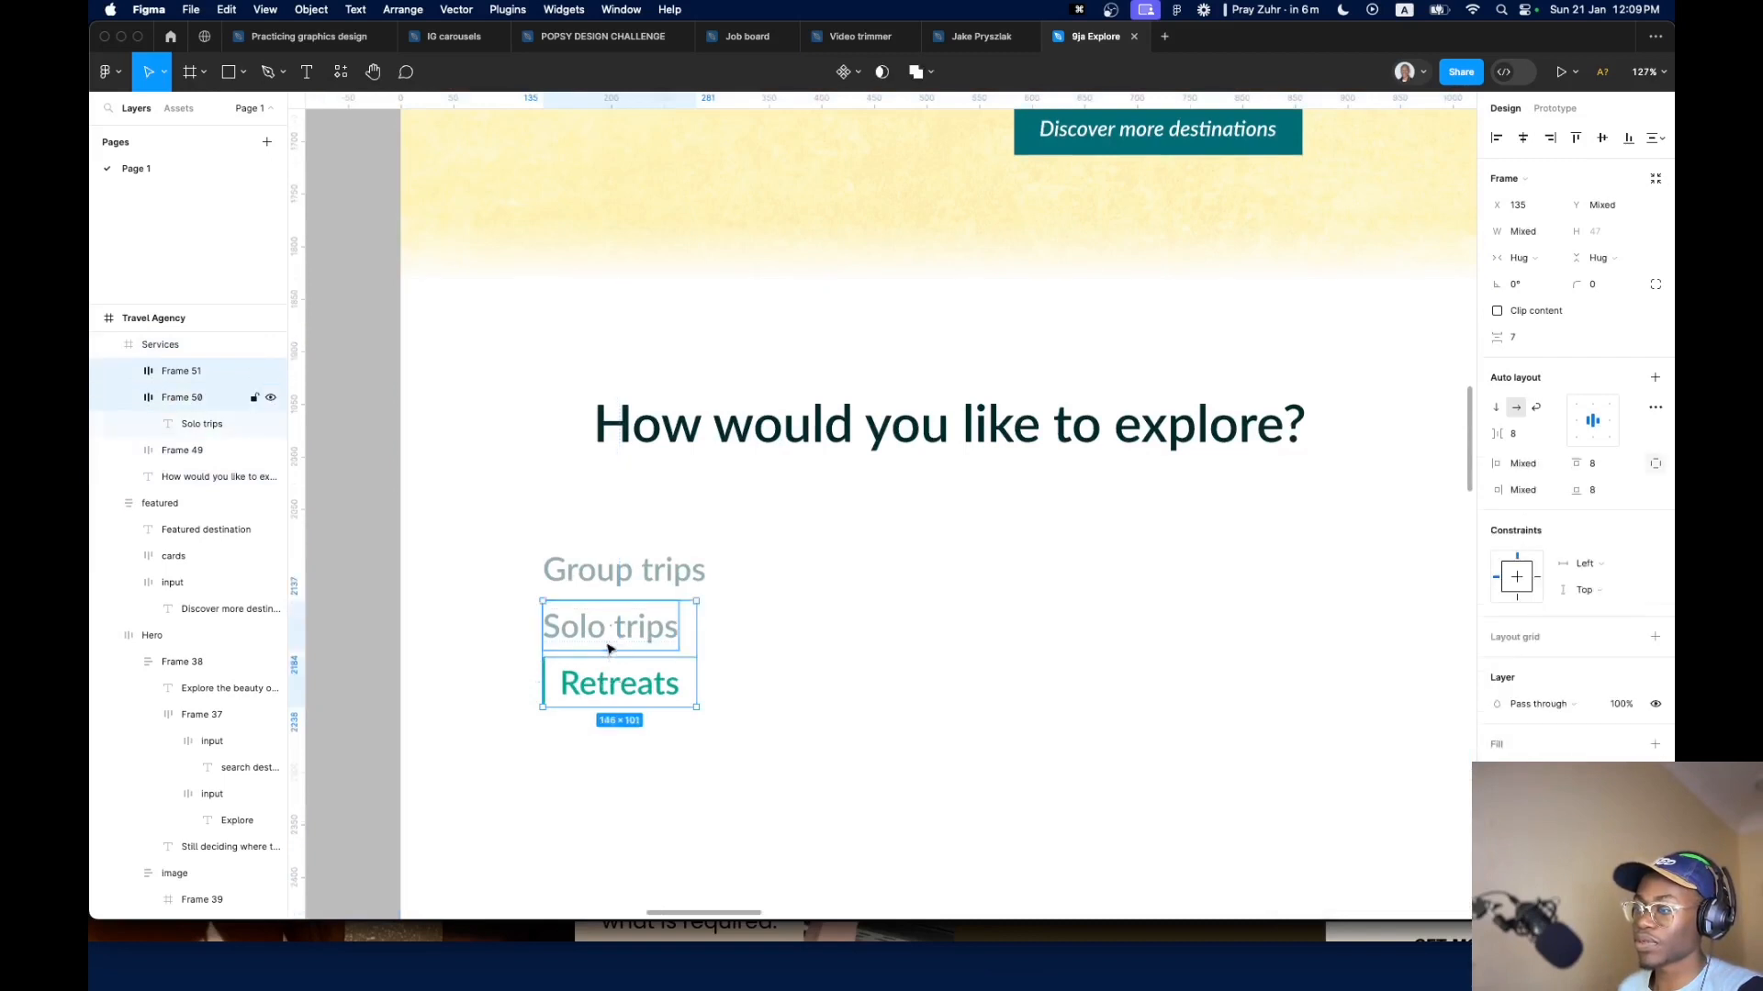
{"action": "left_click", "coordinate": [630, 590], "text": "shift"}
{"action": "key", "text": "shift+a"}
{"action": "left_click", "coordinate": [1536, 411]}
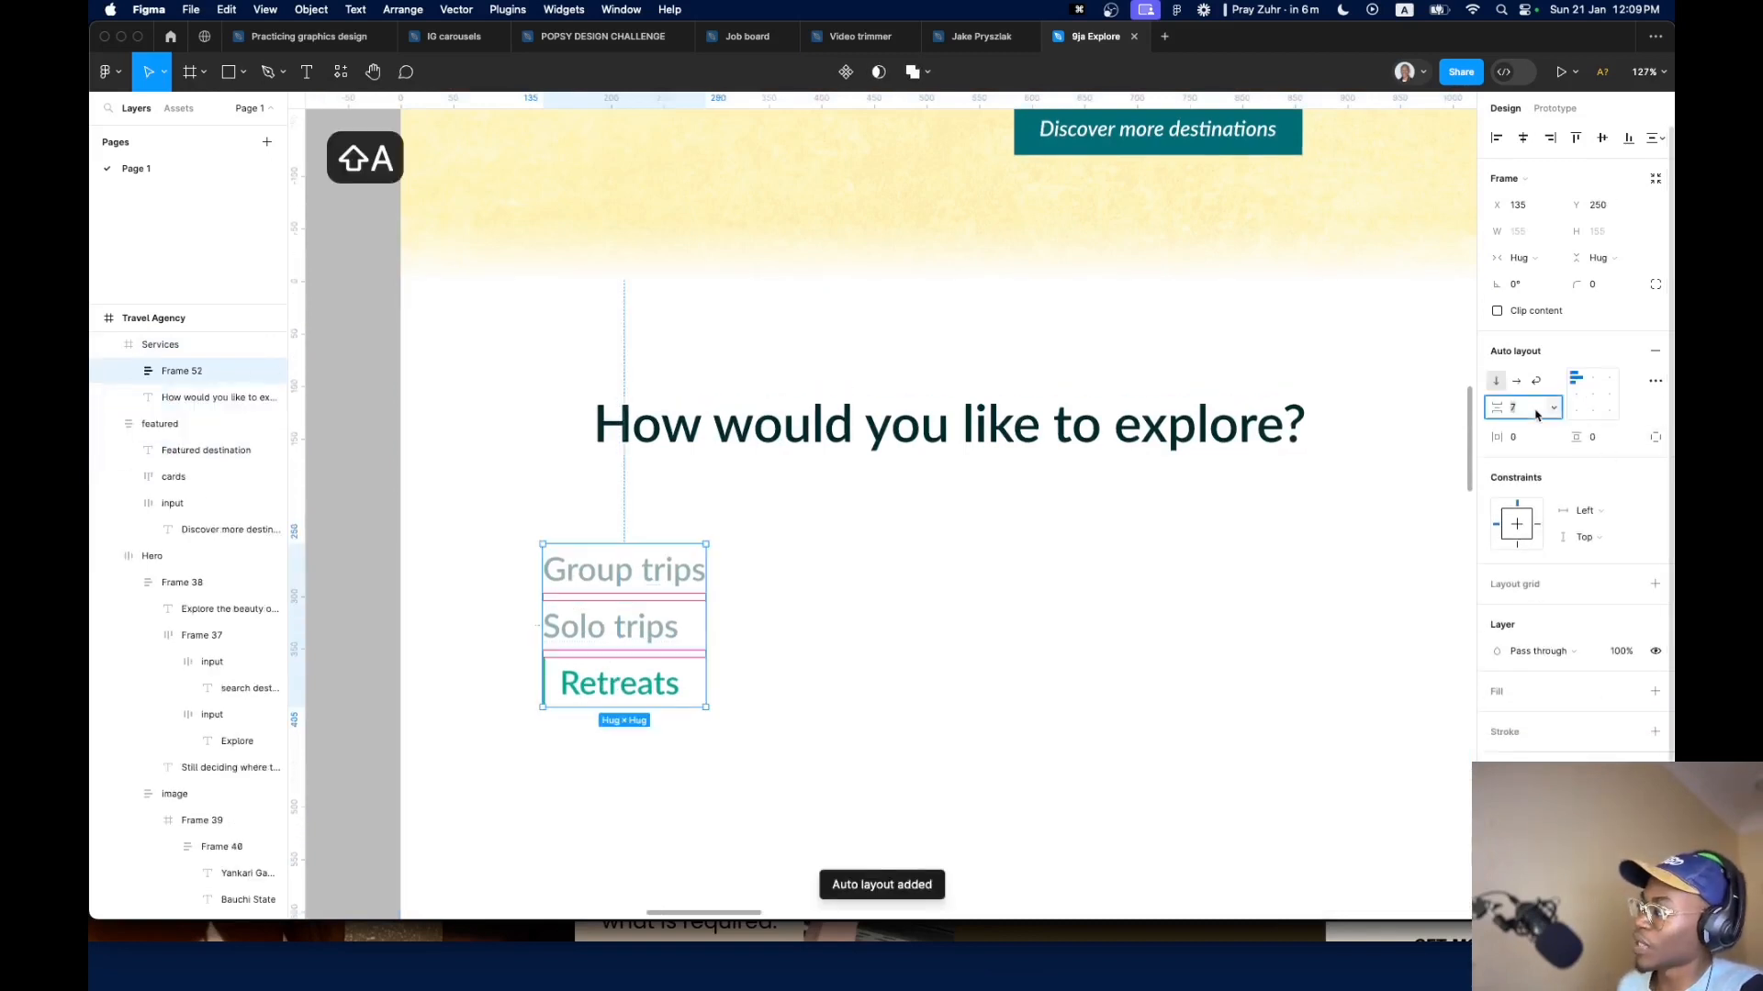
{"action": "key", "text": "shift+Up"}
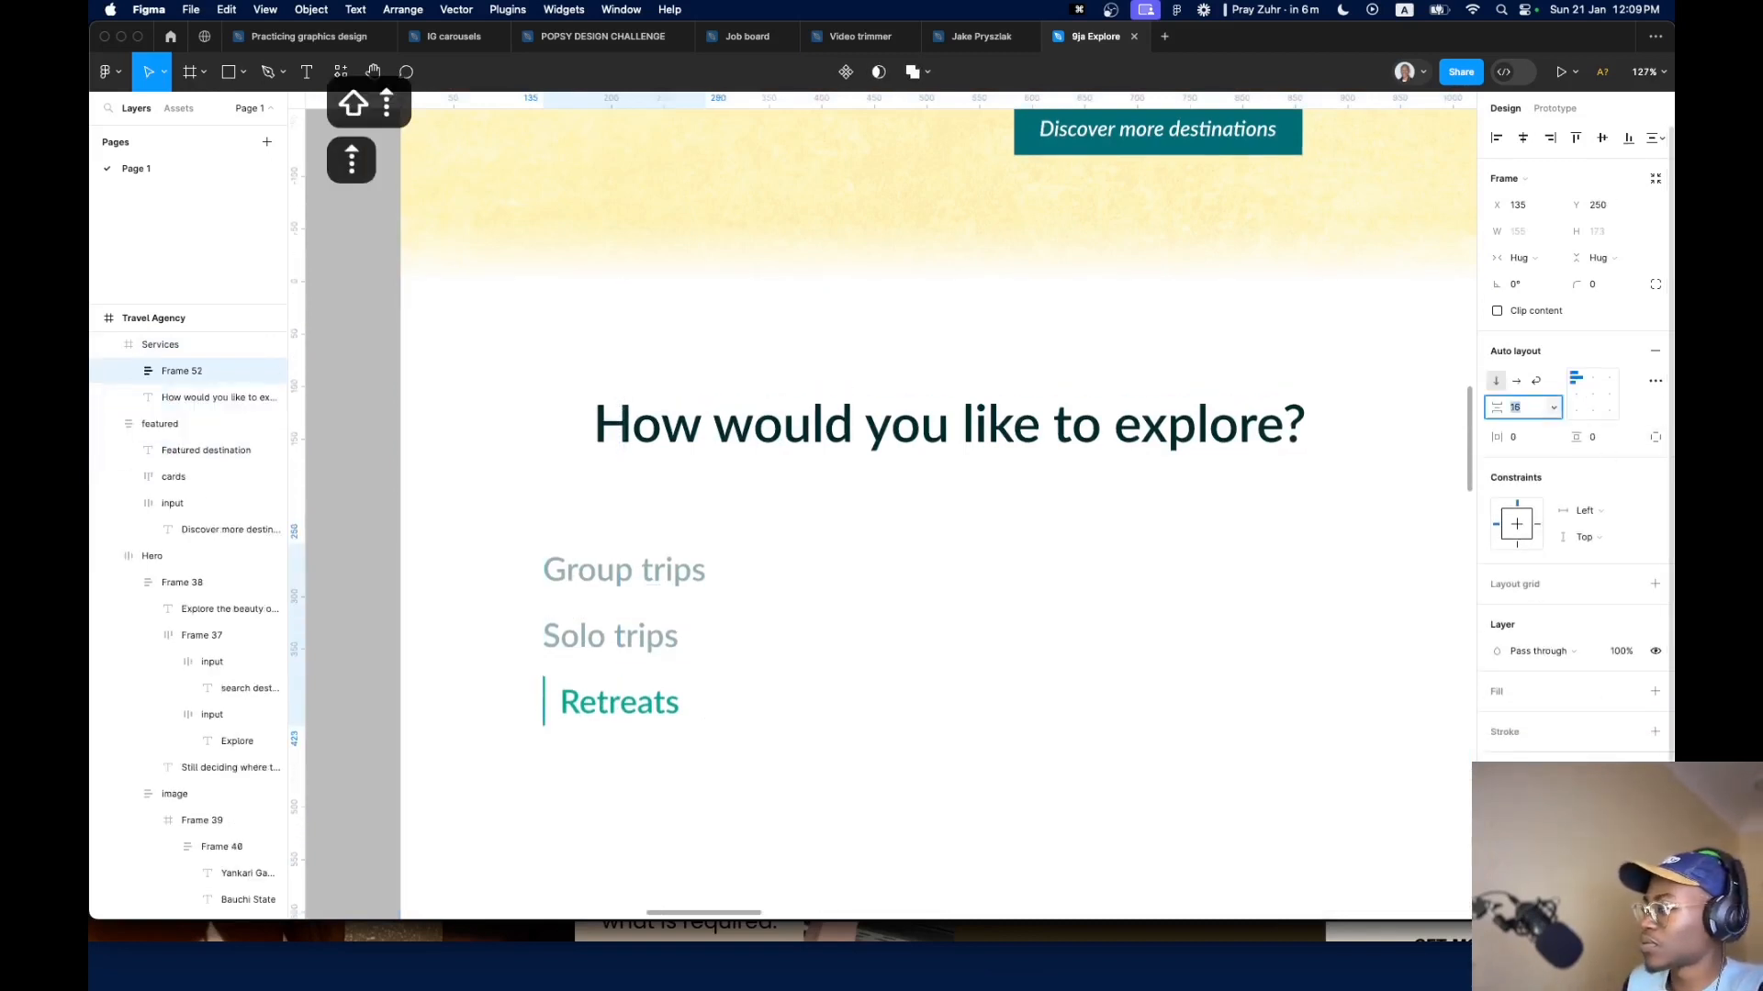
{"action": "key", "text": "Down"}
Copy the "What better way to improve your organisation's culture" paragraph text from the services section of the past designs frame
{"action": "scroll", "coordinate": [494, 673], "scroll_direction": "down", "scroll_amount": 10}
{"action": "left_click_drag", "start_coordinate": [971, 591], "coordinate": [762, 571]}
{"action": "scroll", "coordinate": [762, 571], "scroll_direction": "down", "scroll_amount": 5}
{"action": "scroll", "coordinate": [1147, 671], "scroll_direction": "down", "scroll_amount": 2}
{"action": "left_click", "coordinate": [1076, 612], "text": "super"}
{"action": "scroll", "coordinate": [1075, 615], "scroll_direction": "up", "scroll_amount": 10}
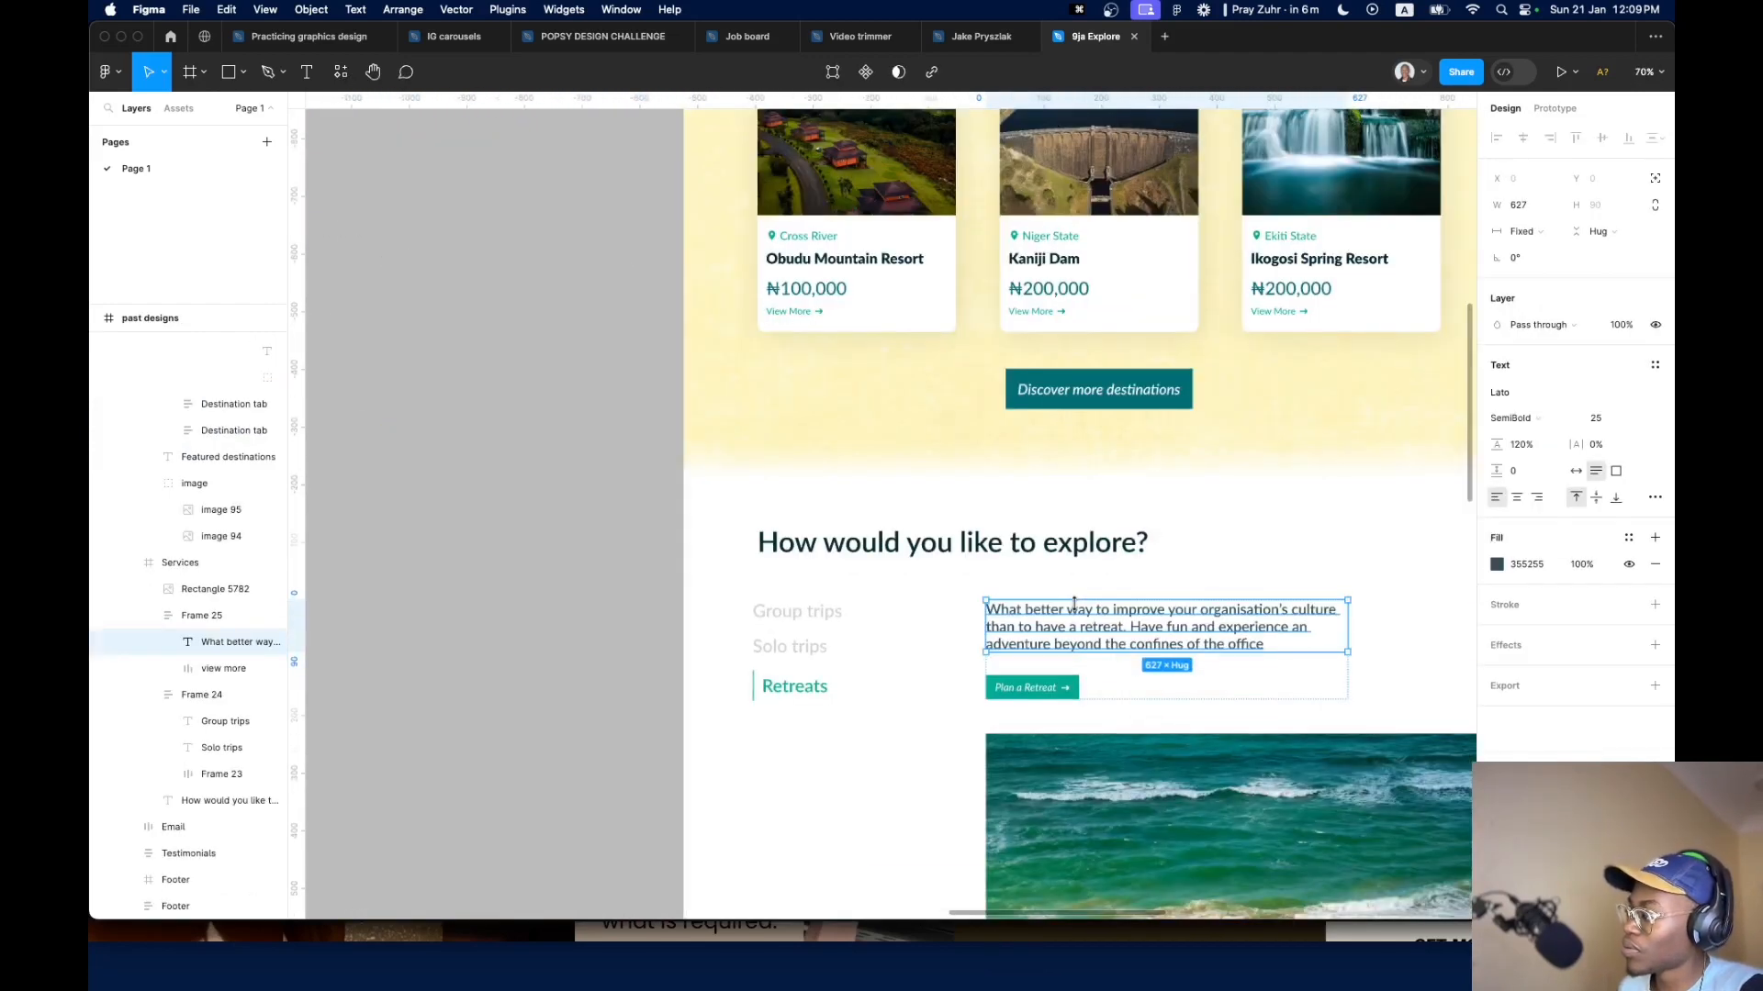
{"action": "double_click", "coordinate": [1074, 617]}
{"action": "key", "text": "super+c"}
Duplicate the Group trips label beside the list at X 430, Y 234 and replace its text with the copied paragraph
{"action": "scroll", "coordinate": [1074, 617], "scroll_direction": "down", "scroll_amount": 5}
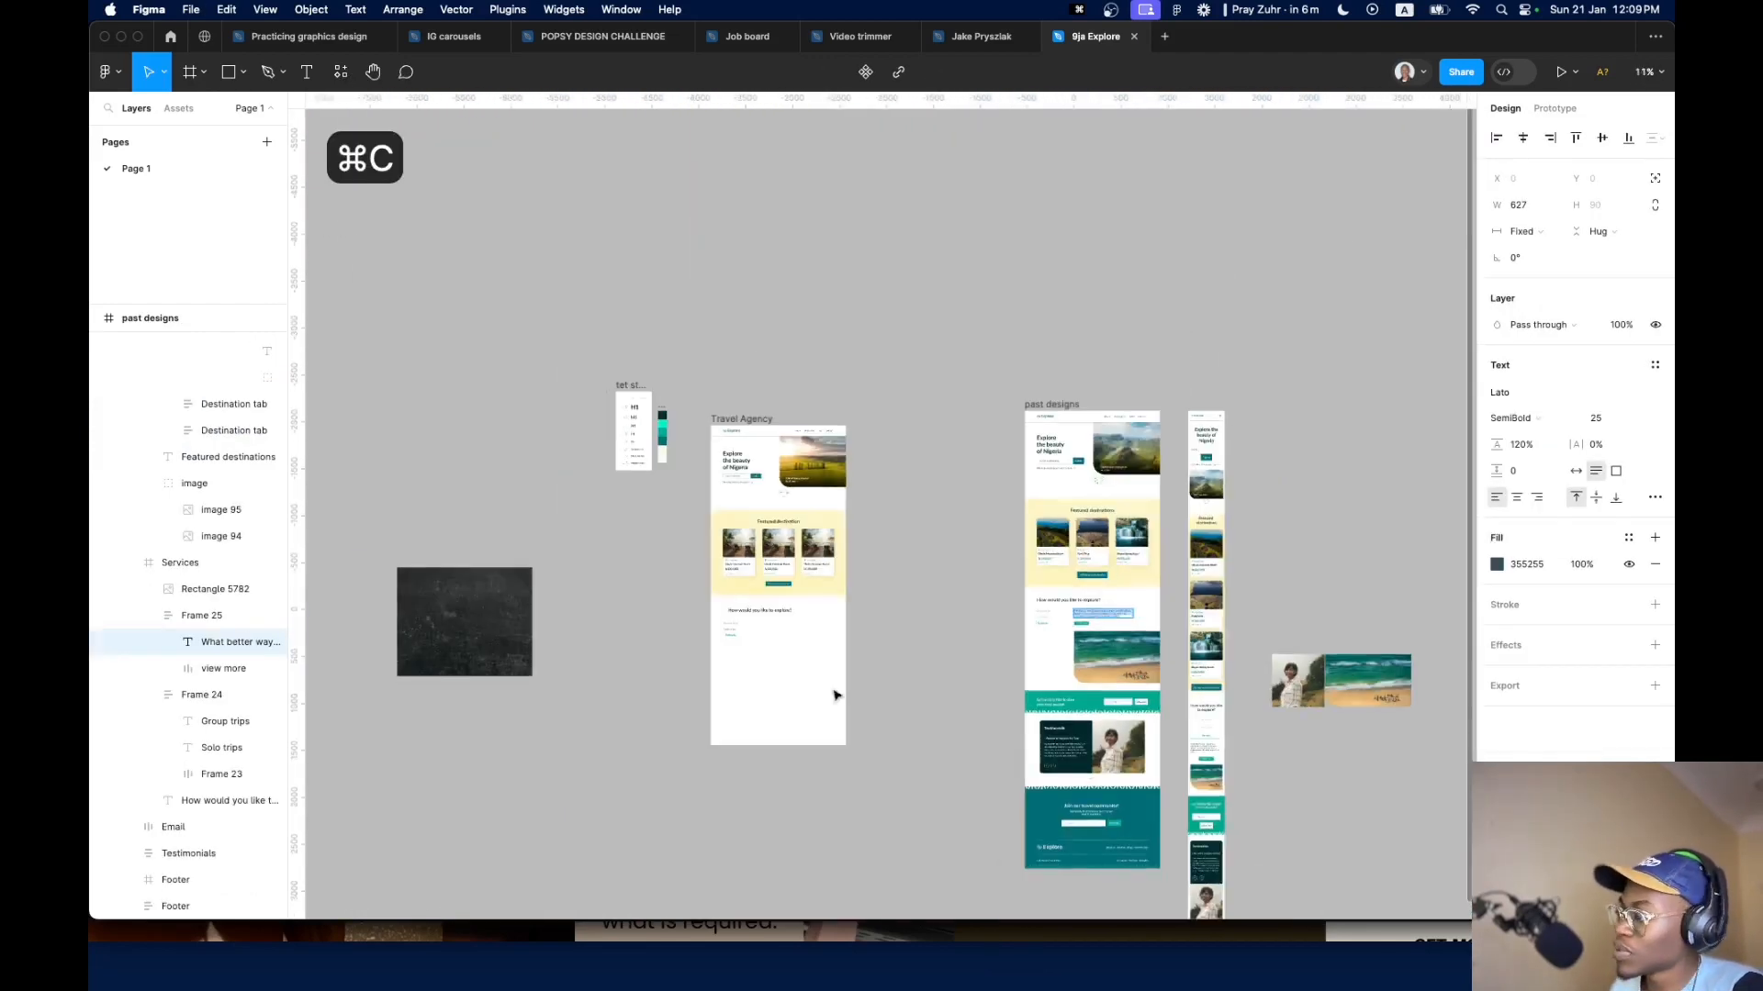
{"action": "scroll", "coordinate": [830, 697], "scroll_direction": "up", "scroll_amount": 6}
{"action": "left_click", "coordinate": [697, 559], "text": "super"}
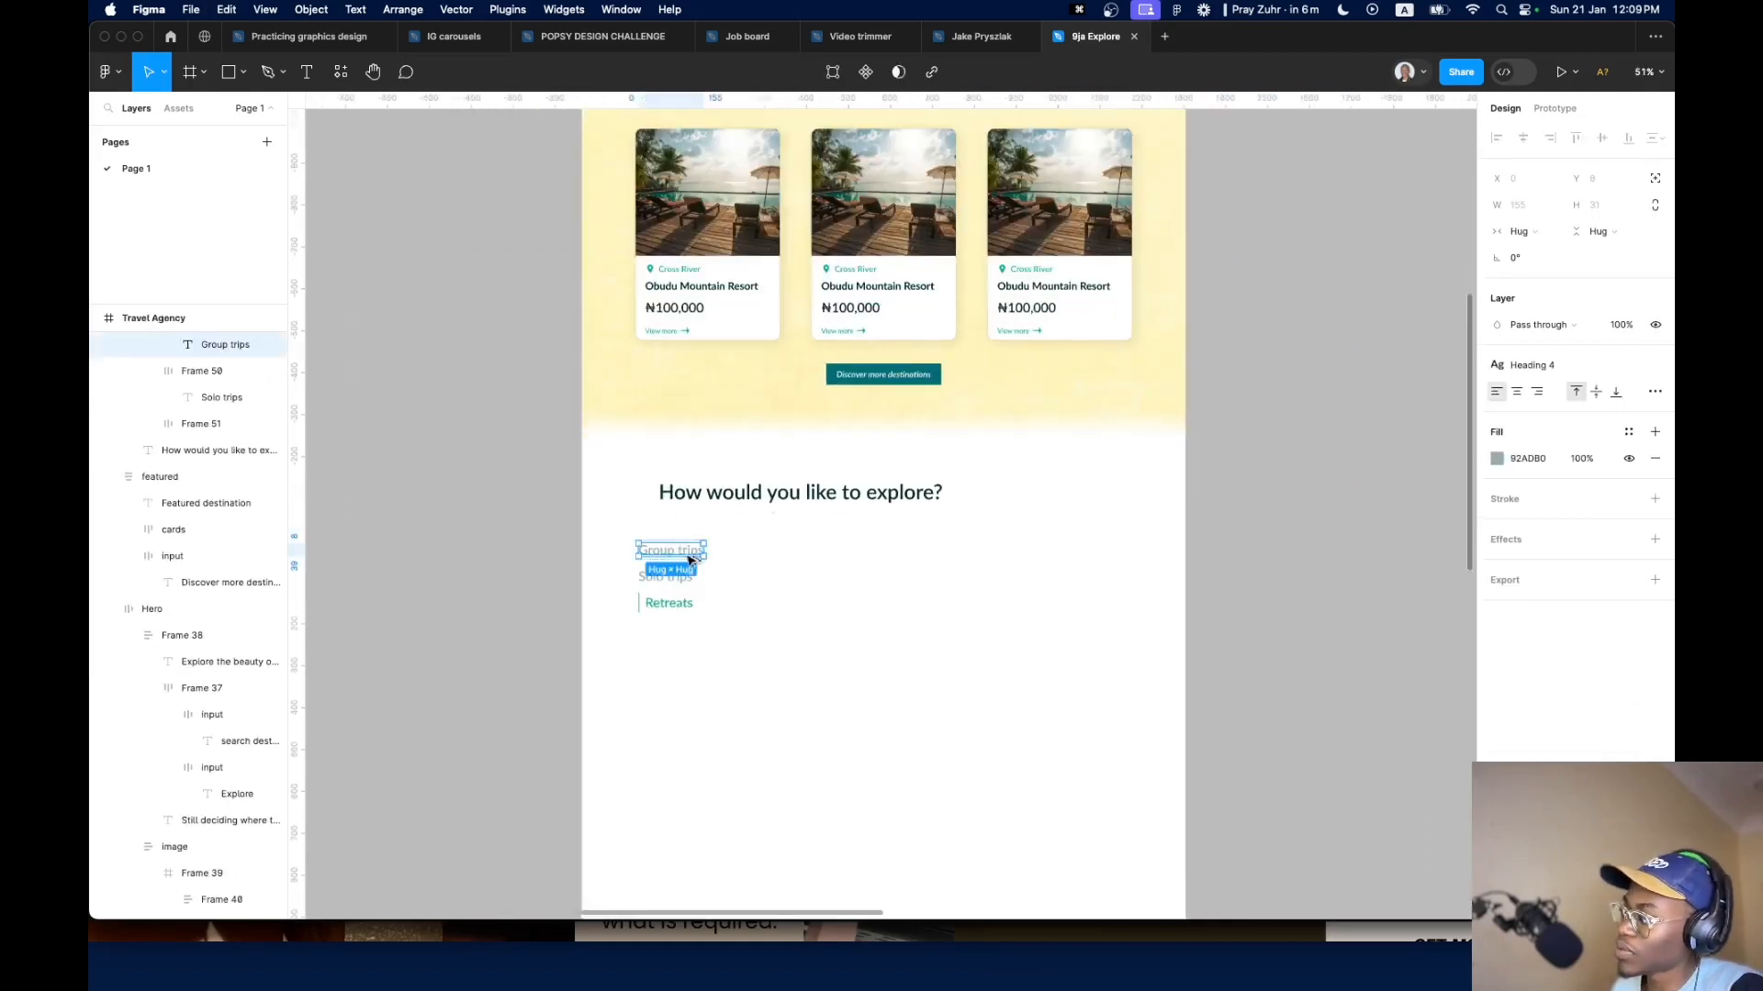
{"action": "left_click_drag", "start_coordinate": [689, 559], "coordinate": [816, 552]}
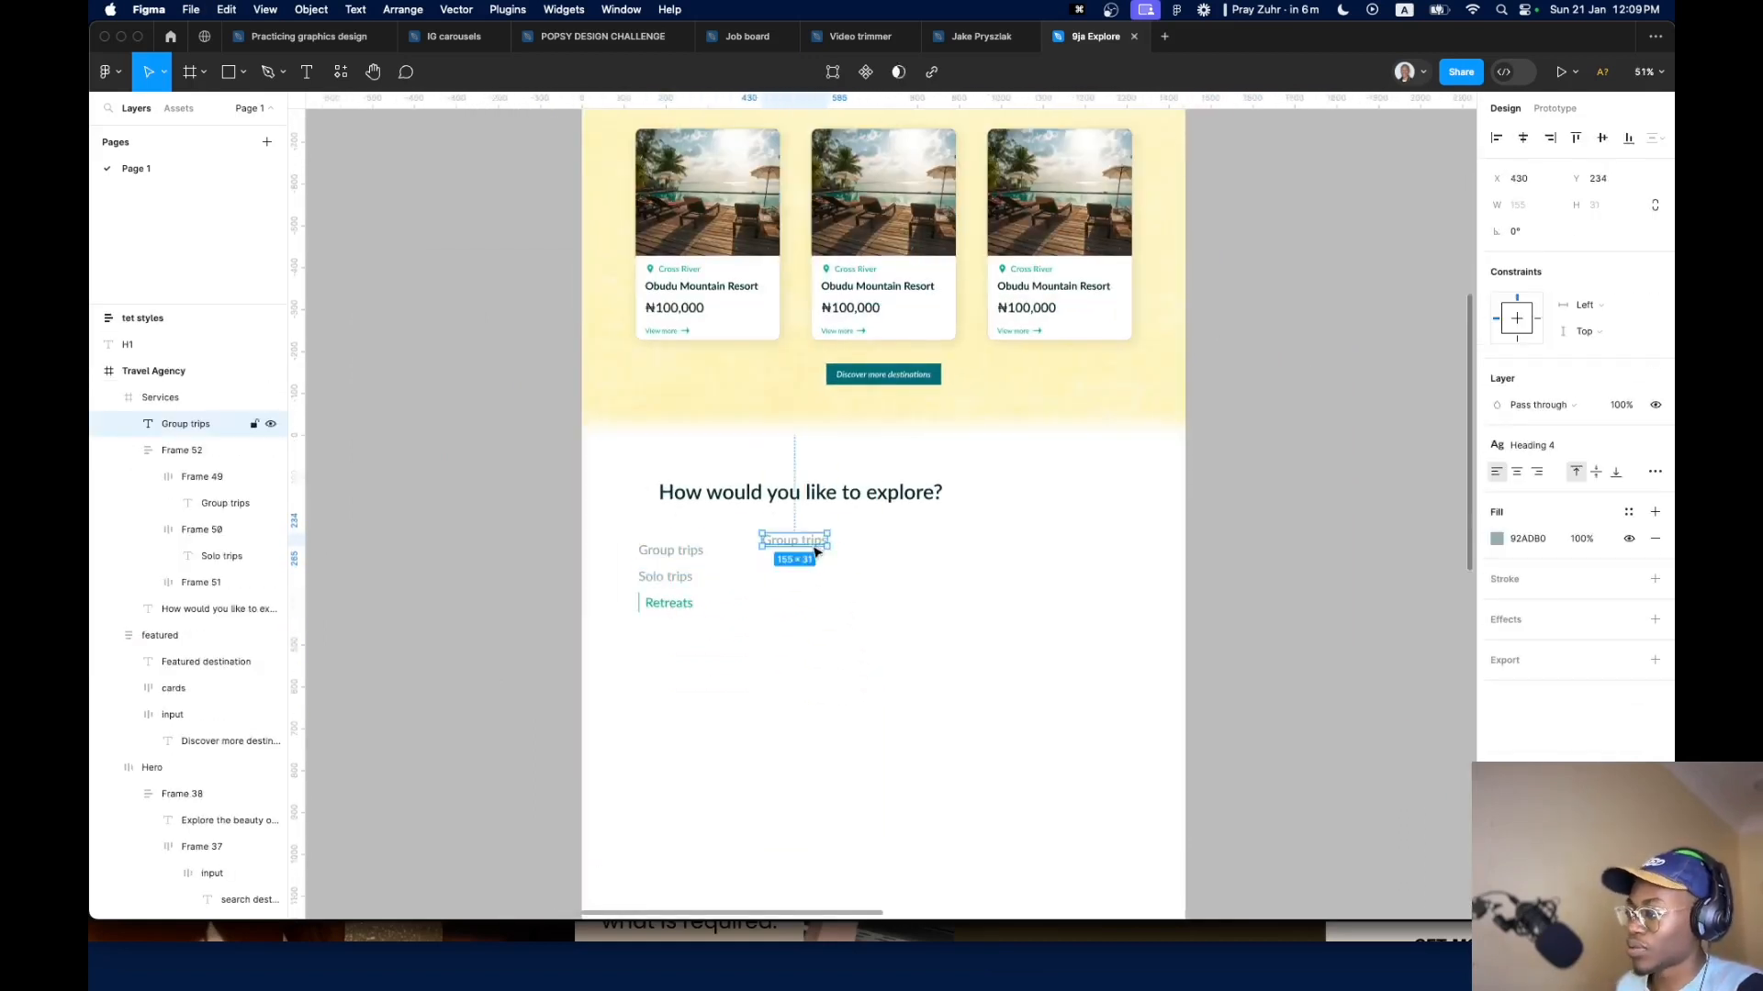
{"action": "key", "text": "Return"}
{"action": "key", "text": "super+v"}
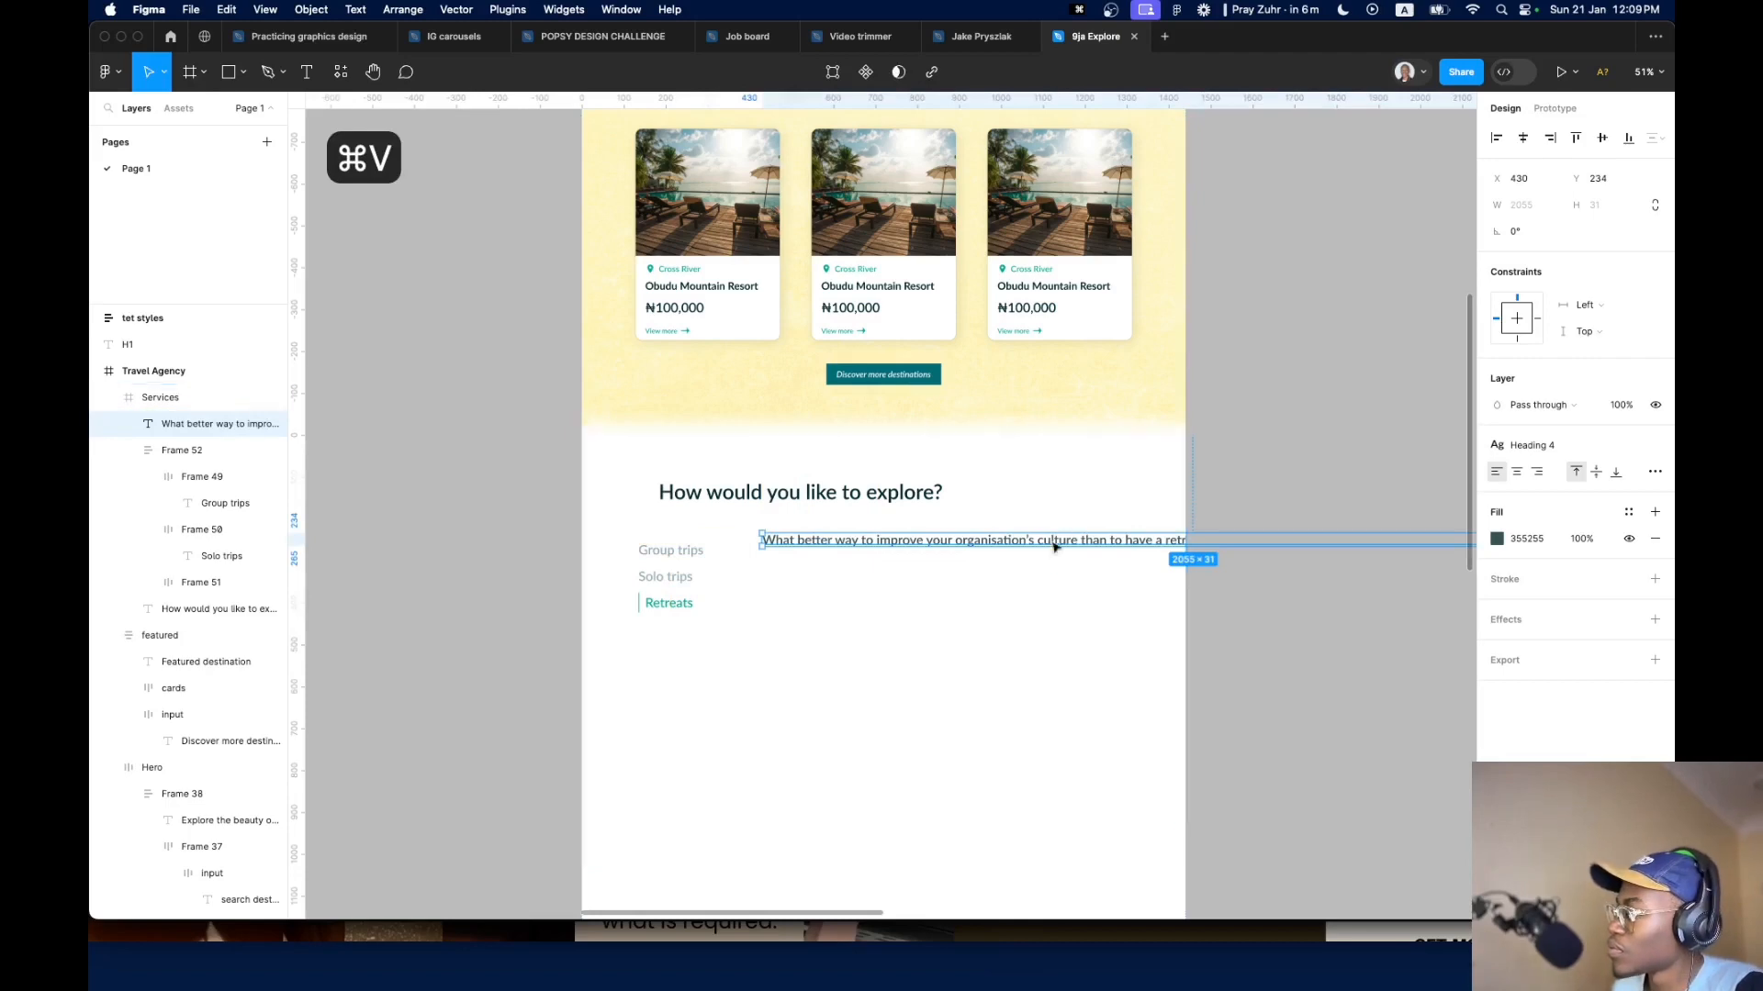
Apply the "paragraph text large" text style to the pasted retreat paragraph
{"action": "scroll", "coordinate": [1053, 547], "scroll_direction": "down", "scroll_amount": 2}
{"action": "left_click", "coordinate": [1552, 451]}
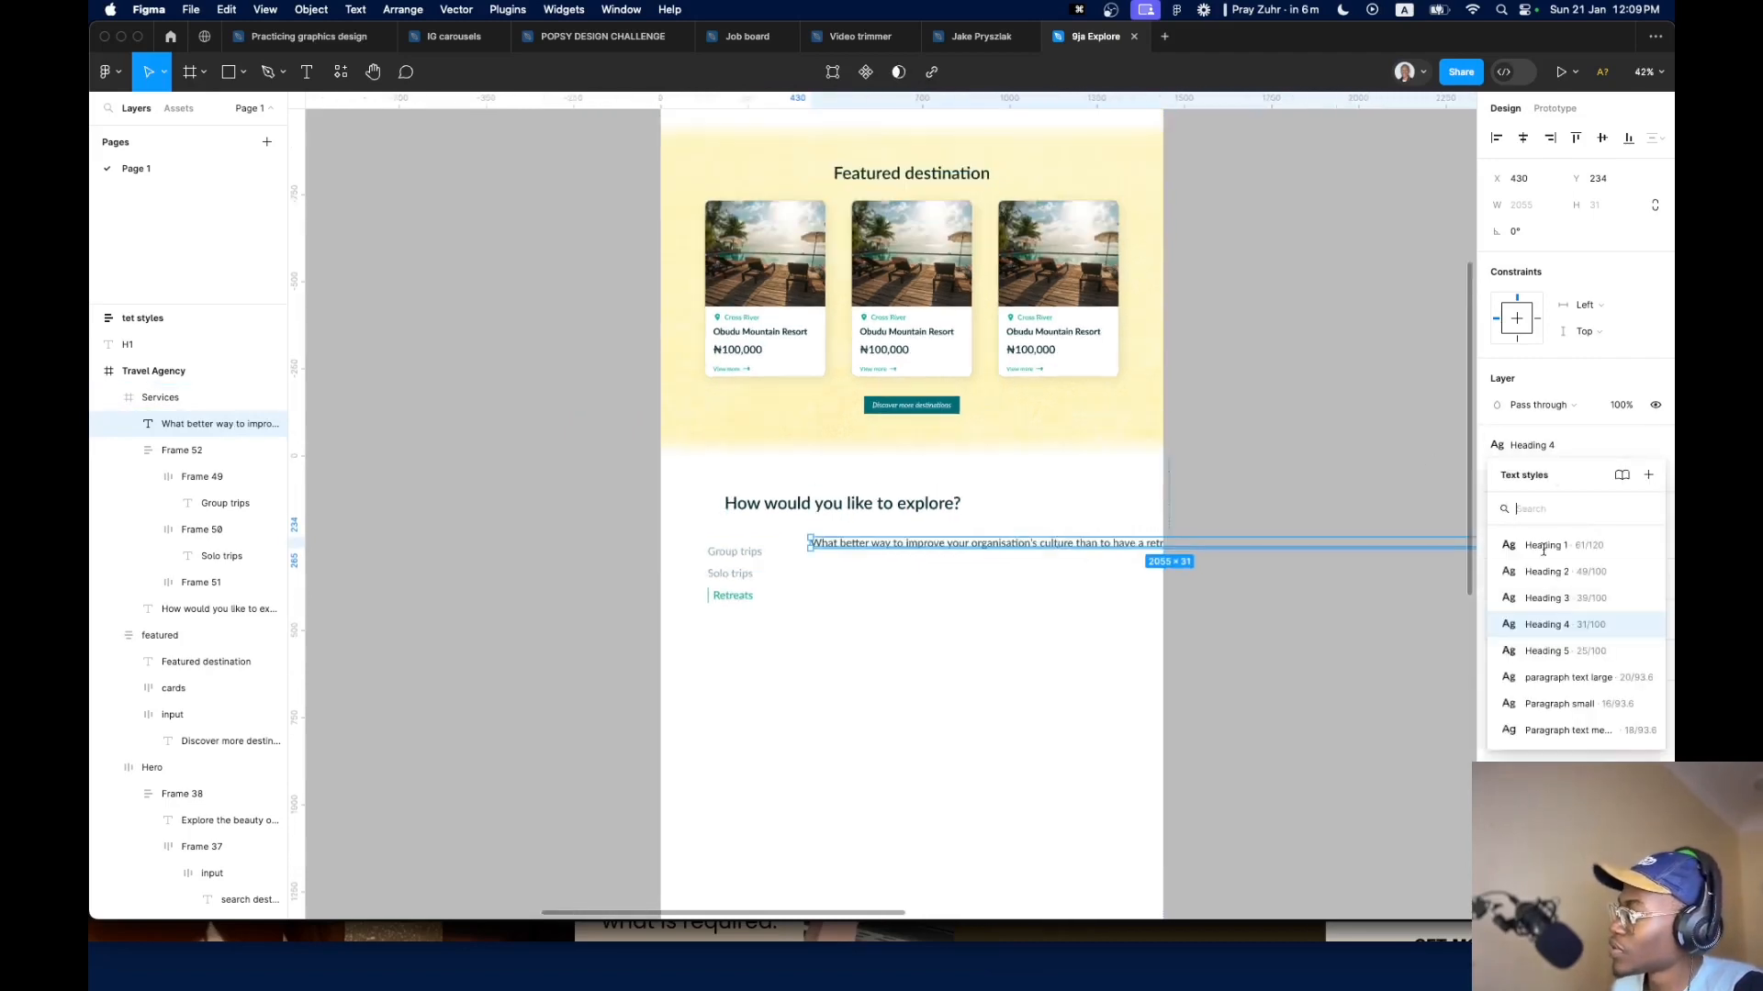
{"action": "left_click", "coordinate": [1577, 677]}
{"action": "scroll", "coordinate": [1148, 629], "scroll_direction": "up", "scroll_amount": 3}
{"action": "scroll", "coordinate": [1286, 590], "scroll_direction": "down", "scroll_amount": 3}
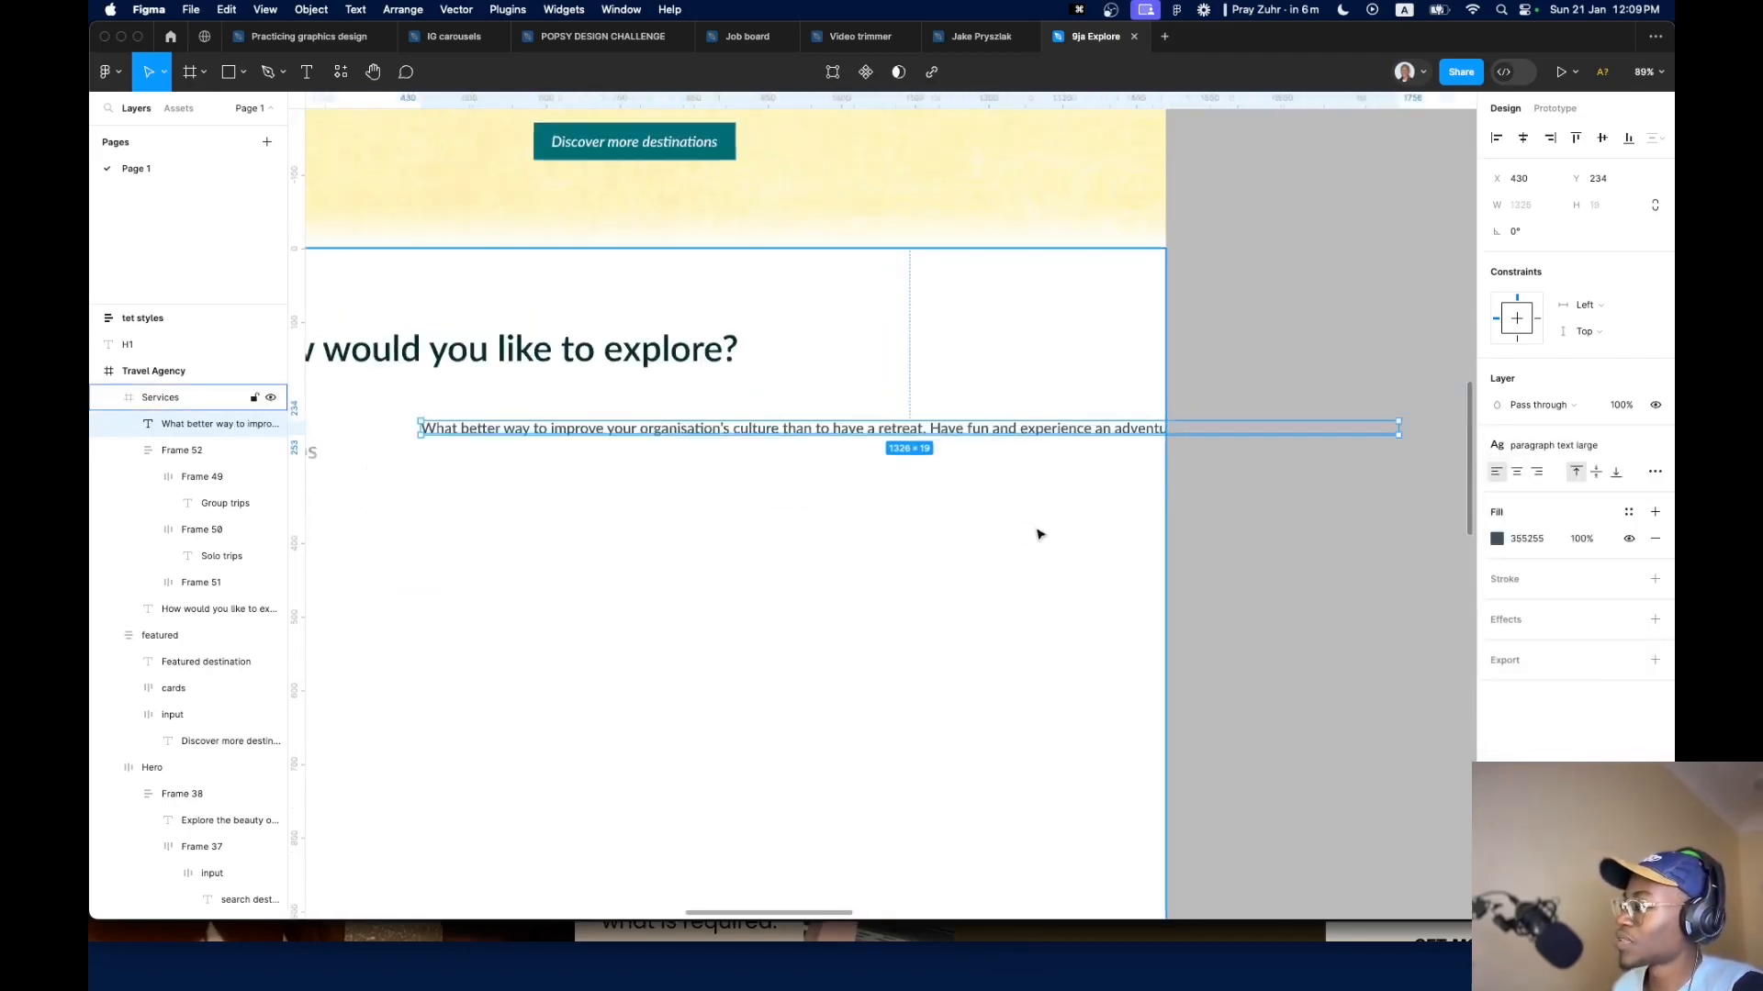
Narrow the retreat paragraph to a width of 541 so it wraps, and move it down to Y 256
{"action": "left_click_drag", "start_coordinate": [1313, 449], "coordinate": [945, 464]}
{"action": "scroll", "coordinate": [845, 470], "scroll_direction": "up", "scroll_amount": 5}
{"action": "scroll", "coordinate": [697, 427], "scroll_direction": "down", "scroll_amount": 5}
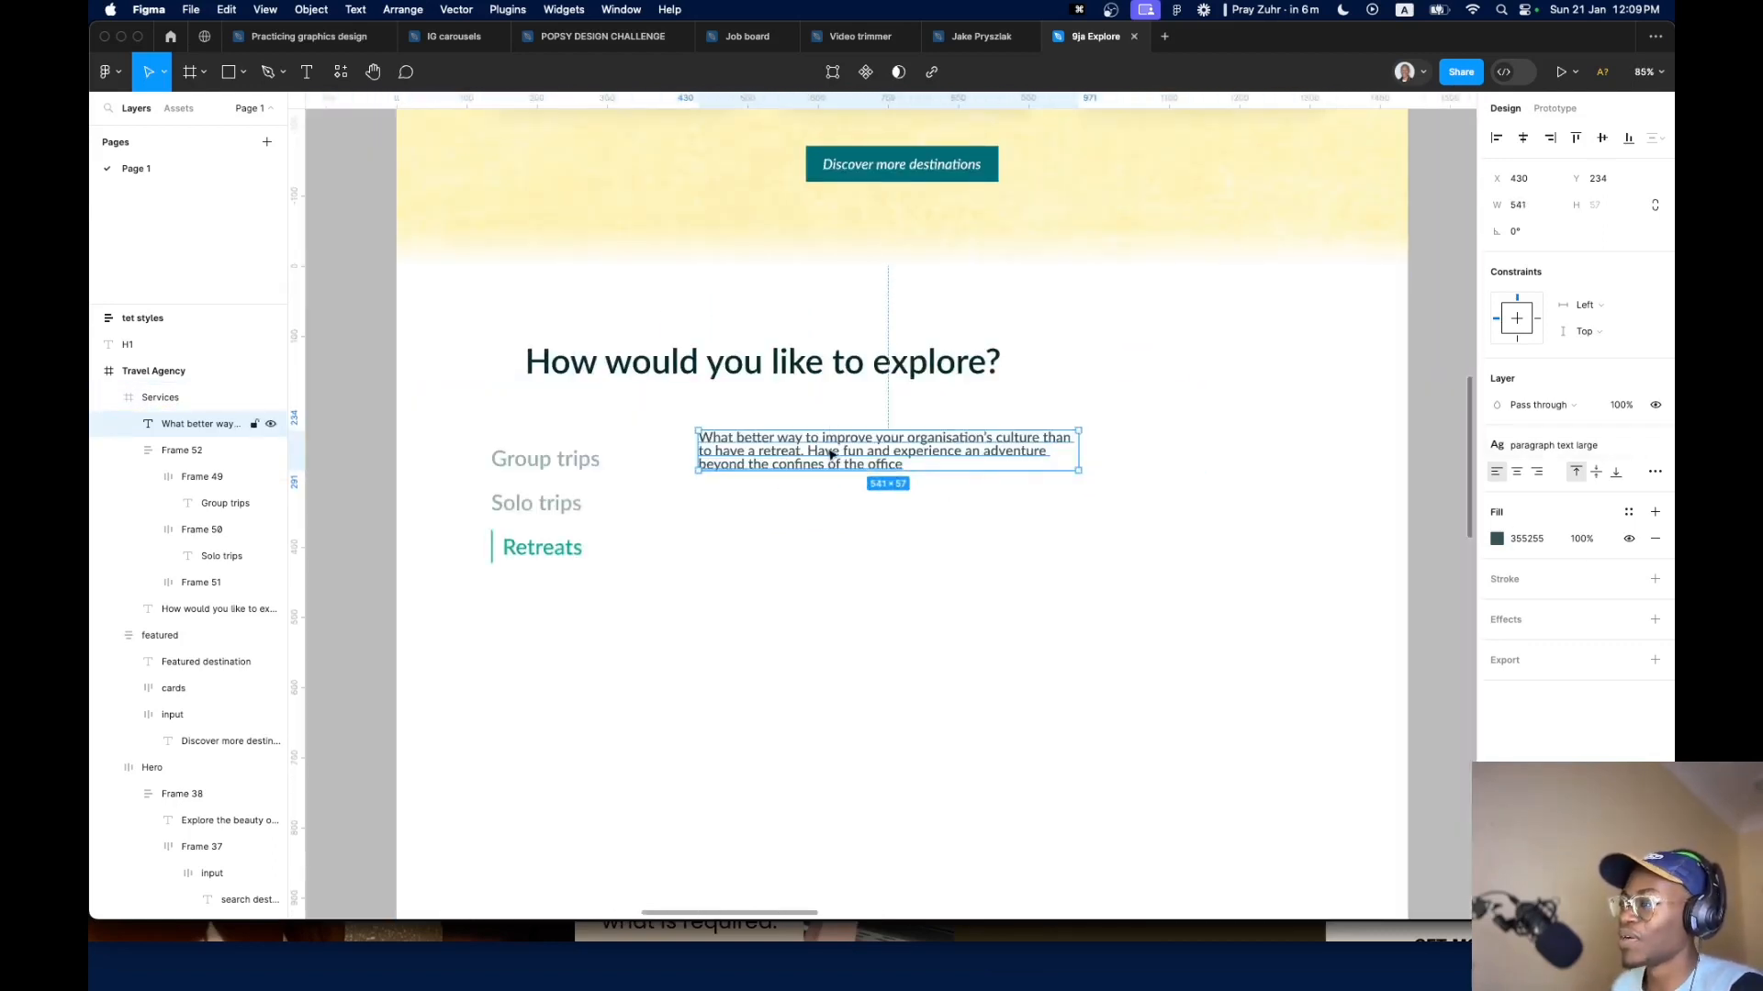
{"action": "left_click_drag", "start_coordinate": [832, 454], "coordinate": [834, 470]}
Set the vertical spacing between the three trip options to 8
{"action": "left_click", "coordinate": [560, 482]}
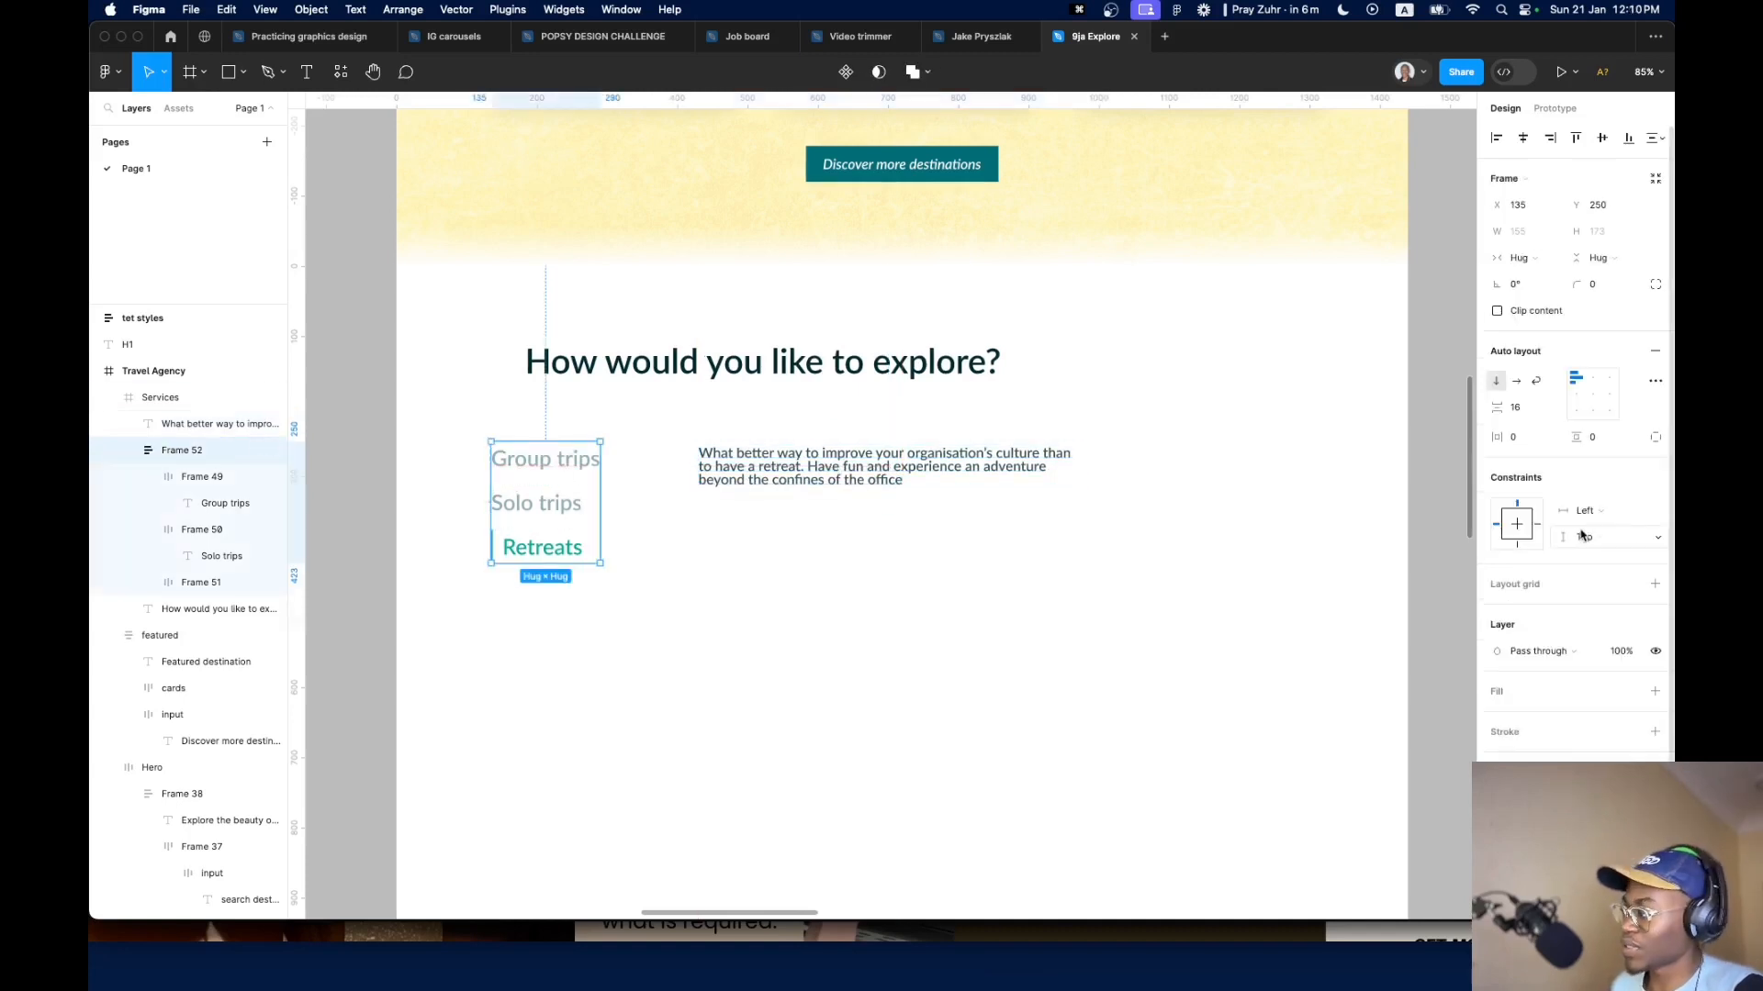
{"action": "key", "text": "shift+Down"}
{"action": "key", "text": "shift+Down"}
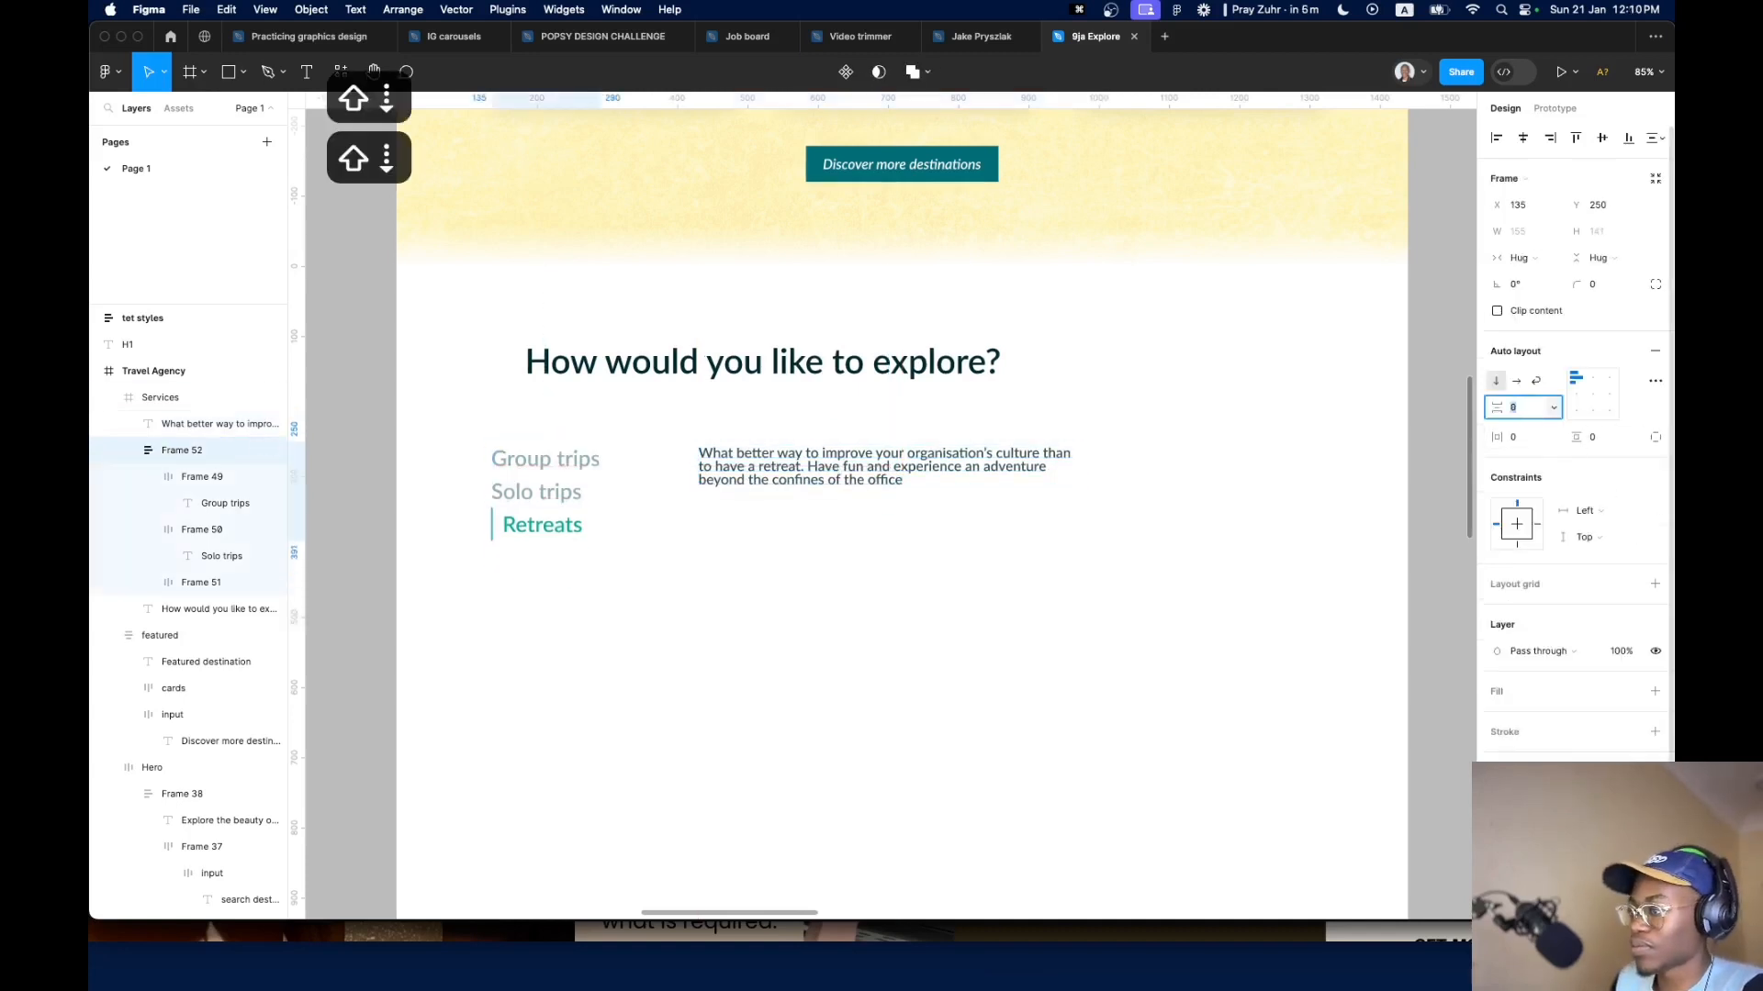
{"action": "key", "text": "shift+Up"}
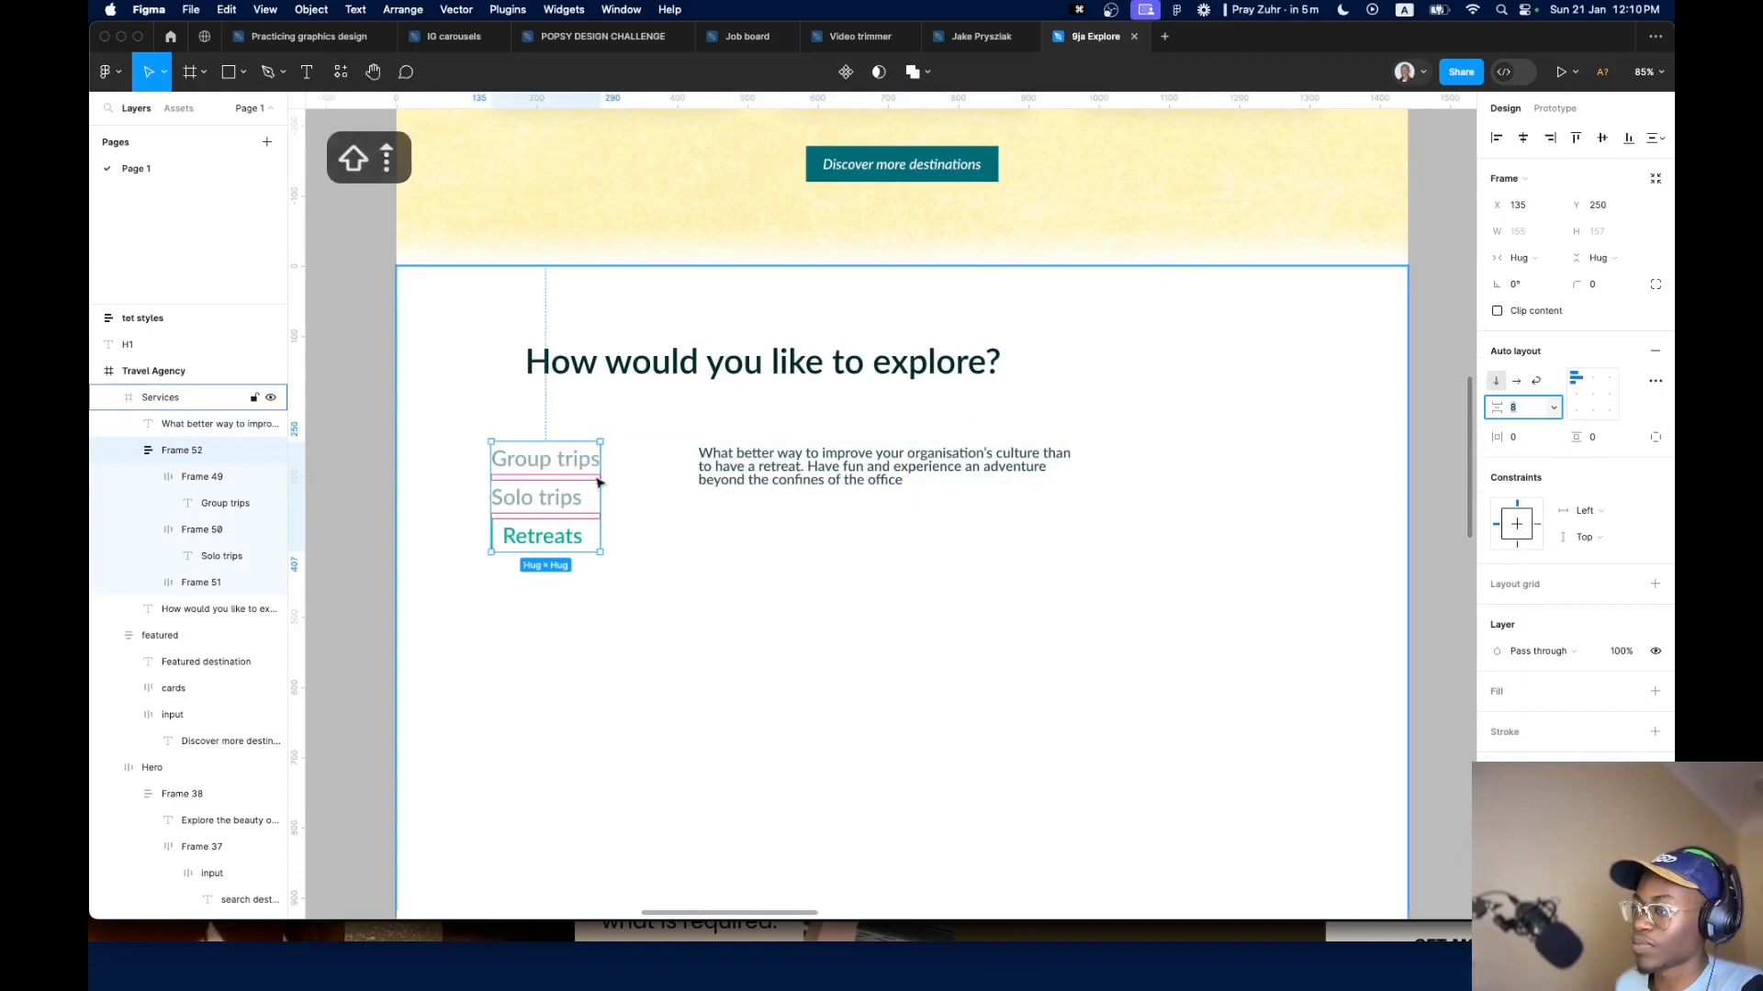
Apply the Heading 5 text style to the Group trips, Solo trips and Retreats labels
{"action": "key", "text": "Return"}
{"action": "key", "text": "Return"}
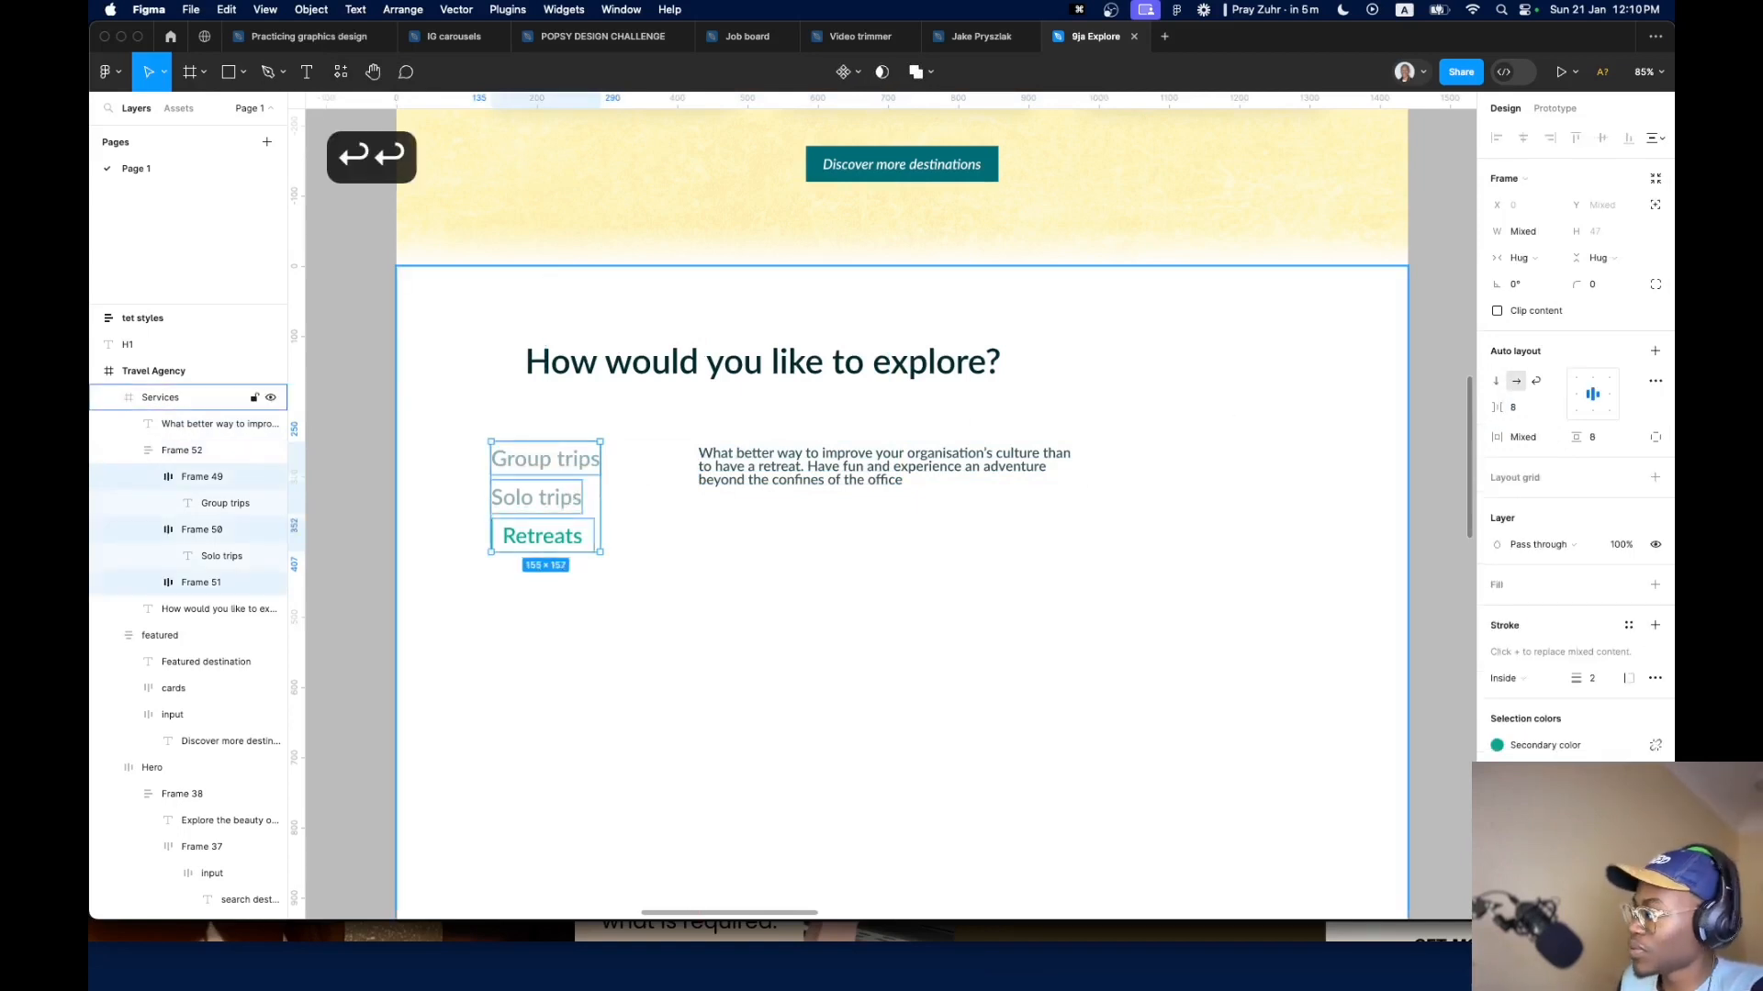
{"action": "key", "text": "Return"}
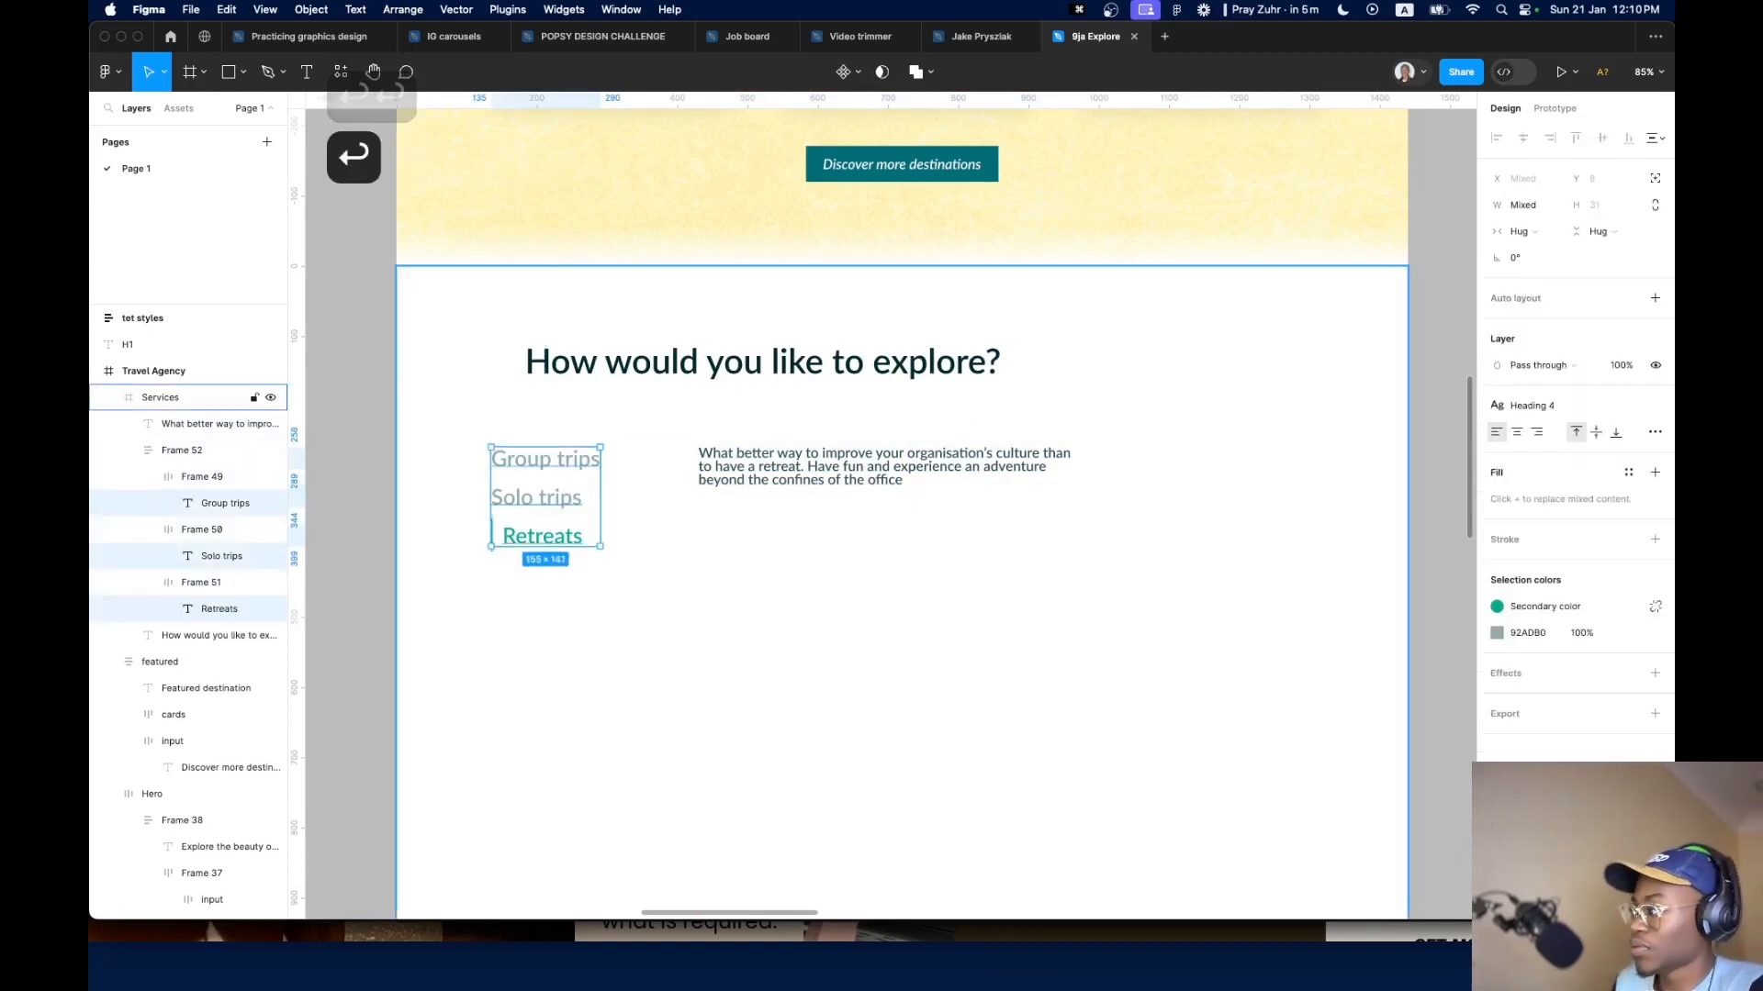
{"action": "left_click", "coordinate": [1556, 407]}
{"action": "left_click", "coordinate": [1558, 613]}
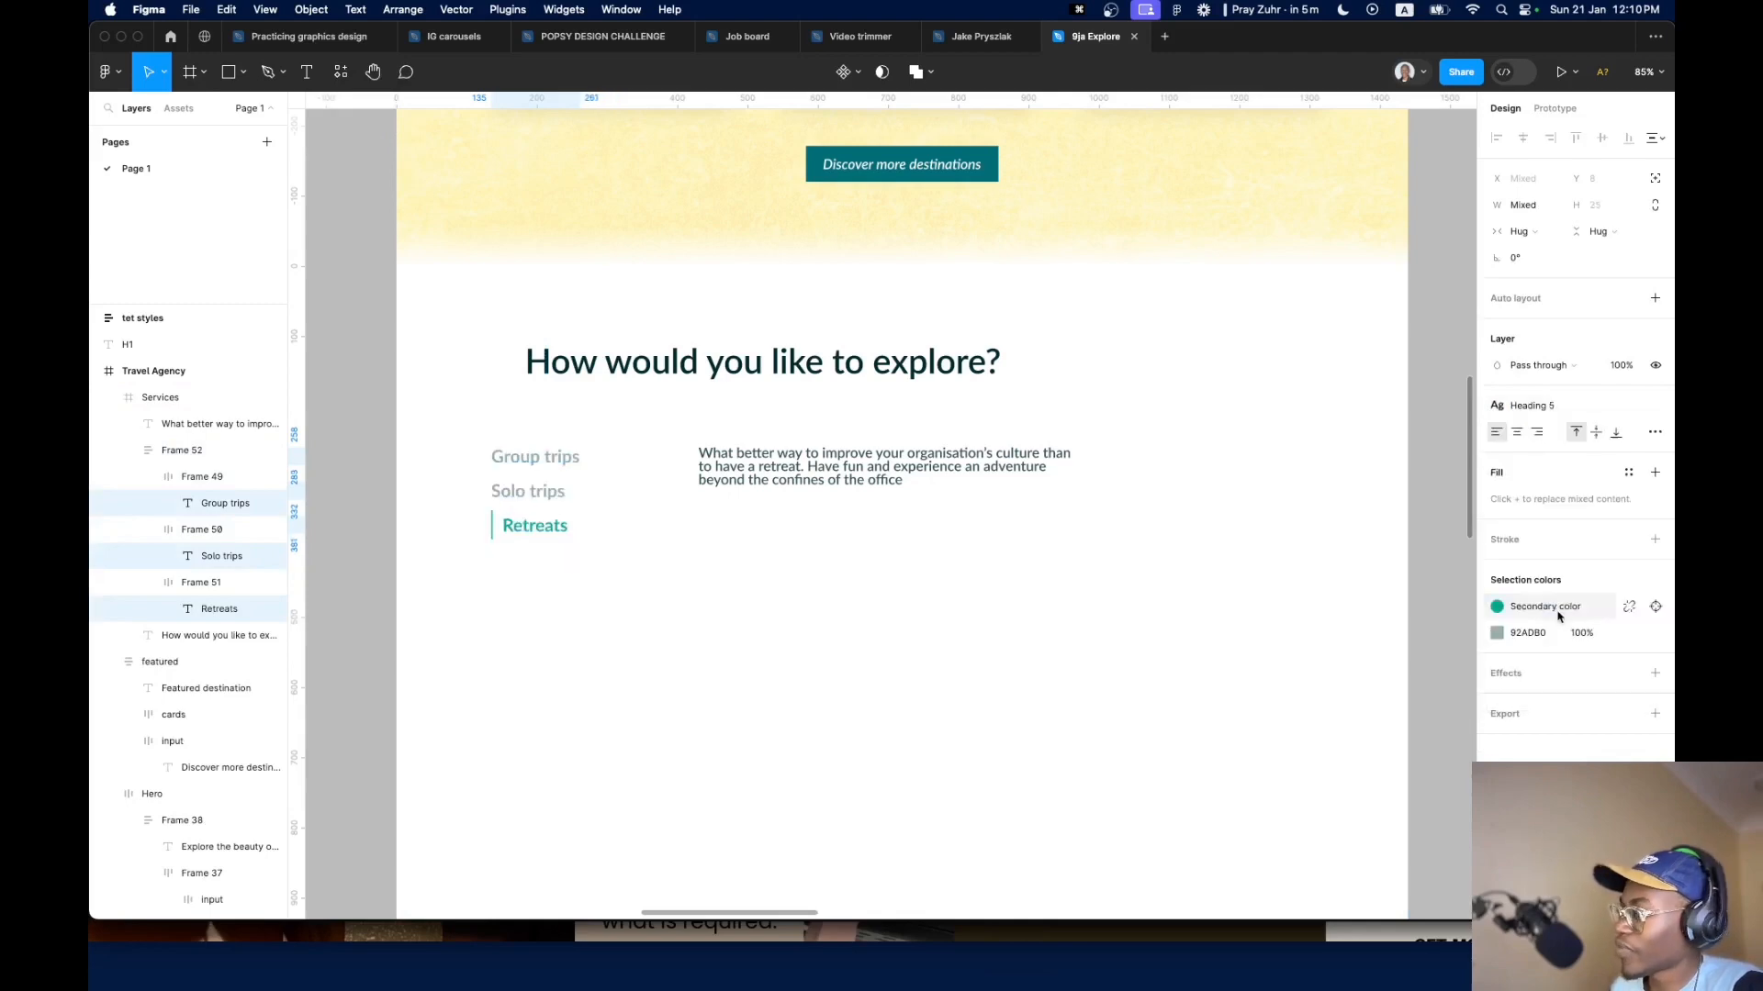
Move the trip options list to X 179, Y 222, under the start of the section heading
{"action": "left_click", "coordinate": [670, 700]}
{"action": "scroll", "coordinate": [581, 534], "scroll_direction": "up", "scroll_amount": 10}
{"action": "left_click", "coordinate": [591, 537]}
{"action": "scroll", "coordinate": [594, 539], "scroll_direction": "down", "scroll_amount": 6}
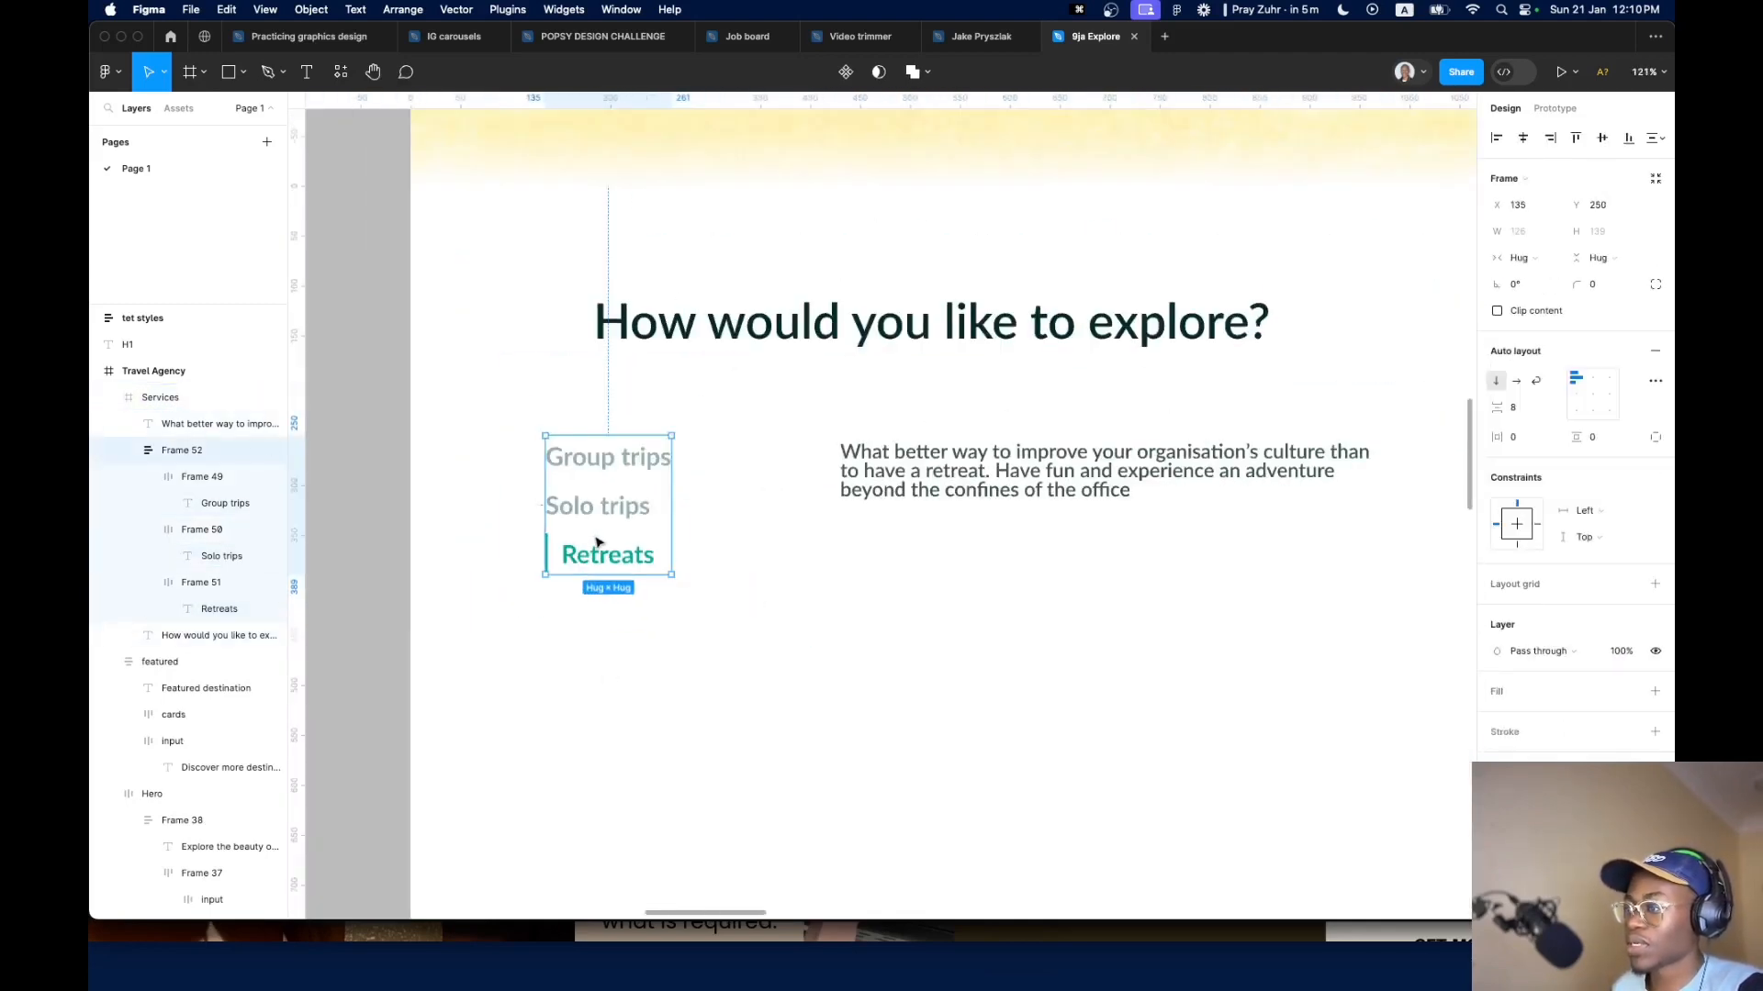
{"action": "scroll", "coordinate": [633, 523], "scroll_direction": "down", "scroll_amount": 5}
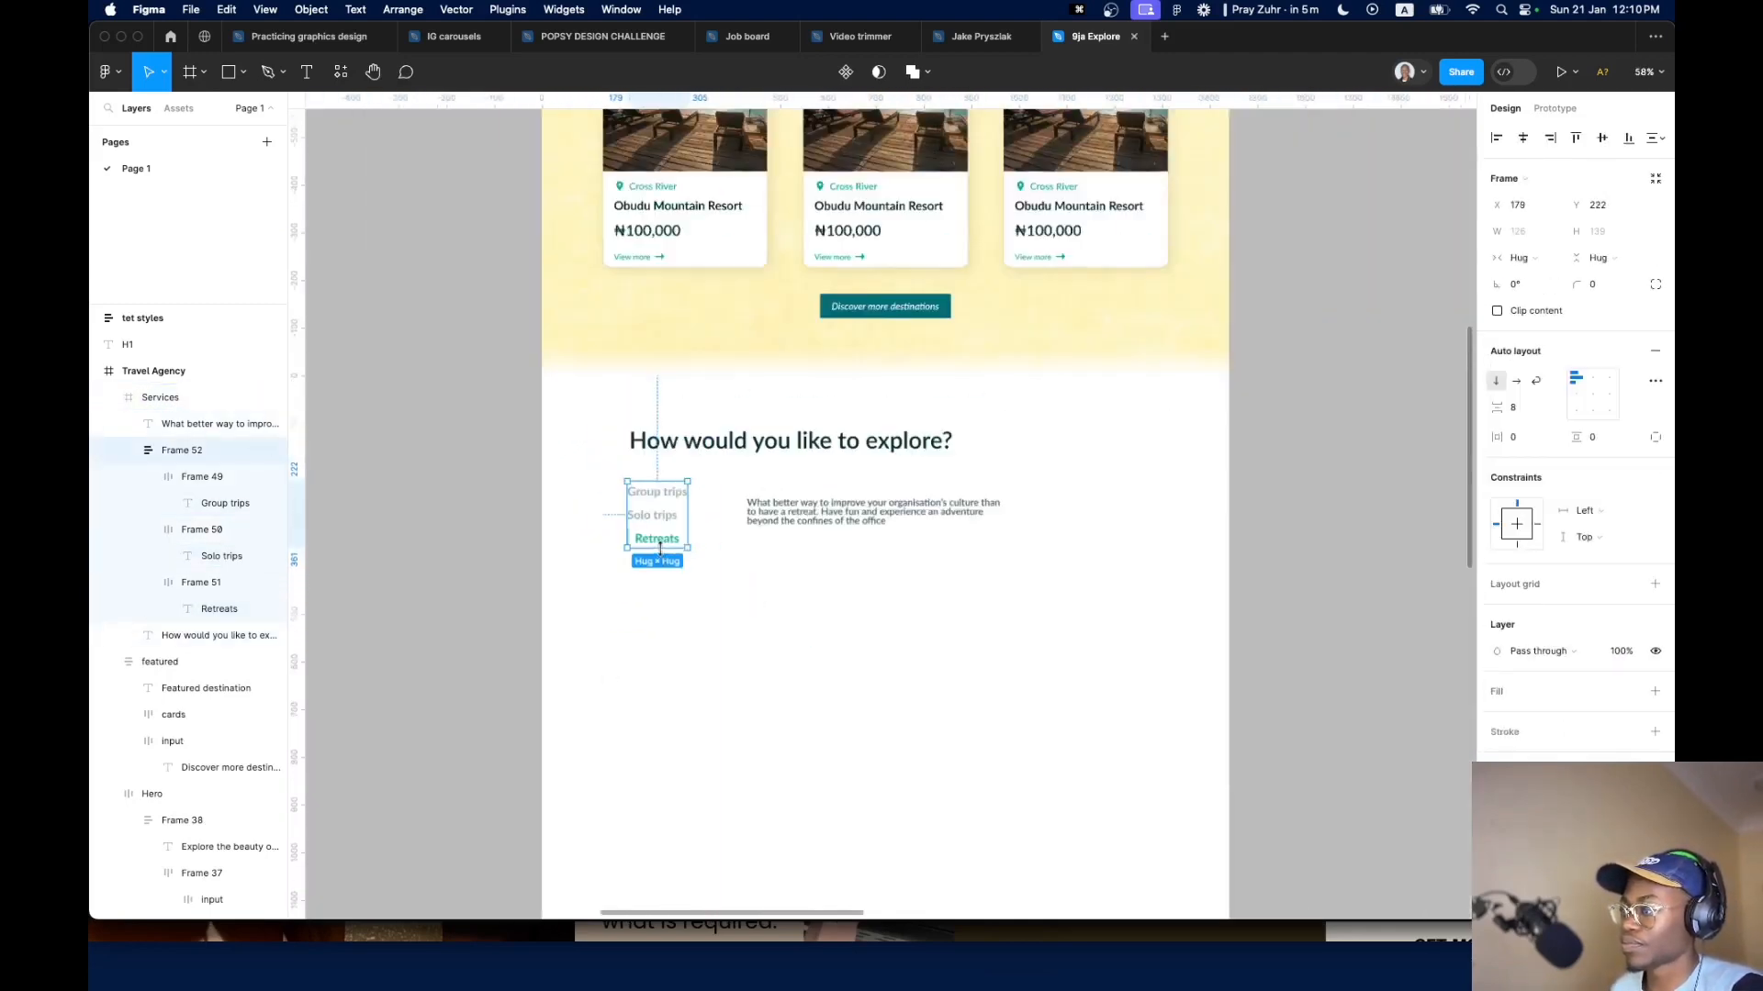
Edit the "paragraph text large" style of the retreat paragraph to a line height of 120%
{"action": "left_click", "coordinate": [872, 519]}
{"action": "left_click", "coordinate": [1575, 454]}
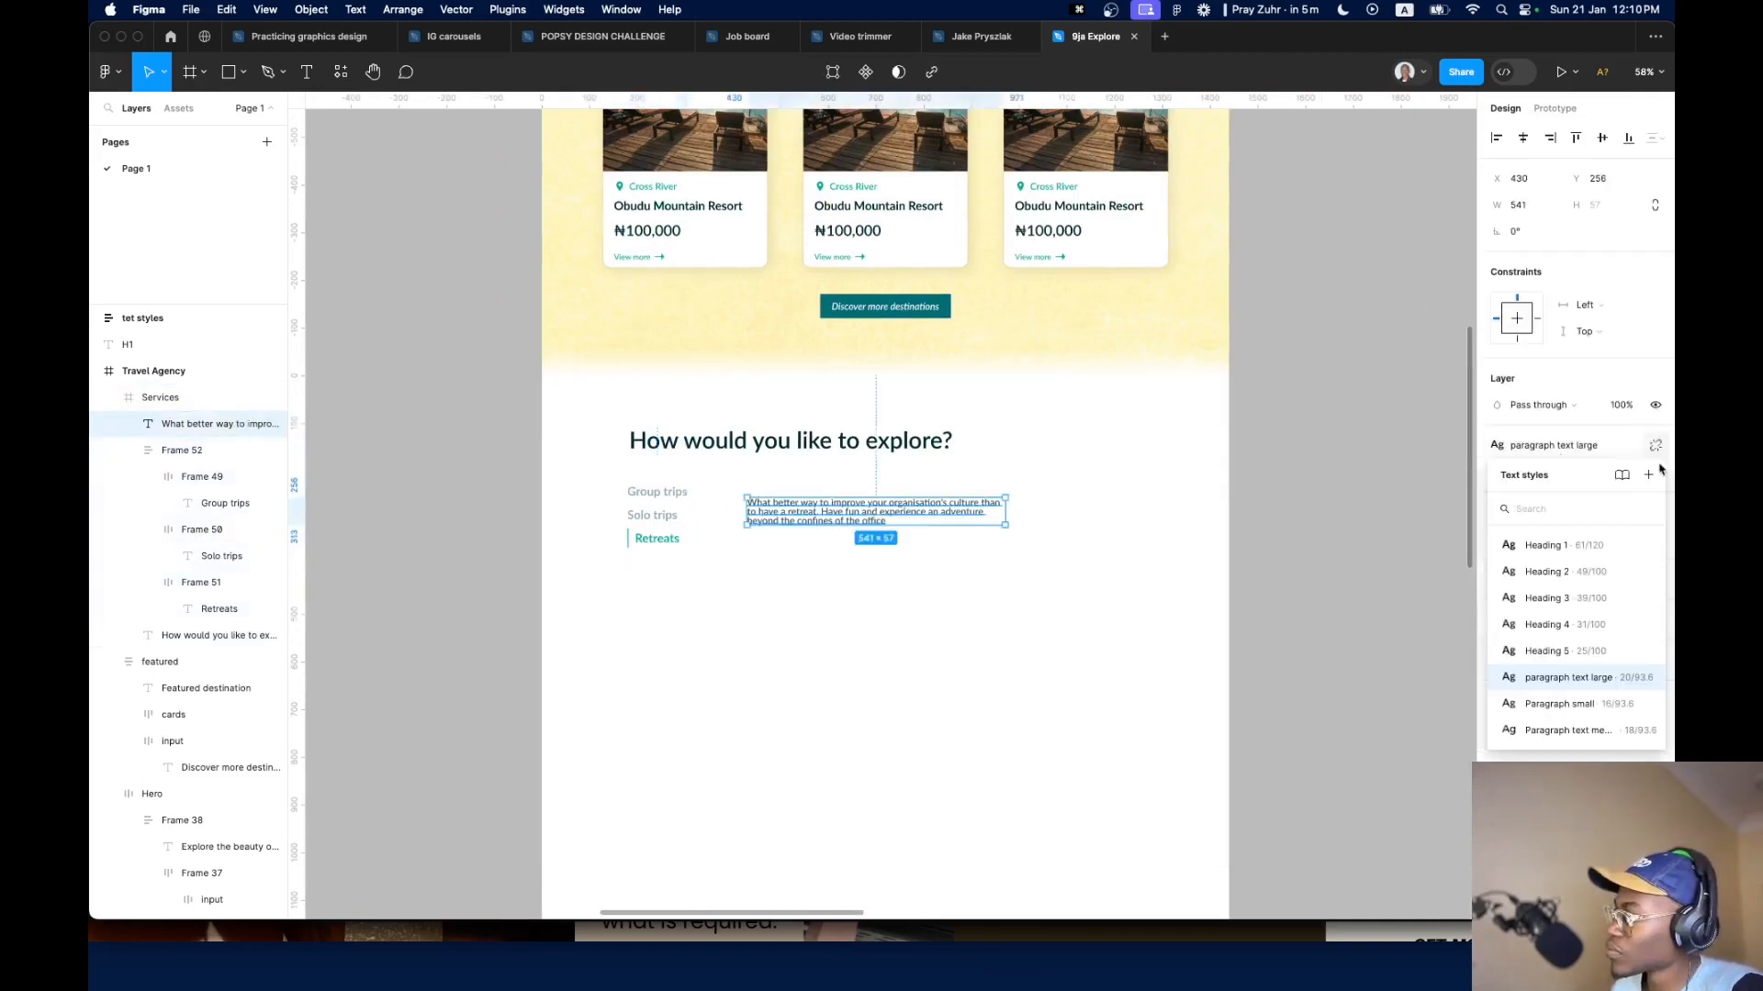
{"action": "left_click", "coordinate": [1647, 677]}
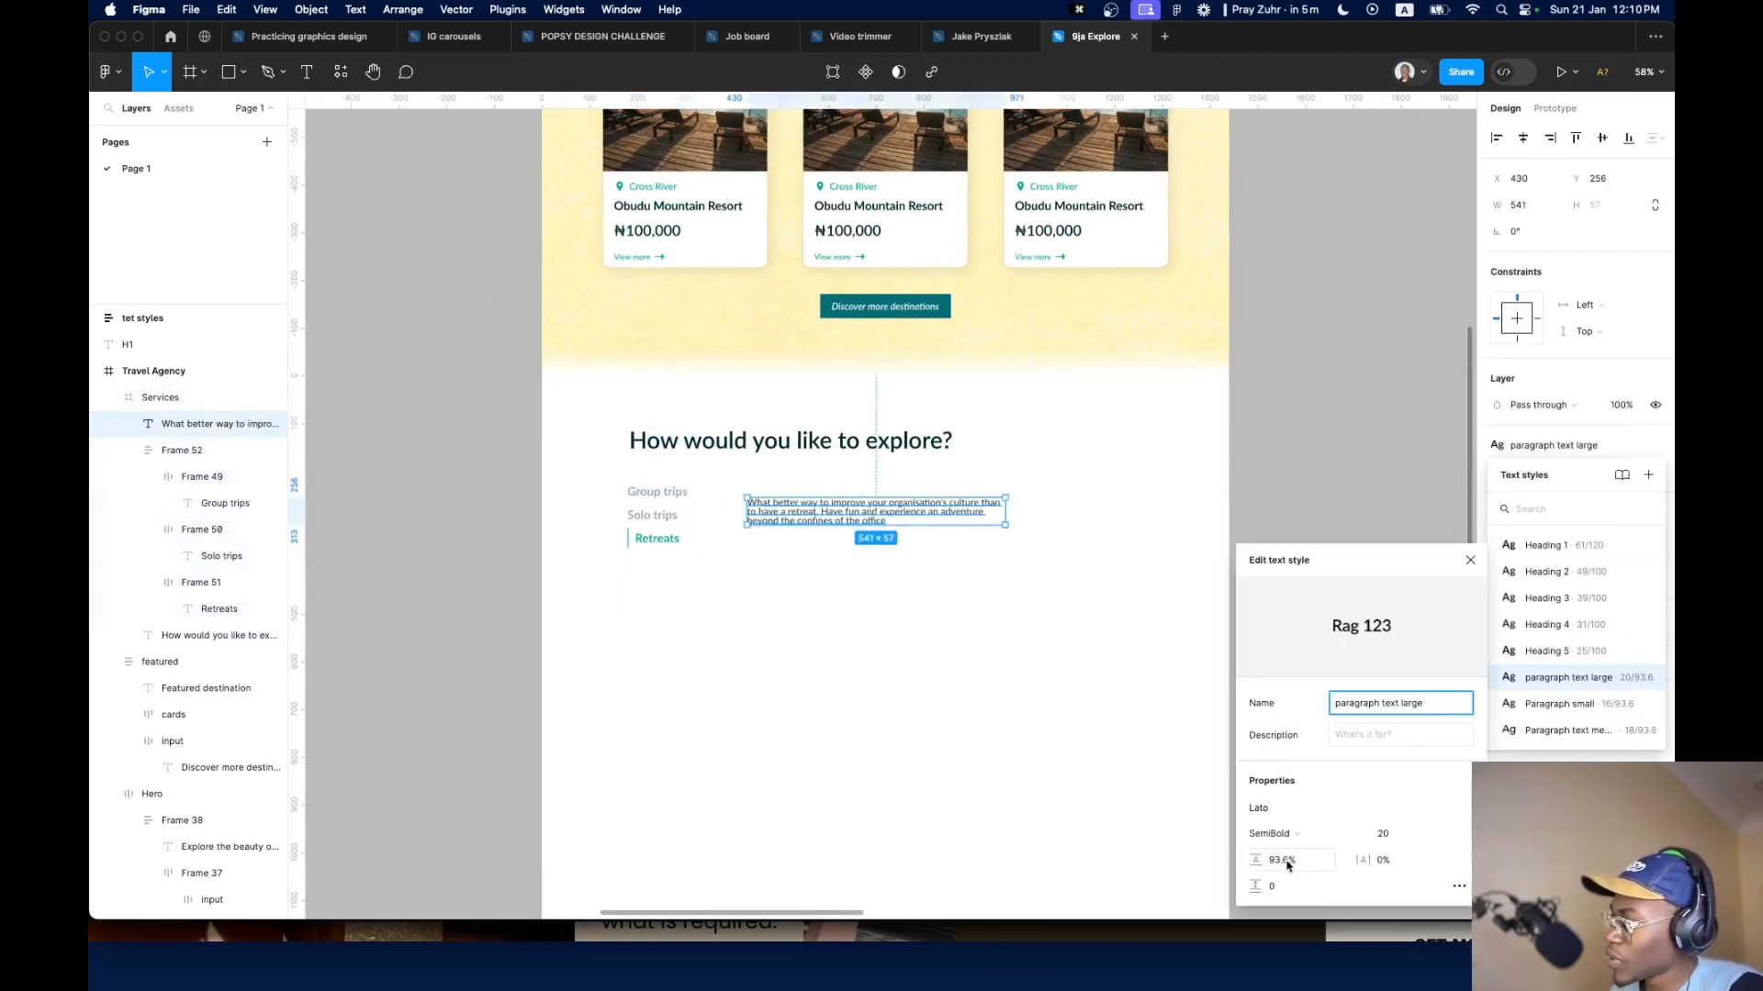
{"action": "type", "text": "120"}
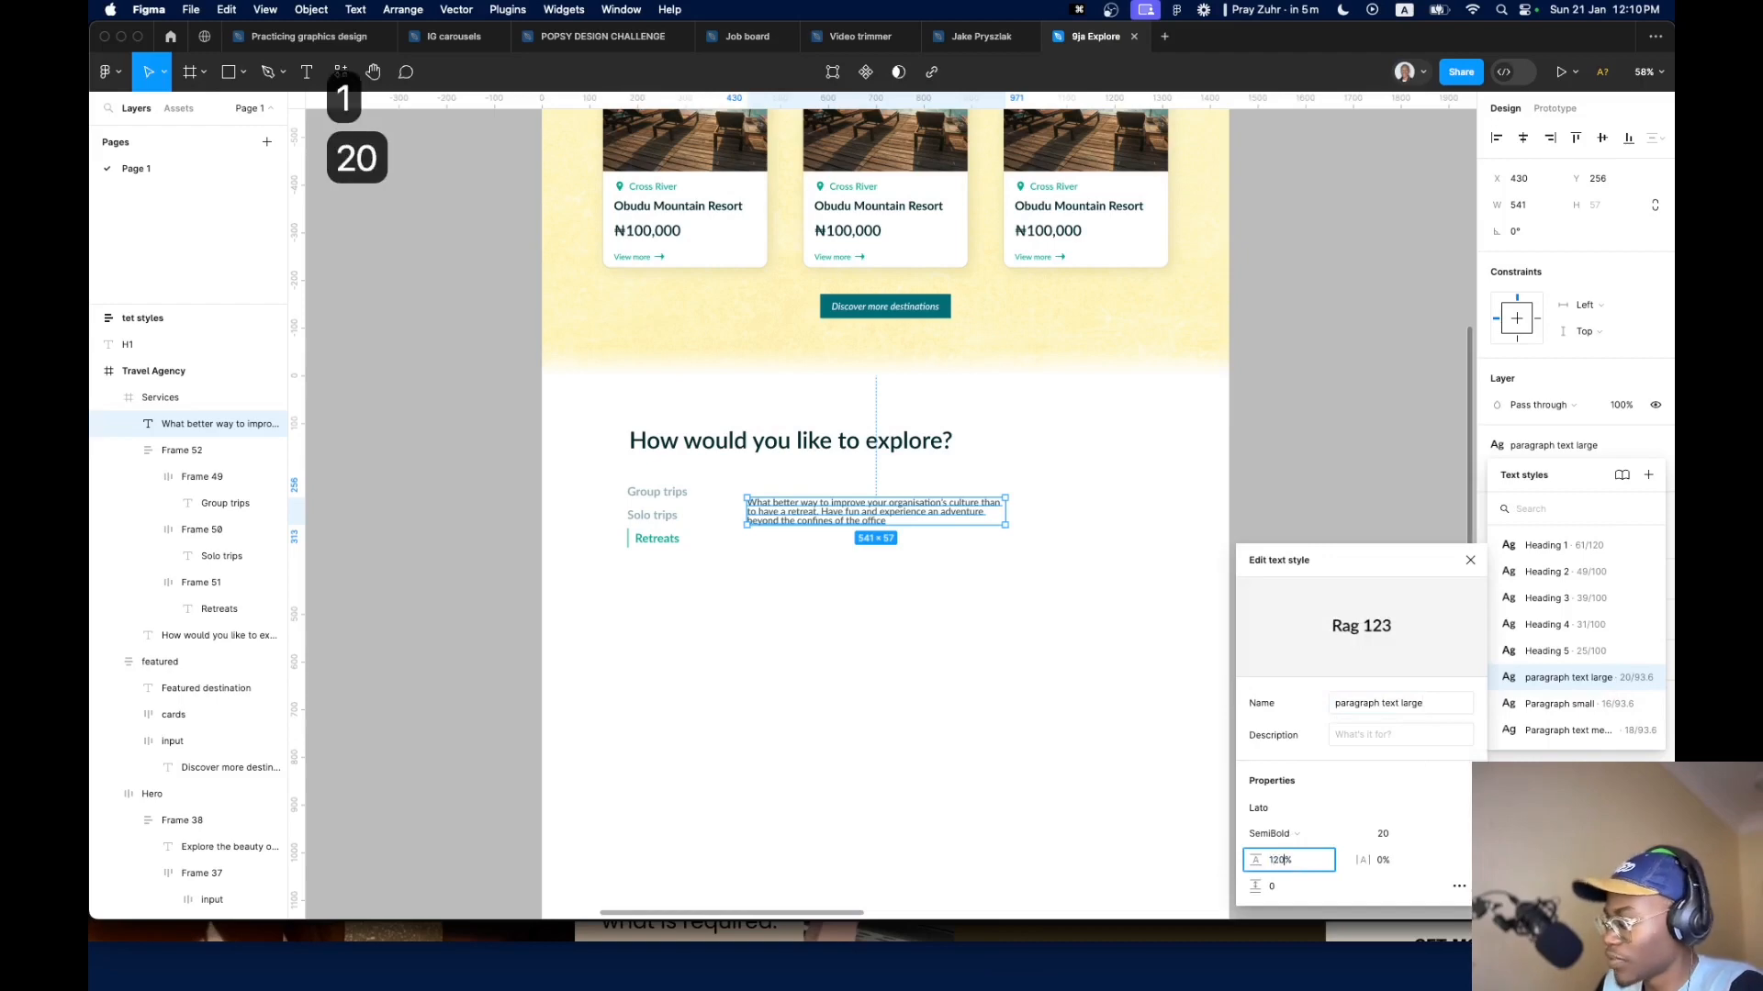
{"action": "key", "text": "Return"}
Move the retreat paragraph up to Y 243 beside the trip options list
{"action": "scroll", "coordinate": [696, 386], "scroll_direction": "up", "scroll_amount": 10}
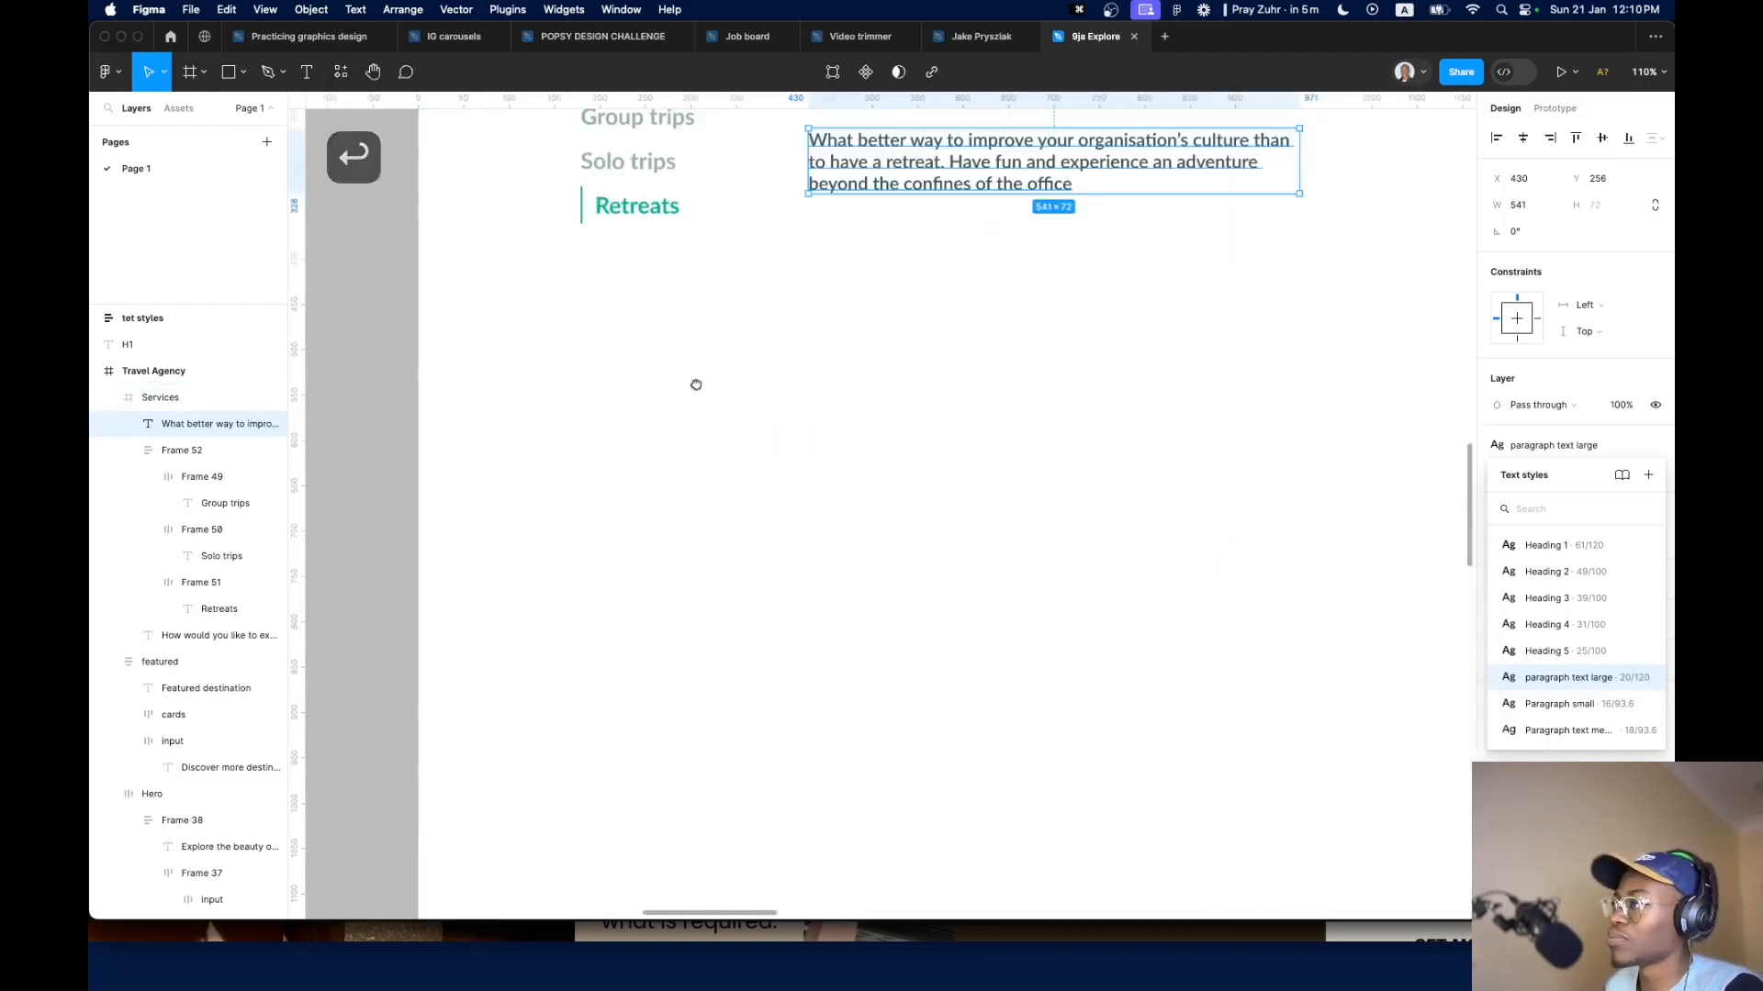
{"action": "scroll", "coordinate": [742, 459], "scroll_direction": "right", "scroll_amount": 5}
{"action": "left_click", "coordinate": [744, 461]}
{"action": "left_click", "coordinate": [830, 343]}
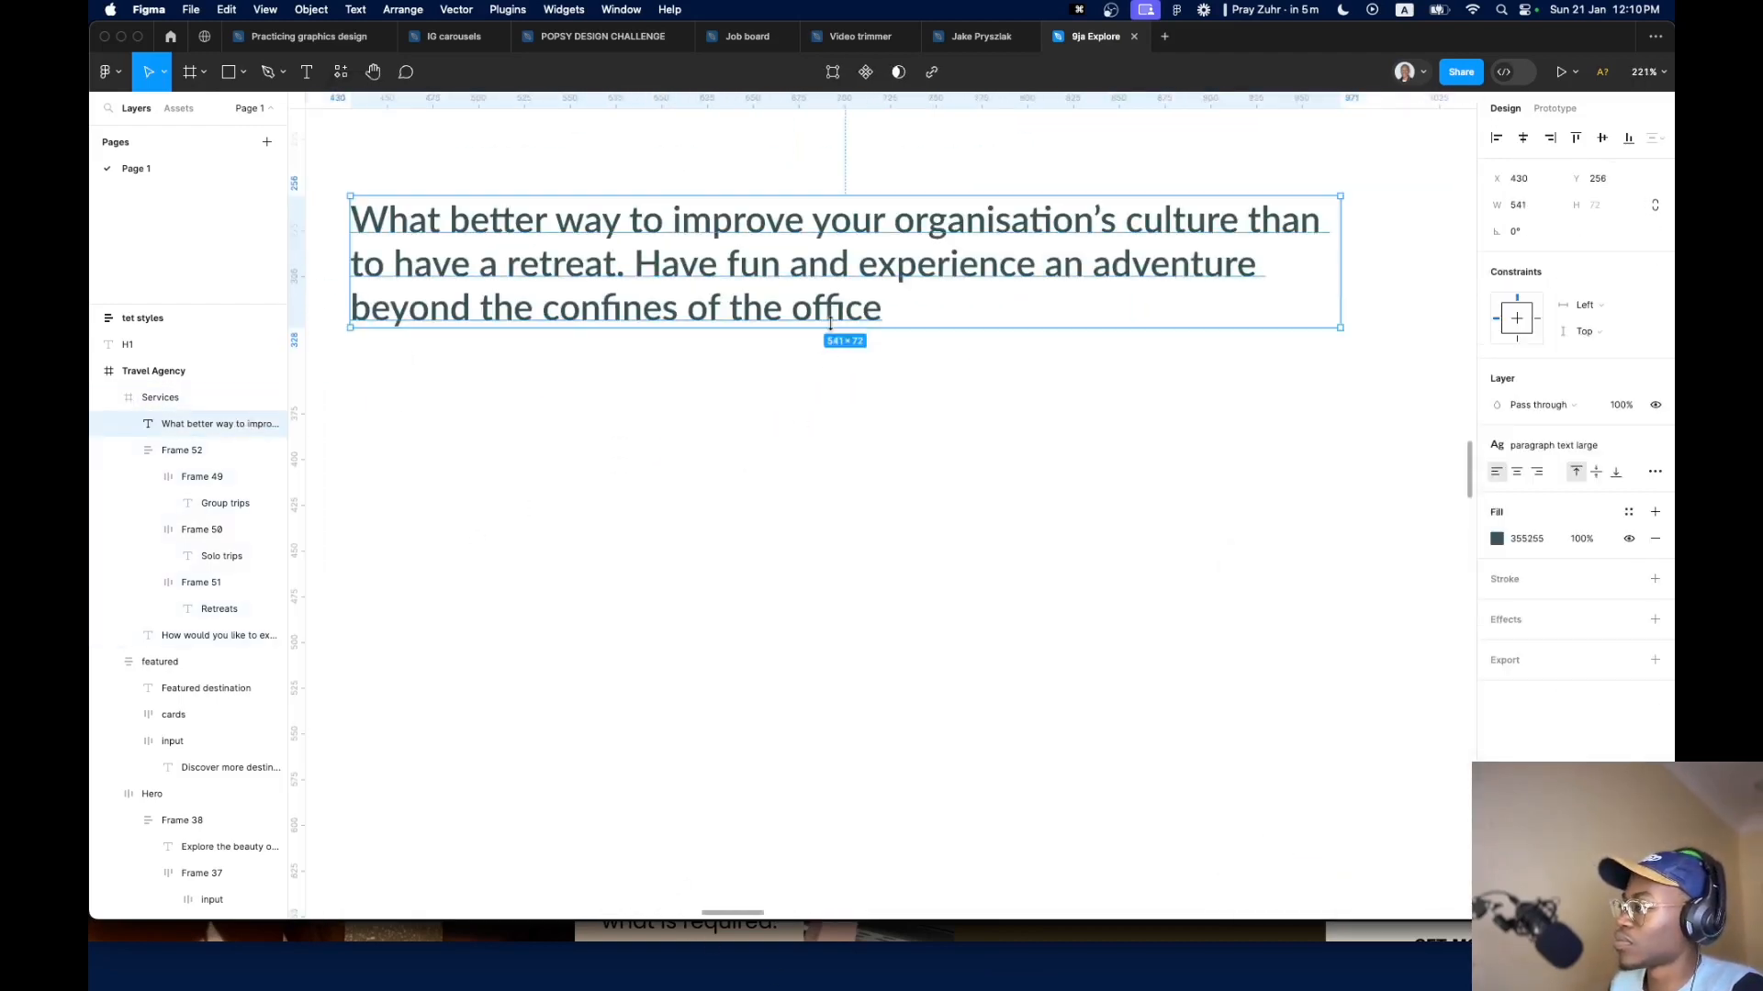
{"action": "scroll", "coordinate": [762, 459], "scroll_direction": "down", "scroll_amount": 5}
{"action": "scroll", "coordinate": [687, 412], "scroll_direction": "up", "scroll_amount": 3}
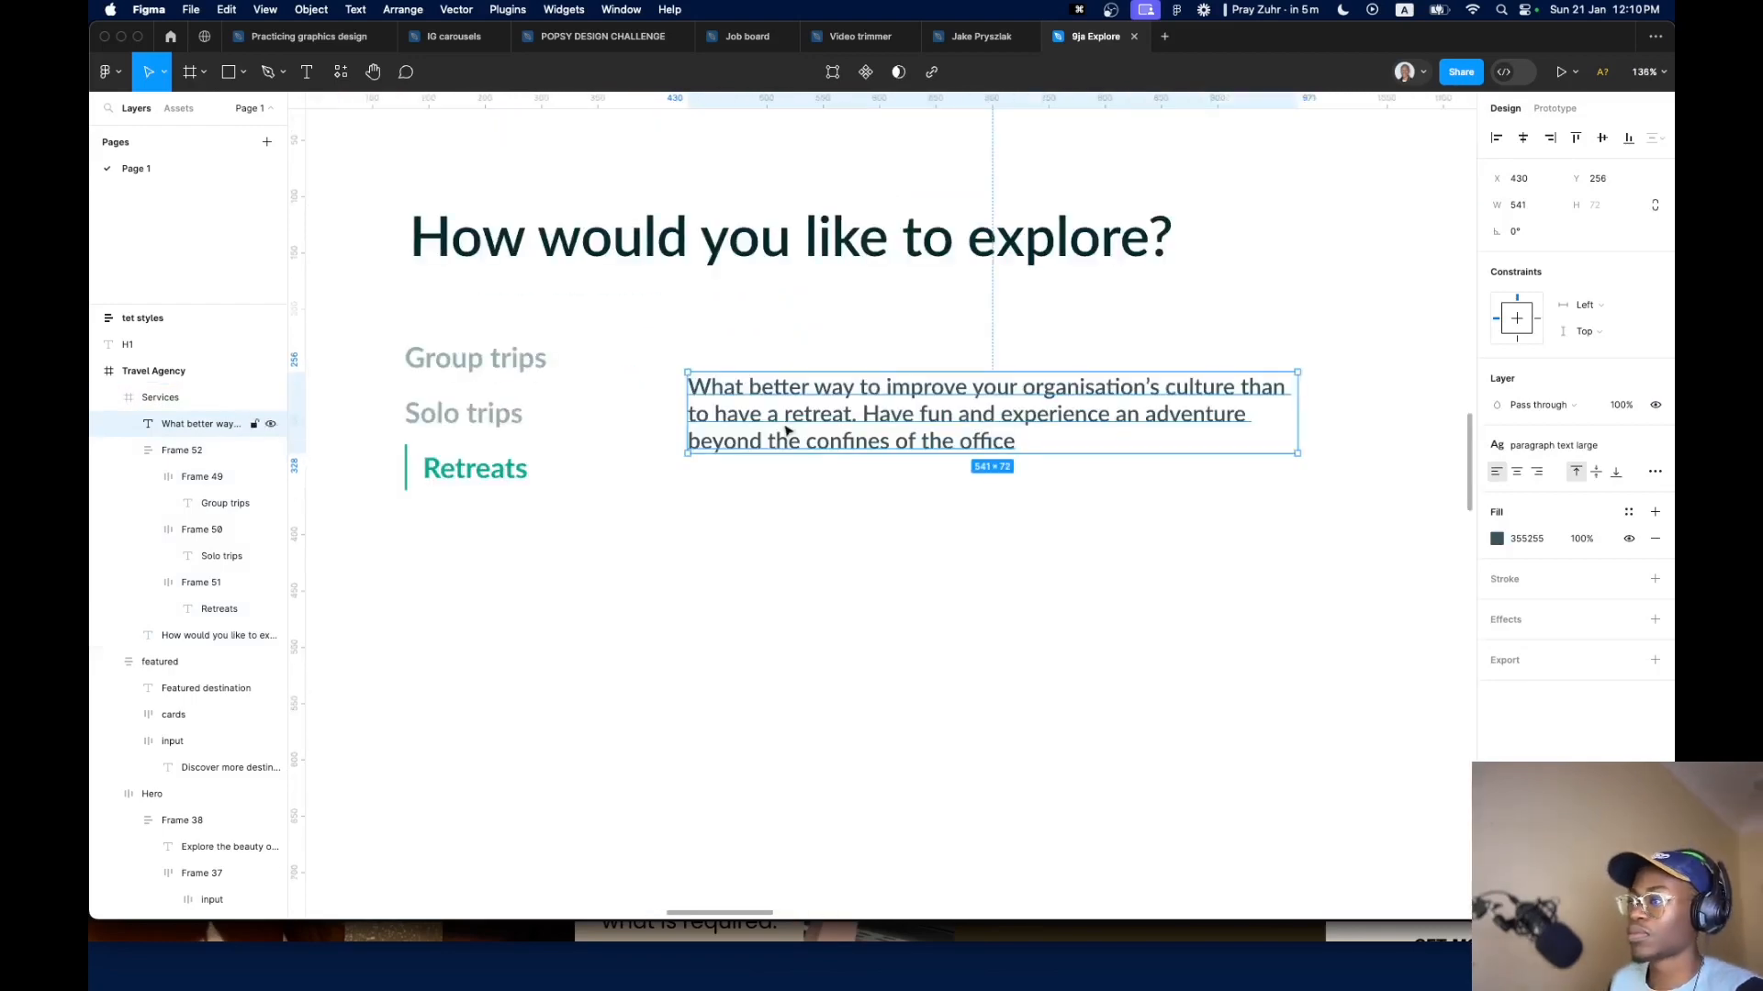
{"action": "scroll", "coordinate": [787, 432], "scroll_direction": "down", "scroll_amount": 5}
{"action": "scroll", "coordinate": [786, 429], "scroll_direction": "right", "scroll_amount": 2}
{"action": "scroll", "coordinate": [976, 360], "scroll_direction": "up", "scroll_amount": 4}
{"action": "left_click_drag", "start_coordinate": [592, 540], "coordinate": [589, 526]}
{"action": "scroll", "coordinate": [590, 527], "scroll_direction": "down", "scroll_amount": 3}
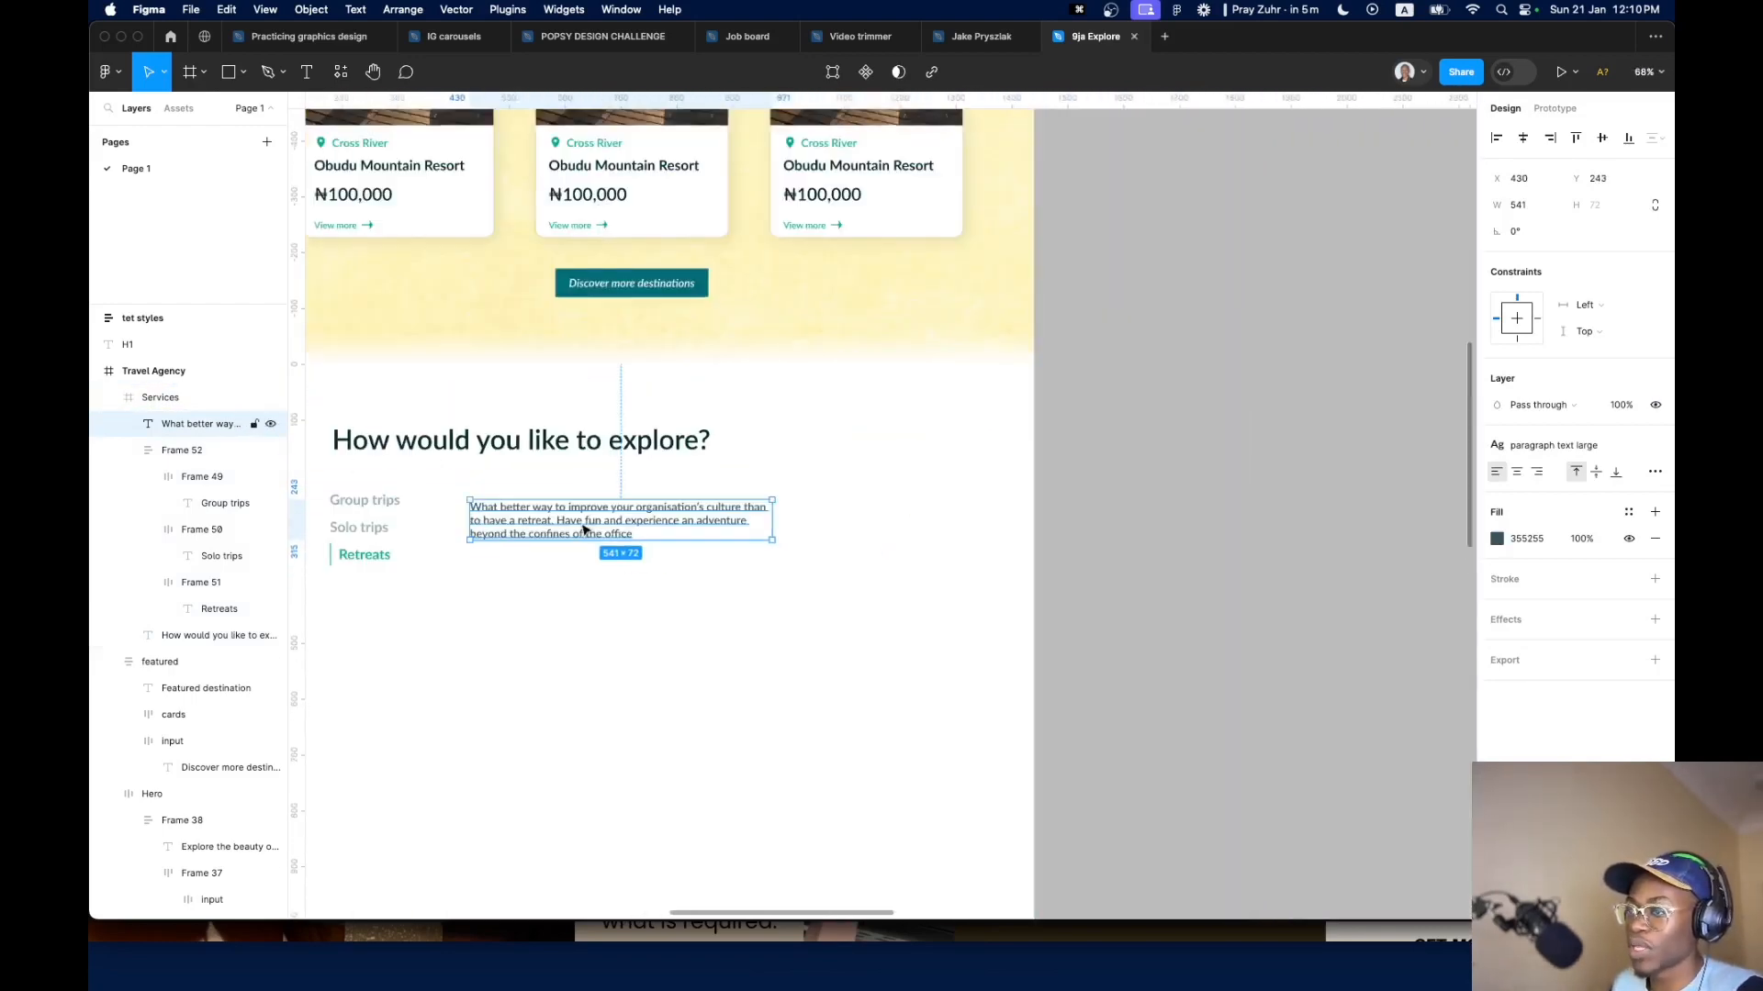
Duplicate the "Discover more destinations" button and place the copy below the retreat paragraph at X 434, Y 327
{"action": "left_click", "coordinate": [633, 287], "text": "super"}
{"action": "left_click", "coordinate": [649, 274]}
{"action": "left_click_drag", "start_coordinate": [655, 284], "coordinate": [515, 563]}
Change the label of the copied button below the retreat paragraph to "Plan a retreat"
{"action": "scroll", "coordinate": [515, 564], "scroll_direction": "down", "scroll_amount": 10}
{"action": "scroll", "coordinate": [569, 597], "scroll_direction": "up", "scroll_amount": 10}
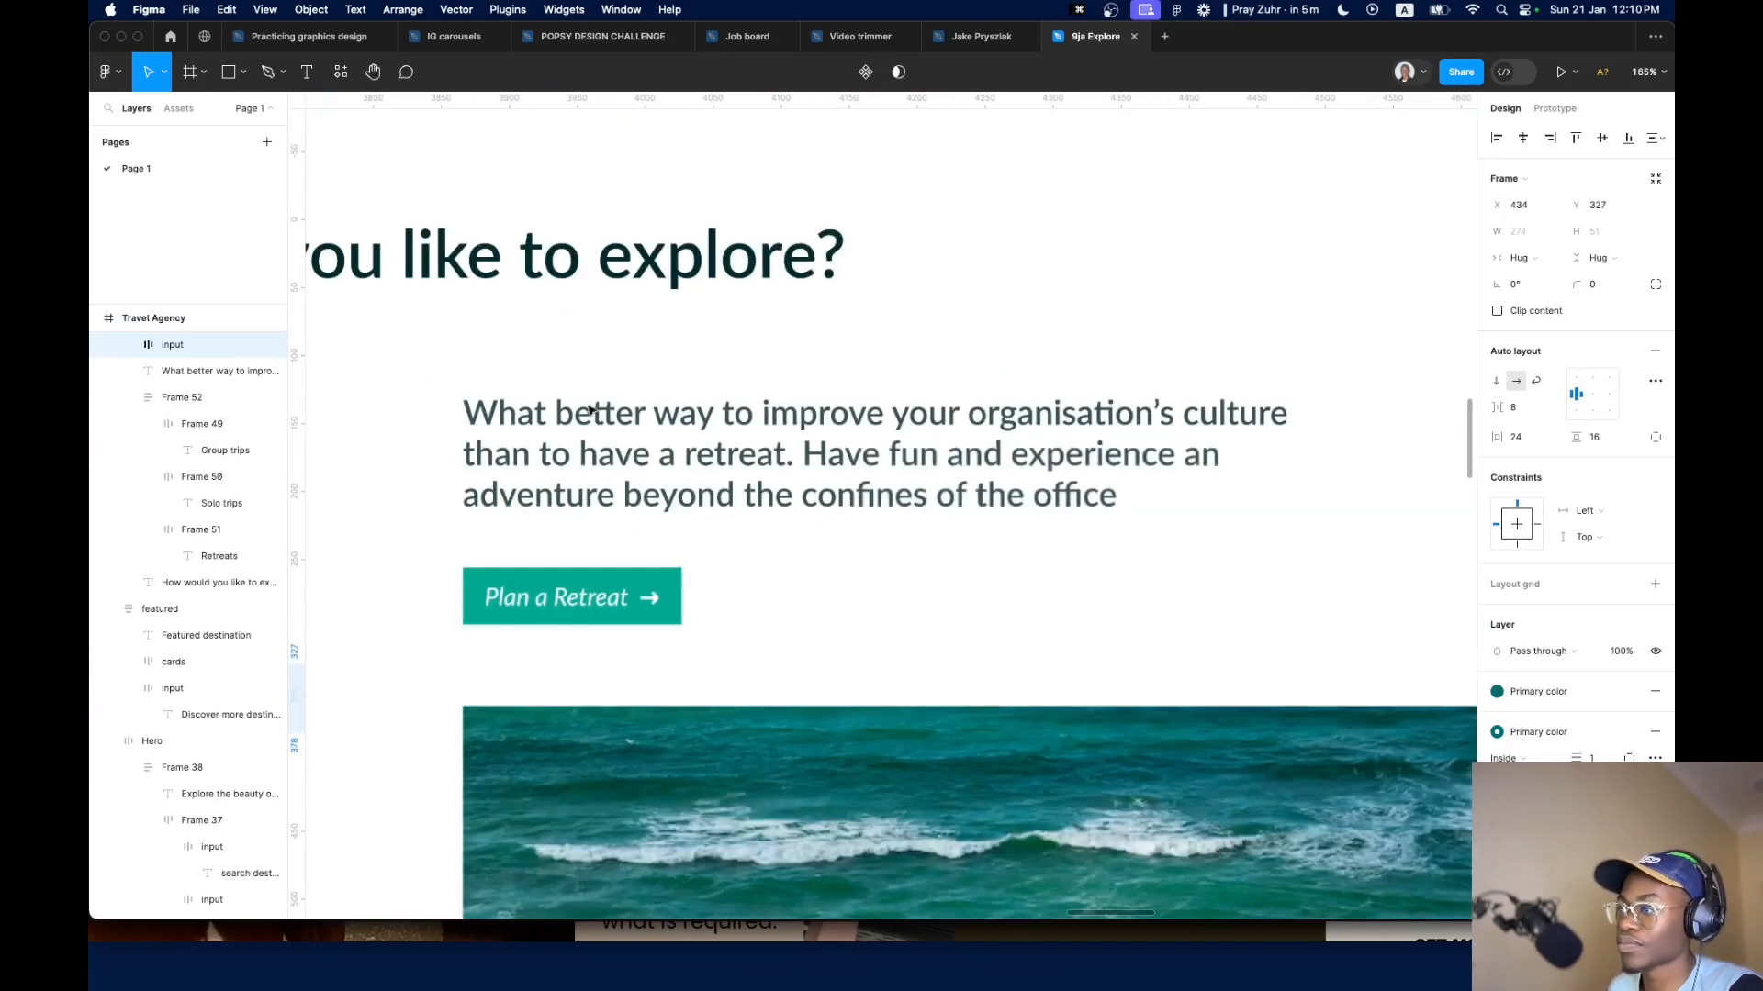
{"action": "scroll", "coordinate": [616, 608], "scroll_direction": "down", "scroll_amount": 5}
{"action": "scroll", "coordinate": [616, 609], "scroll_direction": "down", "scroll_amount": 5}
{"action": "scroll", "coordinate": [587, 625], "scroll_direction": "up", "scroll_amount": 15}
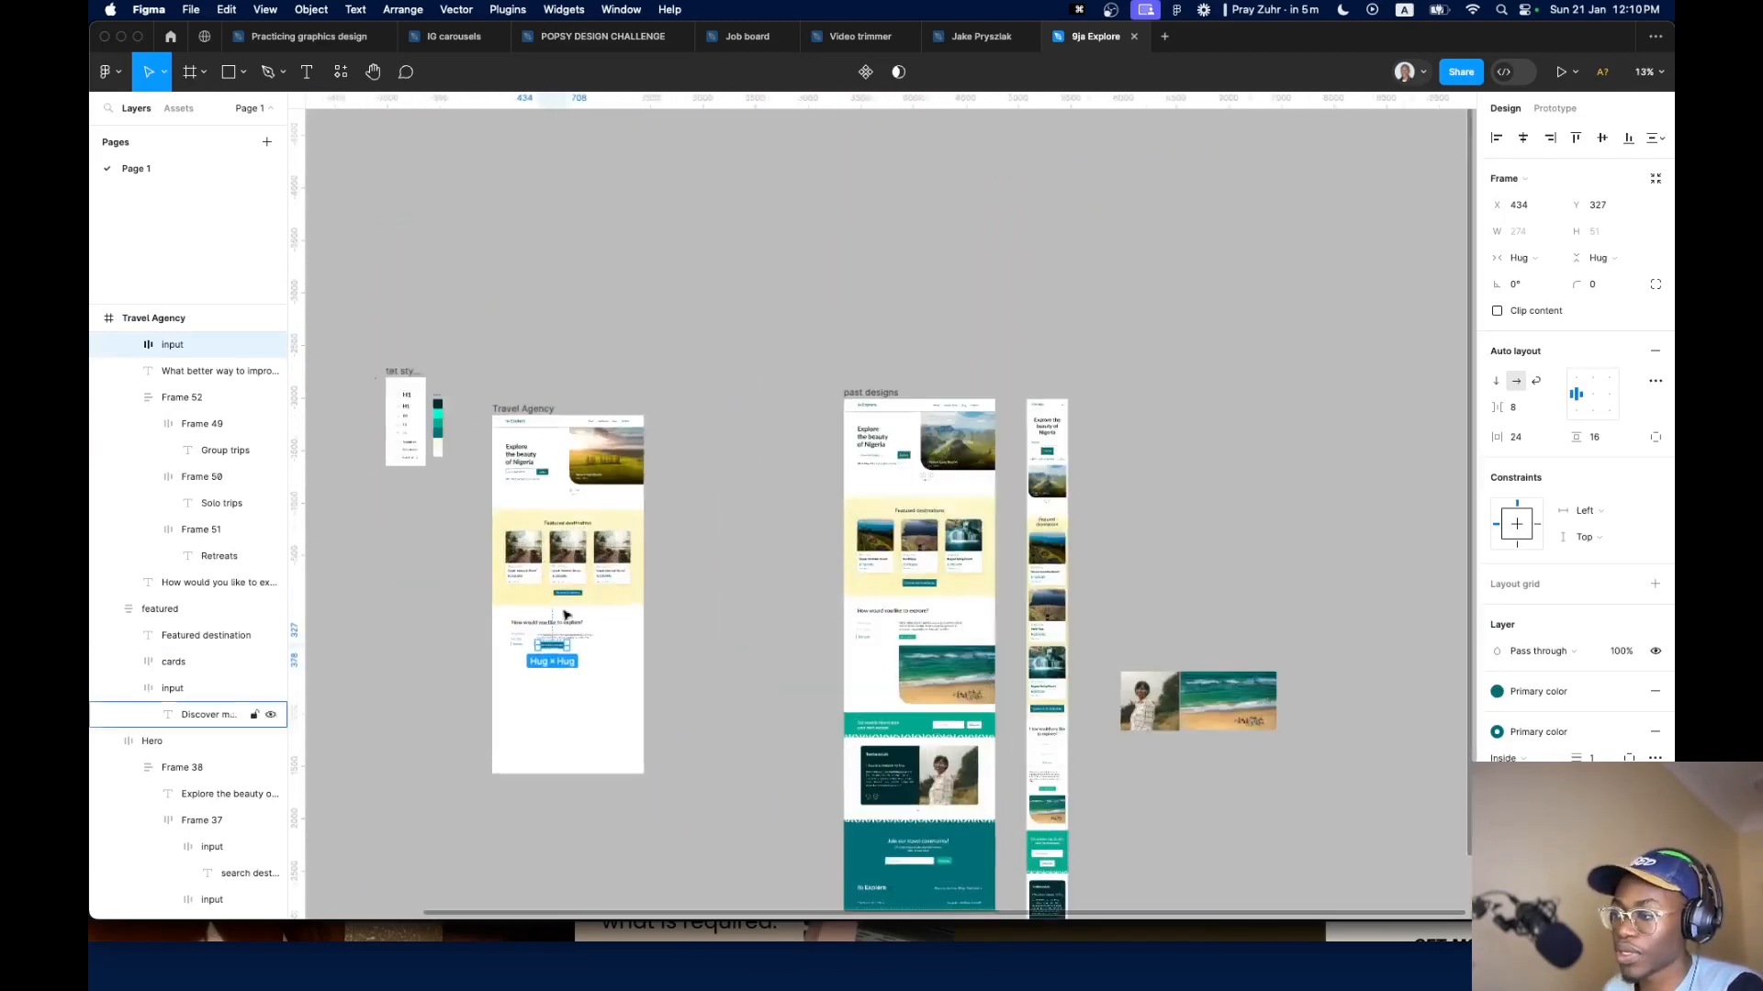
{"action": "scroll", "coordinate": [785, 627], "scroll_direction": "up", "scroll_amount": 5}
{"action": "double_click", "coordinate": [785, 627]}
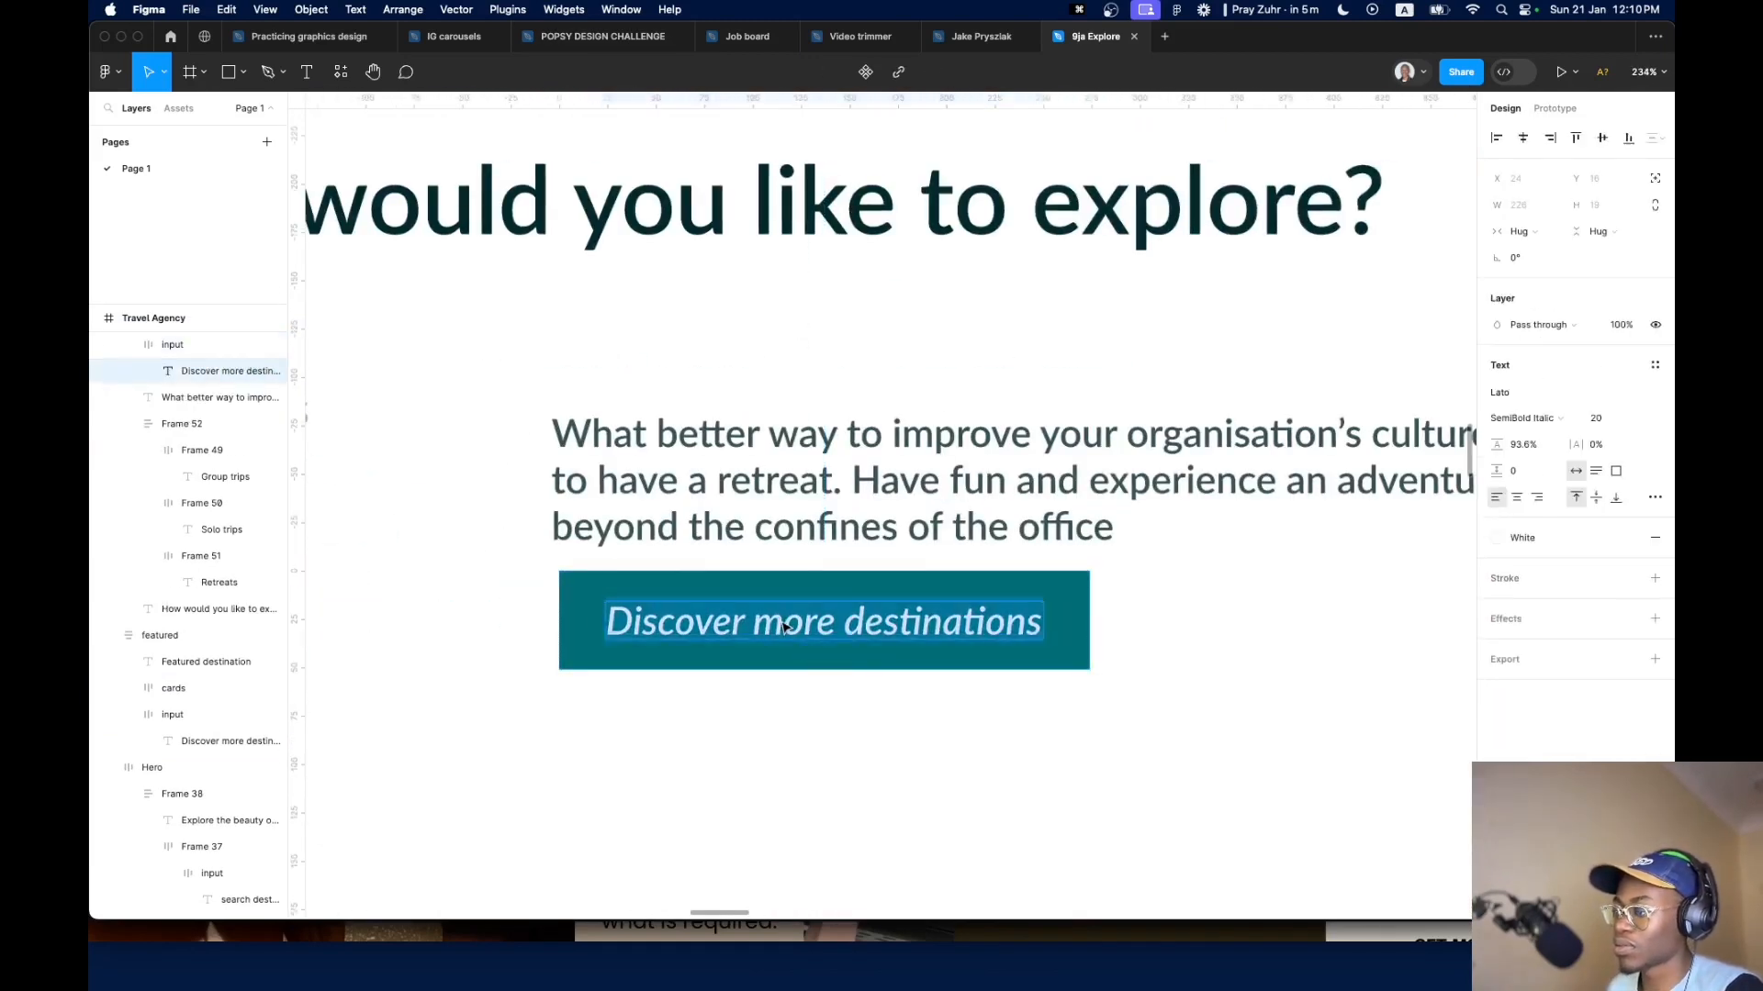
{"action": "type", "text": "Plan a r"}
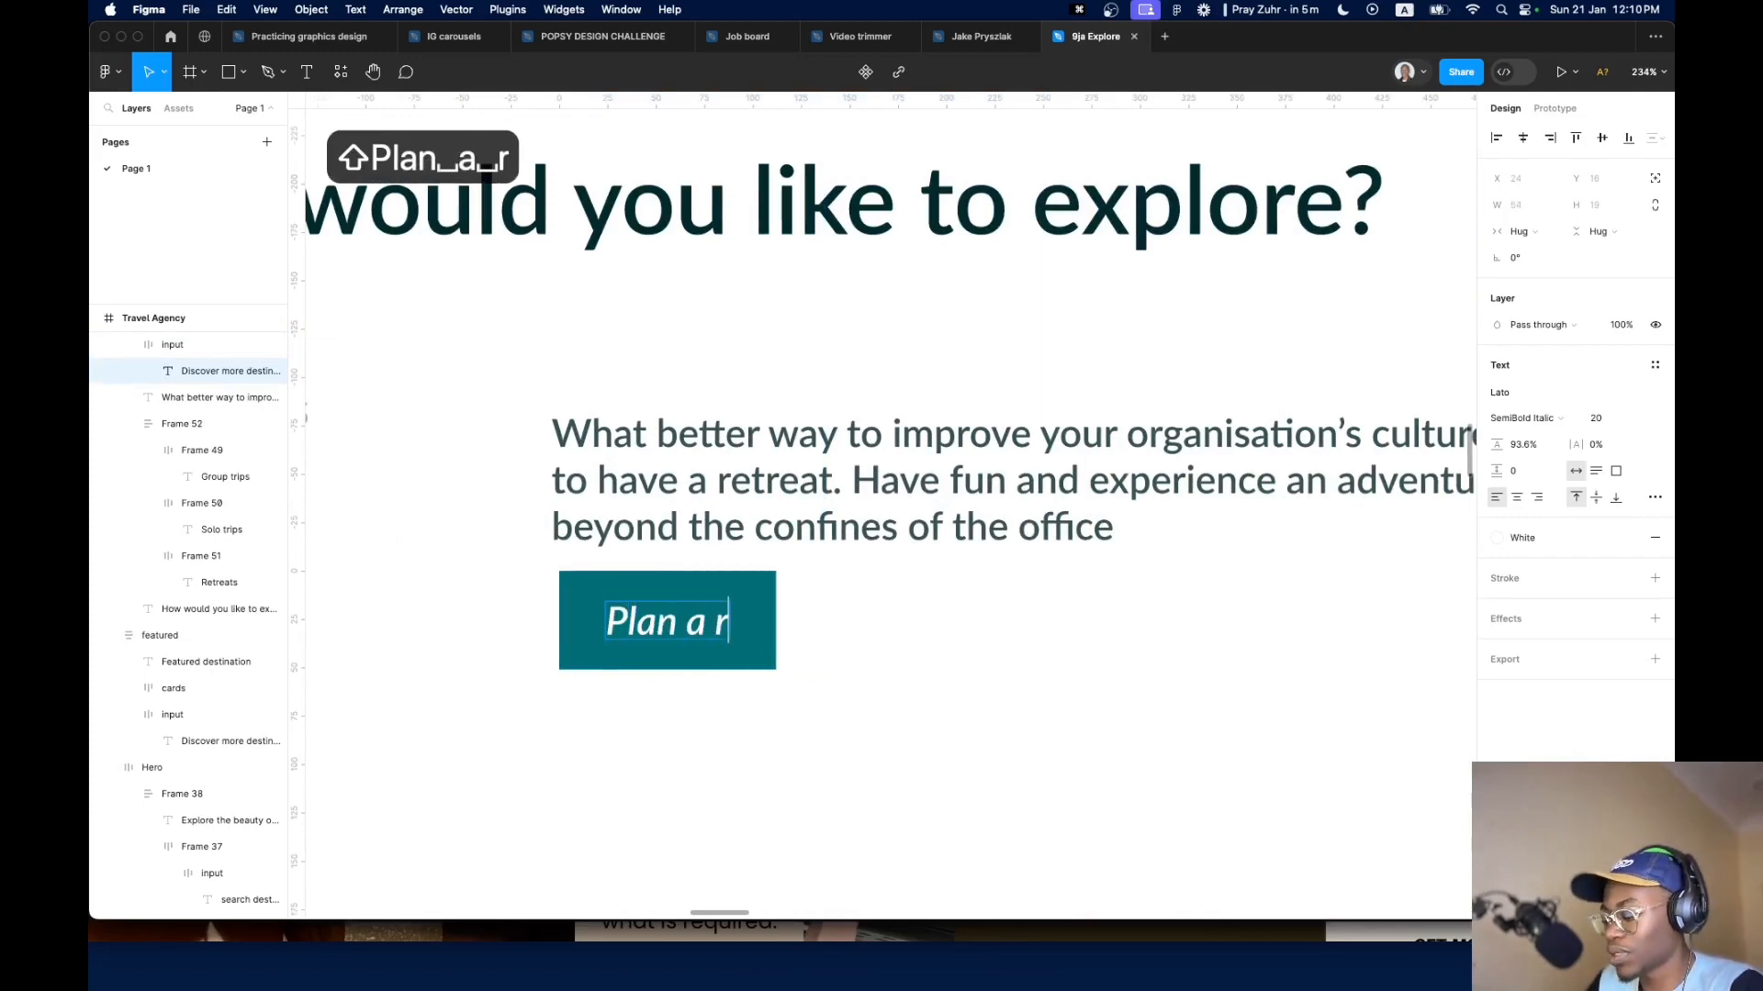
{"action": "type", "text": "etreat"}
{"action": "key", "text": "Escape"}
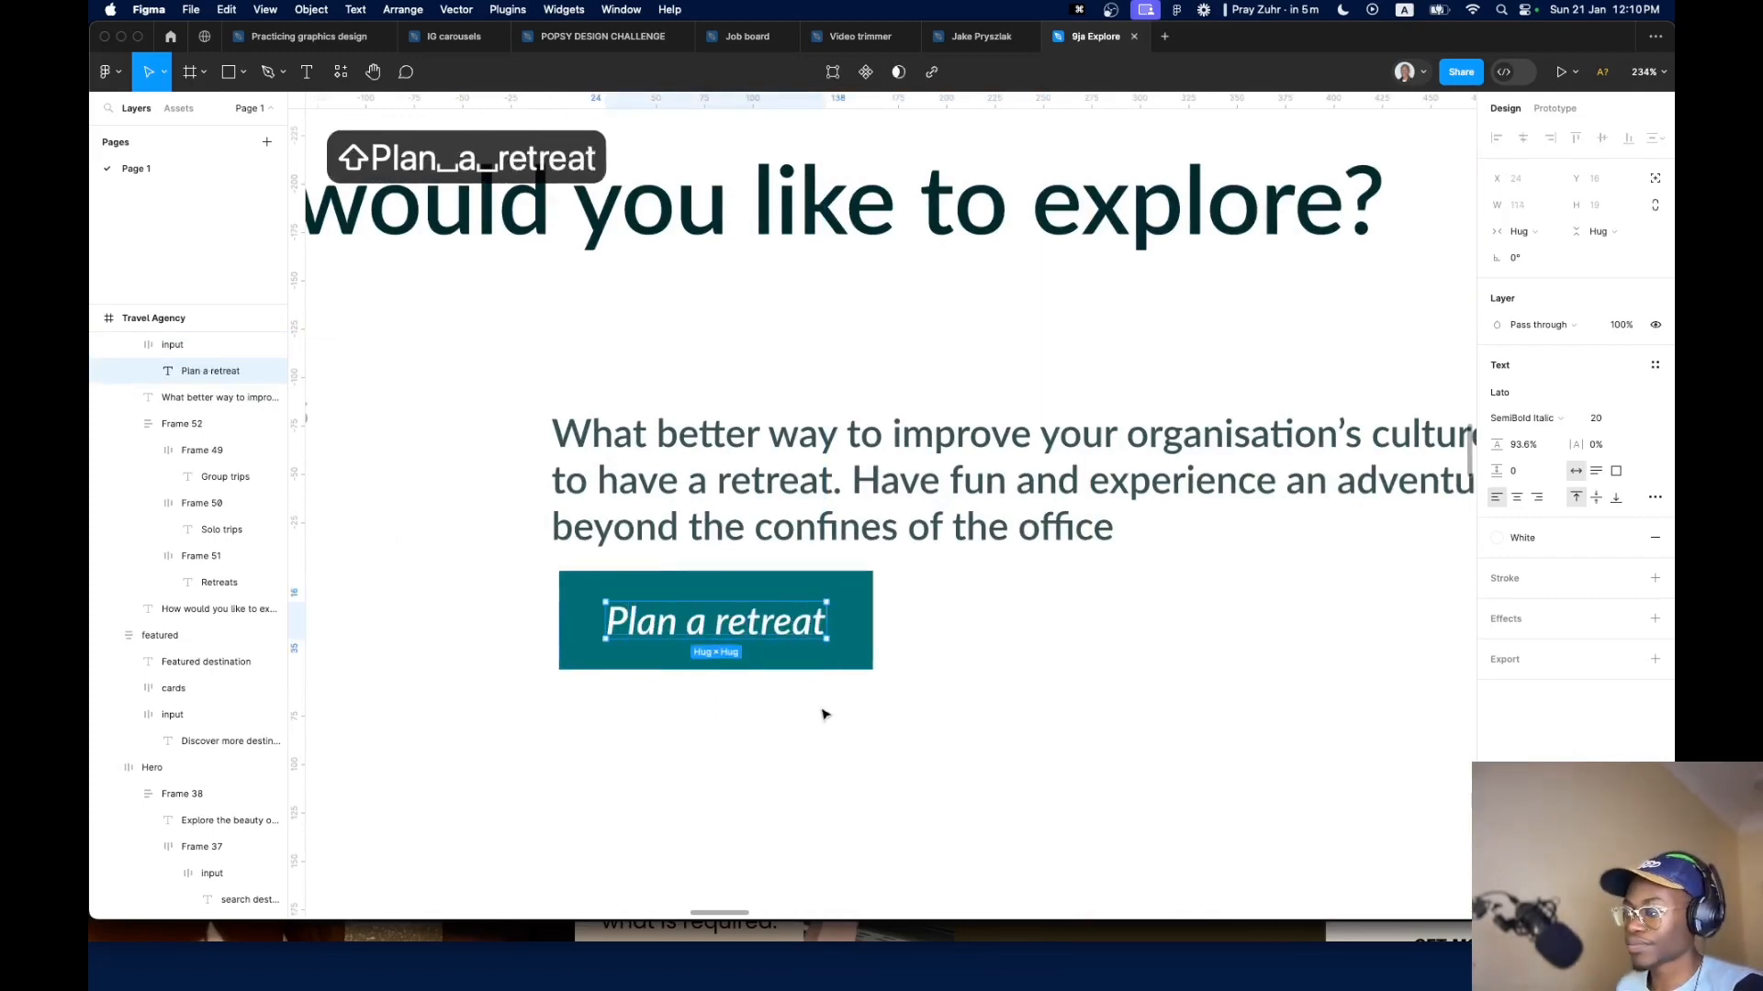
Copy the "View more" arrow from the first destination card and paste it into the "Plan a retreat" button
{"action": "scroll", "coordinate": [621, 693], "scroll_direction": "down", "scroll_amount": 10}
{"action": "scroll", "coordinate": [660, 443], "scroll_direction": "up", "scroll_amount": 3}
{"action": "scroll", "coordinate": [659, 443], "scroll_direction": "up", "scroll_amount": 4}
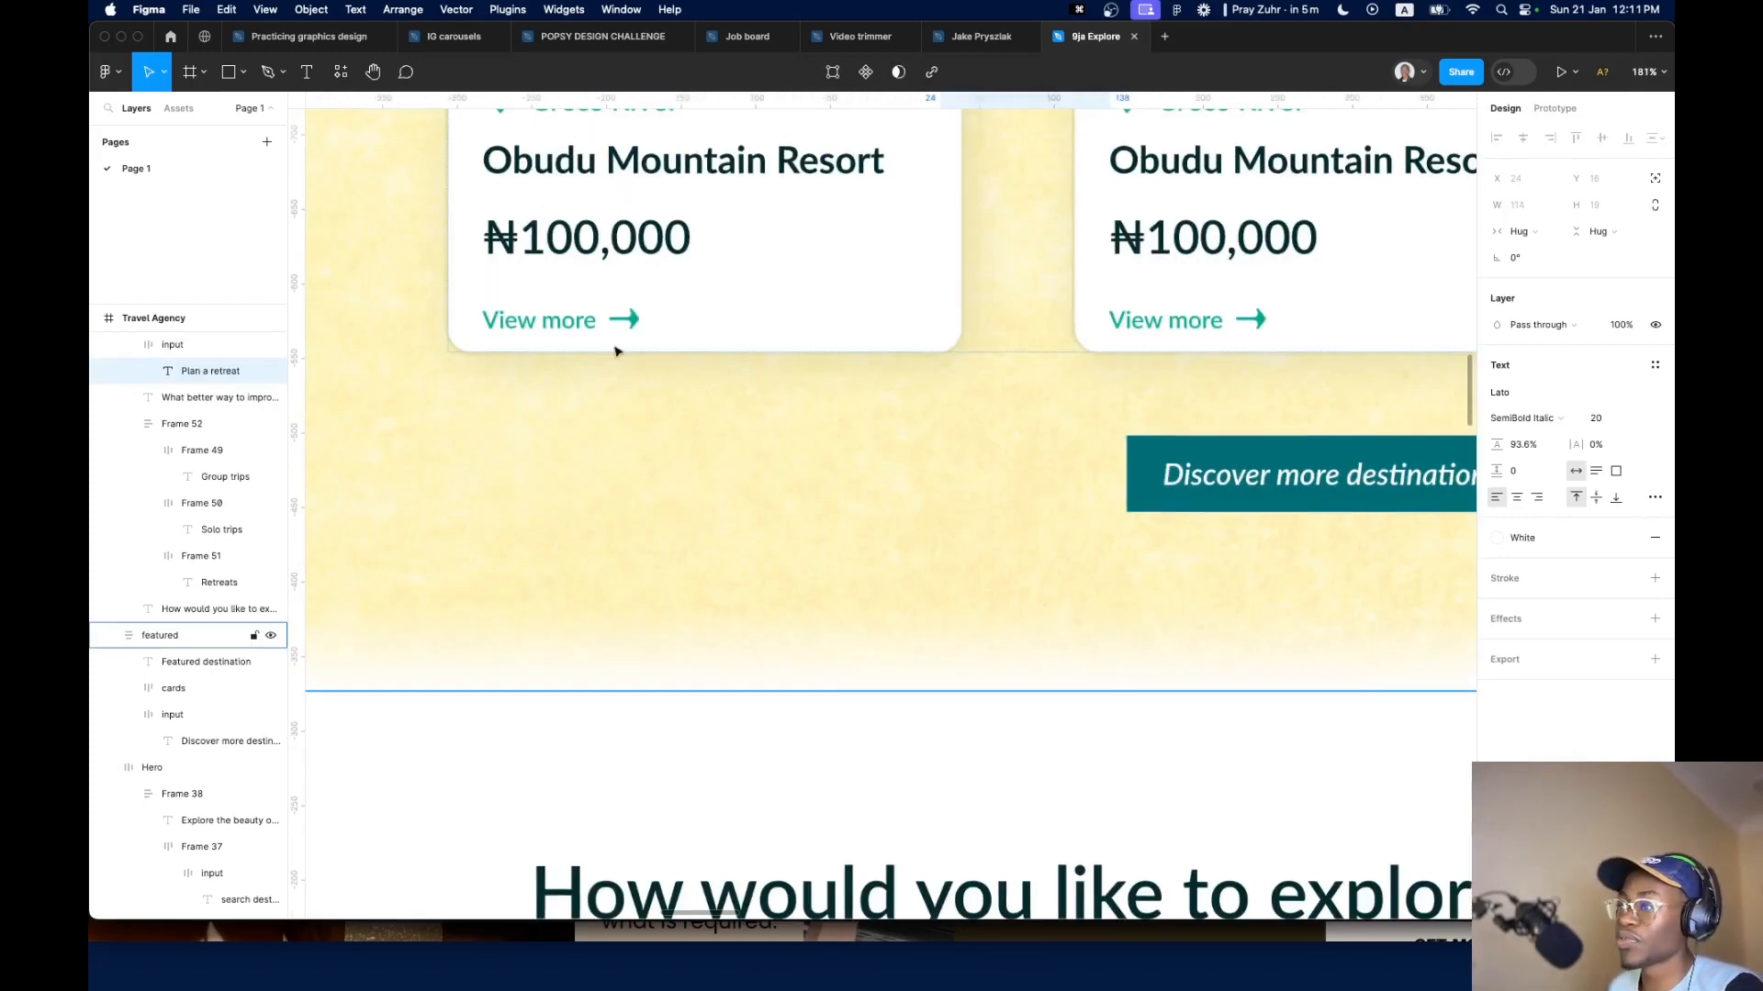
{"action": "double_click", "coordinate": [631, 327]}
{"action": "double_click", "coordinate": [632, 327]}
{"action": "double_click", "coordinate": [632, 327]}
{"action": "double_click", "coordinate": [631, 327]}
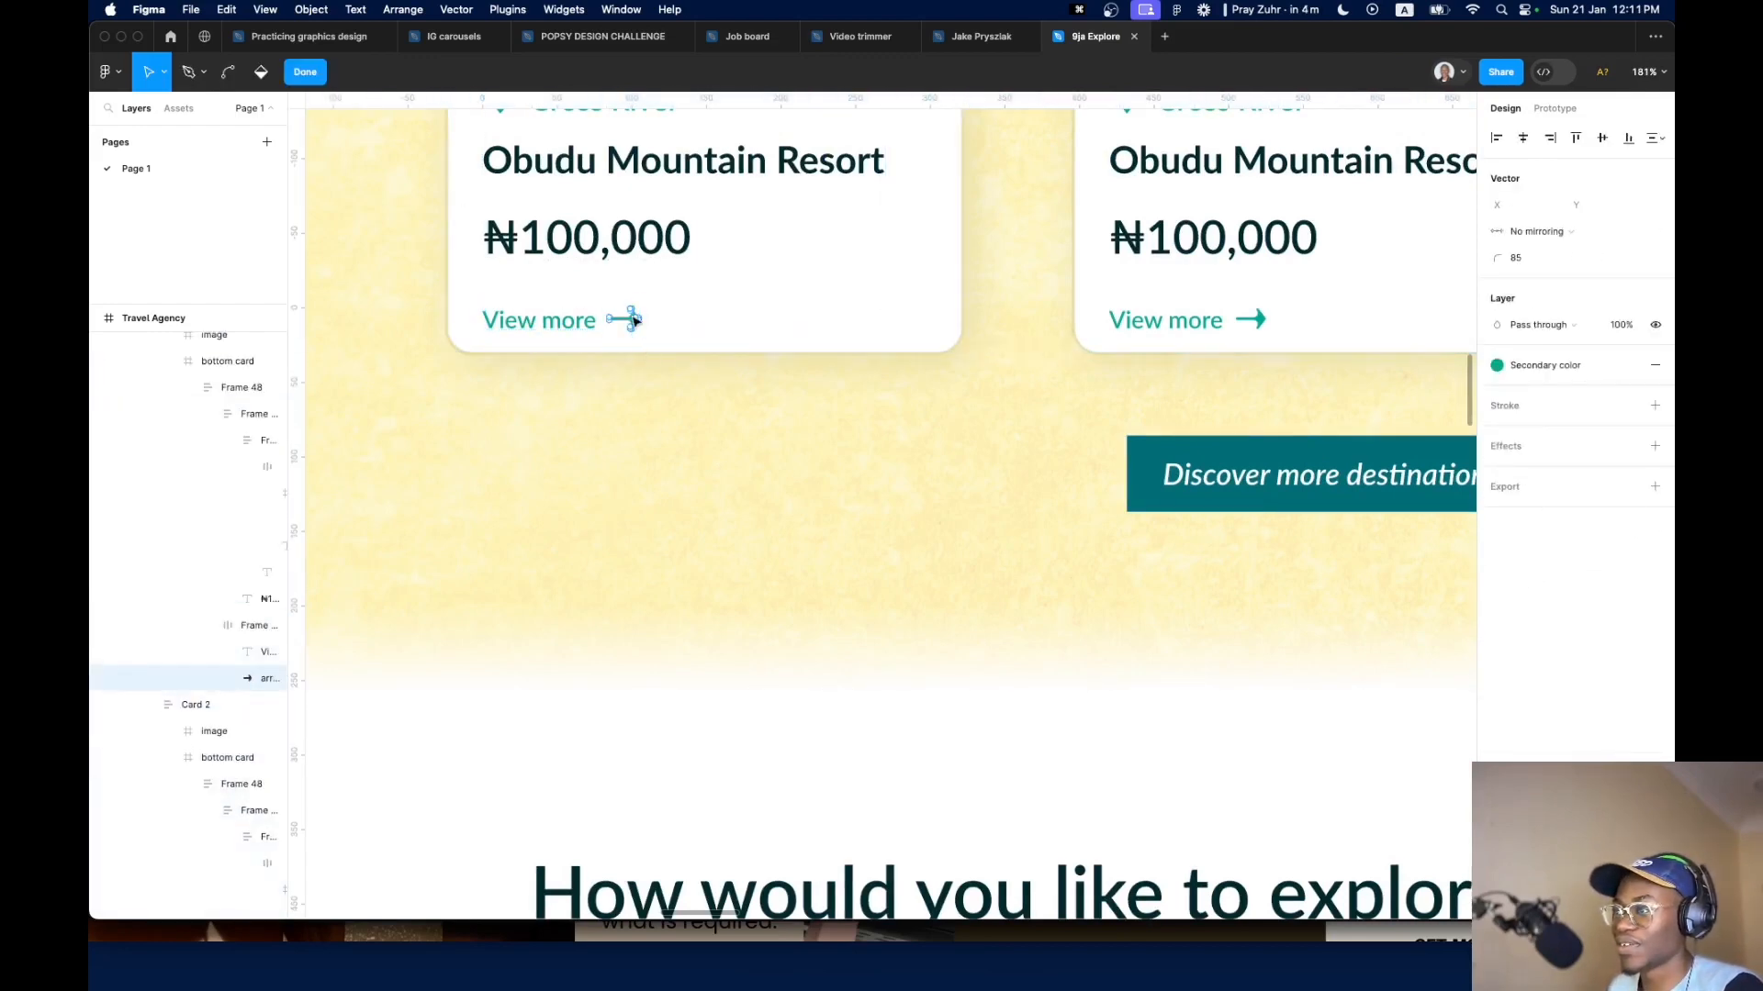
{"action": "key", "text": "Escape"}
{"action": "key", "text": "super+c"}
{"action": "scroll", "coordinate": [623, 327], "scroll_direction": "down", "scroll_amount": 10}
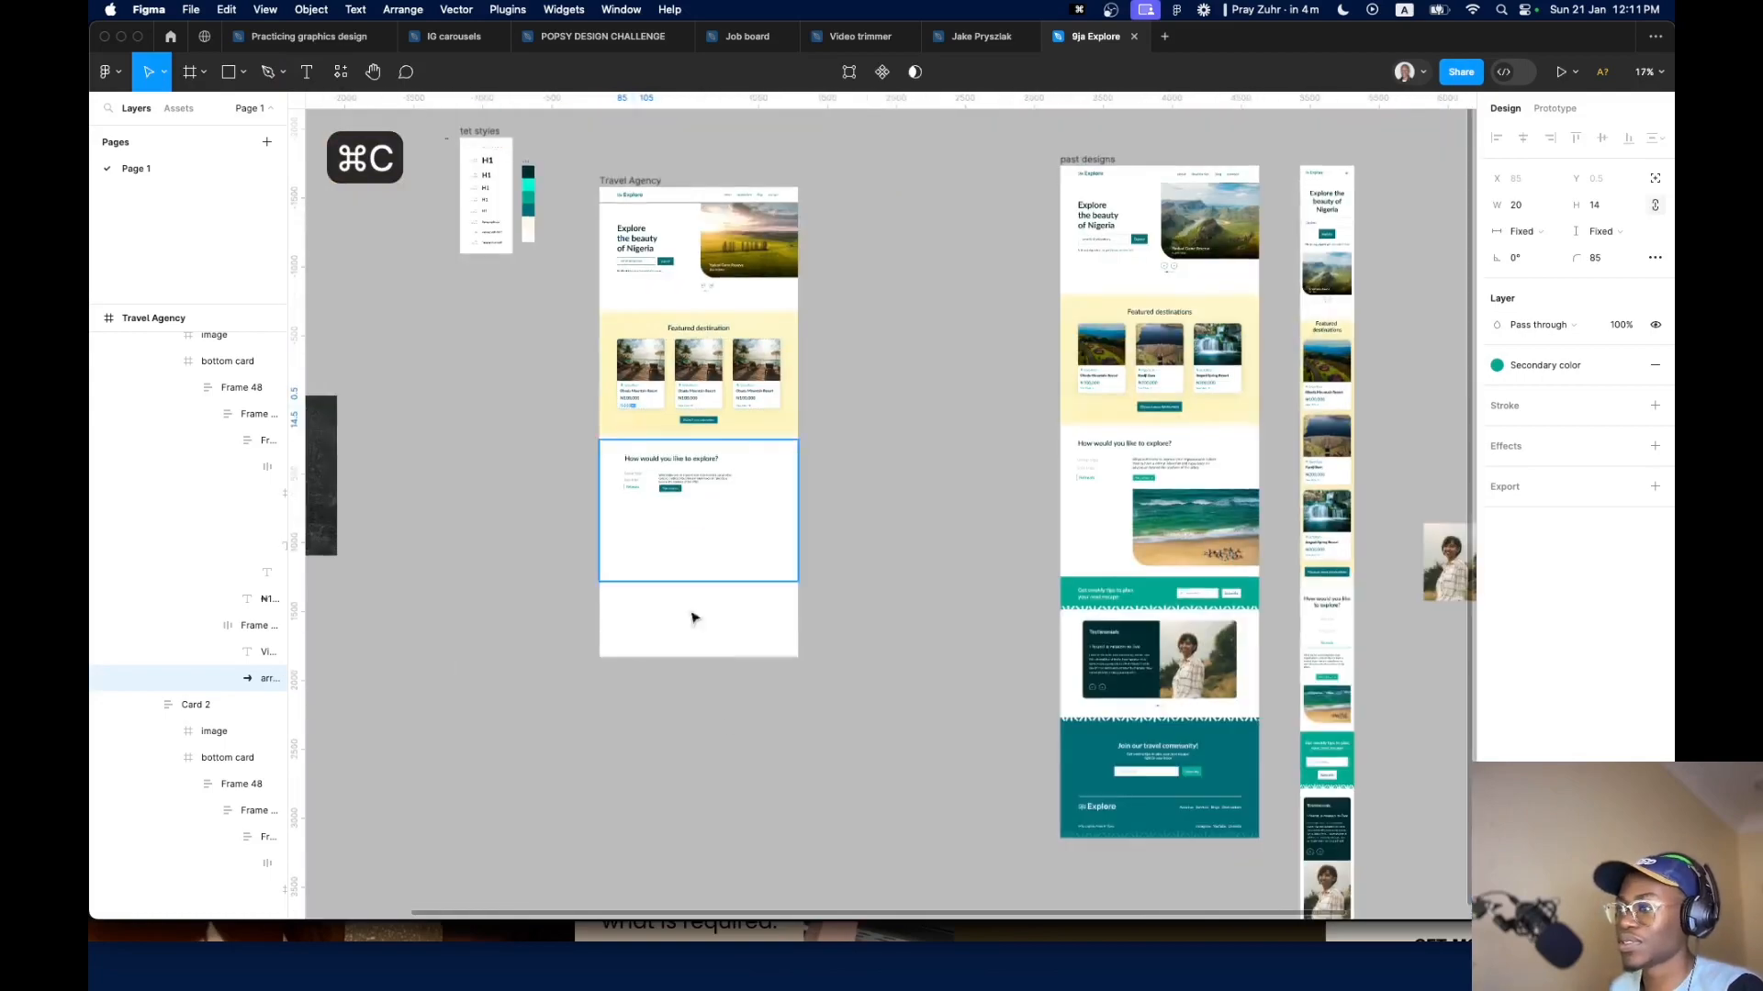
{"action": "scroll", "coordinate": [733, 420], "scroll_direction": "up", "scroll_amount": 4}
{"action": "scroll", "coordinate": [783, 544], "scroll_direction": "up", "scroll_amount": 3}
{"action": "left_click", "coordinate": [749, 585]}
{"action": "key", "text": "super+v"}
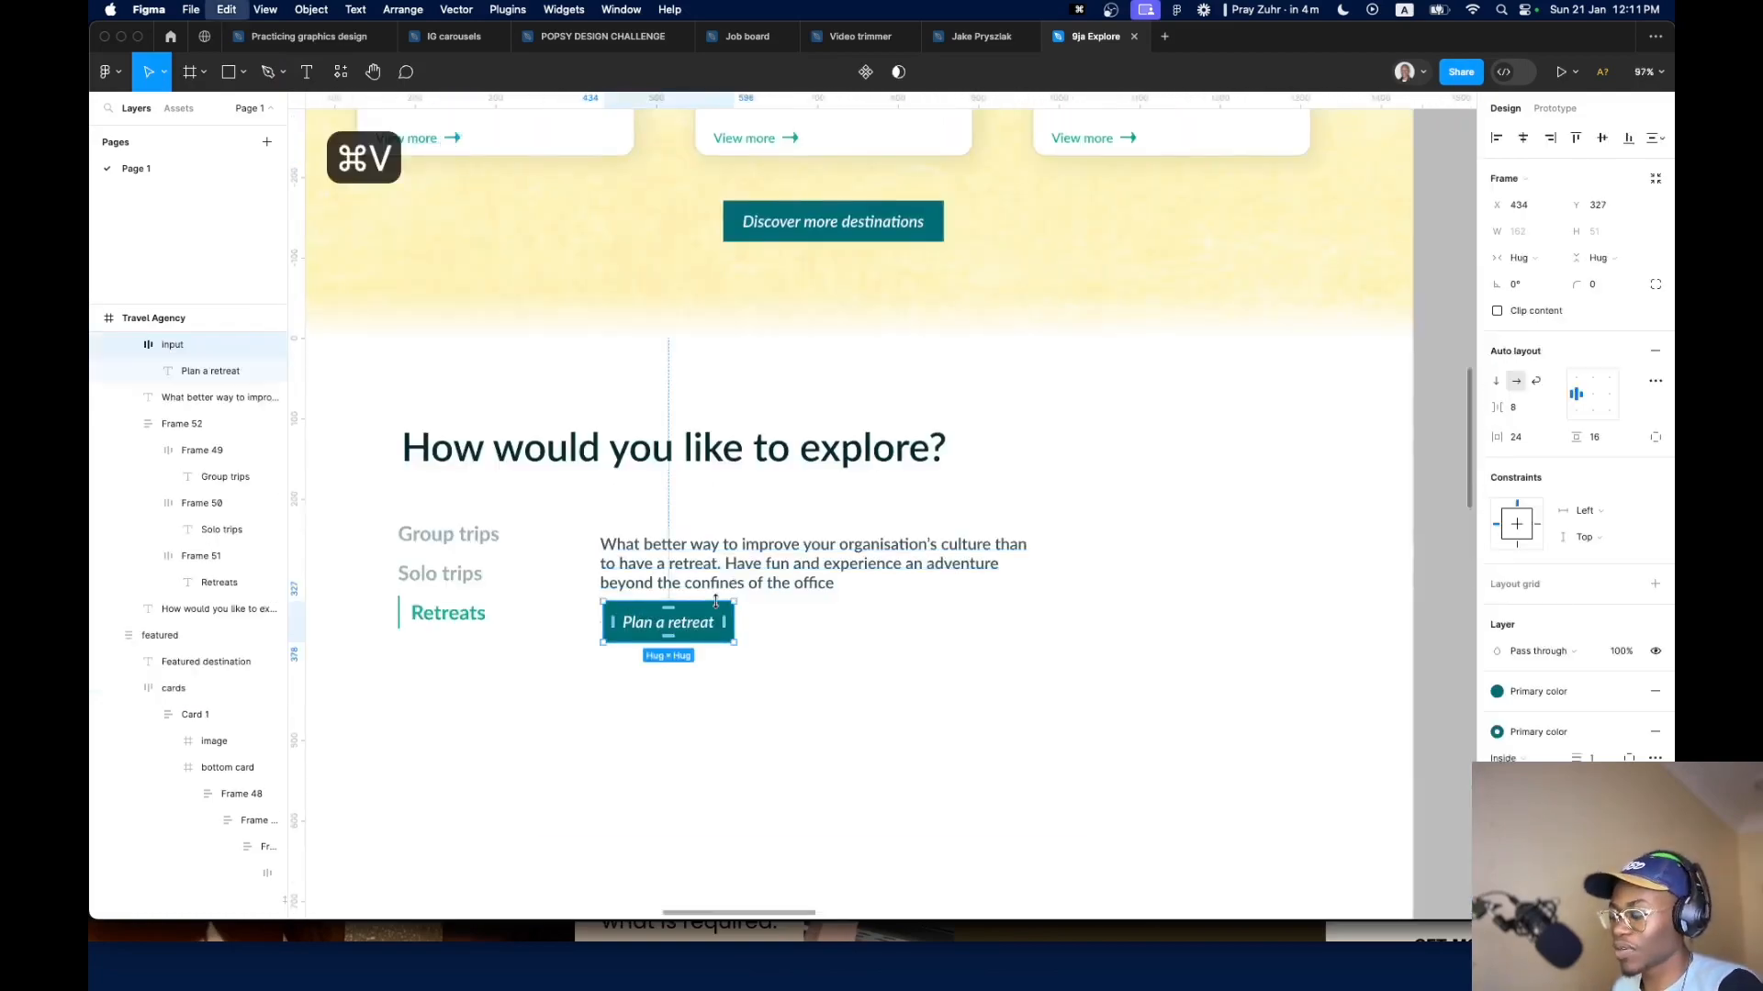
Change the fill of the arrow in the "Plan a retreat" button to the White colour style
{"action": "scroll", "coordinate": [714, 630], "scroll_direction": "up", "scroll_amount": 6}
{"action": "double_click", "coordinate": [767, 607]}
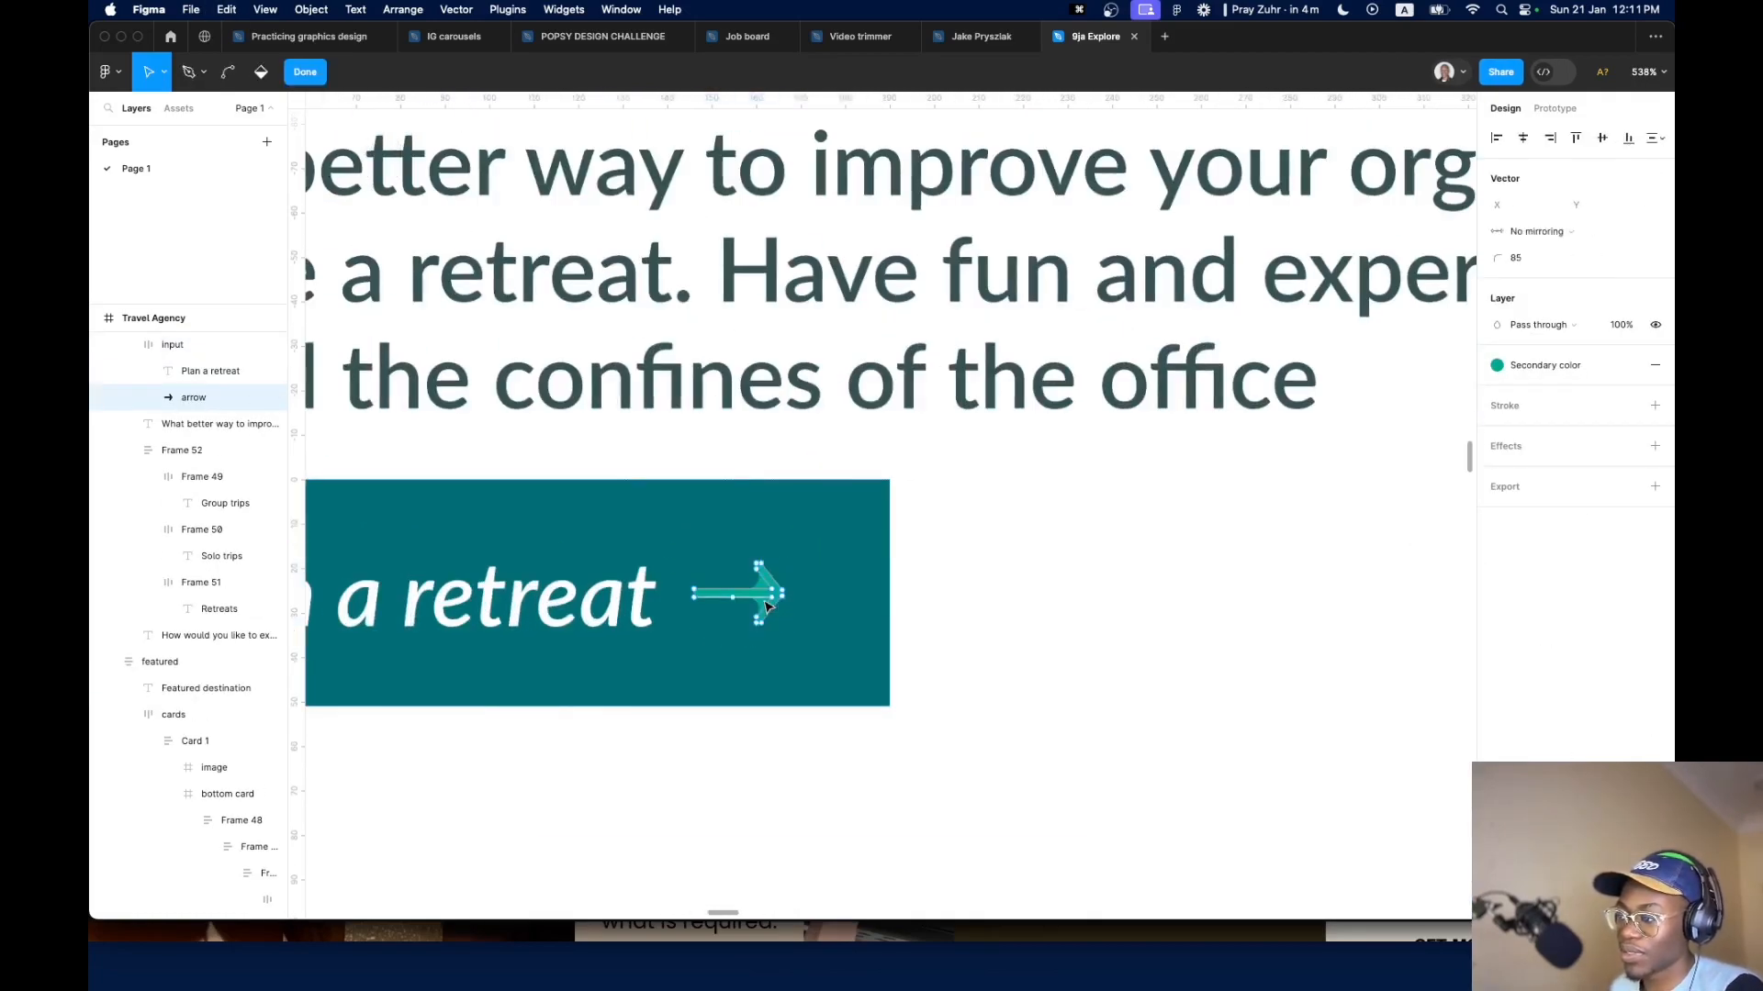
{"action": "key", "text": "Escape"}
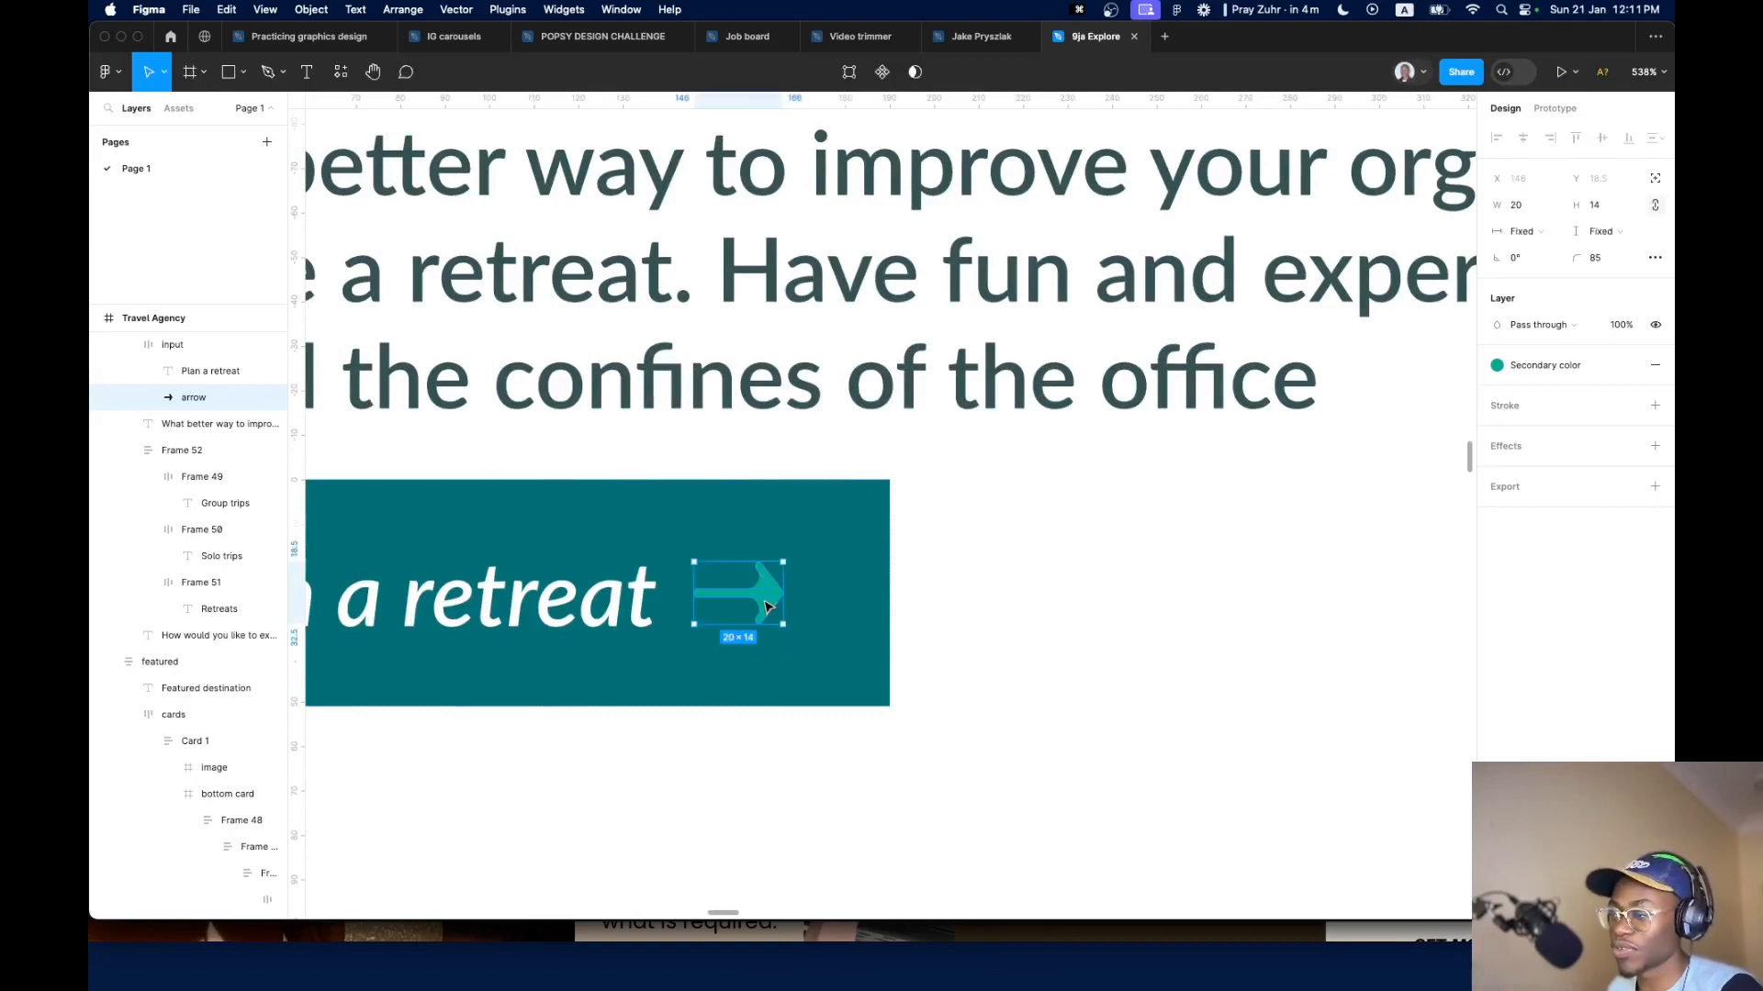
{"action": "scroll", "coordinate": [770, 607], "scroll_direction": "up", "scroll_amount": 10}
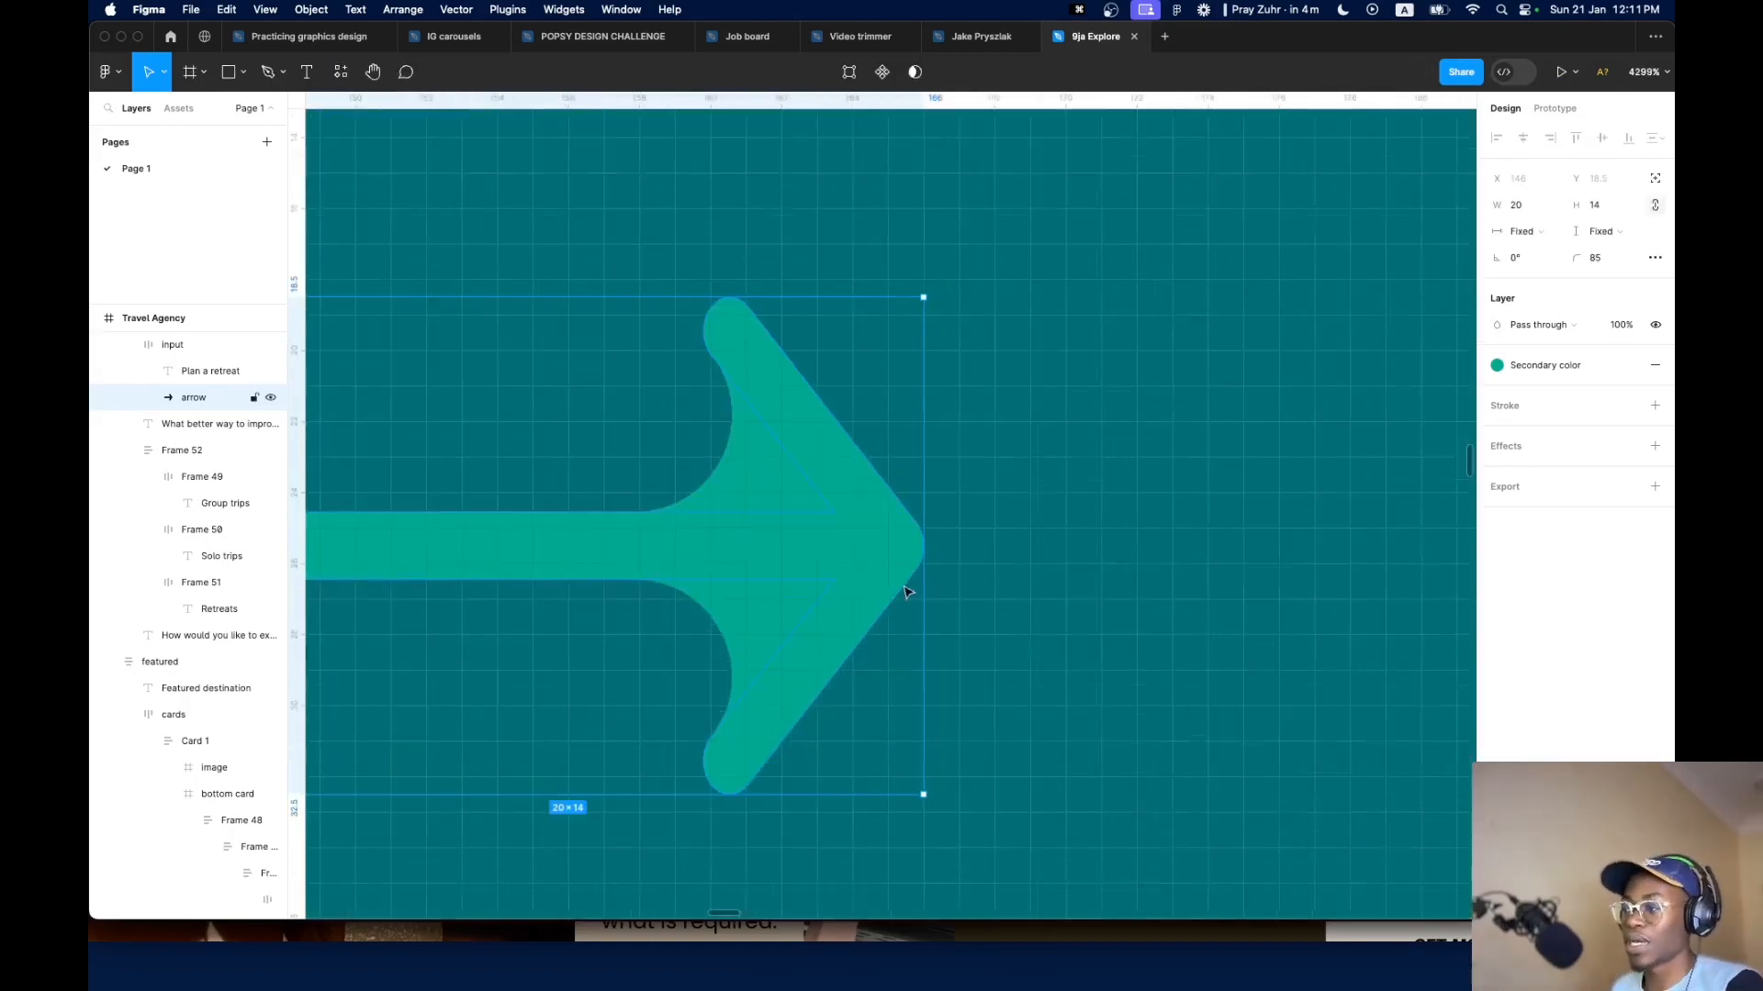
{"action": "scroll", "coordinate": [904, 592], "scroll_direction": "down", "scroll_amount": 6}
{"action": "left_click", "coordinate": [1566, 365]}
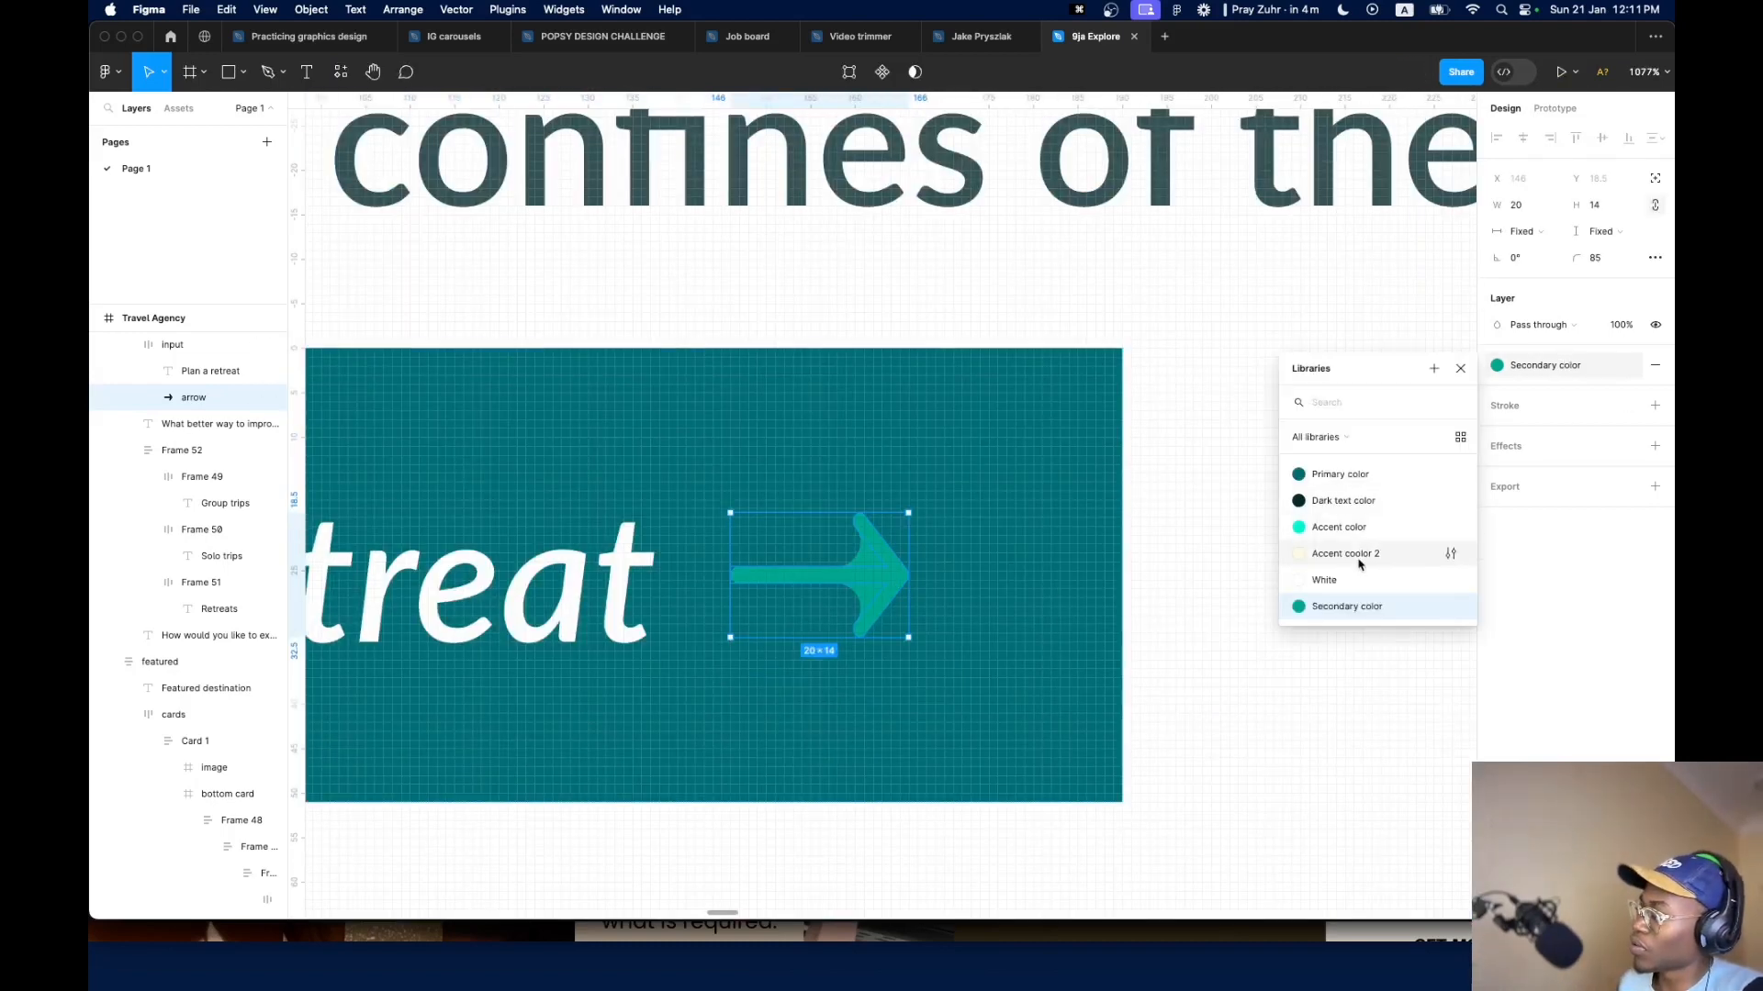
{"action": "left_click", "coordinate": [1337, 579]}
Apply the Secondary color style to the "Plan a retreat" button and align its left edge with the retreat paragraph
{"action": "scroll", "coordinate": [805, 638], "scroll_direction": "down", "scroll_amount": 4}
{"action": "scroll", "coordinate": [802, 642], "scroll_direction": "down", "scroll_amount": 10}
{"action": "scroll", "coordinate": [1377, 665], "scroll_direction": "up", "scroll_amount": 9}
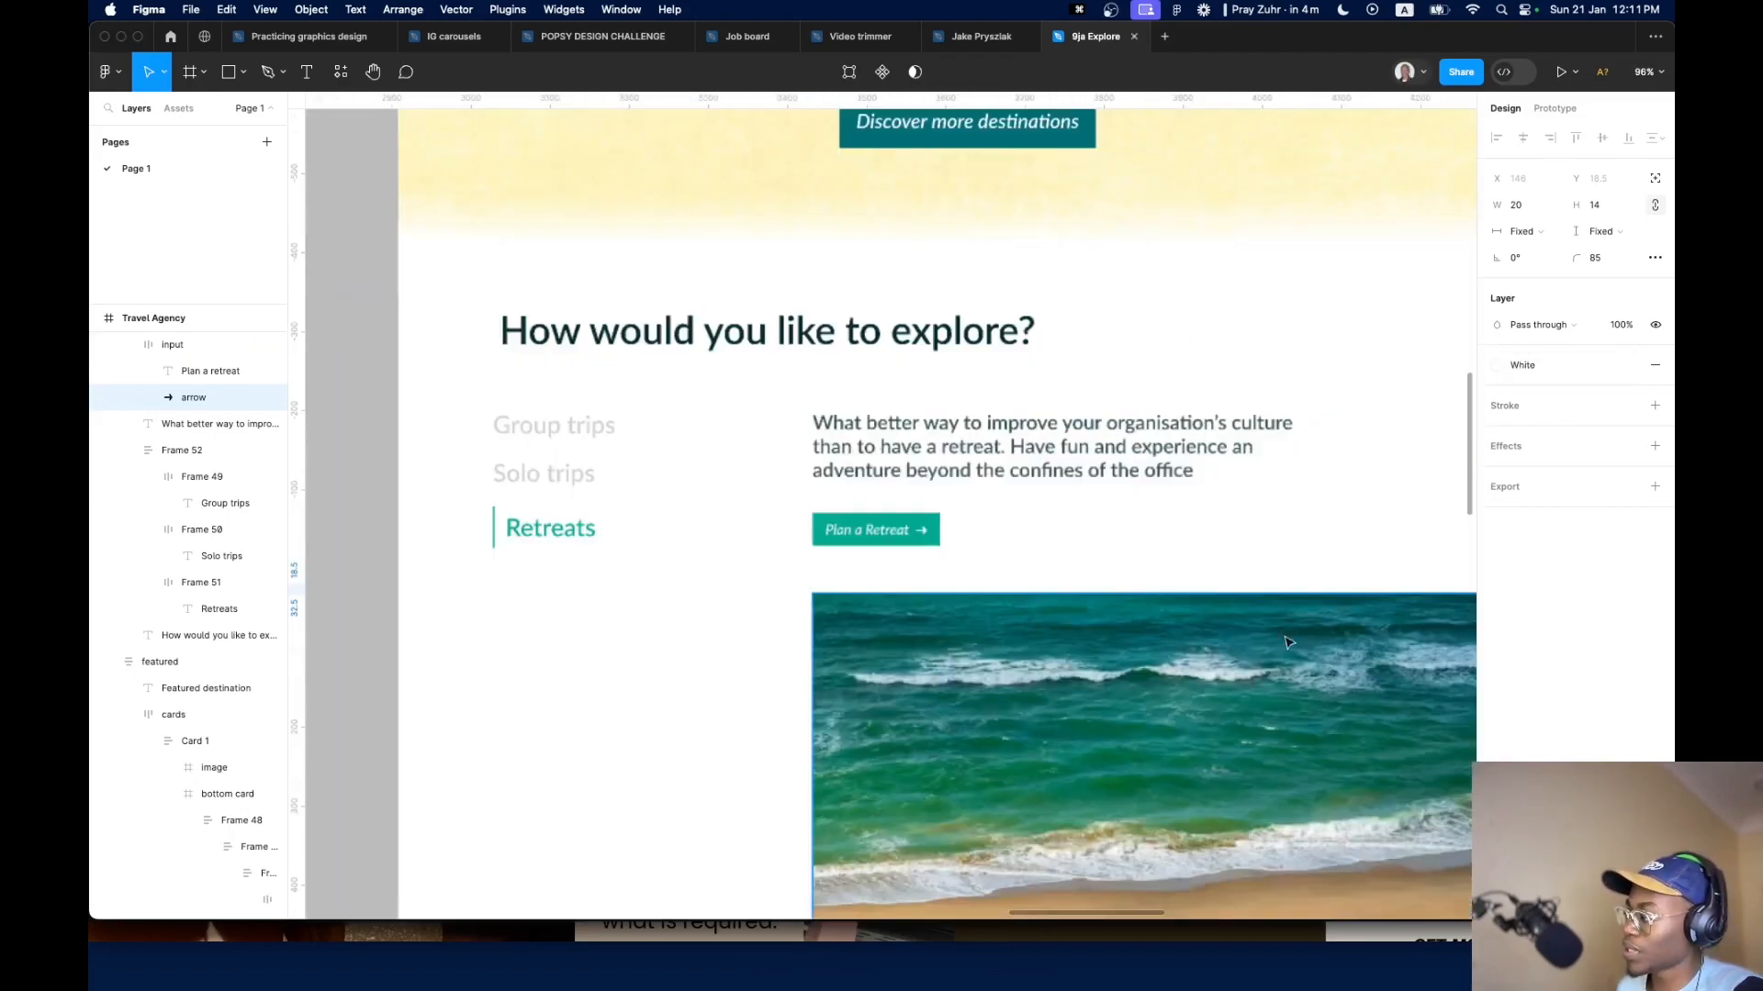
{"action": "scroll", "coordinate": [874, 544], "scroll_direction": "down", "scroll_amount": 10}
{"action": "scroll", "coordinate": [615, 537], "scroll_direction": "up", "scroll_amount": 15}
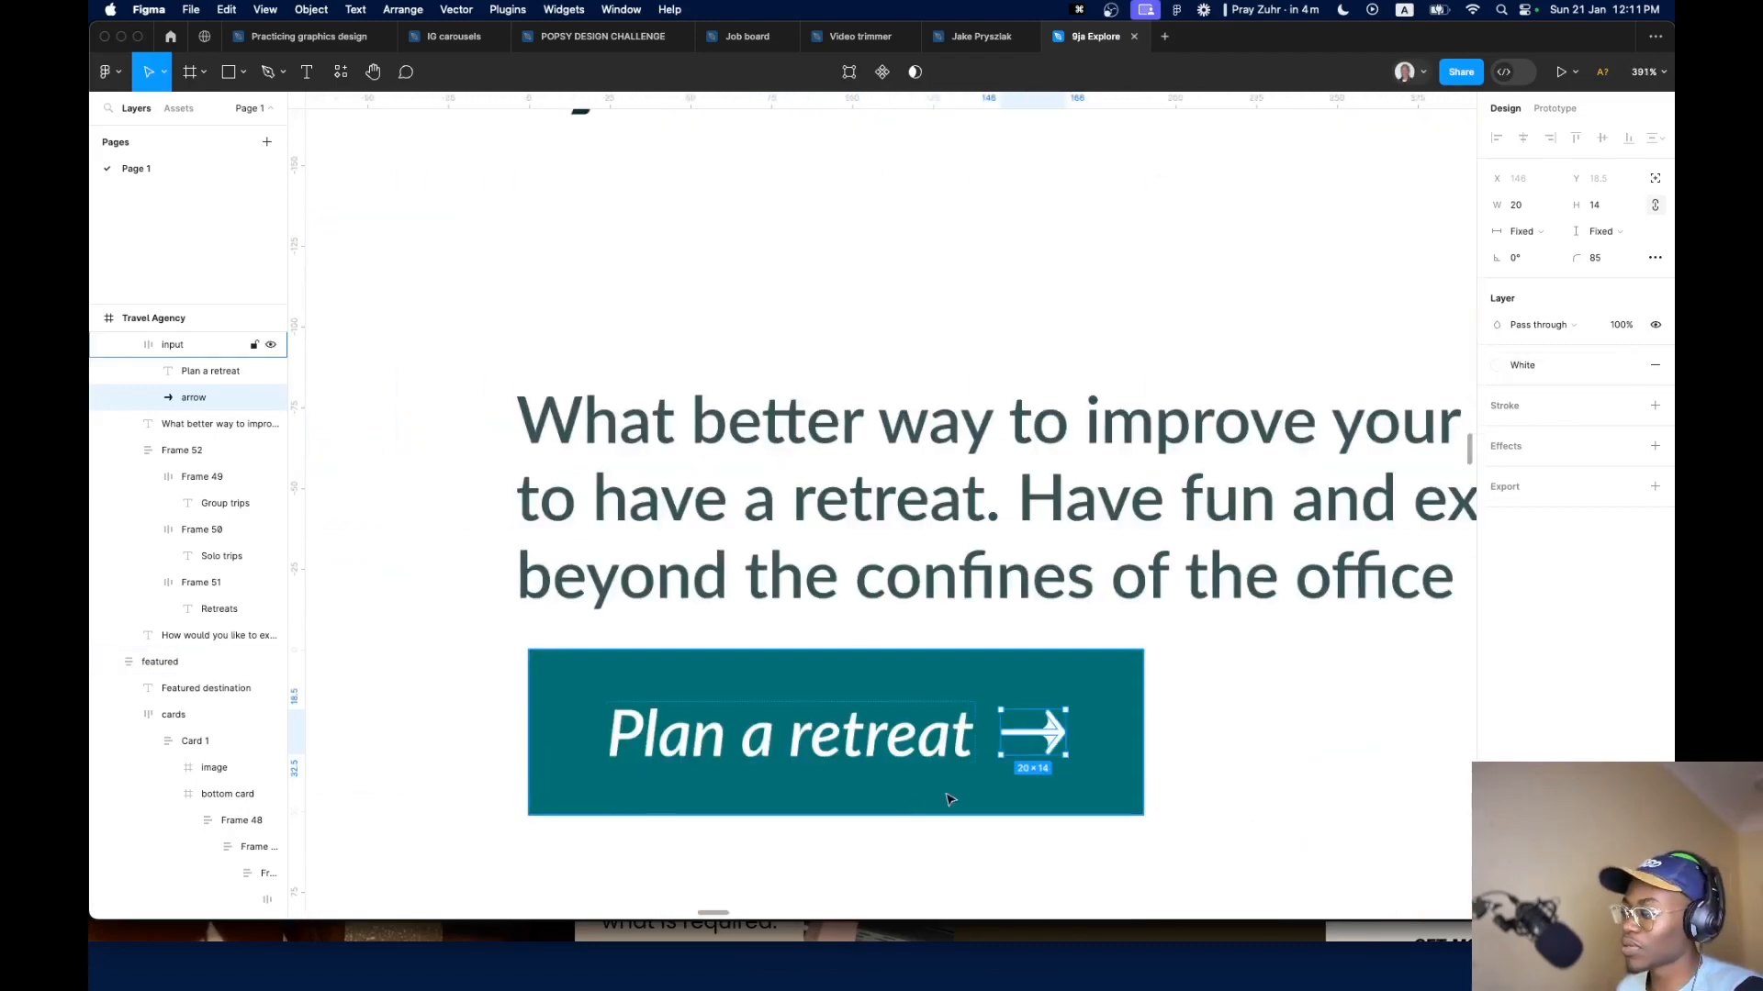
{"action": "left_click", "coordinate": [900, 801]}
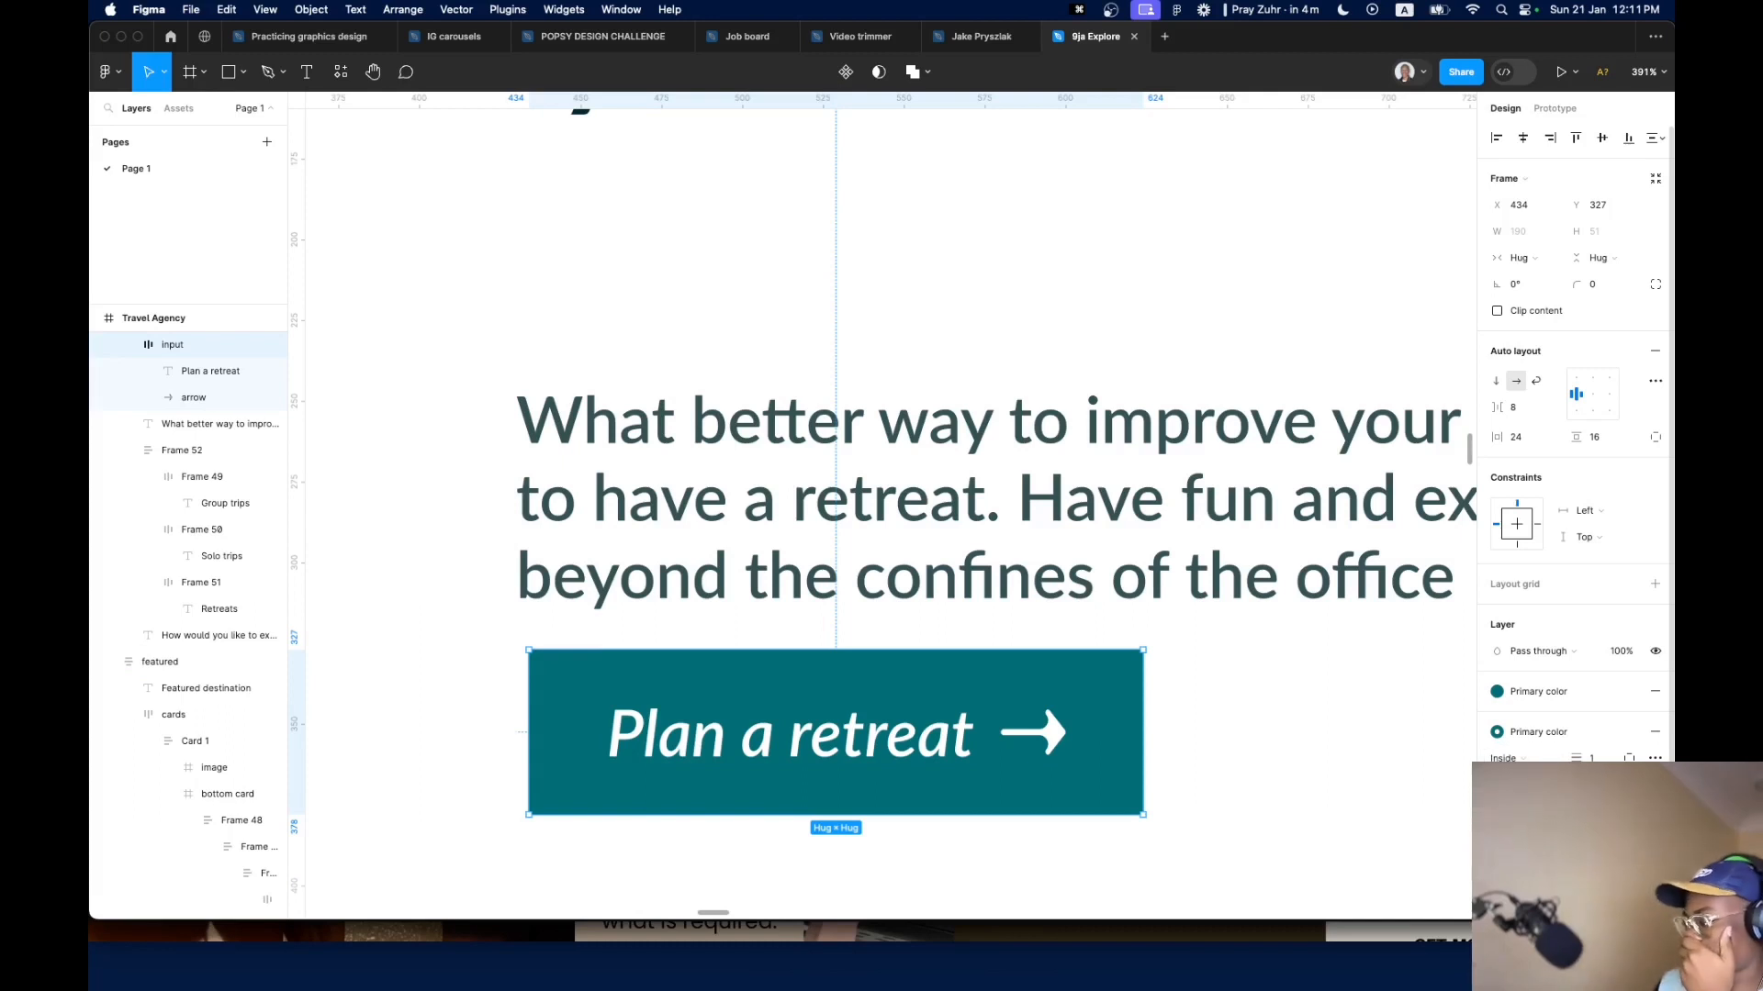
{"action": "left_click", "coordinate": [1537, 691]}
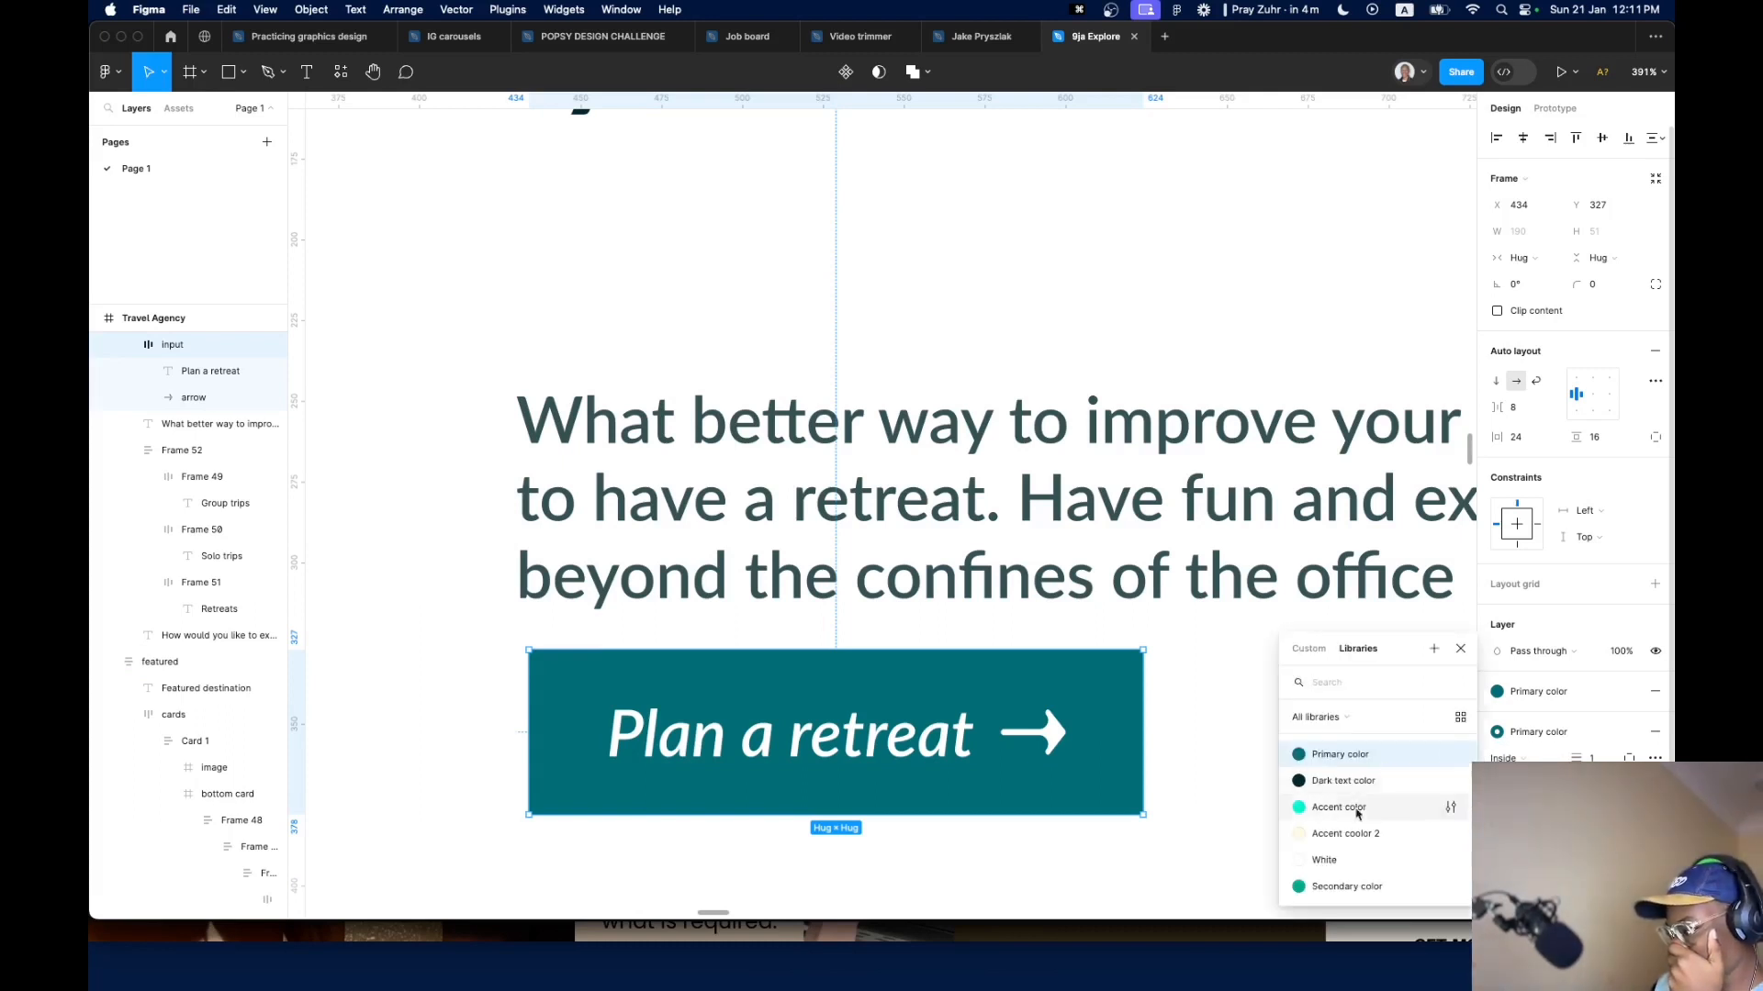
{"action": "left_click", "coordinate": [1337, 887]}
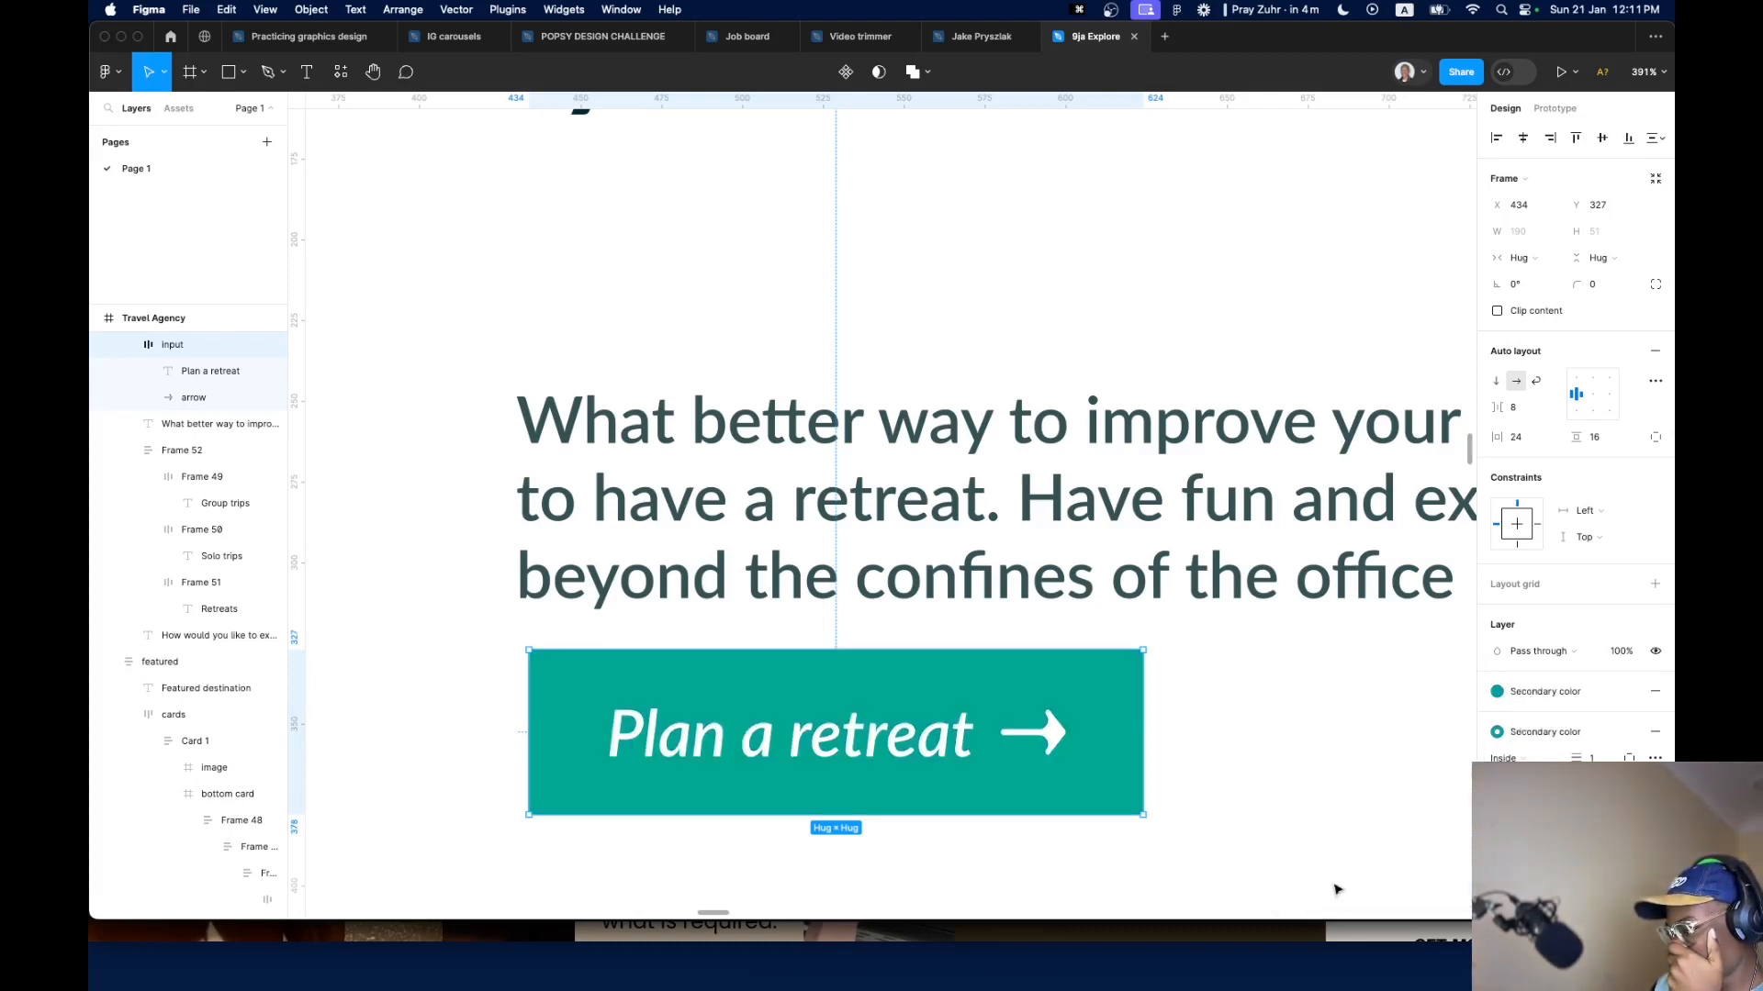
{"action": "left_click", "coordinate": [1008, 592]}
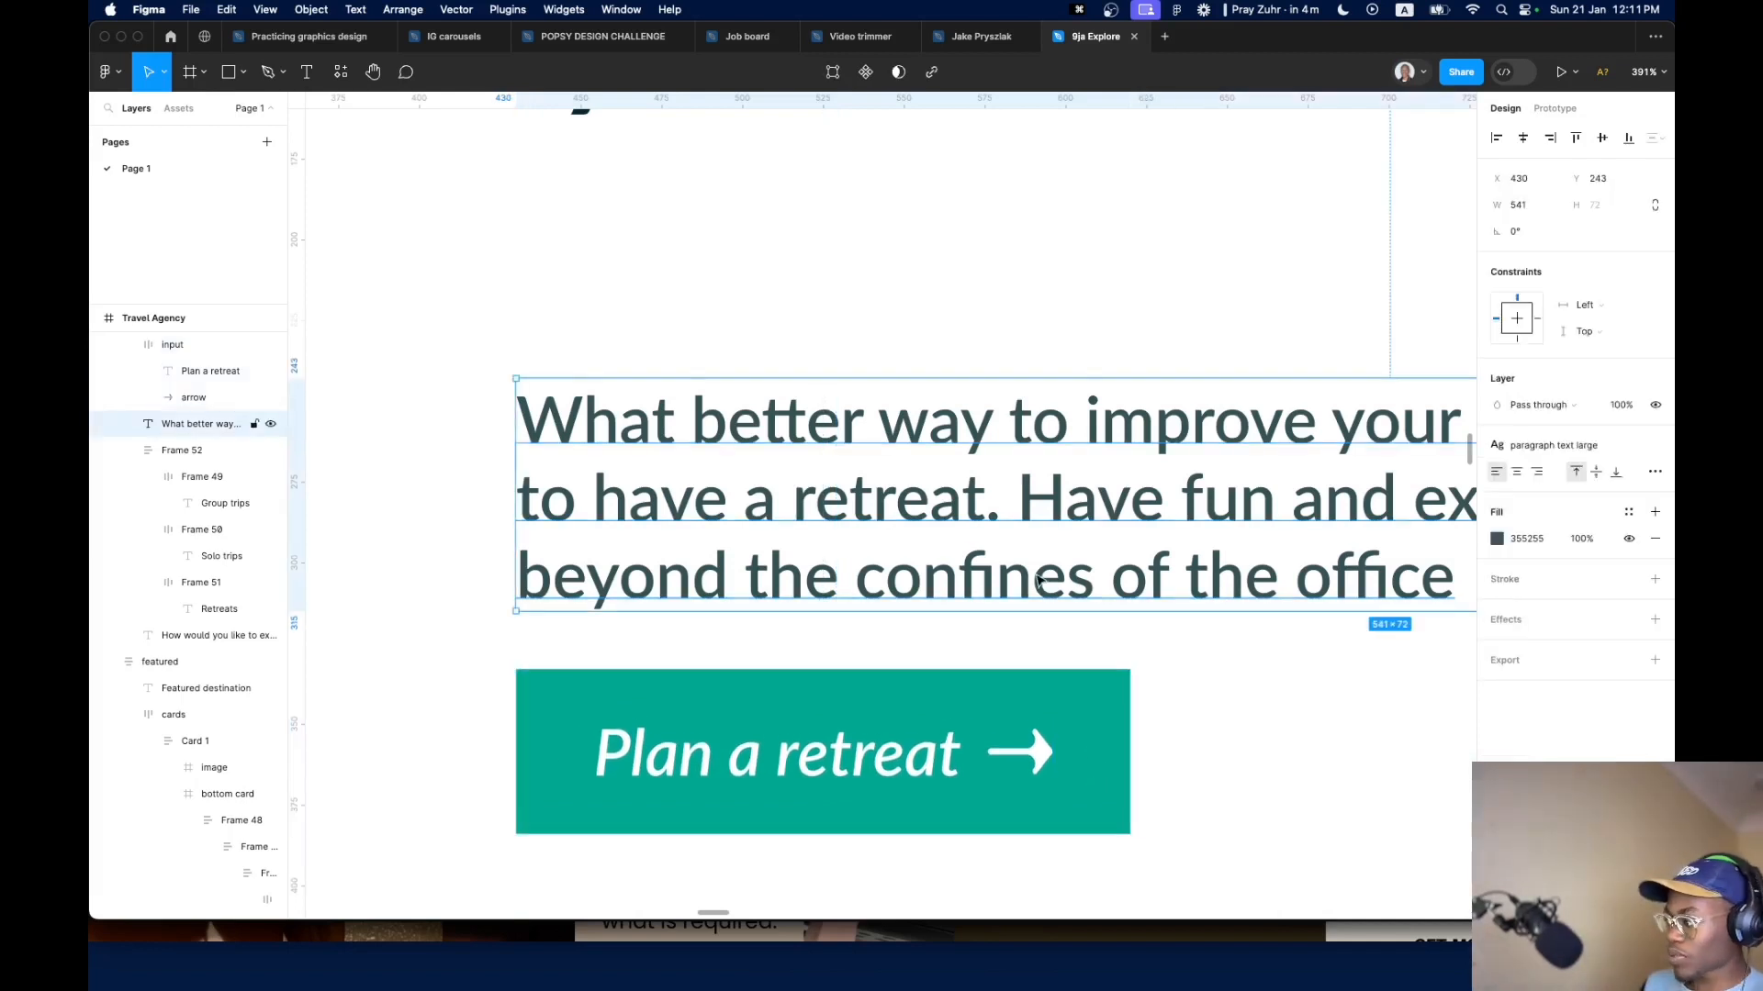
Try to recolour the "Group trips" label with a colour sampled from the retreat paragraph
{"action": "scroll", "coordinate": [1008, 615], "scroll_direction": "down", "scroll_amount": 10}
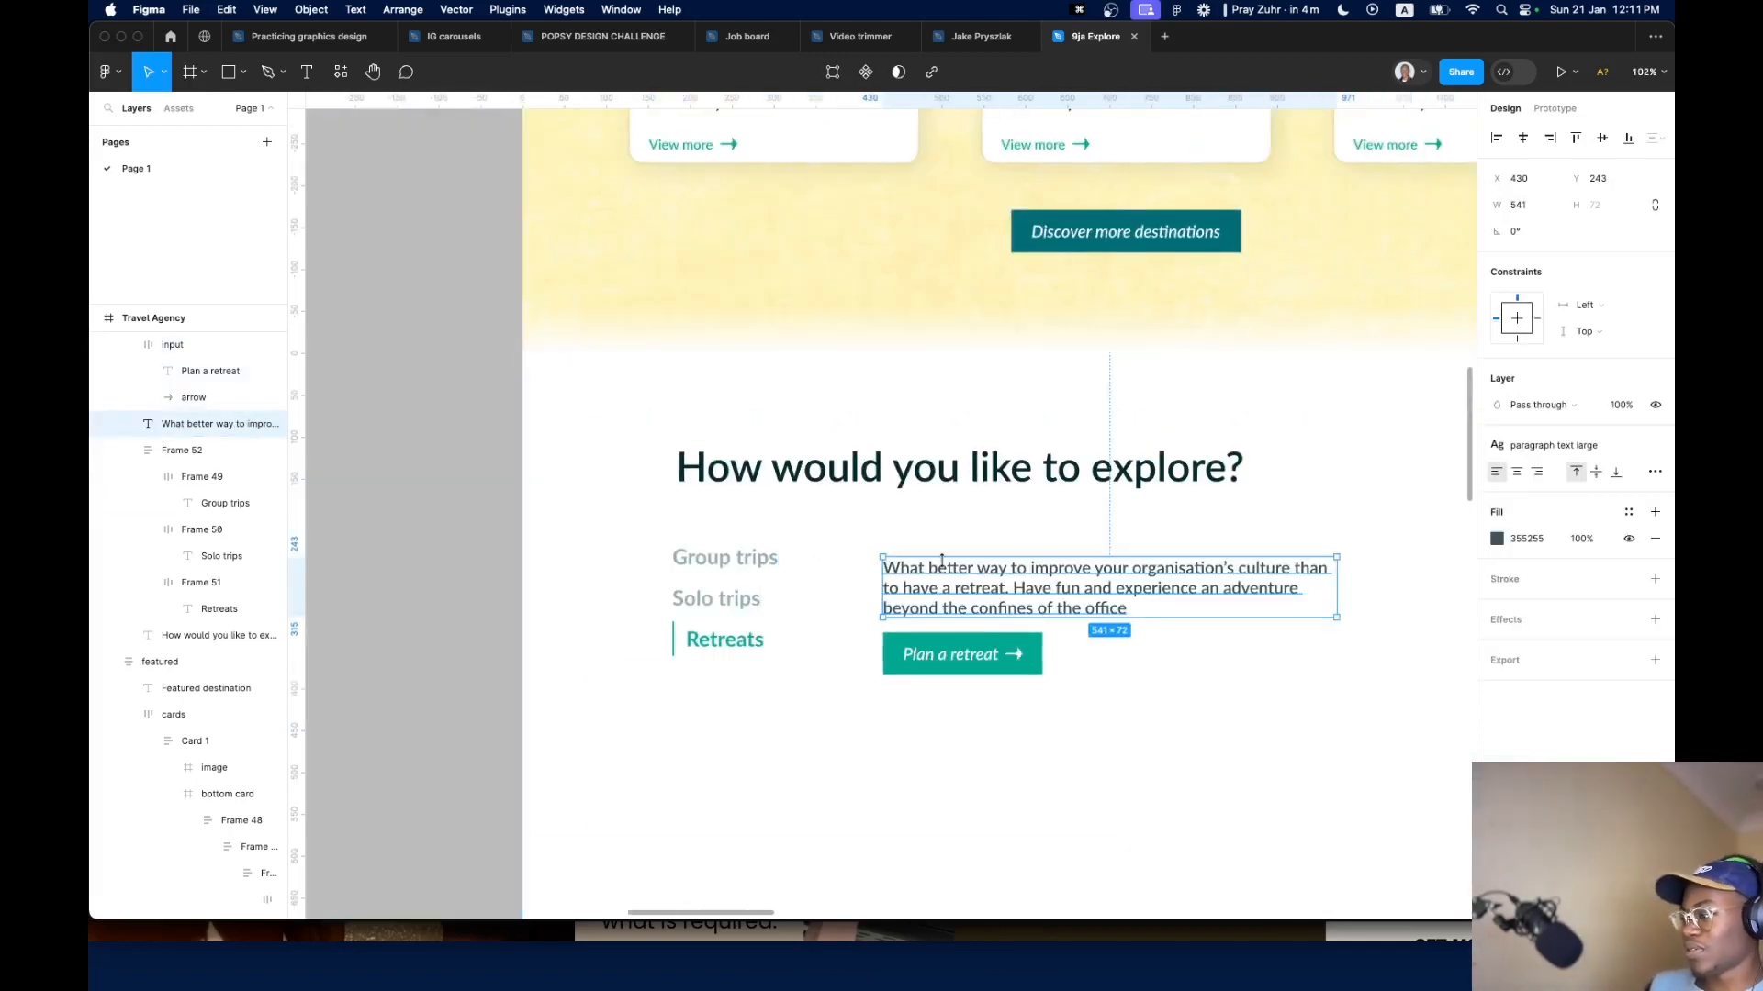
{"action": "left_click", "coordinate": [725, 557]}
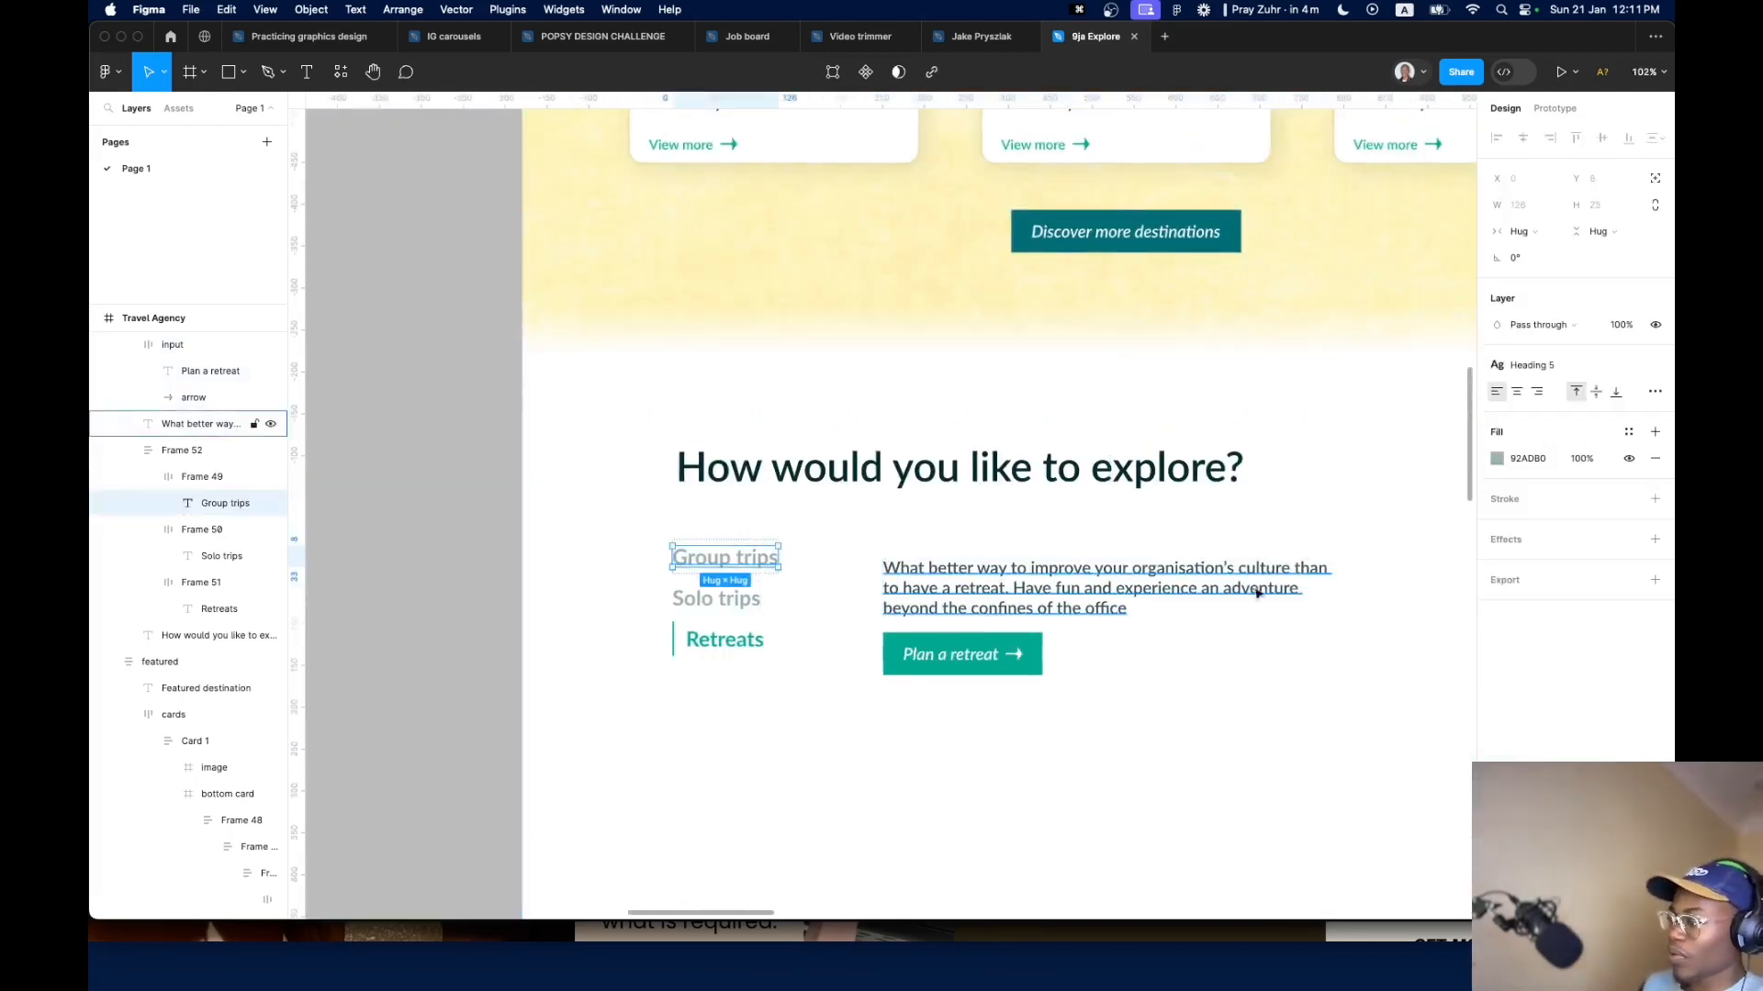
{"action": "left_click", "coordinate": [1498, 458]}
{"action": "left_click", "coordinate": [1301, 722]}
{"action": "scroll", "coordinate": [1034, 619], "scroll_direction": "up", "scroll_amount": 10}
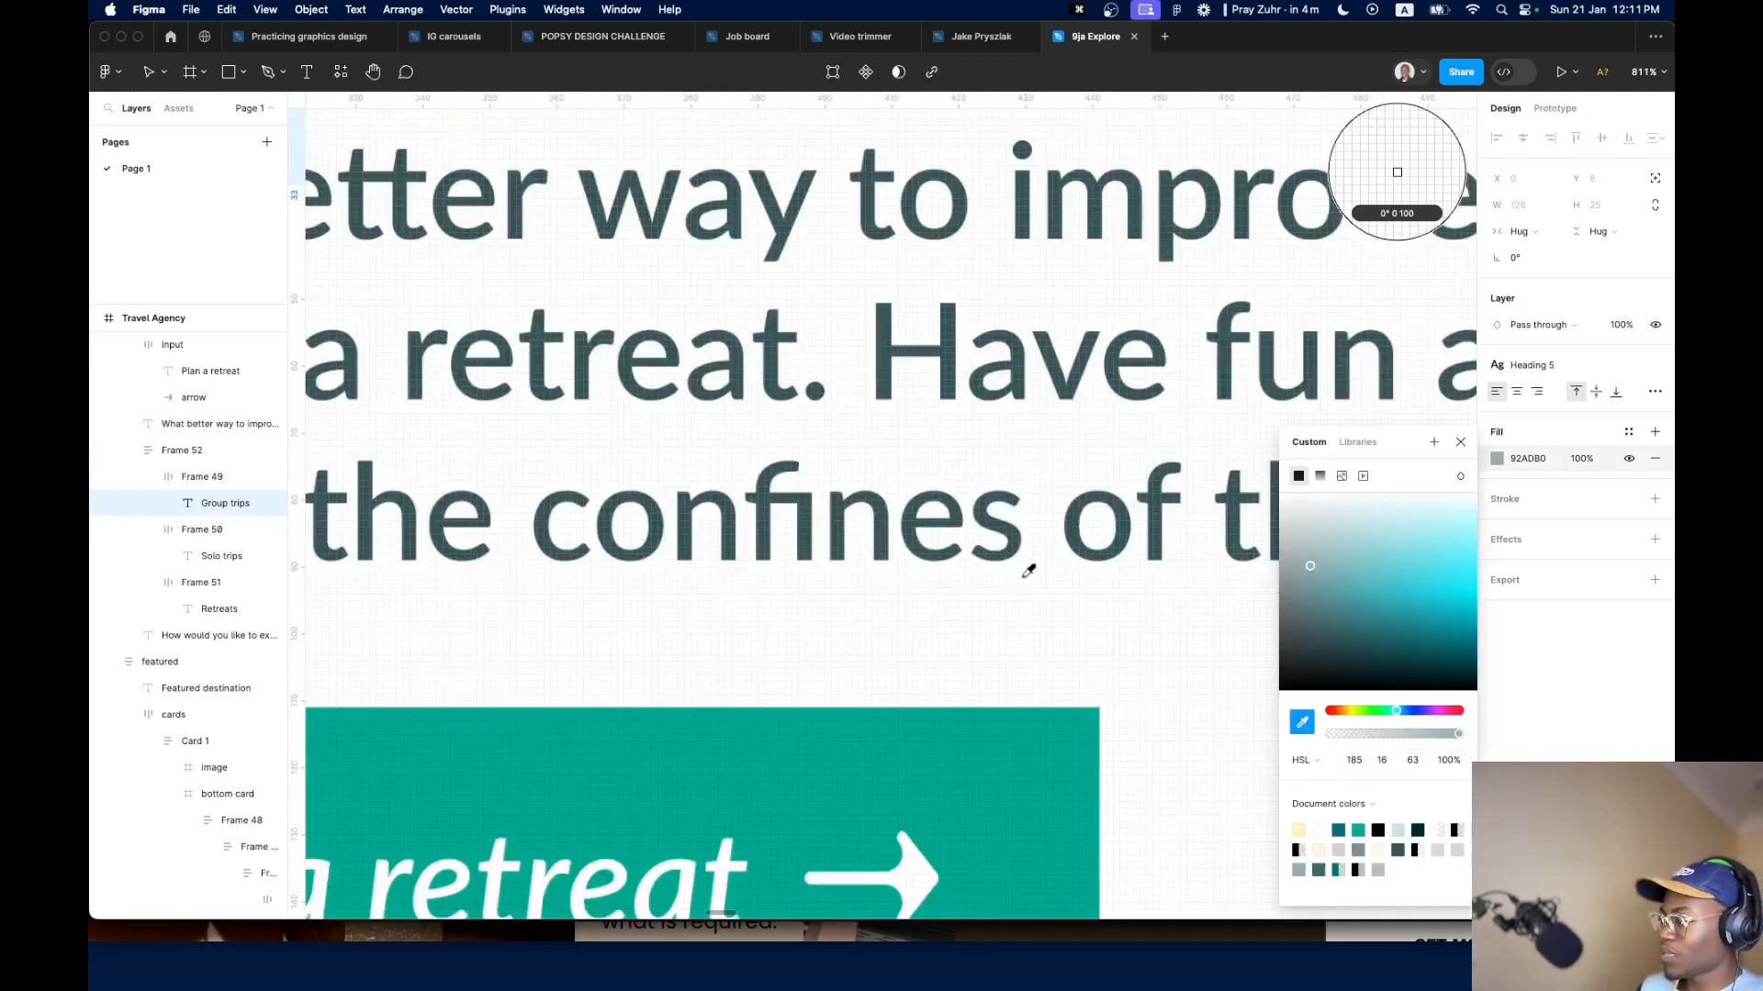
{"action": "left_click", "coordinate": [1023, 536]}
{"action": "scroll", "coordinate": [1015, 547], "scroll_direction": "down", "scroll_amount": 10}
{"action": "left_click", "coordinate": [989, 601]}
{"action": "key", "text": "super+z"}
{"action": "key", "text": "super+z"}
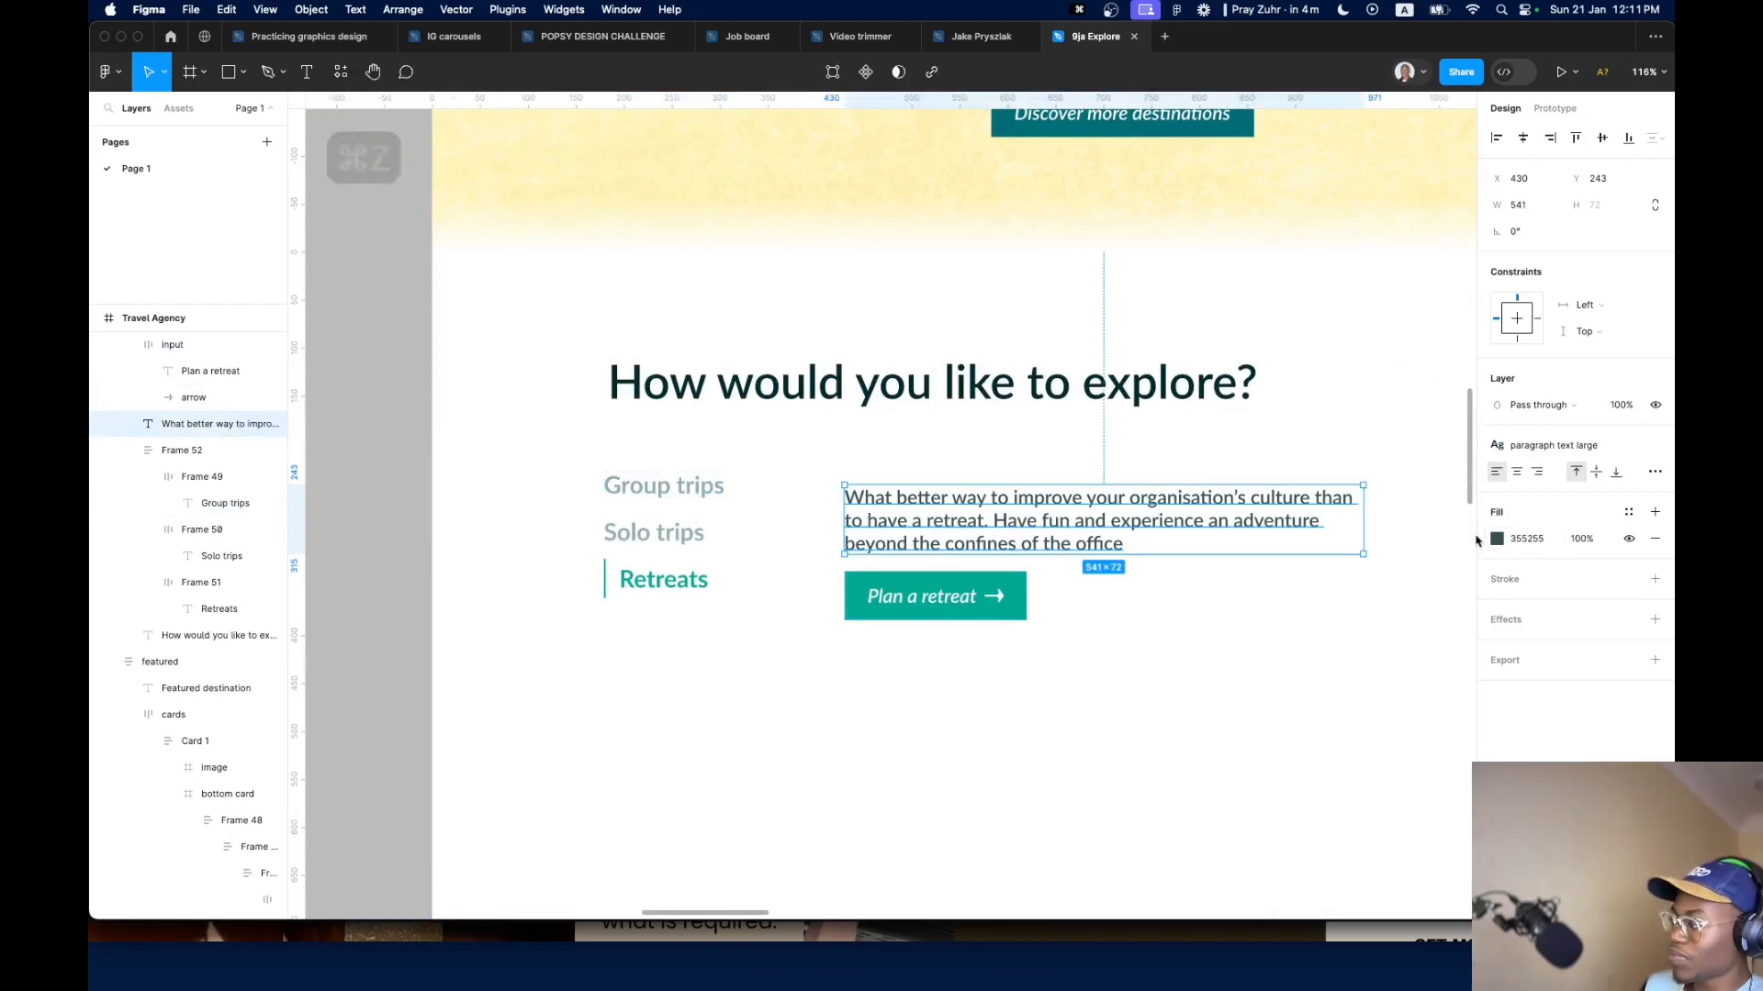
Group the retreat paragraph and the "Plan a retreat" button in a vertical auto layout with a spacing of 24
{"action": "left_click", "coordinate": [1014, 757]}
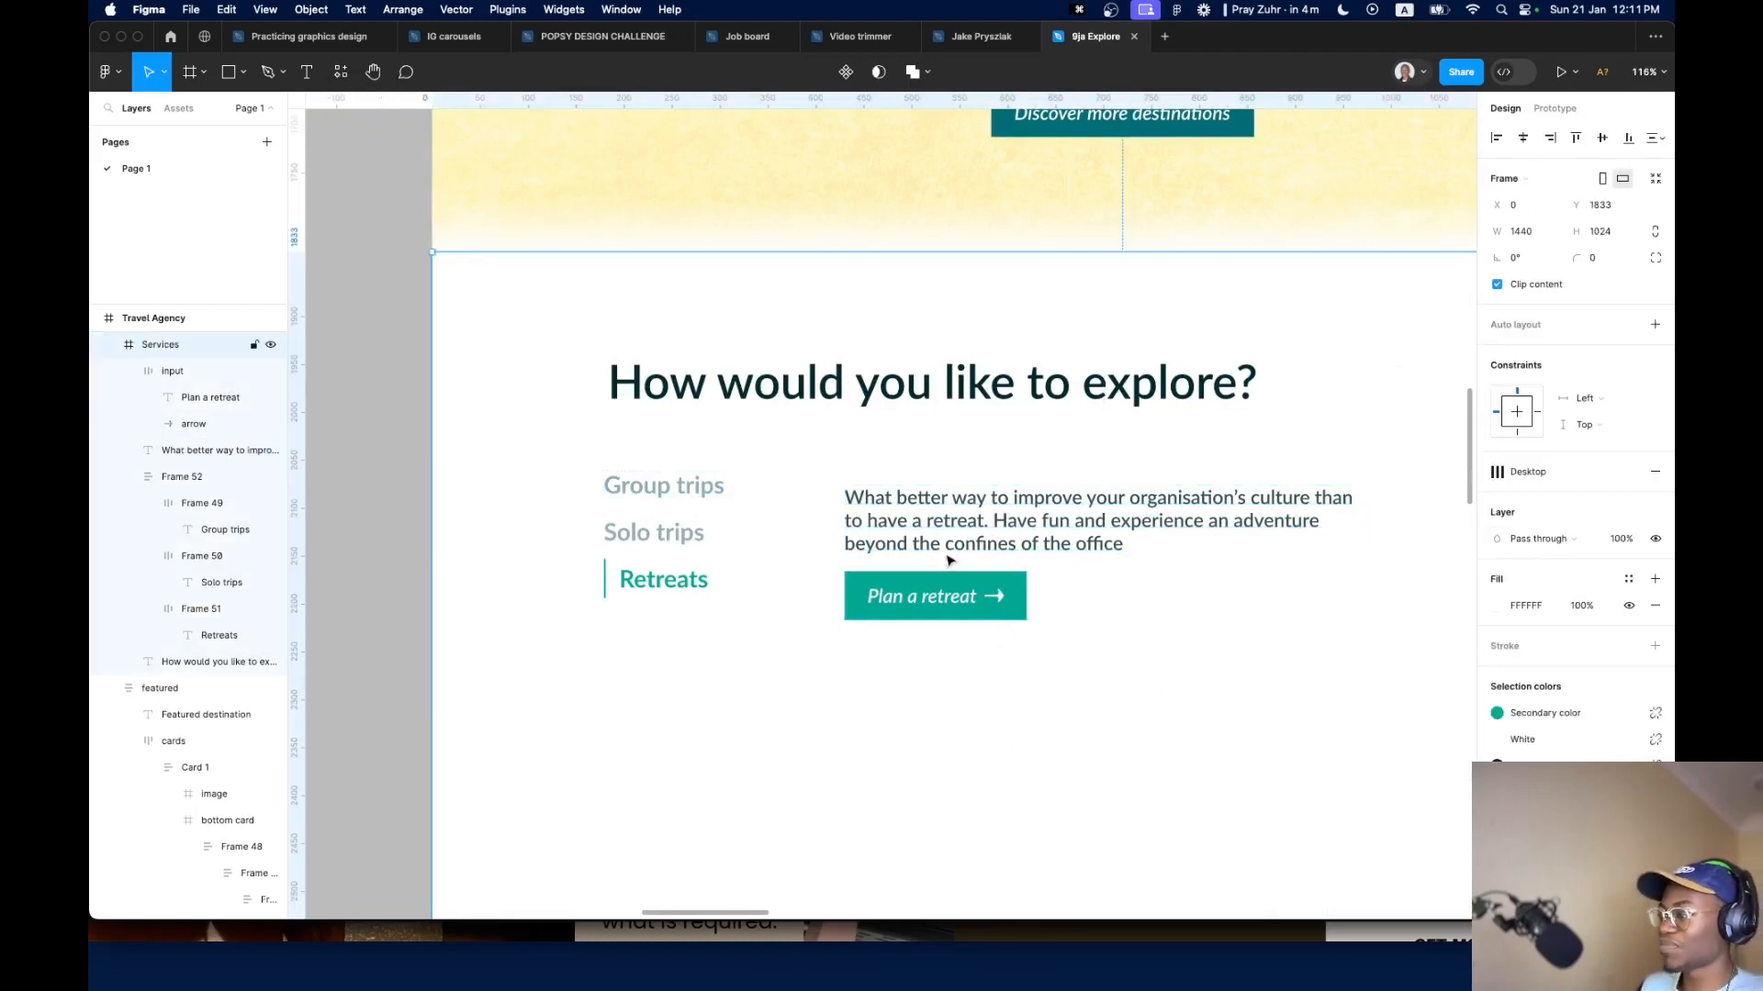
{"action": "double_click", "coordinate": [948, 552]}
{"action": "scroll", "coordinate": [977, 507], "scroll_direction": "up", "scroll_amount": 5}
{"action": "scroll", "coordinate": [844, 543], "scroll_direction": "down", "scroll_amount": 5}
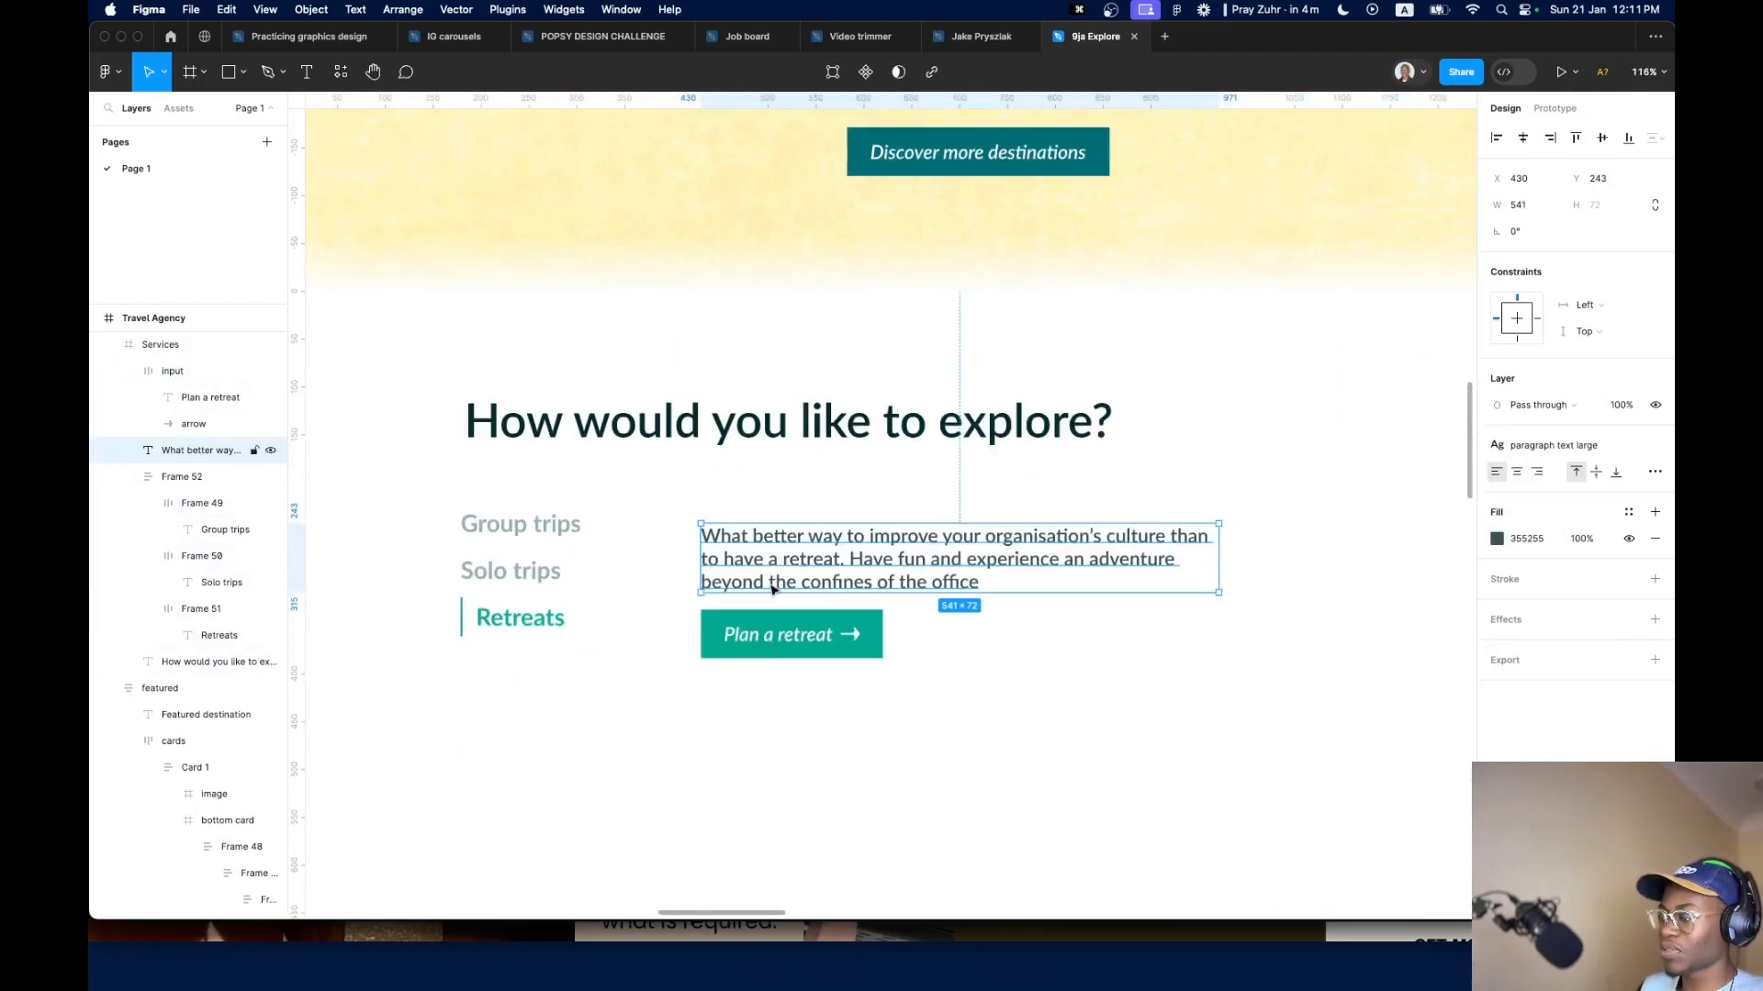
{"action": "left_click", "coordinate": [755, 648], "text": "shift"}
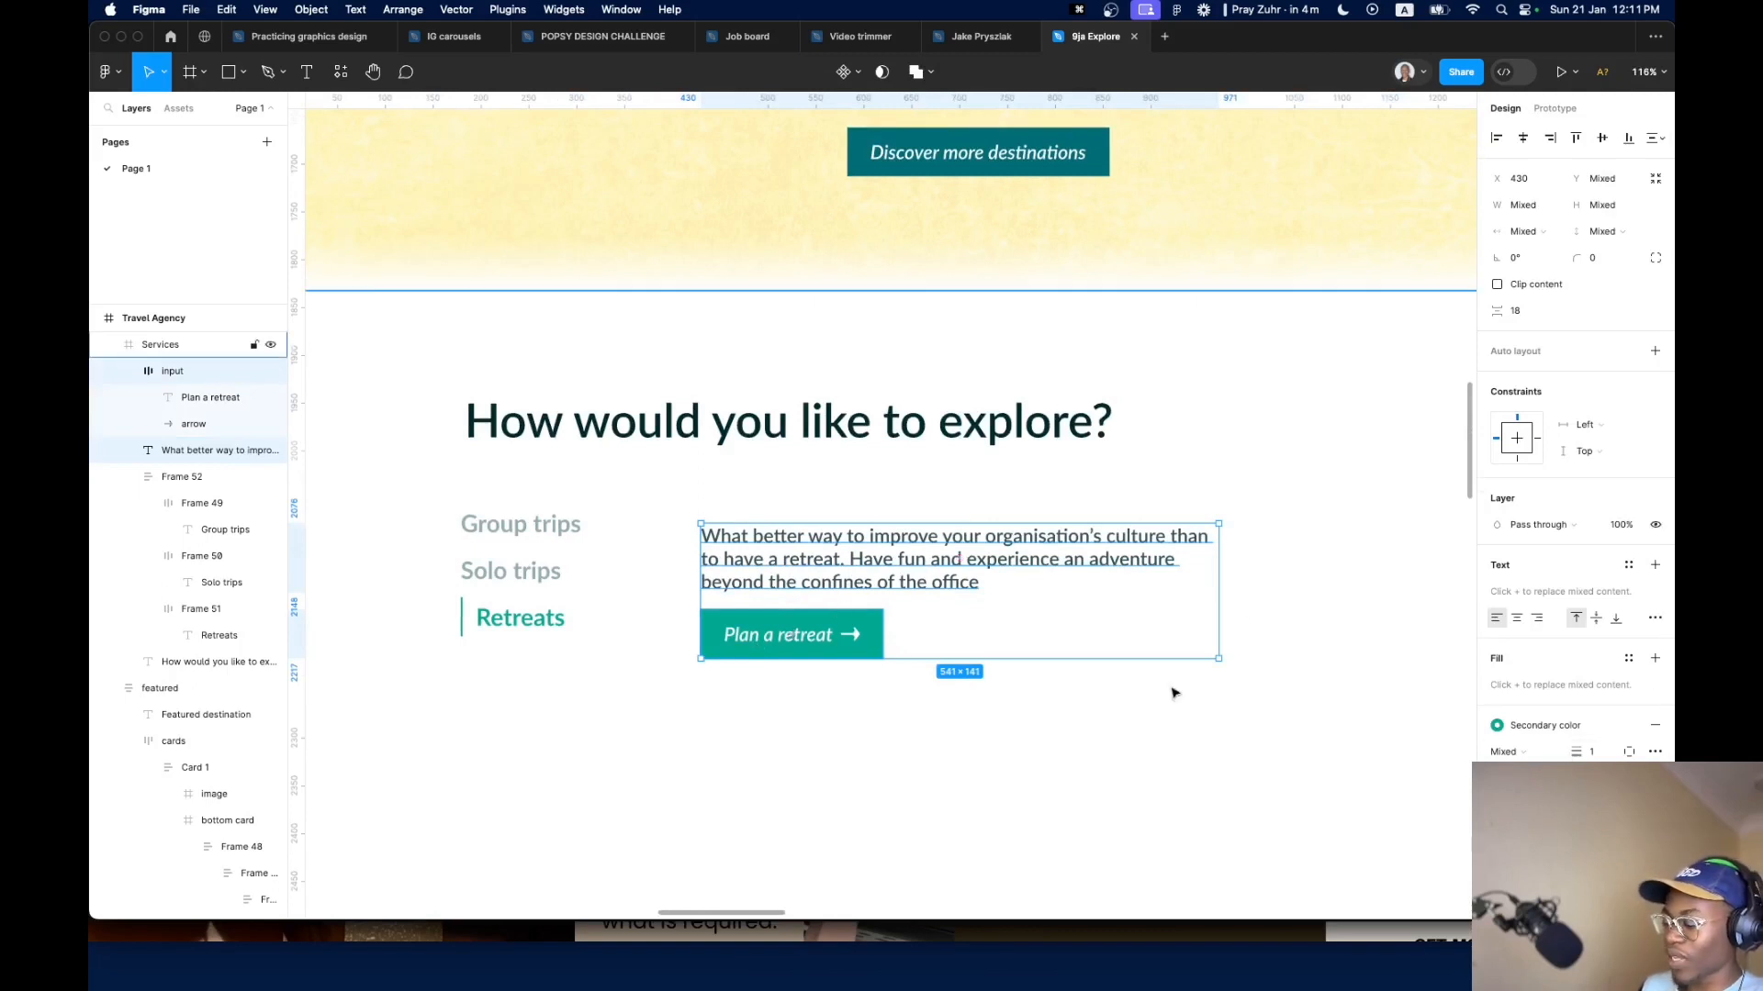
{"action": "key", "text": "shift+a"}
{"action": "left_click", "coordinate": [1530, 410]}
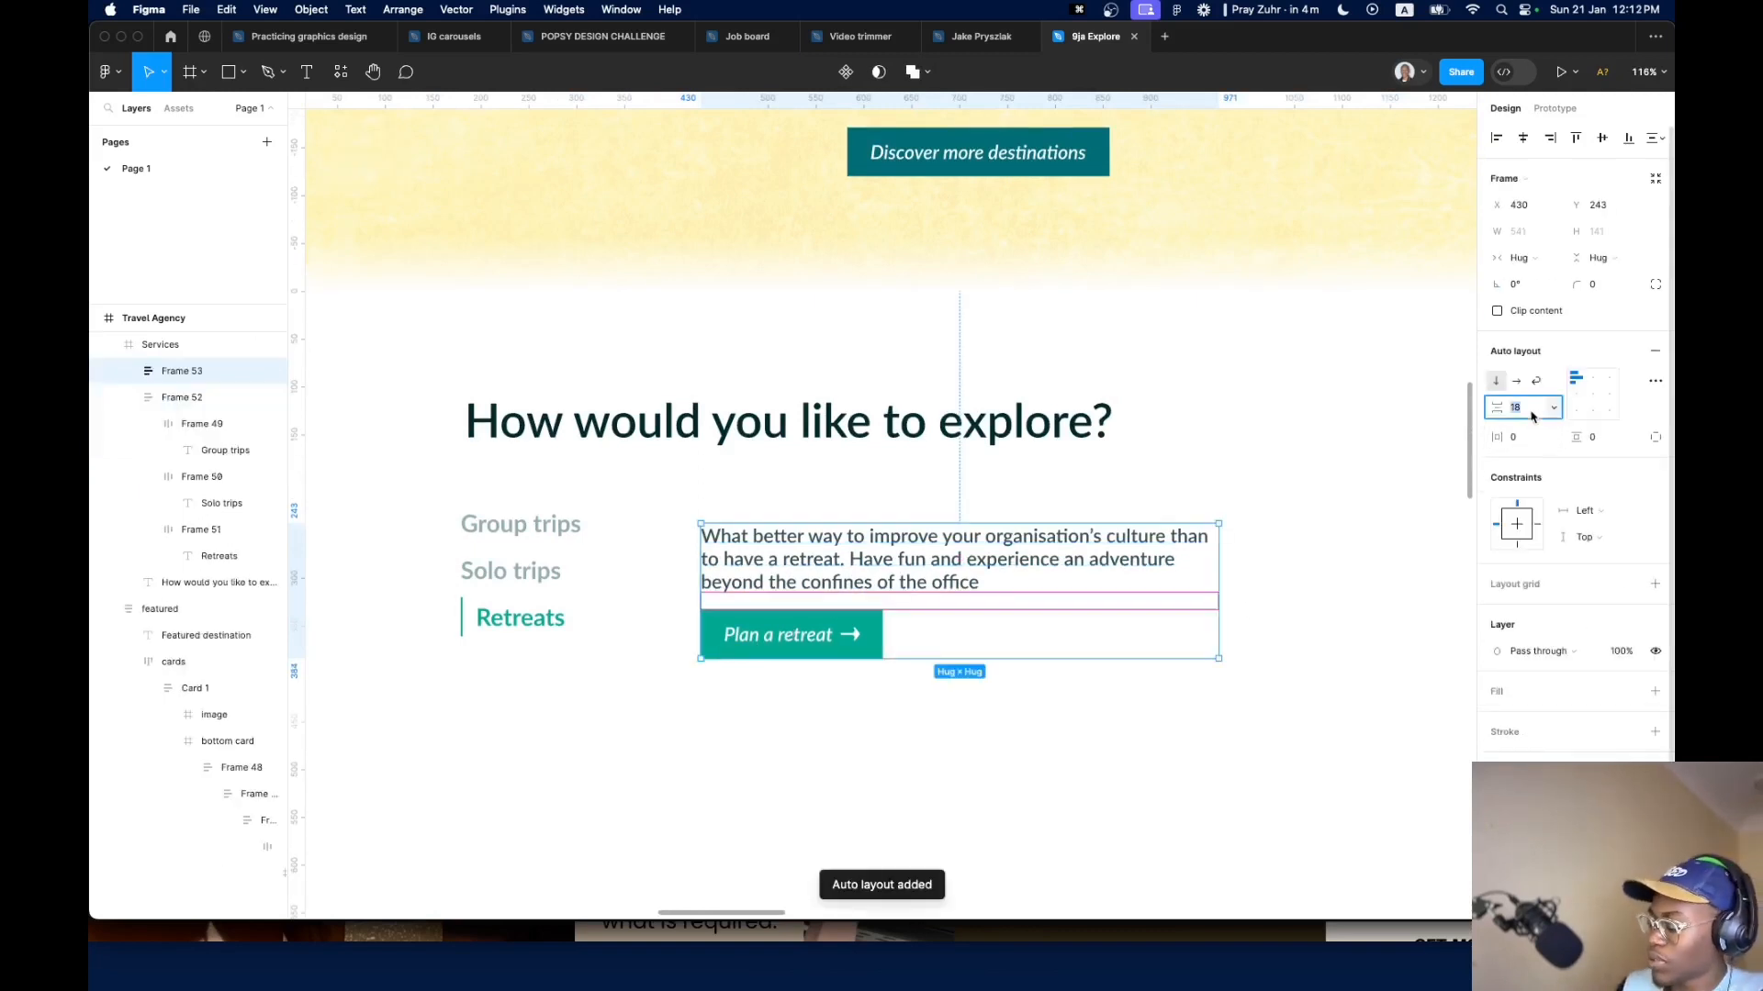
{"action": "key", "text": "shift+Up"}
{"action": "key", "text": "Down"}
{"action": "key", "text": "Down"}
{"action": "key", "text": "Down"}
{"action": "key", "text": "Down"}
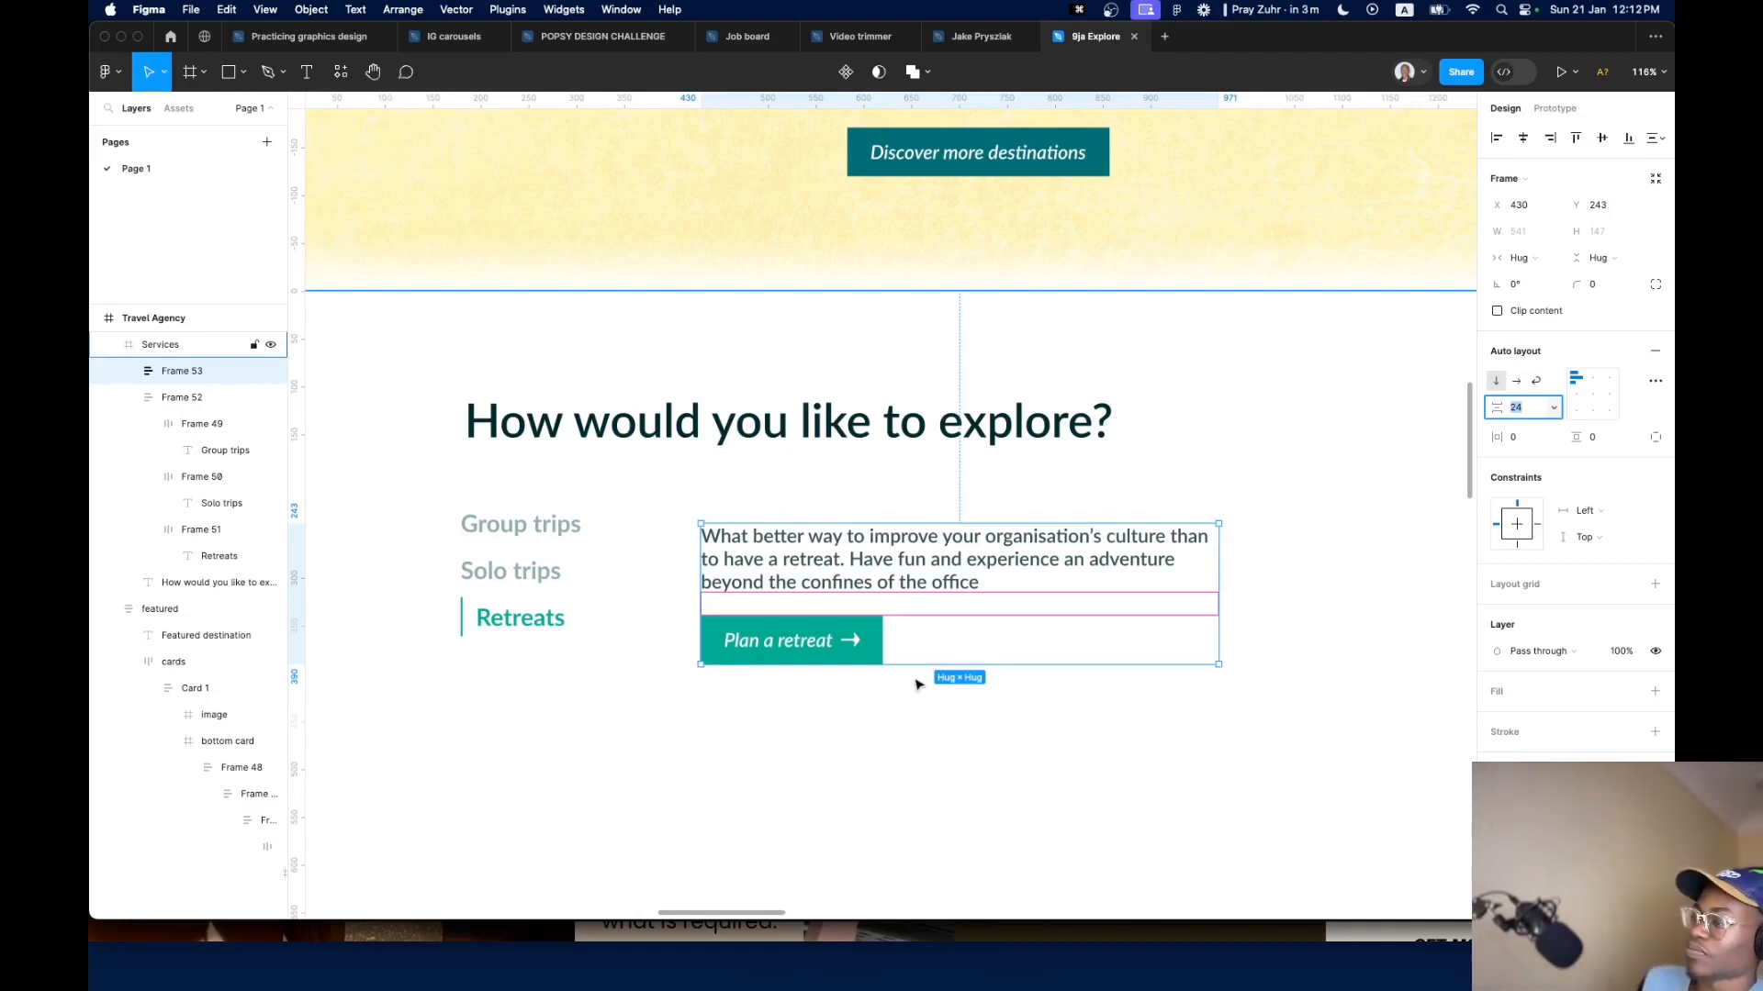
{"action": "scroll", "coordinate": [917, 684], "scroll_direction": "down", "scroll_amount": 5}
{"action": "key", "text": "Escape"}
Combine the trip options list and the retreat text block in a horizontal auto layout with a spacing of 125
{"action": "scroll", "coordinate": [806, 731], "scroll_direction": "up", "scroll_amount": 5}
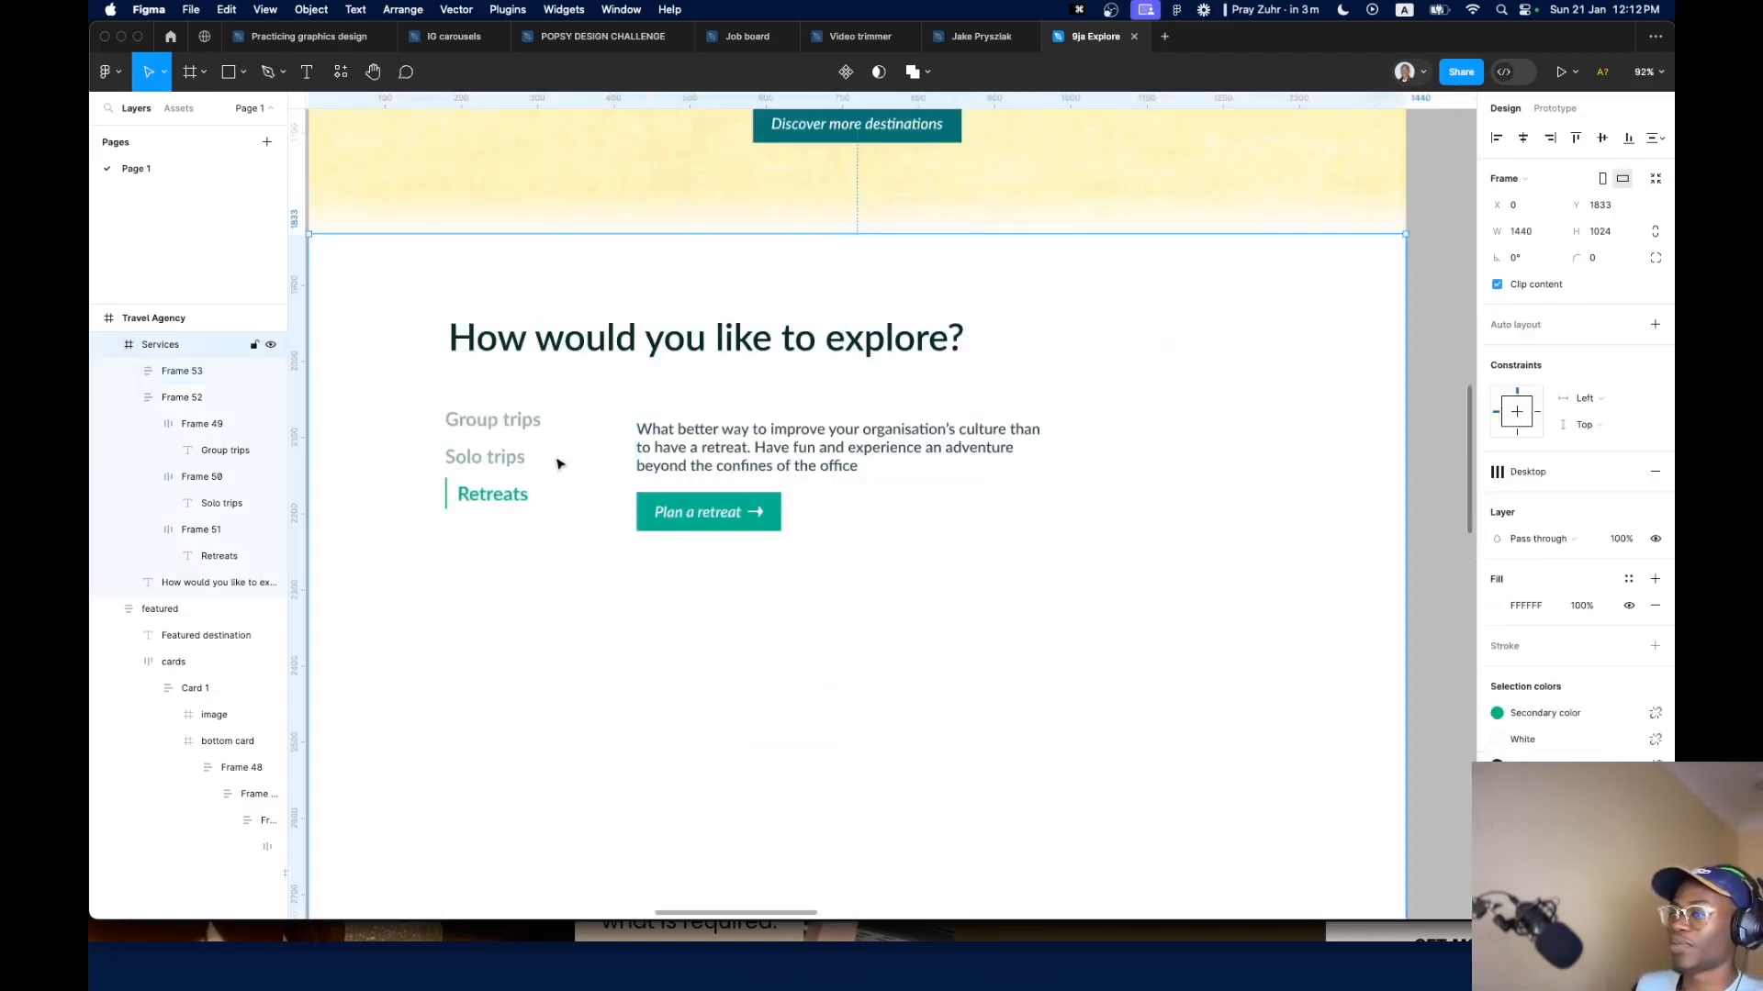
{"action": "left_click", "coordinate": [492, 459]}
{"action": "left_click", "coordinate": [810, 464], "text": "shift"}
{"action": "key", "text": "shift+a"}
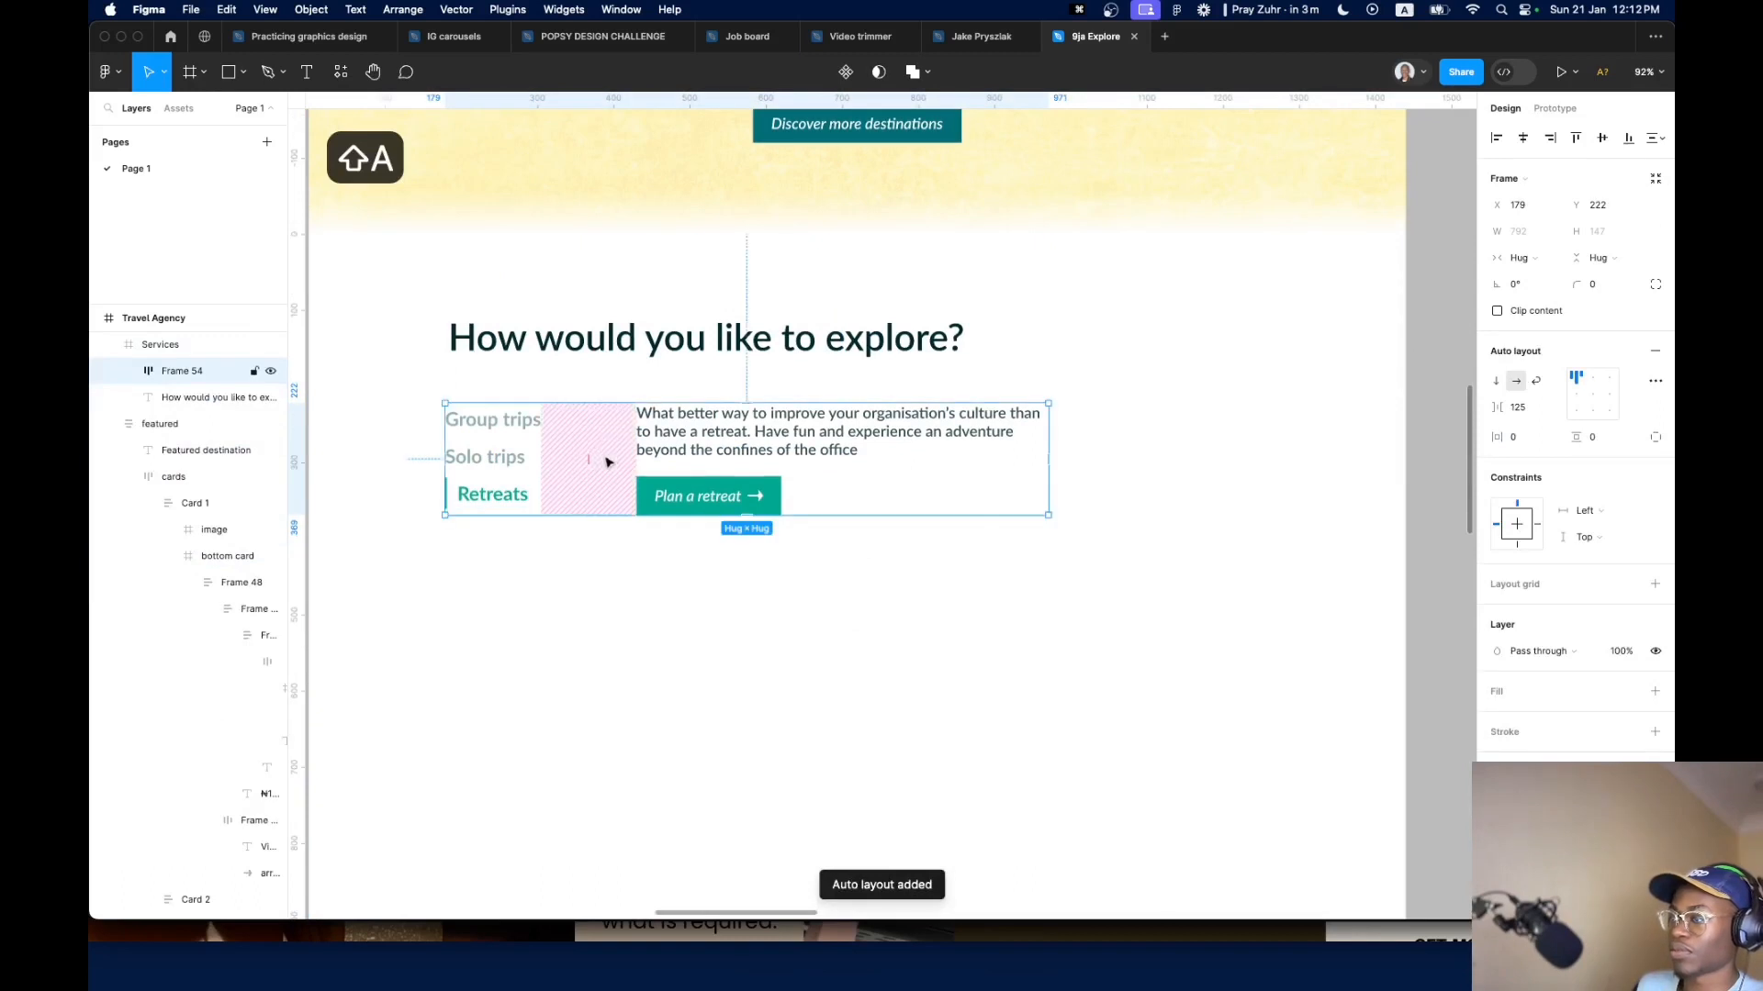
{"action": "left_click", "coordinate": [661, 464]}
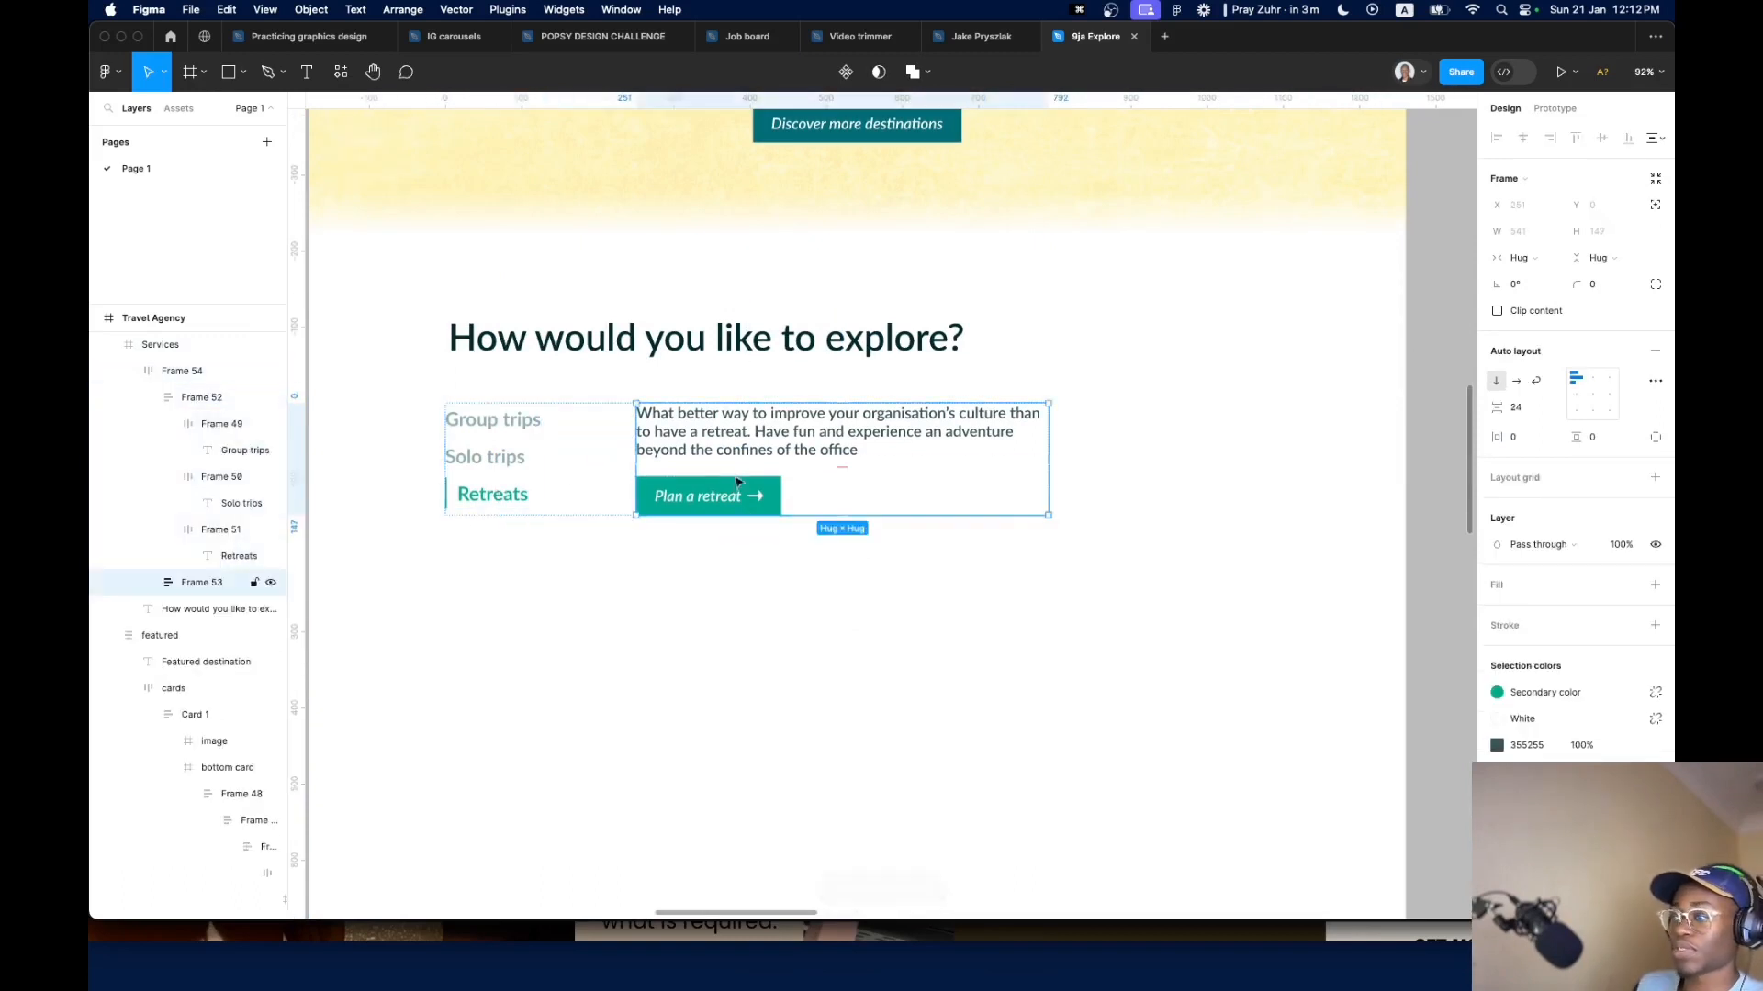
{"action": "left_click", "coordinate": [742, 505]}
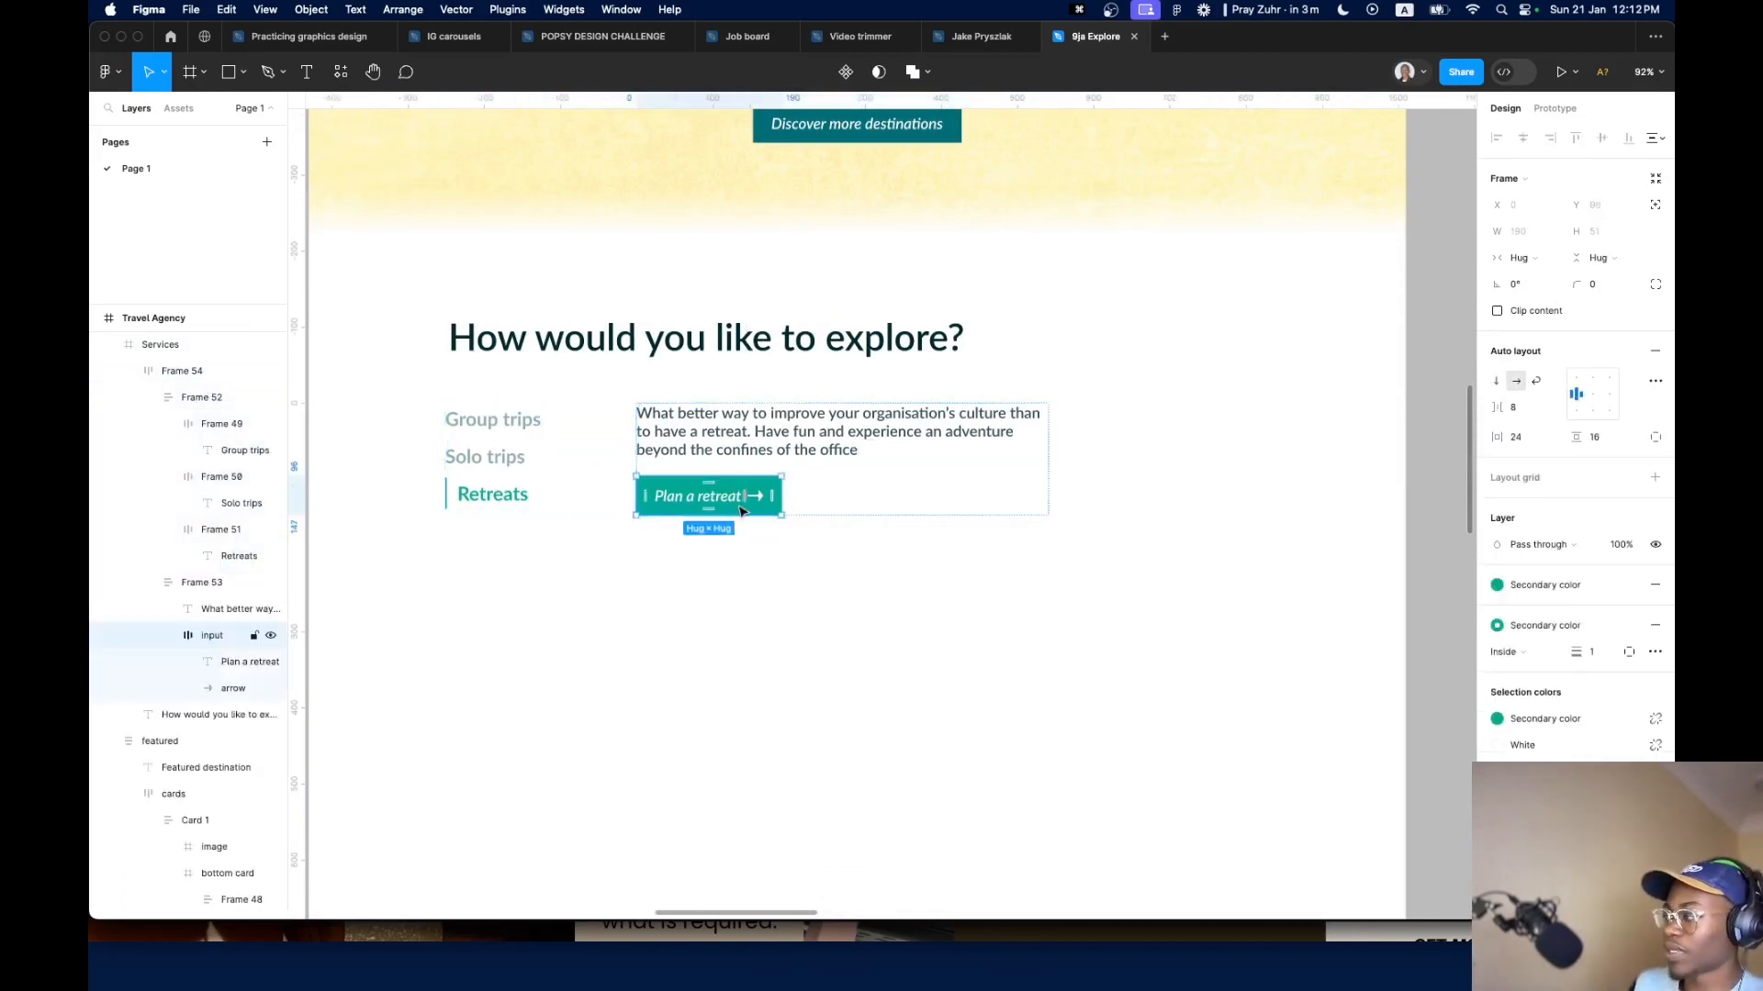
{"action": "left_click", "coordinate": [694, 626]}
Move the beach retreat image from beside the past designs into the Services frame, below the retreat text at X 396, Y 512
{"action": "scroll", "coordinate": [696, 628], "scroll_direction": "down", "scroll_amount": 10}
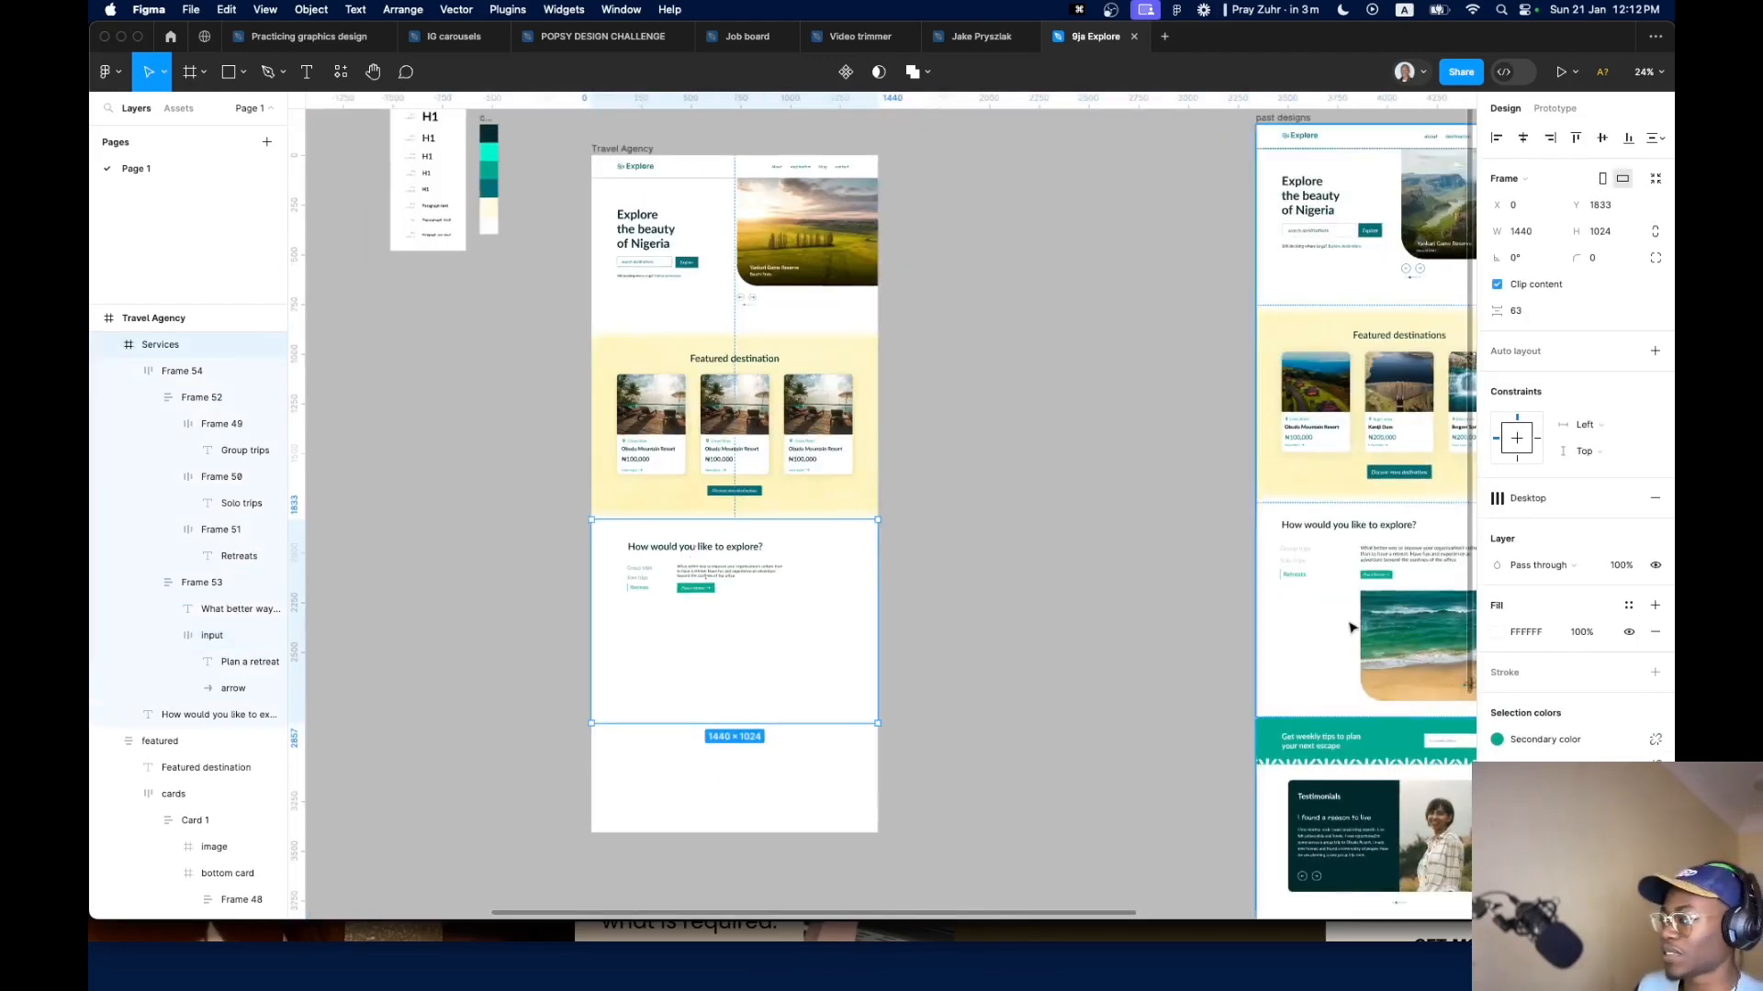
{"action": "left_click_drag", "start_coordinate": [1394, 680], "coordinate": [1114, 670]}
{"action": "scroll", "coordinate": [1045, 643], "scroll_direction": "down", "scroll_amount": 8}
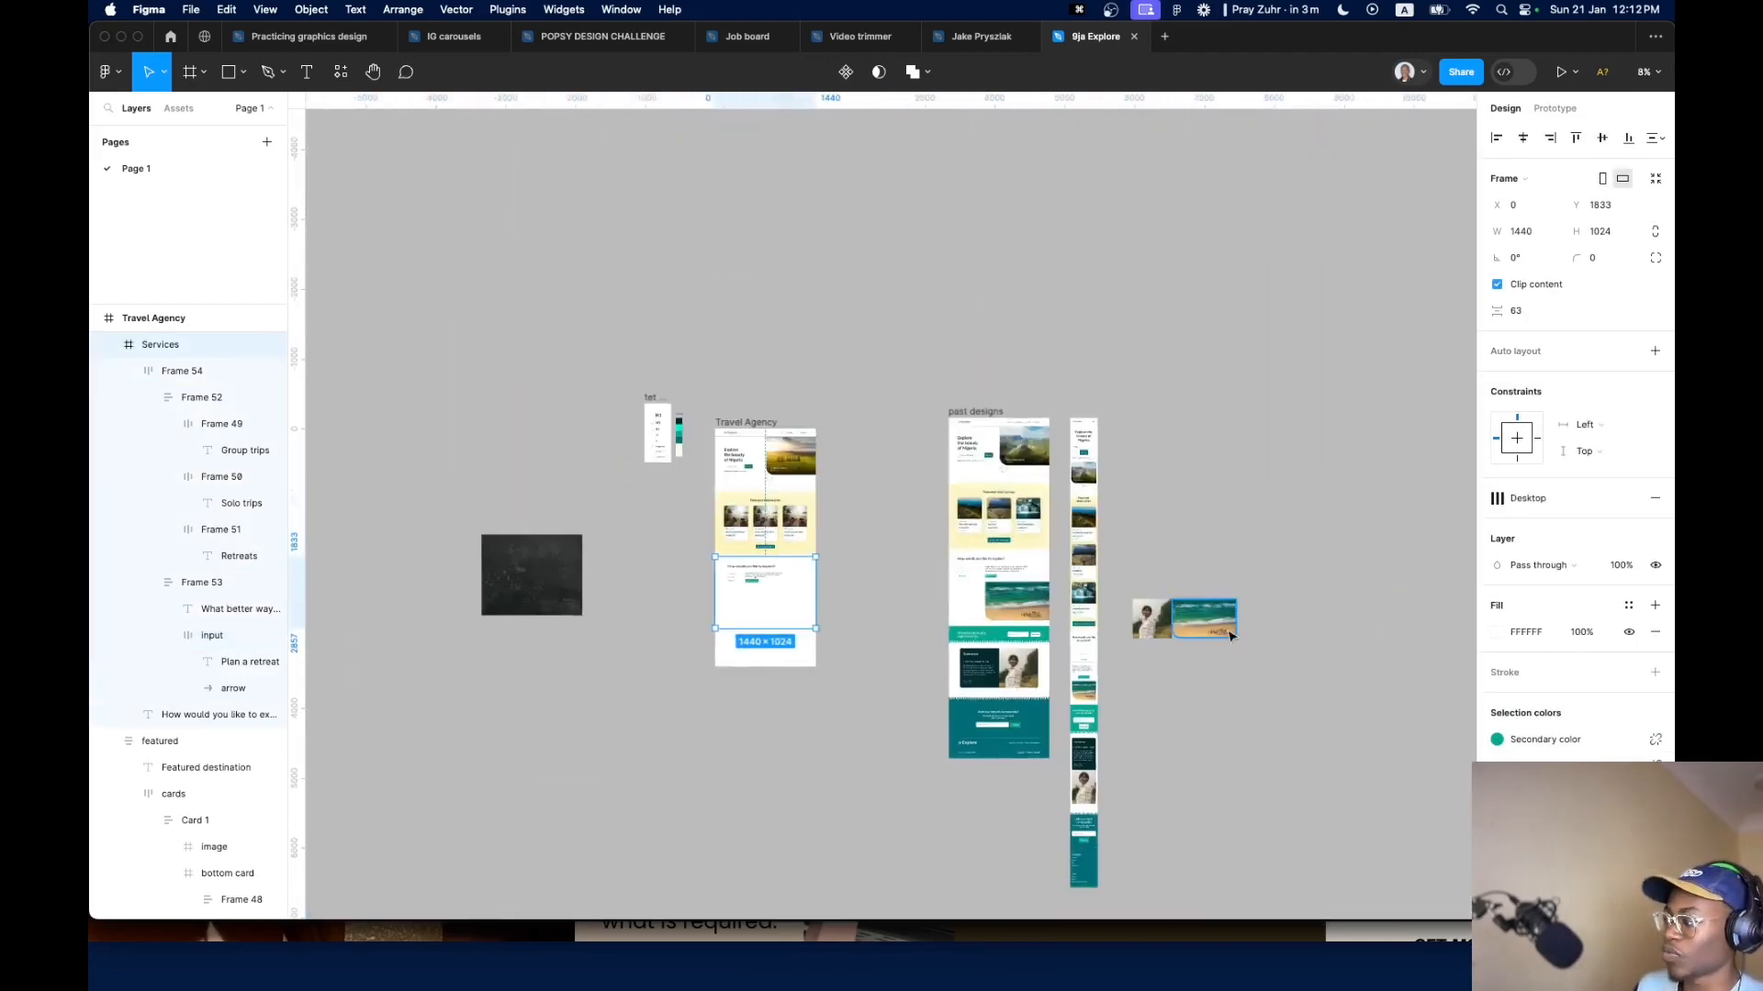
{"action": "left_click_drag", "start_coordinate": [1208, 634], "coordinate": [795, 626]}
{"action": "scroll", "coordinate": [797, 627], "scroll_direction": "up", "scroll_amount": 5}
{"action": "scroll", "coordinate": [797, 627], "scroll_direction": "up", "scroll_amount": 3}
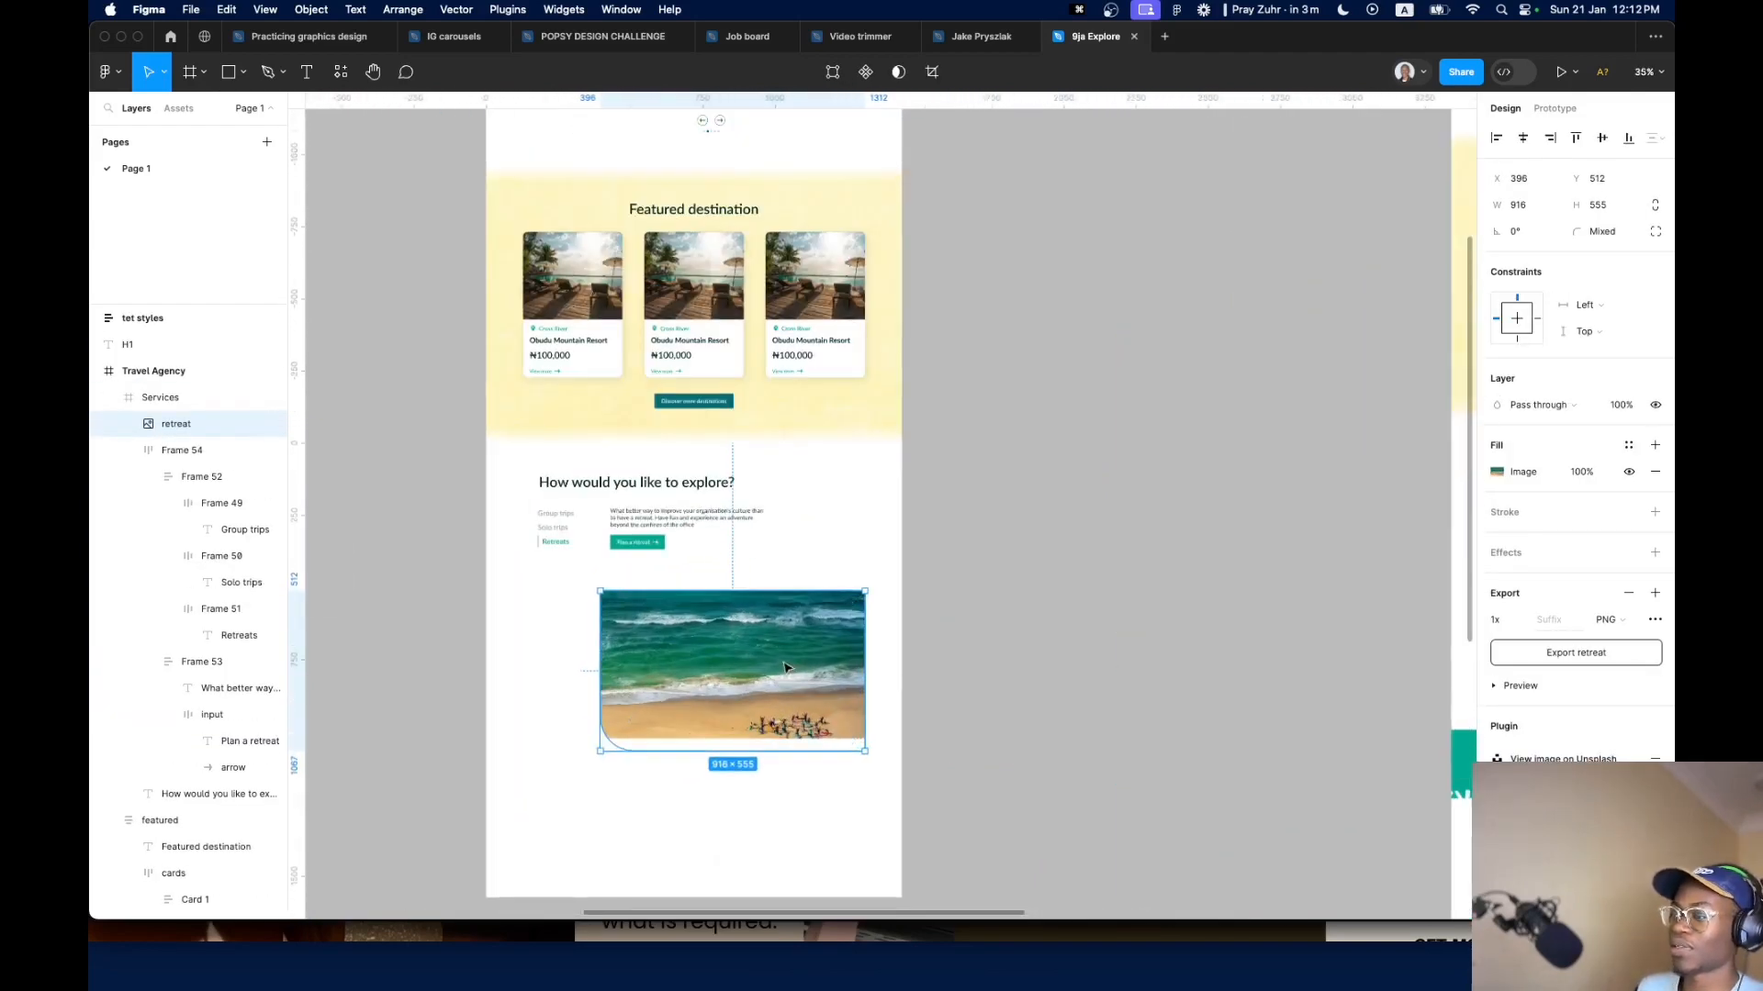
Reposition the beach image below the retreat text in the Services frame at X 481, Y 415
{"action": "mouse_move", "coordinate": [706, 689]}
{"action": "left_mouse_down"}
{"action": "mouse_move", "coordinate": [738, 631]}
{"action": "mouse_move", "coordinate": [740, 654]}
{"action": "mouse_move", "coordinate": [582, 743]}
{"action": "mouse_move", "coordinate": [737, 660]}
{"action": "mouse_move", "coordinate": [636, 703]}
{"action": "mouse_move", "coordinate": [700, 681]}
{"action": "left_mouse_up"}
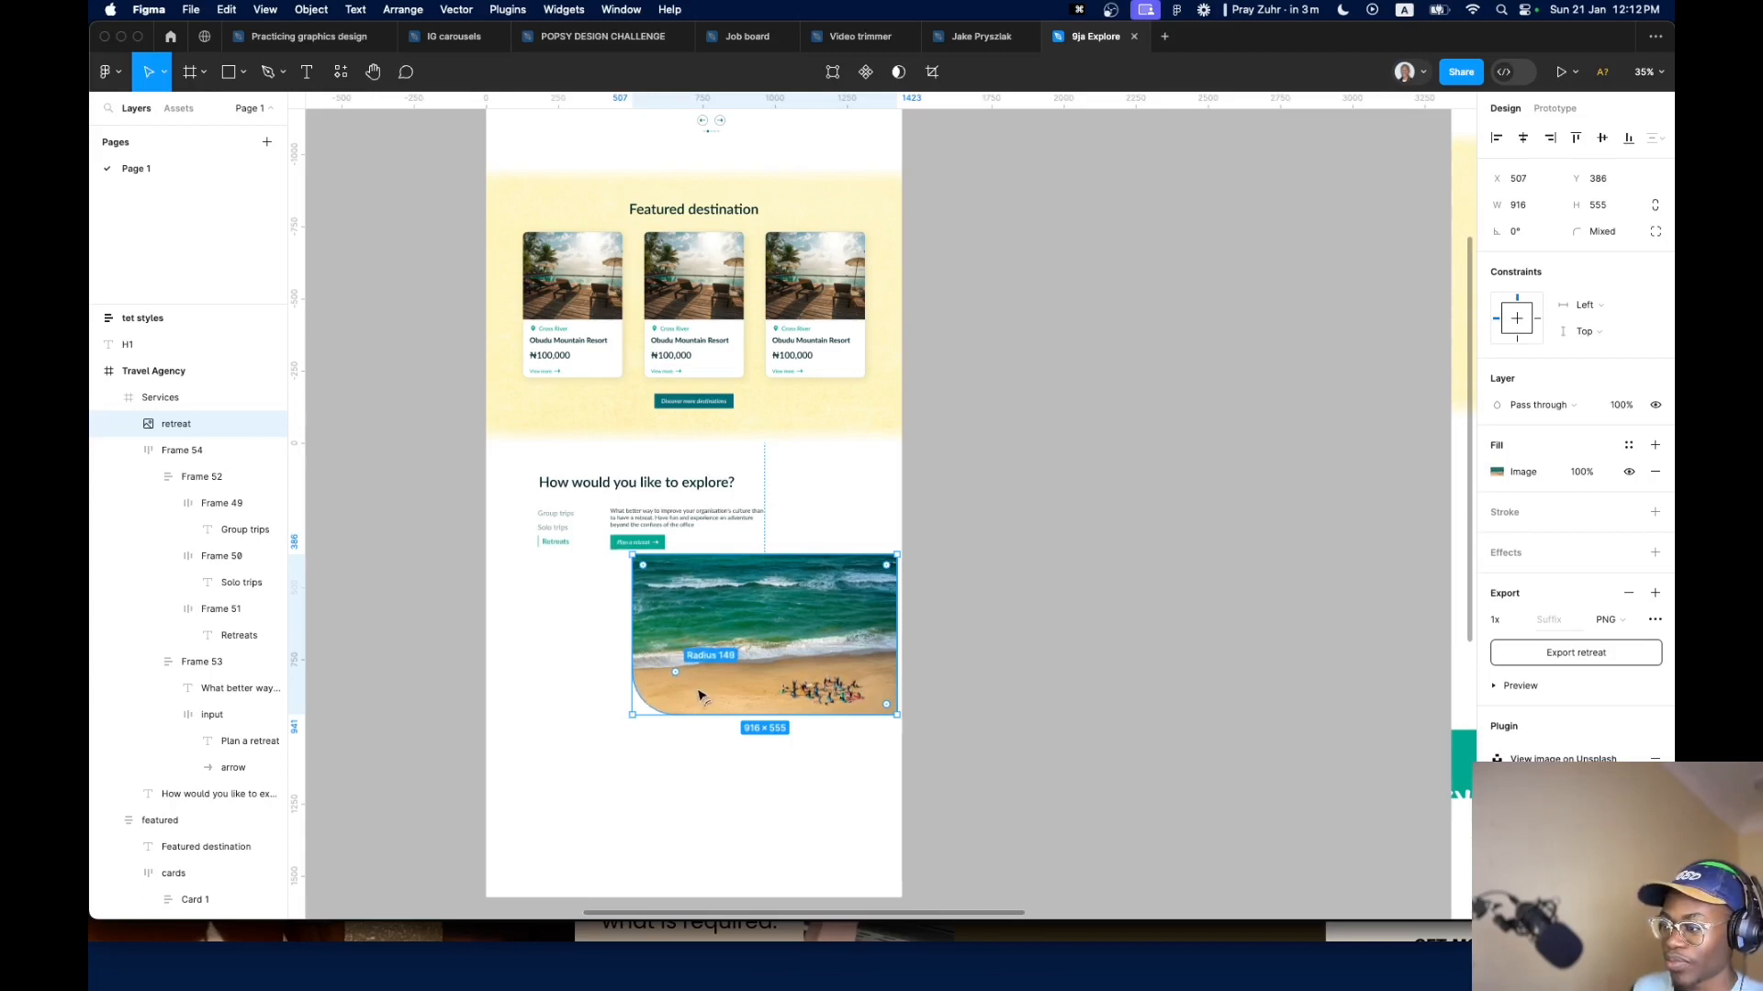
{"action": "left_click", "coordinate": [1208, 496]}
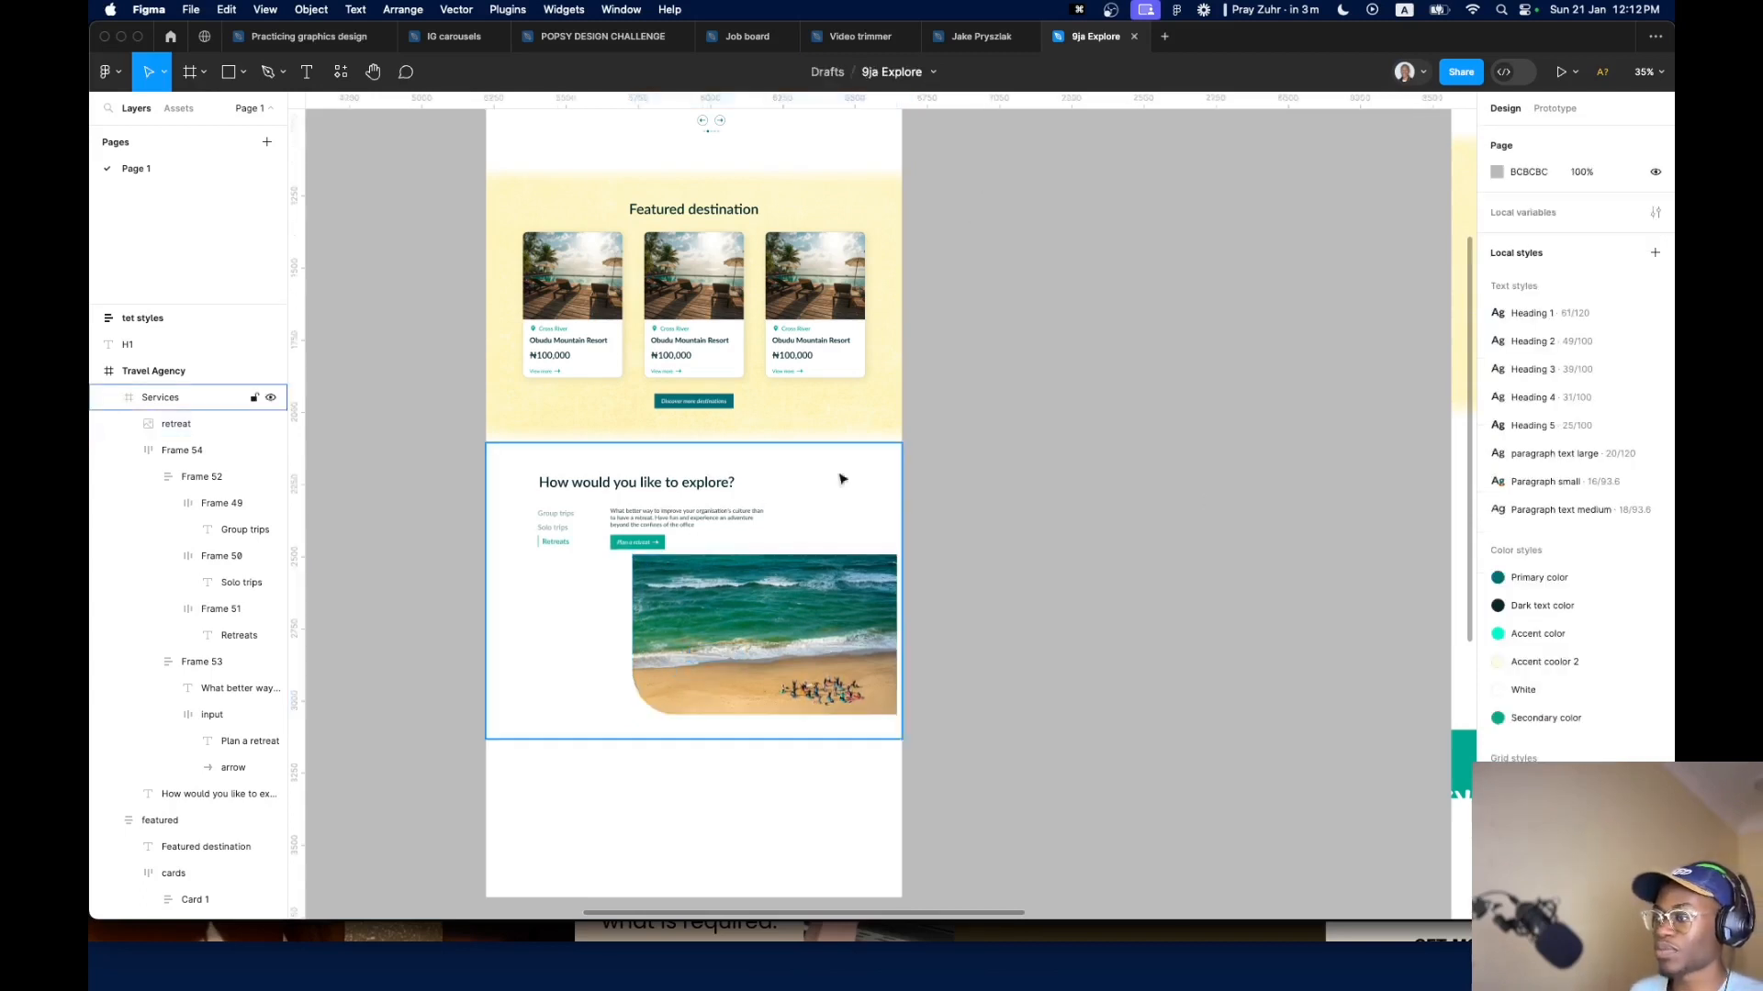
{"action": "double_click", "coordinate": [748, 613]}
{"action": "left_click_drag", "start_coordinate": [752, 613], "coordinate": [745, 621]}
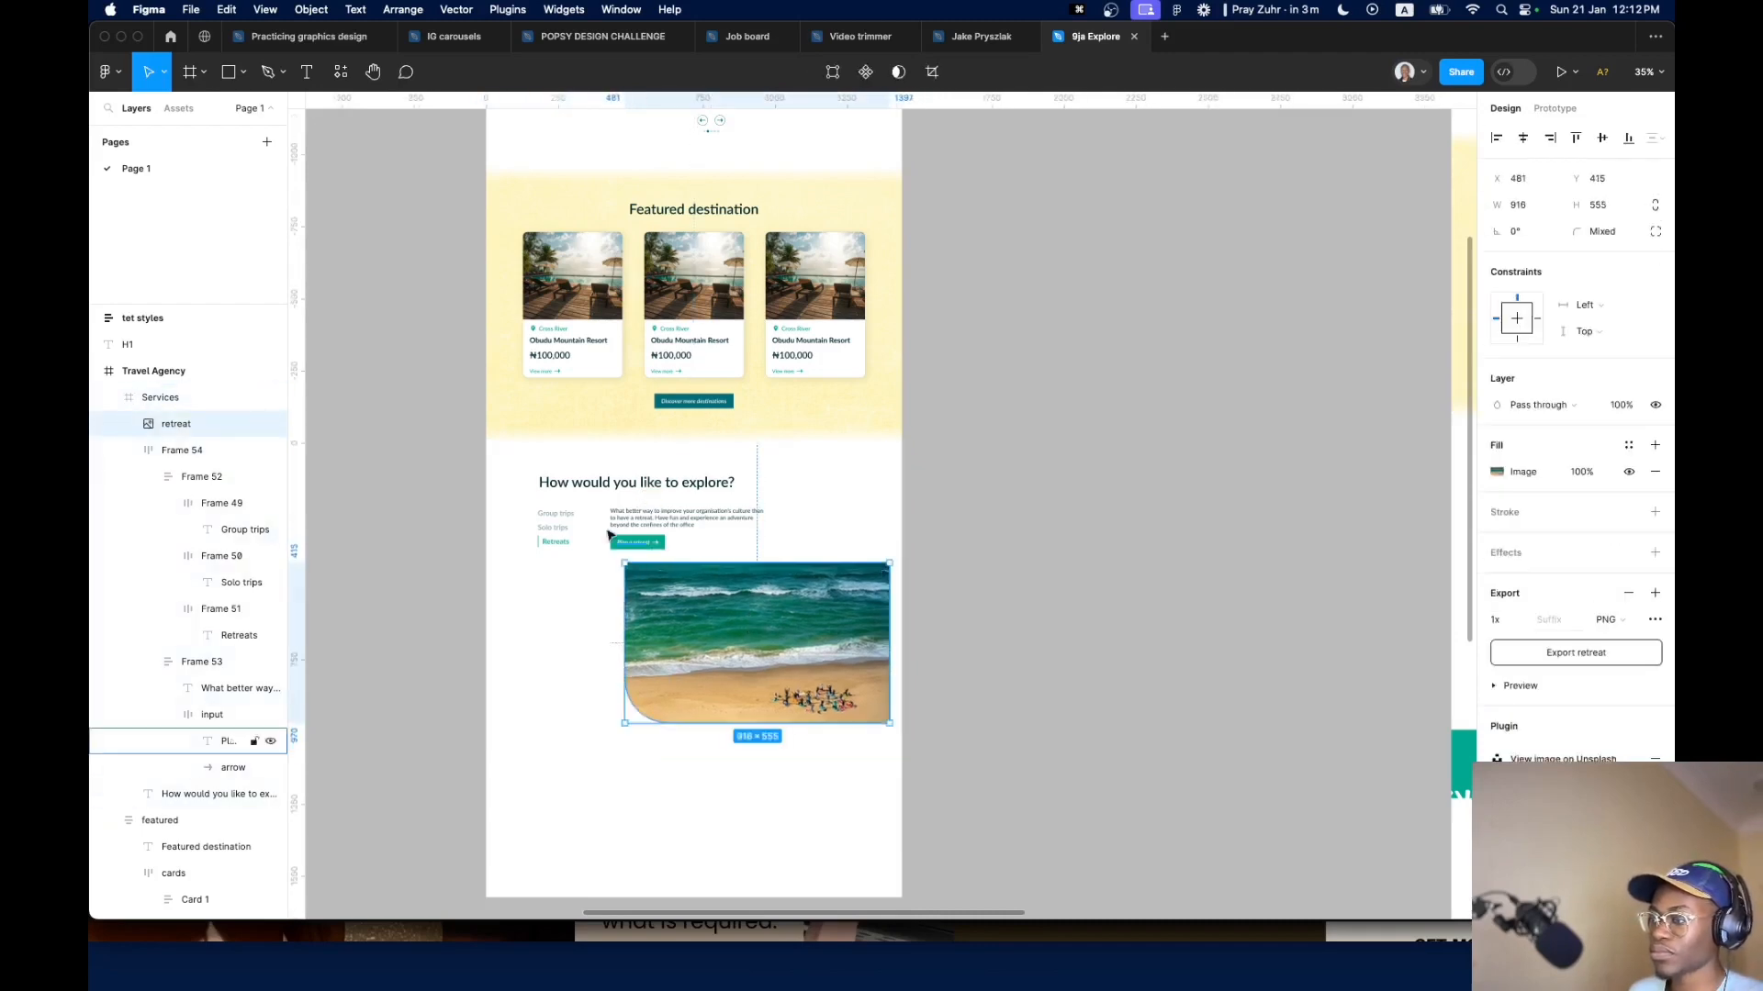
Compare the layout of the trip options and retreat text with the same section in the past design
{"action": "key", "text": "super+plus"}
{"action": "left_click", "coordinate": [774, 527]}
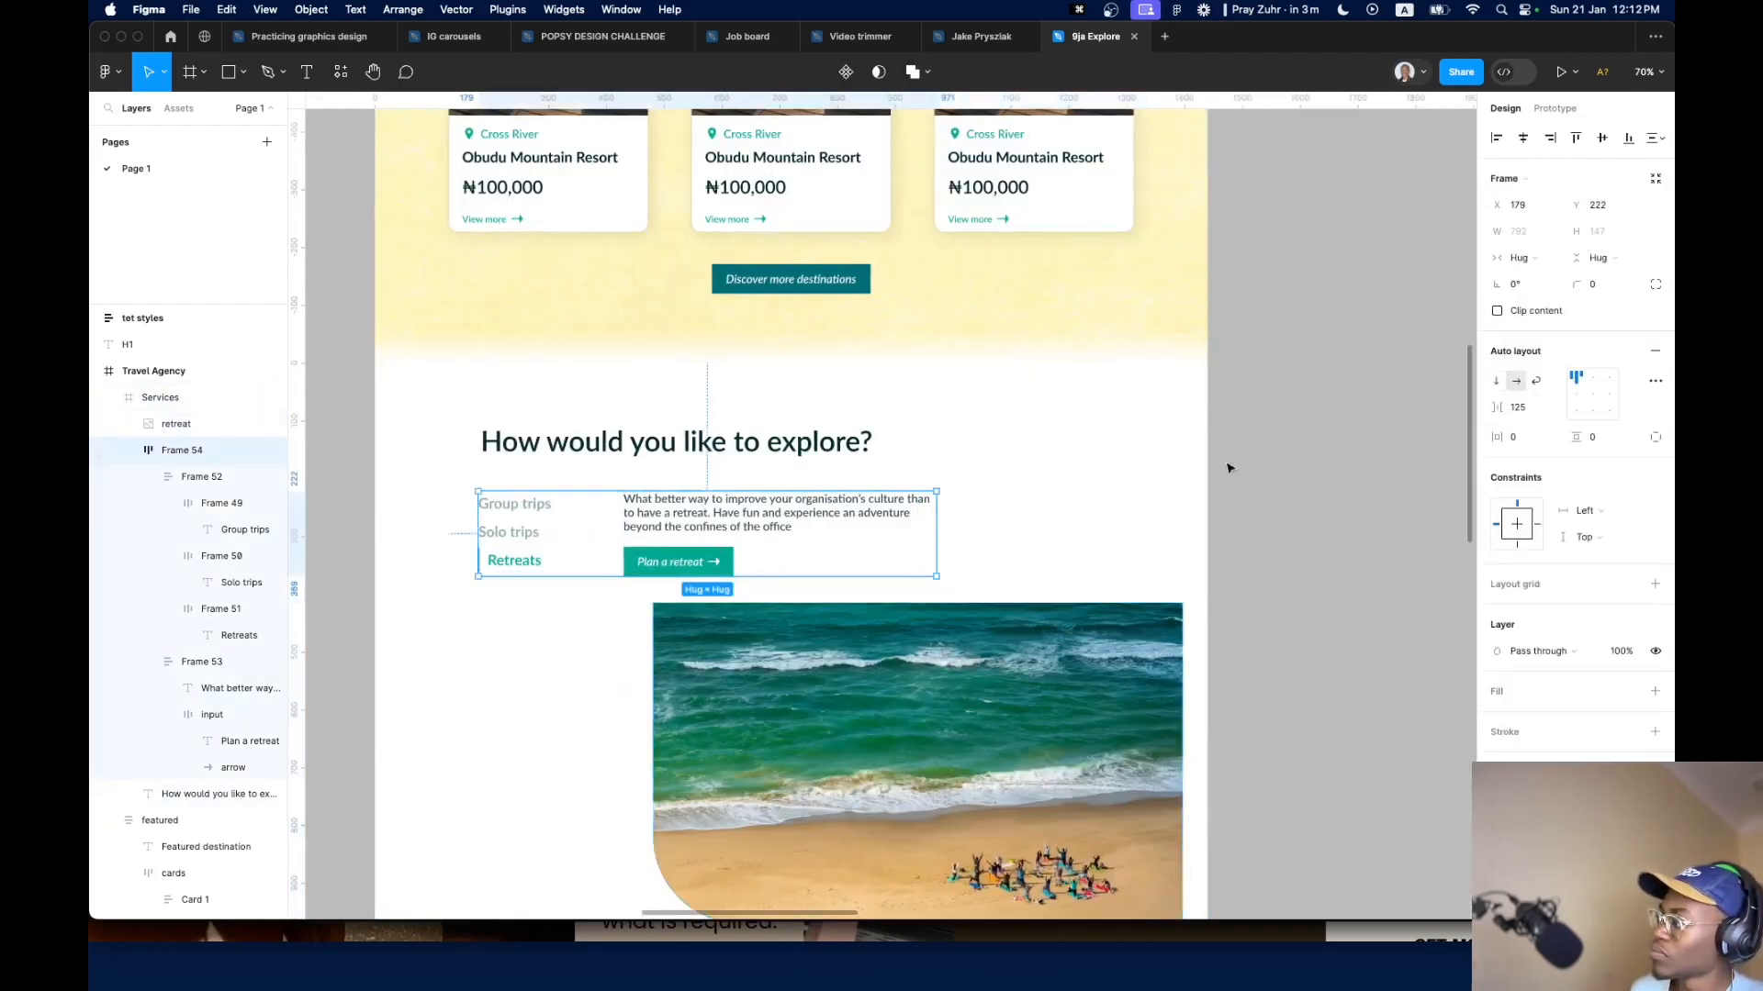
{"action": "scroll", "coordinate": [690, 528], "scroll_direction": "down", "scroll_amount": 5}
{"action": "scroll", "coordinate": [909, 569], "scroll_direction": "down", "scroll_amount": 3}
{"action": "scroll", "coordinate": [1157, 546], "scroll_direction": "up", "scroll_amount": 6}
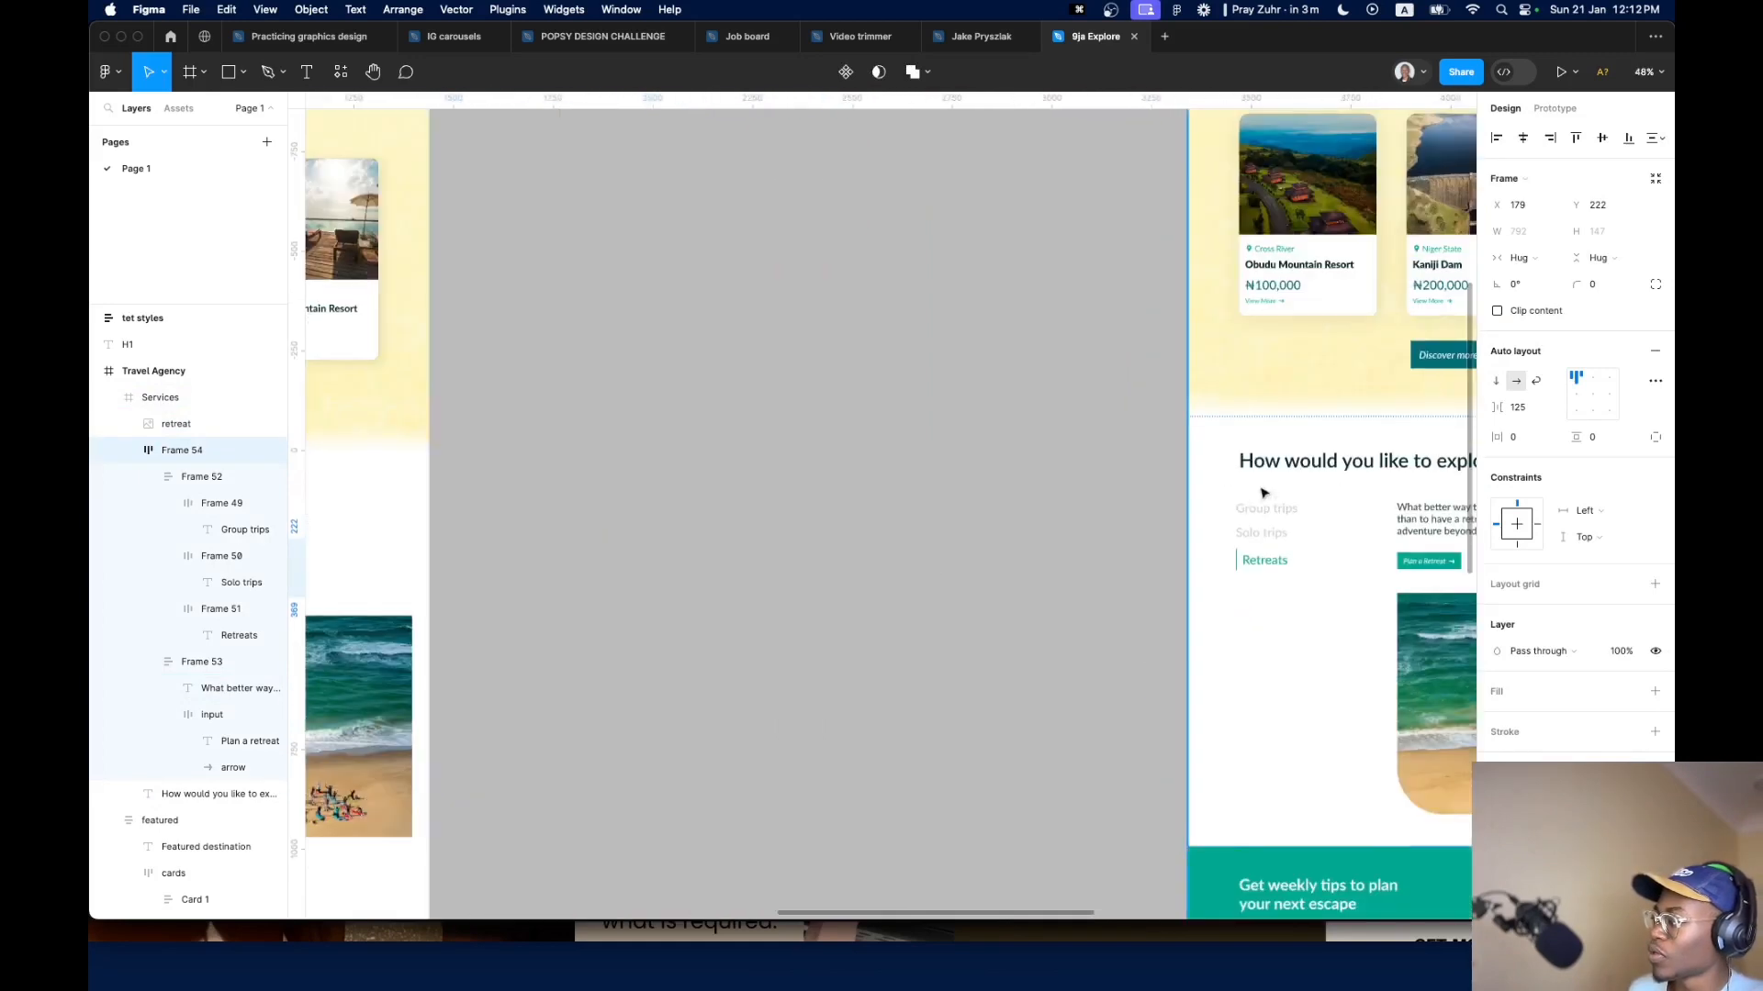
{"action": "scroll", "coordinate": [1257, 500], "scroll_direction": "down", "scroll_amount": 6}
{"action": "scroll", "coordinate": [697, 556], "scroll_direction": "up", "scroll_amount": 4}
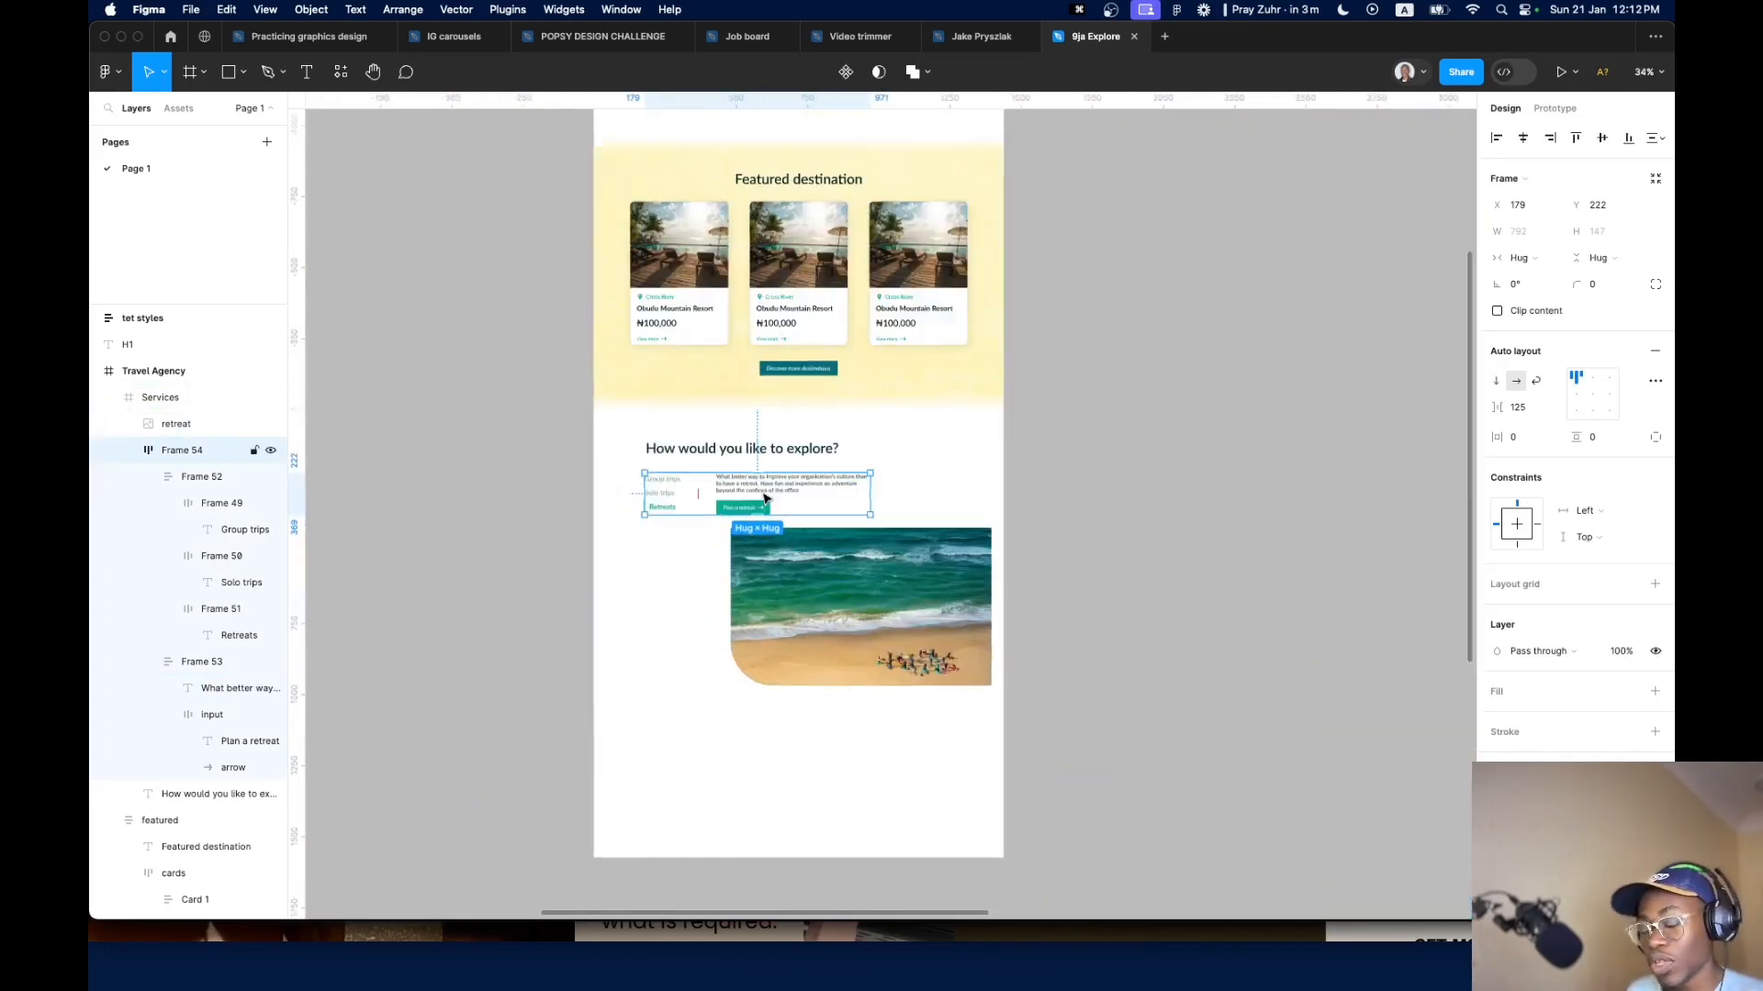
{"action": "scroll", "coordinate": [763, 498], "scroll_direction": "up", "scroll_amount": 6}
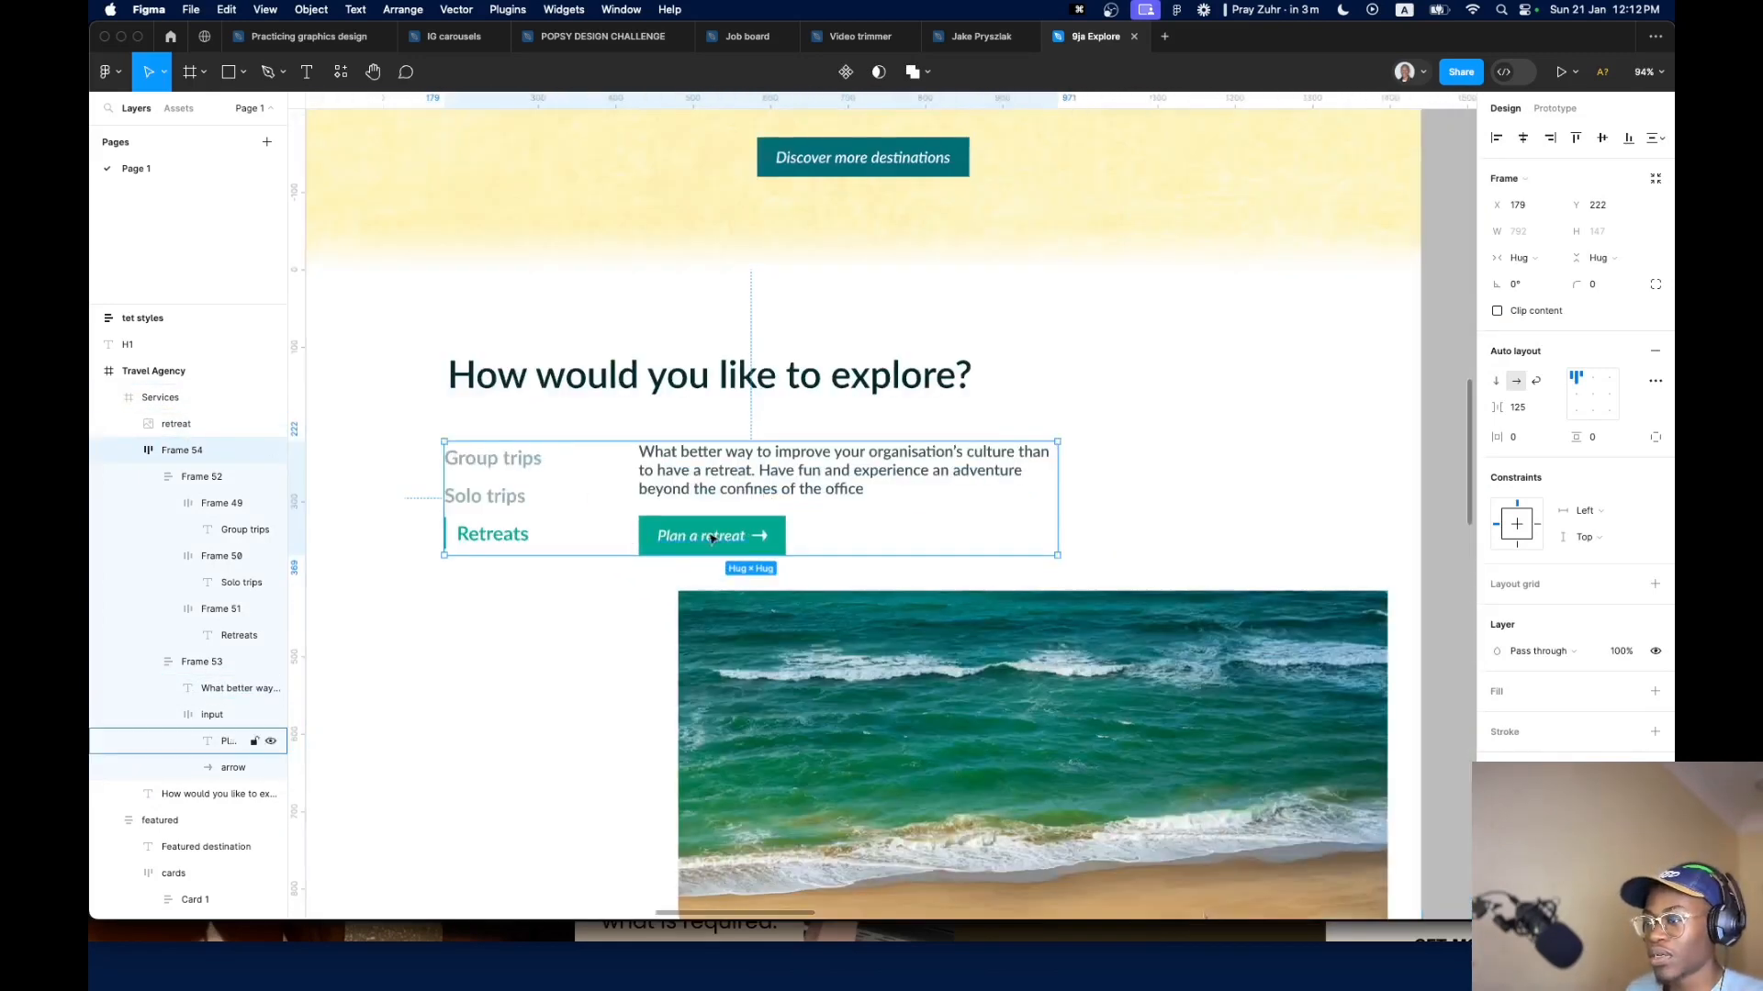
Remove the auto layout joining the trip options and retreat text, move both out of their frame and delete the empty frame
{"action": "right_click", "coordinate": [751, 506]}
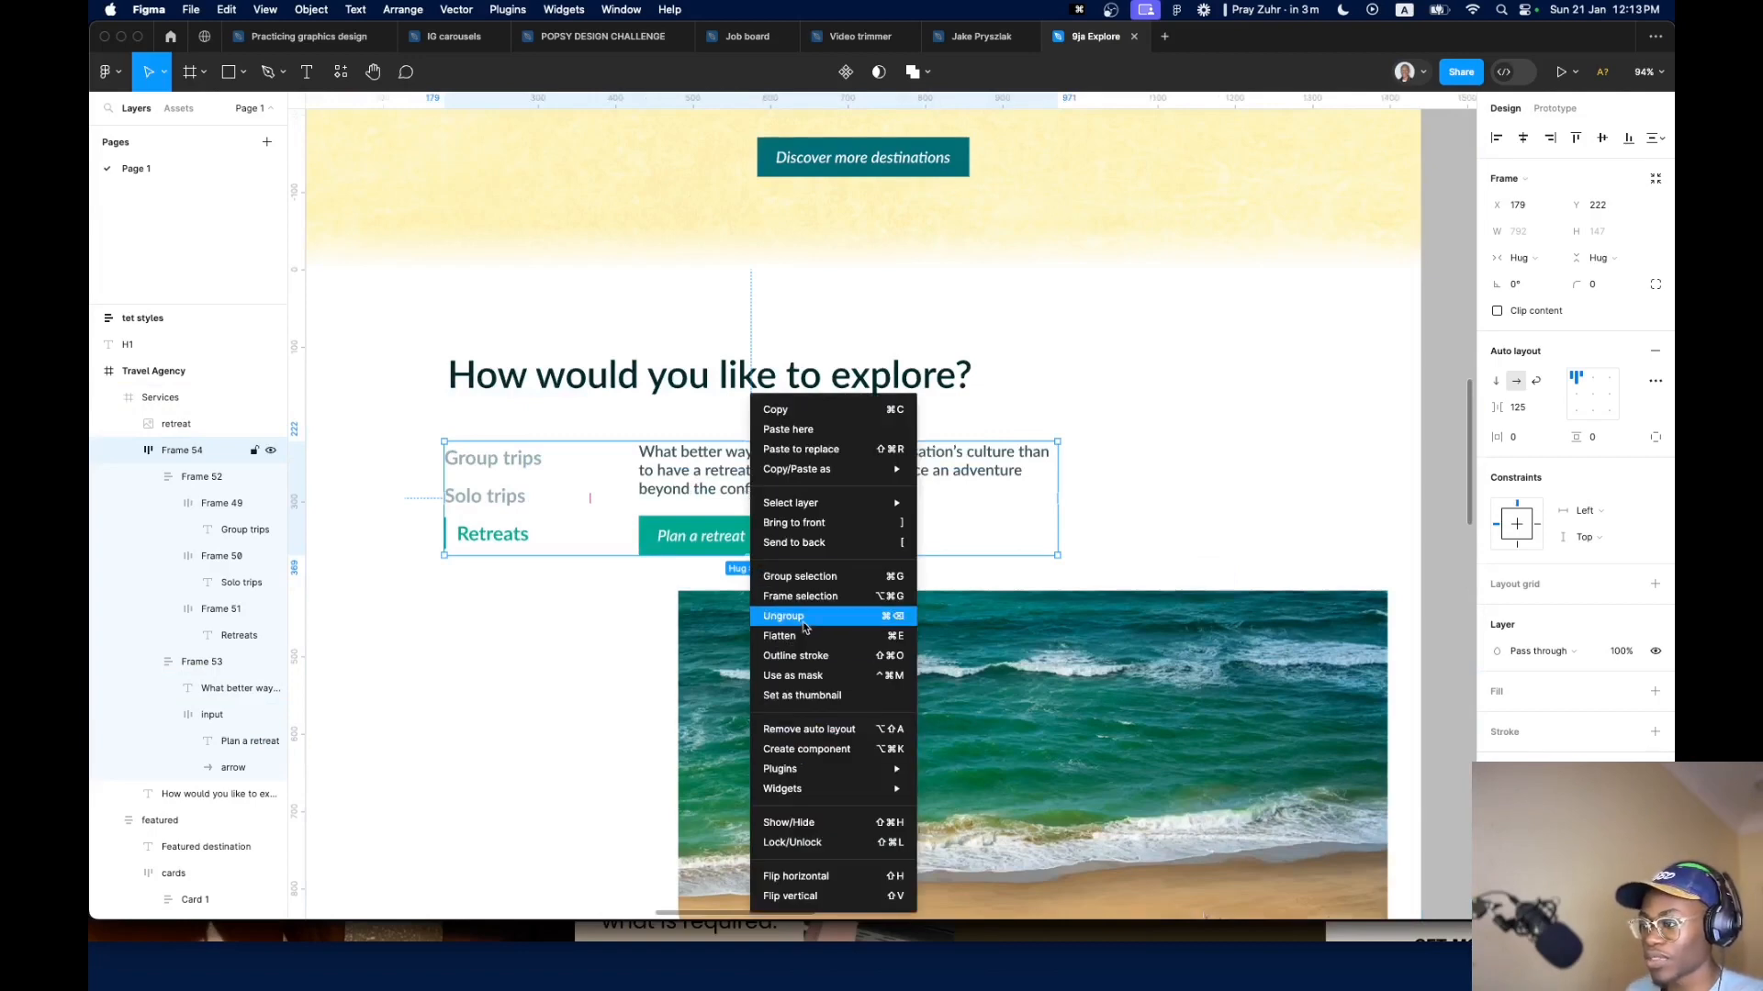
{"action": "left_click", "coordinate": [808, 730]}
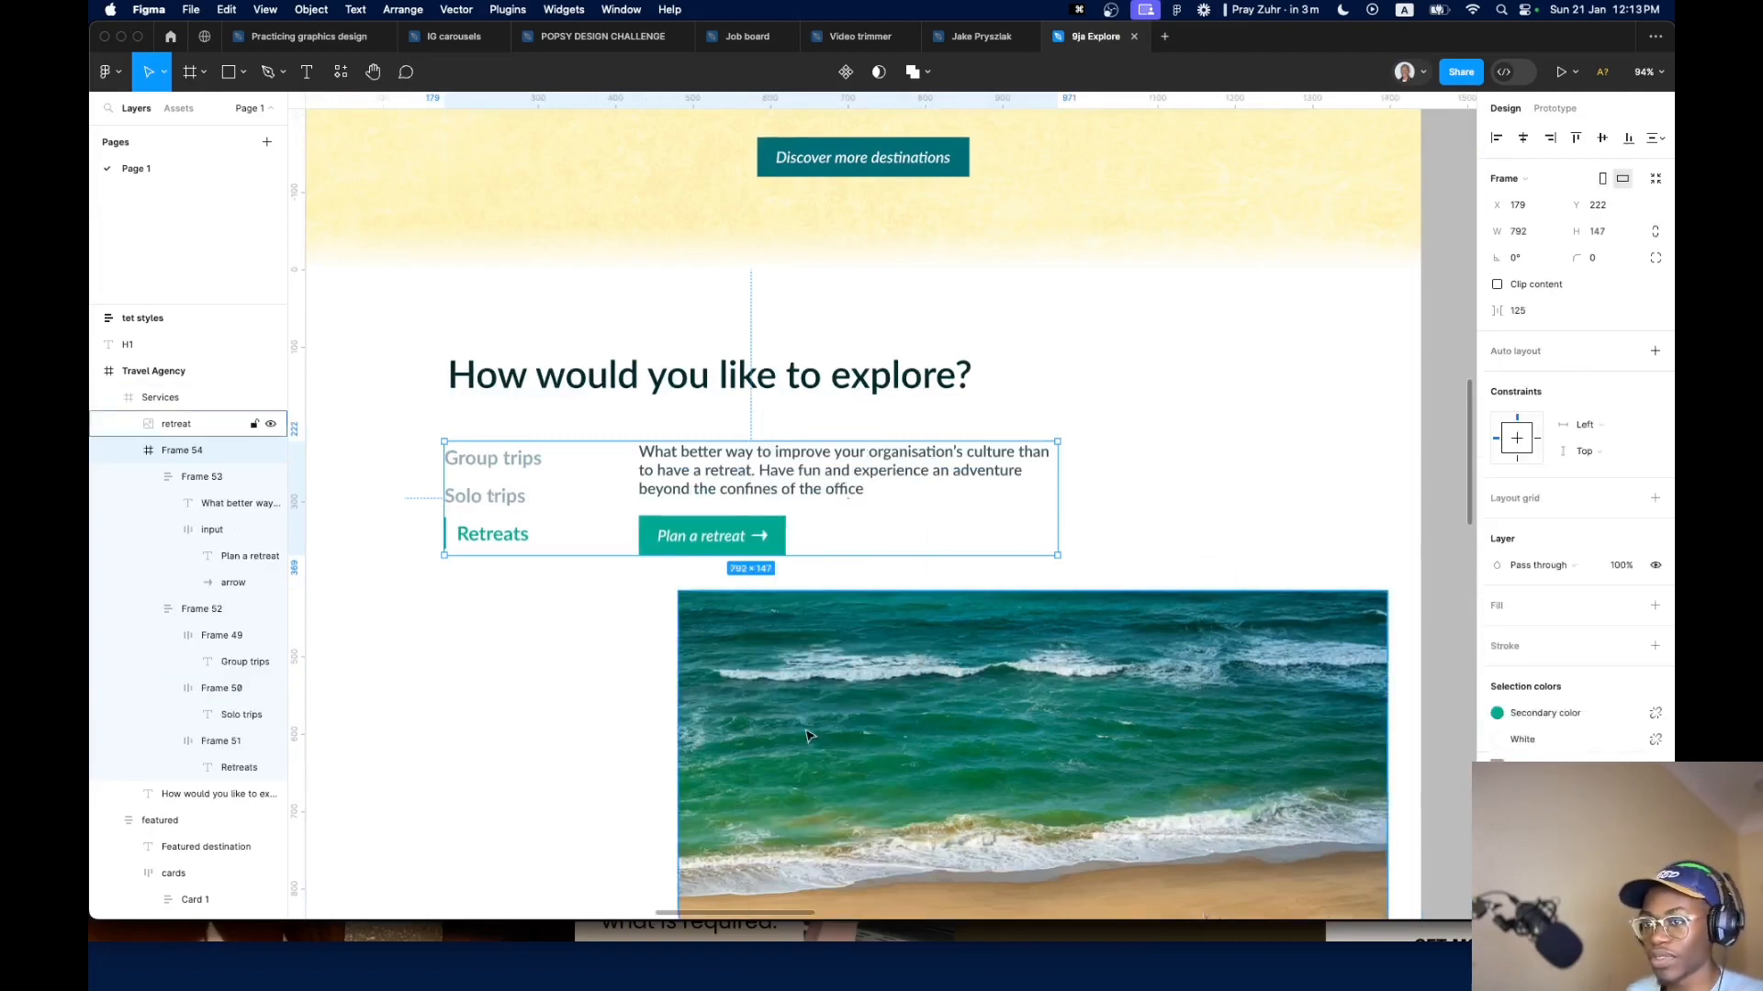
{"action": "key", "text": "Return"}
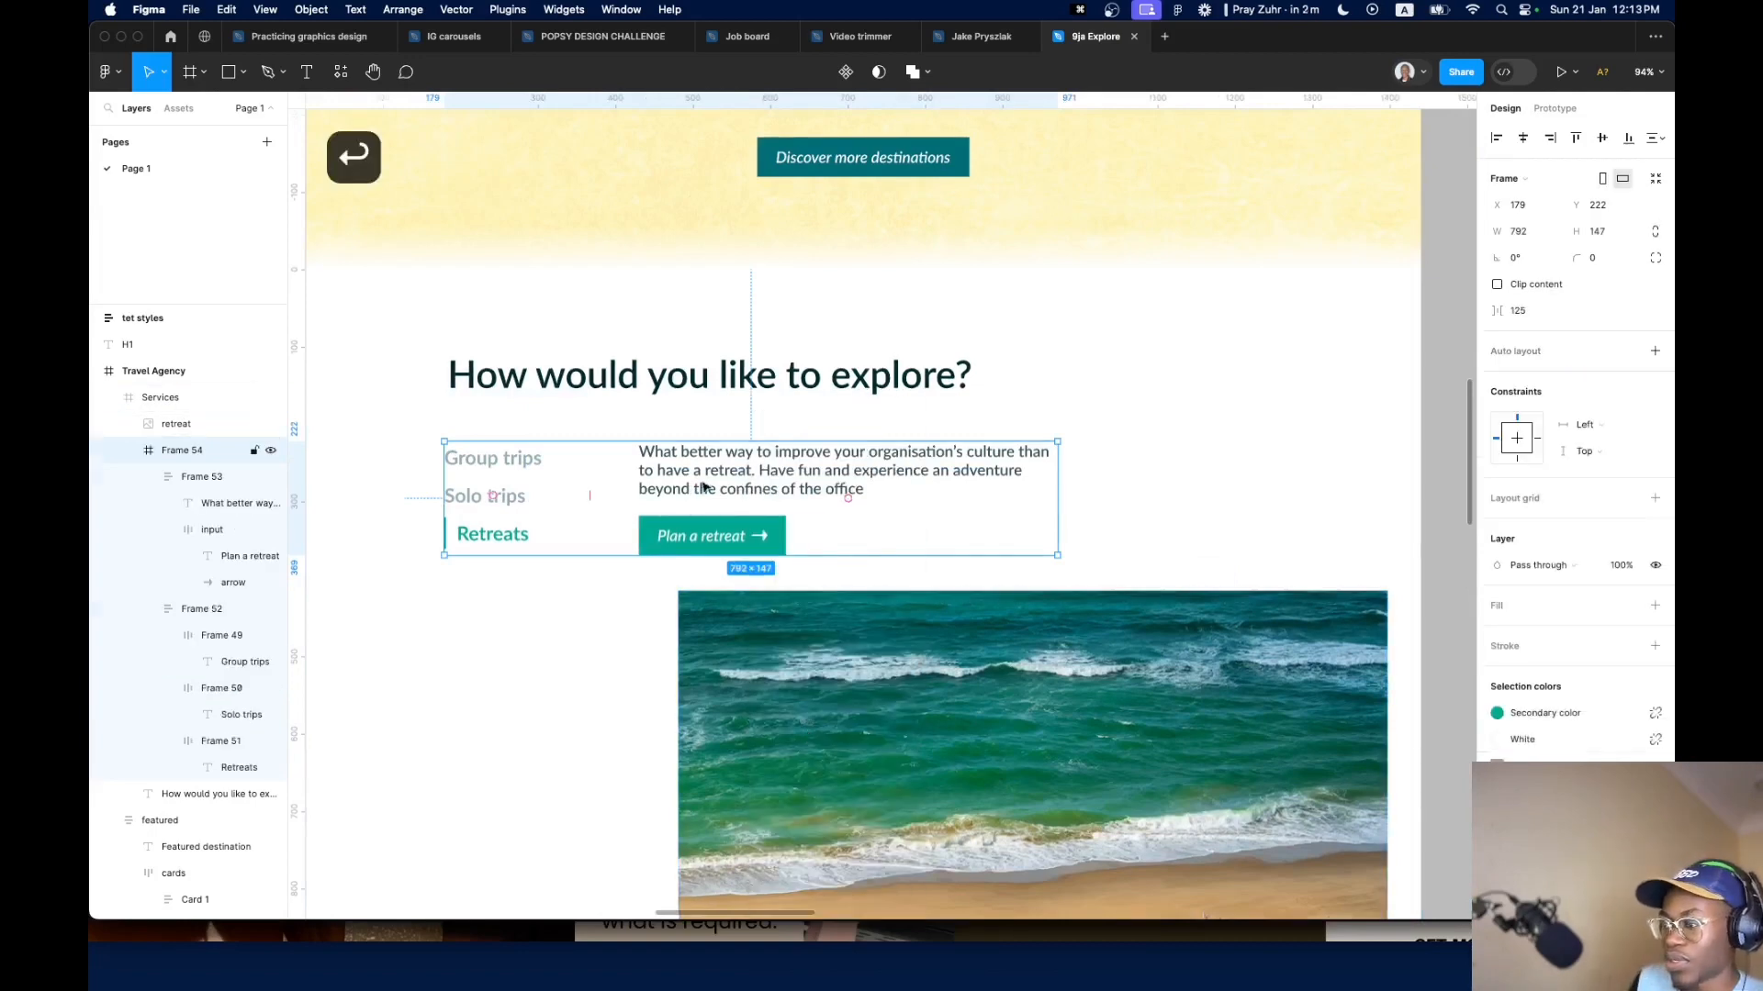
{"action": "left_click_drag", "start_coordinate": [705, 488], "coordinate": [680, 692]}
{"action": "left_click", "coordinate": [699, 519]}
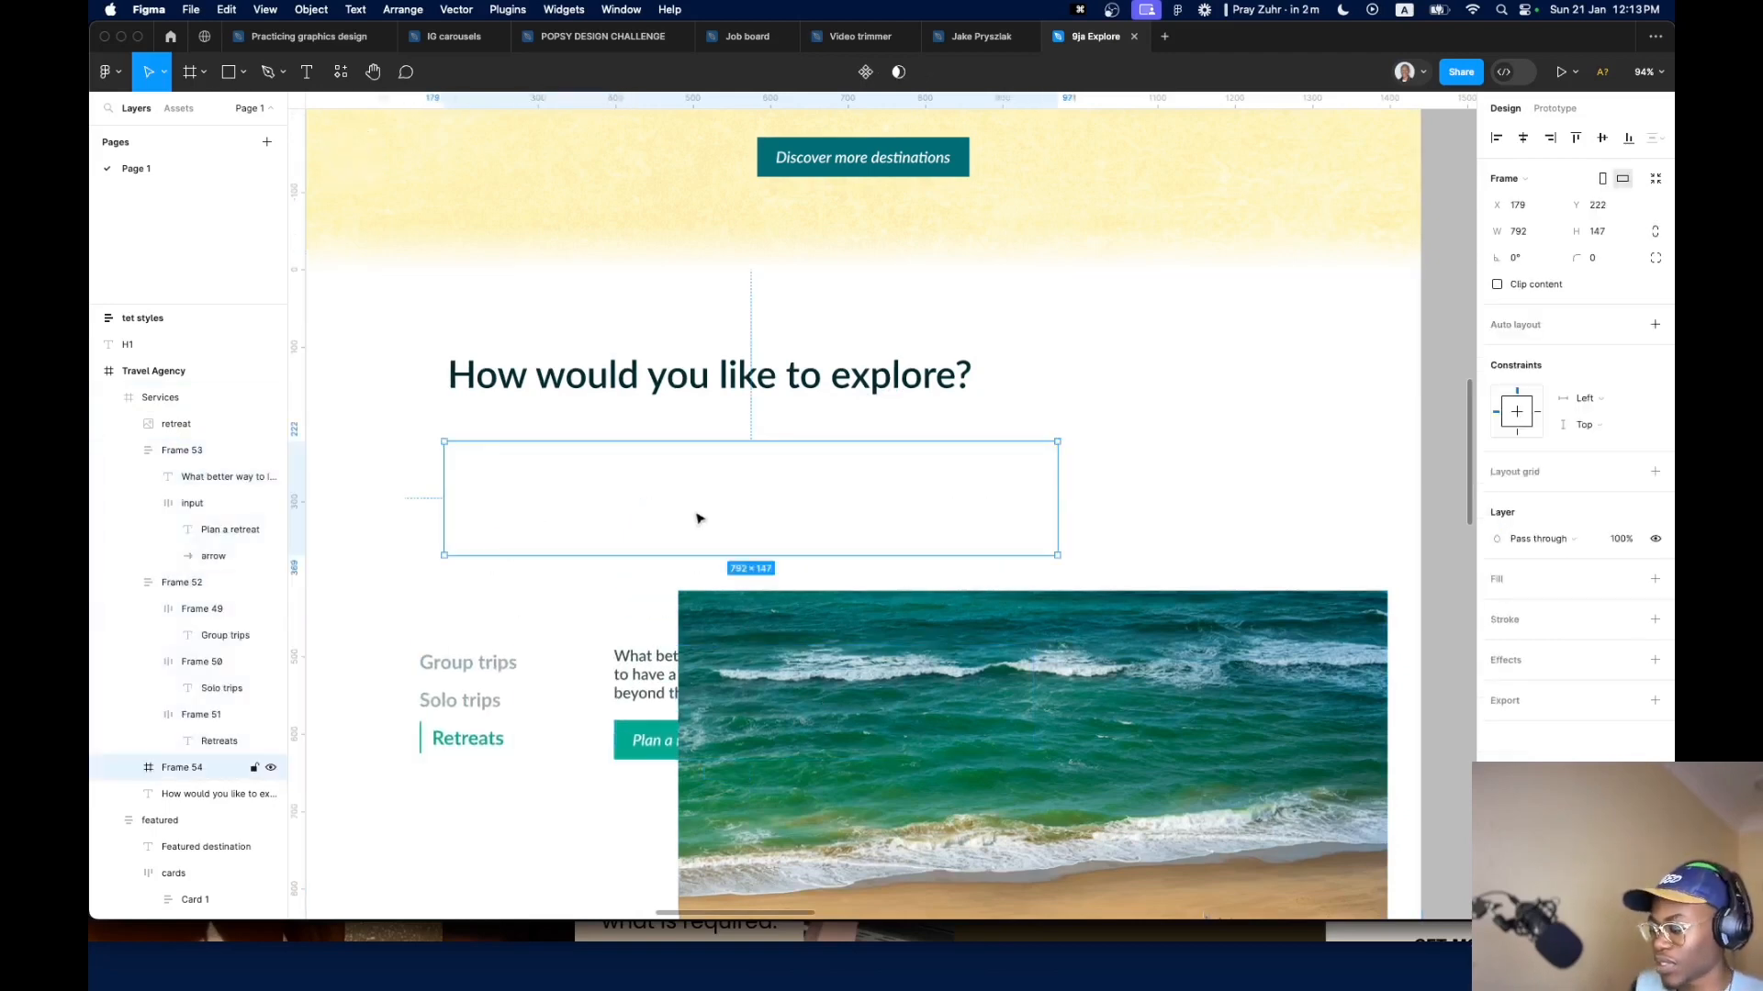
{"action": "key", "text": "BackSpace"}
Move the trip options list and the retreat text block back up beneath the "How would you like to explore?" heading
{"action": "left_click", "coordinate": [631, 699]}
{"action": "left_click", "coordinate": [473, 714], "text": "shift"}
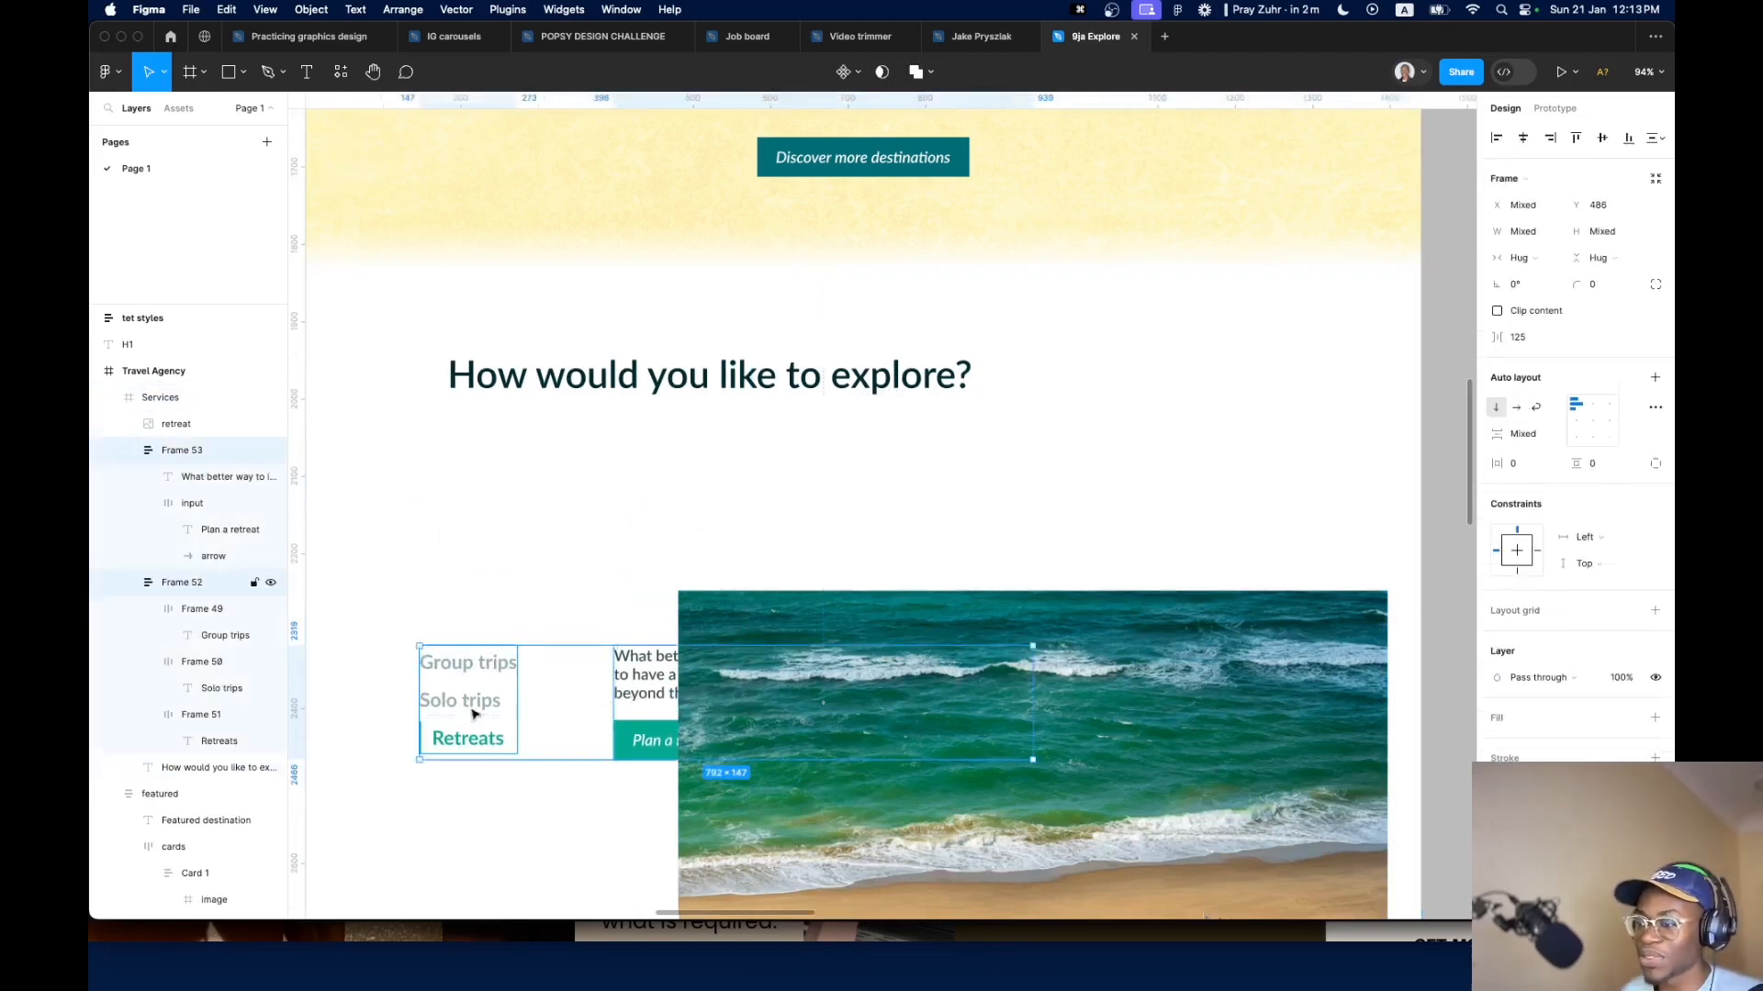
{"action": "left_click_drag", "start_coordinate": [647, 677], "coordinate": [668, 466]}
Examine how the beach image lines up with the retreat text and the page margins in the Services section
{"action": "left_click", "coordinate": [776, 620]}
{"action": "scroll", "coordinate": [747, 503], "scroll_direction": "down", "scroll_amount": 4}
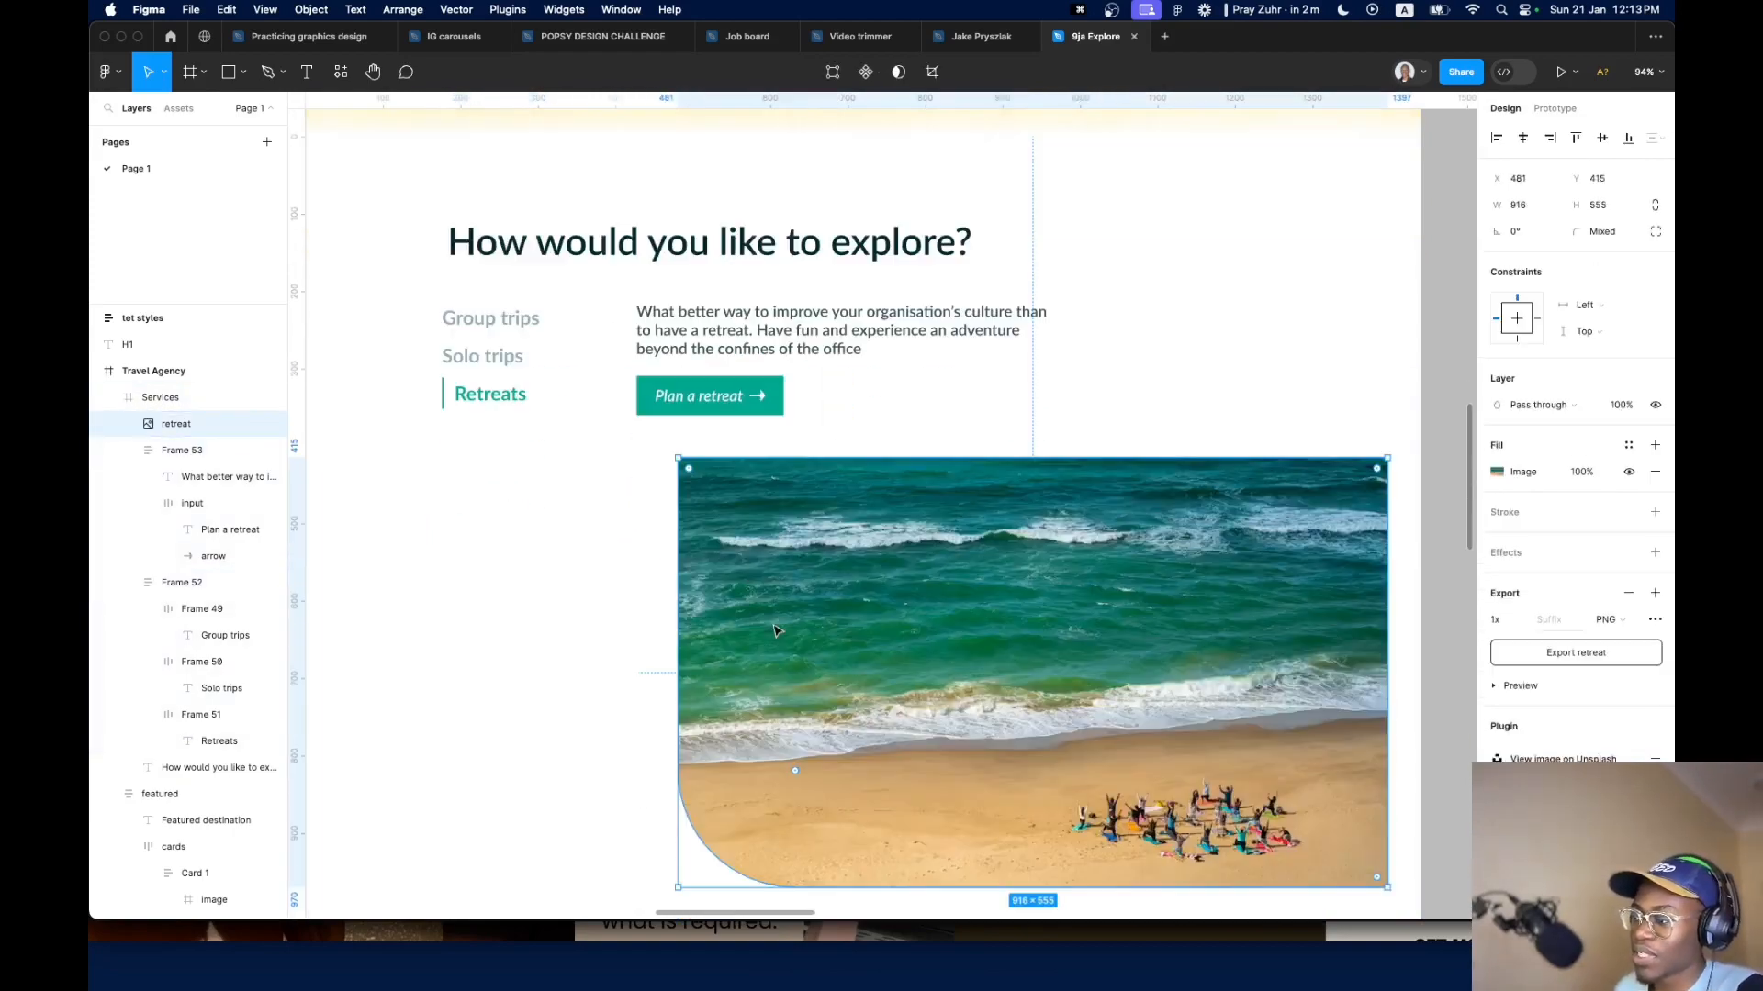
{"action": "scroll", "coordinate": [872, 643], "scroll_direction": "right", "scroll_amount": 3}
{"action": "scroll", "coordinate": [997, 695], "scroll_direction": "down", "scroll_amount": 5}
{"action": "scroll", "coordinate": [571, 483], "scroll_direction": "up", "scroll_amount": 10}
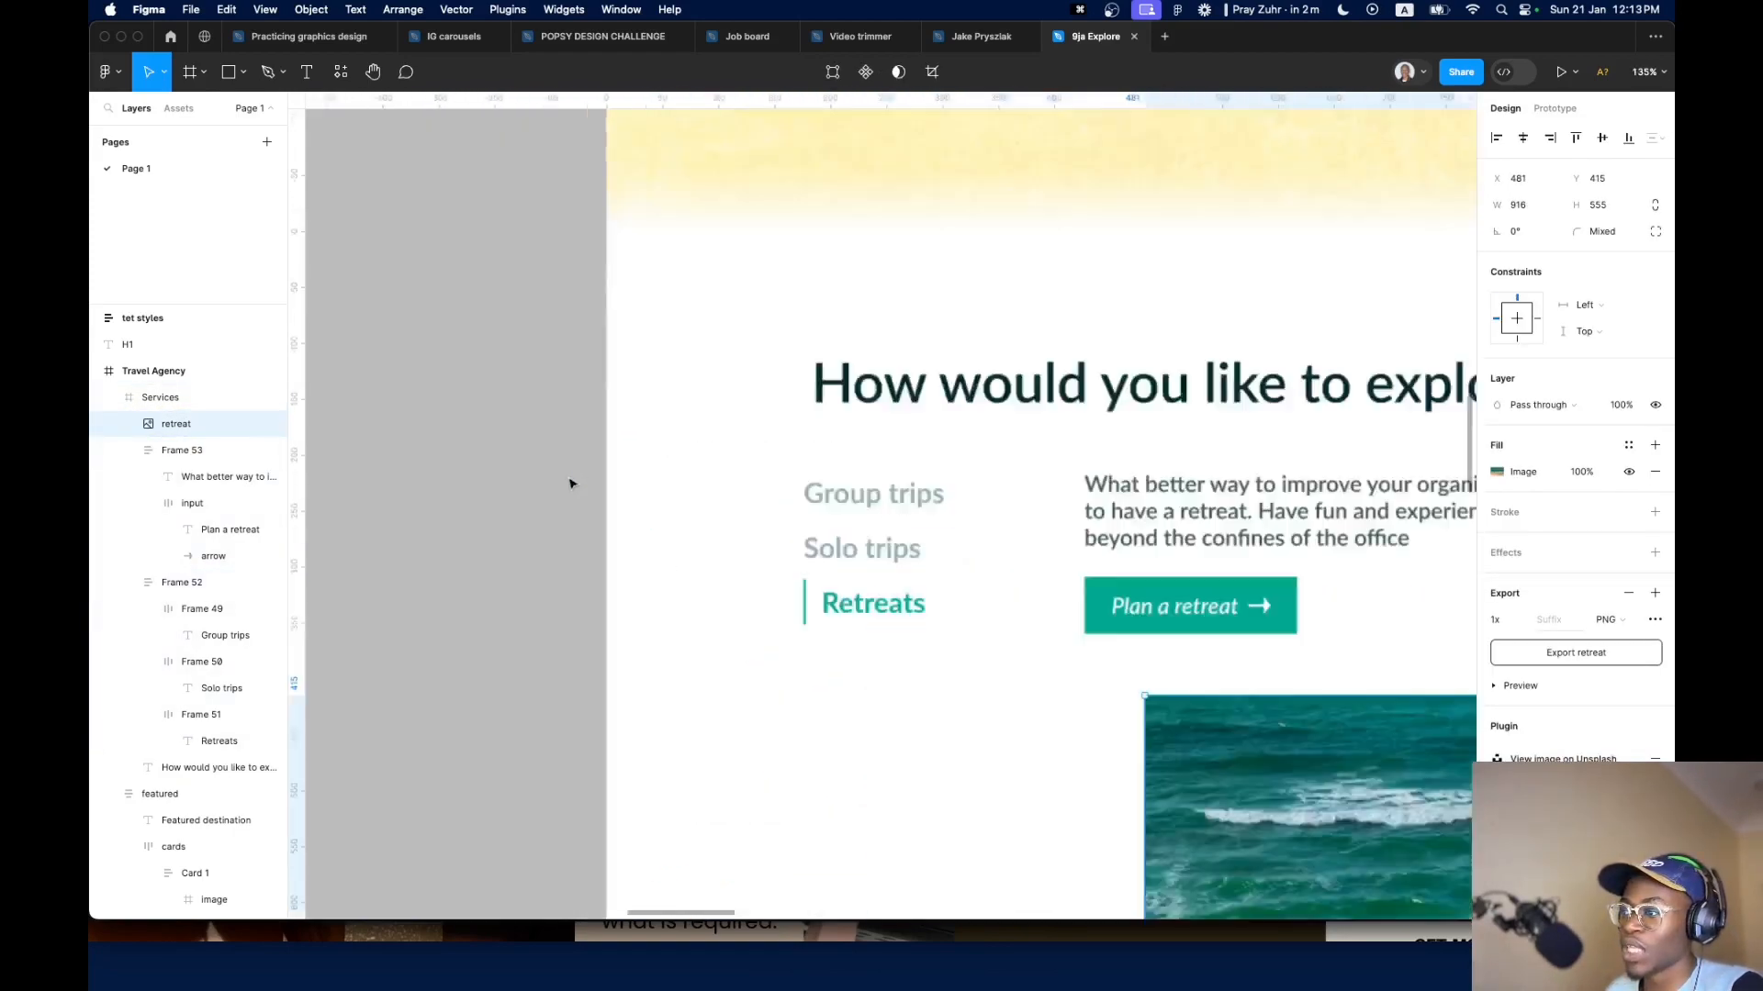
{"action": "left_click_drag", "start_coordinate": [1141, 621], "coordinate": [614, 561]}
{"action": "scroll", "coordinate": [613, 561], "scroll_direction": "down", "scroll_amount": 7}
{"action": "scroll", "coordinate": [1093, 745], "scroll_direction": "down", "scroll_amount": 3}
{"action": "scroll", "coordinate": [1092, 746], "scroll_direction": "right", "scroll_amount": 3}
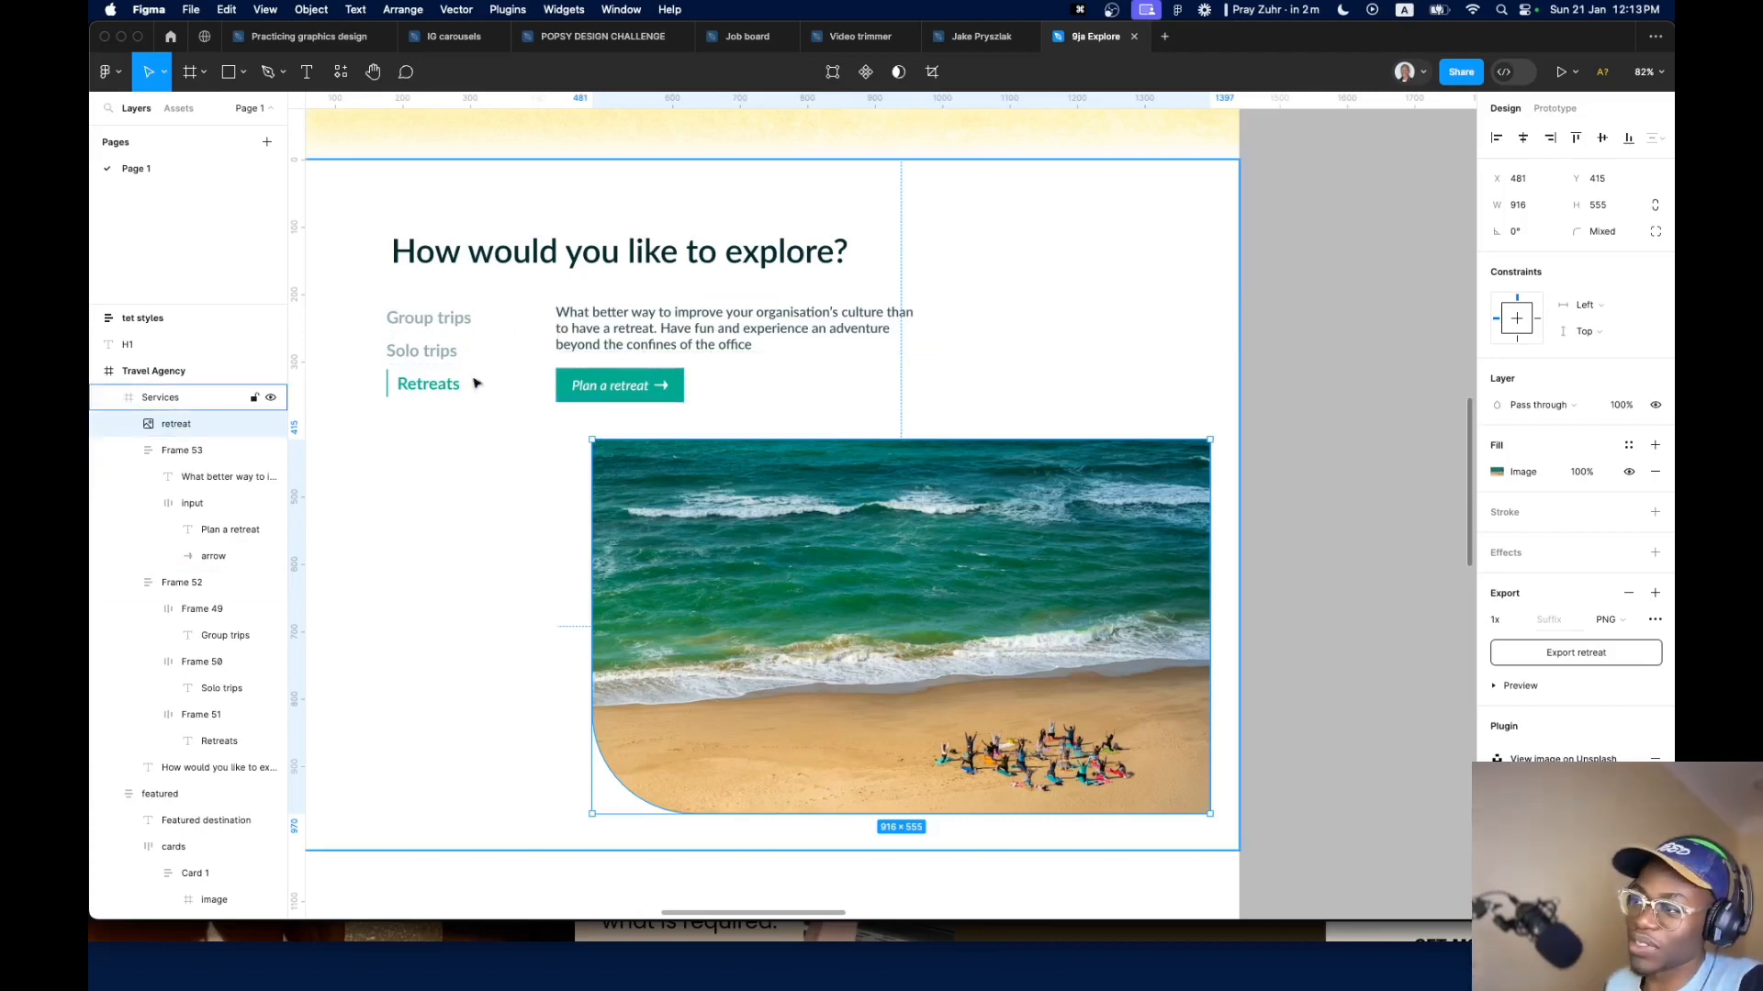
{"action": "scroll", "coordinate": [702, 484], "scroll_direction": "down", "scroll_amount": 5}
{"action": "left_click", "coordinate": [601, 645]}
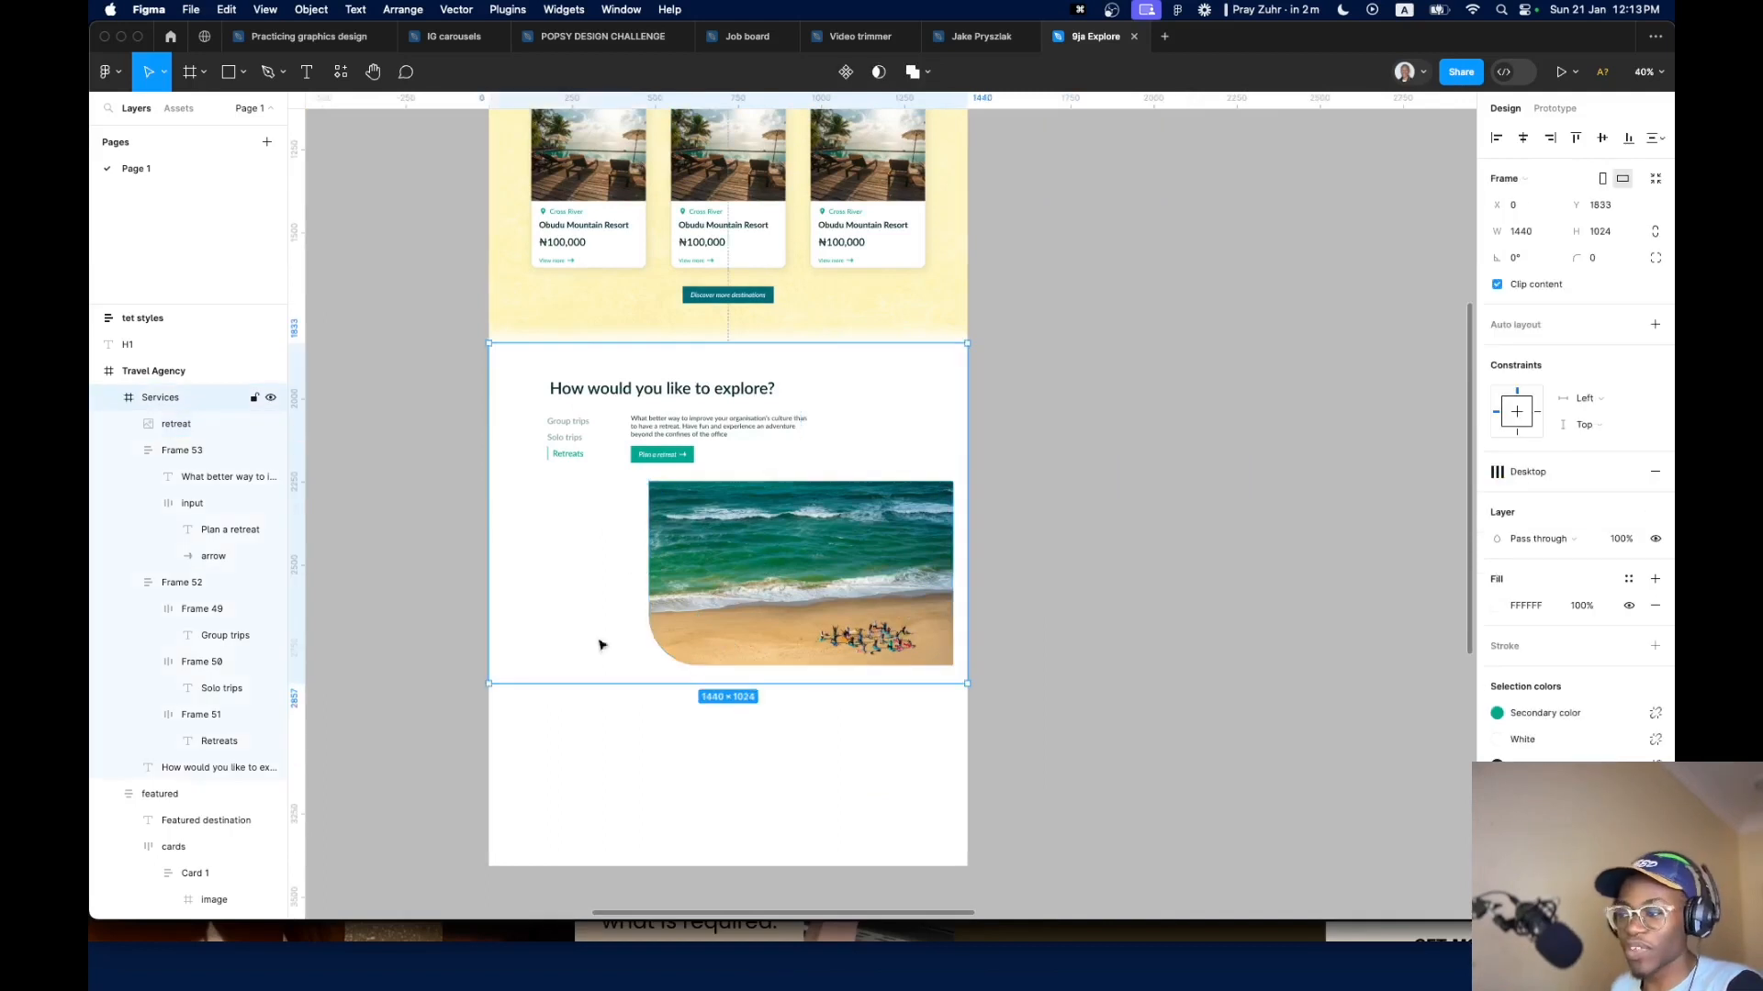
{"action": "left_click", "coordinate": [810, 627]}
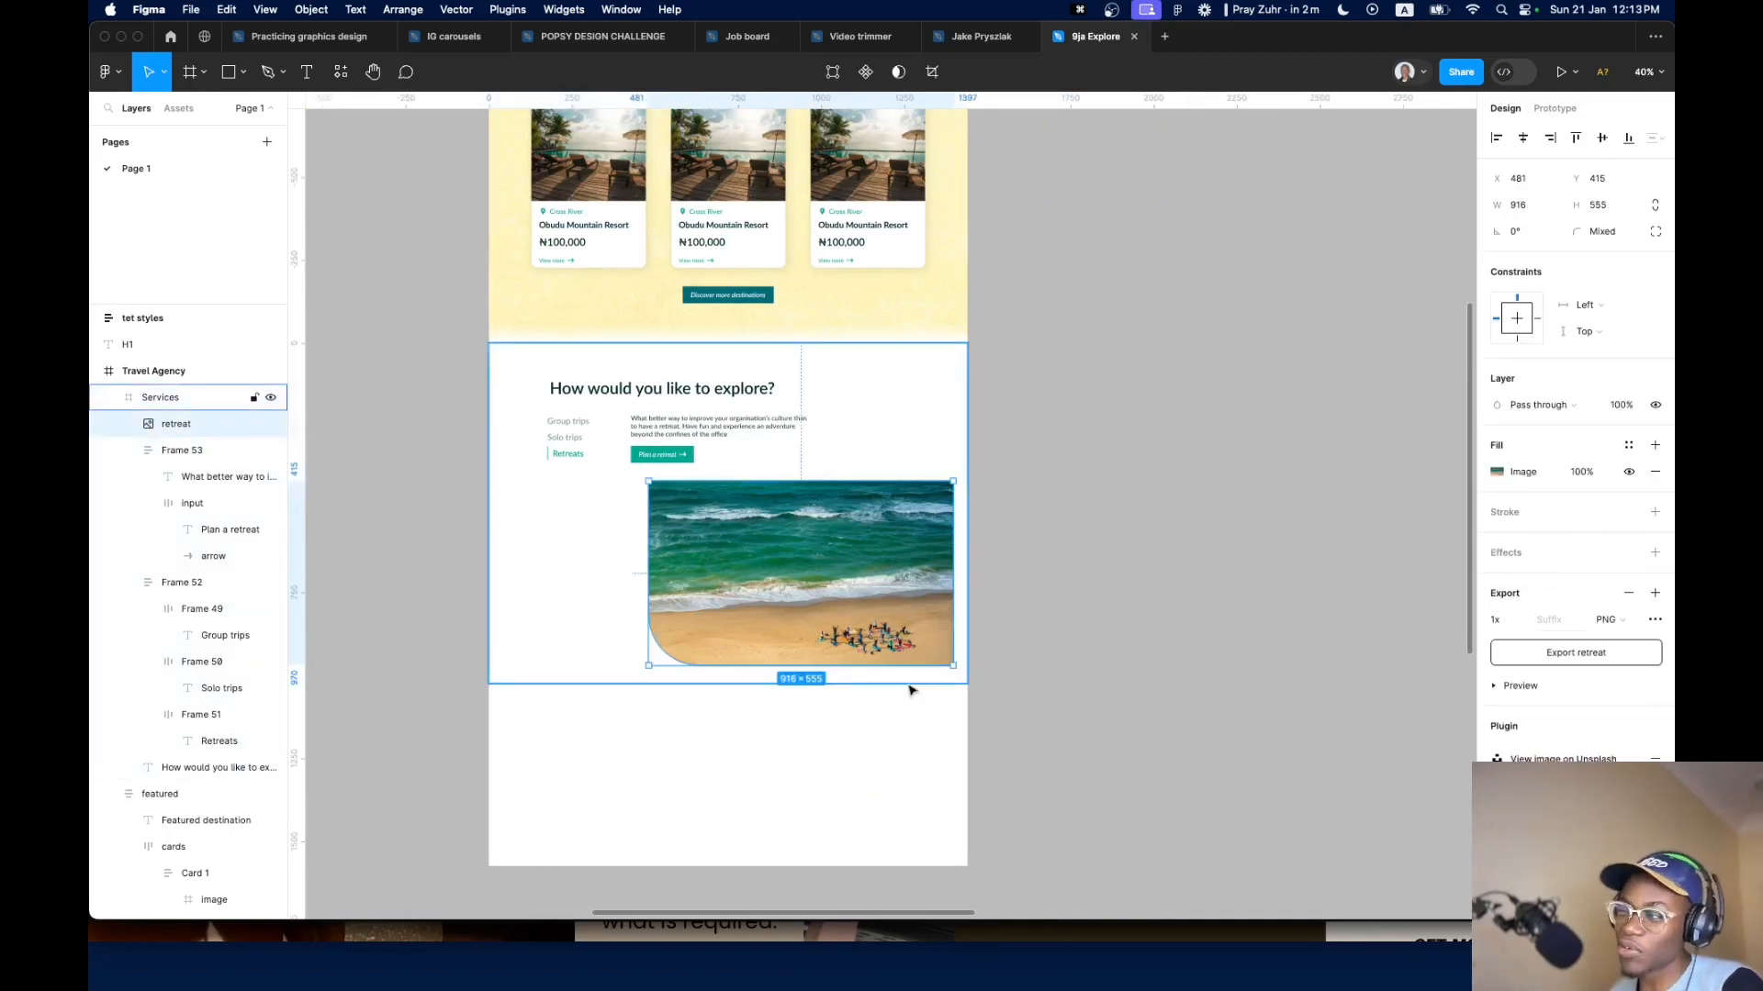
Show the layout grids and check the Services heading and trip options against the columns
{"action": "left_click", "coordinate": [606, 558]}
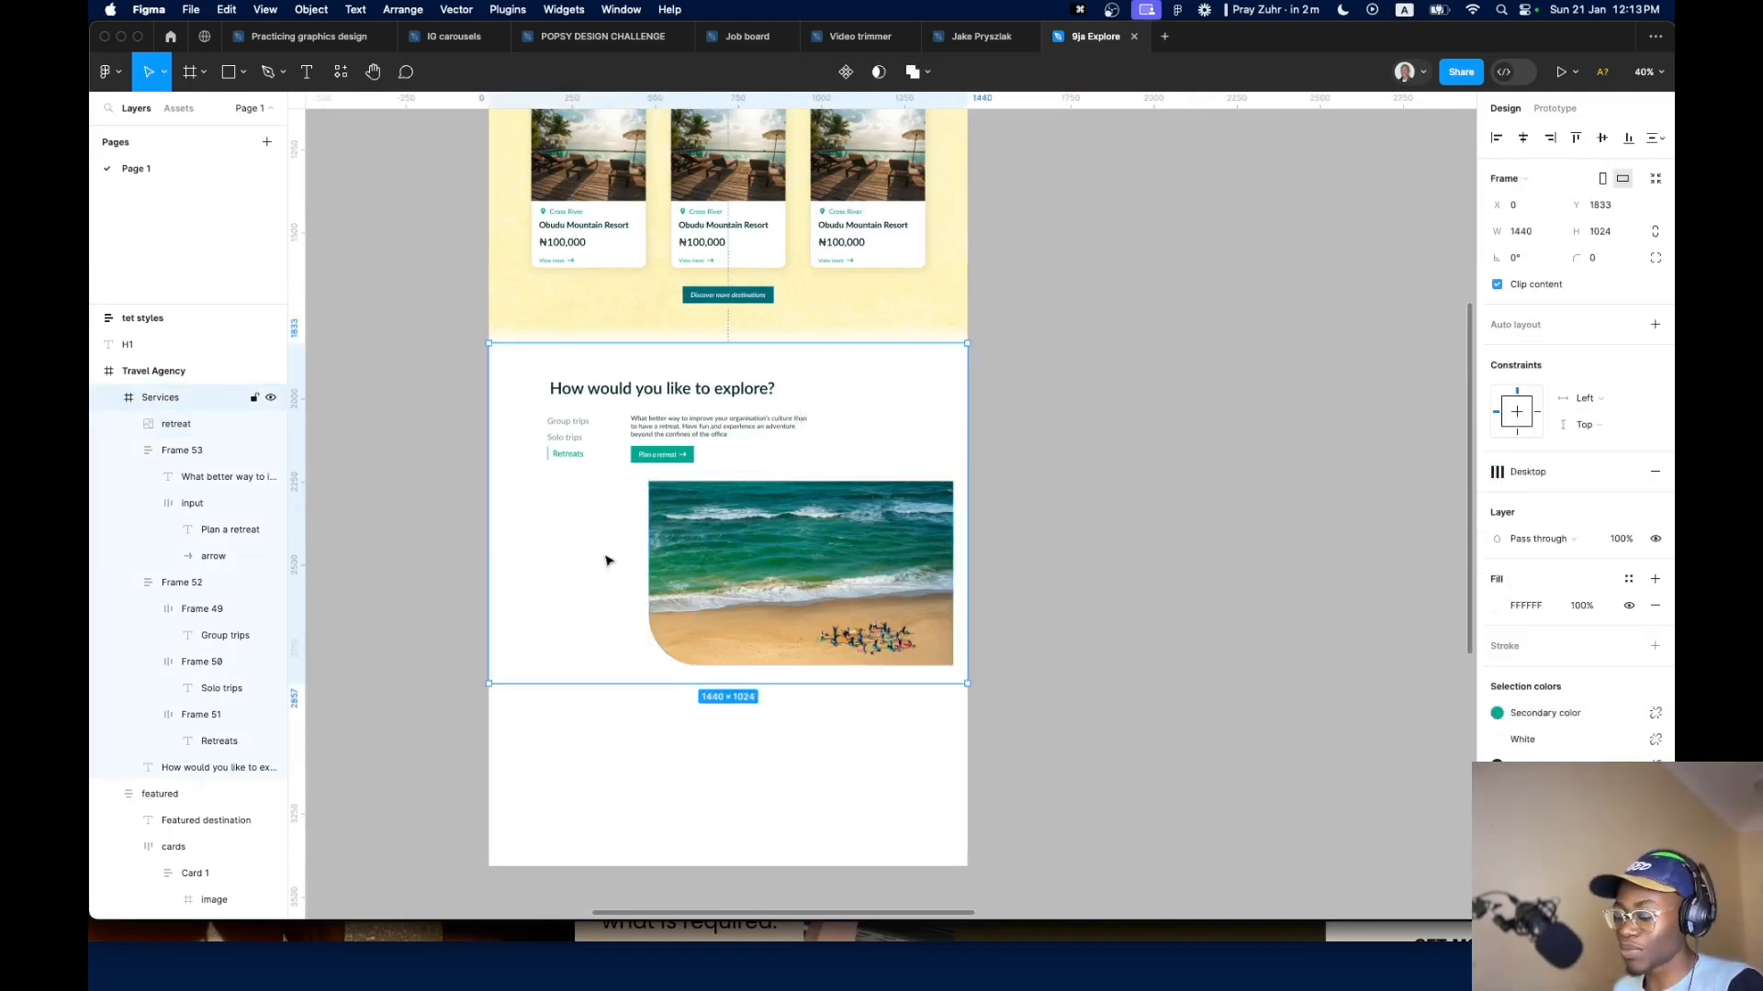
{"action": "key", "text": "shift+g"}
{"action": "scroll", "coordinate": [582, 505], "scroll_direction": "up", "scroll_amount": 5}
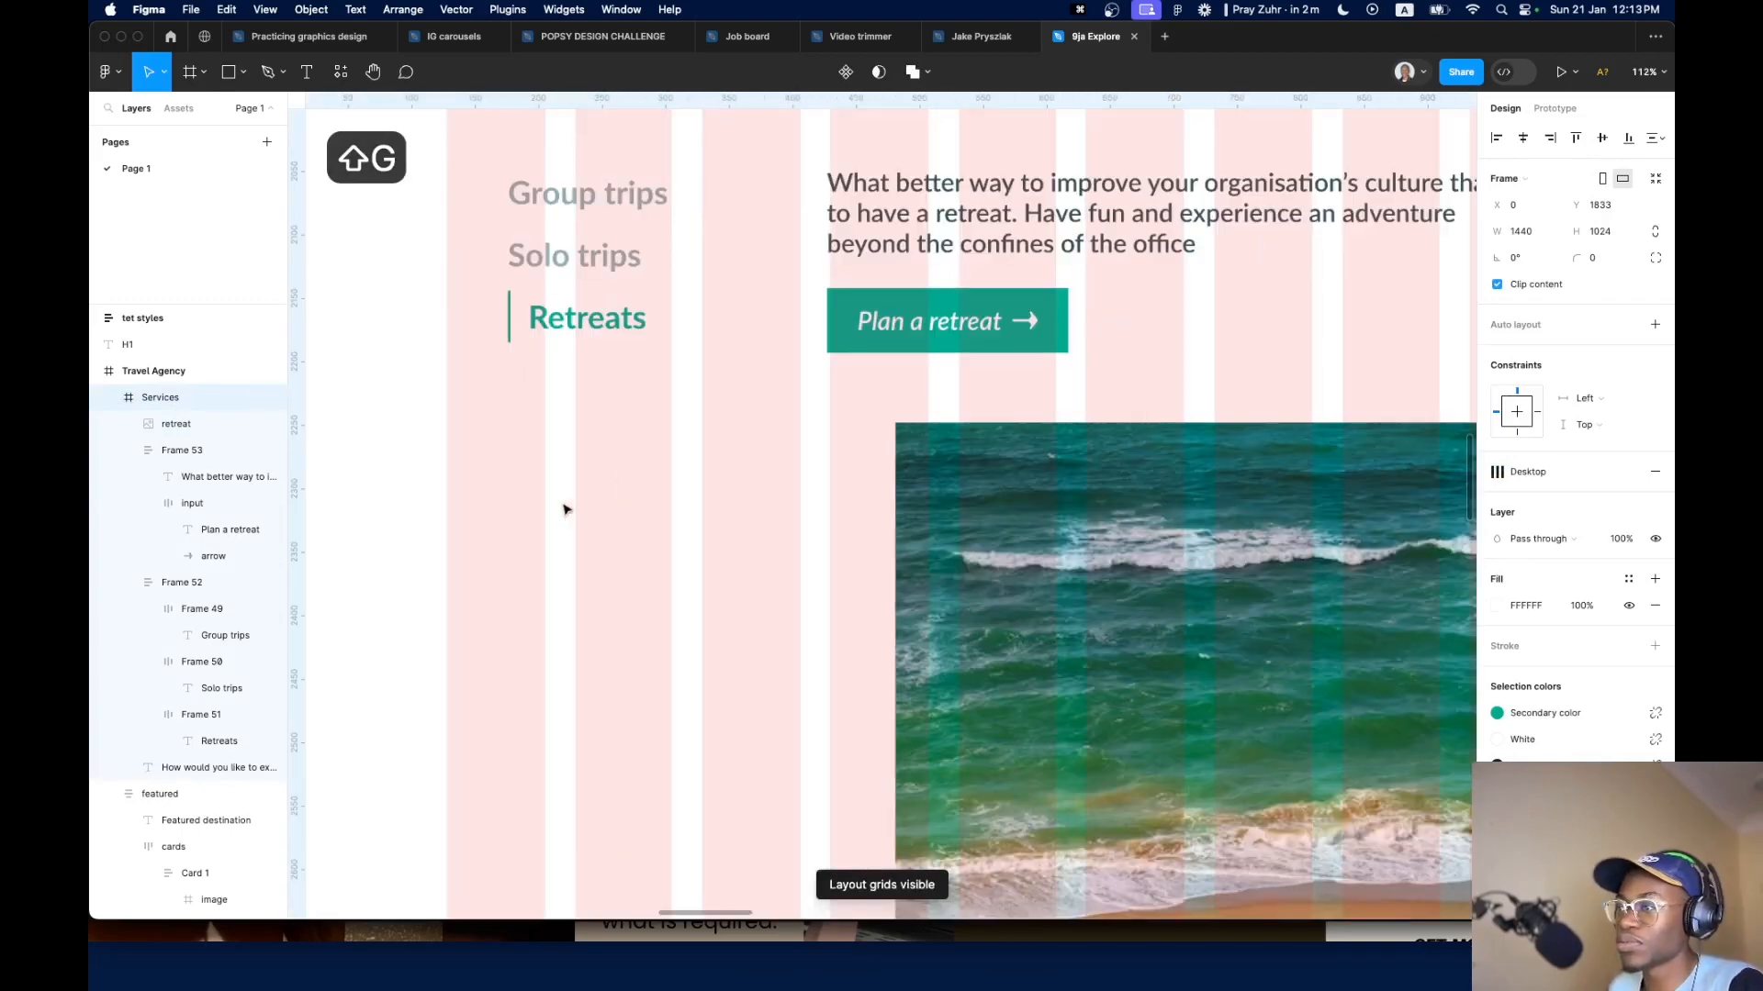
{"action": "scroll", "coordinate": [569, 510], "scroll_direction": "up", "scroll_amount": 2}
{"action": "scroll", "coordinate": [615, 340], "scroll_direction": "down", "scroll_amount": 5}
{"action": "left_click", "coordinate": [605, 283]}
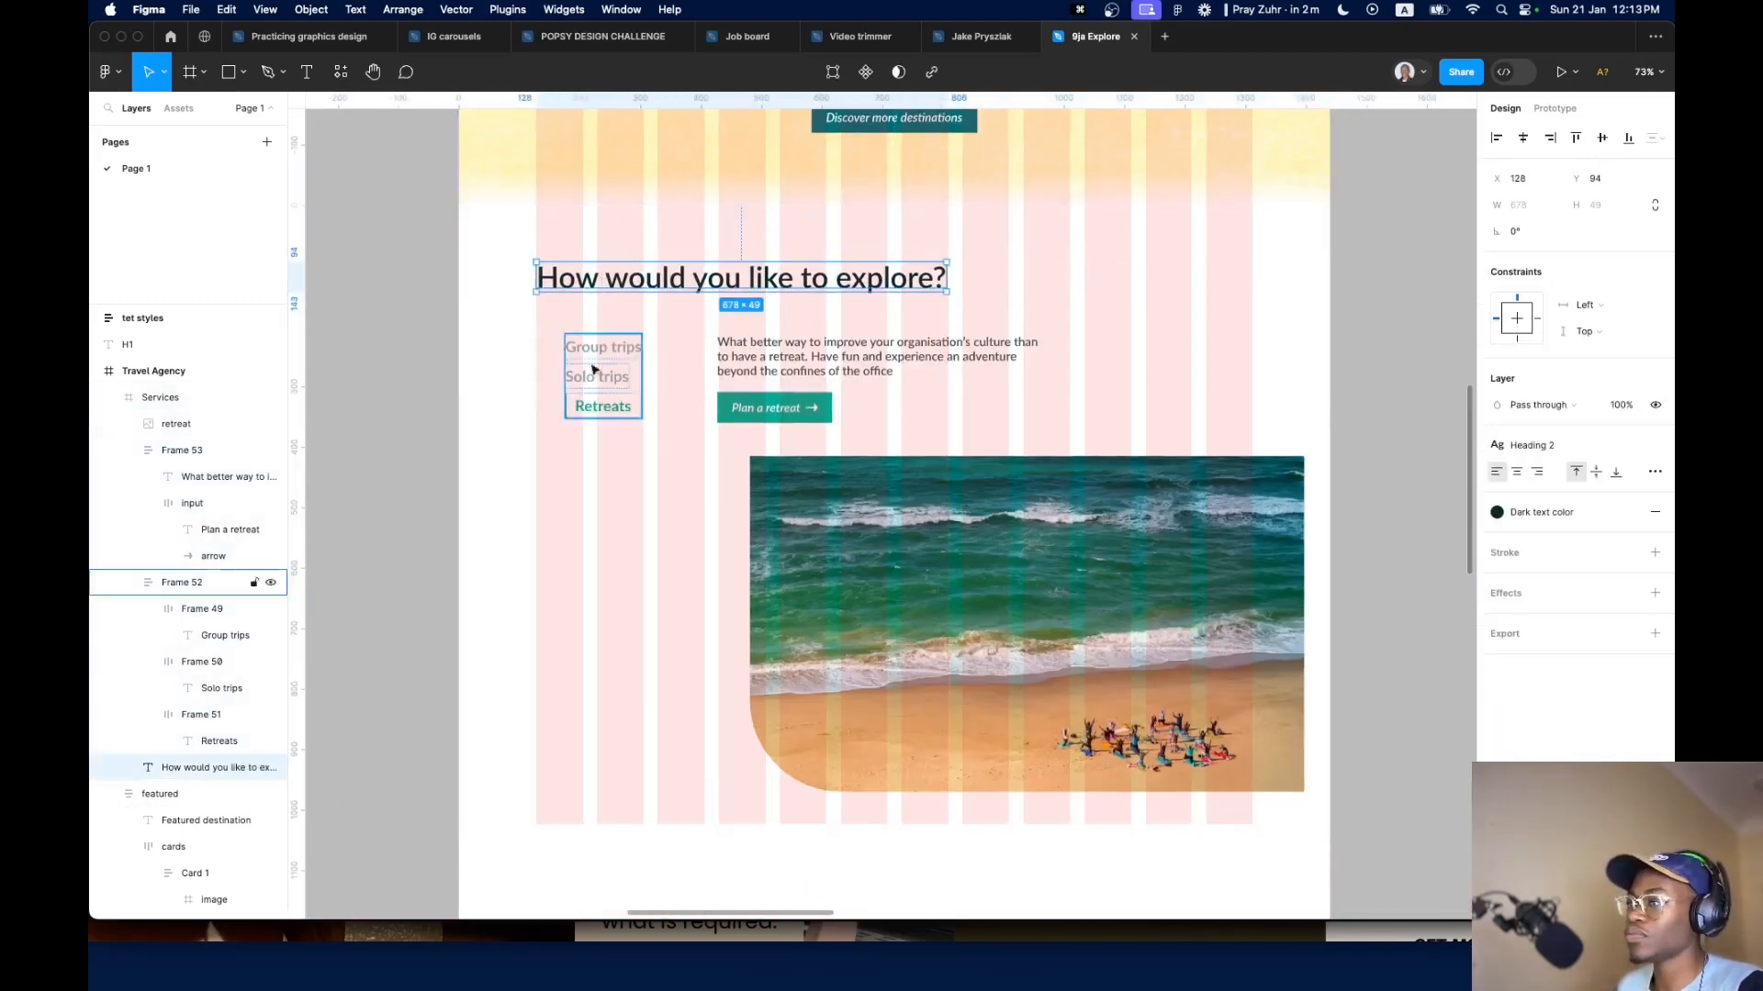
Apply auto layout to the Services frame with a width of 1440 and a vertical direction
{"action": "left_click", "coordinate": [563, 487]}
{"action": "key", "text": "shift+a"}
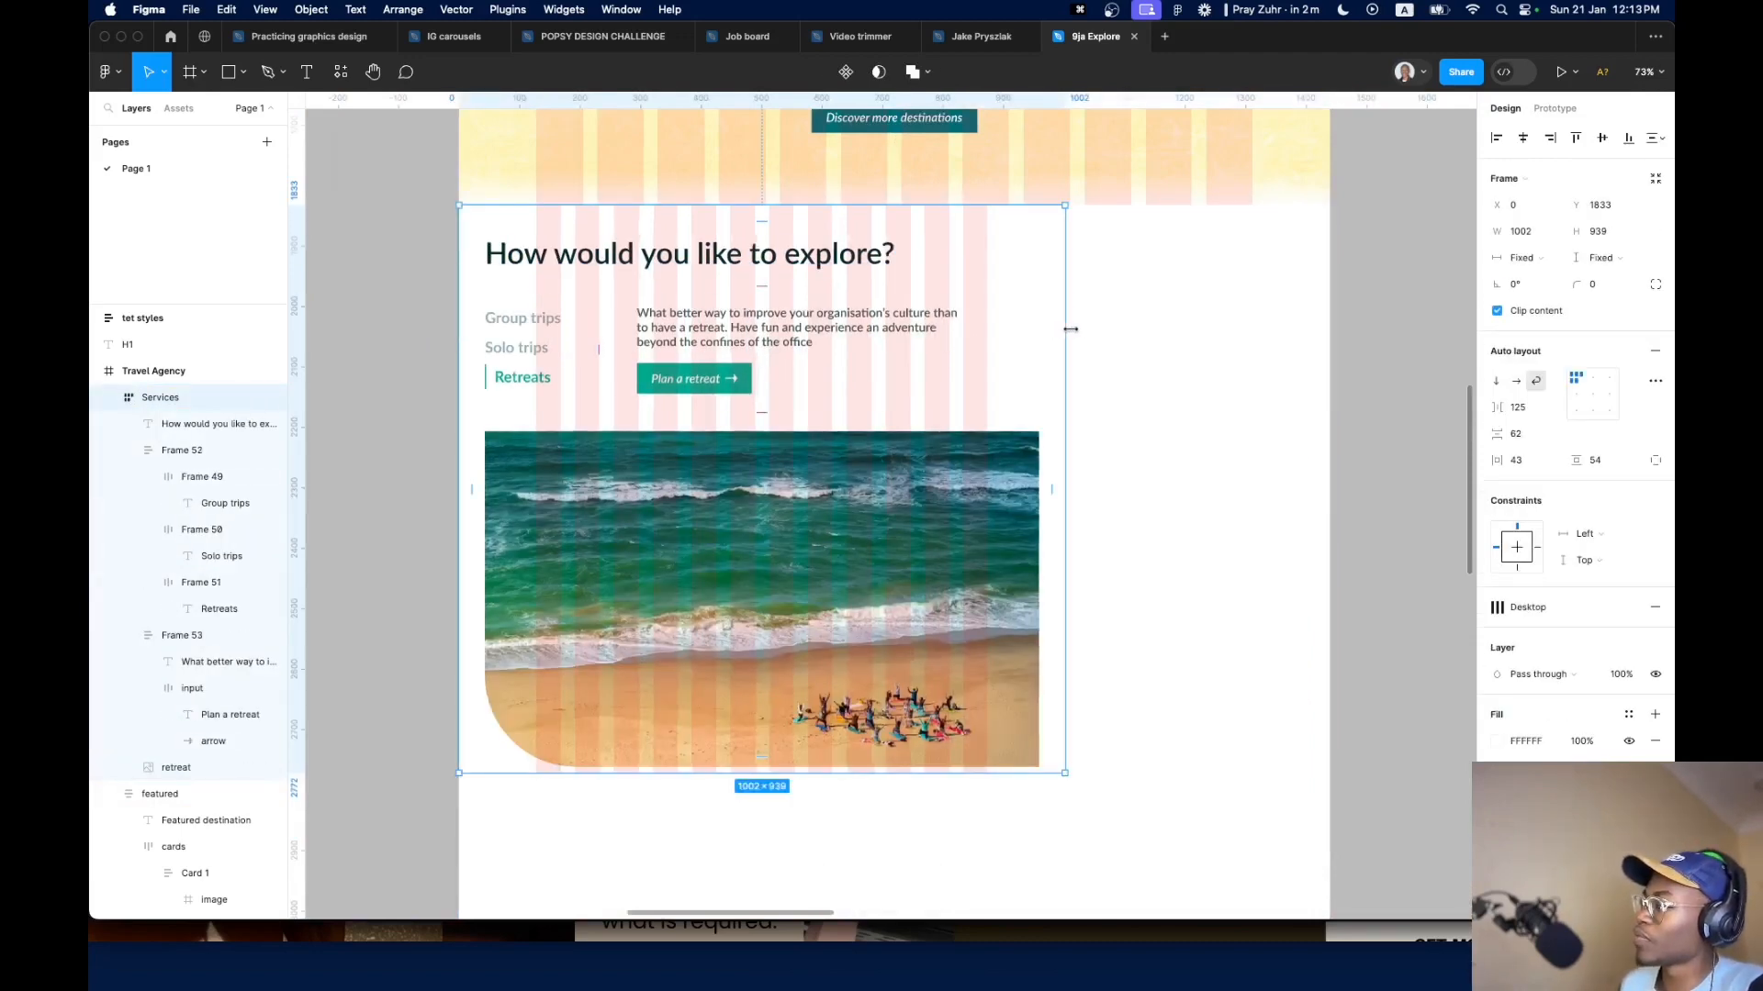
{"action": "left_click_drag", "start_coordinate": [1070, 328], "coordinate": [1331, 437]}
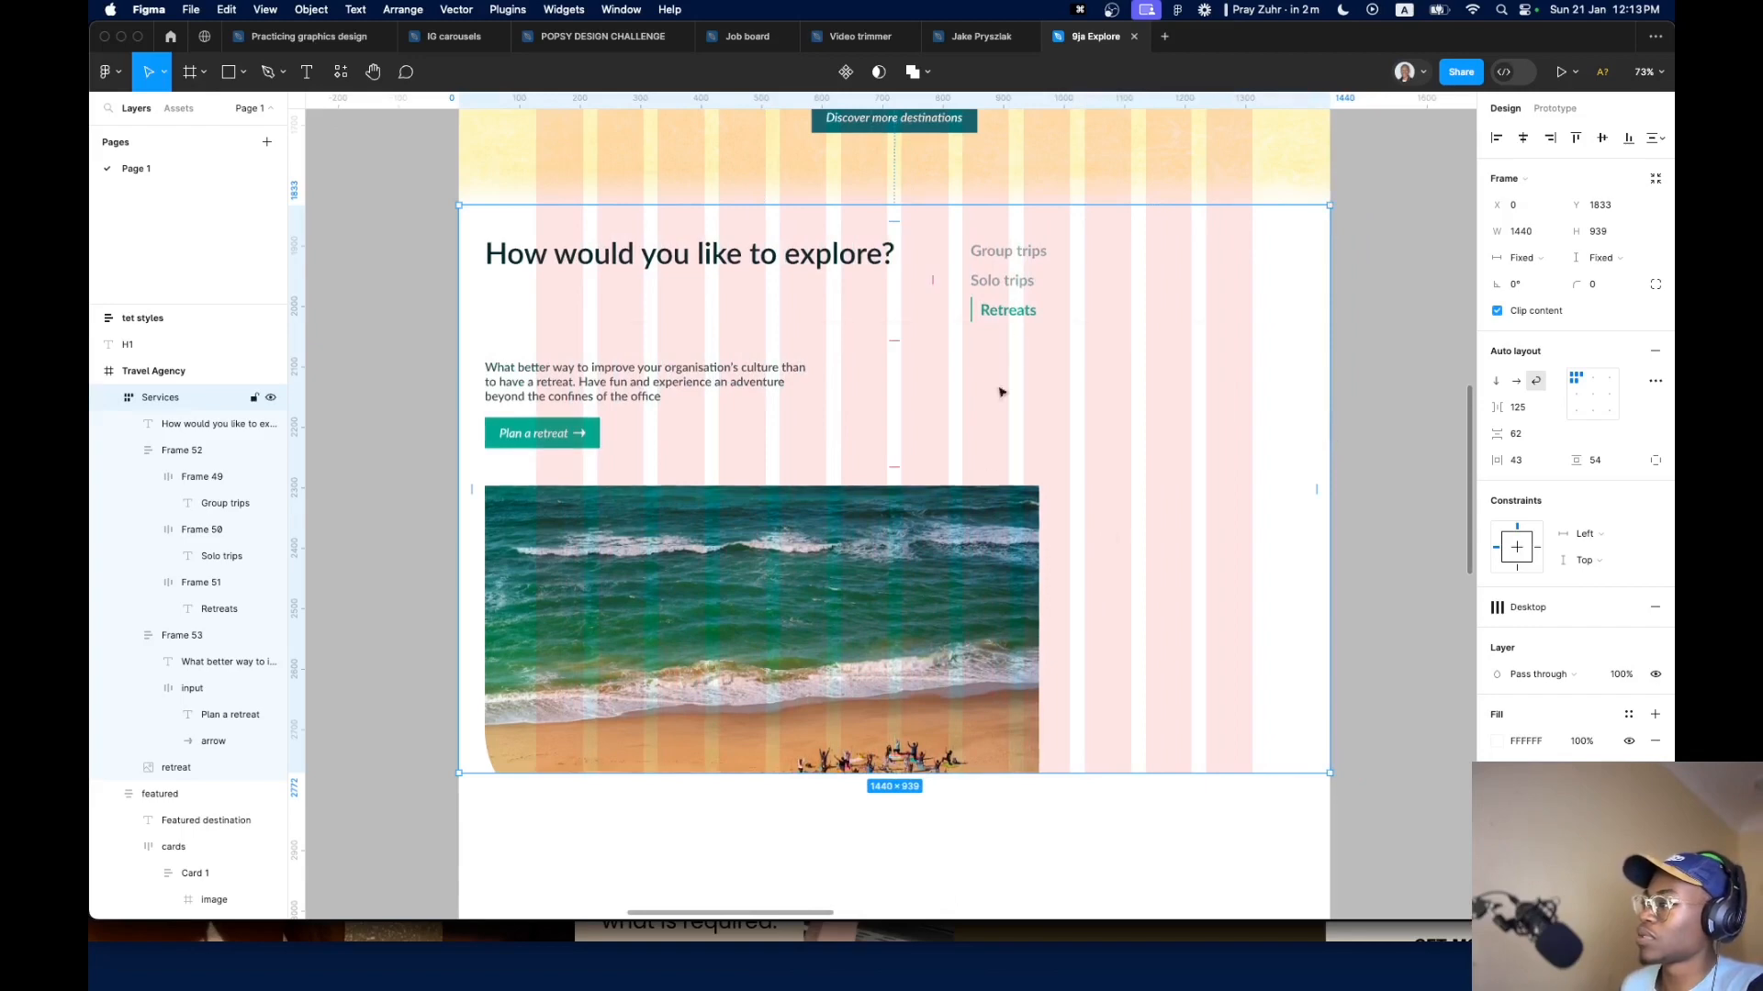
{"action": "left_click", "coordinate": [1015, 267]}
{"action": "left_click", "coordinate": [1159, 368]}
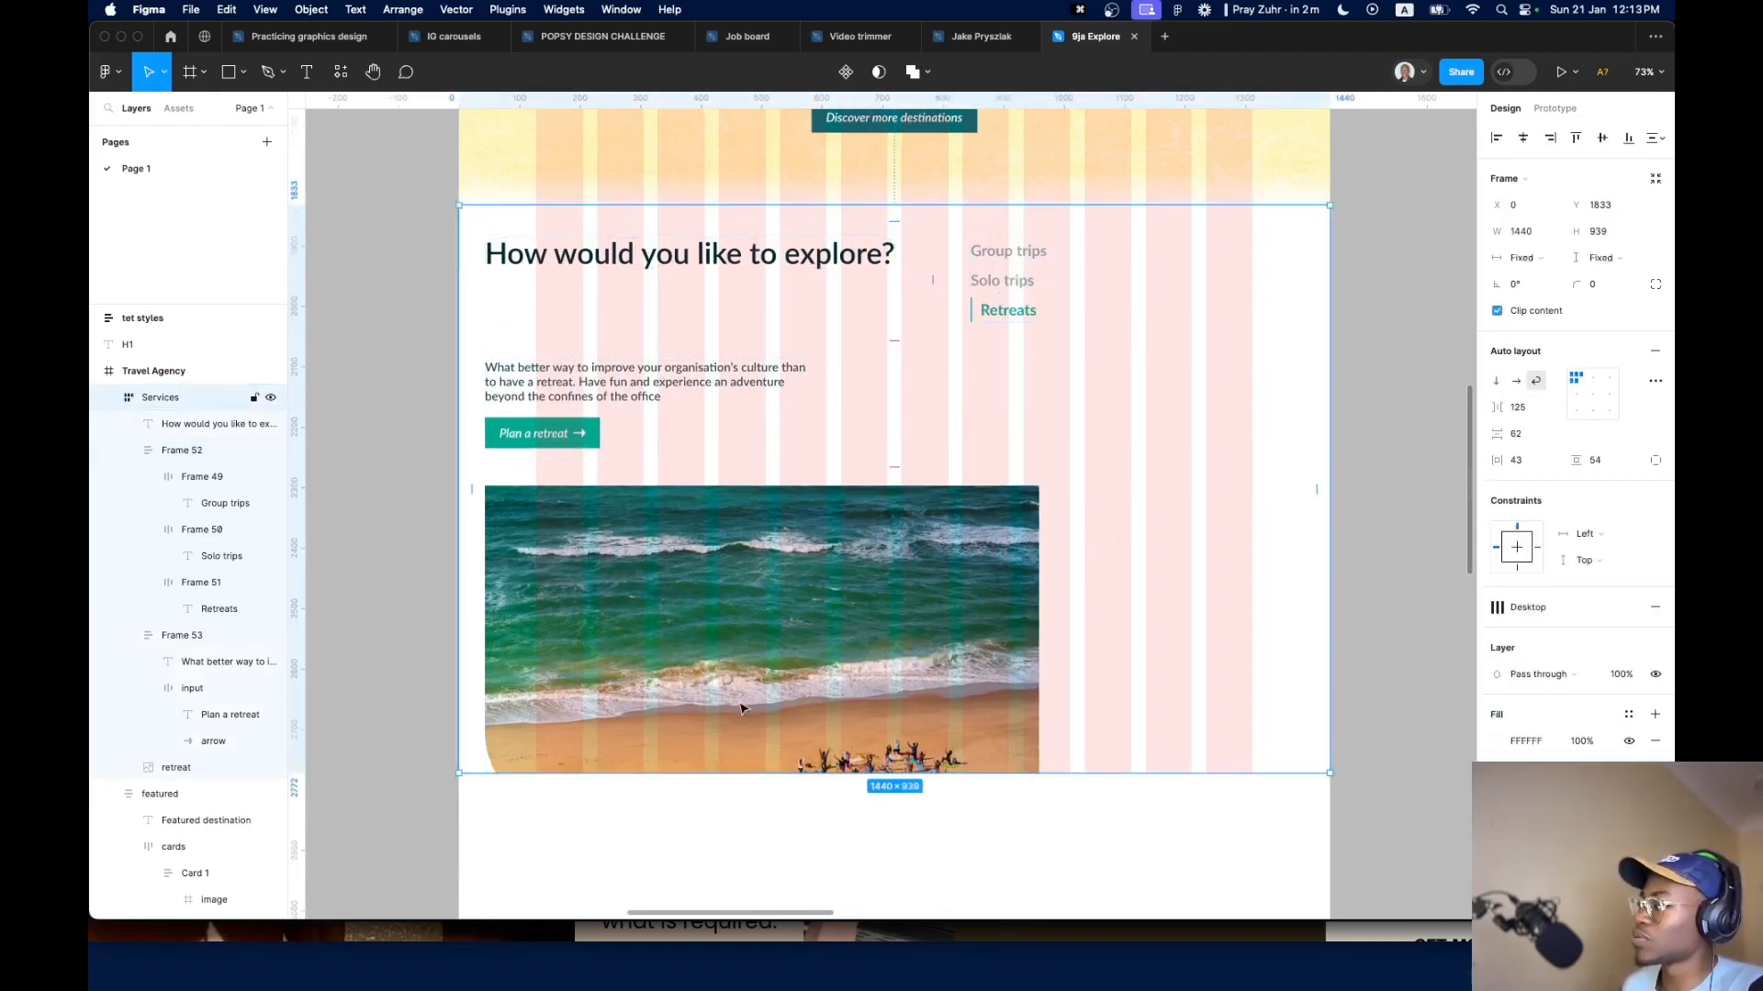
{"action": "left_click", "coordinate": [1496, 381]}
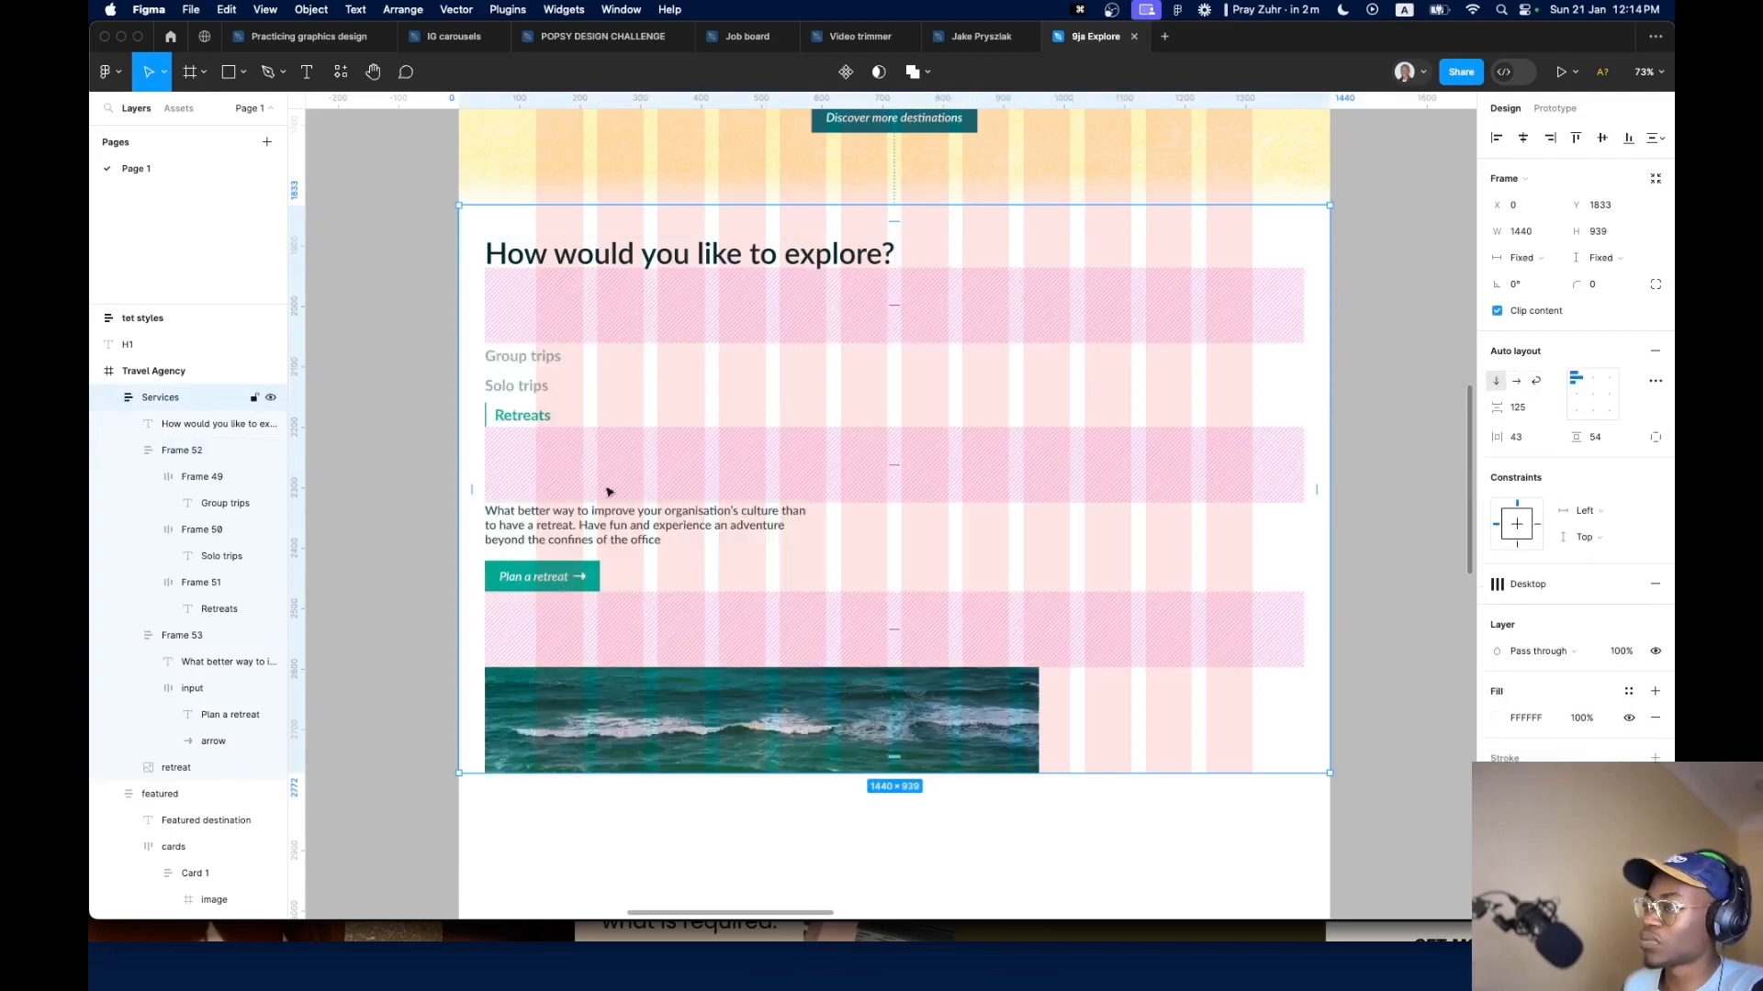
Group the retreat text block and beach image in a vertical auto layout, and pair that column with the trip options in a horizontal one
{"action": "left_click", "coordinate": [579, 530]}
{"action": "left_click", "coordinate": [659, 688], "text": "shift"}
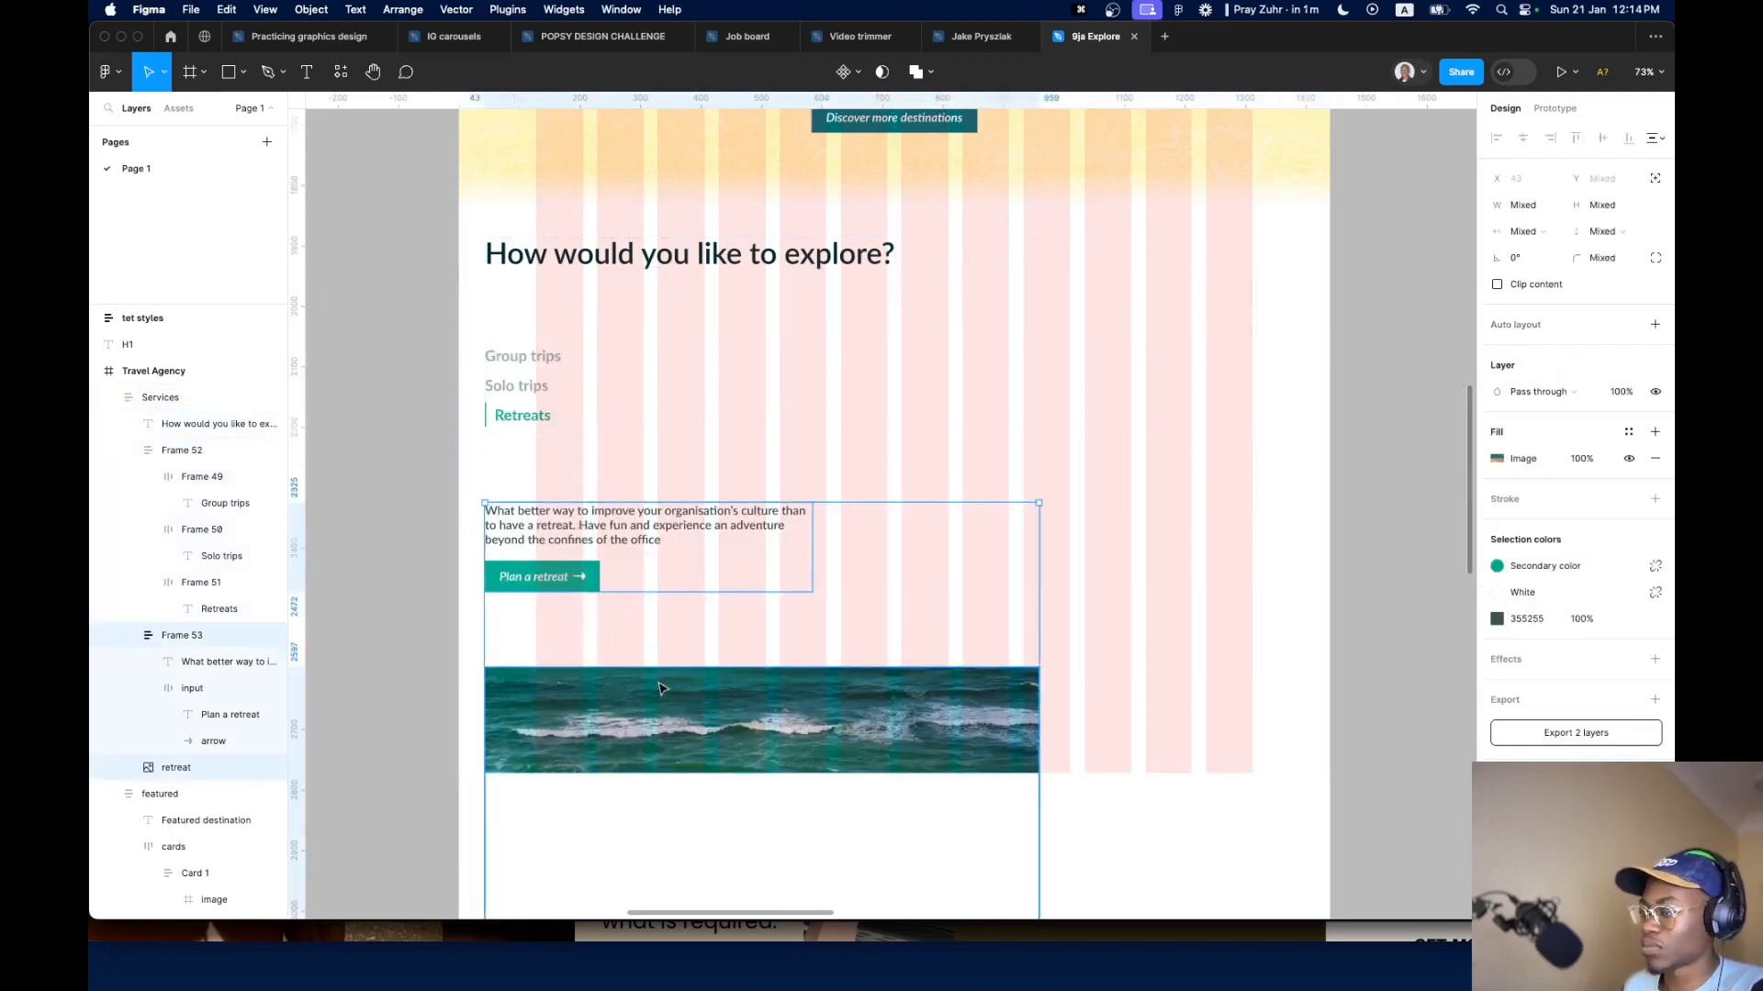
{"action": "key", "text": "shift+a"}
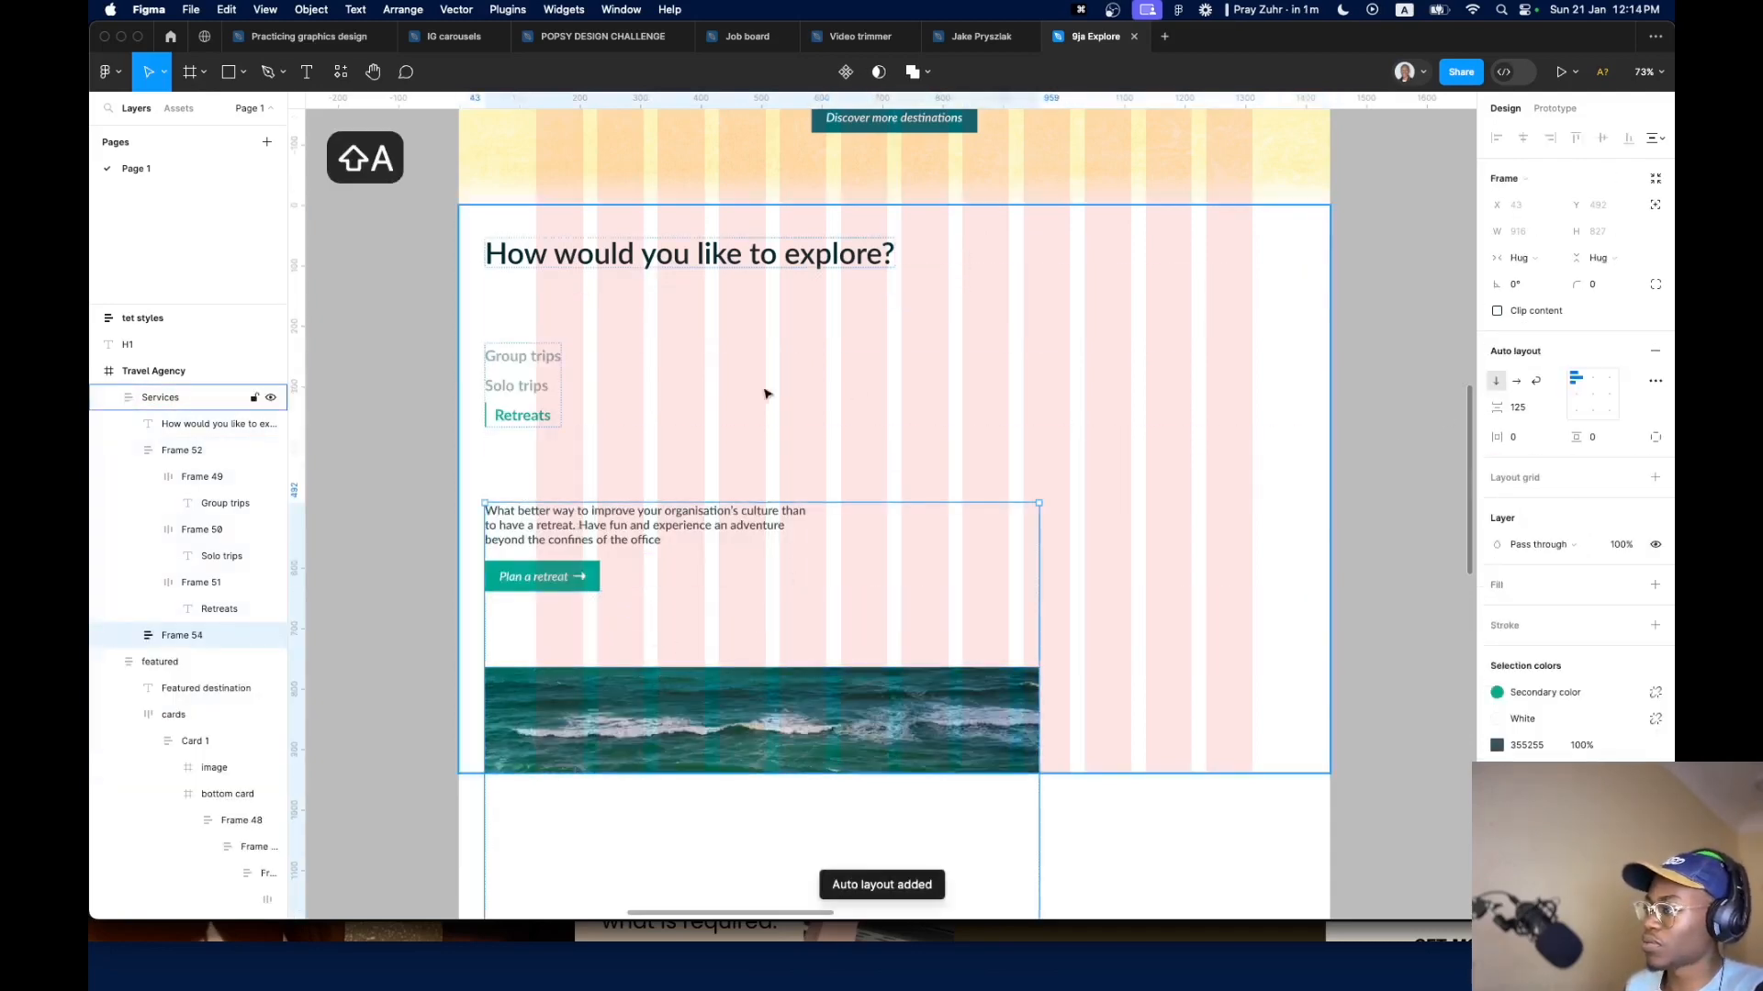
{"action": "left_click", "coordinate": [535, 389], "text": "shift"}
{"action": "key", "text": "shift+a"}
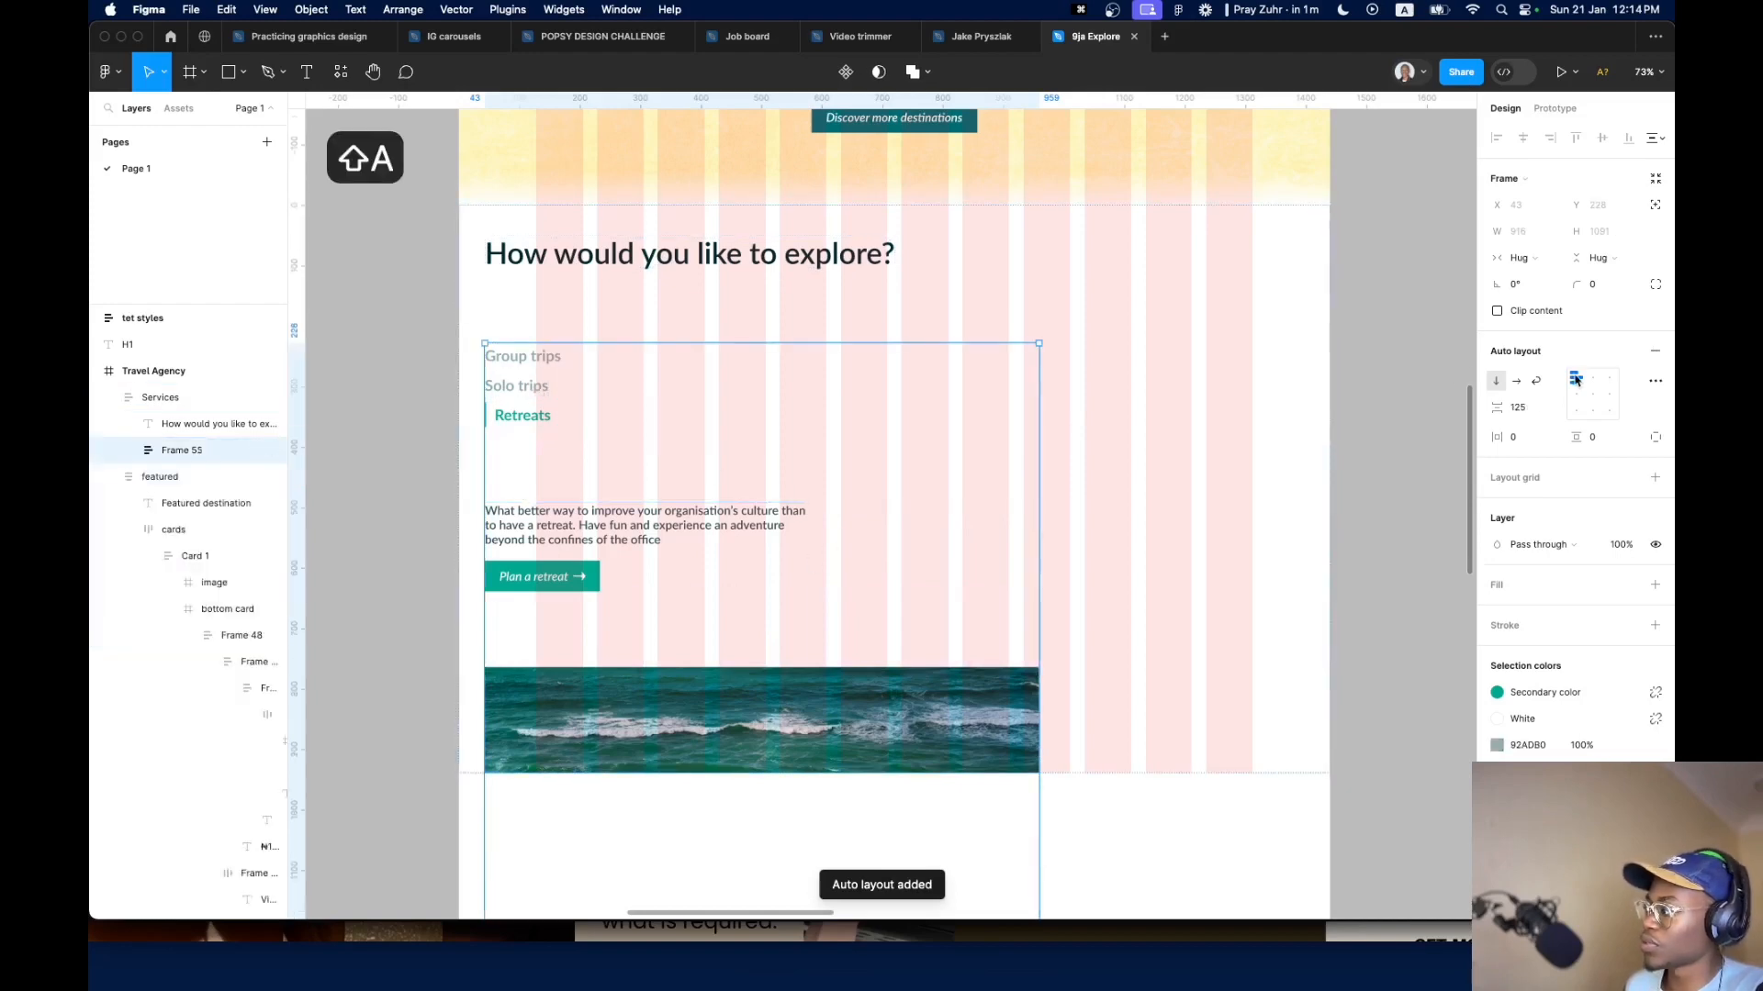
{"action": "left_click", "coordinate": [1516, 380]}
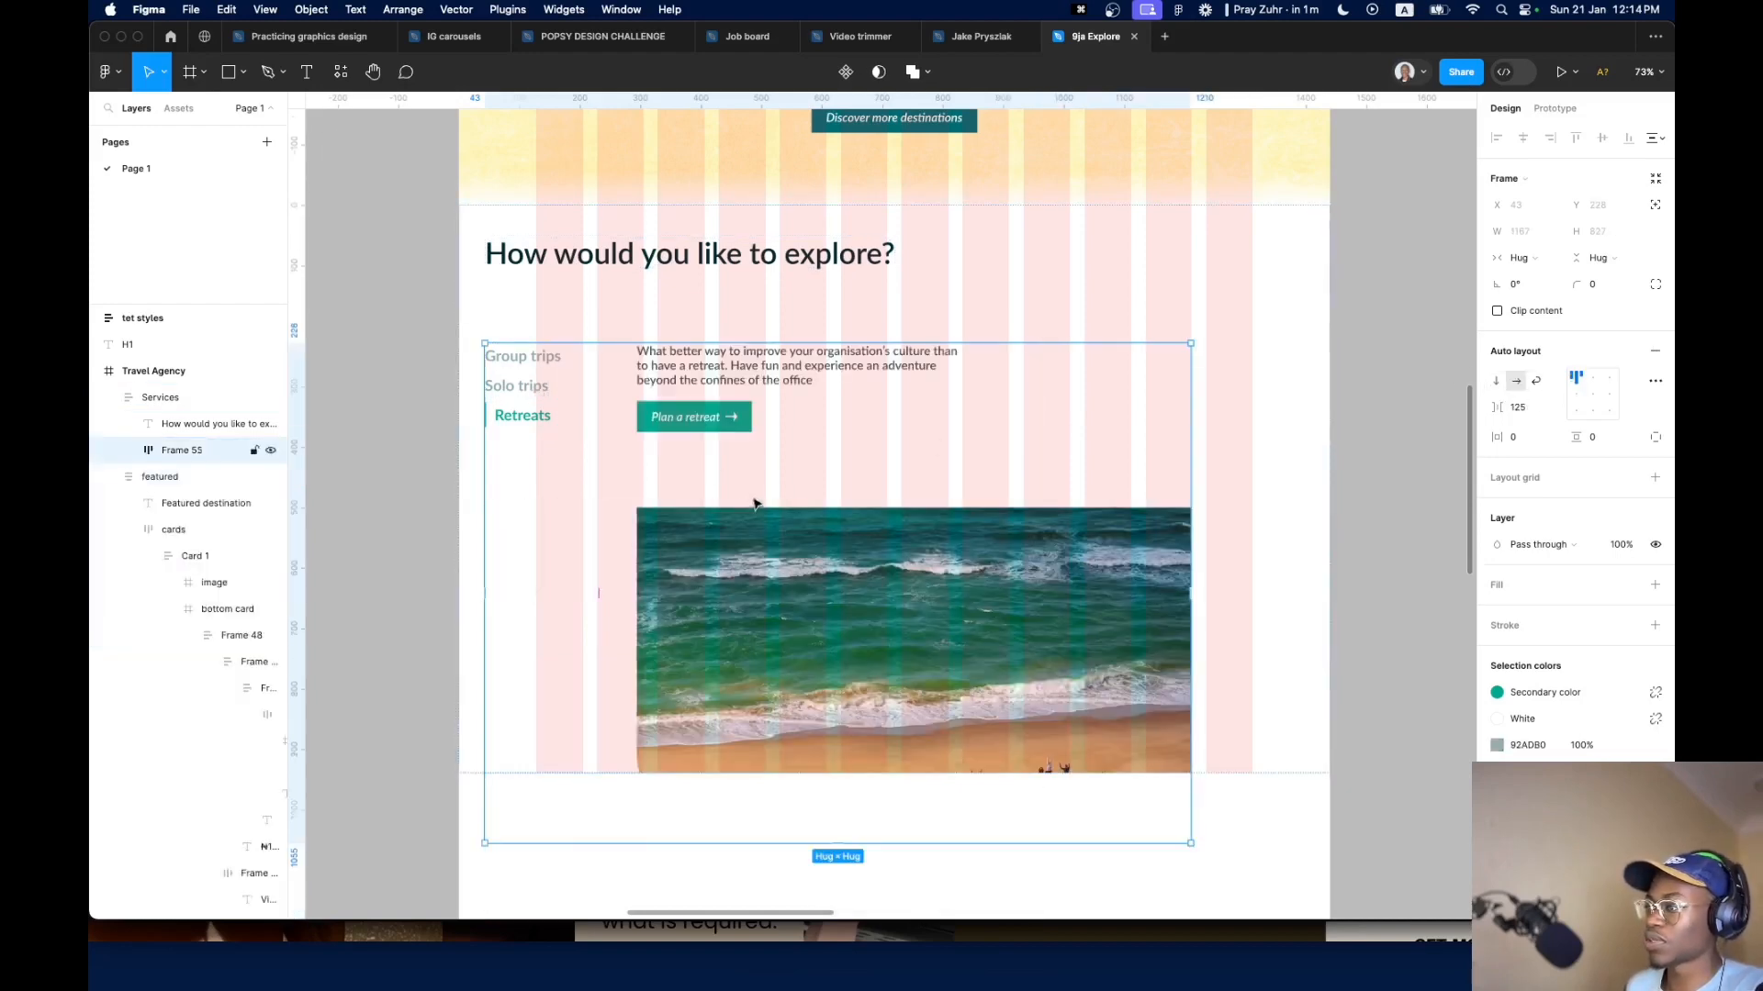
Set the spacing between the retreat text and beach image to 24, and between the trip options and that column to 16
{"action": "left_click", "coordinate": [1301, 271]}
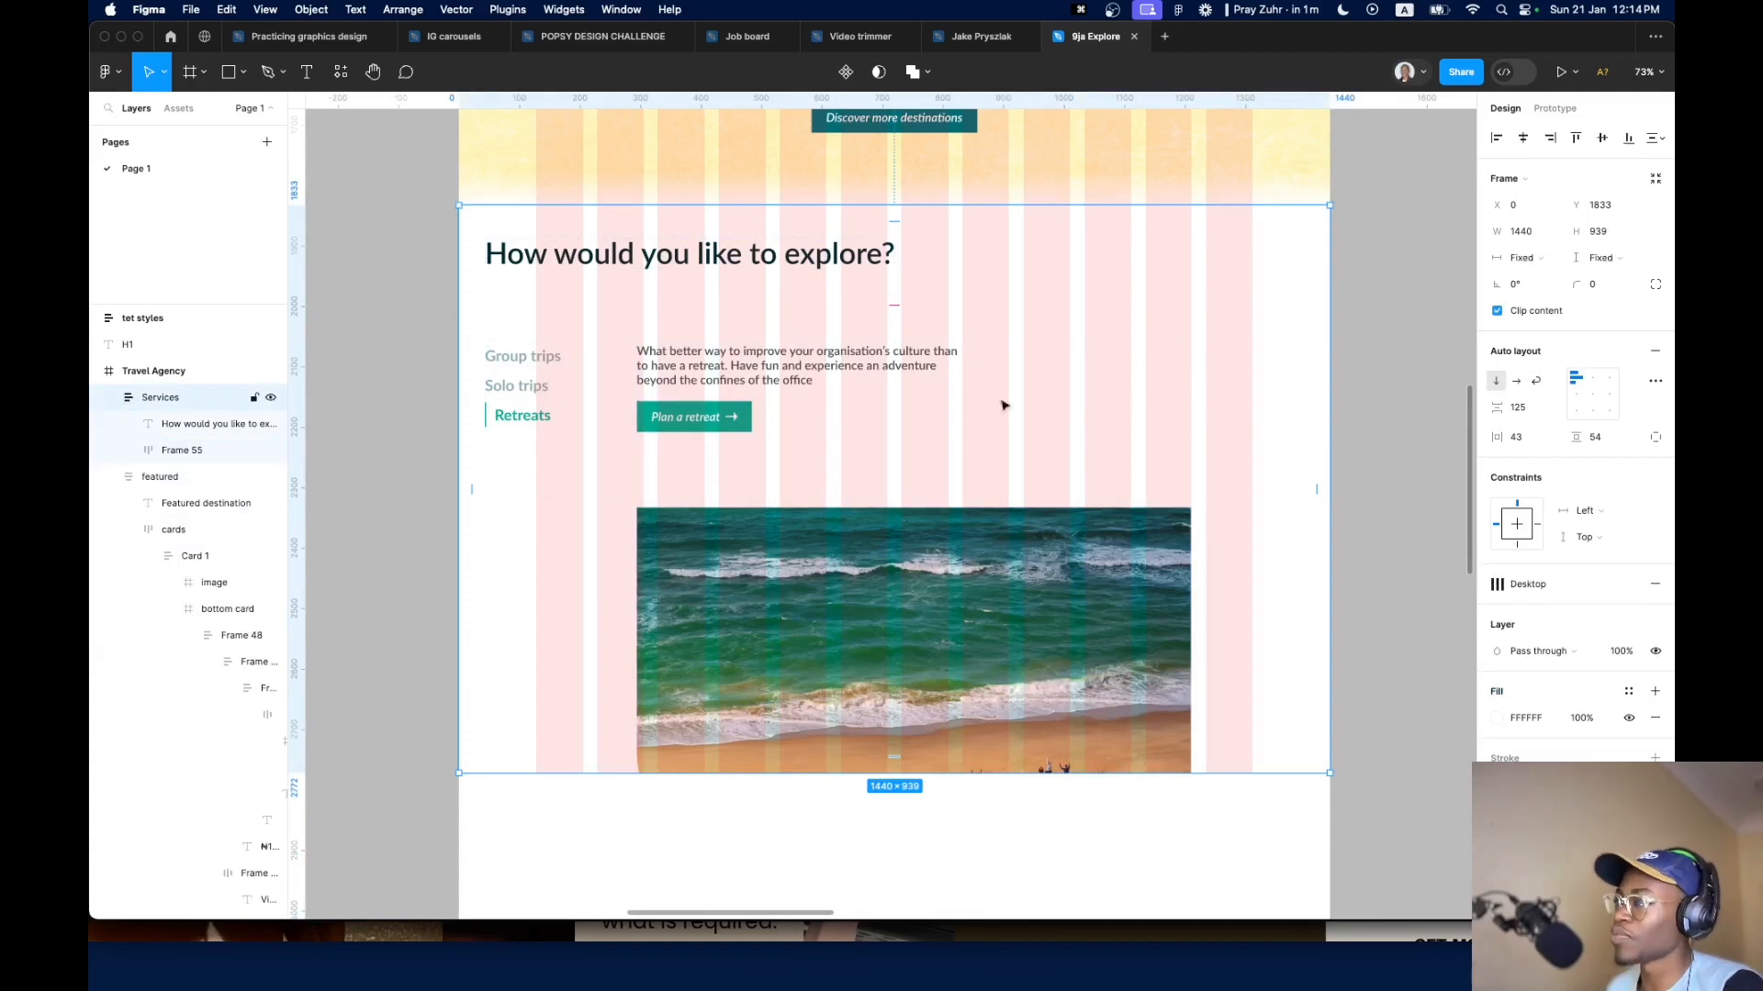
{"action": "left_click", "coordinate": [716, 401]}
{"action": "left_click", "coordinate": [735, 562]}
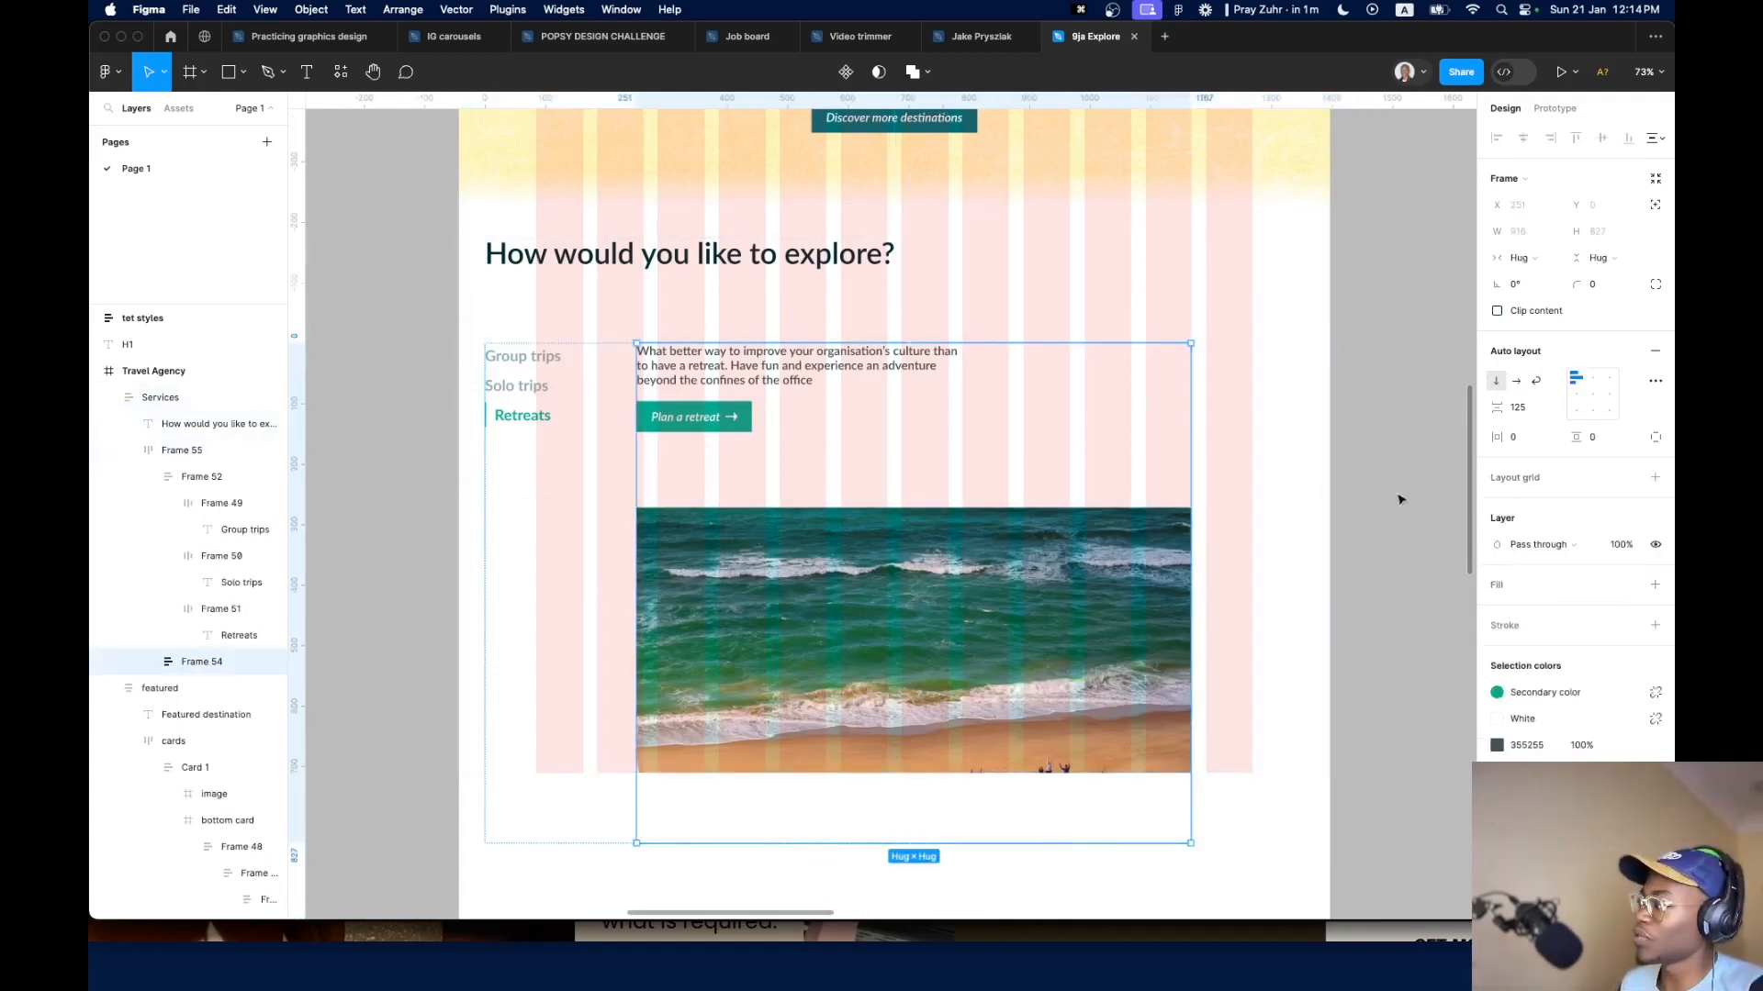
{"action": "type", "text": "24"}
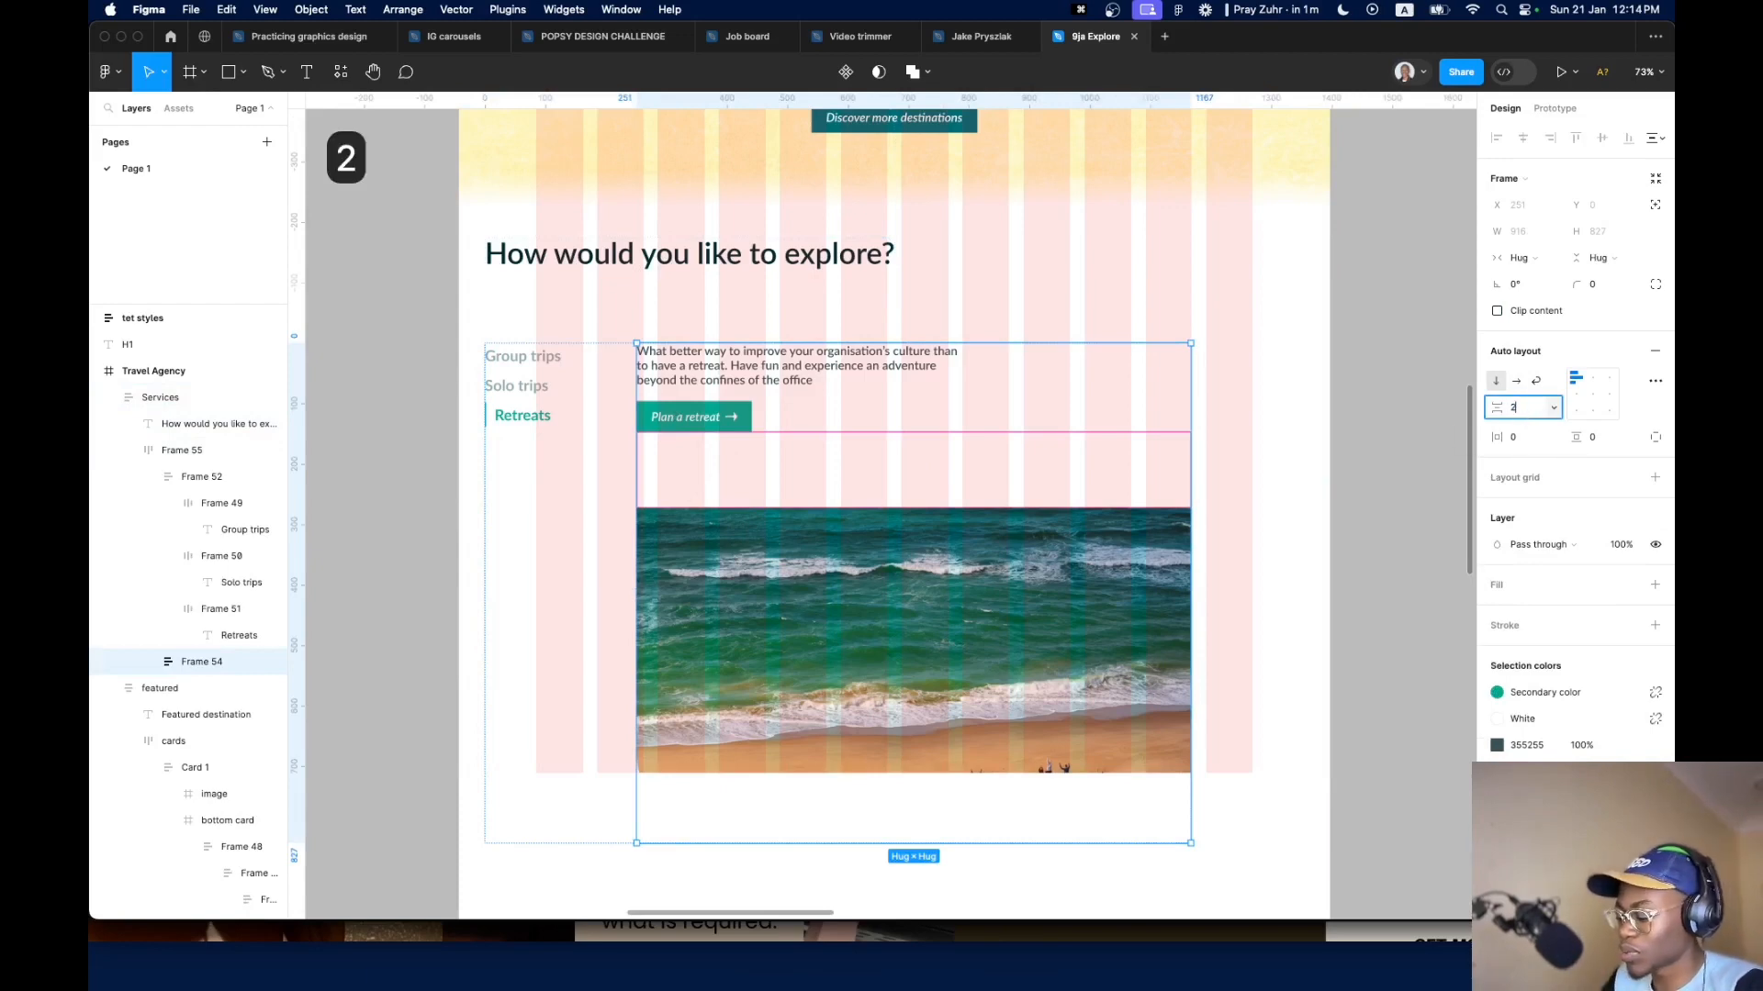
{"action": "key", "text": "Return"}
{"action": "left_click", "coordinate": [628, 629]}
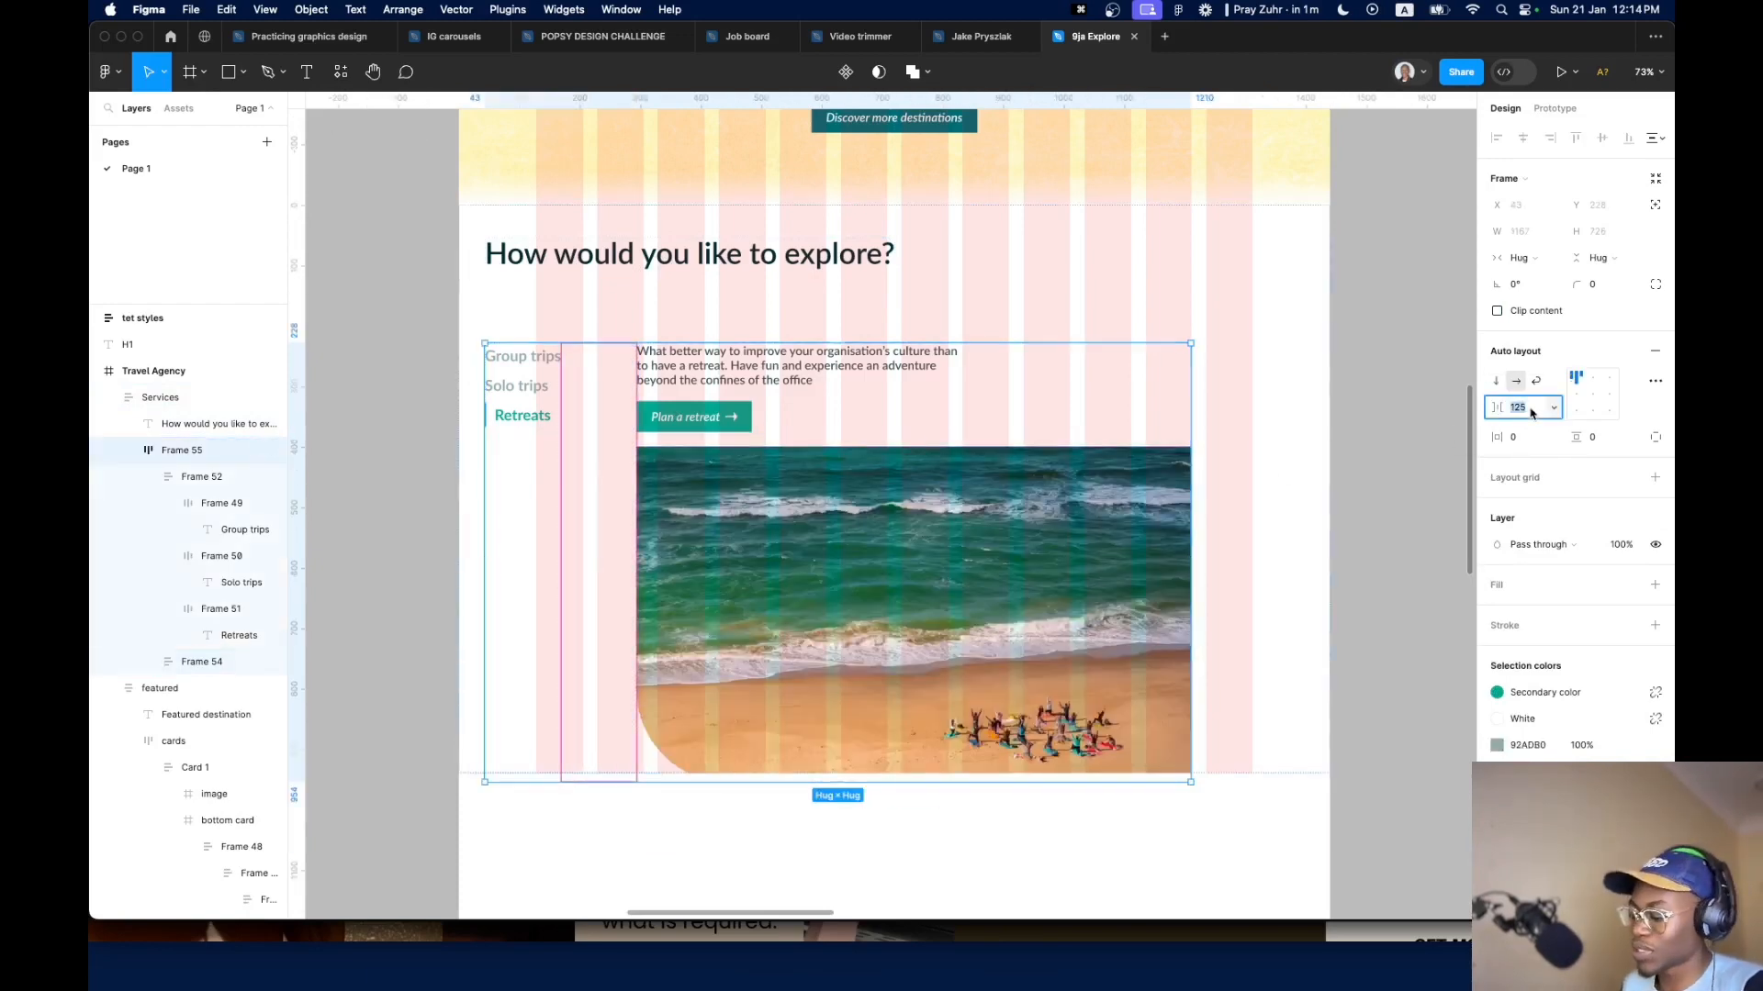
{"action": "type", "text": "16"}
{"action": "key", "text": "Return"}
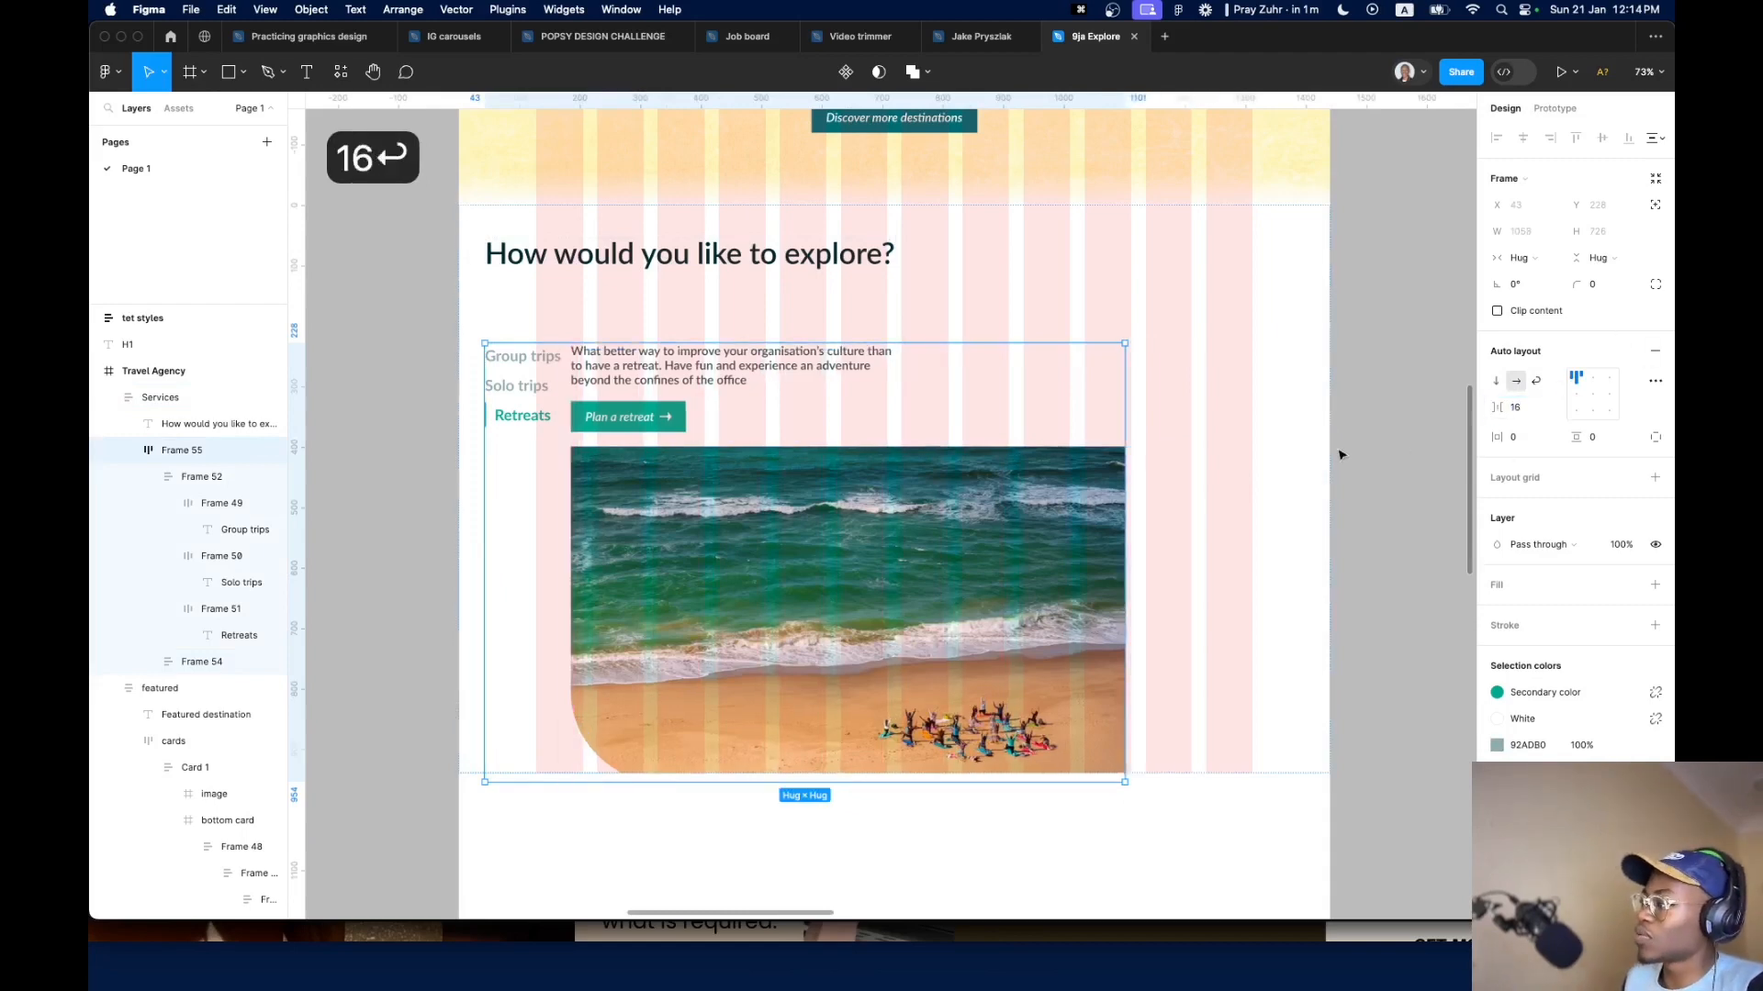
Centre the contents of the Services frame both horizontally and vertically
{"action": "left_click", "coordinate": [1267, 460]}
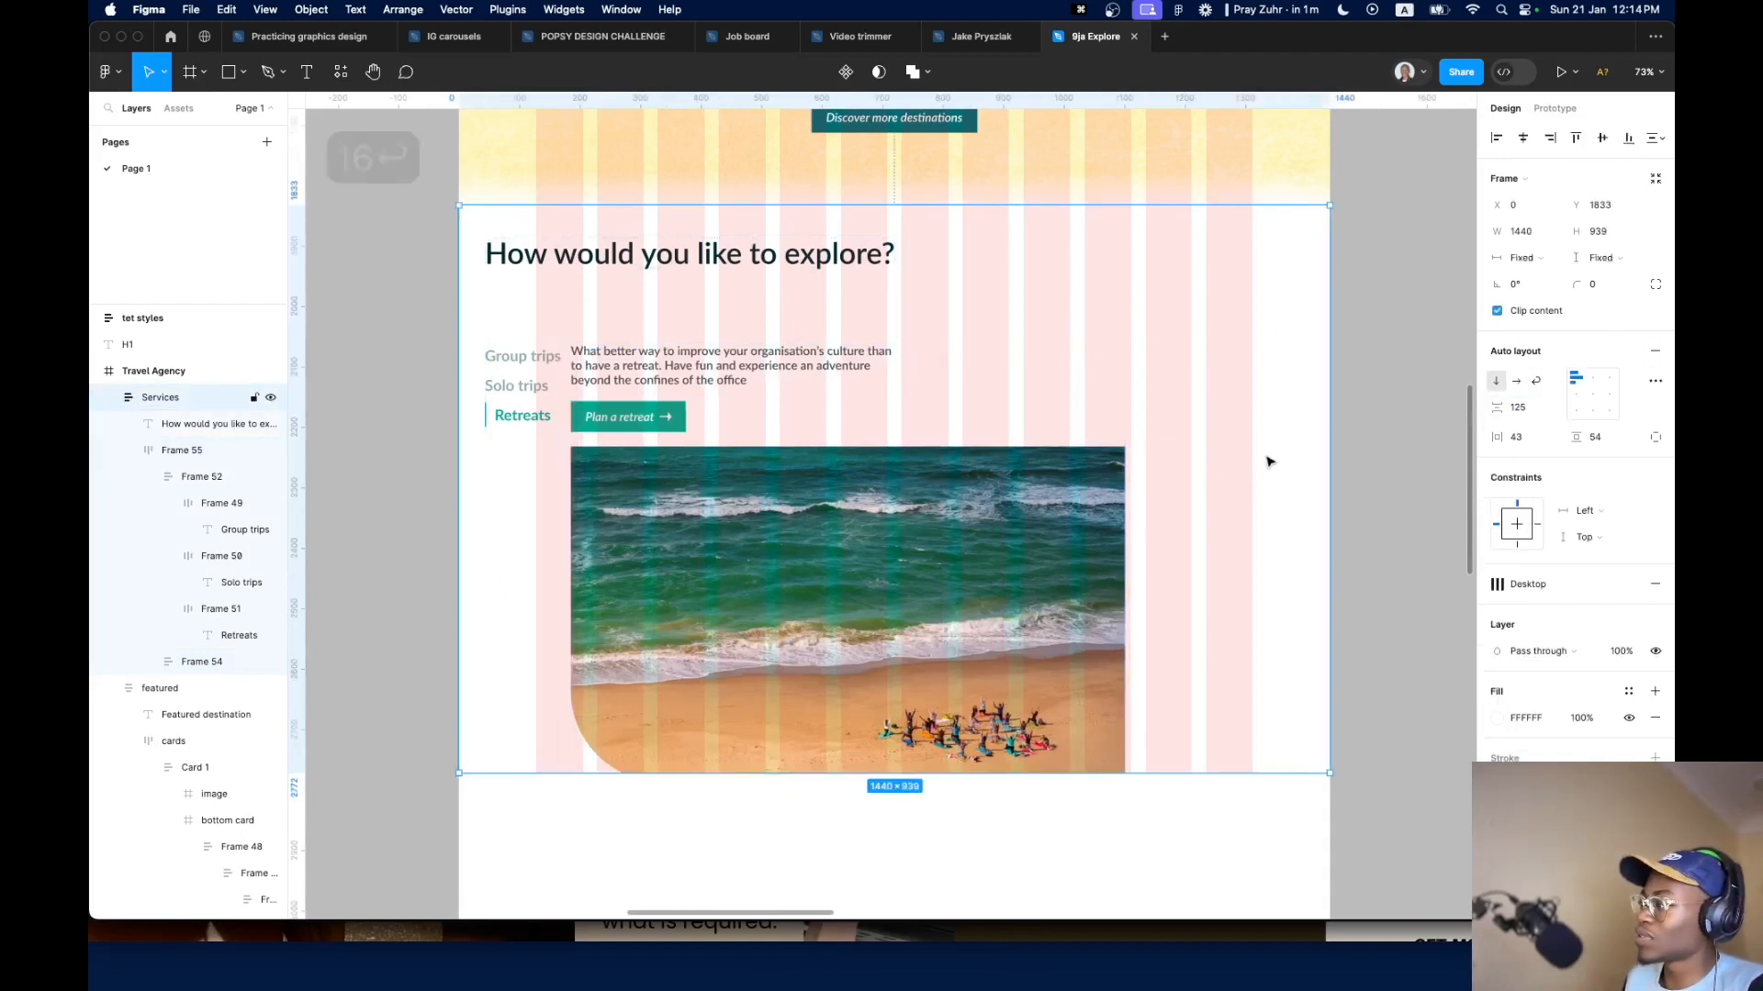
{"action": "left_click", "coordinate": [1597, 402]}
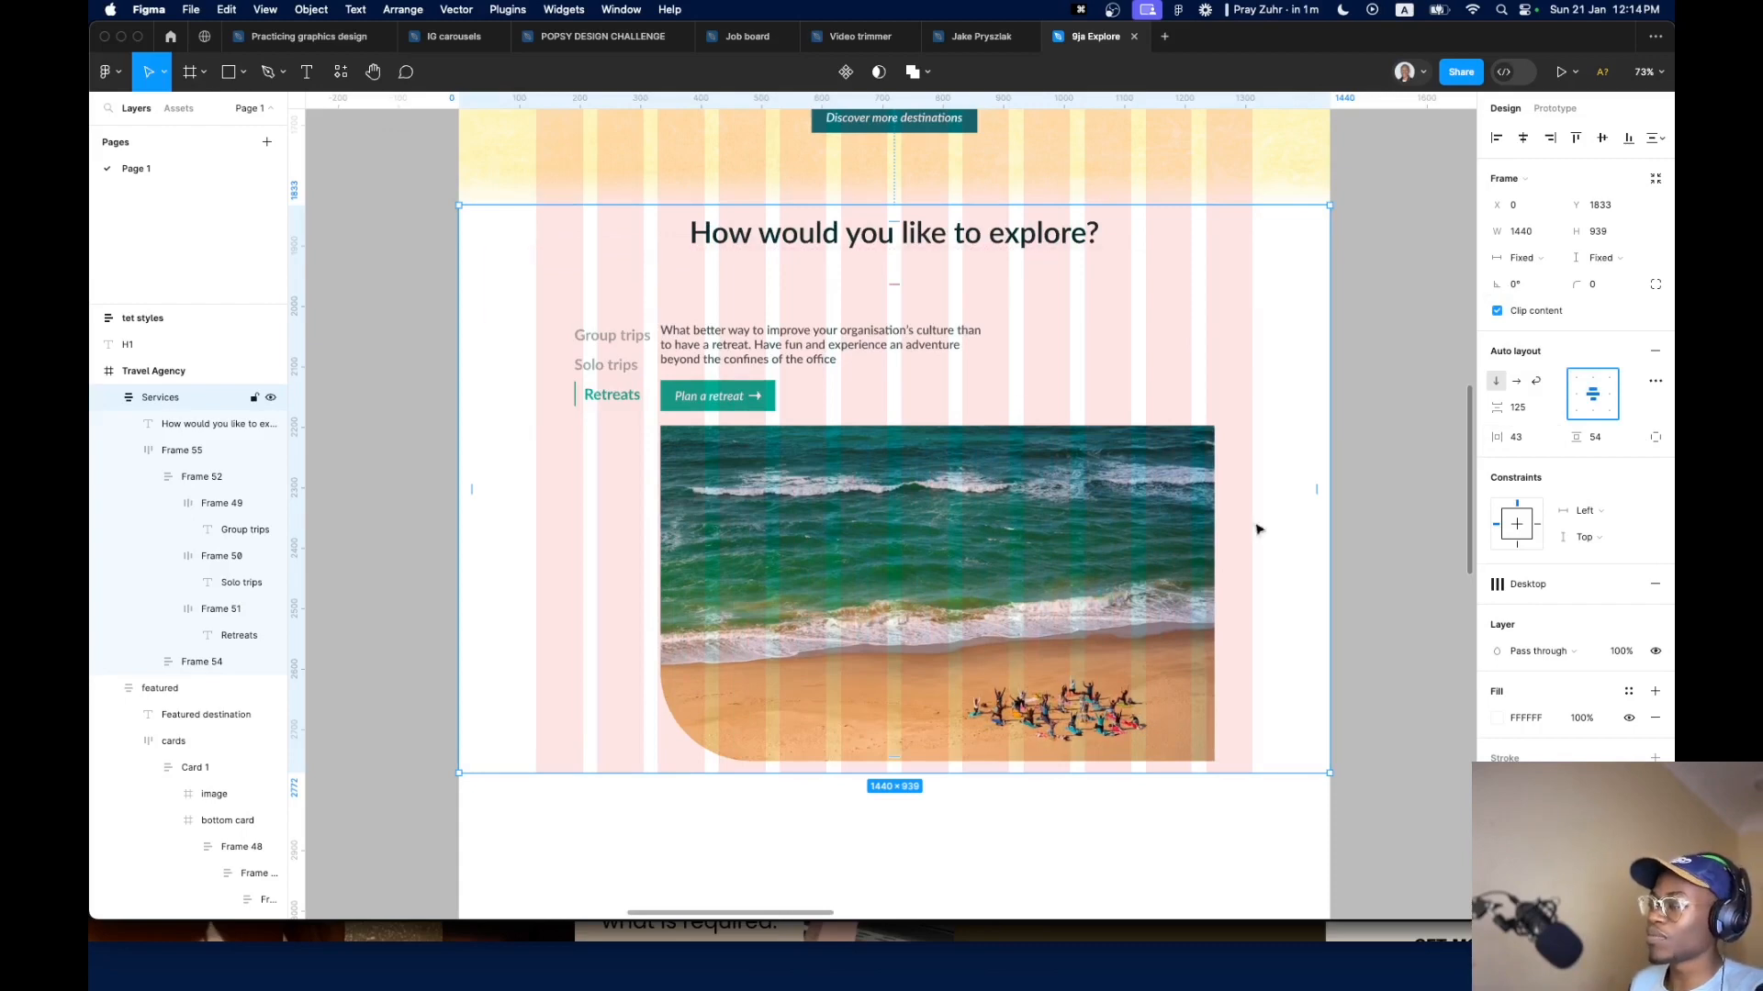
Make the Services frame hug its contents vertically while keeping a fixed width of 1440
{"action": "left_click", "coordinate": [1600, 258]}
{"action": "left_click", "coordinate": [1598, 279]}
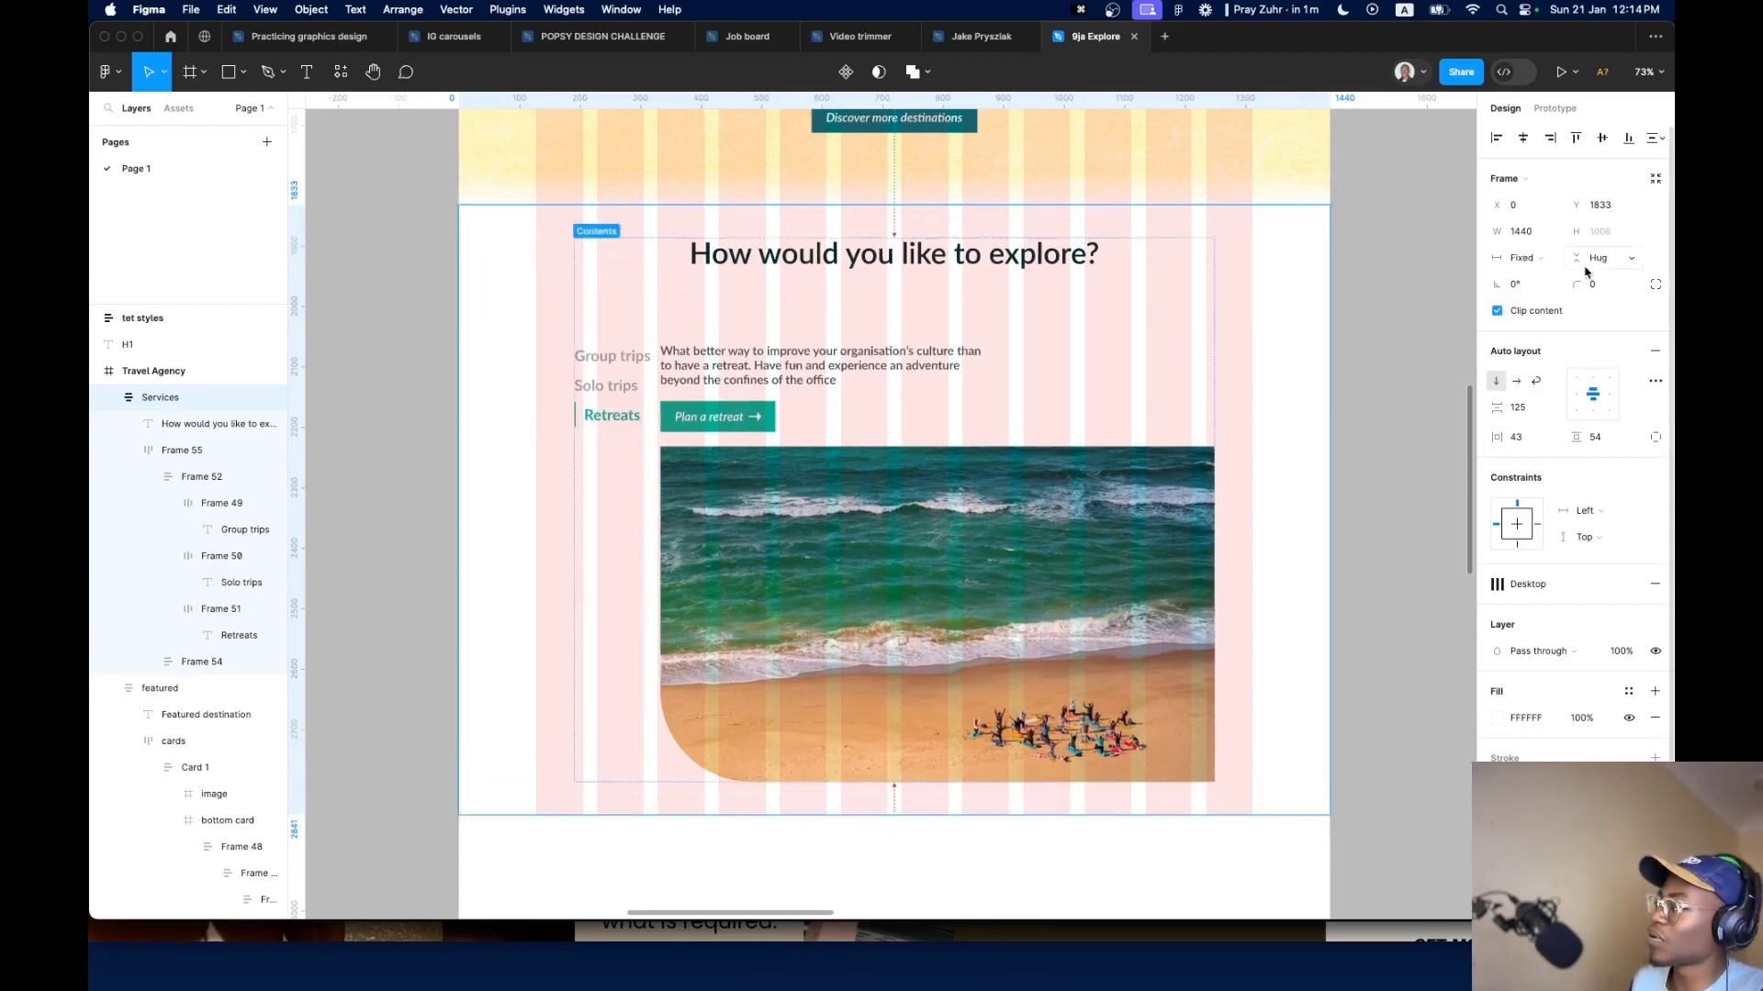
{"action": "left_click", "coordinate": [1519, 258]}
{"action": "left_click", "coordinate": [1523, 259]}
{"action": "left_click", "coordinate": [1521, 264]}
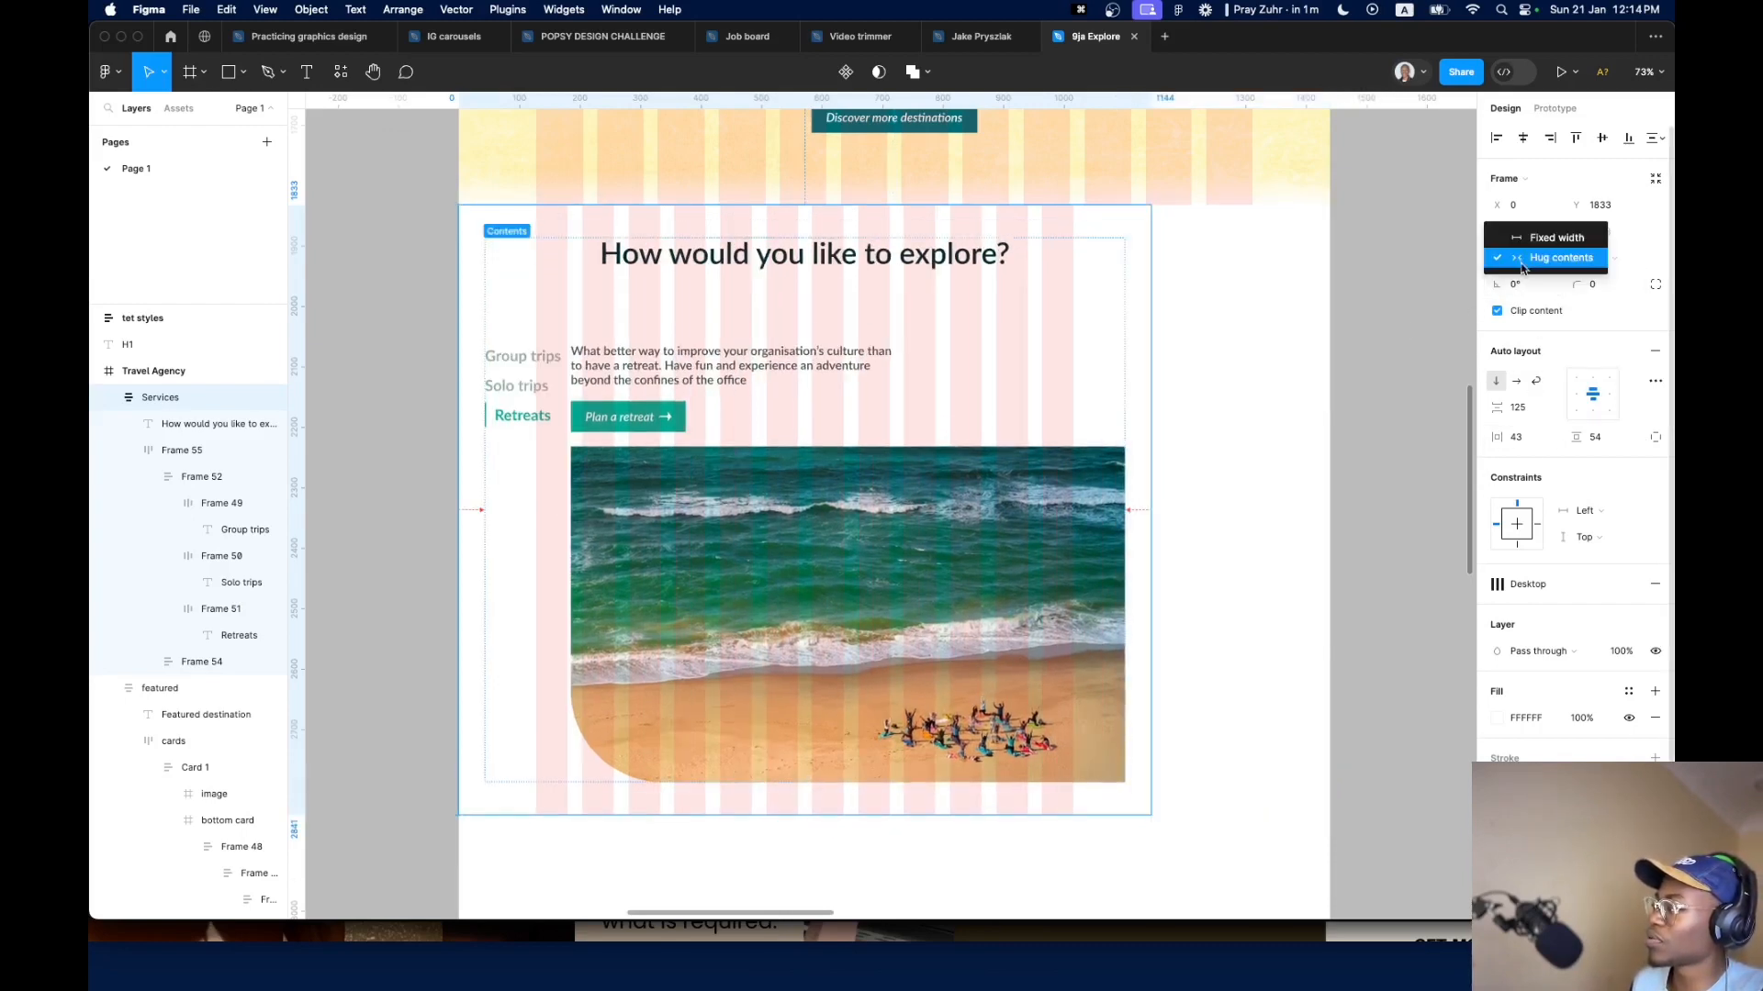
{"action": "left_click", "coordinate": [1555, 237]}
{"action": "left_click_drag", "start_coordinate": [1151, 408], "coordinate": [1329, 424]}
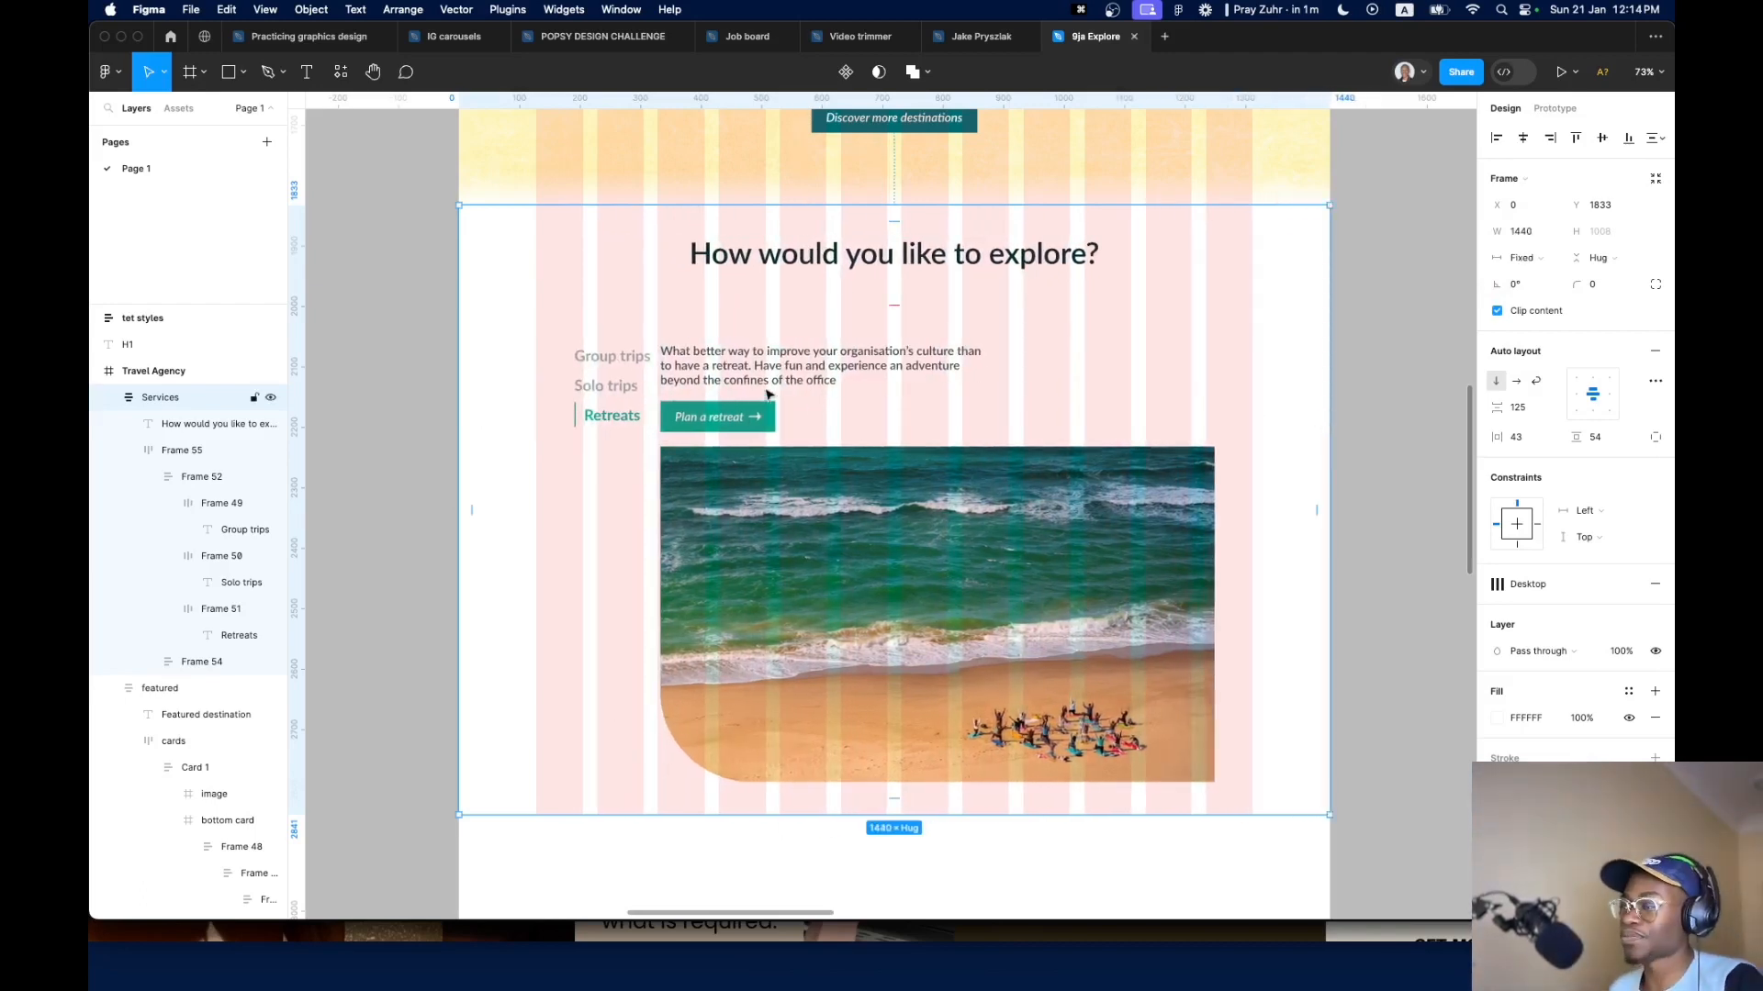
Set the trip options and retreat row's horizontal padding to 128 and move the row out of the Services frame, below the heading
{"action": "left_click", "coordinate": [766, 397]}
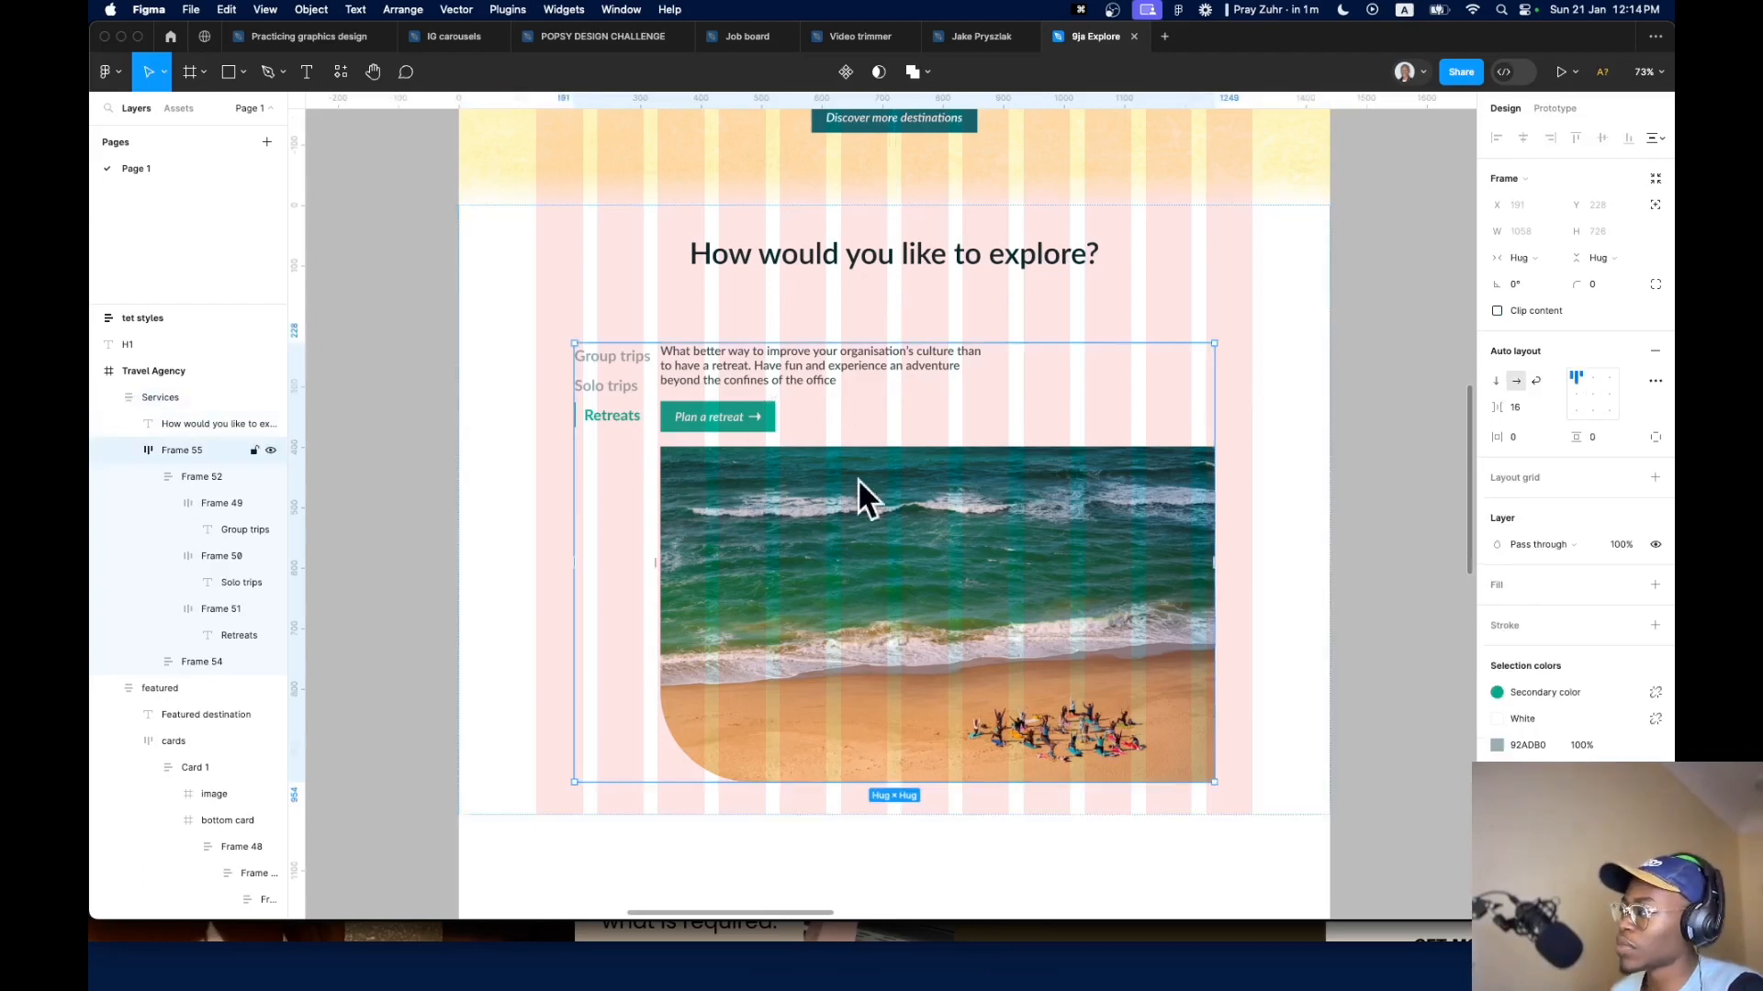
{"action": "key", "text": "Escape"}
{"action": "left_click", "coordinate": [941, 250]}
{"action": "left_click", "coordinate": [757, 409]}
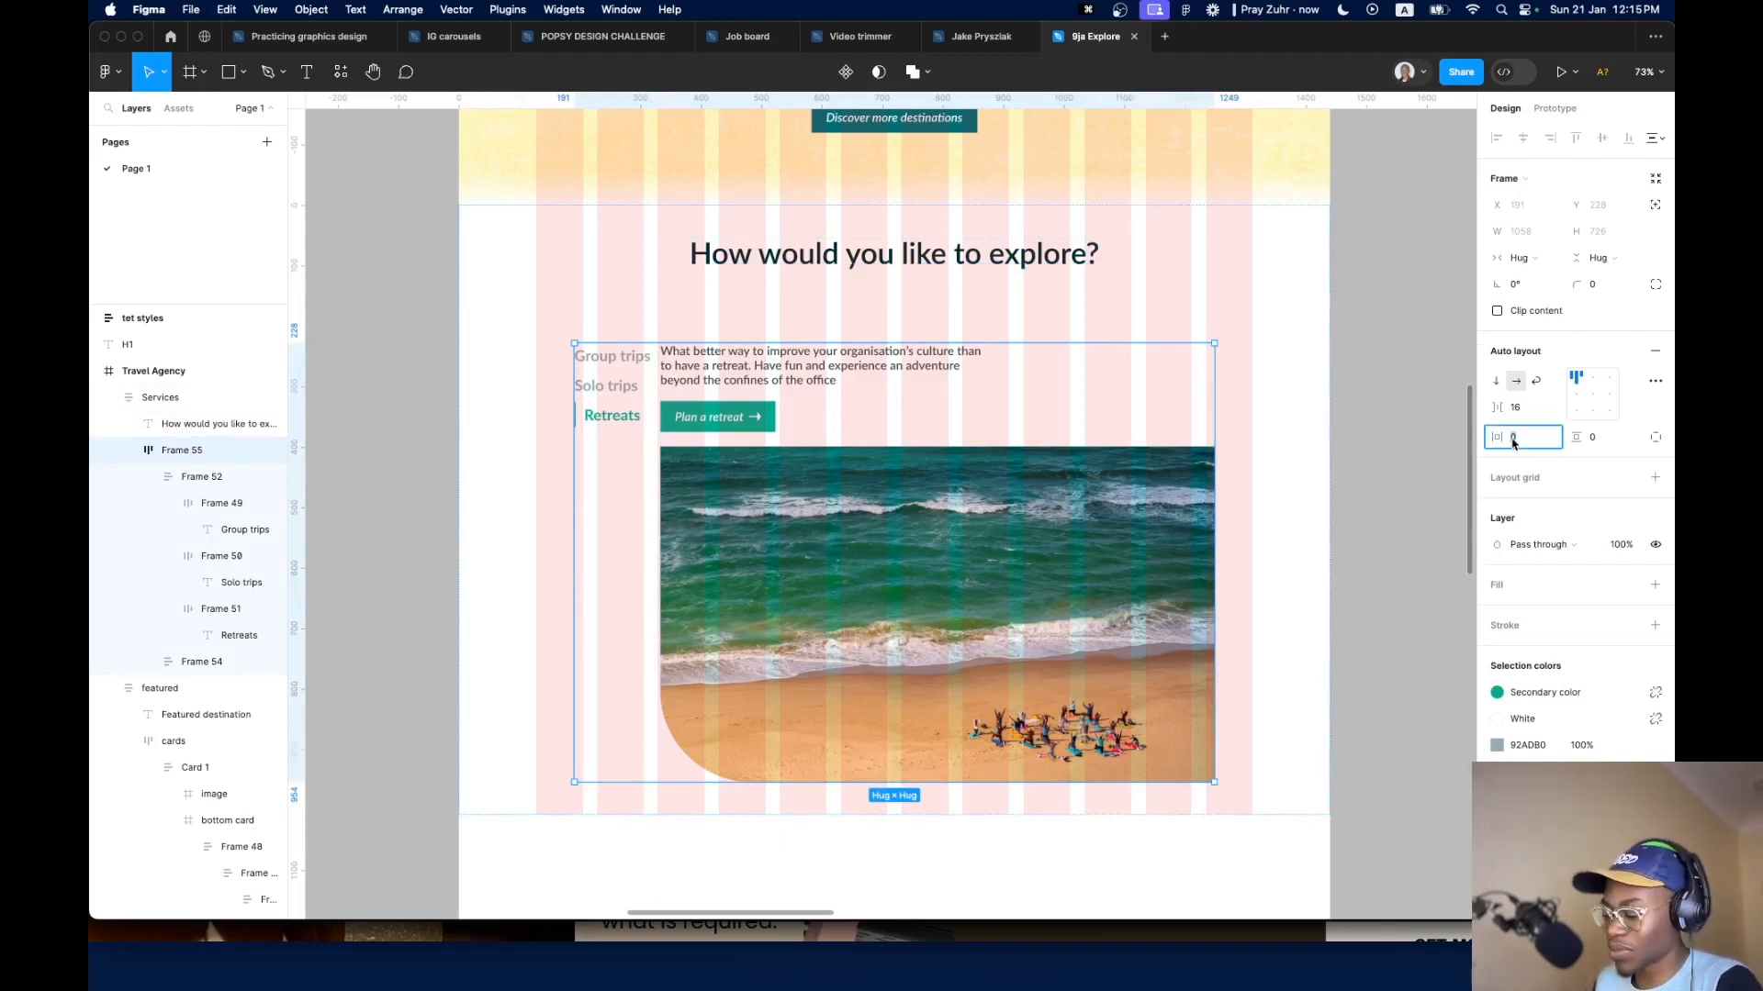
{"action": "type", "text": "128"}
{"action": "key", "text": "Return"}
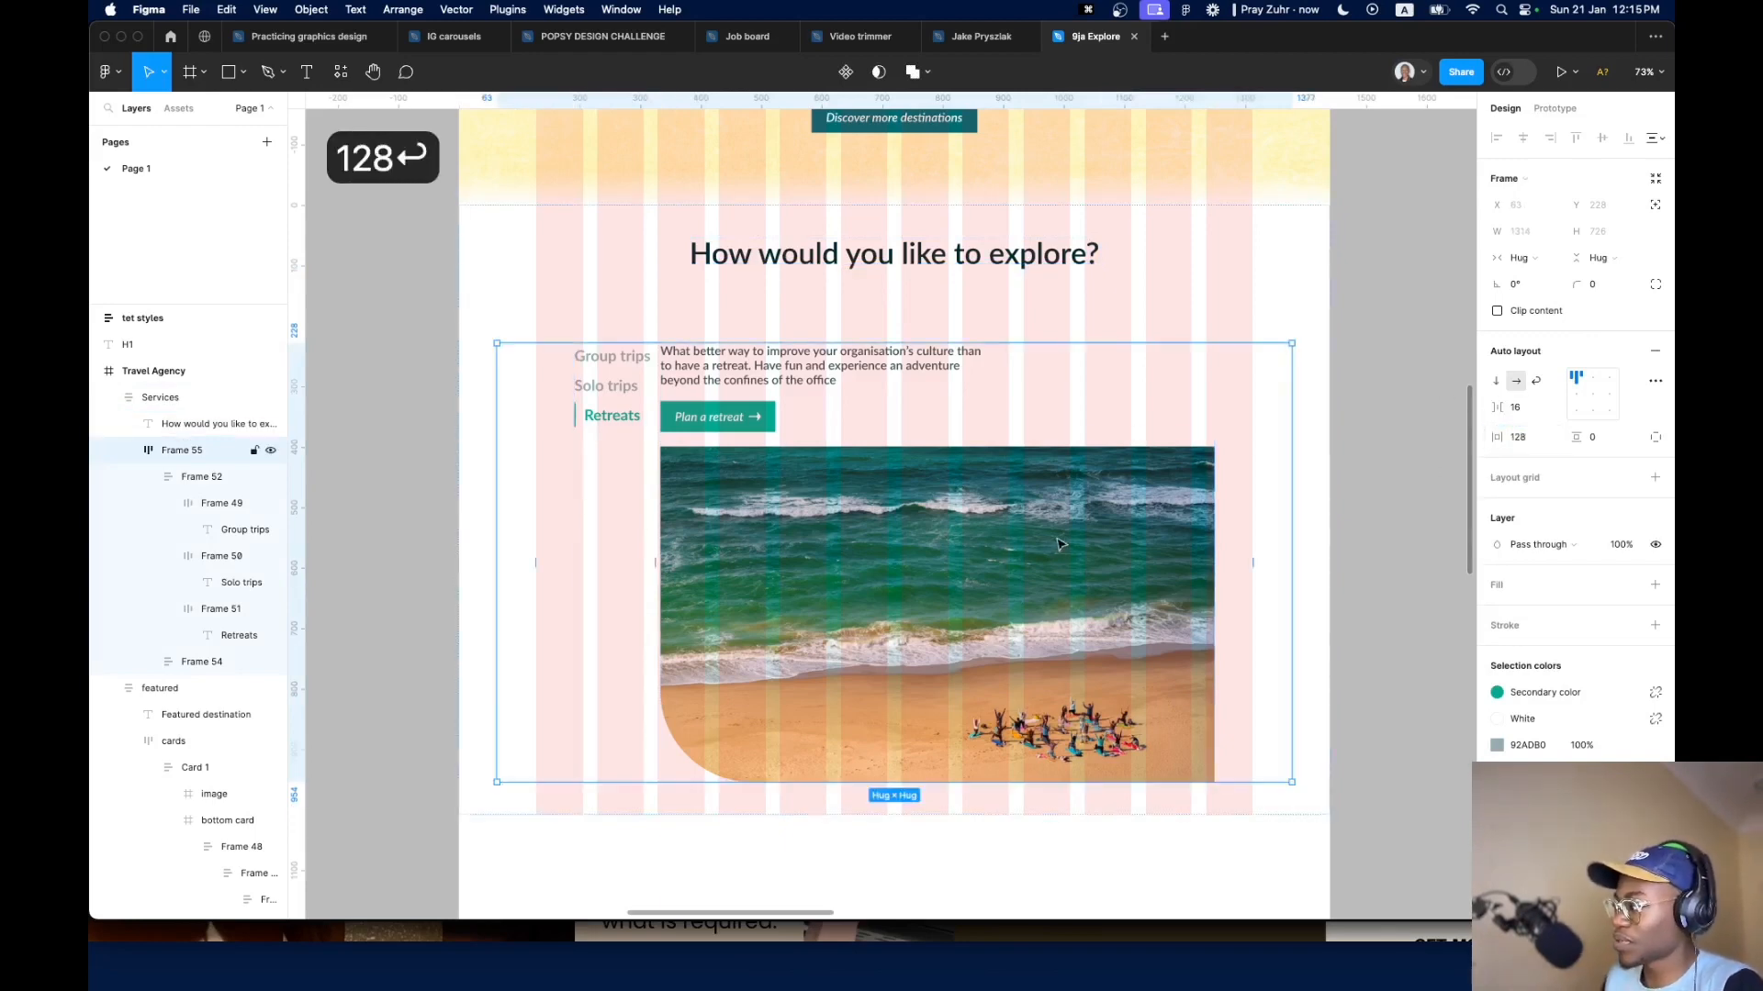
{"action": "left_click_drag", "start_coordinate": [928, 579], "coordinate": [899, 888]}
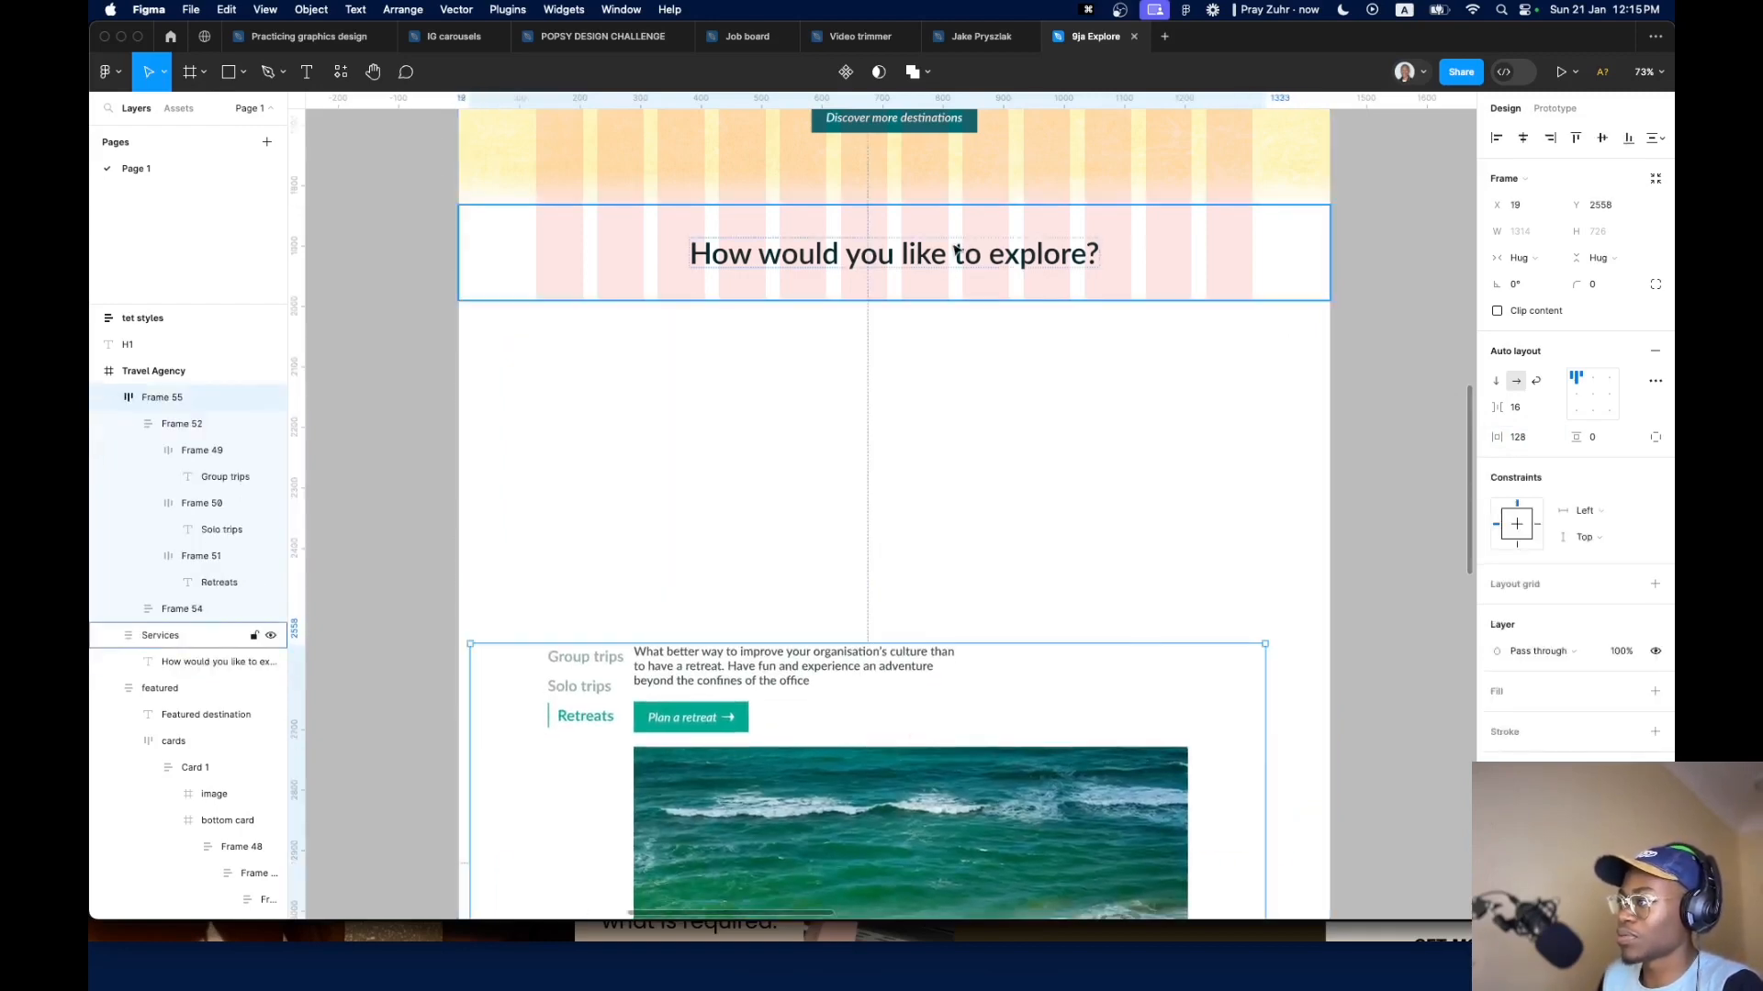
Left-align the heading in the Services frame and set the frame's horizontal padding to 128
{"action": "left_click", "coordinate": [1181, 263]}
{"action": "left_click", "coordinate": [1577, 397]}
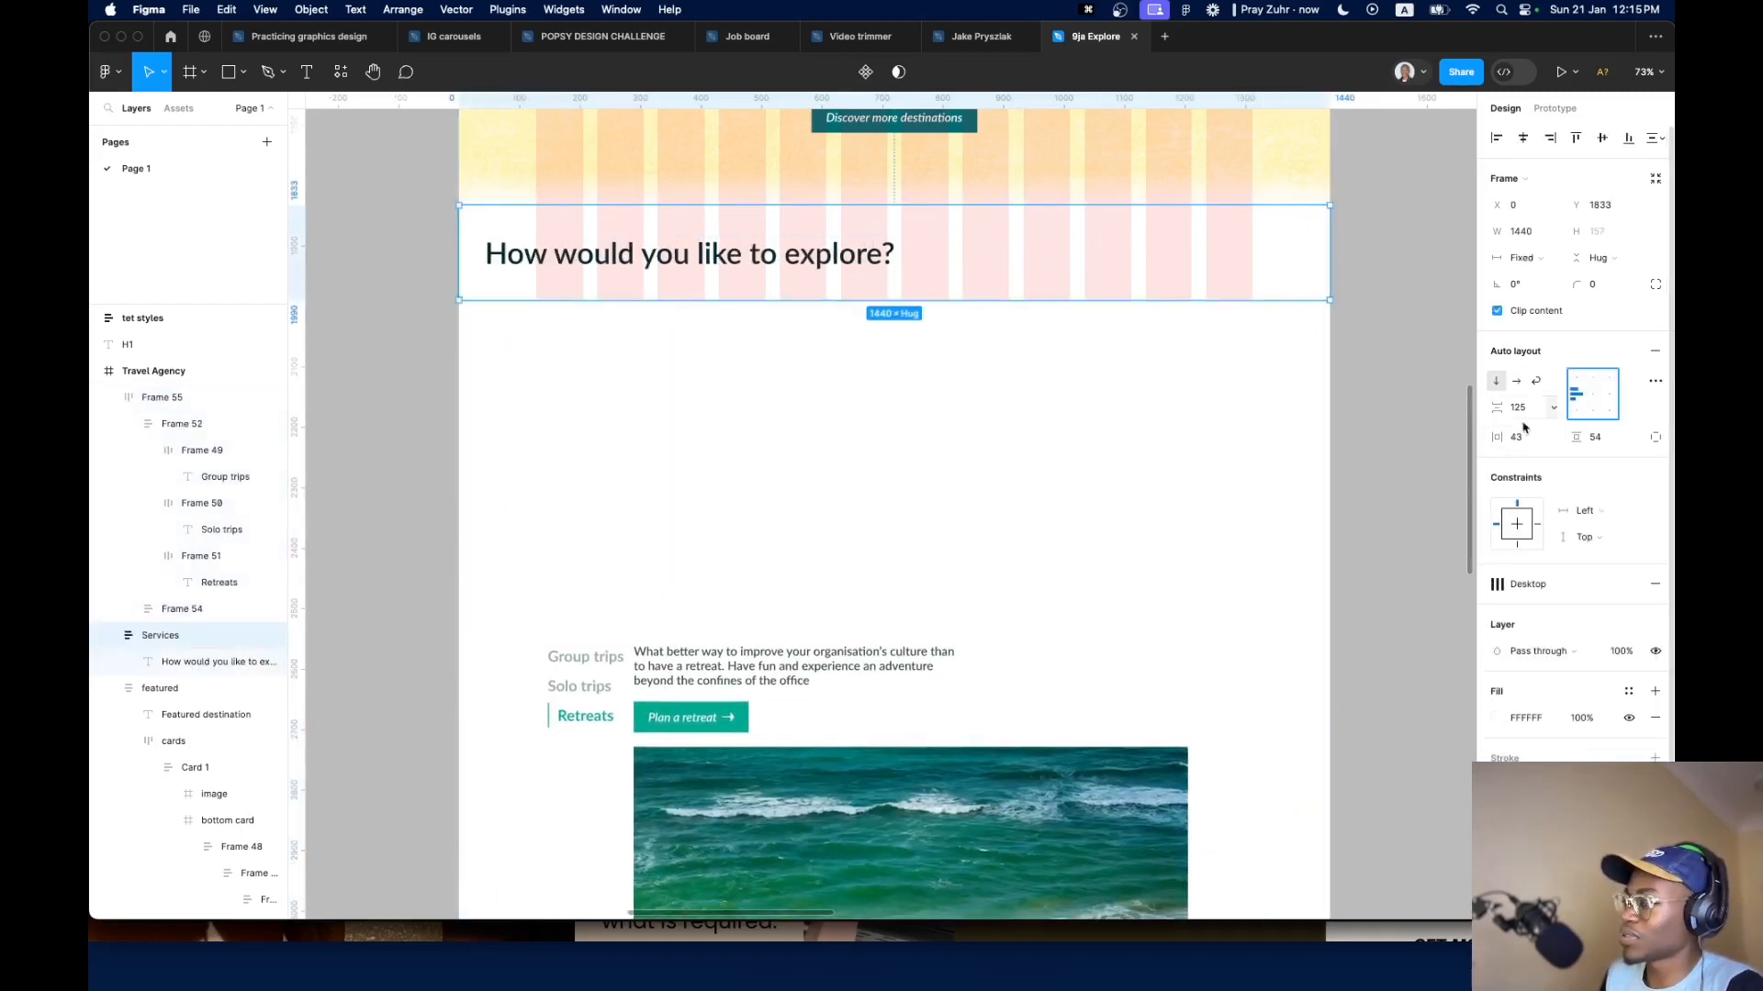
{"action": "left_click", "coordinate": [1523, 441]}
{"action": "type", "text": "128"}
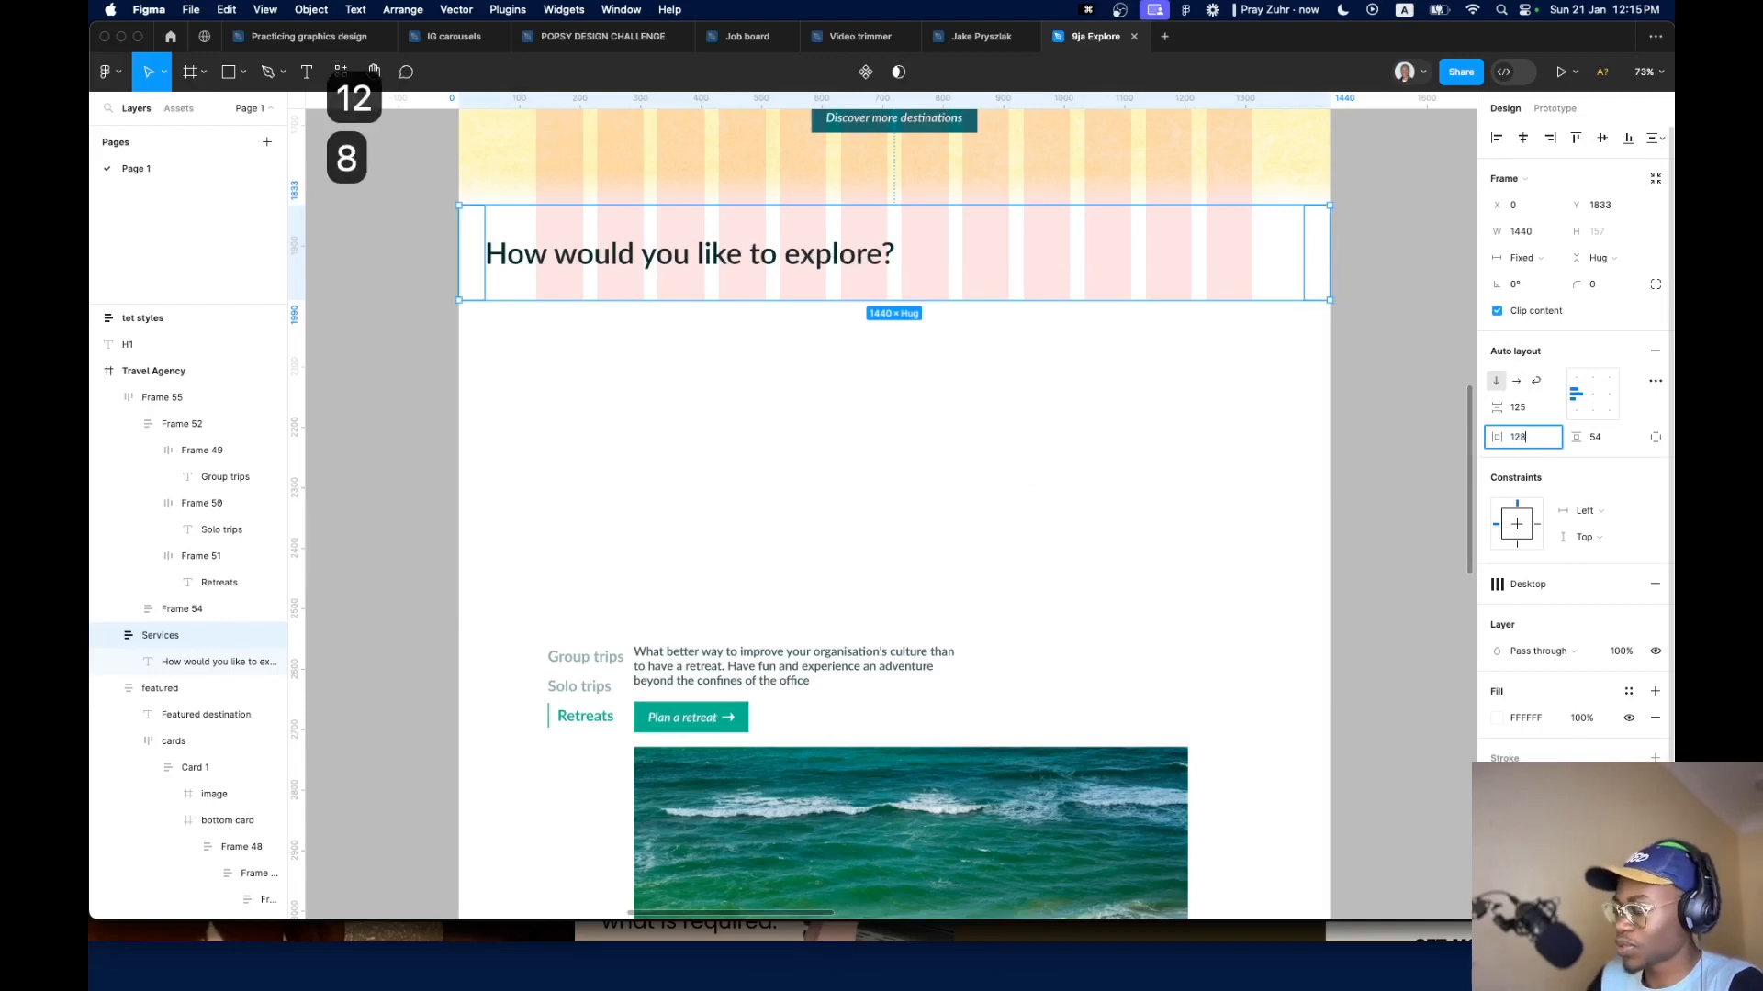
{"action": "key", "text": "Return"}
Place the trip options row, widened to 1440, directly below the Services frame and apply the Desktop layout grid to it
{"action": "left_click_drag", "start_coordinate": [897, 762], "coordinate": [884, 421]}
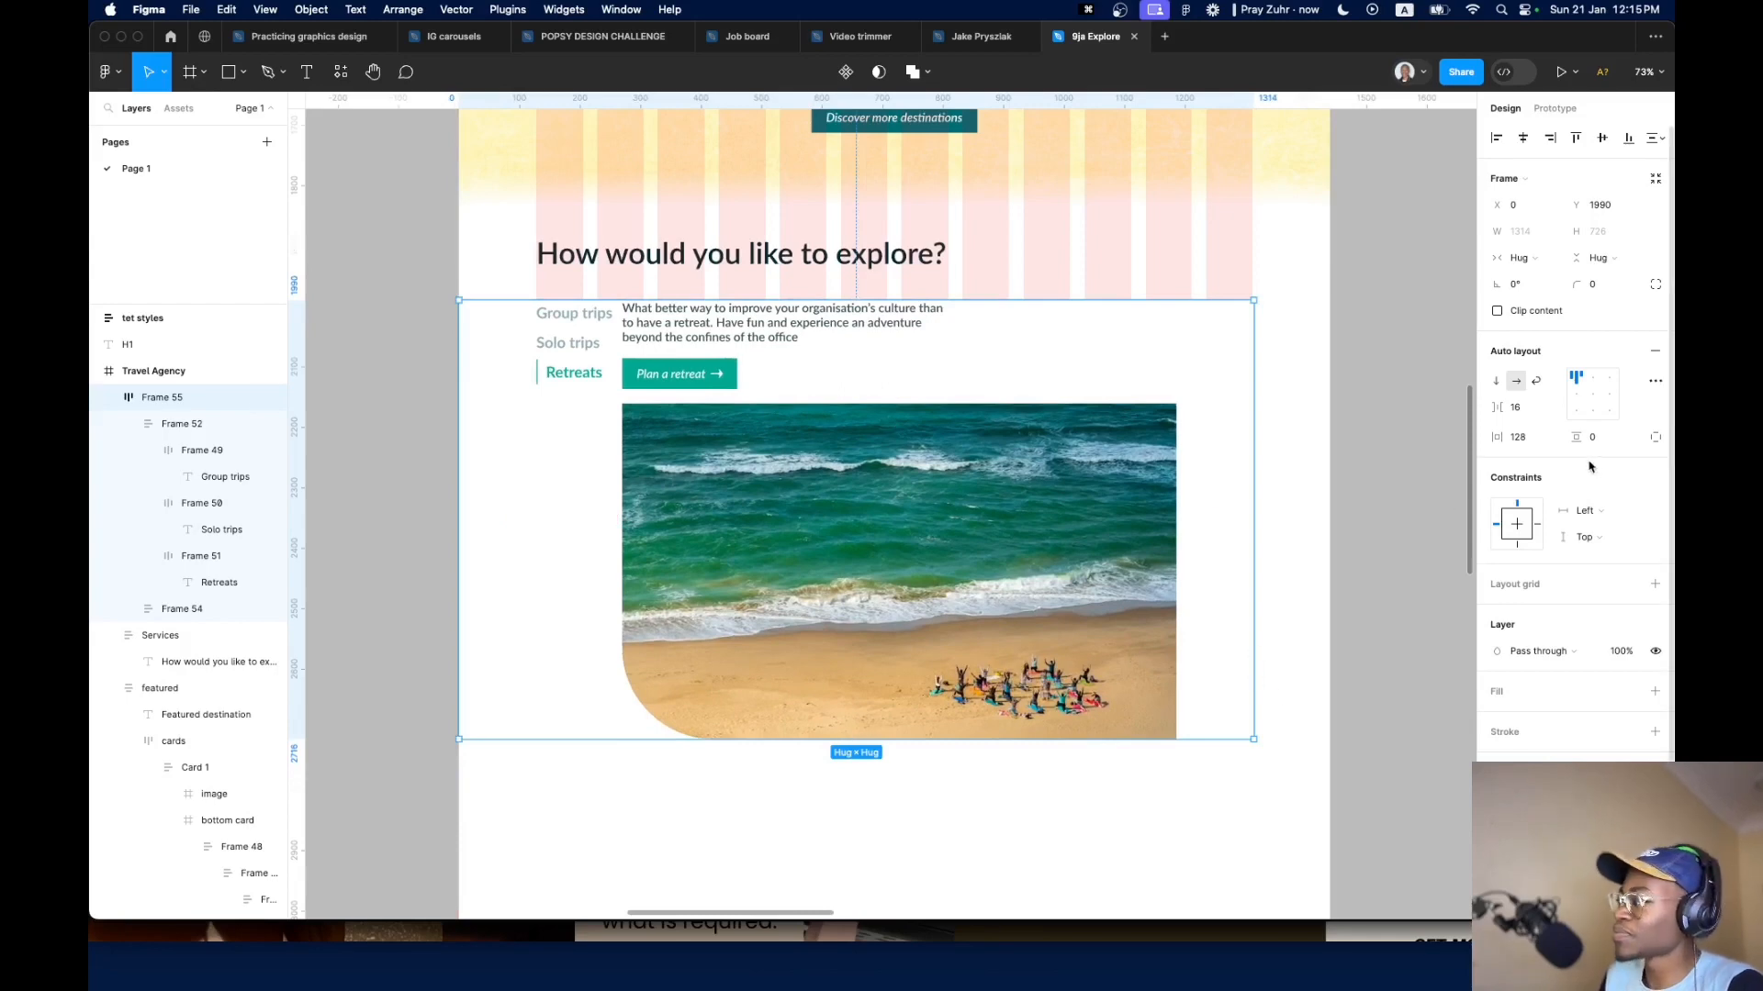
{"action": "left_click_drag", "start_coordinate": [1258, 451], "coordinate": [1329, 464]}
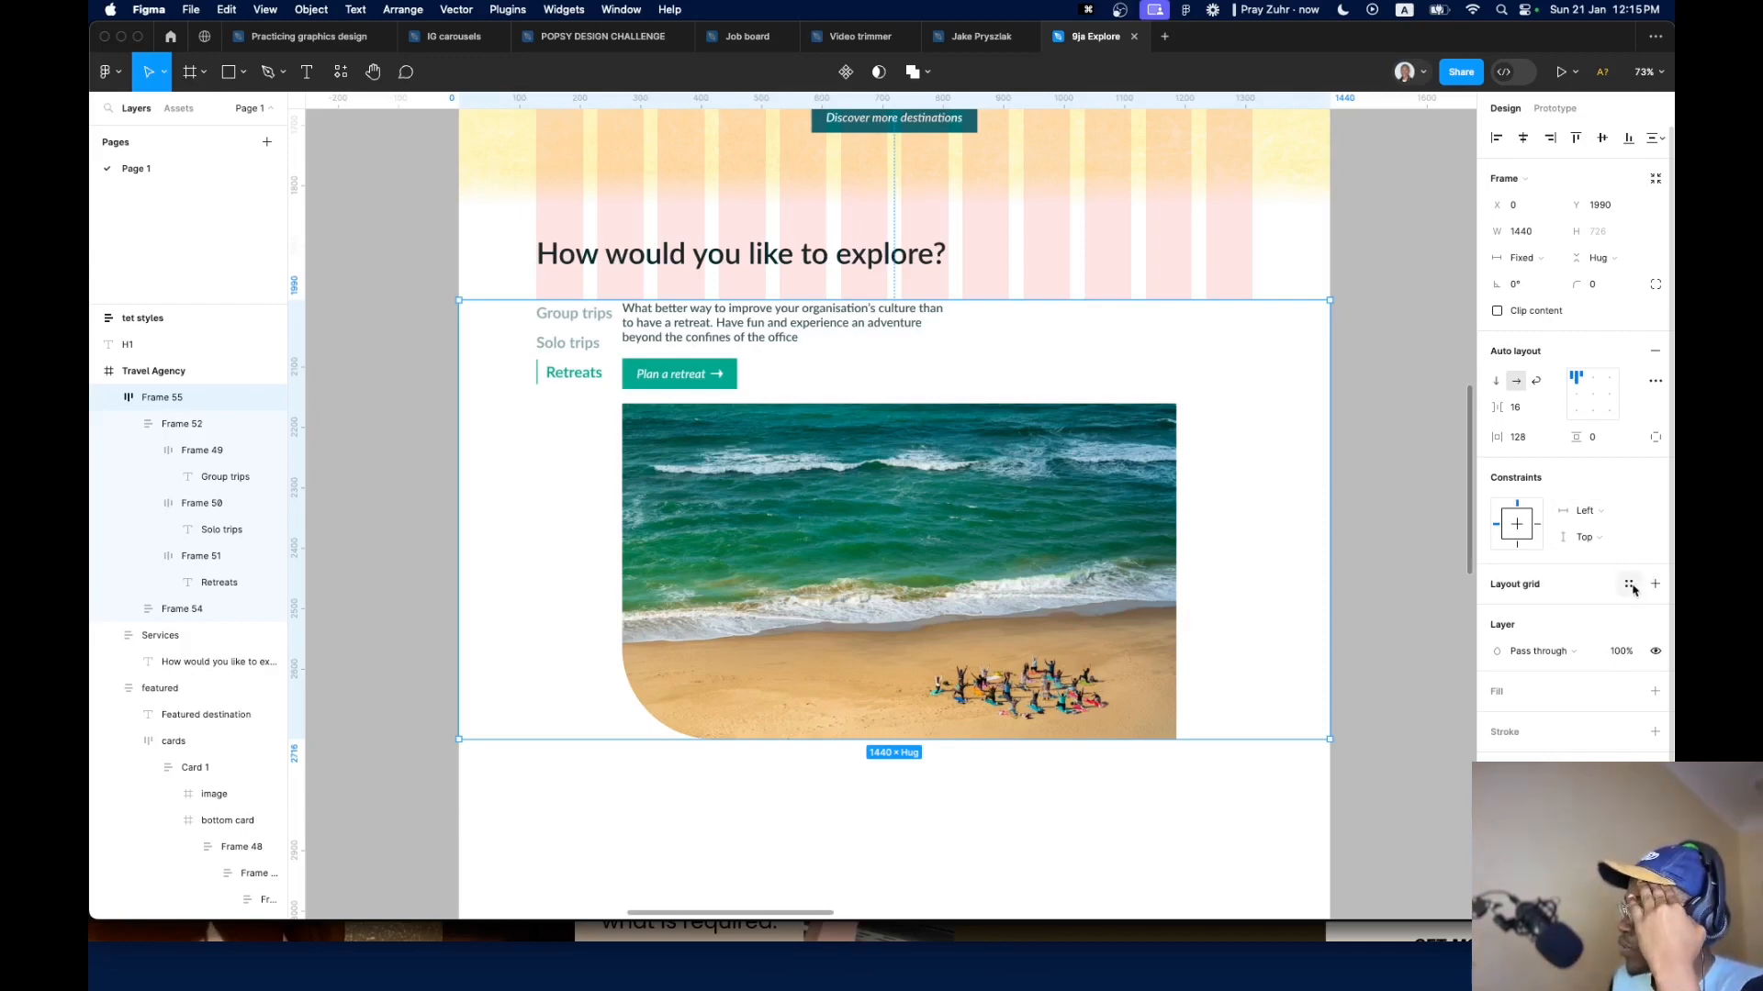
{"action": "left_click", "coordinate": [1628, 585]}
{"action": "left_click", "coordinate": [1550, 684]}
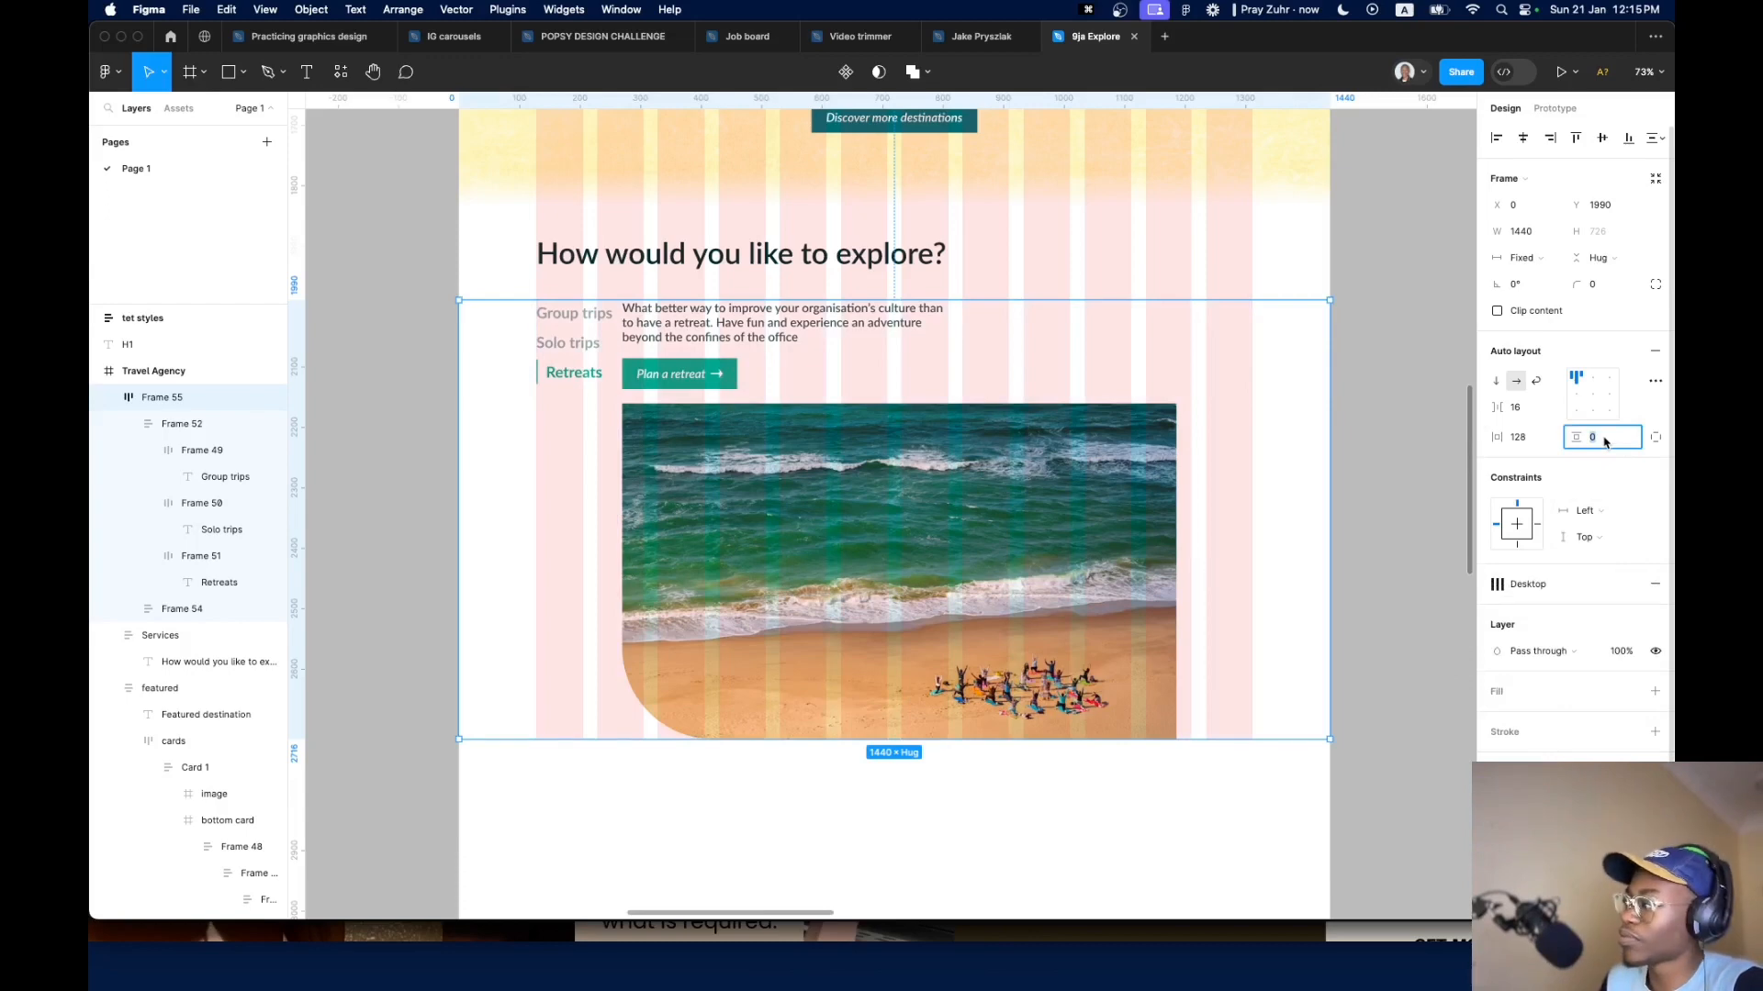
Set the trip options row's vertical padding to 32 and check its spacing from the heading
{"action": "key", "text": "shift+Up"}
{"action": "key", "text": "shift+Up"}
{"action": "key", "text": "shift+Up"}
{"action": "key", "text": "shift+Up"}
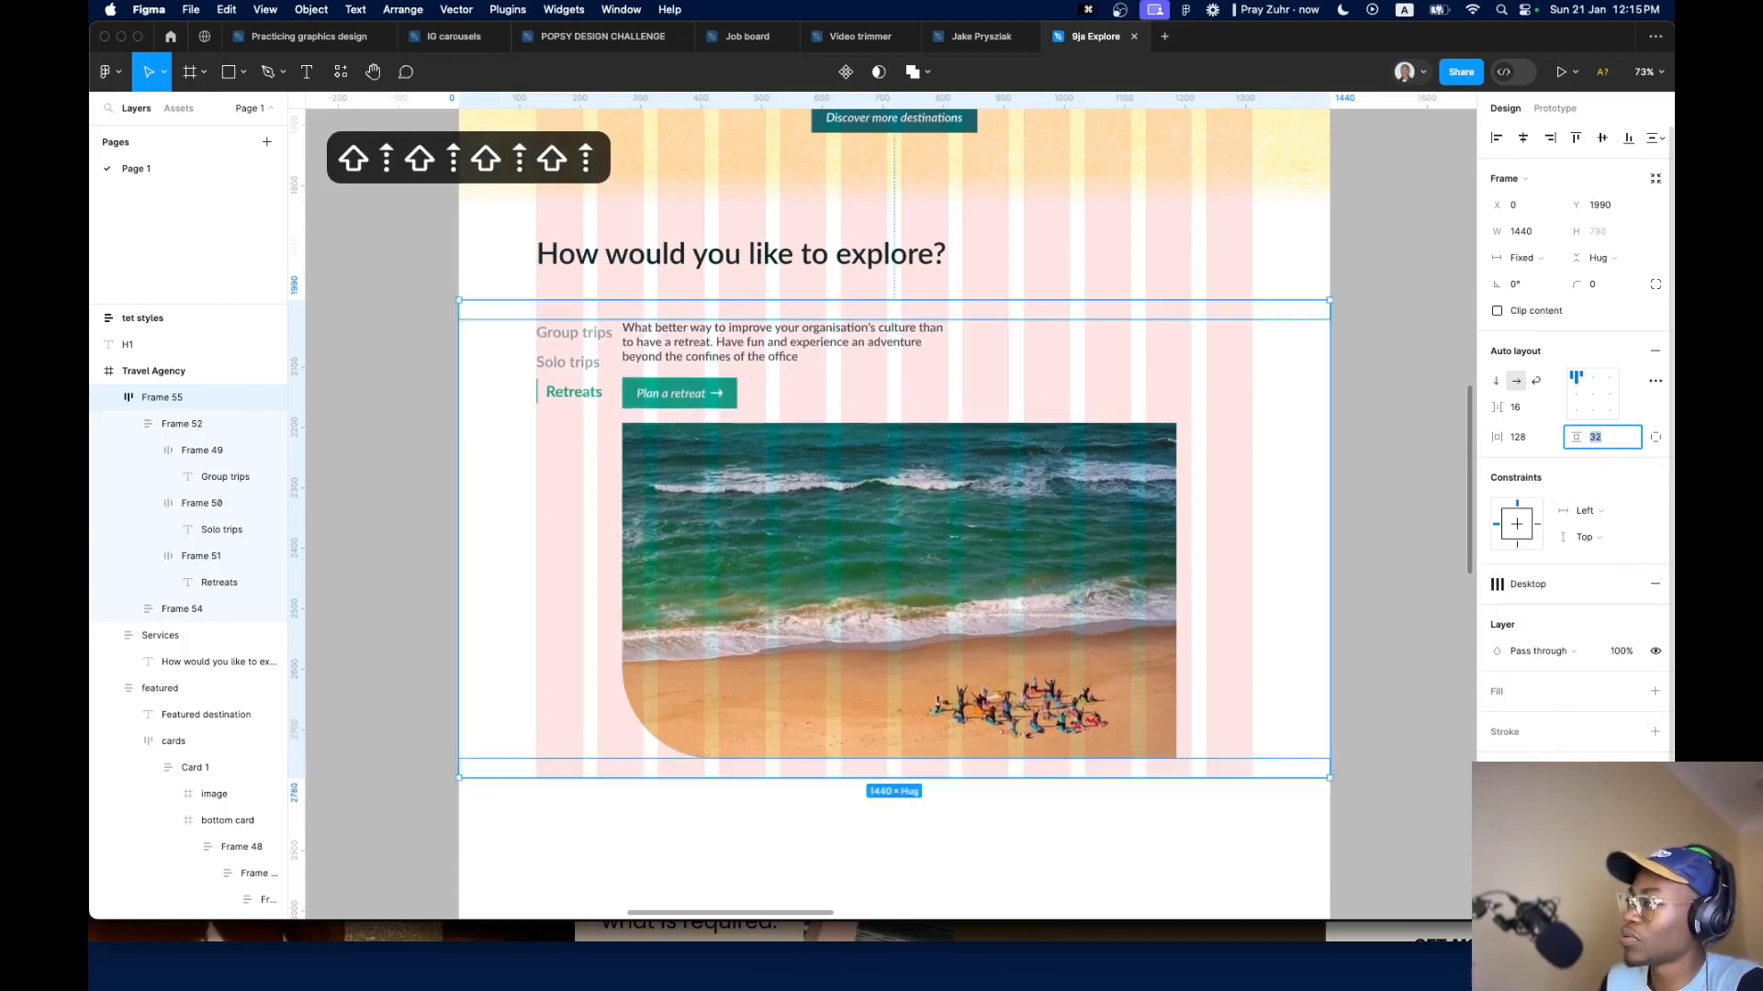
{"action": "left_click", "coordinate": [1291, 457]}
{"action": "left_click_drag", "start_coordinate": [1192, 430], "coordinate": [1191, 428]}
{"action": "double_click", "coordinate": [805, 264]}
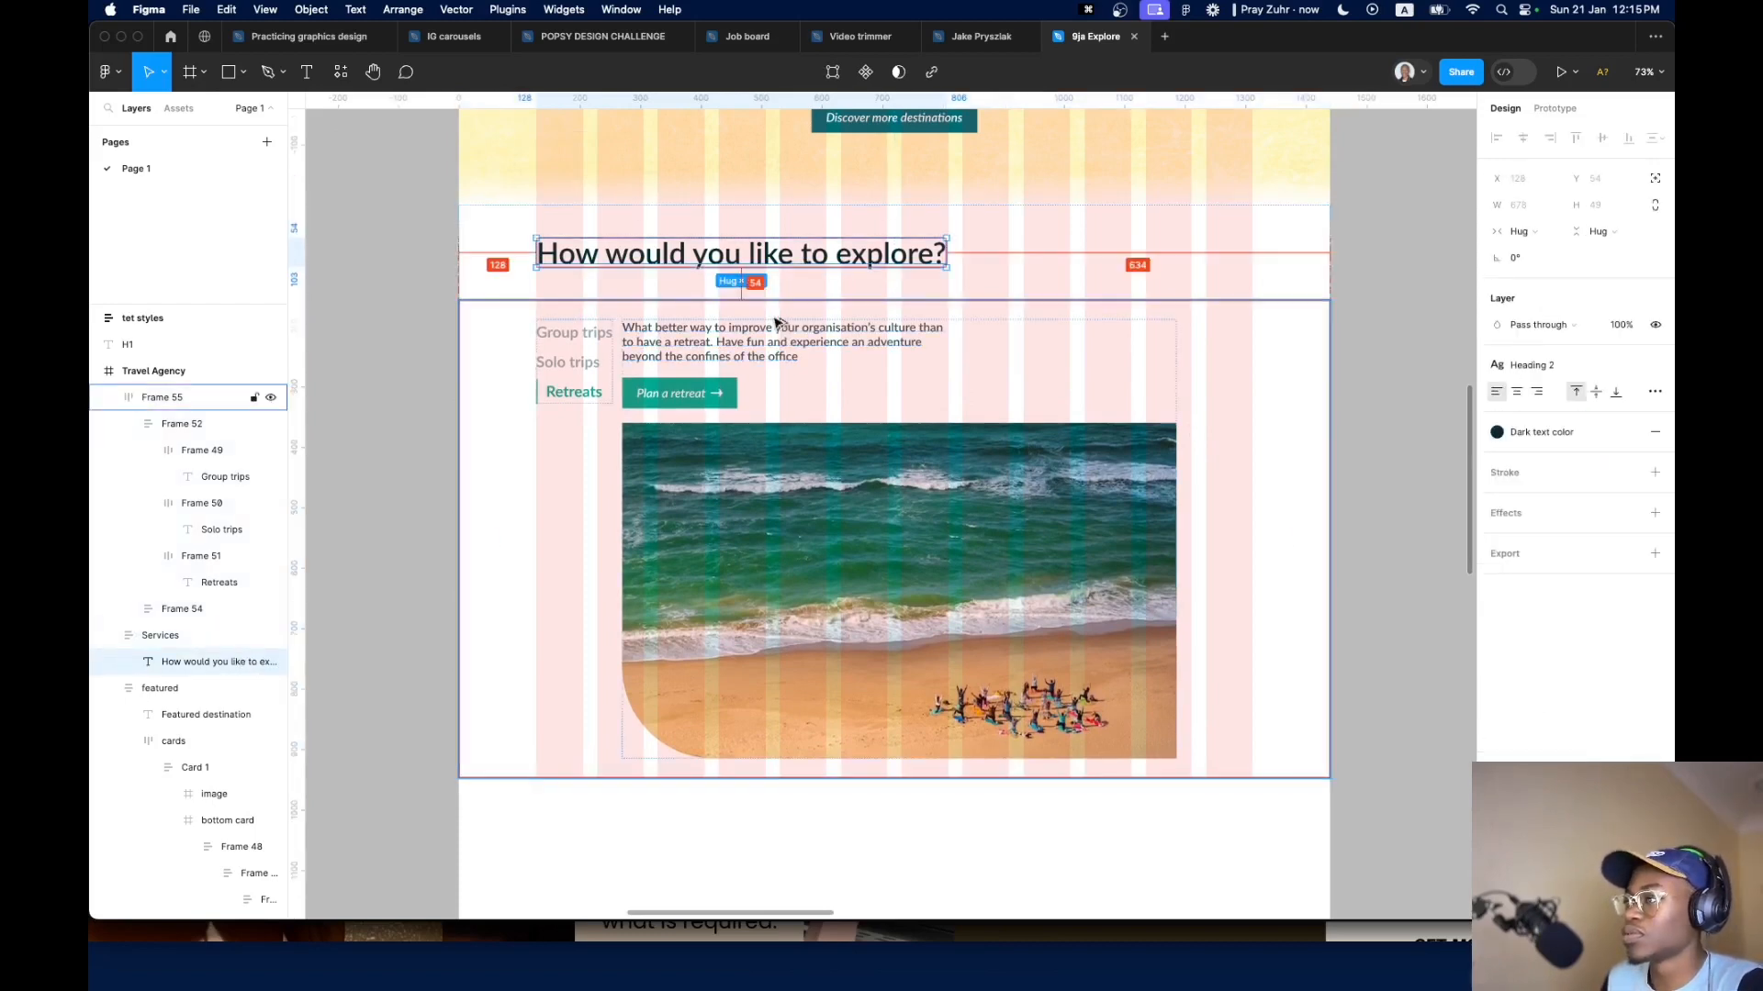
Set the Services heading frame's vertical padding to 120
{"action": "left_click", "coordinate": [1032, 289]}
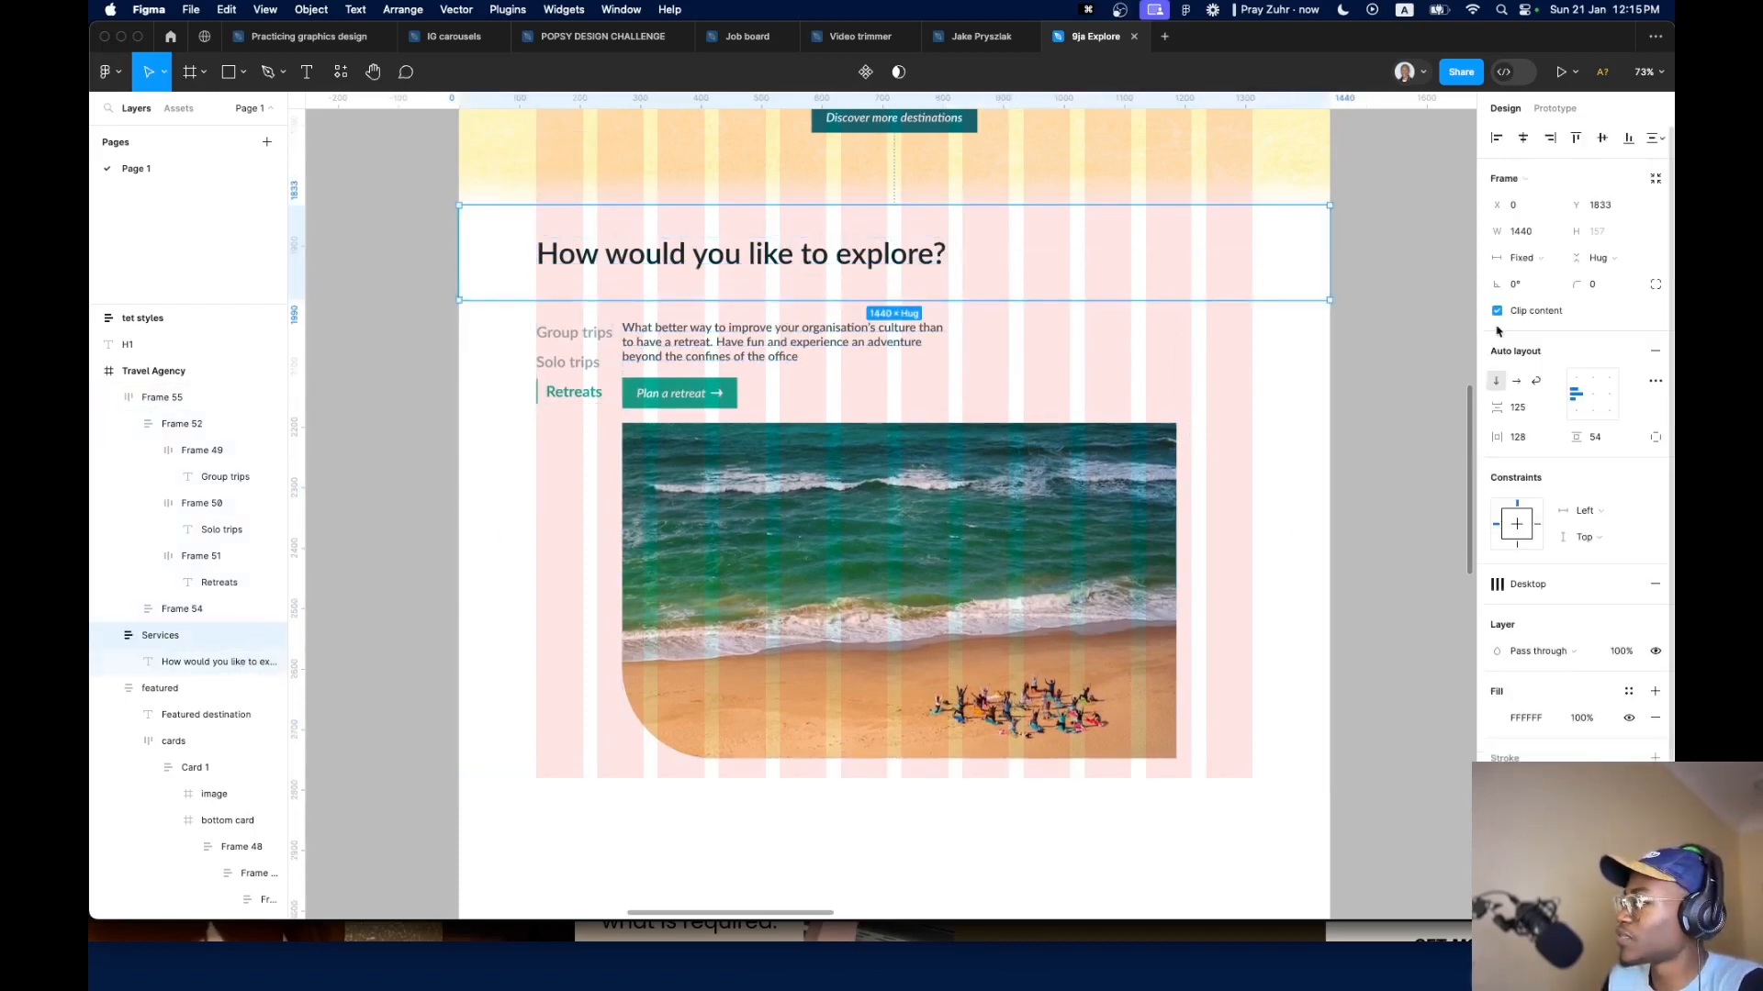
{"action": "left_click", "coordinate": [1601, 439]}
{"action": "key", "text": "shift+Down"}
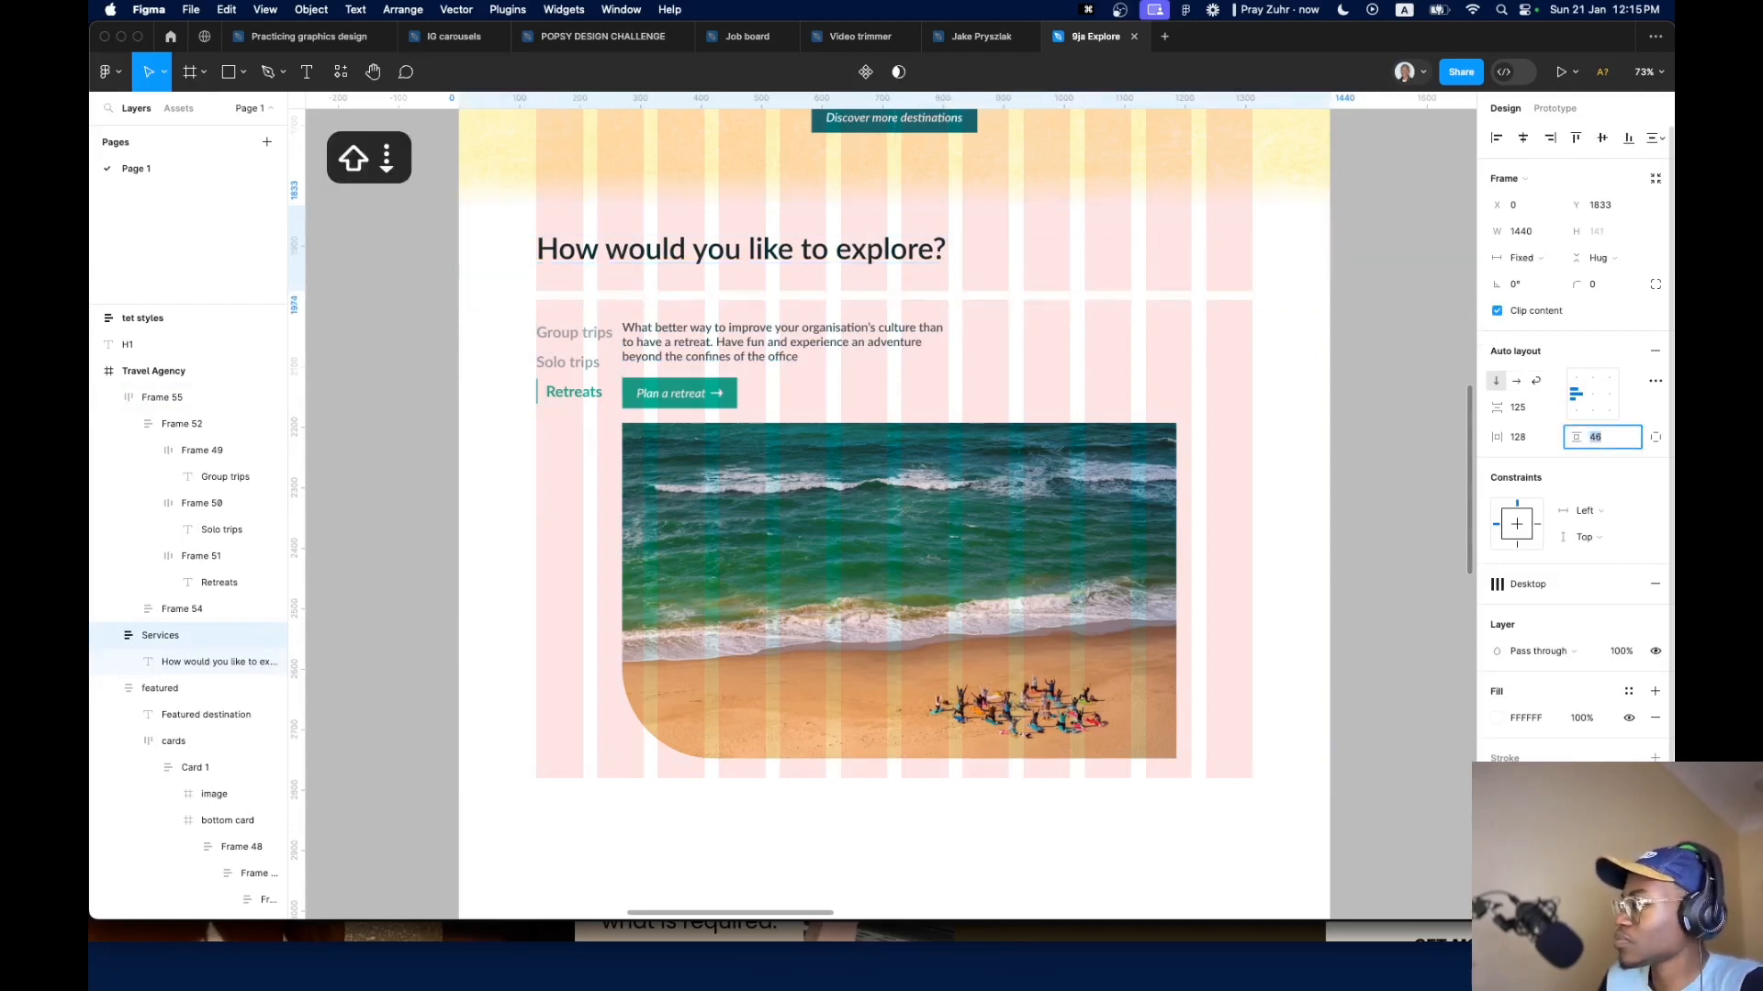
{"action": "key", "text": "shift+Up"}
{"action": "key", "text": "shift+Up"}
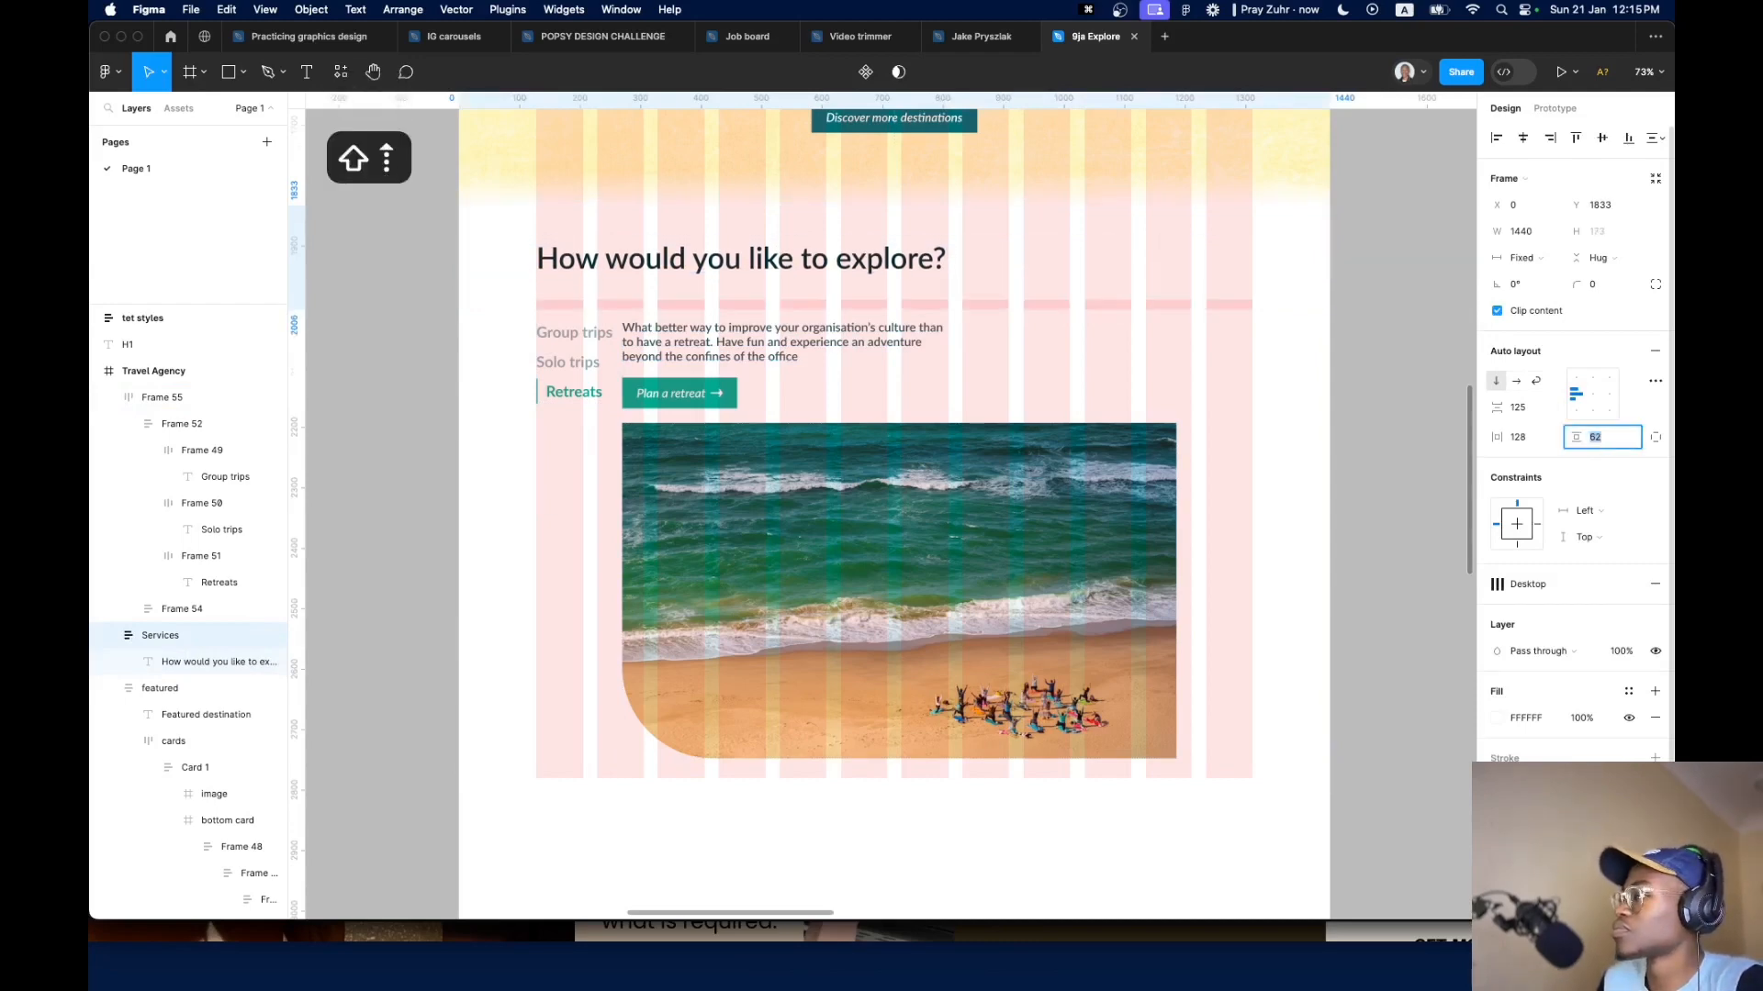
{"action": "key", "text": "shift+Up"}
{"action": "key", "text": "shift+Up"}
{"action": "key", "text": "shift+Up"}
{"action": "key", "text": "shift+Up"}
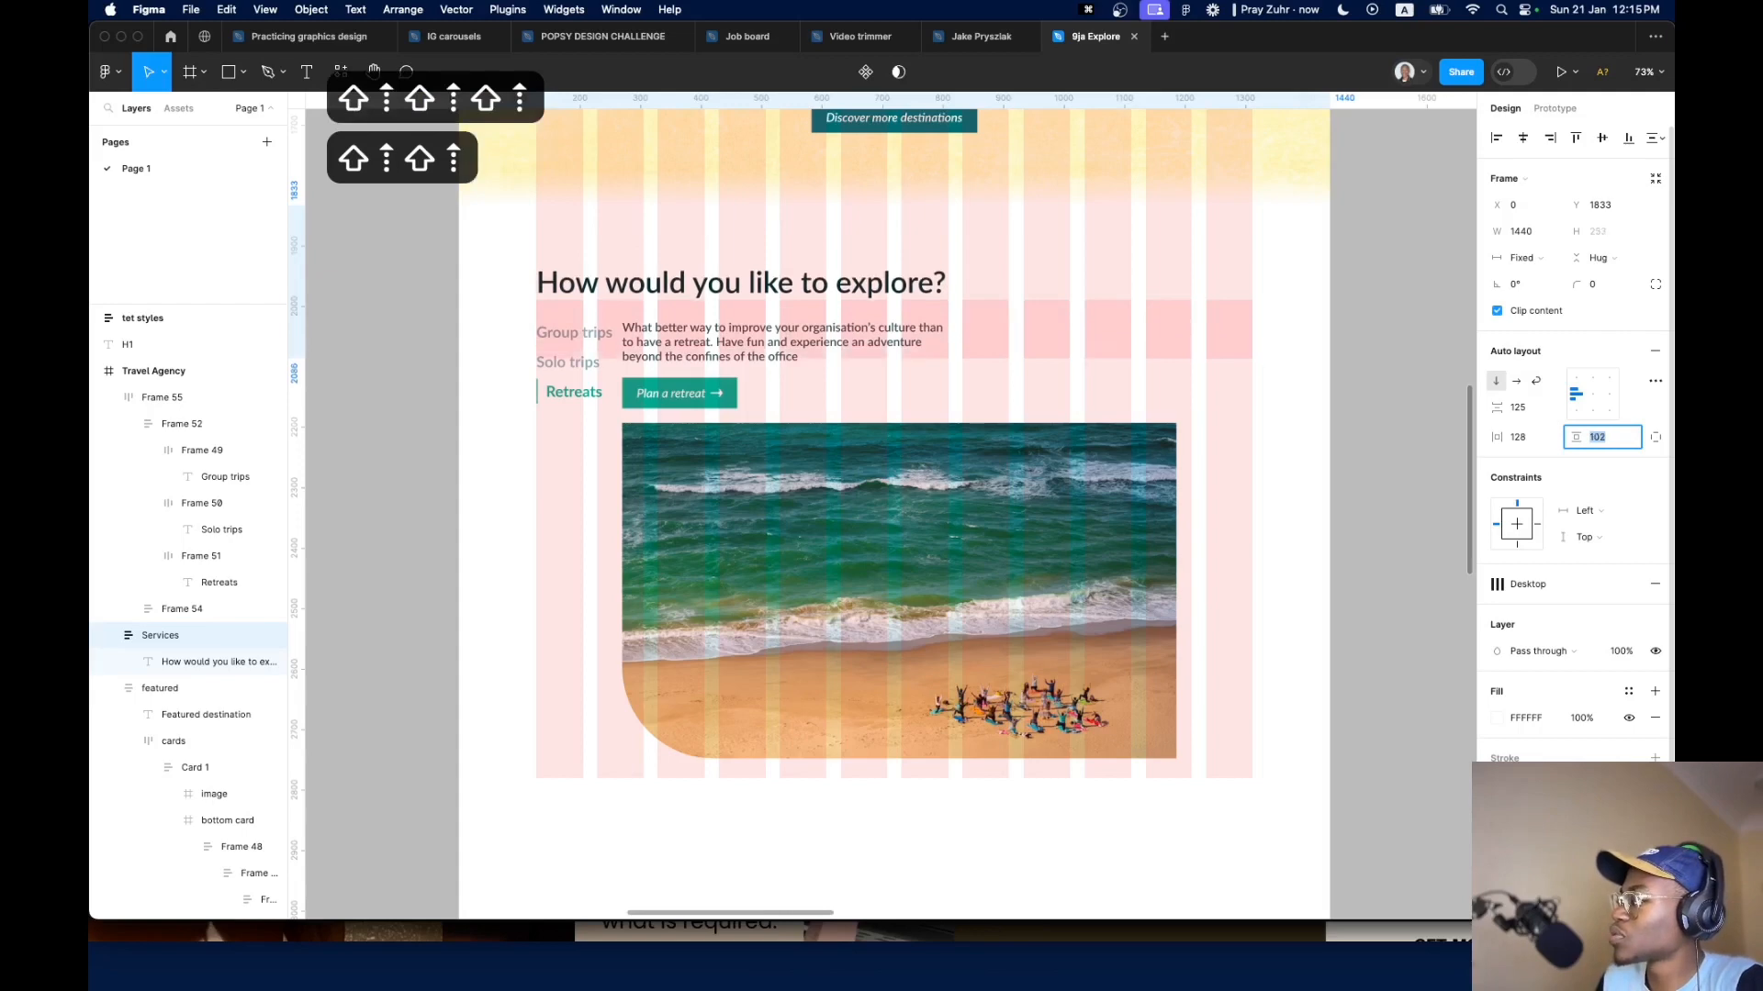
{"action": "key", "text": "shift+Up"}
{"action": "key", "text": "shift+Up"}
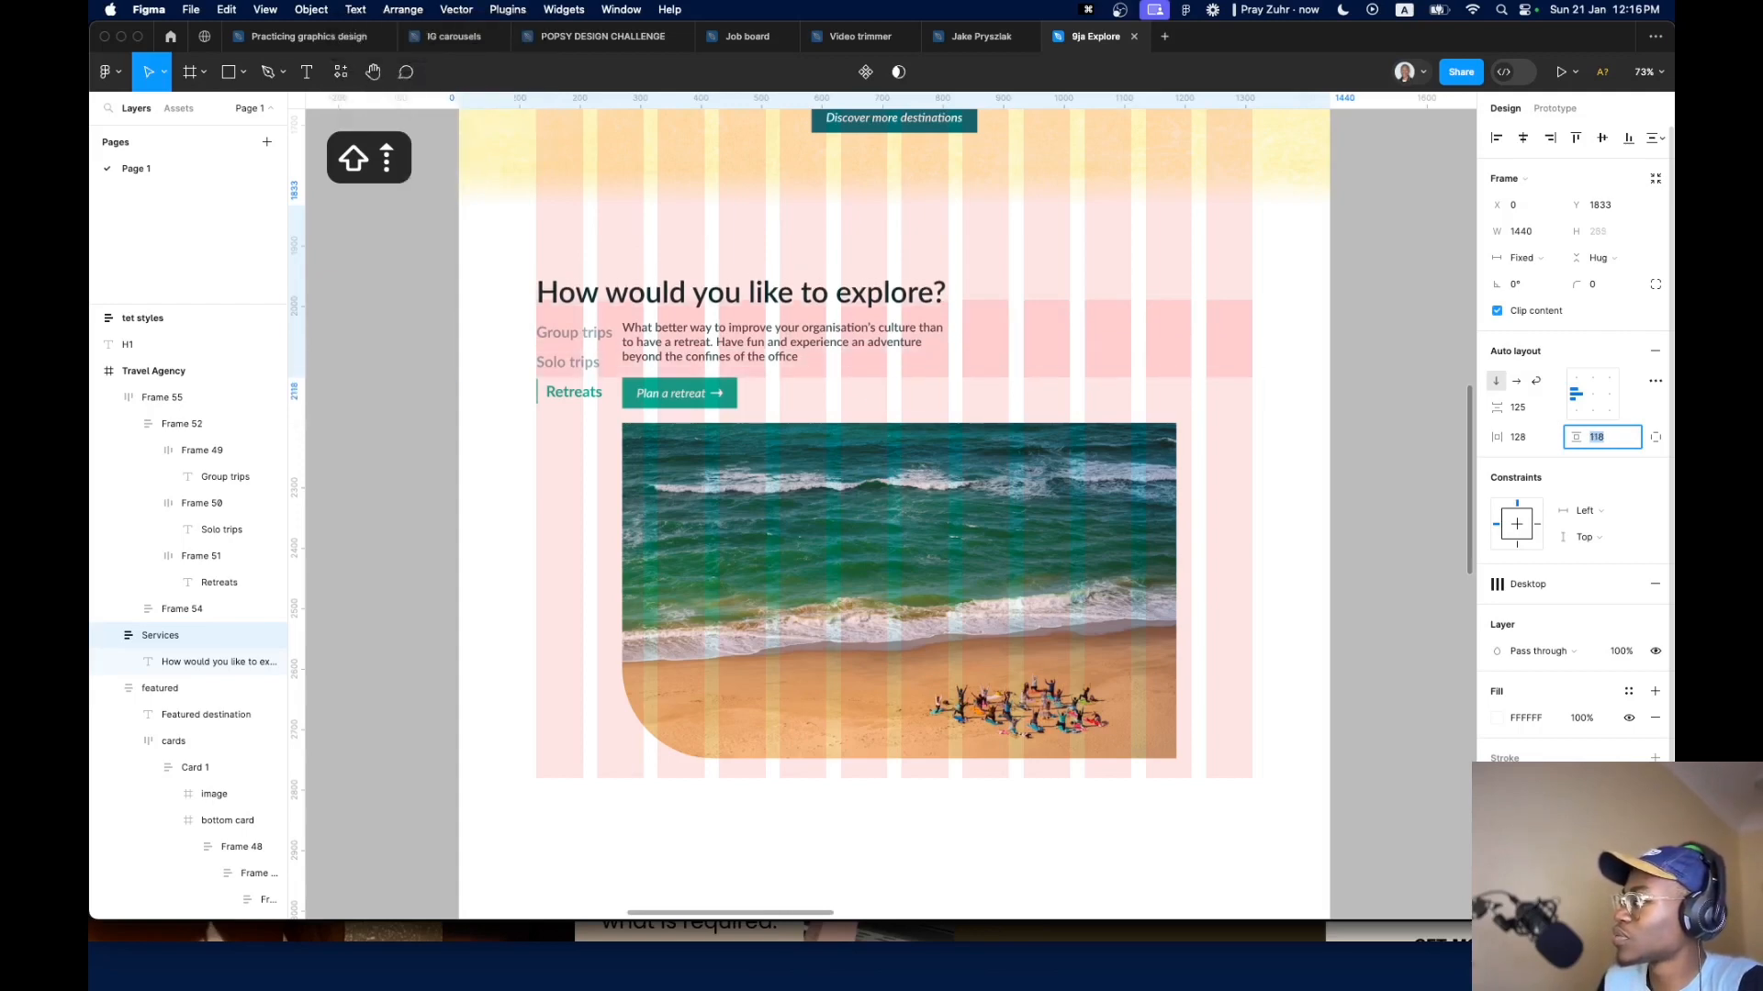
{"action": "type", "text": "120"}
{"action": "key", "text": "Return"}
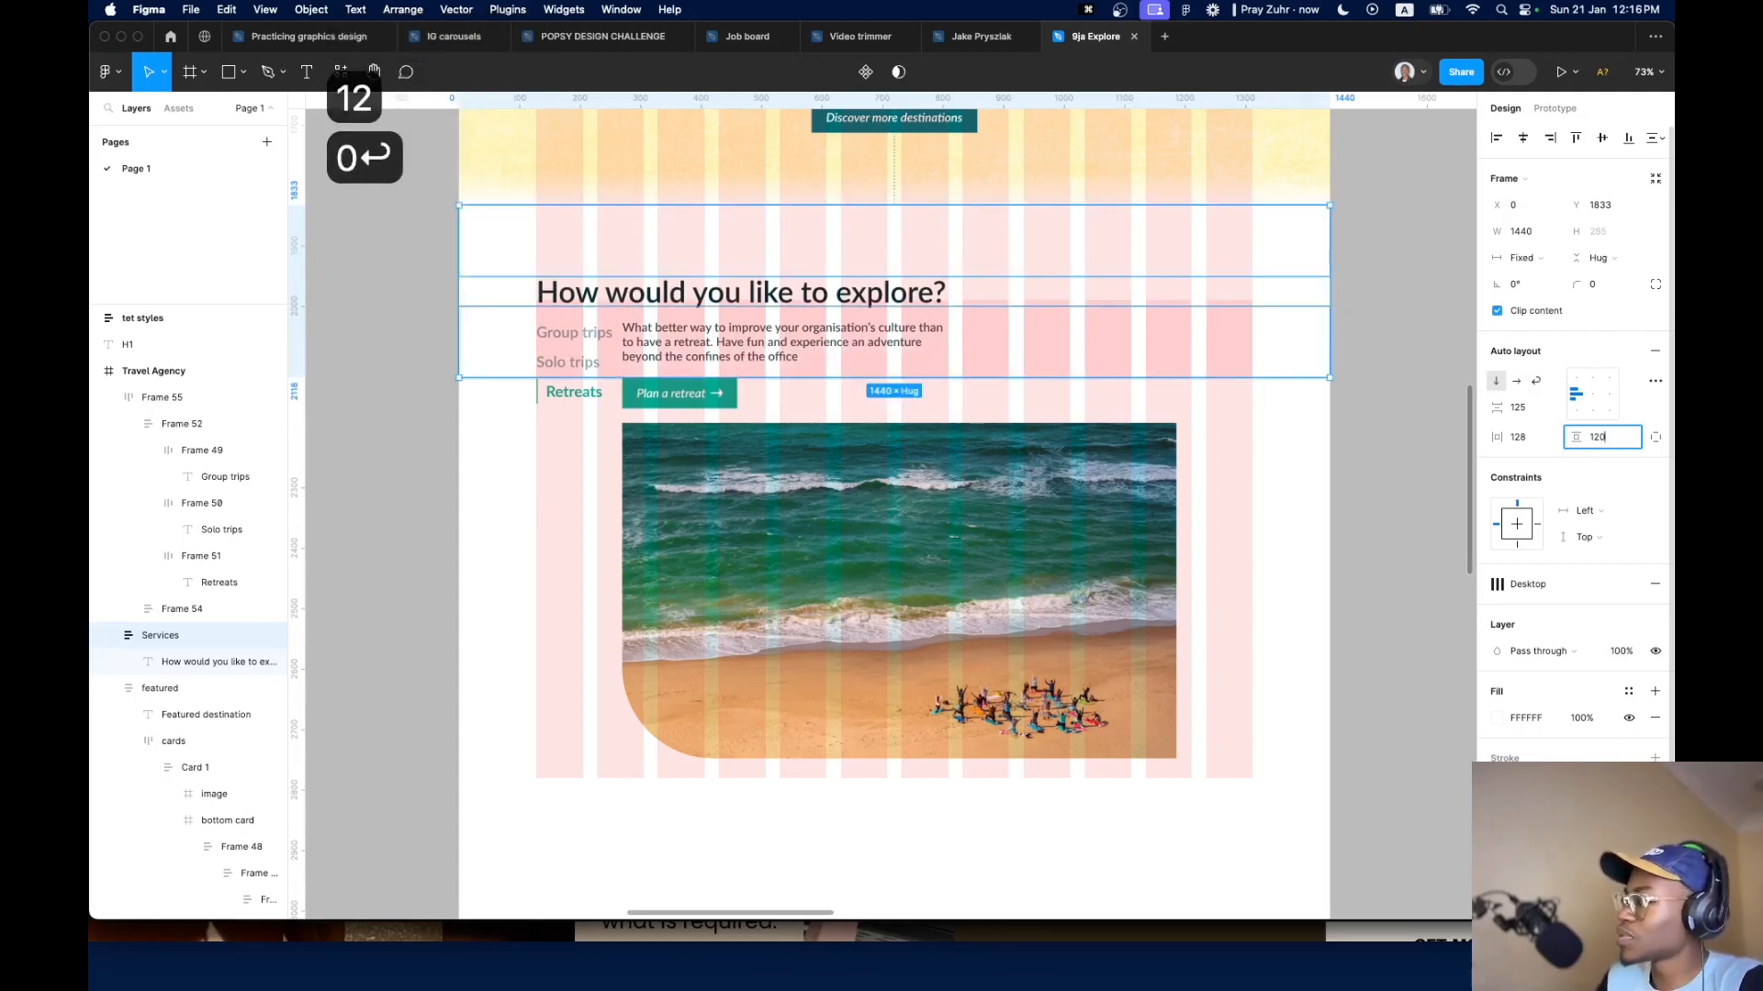
Move the trip options row down below the enlarged Services frame and set its vertical padding to 0
{"action": "left_click", "coordinate": [1246, 516]}
{"action": "left_click_drag", "start_coordinate": [1247, 515], "coordinate": [1252, 597]}
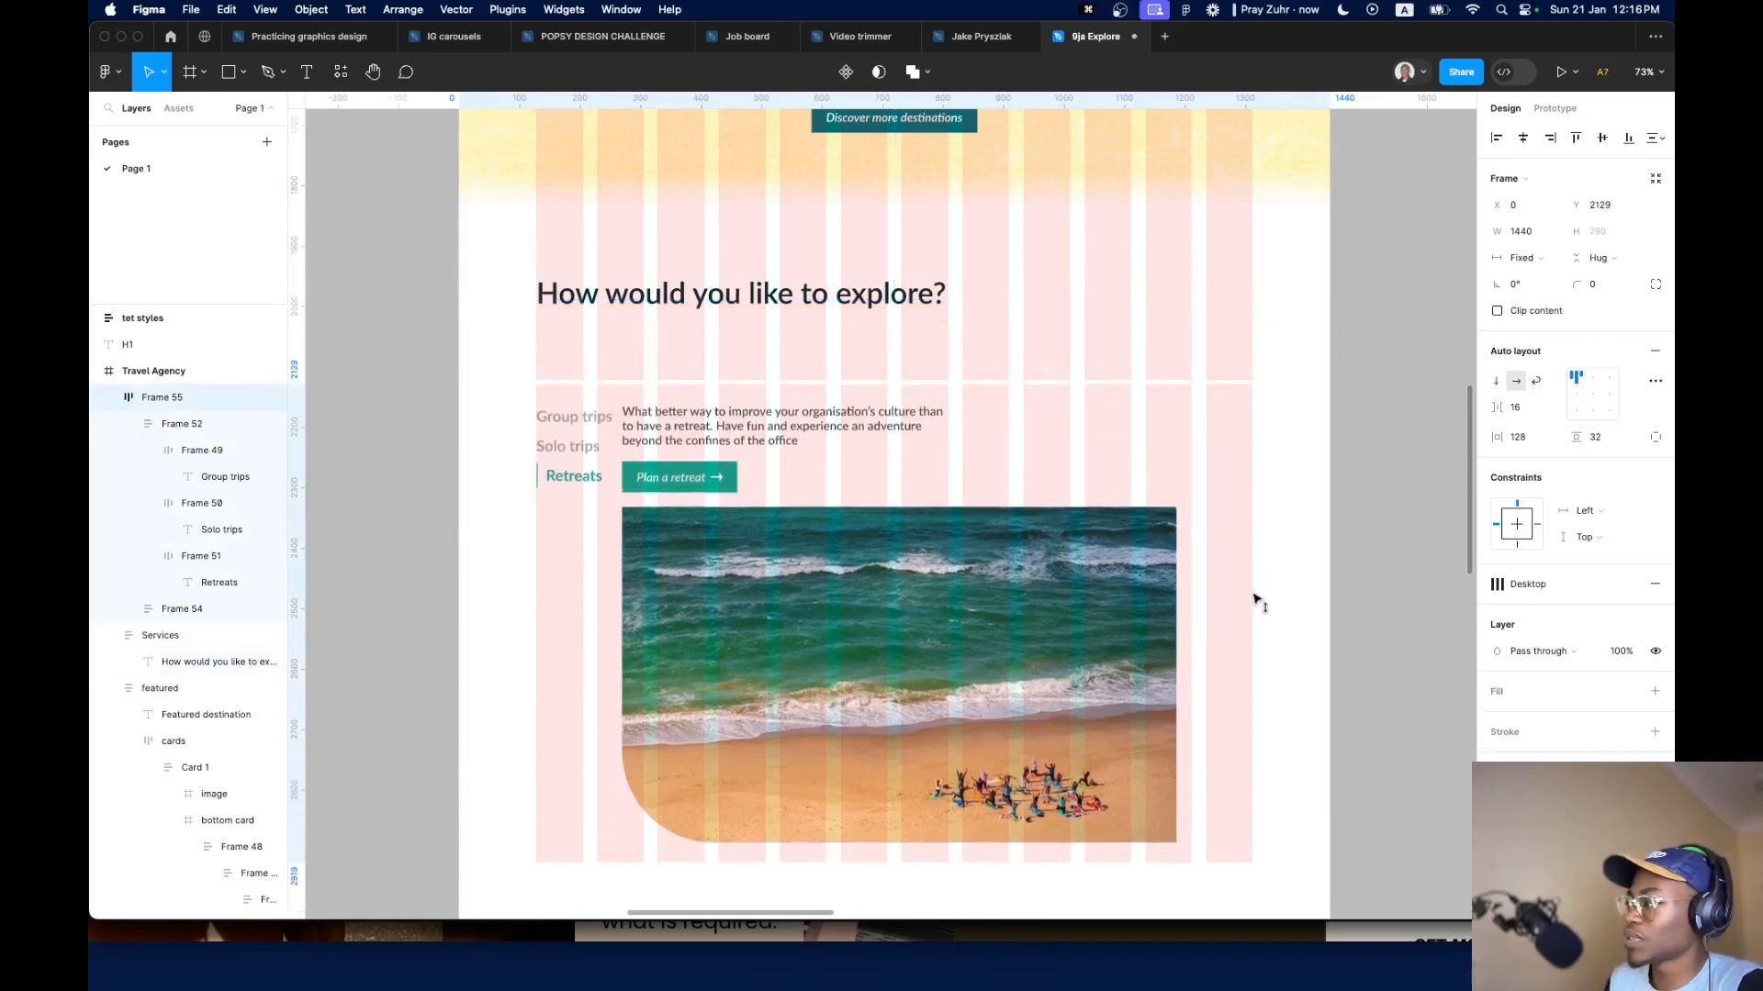
{"action": "left_click", "coordinate": [1598, 442]}
{"action": "type", "text": "0"}
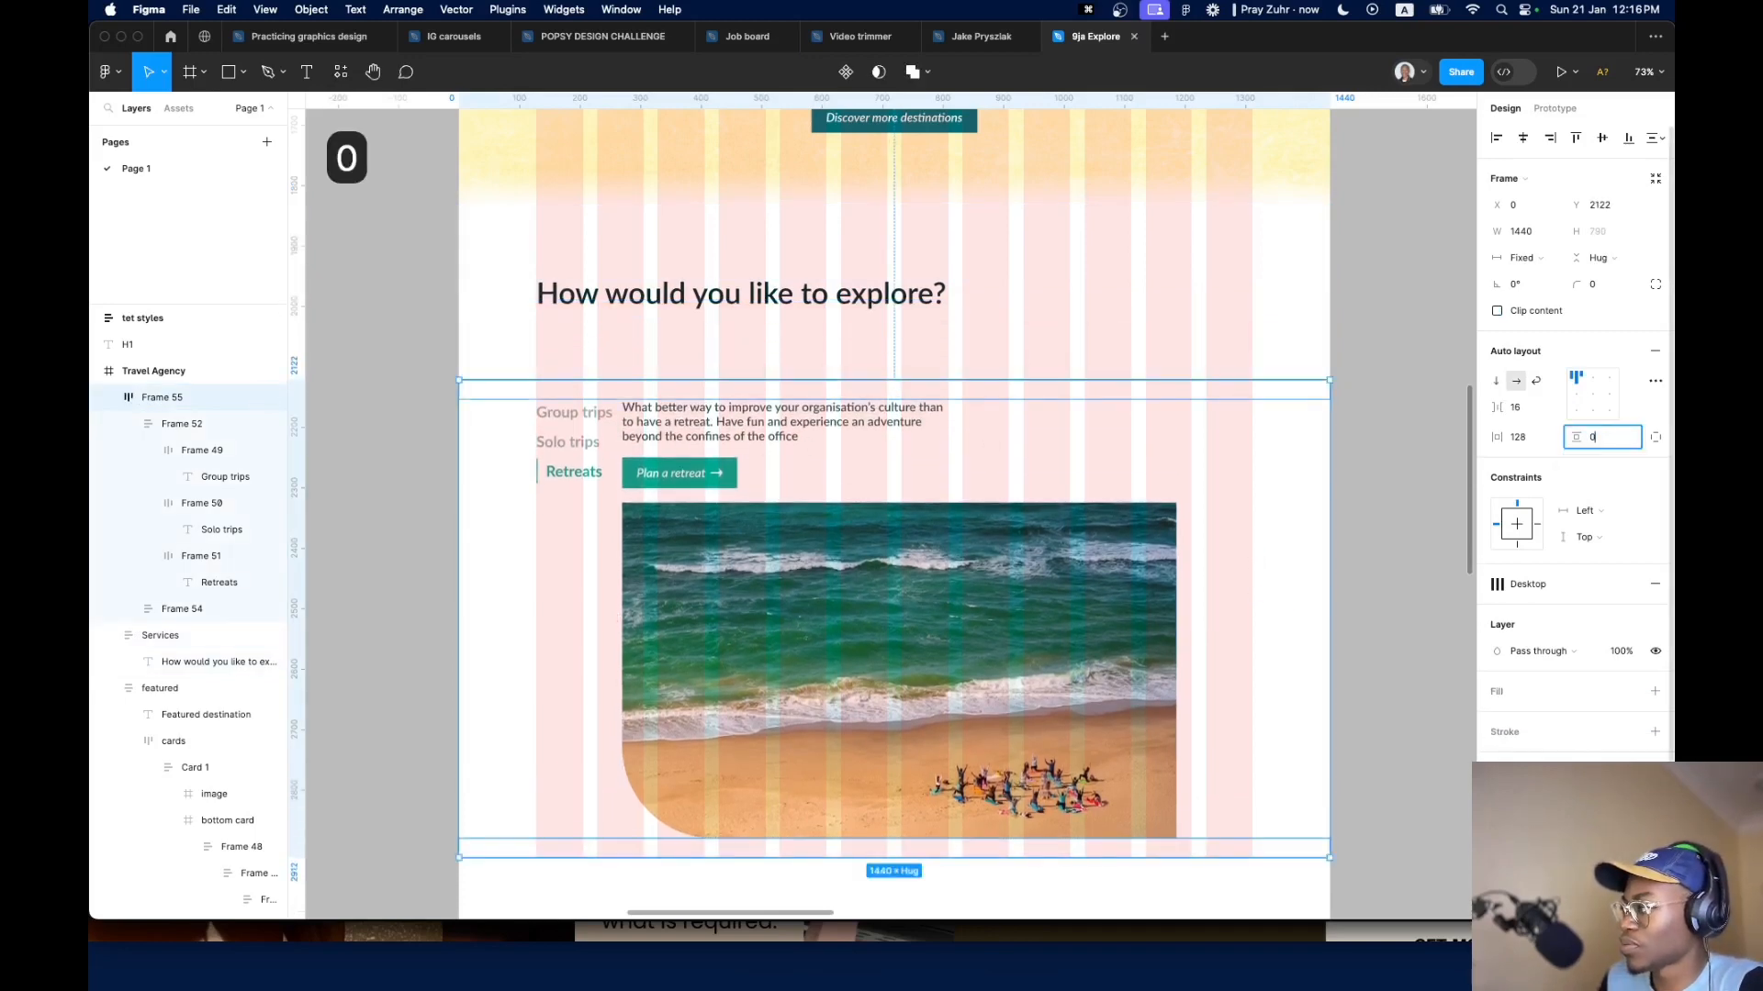
{"action": "key", "text": "Return"}
Show individual paddings for the Services heading frame and set its bottom padding to 0
{"action": "left_click", "coordinate": [1019, 369]}
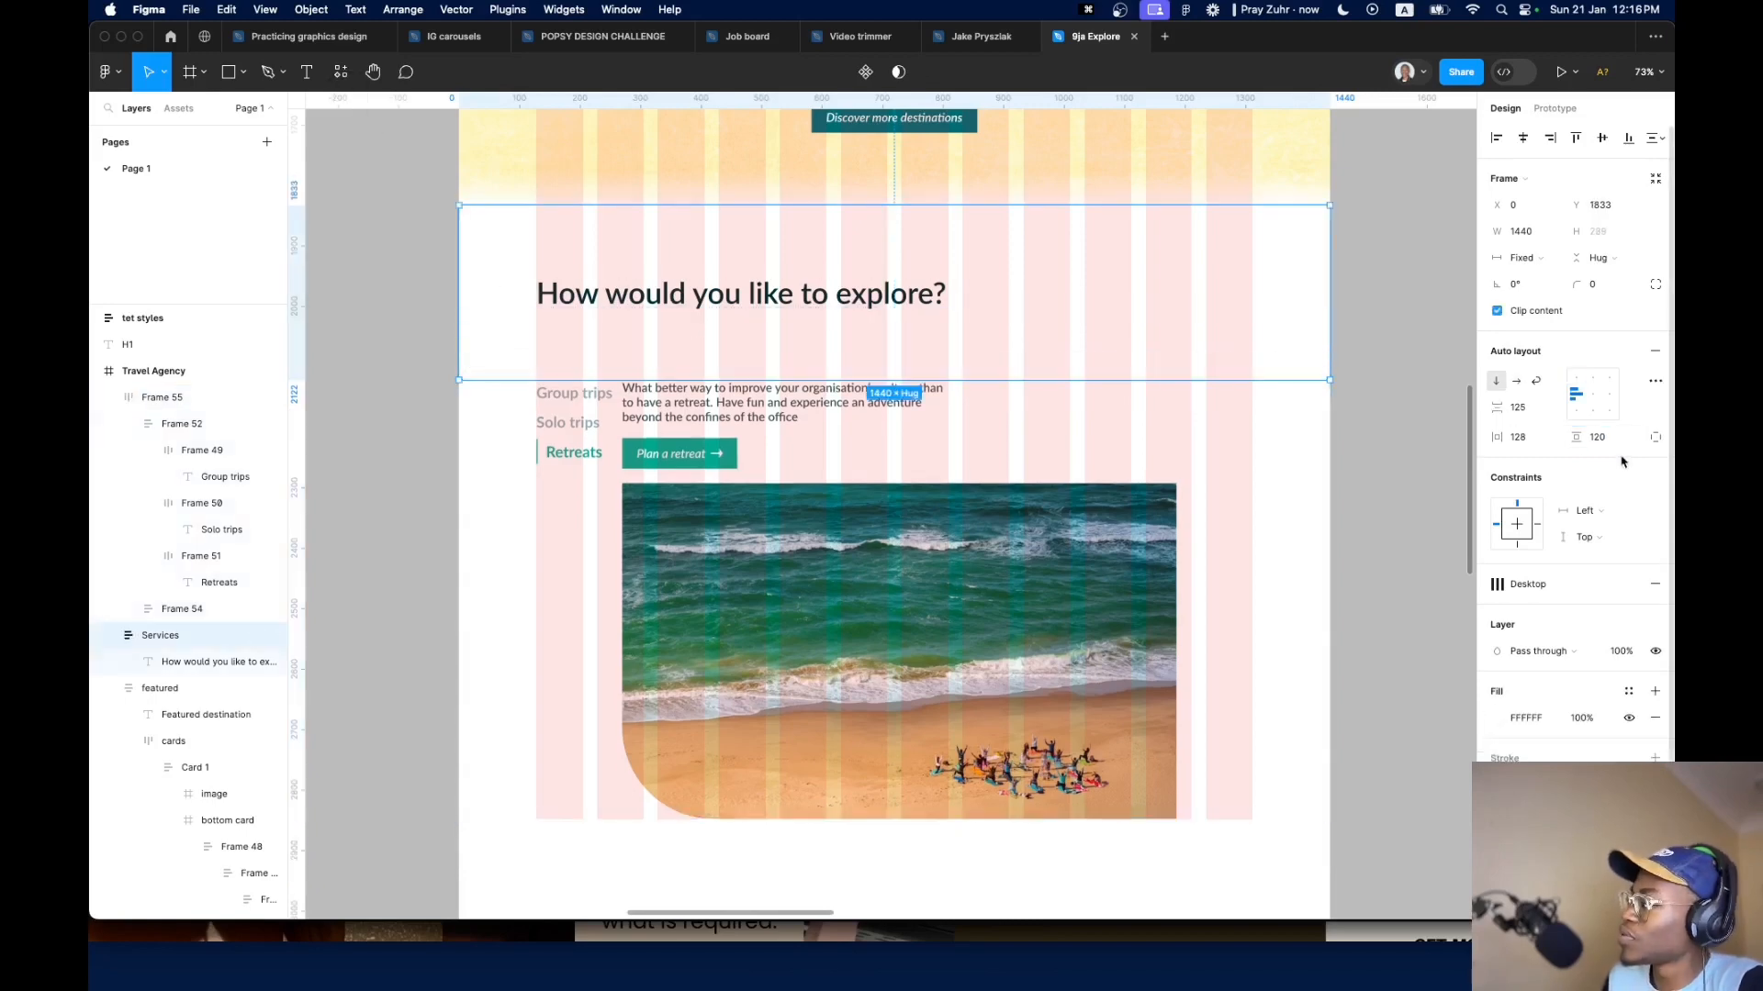
{"action": "left_click", "coordinate": [1655, 437]}
{"action": "left_click", "coordinate": [1613, 462]}
{"action": "key", "text": "Return"}
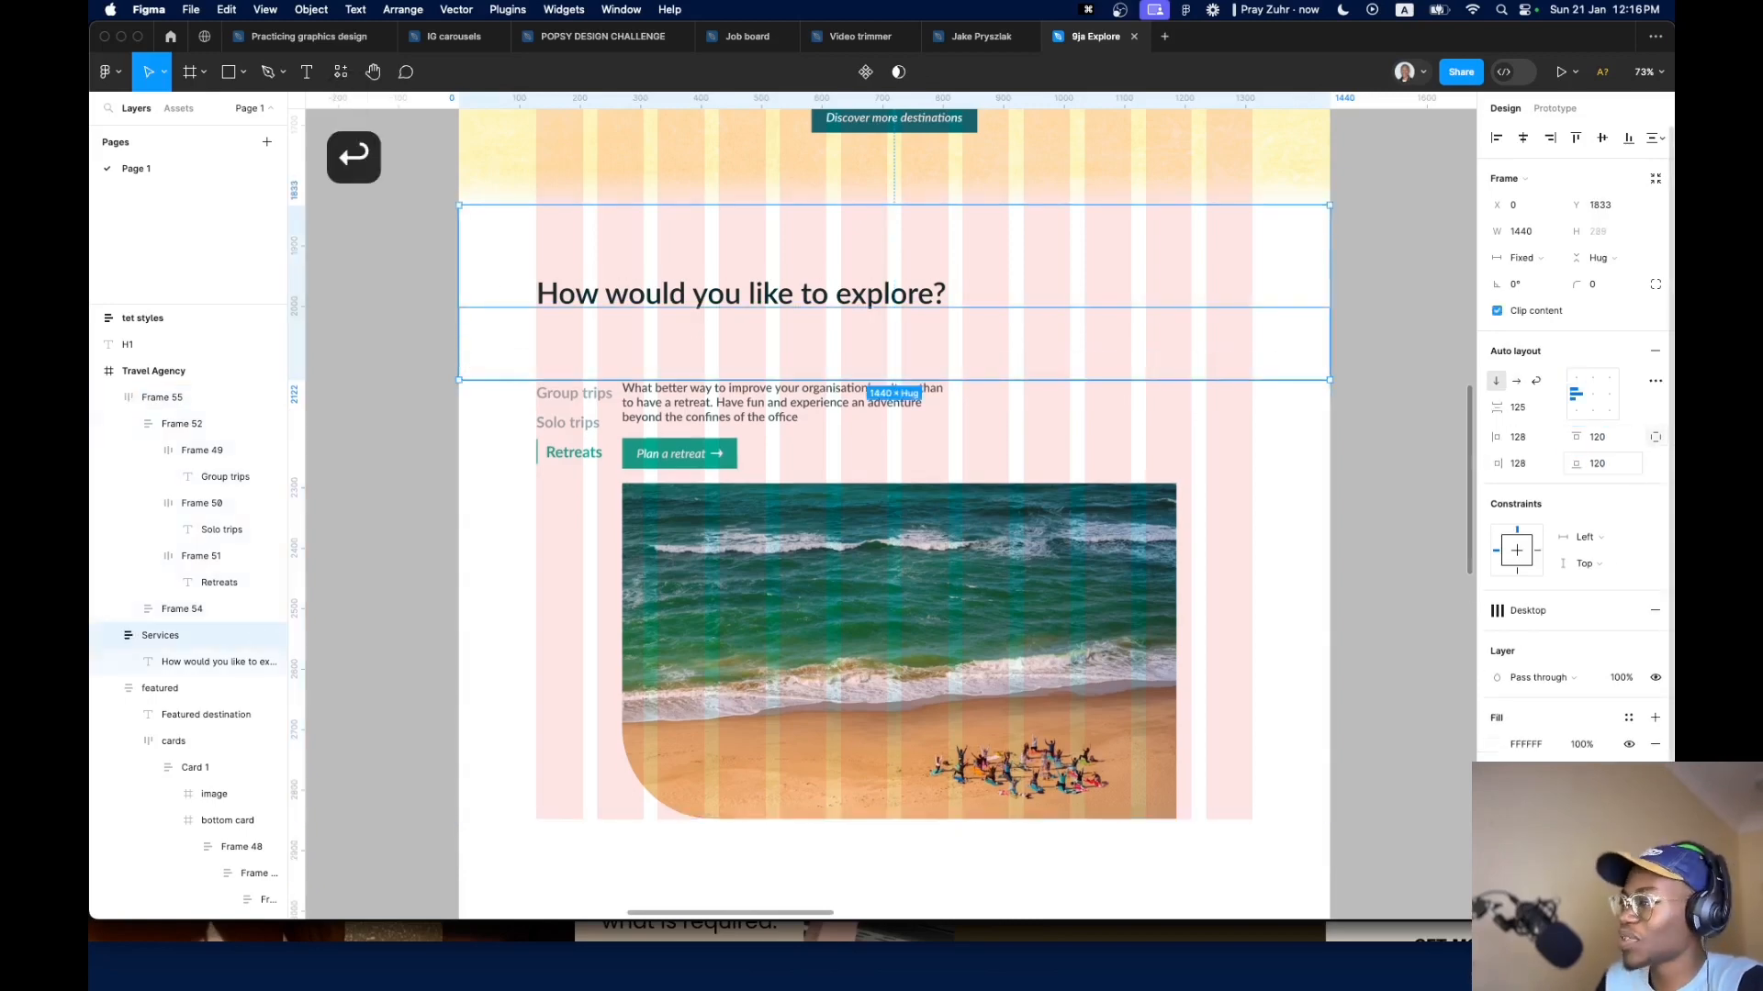
{"action": "type", "text": "0"}
{"action": "key", "text": "Return"}
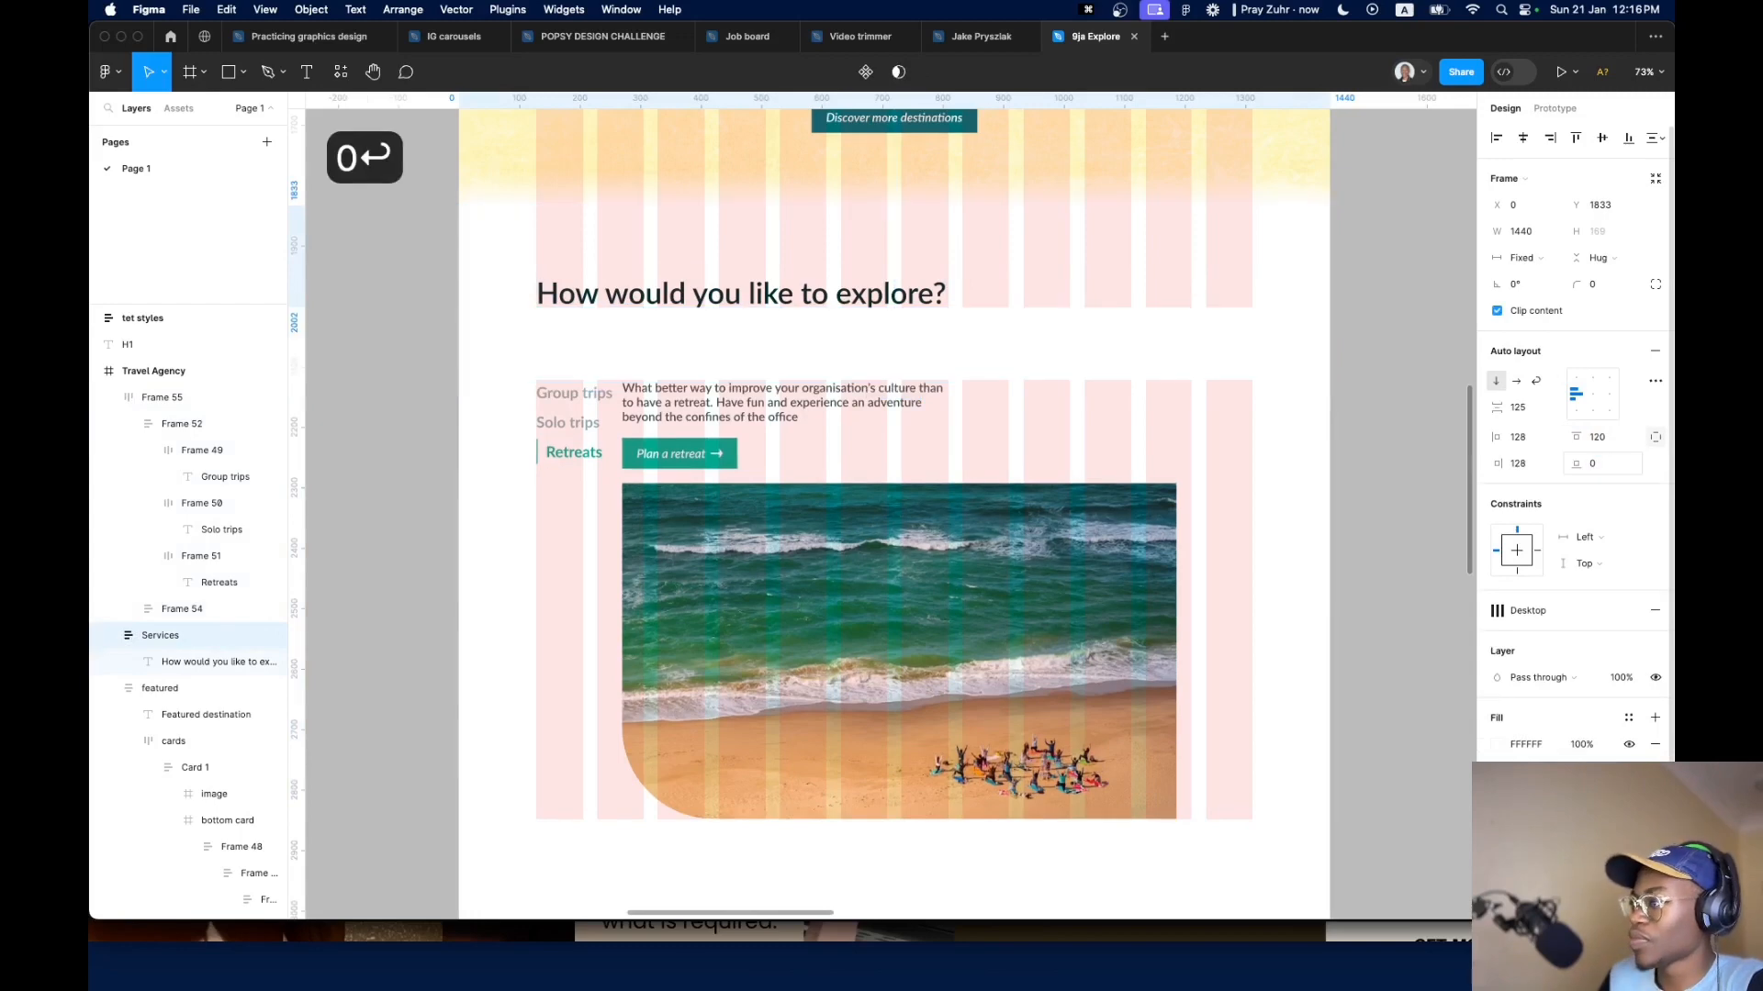
Move the trip options row up against the Services frame and set its top padding to 48
{"action": "left_click", "coordinate": [1250, 504]}
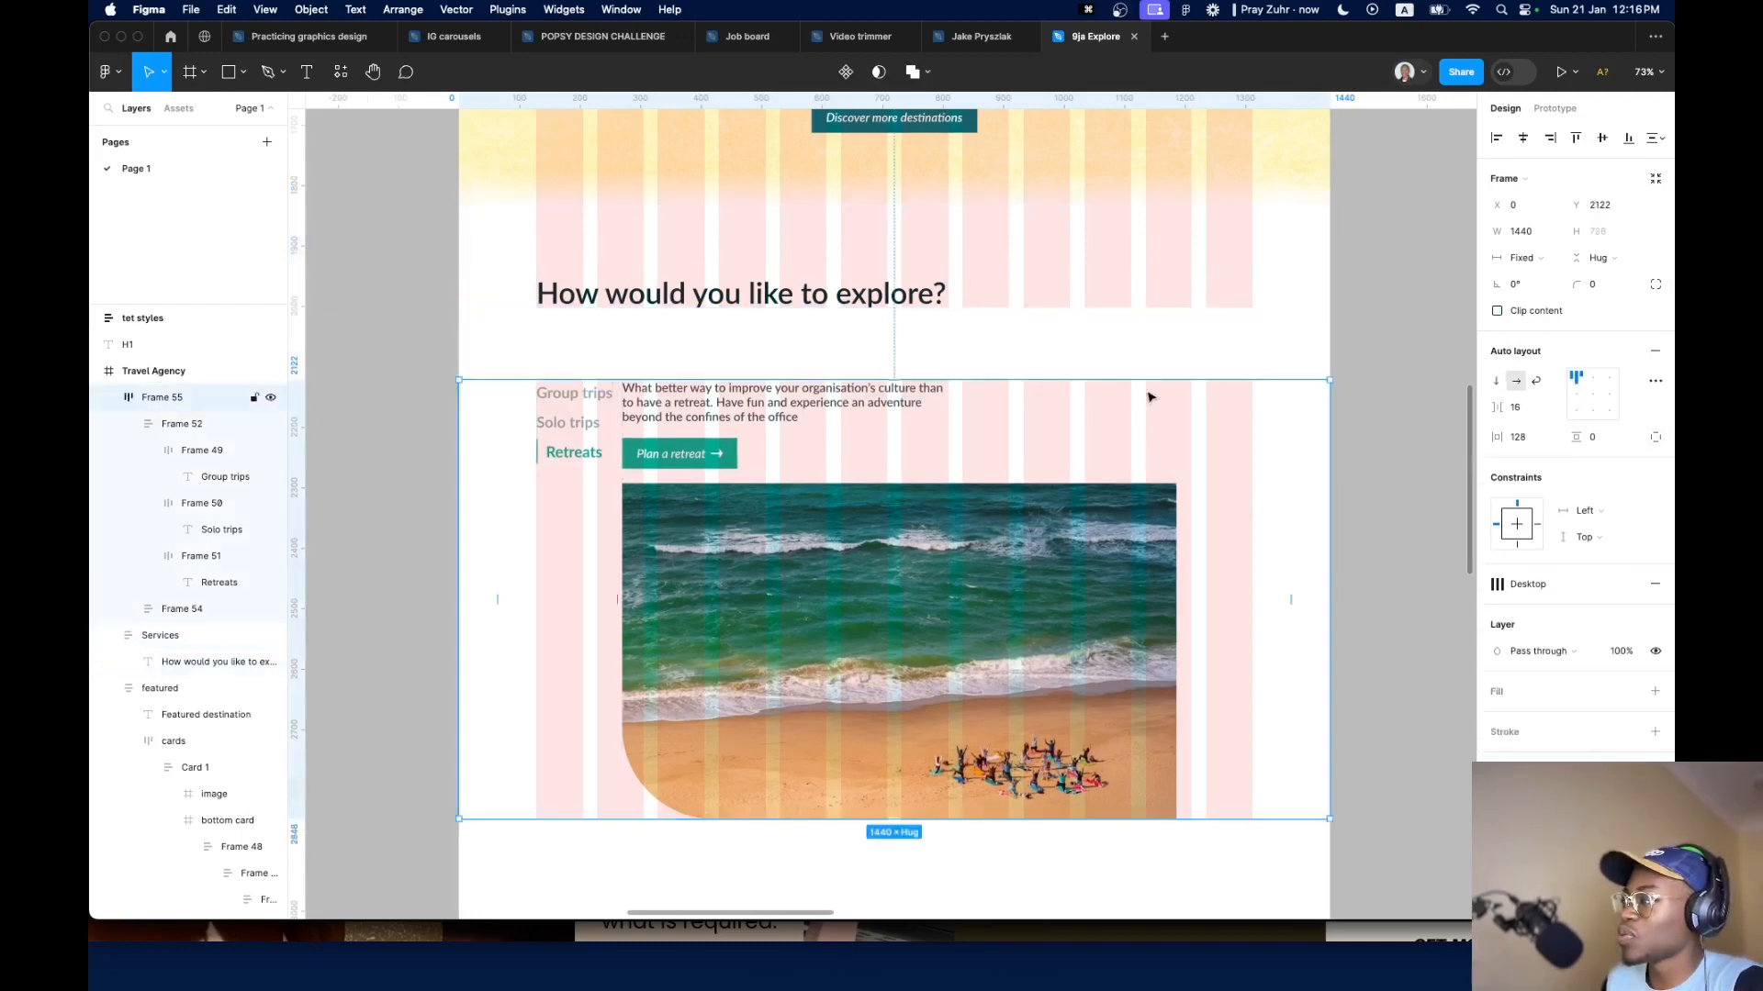
{"action": "left_click_drag", "start_coordinate": [1165, 421], "coordinate": [1066, 451]}
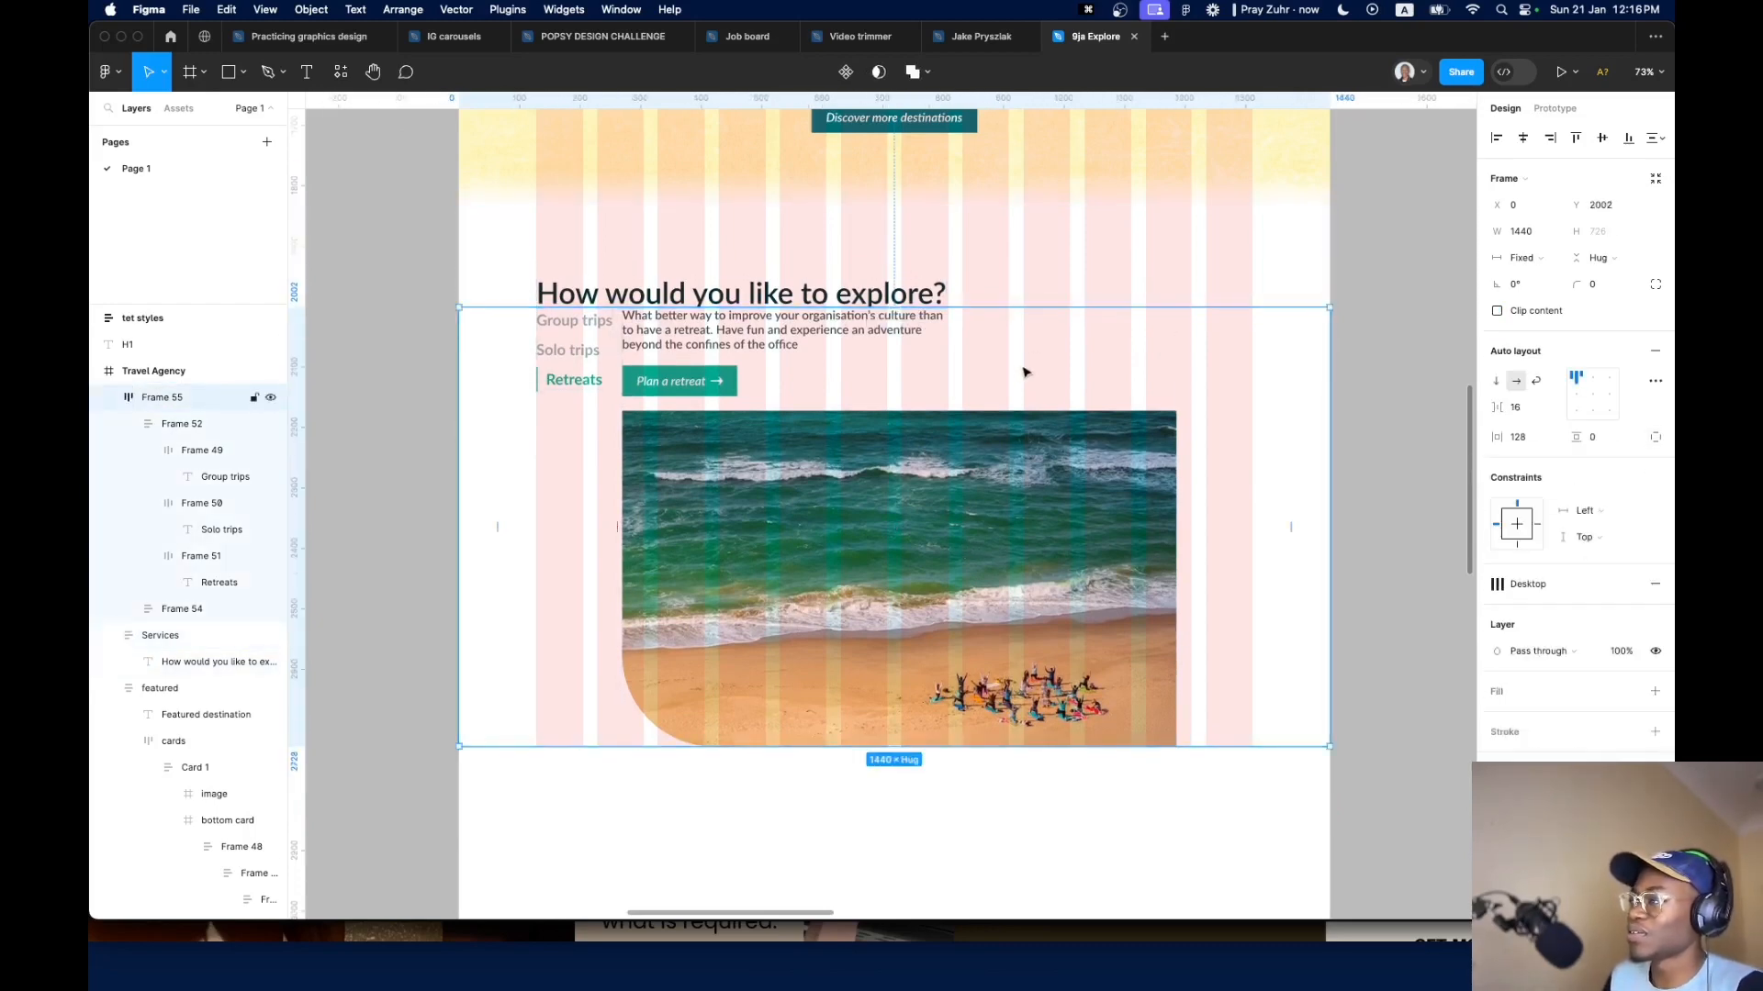
{"action": "left_click", "coordinate": [1655, 439]}
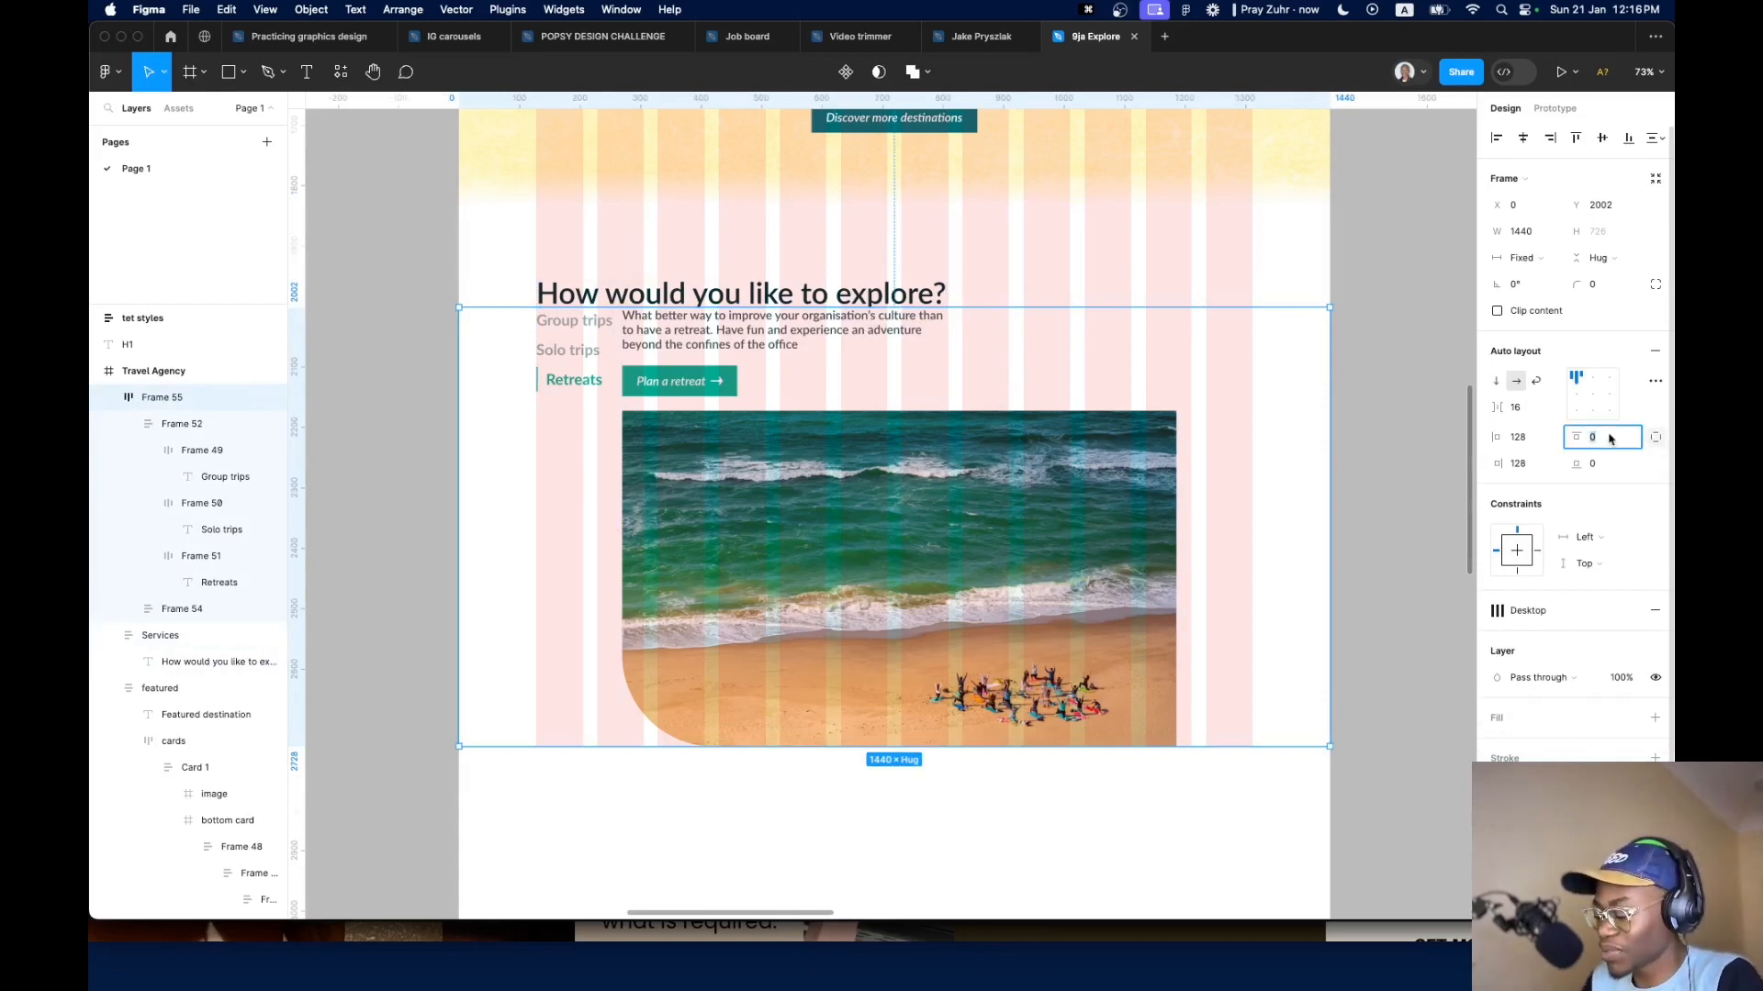
{"action": "type", "text": "48"}
{"action": "key", "text": "Return"}
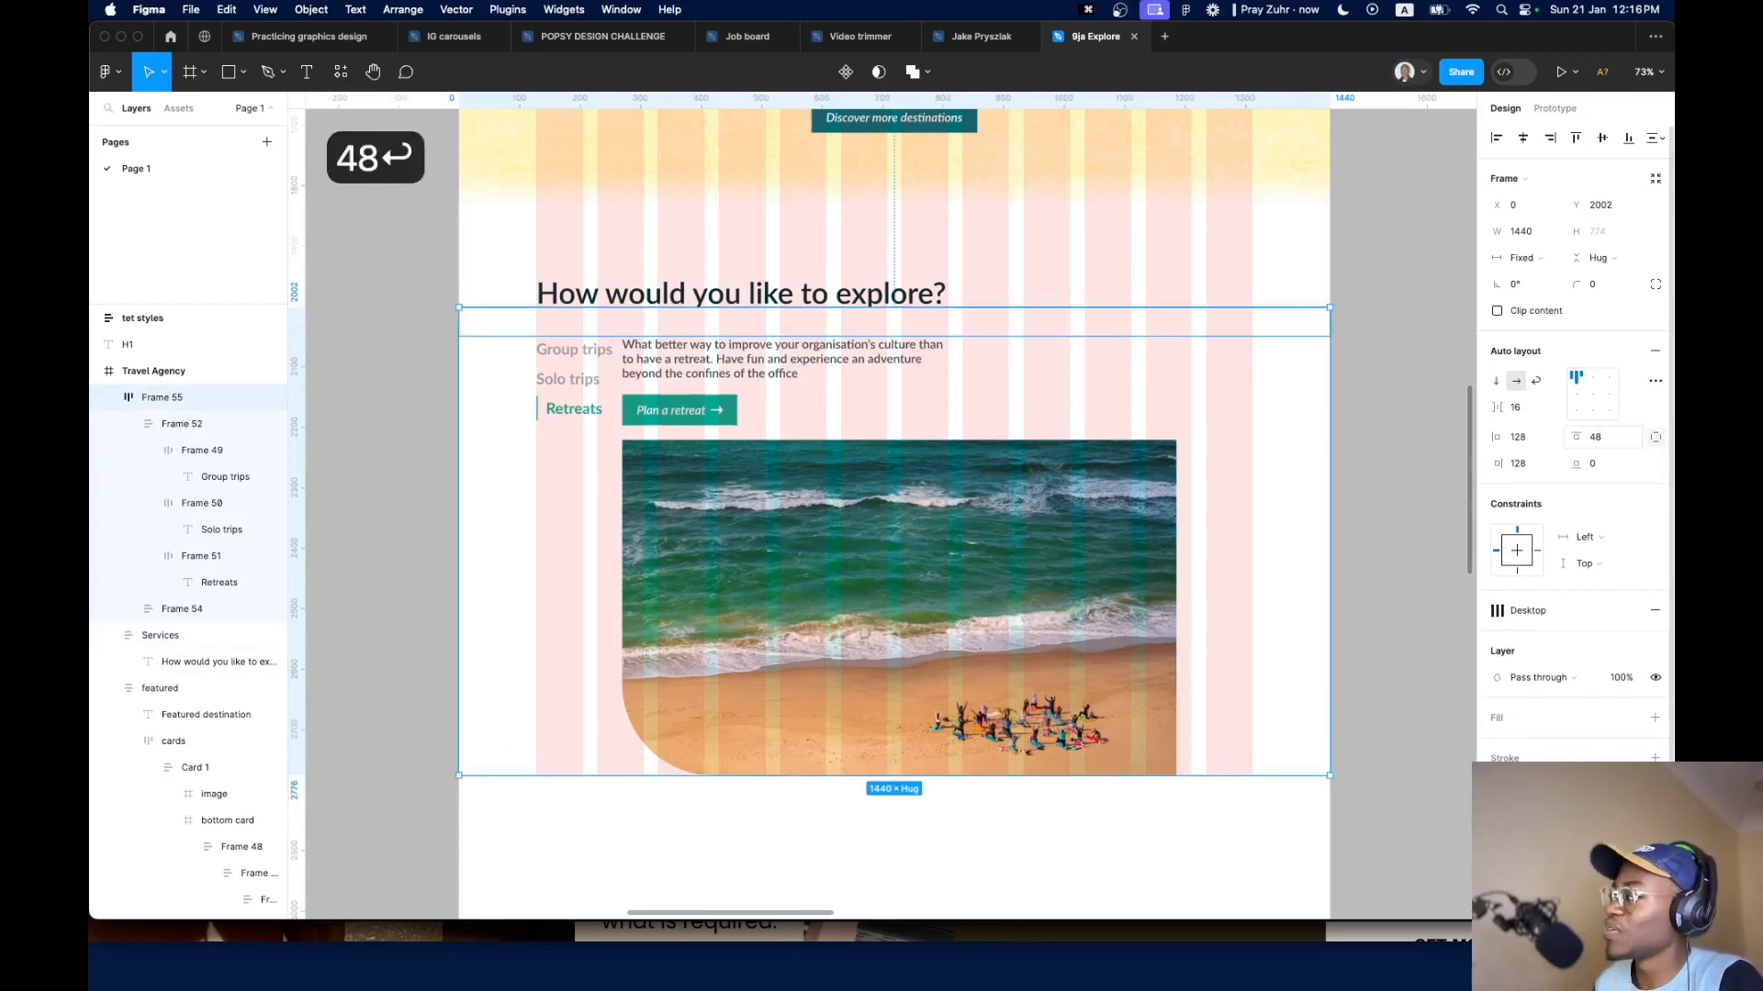
{"action": "key", "text": "shift+Up"}
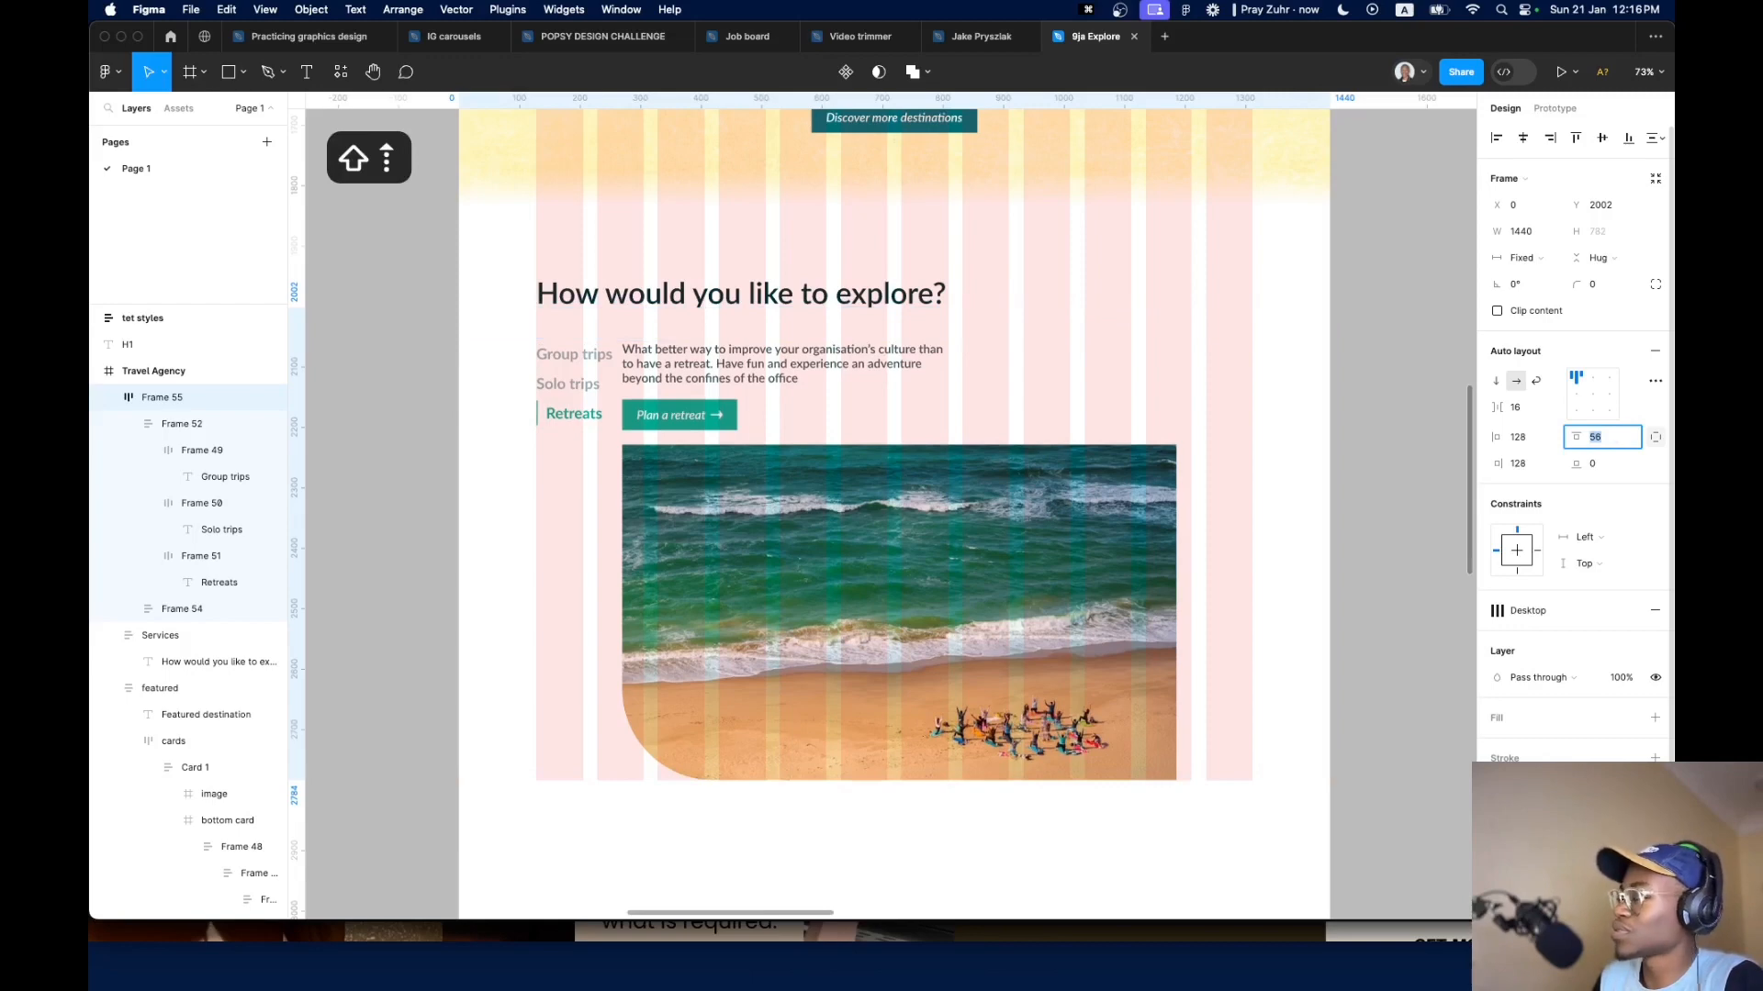
{"action": "key", "text": "shift+Down"}
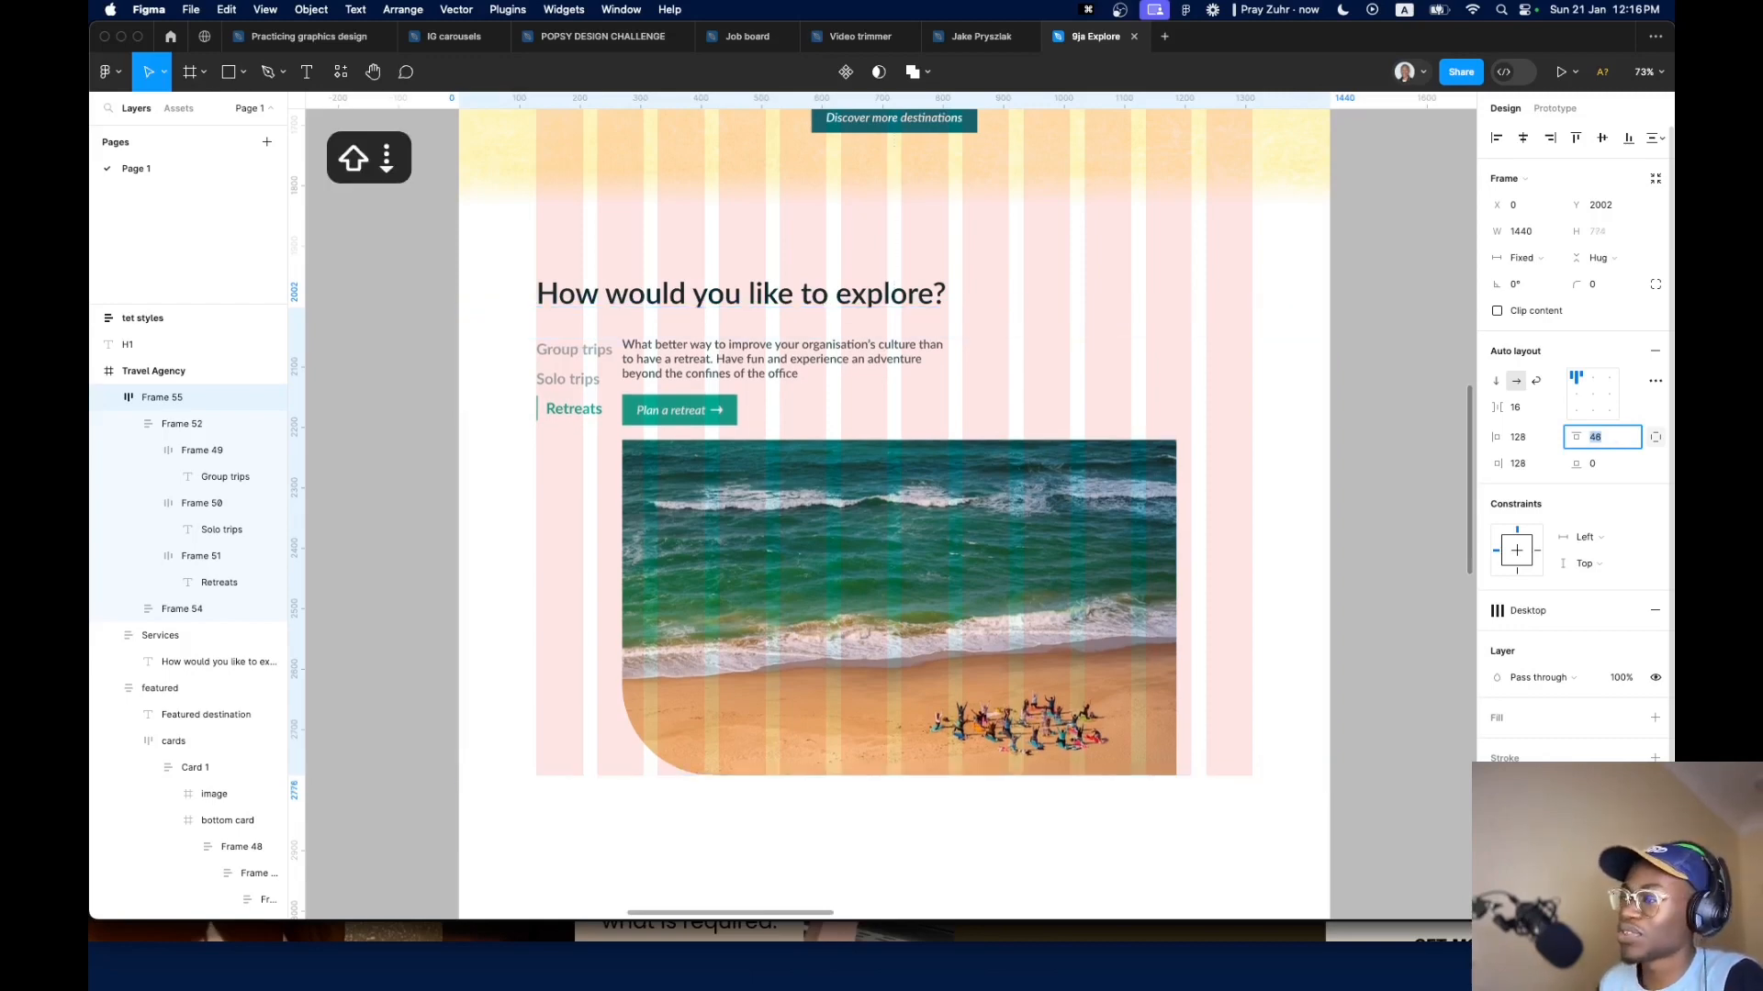
Set the horizontal spacing between the trip options and the retreat column to Auto
{"action": "left_click", "coordinate": [1549, 410]}
{"action": "left_click", "coordinate": [1529, 460]}
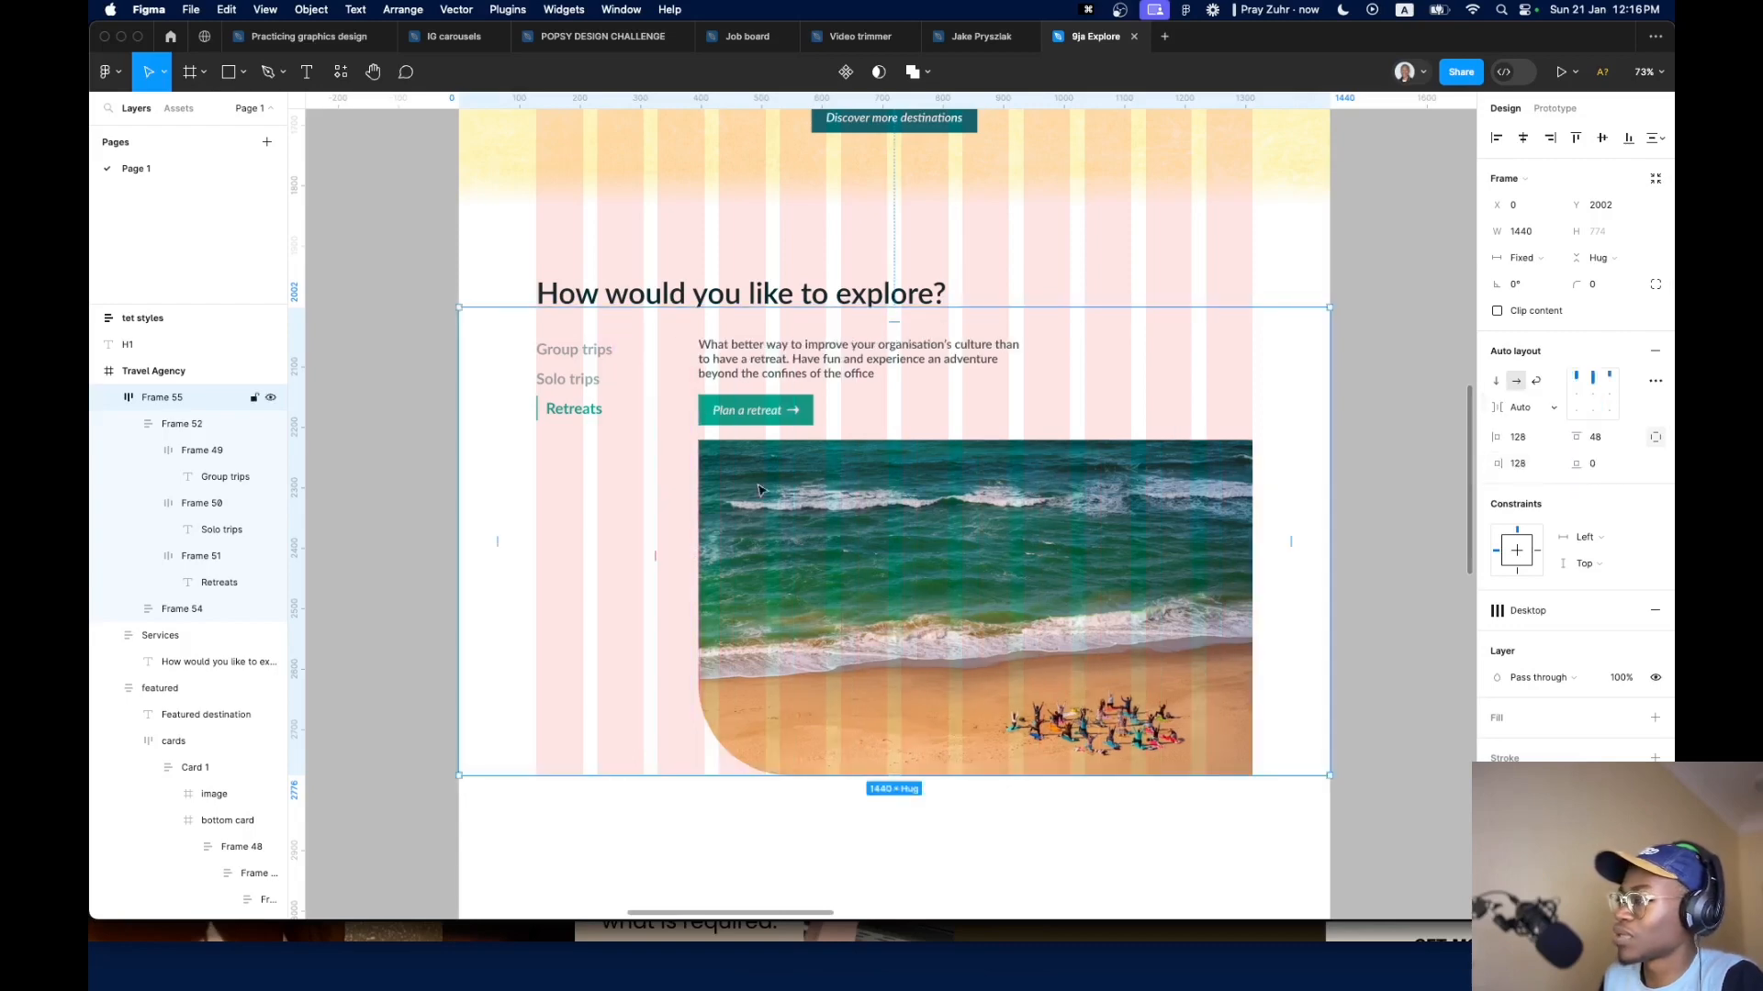
{"action": "left_click", "coordinate": [1400, 292]}
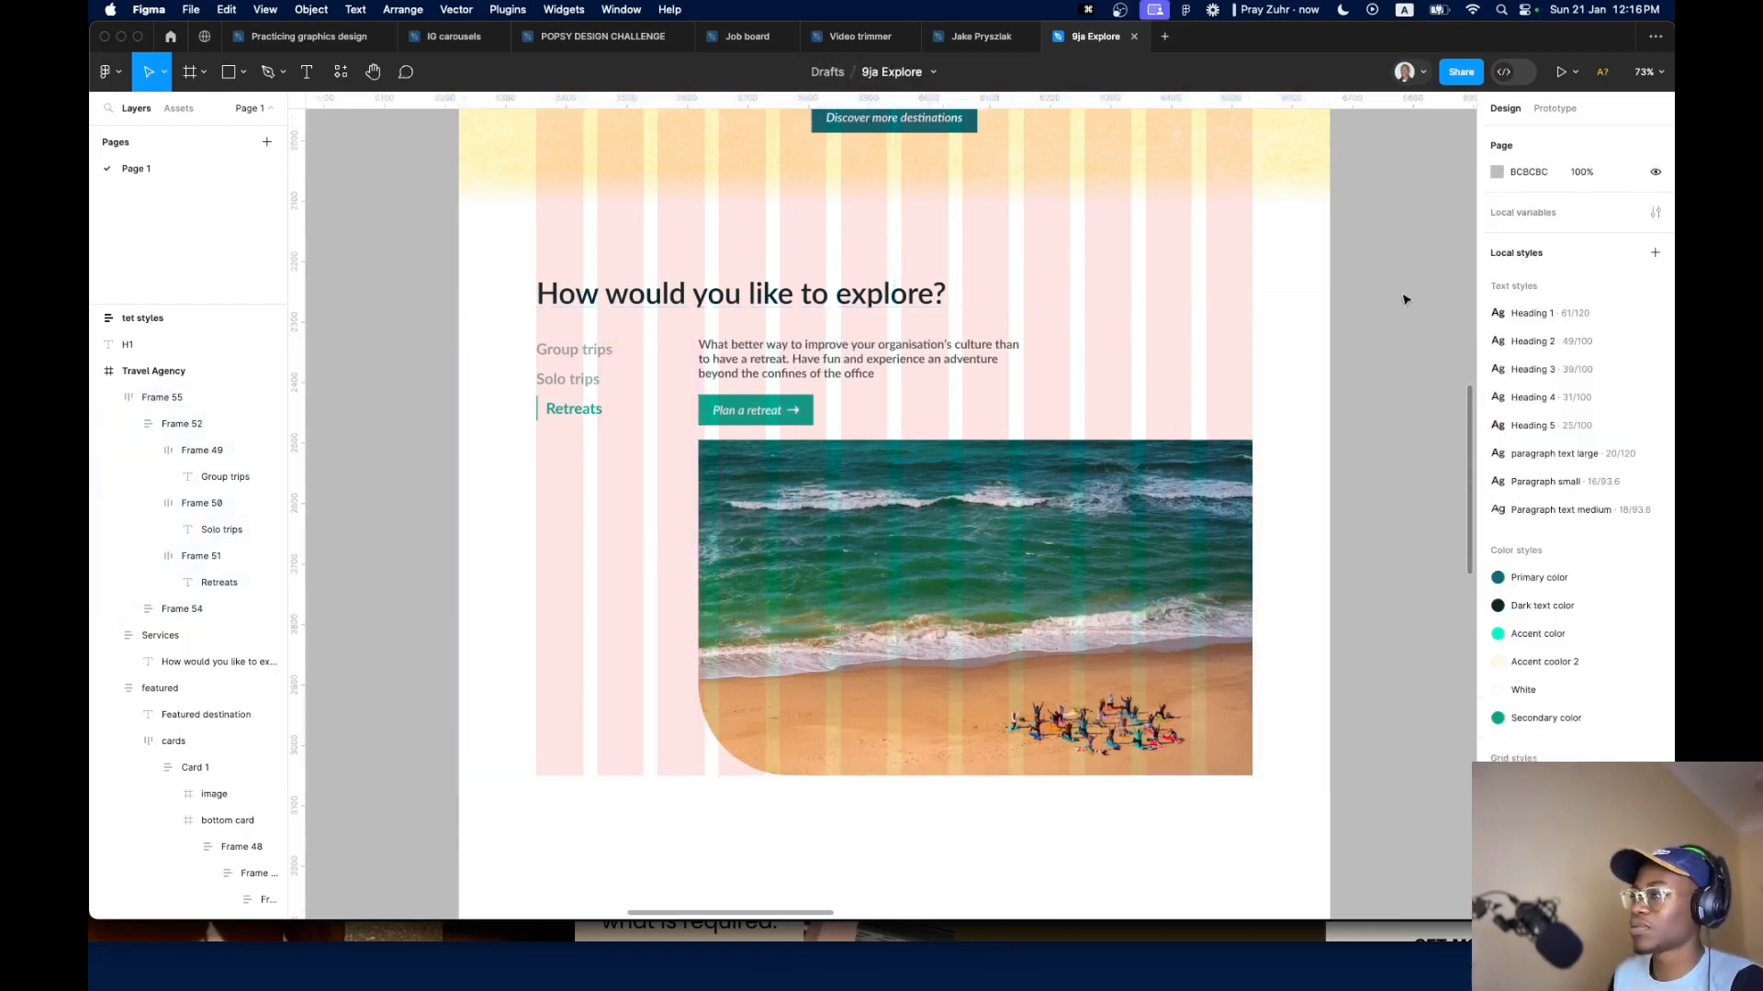
Increase the spacing between the retreat text block and the beach image to 40
{"action": "double_click", "coordinate": [843, 407]}
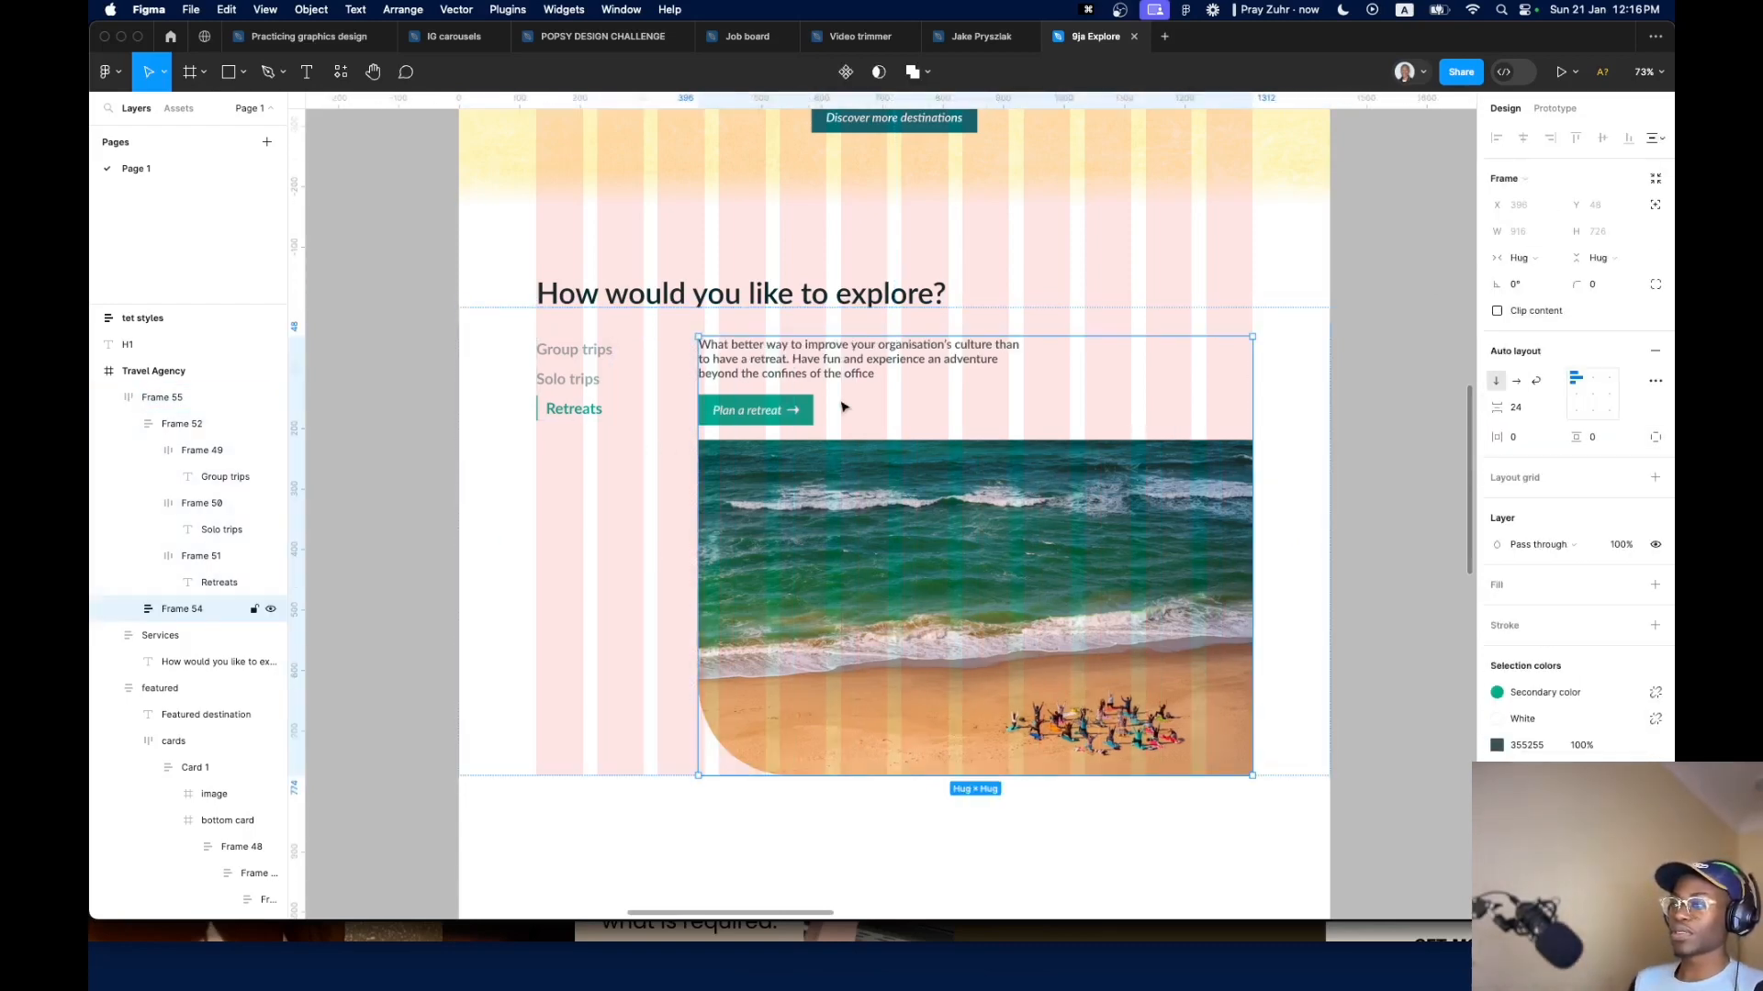
{"action": "left_click", "coordinate": [975, 431]}
{"action": "key", "text": "shift+Up"}
{"action": "key", "text": "shift+Up"}
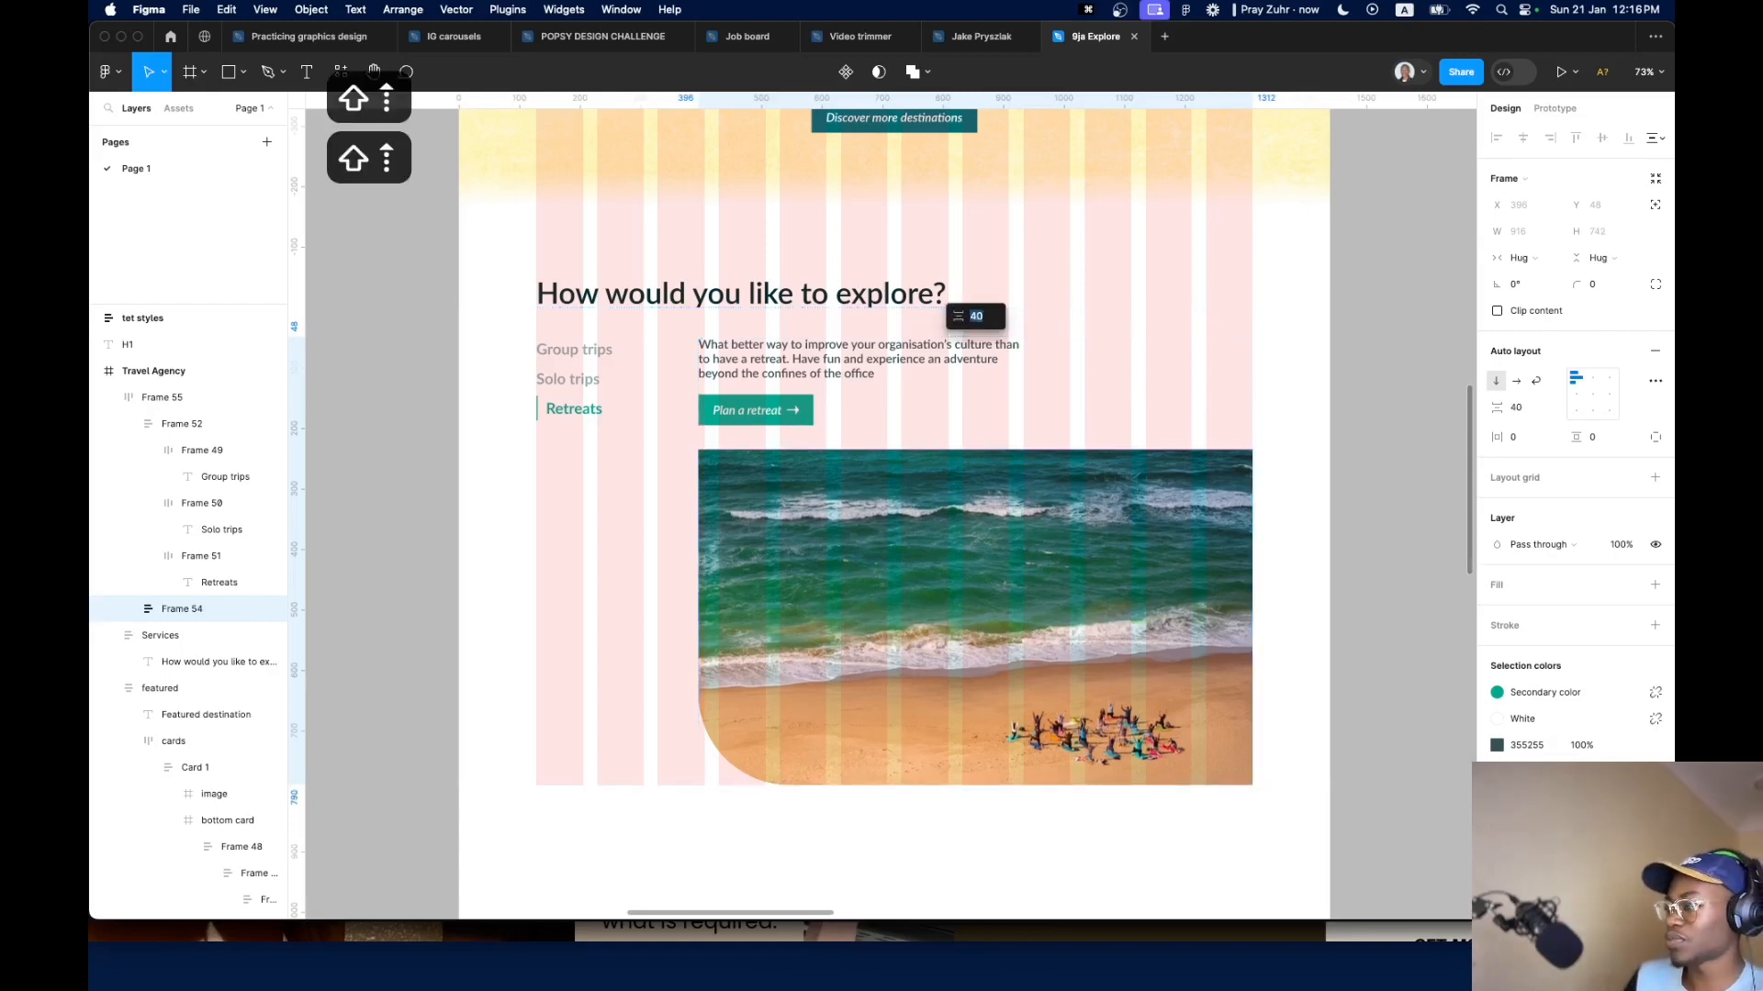
Set the spacing between the retreat text block and beach image to 48, and the trip options row's bottom padding to 120
{"action": "key", "text": "shift+Up"}
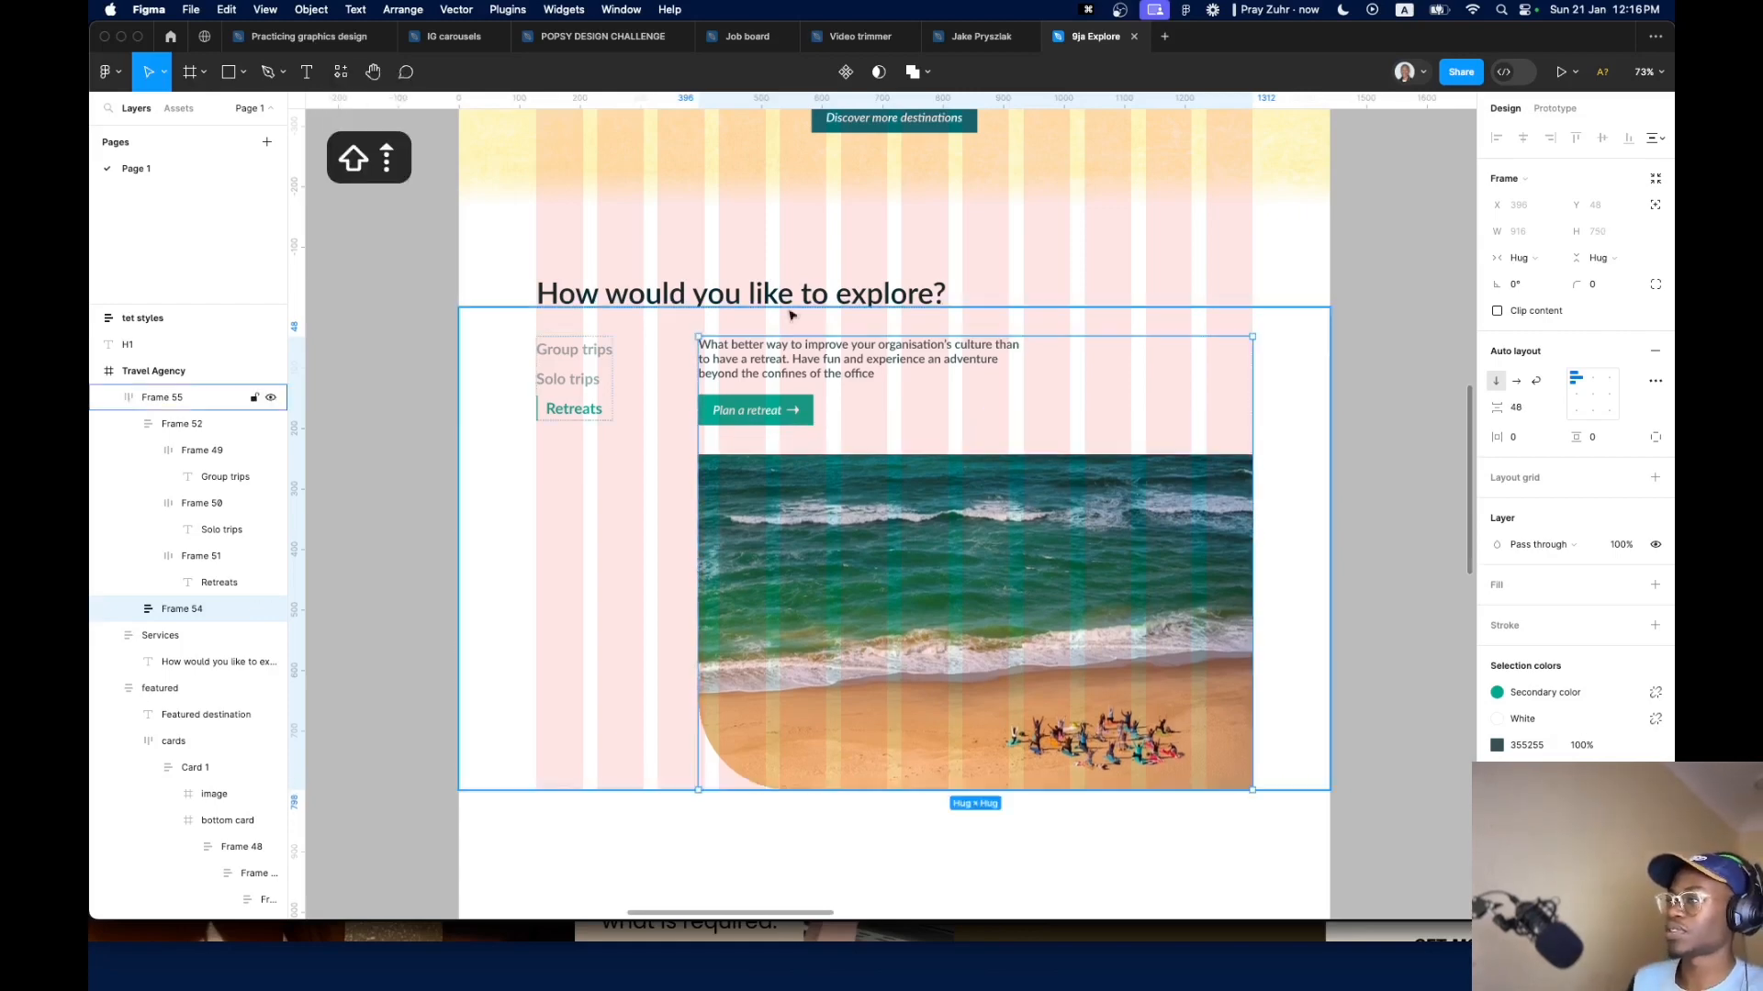
{"action": "key", "text": "alt"}
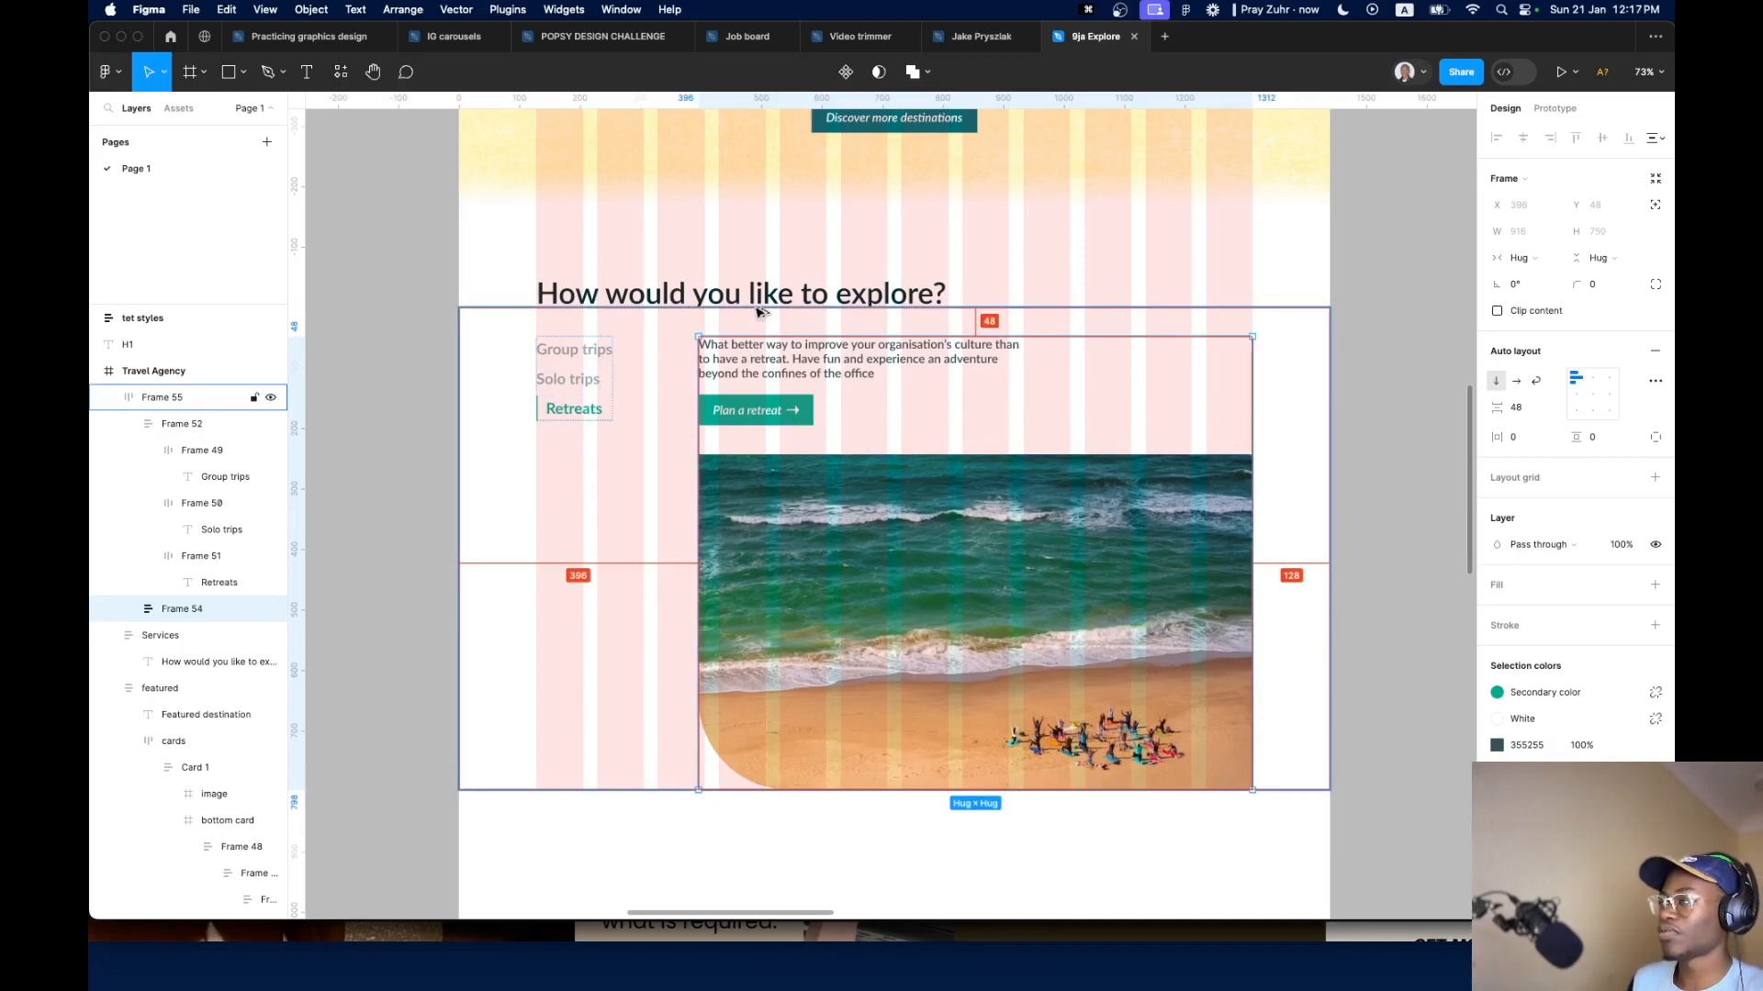
{"action": "left_click", "coordinate": [760, 312]}
{"action": "scroll", "coordinate": [642, 551], "scroll_direction": "down", "scroll_amount": 3}
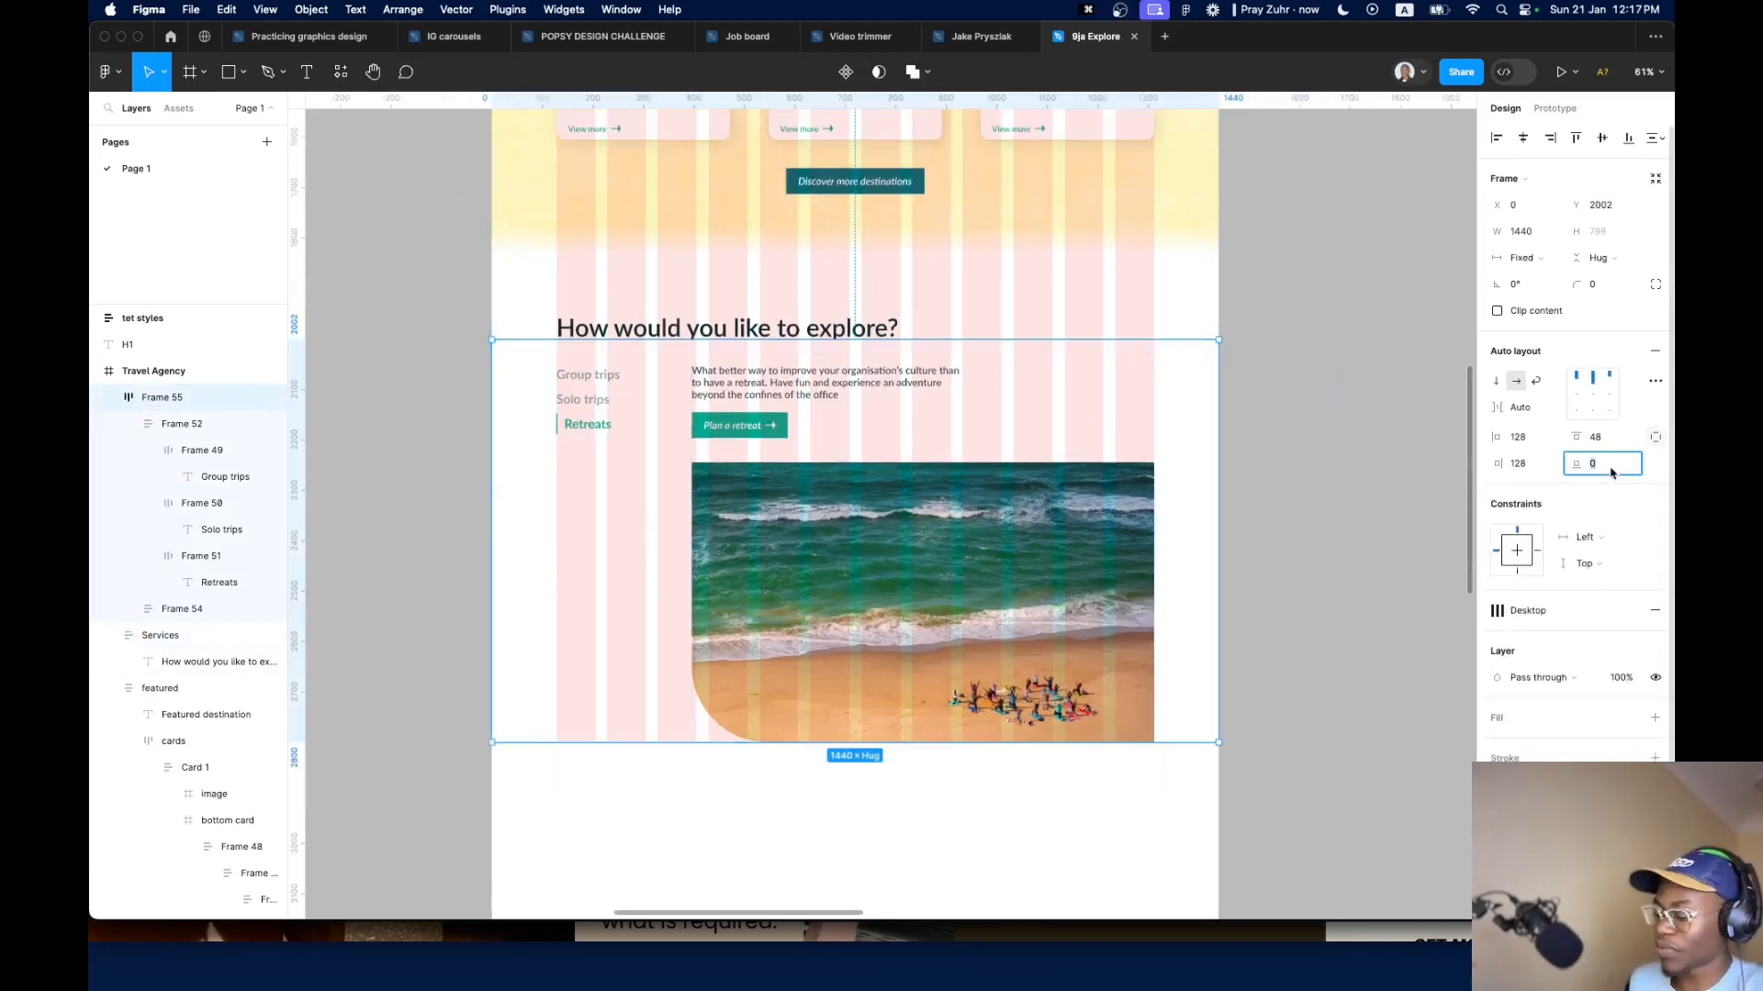
{"action": "type", "text": "120"}
{"action": "key", "text": "Return"}
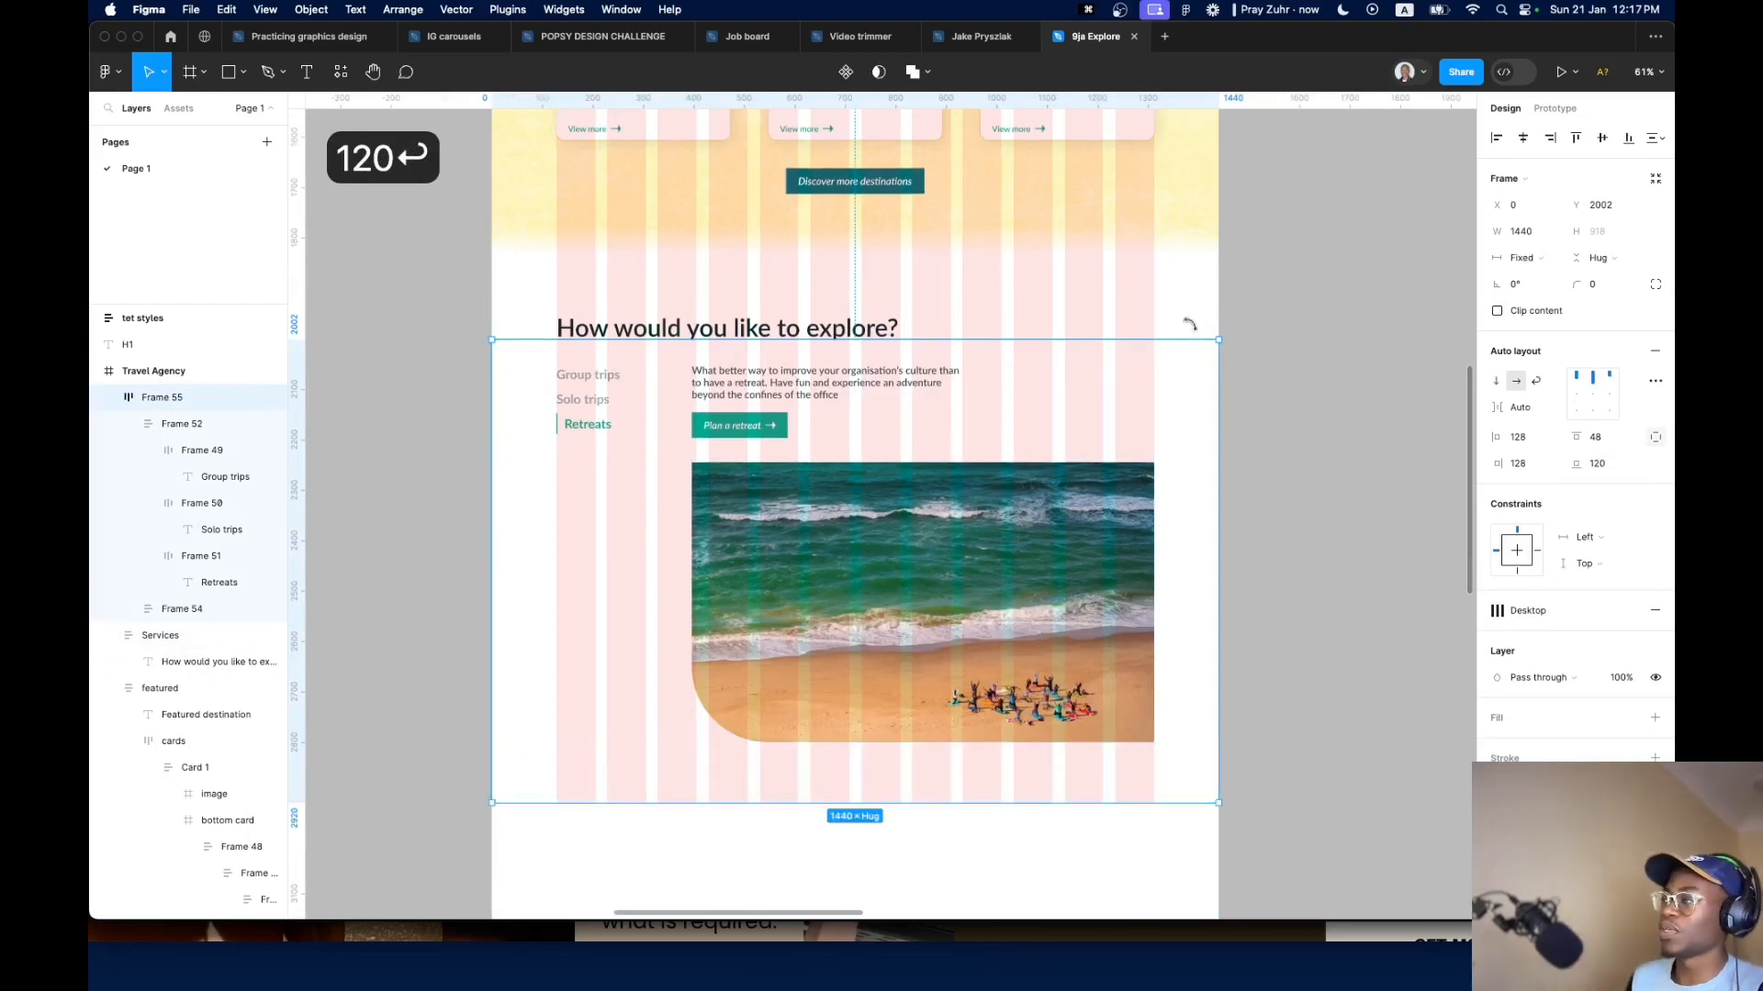
Wrap the Services heading frame and the trip options row in one auto layout frame named services
{"action": "left_click", "coordinate": [1159, 320], "text": "shift"}
{"action": "key", "text": "shift+a"}
{"action": "key", "text": "super+r"}
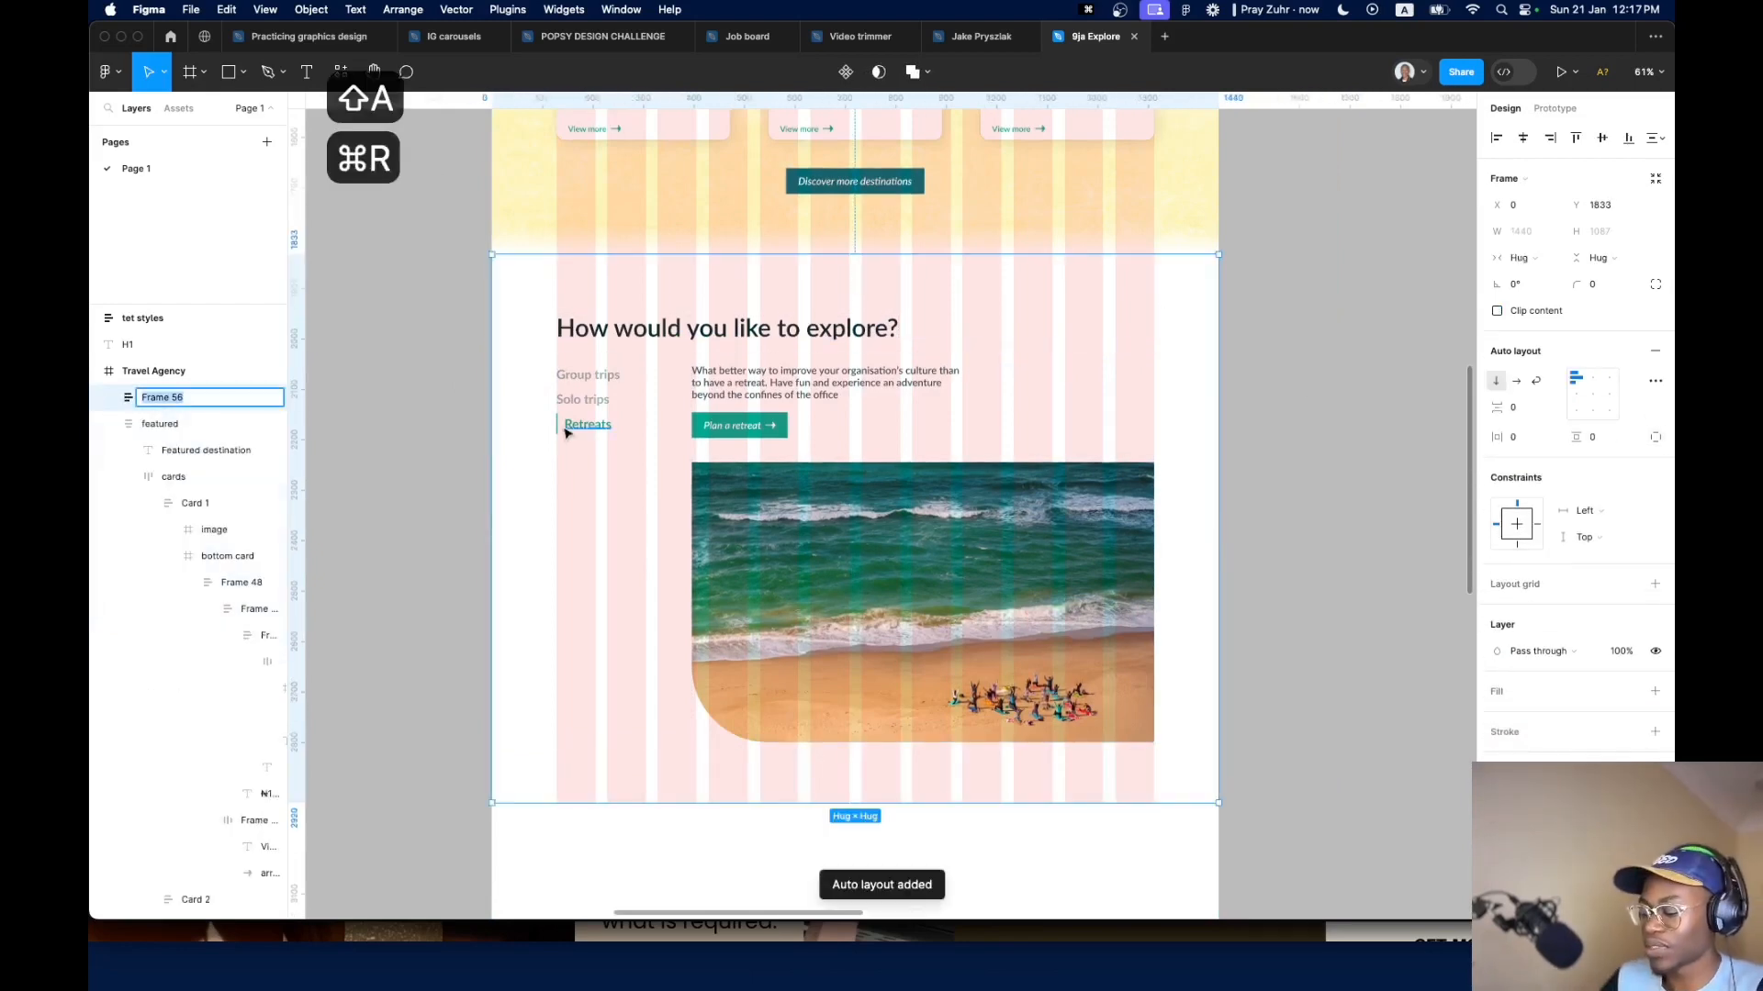
{"action": "type", "text": "services"}
{"action": "key", "text": "Return"}
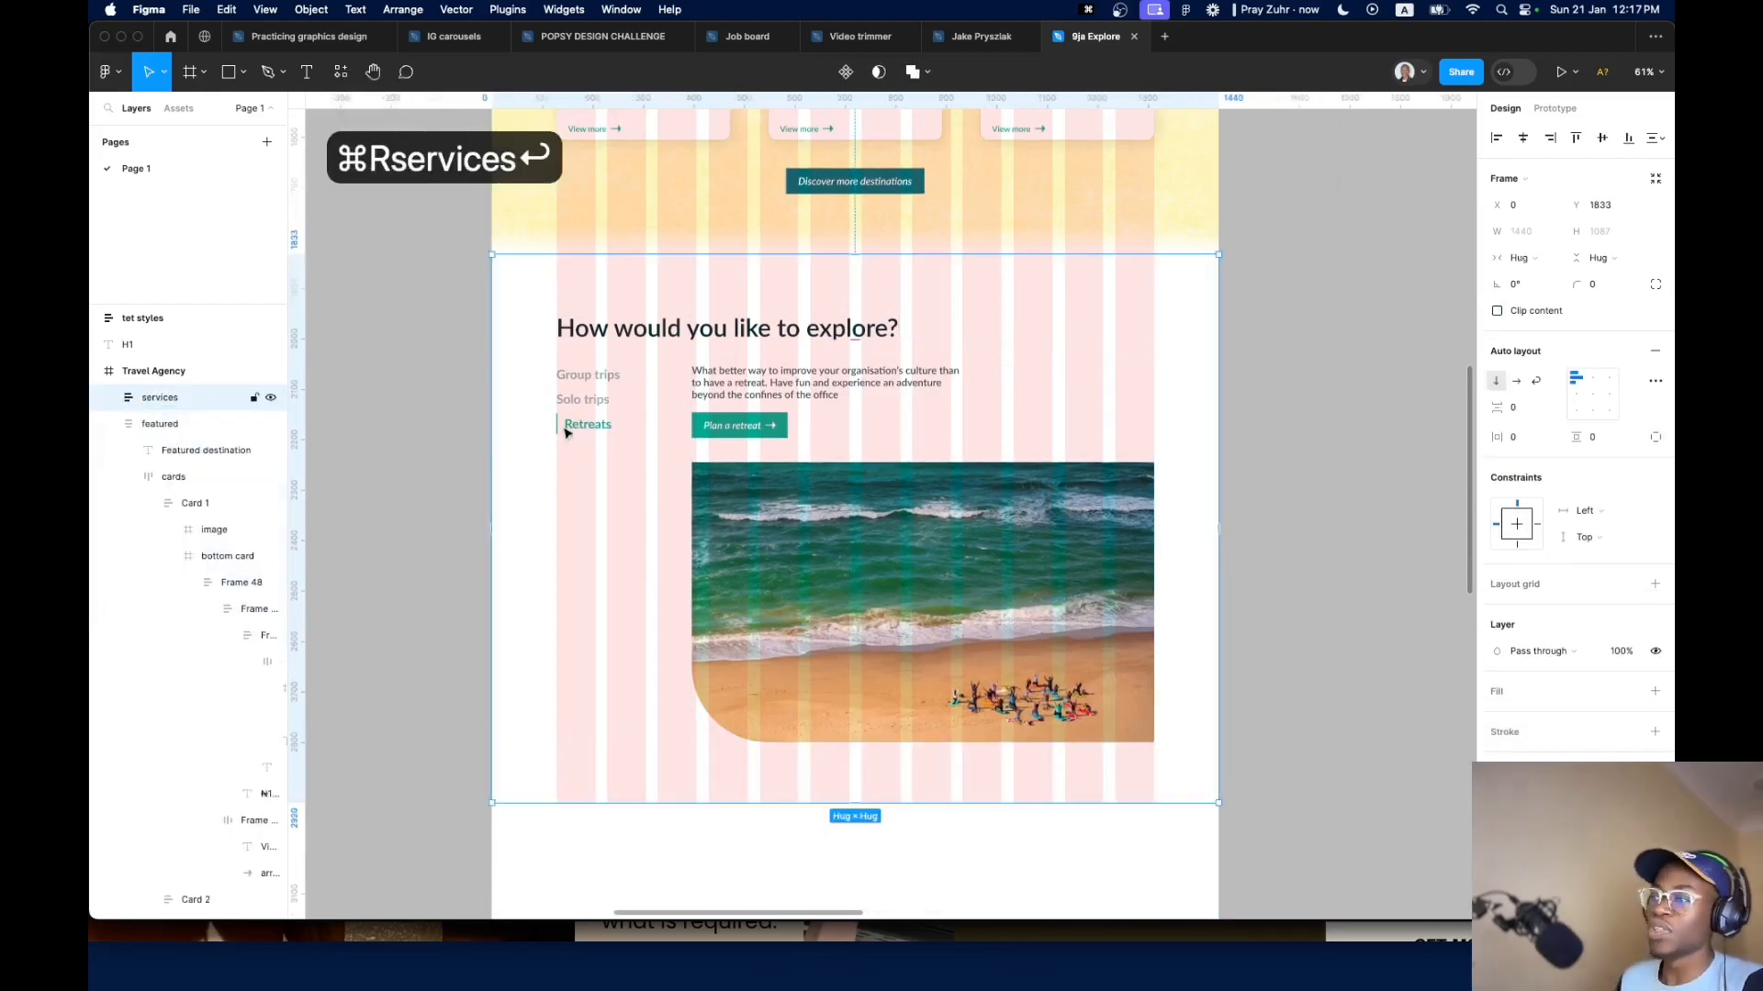
{"action": "left_click", "coordinate": [437, 460]}
Compare the finished services section with the same section in the reference design, checking spacing, text and image placement
{"action": "scroll", "coordinate": [627, 390], "scroll_direction": "up", "scroll_amount": 2}
{"action": "scroll", "coordinate": [627, 390], "scroll_direction": "right", "scroll_amount": 1}
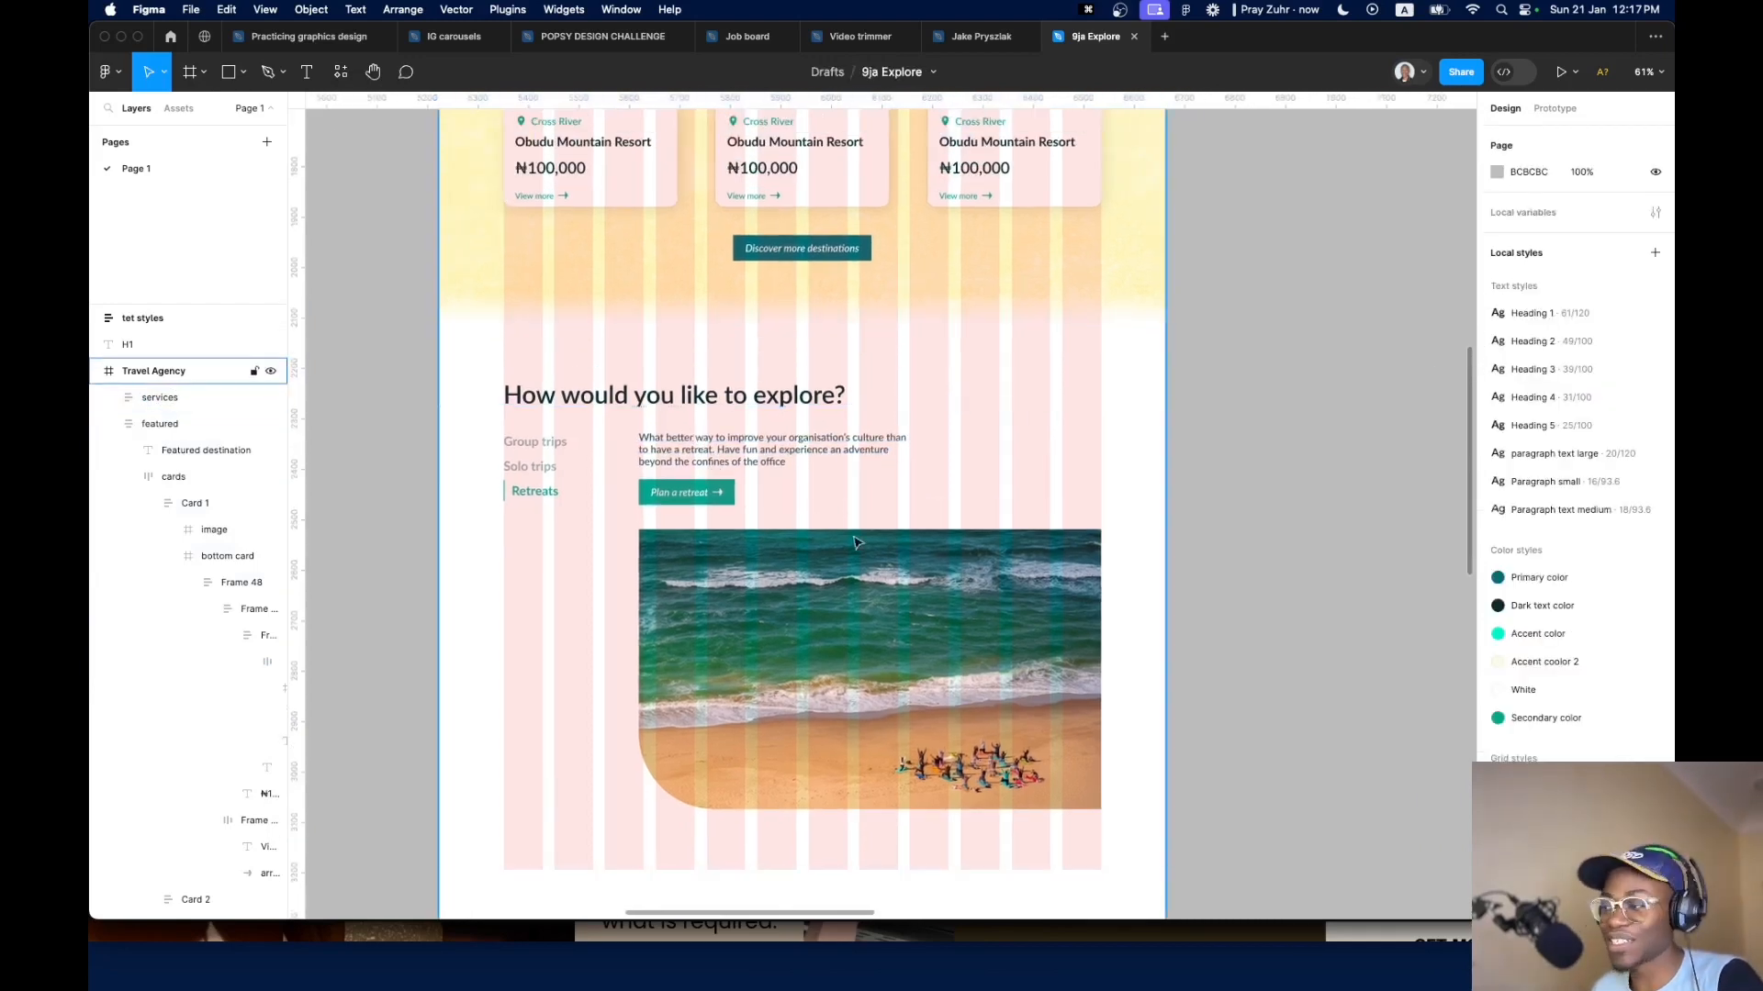
{"action": "scroll", "coordinate": [861, 525], "scroll_direction": "down", "scroll_amount": 4}
{"action": "scroll", "coordinate": [870, 531], "scroll_direction": "up", "scroll_amount": 6}
{"action": "scroll", "coordinate": [870, 531], "scroll_direction": "down", "scroll_amount": 6}
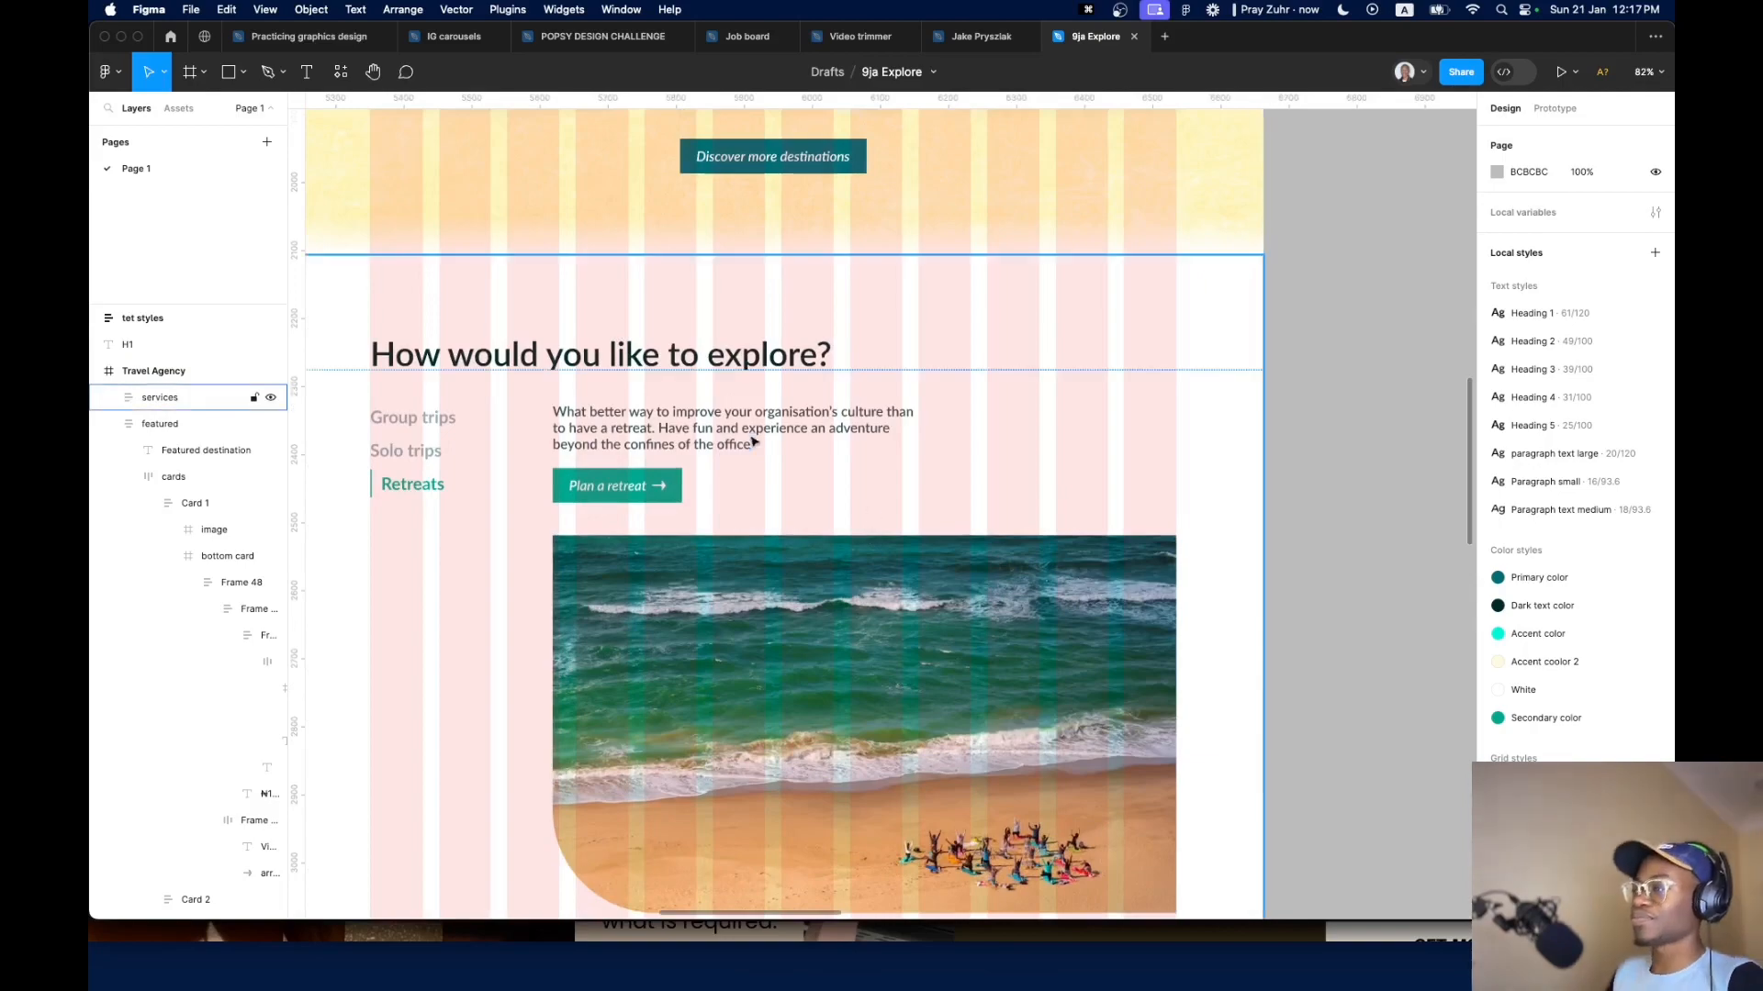
{"action": "scroll", "coordinate": [858, 535], "scroll_direction": "up", "scroll_amount": 3}
{"action": "scroll", "coordinate": [827, 524], "scroll_direction": "up", "scroll_amount": 2}
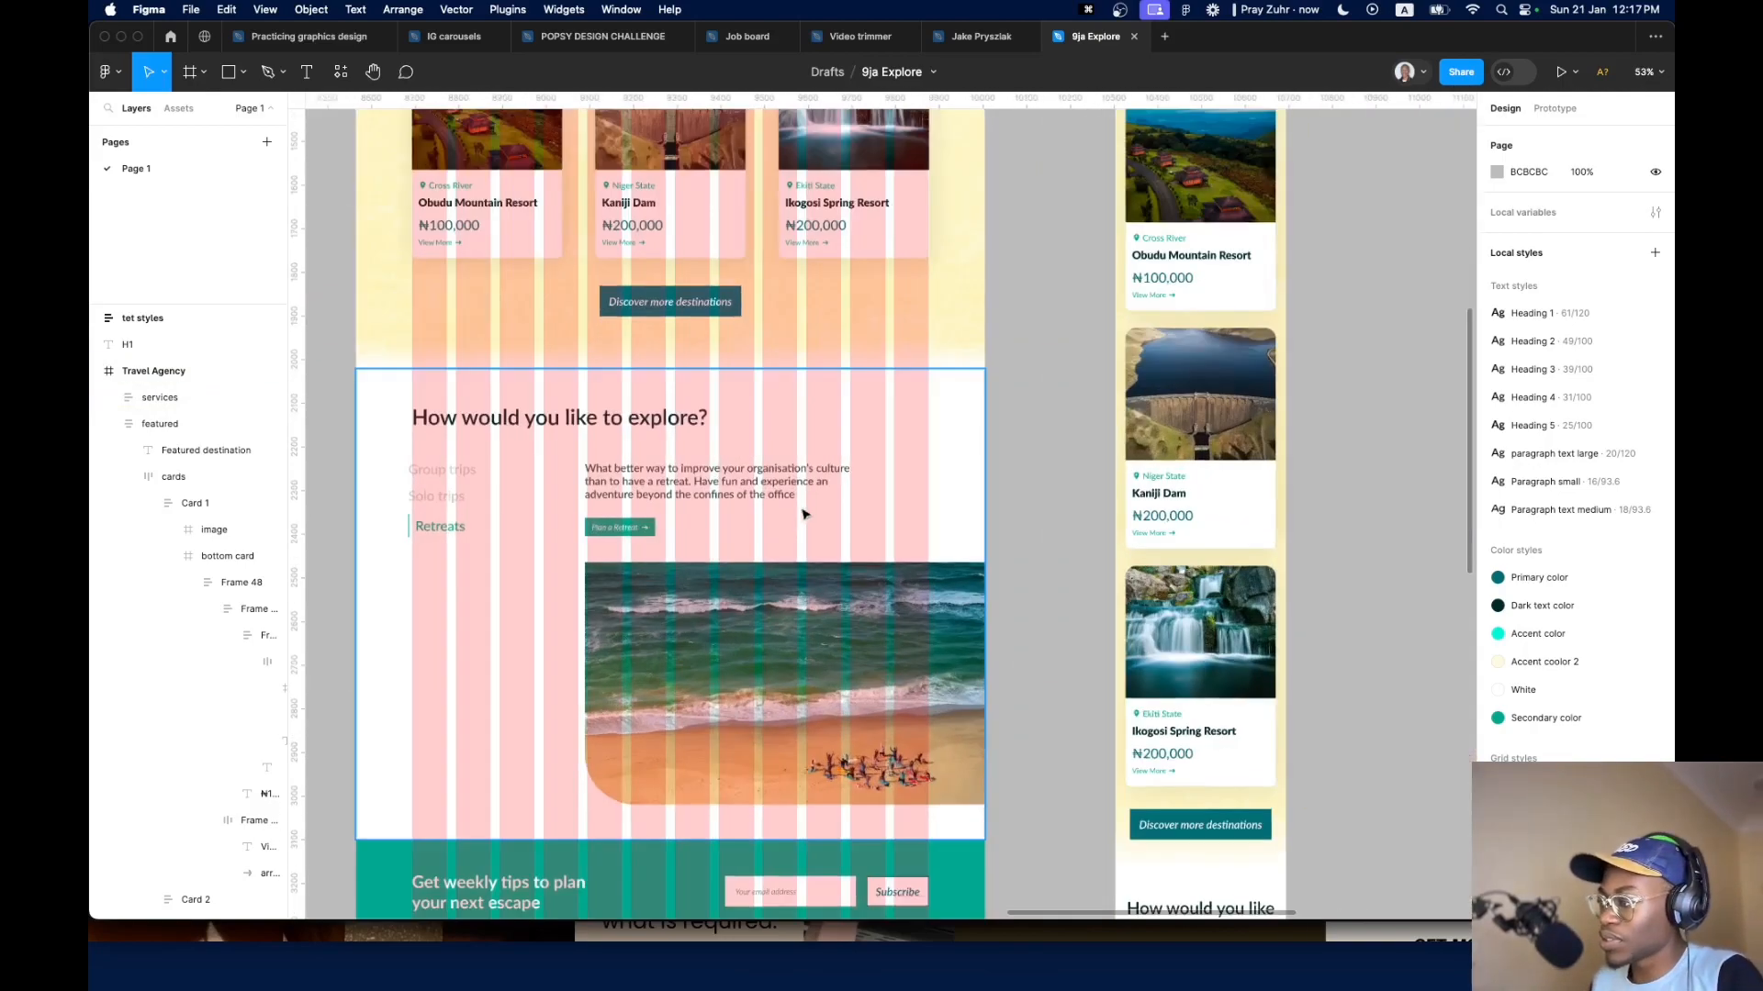
{"action": "scroll", "coordinate": [808, 514], "scroll_direction": "down", "scroll_amount": 5}
{"action": "scroll", "coordinate": [618, 519], "scroll_direction": "up", "scroll_amount": 8}
Check the right edge of the retreat text block against the column grid
{"action": "left_click", "coordinate": [946, 464]}
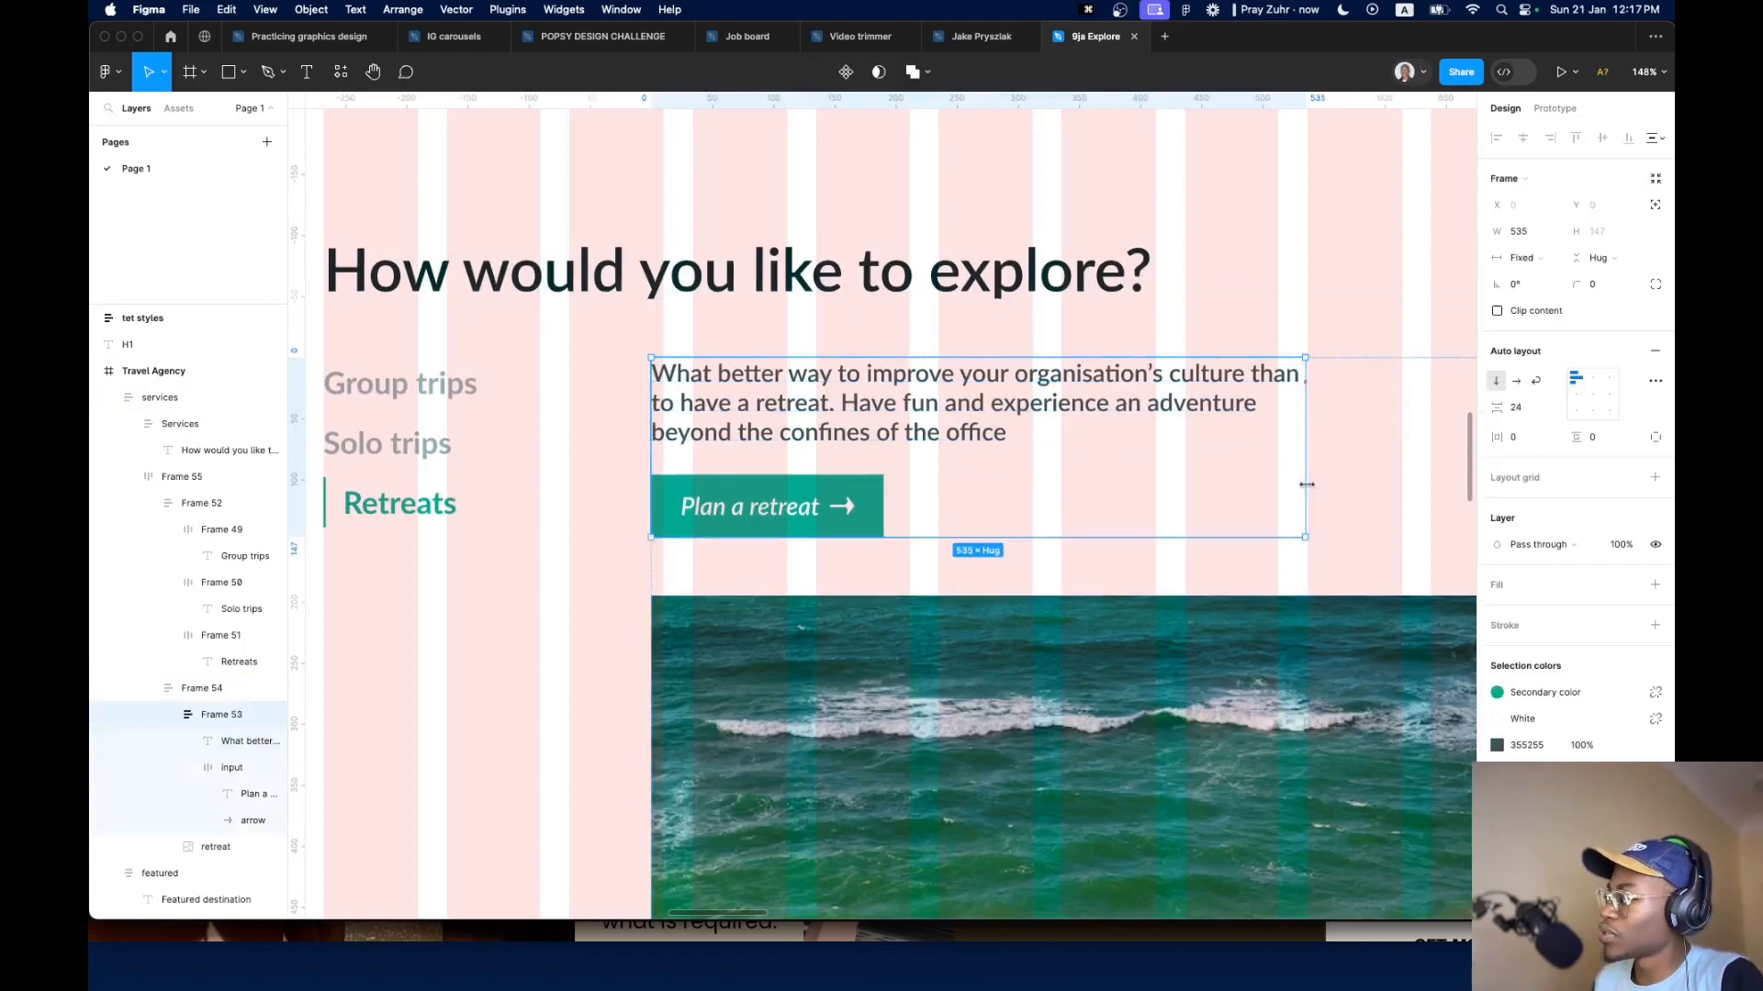
{"action": "scroll", "coordinate": [1294, 487], "scroll_direction": "down", "scroll_amount": 3}
{"action": "scroll", "coordinate": [1285, 477], "scroll_direction": "up", "scroll_amount": 6}
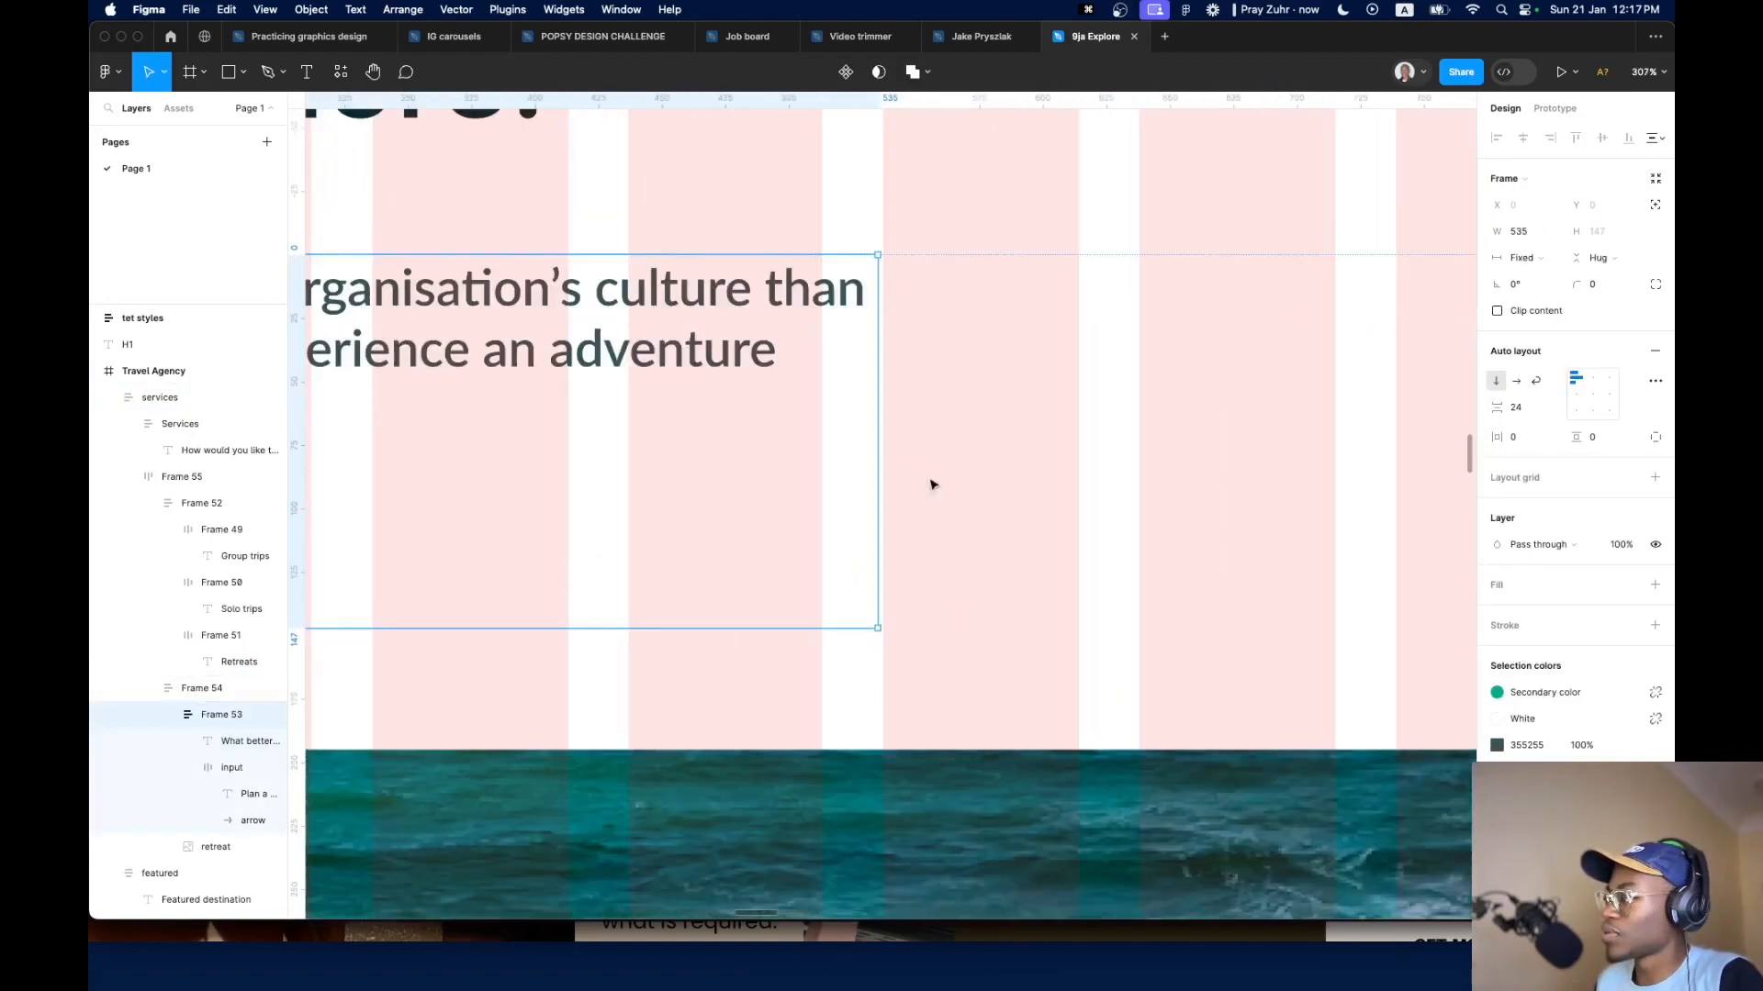
{"action": "scroll", "coordinate": [932, 483], "scroll_direction": "down", "scroll_amount": 8}
Apply the Desktop layout grid style to the whole services frame
{"action": "left_click", "coordinate": [1167, 444]}
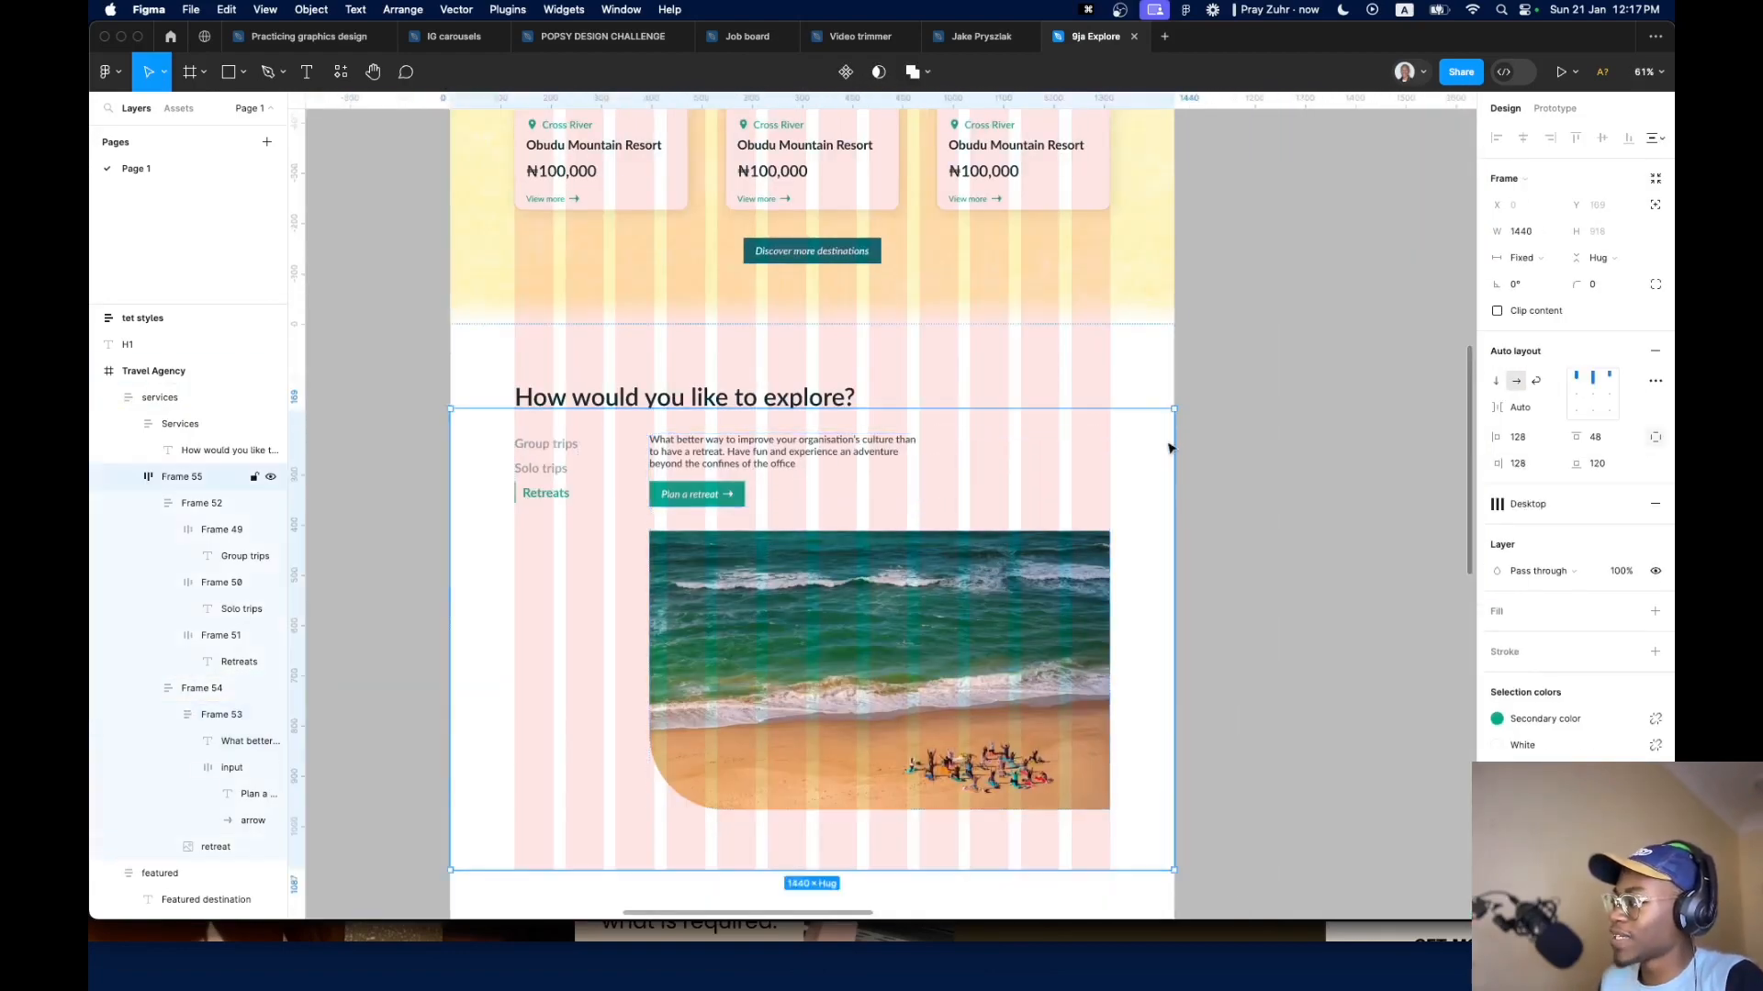
{"action": "left_click", "coordinate": [1146, 386]}
{"action": "left_click", "coordinate": [1186, 404]}
{"action": "left_click", "coordinate": [1155, 427]}
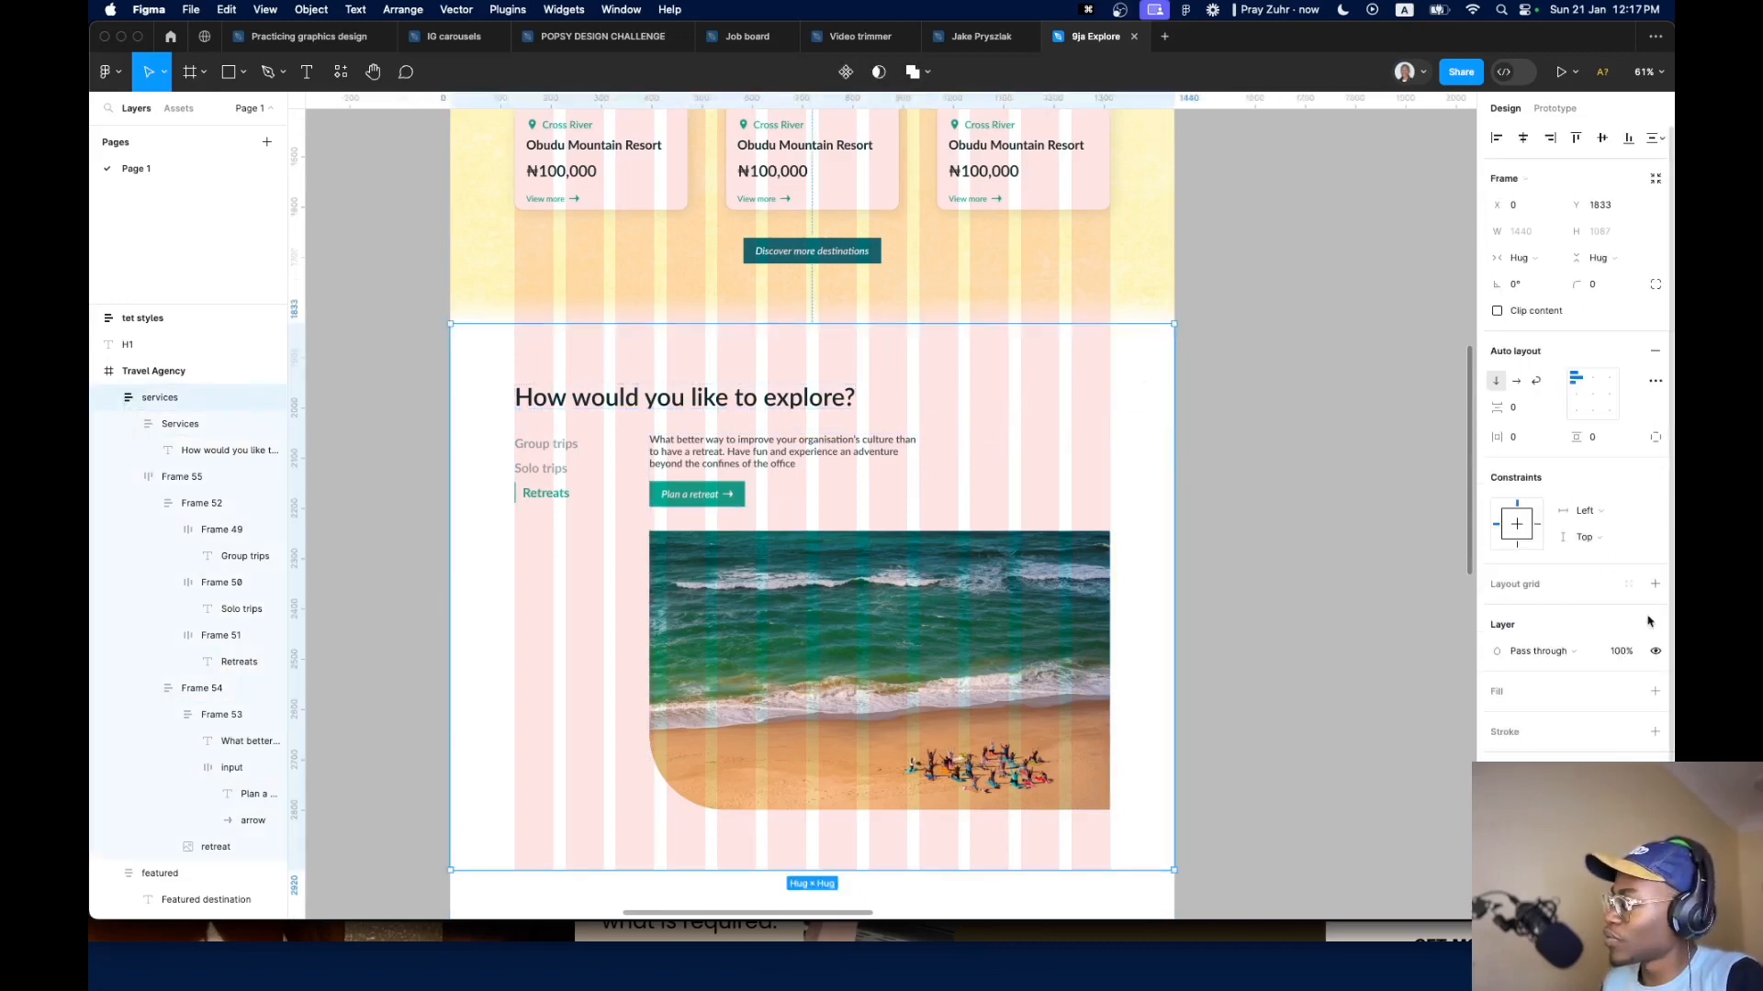
{"action": "left_click", "coordinate": [1629, 586]}
{"action": "left_click", "coordinate": [1589, 685]}
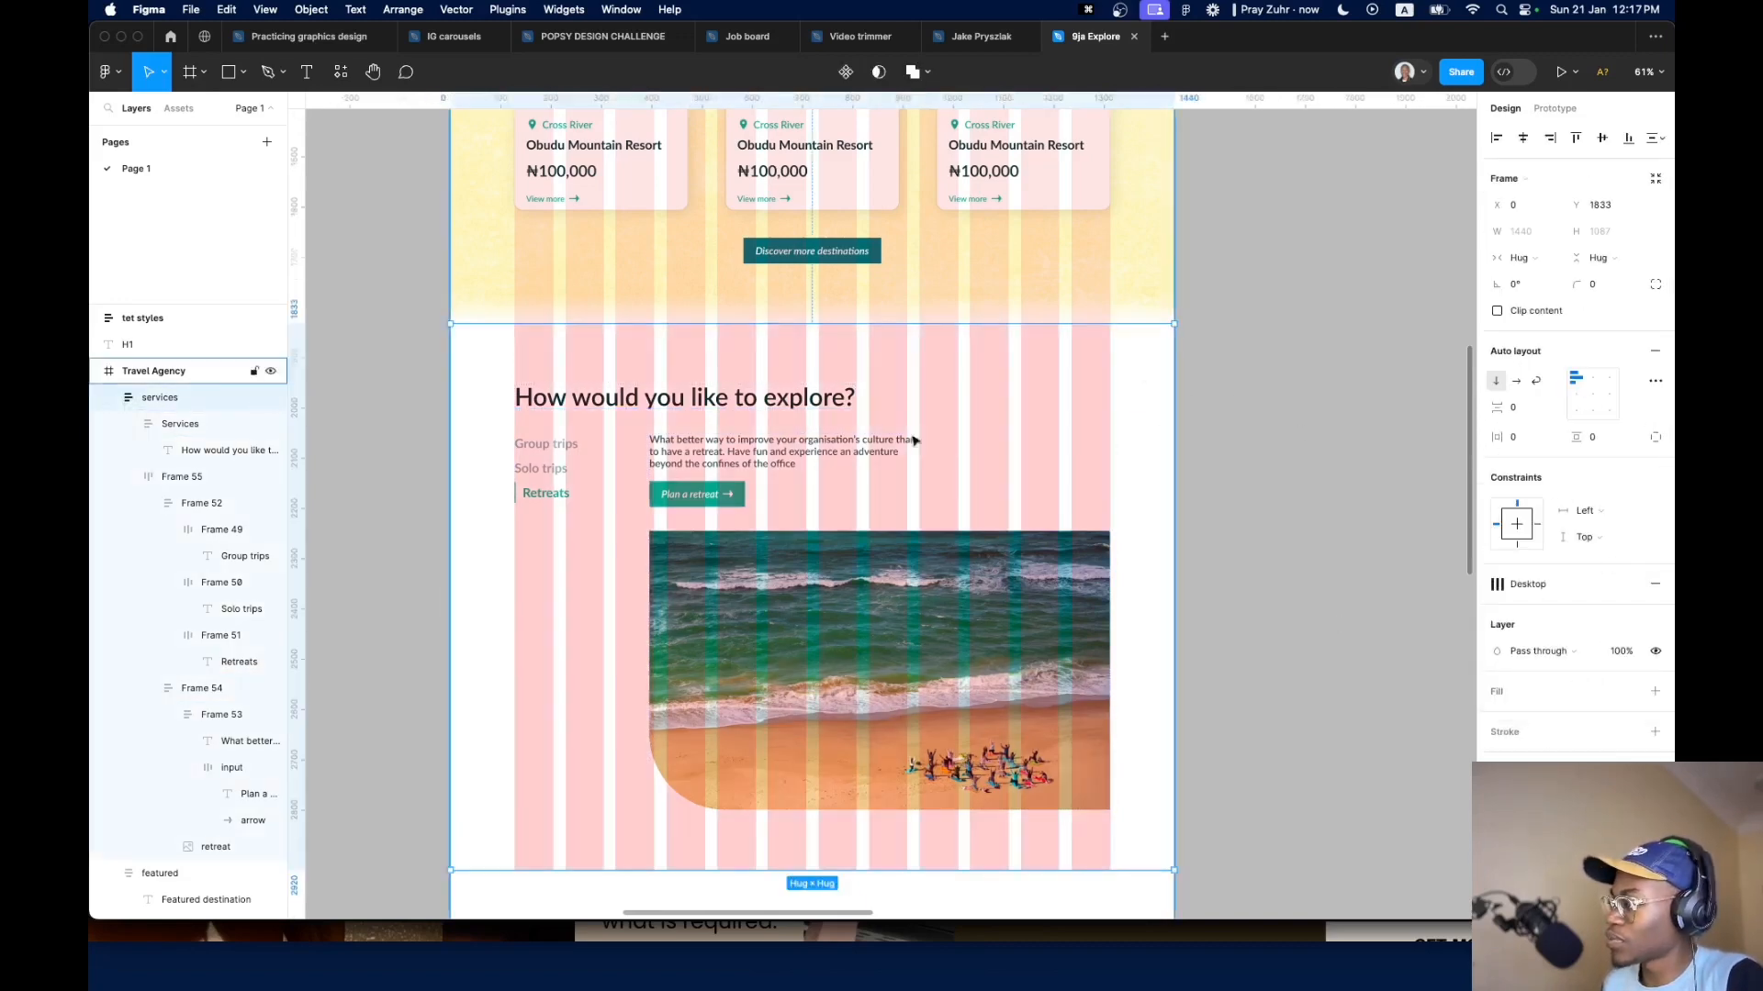
Adjust the retreat paragraph's horizontal resizing and widen its text block to the edge of the adjacent grid column
{"action": "scroll", "coordinate": [848, 440], "scroll_direction": "up", "scroll_amount": 7}
{"action": "left_click", "coordinate": [898, 481], "text": "super"}
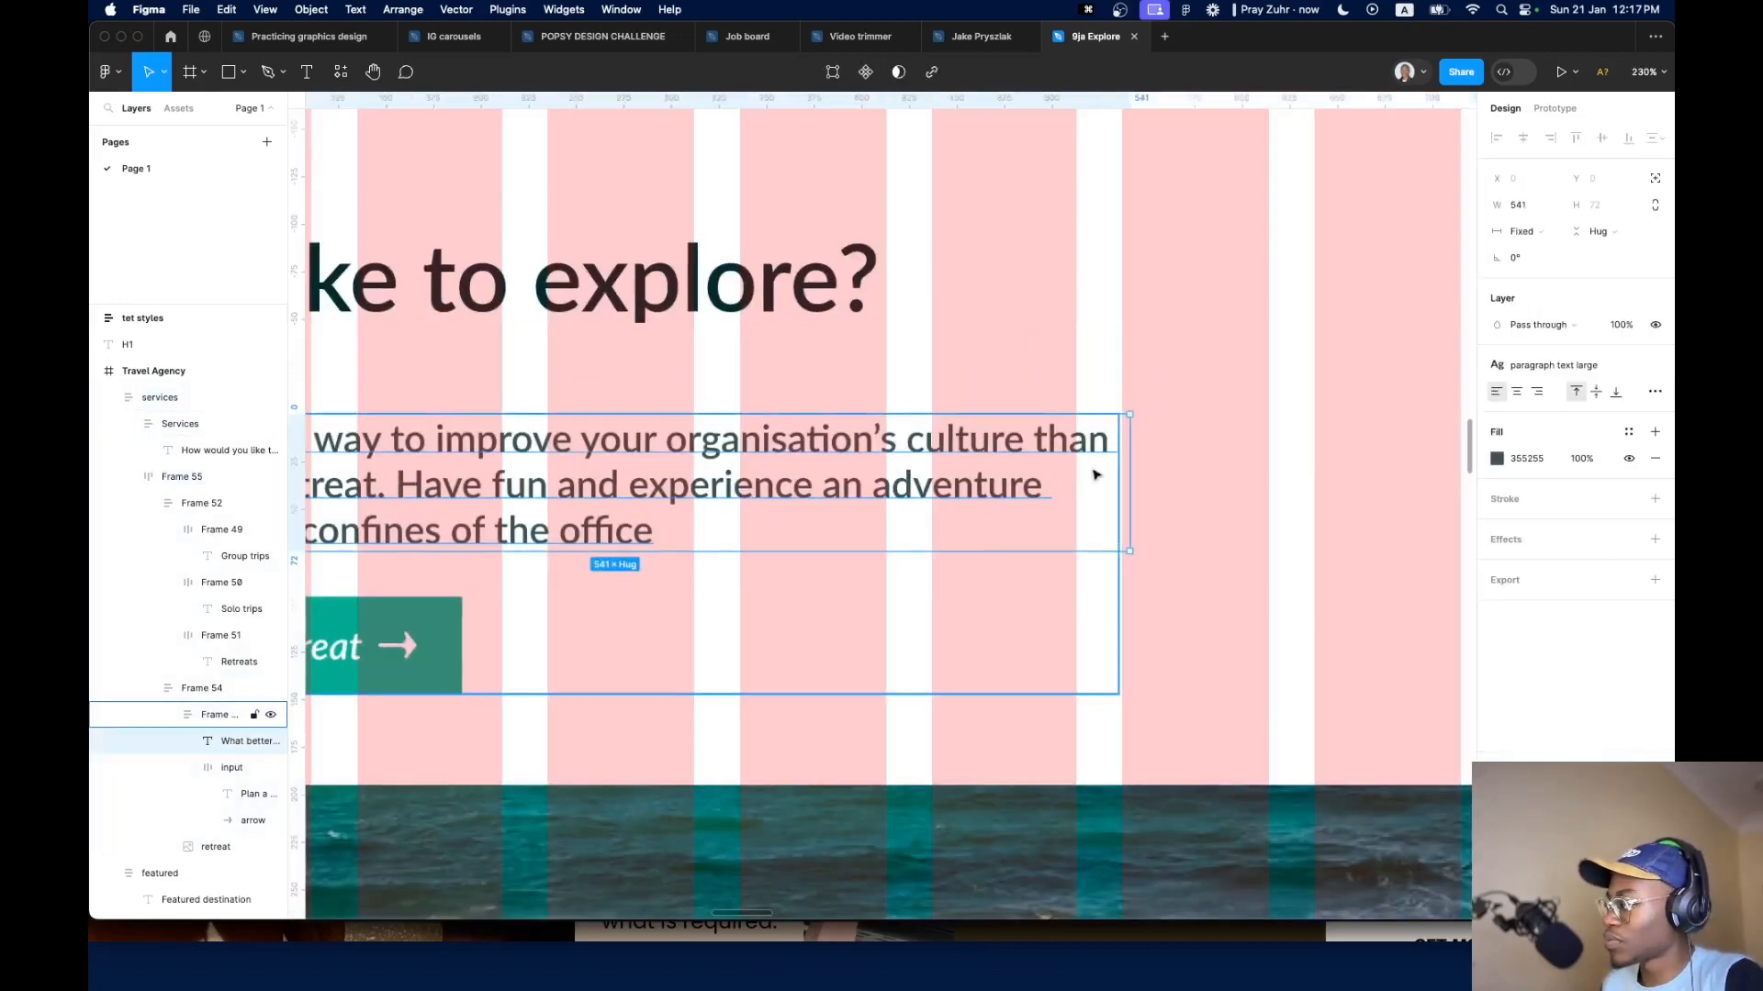
{"action": "left_click", "coordinate": [1528, 236]}
{"action": "left_click", "coordinate": [1544, 271]}
{"action": "left_click", "coordinate": [1117, 570]}
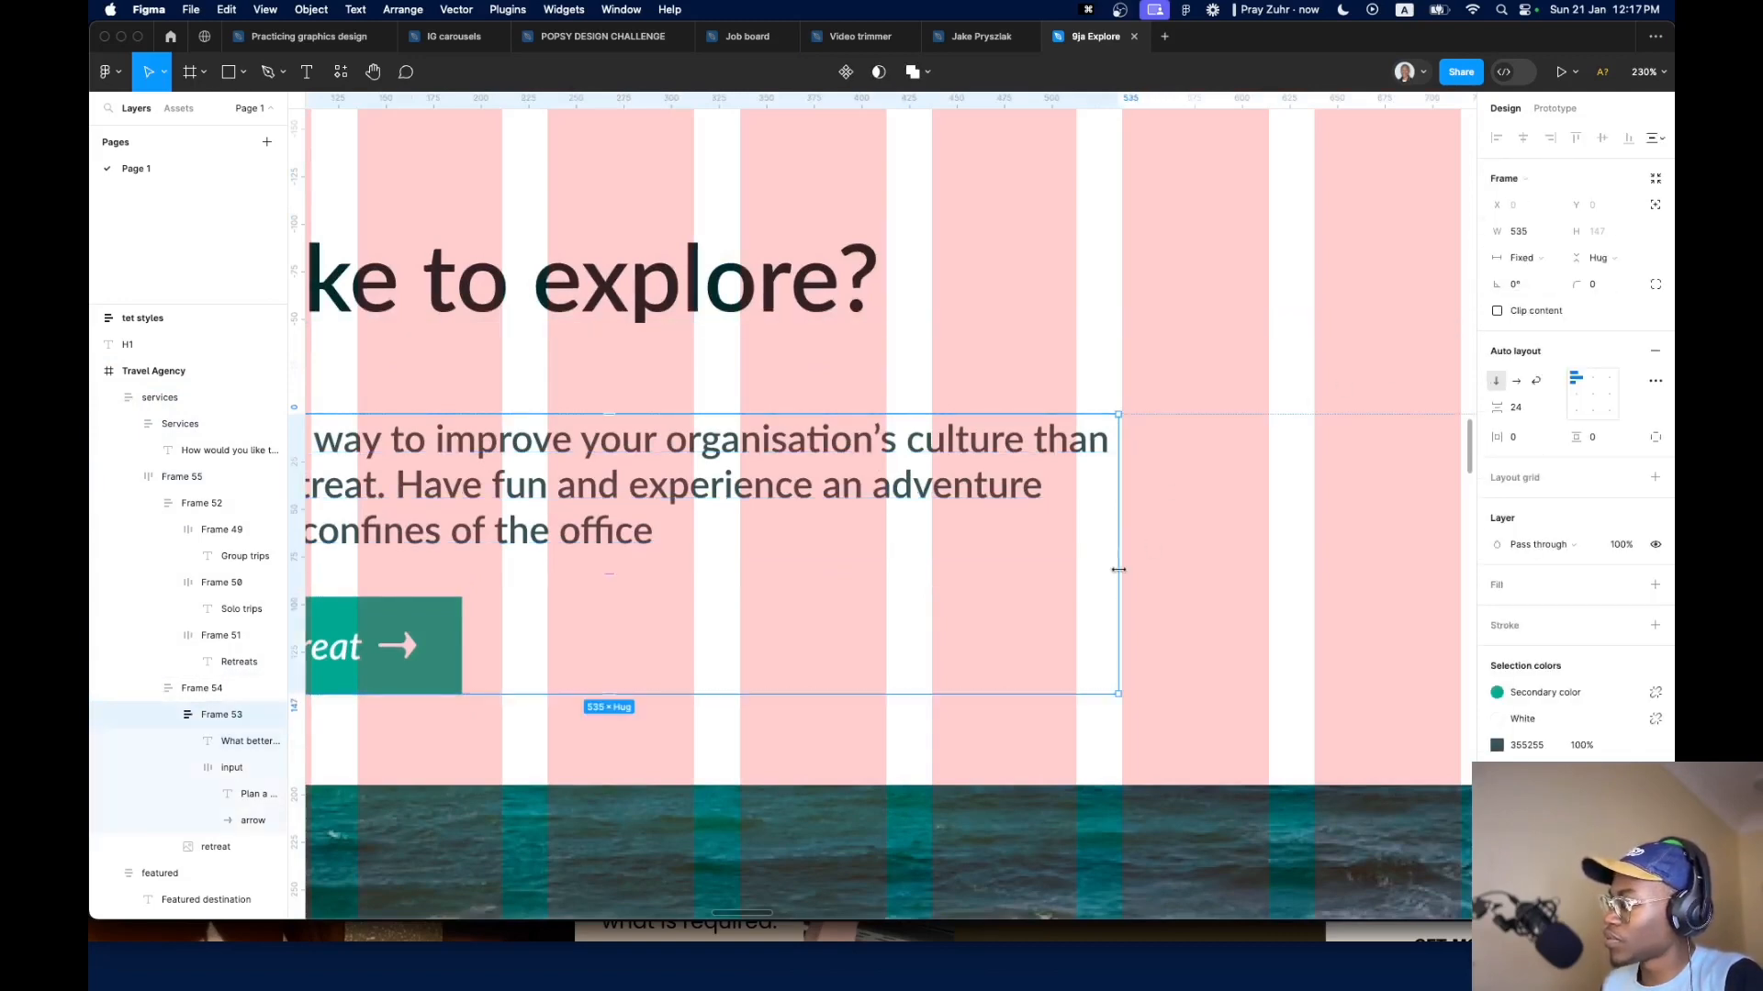
{"action": "key", "text": "super+z"}
{"action": "scroll", "coordinate": [1122, 575], "scroll_direction": "up", "scroll_amount": 8}
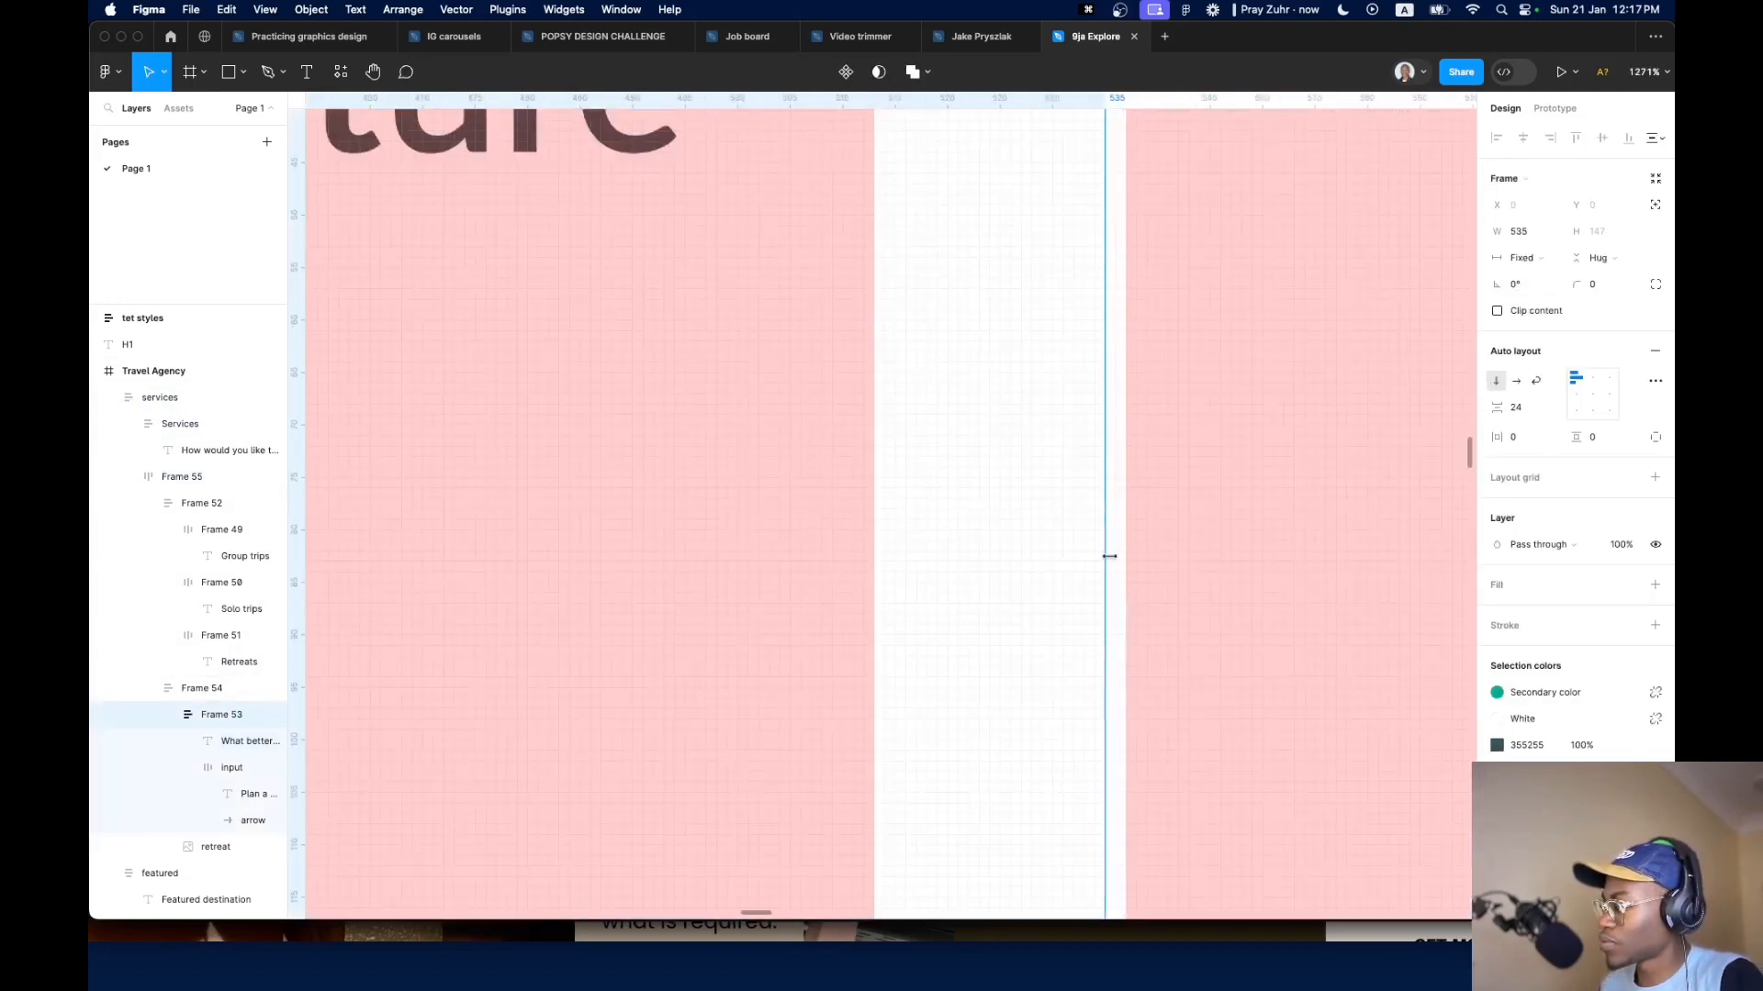
{"action": "left_click_drag", "start_coordinate": [1109, 558], "coordinate": [1125, 572]}
{"action": "scroll", "coordinate": [907, 526], "scroll_direction": "down", "scroll_amount": 15}
{"action": "left_click", "coordinate": [982, 497]}
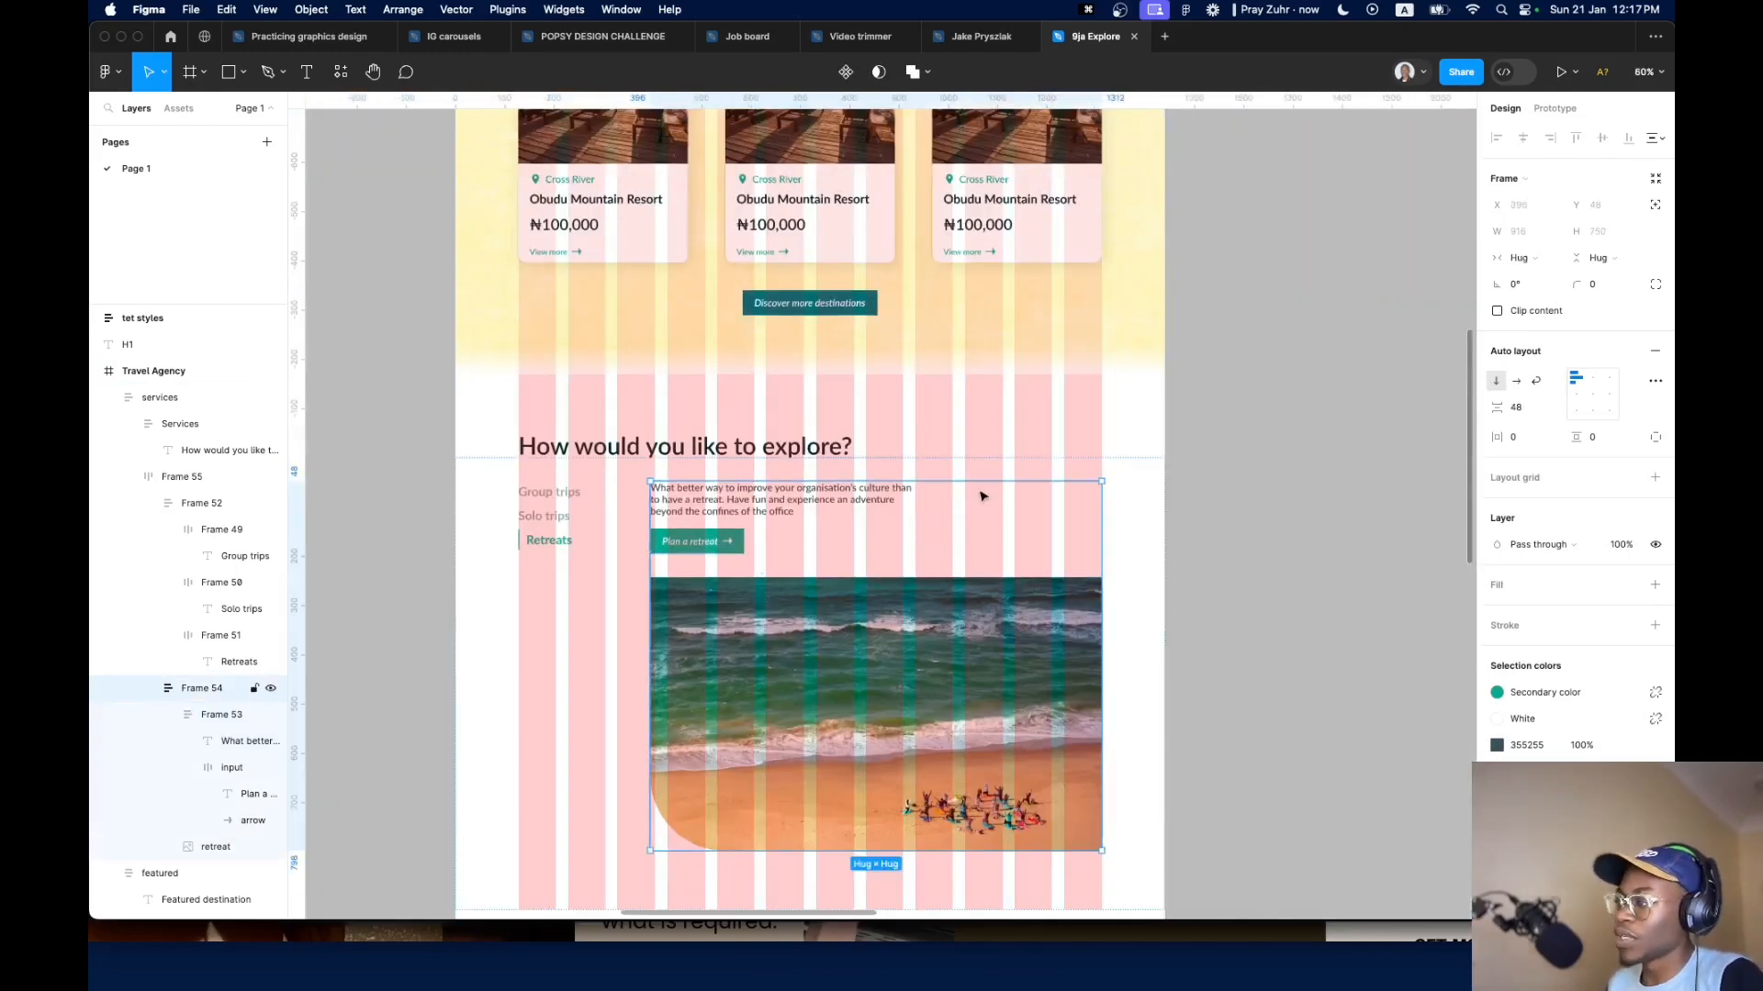
Hide the layout grids and review the weekly tips banner and testimonials in the reference design
{"action": "key", "text": "shift+g"}
{"action": "scroll", "coordinate": [767, 562], "scroll_direction": "down", "scroll_amount": 5}
{"action": "left_click", "coordinate": [767, 562]}
{"action": "scroll", "coordinate": [763, 558], "scroll_direction": "down", "scroll_amount": 6}
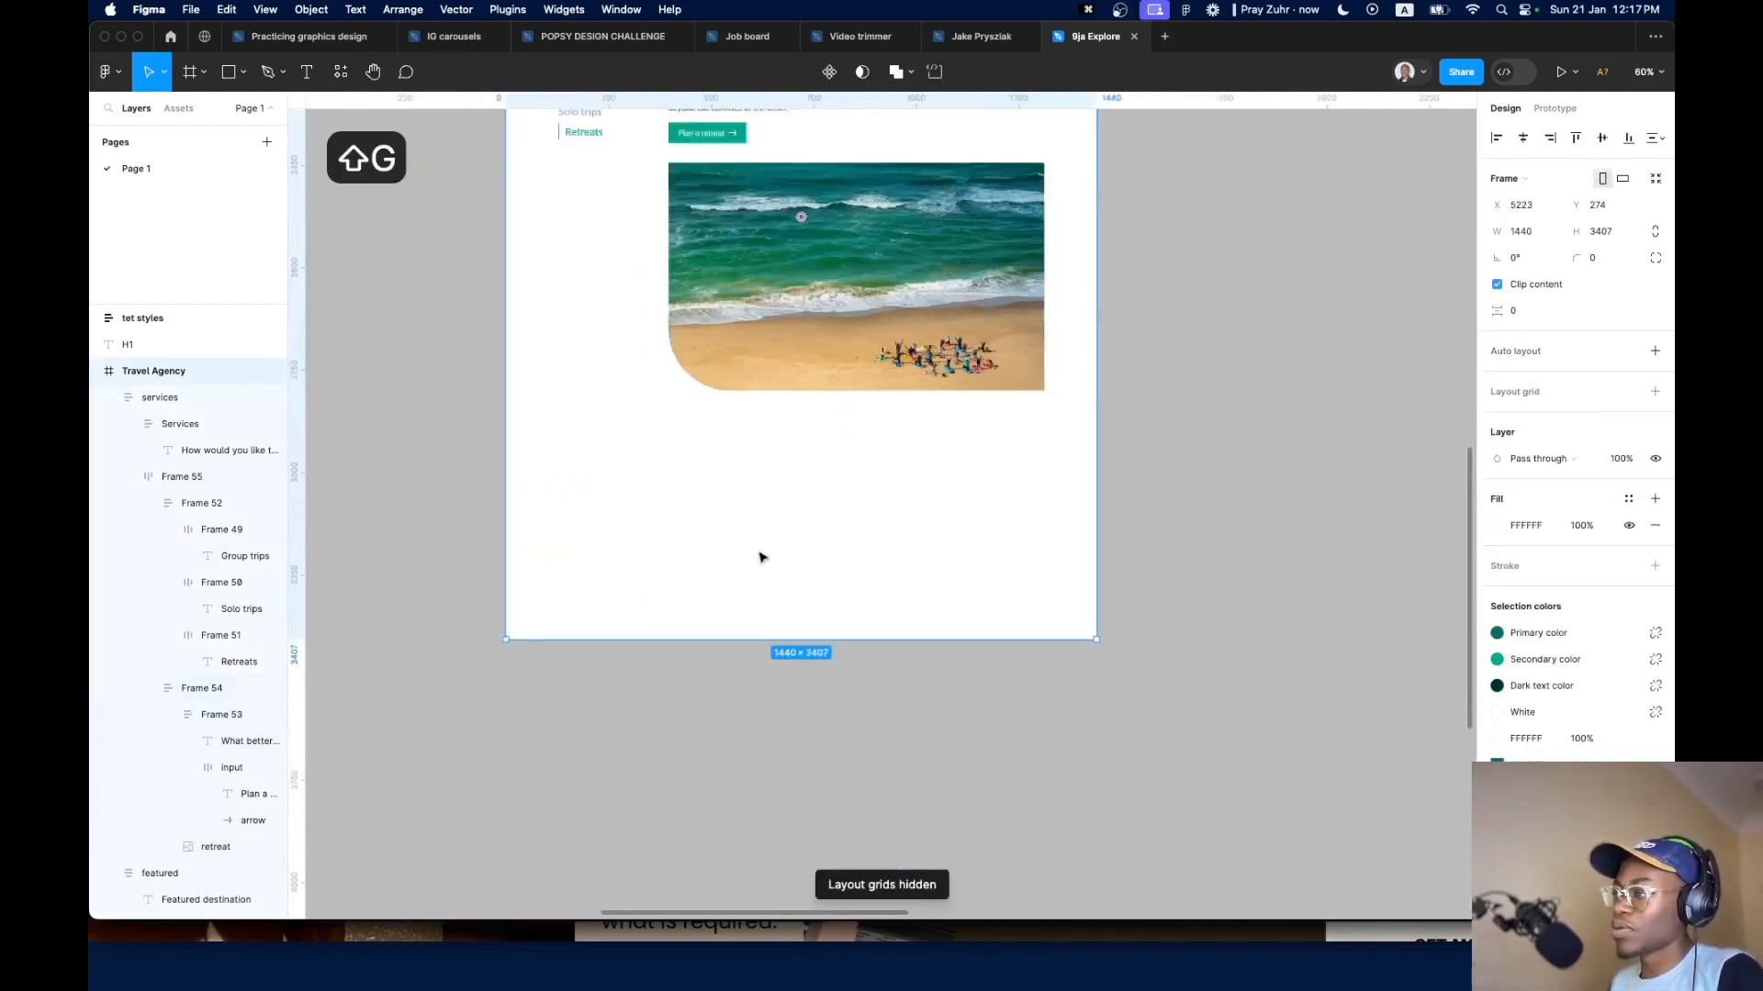
{"action": "scroll", "coordinate": [1145, 576], "scroll_direction": "right", "scroll_amount": 6}
{"action": "scroll", "coordinate": [702, 404], "scroll_direction": "up", "scroll_amount": 5}
{"action": "scroll", "coordinate": [701, 409], "scroll_direction": "left", "scroll_amount": 3}
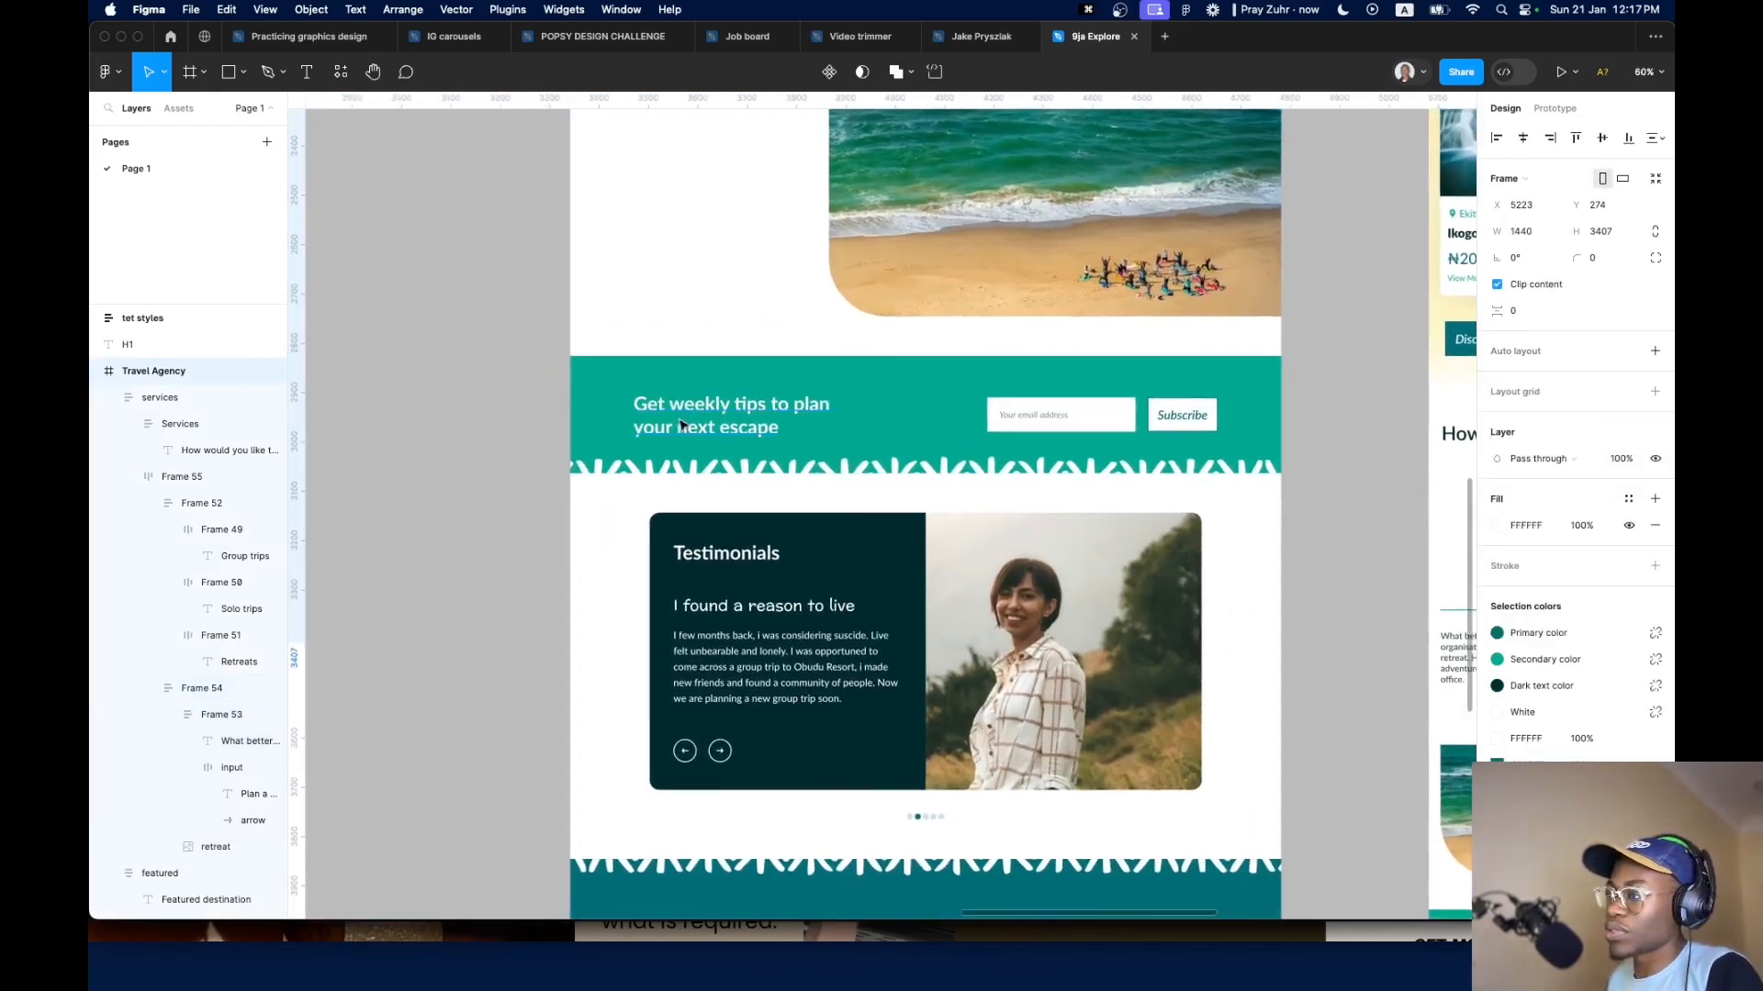
{"action": "scroll", "coordinate": [776, 438], "scroll_direction": "down", "scroll_amount": 6}
Switch to the POPSY DESIGN CHALLENGE file and copy the black-and-white tribal pattern frame 865733_O6YDM71 1
{"action": "scroll", "coordinate": [777, 439], "scroll_direction": "down", "scroll_amount": 5}
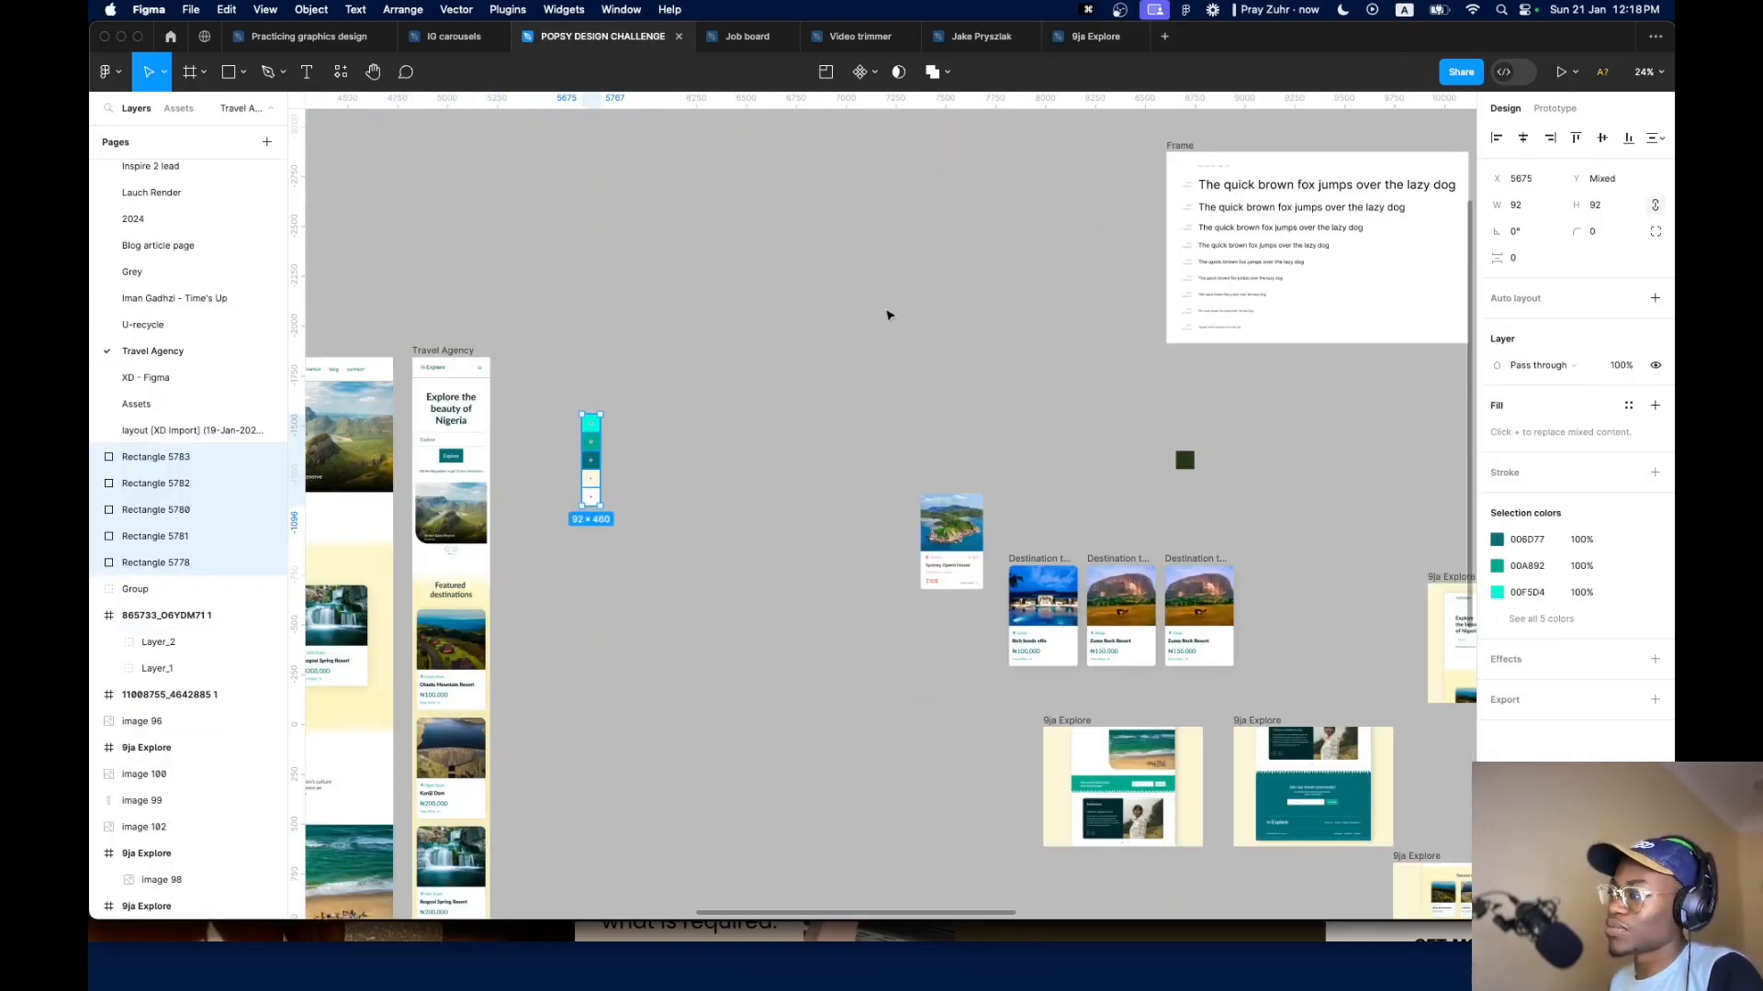
{"action": "scroll", "coordinate": [889, 314], "scroll_direction": "down", "scroll_amount": 6}
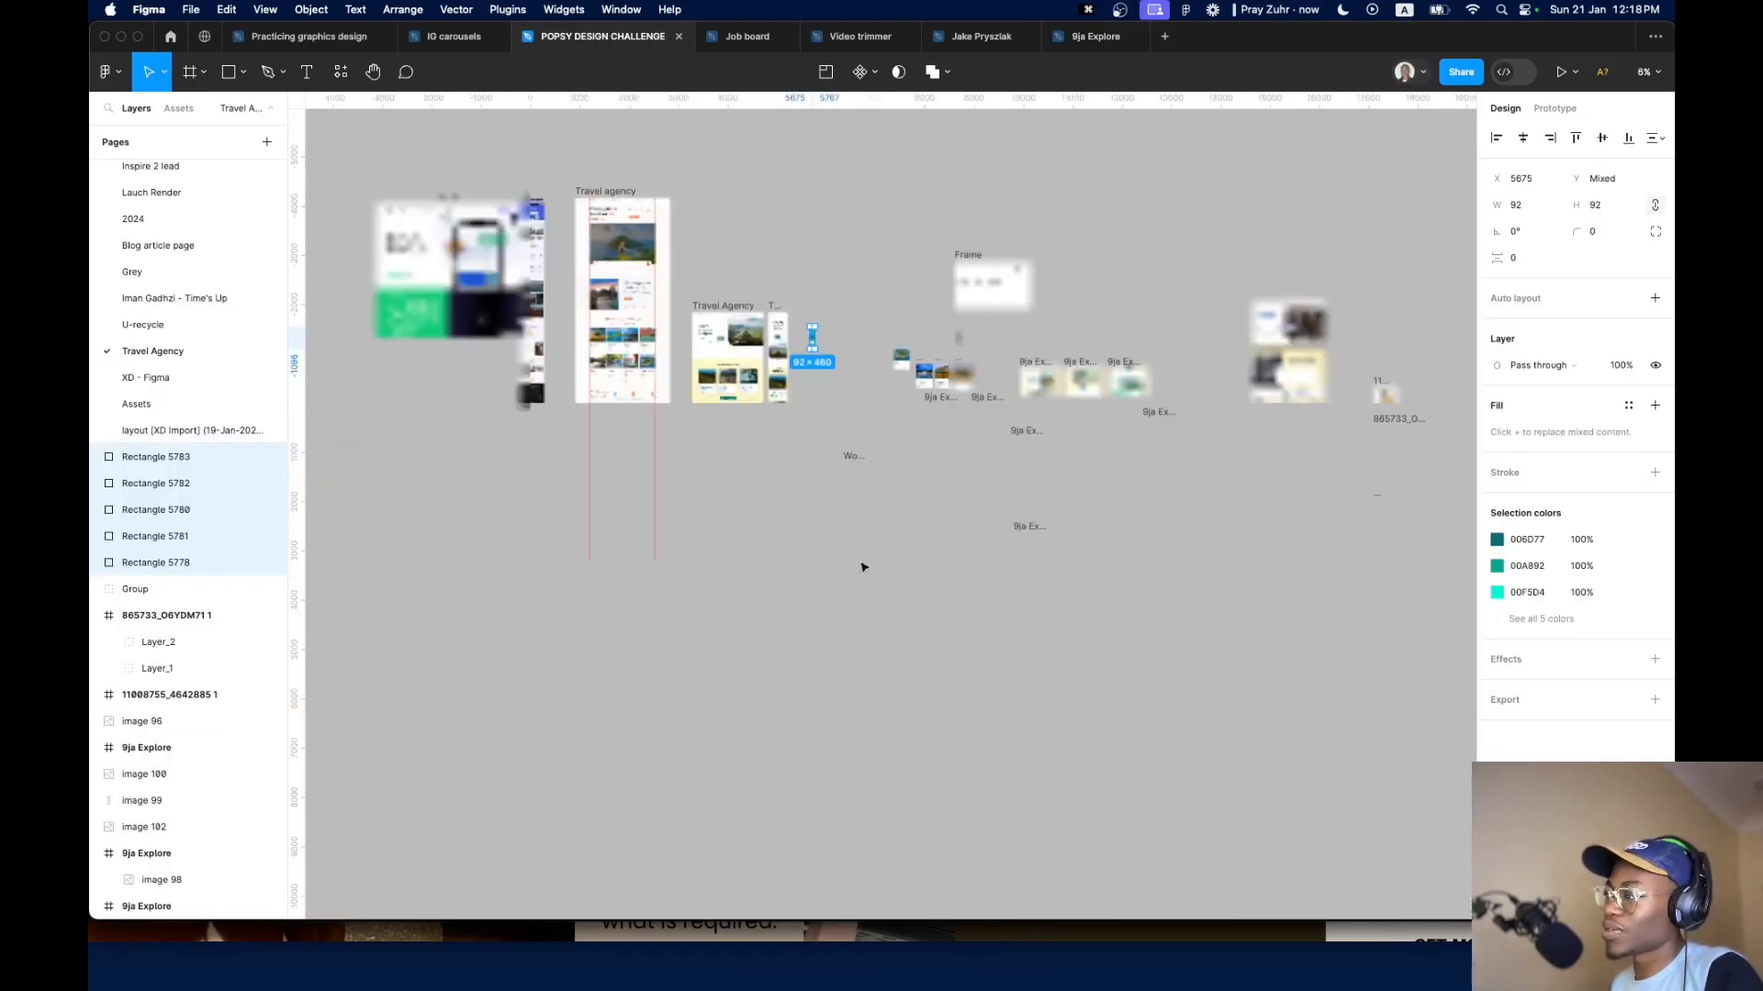
{"action": "scroll", "coordinate": [1180, 558], "scroll_direction": "right", "scroll_amount": 5}
{"action": "scroll", "coordinate": [895, 442], "scroll_direction": "up", "scroll_amount": 4}
{"action": "scroll", "coordinate": [892, 442], "scroll_direction": "up", "scroll_amount": 5}
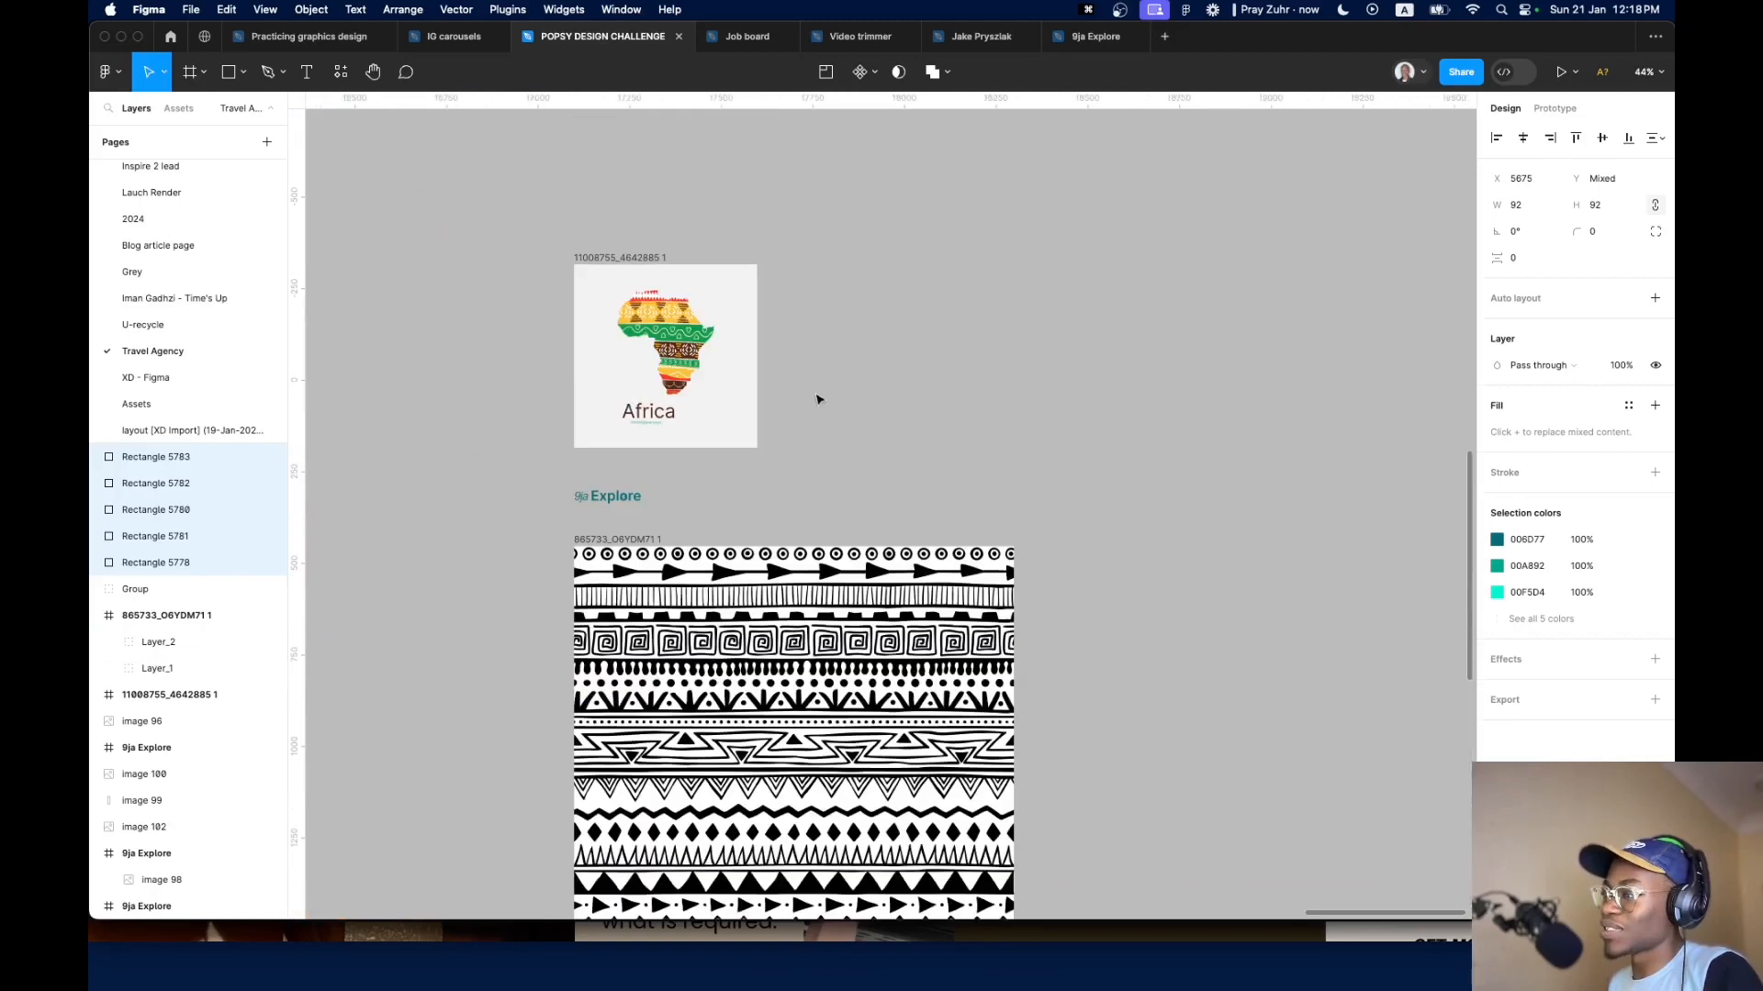
{"action": "scroll", "coordinate": [818, 393], "scroll_direction": "down", "scroll_amount": 3}
{"action": "left_click", "coordinate": [640, 512]}
{"action": "key", "text": "cmd+c"}
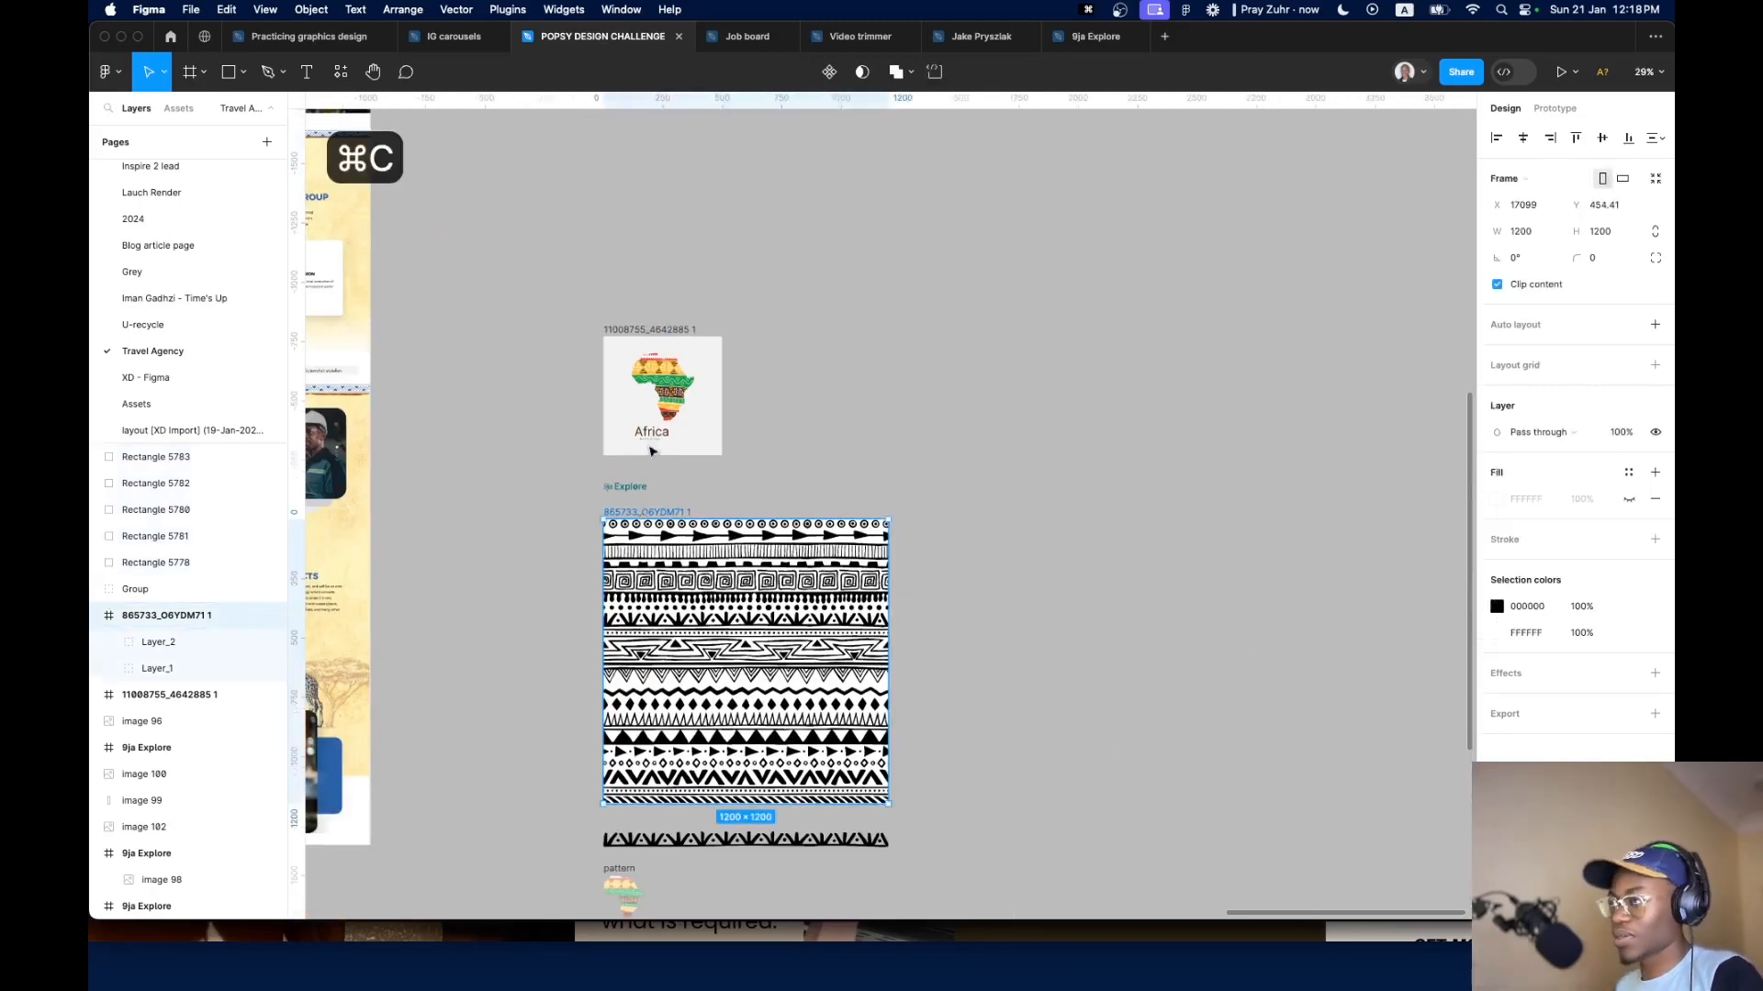
Return to the 9ja Explore file and paste the pattern frame near the lower left of the Travel Agency page
{"action": "left_click", "coordinate": [1095, 37]}
{"action": "scroll", "coordinate": [731, 519], "scroll_direction": "up", "scroll_amount": 3}
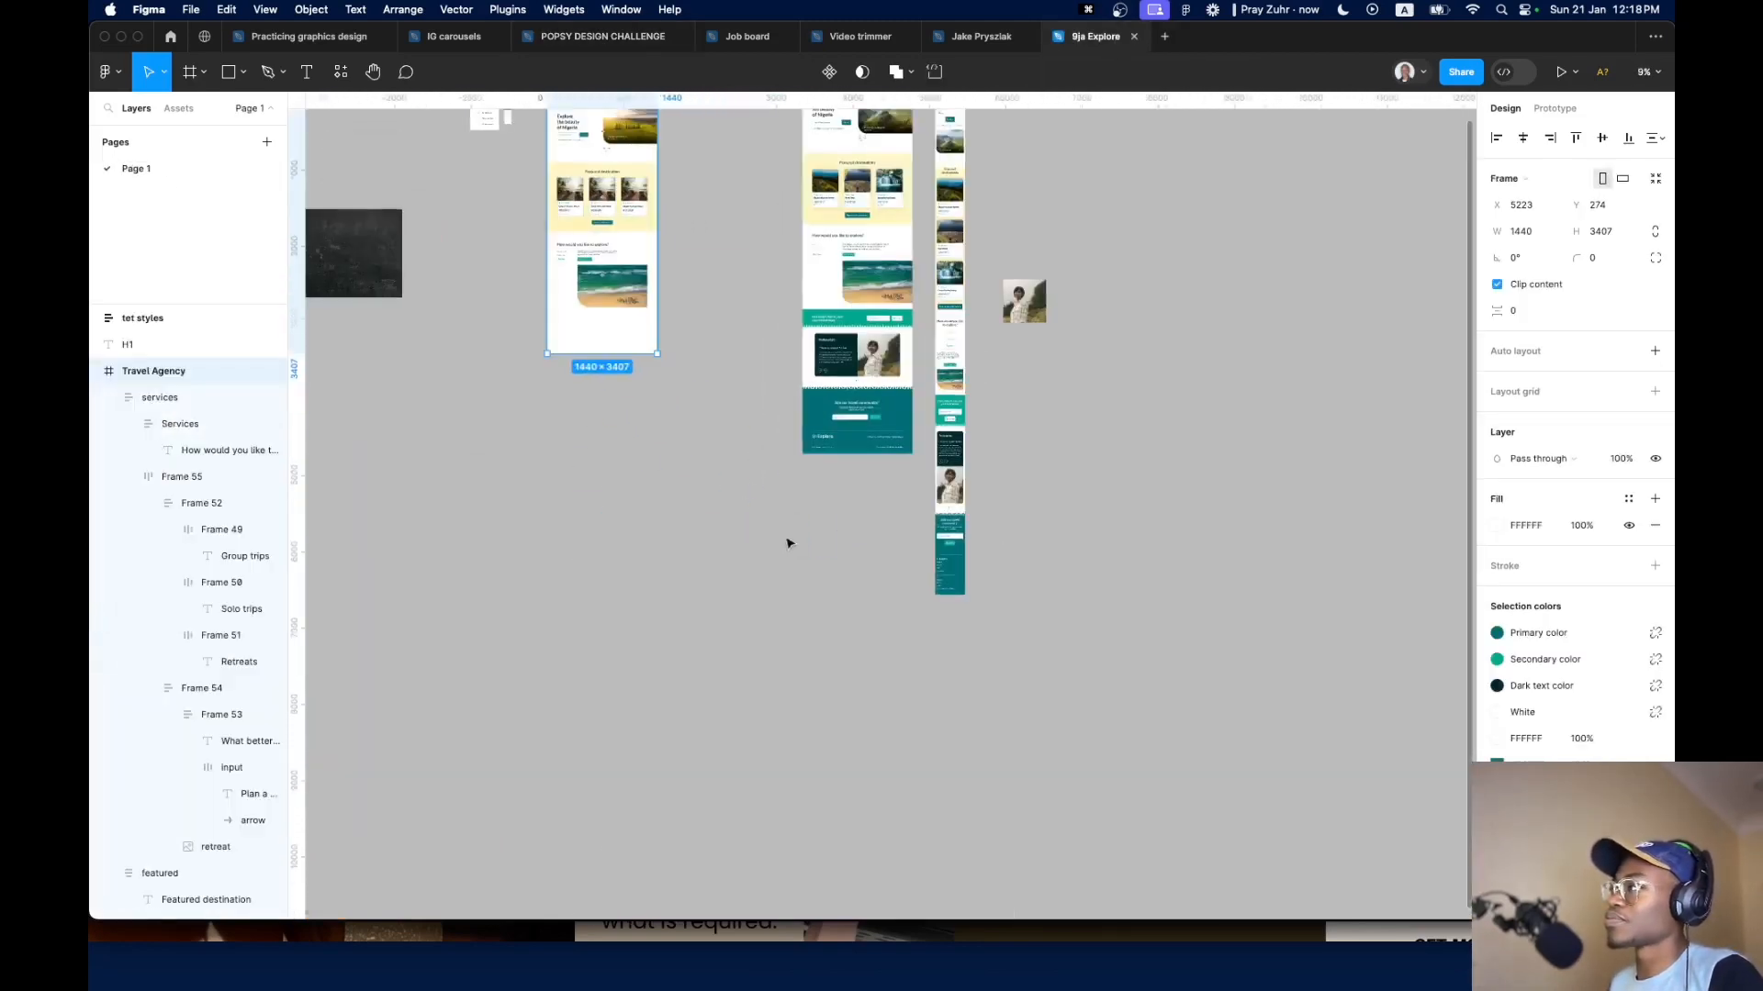
{"action": "left_click", "coordinate": [1085, 10]}
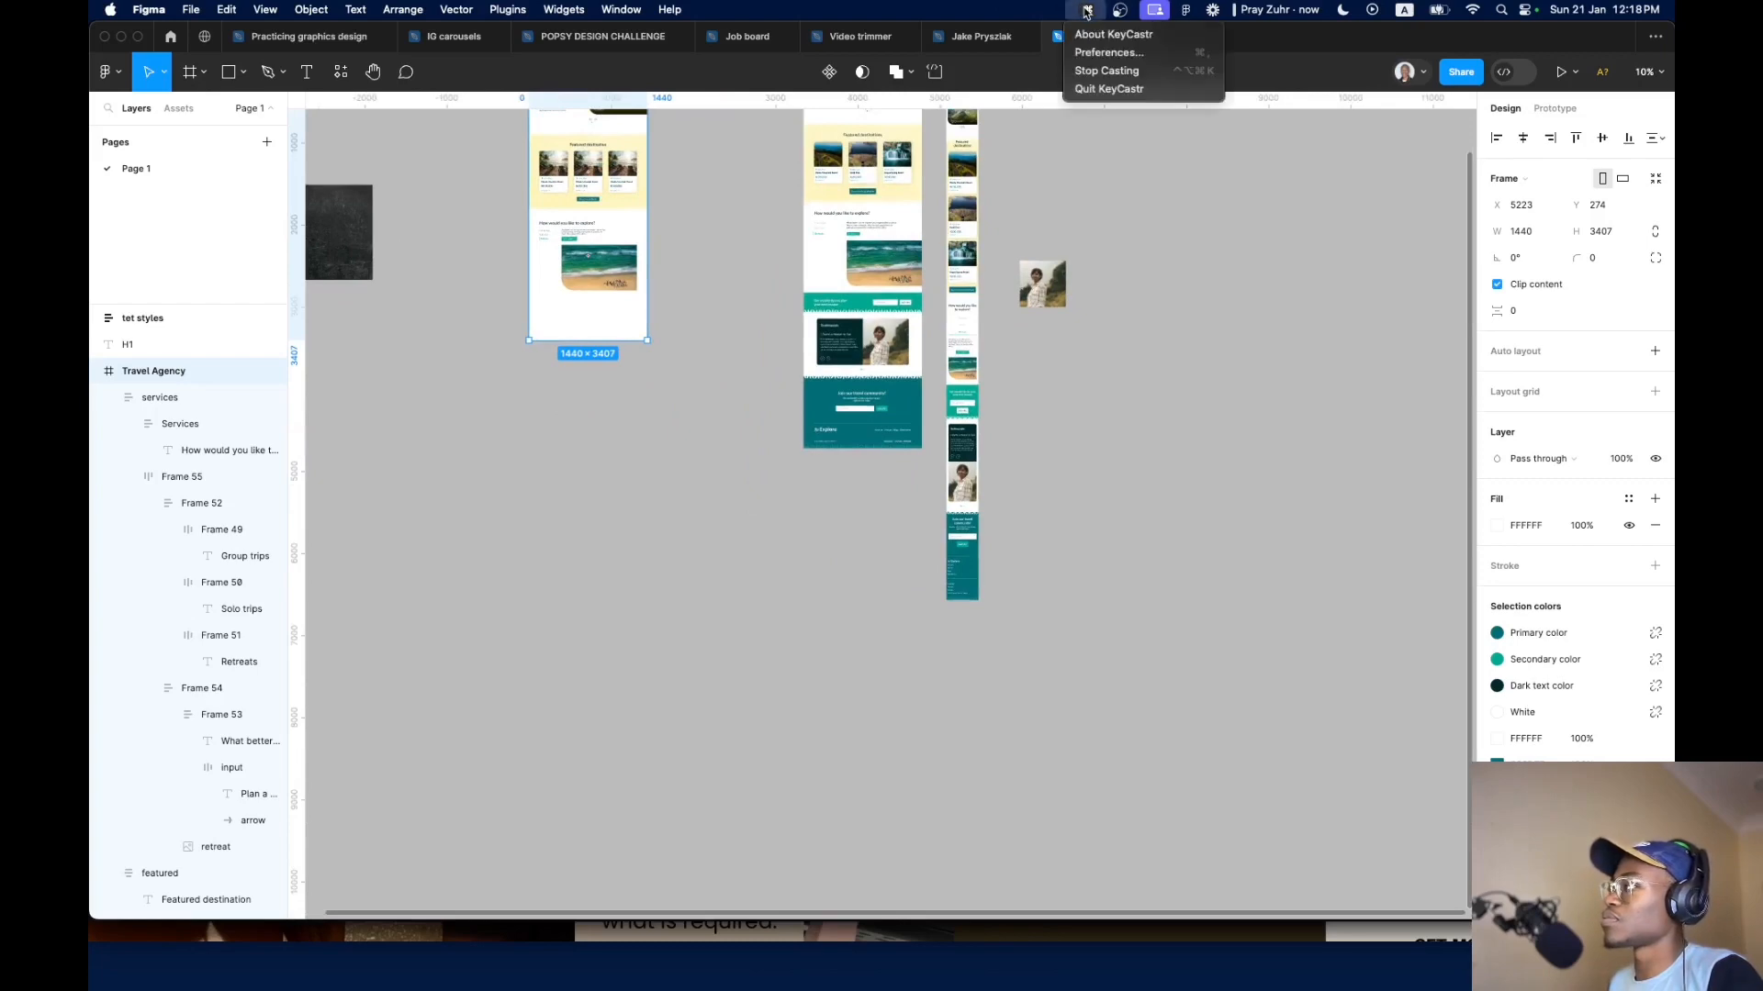
{"action": "left_click", "coordinate": [1239, 586]}
{"action": "left_click_drag", "start_coordinate": [886, 604], "coordinate": [832, 678]}
{"action": "scroll", "coordinate": [572, 537], "scroll_direction": "up", "scroll_amount": 3}
{"action": "left_click_drag", "start_coordinate": [572, 537], "coordinate": [817, 612]}
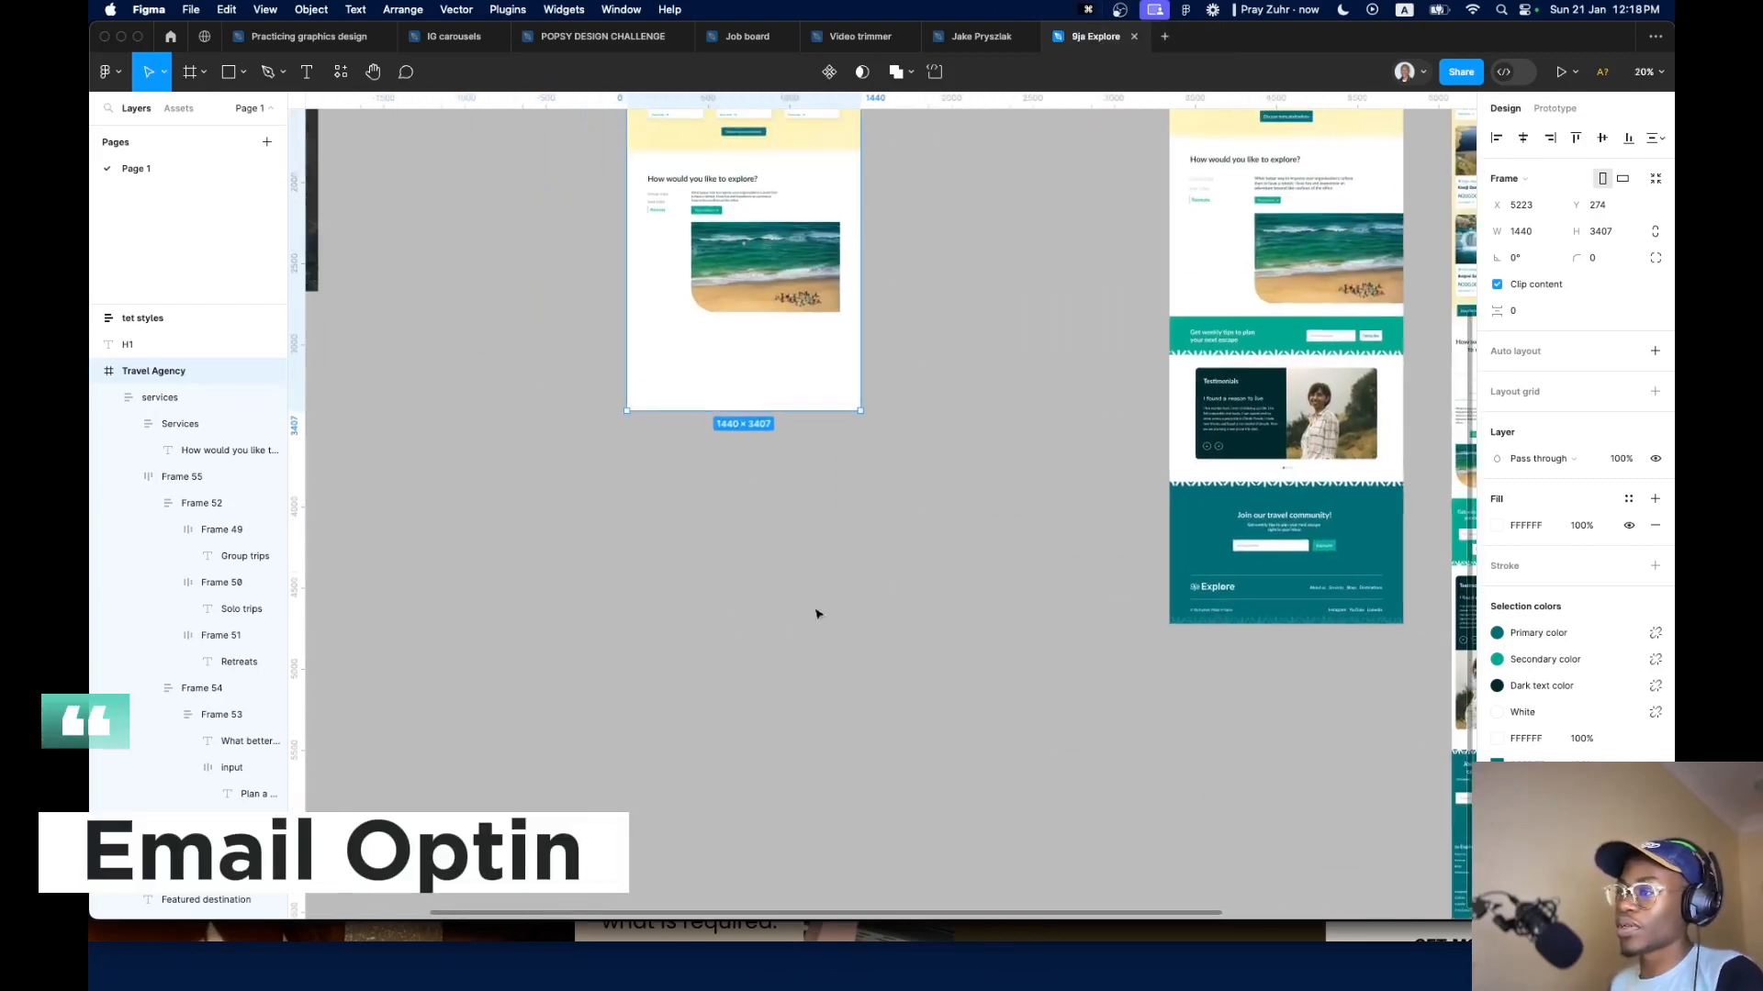
{"action": "right_click", "coordinate": [448, 259]}
{"action": "left_click", "coordinate": [473, 281]}
{"action": "left_click", "coordinate": [594, 718]}
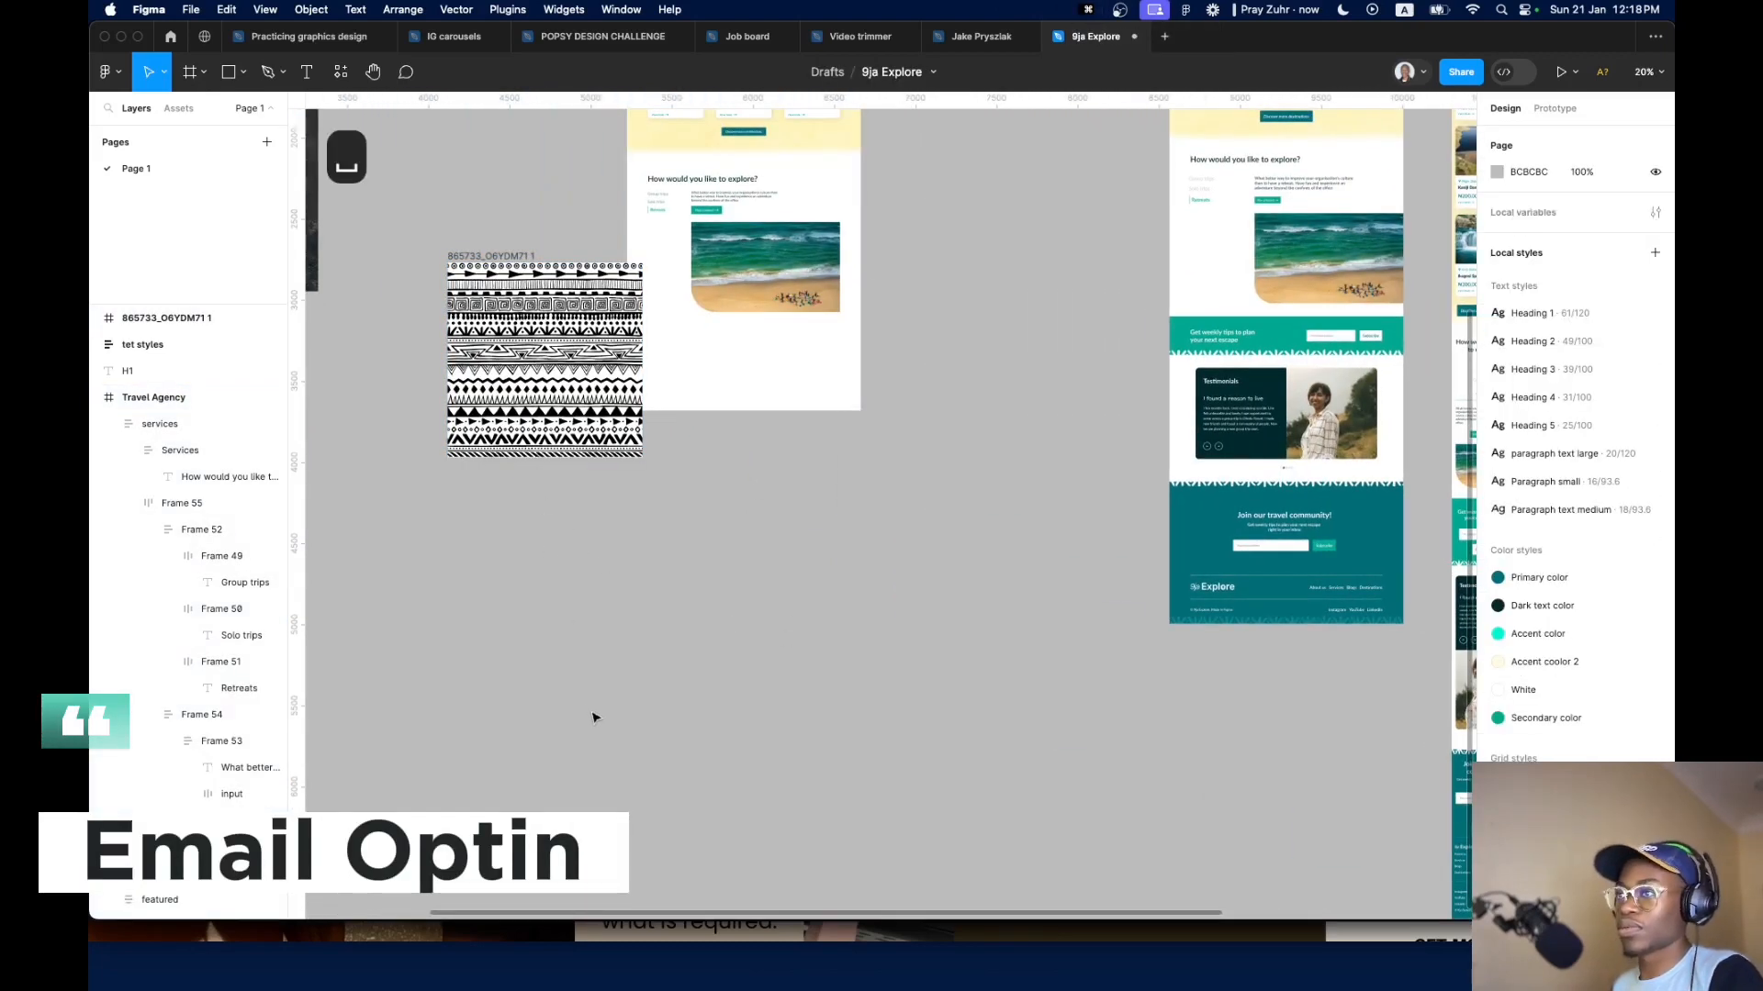
{"action": "key", "text": "g"}
{"action": "key", "text": "f"}
{"action": "key", "text": "x"}
{"action": "key", "text": "space"}
{"action": "key", "text": "f"}
{"action": "left_click", "coordinate": [590, 711]}
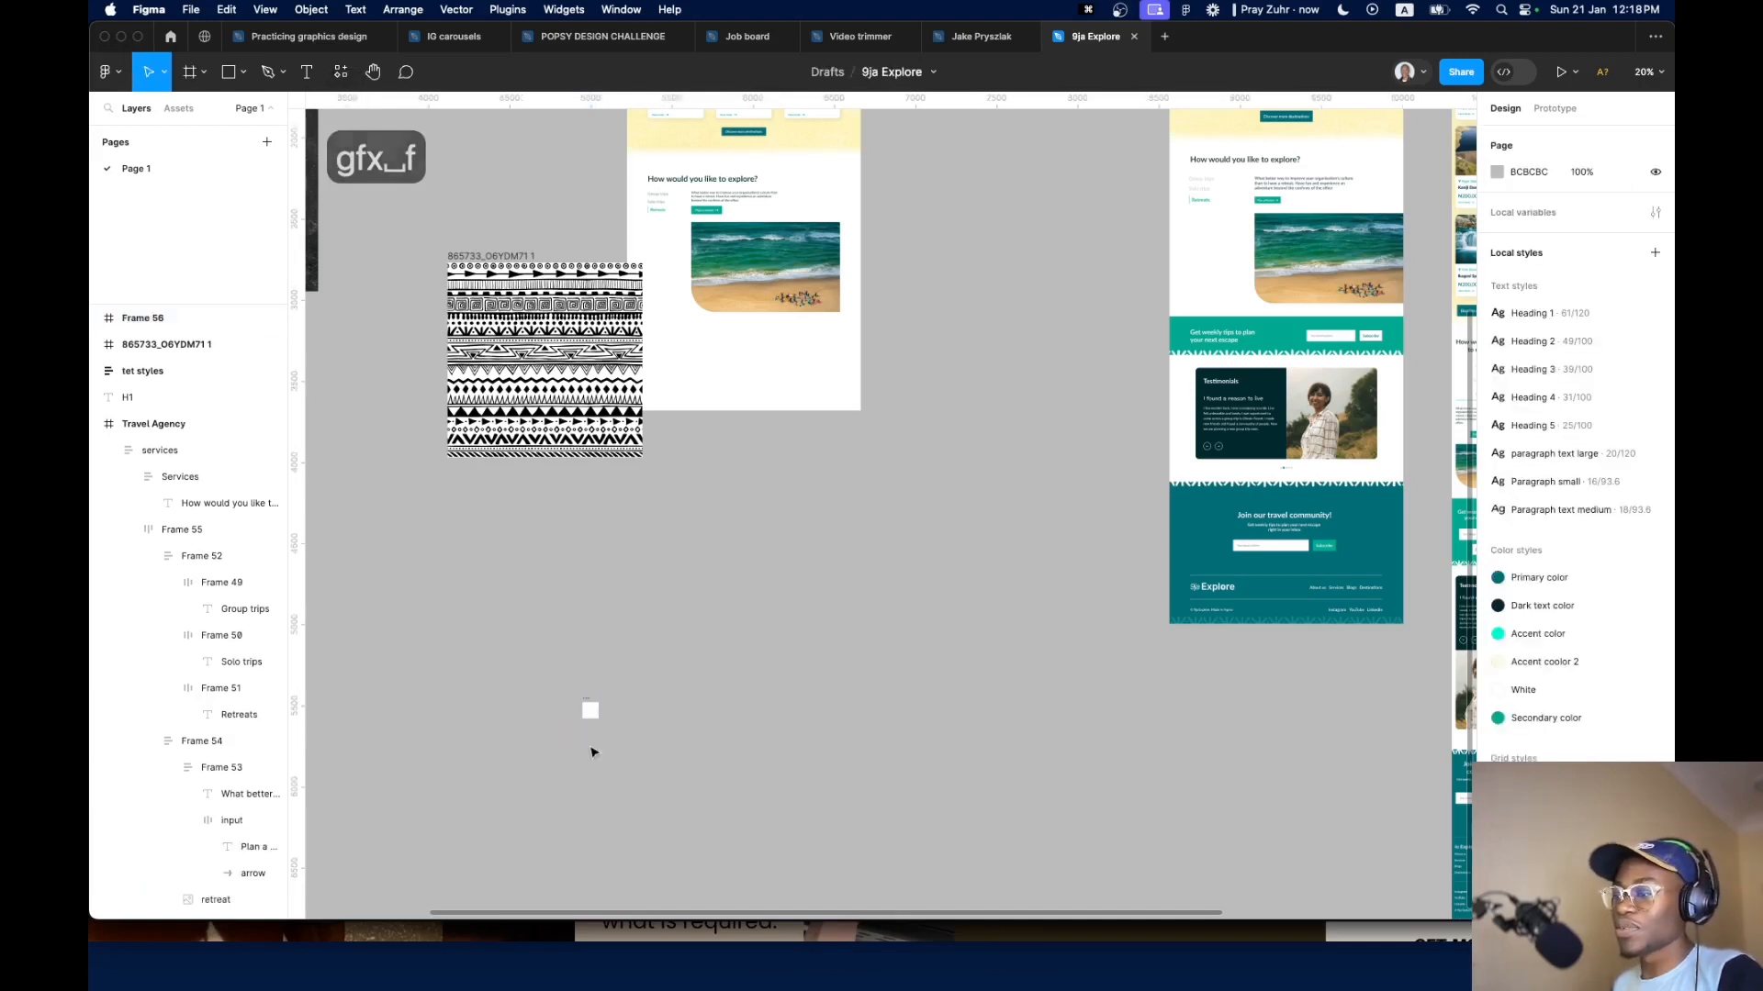
{"action": "key", "text": "BackSpace"}
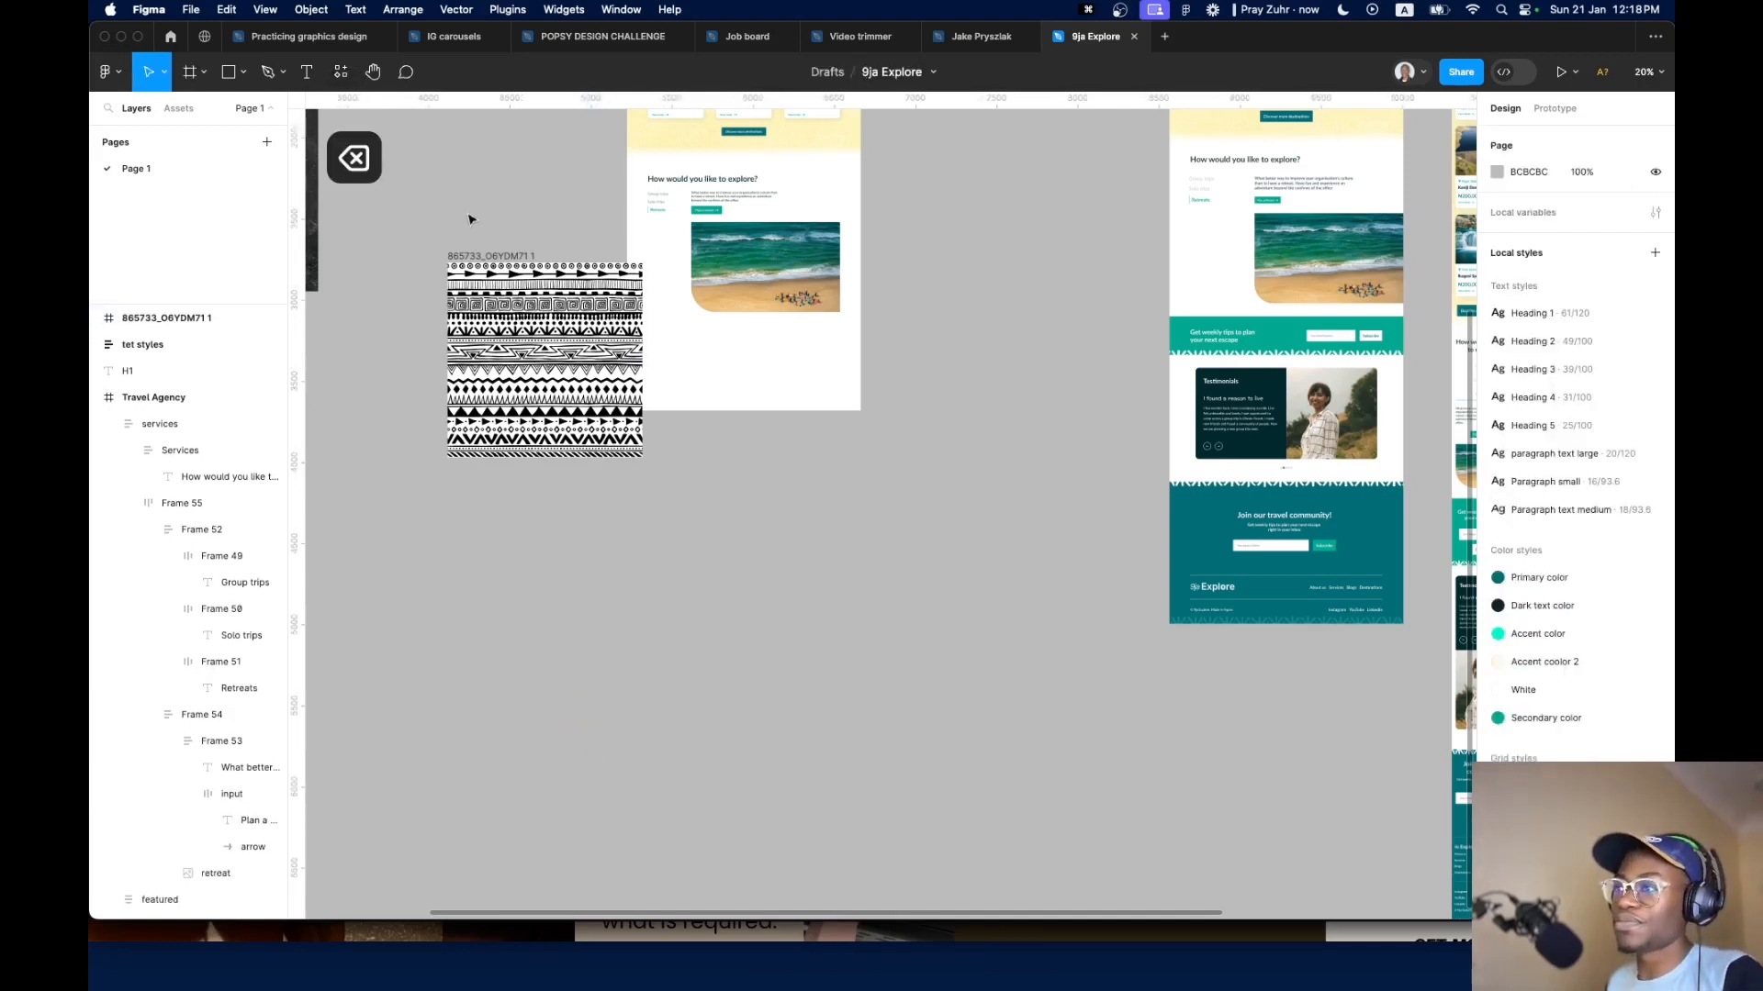
Move the pattern frame clear of the Travel Agency page and extend the page's bottom edge downward for more sections
{"action": "left_click_drag", "start_coordinate": [478, 276], "coordinate": [417, 205]}
{"action": "key", "text": "Escape"}
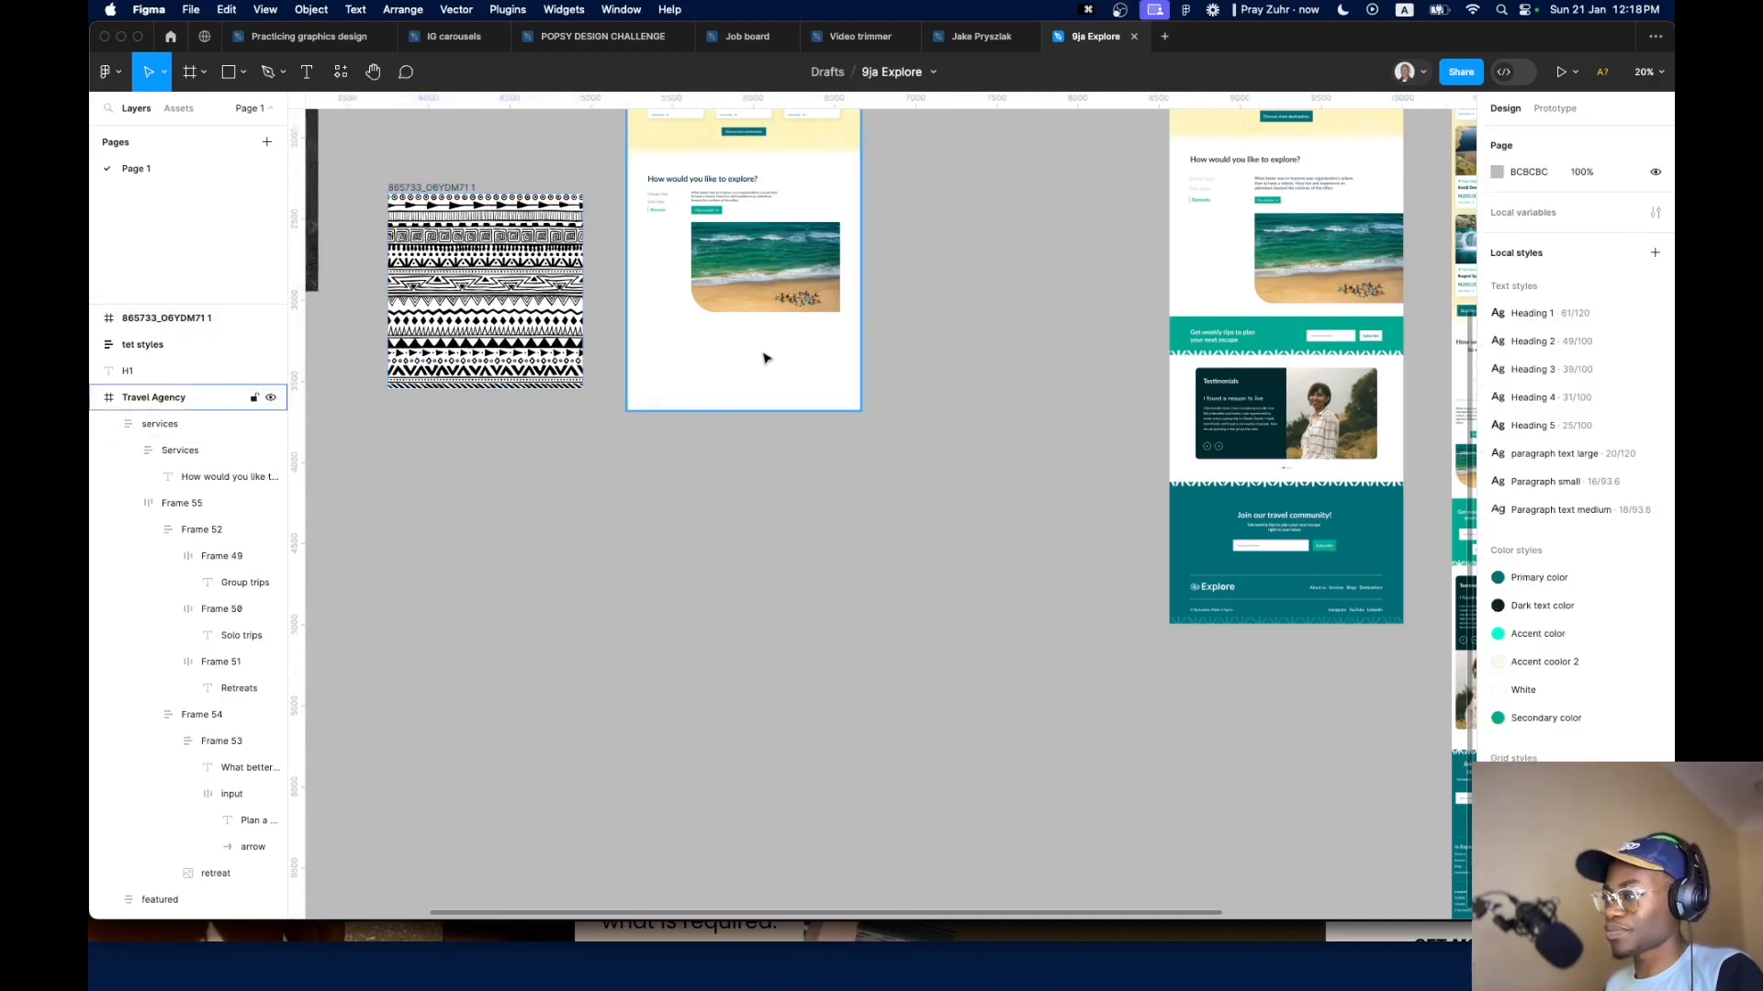
{"action": "left_click", "coordinate": [766, 358]}
{"action": "left_click_drag", "start_coordinate": [766, 411], "coordinate": [767, 723]}
{"action": "left_click", "coordinate": [755, 323]}
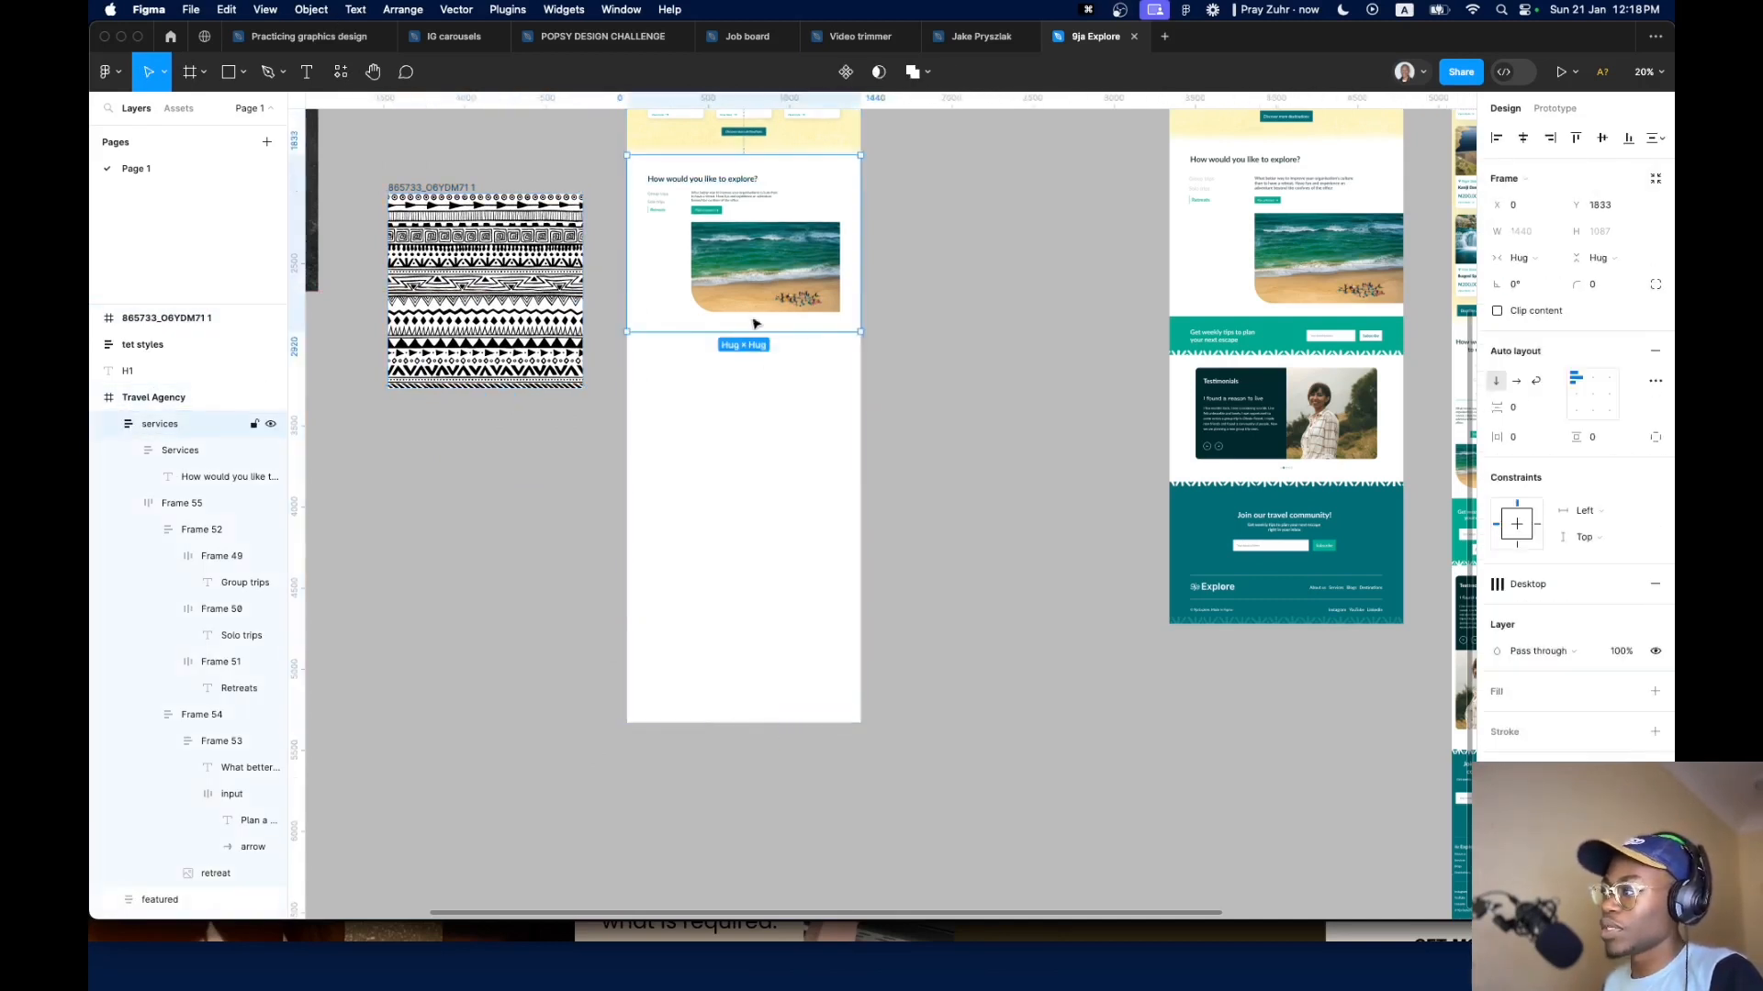
Show the layout grids and draw a 1440 by about 405 frame across the Travel Agency page, flush beneath the services section
{"action": "scroll", "coordinate": [1012, 562], "scroll_direction": "up", "scroll_amount": 2}
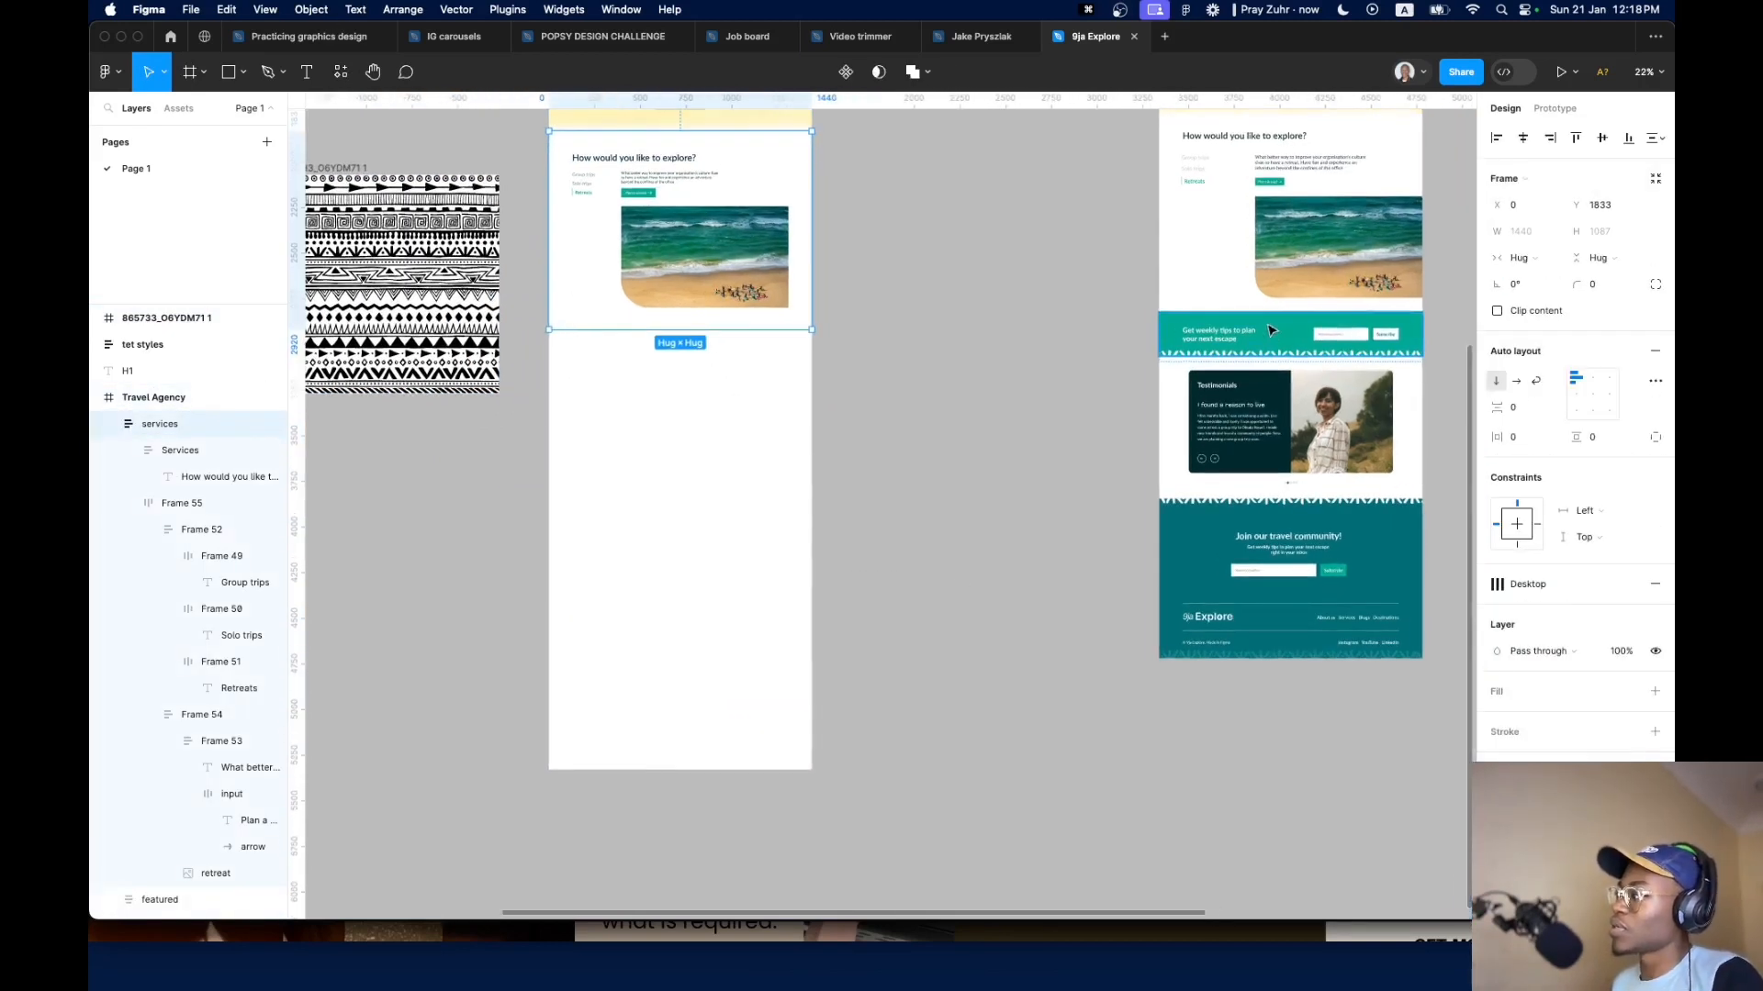
{"action": "left_click", "coordinate": [707, 375]}
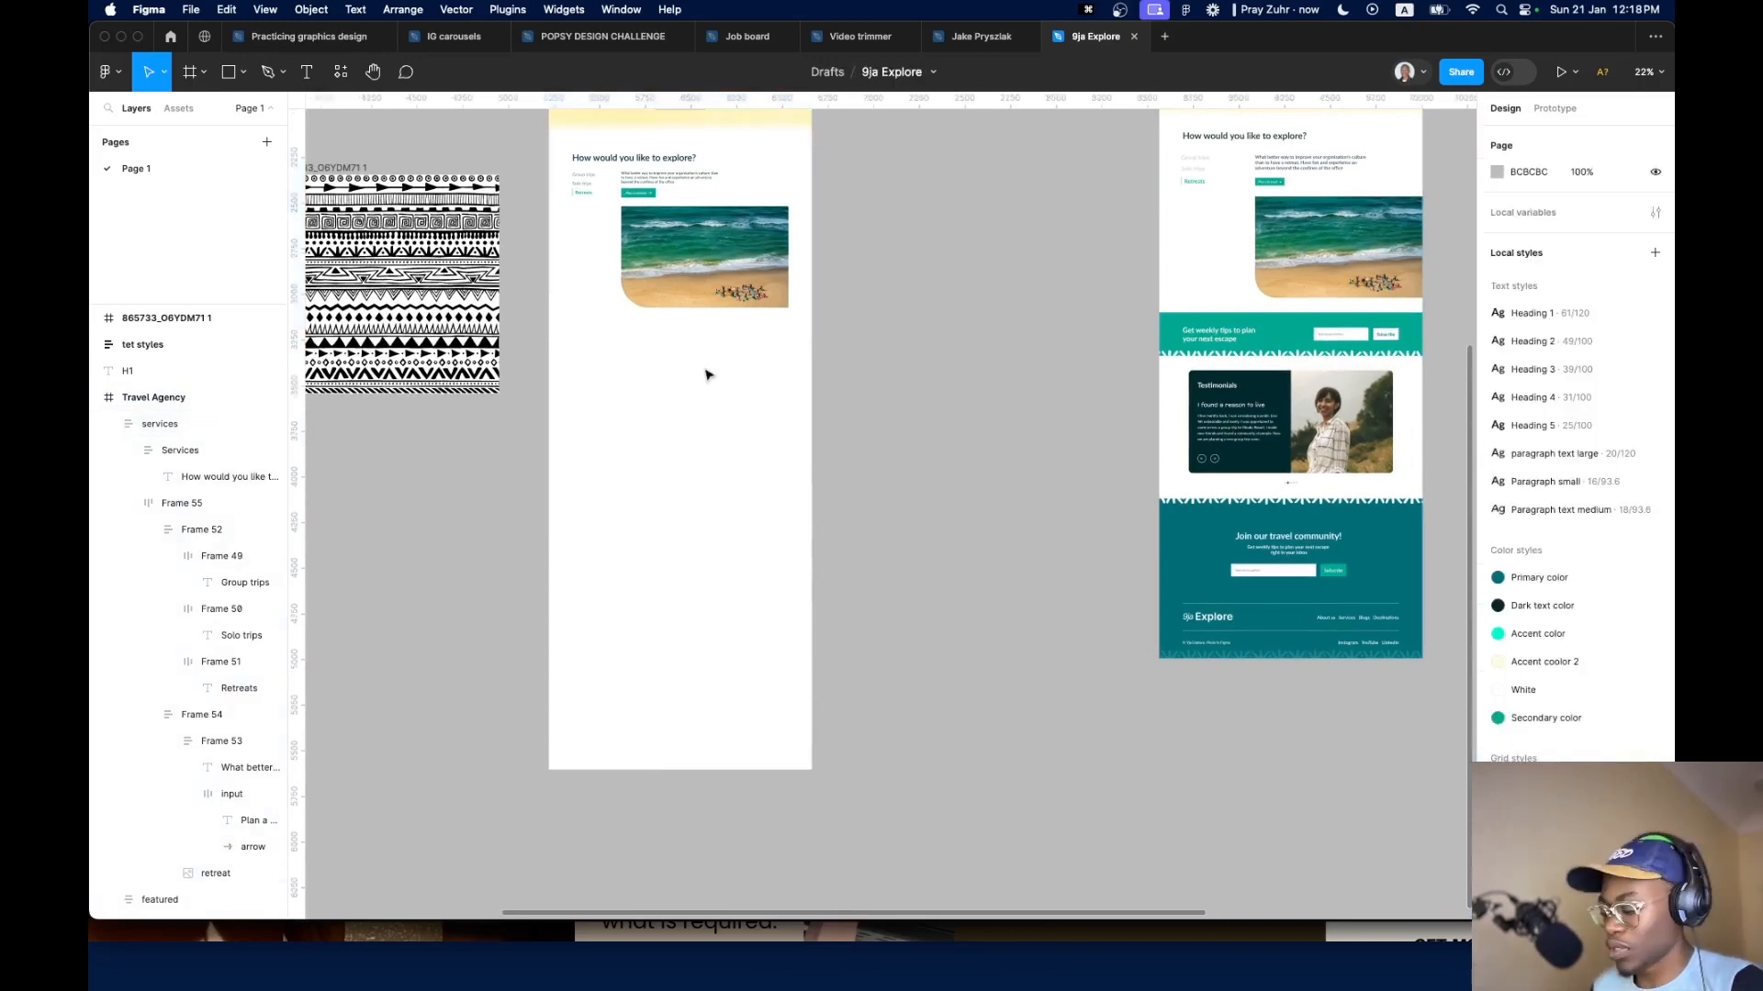
{"action": "key", "text": "f"}
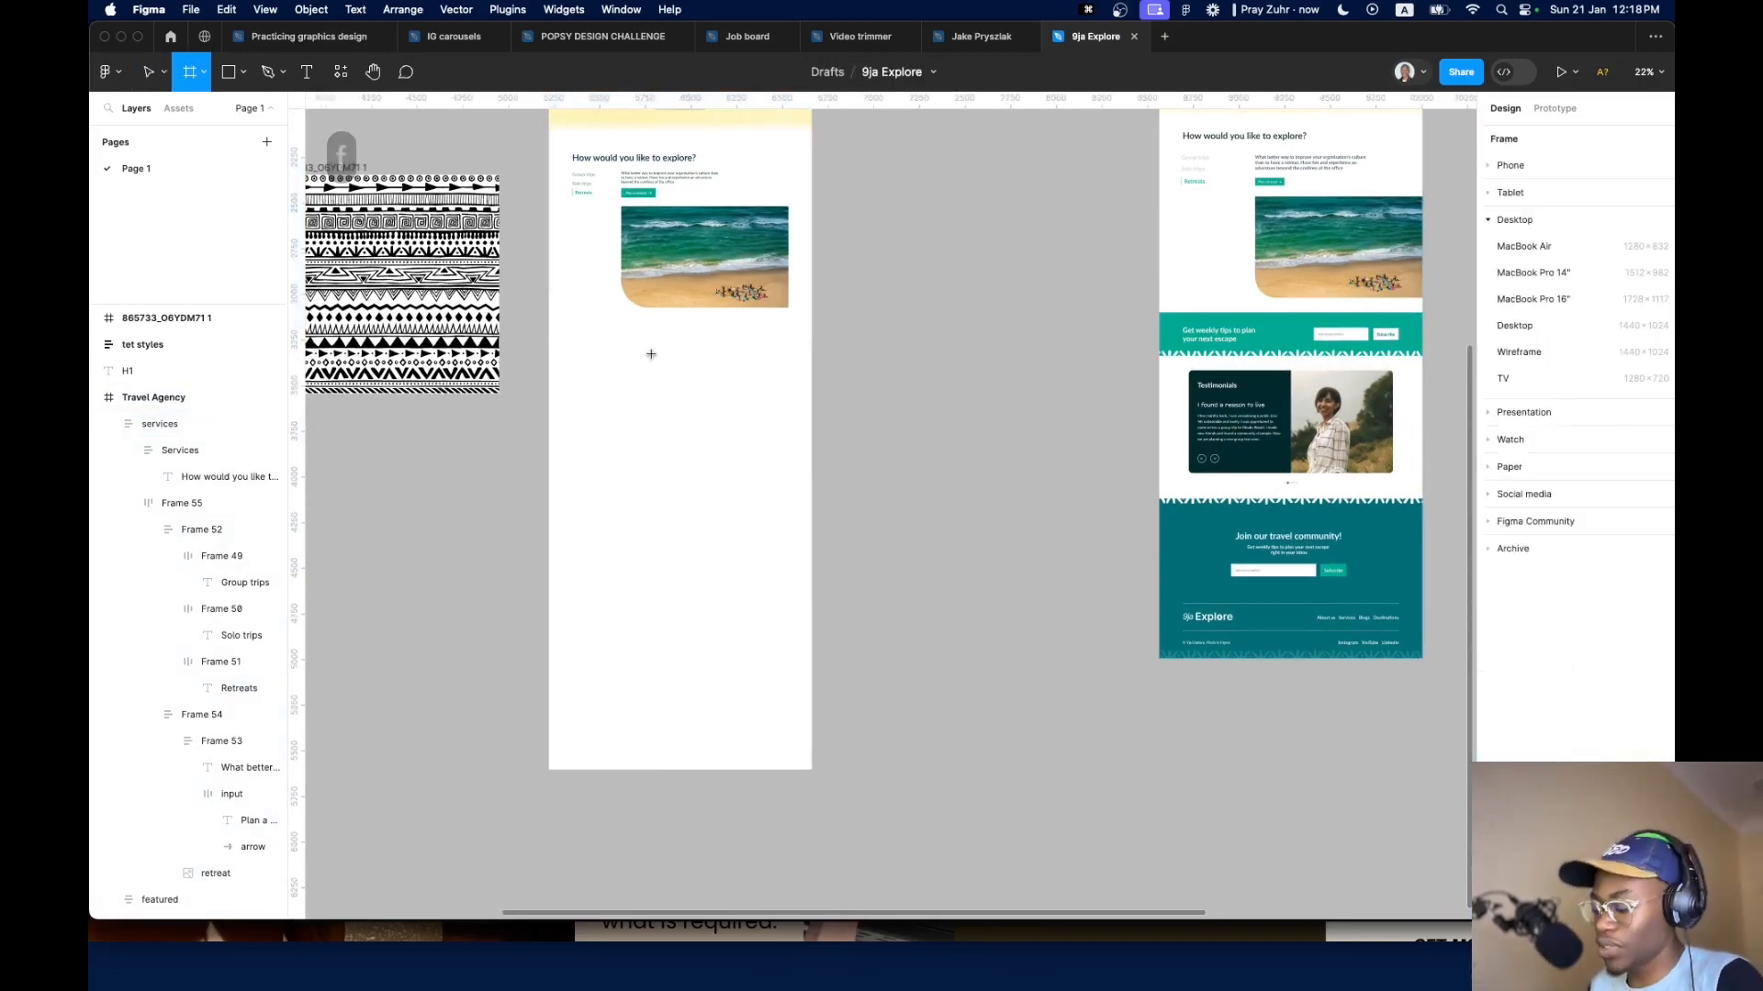
{"action": "key", "text": "shift+g"}
{"action": "scroll", "coordinate": [598, 354], "scroll_direction": "up", "scroll_amount": 10}
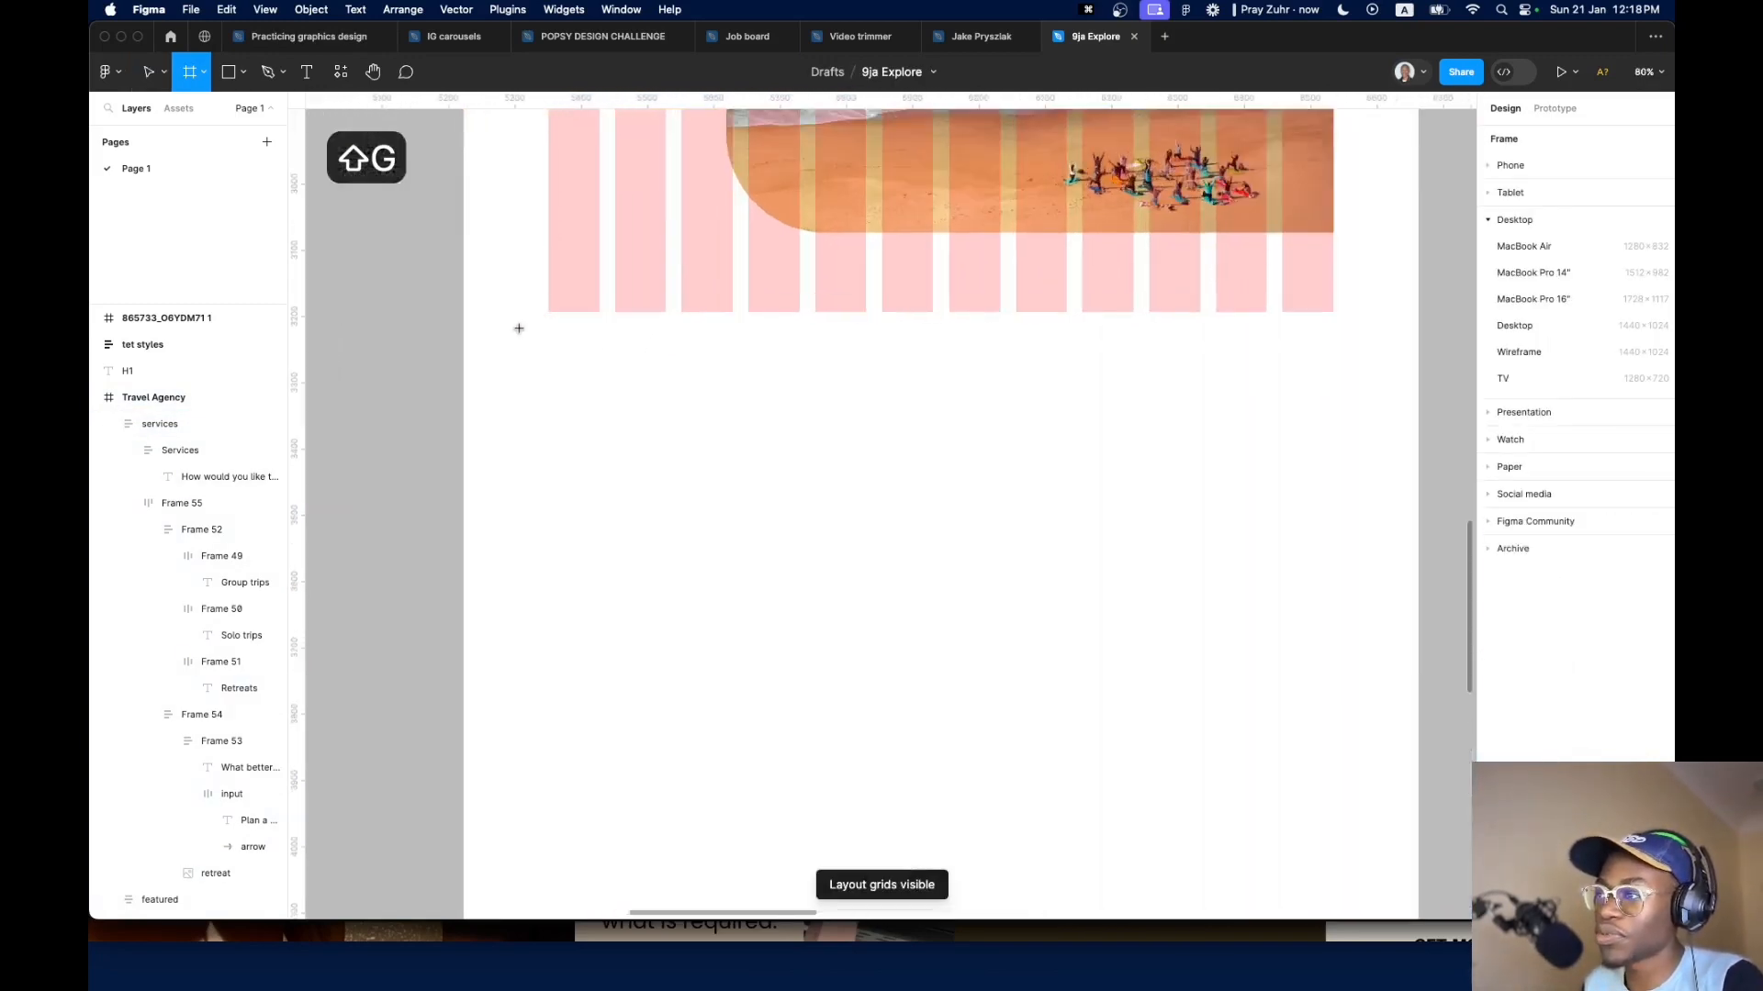
{"action": "left_click_drag", "start_coordinate": [465, 318], "coordinate": [1416, 593]}
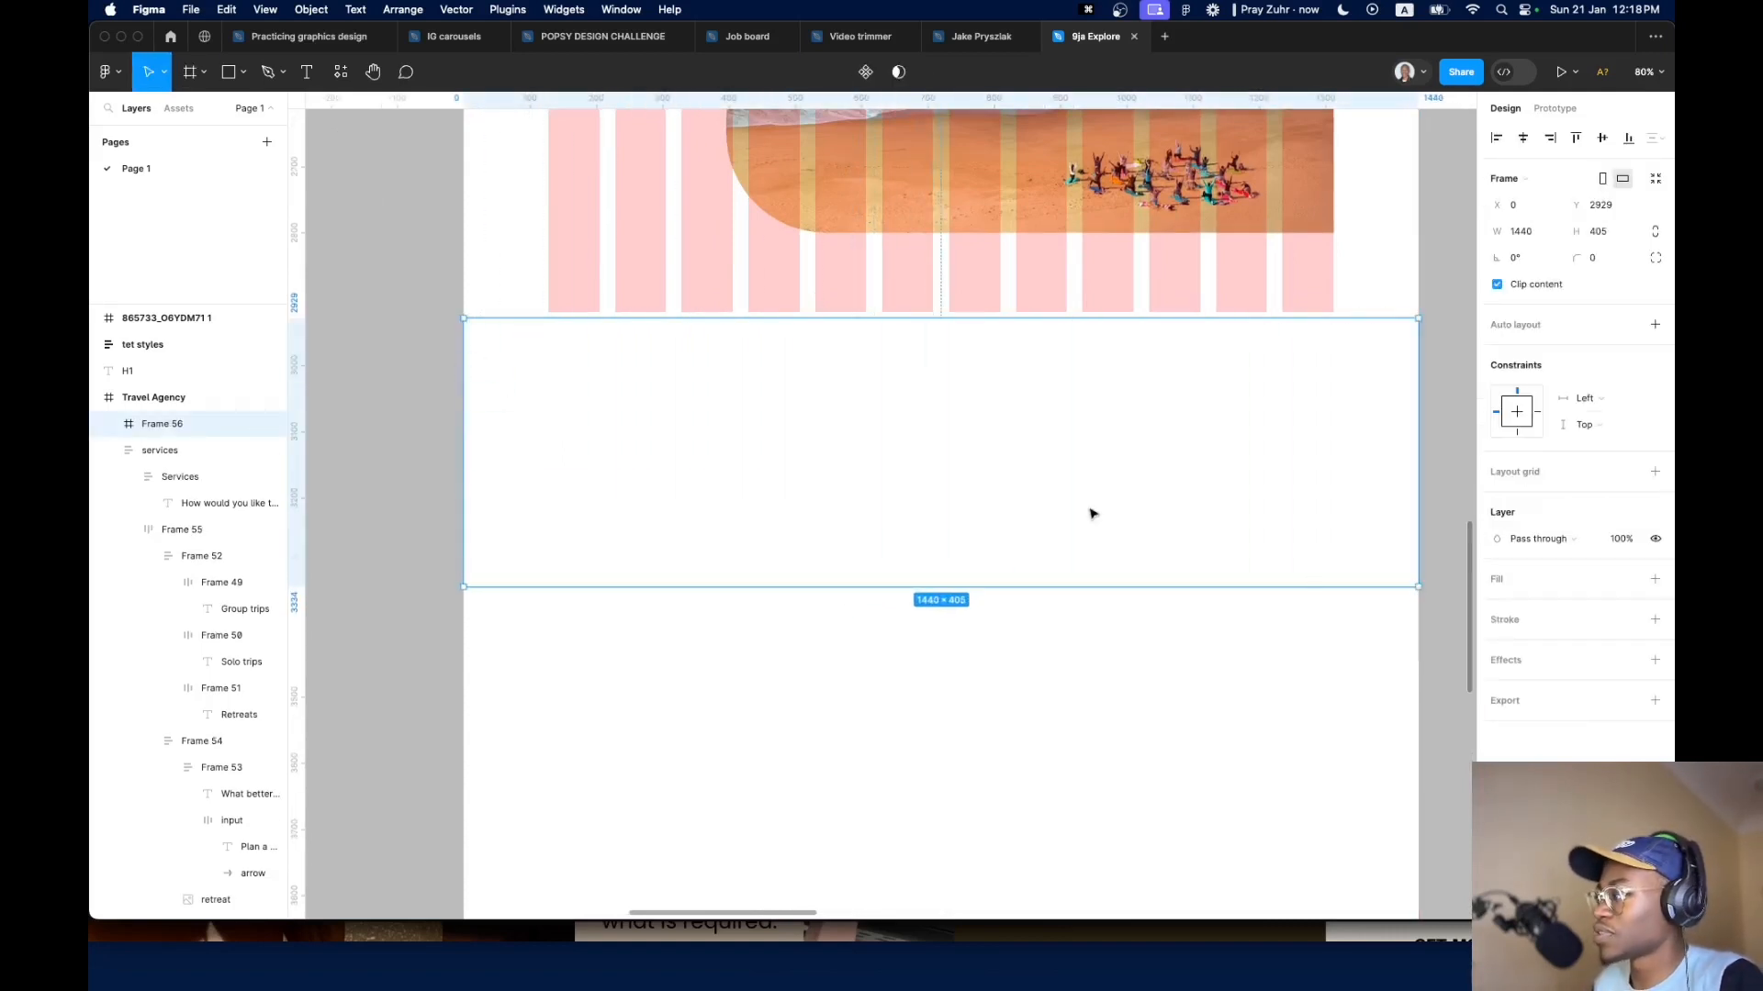
{"action": "left_click_drag", "start_coordinate": [885, 527], "coordinate": [886, 517]}
Rename the frame below the services section as EMail optn
{"action": "key", "text": "super+r"}
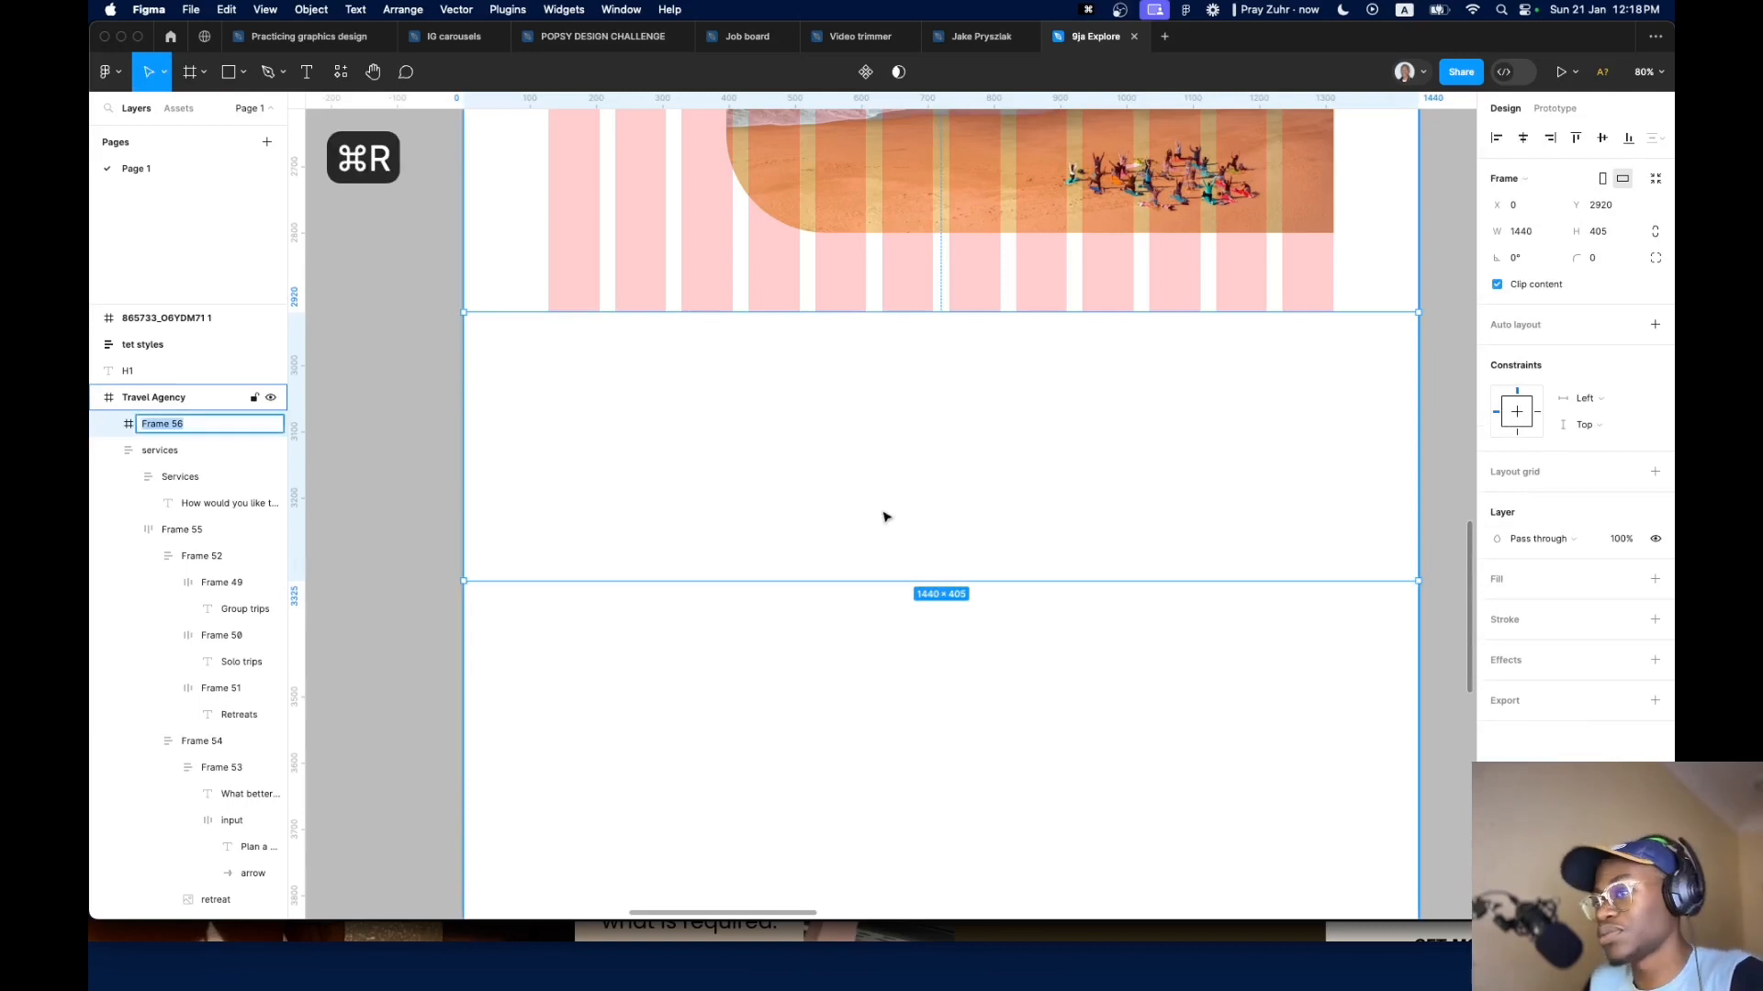
{"action": "type", "text": "Newslet"}
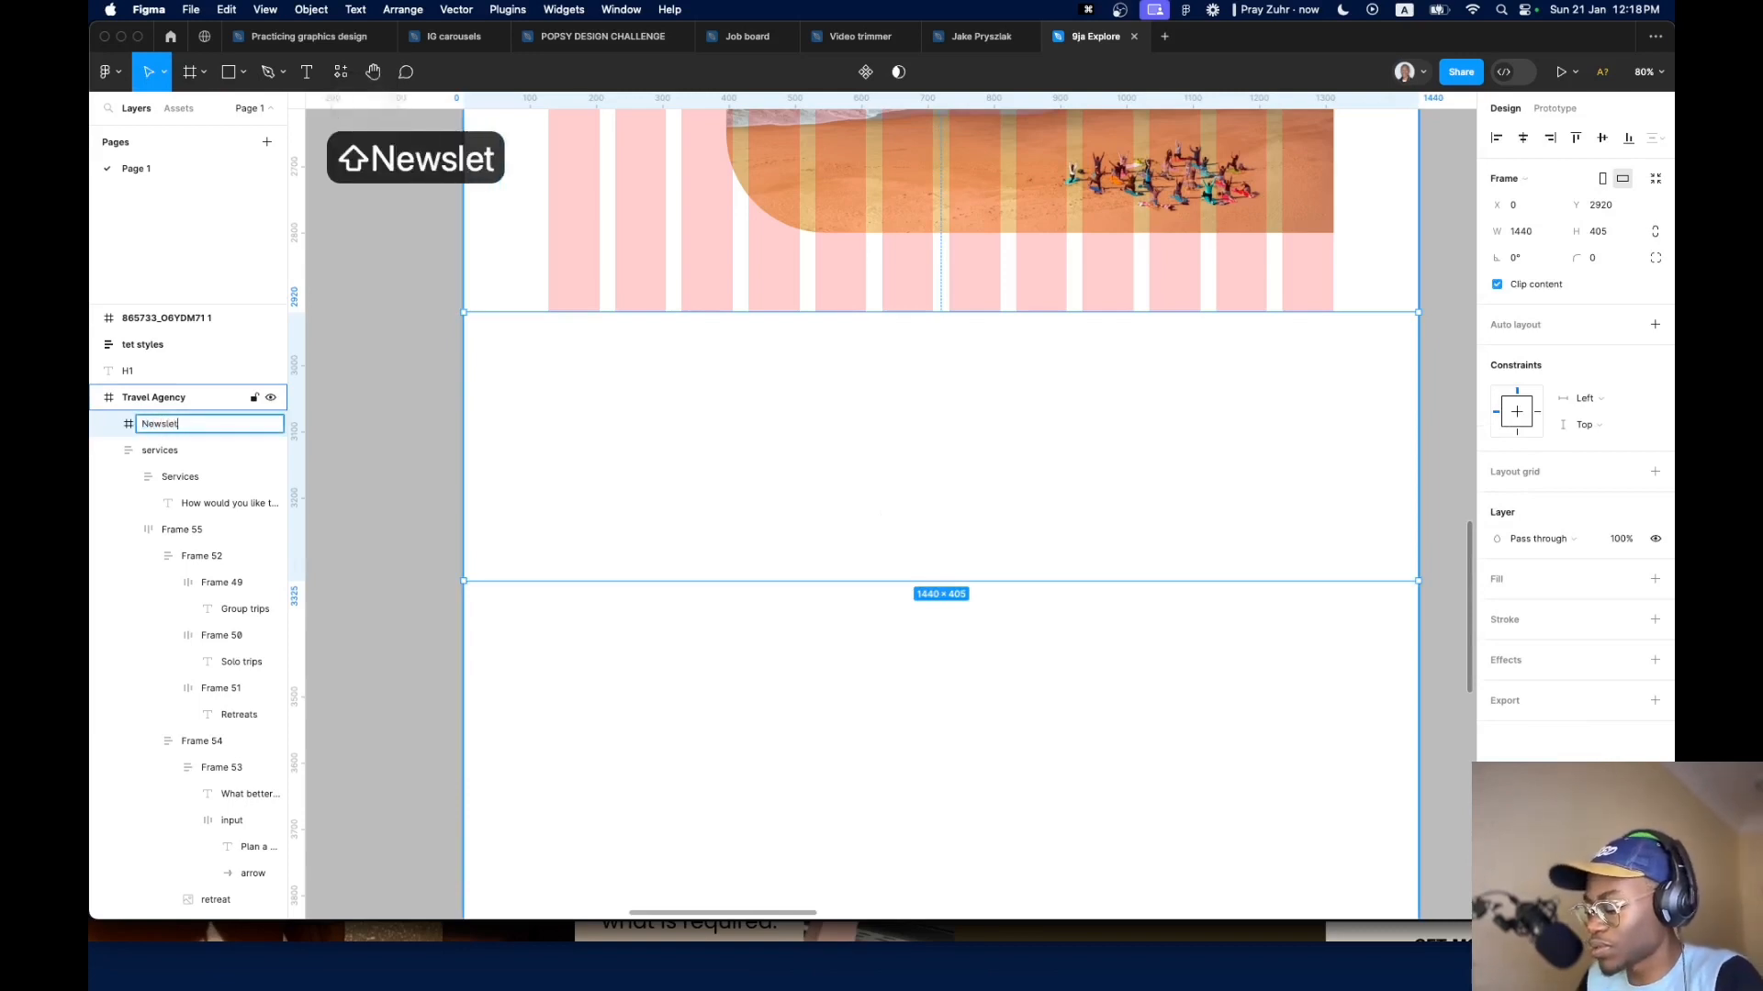
{"action": "type", "text": "ter"}
{"action": "key", "text": "super+a"}
{"action": "type", "text": "EMail optn"}
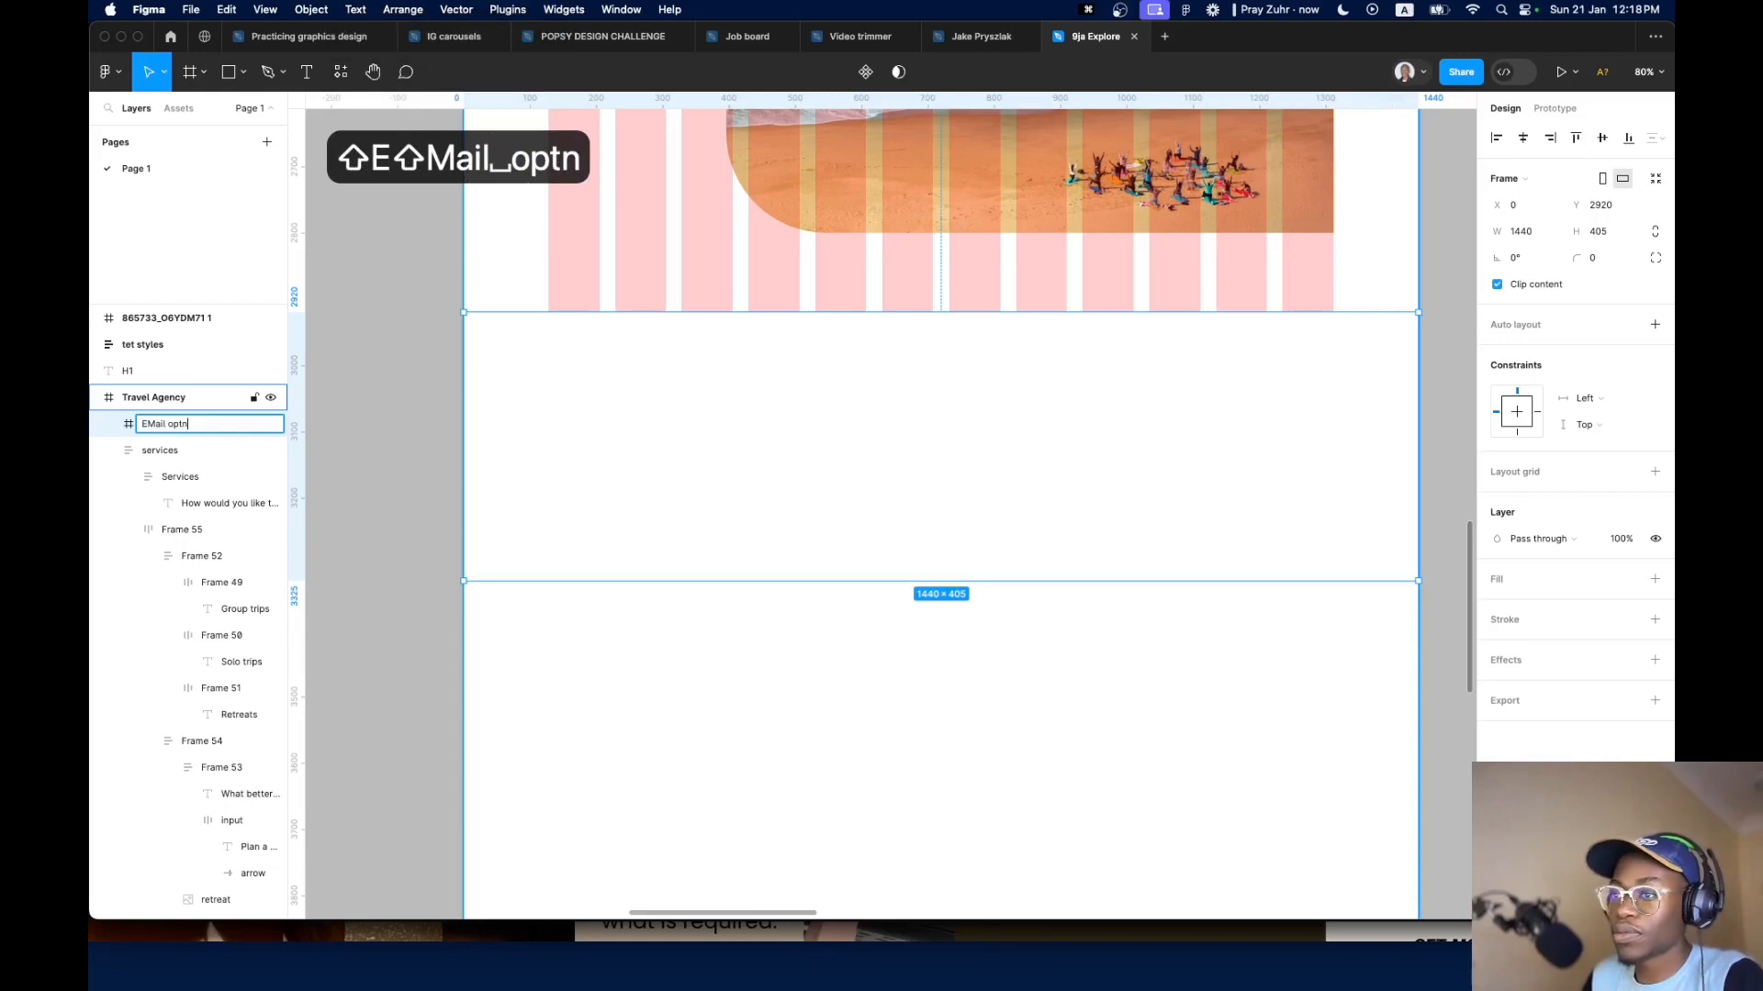
{"action": "key", "text": "Return"}
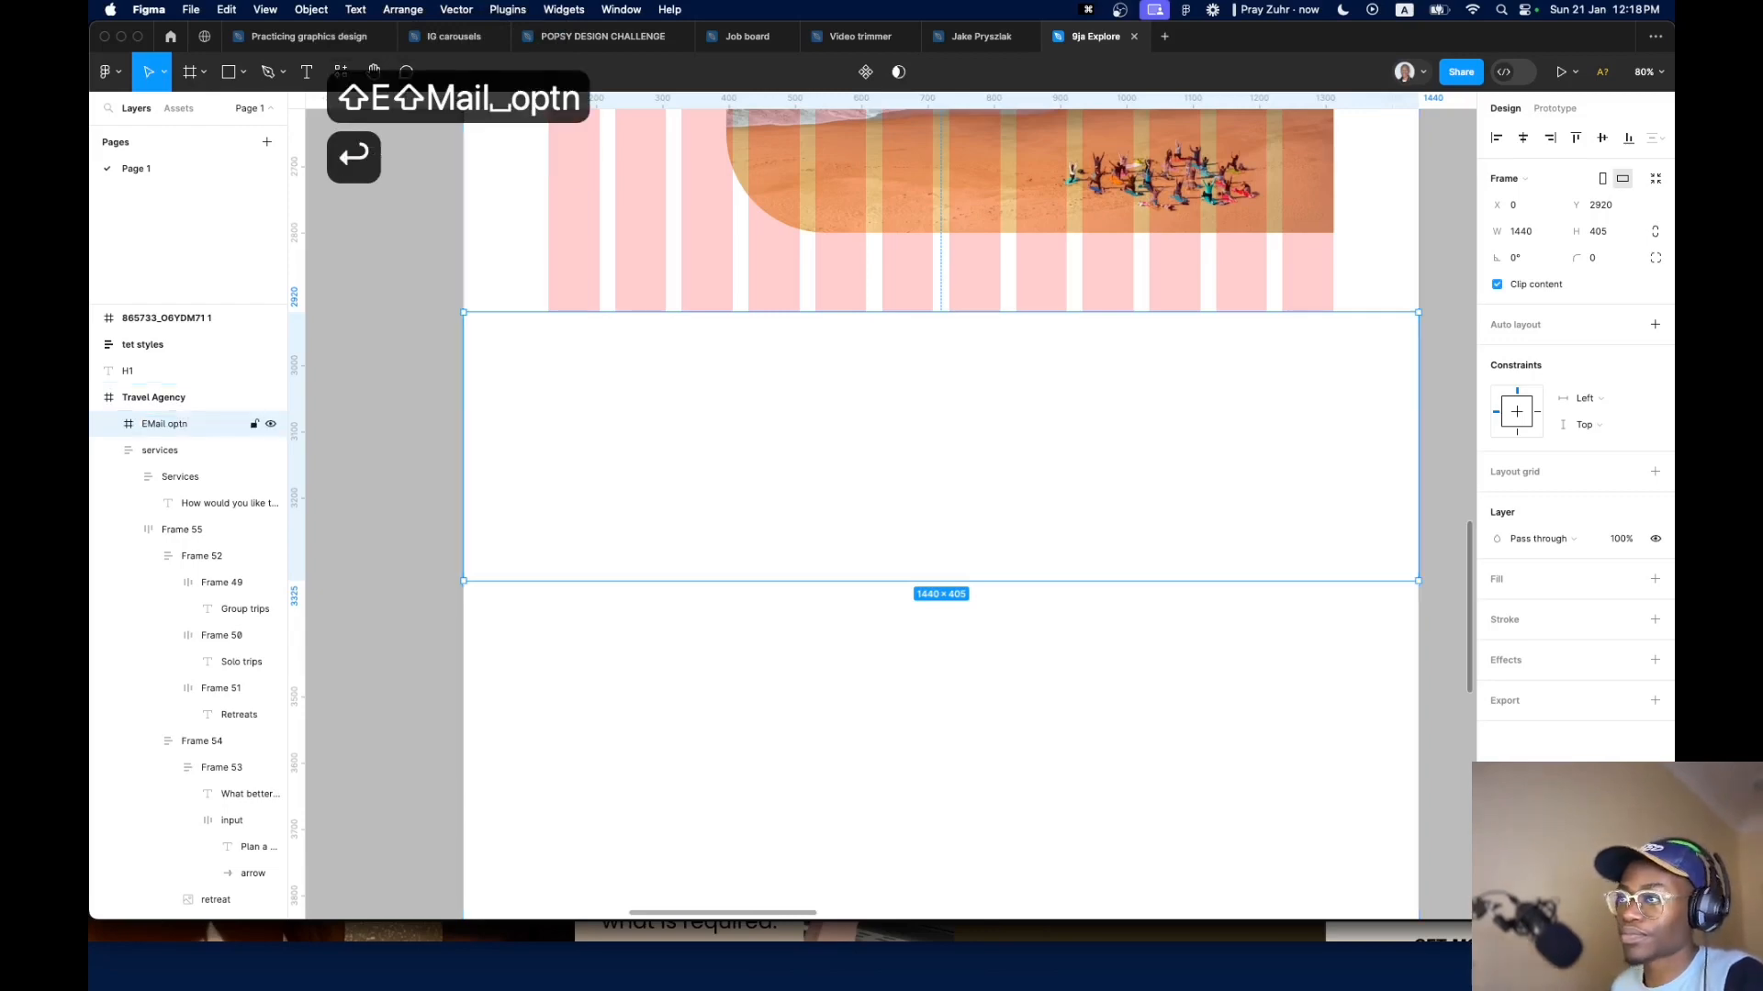
Fill the EMail optn frame with the Secondary color style
{"action": "scroll", "coordinate": [669, 524], "scroll_direction": "down", "scroll_amount": 5}
{"action": "scroll", "coordinate": [670, 525], "scroll_direction": "down", "scroll_amount": 3}
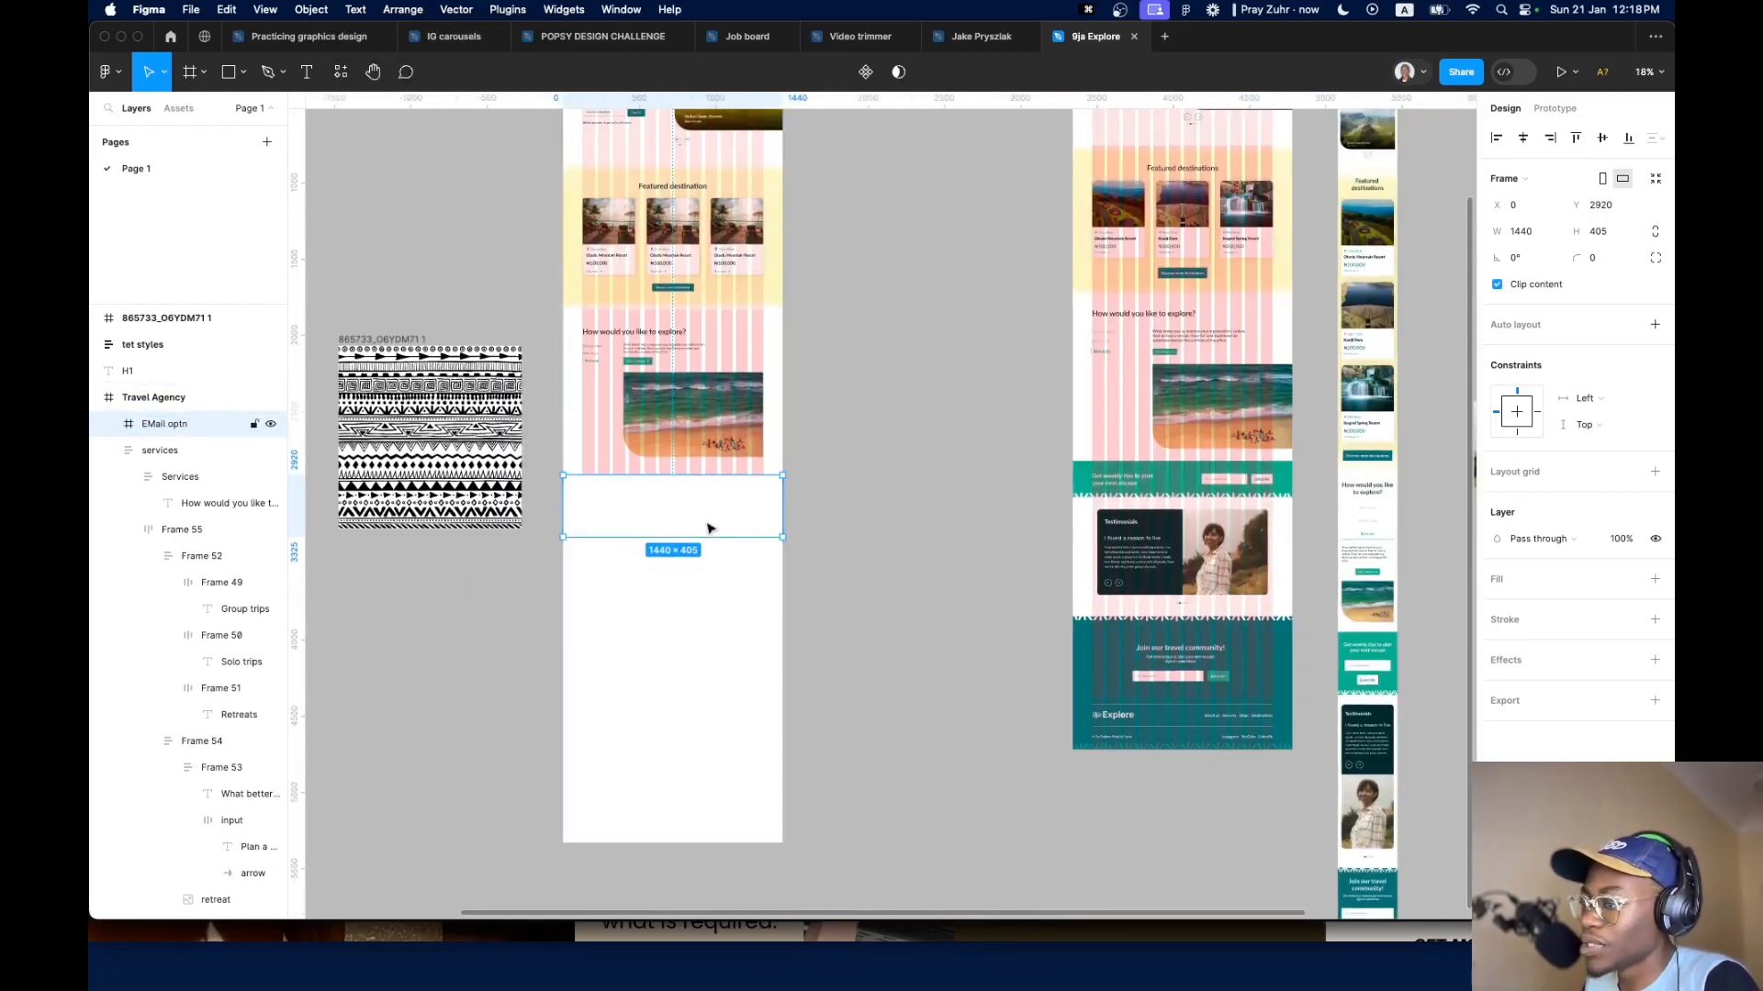
{"action": "left_click", "coordinate": [1623, 581]}
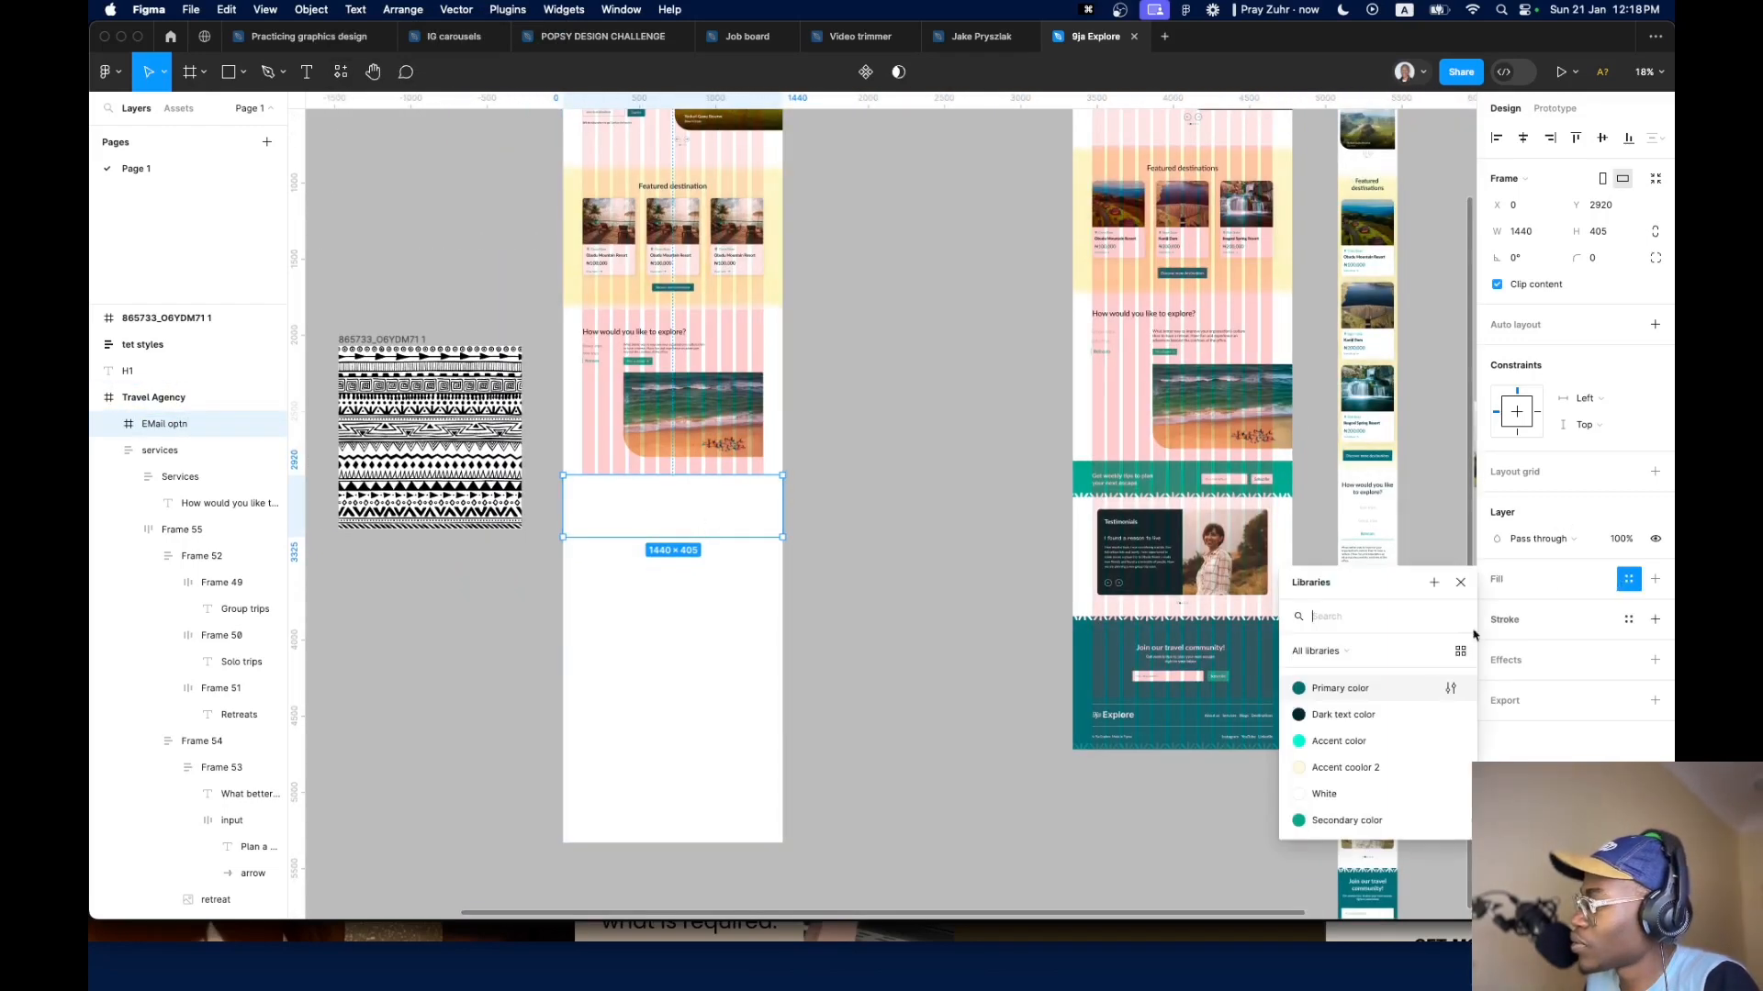
{"action": "left_click", "coordinate": [1346, 818]}
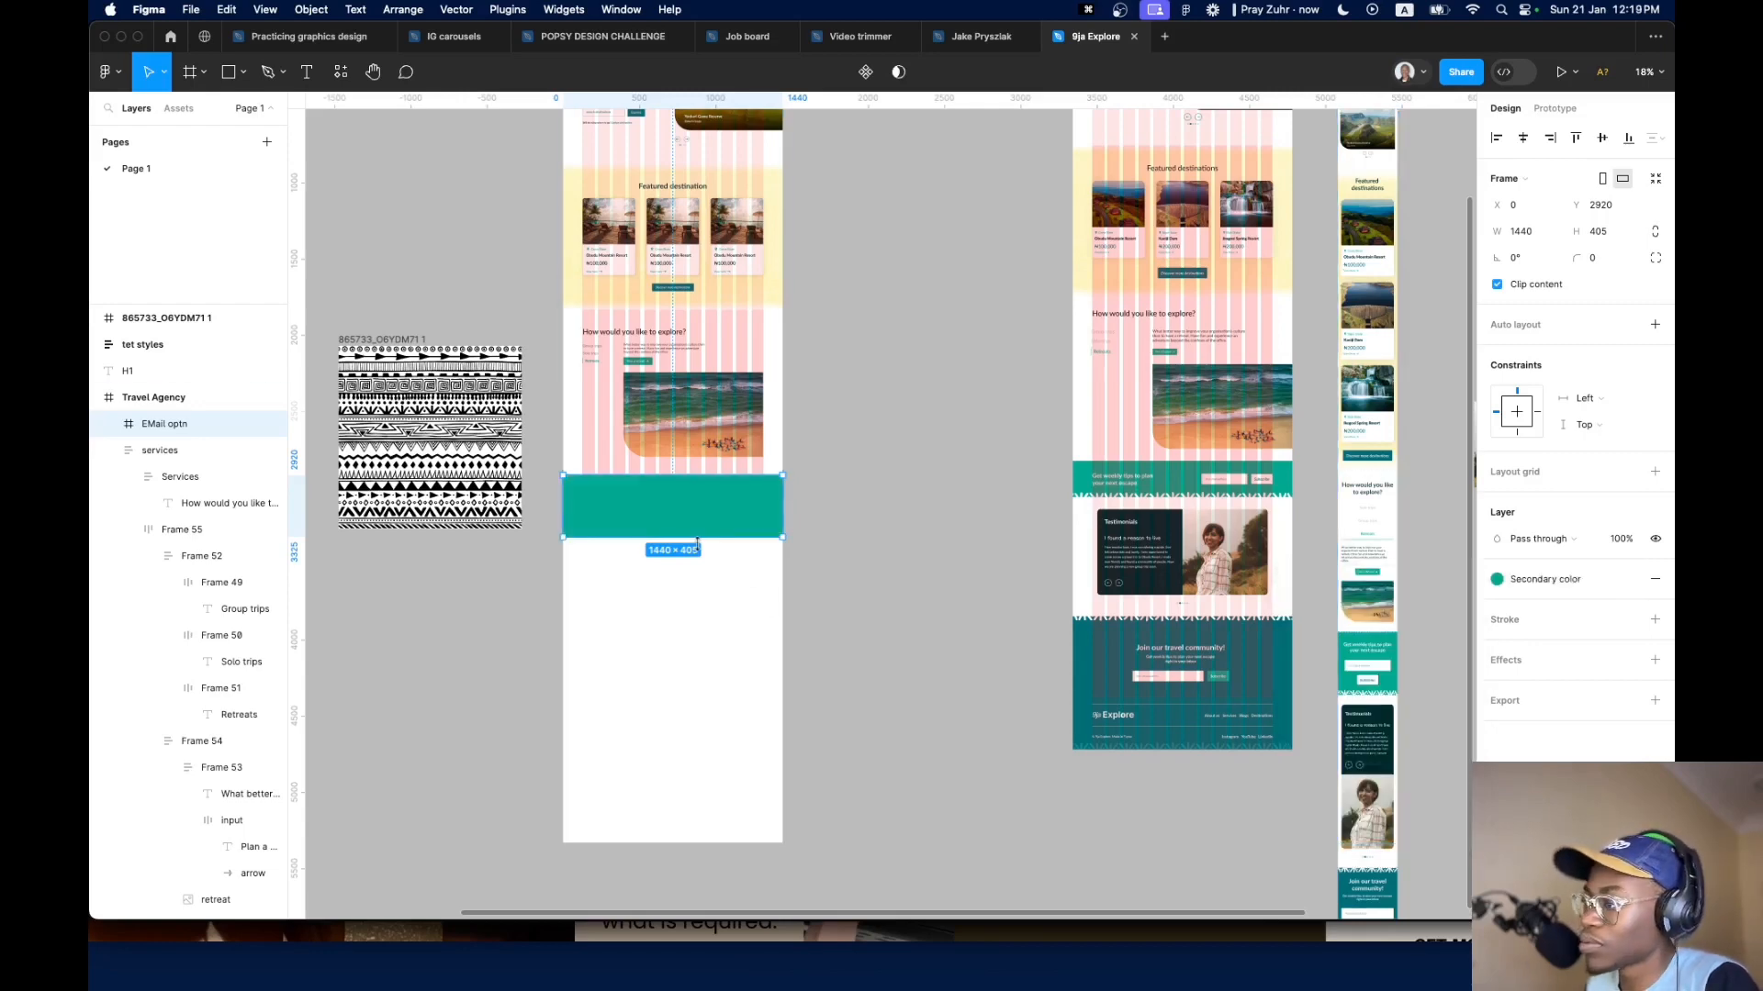
Copy the "Get weekly tips to plan your next escape" text from the reference design and paste it into the EMail optn frame
{"action": "left_click", "coordinate": [1117, 479]}
{"action": "key", "text": "super+c"}
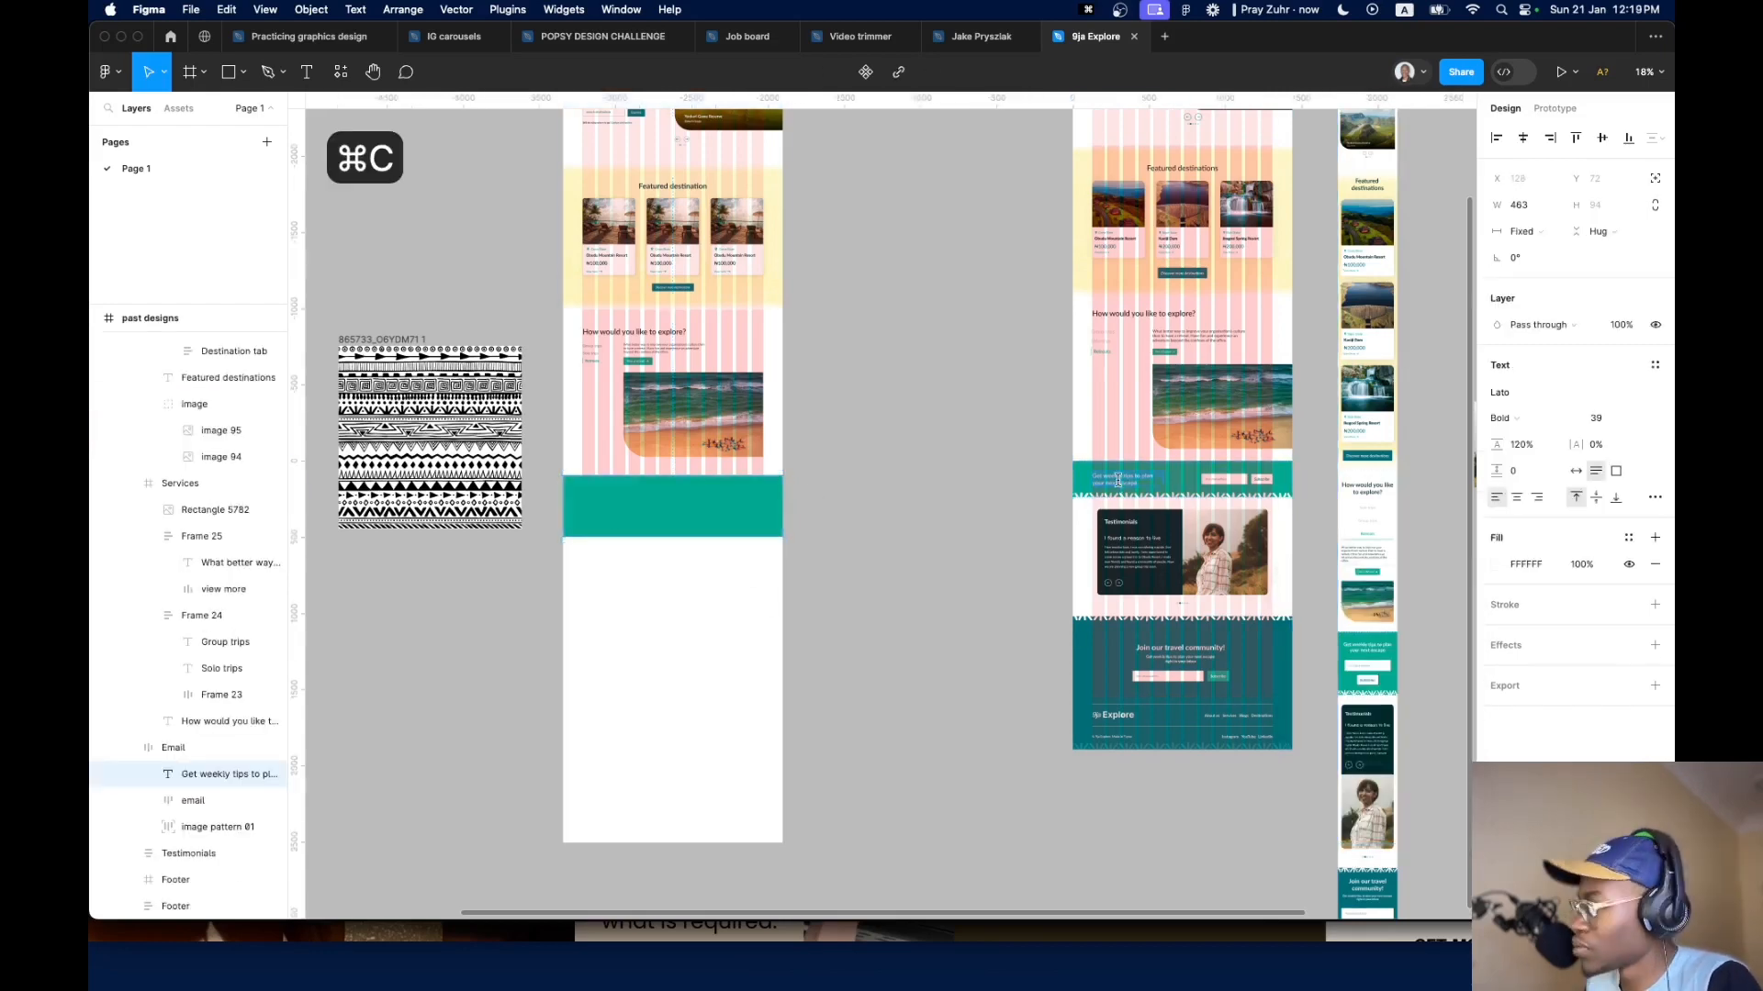
{"action": "left_click", "coordinate": [666, 530]}
{"action": "key", "text": "t"}
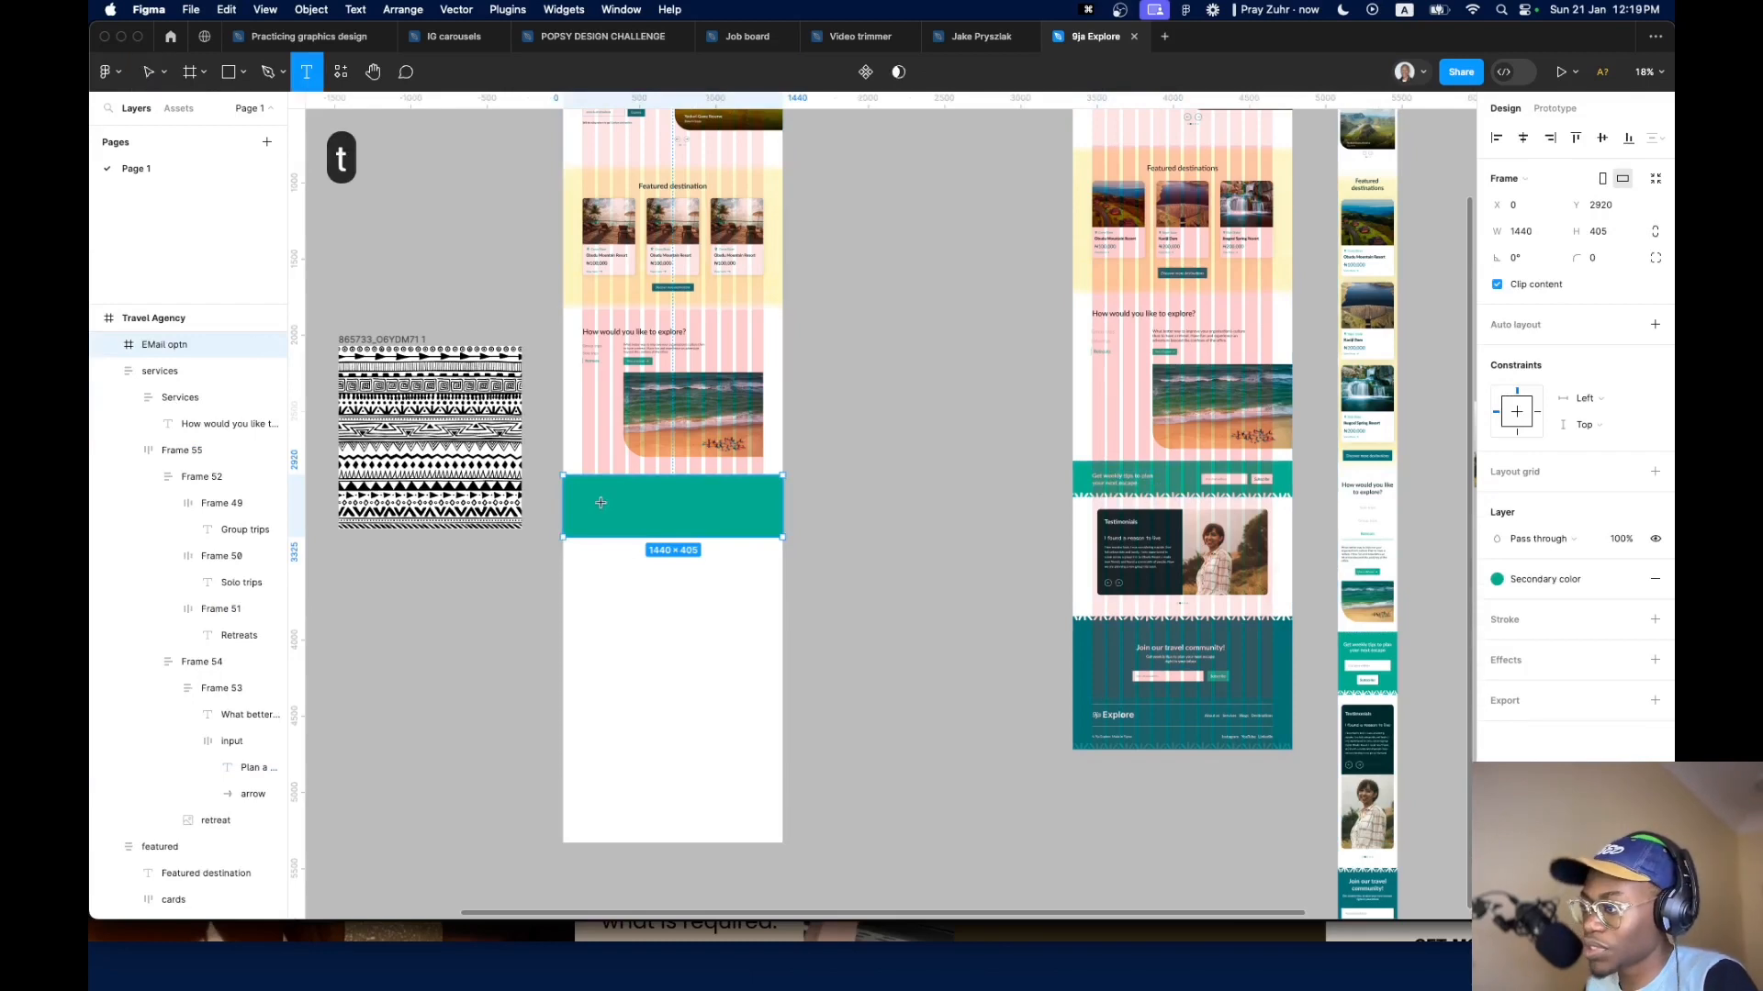
{"action": "left_click", "coordinate": [599, 505]}
{"action": "key", "text": "super+v"}
{"action": "scroll", "coordinate": [651, 506], "scroll_direction": "up", "scroll_amount": 5}
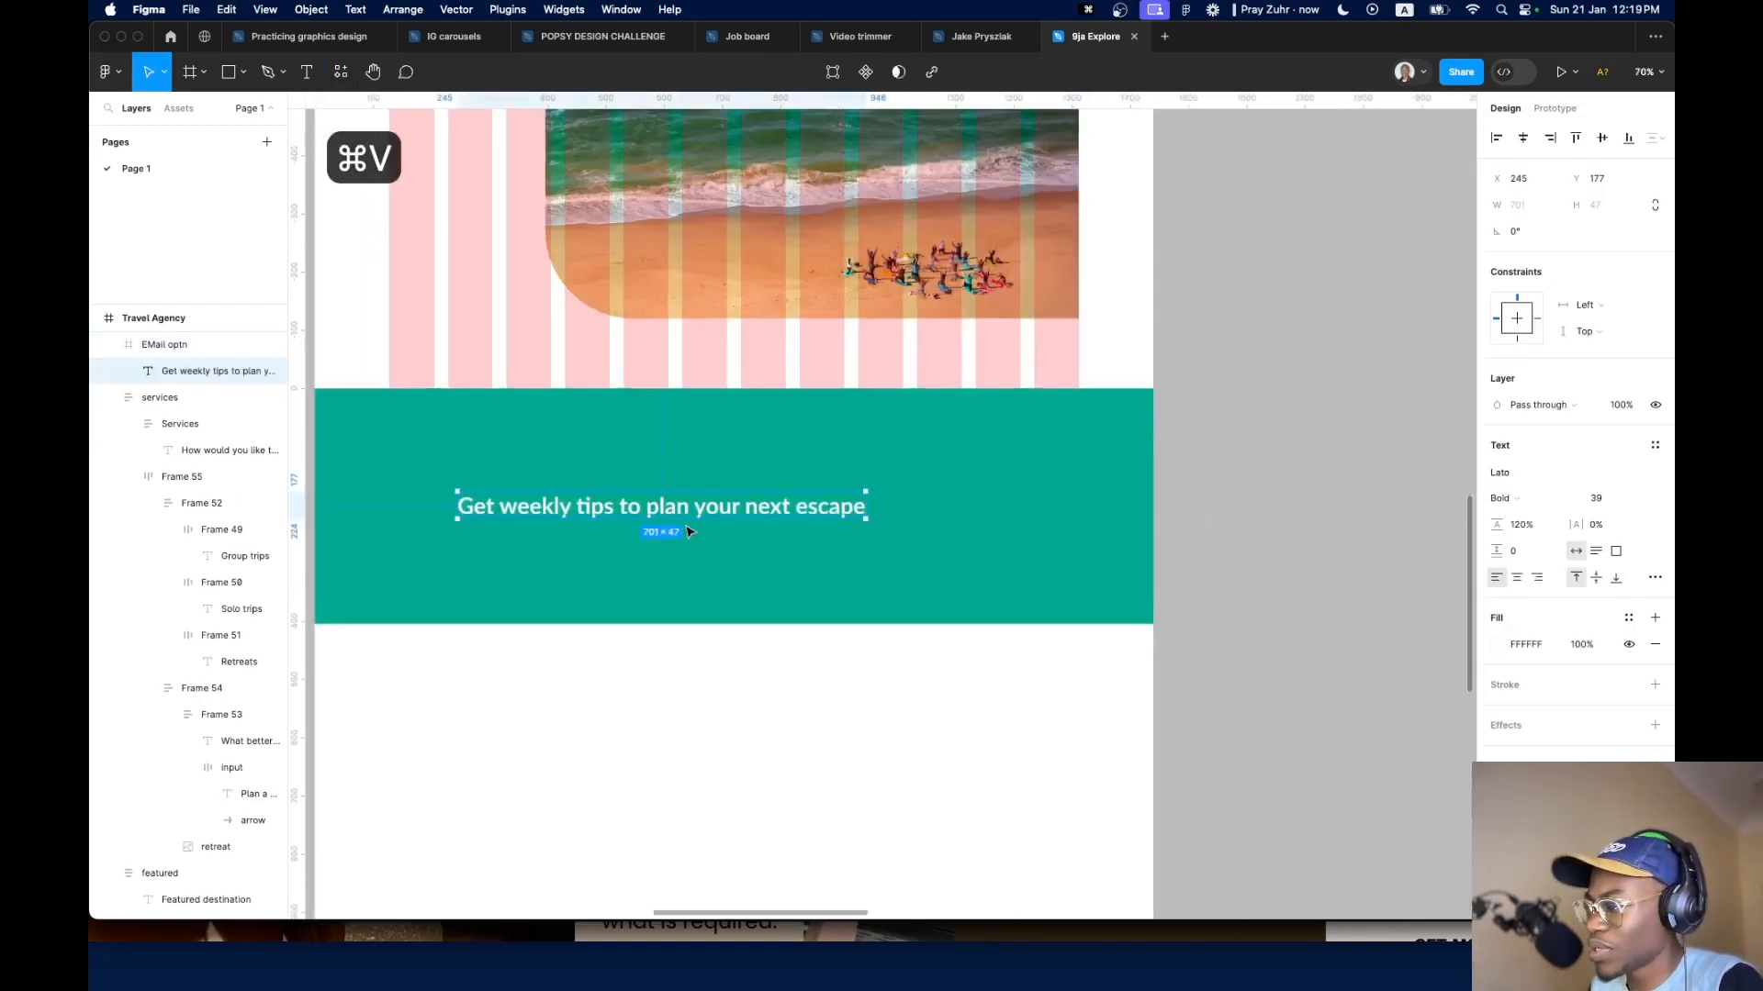
Apply the Heading 3 text style to the banner's weekly tips text
{"action": "left_click", "coordinate": [1654, 445]}
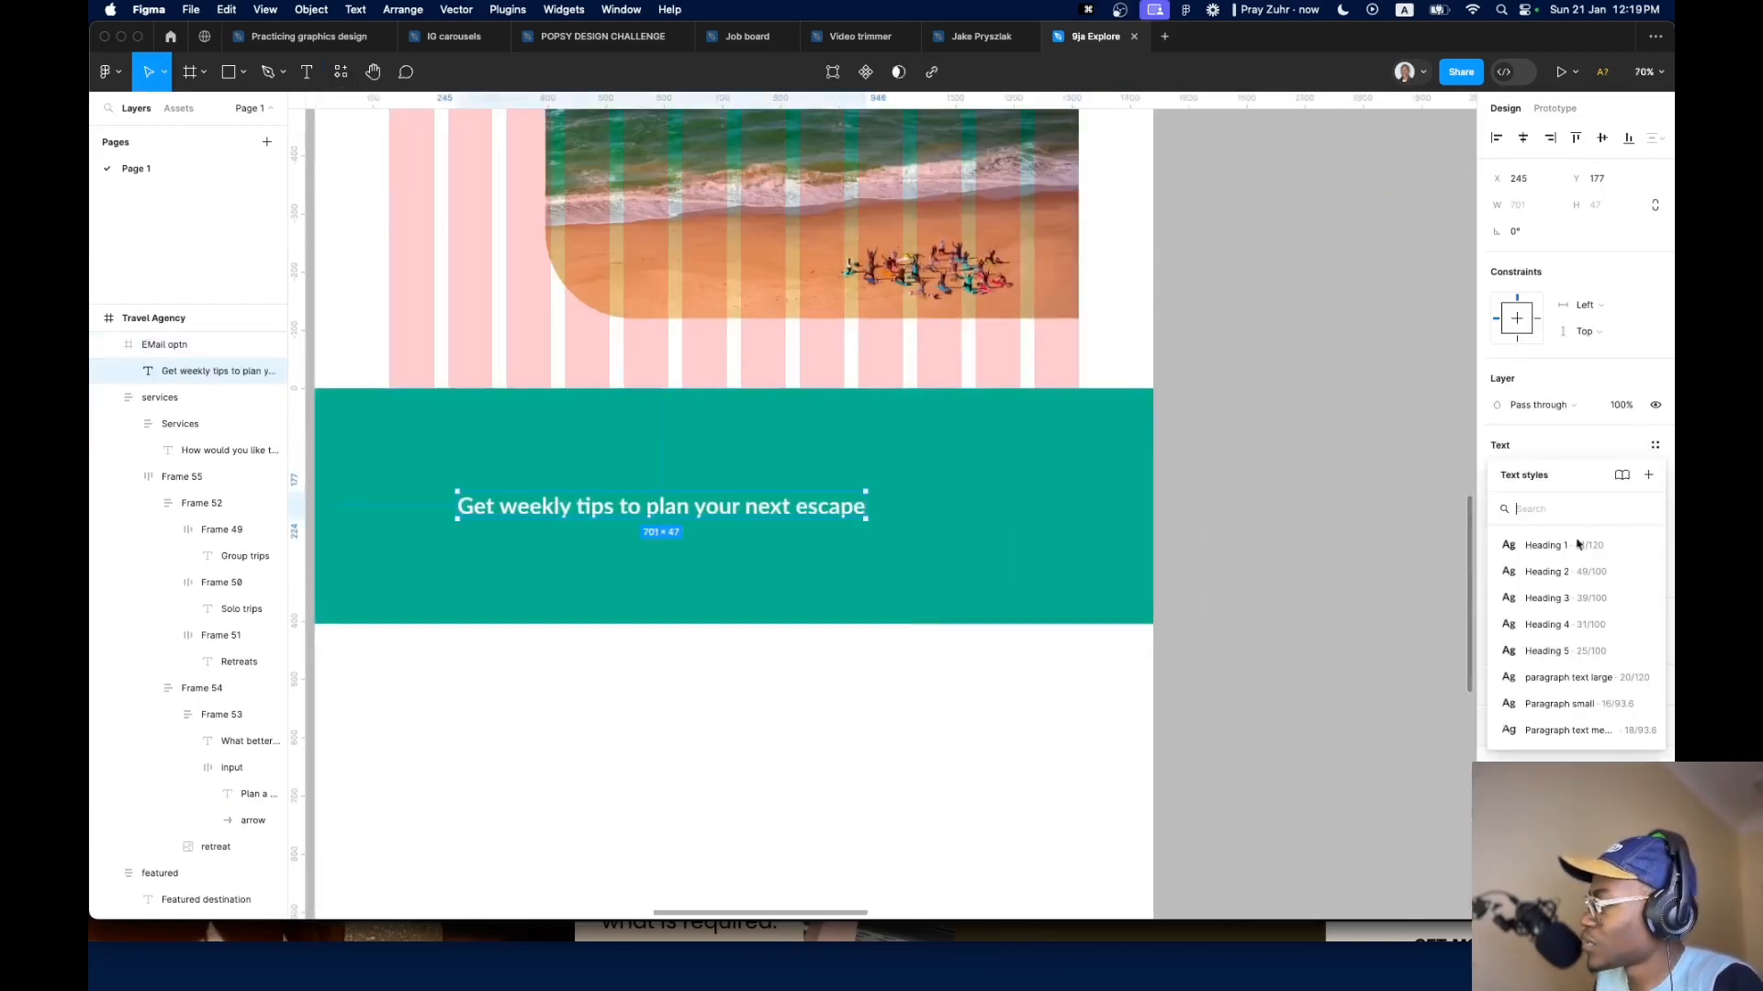
{"action": "left_click", "coordinate": [1579, 599]}
{"action": "scroll", "coordinate": [800, 491], "scroll_direction": "down", "scroll_amount": 3}
{"action": "scroll", "coordinate": [800, 491], "scroll_direction": "down", "scroll_amount": 2}
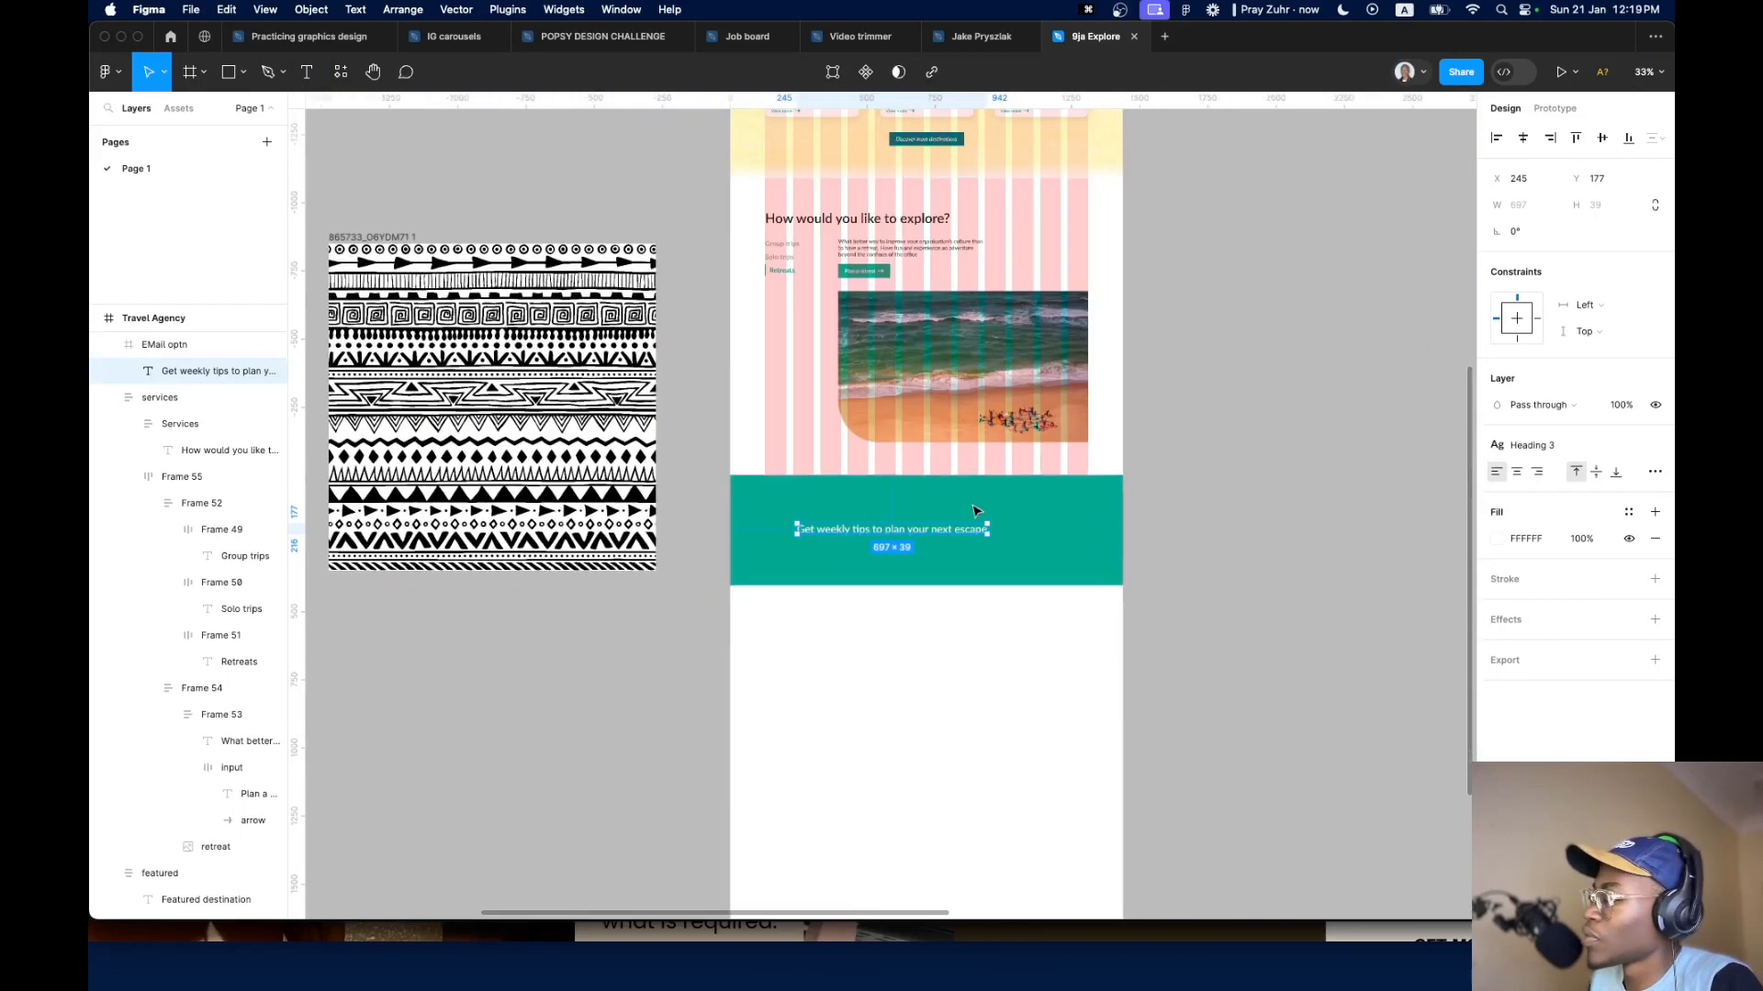
Add left-aligned, vertically centred auto layout to the EMail optn frame, with 128 horizontal and 120 vertical padding
{"action": "key", "text": "Escape"}
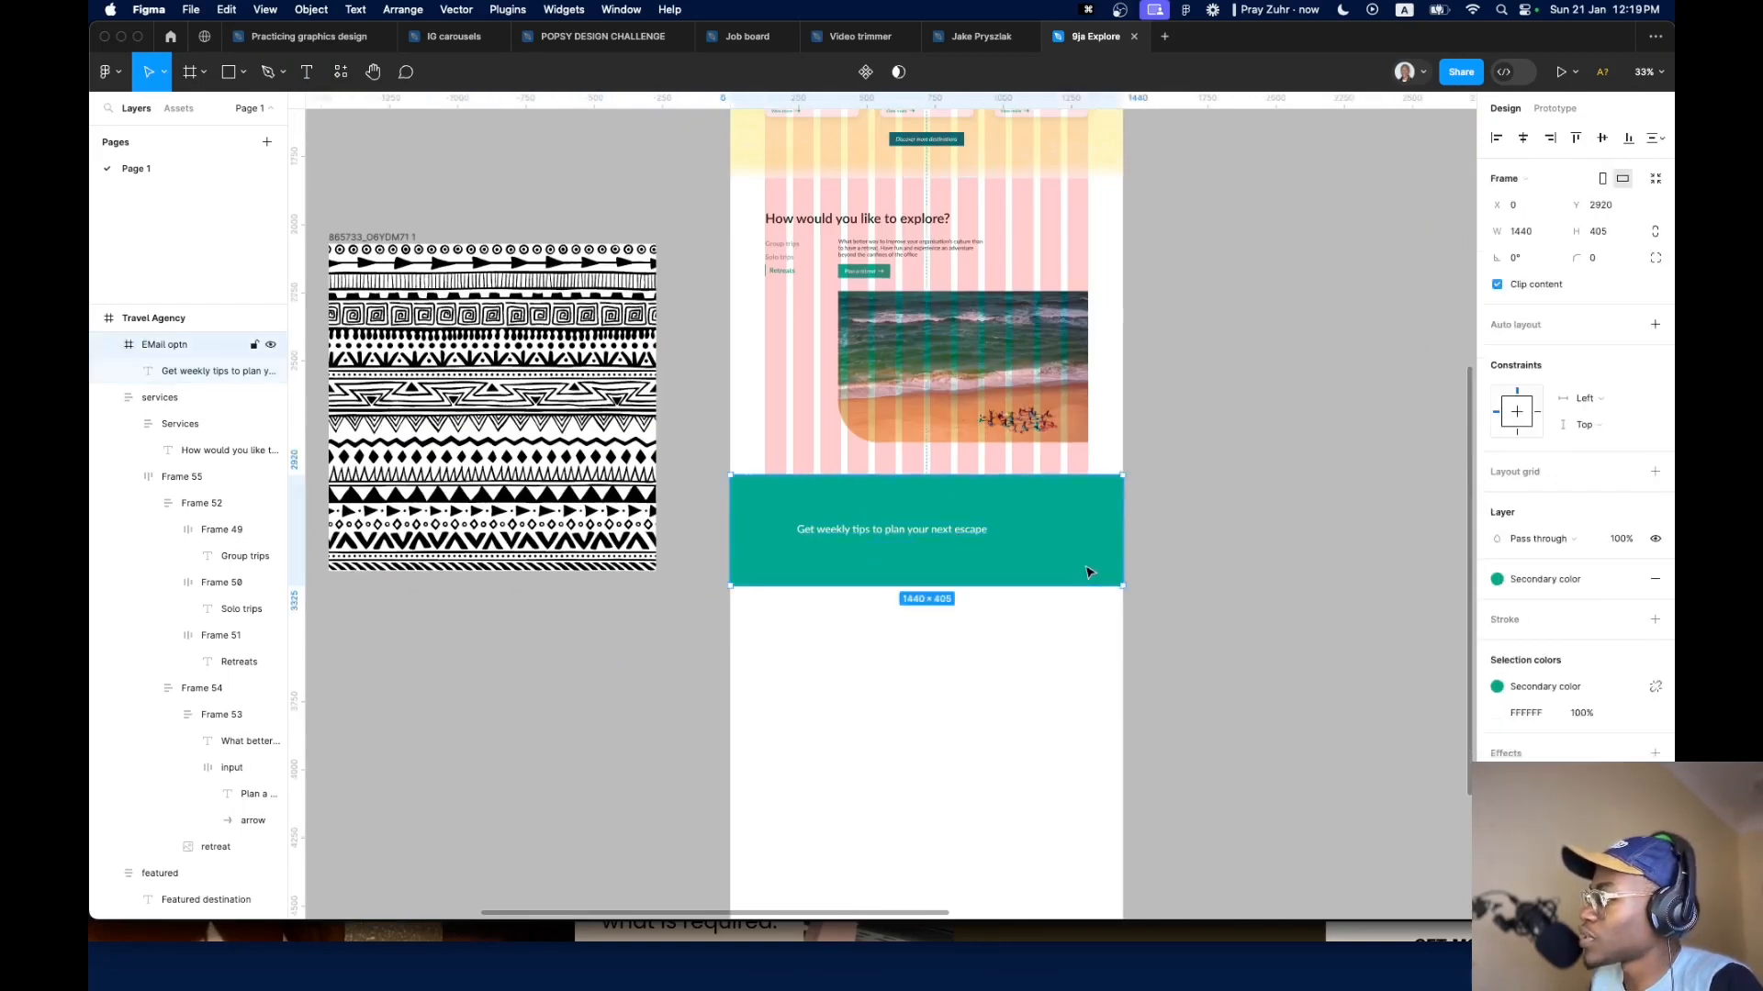
{"action": "key", "text": "shift+a"}
{"action": "left_click_drag", "start_coordinate": [1053, 548], "coordinate": [1122, 551]}
{"action": "left_click", "coordinate": [1576, 397]}
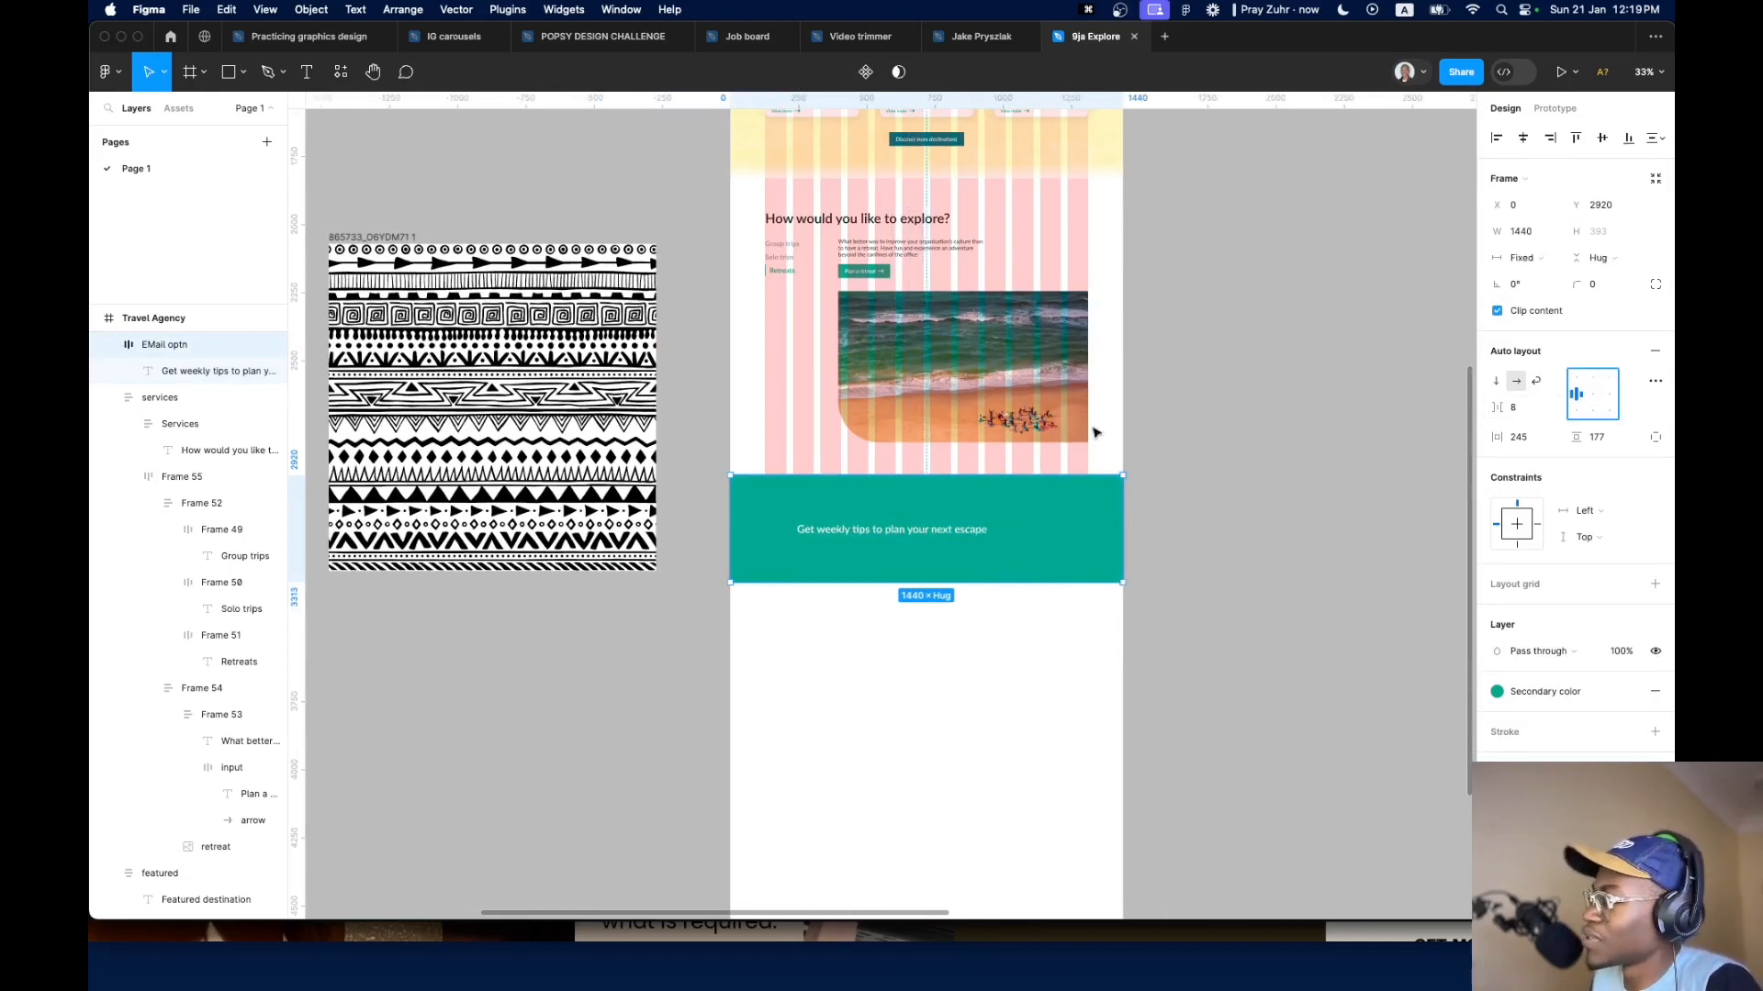
{"action": "type", "text": "12"}
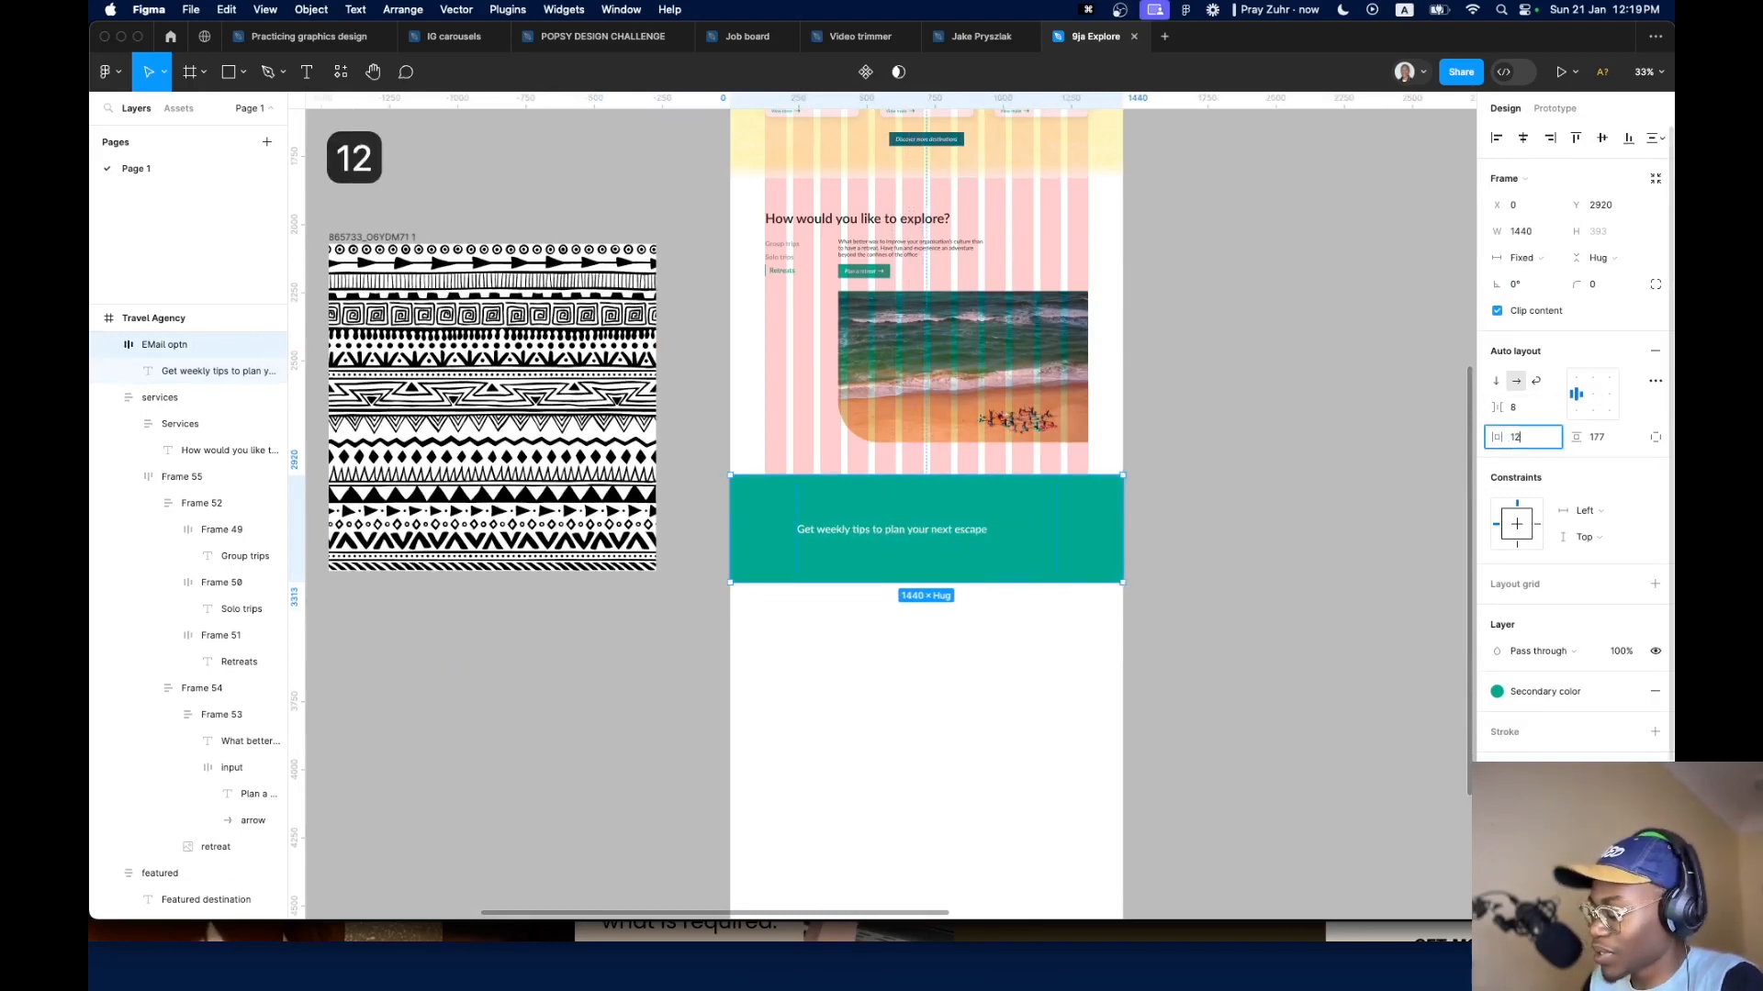
{"action": "type", "text": "8"}
{"action": "key", "text": "Return"}
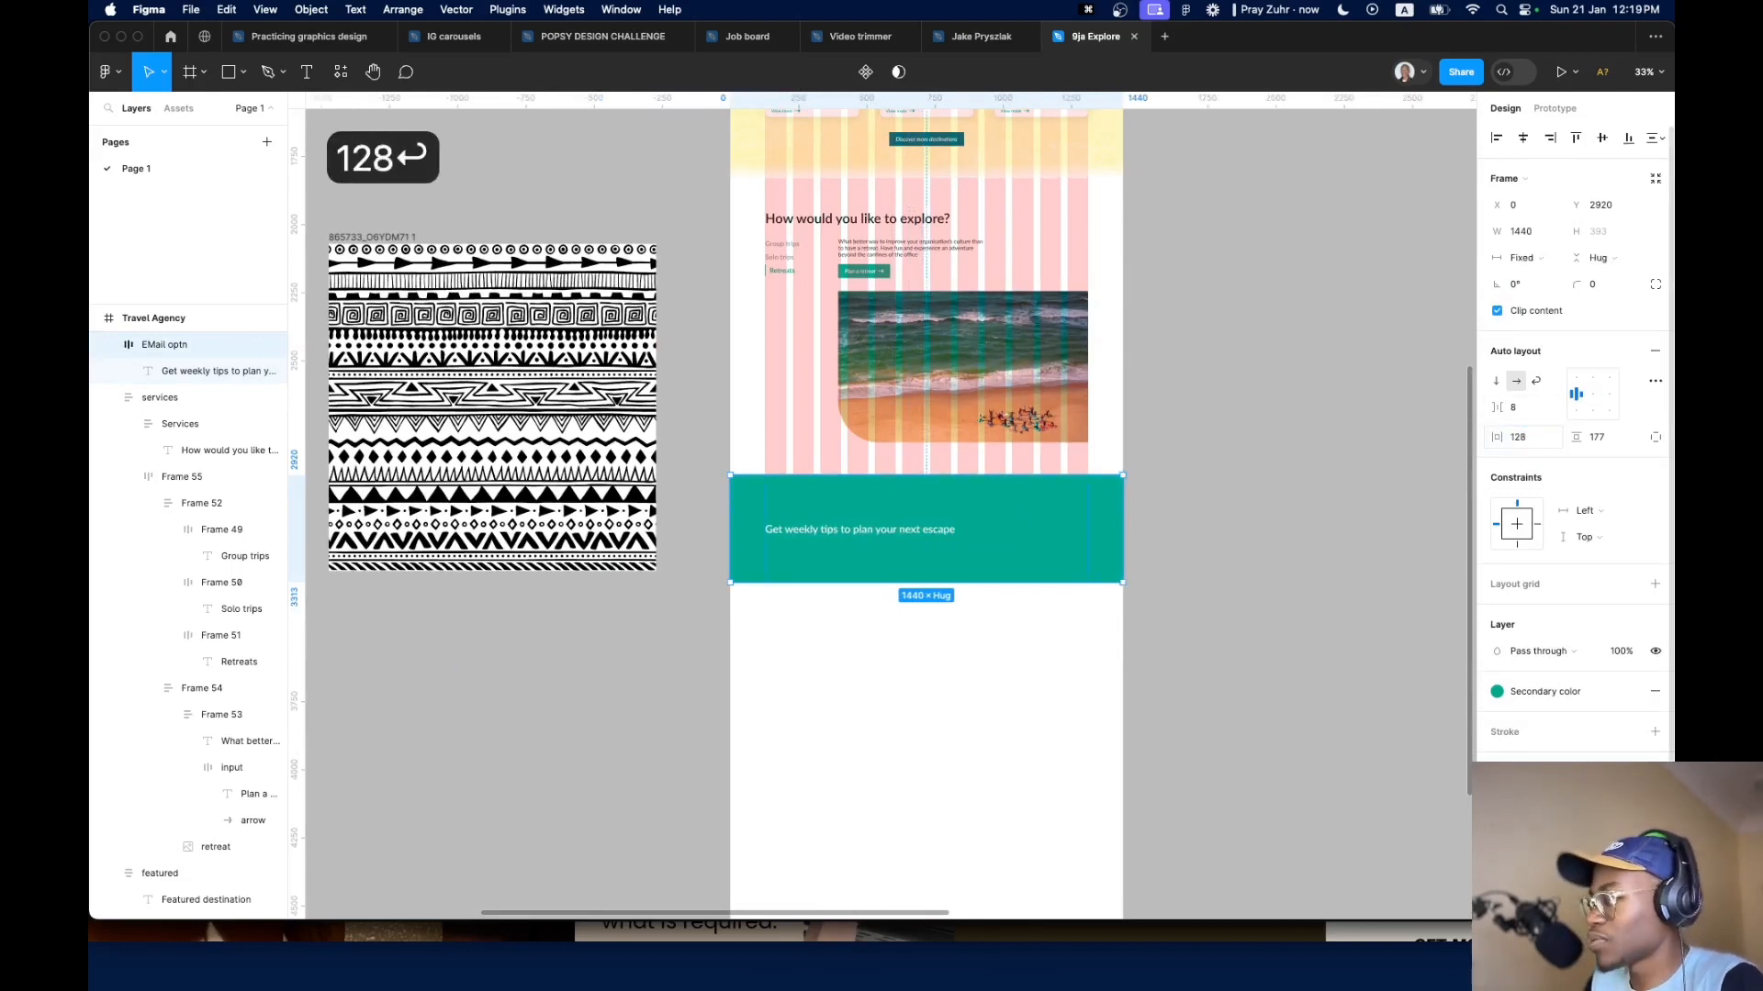
{"action": "left_click", "coordinate": [1597, 438]}
{"action": "type", "text": "120"}
{"action": "key", "text": "Return"}
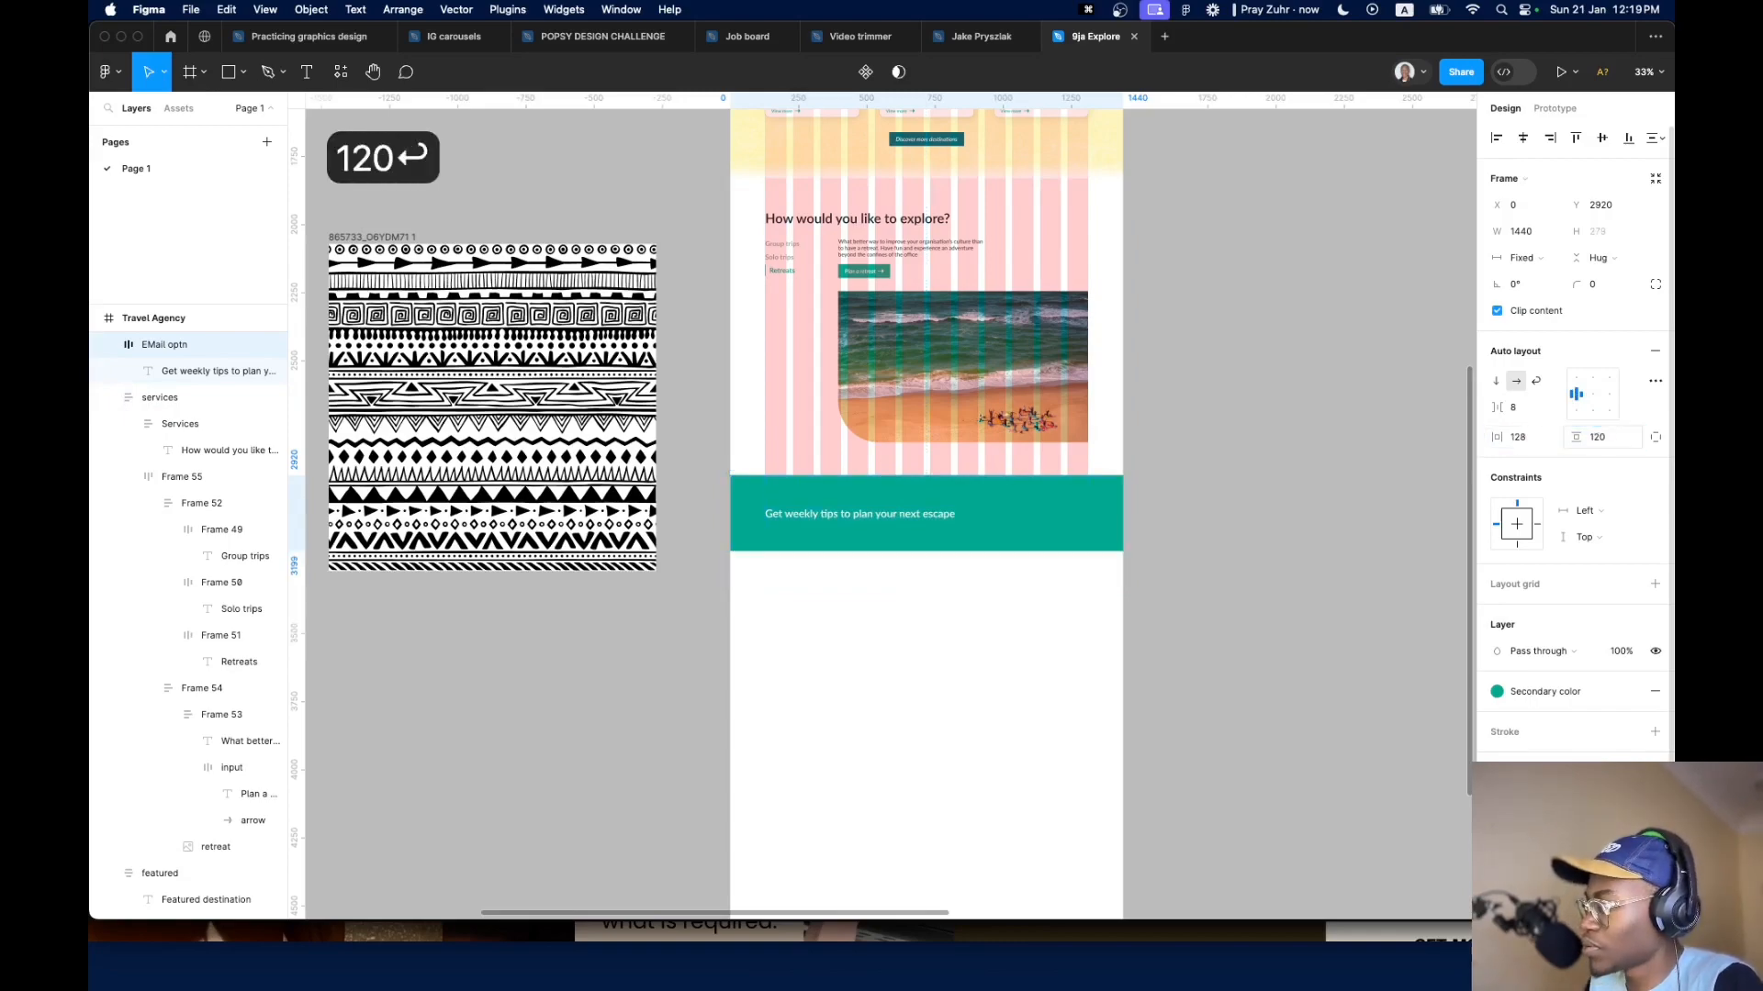
Copy the hero's search field and Explore button group and paste it into the EMail optn banner beside the weekly tips text
{"action": "scroll", "coordinate": [975, 570], "scroll_direction": "up", "scroll_amount": 3}
{"action": "scroll", "coordinate": [1164, 637], "scroll_direction": "down", "scroll_amount": 5}
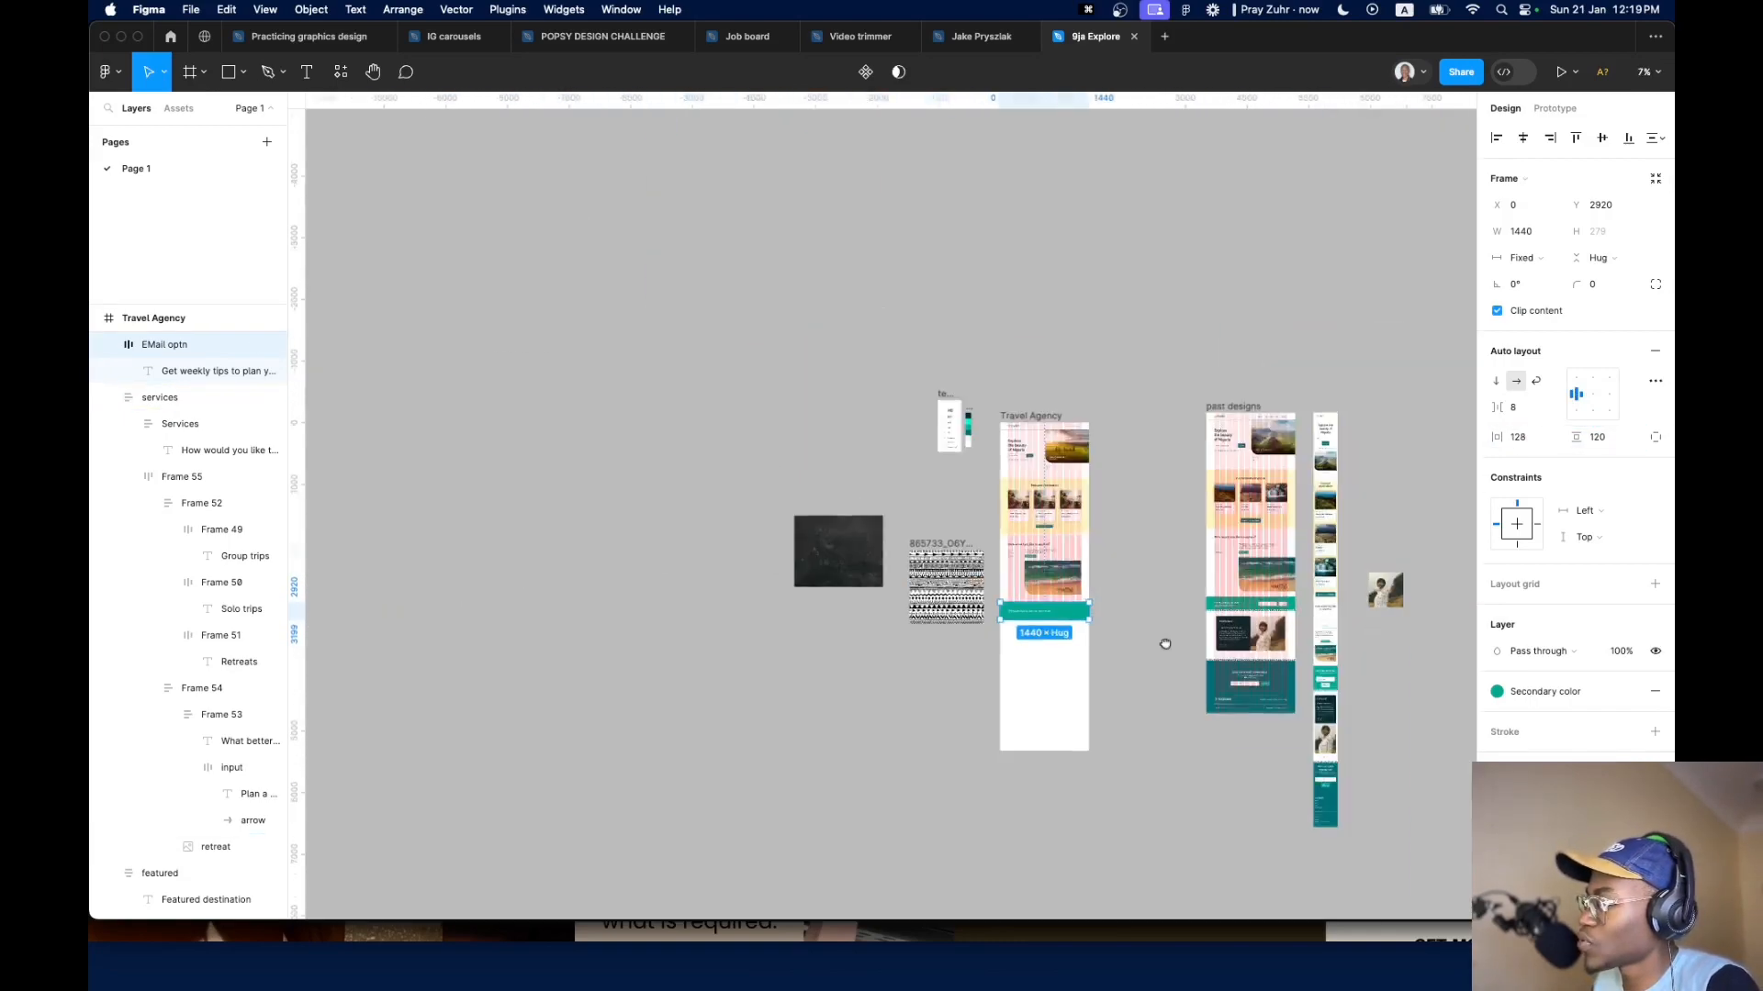
{"action": "scroll", "coordinate": [1164, 637], "scroll_direction": "up", "scroll_amount": 15}
{"action": "scroll", "coordinate": [852, 594], "scroll_direction": "down", "scroll_amount": 10}
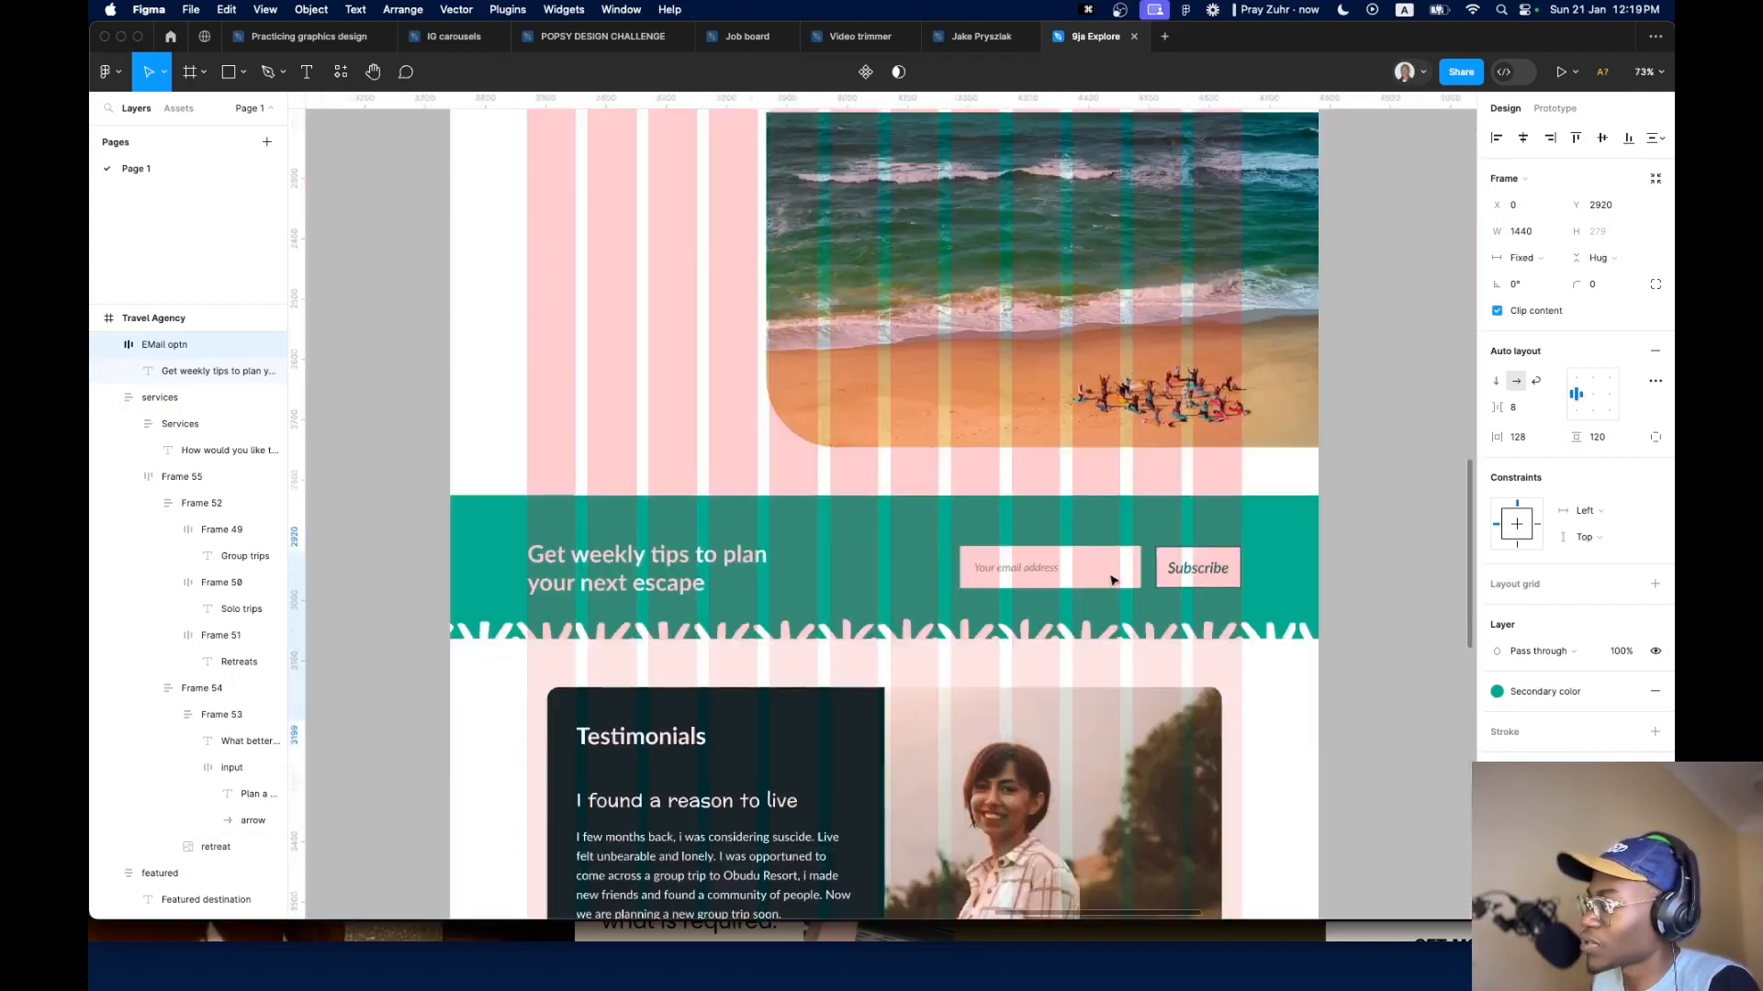
{"action": "scroll", "coordinate": [861, 355], "scroll_direction": "up", "scroll_amount": 3}
{"action": "left_click", "coordinate": [846, 334]}
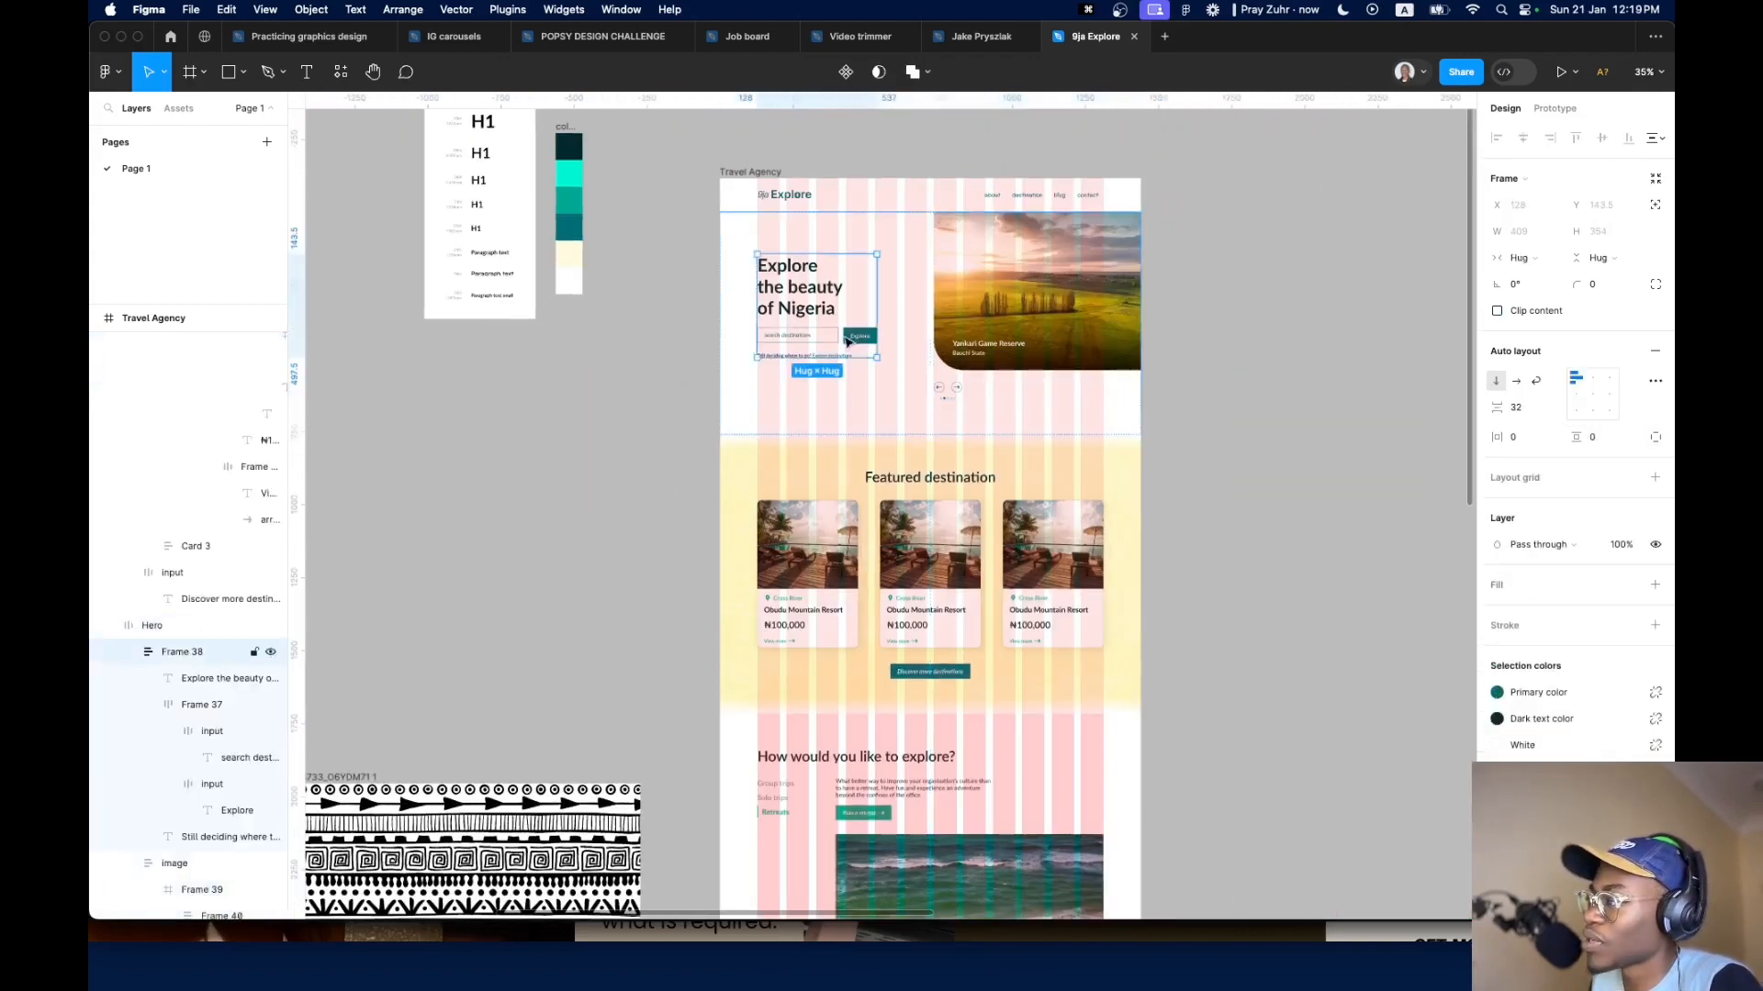
{"action": "key", "text": "super+c"}
{"action": "scroll", "coordinate": [813, 684], "scroll_direction": "down", "scroll_amount": 5}
{"action": "scroll", "coordinate": [874, 315], "scroll_direction": "up", "scroll_amount": 5}
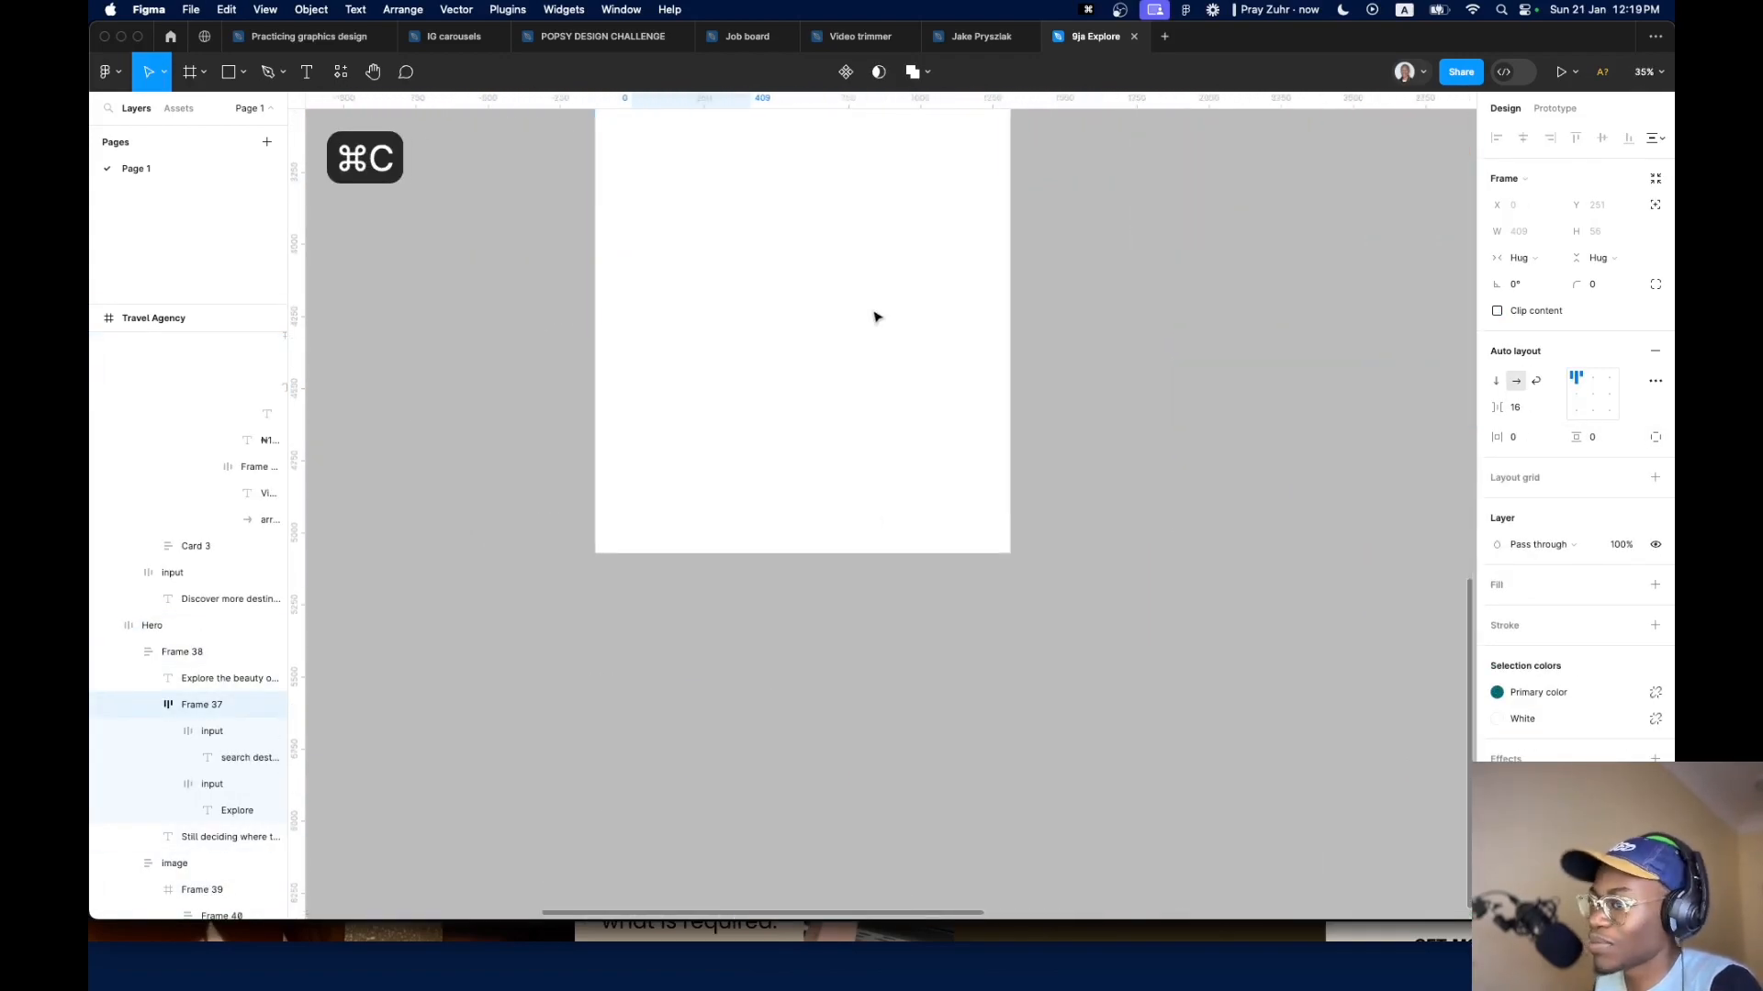
{"action": "scroll", "coordinate": [913, 516], "scroll_direction": "up", "scroll_amount": 3}
{"action": "left_click", "coordinate": [911, 170]}
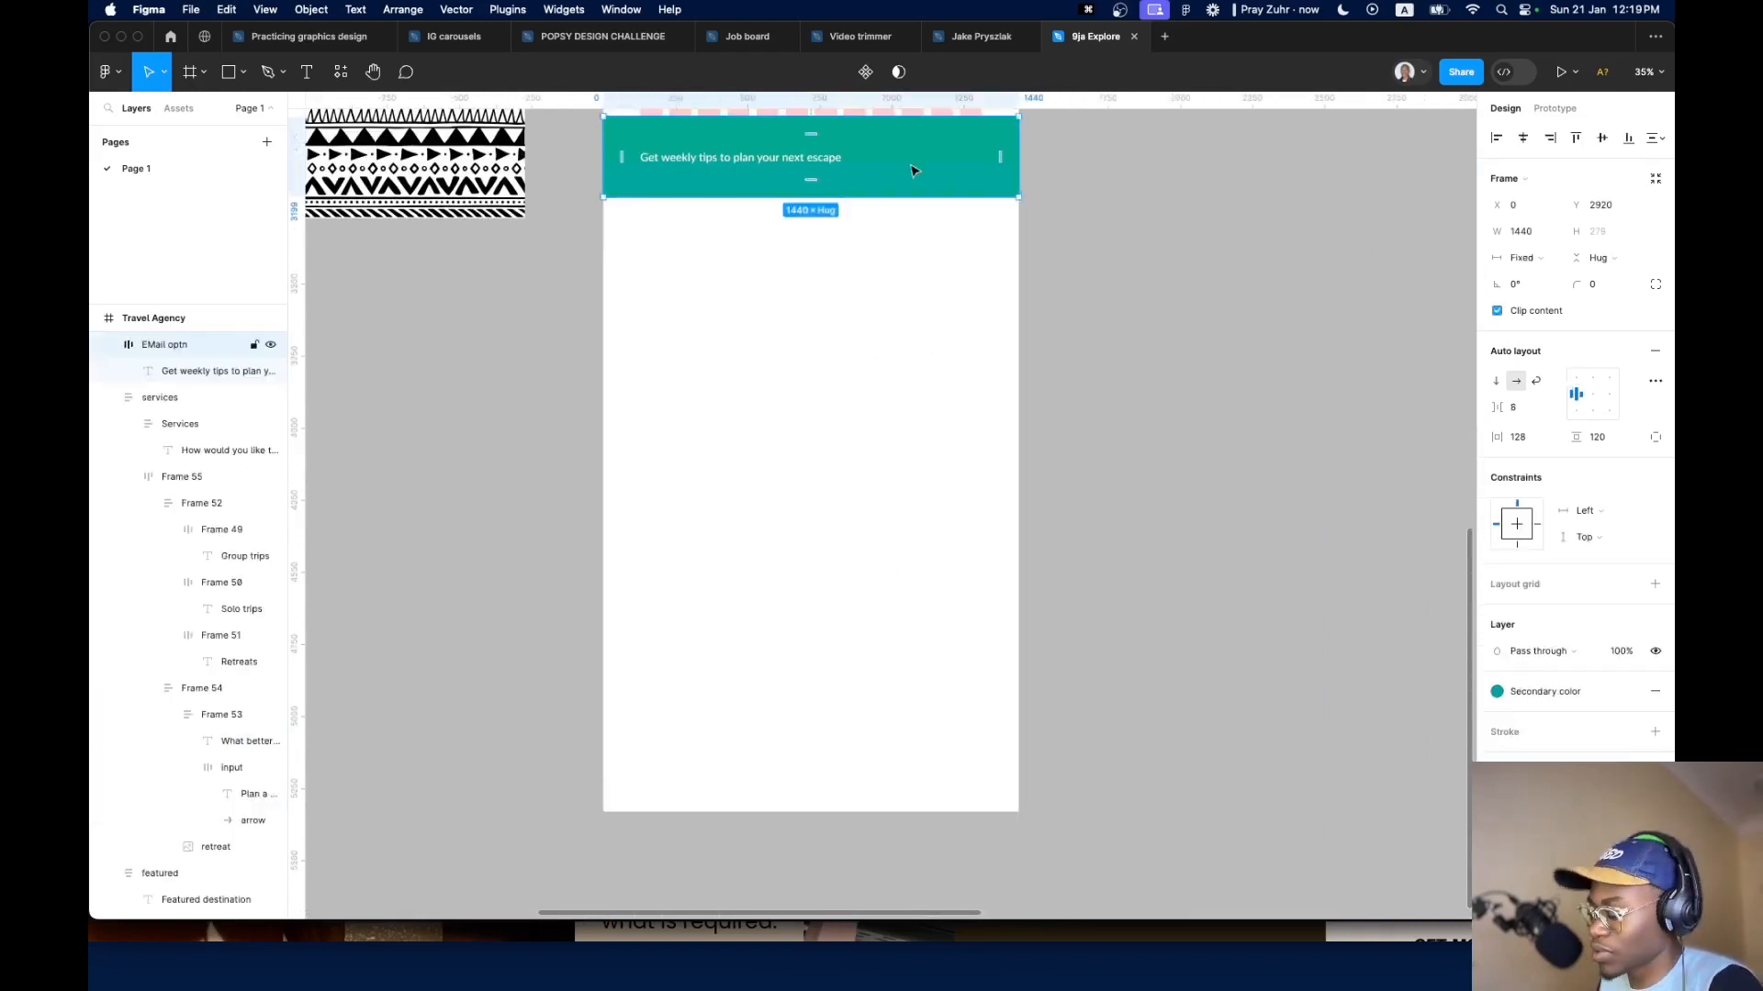
{"action": "key", "text": "super+v"}
{"action": "scroll", "coordinate": [913, 184], "scroll_direction": "up", "scroll_amount": 8}
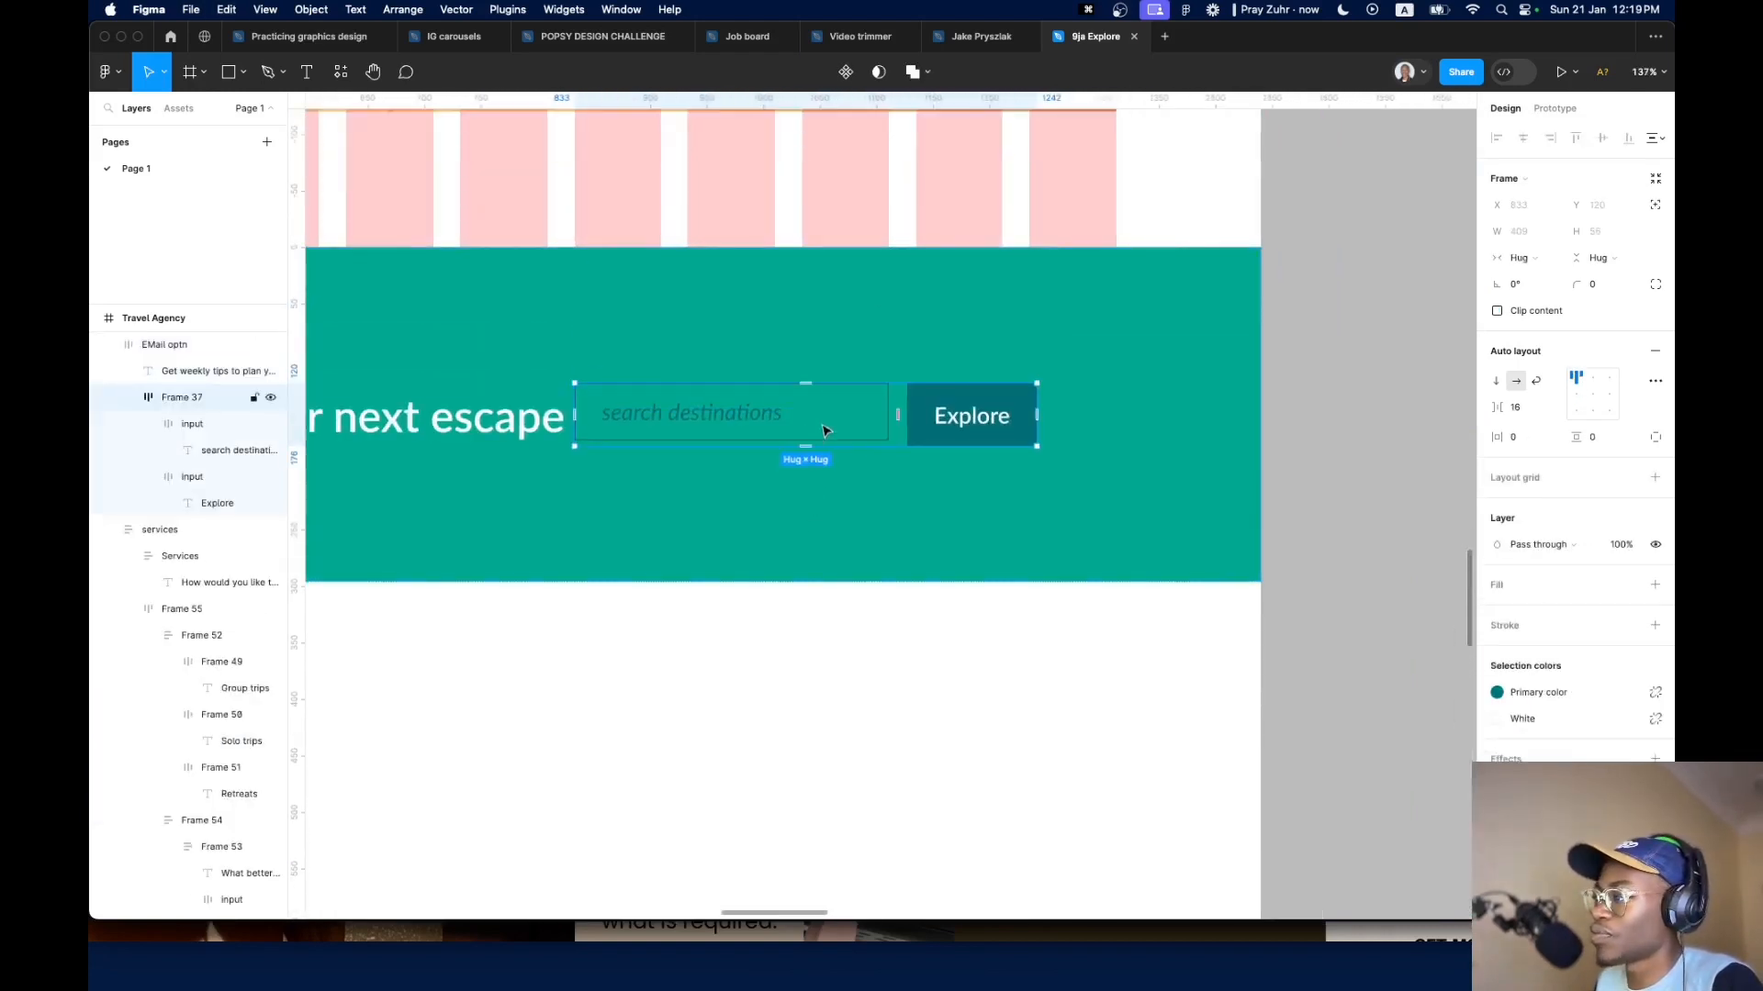
Set the vertical padding of the hero's search destinations field to 18 so its height comes closer to the Explore button's
{"action": "scroll", "coordinate": [1058, 429], "scroll_direction": "up", "scroll_amount": 4}
{"action": "scroll", "coordinate": [927, 442], "scroll_direction": "down", "scroll_amount": 8}
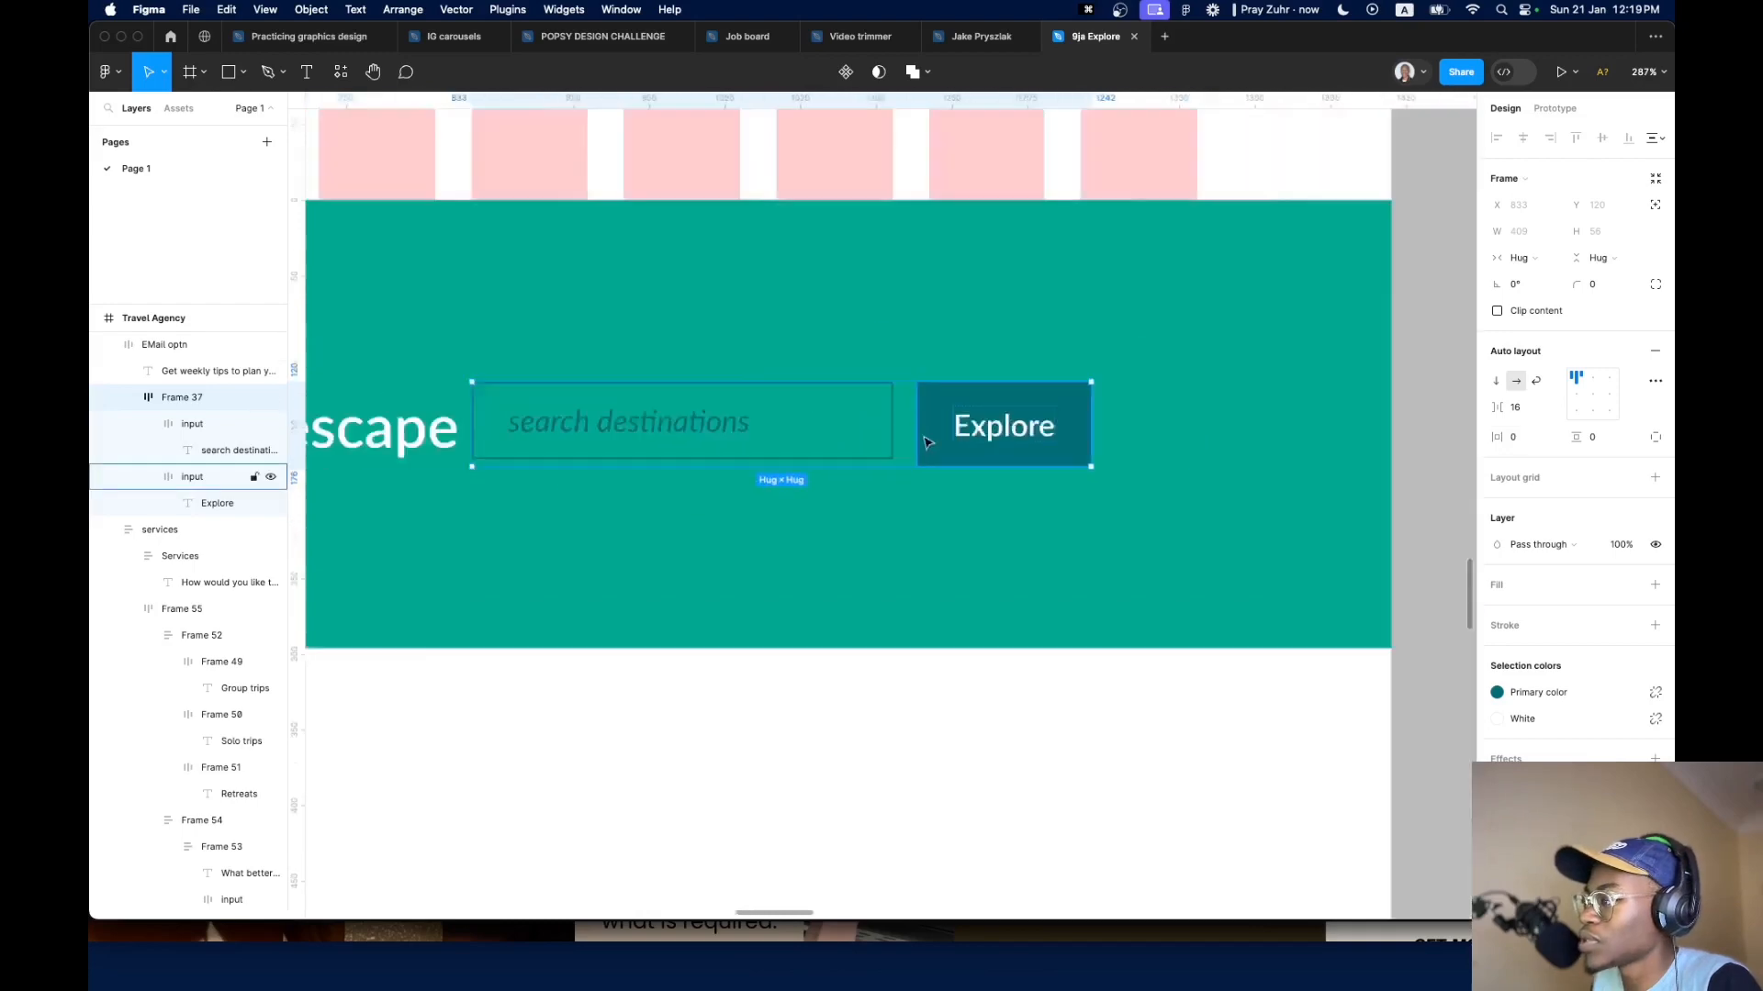
{"action": "scroll", "coordinate": [922, 442], "scroll_direction": "up", "scroll_amount": 5}
{"action": "scroll", "coordinate": [571, 480], "scroll_direction": "up", "scroll_amount": 8}
{"action": "scroll", "coordinate": [578, 531], "scroll_direction": "up", "scroll_amount": 10}
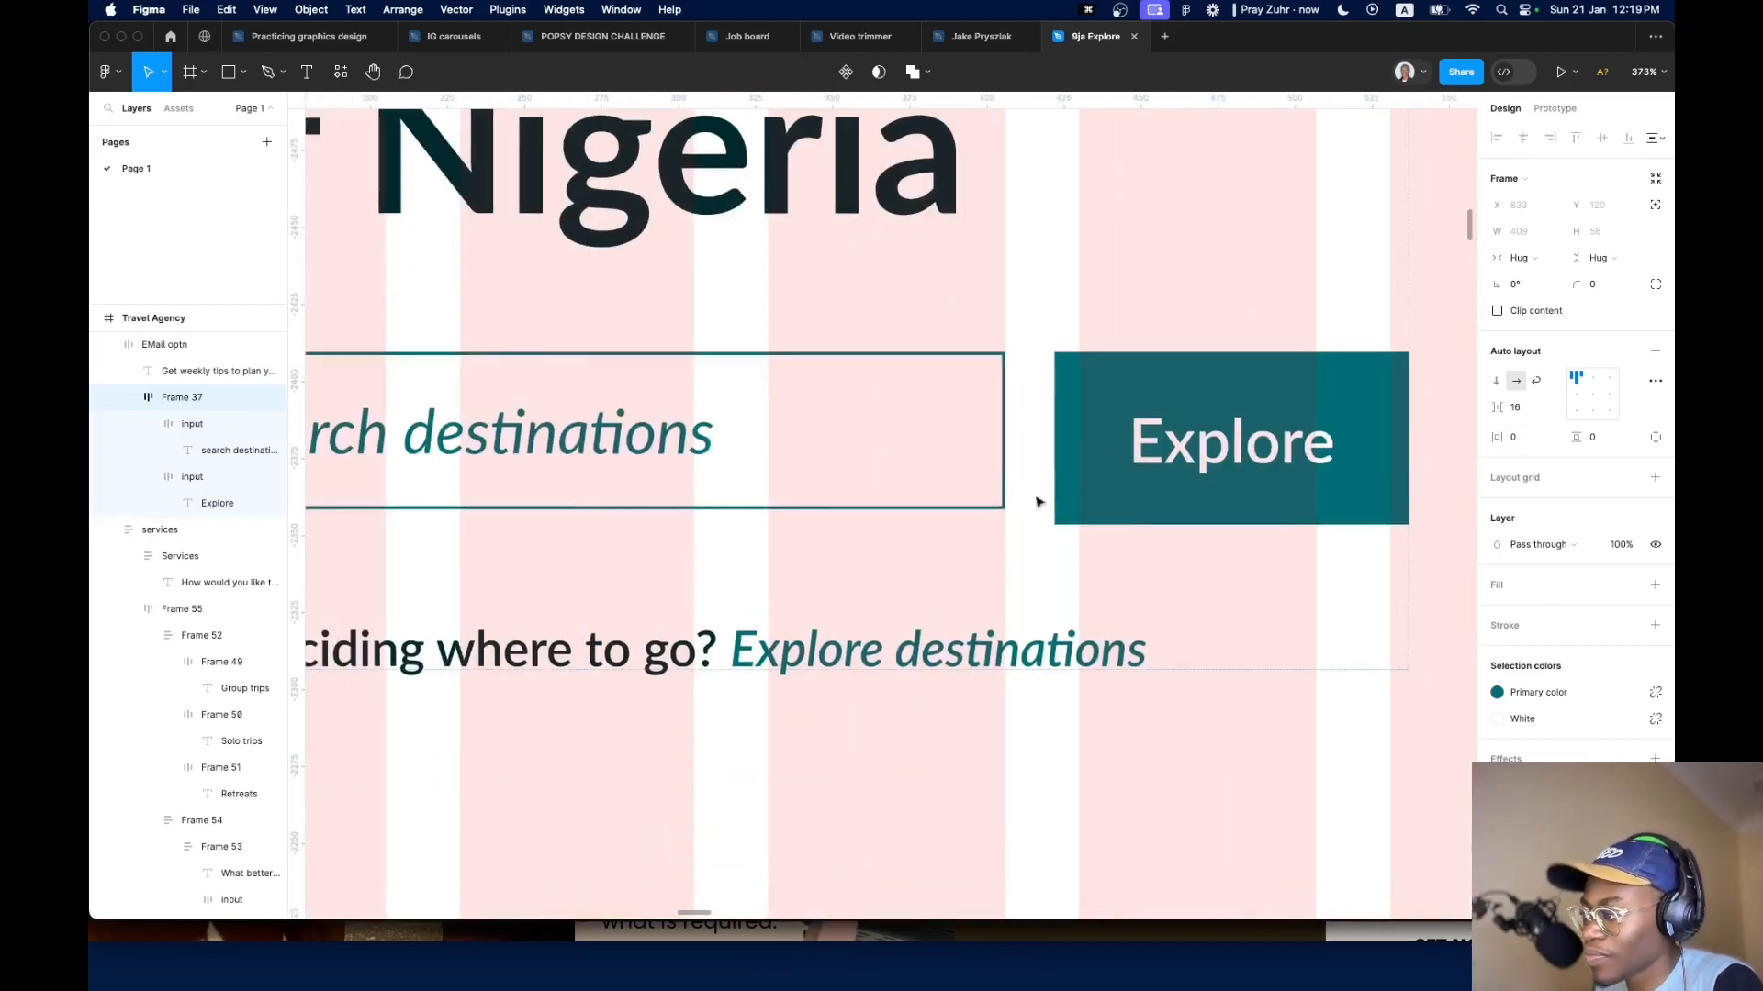
{"action": "left_click", "coordinate": [936, 460]}
{"action": "left_click", "coordinate": [936, 460]}
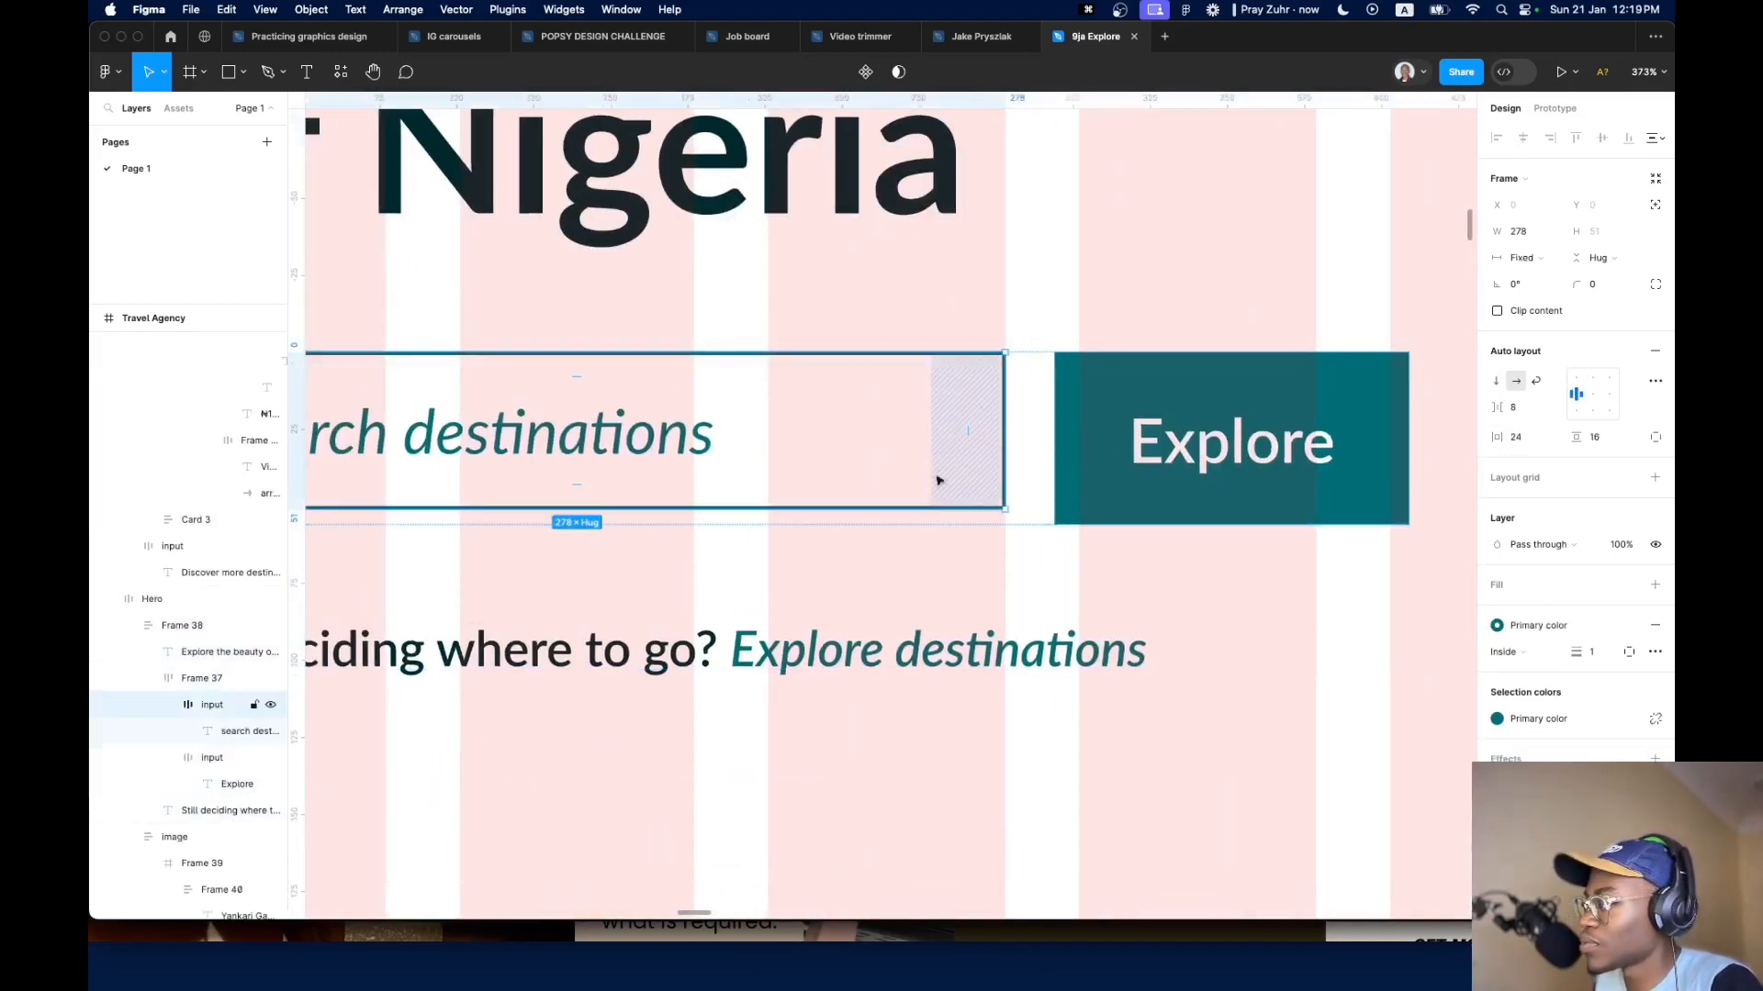
{"action": "left_click", "coordinate": [1217, 438]}
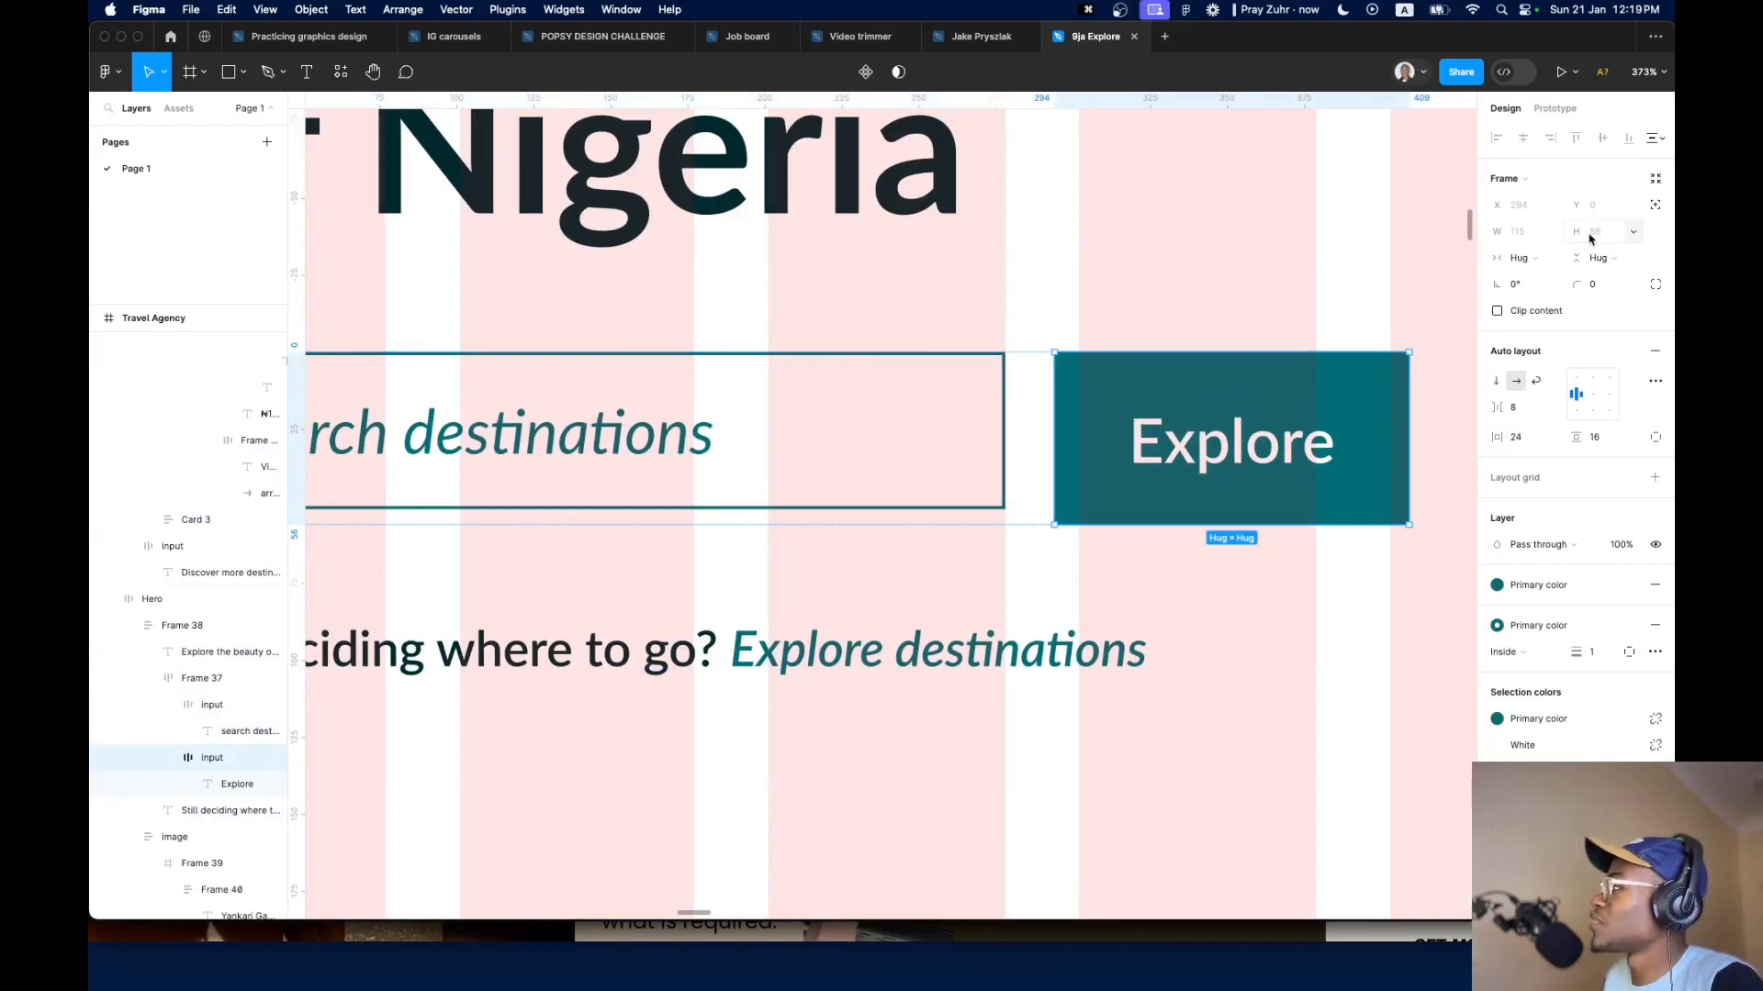
{"action": "left_click", "coordinate": [972, 449]}
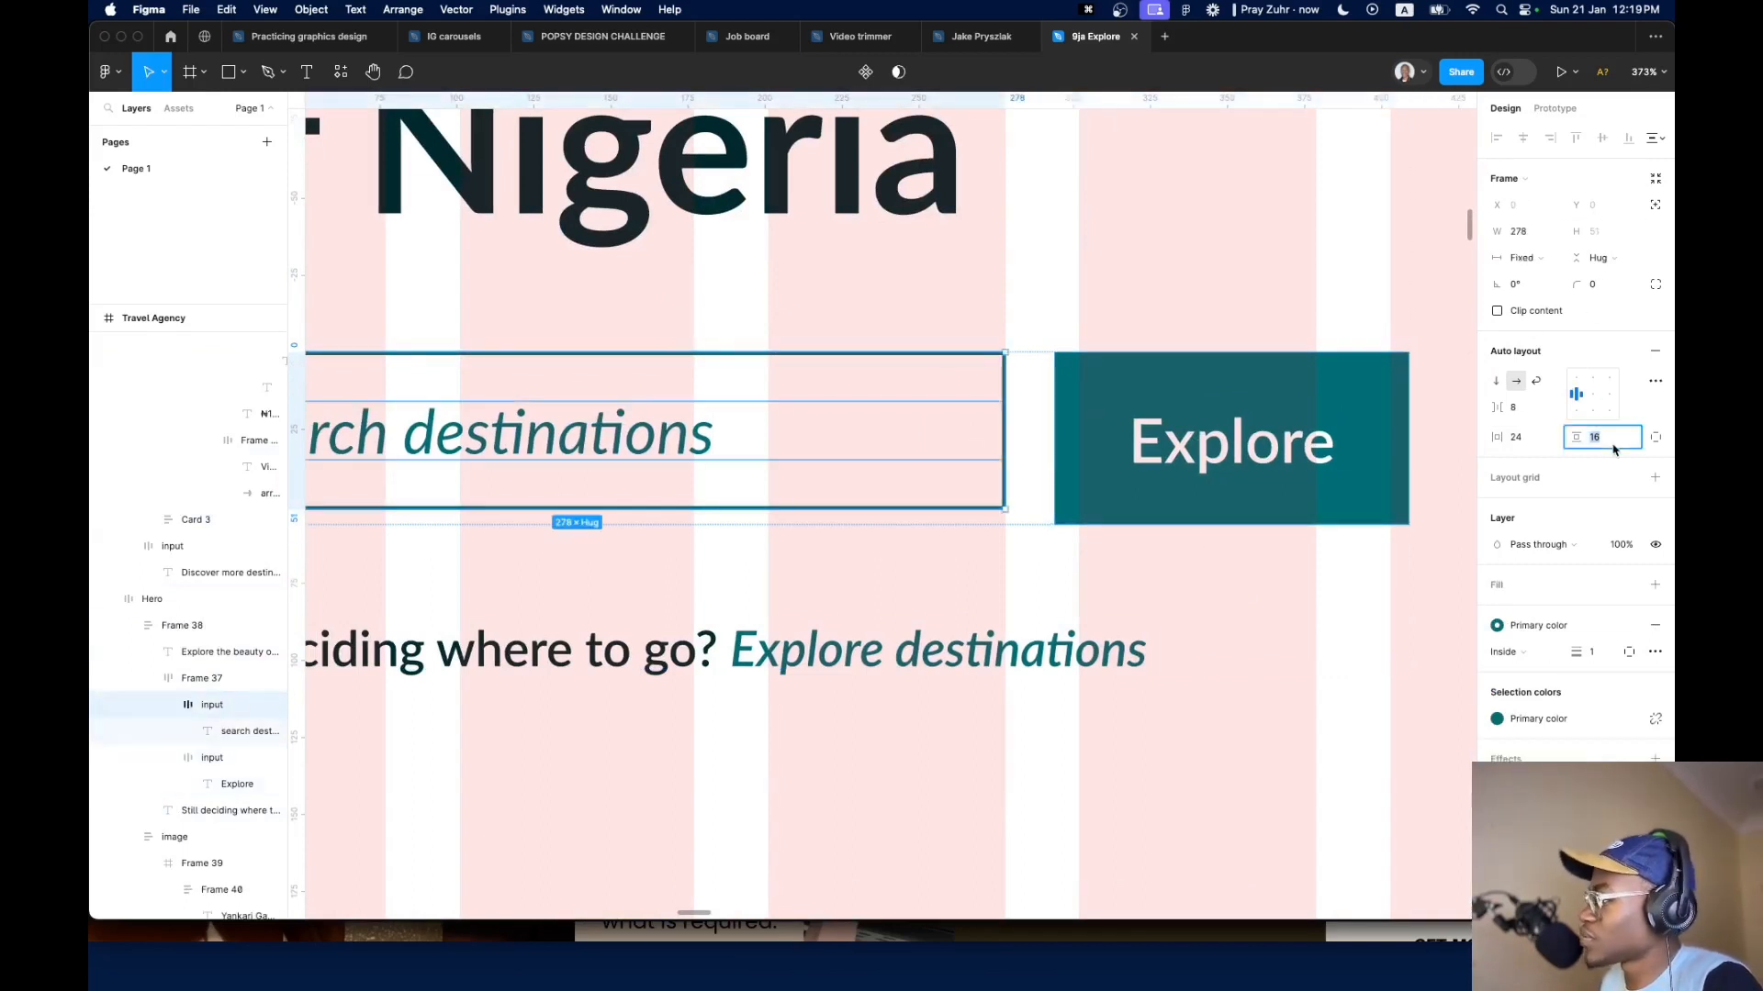
{"action": "key", "text": "Up"}
{"action": "key", "text": "Up"}
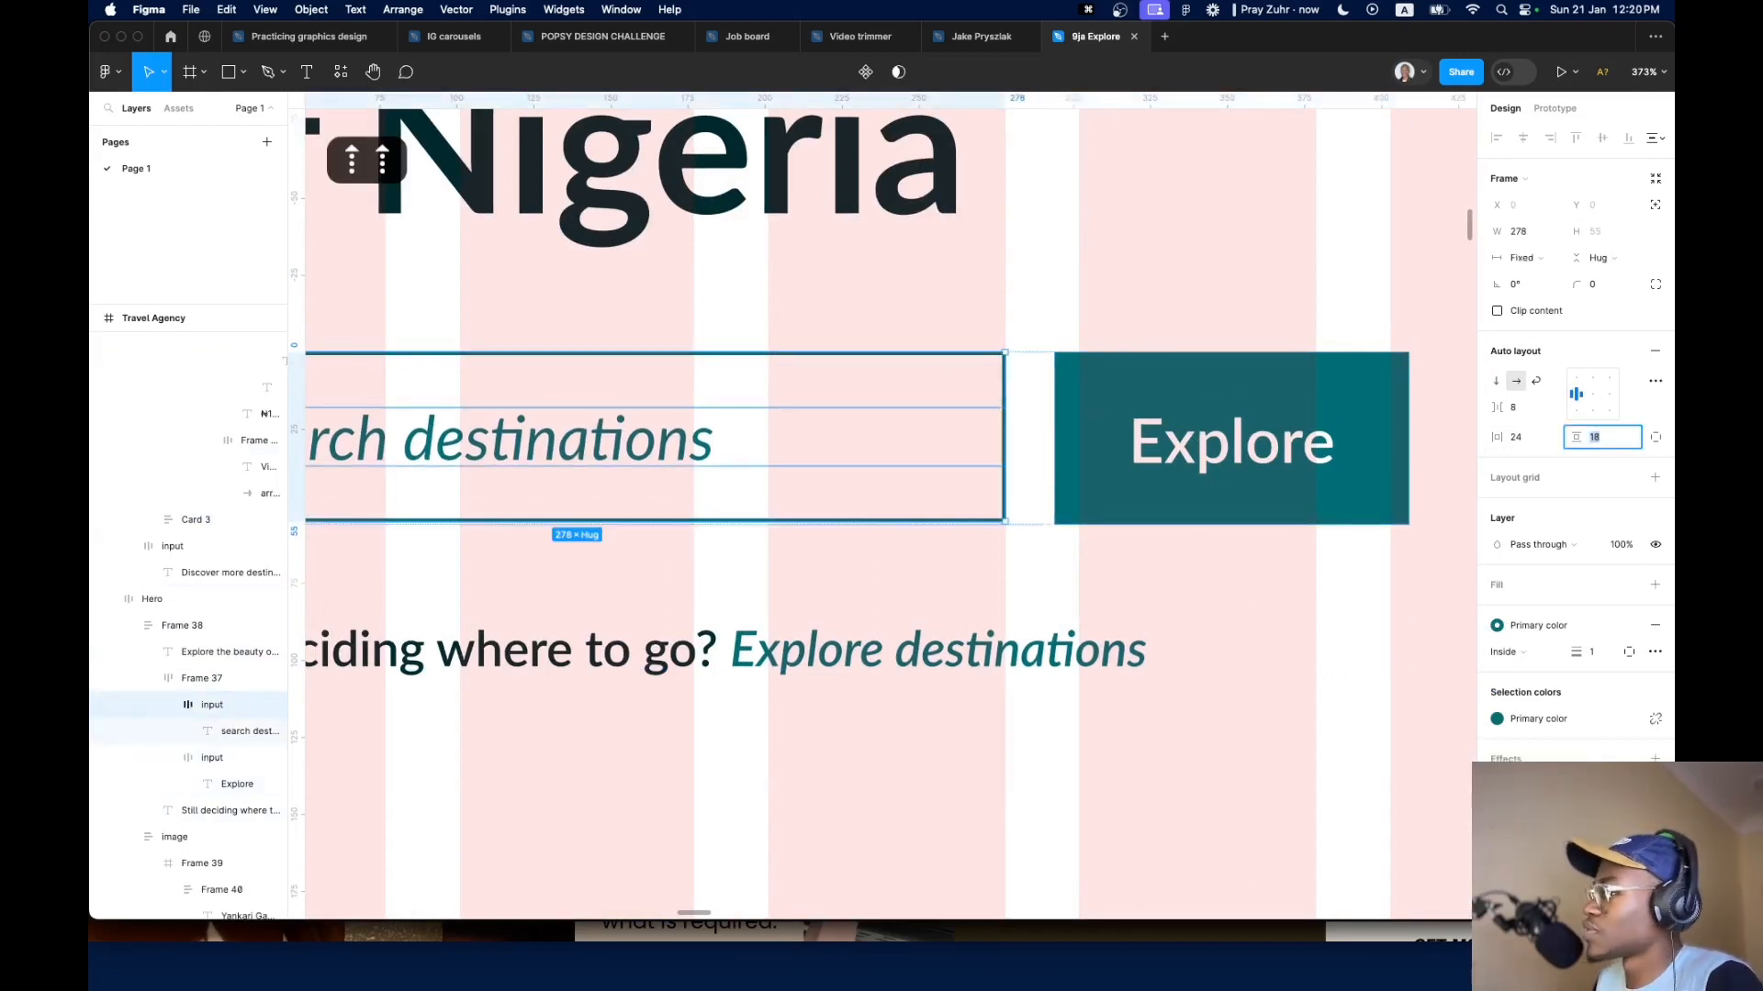
{"action": "scroll", "coordinate": [763, 464], "scroll_direction": "down", "scroll_amount": 5}
{"action": "scroll", "coordinate": [427, 437], "scroll_direction": "up", "scroll_amount": 5}
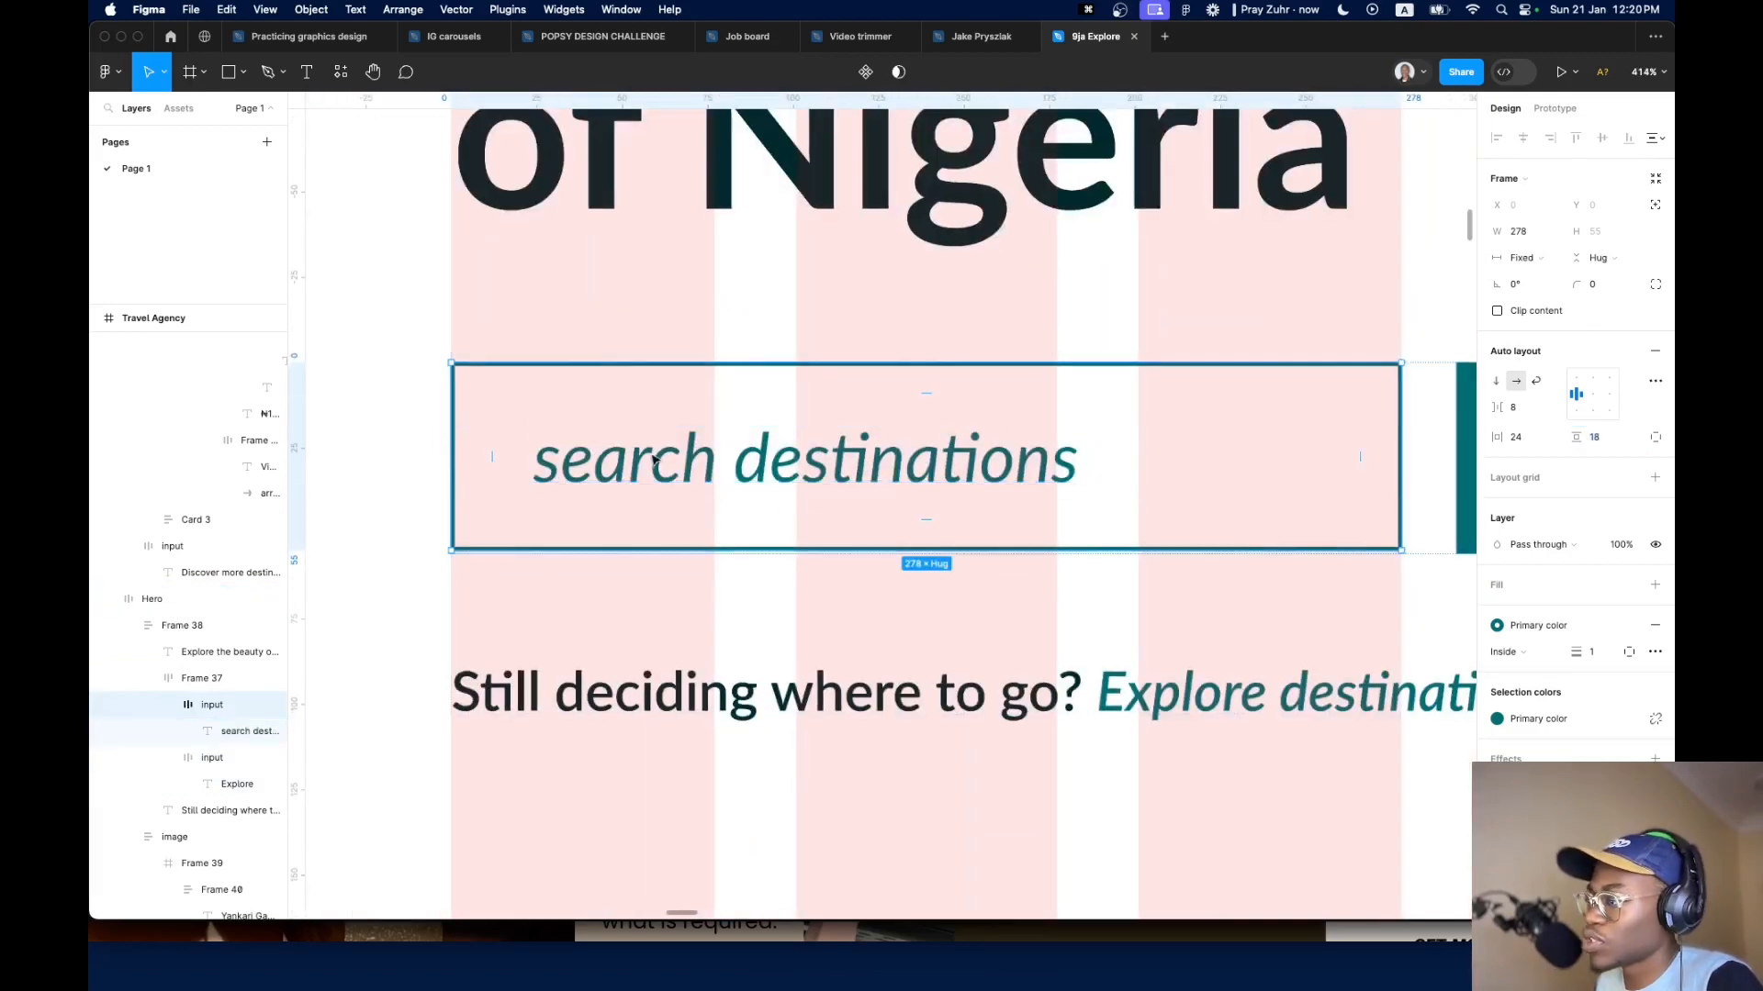
Set the hero's search destinations field to fill its container vertically so its height matches the Explore button
{"action": "double_click", "coordinate": [548, 444]}
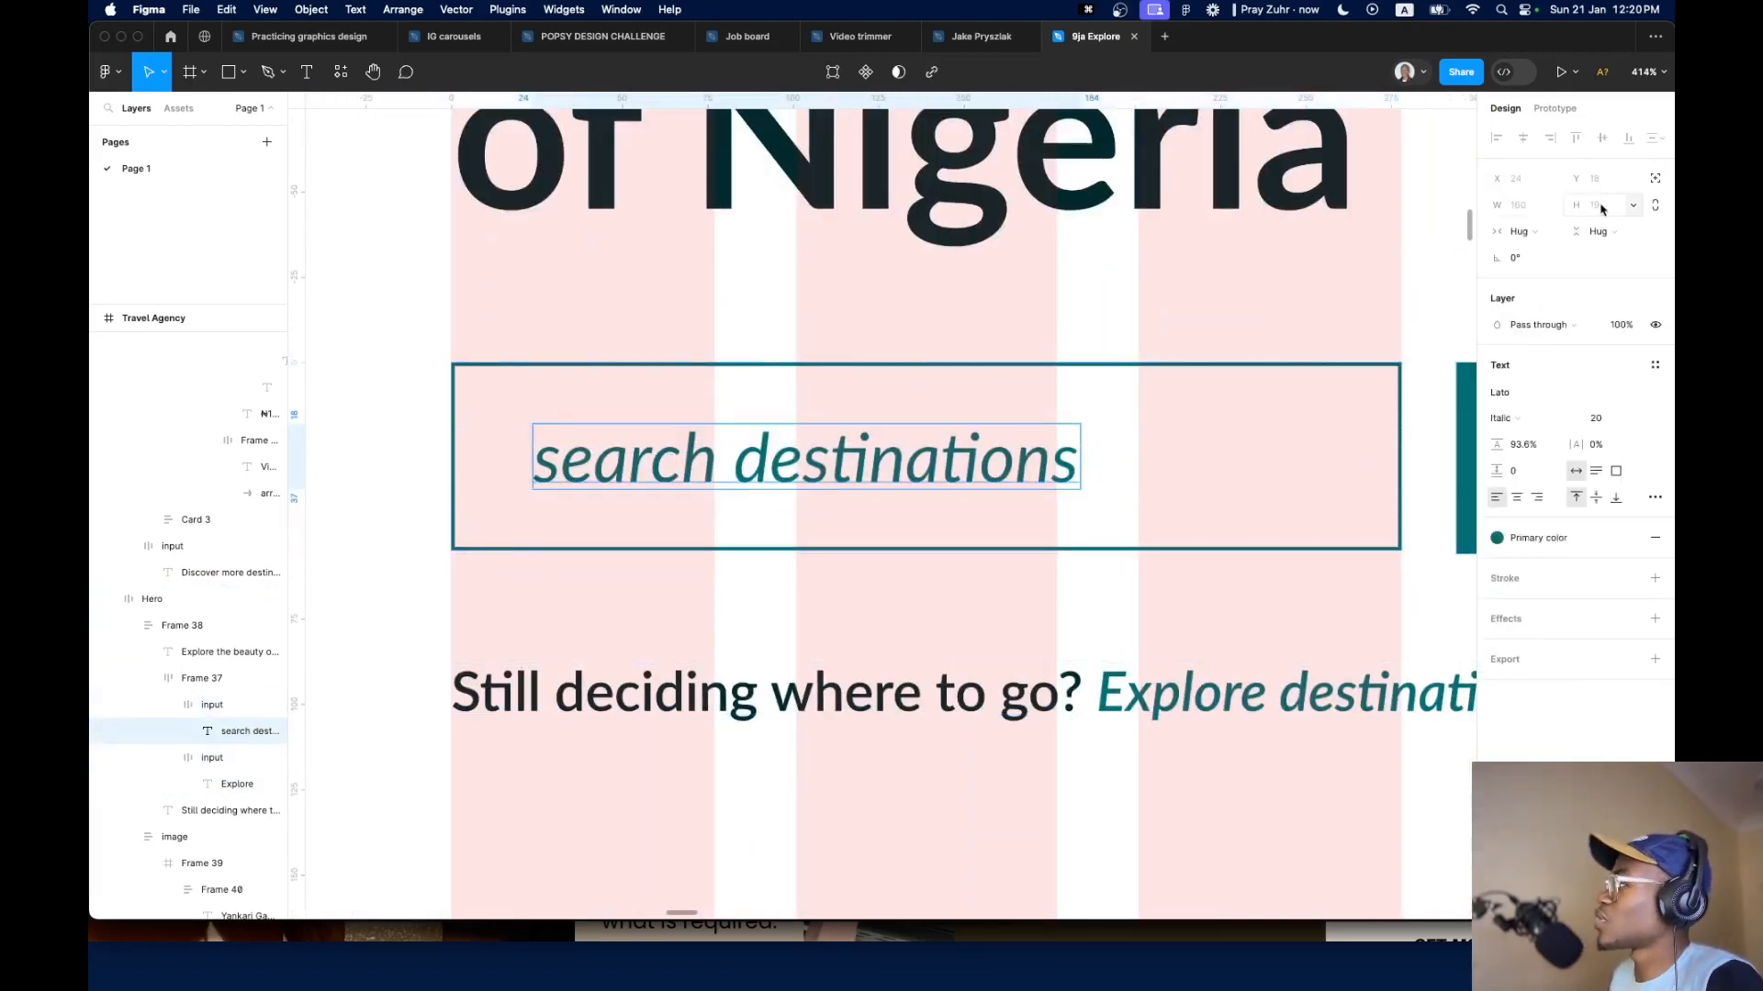
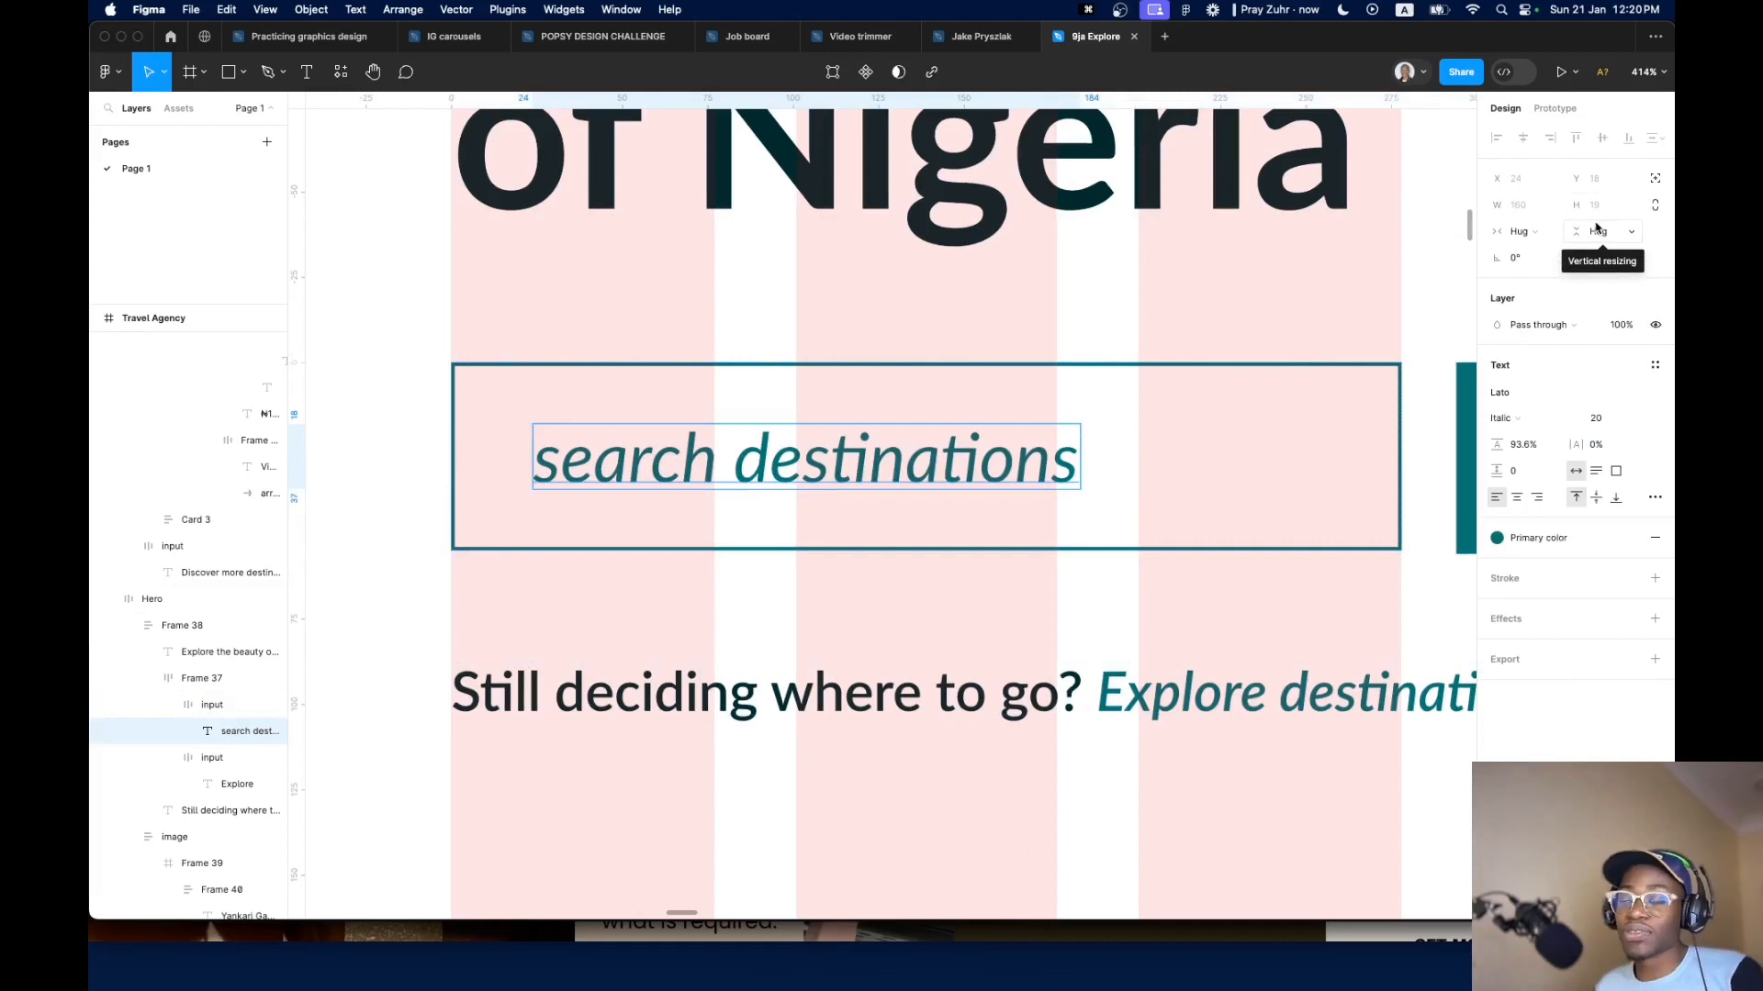
{"action": "left_click", "coordinate": [1229, 549]}
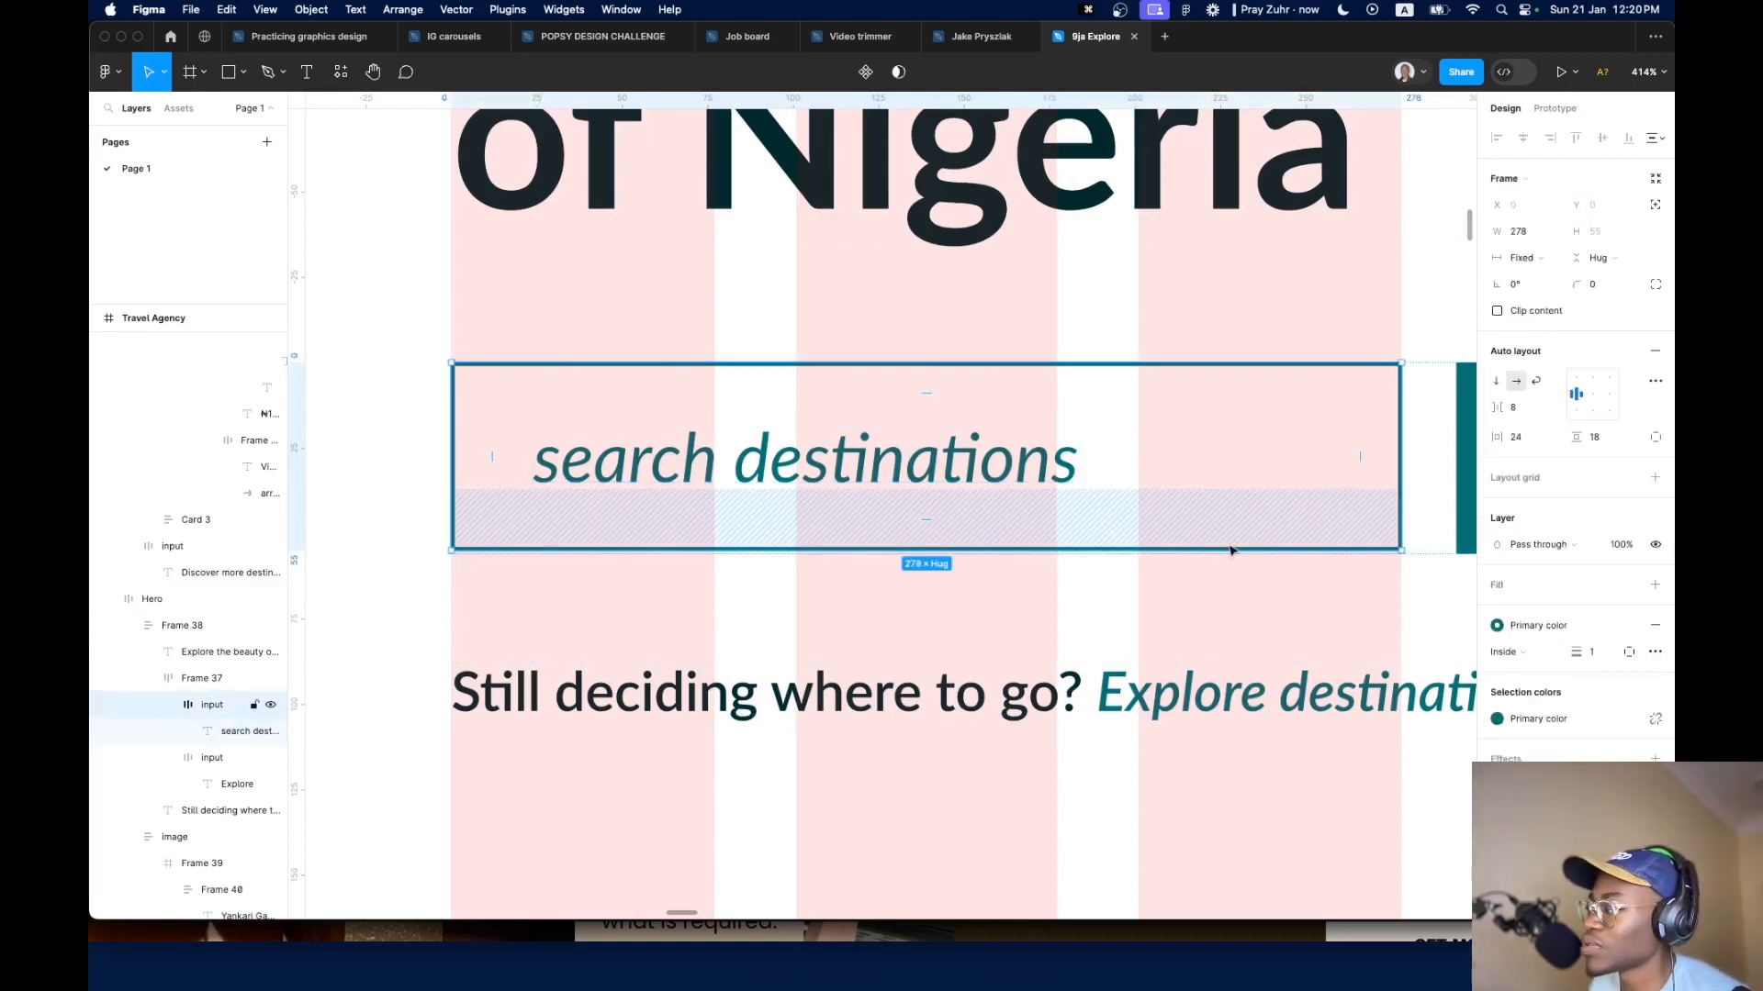
{"action": "left_click_drag", "start_coordinate": [1228, 552], "coordinate": [1224, 547]}
{"action": "left_click", "coordinate": [1600, 258]}
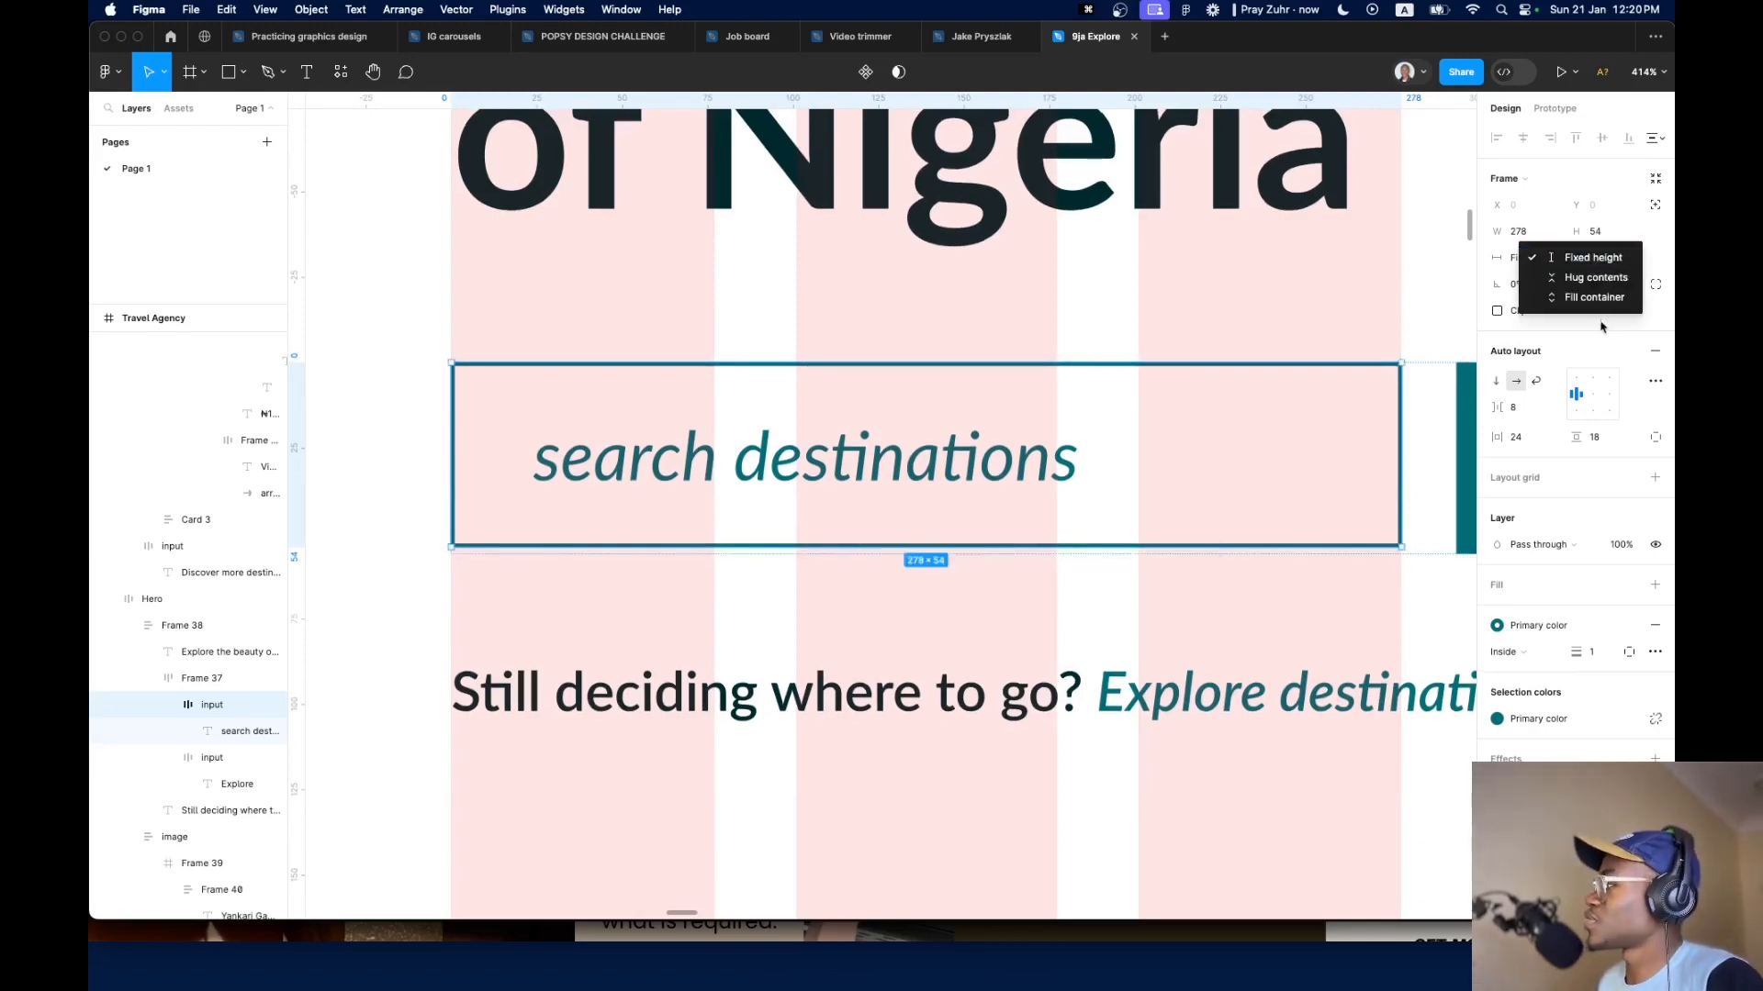
{"action": "left_click", "coordinate": [1600, 302]}
Set the EMail optn banner's search destinations field to fill its container vertically
{"action": "scroll", "coordinate": [779, 585], "scroll_direction": "down", "scroll_amount": 10}
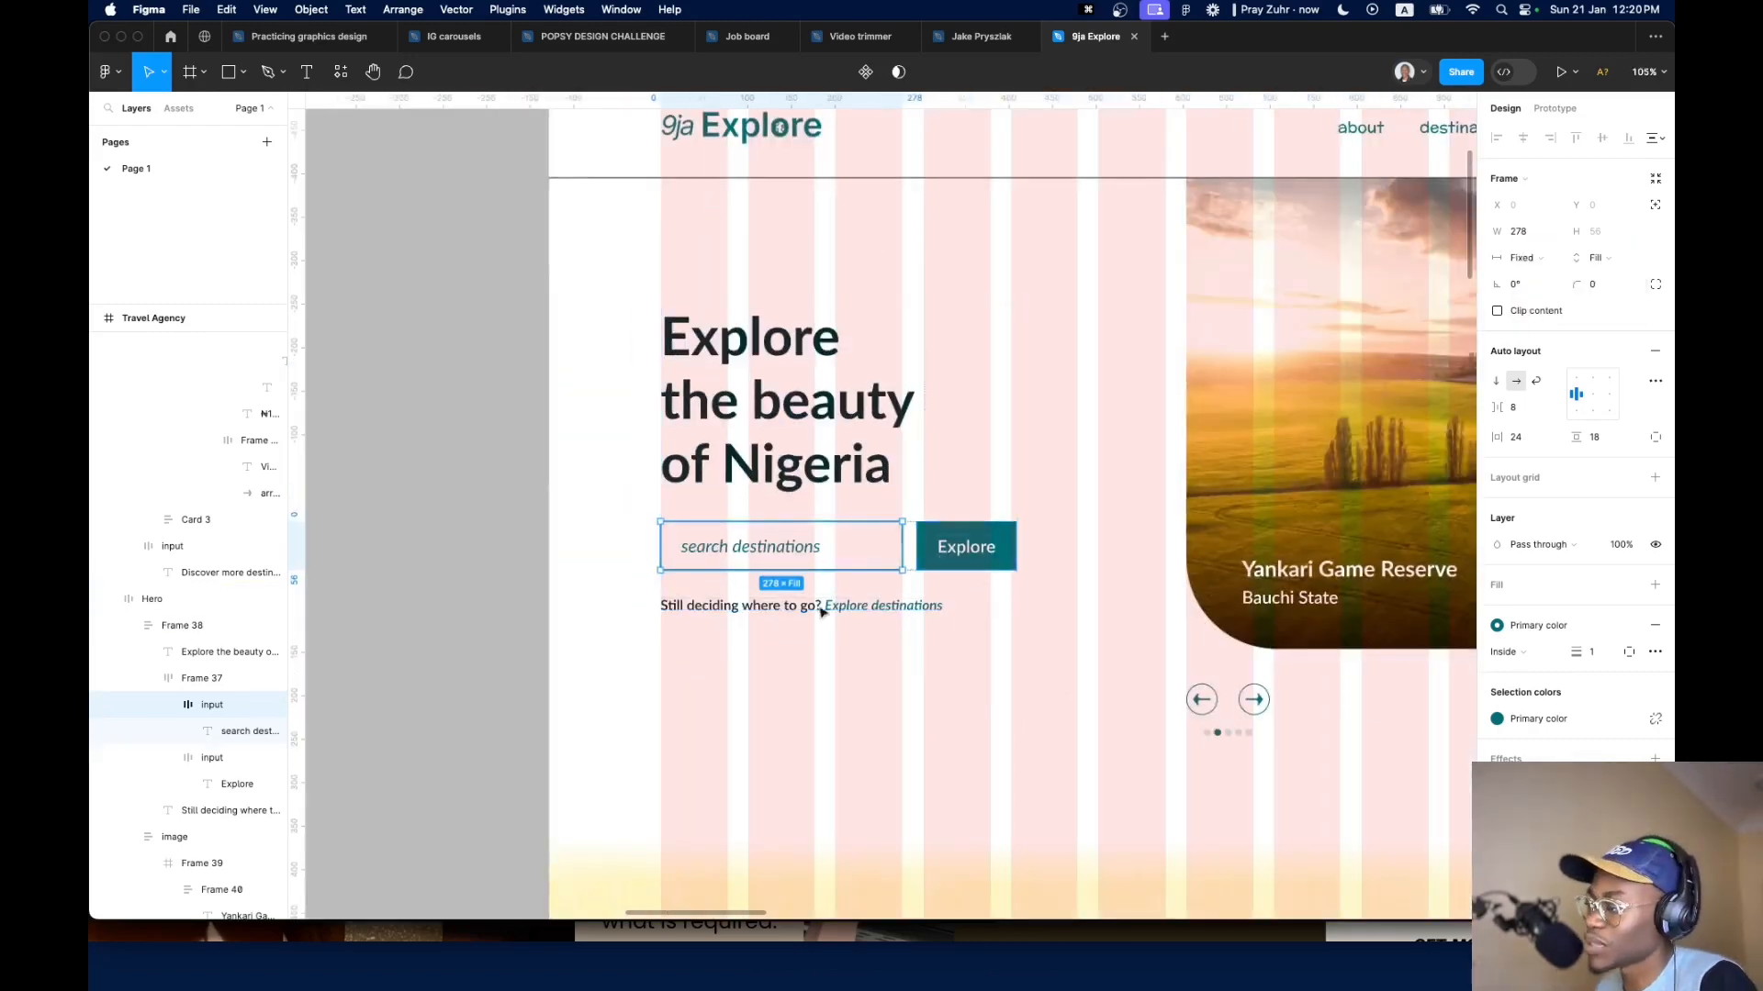
{"action": "scroll", "coordinate": [814, 609], "scroll_direction": "down", "scroll_amount": 8}
{"action": "scroll", "coordinate": [826, 588], "scroll_direction": "down", "scroll_amount": 4}
{"action": "scroll", "coordinate": [988, 377], "scroll_direction": "up", "scroll_amount": 6}
{"action": "scroll", "coordinate": [988, 404], "scroll_direction": "up", "scroll_amount": 4}
{"action": "scroll", "coordinate": [658, 527], "scroll_direction": "up", "scroll_amount": 6}
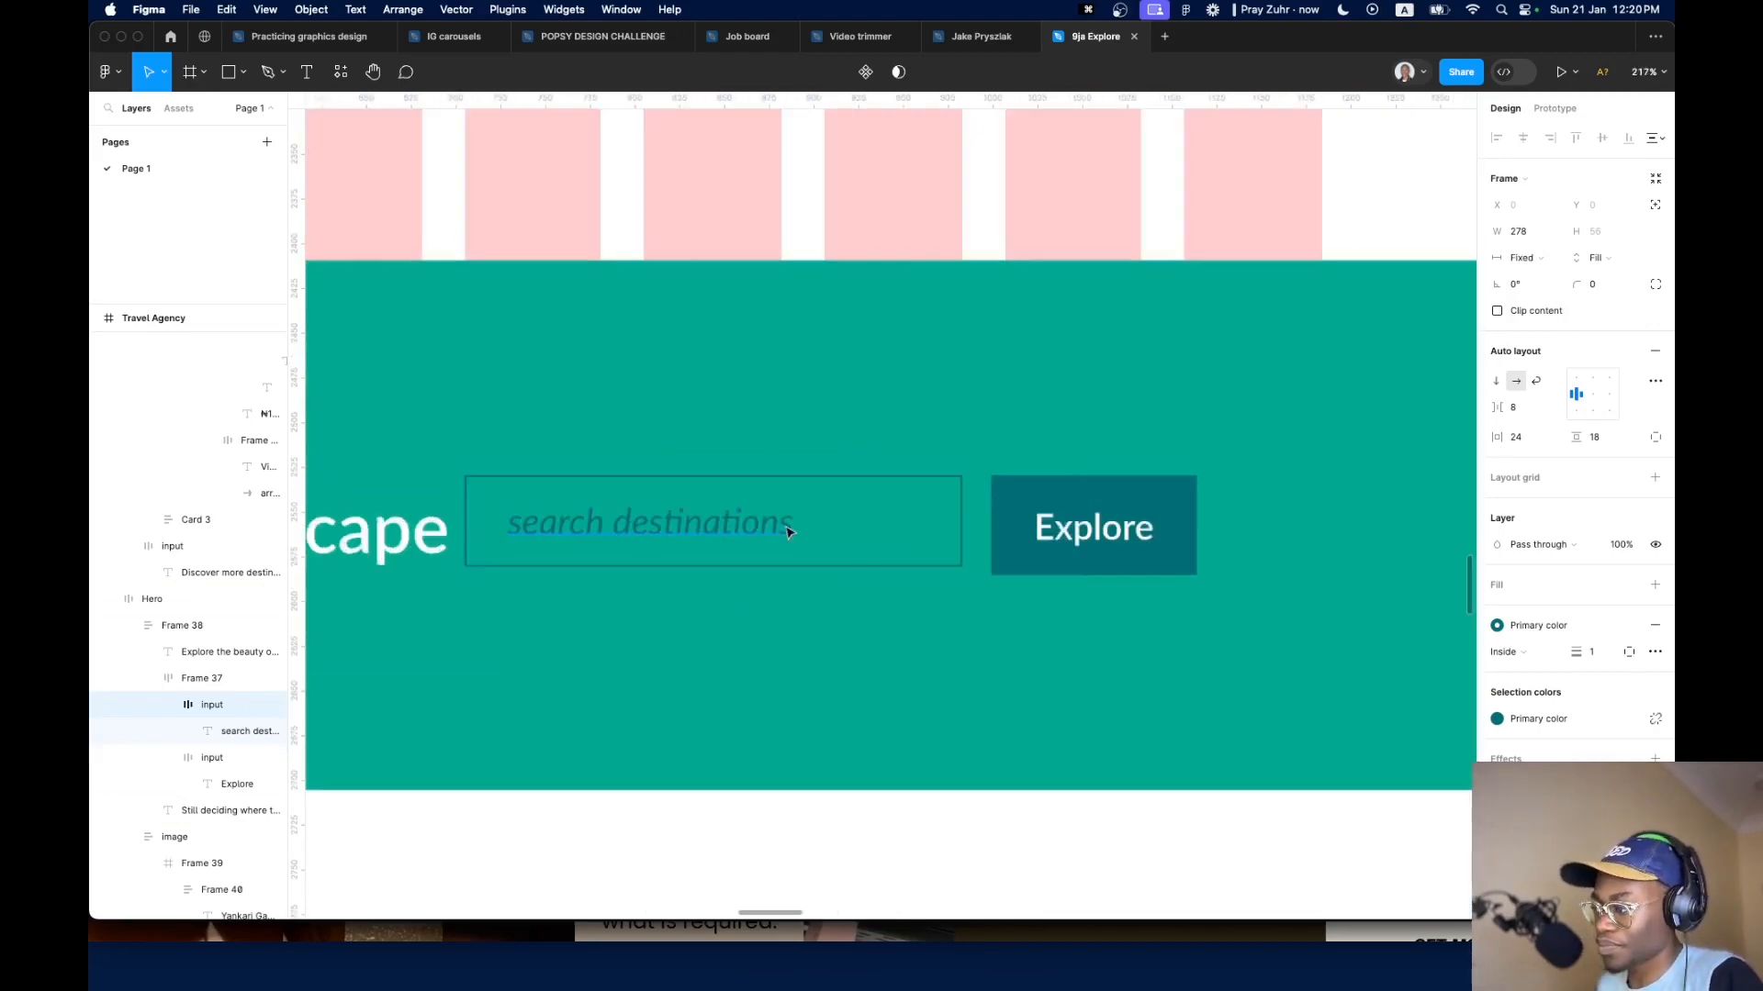
{"action": "double_click", "coordinate": [897, 507]}
{"action": "left_click", "coordinate": [921, 520]}
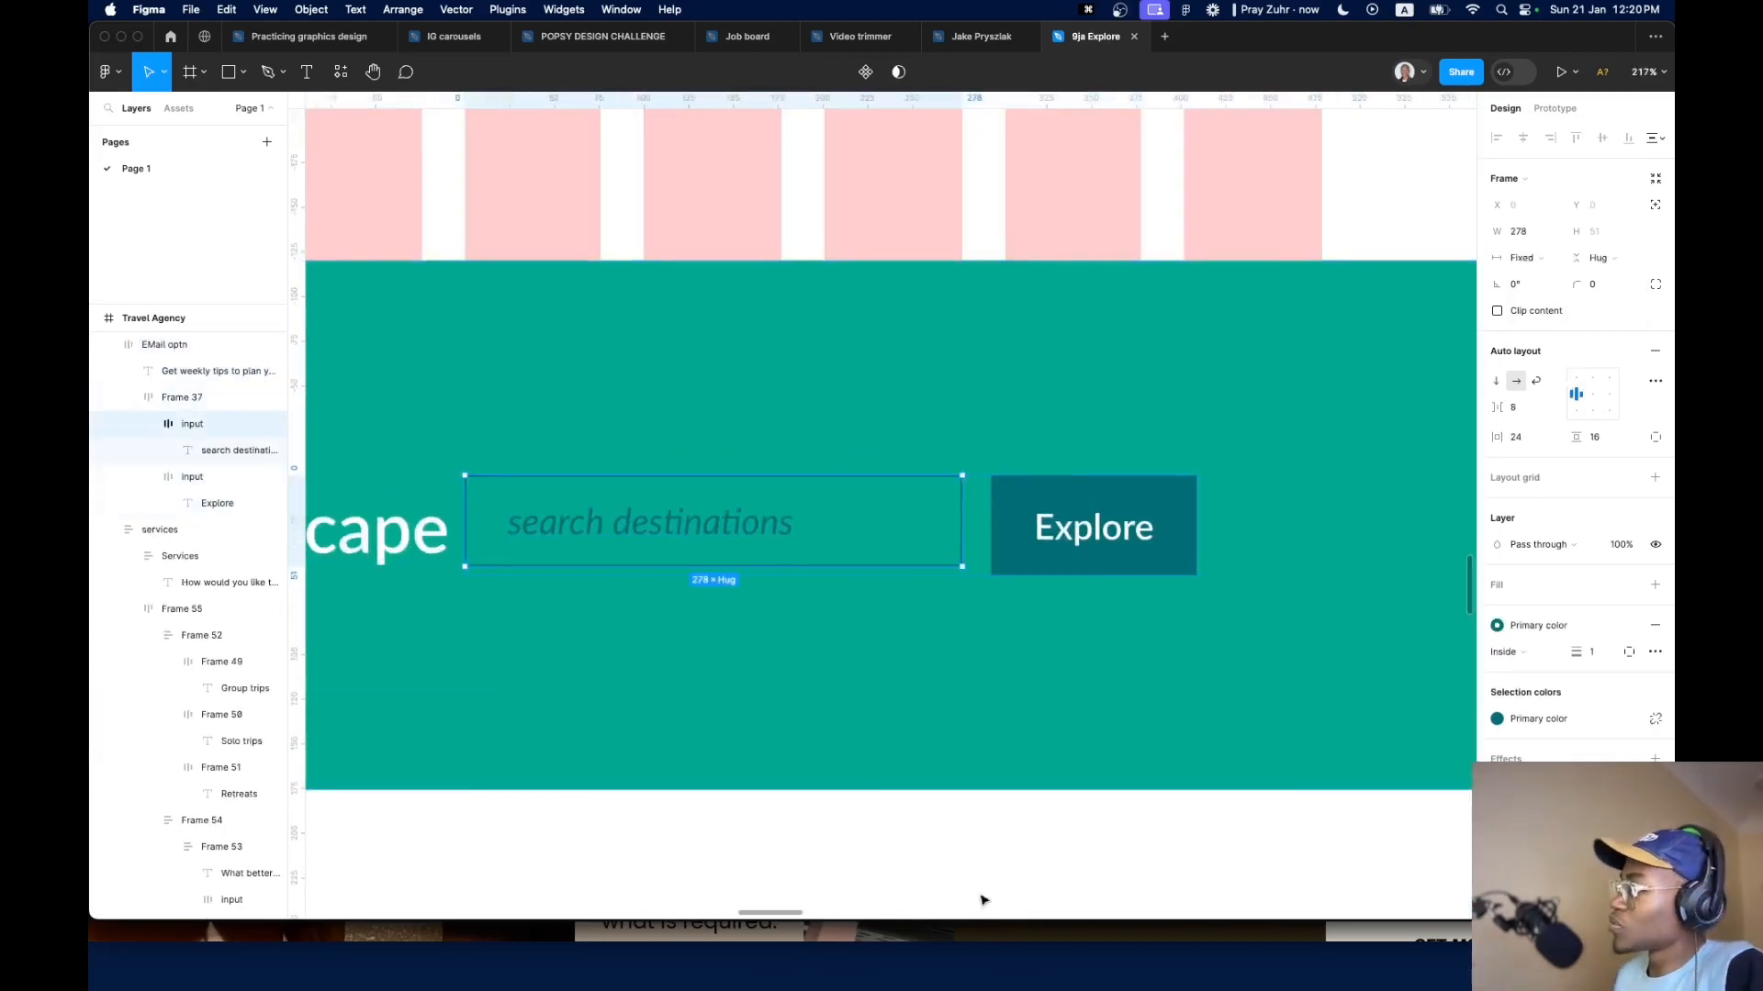
{"action": "left_click", "coordinate": [1628, 260]}
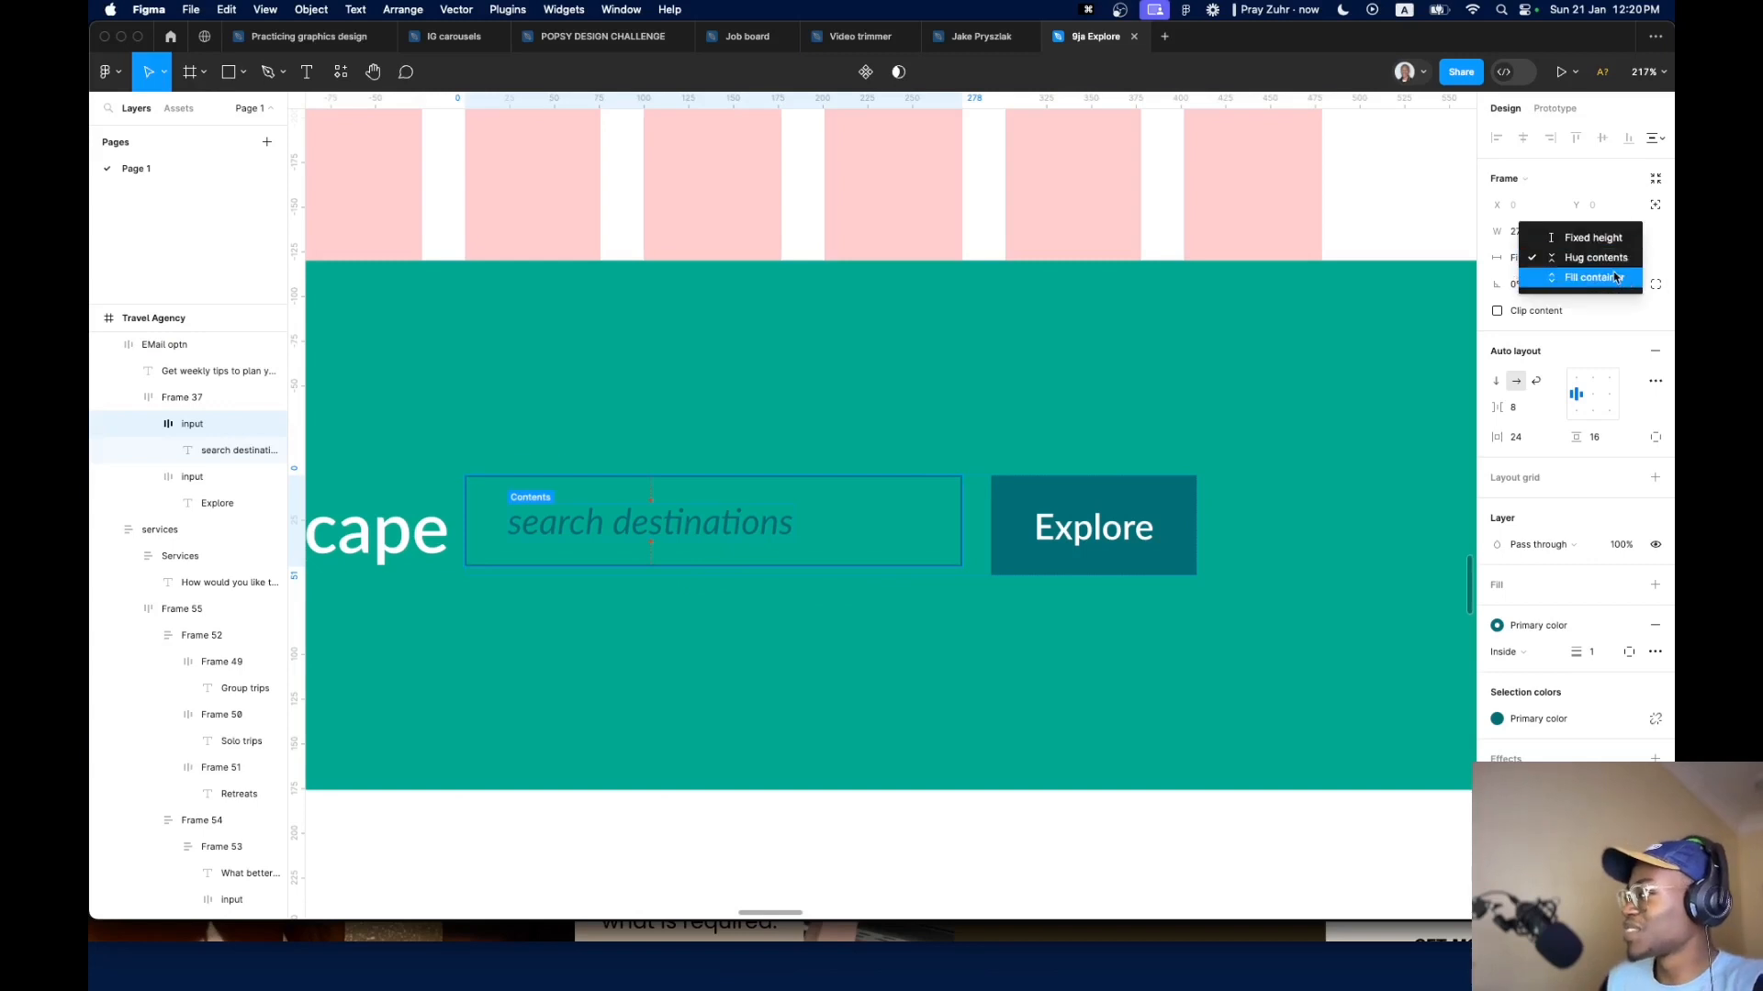
{"action": "left_click", "coordinate": [1588, 279]}
Add a fill to the banner's search destinations field using the White color style
{"action": "left_click", "coordinate": [1572, 587]}
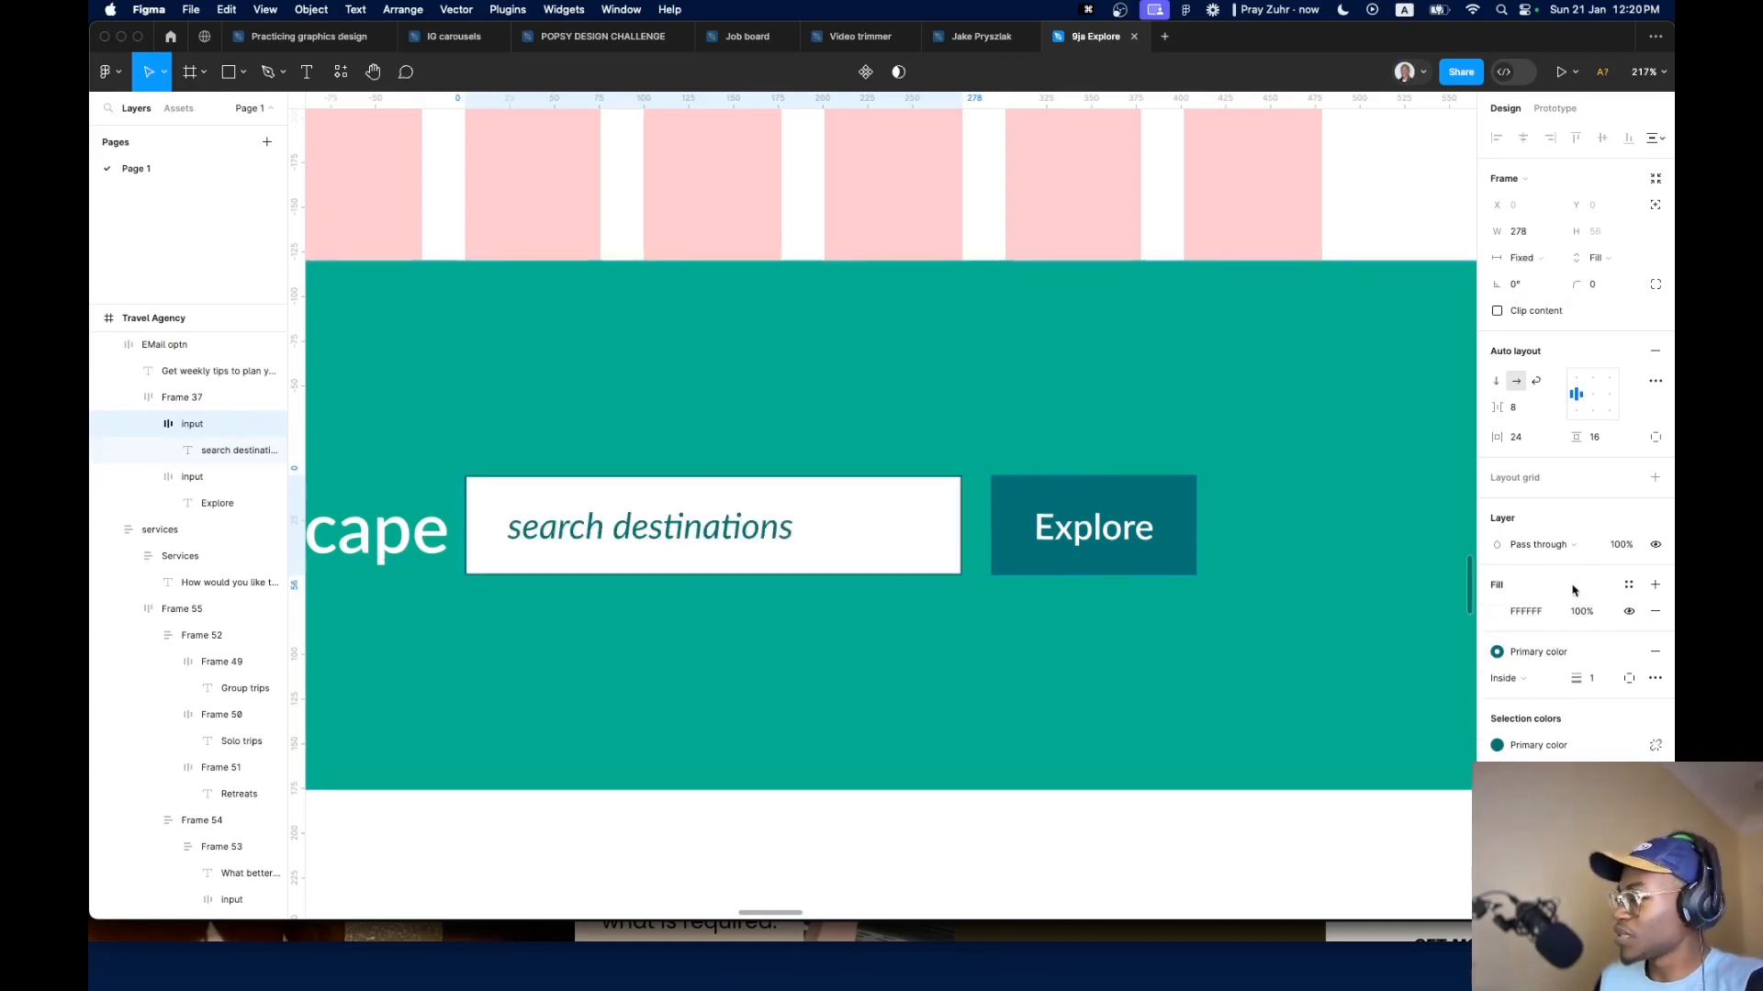
{"action": "left_click", "coordinate": [1623, 587]}
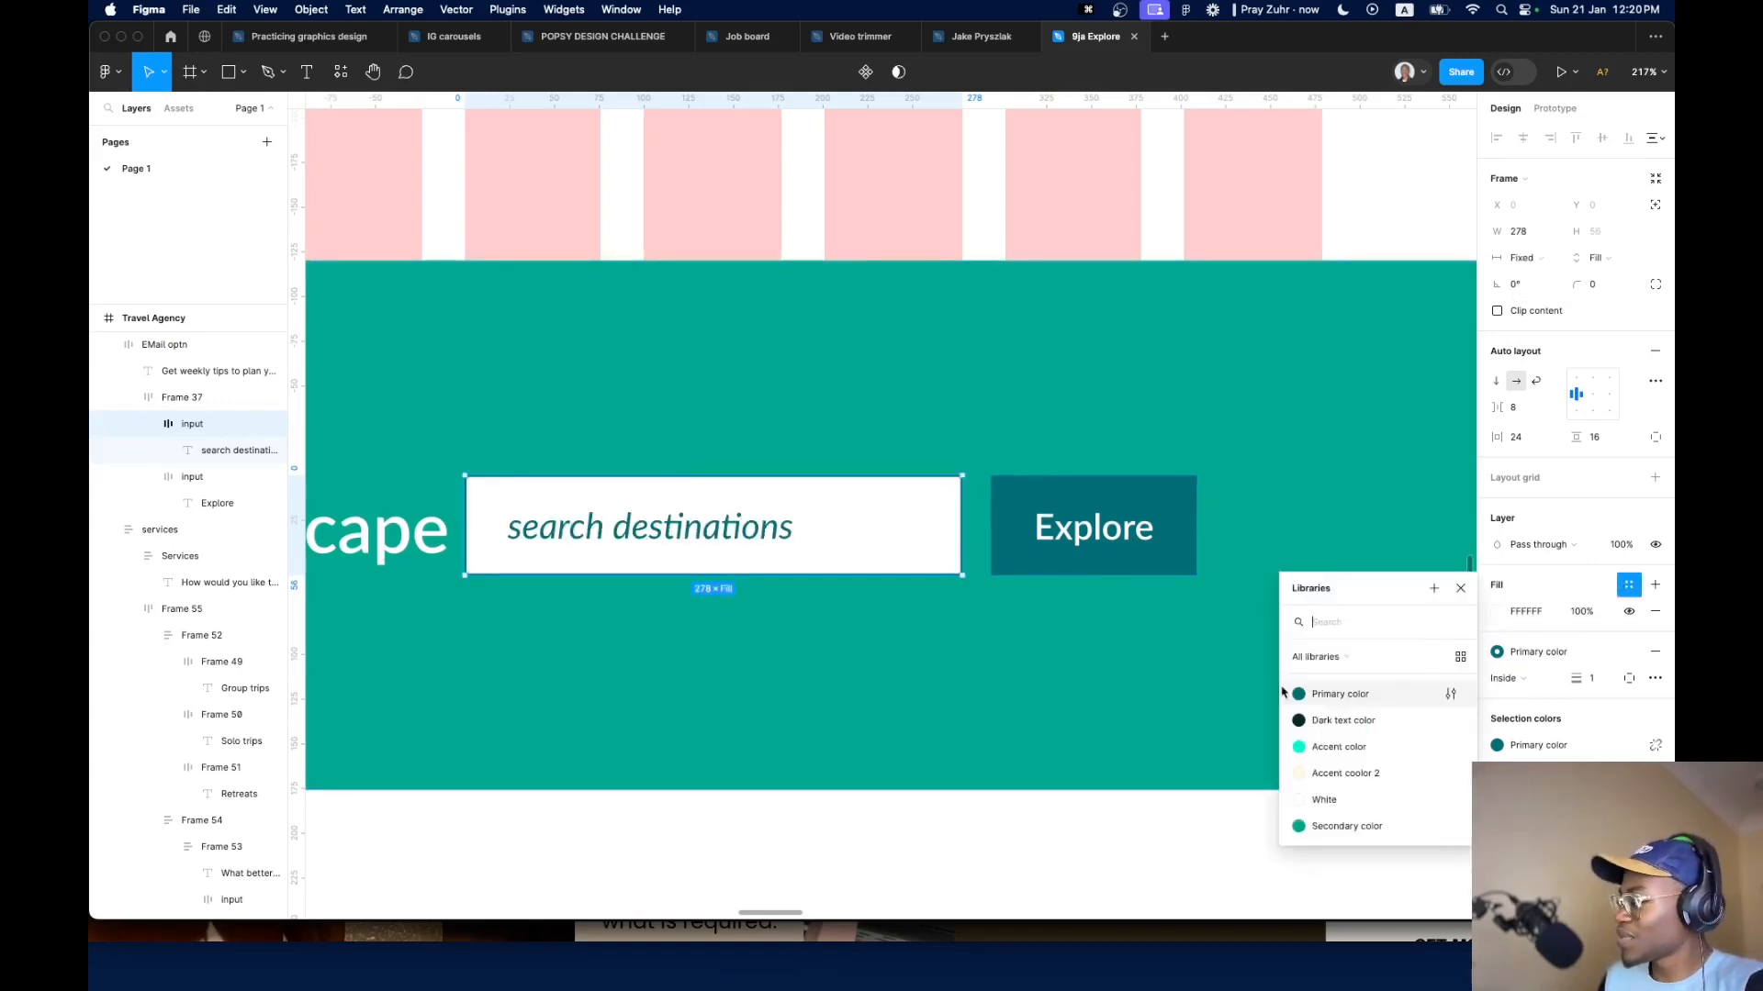
{"action": "left_click", "coordinate": [1322, 801]}
{"action": "double_click", "coordinate": [611, 514]}
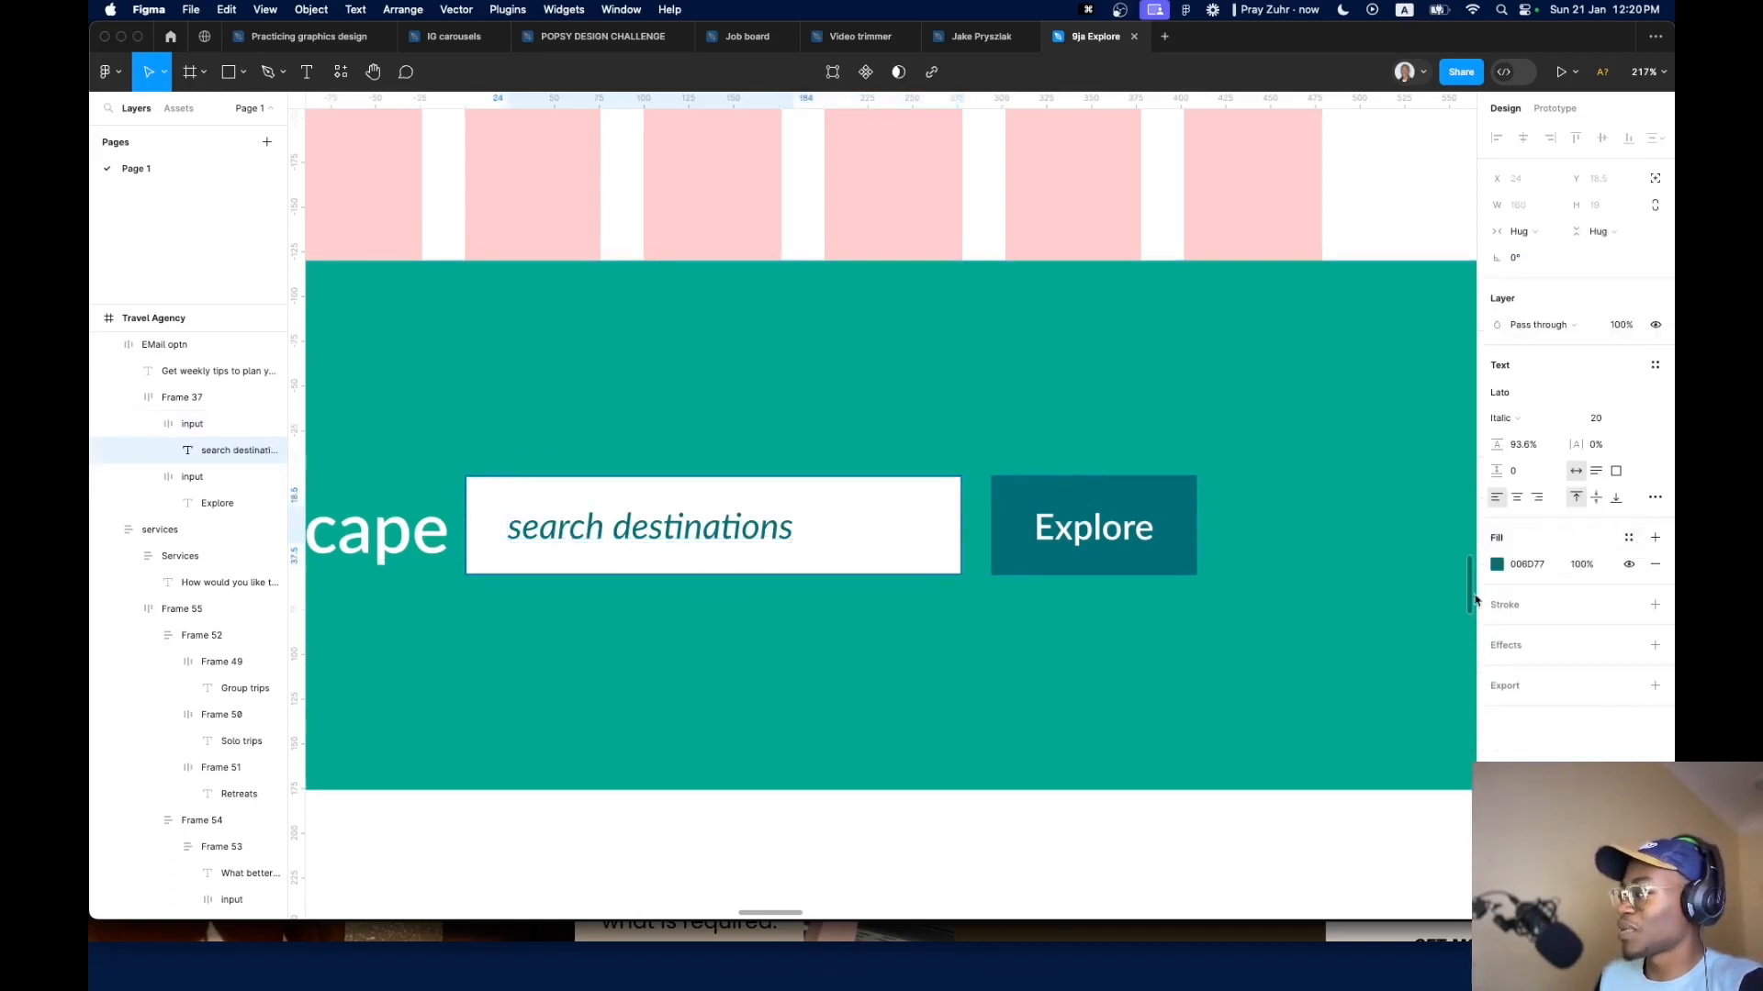
{"action": "left_click", "coordinate": [1629, 538]}
{"action": "left_click", "coordinate": [1496, 563]}
{"action": "left_click", "coordinate": [1301, 725]}
{"action": "scroll", "coordinate": [923, 642], "scroll_direction": "down", "scroll_amount": 10}
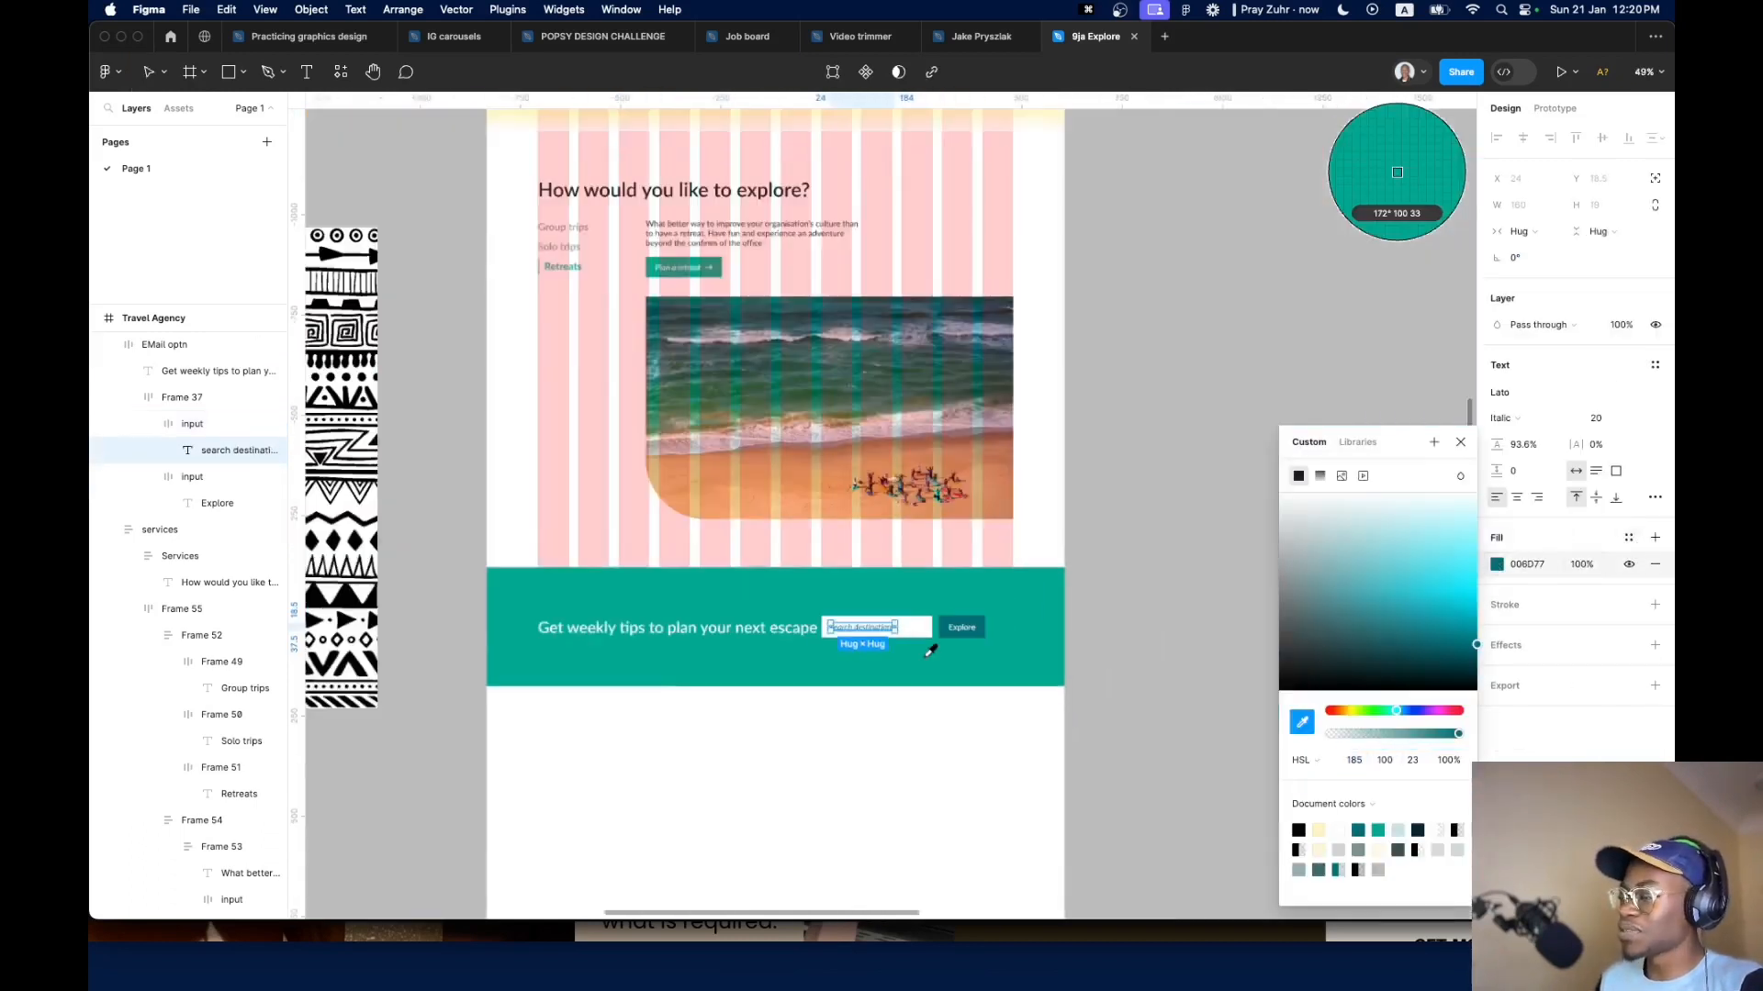
{"action": "scroll", "coordinate": [876, 631], "scroll_direction": "up", "scroll_amount": 5}
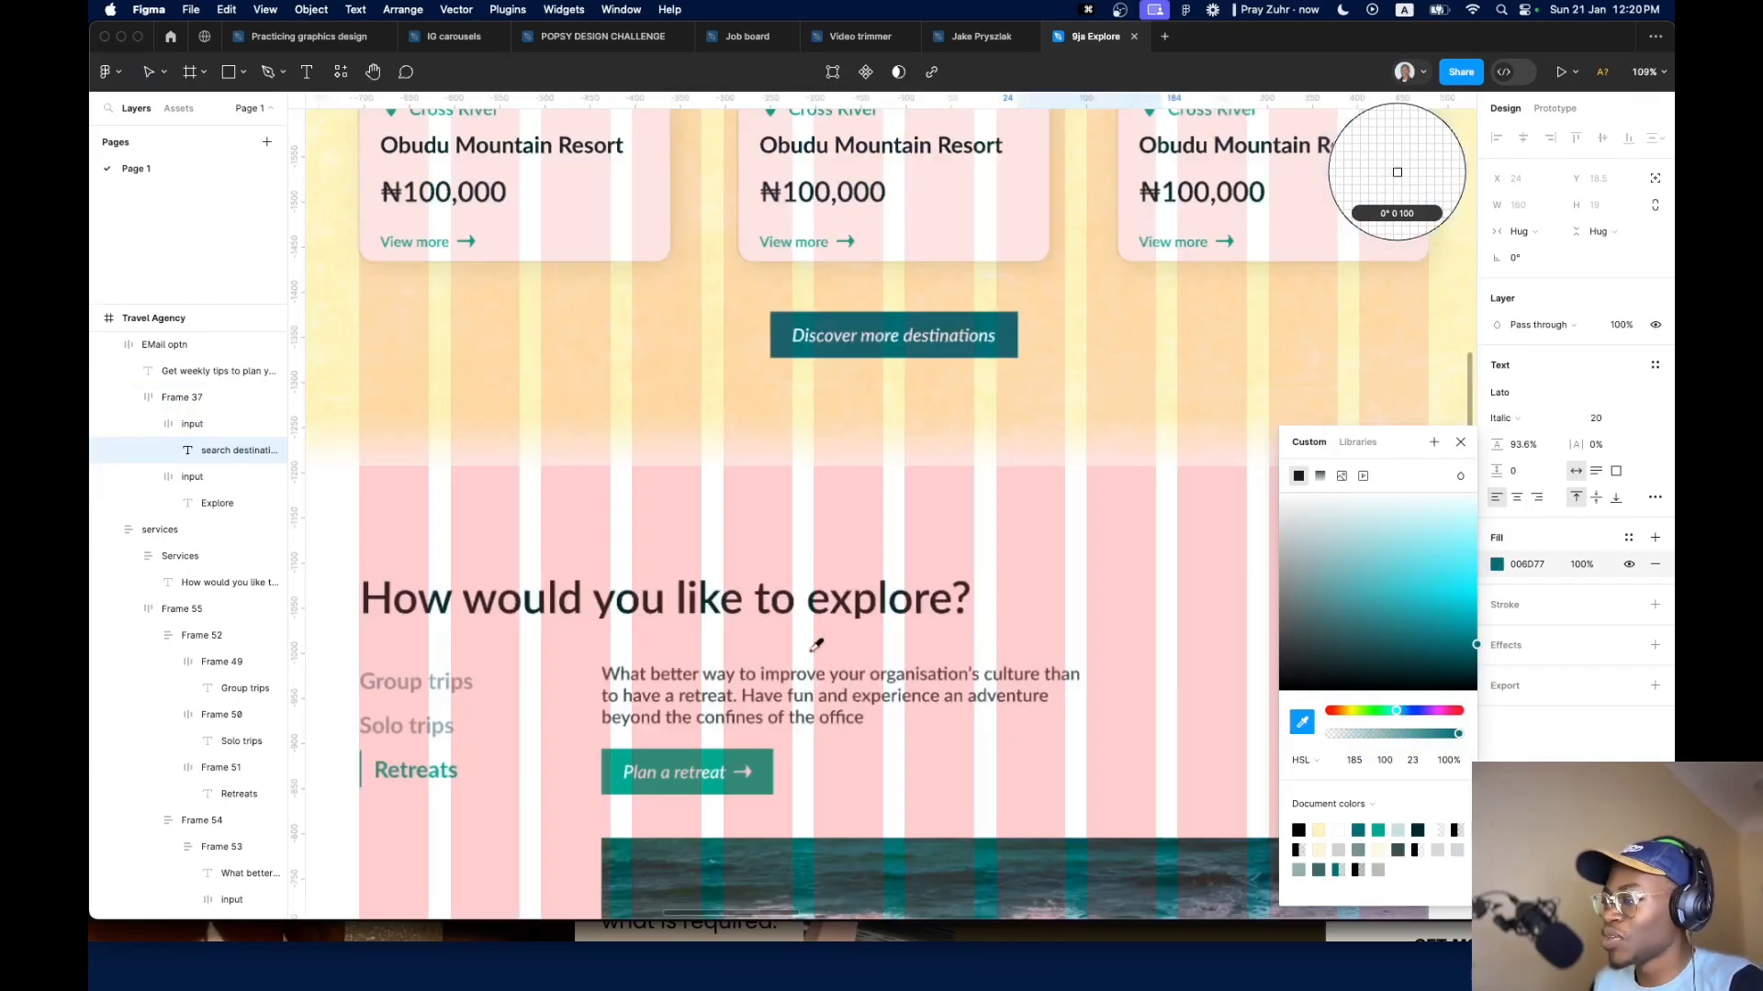
{"action": "scroll", "coordinate": [804, 491], "scroll_direction": "down", "scroll_amount": 10}
{"action": "scroll", "coordinate": [889, 692], "scroll_direction": "up", "scroll_amount": 3}
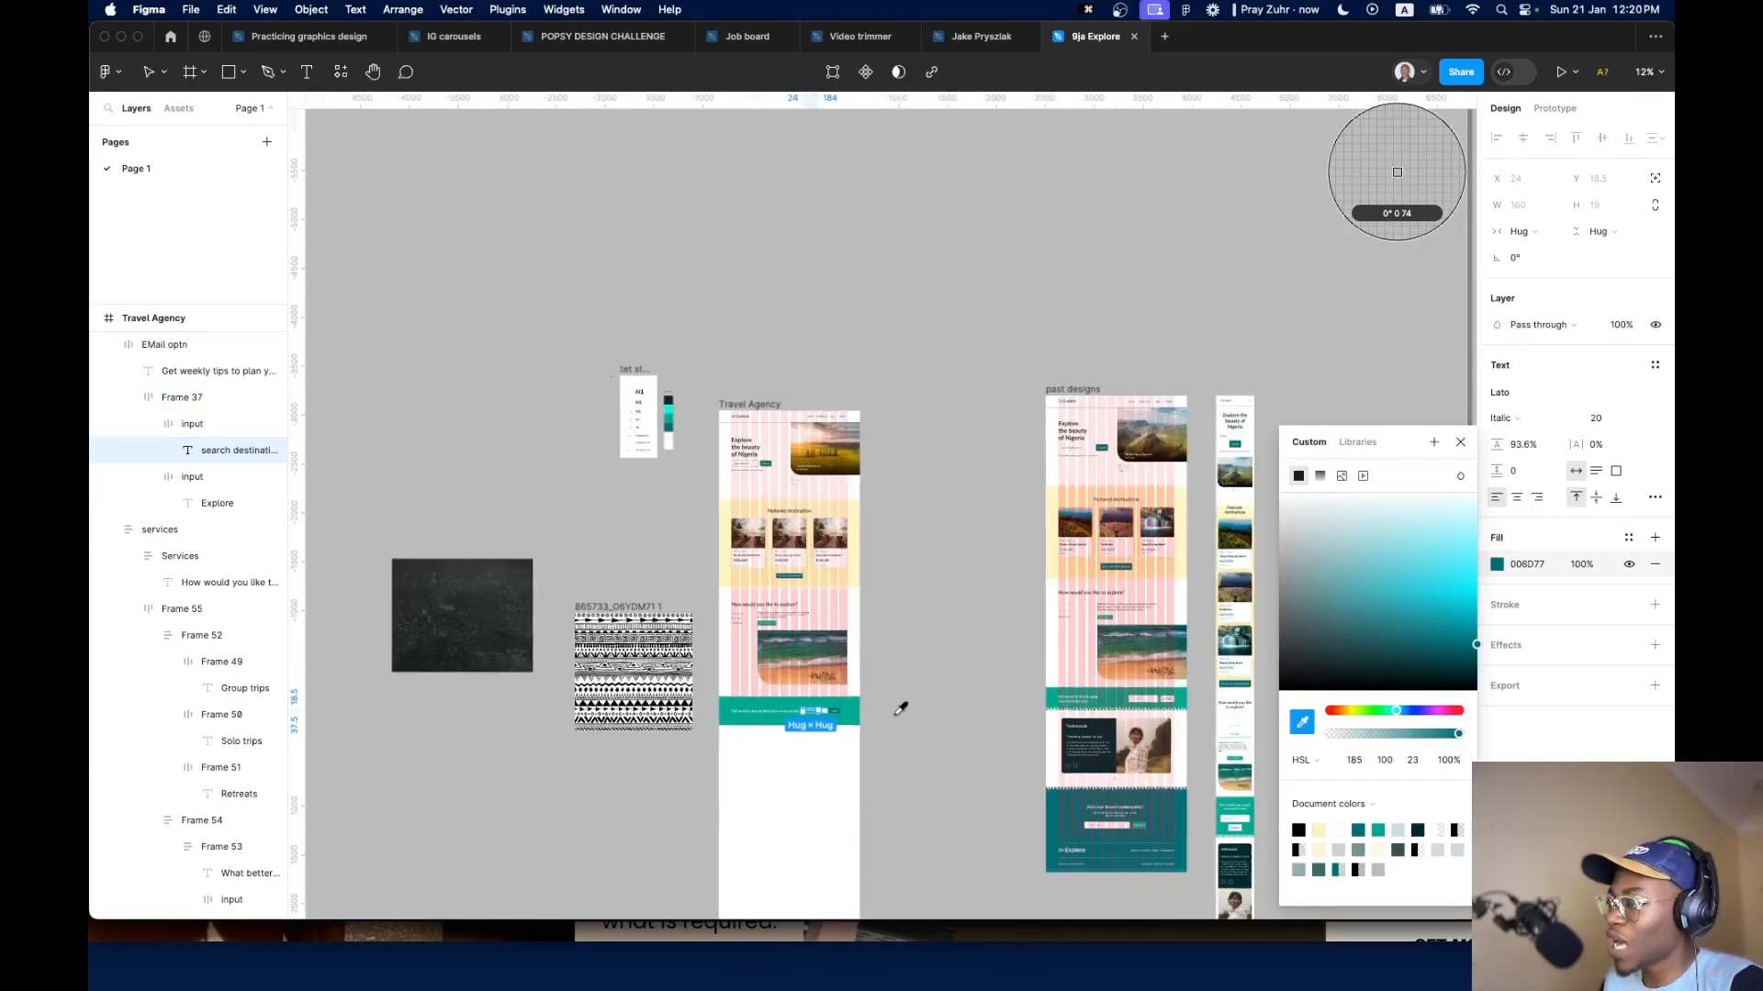
{"action": "scroll", "coordinate": [789, 615], "scroll_direction": "down", "scroll_amount": 5}
{"action": "scroll", "coordinate": [789, 615], "scroll_direction": "right", "scroll_amount": 4}
{"action": "scroll", "coordinate": [567, 402], "scroll_direction": "up", "scroll_amount": 4}
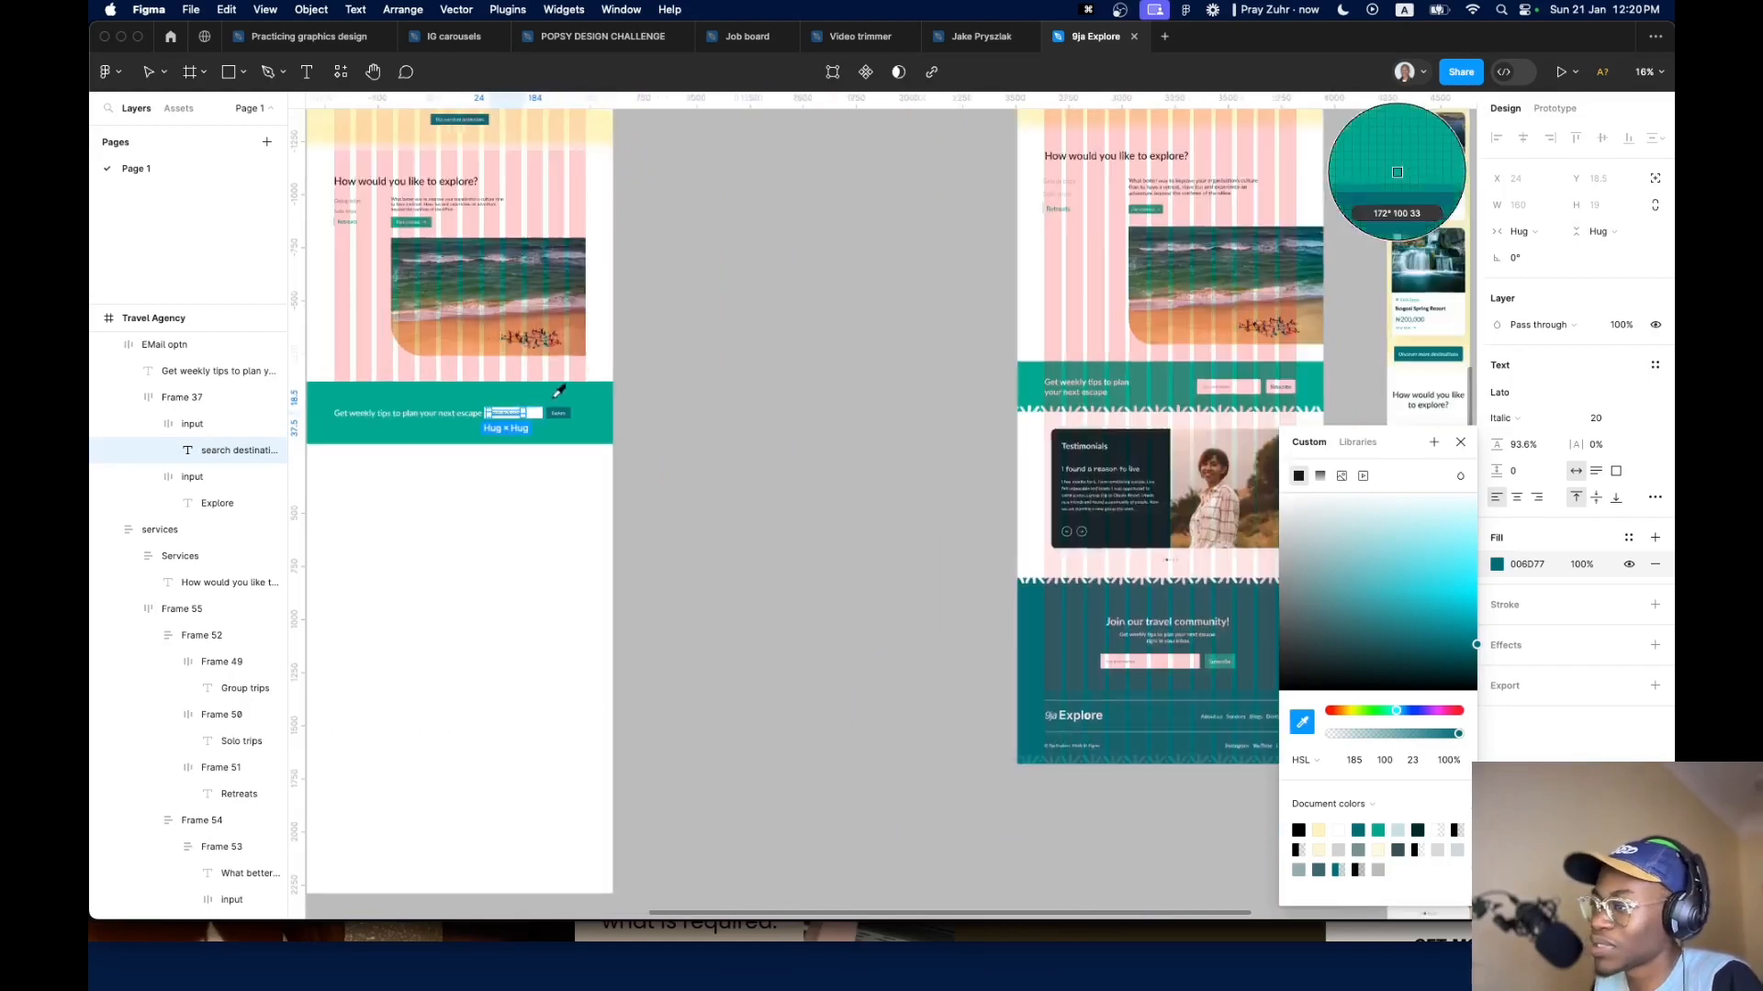
{"action": "scroll", "coordinate": [529, 397], "scroll_direction": "down", "scroll_amount": 8}
{"action": "scroll", "coordinate": [452, 242], "scroll_direction": "up", "scroll_amount": 5}
{"action": "scroll", "coordinate": [582, 256], "scroll_direction": "up", "scroll_amount": 15}
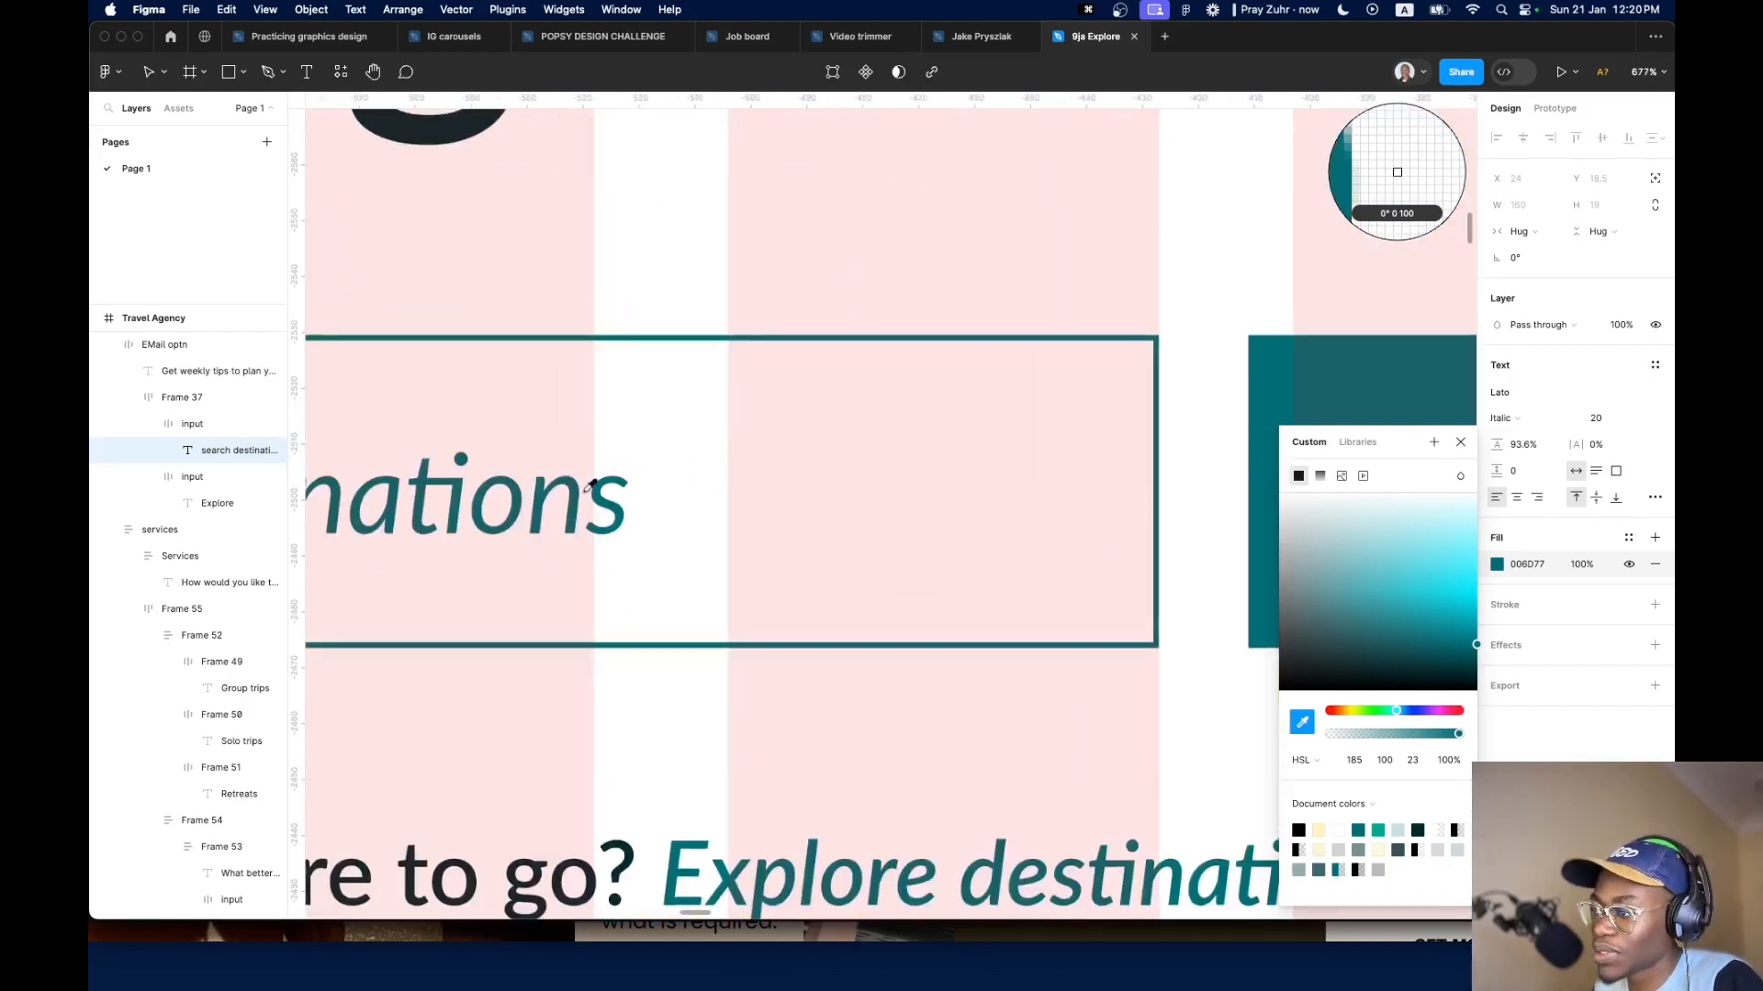
{"action": "key", "text": "Escape"}
Change the fill of the banner's Explore button to the White color style
{"action": "scroll", "coordinate": [814, 595], "scroll_direction": "down", "scroll_amount": 11}
{"action": "scroll", "coordinate": [867, 771], "scroll_direction": "up", "scroll_amount": 10}
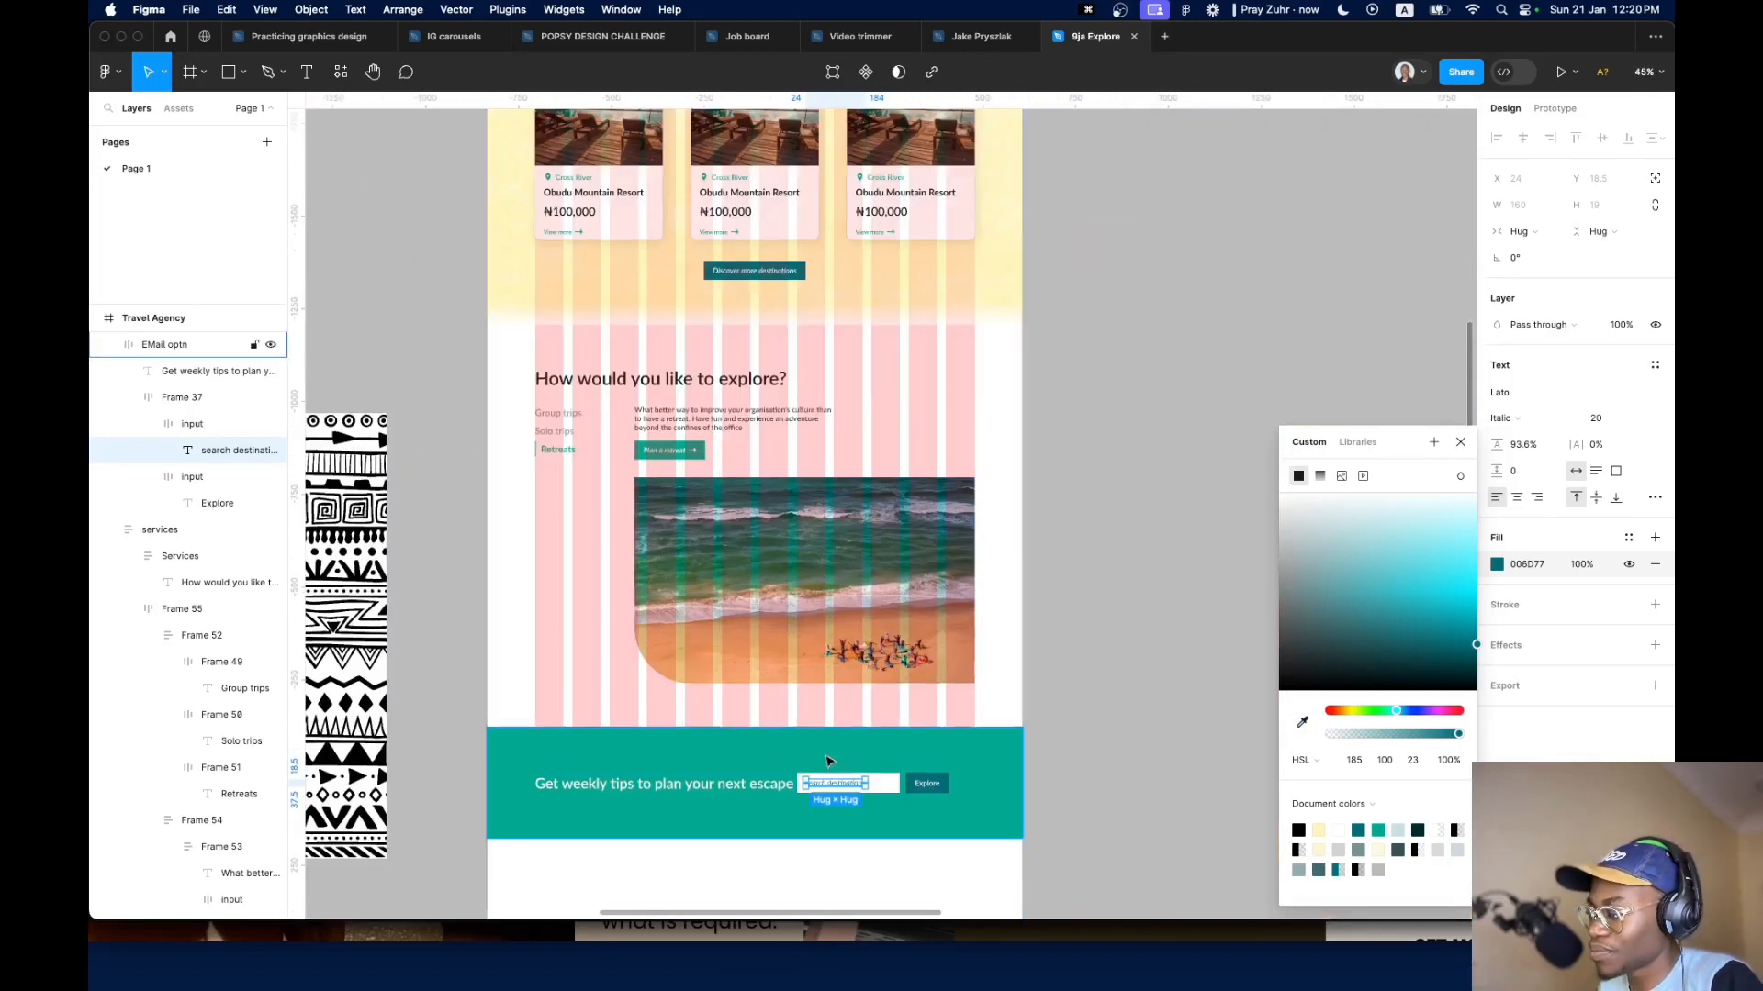
{"action": "left_click", "coordinate": [933, 740]}
{"action": "left_click", "coordinate": [1056, 583]}
{"action": "left_click", "coordinate": [1056, 583]}
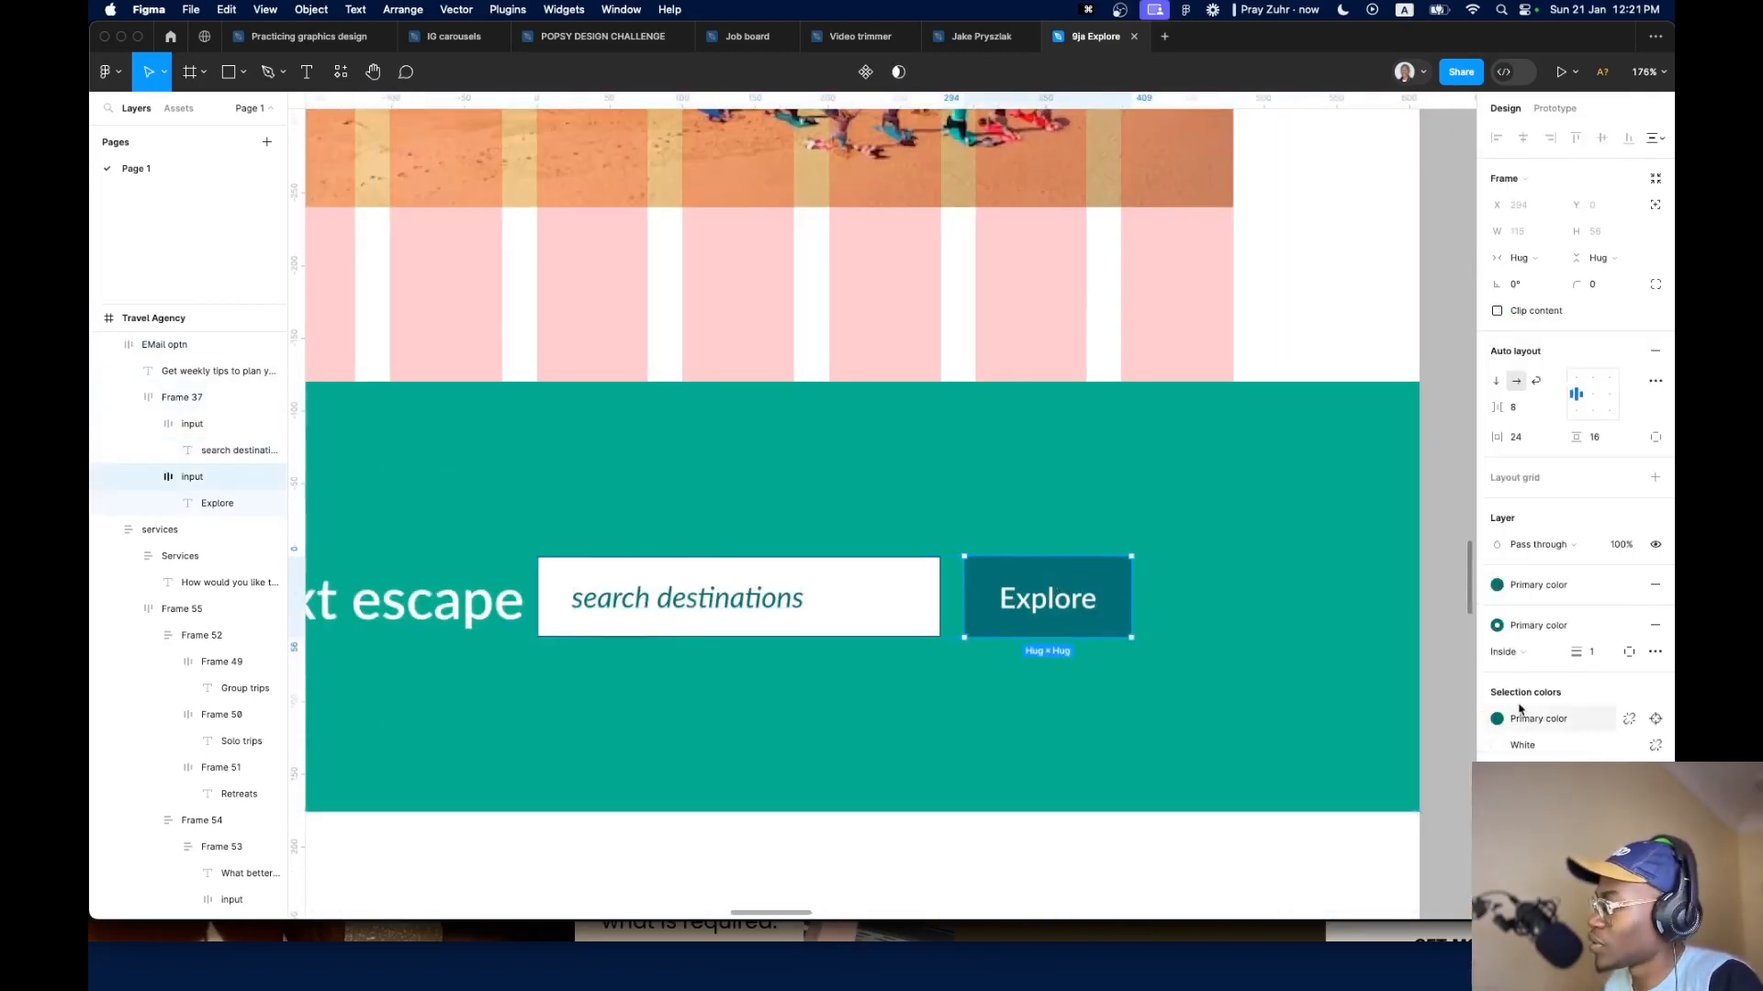
{"action": "left_click", "coordinate": [1546, 588]}
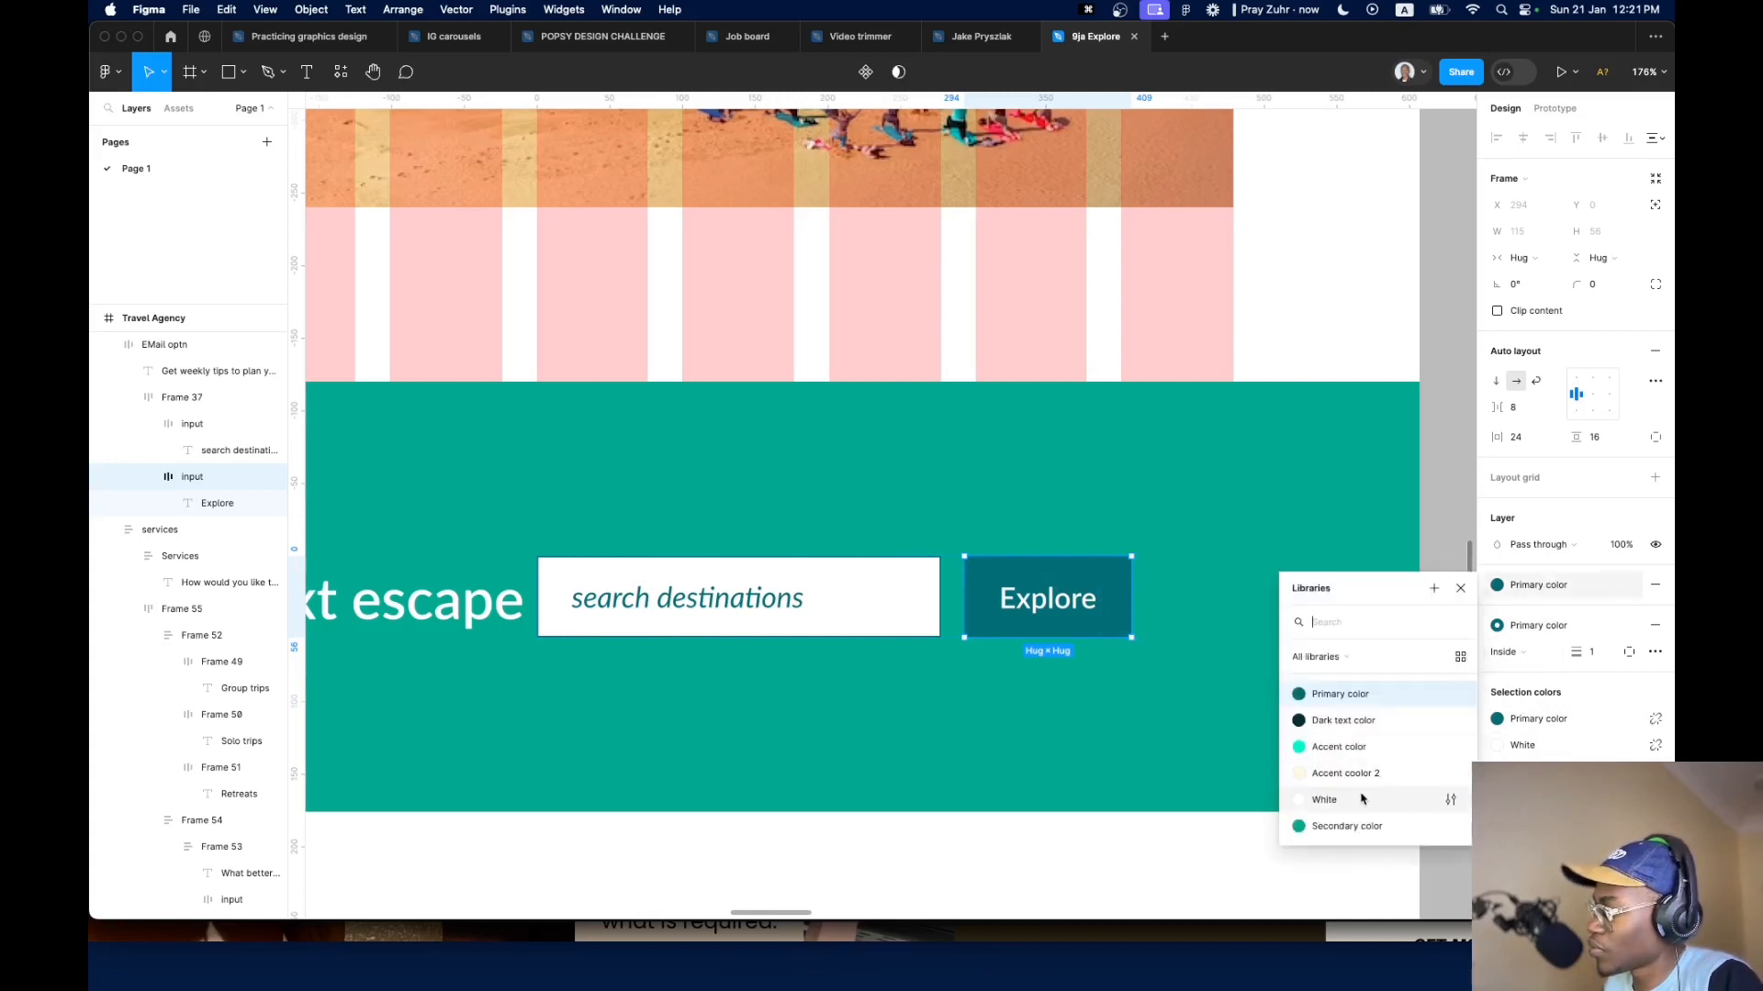
{"action": "left_click", "coordinate": [1361, 797]}
Change the banner's Explore button label to the Primary color style
{"action": "left_click", "coordinate": [1066, 610]}
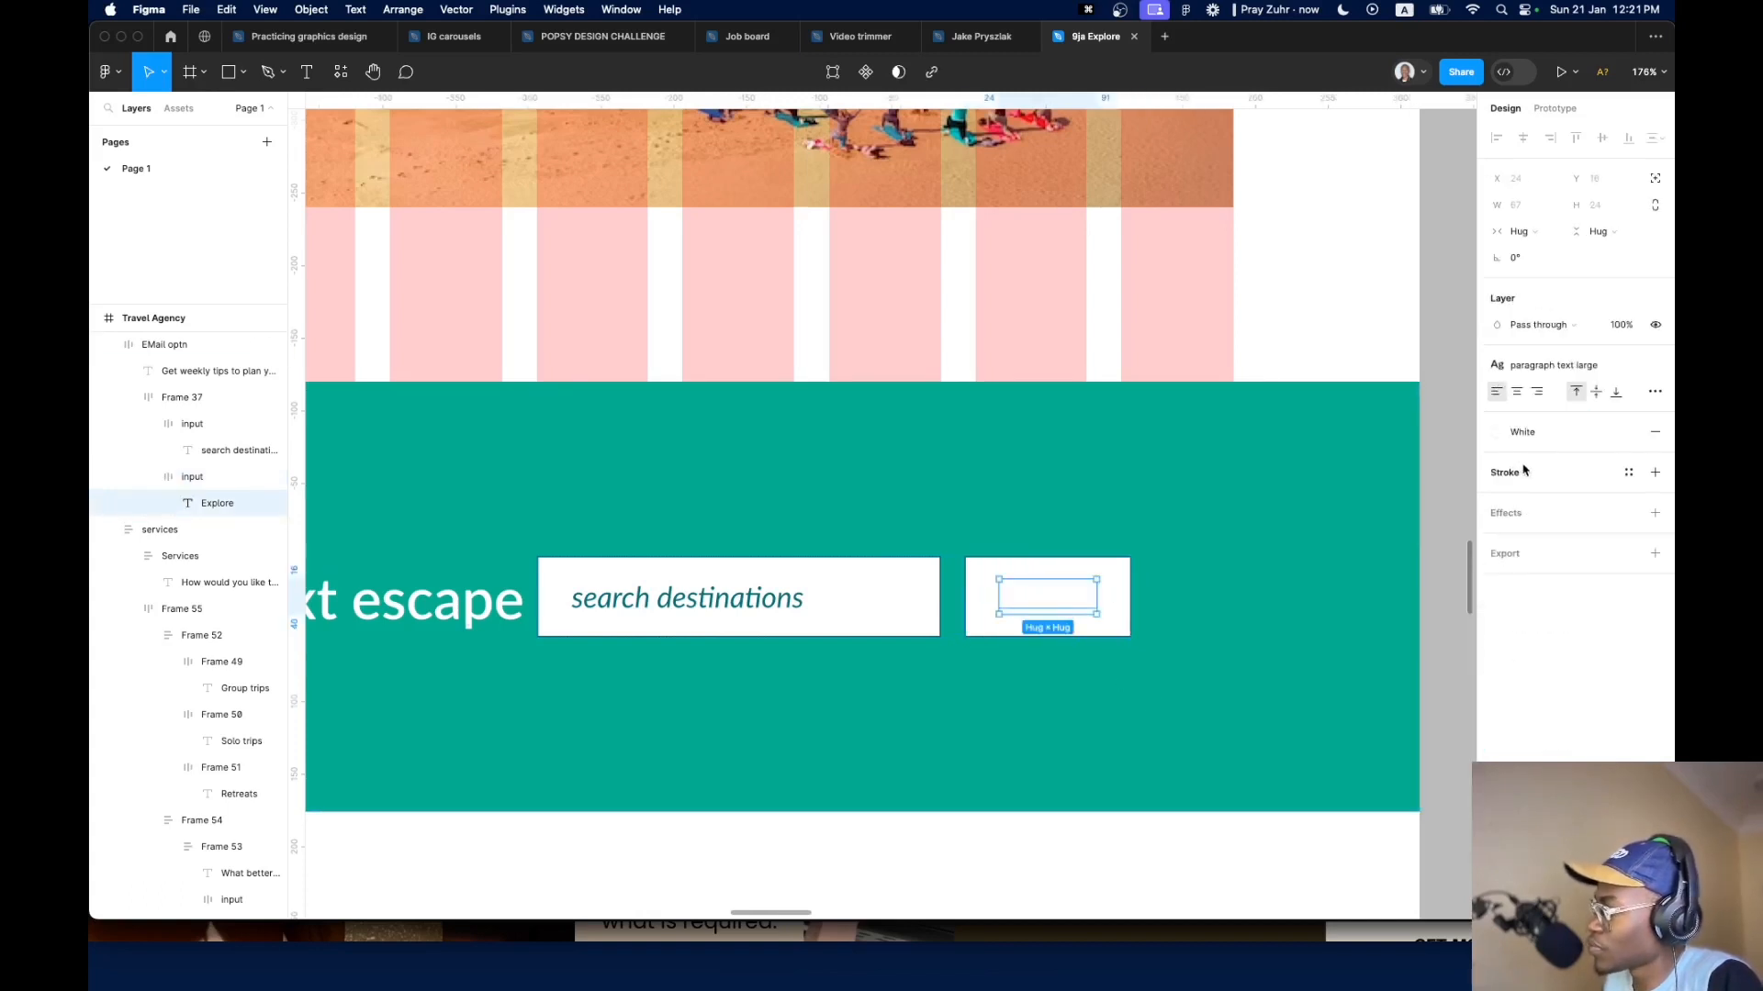
{"action": "left_click", "coordinate": [1511, 432]}
{"action": "left_click", "coordinate": [1340, 542]}
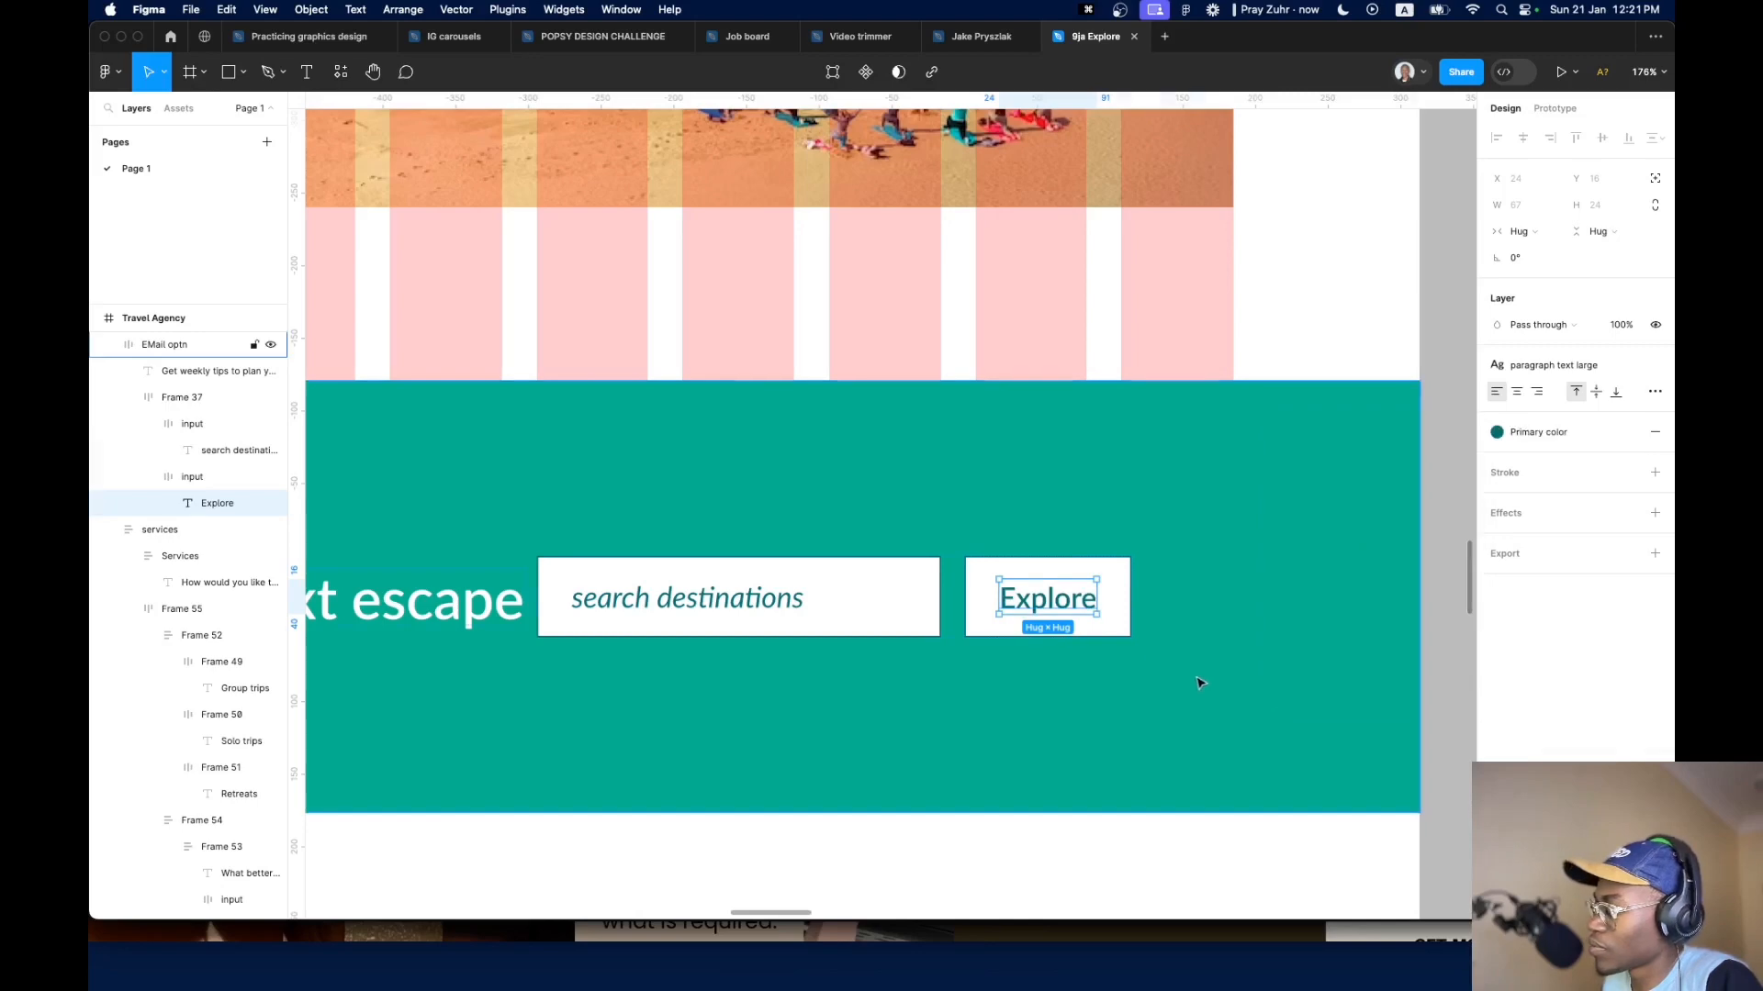
Set the banner's weekly tips text to fill its container horizontally
{"action": "left_click", "coordinate": [1201, 683]}
{"action": "scroll", "coordinate": [837, 708], "scroll_direction": "down", "scroll_amount": 10}
{"action": "scroll", "coordinate": [578, 609], "scroll_direction": "right", "scroll_amount": 5}
{"action": "scroll", "coordinate": [893, 685], "scroll_direction": "left", "scroll_amount": 3}
{"action": "scroll", "coordinate": [681, 609], "scroll_direction": "up", "scroll_amount": 4}
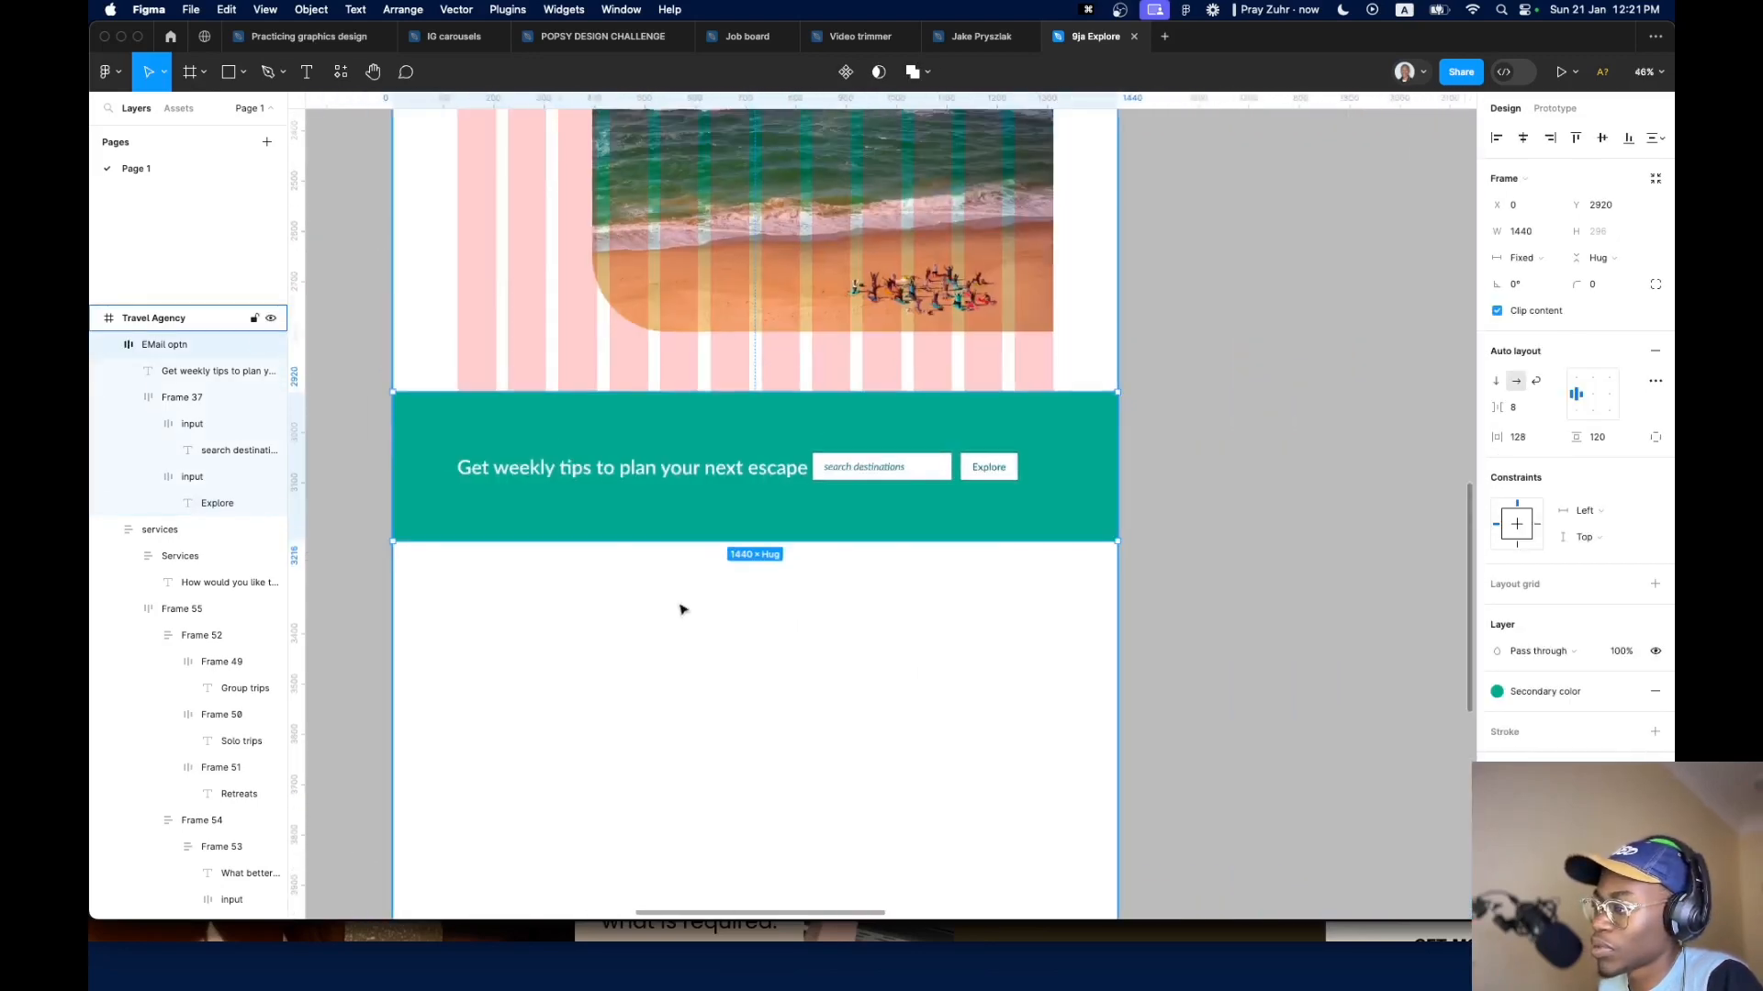
{"action": "left_click", "coordinate": [780, 474]}
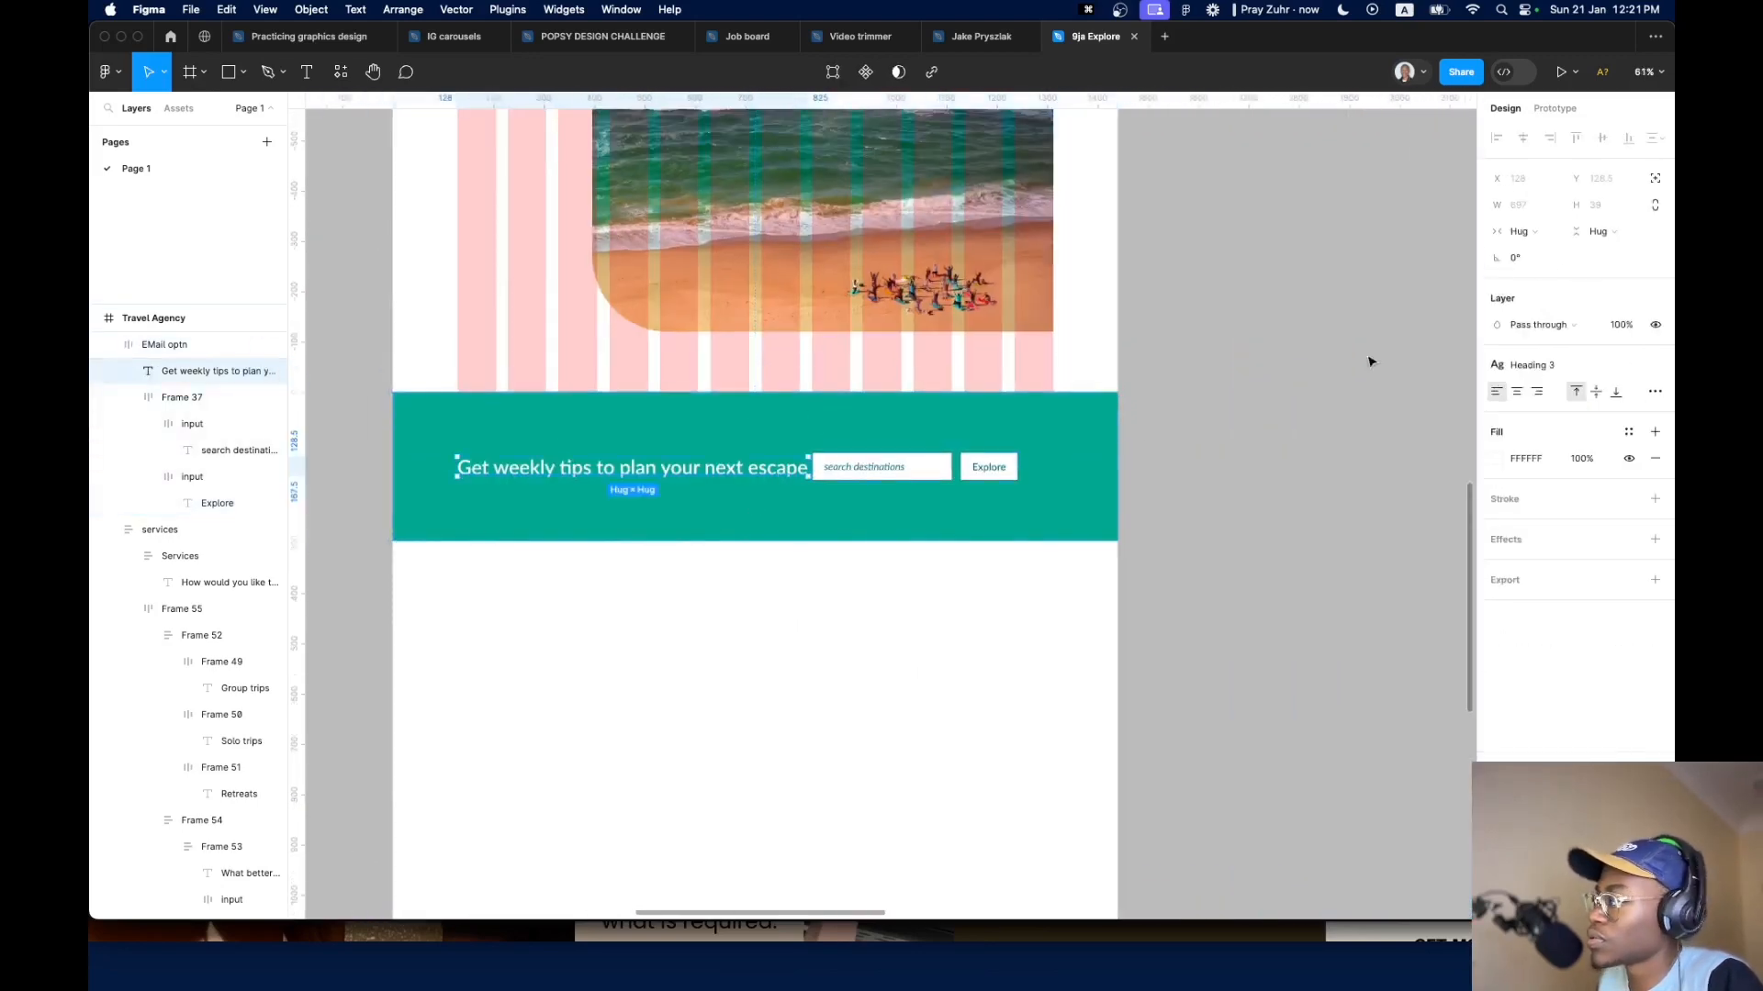
{"action": "left_click", "coordinate": [1529, 232]}
{"action": "left_click", "coordinate": [1528, 257]}
Examine the email banner in the past designs frame and compare its text and input group layout with the new banner
{"action": "left_click", "coordinate": [1063, 515]}
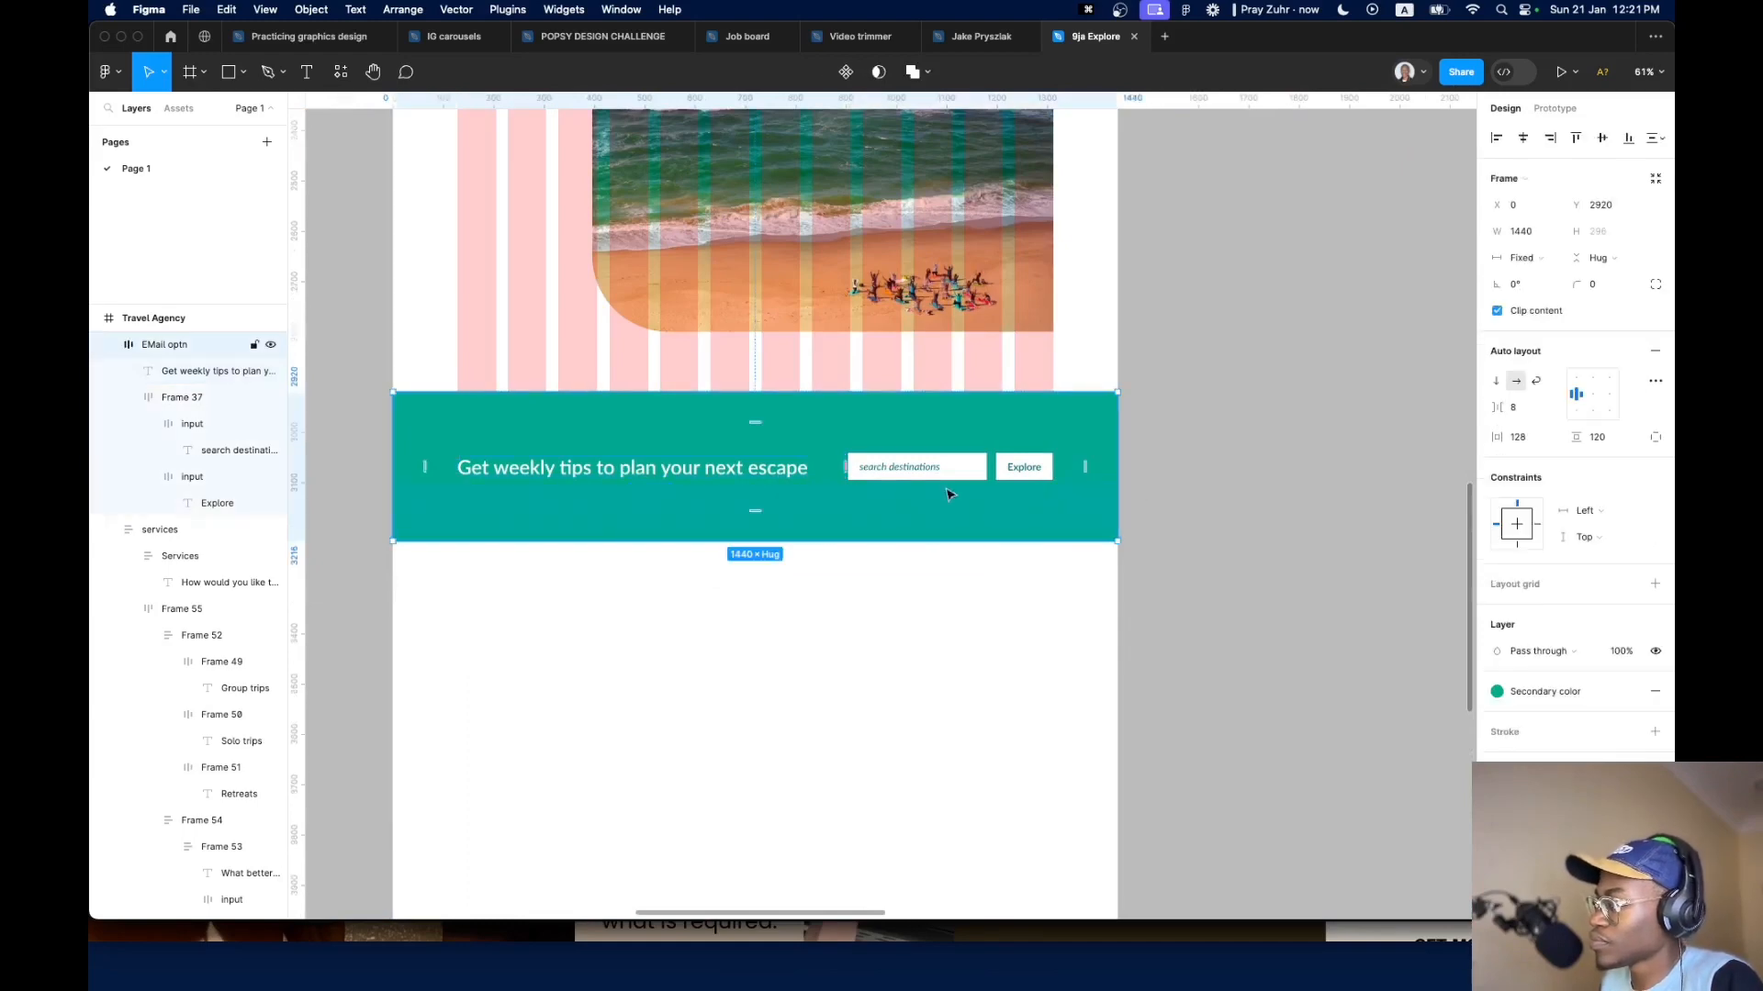
{"action": "left_click", "coordinate": [783, 475]}
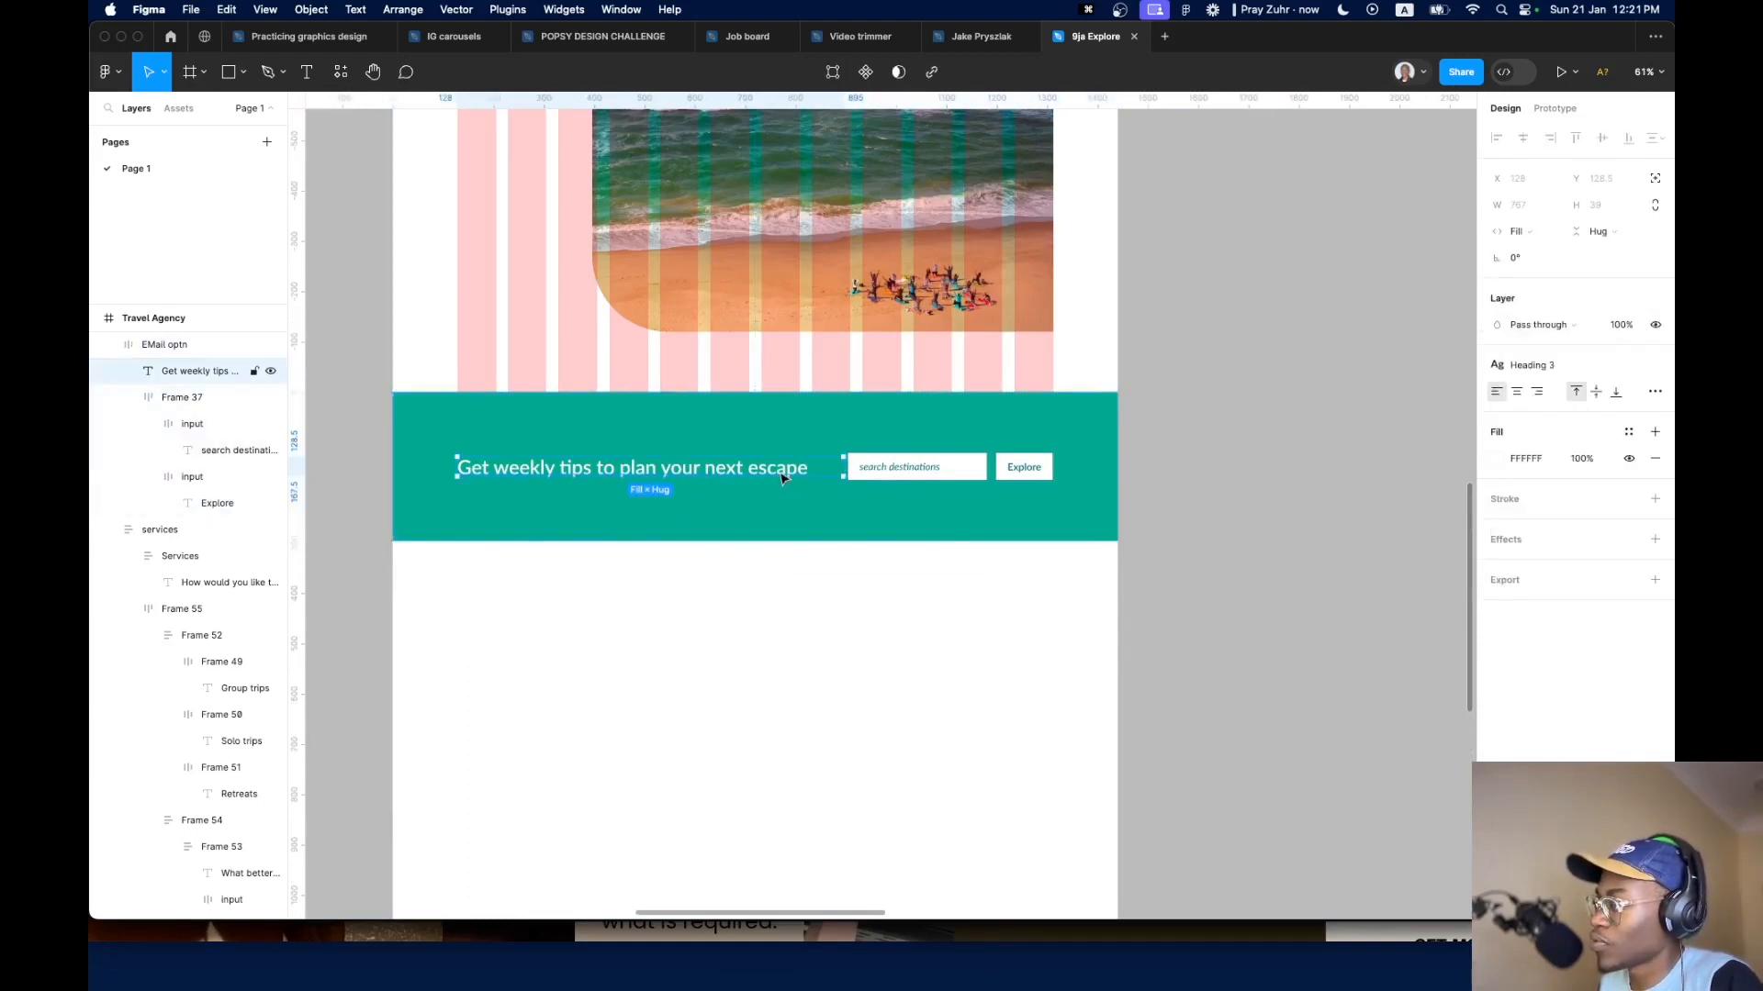
{"action": "left_click", "coordinate": [1056, 501]}
{"action": "scroll", "coordinate": [1088, 598], "scroll_direction": "down", "scroll_amount": 10}
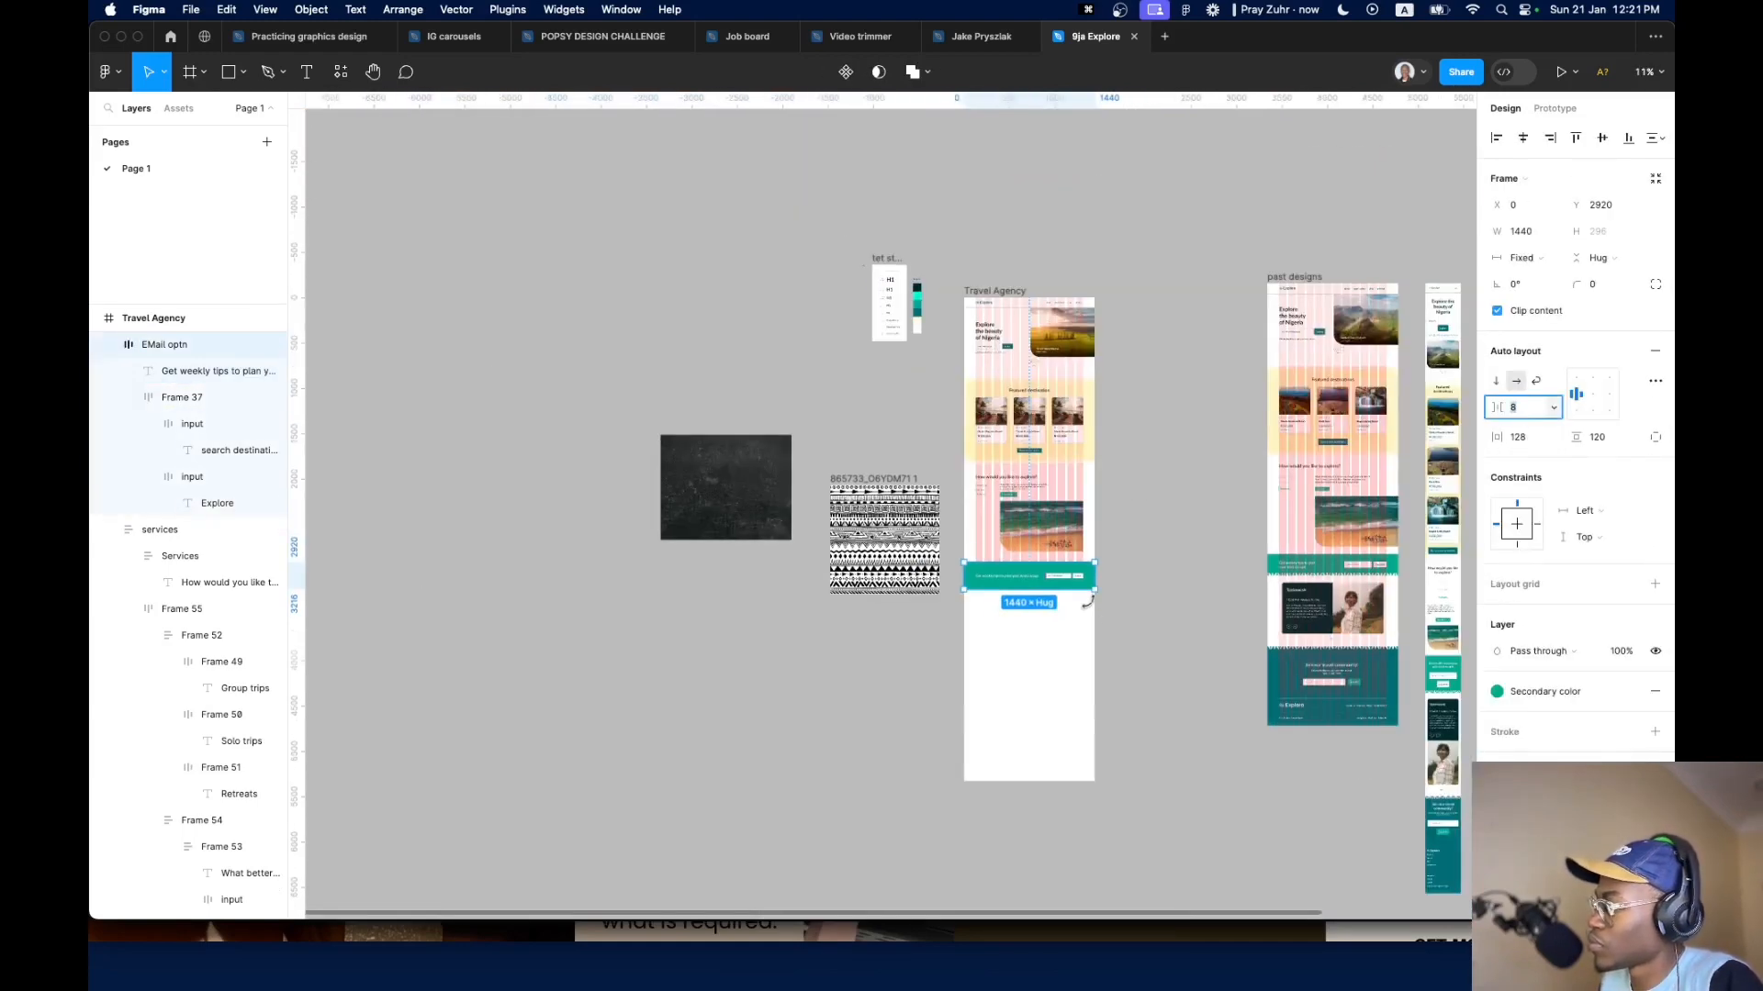
{"action": "scroll", "coordinate": [1092, 596], "scroll_direction": "right", "scroll_amount": 4}
{"action": "scroll", "coordinate": [1122, 565], "scroll_direction": "up", "scroll_amount": 5}
{"action": "double_click", "coordinate": [1127, 537]}
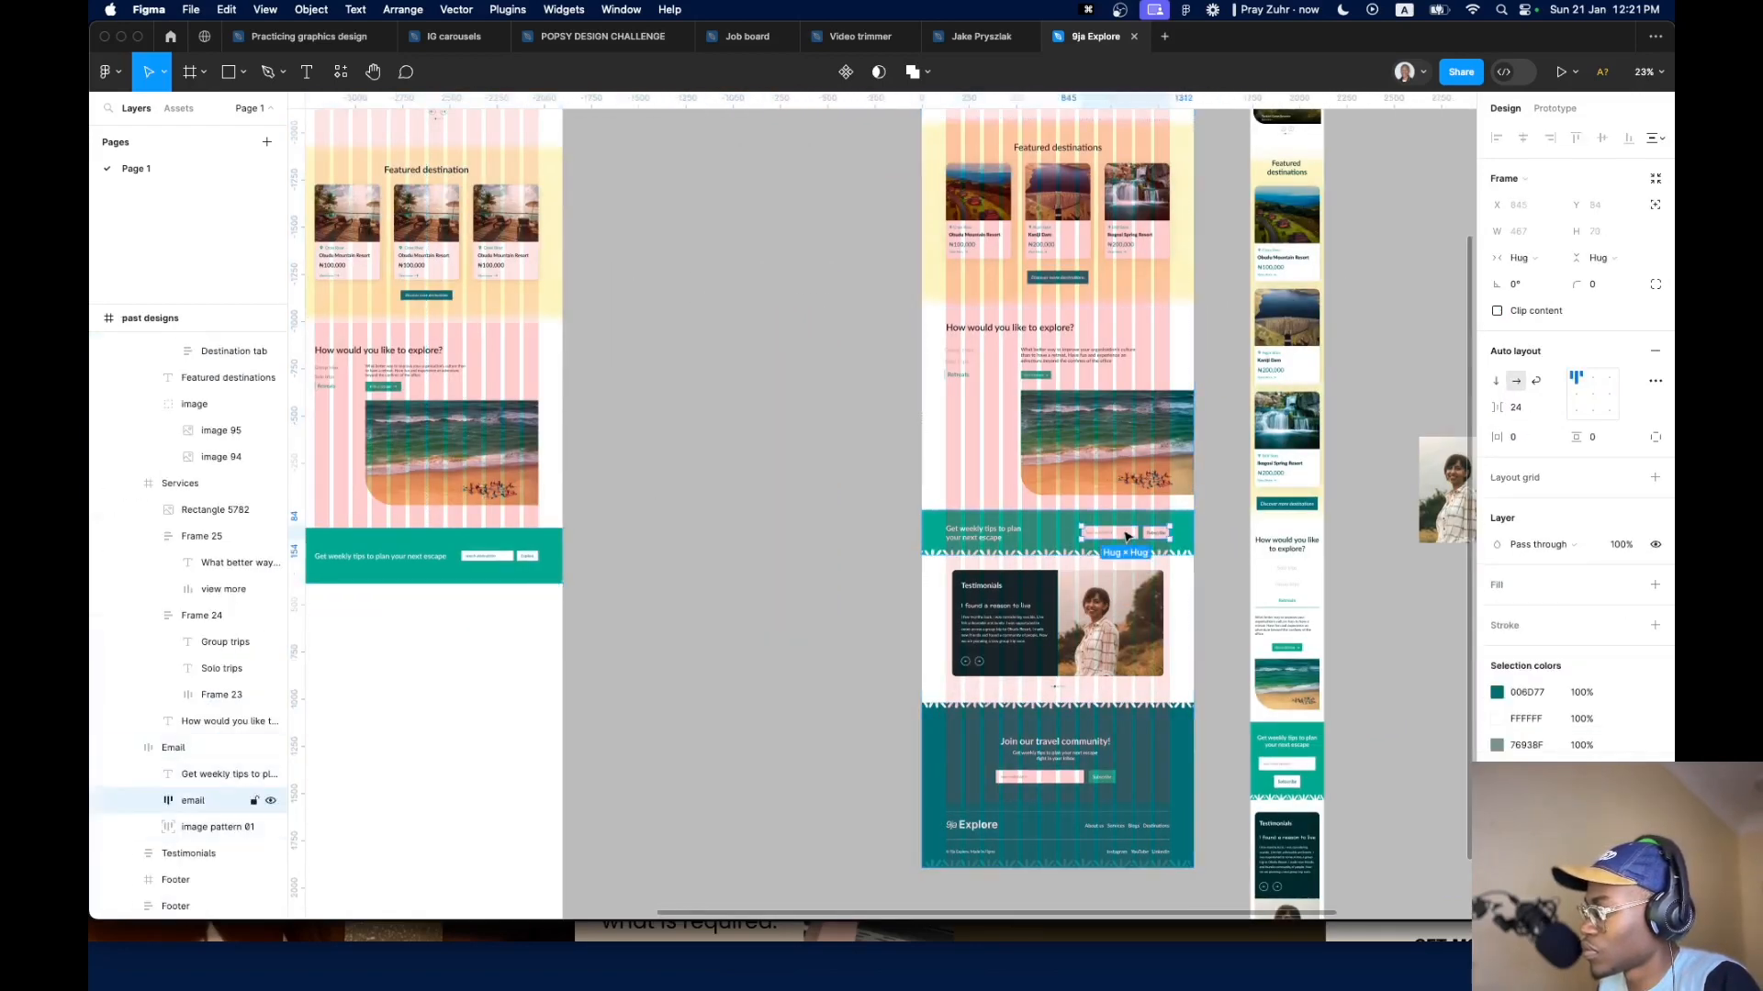
{"action": "scroll", "coordinate": [1127, 538], "scroll_direction": "down", "scroll_amount": 3}
{"action": "scroll", "coordinate": [874, 555], "scroll_direction": "up", "scroll_amount": 10}
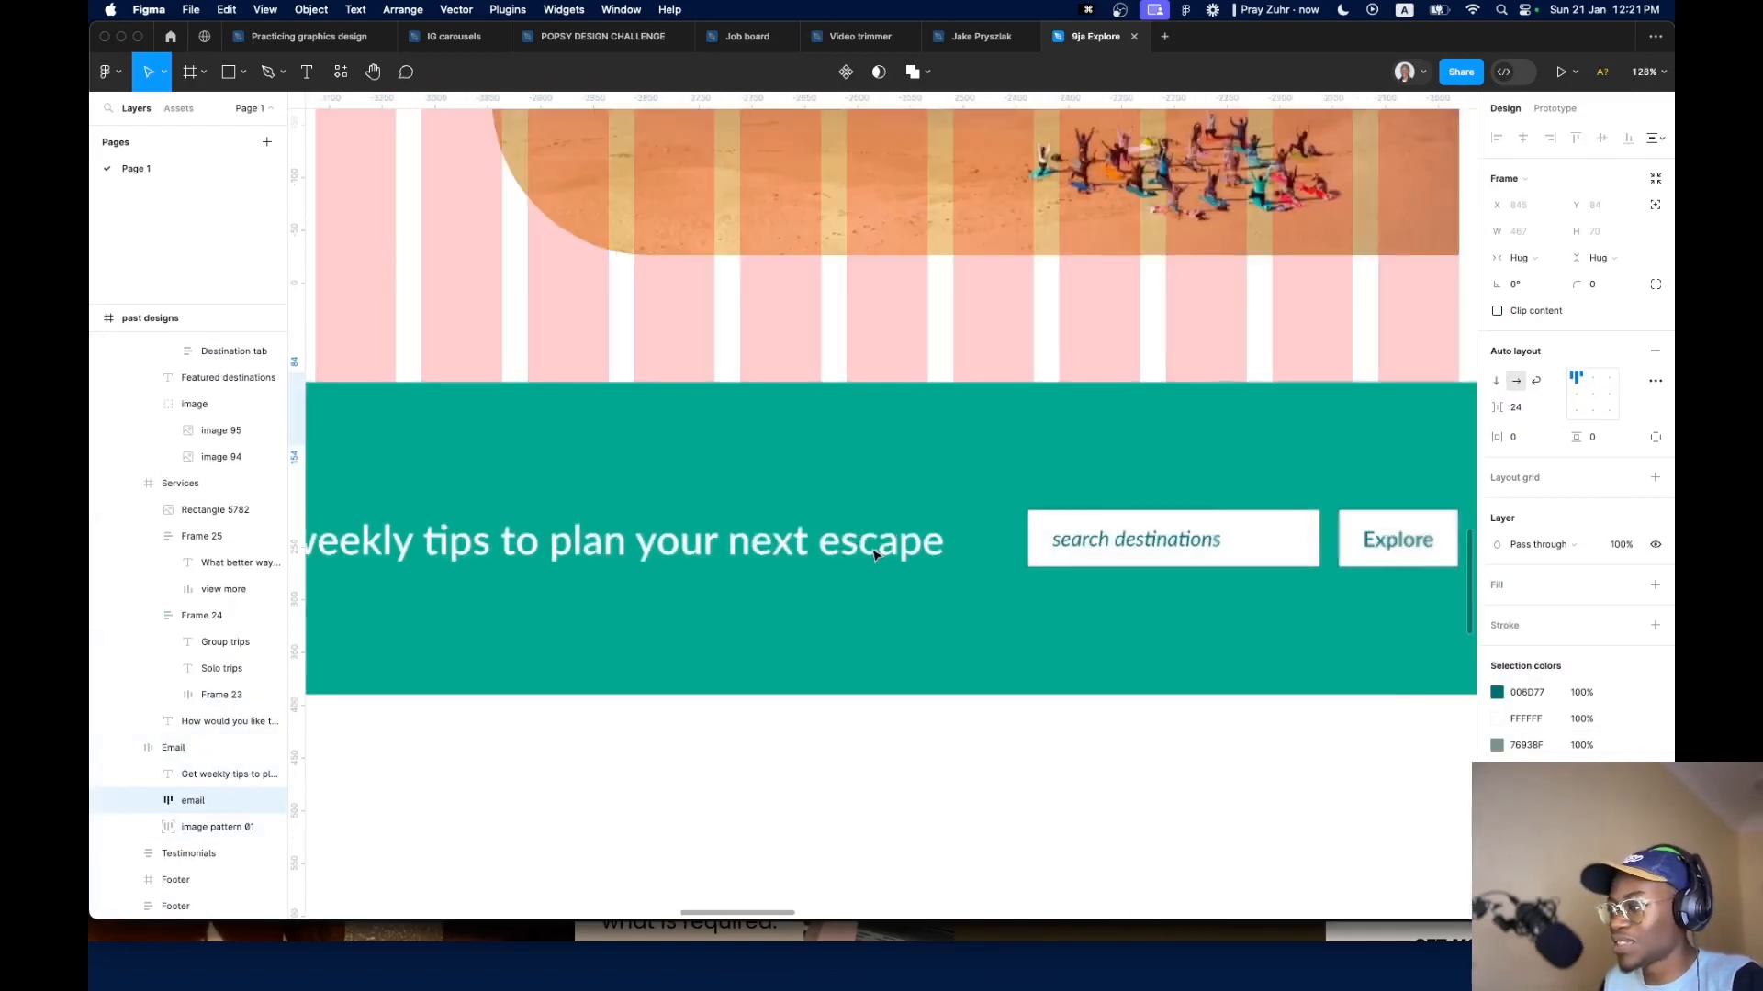
{"action": "left_click", "coordinate": [873, 555]}
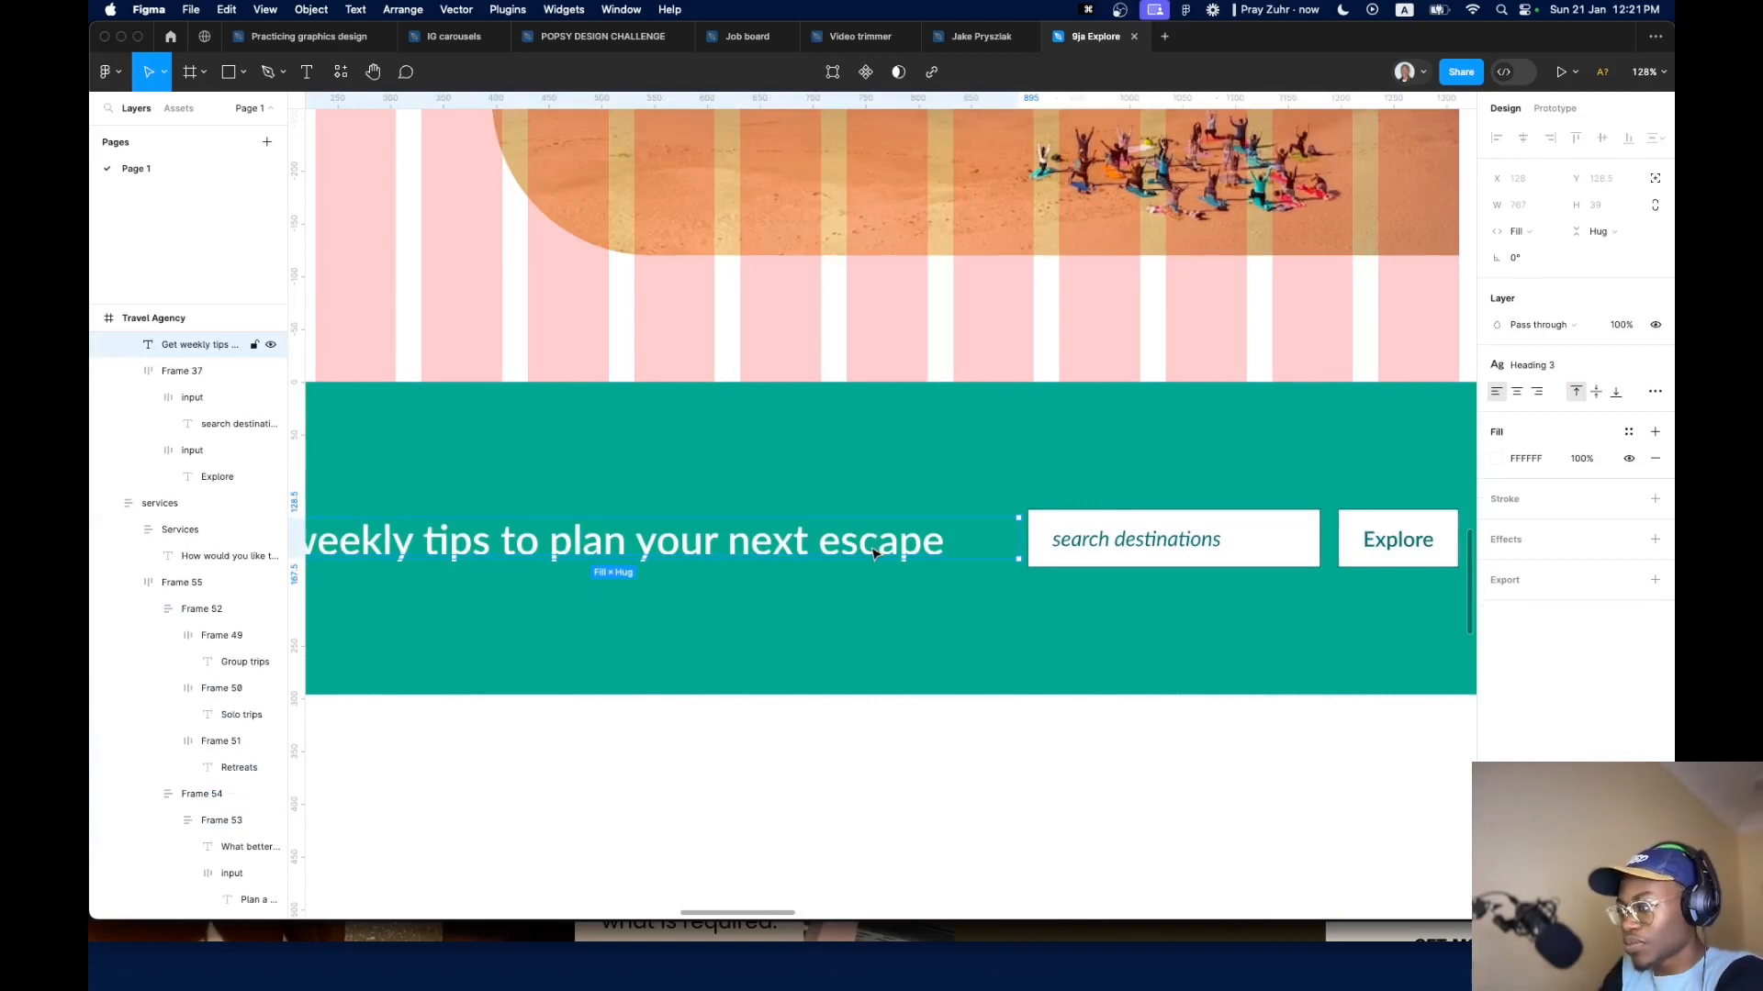
{"action": "scroll", "coordinate": [873, 555], "scroll_direction": "down", "scroll_amount": 3}
{"action": "scroll", "coordinate": [873, 554], "scroll_direction": "up", "scroll_amount": 2}
{"action": "scroll", "coordinate": [873, 554], "scroll_direction": "down", "scroll_amount": 4}
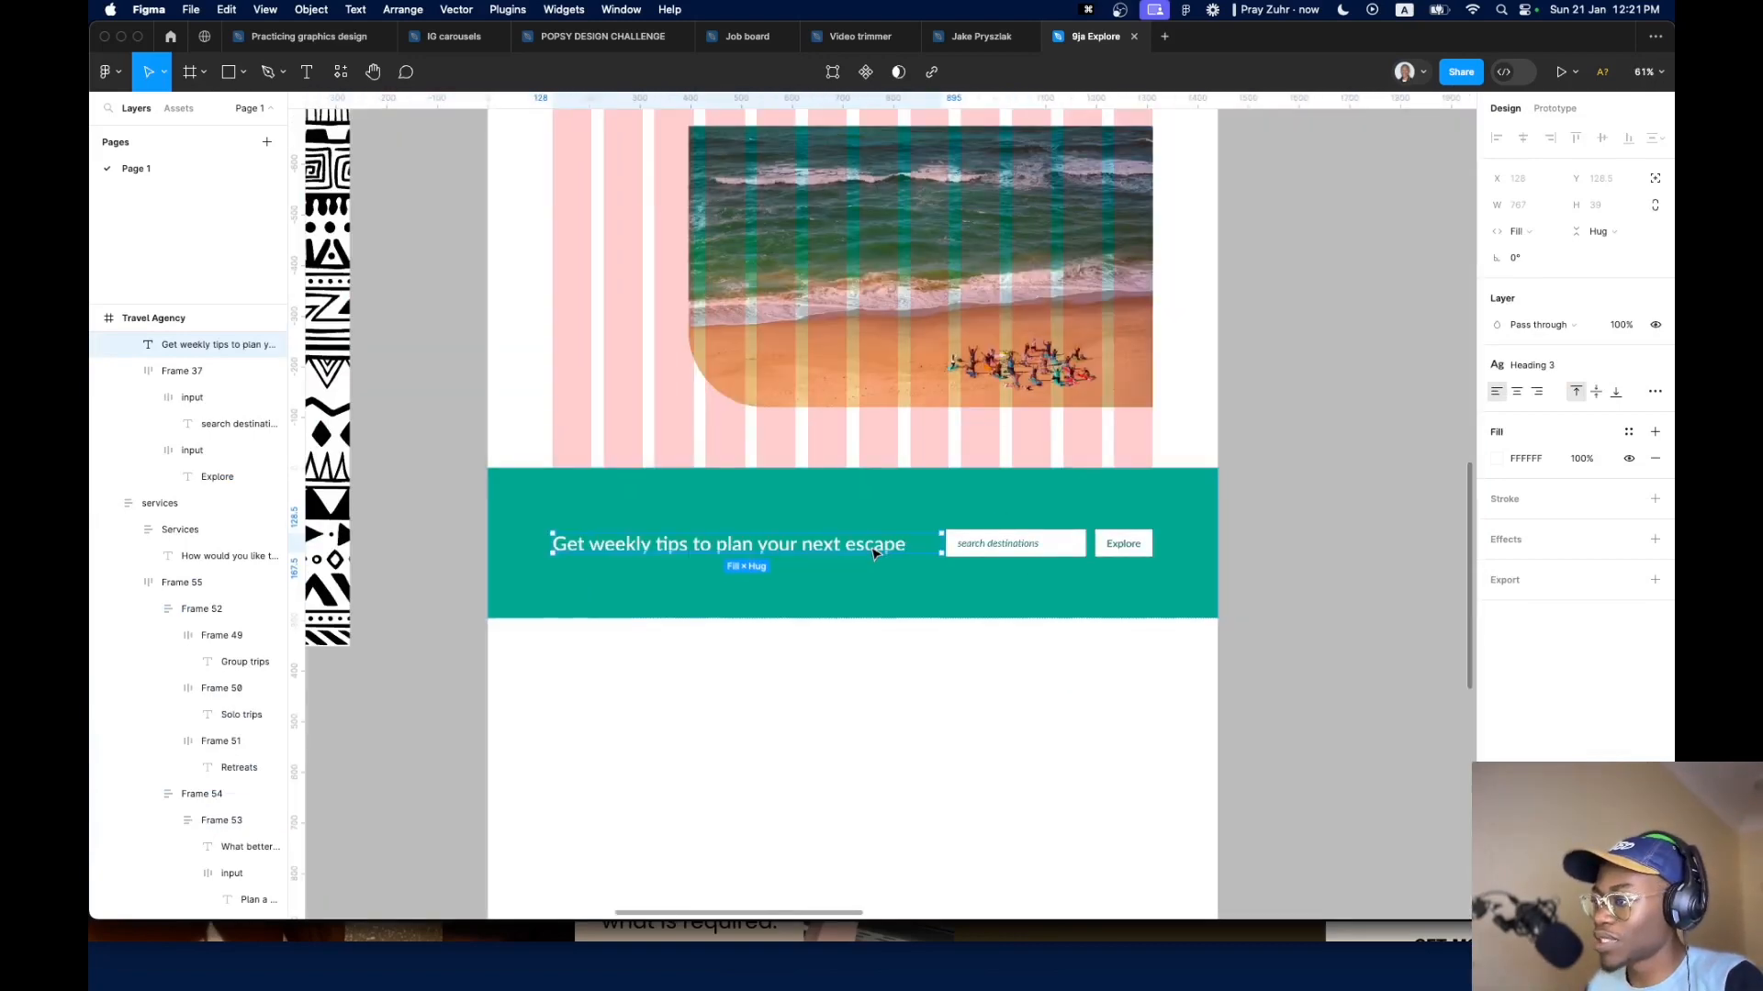
Apply the Desktop layout grid style to the EMail optn frame
{"action": "left_click", "coordinate": [874, 600]}
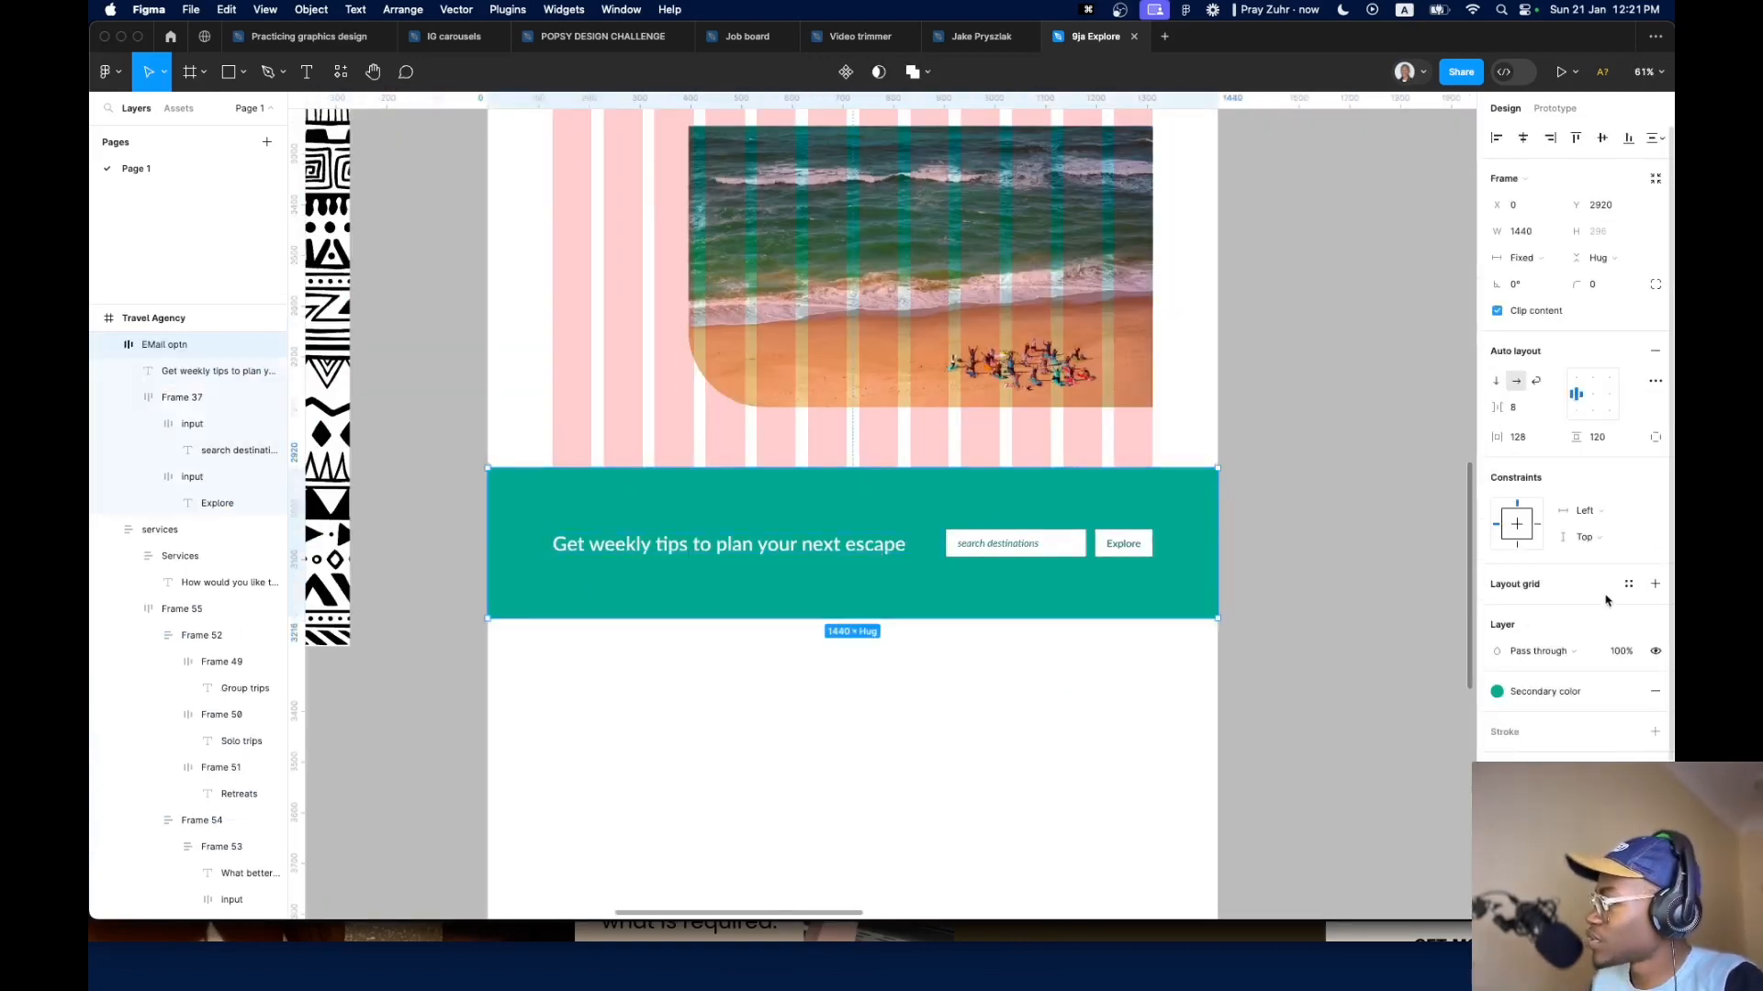
{"action": "left_click", "coordinate": [1629, 587]}
{"action": "left_click", "coordinate": [1533, 650]}
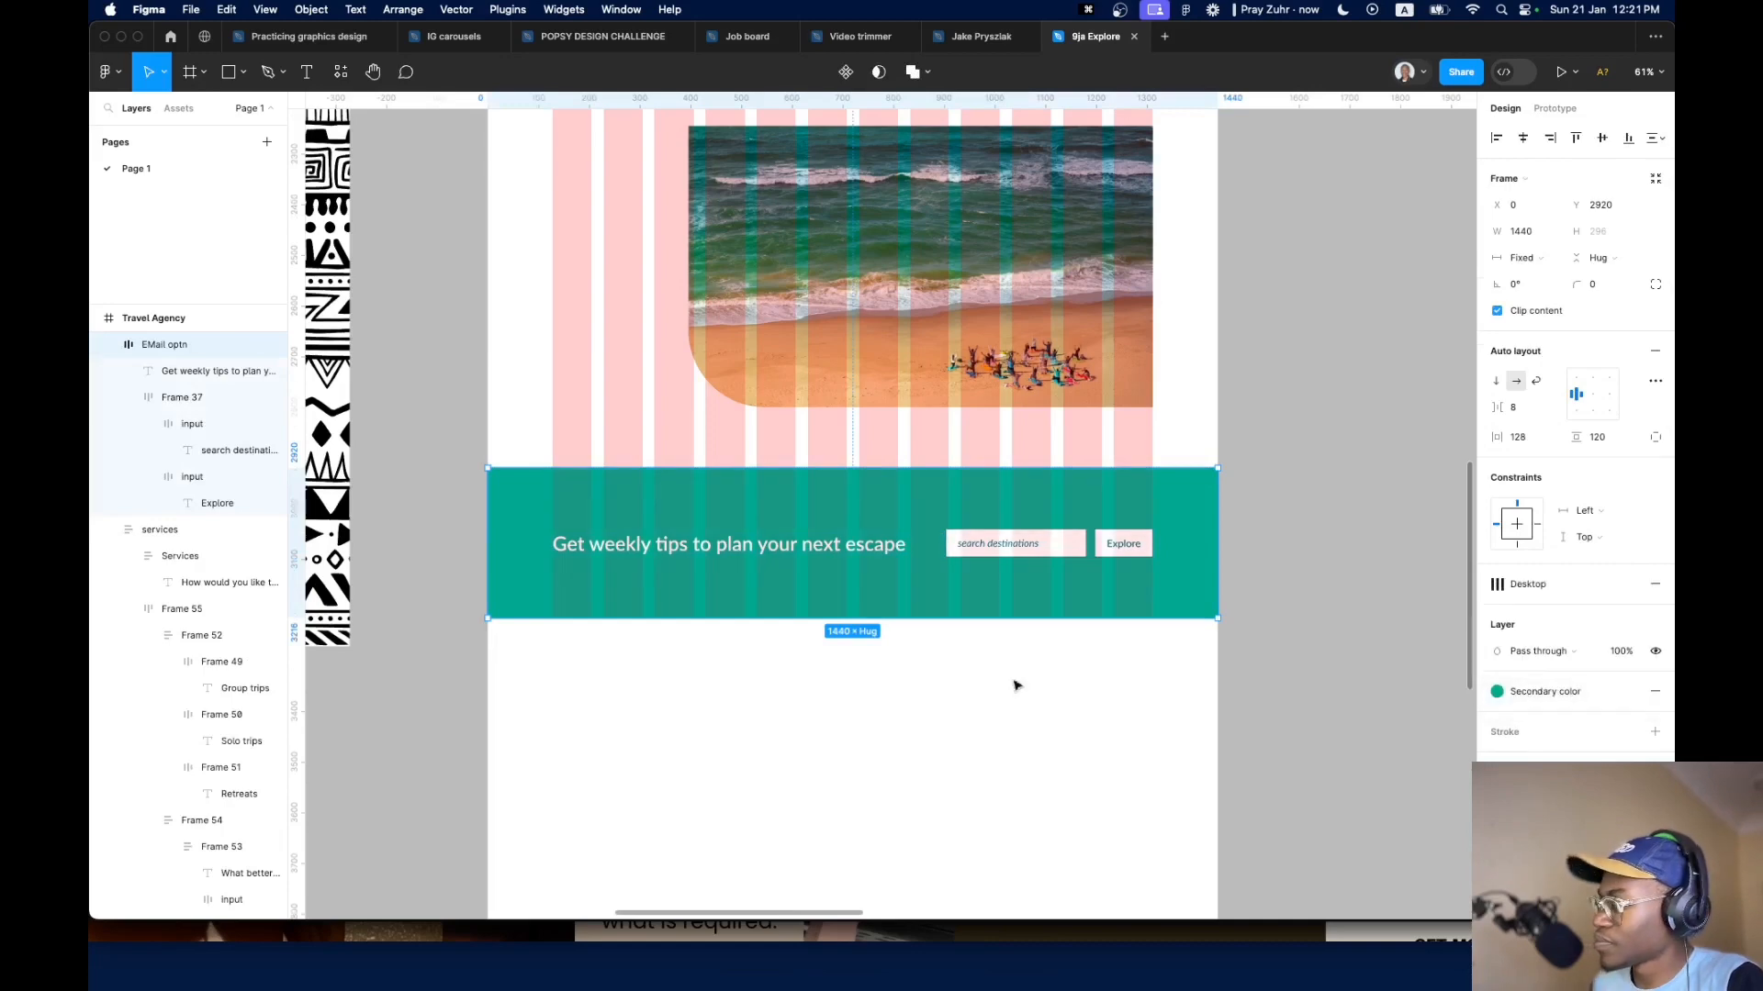
Narrow the weekly tips text box to about 403 wide so the heading wraps onto two lines
{"action": "left_click", "coordinate": [872, 545]}
{"action": "left_click_drag", "start_coordinate": [944, 541], "coordinate": [757, 574]}
{"action": "scroll", "coordinate": [757, 574], "scroll_direction": "up", "scroll_amount": 5}
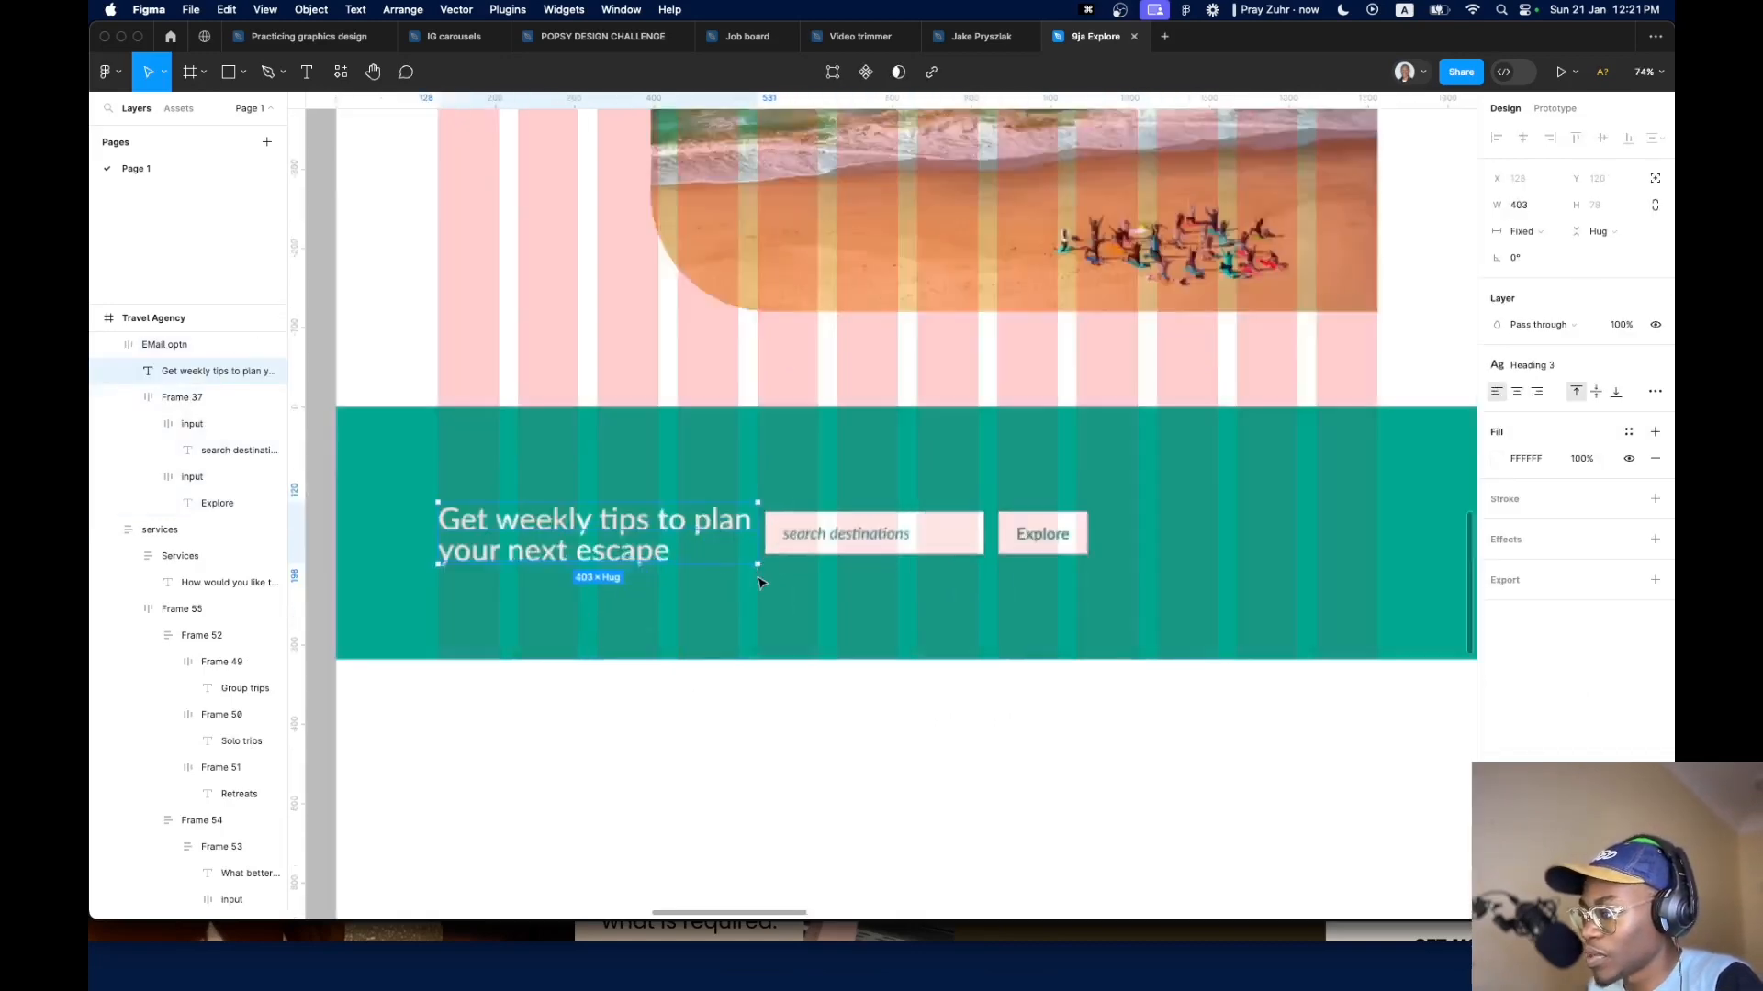
{"action": "scroll", "coordinate": [757, 551], "scroll_direction": "down", "scroll_amount": 5}
Set the EMail optn frame's horizontal gap to Auto so the heading and input group sit at opposite edges of the grid
{"action": "left_click", "coordinate": [945, 557]}
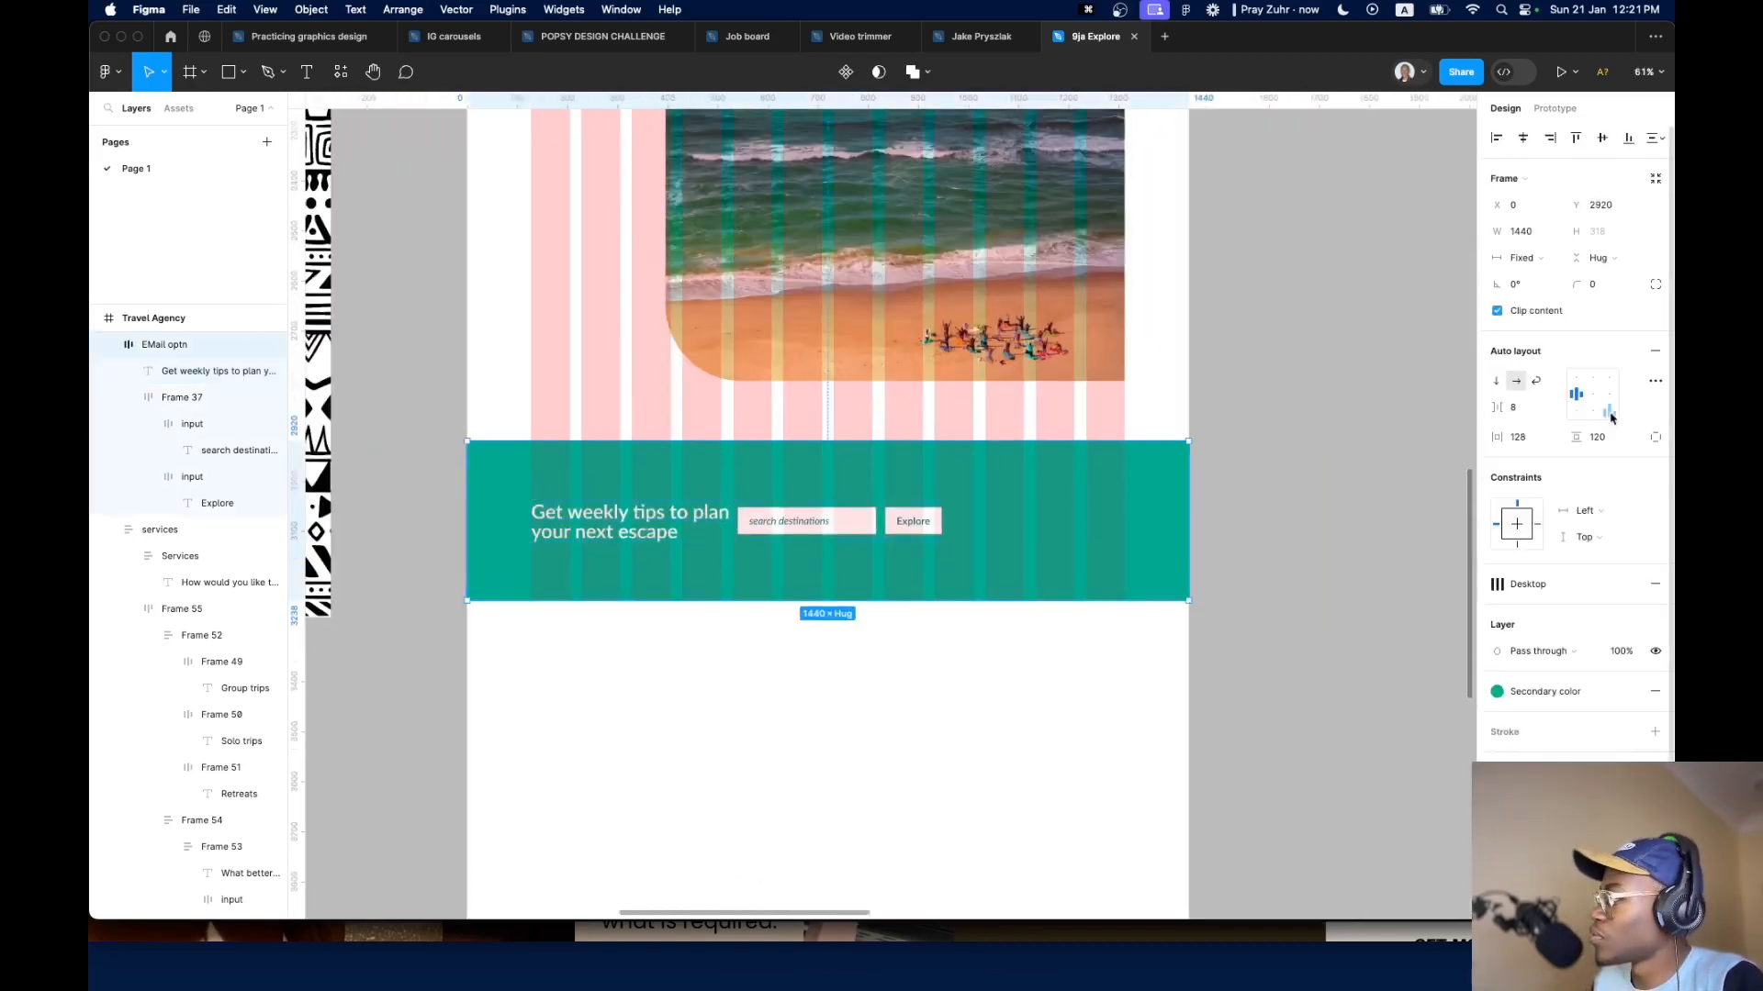
{"action": "left_click", "coordinate": [1513, 407]}
{"action": "left_click", "coordinate": [1516, 424]}
{"action": "left_click", "coordinate": [1051, 629]}
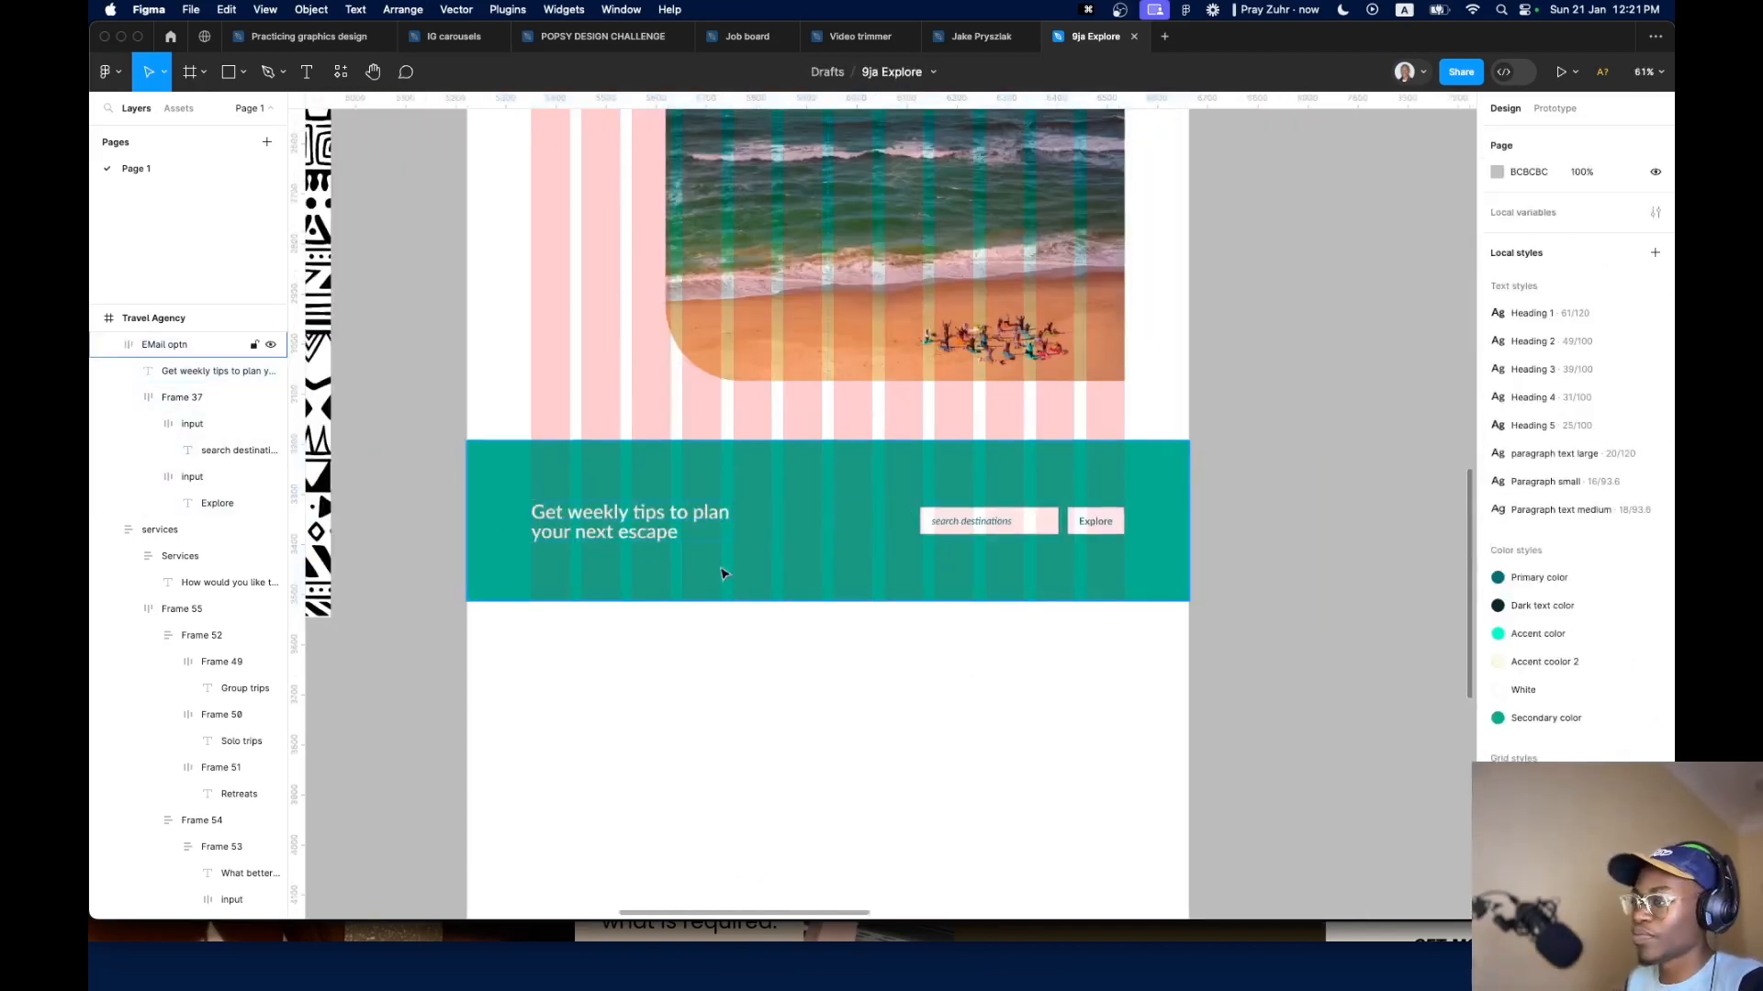
Apply the Heading 2 text style to the weekly tips heading and widen its text box so it wraps onto two lines
{"action": "left_click", "coordinate": [652, 535], "text": "super"}
{"action": "left_click", "coordinate": [1576, 372]}
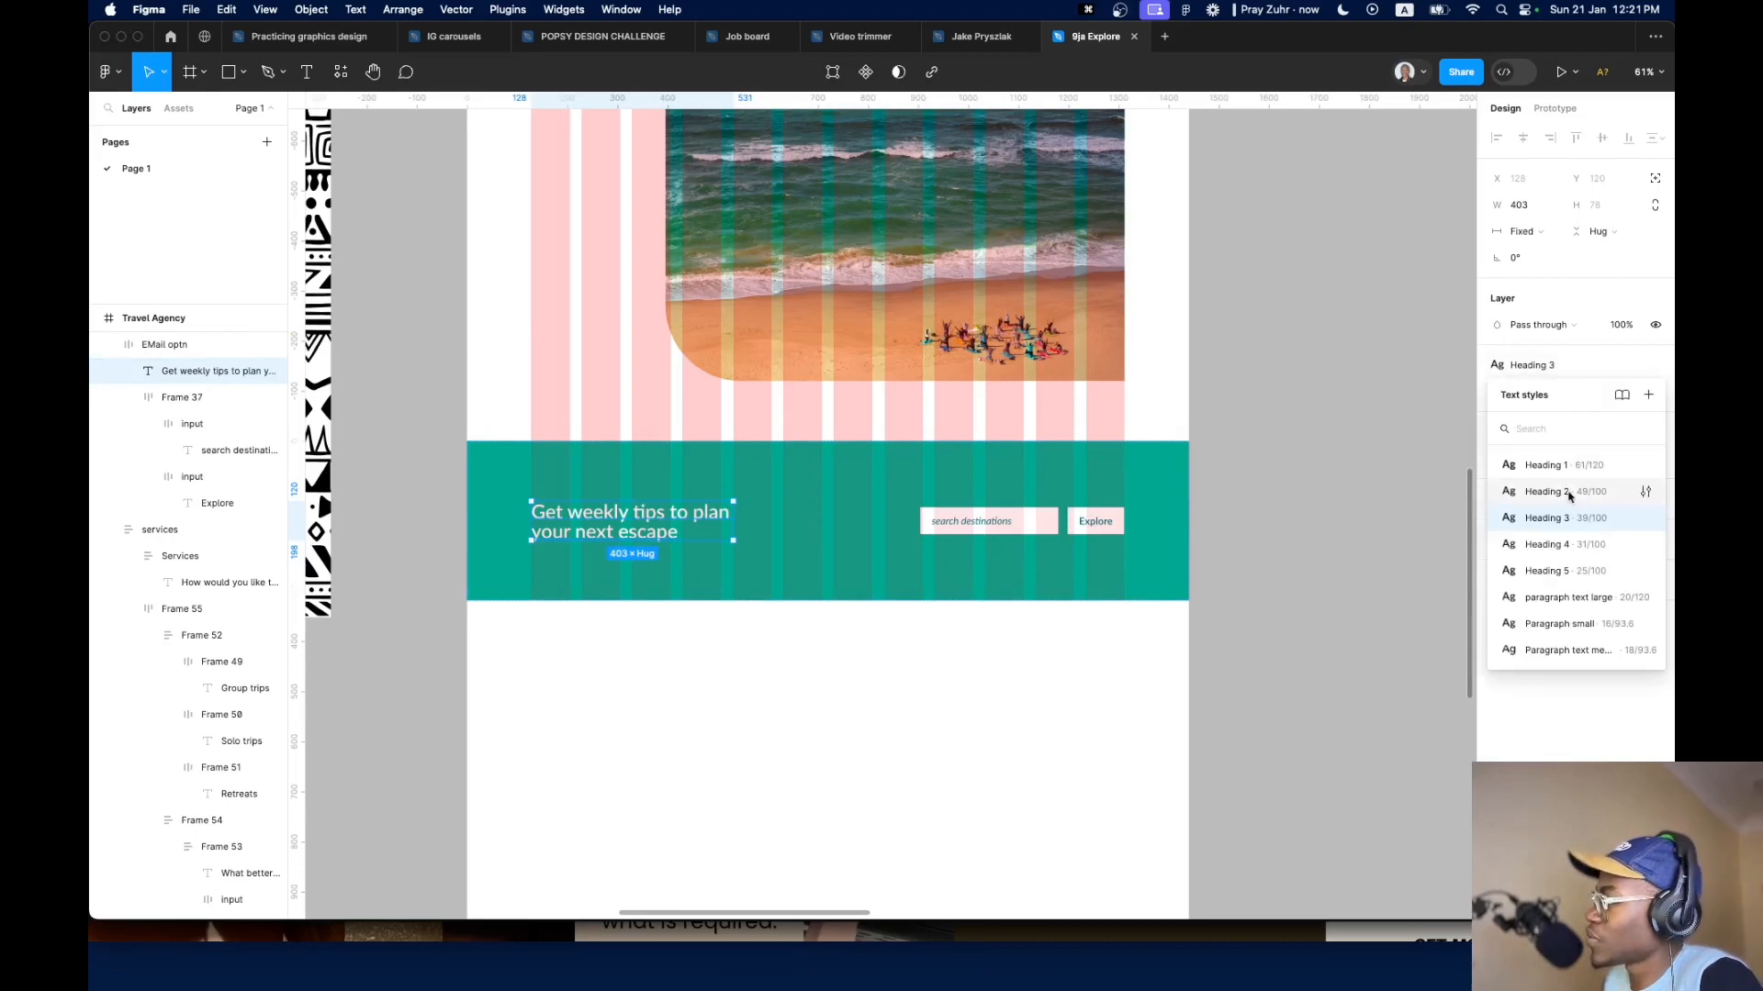
{"action": "left_click", "coordinate": [1574, 495]}
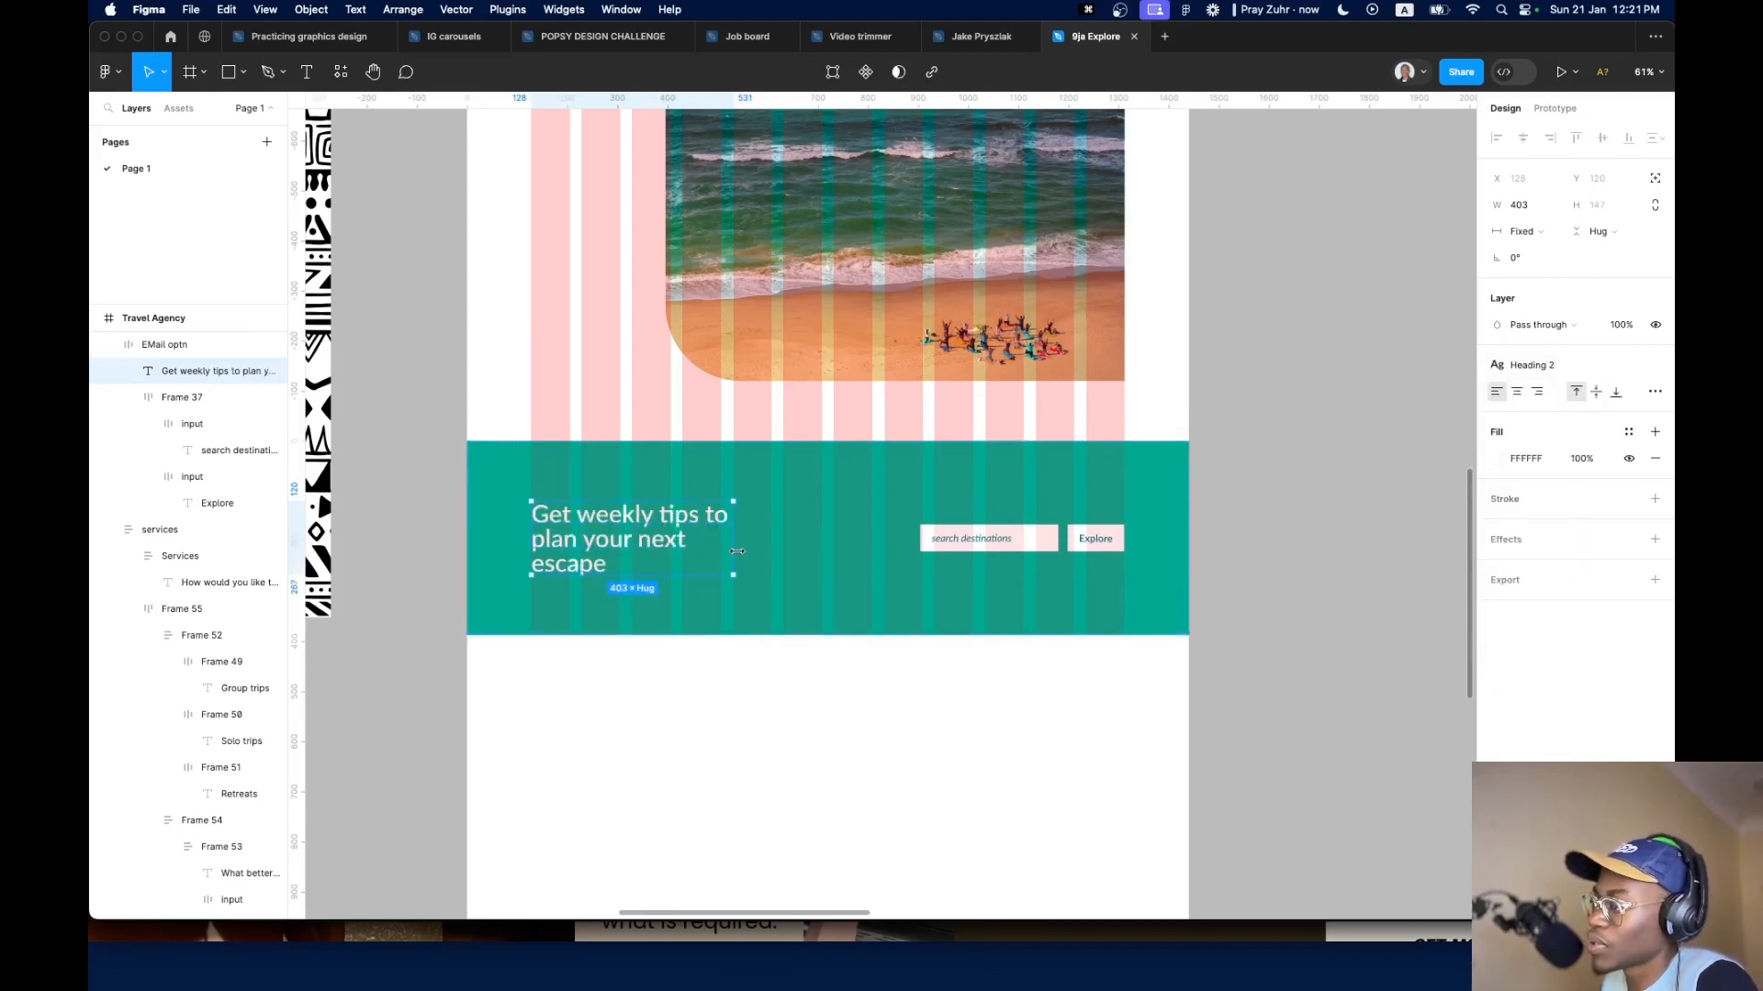
{"action": "left_click_drag", "start_coordinate": [734, 556], "coordinate": [789, 571]}
{"action": "left_click", "coordinate": [813, 690]}
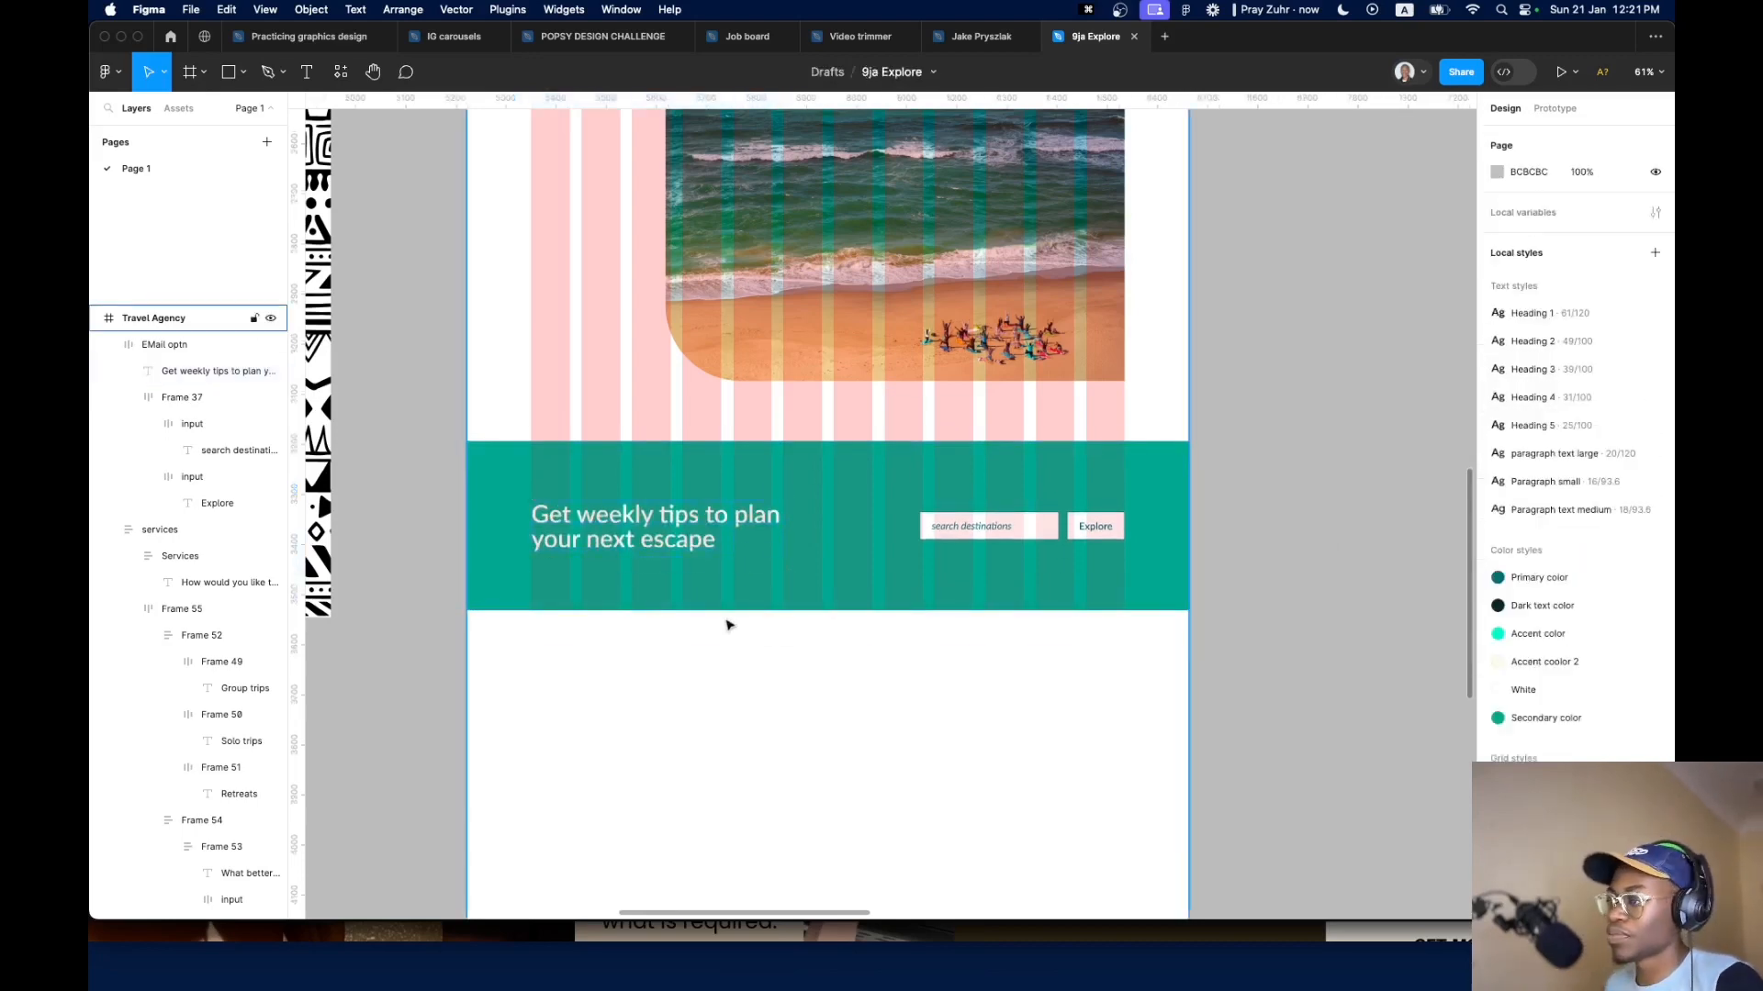
Hide the layout grids and compare the new banner with the patterned banner edge in the past design
{"action": "left_click", "coordinate": [849, 599]}
{"action": "key", "text": "shift+g"}
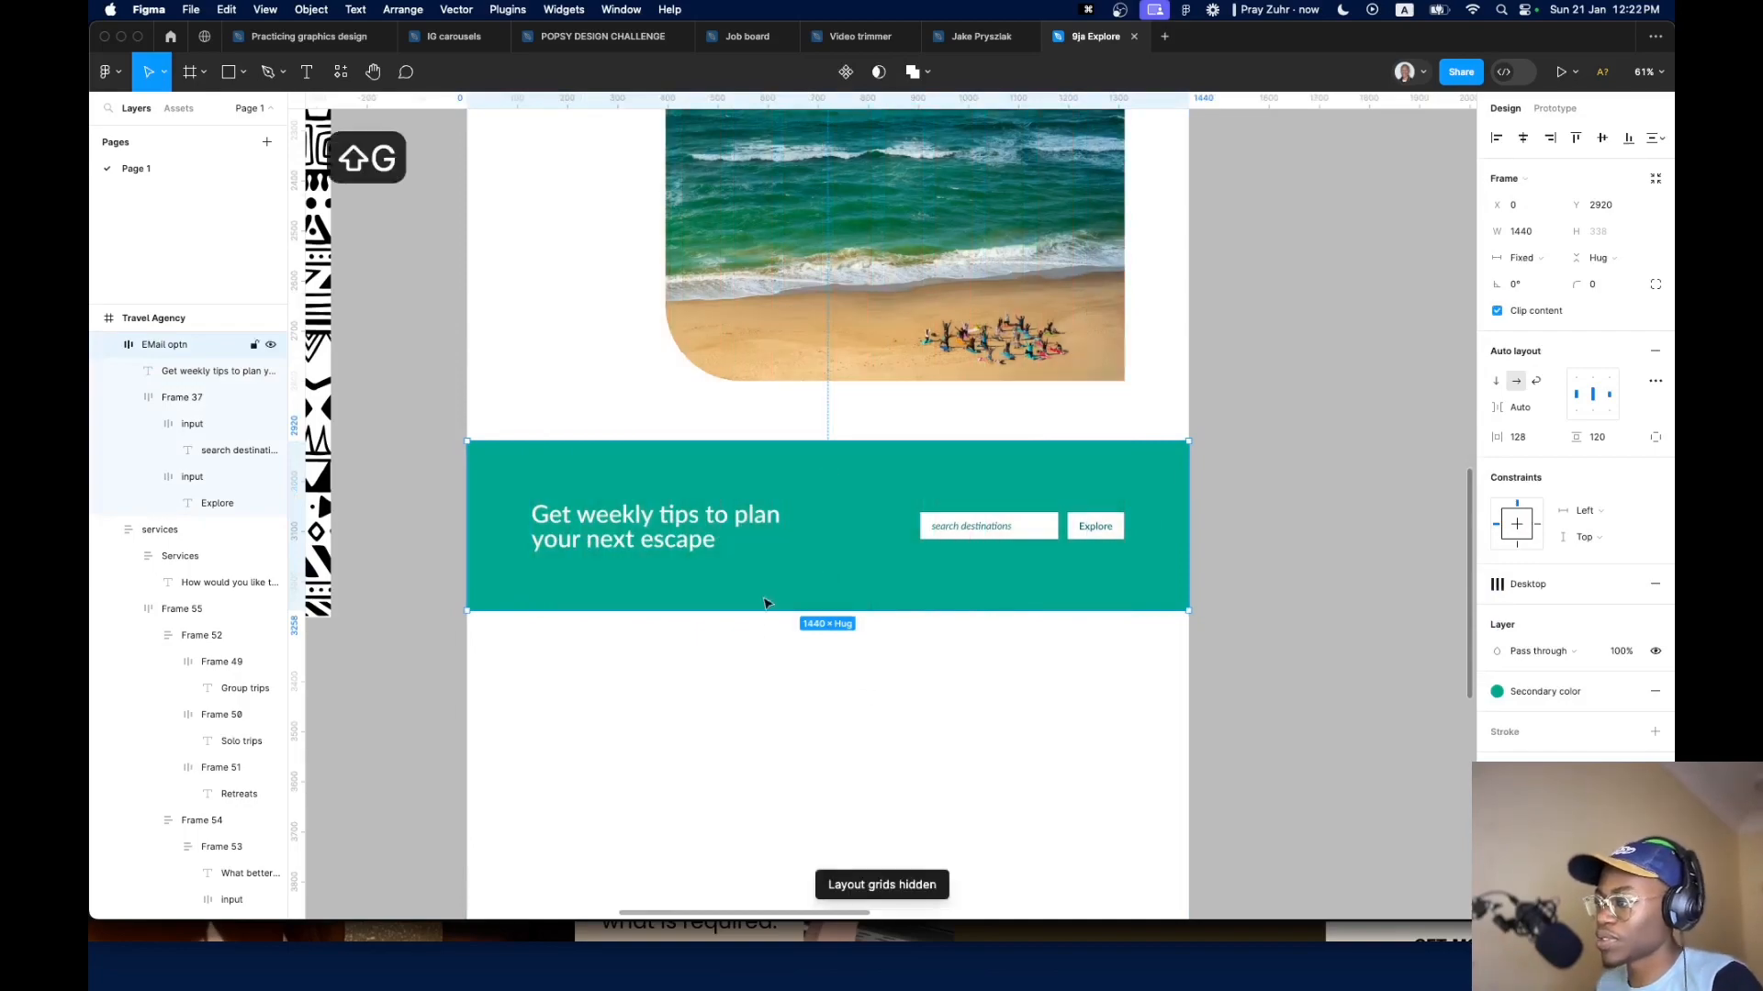
{"action": "scroll", "coordinate": [704, 635], "scroll_direction": "down", "scroll_amount": 6}
{"action": "scroll", "coordinate": [525, 630], "scroll_direction": "up", "scroll_amount": 6}
{"action": "scroll", "coordinate": [528, 630], "scroll_direction": "down", "scroll_amount": 5}
{"action": "scroll", "coordinate": [1296, 622], "scroll_direction": "up", "scroll_amount": 2}
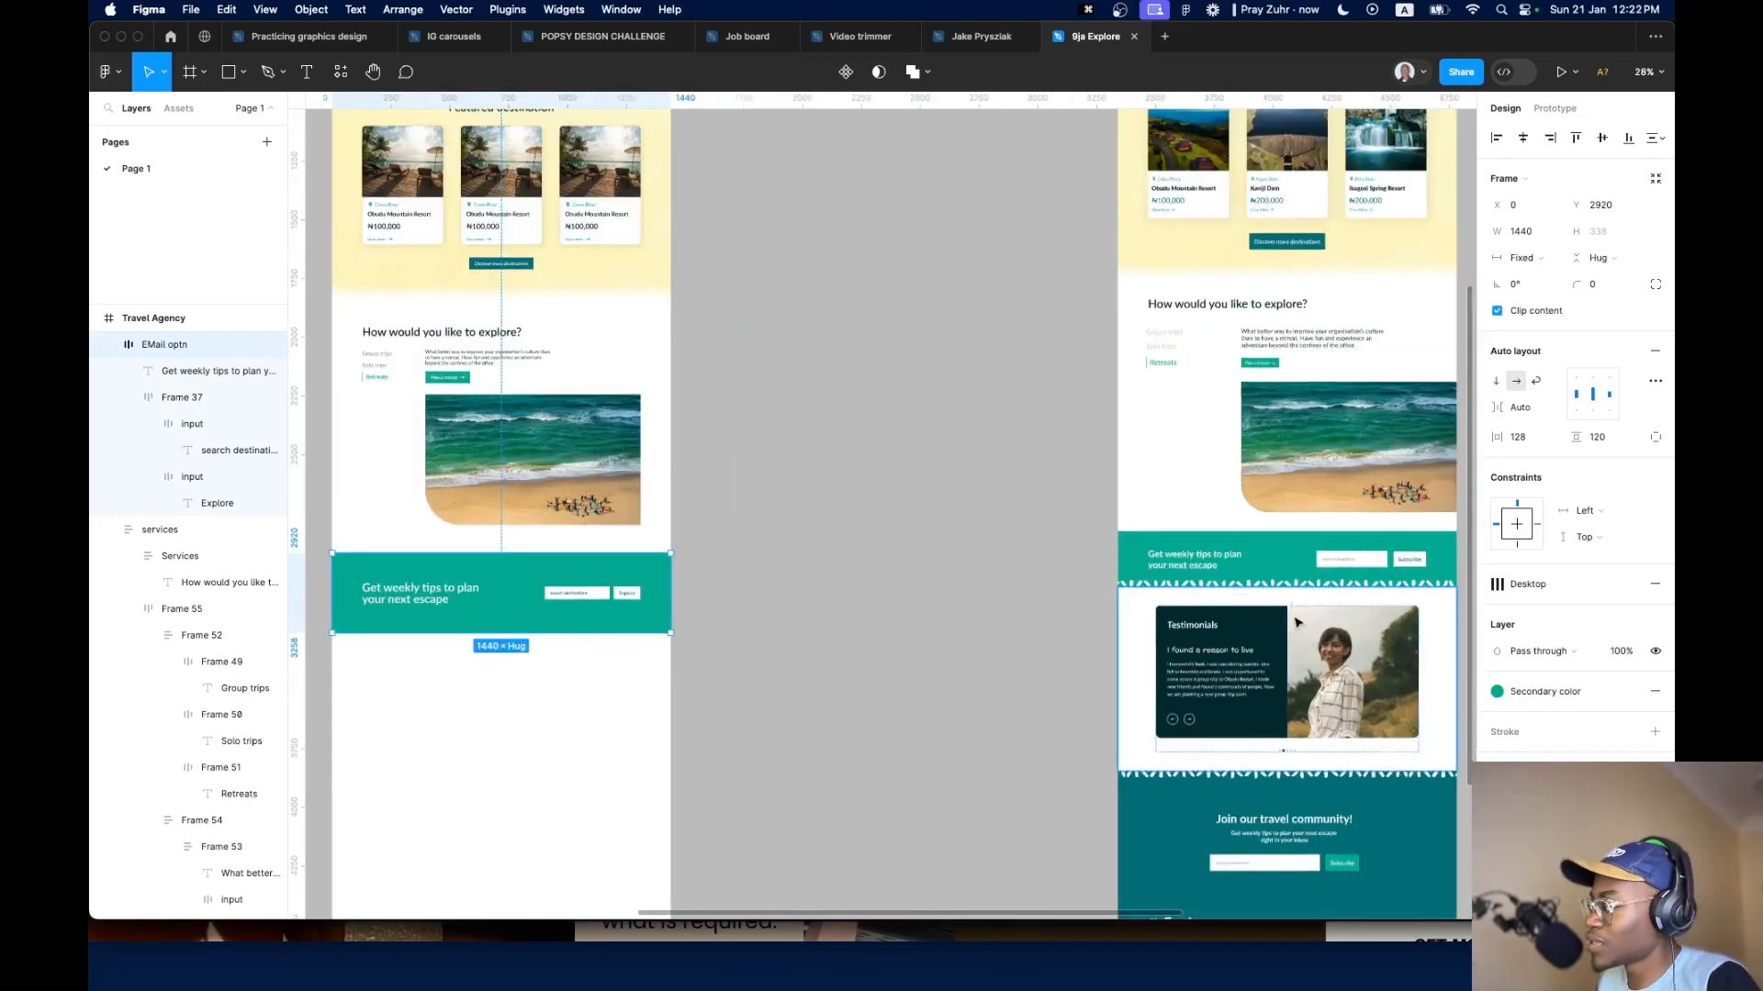
{"action": "scroll", "coordinate": [1290, 606], "scroll_direction": "up", "scroll_amount": 1}
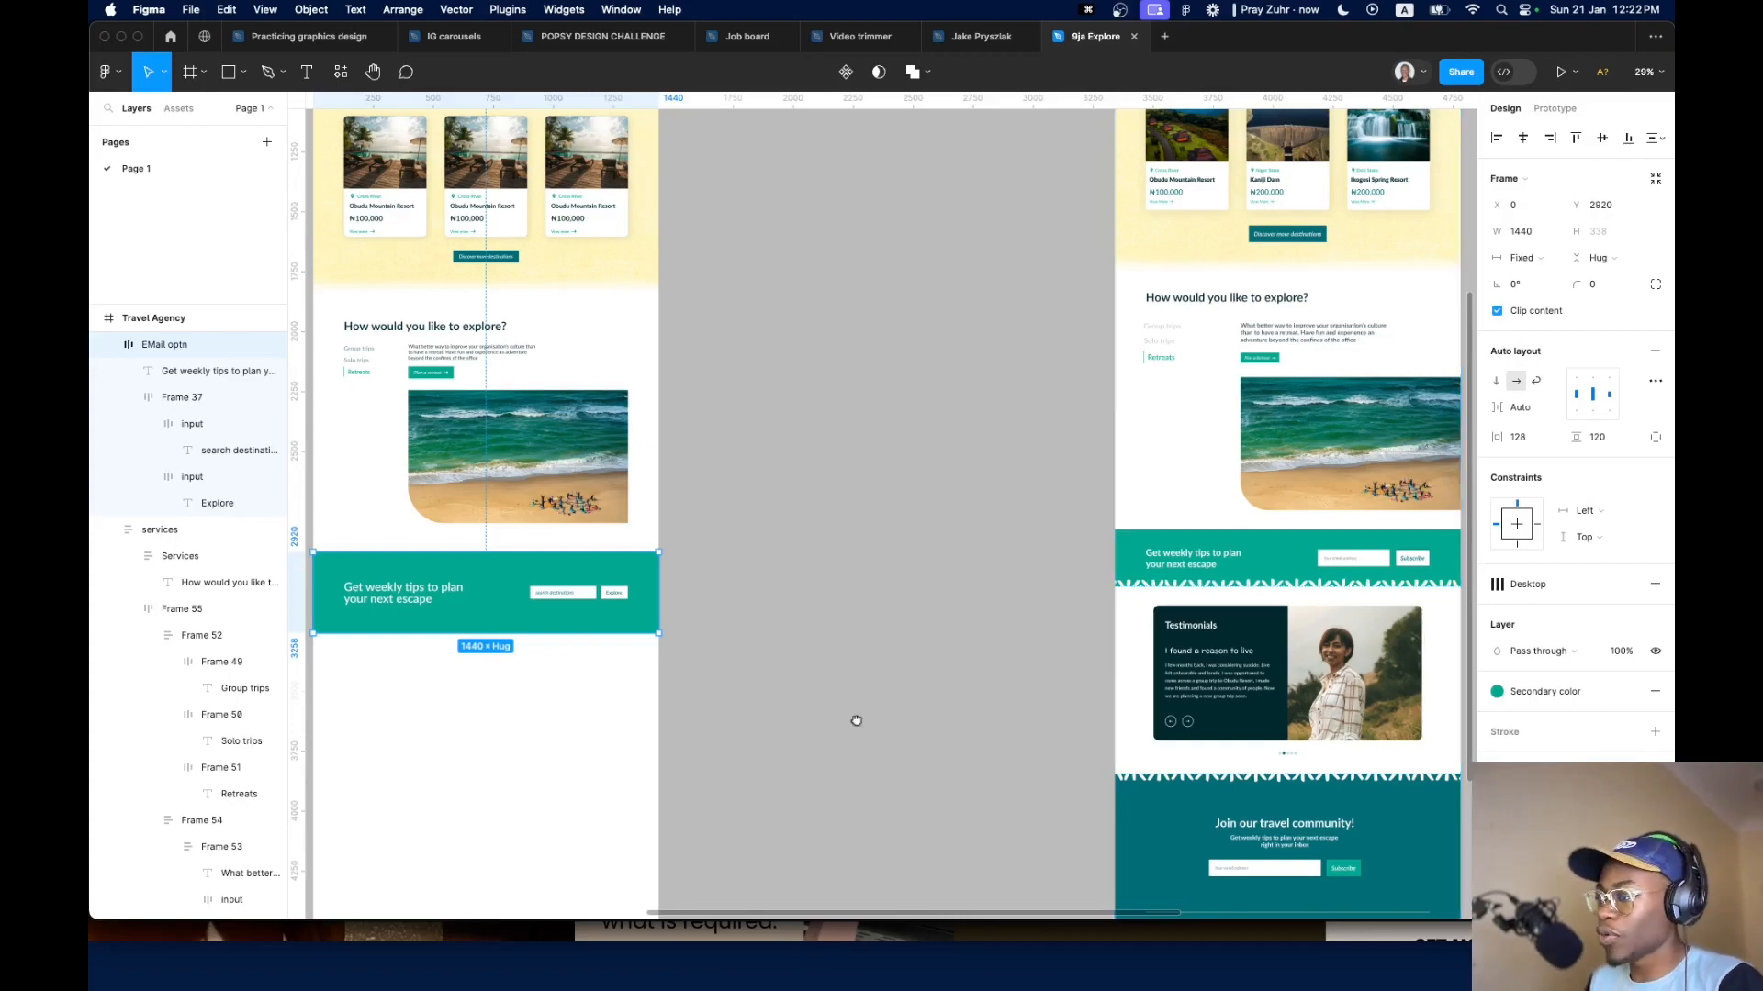
Copy the row of radiating triangles from the black tribal pattern artwork into the EMail optn banner
{"action": "scroll", "coordinate": [858, 720], "scroll_direction": "down", "scroll_amount": 4}
{"action": "scroll", "coordinate": [983, 685], "scroll_direction": "left", "scroll_amount": 2}
{"action": "scroll", "coordinate": [602, 558], "scroll_direction": "up", "scroll_amount": 6}
{"action": "scroll", "coordinate": [725, 661], "scroll_direction": "up", "scroll_amount": 2}
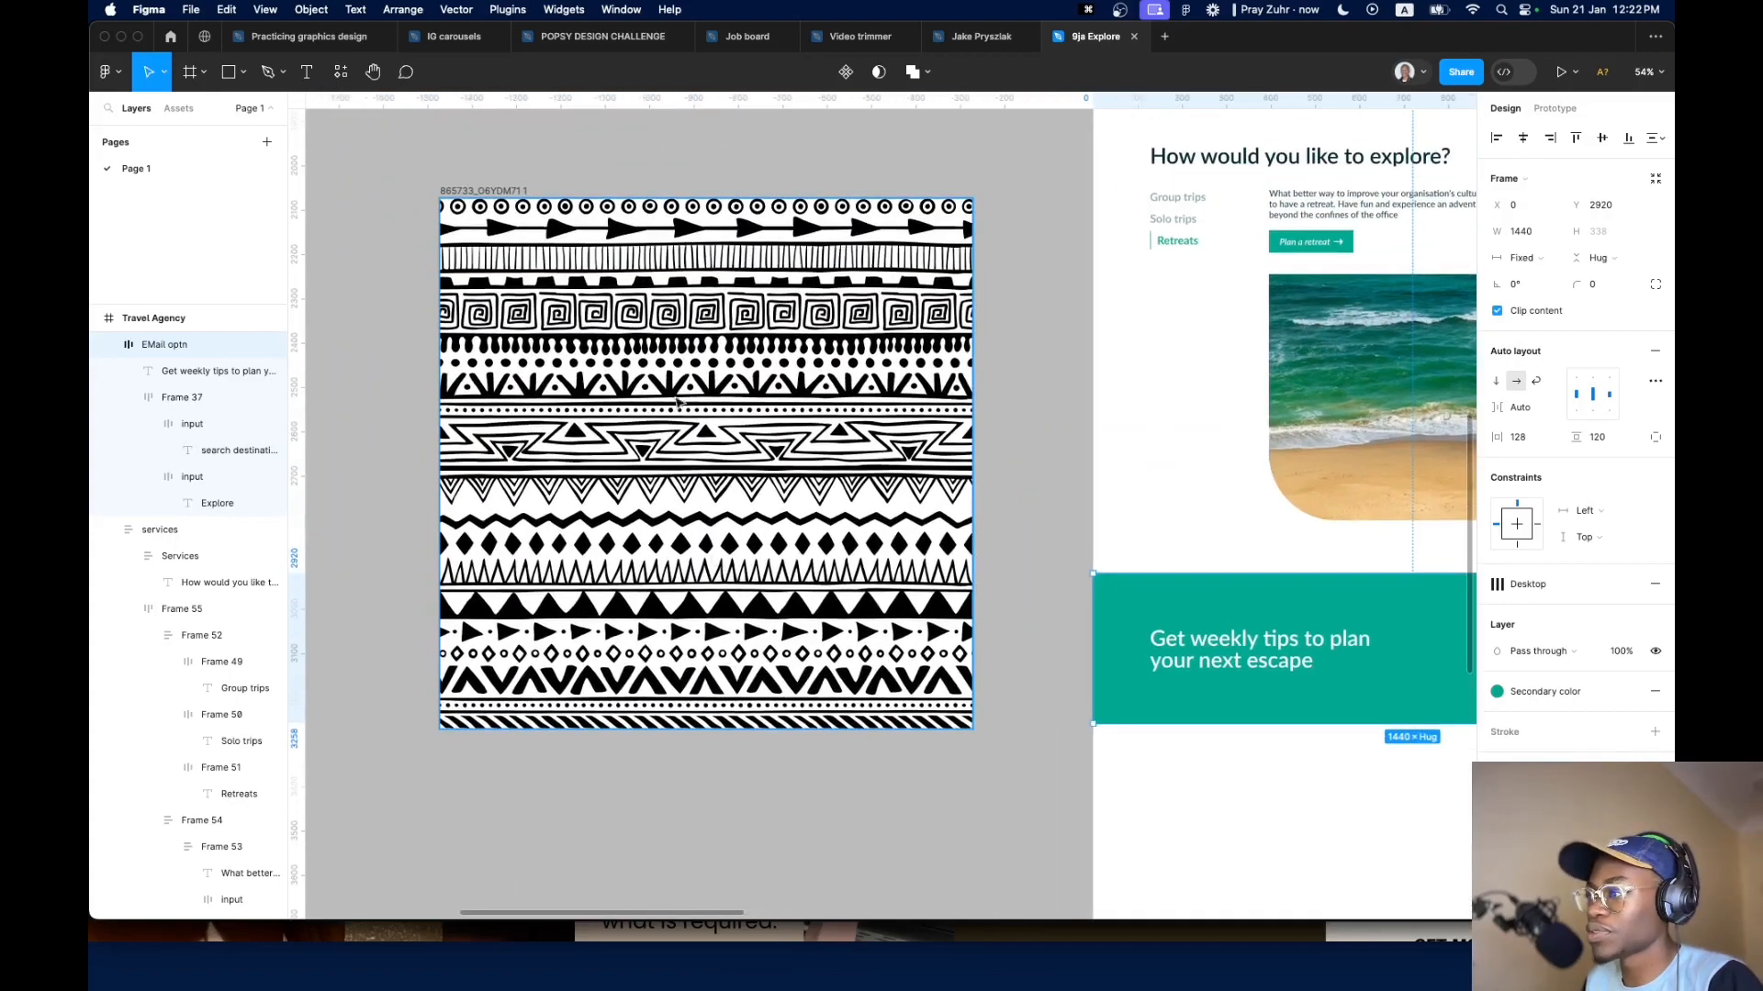
{"action": "double_click", "coordinate": [673, 388]}
{"action": "double_click", "coordinate": [673, 388]}
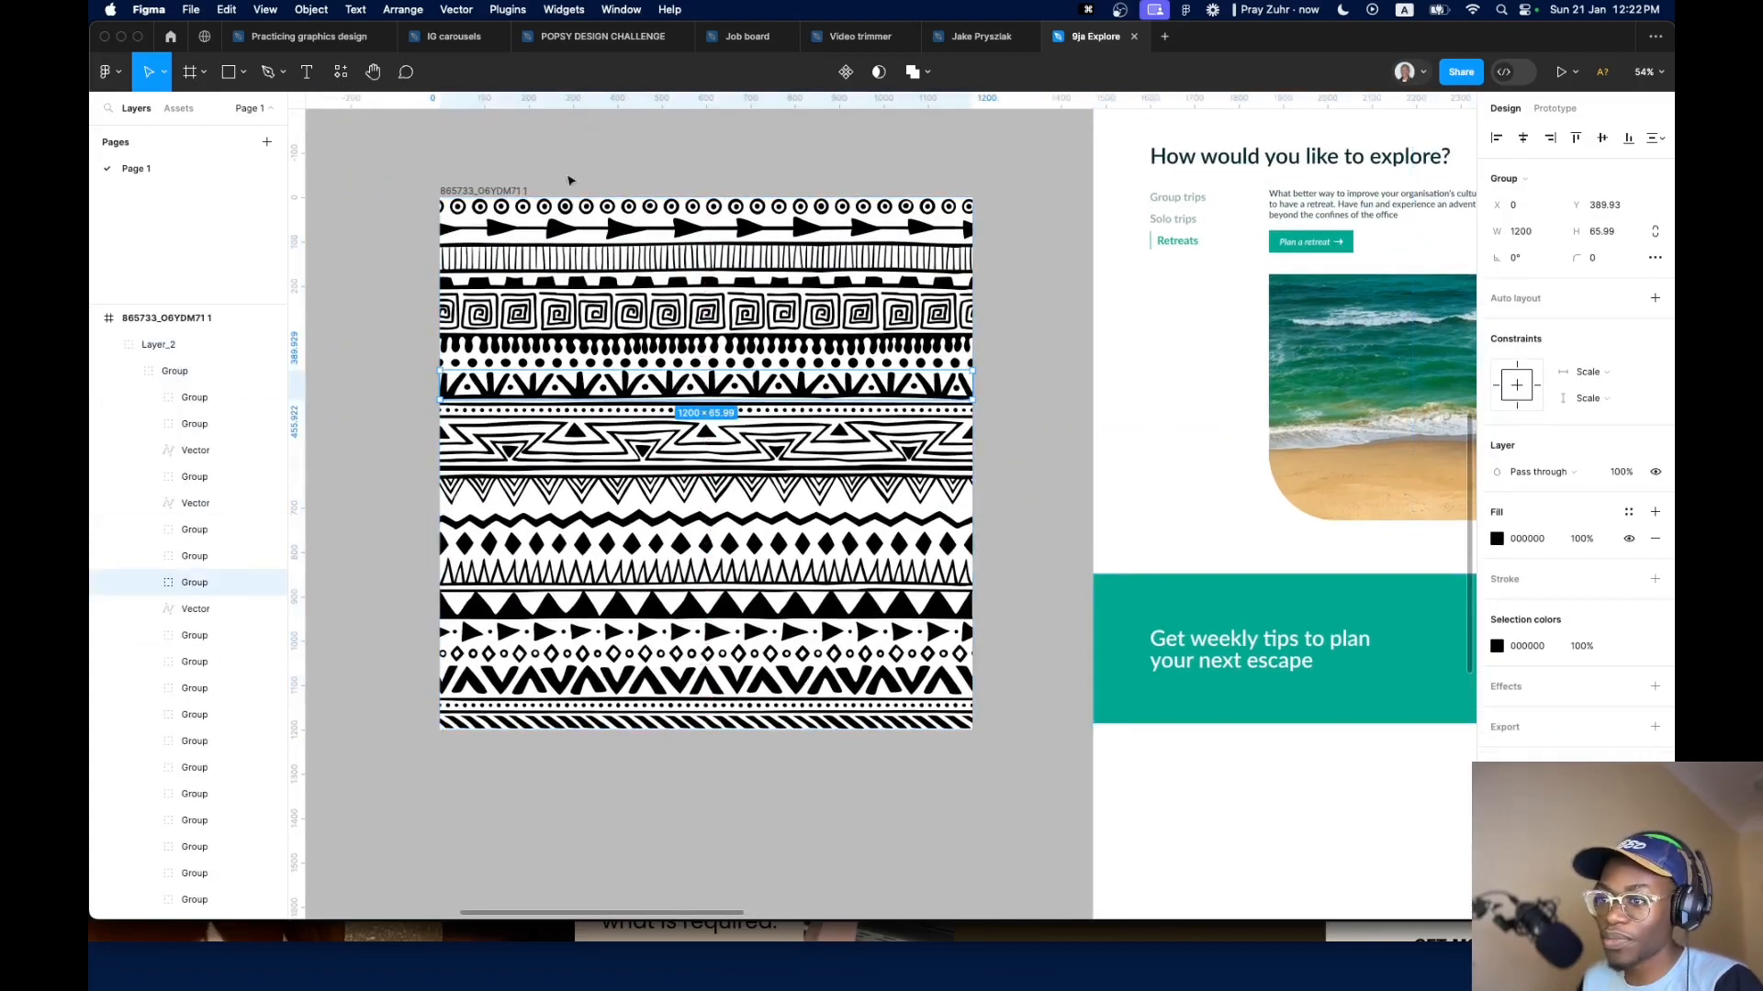
{"action": "left_click", "coordinate": [491, 191]}
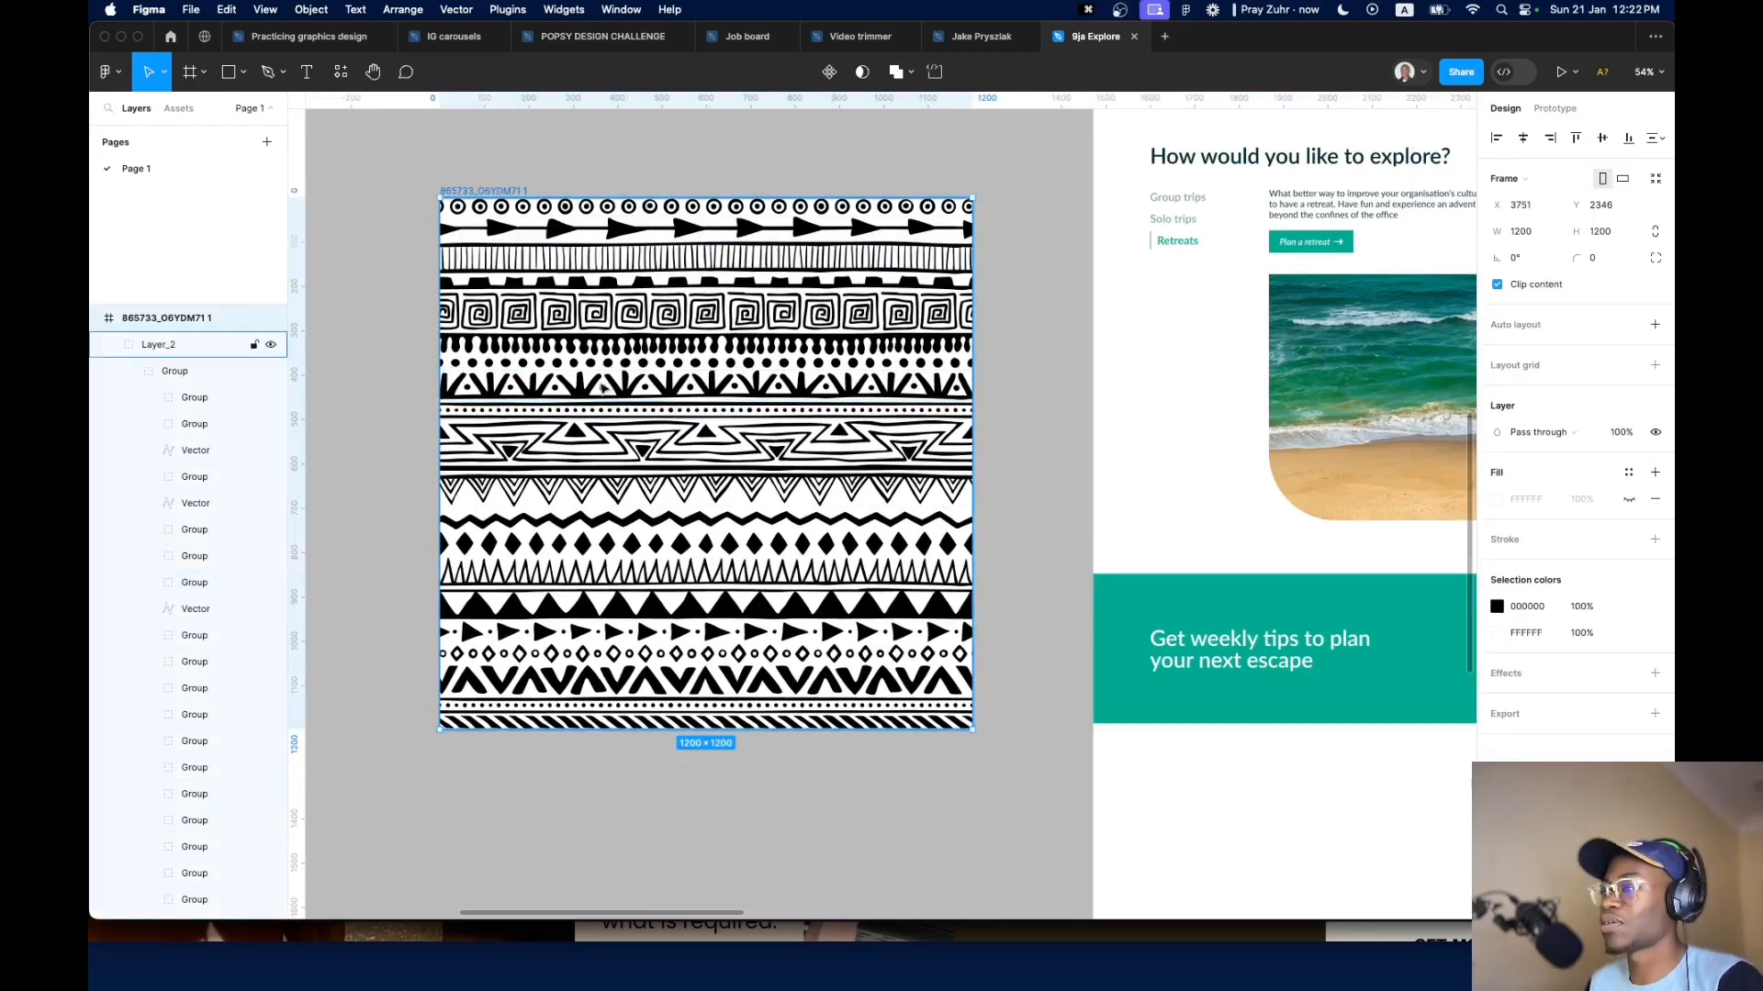
{"action": "double_click", "coordinate": [663, 392]}
{"action": "double_click", "coordinate": [663, 392]}
{"action": "left_click_drag", "start_coordinate": [666, 389], "coordinate": [932, 589]}
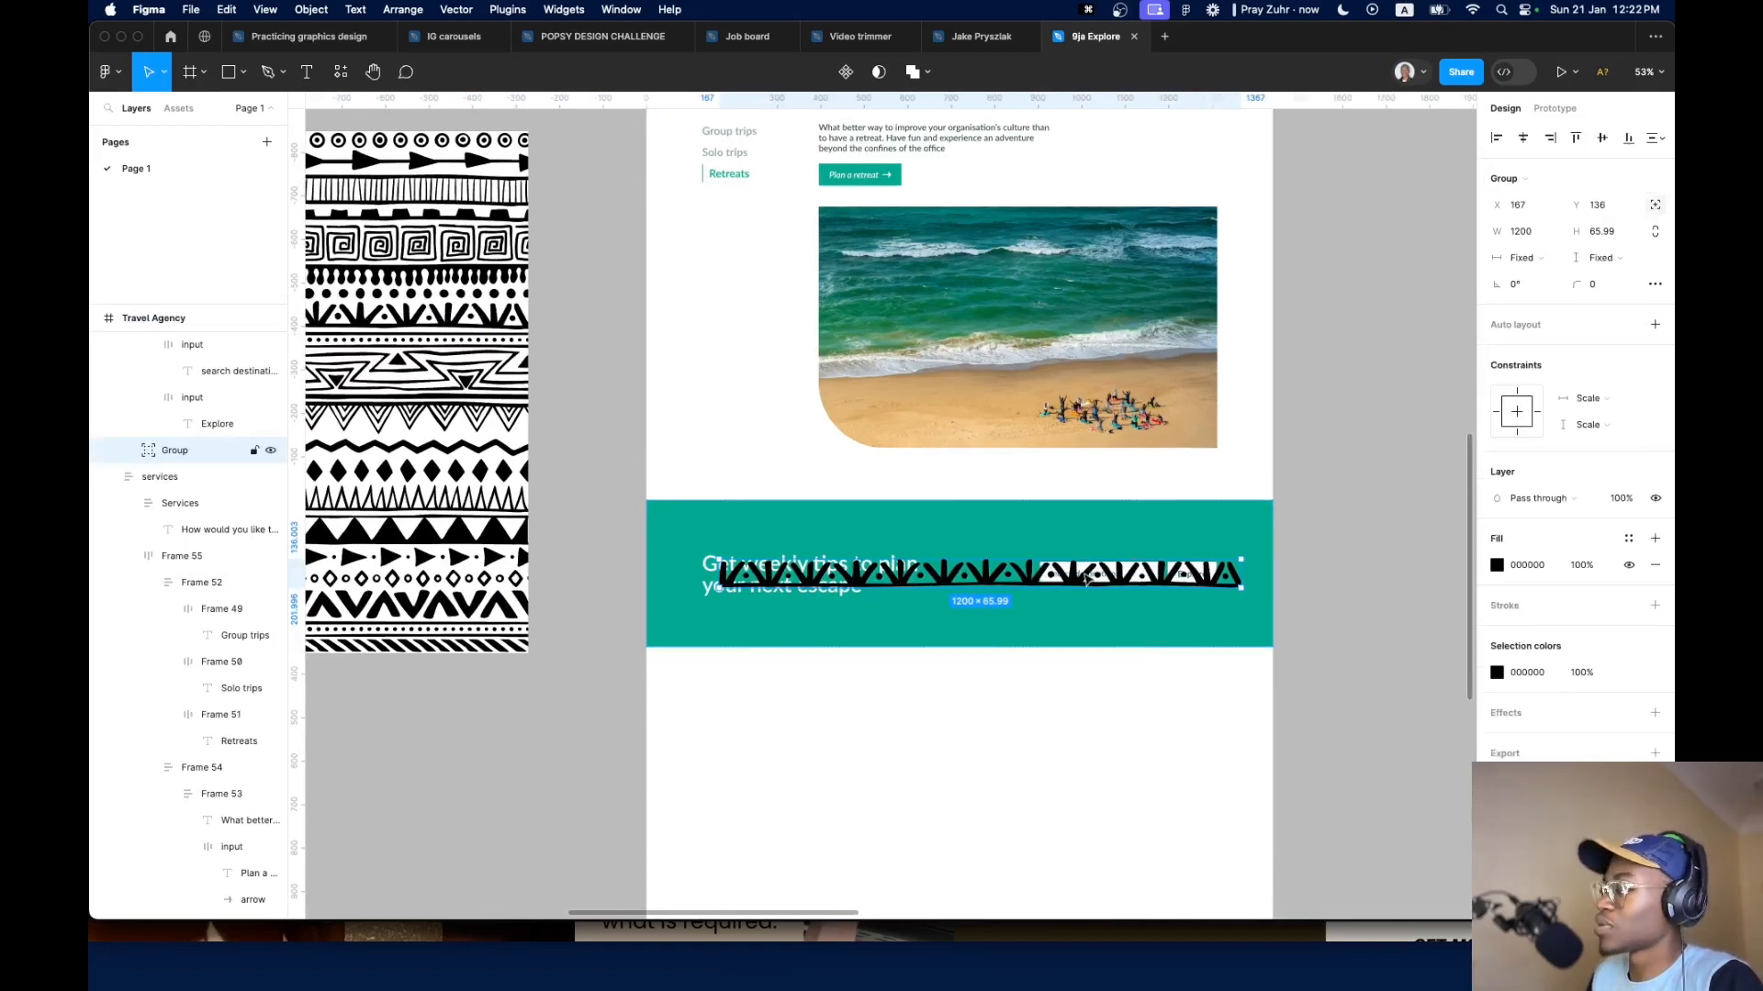
Place the pattern strip in the banner's bottom-left corner and scale it proportionally to the full 1440 width
{"action": "left_click_drag", "start_coordinate": [1084, 576], "coordinate": [1014, 640]}
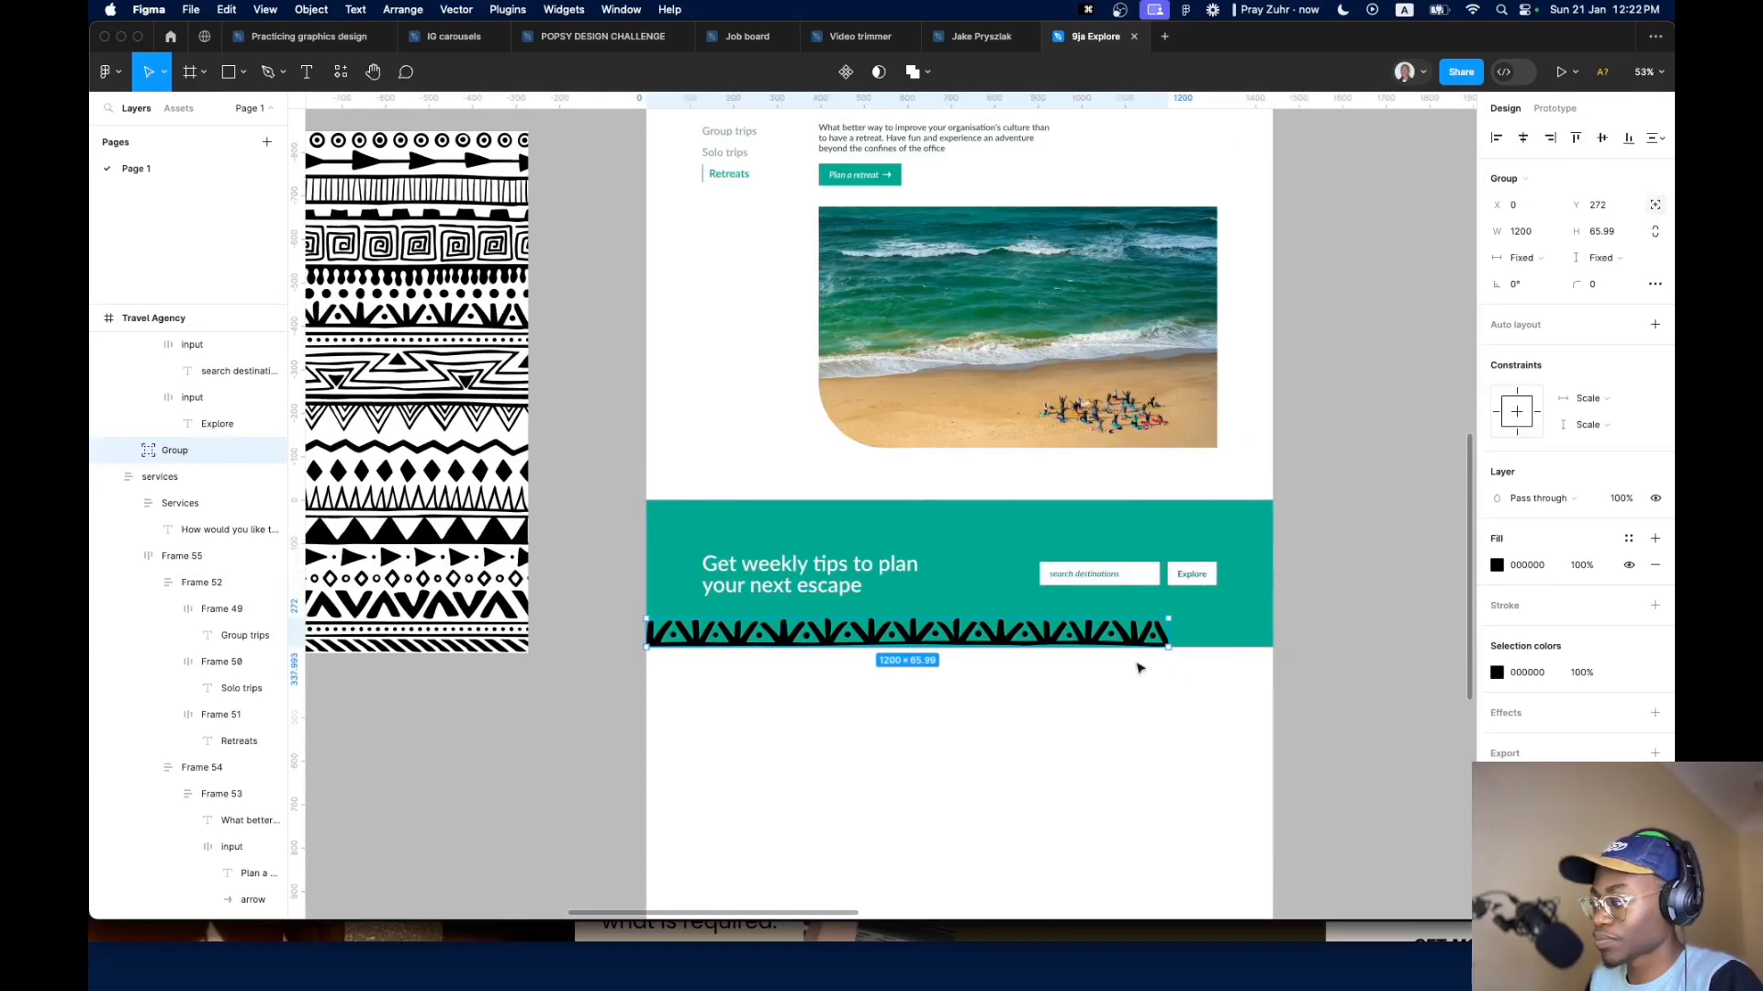
{"action": "left_click_drag", "start_coordinate": [1218, 676], "coordinate": [811, 678]}
{"action": "key", "text": "k"}
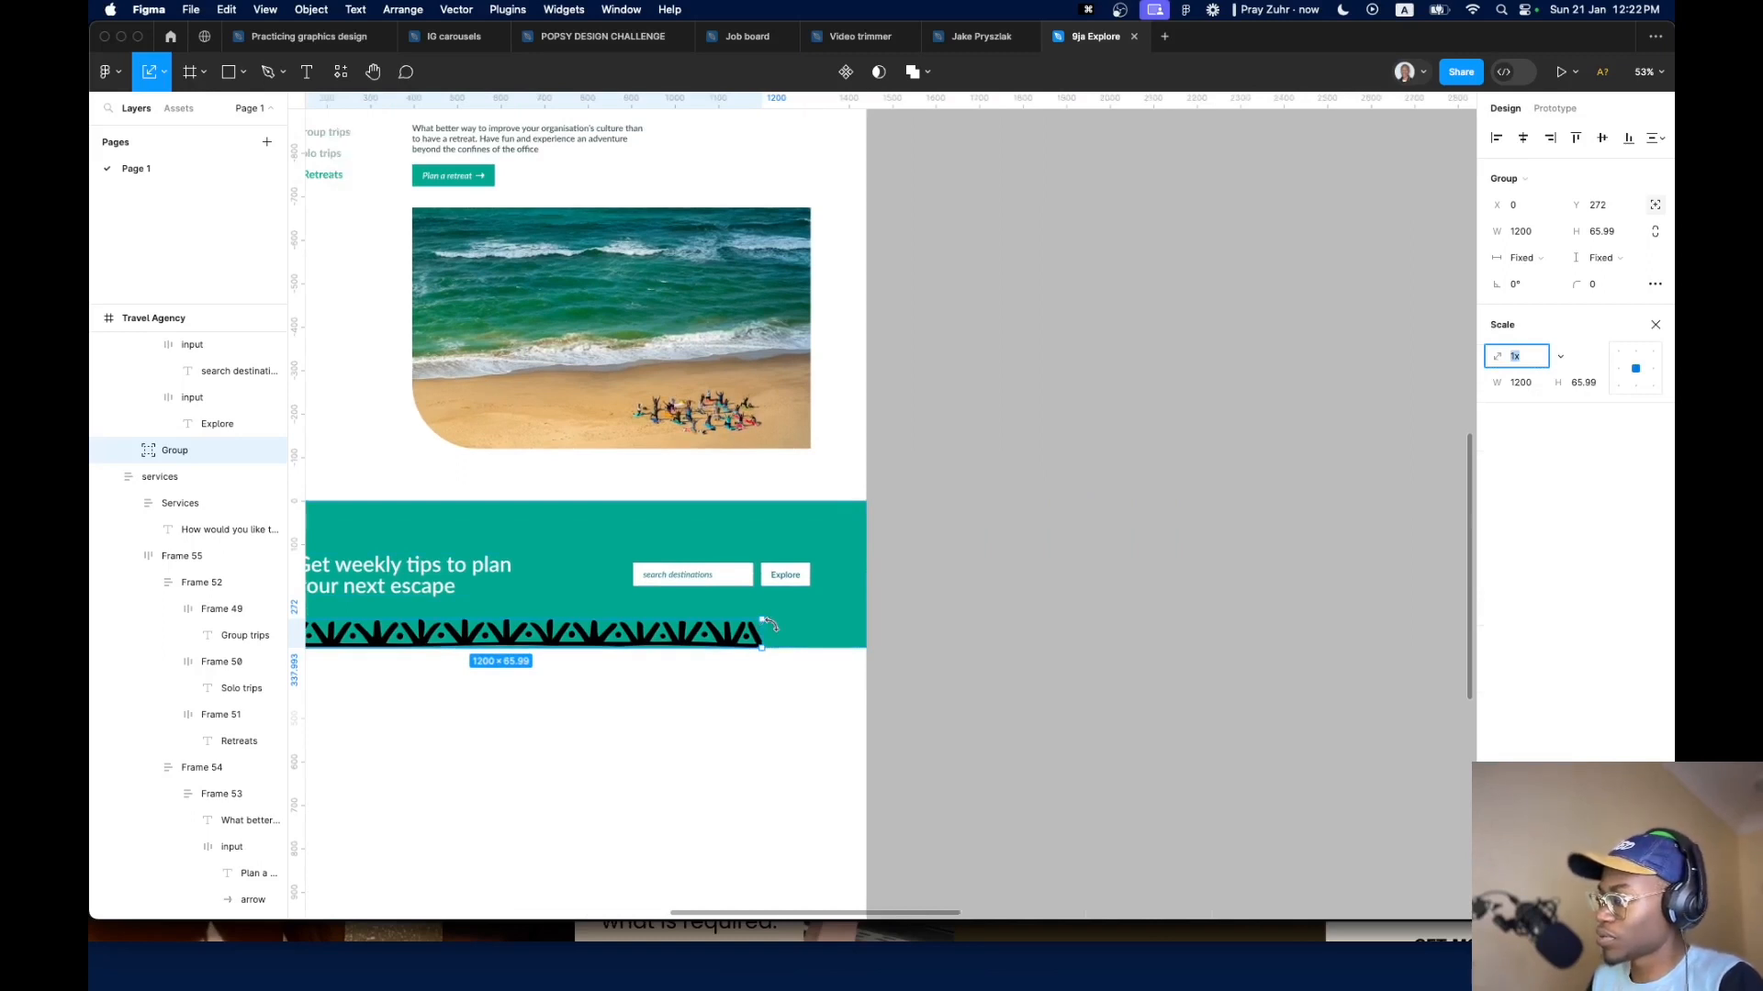
{"action": "left_click_drag", "start_coordinate": [765, 622], "coordinate": [868, 613]}
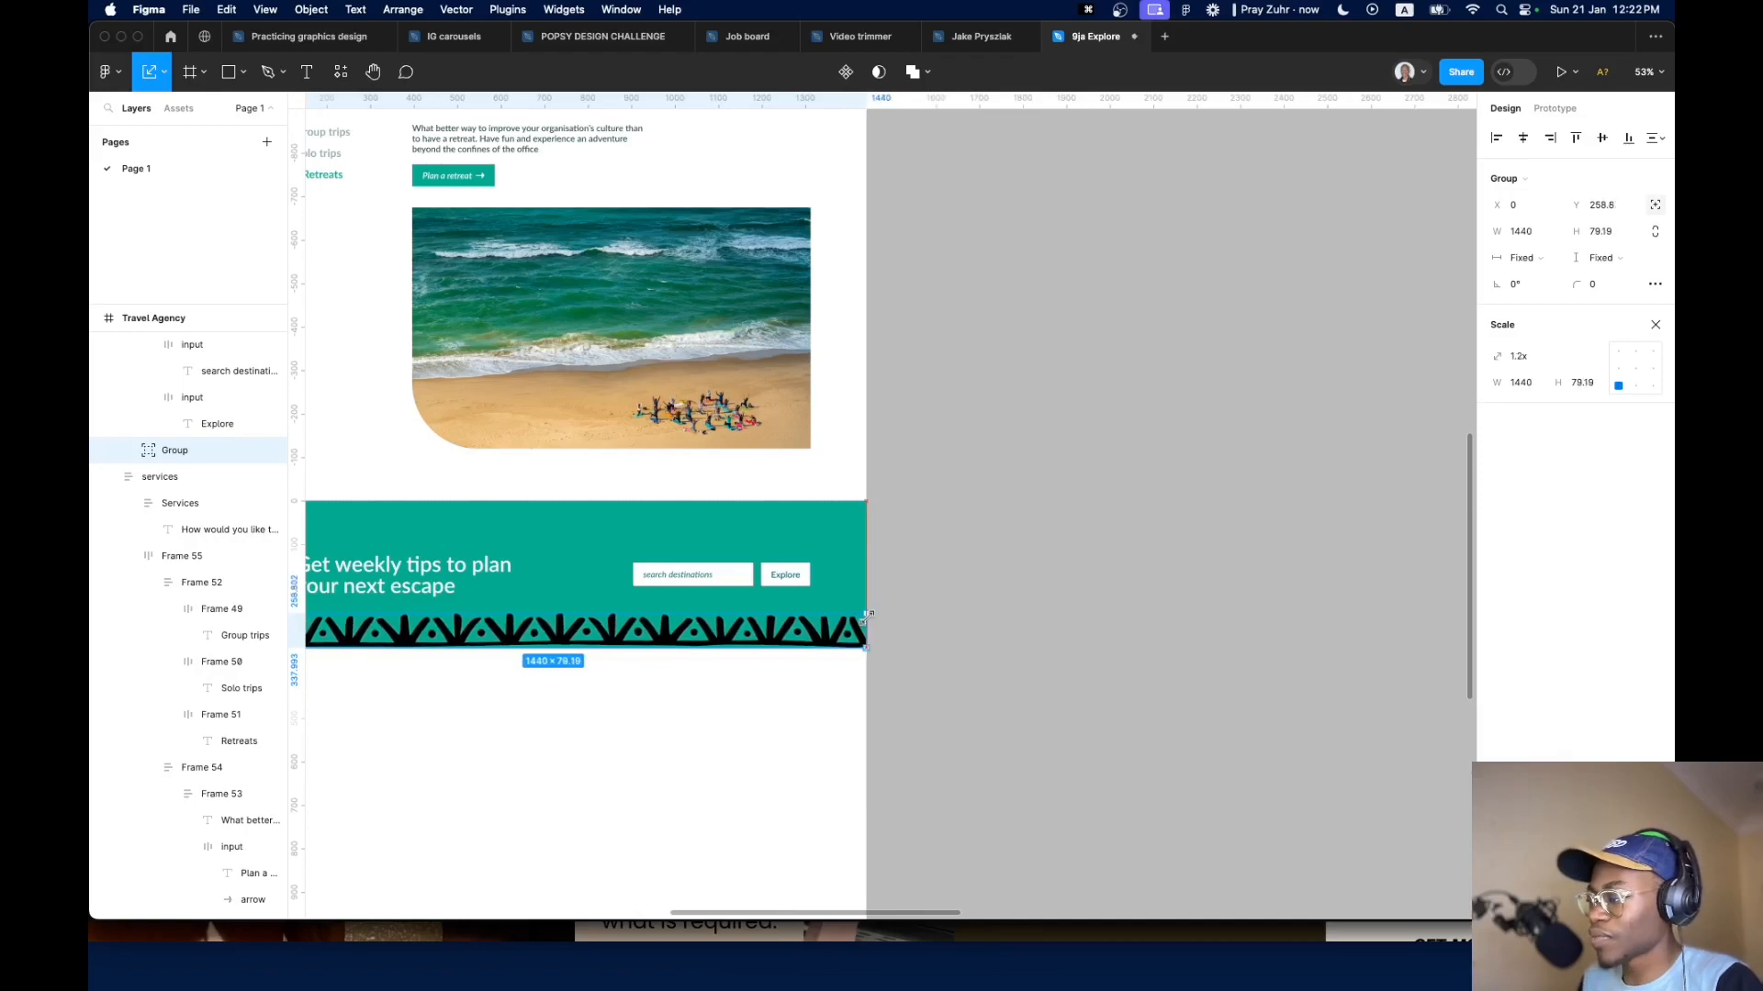
Examine the color and cropping of the pattern strip along the bottom edge of the past design's email banner
{"action": "scroll", "coordinate": [766, 645], "scroll_direction": "down", "scroll_amount": 10}
{"action": "scroll", "coordinate": [1167, 624], "scroll_direction": "up", "scroll_amount": 15}
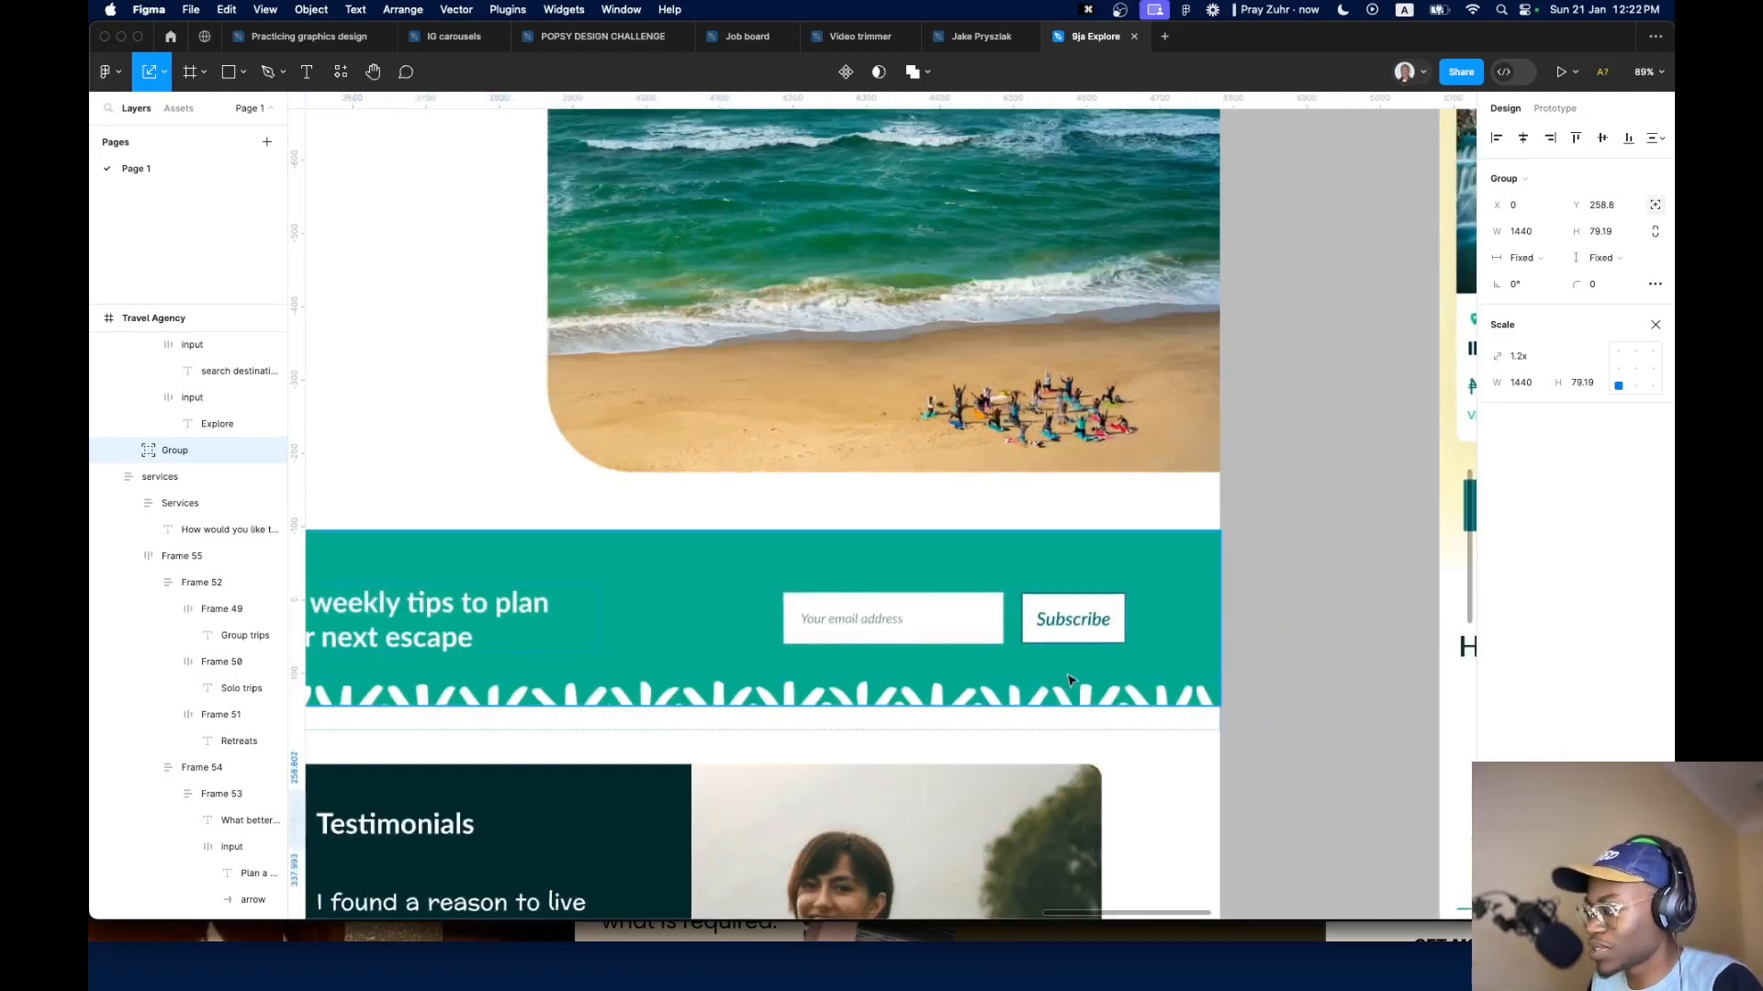
{"action": "scroll", "coordinate": [967, 643], "scroll_direction": "down", "scroll_amount": 7}
{"action": "scroll", "coordinate": [838, 547], "scroll_direction": "down", "scroll_amount": 8}
{"action": "scroll", "coordinate": [468, 566], "scroll_direction": "up", "scroll_amount": 8}
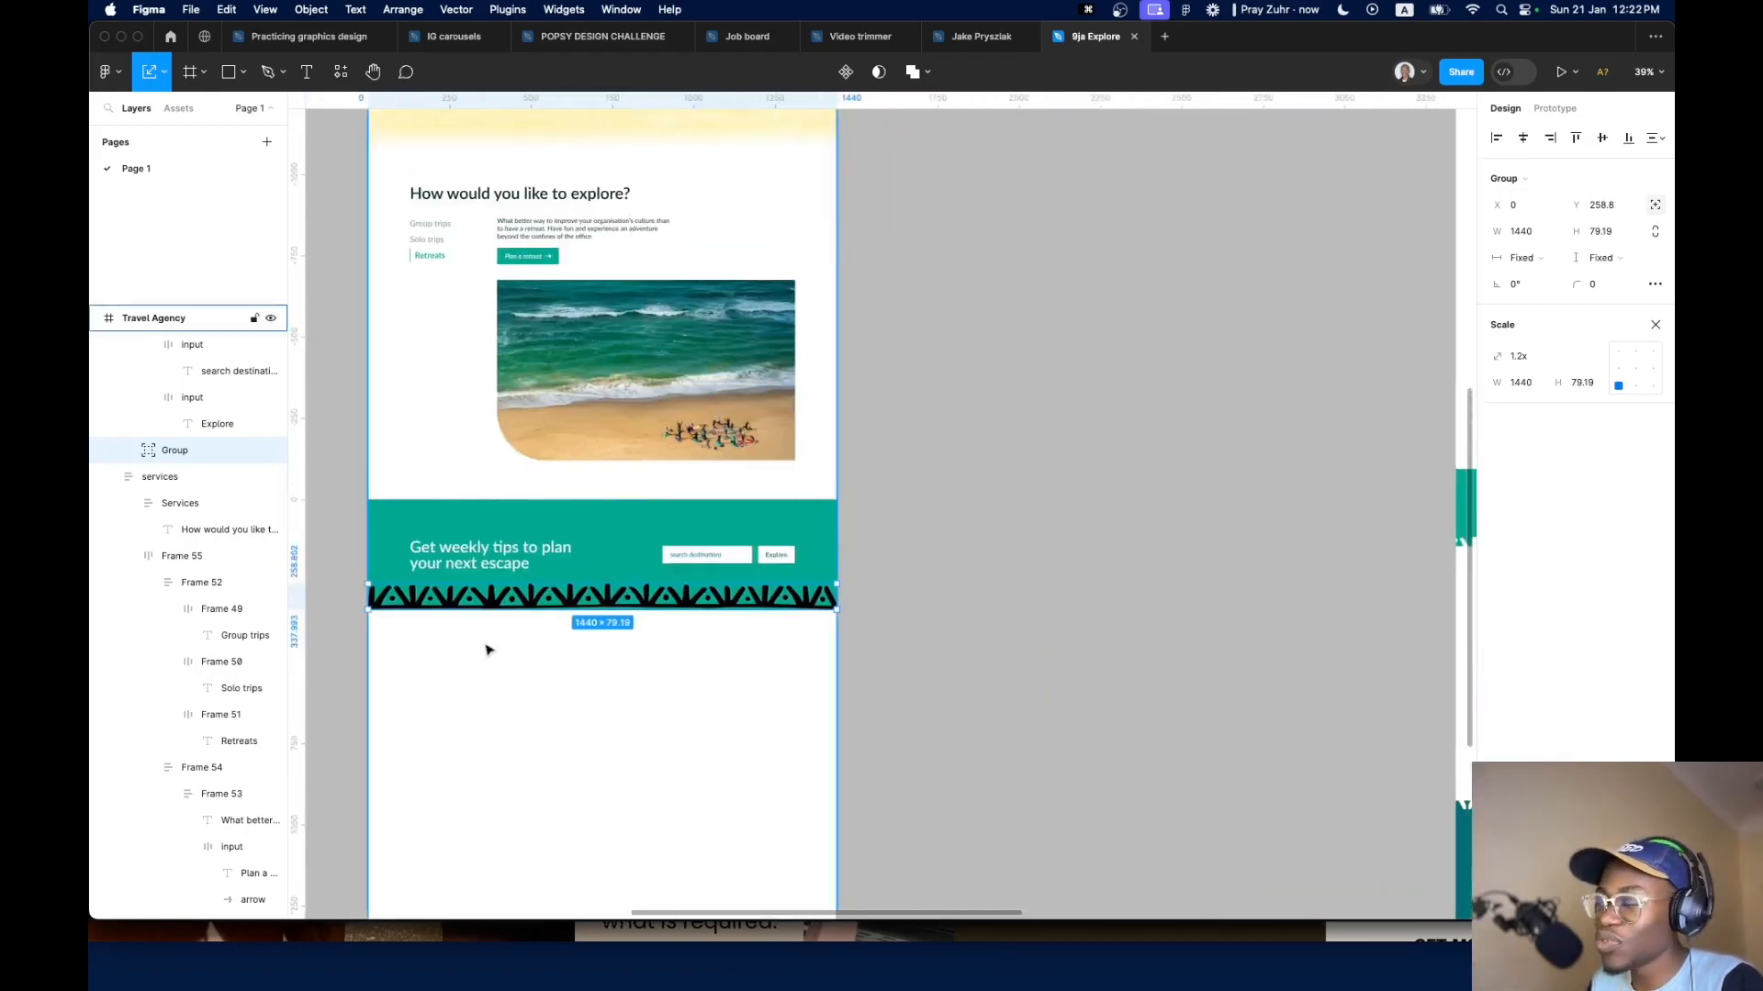
{"action": "scroll", "coordinate": [488, 646], "scroll_direction": "down", "scroll_amount": 10}
{"action": "scroll", "coordinate": [630, 504], "scroll_direction": "up", "scroll_amount": 15}
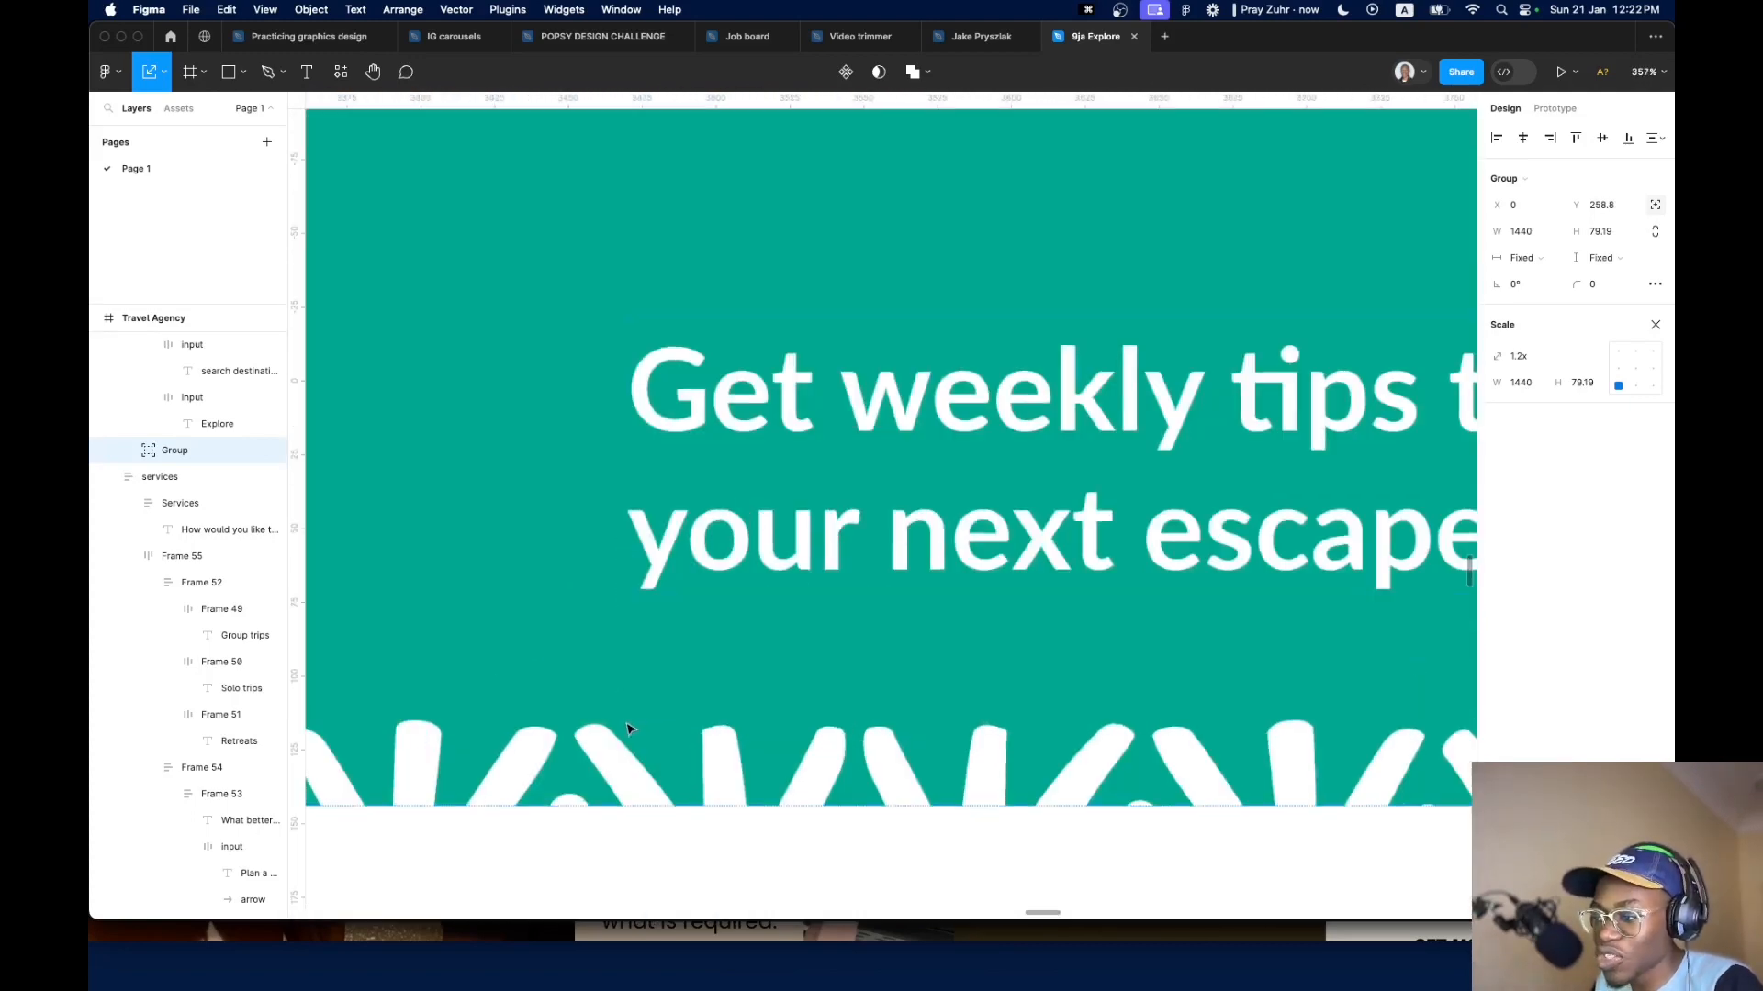
{"action": "scroll", "coordinate": [580, 512], "scroll_direction": "down", "scroll_amount": 15}
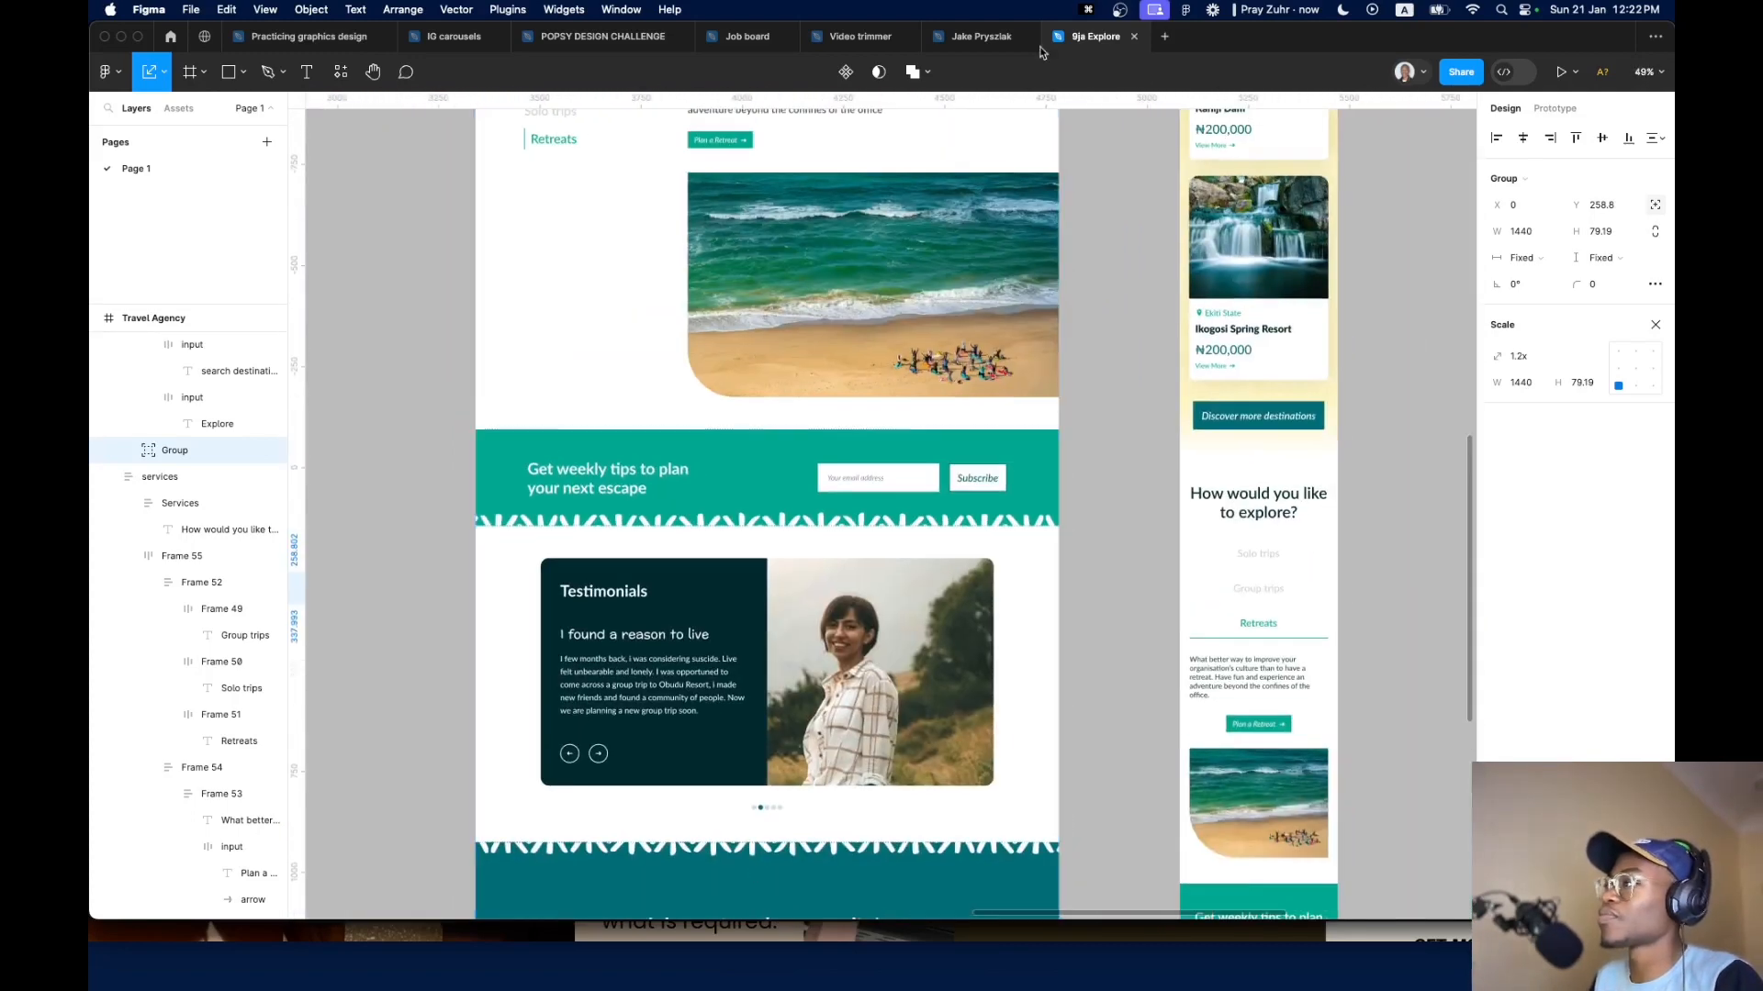
Preview the past Travel Agency design as a prototype, inspect its email banner and testimonials area, and close the preview
{"action": "left_click", "coordinate": [950, 264]}
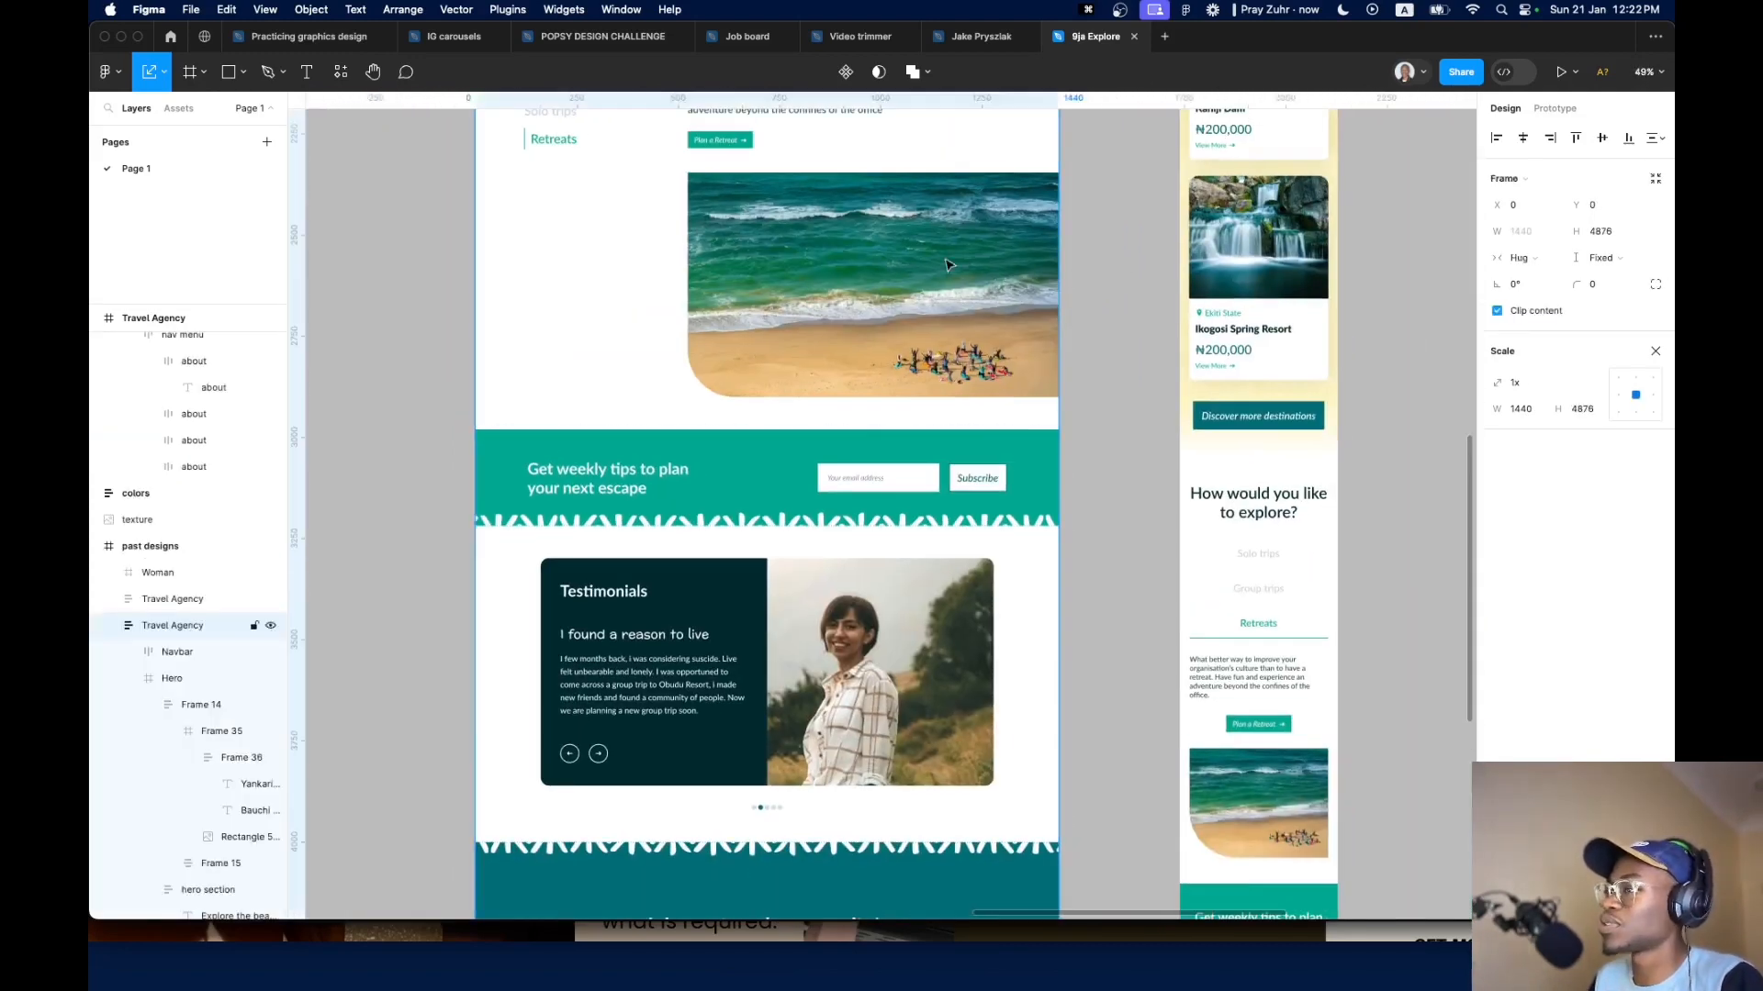
{"action": "left_click", "coordinate": [1561, 72]}
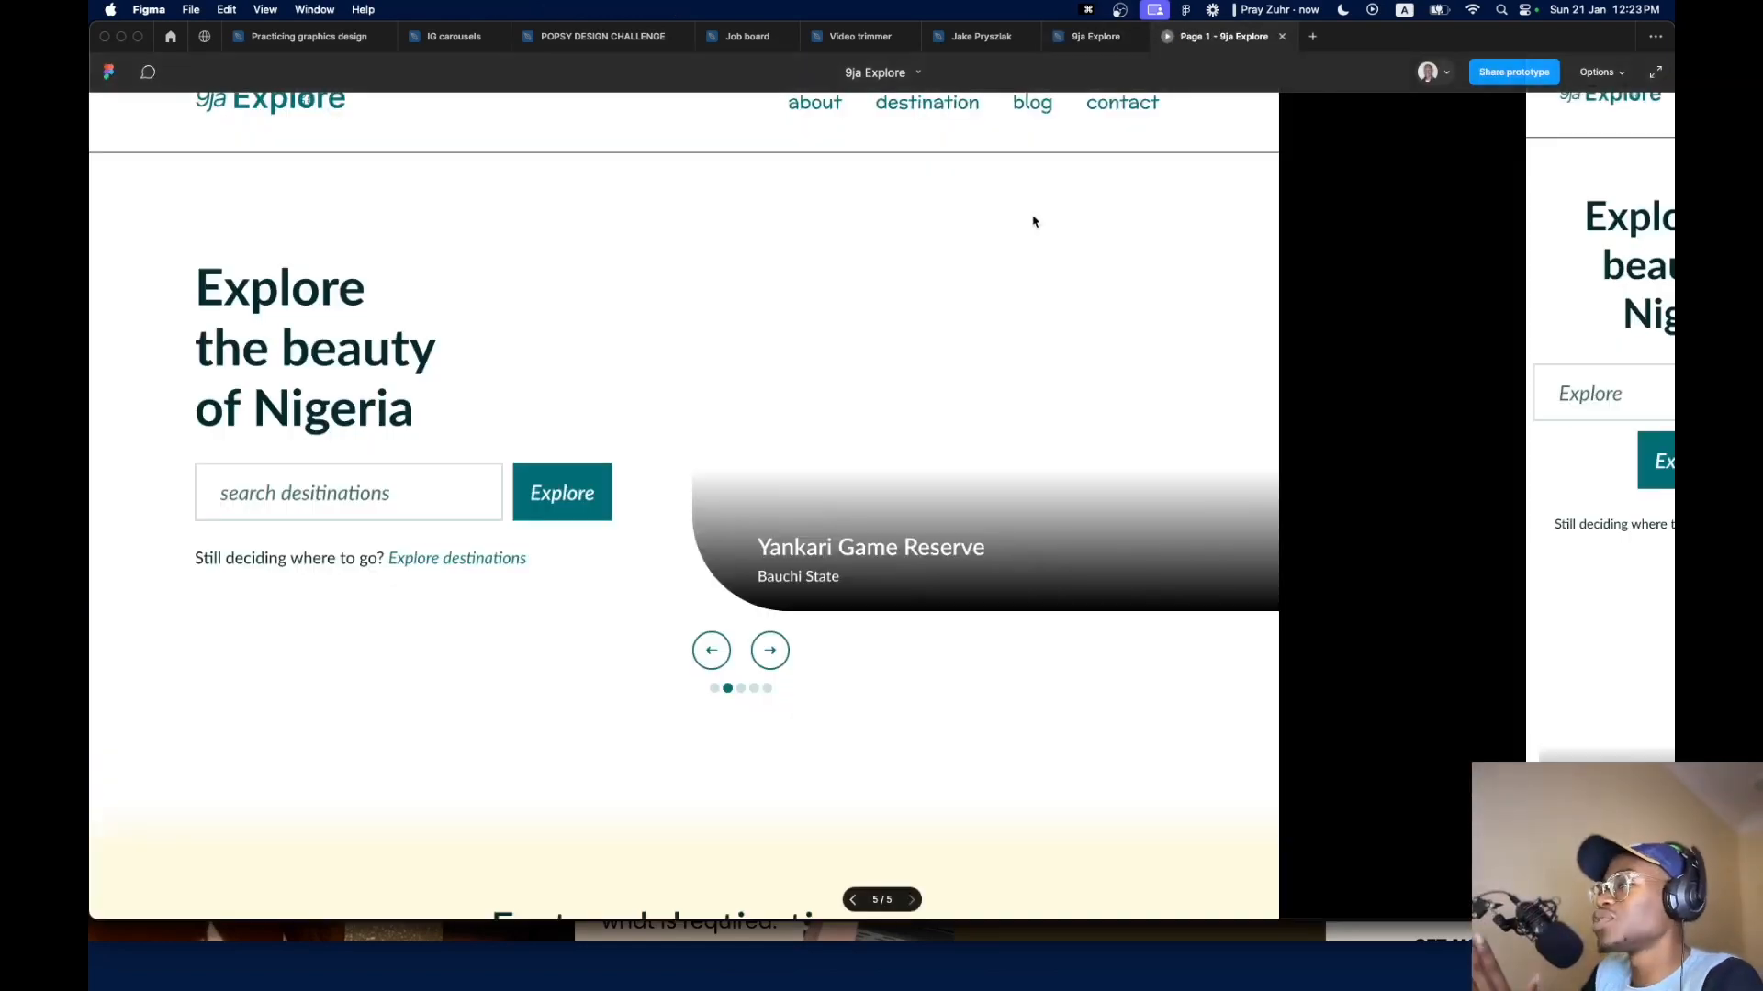
{"action": "scroll", "coordinate": [912, 409], "scroll_direction": "down", "scroll_amount": 10}
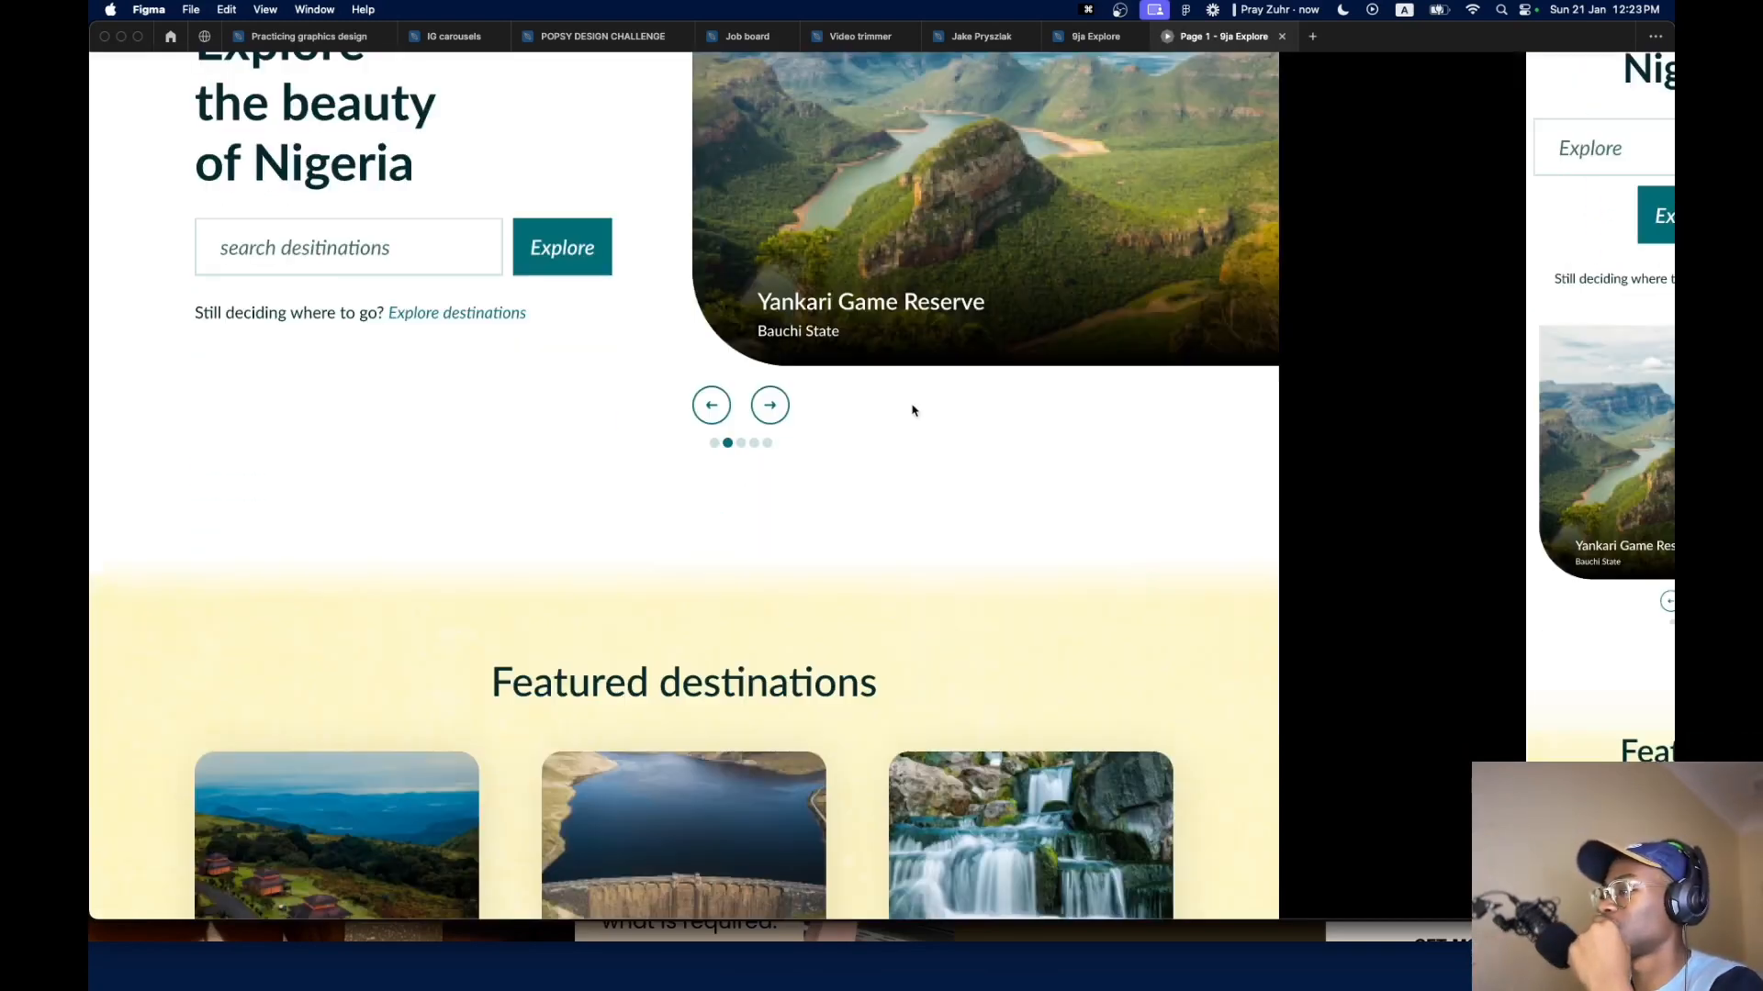
{"action": "scroll", "coordinate": [913, 409], "scroll_direction": "down", "scroll_amount": 10}
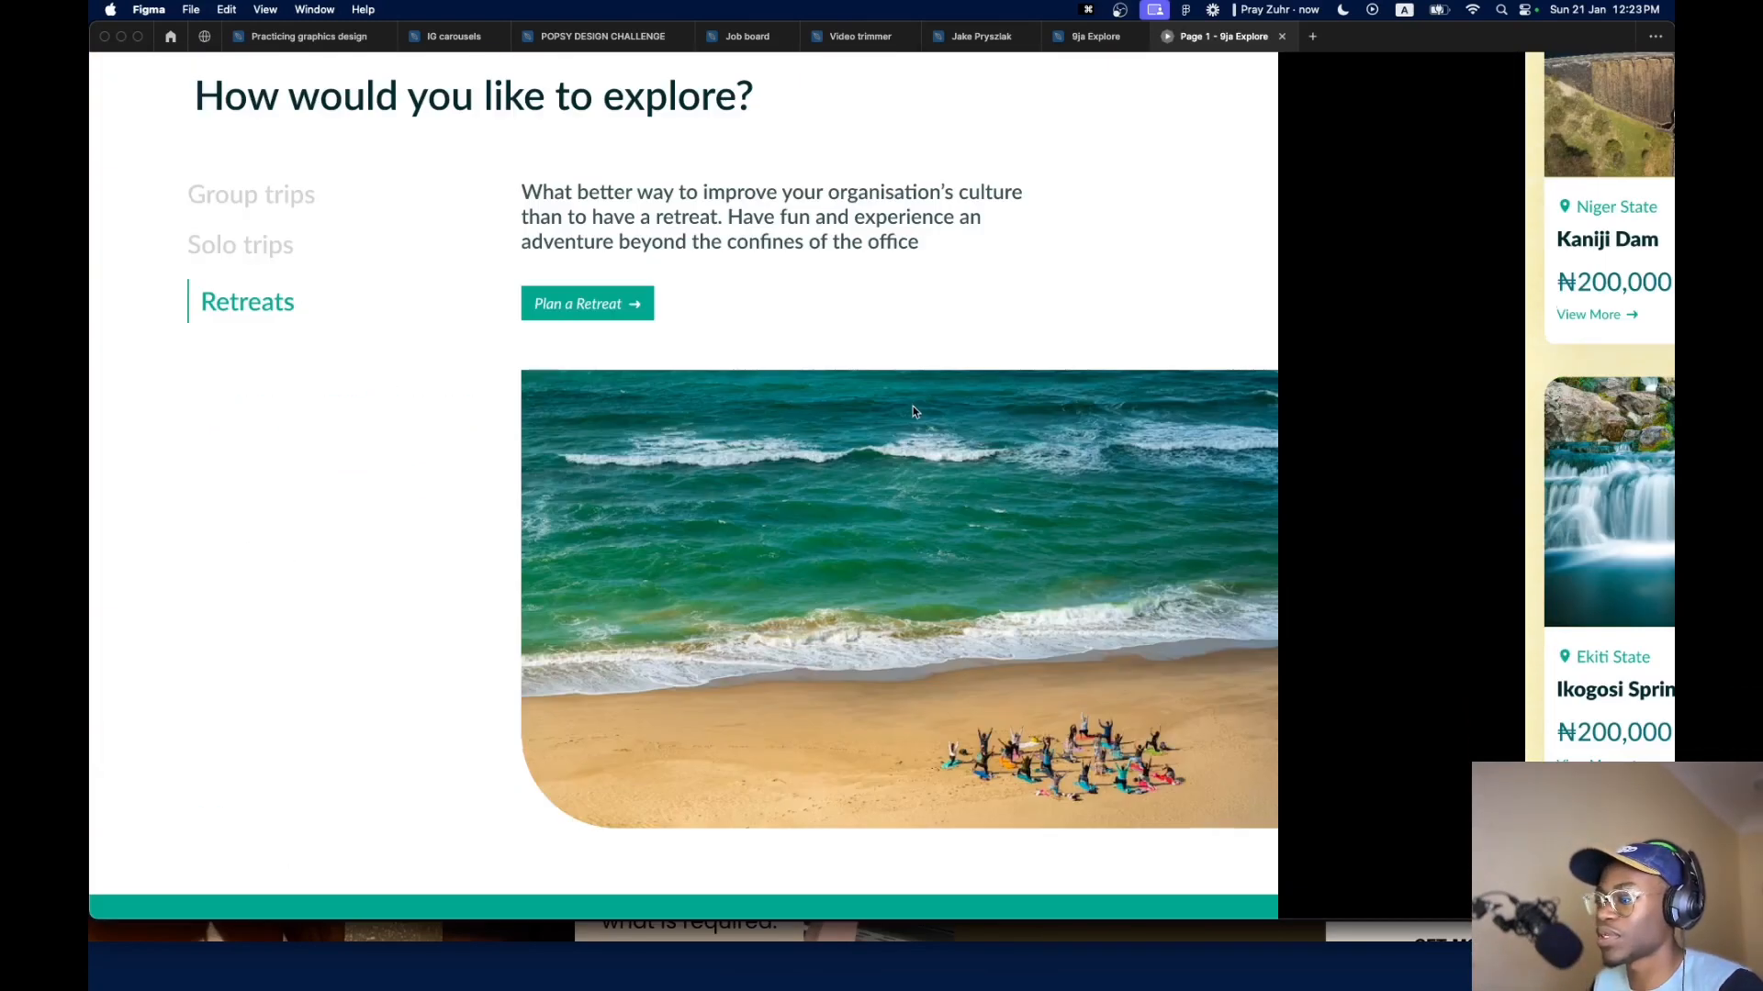
{"action": "scroll", "coordinate": [789, 404], "scroll_direction": "down", "scroll_amount": 10}
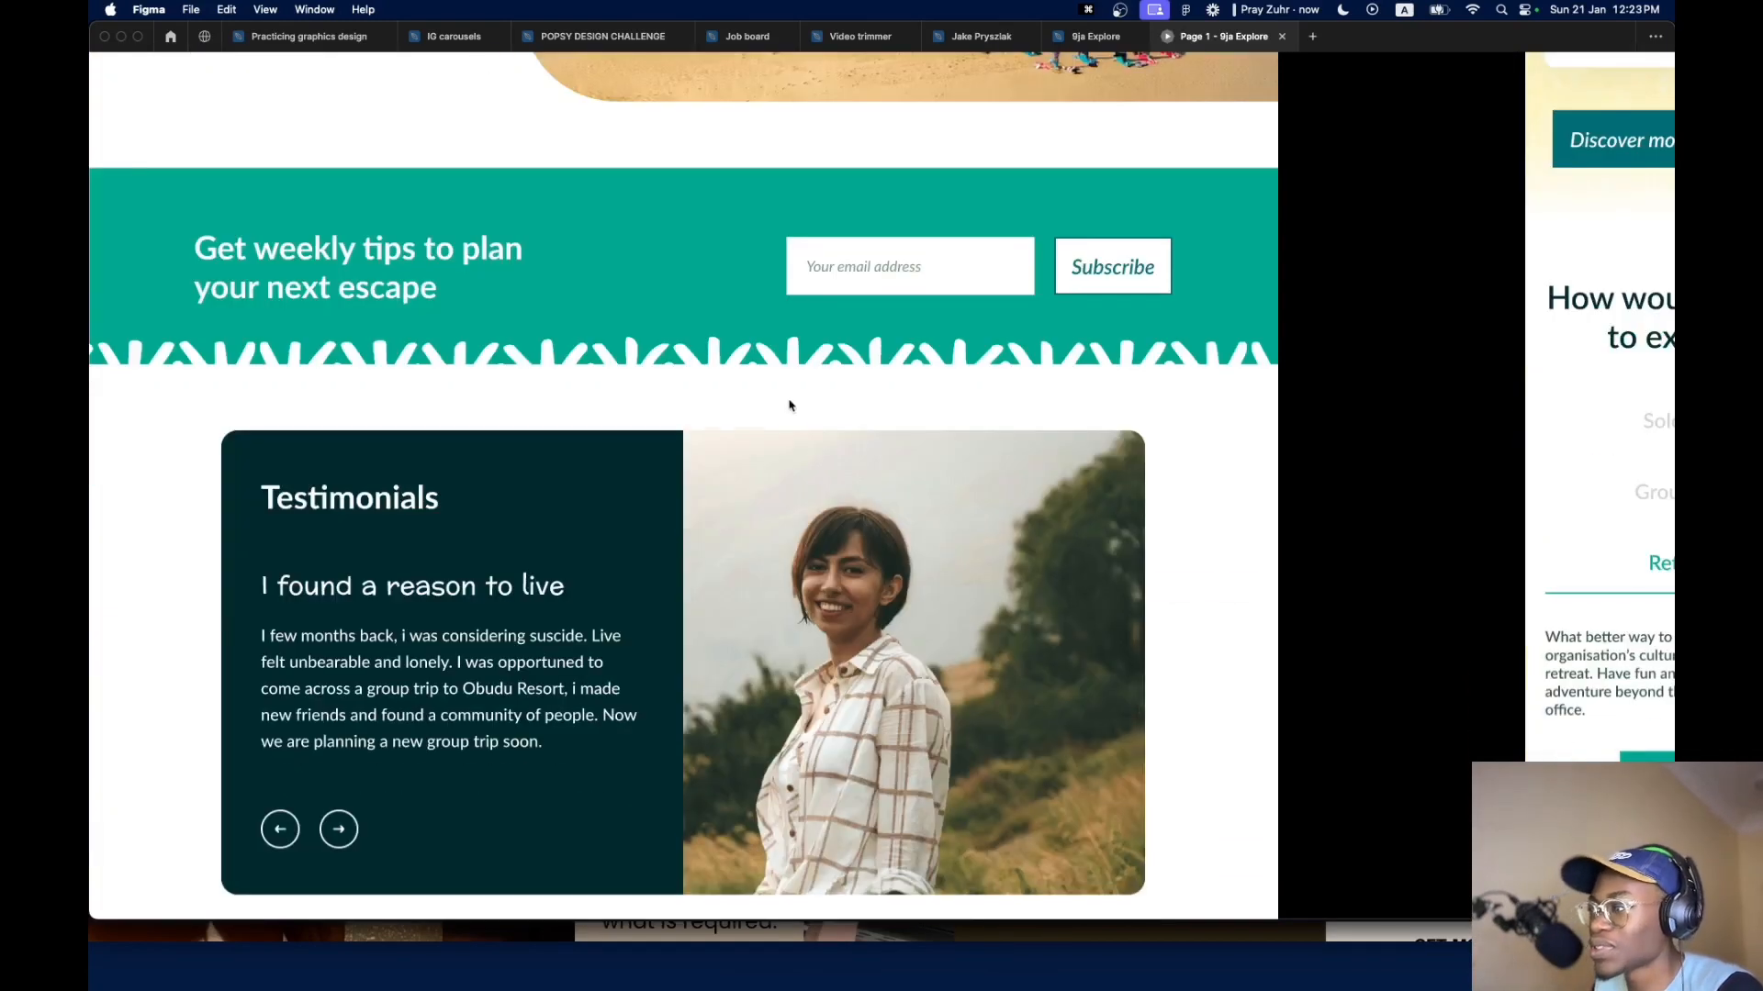
{"action": "scroll", "coordinate": [790, 404], "scroll_direction": "up", "scroll_amount": 4}
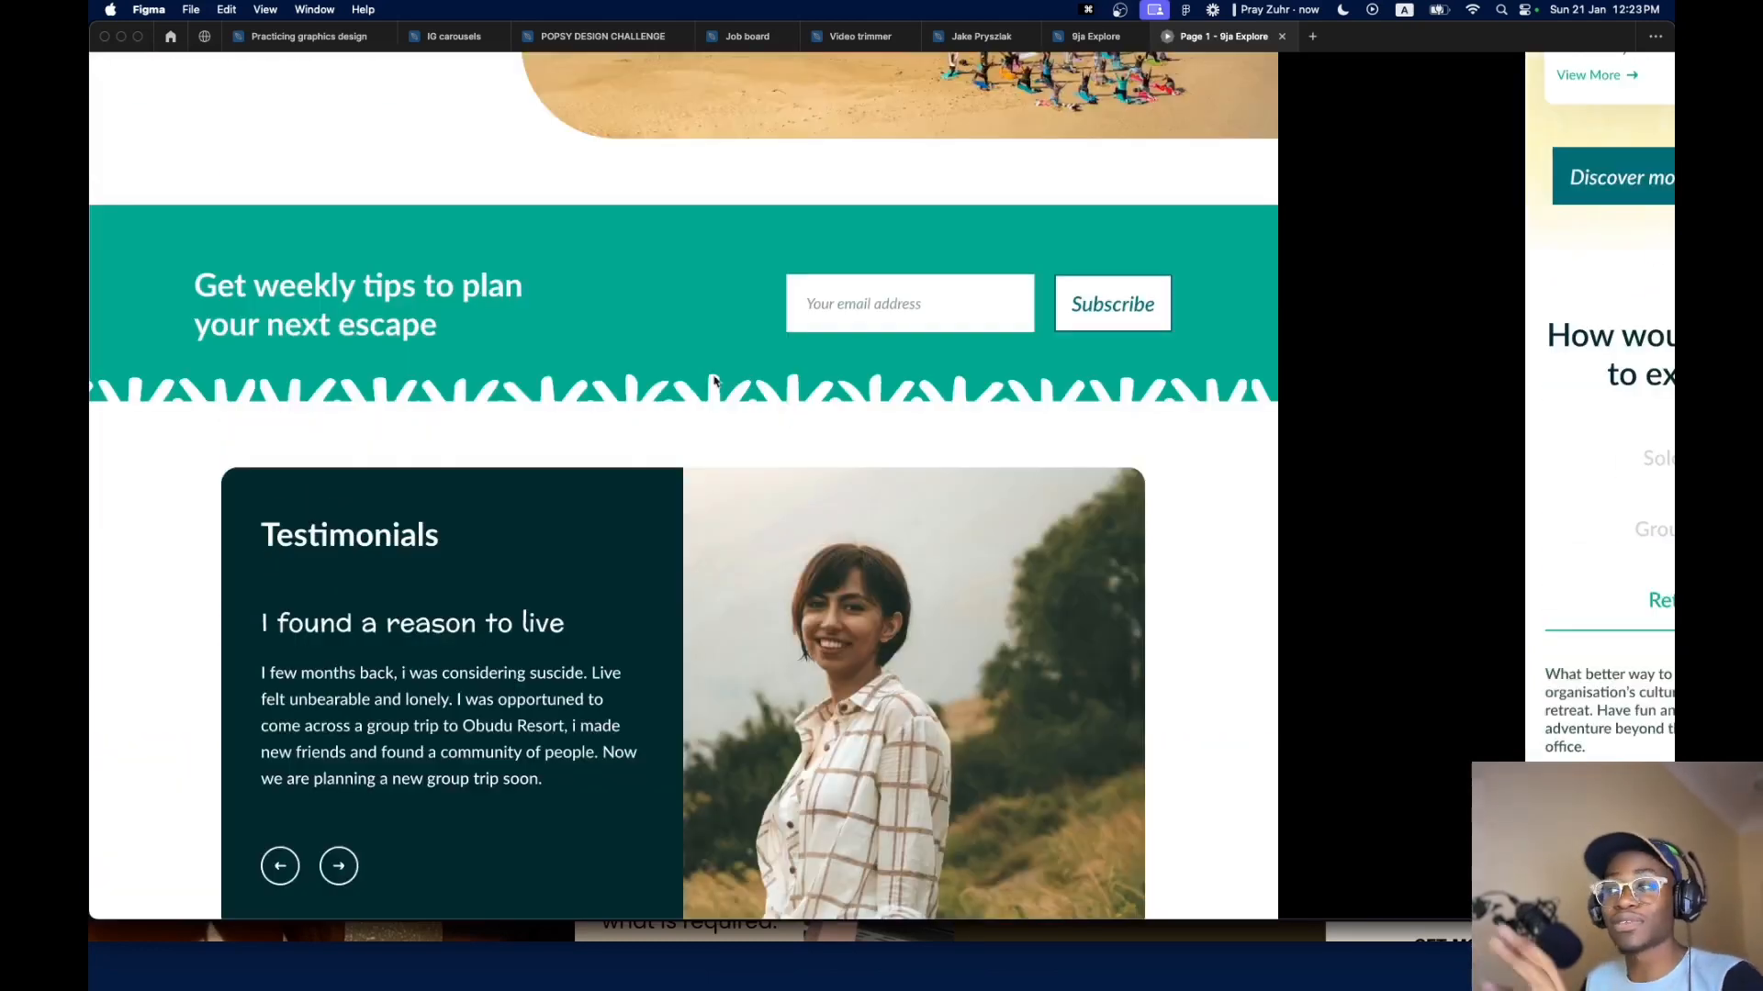
{"action": "left_click", "coordinate": [1282, 36]}
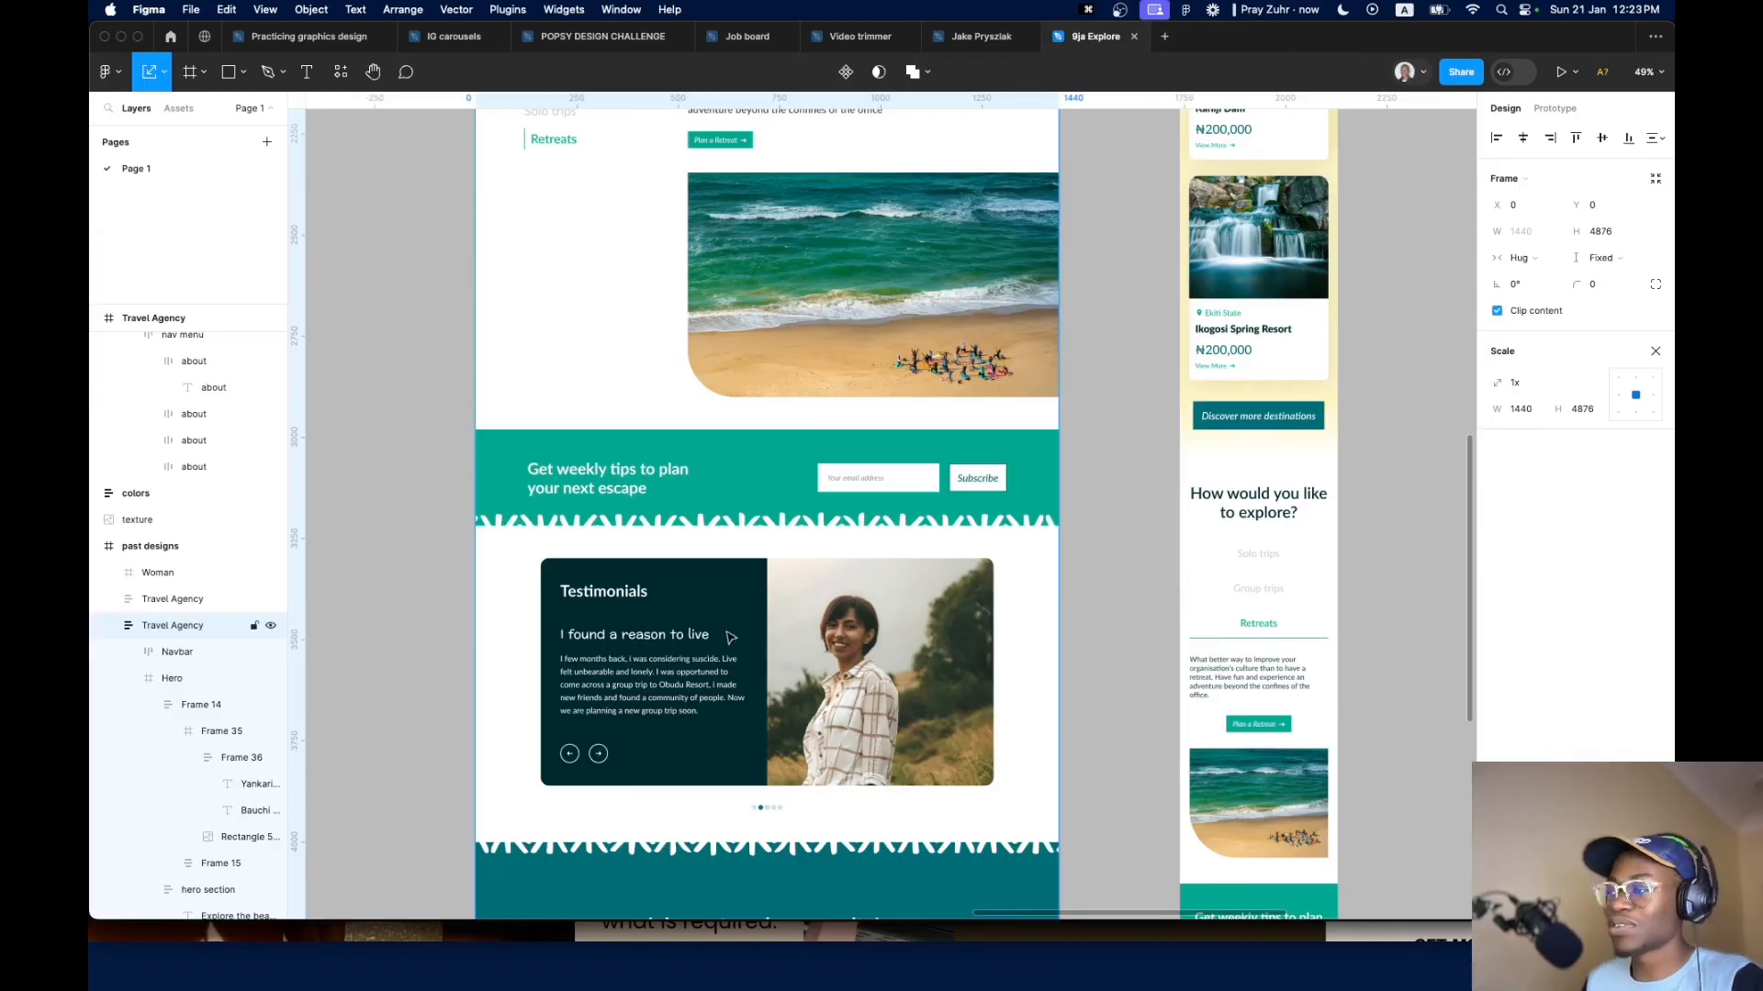
Move the pattern strip down to Y 291 so its base is clipped by the banner's bottom edge
{"action": "scroll", "coordinate": [875, 569], "scroll_direction": "down", "scroll_amount": 10}
{"action": "scroll", "coordinate": [638, 560], "scroll_direction": "up", "scroll_amount": 8}
{"action": "left_click_drag", "start_coordinate": [700, 479], "coordinate": [904, 588]}
{"action": "scroll", "coordinate": [821, 601], "scroll_direction": "up", "scroll_amount": 5}
{"action": "left_click", "coordinate": [905, 577]}
{"action": "key", "text": "v"}
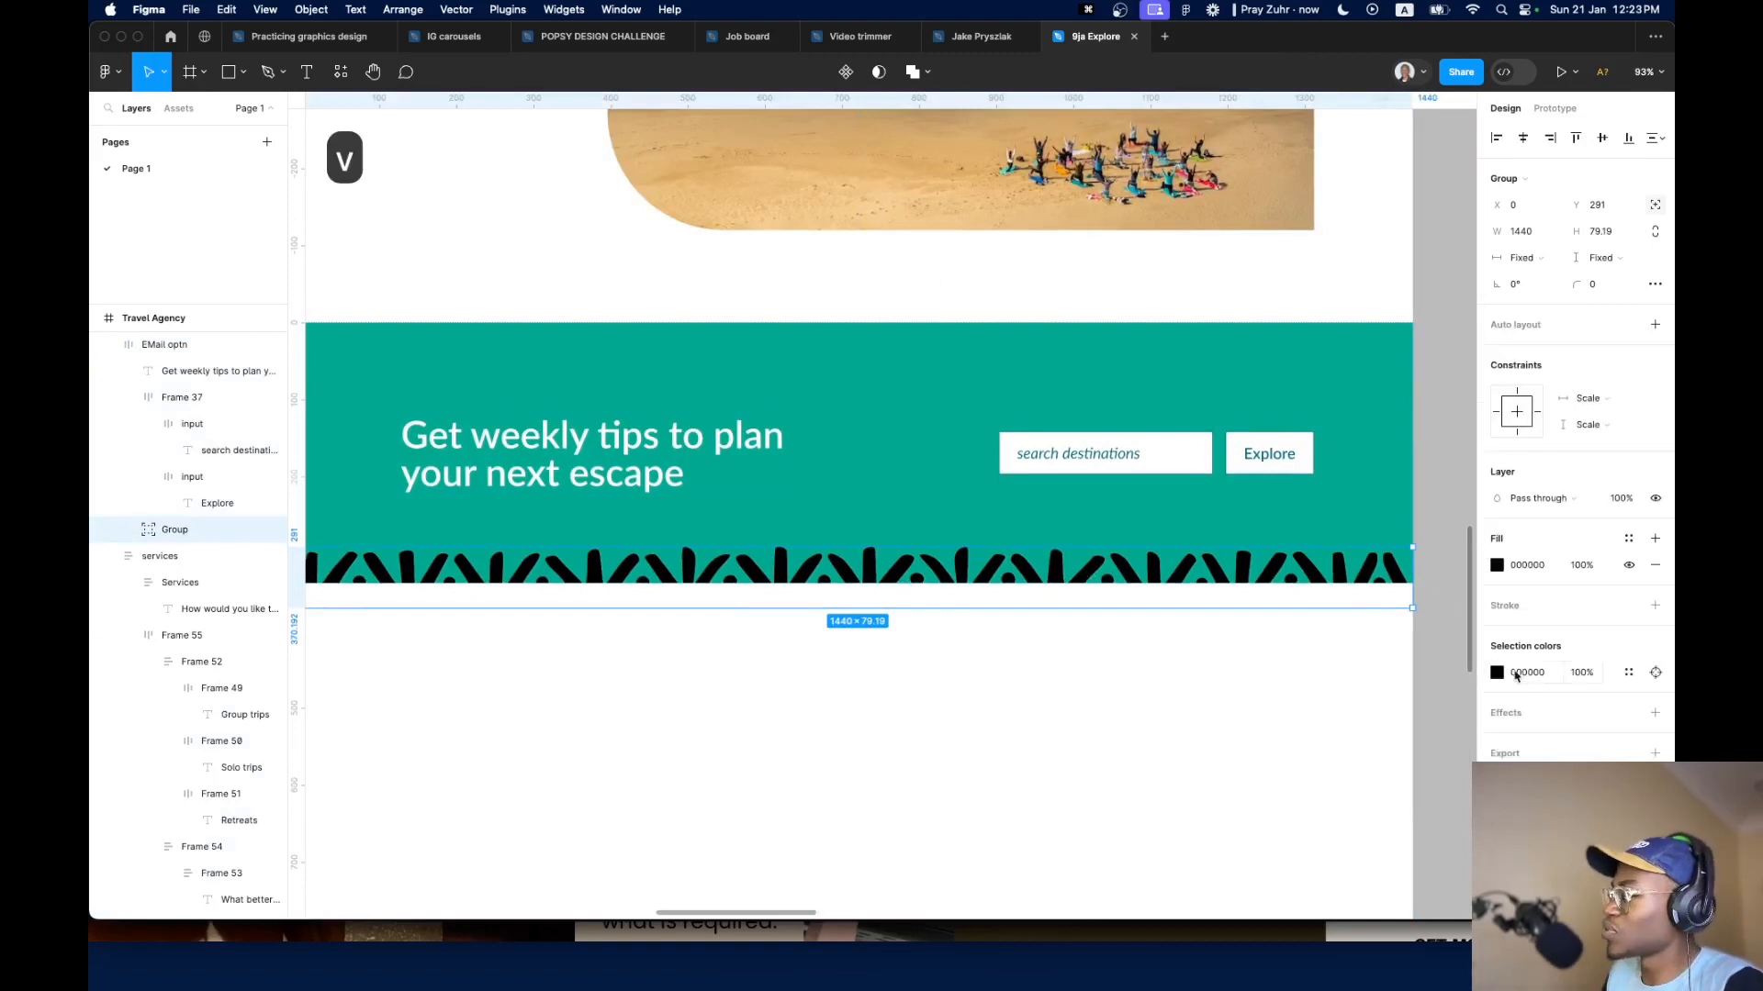
Recolor the banner's pattern strip with the White color style
{"action": "left_click", "coordinate": [1496, 672]}
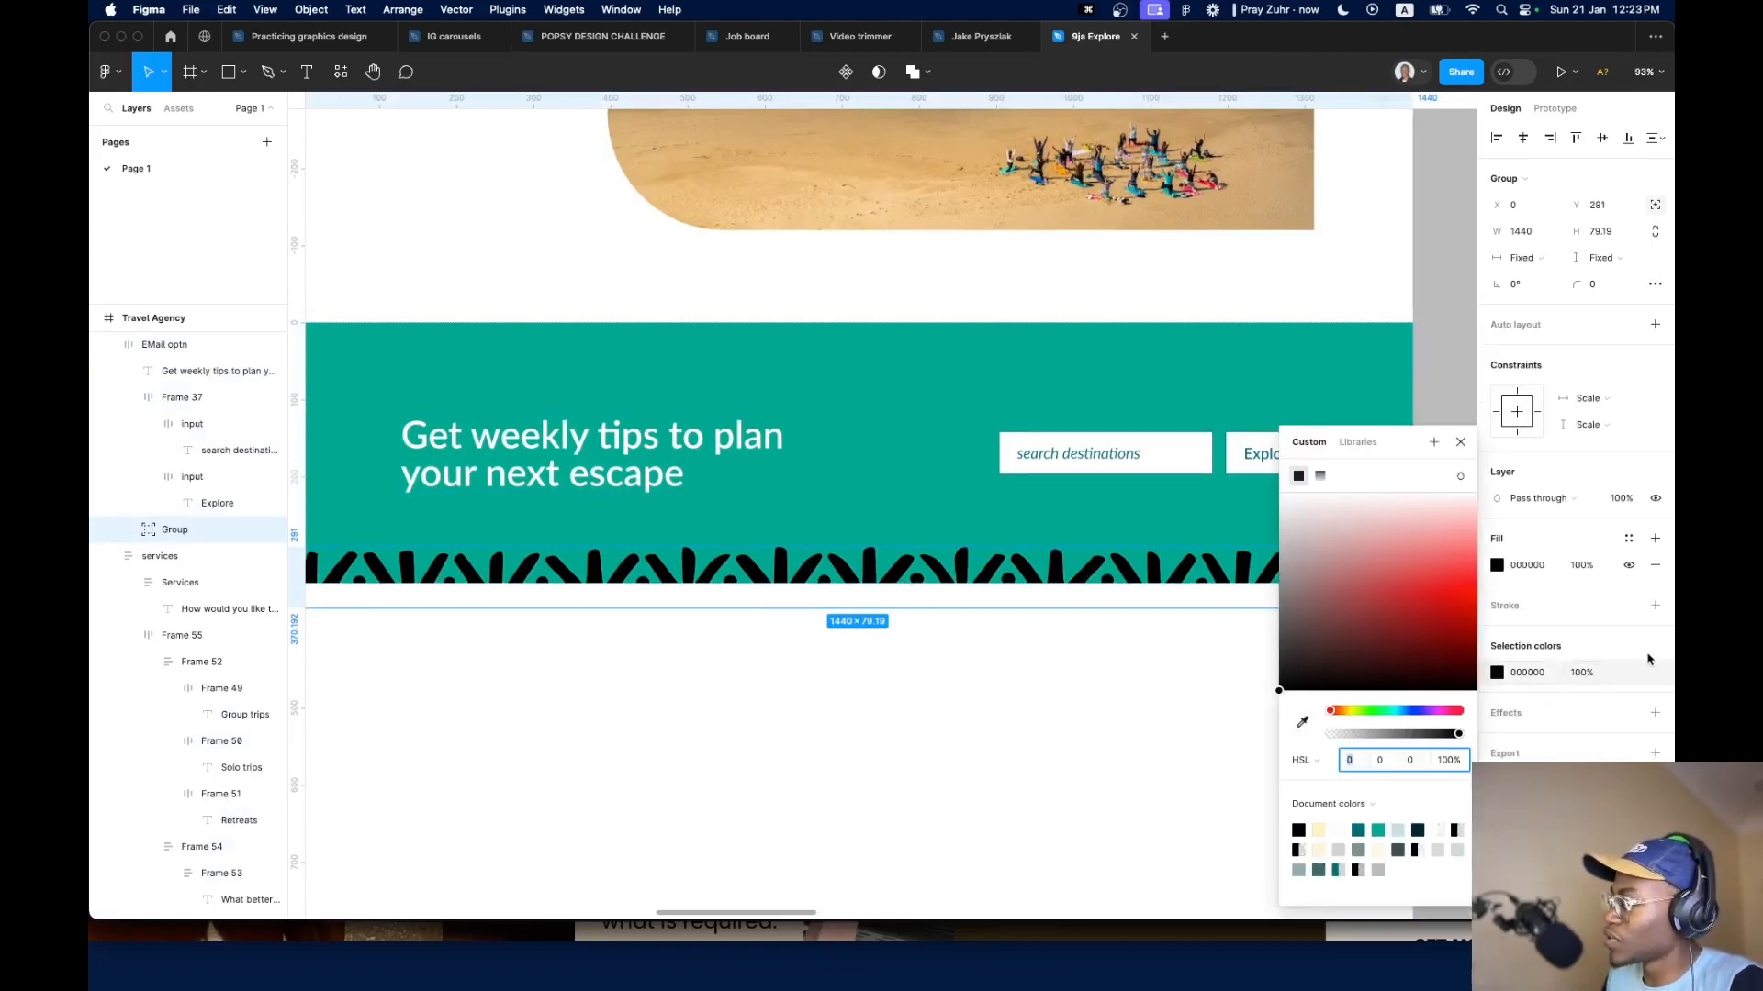
{"action": "left_click", "coordinate": [1357, 441]}
{"action": "left_click", "coordinate": [960, 763]}
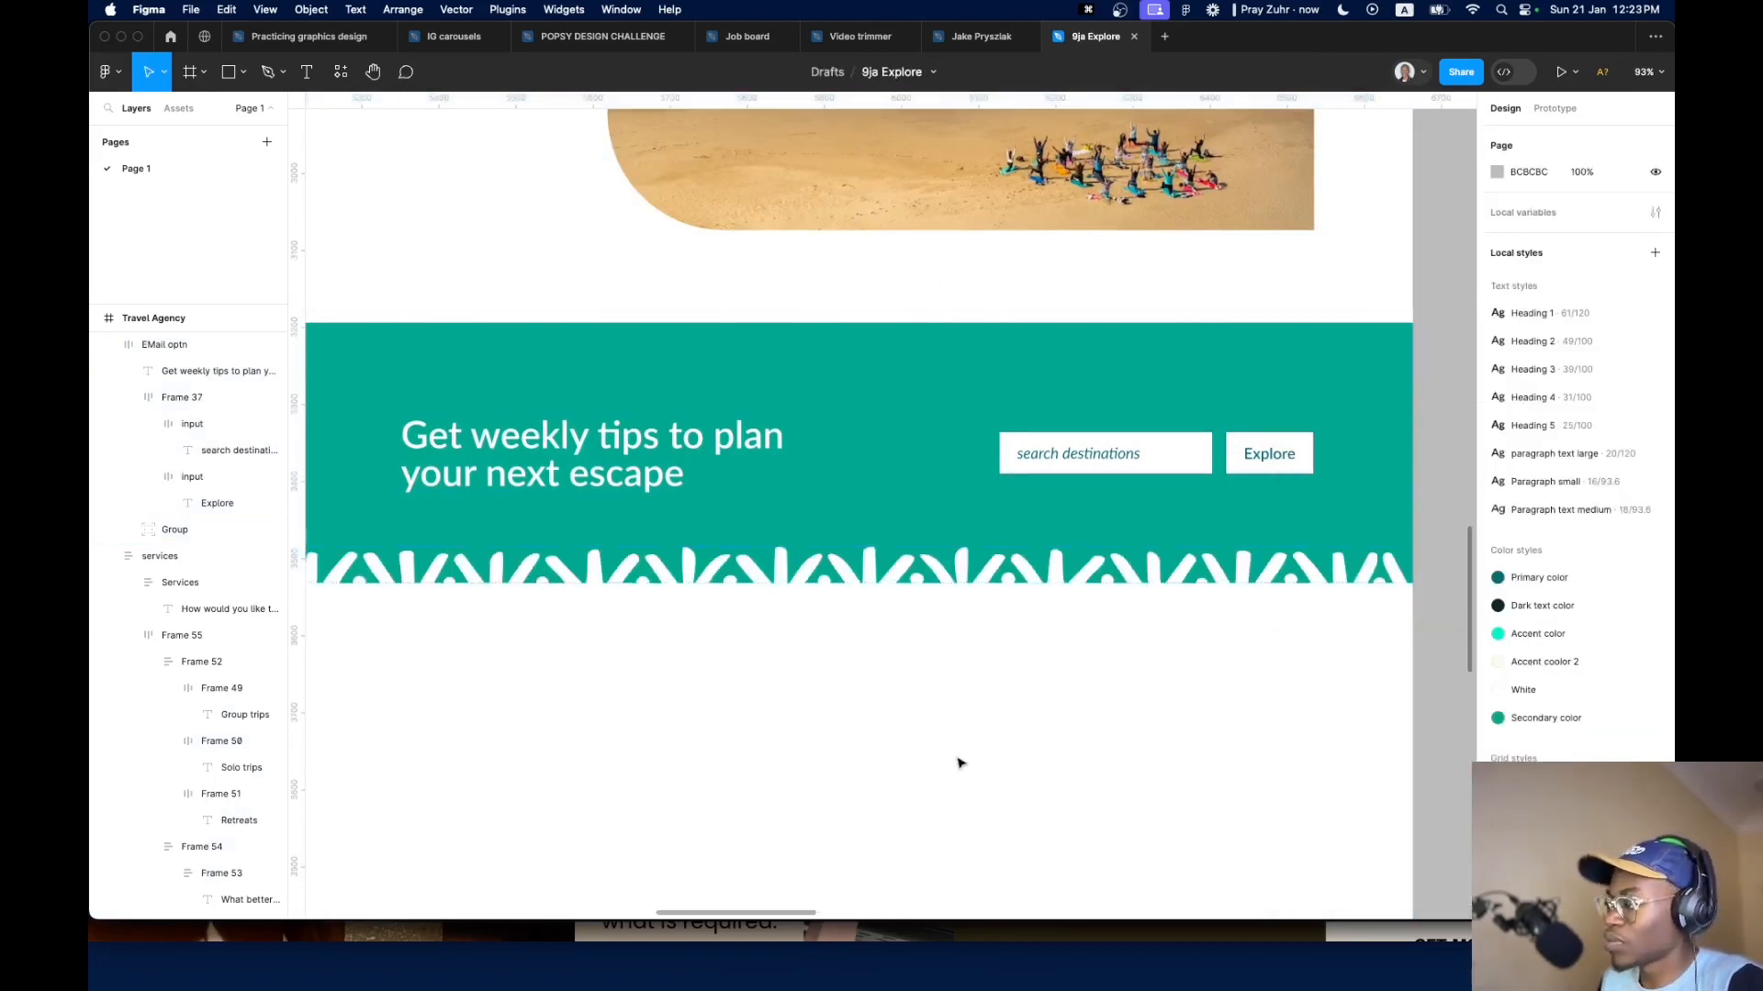
{"action": "scroll", "coordinate": [960, 764], "scroll_direction": "down", "scroll_amount": 5}
{"action": "scroll", "coordinate": [981, 682], "scroll_direction": "up", "scroll_amount": 3}
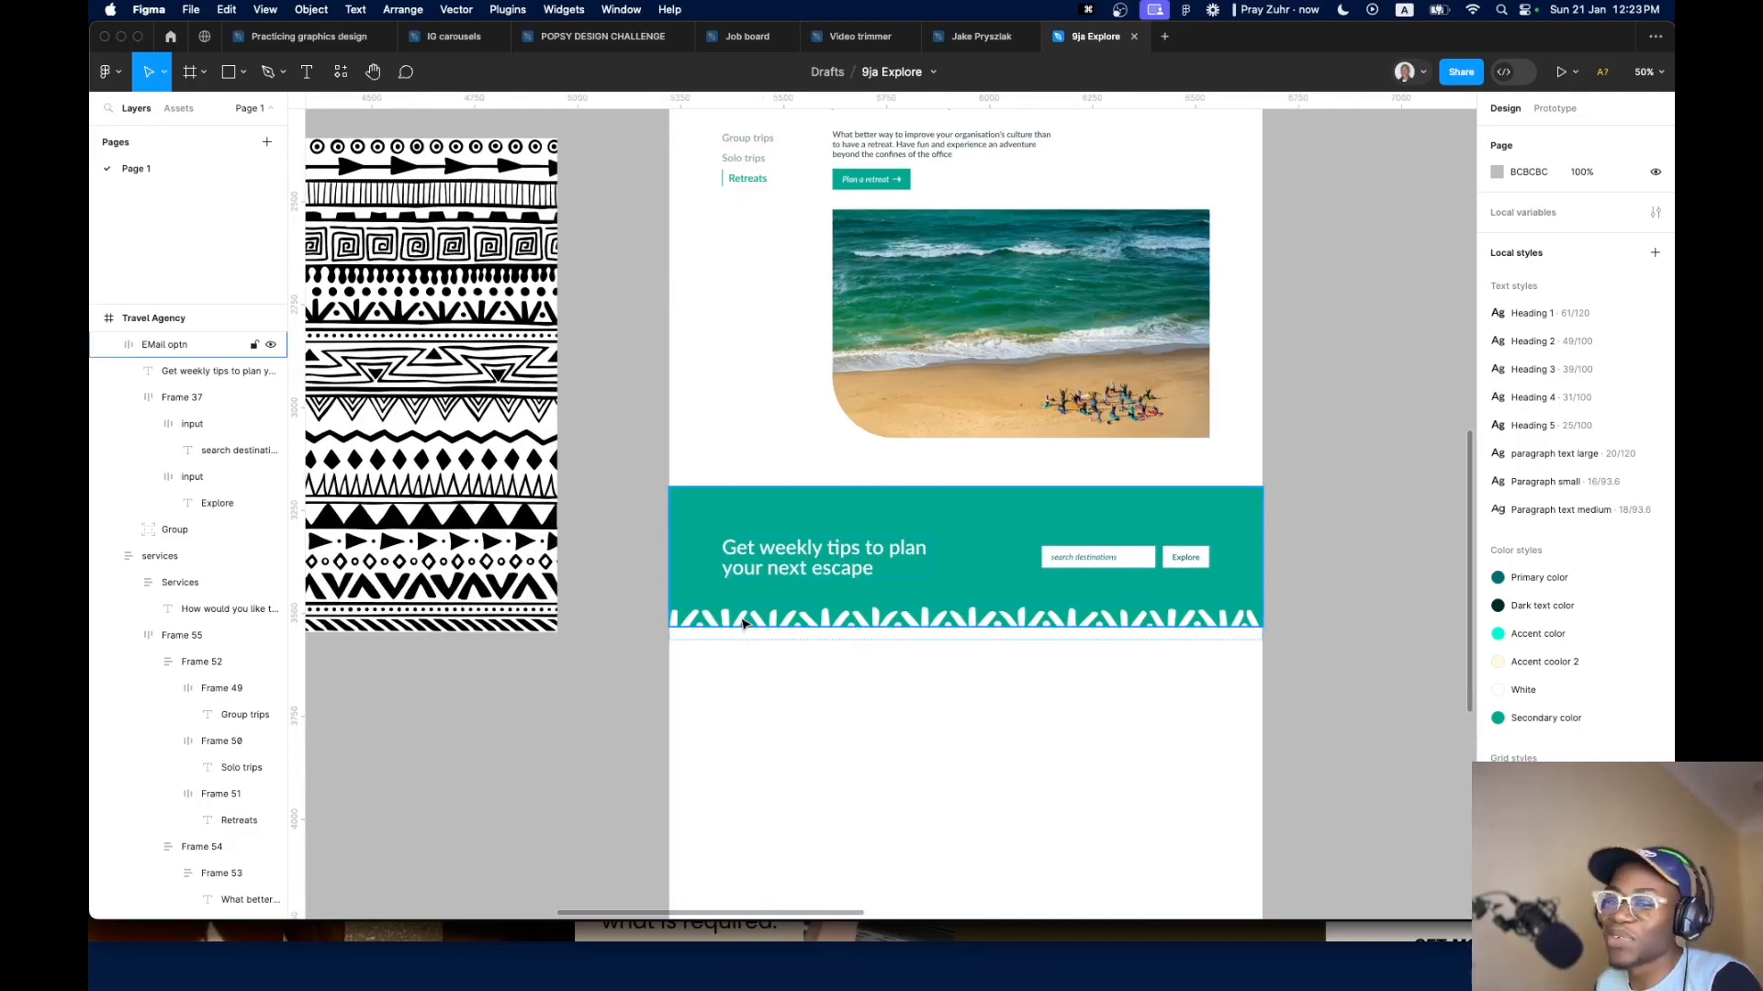
Nudge the white pattern strip slightly lower within the EMail optn banner
{"action": "left_click", "coordinate": [966, 604]}
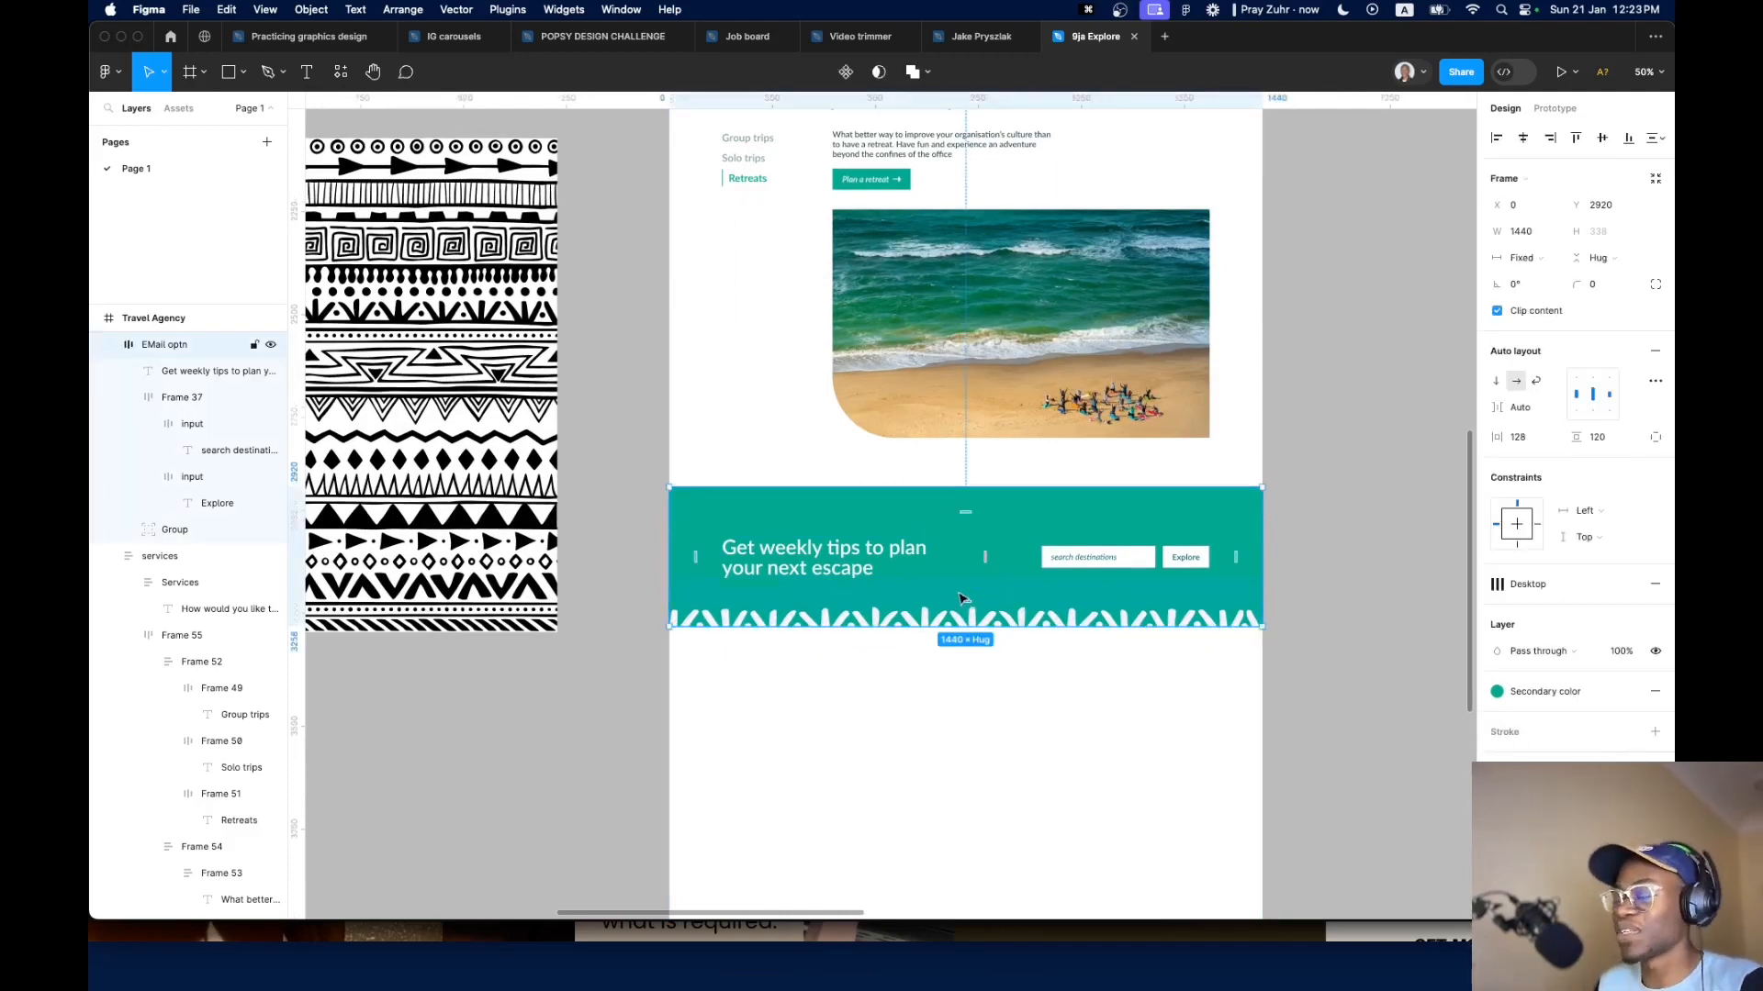
{"action": "left_click", "coordinate": [1049, 624]}
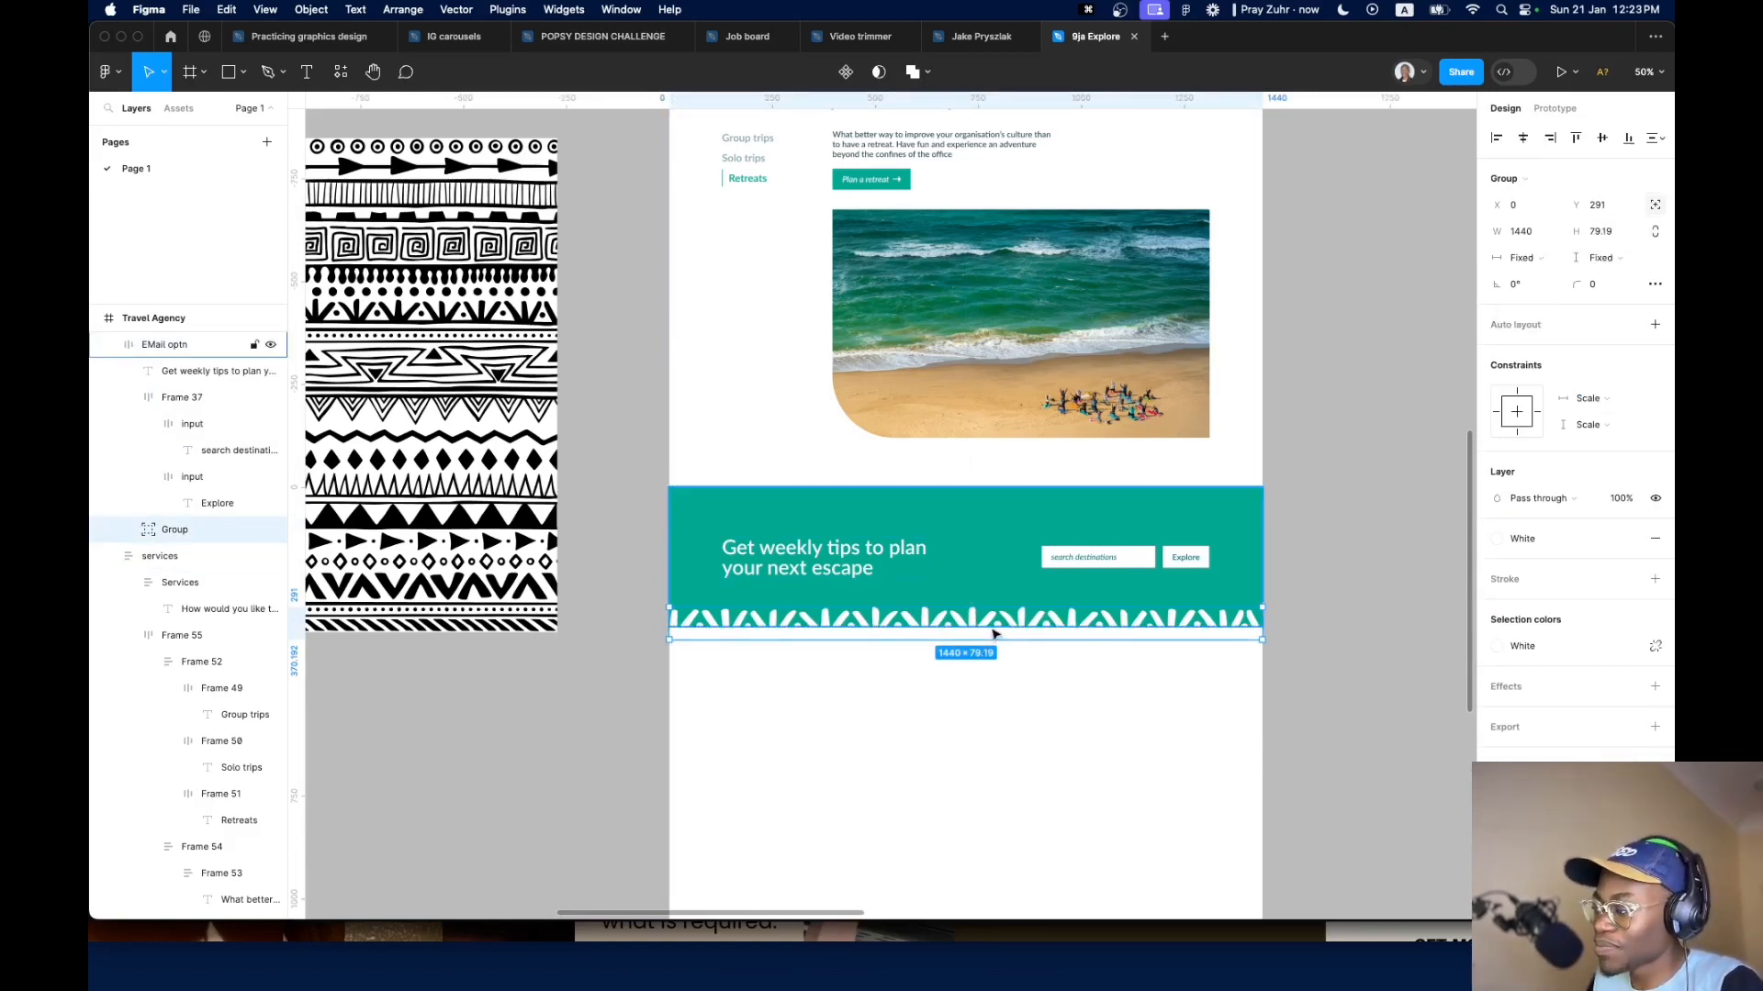
{"action": "mouse_move", "coordinate": [1000, 625]}
{"action": "left_mouse_down"}
{"action": "mouse_move", "coordinate": [1026, 588]}
{"action": "mouse_move", "coordinate": [996, 633]}
{"action": "left_mouse_up"}
{"action": "left_click", "coordinate": [1291, 595]}
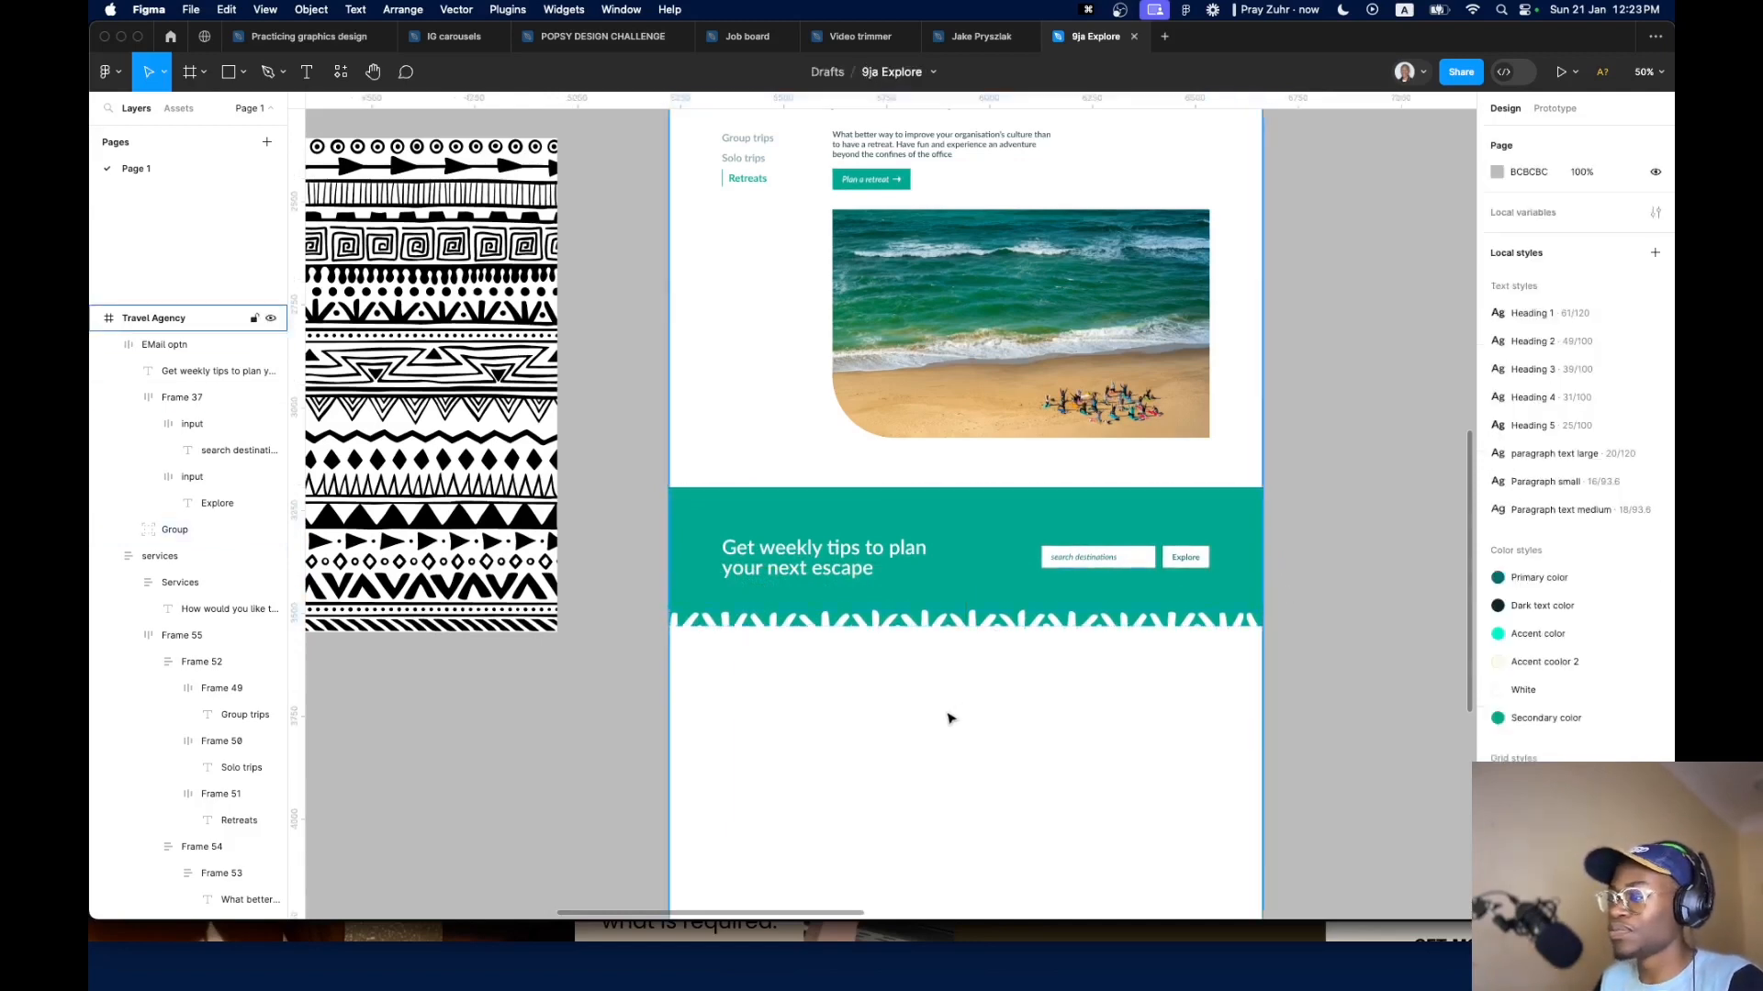
Draw a new frame about 1440 by 1333 below the email banner, spanning the full page width
{"action": "scroll", "coordinate": [842, 665], "scroll_direction": "down", "scroll_amount": 10}
{"action": "scroll", "coordinate": [719, 606], "scroll_direction": "up", "scroll_amount": 4}
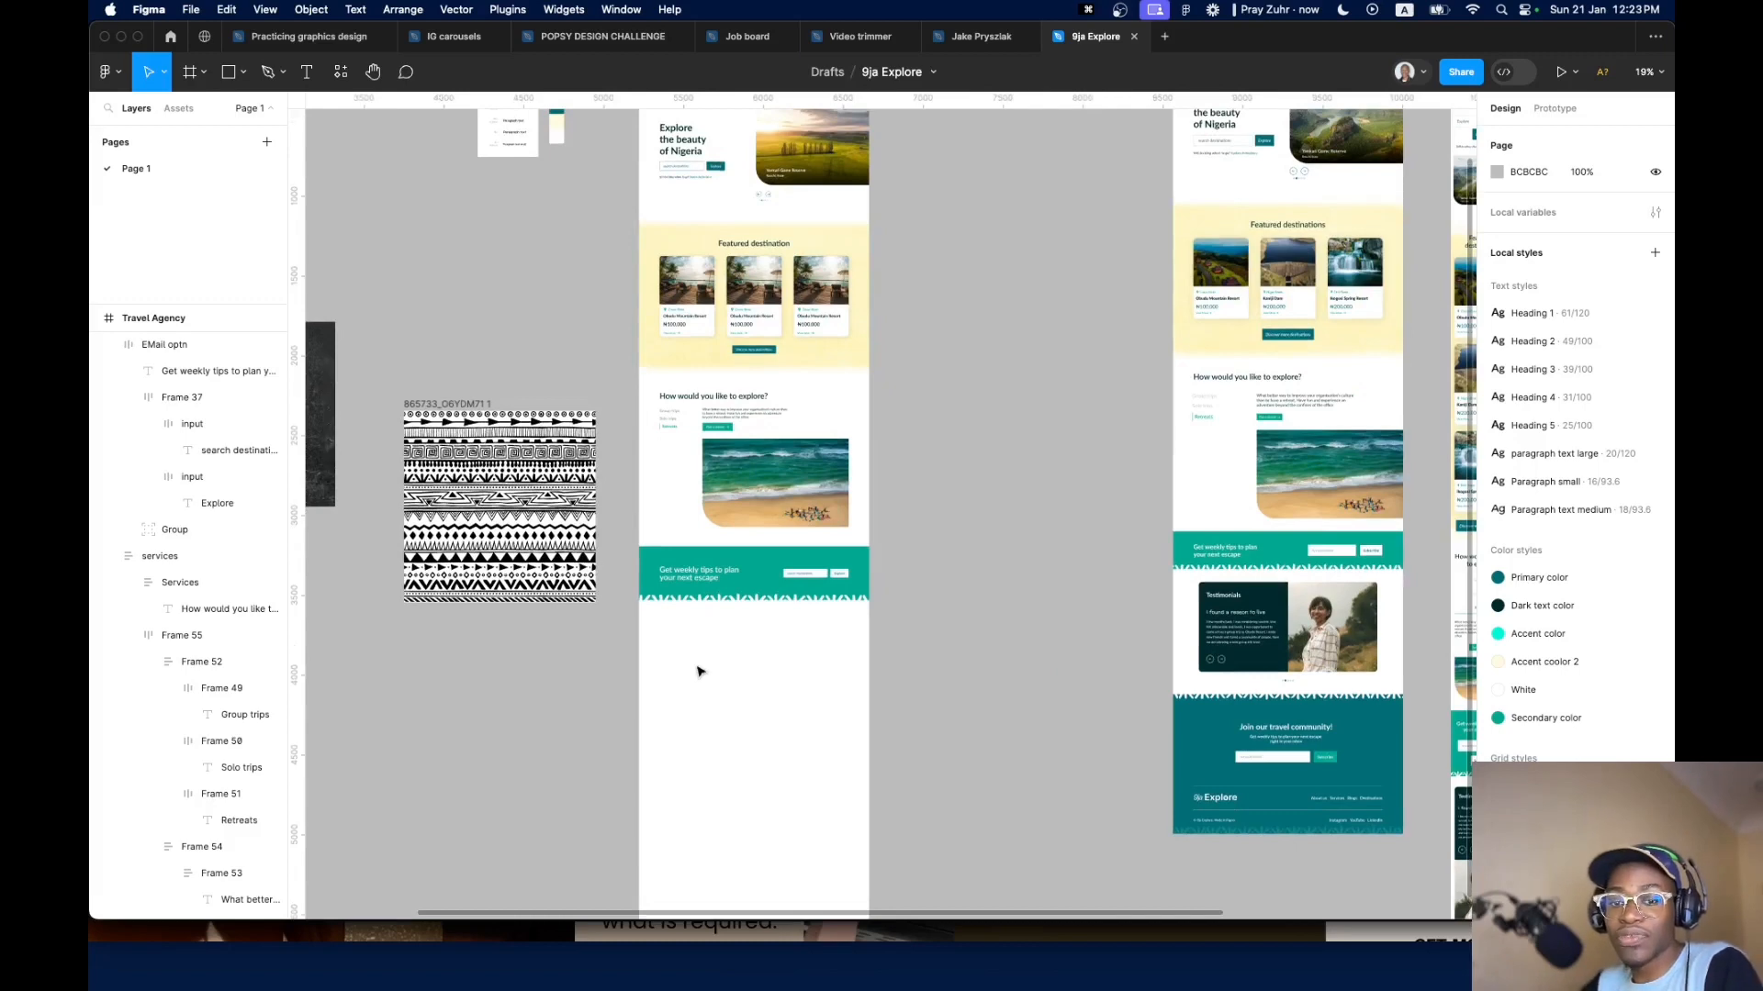
{"action": "scroll", "coordinate": [699, 671], "scroll_direction": "up", "scroll_amount": 6}
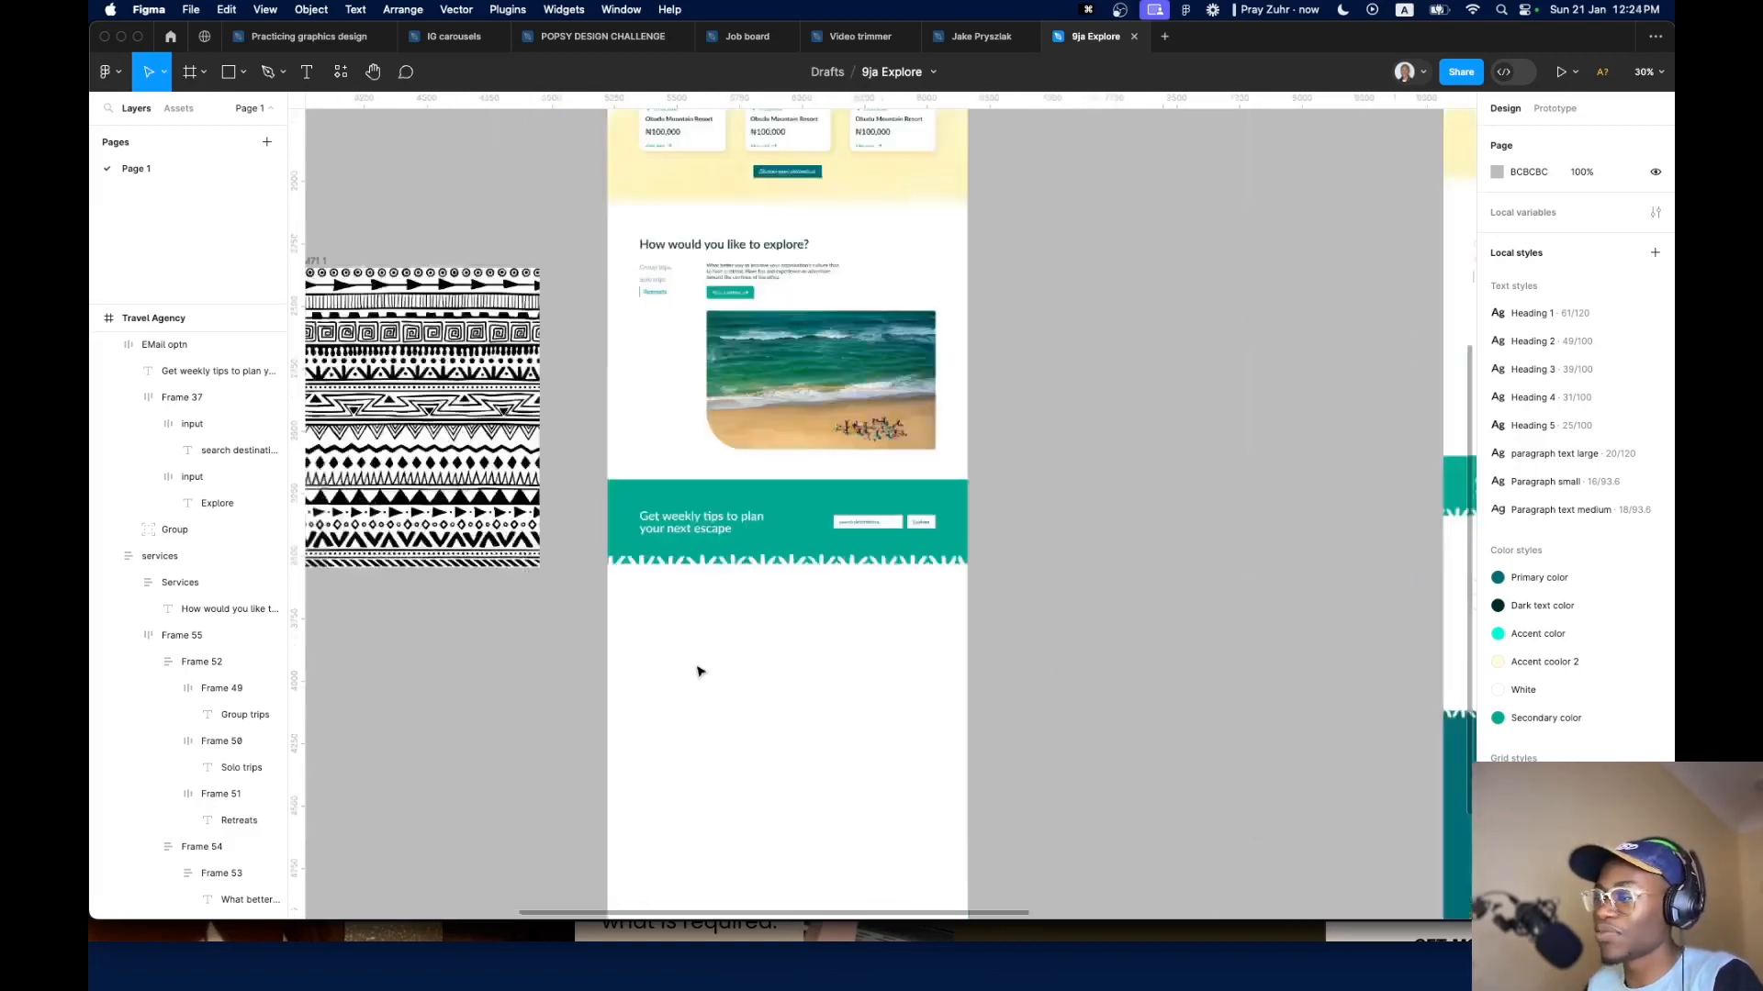
{"action": "left_click_drag", "start_coordinate": [700, 671], "coordinate": [671, 386]}
{"action": "key", "text": "f"}
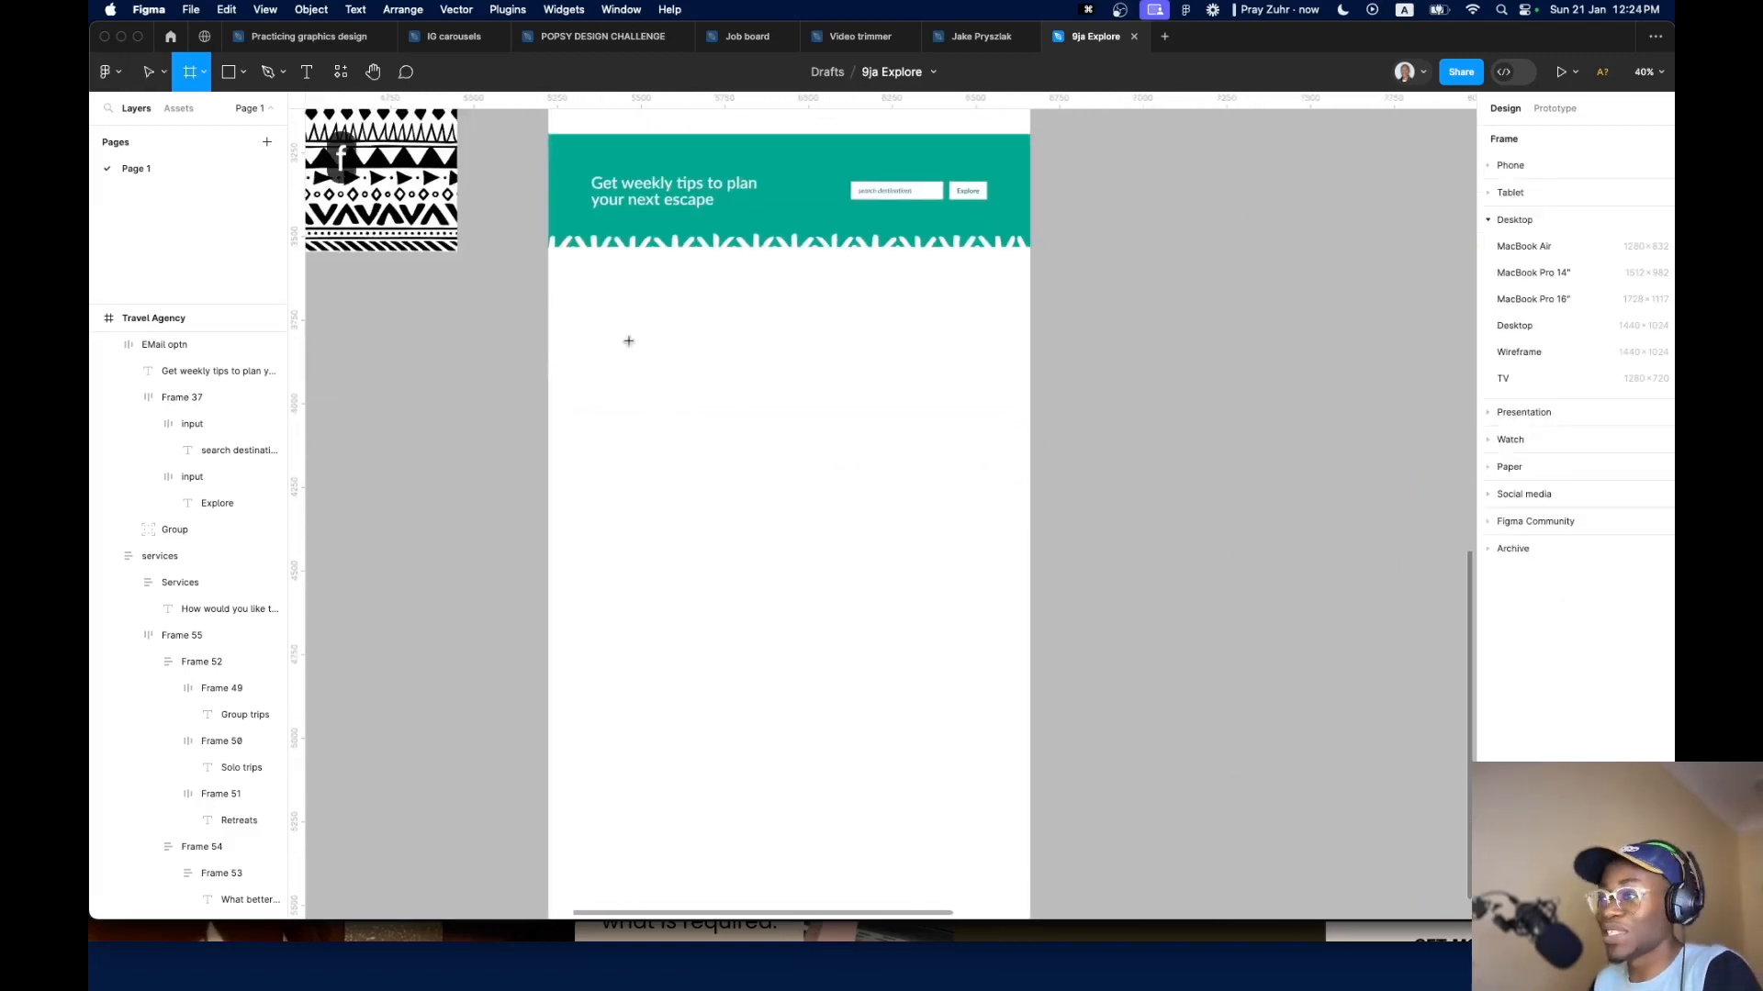
{"action": "left_click_drag", "start_coordinate": [551, 269], "coordinate": [1033, 719]}
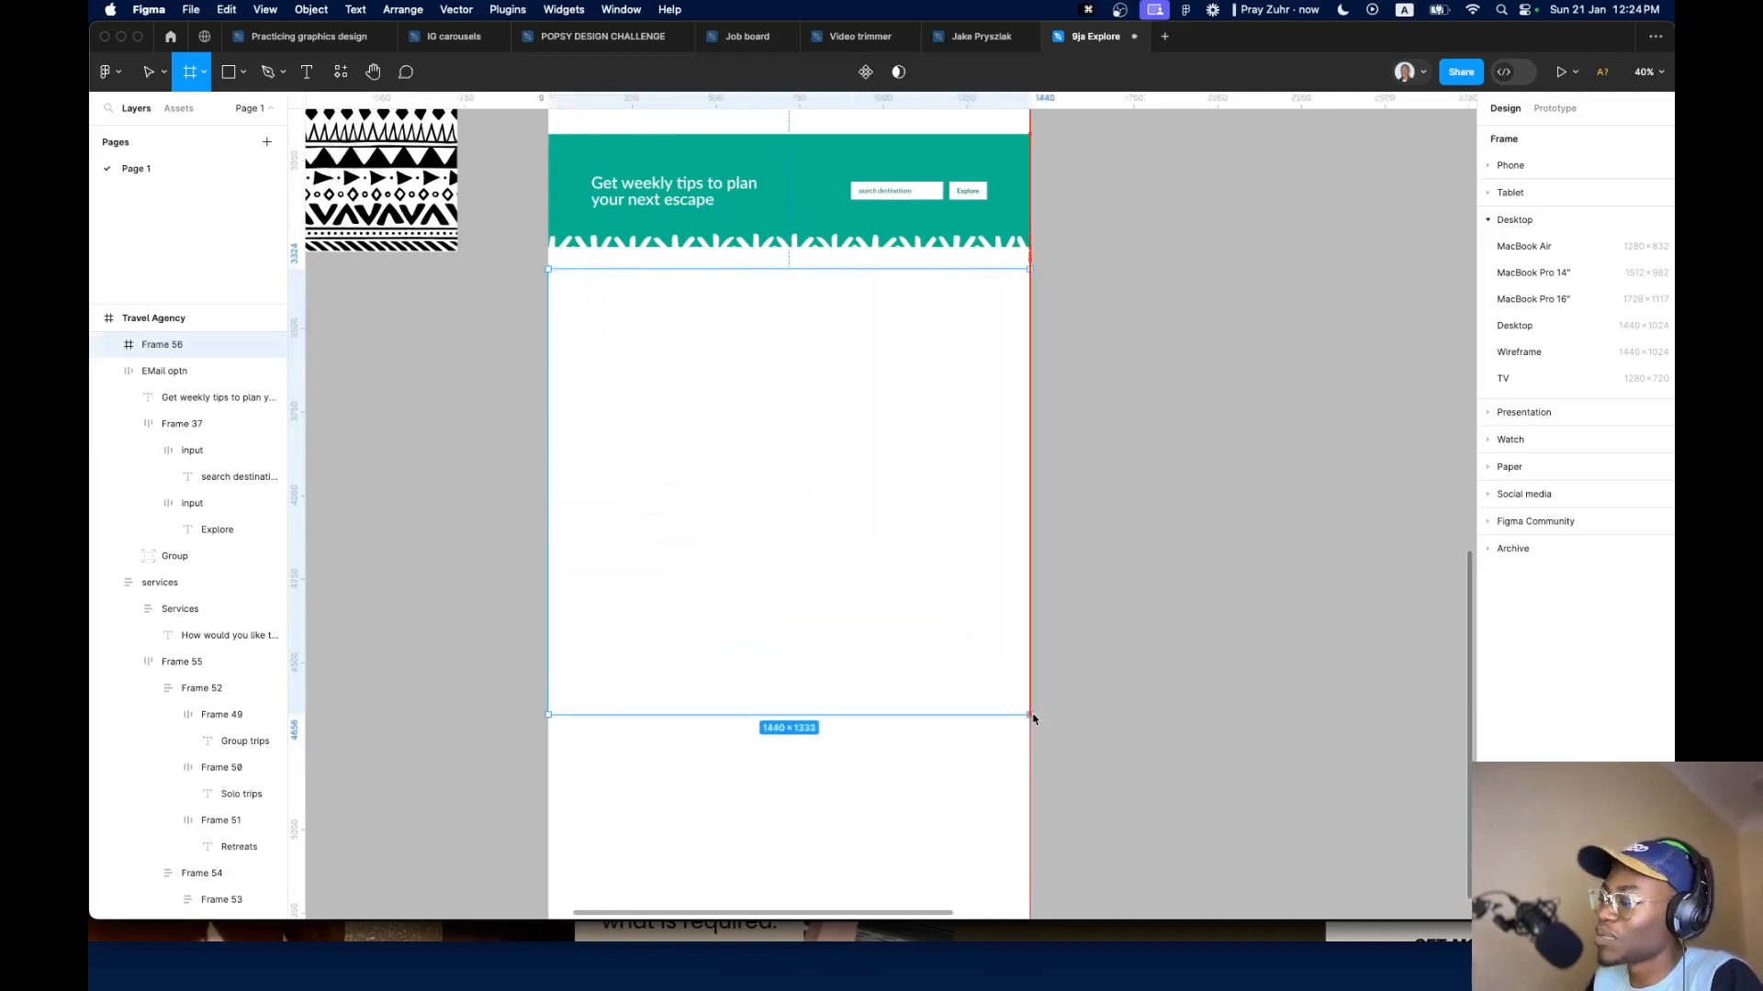
Move the new 1440-wide frame up to Y 3257 so it sits flush against the email banner's bottom edge
{"action": "left_click_drag", "start_coordinate": [907, 578], "coordinate": [905, 560]}
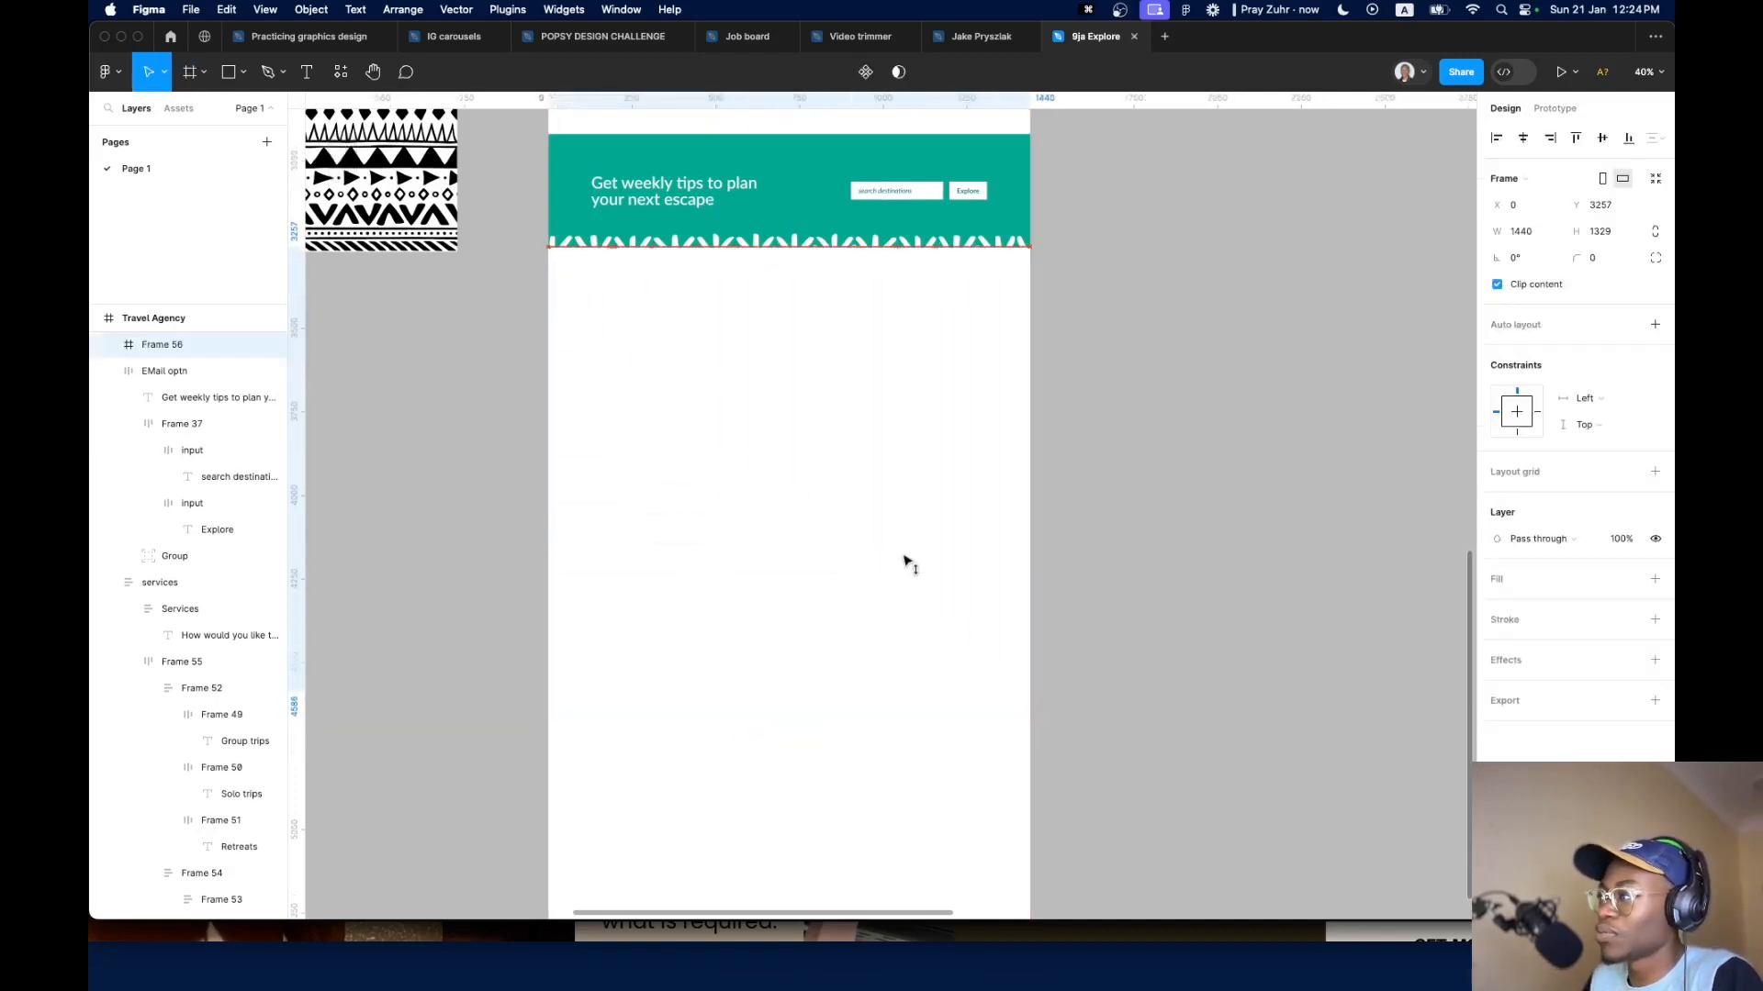
{"action": "scroll", "coordinate": [795, 394], "scroll_direction": "up", "scroll_amount": 8}
{"action": "left_click_drag", "start_coordinate": [653, 310], "coordinate": [830, 680]}
{"action": "left_click_drag", "start_coordinate": [516, 253], "coordinate": [707, 415]}
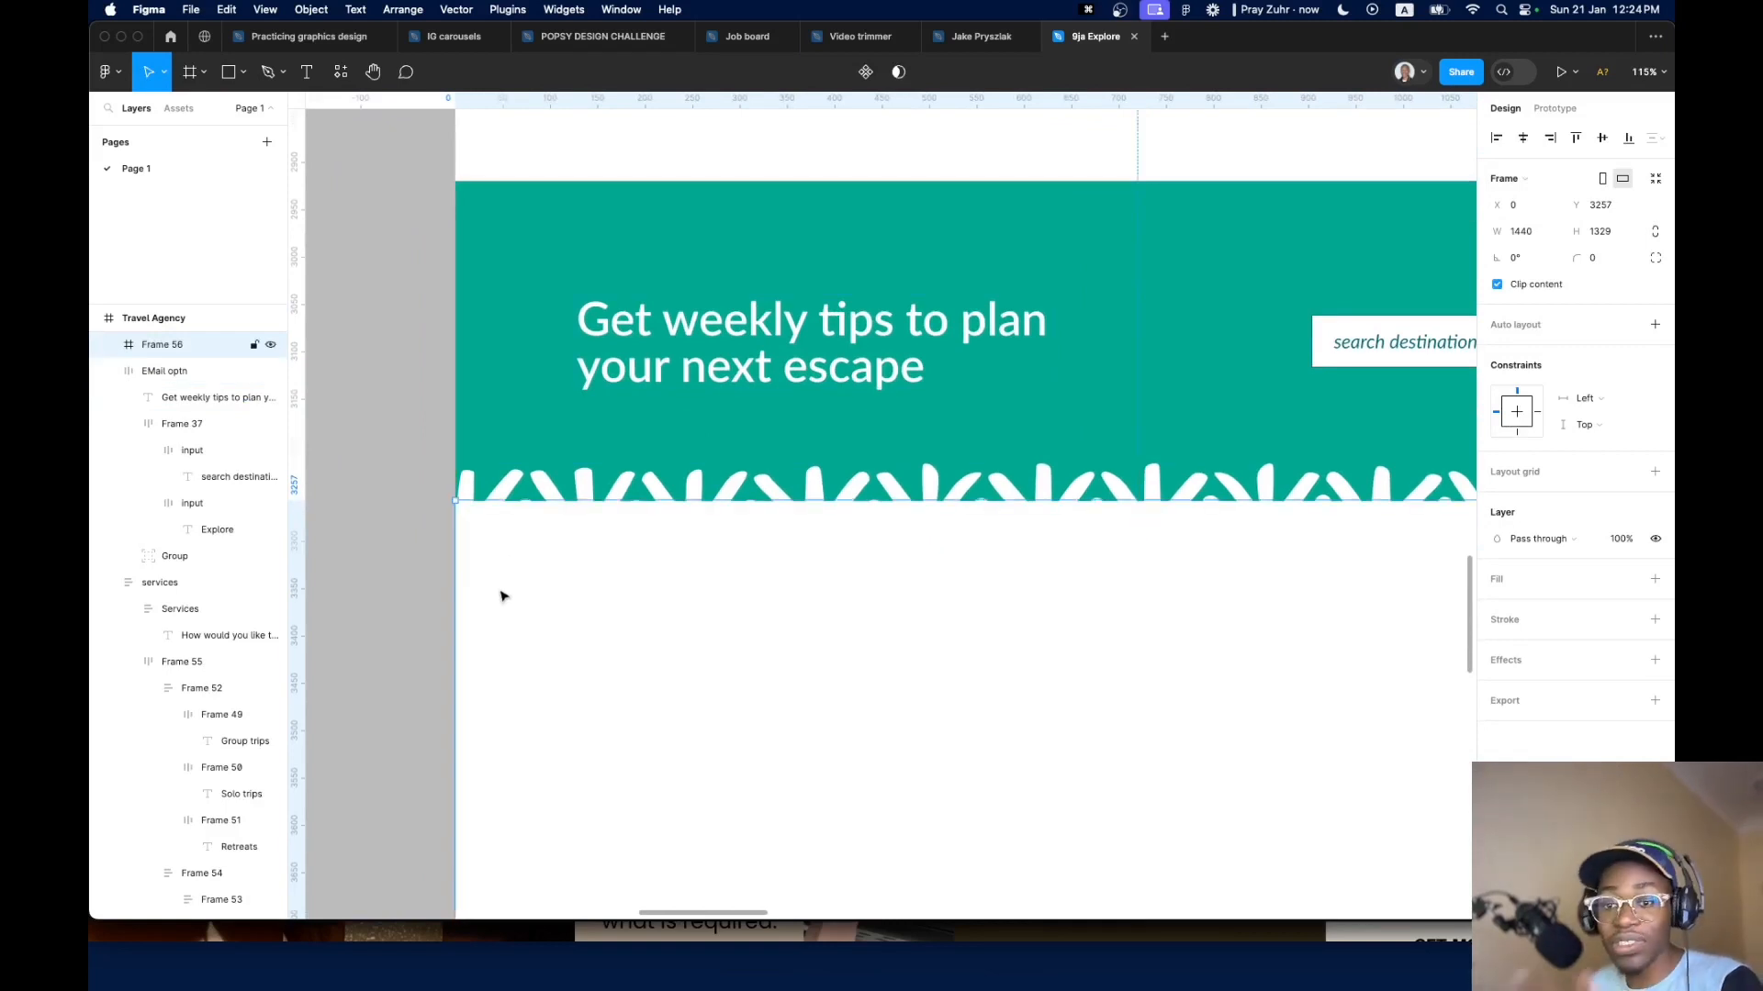
{"action": "scroll", "coordinate": [500, 597], "scroll_direction": "down", "scroll_amount": 5}
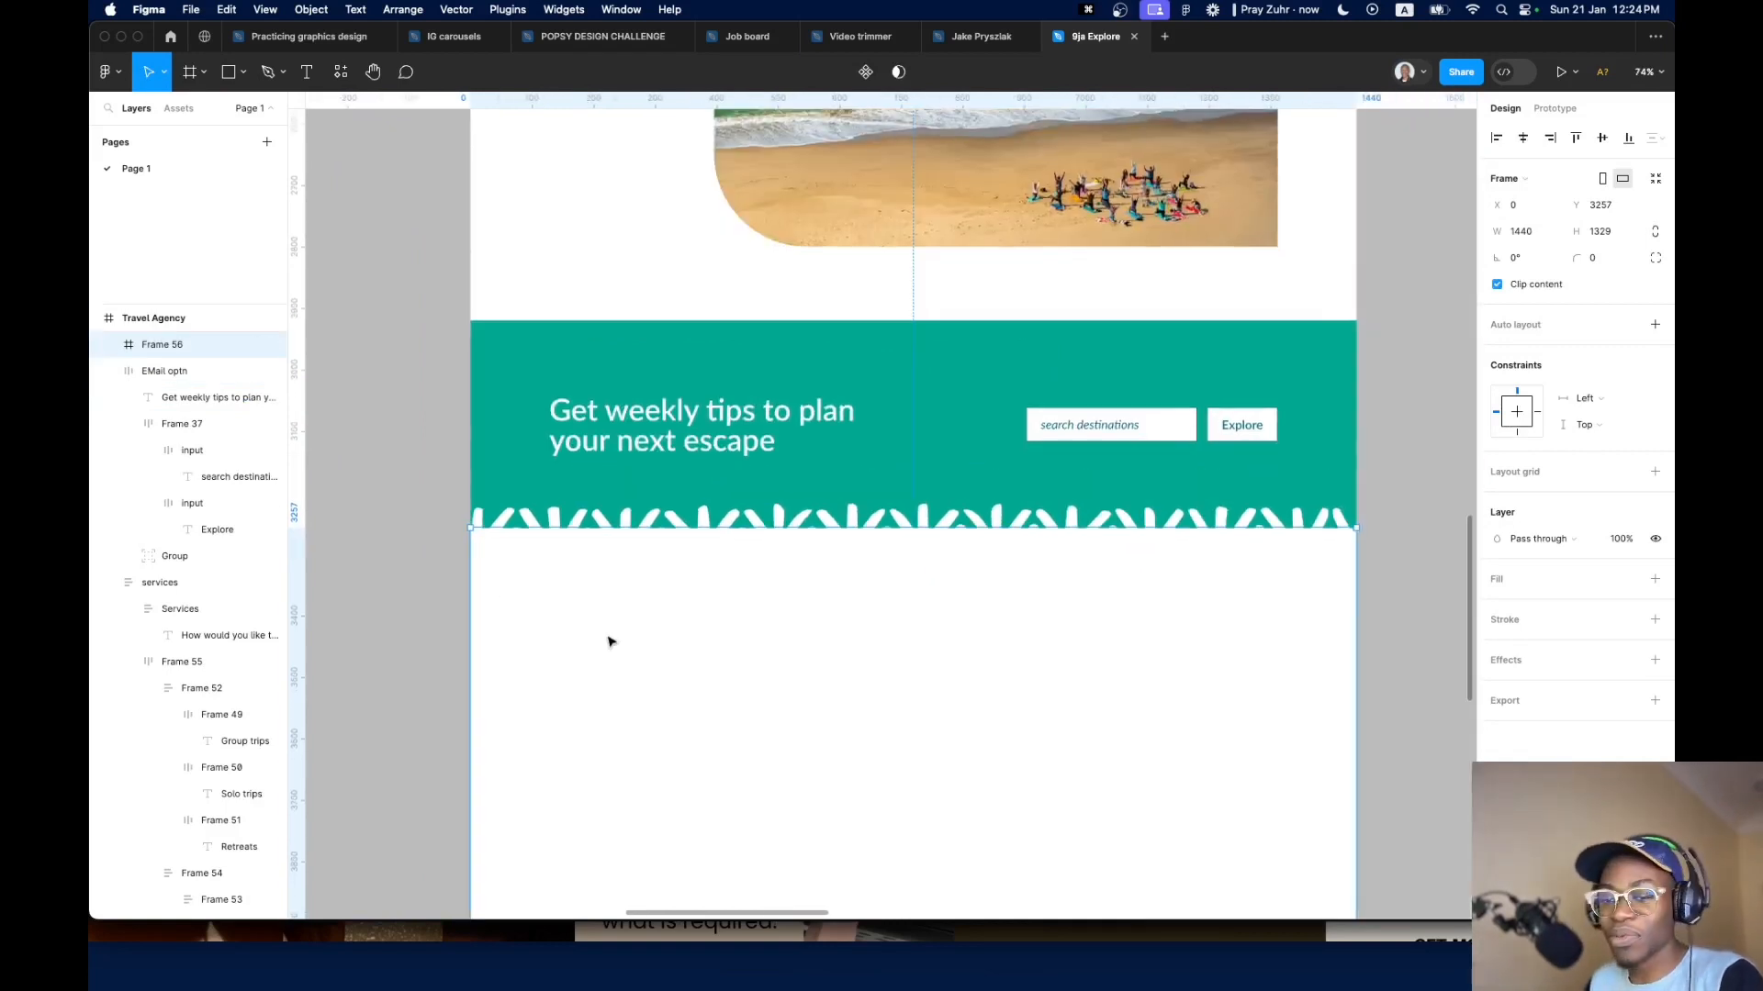
{"action": "scroll", "coordinate": [609, 640], "scroll_direction": "down", "scroll_amount": 6}
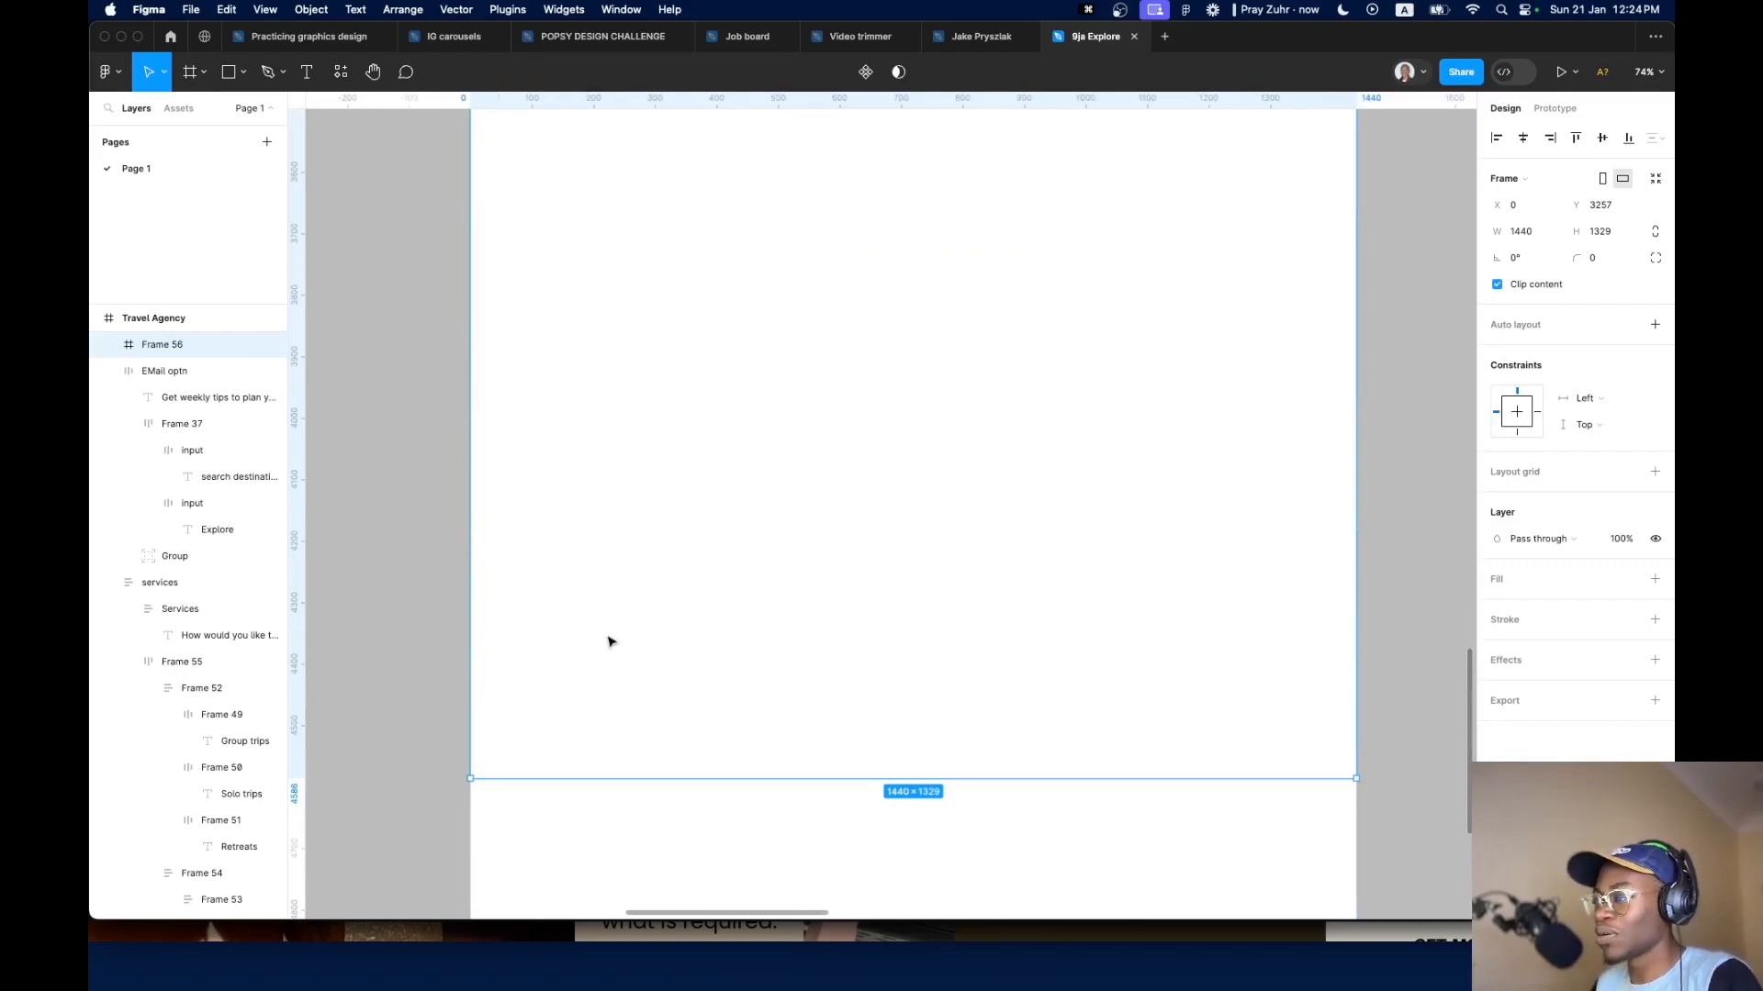
Rename the new frame below the email banner to Testimonial
{"action": "scroll", "coordinate": [609, 641], "scroll_direction": "down", "scroll_amount": 6}
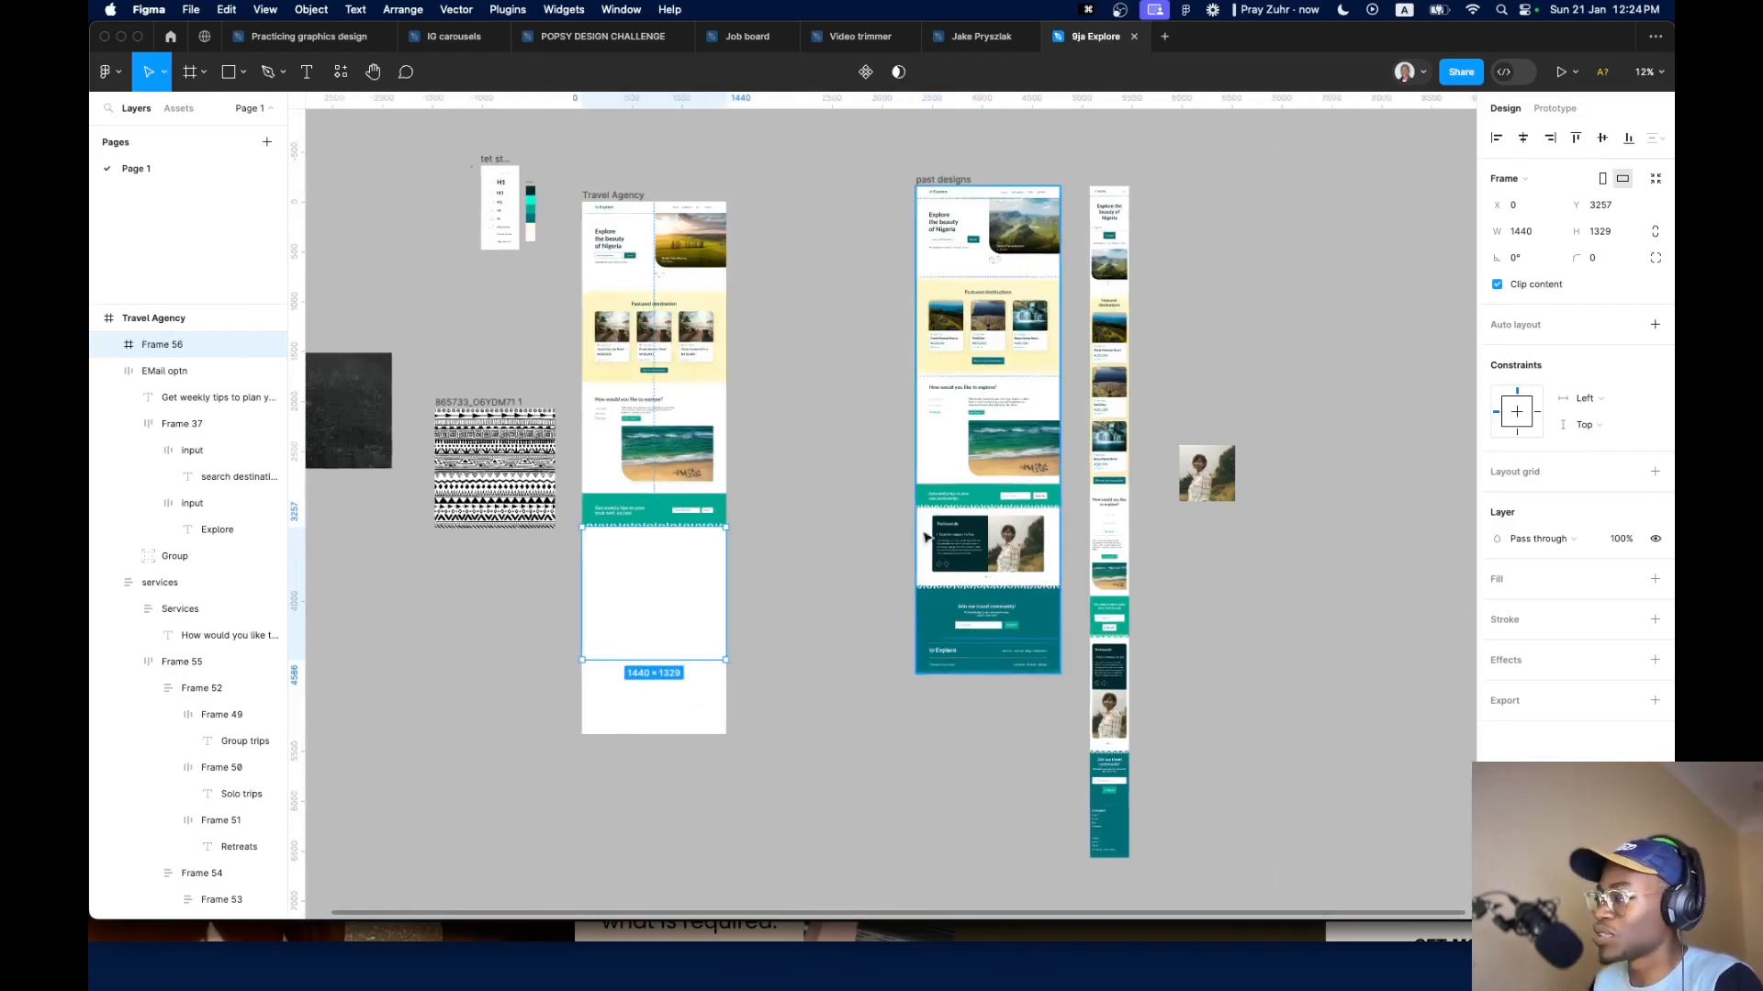
{"action": "scroll", "coordinate": [606, 602], "scroll_direction": "up", "scroll_amount": 3}
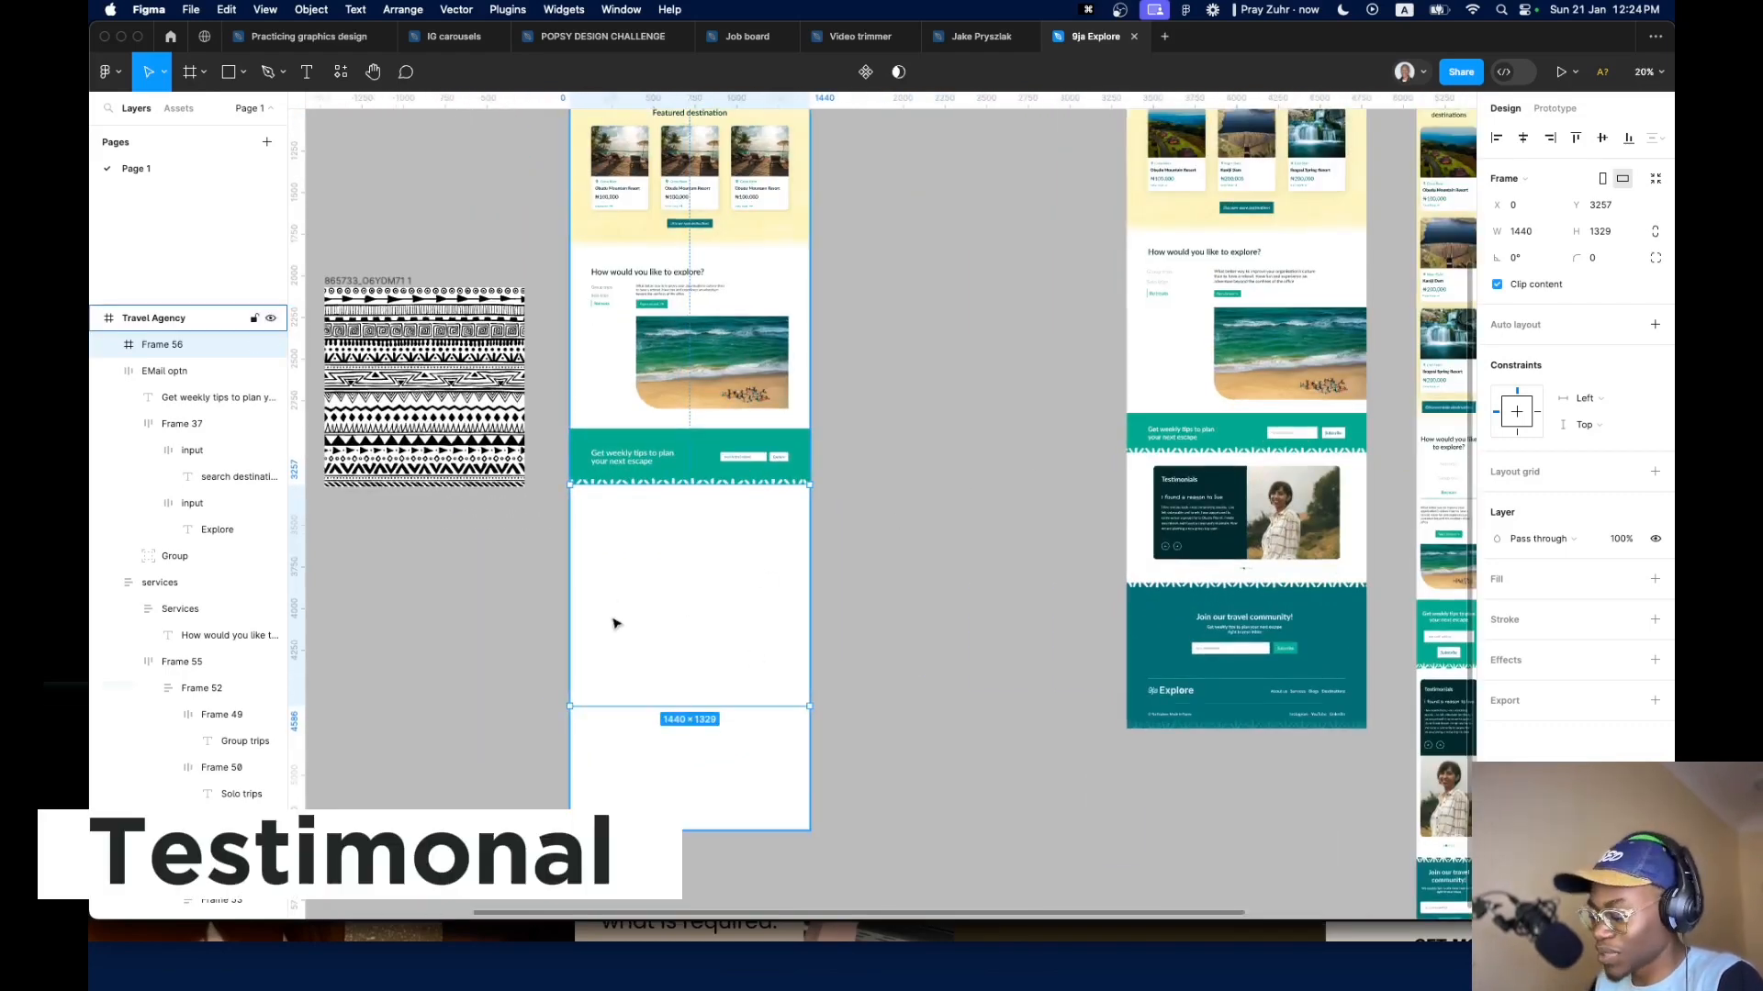
{"action": "key", "text": "cmd+r"}
{"action": "type", "text": "ima"}
{"action": "key", "text": "BackSpace"}
{"action": "key", "text": "BackSpace"}
{"action": "key", "text": "BackSpace"}
{"action": "key", "text": "BackSpace"}
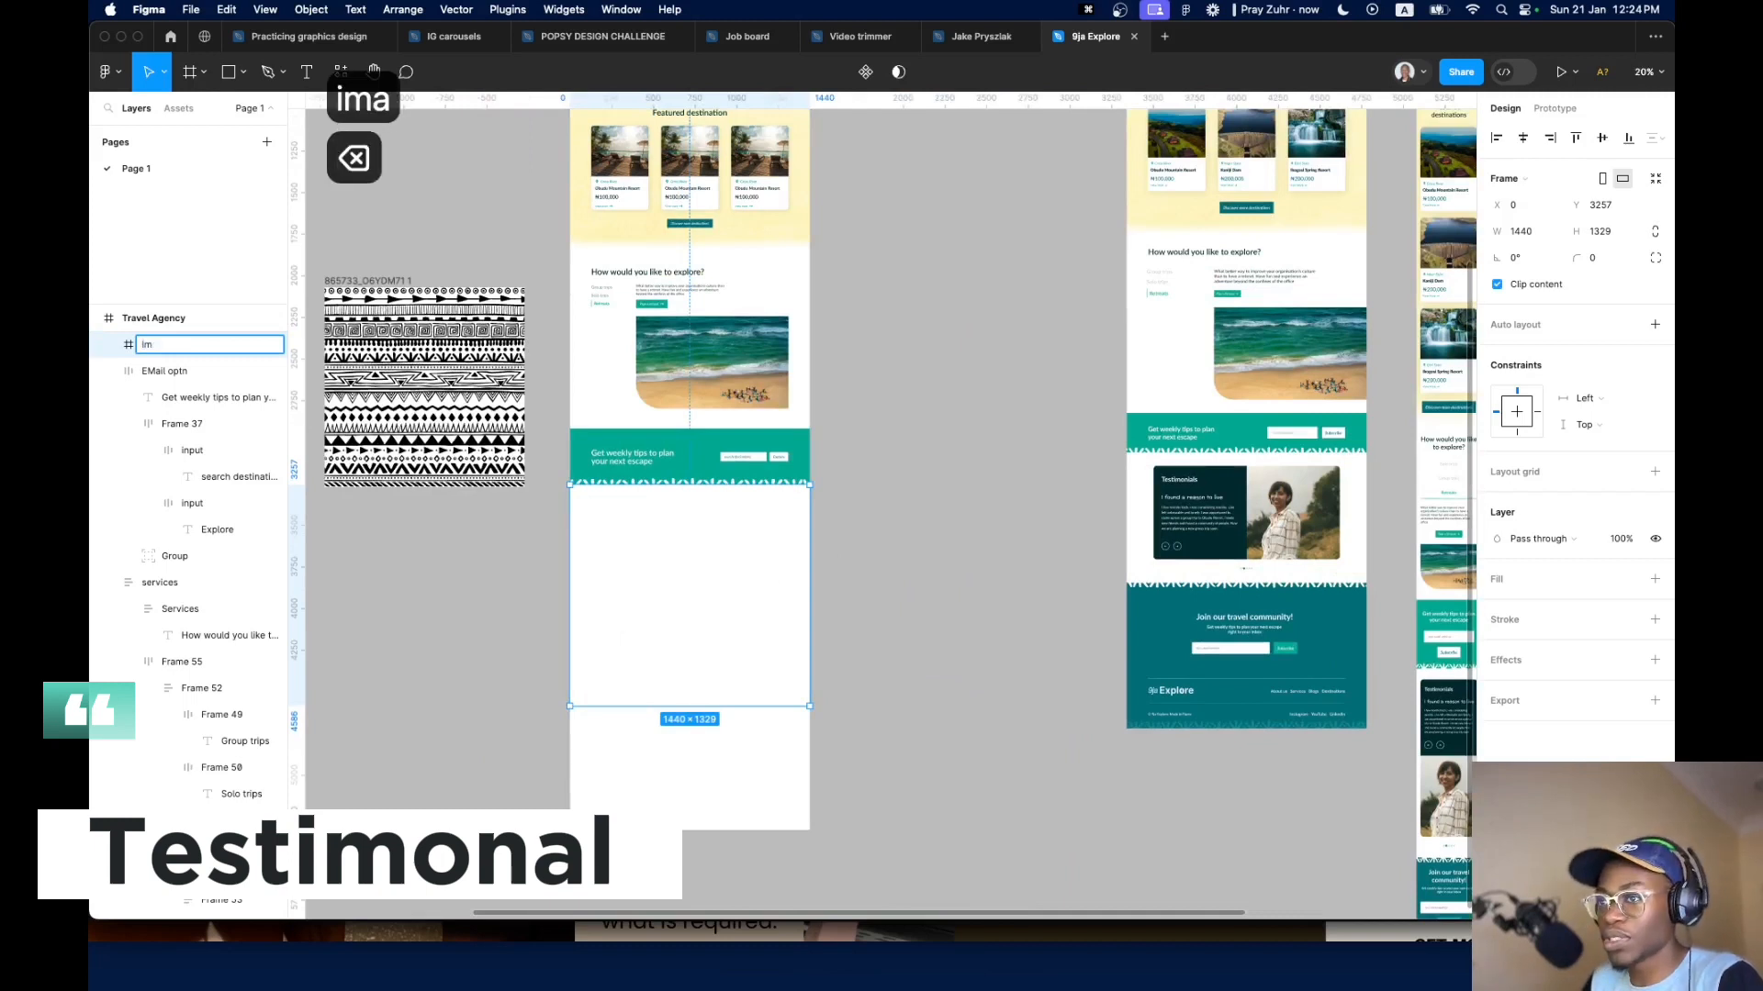
{"action": "type", "text": "Testimonial"}
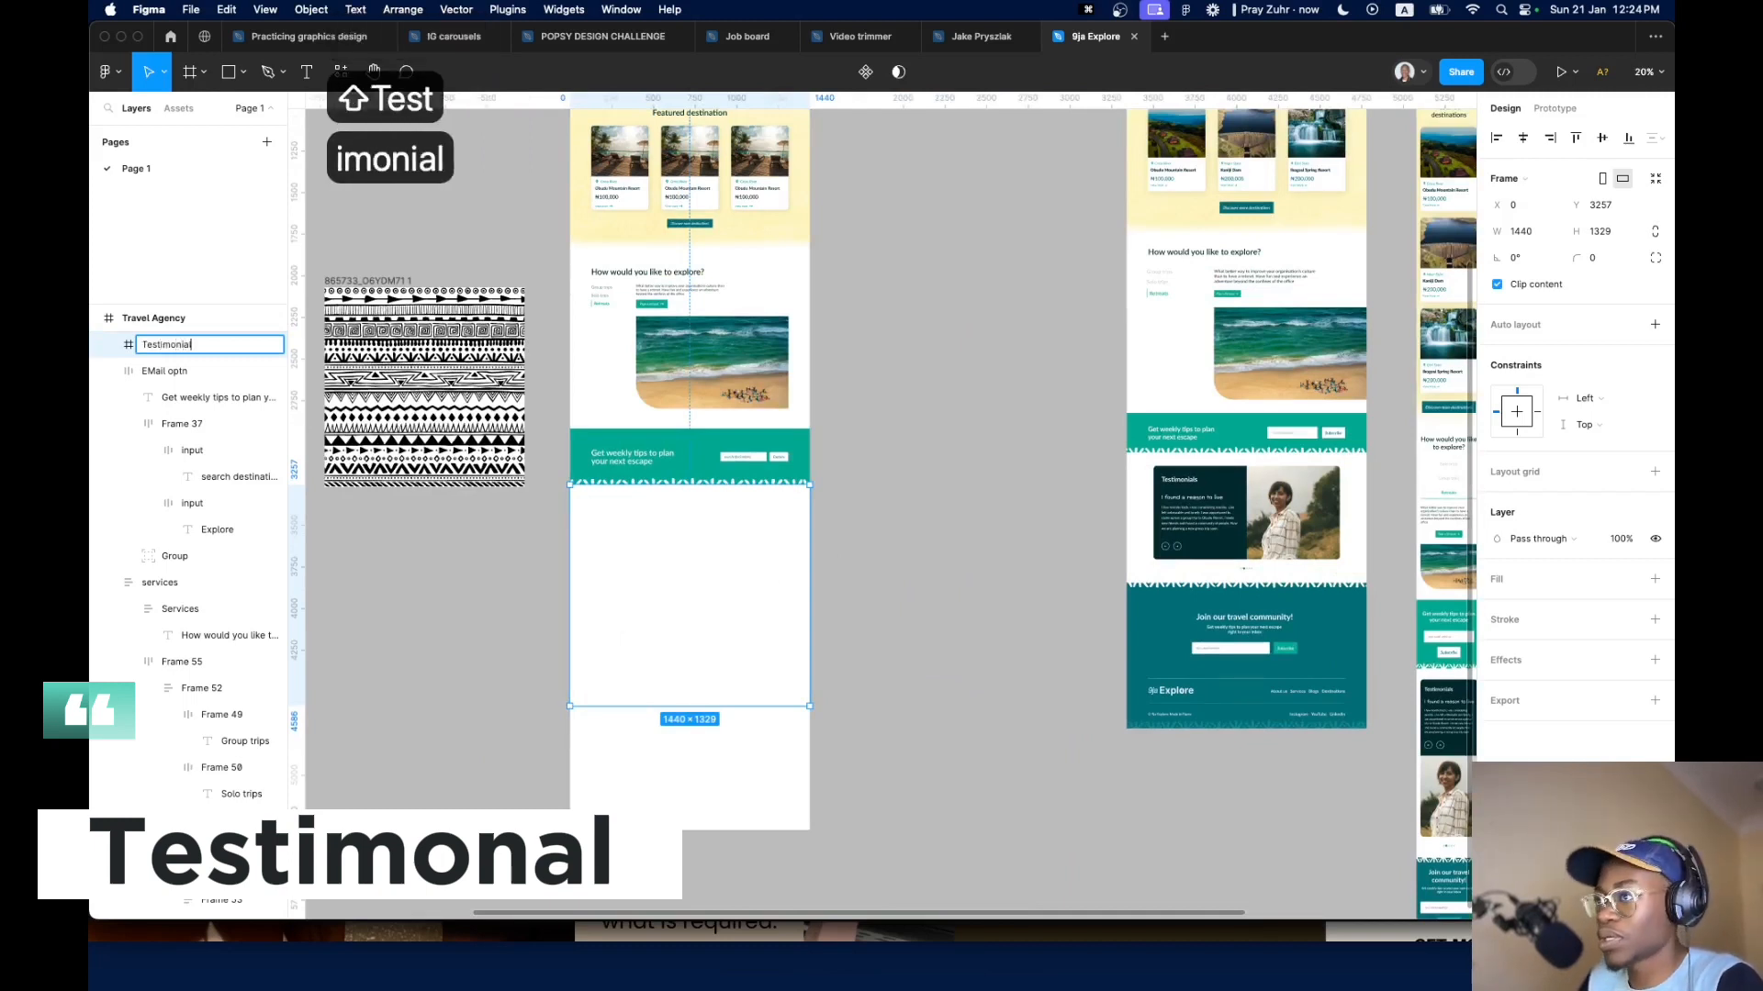
{"action": "key", "text": "Return"}
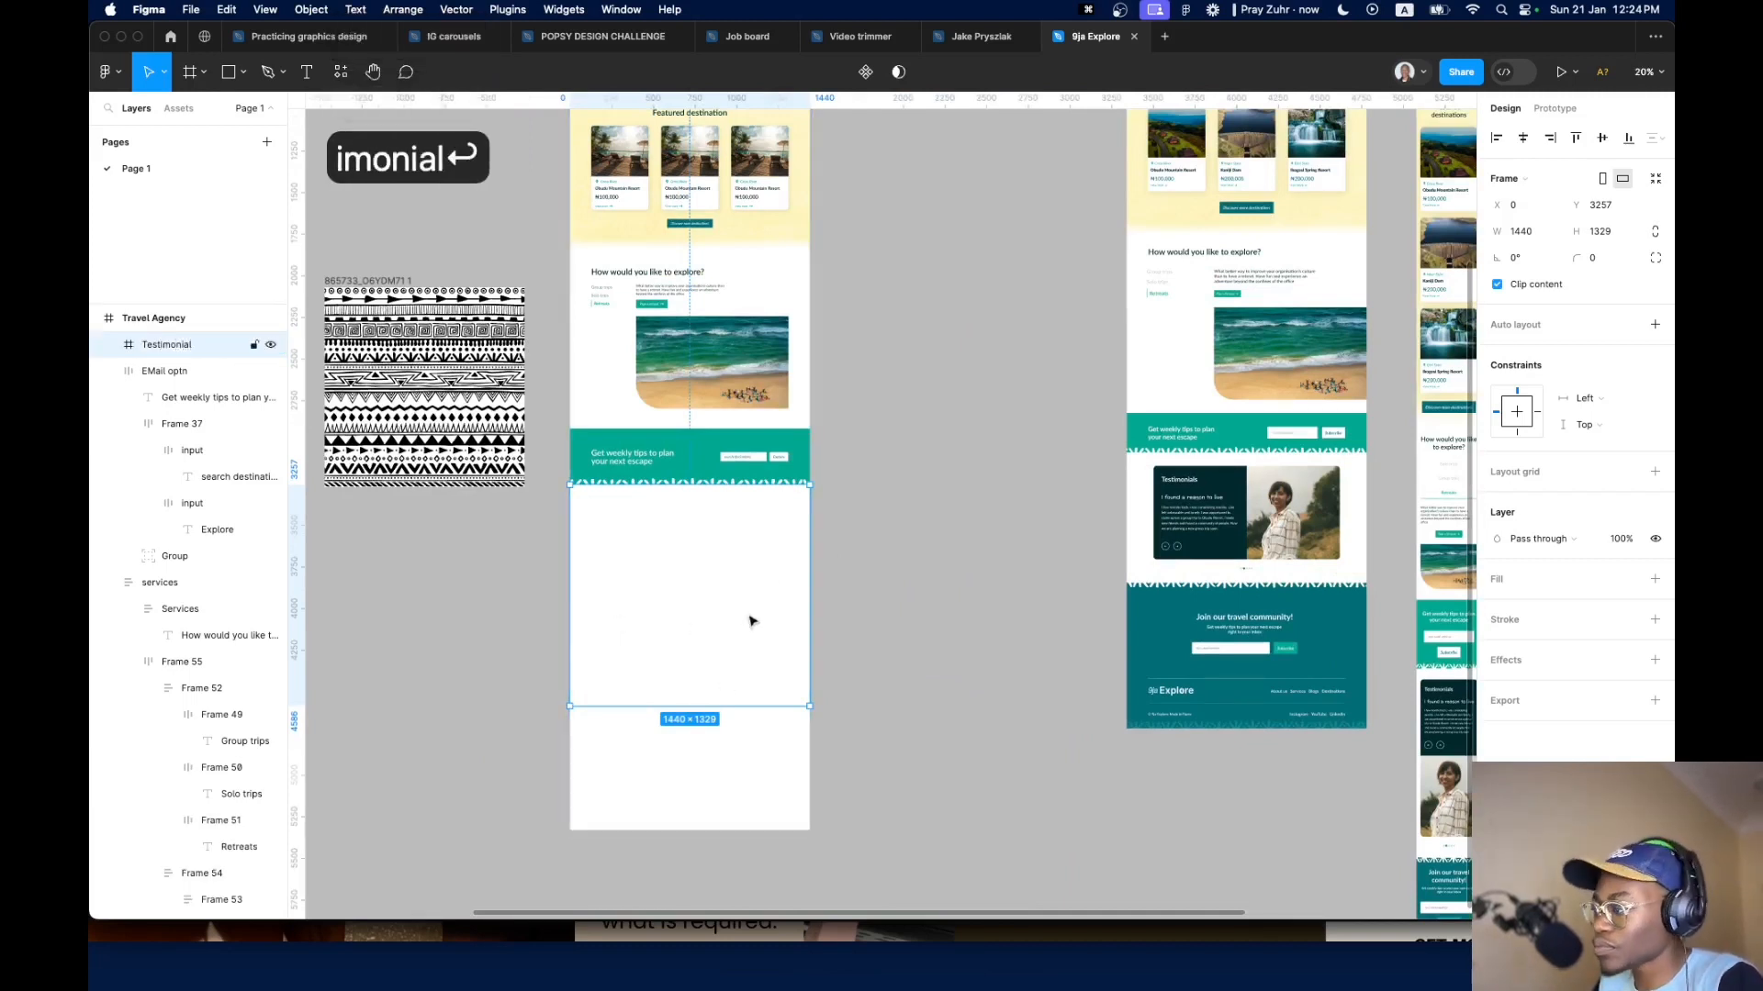
Apply the Desktop grid style to the Testimonial frame
{"action": "left_click", "coordinate": [1629, 472]}
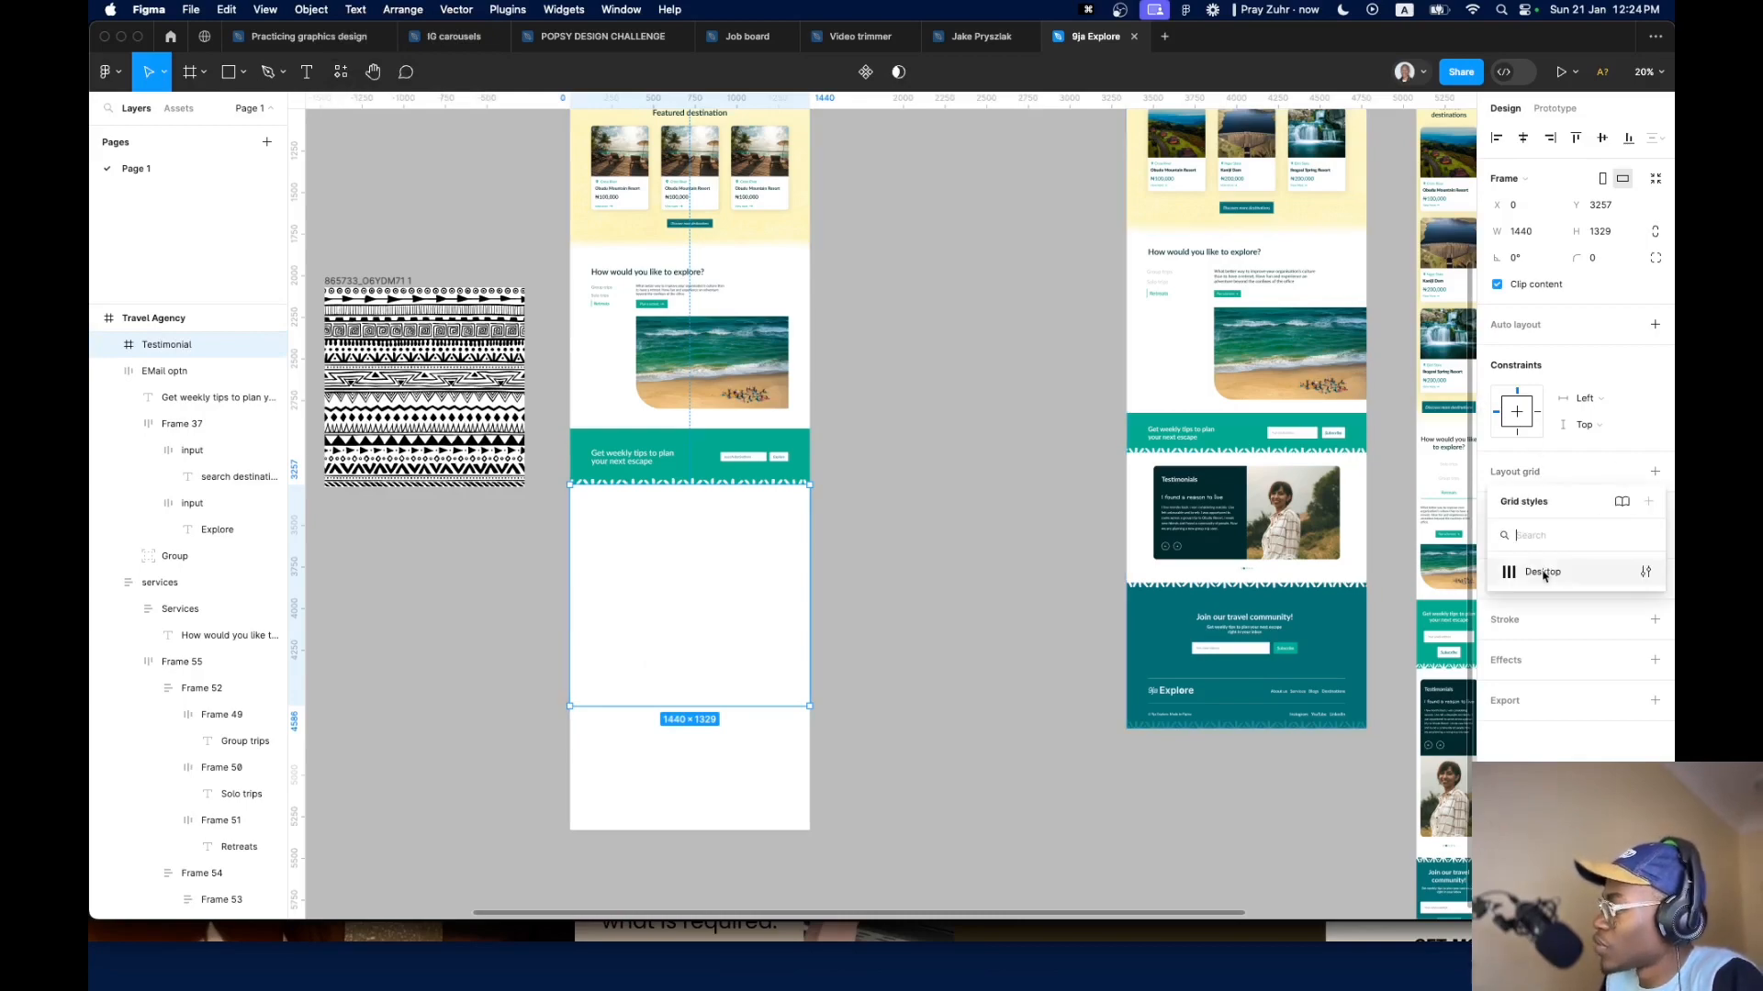
{"action": "left_click", "coordinate": [1542, 573]}
{"action": "scroll", "coordinate": [656, 624], "scroll_direction": "up", "scroll_amount": 5}
{"action": "scroll", "coordinate": [665, 628], "scroll_direction": "down", "scroll_amount": 8}
{"action": "scroll", "coordinate": [909, 595], "scroll_direction": "up", "scroll_amount": 10}
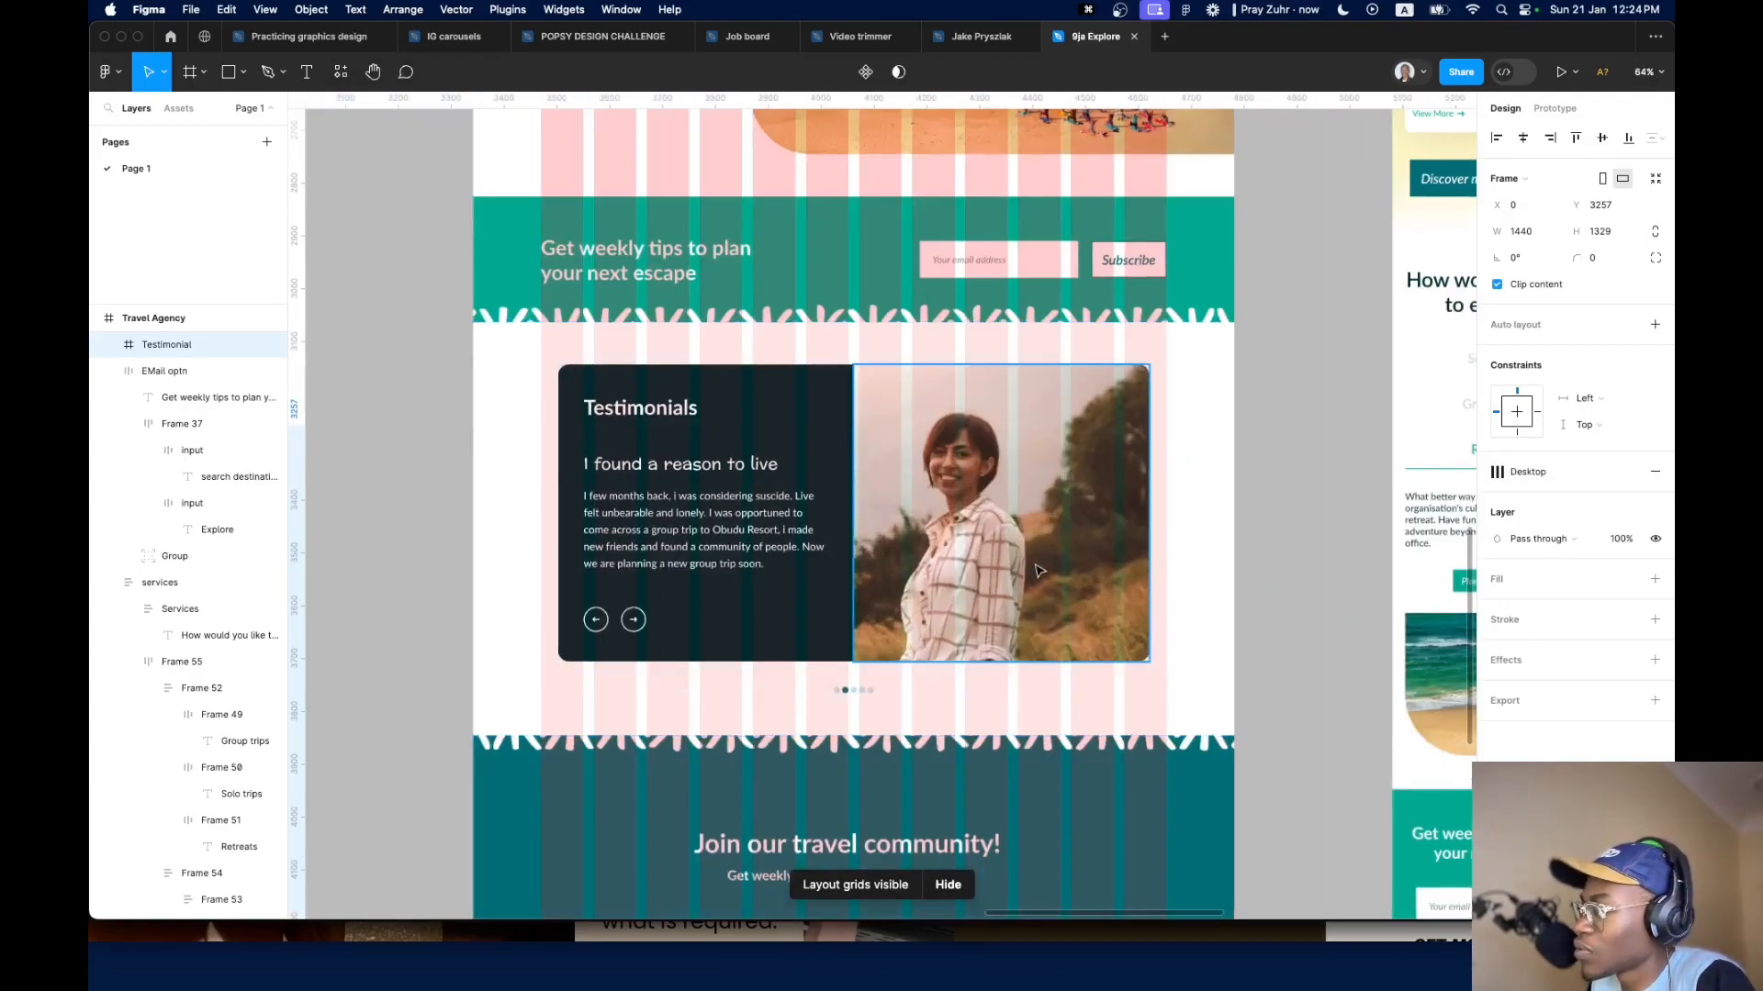
Move the Woman photo from beside the mobile layout to the empty canvas between the two desktop pages
{"action": "scroll", "coordinate": [1263, 501], "scroll_direction": "down", "scroll_amount": 8}
{"action": "left_click_drag", "start_coordinate": [1263, 502], "coordinate": [770, 661]}
{"action": "scroll", "coordinate": [973, 556], "scroll_direction": "up", "scroll_amount": 5}
{"action": "scroll", "coordinate": [1029, 585], "scroll_direction": "down", "scroll_amount": 3}
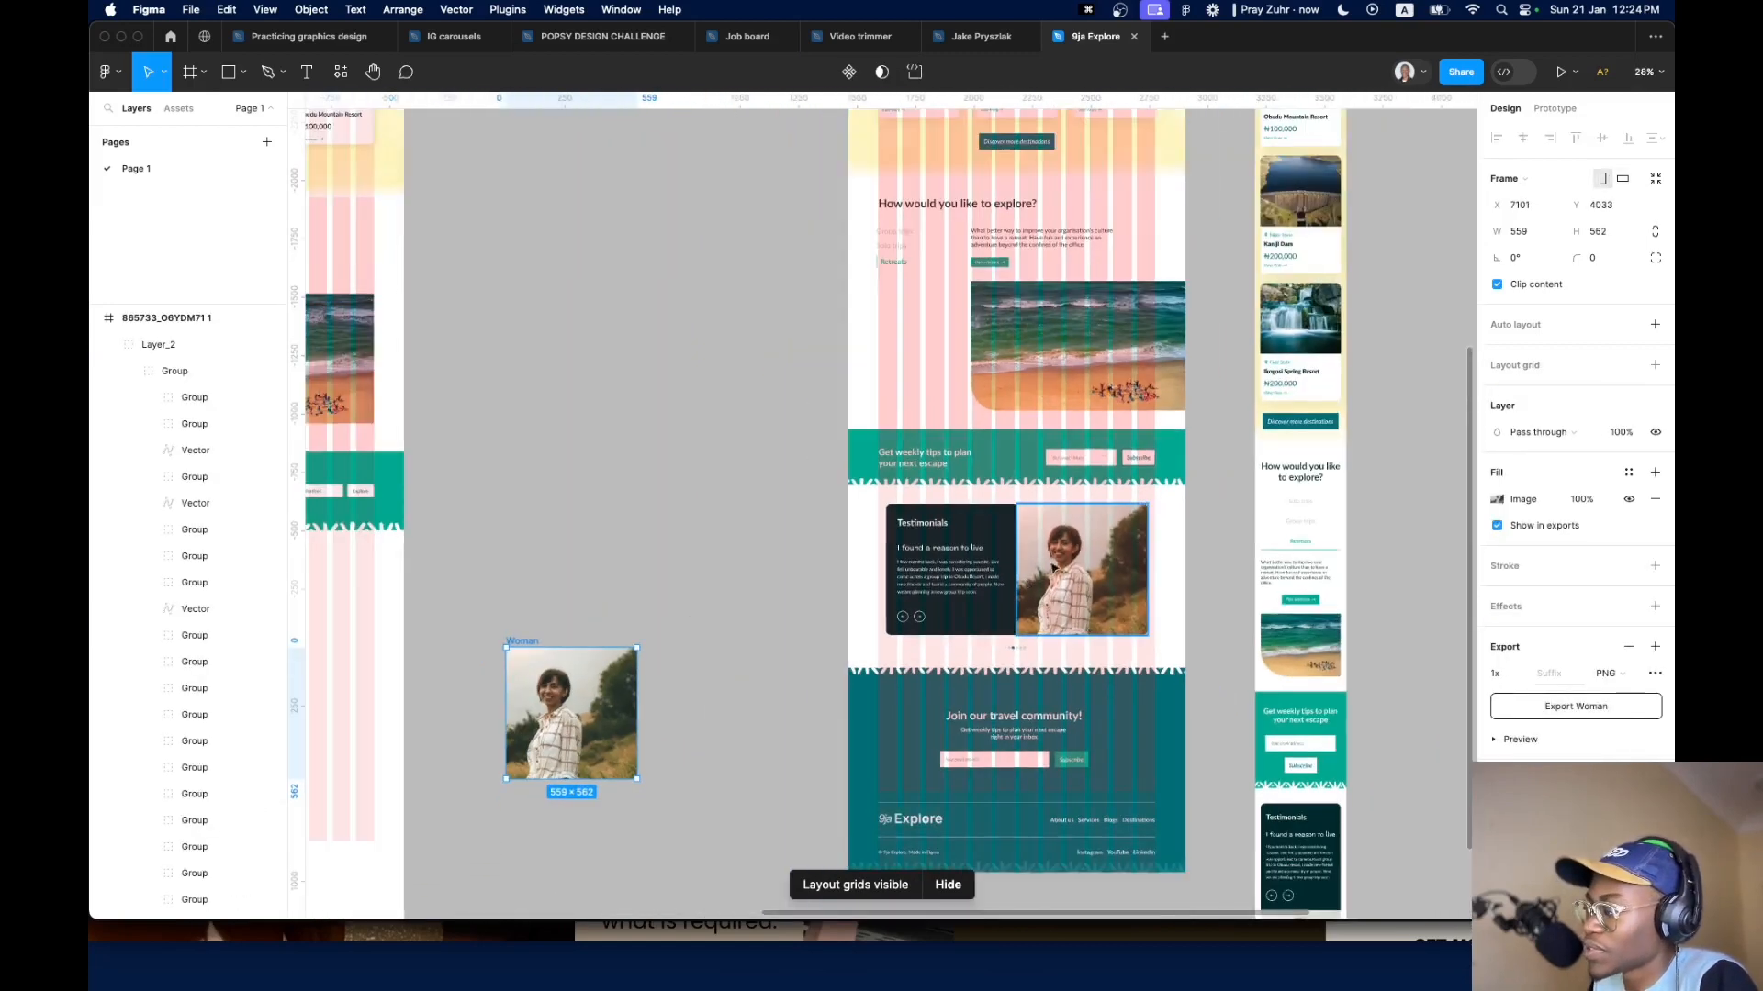
Check the reference testimonial's photo frame, and place the Woman photo in the right half of the Testimonial section at X 732, Y 309
{"action": "scroll", "coordinate": [1055, 569], "scroll_direction": "up", "scroll_amount": 6}
{"action": "scroll", "coordinate": [1081, 557], "scroll_direction": "up", "scroll_amount": 5}
{"action": "scroll", "coordinate": [1010, 590], "scroll_direction": "down", "scroll_amount": 4}
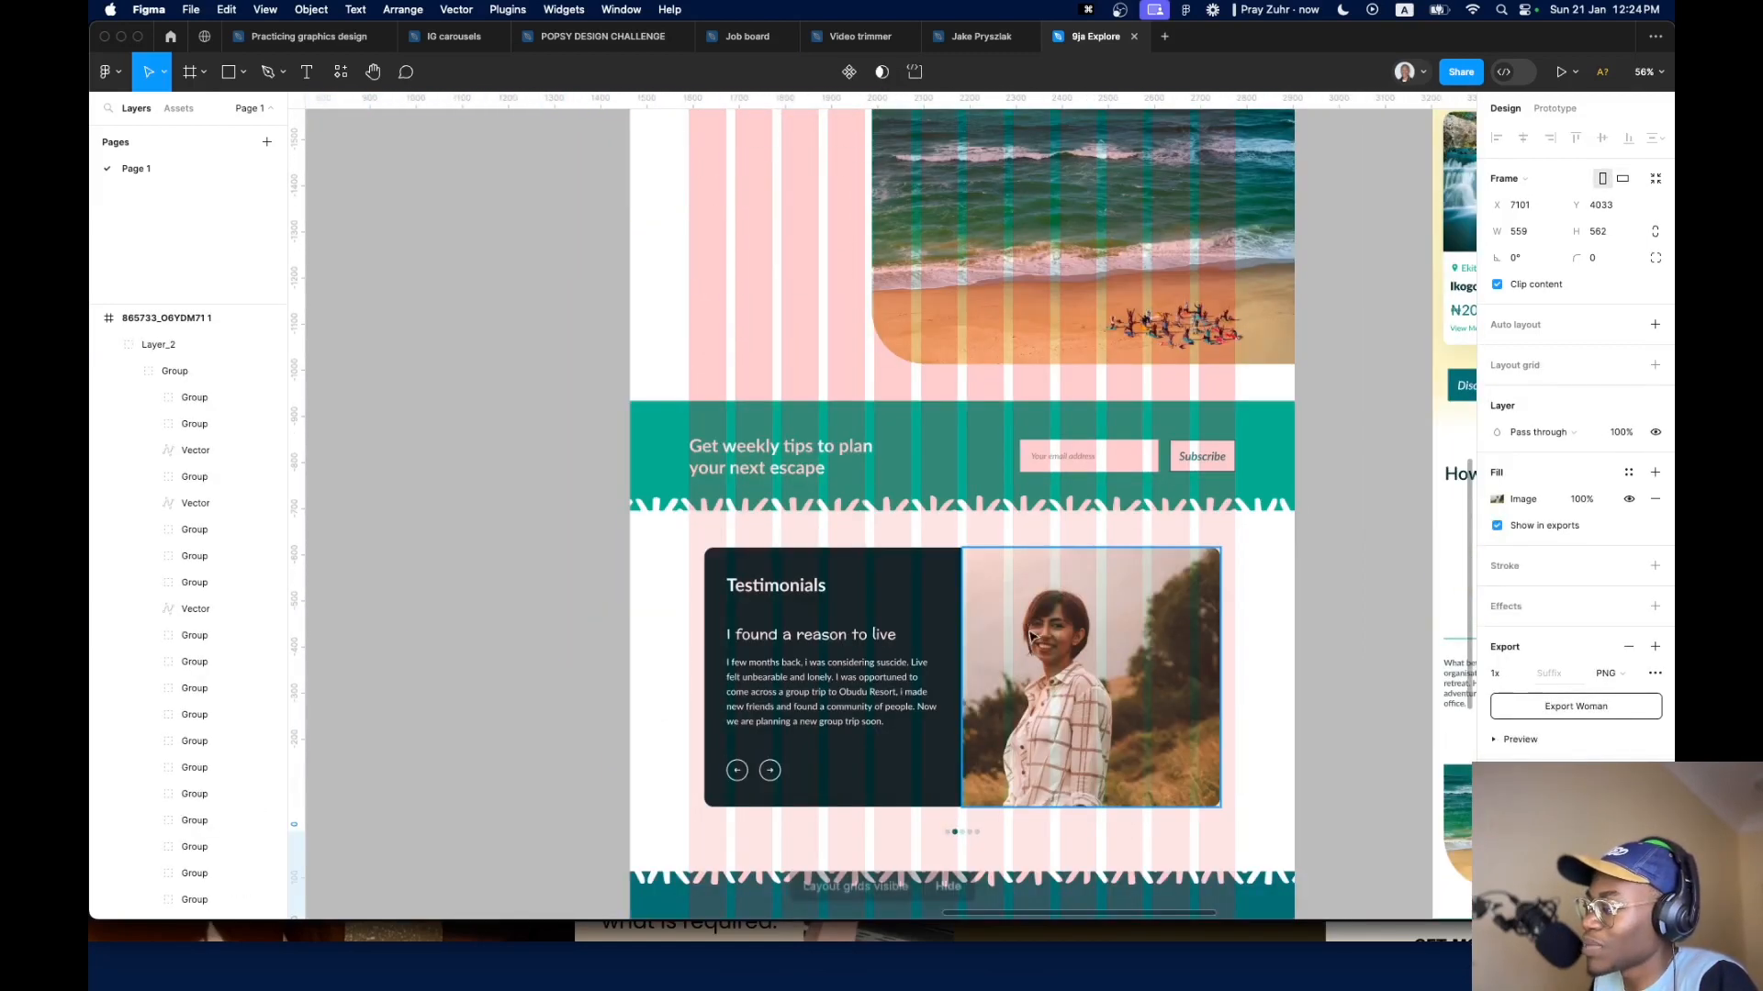
{"action": "left_click", "coordinate": [1120, 626]}
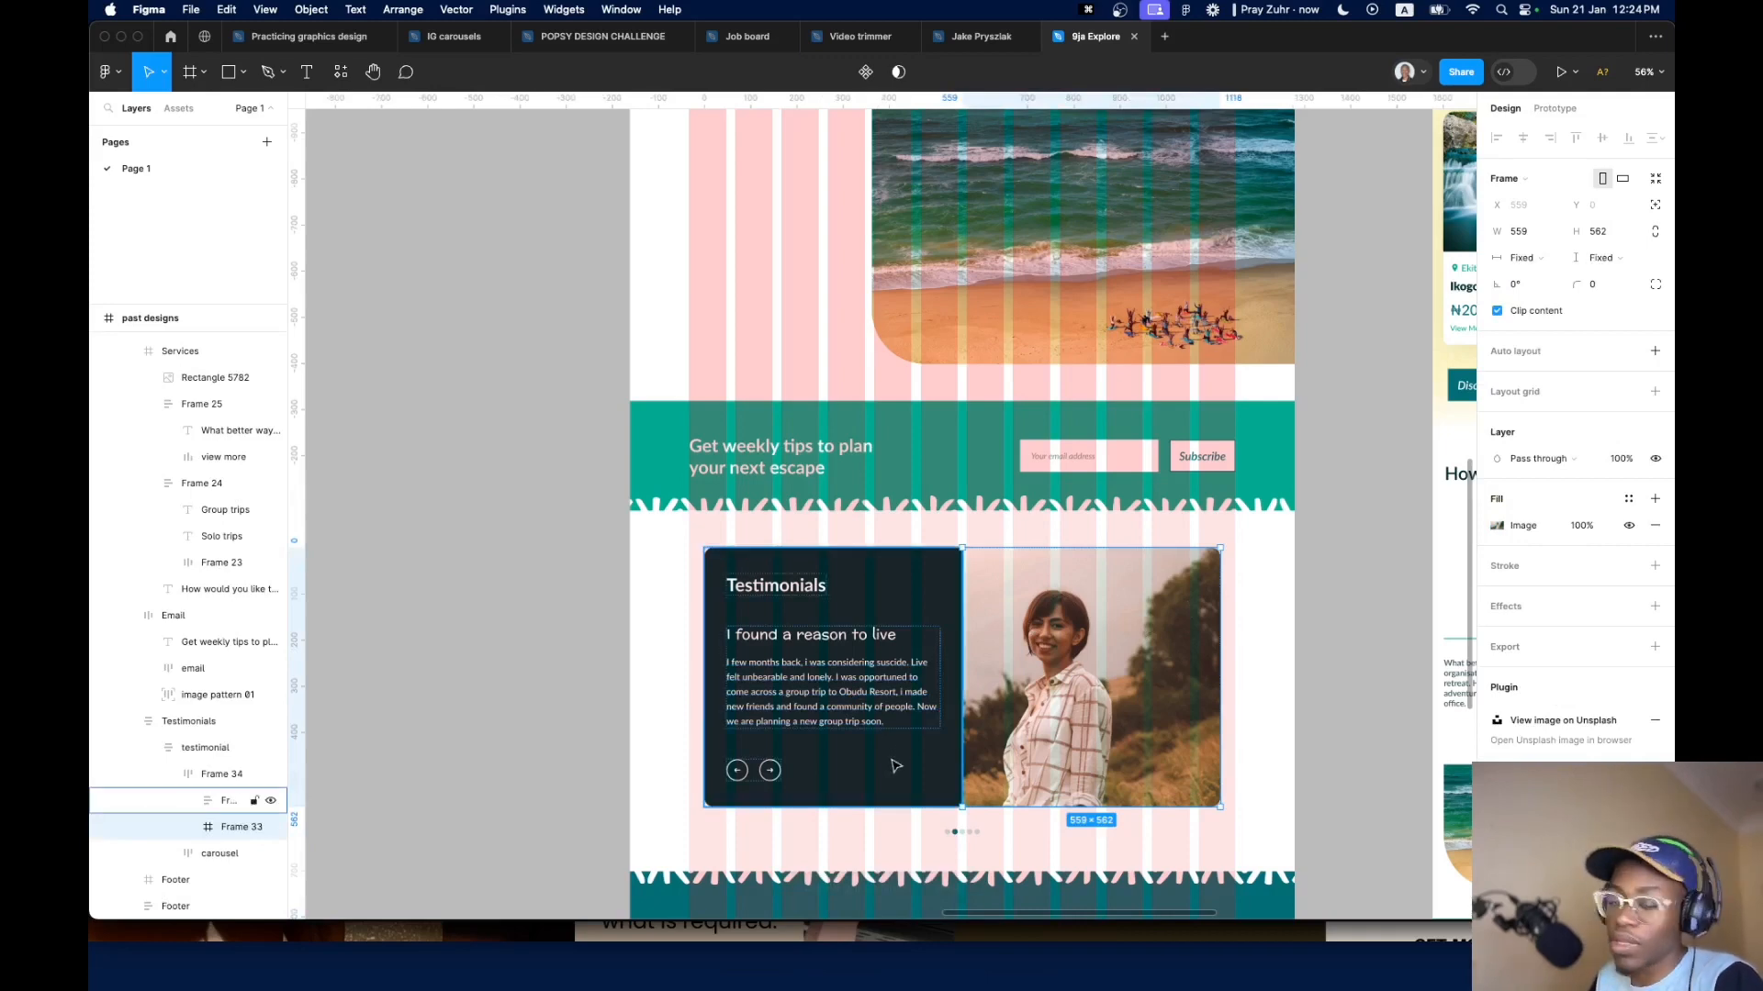
{"action": "scroll", "coordinate": [896, 764], "scroll_direction": "down", "scroll_amount": 4}
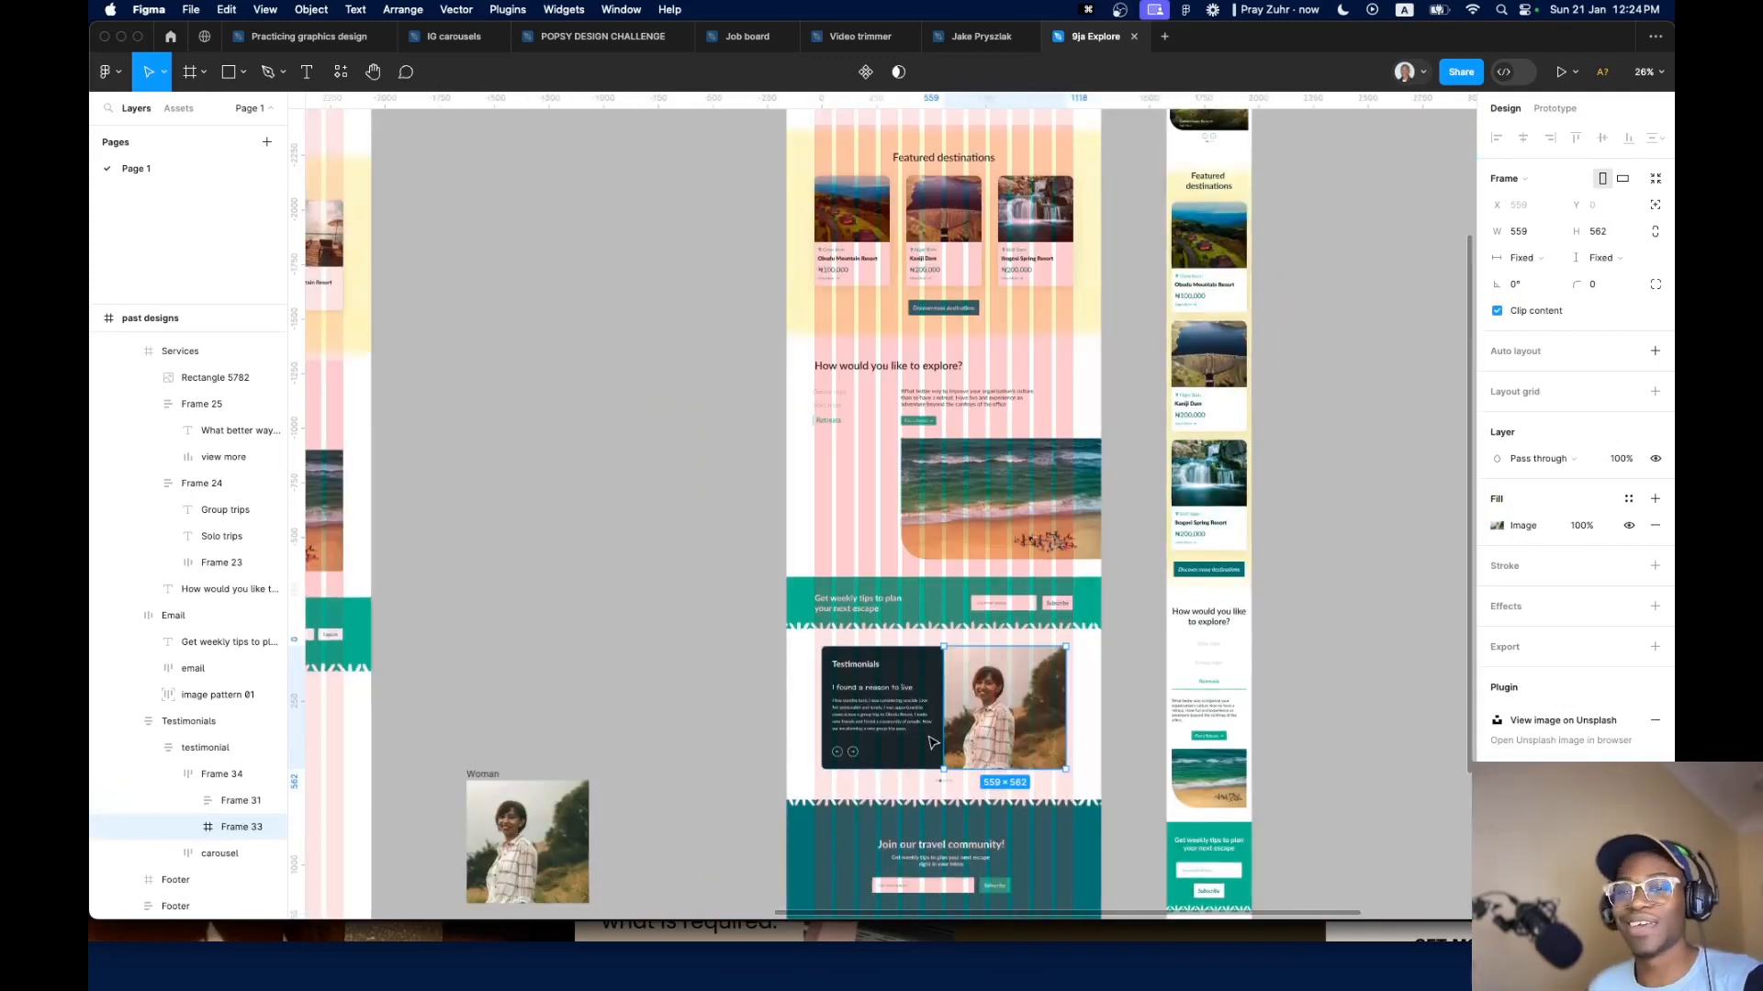
{"action": "scroll", "coordinate": [643, 669], "scroll_direction": "left", "scroll_amount": 5}
{"action": "scroll", "coordinate": [643, 669], "scroll_direction": "down", "scroll_amount": 3}
{"action": "left_click", "coordinate": [852, 636]}
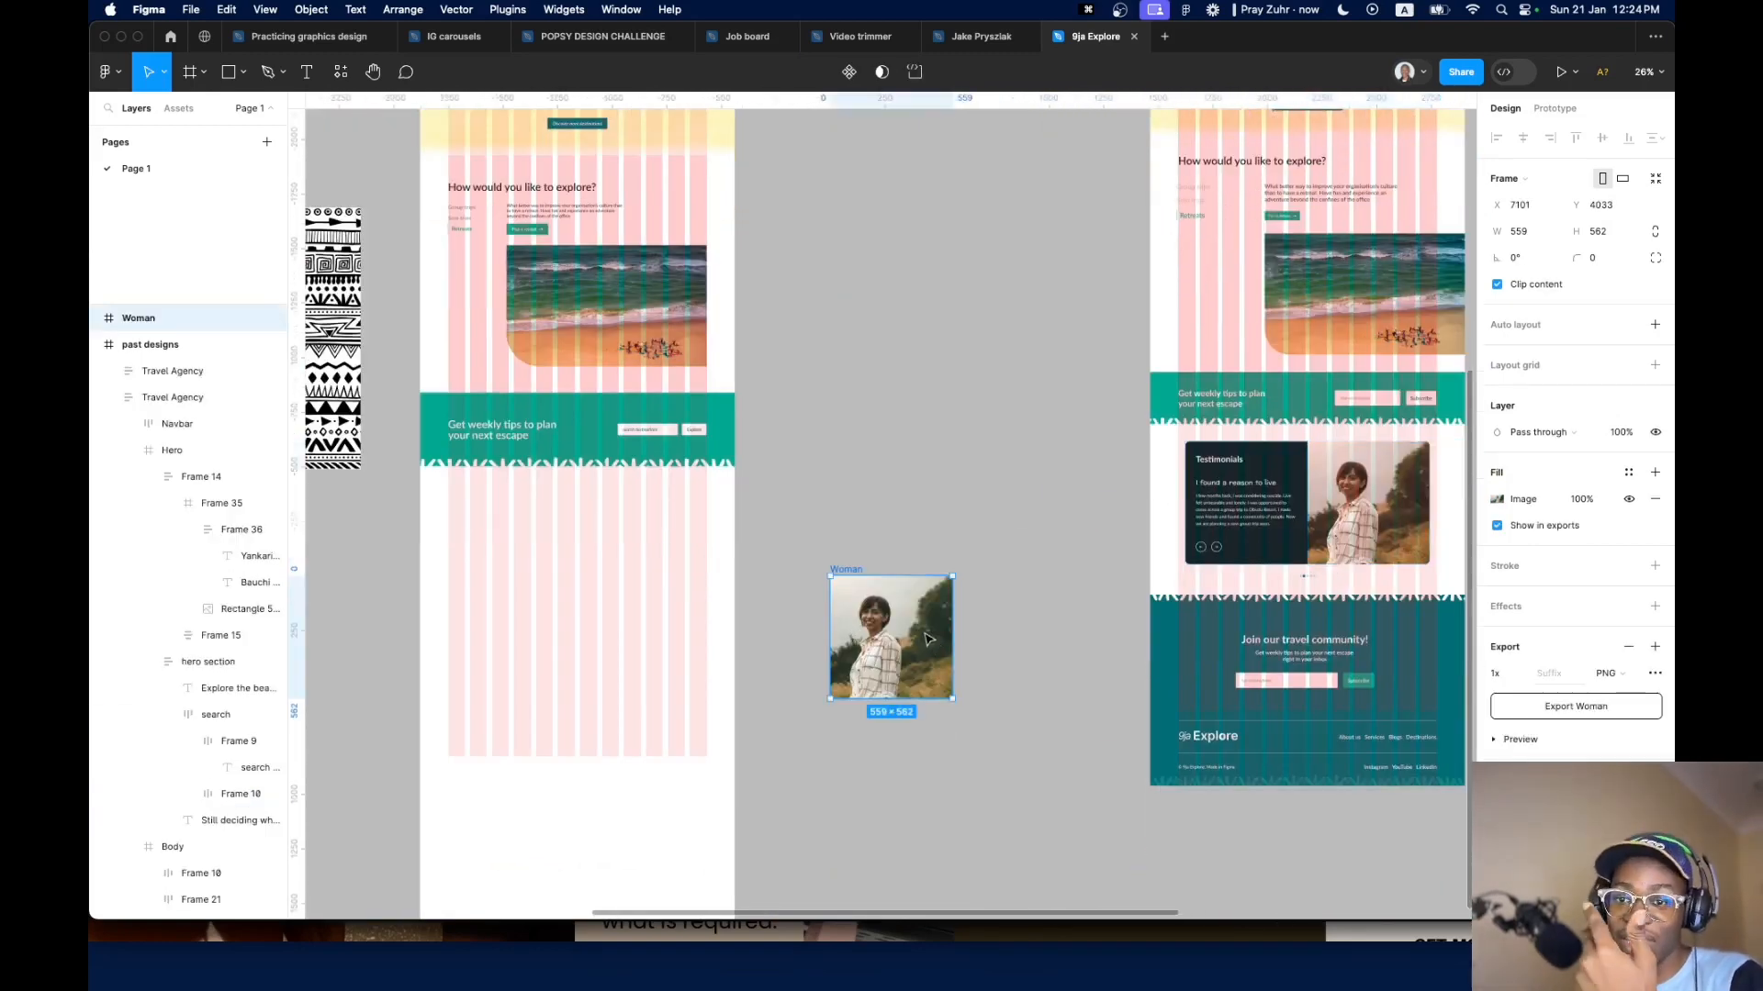
{"action": "left_click_drag", "start_coordinate": [927, 639], "coordinate": [683, 593]}
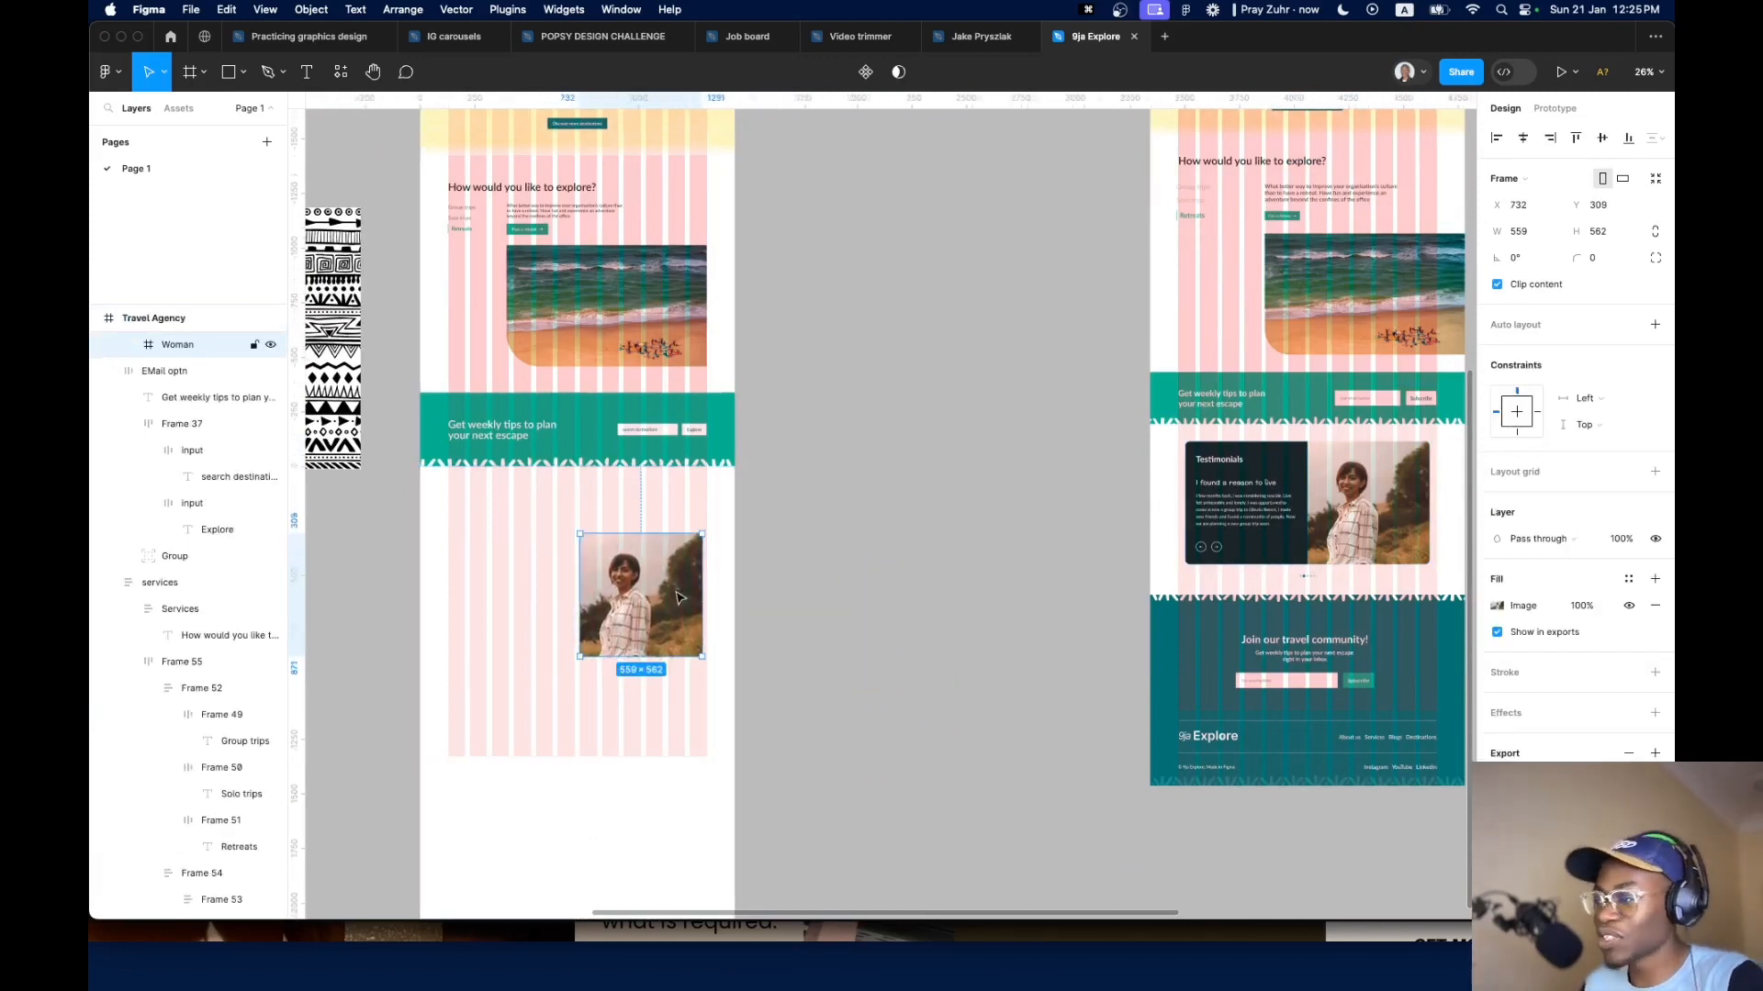
Examine the size and auto layout settings of the dark text panel in the reference testimonial card
{"action": "scroll", "coordinate": [683, 593], "scroll_direction": "up", "scroll_amount": 5}
{"action": "scroll", "coordinate": [683, 593], "scroll_direction": "down", "scroll_amount": 8}
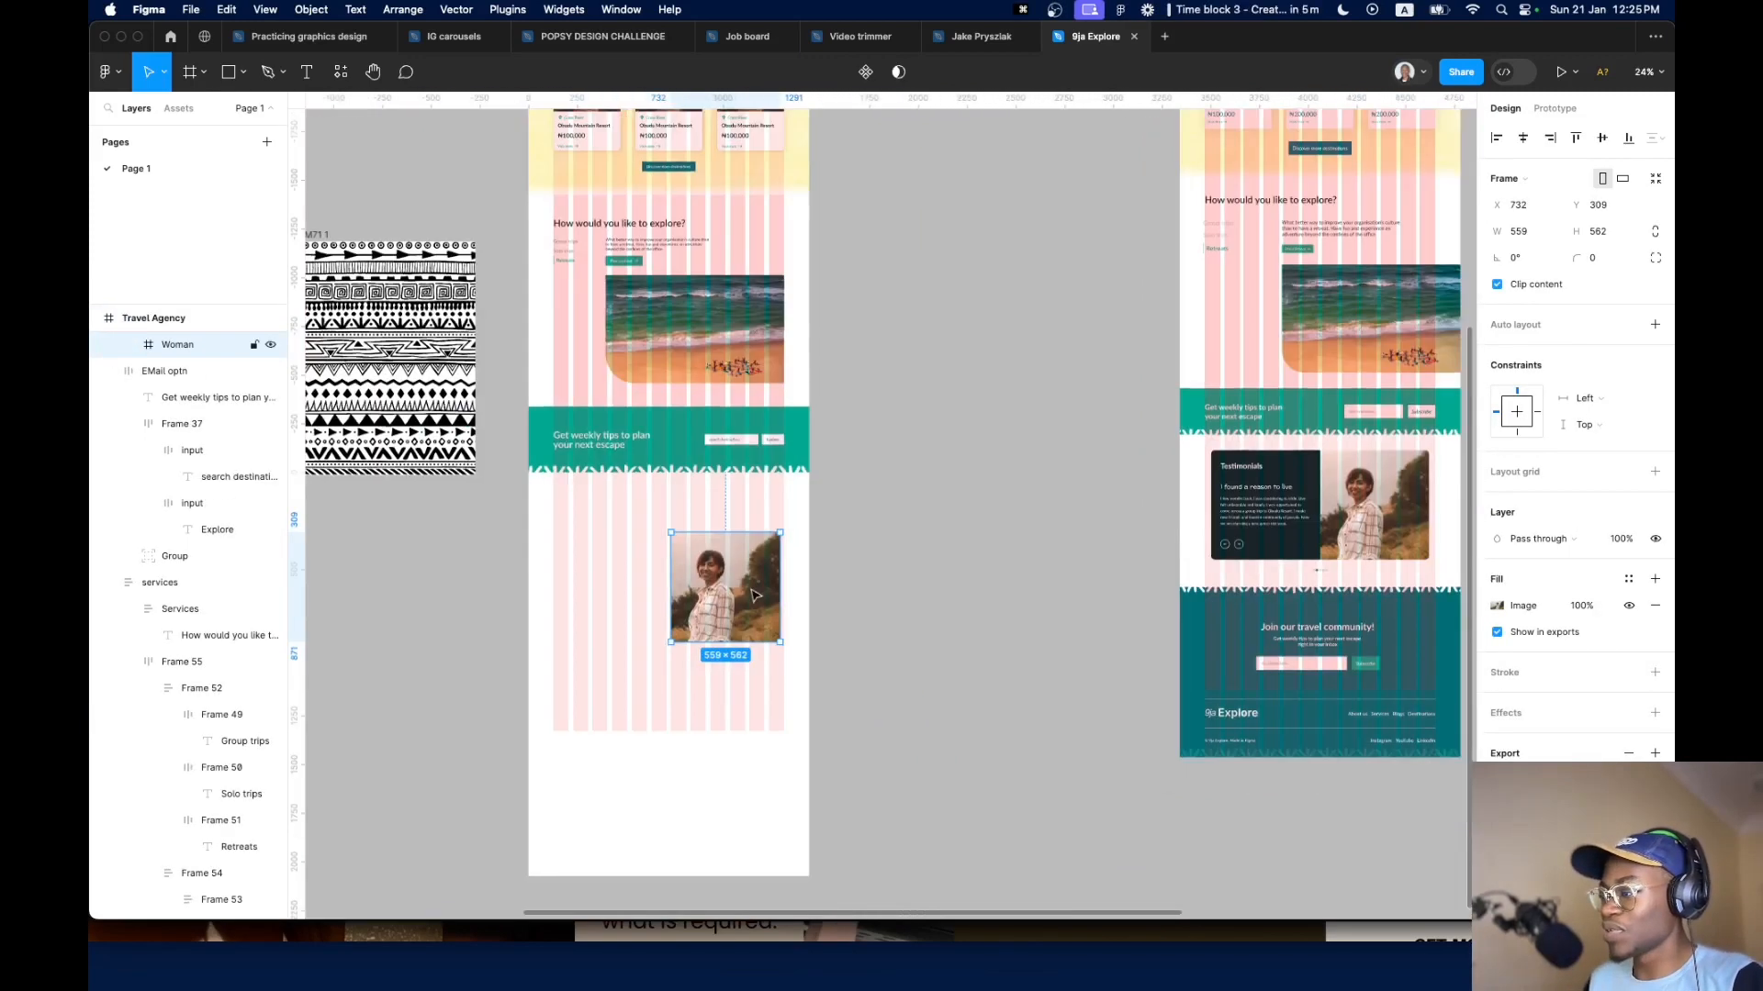
{"action": "scroll", "coordinate": [1340, 519], "scroll_direction": "up", "scroll_amount": 10}
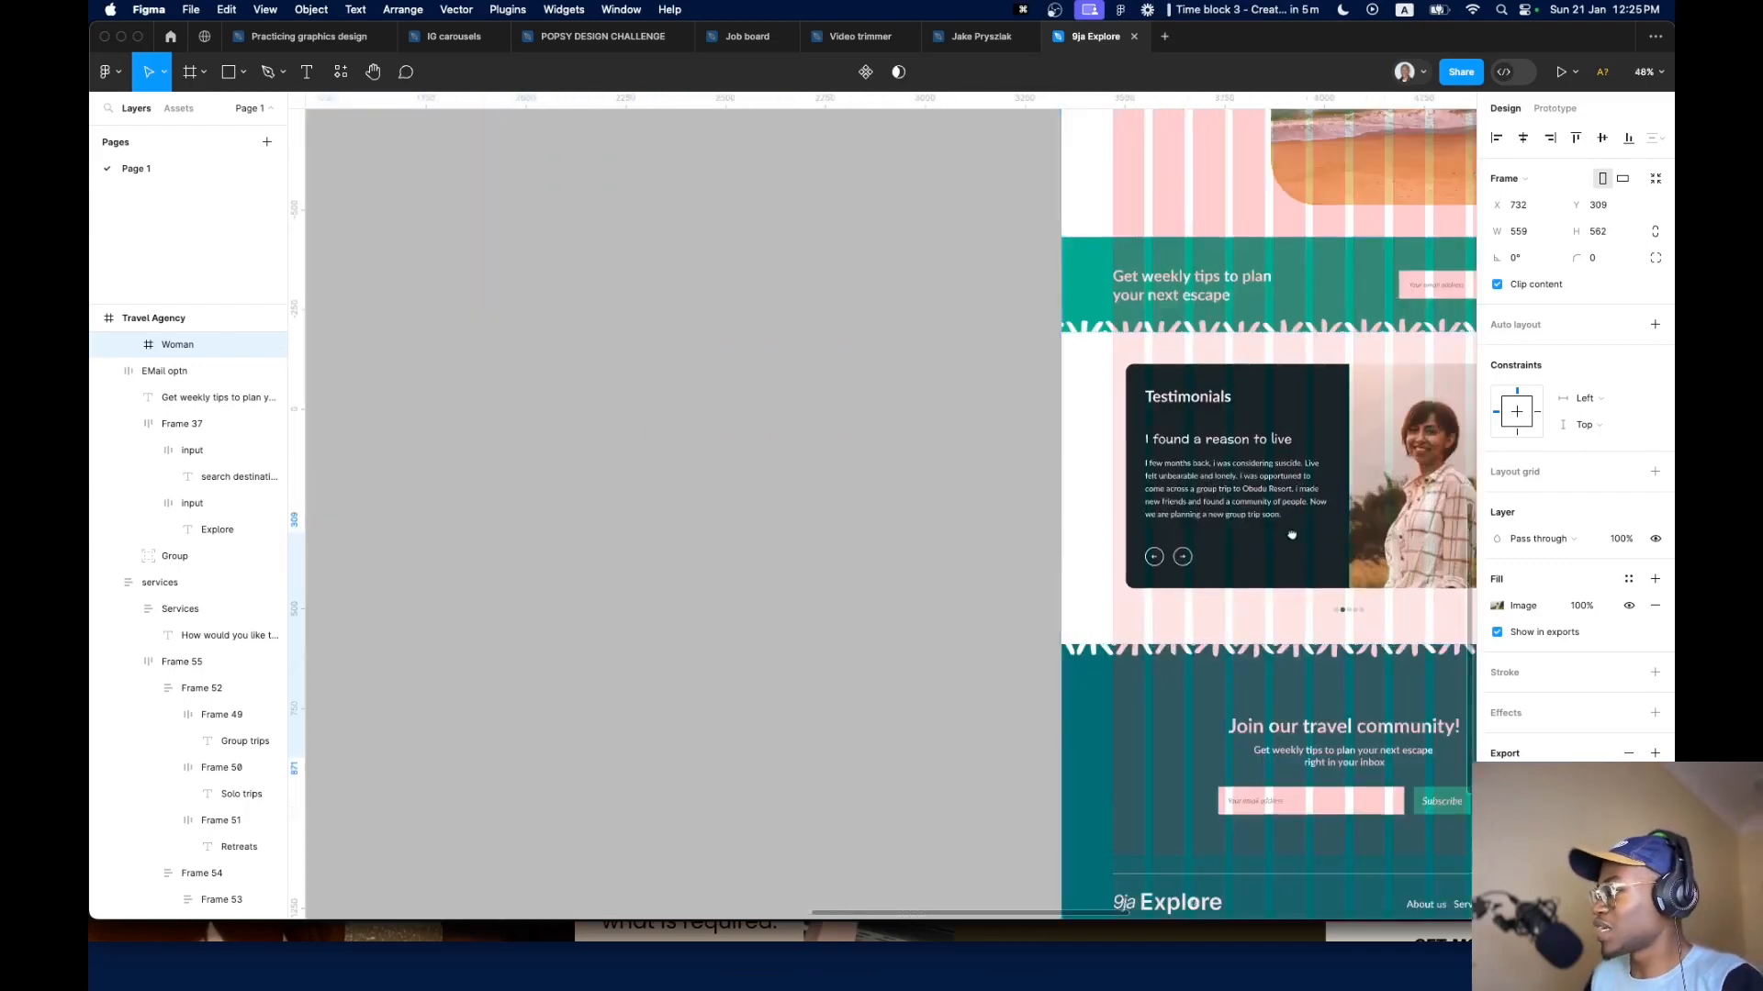
{"action": "double_click", "coordinate": [1058, 257]}
{"action": "double_click", "coordinate": [1058, 257]}
{"action": "double_click", "coordinate": [1059, 257]}
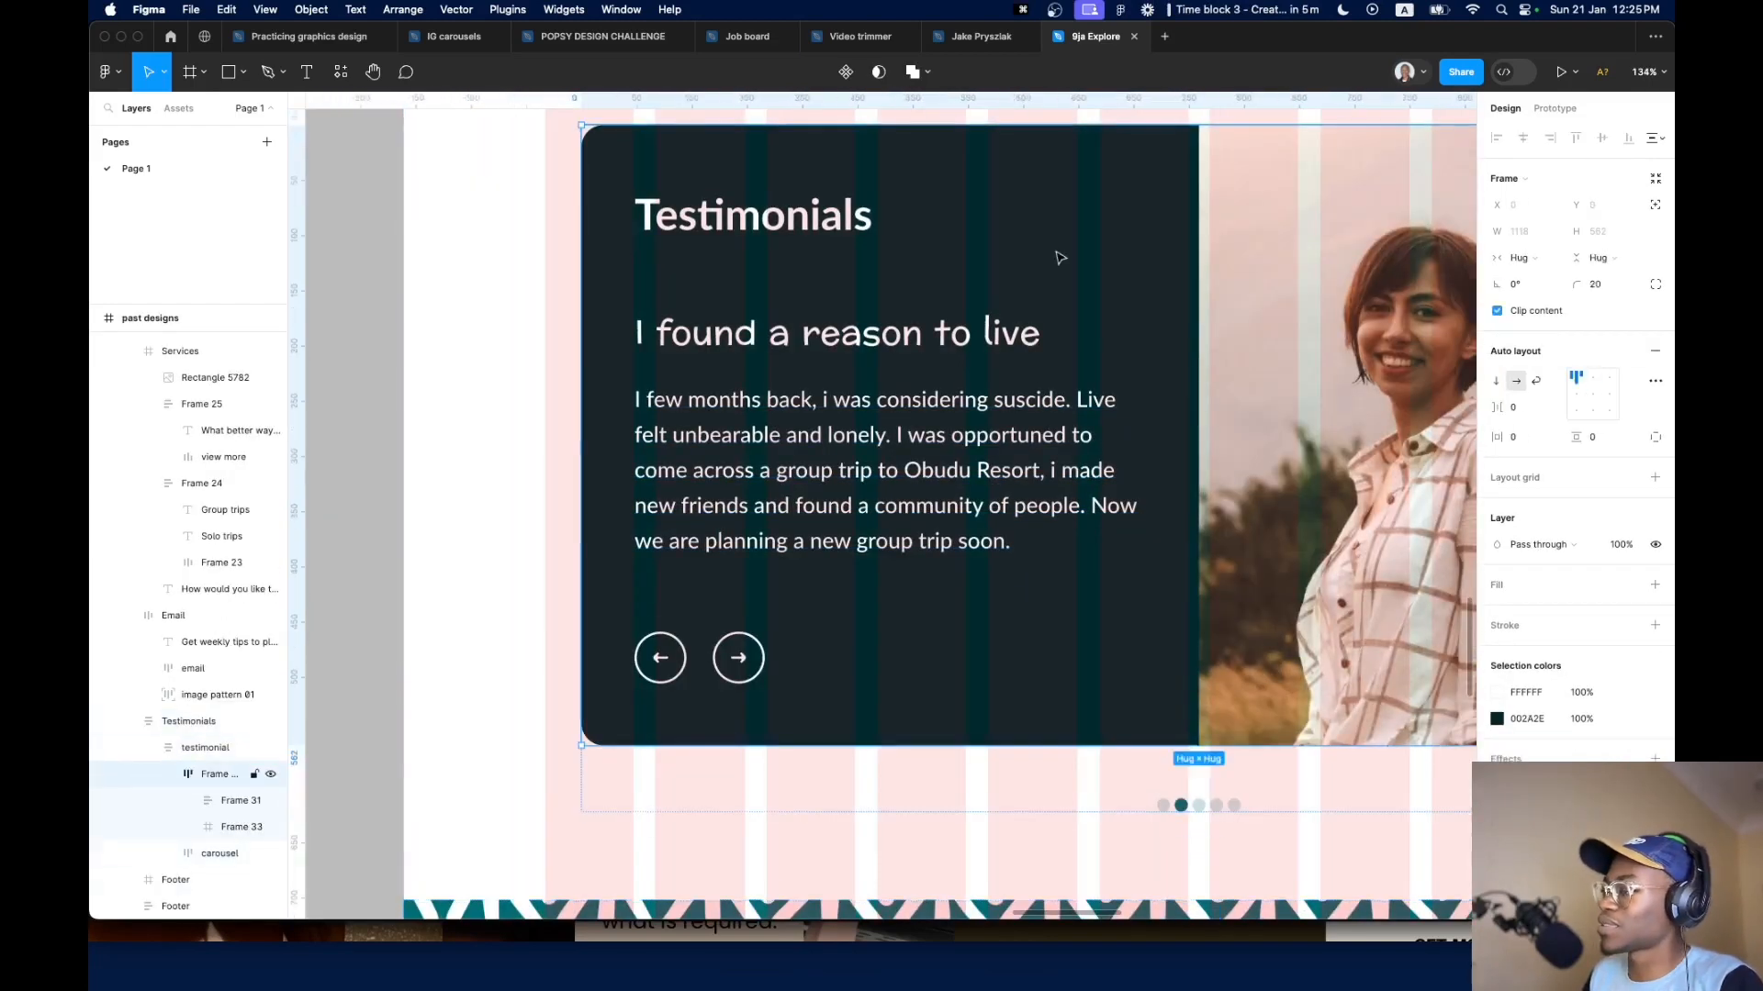
{"action": "double_click", "coordinate": [1058, 257]}
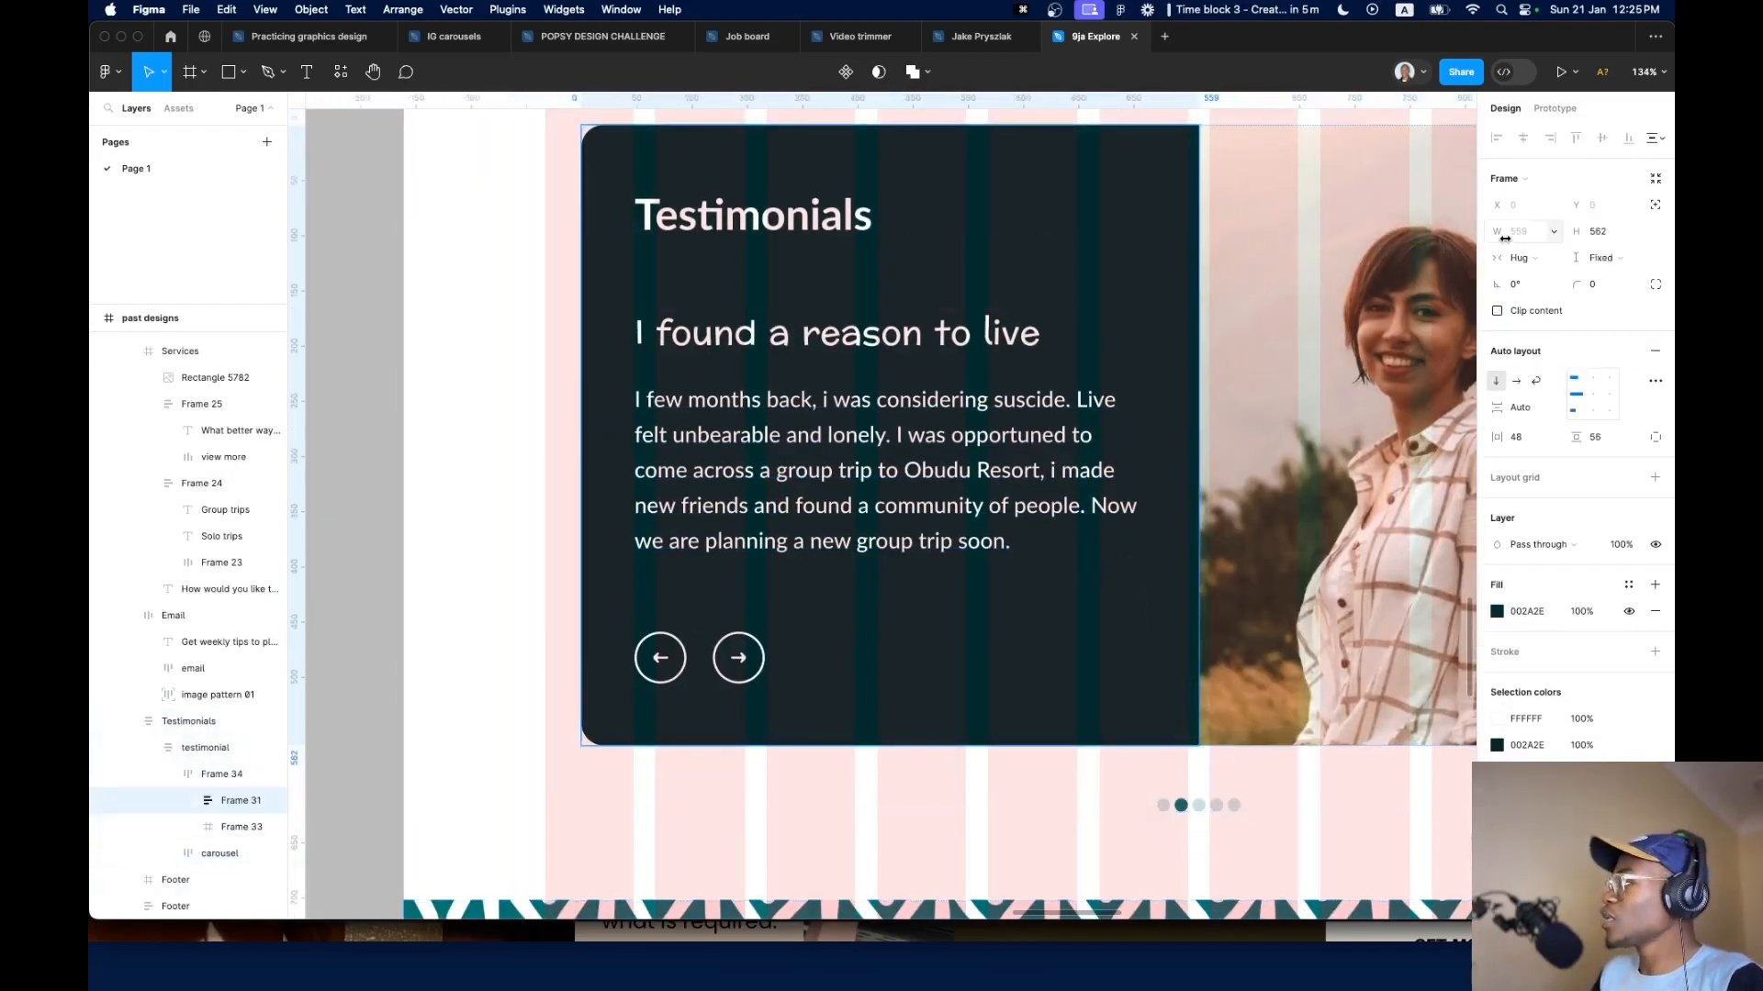
Draw a 503 by 562 frame against the Woman photo's left edge and fill it with the Dark text color style
{"action": "scroll", "coordinate": [711, 418], "scroll_direction": "down", "scroll_amount": 10}
{"action": "scroll", "coordinate": [789, 487], "scroll_direction": "left", "scroll_amount": 5}
{"action": "scroll", "coordinate": [779, 477], "scroll_direction": "up", "scroll_amount": 7}
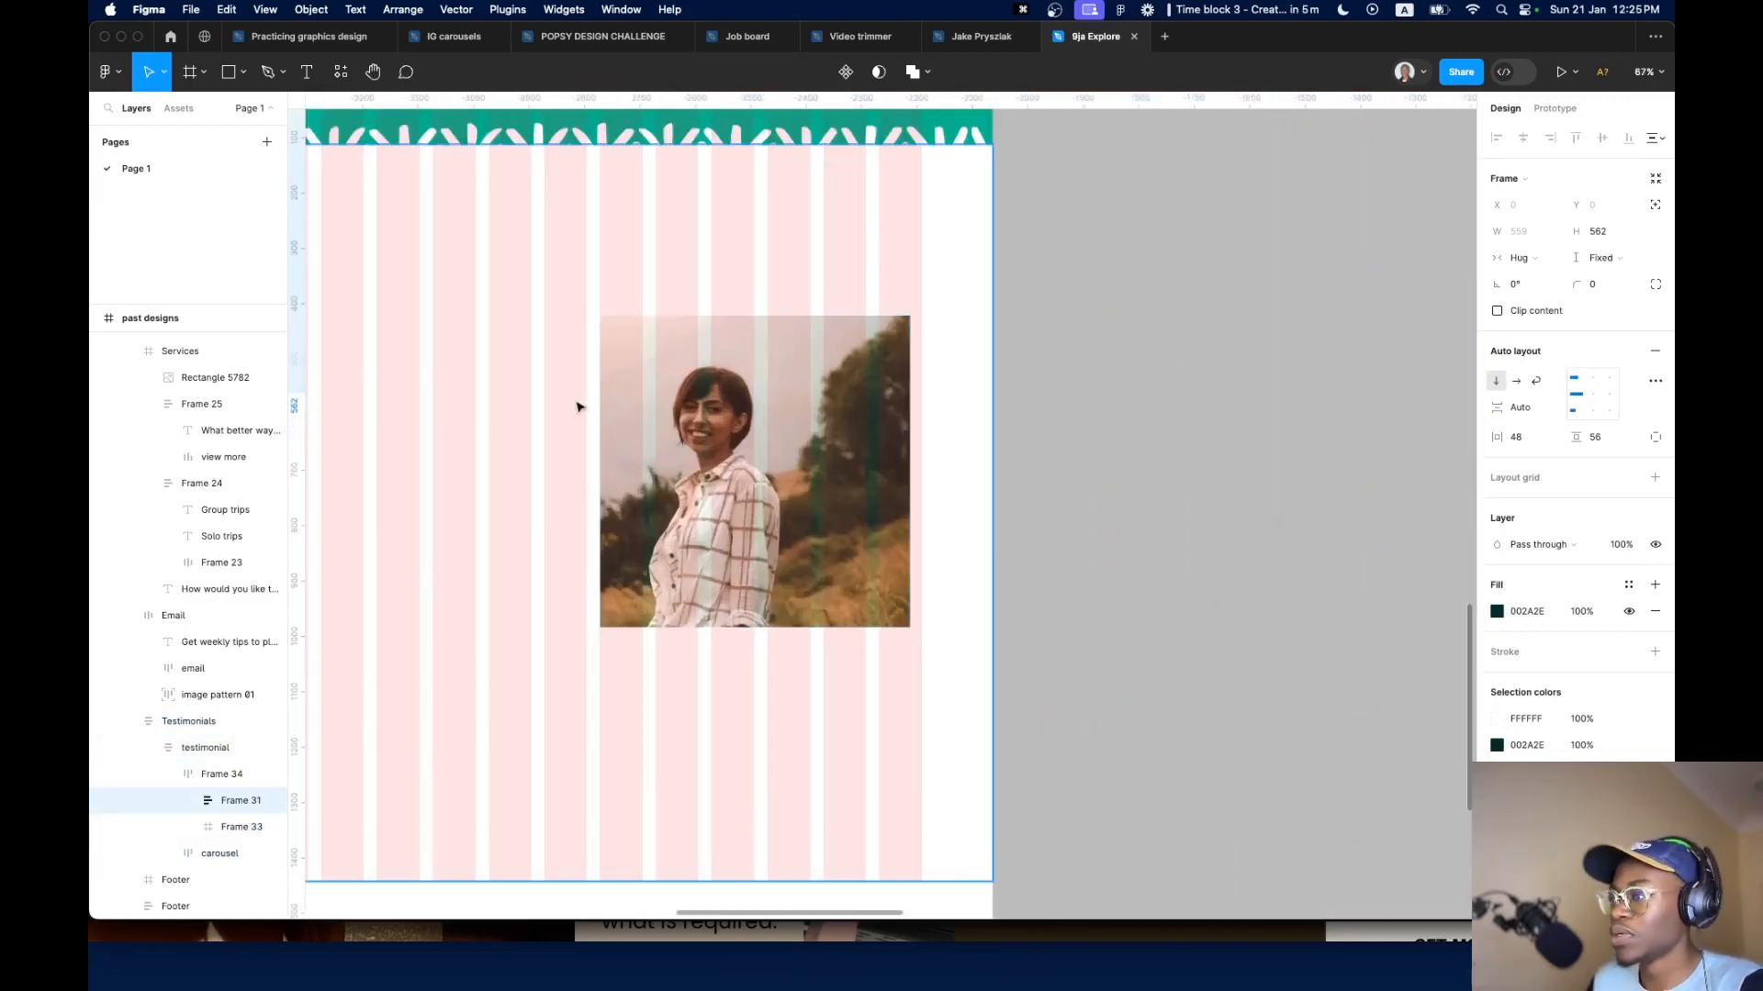
{"action": "key", "text": "f"}
{"action": "left_click_drag", "start_coordinate": [345, 327], "coordinate": [599, 628]}
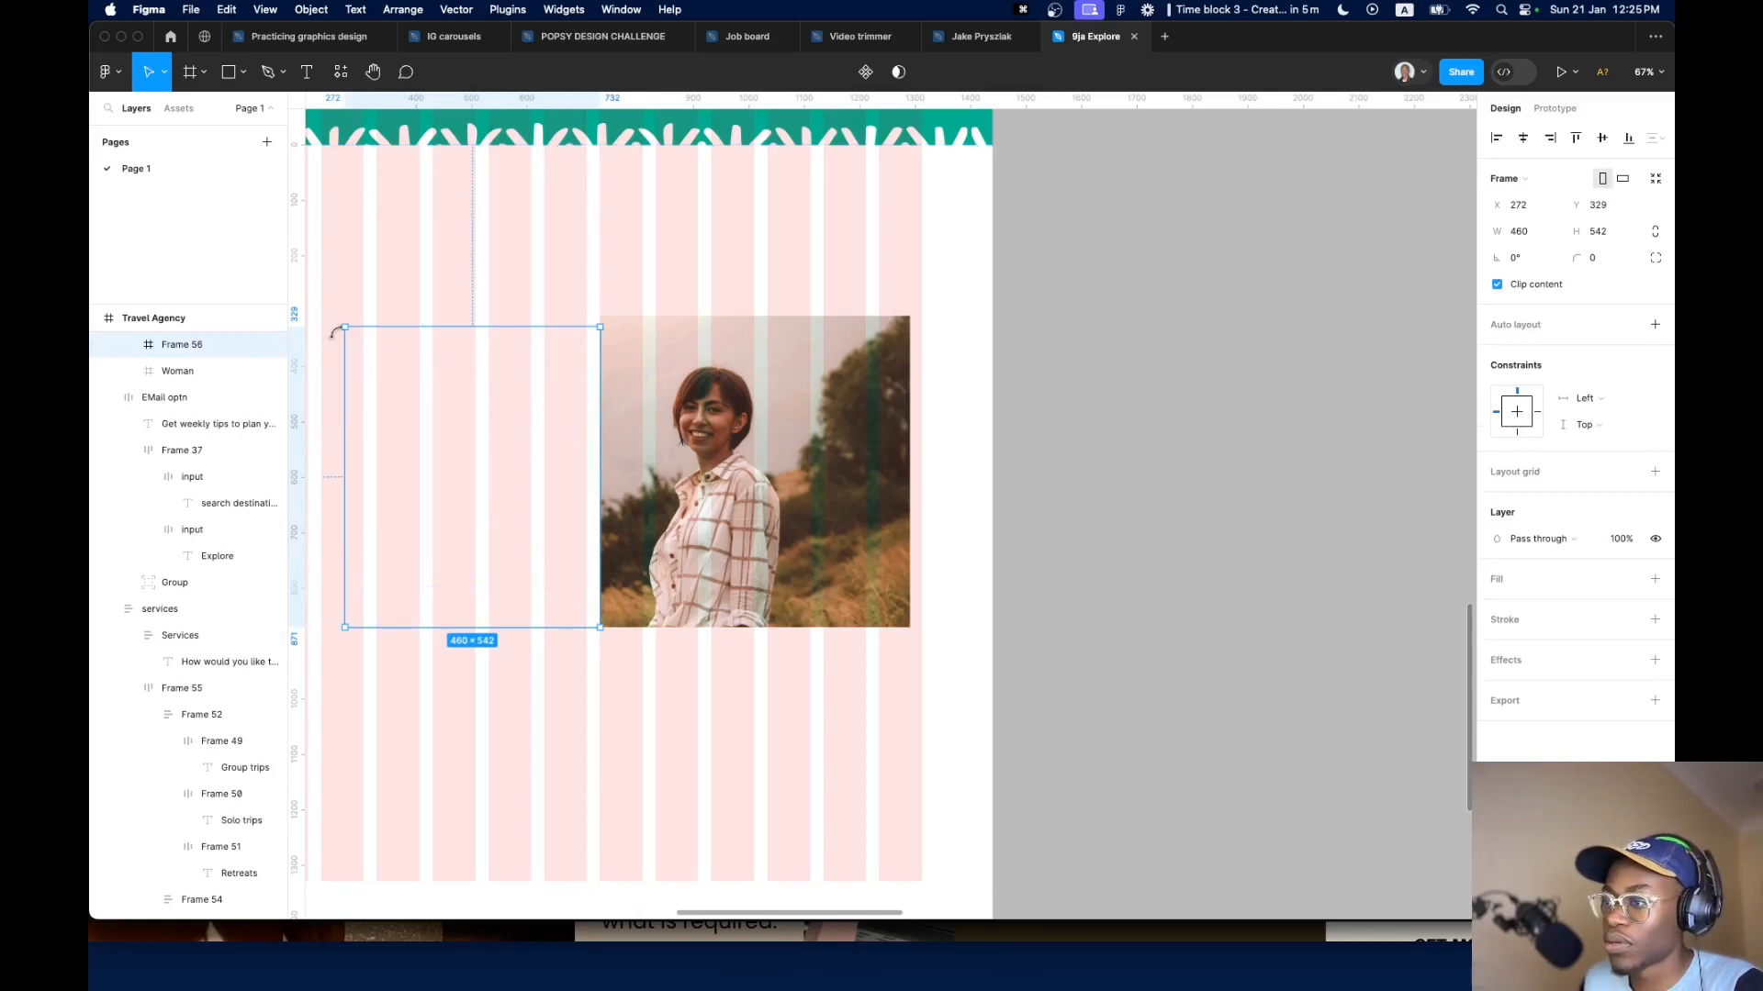
{"action": "left_click_drag", "start_coordinate": [341, 327], "coordinate": [322, 320]}
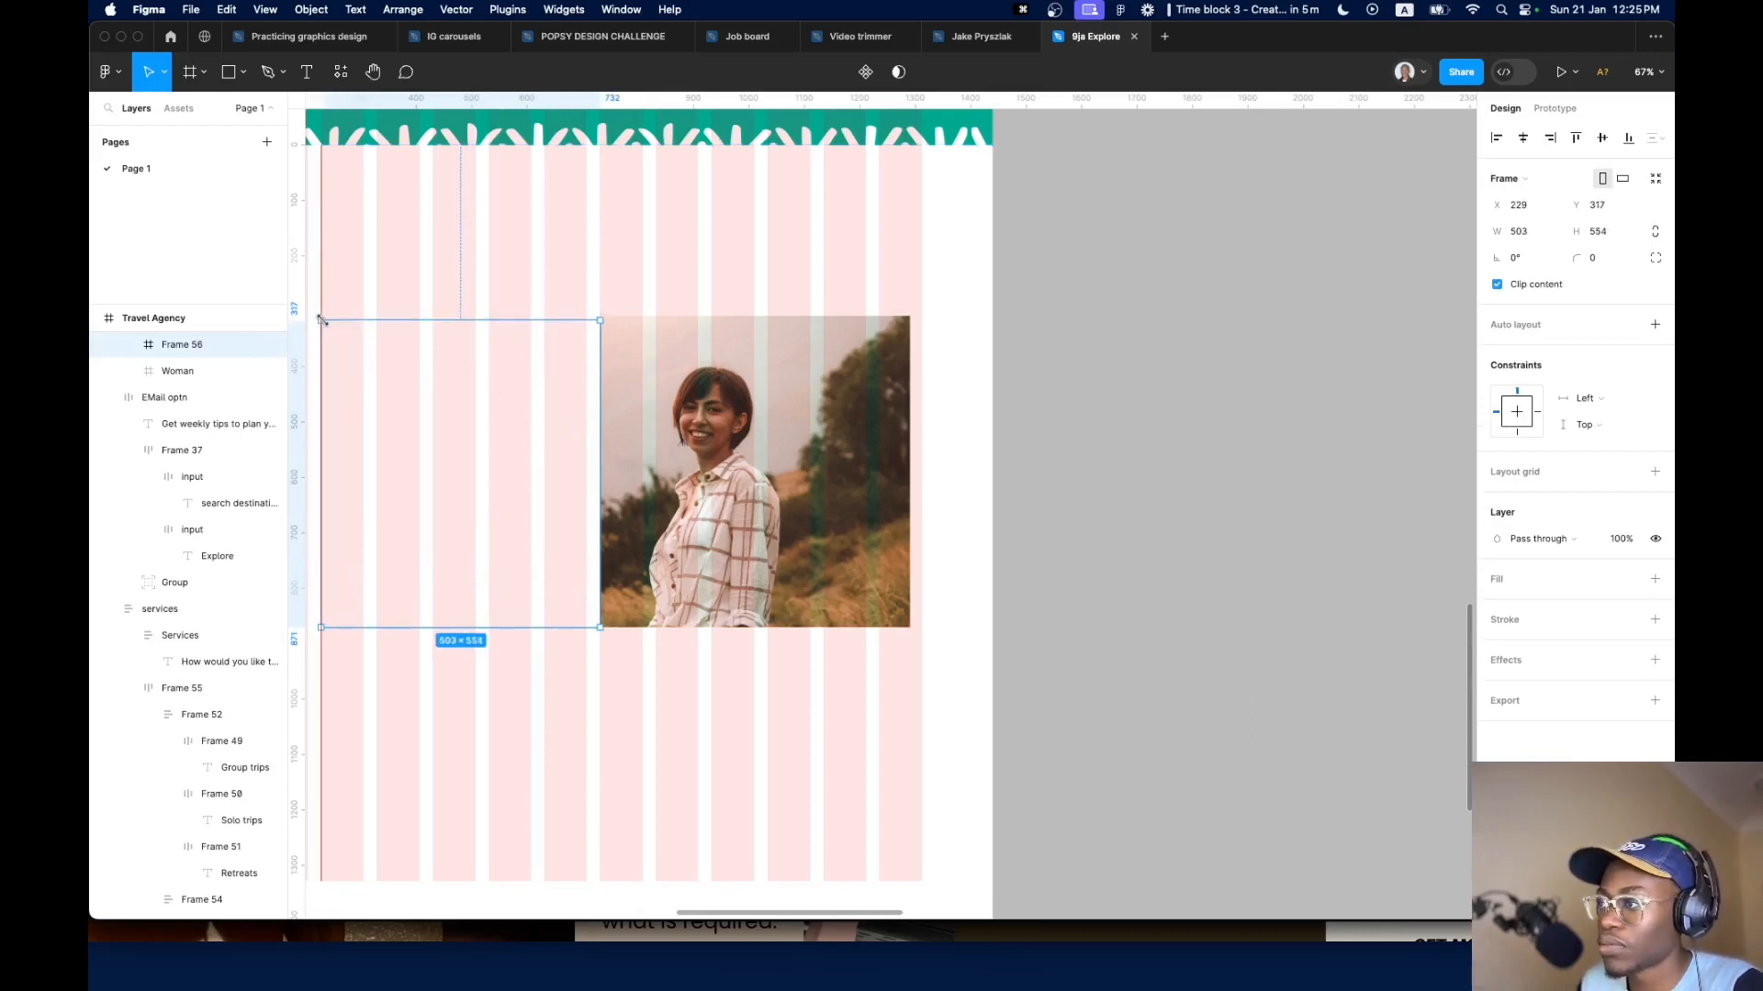
{"action": "scroll", "coordinate": [471, 453], "scroll_direction": "left", "scroll_amount": 3}
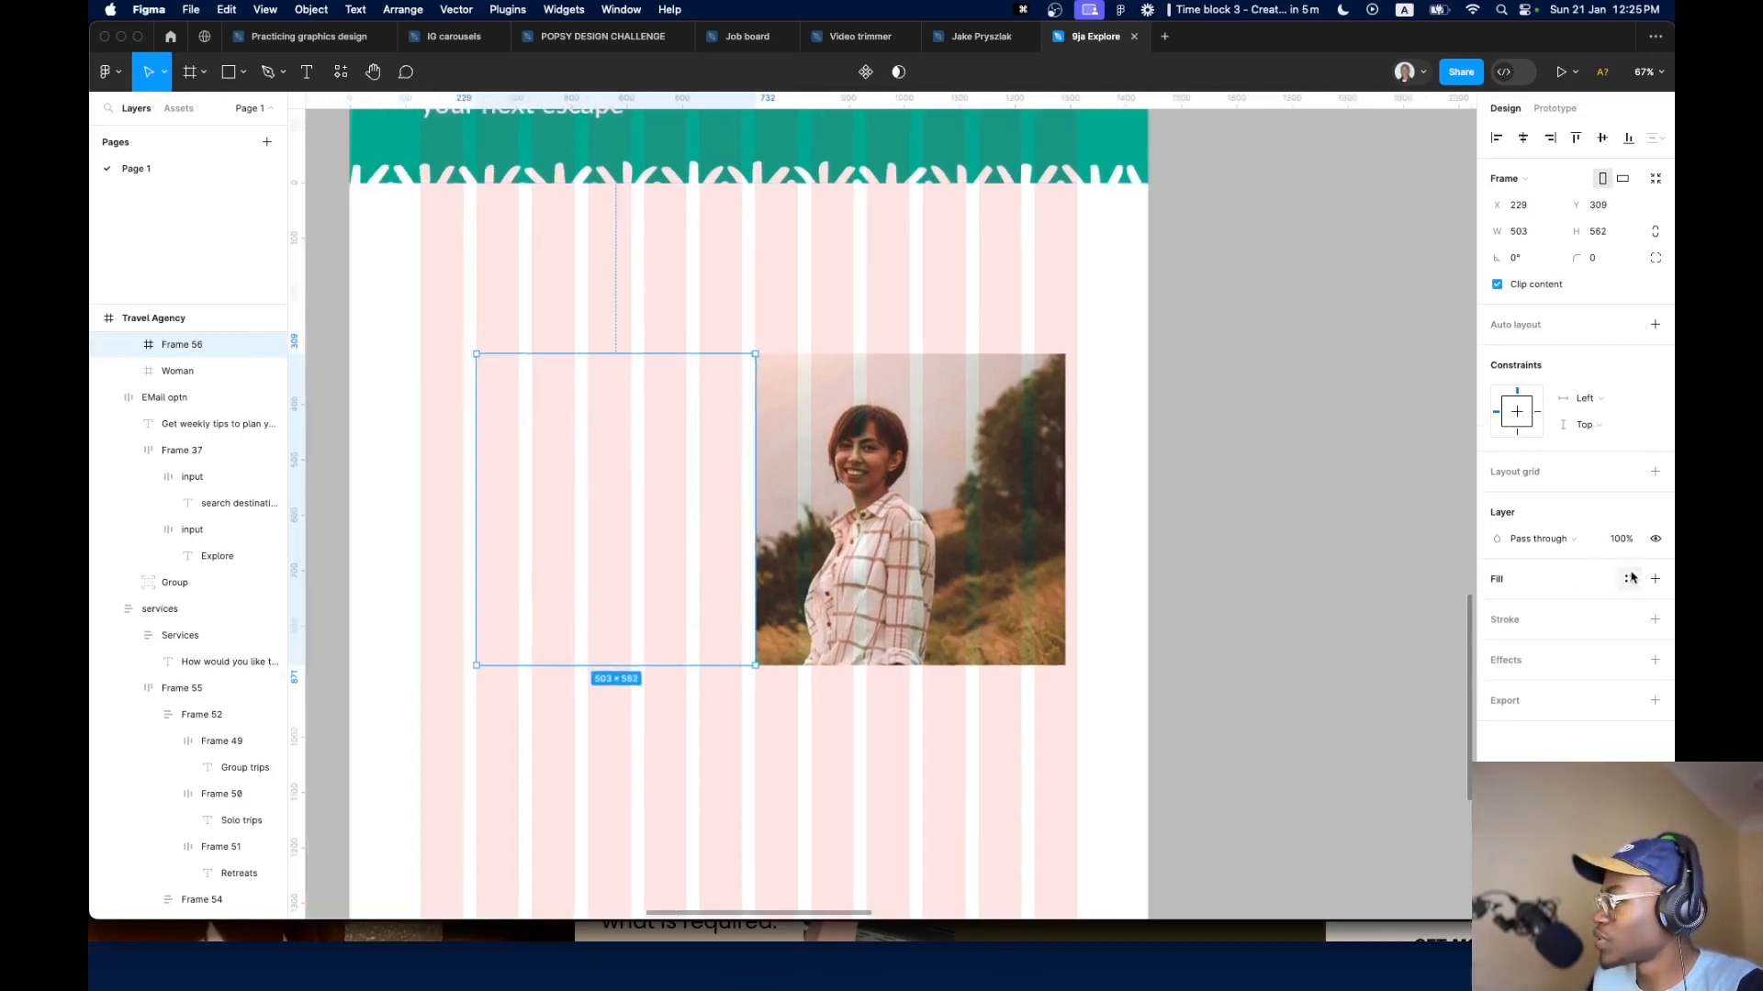
{"action": "left_click", "coordinate": [1631, 577]}
{"action": "left_click", "coordinate": [1377, 716]}
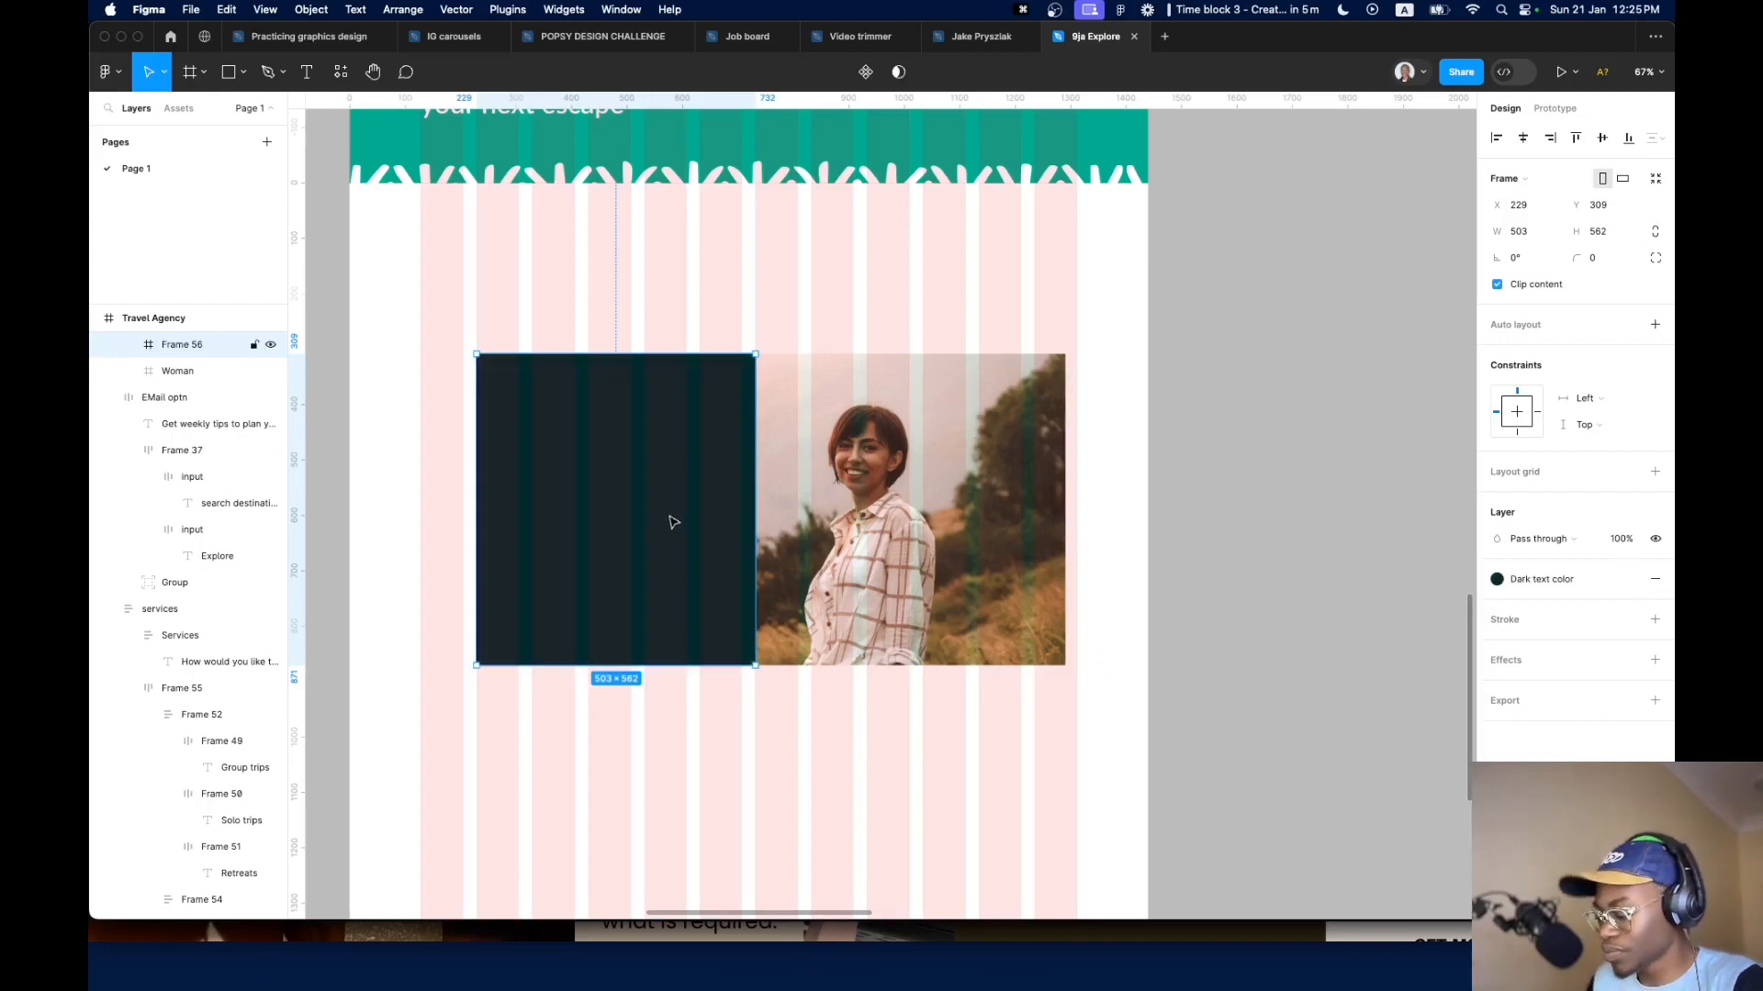
Add the white text "Testimonials" to the dark panel and place two copies of it underneath
{"action": "key", "text": "t"}
{"action": "left_click", "coordinate": [552, 433]}
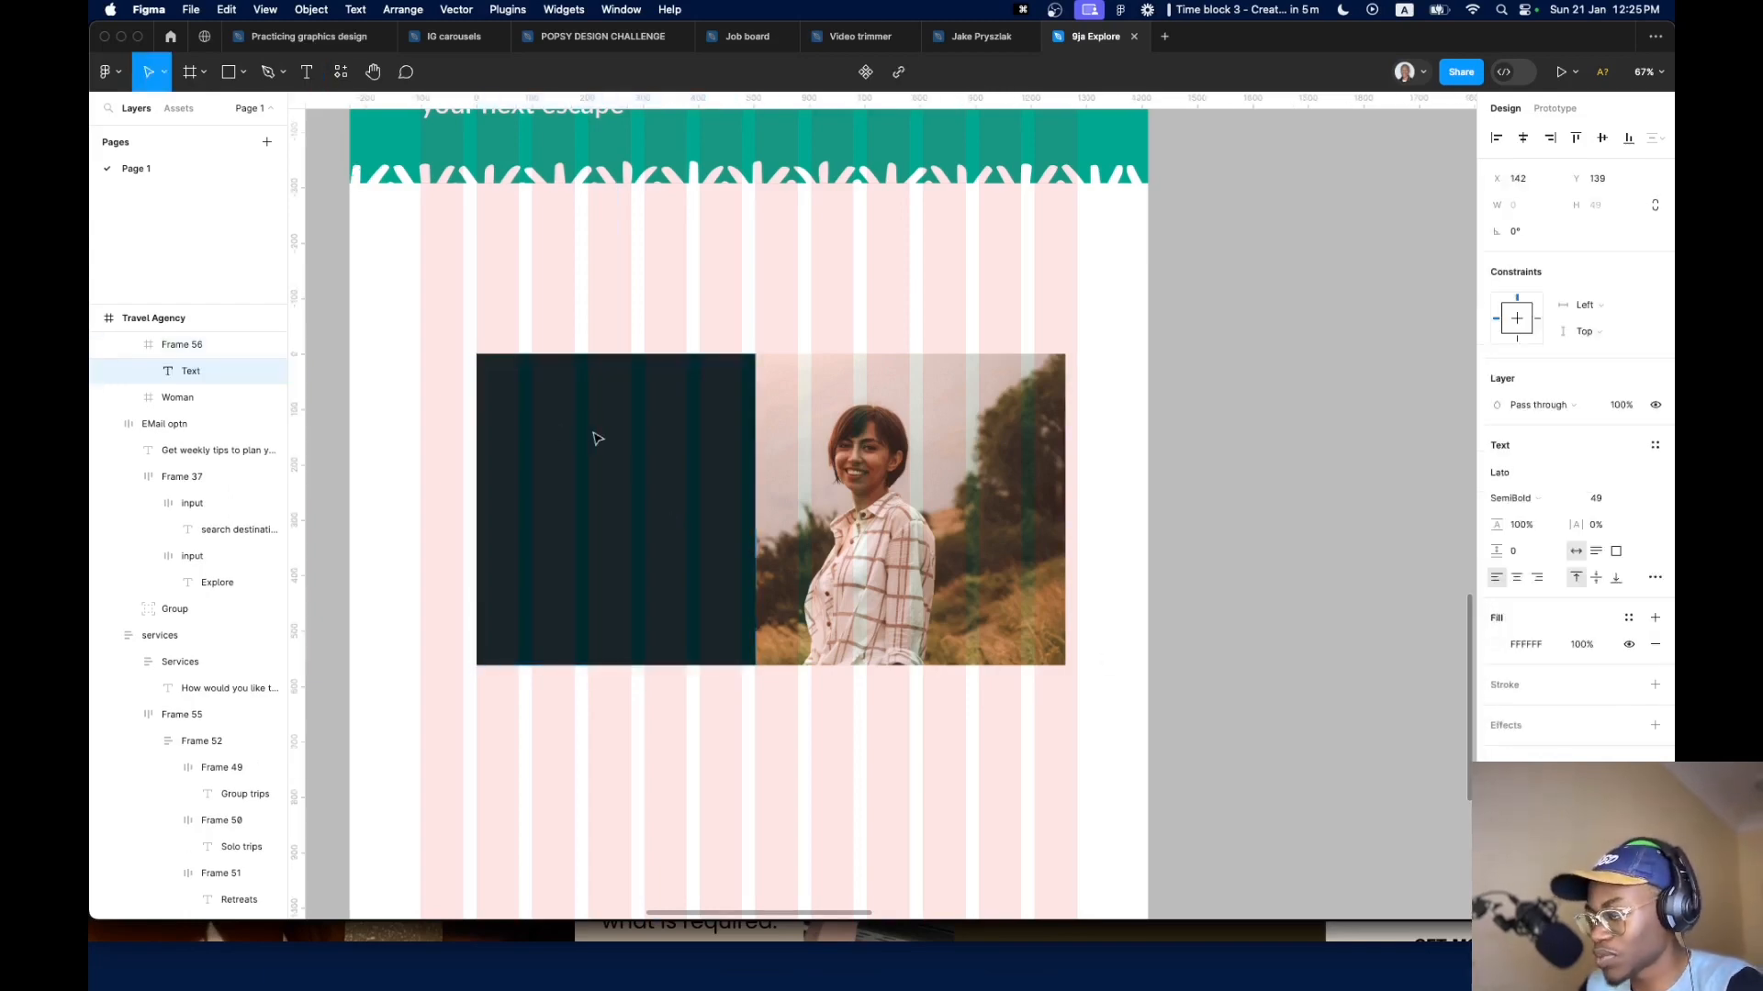
{"action": "type", "text": "Testimo"}
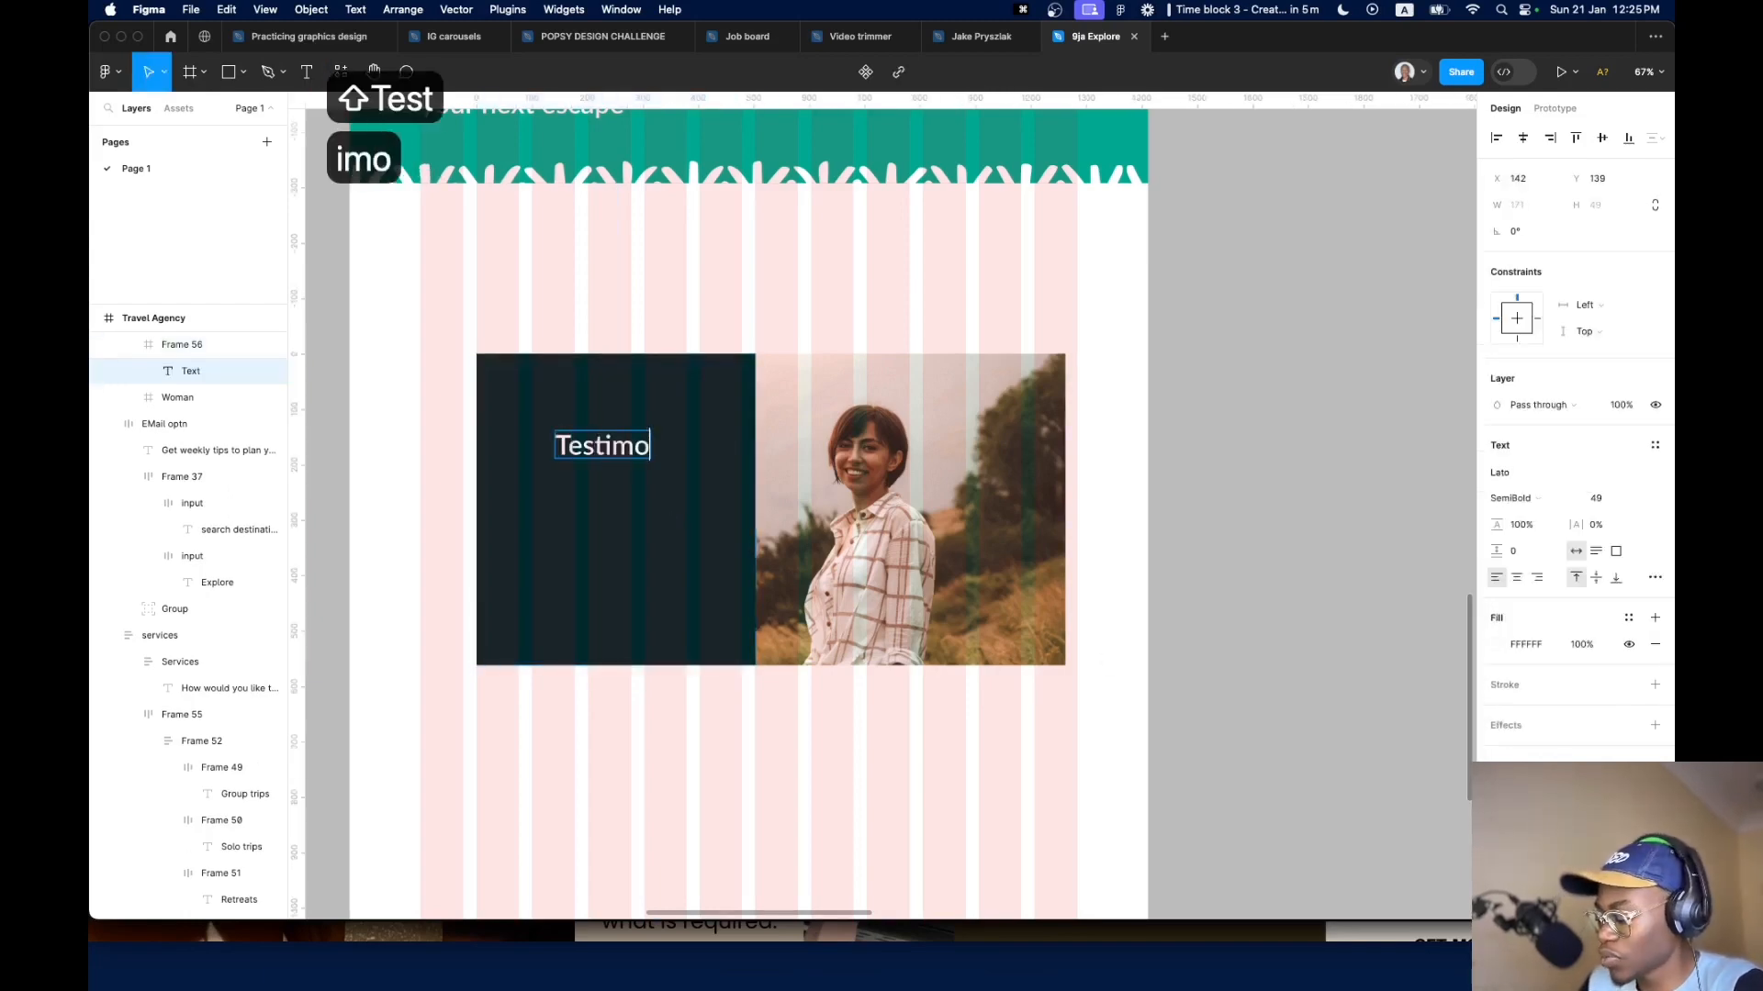
{"action": "type", "text": "nials"}
{"action": "key", "text": "Escape"}
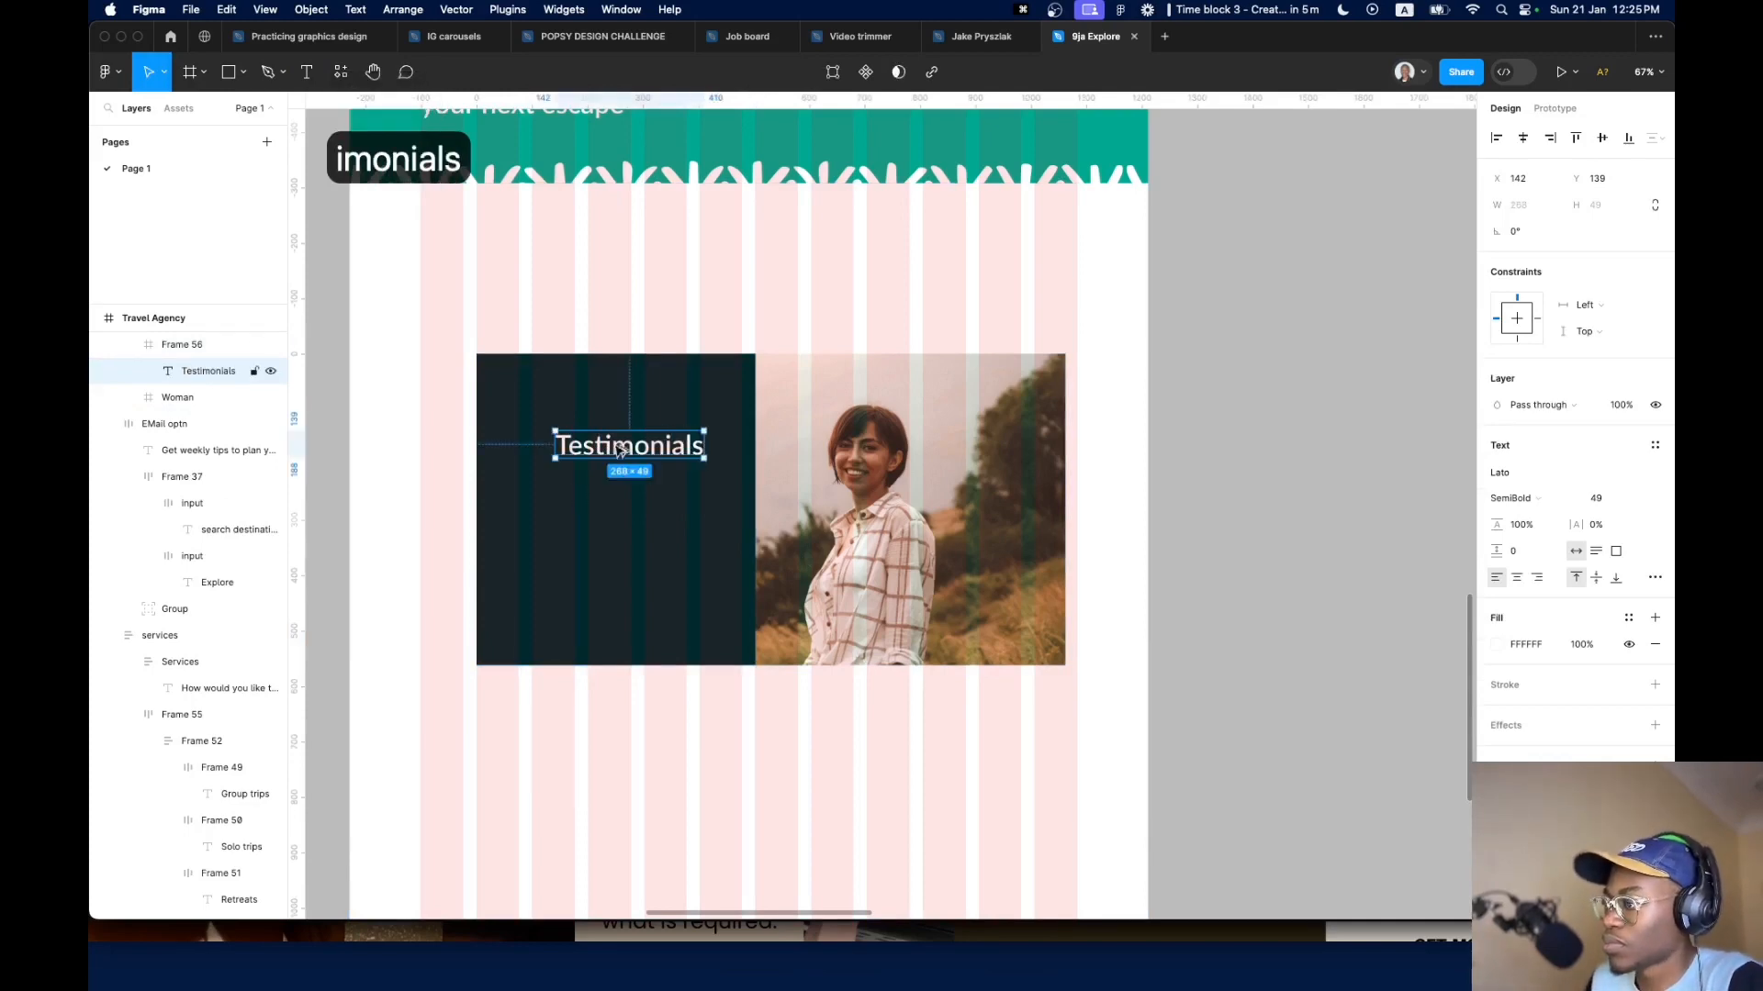
{"action": "left_click_drag", "start_coordinate": [625, 448], "coordinate": [575, 551]}
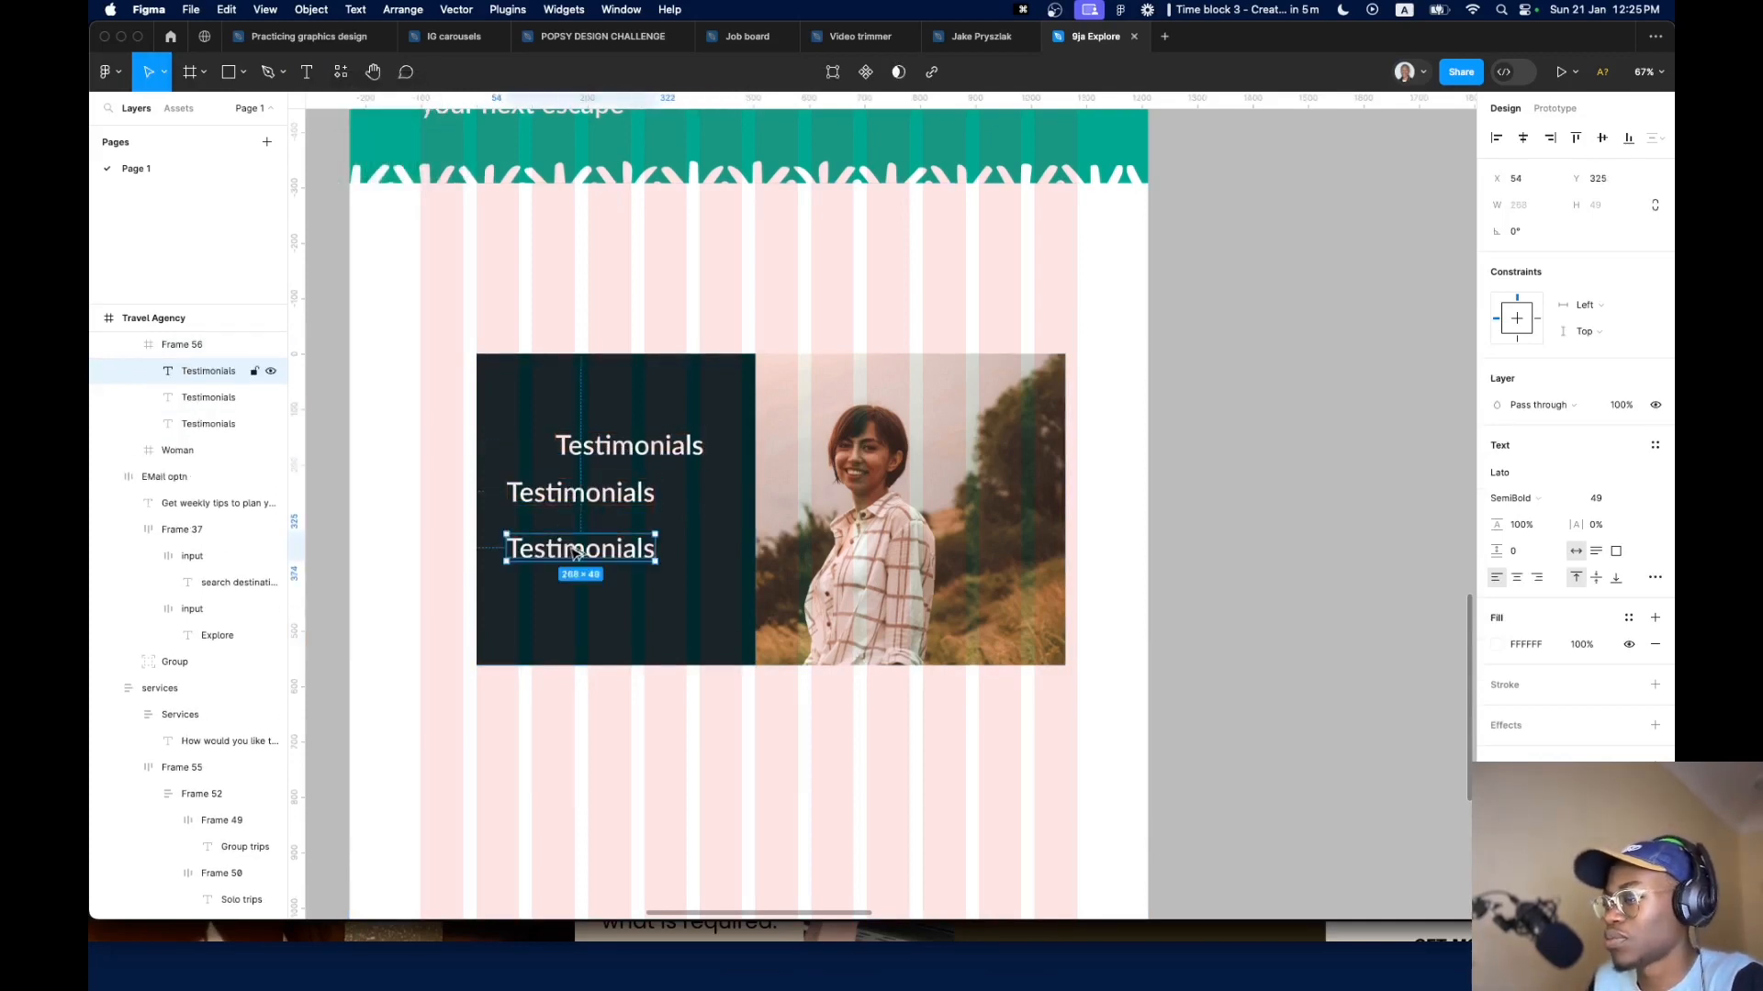
Copy the carousel controls, with arrows and dots, from below the hero image
{"action": "scroll", "coordinate": [576, 552], "scroll_direction": "down", "scroll_amount": 10}
{"action": "scroll", "coordinate": [580, 553], "scroll_direction": "up", "scroll_amount": 6}
{"action": "scroll", "coordinate": [593, 694], "scroll_direction": "up", "scroll_amount": 10}
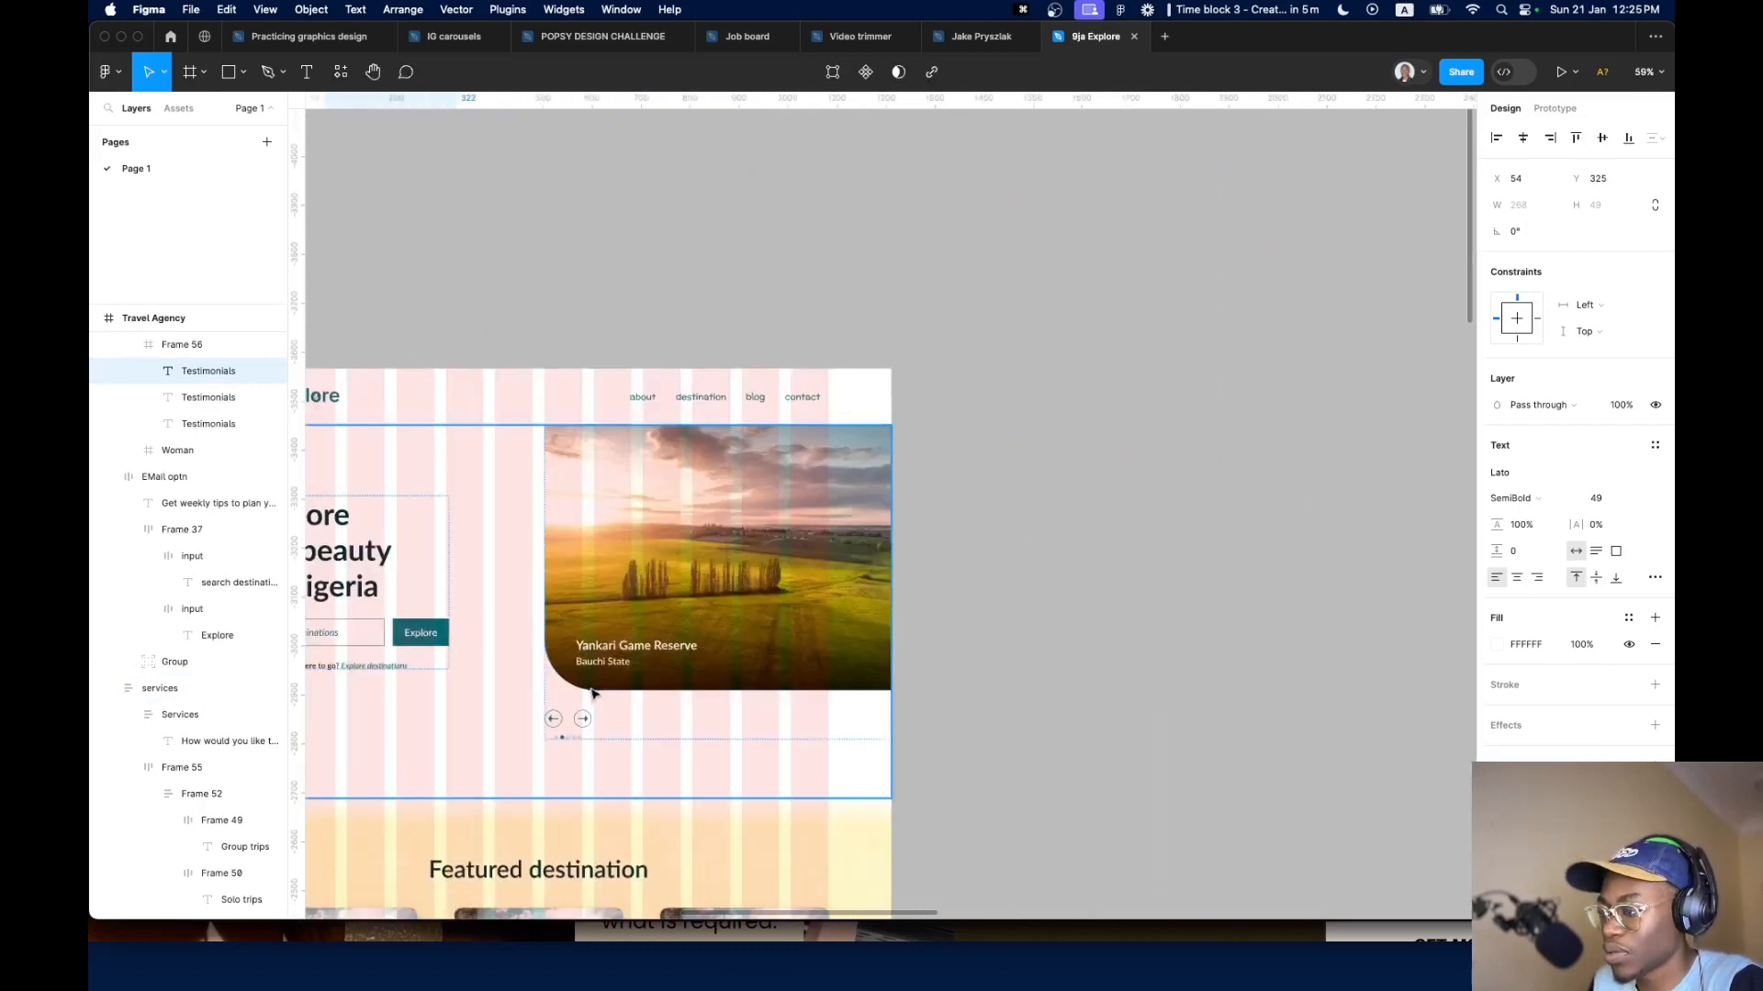
{"action": "left_click", "coordinate": [582, 714]}
{"action": "key", "text": "super+c"}
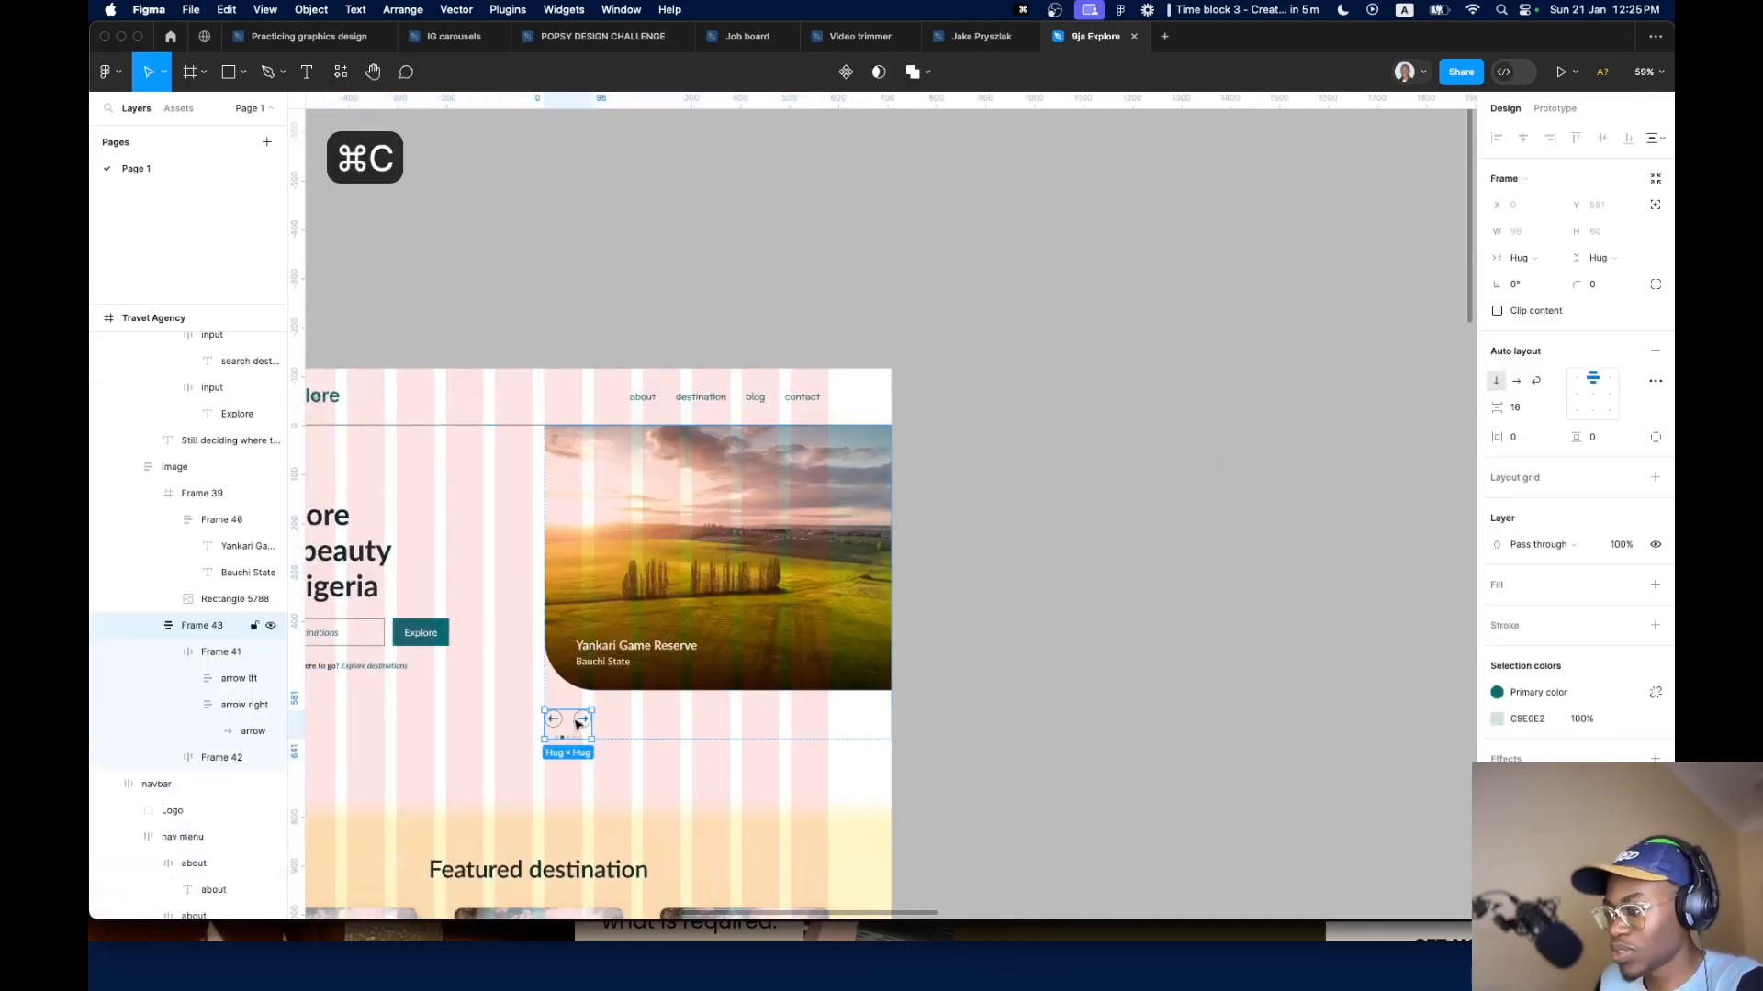
Paste the carousel controls into the dark testimonial panel and move them to its lower-left corner at X 31, Y 445
{"action": "scroll", "coordinate": [579, 725], "scroll_direction": "down", "scroll_amount": 10}
{"action": "scroll", "coordinate": [552, 826], "scroll_direction": "up", "scroll_amount": 8}
{"action": "scroll", "coordinate": [551, 880], "scroll_direction": "down", "scroll_amount": 5}
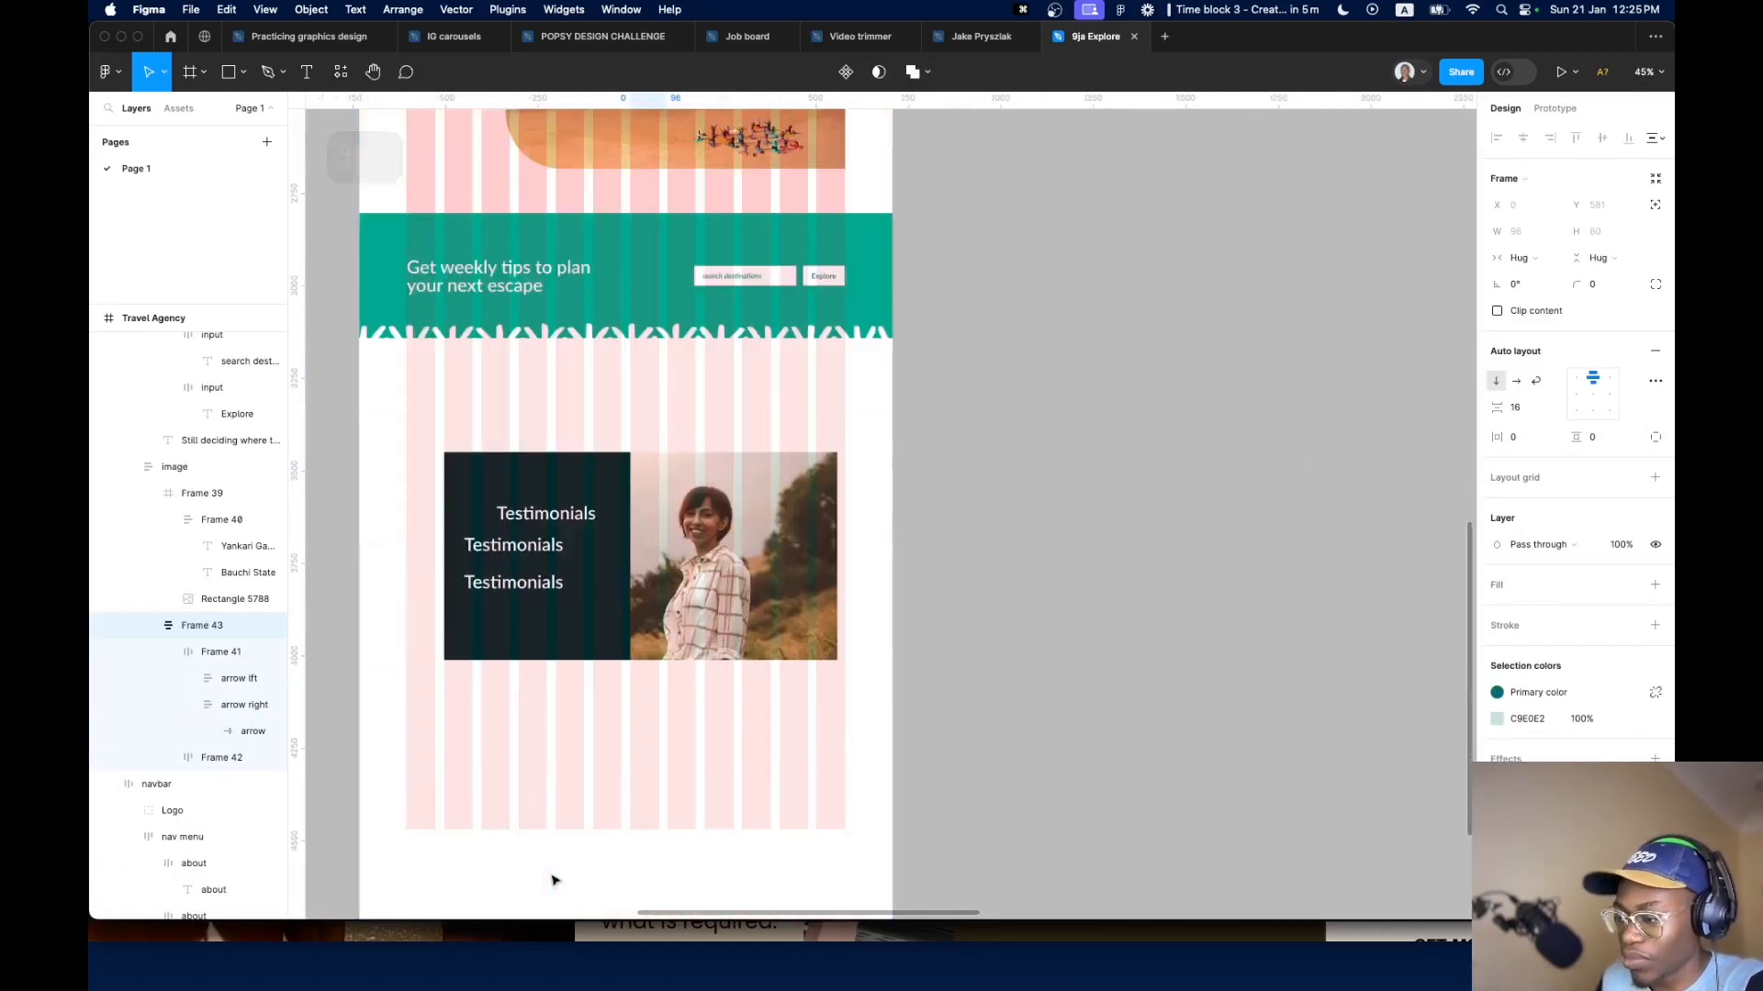
{"action": "left_click", "coordinate": [570, 645]}
{"action": "key", "text": "super+v"}
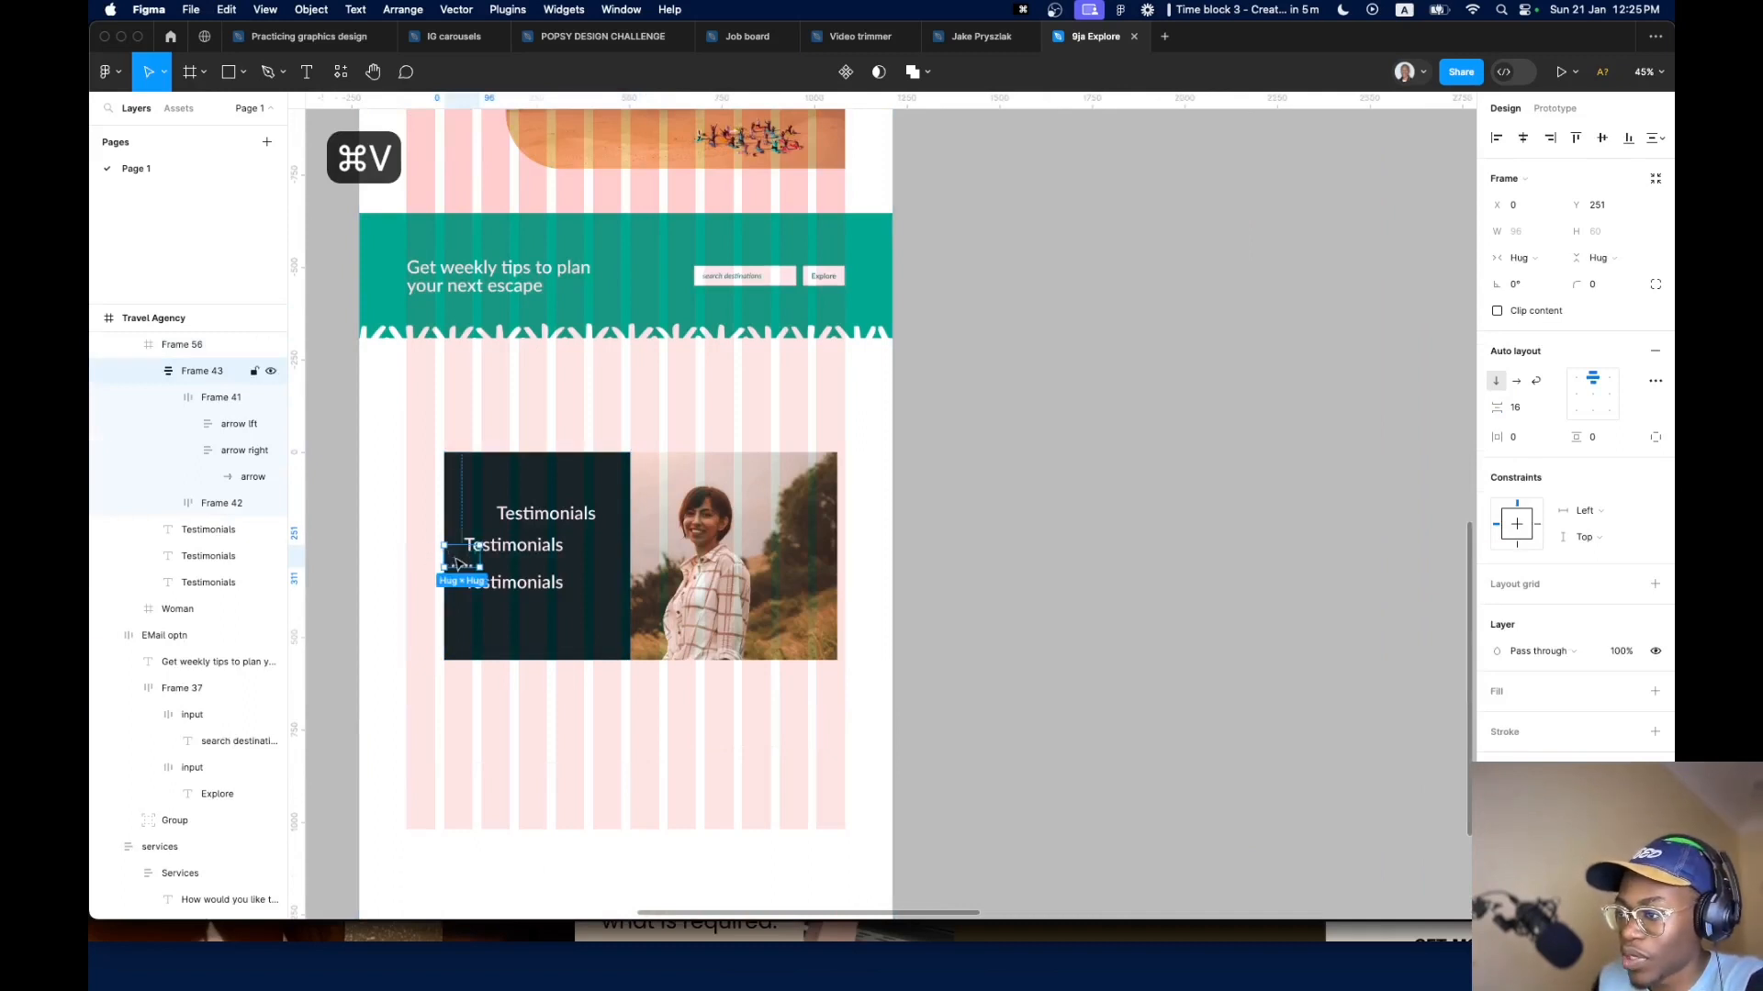
{"action": "left_click_drag", "start_coordinate": [457, 564], "coordinate": [473, 627]}
{"action": "scroll", "coordinate": [1502, 727], "scroll_direction": "down", "scroll_amount": 2}
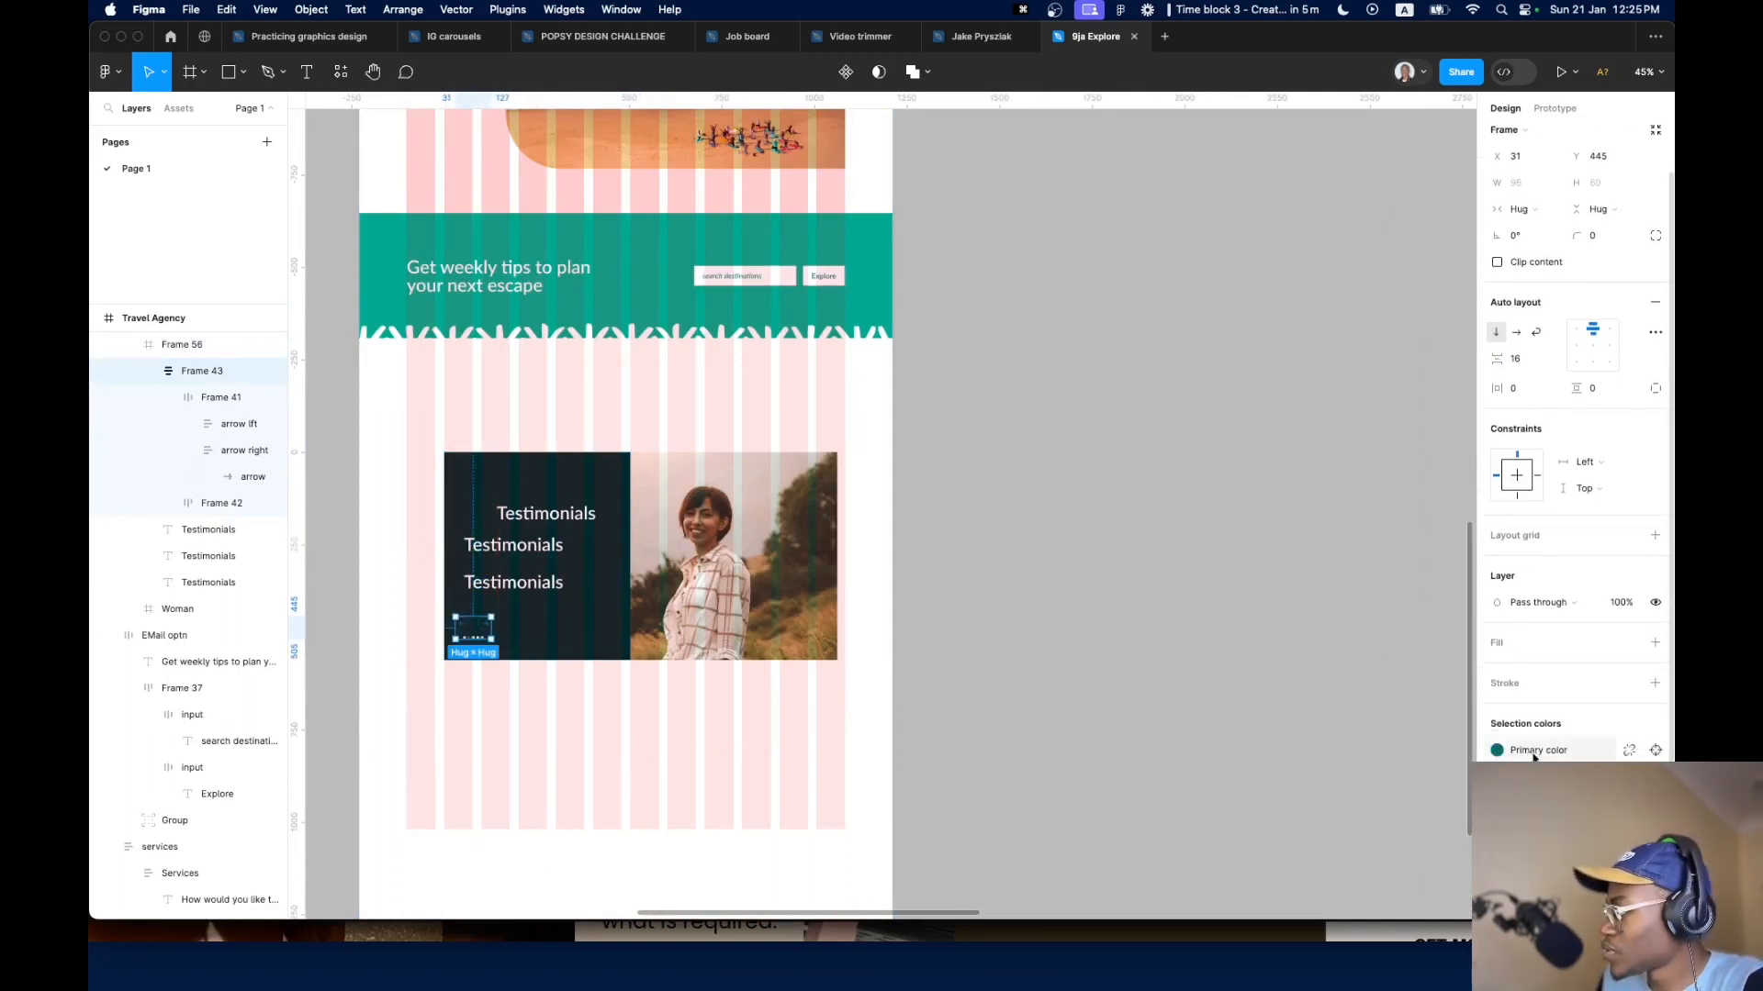
Recolor the pasted carousel arrows in the dark testimonial panel with the White color style
{"action": "left_click", "coordinate": [1533, 754]}
{"action": "left_click", "coordinate": [1339, 861]}
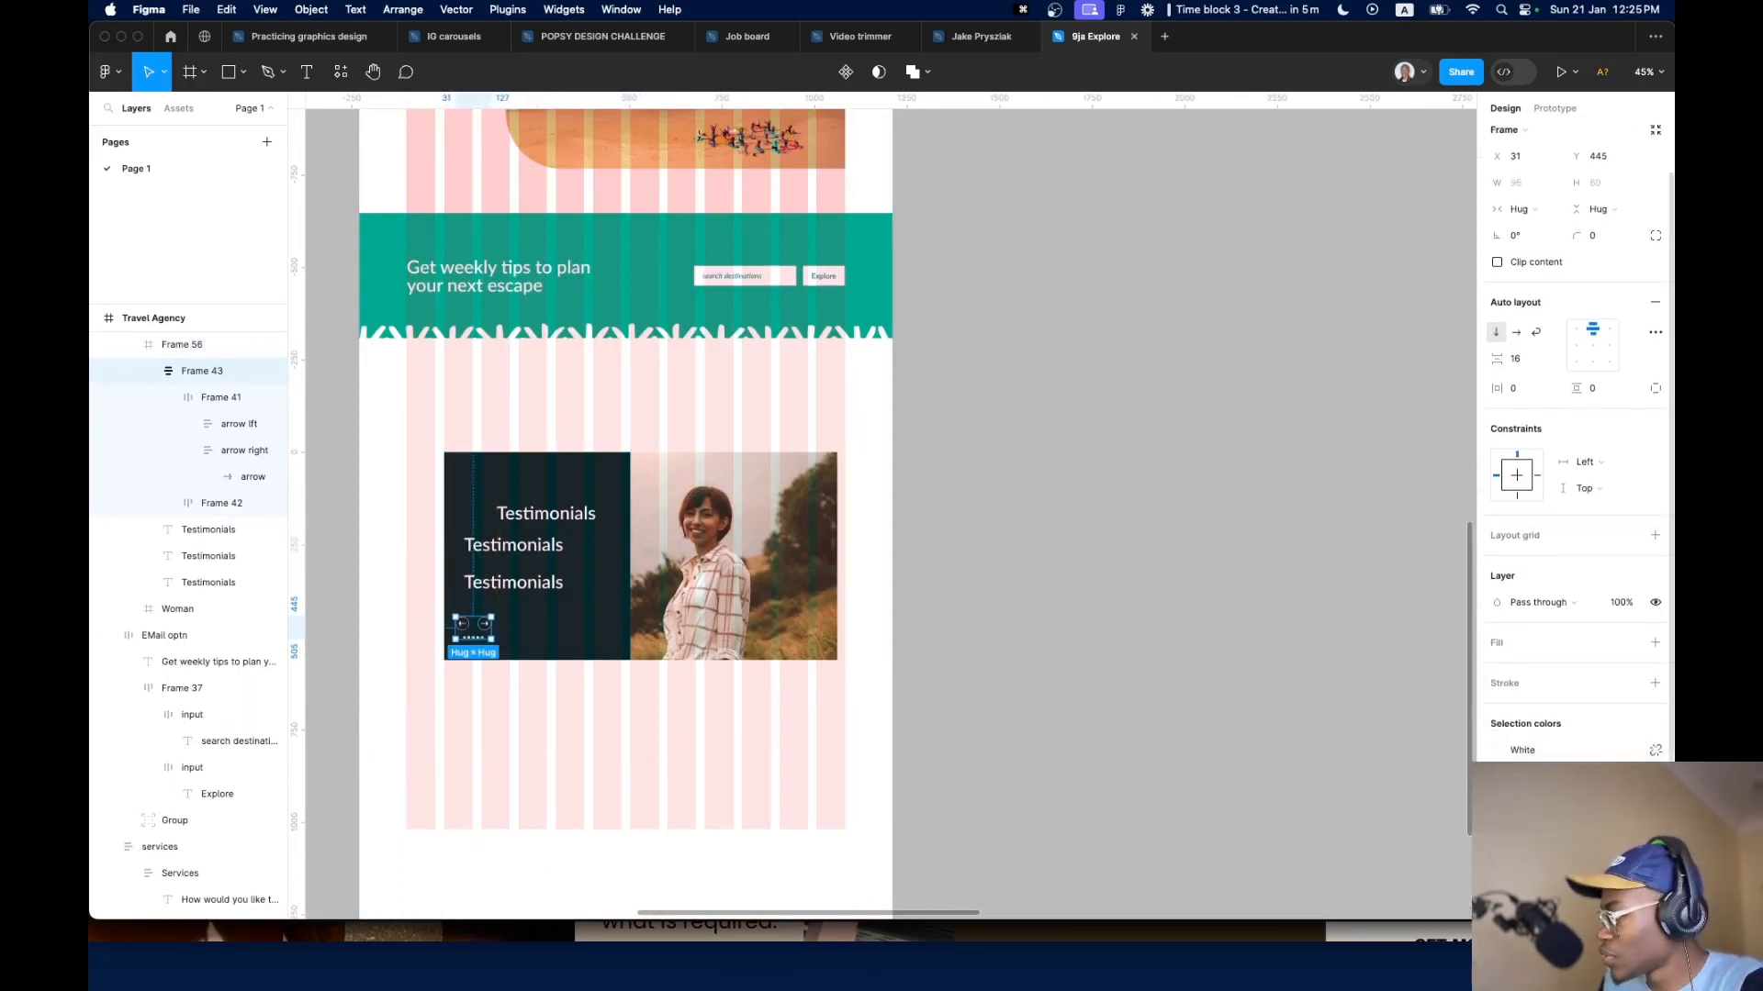
{"action": "key", "text": "shift+2"}
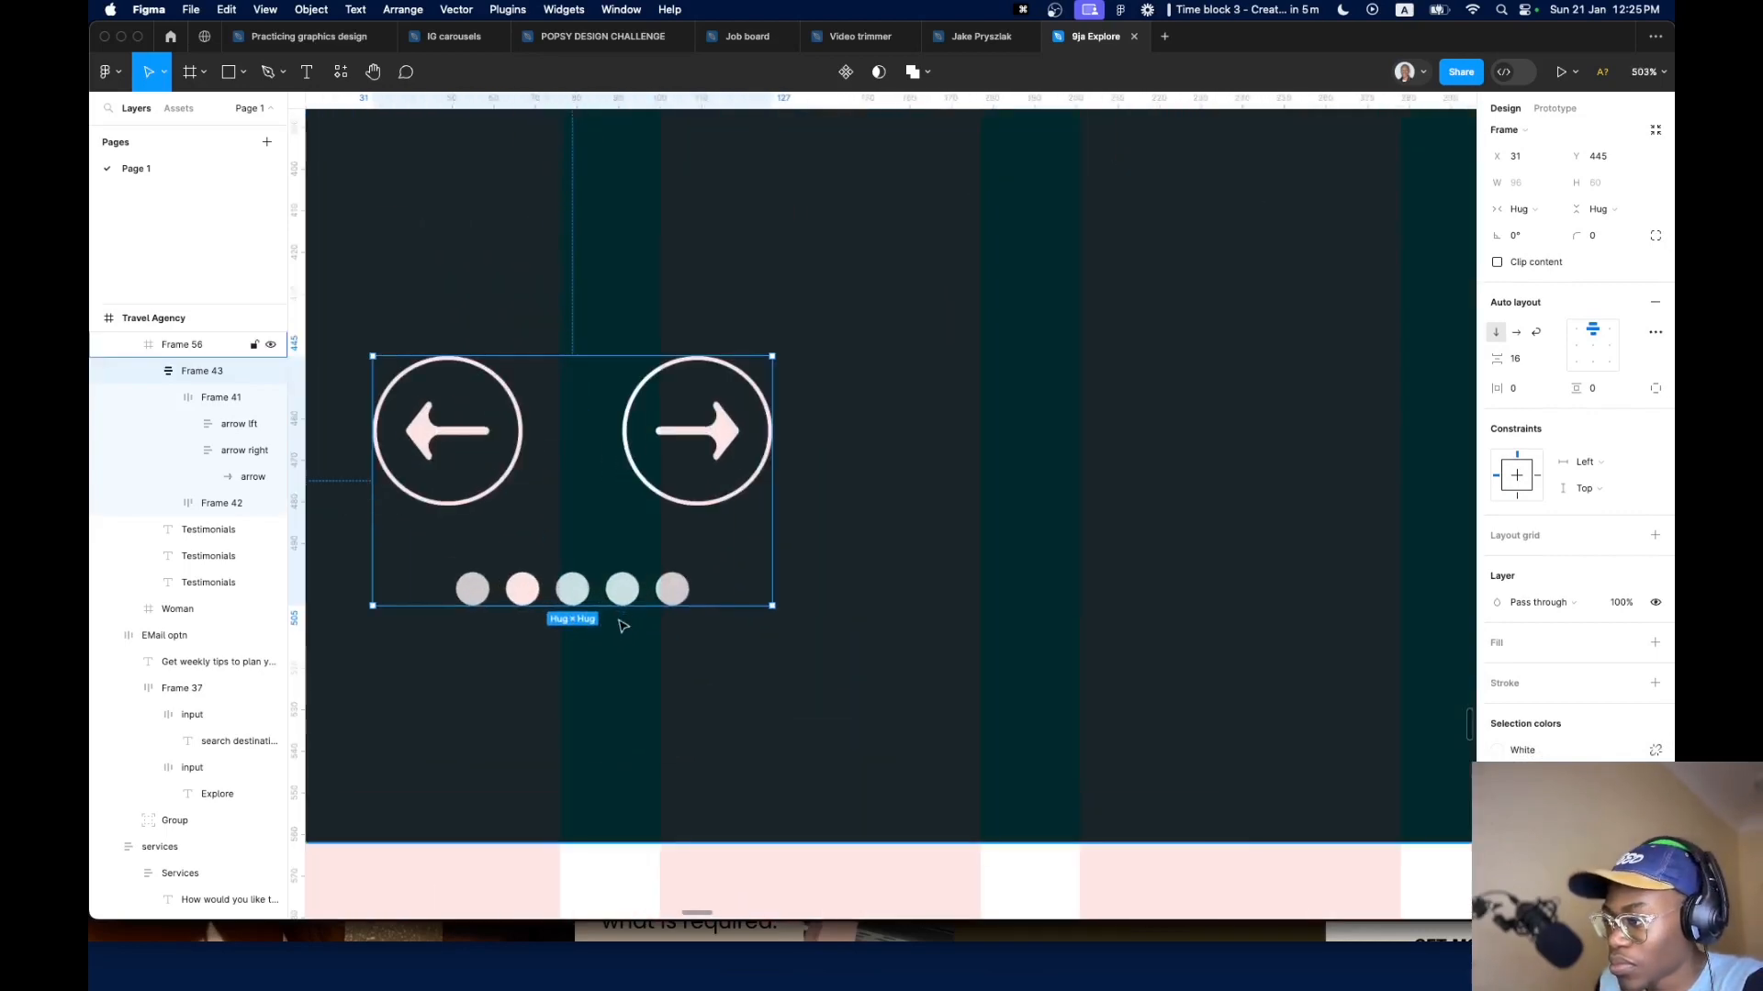
{"action": "left_click", "coordinate": [1497, 750]}
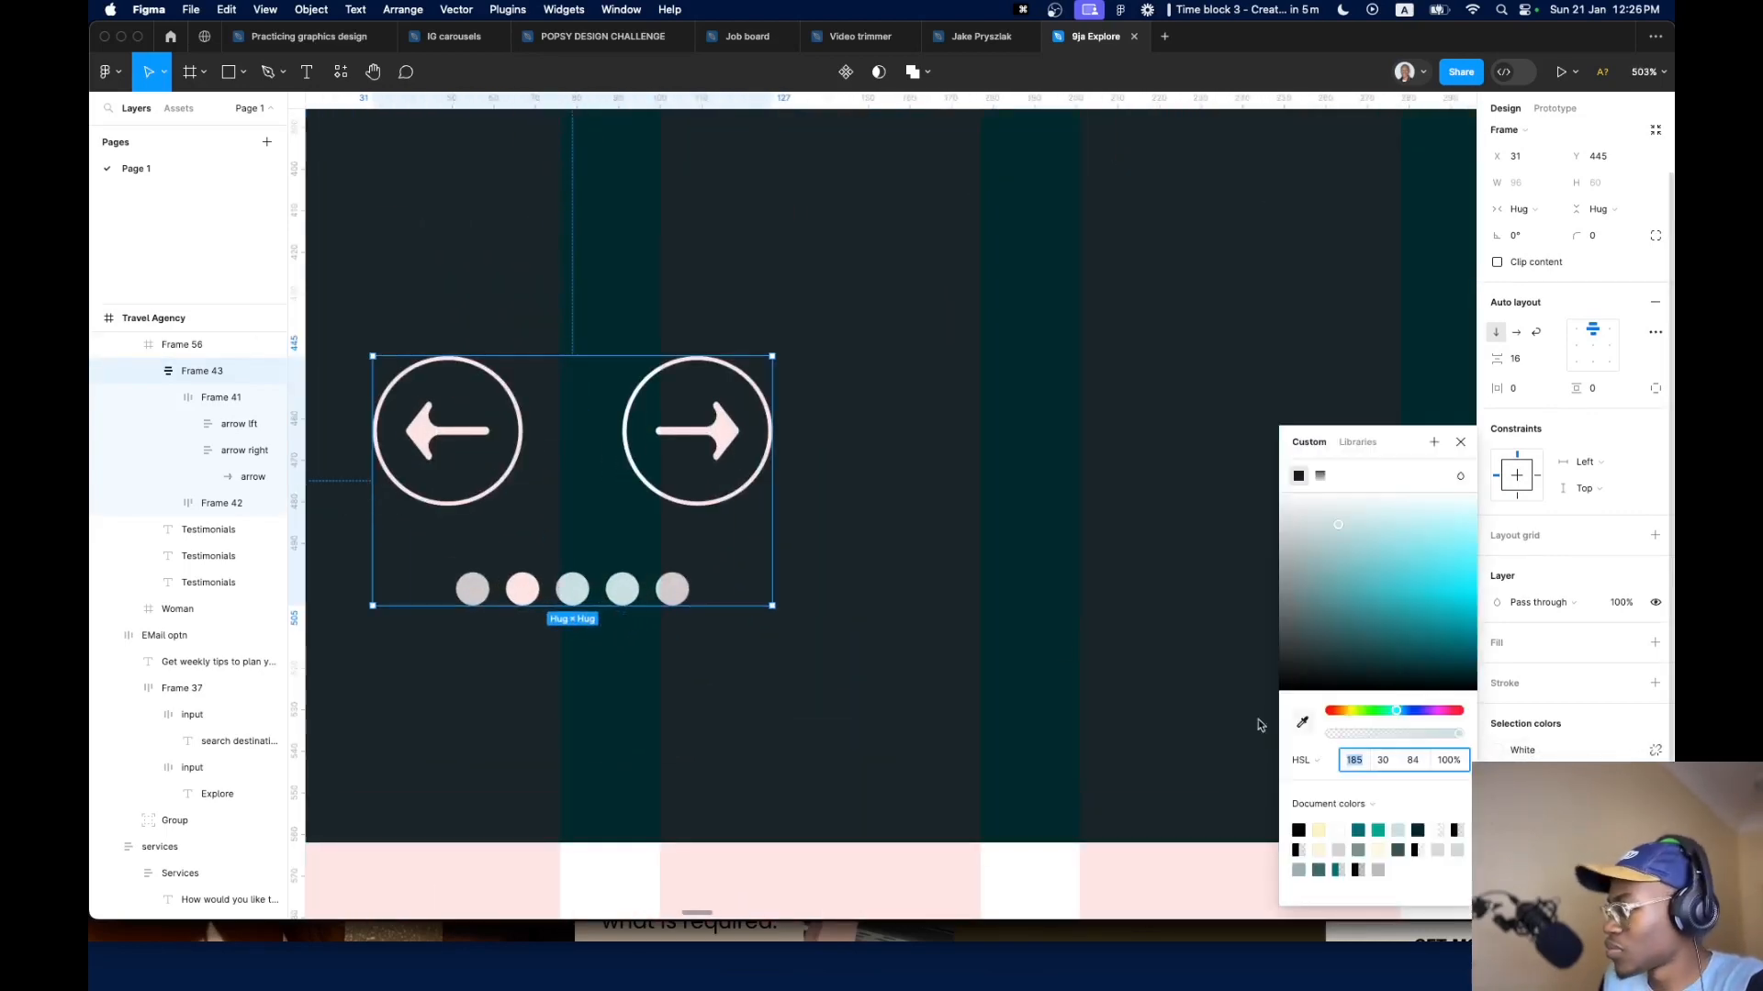
{"action": "scroll", "coordinate": [508, 468], "scroll_direction": "down", "scroll_amount": 10}
{"action": "scroll", "coordinate": [605, 316], "scroll_direction": "down", "scroll_amount": 5}
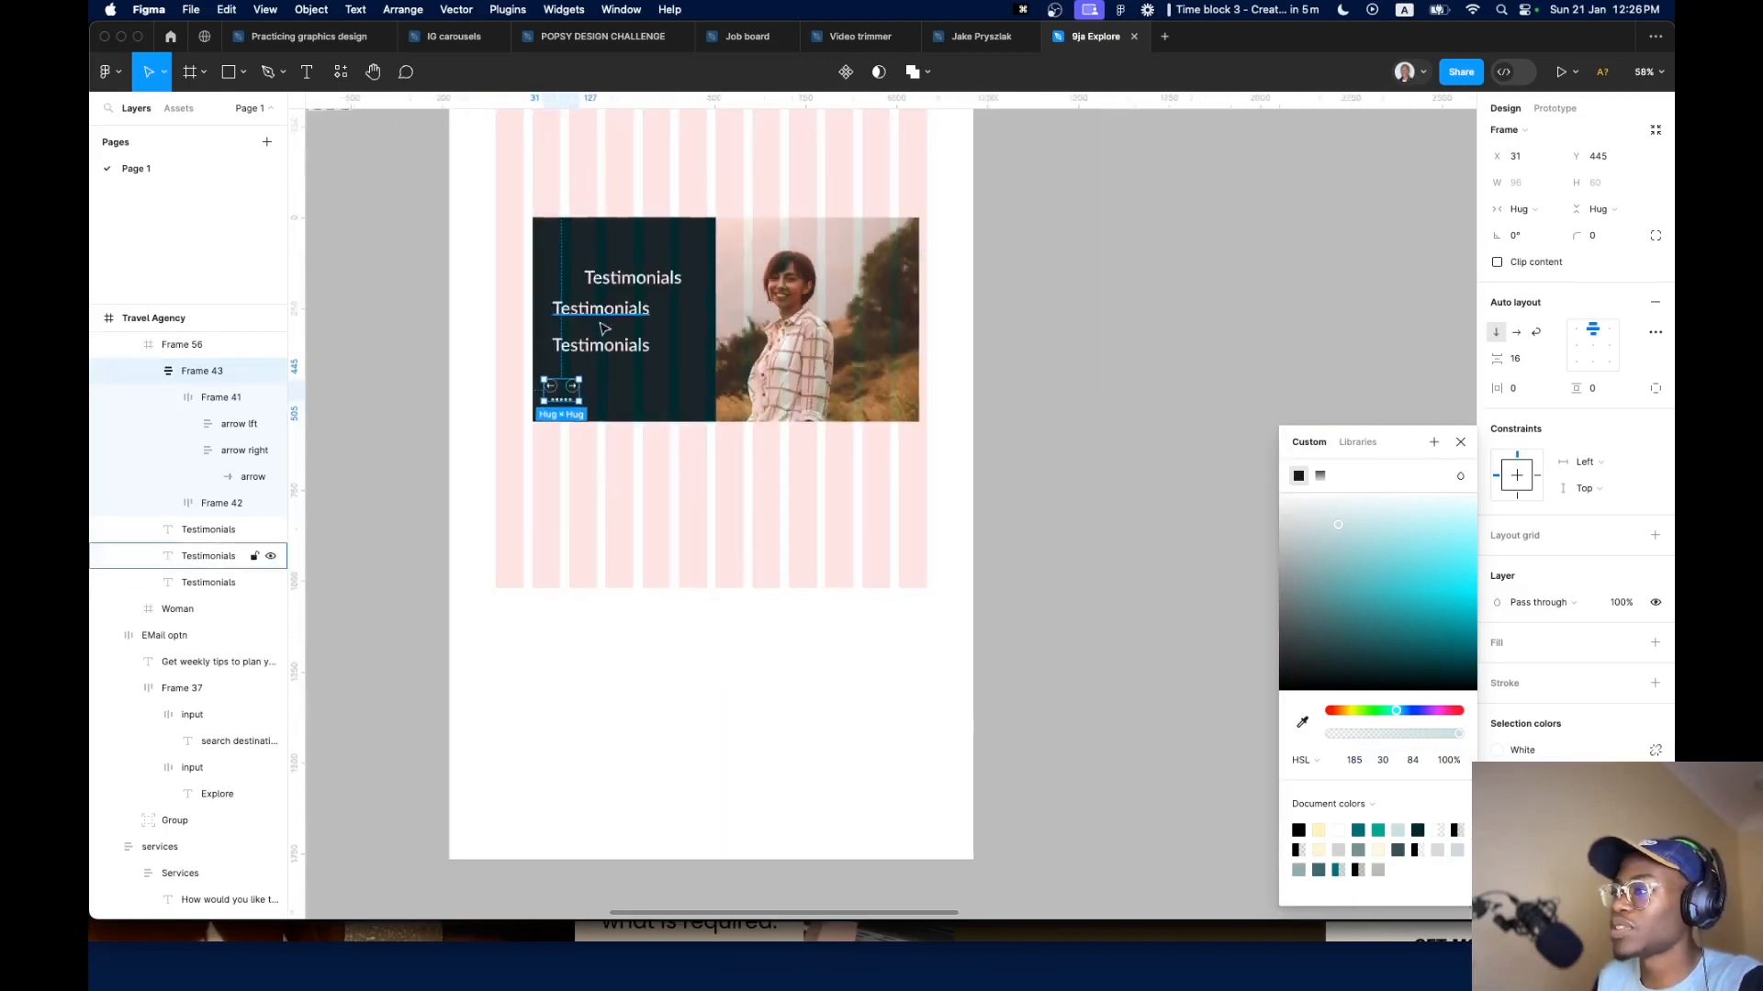
Apply the Heading 3 text style to the uppermost "Testimonials" text and move it to X 38, Y 50 in the dark panel
{"action": "scroll", "coordinate": [613, 324], "scroll_direction": "up", "scroll_amount": 2}
{"action": "left_click", "coordinate": [634, 323]}
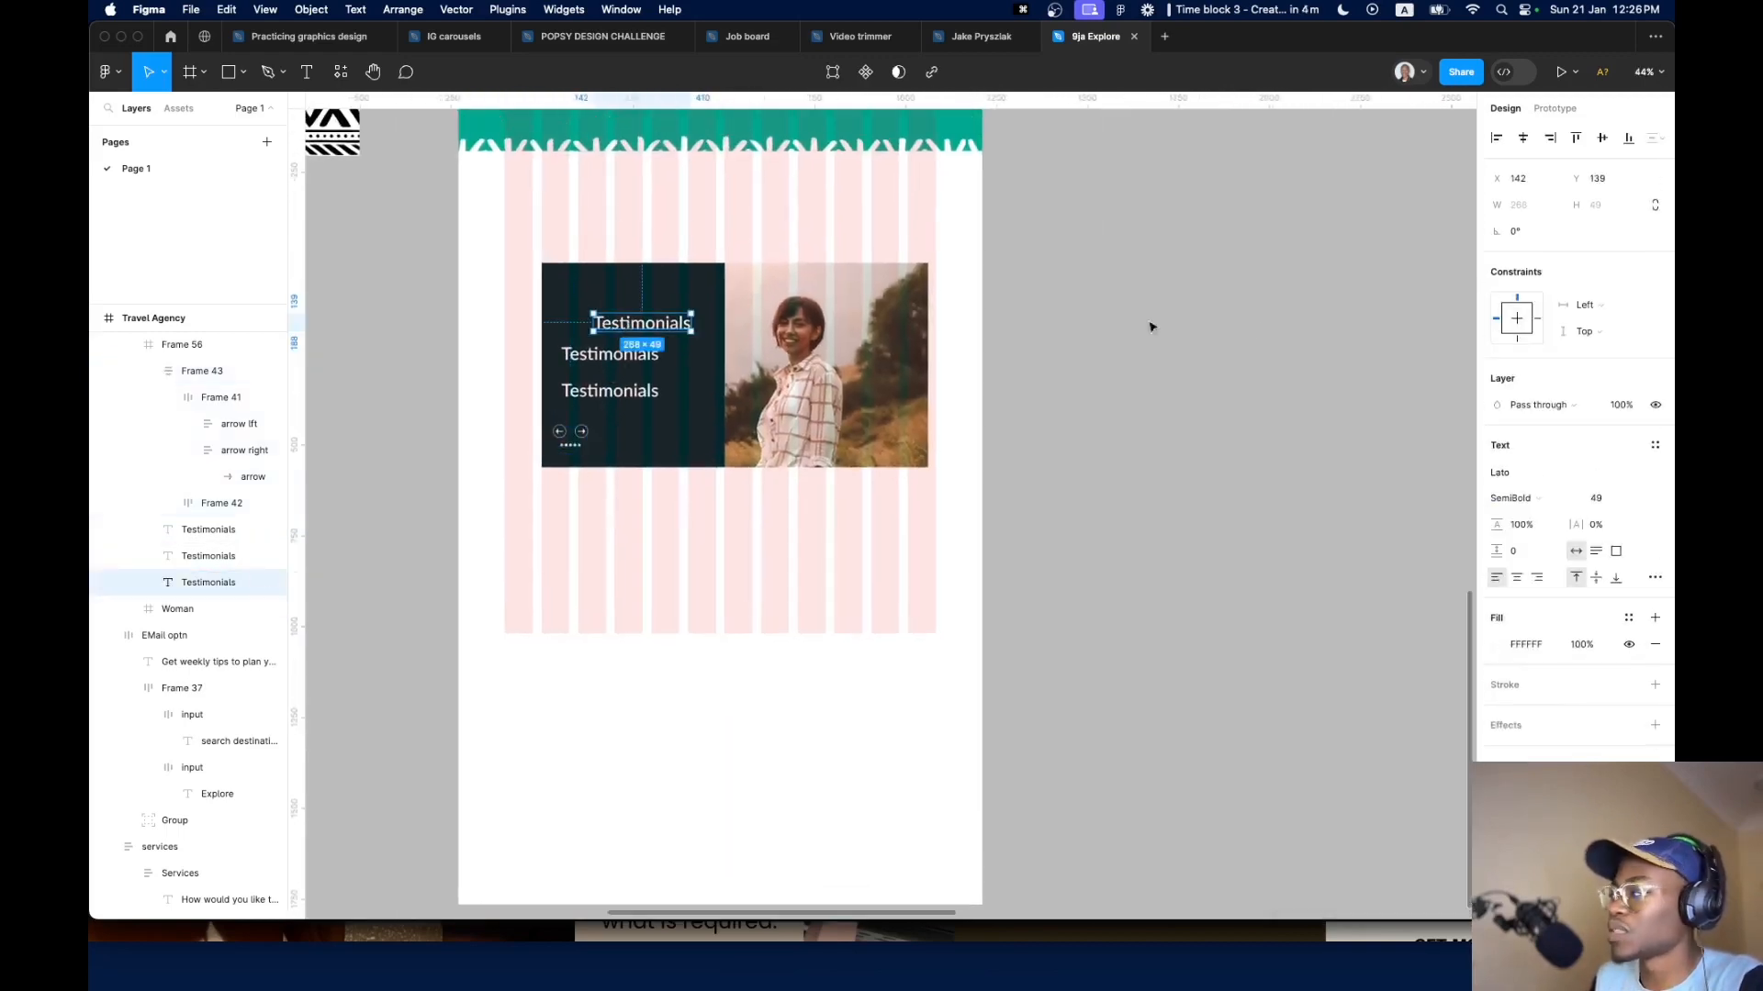
{"action": "left_click", "coordinate": [1657, 446]}
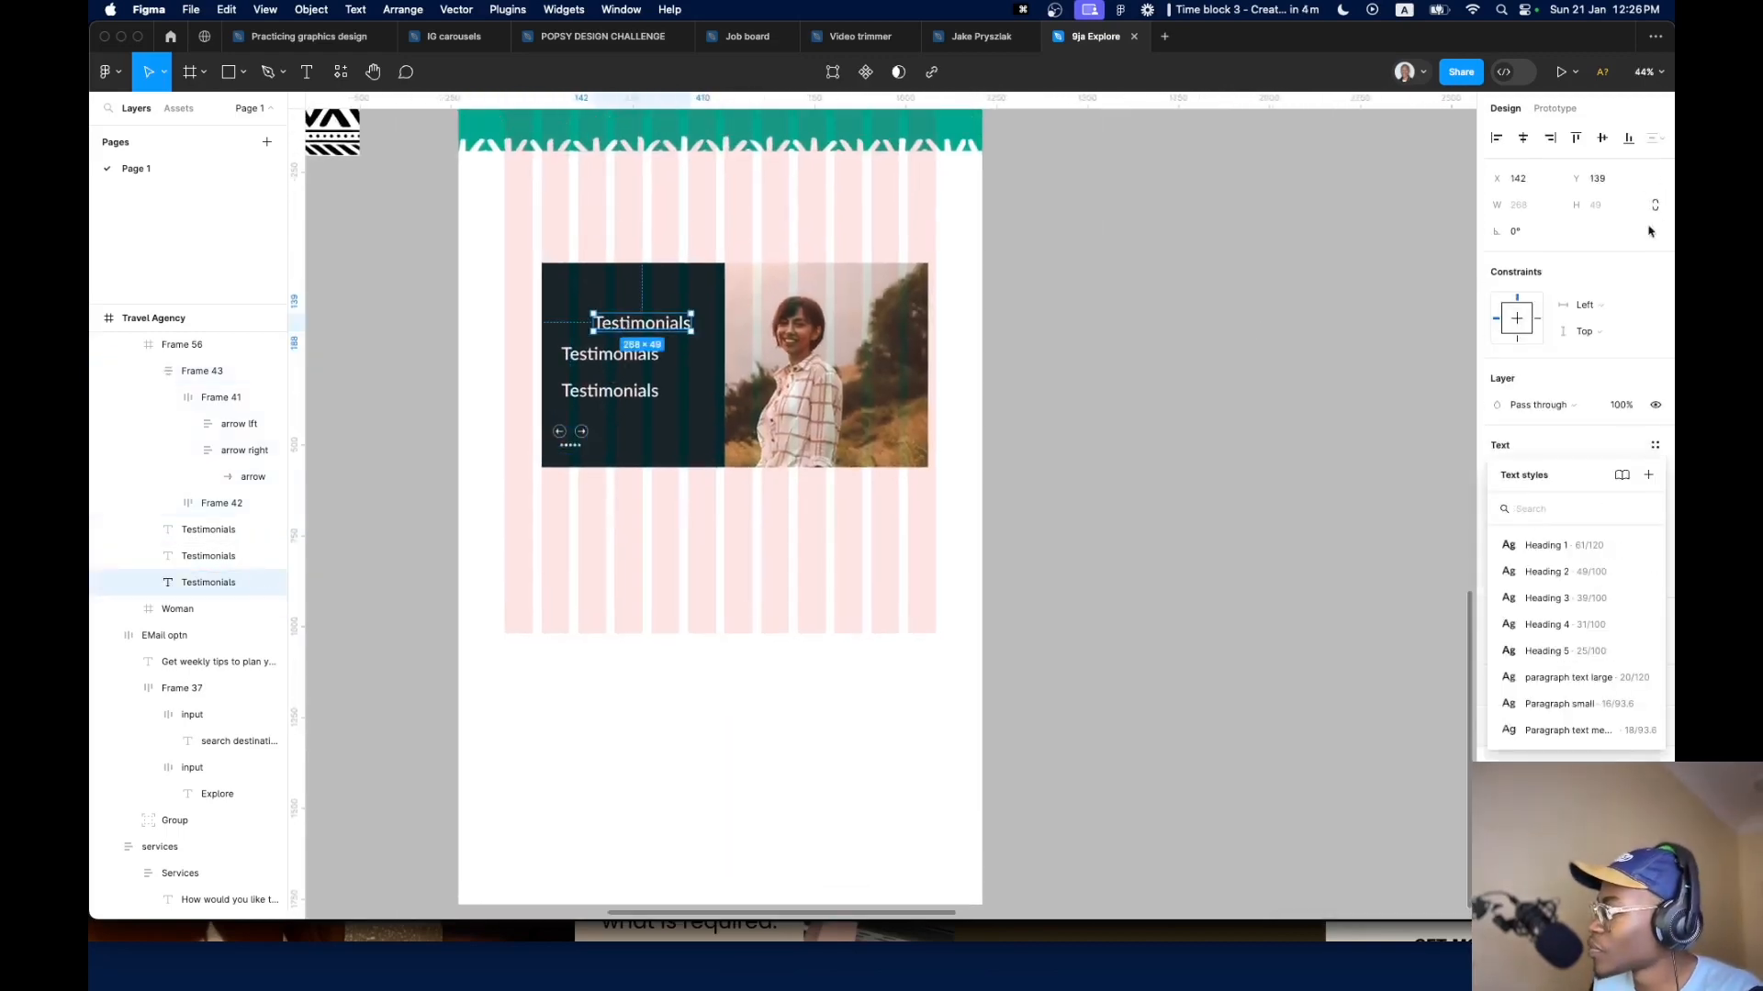
{"action": "left_click", "coordinate": [1598, 598]}
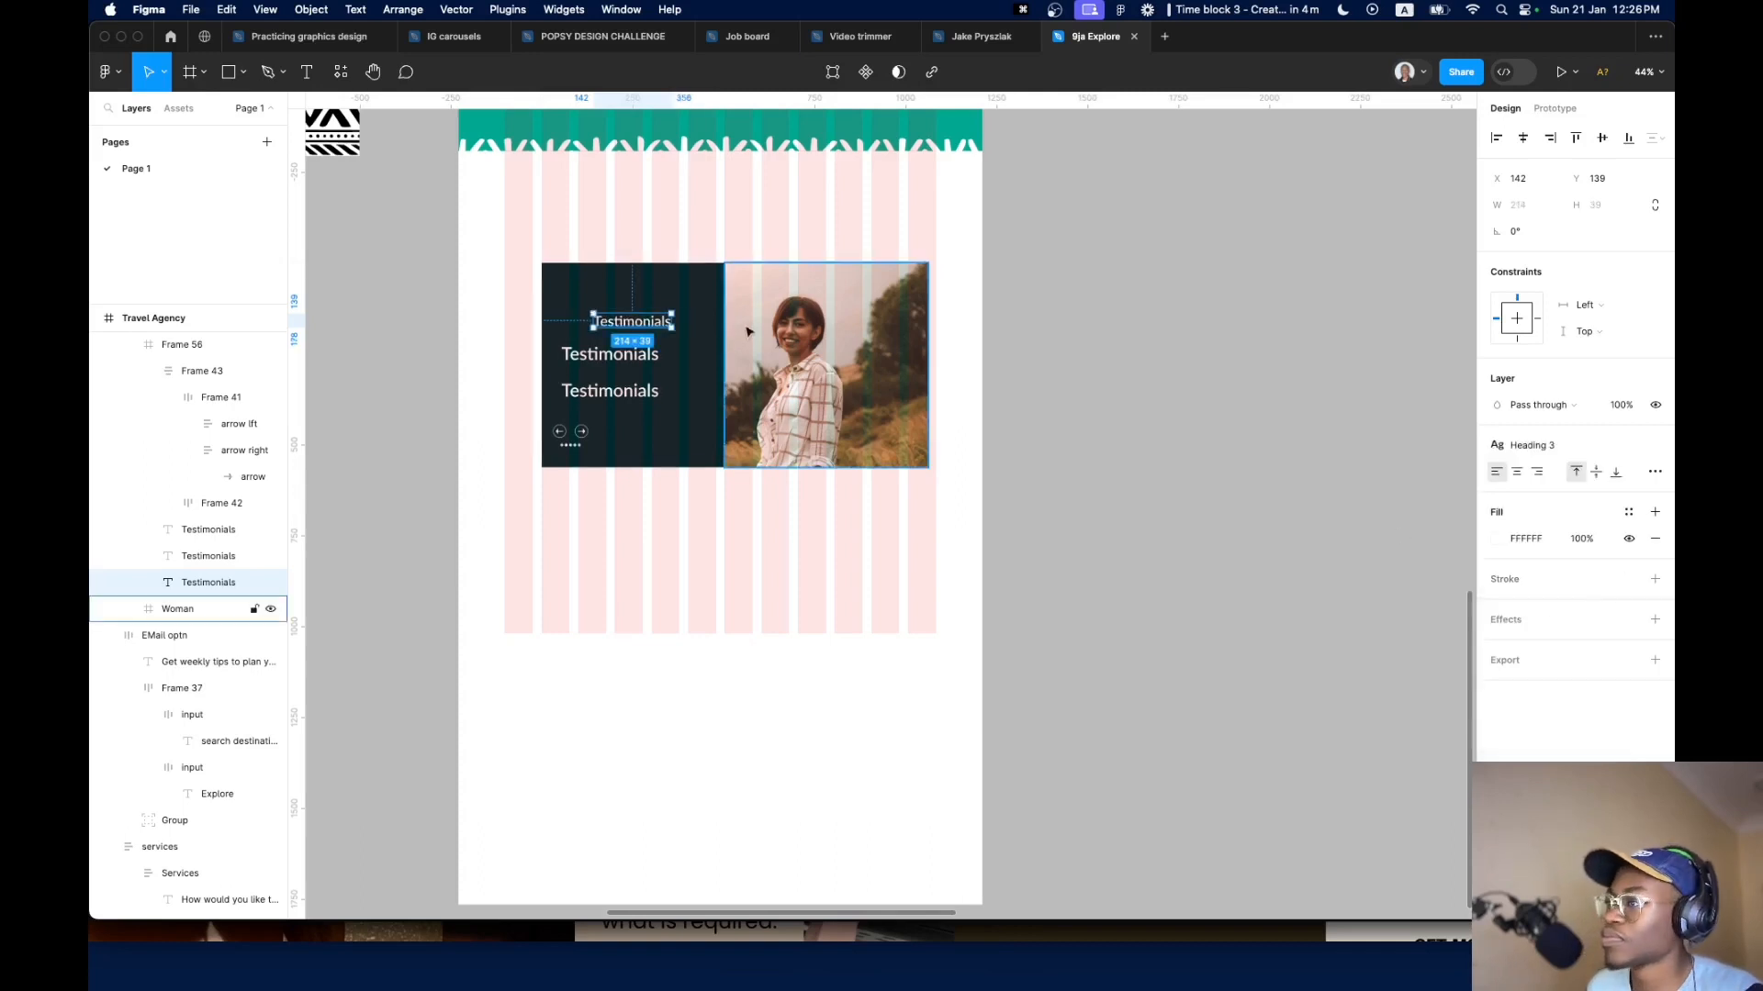
{"action": "left_click_drag", "start_coordinate": [642, 329], "coordinate": [606, 297]}
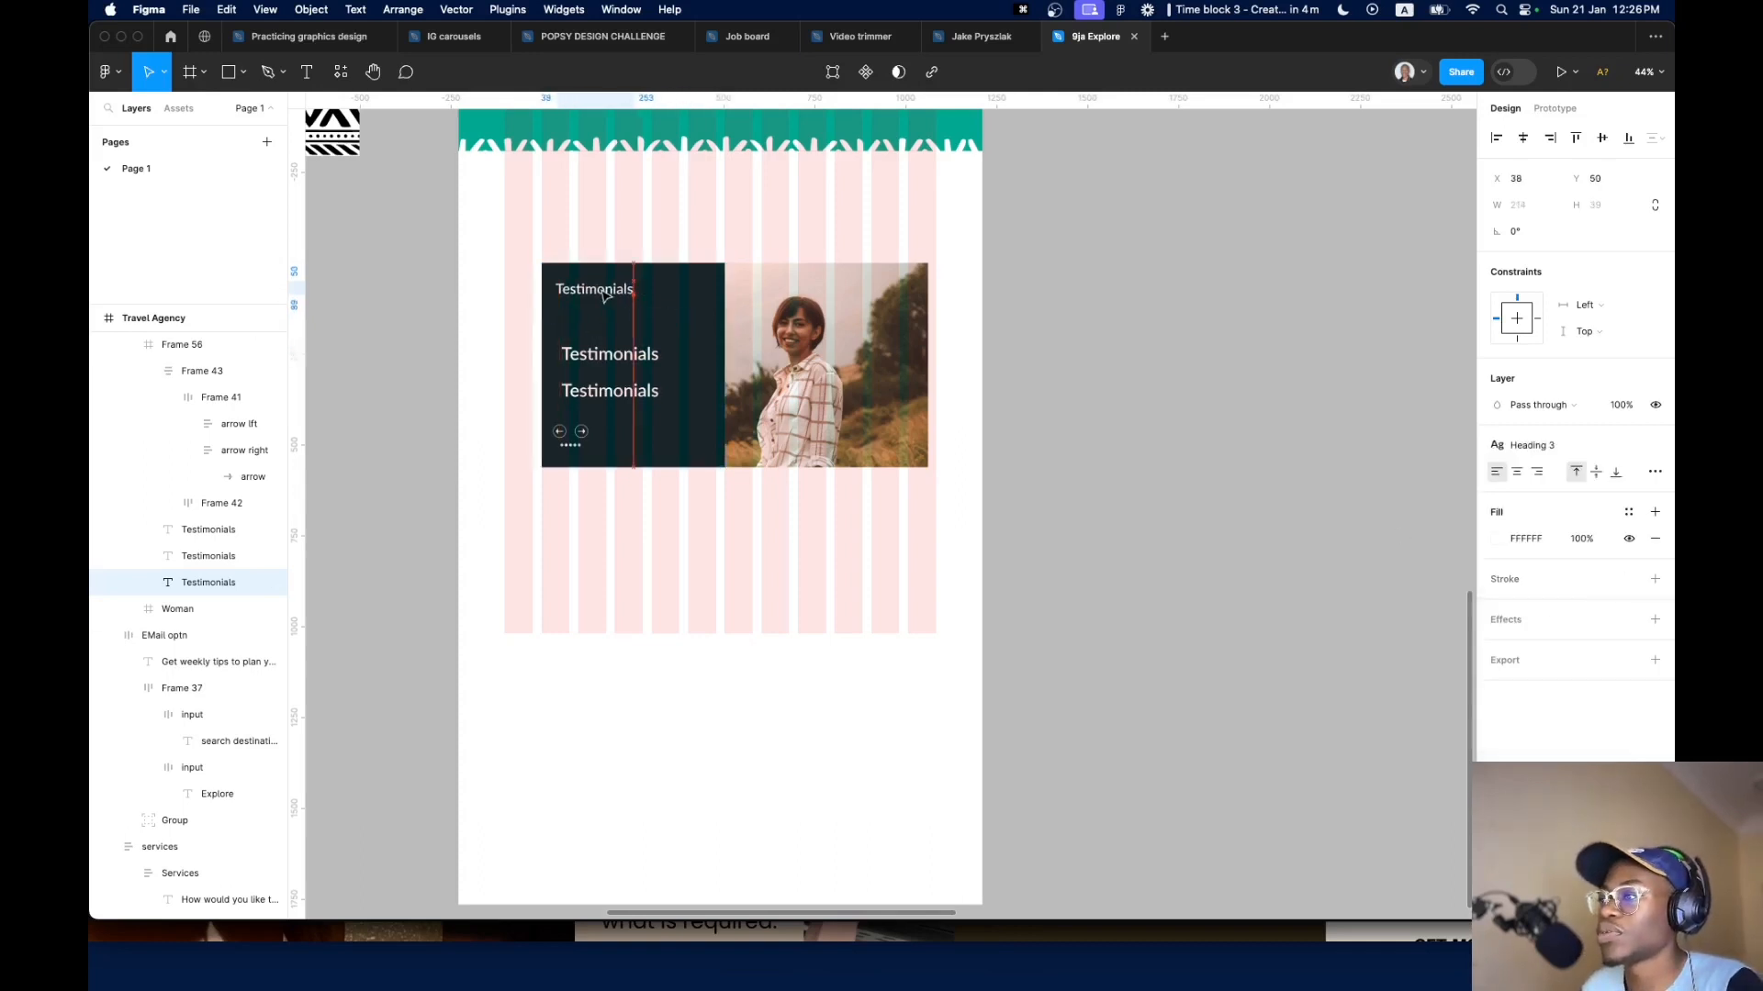
Apply the Heading 4 text style to the middle "Testimonials" text and move it under the heading at X 42, Y 137
{"action": "left_click", "coordinate": [611, 354]}
{"action": "left_click", "coordinate": [1655, 447]}
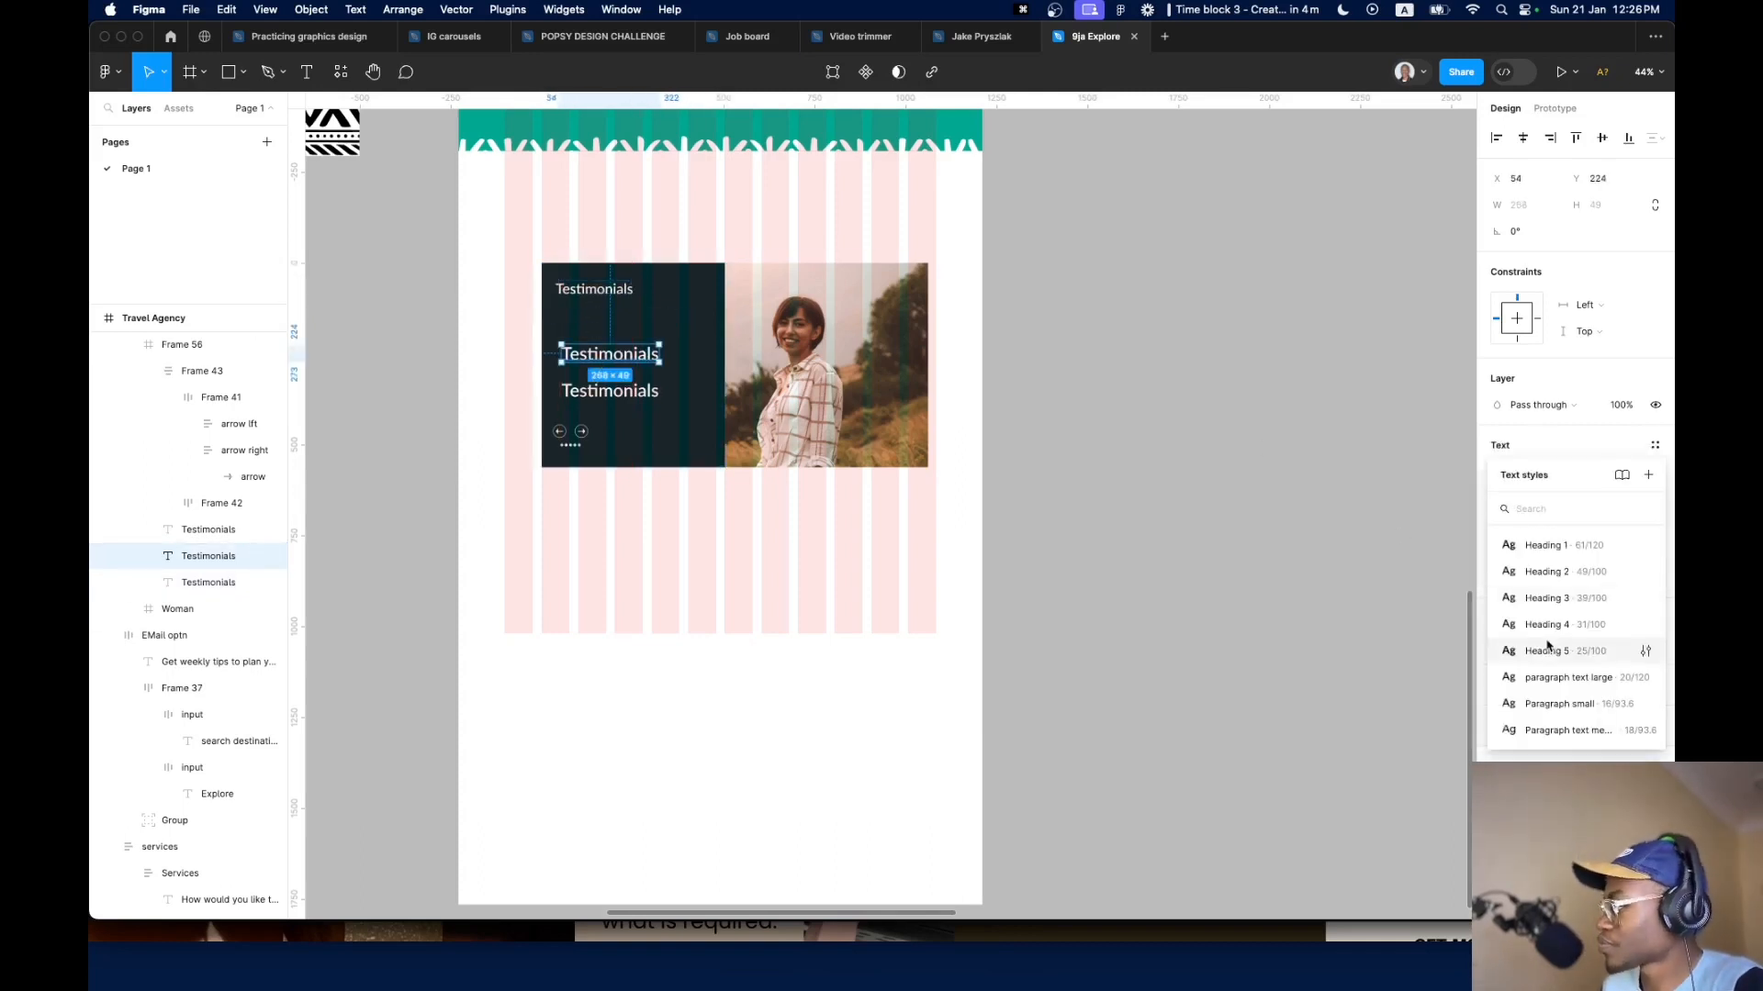
{"action": "left_click", "coordinate": [1559, 631]}
{"action": "scroll", "coordinate": [587, 336], "scroll_direction": "up", "scroll_amount": 5}
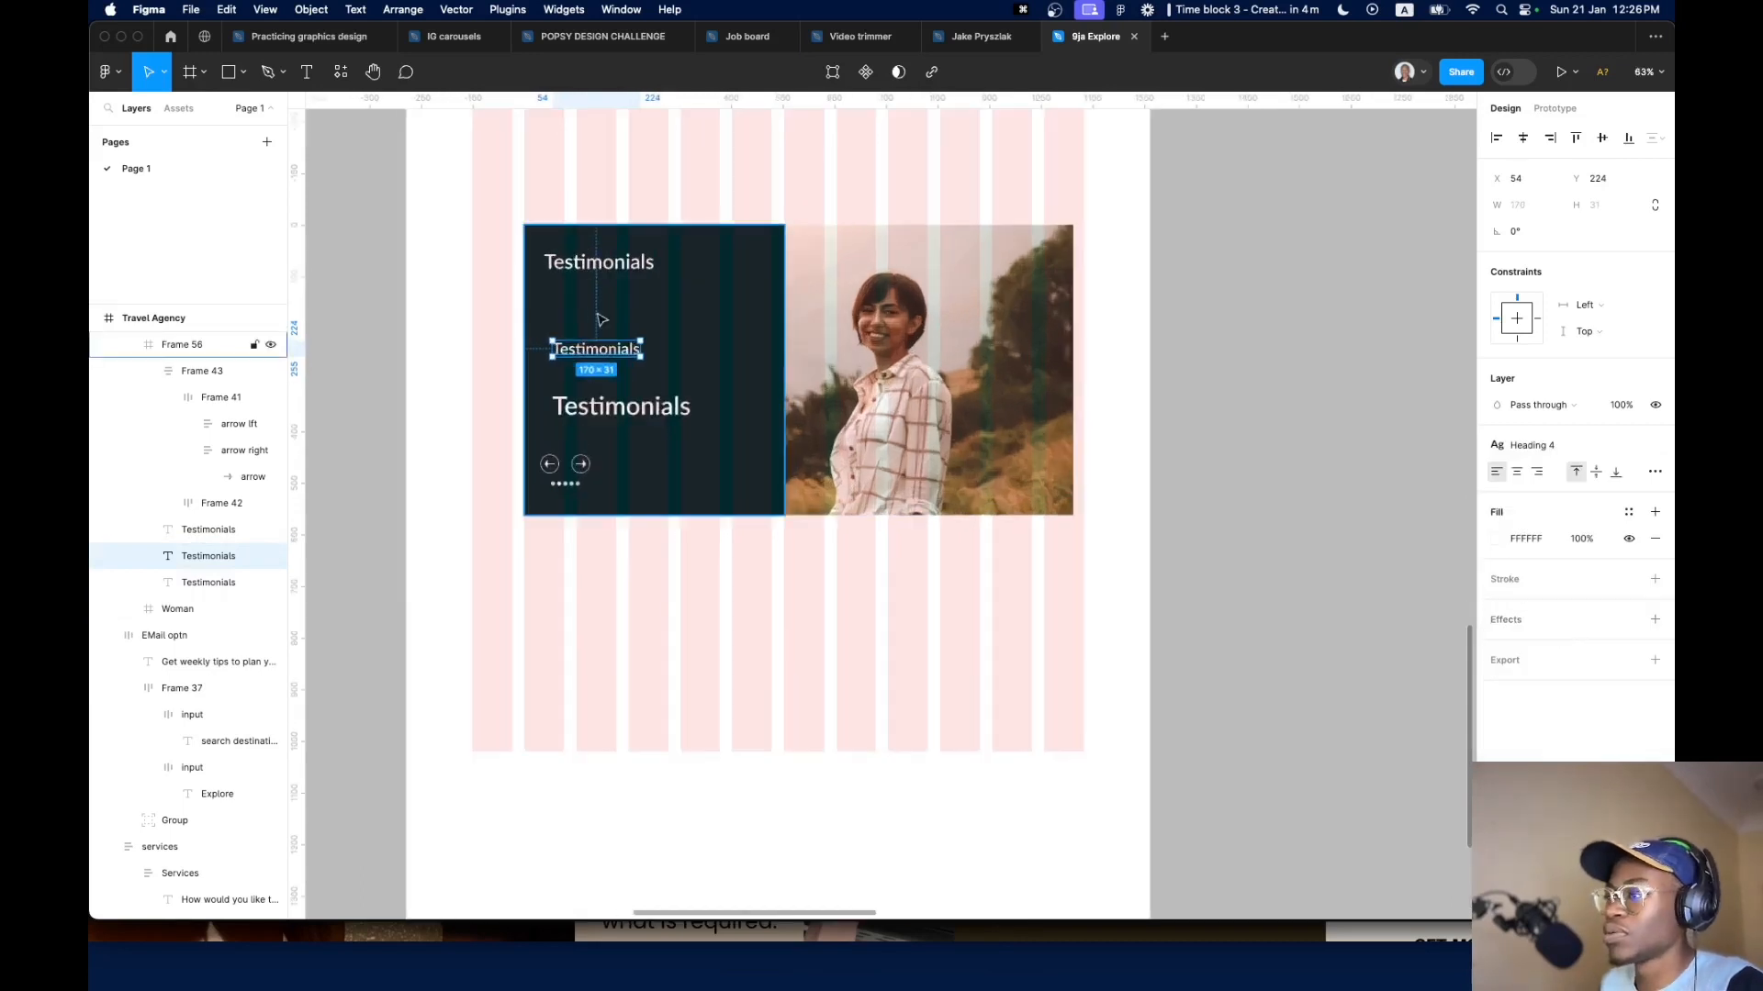
{"action": "left_click_drag", "start_coordinate": [636, 369], "coordinate": [627, 302]}
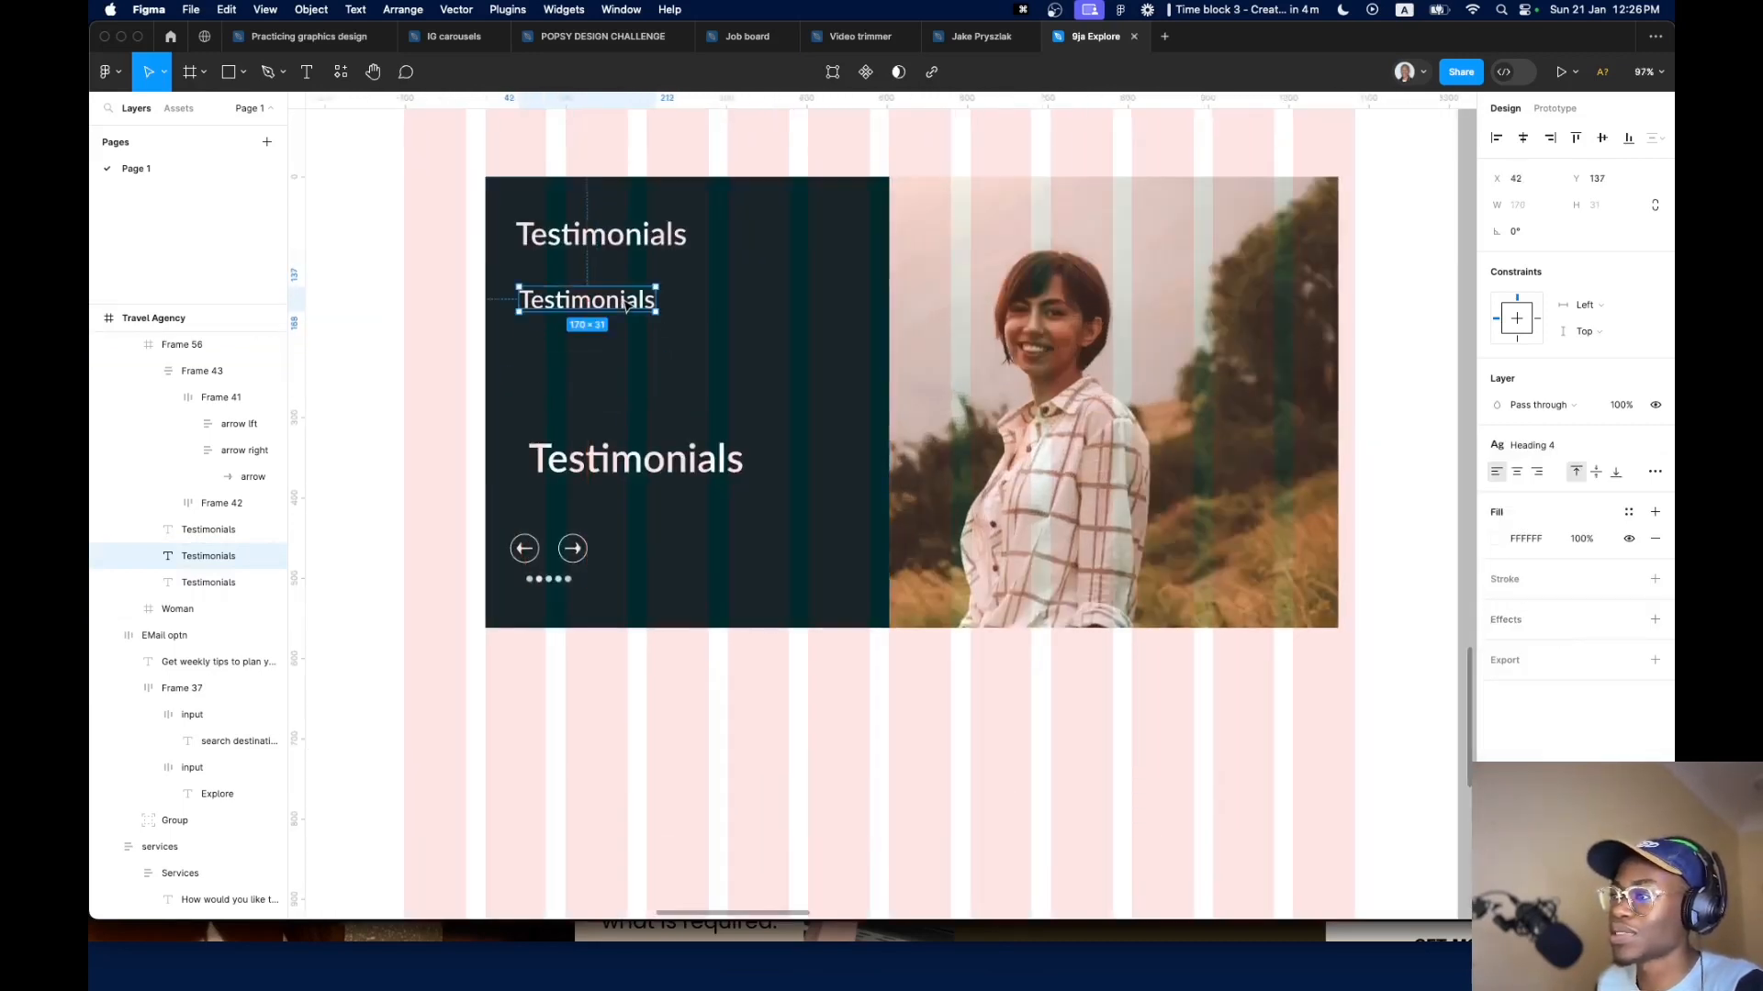
Replace the middle text's wording with “I found a reason to live”, including the quotation marks
{"action": "double_click", "coordinate": [627, 292]}
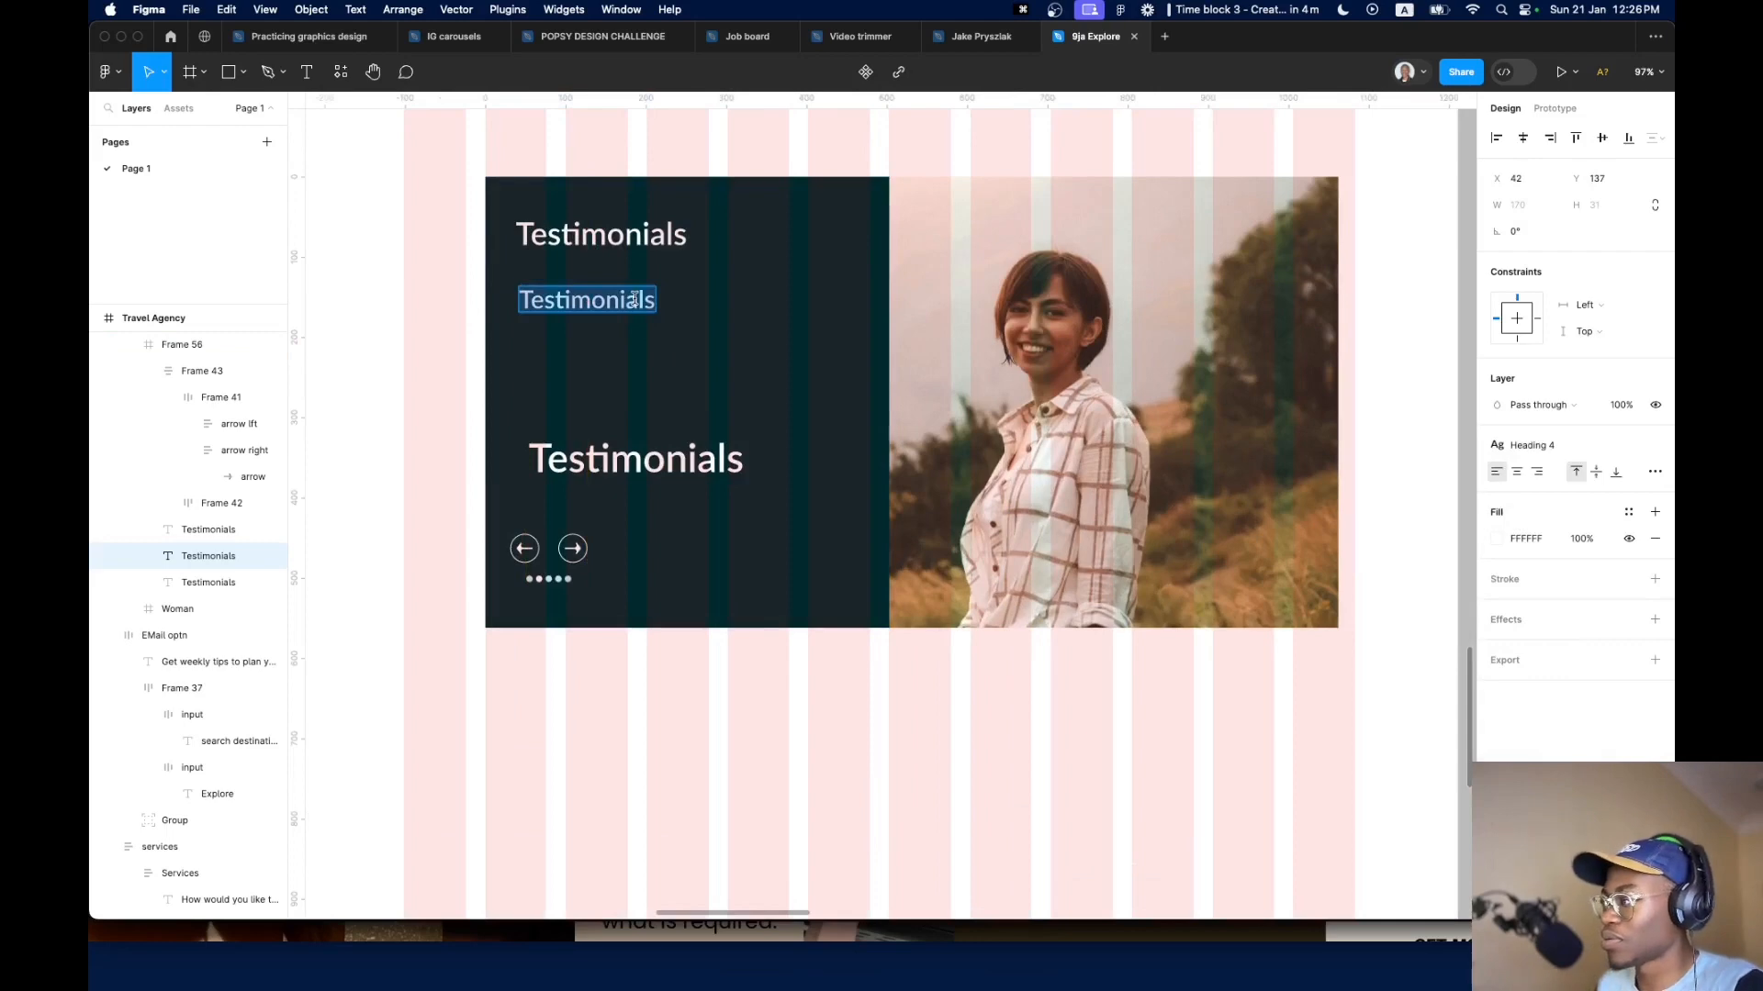
{"action": "scroll", "coordinate": [624, 316], "scroll_direction": "down", "scroll_amount": 10}
{"action": "scroll", "coordinate": [555, 362], "scroll_direction": "up", "scroll_amount": 5}
{"action": "scroll", "coordinate": [1016, 240], "scroll_direction": "up", "scroll_amount": 5}
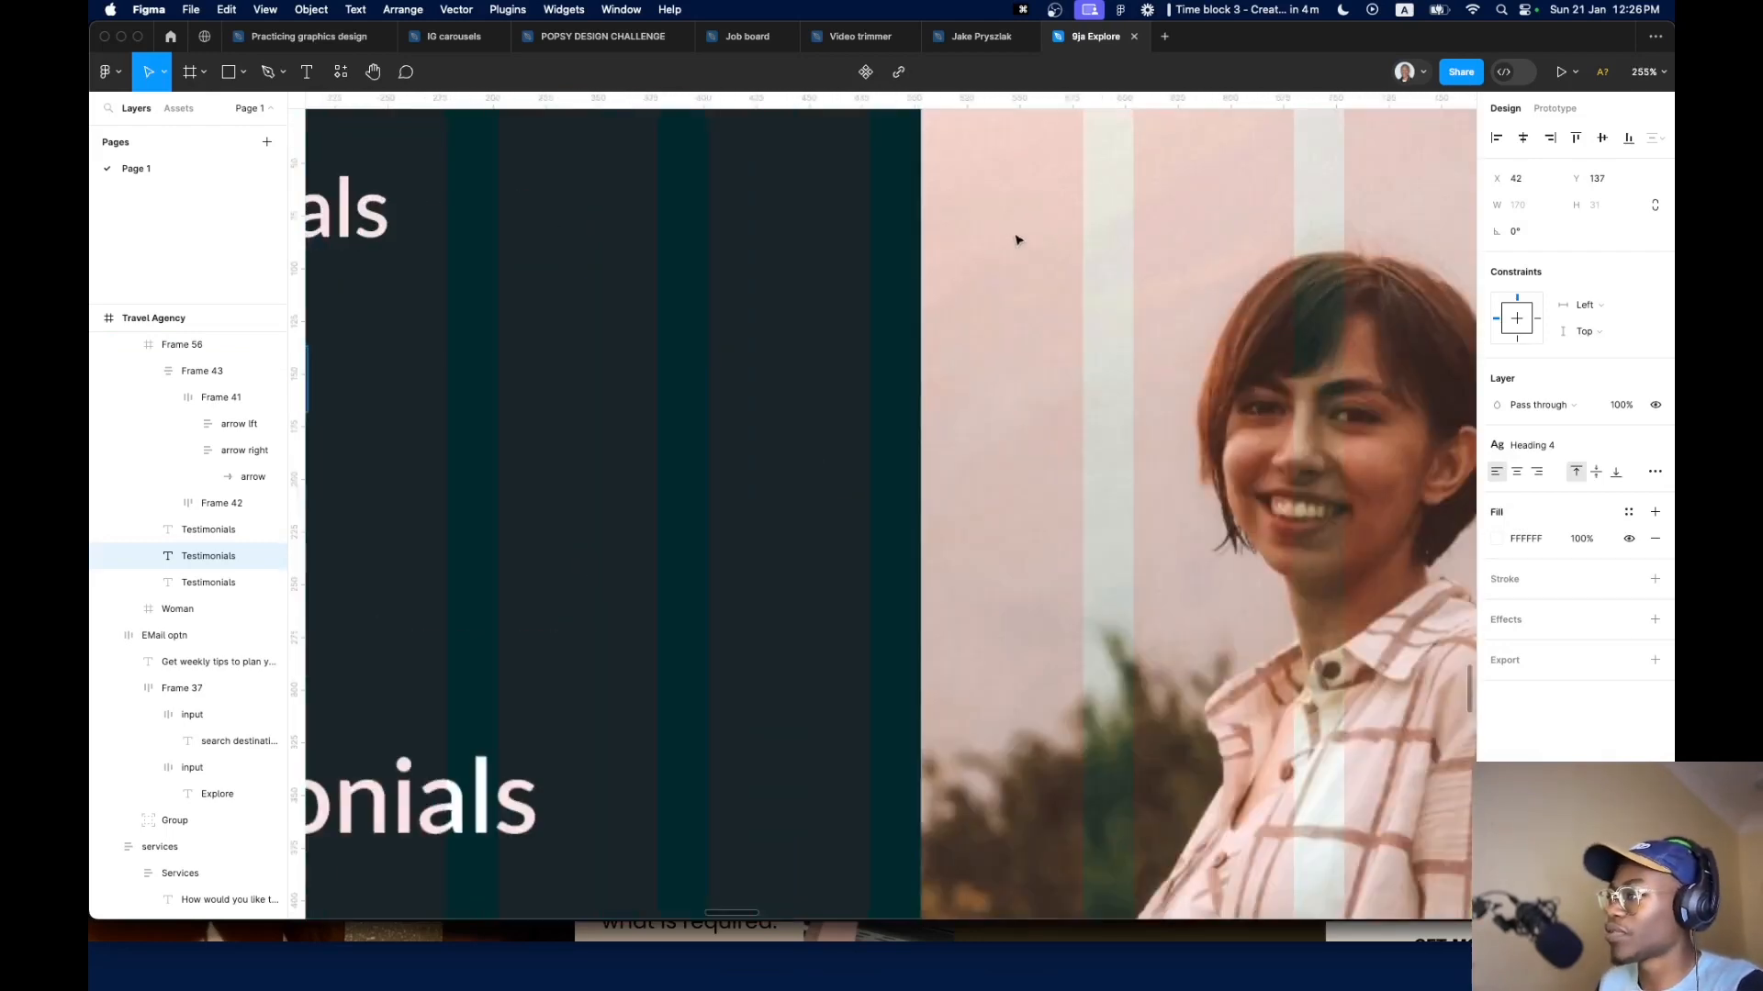
{"action": "scroll", "coordinate": [1017, 239], "scroll_direction": "down", "scroll_amount": 5}
{"action": "scroll", "coordinate": [983, 425], "scroll_direction": "up", "scroll_amount": 2}
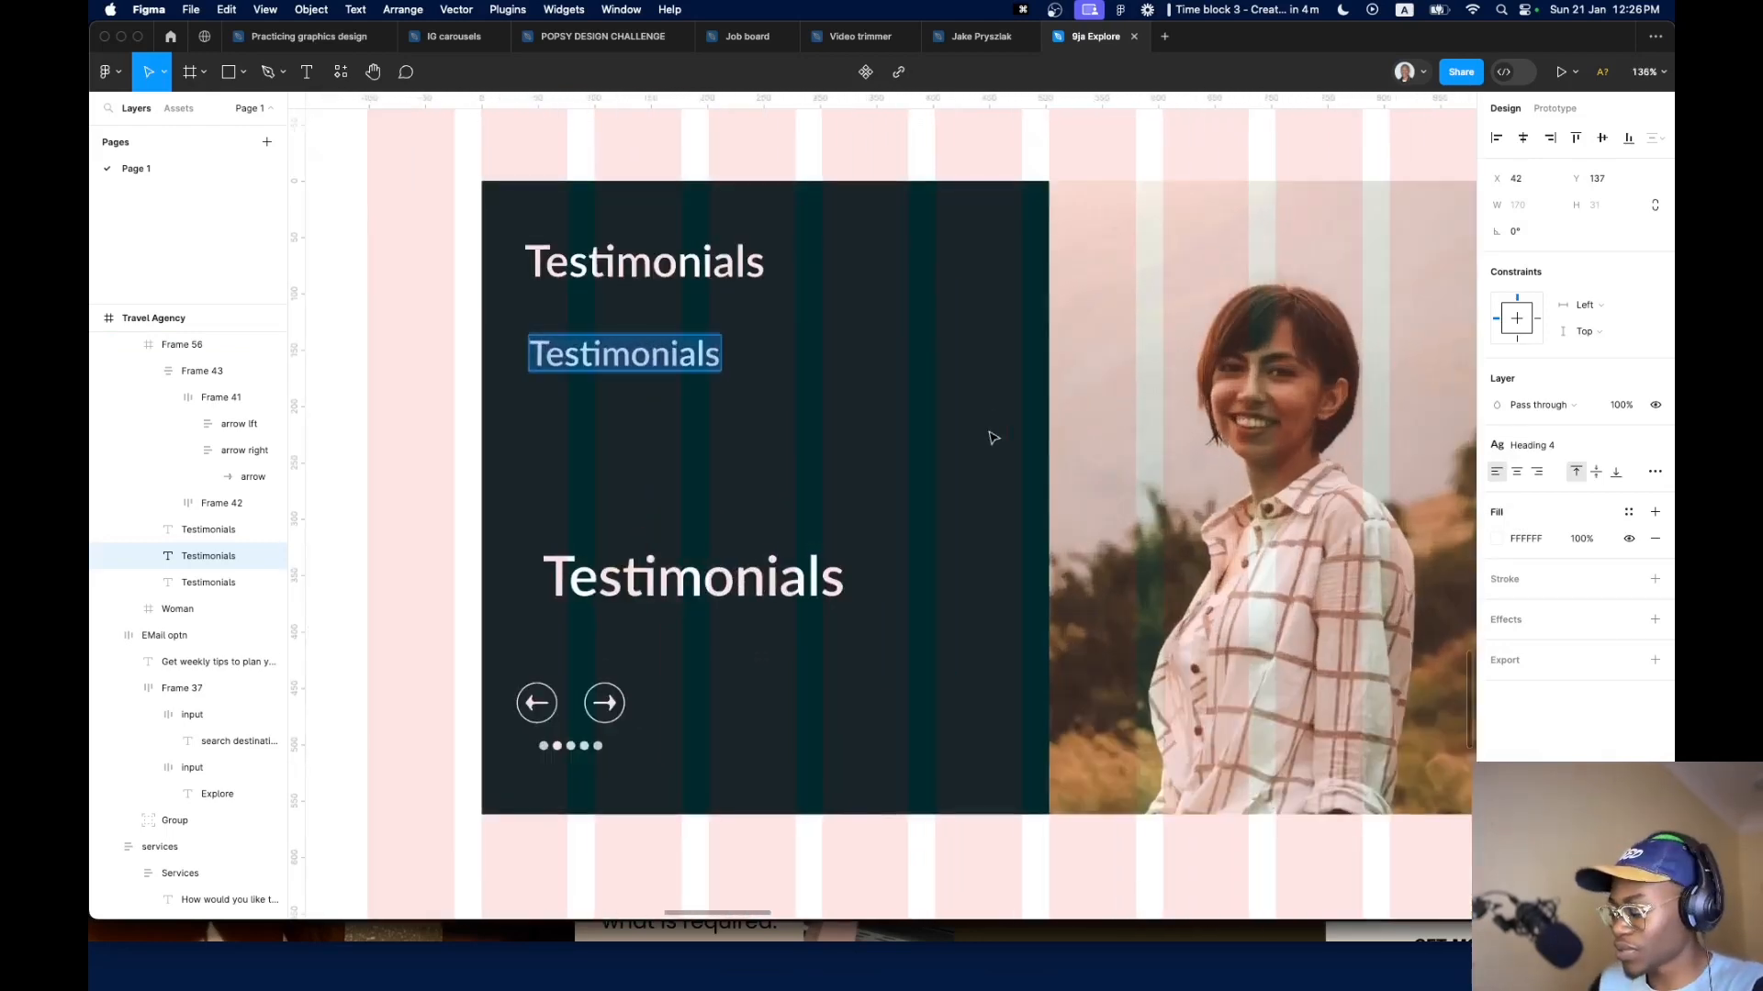
{"action": "type", "text": "I found a re"}
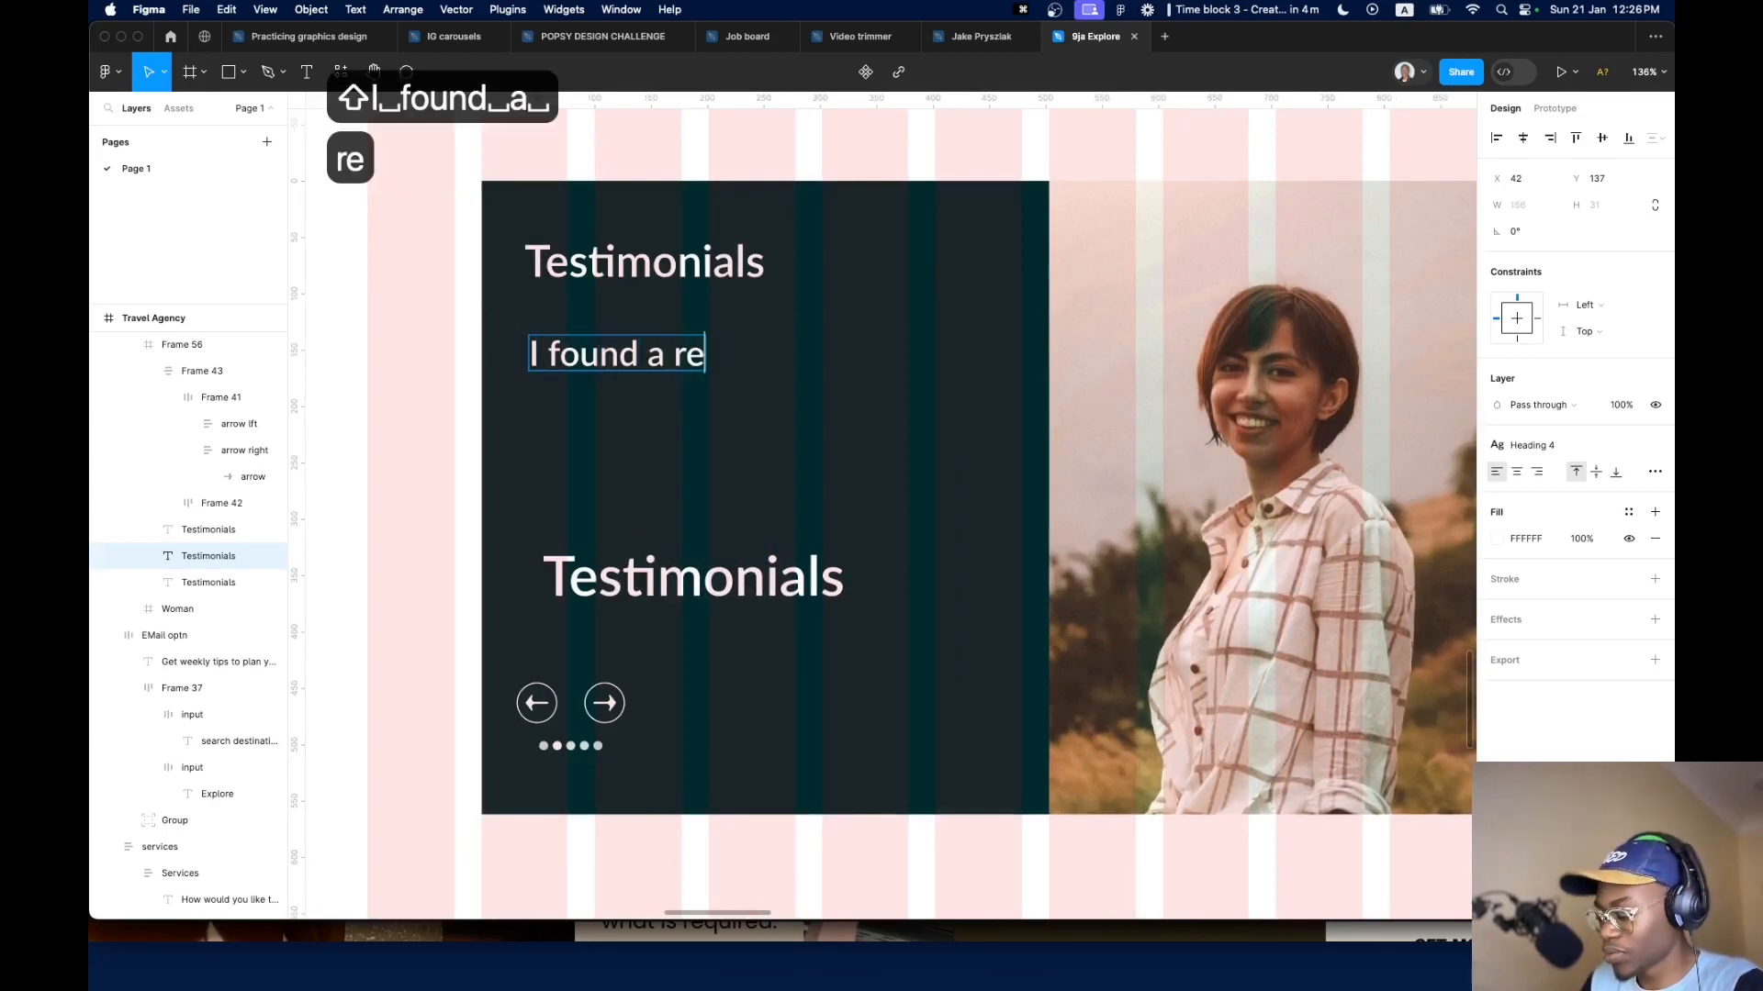
{"action": "type", "text": "ason to live"}
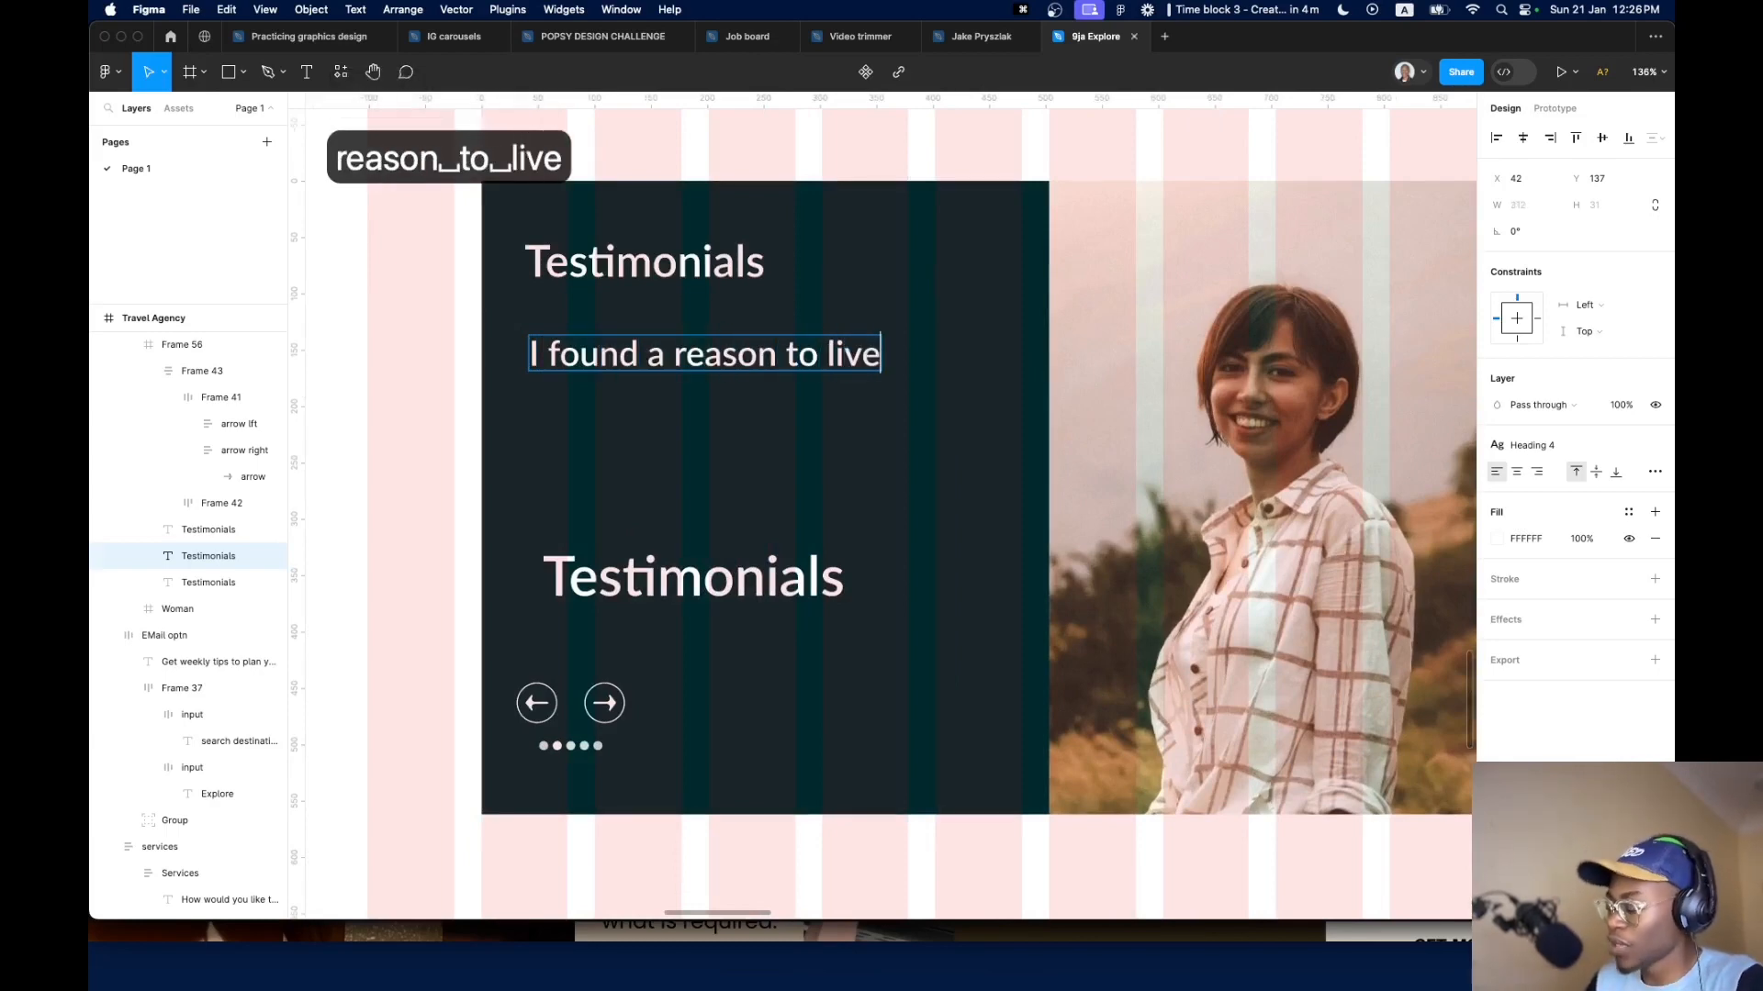
{"action": "type", "text": "\""}
{"action": "key", "text": "cmd+Left"}
{"action": "type", "text": "\""}
{"action": "key", "text": "Escape"}
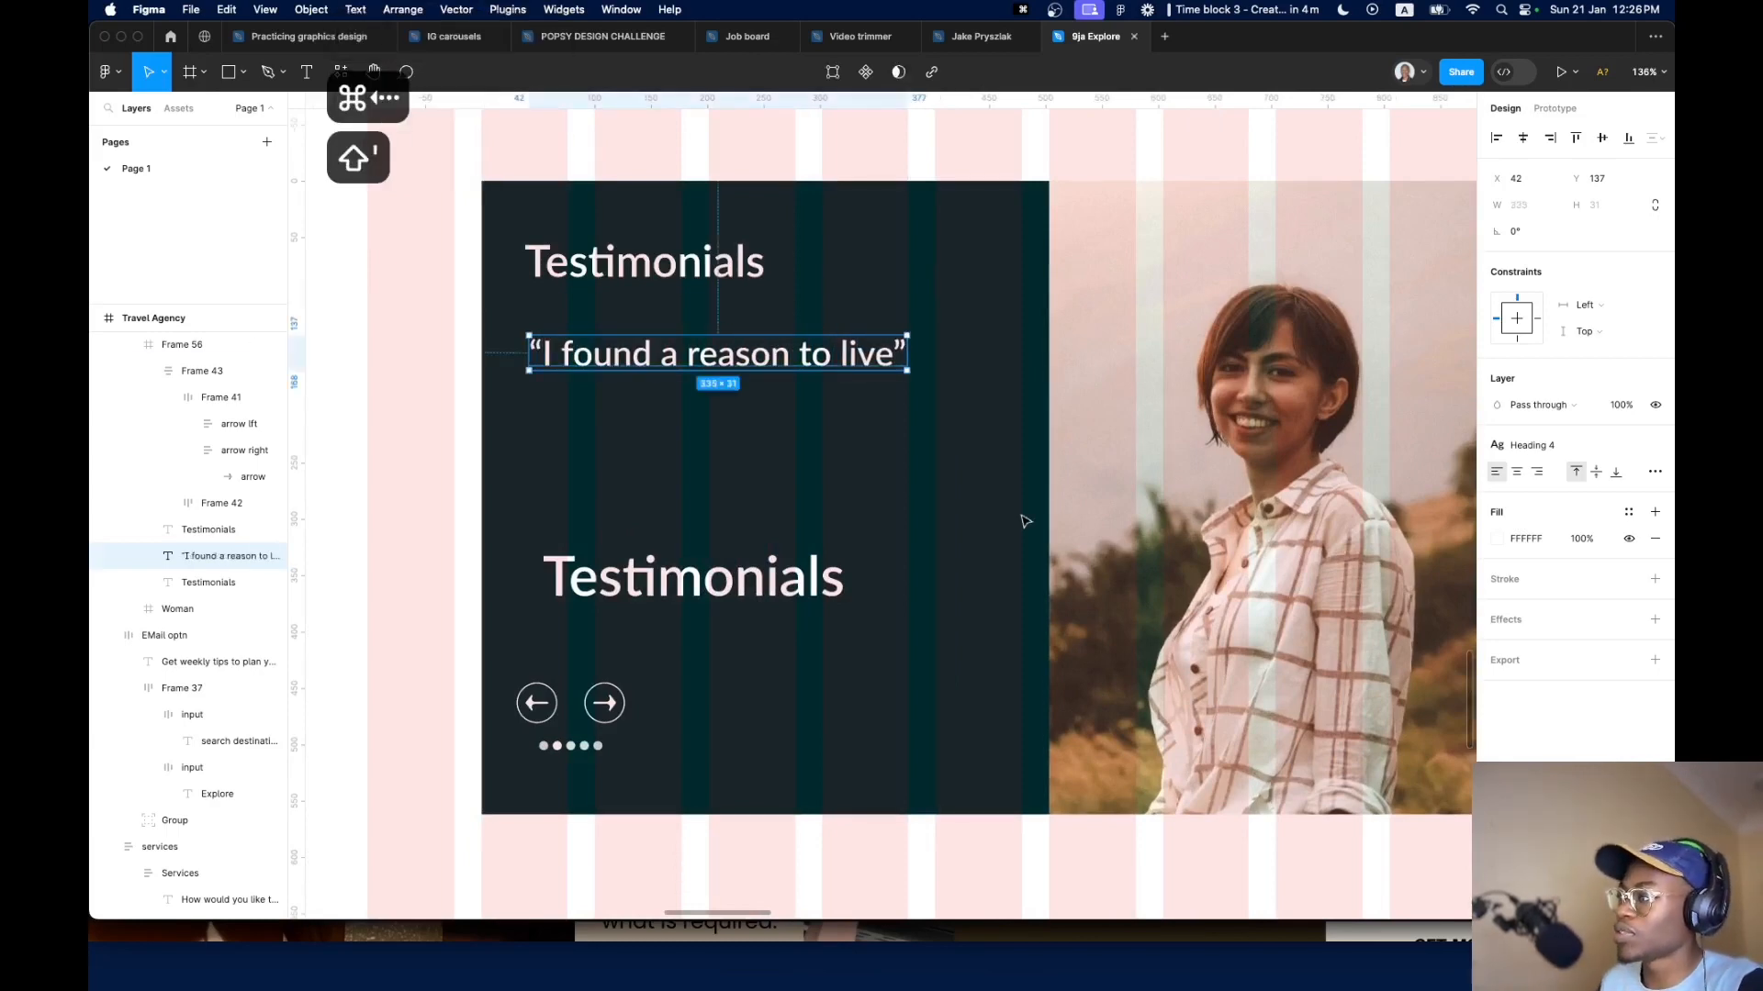
Detach the quote's text style, set its font to Preahvihear, and move it slightly closer to the heading, aligned with its left edge
{"action": "left_click", "coordinate": [1655, 445]}
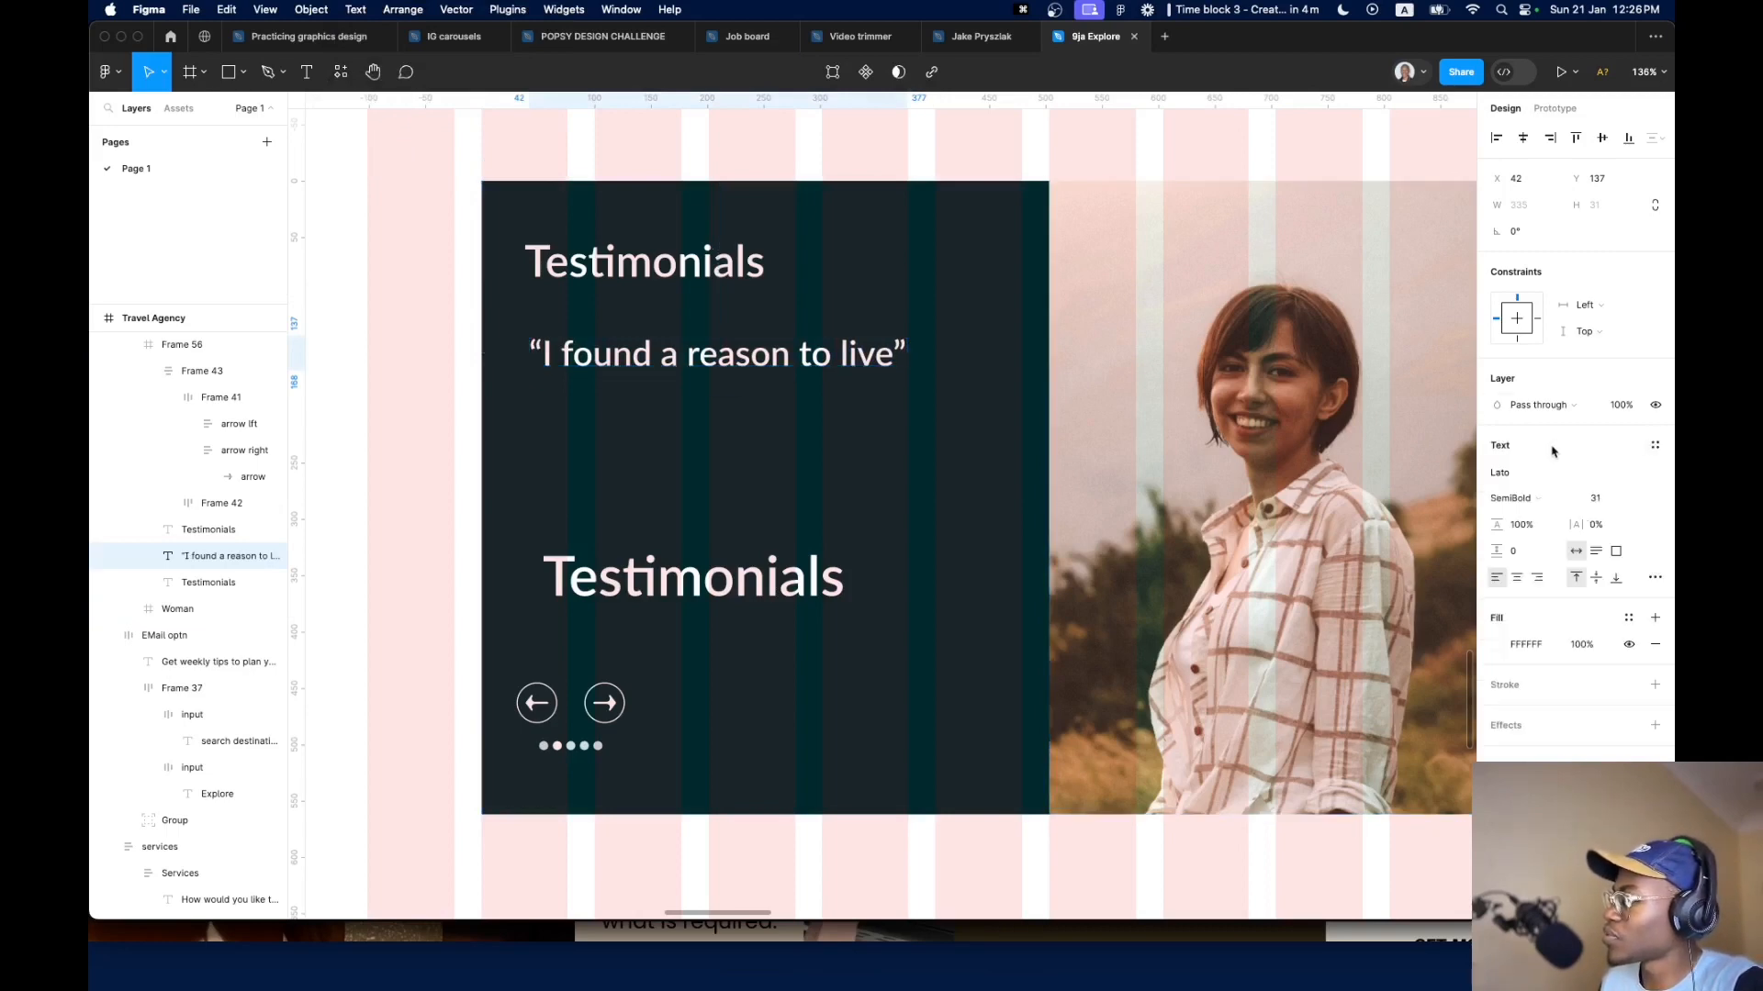
{"action": "left_click", "coordinate": [1533, 472]}
{"action": "type", "text": "pre"}
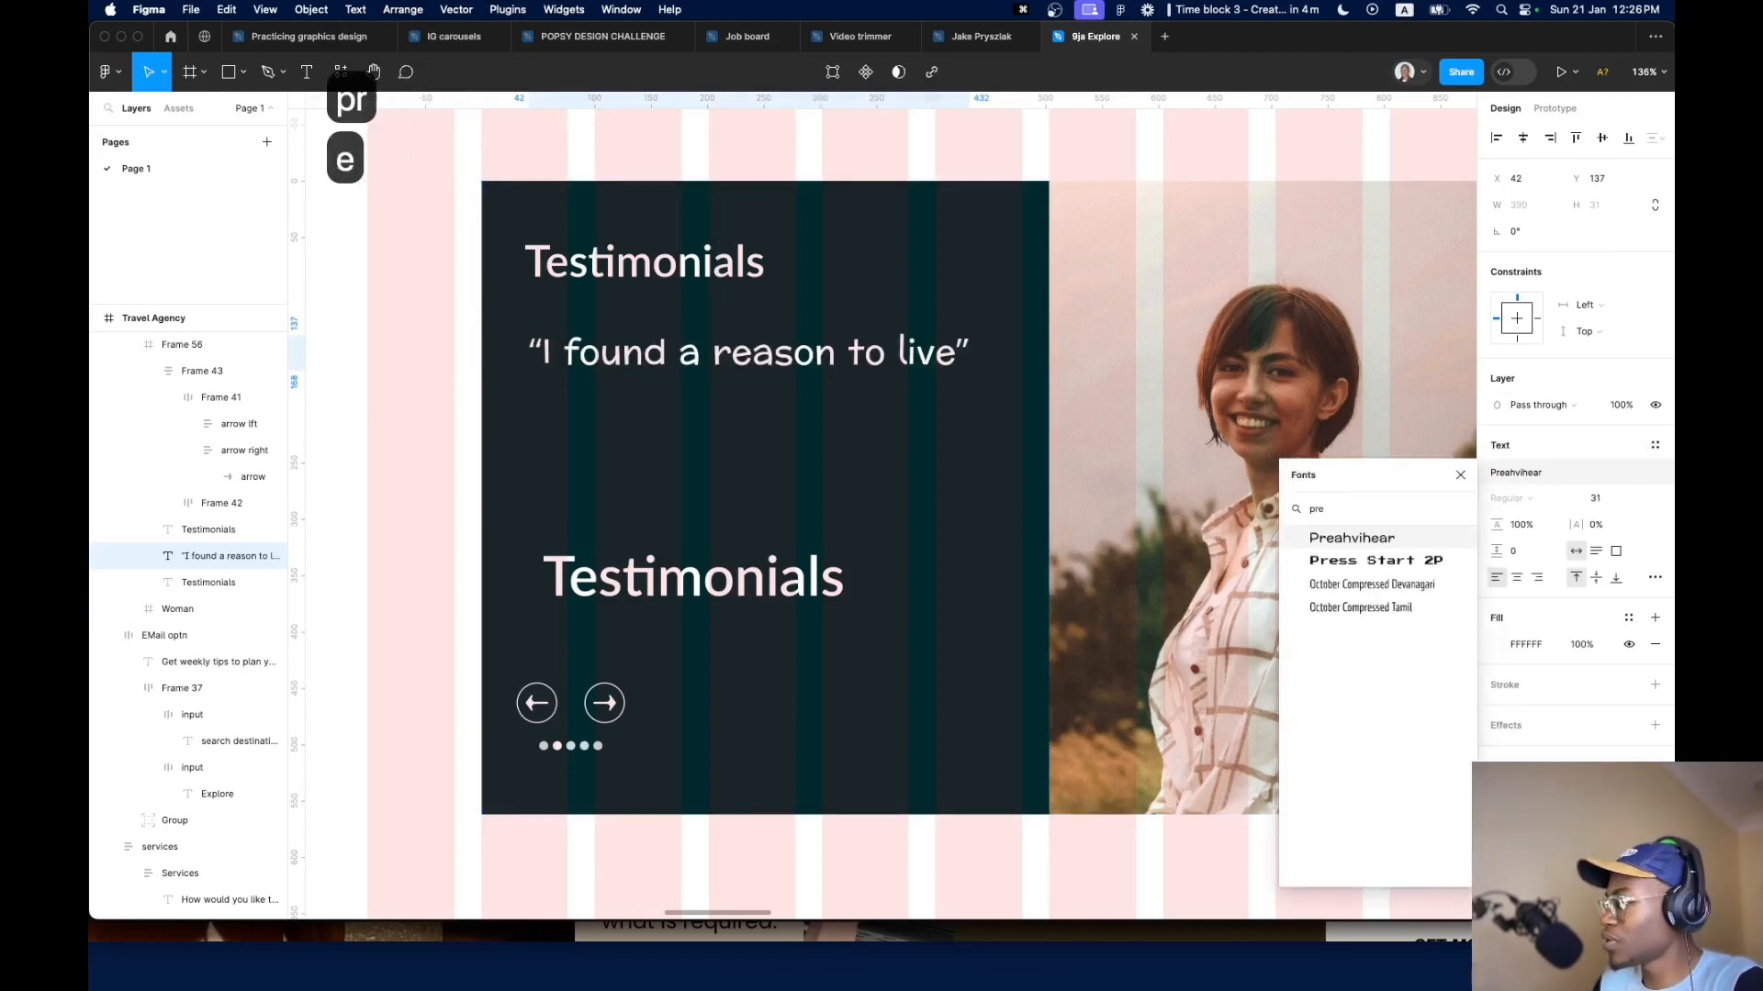
{"action": "key", "text": "Return"}
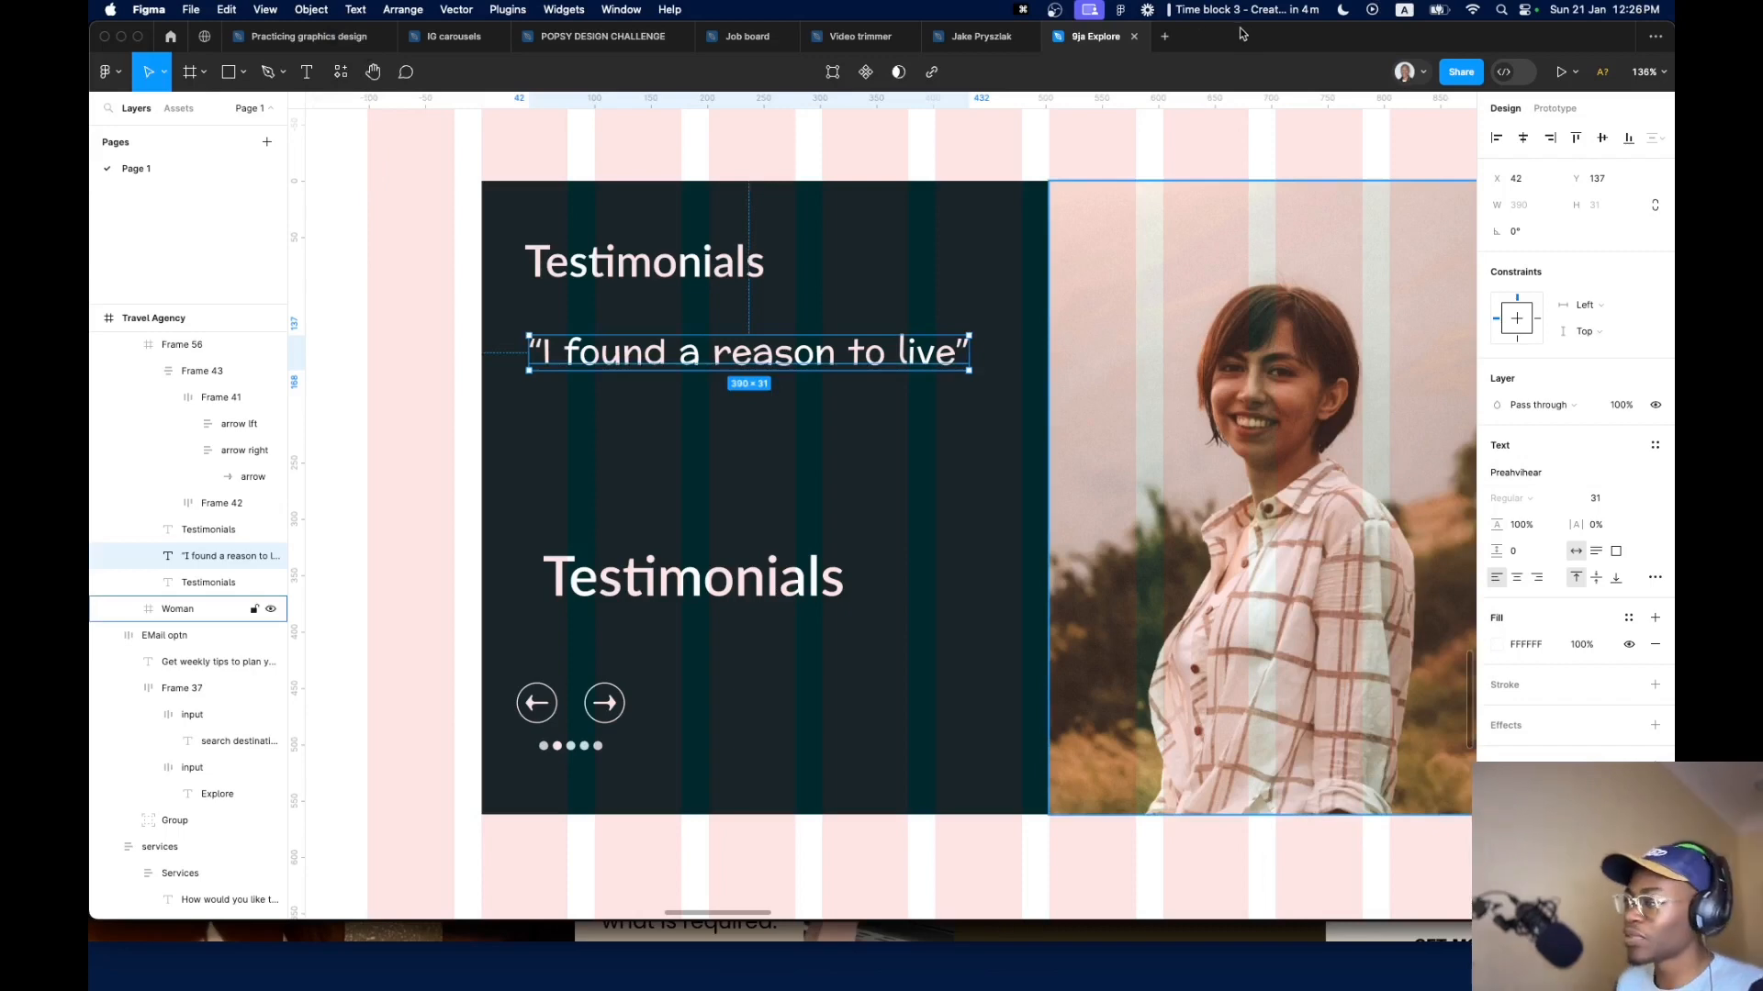
{"action": "left_click_drag", "start_coordinate": [797, 357], "coordinate": [795, 349]}
Apply the "paragraph text large" style to the "Testimonials" text above the carousel arrows
{"action": "left_click", "coordinate": [679, 569]}
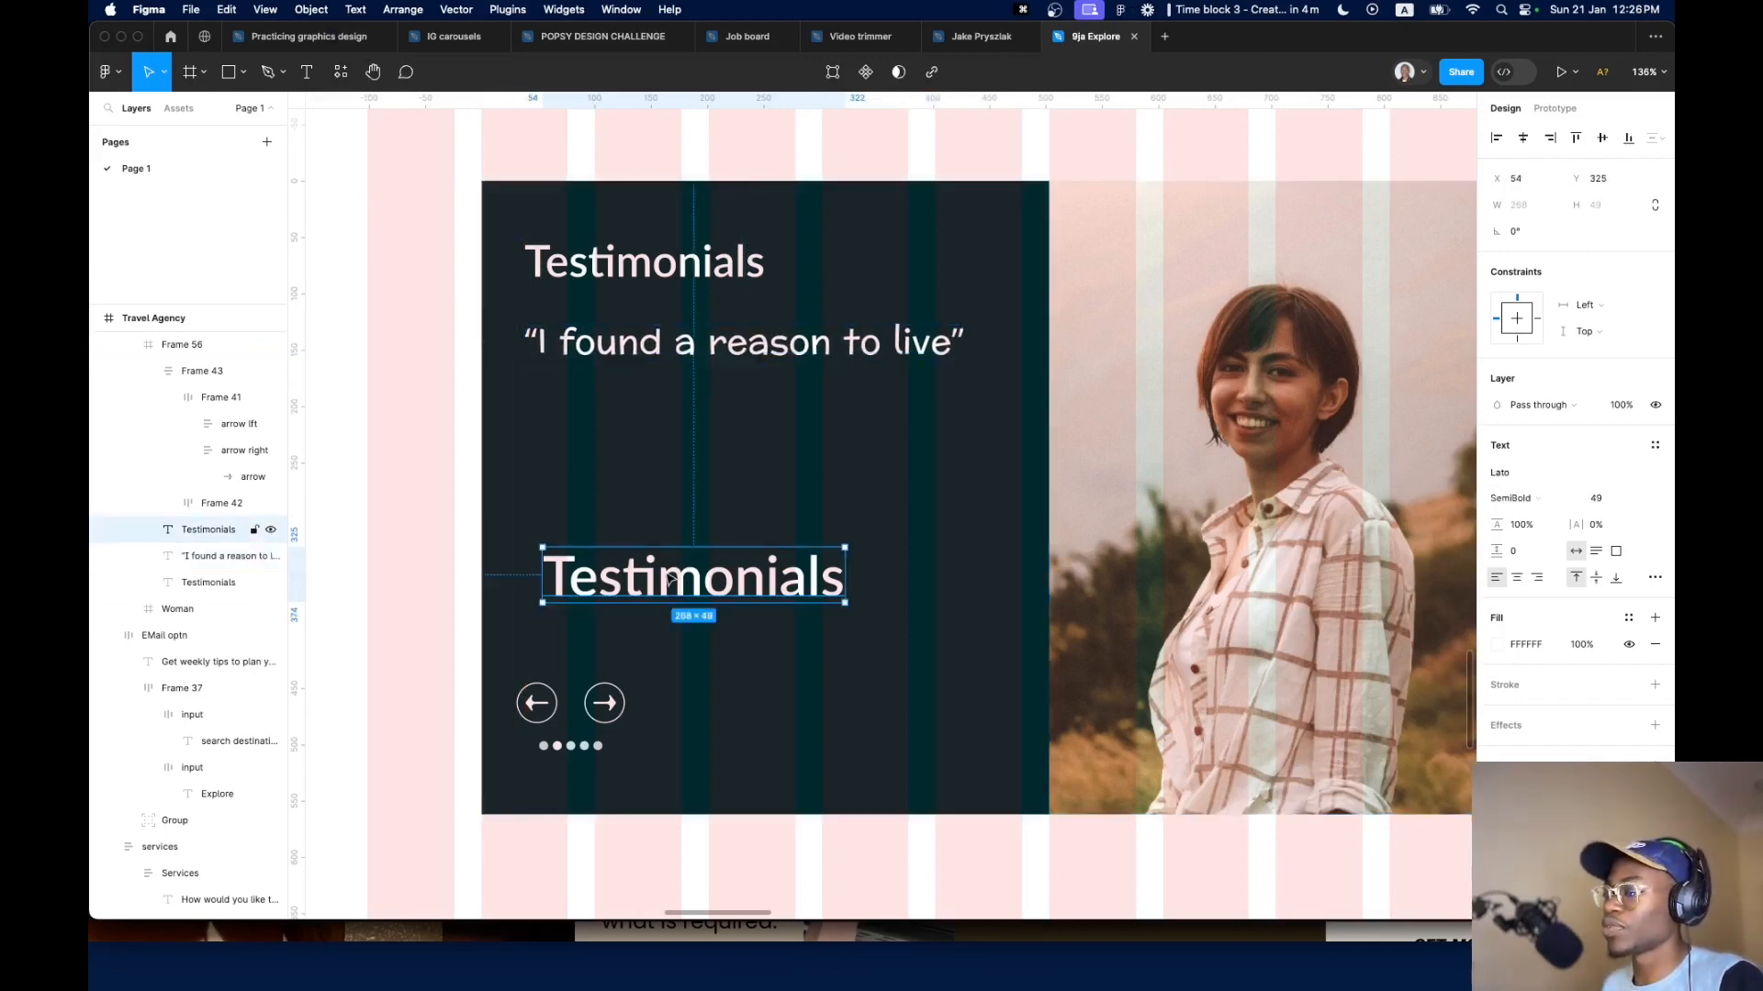
{"action": "left_click", "coordinate": [1655, 447]}
{"action": "left_click", "coordinate": [1546, 698]}
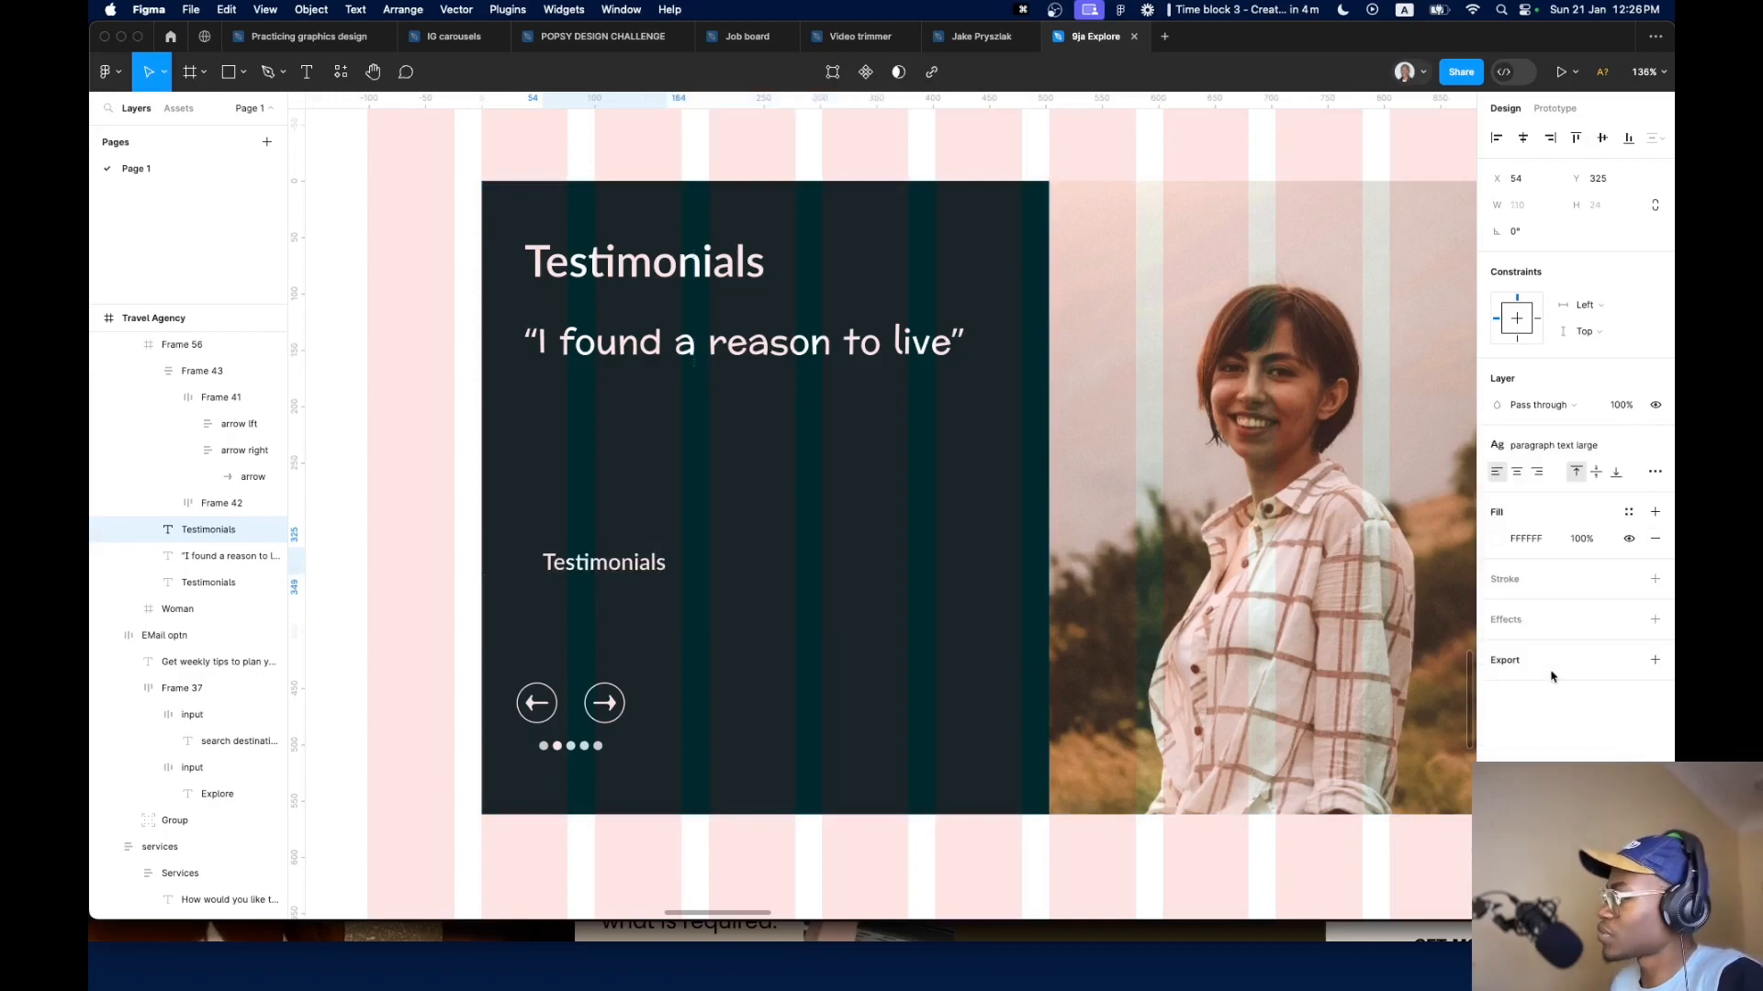
Copy the wording of the testimonial paragraph from the dark panel in the past designs frame
{"action": "scroll", "coordinate": [927, 640], "scroll_direction": "down", "scroll_amount": 10}
{"action": "scroll", "coordinate": [934, 592], "scroll_direction": "up", "scroll_amount": 10}
{"action": "left_click", "coordinate": [860, 612], "text": "super"}
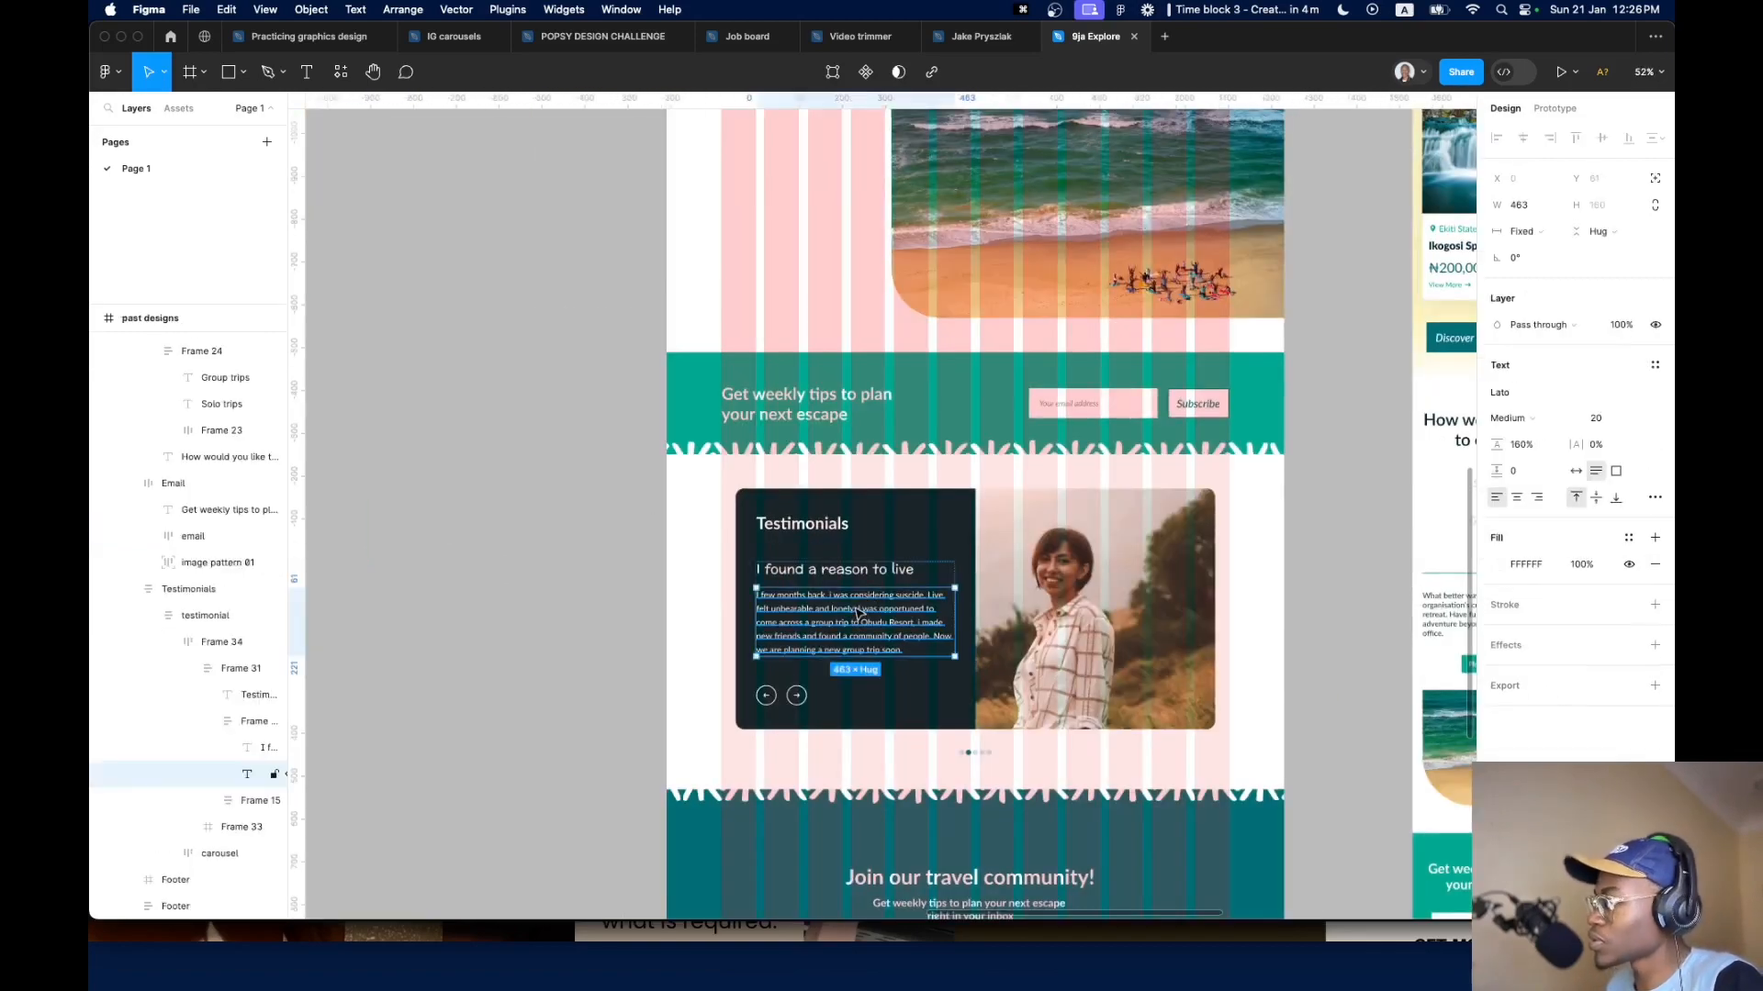
{"action": "double_click", "coordinate": [858, 613]}
{"action": "key", "text": "super+c"}
{"action": "scroll", "coordinate": [854, 608], "scroll_direction": "down", "scroll_amount": 5}
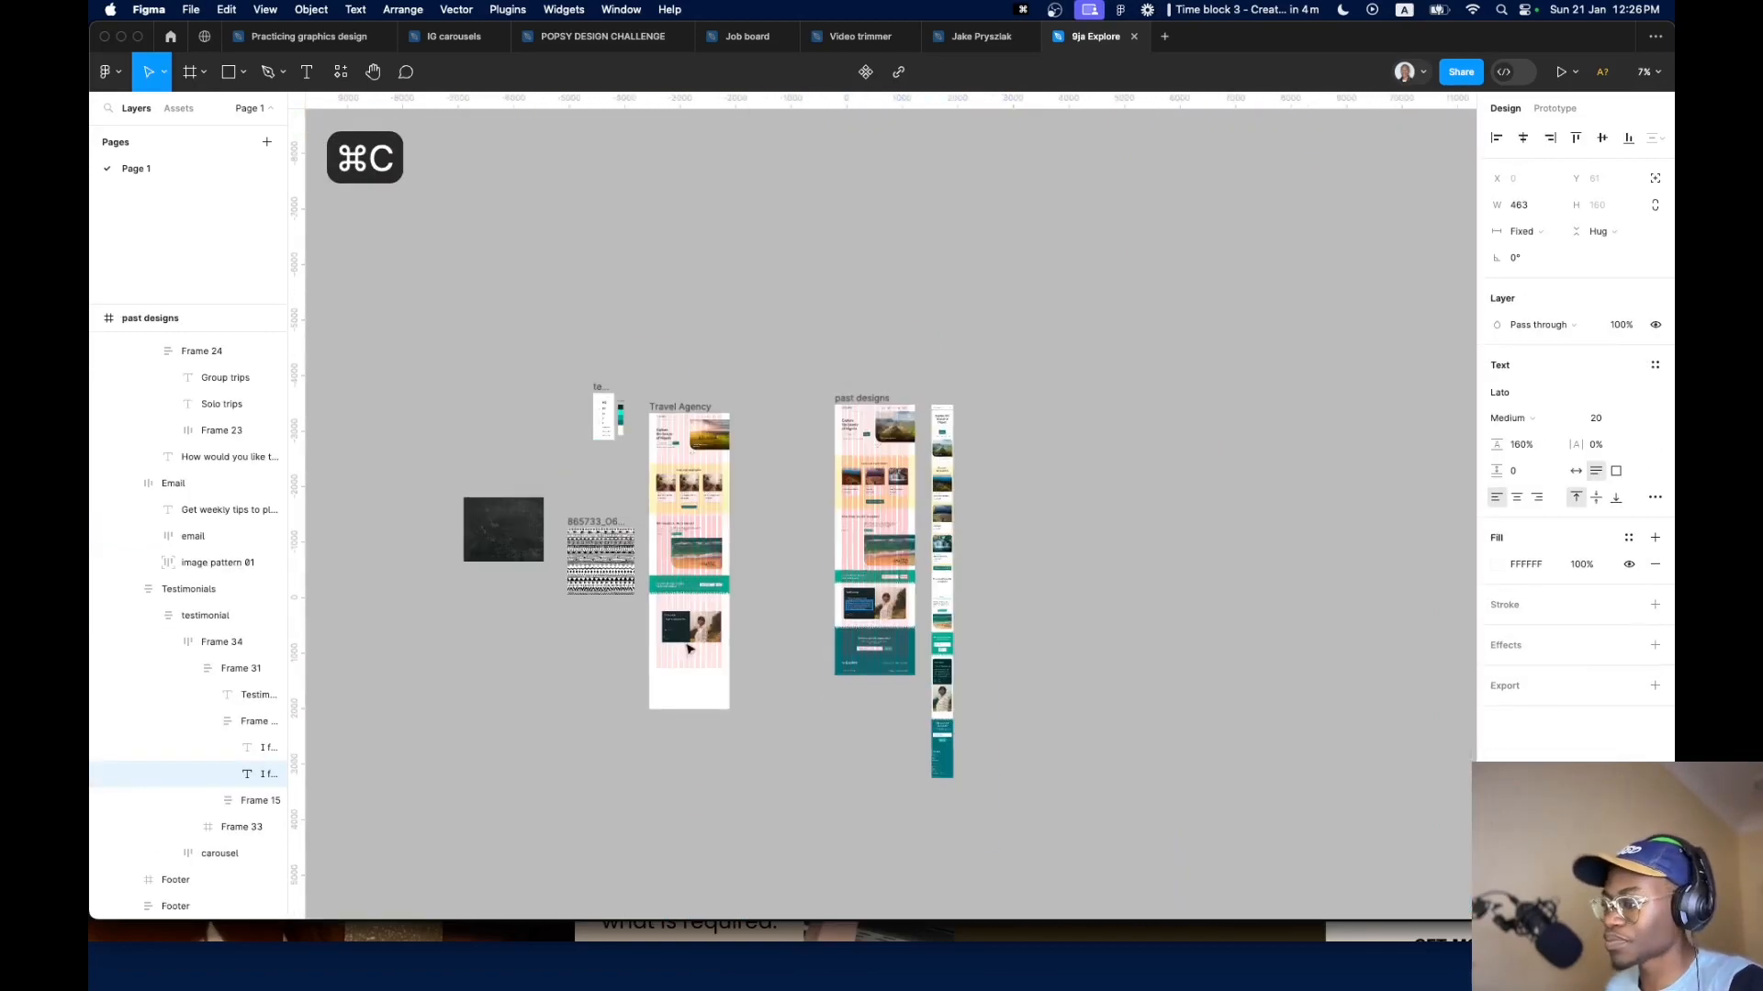
Replace the remaining placeholder text above the carousel arrows in the Travel Agency frame with the copied testimonial paragraph
{"action": "scroll", "coordinate": [696, 726], "scroll_direction": "up", "scroll_amount": 10}
{"action": "scroll", "coordinate": [696, 727], "scroll_direction": "up", "scroll_amount": 5}
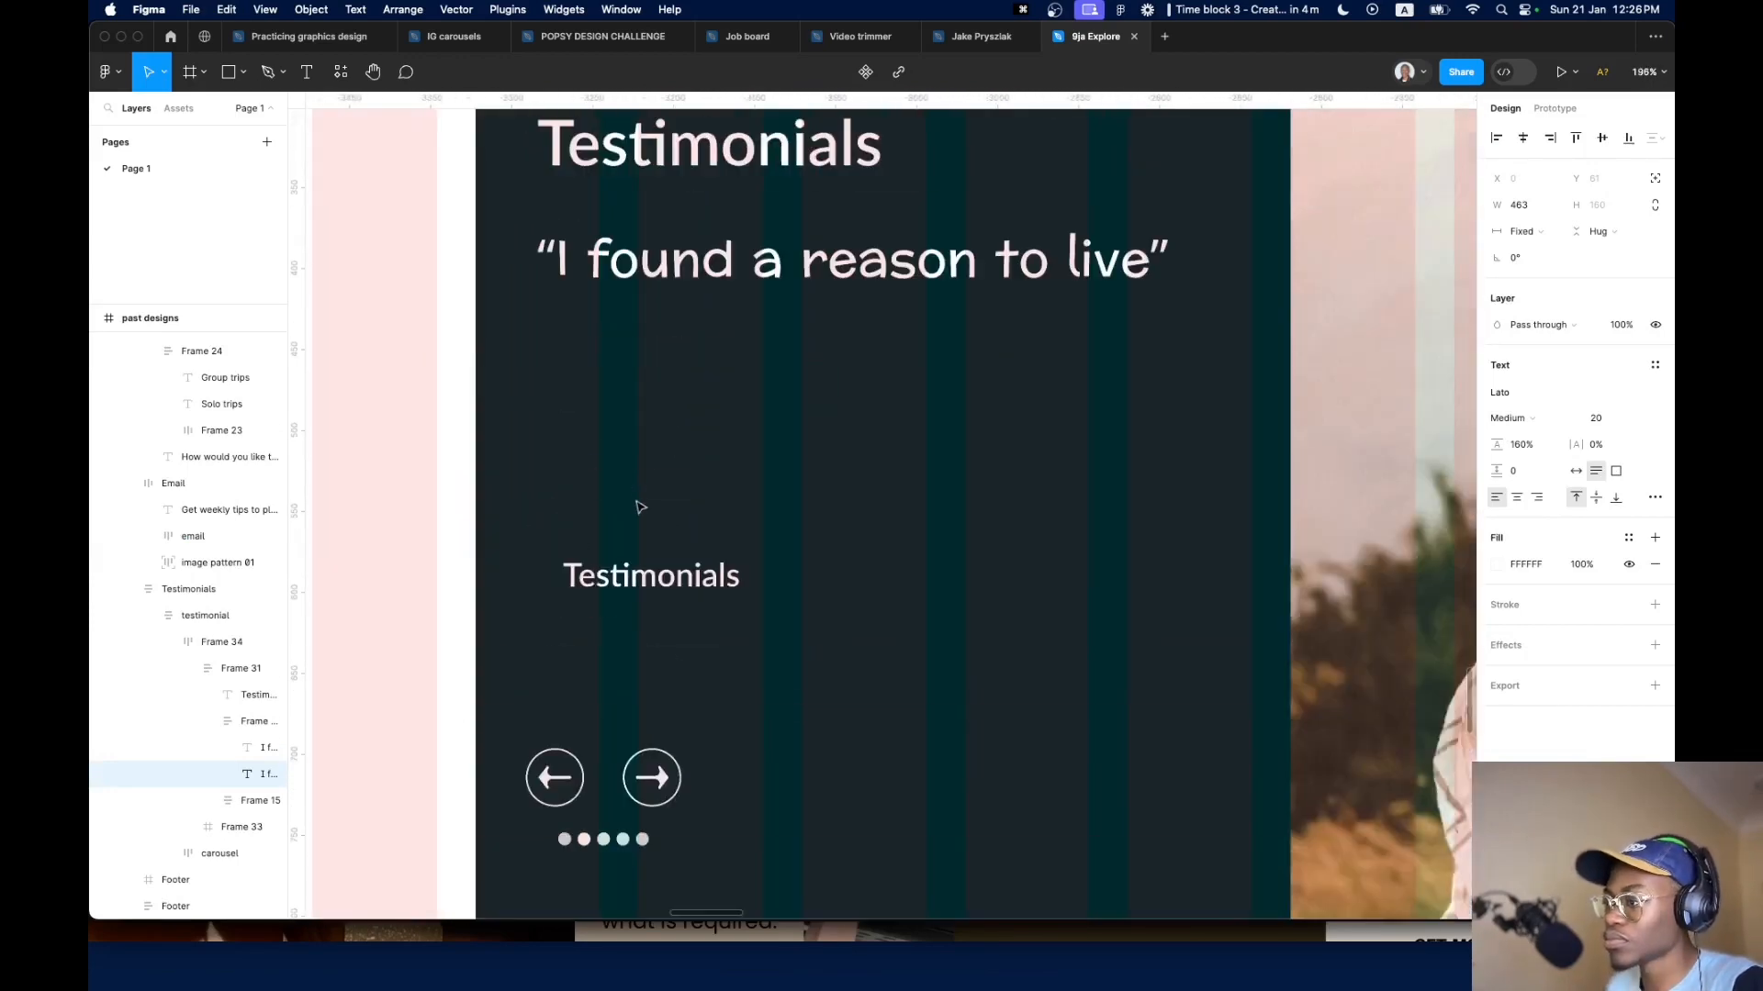
{"action": "left_click", "coordinate": [646, 575]}
{"action": "double_click", "coordinate": [646, 575]}
{"action": "key", "text": "super+v"}
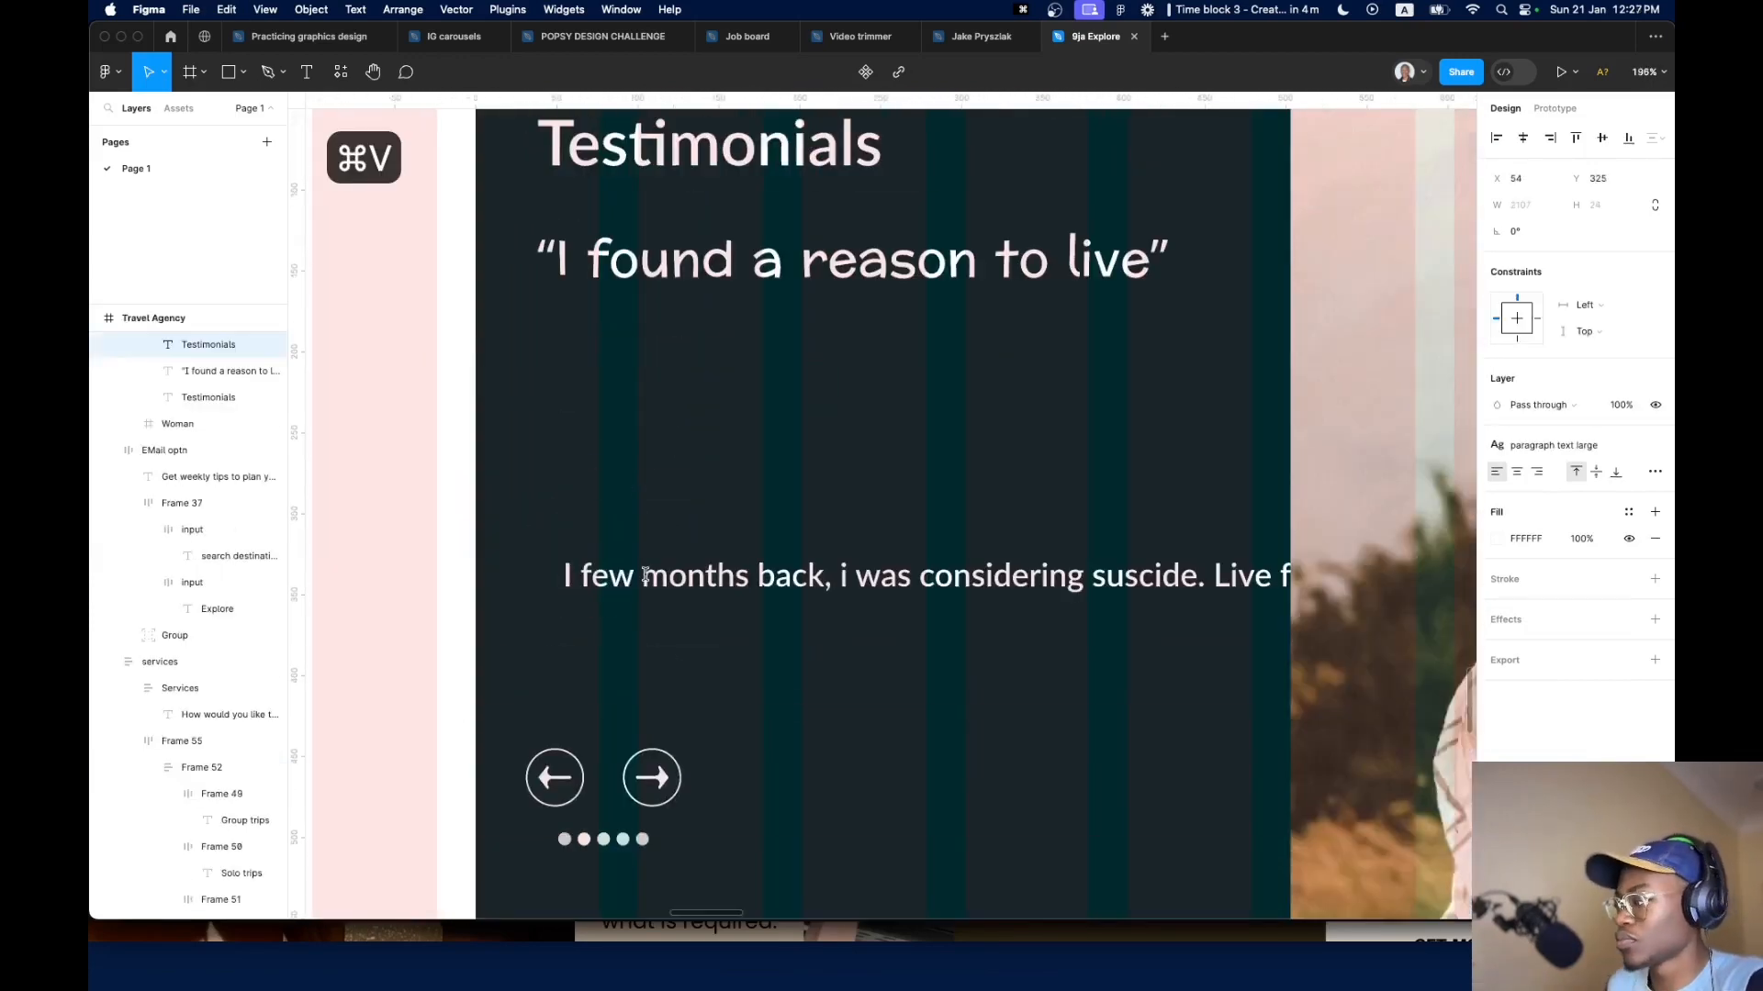
Check the spelling of "suscide" in the pasted paragraph and correct it to "suicide"
{"action": "scroll", "coordinate": [897, 588], "scroll_direction": "down", "scroll_amount": 3}
{"action": "right_click", "coordinate": [900, 590]}
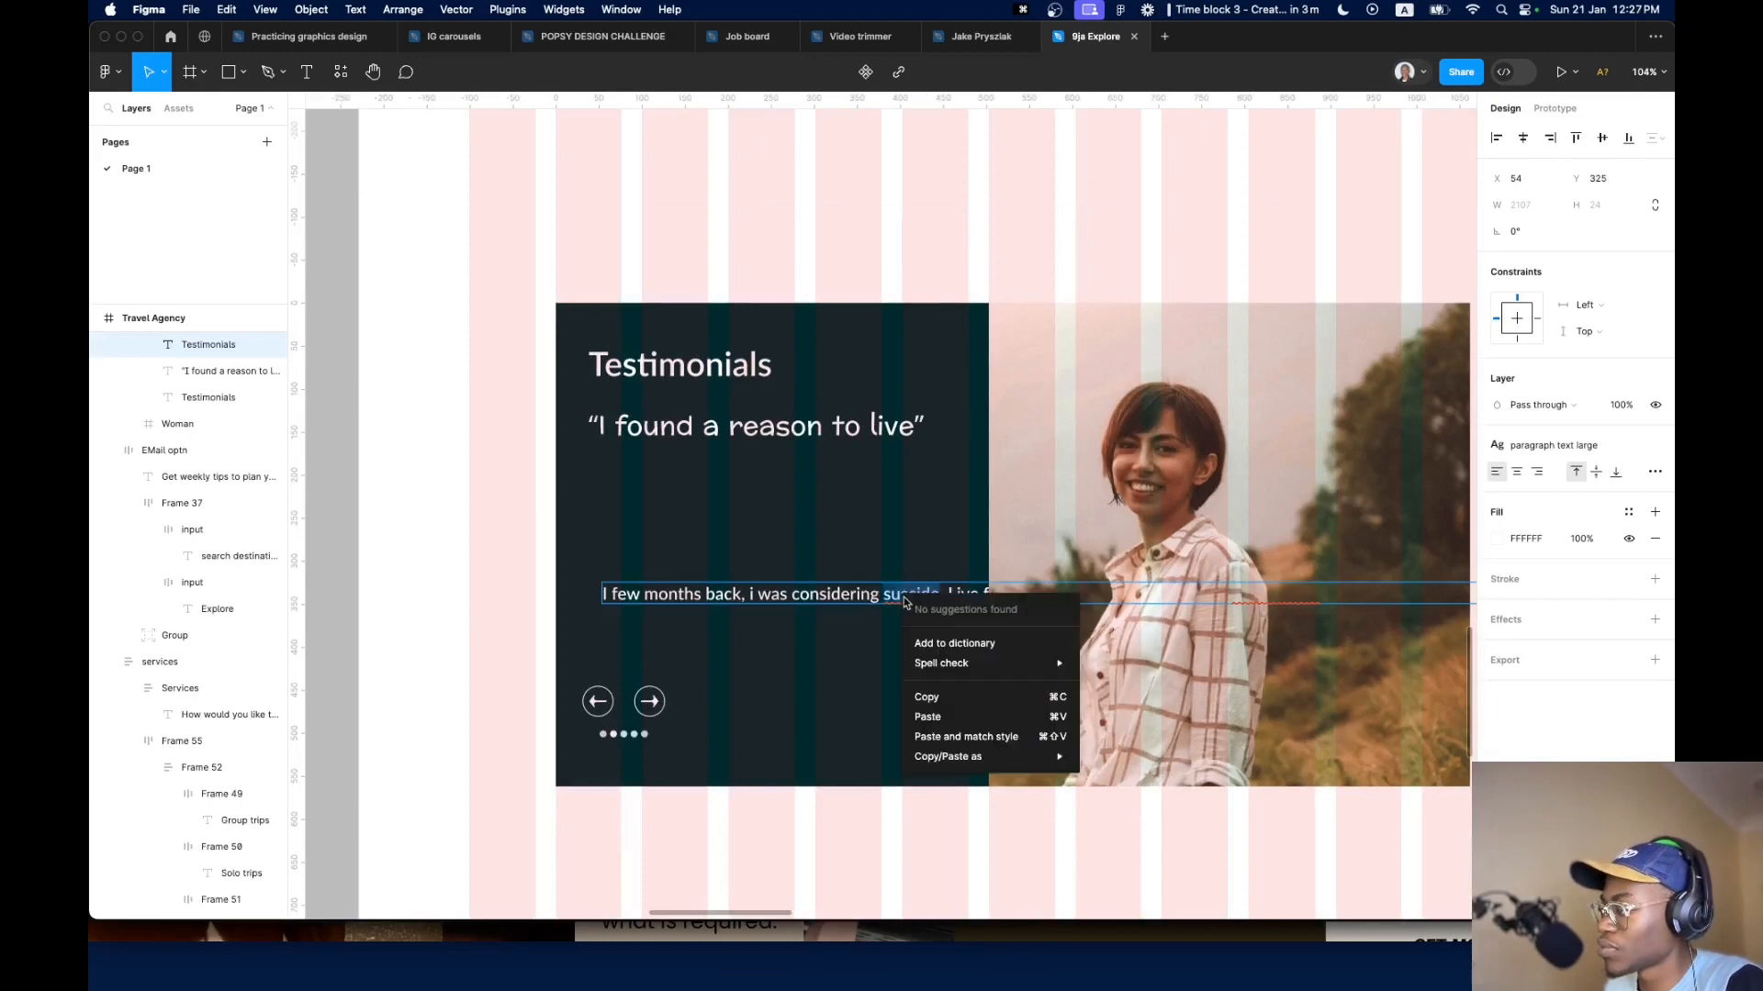
{"action": "key", "text": "Escape"}
{"action": "scroll", "coordinate": [909, 597], "scroll_direction": "up", "scroll_amount": 5}
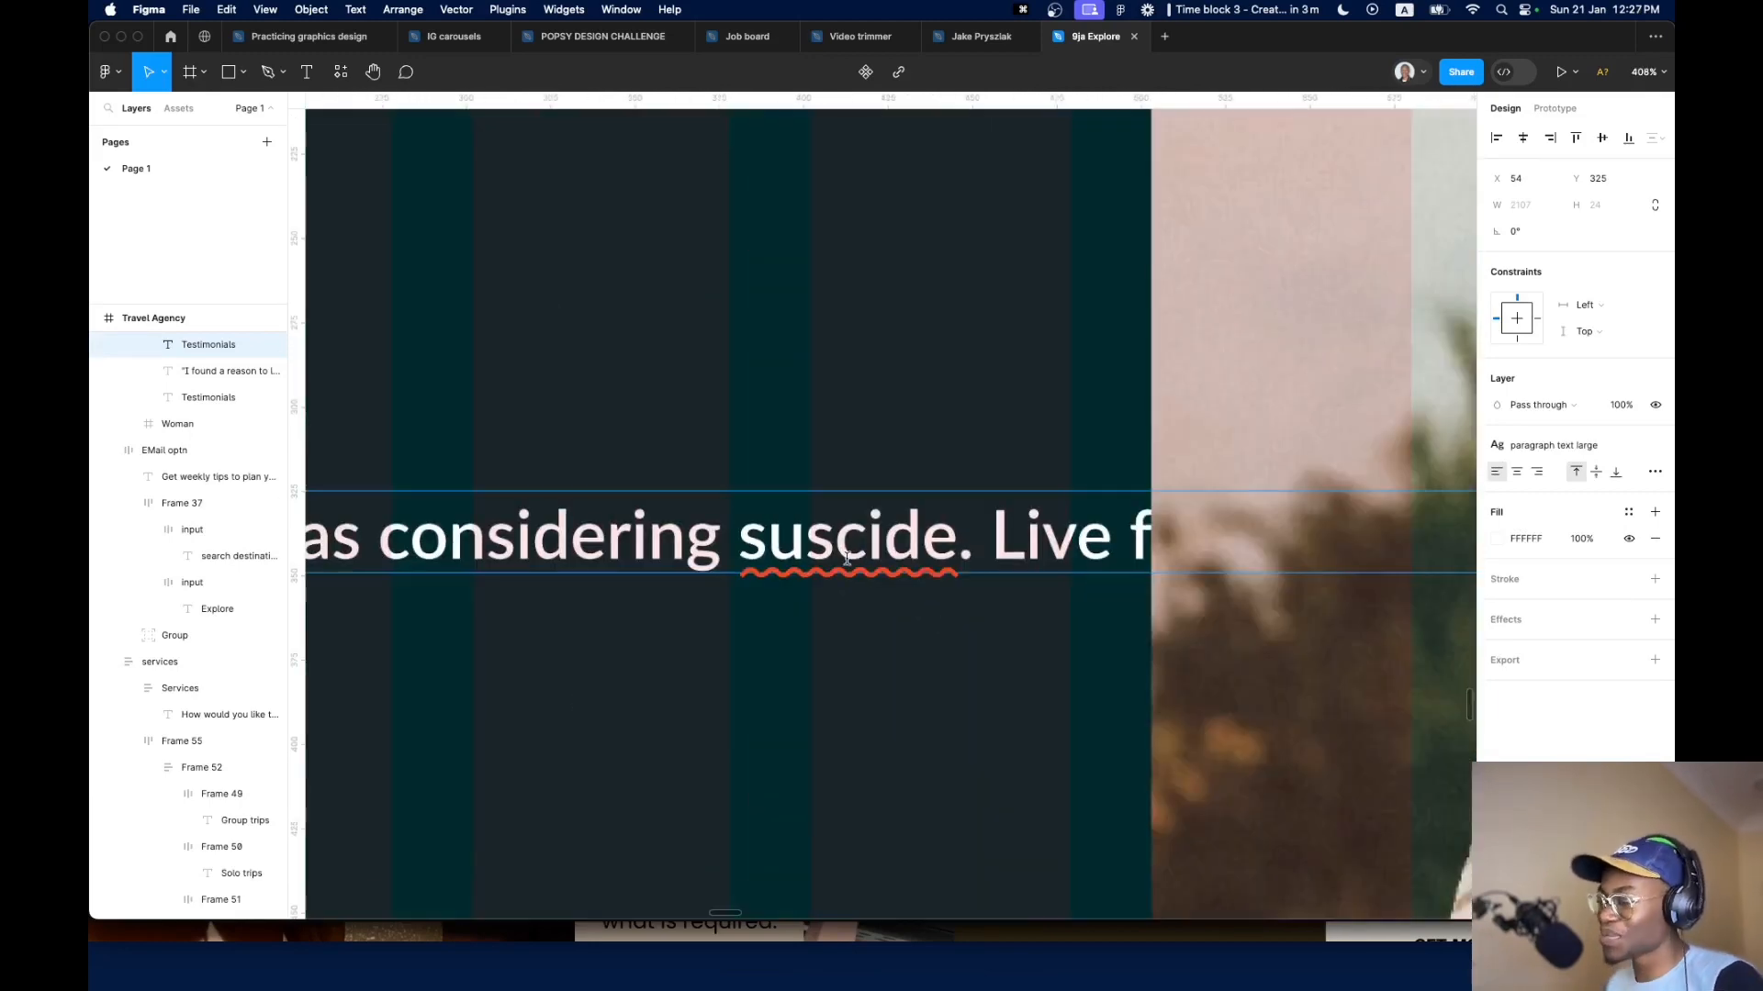
{"action": "key", "text": "super+space"}
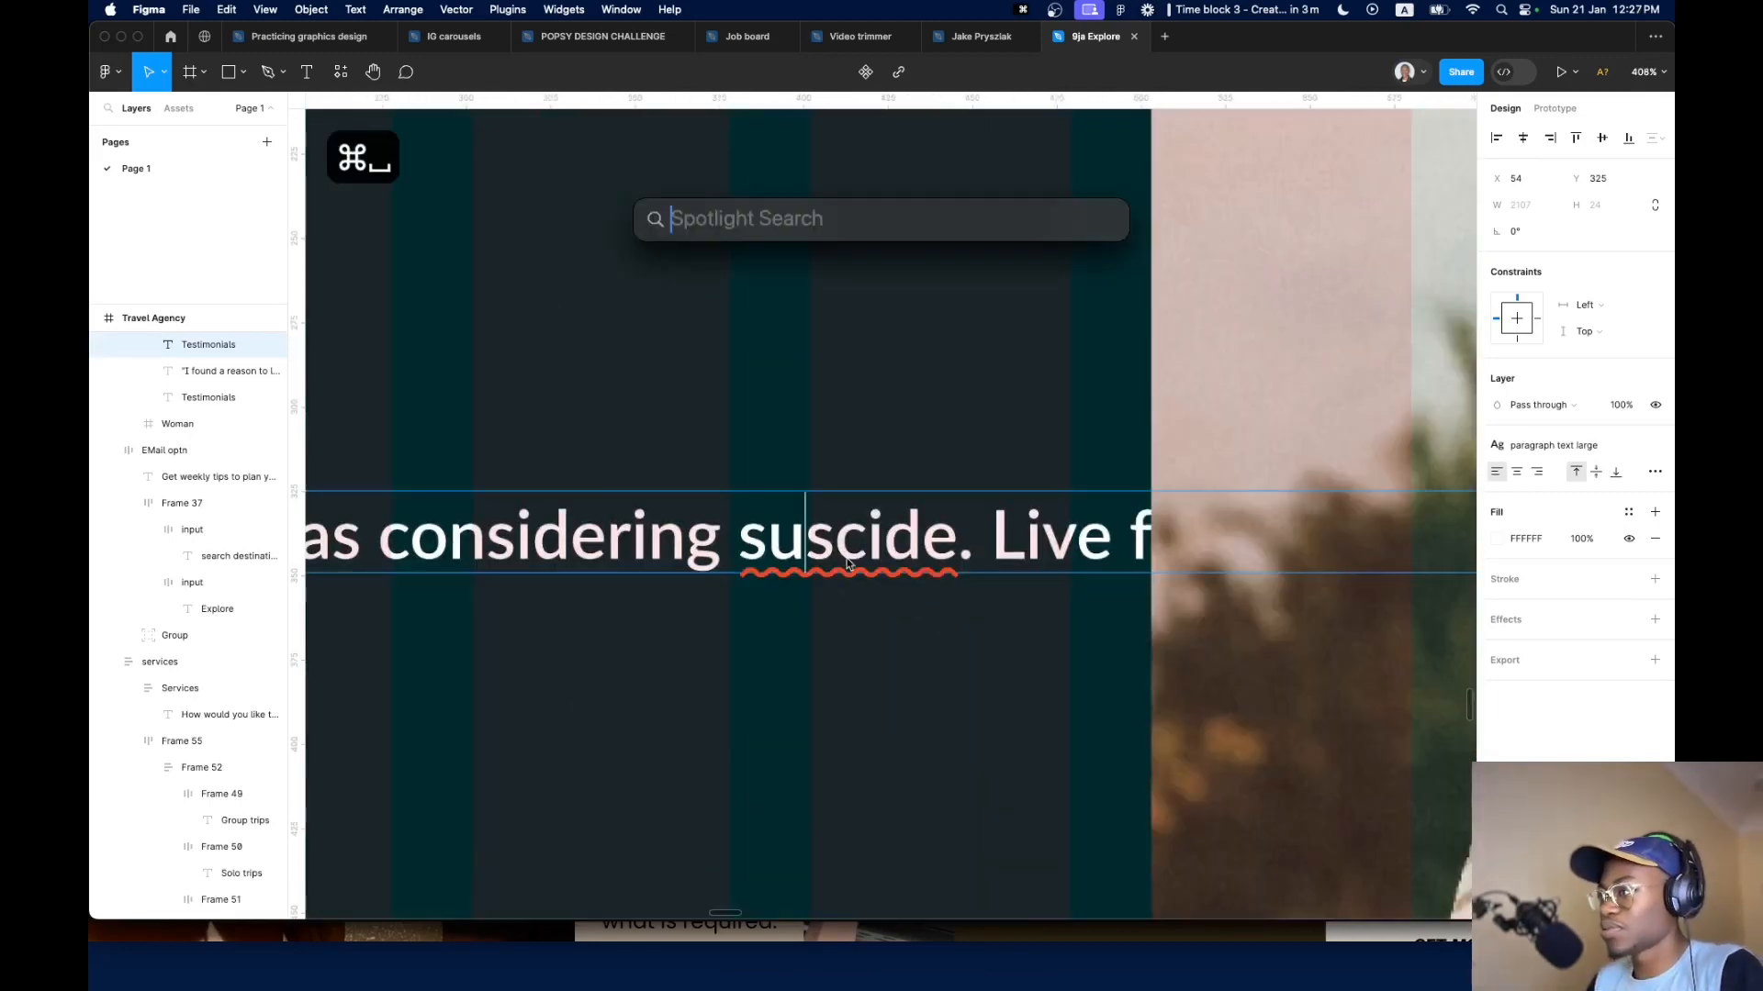
{"action": "type", "text": "suscid"}
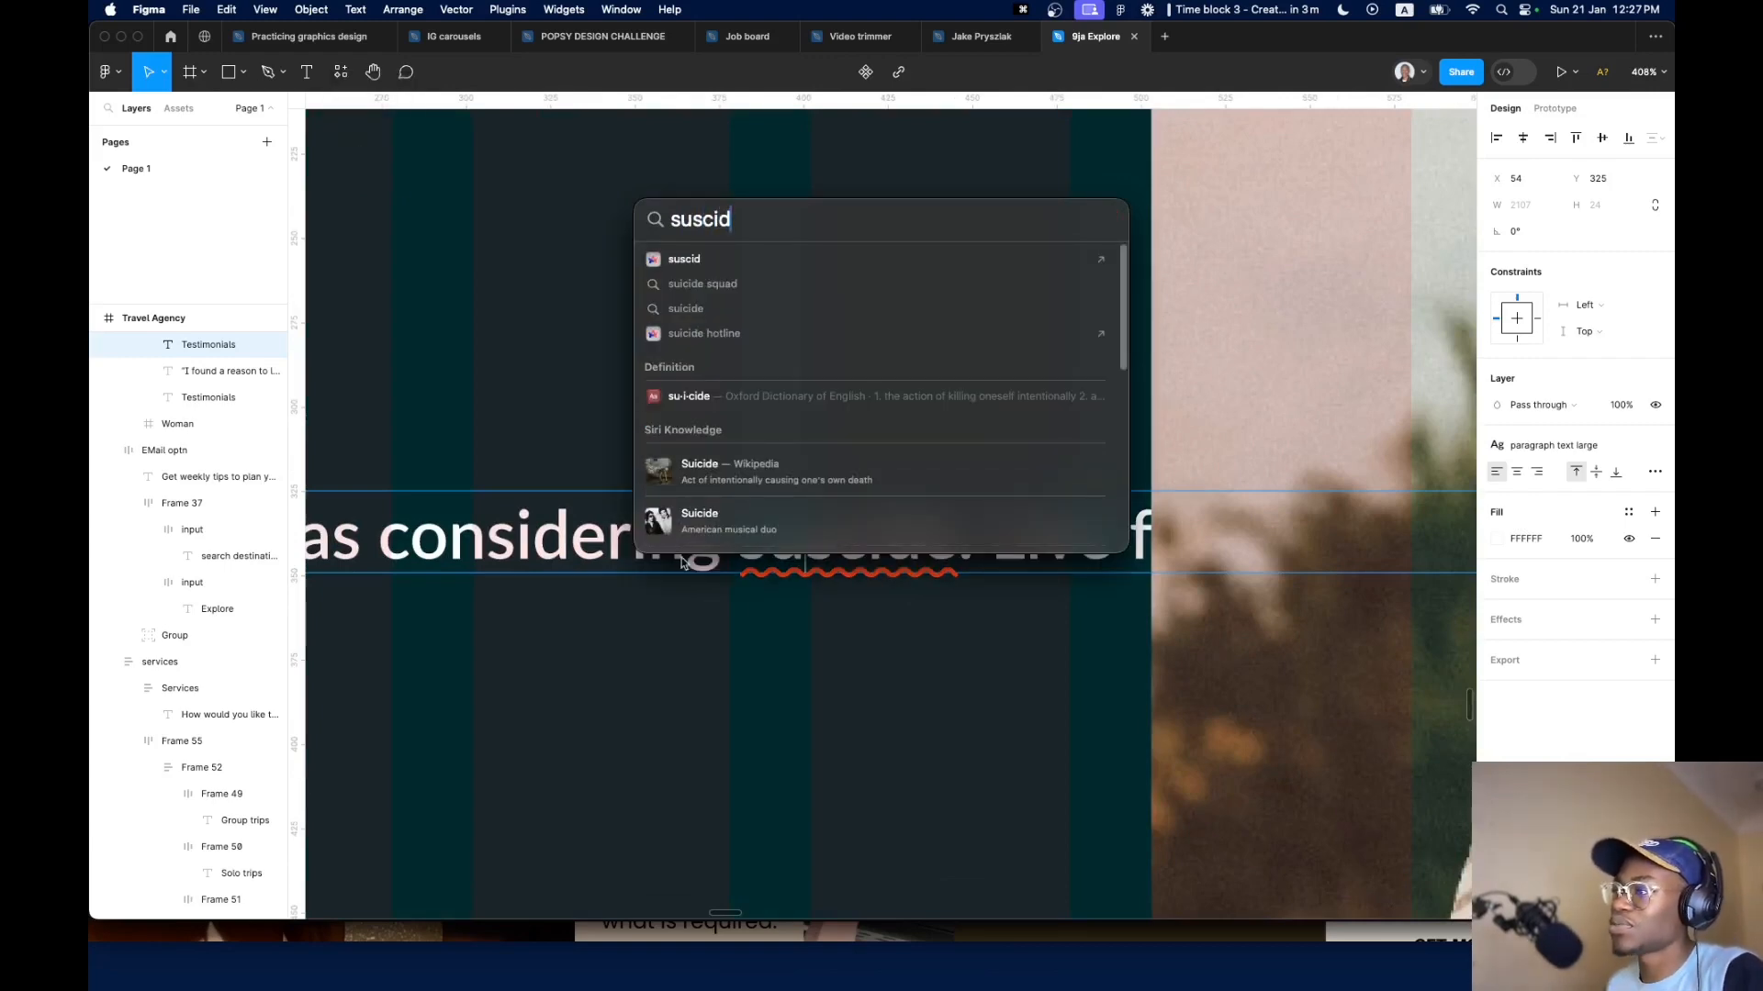
{"action": "key", "text": "Escape"}
{"action": "left_click", "coordinate": [835, 528]}
{"action": "key", "text": "BackSpace"}
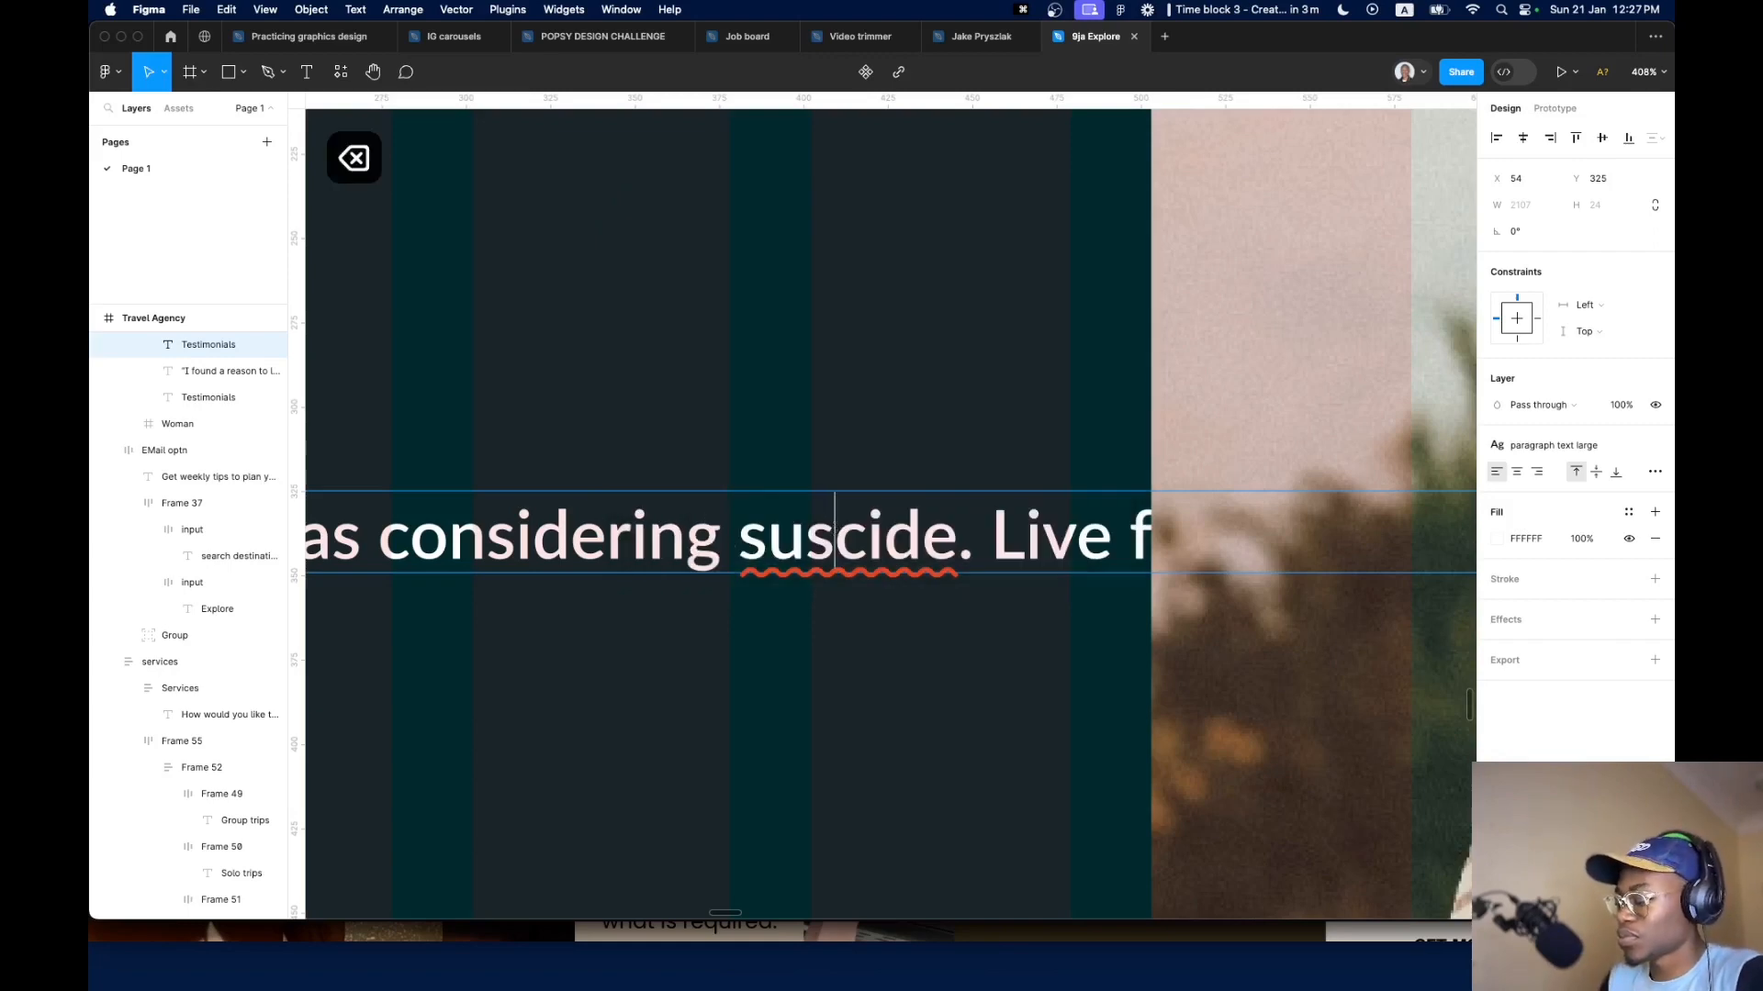
{"action": "type", "text": "i"}
{"action": "key", "text": "Escape"}
{"action": "scroll", "coordinate": [803, 653], "scroll_direction": "down", "scroll_amount": 10}
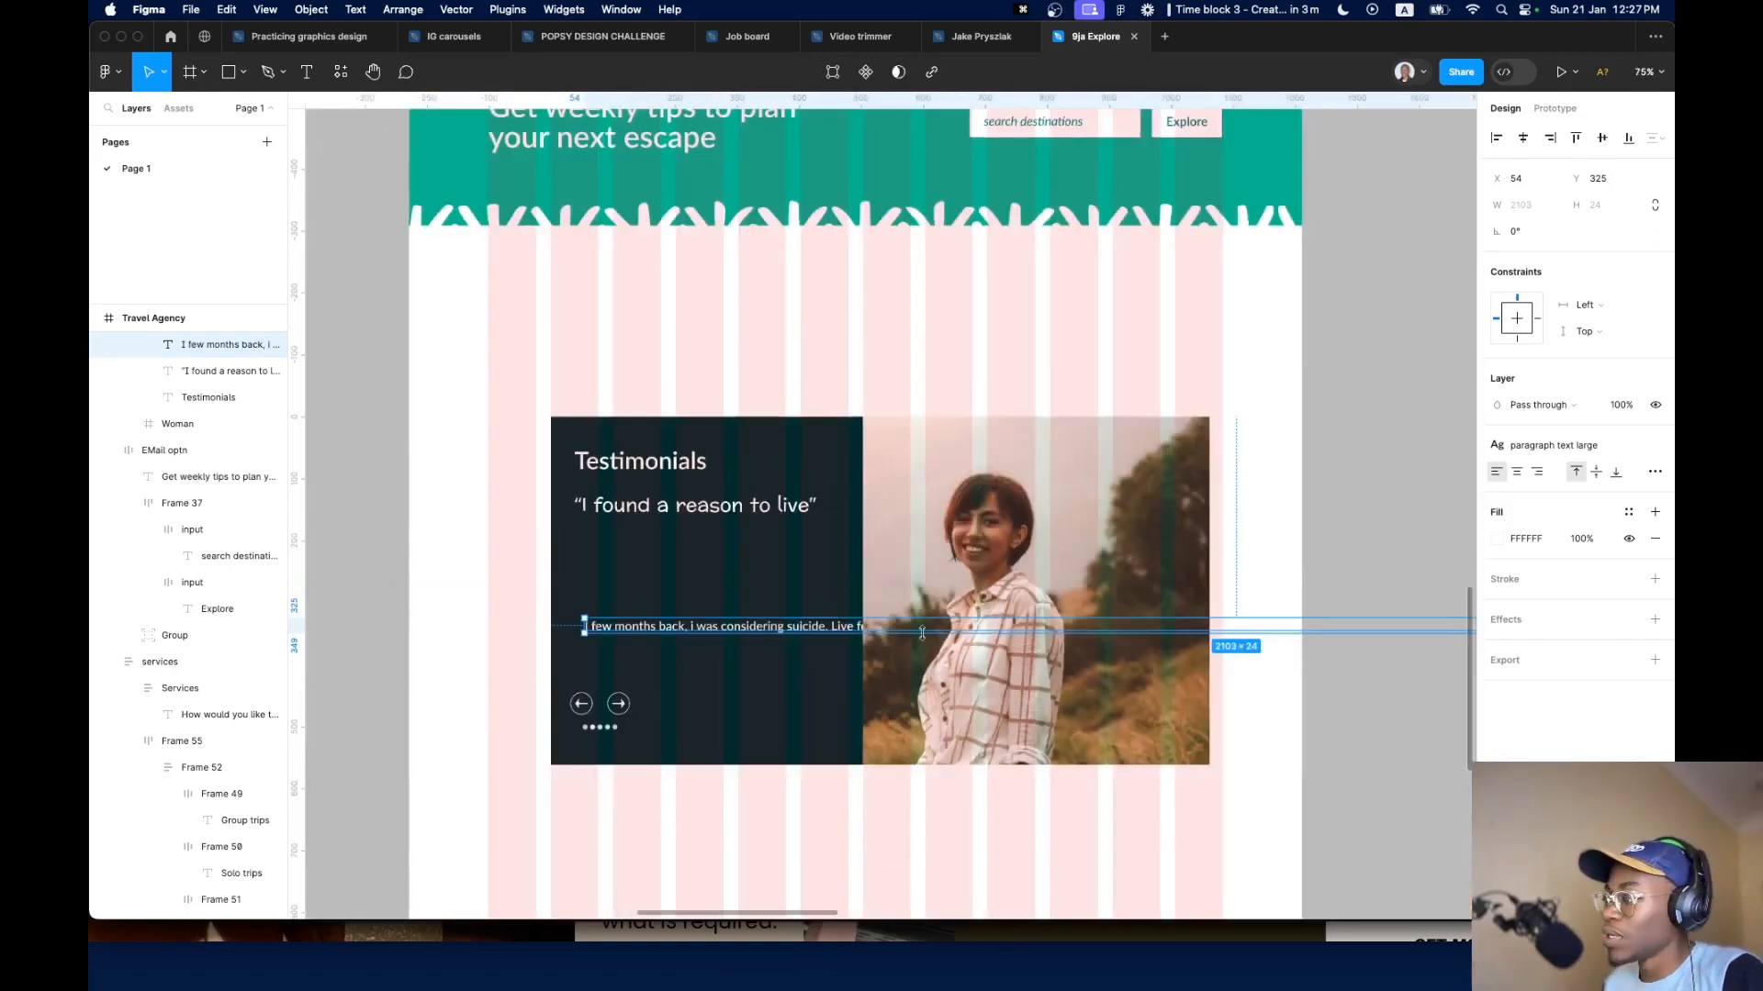
Wrap the testimonial paragraph to a width of 453 and position it below the quote at X 23, Y 213
{"action": "scroll", "coordinate": [1244, 636], "scroll_direction": "down", "scroll_amount": 3}
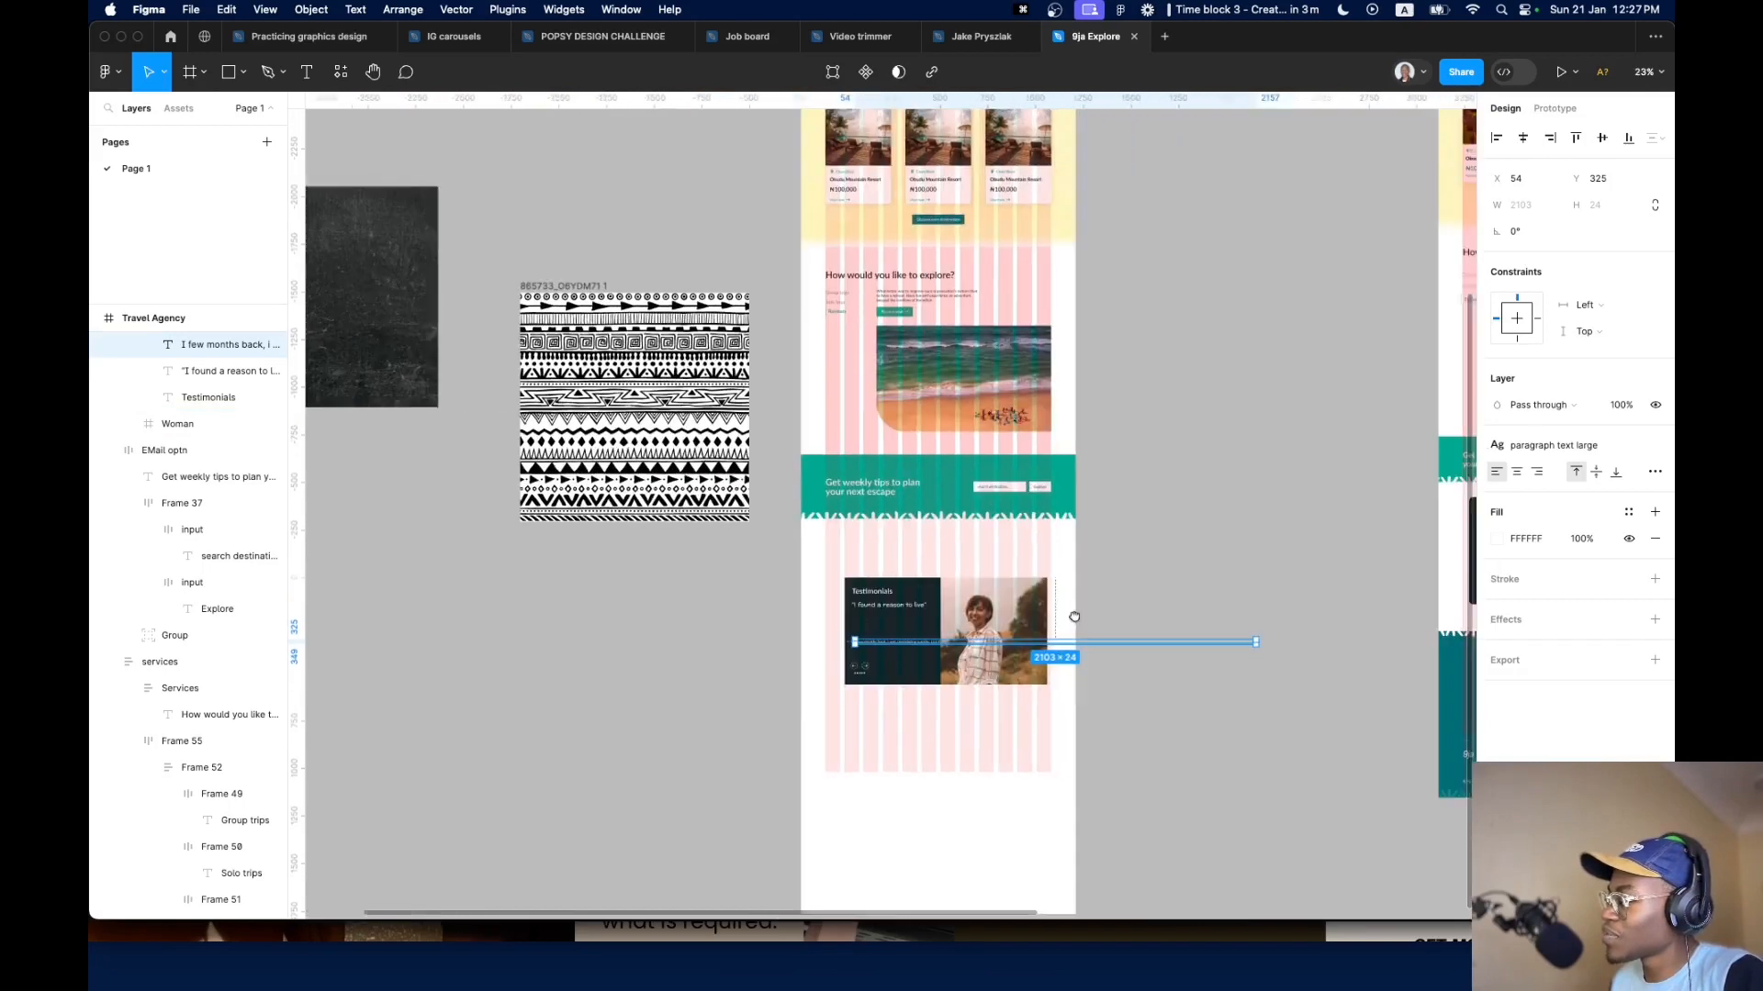
{"action": "scroll", "coordinate": [1148, 657], "scroll_direction": "up", "scroll_amount": 8}
{"action": "scroll", "coordinate": [1193, 647], "scroll_direction": "down", "scroll_amount": 5}
{"action": "left_click_drag", "start_coordinate": [1370, 611], "coordinate": [764, 611]}
{"action": "left_click_drag", "start_coordinate": [638, 643], "coordinate": [624, 594]}
{"action": "scroll", "coordinate": [624, 594], "scroll_direction": "up", "scroll_amount": 5}
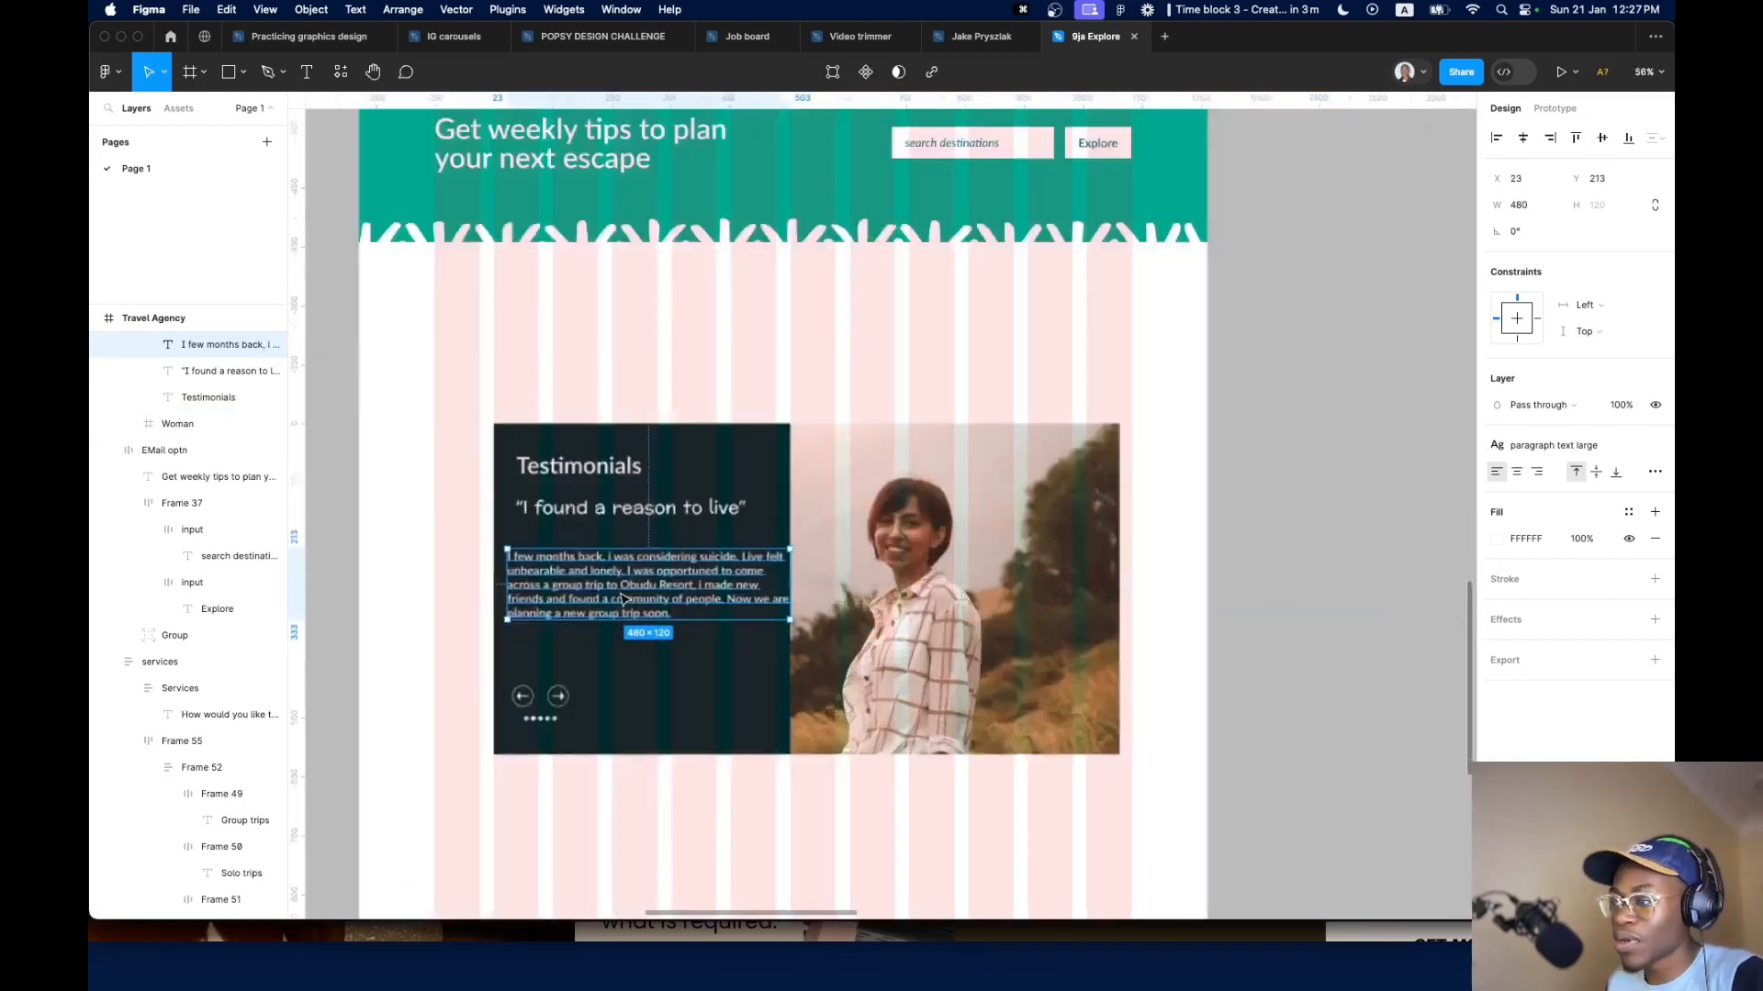
{"action": "mouse_move", "coordinate": [985, 605]}
{"action": "left_mouse_down"}
{"action": "mouse_move", "coordinate": [927, 608]}
{"action": "mouse_move", "coordinate": [964, 612]}
{"action": "left_mouse_up"}
{"action": "scroll", "coordinate": [670, 623], "scroll_direction": "up", "scroll_amount": 5}
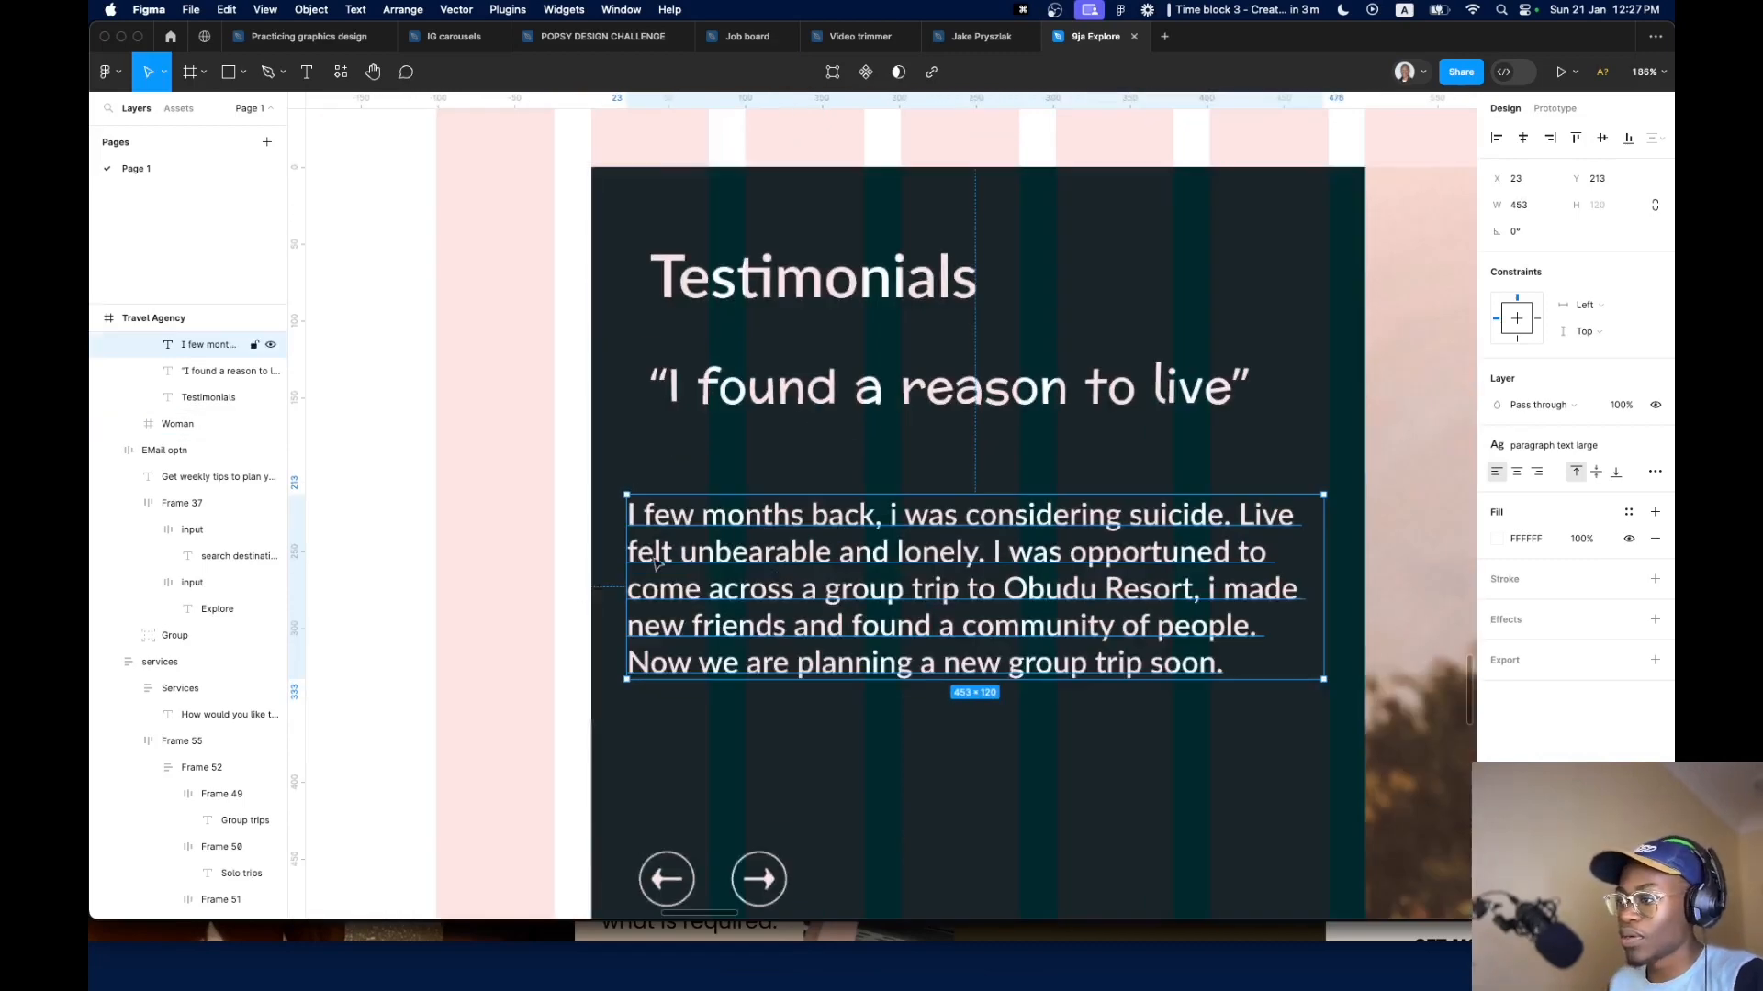
Position the testimonial paragraph at X 38, Y 198, aligned with the heading above, and narrow it to a width of 364
{"action": "left_click_drag", "start_coordinate": [626, 566], "coordinate": [649, 567]}
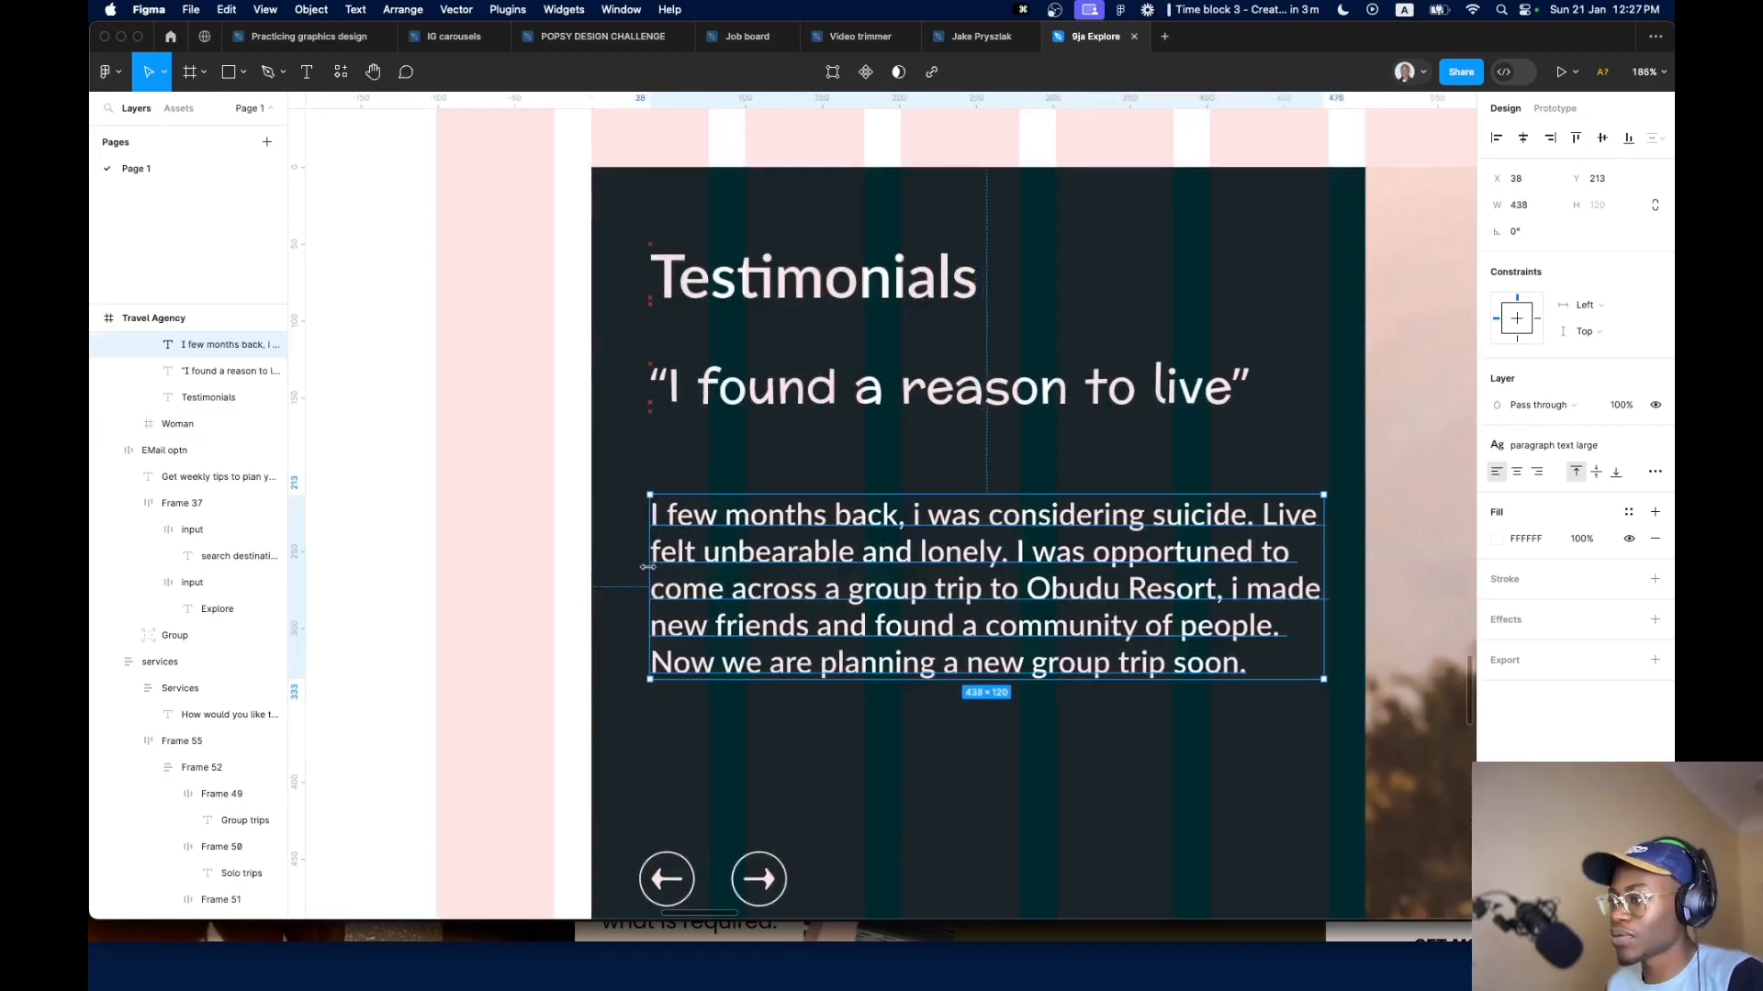
{"action": "left_click_drag", "start_coordinate": [787, 617], "coordinate": [786, 594]}
{"action": "scroll", "coordinate": [893, 542], "scroll_direction": "right", "scroll_amount": 3}
{"action": "scroll", "coordinate": [889, 541], "scroll_direction": "down", "scroll_amount": 1}
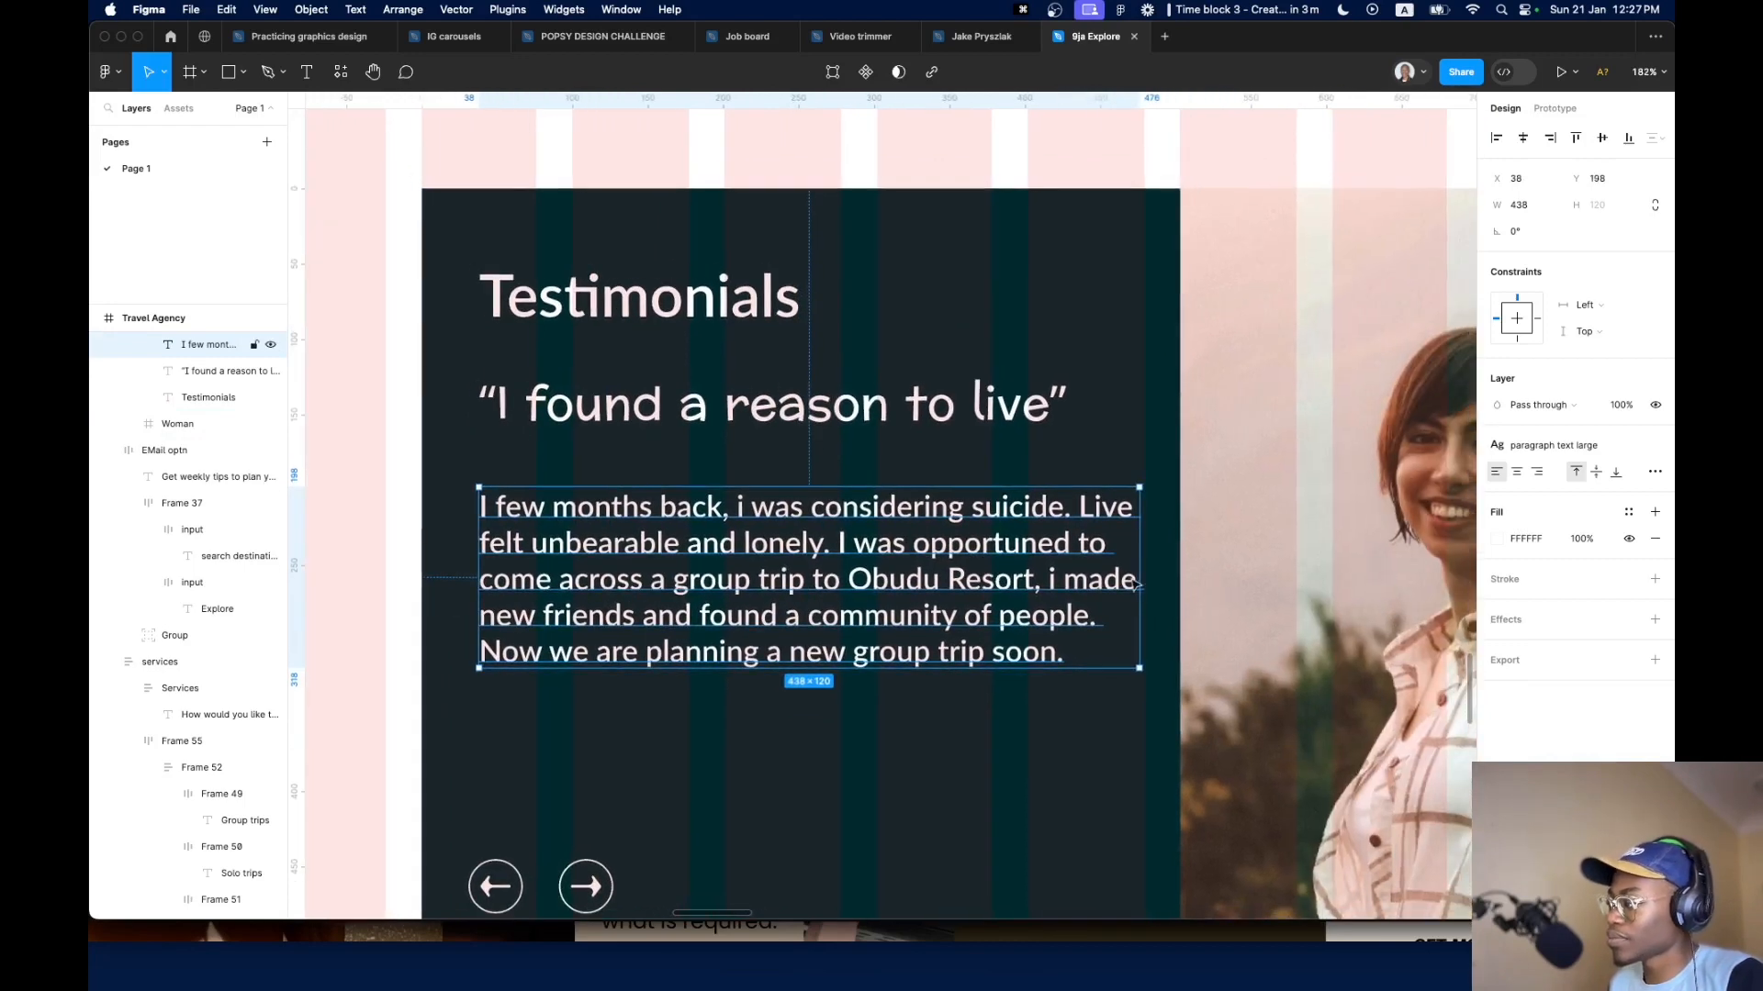
{"action": "left_click_drag", "start_coordinate": [1143, 576], "coordinate": [1028, 635]}
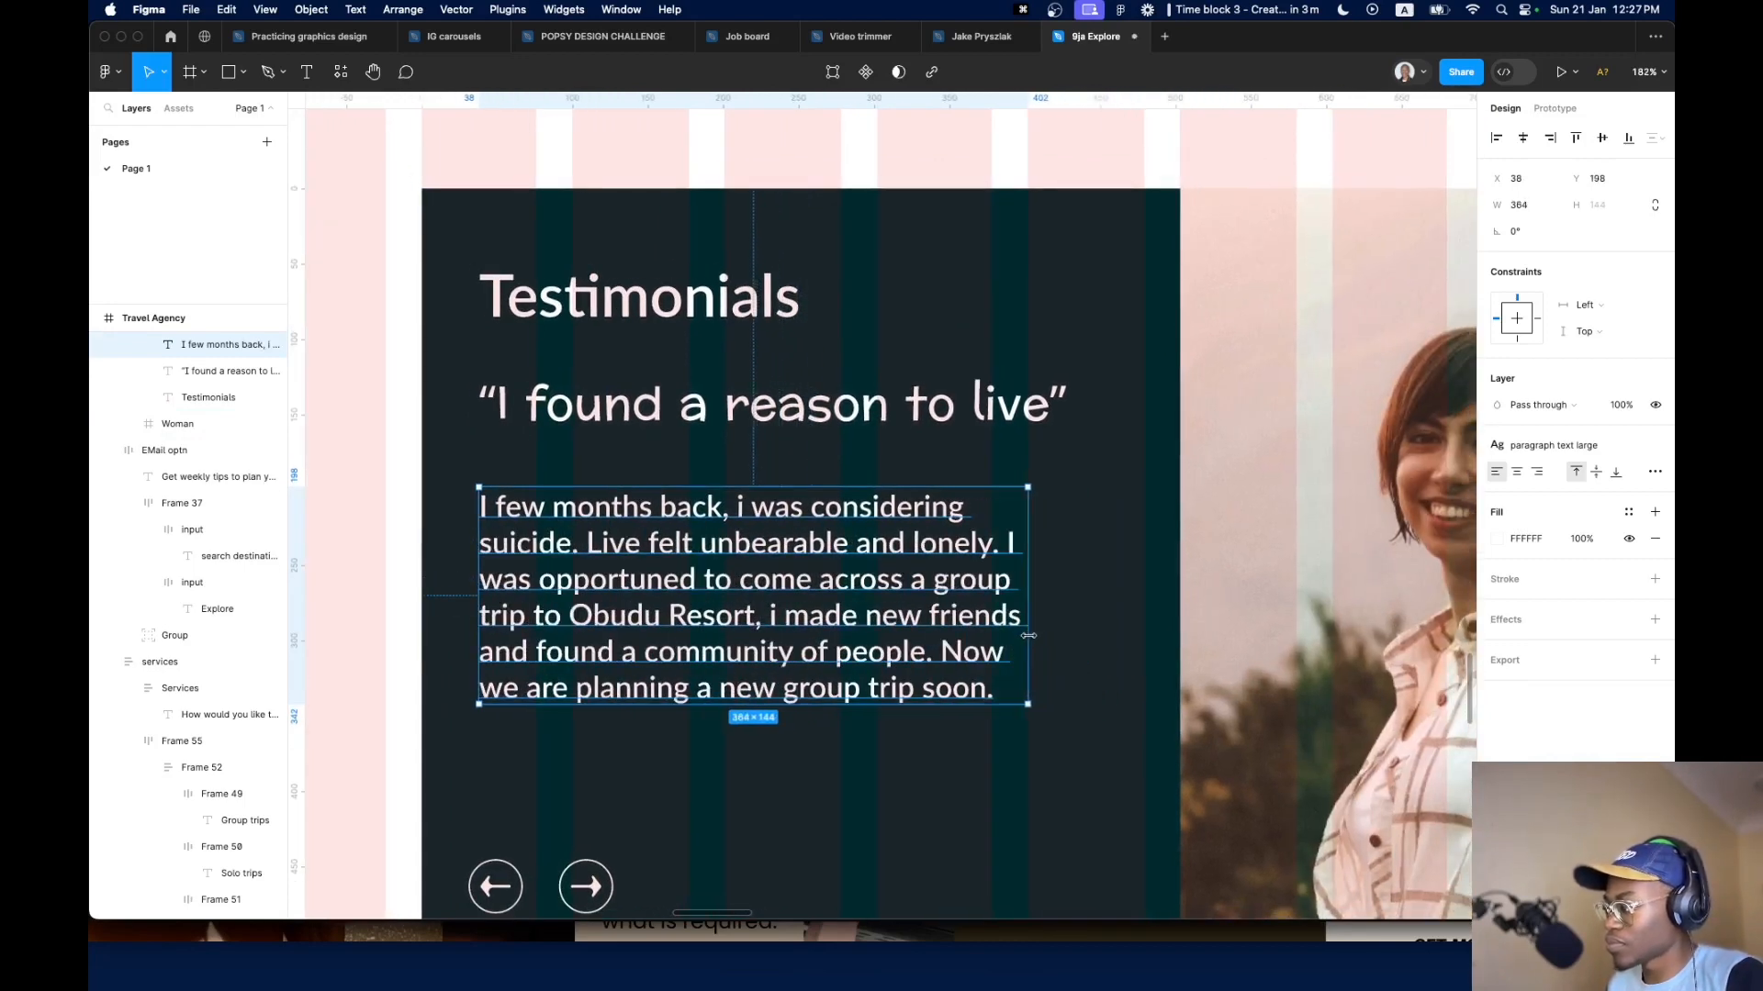
Compare the quote and paragraph text settings with those of the testimonial in the past designs frame
{"action": "left_click", "coordinate": [1060, 418]}
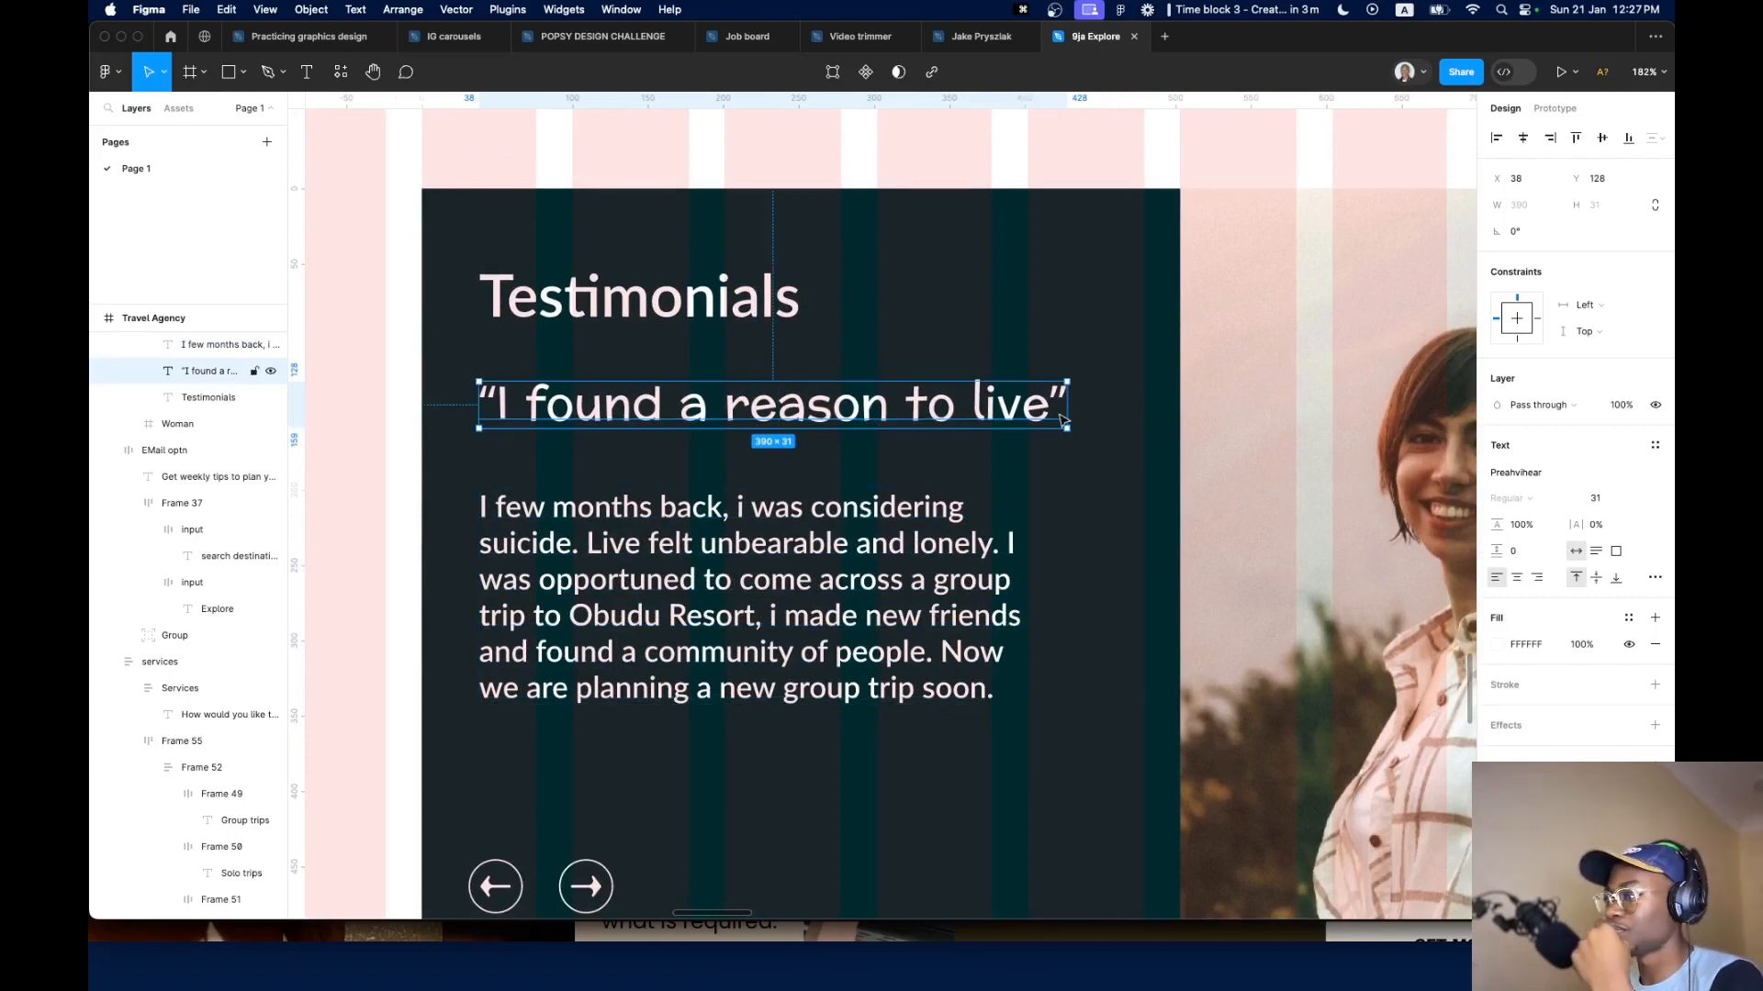
{"action": "scroll", "coordinate": [1062, 421], "scroll_direction": "down", "scroll_amount": 10}
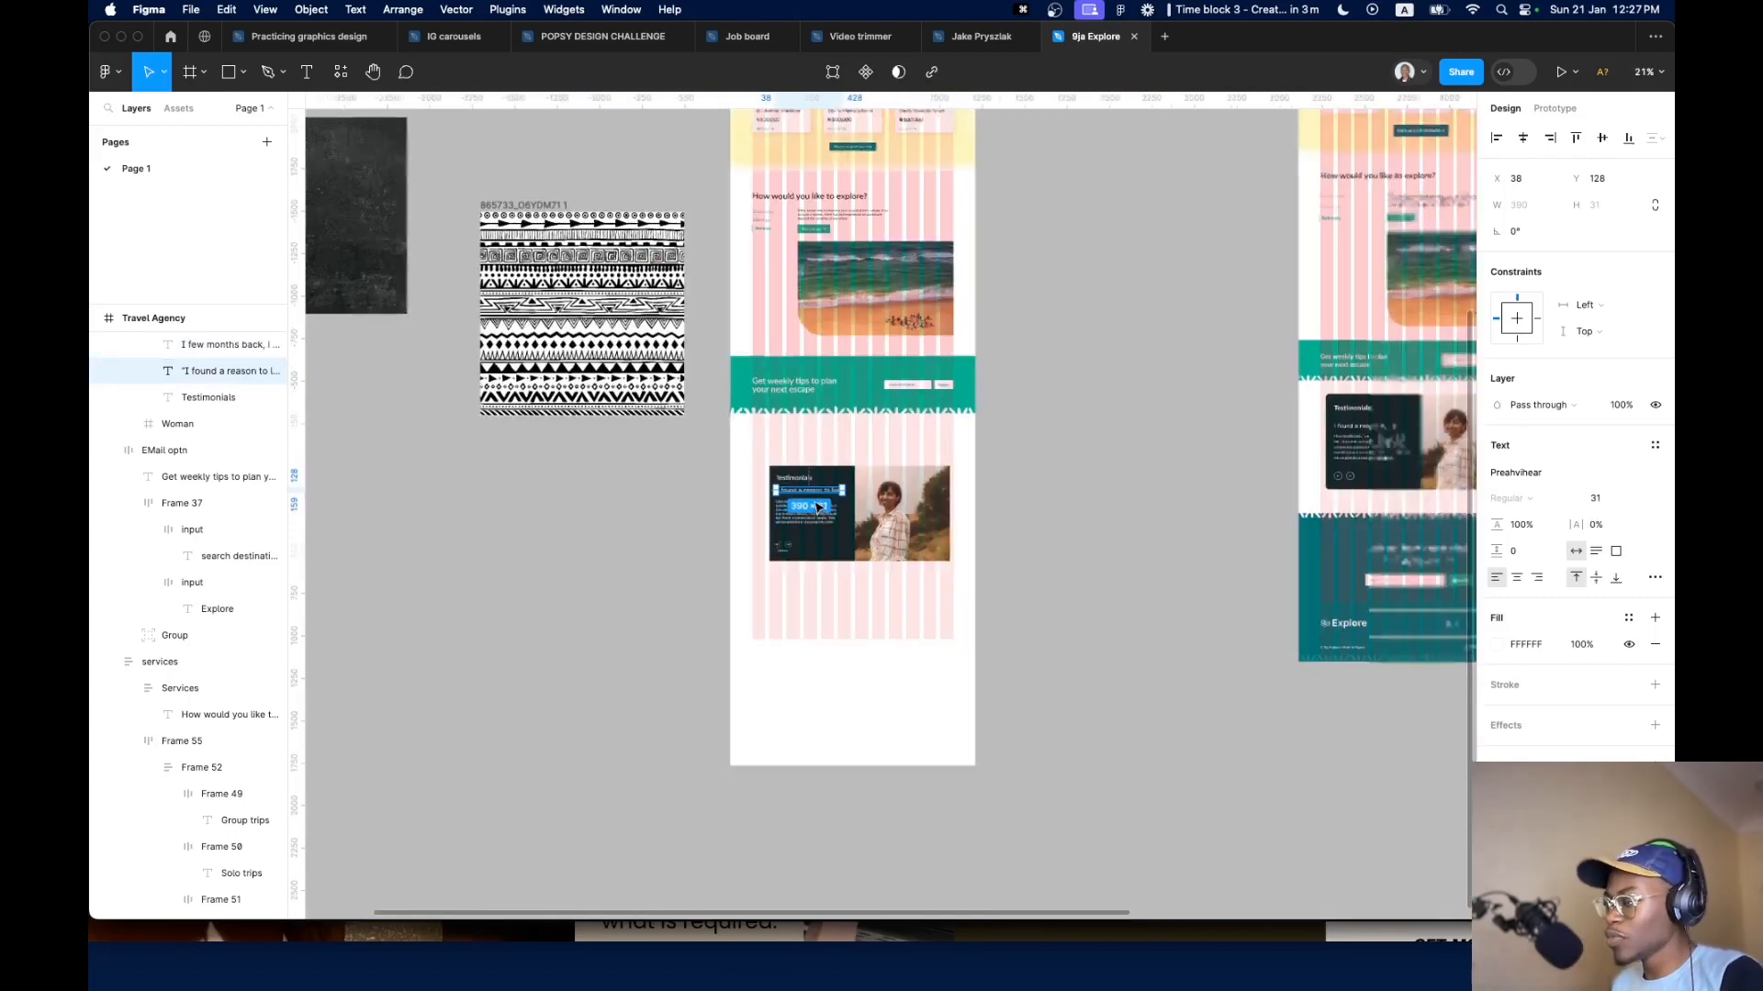
{"action": "scroll", "coordinate": [1047, 525], "scroll_direction": "up", "scroll_amount": 5}
{"action": "scroll", "coordinate": [1045, 525], "scroll_direction": "up", "scroll_amount": 4}
{"action": "left_click", "coordinate": [1002, 378]}
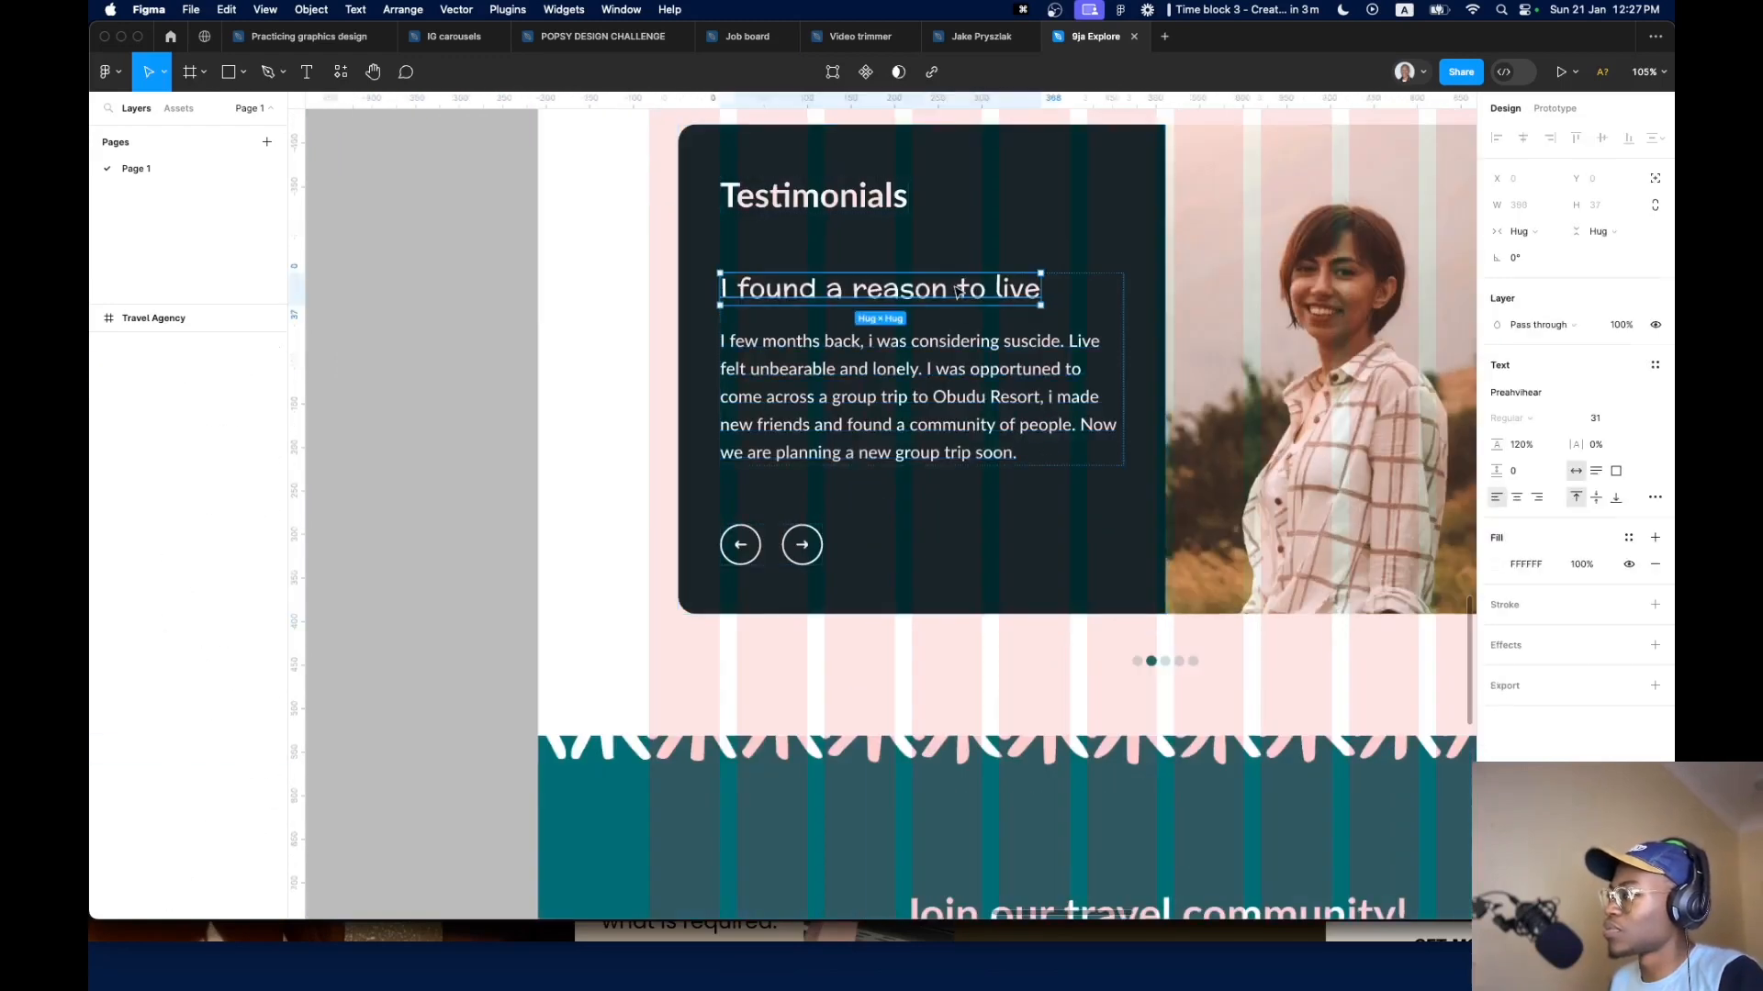
{"action": "left_click", "coordinate": [978, 387]}
{"action": "scroll", "coordinate": [978, 386], "scroll_direction": "down", "scroll_amount": 5}
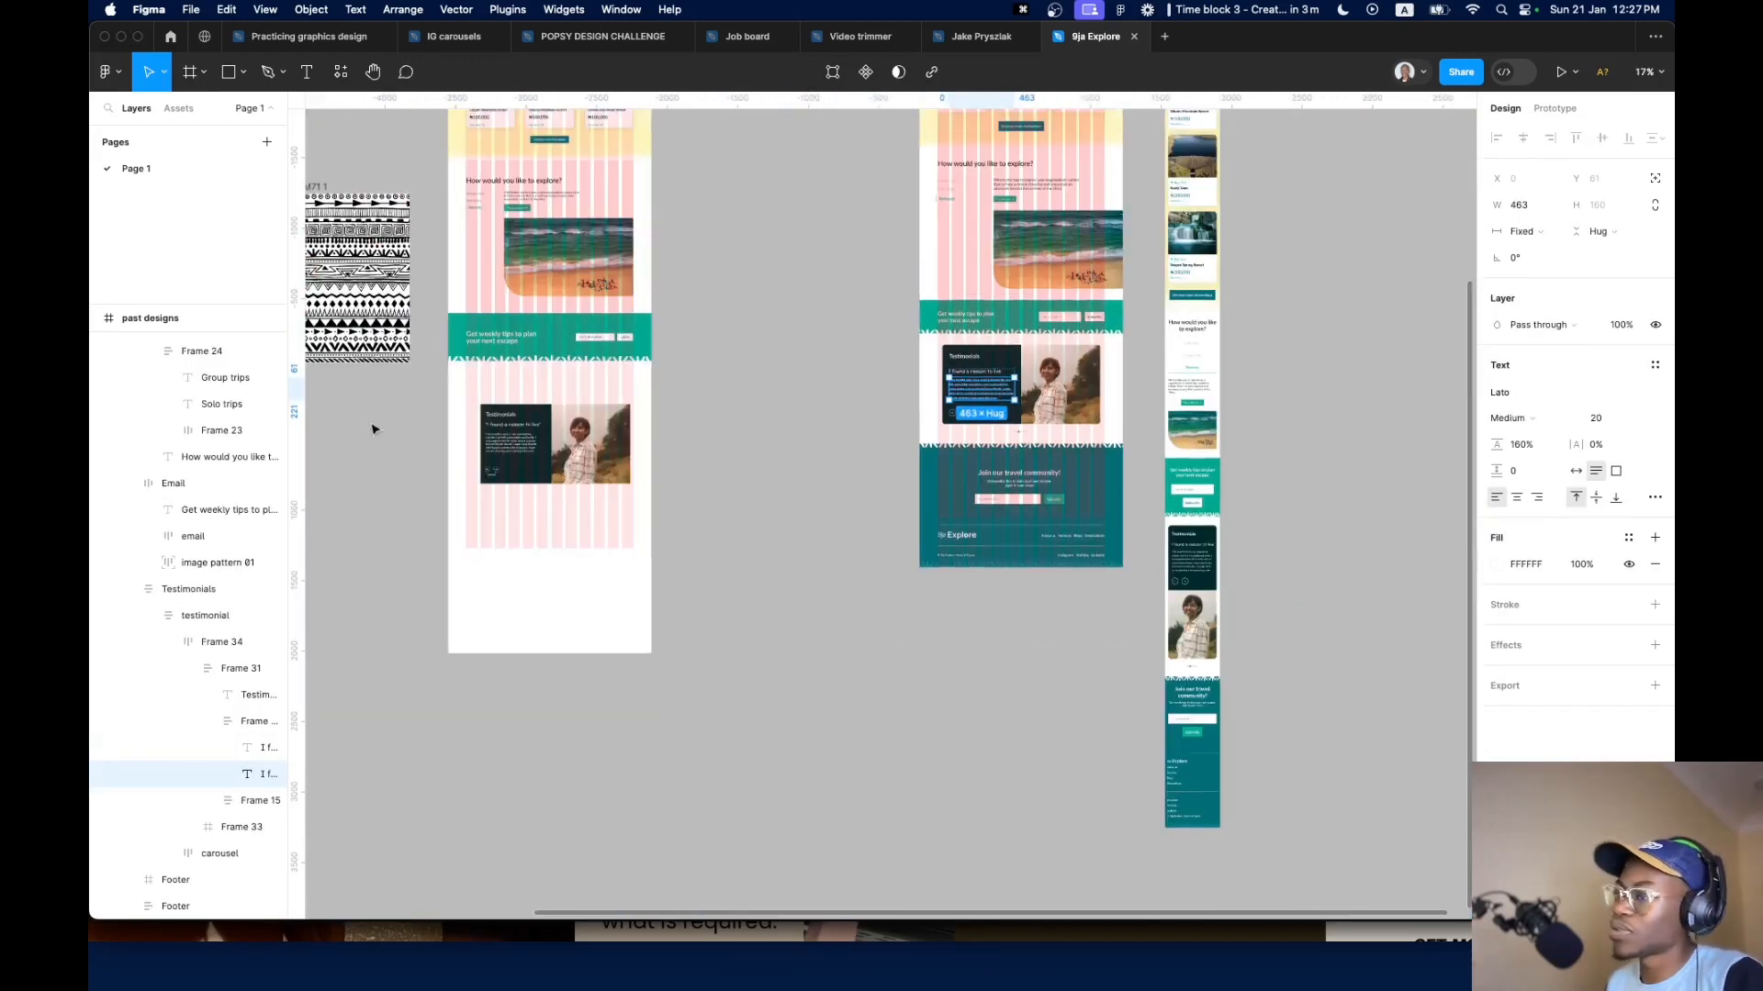
Adjust the width of the testimonial paragraph in the Travel Agency frame
{"action": "scroll", "coordinate": [954, 367], "scroll_direction": "up", "scroll_amount": 4}
{"action": "left_click", "coordinate": [948, 487]}
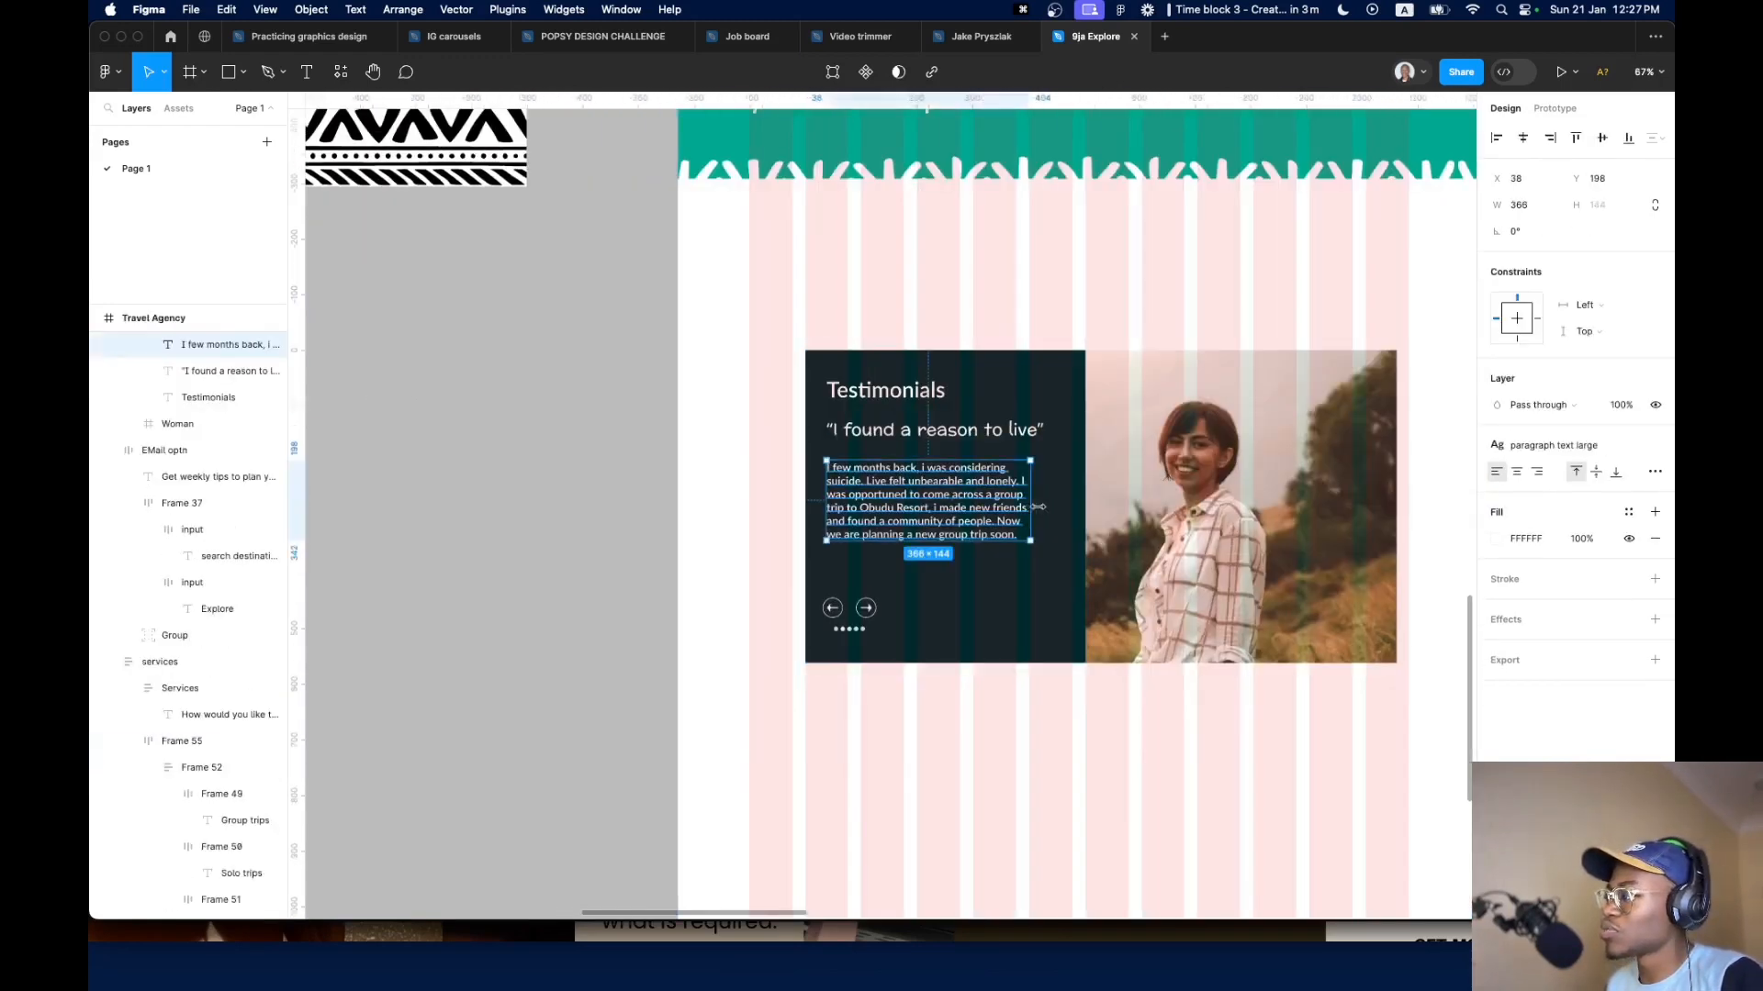
Widen the testimonial paragraph to 413 px and wrap it with the quote heading in an auto layout frame
{"action": "left_click_drag", "start_coordinate": [1030, 508], "coordinate": [1057, 508]}
{"action": "left_click", "coordinate": [910, 624]}
{"action": "scroll", "coordinate": [910, 623], "scroll_direction": "right", "scroll_amount": 3}
{"action": "left_click", "coordinate": [821, 501]}
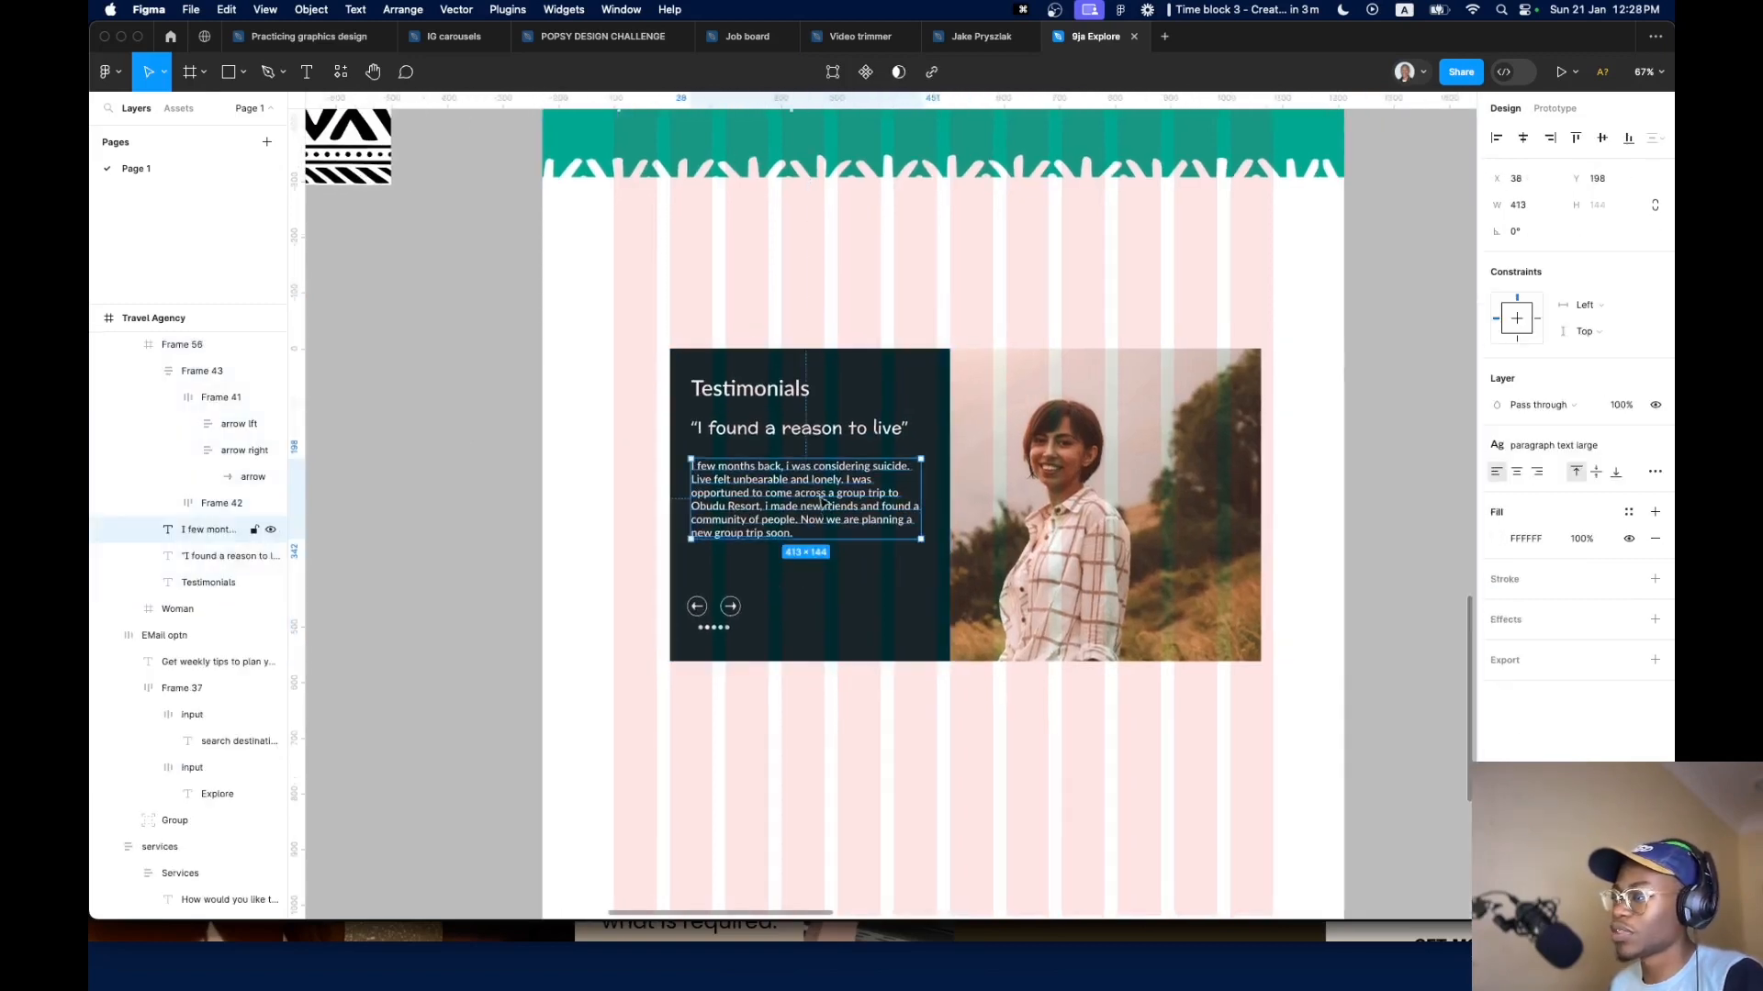
{"action": "left_click", "coordinate": [830, 440], "text": "shift"}
{"action": "key", "text": "shift+a"}
Compare the testimonial card's arrow and dot controls with the finished testimonial section in the reference design
{"action": "left_click", "coordinate": [713, 625]}
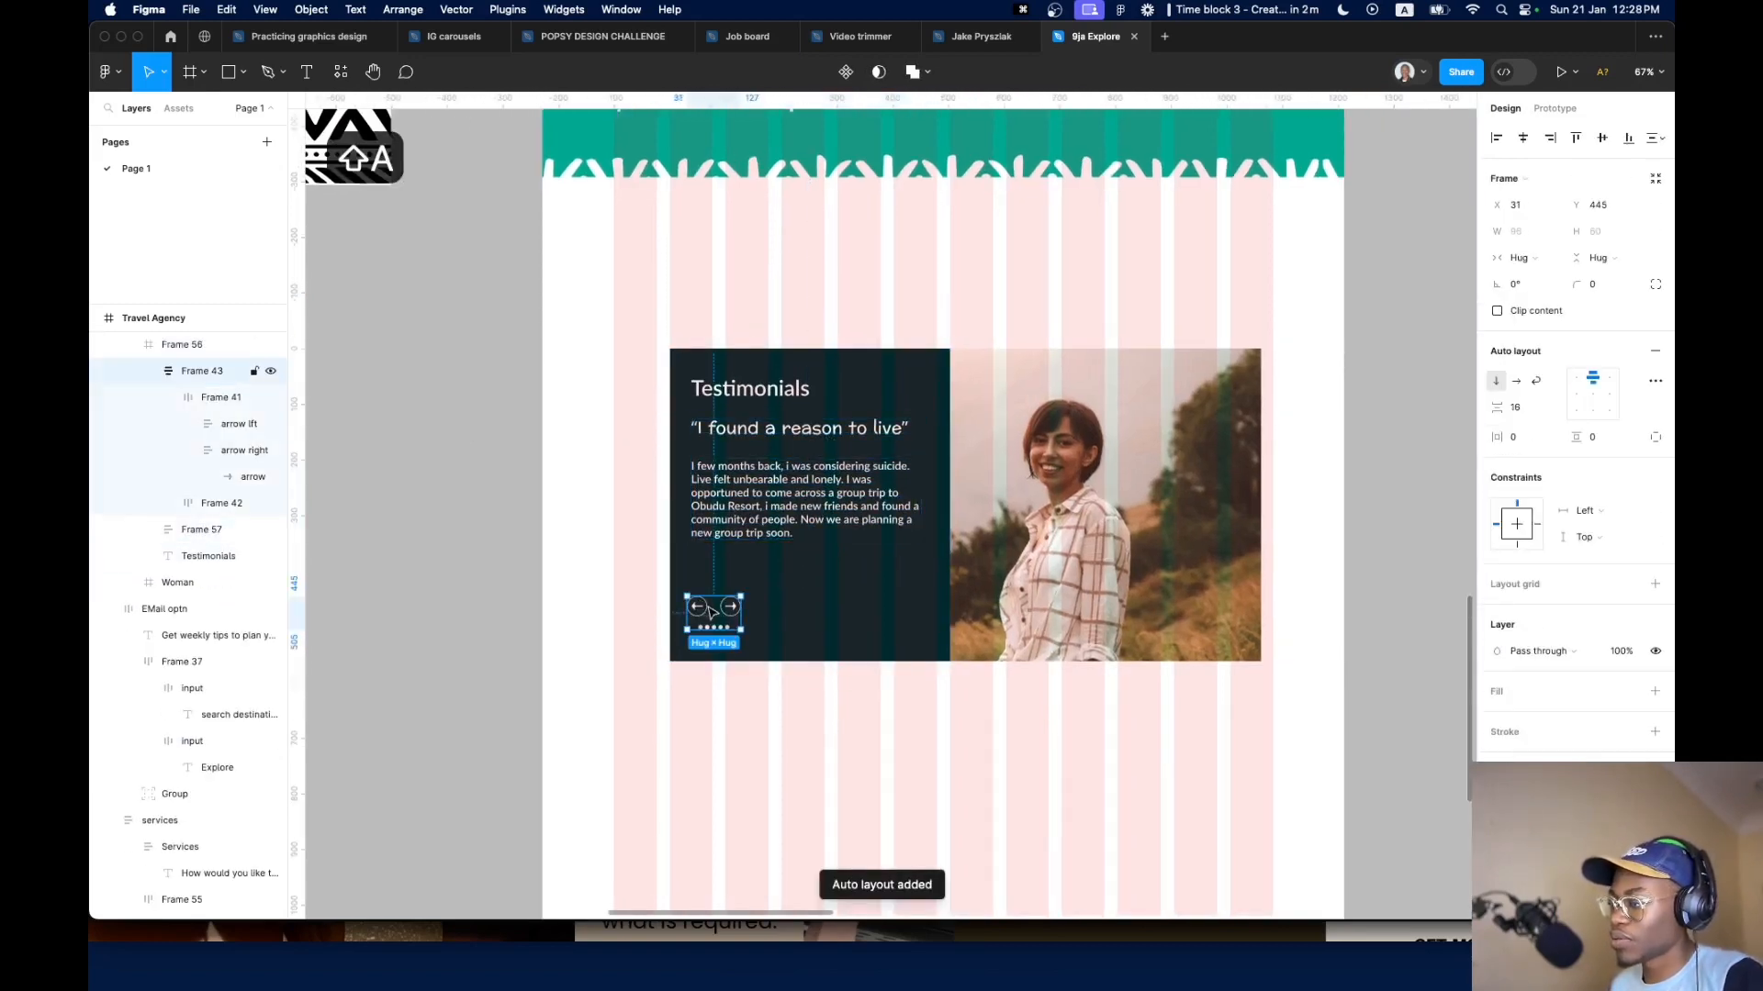
{"action": "scroll", "coordinate": [712, 624], "scroll_direction": "up", "scroll_amount": 3}
{"action": "scroll", "coordinate": [712, 626], "scroll_direction": "up", "scroll_amount": 10}
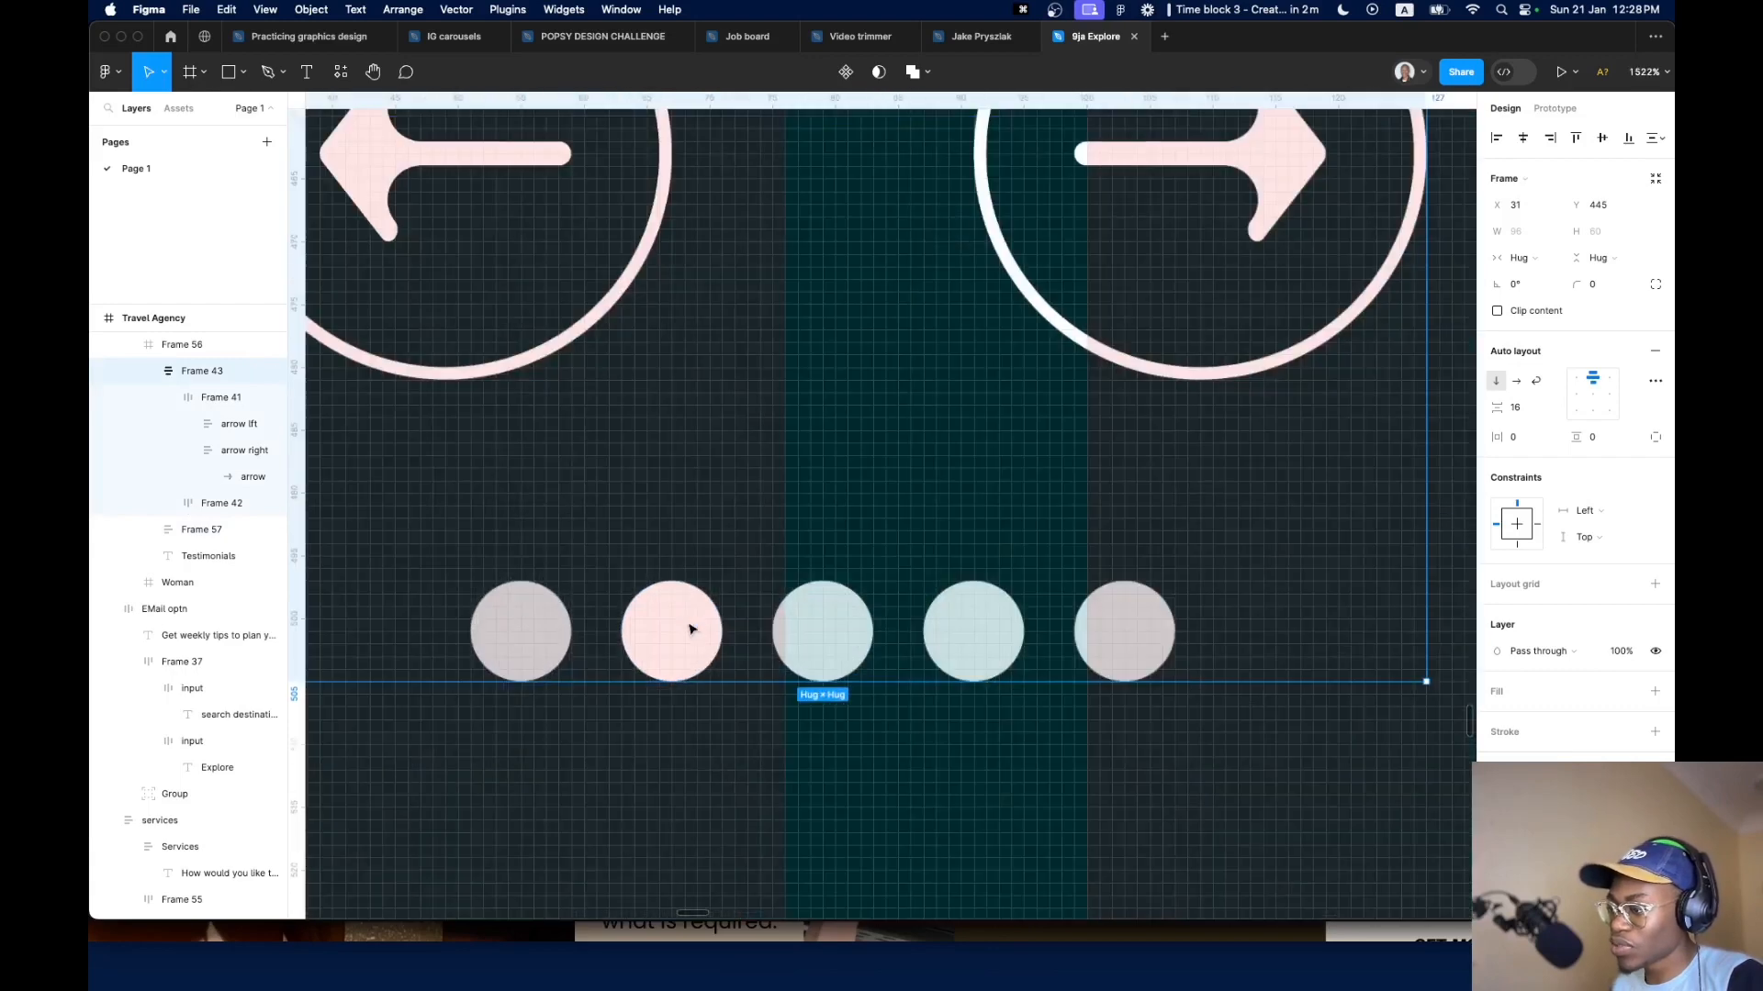
{"action": "scroll", "coordinate": [683, 632], "scroll_direction": "down", "scroll_amount": 12}
{"action": "scroll", "coordinate": [1212, 746], "scroll_direction": "right", "scroll_amount": 5}
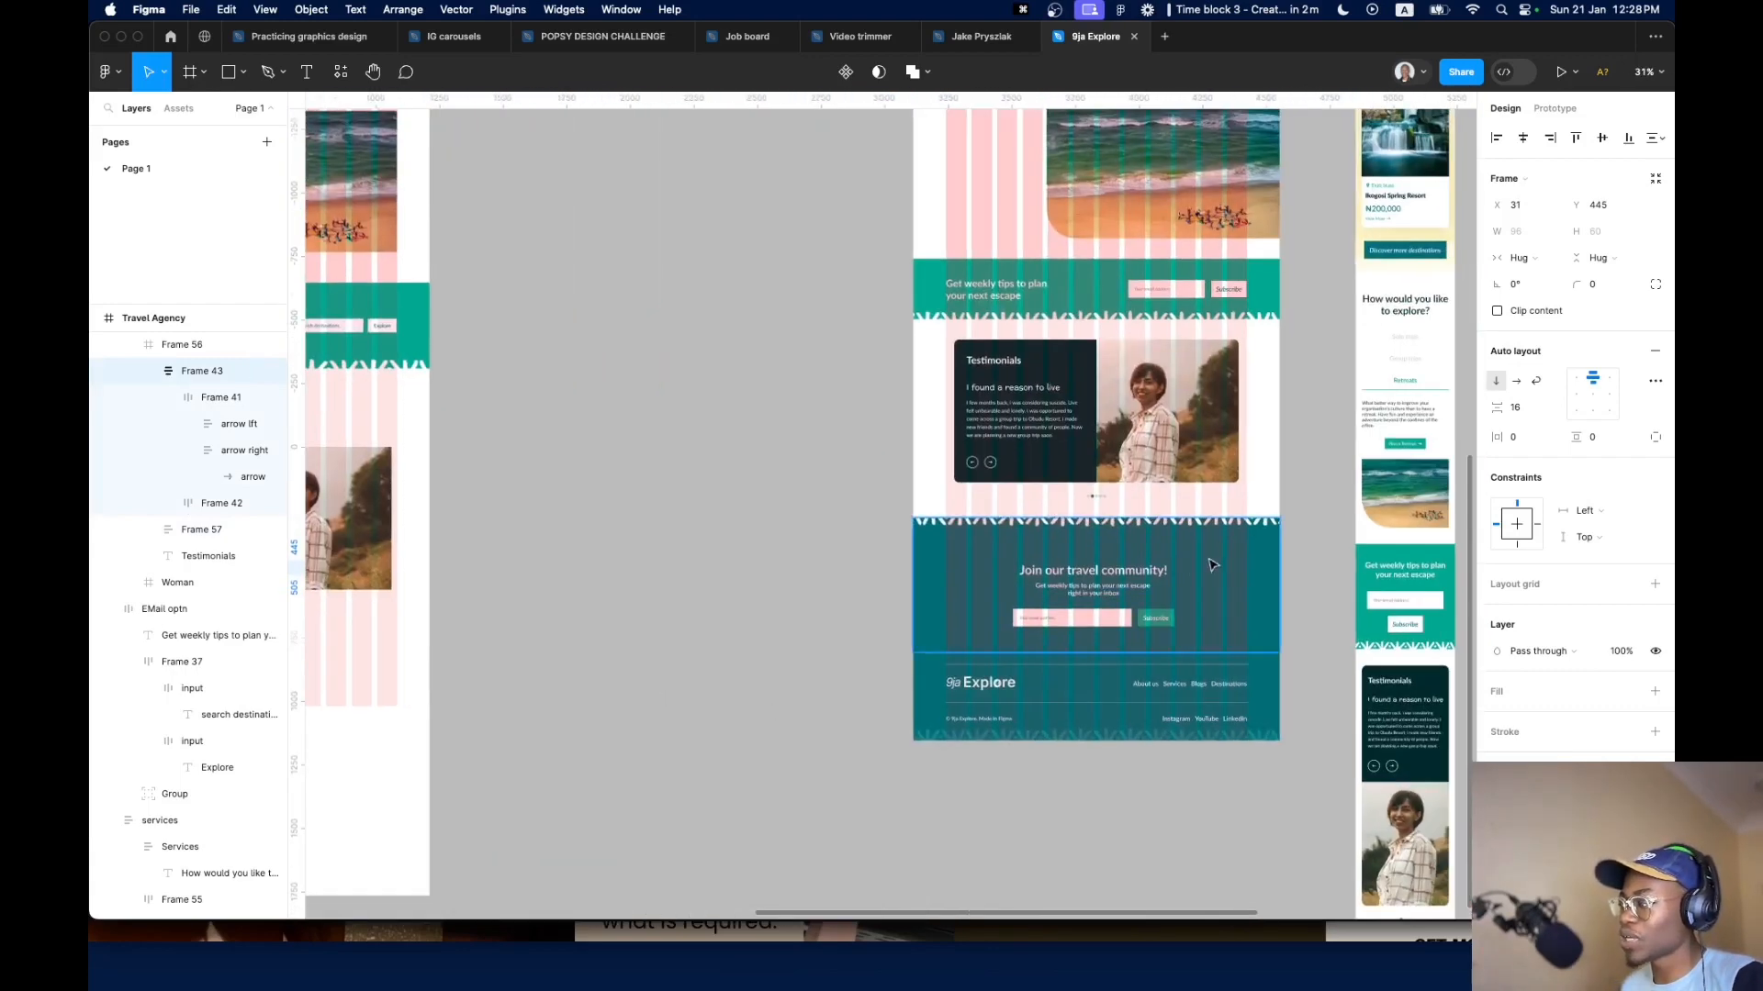
{"action": "scroll", "coordinate": [1147, 526], "scroll_direction": "up", "scroll_amount": 10}
{"action": "scroll", "coordinate": [845, 390], "scroll_direction": "up", "scroll_amount": 3}
{"action": "scroll", "coordinate": [725, 393], "scroll_direction": "down", "scroll_amount": 10}
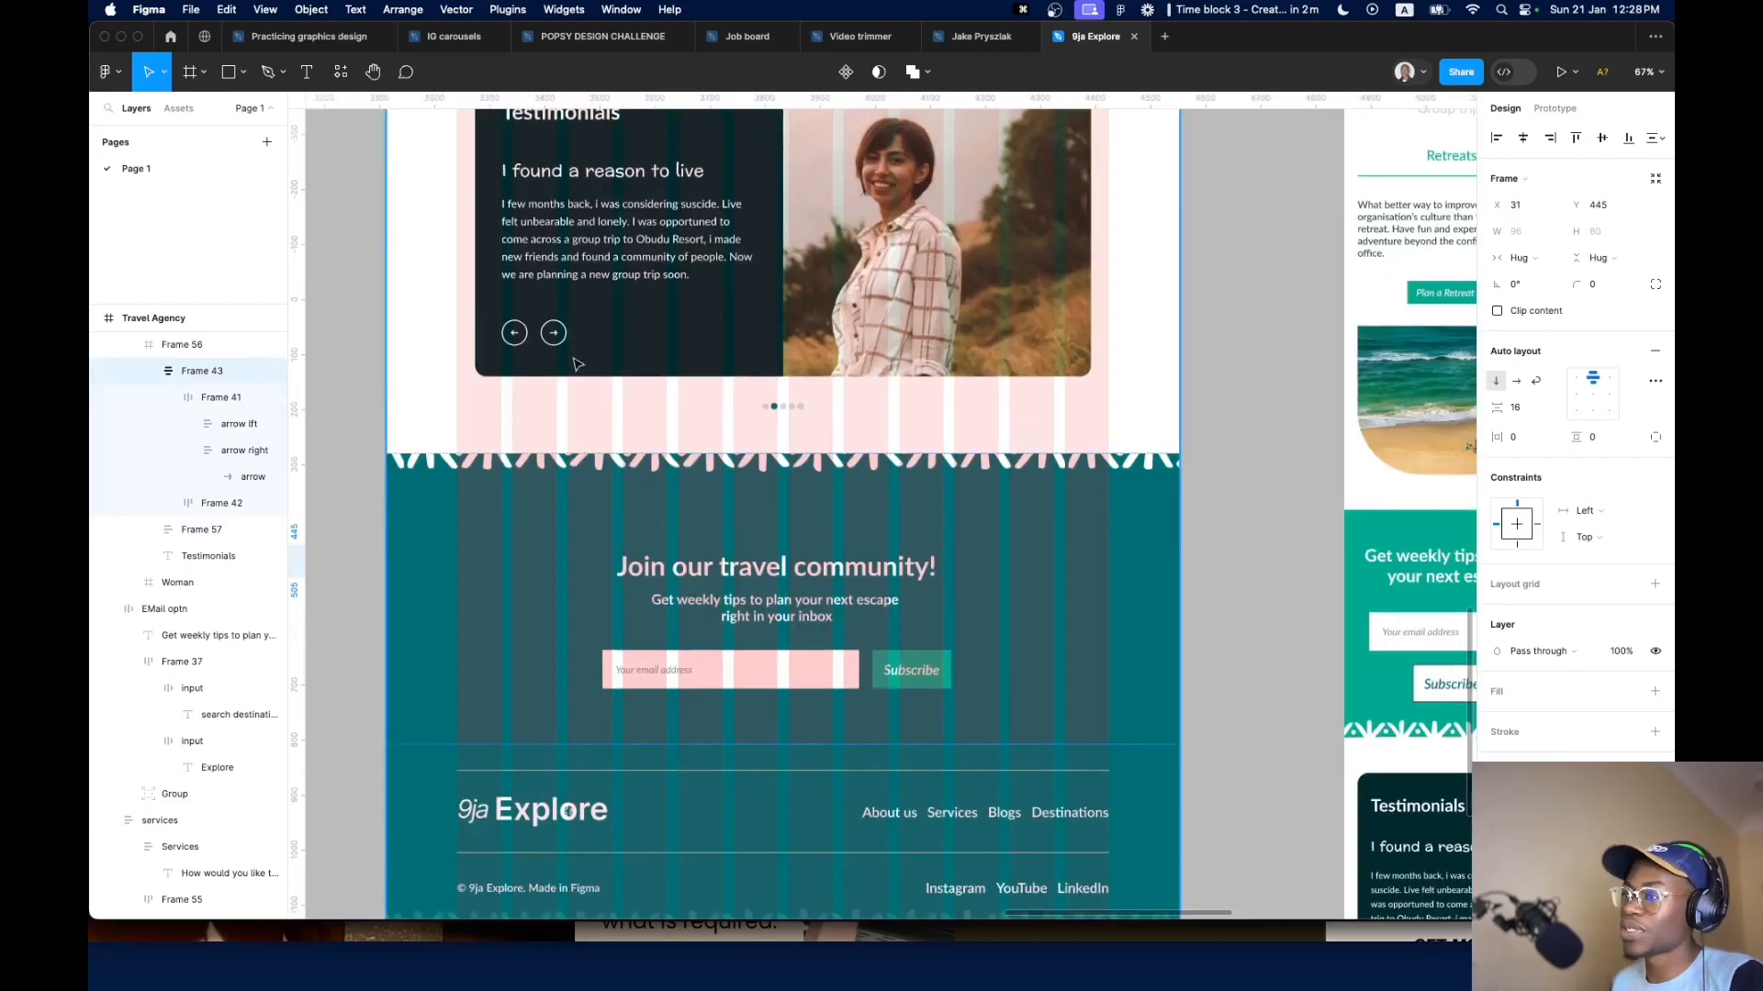
{"action": "scroll", "coordinate": [653, 449], "scroll_direction": "up", "scroll_amount": 3}
{"action": "scroll", "coordinate": [654, 450], "scroll_direction": "left", "scroll_amount": 2}
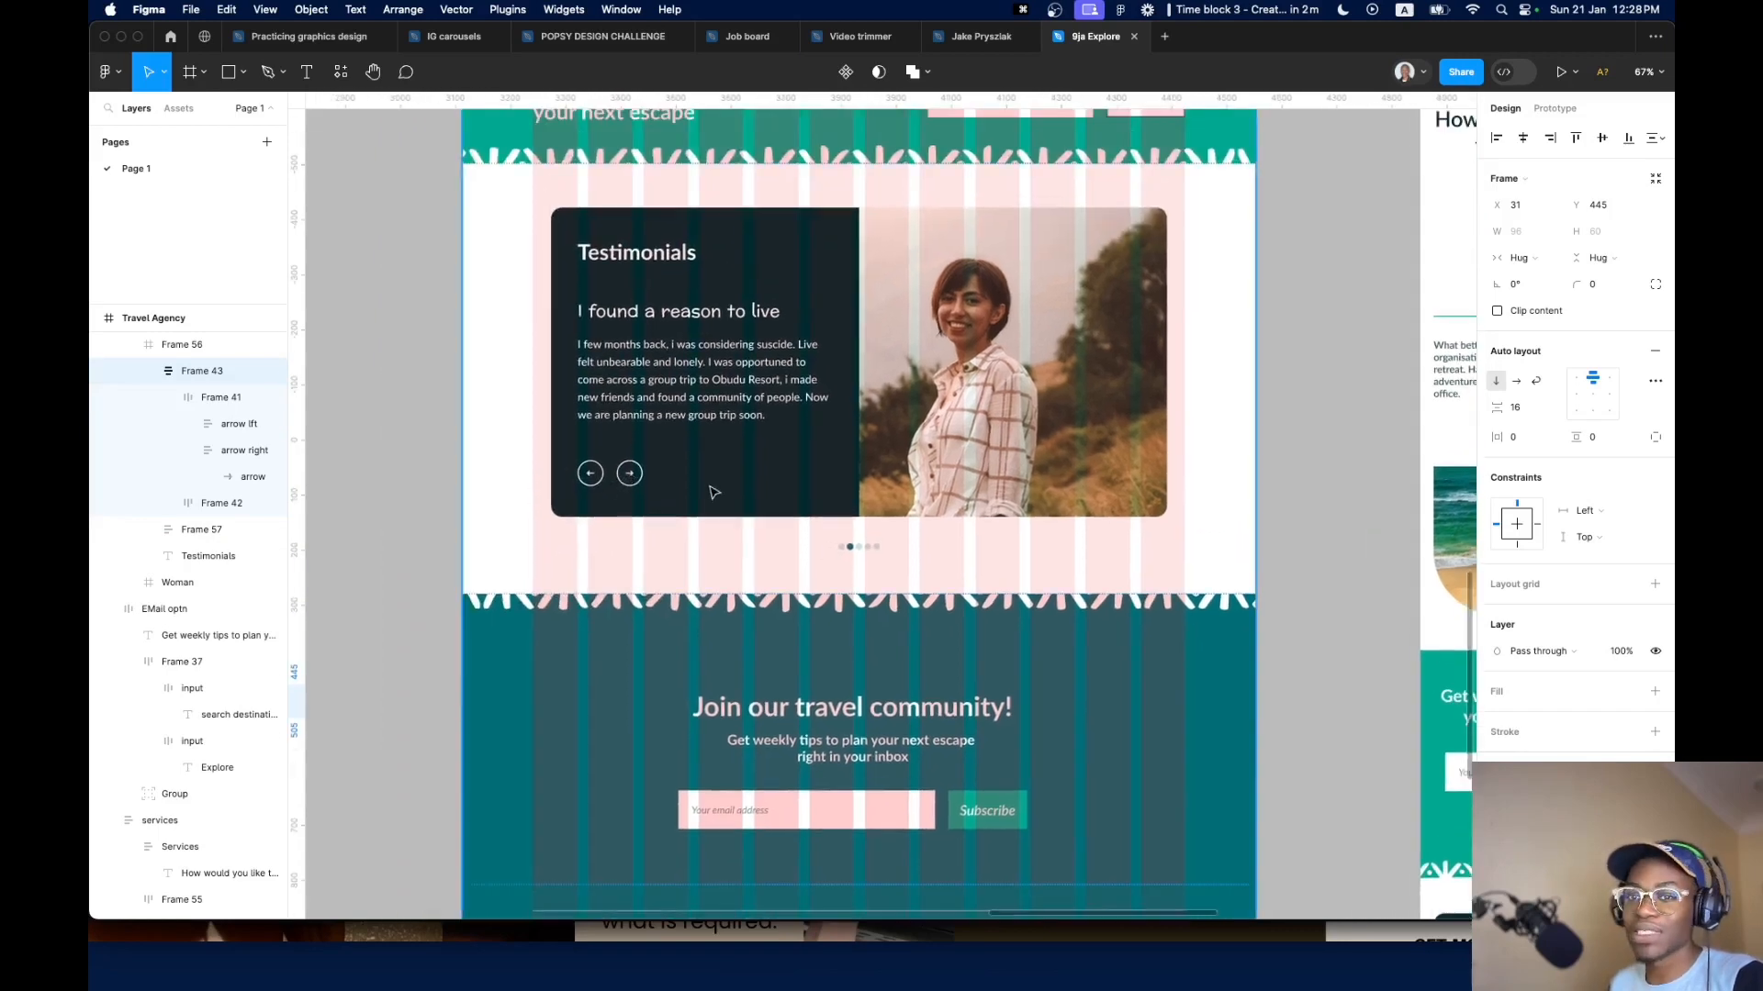
{"action": "scroll", "coordinate": [714, 493], "scroll_direction": "down", "scroll_amount": 10}
{"action": "scroll", "coordinate": [645, 499], "scroll_direction": "up", "scroll_amount": 4}
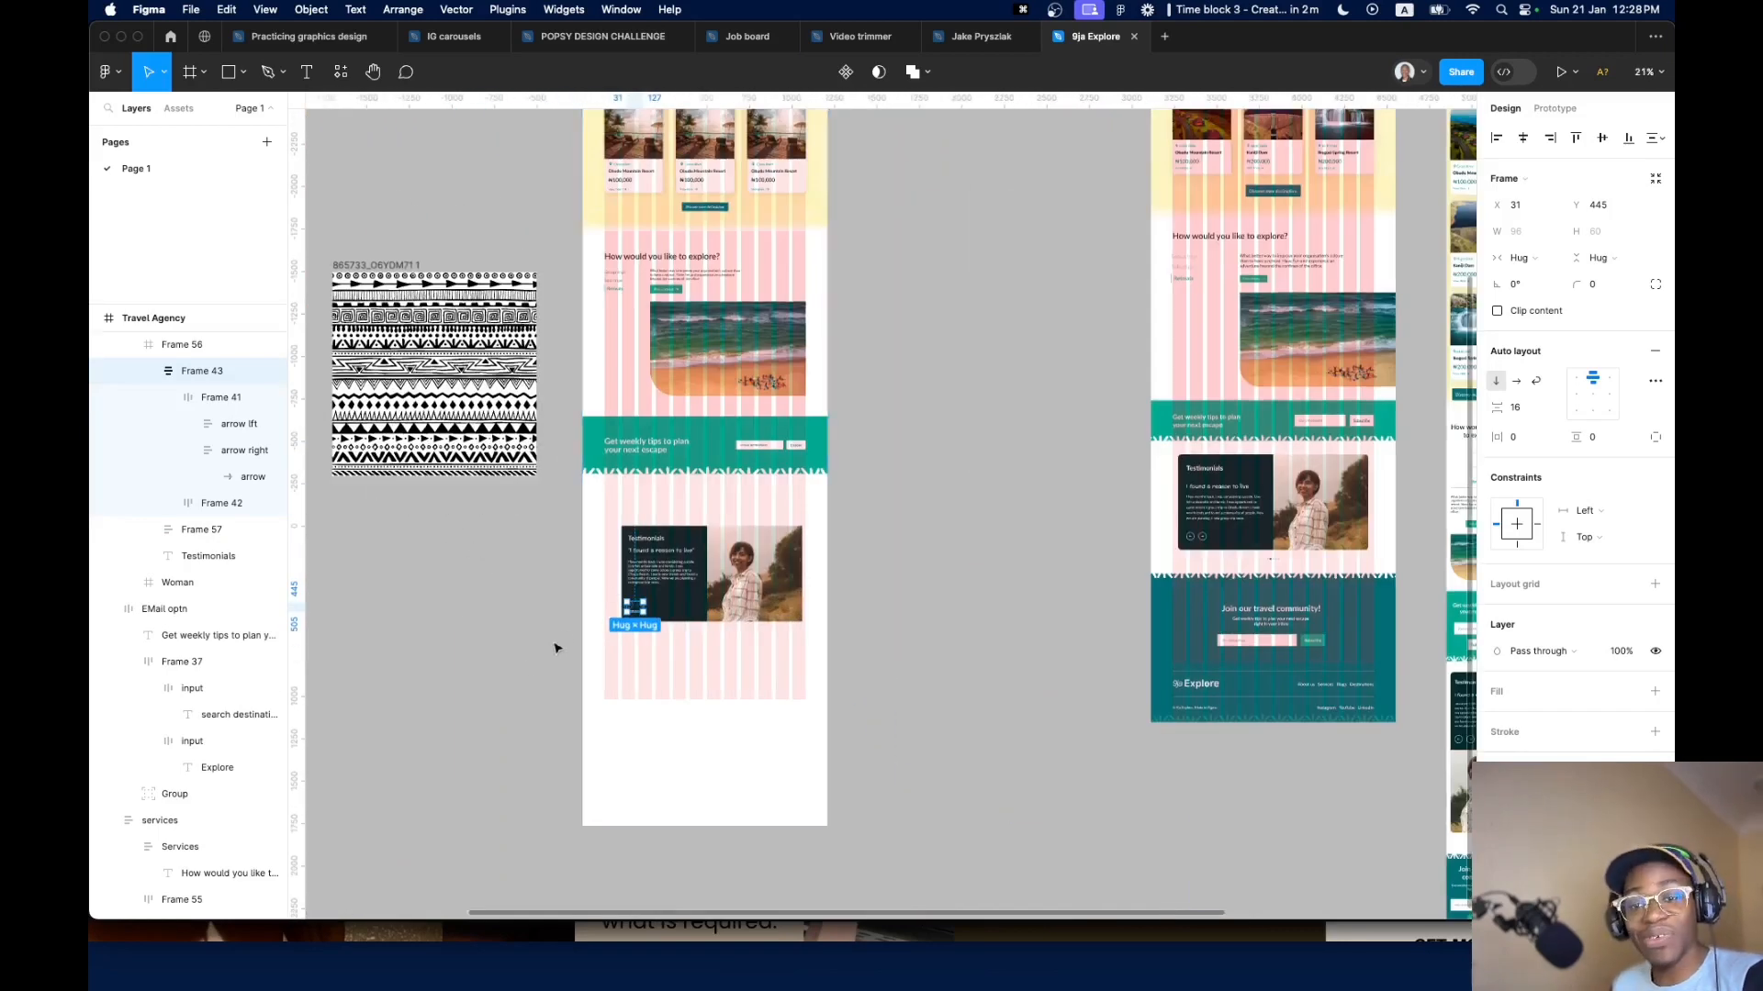
{"action": "scroll", "coordinate": [606, 617], "scroll_direction": "up", "scroll_amount": 8}
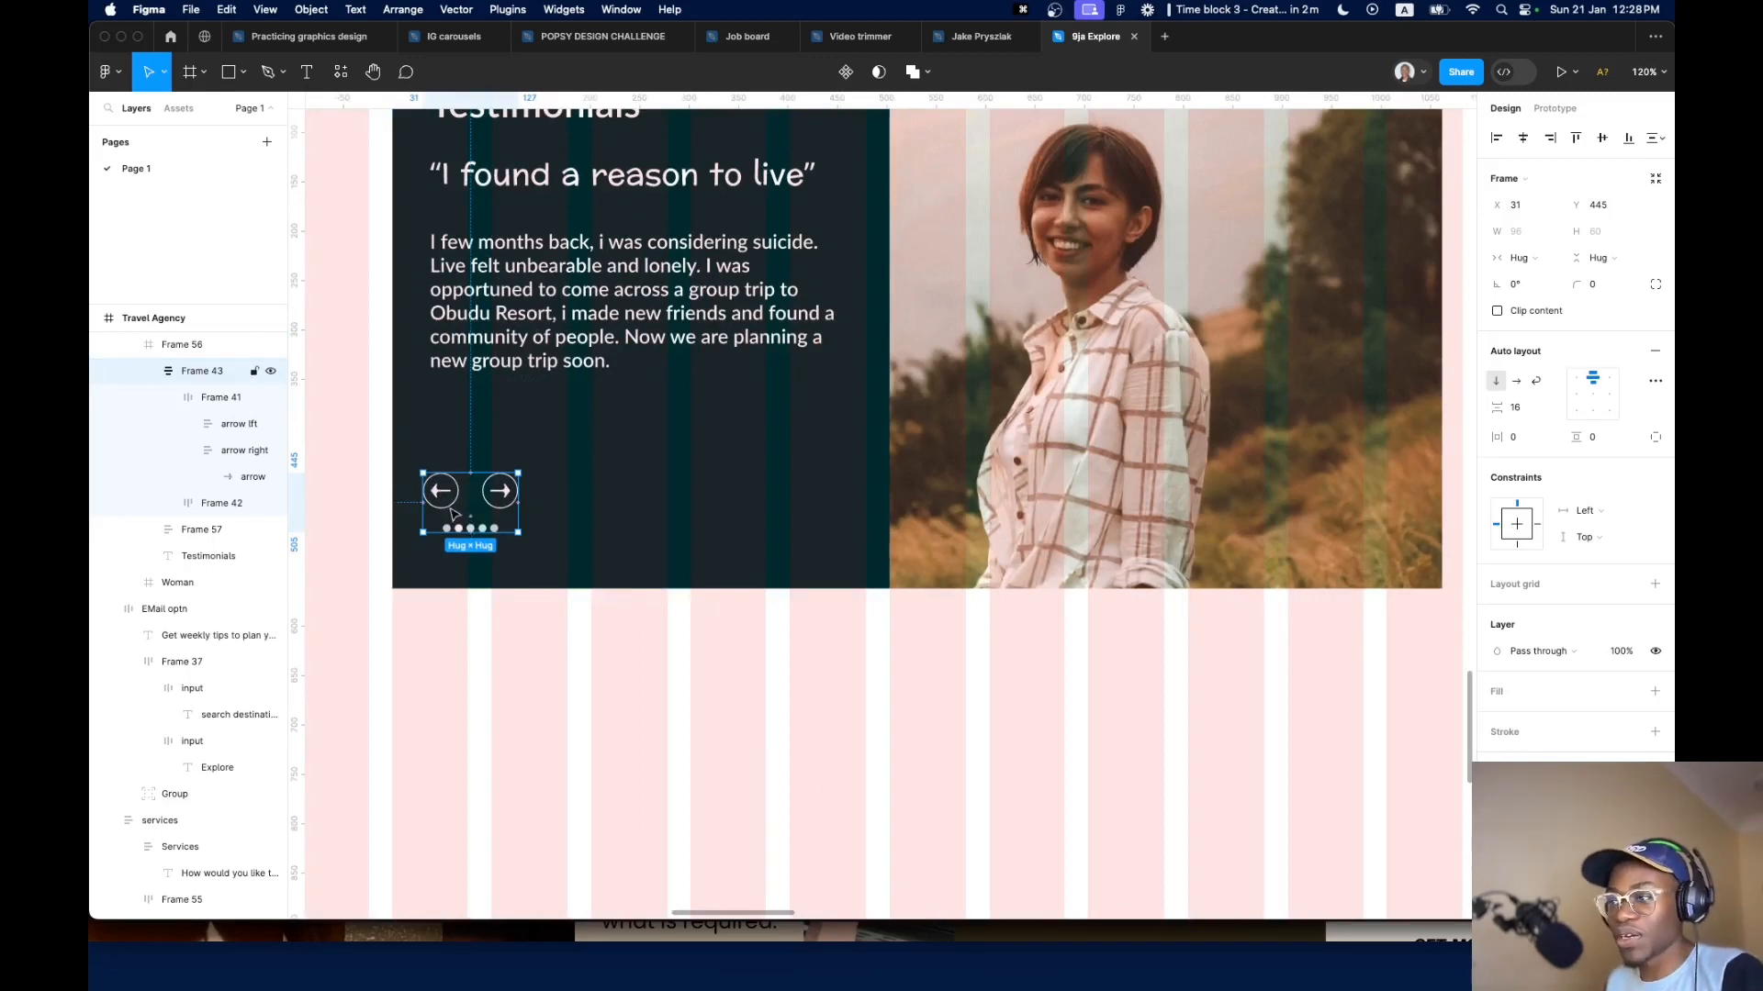
Inspect the dots row and arrows row inside the testimonial card, checking their auto layout and colour settings
{"action": "scroll", "coordinate": [454, 519], "scroll_direction": "up", "scroll_amount": 3}
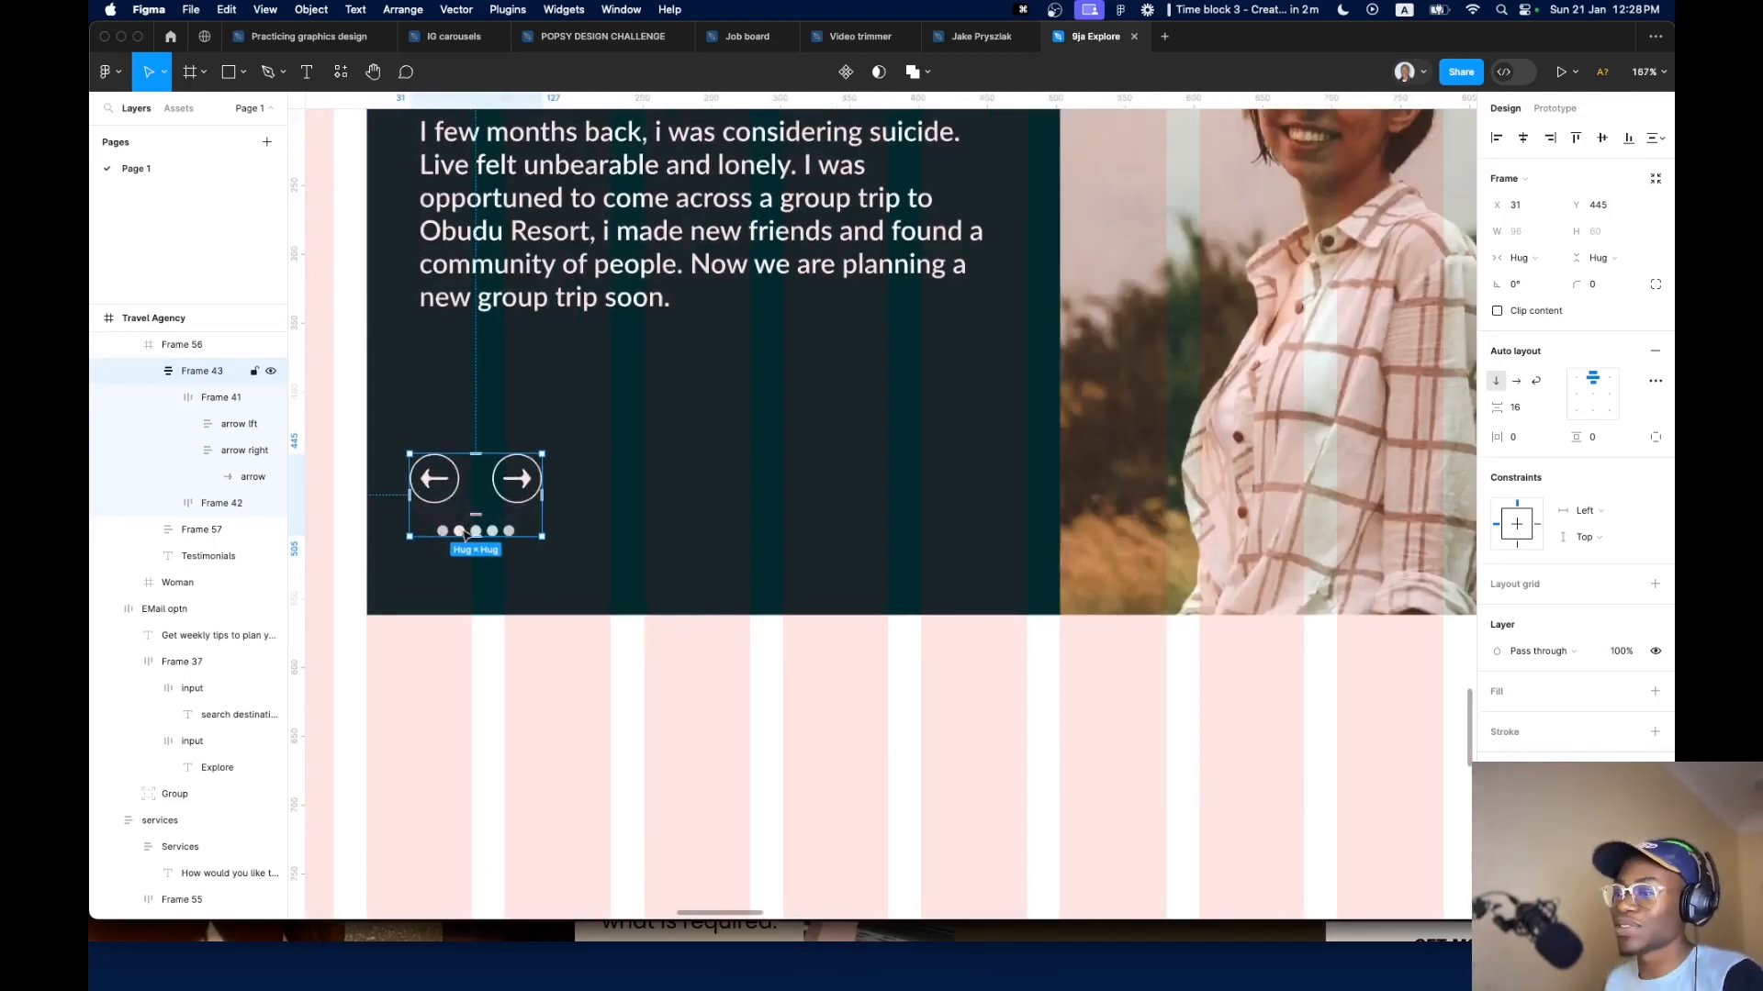
{"action": "double_click", "coordinate": [465, 533]}
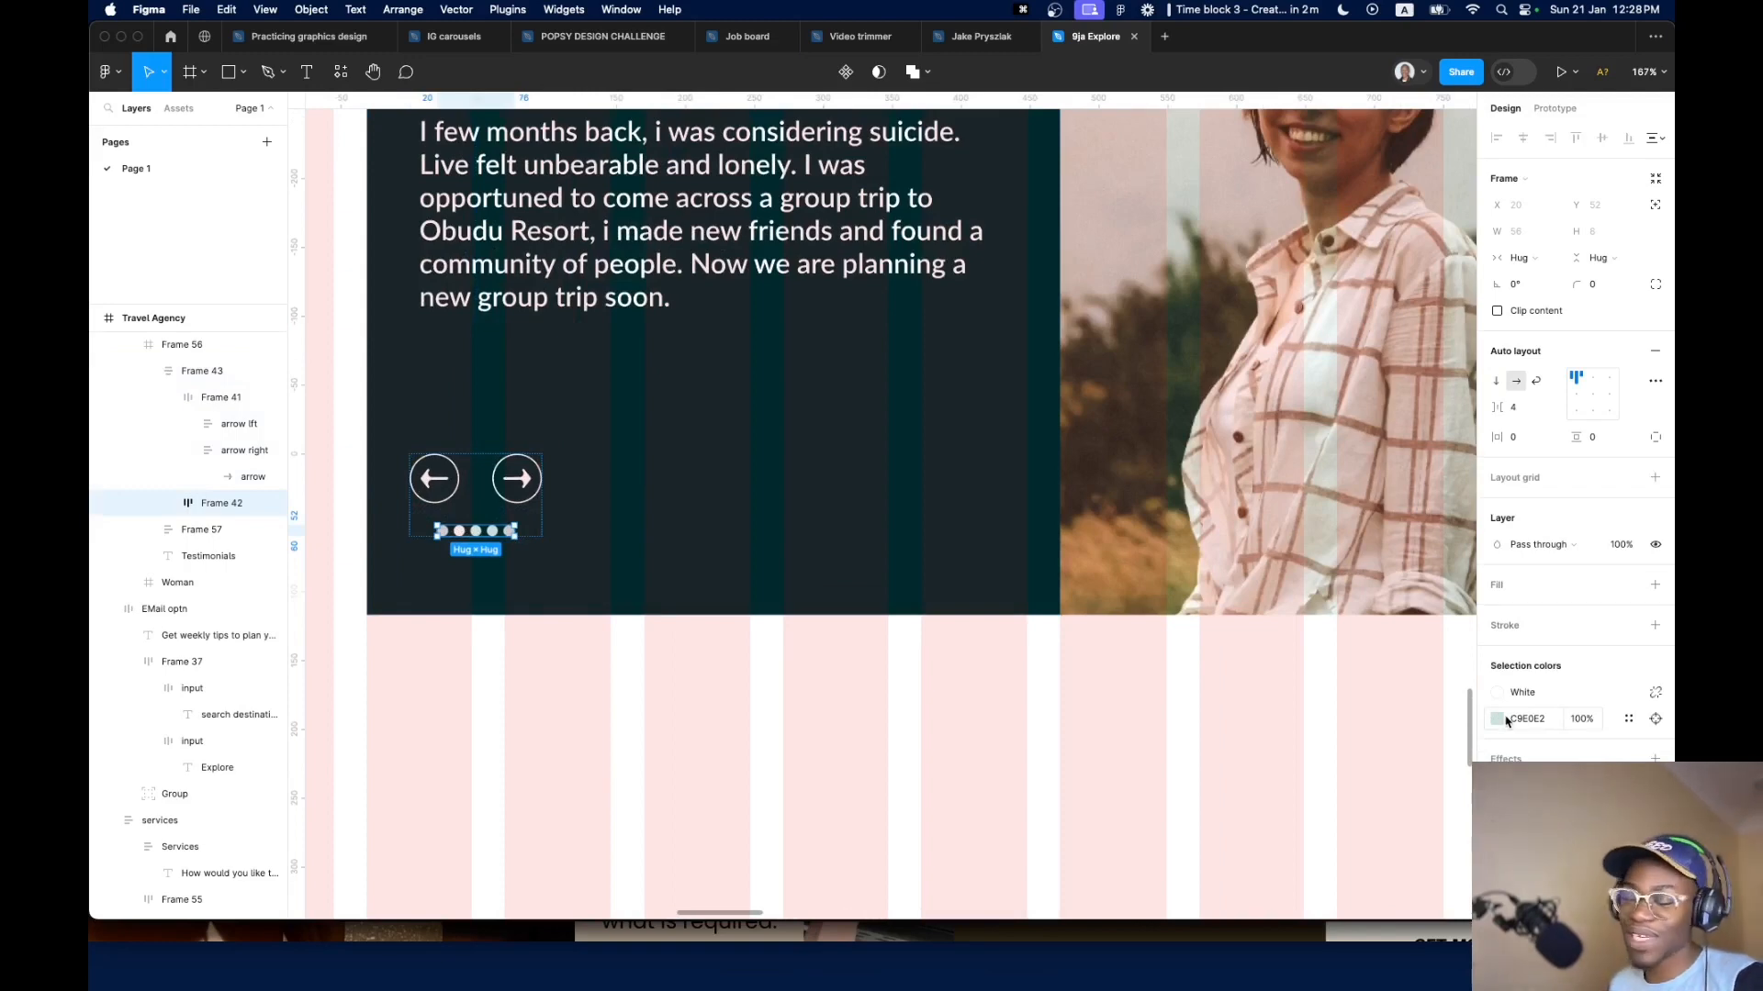
{"action": "scroll", "coordinate": [927, 628], "scroll_direction": "down", "scroll_amount": 3}
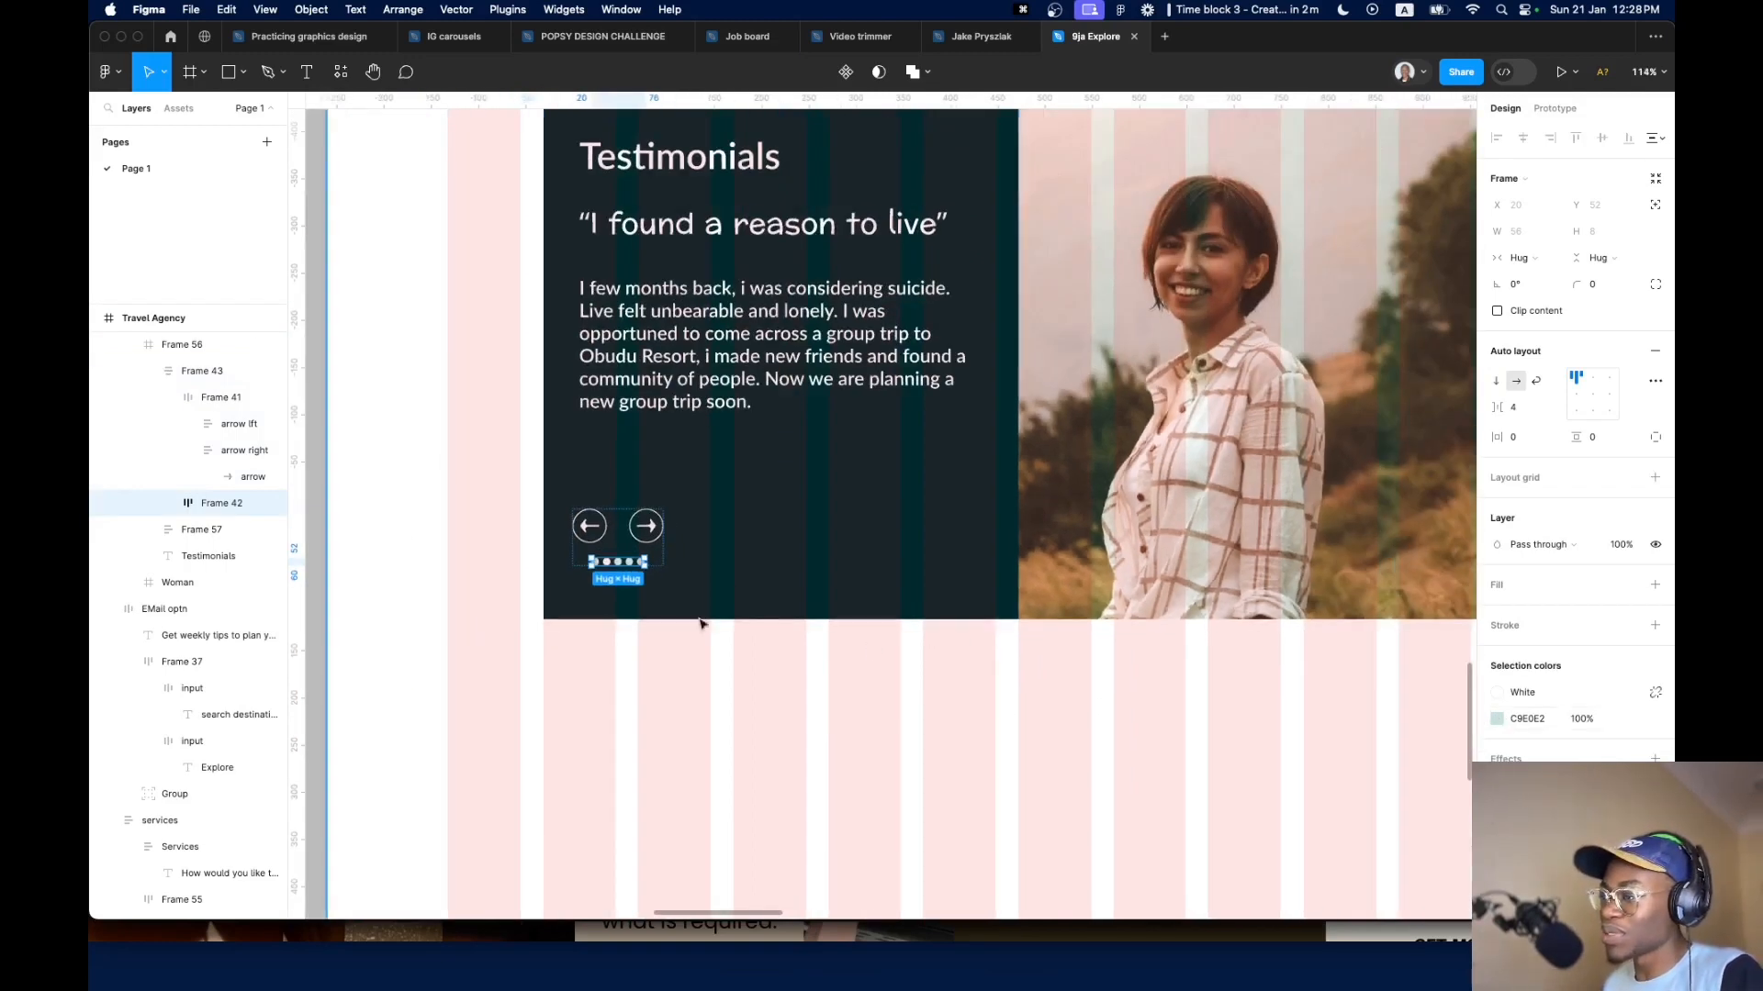
{"action": "left_click", "coordinate": [627, 526]}
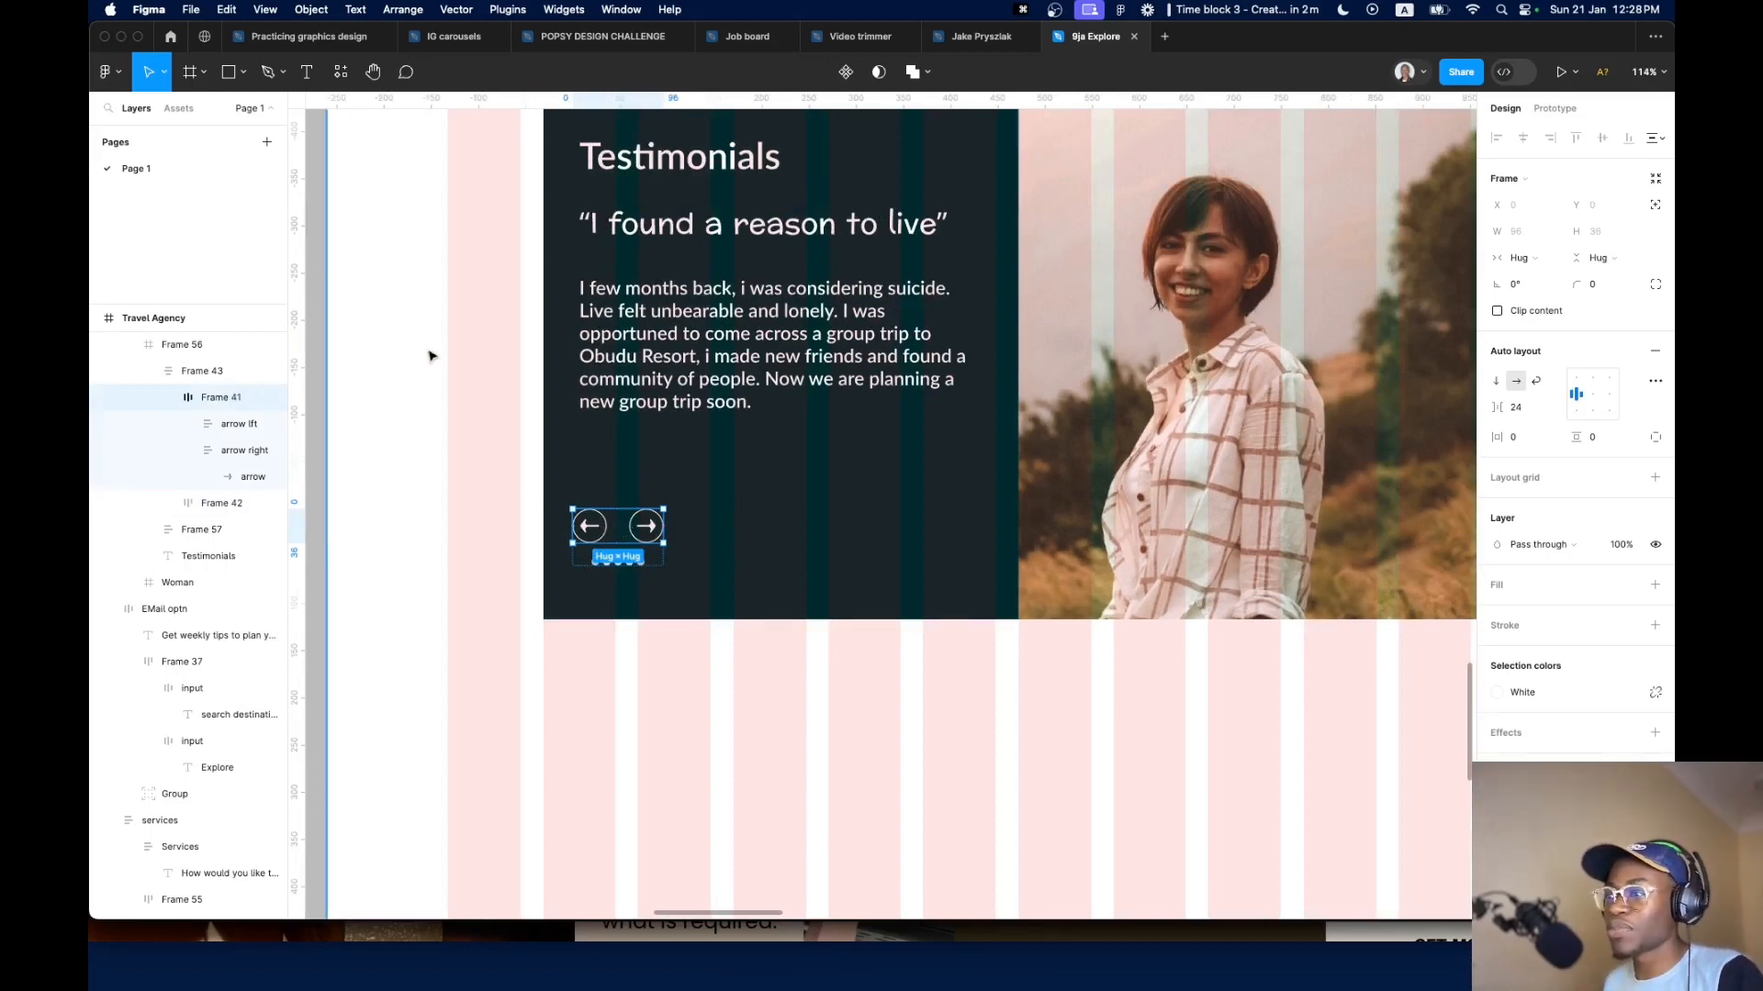
{"action": "scroll", "coordinate": [563, 422], "scroll_direction": "down", "scroll_amount": 5}
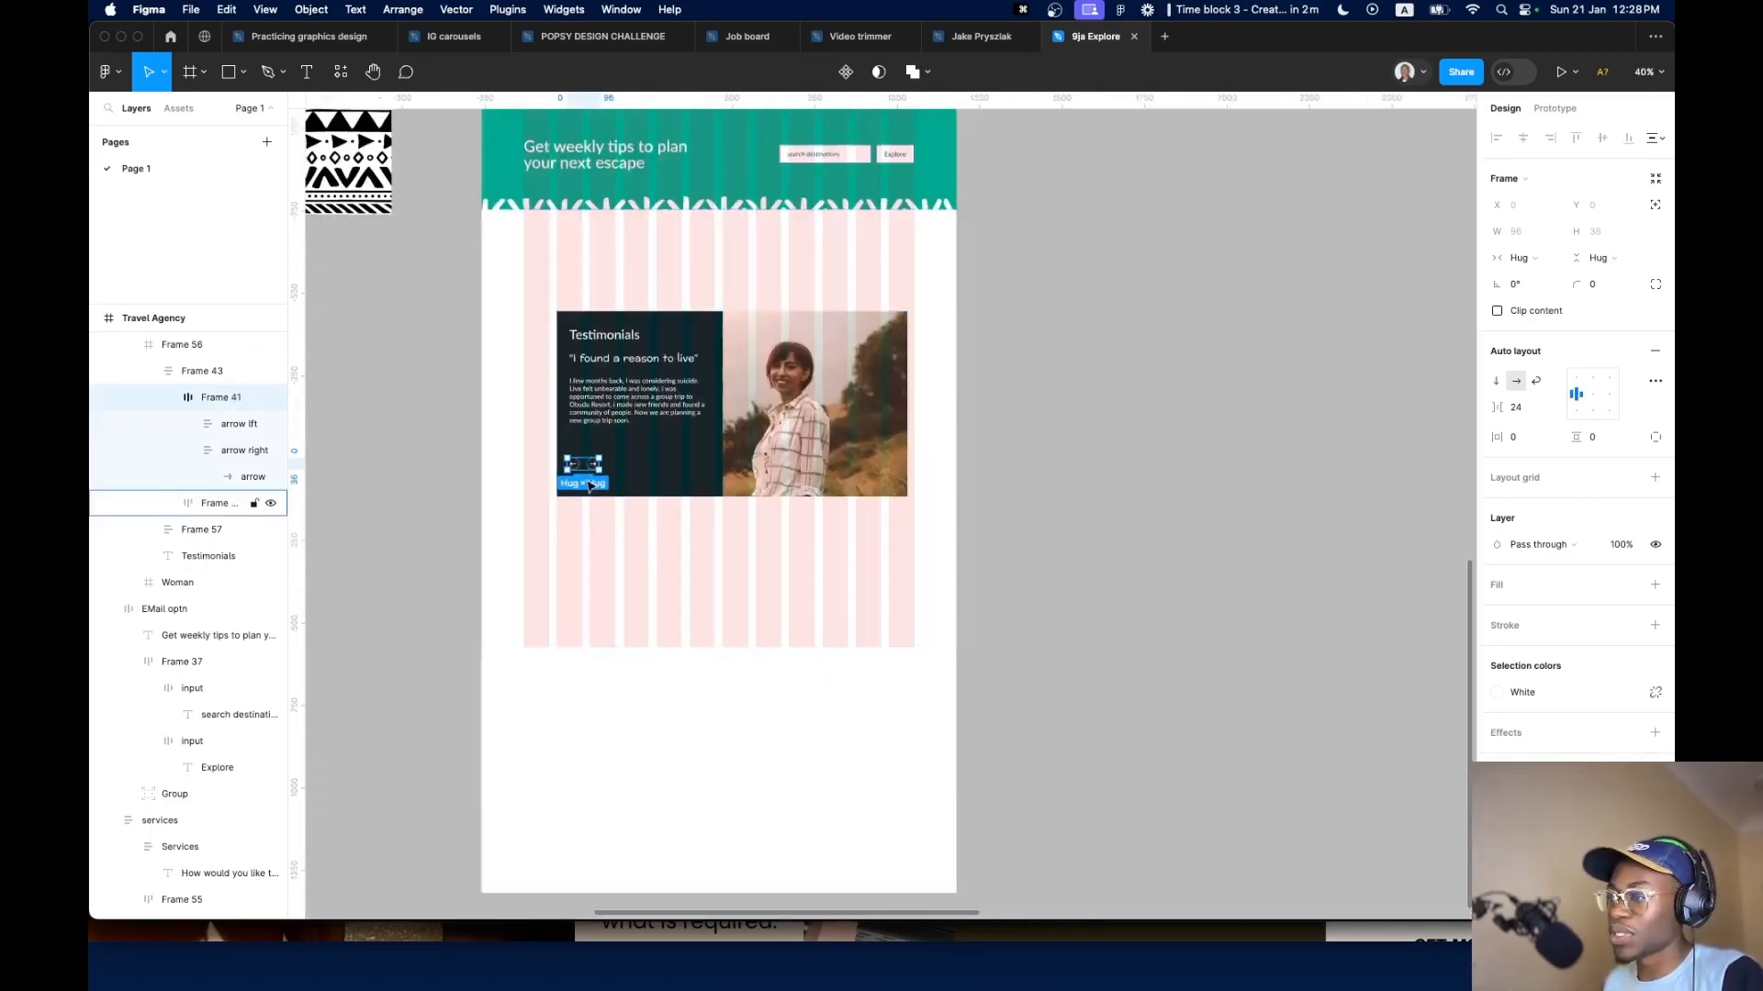
{"action": "scroll", "coordinate": [590, 486], "scroll_direction": "up", "scroll_amount": 4}
{"action": "scroll", "coordinate": [1019, 661], "scroll_direction": "down", "scroll_amount": 4}
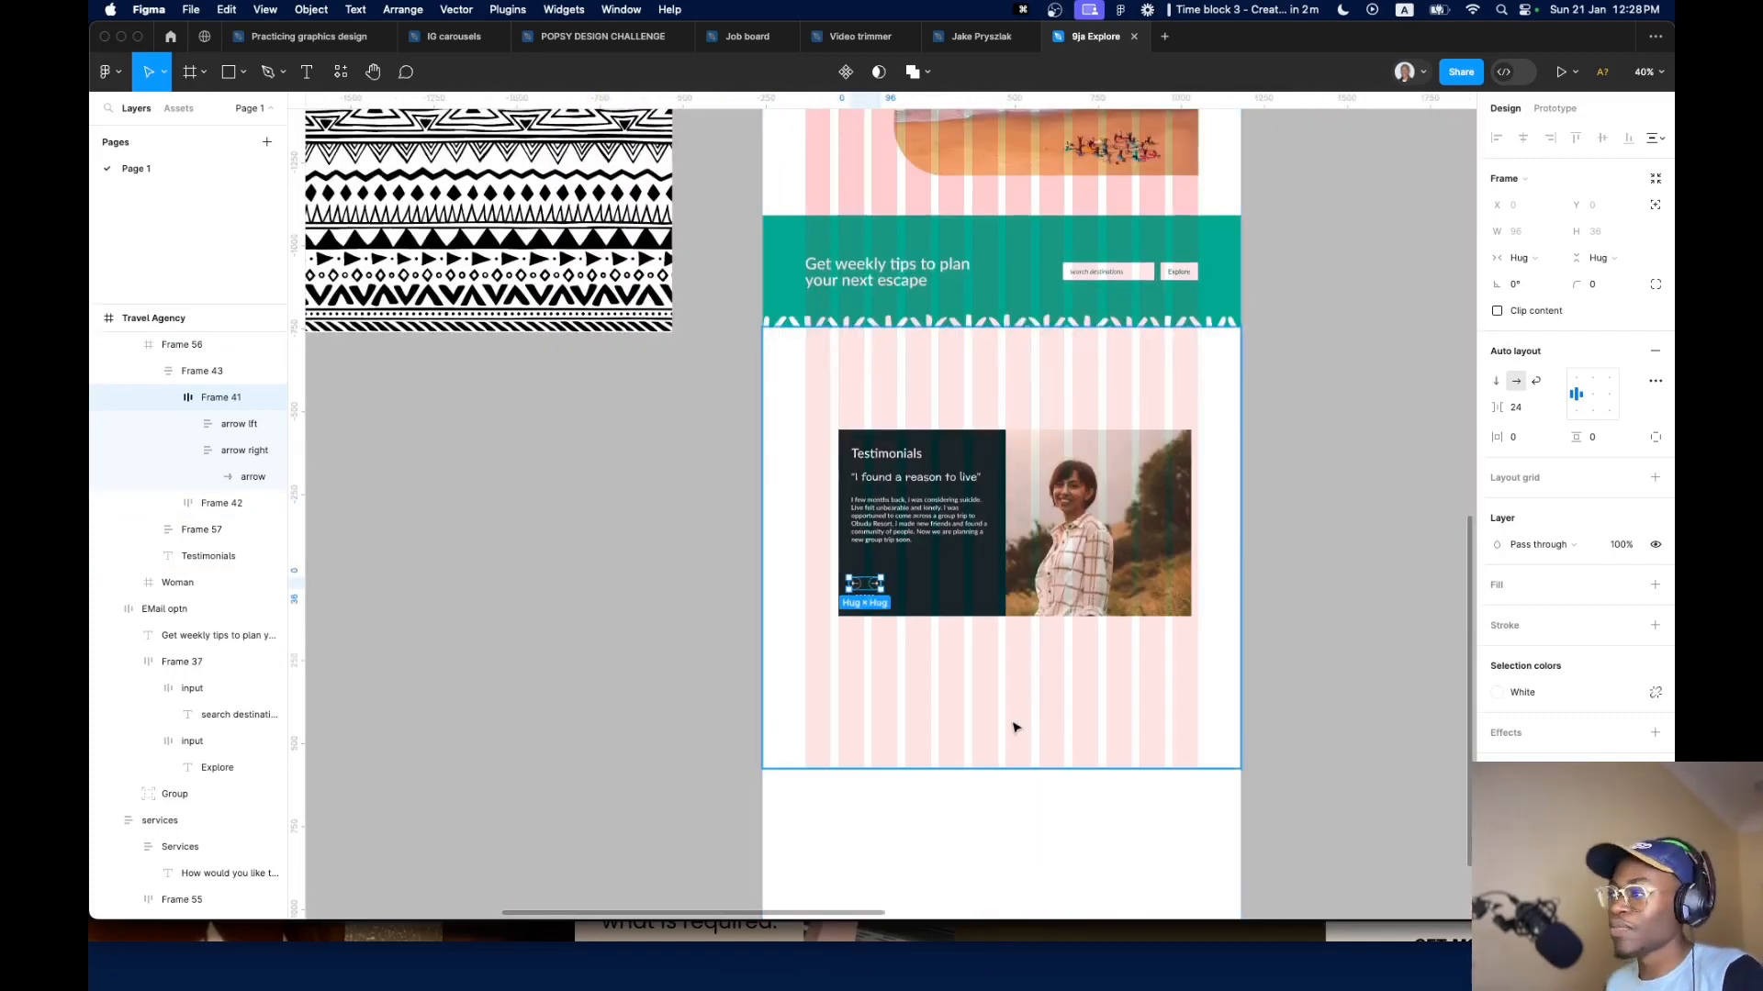
{"action": "scroll", "coordinate": [904, 514], "scroll_direction": "up", "scroll_amount": 4}
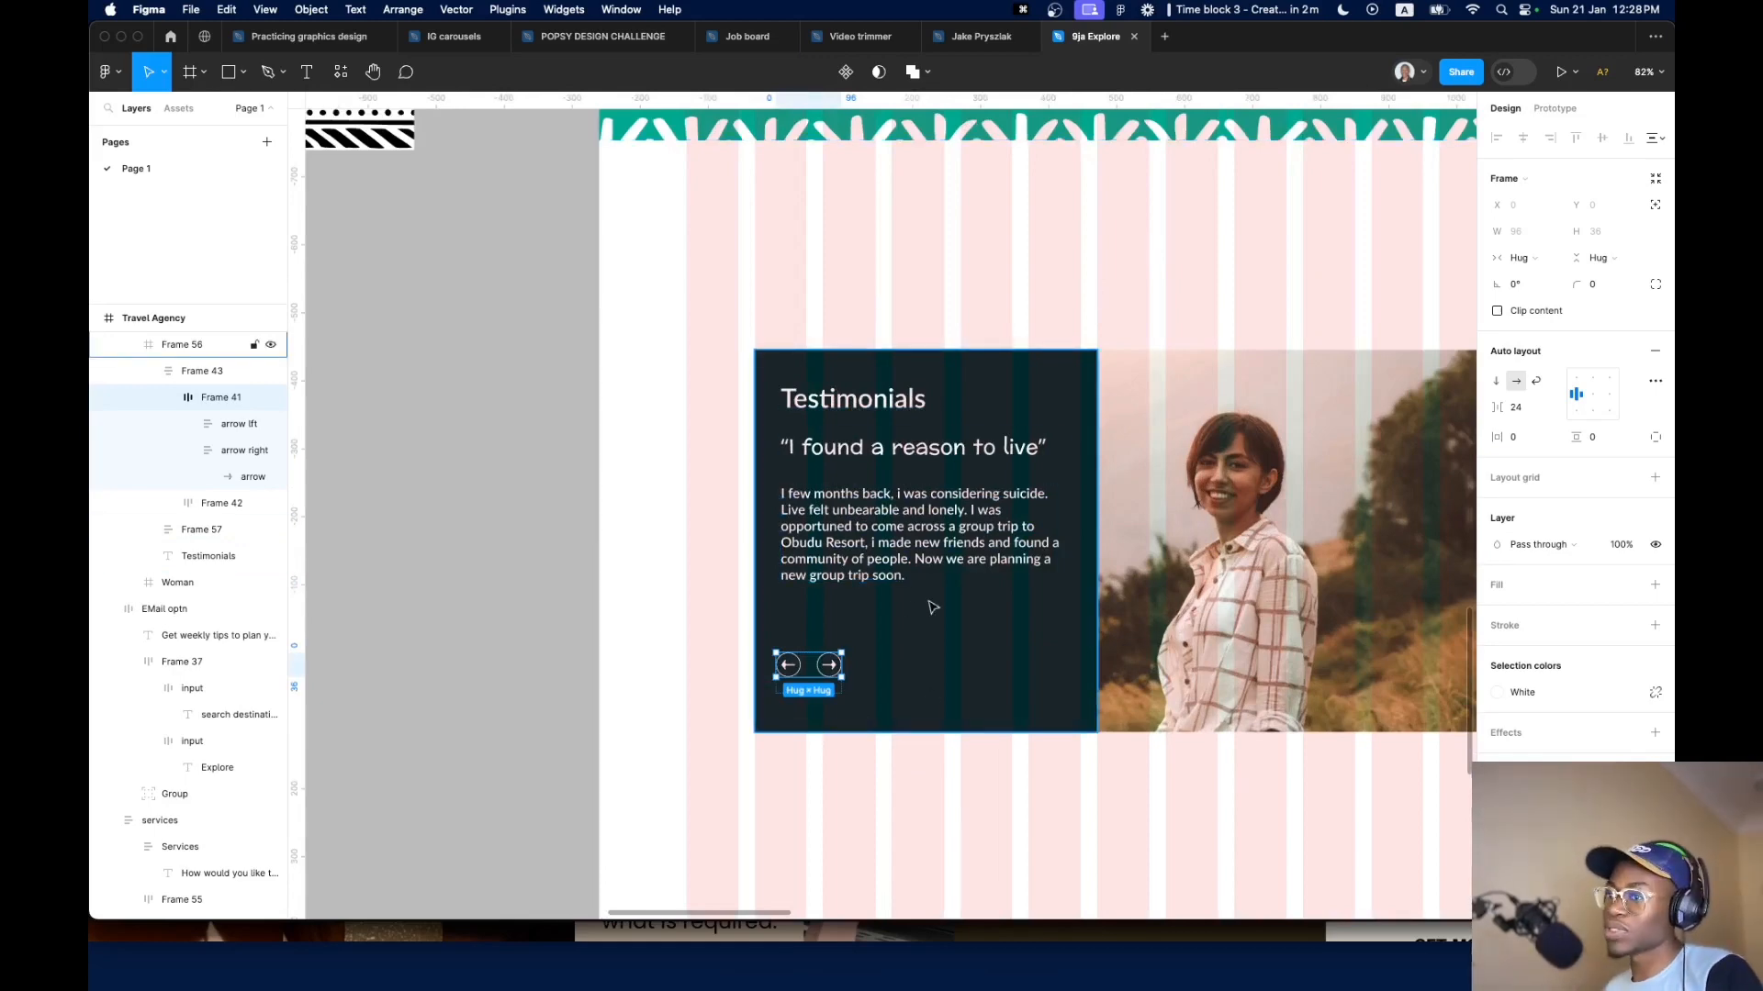
Move the woman photo beside the testimonial card outward to the outer edge of the last layout grid column
{"action": "scroll", "coordinate": [928, 602], "scroll_direction": "right", "scroll_amount": 4}
{"action": "scroll", "coordinate": [928, 602], "scroll_direction": "down", "scroll_amount": 2}
{"action": "left_click", "coordinate": [664, 560]}
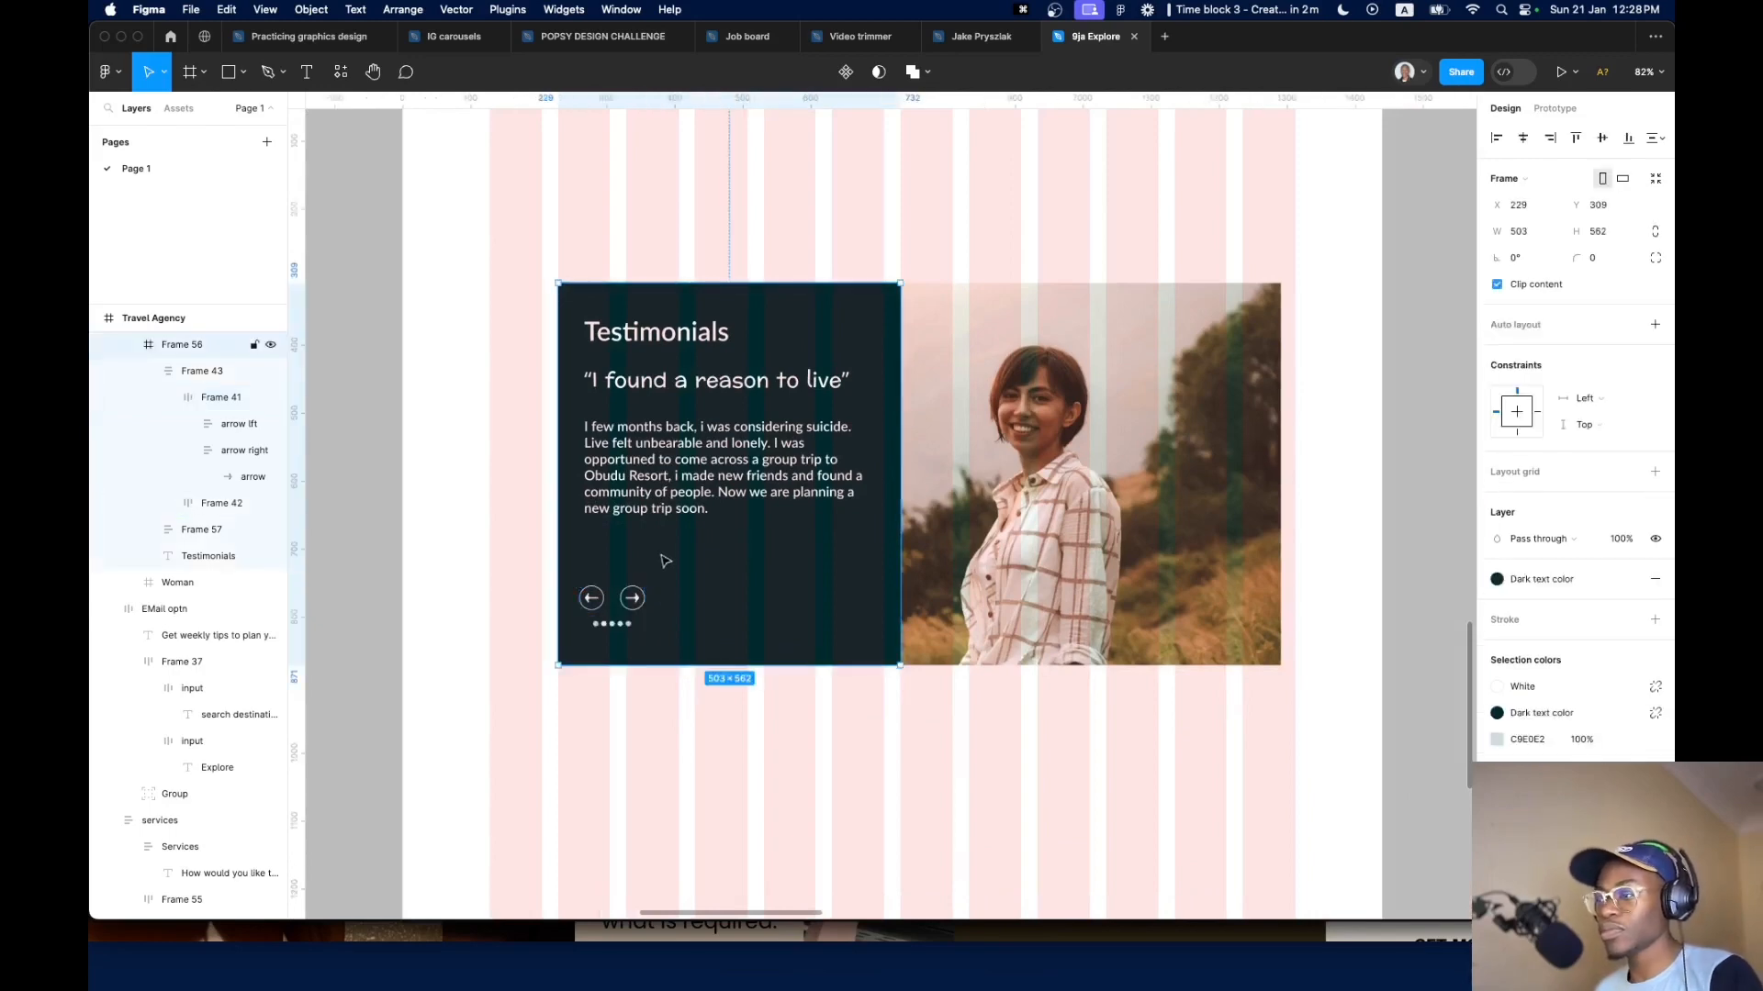
{"action": "double_click", "coordinate": [669, 487]}
{"action": "left_click", "coordinate": [937, 537]}
{"action": "left_click", "coordinate": [844, 553]}
{"action": "scroll", "coordinate": [653, 588], "scroll_direction": "down", "scroll_amount": 1}
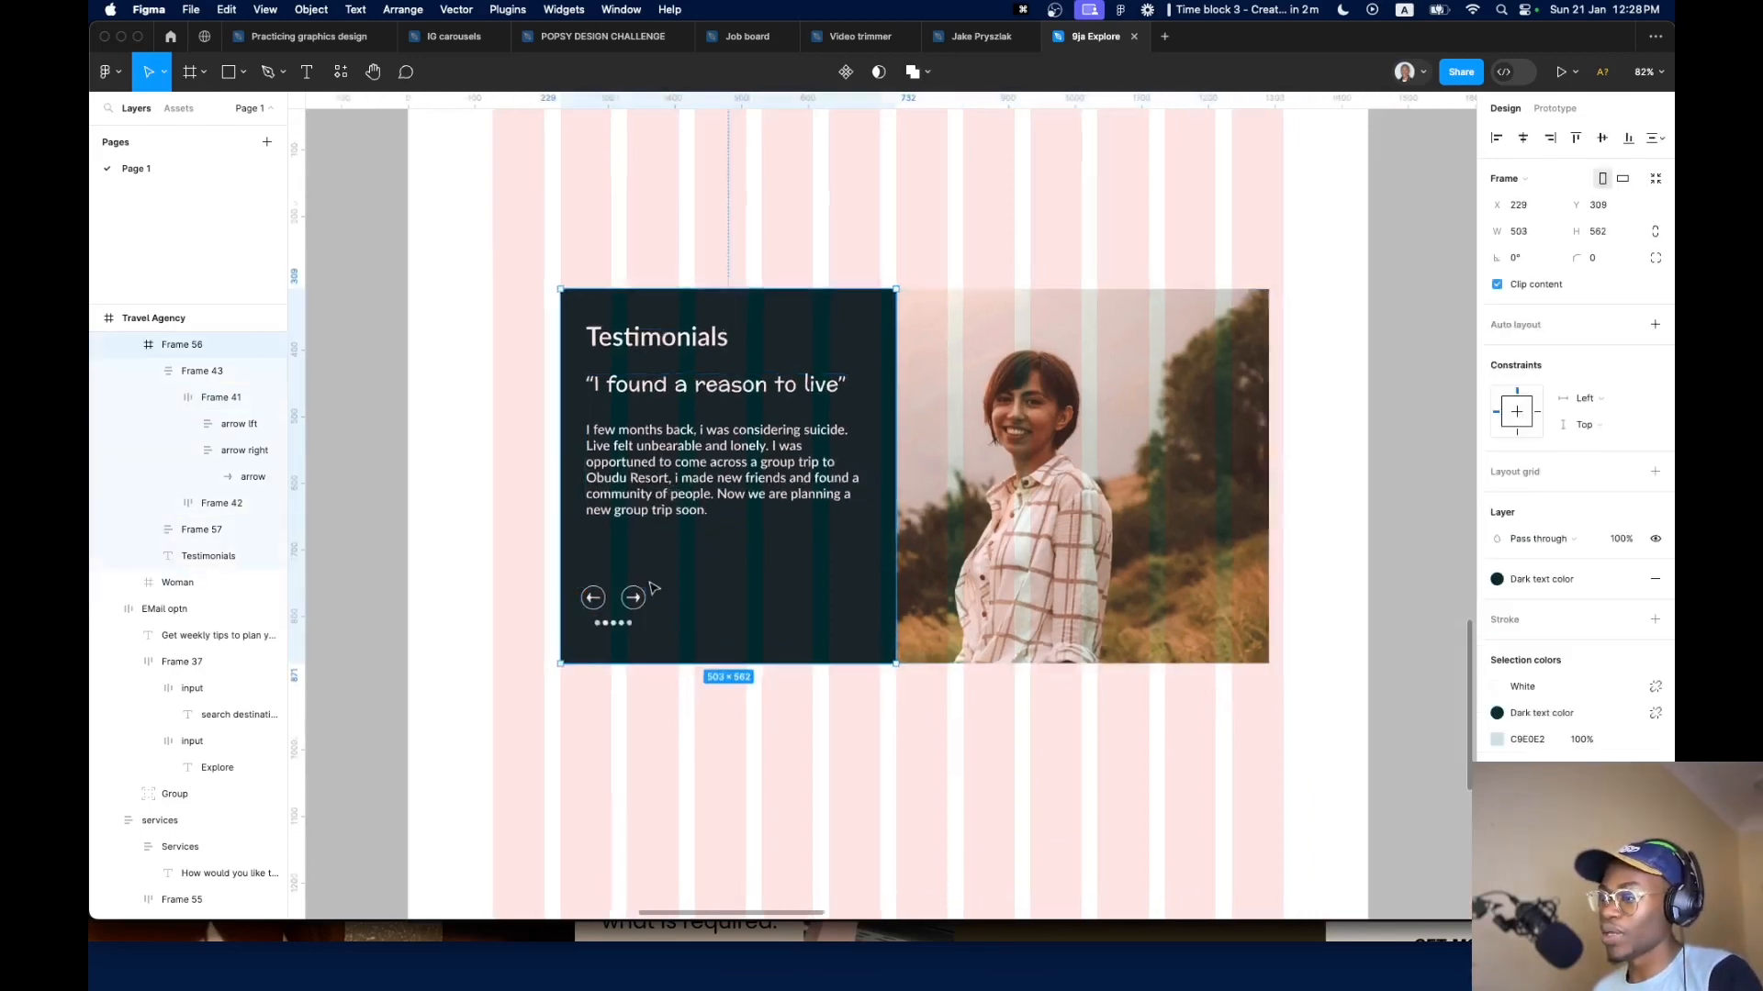
{"action": "scroll", "coordinate": [654, 589], "scroll_direction": "down", "scroll_amount": 2}
{"action": "scroll", "coordinate": [891, 562], "scroll_direction": "right", "scroll_amount": 5}
{"action": "scroll", "coordinate": [890, 562], "scroll_direction": "up", "scroll_amount": 1}
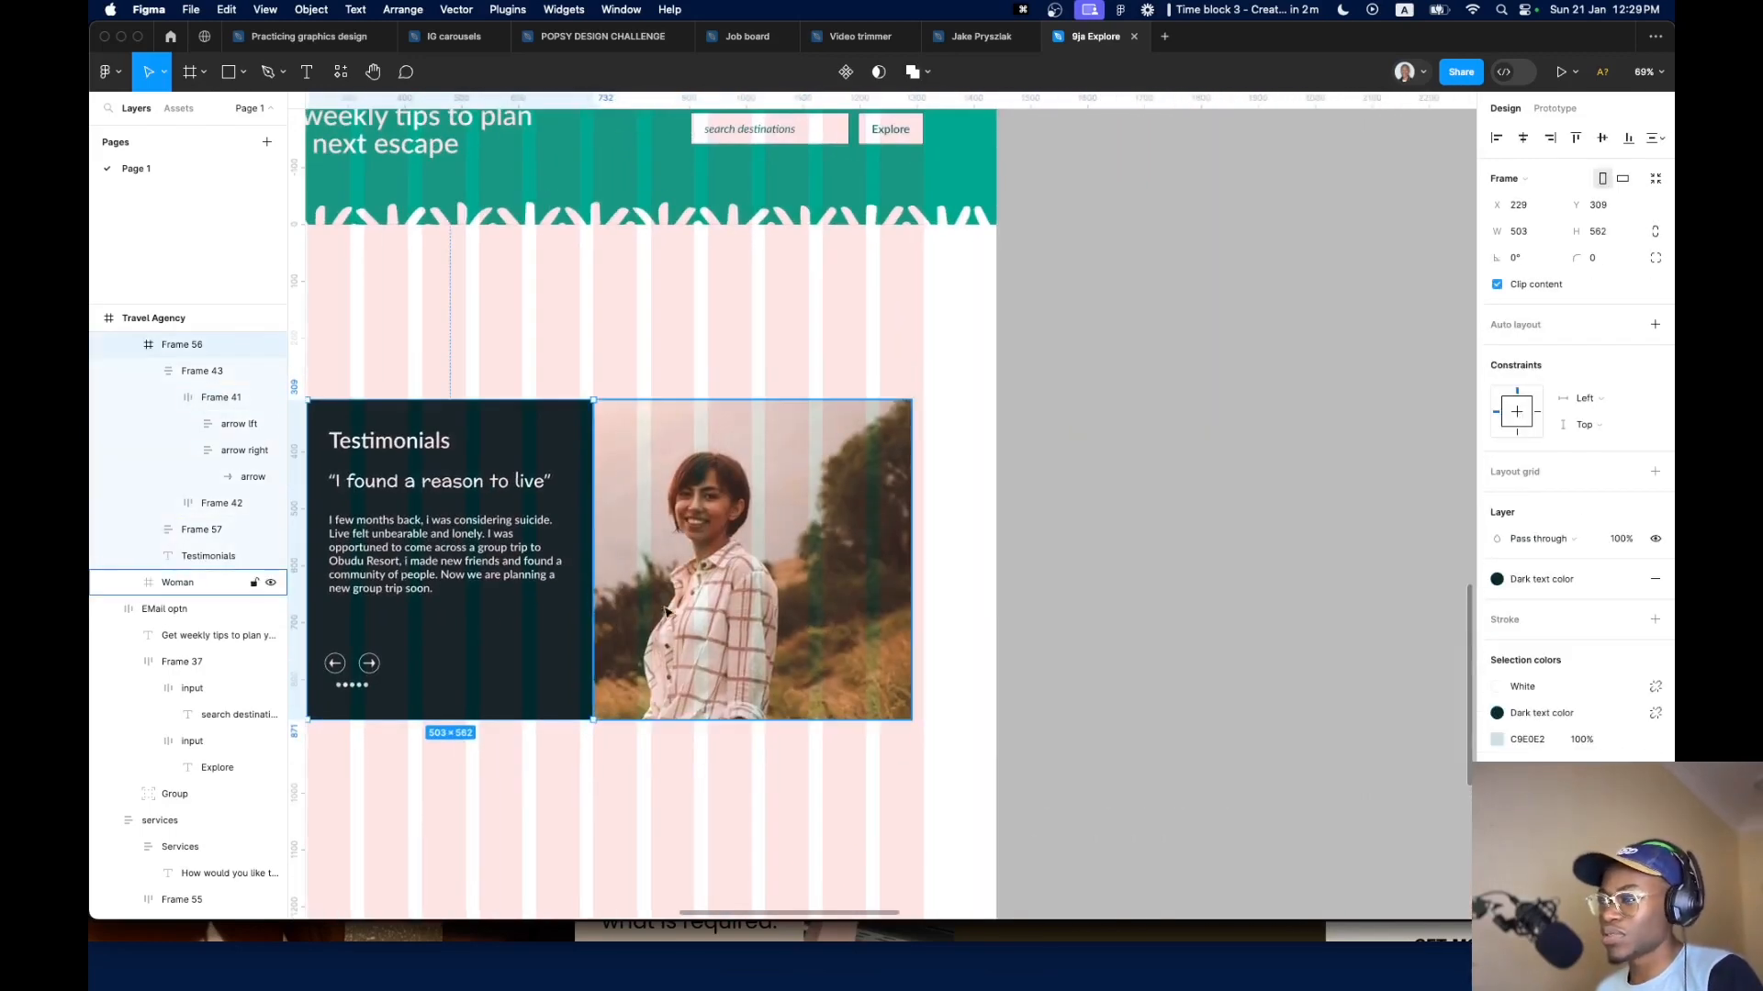
{"action": "left_click", "coordinate": [684, 613]}
Widen the dark testimonial card to 524 px so it meets the photo, and apply auto layout to it
{"action": "left_click", "coordinate": [546, 629]}
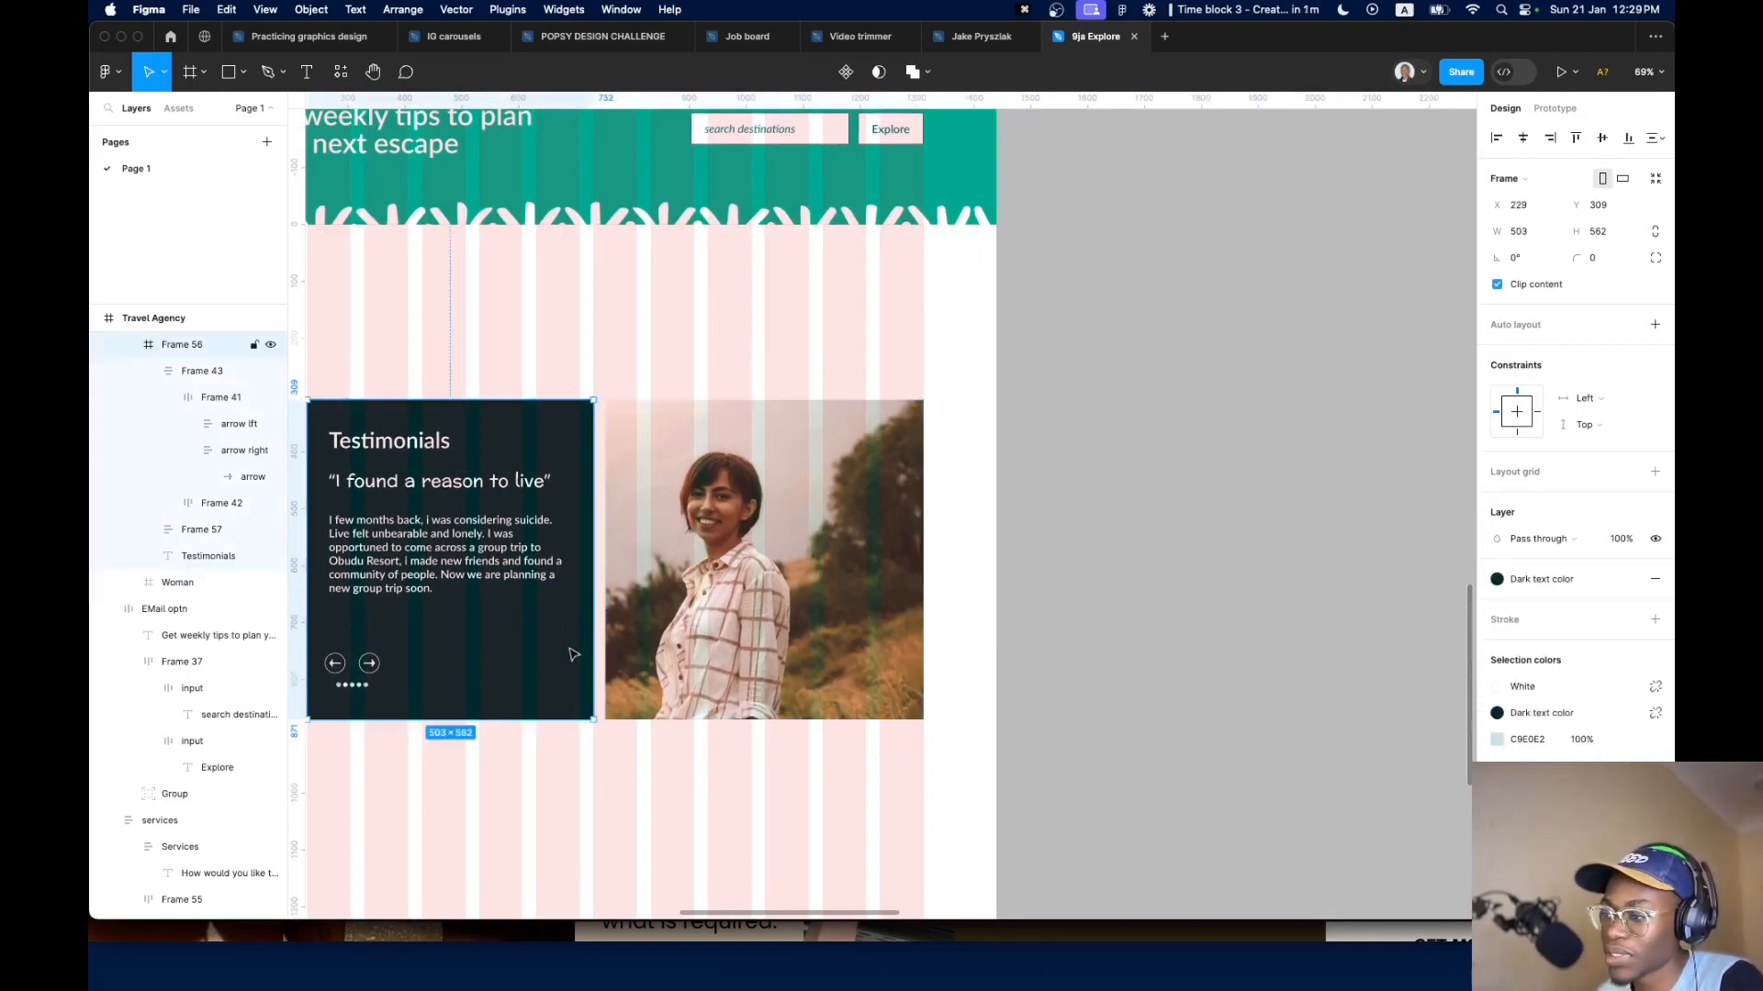
{"action": "key", "text": "shift+a"}
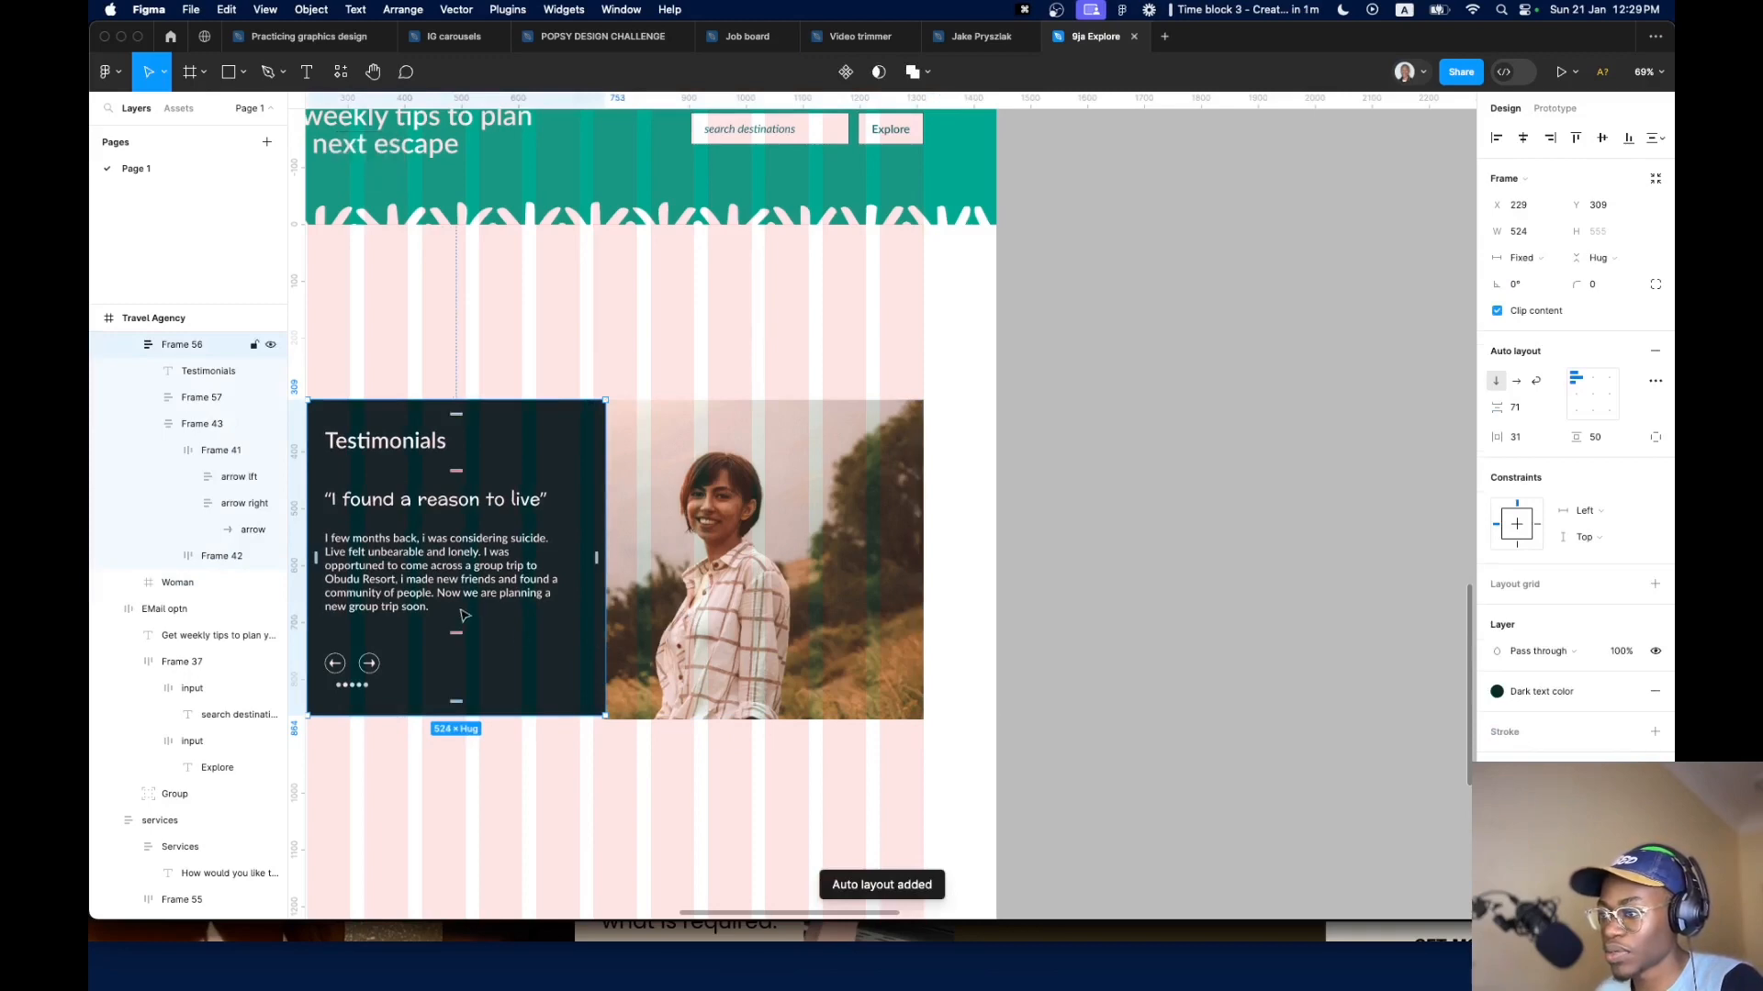
Set both the quote heading and the testimonial paragraph to fill their container's width
{"action": "scroll", "coordinate": [466, 616], "scroll_direction": "left", "scroll_amount": 2}
{"action": "scroll", "coordinate": [465, 617], "scroll_direction": "up", "scroll_amount": 1}
{"action": "left_click", "coordinate": [702, 656], "text": "super"}
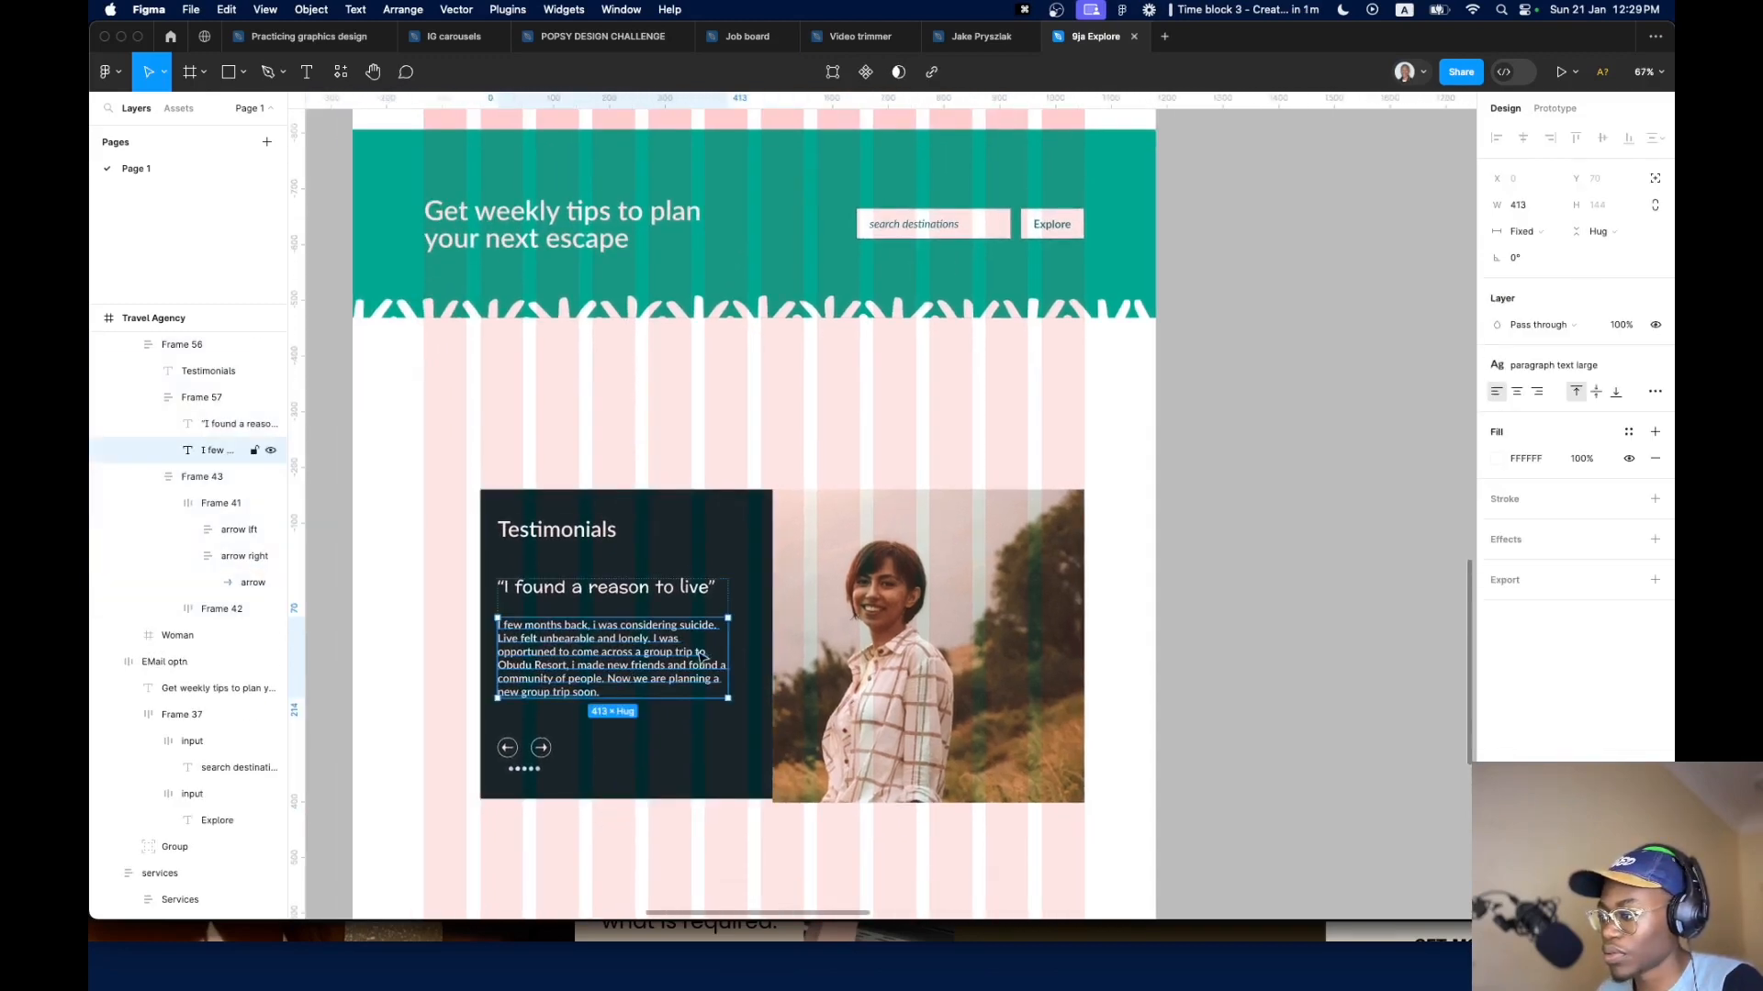
{"action": "left_click", "coordinate": [716, 602]}
{"action": "left_click", "coordinate": [748, 624]}
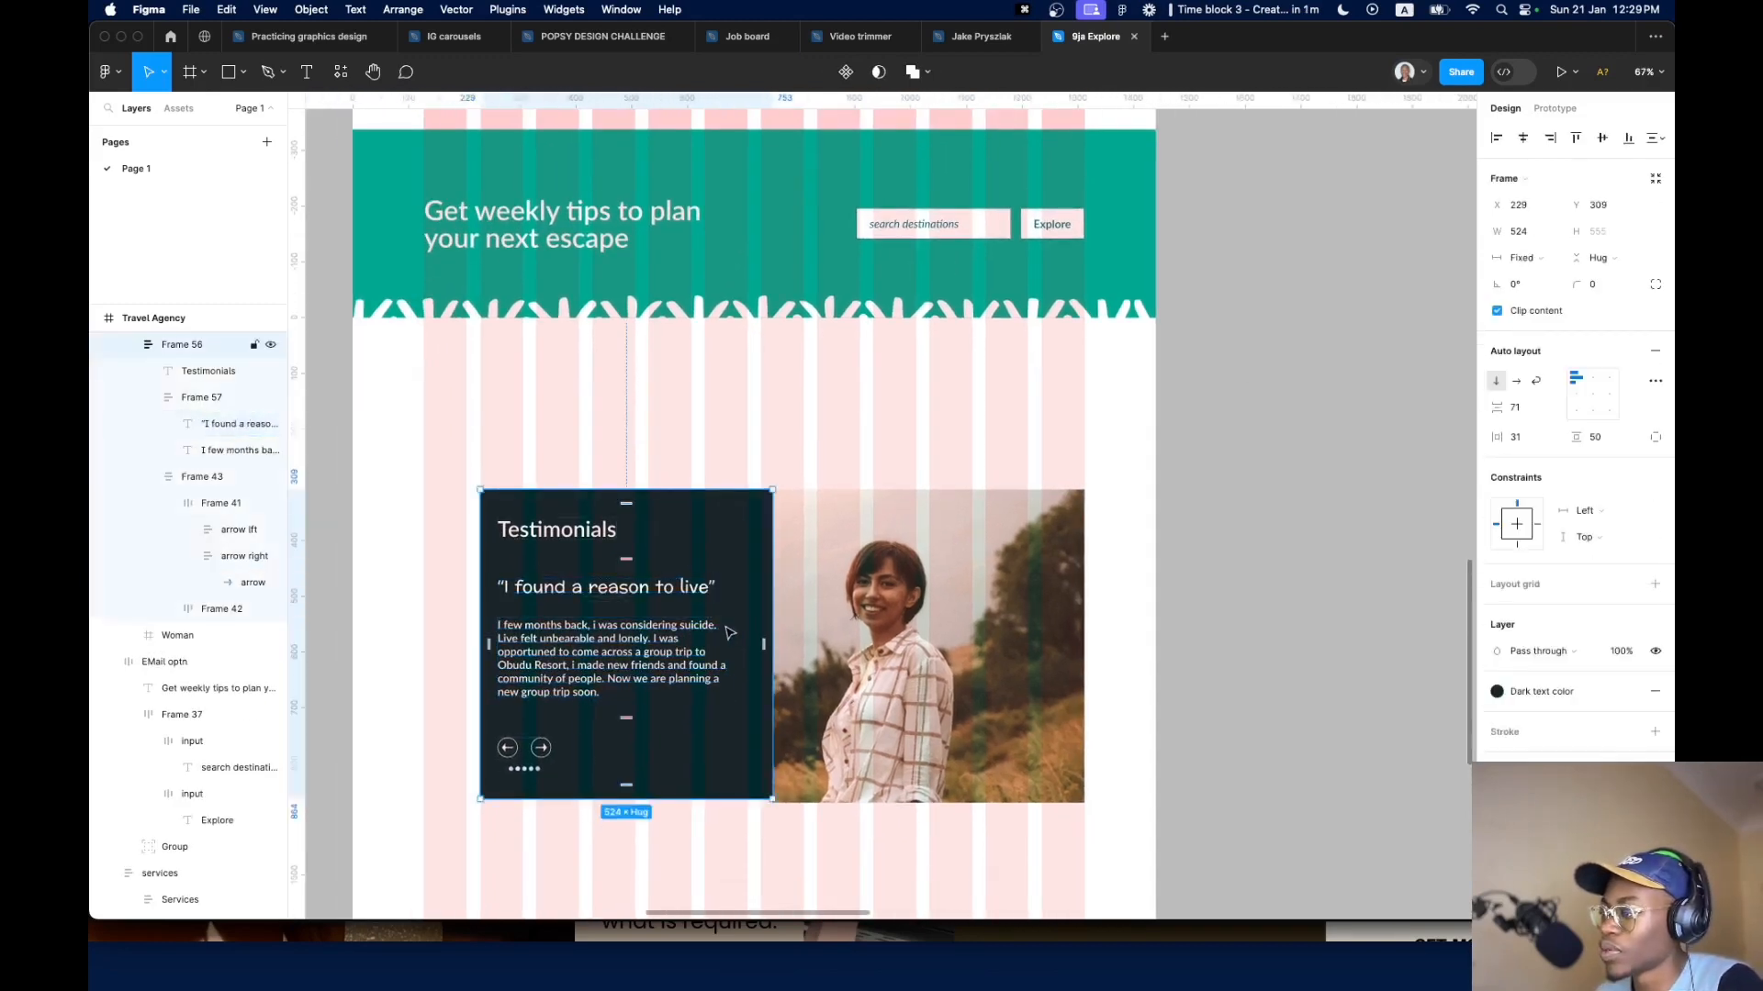
{"action": "double_click", "coordinate": [724, 629]}
{"action": "key", "text": "Return"}
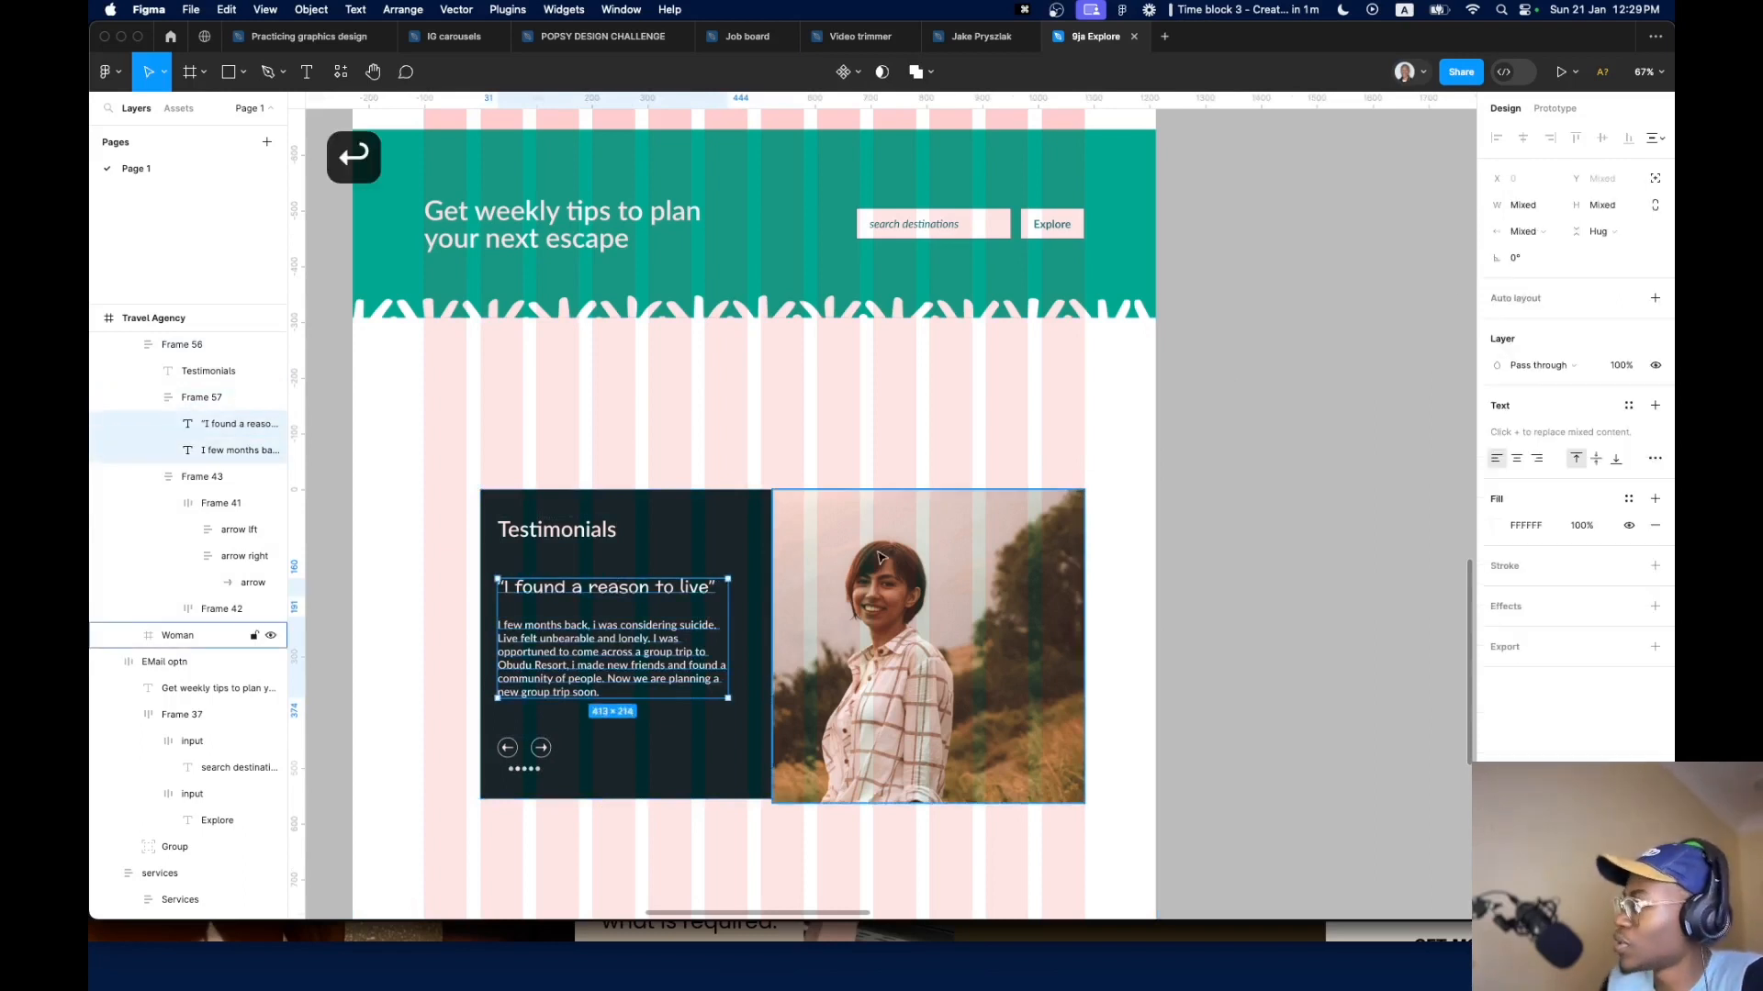
{"action": "left_click", "coordinate": [1524, 231]}
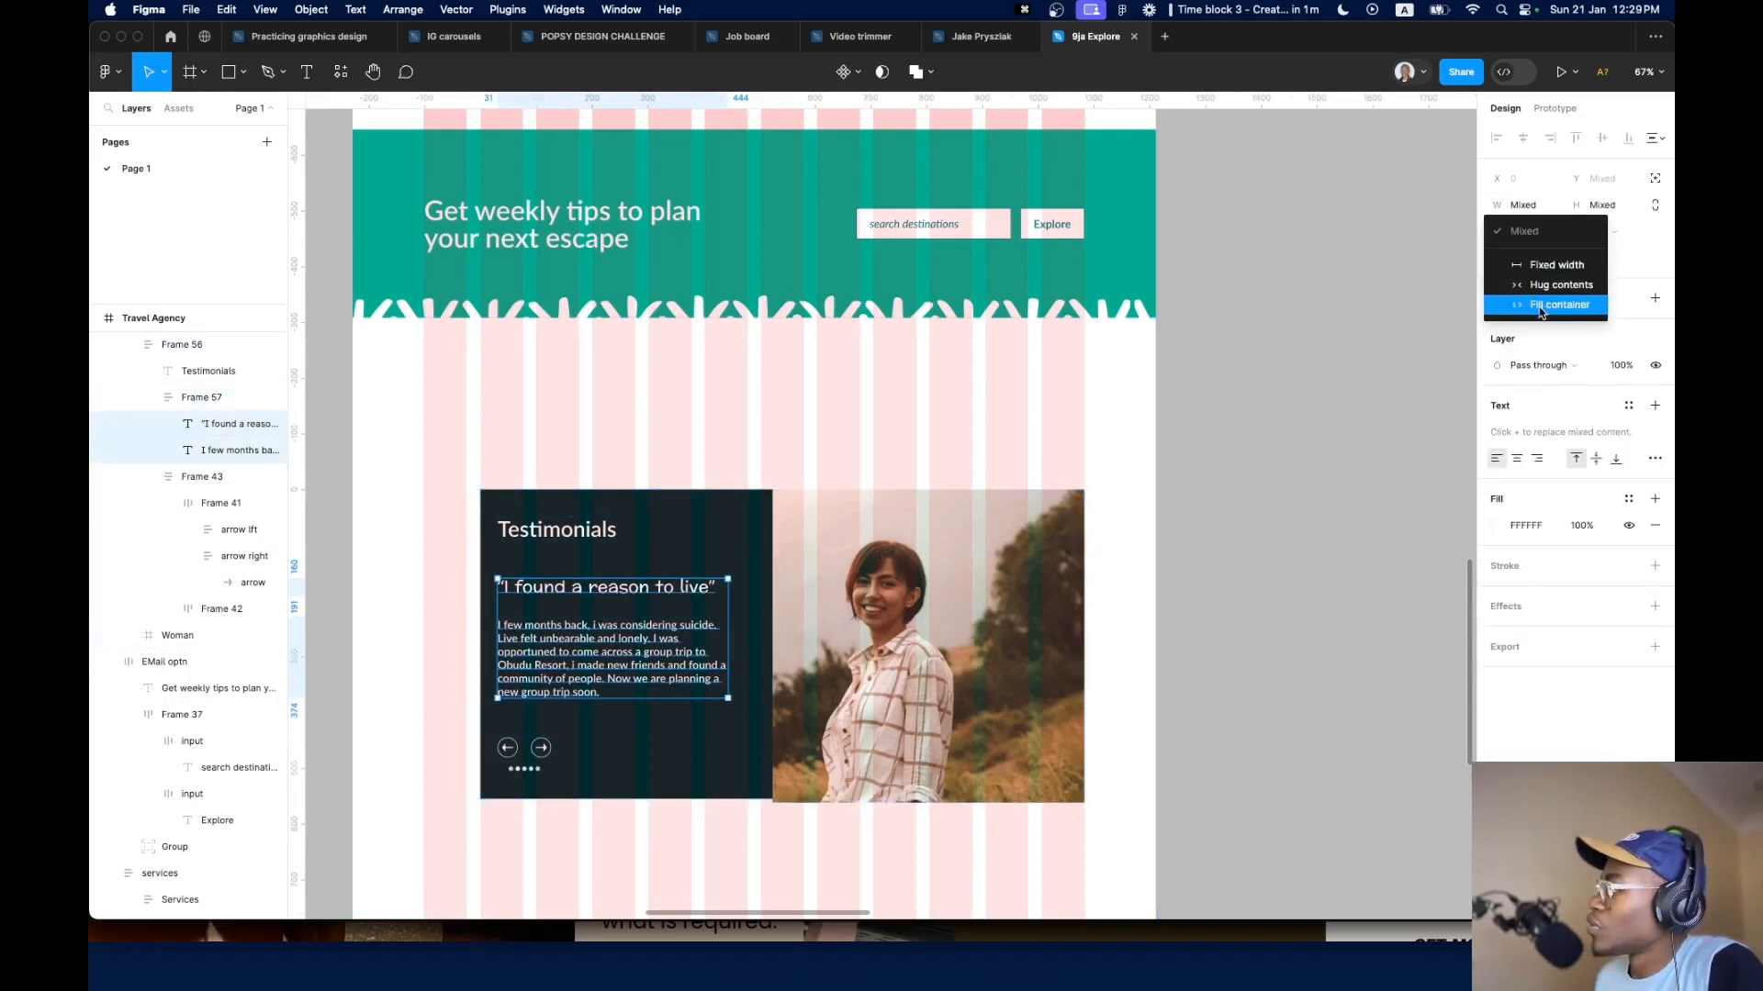
{"action": "left_click", "coordinate": [1547, 298]}
Set the frame holding the quote and paragraph to fill the width of the testimonial card
{"action": "left_click", "coordinate": [728, 674]}
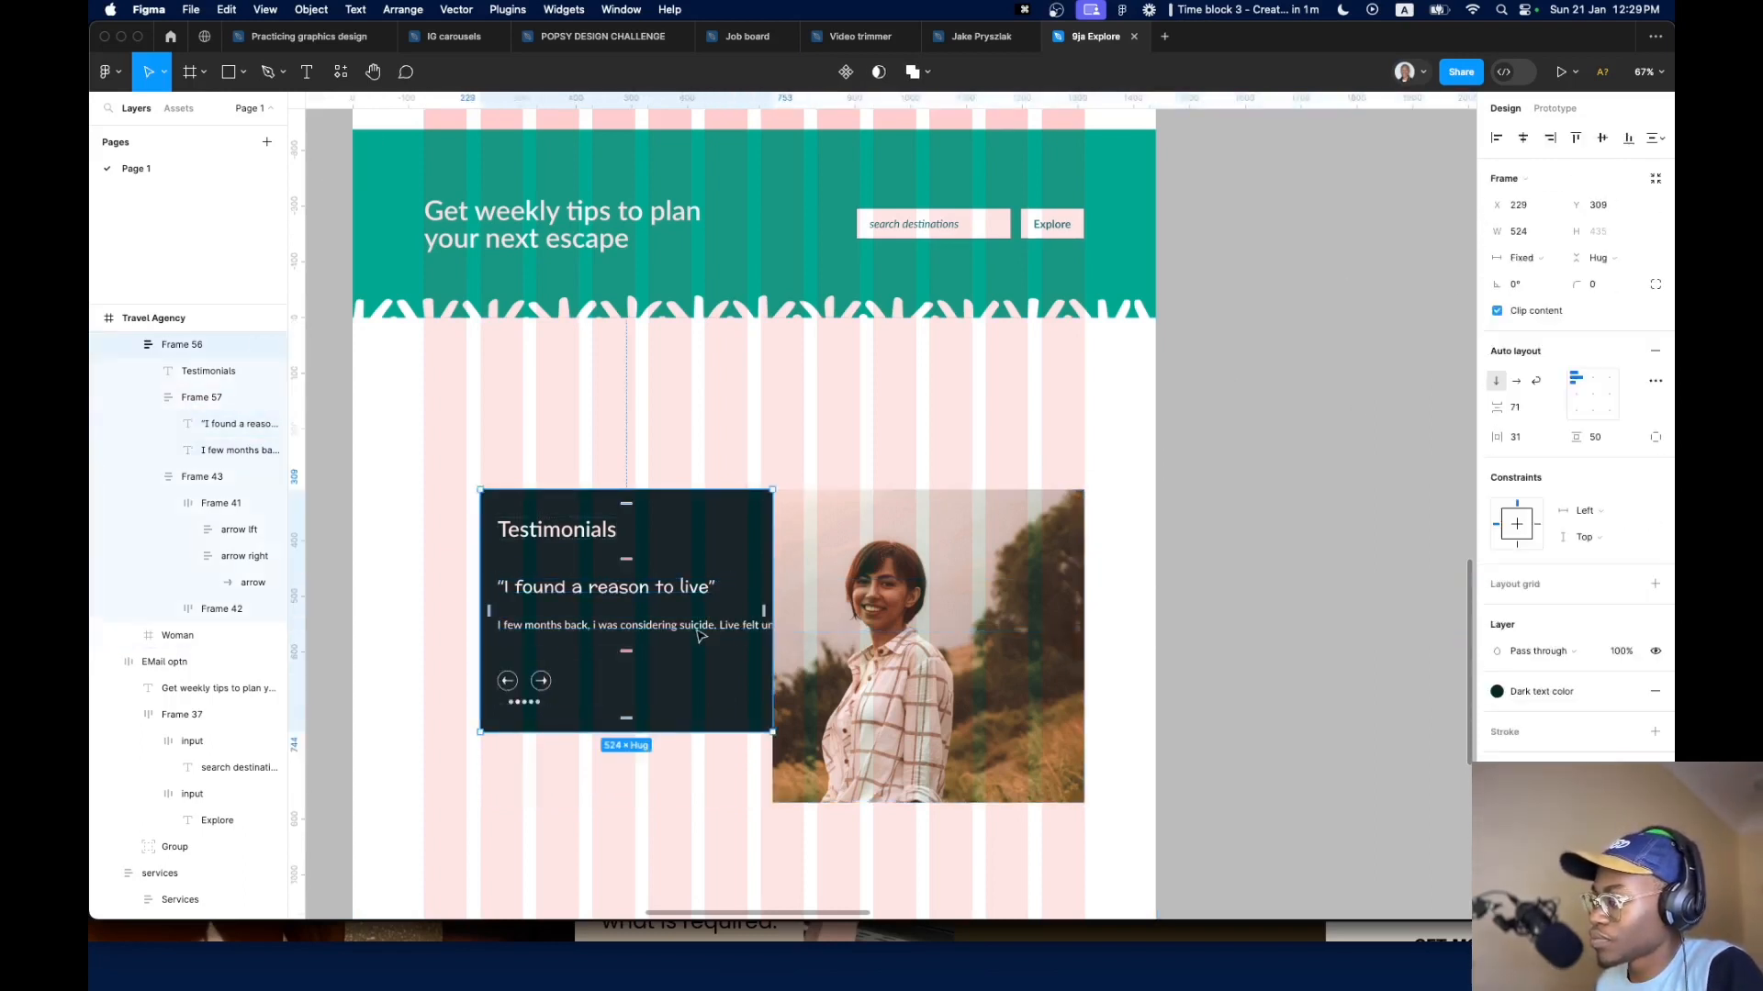
{"action": "double_click", "coordinate": [696, 632]}
{"action": "left_click", "coordinate": [1524, 258]}
{"action": "left_click", "coordinate": [1547, 275]}
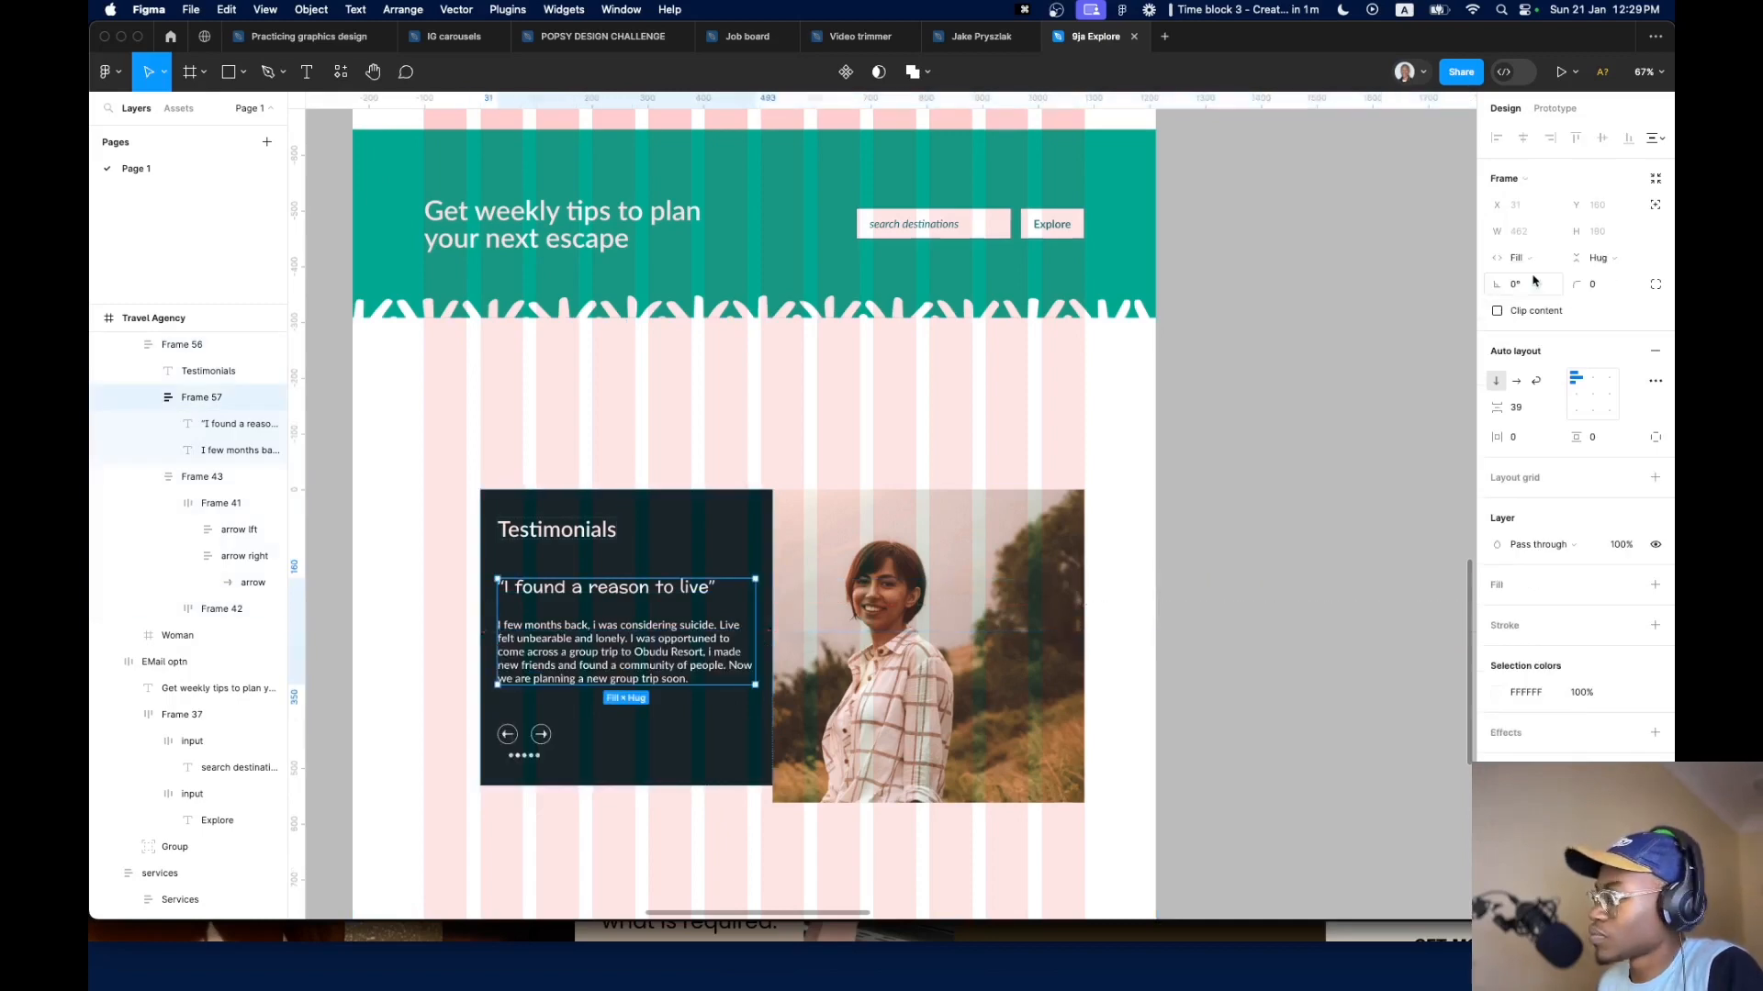
Extend the dark card's height to 562 px to match the photo and set its vertical item spacing to Auto
{"action": "left_click", "coordinate": [746, 751]}
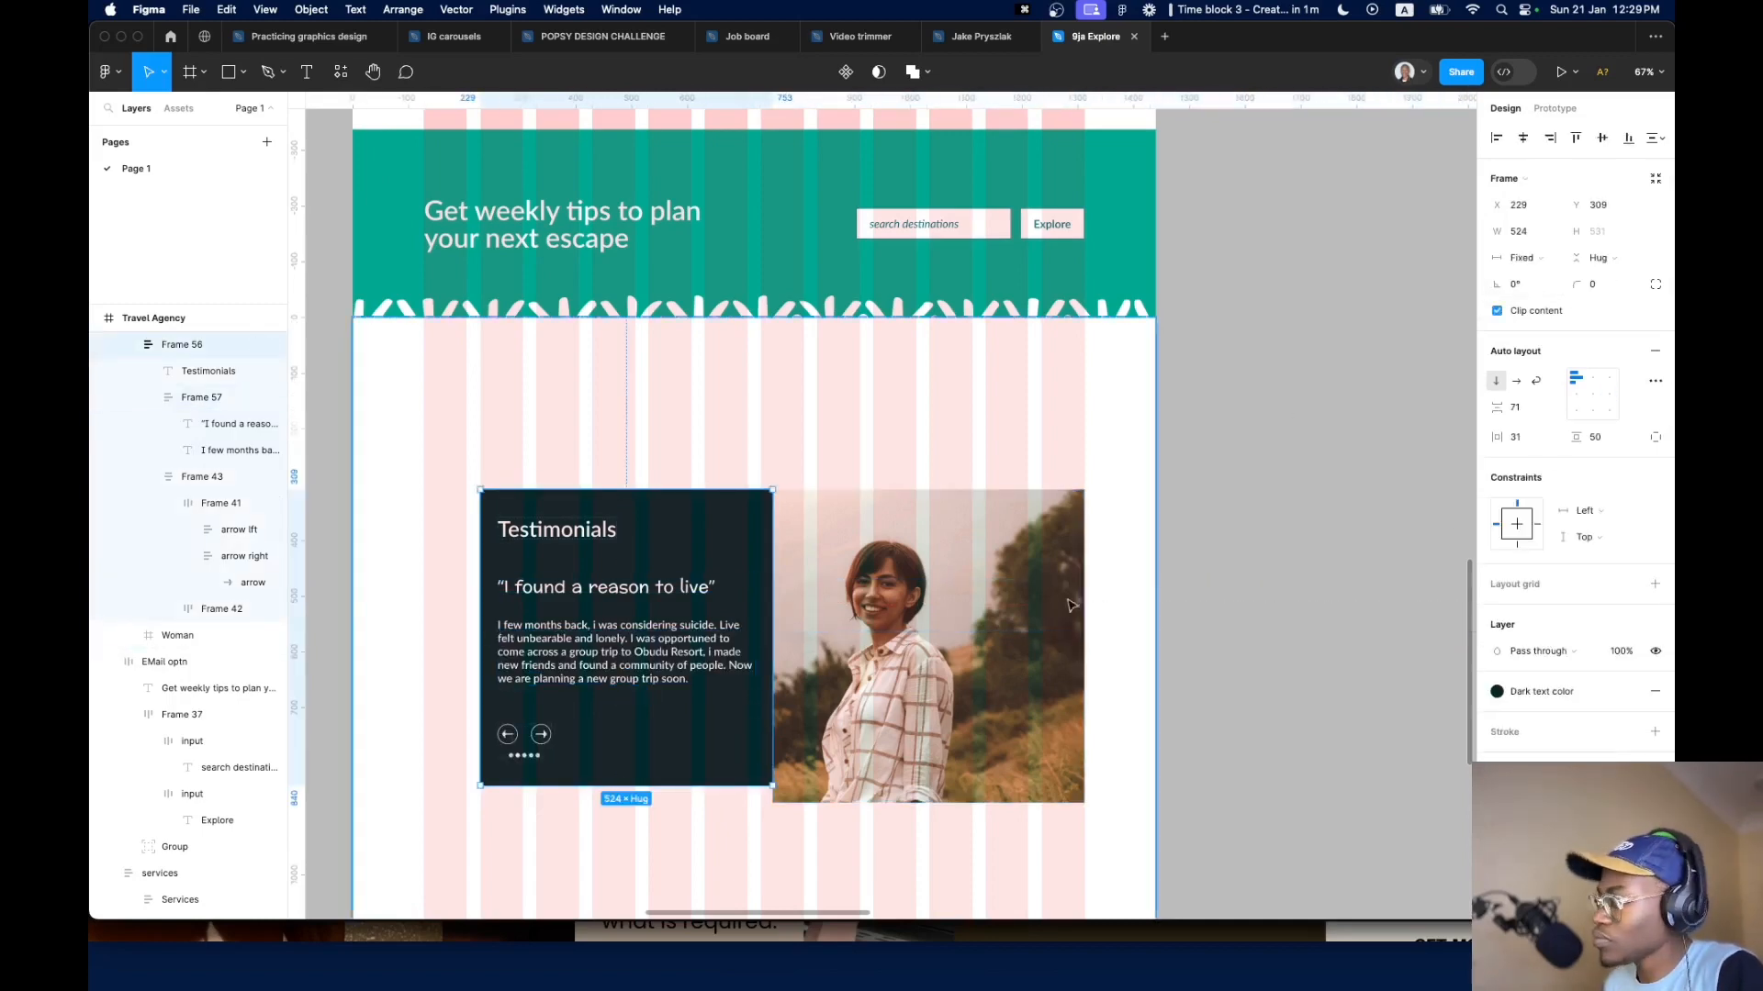
{"action": "left_click_drag", "start_coordinate": [713, 786], "coordinate": [711, 799]}
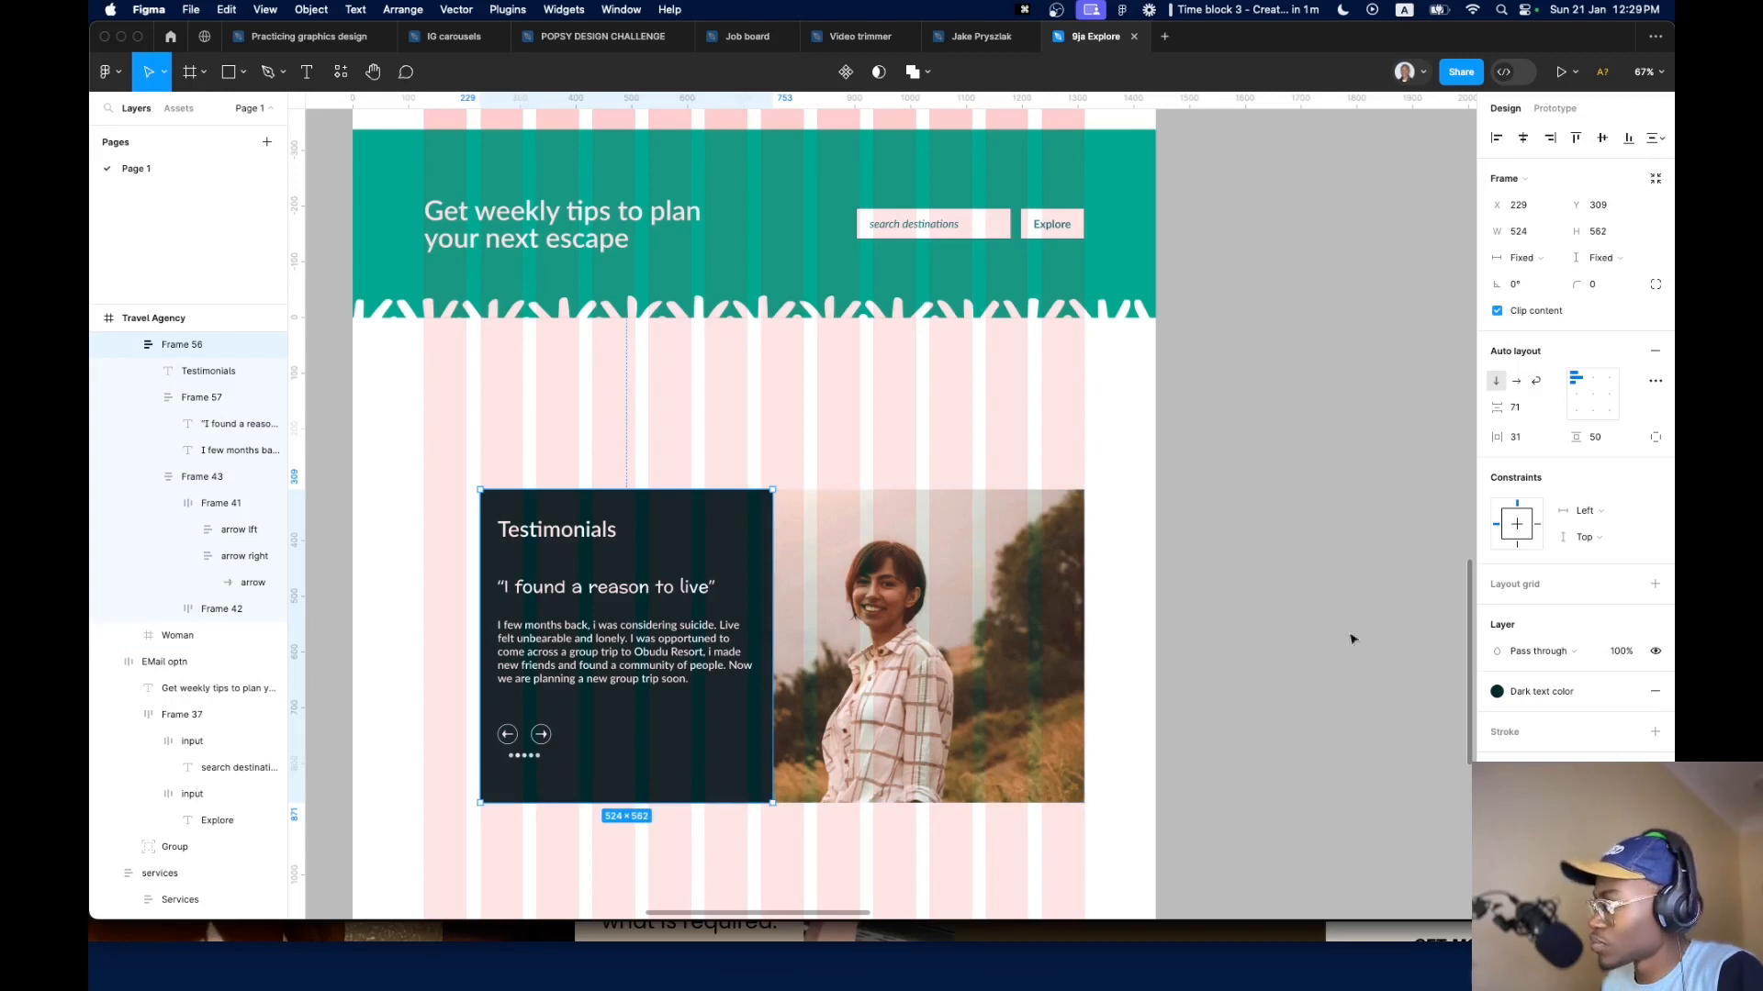
{"action": "left_click", "coordinate": [1550, 409]}
{"action": "left_click", "coordinate": [1553, 427]}
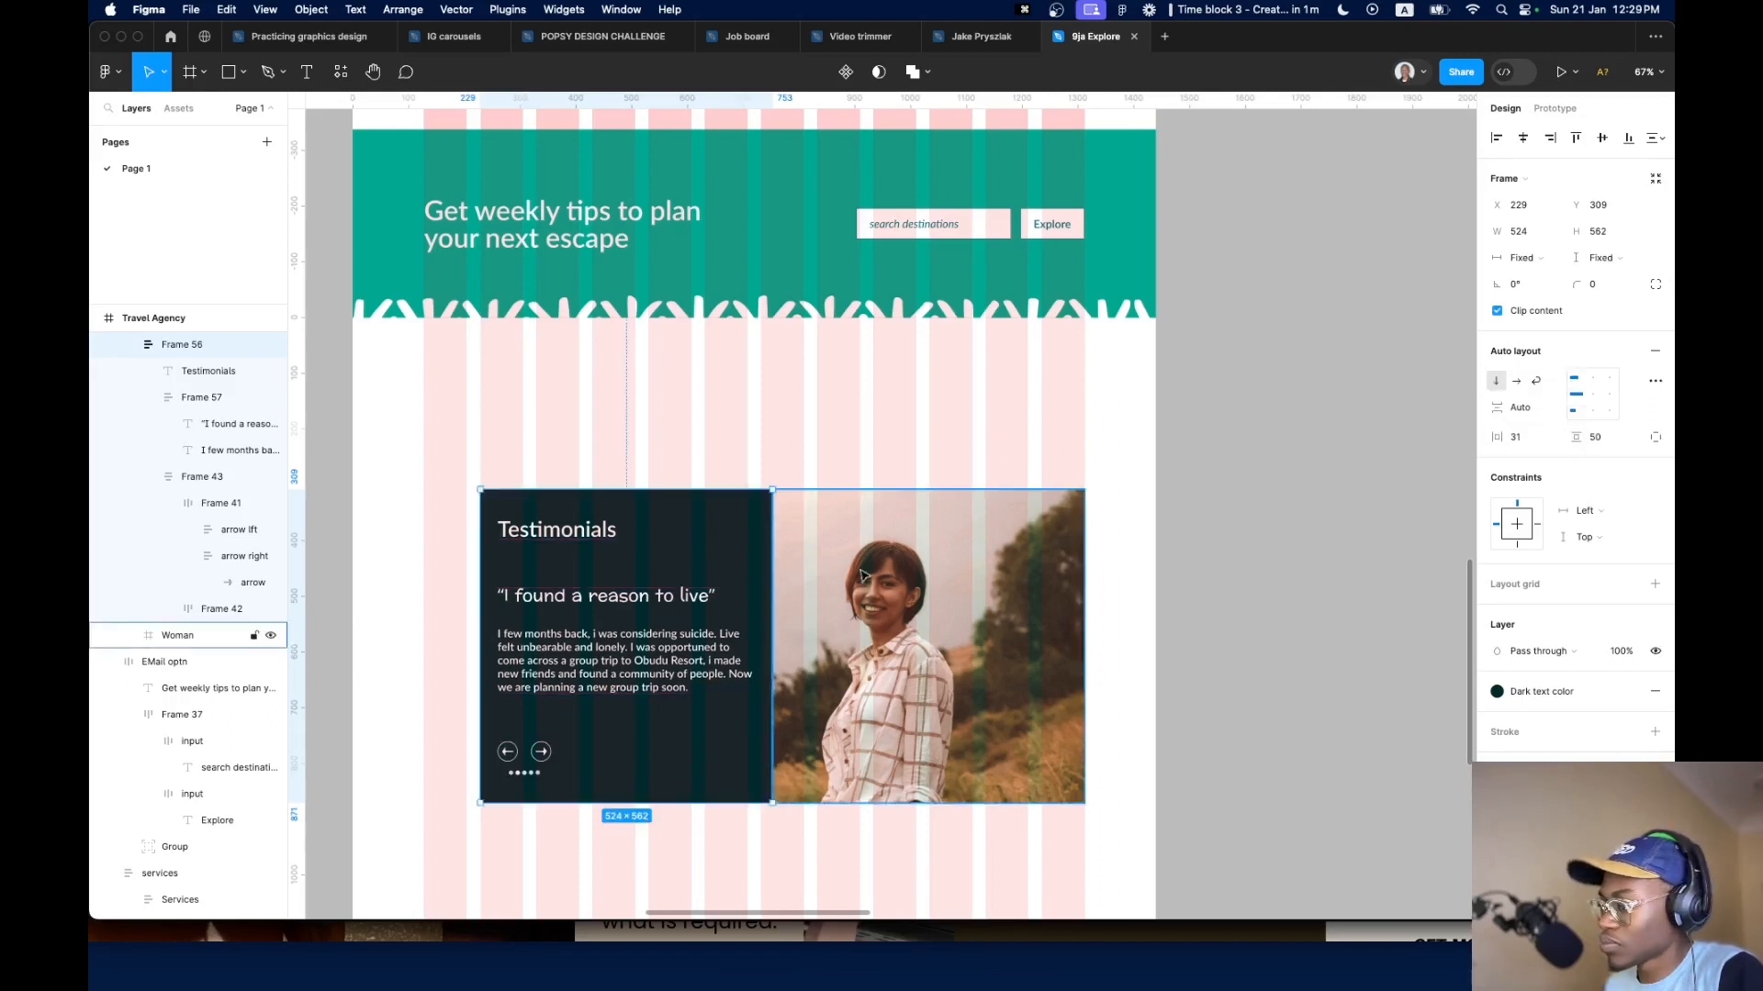
Reduce the spacing between the quote heading and the testimonial paragraph to 31
{"action": "left_click", "coordinate": [557, 613]}
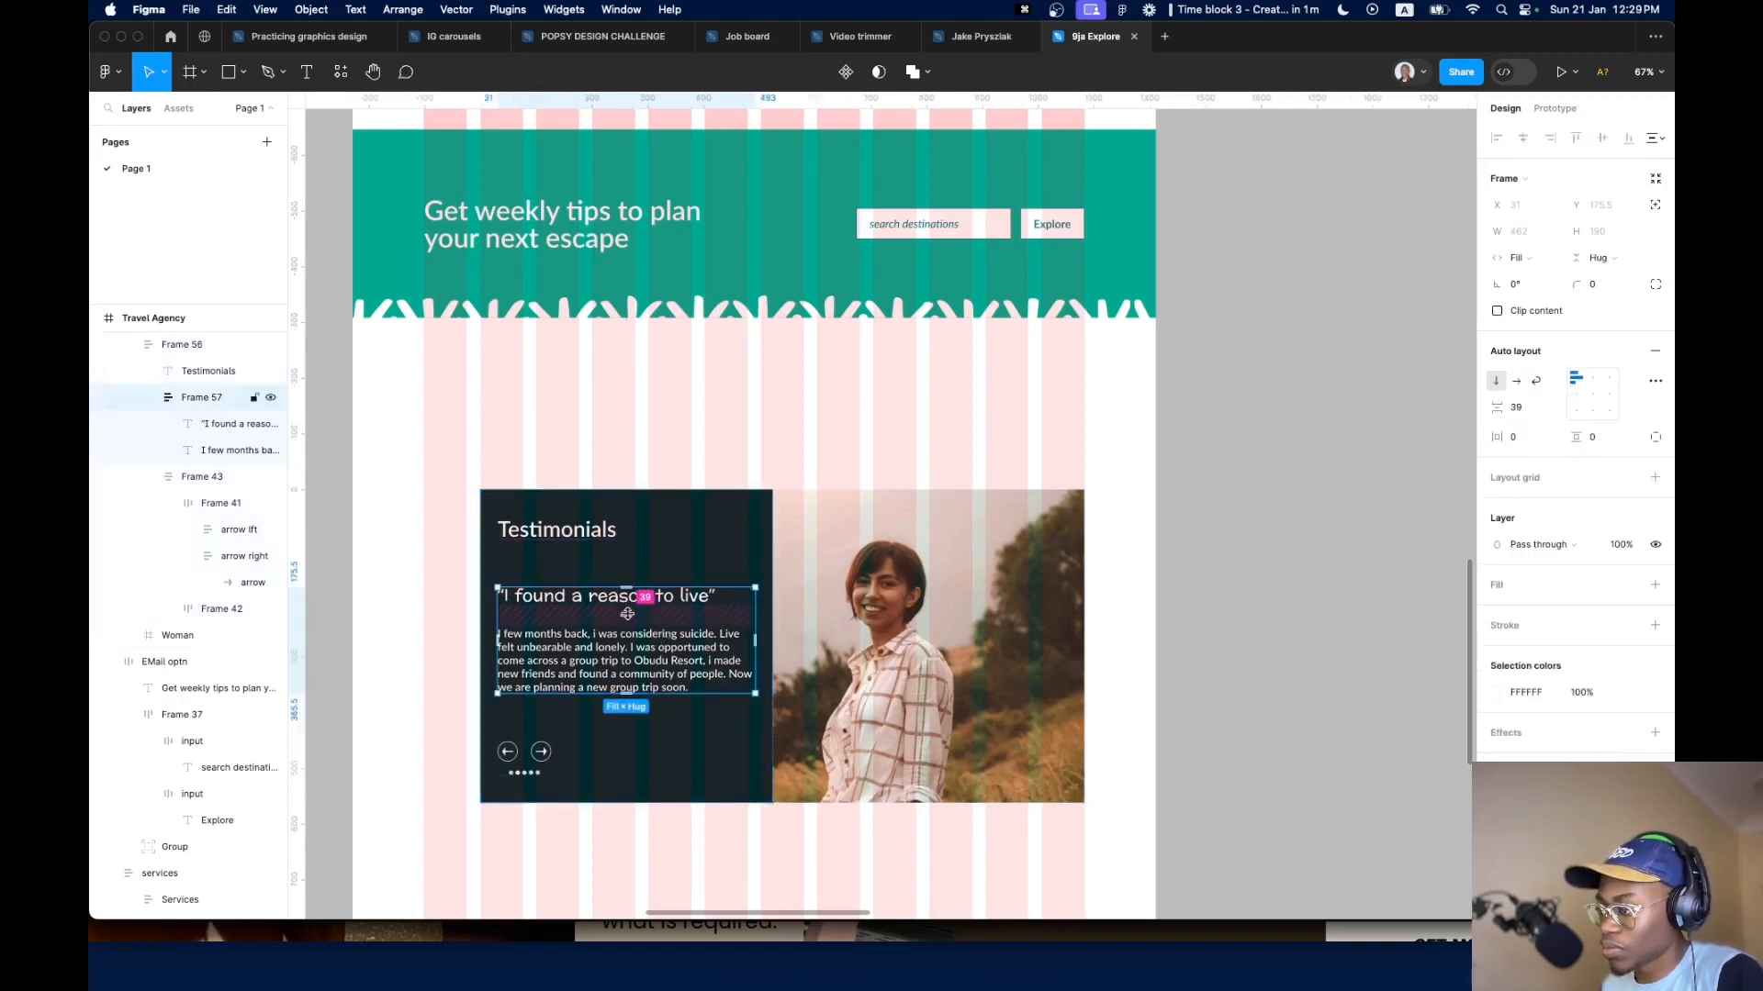
{"action": "left_click_drag", "start_coordinate": [630, 616], "coordinate": [629, 611]}
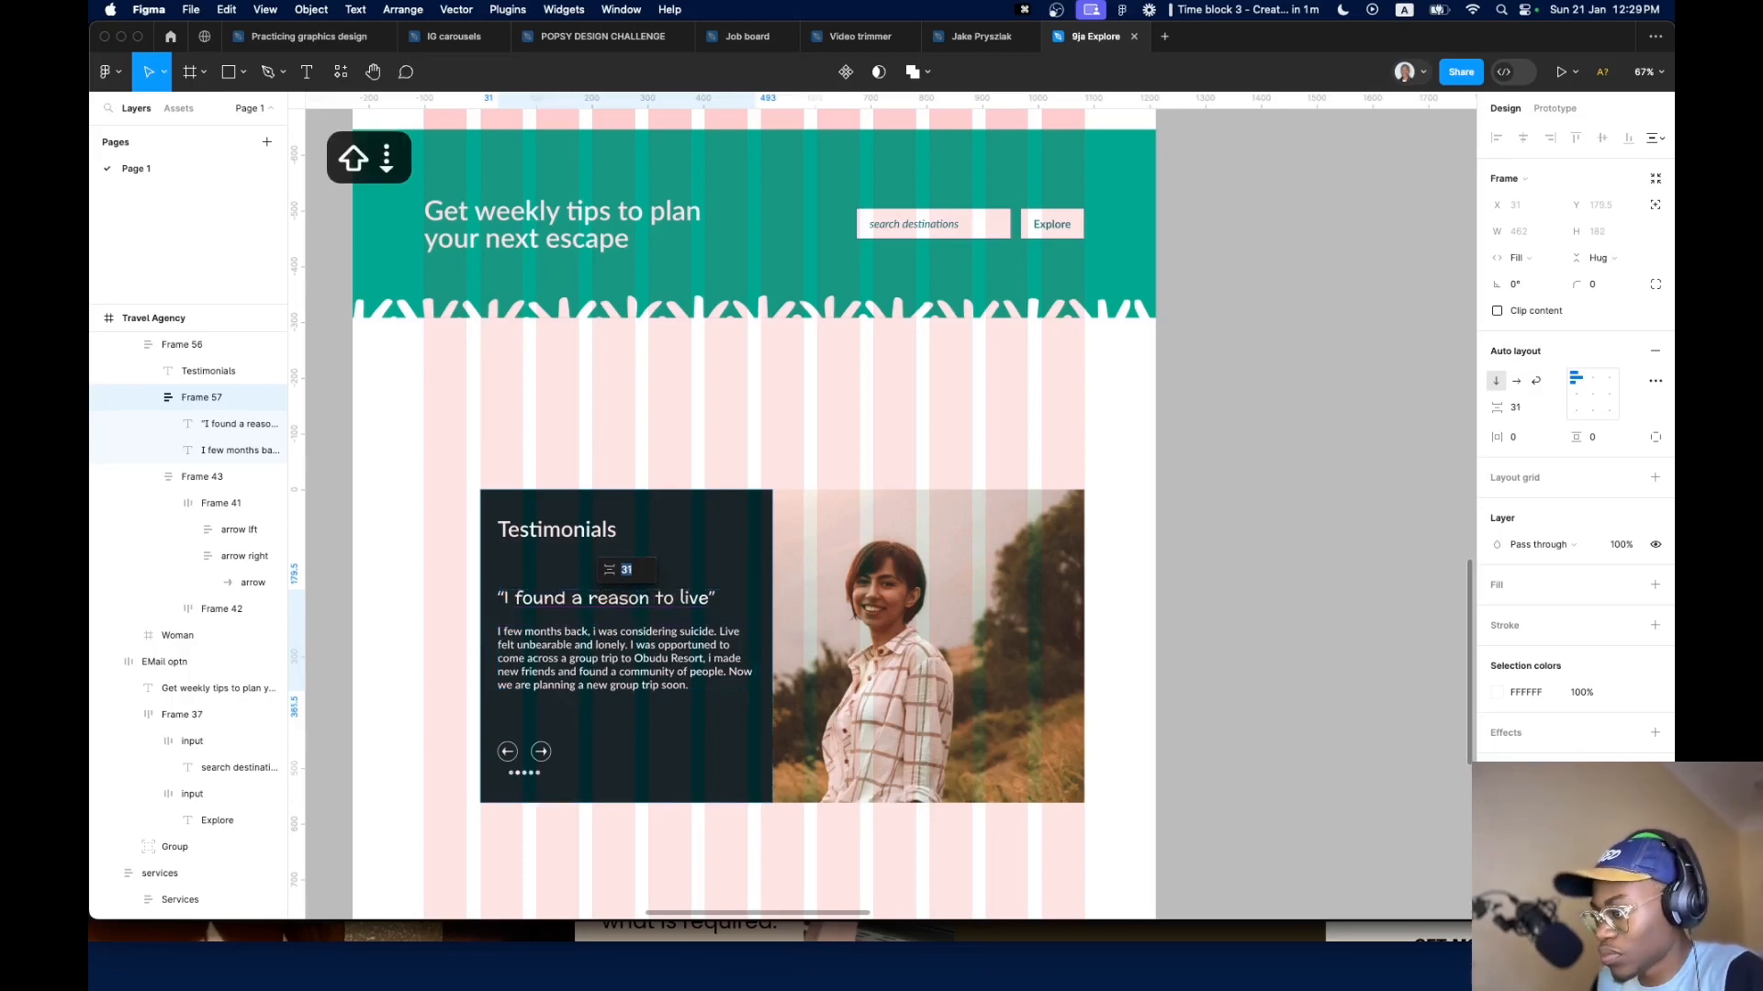
{"action": "left_click", "coordinate": [616, 761]}
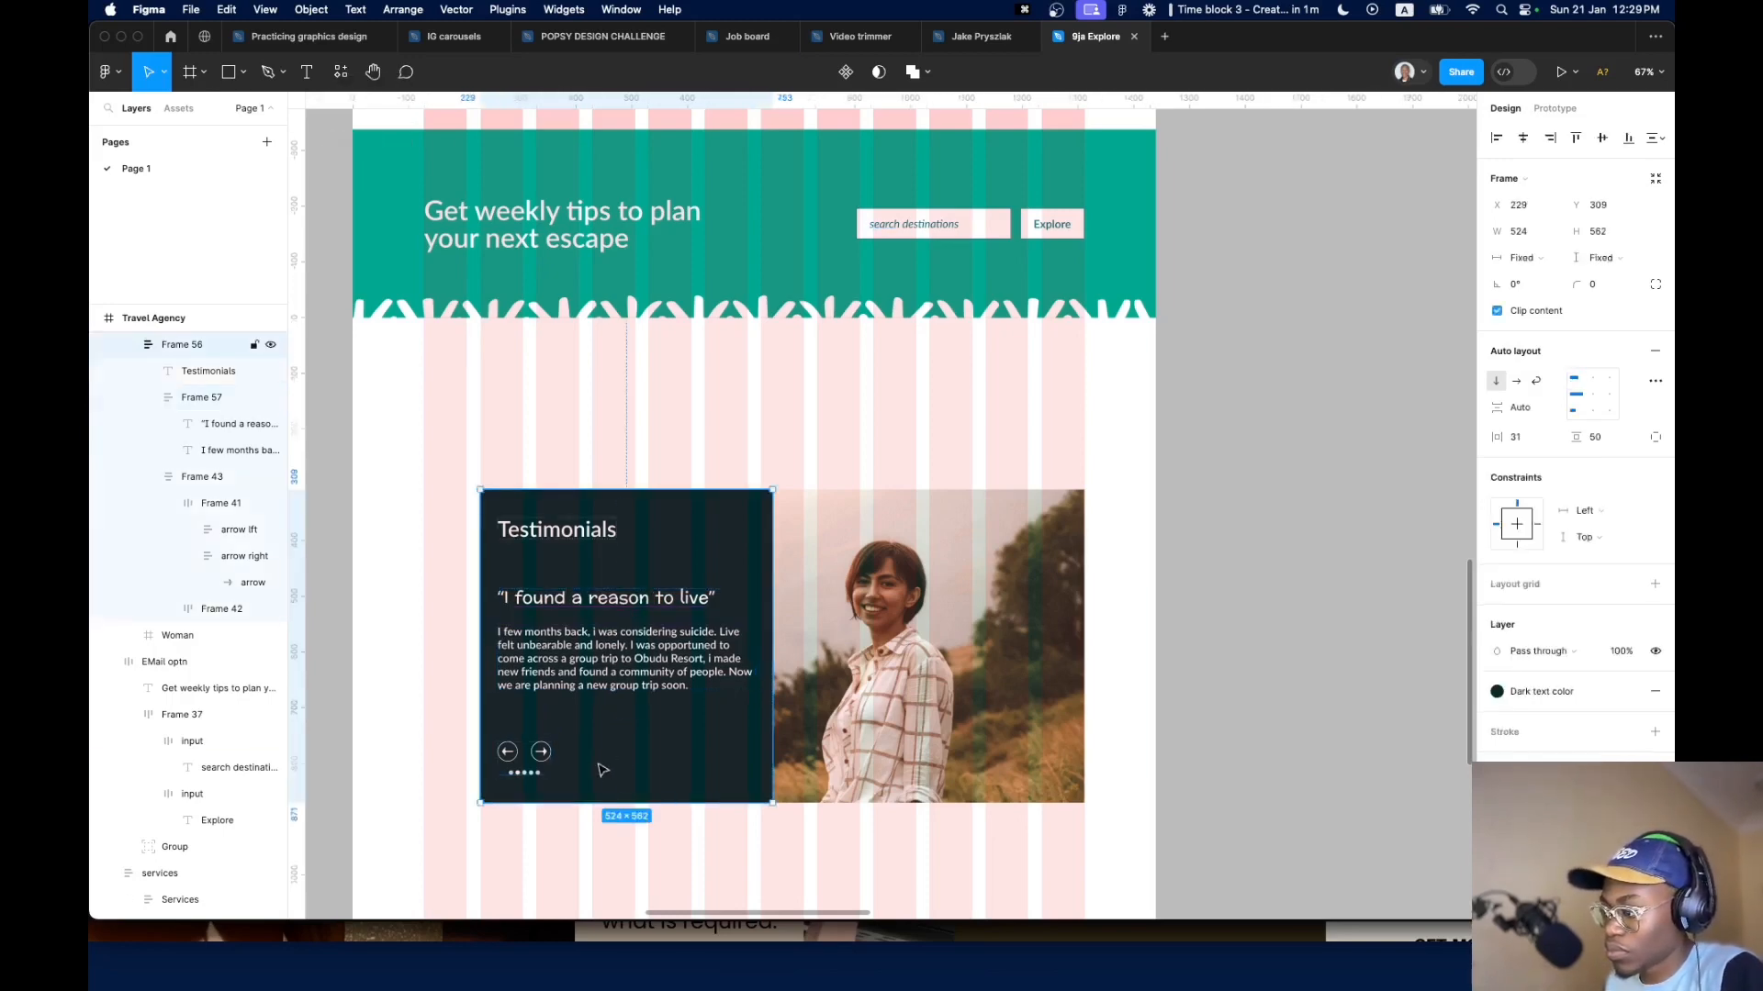
Hide the layout grids and review the testimonial section alongside the reference design
{"action": "key", "text": "ctrl+g"}
{"action": "scroll", "coordinate": [588, 769], "scroll_direction": "up", "scroll_amount": 5}
{"action": "scroll", "coordinate": [588, 770], "scroll_direction": "down", "scroll_amount": 7}
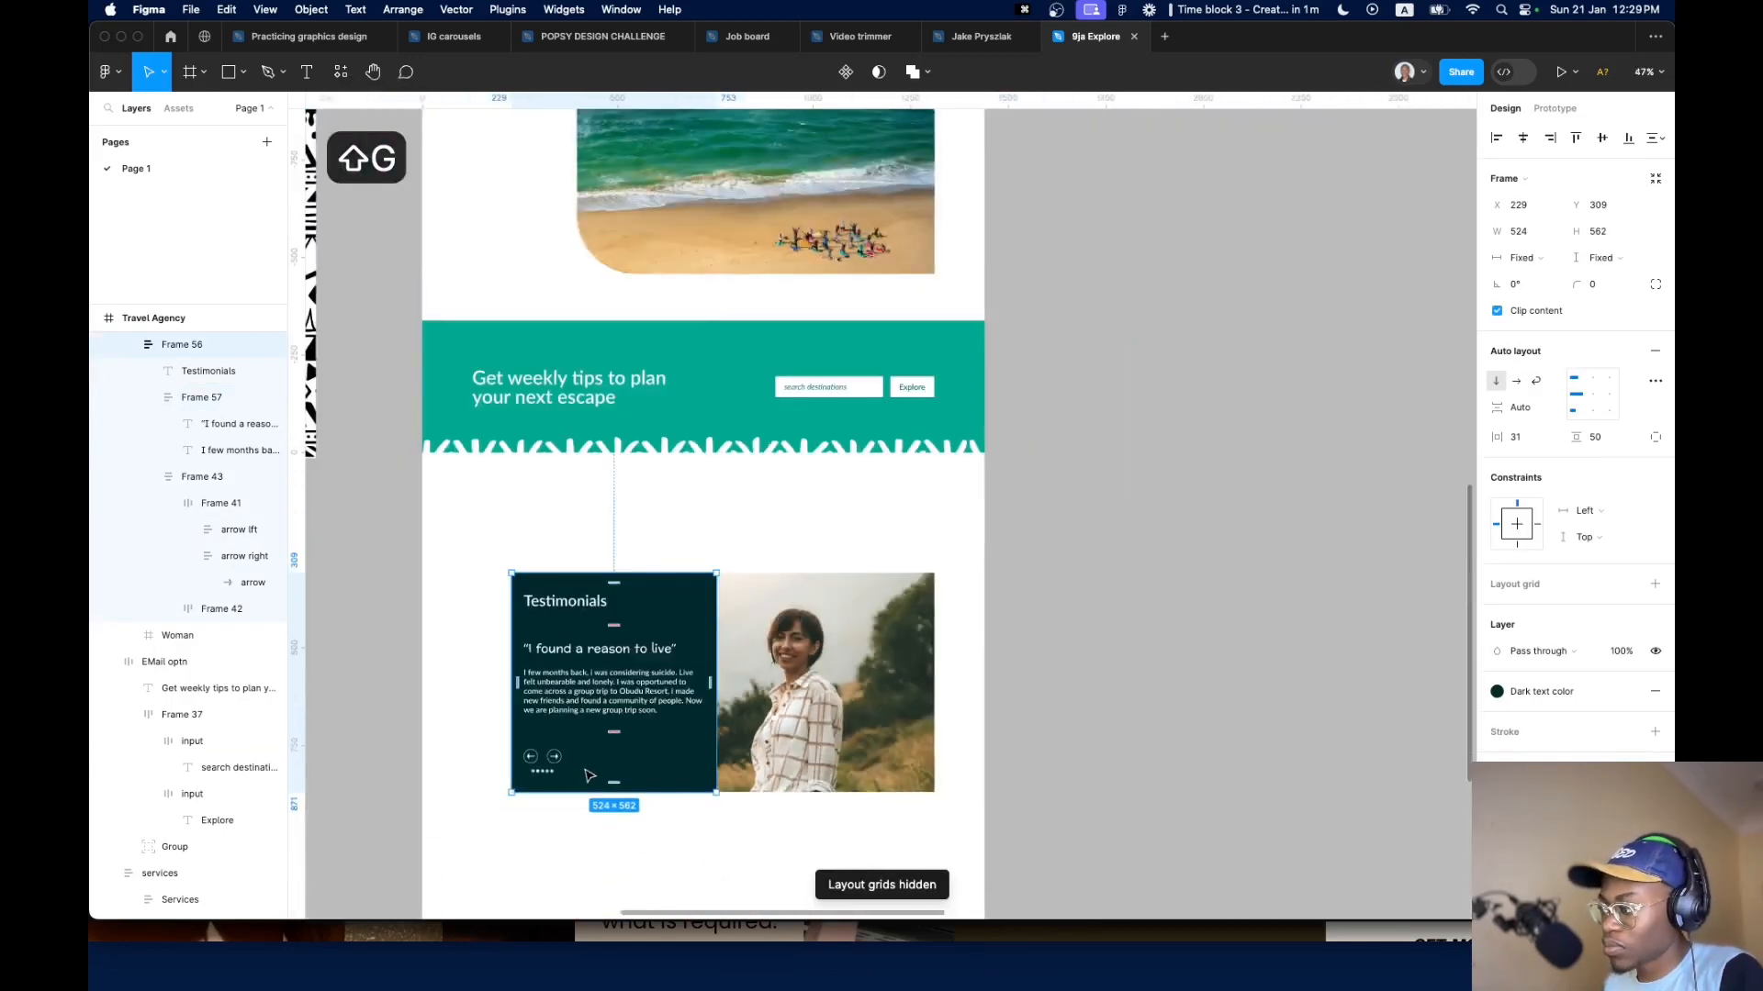
{"action": "left_click", "coordinate": [790, 716]}
{"action": "scroll", "coordinate": [790, 716], "scroll_direction": "down", "scroll_amount": 5}
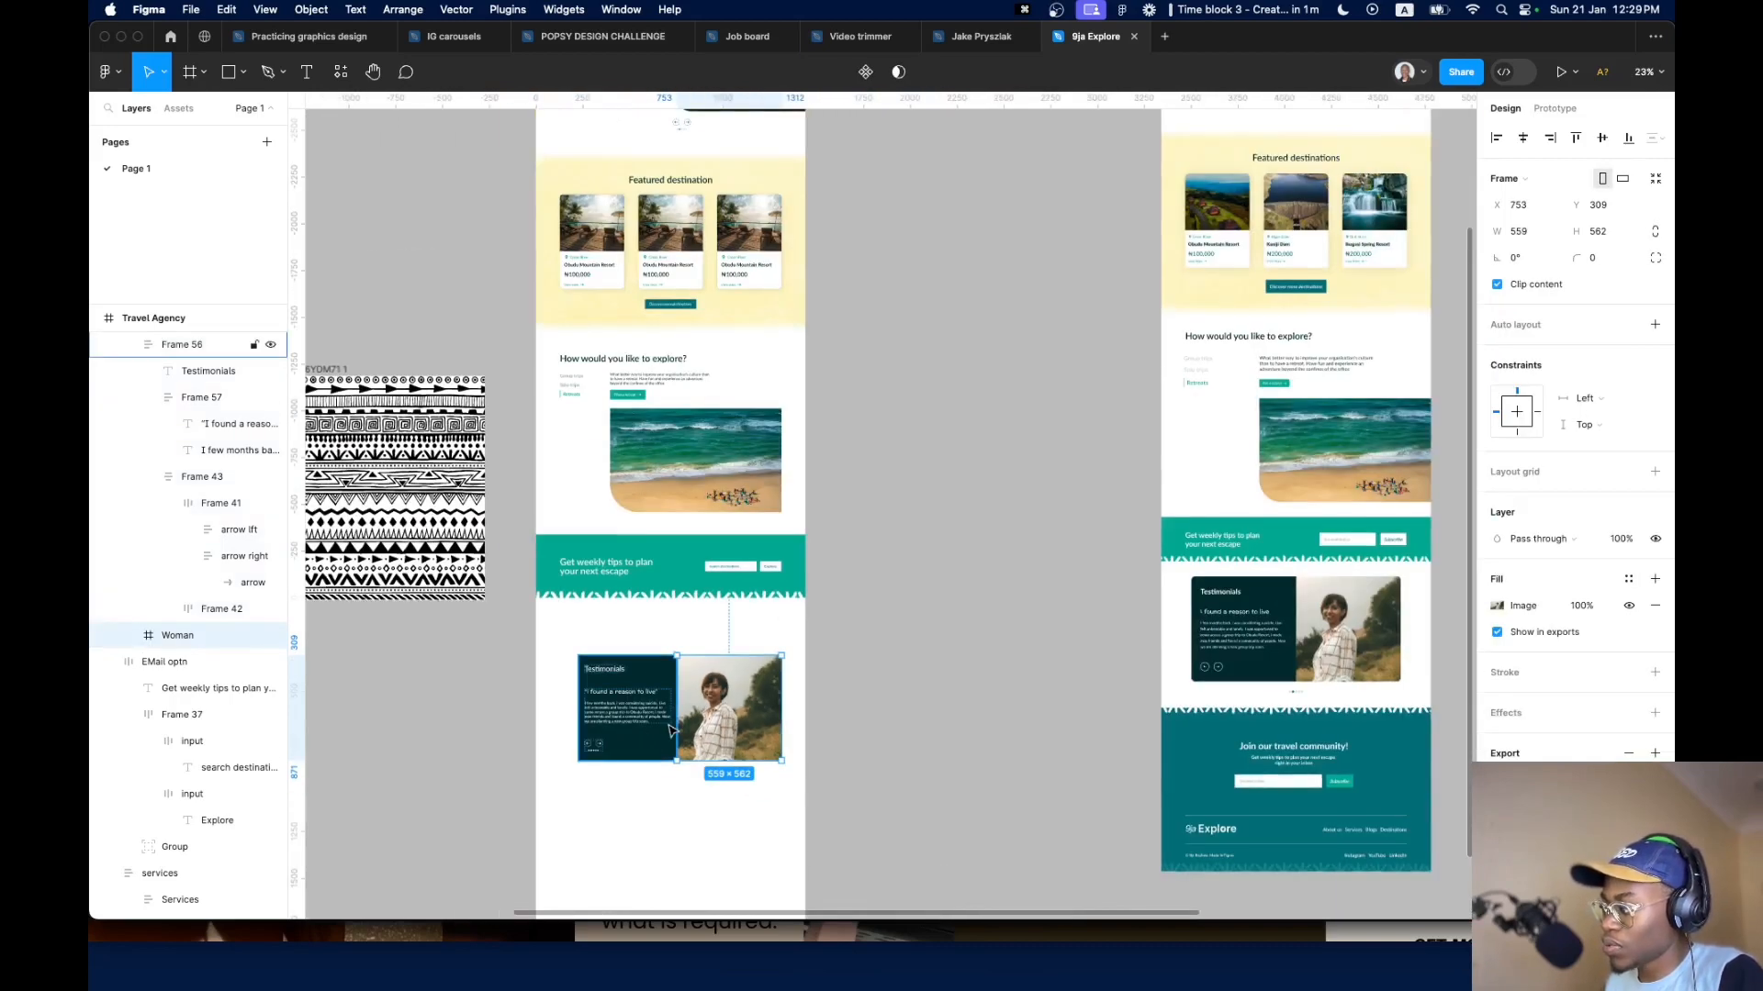
{"action": "scroll", "coordinate": [671, 730], "scroll_direction": "up", "scroll_amount": 4}
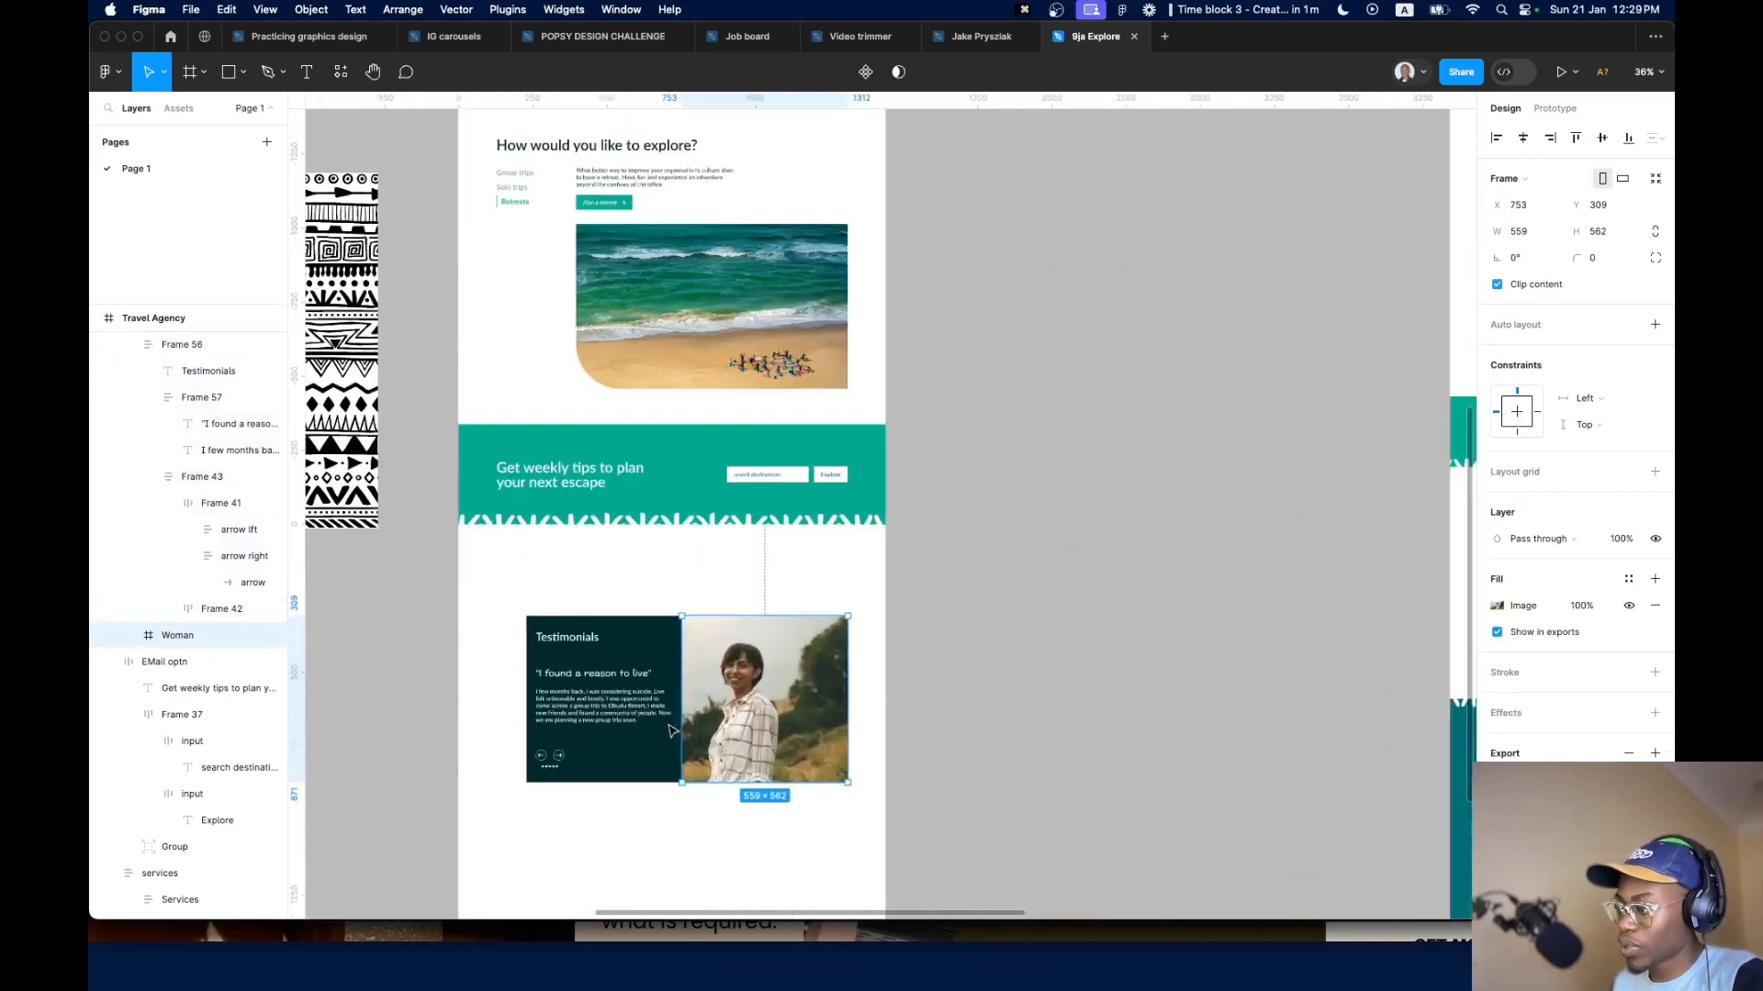
Wrap the dark testimonial card and the woman's photo together in a horizontal auto layout frame
{"action": "left_click", "coordinate": [643, 742]}
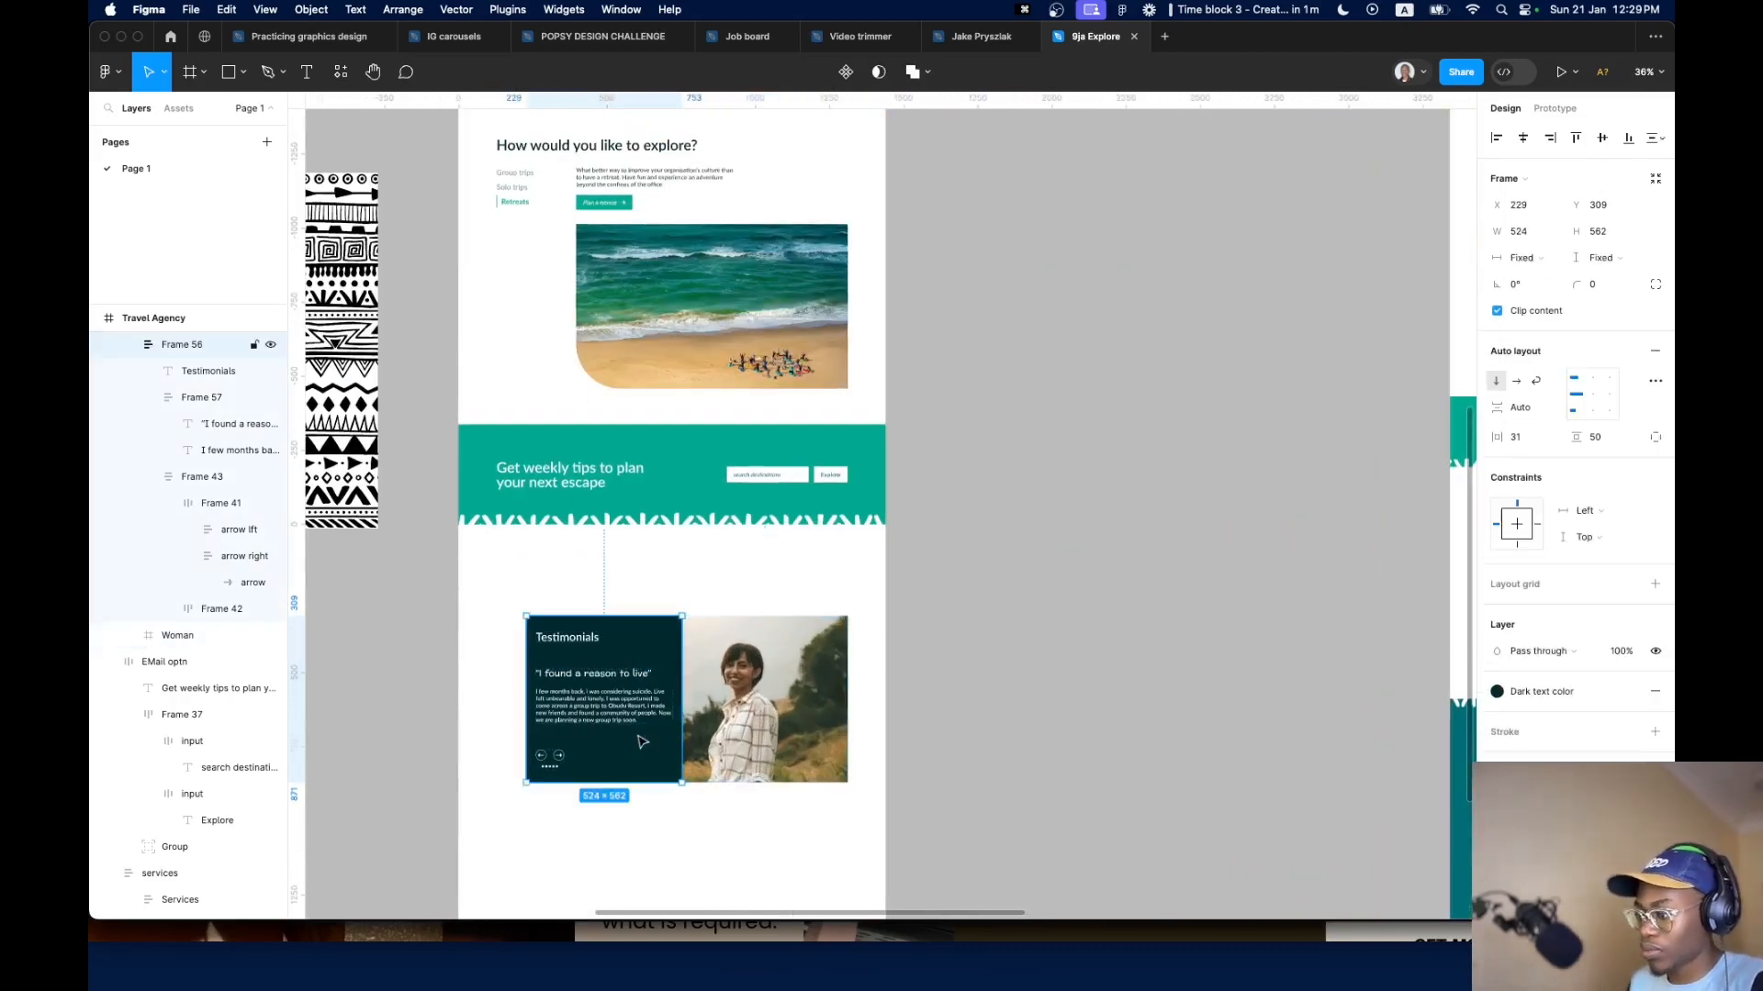
{"action": "left_click", "coordinate": [750, 732]}
{"action": "left_click", "coordinate": [698, 745]}
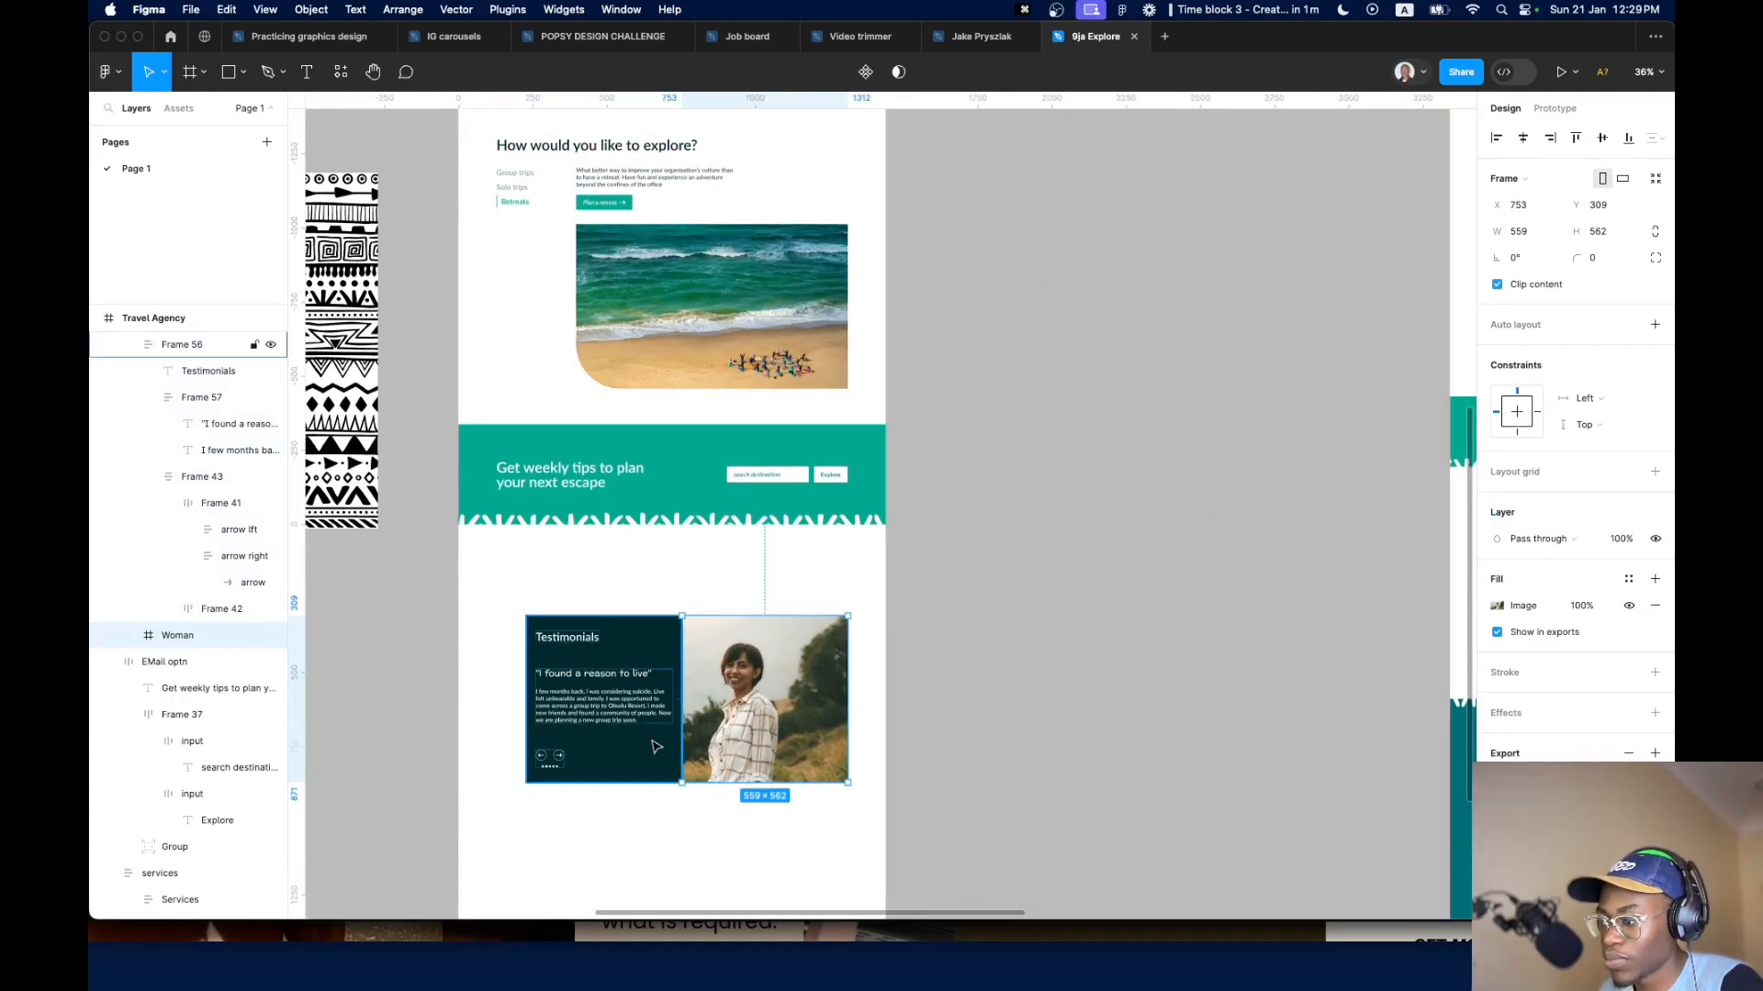
{"action": "key", "text": "shift+a"}
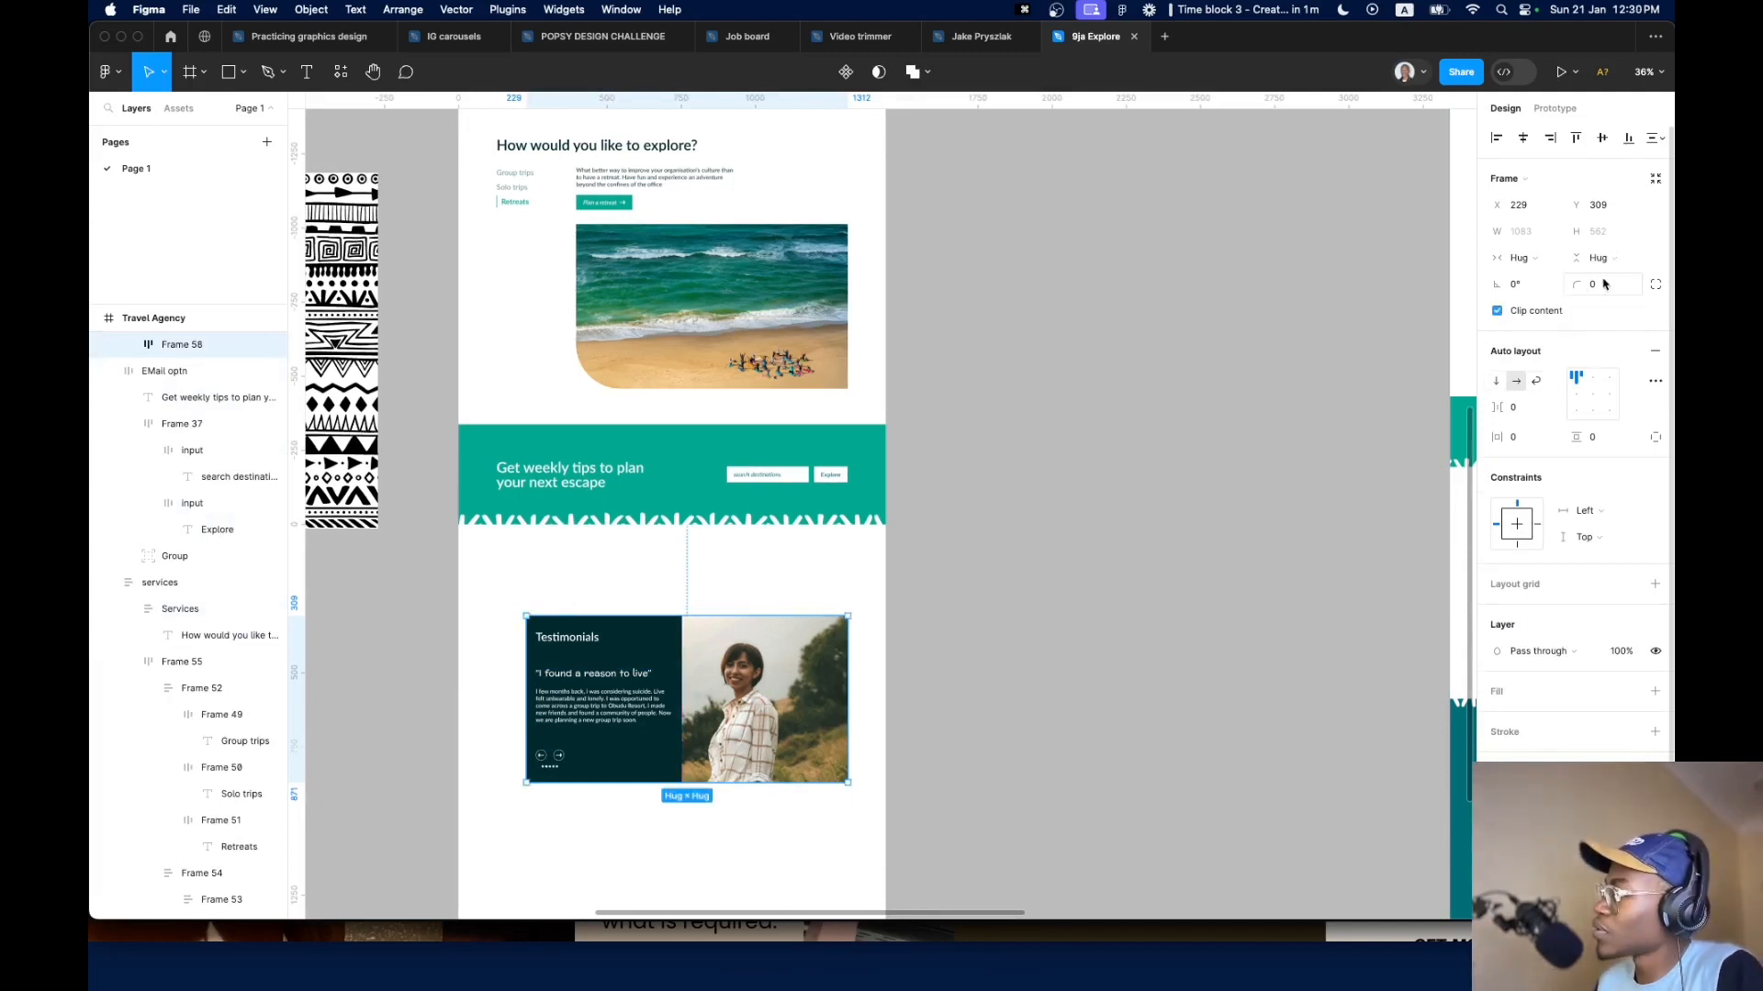
Round the corners of the combined testimonial frame, starting at 32 and reducing the radius to 24
{"action": "type", "text": "32"}
{"action": "key", "text": "Return"}
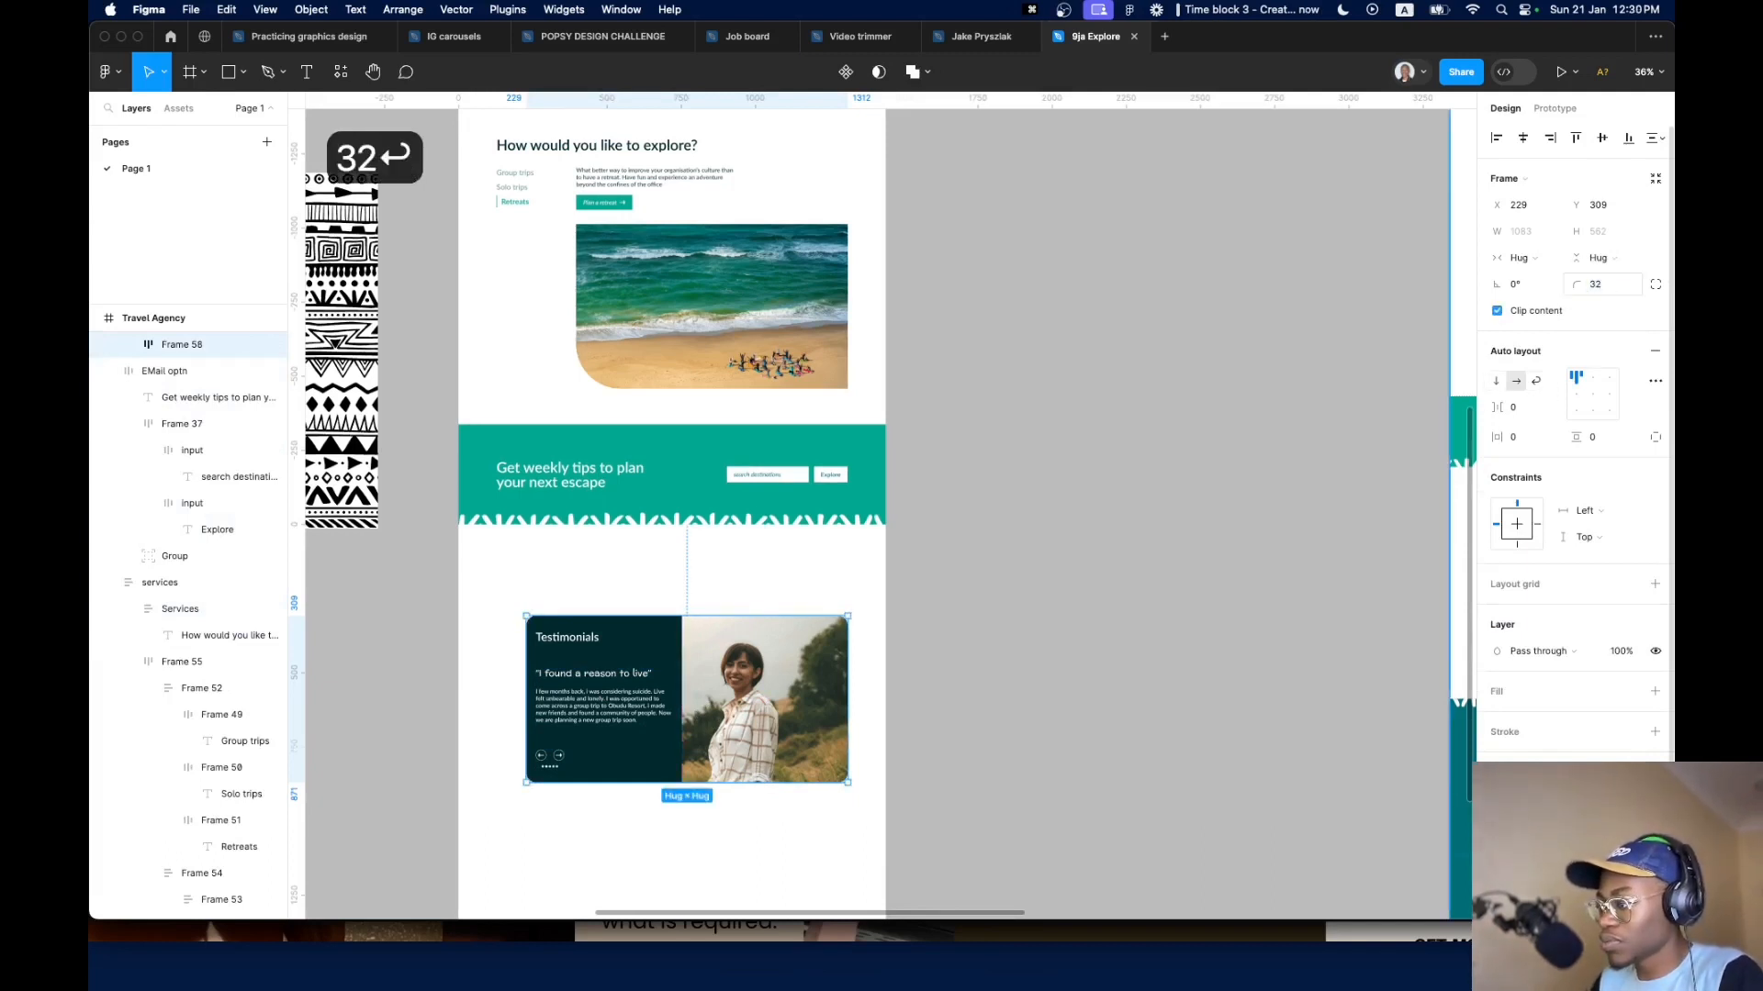
{"action": "left_click", "coordinate": [1597, 284]}
{"action": "key", "text": "shift+Down"}
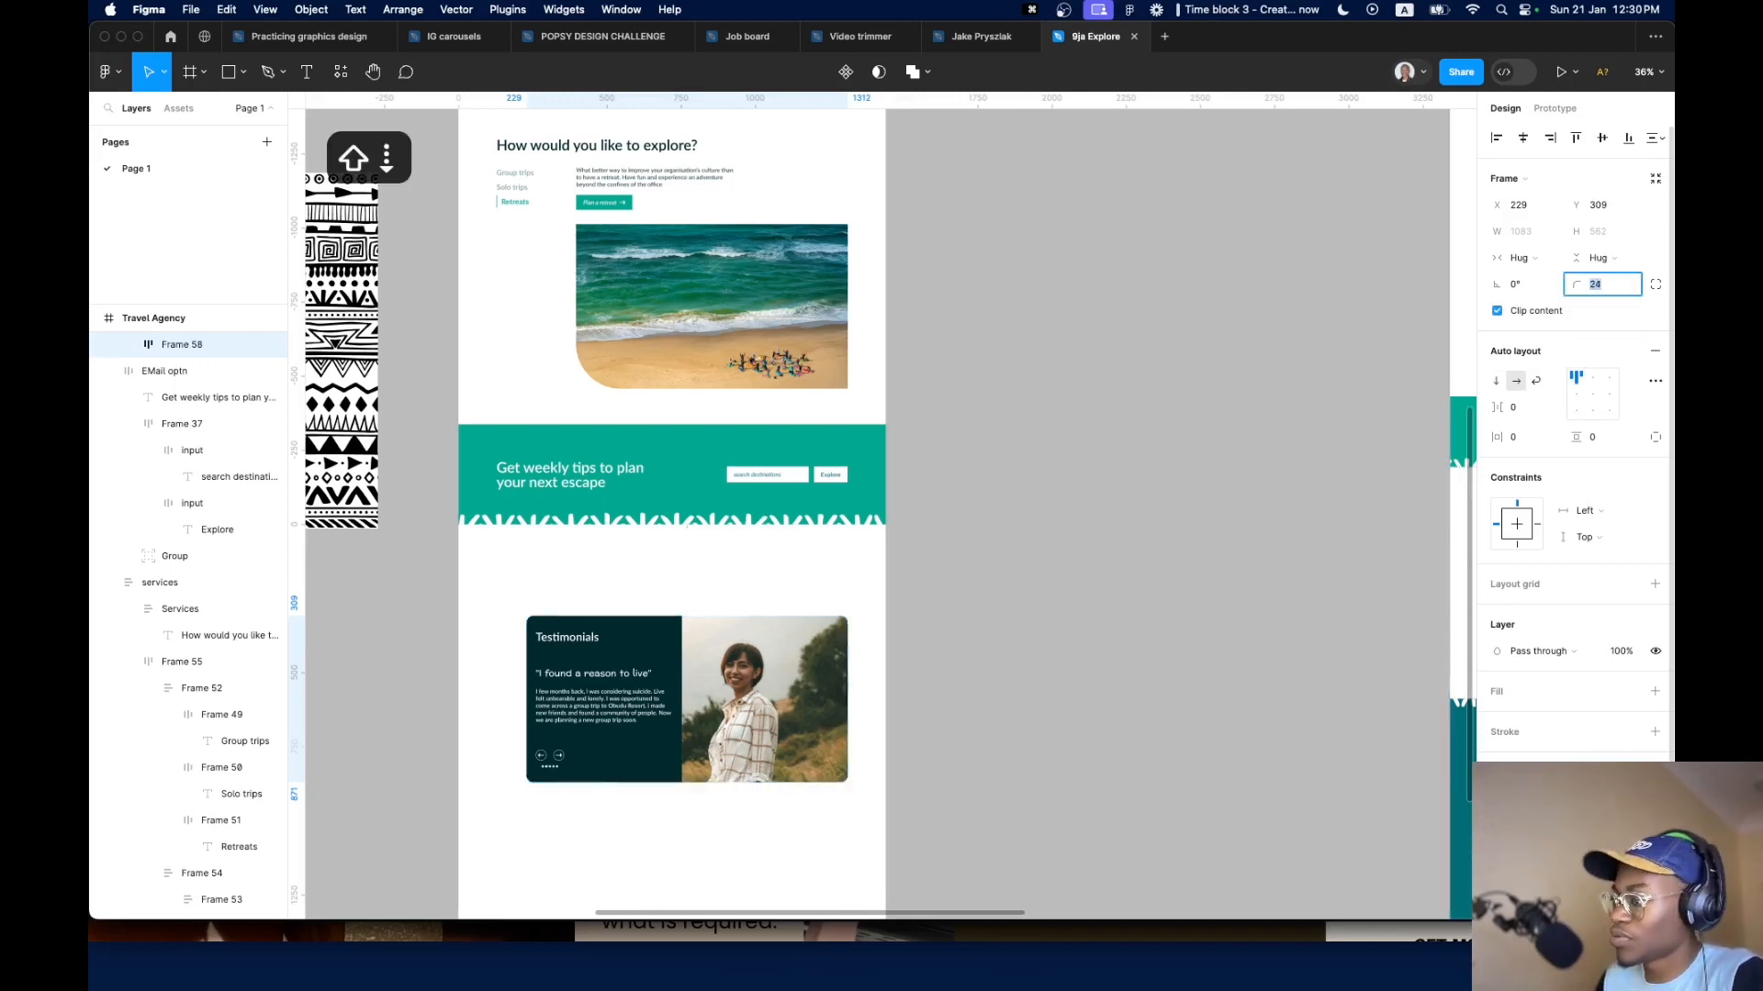
{"action": "left_click", "coordinate": [944, 504]}
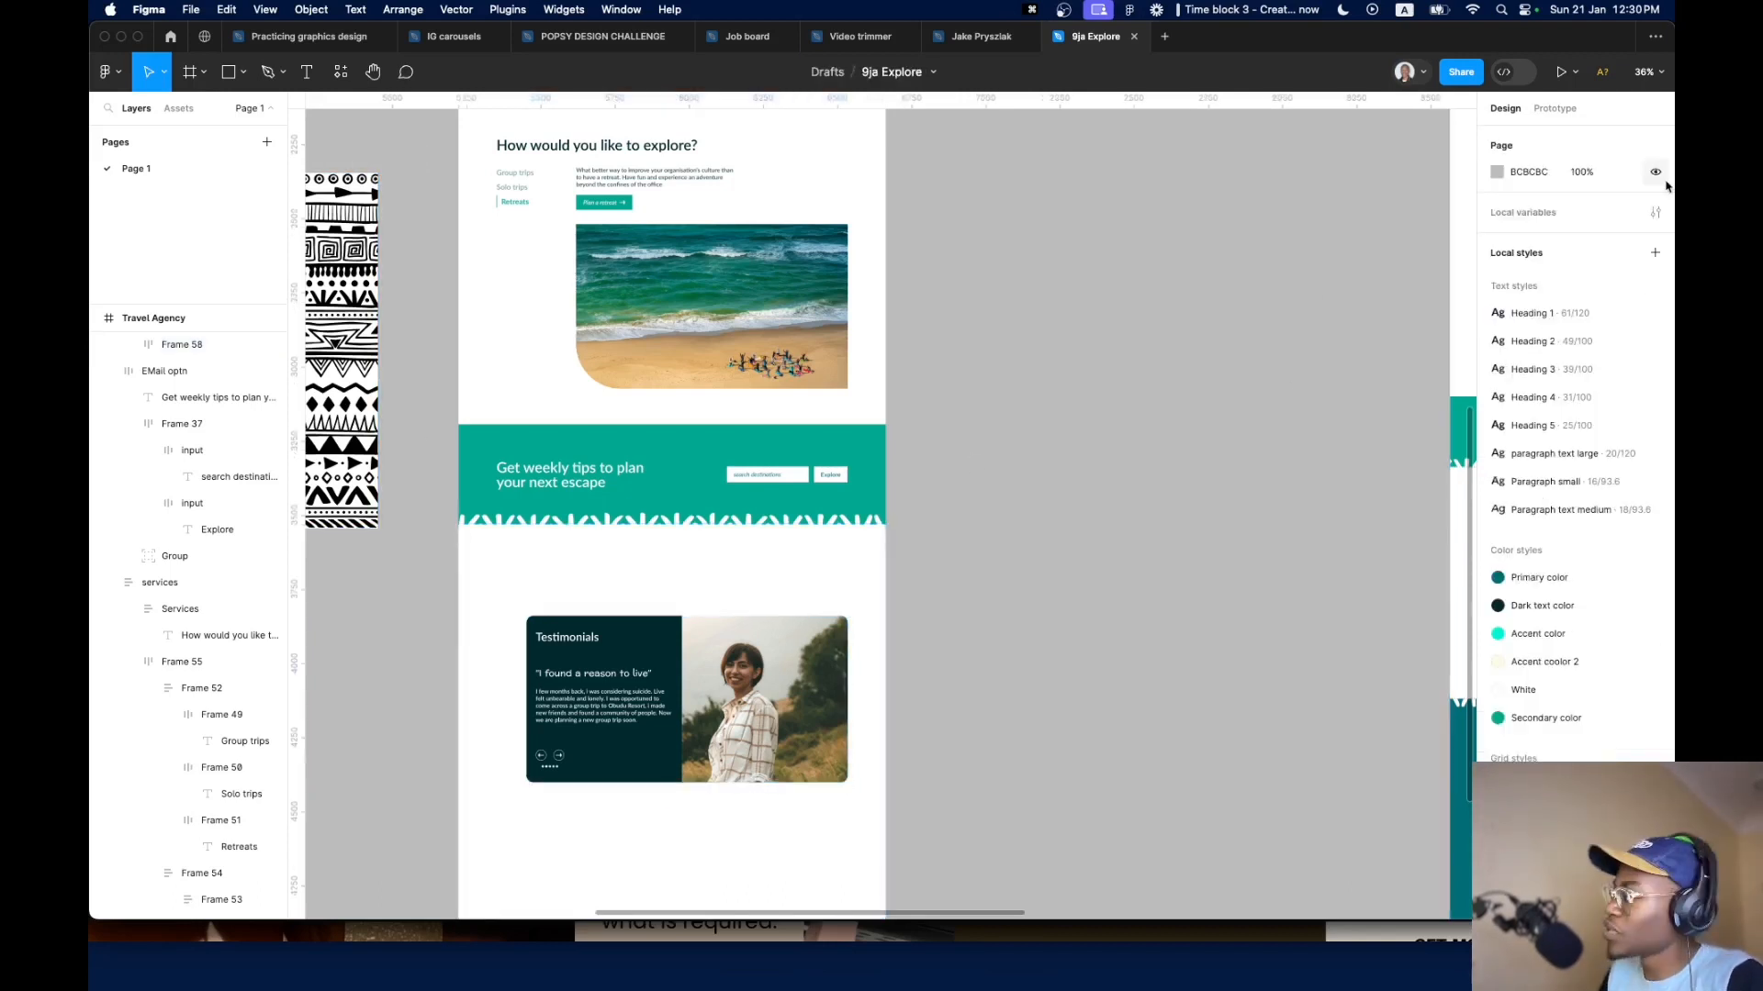
Try a corner radius of 40 on the combined testimonial frame and bring it back to 24
{"action": "double_click", "coordinate": [835, 652]}
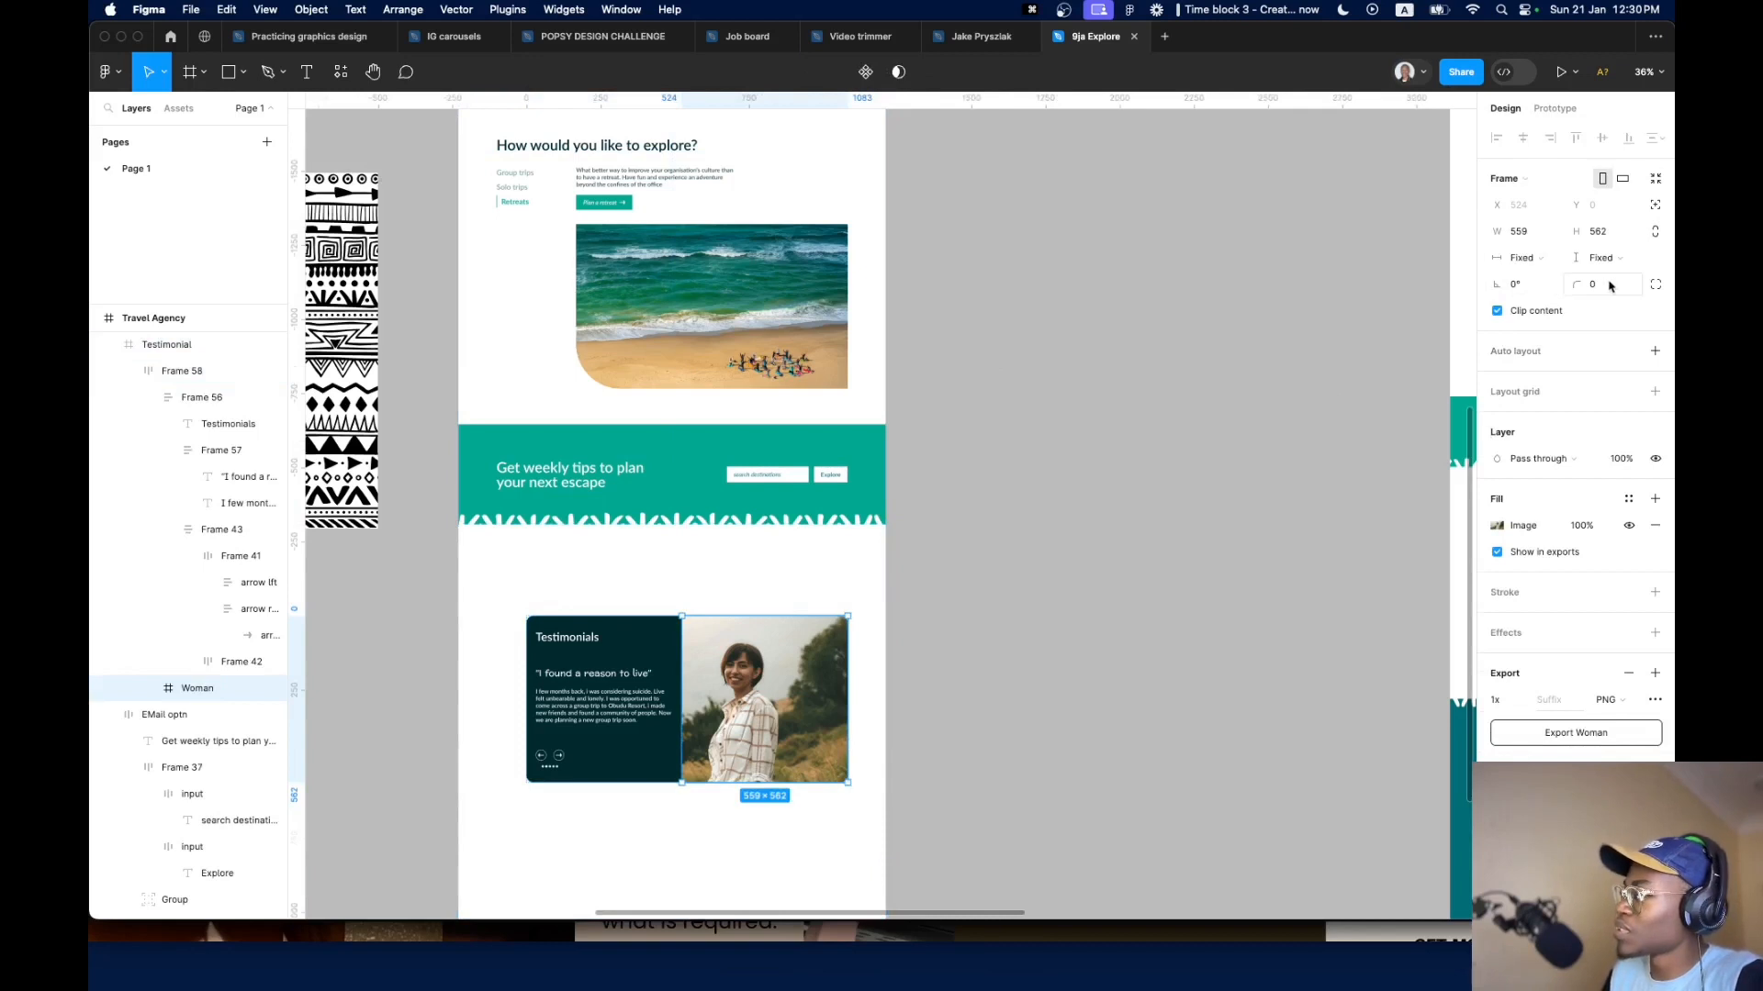
{"action": "left_click", "coordinate": [947, 601]}
{"action": "left_click", "coordinate": [181, 371]}
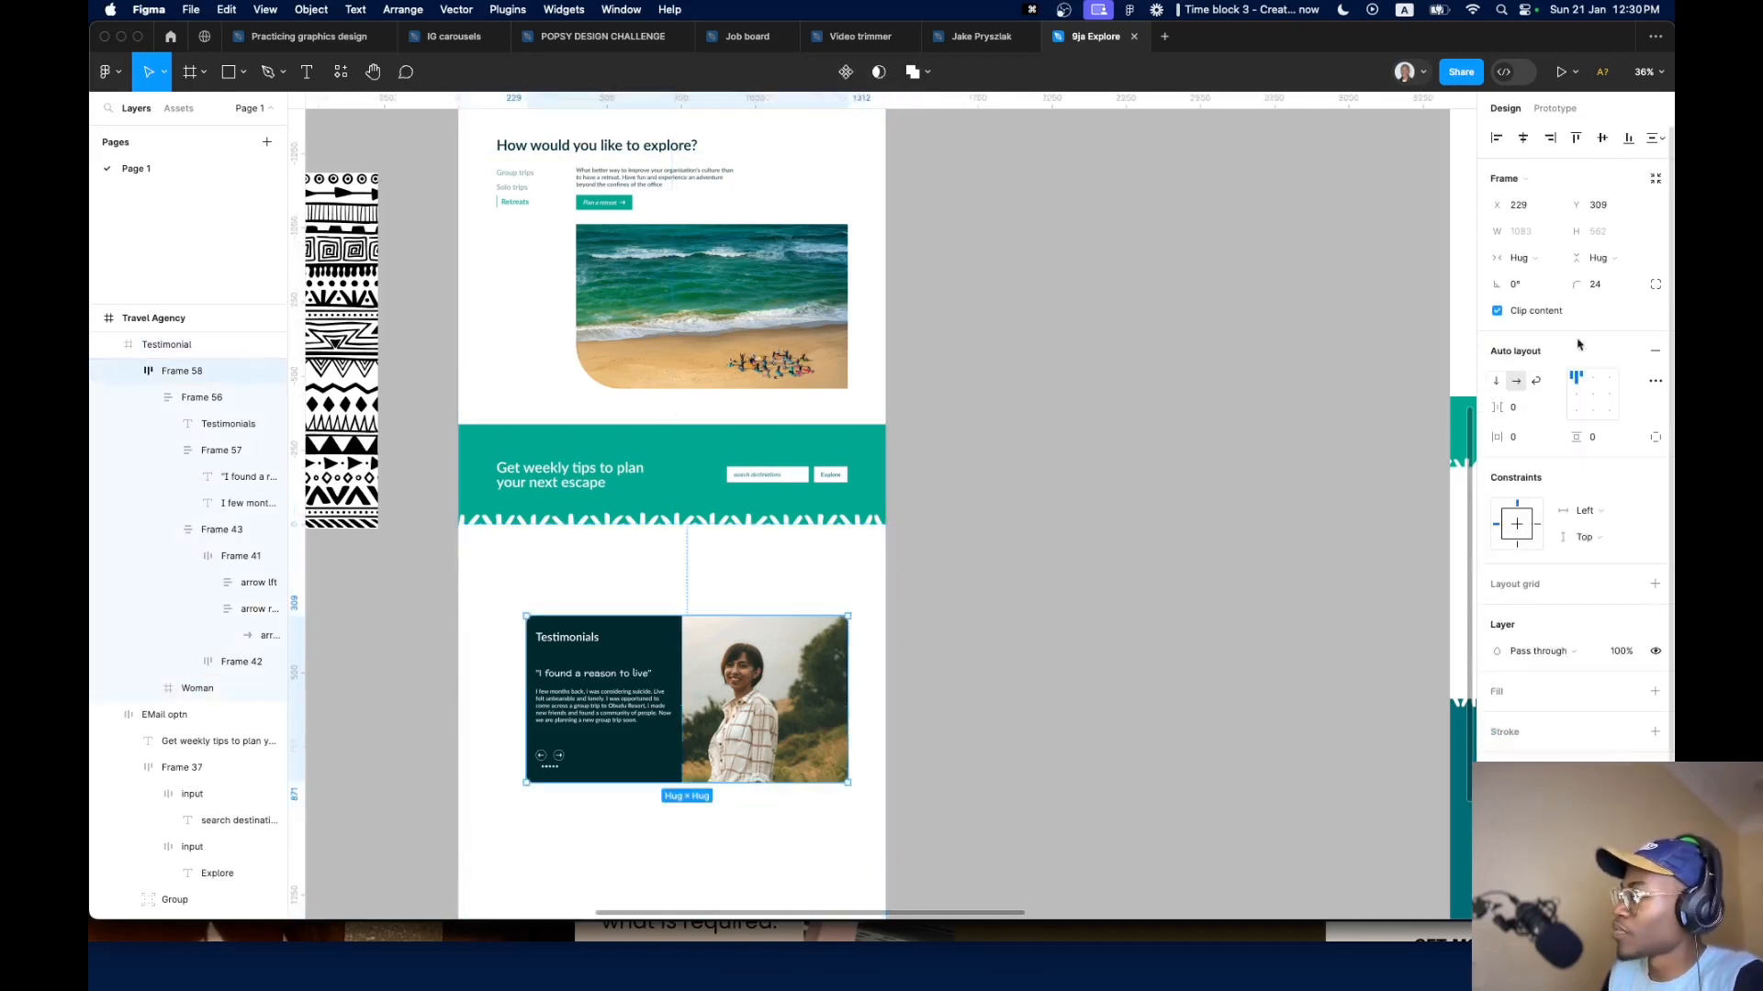
{"action": "key", "text": "shift+Up"}
{"action": "key", "text": "shift+Up"}
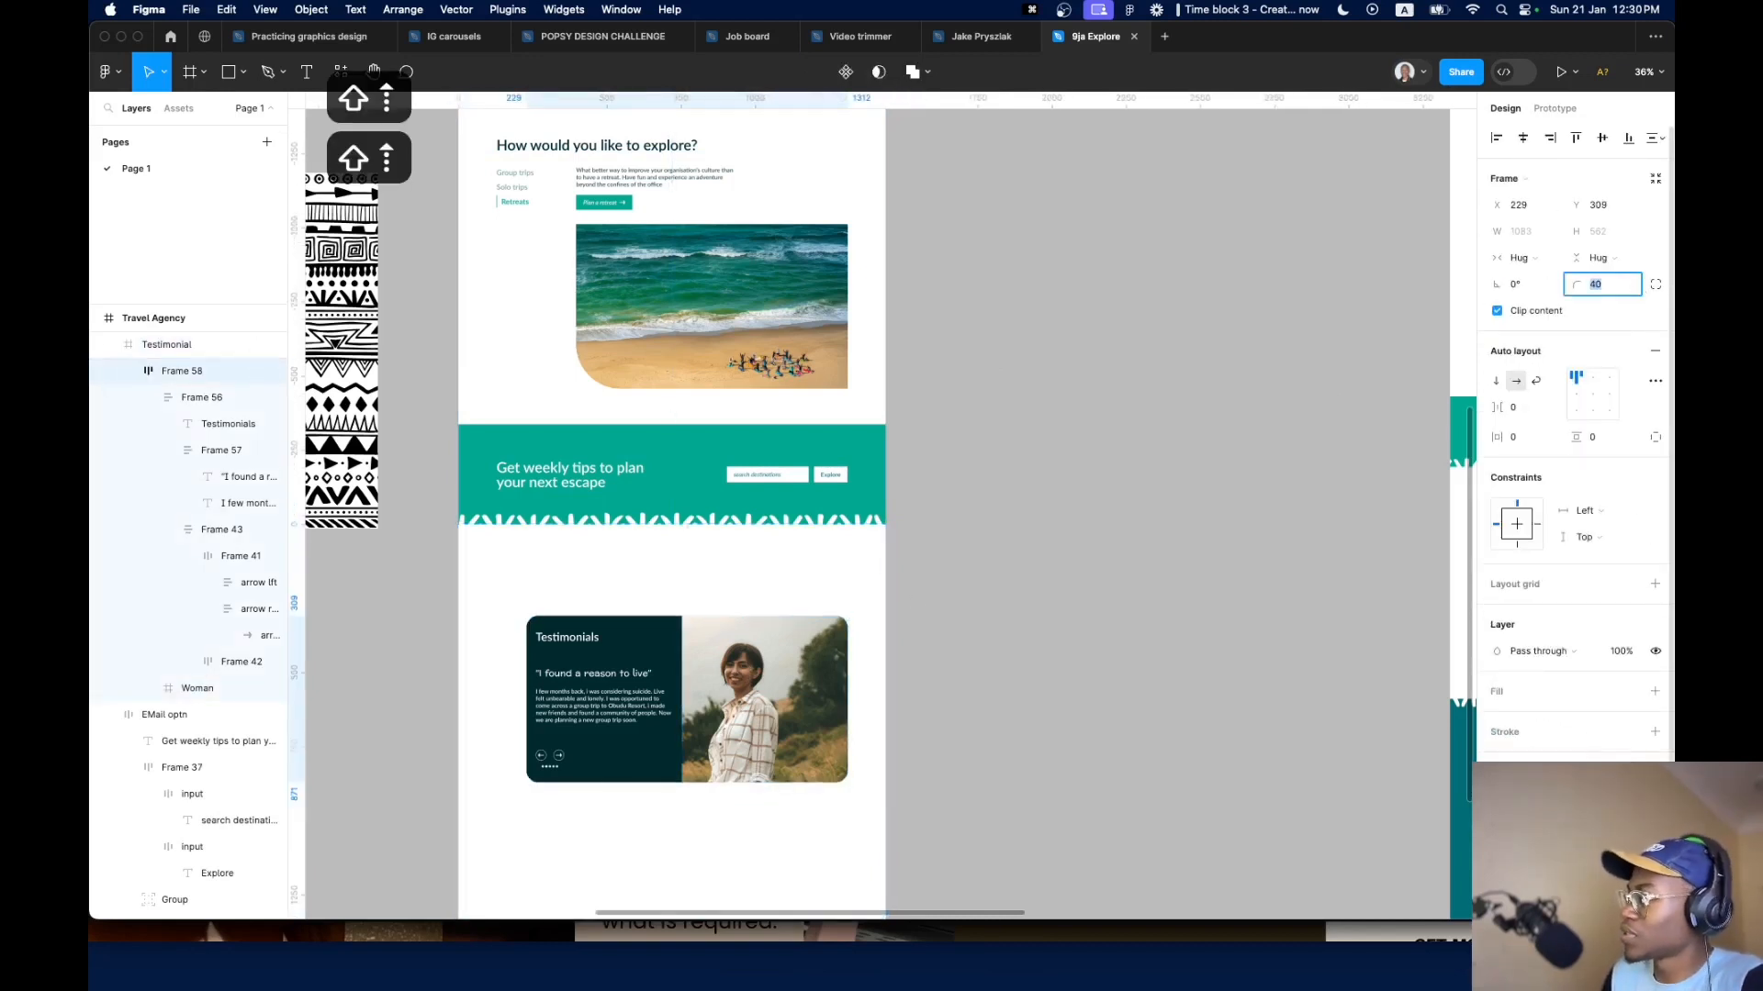
{"action": "key", "text": "shift+Down"}
{"action": "key", "text": "shift+Down"}
{"action": "key", "text": "shift+Down"}
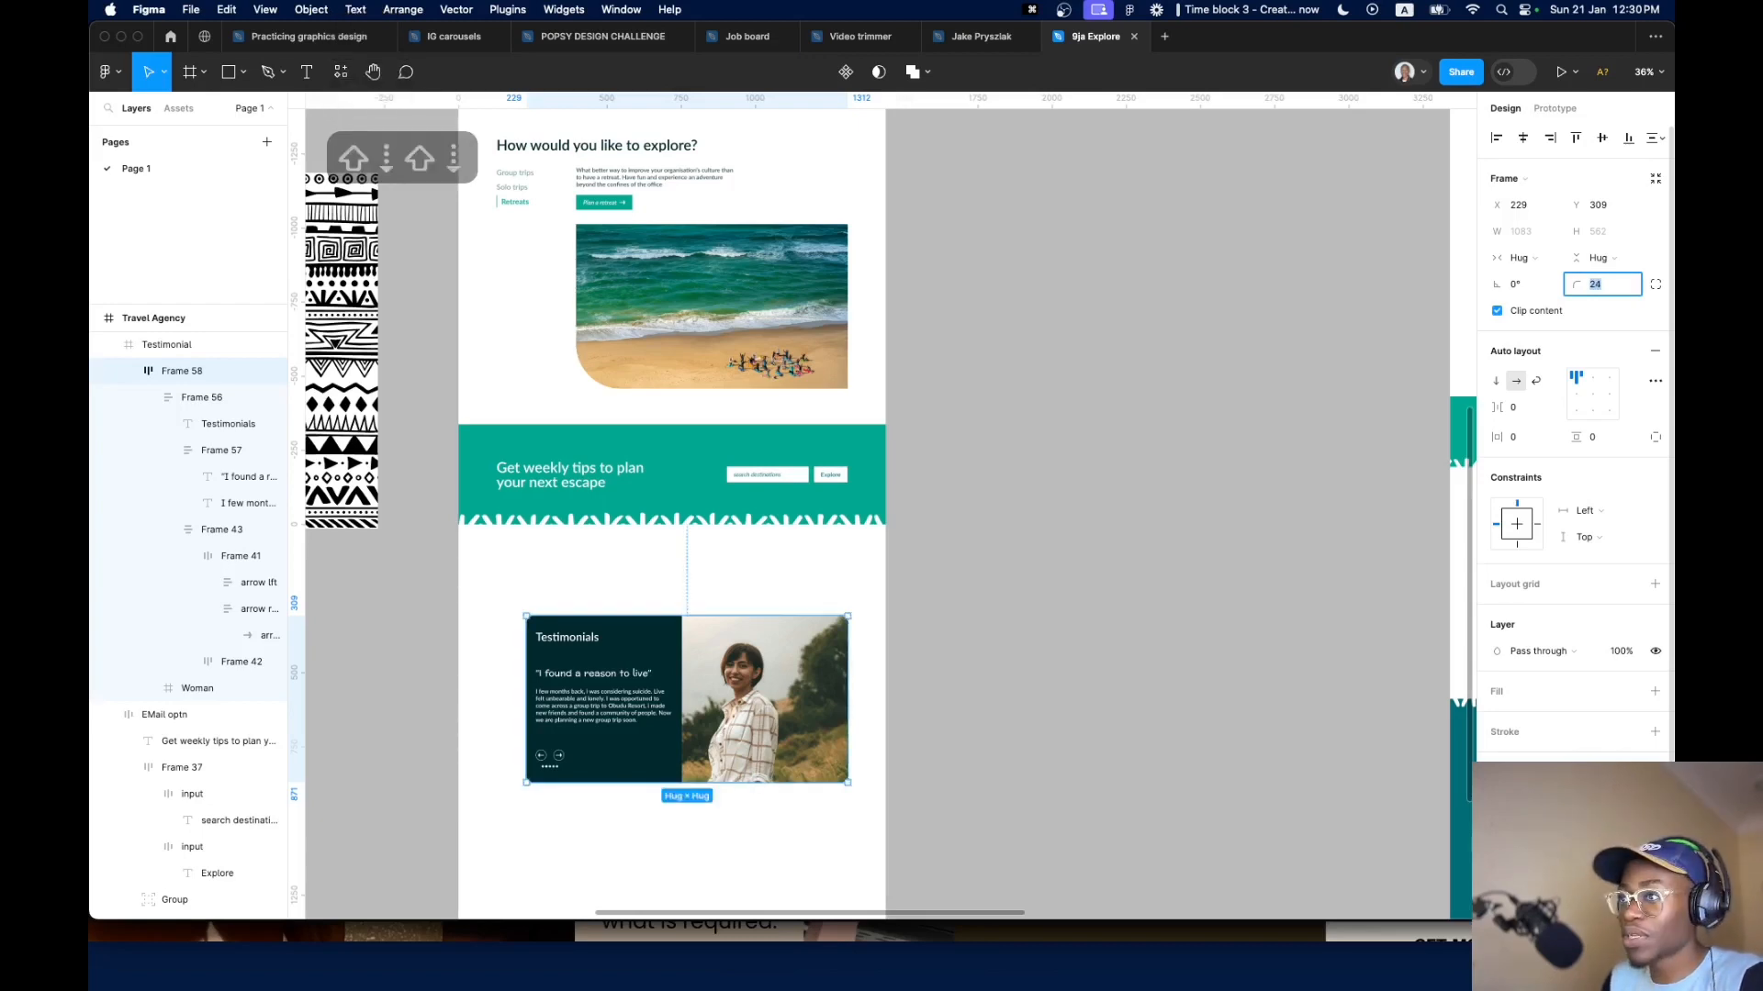
{"action": "key", "text": "shift+Up"}
Check the small and big nudge amounts in the preferences and close the dialog
{"action": "left_click", "coordinate": [110, 72]}
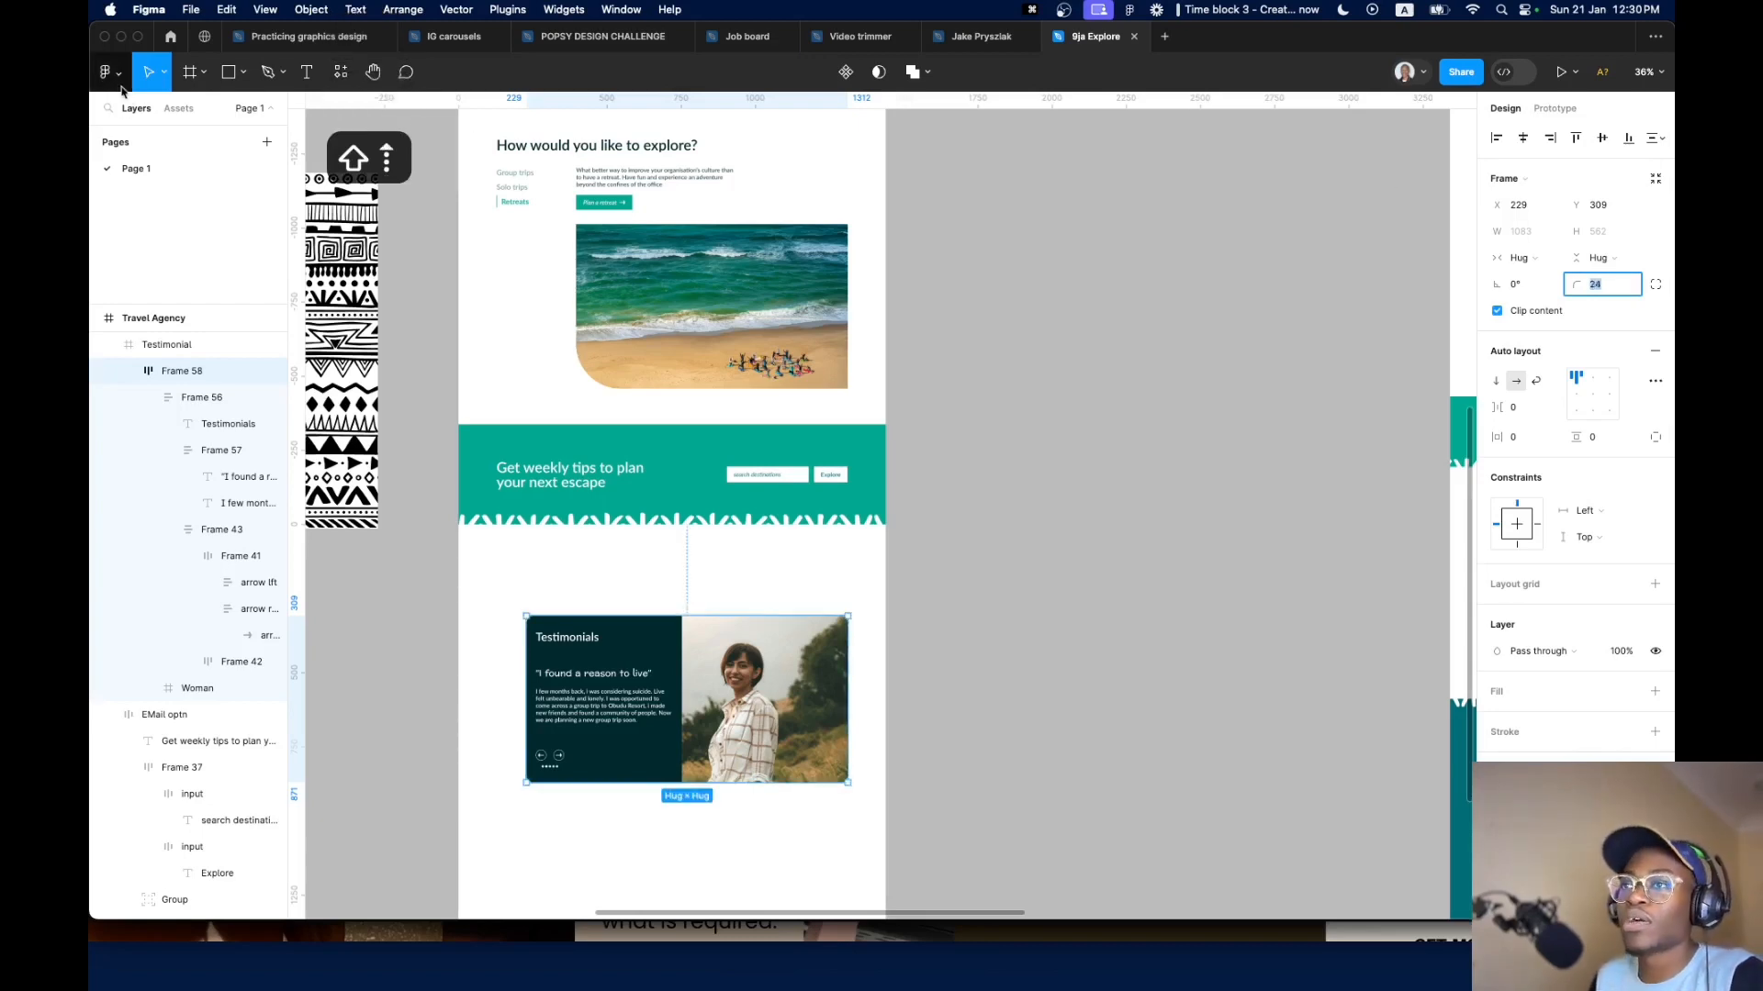
{"action": "mouse_move", "coordinate": [197, 338]}
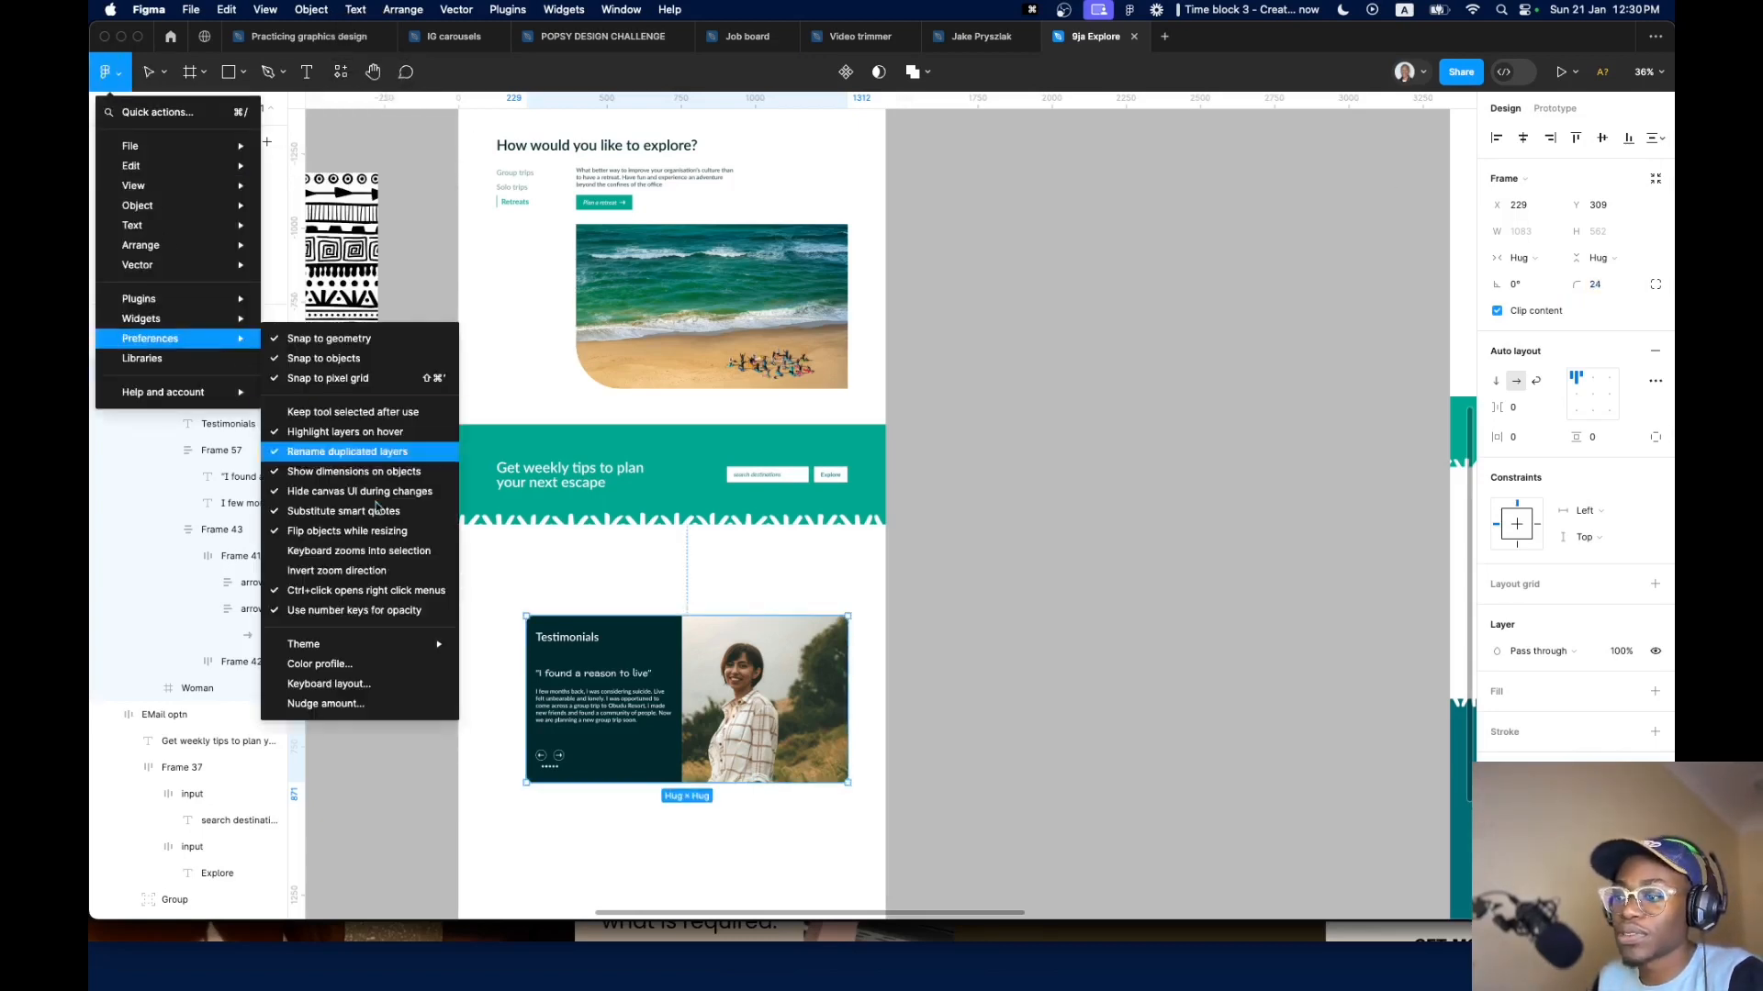
{"action": "left_click", "coordinate": [326, 704]}
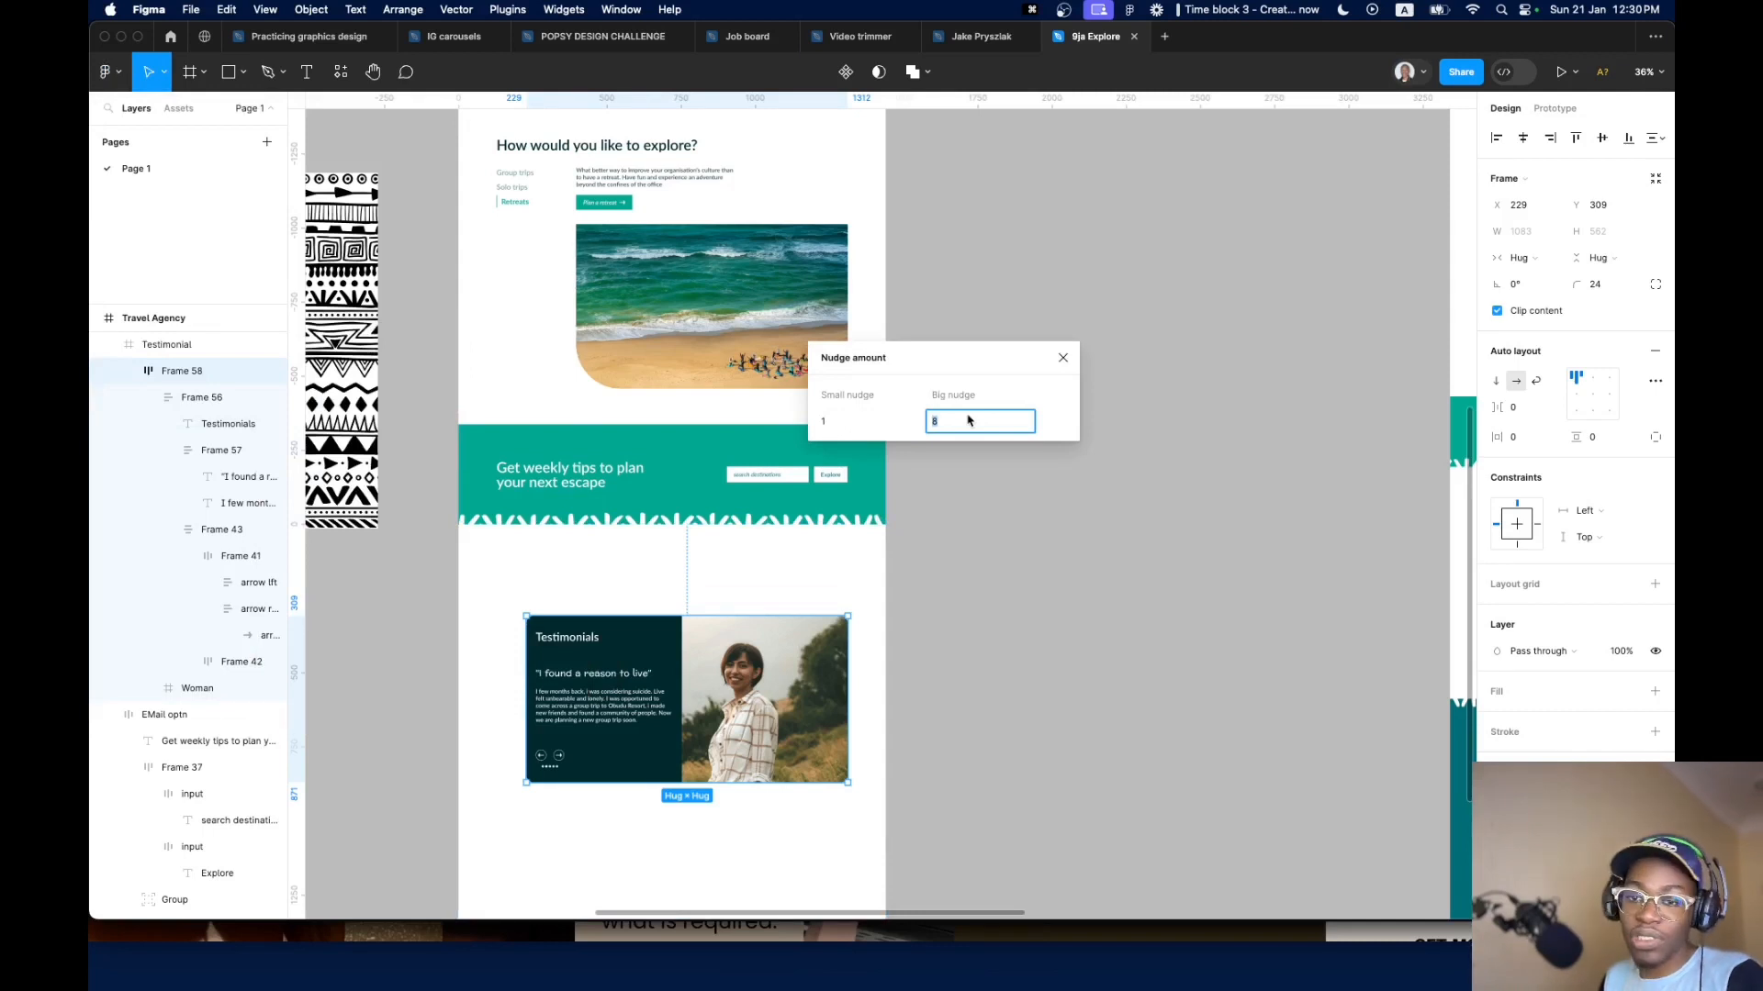
{"action": "left_click", "coordinate": [1062, 360]}
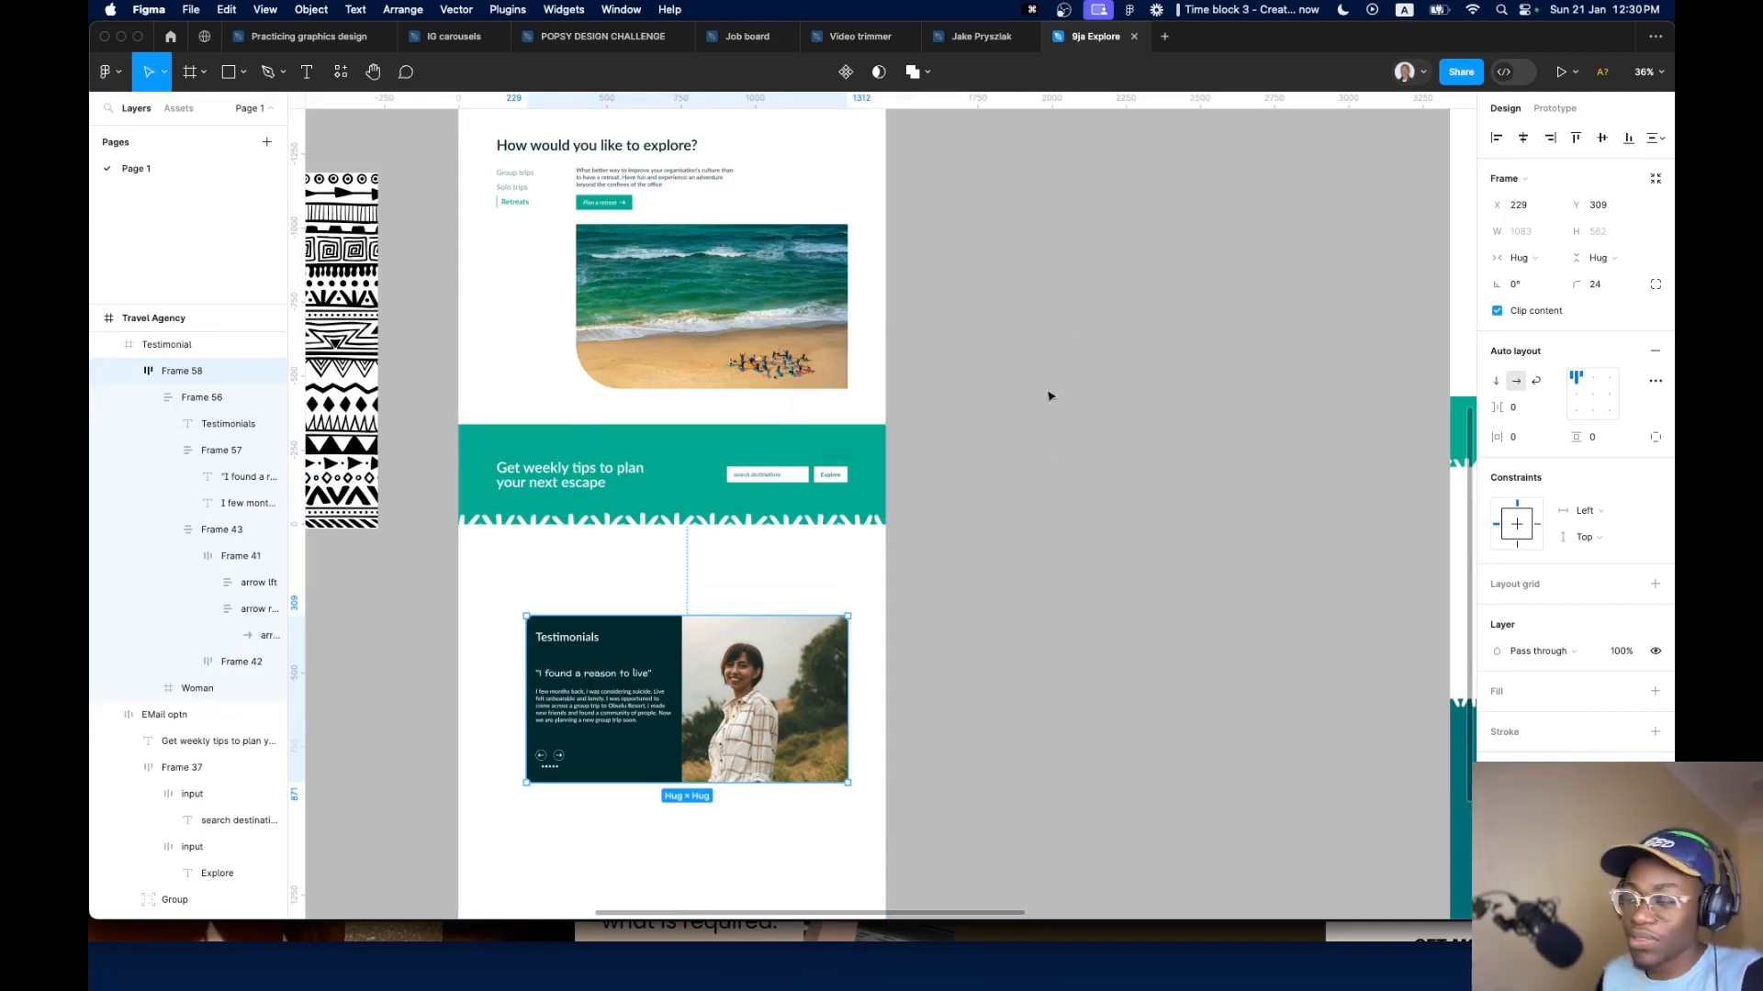
Center the combined testimonial frame horizontally within its section
{"action": "left_click", "coordinate": [1090, 593]}
{"action": "double_click", "coordinate": [818, 714]}
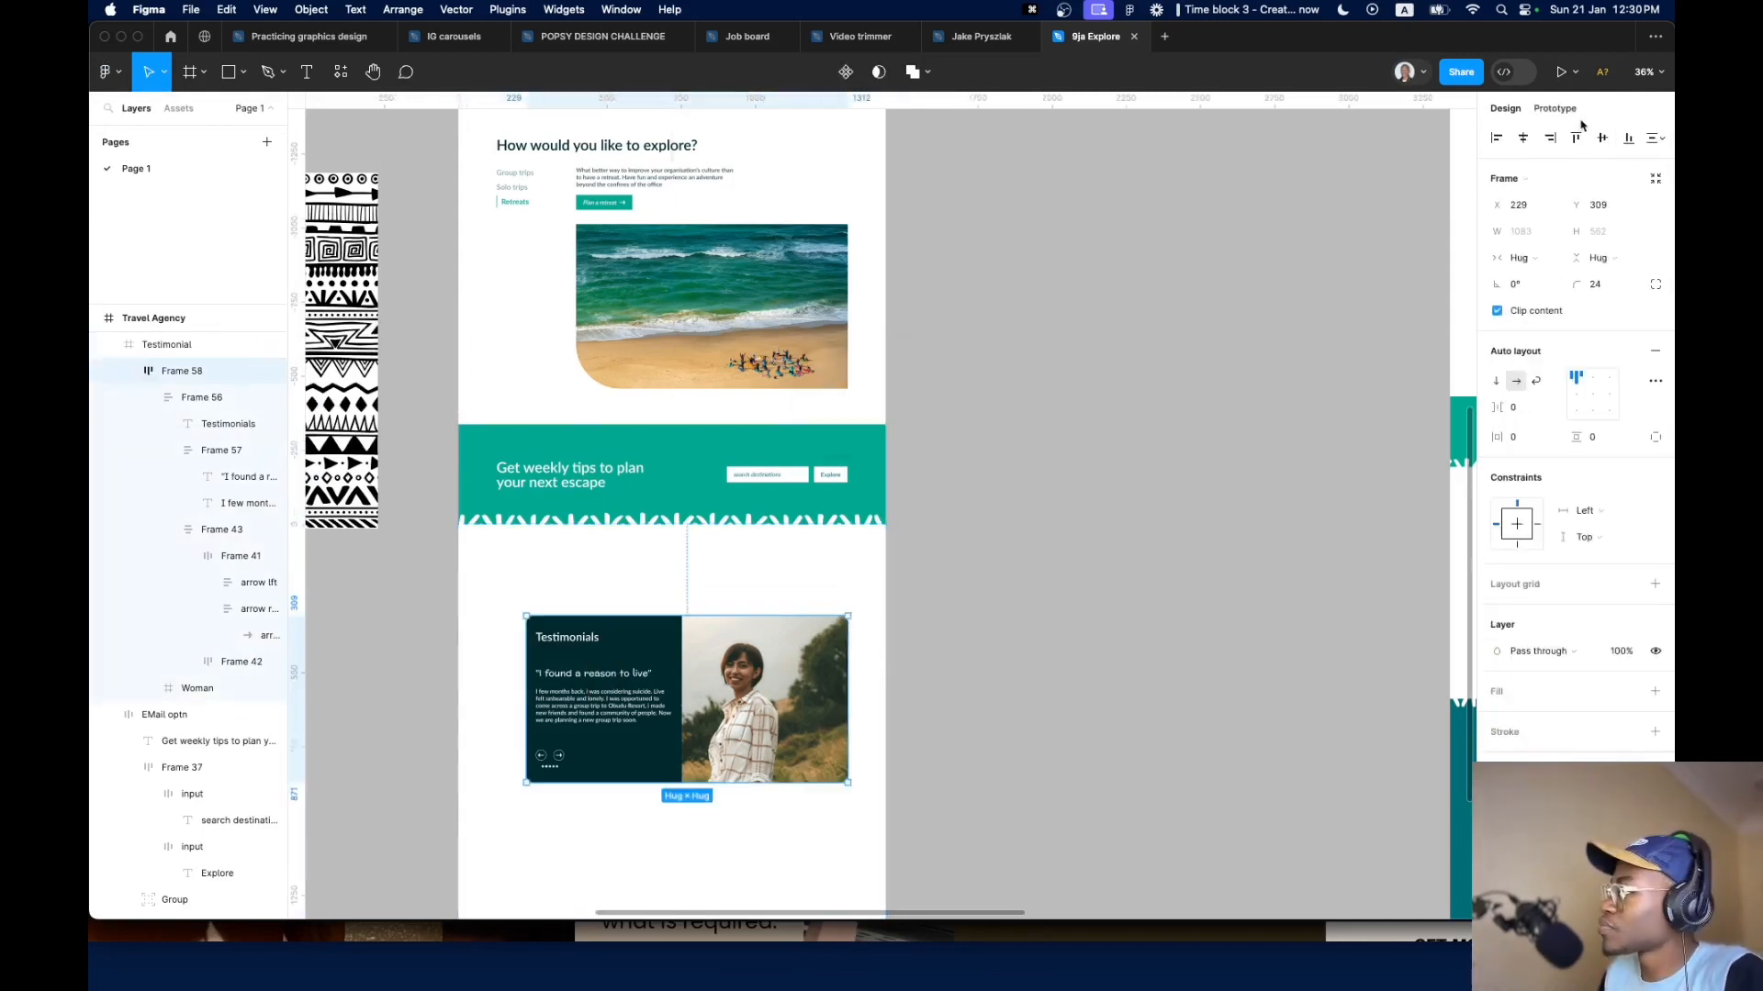
{"action": "left_click", "coordinate": [1523, 138]}
Add auto layout to the whole Testimonial section and set its horizontal padding to 128
{"action": "scroll", "coordinate": [670, 668], "scroll_direction": "down", "scroll_amount": 5}
{"action": "left_click", "coordinate": [676, 767]}
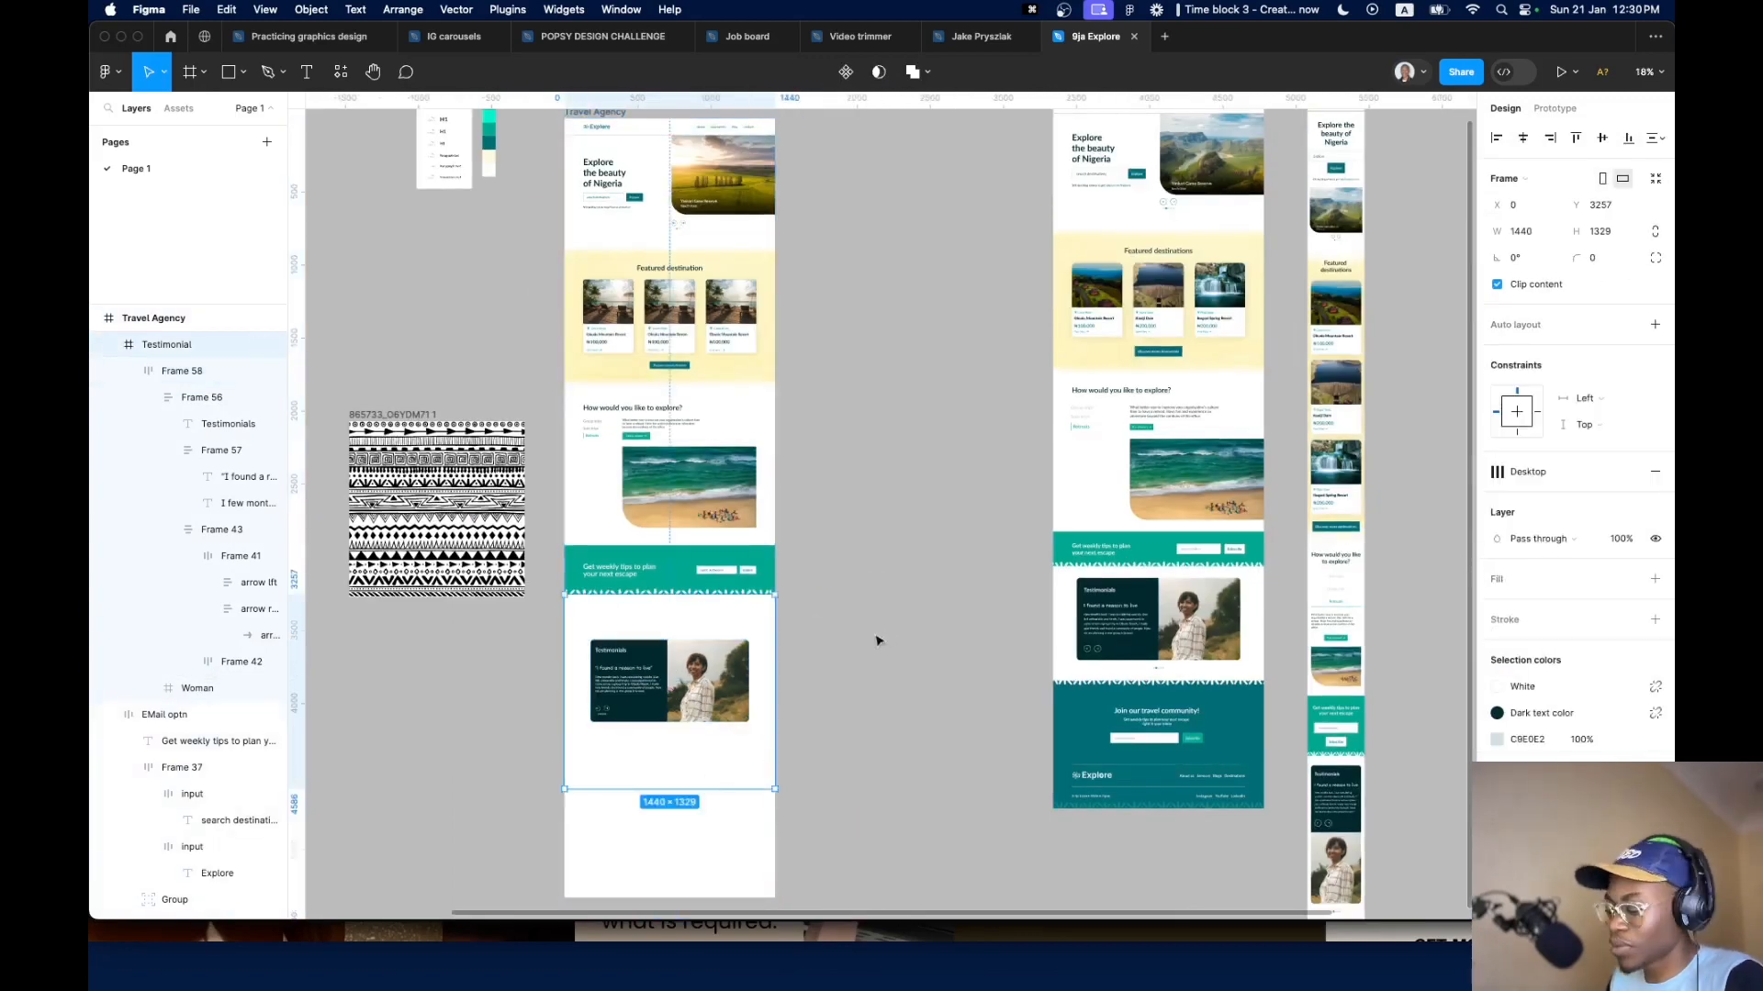
{"action": "key", "text": "shift+a"}
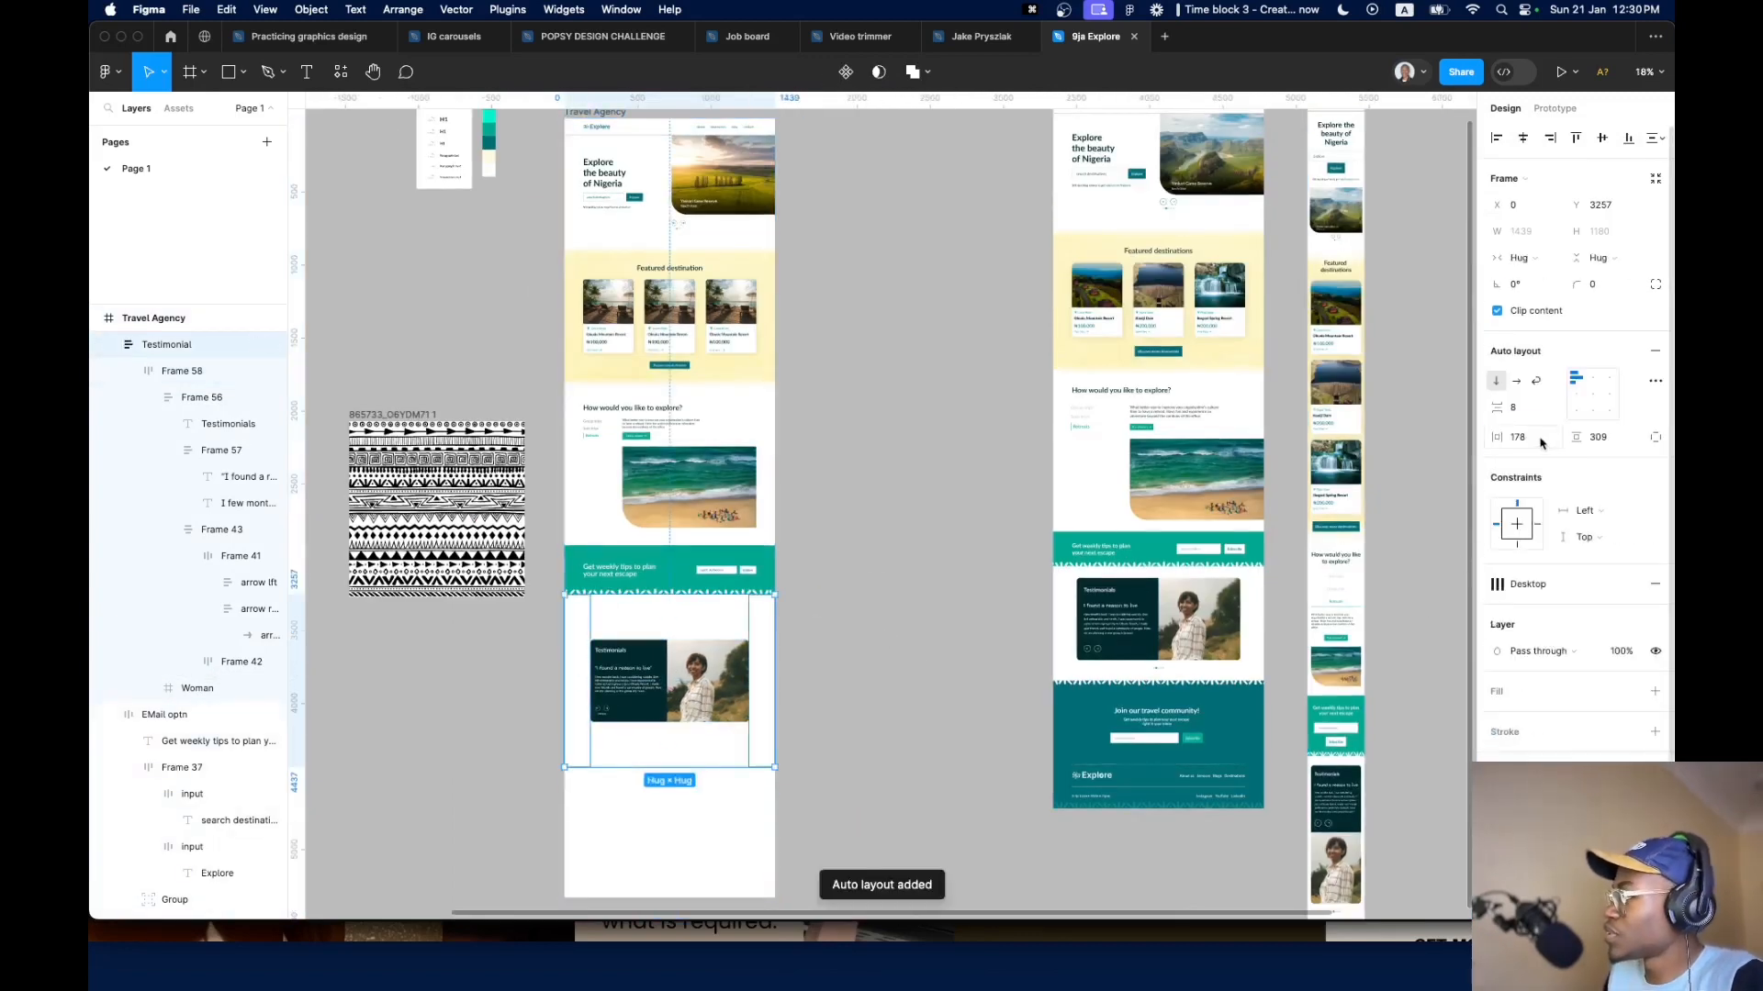
{"action": "type", "text": "128"}
{"action": "key", "text": "Return"}
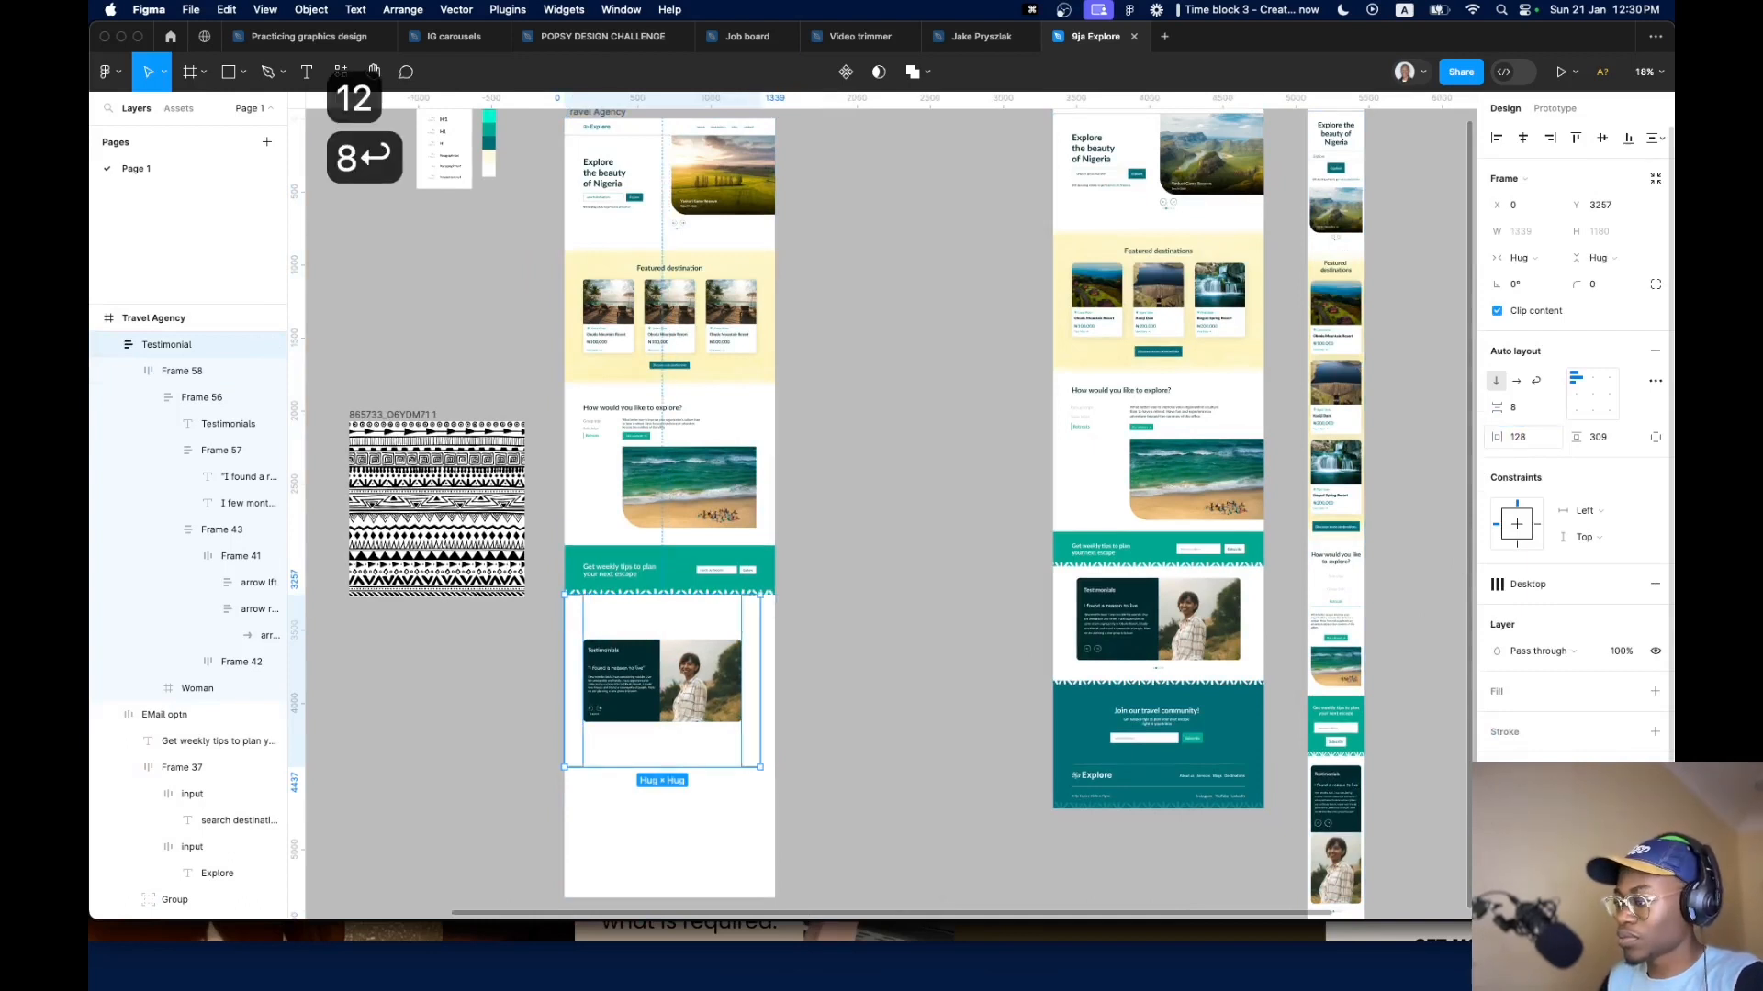
Widen the Testimonial section to a fixed 1440 so it spans the full page
{"action": "left_click", "coordinate": [1518, 258]}
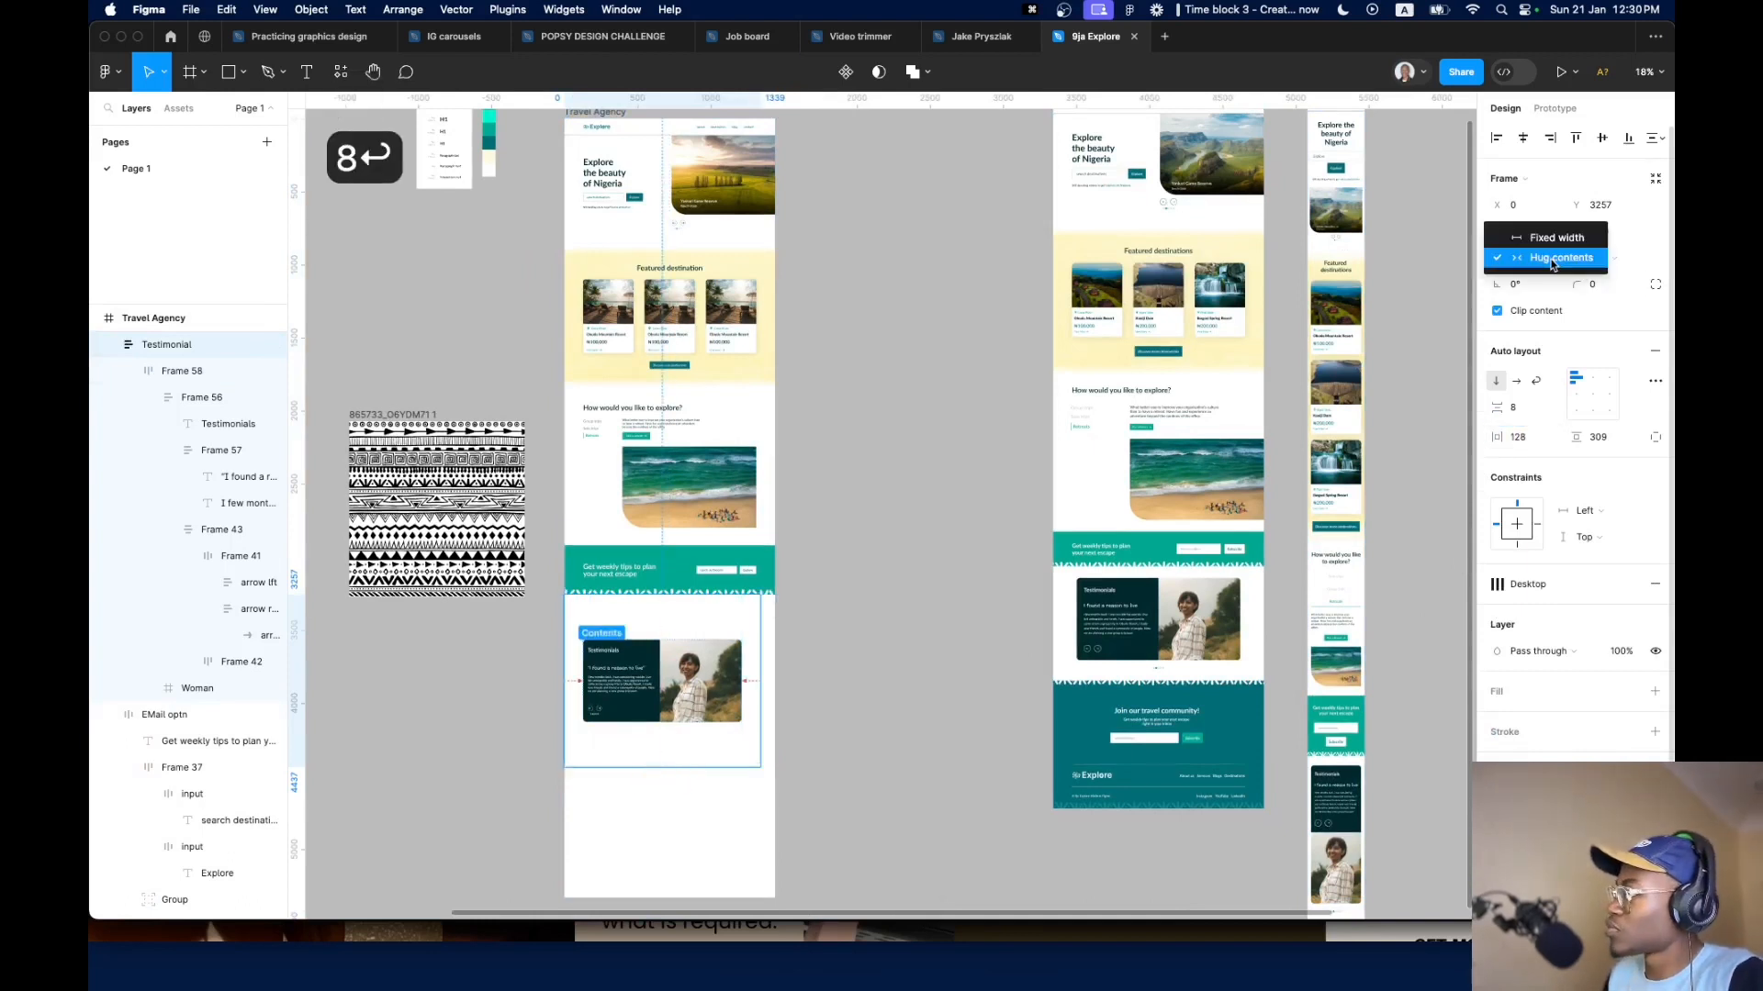
{"action": "left_click", "coordinate": [761, 652]}
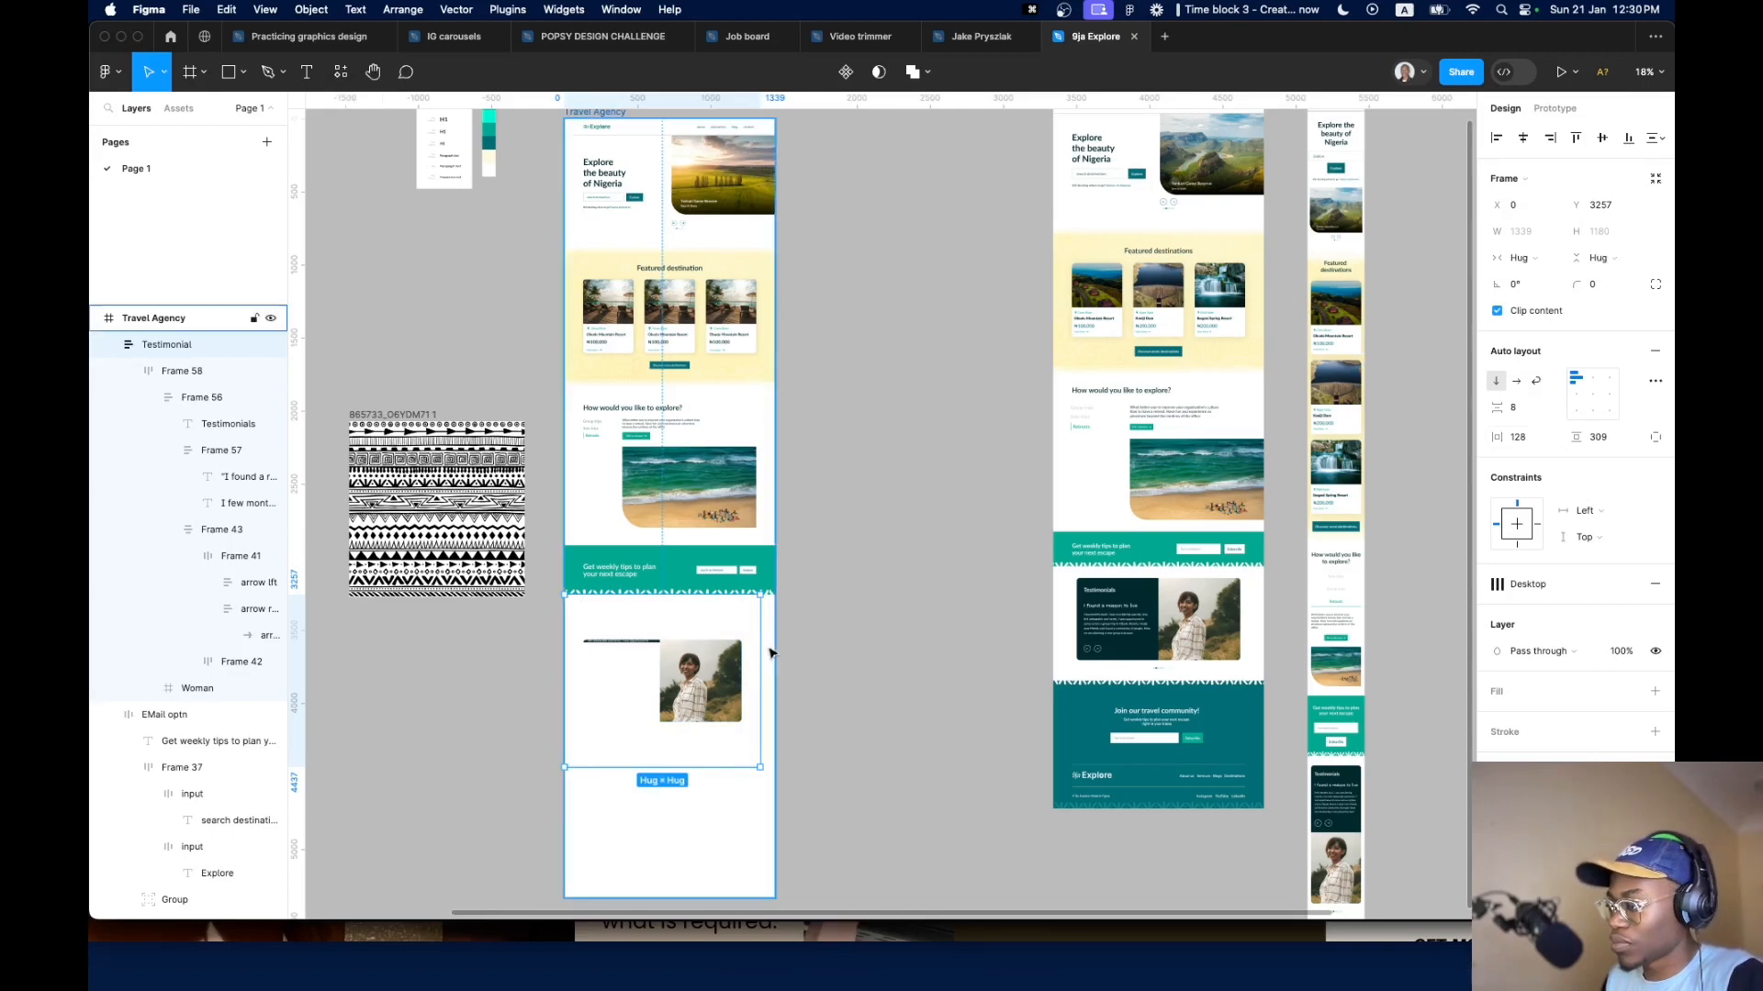
{"action": "key", "text": "super+z"}
{"action": "left_click_drag", "start_coordinate": [760, 632], "coordinate": [774, 632]}
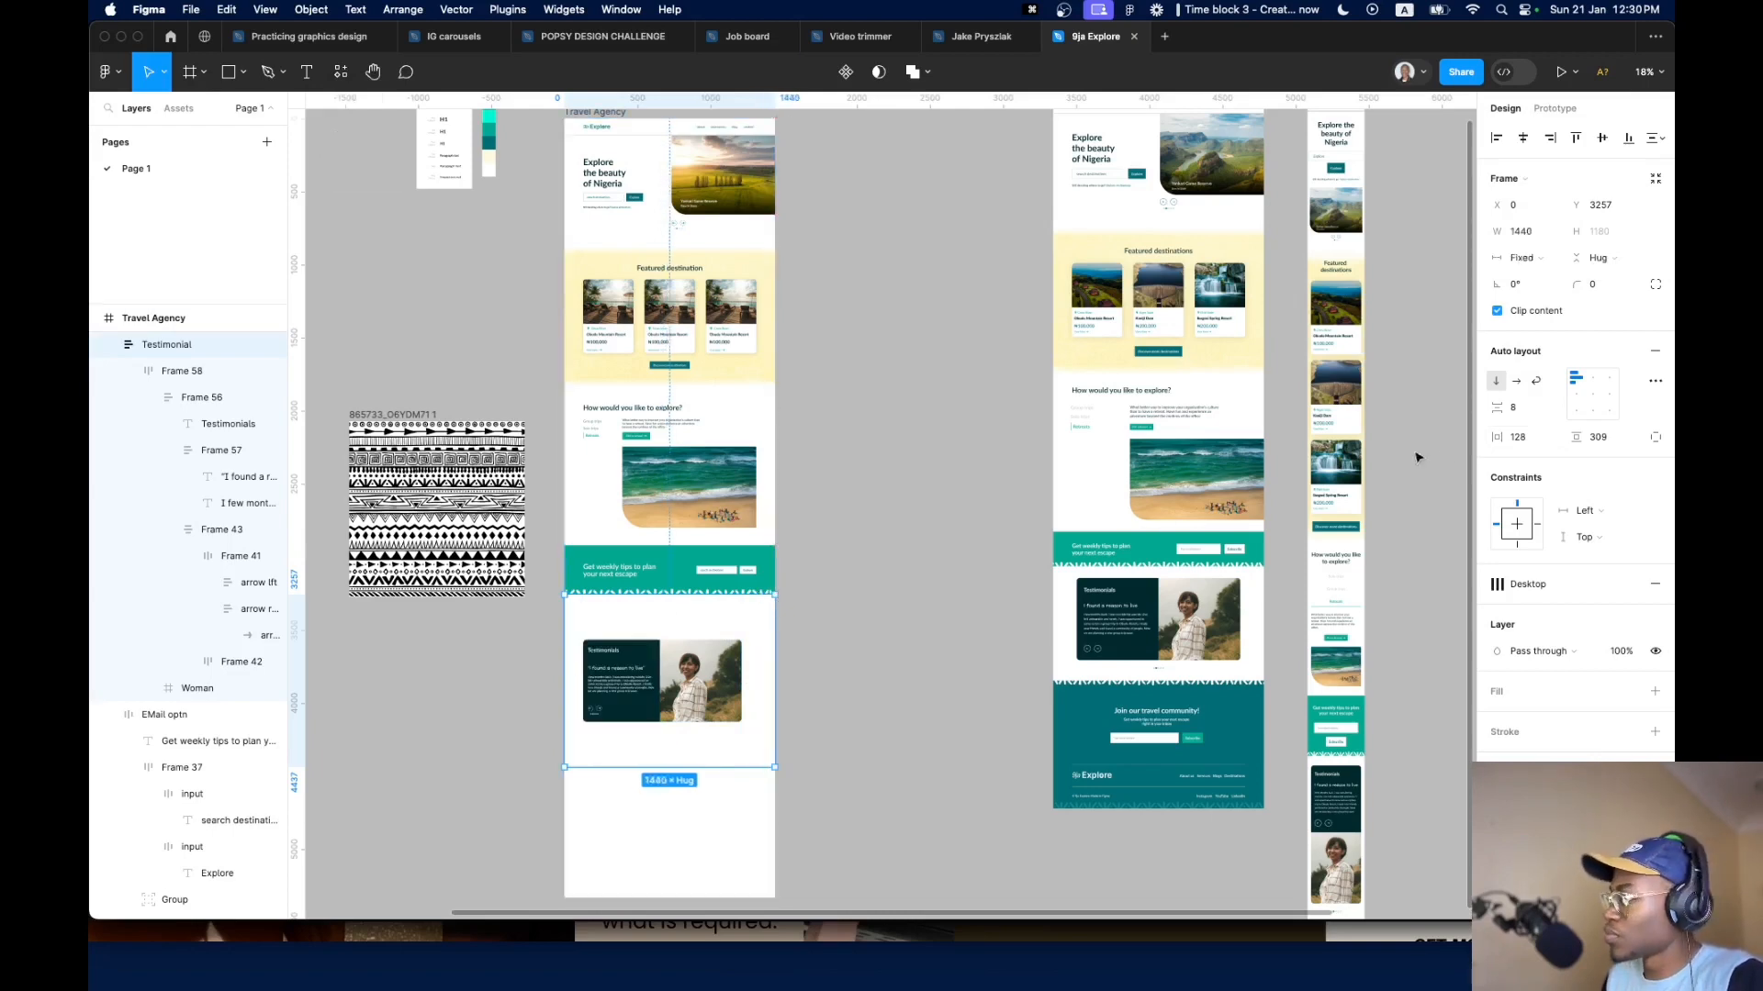
Align the Testimonial section's content to the center and set its vertical padding to 120
{"action": "left_click", "coordinate": [1589, 398]}
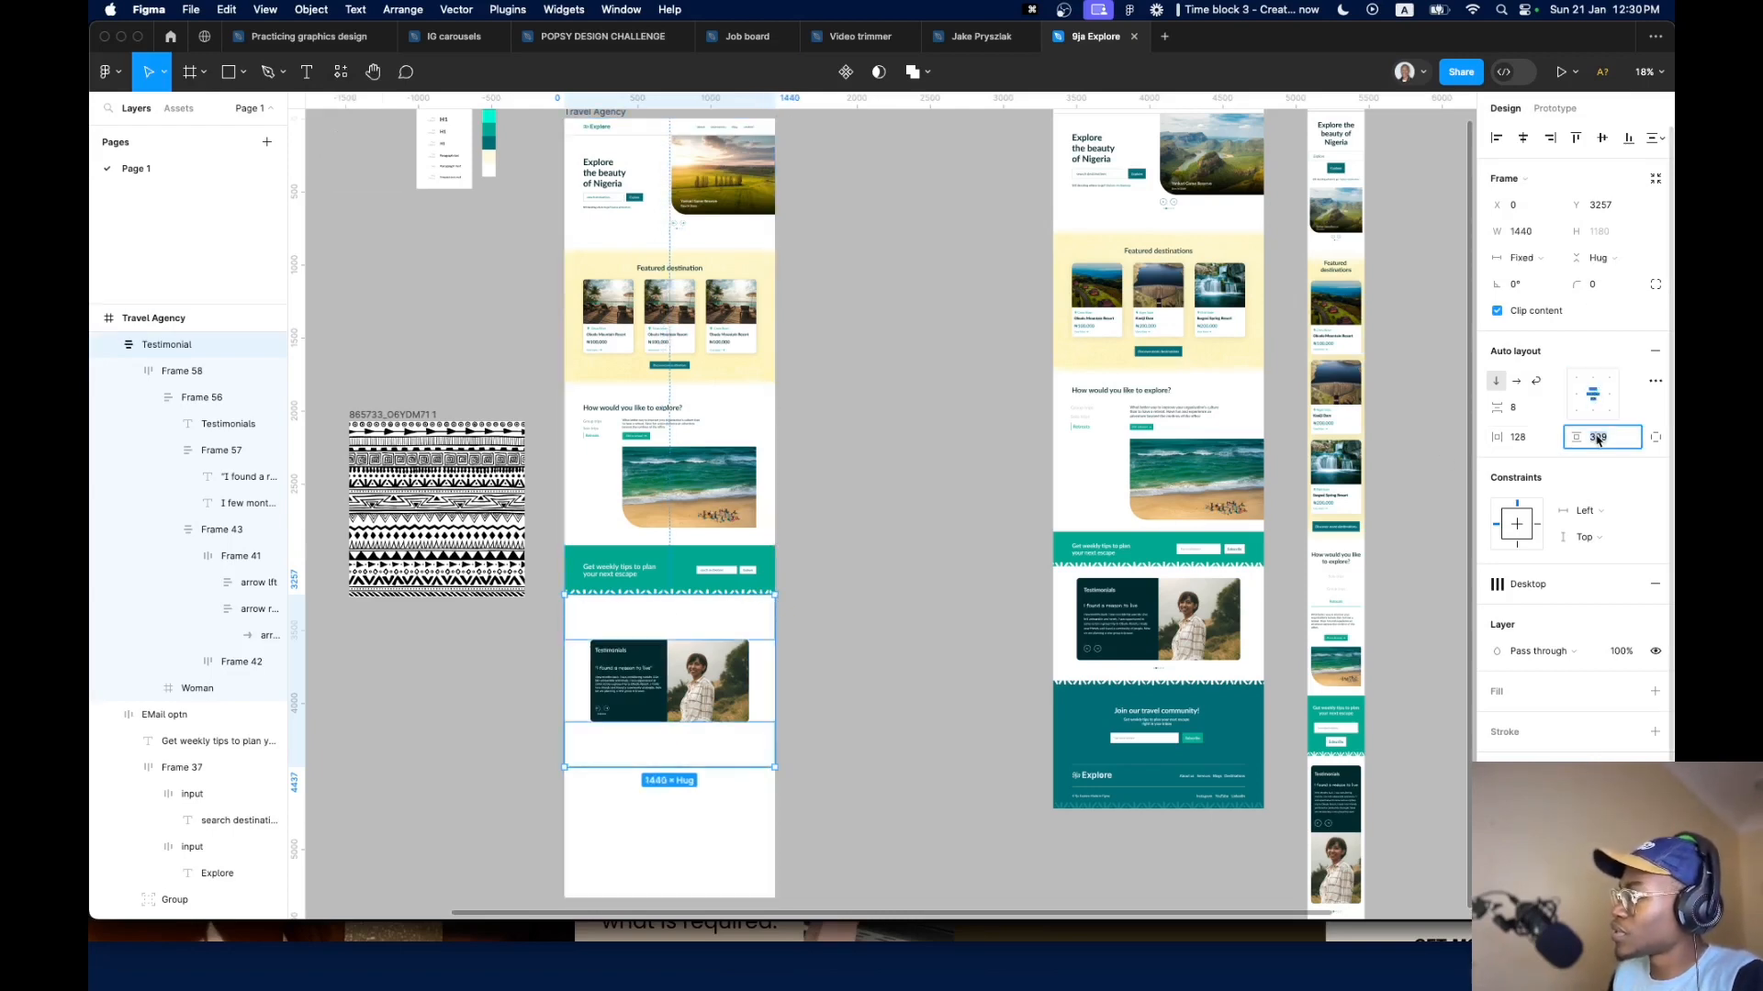
{"action": "type", "text": "120"}
{"action": "key", "text": "Return"}
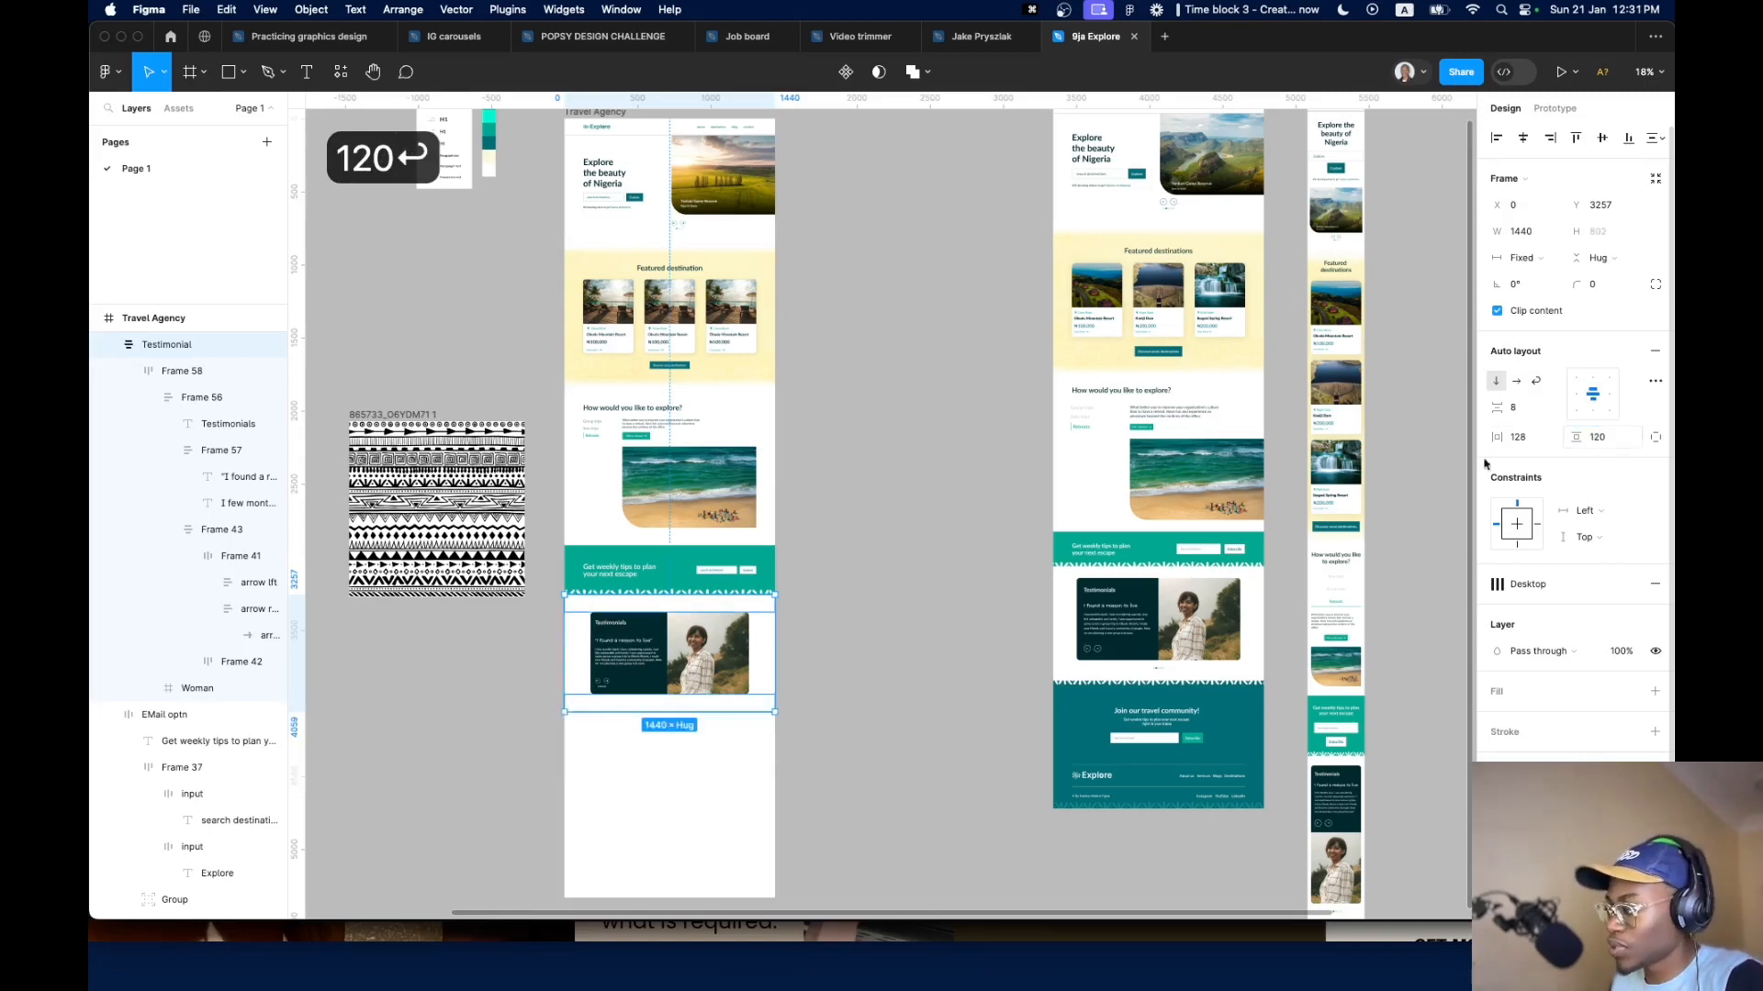
Select the row of pagination dots below the testimonial arrows and open its pale C9E0E2 color for editing
{"action": "scroll", "coordinate": [905, 598], "scroll_direction": "up", "scroll_amount": 5}
{"action": "scroll", "coordinate": [675, 611], "scroll_direction": "down", "scroll_amount": 2}
{"action": "scroll", "coordinate": [675, 610], "scroll_direction": "left", "scroll_amount": 2}
{"action": "scroll", "coordinate": [648, 593], "scroll_direction": "up", "scroll_amount": 10}
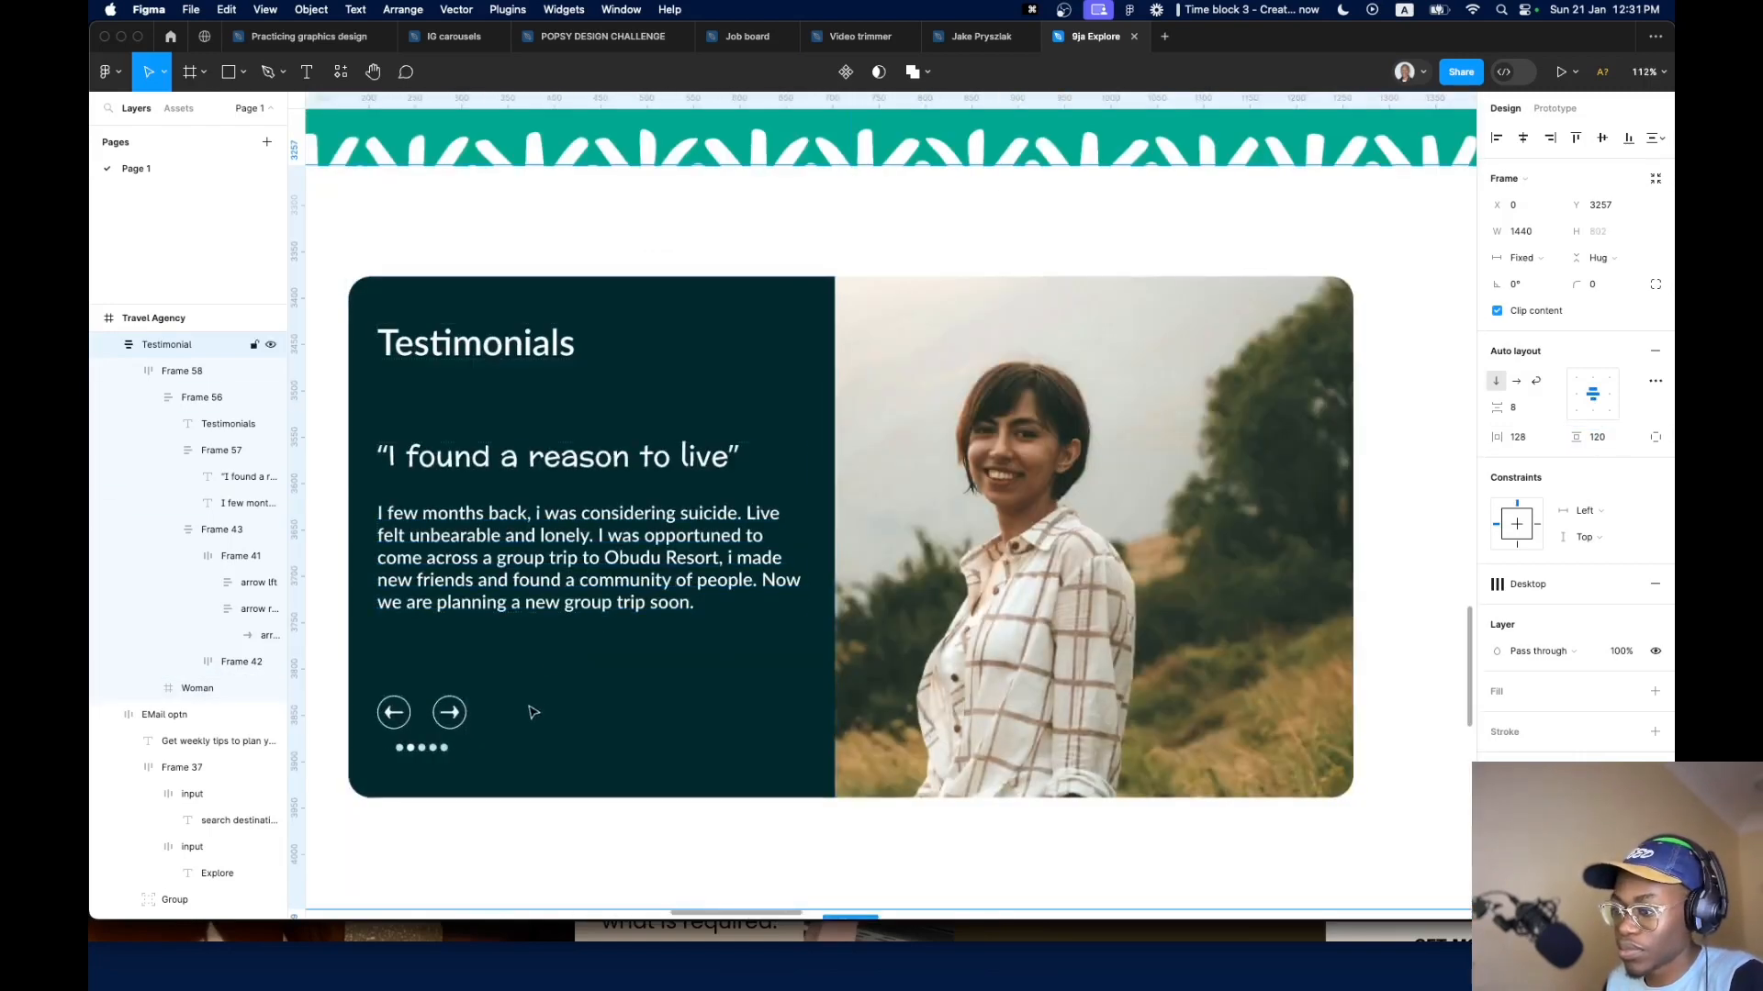
{"action": "scroll", "coordinate": [385, 772], "scroll_direction": "up", "scroll_amount": 5}
{"action": "double_click", "coordinate": [466, 728]}
{"action": "double_click", "coordinate": [466, 728]}
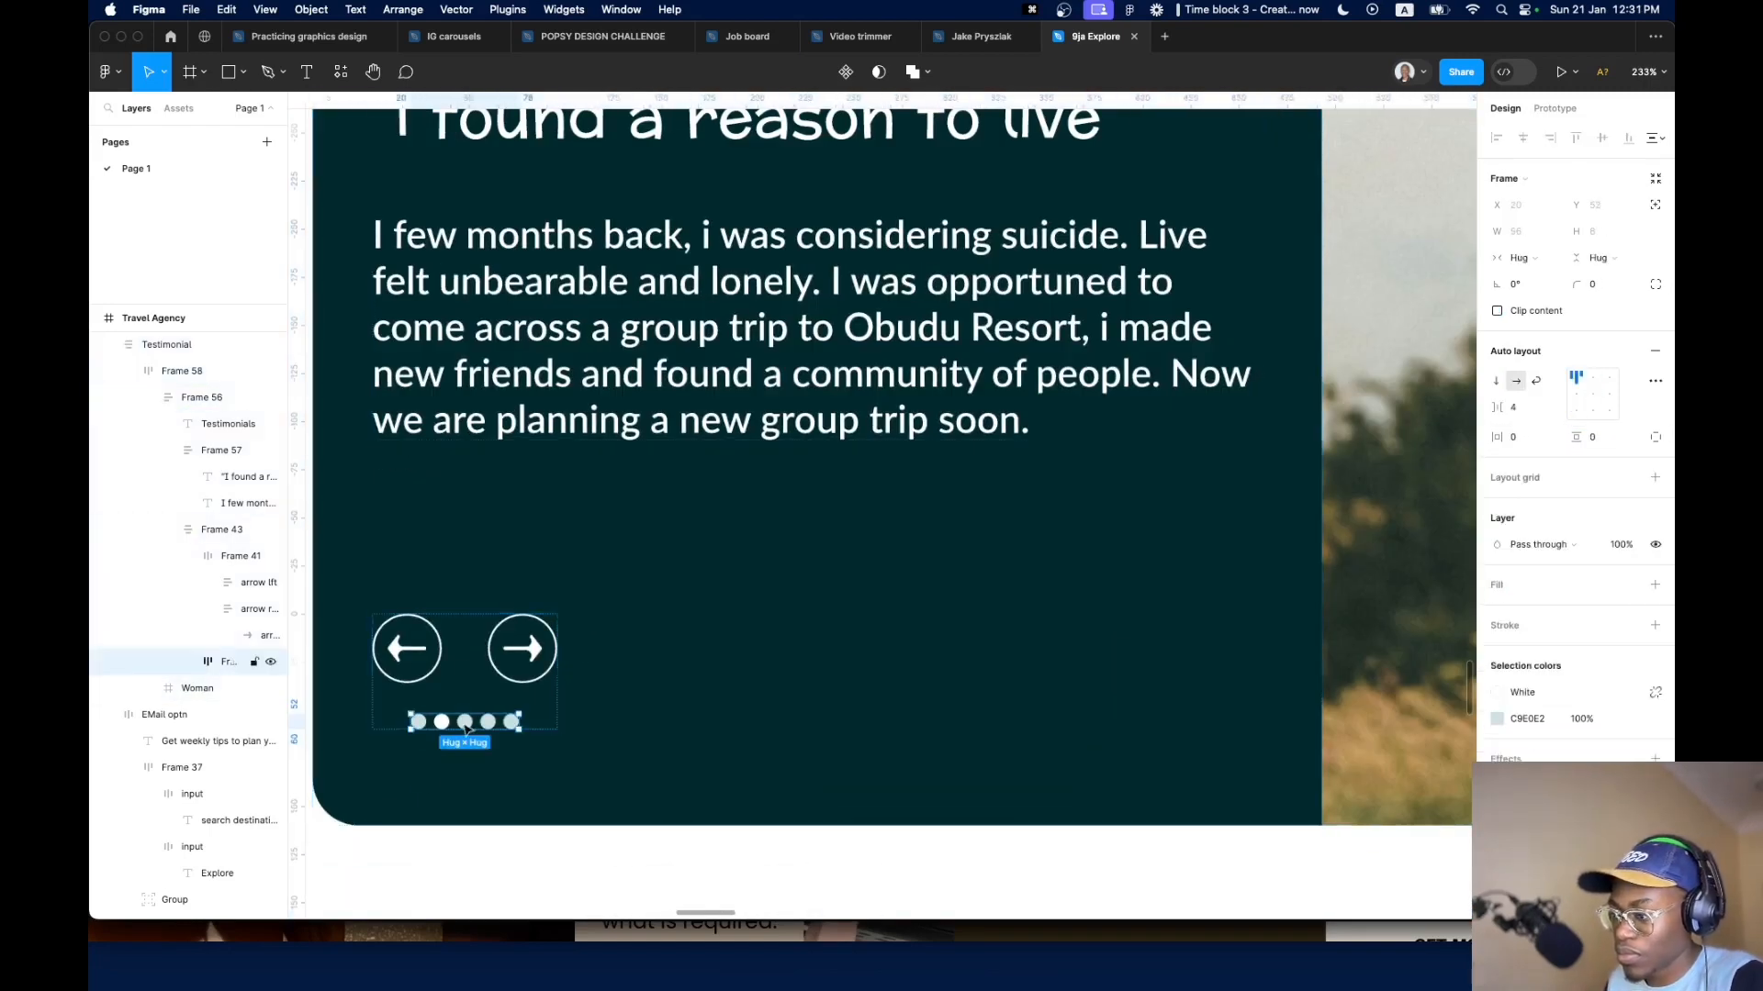
{"action": "left_click", "coordinate": [1498, 720]}
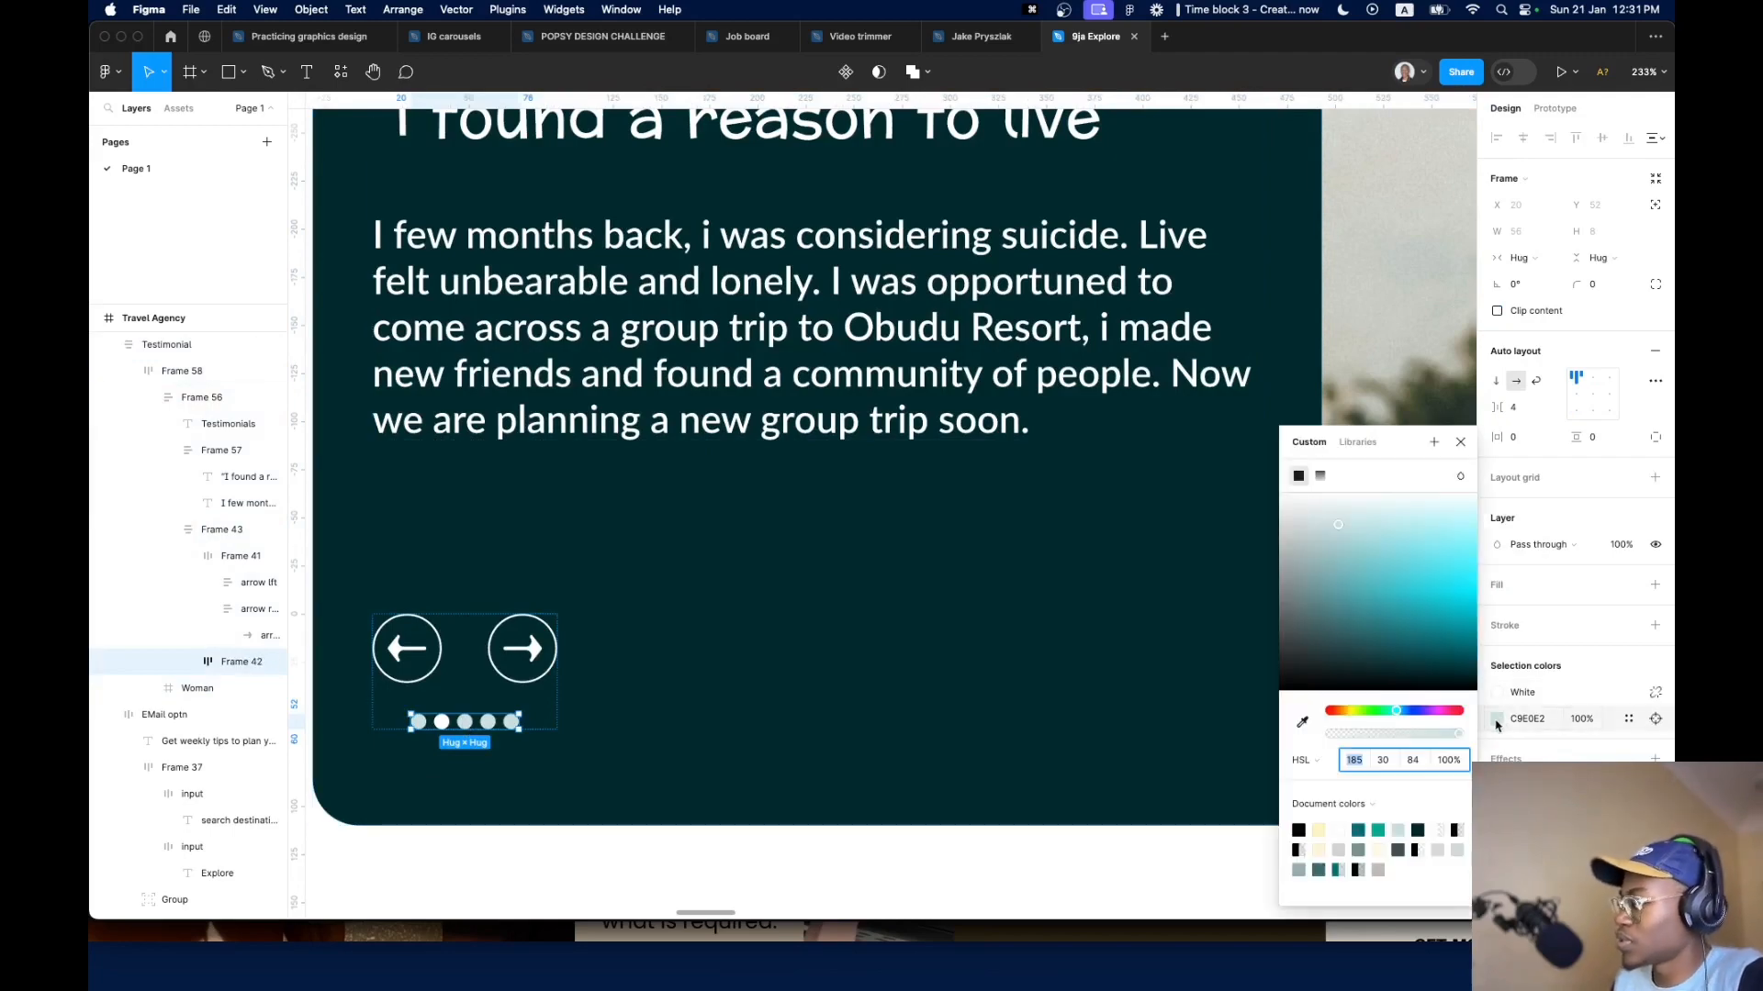
Examine the pagination dots in the reference design and darken the pale dots to 198E99
{"action": "scroll", "coordinate": [872, 697], "scroll_direction": "down", "scroll_amount": 10}
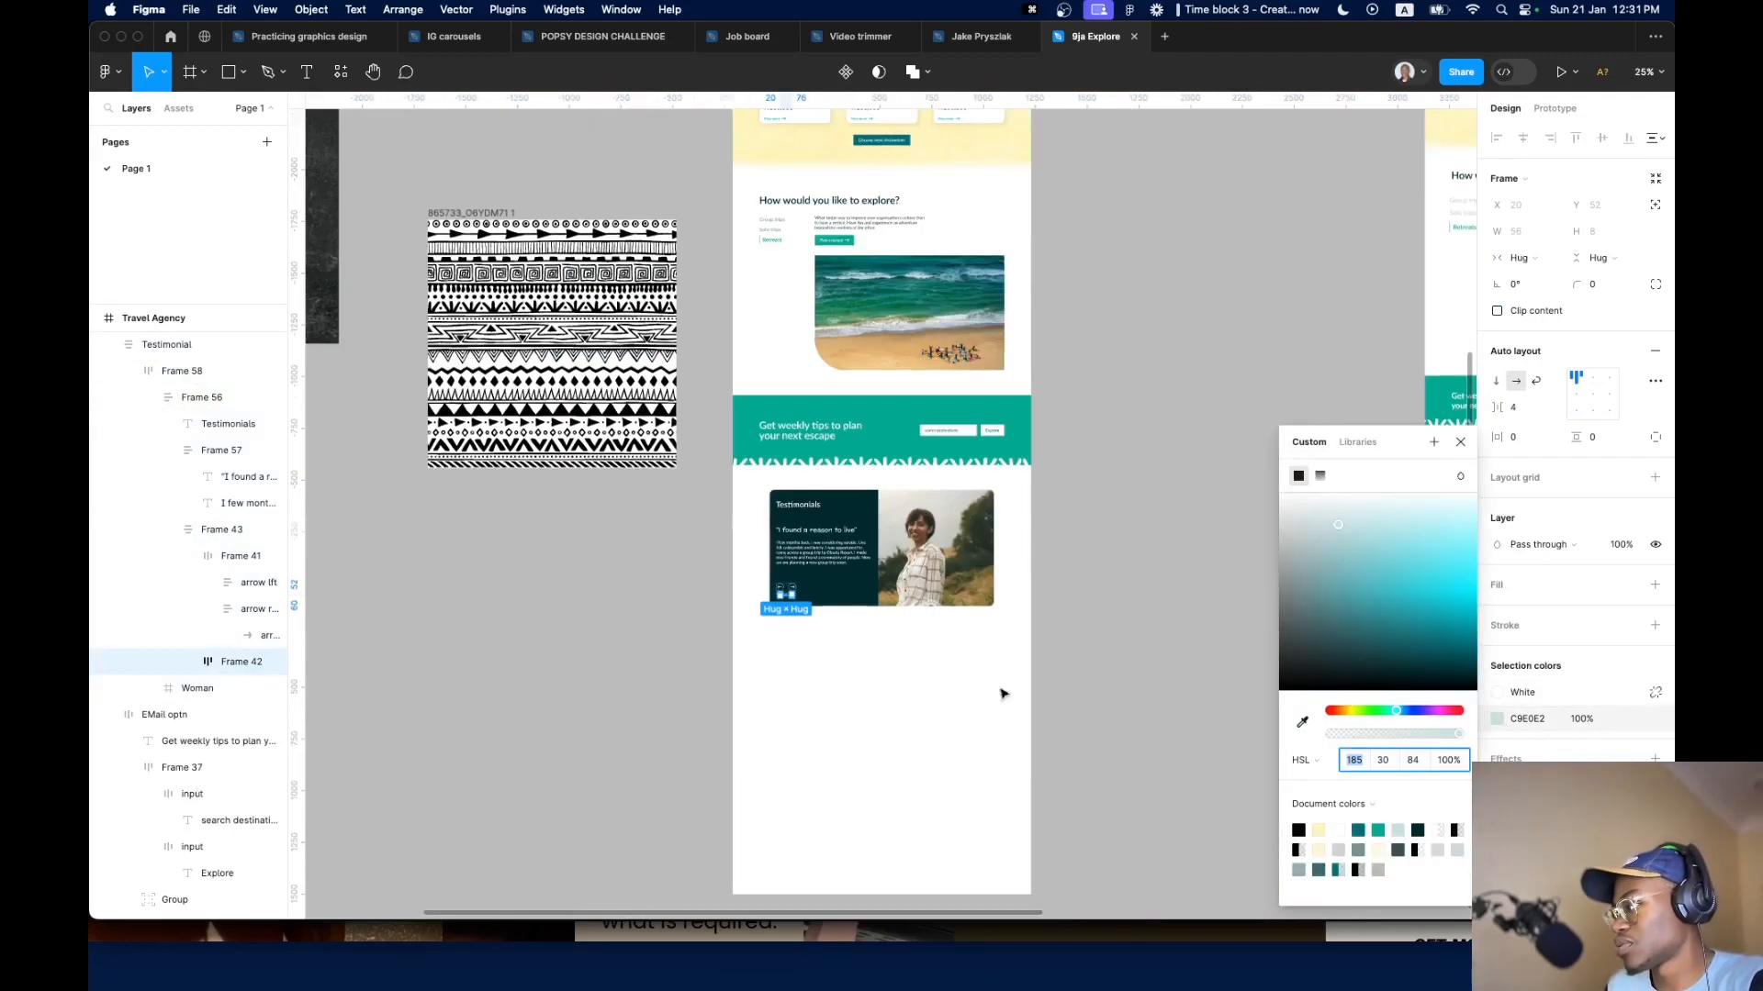
{"action": "scroll", "coordinate": [1125, 554], "scroll_direction": "up", "scroll_amount": 10}
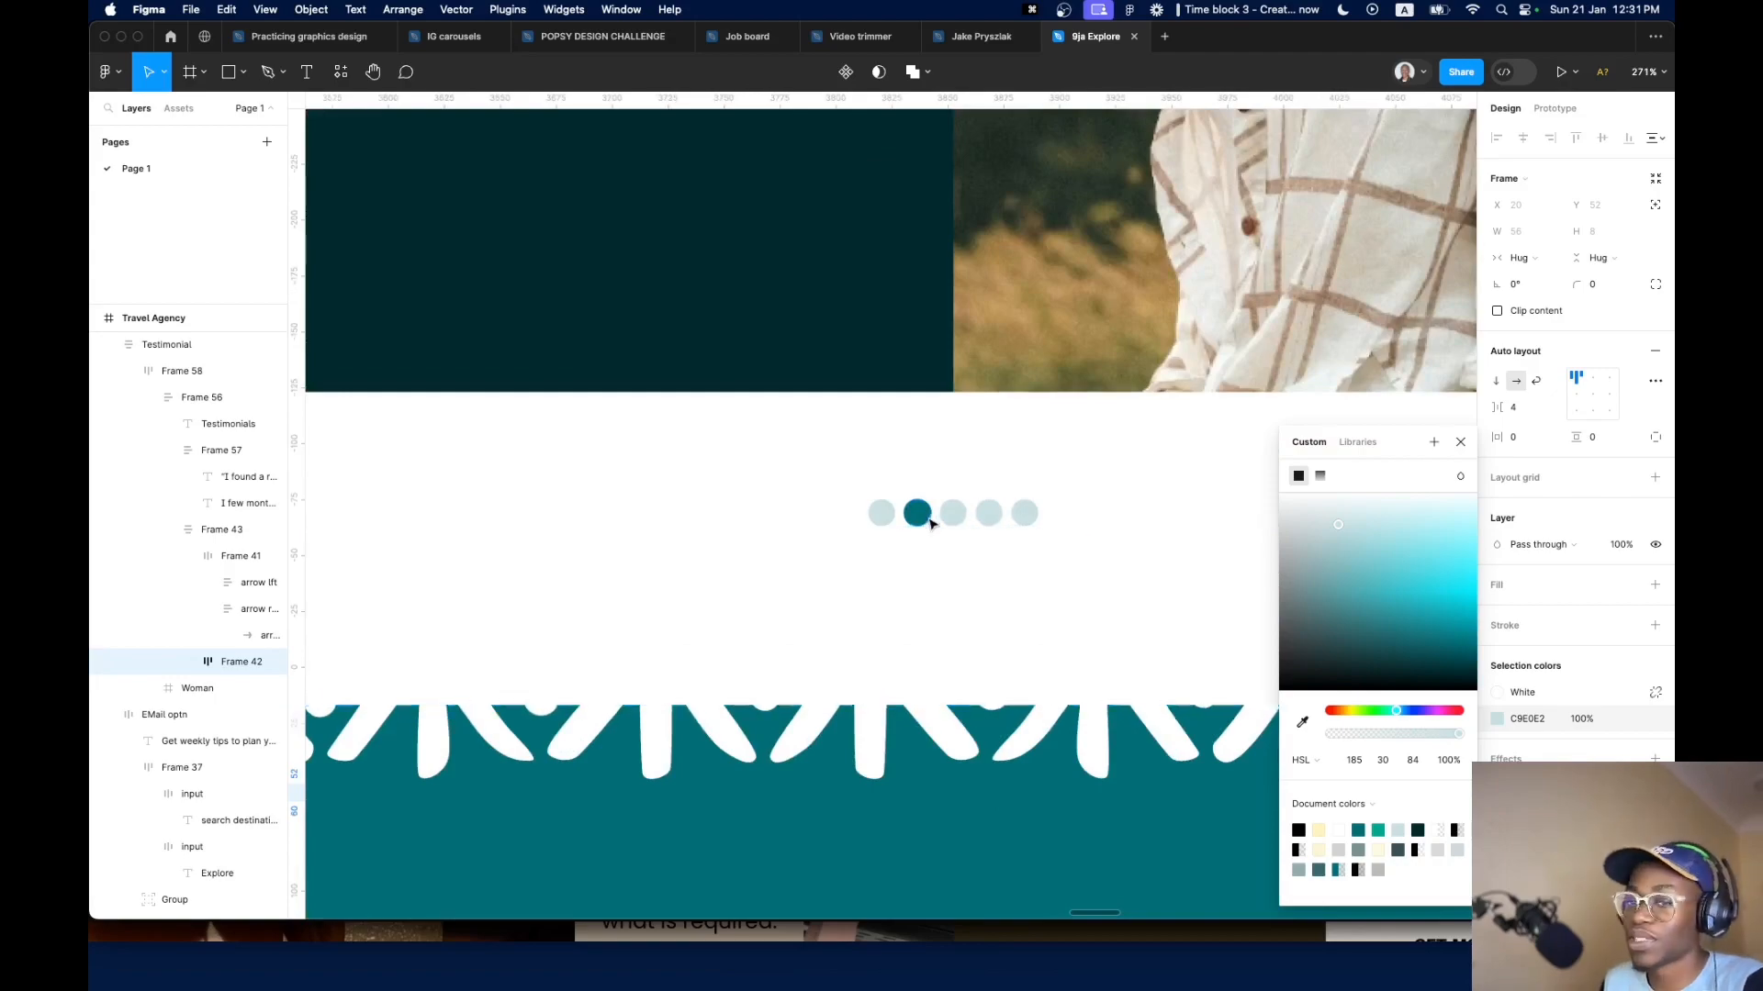
{"action": "scroll", "coordinate": [918, 514], "scroll_direction": "down", "scroll_amount": 15}
{"action": "scroll", "coordinate": [741, 539], "scroll_direction": "up", "scroll_amount": 15}
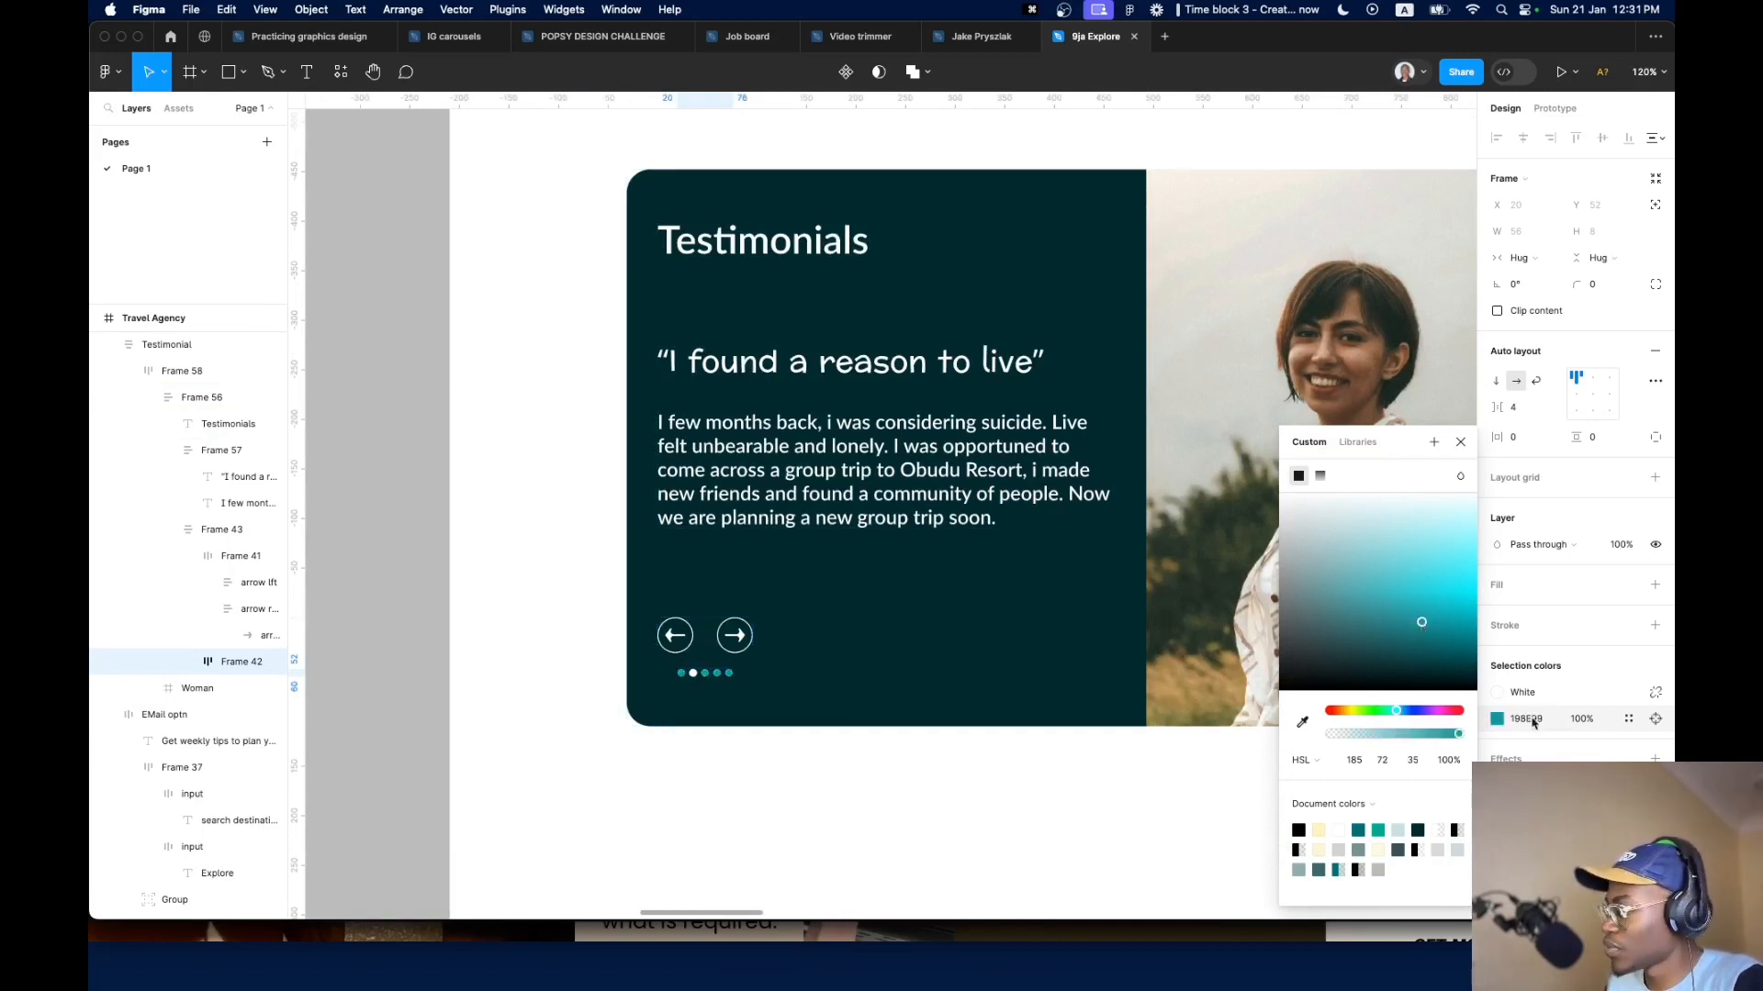
Apply the Accent color style to the inactive dots, then try it on the white dot and undo that change
{"action": "left_click", "coordinate": [1631, 721]}
{"action": "left_click", "coordinate": [1631, 721]}
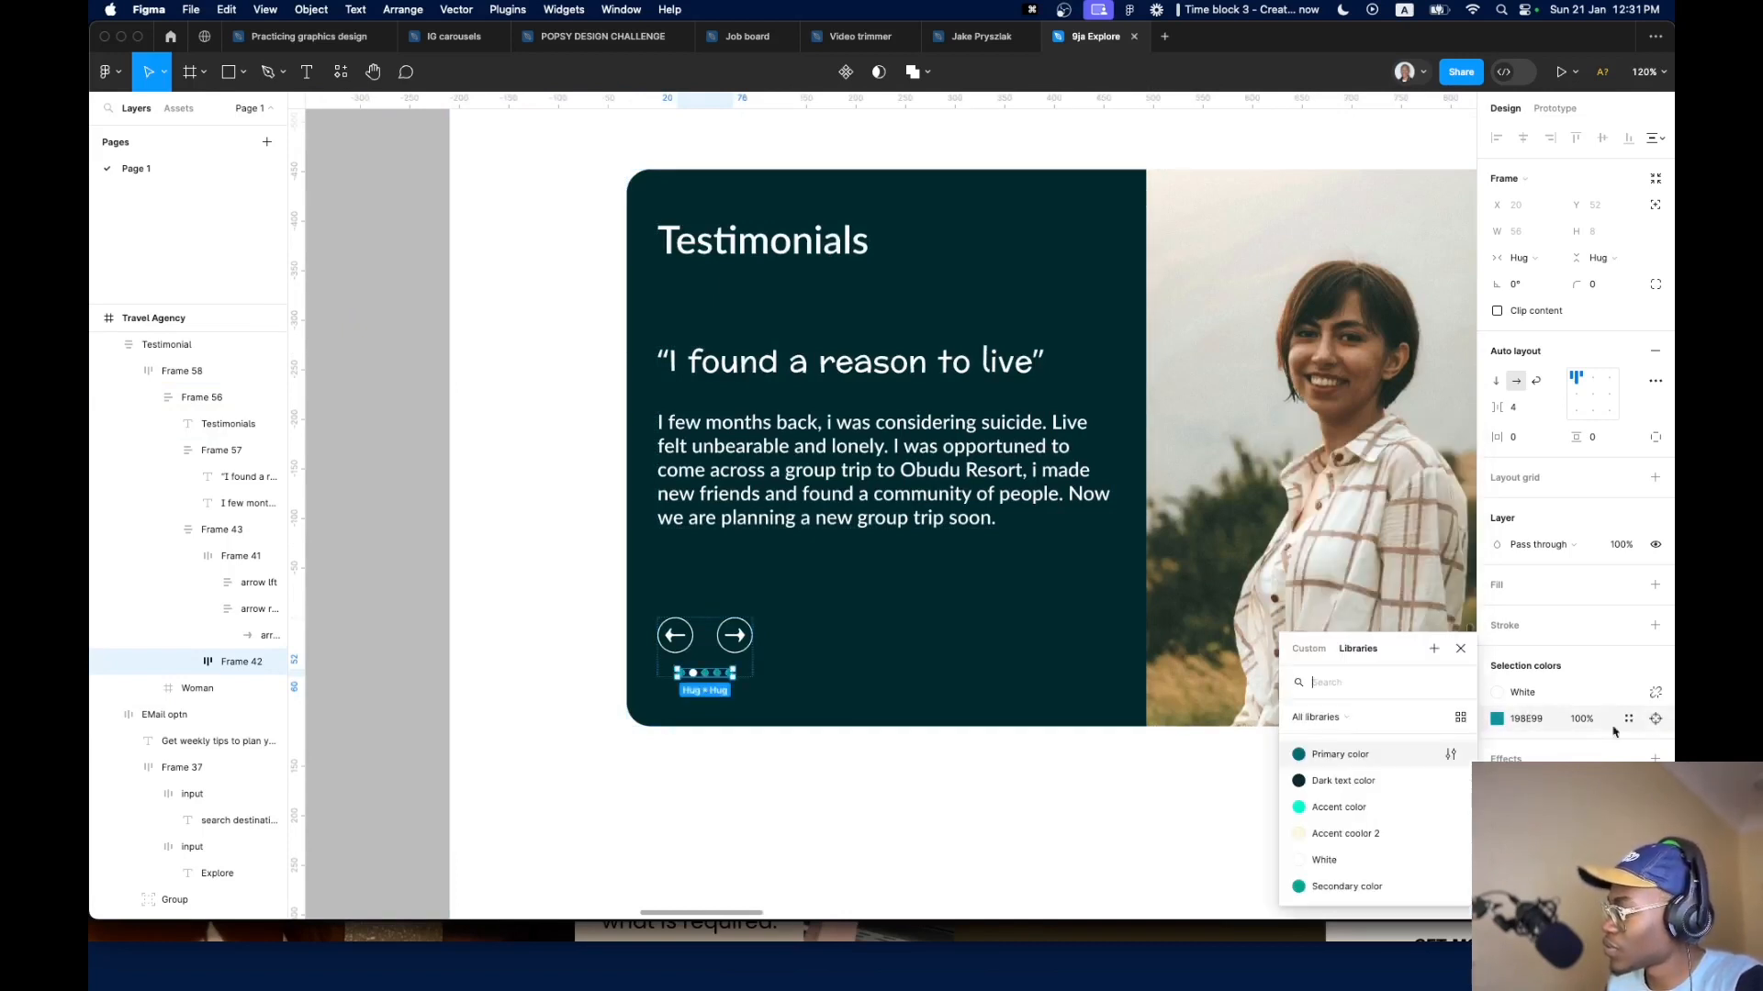
{"action": "left_click", "coordinate": [1397, 827]}
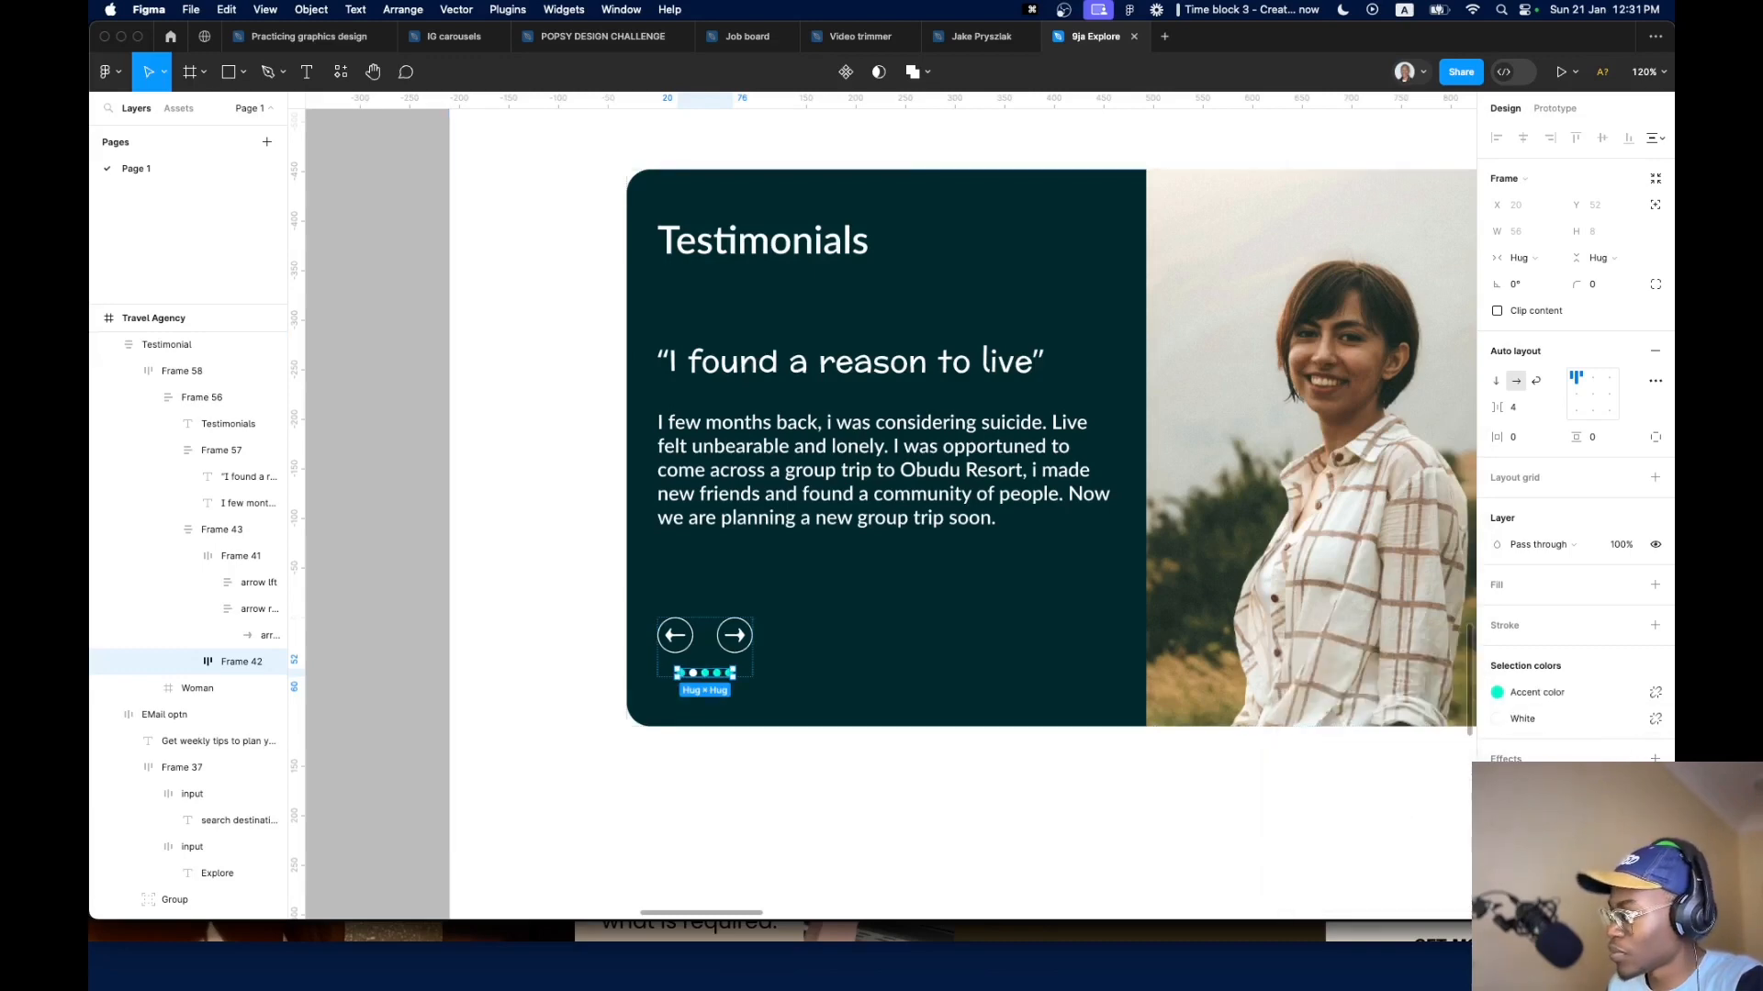
{"action": "left_click", "coordinate": [1628, 719]}
{"action": "left_click", "coordinate": [1359, 813]}
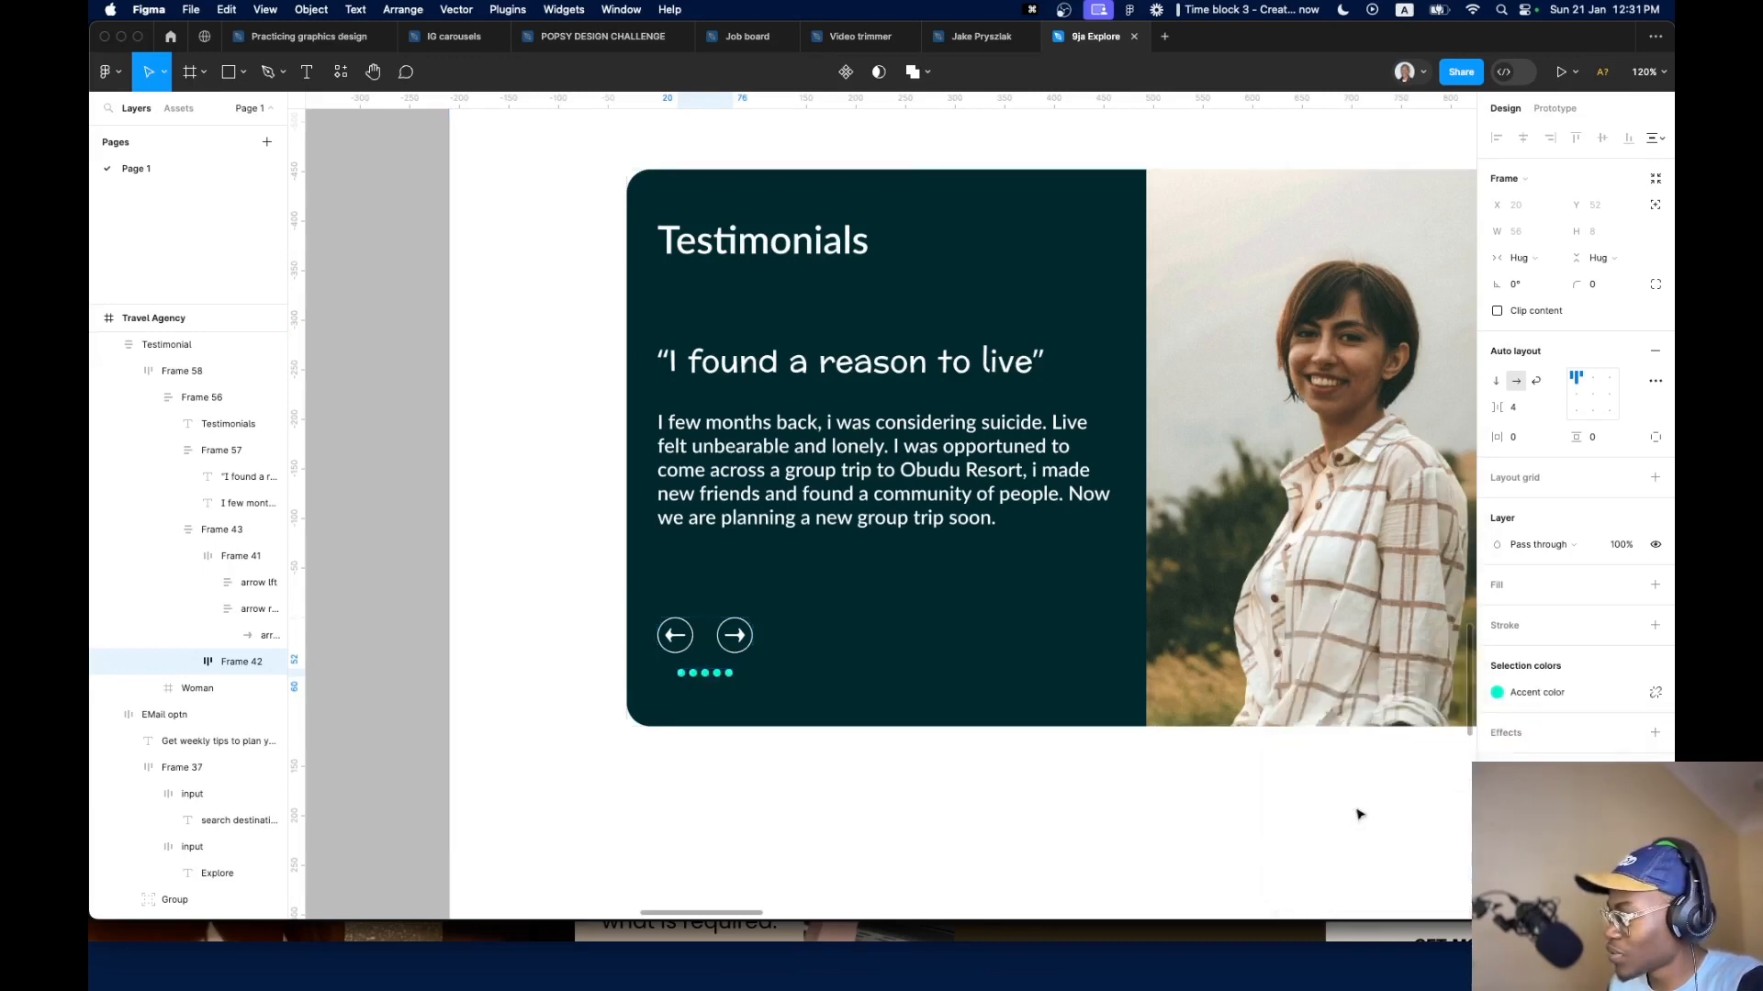
{"action": "key", "text": "super+z"}
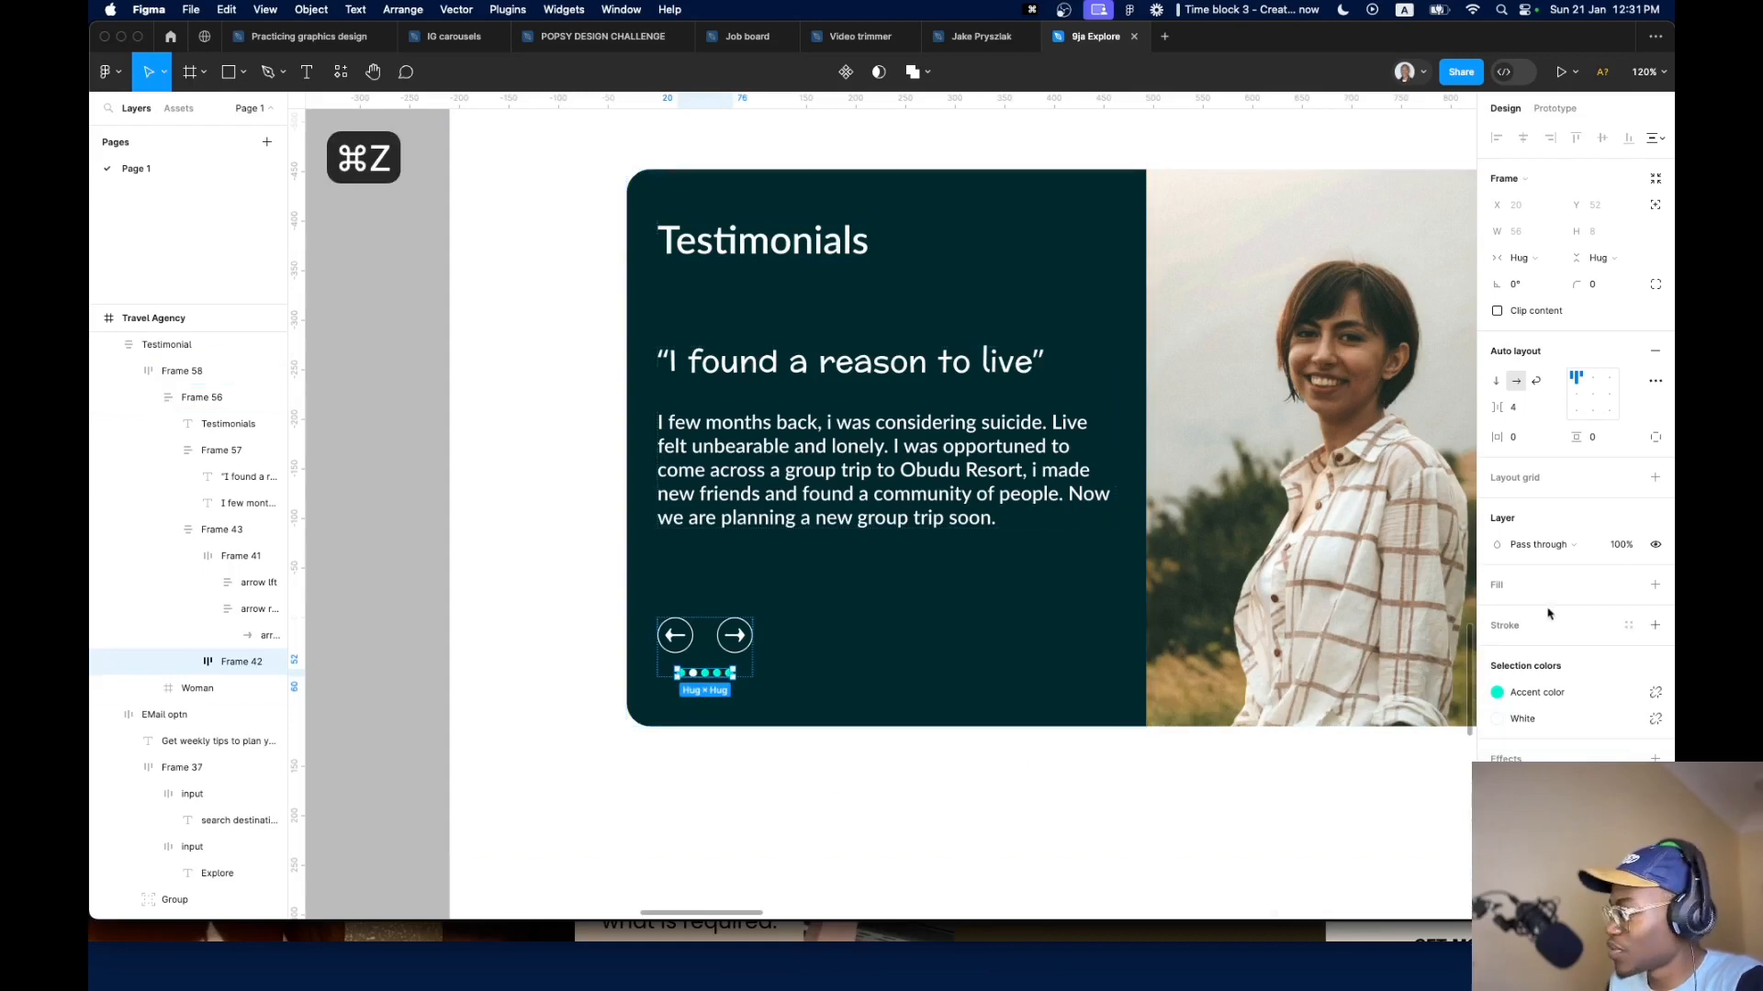
Apply the Accent color style to the second pagination dot and the White style to the other dots
{"action": "left_click", "coordinate": [1628, 692]}
{"action": "left_click", "coordinate": [1343, 781]}
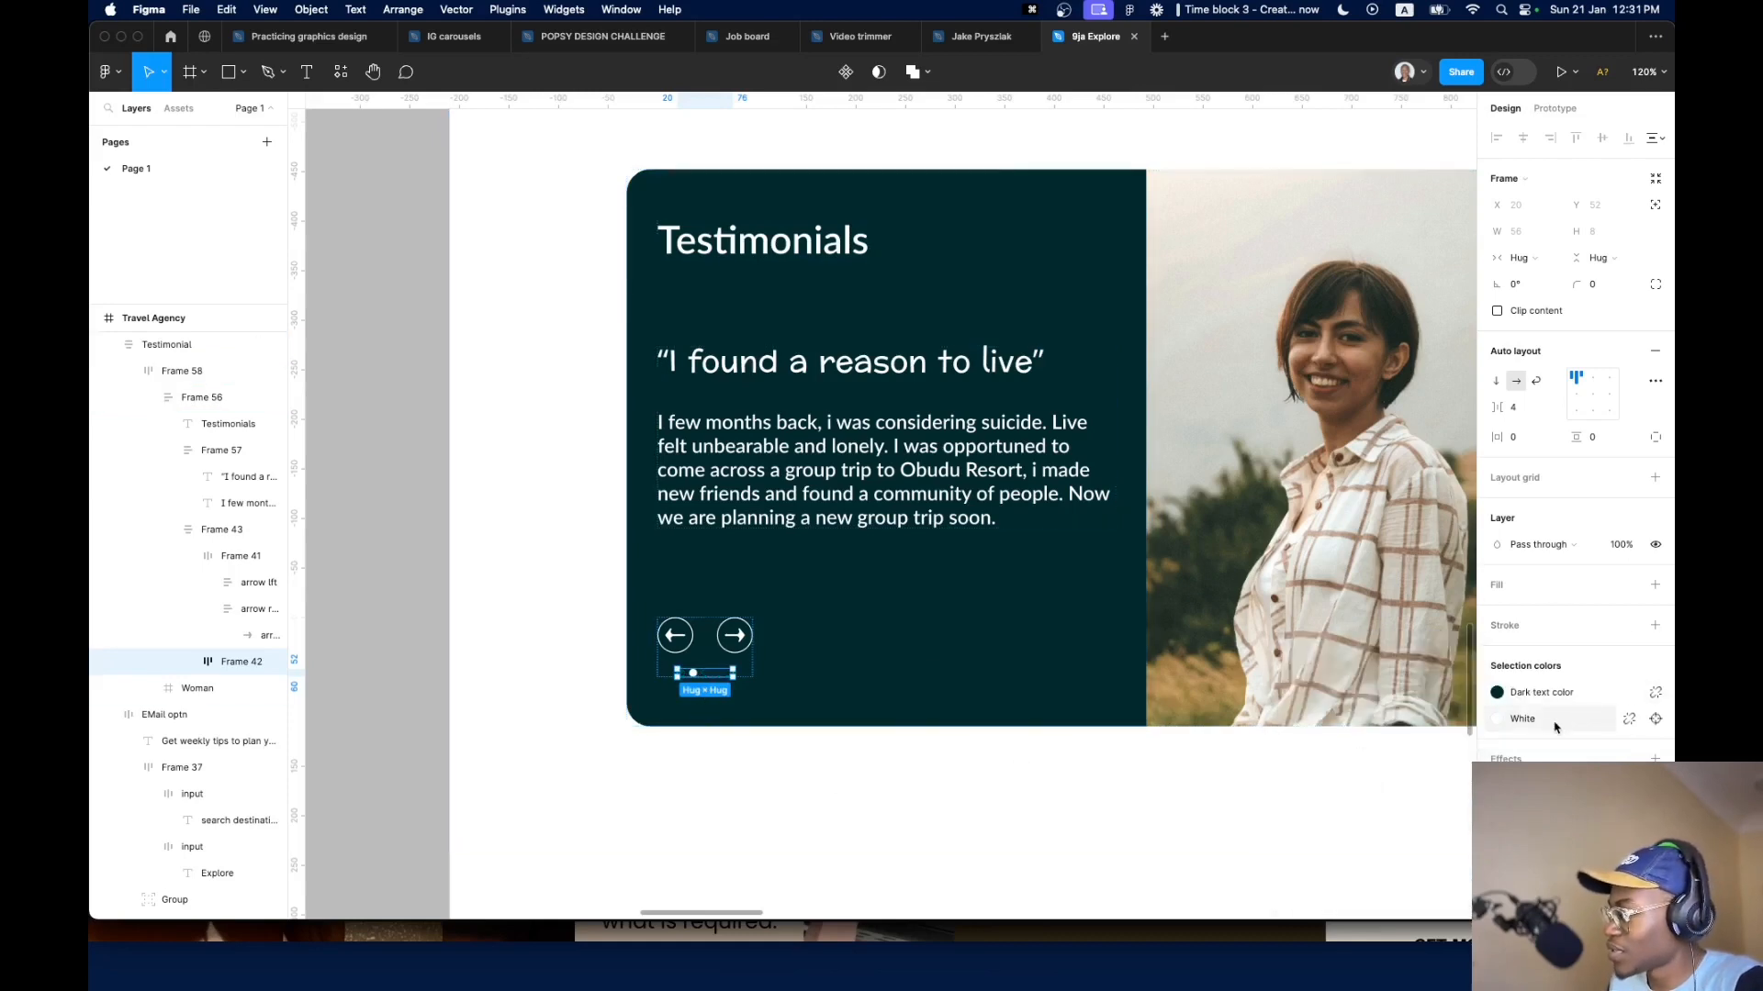
{"action": "left_click", "coordinate": [1629, 718]}
{"action": "left_click", "coordinate": [1350, 807]}
{"action": "left_click", "coordinate": [1629, 692]}
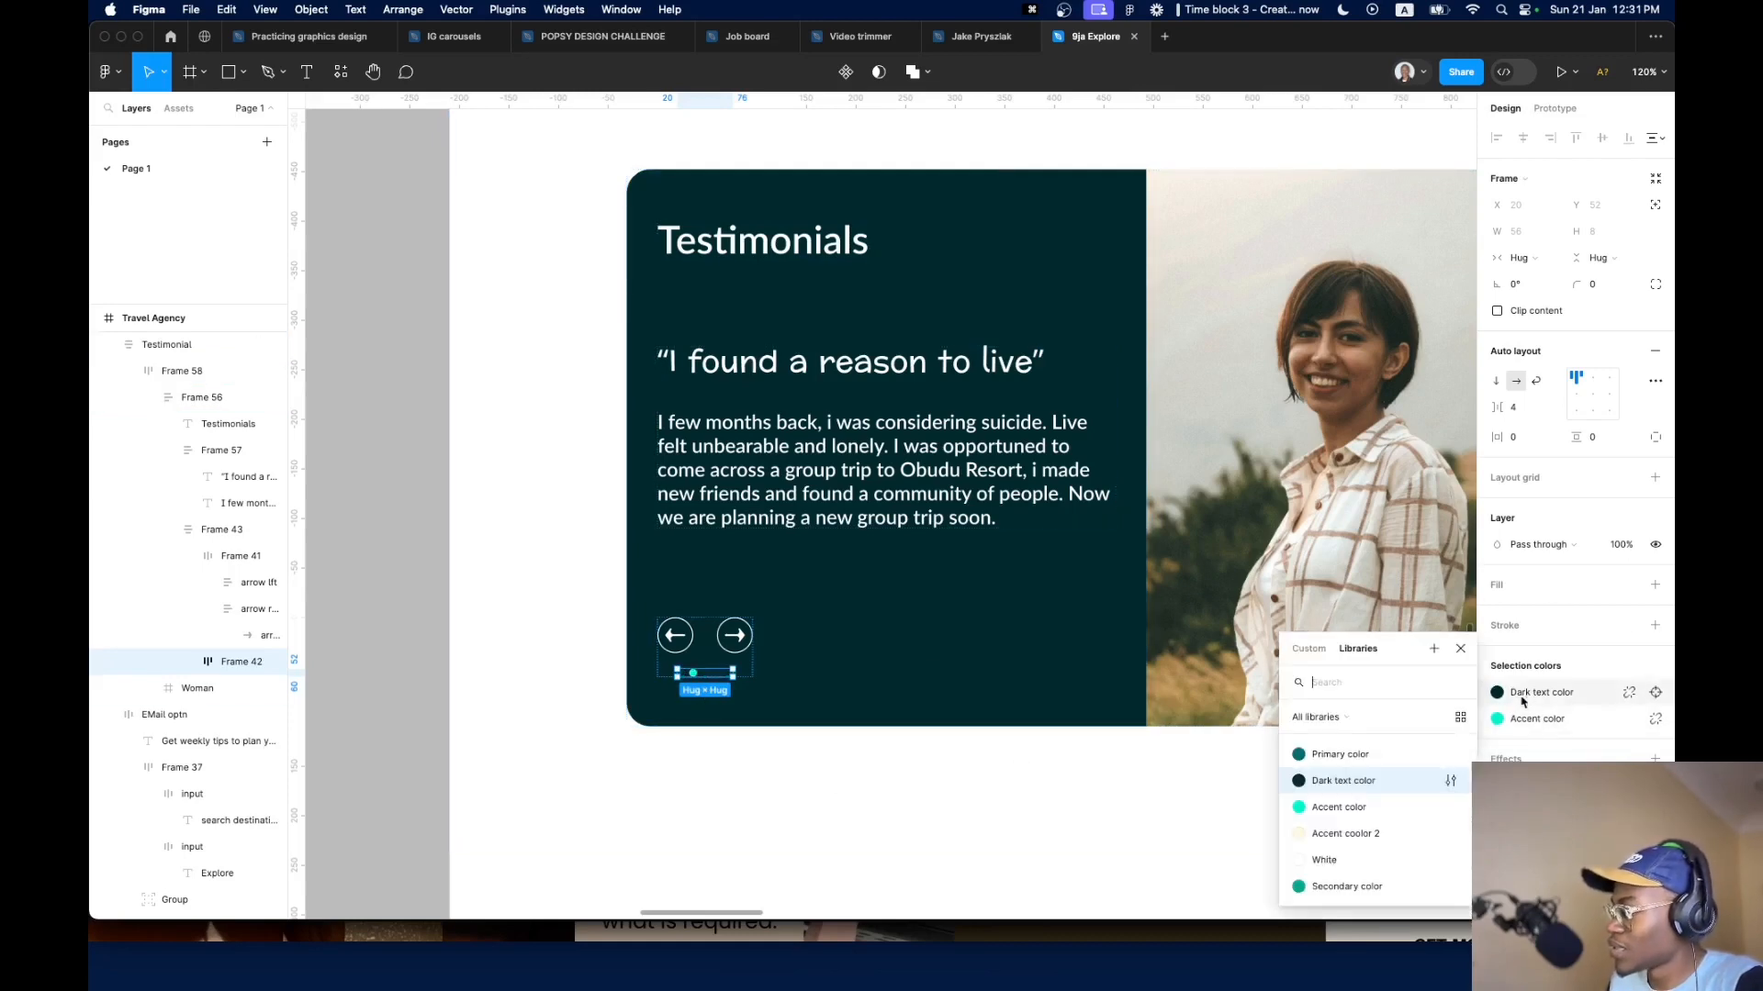
{"action": "left_click", "coordinate": [1350, 860]}
{"action": "left_click", "coordinate": [1139, 863]}
{"action": "scroll", "coordinate": [678, 713], "scroll_direction": "up", "scroll_amount": 10}
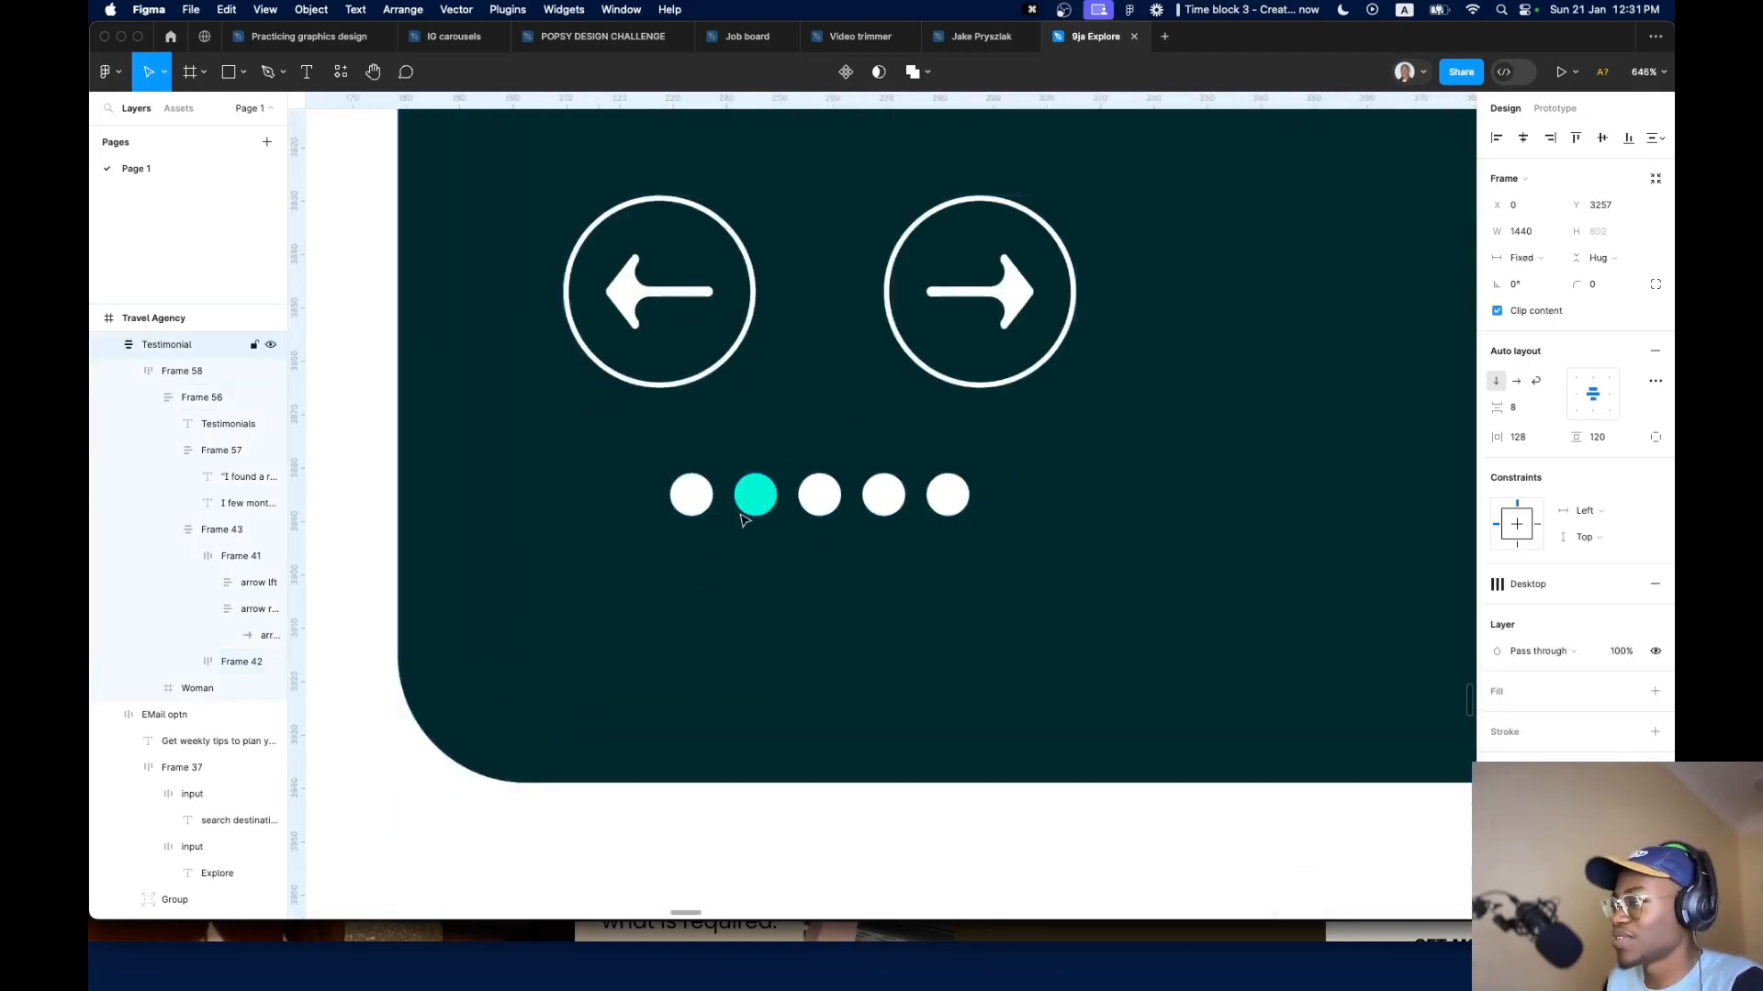
Examine the recolored dots and compare the testimonial section and the space below it with the reference desktop design
{"action": "scroll", "coordinate": [734, 521], "scroll_direction": "down", "scroll_amount": 6}
{"action": "scroll", "coordinate": [851, 530], "scroll_direction": "down", "scroll_amount": 5}
{"action": "scroll", "coordinate": [669, 582], "scroll_direction": "up", "scroll_amount": 6}
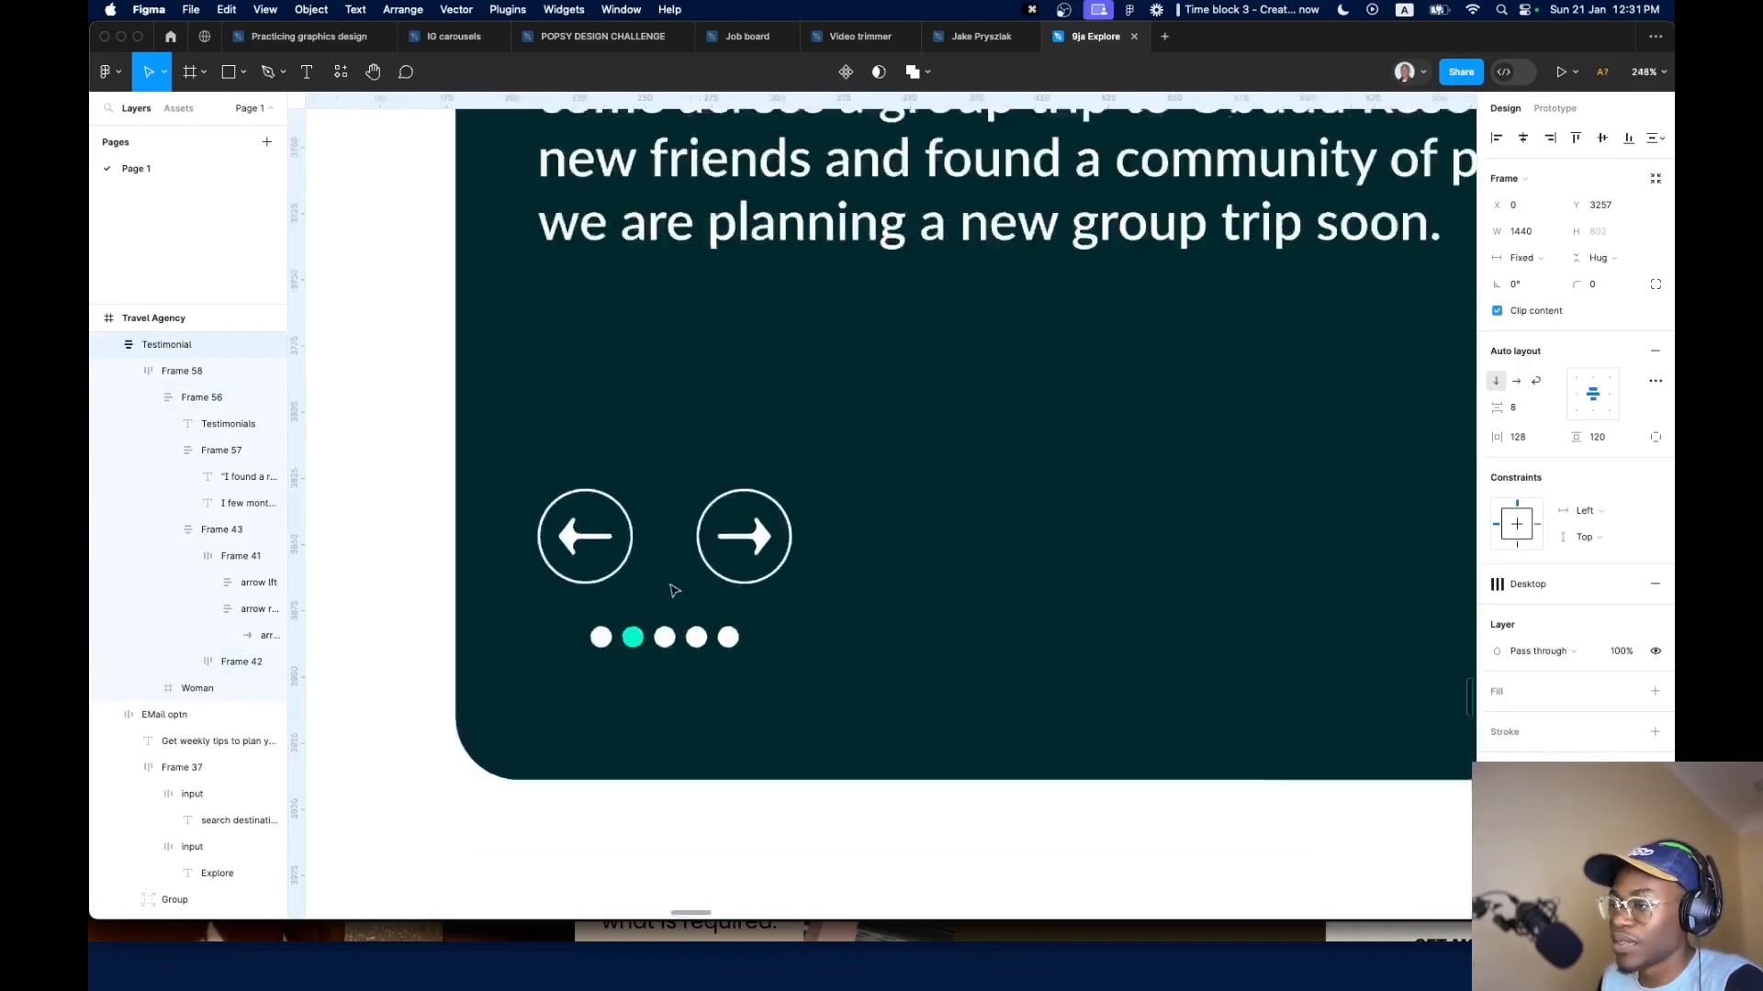
{"action": "scroll", "coordinate": [673, 590], "scroll_direction": "down", "scroll_amount": 3}
{"action": "scroll", "coordinate": [673, 590], "scroll_direction": "down", "scroll_amount": 5}
{"action": "left_click", "coordinate": [1015, 480]}
{"action": "left_click", "coordinate": [945, 536]}
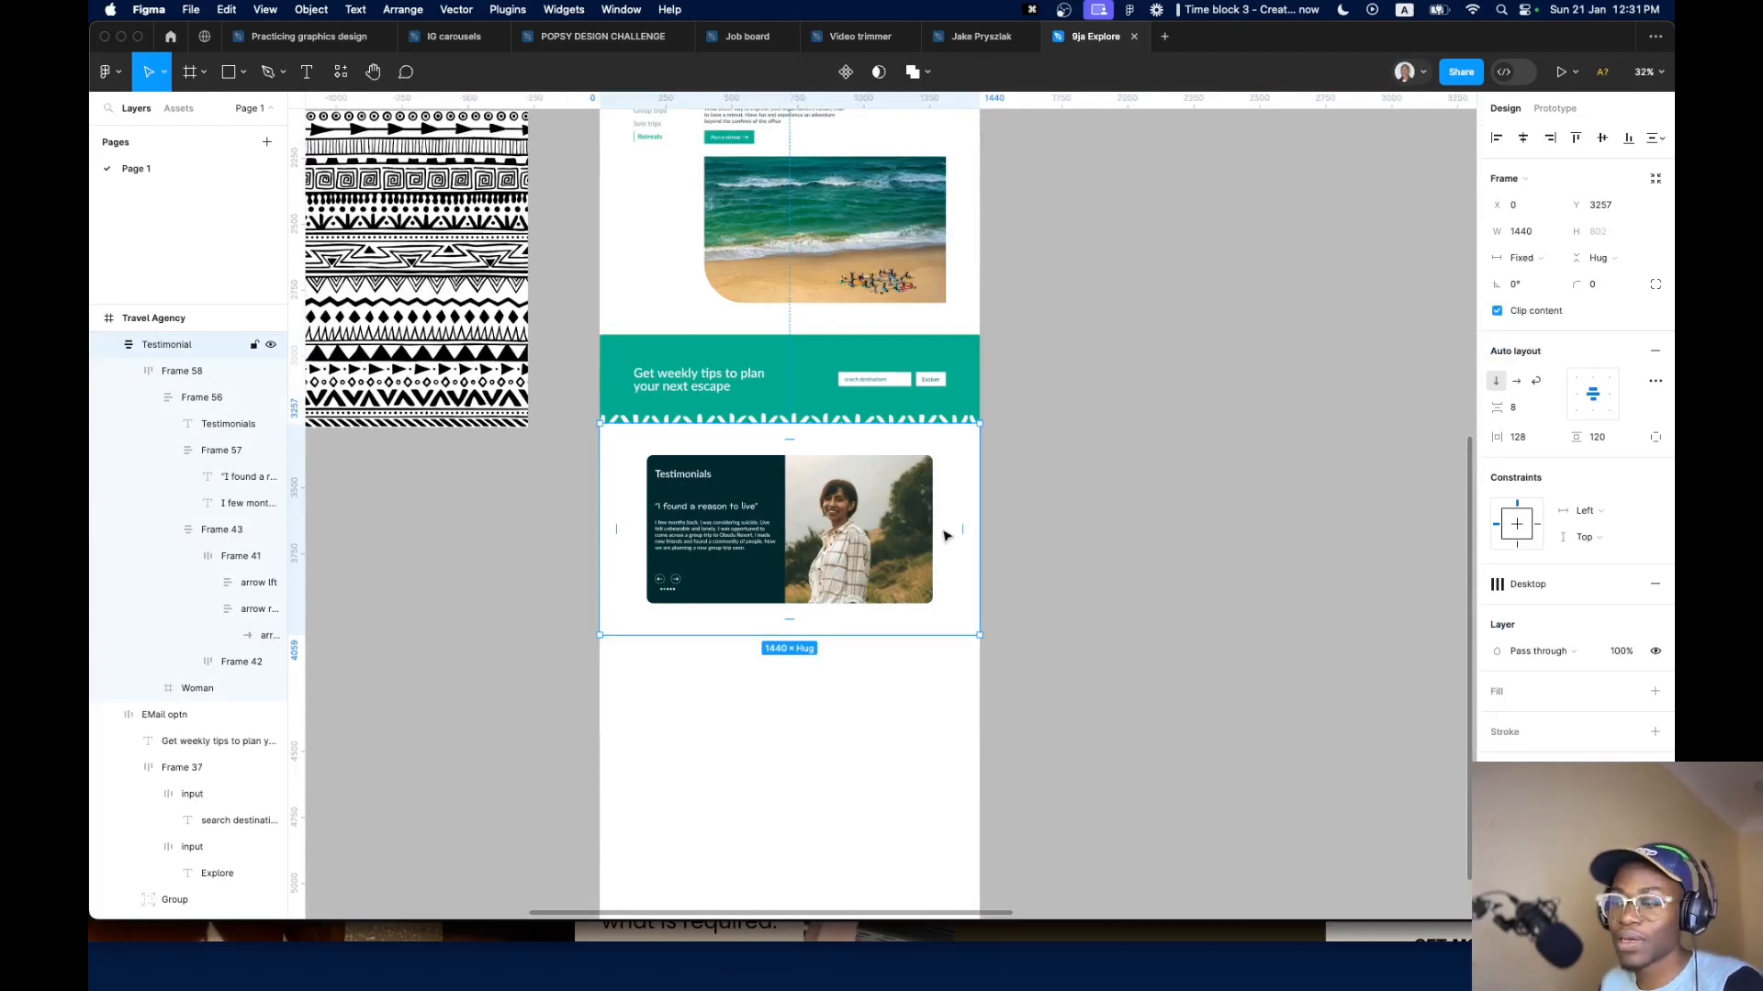
{"action": "scroll", "coordinate": [891, 629], "scroll_direction": "up", "scroll_amount": 5}
{"action": "scroll", "coordinate": [929, 627], "scroll_direction": "down", "scroll_amount": 7}
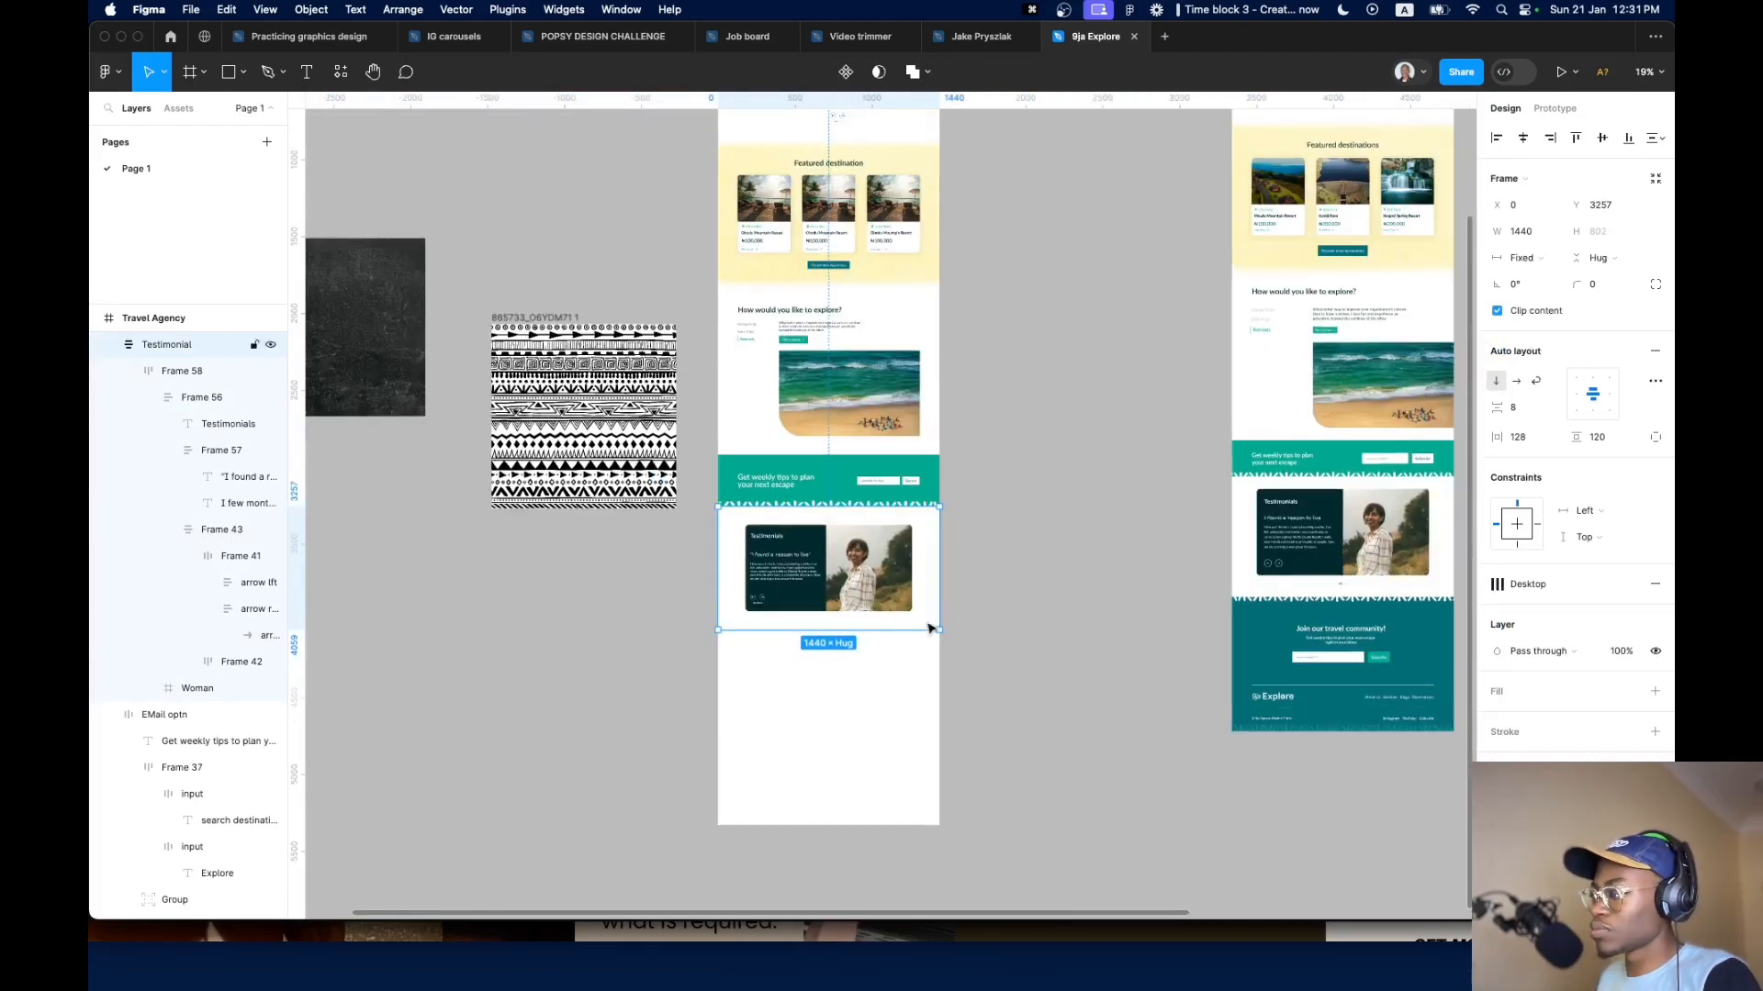
{"action": "scroll", "coordinate": [932, 625], "scroll_direction": "right", "scroll_amount": 5}
{"action": "scroll", "coordinate": [1006, 476], "scroll_direction": "up", "scroll_amount": 6}
{"action": "scroll", "coordinate": [1021, 505], "scroll_direction": "down", "scroll_amount": 5}
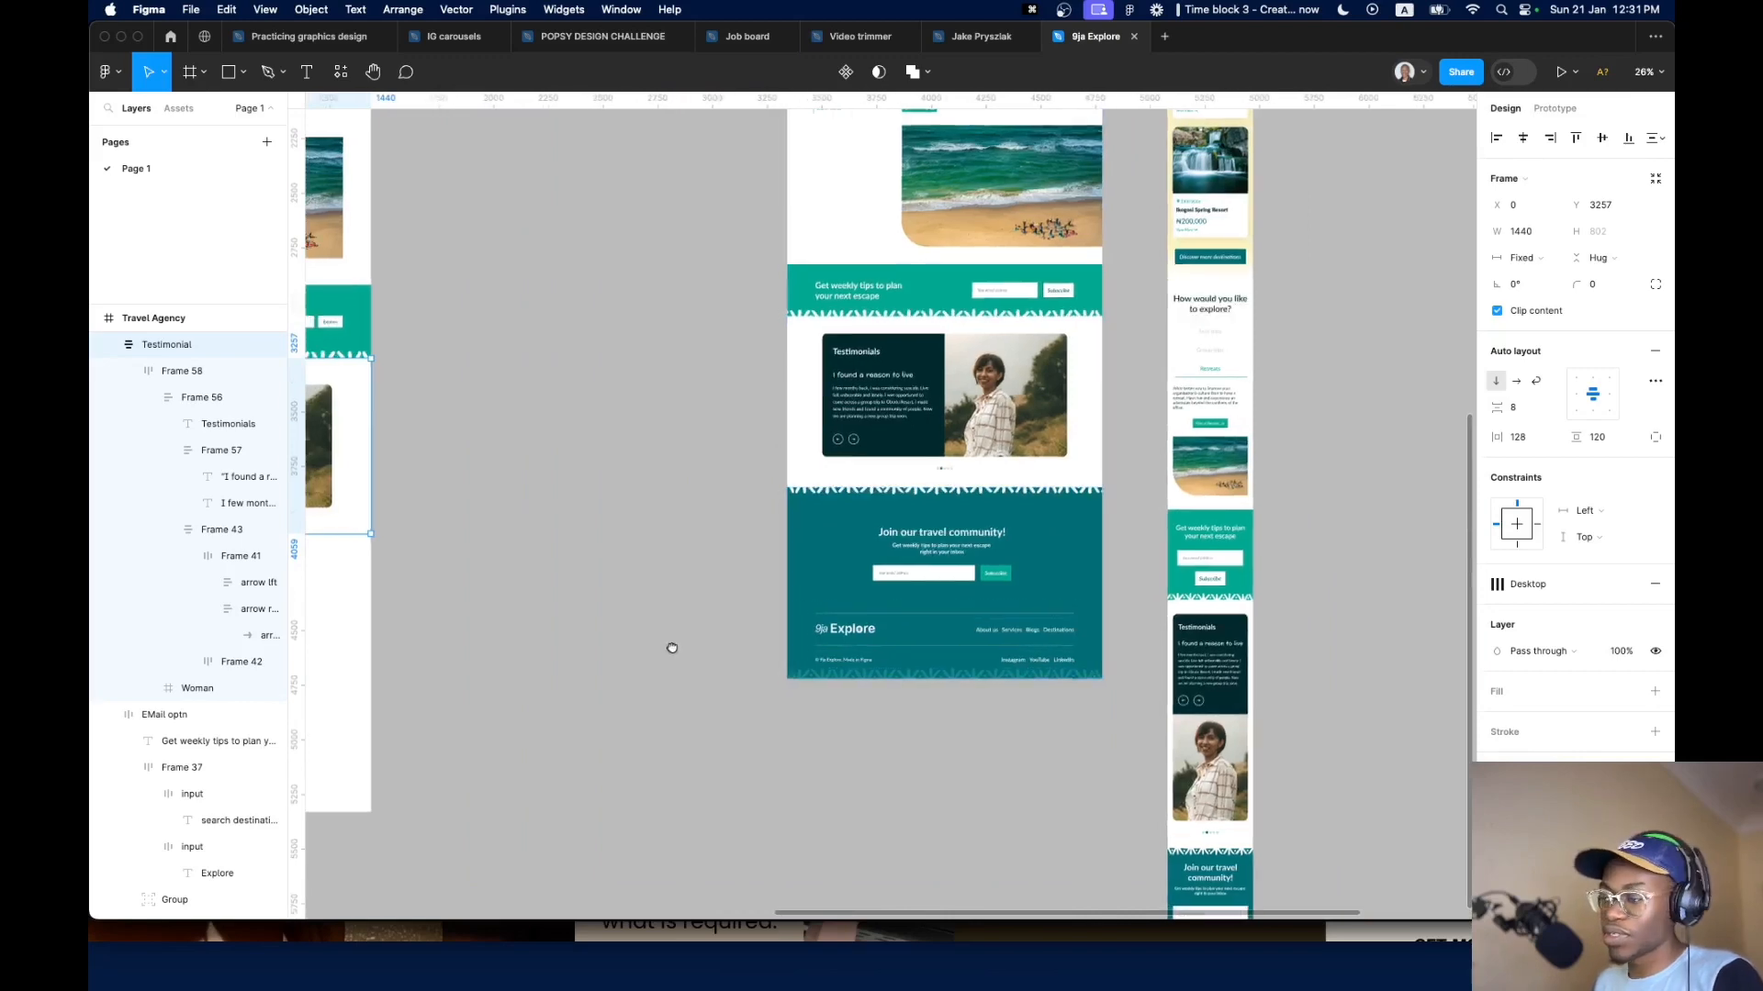
{"action": "scroll", "coordinate": [669, 645], "scroll_direction": "left", "scroll_amount": 5}
{"action": "left_click", "coordinate": [763, 465]}
{"action": "left_click", "coordinate": [795, 373]}
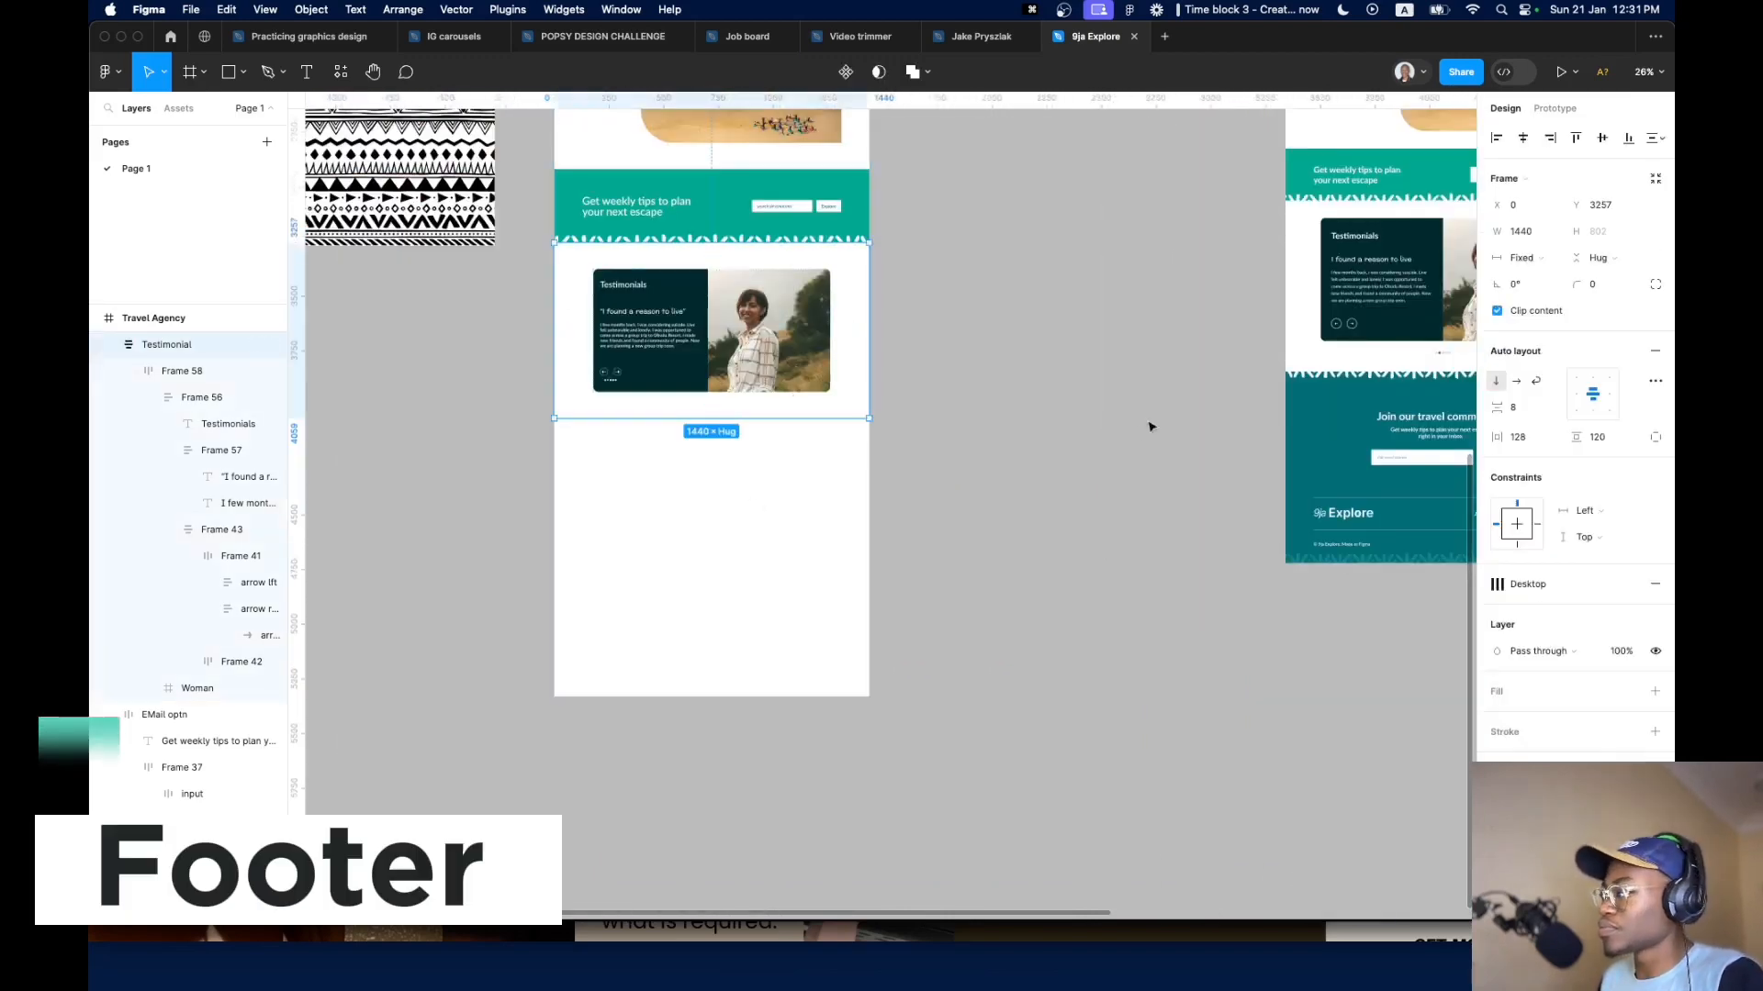
Draw a frame about 1349 by 793 below the Testimonial section, apply the Desktop grid style to it and show layout grids
{"action": "left_click", "coordinate": [694, 487]}
{"action": "key", "text": "f"}
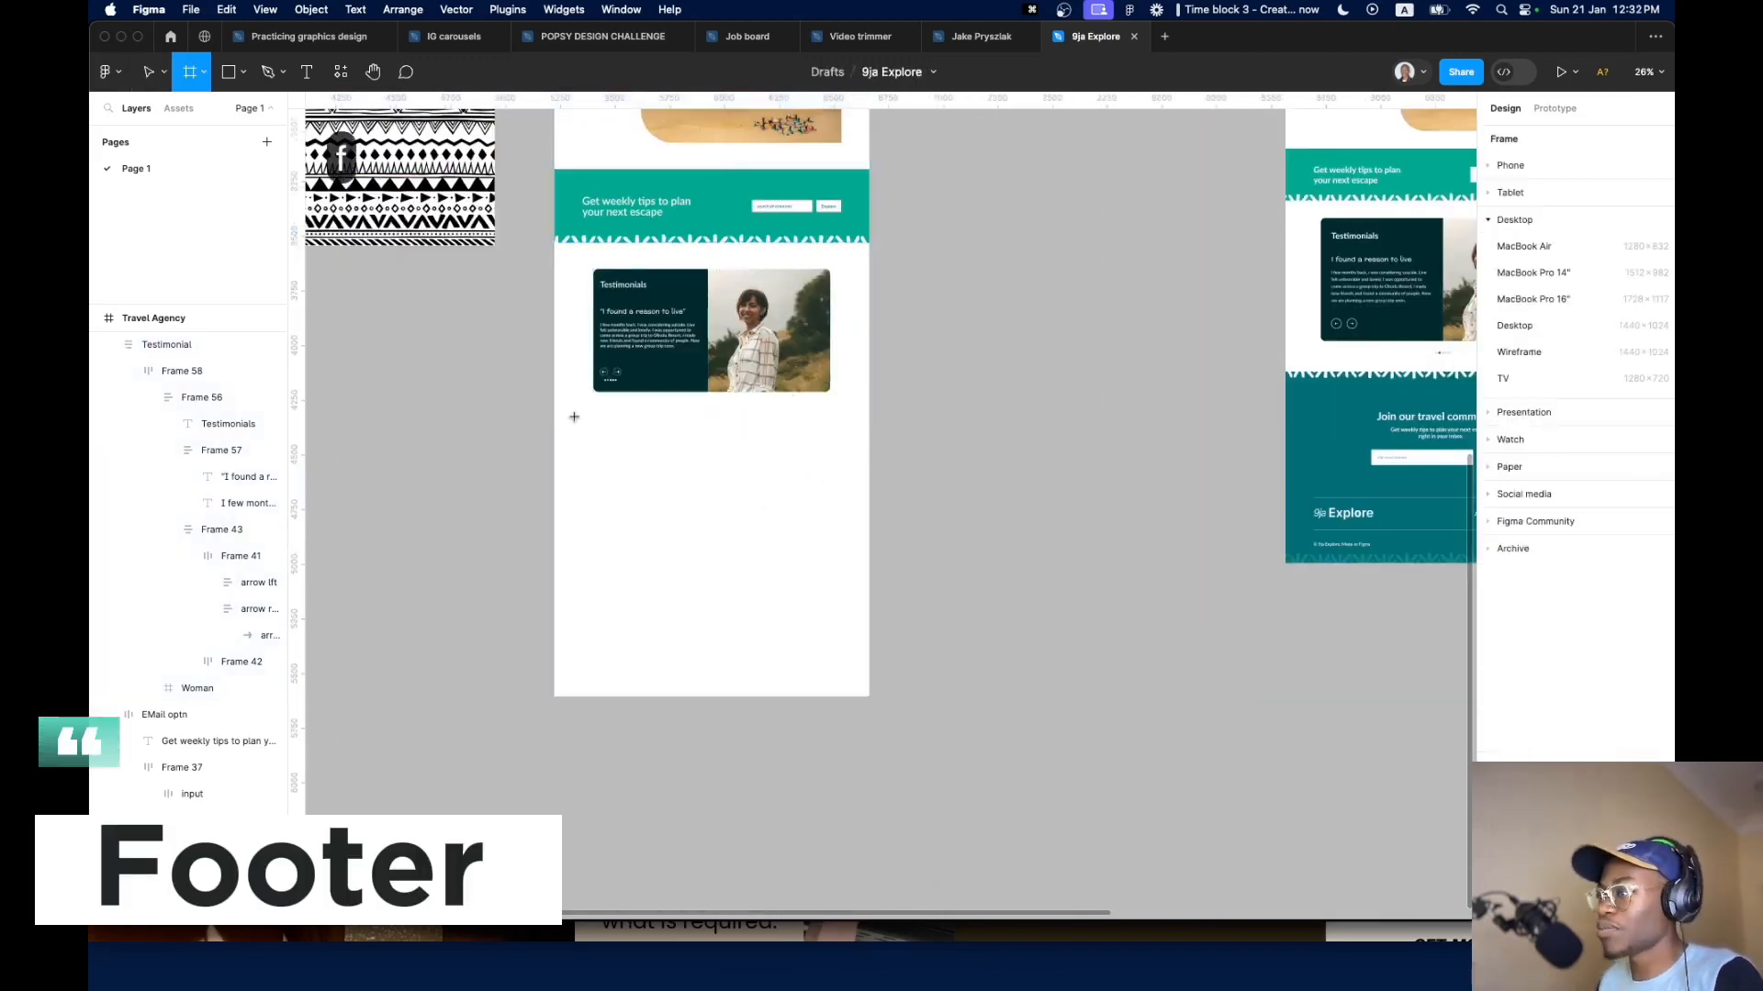
{"action": "left_click_drag", "start_coordinate": [564, 394], "coordinate": [868, 593]}
{"action": "left_click_drag", "start_coordinate": [790, 500], "coordinate": [782, 553]}
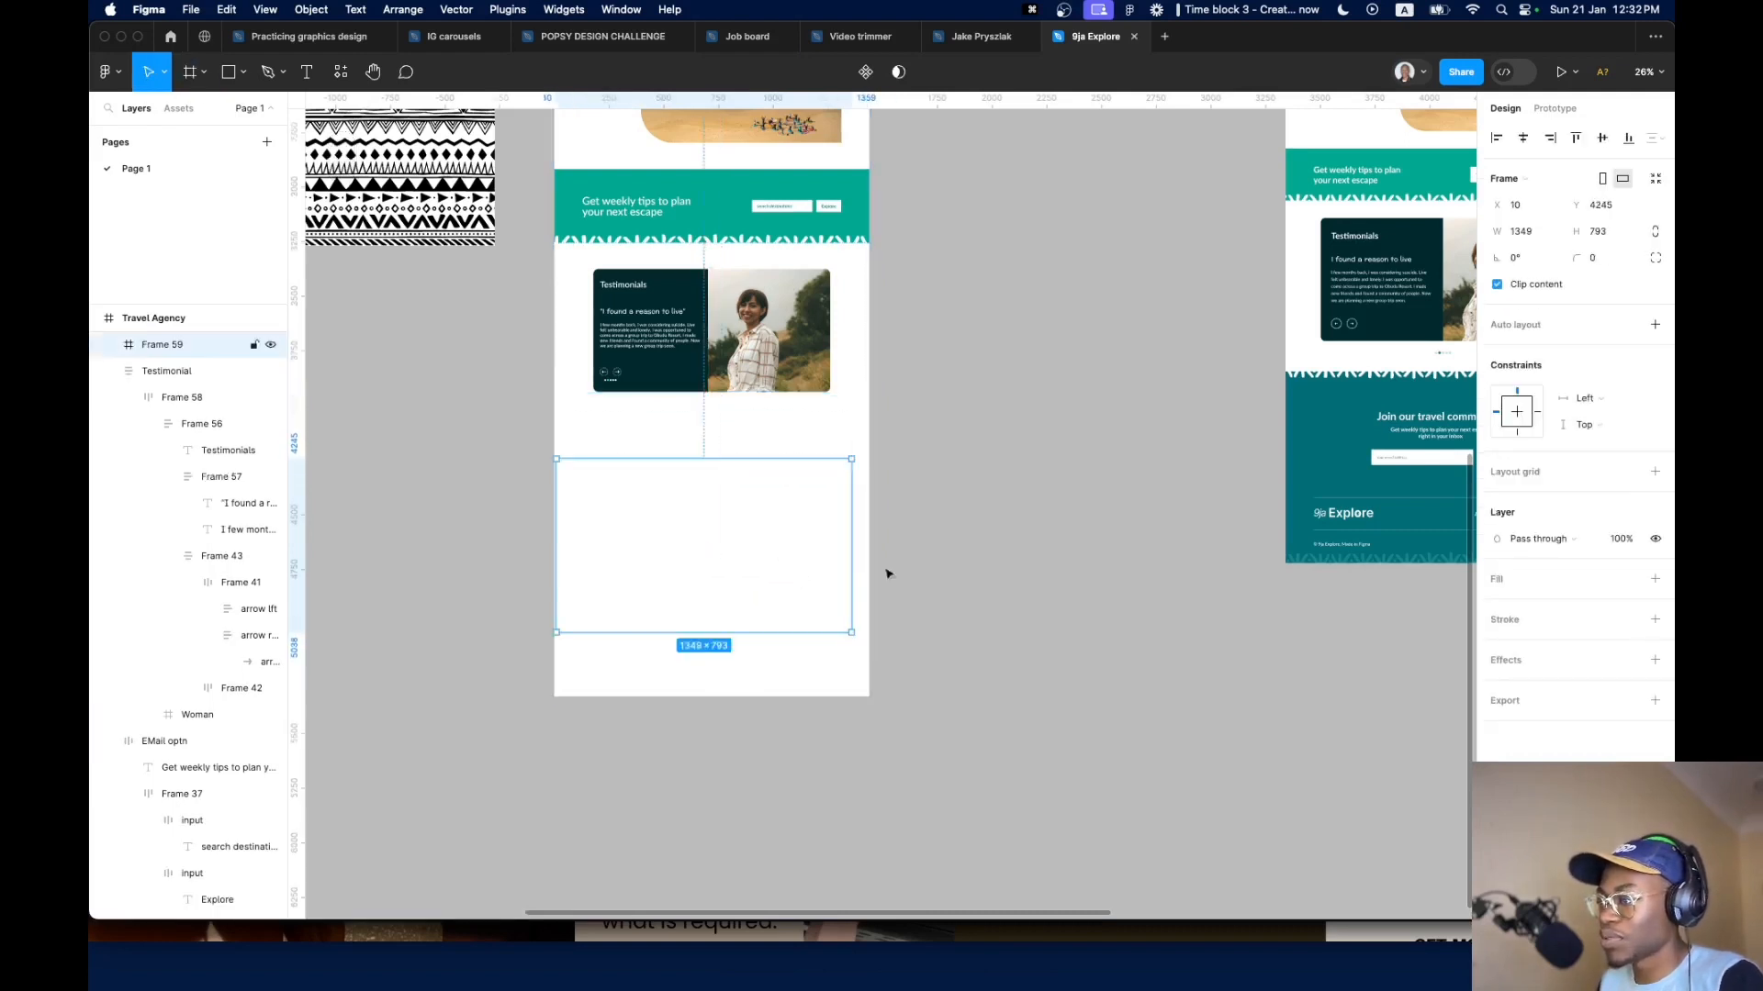
{"action": "left_click", "coordinate": [1629, 473]}
{"action": "left_click", "coordinate": [1570, 571]}
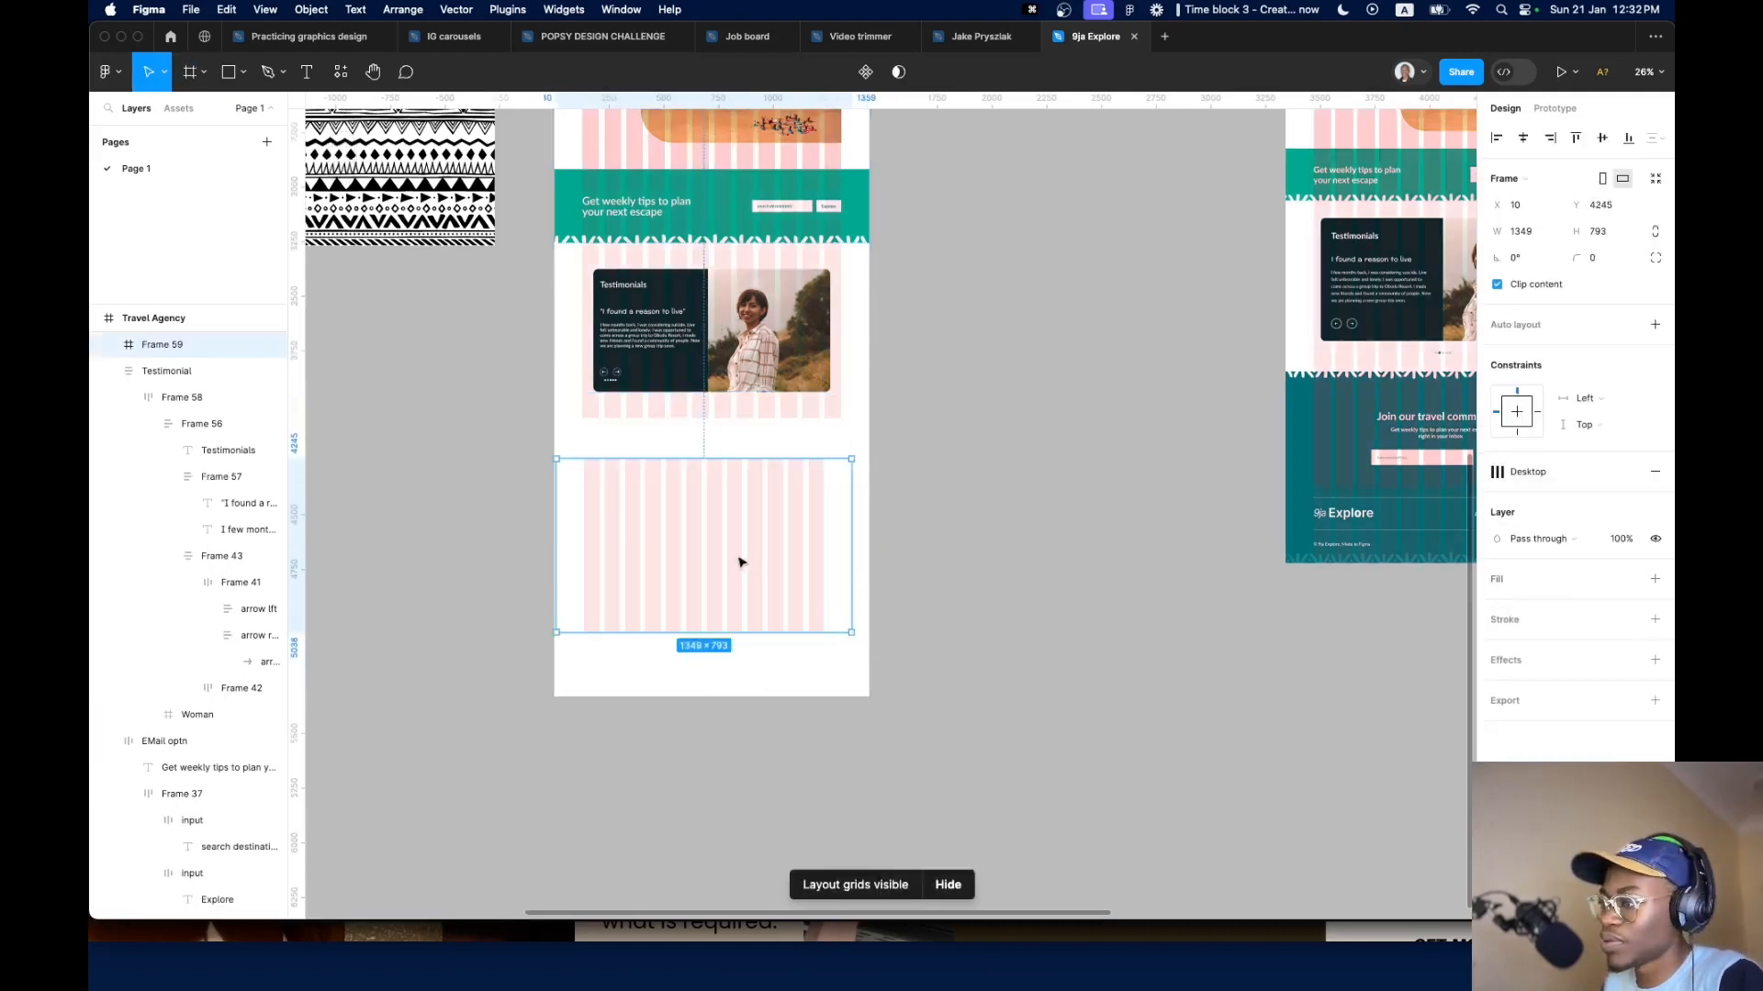
Place the new frame directly beneath the Testimonial section and resize it to the full page width of 1440 and a height of about 925
{"action": "left_click_drag", "start_coordinate": [740, 562], "coordinate": [871, 537]}
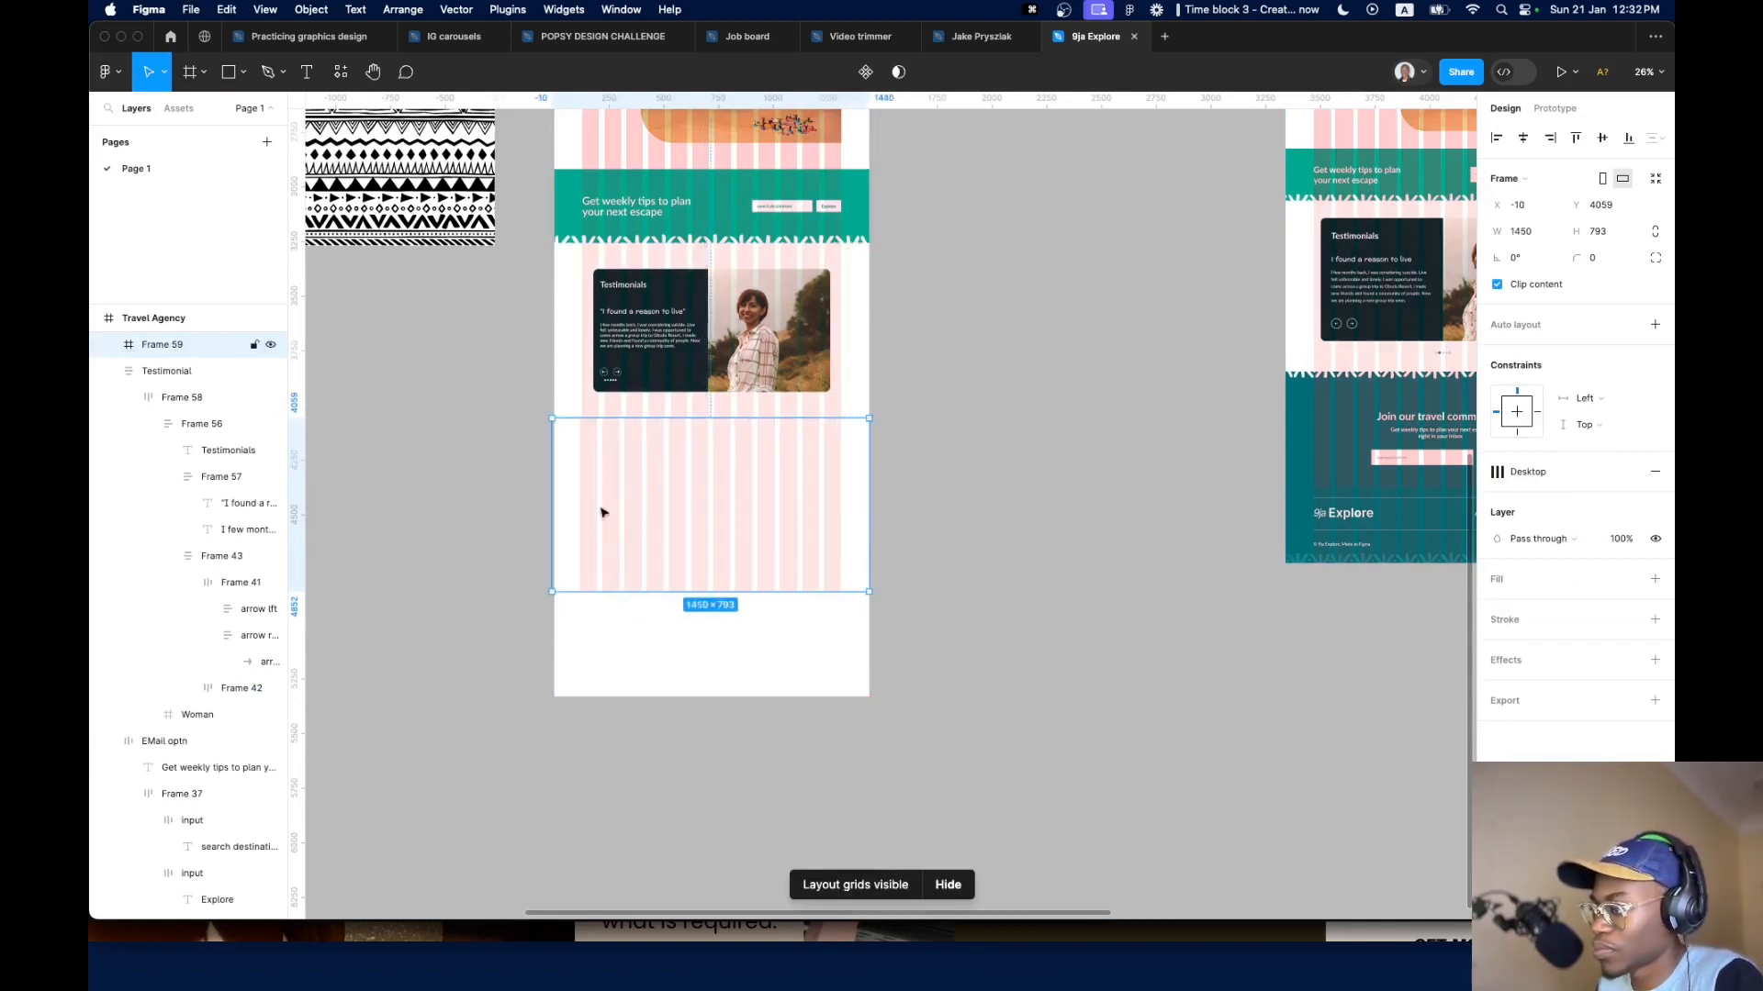
{"action": "scroll", "coordinate": [601, 512], "scroll_direction": "up", "scroll_amount": 5}
{"action": "left_click_drag", "start_coordinate": [459, 432], "coordinate": [467, 435]}
{"action": "scroll", "coordinate": [468, 434], "scroll_direction": "down", "scroll_amount": 5}
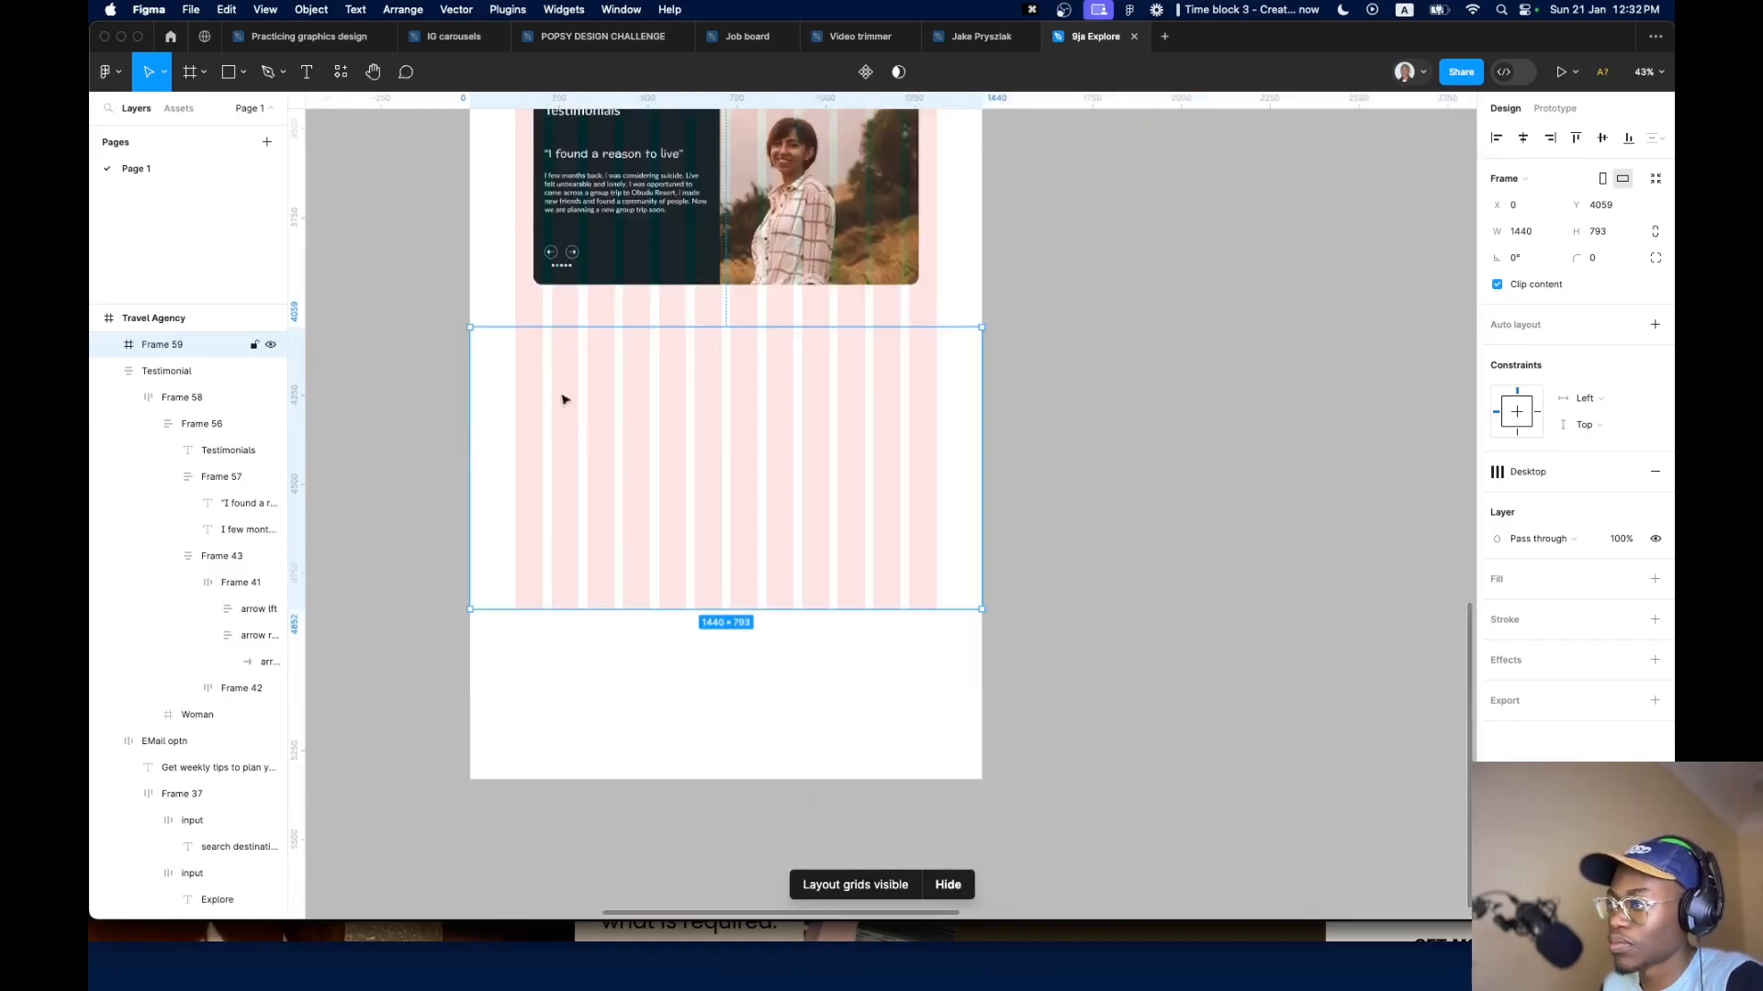
{"action": "scroll", "coordinate": [528, 324], "scroll_direction": "up", "scroll_amount": 8}
{"action": "scroll", "coordinate": [579, 414], "scroll_direction": "down", "scroll_amount": 8}
{"action": "scroll", "coordinate": [578, 469], "scroll_direction": "down", "scroll_amount": 3}
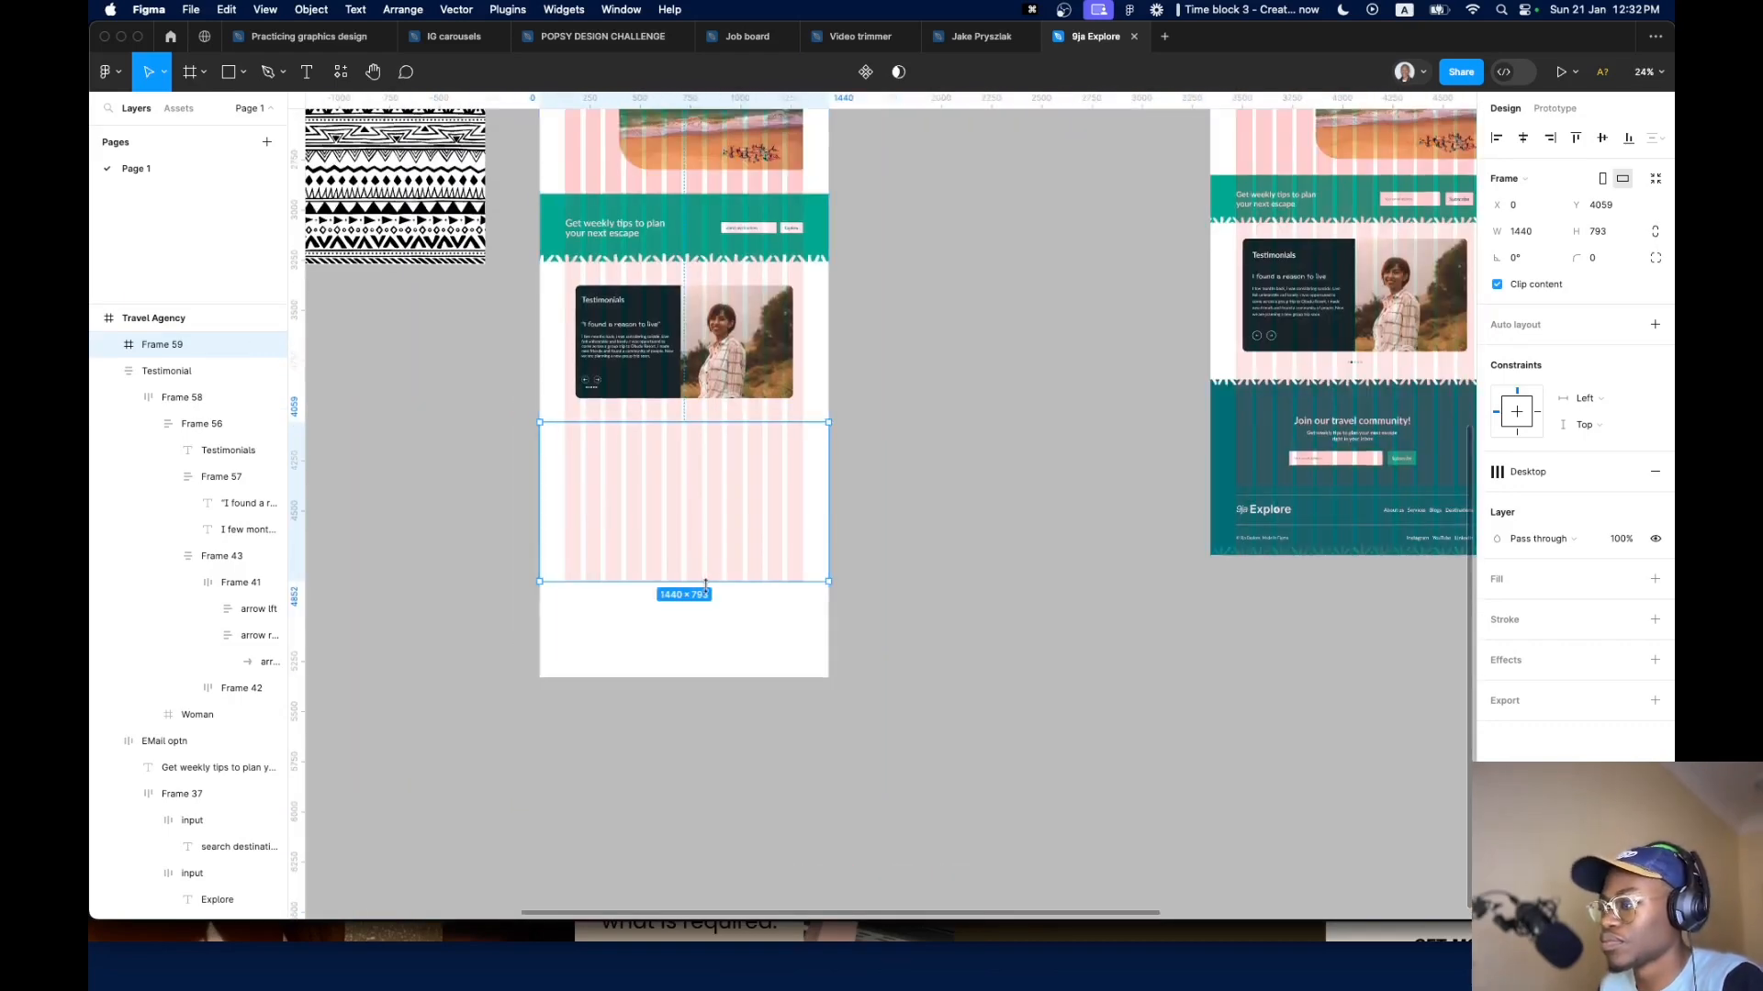
{"action": "left_click_drag", "start_coordinate": [705, 584], "coordinate": [705, 608]}
{"action": "scroll", "coordinate": [893, 582], "scroll_direction": "down", "scroll_amount": 3}
{"action": "scroll", "coordinate": [797, 570], "scroll_direction": "up", "scroll_amount": 3}
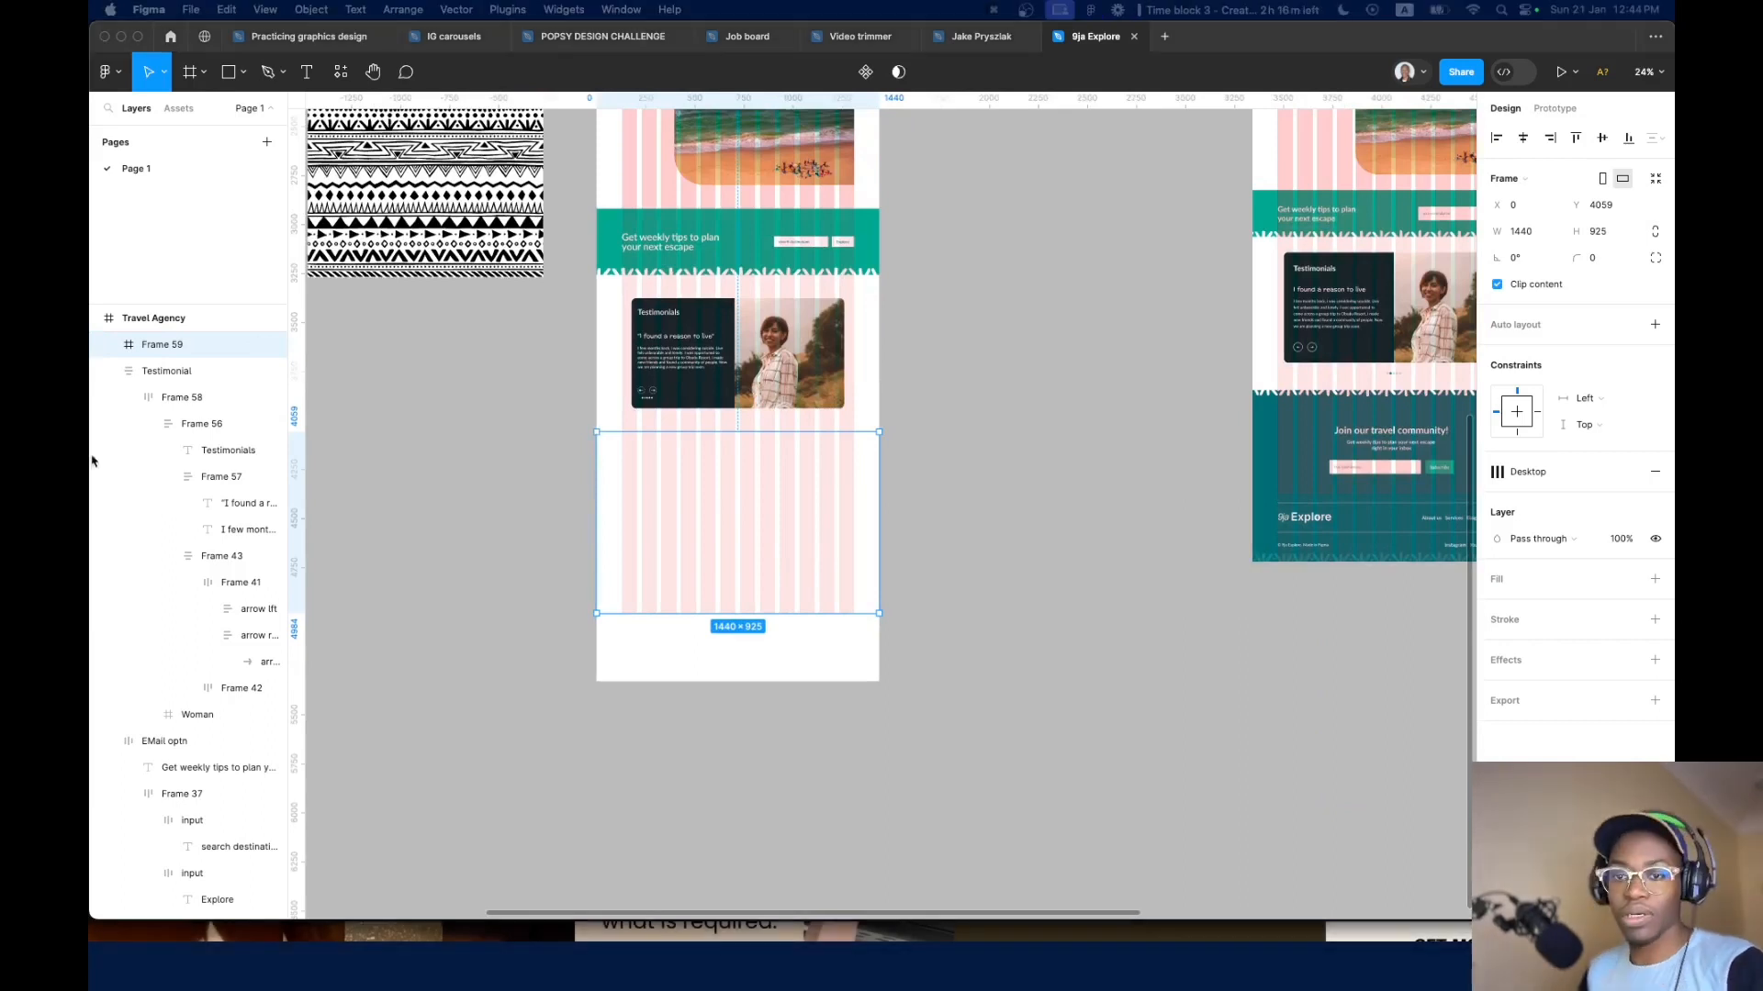
Check the footer in the reference design and rename the new frame as Footer
{"action": "scroll", "coordinate": [858, 472], "scroll_direction": "right", "scroll_amount": 10}
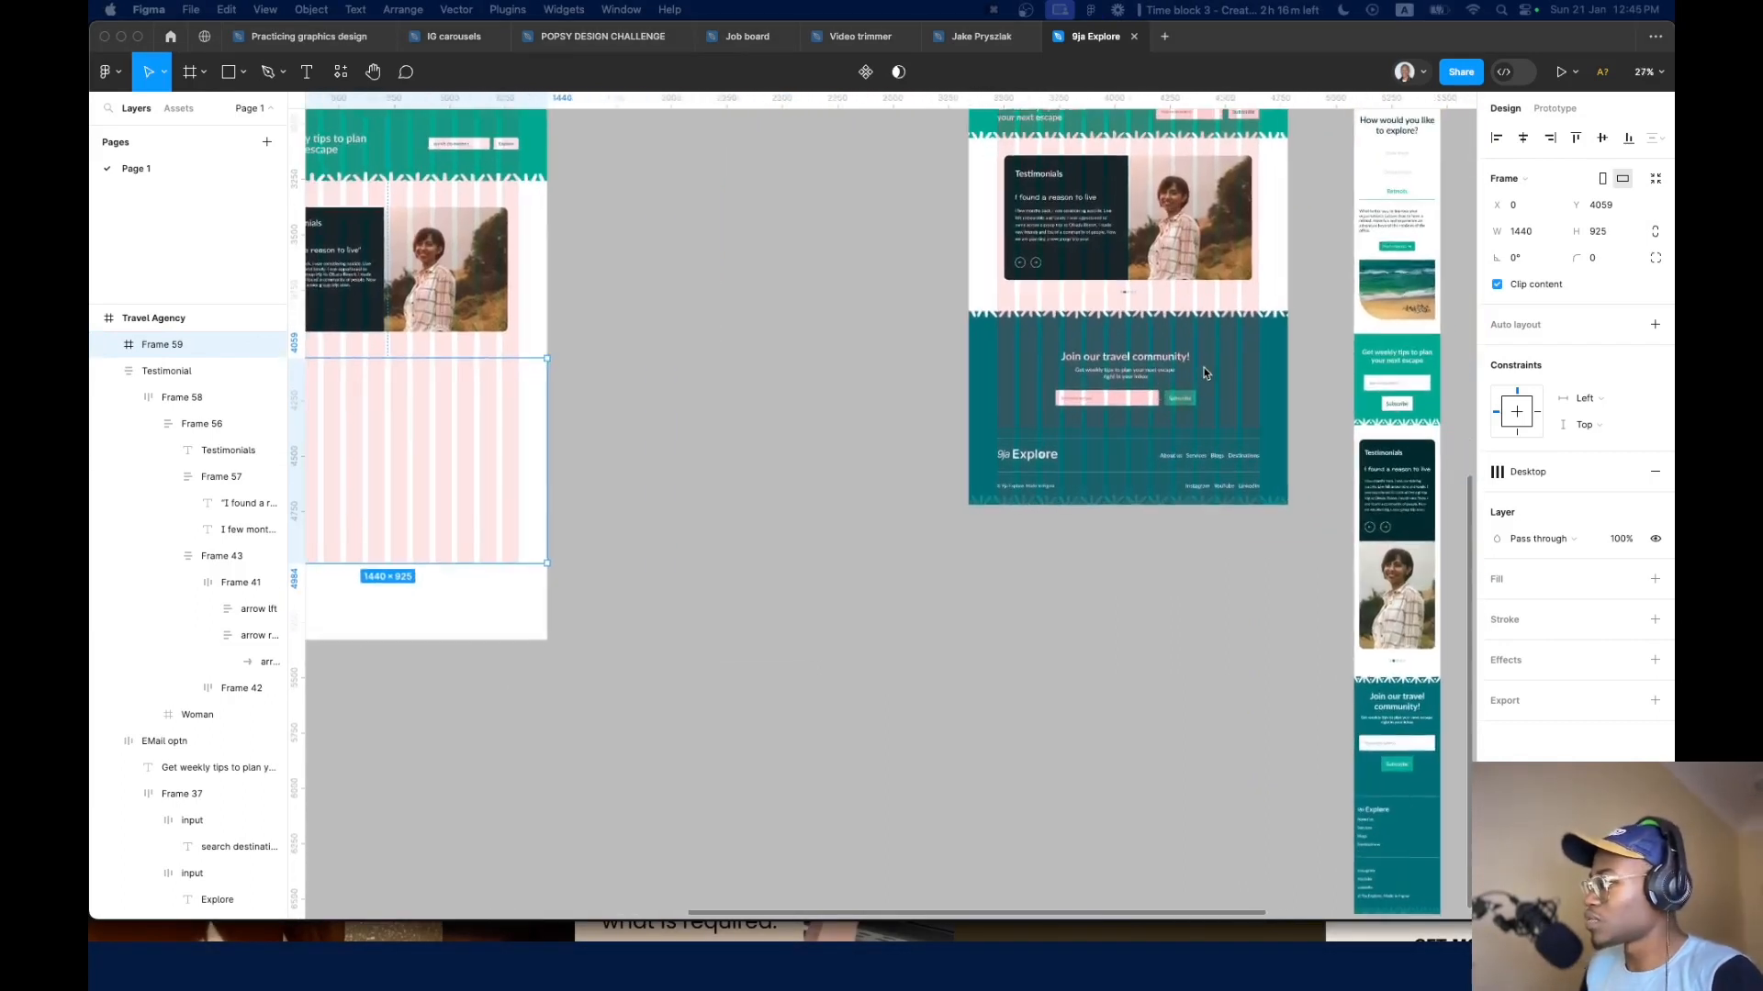
{"action": "scroll", "coordinate": [962, 493], "scroll_direction": "up", "scroll_amount": 1}
{"action": "scroll", "coordinate": [962, 493], "scroll_direction": "up", "scroll_amount": 5}
{"action": "scroll", "coordinate": [870, 641], "scroll_direction": "down", "scroll_amount": 10}
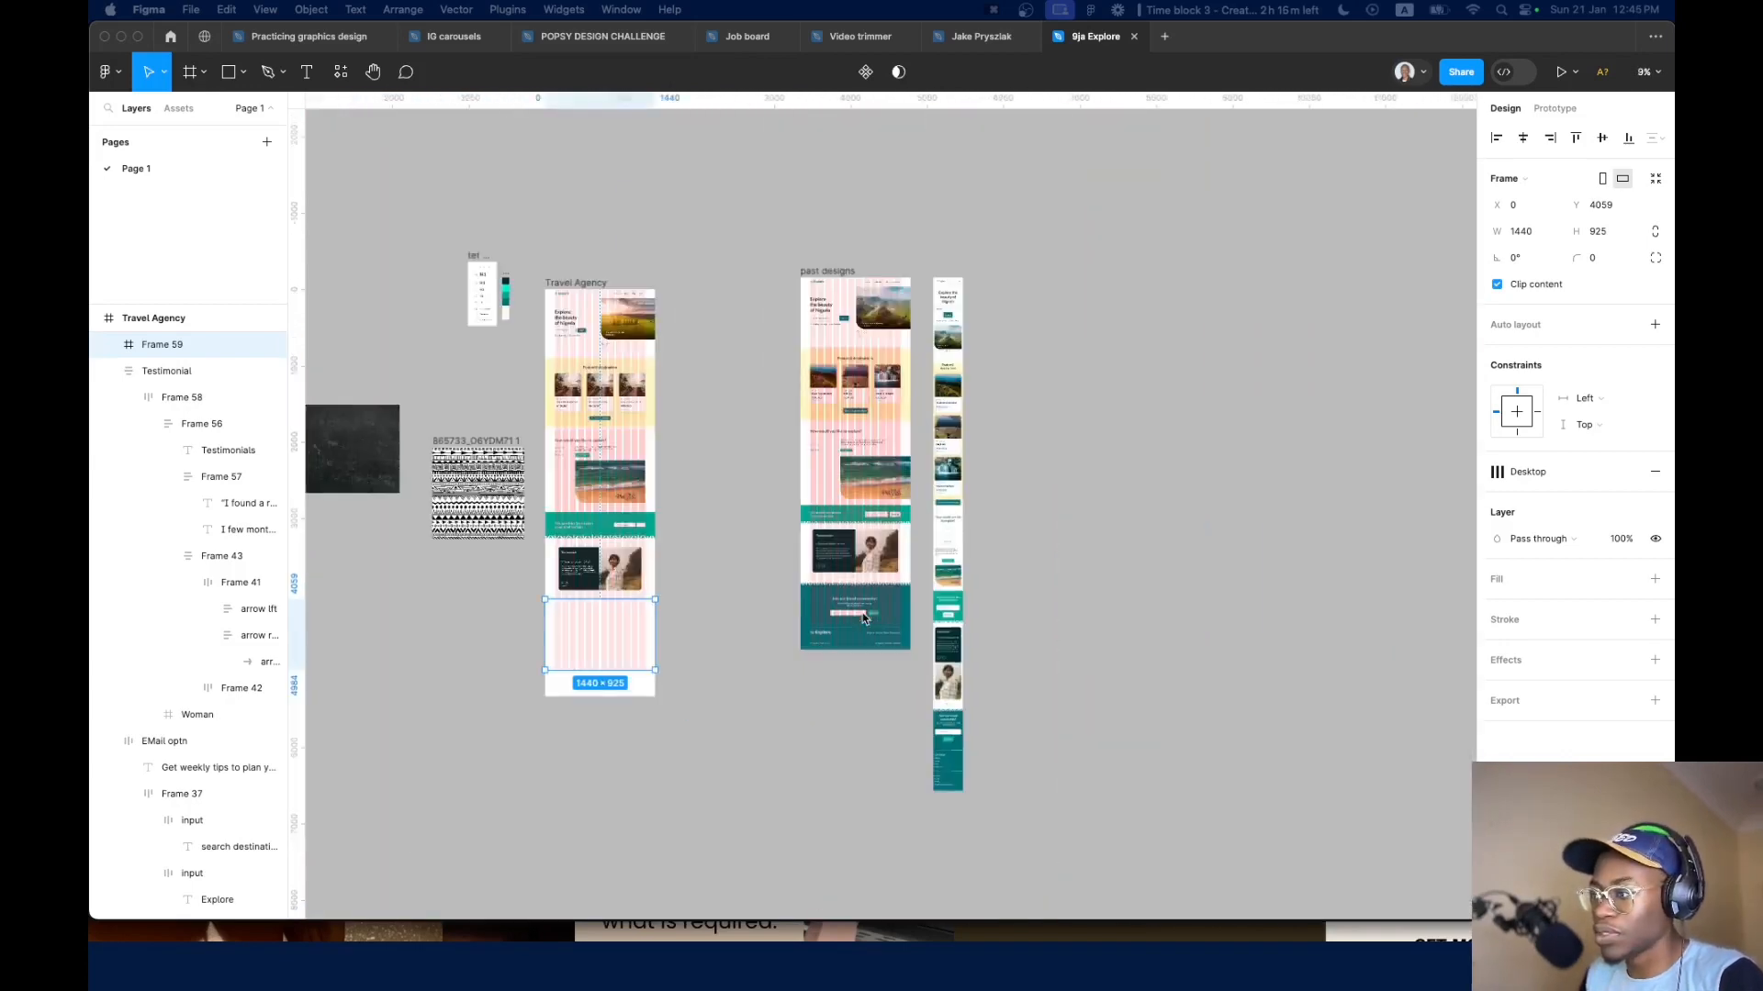
{"action": "key", "text": "super+r"}
{"action": "type", "text": "F"}
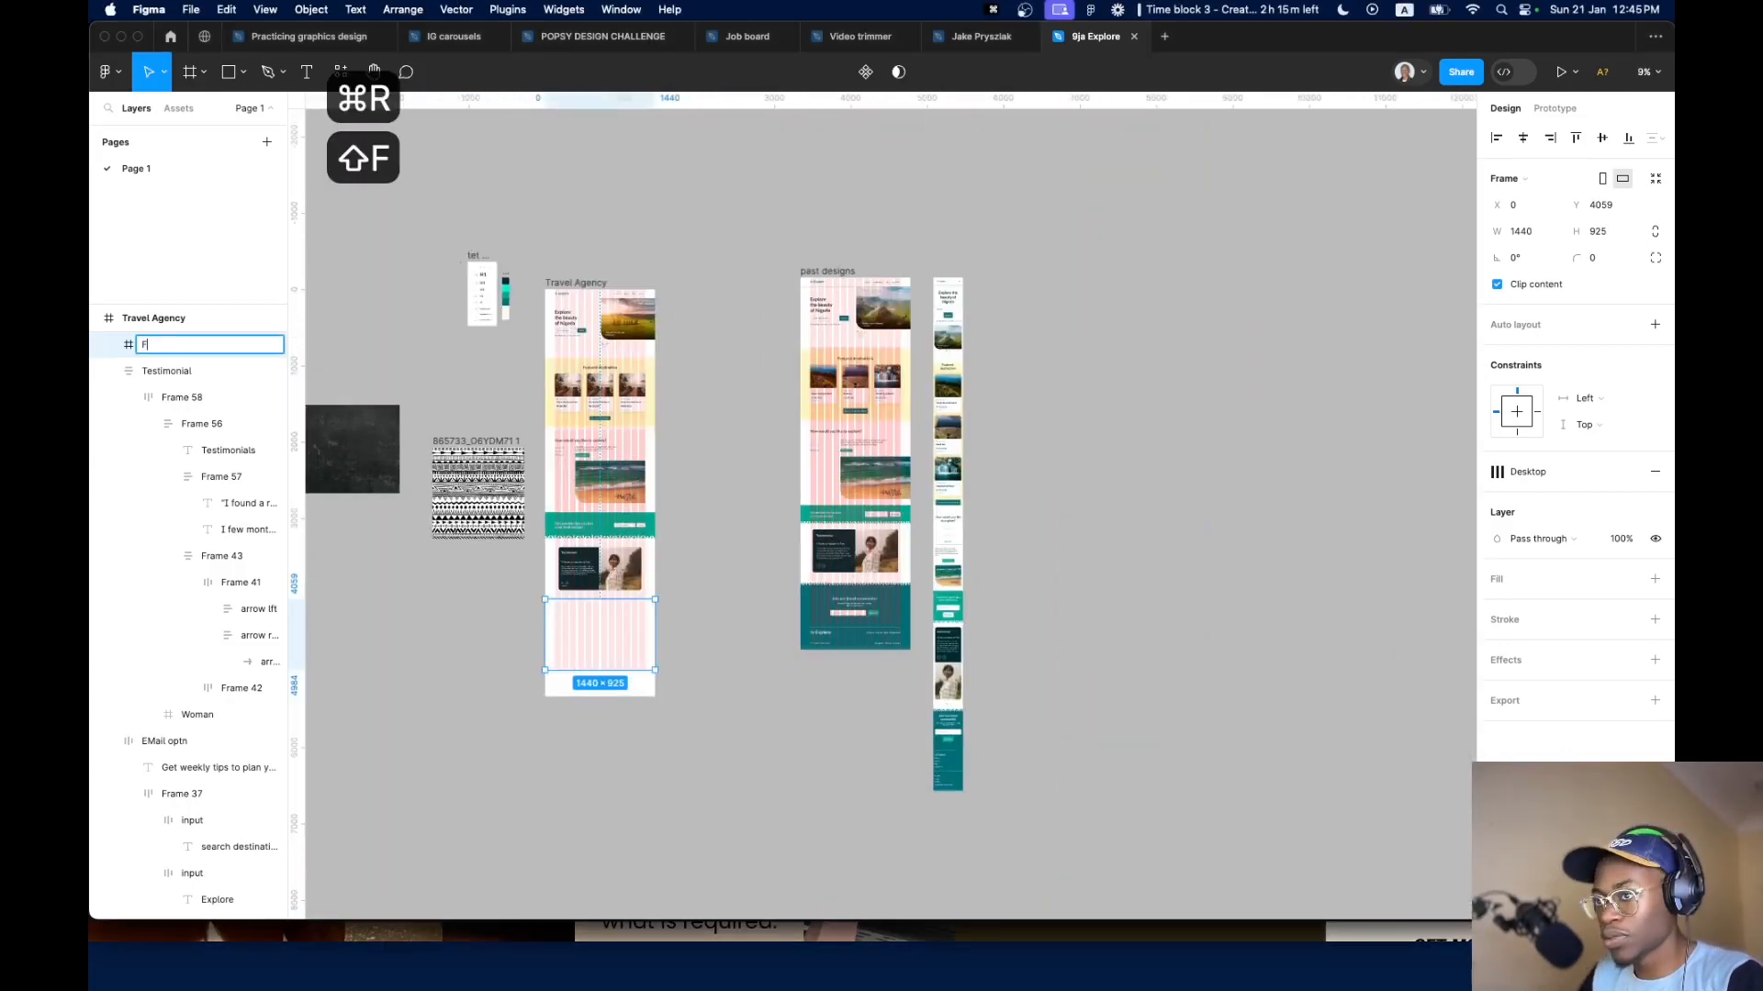
{"action": "type", "text": "ooter"}
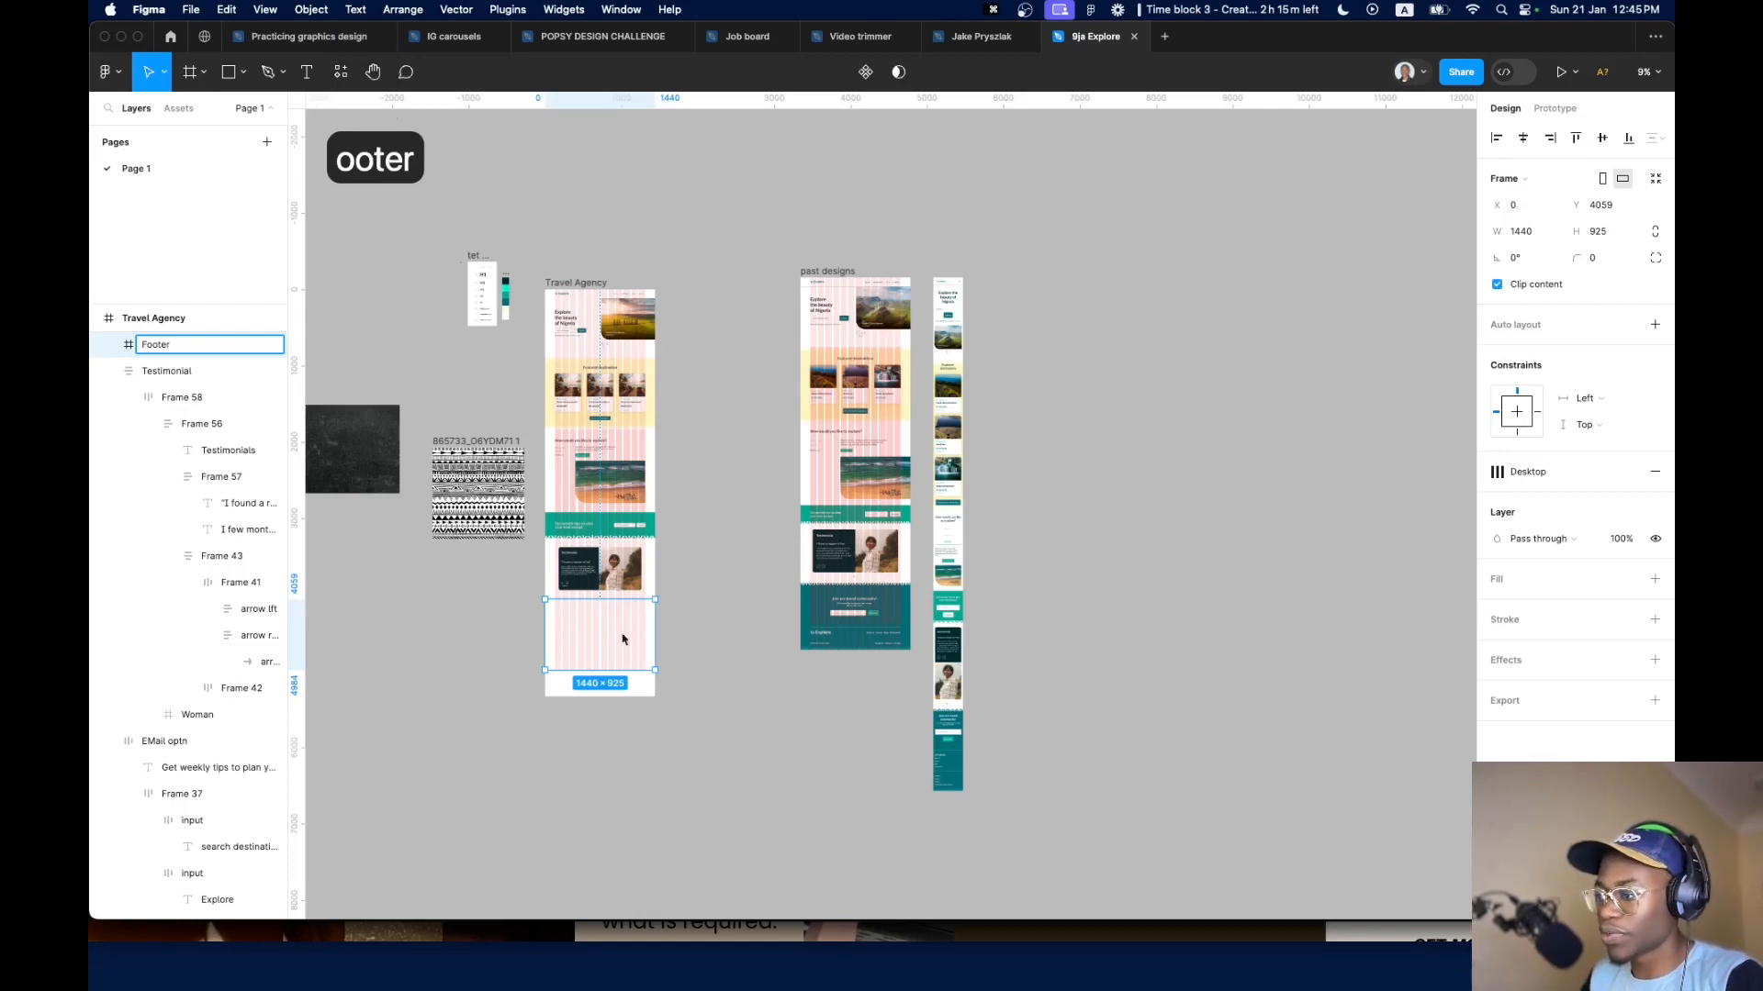
{"action": "scroll", "coordinate": [540, 644], "scroll_direction": "up", "scroll_amount": 3}
{"action": "left_click", "coordinate": [662, 708]}
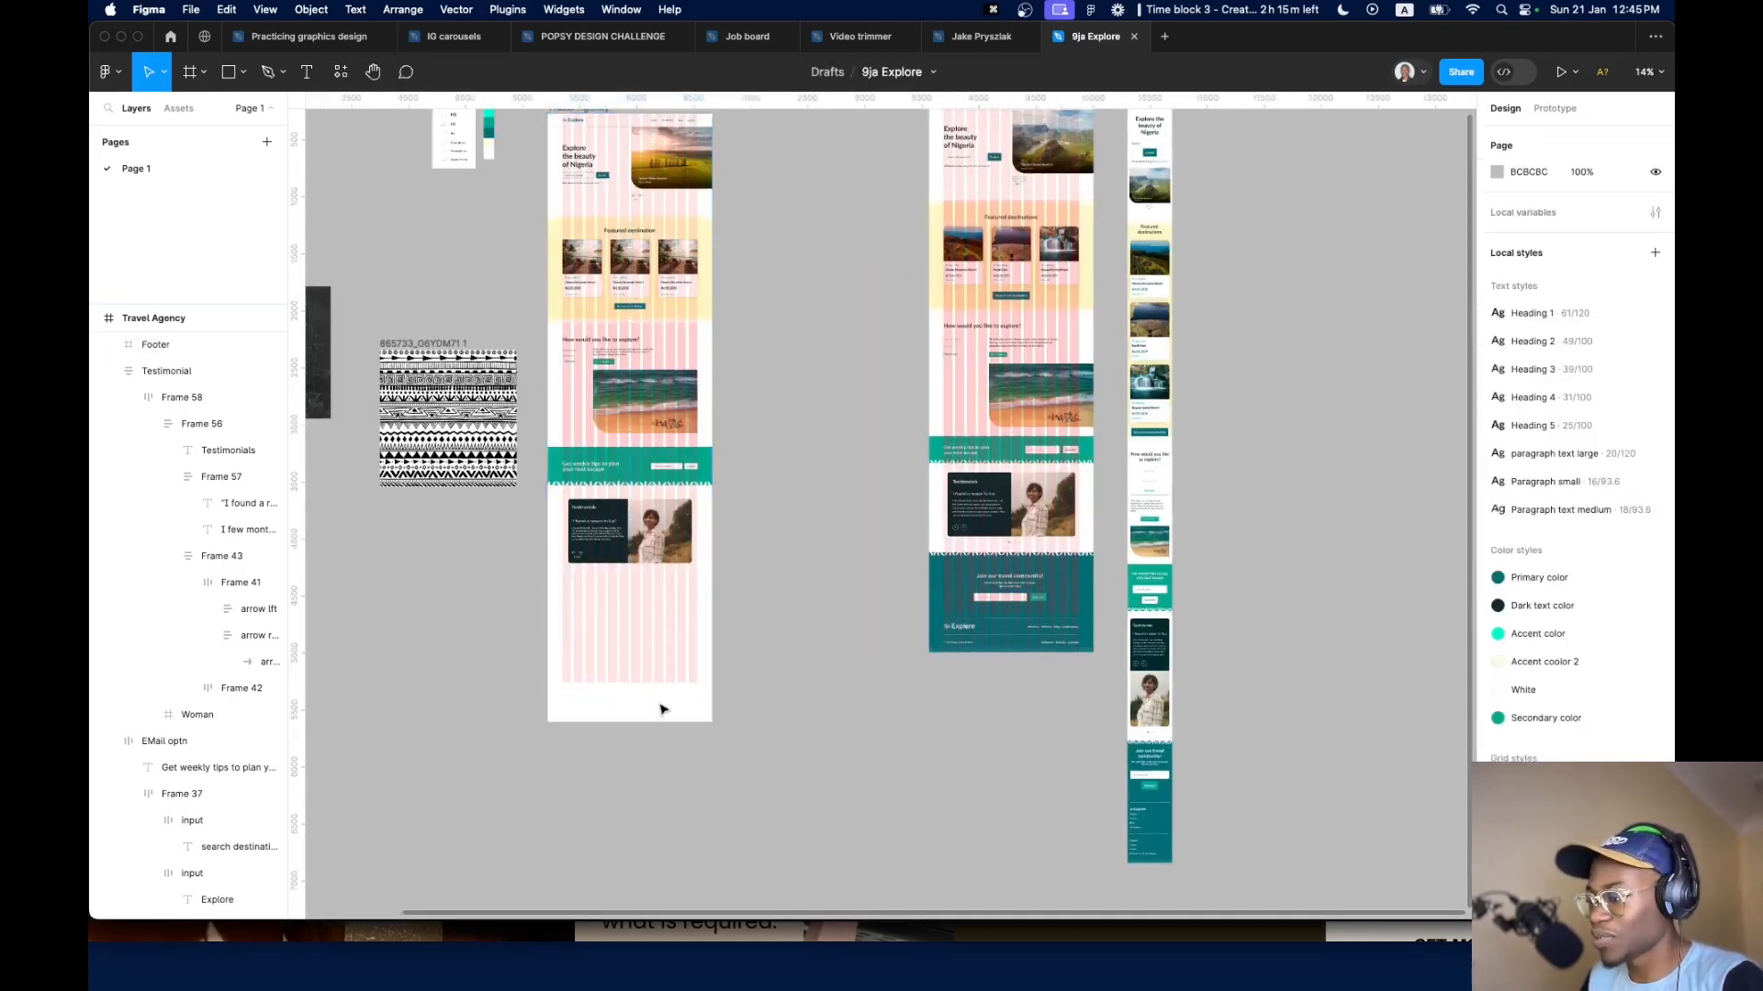
{"action": "key", "text": "shift+a"}
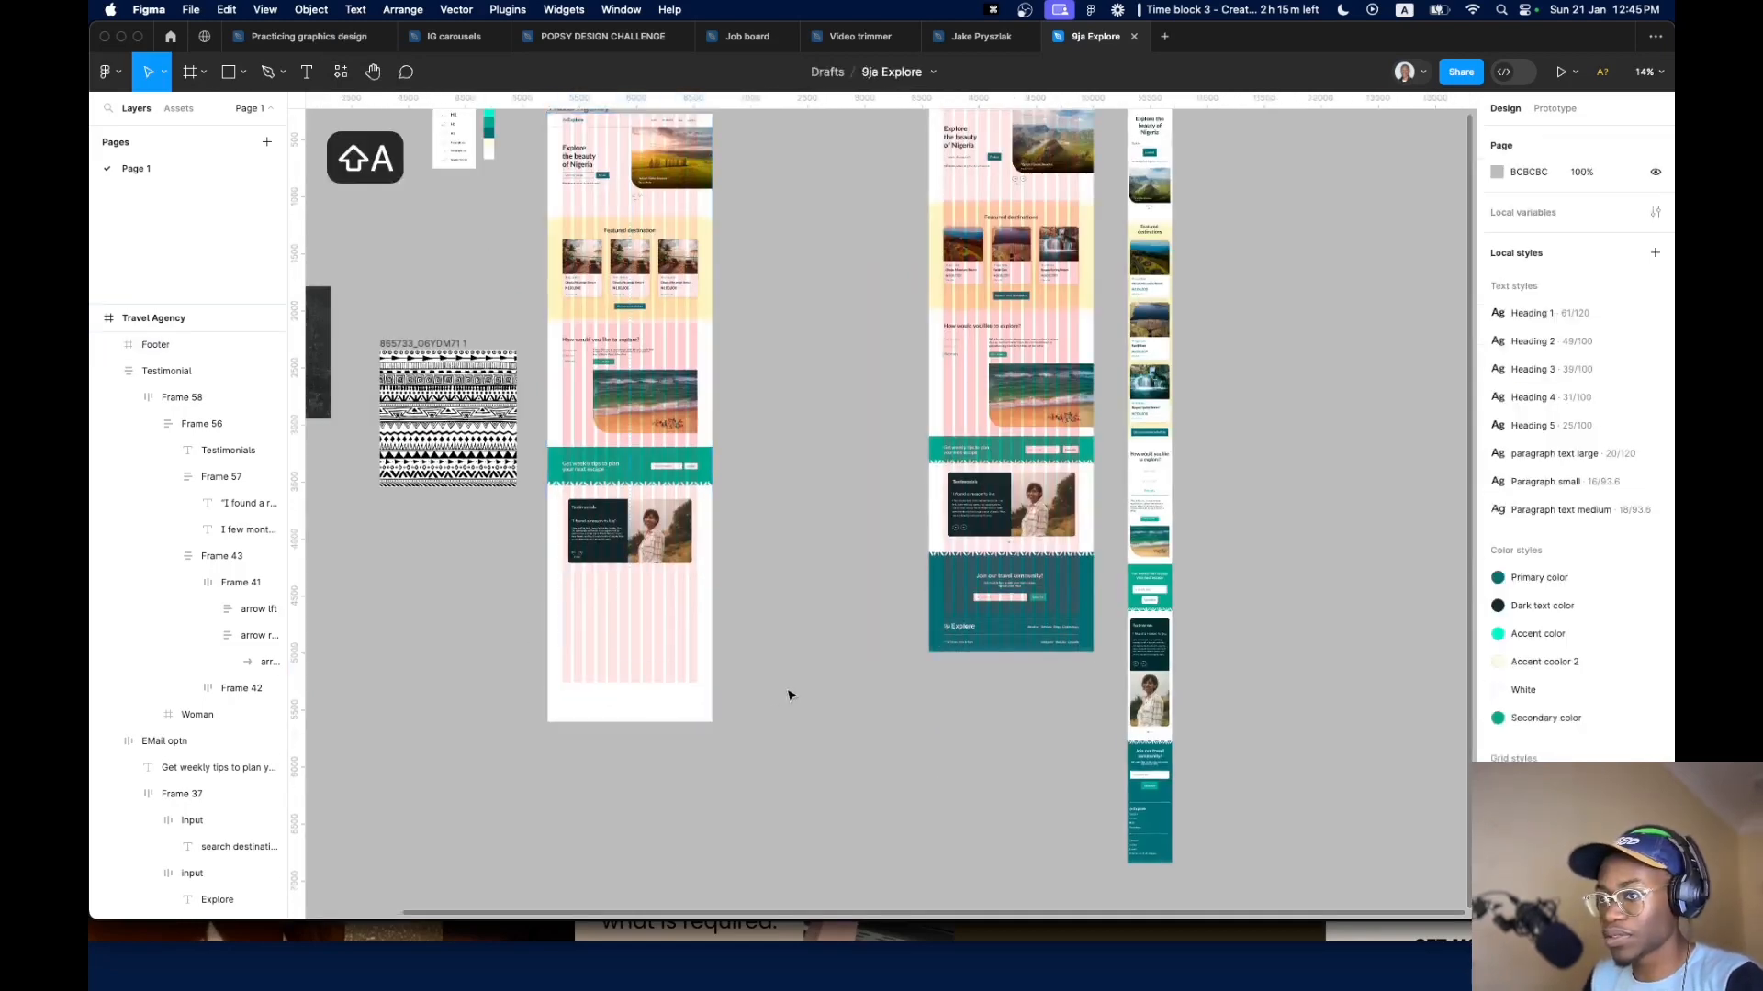
{"action": "key", "text": "cmd+z"}
{"action": "key", "text": "super+z"}
Add vertical auto layout to the whole Travel Agency page frame
{"action": "left_click", "coordinate": [634, 710]}
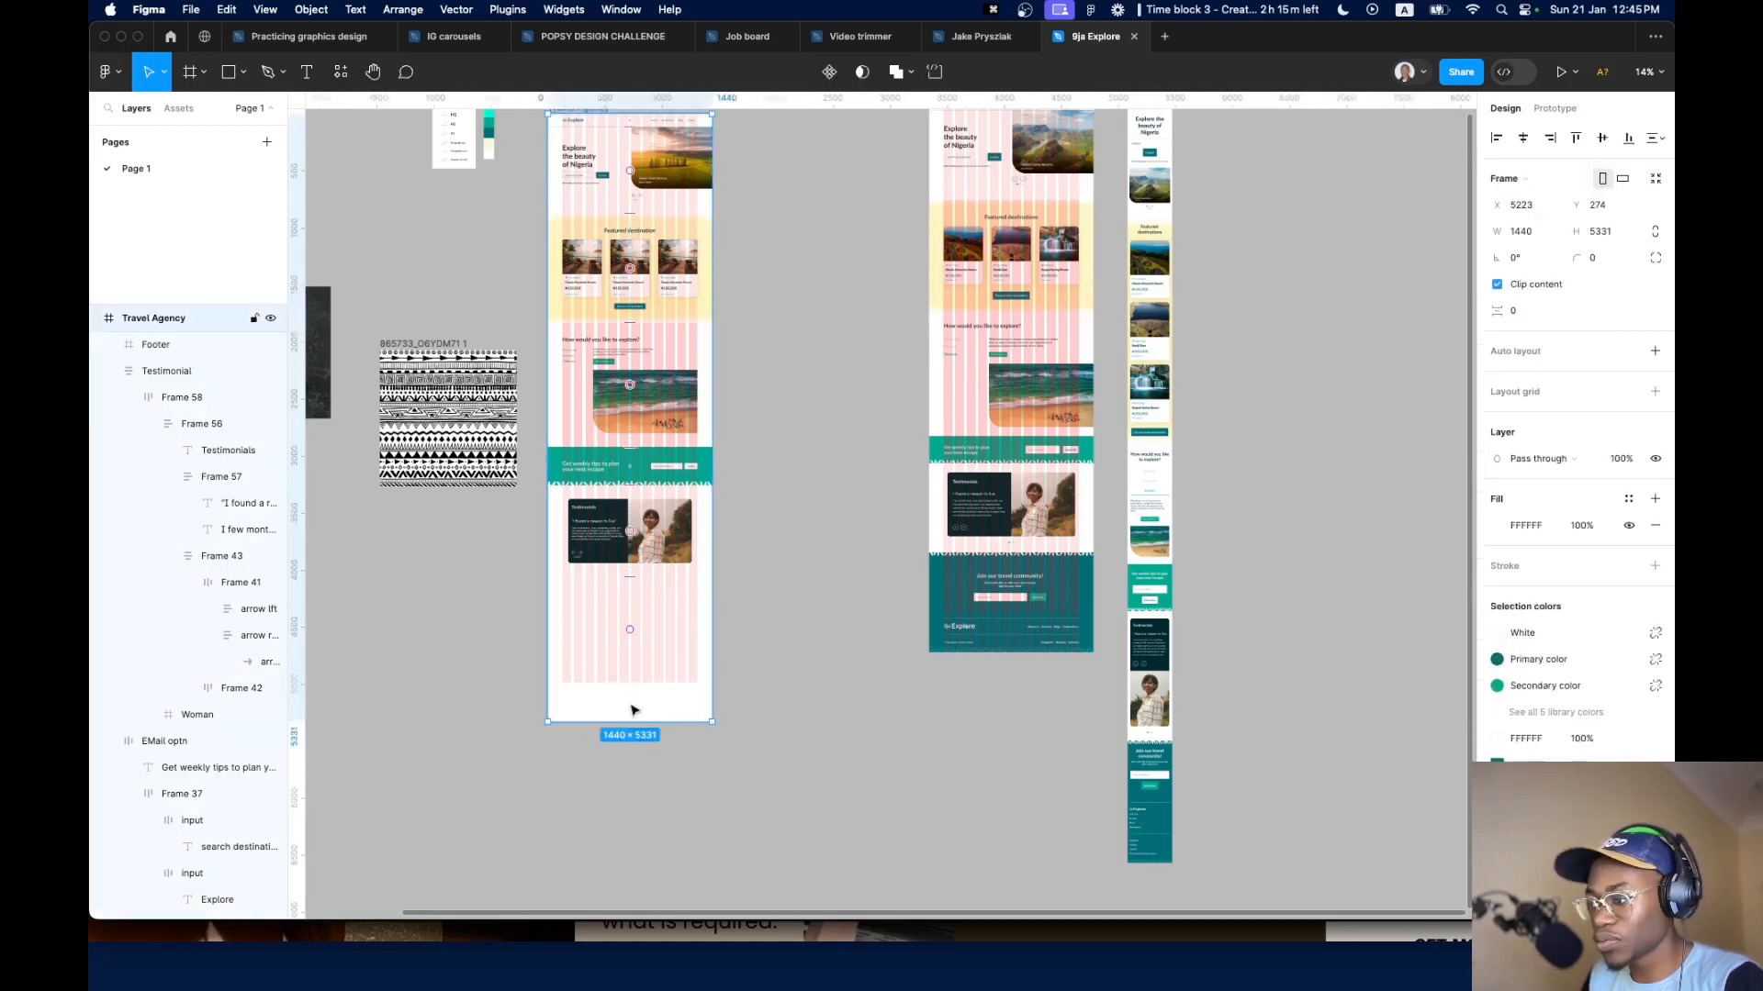
{"action": "left_click", "coordinate": [98, 318]}
{"action": "scroll", "coordinate": [629, 630], "scroll_direction": "up", "scroll_amount": 6}
{"action": "scroll", "coordinate": [626, 636], "scroll_direction": "up", "scroll_amount": 5}
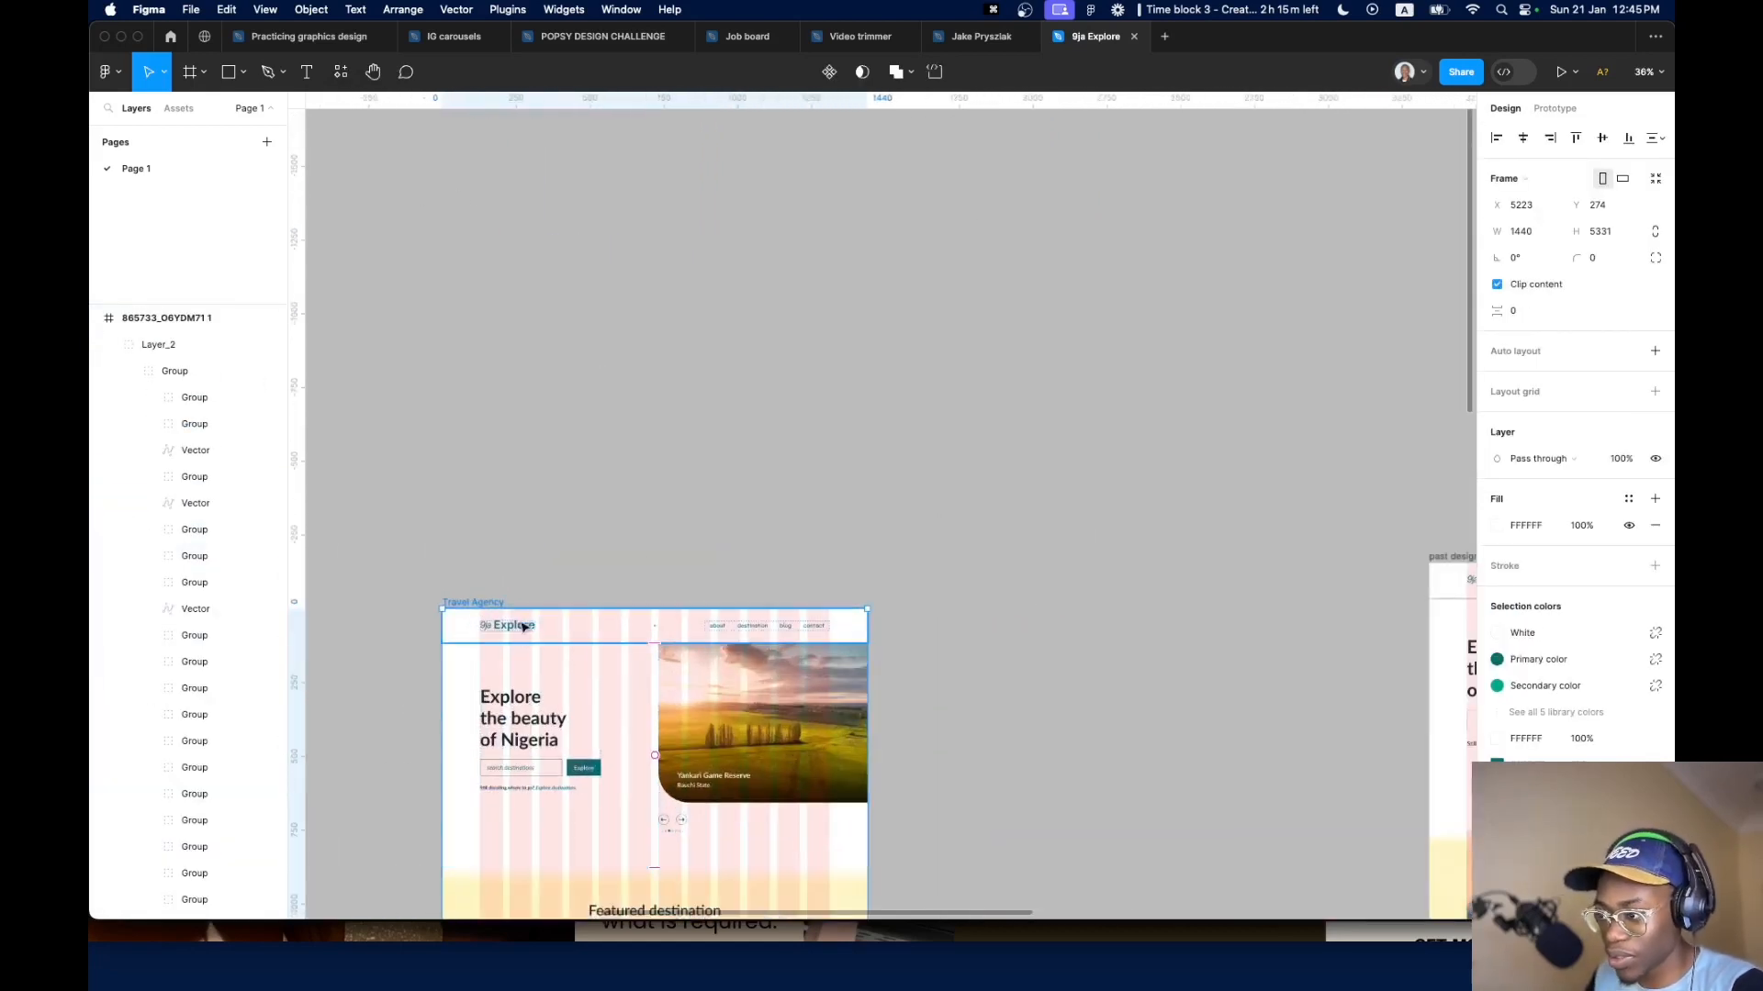
{"action": "left_click", "coordinate": [628, 508]}
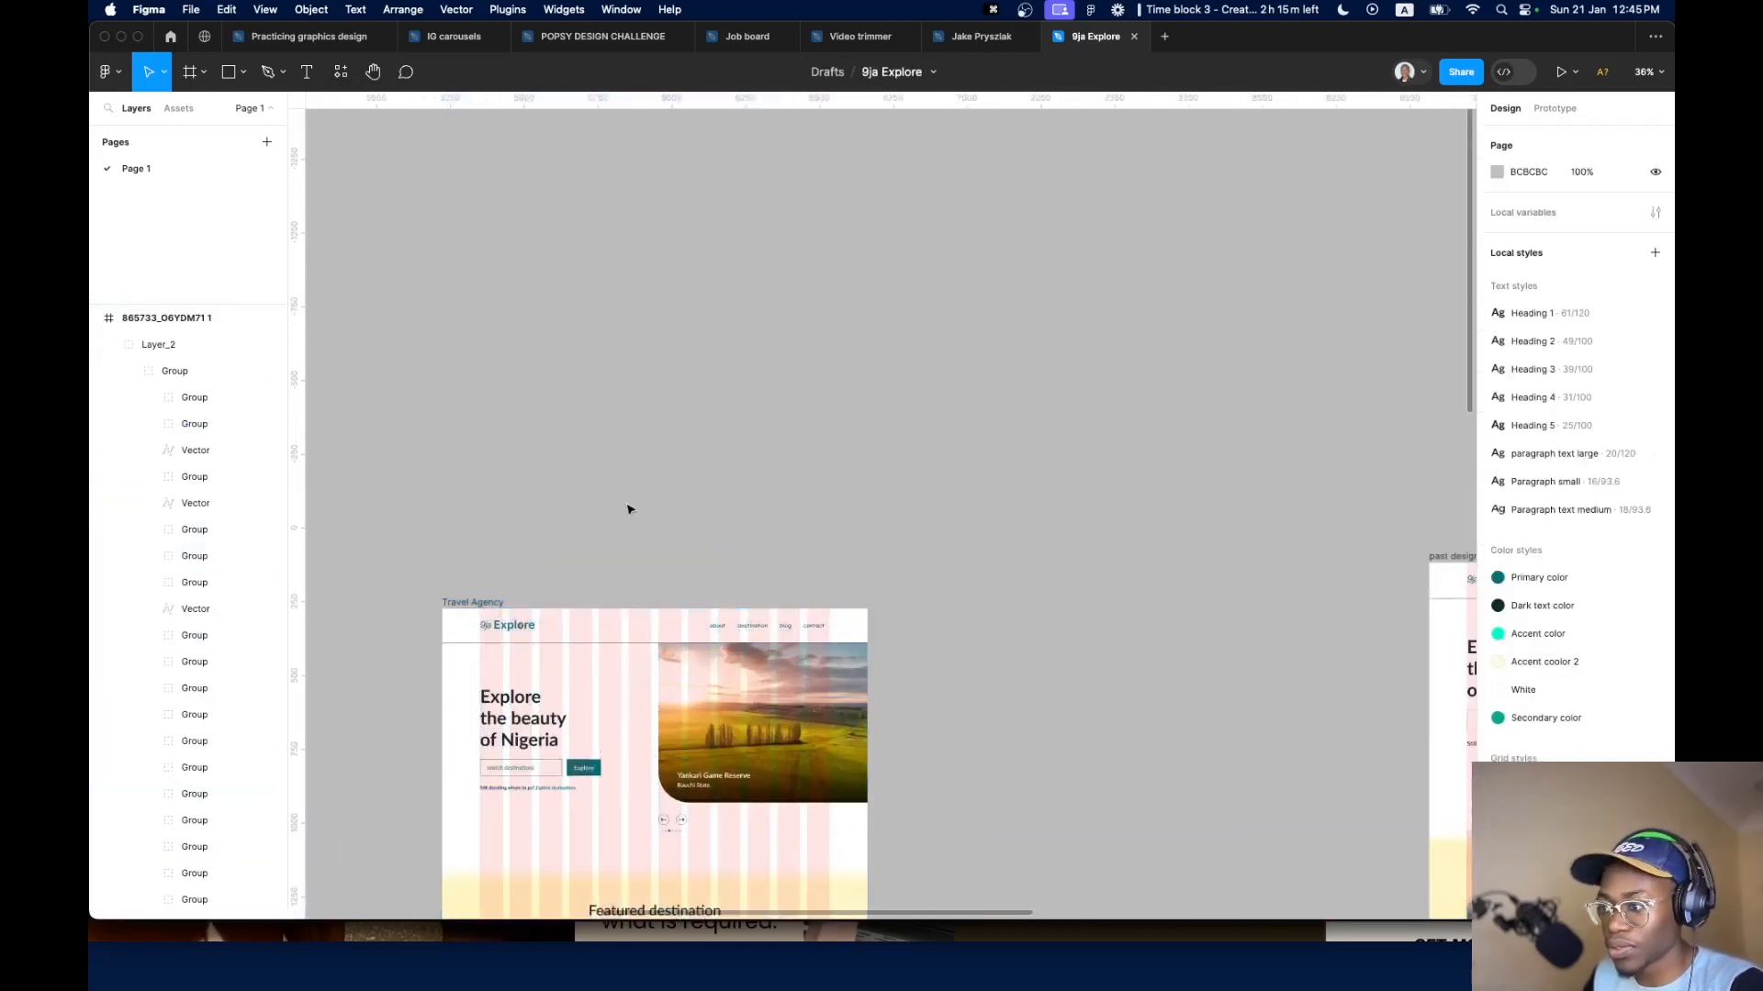
{"action": "left_click", "coordinate": [487, 602]}
{"action": "key", "text": "shift+a"}
{"action": "scroll", "coordinate": [571, 571], "scroll_direction": "down", "scroll_amount": 5}
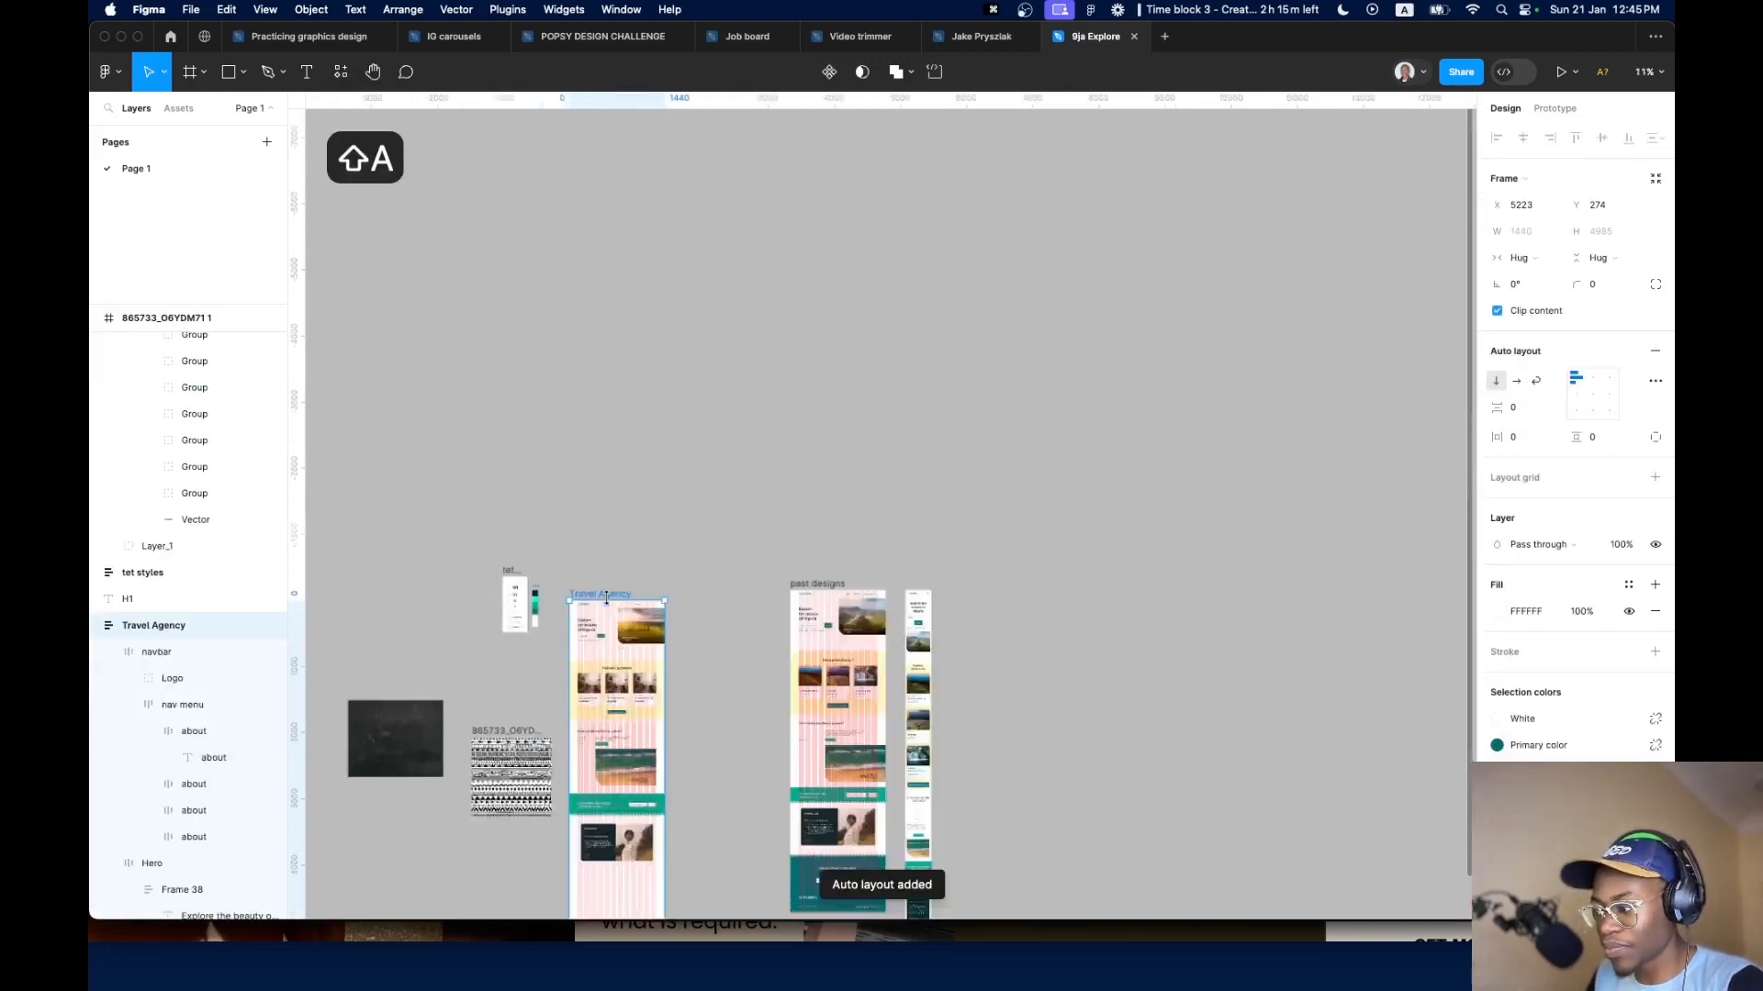
{"action": "scroll", "coordinate": [634, 551], "scroll_direction": "up", "scroll_amount": 8}
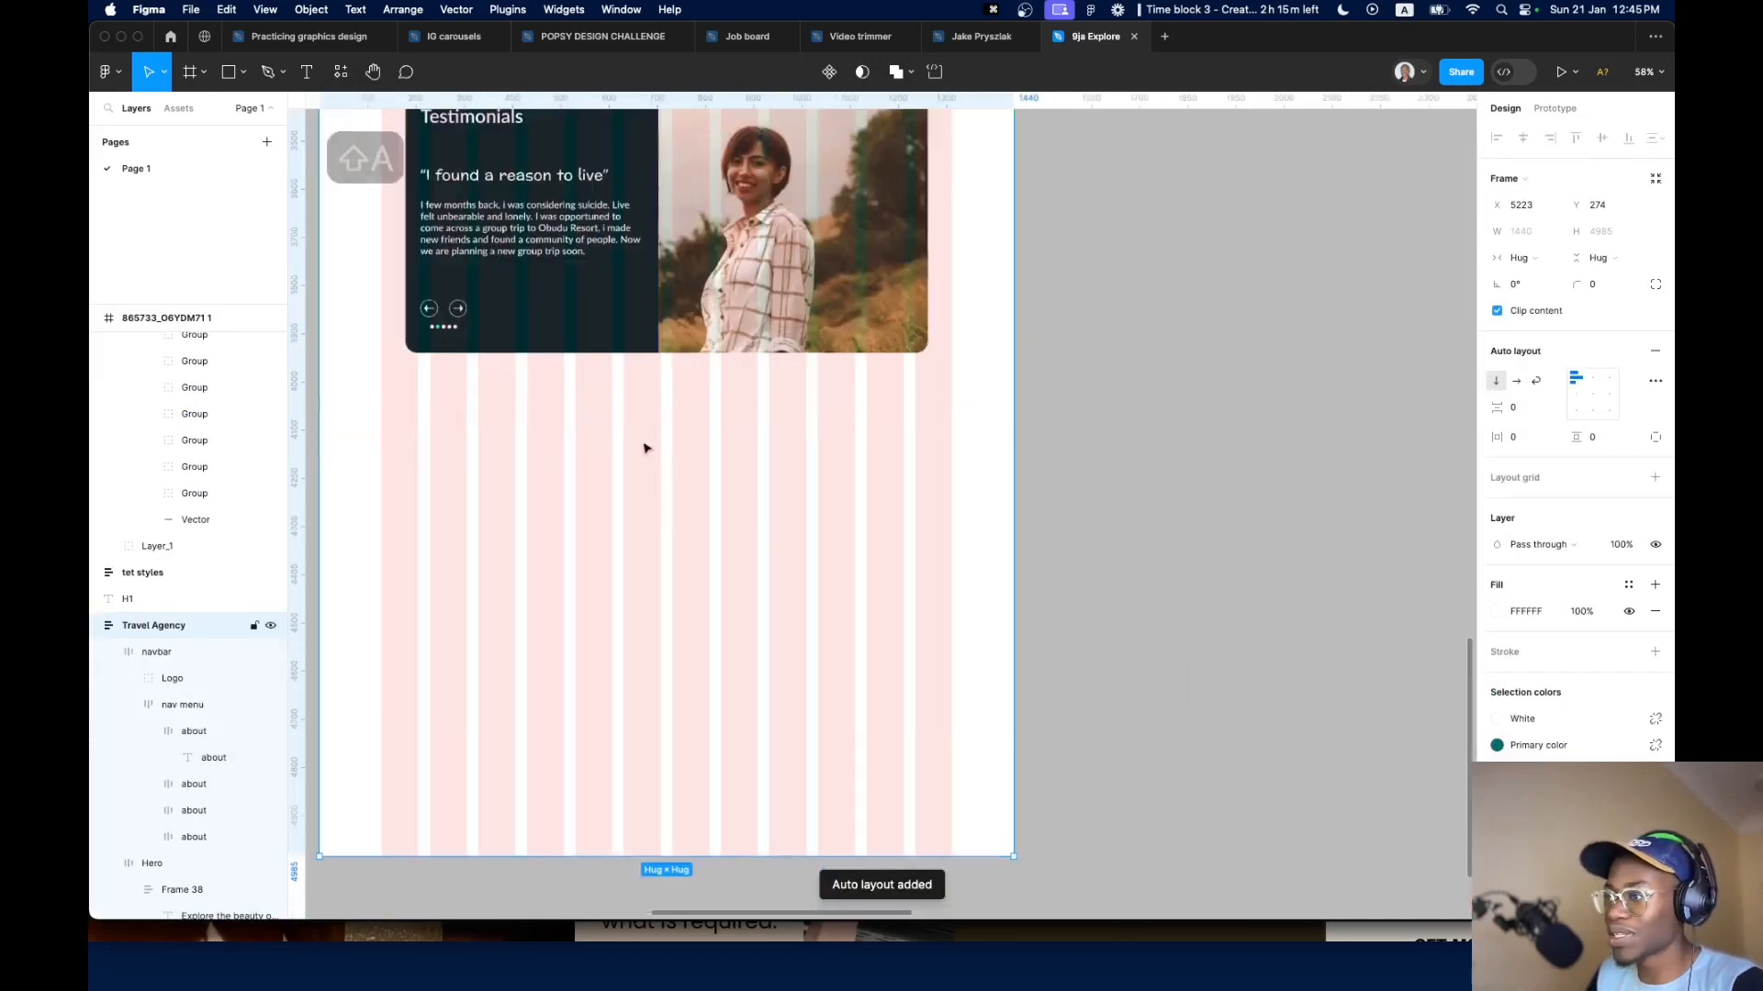
Set the Testimonial section's horizontal sizing to Fill container
{"action": "left_click", "coordinate": [700, 550]}
{"action": "scroll", "coordinate": [723, 554], "scroll_direction": "down", "scroll_amount": 5}
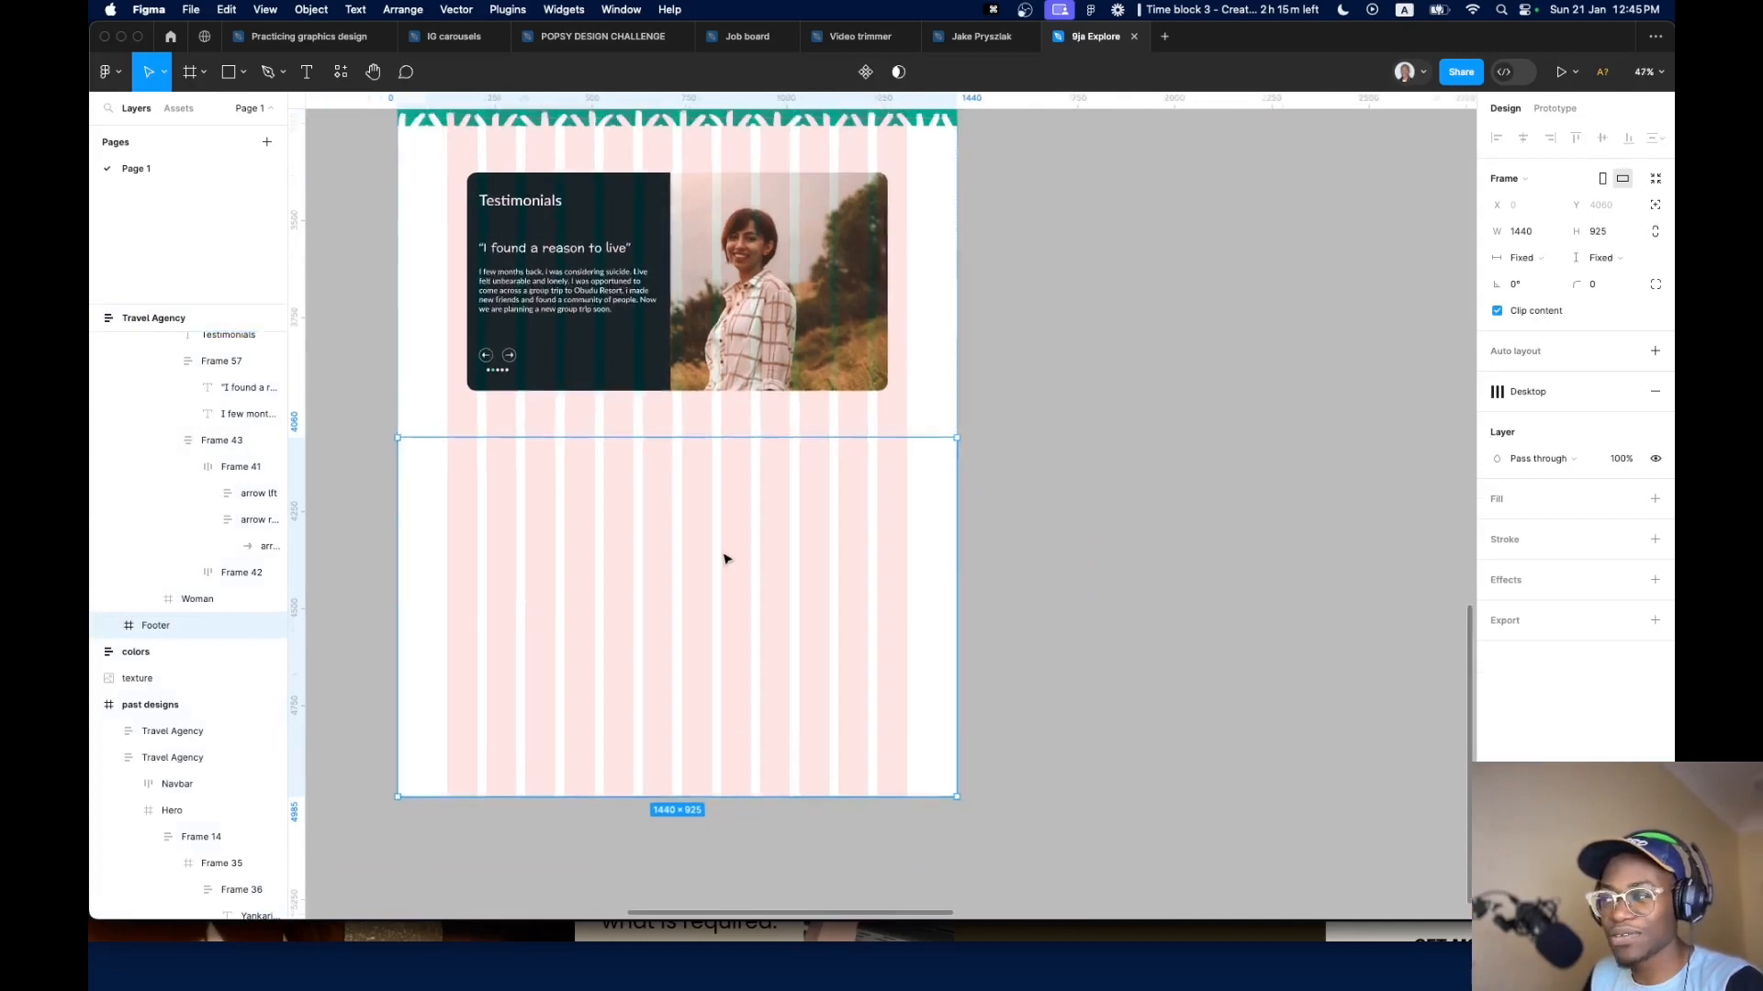
{"action": "left_click", "coordinate": [896, 374]}
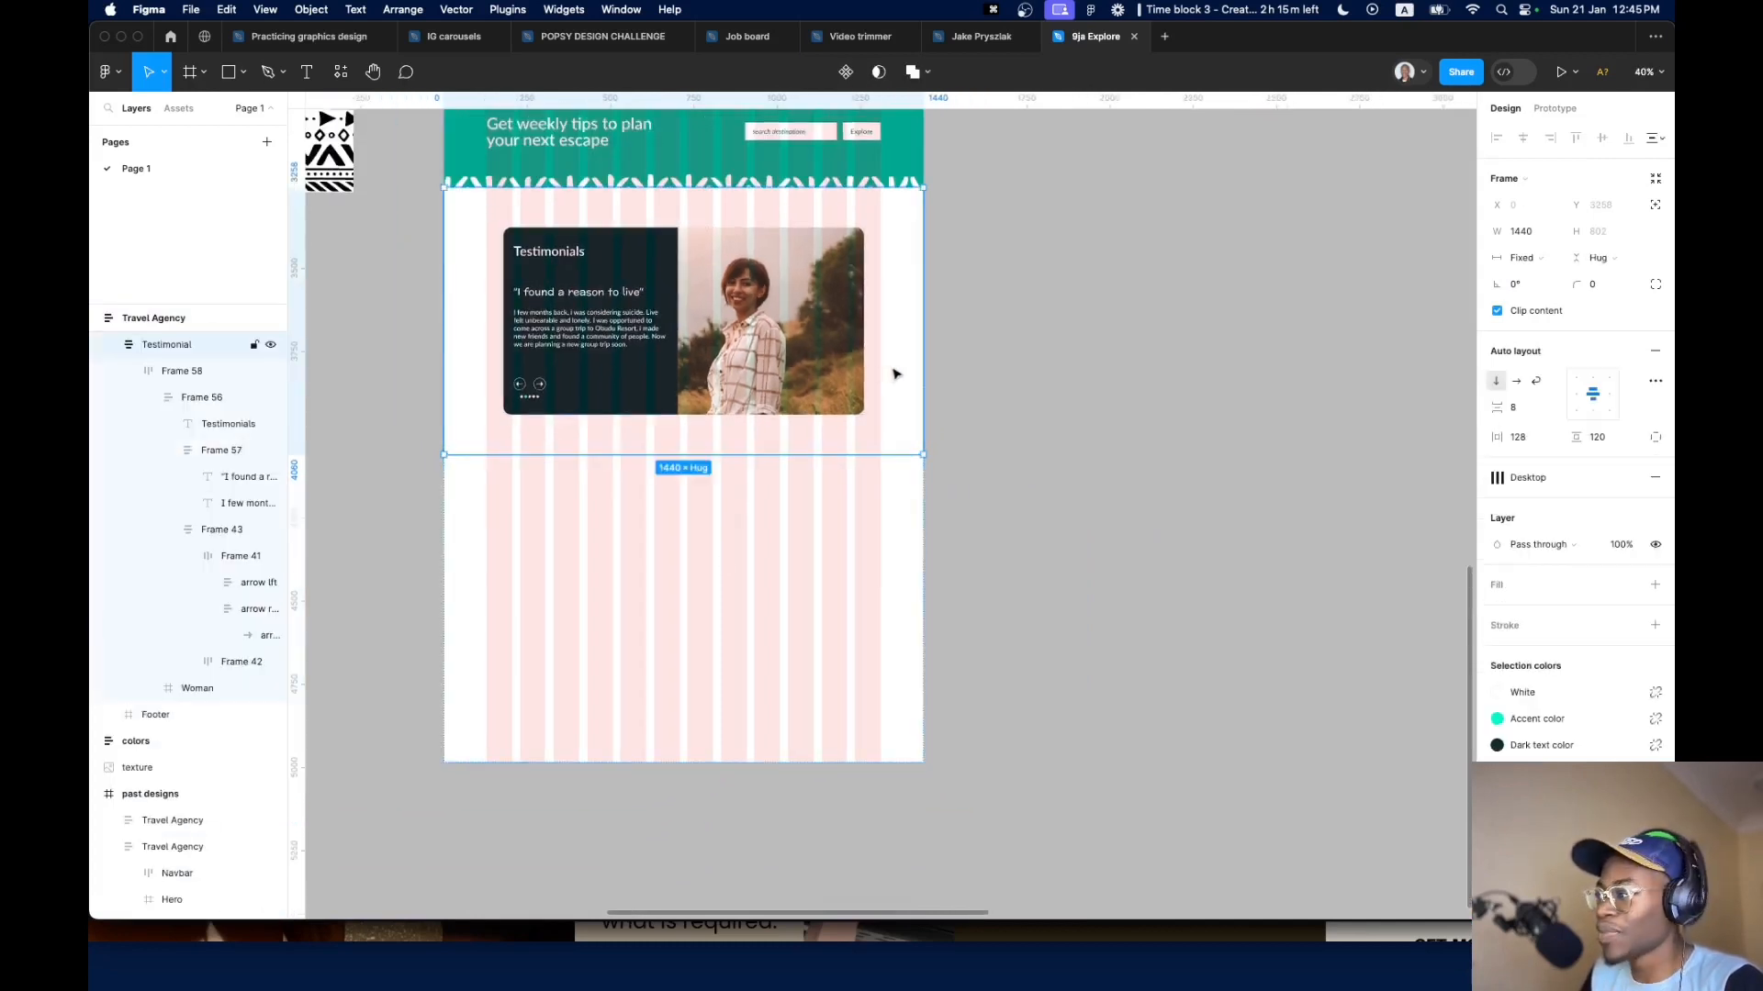
{"action": "left_click", "coordinate": [1517, 258]}
{"action": "left_click", "coordinate": [1555, 297]}
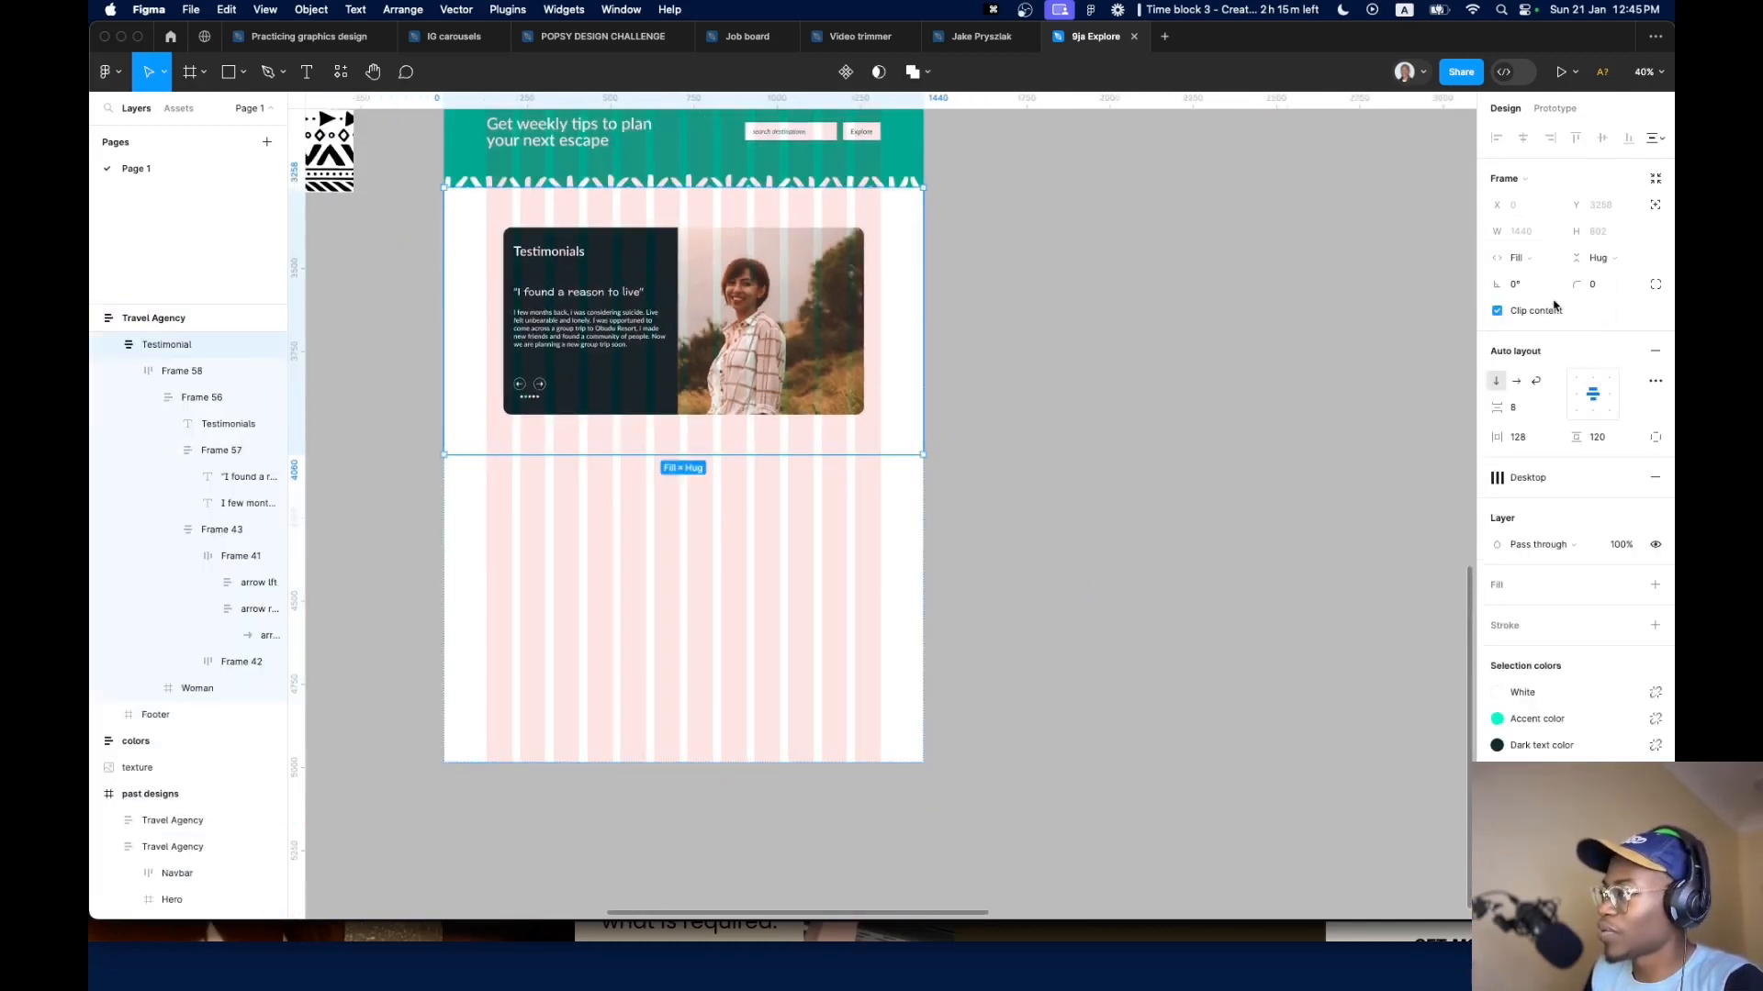
Select all sections inside the Travel Agency frame and set their horizontal sizing to Fill container
{"action": "scroll", "coordinate": [1004, 323], "scroll_direction": "up", "scroll_amount": 3}
{"action": "left_click", "coordinate": [915, 383]}
{"action": "key", "text": "super+a"}
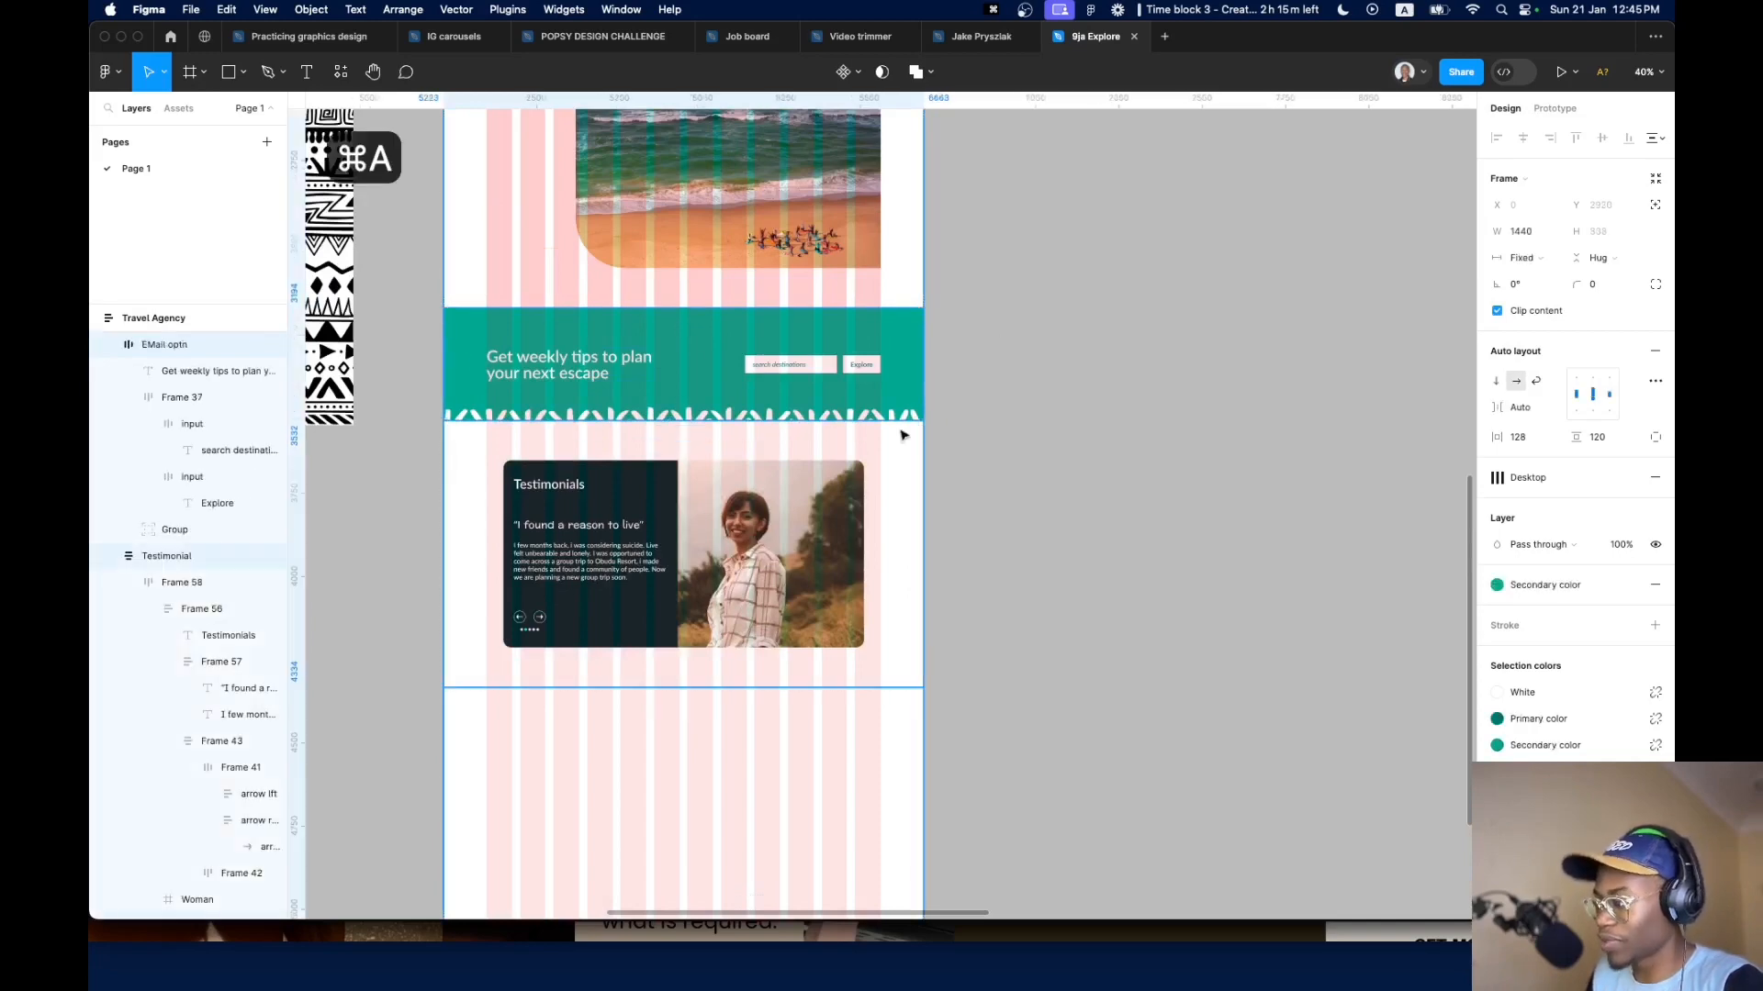
{"action": "left_click", "coordinate": [1522, 258]}
{"action": "left_click", "coordinate": [1547, 330]}
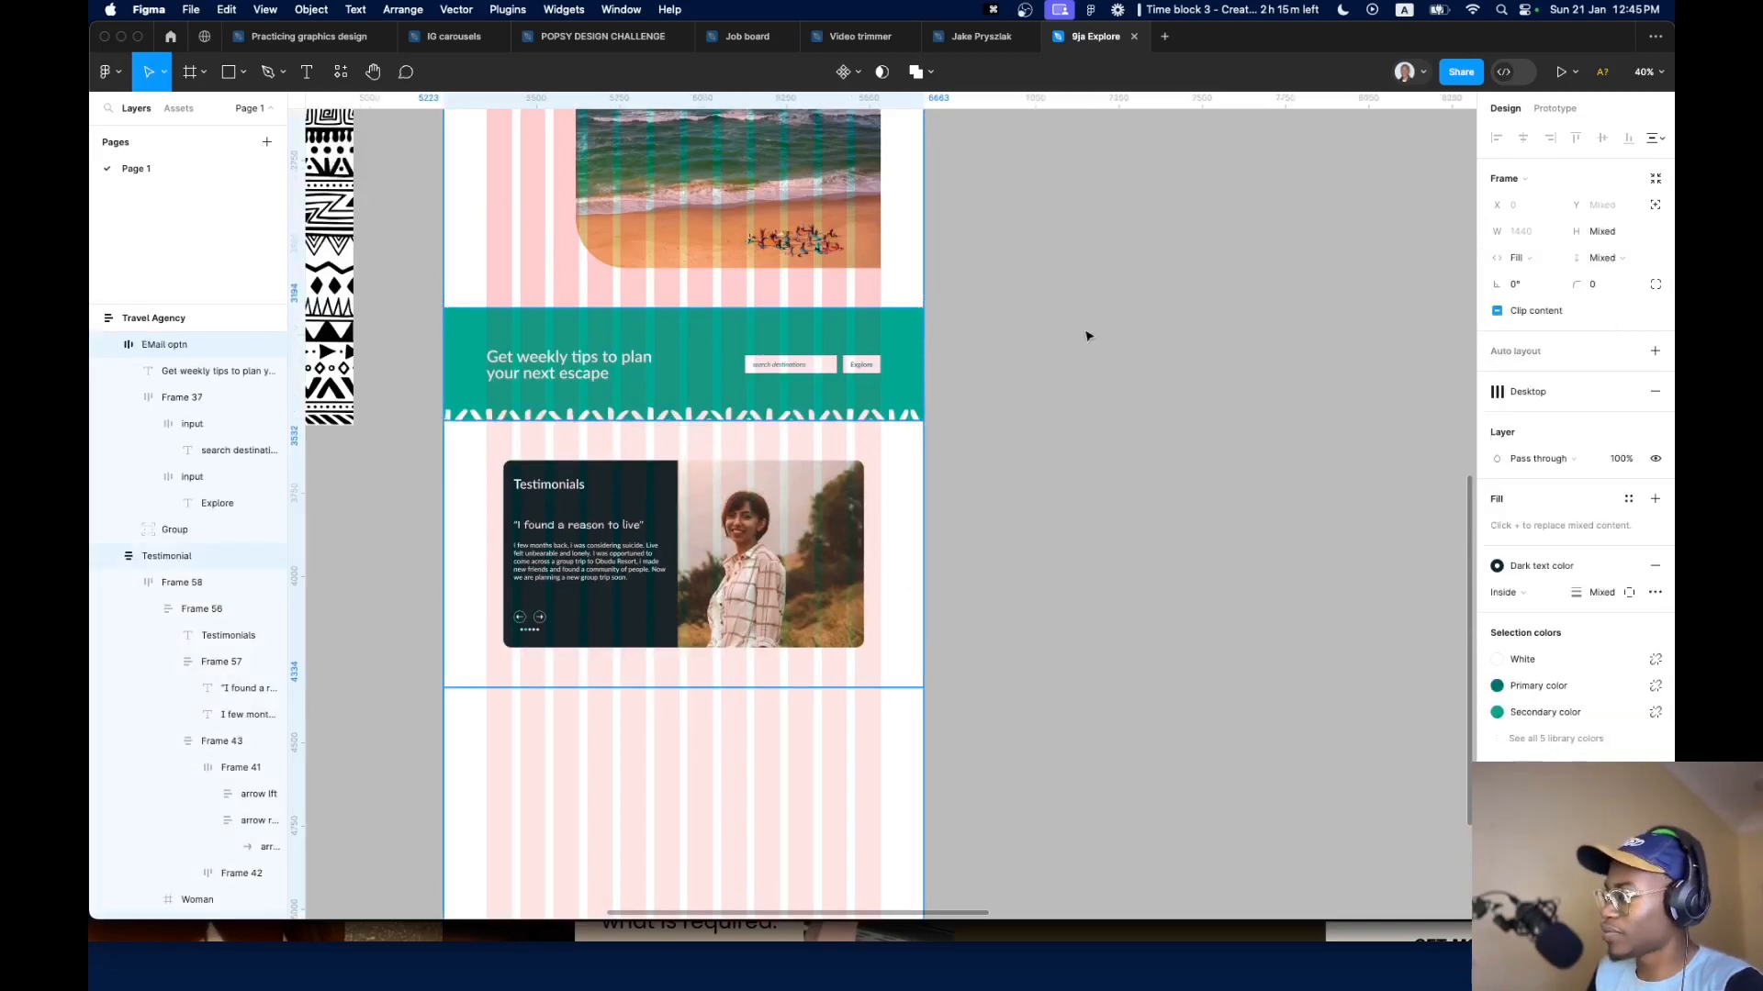
{"action": "scroll", "coordinate": [1032, 375], "scroll_direction": "down", "scroll_amount": 5}
{"action": "left_click", "coordinate": [869, 732]}
Try resizing the width of the Travel Agency frame to test how its sections respond, and undo the resize
{"action": "scroll", "coordinate": [832, 570], "scroll_direction": "down", "scroll_amount": 2}
{"action": "scroll", "coordinate": [831, 570], "scroll_direction": "up", "scroll_amount": 5}
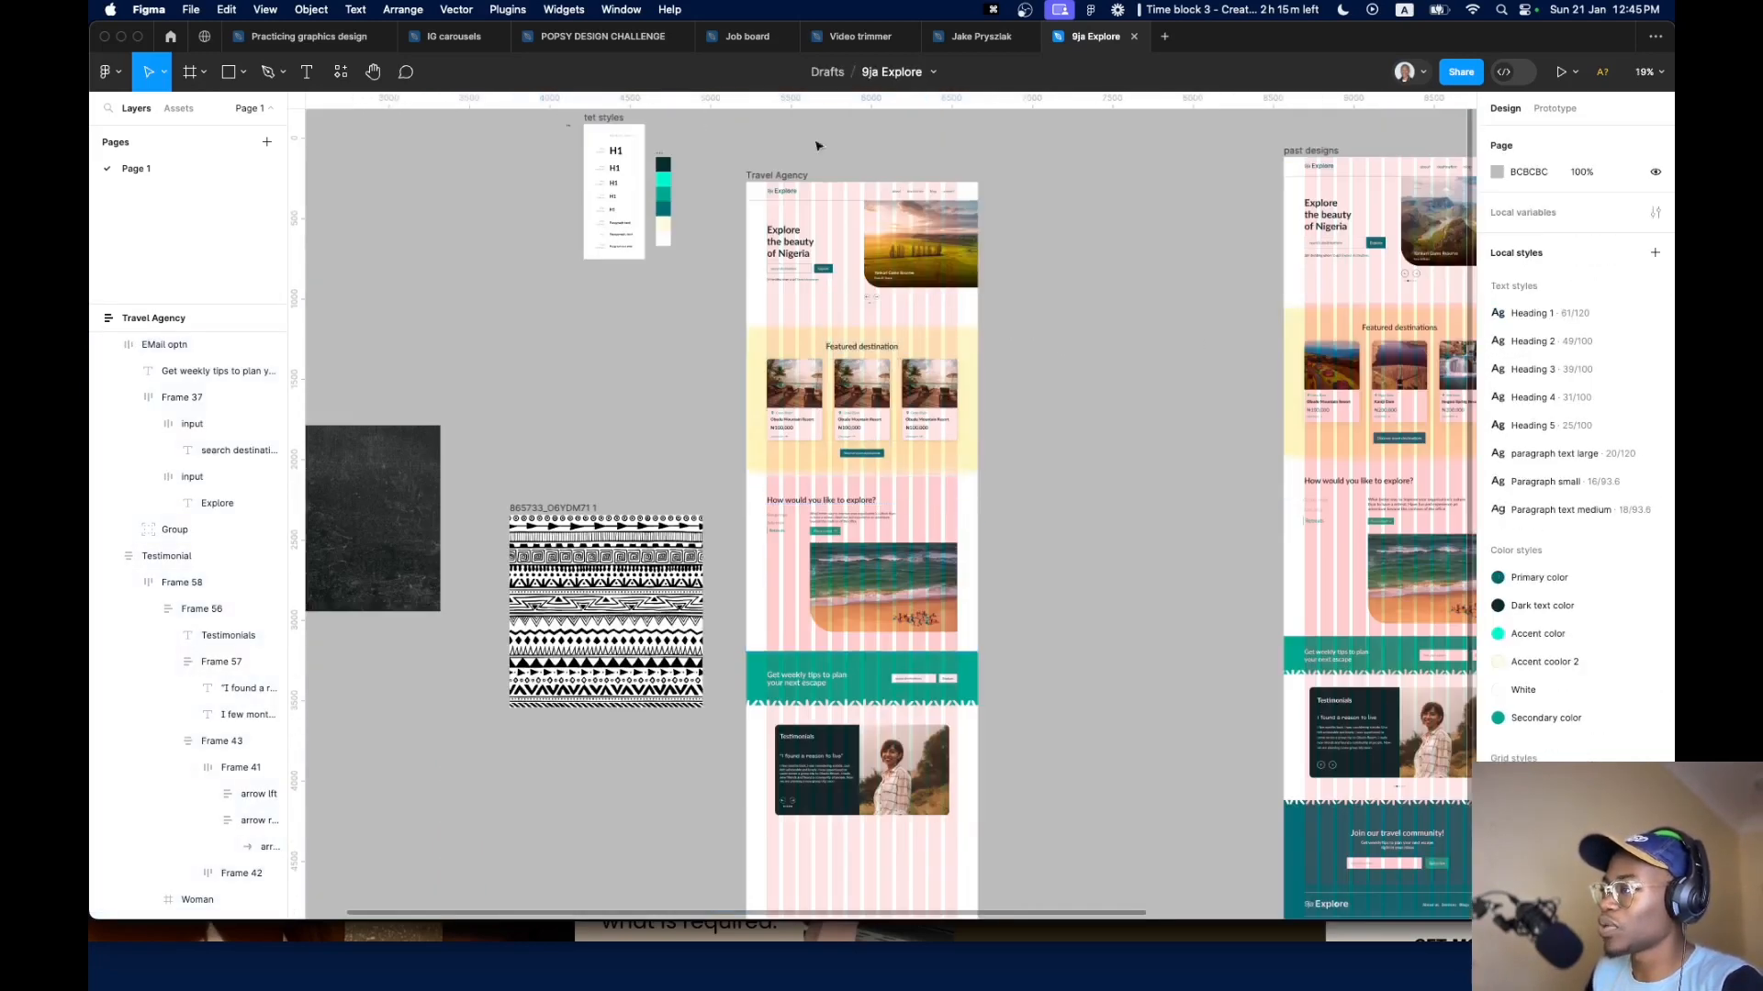
{"action": "left_click", "coordinate": [783, 175]}
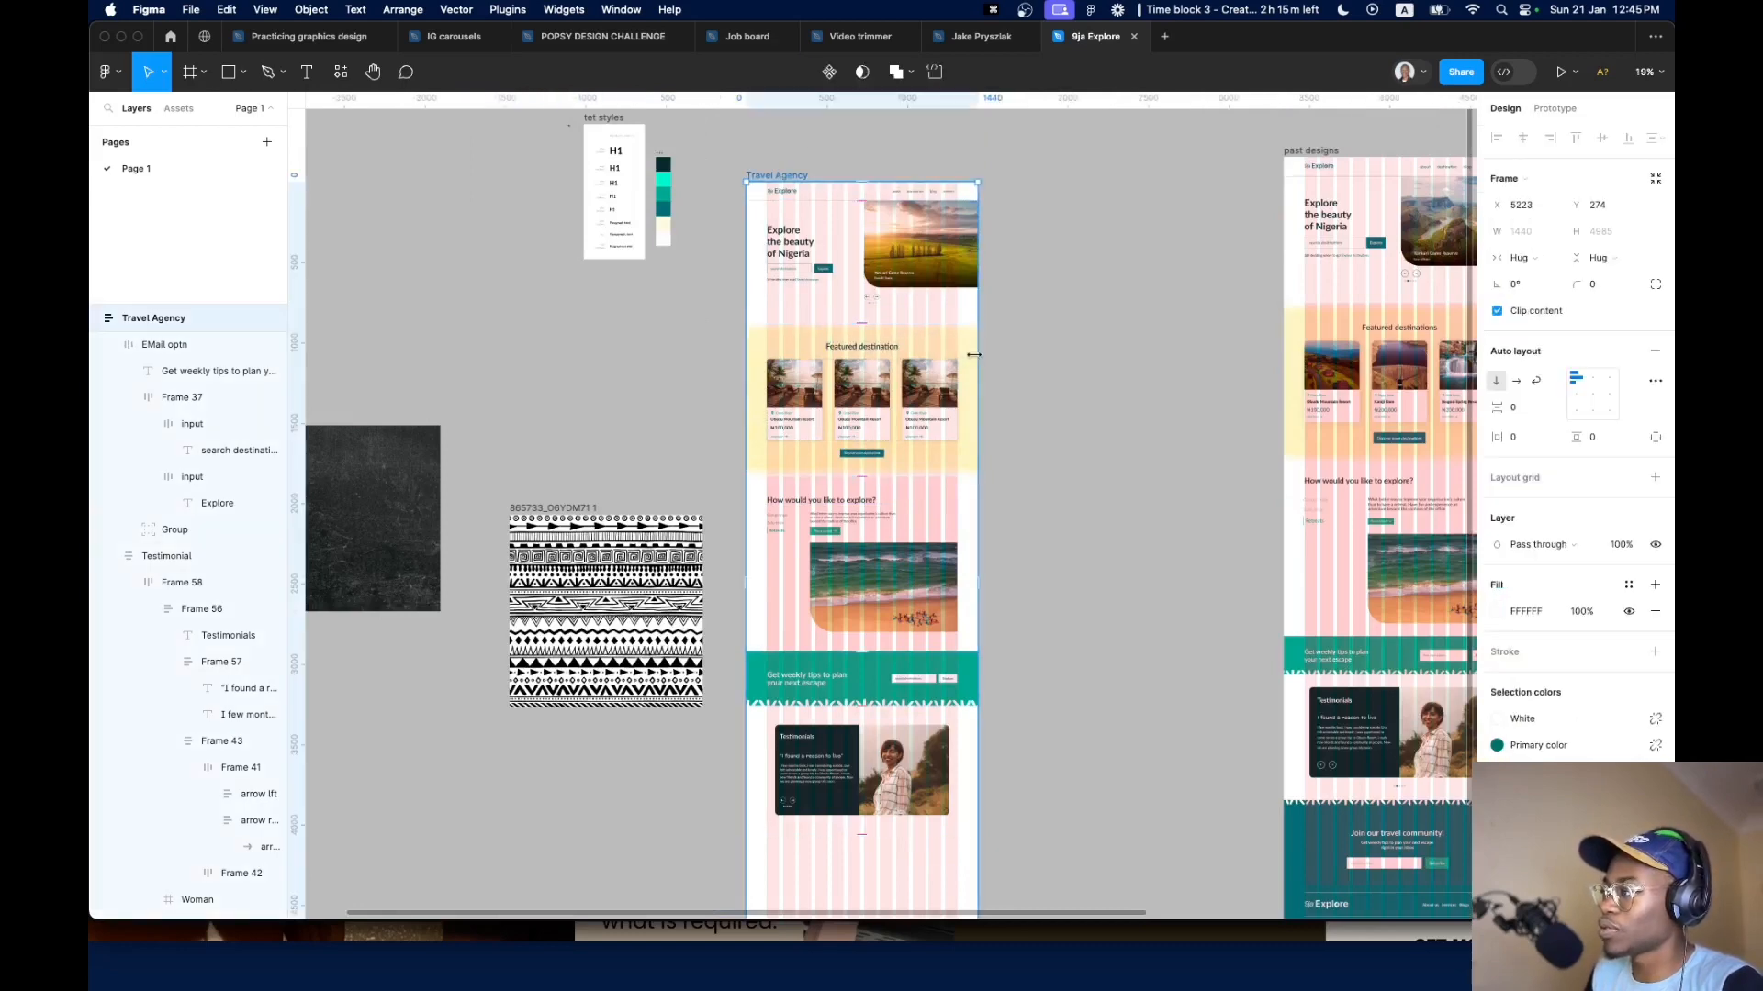
{"action": "mouse_move", "coordinate": [977, 367]}
{"action": "left_mouse_down"}
{"action": "mouse_move", "coordinate": [888, 370]}
{"action": "mouse_move", "coordinate": [977, 373]}
{"action": "mouse_move", "coordinate": [894, 382]}
{"action": "mouse_move", "coordinate": [970, 402]}
{"action": "left_mouse_up"}
{"action": "key", "text": "super+z"}
{"action": "scroll", "coordinate": [937, 551], "scroll_direction": "down", "scroll_amount": 3}
{"action": "scroll", "coordinate": [909, 720], "scroll_direction": "up", "scroll_amount": 5}
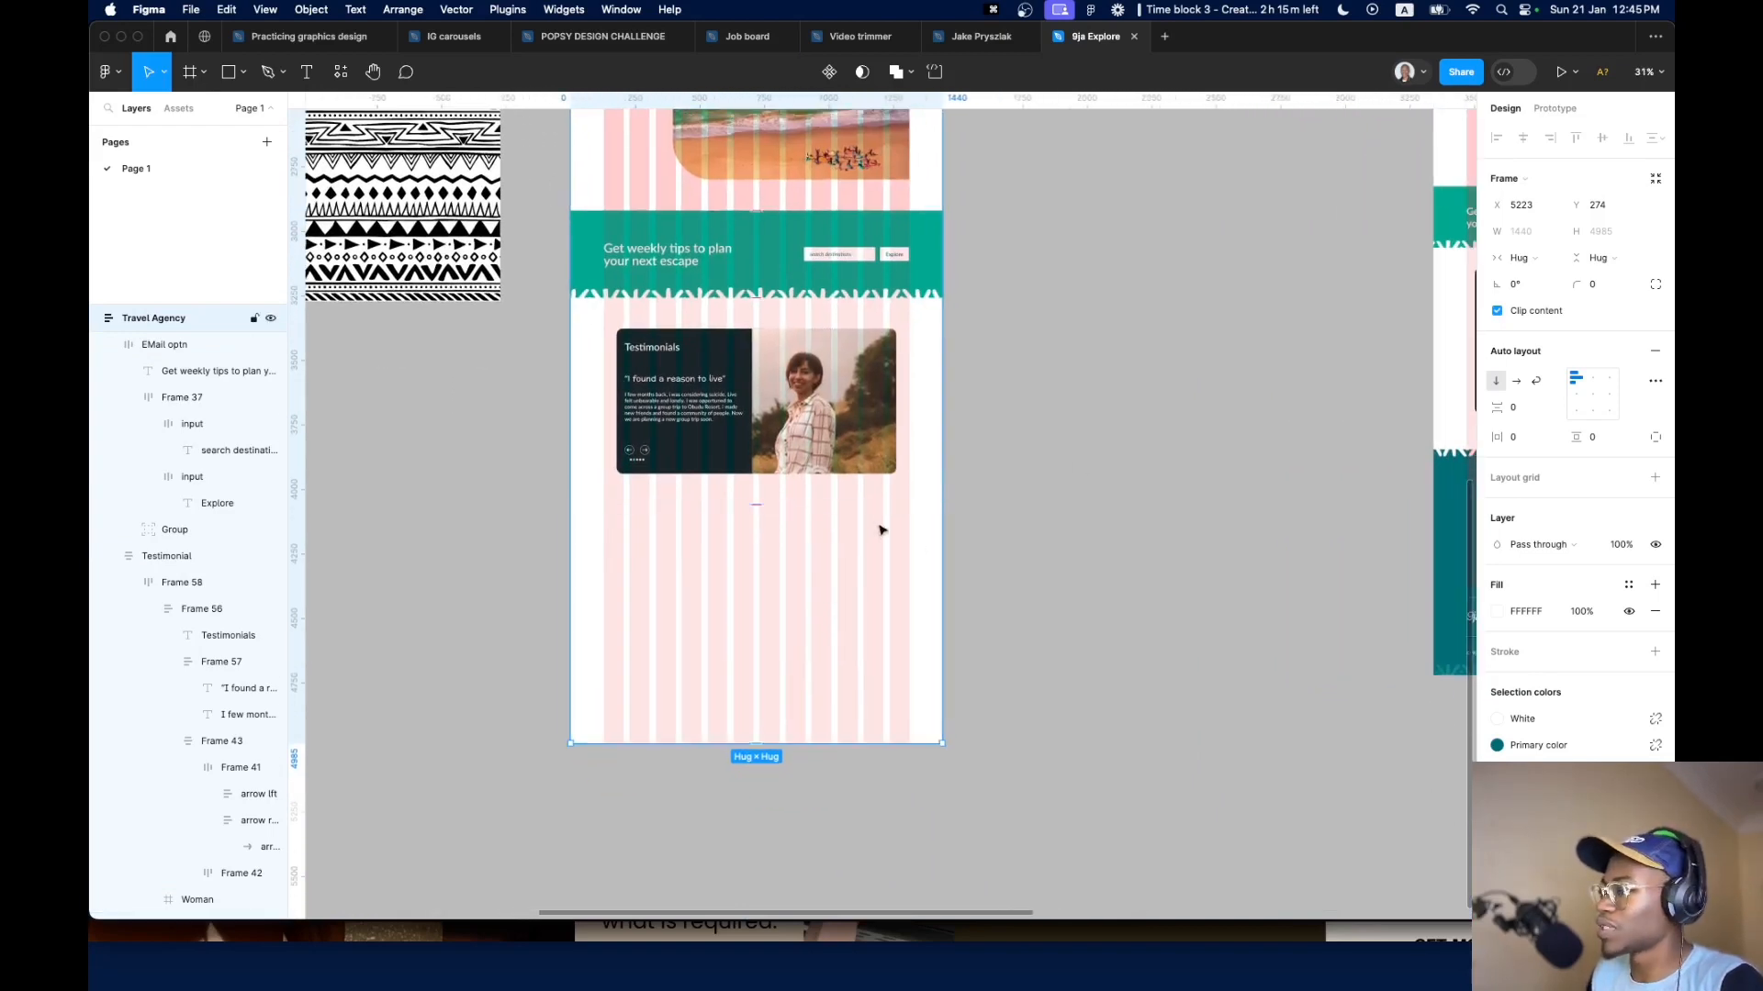
{"action": "scroll", "coordinate": [878, 526], "scroll_direction": "up", "scroll_amount": 5}
{"action": "scroll", "coordinate": [878, 526], "scroll_direction": "down", "scroll_amount": 8}
{"action": "scroll", "coordinate": [878, 526], "scroll_direction": "up", "scroll_amount": 3}
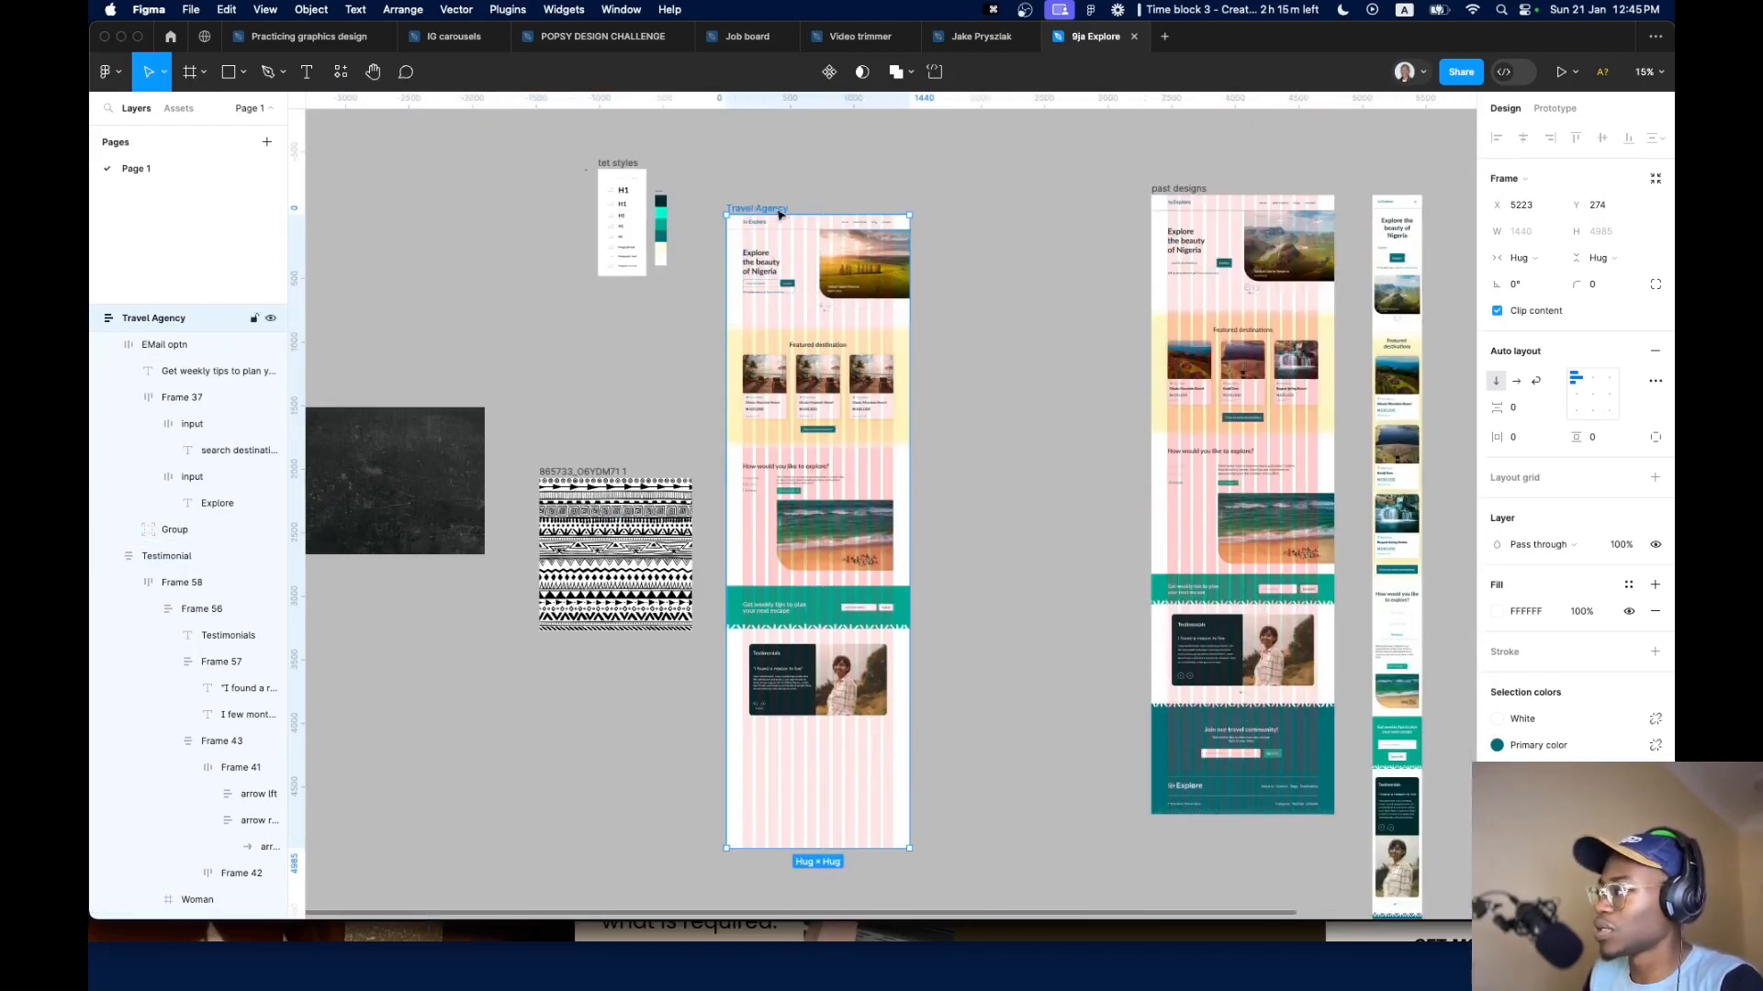
Set the Travel Agency frame's horizontal sizing to Fixed width at 1440
{"action": "left_click", "coordinate": [1519, 258]}
{"action": "left_click", "coordinate": [1542, 239]}
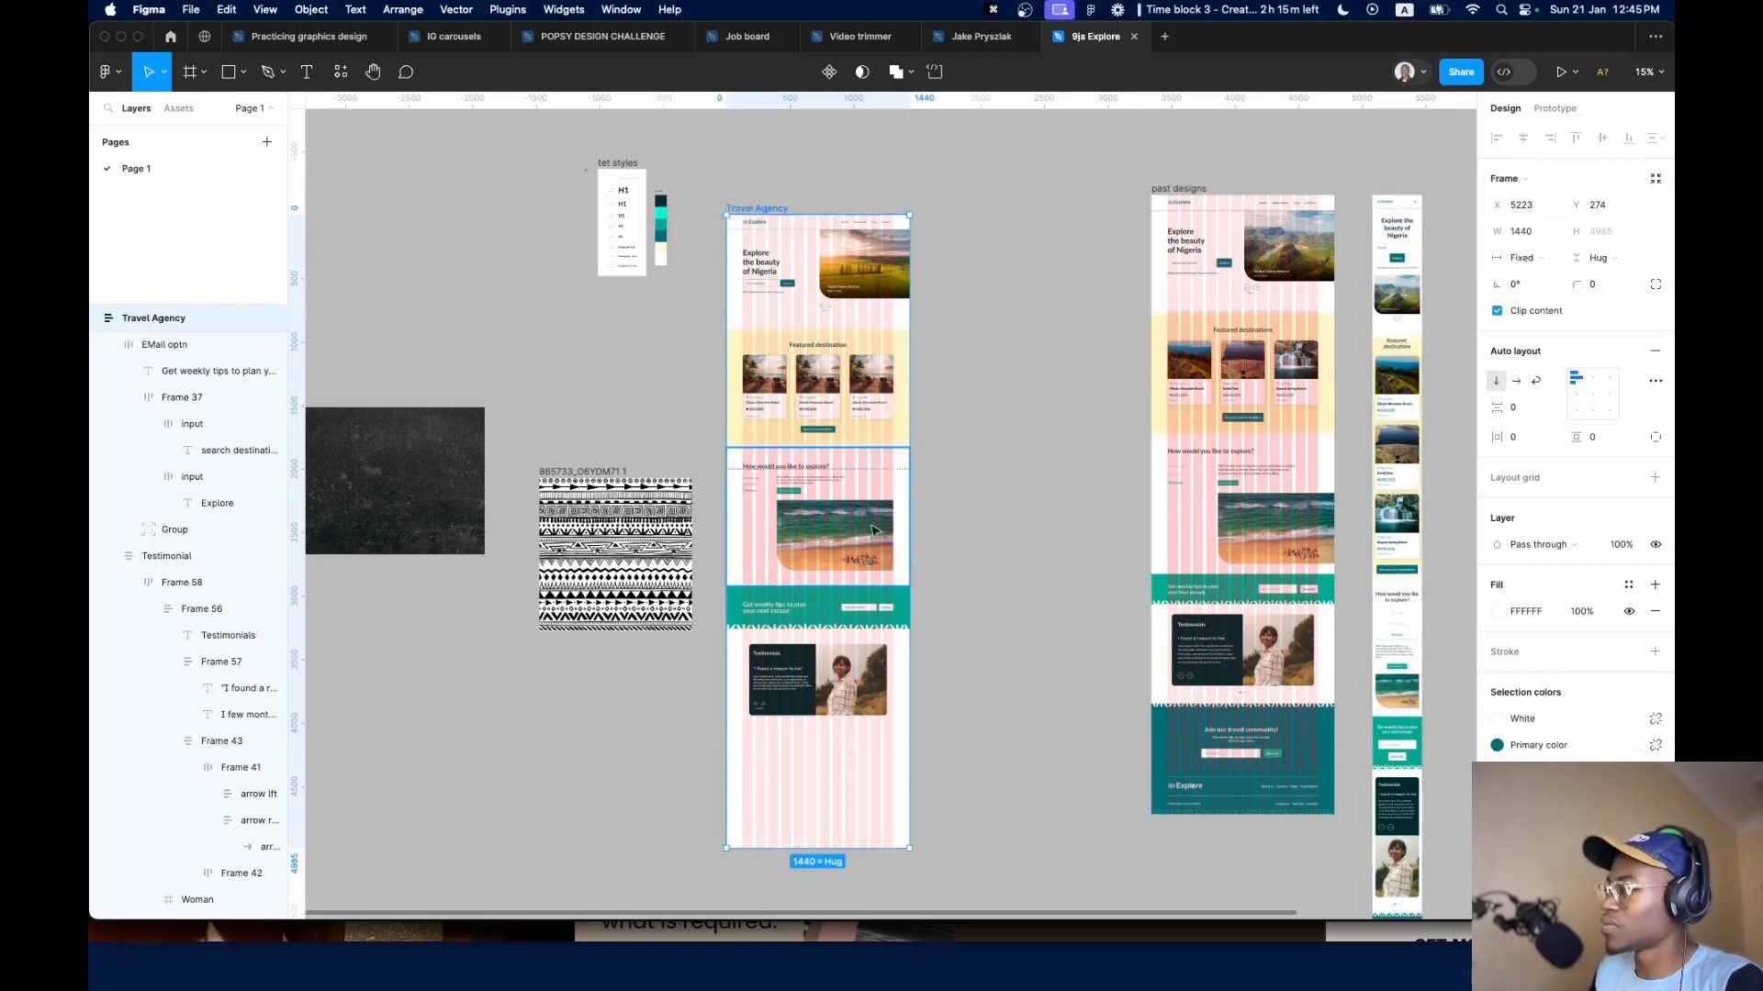
Try resizing the page from the Footer's side edge and undo the resize
{"action": "scroll", "coordinate": [873, 530], "scroll_direction": "down", "scroll_amount": 3}
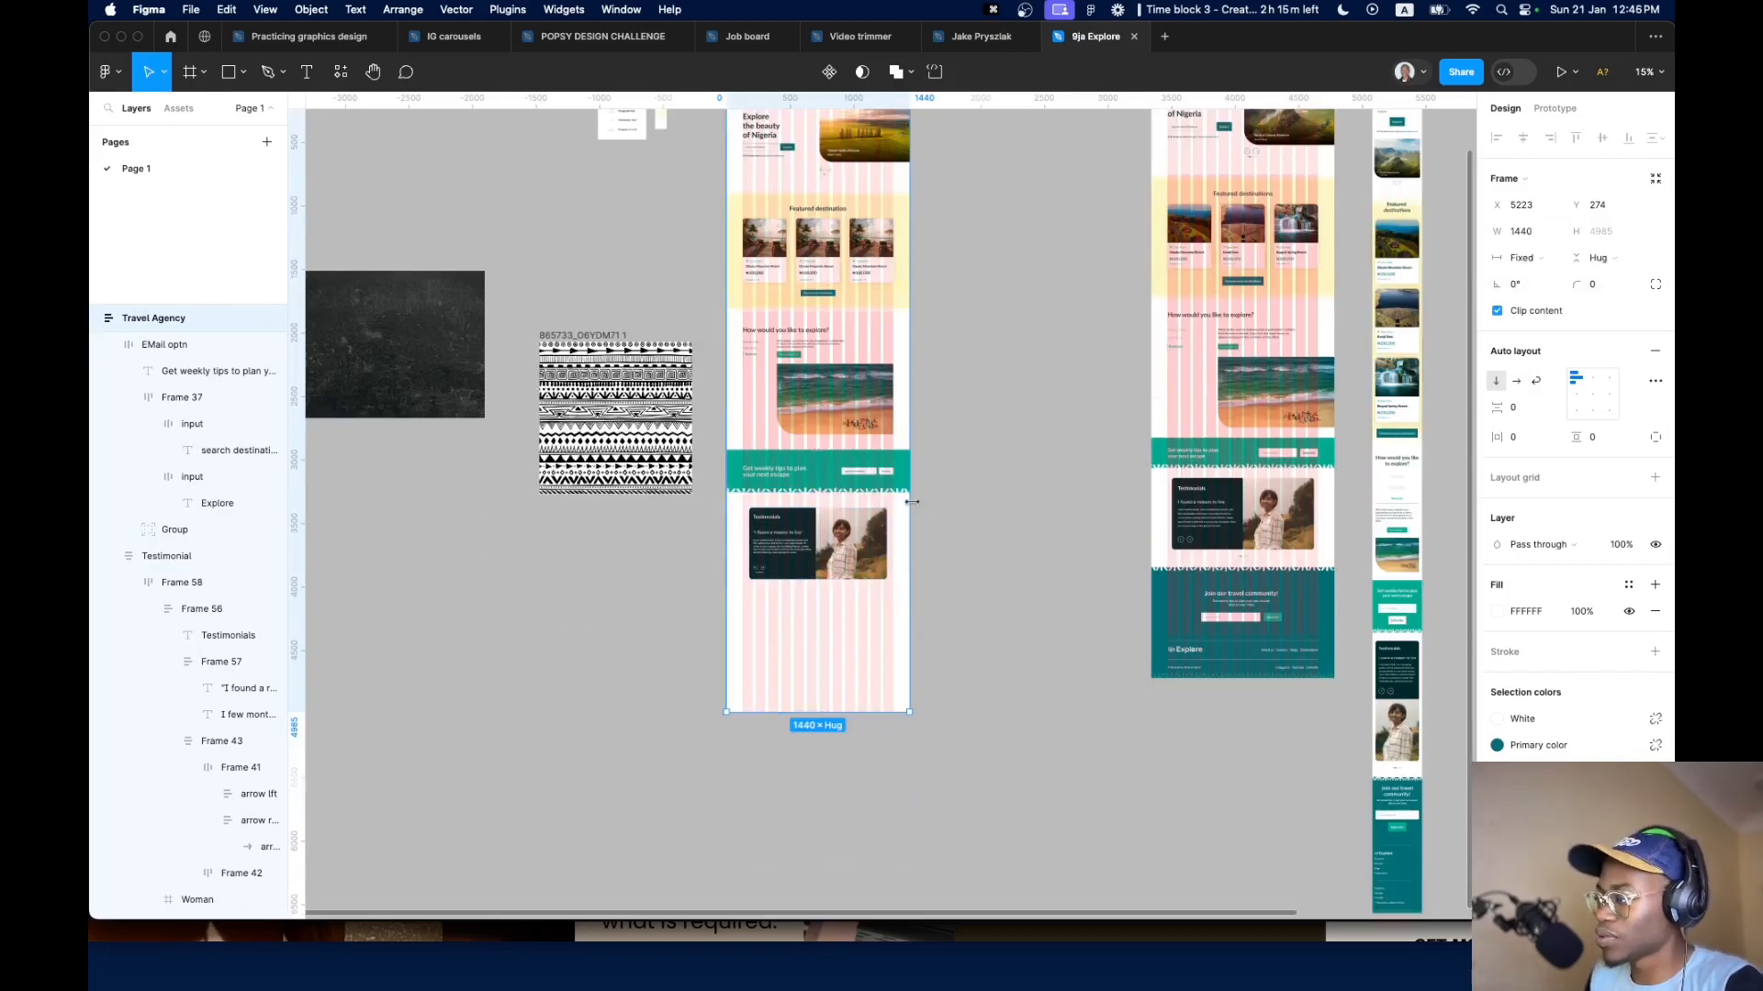
{"action": "key", "text": "super+z"}
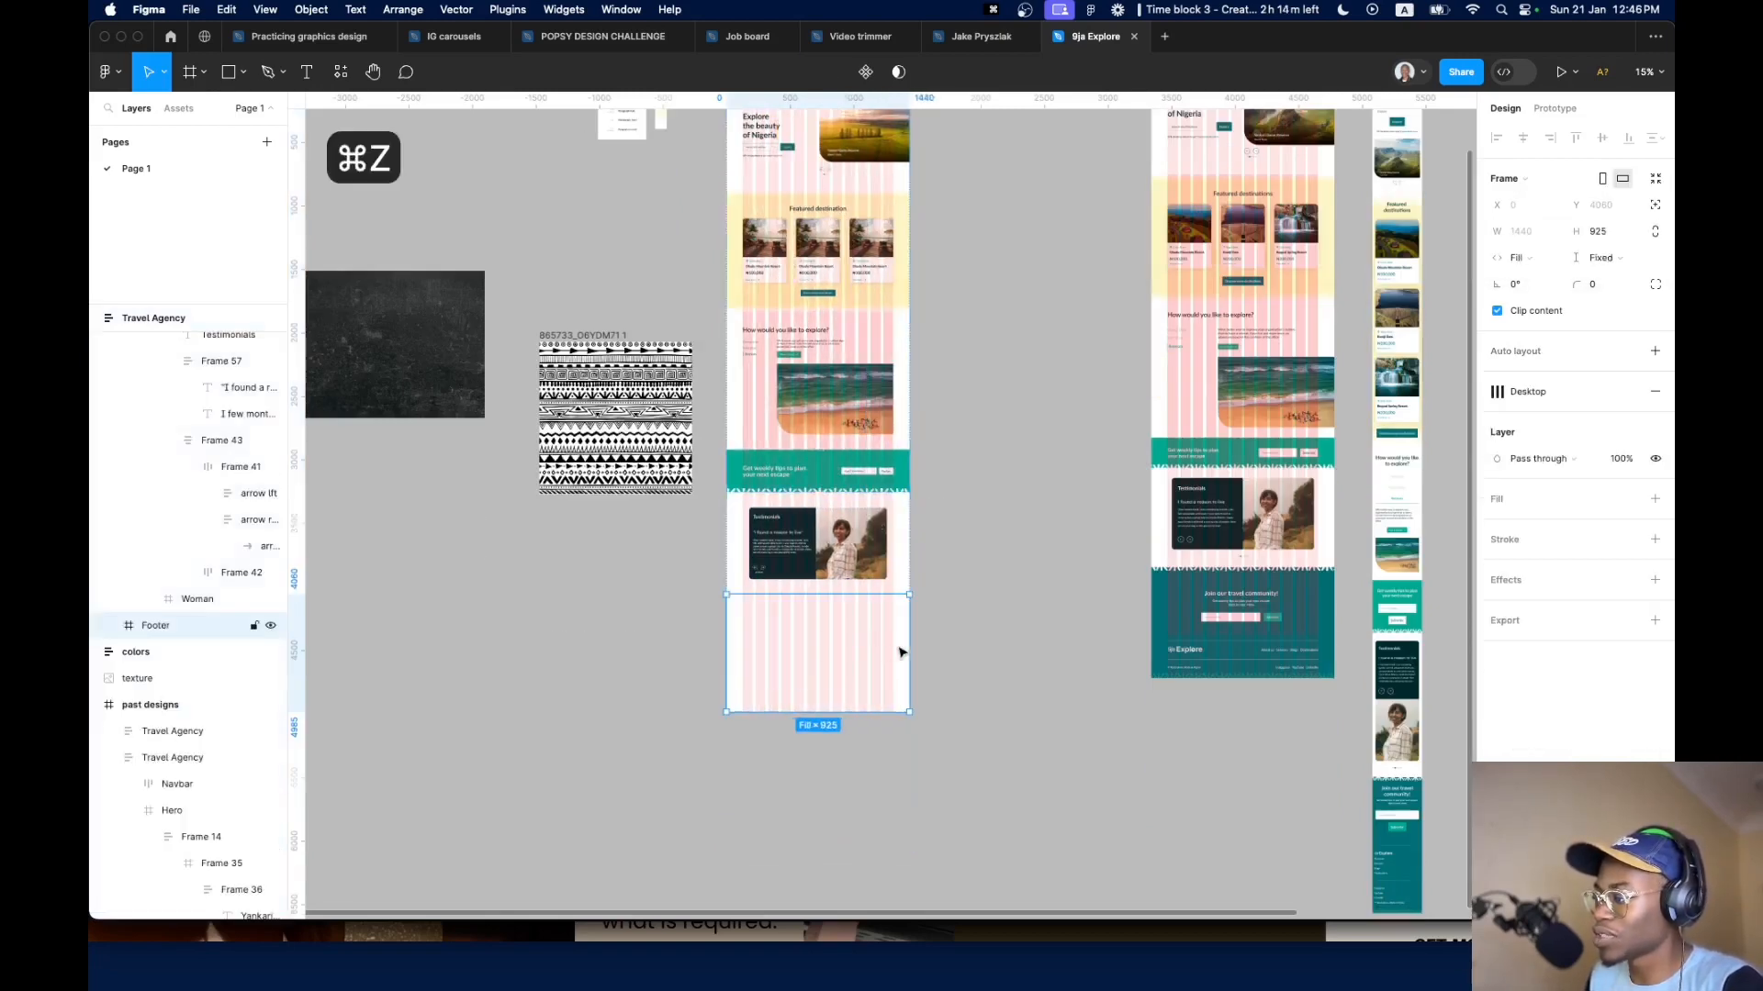
{"action": "left_click_drag", "start_coordinate": [910, 673], "coordinate": [958, 712]}
{"action": "key", "text": "super+z"}
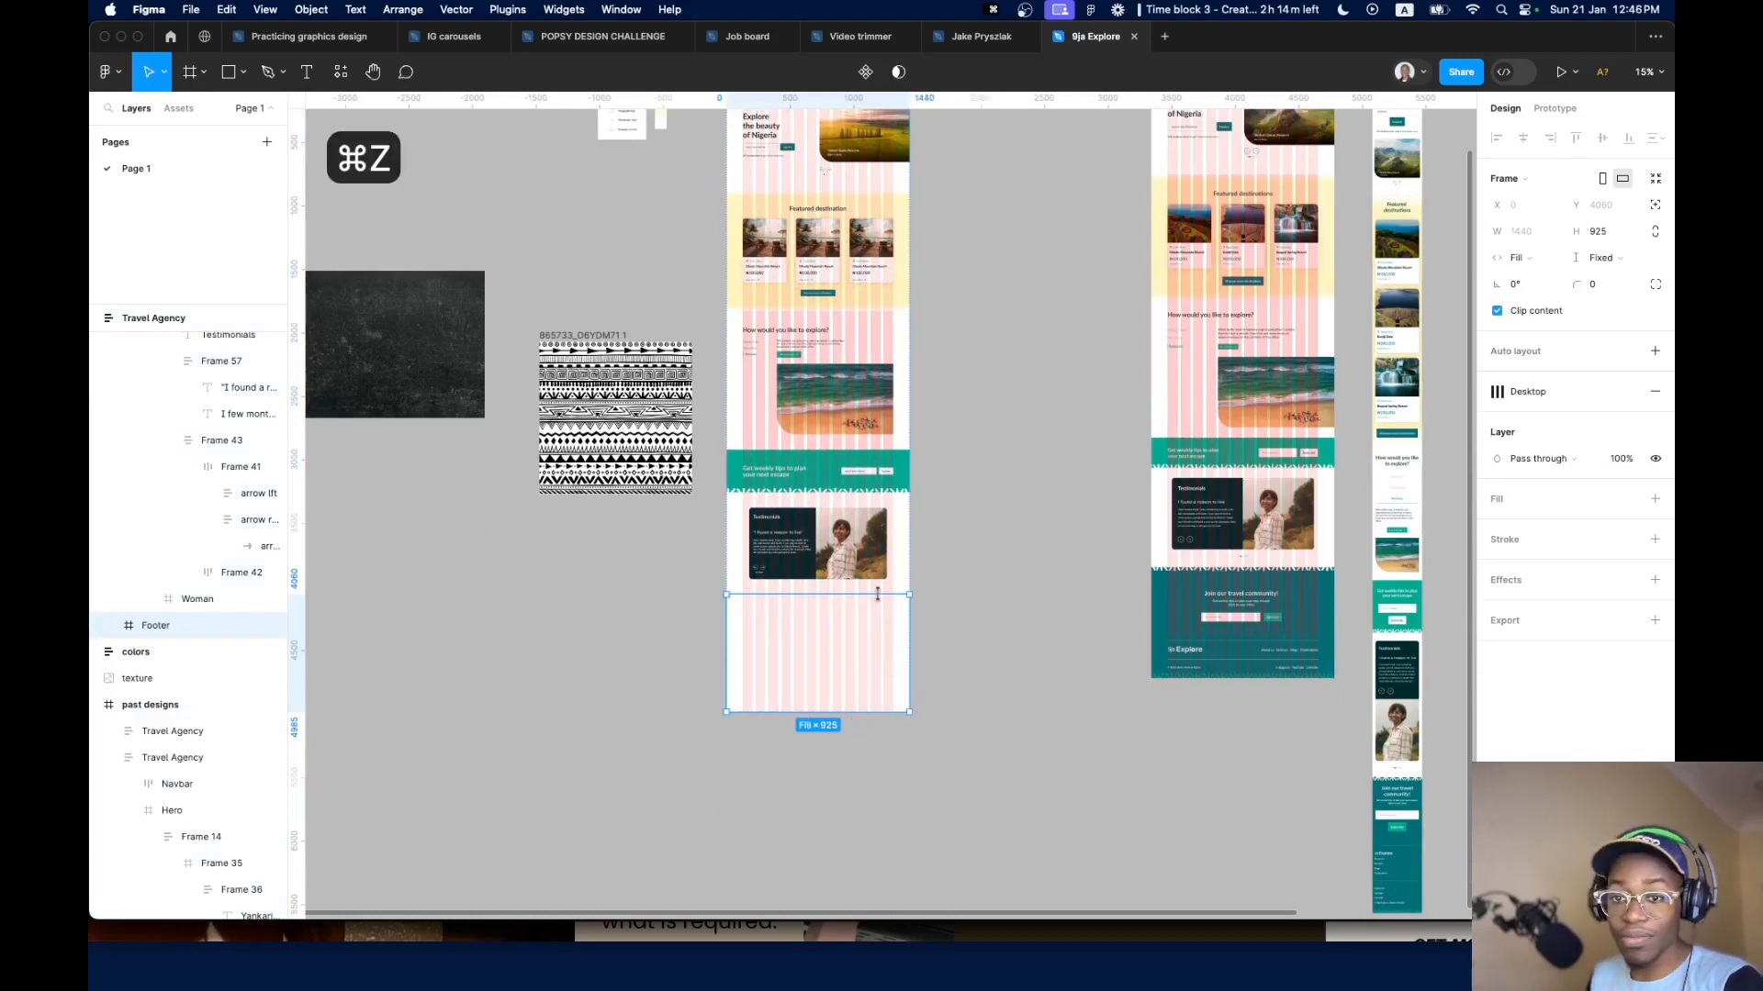
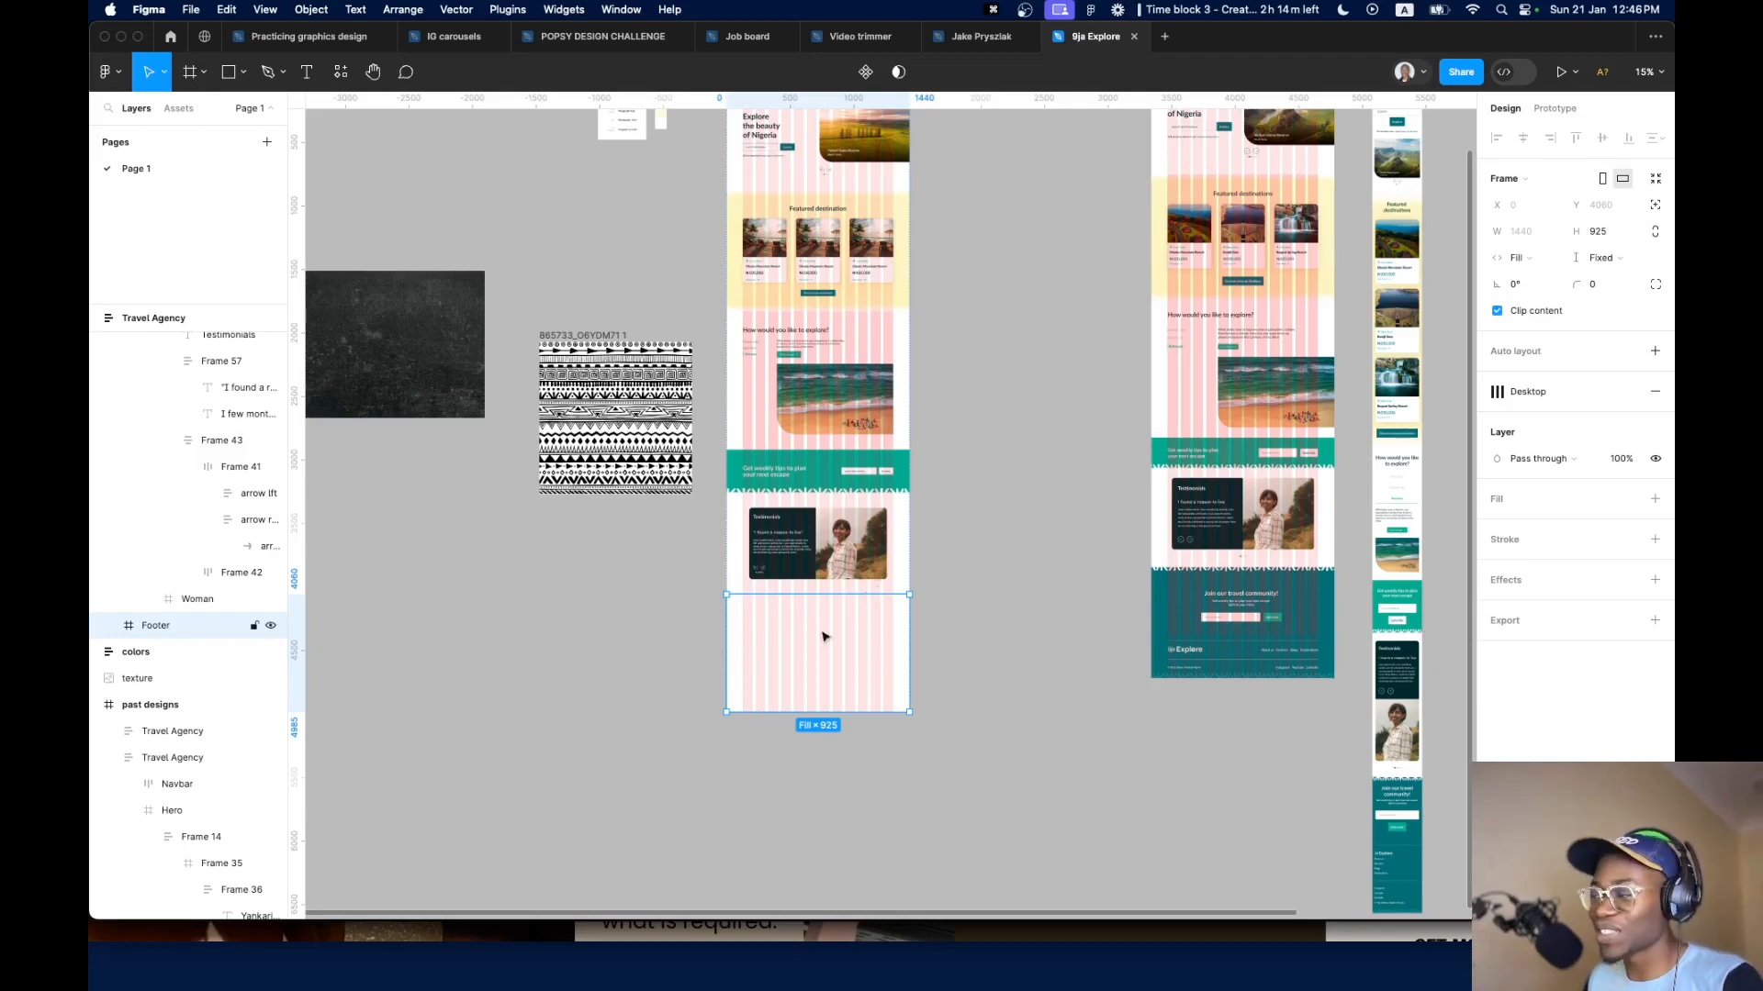
Hide the layout grids and examine the footer of the desktop reference design in past designs
{"action": "scroll", "coordinate": [879, 646], "scroll_direction": "up", "scroll_amount": 5}
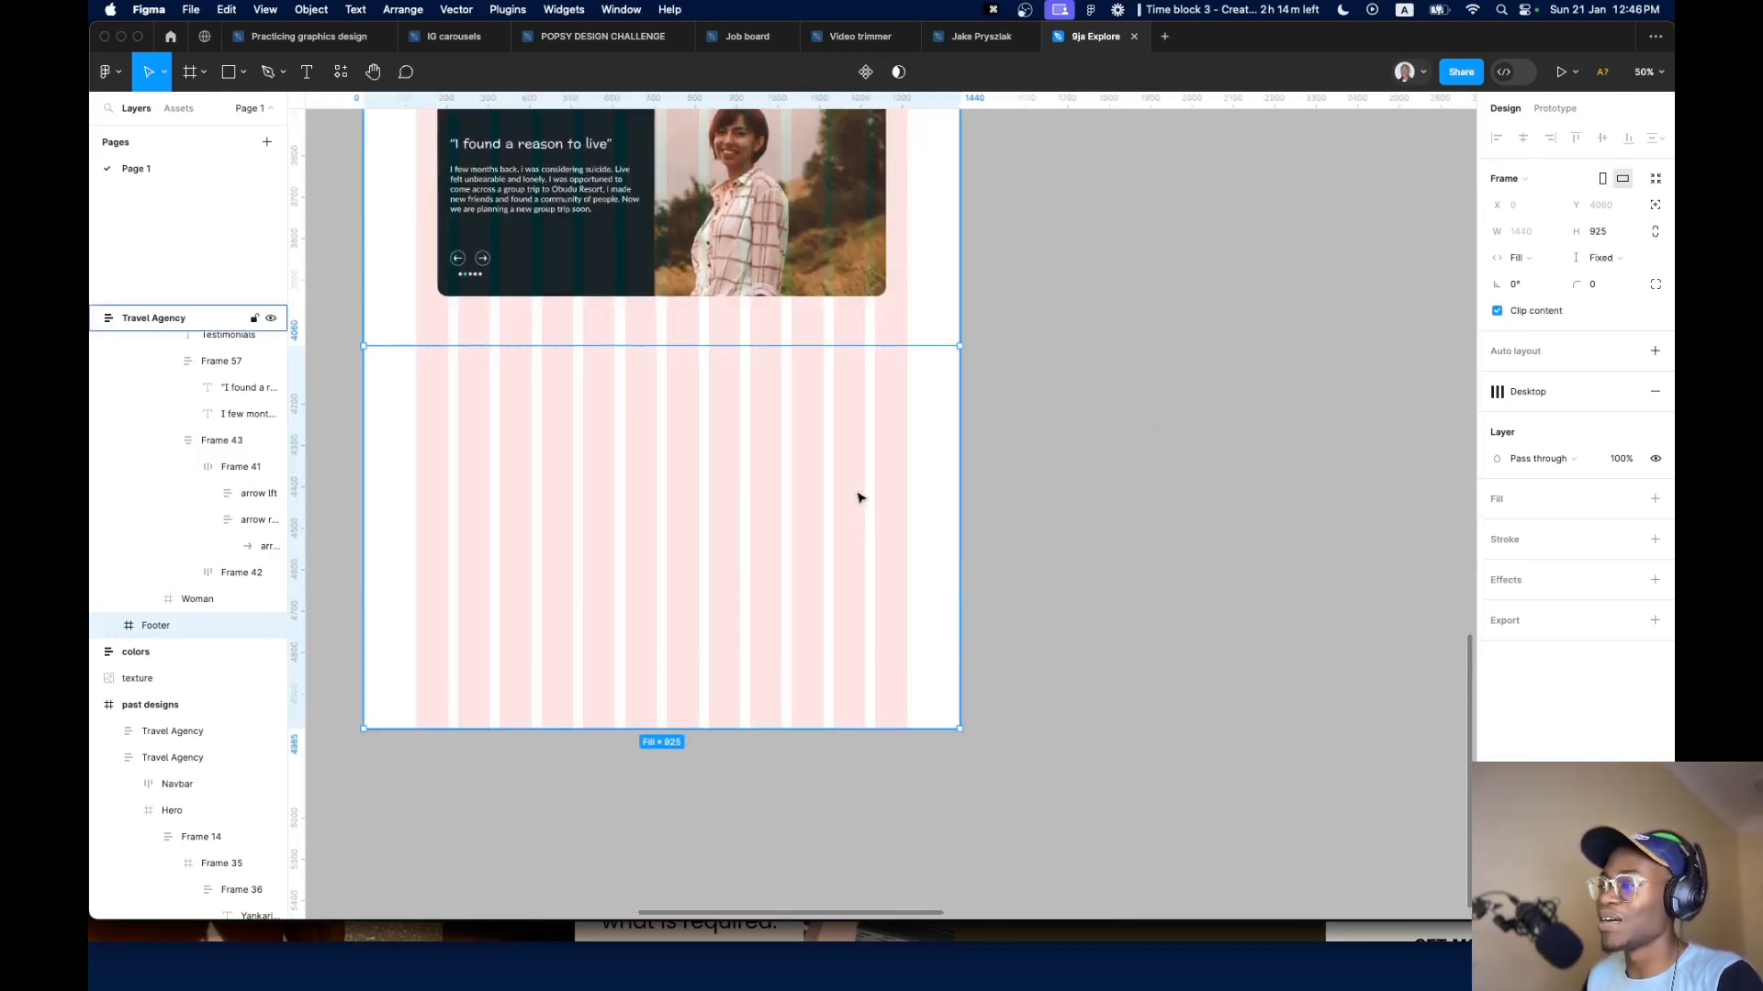
{"action": "scroll", "coordinate": [866, 576], "scroll_direction": "down", "scroll_amount": 5}
{"action": "scroll", "coordinate": [775, 641], "scroll_direction": "up", "scroll_amount": 4}
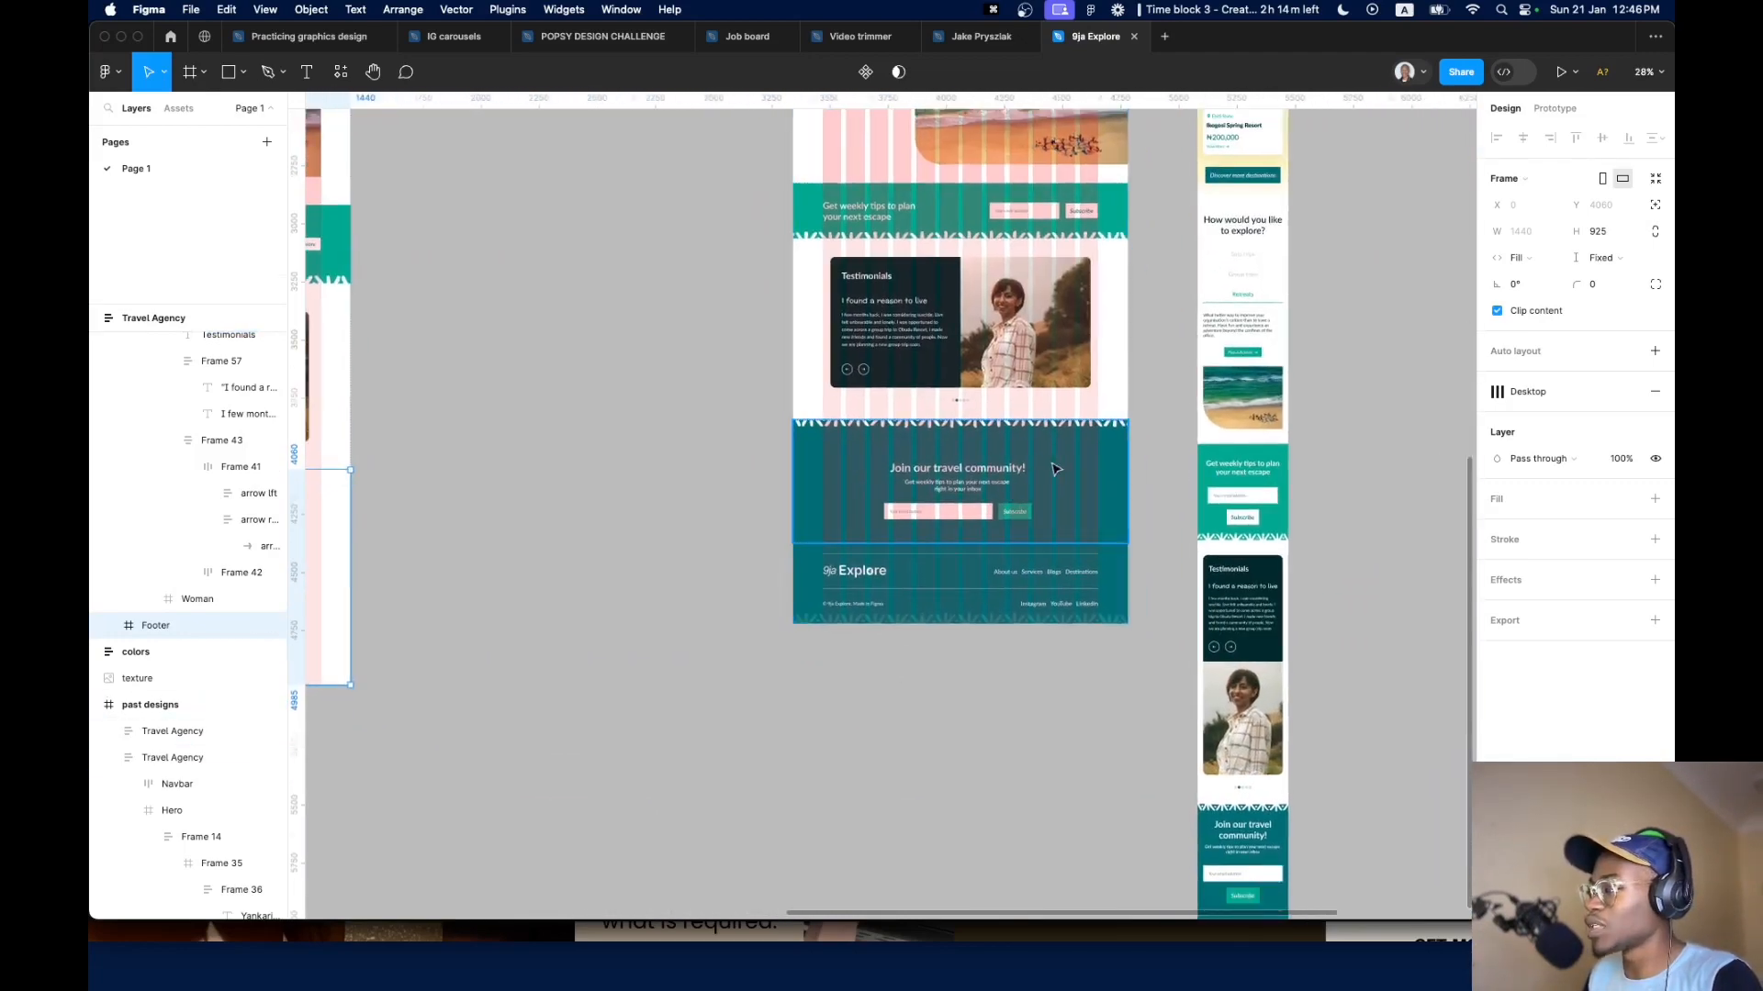
{"action": "key", "text": "shift+g"}
{"action": "scroll", "coordinate": [966, 482], "scroll_direction": "up", "scroll_amount": 5}
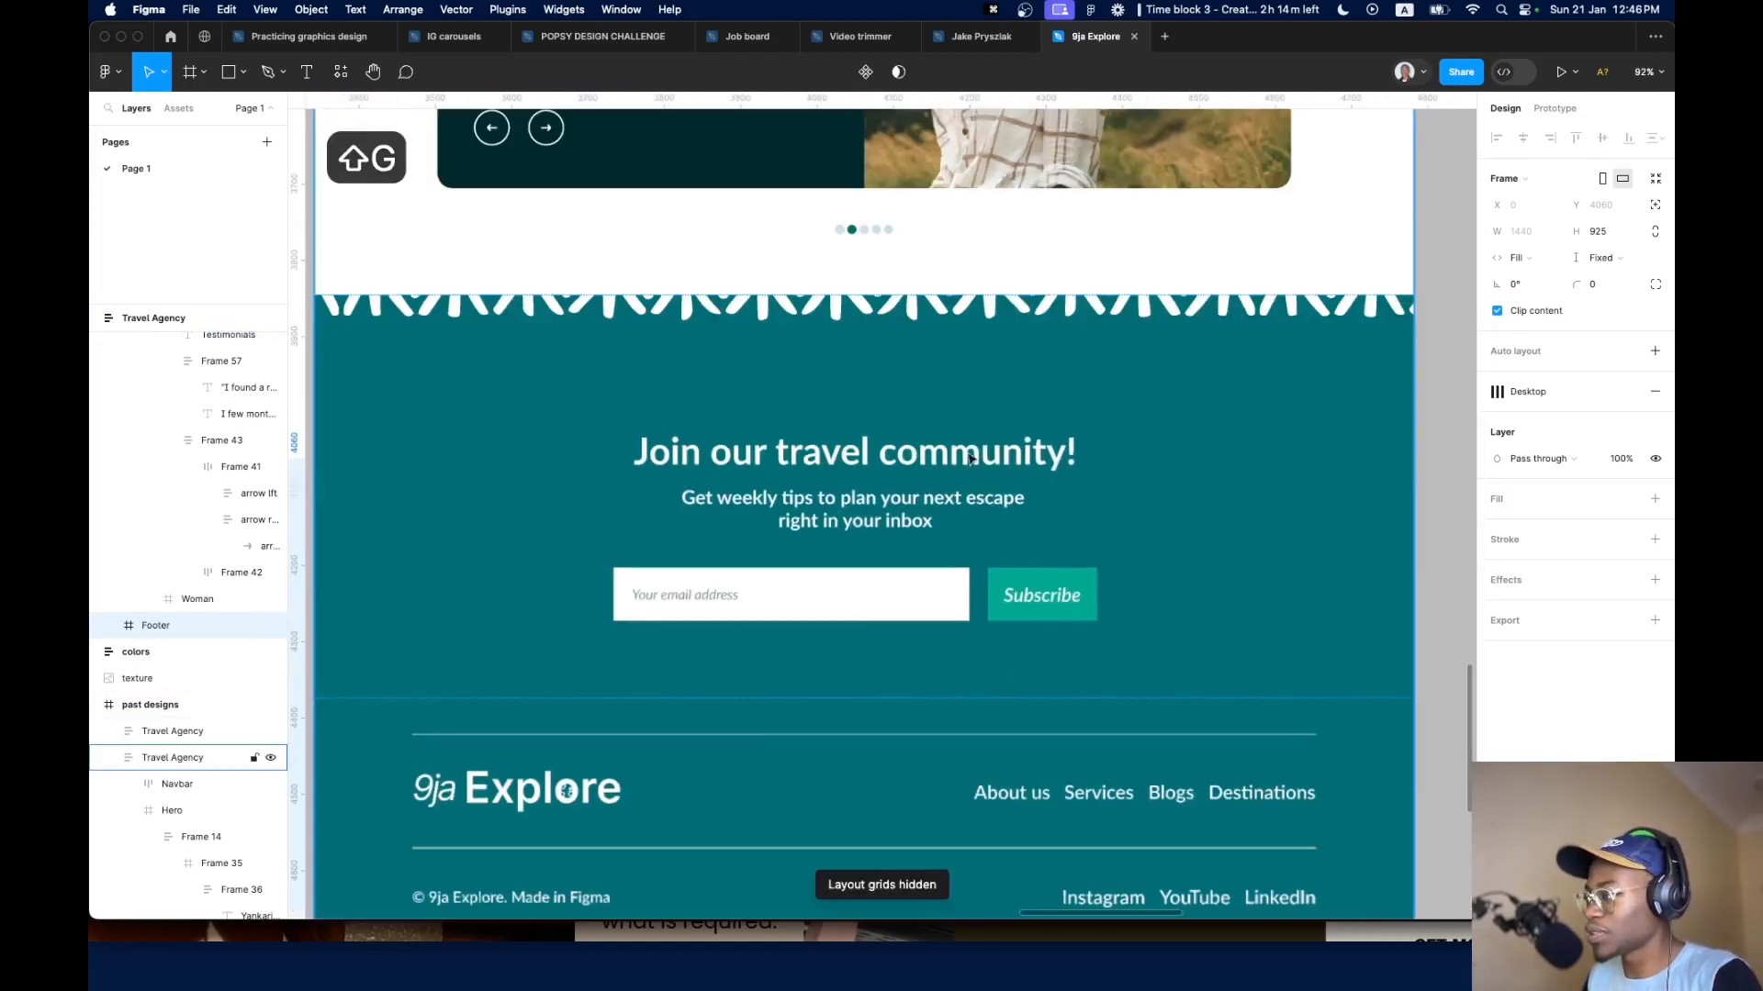
{"action": "scroll", "coordinate": [918, 602], "scroll_direction": "down", "scroll_amount": 5}
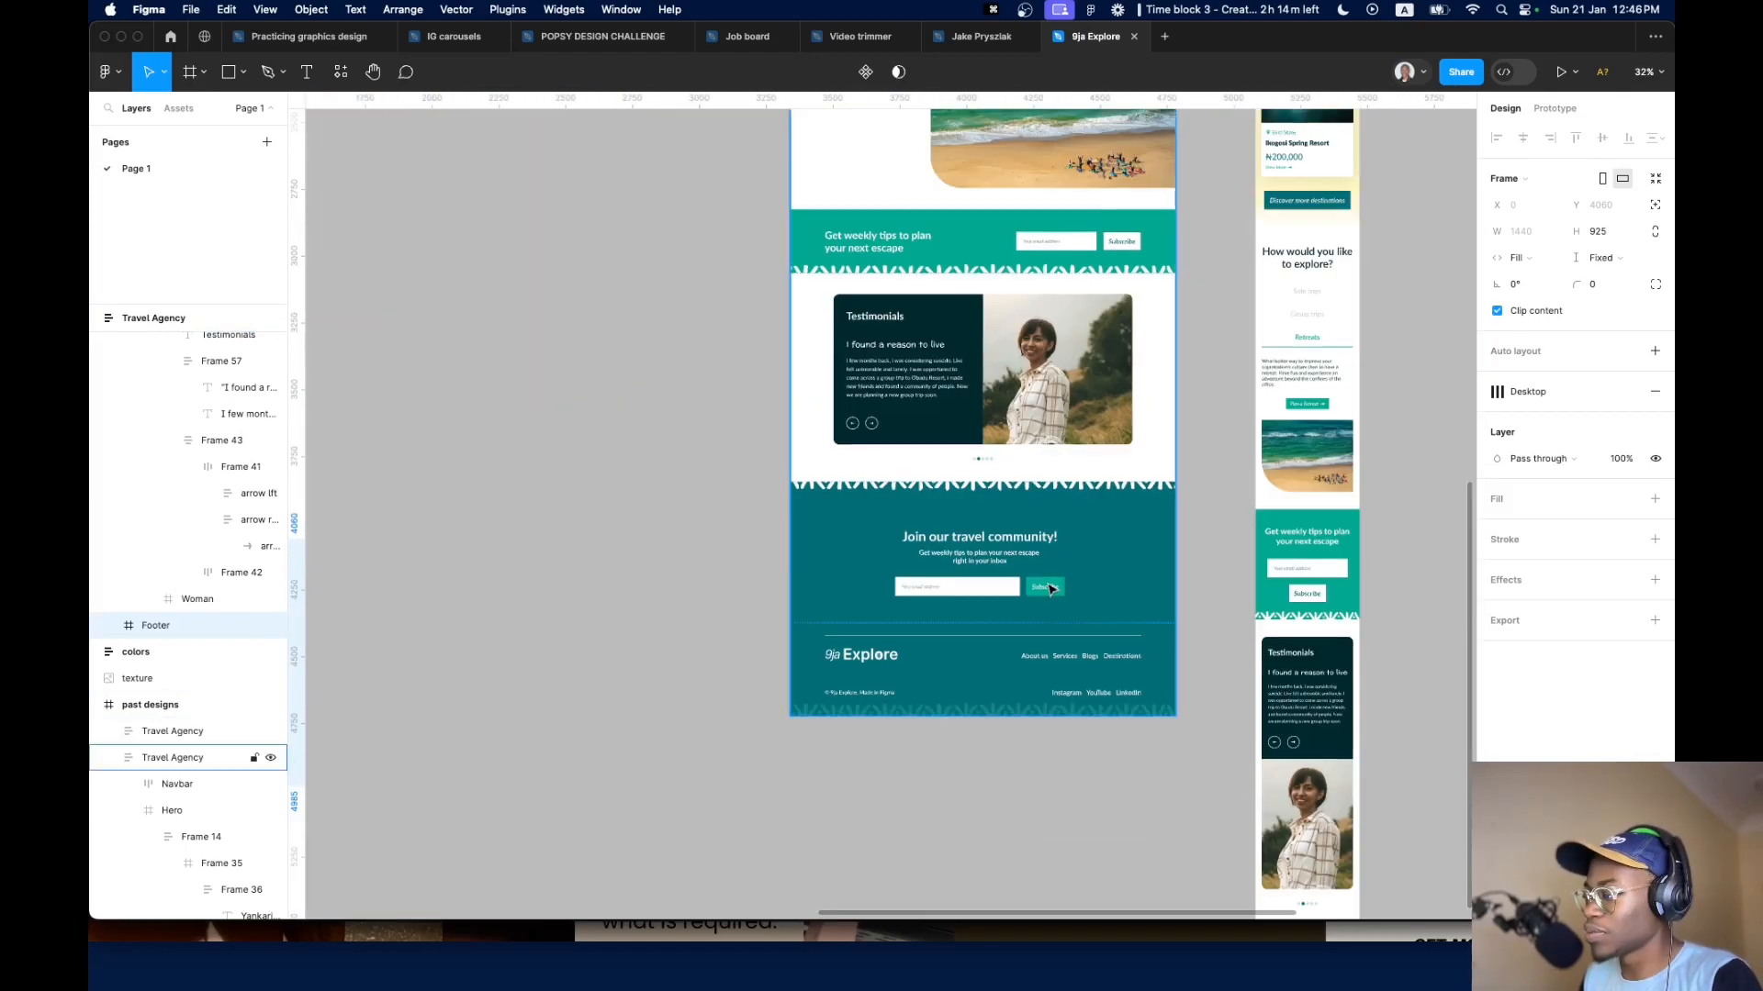
{"action": "scroll", "coordinate": [955, 650], "scroll_direction": "up", "scroll_amount": 3}
{"action": "scroll", "coordinate": [954, 650], "scroll_direction": "down", "scroll_amount": 3}
{"action": "scroll", "coordinate": [614, 523], "scroll_direction": "up", "scroll_amount": 3}
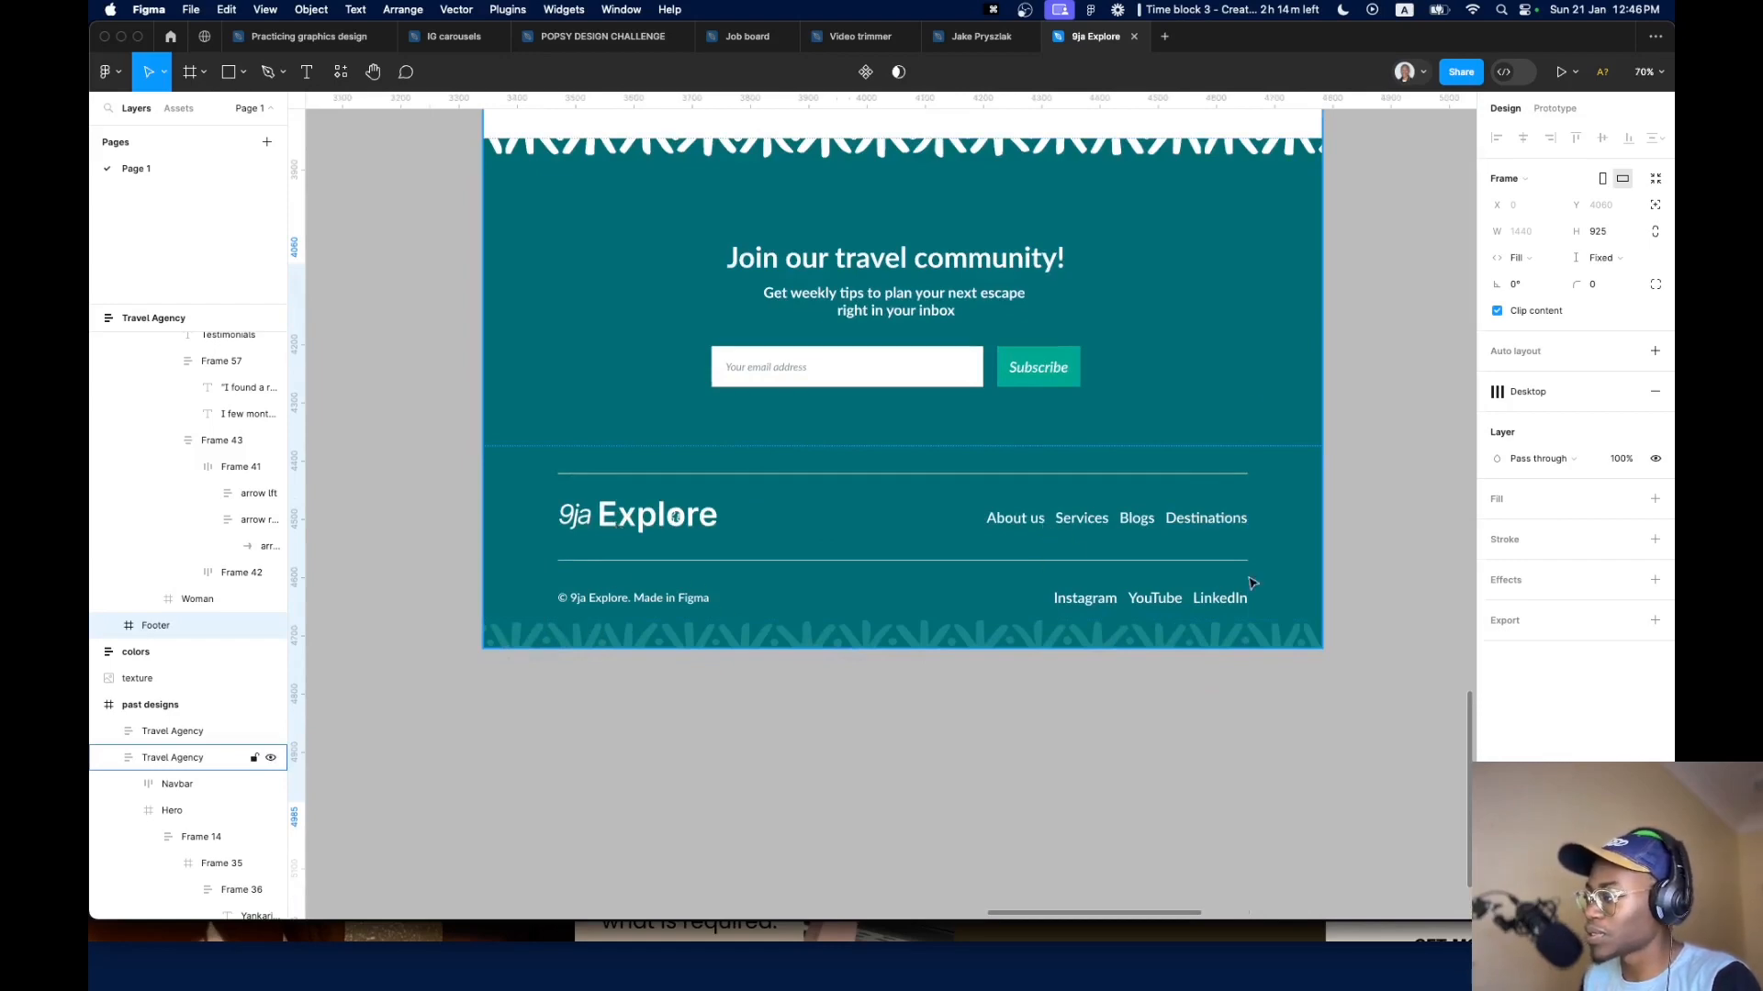
Add a fill to the empty Footer frame using the Primary color style
{"action": "scroll", "coordinate": [1251, 583], "scroll_direction": "down", "scroll_amount": 5}
{"action": "left_click_drag", "start_coordinate": [518, 519], "coordinate": [657, 571]}
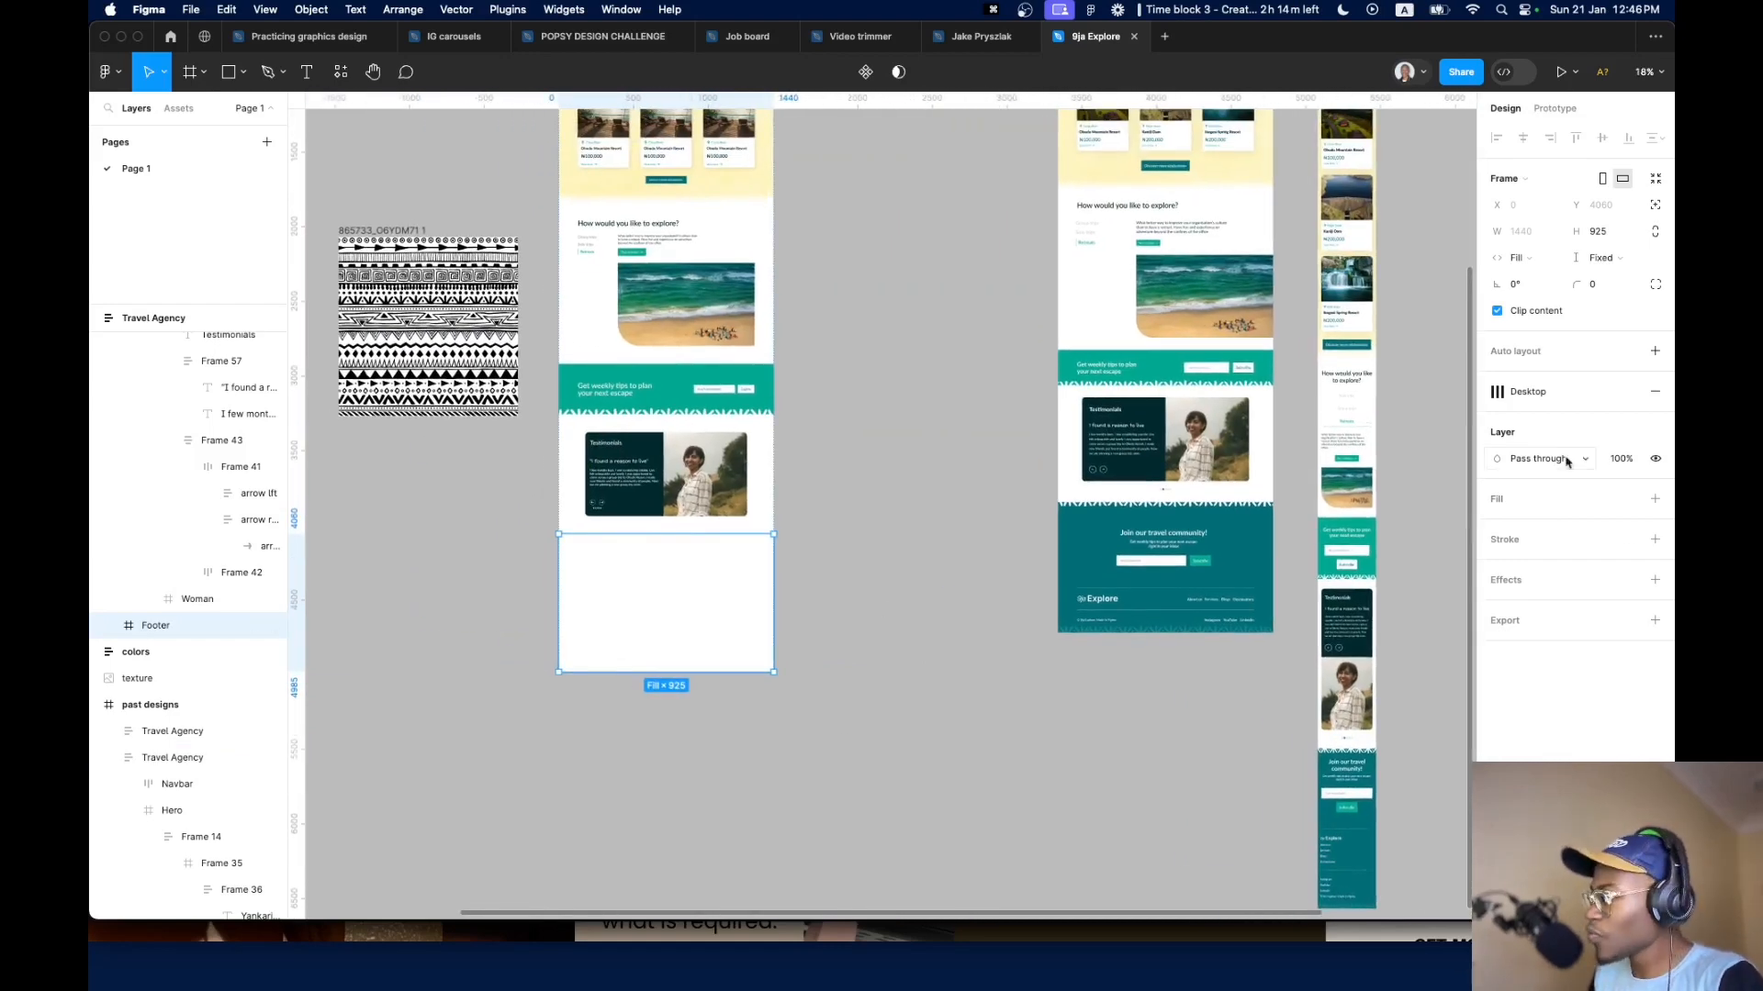
{"action": "left_click", "coordinate": [1628, 498]}
{"action": "left_click", "coordinate": [1390, 610]}
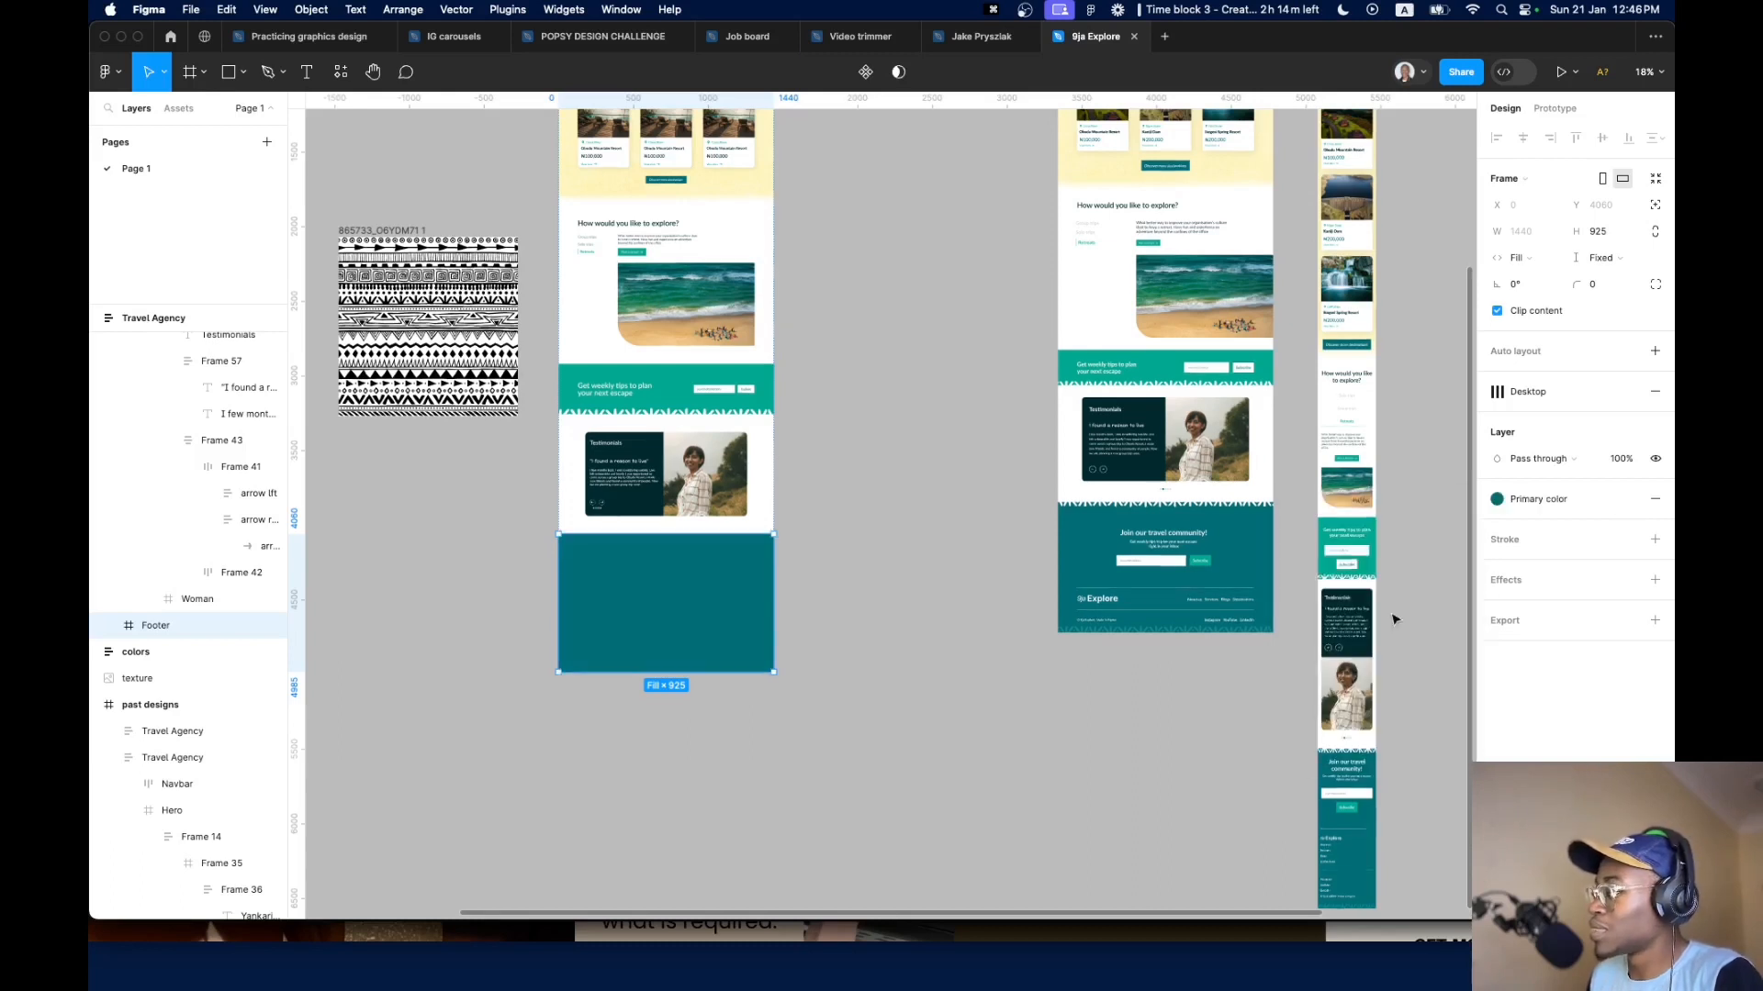
Select the white zigzag group along the lower edge of the email section and rename it Pattern
{"action": "scroll", "coordinate": [653, 615], "scroll_direction": "up", "scroll_amount": 1}
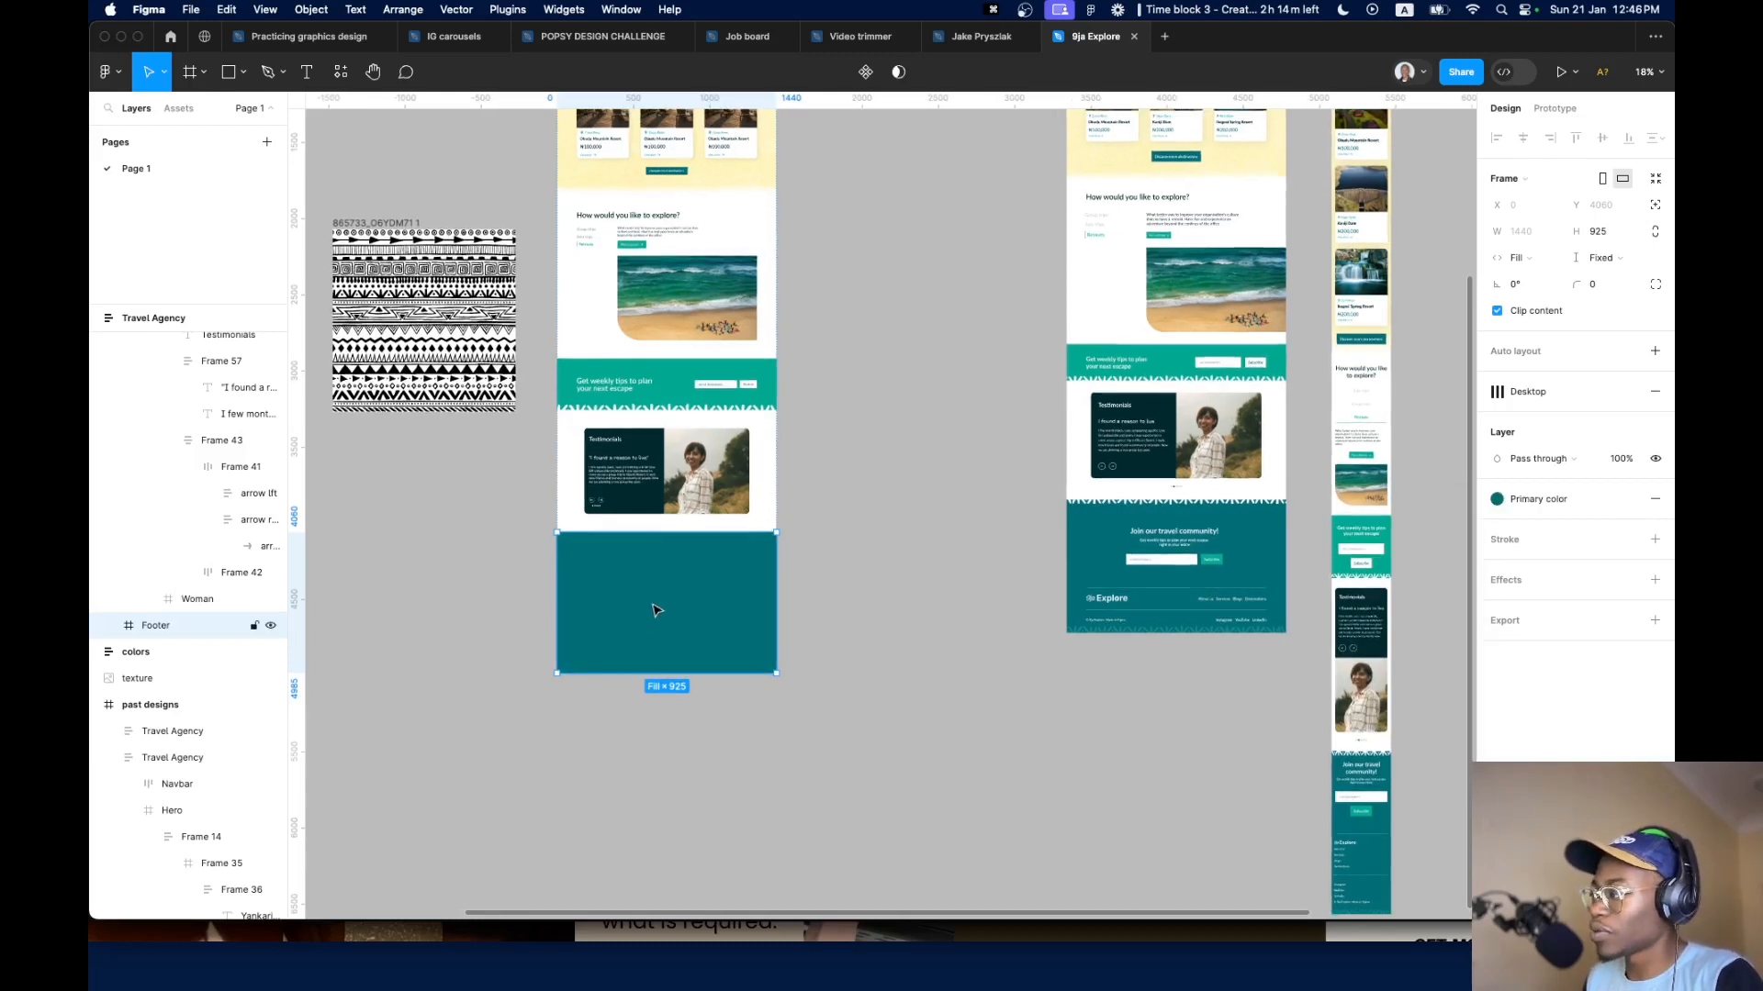
{"action": "left_click", "coordinate": [668, 369]}
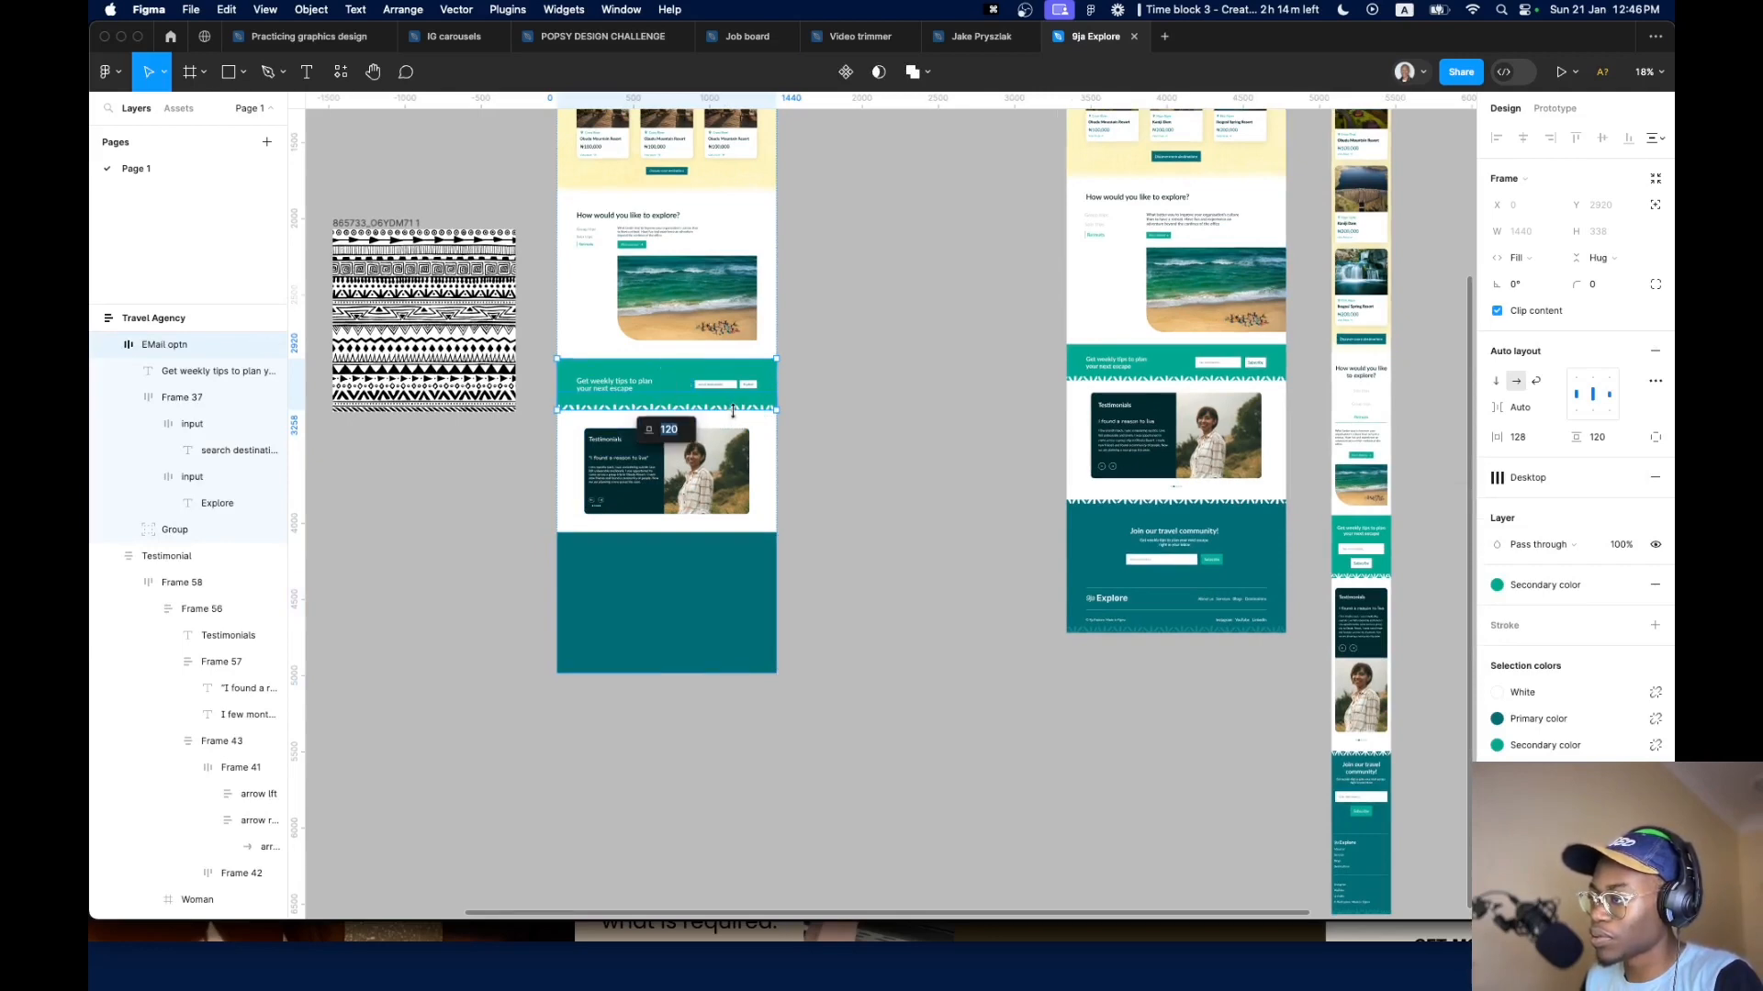
{"action": "key", "text": "Escape"}
{"action": "scroll", "coordinate": [718, 428], "scroll_direction": "up", "scroll_amount": 5}
{"action": "double_click", "coordinate": [709, 367]}
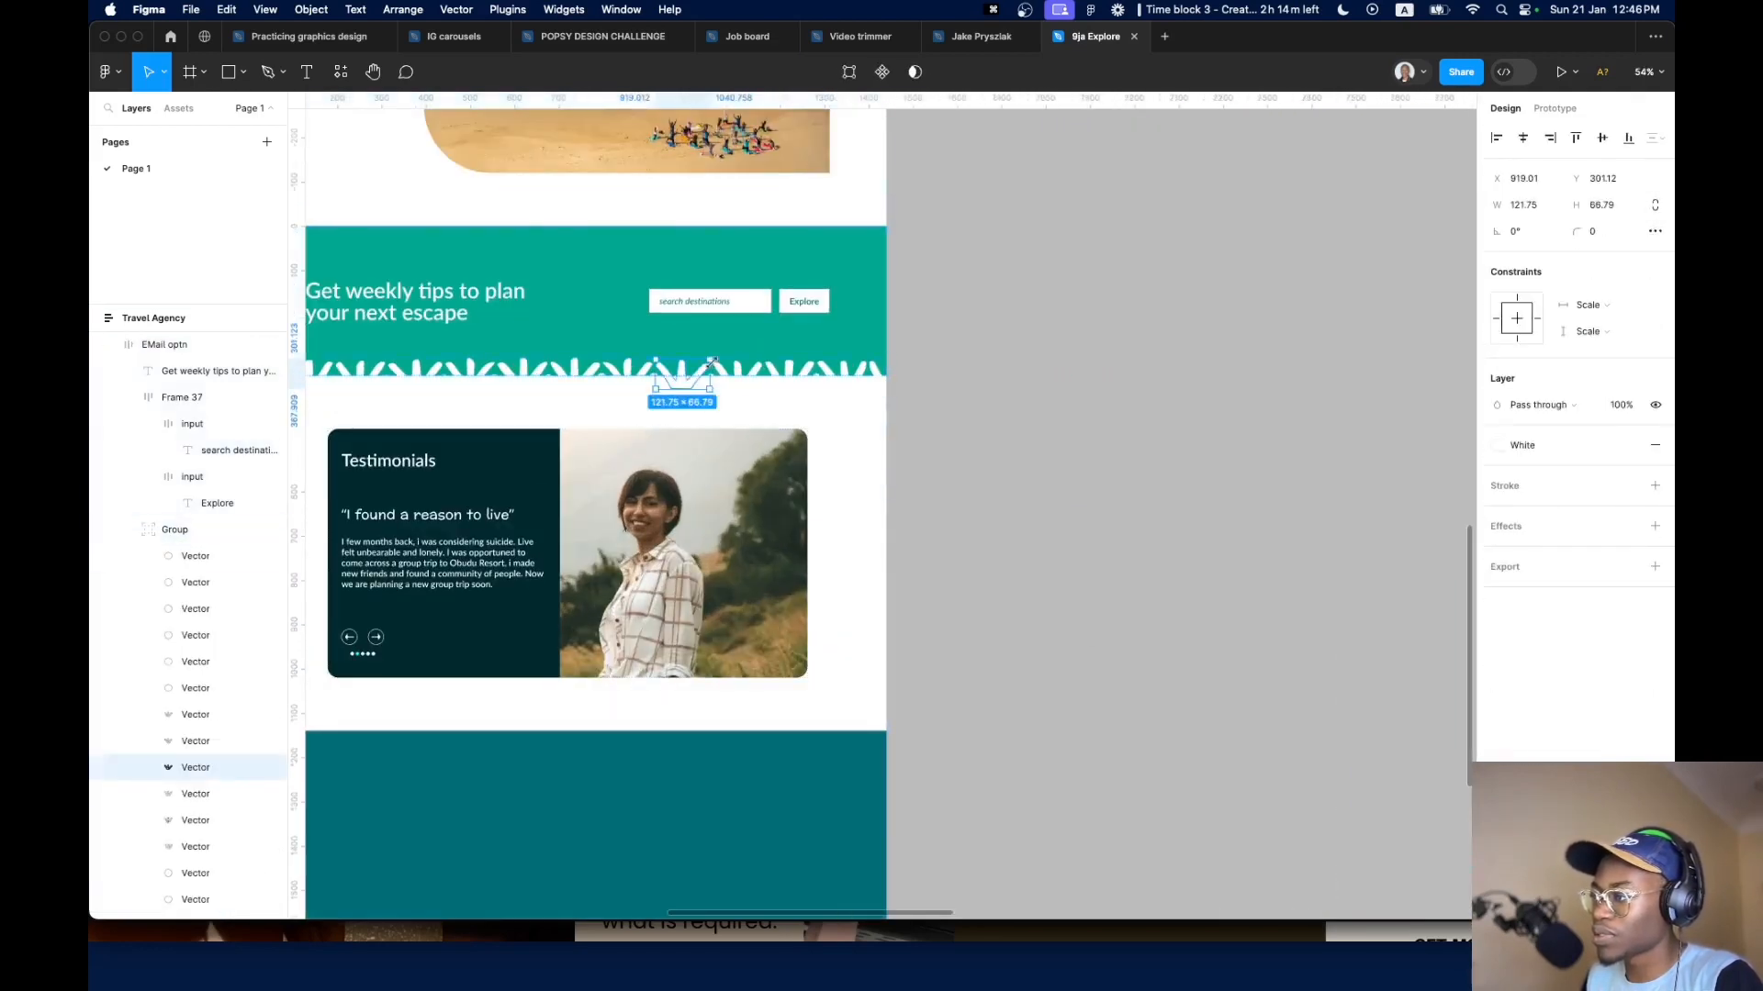
{"action": "left_click", "coordinate": [744, 351]}
{"action": "double_click", "coordinate": [736, 364]}
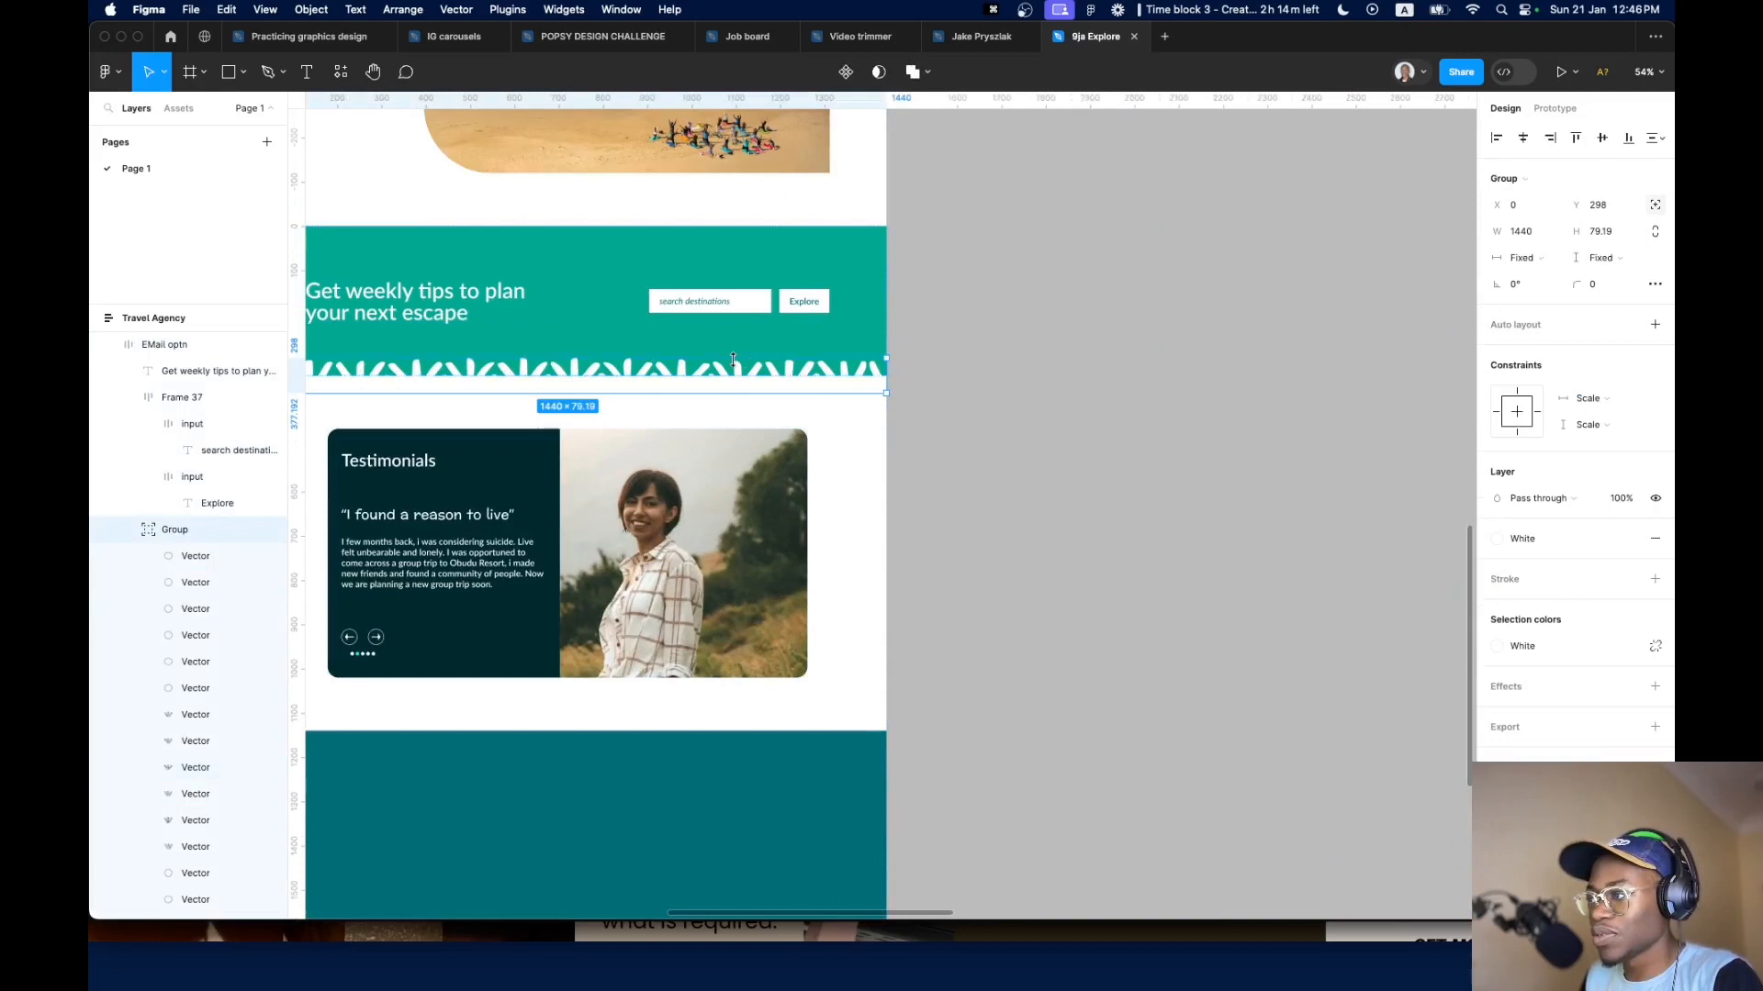
{"action": "left_click", "coordinate": [129, 531]}
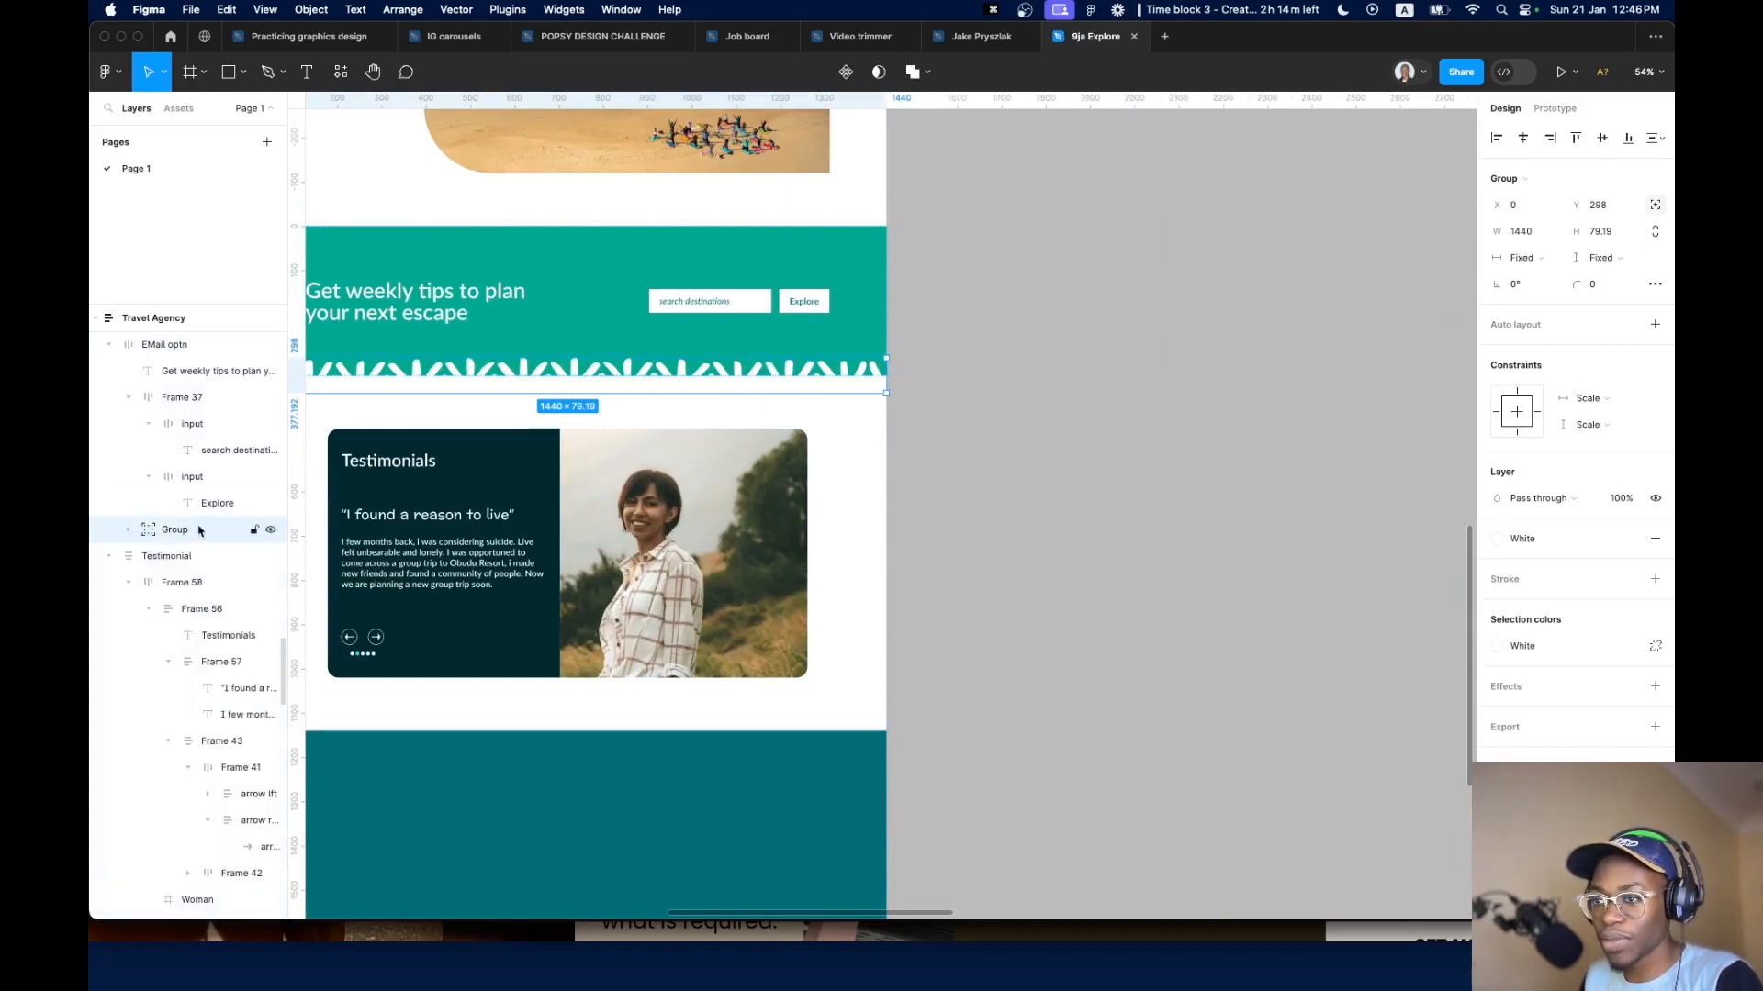
{"action": "double_click", "coordinate": [174, 530]}
{"action": "type", "text": "Pattern"}
{"action": "key", "text": "Return"}
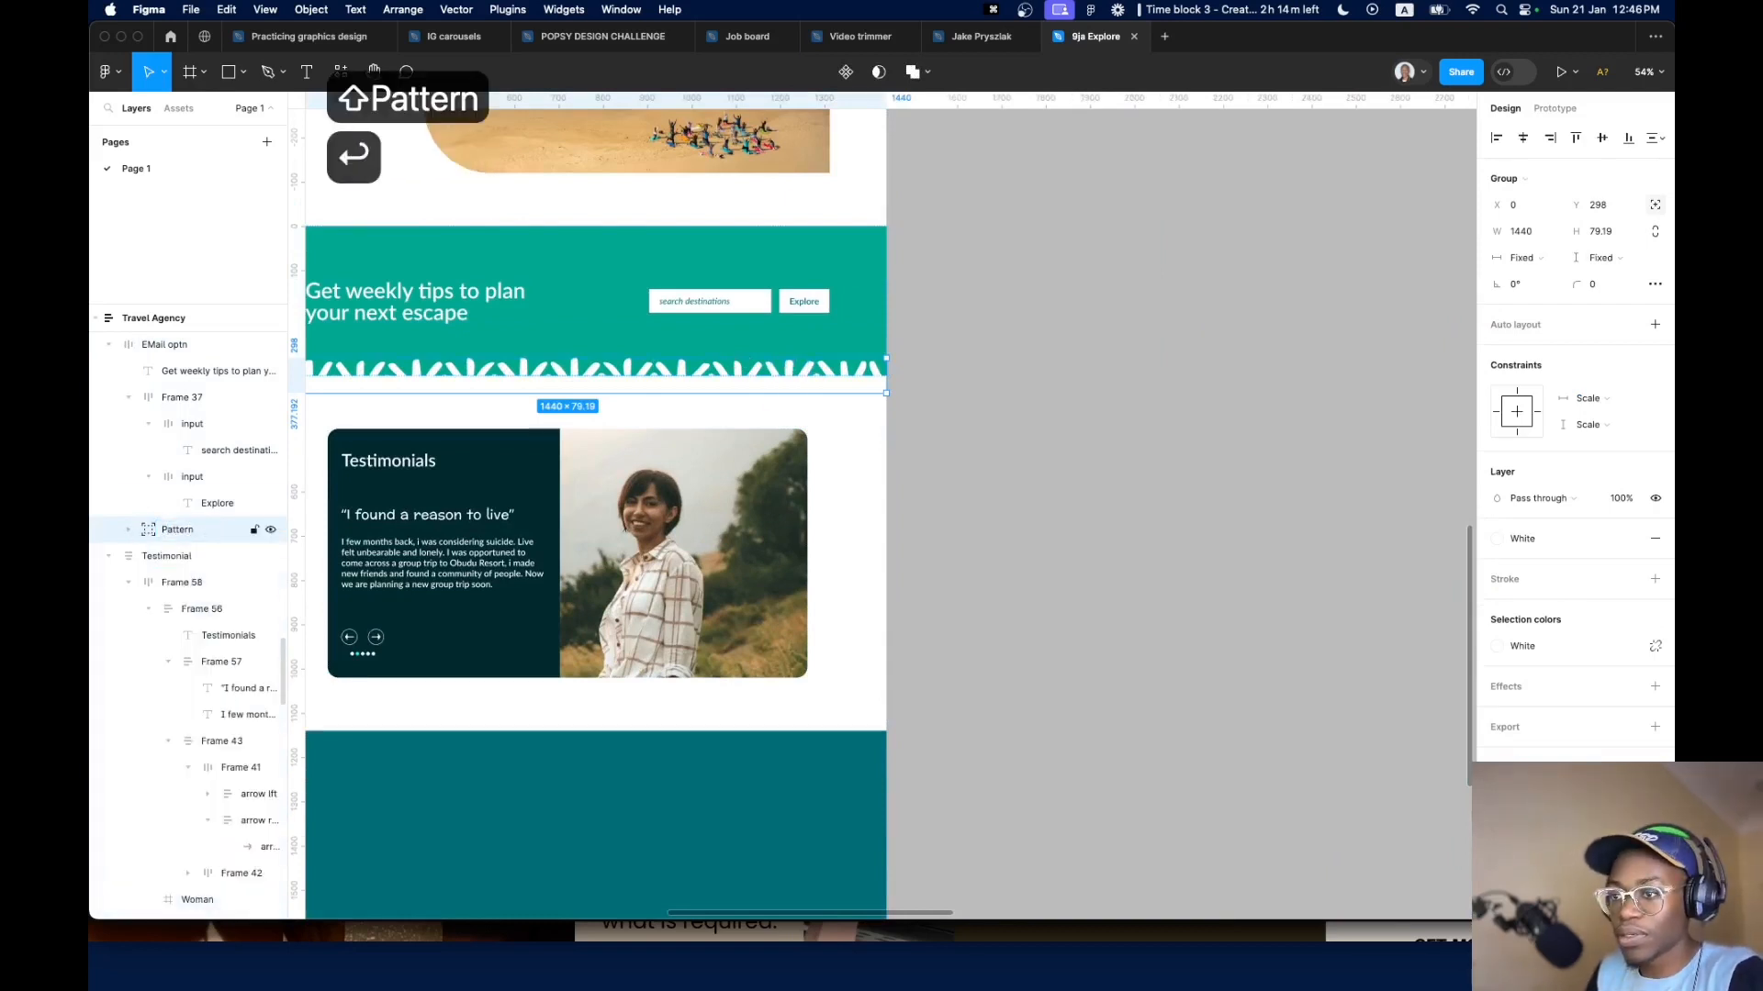
Copy the Pattern group from the email section and paste it into the Footer frame
{"action": "key", "text": "super+c"}
{"action": "scroll", "coordinate": [367, 717], "scroll_direction": "down", "scroll_amount": 3}
{"action": "left_click", "coordinate": [395, 748]}
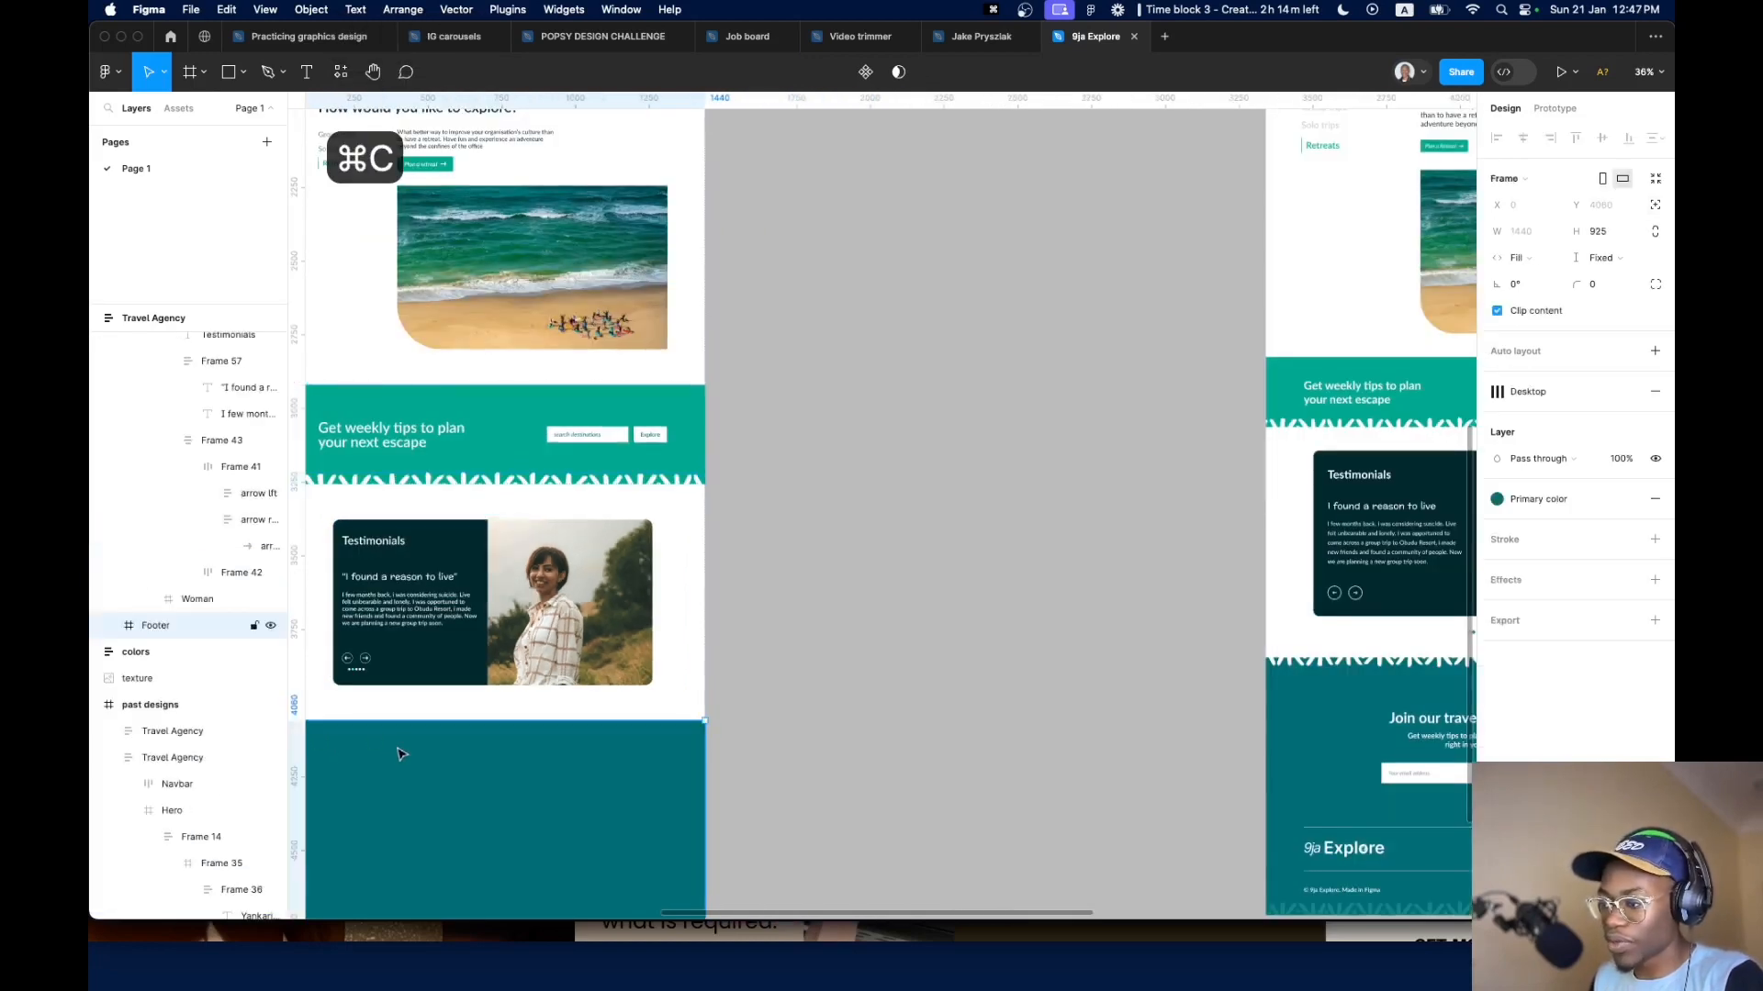
{"action": "key", "text": "super+v"}
Add auto layout to the Footer frame that contains the pasted pattern
{"action": "scroll", "coordinate": [598, 690], "scroll_direction": "down", "scroll_amount": 10}
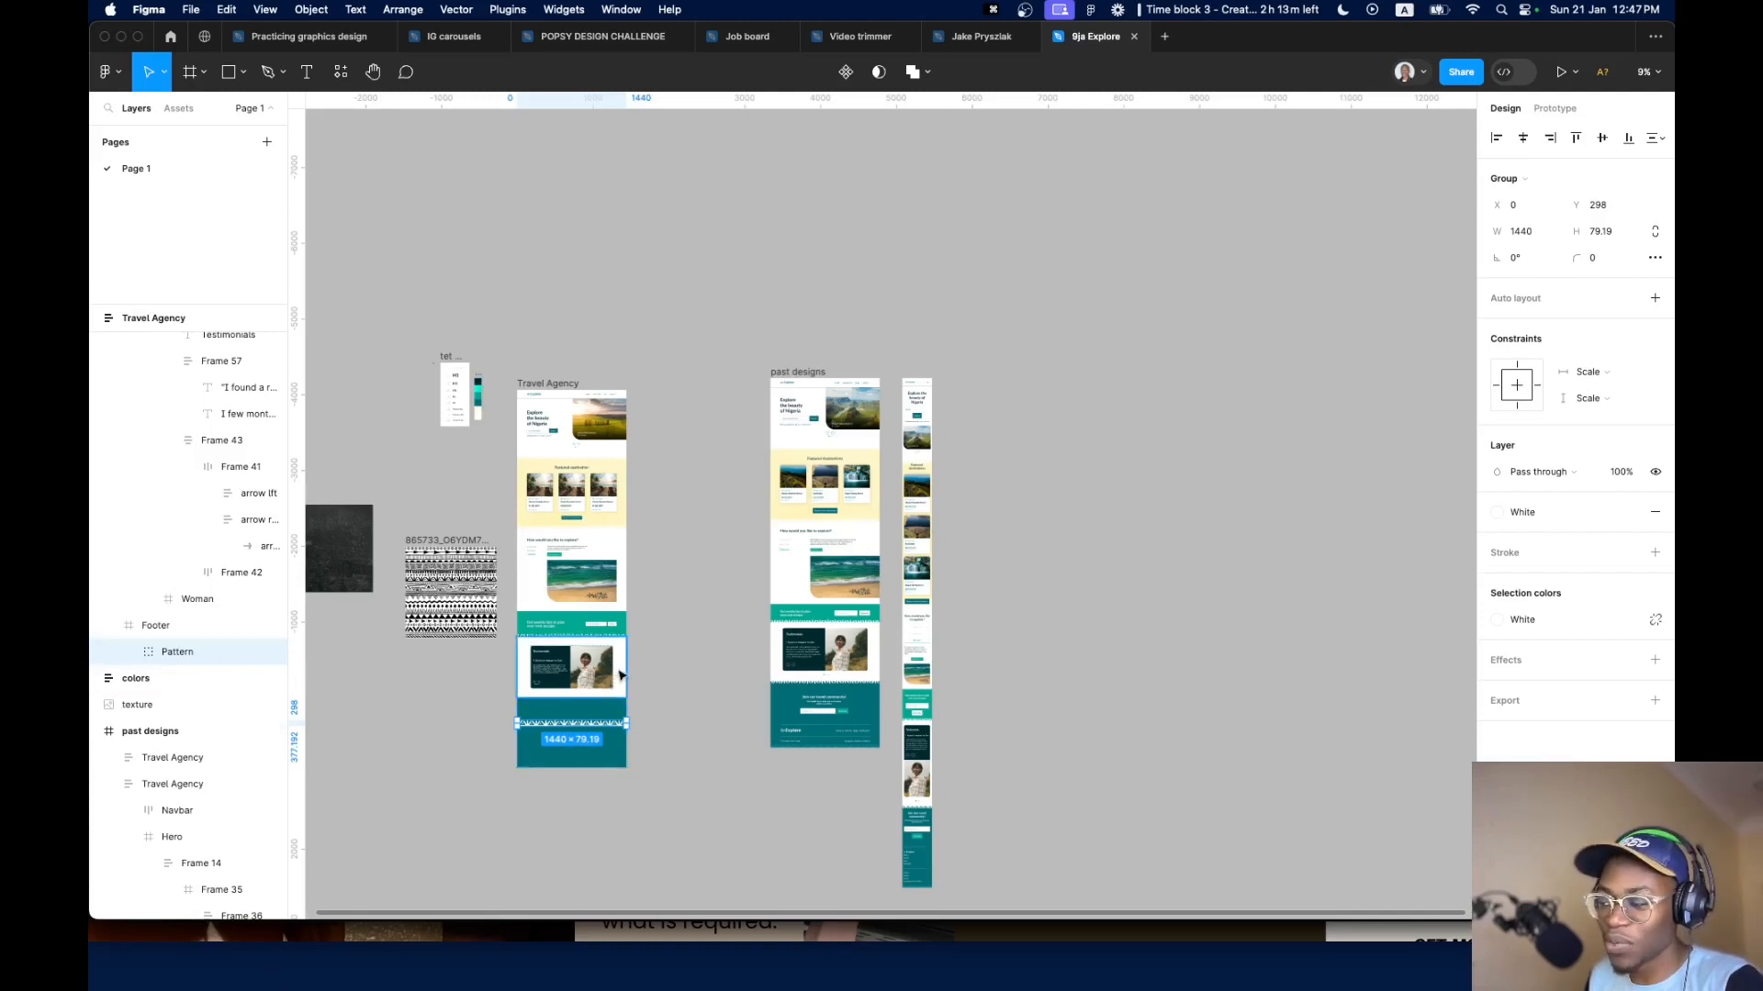
{"action": "left_click", "coordinate": [587, 731]}
{"action": "key", "text": "shift+a"}
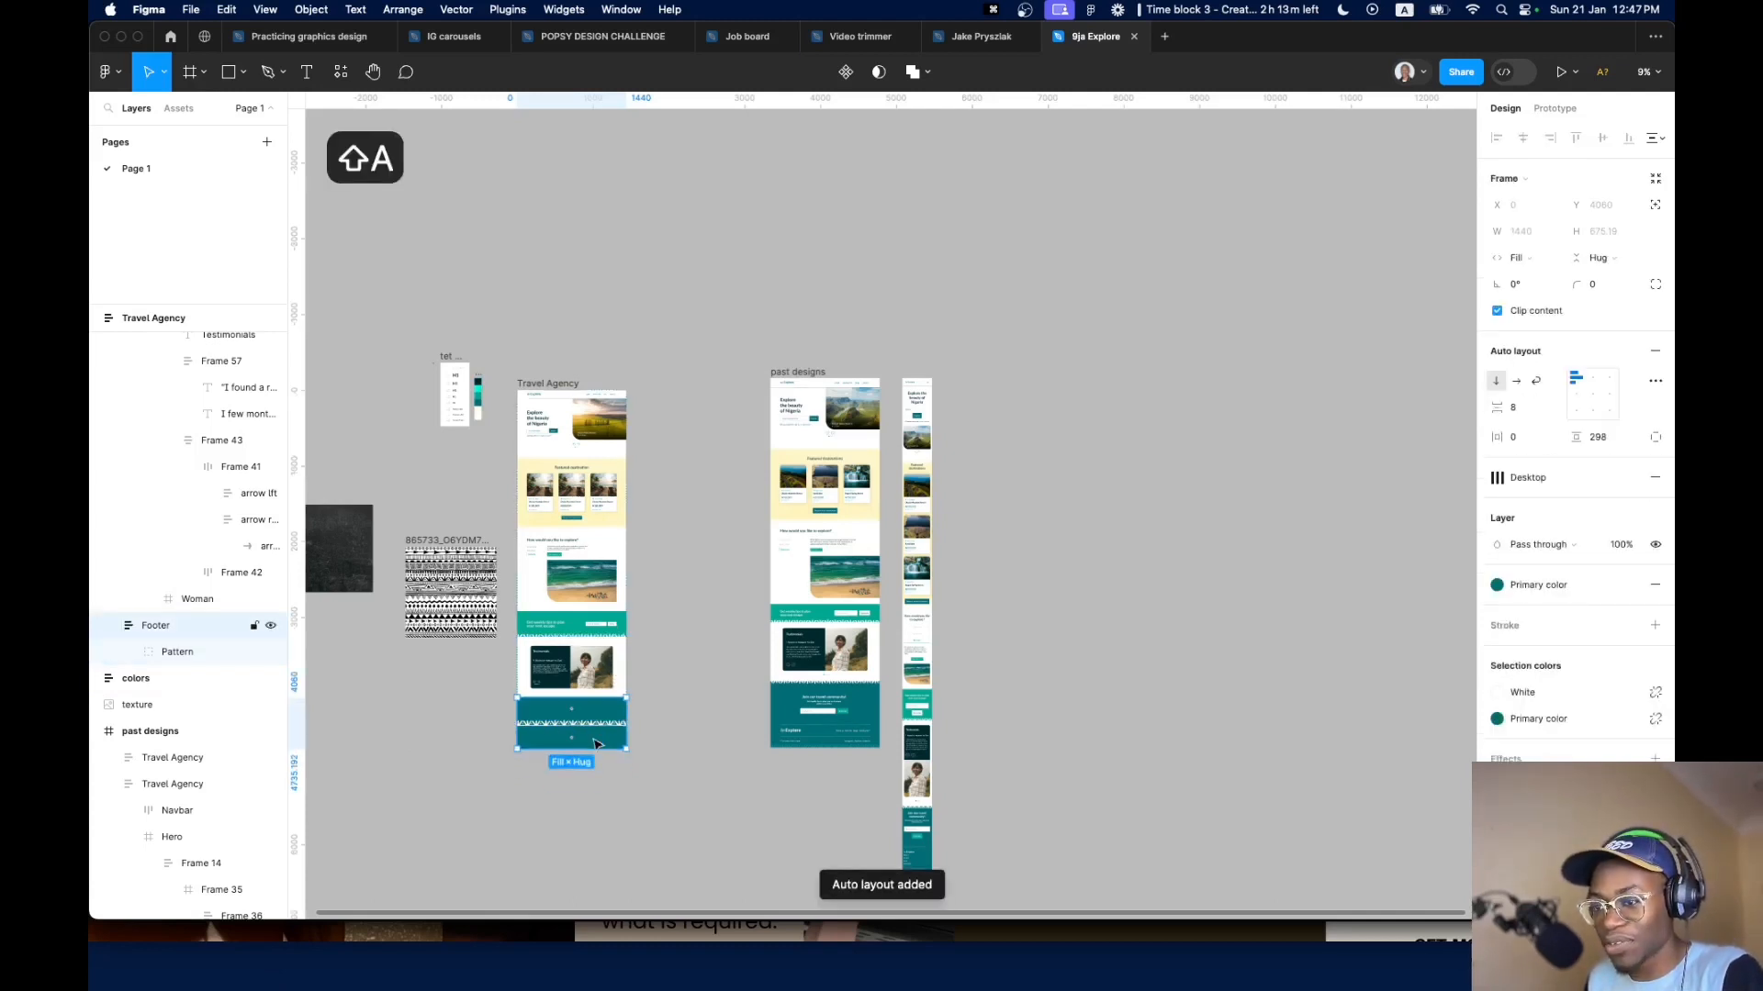
Set the Footer's Pattern group to absolute position and move it up within the footer to Y 133
{"action": "scroll", "coordinate": [573, 703], "scroll_direction": "up", "scroll_amount": 2, "text": "ctrl"}
{"action": "scroll", "coordinate": [572, 702], "scroll_direction": "up", "scroll_amount": 2, "text": "ctrl"}
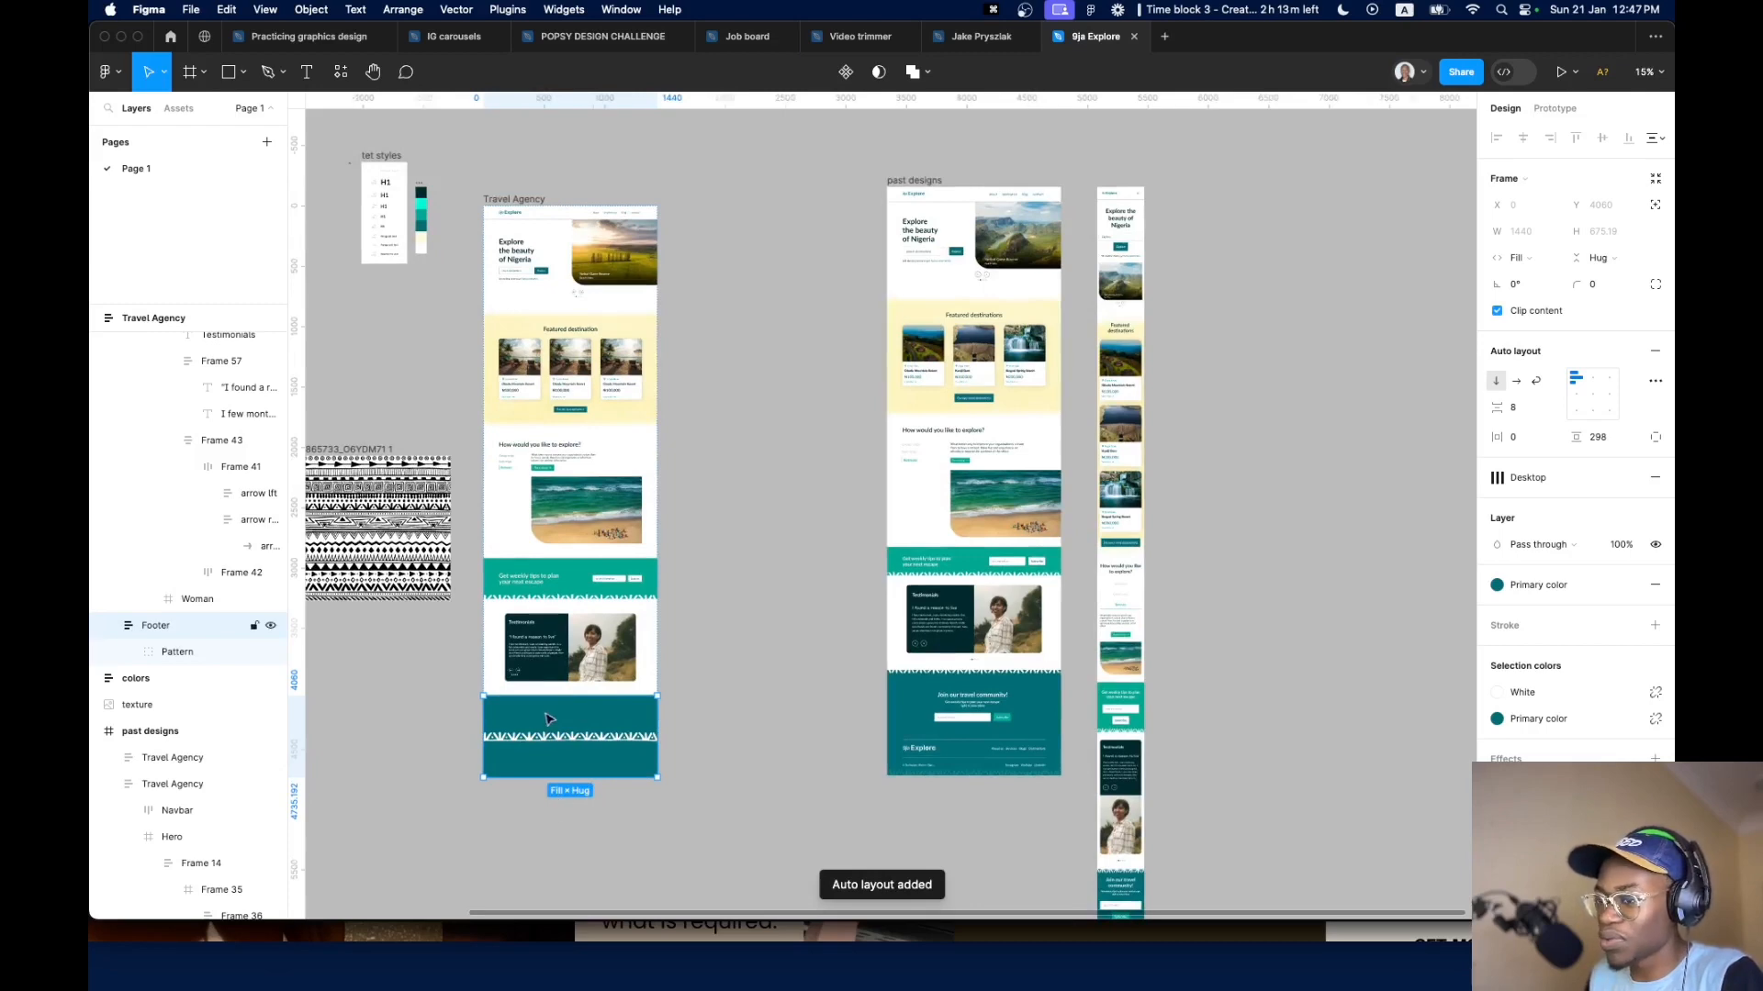
{"action": "scroll", "coordinate": [548, 719], "scroll_direction": "up", "scroll_amount": 3, "text": "ctrl"}
{"action": "scroll", "coordinate": [633, 681], "scroll_direction": "up", "scroll_amount": 3, "text": "ctrl"}
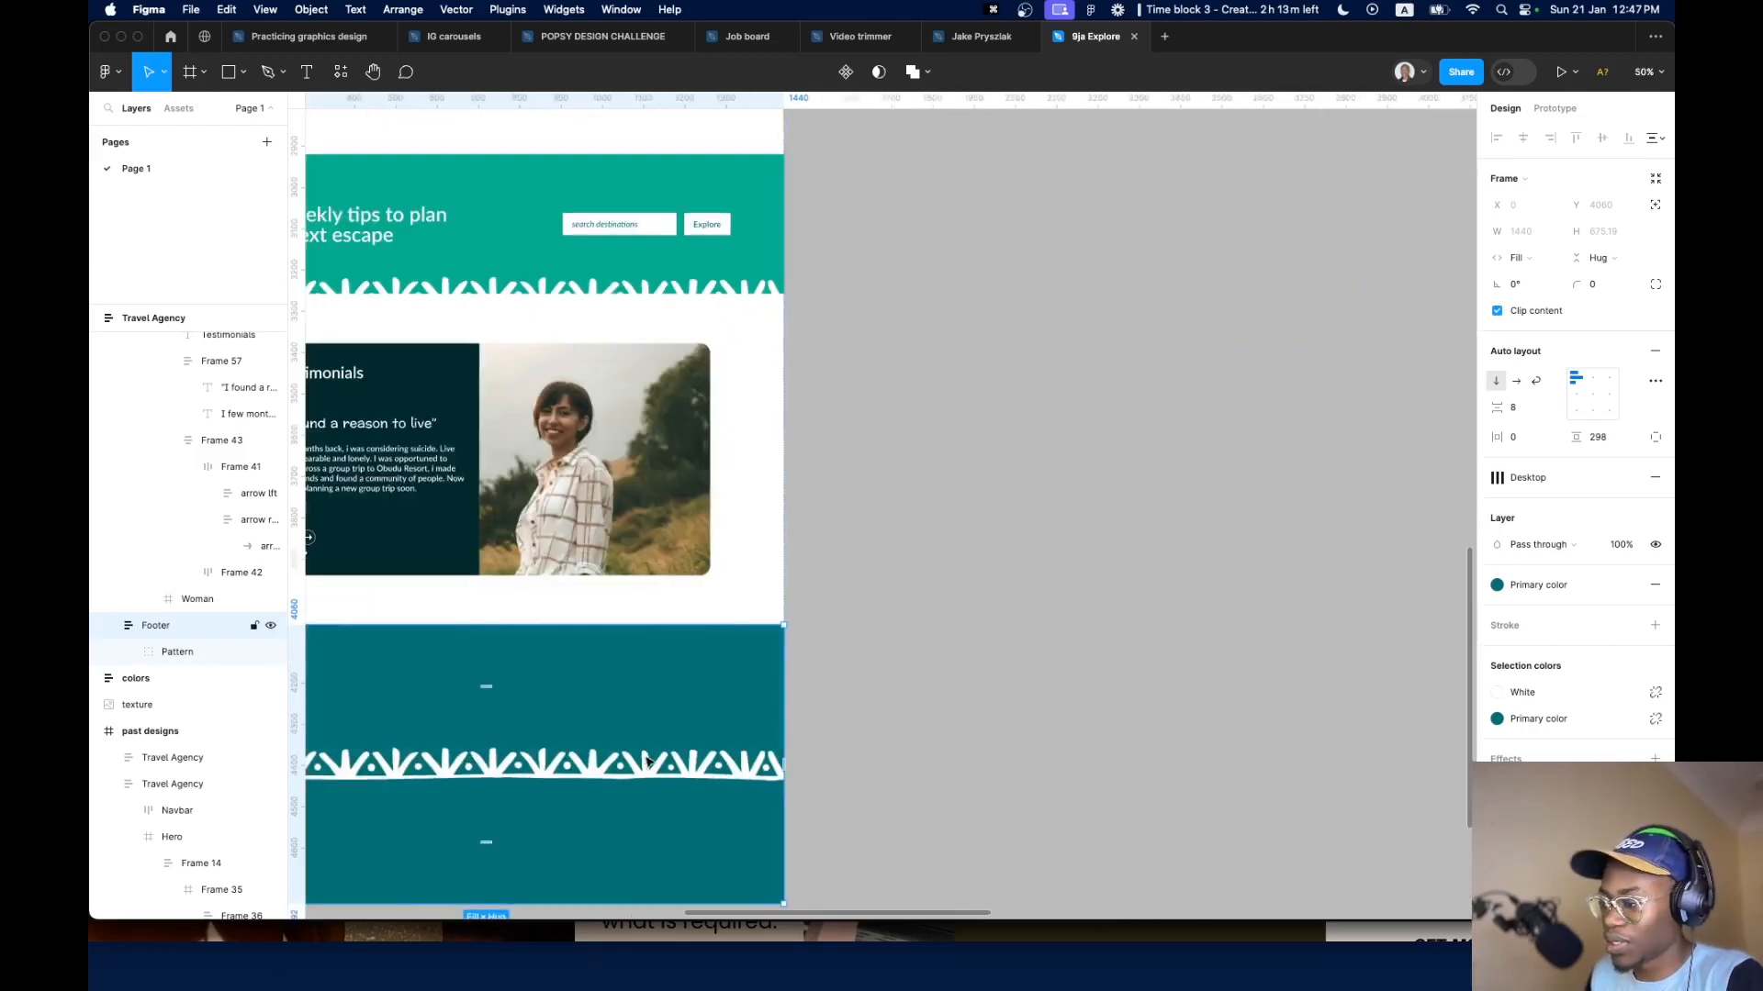
{"action": "left_click", "coordinate": [645, 760]}
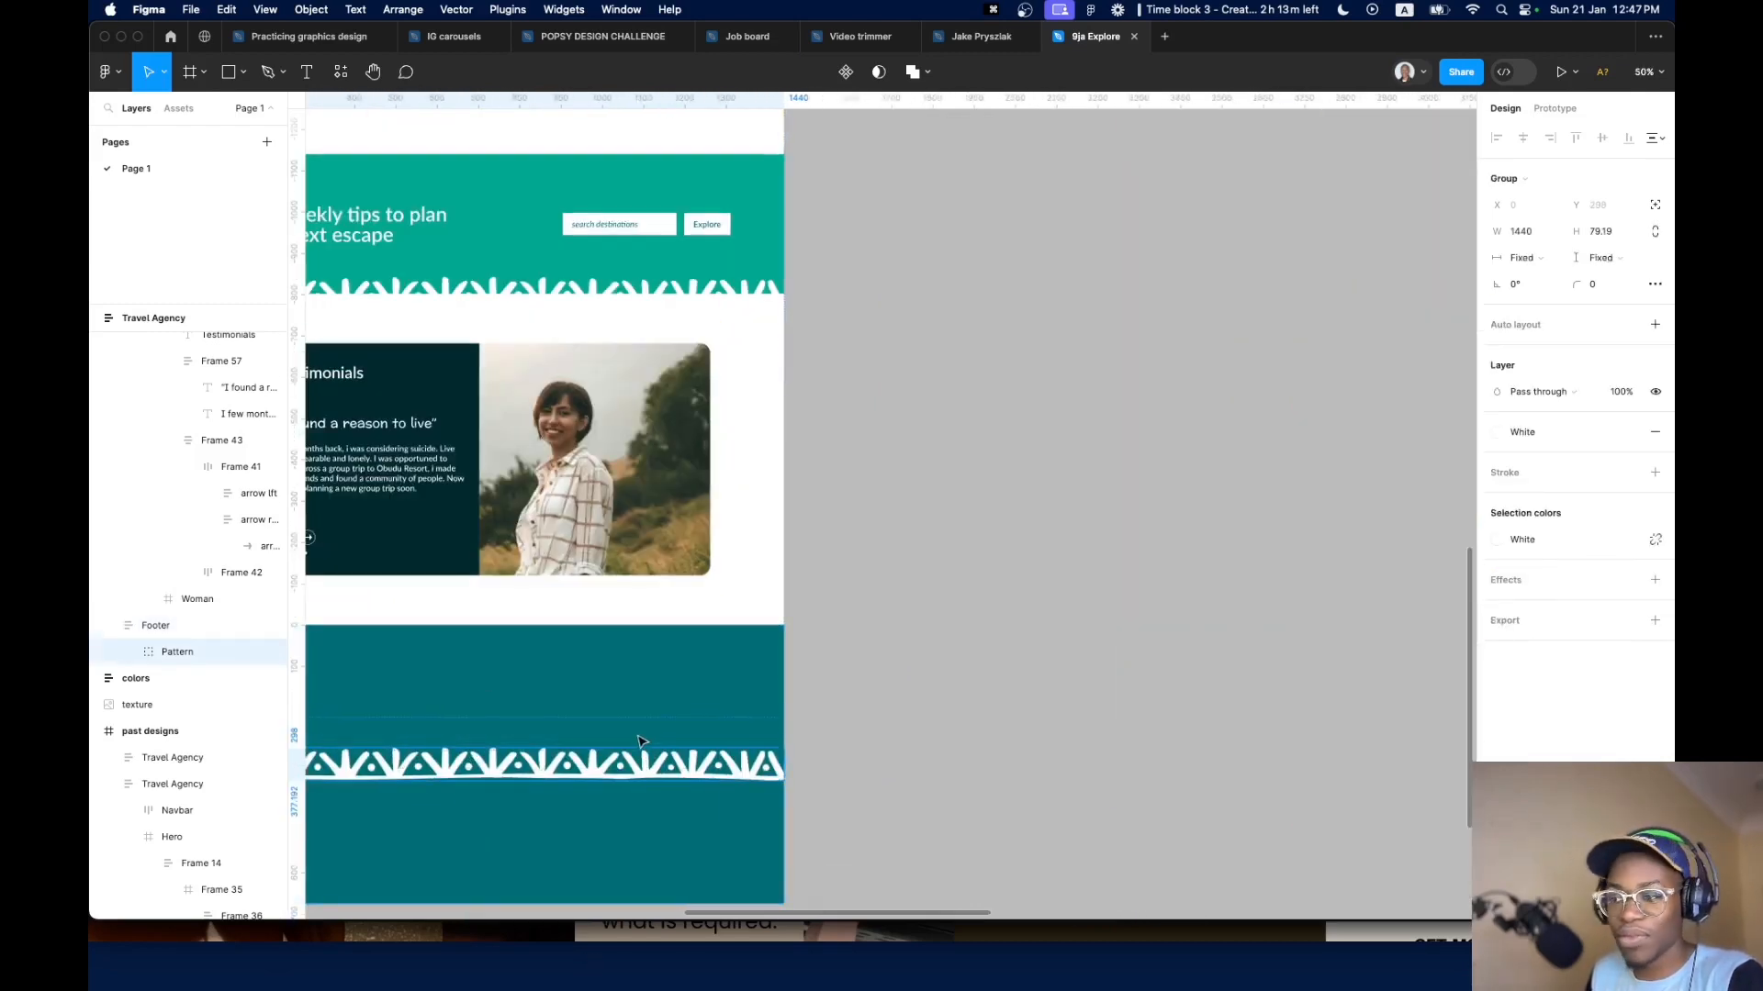
{"action": "scroll", "coordinate": [640, 740], "scroll_direction": "down", "scroll_amount": 3, "text": "ctrl"}
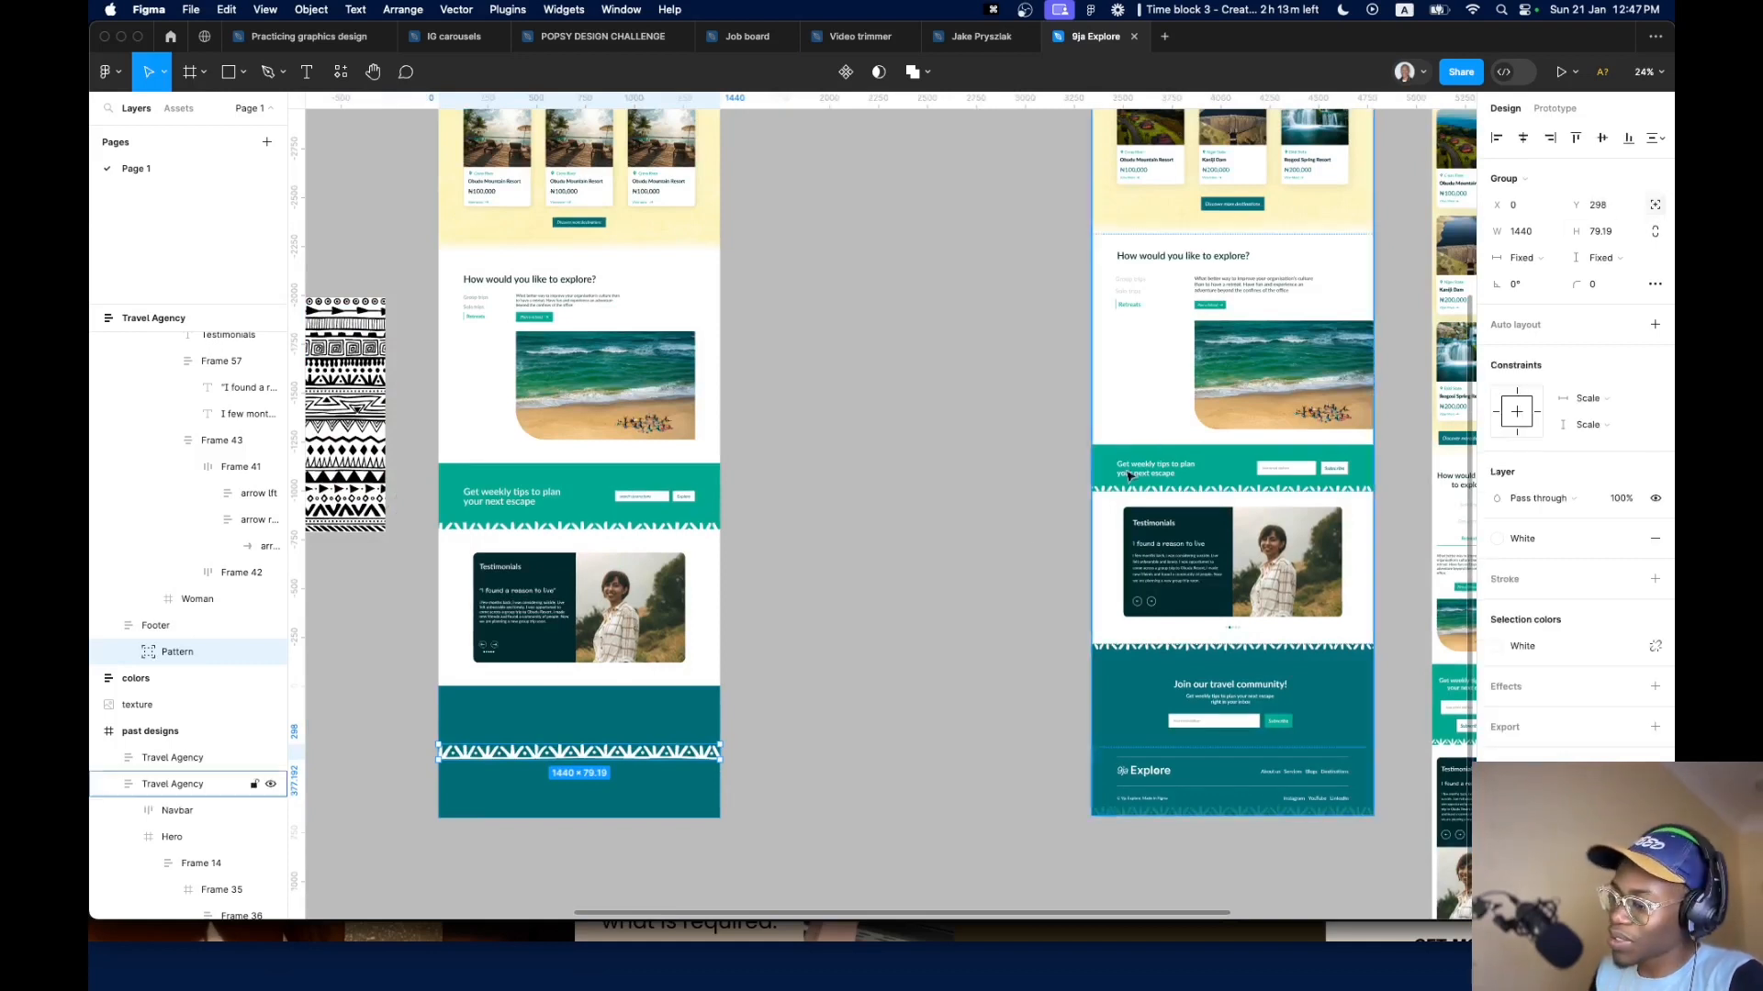
{"action": "left_click_drag", "start_coordinate": [608, 758], "coordinate": [607, 723]}
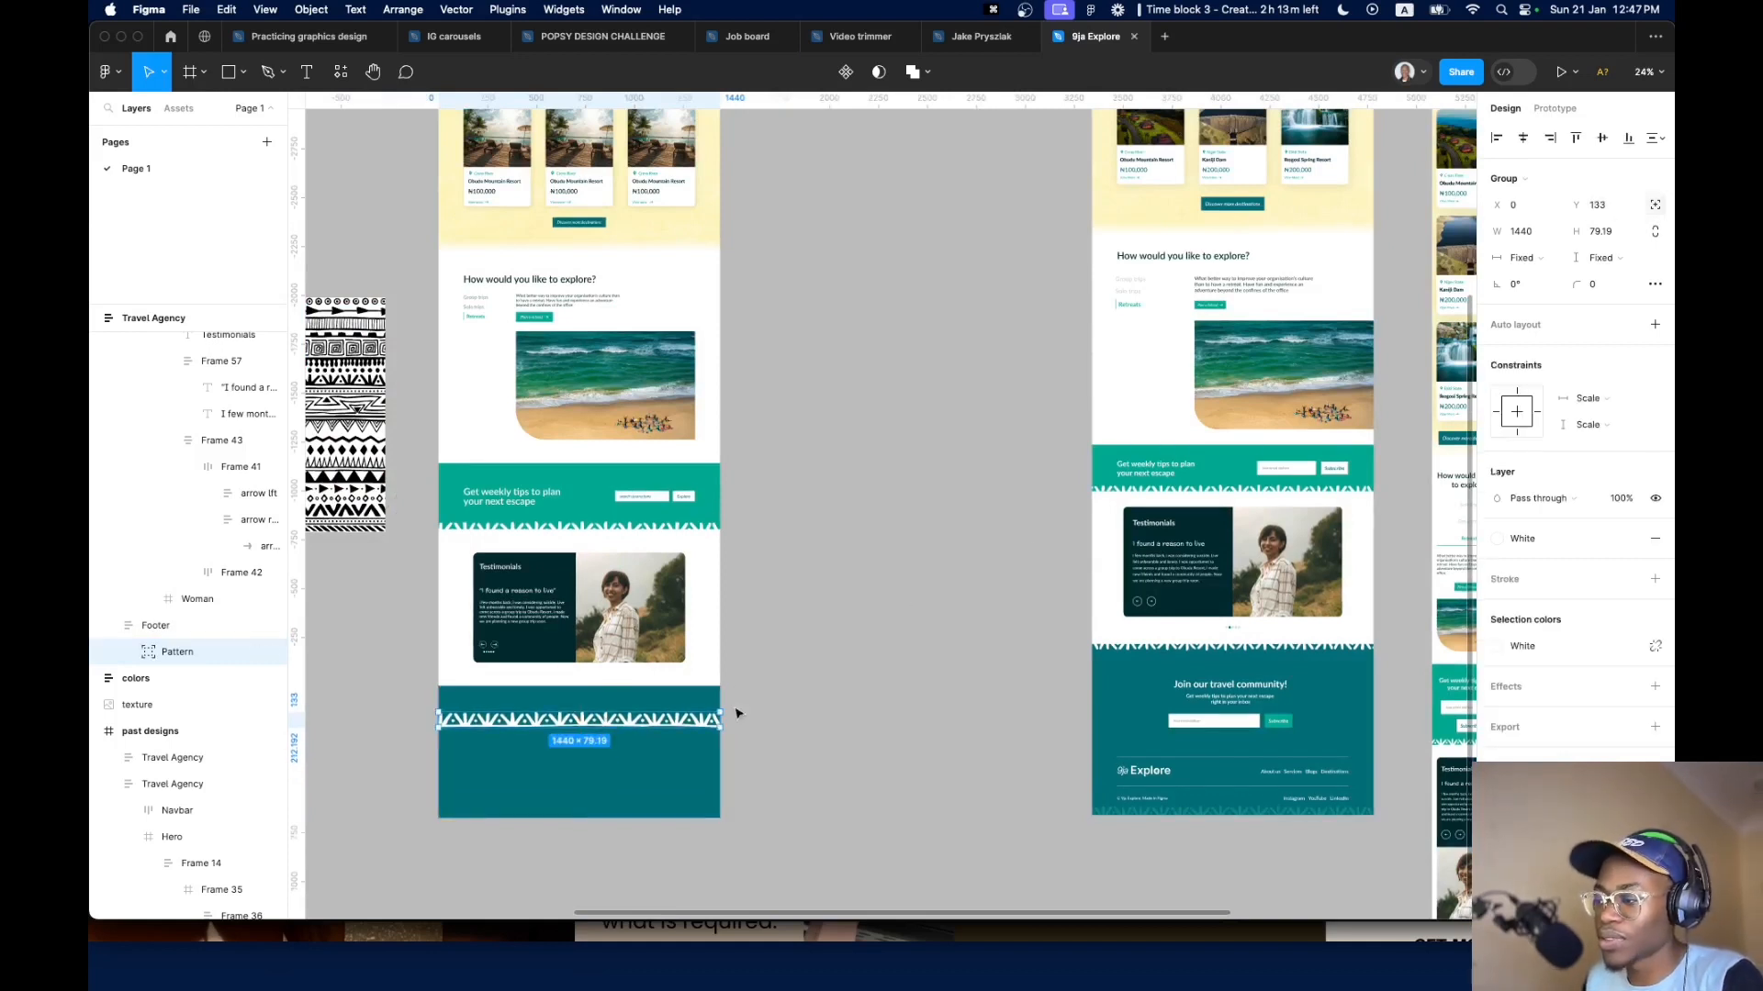
Rotate the Footer's Pattern group by 180° and move it up against the footer's upper edge
{"action": "left_click_drag", "start_coordinate": [726, 724], "coordinate": [513, 719]}
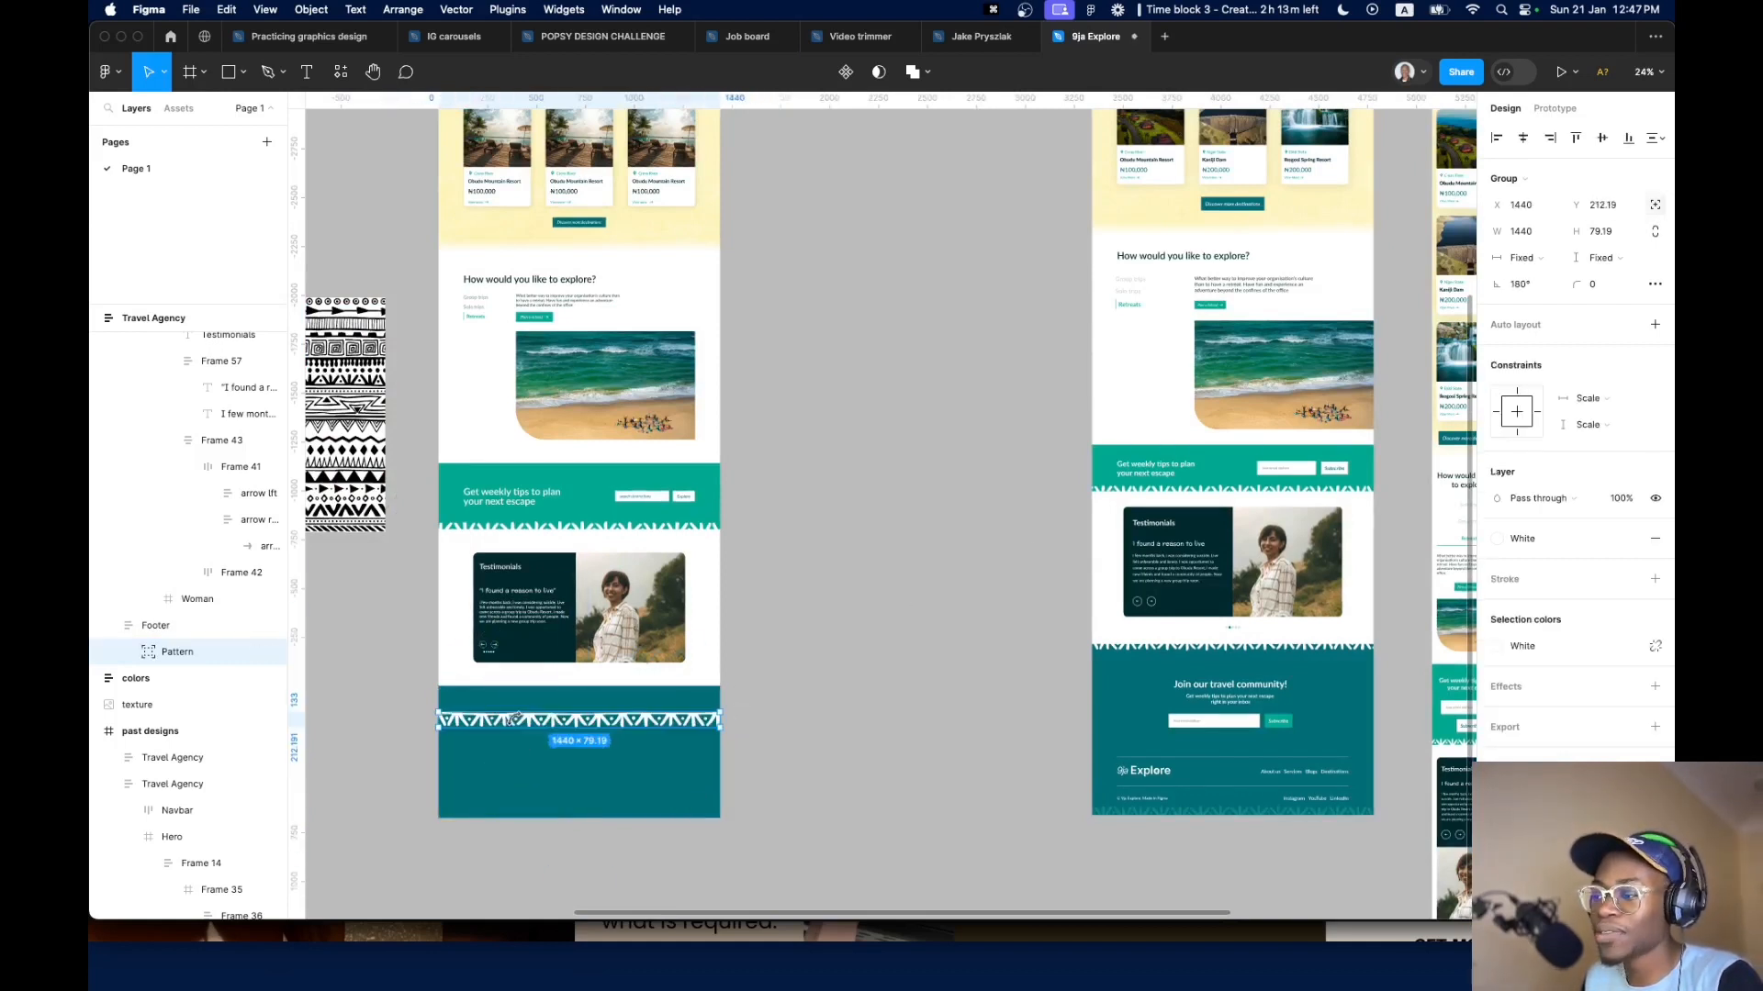
{"action": "scroll", "coordinate": [543, 719], "scroll_direction": "up", "scroll_amount": 5}
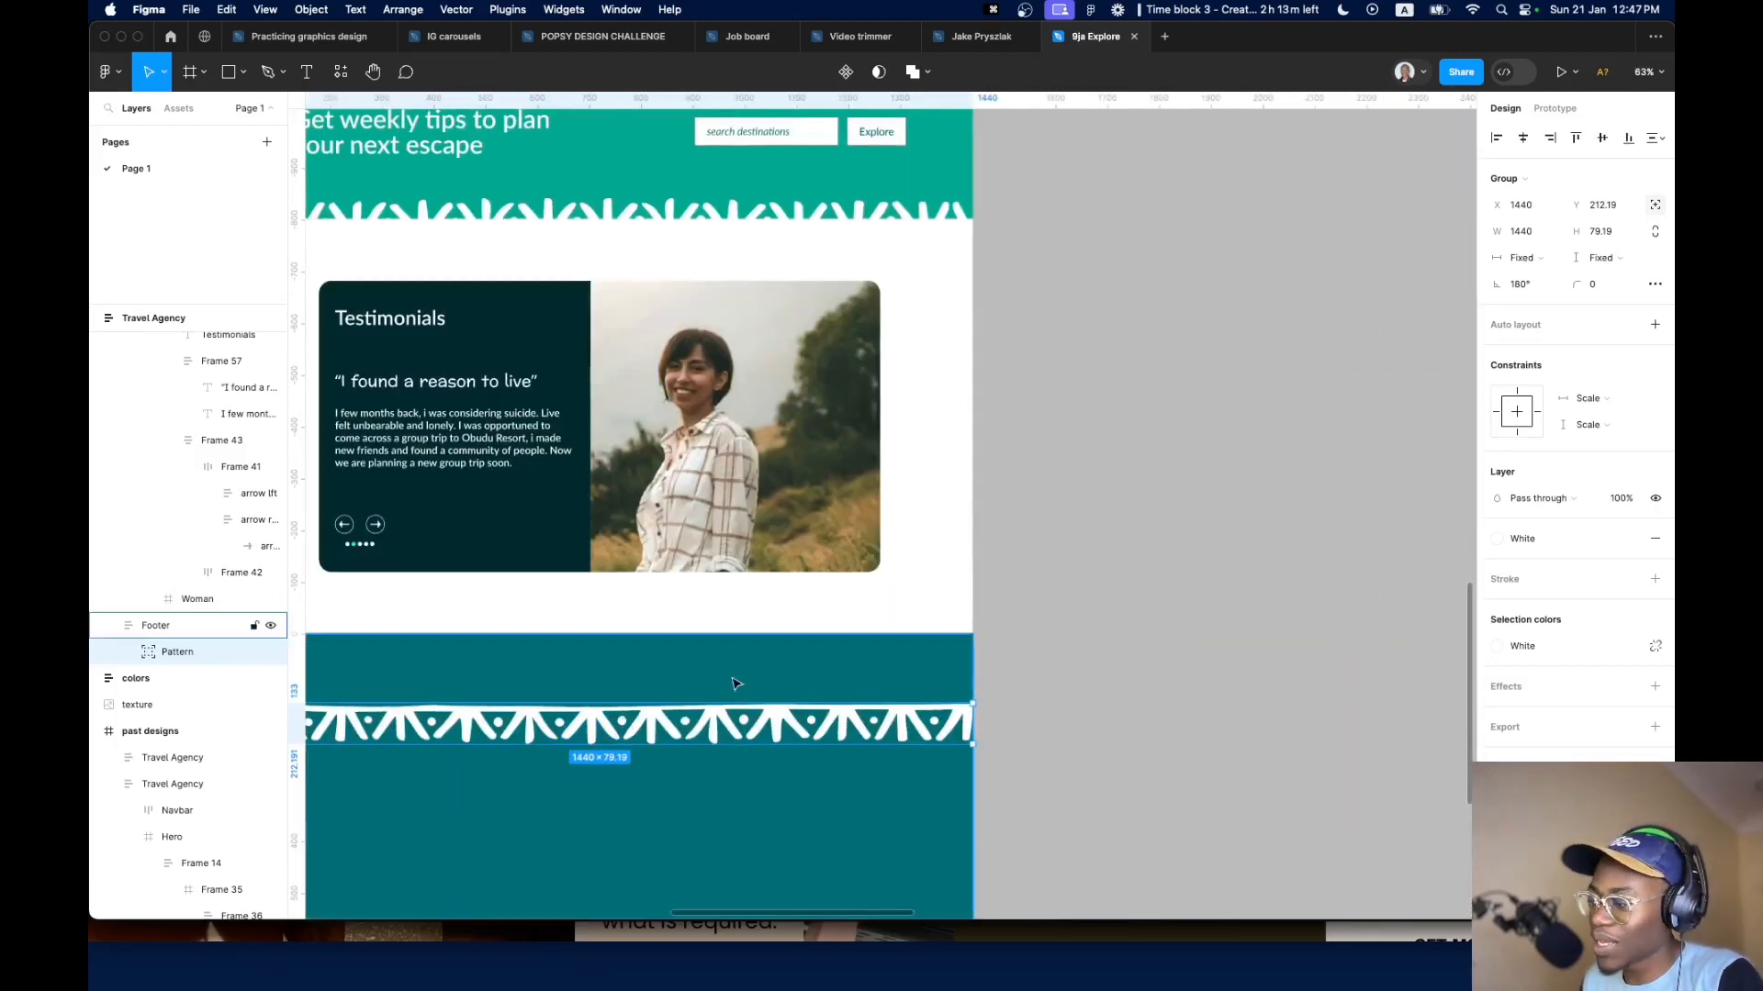
{"action": "left_click_drag", "start_coordinate": [767, 714], "coordinate": [768, 645]}
{"action": "left_click", "coordinate": [1156, 610]}
{"action": "scroll", "coordinate": [849, 624], "scroll_direction": "down", "scroll_amount": 2}
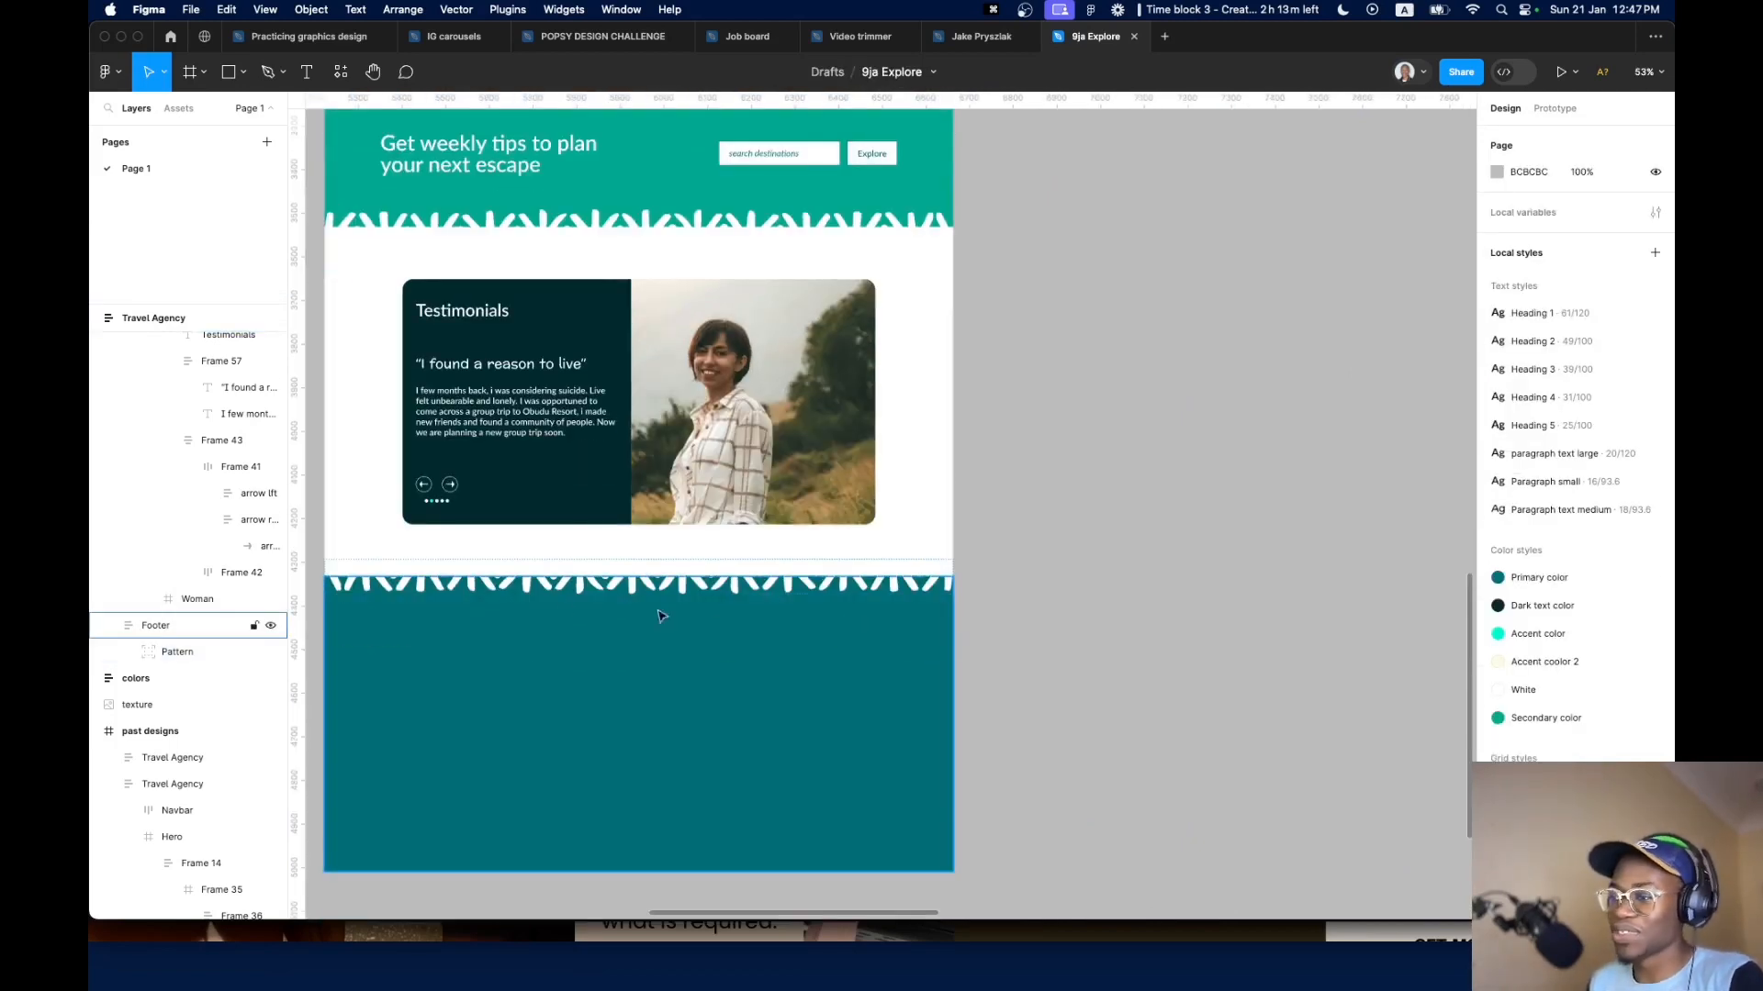
Select the Footer frame and compare its layout with the footer of the reference design
{"action": "scroll", "coordinate": [579, 618], "scroll_direction": "left", "scroll_amount": 4}
{"action": "left_click", "coordinate": [613, 608]}
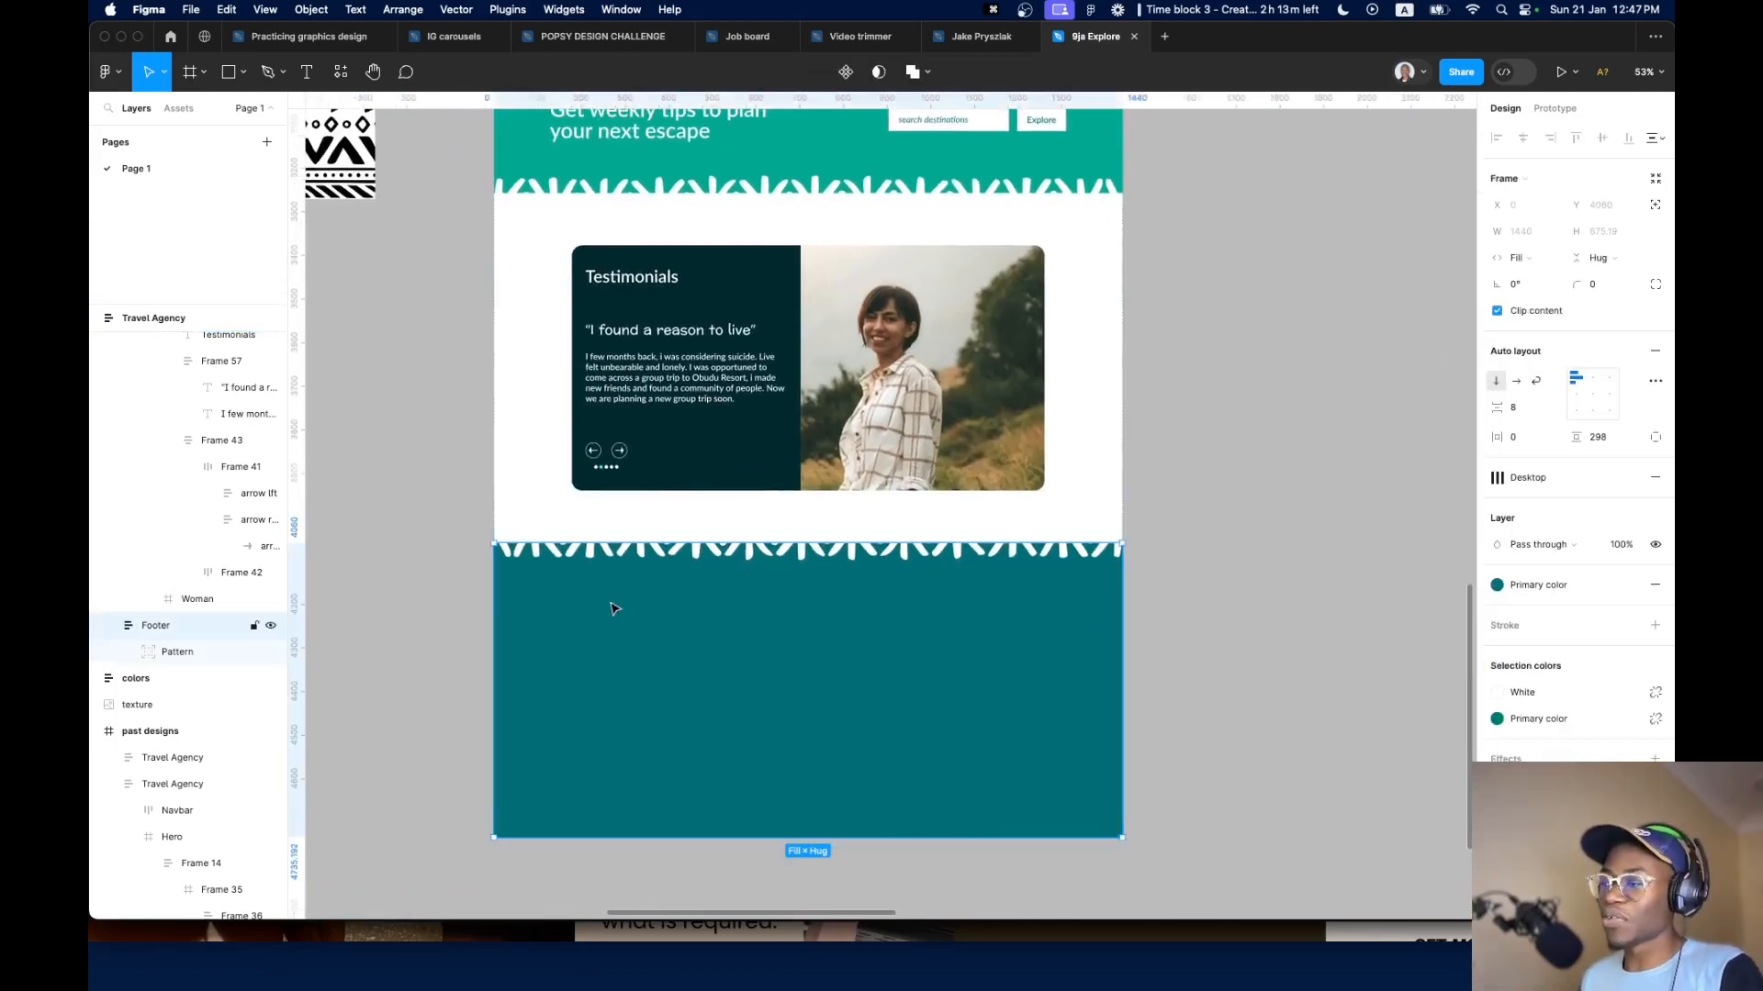
{"action": "scroll", "coordinate": [615, 608], "scroll_direction": "down", "scroll_amount": 5}
{"action": "scroll", "coordinate": [625, 597], "scroll_direction": "up", "scroll_amount": 3}
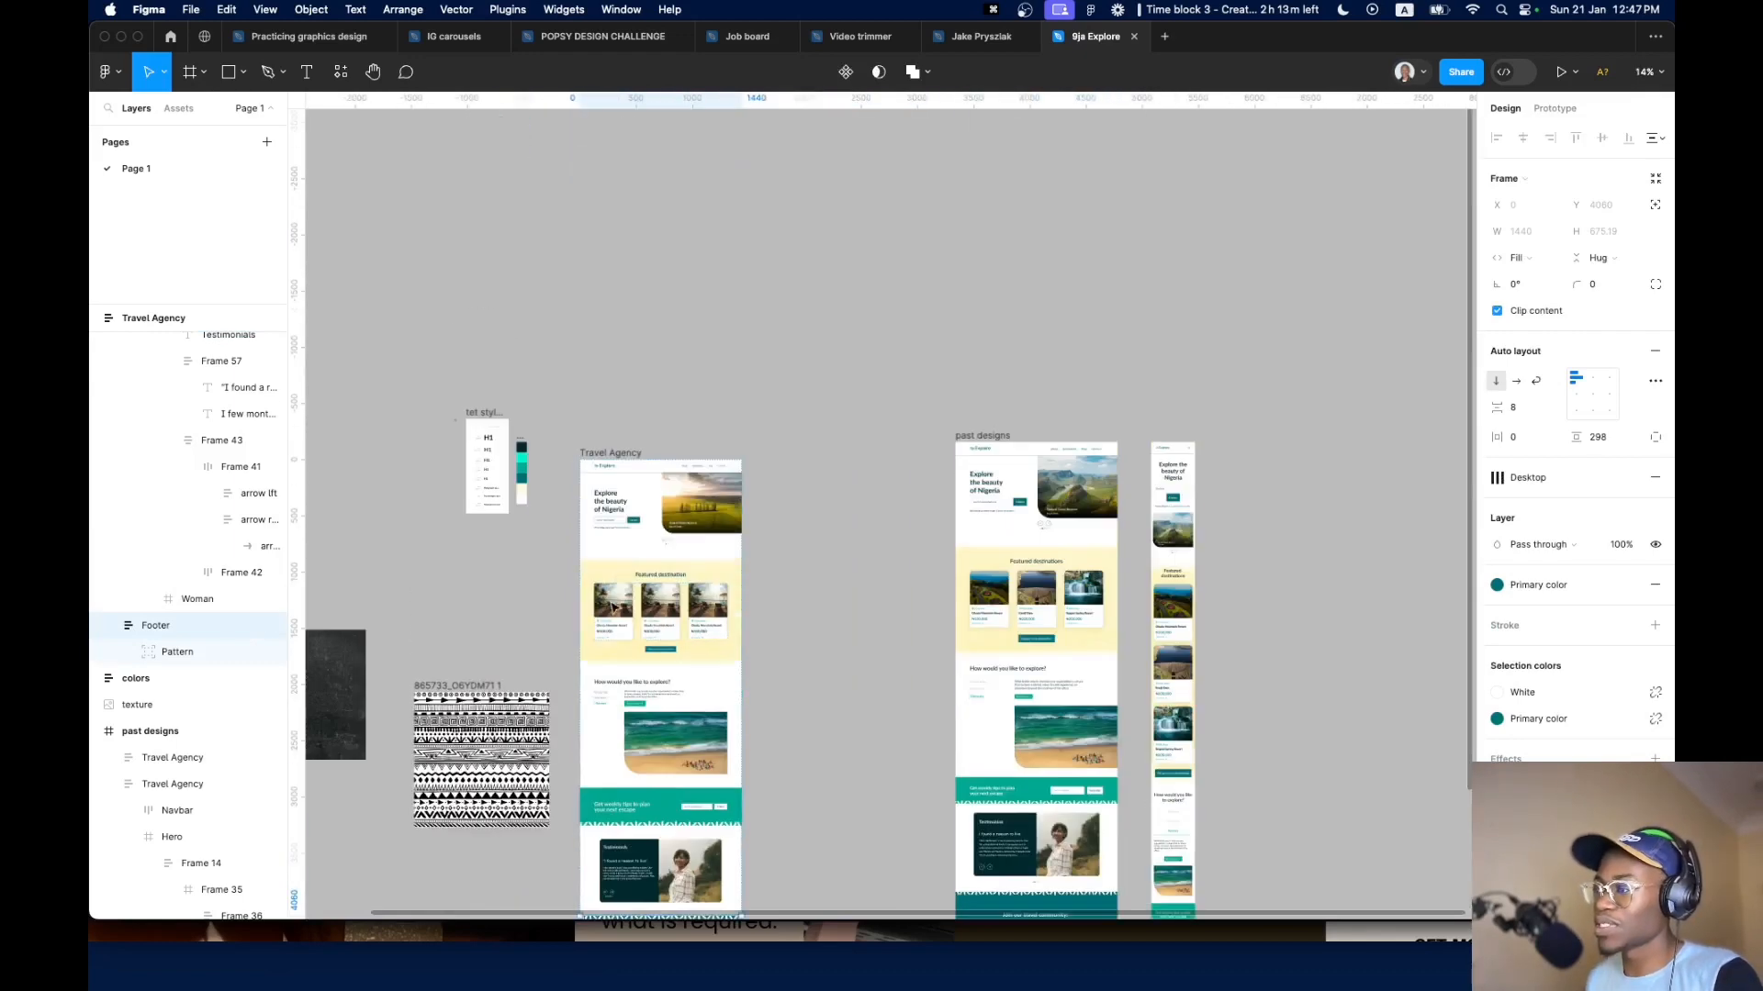
{"action": "scroll", "coordinate": [630, 590], "scroll_direction": "up", "scroll_amount": 5}
{"action": "scroll", "coordinate": [630, 643], "scroll_direction": "down", "scroll_amount": 10}
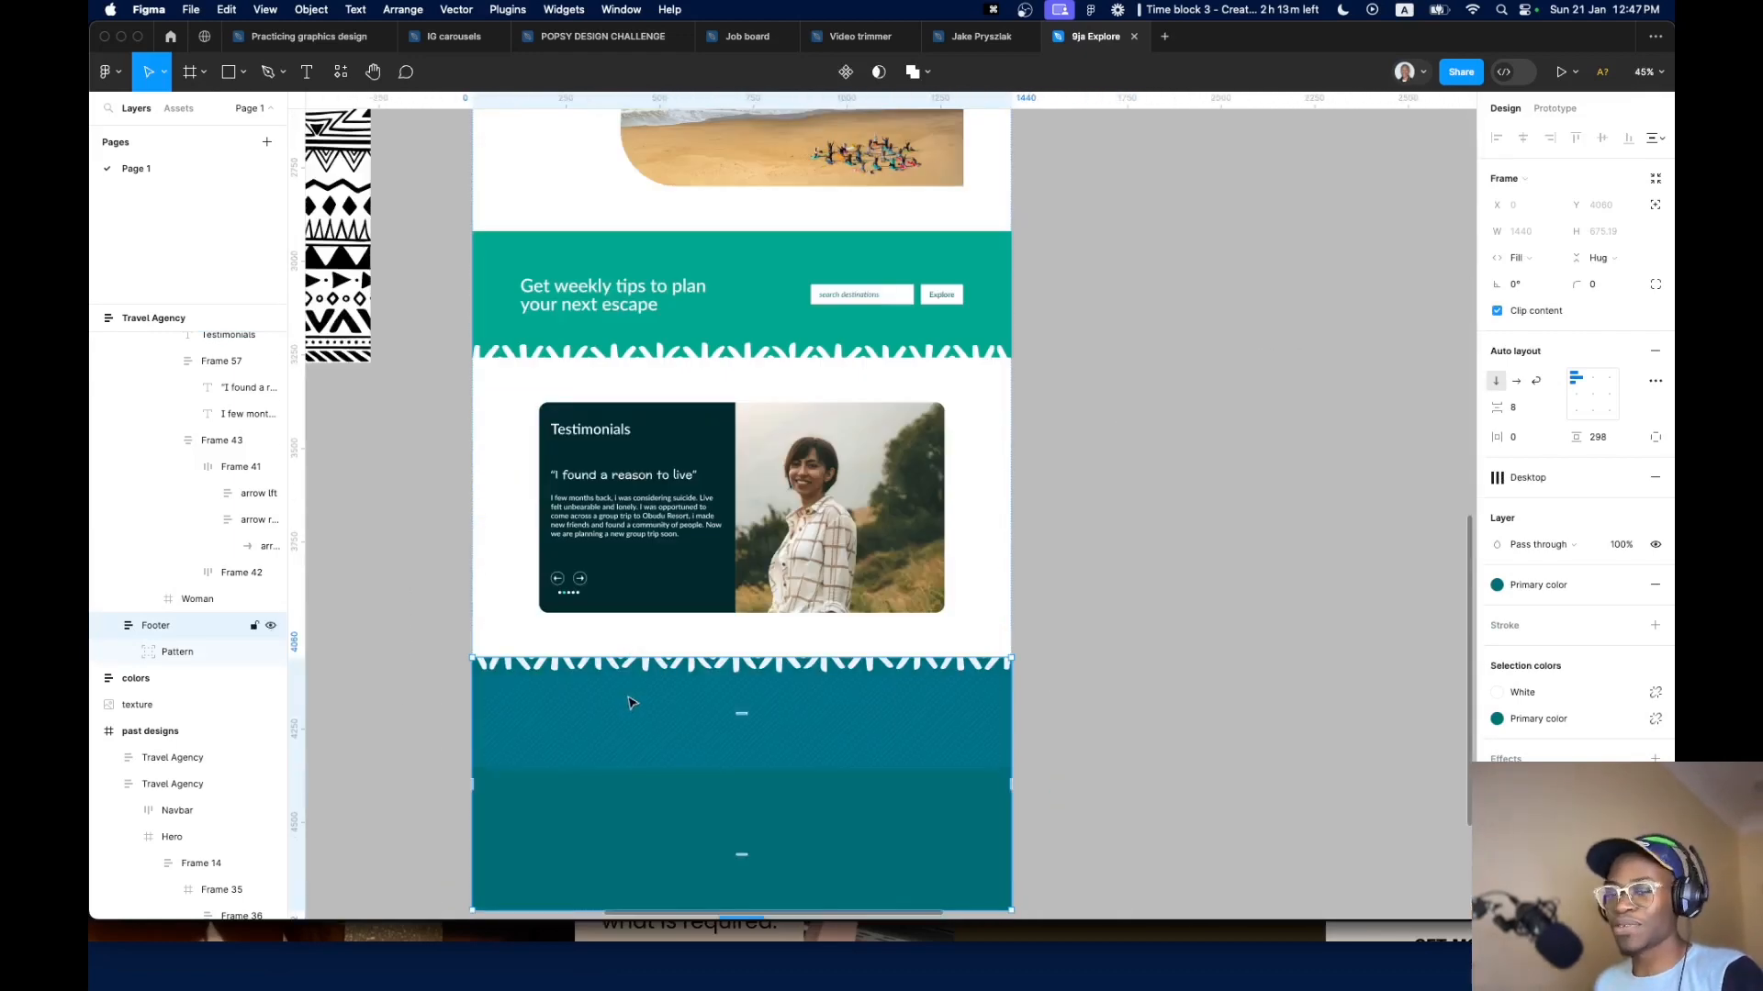
{"action": "scroll", "coordinate": [638, 716], "scroll_direction": "down", "scroll_amount": 3}
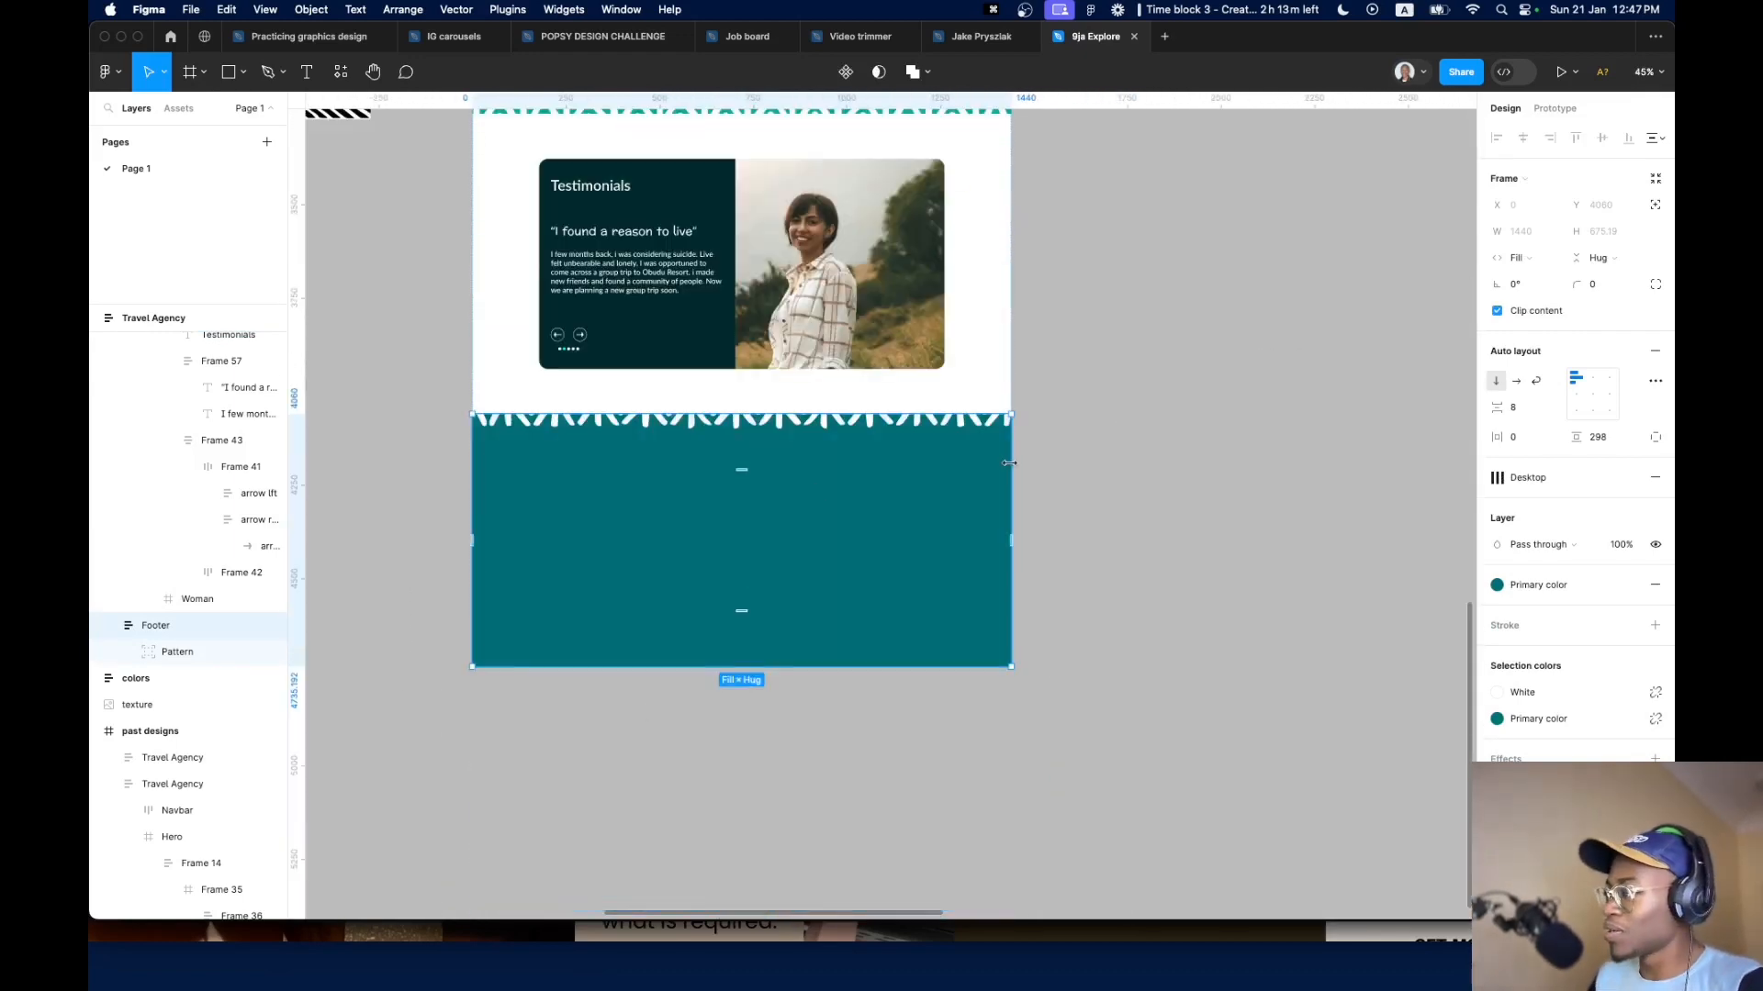
{"action": "scroll", "coordinate": [923, 495], "scroll_direction": "down", "scroll_amount": 5}
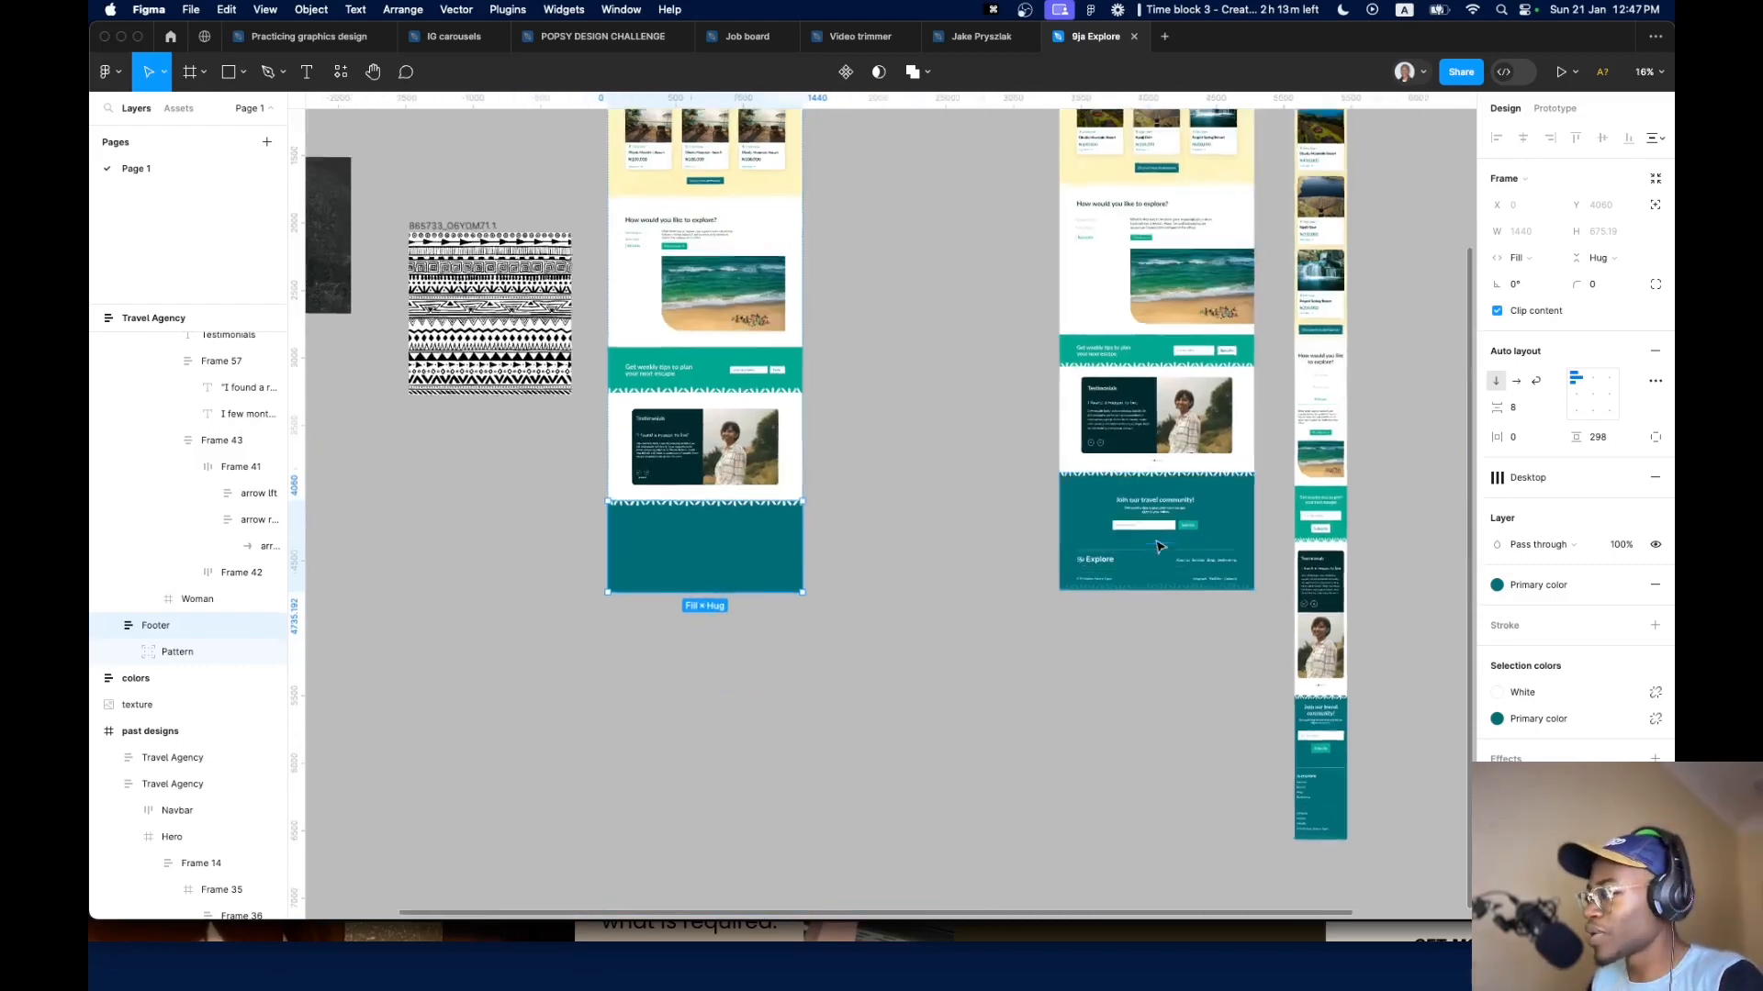
{"action": "scroll", "coordinate": [562, 553], "scroll_direction": "up", "scroll_amount": 3}
{"action": "scroll", "coordinate": [578, 560], "scroll_direction": "up", "scroll_amount": 4}
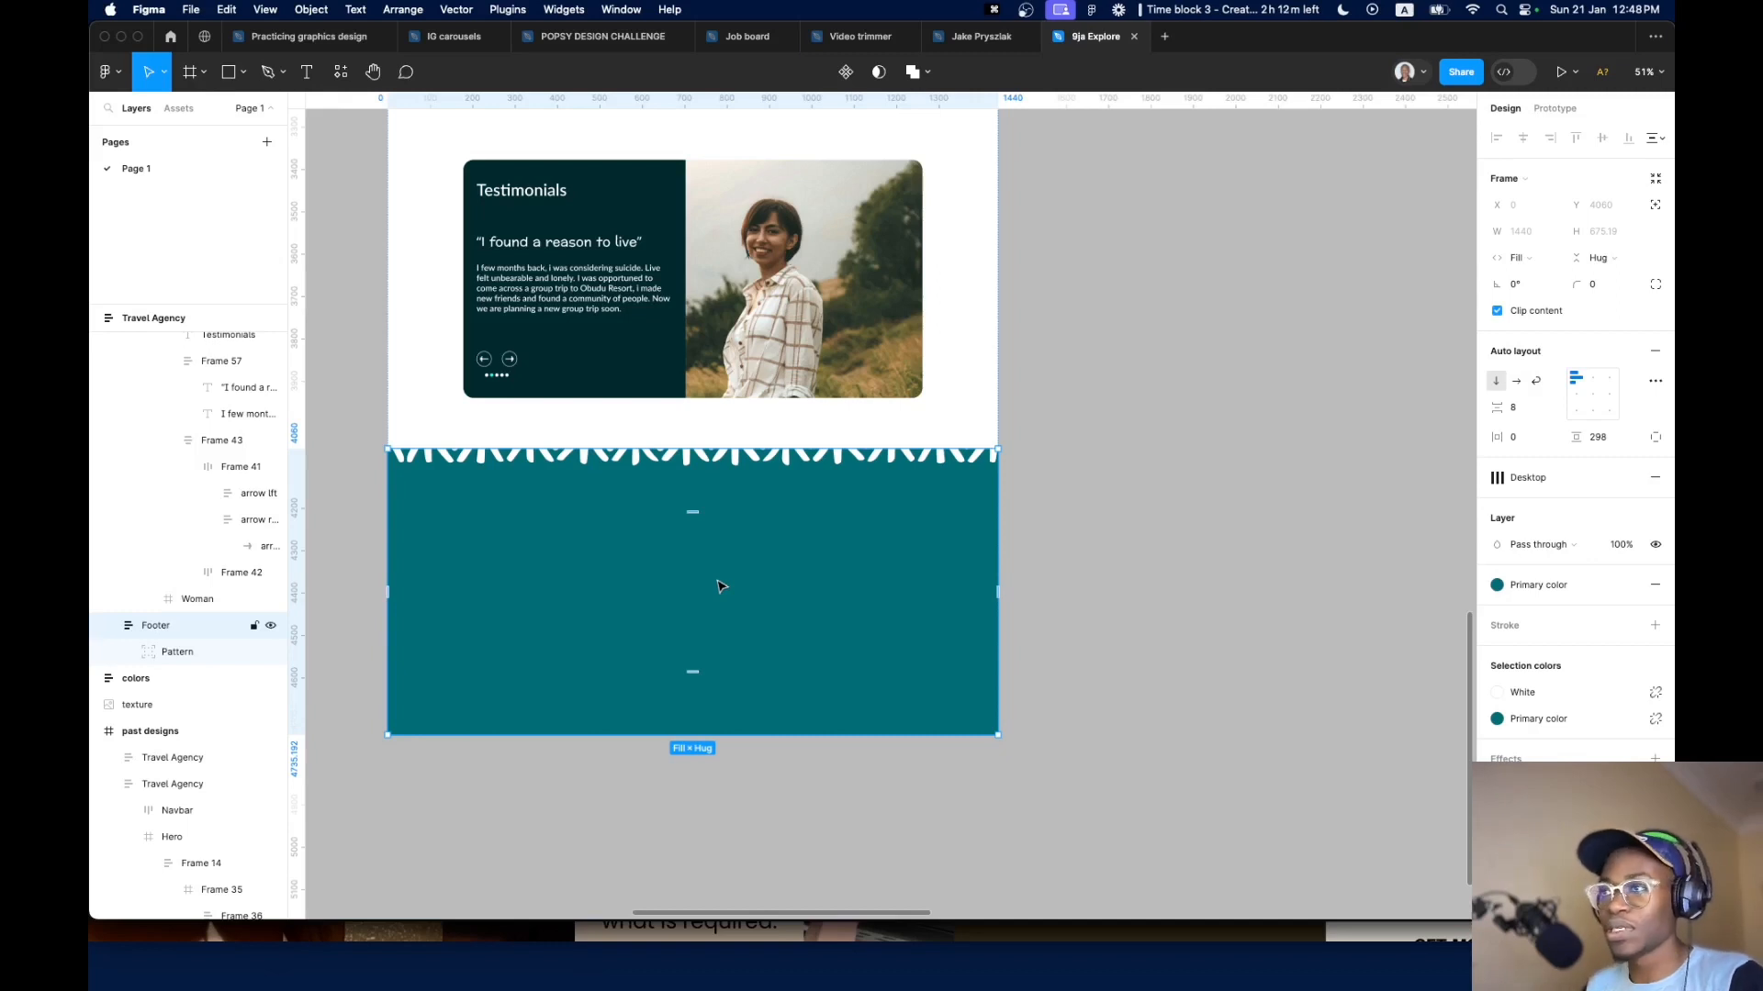
Copy the Testimonials heading into the Footer frame and align the footer's content to top center
{"action": "left_click", "coordinate": [523, 190]}
{"action": "key", "text": "super+c"}
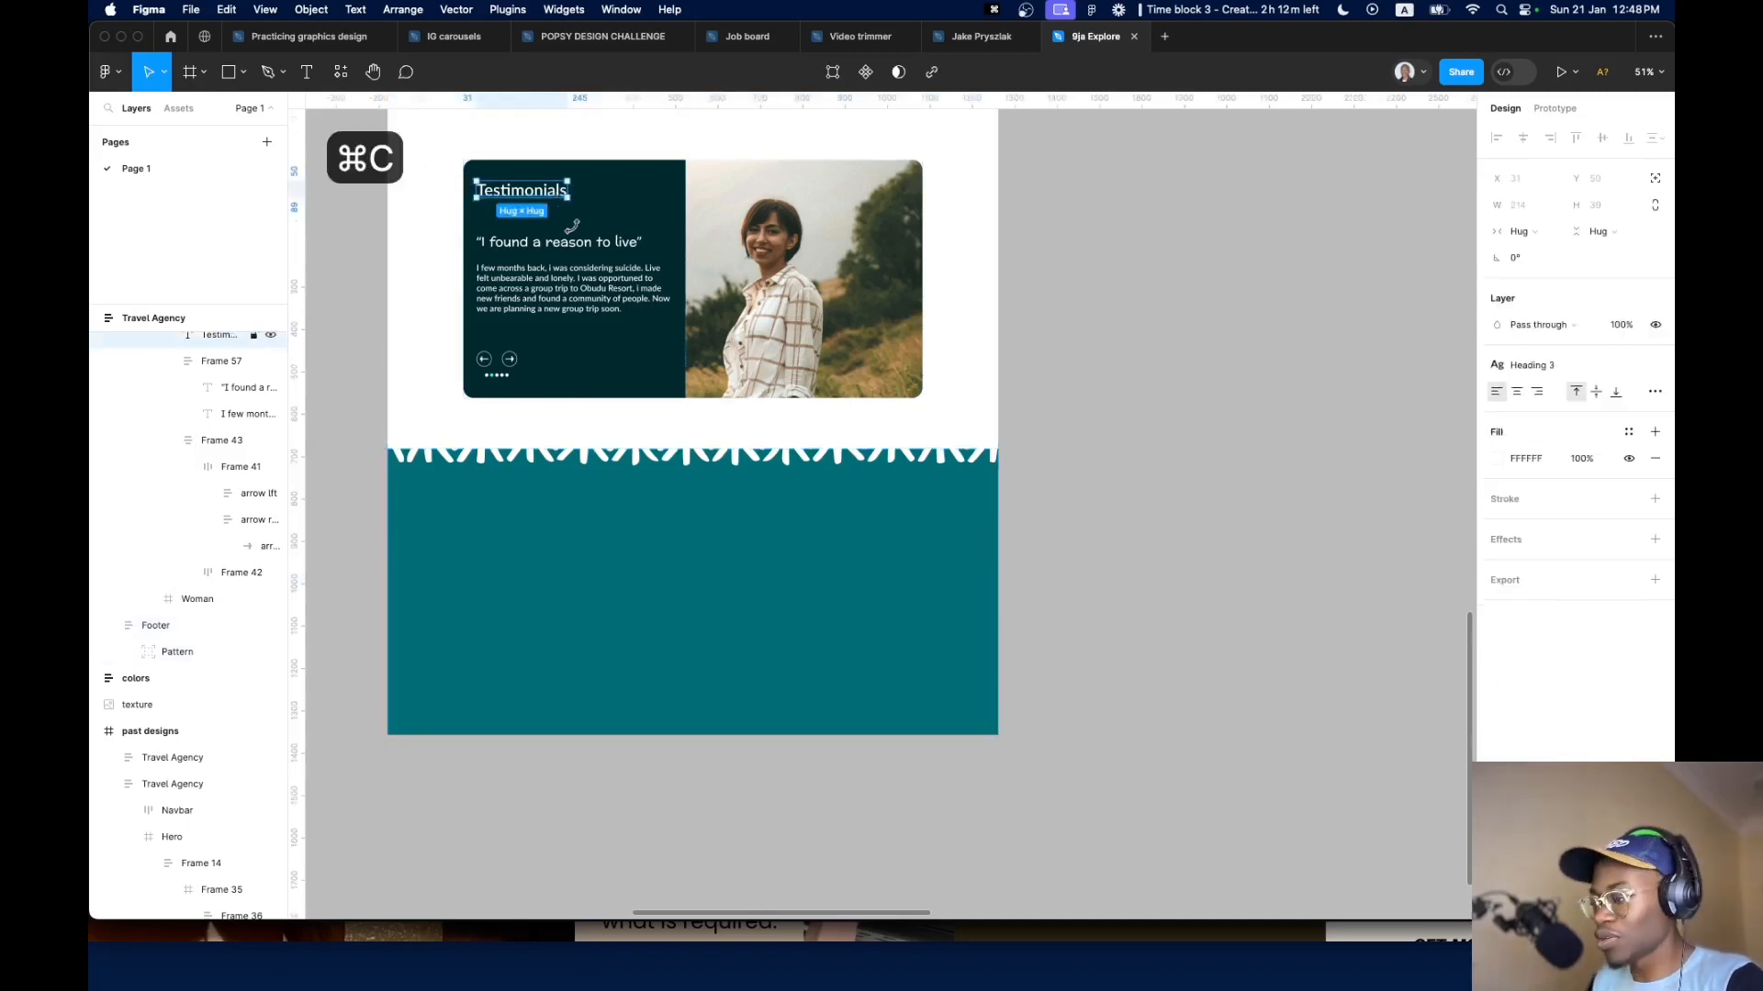
{"action": "left_click", "coordinate": [652, 572]}
{"action": "key", "text": "super+v"}
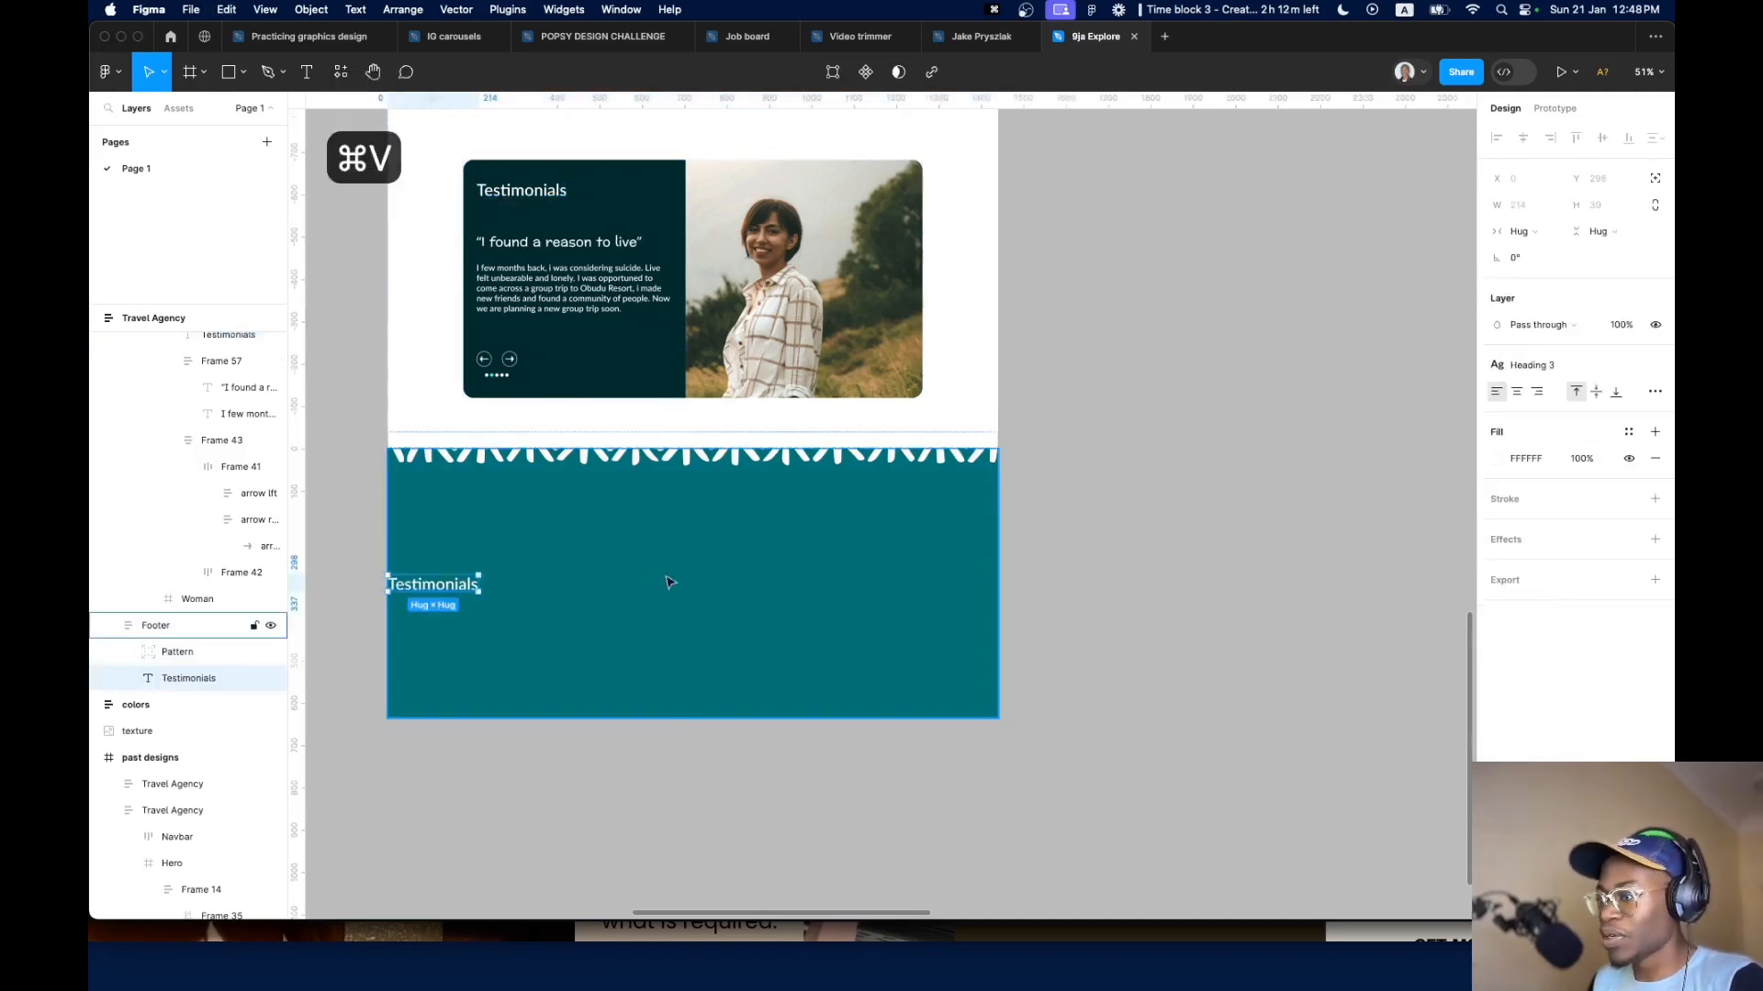
{"action": "left_click", "coordinate": [1591, 377]}
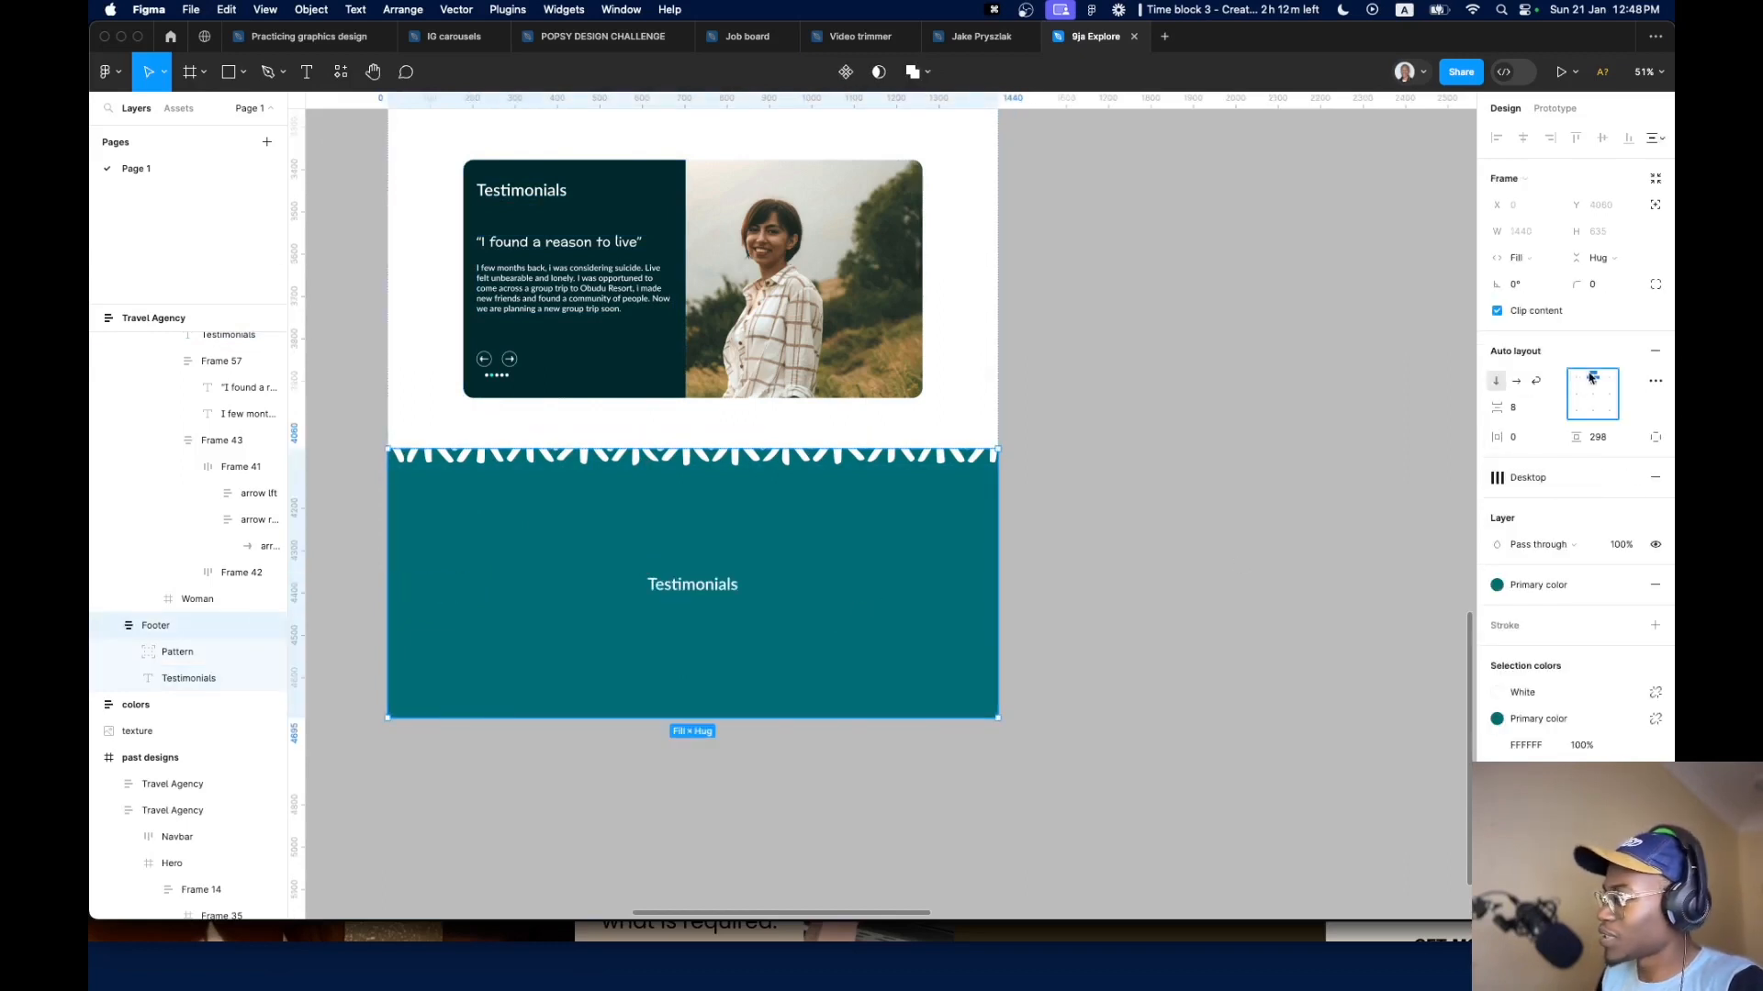
Replace the pasted footer heading with "Join our travel community!" copied from the reference footer and apply the Heading 2 style
{"action": "double_click", "coordinate": [712, 581]}
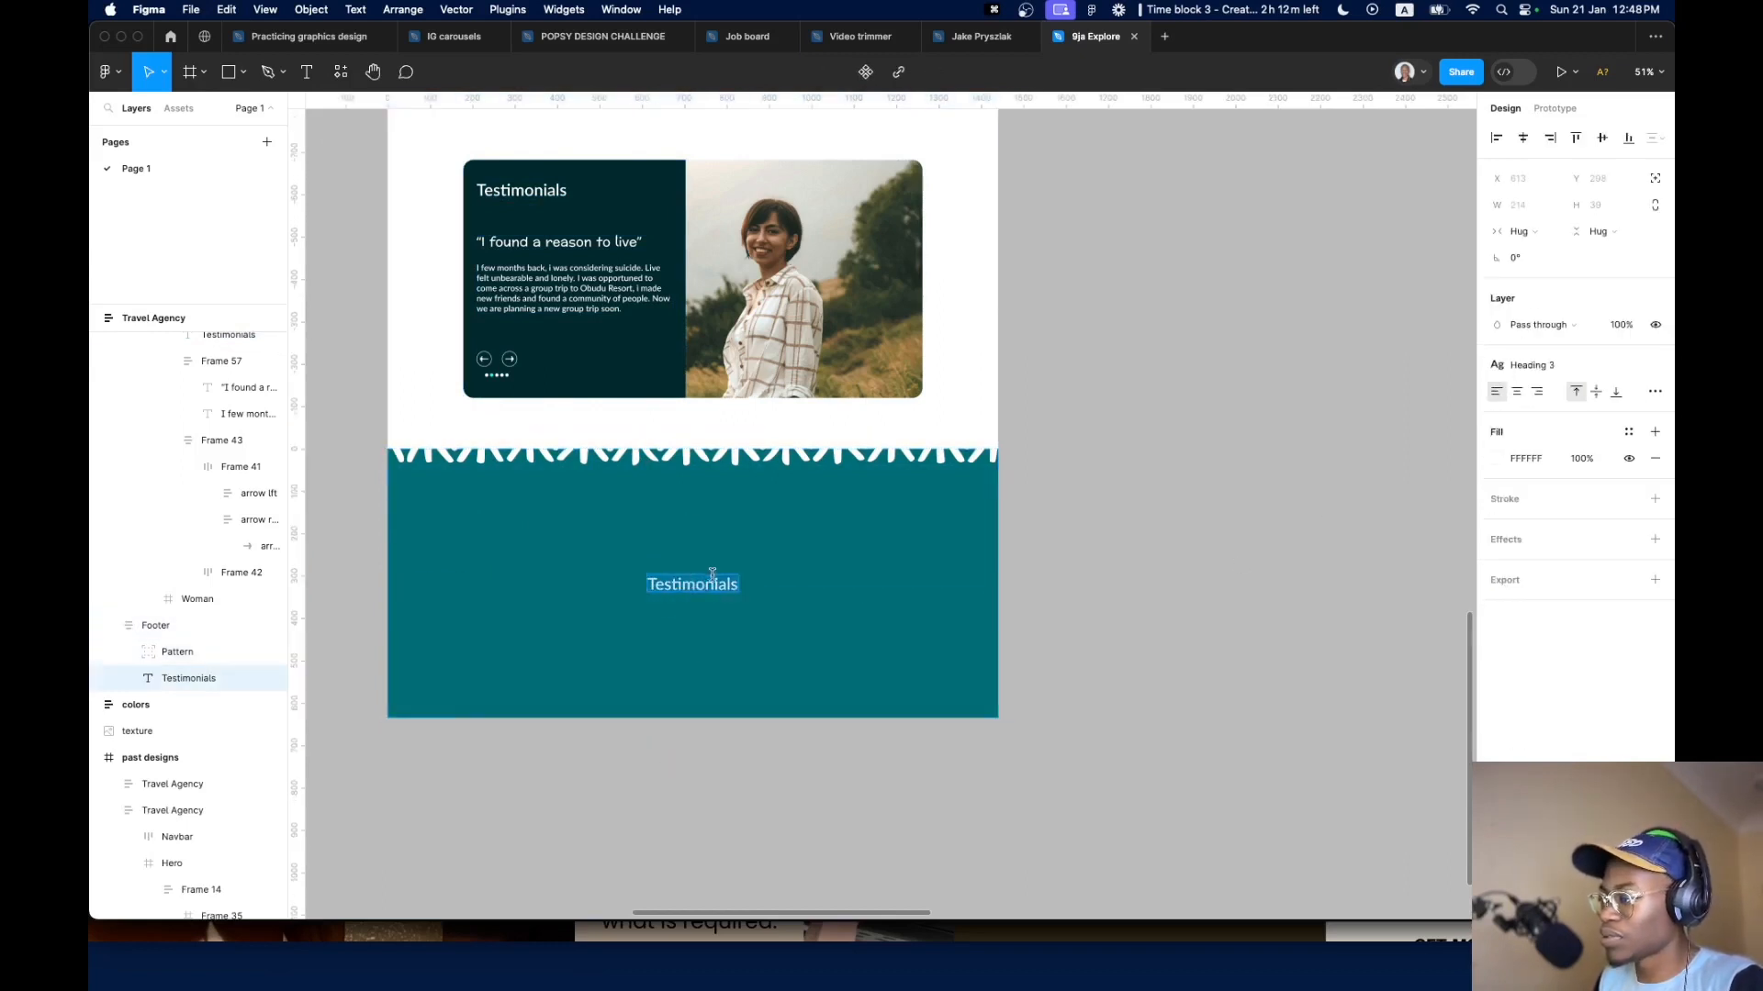
{"action": "scroll", "coordinate": [738, 576], "scroll_direction": "down", "scroll_amount": 10}
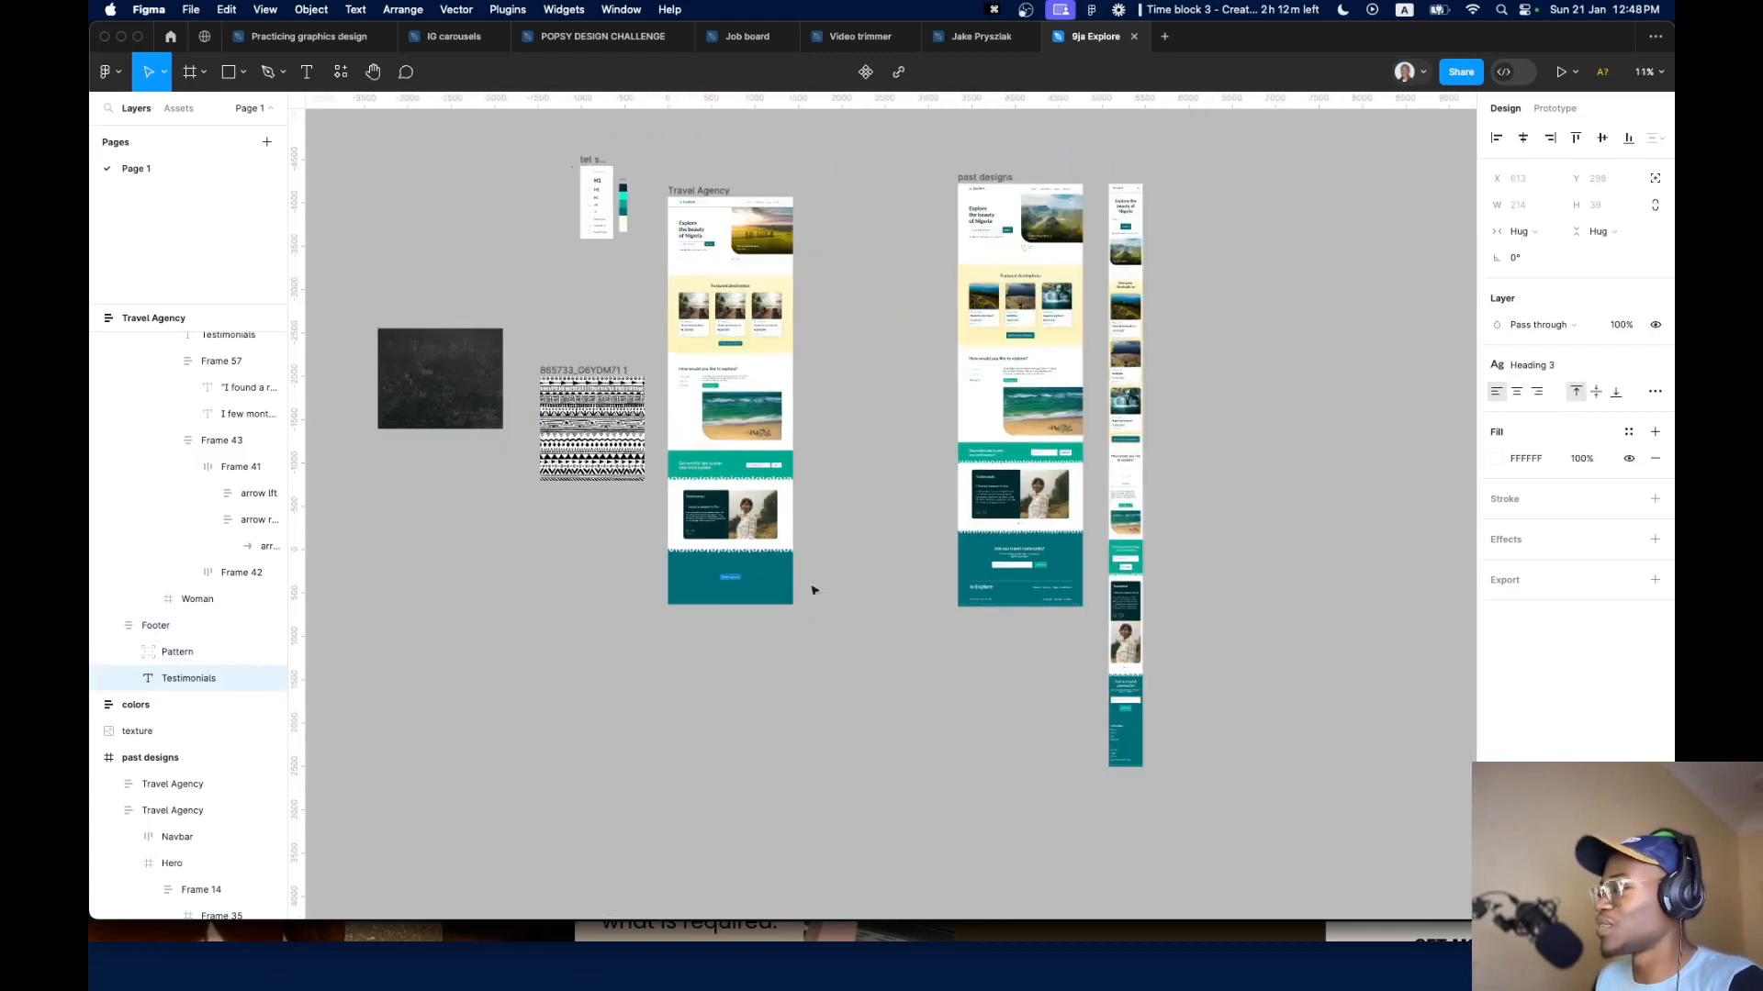
{"action": "scroll", "coordinate": [1084, 520], "scroll_direction": "up", "scroll_amount": 3}
{"action": "left_click", "coordinate": [1055, 524]}
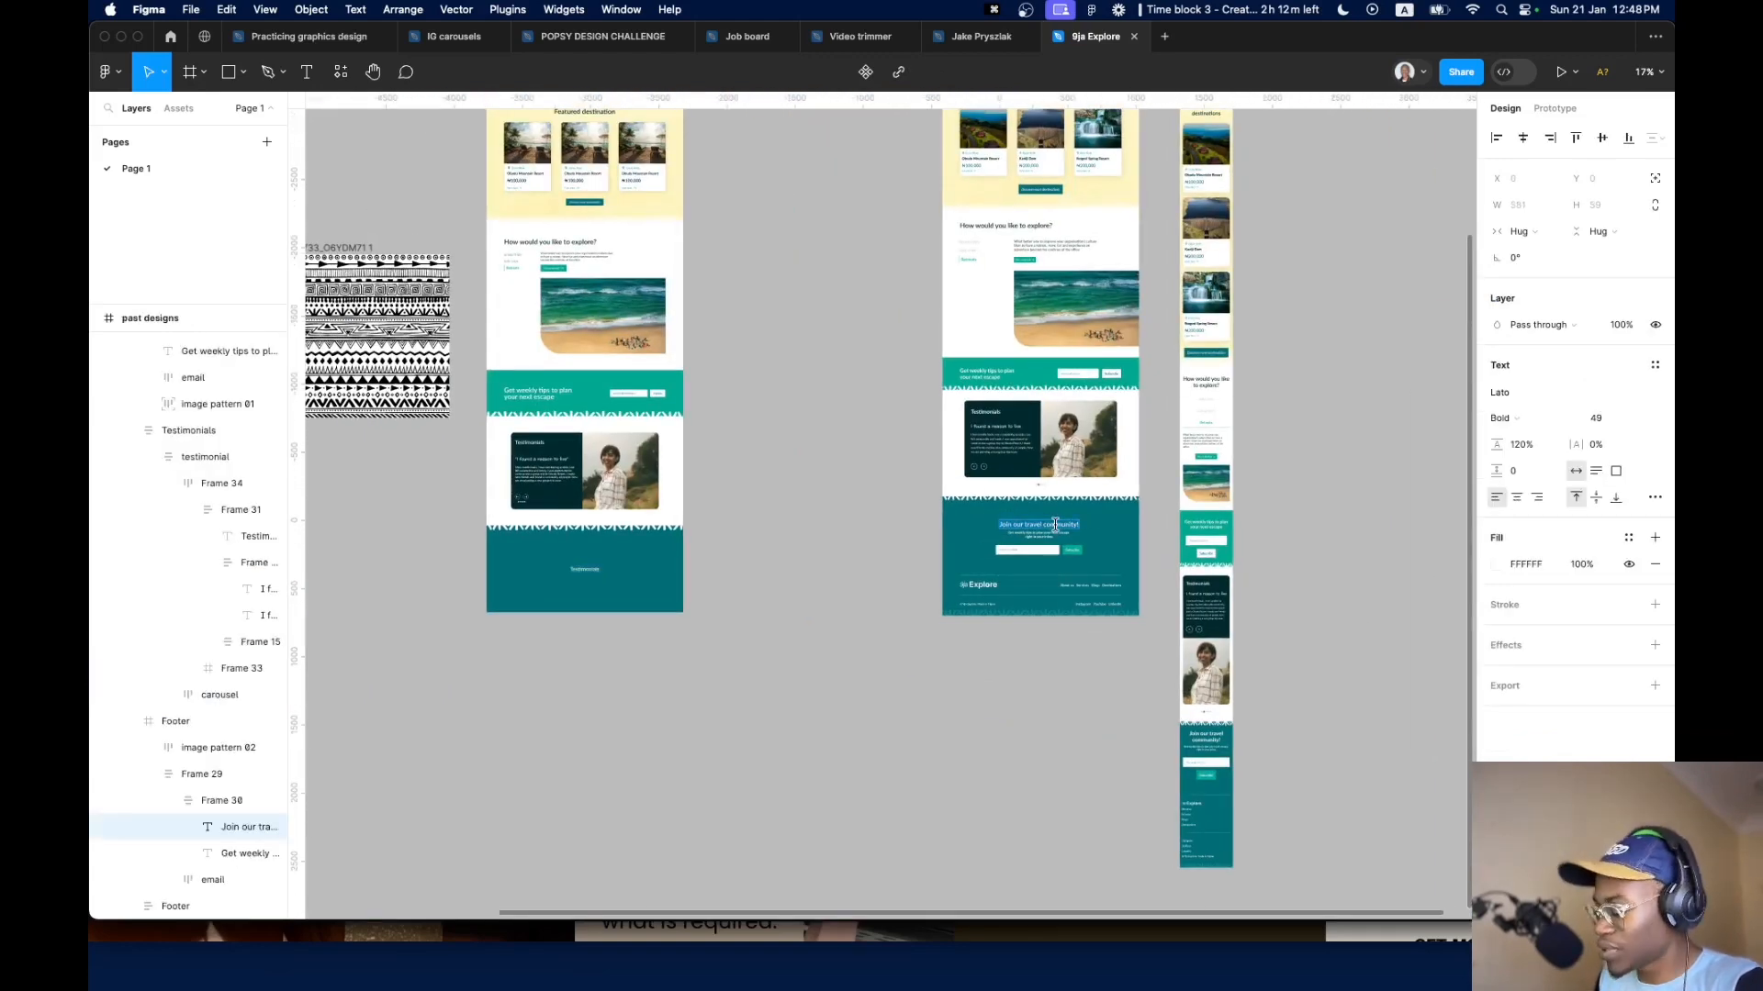
{"action": "key", "text": "super+c"}
{"action": "scroll", "coordinate": [607, 561], "scroll_direction": "up", "scroll_amount": 3}
{"action": "double_click", "coordinate": [607, 562]}
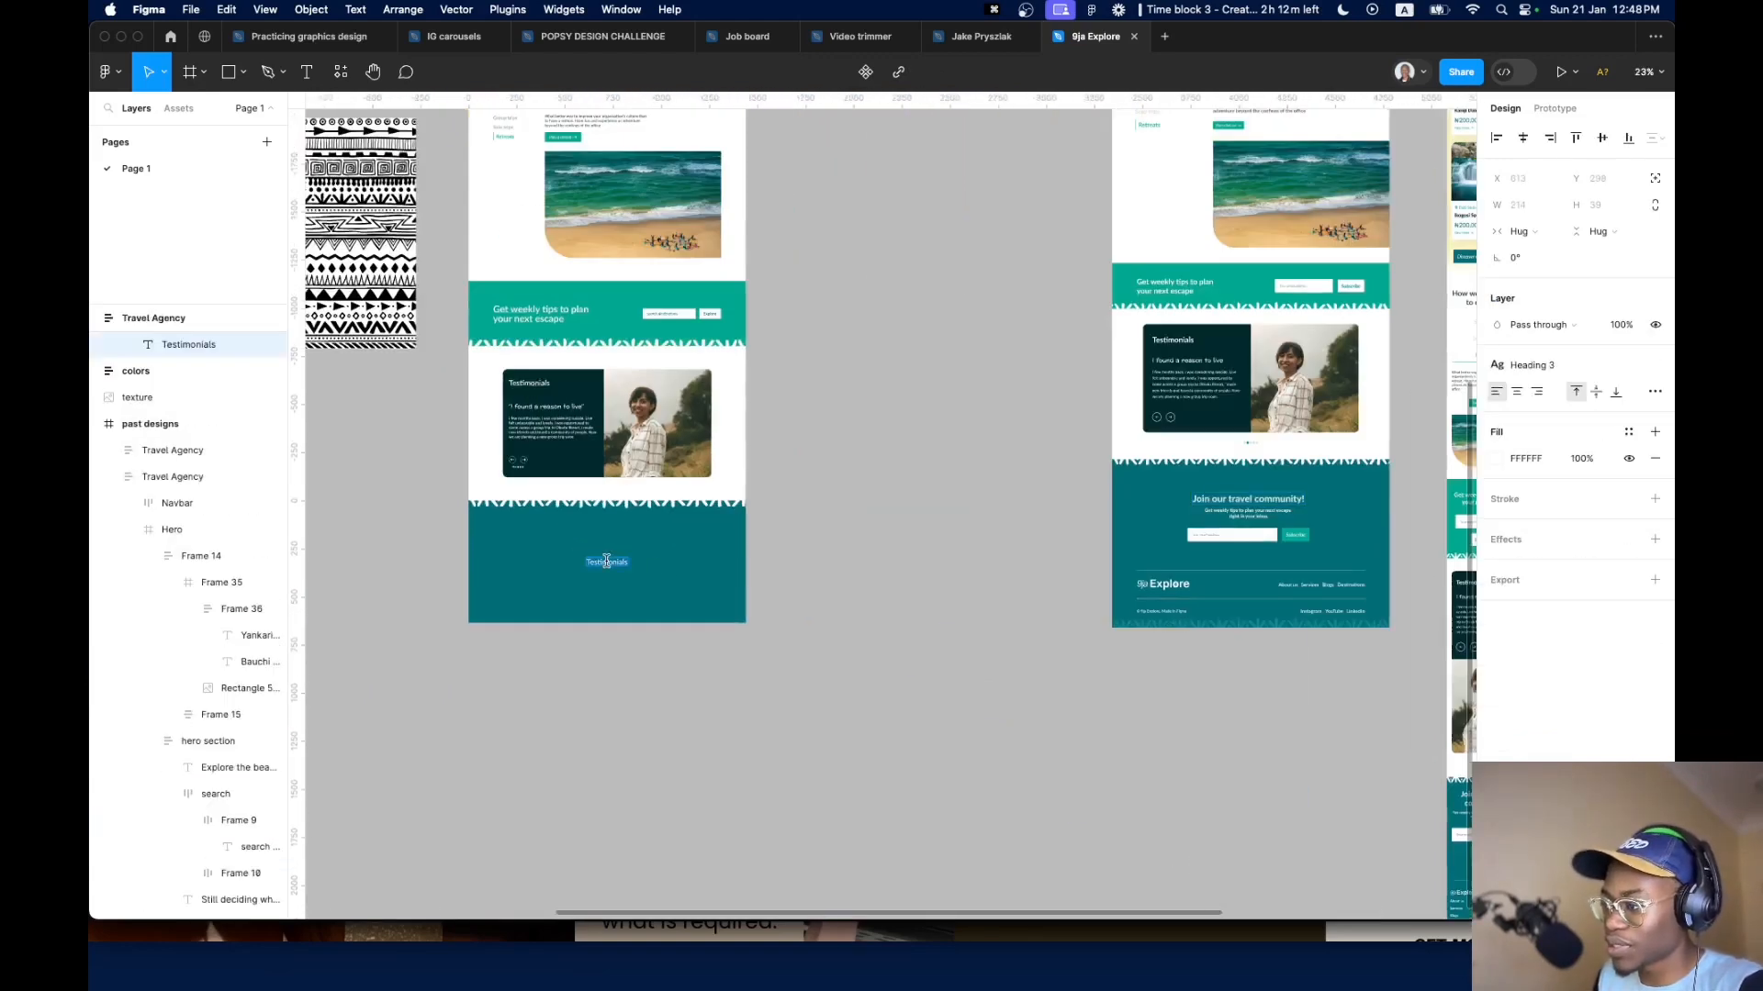
{"action": "key", "text": "super+v"}
{"action": "key", "text": "Escape"}
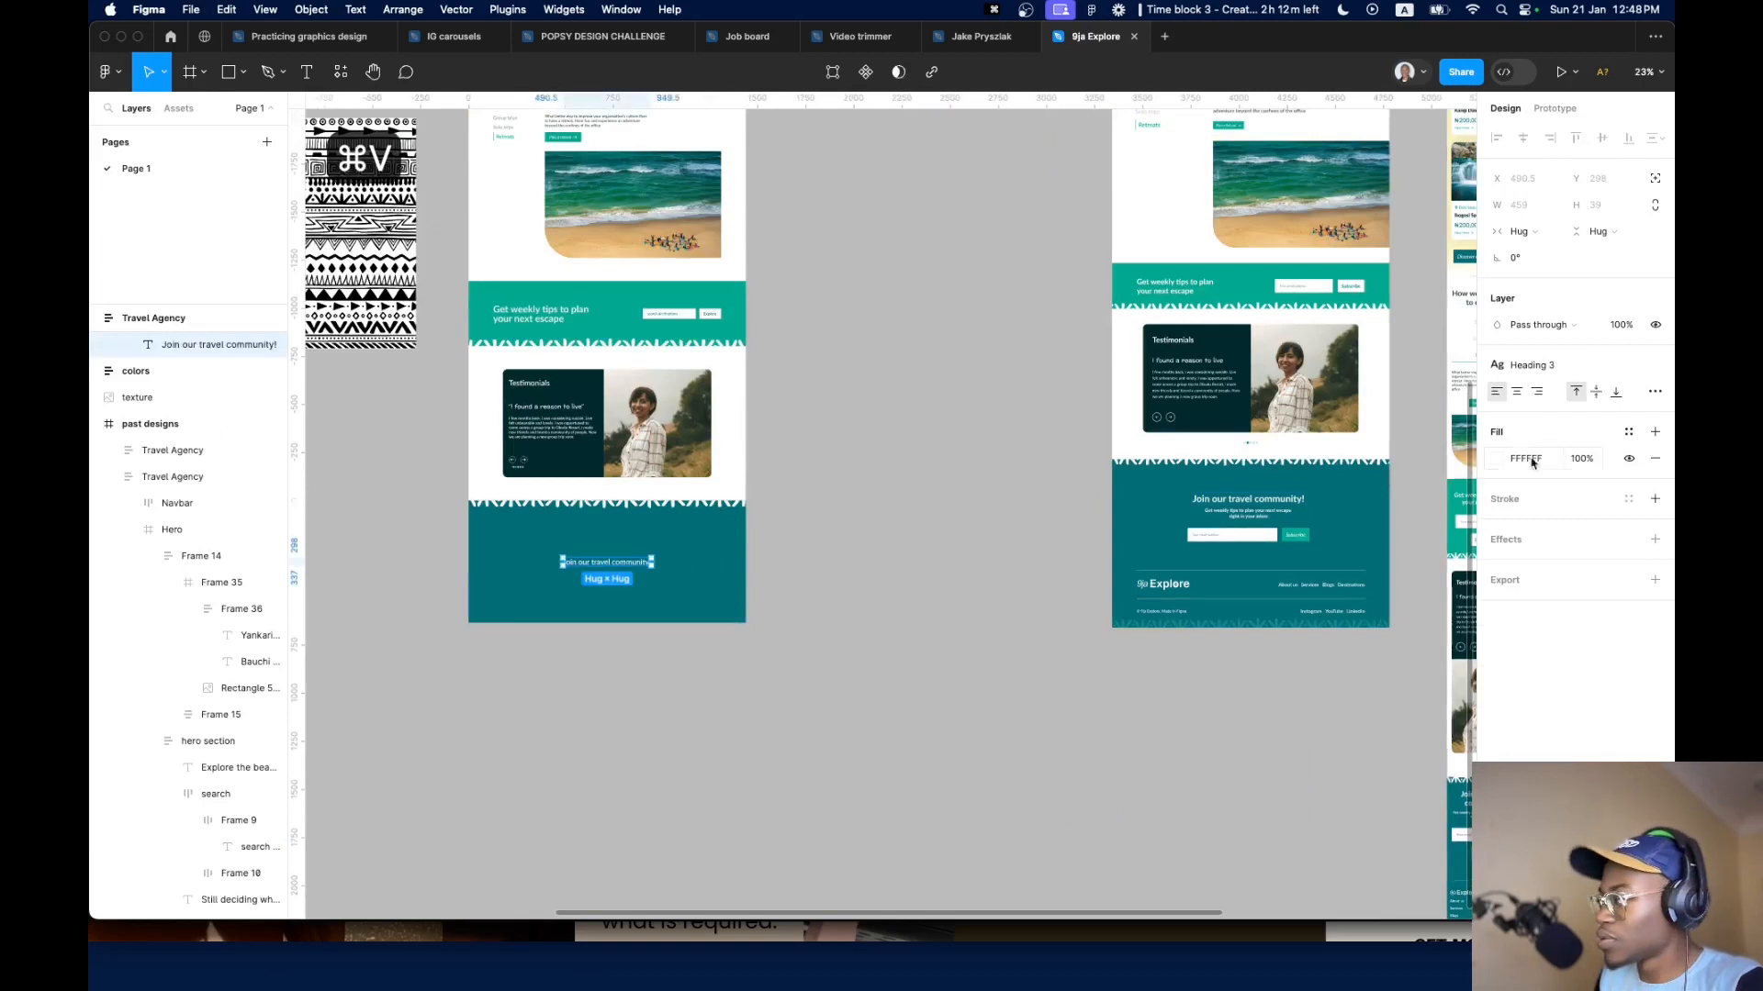
{"action": "left_click", "coordinate": [1542, 365]}
{"action": "left_click", "coordinate": [1590, 501]}
Copy the "Get weekly tips to plan your next escape right in your inbox" text from the reference footer
{"action": "scroll", "coordinate": [1235, 521], "scroll_direction": "up", "scroll_amount": 10}
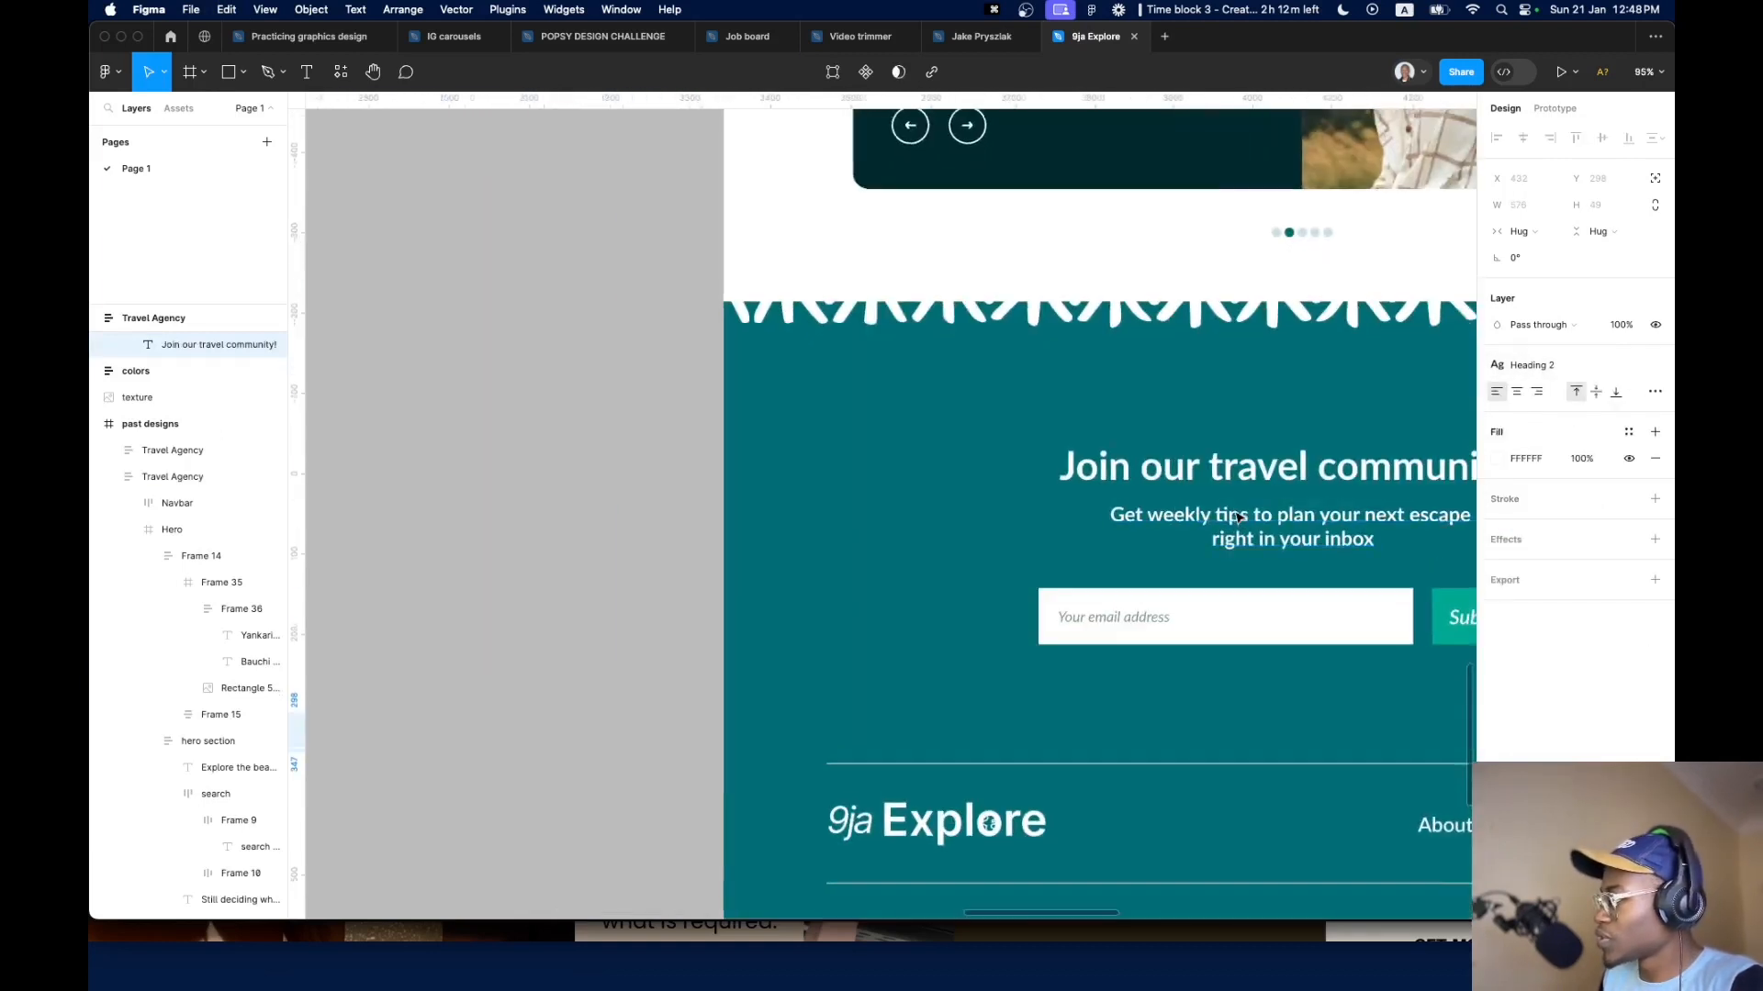
{"action": "left_click", "coordinate": [1235, 526]}
{"action": "left_click", "coordinate": [1233, 520]}
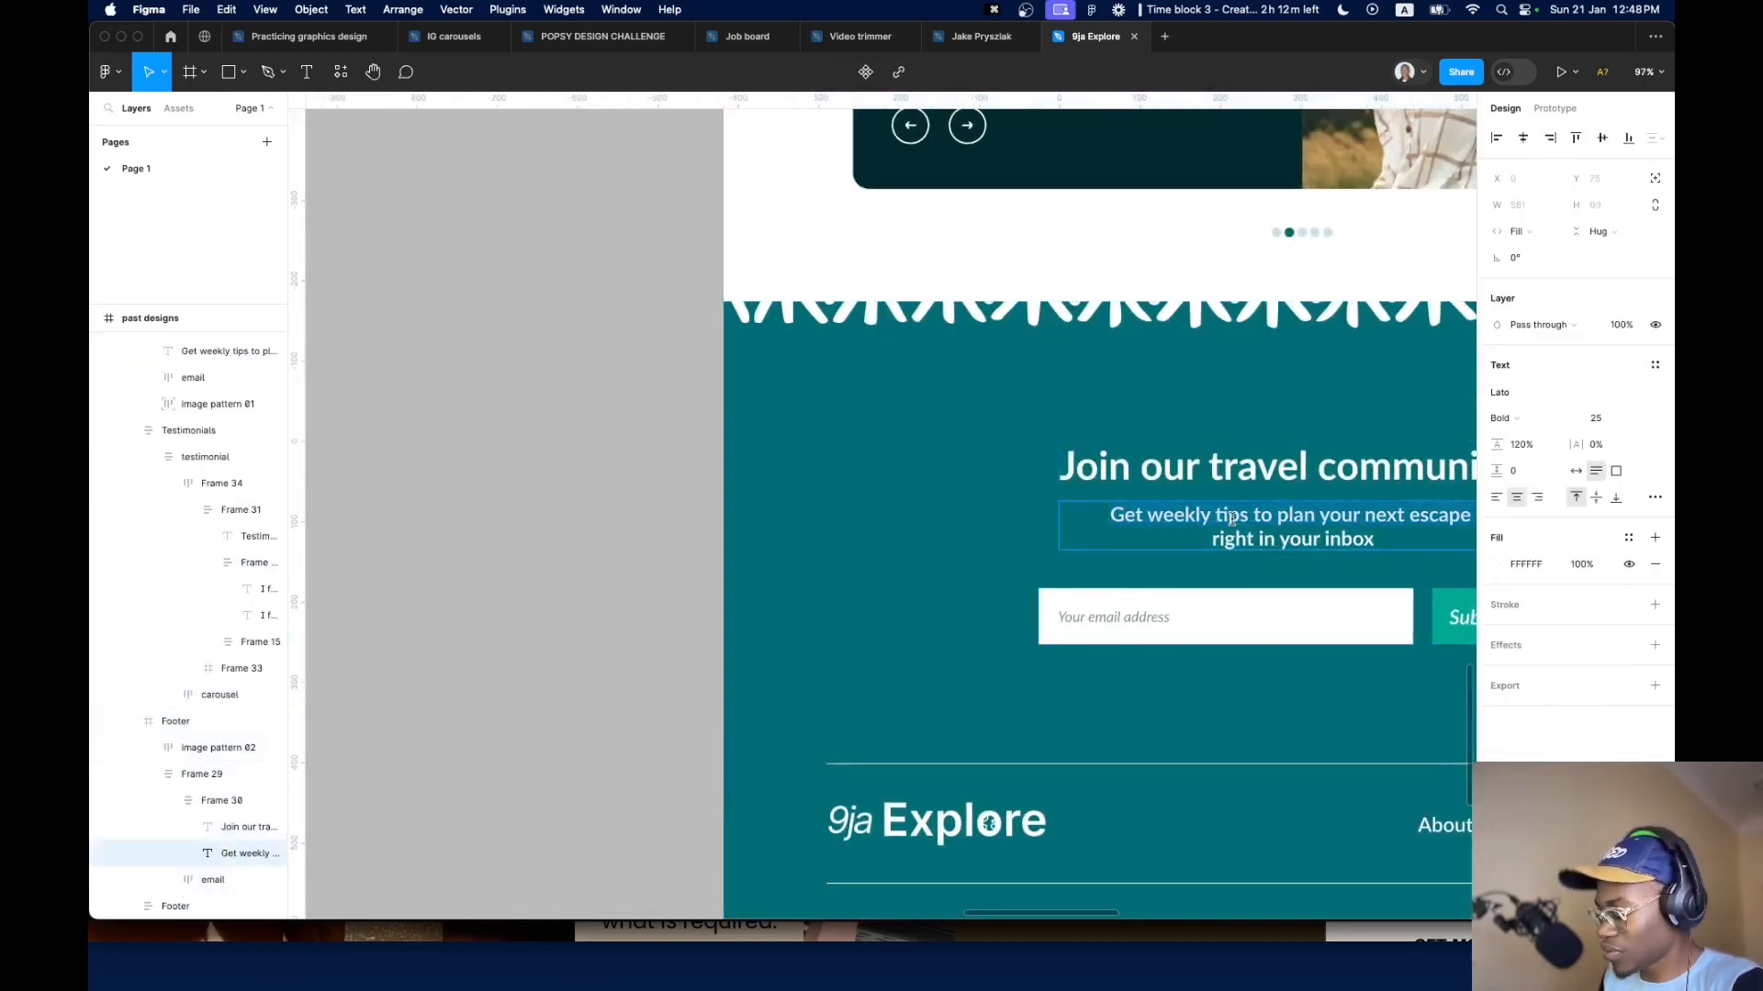
{"action": "key", "text": "super+a"}
{"action": "key", "text": "super+c"}
Duplicate the footer heading, replace the duplicate's text with the copied "Get weekly tips" sentence, and center-align it
{"action": "scroll", "coordinate": [767, 444], "scroll_direction": "down", "scroll_amount": 5}
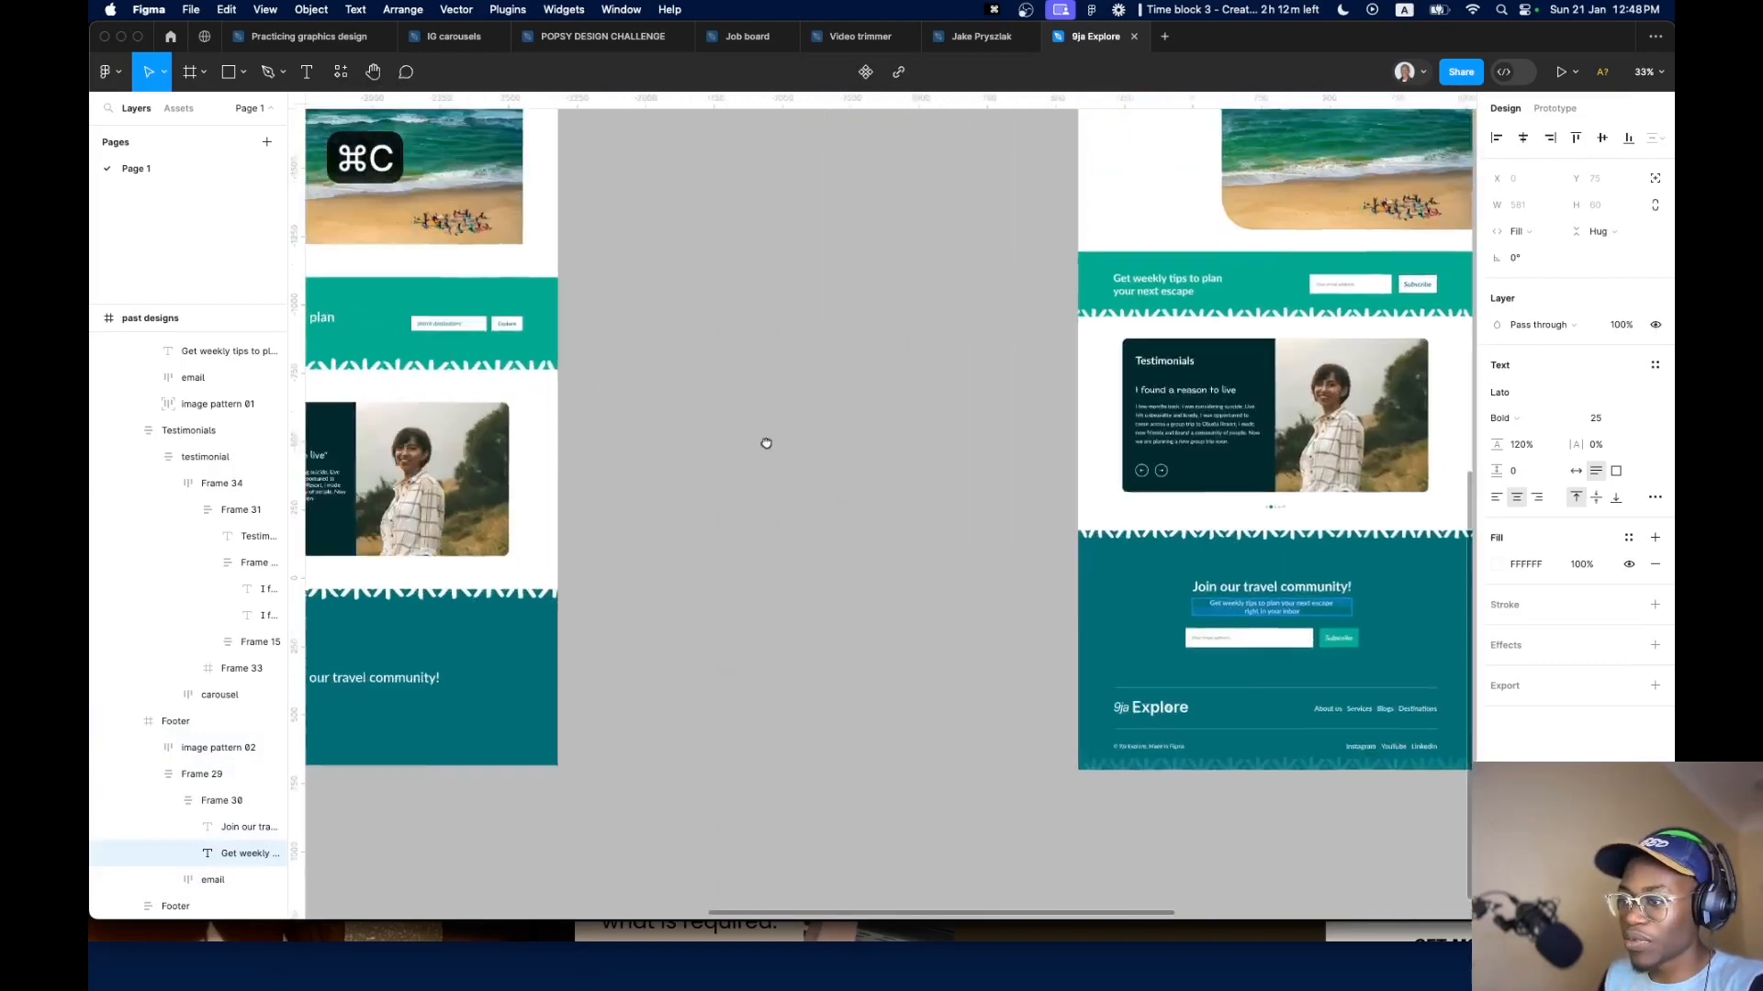
{"action": "scroll", "coordinate": [766, 443], "scroll_direction": "down", "scroll_amount": 3}
{"action": "scroll", "coordinate": [827, 450], "scroll_direction": "up", "scroll_amount": 5}
{"action": "left_click", "coordinate": [831, 444]}
{"action": "key", "text": "super+d"}
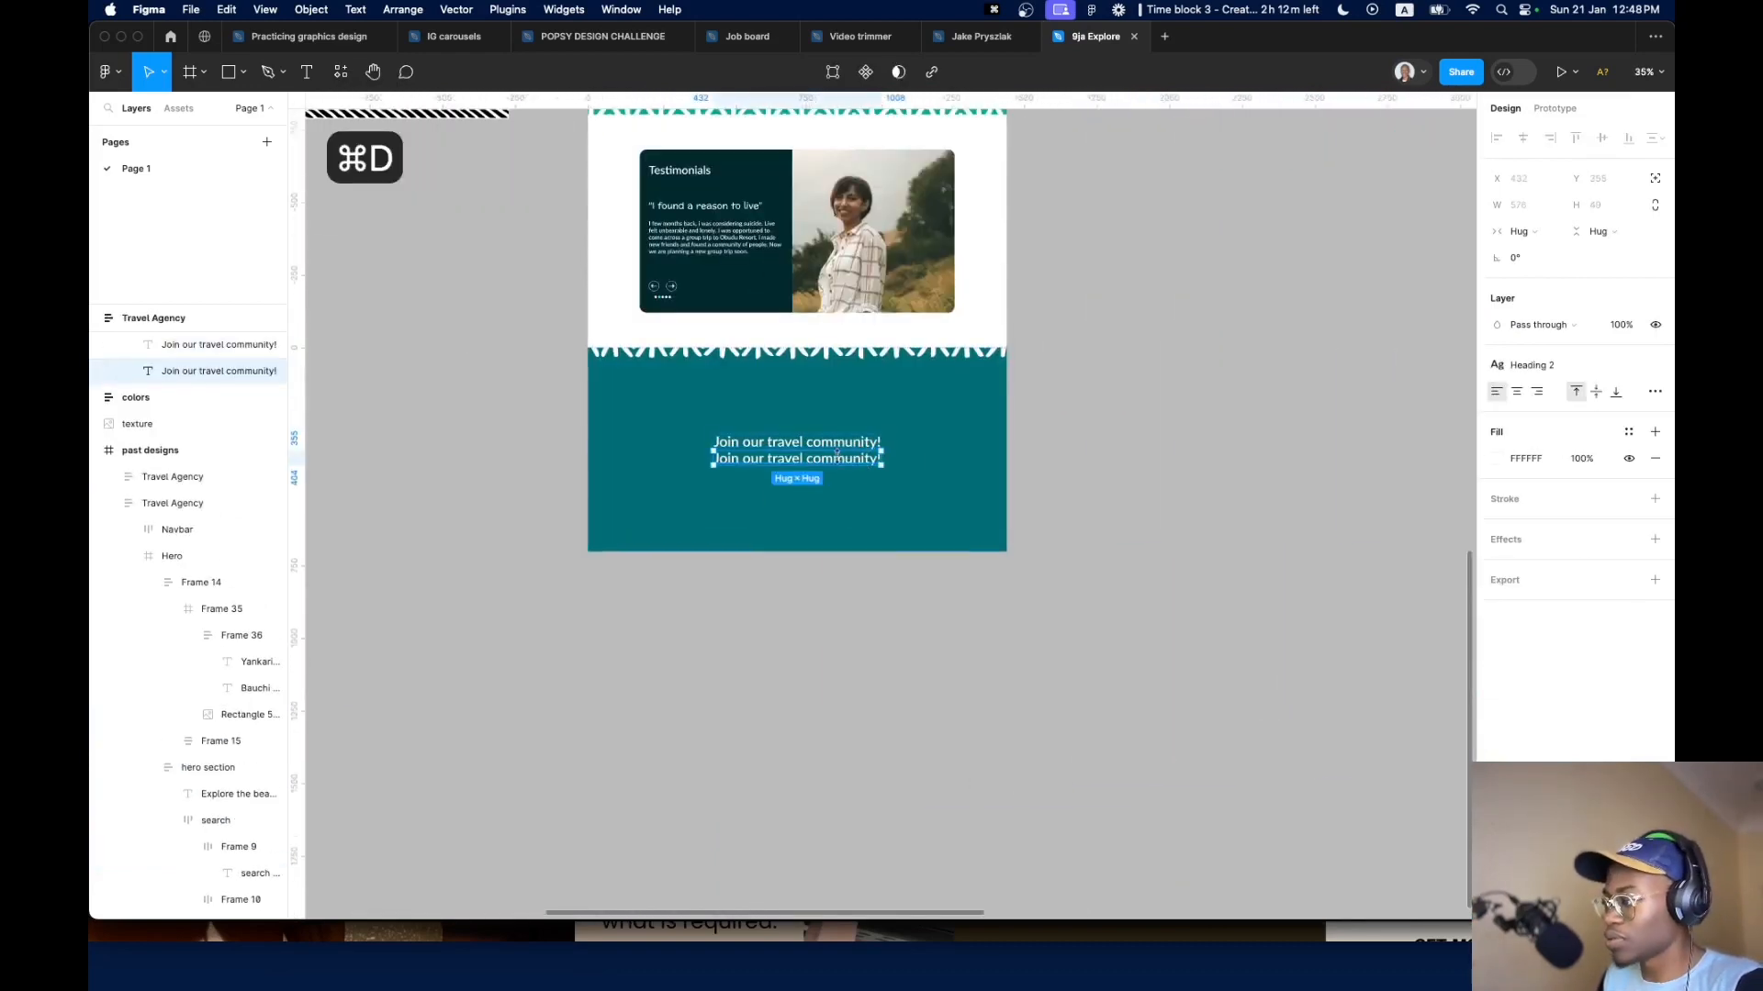
{"action": "key", "text": "Return"}
{"action": "key", "text": "super+v"}
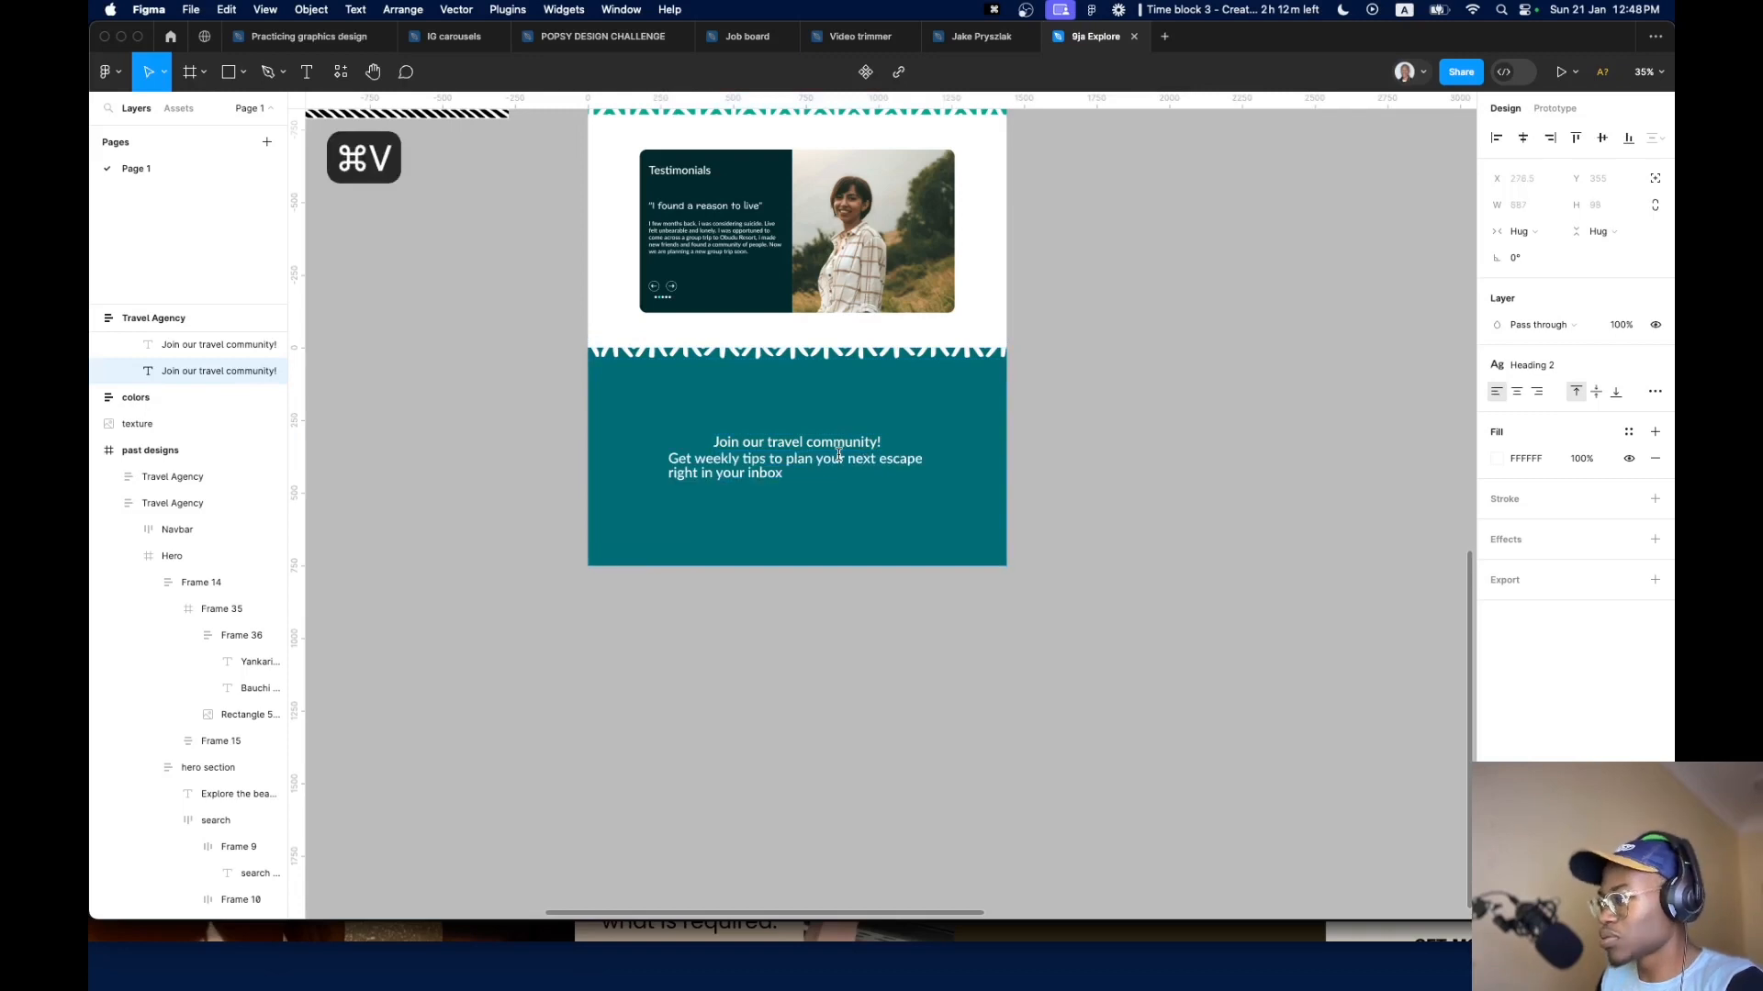
{"action": "key", "text": "Escape"}
{"action": "left_click", "coordinate": [1517, 391]}
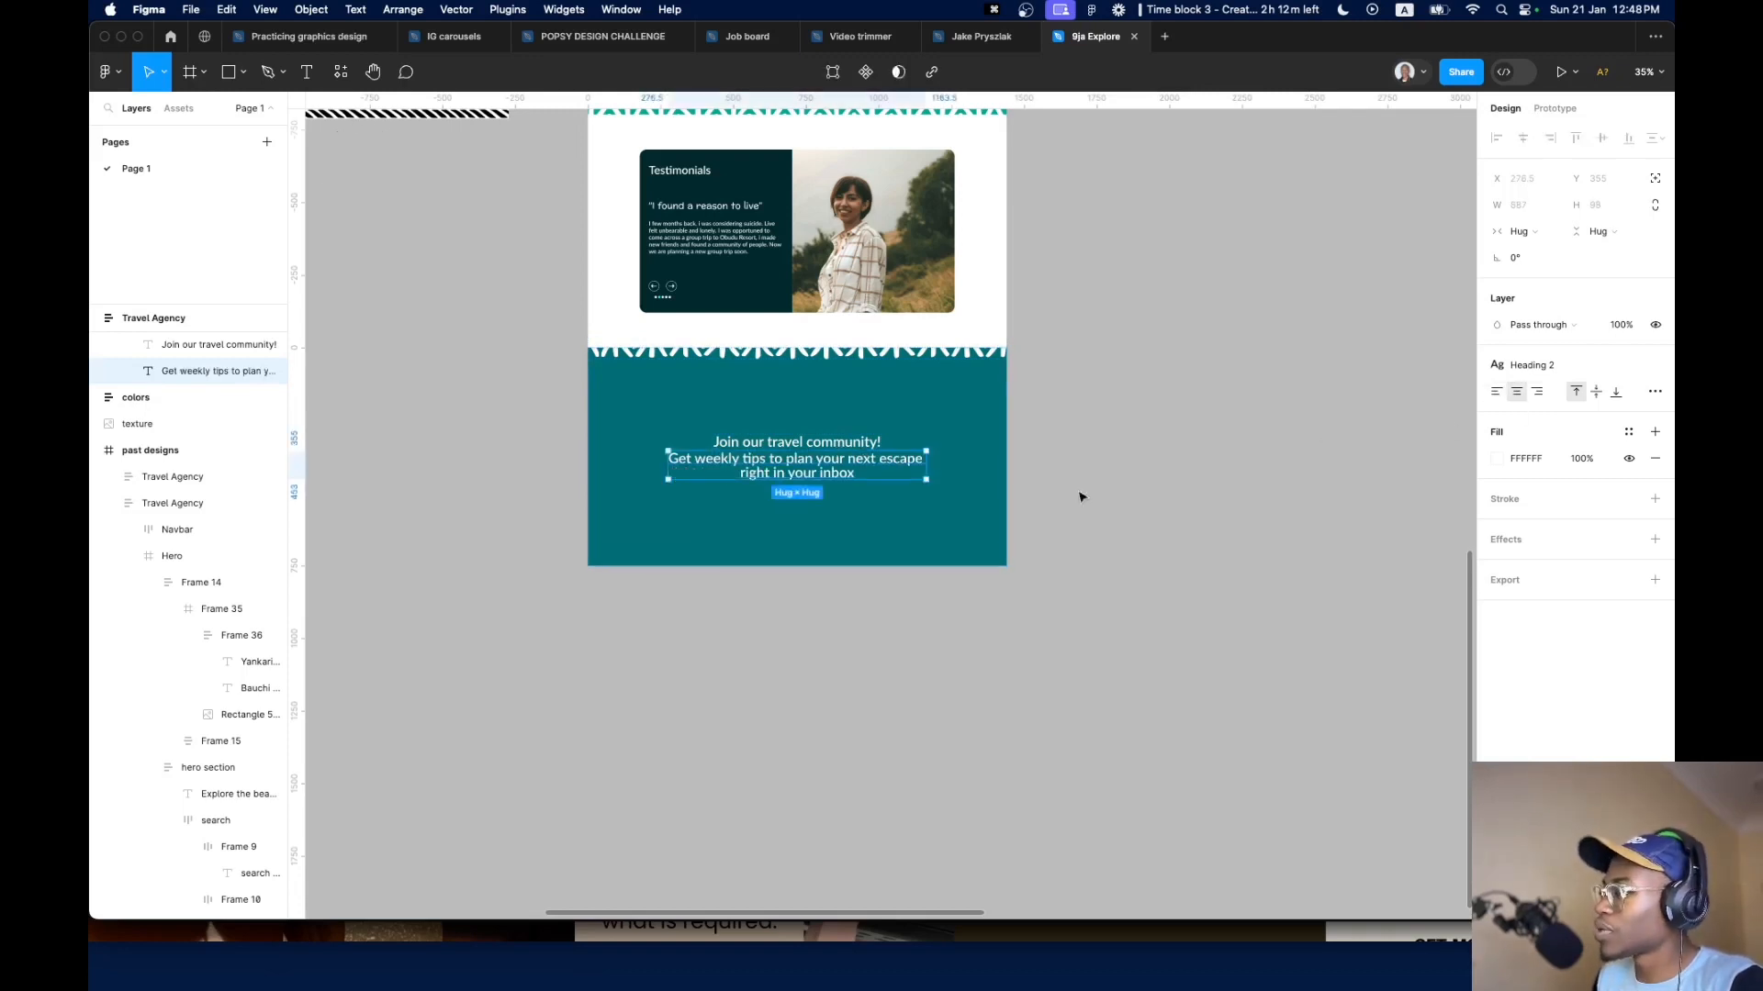
Compare the paragraph text large and Heading 5 styles on the footer's subtitle and apply paragraph text large
{"action": "left_click", "coordinate": [1616, 366]}
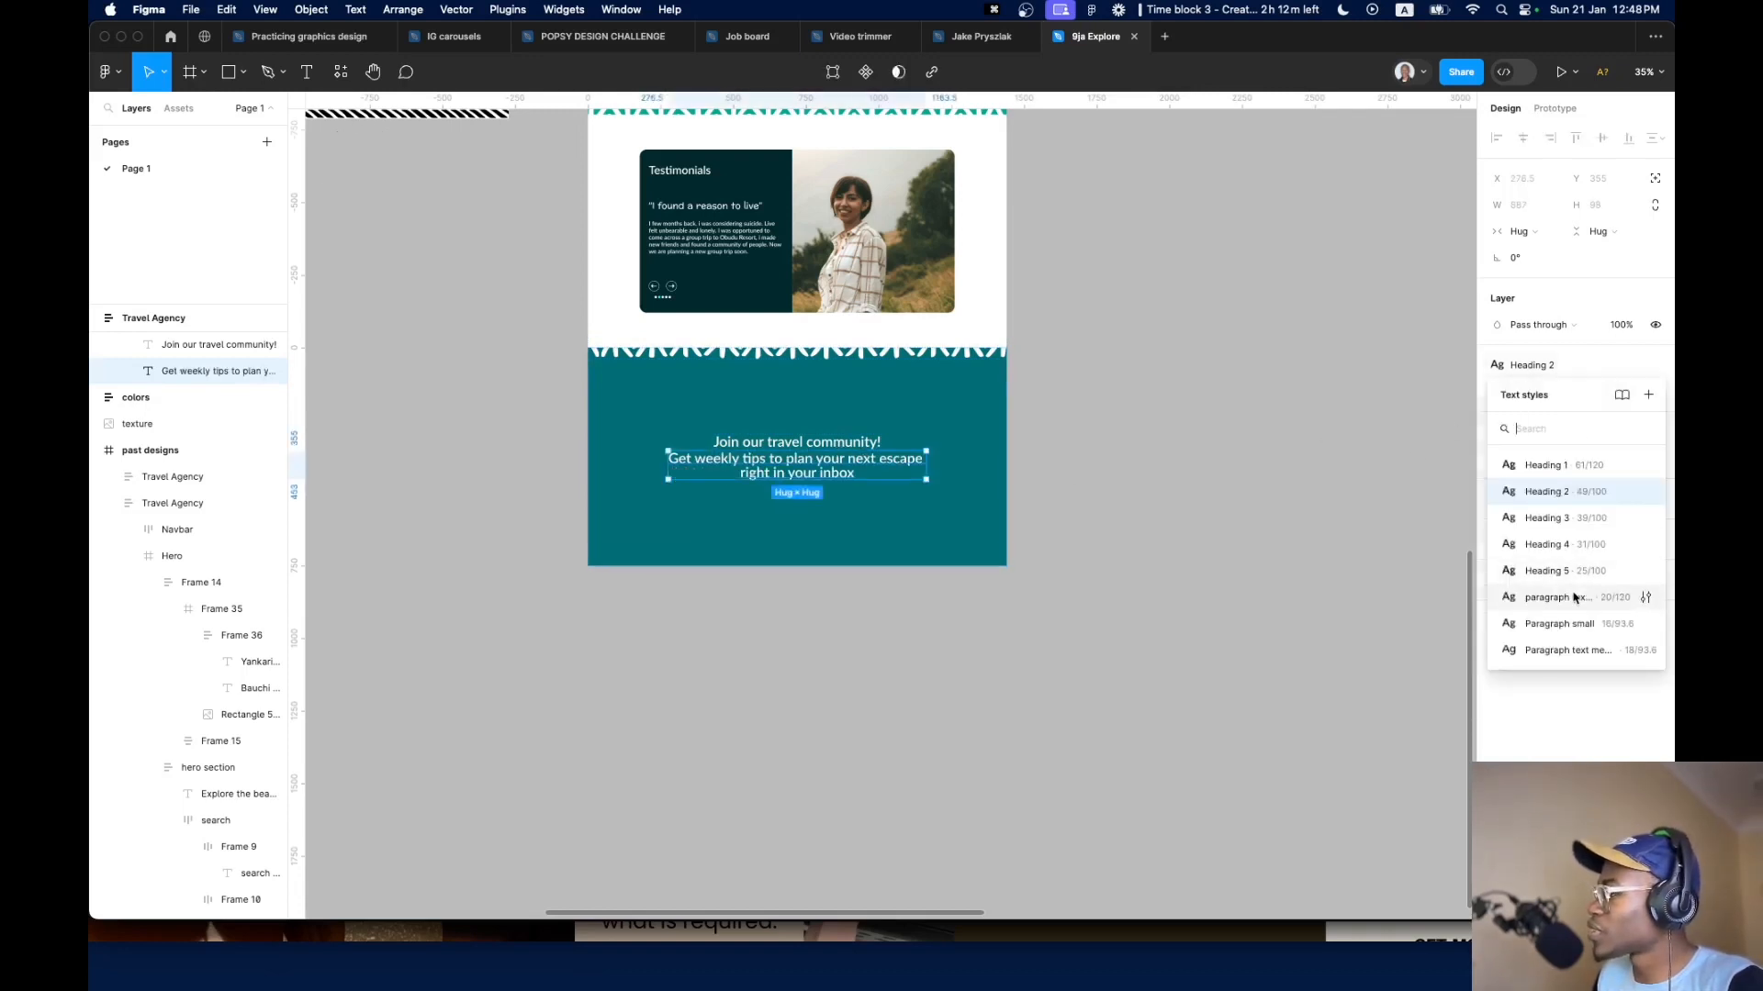
{"action": "left_click", "coordinate": [1561, 597]}
{"action": "scroll", "coordinate": [803, 475], "scroll_direction": "up", "scroll_amount": 5}
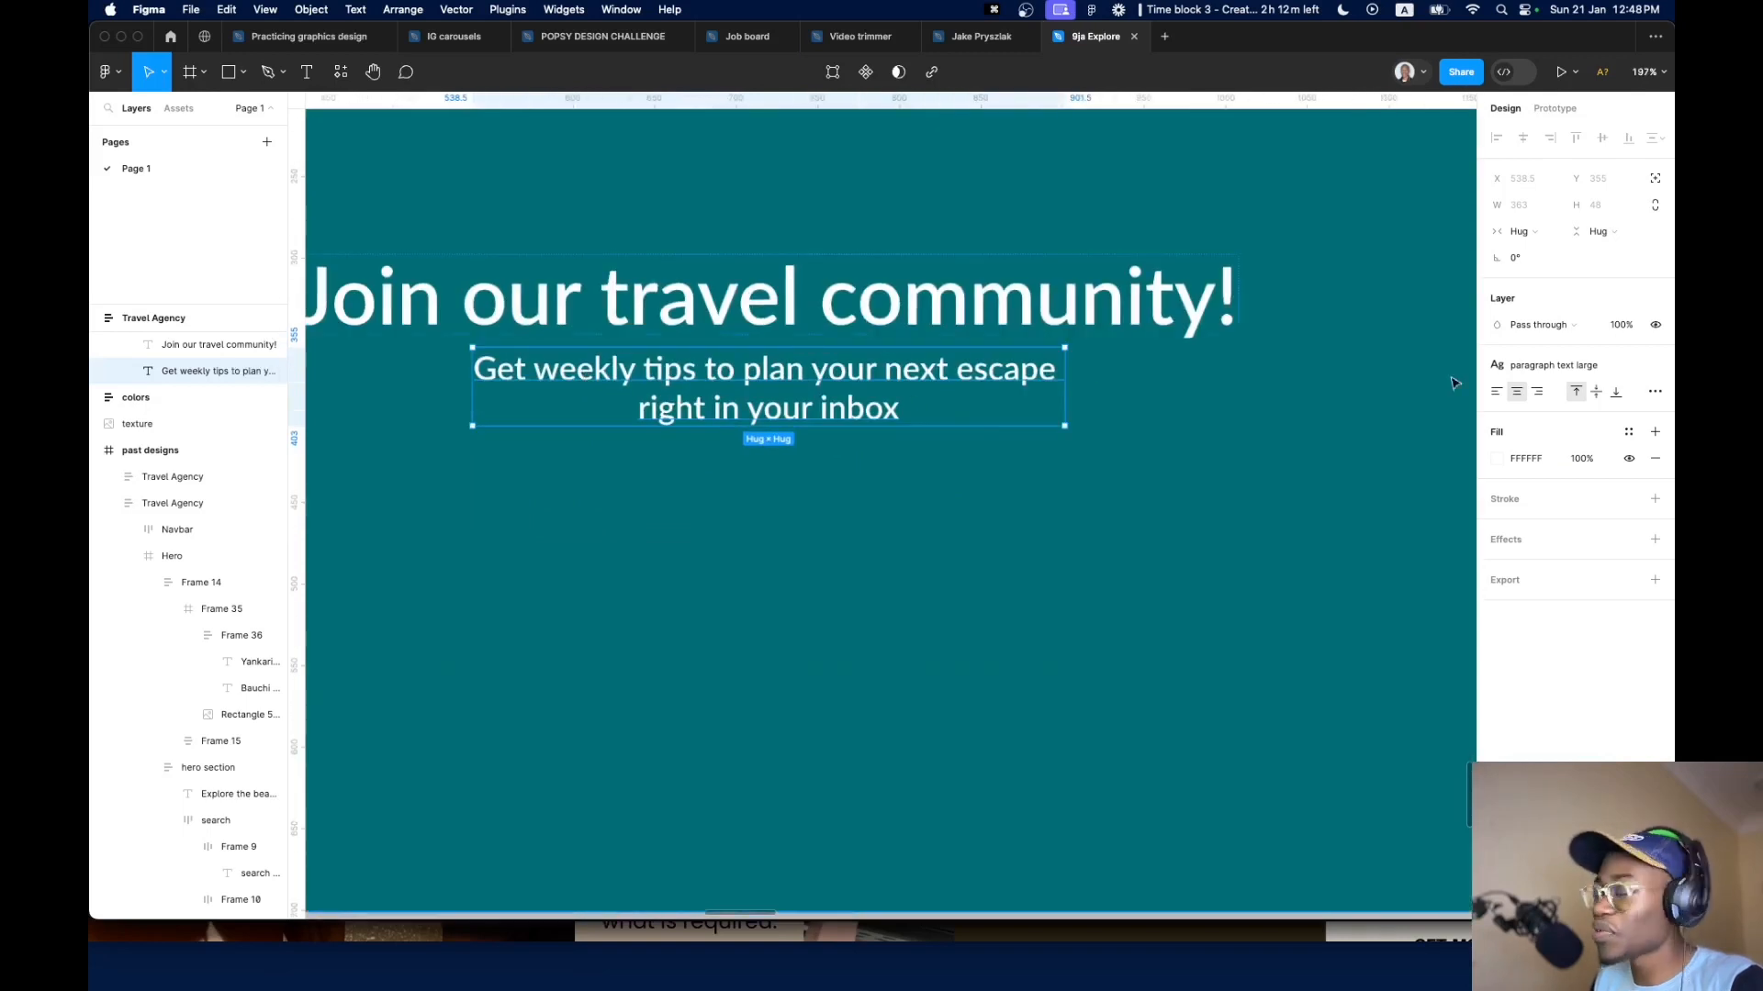
{"action": "left_click", "coordinate": [1615, 366]}
{"action": "left_click", "coordinate": [1573, 574]}
{"action": "scroll", "coordinate": [1175, 618], "scroll_direction": "down", "scroll_amount": 3}
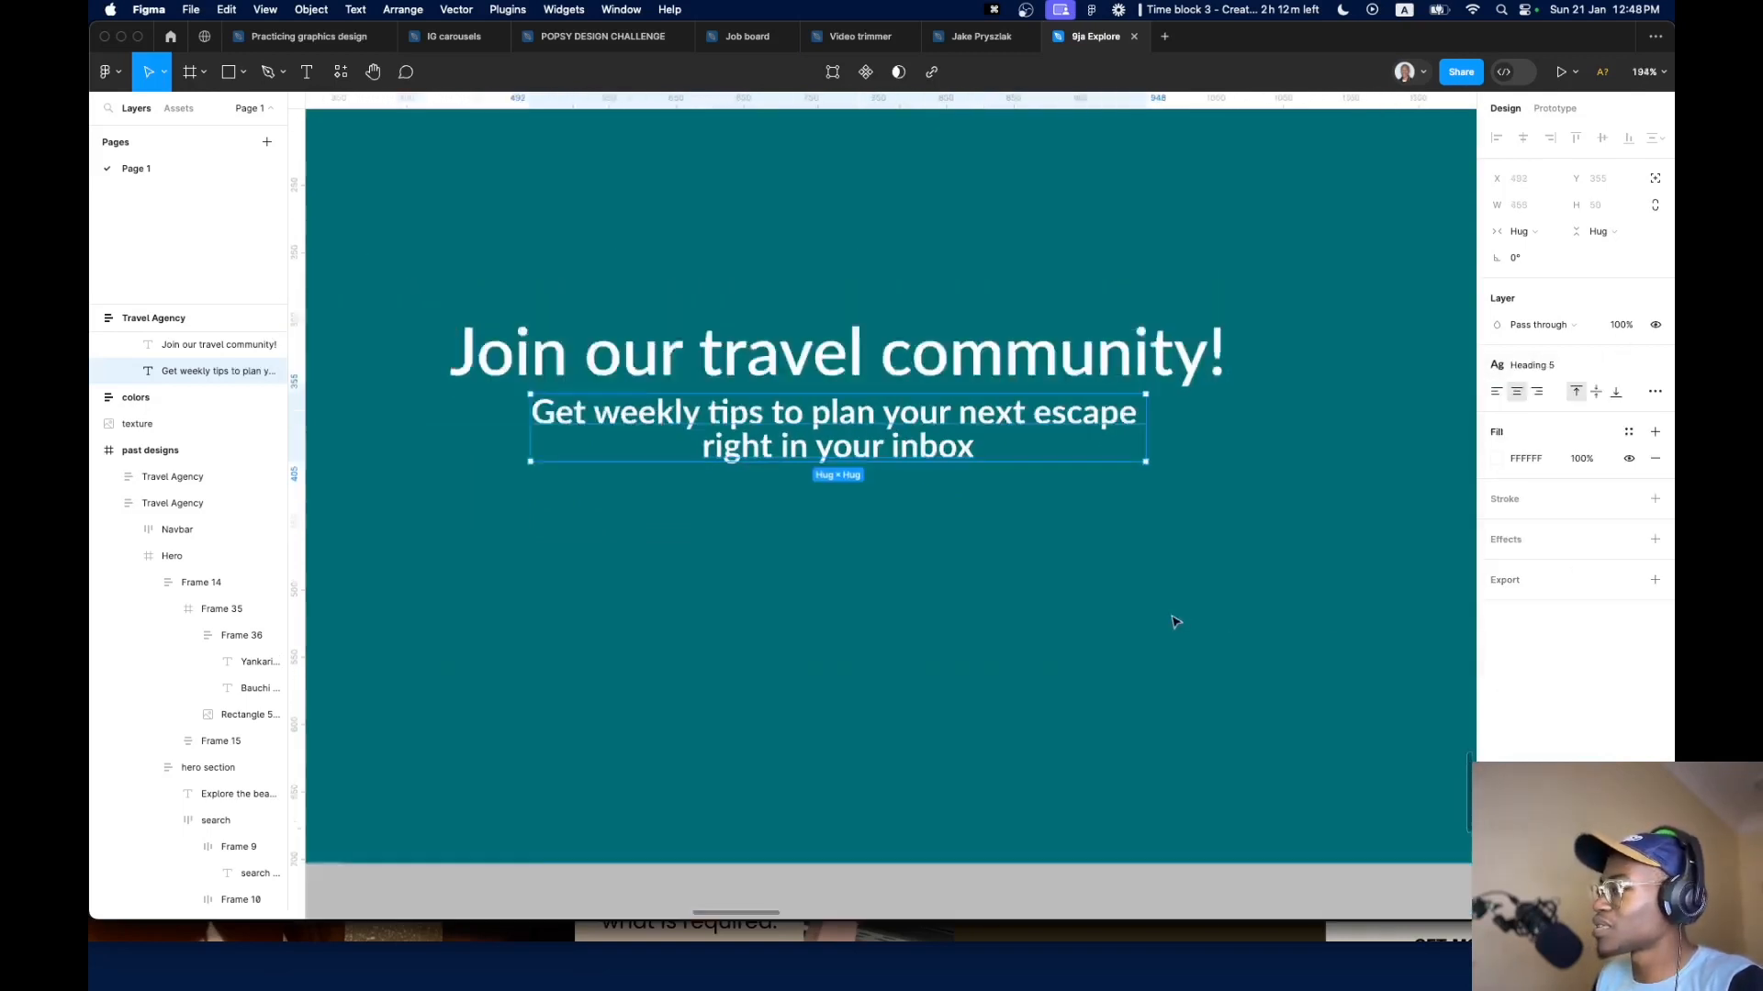
{"action": "left_click", "coordinate": [1533, 371]}
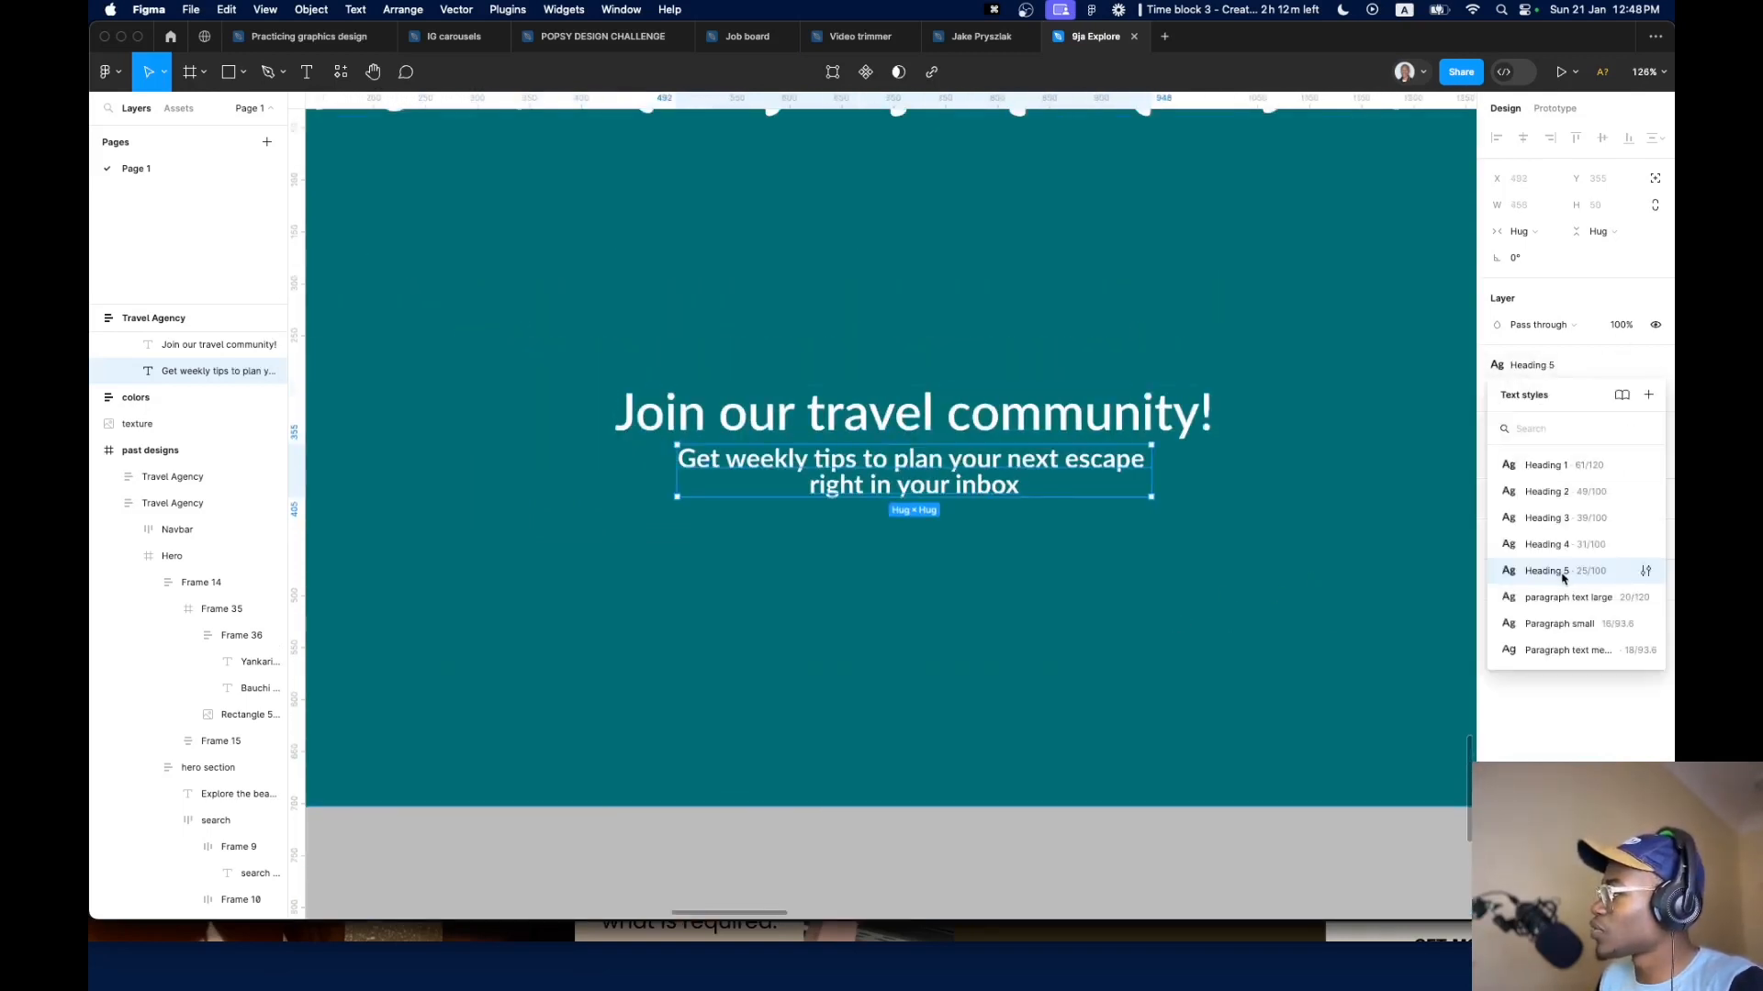
{"action": "left_click", "coordinate": [1573, 597]}
Apply the Heading 3 style to the footer's "Join our travel community!" heading
{"action": "left_click", "coordinate": [1210, 404]}
{"action": "left_click", "coordinate": [1582, 370]}
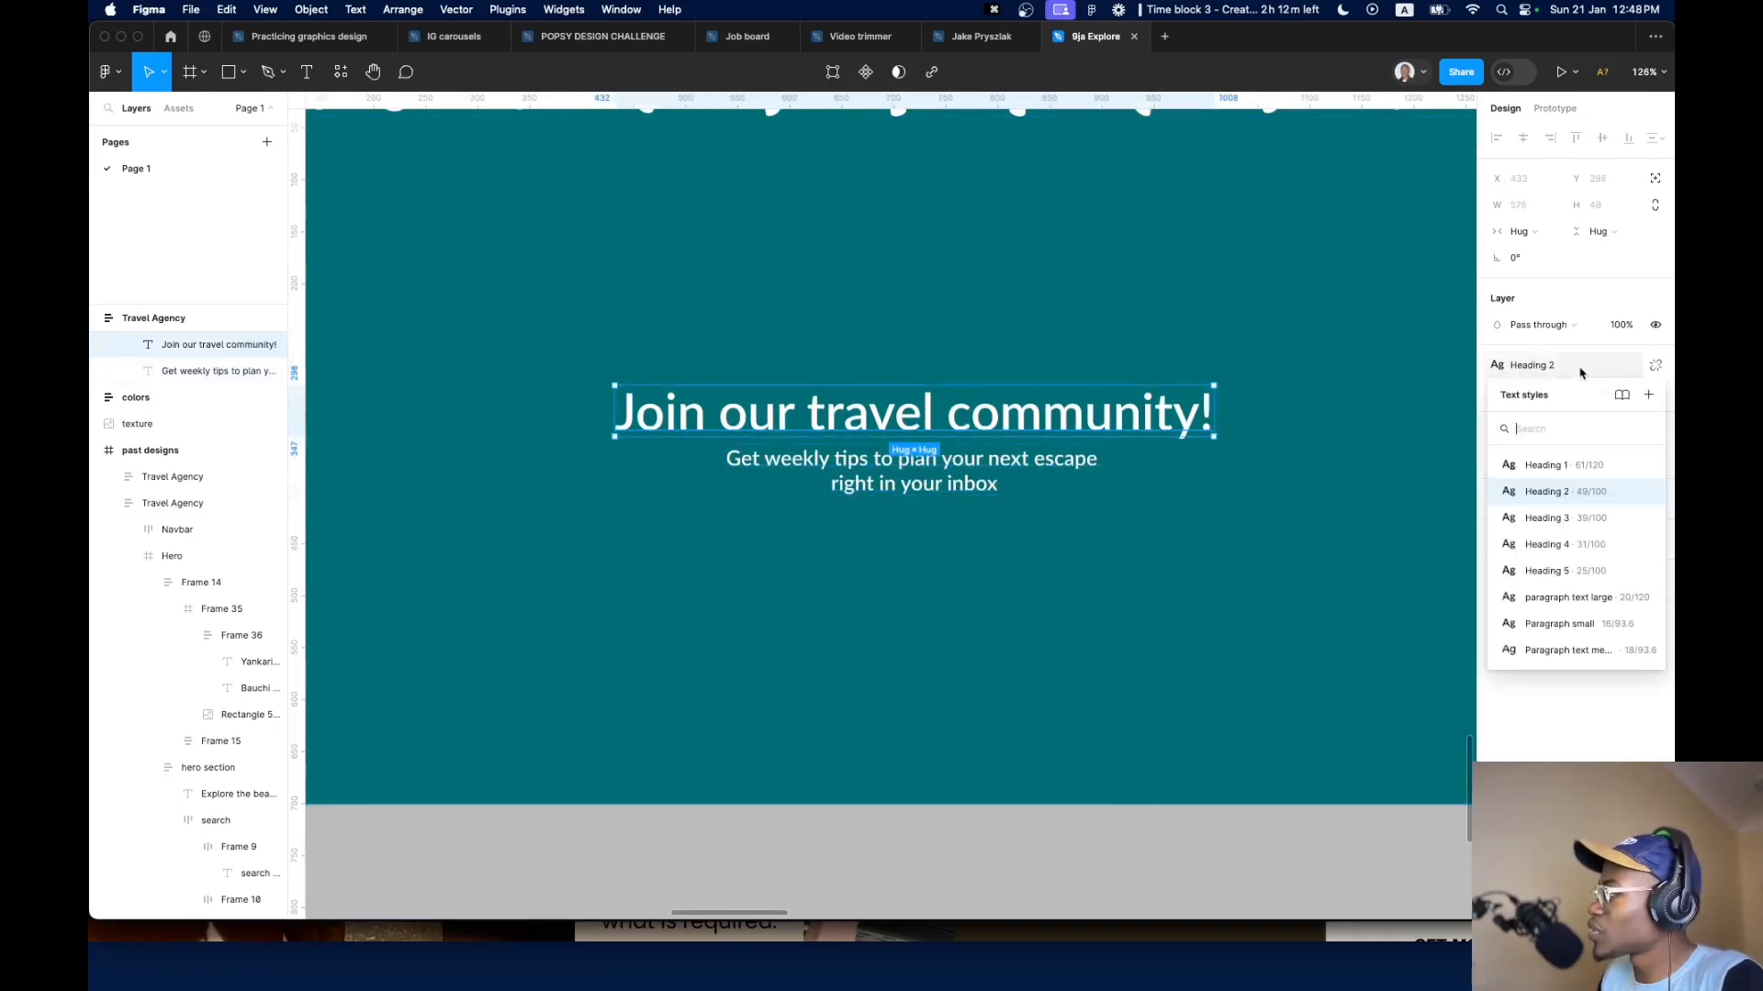
{"action": "left_click", "coordinate": [1573, 537]}
{"action": "left_click", "coordinate": [1023, 531]}
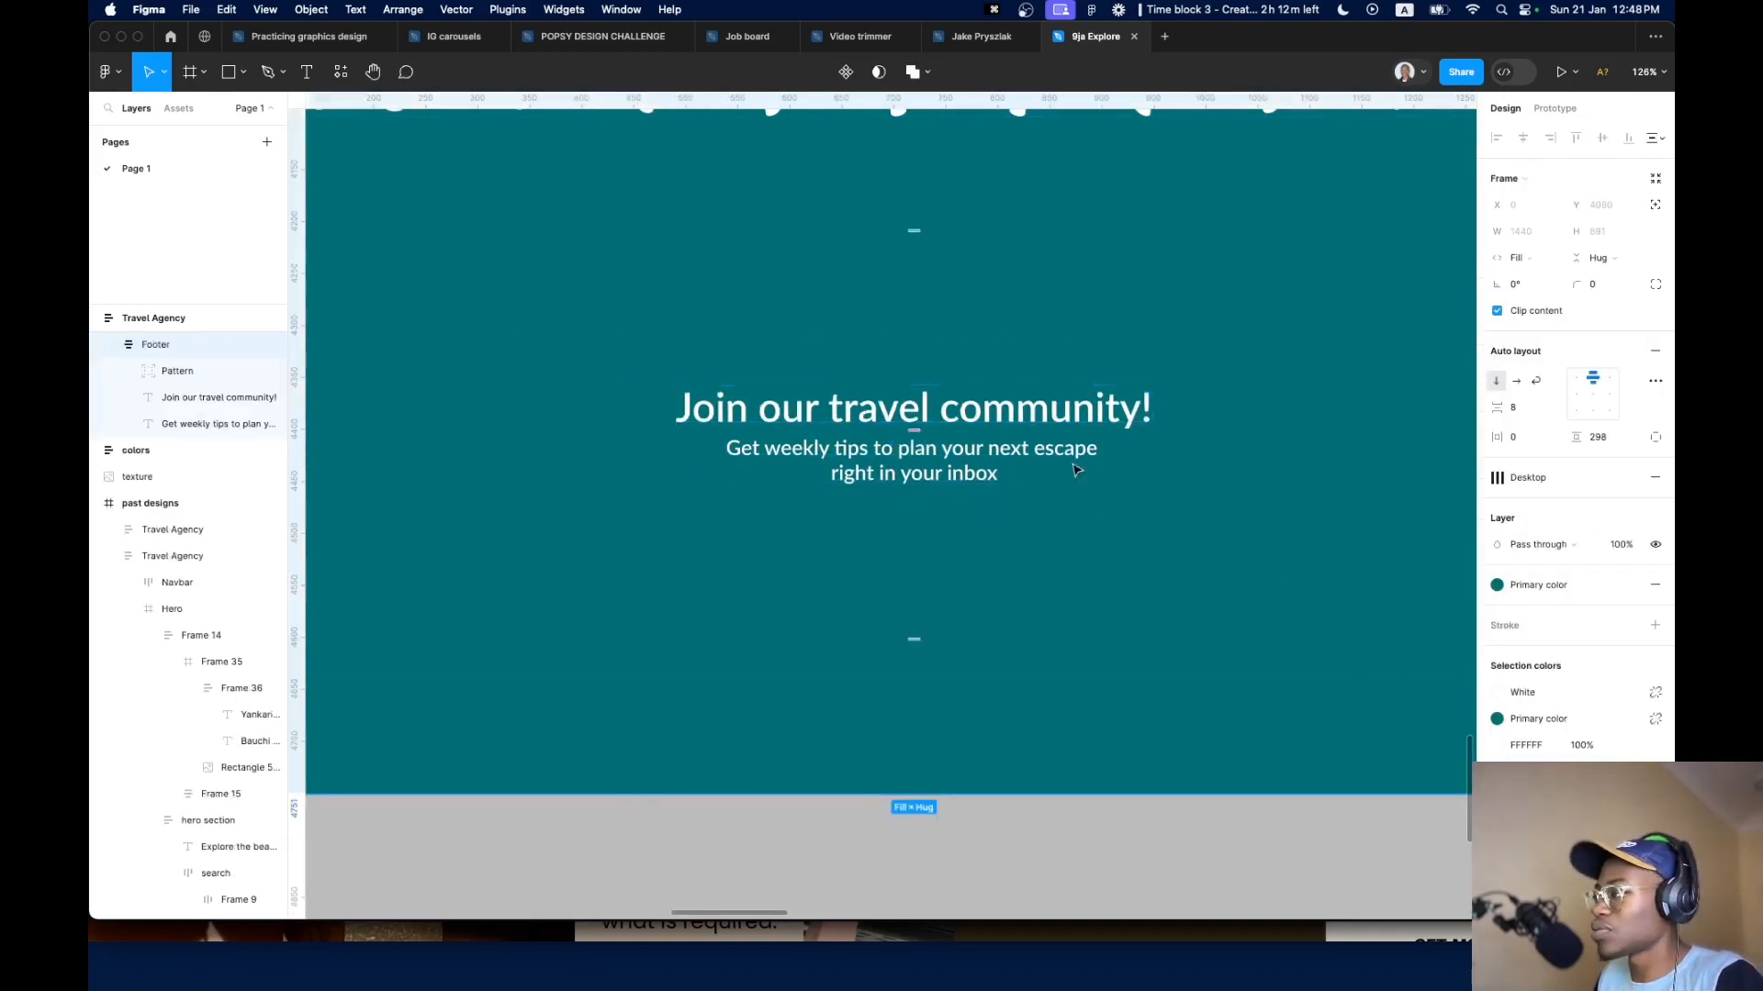
Group the footer's heading and subtitle in an auto layout frame and name it "Footer text"
{"action": "double_click", "coordinate": [1078, 469]}
{"action": "left_click", "coordinate": [1111, 472]}
{"action": "scroll", "coordinate": [943, 463], "scroll_direction": "down", "scroll_amount": 3}
{"action": "left_click", "coordinate": [943, 464]}
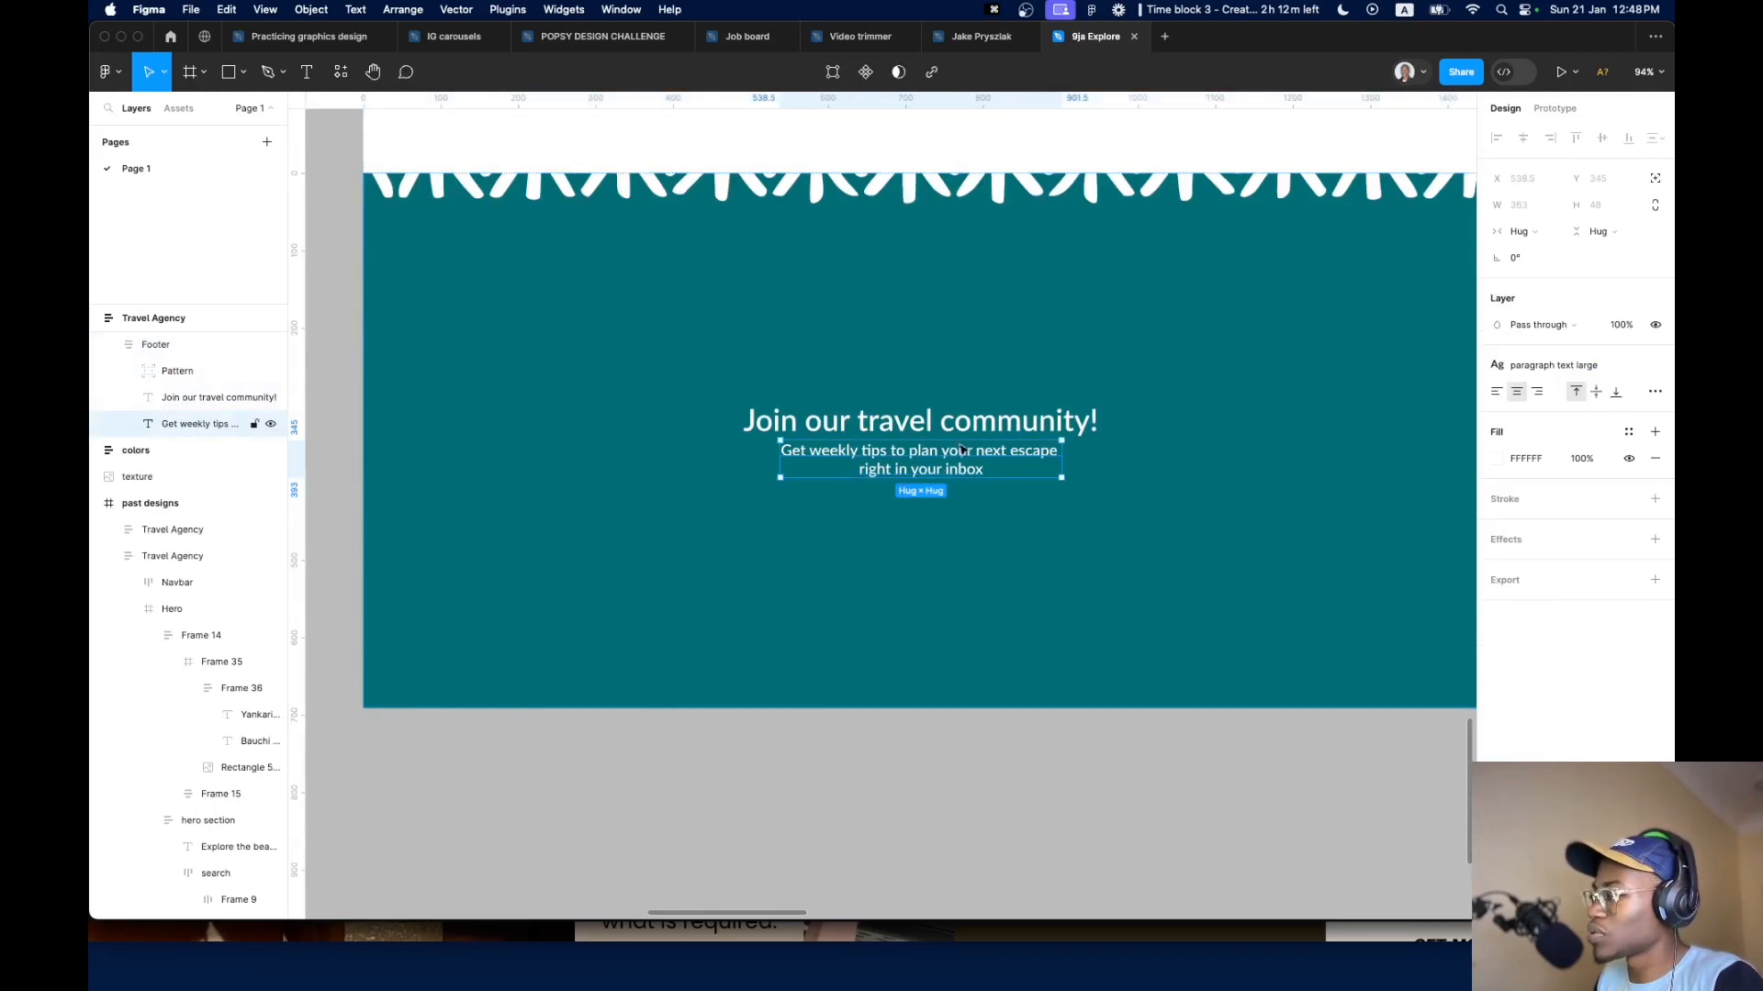
{"action": "left_click", "coordinate": [975, 438], "text": "shift"}
{"action": "key", "text": "shift+a"}
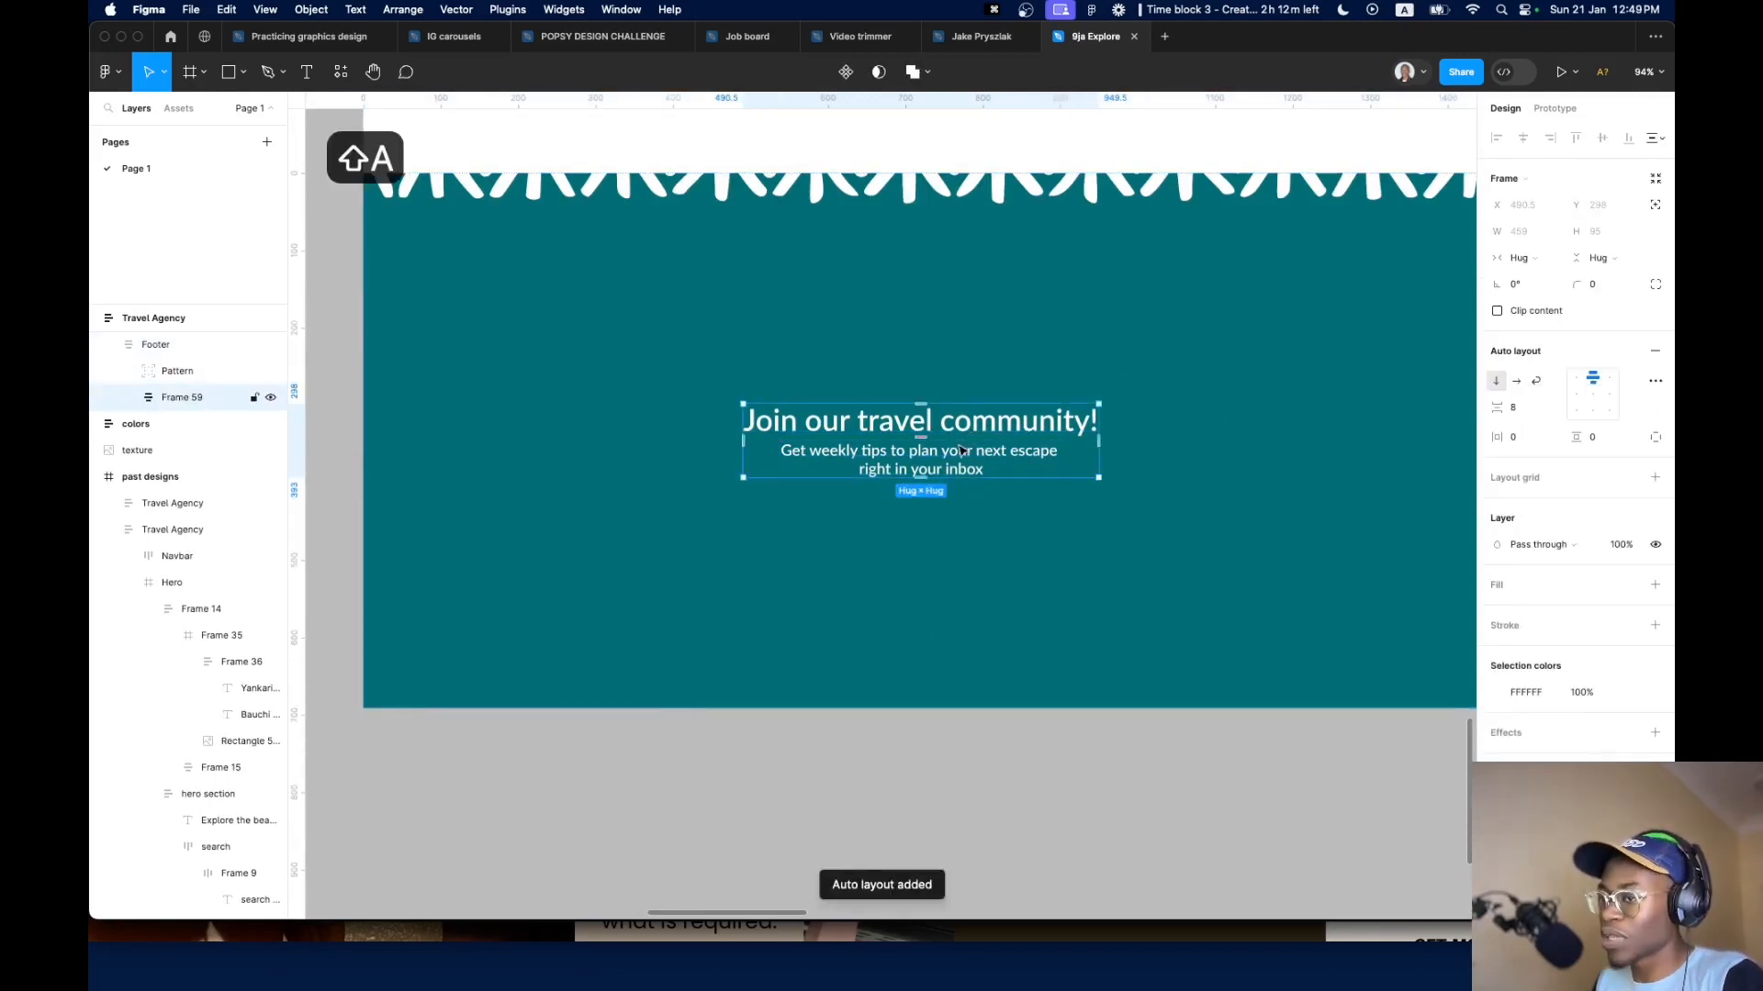
{"action": "key", "text": "super+r"}
{"action": "type", "text": "Footer "}
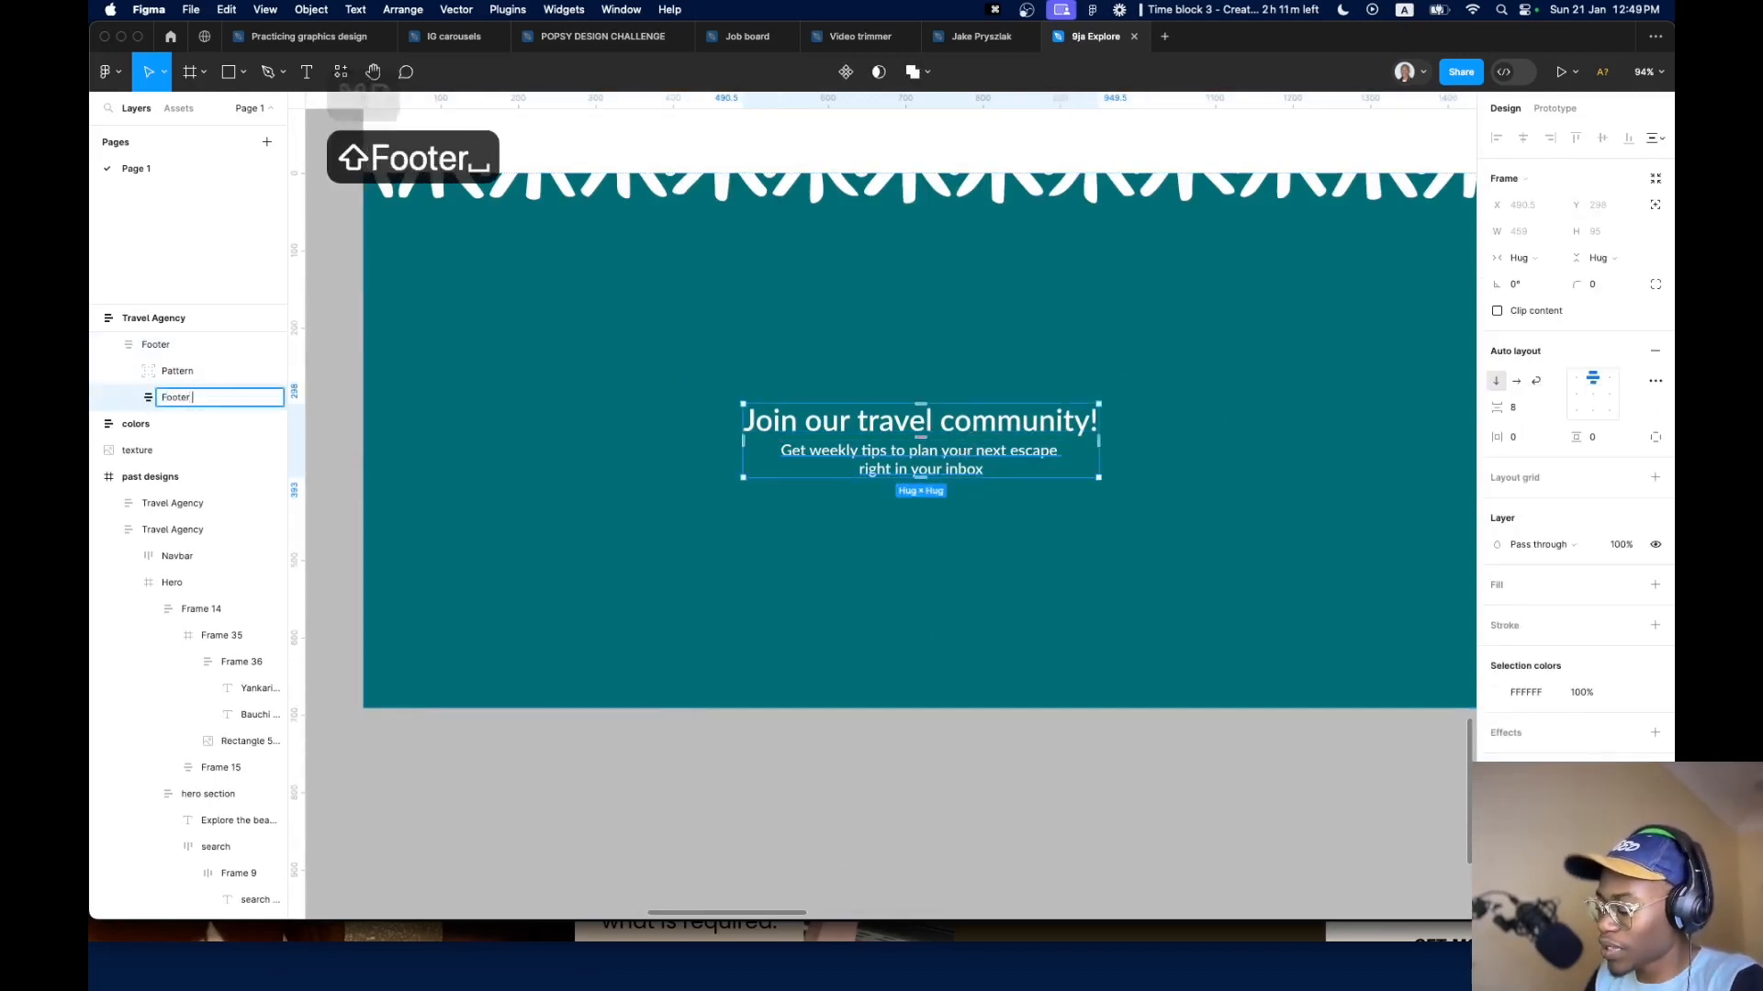
{"action": "type", "text": "text"}
{"action": "key", "text": "Return"}
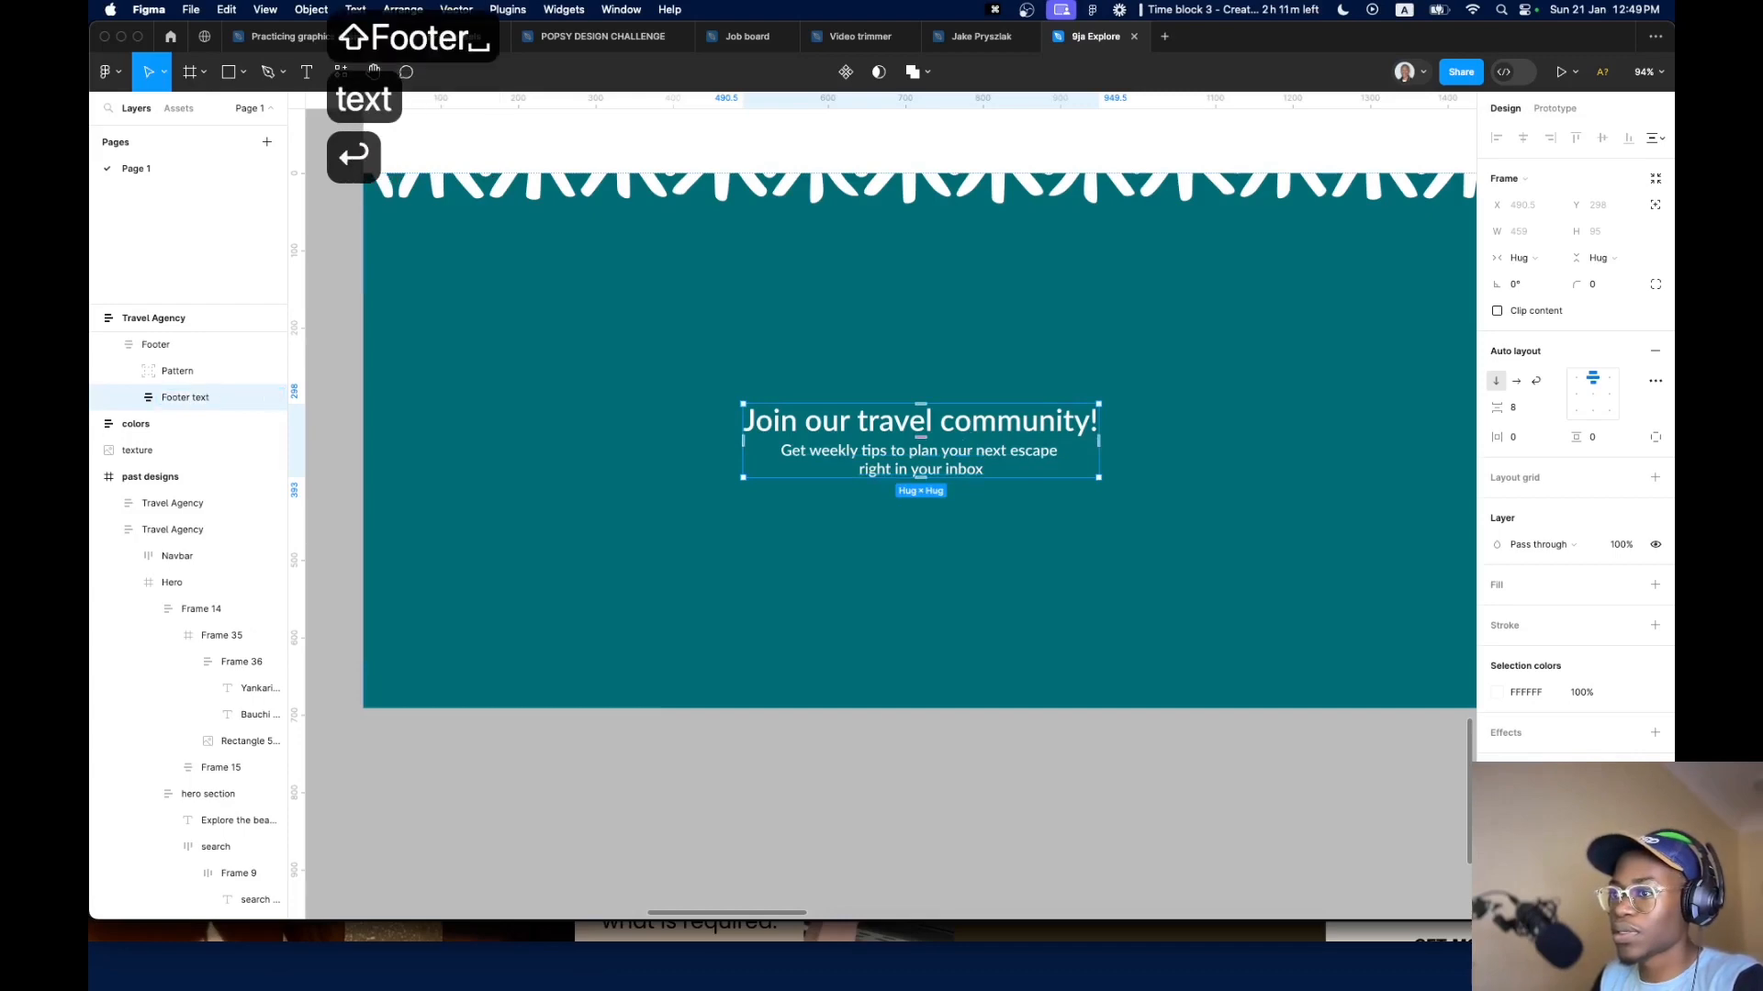
Set the vertical spacing between items in the Footer text frame to 16
{"action": "left_click", "coordinate": [1515, 407]}
{"action": "type", "text": "16"}
{"action": "key", "text": "Return"}
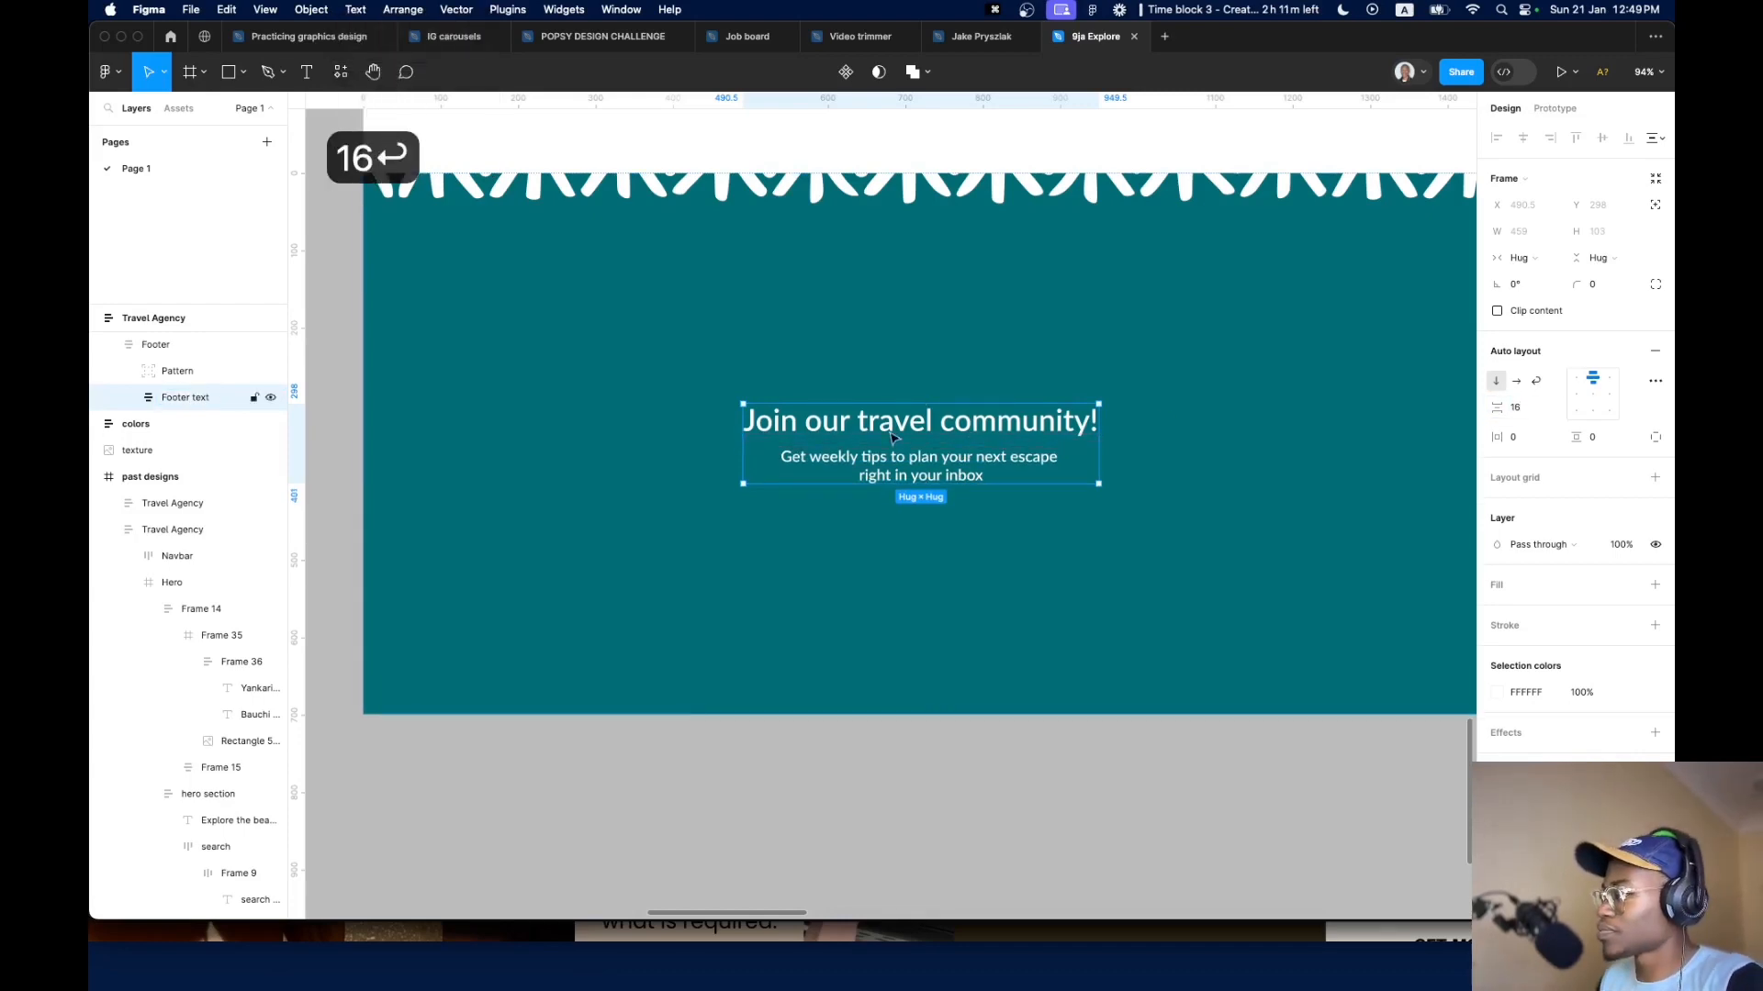
Copy Frame 37, holding the search destinations field and Explore button, from the green email opt-in banner
{"action": "scroll", "coordinate": [890, 438], "scroll_direction": "down", "scroll_amount": 10}
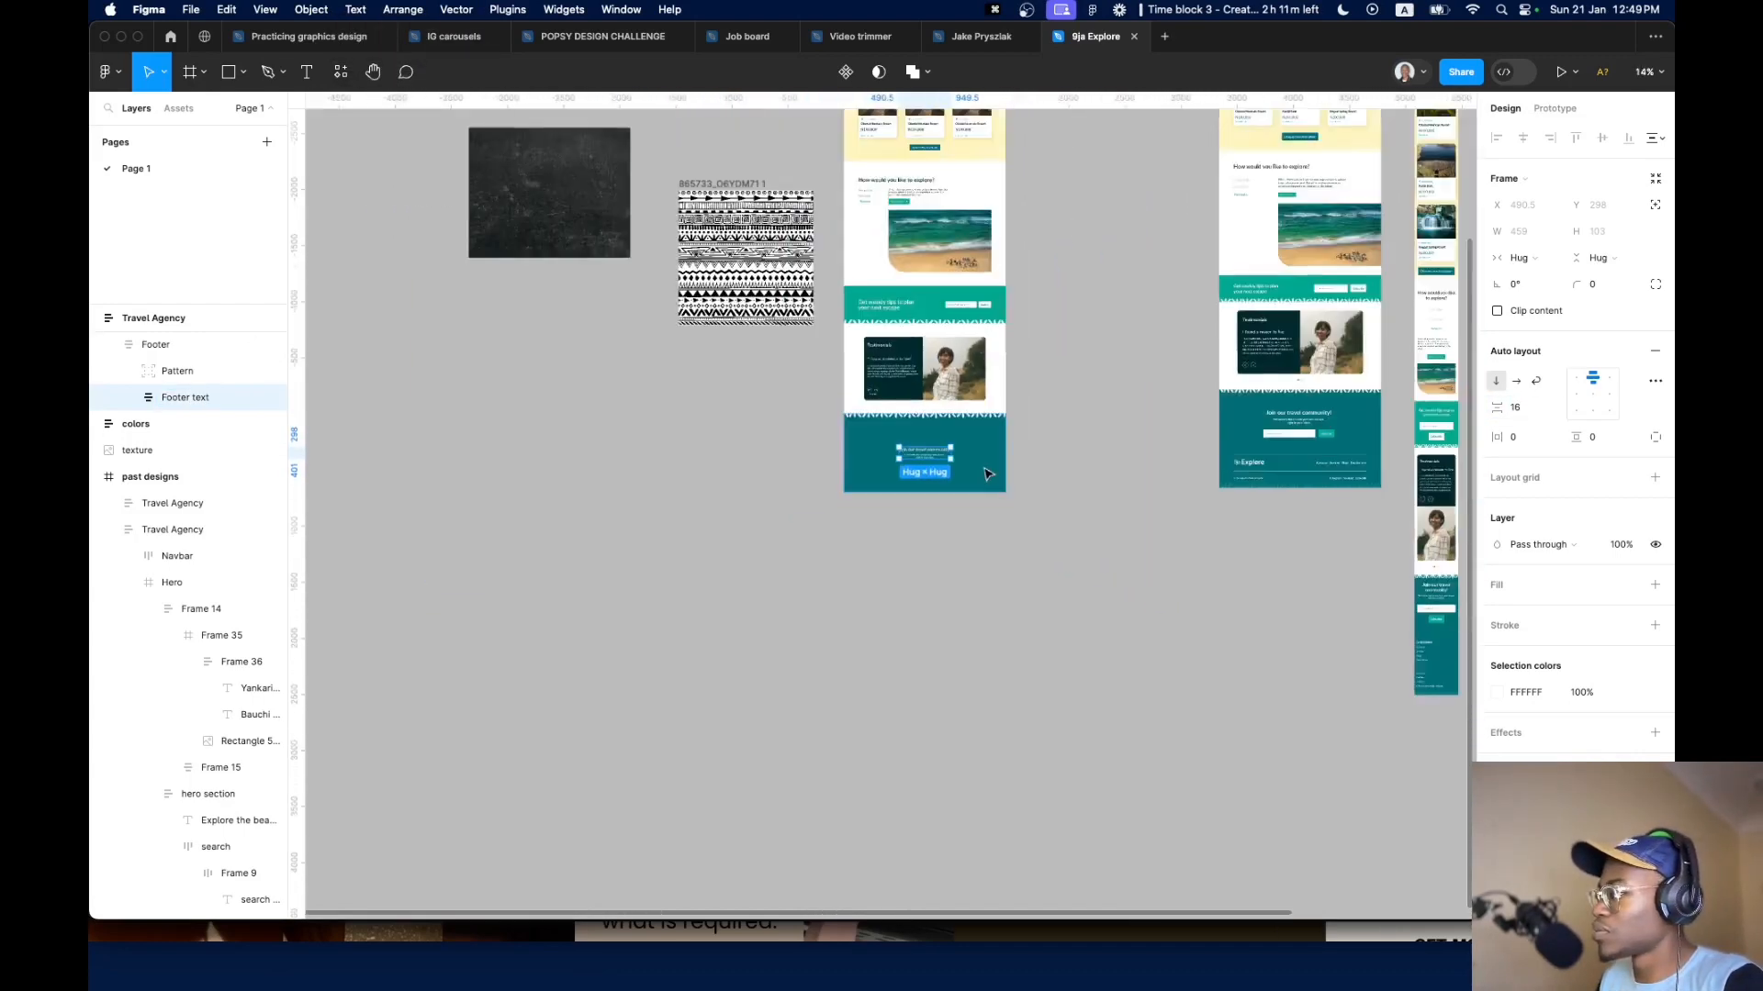
{"action": "scroll", "coordinate": [999, 305], "scroll_direction": "up", "scroll_amount": 5}
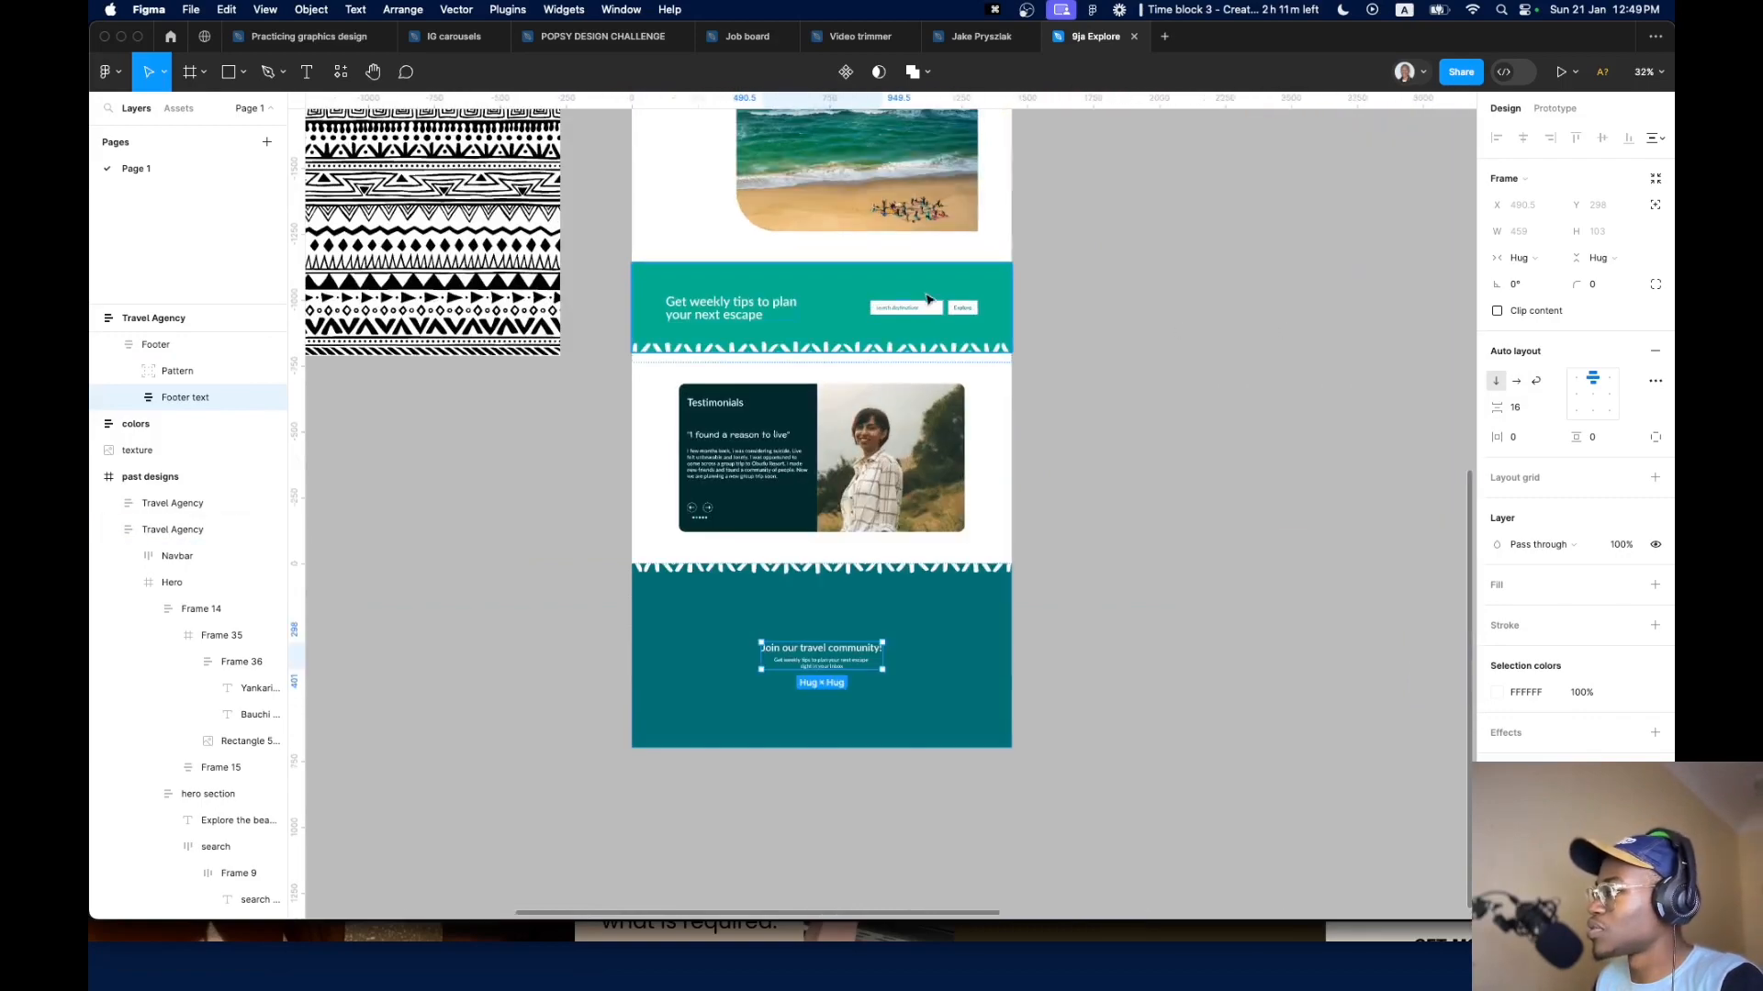
{"action": "scroll", "coordinate": [929, 299], "scroll_direction": "up", "scroll_amount": 9}
{"action": "scroll", "coordinate": [734, 428], "scroll_direction": "down", "scroll_amount": 10}
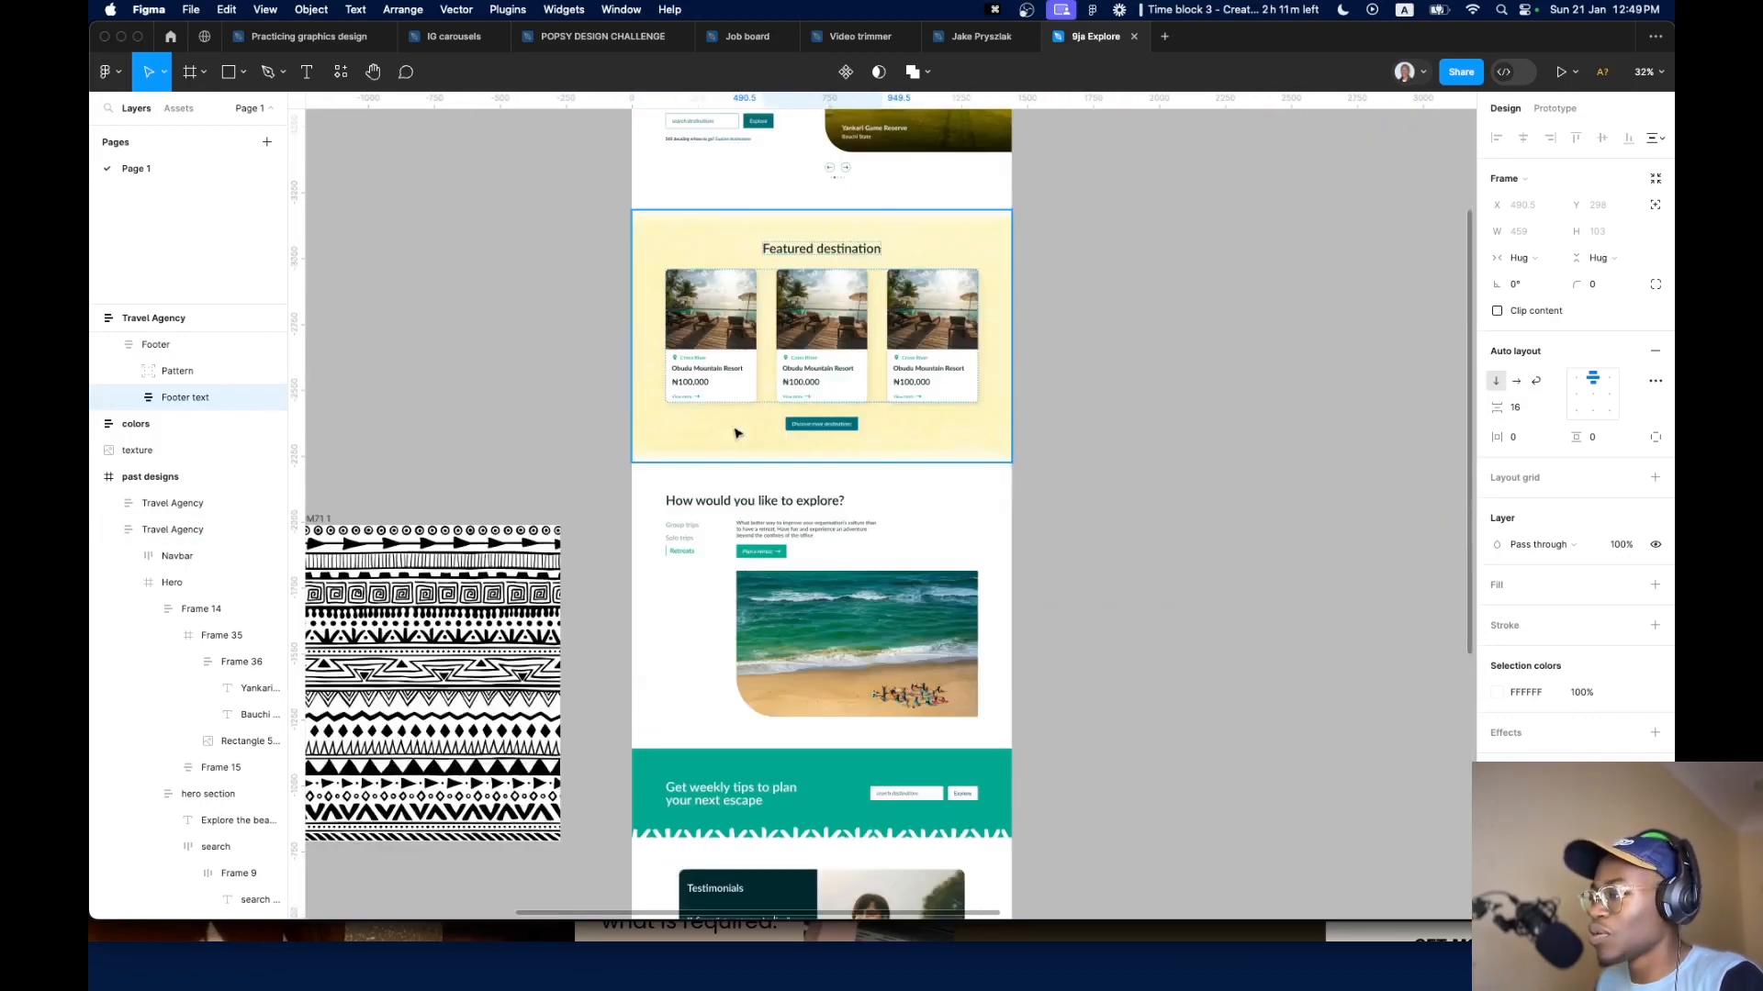
{"action": "scroll", "coordinate": [906, 266], "scroll_direction": "up", "scroll_amount": 5}
{"action": "double_click", "coordinate": [906, 256]}
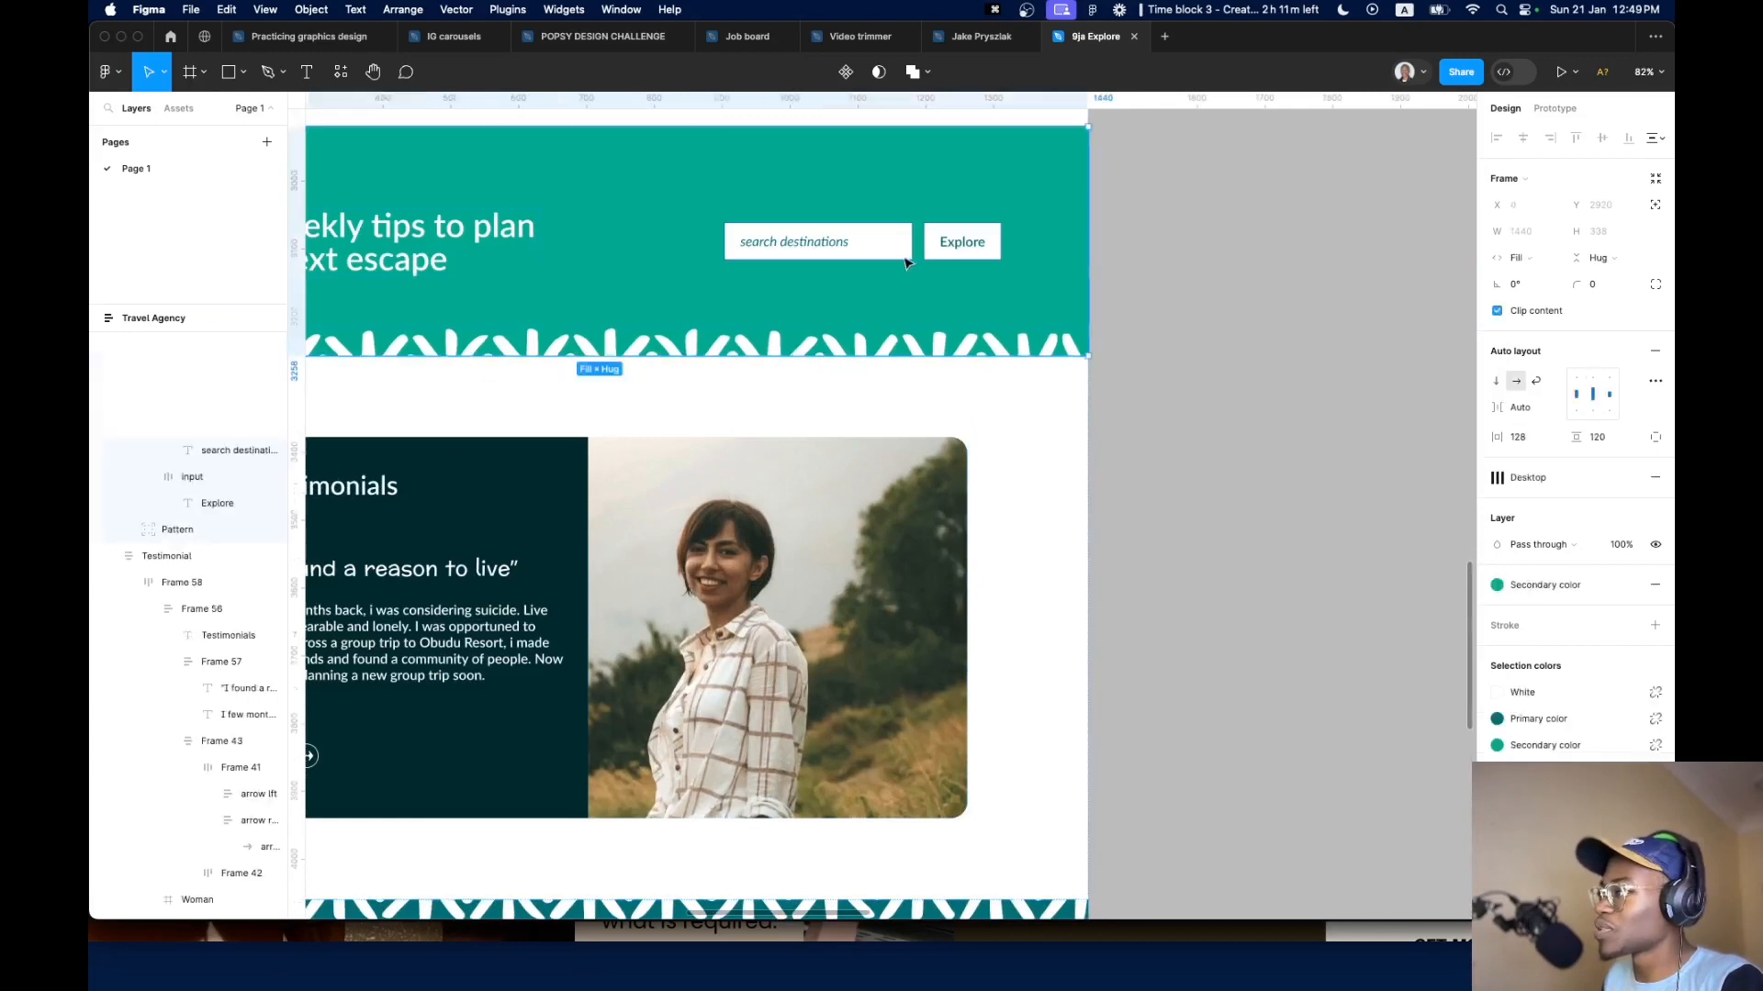
{"action": "double_click", "coordinate": [906, 256]}
{"action": "left_click", "coordinate": [959, 246]}
{"action": "left_click", "coordinate": [904, 257], "text": "shift"}
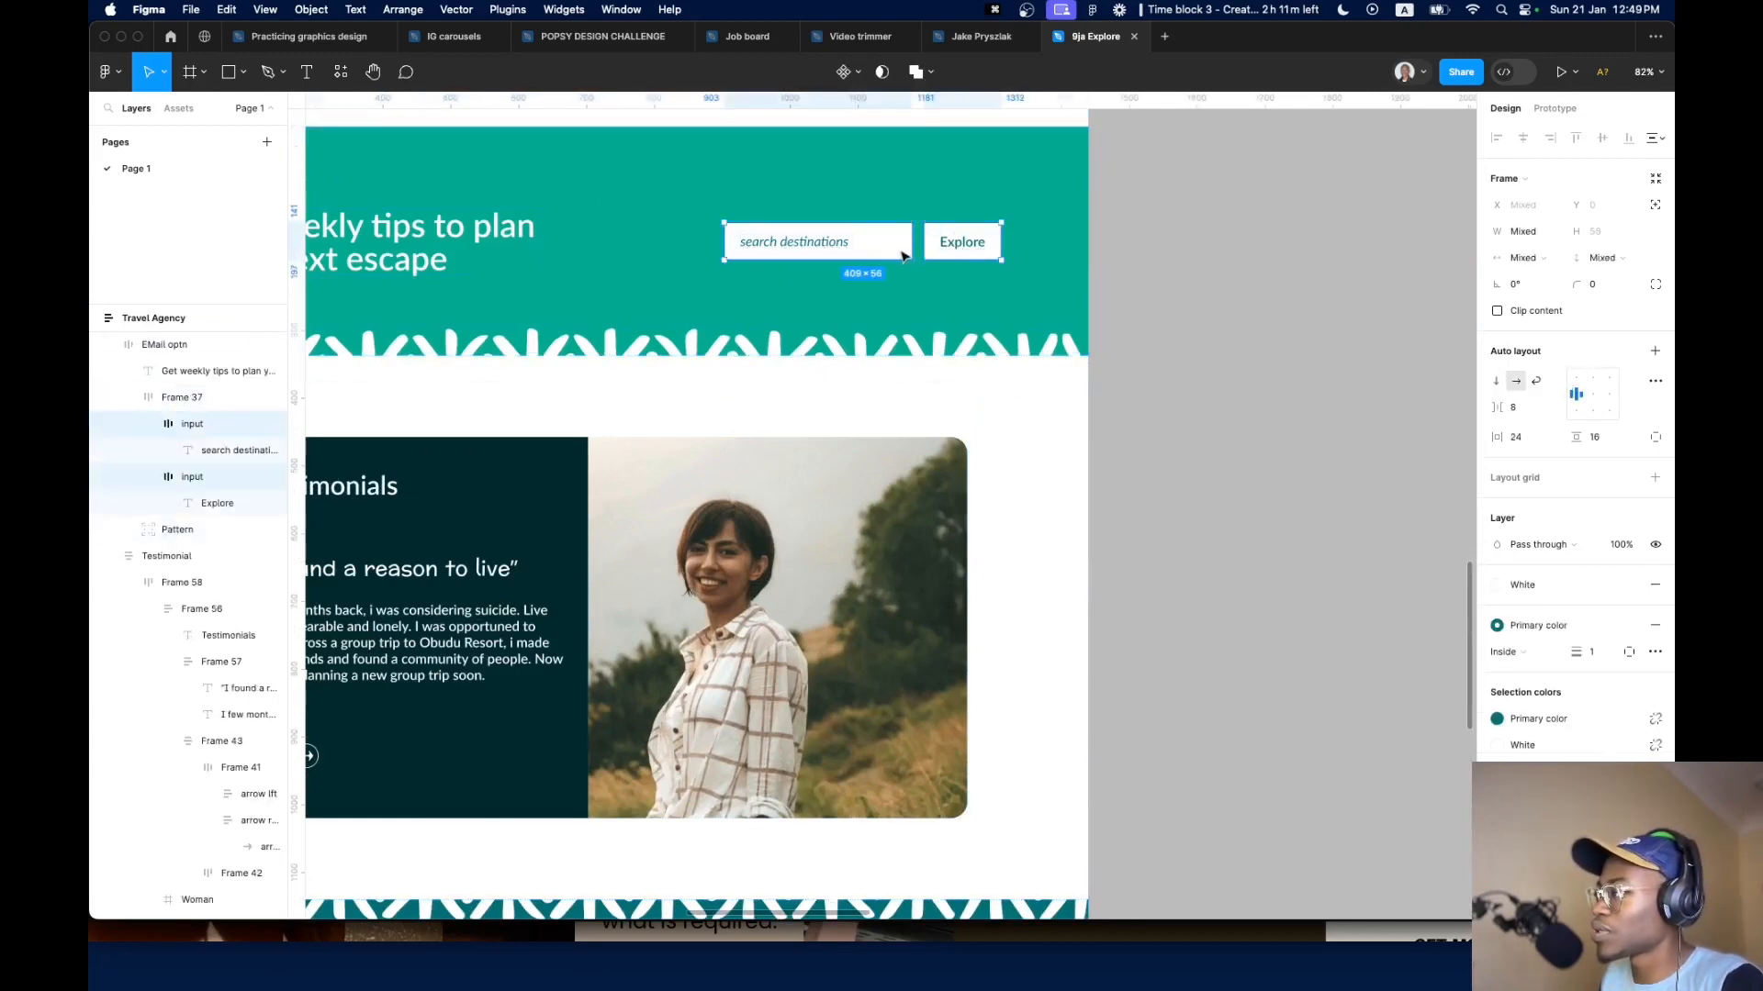
{"action": "left_click", "coordinate": [221, 397]}
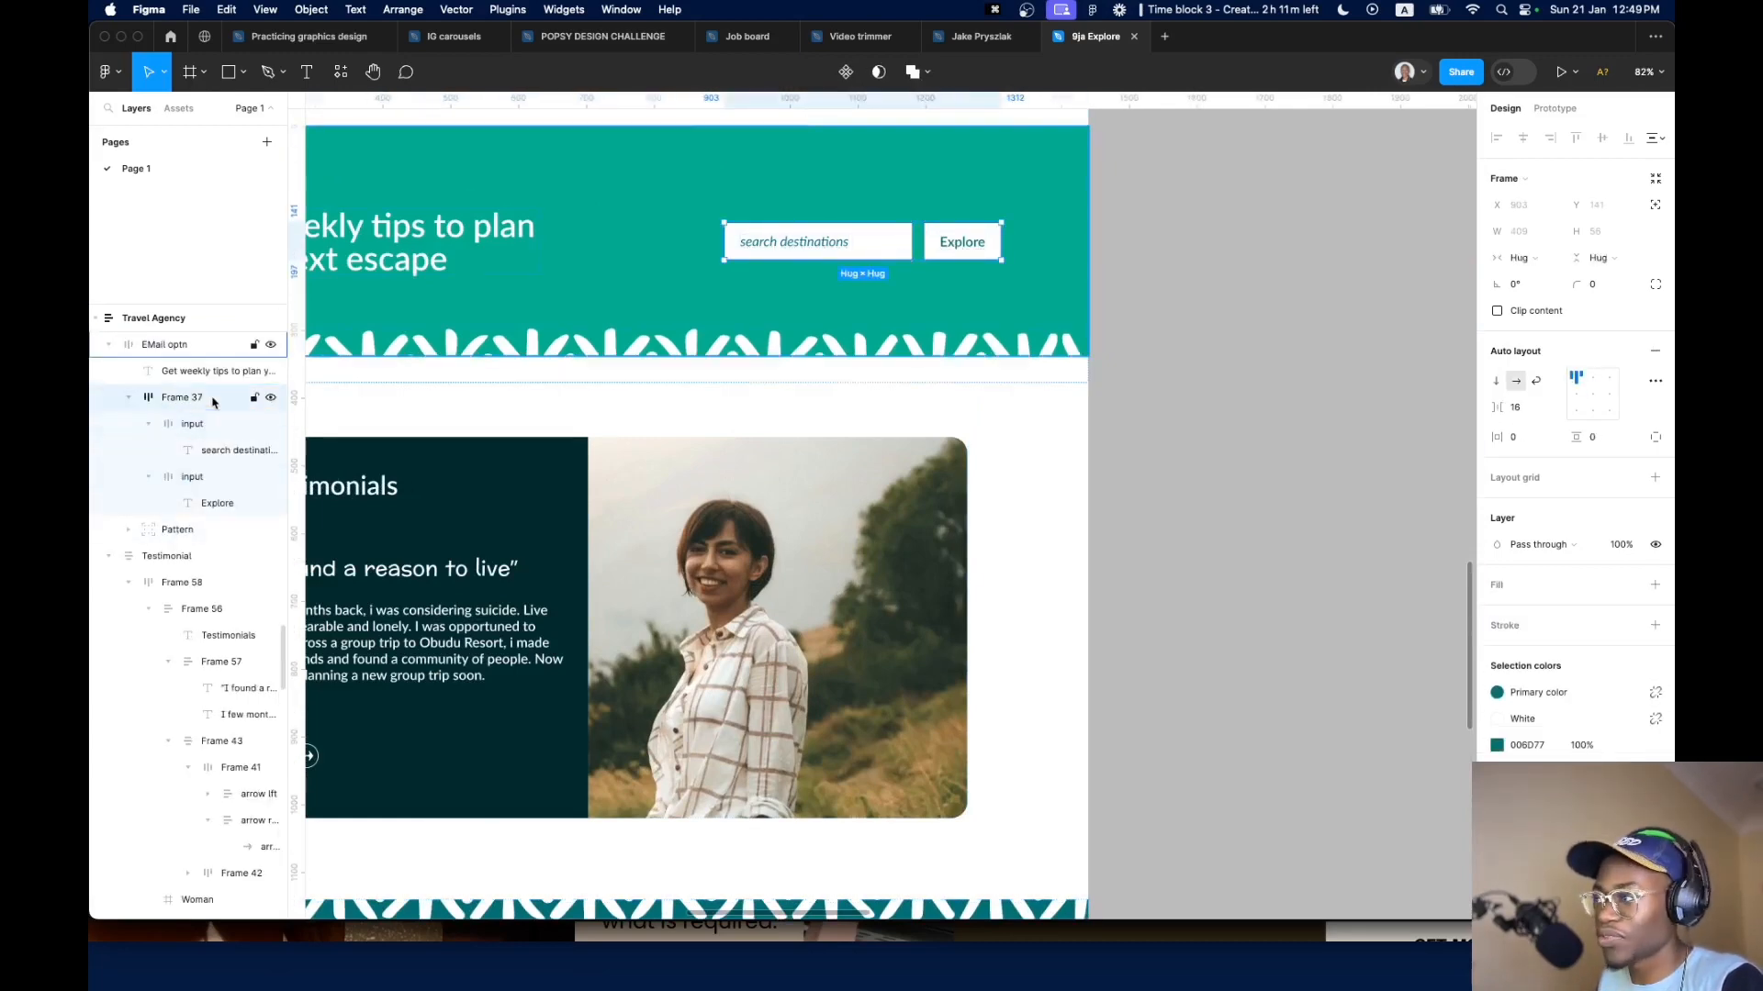
{"action": "key", "text": "super+c"}
Paste the copied field-and-button frame into the Footer frame below the footer text
{"action": "scroll", "coordinate": [569, 415], "scroll_direction": "down", "scroll_amount": 8}
{"action": "scroll", "coordinate": [595, 593], "scroll_direction": "up", "scroll_amount": 6}
{"action": "left_click", "coordinate": [590, 575]}
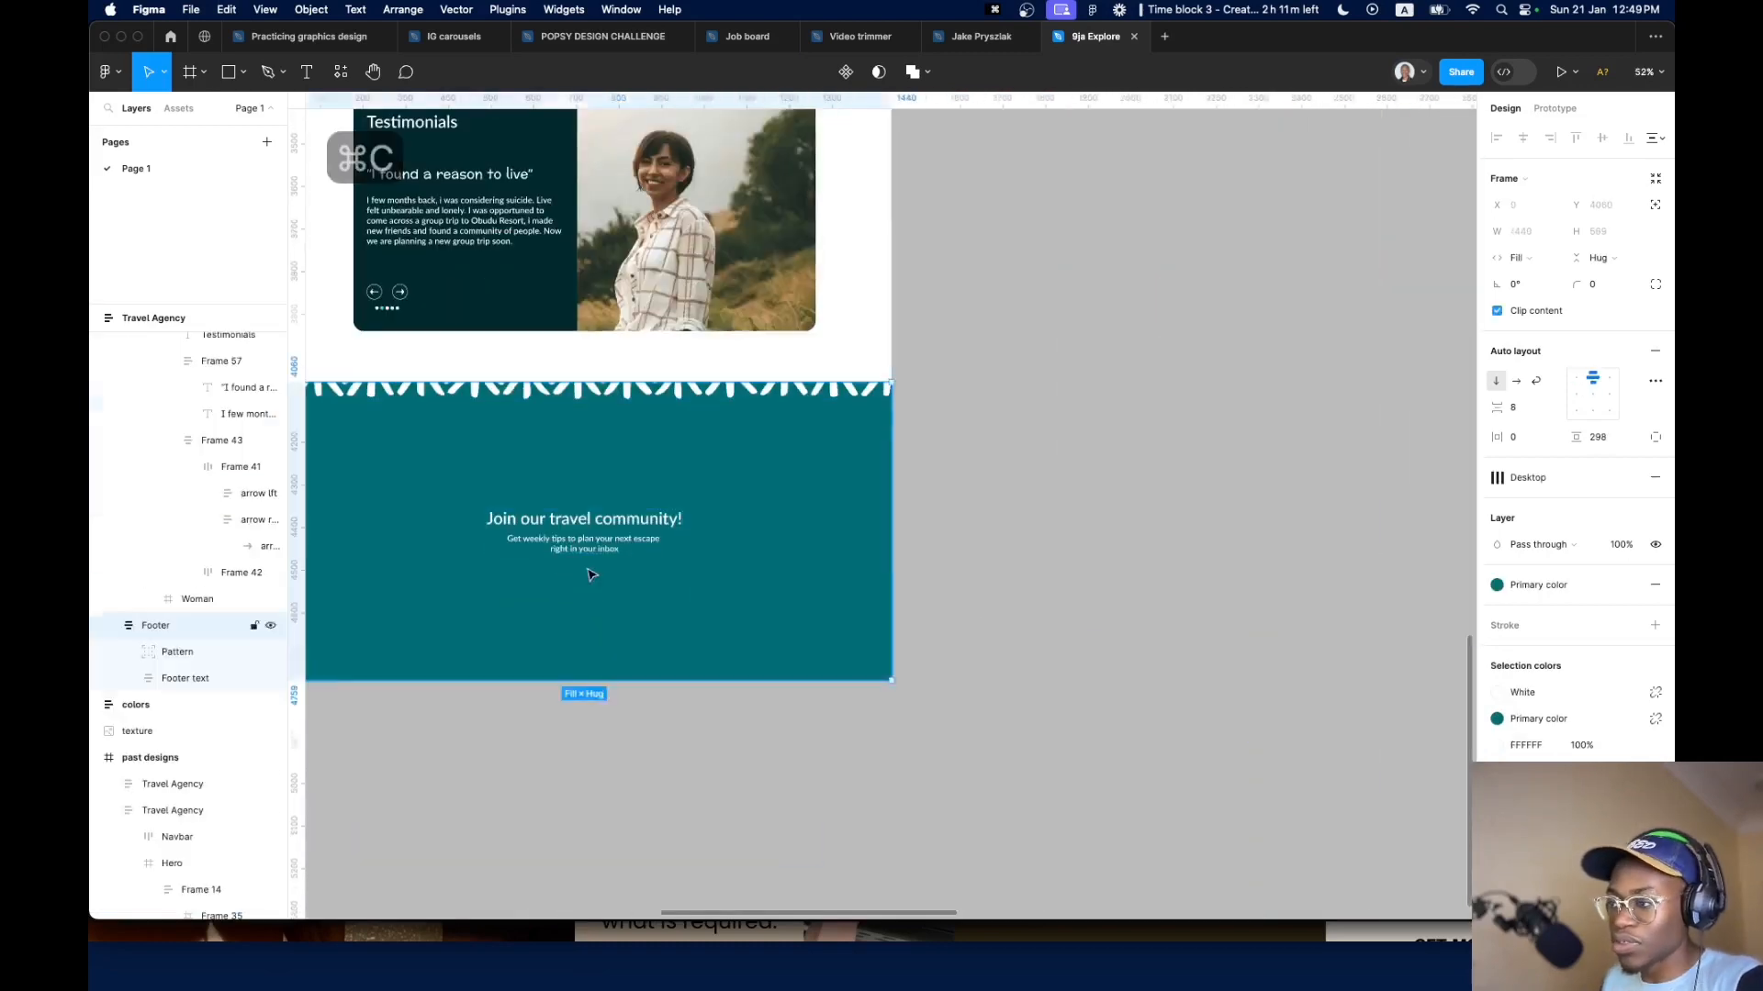
{"action": "key", "text": "super+v"}
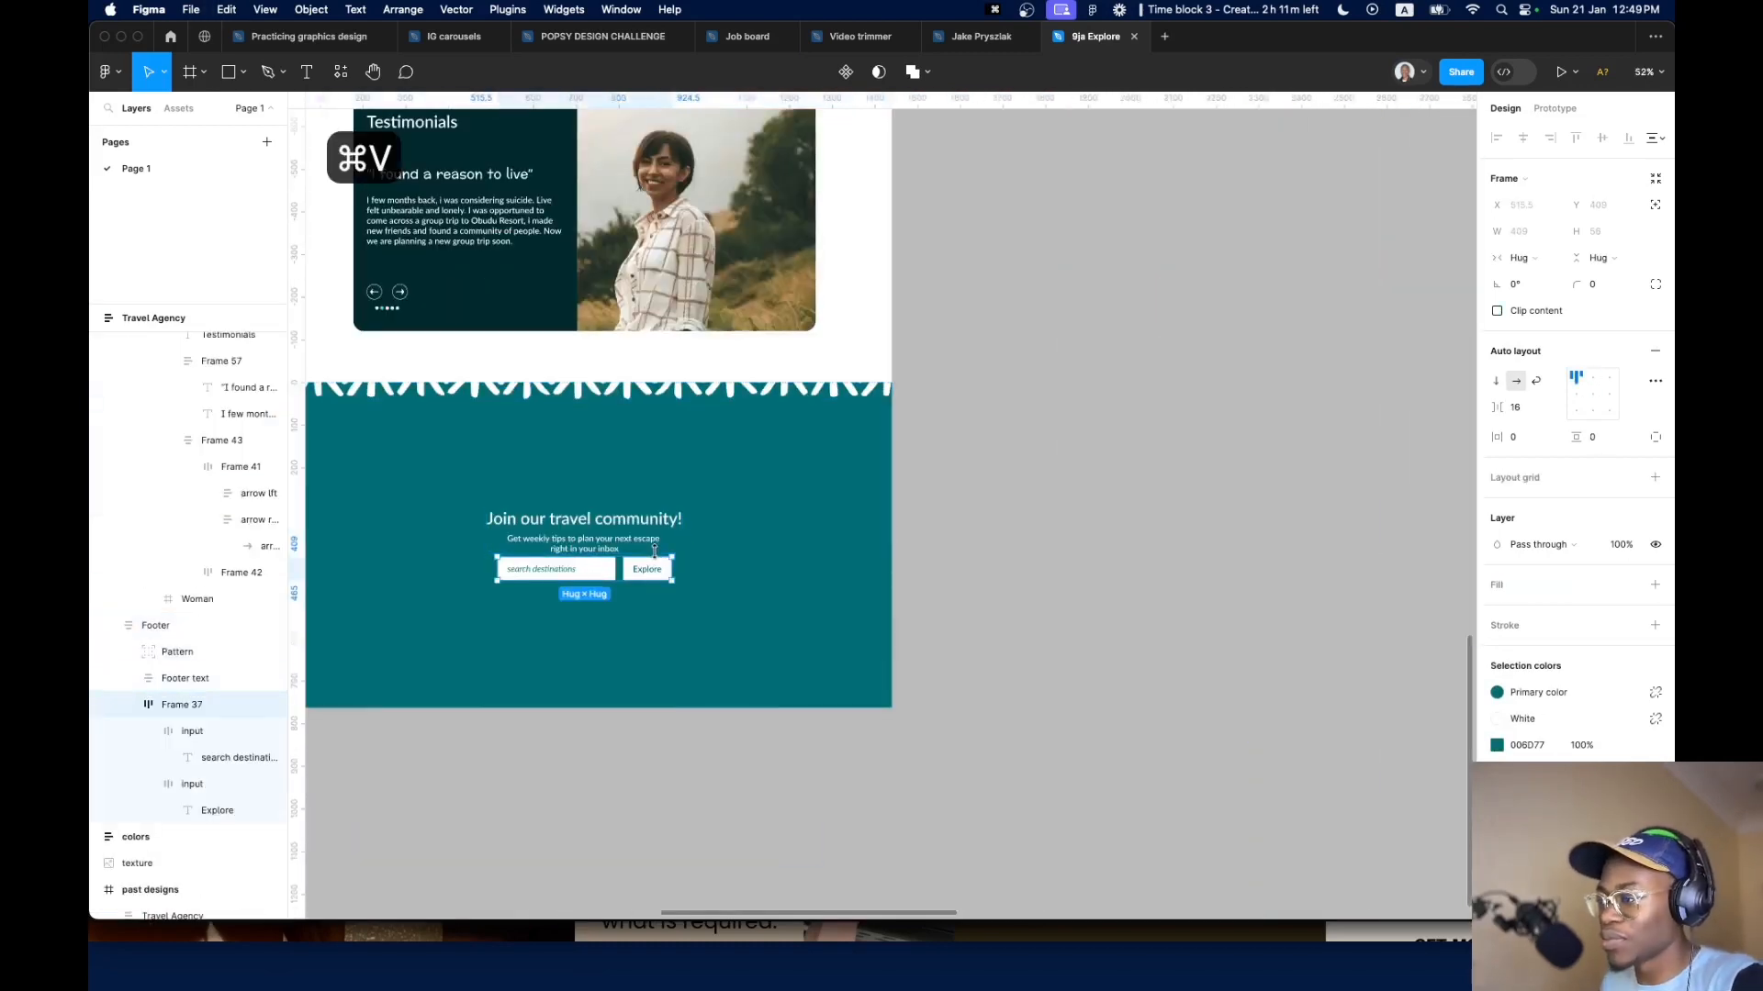
Rename the pasted field-and-button frame in the Footer as "iinput email"
{"action": "key", "text": "super+r"}
{"action": "type", "text": "iinpu"}
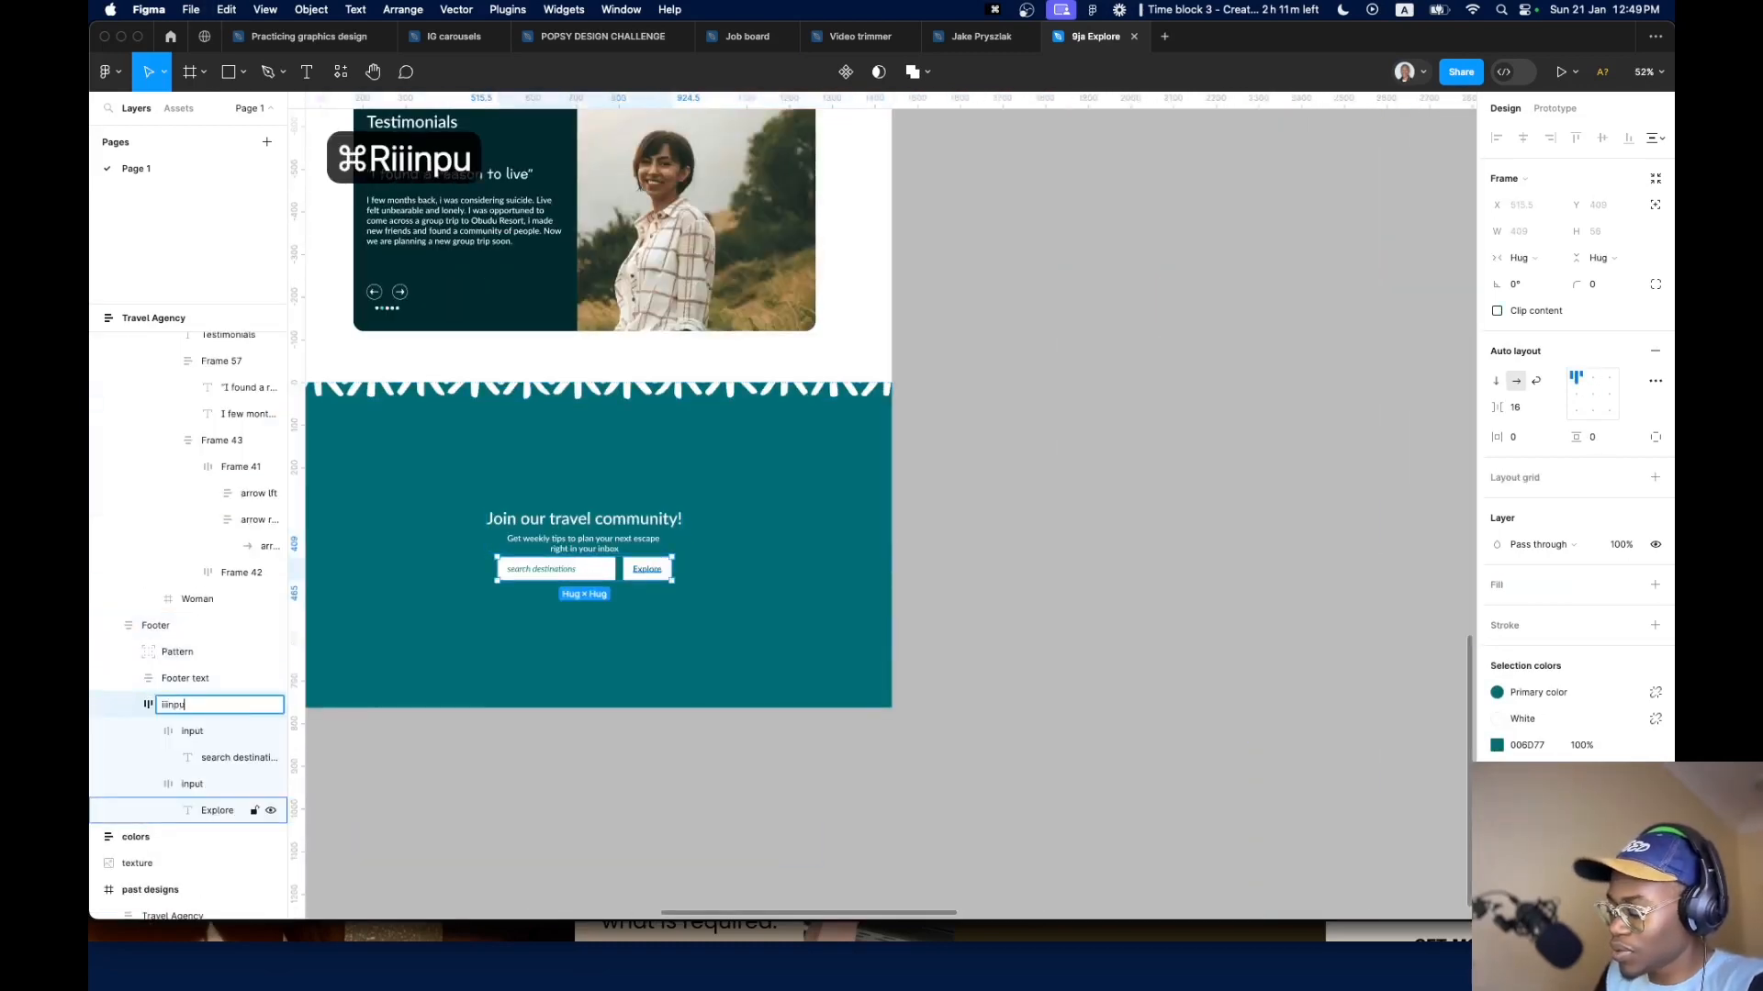
{"action": "type", "text": "t ema"}
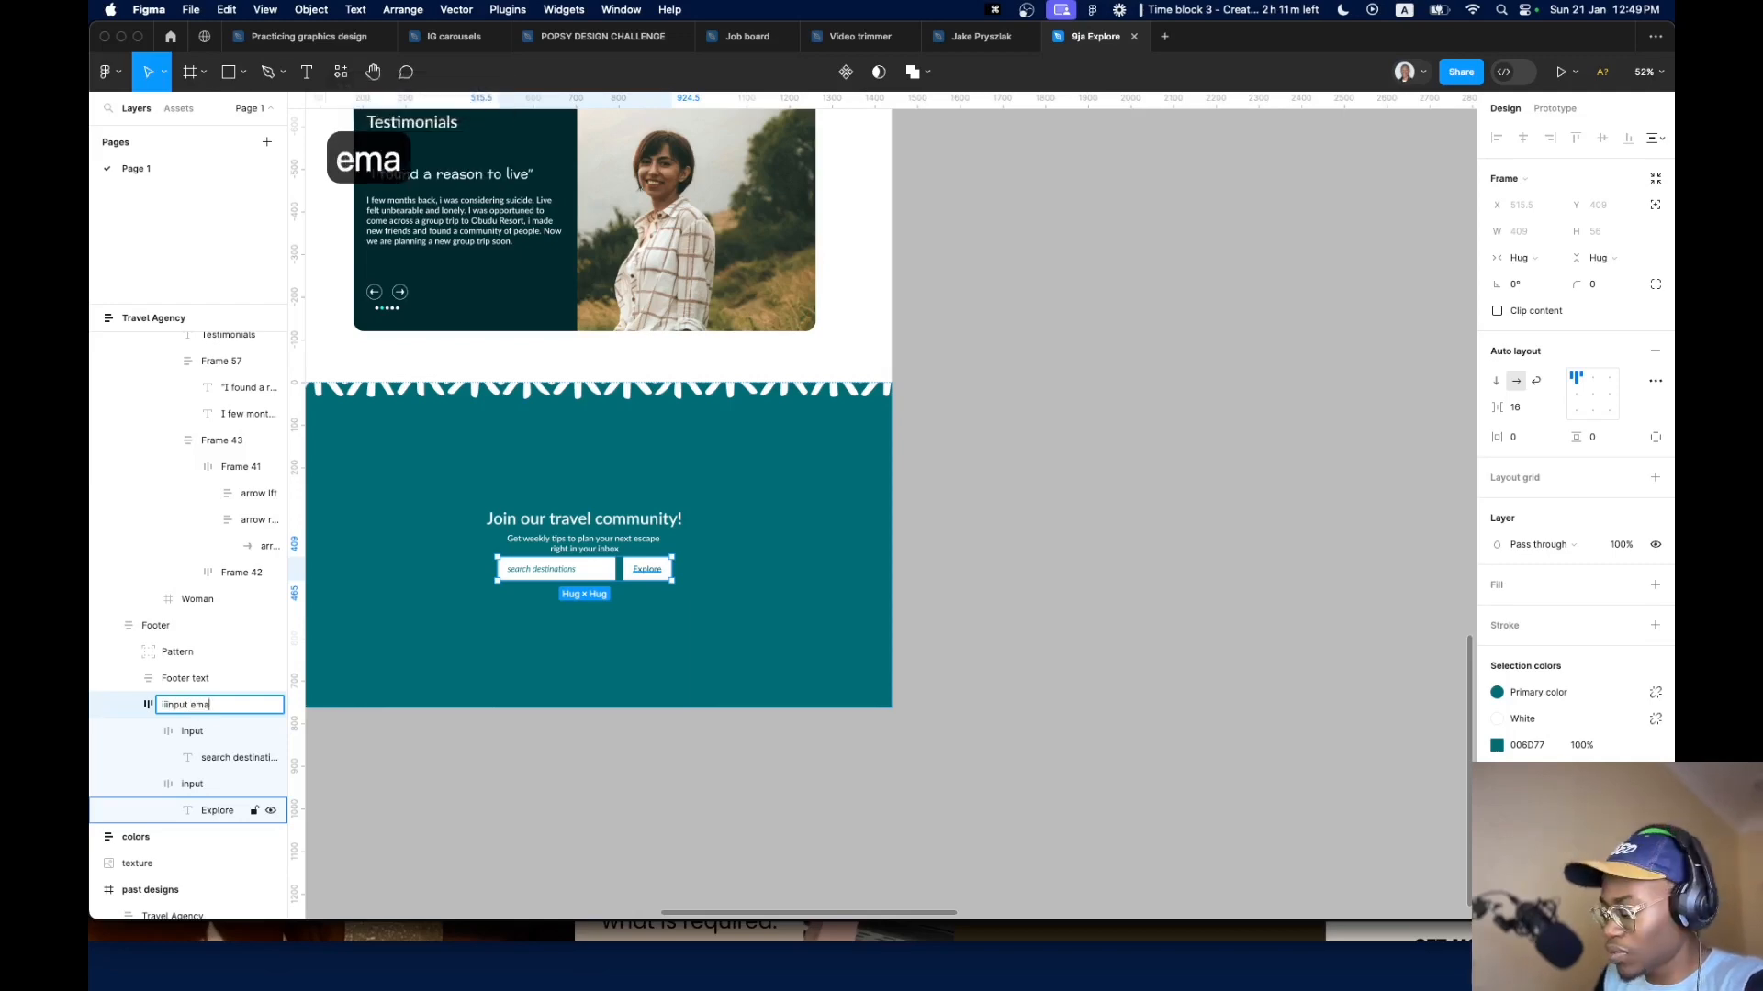
{"action": "type", "text": "il"}
{"action": "key", "text": "Return"}
Change the search destinations placeholder in the green email opt-in banner to "enter email"
{"action": "scroll", "coordinate": [675, 585], "scroll_direction": "down", "scroll_amount": 5}
{"action": "scroll", "coordinate": [674, 585], "scroll_direction": "up", "scroll_amount": 10}
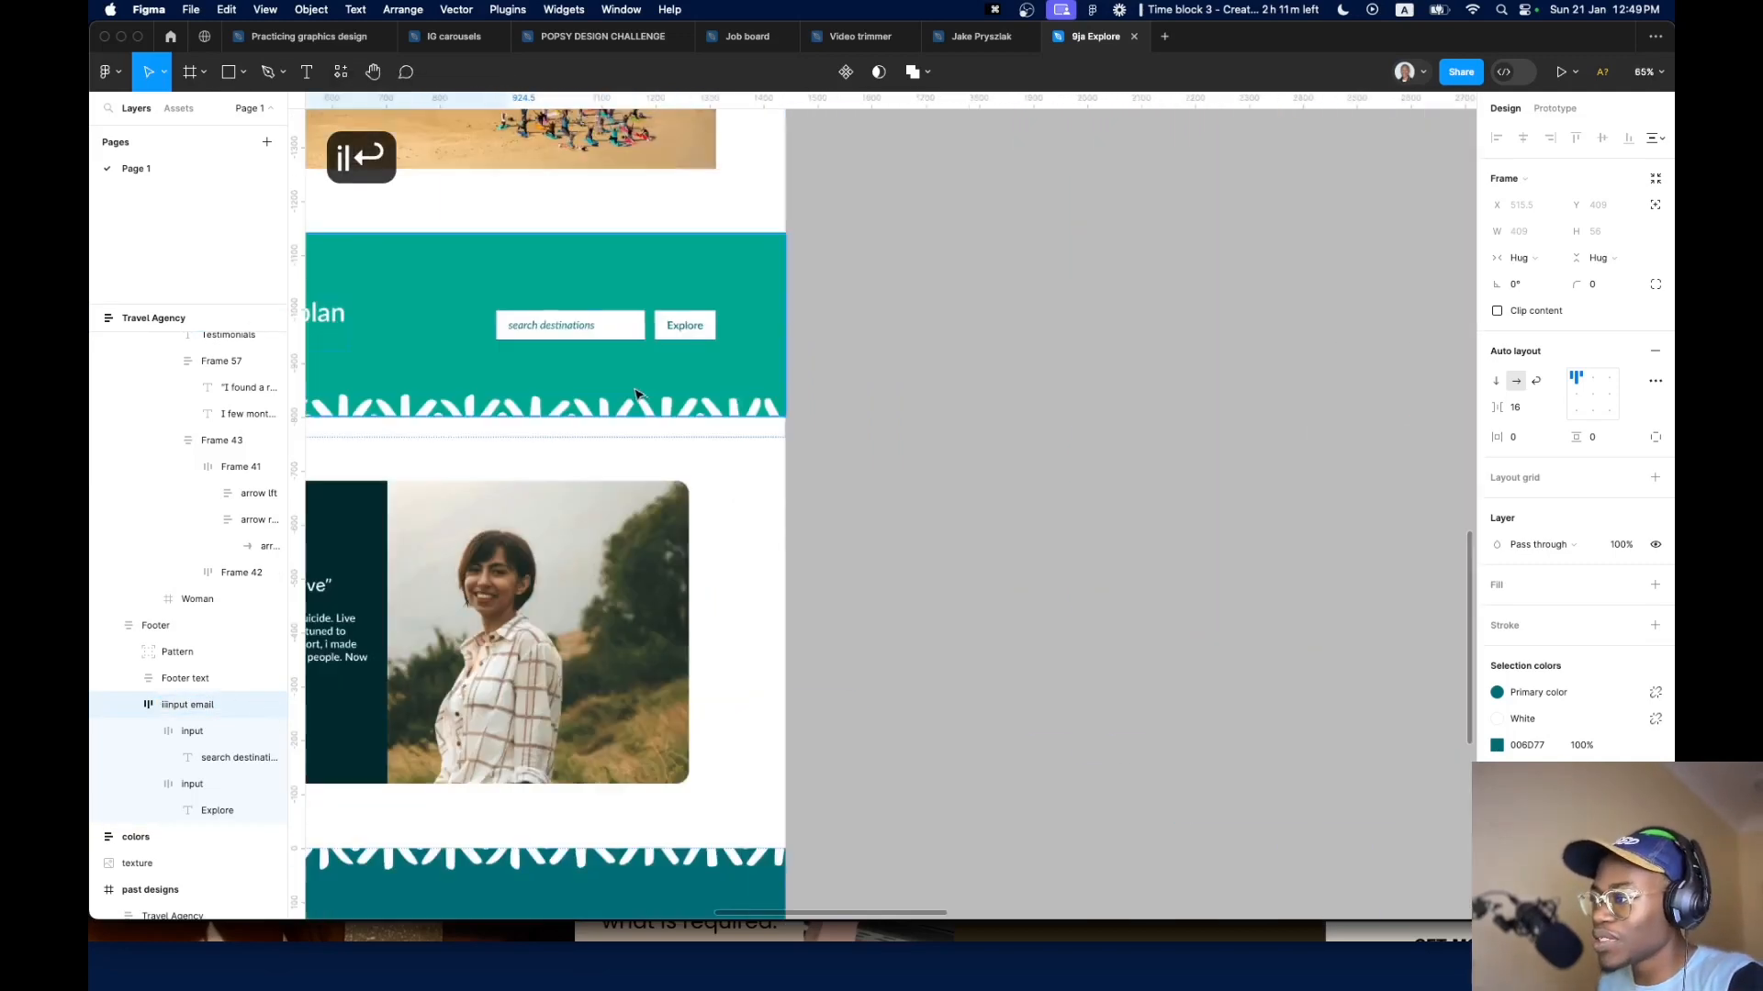
{"action": "left_click", "coordinate": [769, 434], "text": "super"}
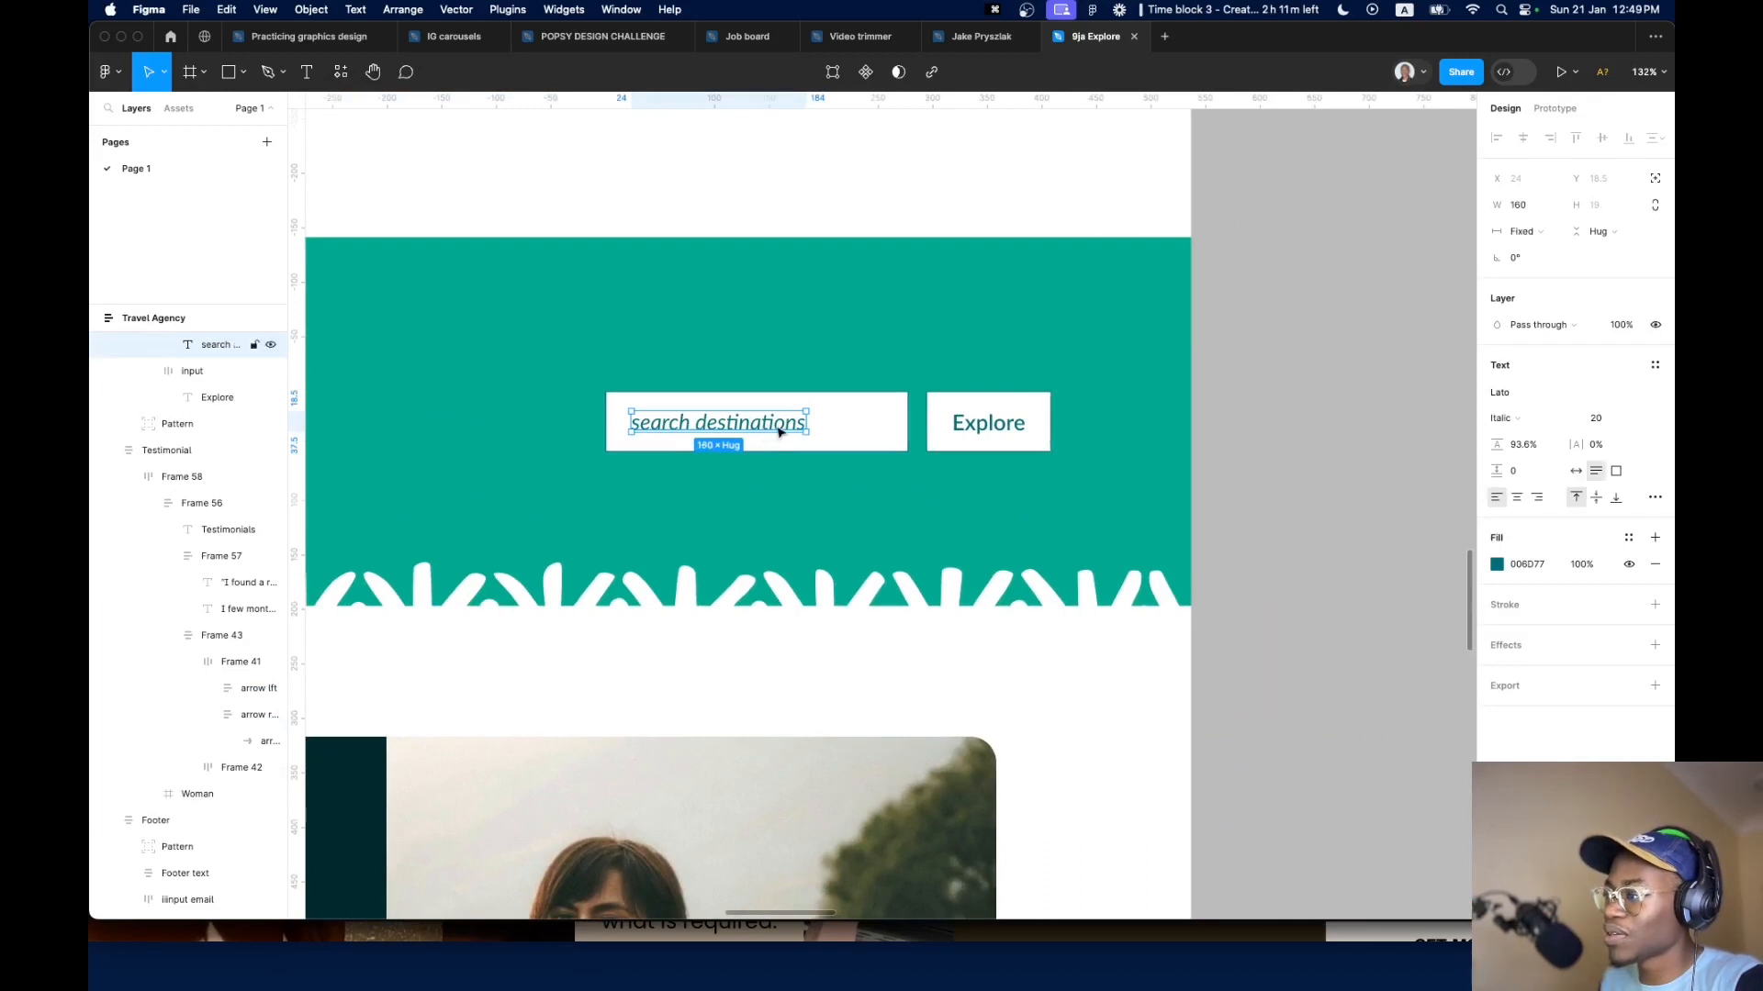
{"action": "double_click", "coordinate": [779, 432]}
{"action": "type", "text": "enter "}
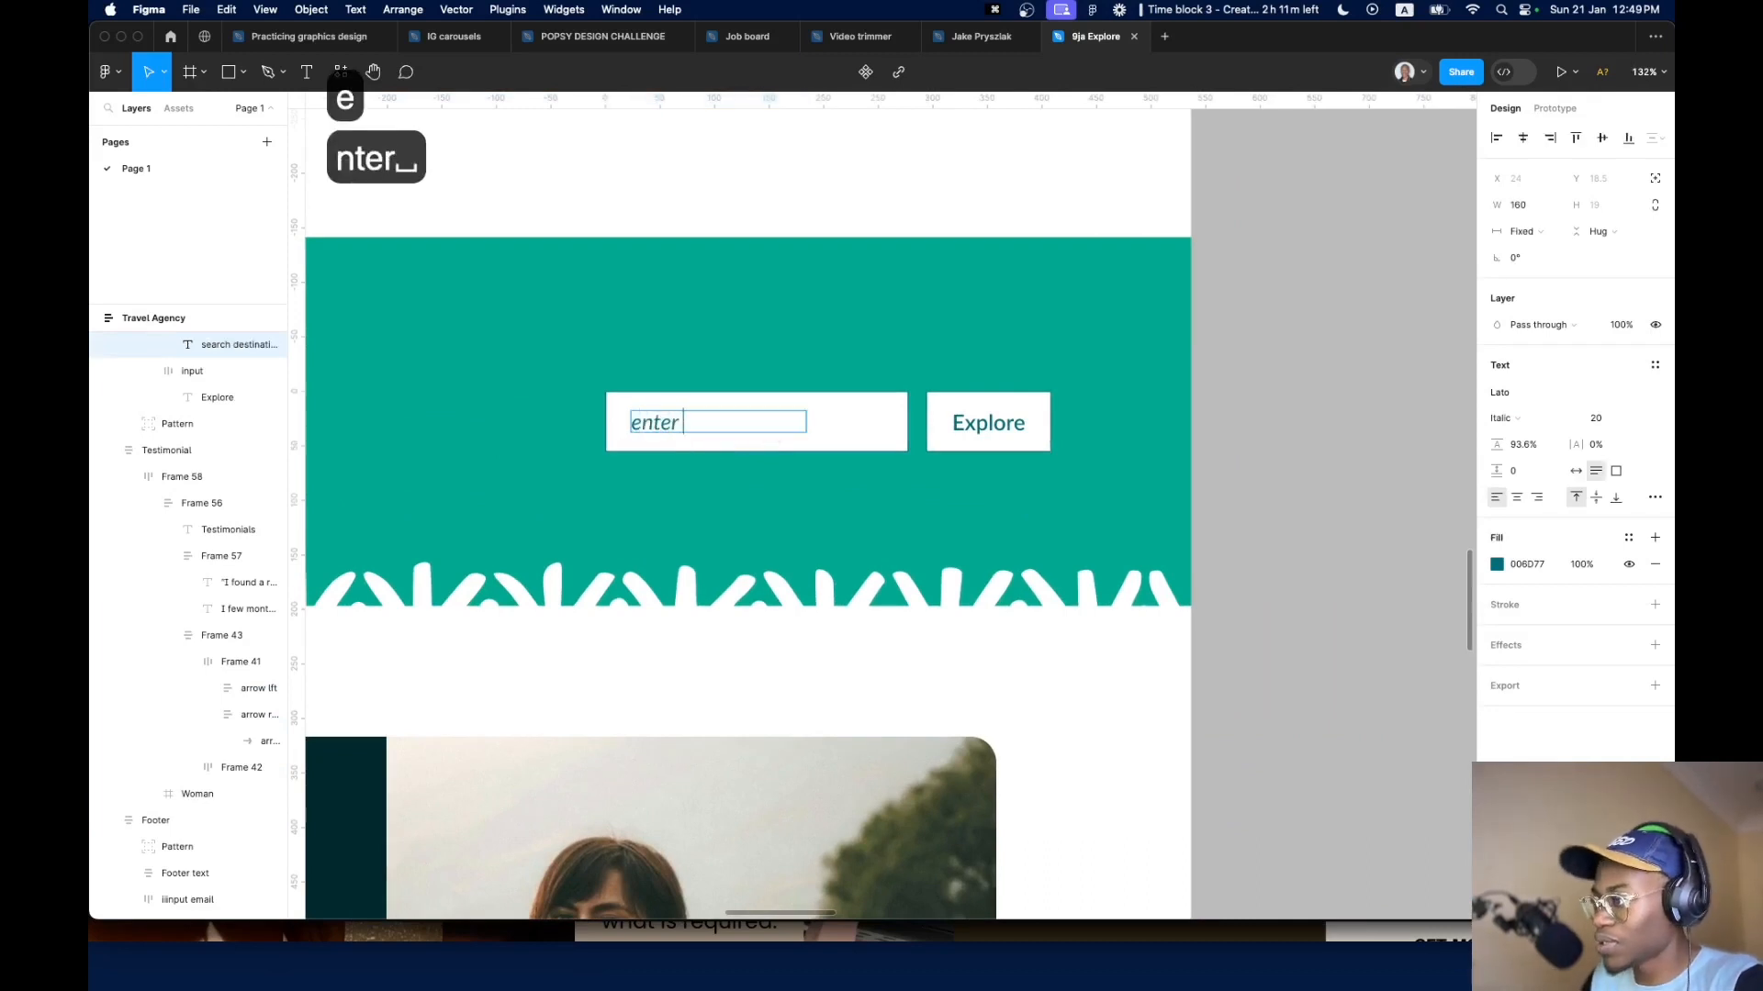
{"action": "type", "text": "email"}
{"action": "key", "text": "Tab"}
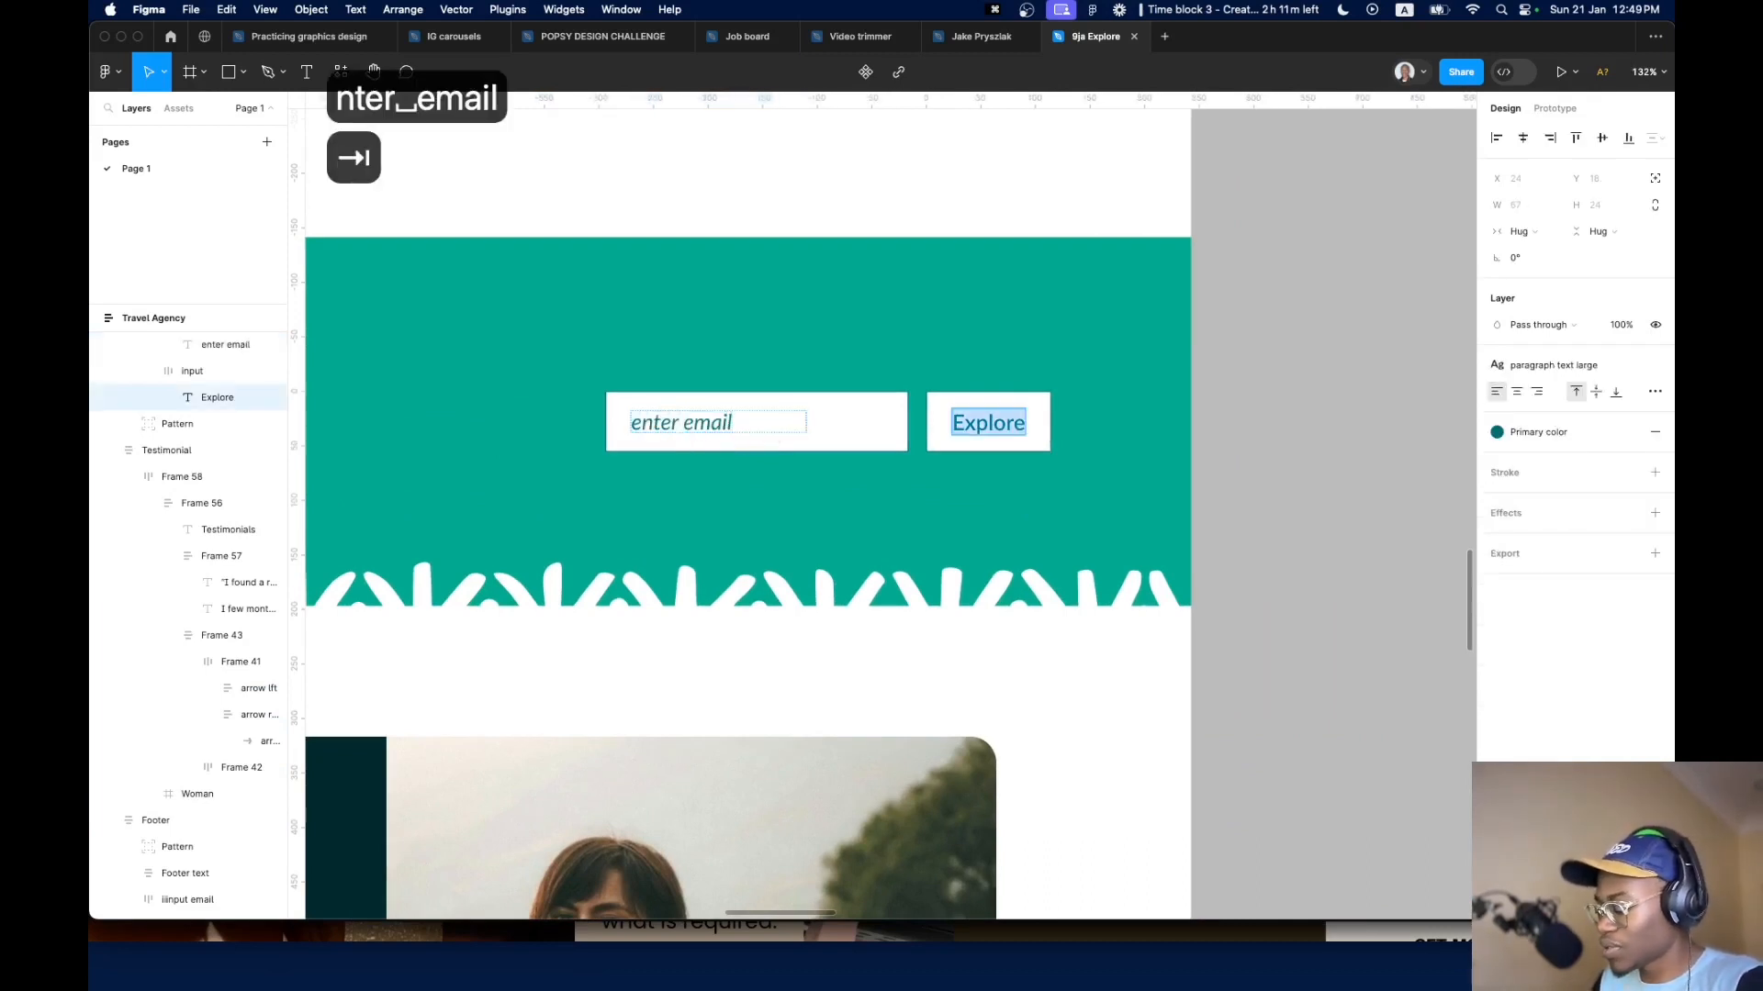
Change the green banner's Explore button label to "Subscribe" and make it italic
{"action": "type", "text": "Subscribe"}
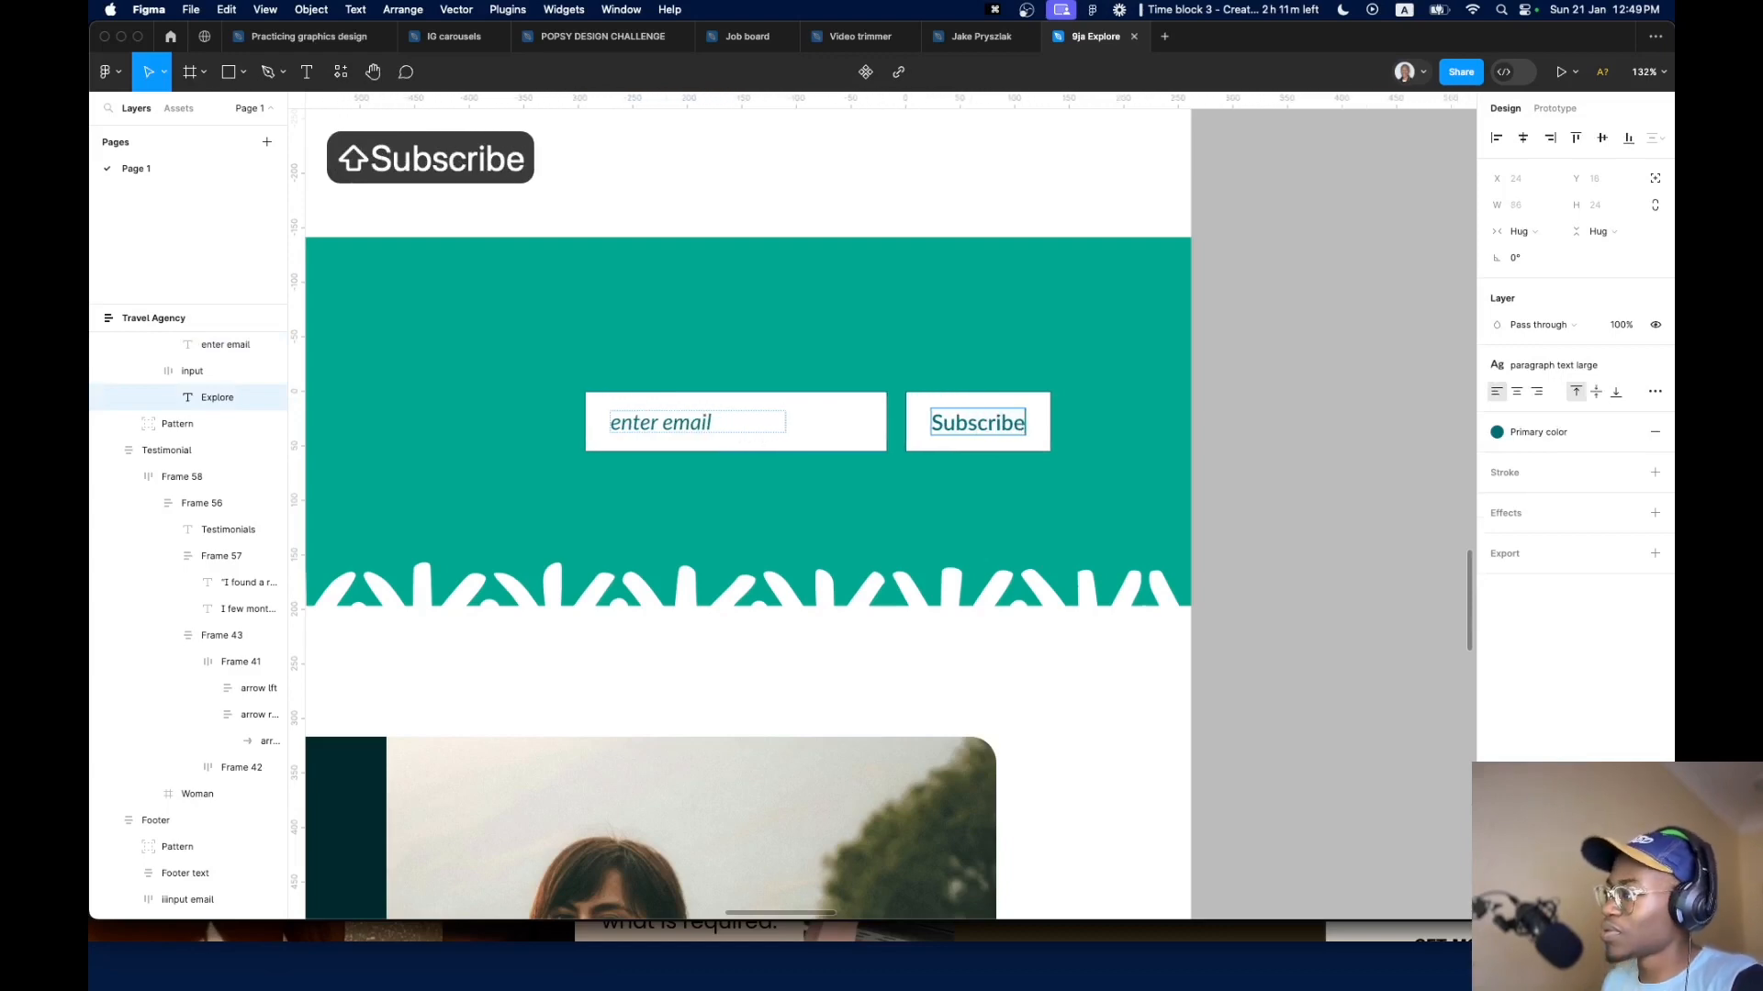
{"action": "key", "text": "super+a"}
{"action": "key", "text": "super+i"}
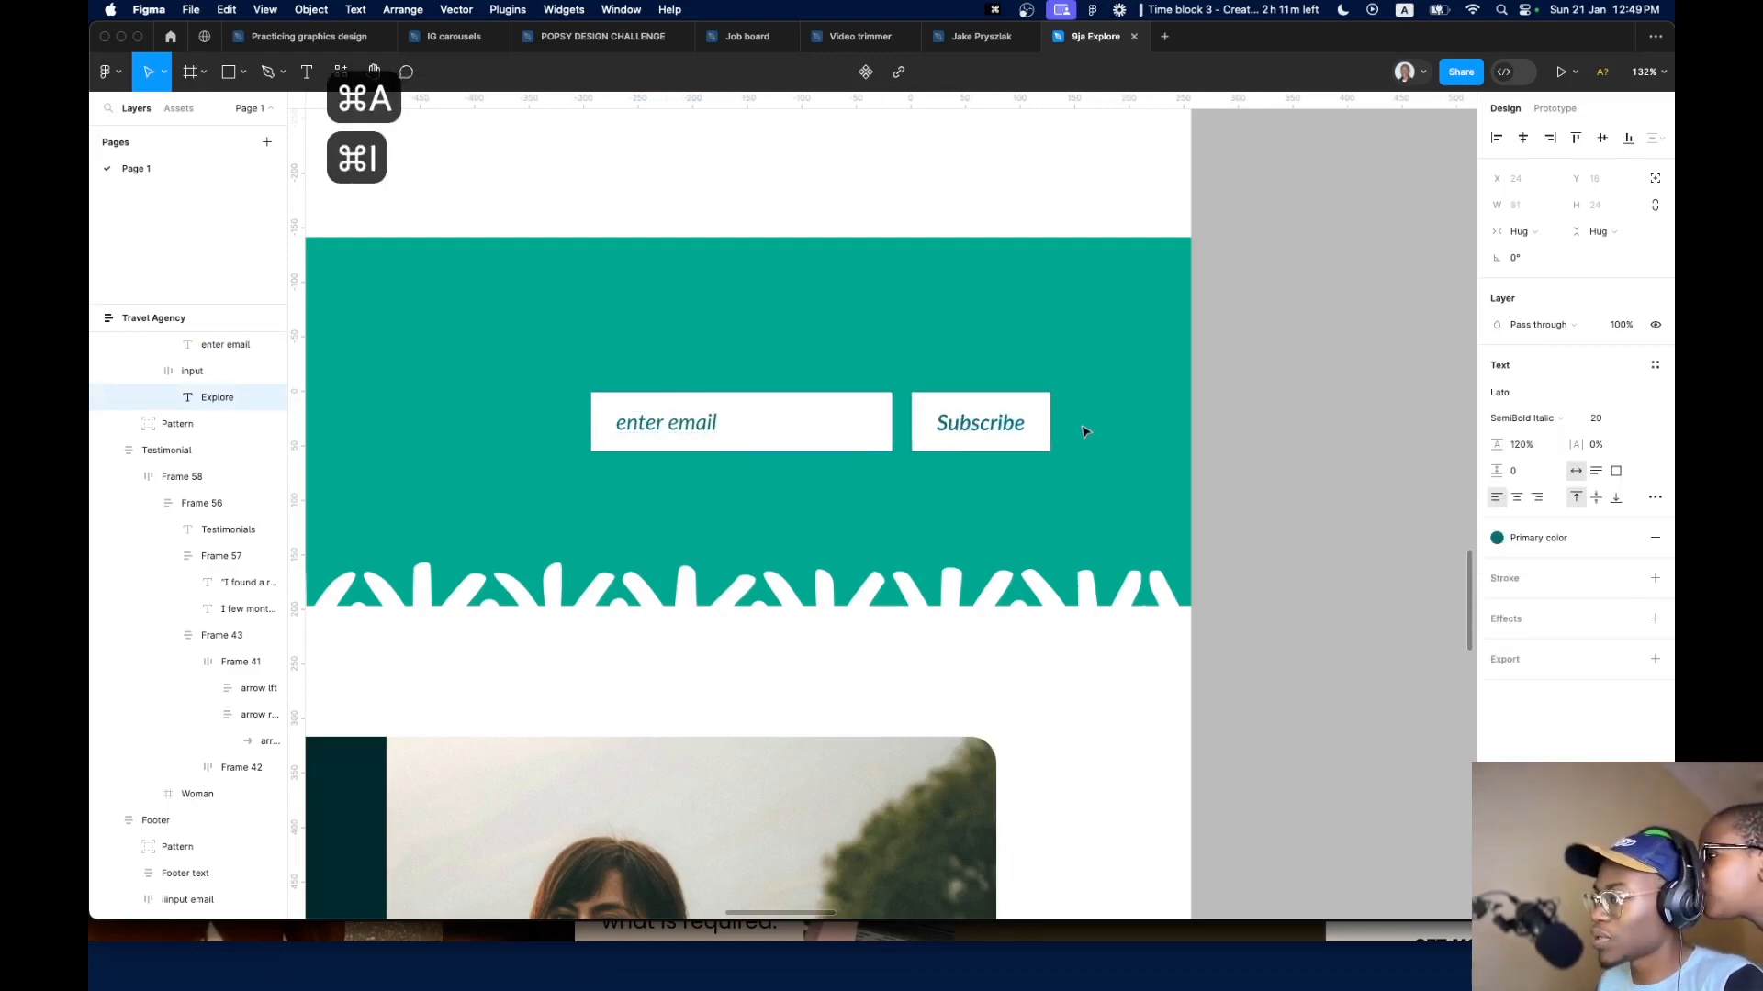
{"action": "left_click", "coordinate": [1083, 431]}
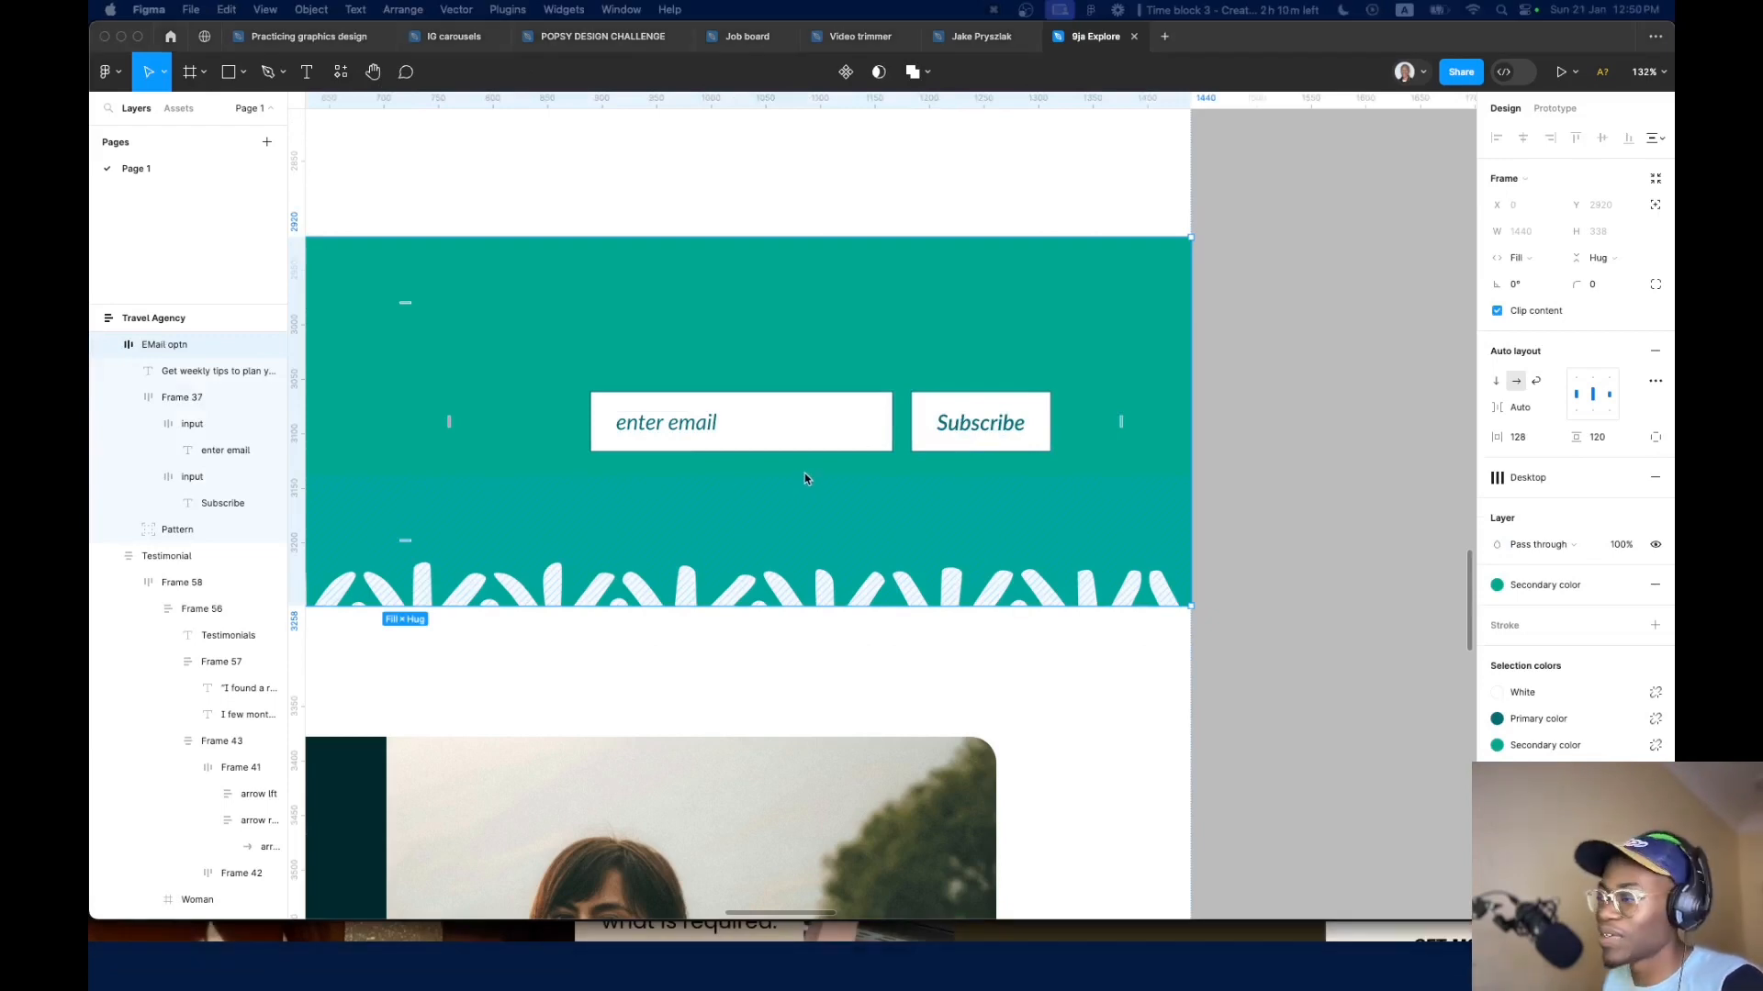
Copy Frame 37, holding the enter email field and Subscribe button, from the green email opt-in banner
{"action": "scroll", "coordinate": [805, 473], "scroll_direction": "down", "scroll_amount": 10}
{"action": "scroll", "coordinate": [762, 624], "scroll_direction": "up", "scroll_amount": 10}
{"action": "scroll", "coordinate": [724, 646], "scroll_direction": "down", "scroll_amount": 5}
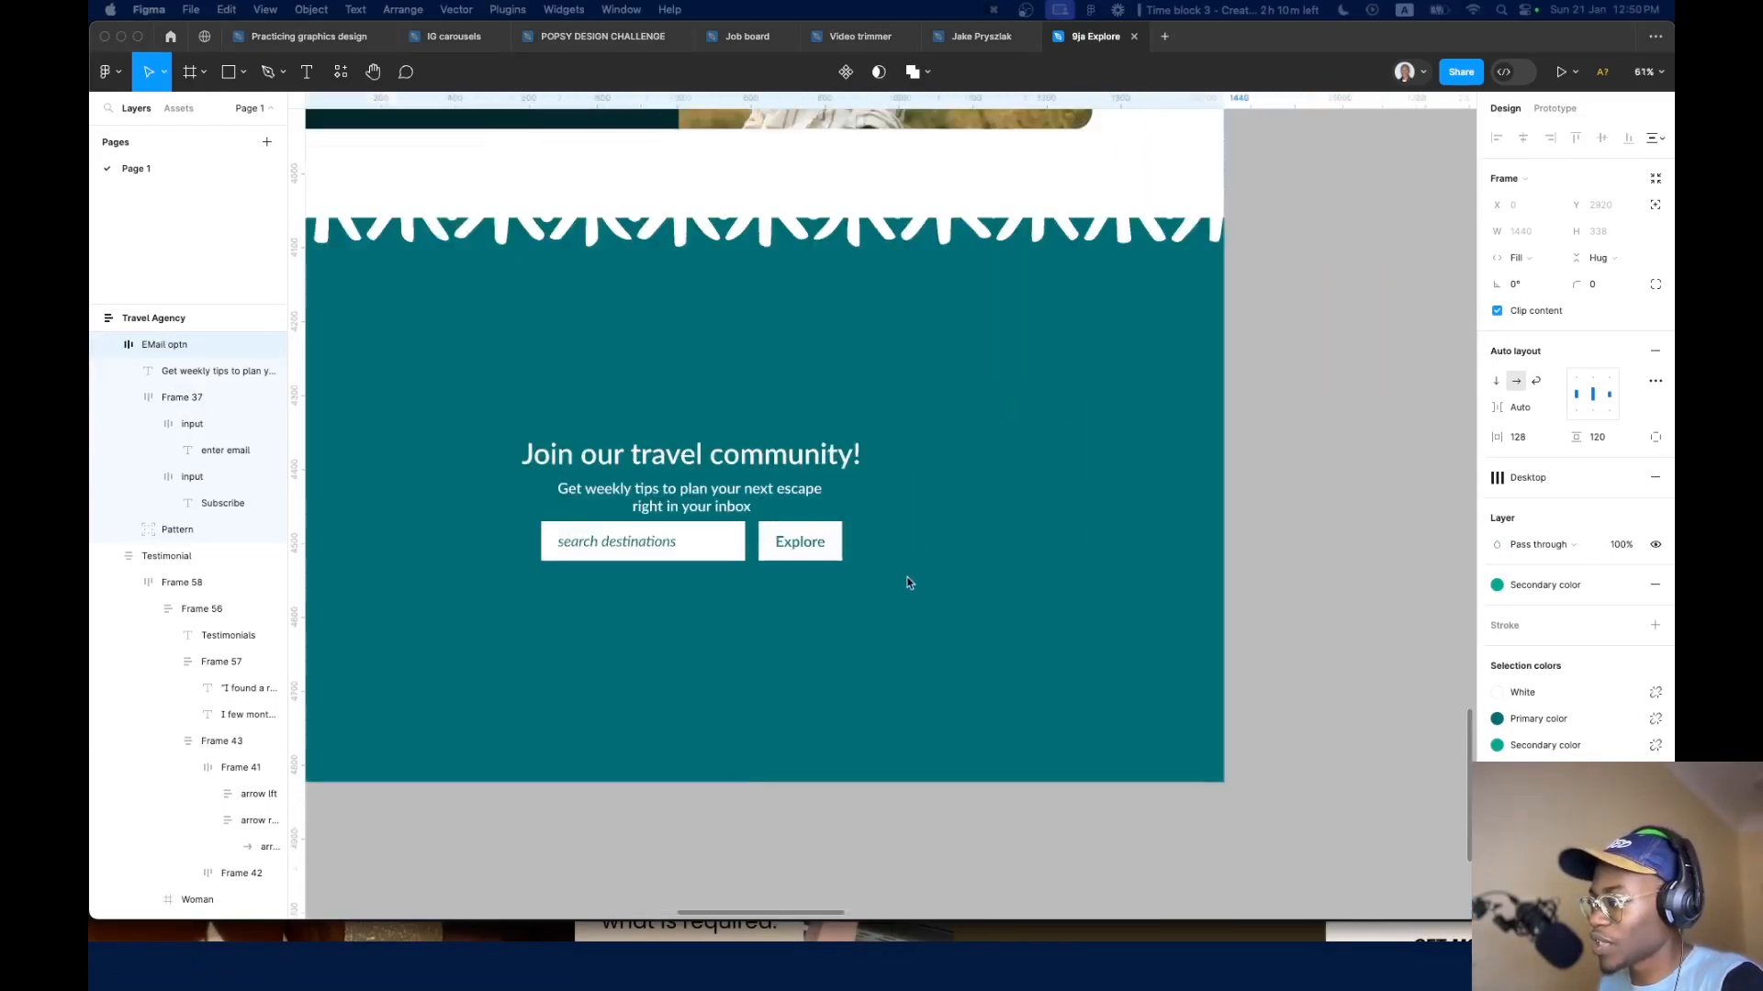
{"action": "scroll", "coordinate": [806, 545], "scroll_direction": "up", "scroll_amount": 15}
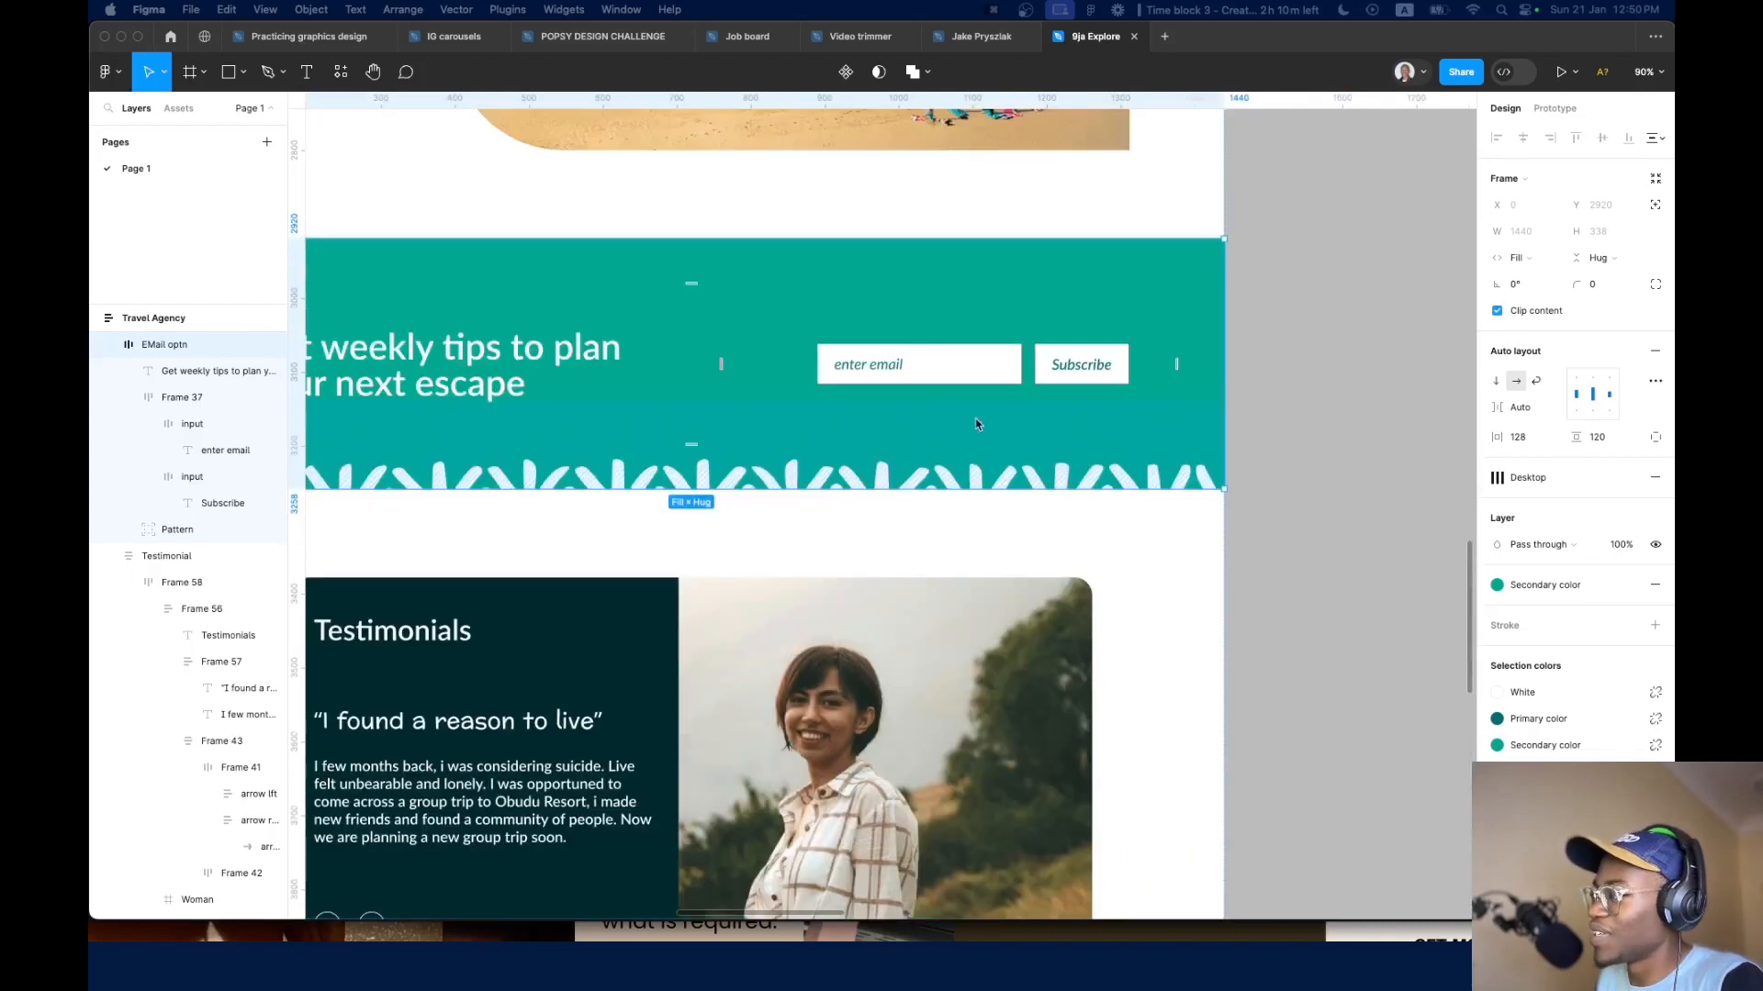
{"action": "left_click", "coordinate": [993, 378]}
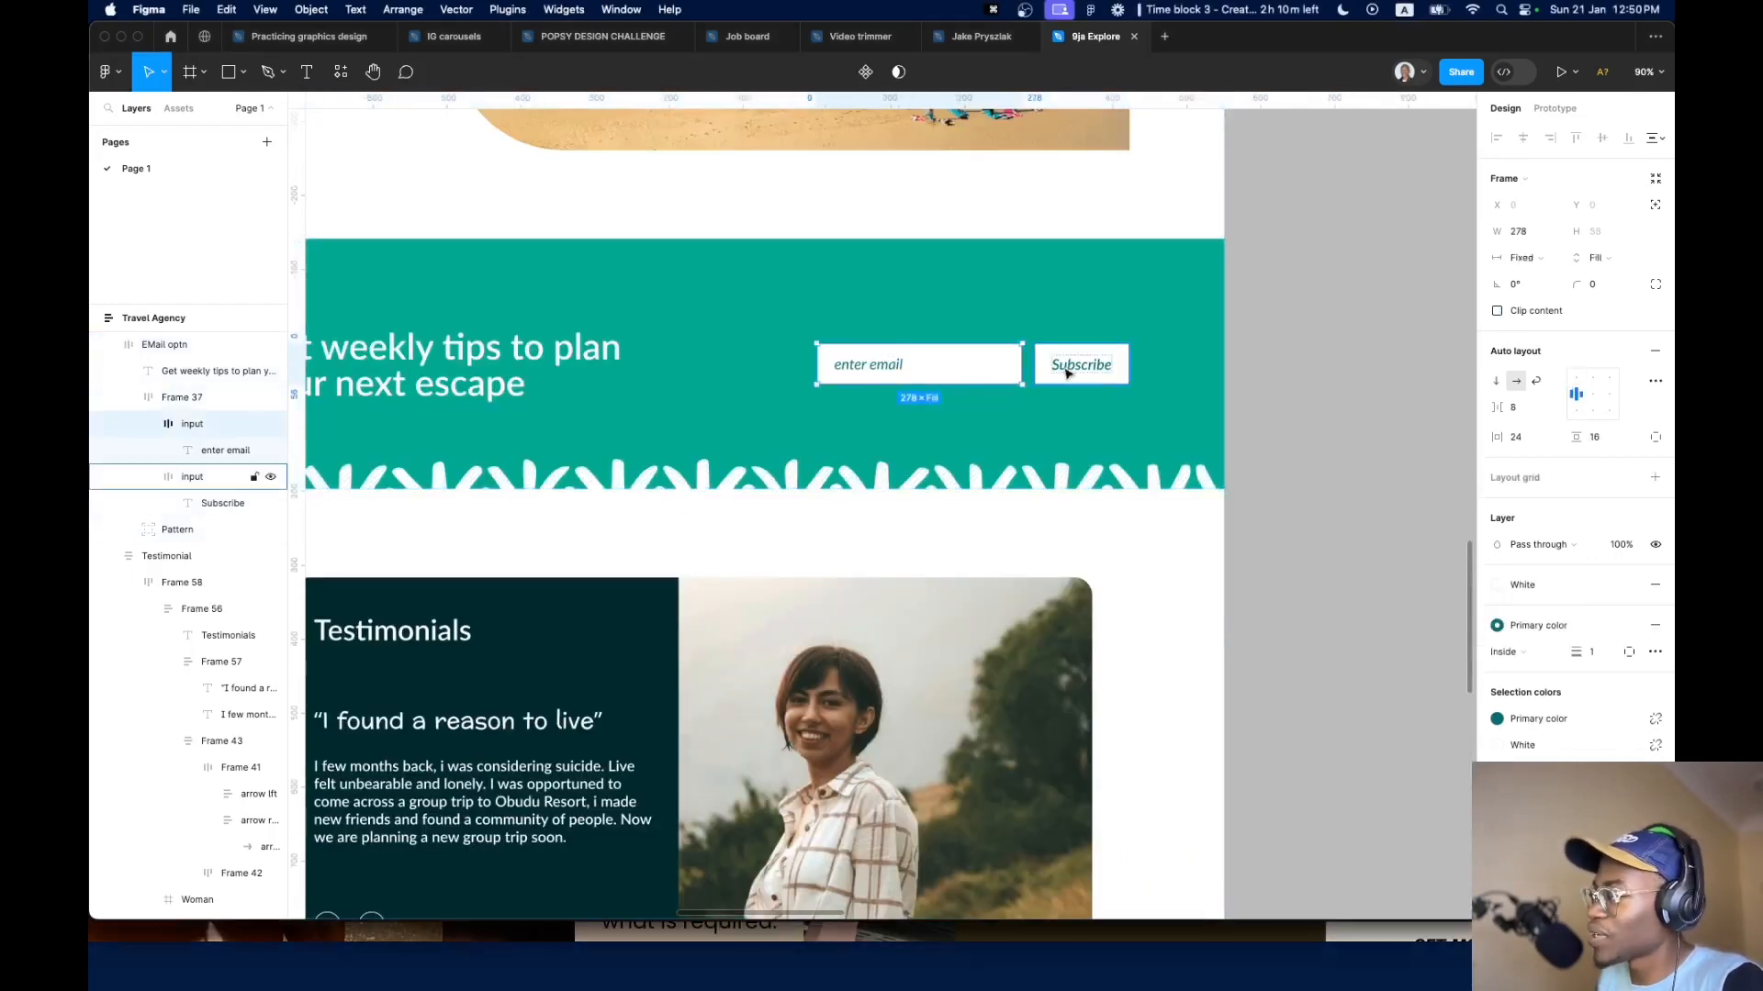
{"action": "left_click", "coordinate": [1066, 372]}
{"action": "left_click", "coordinate": [1017, 394]}
{"action": "double_click", "coordinate": [992, 377]}
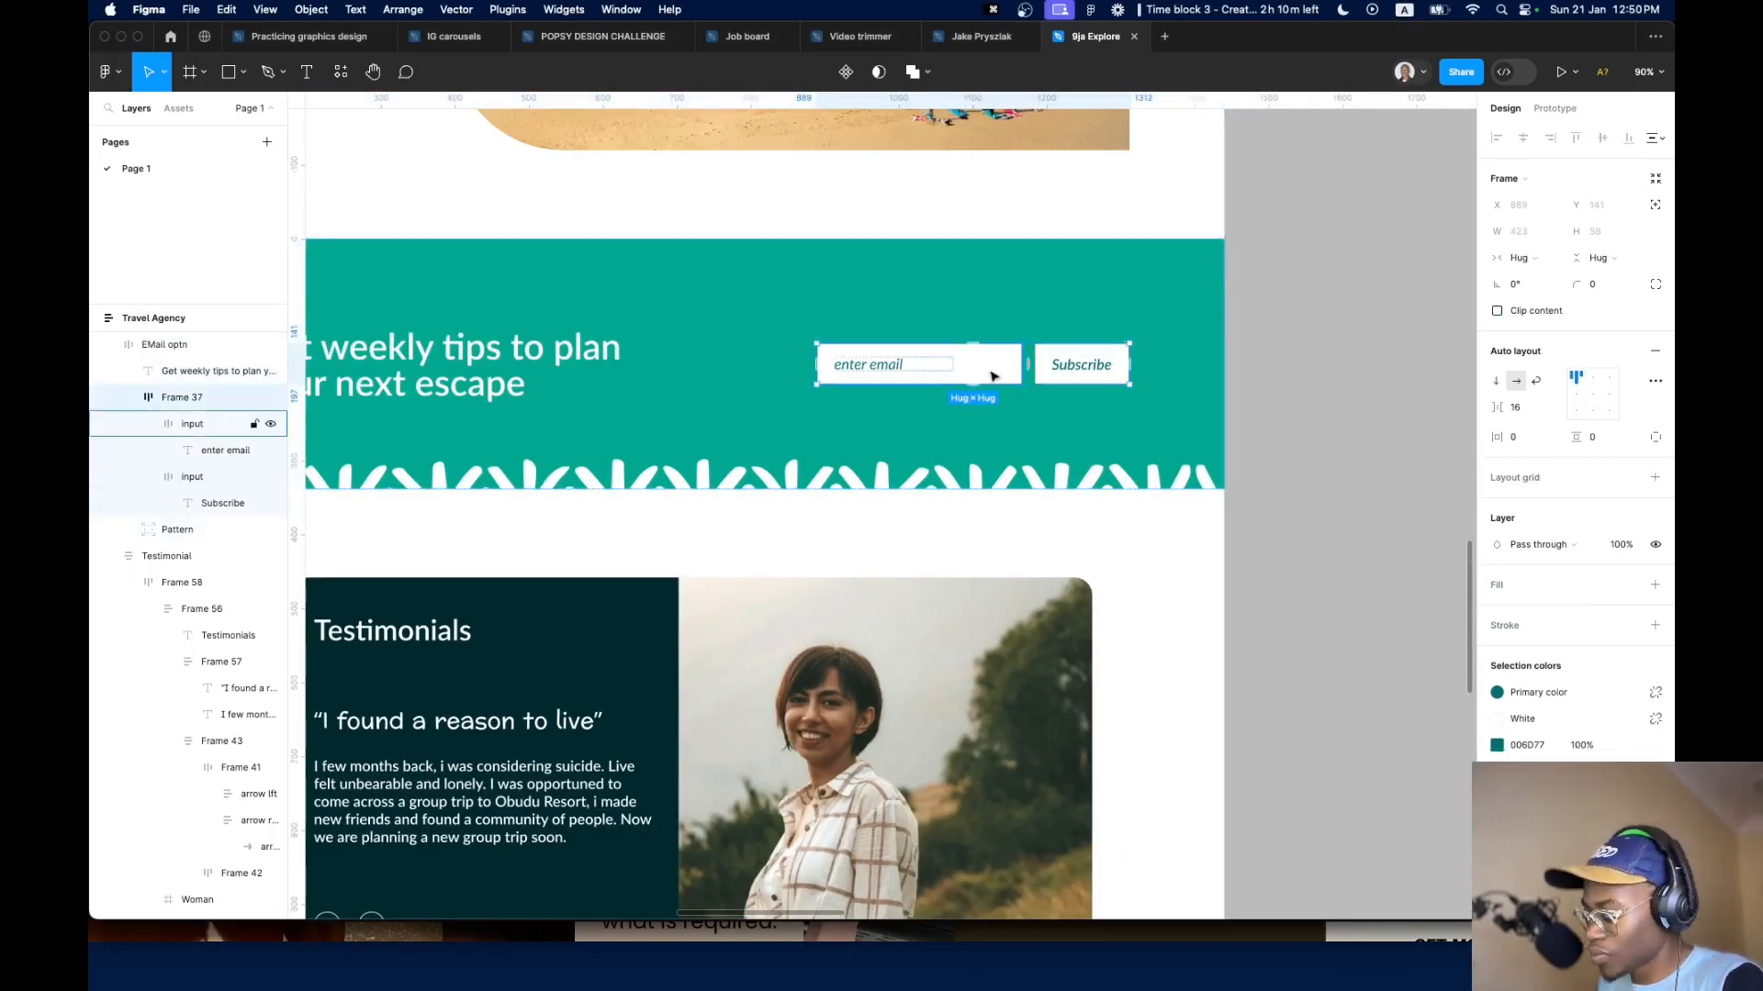
{"action": "key", "text": "super+c"}
Replace the search destinations field and Explore button frame in the Footer with the copied Frame 37
{"action": "scroll", "coordinate": [994, 376], "scroll_direction": "down", "scroll_amount": 15}
{"action": "left_click", "coordinate": [713, 455]}
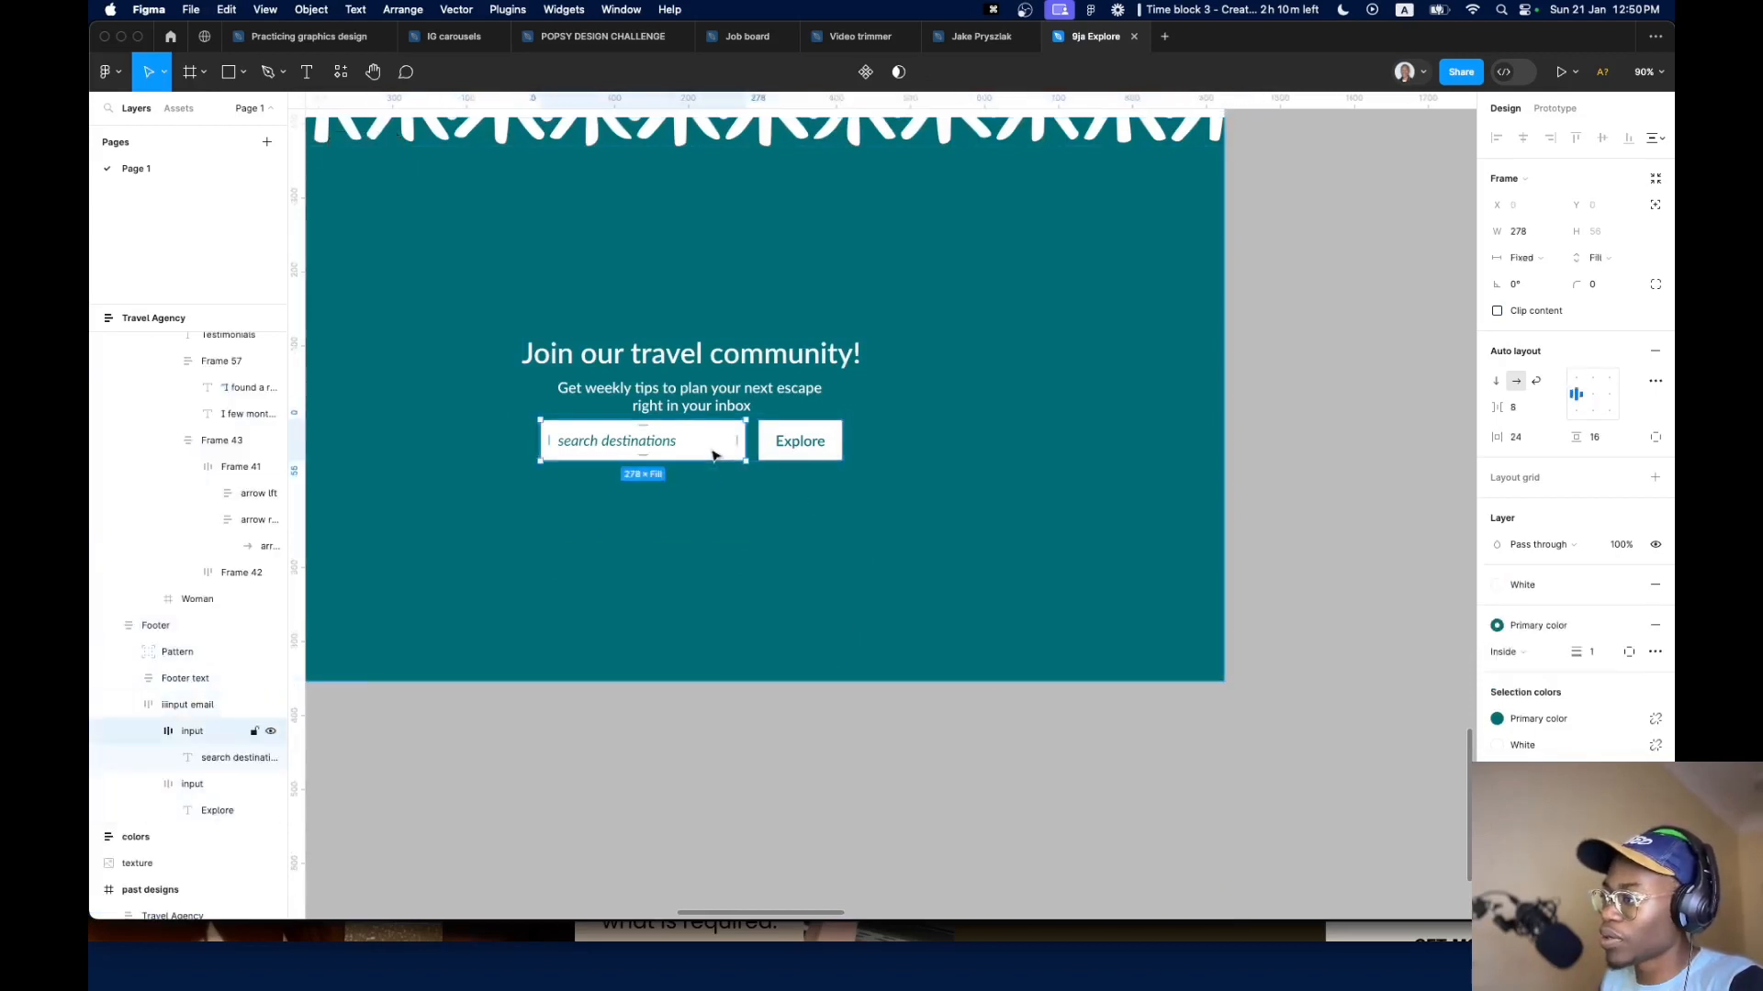
{"action": "left_click", "coordinate": [798, 463]}
{"action": "double_click", "coordinate": [798, 457]}
{"action": "right_click", "coordinate": [798, 456]}
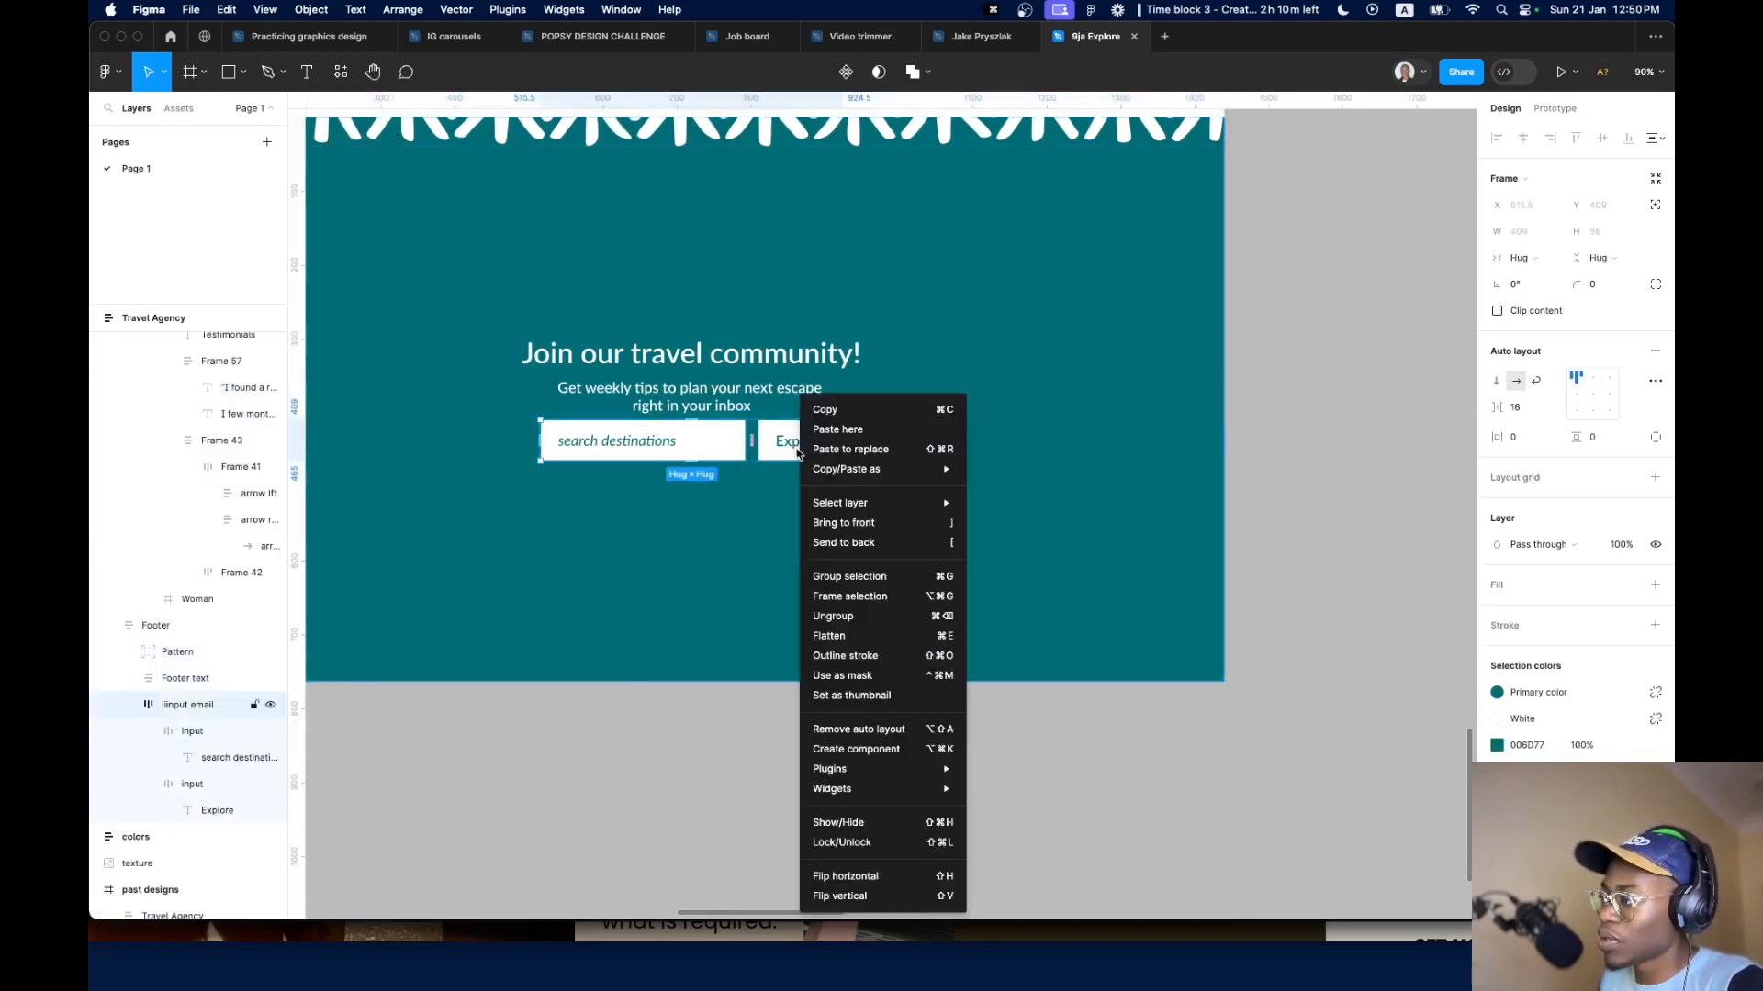
{"action": "left_click", "coordinate": [850, 449]}
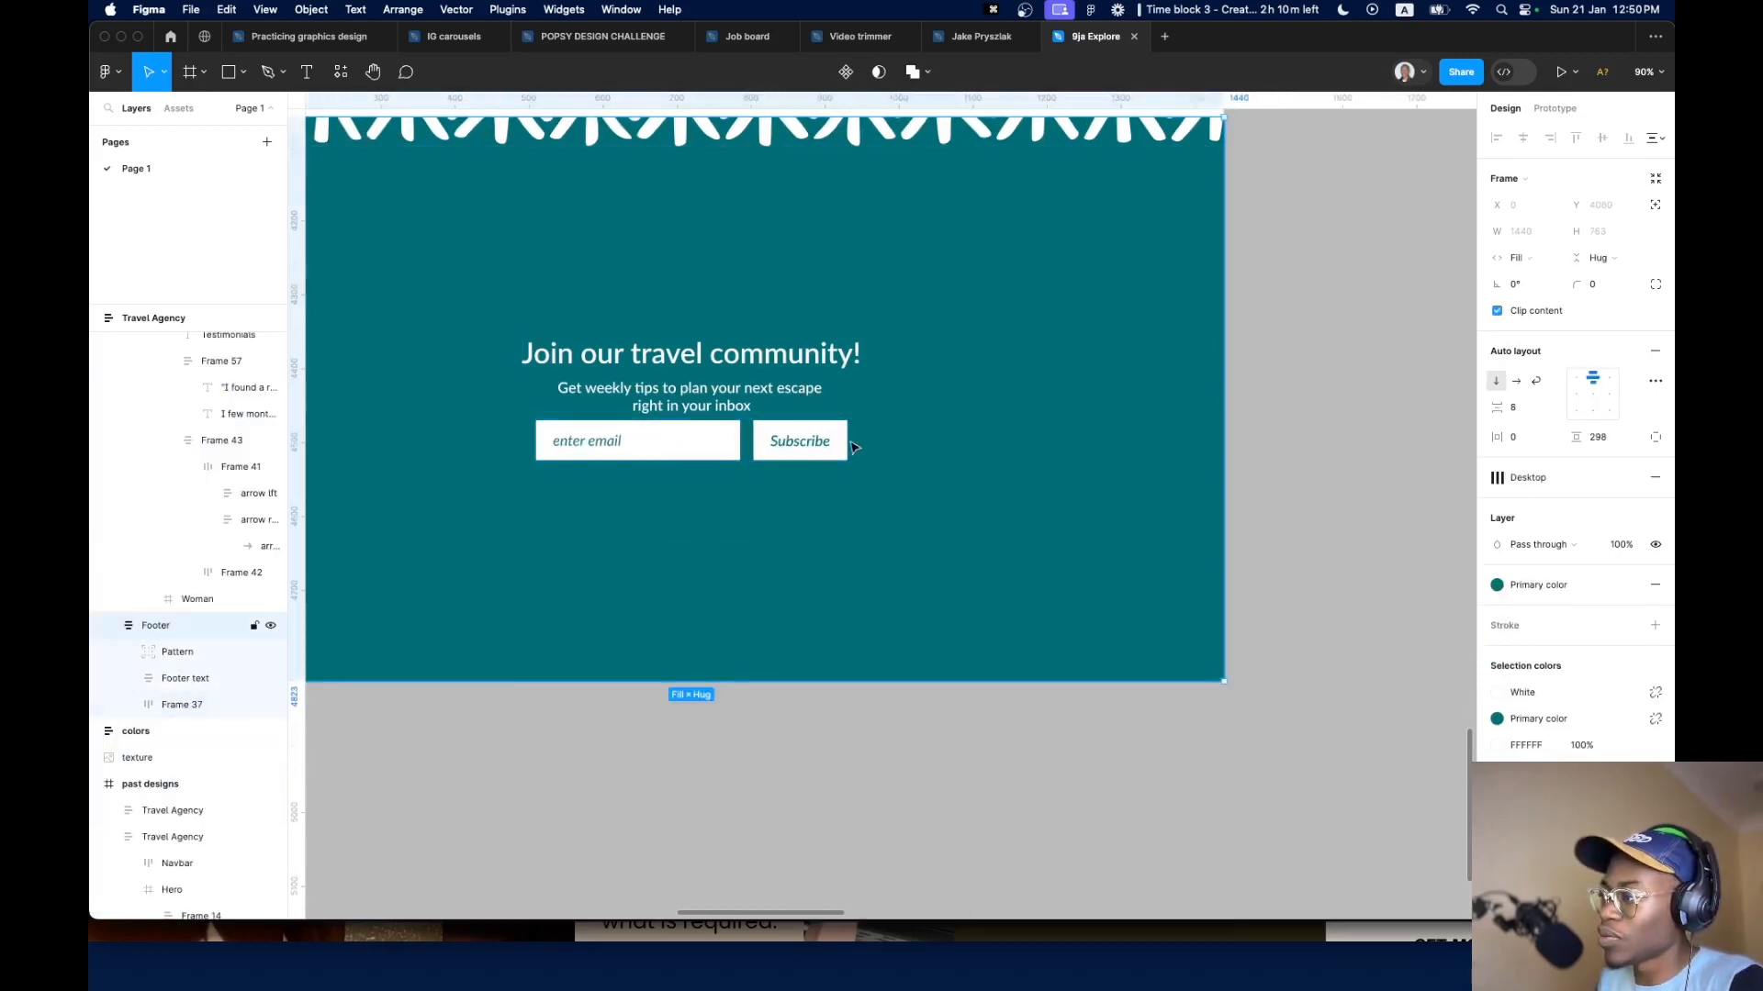
Swap the fill and stroke colors of the footer's Subscribe button and set its label color to White
{"action": "left_click", "coordinate": [824, 448]}
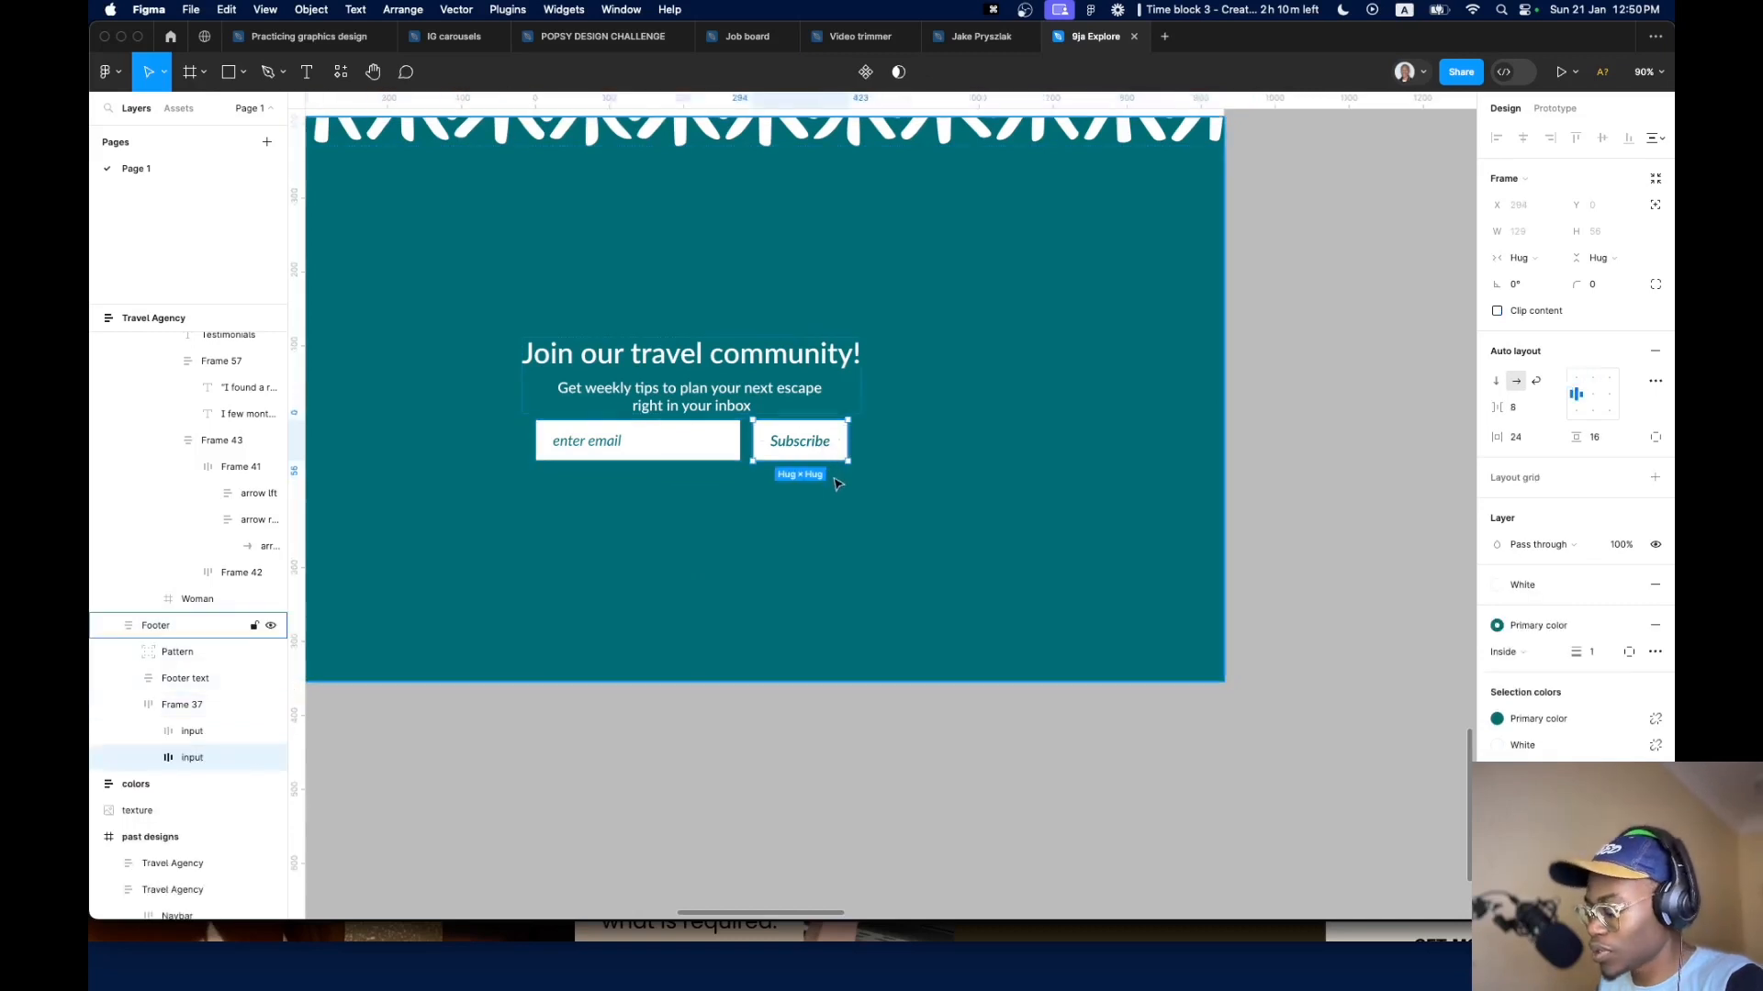
{"action": "key", "text": "shift+x"}
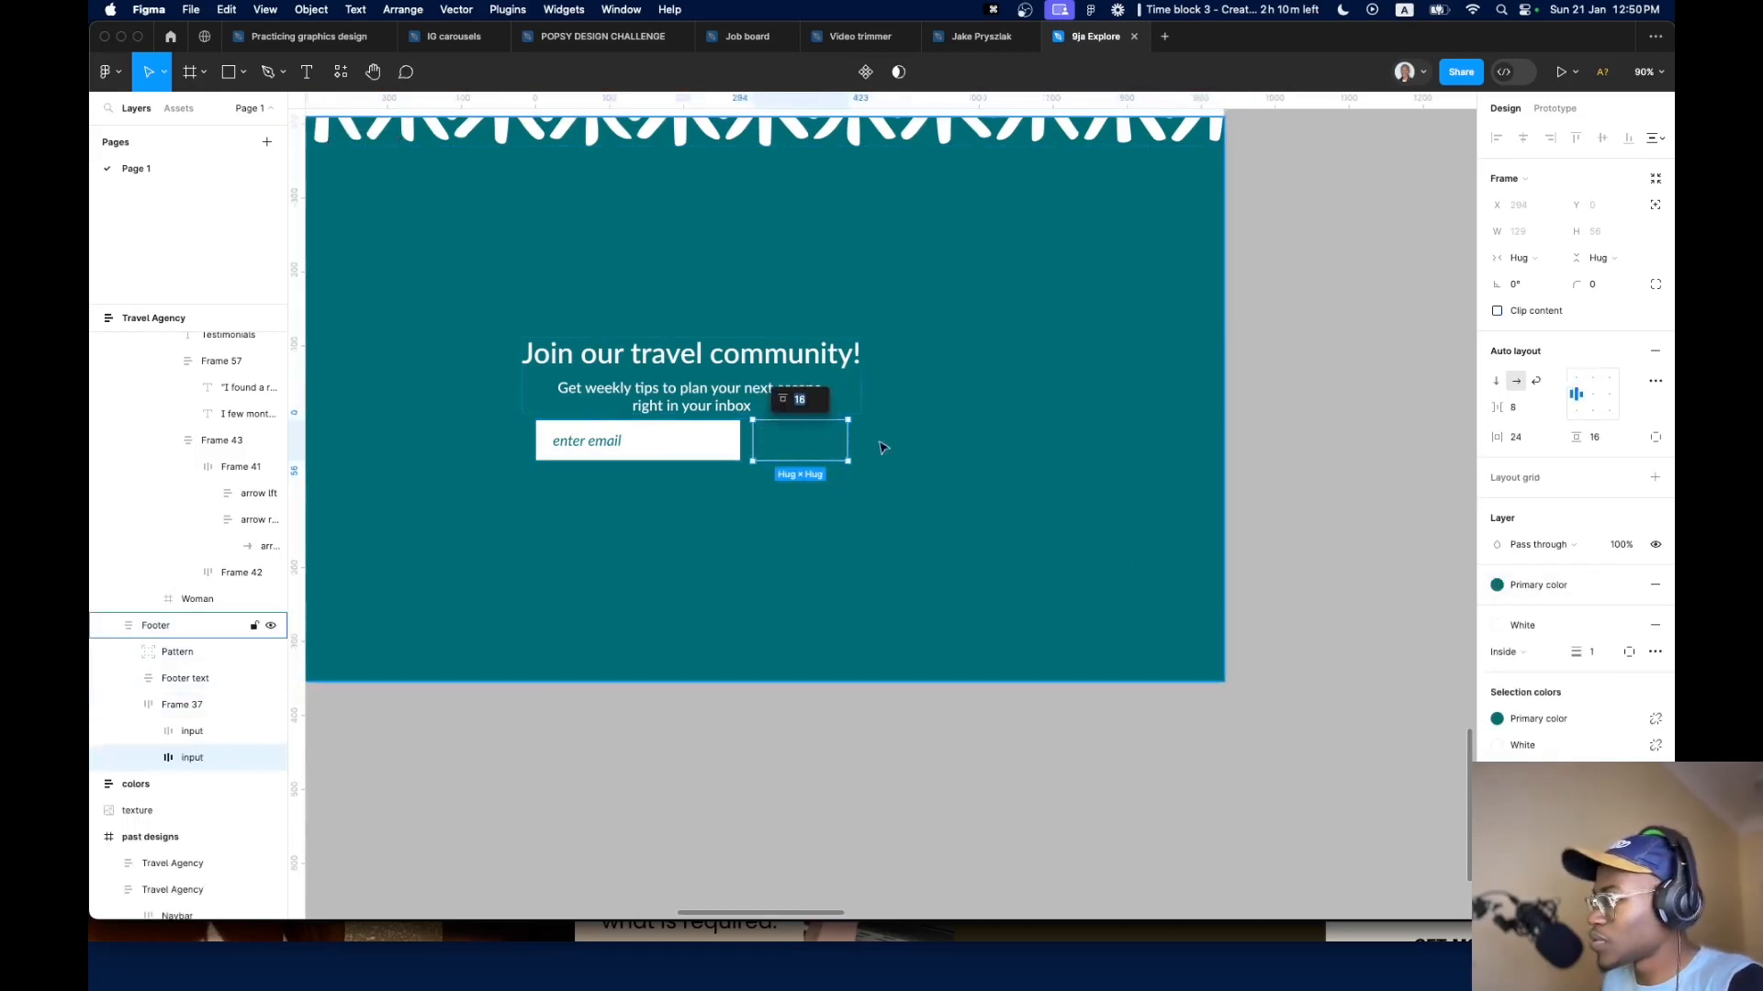
{"action": "left_click", "coordinate": [804, 447]}
{"action": "left_click", "coordinate": [1528, 547]}
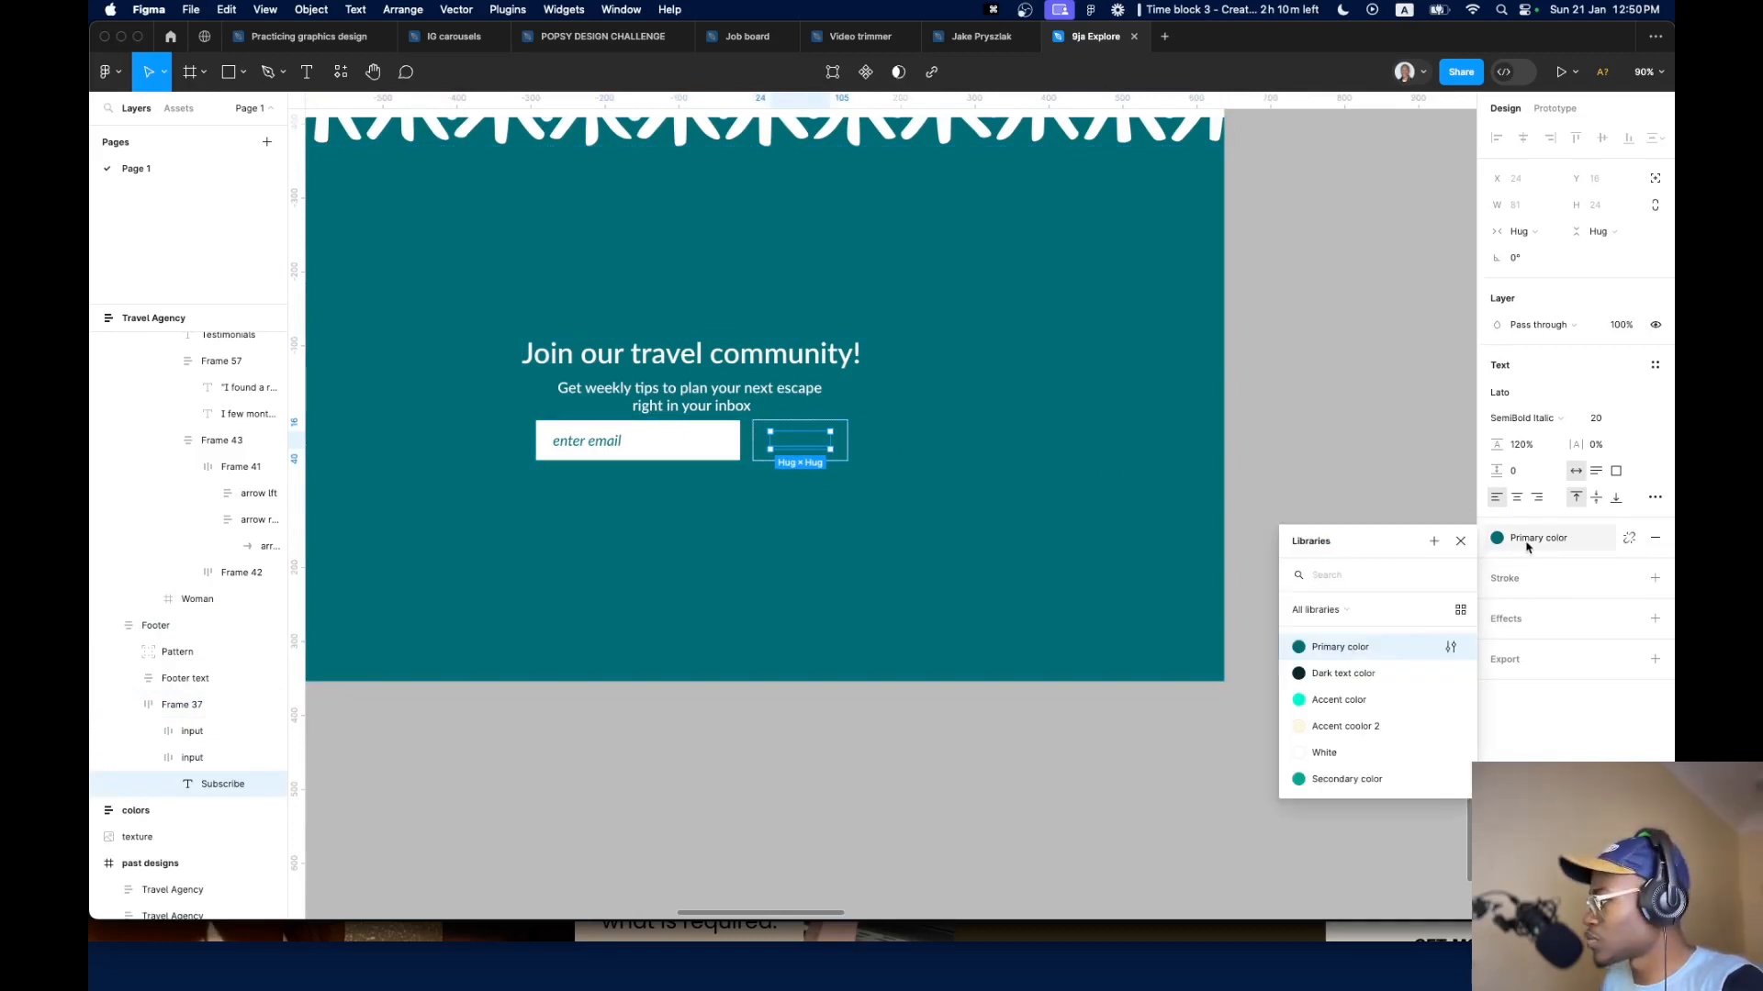
{"action": "left_click", "coordinate": [1347, 779]}
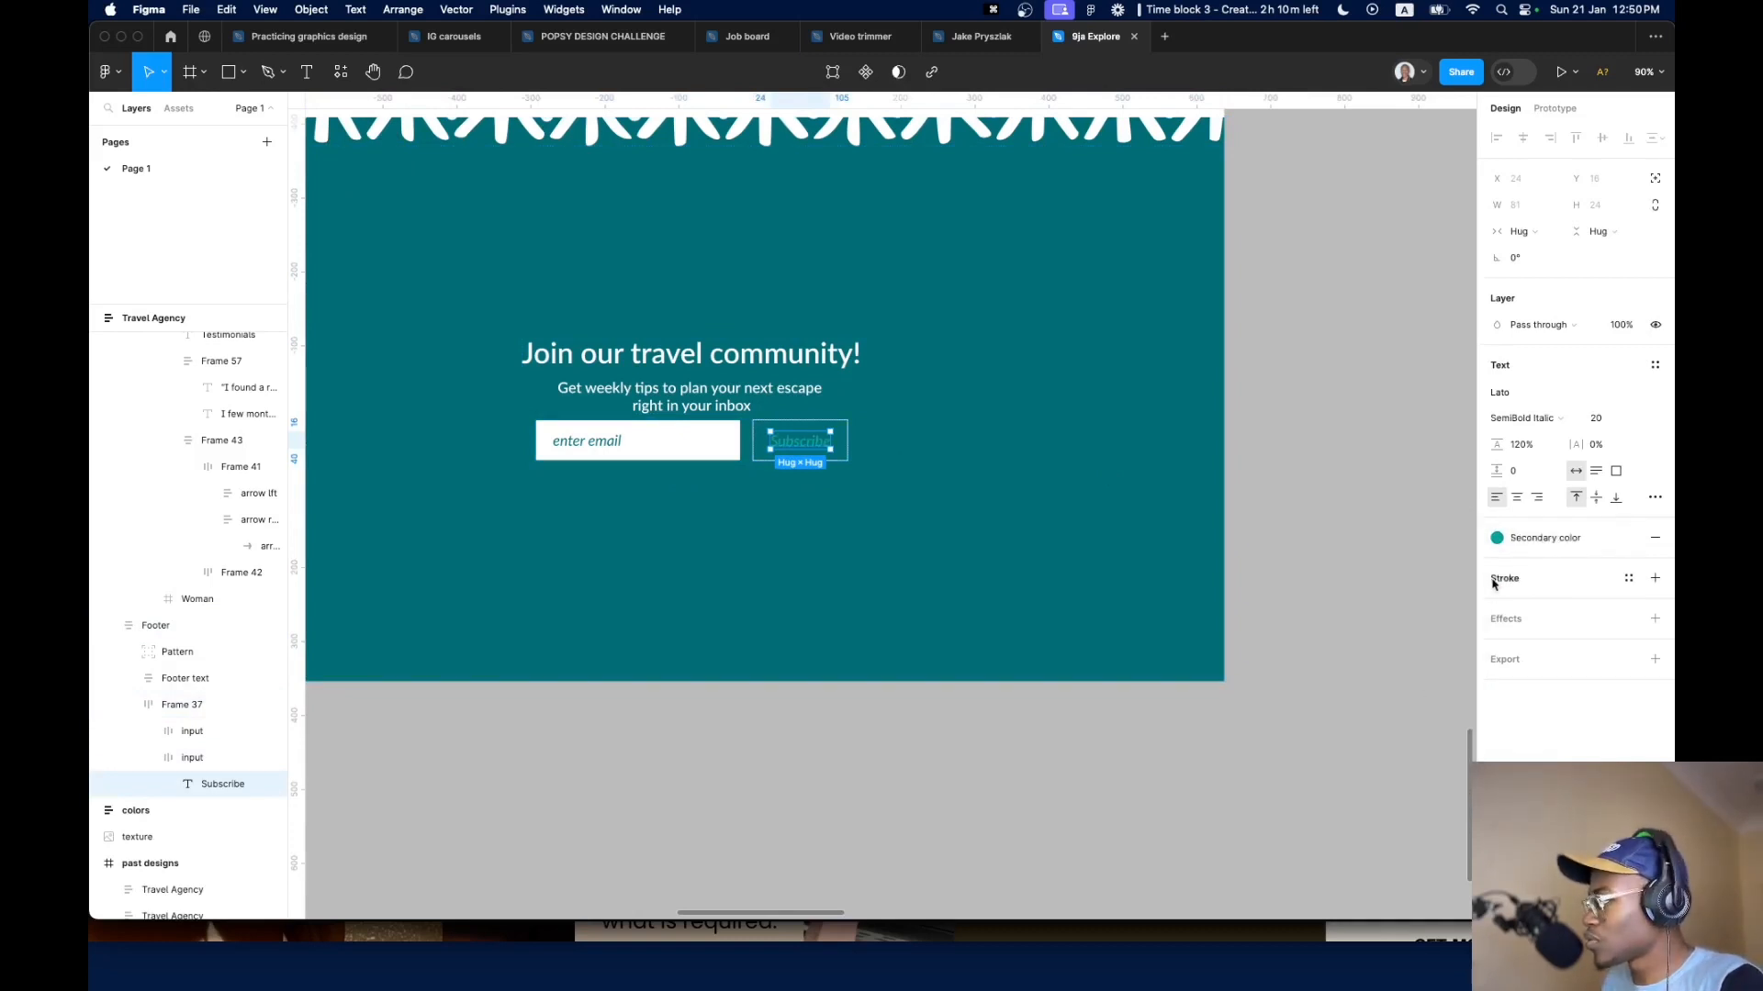
{"action": "left_click", "coordinate": [1516, 548]}
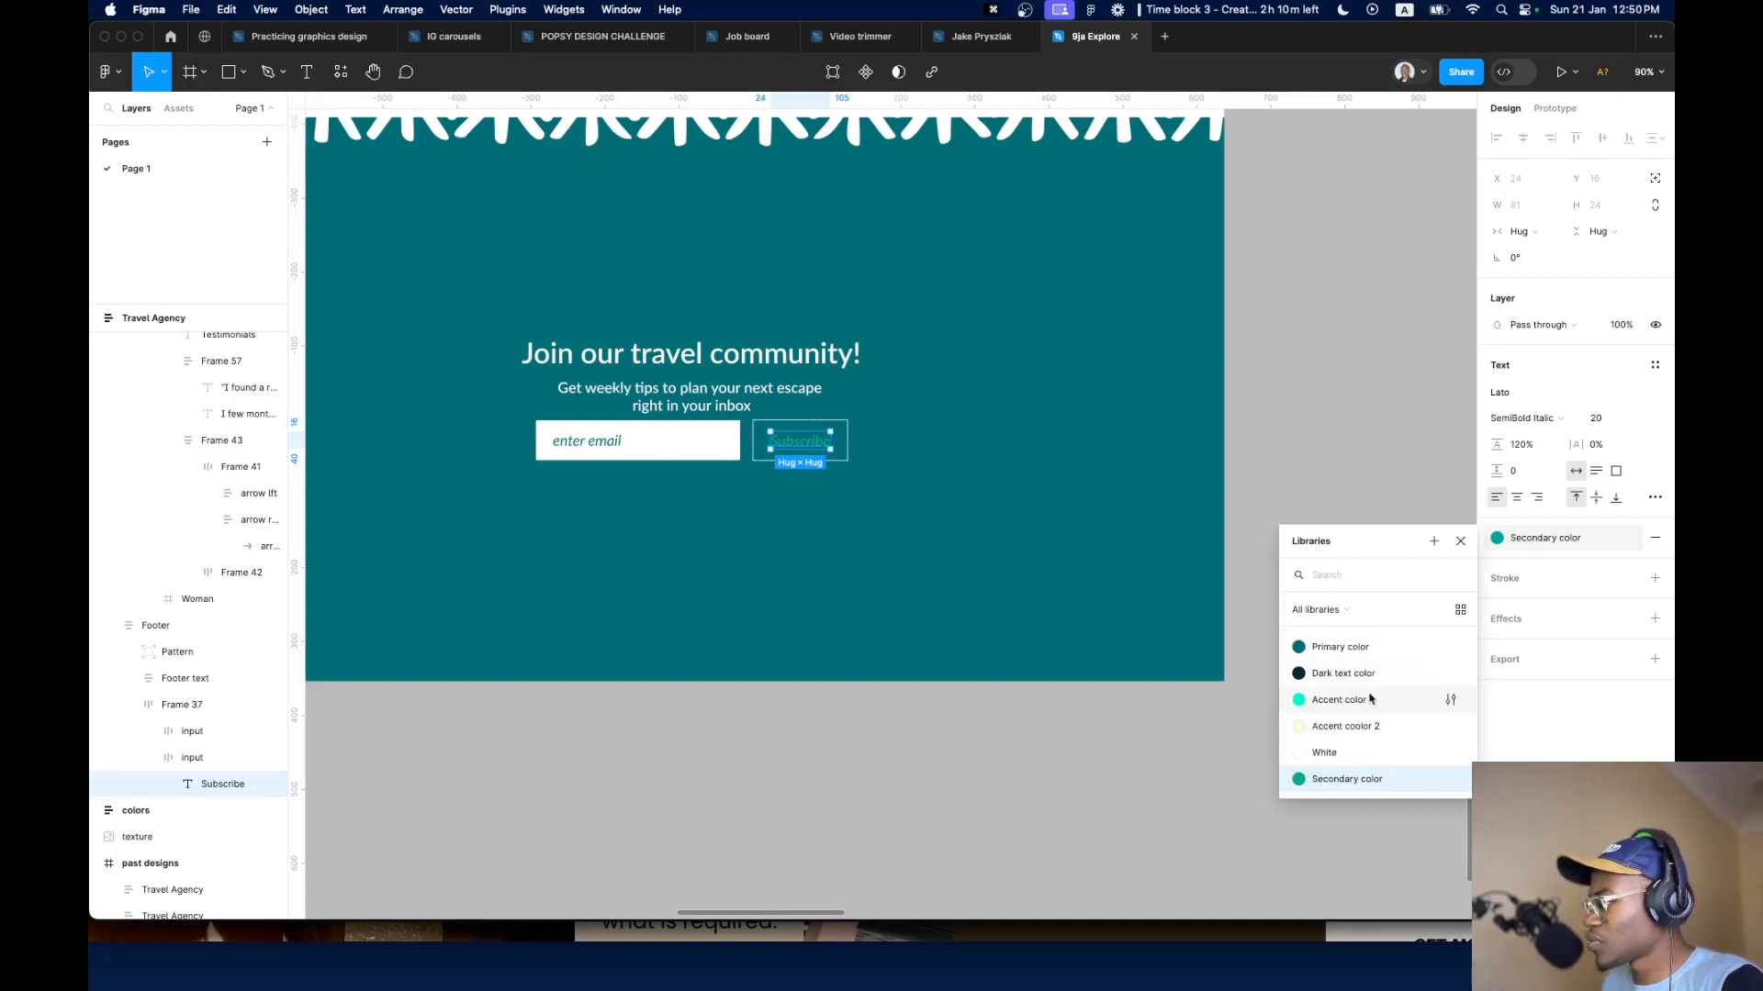
{"action": "left_click", "coordinate": [1531, 670]}
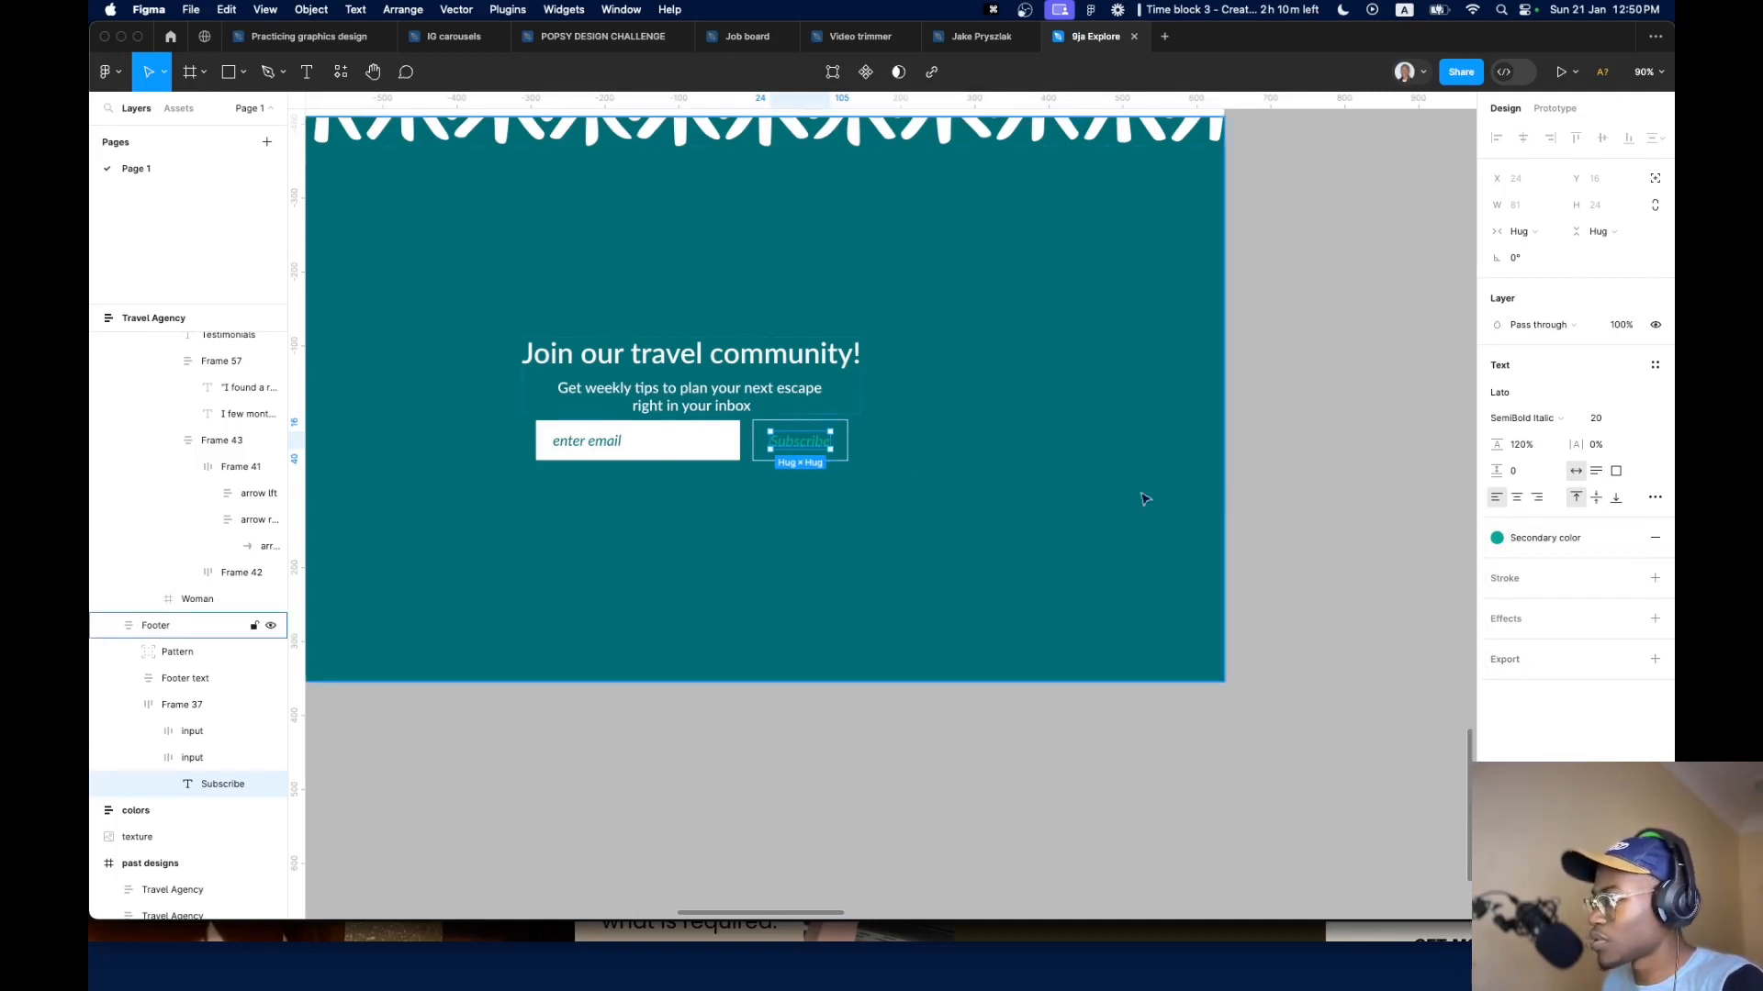
{"action": "left_click", "coordinate": [1505, 538]}
{"action": "left_click", "coordinate": [1340, 746]}
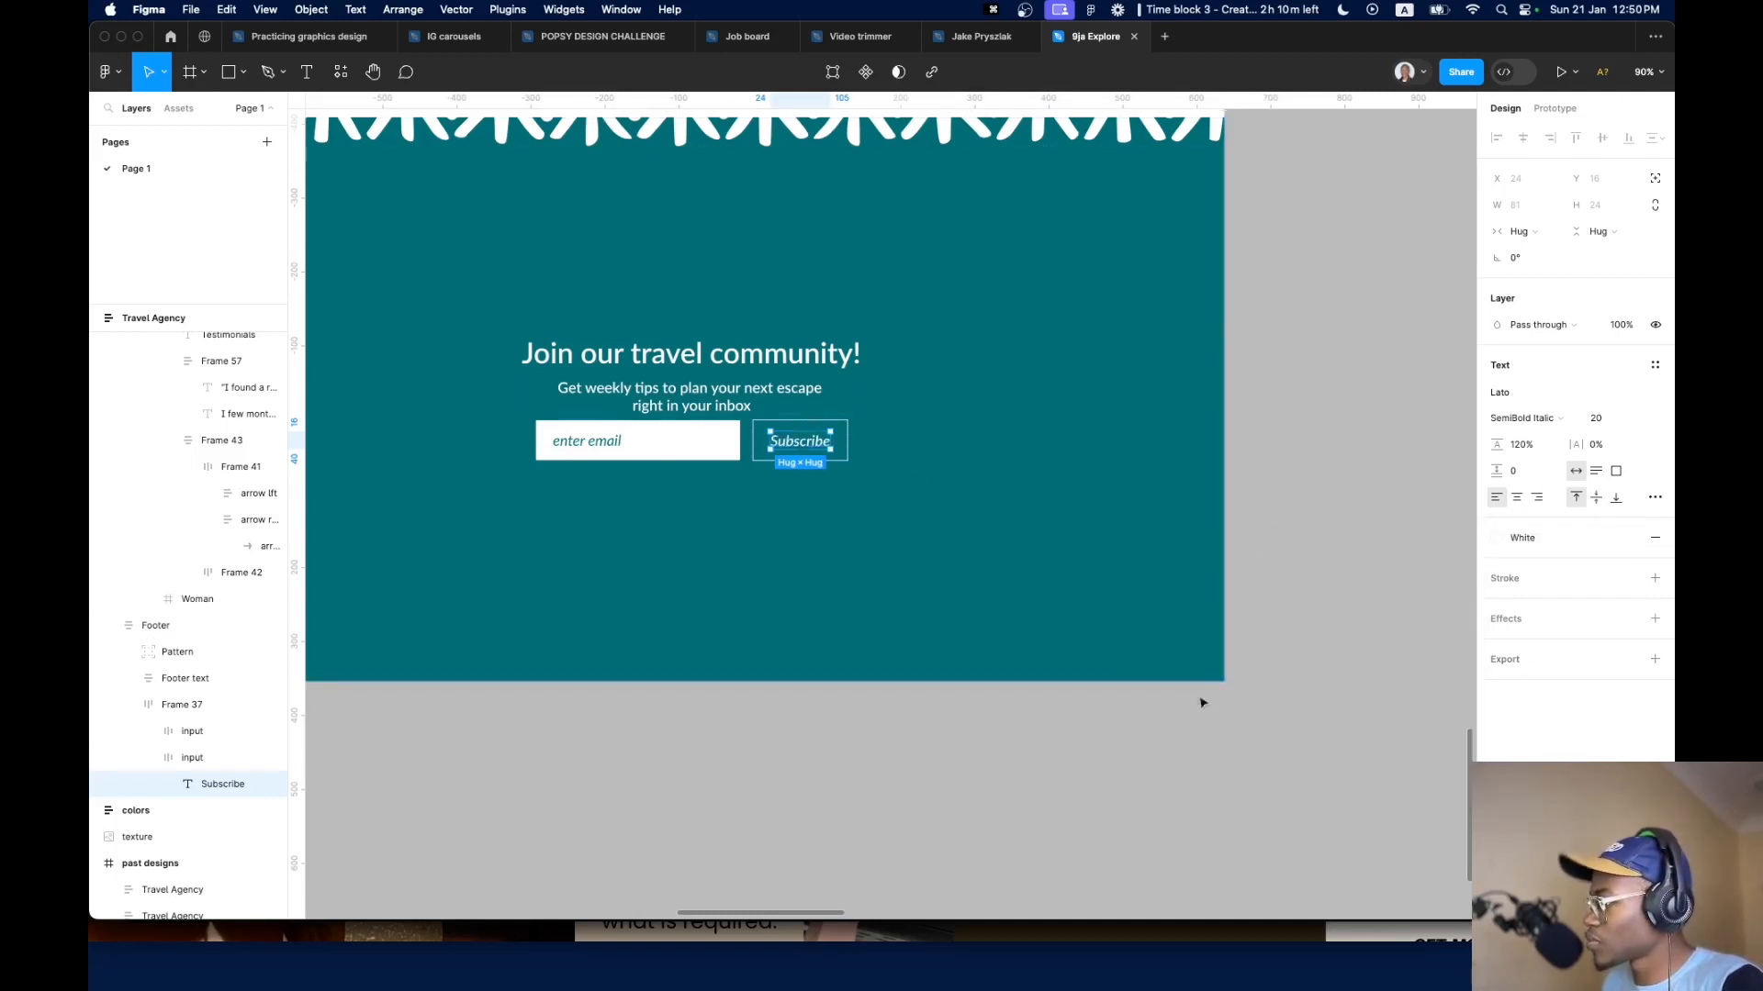
Set the footer Subscribe button's fill to Secondary color and remove its white stroke, matching the reference footer
{"action": "left_click", "coordinate": [847, 455]}
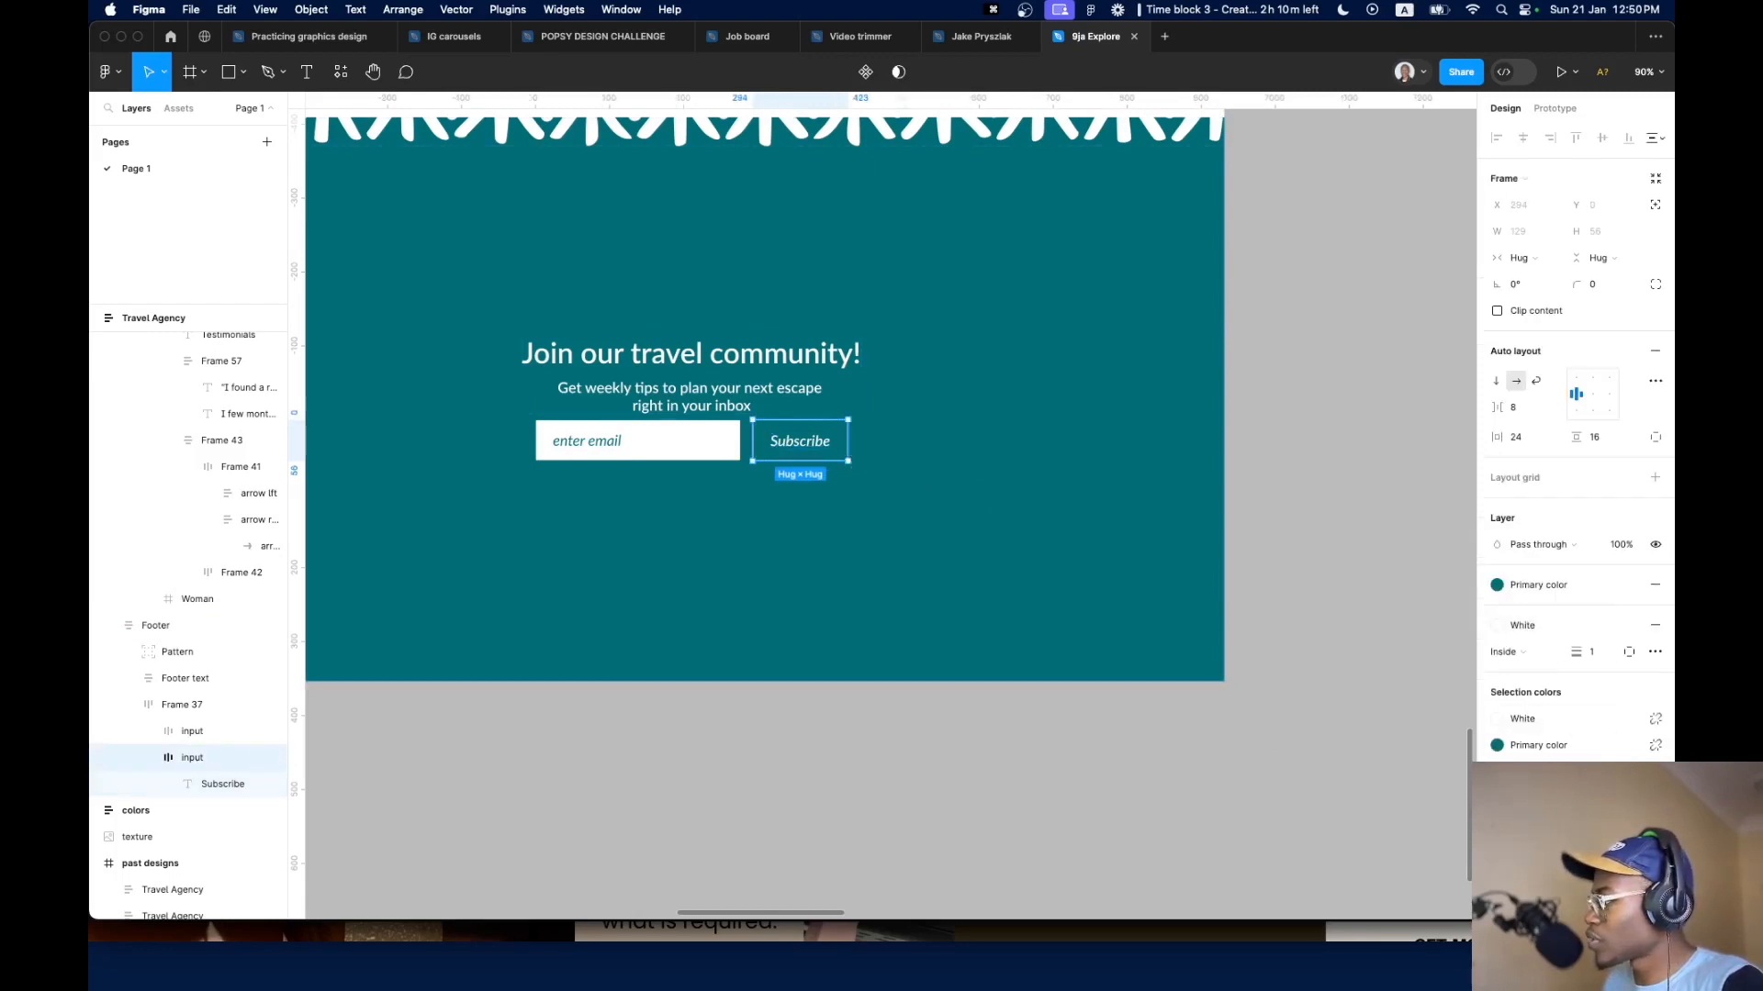
{"action": "left_click", "coordinate": [1496, 744]}
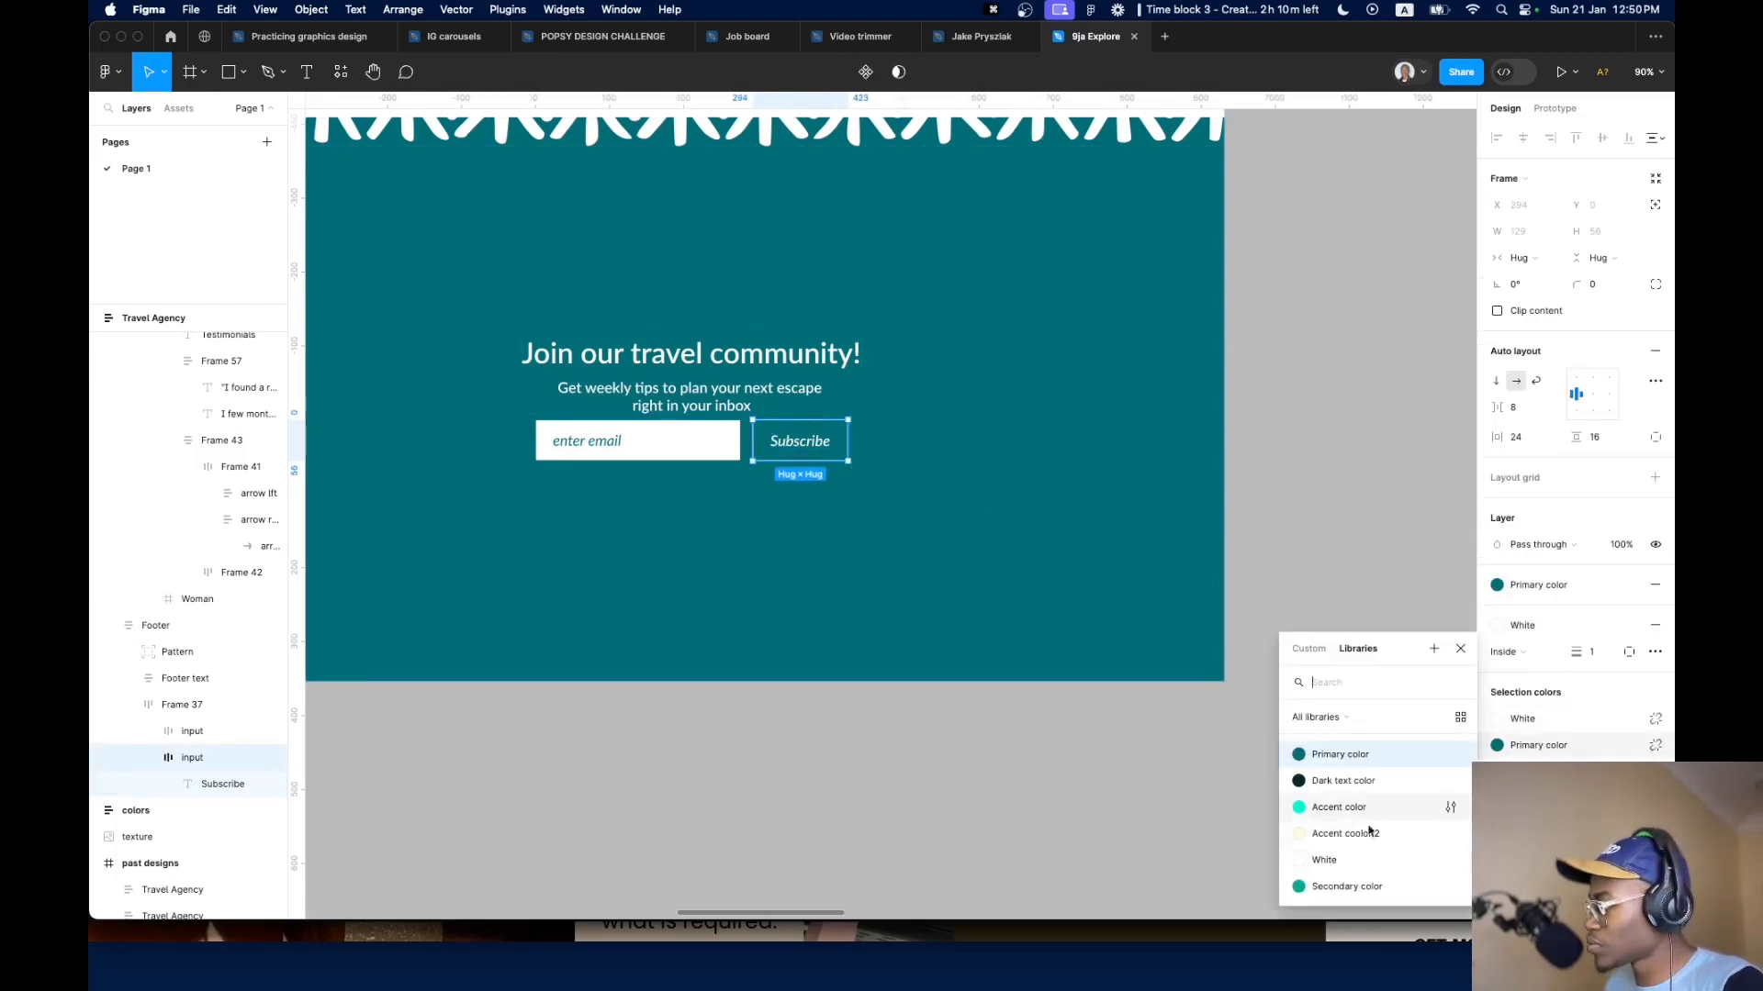
{"action": "left_click", "coordinate": [1342, 884]}
{"action": "scroll", "coordinate": [1000, 594], "scroll_direction": "down", "scroll_amount": 8}
{"action": "scroll", "coordinate": [999, 594], "scroll_direction": "right", "scroll_amount": 5}
{"action": "scroll", "coordinate": [1002, 569], "scroll_direction": "up", "scroll_amount": 10}
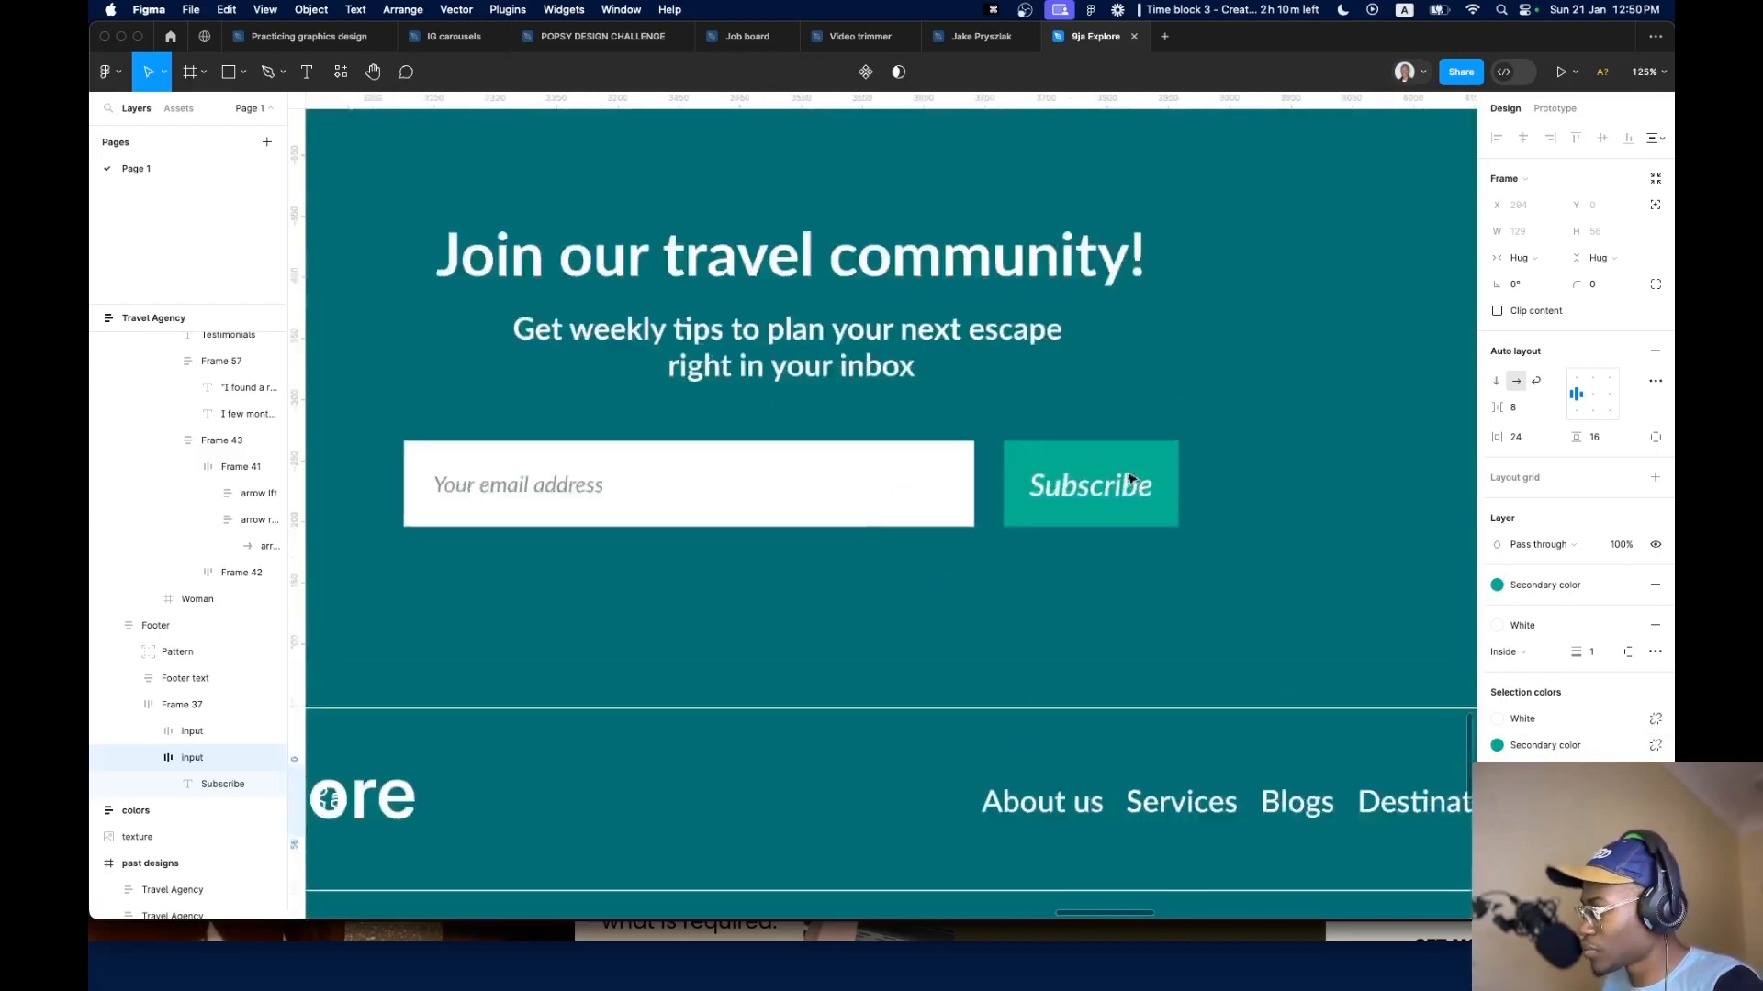
{"action": "scroll", "coordinate": [1130, 479], "scroll_direction": "down", "scroll_amount": 10}
{"action": "scroll", "coordinate": [1130, 479], "scroll_direction": "left", "scroll_amount": 2}
{"action": "scroll", "coordinate": [606, 516], "scroll_direction": "up", "scroll_amount": 8}
{"action": "scroll", "coordinate": [927, 508], "scroll_direction": "left", "scroll_amount": 5}
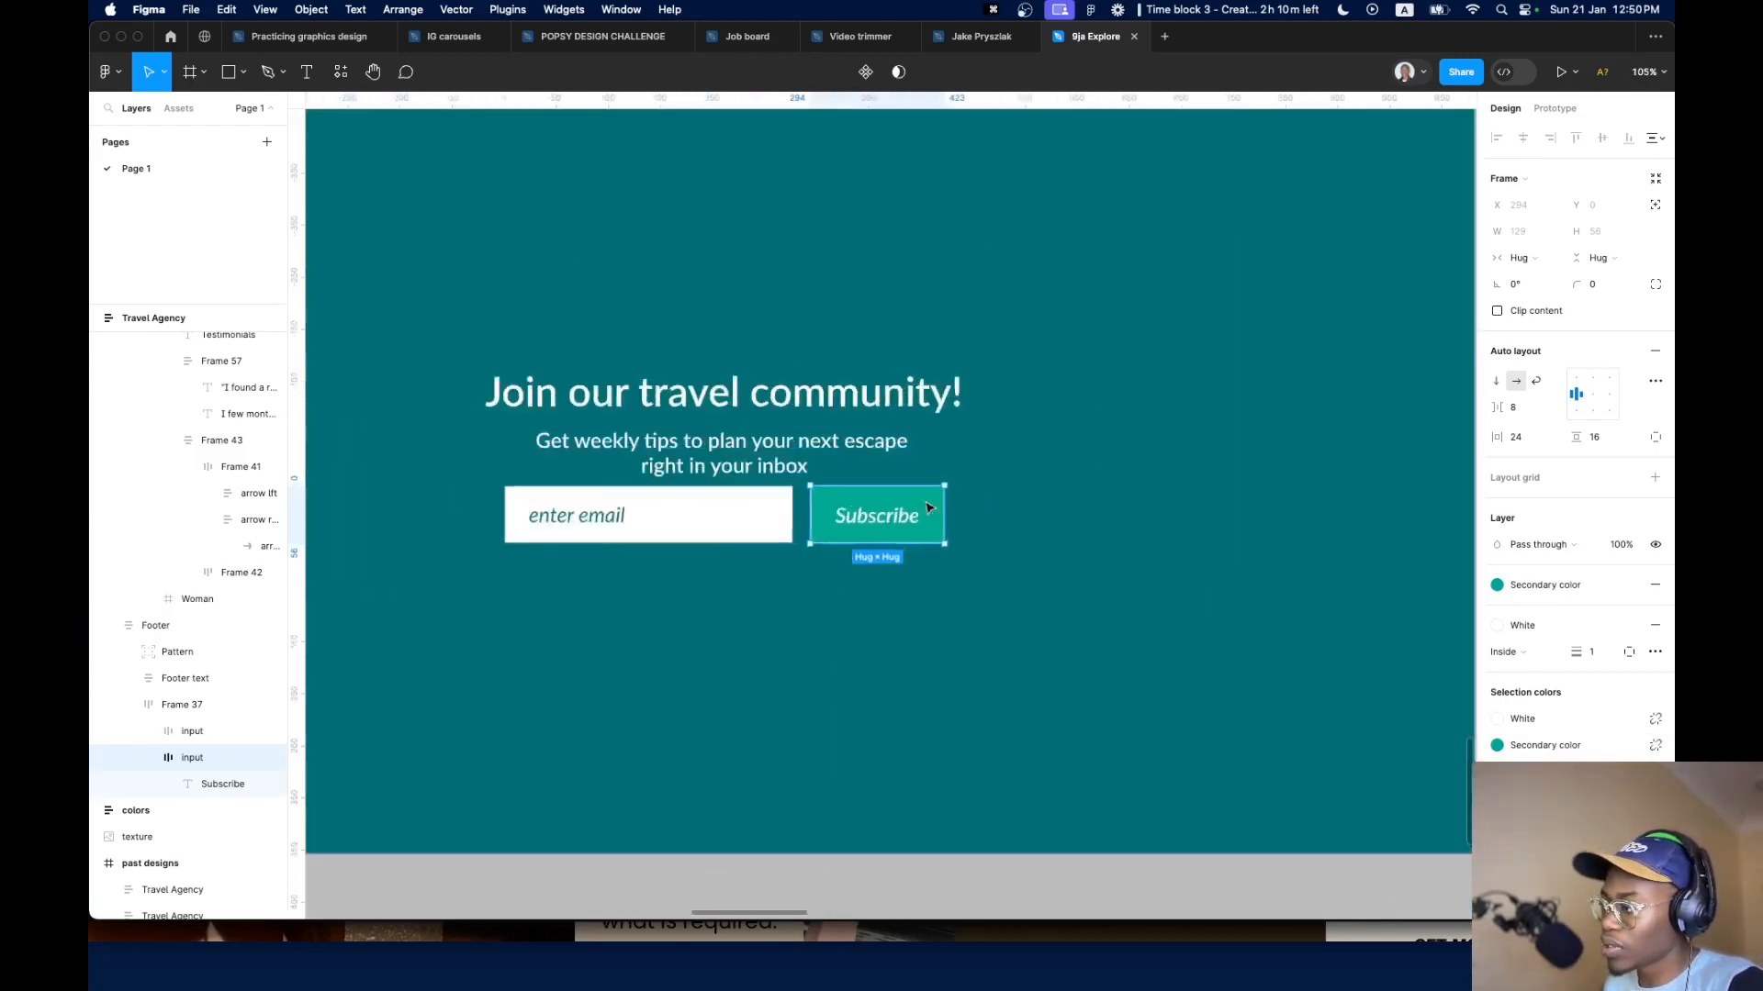
{"action": "scroll", "coordinate": [928, 508], "scroll_direction": "up", "scroll_amount": 5}
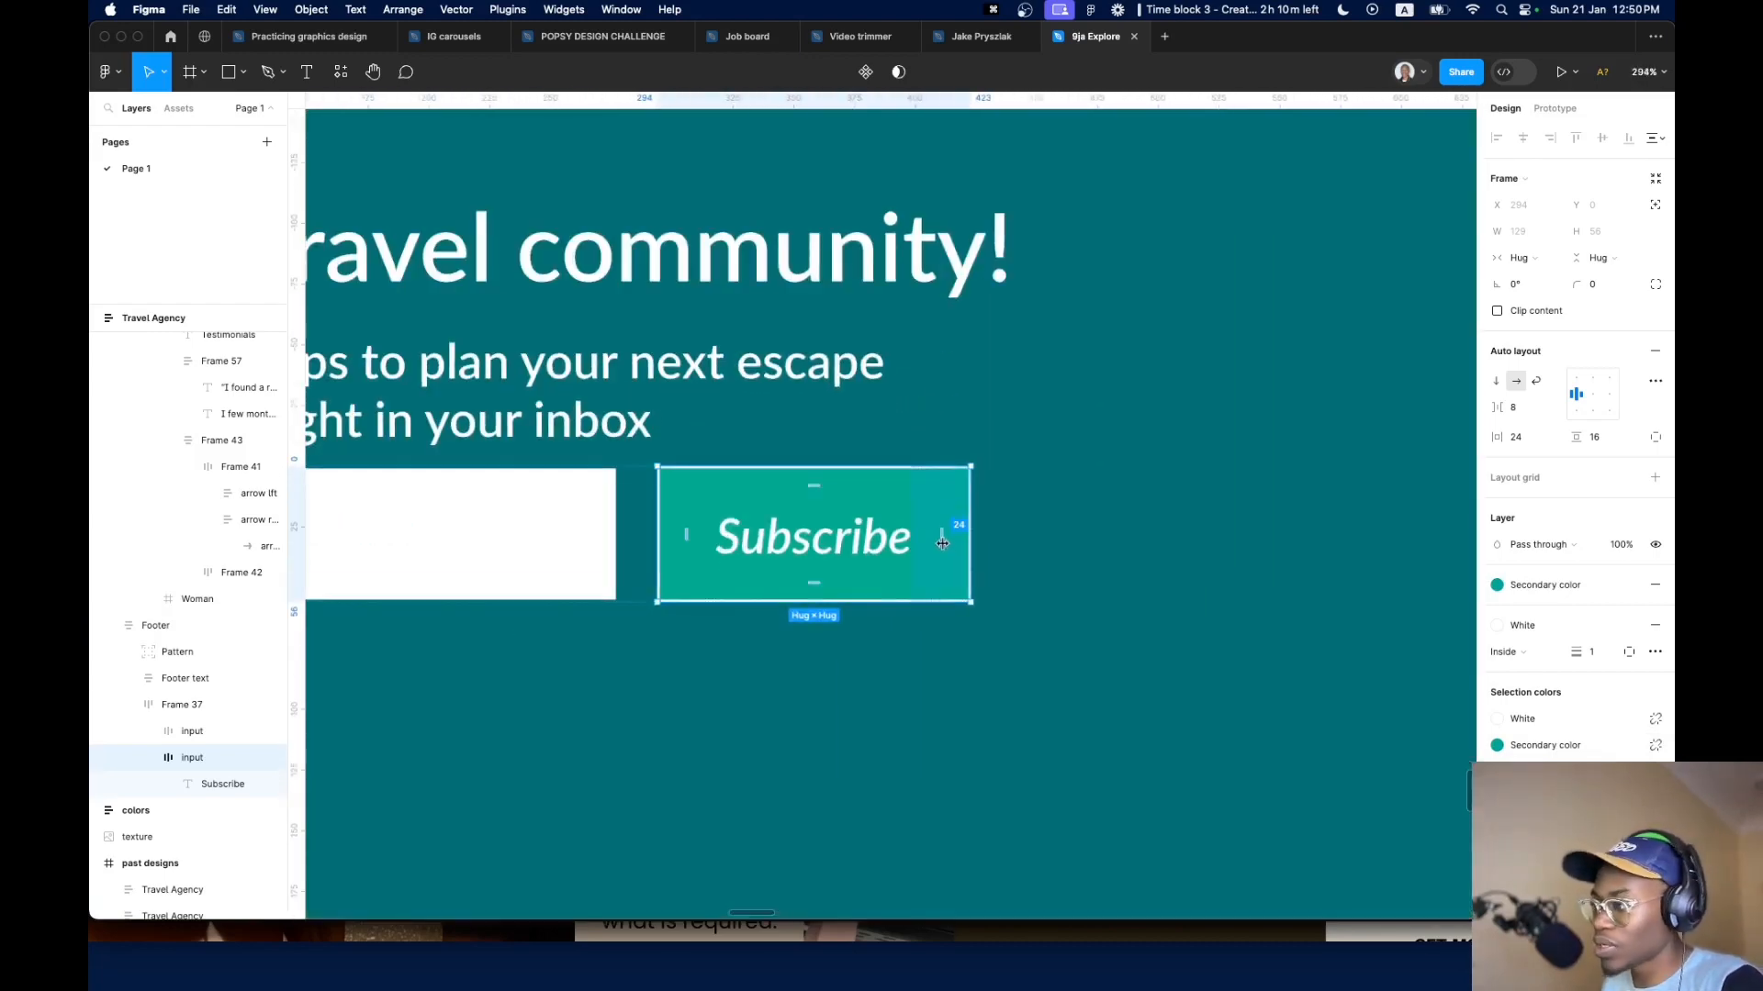
{"action": "left_click", "coordinate": [1655, 626]}
Group the Footer text frame and the email field frame in a vertical auto layout with 32 spacing
{"action": "scroll", "coordinate": [1109, 668], "scroll_direction": "down", "scroll_amount": 6}
{"action": "scroll", "coordinate": [924, 623], "scroll_direction": "up", "scroll_amount": 4}
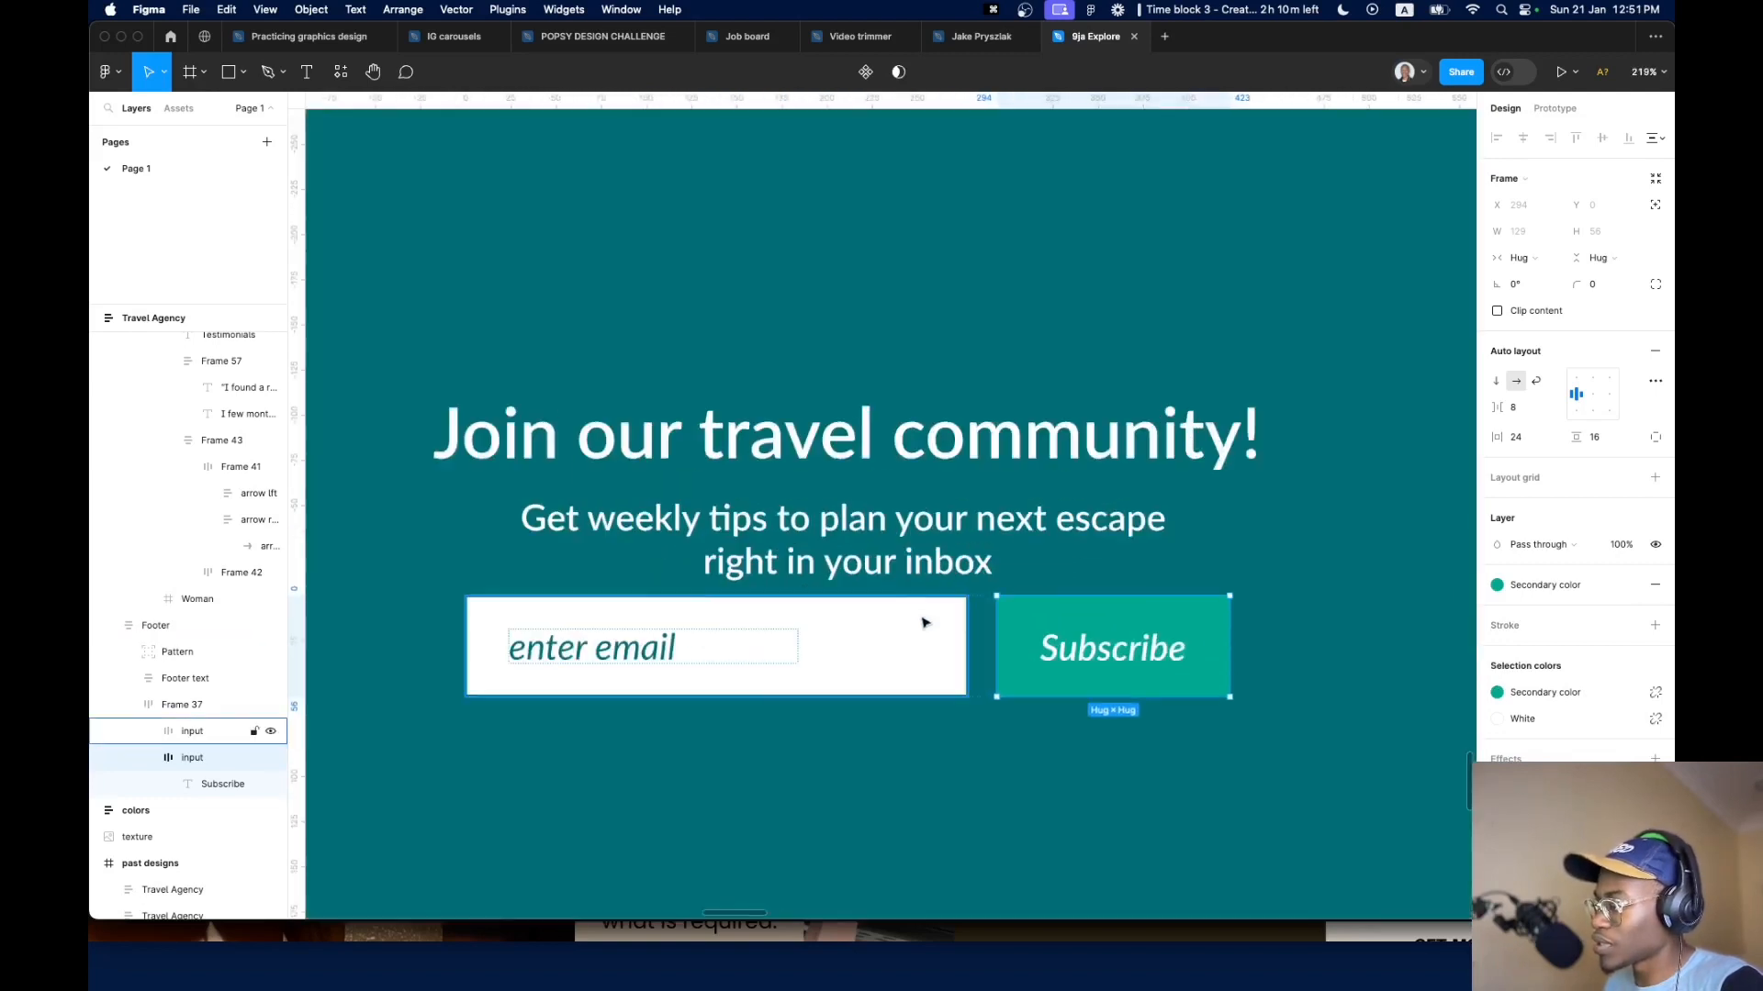
{"action": "left_click", "coordinate": [904, 649]}
{"action": "left_click", "coordinate": [1054, 567]}
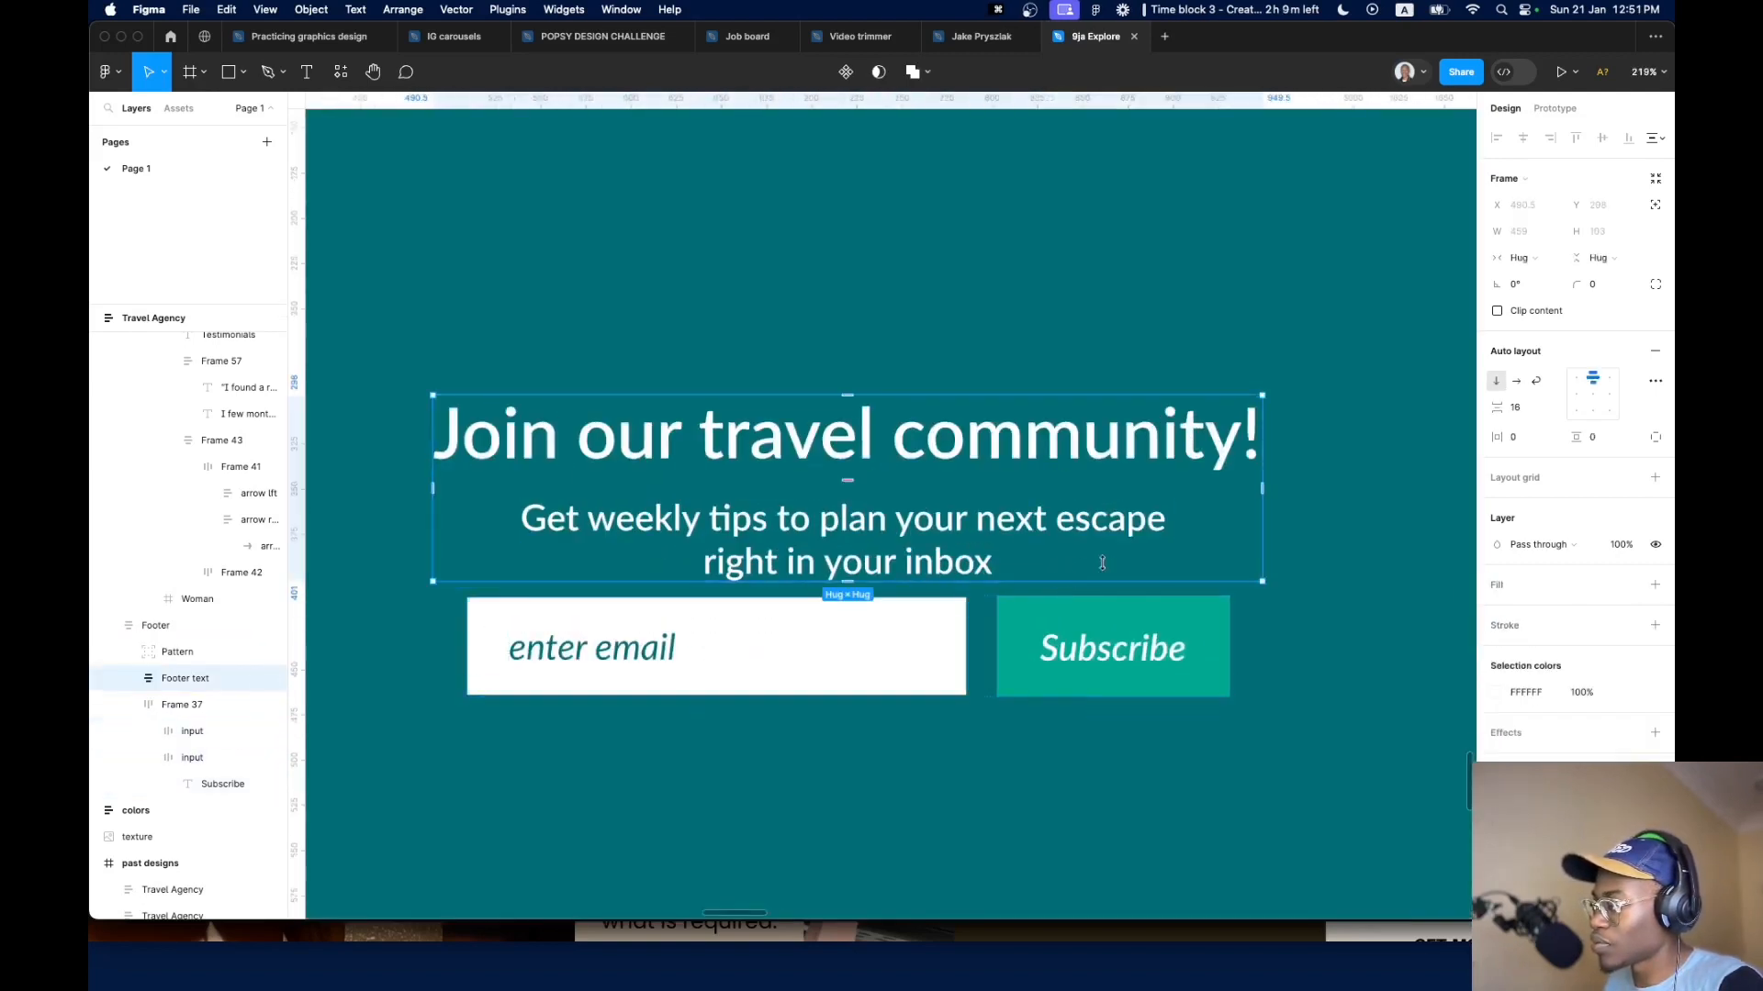
{"action": "left_click", "coordinate": [1142, 663], "text": "shift"}
{"action": "key", "text": "shift+a"}
{"action": "left_click", "coordinate": [847, 592]}
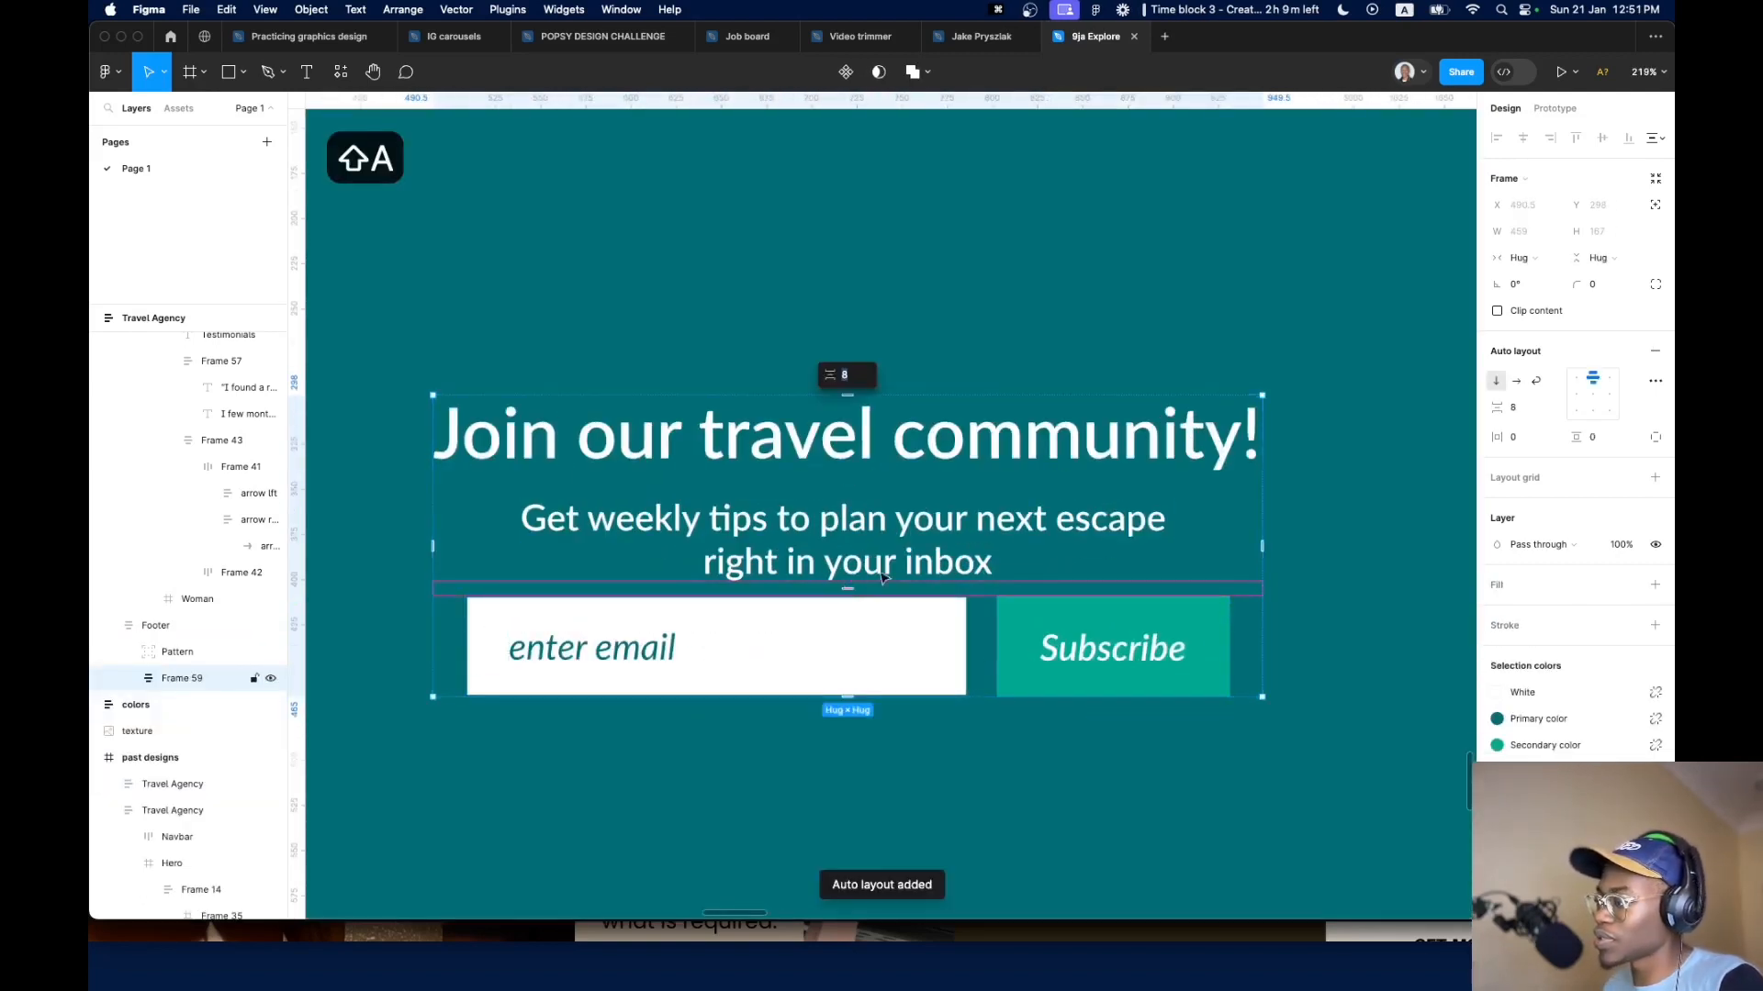
{"action": "type", "text": "32"}
{"action": "key", "text": "Return"}
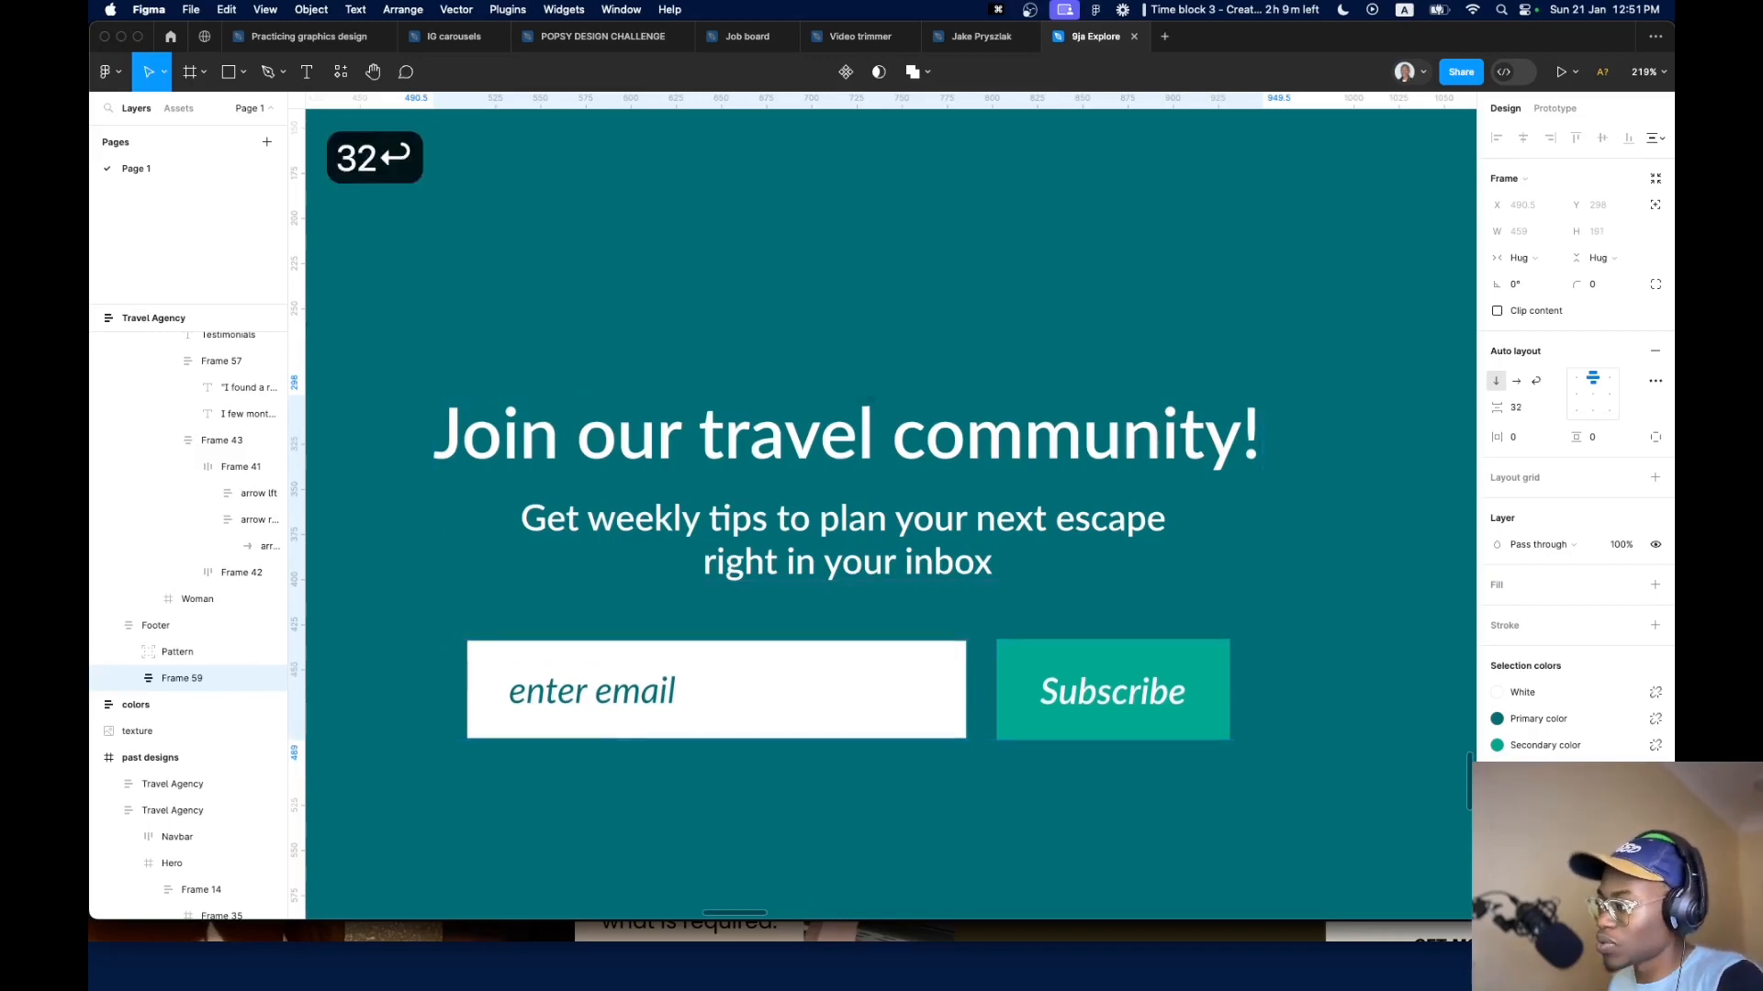
Change the placeholder text in the footer's email field to "Your email address"
{"action": "scroll", "coordinate": [716, 673], "scroll_direction": "down", "scroll_amount": 10}
{"action": "scroll", "coordinate": [1039, 505], "scroll_direction": "up", "scroll_amount": 5}
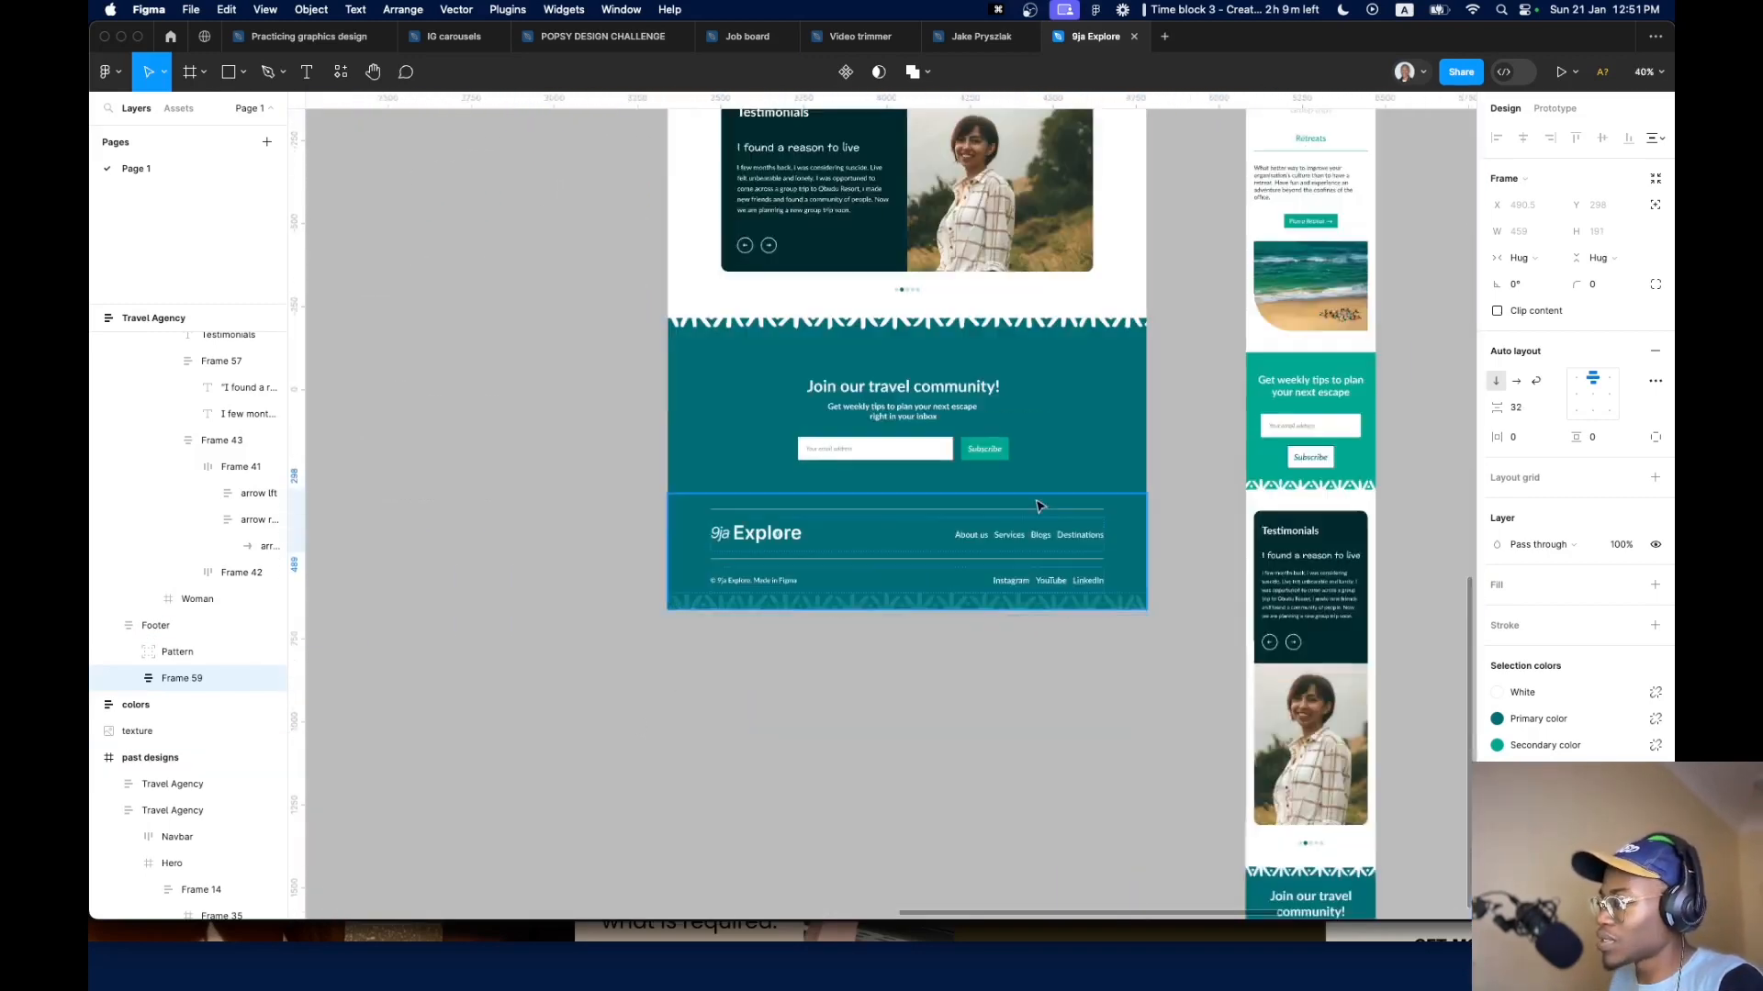
{"action": "scroll", "coordinate": [1030, 495], "scroll_direction": "up", "scroll_amount": 5}
{"action": "scroll", "coordinate": [922, 380], "scroll_direction": "down", "scroll_amount": 5}
{"action": "scroll", "coordinate": [712, 385], "scroll_direction": "up", "scroll_amount": 6}
{"action": "scroll", "coordinate": [707, 380], "scroll_direction": "down", "scroll_amount": 10}
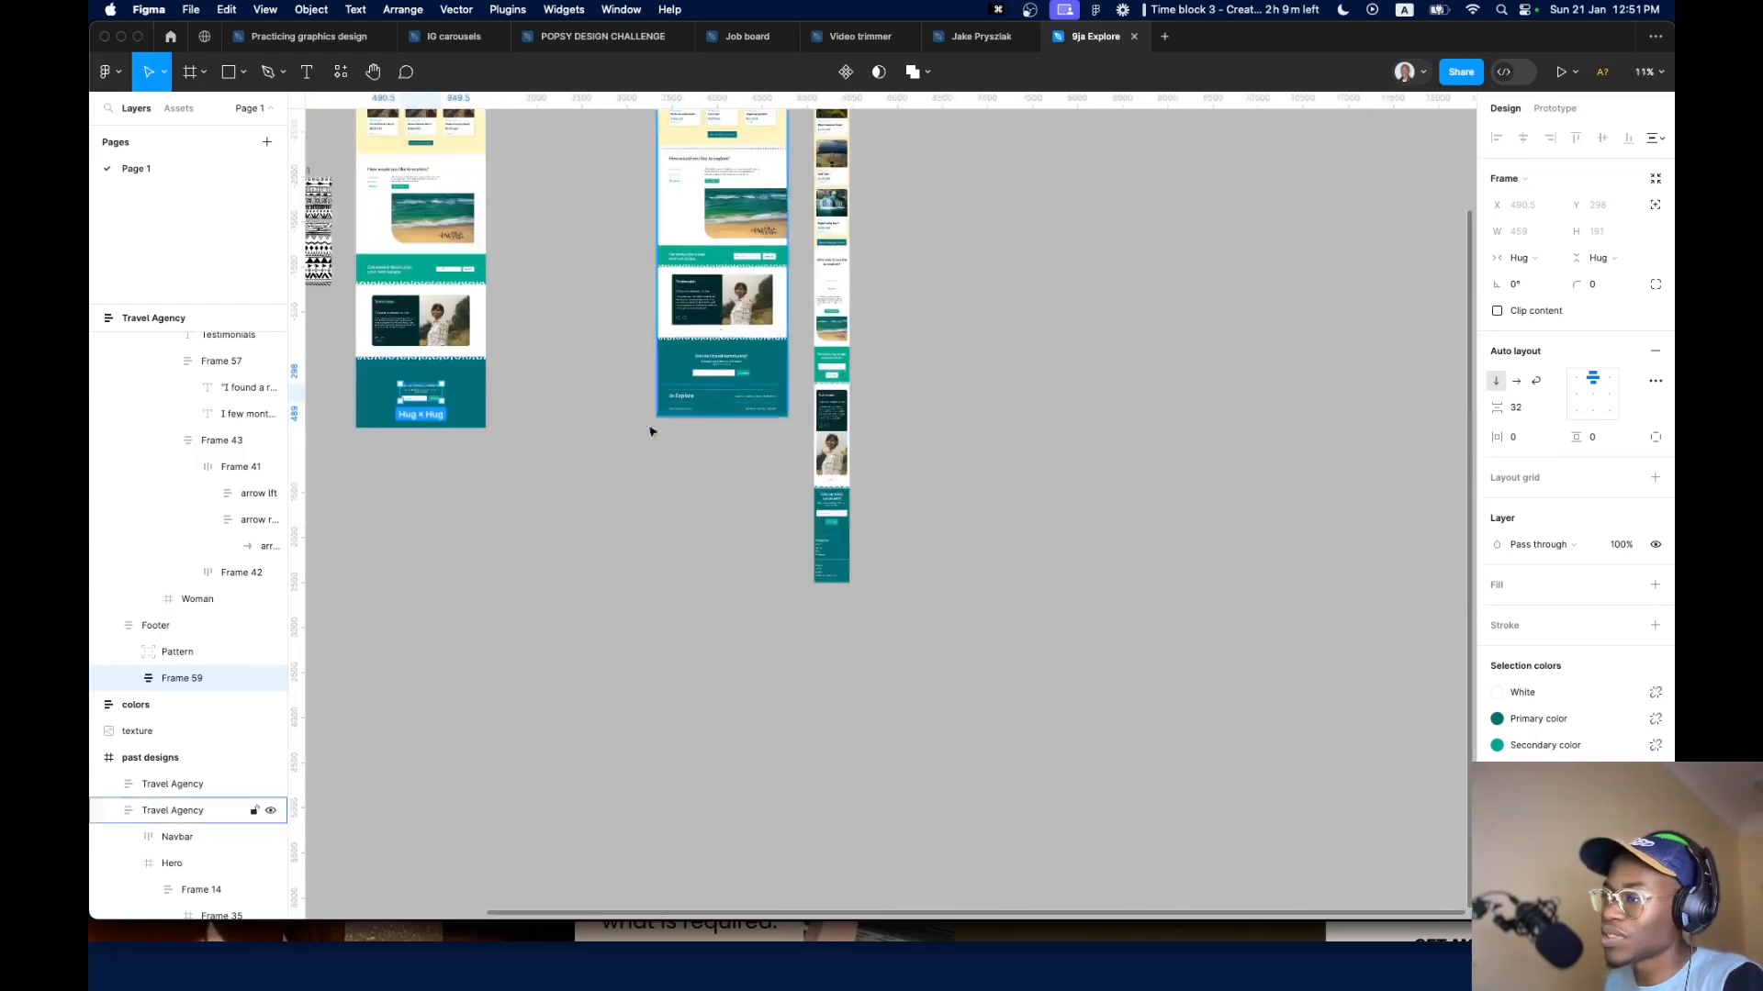
{"action": "scroll", "coordinate": [375, 418], "scroll_direction": "up", "scroll_amount": 15}
{"action": "double_click", "coordinate": [640, 426]}
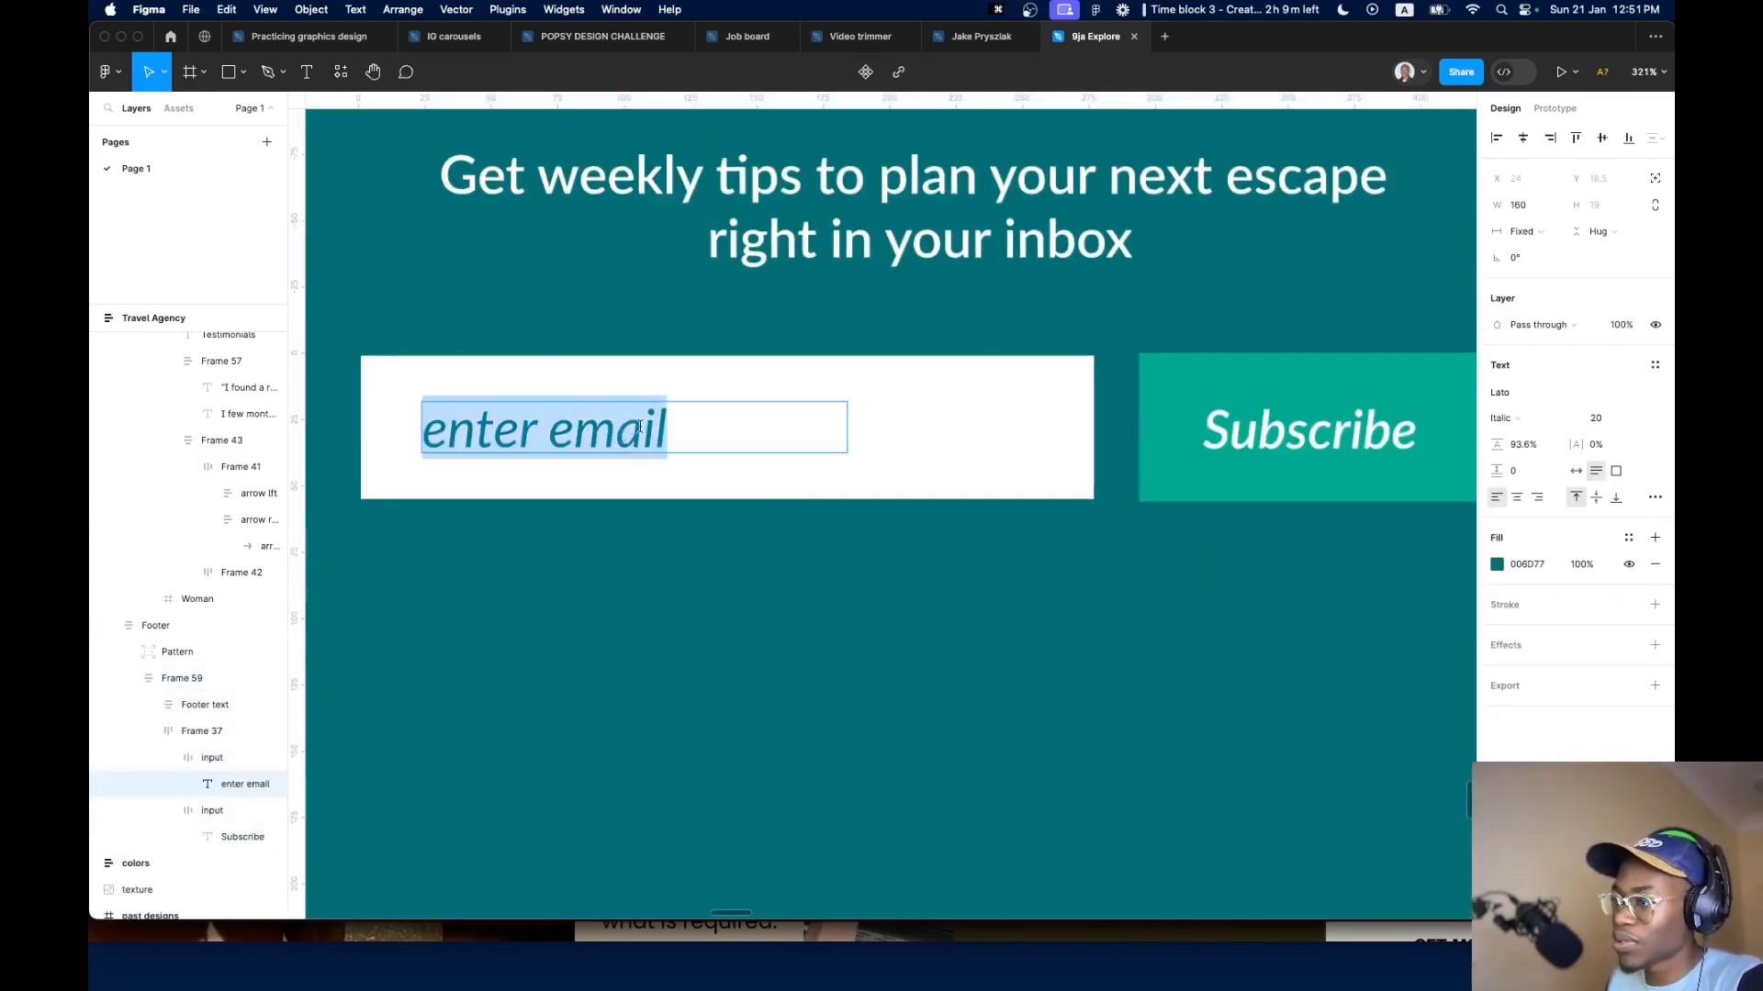
{"action": "key", "text": "super+Left"}
{"action": "type", "text": "Your"}
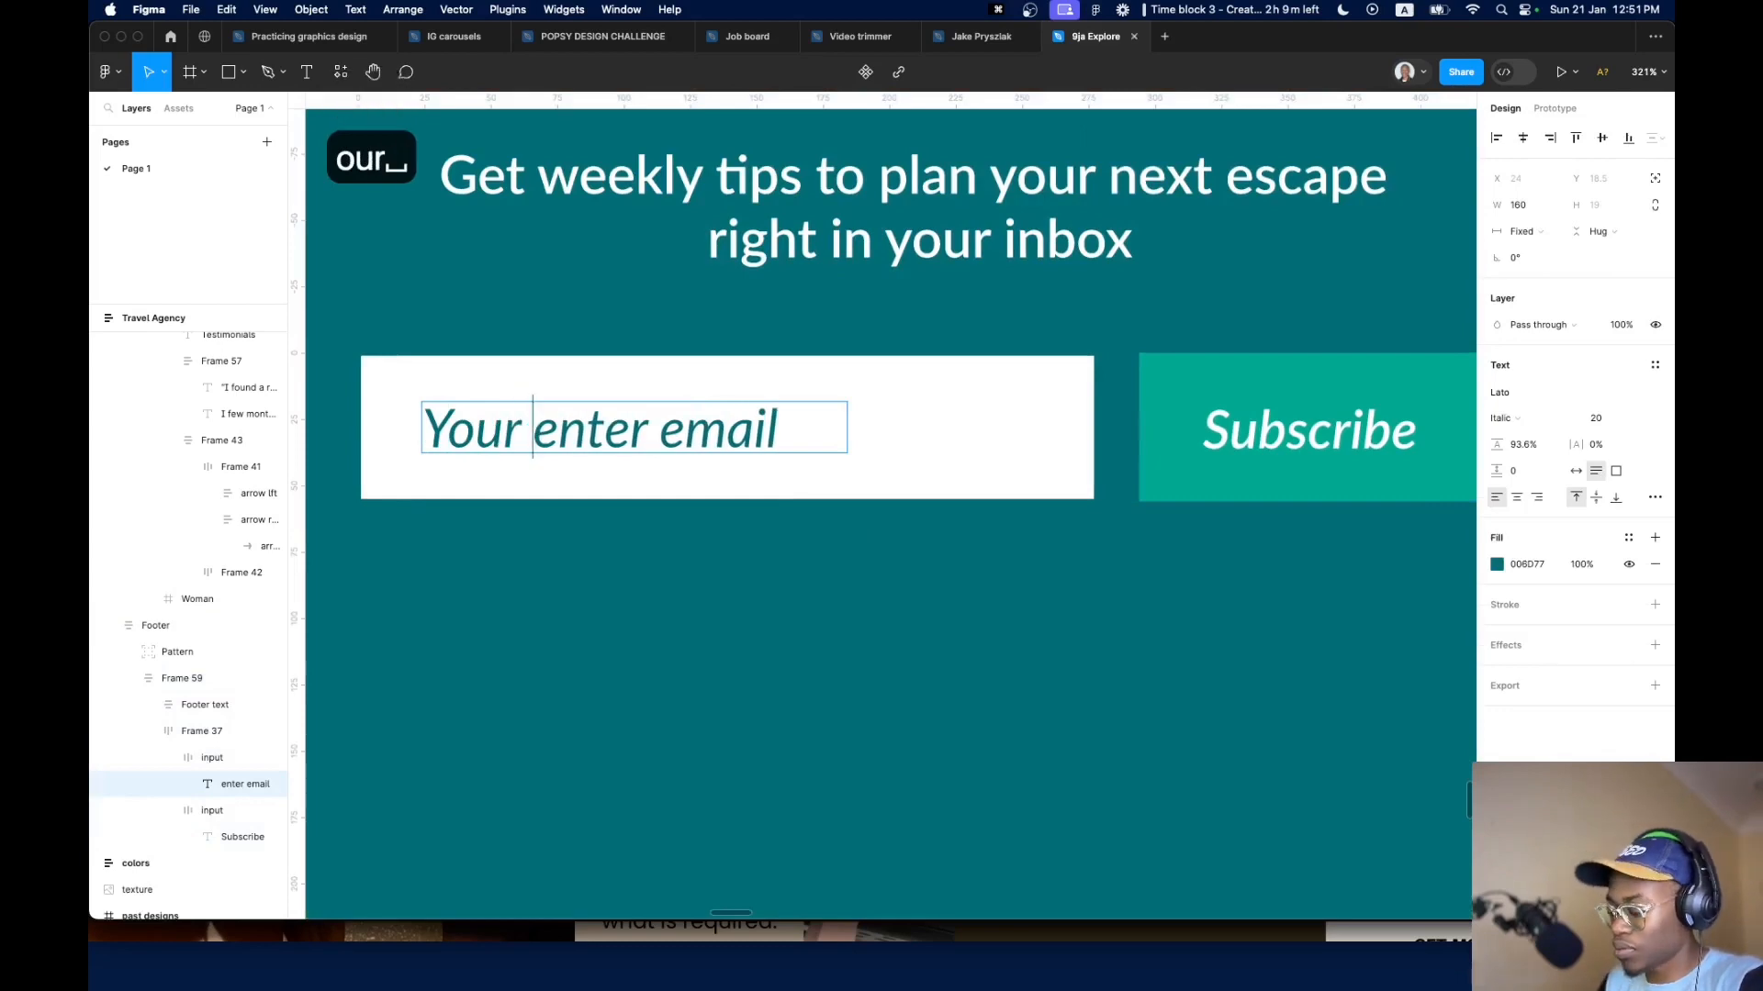
{"action": "key", "text": "alt+shift+Right"}
{"action": "key", "text": "BackSpace"}
{"action": "key", "text": "BackSpace"}
{"action": "key", "text": "super+Right"}
{"action": "type", "text": "a"}
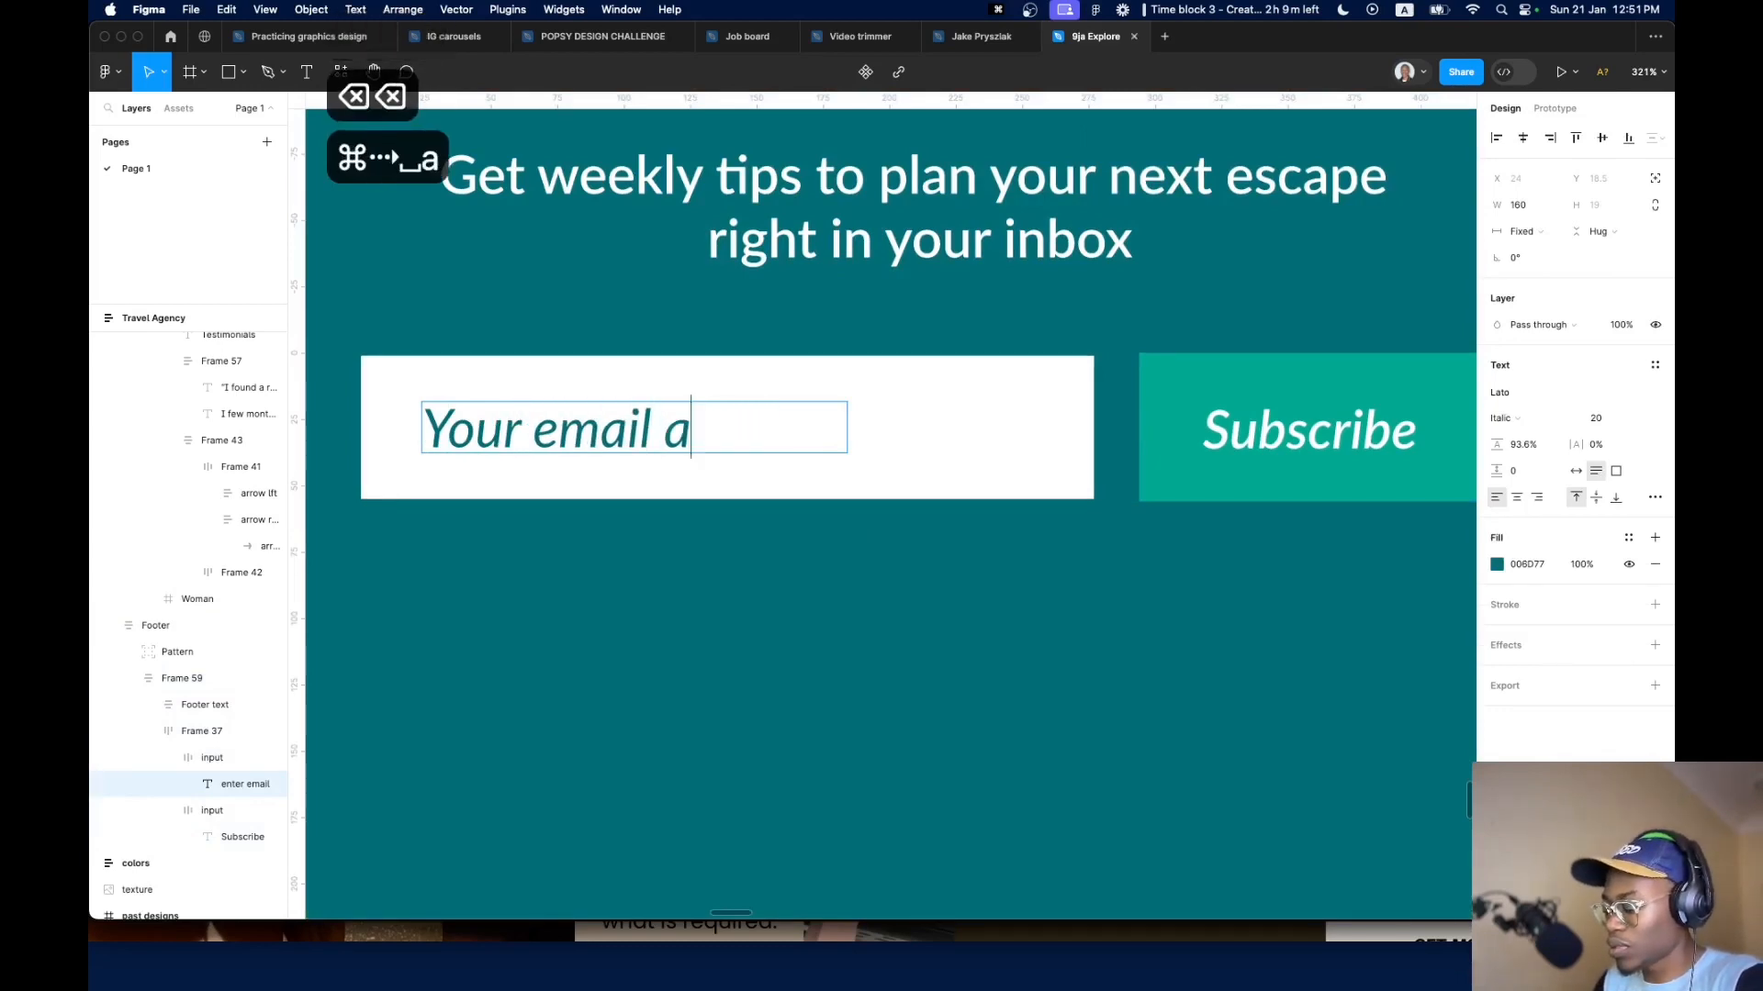
{"action": "type", "text": "ddress"}
{"action": "left_click", "coordinate": [659, 556]}
{"action": "scroll", "coordinate": [659, 556], "scroll_direction": "down", "scroll_amount": 15}
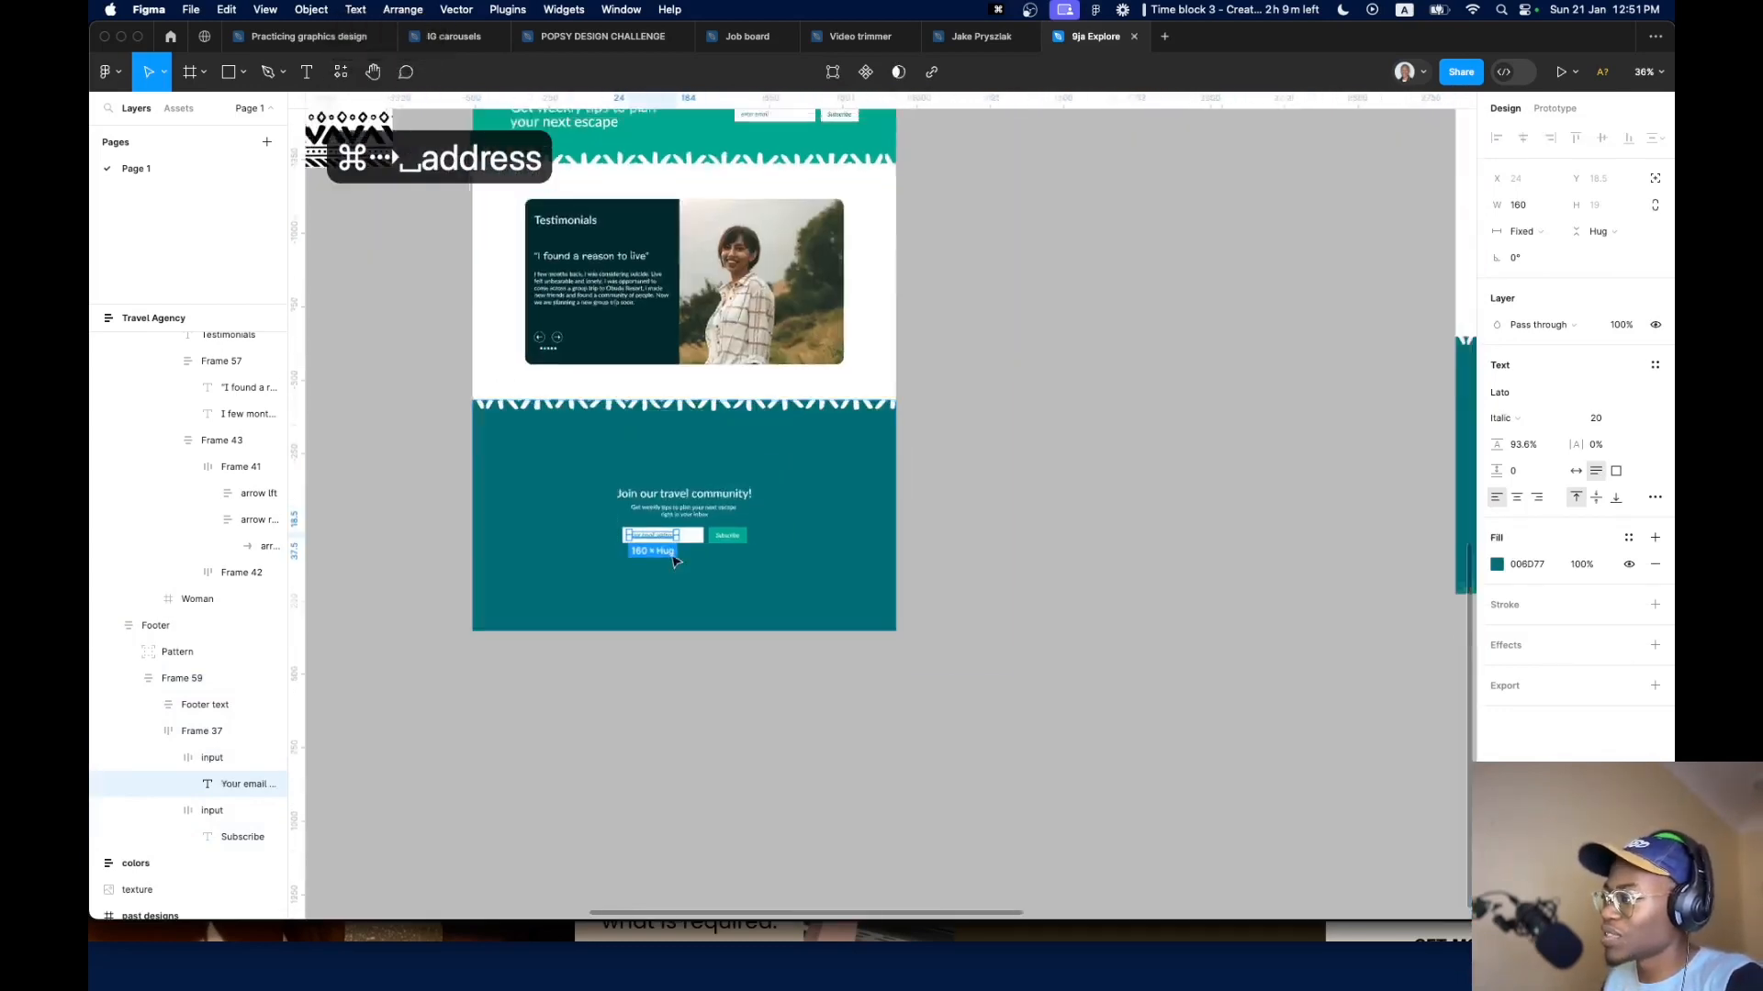
Copy the footer's placeholder text and paste it in place of the "enter email" text in the green weekly tips section
{"action": "scroll", "coordinate": [1182, 245], "scroll_direction": "up", "scroll_amount": 8}
{"action": "scroll", "coordinate": [1182, 245], "scroll_direction": "down", "scroll_amount": 8}
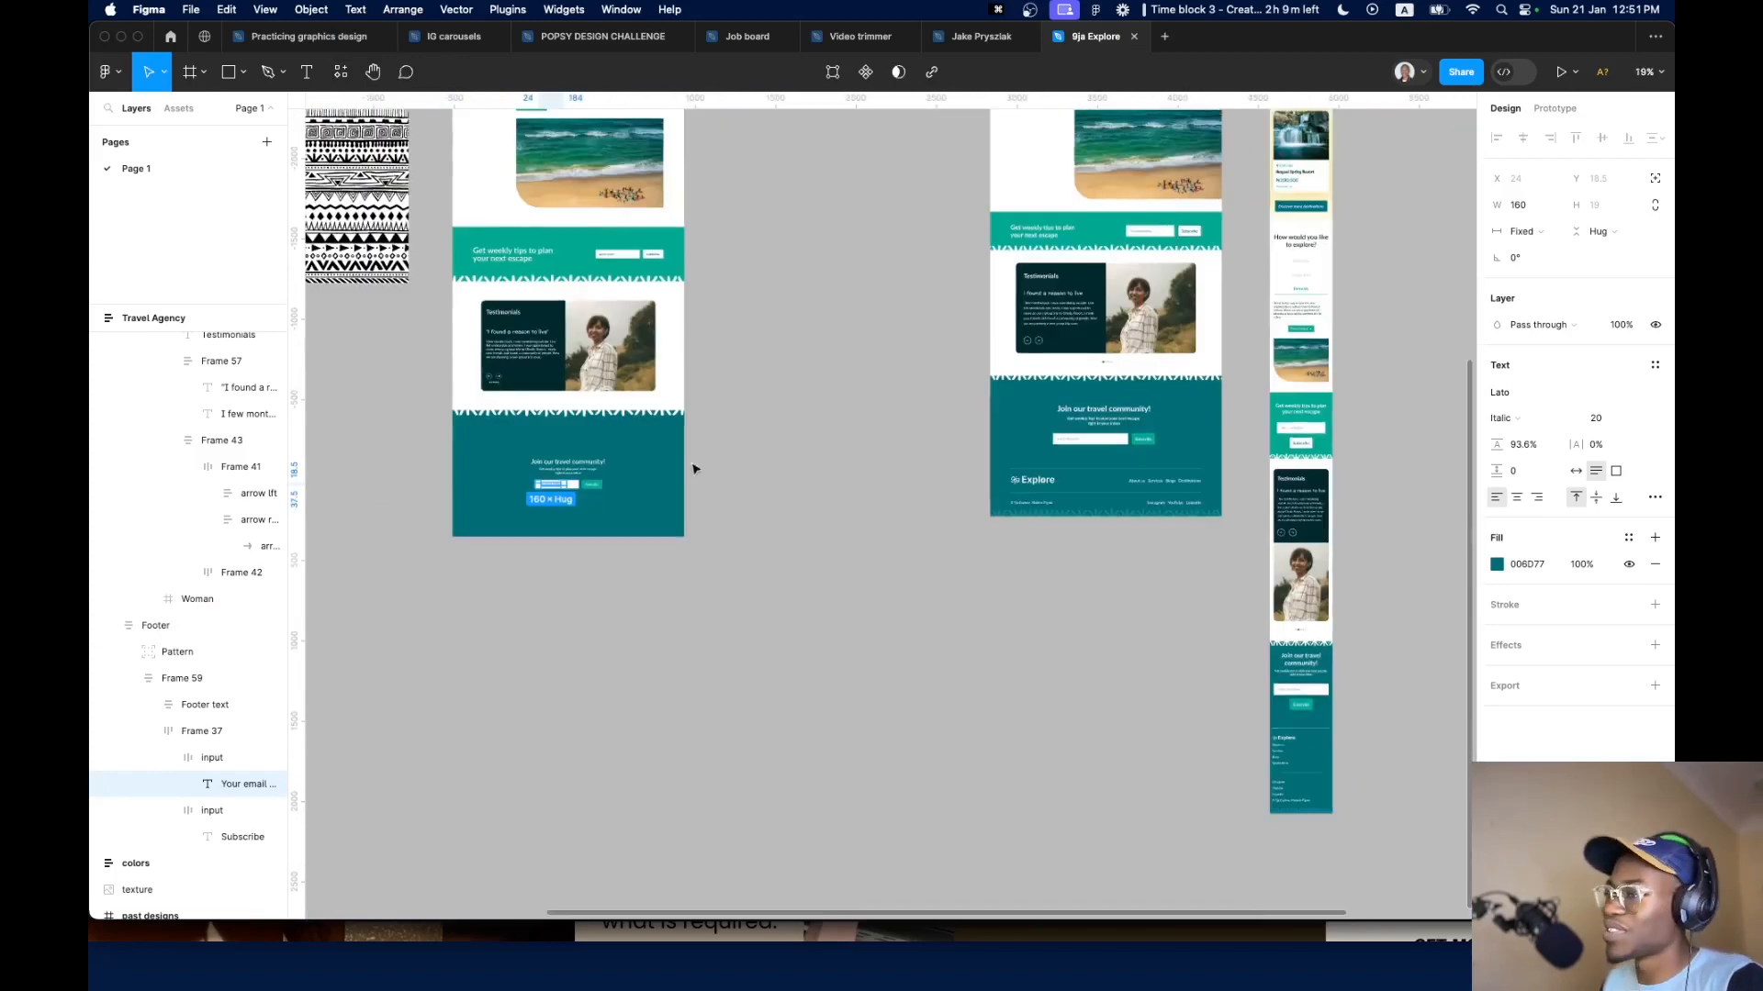
{"action": "scroll", "coordinate": [621, 346], "scroll_direction": "up", "scroll_amount": 3}
{"action": "key", "text": "super+c"}
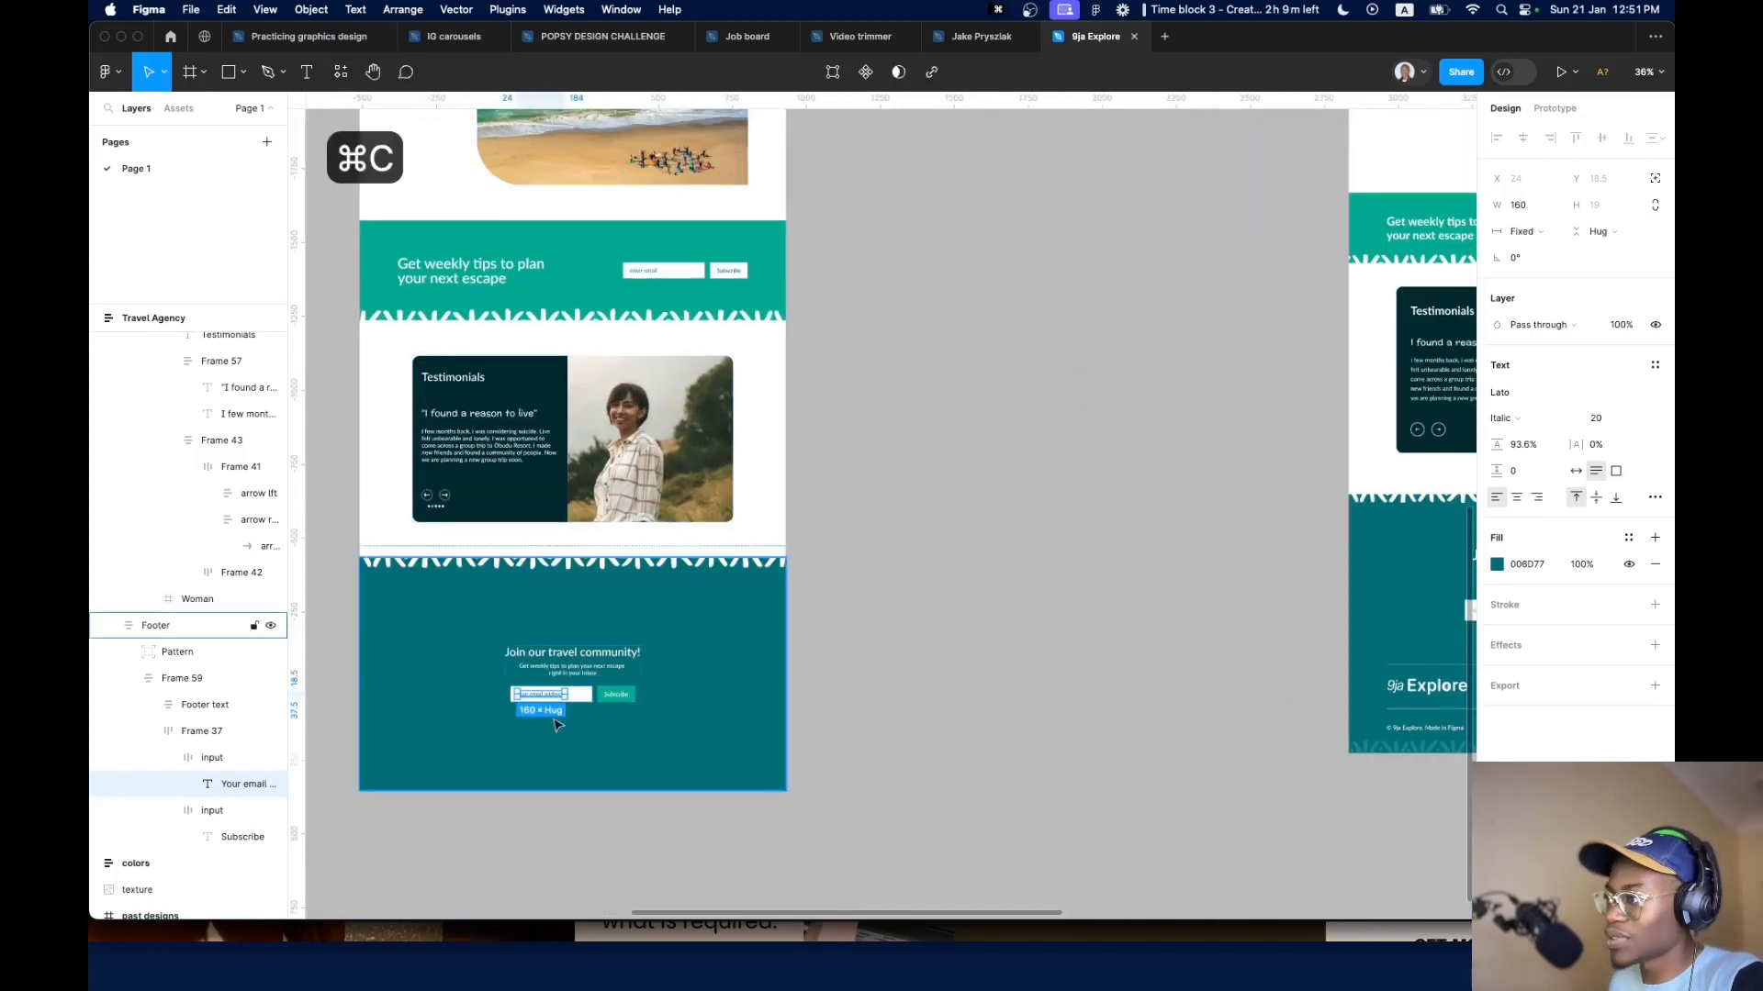
{"action": "right_click", "coordinate": [633, 274]}
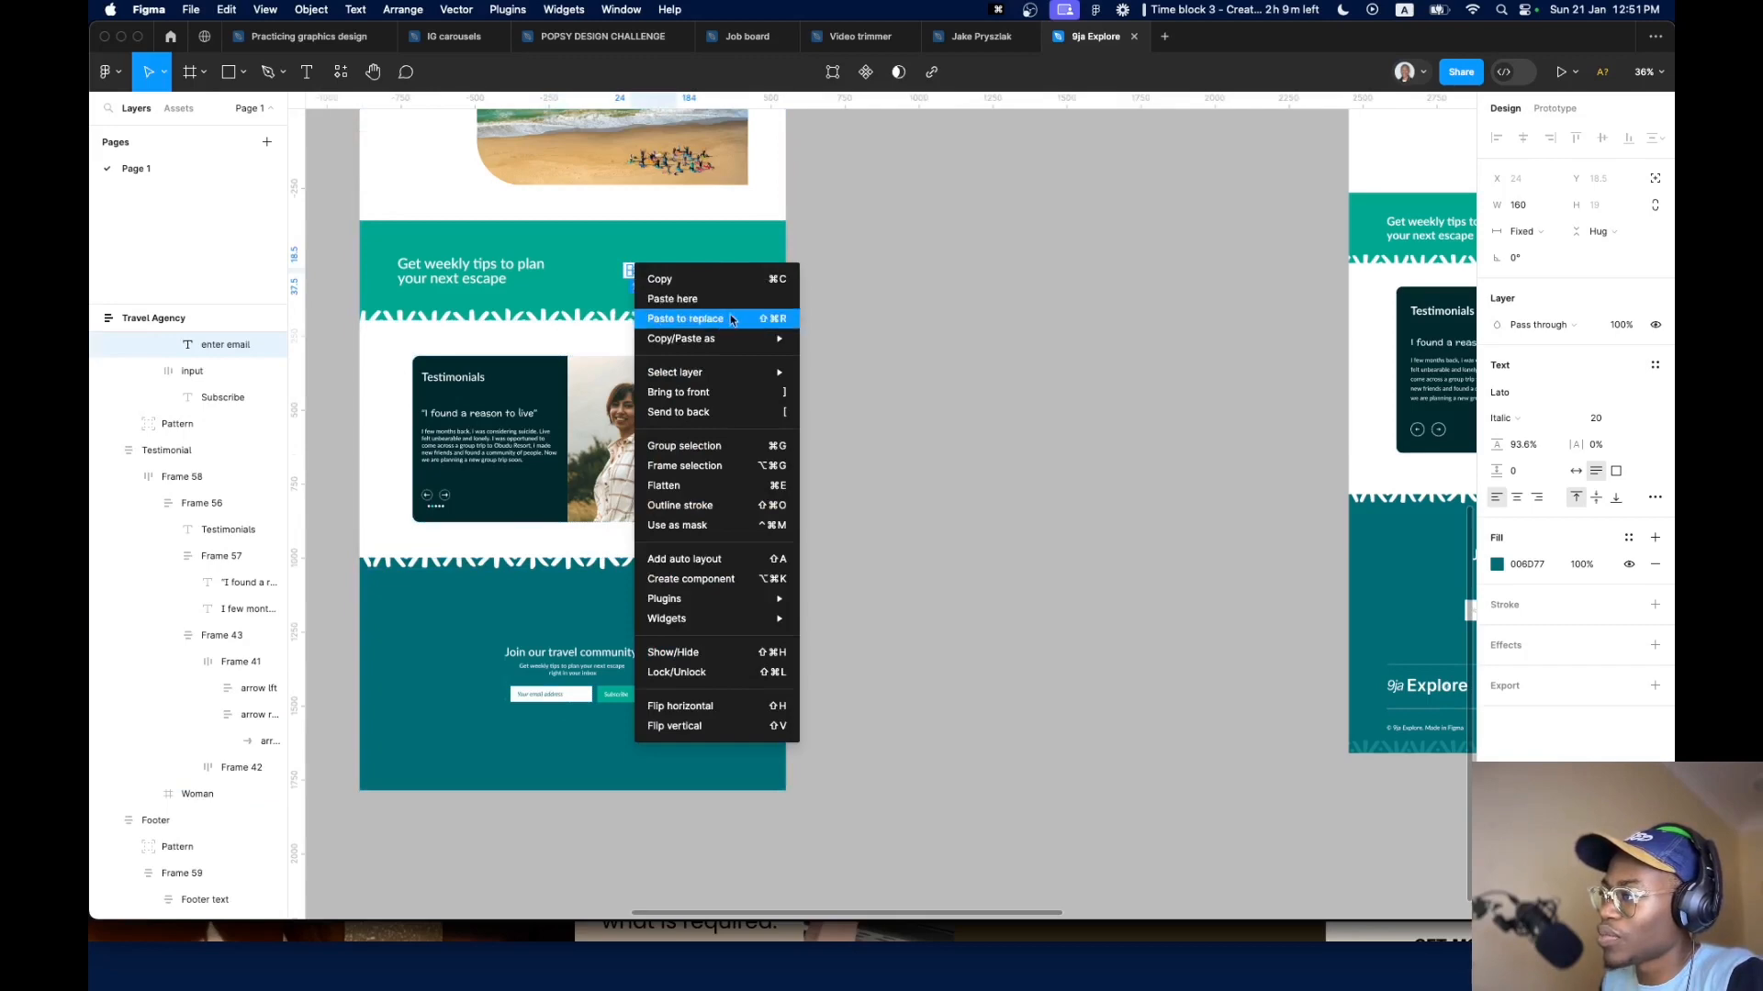
{"action": "left_click", "coordinate": [697, 312]}
{"action": "scroll", "coordinate": [684, 285], "scroll_direction": "up", "scroll_amount": 5}
{"action": "scroll", "coordinate": [686, 284], "scroll_direction": "down", "scroll_amount": 5}
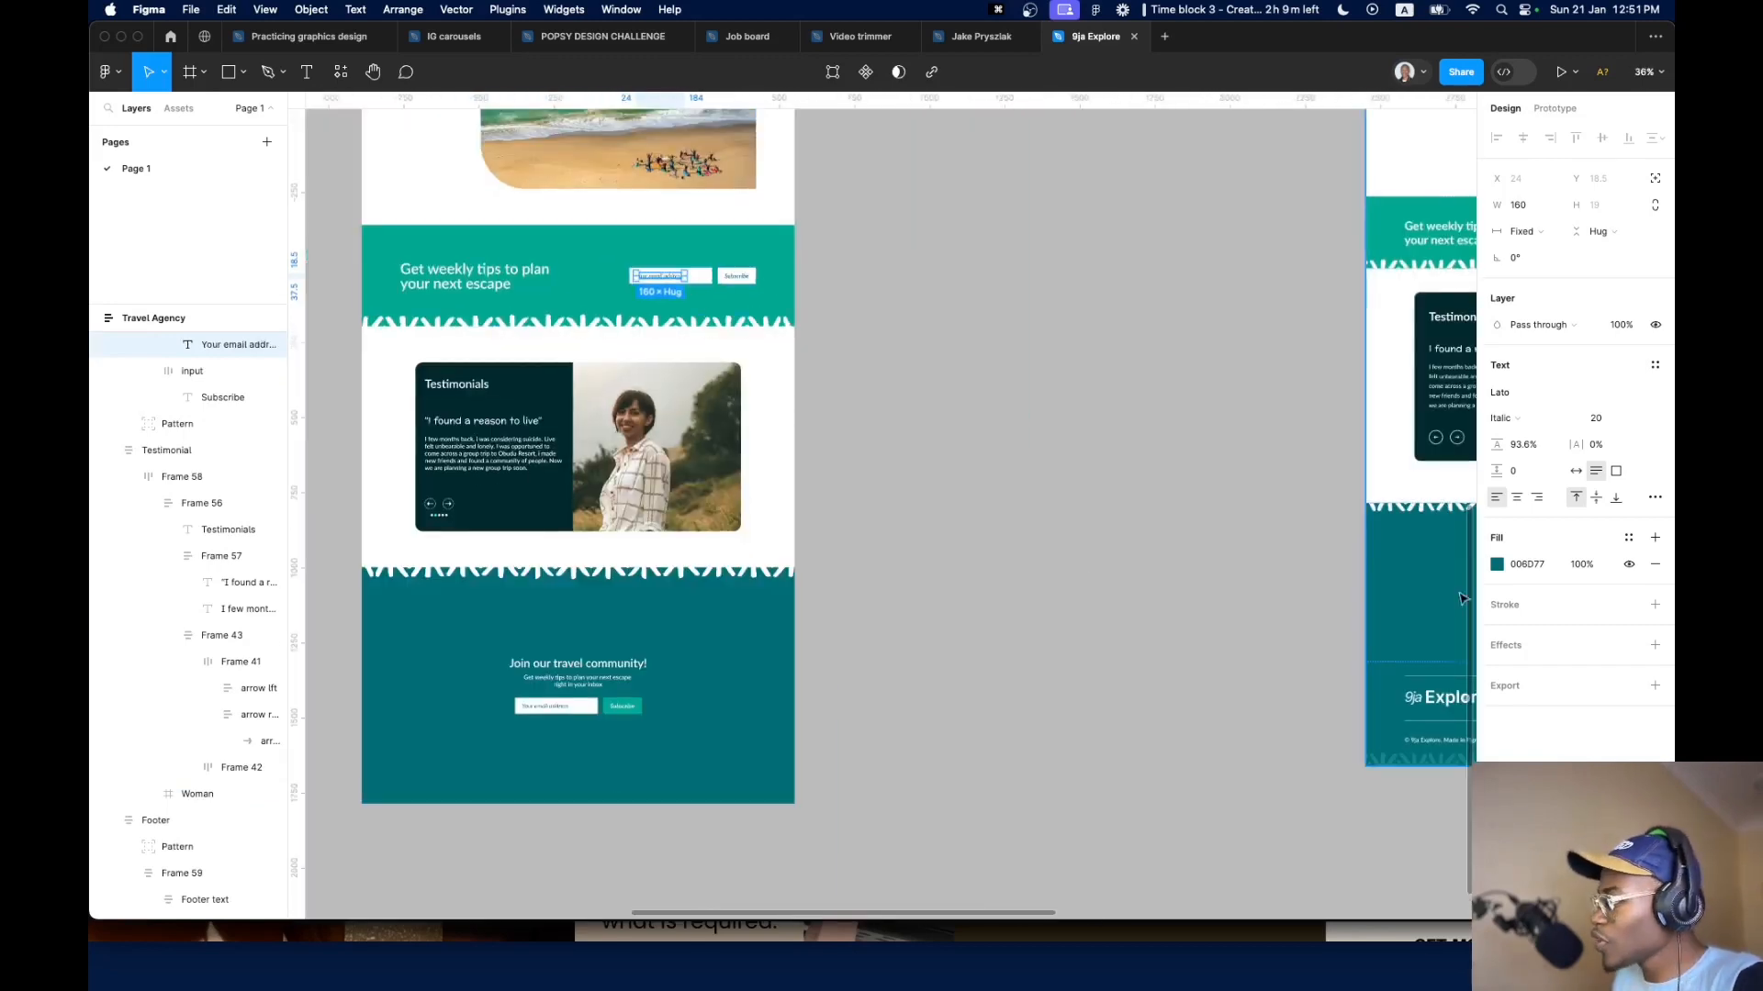
Set the fill of the weekly tips section's email placeholder to the grey-teal document color 92ADB0
{"action": "left_click", "coordinate": [1496, 564]}
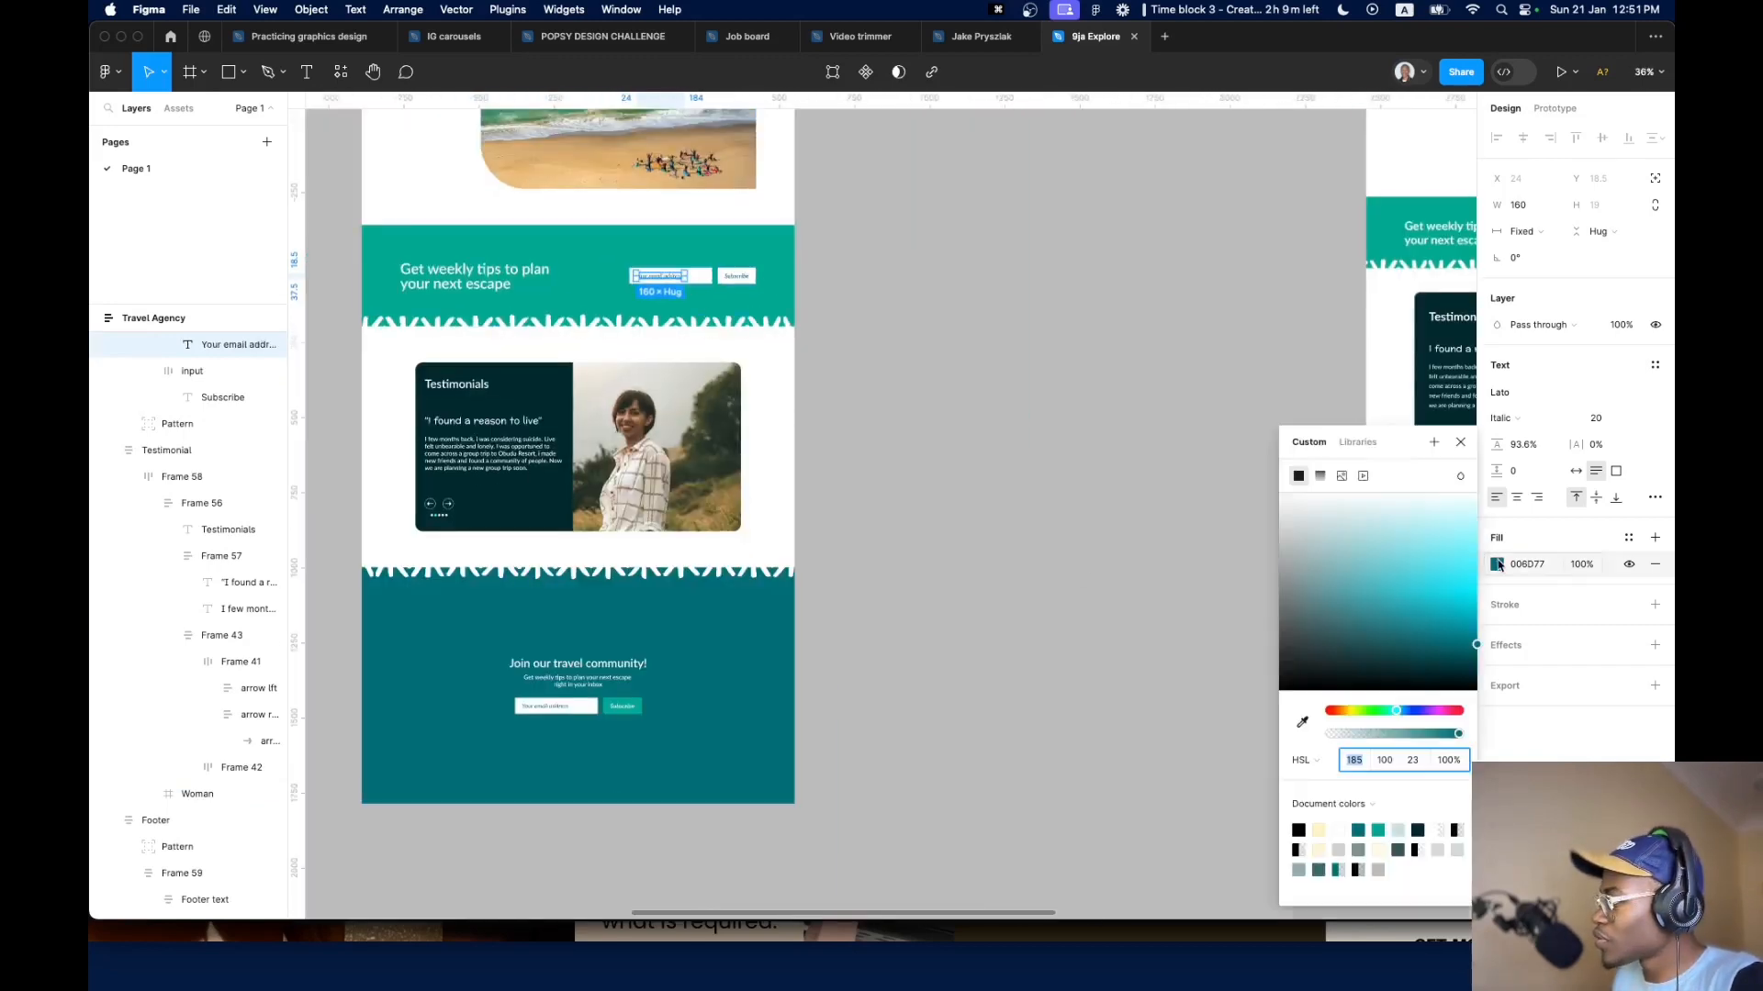
{"action": "left_click", "coordinate": [1343, 848]}
{"action": "left_click", "coordinate": [1359, 850]}
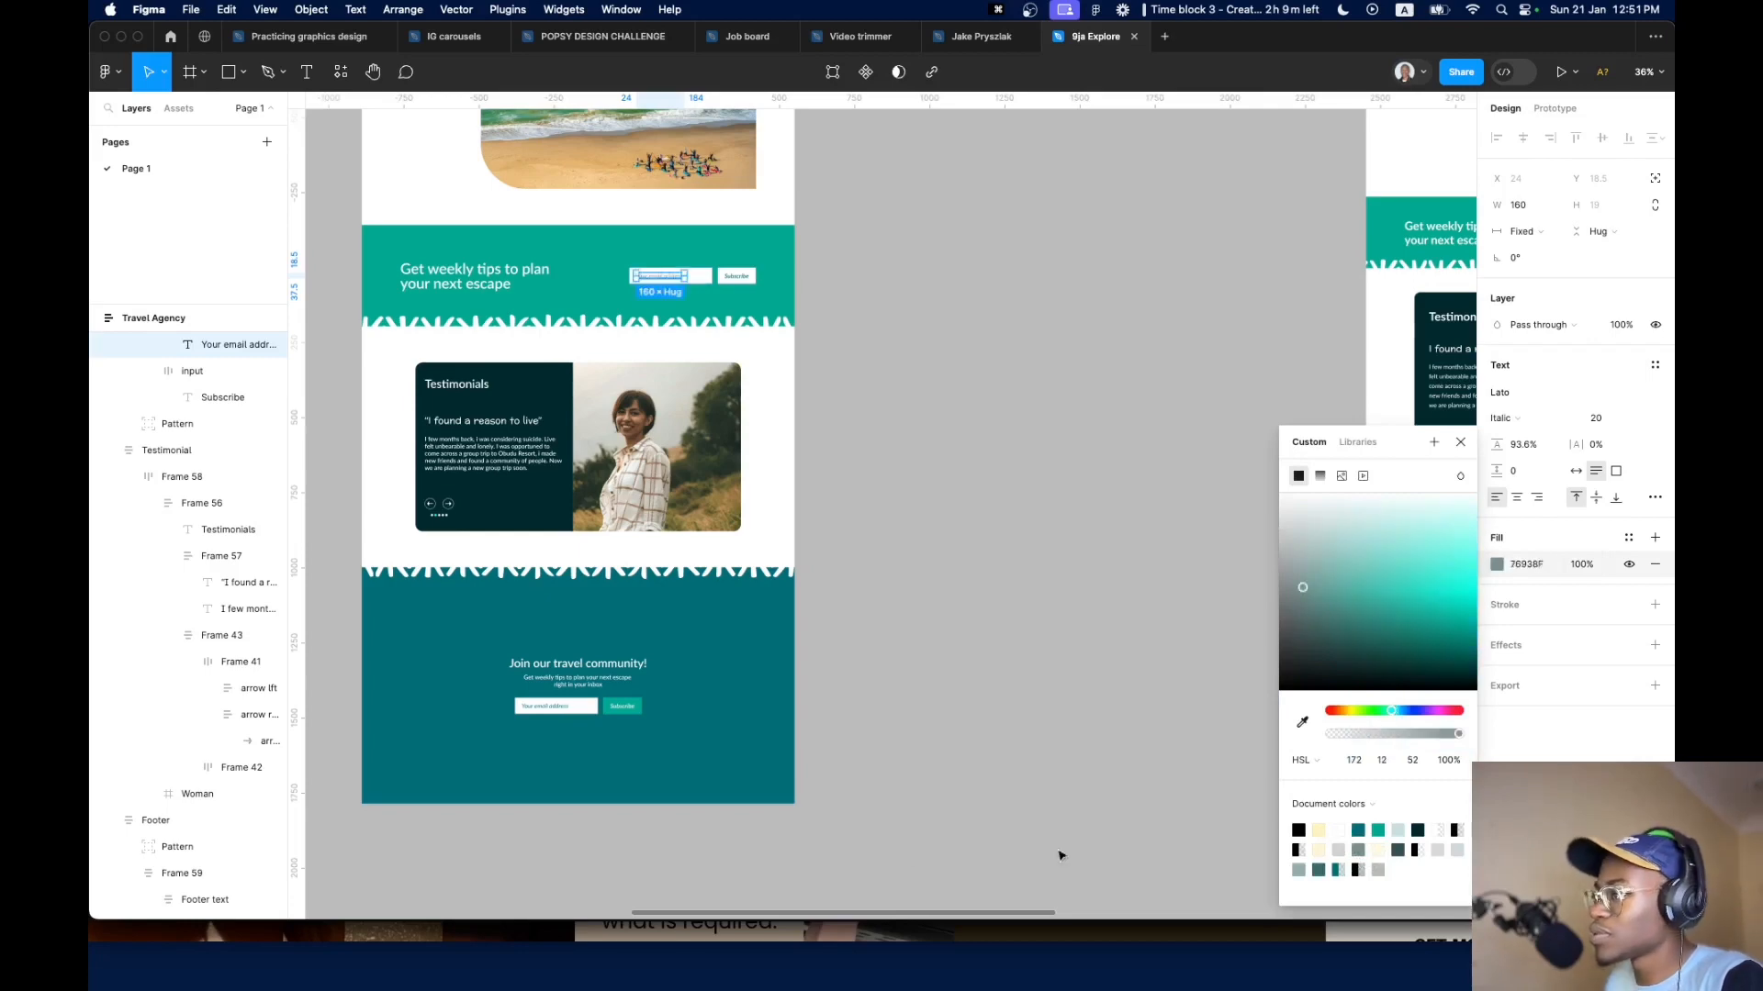
{"action": "scroll", "coordinate": [680, 301], "scroll_direction": "up", "scroll_amount": 5}
{"action": "scroll", "coordinate": [680, 301], "scroll_direction": "down", "scroll_amount": 3}
{"action": "scroll", "coordinate": [681, 302], "scroll_direction": "up", "scroll_amount": 3}
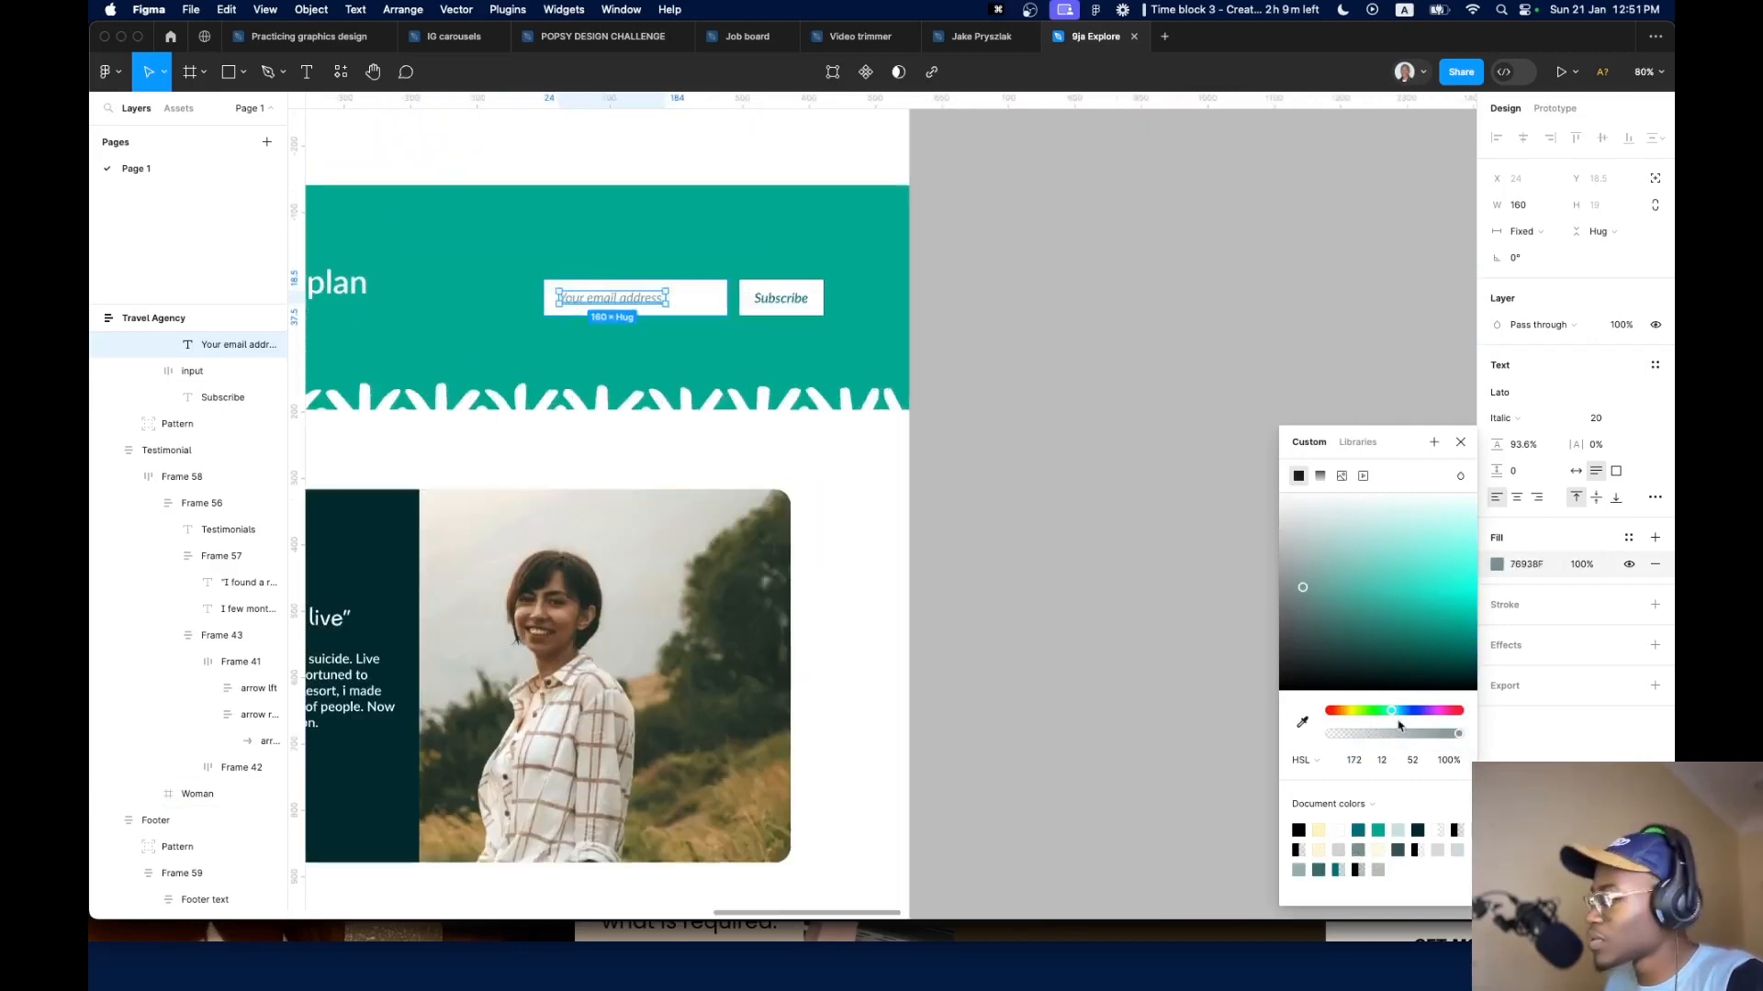
{"action": "left_click", "coordinate": [1459, 844]}
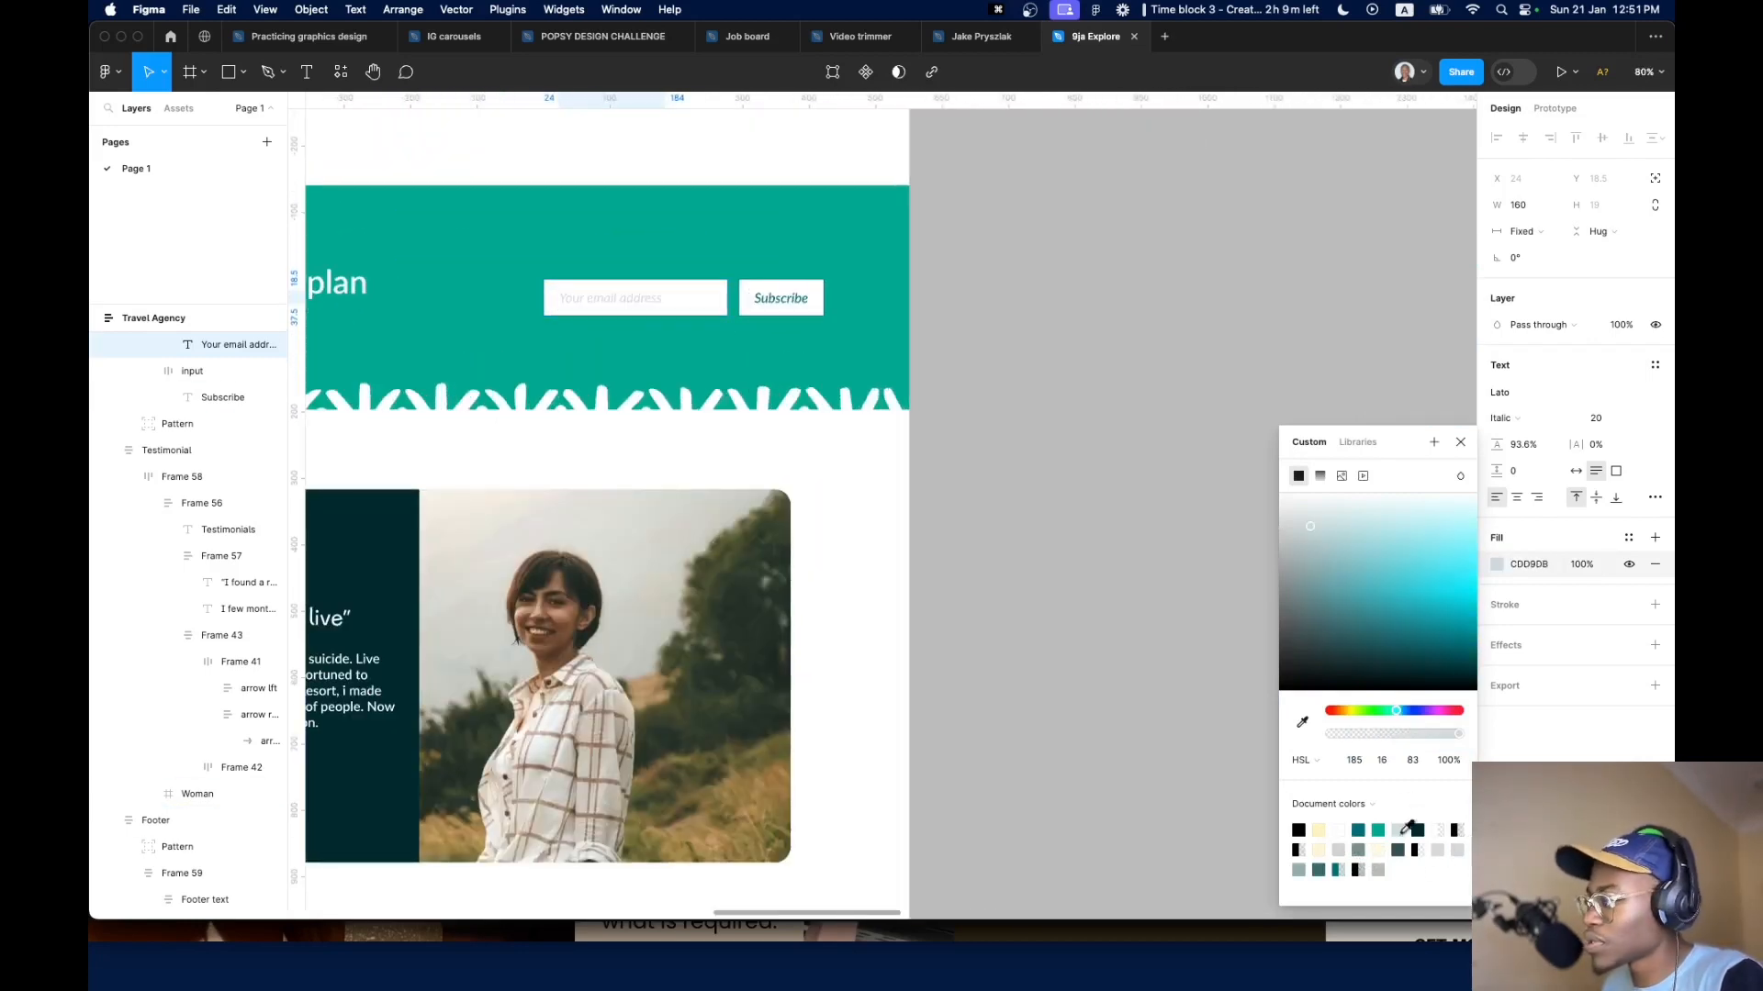
{"action": "left_click", "coordinate": [1298, 869]}
{"action": "scroll", "coordinate": [612, 311], "scroll_direction": "up", "scroll_amount": 10}
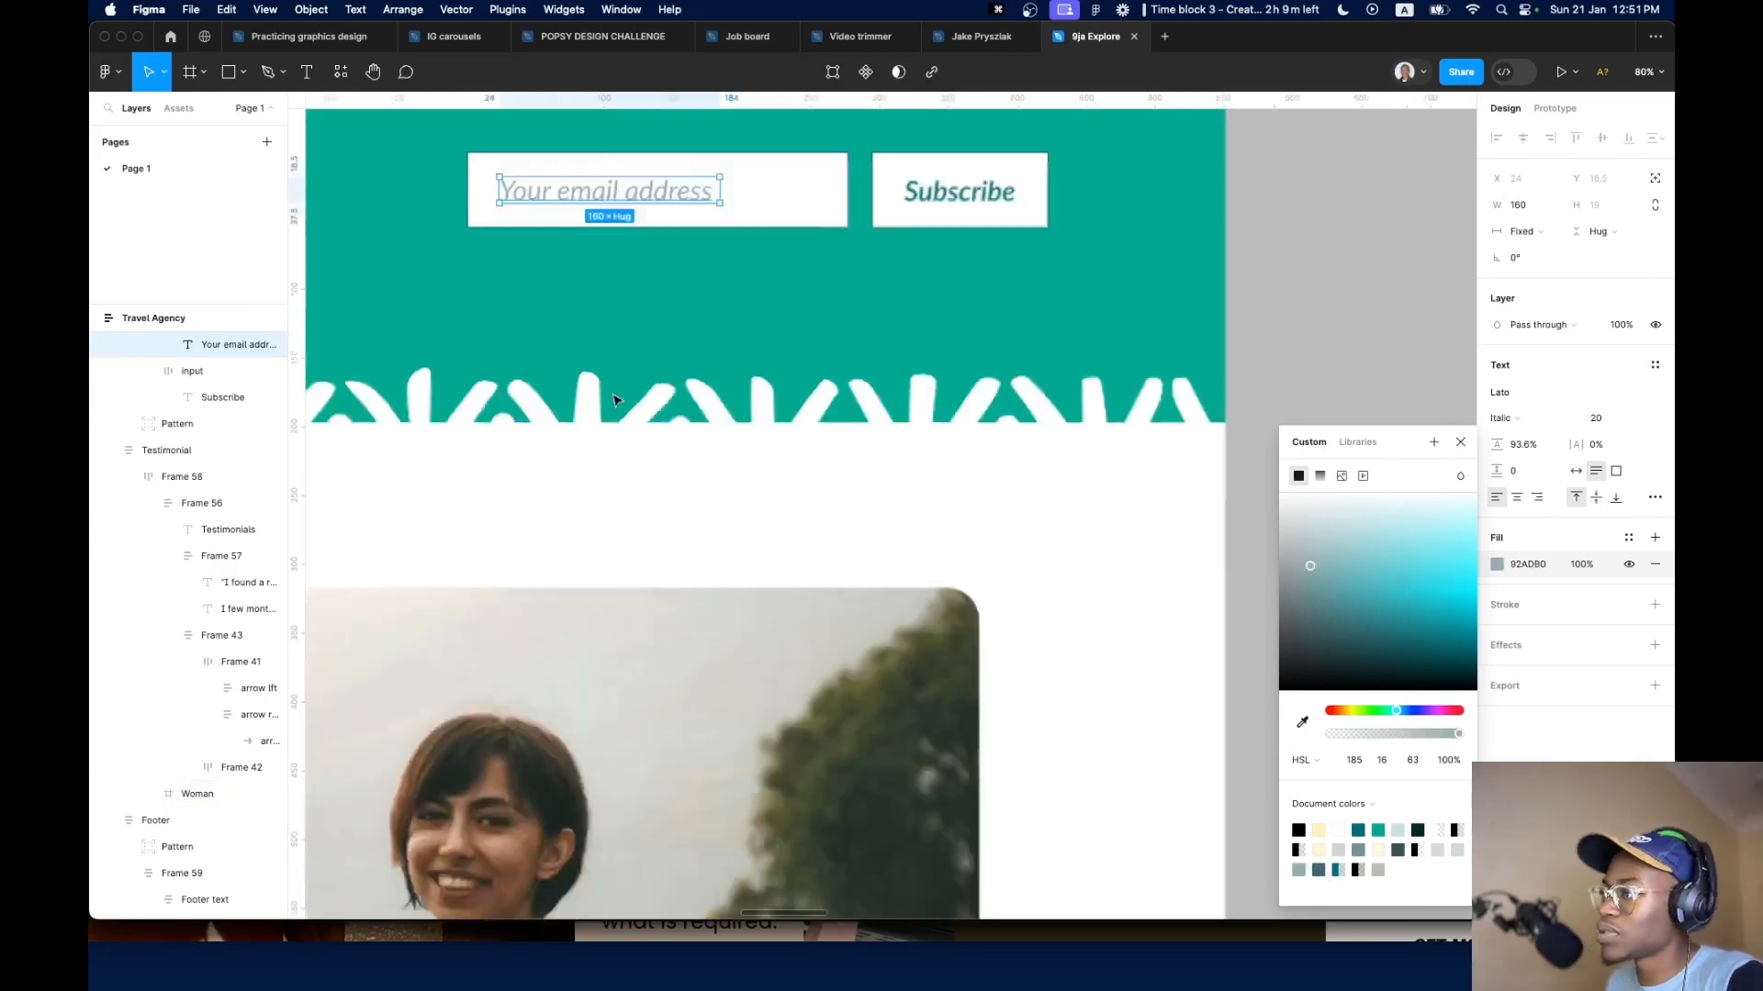
Set the fill of the footer's email placeholder text to the same grey-teal document color, 92ADB0
{"action": "scroll", "coordinate": [791, 345], "scroll_direction": "down", "scroll_amount": 10}
{"action": "scroll", "coordinate": [735, 529], "scroll_direction": "up", "scroll_amount": 5}
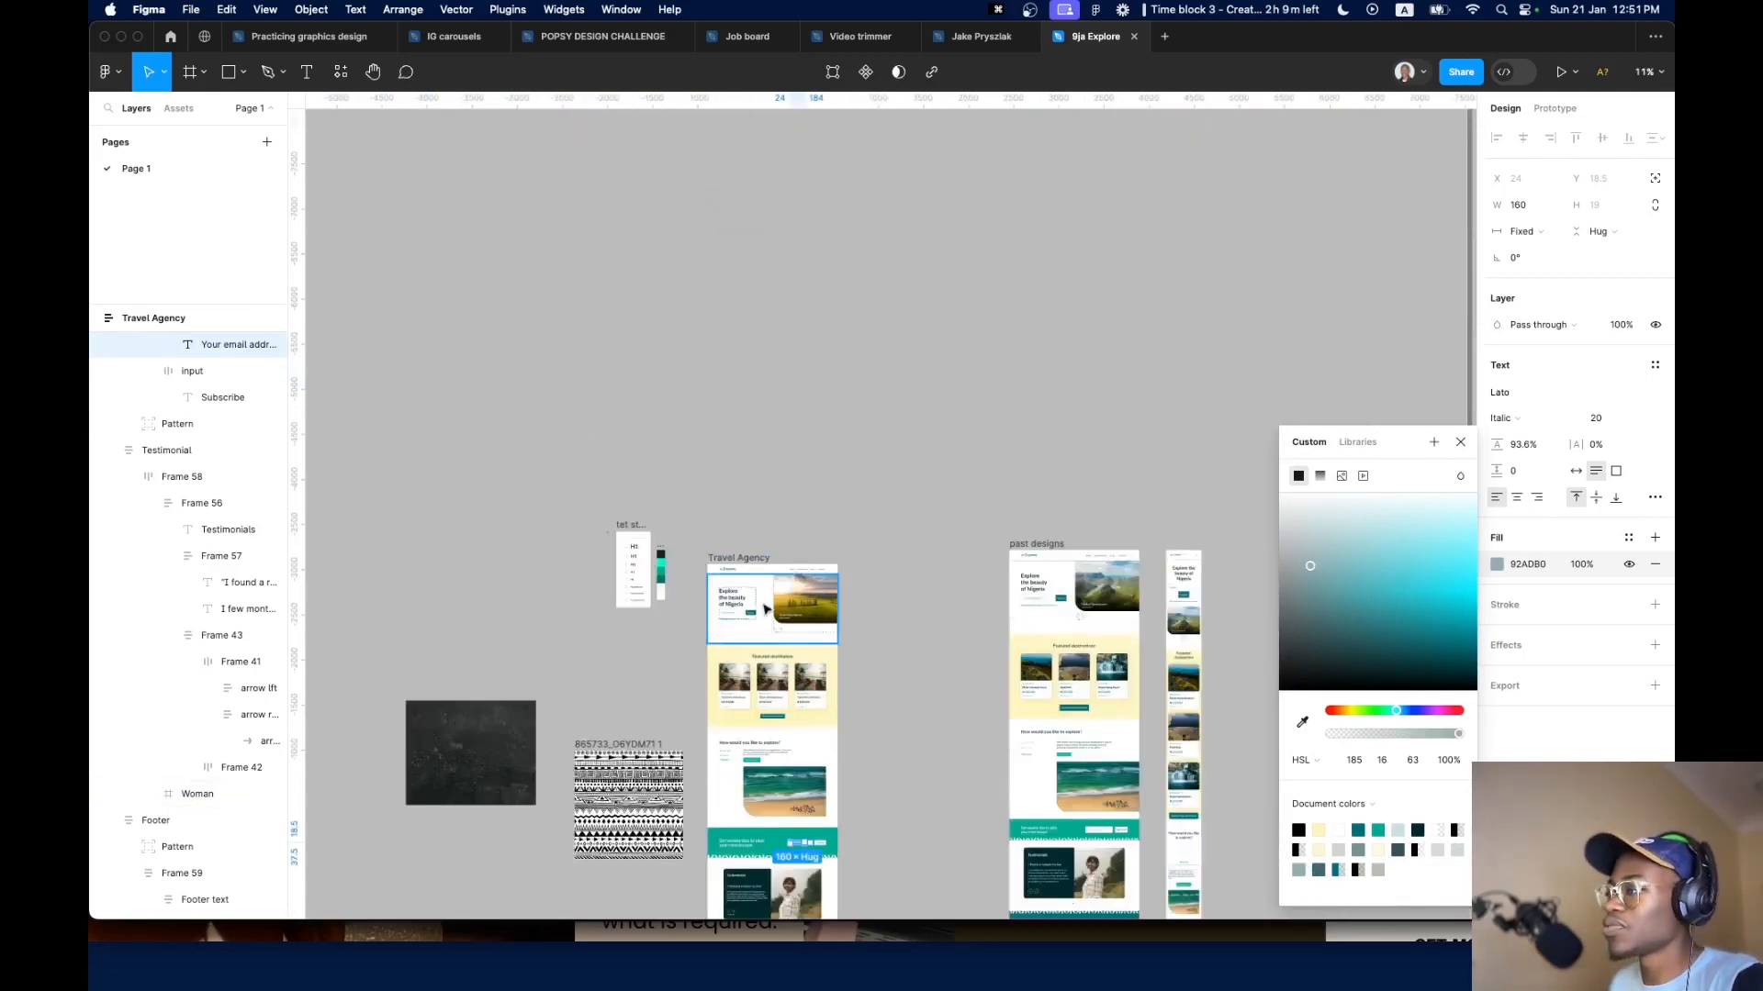
{"action": "scroll", "coordinate": [764, 607], "scroll_direction": "down", "scroll_amount": 5}
{"action": "scroll", "coordinate": [761, 617], "scroll_direction": "up", "scroll_amount": 8}
{"action": "left_click", "coordinate": [778, 384]}
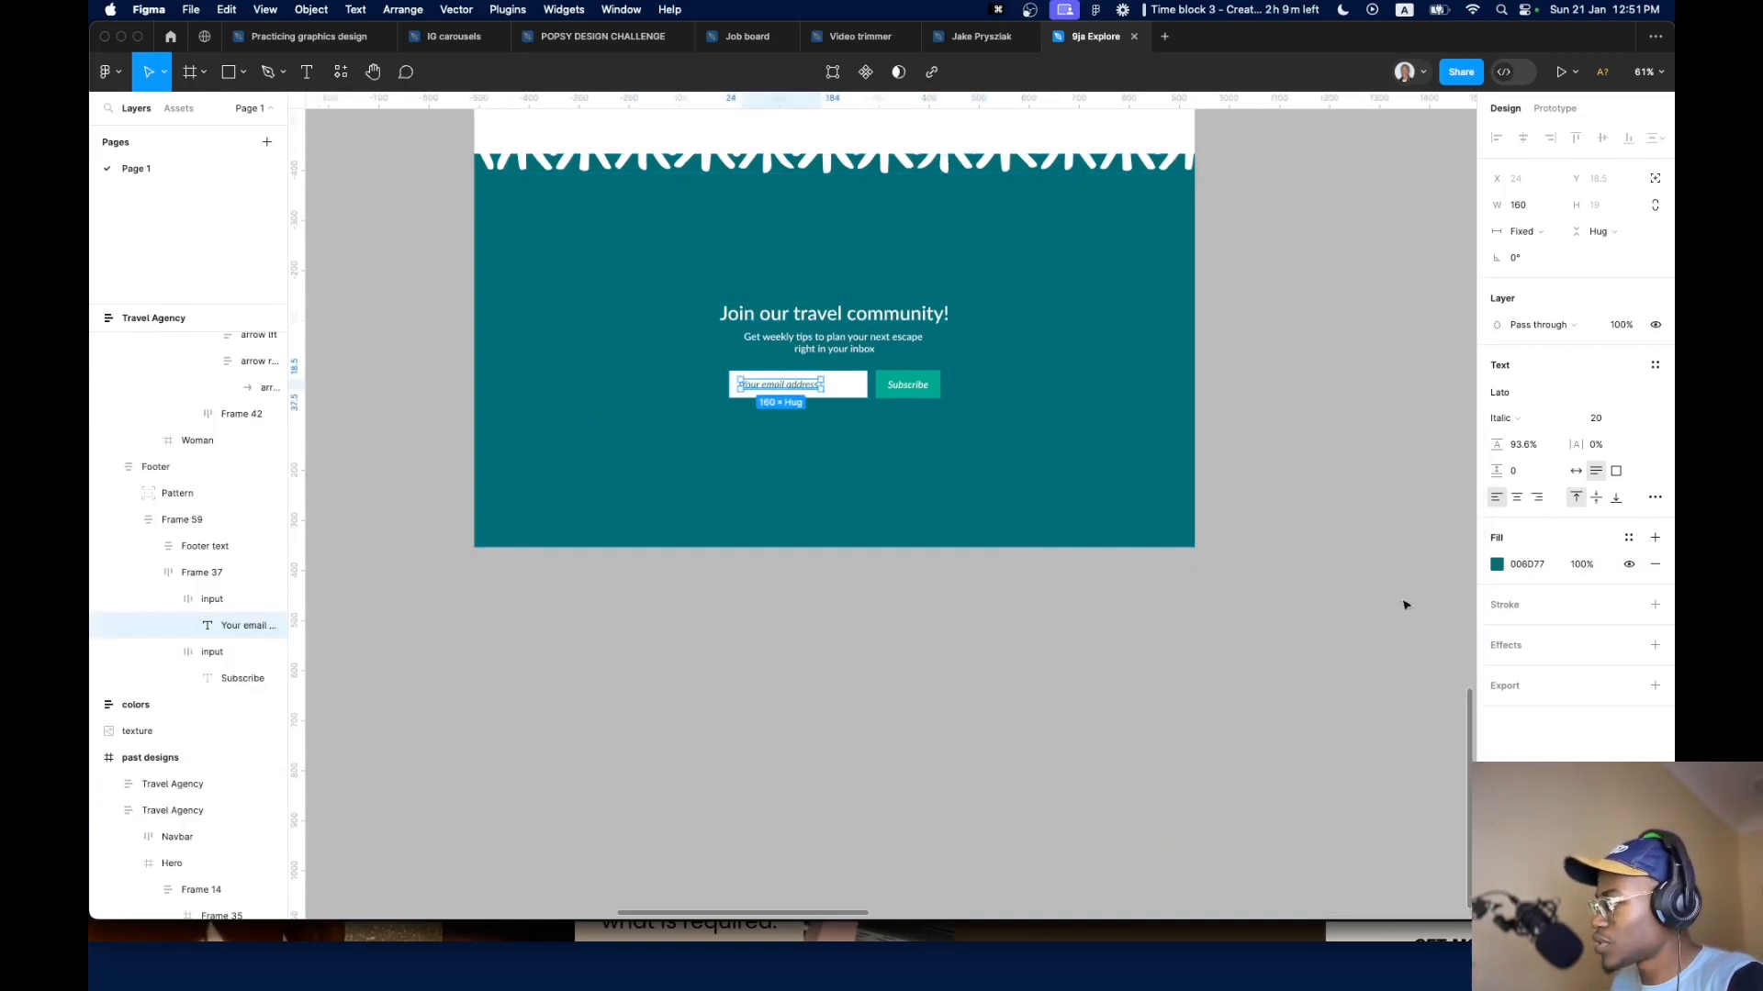
{"action": "left_click", "coordinate": [1497, 565]}
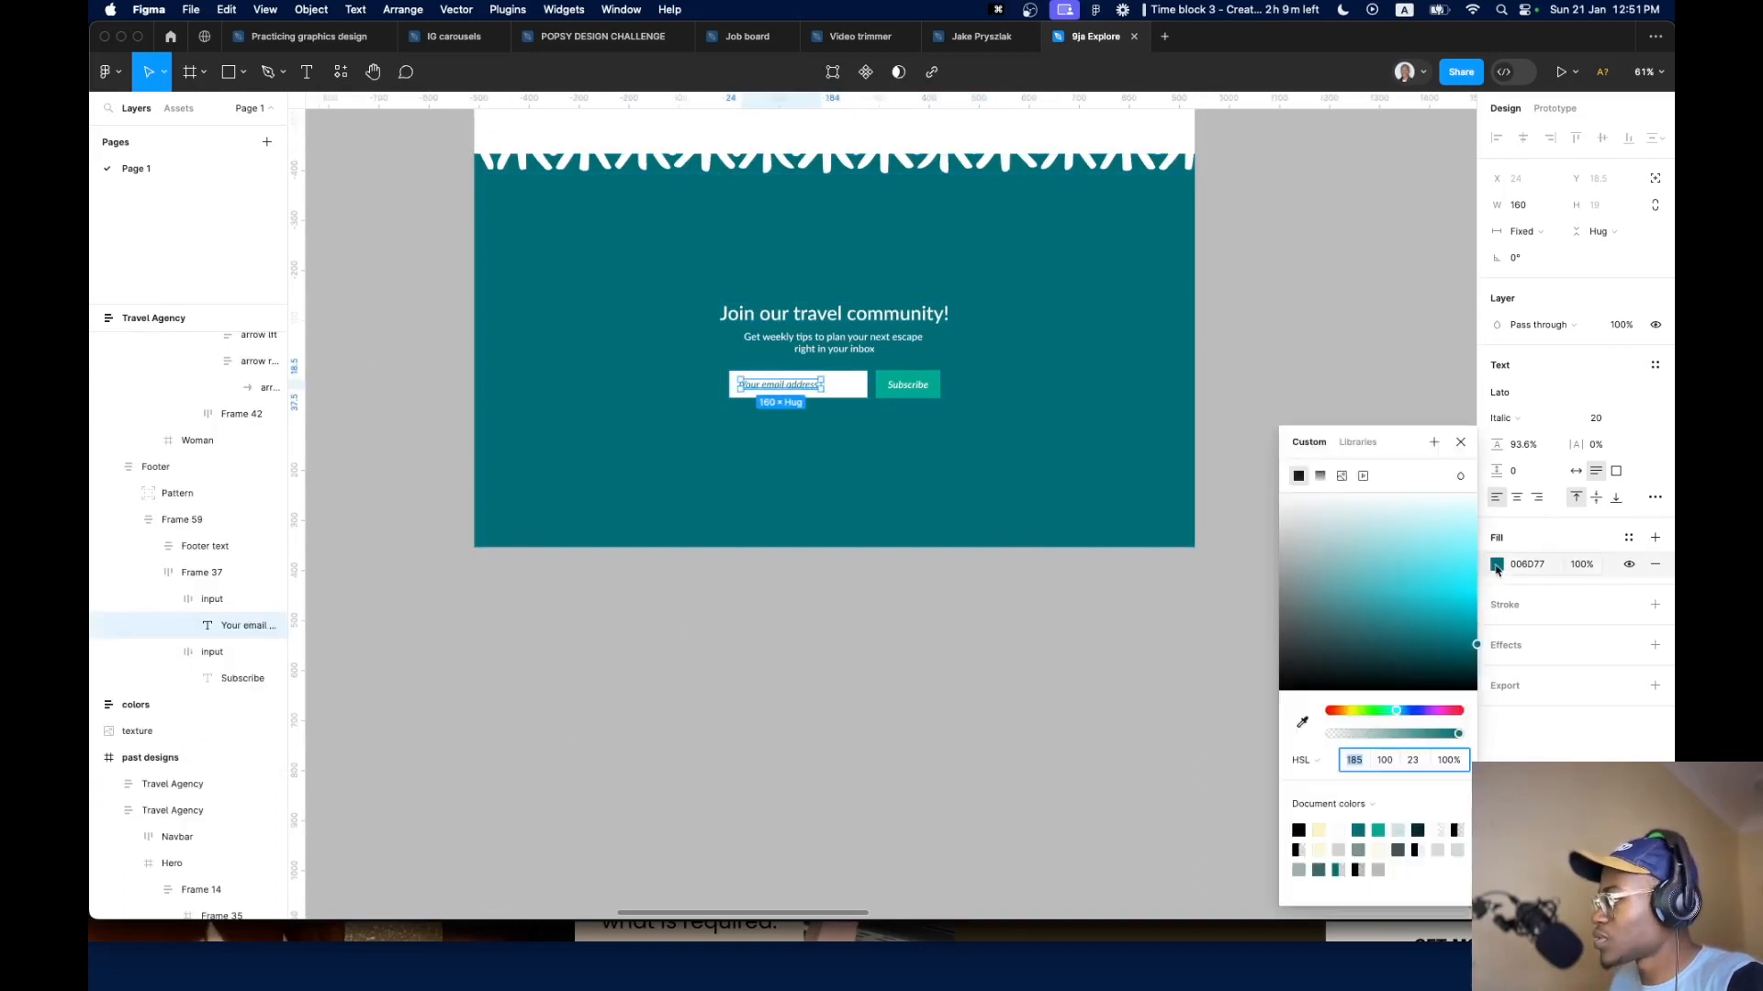
{"action": "left_click", "coordinate": [1308, 870]}
{"action": "scroll", "coordinate": [814, 346], "scroll_direction": "up", "scroll_amount": 6}
{"action": "scroll", "coordinate": [760, 397], "scroll_direction": "down", "scroll_amount": 10}
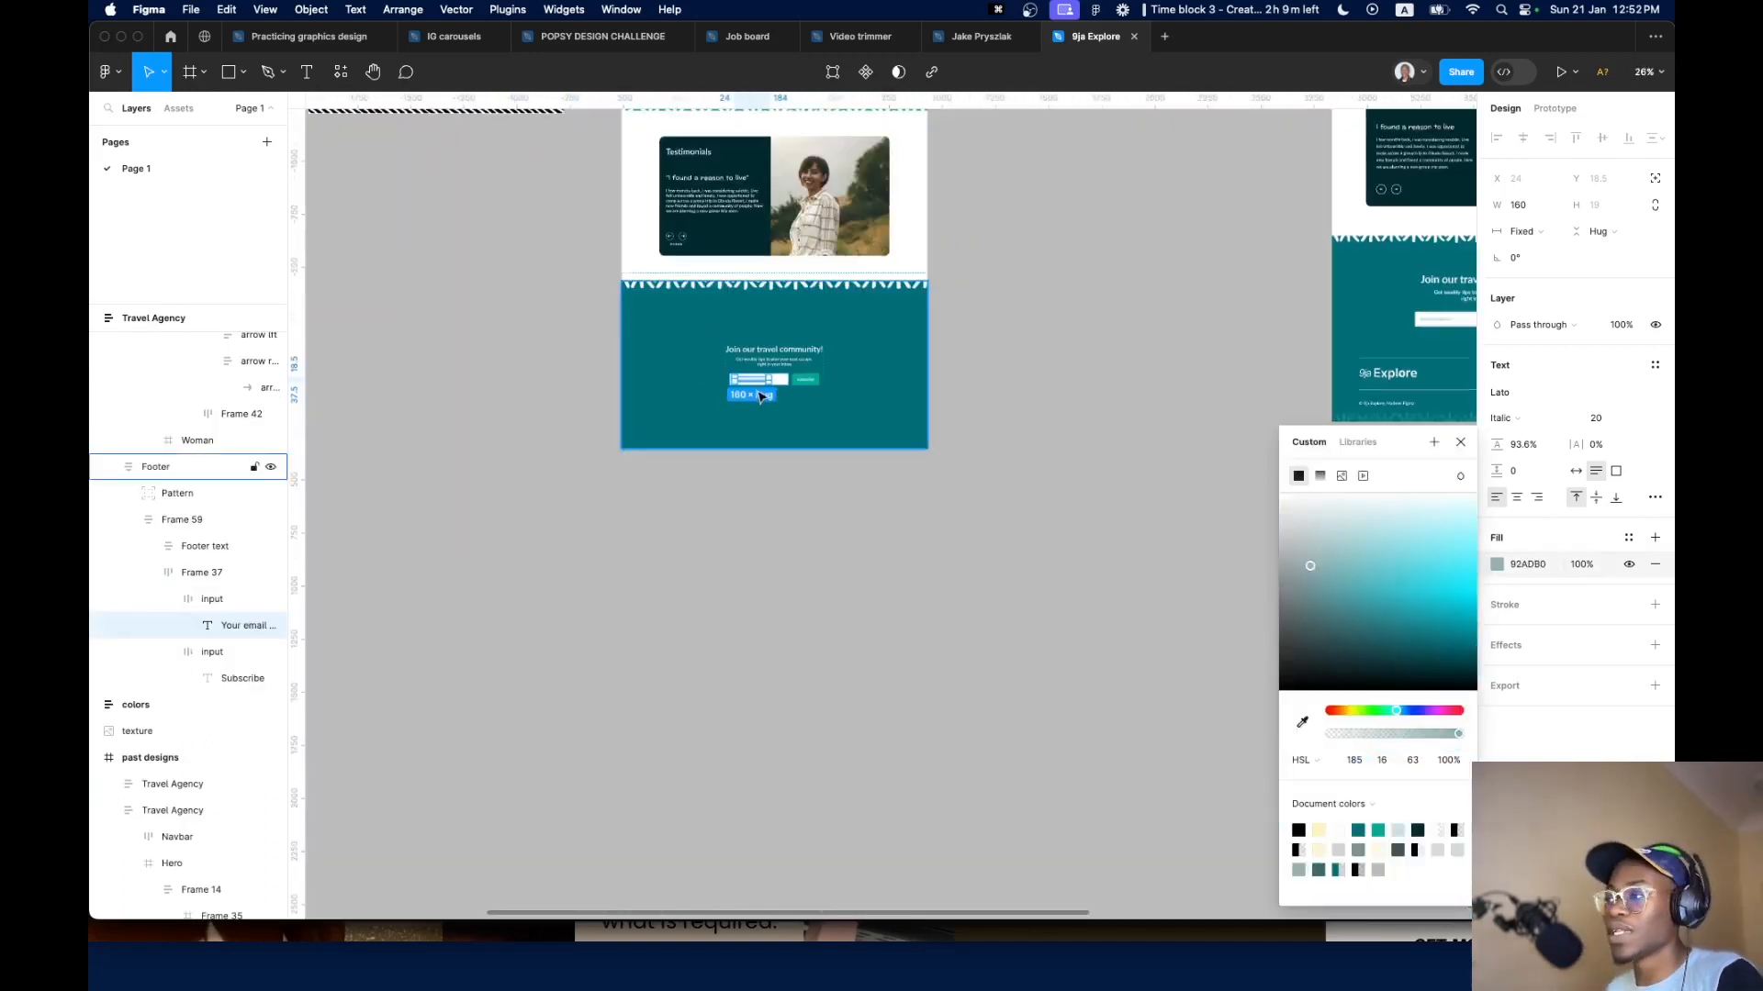
Examine how the reference desktop design splits its footer into an email sign-up frame and a logo and links frame
{"action": "scroll", "coordinate": [760, 396], "scroll_direction": "up", "scroll_amount": 6}
{"action": "scroll", "coordinate": [881, 390], "scroll_direction": "down", "scroll_amount": 8}
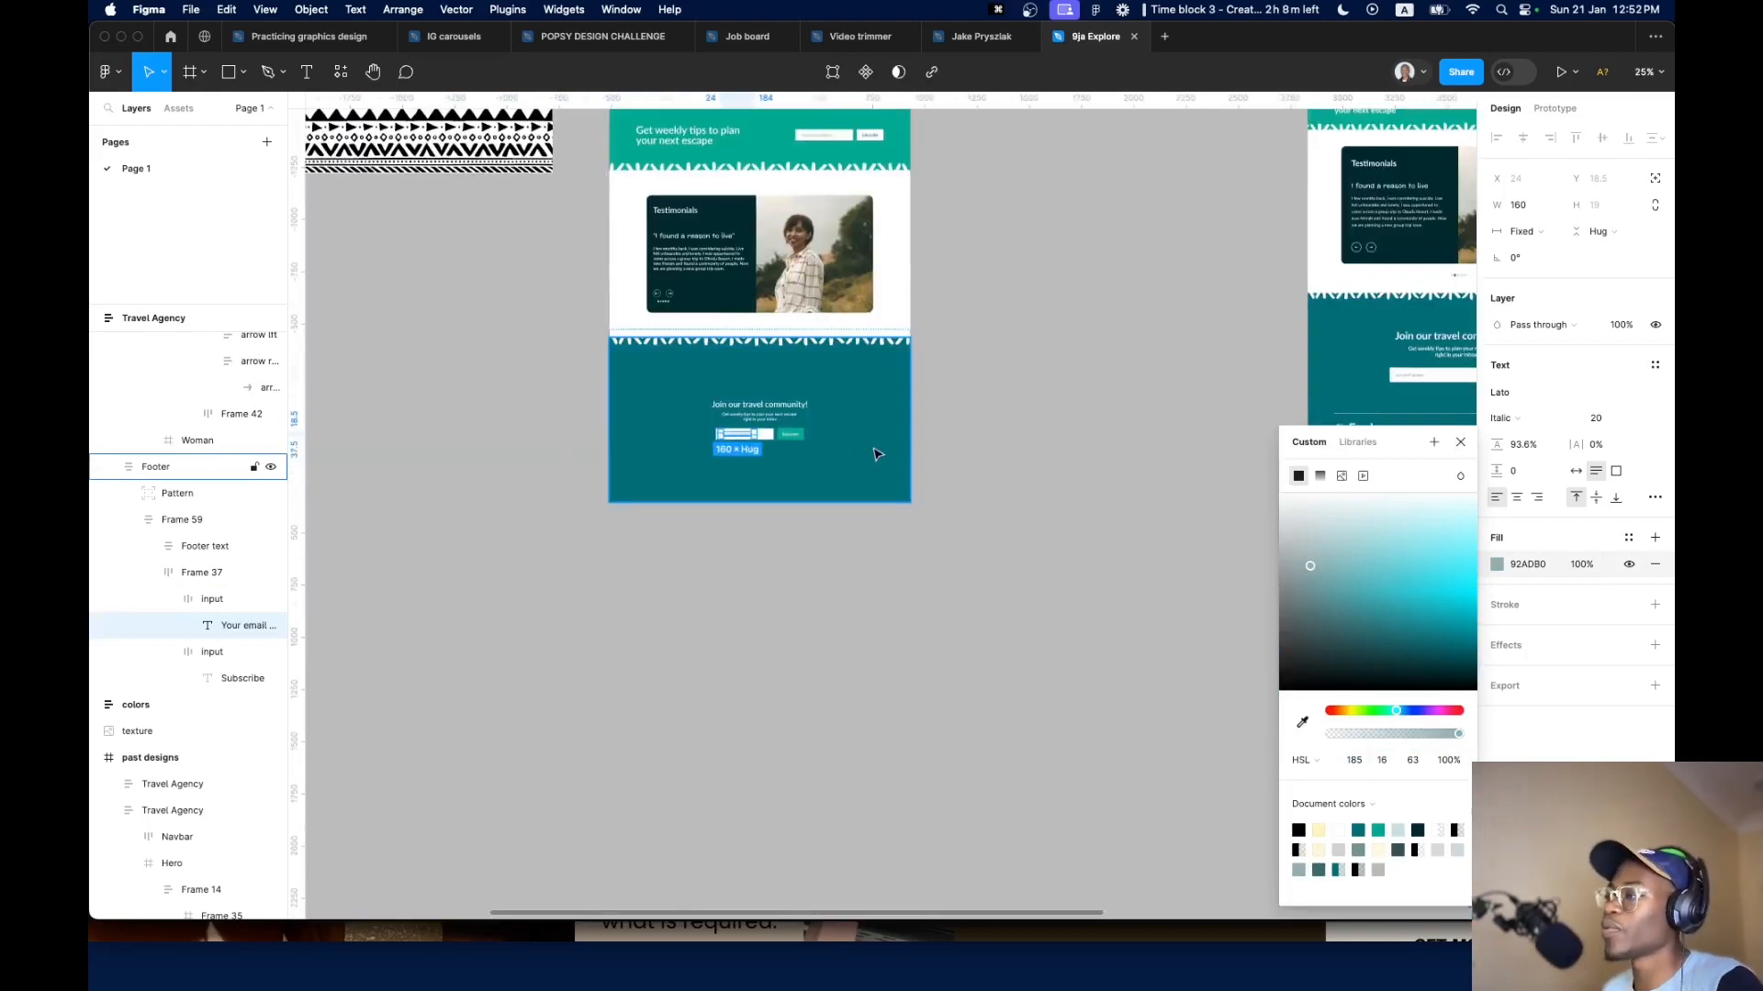
{"action": "scroll", "coordinate": [753, 439], "scroll_direction": "right", "scroll_amount": 5}
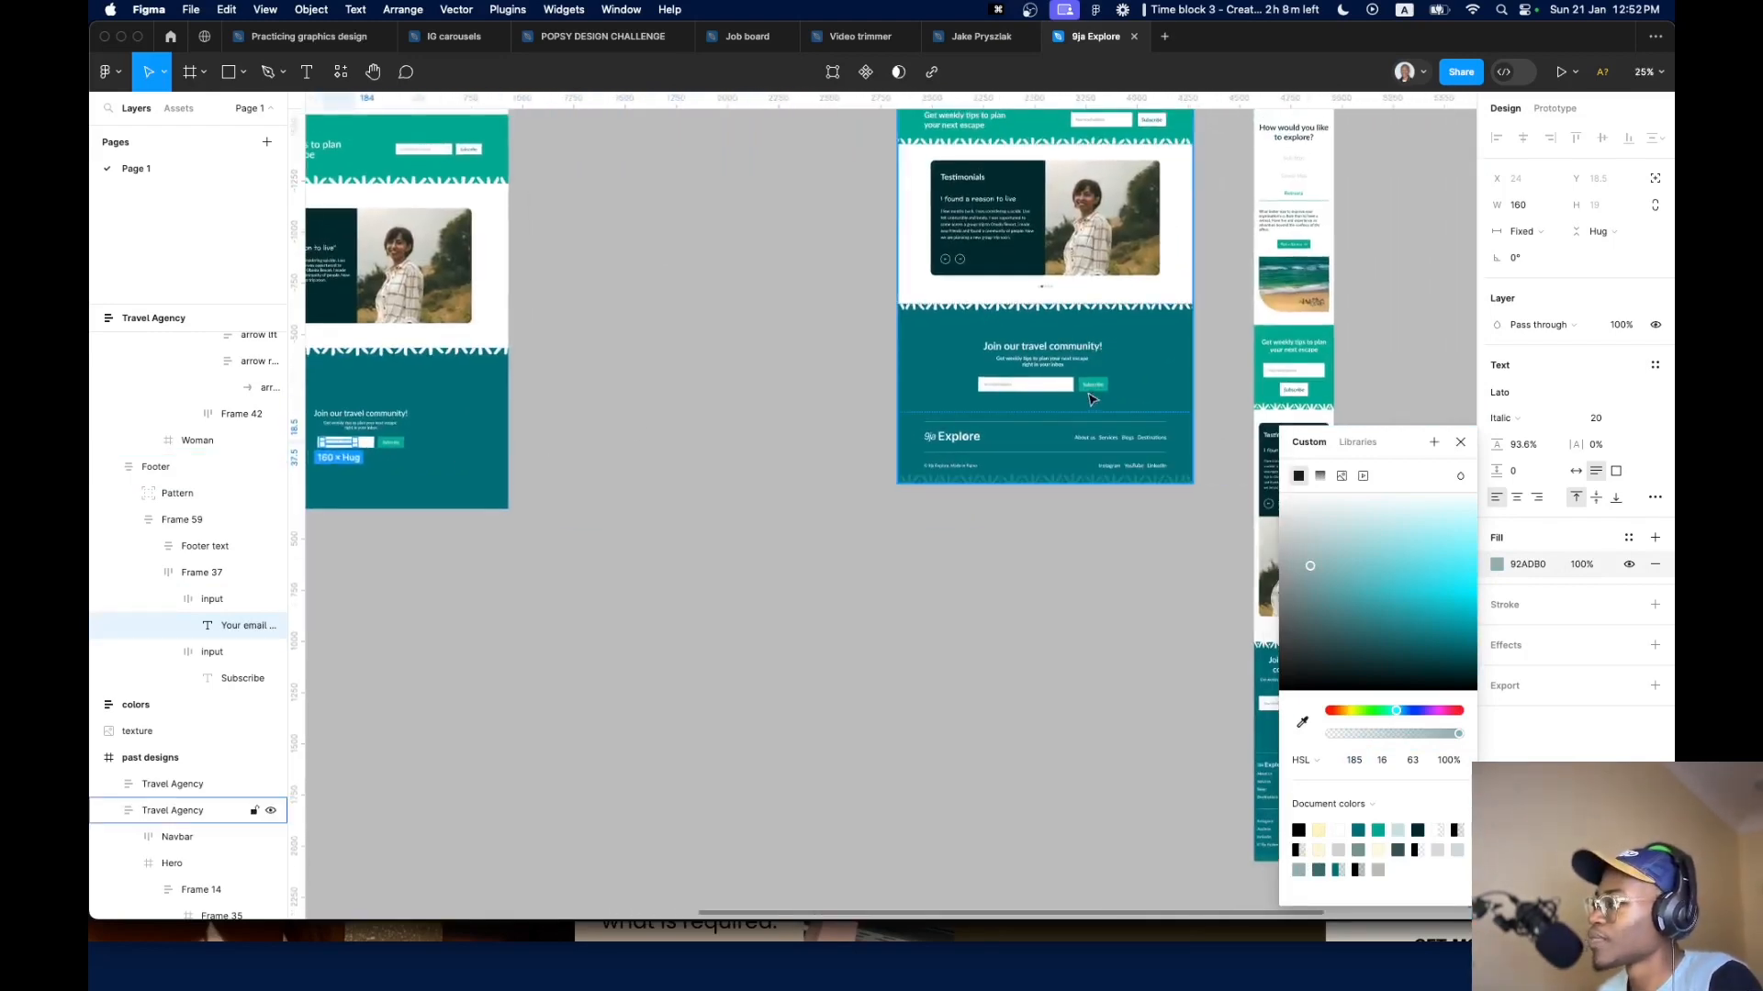
{"action": "scroll", "coordinate": [1092, 401], "scroll_direction": "up", "scroll_amount": 6}
{"action": "double_click", "coordinate": [1190, 395]}
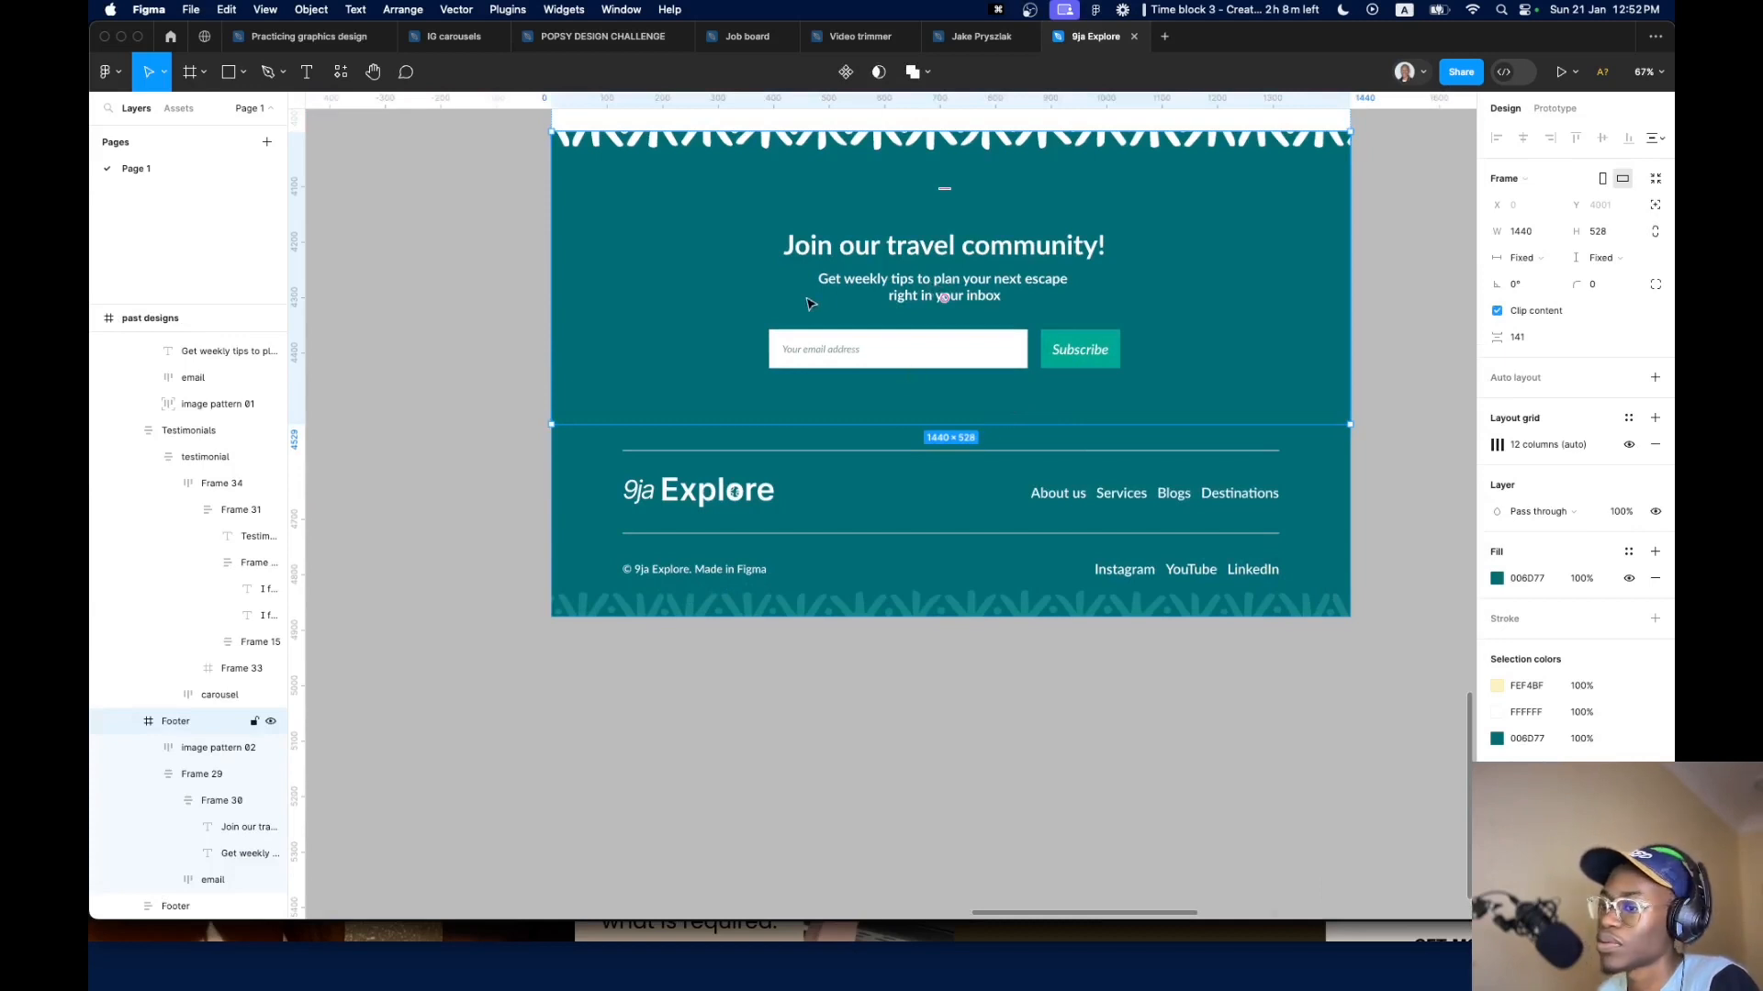
{"action": "left_click", "coordinate": [589, 474]}
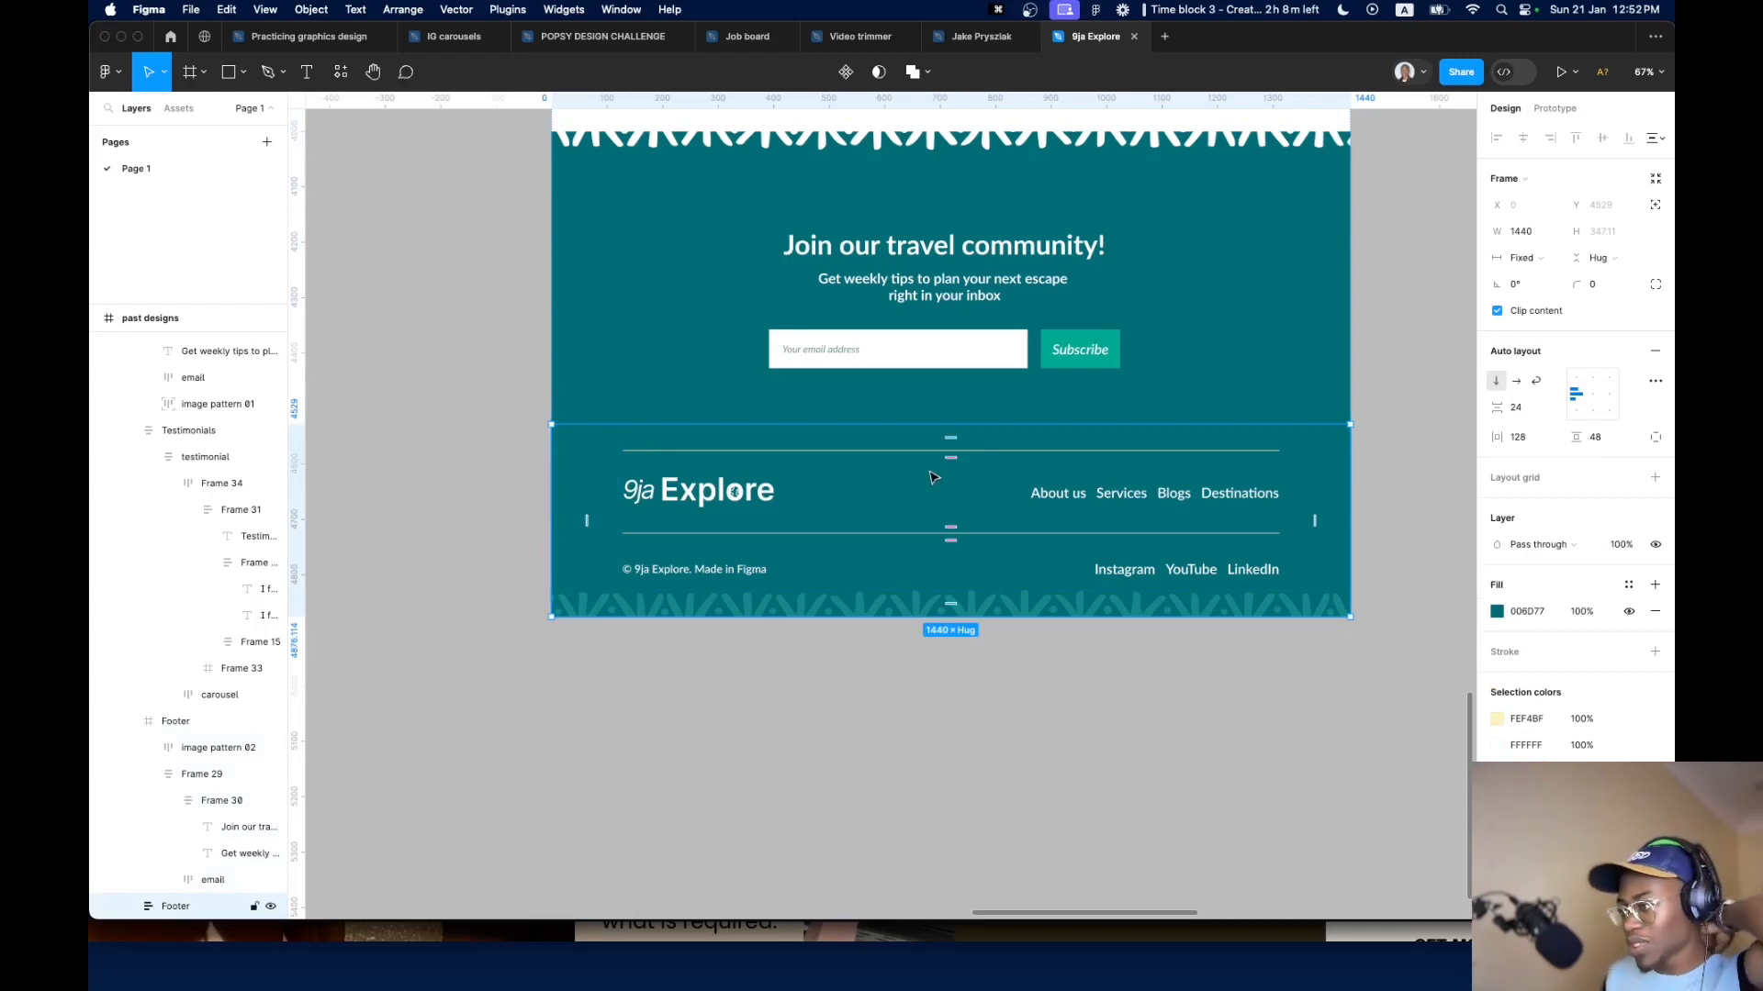
{"action": "scroll", "coordinate": [844, 523], "scroll_direction": "down", "scroll_amount": 5}
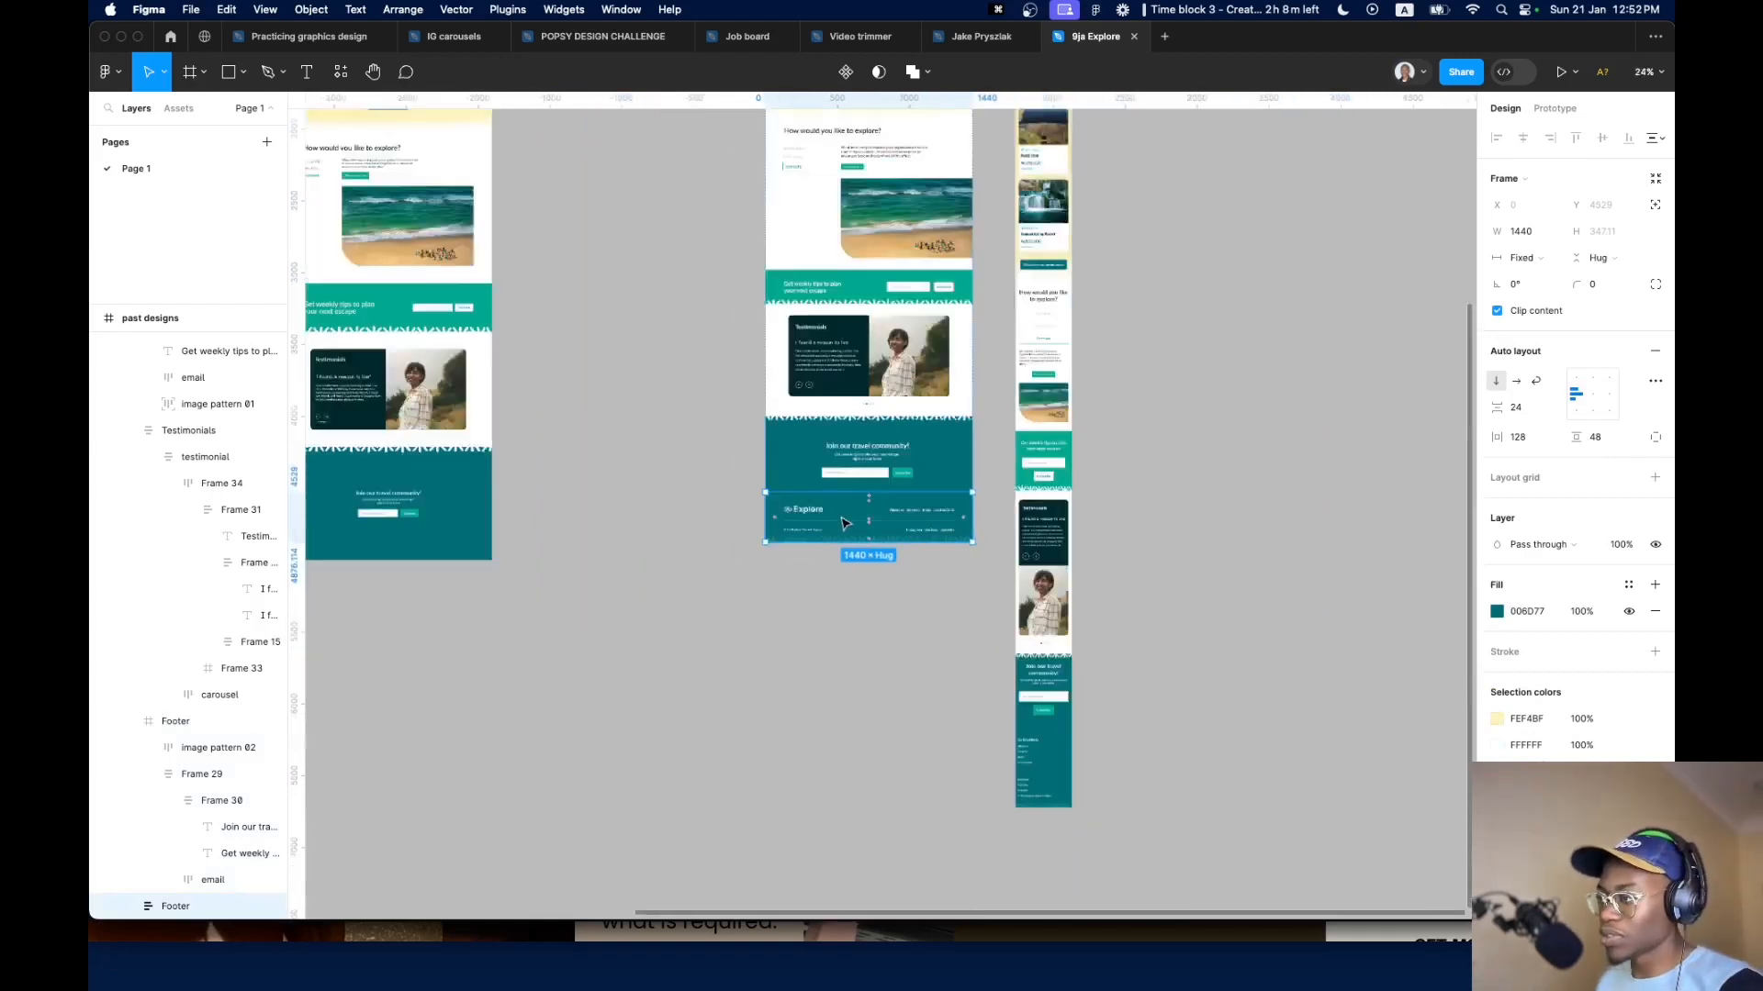
{"action": "scroll", "coordinate": [532, 551], "scroll_direction": "up", "scroll_amount": 3}
{"action": "left_click", "coordinate": [541, 471]}
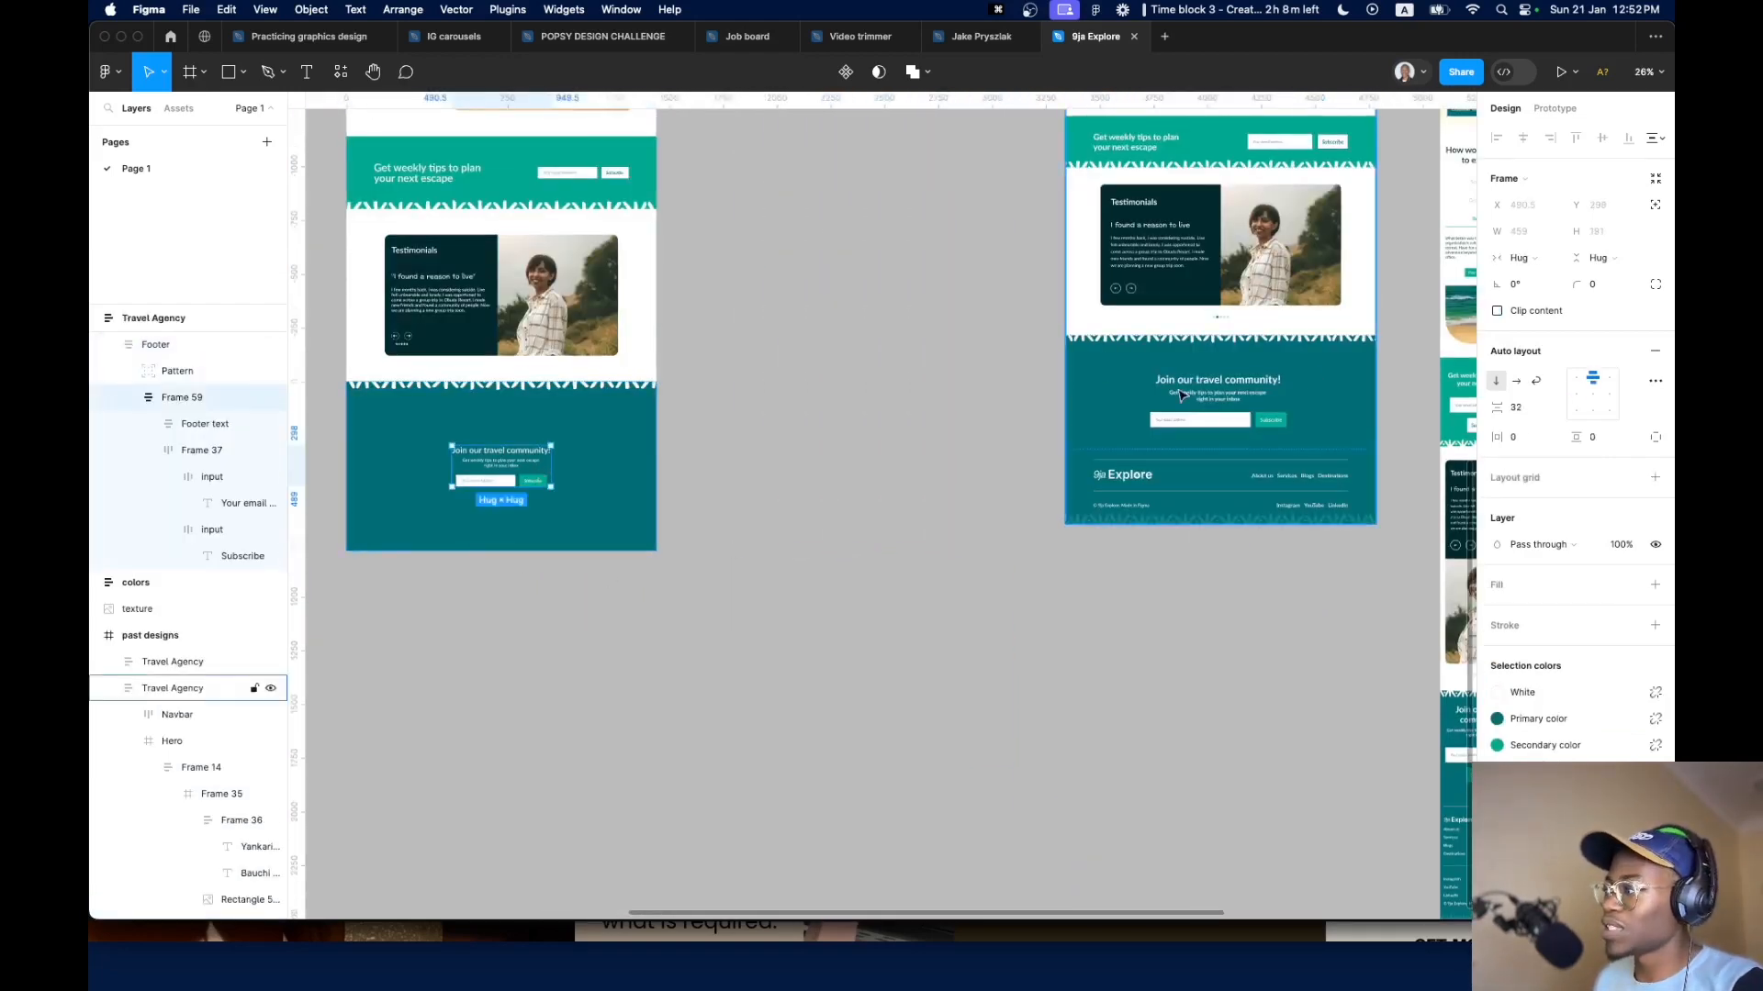
{"action": "double_click", "coordinate": [1313, 380]}
{"action": "left_click", "coordinate": [1125, 476], "text": "shift"}
{"action": "scroll", "coordinate": [1028, 443], "scroll_direction": "down", "scroll_amount": 2}
{"action": "scroll", "coordinate": [740, 346], "scroll_direction": "up", "scroll_amount": 5}
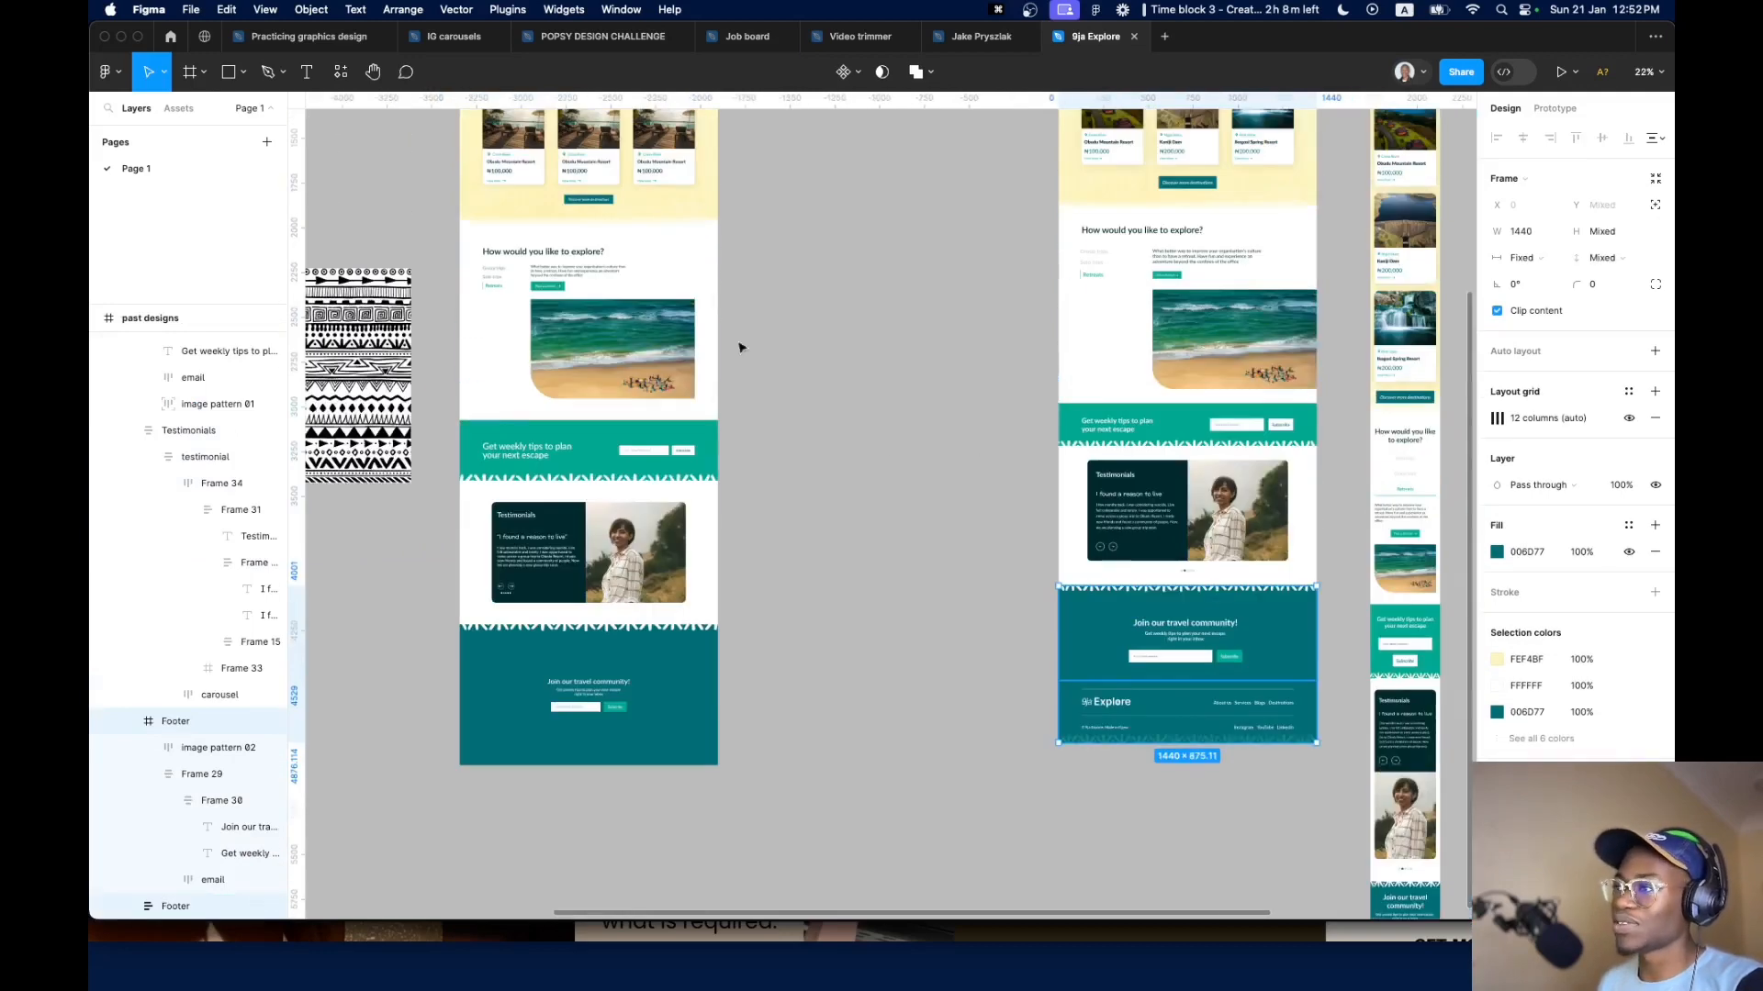
Examine how the working page's services section is divided into heading and content frames, and how the footer content is grouped
{"action": "left_click", "coordinate": [493, 457]}
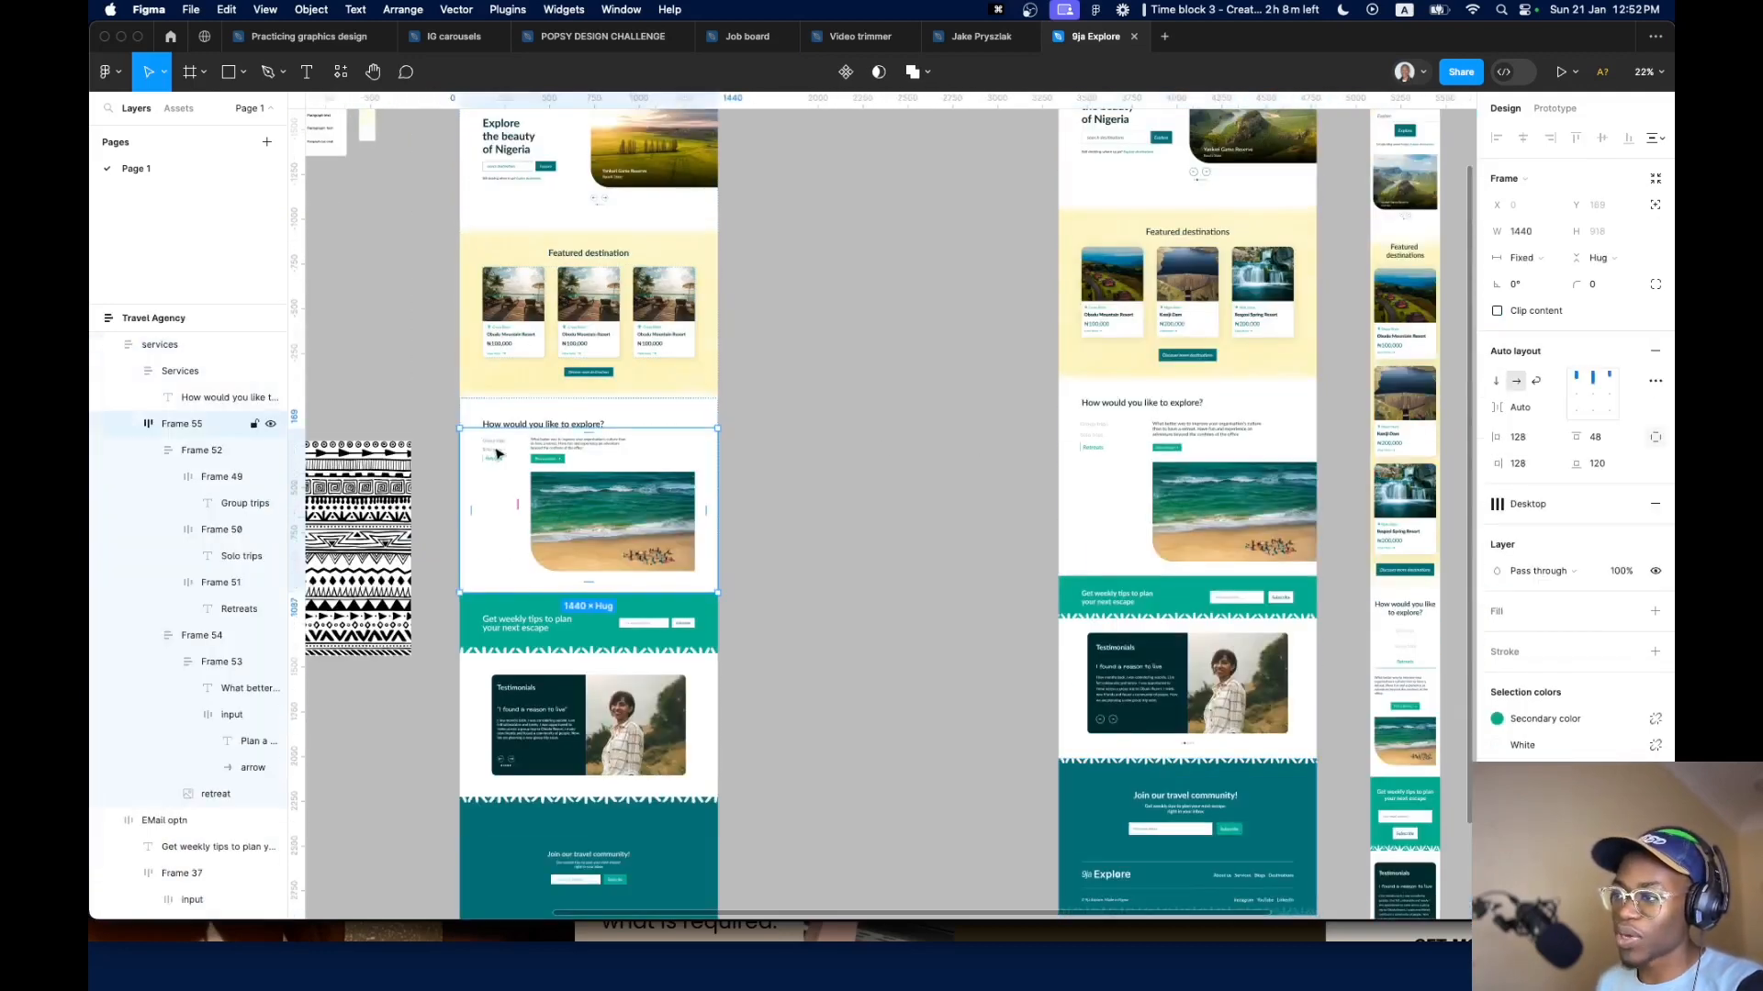
{"action": "left_click", "coordinate": [551, 407]}
{"action": "scroll", "coordinate": [642, 431], "scroll_direction": "up", "scroll_amount": 6}
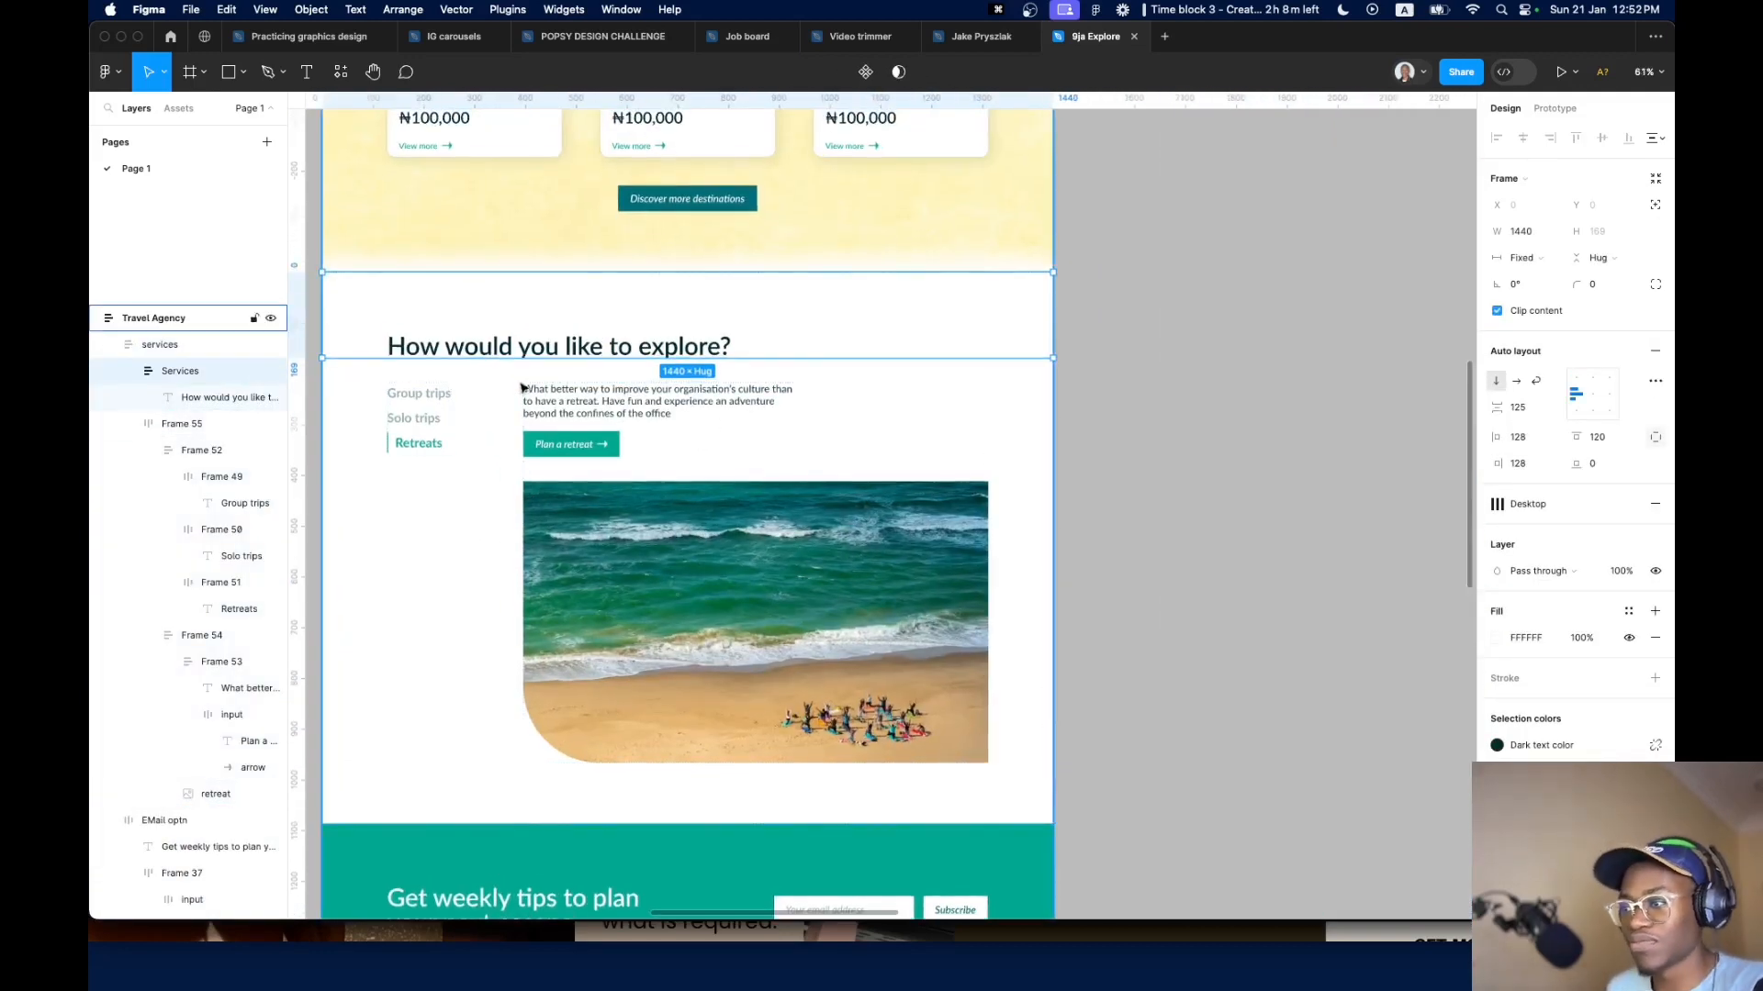
{"action": "scroll", "coordinate": [725, 418], "scroll_direction": "down", "scroll_amount": 4}
{"action": "scroll", "coordinate": [667, 507], "scroll_direction": "down", "scroll_amount": 4}
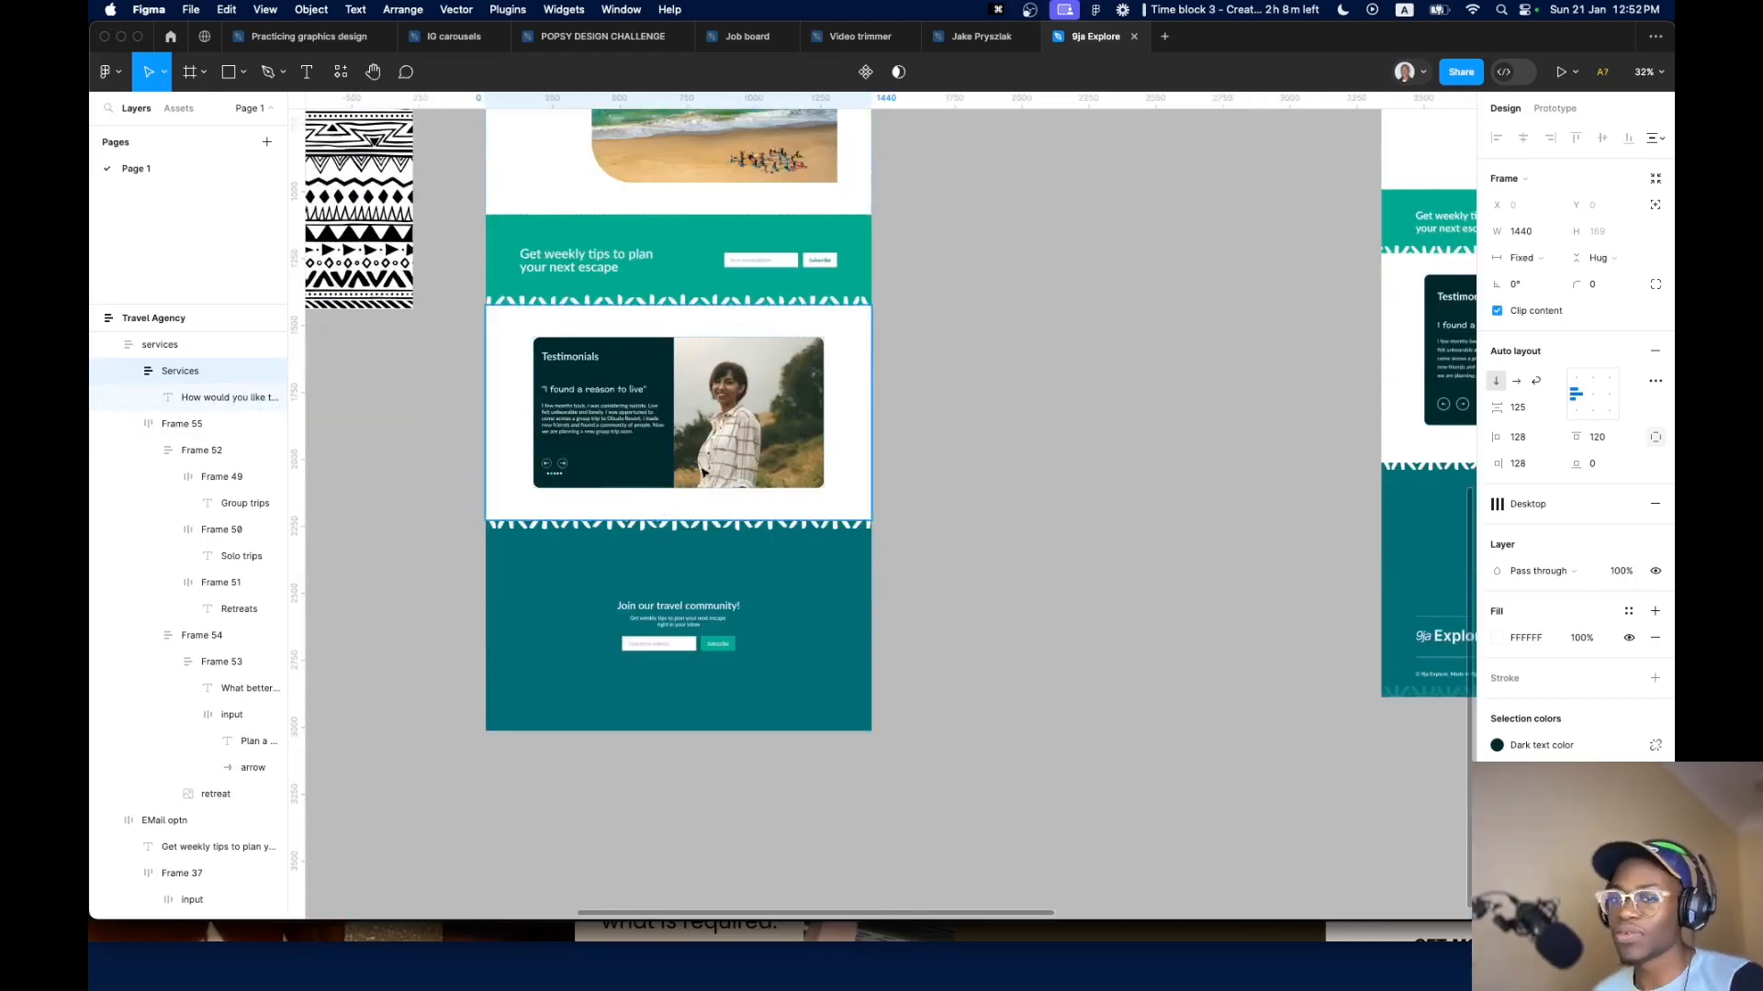
{"action": "scroll", "coordinate": [673, 672], "scroll_direction": "up", "scroll_amount": 3}
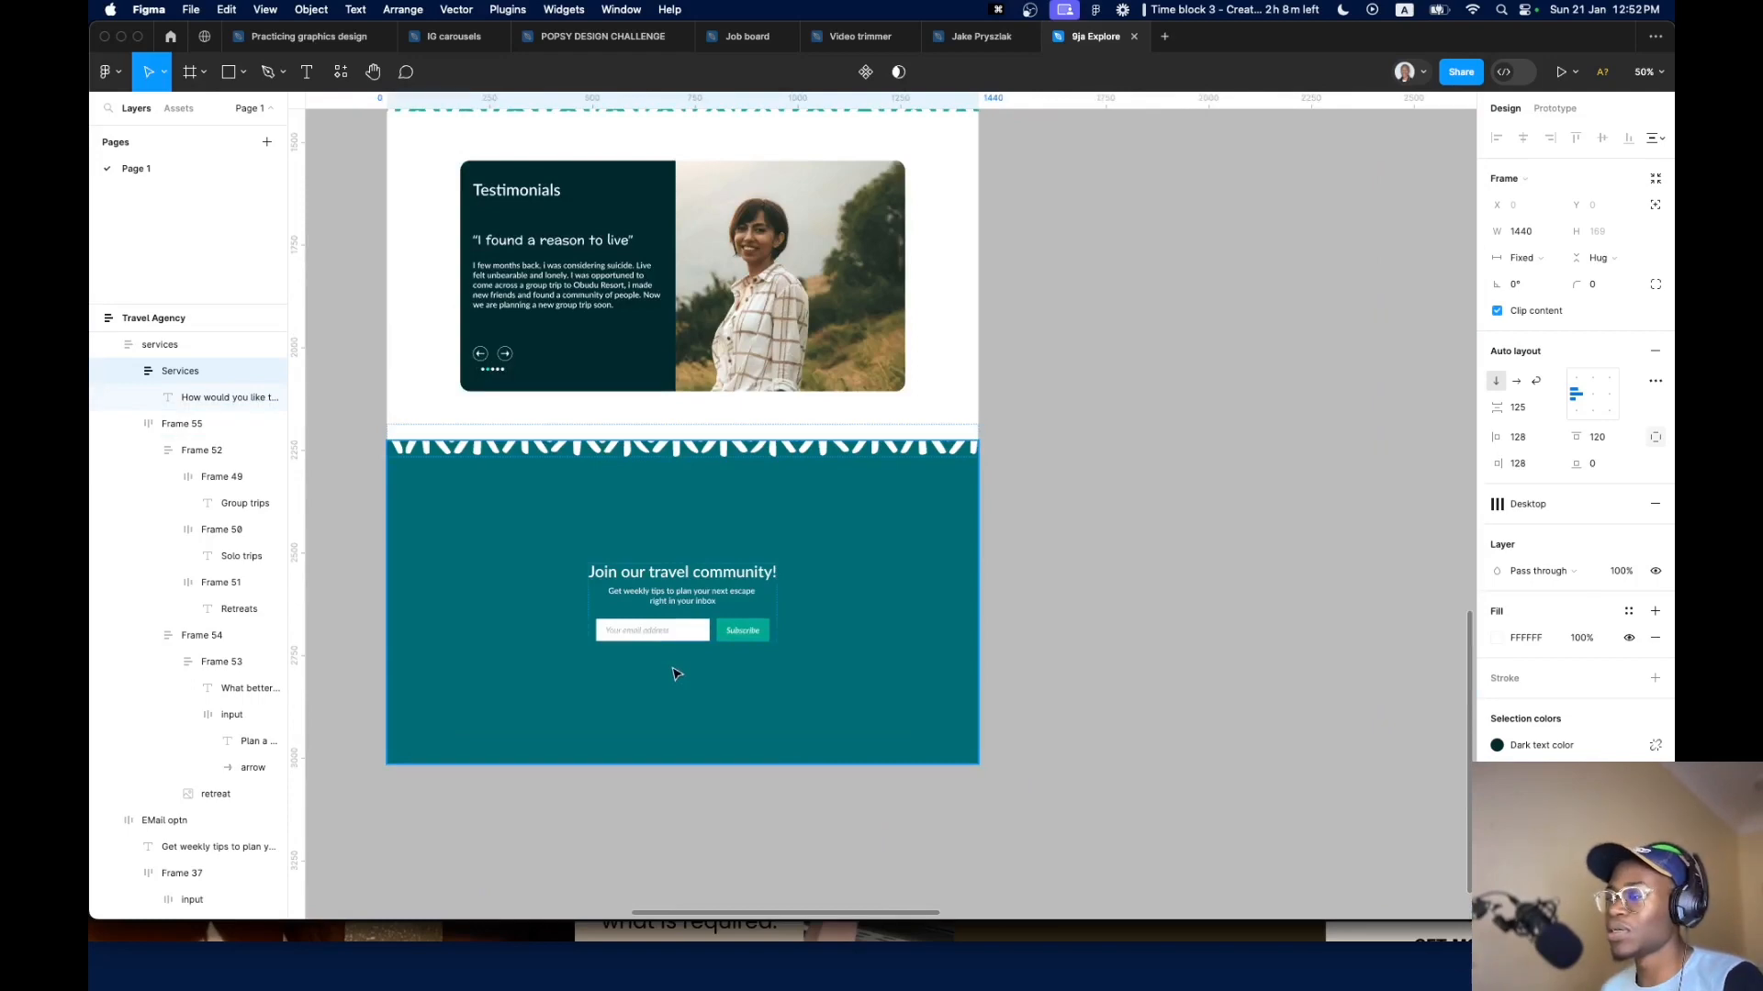
{"action": "double_click", "coordinate": [753, 635]}
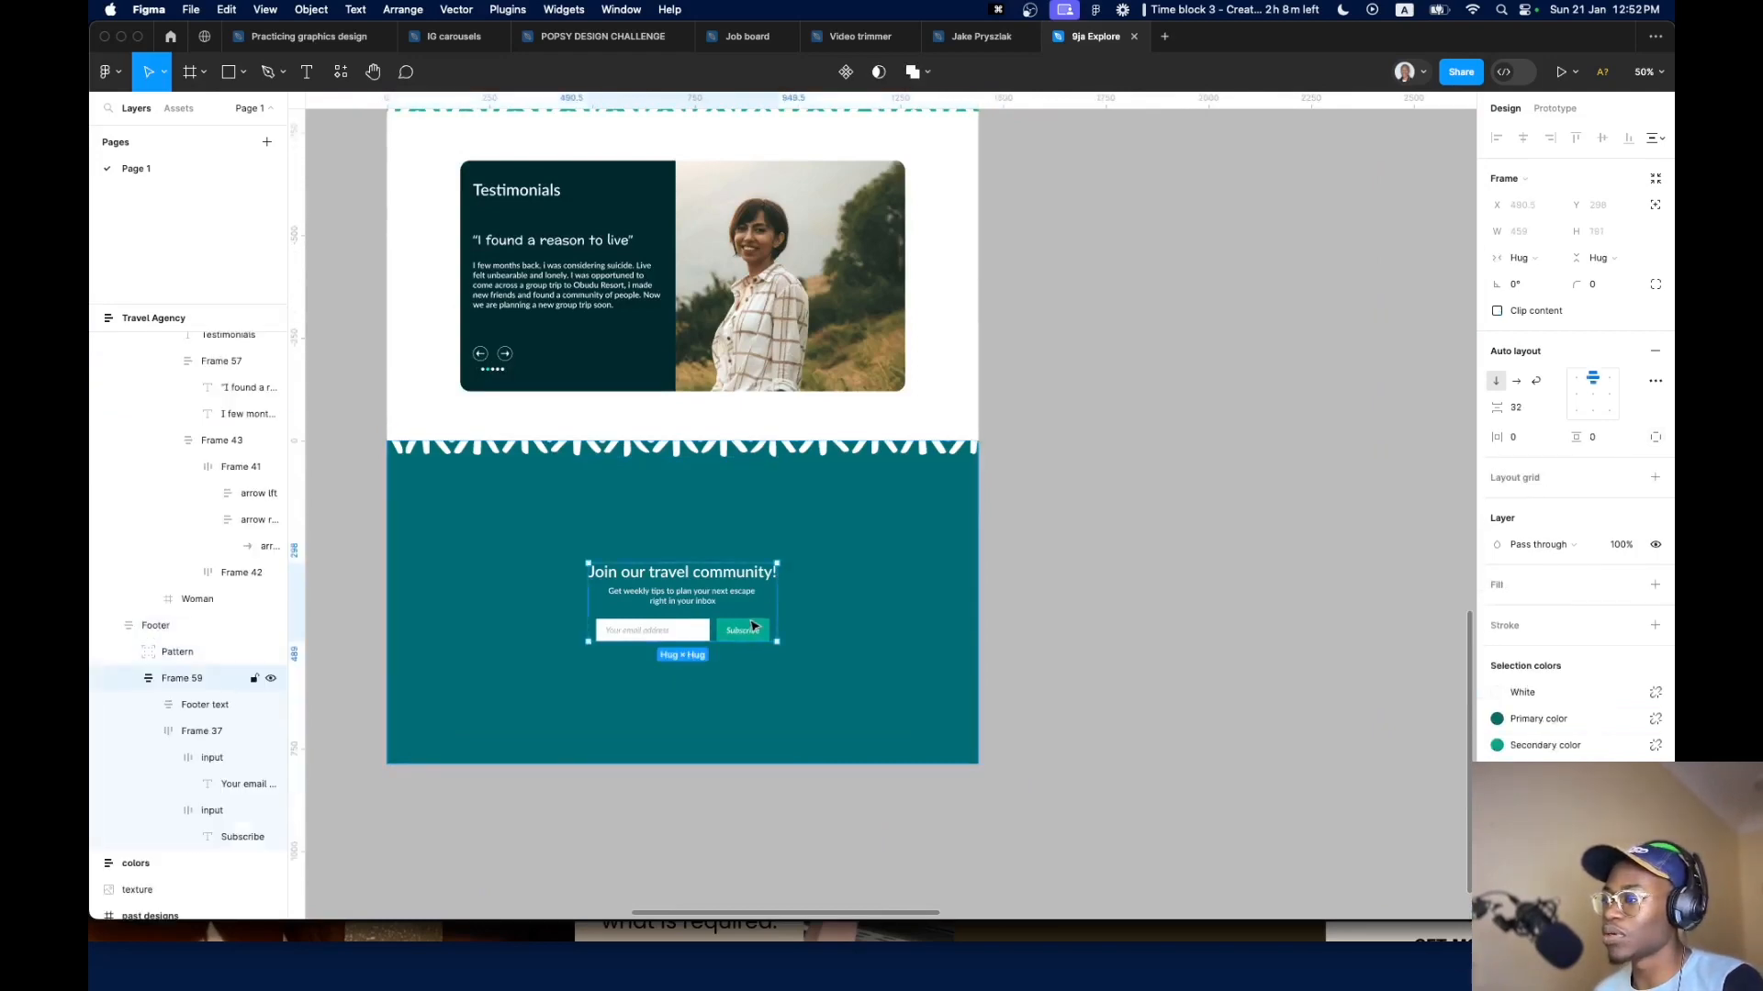
Duplicate the reference's lower Footer frame with the 9ja Explore logo and links below the working page, and select the page's own Footer
{"action": "scroll", "coordinate": [753, 633], "scroll_direction": "down", "scroll_amount": 3}
{"action": "scroll", "coordinate": [971, 677], "scroll_direction": "down", "scroll_amount": 4}
{"action": "scroll", "coordinate": [1331, 650], "scroll_direction": "up", "scroll_amount": 4}
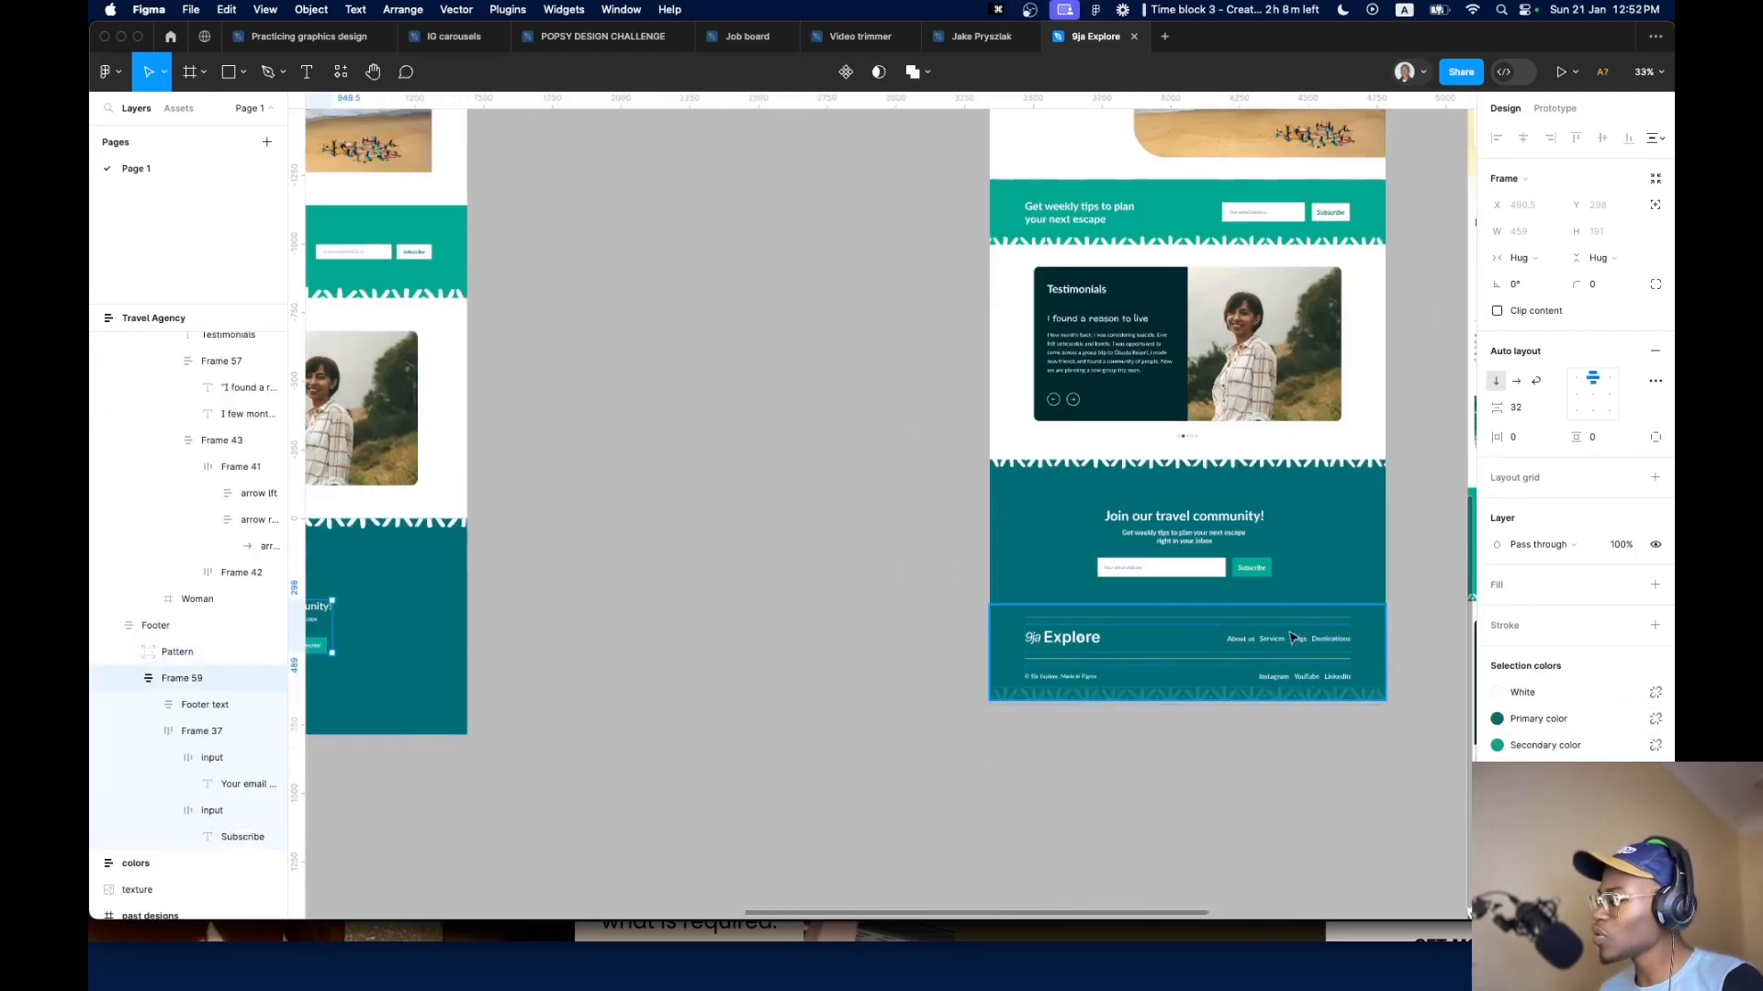
{"action": "left_click", "coordinate": [1209, 654]}
{"action": "left_click_drag", "start_coordinate": [1209, 654], "coordinate": [494, 842]}
{"action": "scroll", "coordinate": [897, 657], "scroll_direction": "left", "scroll_amount": 4}
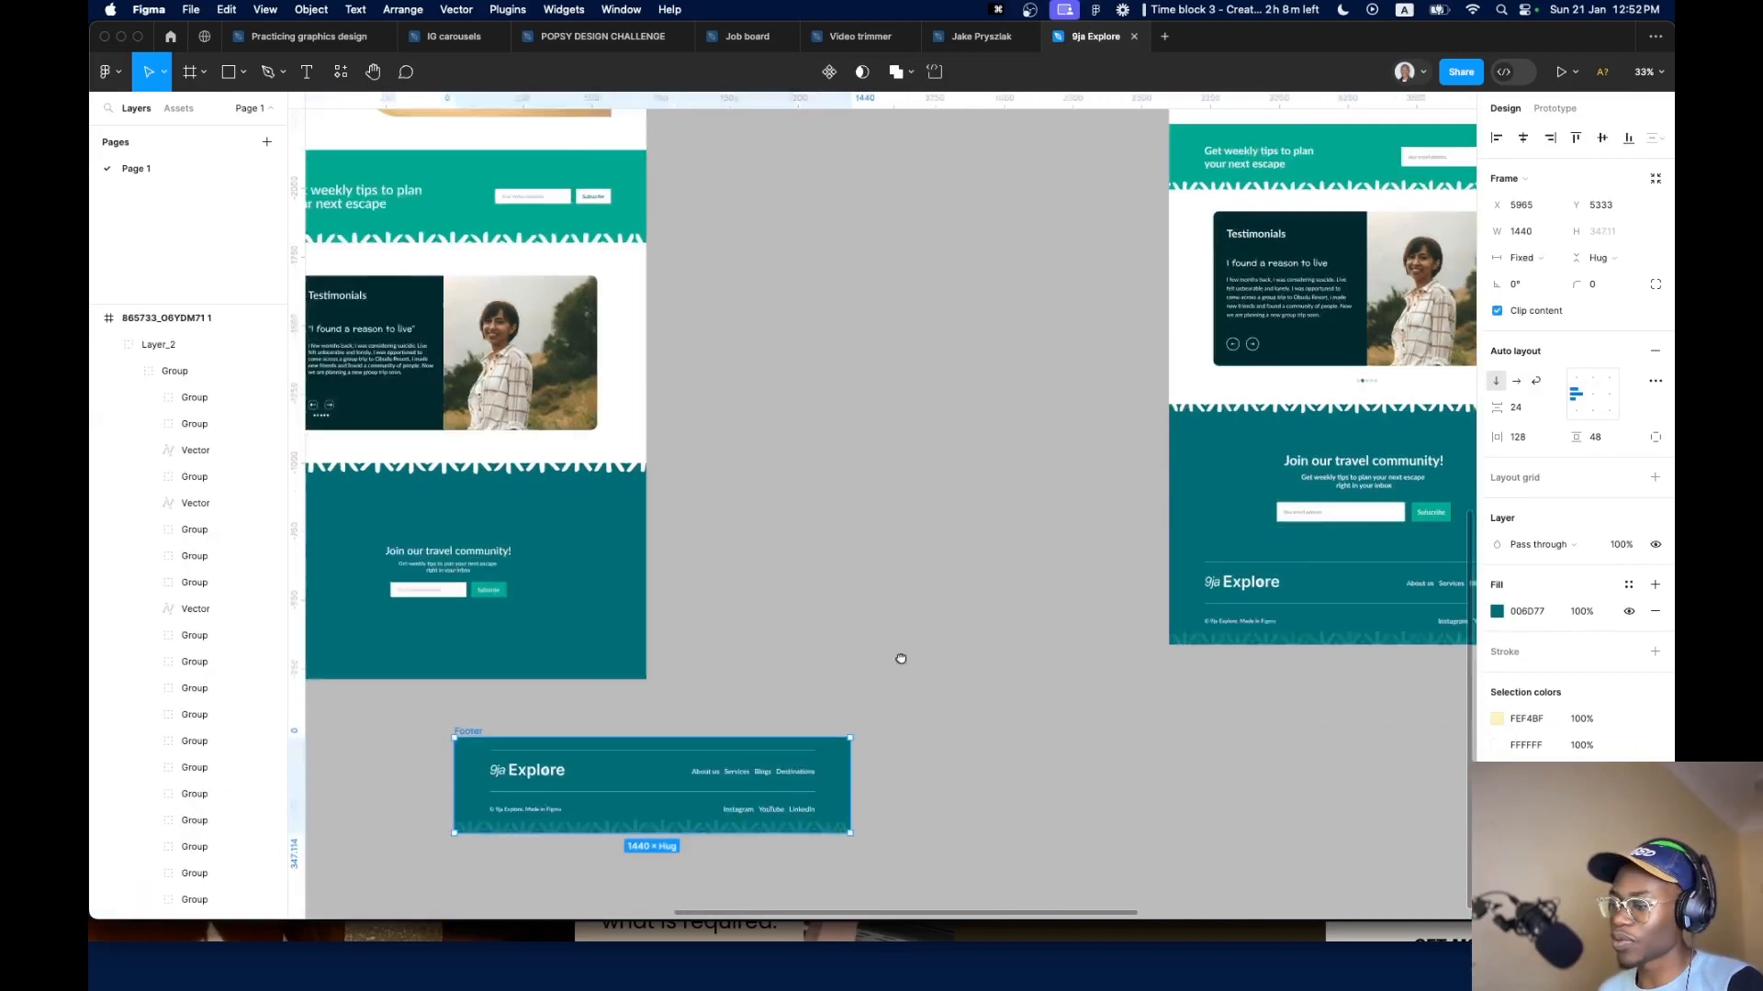
{"action": "left_click_drag", "start_coordinate": [797, 720], "coordinate": [603, 721]}
{"action": "scroll", "coordinate": [574, 652], "scroll_direction": "up", "scroll_amount": 3}
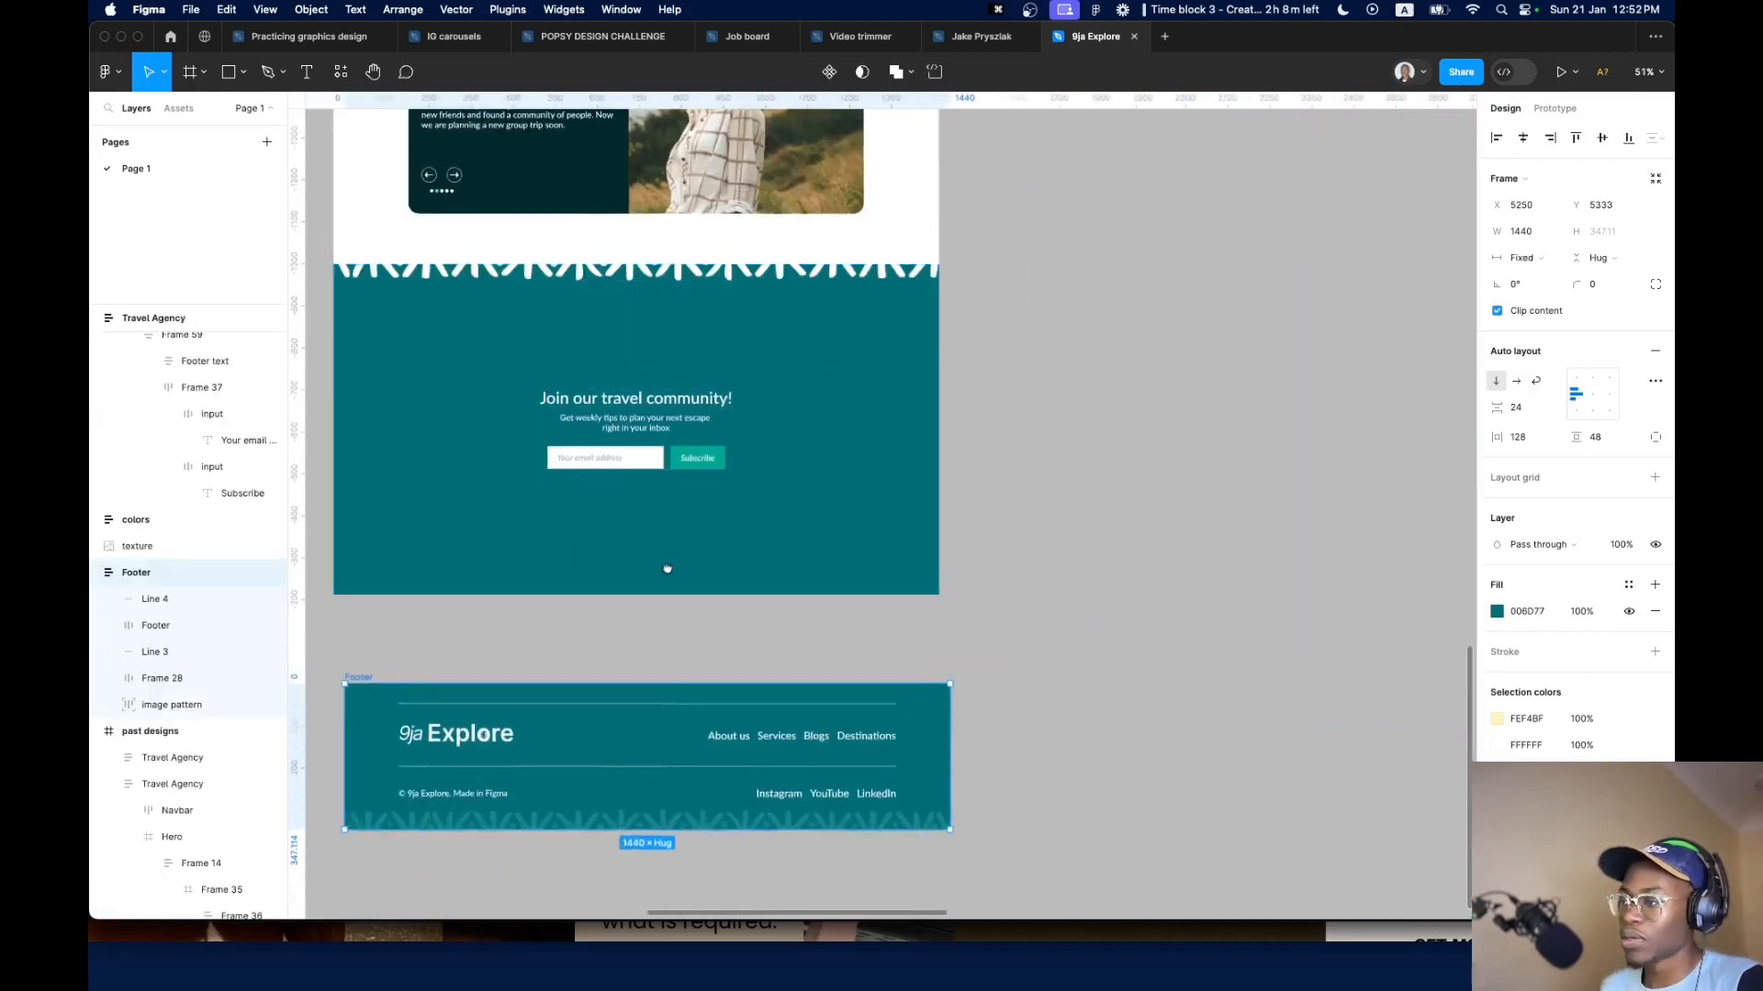
{"action": "scroll", "coordinate": [665, 571], "scroll_direction": "left", "scroll_amount": 4}
{"action": "left_click", "coordinate": [879, 485]}
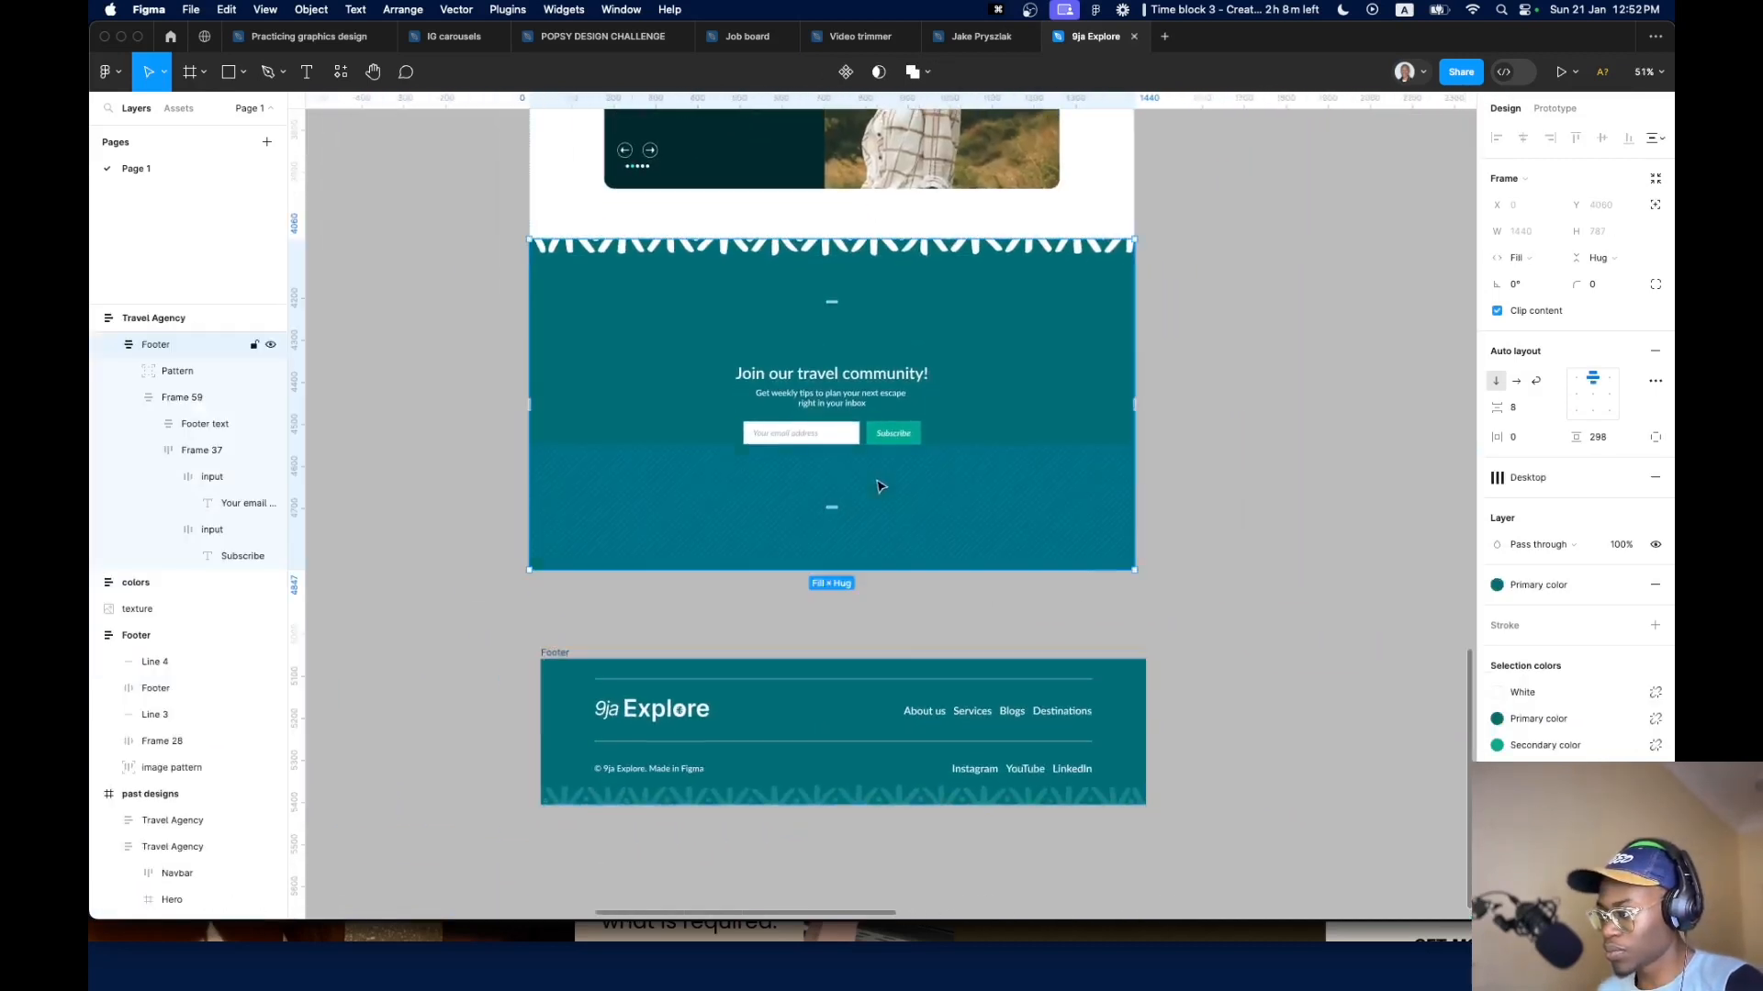
Copy the 9ja Explore logo group from the duplicated reference Footer and paste it into the working page's Footer
{"action": "double_click", "coordinate": [637, 719]}
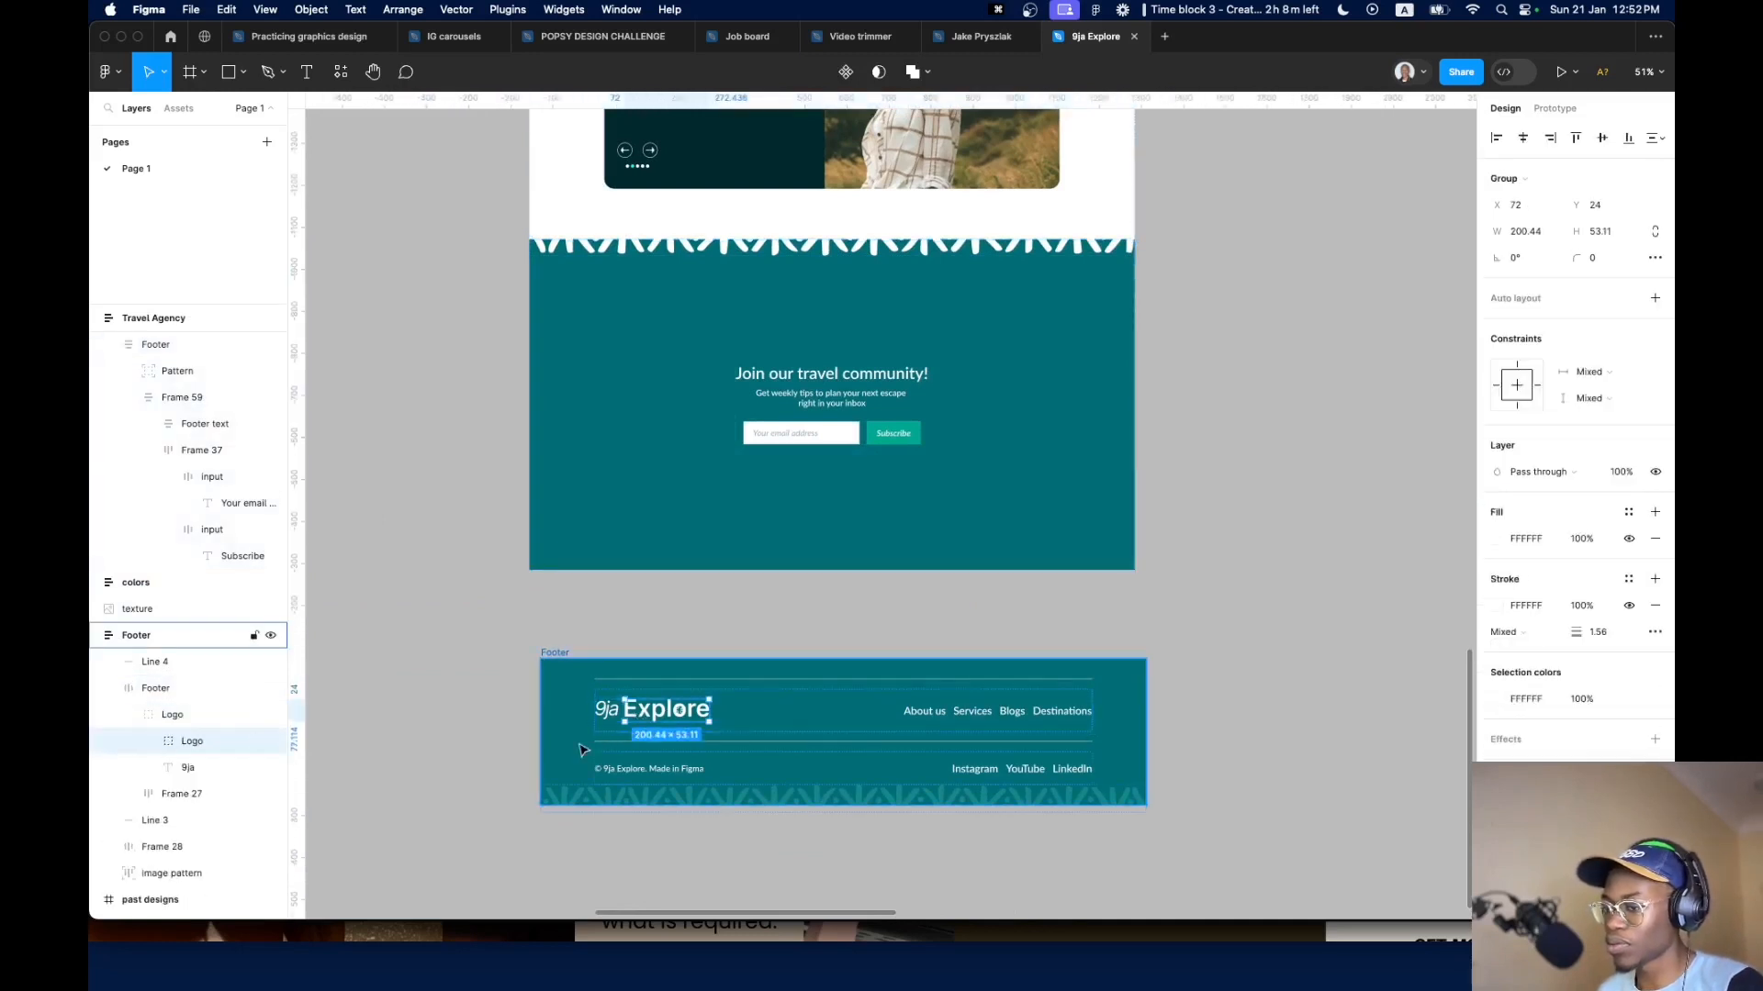
{"action": "left_click", "coordinate": [659, 797]}
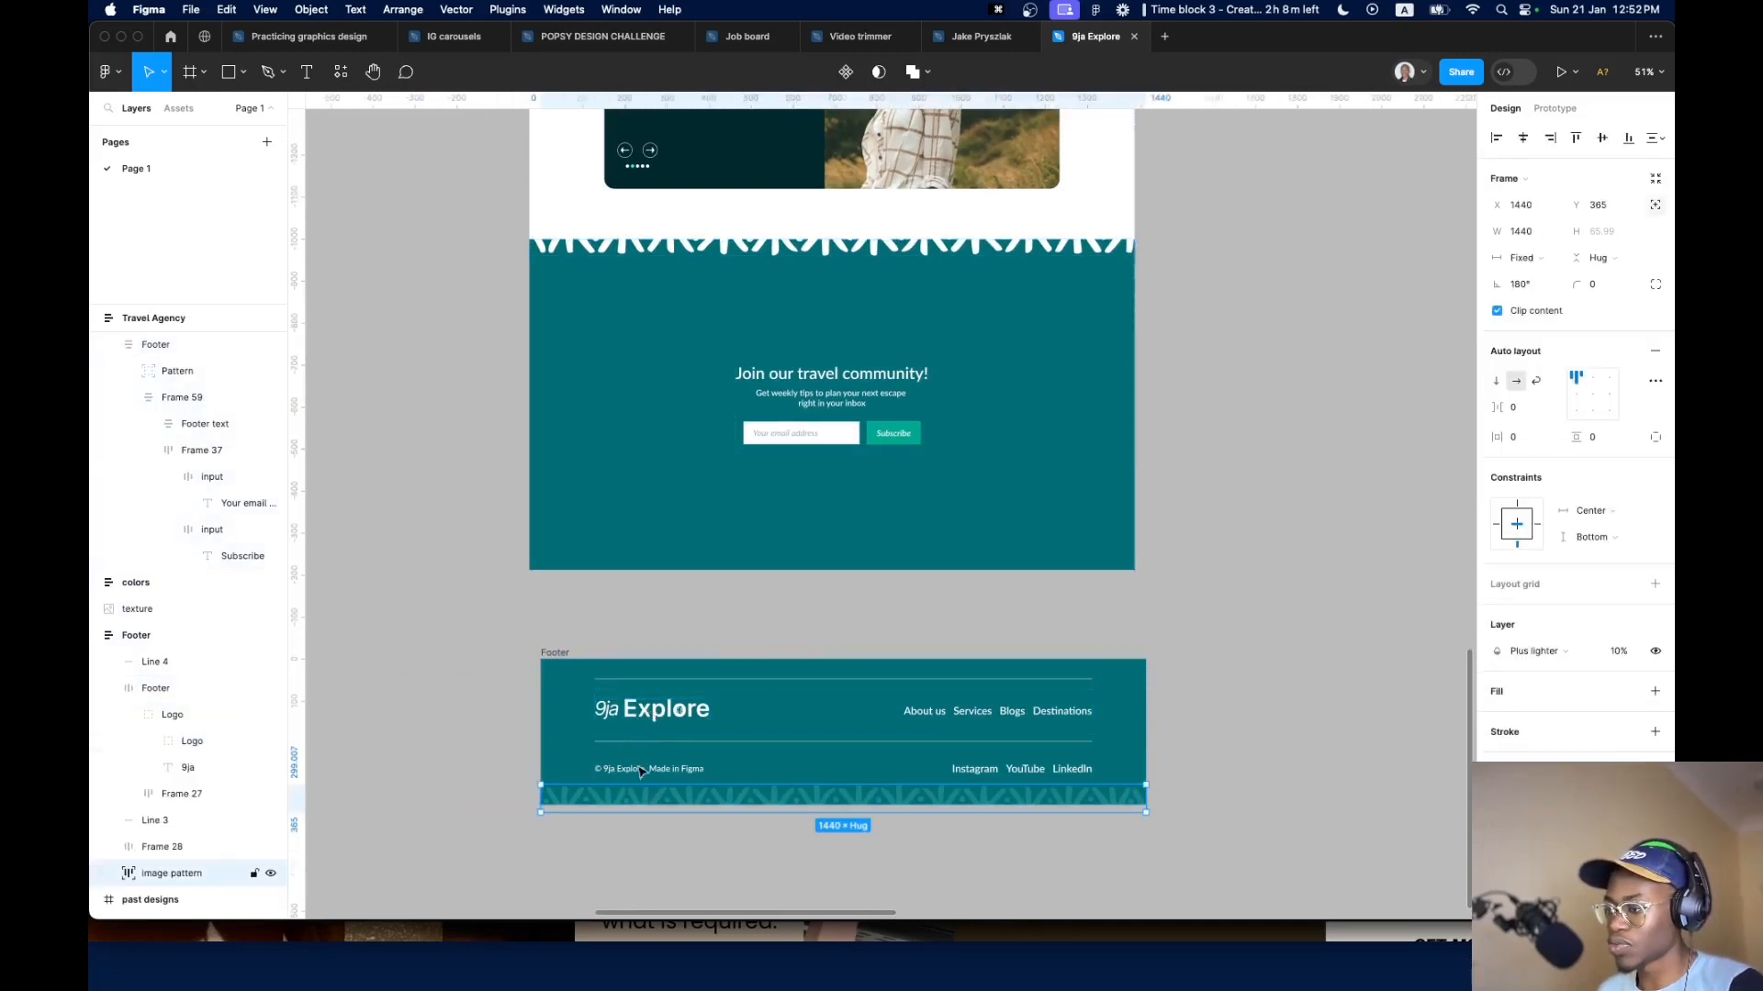
{"action": "left_click", "coordinate": [645, 712]}
{"action": "left_click", "coordinate": [645, 713]}
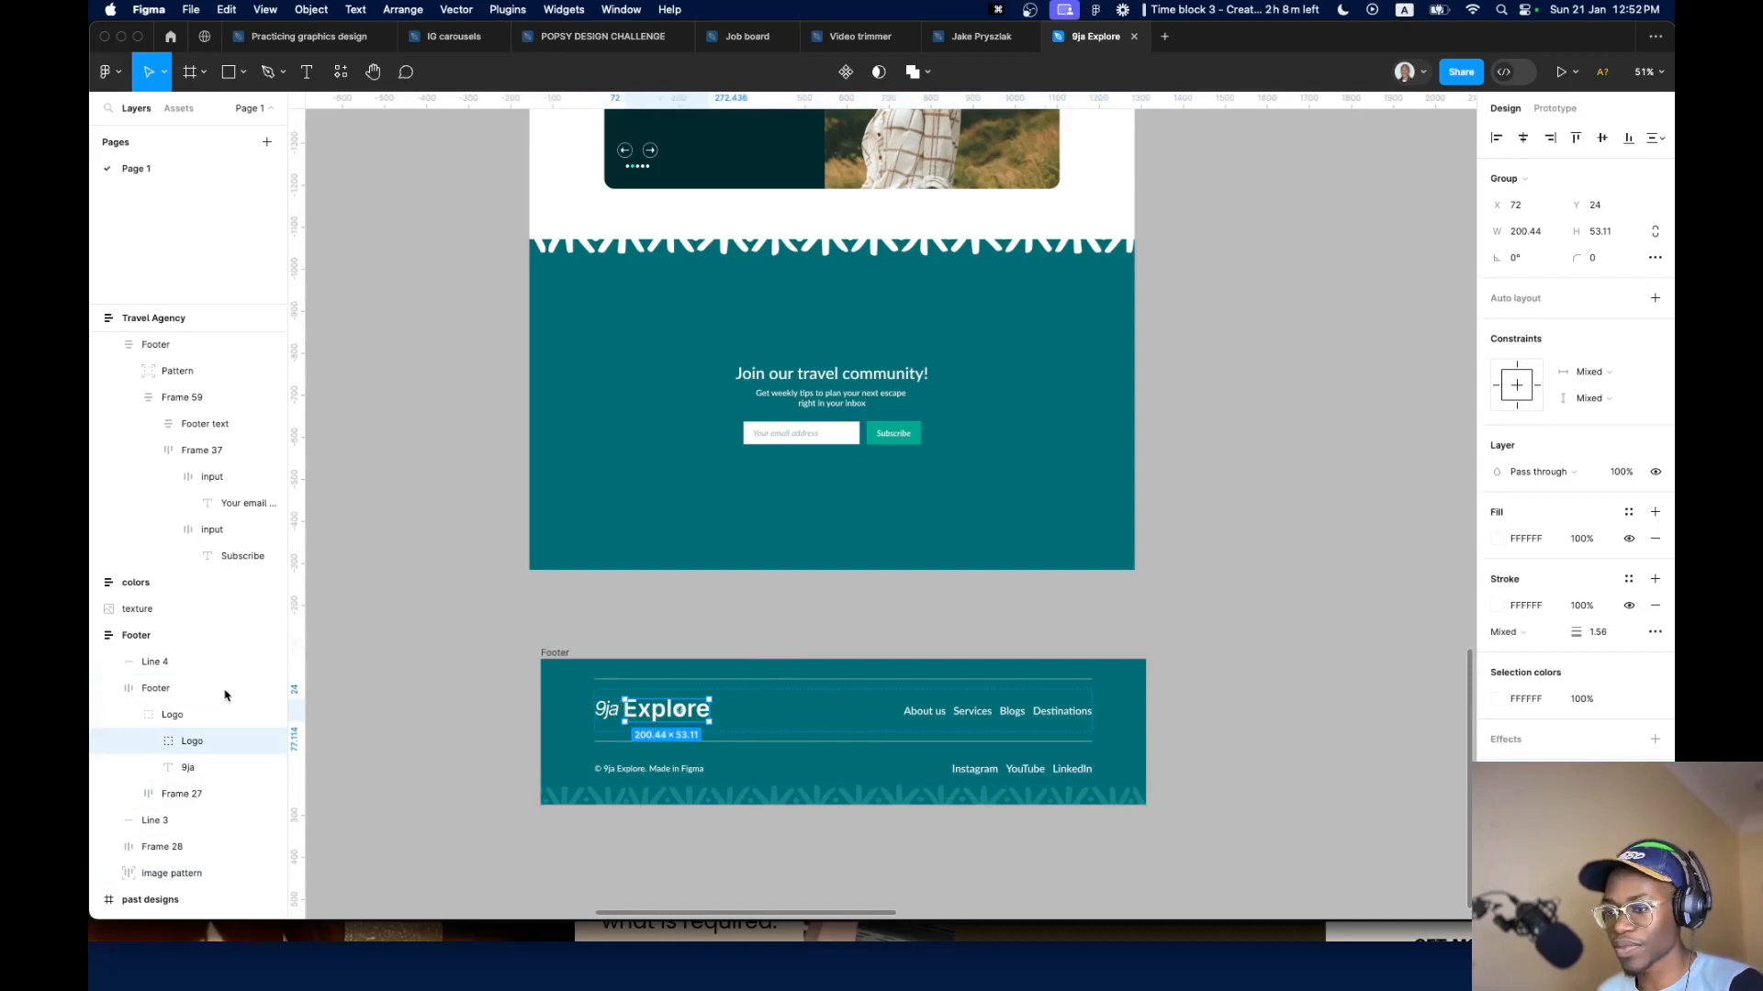
{"action": "left_click", "coordinate": [189, 715]}
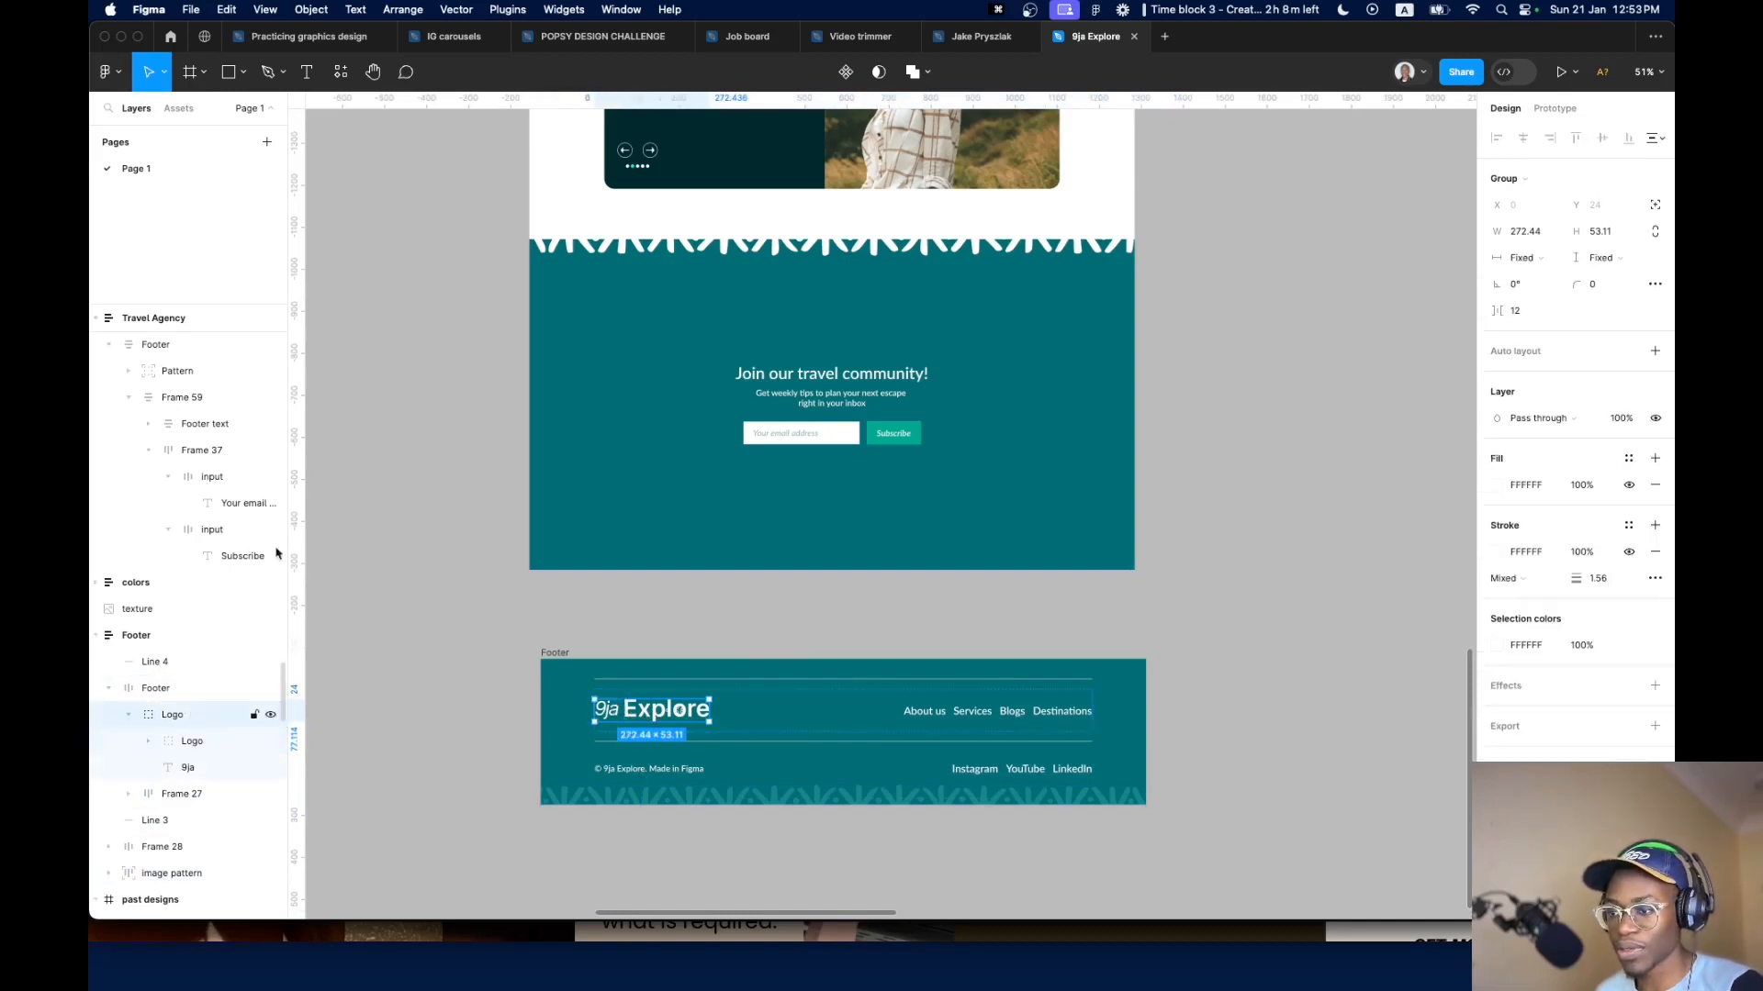
{"action": "left_click", "coordinate": [669, 452]}
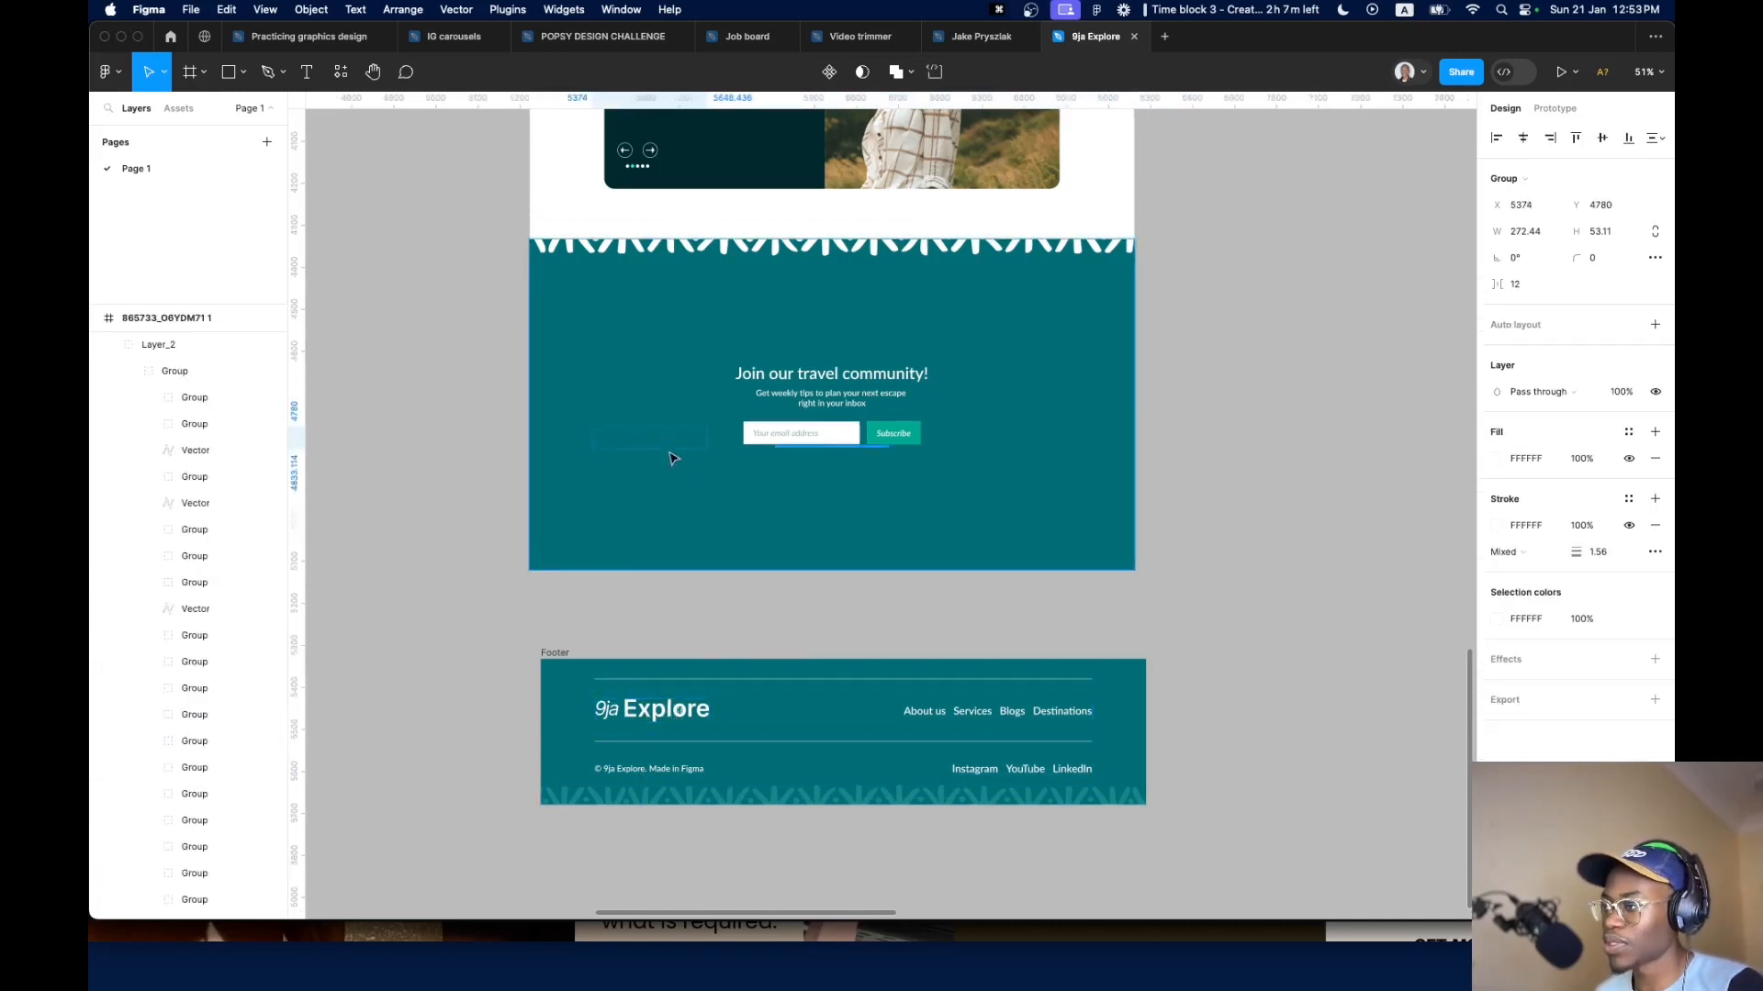
{"action": "key", "text": "super+v"}
Set the working page Footer's vertical padding to 120 and the vertical gap between its items to 120
{"action": "left_click", "coordinate": [959, 478]}
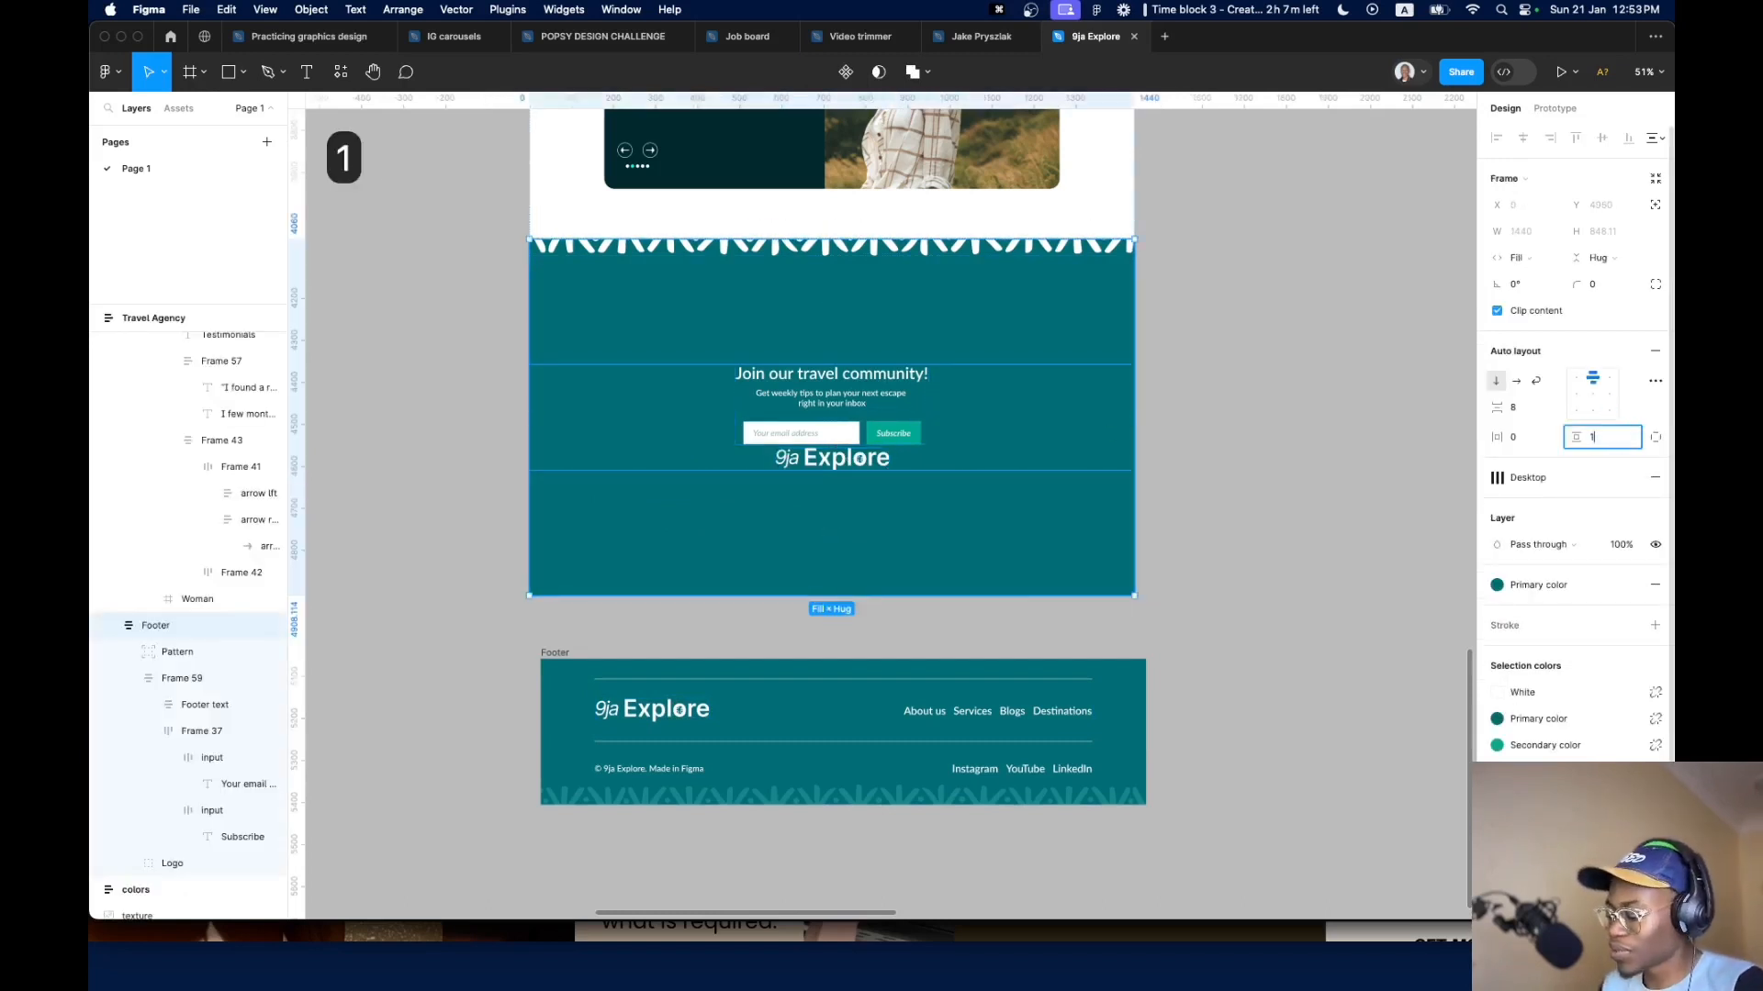
{"action": "type", "text": "120"}
{"action": "key", "text": "Return"}
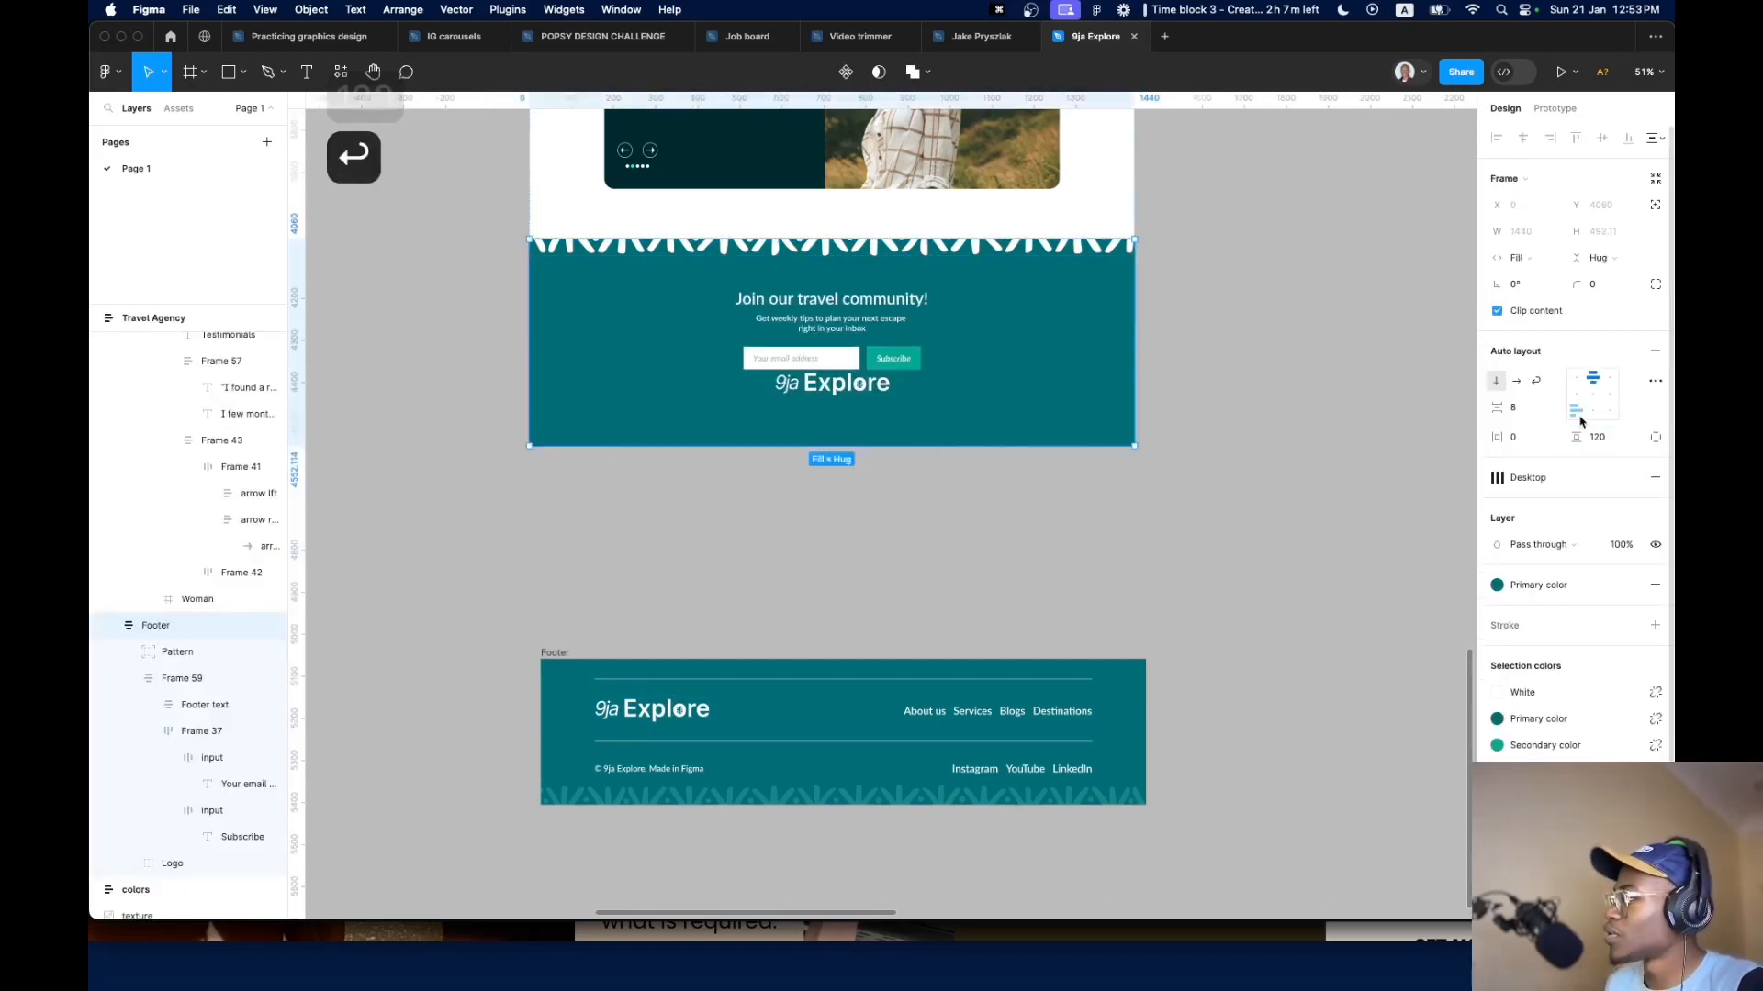
{"action": "left_click", "coordinate": [1543, 408]}
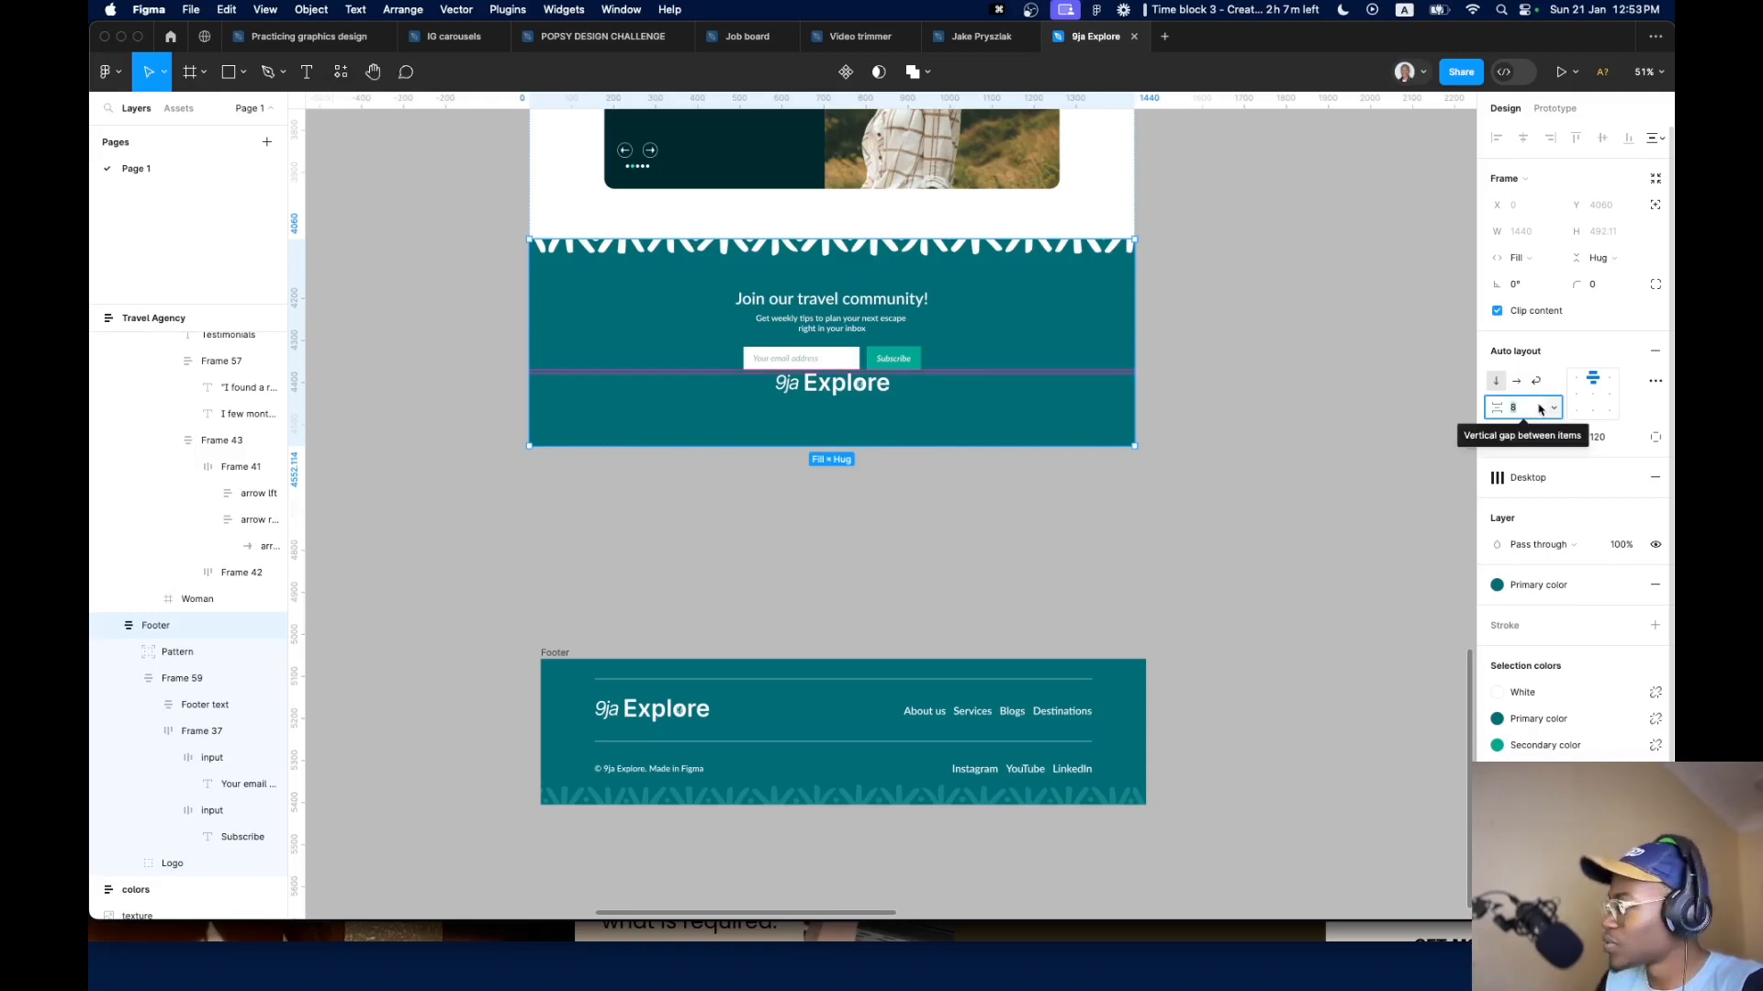
{"action": "key", "text": "BackSpace"}
{"action": "type", "text": "120"}
{"action": "key", "text": "Return"}
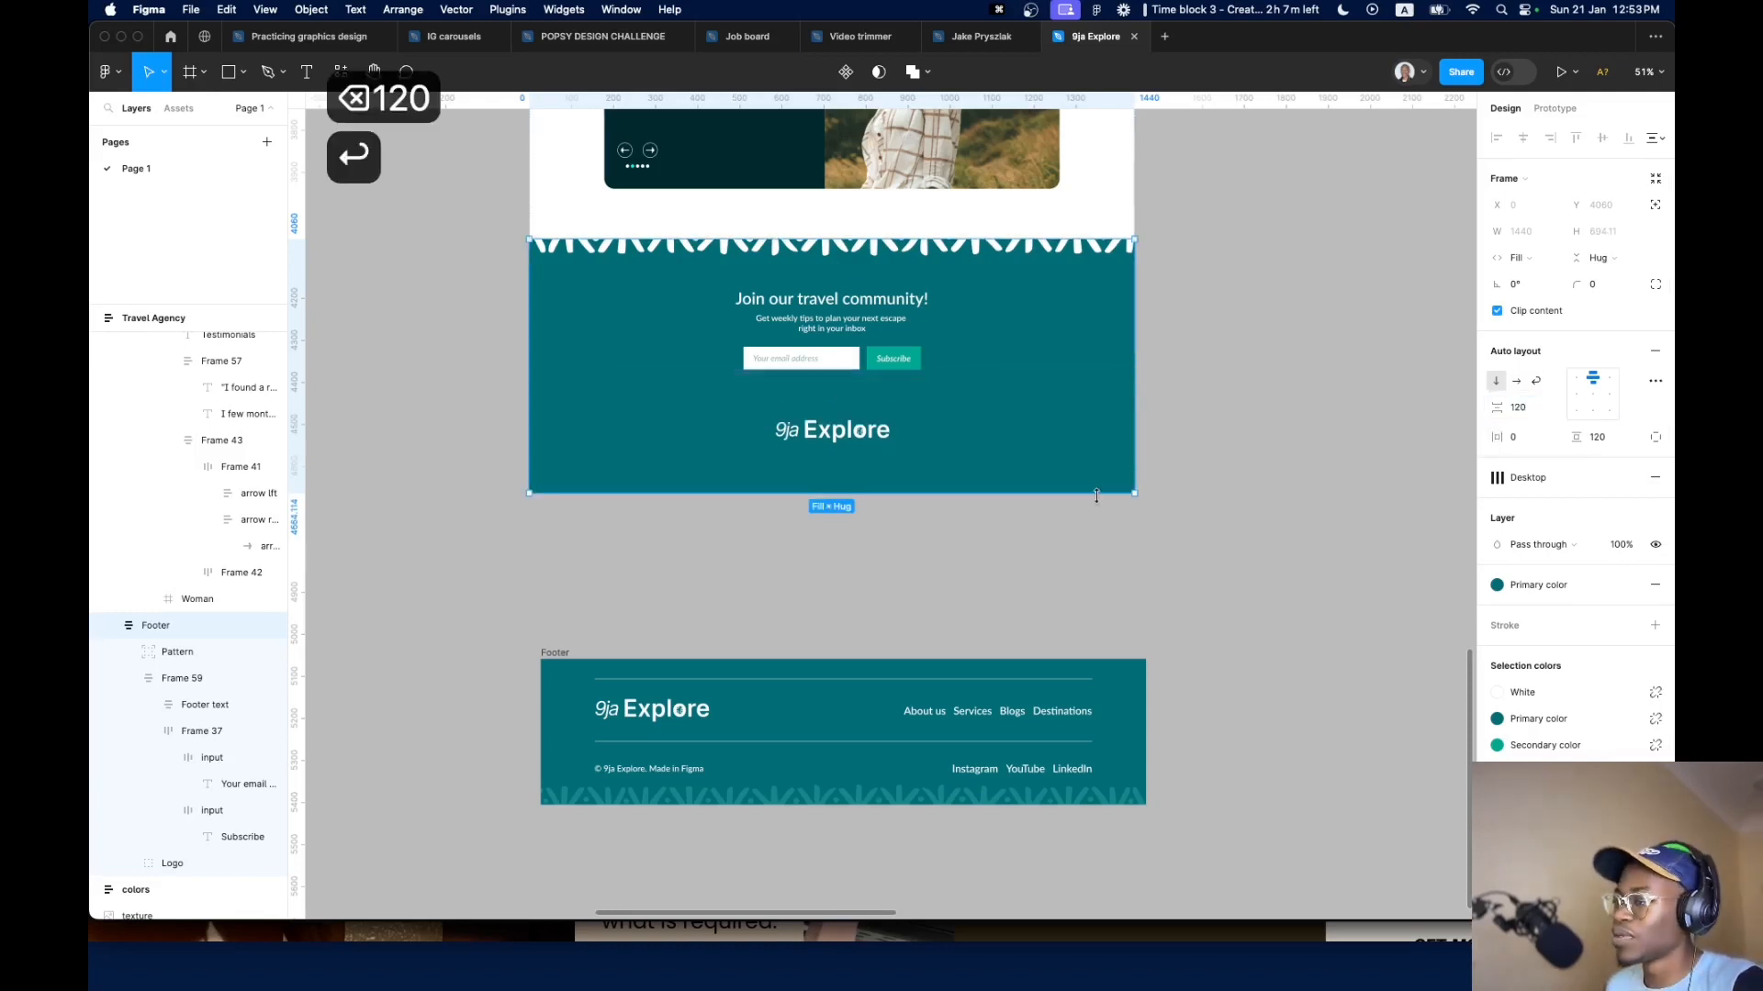
Copy the nav menu from the page's navbar into the Footer below the logo and recolor its text with the White style
{"action": "scroll", "coordinate": [872, 431], "scroll_direction": "up", "scroll_amount": 2}
{"action": "double_click", "coordinate": [874, 431]}
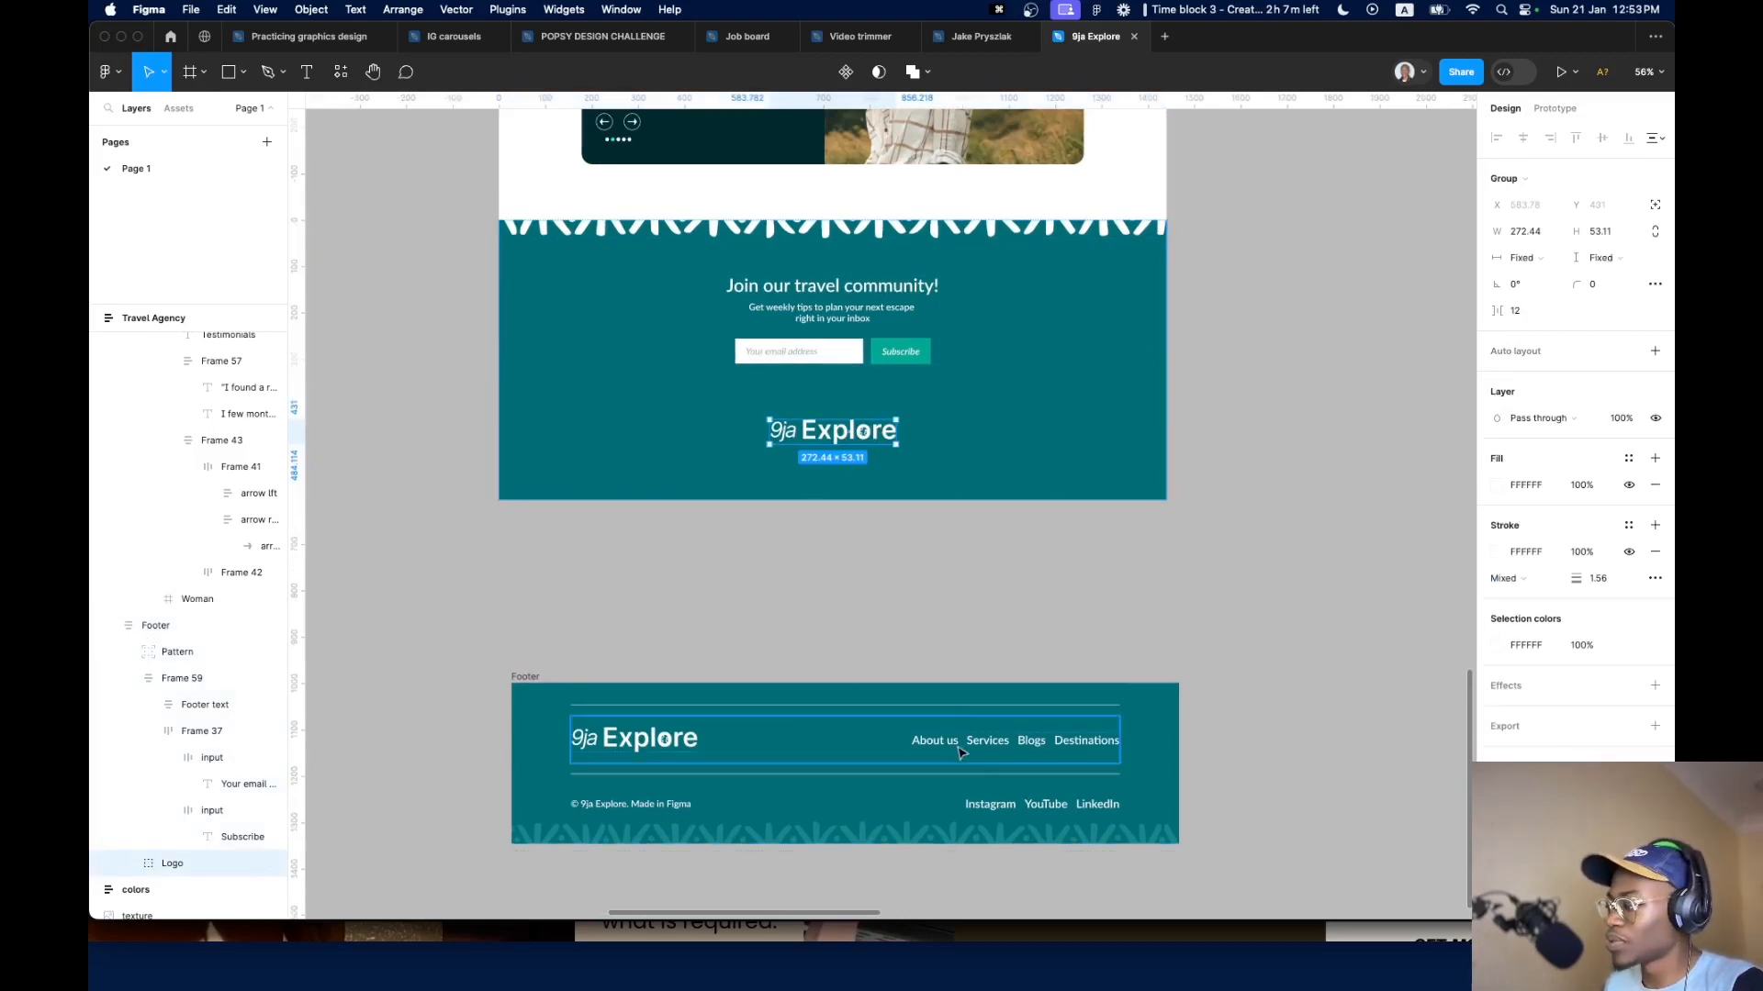
{"action": "scroll", "coordinate": [913, 388], "scroll_direction": "down", "scroll_amount": 5}
{"action": "scroll", "coordinate": [915, 393], "scroll_direction": "up", "scroll_amount": 5}
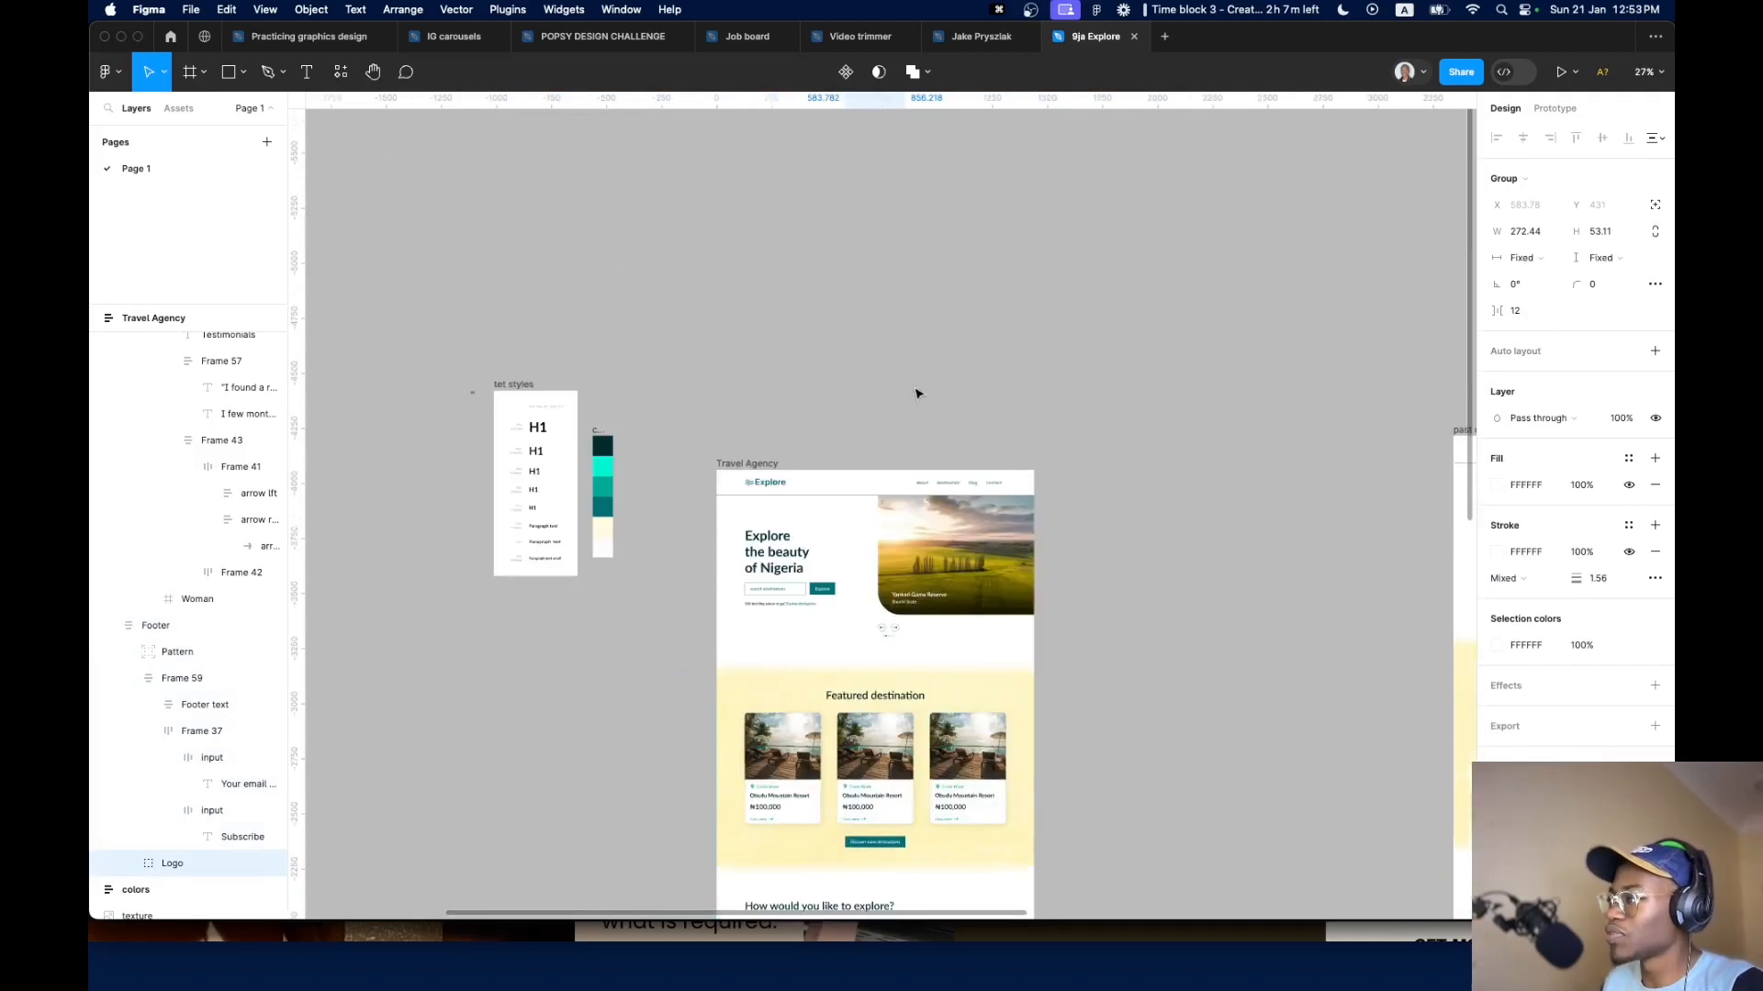
{"action": "scroll", "coordinate": [857, 362], "scroll_direction": "up", "scroll_amount": 10}
{"action": "left_click", "coordinate": [775, 346]}
{"action": "key", "text": "super+c"}
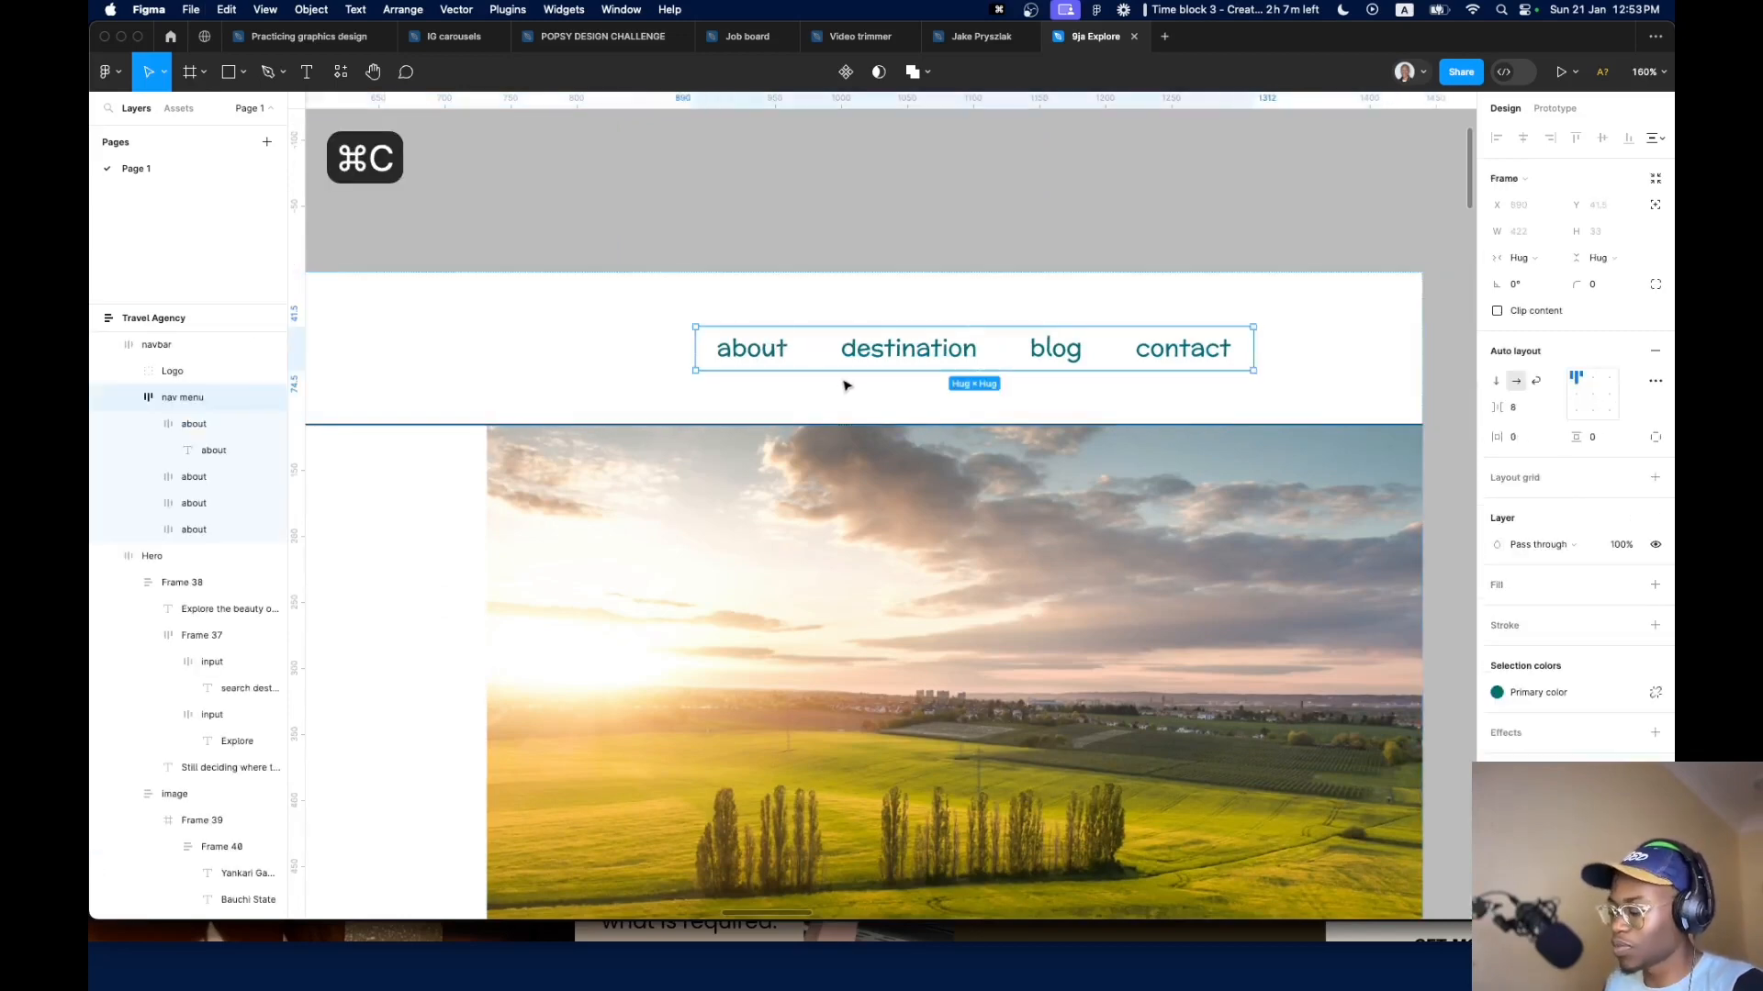
{"action": "scroll", "coordinate": [839, 368], "scroll_direction": "down", "scroll_amount": 10}
{"action": "scroll", "coordinate": [885, 597], "scroll_direction": "down", "scroll_amount": 10}
{"action": "scroll", "coordinate": [976, 373], "scroll_direction": "up", "scroll_amount": 5}
{"action": "scroll", "coordinate": [975, 373], "scroll_direction": "up", "scroll_amount": 5}
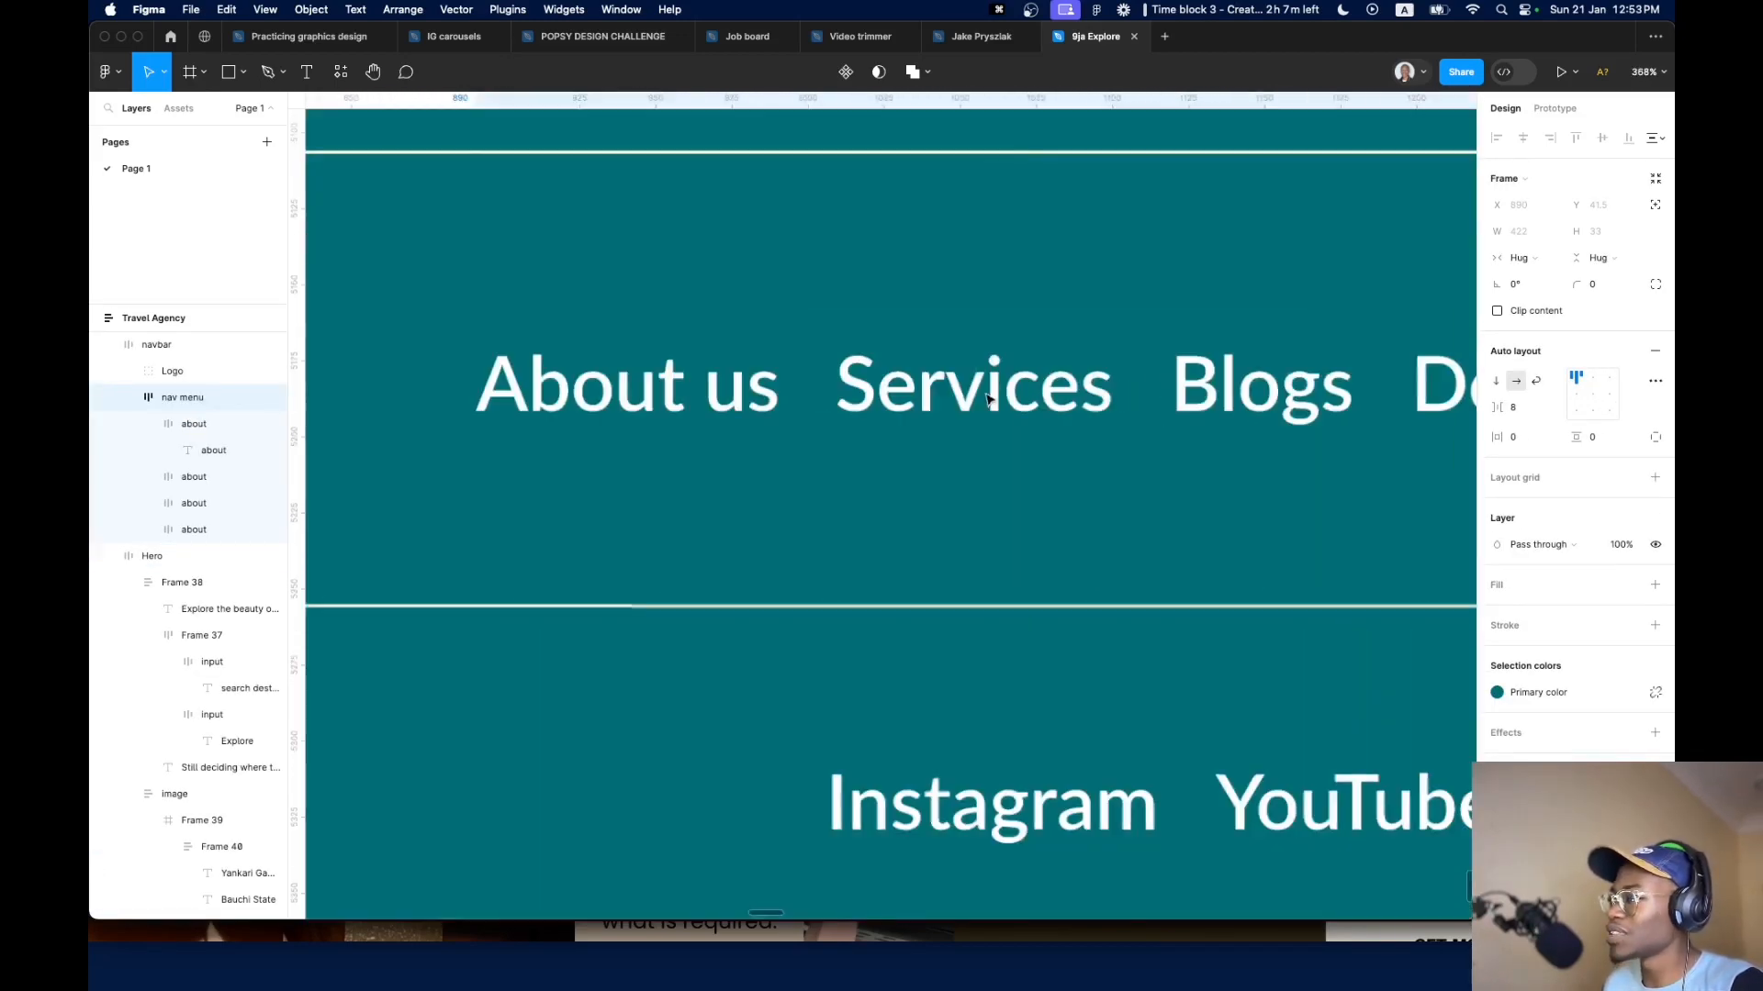
{"action": "scroll", "coordinate": [976, 376], "scroll_direction": "down", "scroll_amount": 5}
{"action": "scroll", "coordinate": [989, 397], "scroll_direction": "up", "scroll_amount": 10}
{"action": "left_click", "coordinate": [937, 374]}
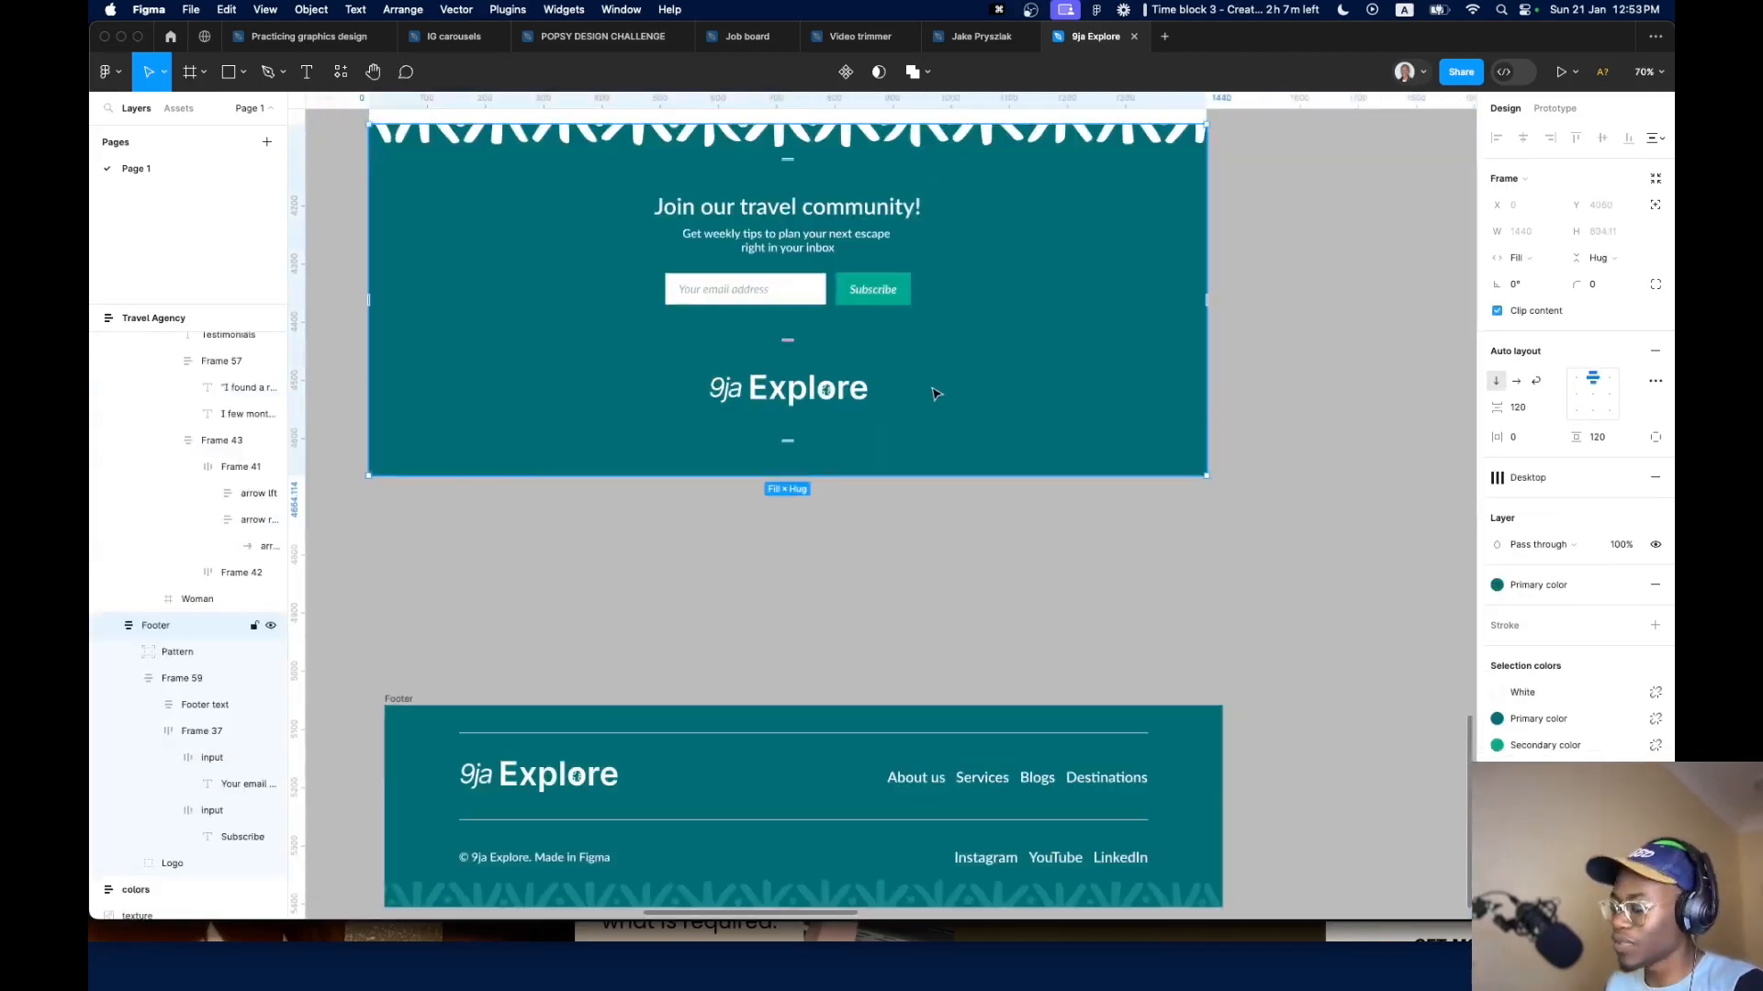
{"action": "key", "text": "super+v"}
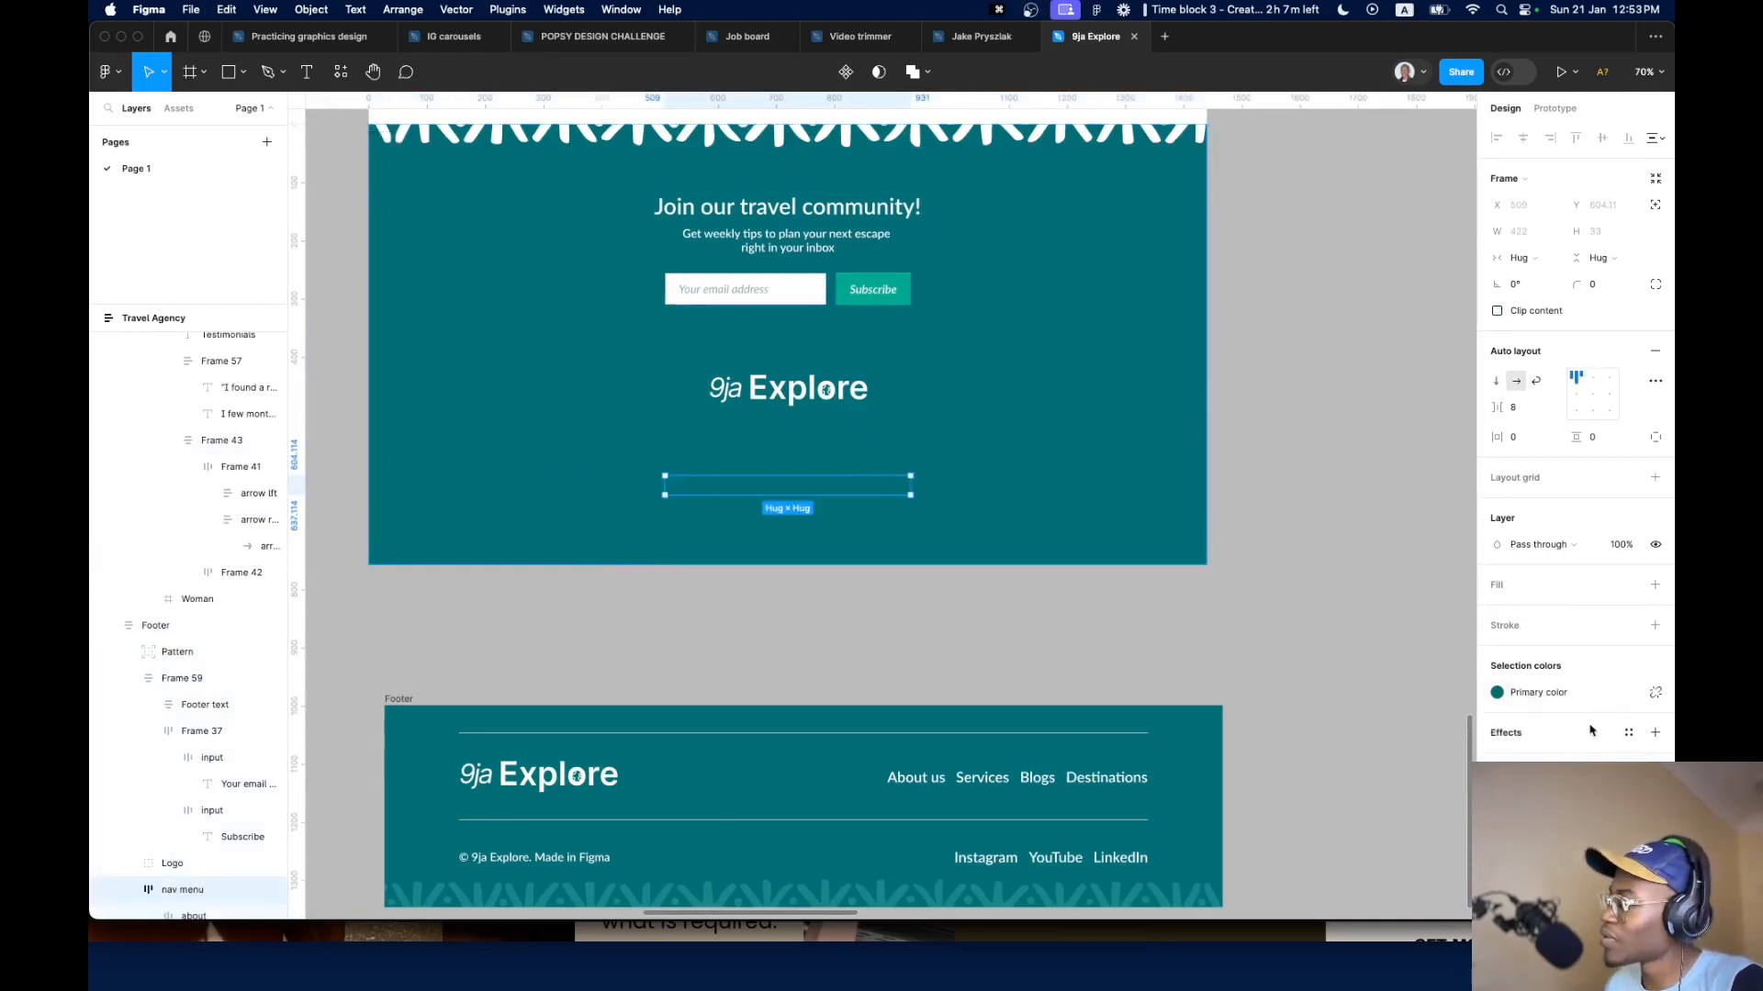
{"action": "left_click", "coordinate": [1498, 693]}
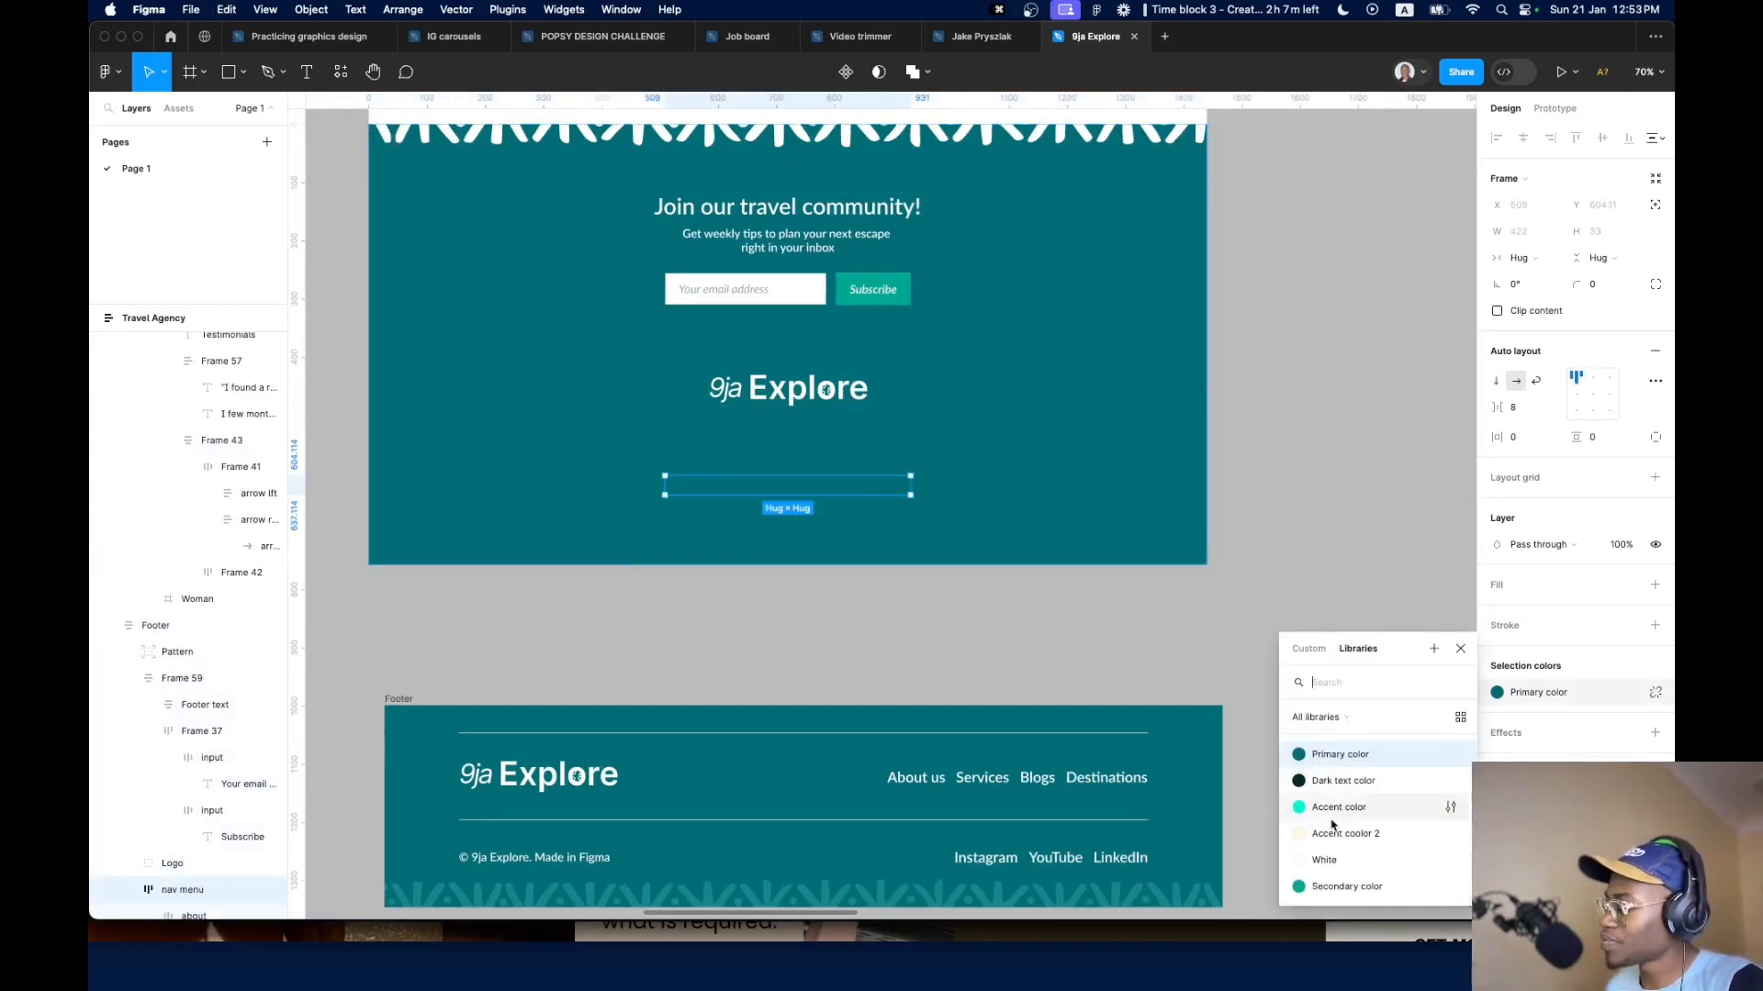
{"action": "left_click", "coordinate": [1324, 860]}
Wrap the footer's logo and nav menu in one horizontal auto layout row, aligned left and centered vertically
{"action": "left_click", "coordinate": [765, 401], "text": "shift"}
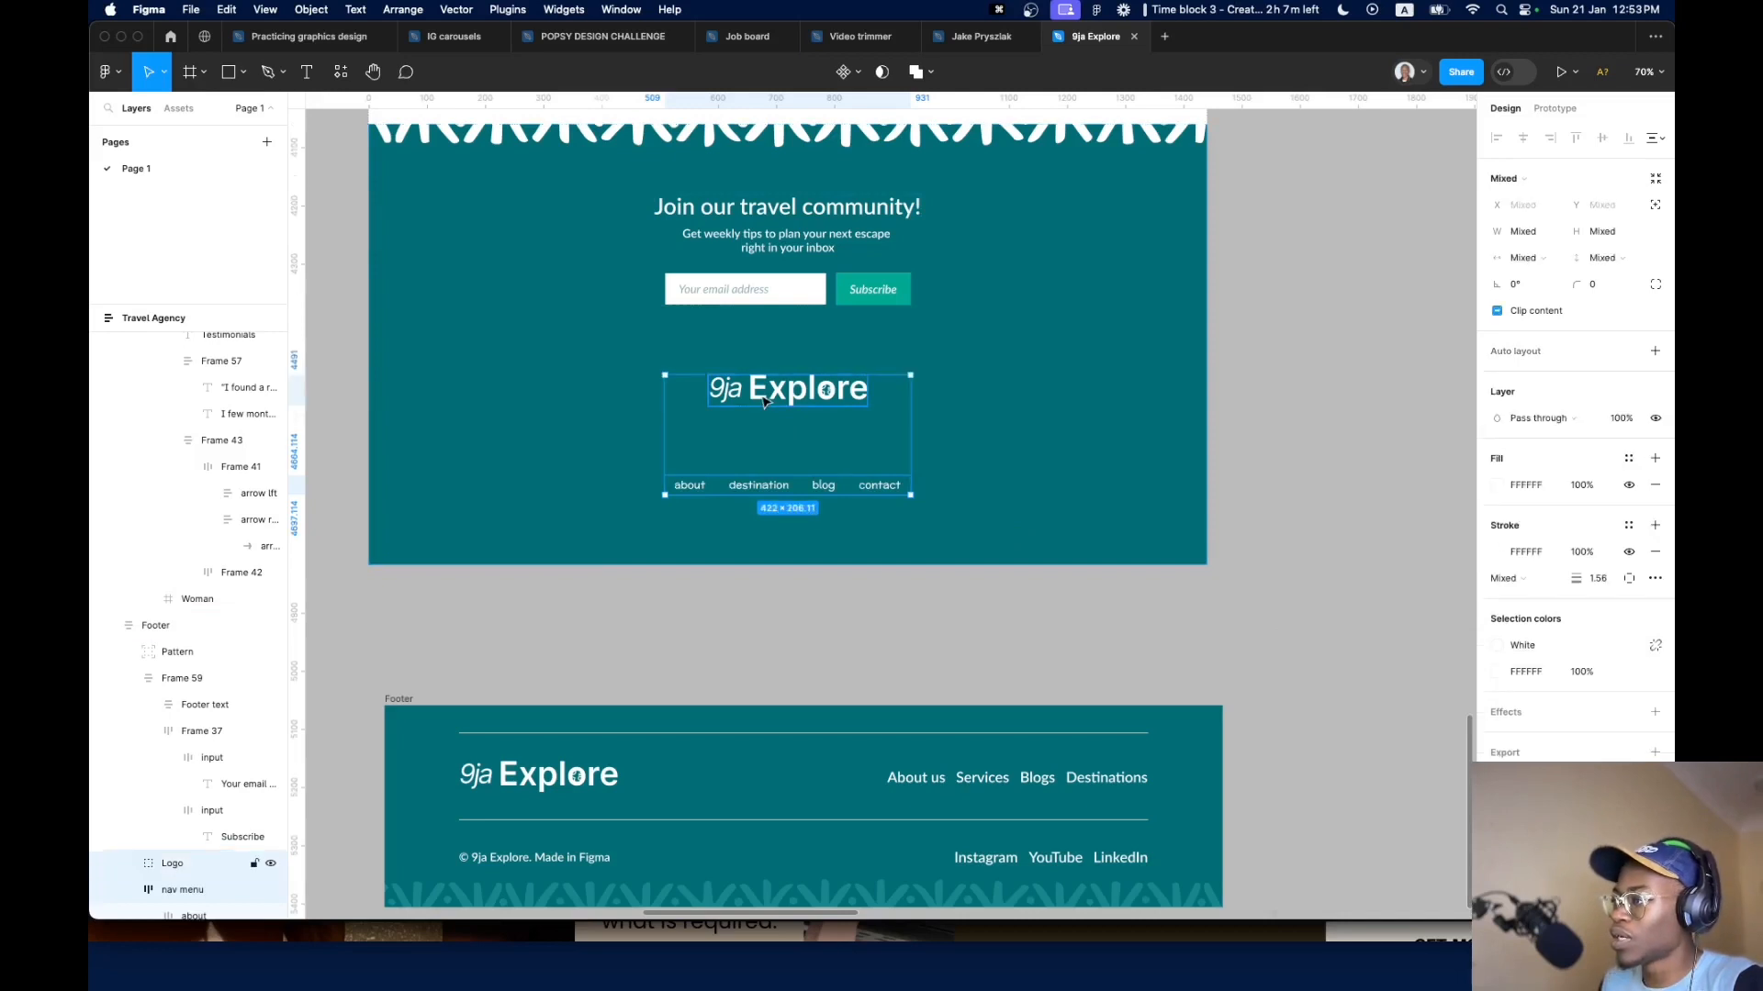
{"action": "key", "text": "shift+a"}
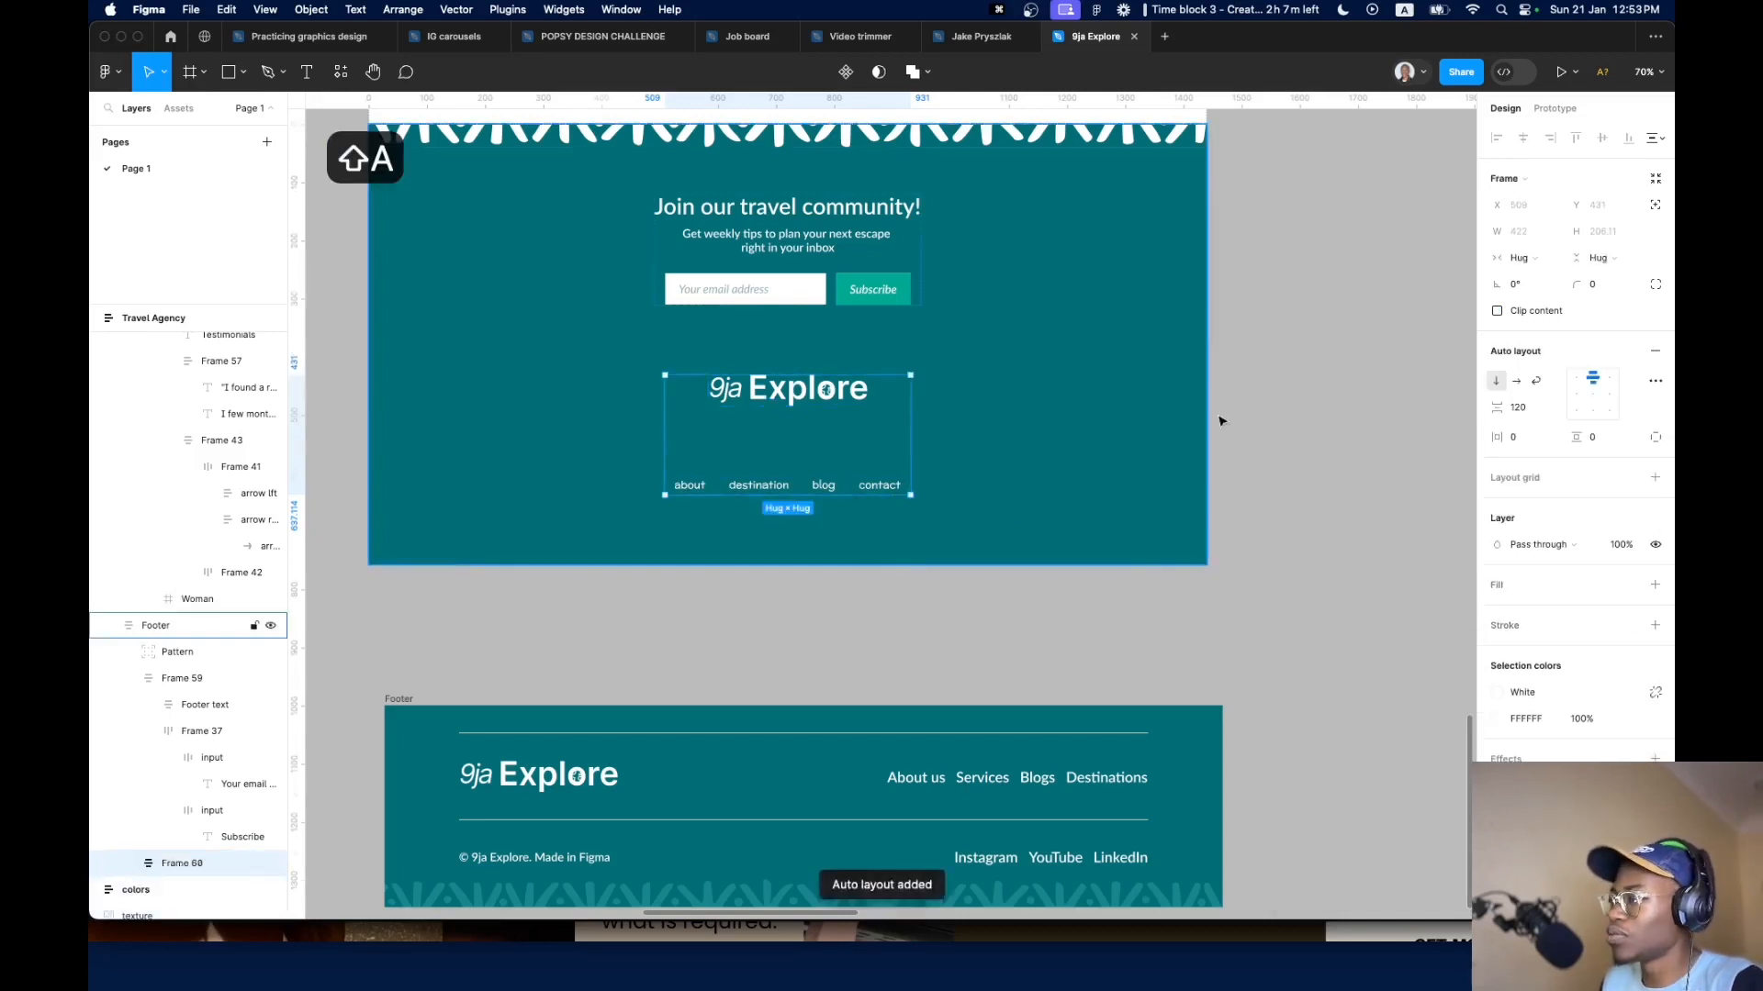
{"action": "left_click", "coordinate": [1518, 381]}
{"action": "left_click", "coordinate": [1578, 400]}
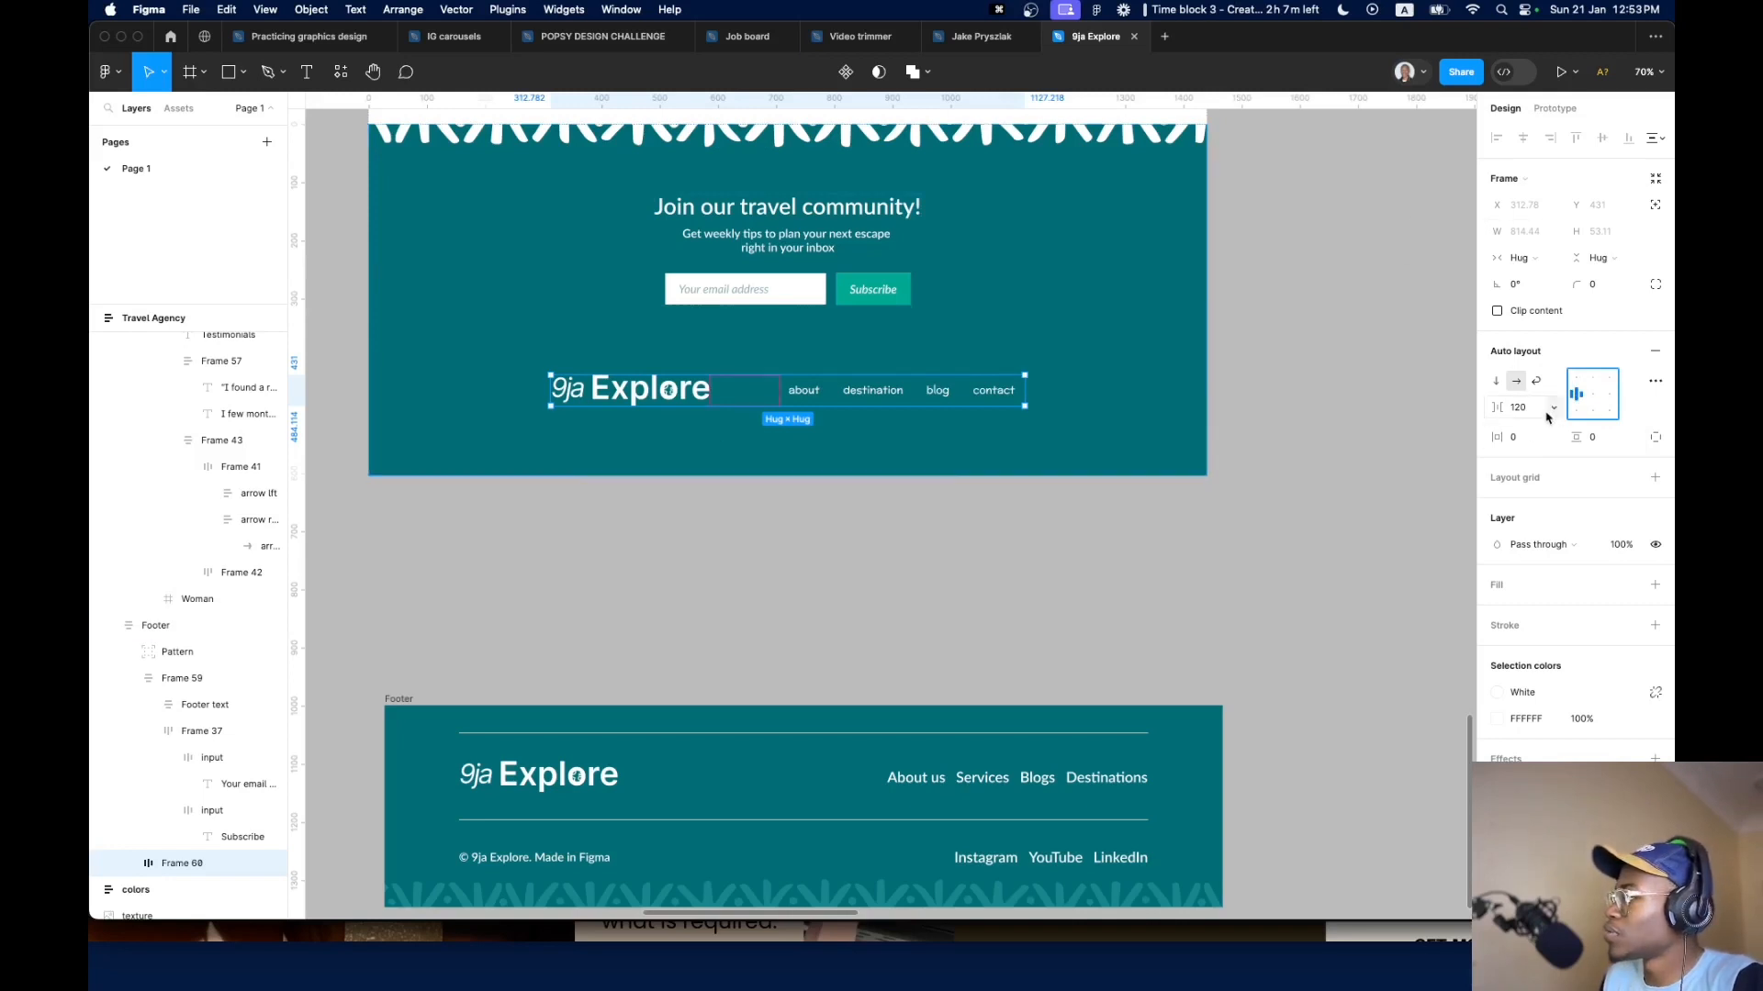
Set the spacing of the footer's logo and menu row to Auto and its width to Fill container
{"action": "left_click", "coordinate": [1553, 407]}
{"action": "left_click", "coordinate": [1533, 425]}
{"action": "left_click", "coordinate": [1521, 257]}
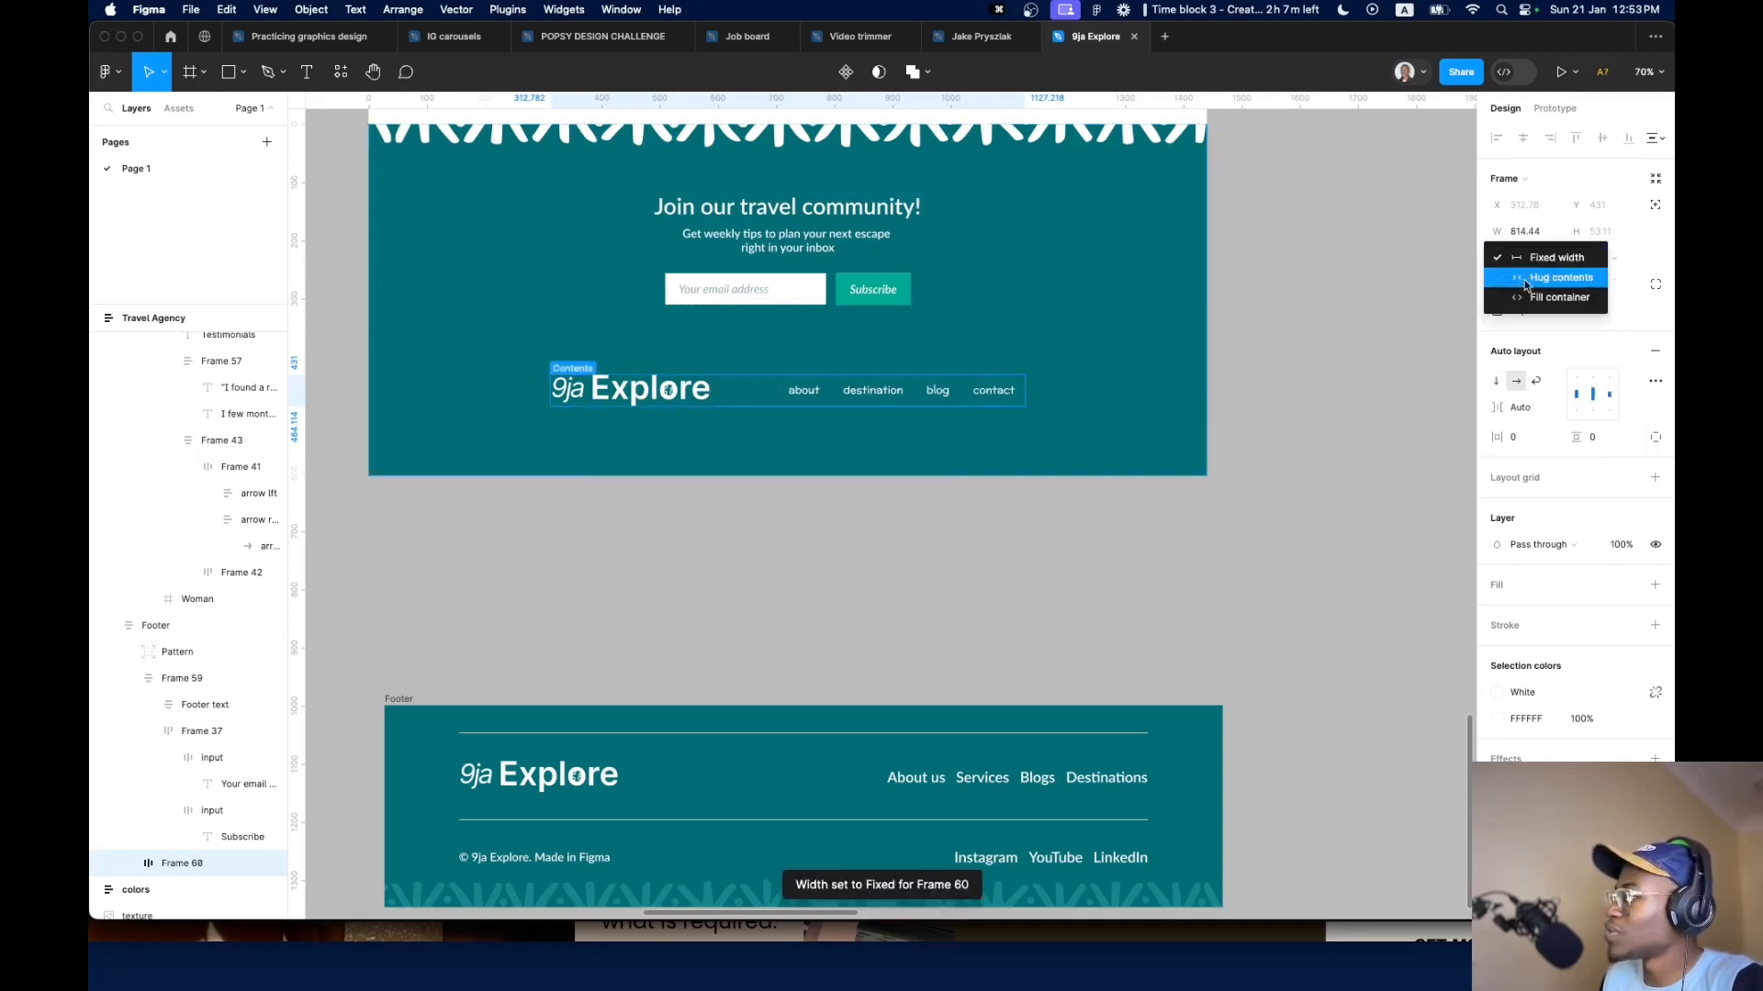
{"action": "left_click", "coordinate": [1530, 296]}
Set the horizontal padding of the working page's Footer to 128
{"action": "left_click", "coordinate": [991, 358]}
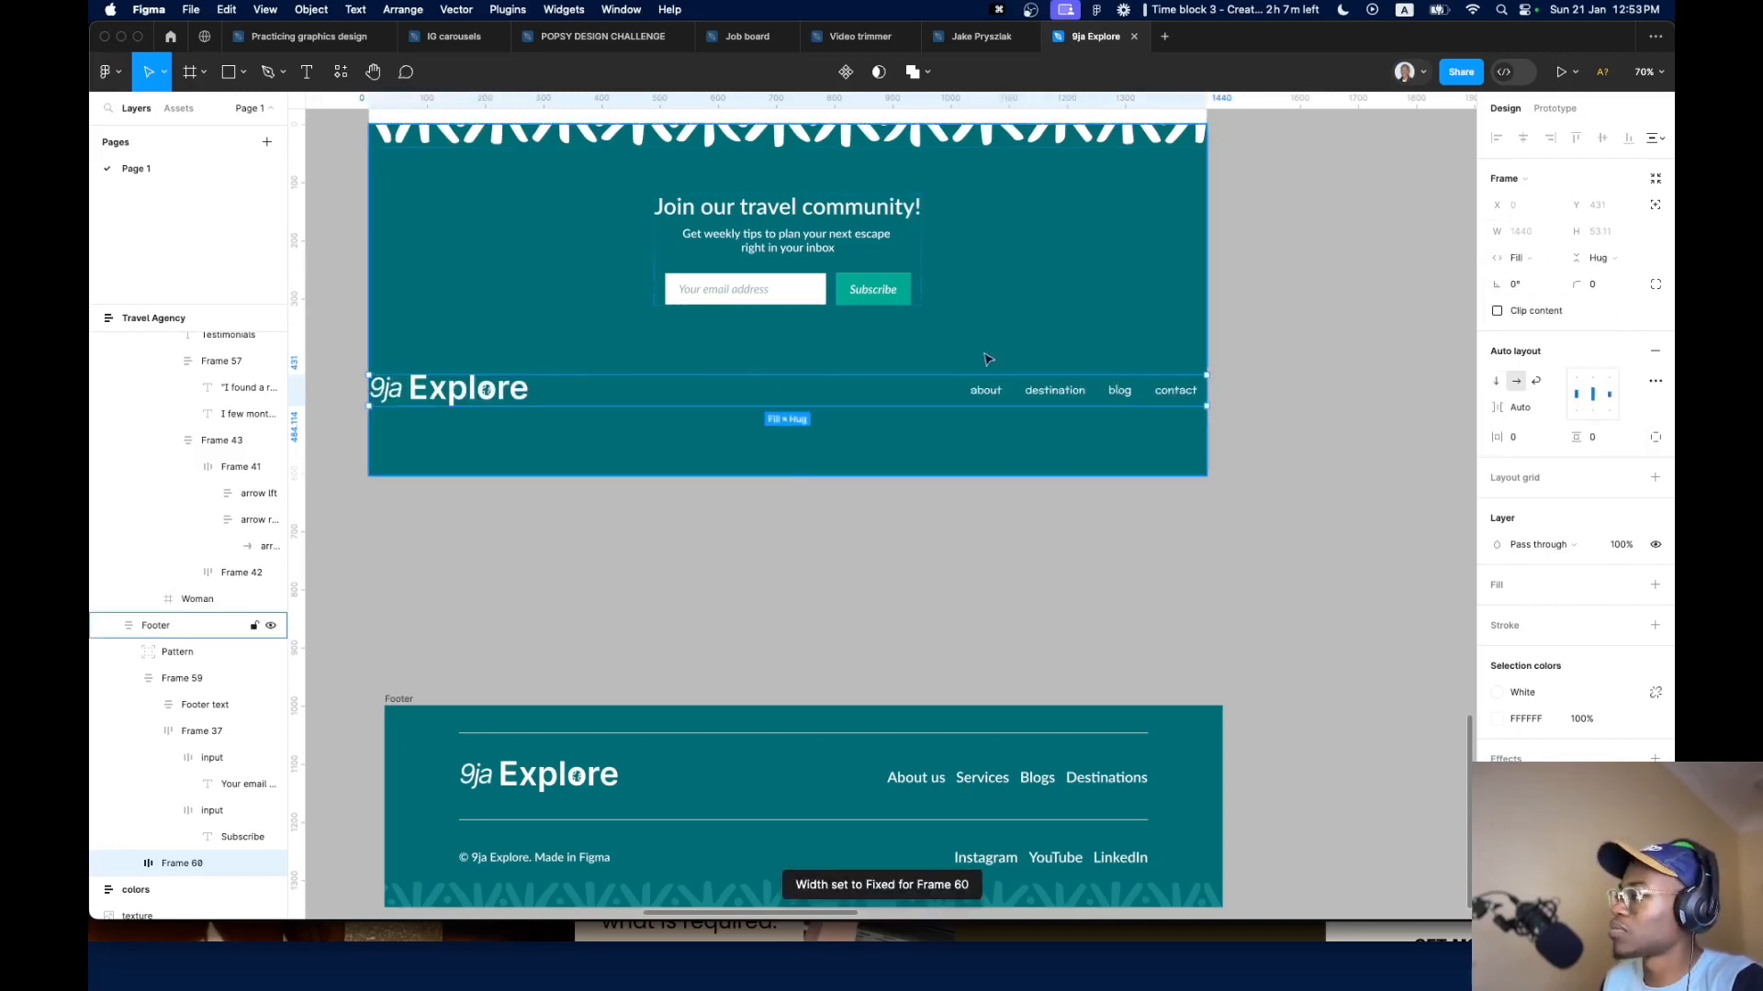
{"action": "left_click", "coordinate": [1524, 439]}
{"action": "type", "text": "12"}
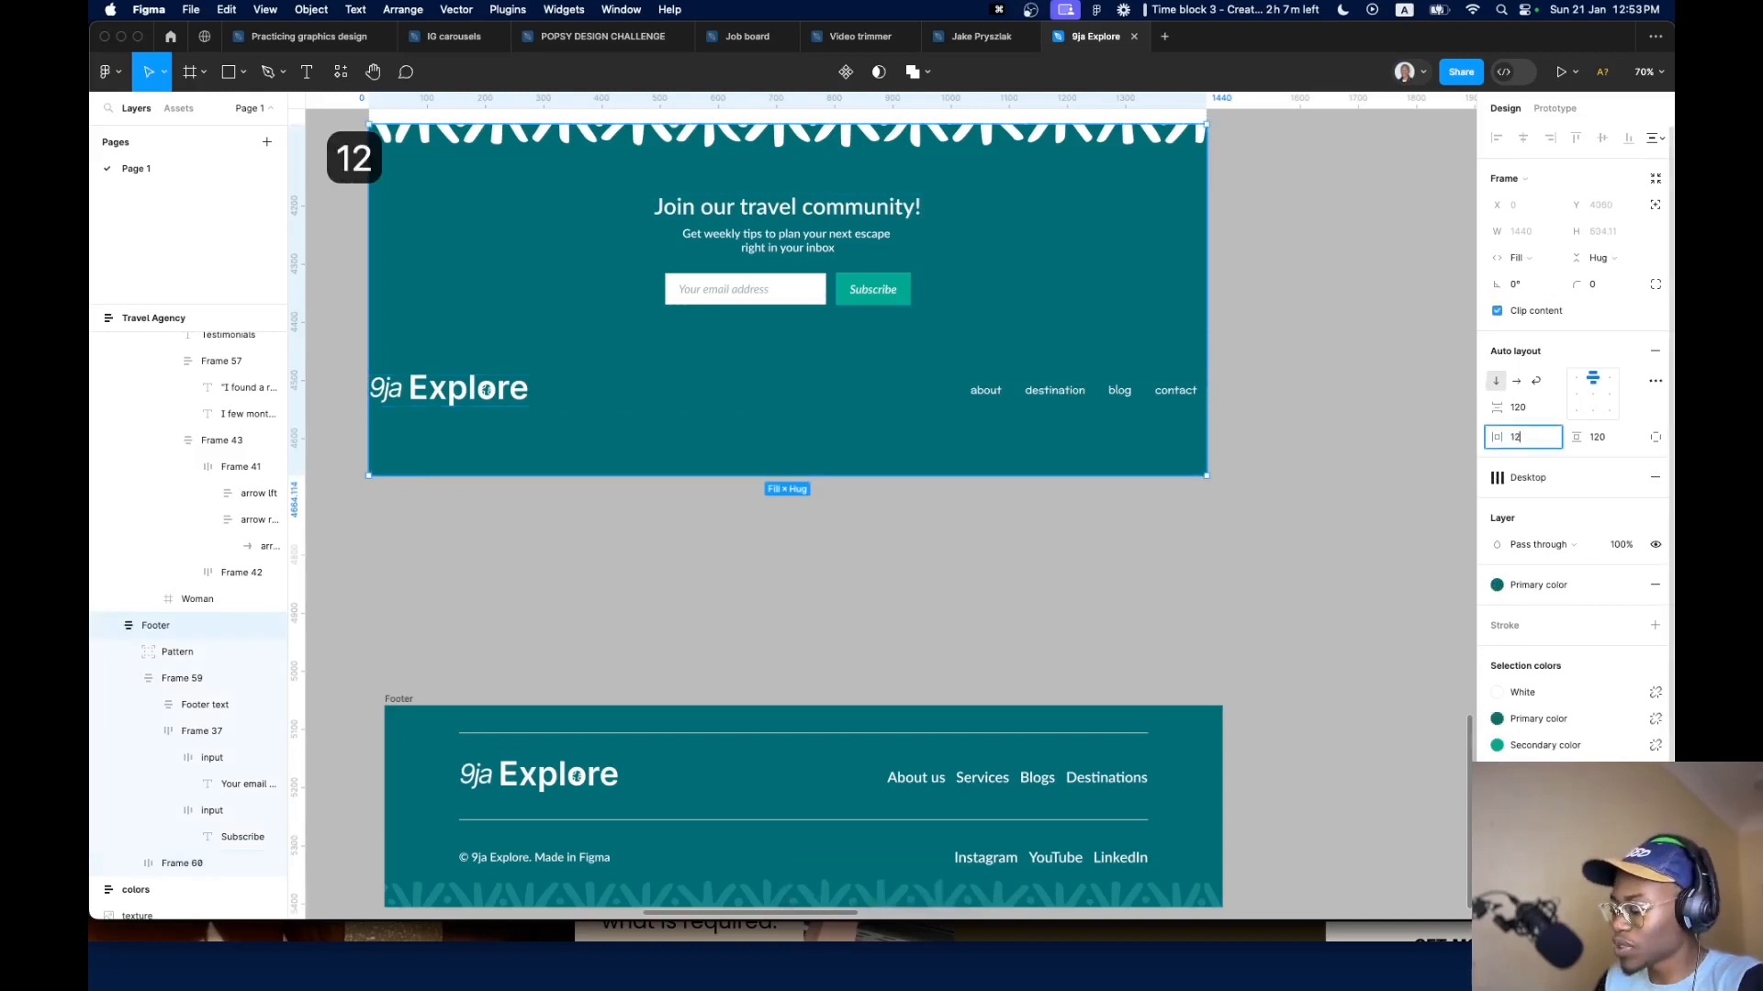
{"action": "type", "text": "8"}
{"action": "key", "text": "Return"}
Examine the layout settings of the testimonial and email sections, and compare the footer's logo and menu row with the reference footer
{"action": "scroll", "coordinate": [1259, 432], "scroll_direction": "up", "scroll_amount": 3}
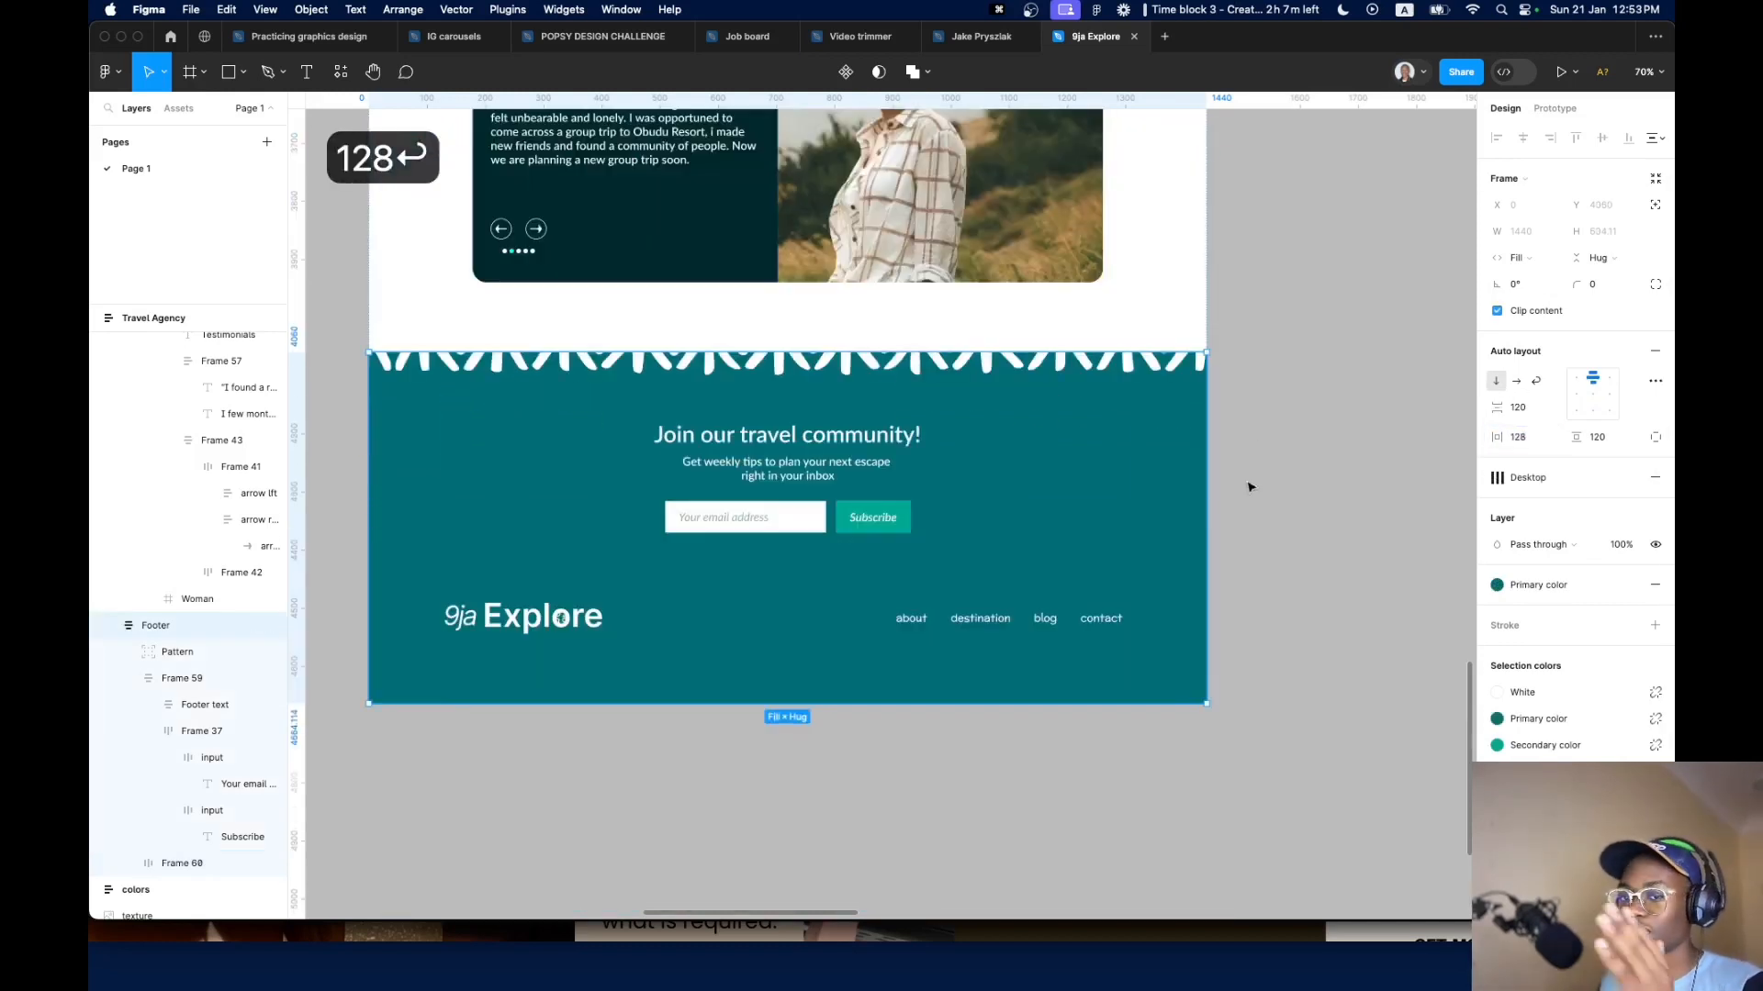
{"action": "left_click", "coordinate": [1147, 265]}
{"action": "scroll", "coordinate": [1147, 265], "scroll_direction": "up", "scroll_amount": 5}
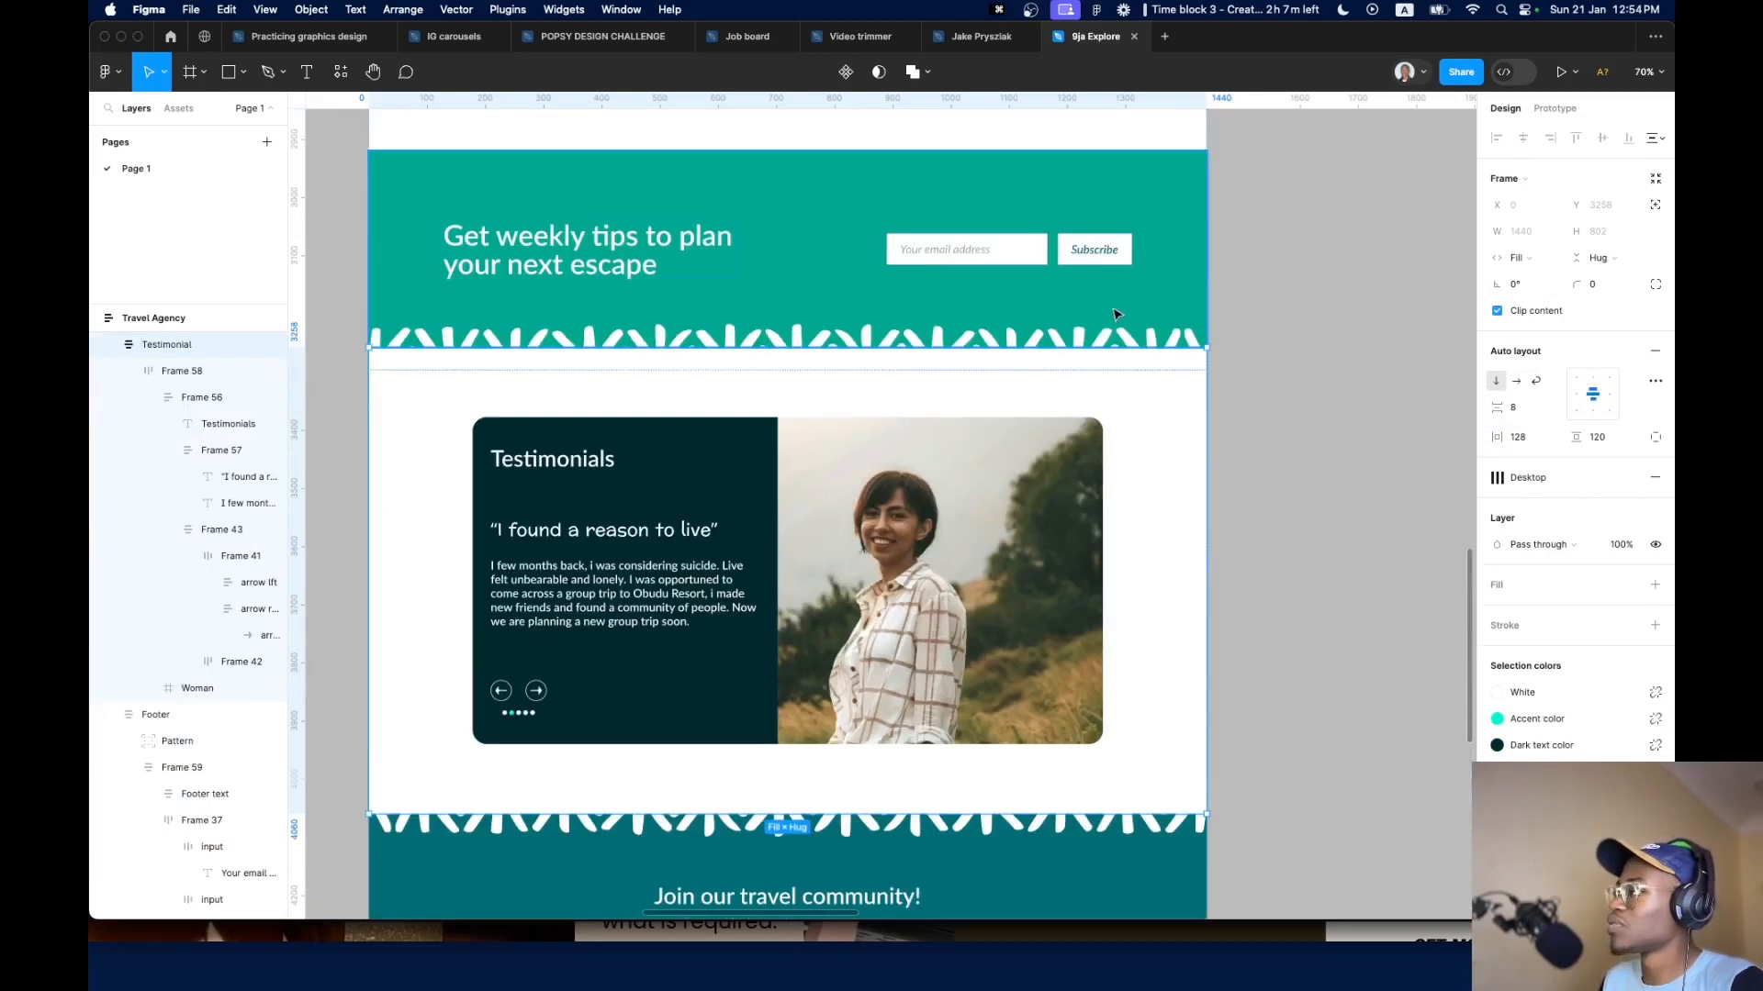
{"action": "left_click", "coordinate": [1115, 315]}
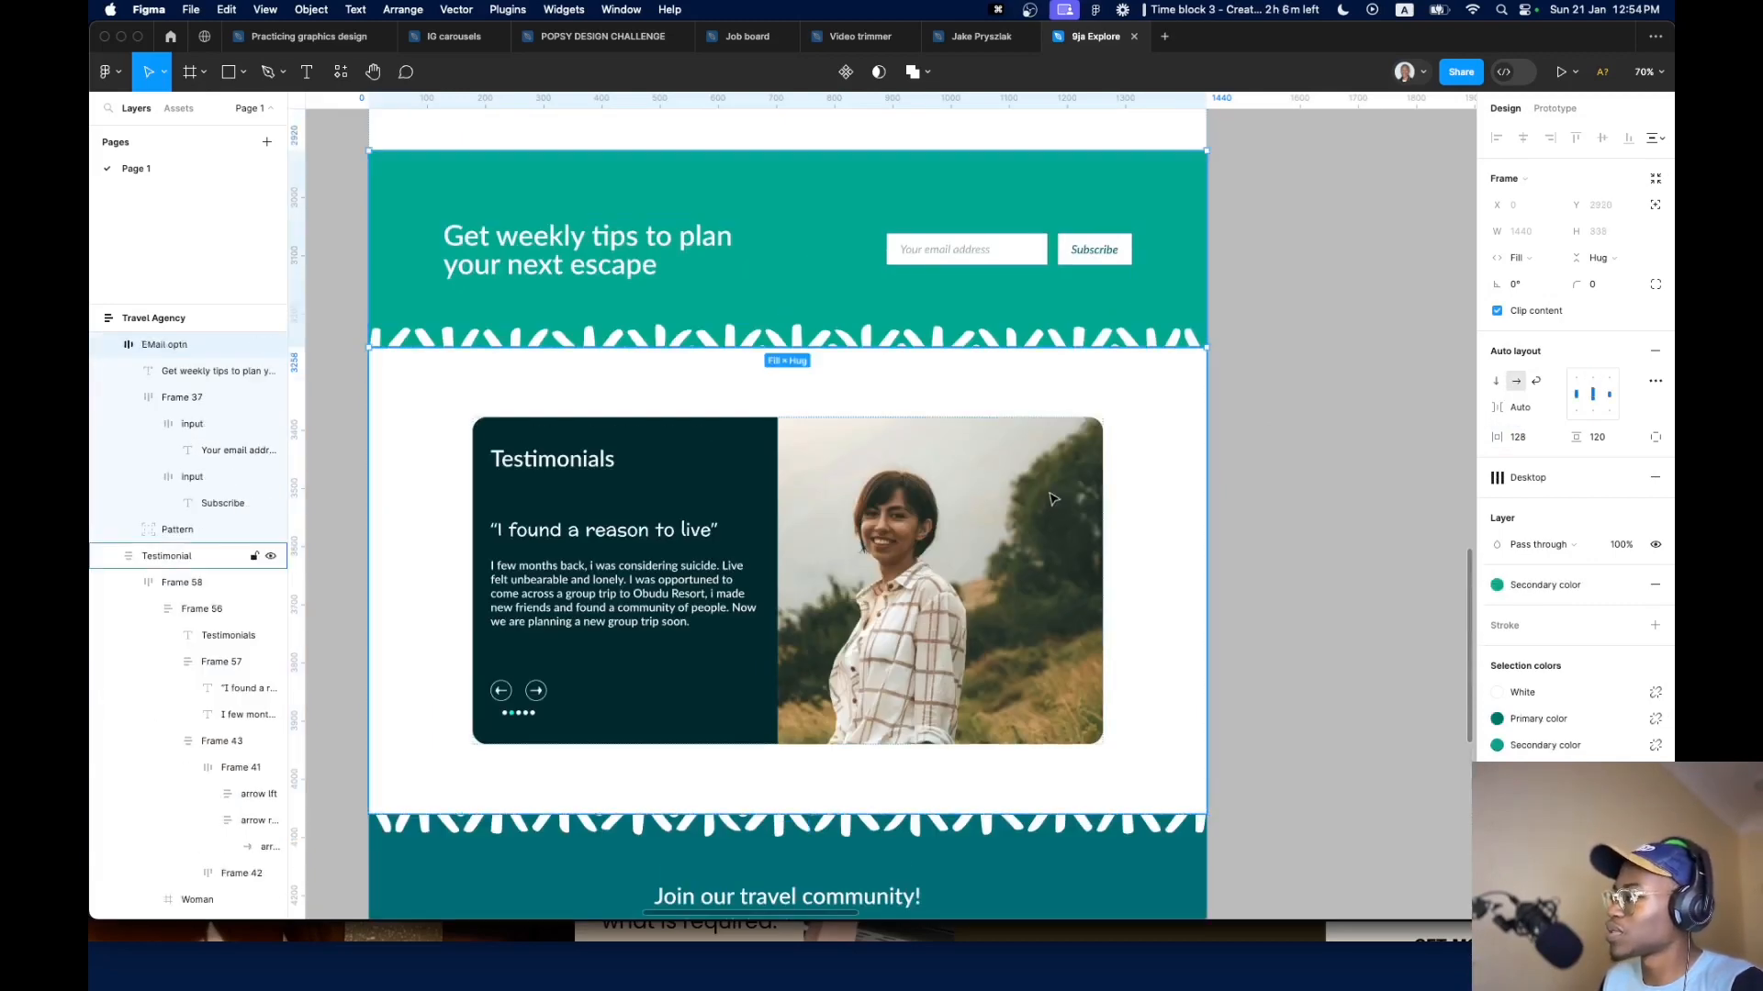
{"action": "scroll", "coordinate": [1012, 634], "scroll_direction": "down", "scroll_amount": 5}
{"action": "left_click", "coordinate": [1094, 512]}
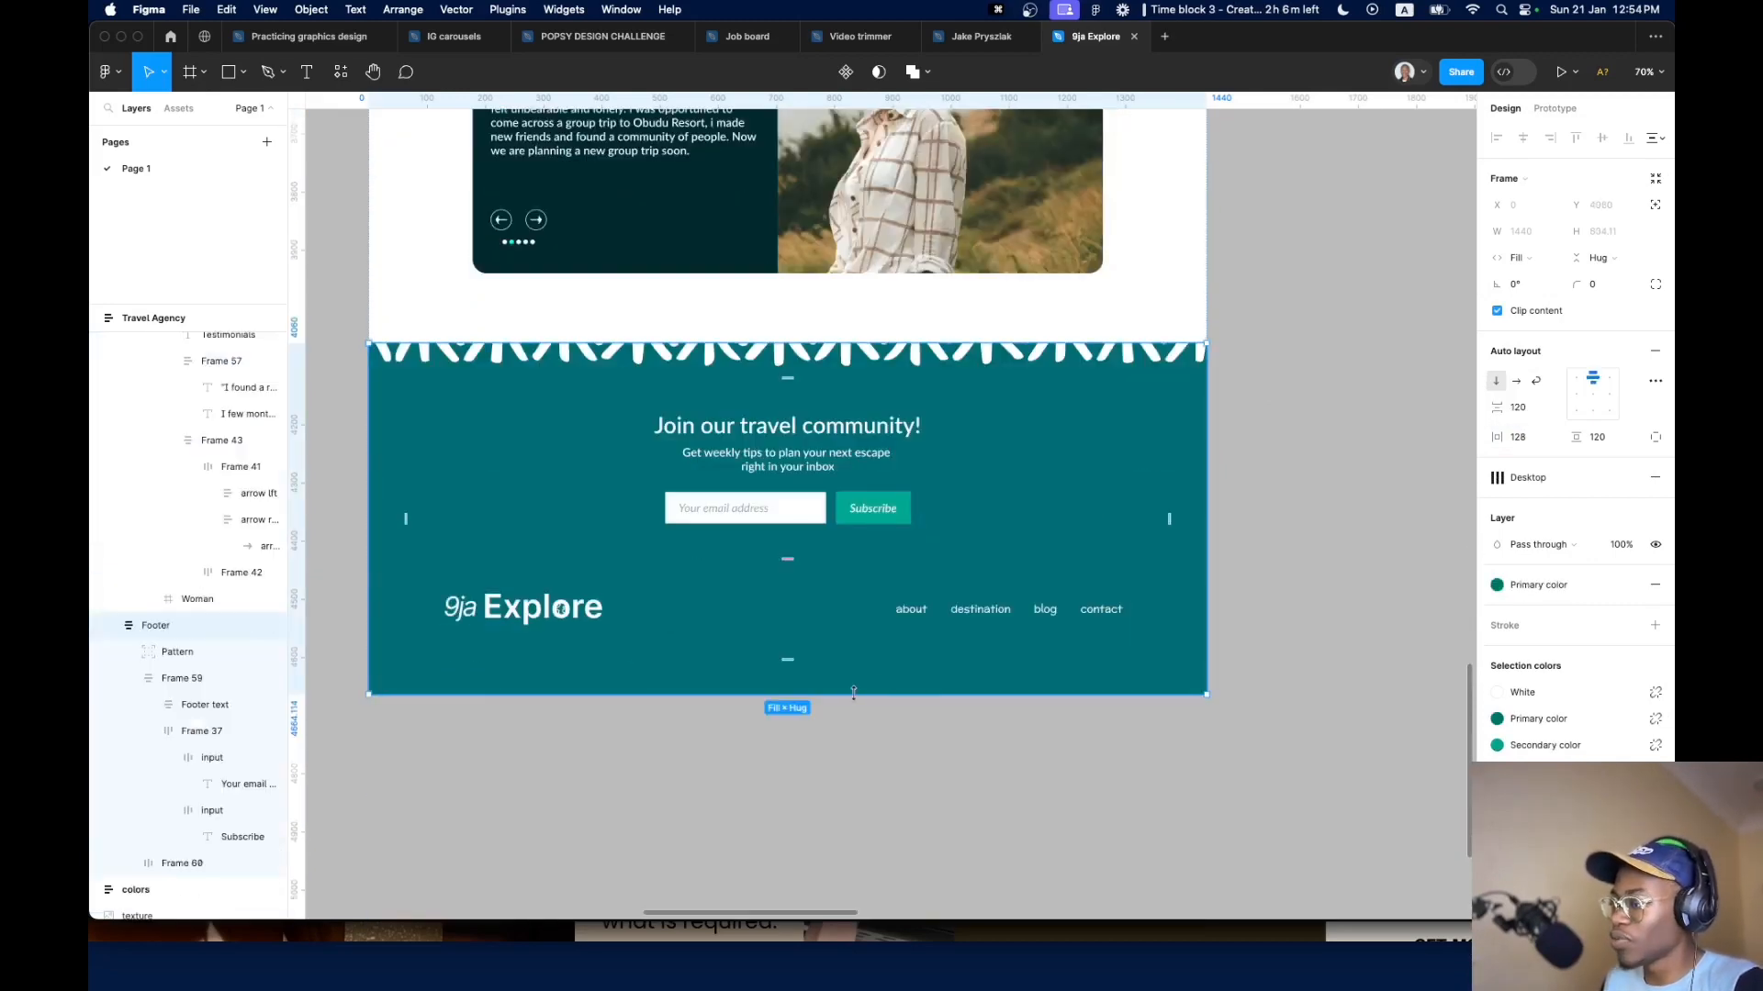
{"action": "scroll", "coordinate": [853, 693], "scroll_direction": "down", "scroll_amount": 1}
{"action": "left_click", "coordinate": [934, 611]}
{"action": "scroll", "coordinate": [1422, 618], "scroll_direction": "down", "scroll_amount": 5}
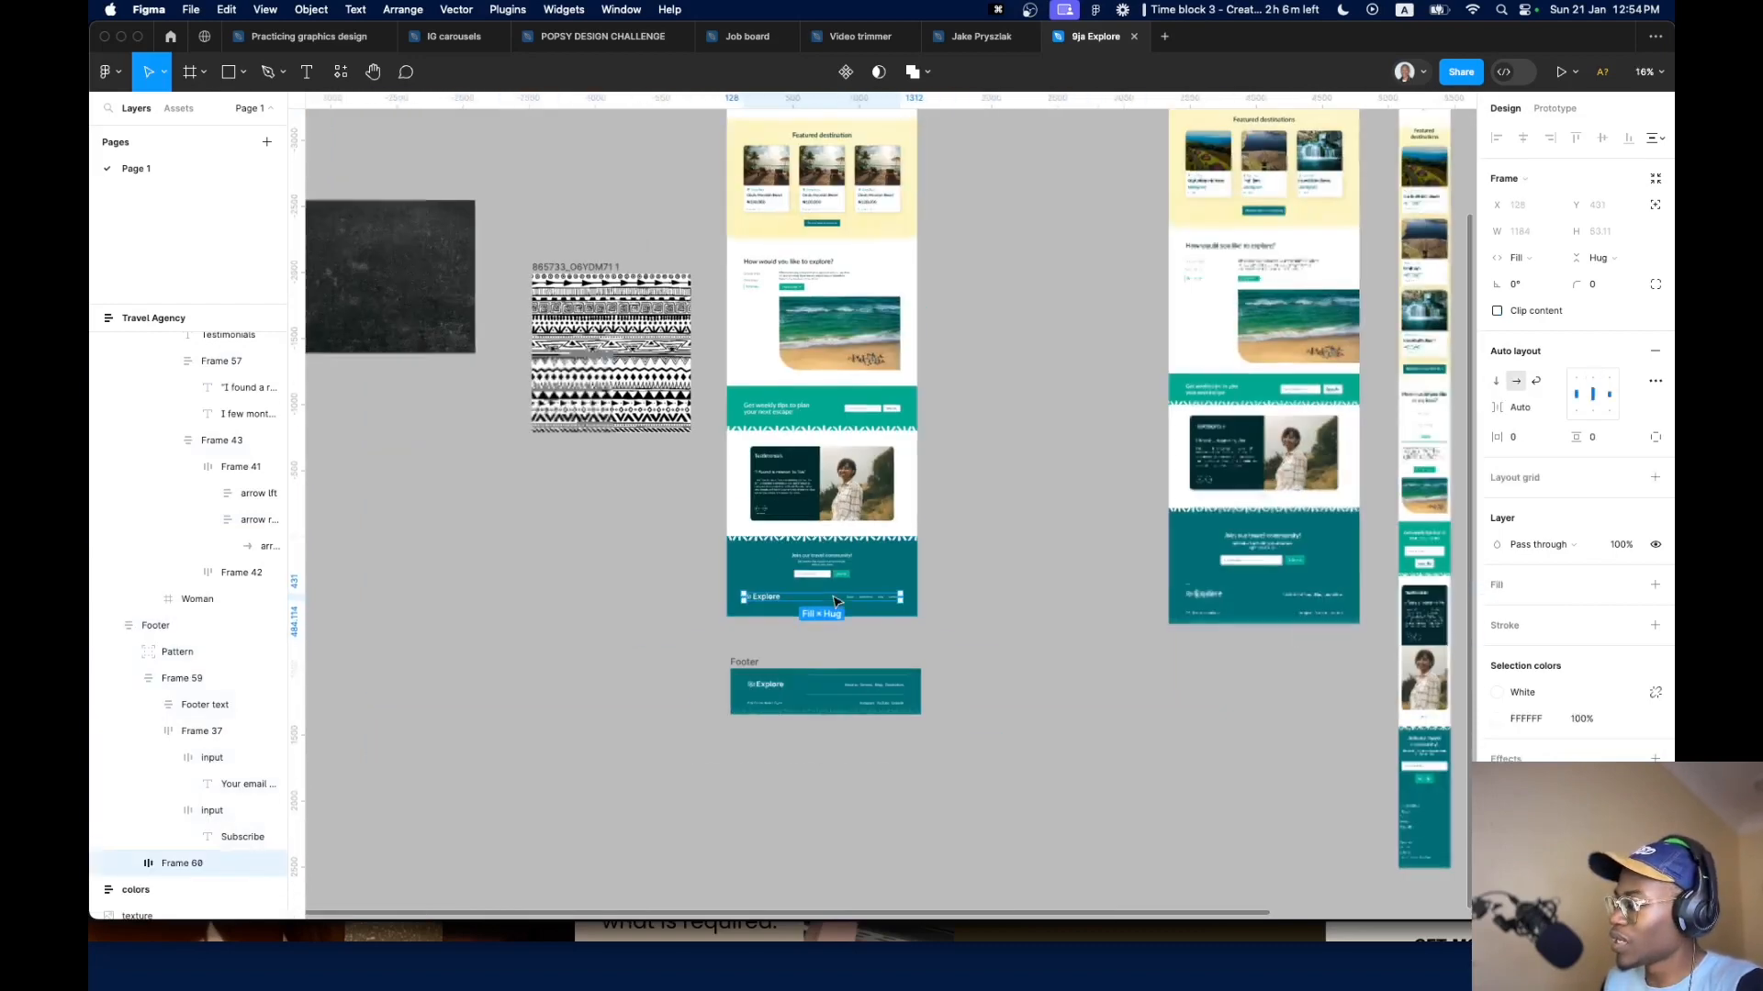
{"action": "scroll", "coordinate": [679, 603], "scroll_direction": "up", "scroll_amount": 5}
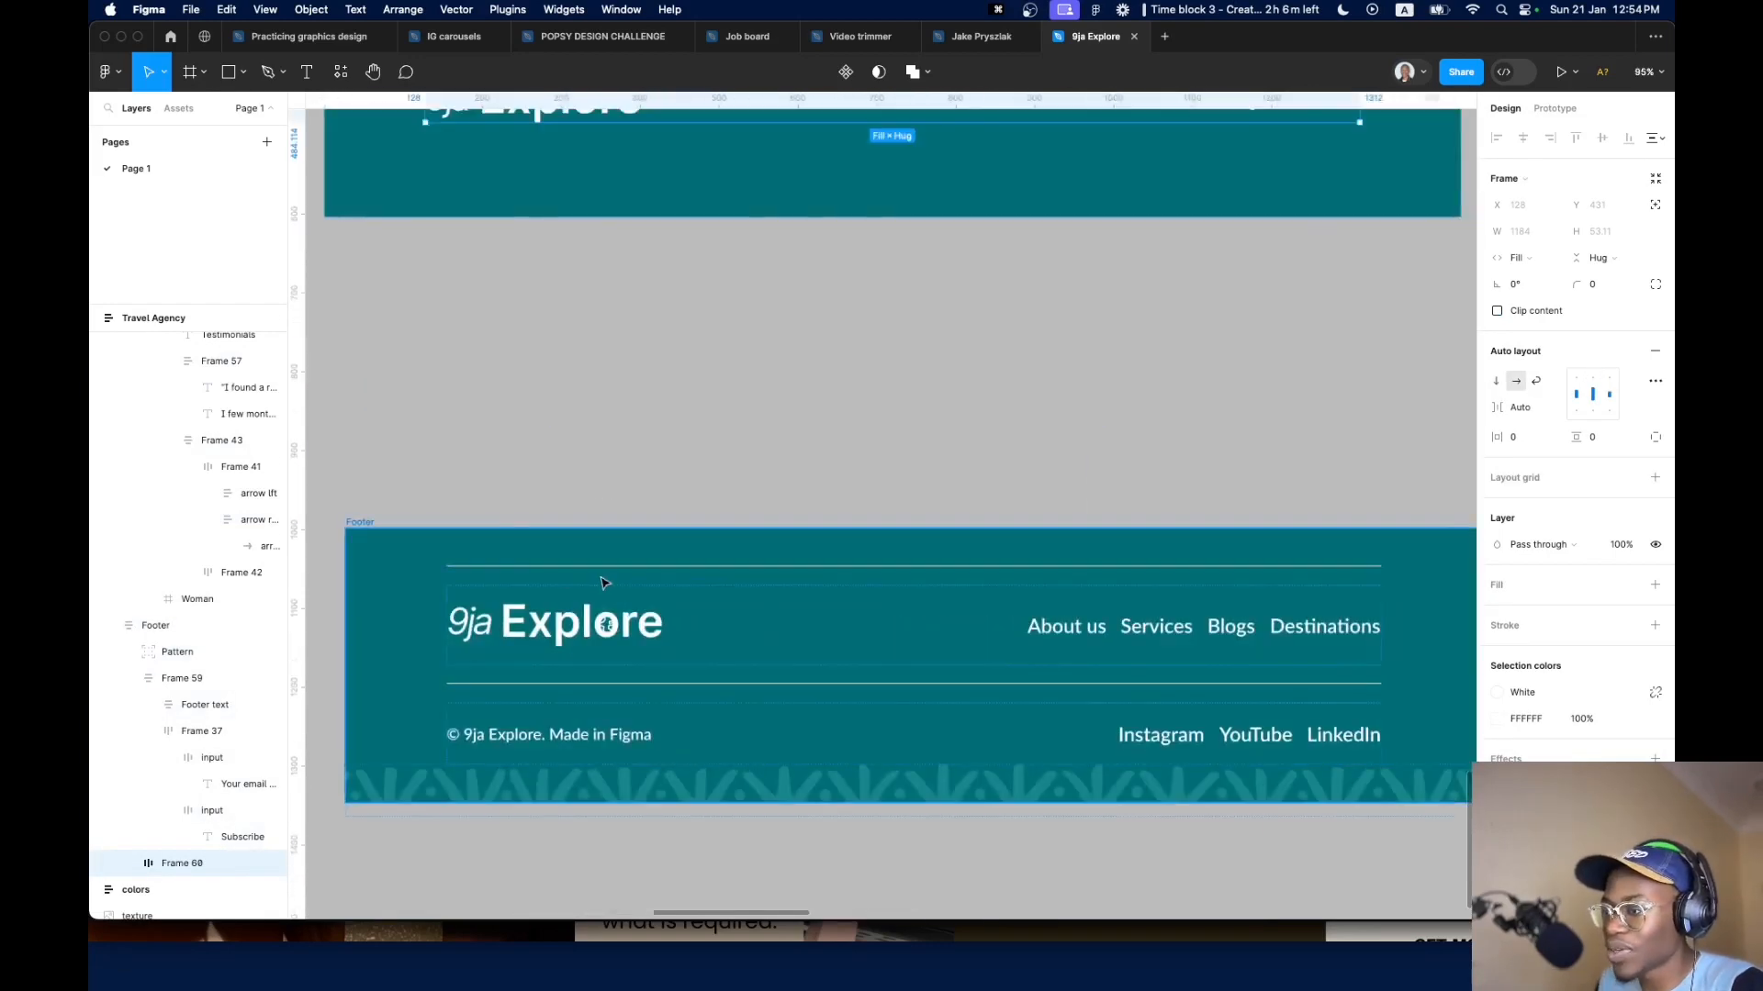
{"action": "scroll", "coordinate": [603, 583], "scroll_direction": "down", "scroll_amount": 5}
{"action": "scroll", "coordinate": [603, 583], "scroll_direction": "up", "scroll_amount": 1}
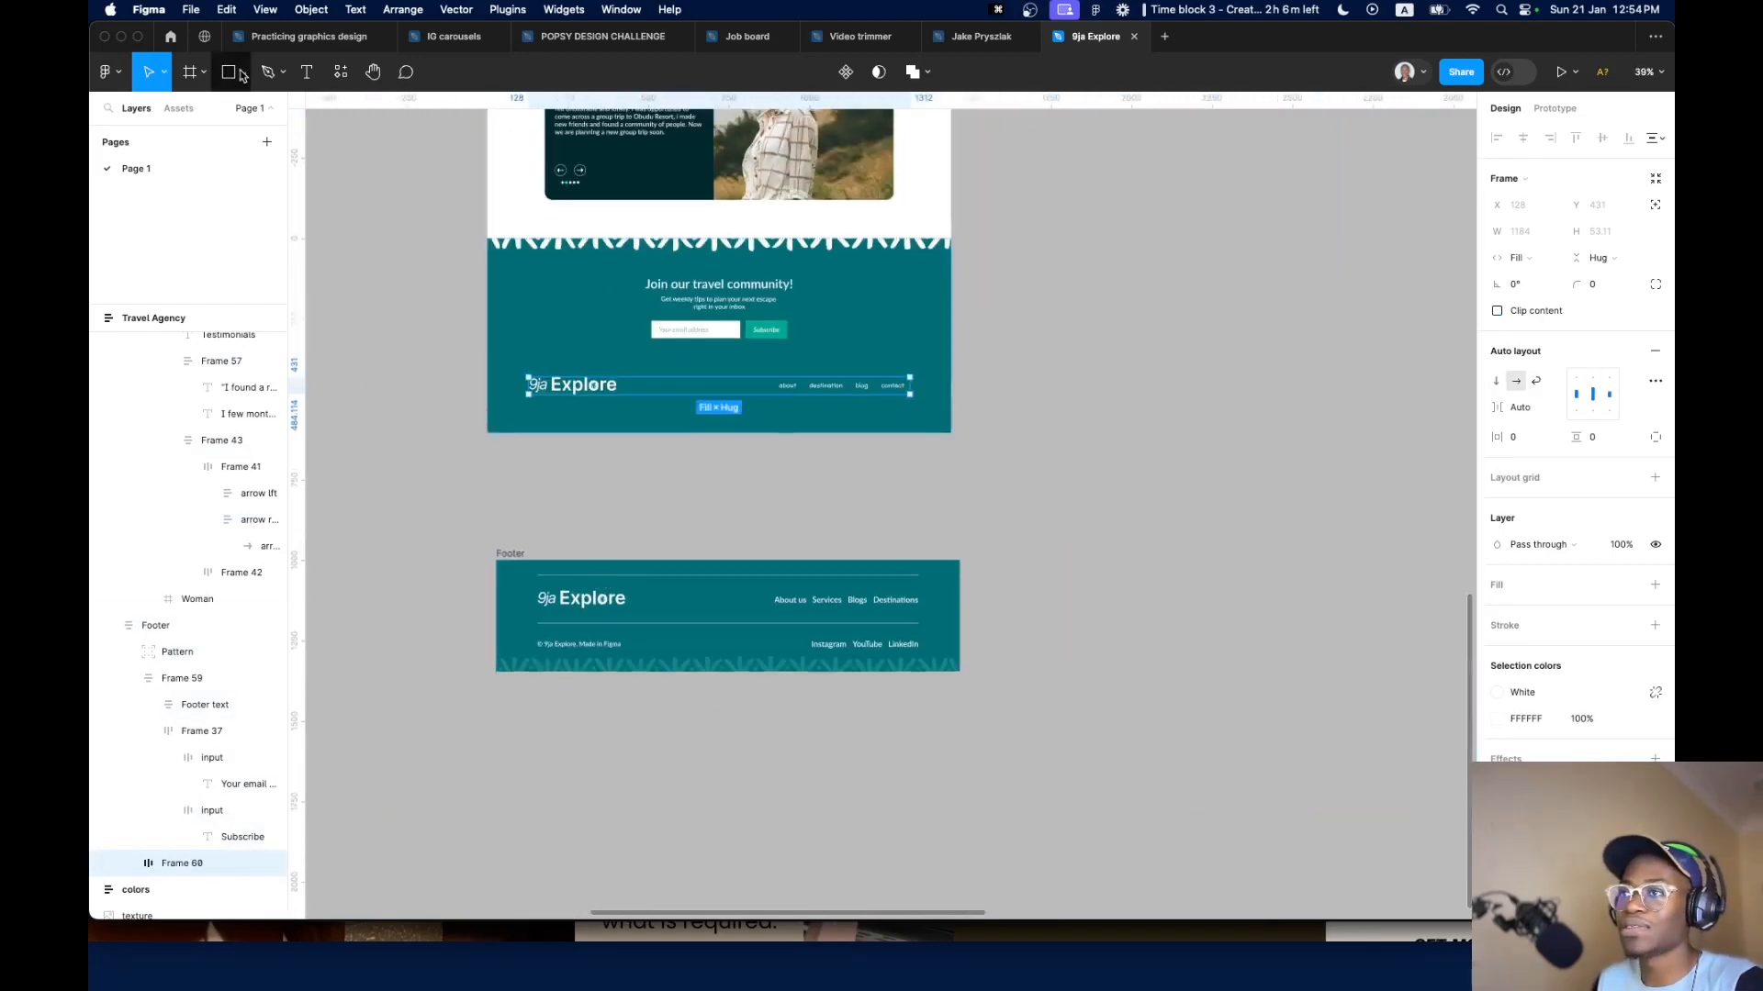
Draw a horizontal divider line about 1132 px wide above the logo and menu row in the working page's Footer
{"action": "left_click", "coordinate": [241, 76]}
{"action": "left_click", "coordinate": [227, 125]}
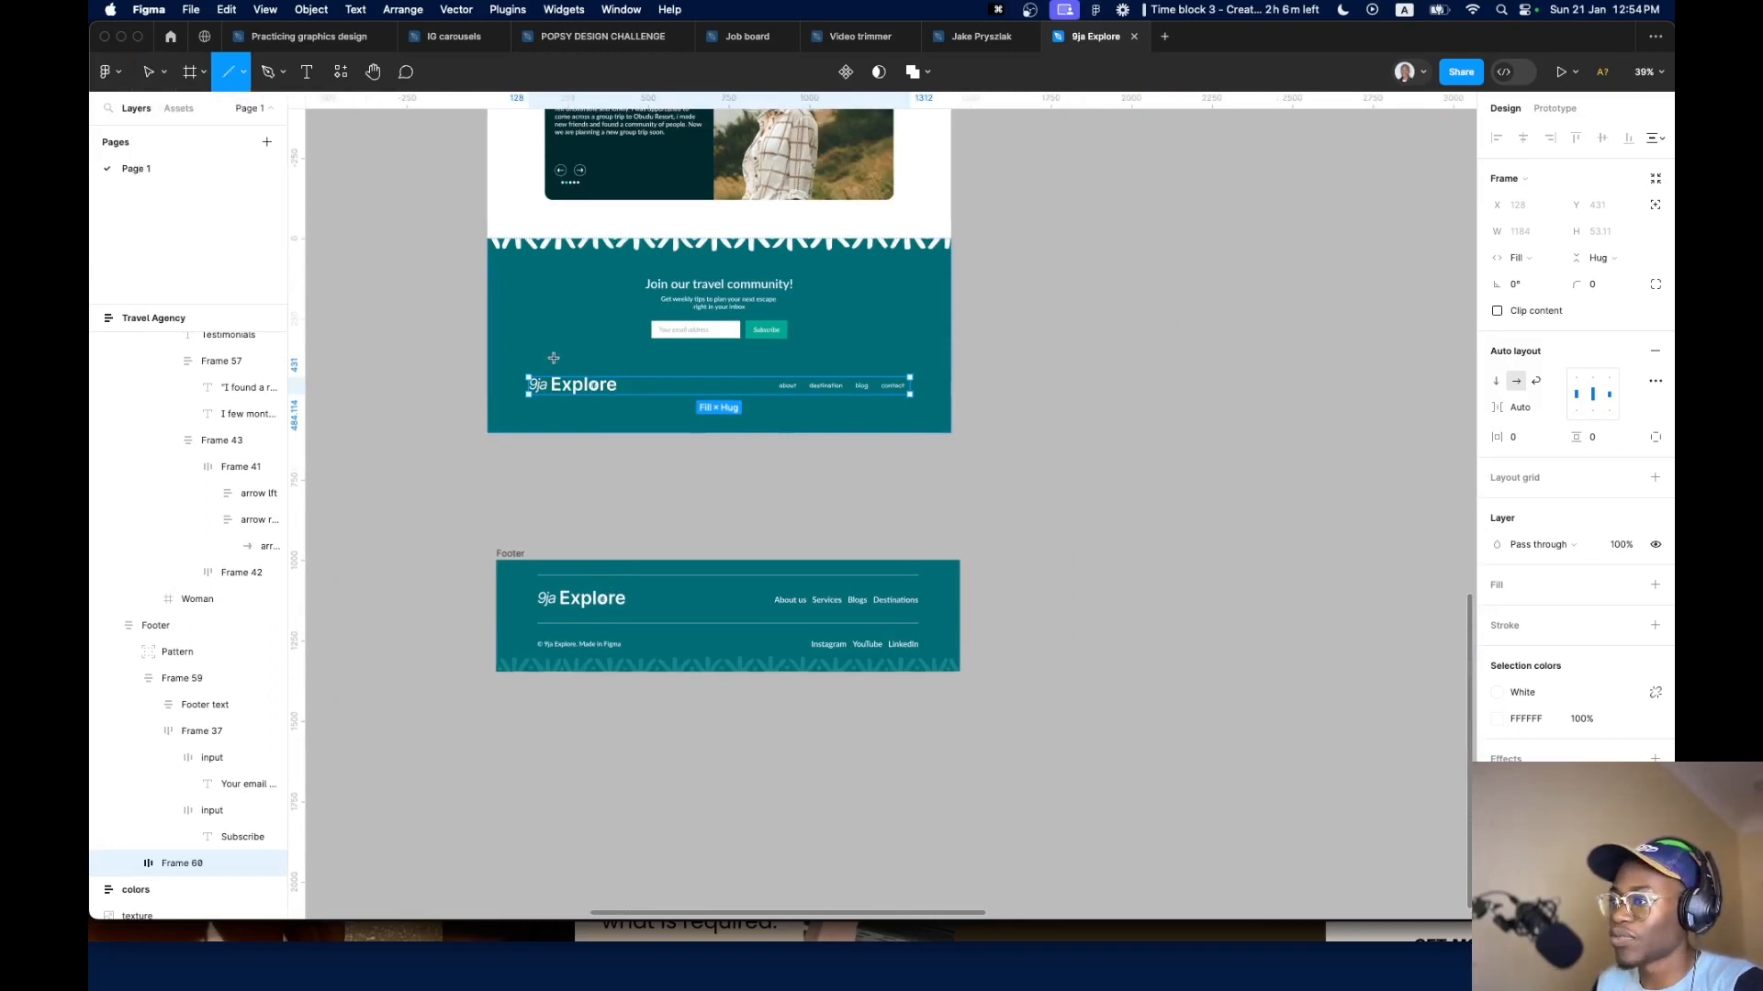
{"action": "left_click_drag", "start_coordinate": [537, 377], "coordinate": [902, 377]}
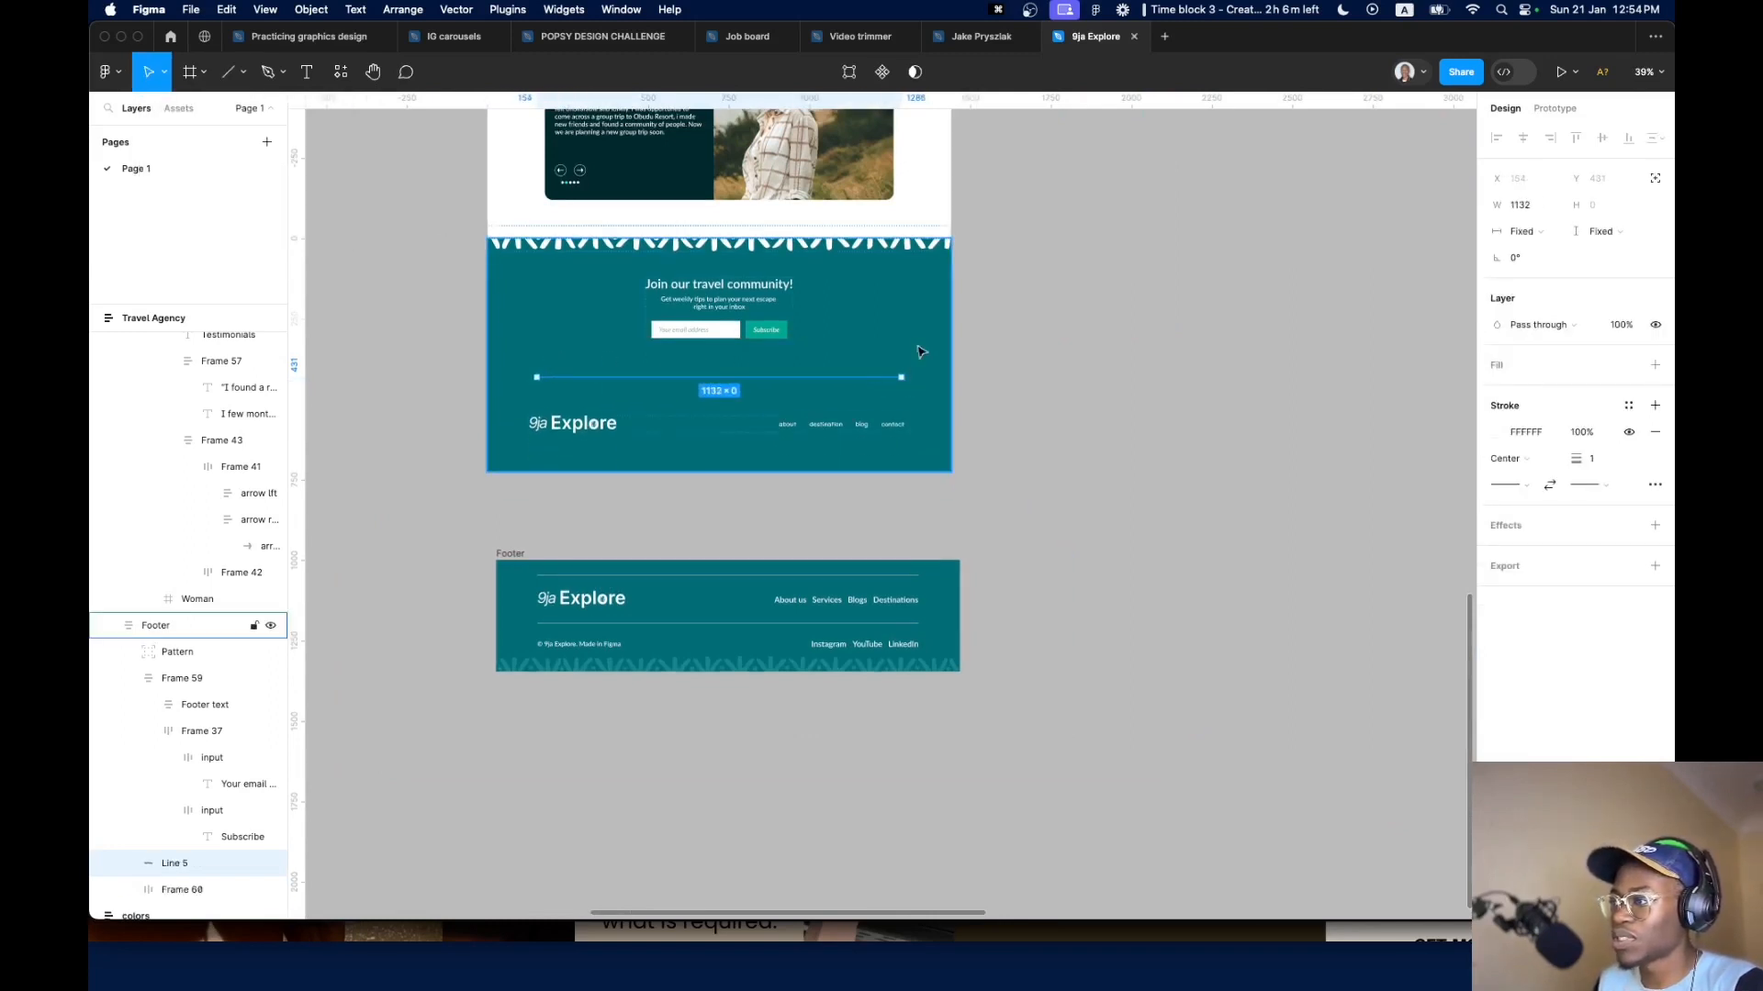
Wrap the divider line and the logo and menu row in a vertical auto layout with a 48 px gap
{"action": "left_click", "coordinate": [886, 431], "text": "shift"}
{"action": "key", "text": "shift+a"}
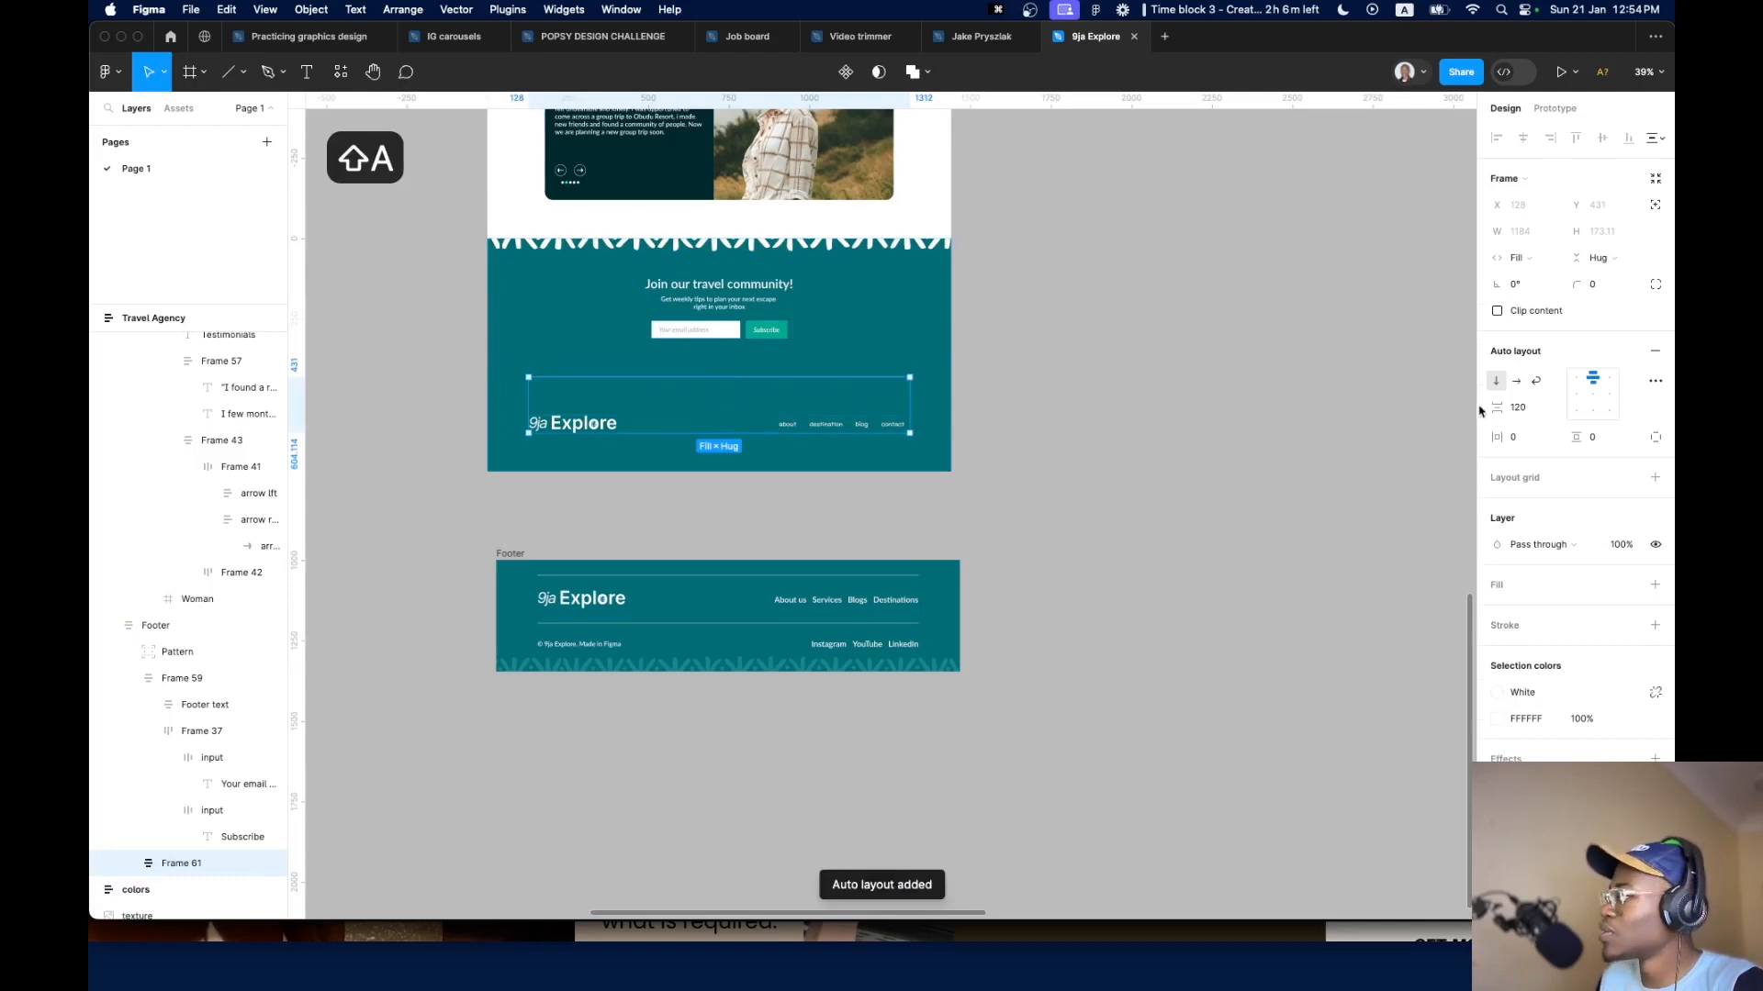
{"action": "left_click", "coordinate": [1523, 407]}
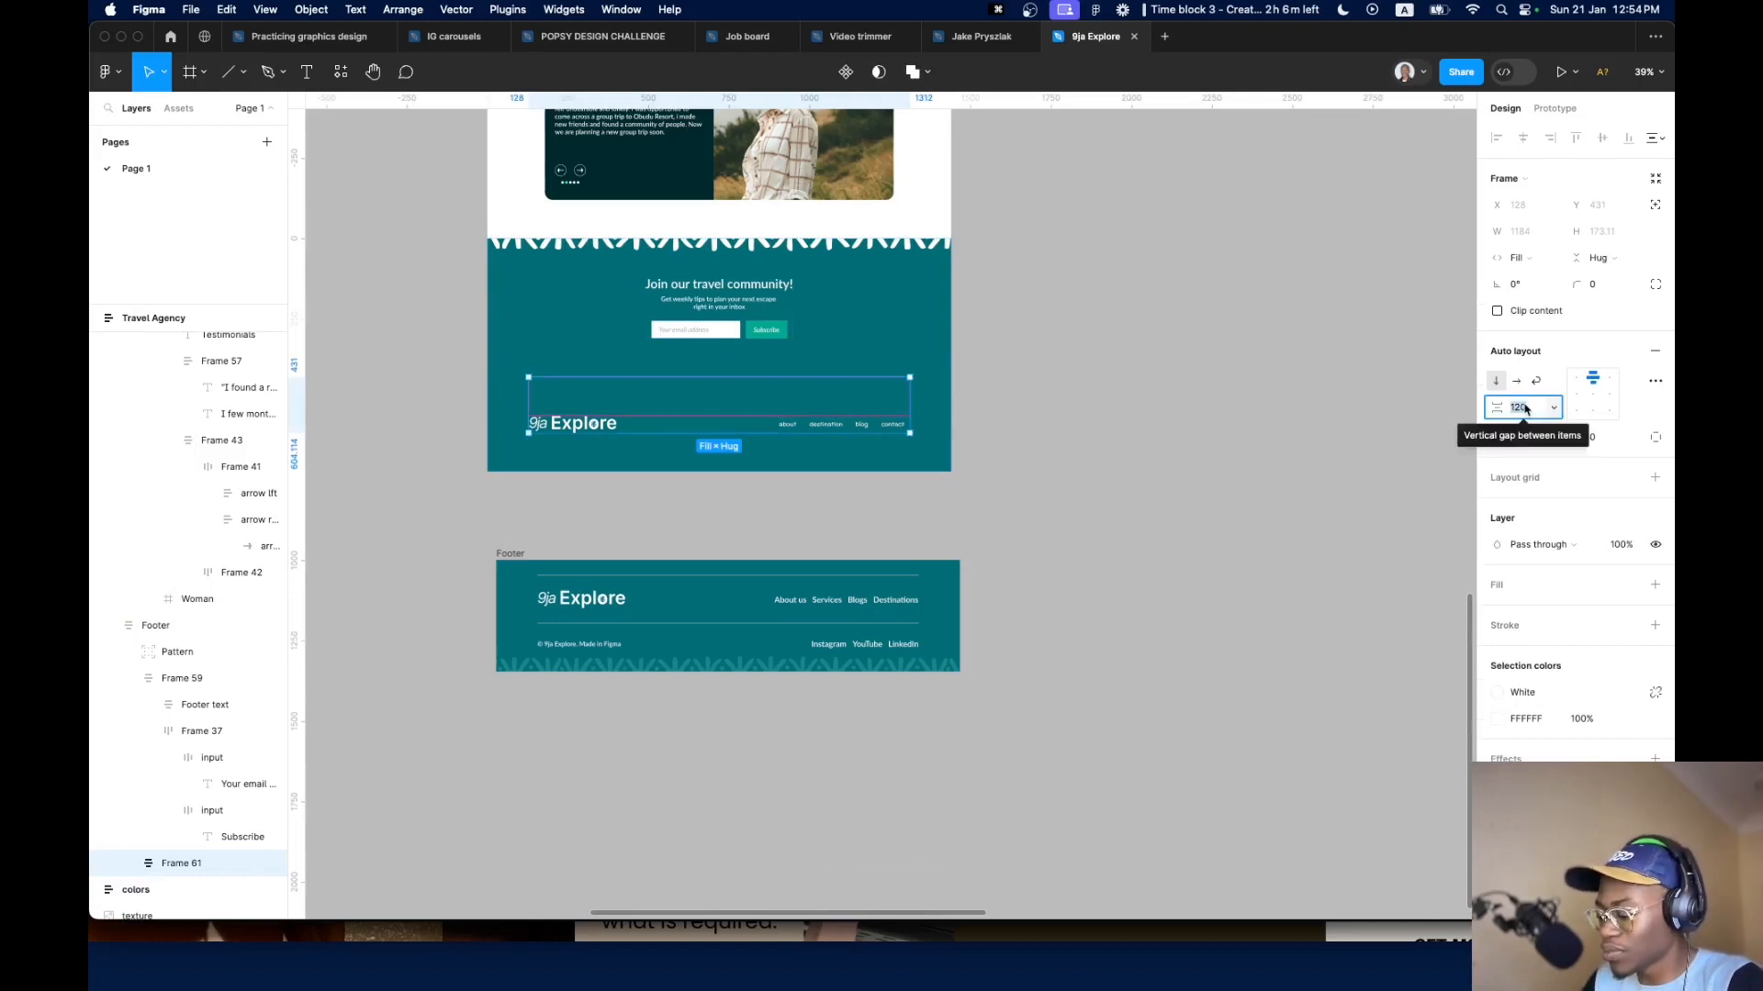
{"action": "type", "text": "48"}
{"action": "key", "text": "Return"}
Check the new footer row against the reference footer and undo the most recent changes
{"action": "scroll", "coordinate": [836, 363], "scroll_direction": "up", "scroll_amount": 5}
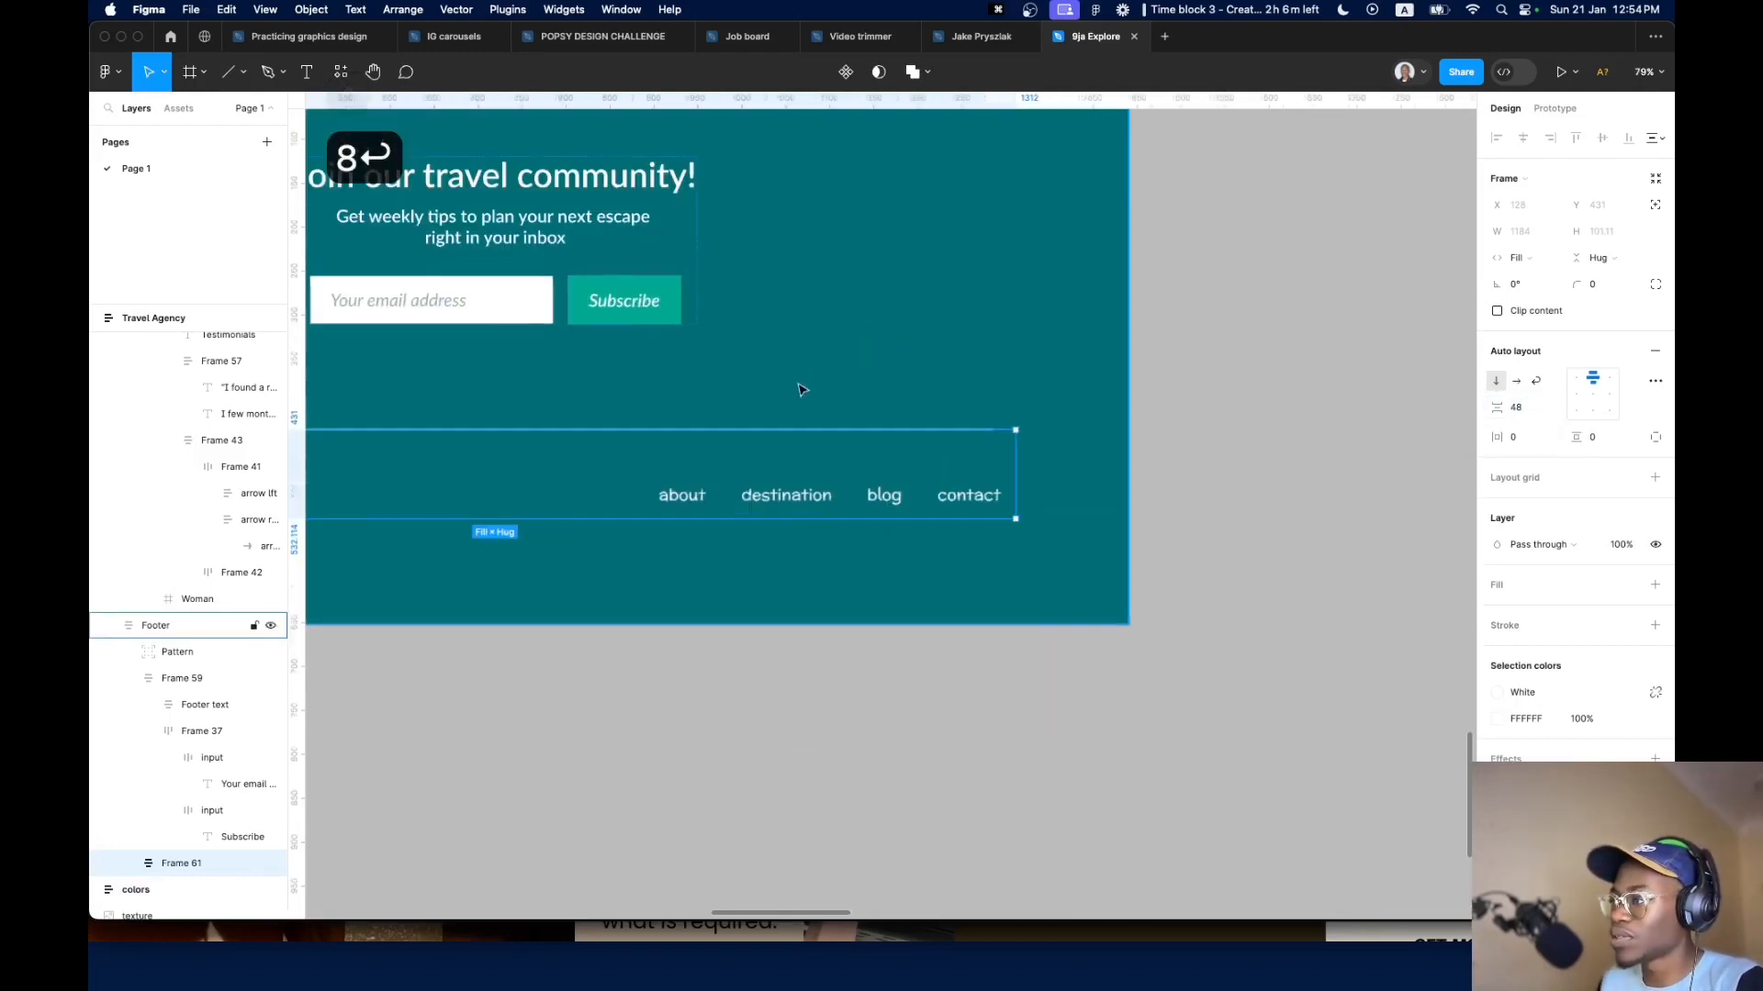
{"action": "left_click", "coordinate": [1204, 342]}
{"action": "scroll", "coordinate": [1203, 345], "scroll_direction": "down", "scroll_amount": 5}
{"action": "scroll", "coordinate": [1190, 392], "scroll_direction": "up", "scroll_amount": 5}
{"action": "scroll", "coordinate": [1189, 390], "scroll_direction": "down", "scroll_amount": 3}
{"action": "key", "text": "super+z"}
{"action": "key", "text": "super+z"}
{"action": "key", "text": "super+z"}
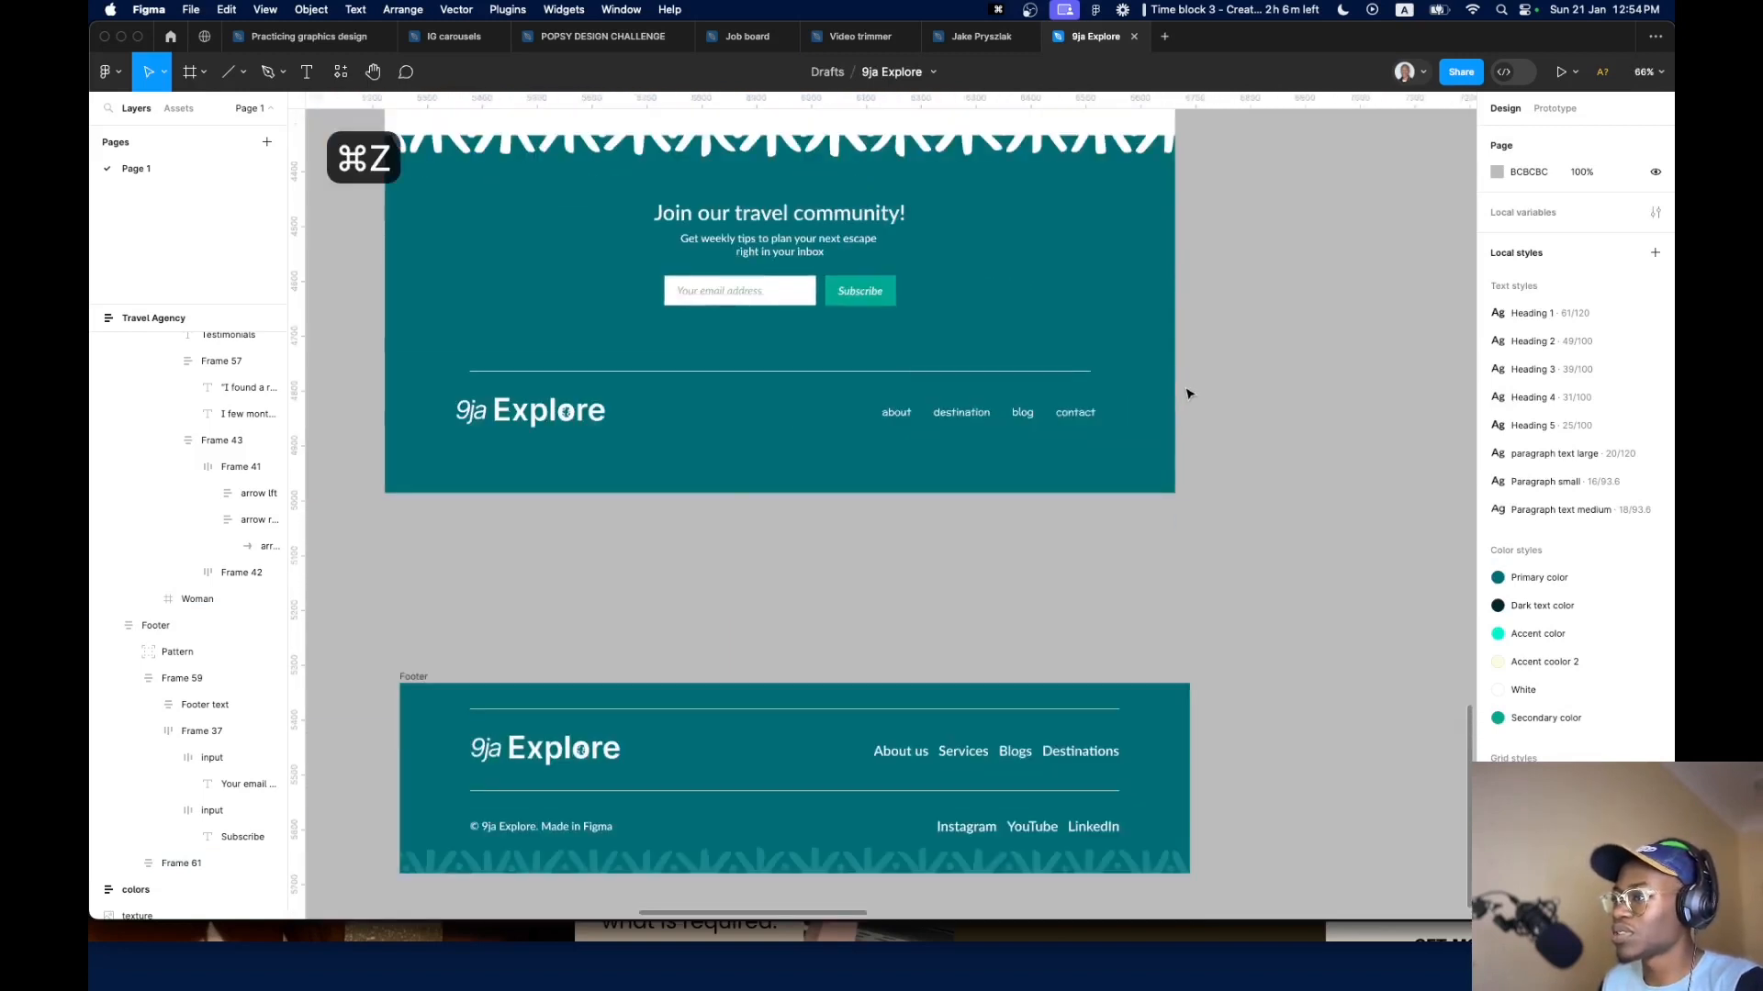
Delete the divider line above the logo and menu row in the working page's Footer
{"action": "left_click", "coordinate": [1189, 395]}
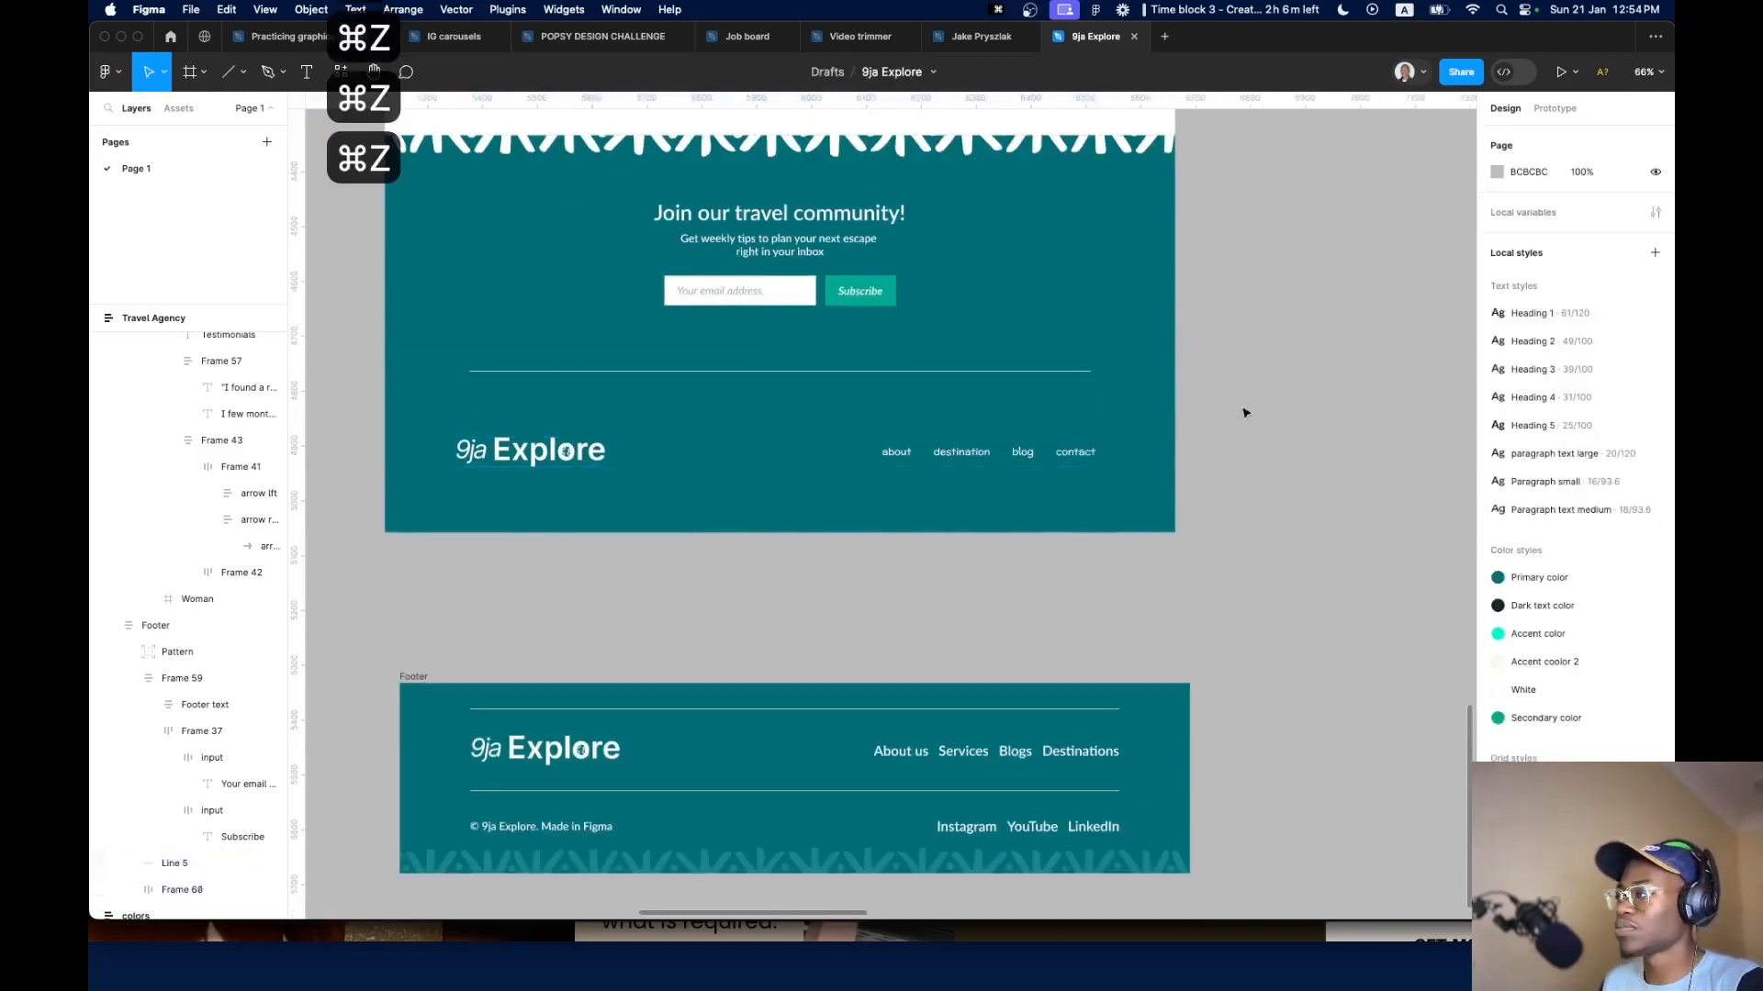
{"action": "left_click", "coordinate": [1092, 375]}
{"action": "key", "text": "BackSpace"}
Rename the frame holding the Footer's logo and menu links as "footer nav"
{"action": "left_click", "coordinate": [1024, 393]}
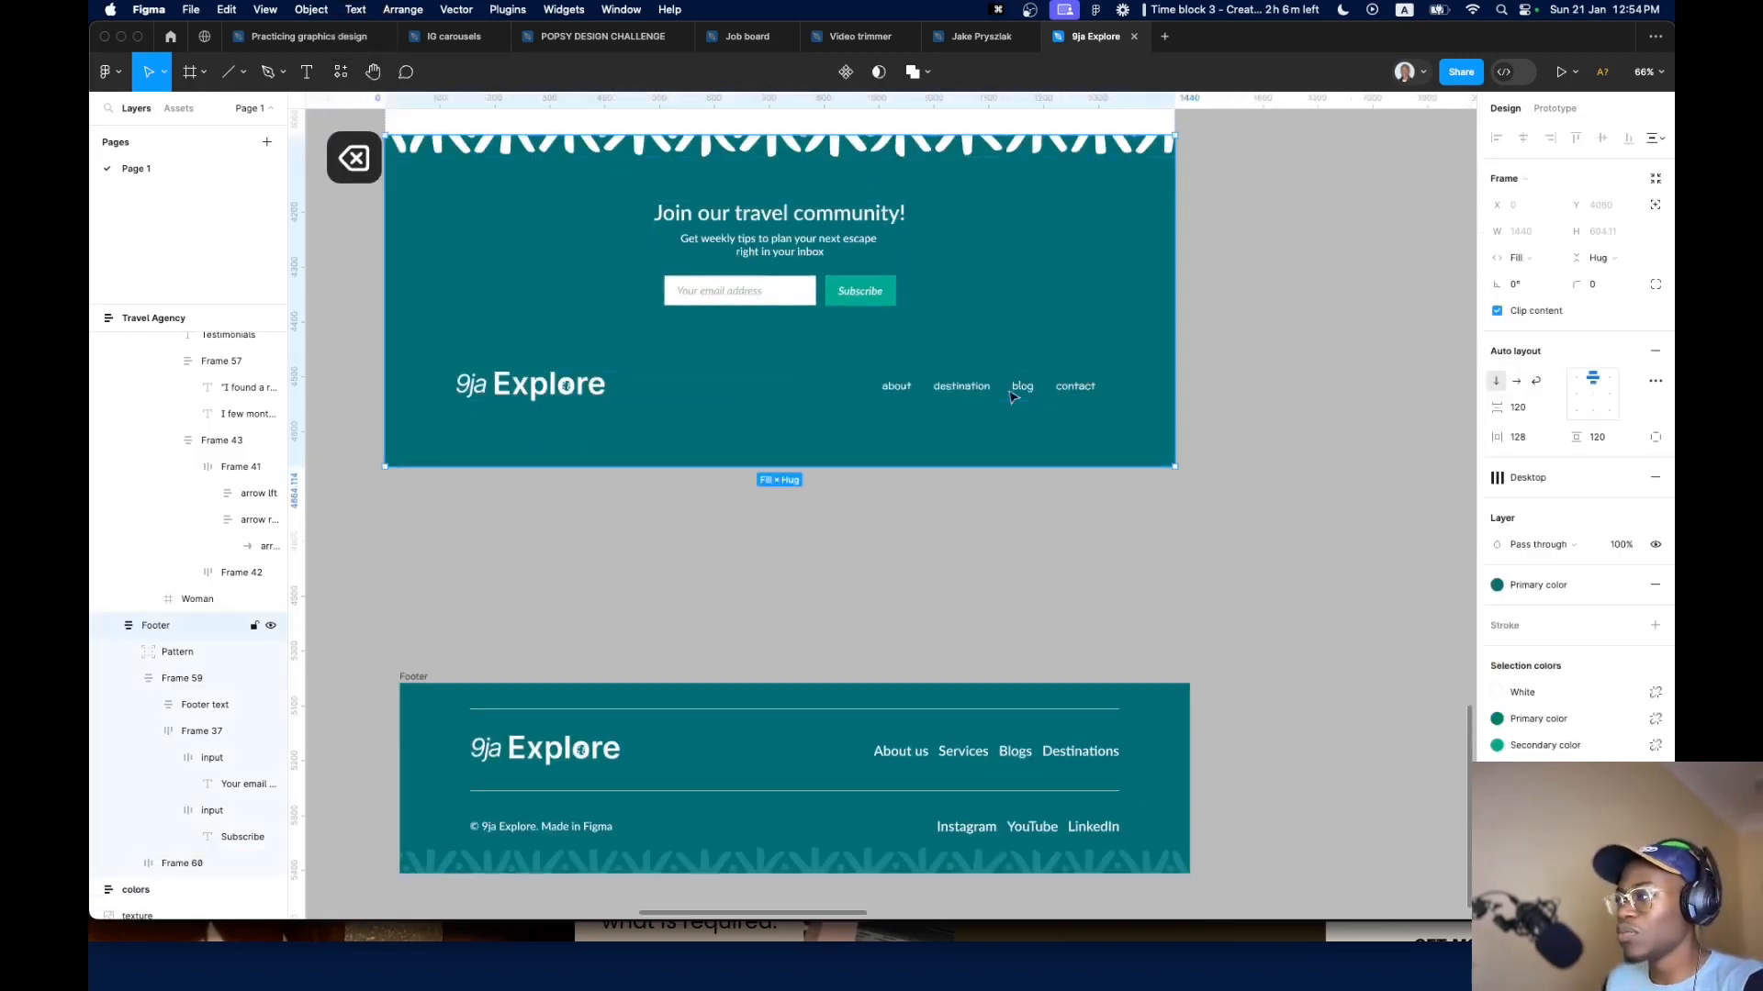
{"action": "left_click", "coordinate": [1018, 396]}
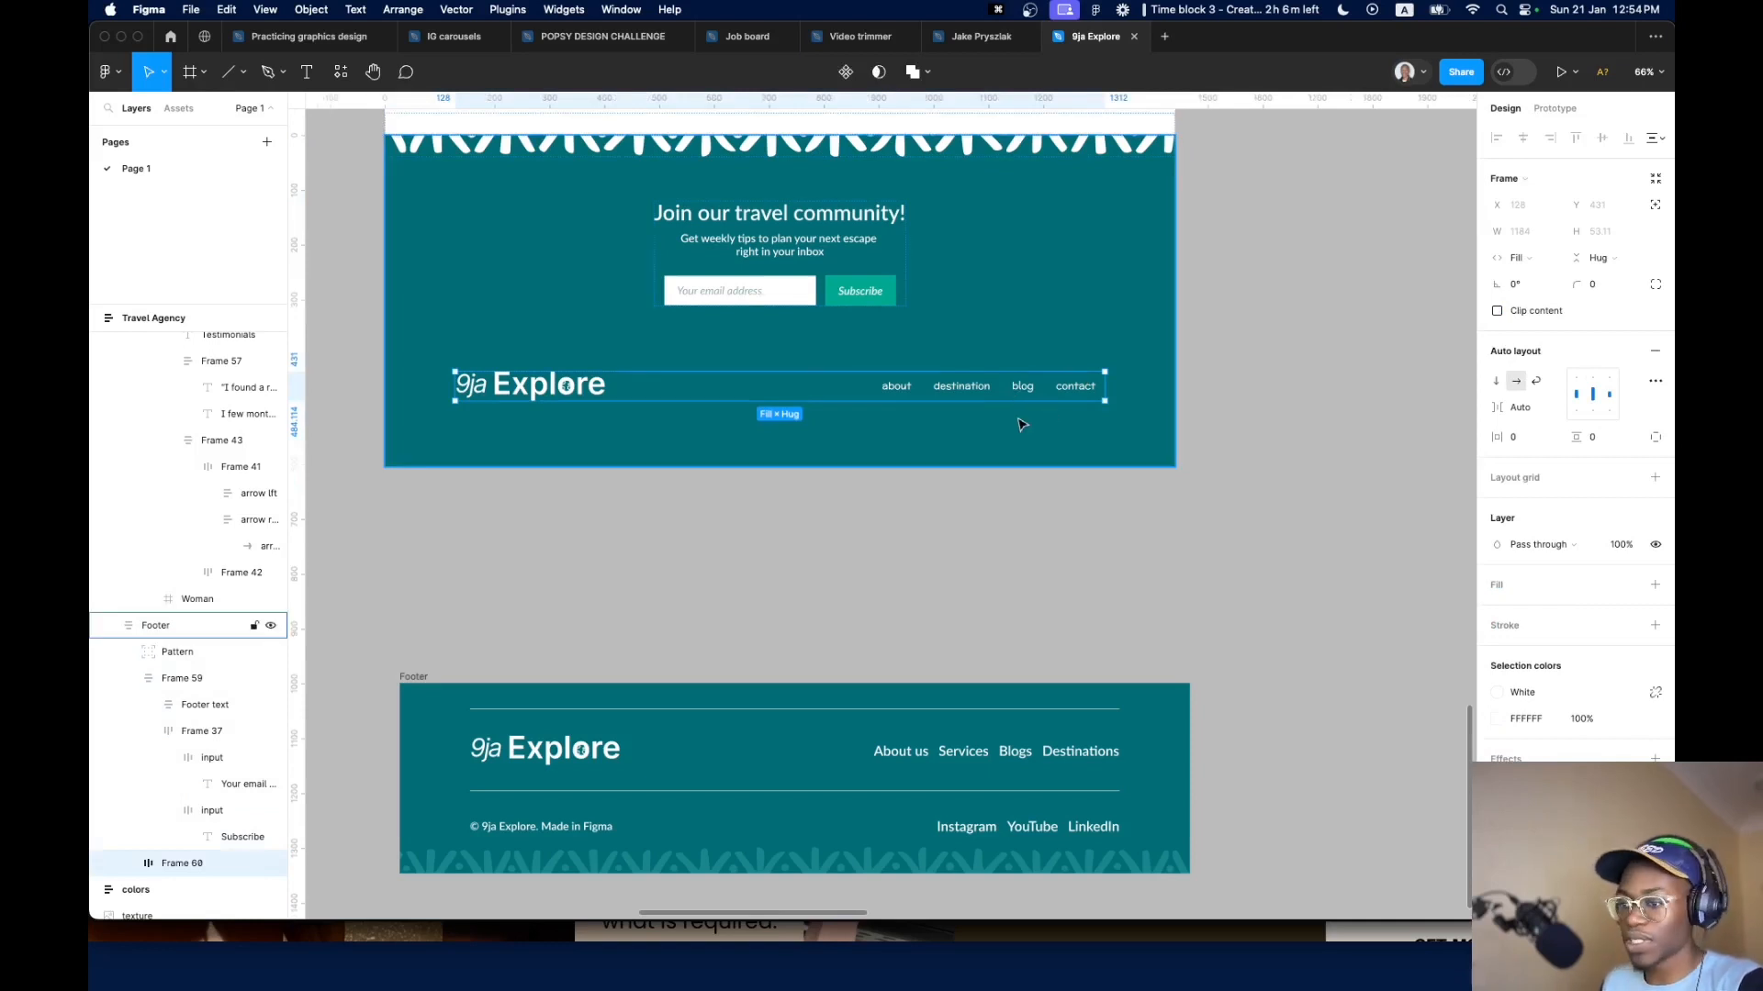
{"action": "key", "text": "super+r"}
{"action": "type", "text": "foo"}
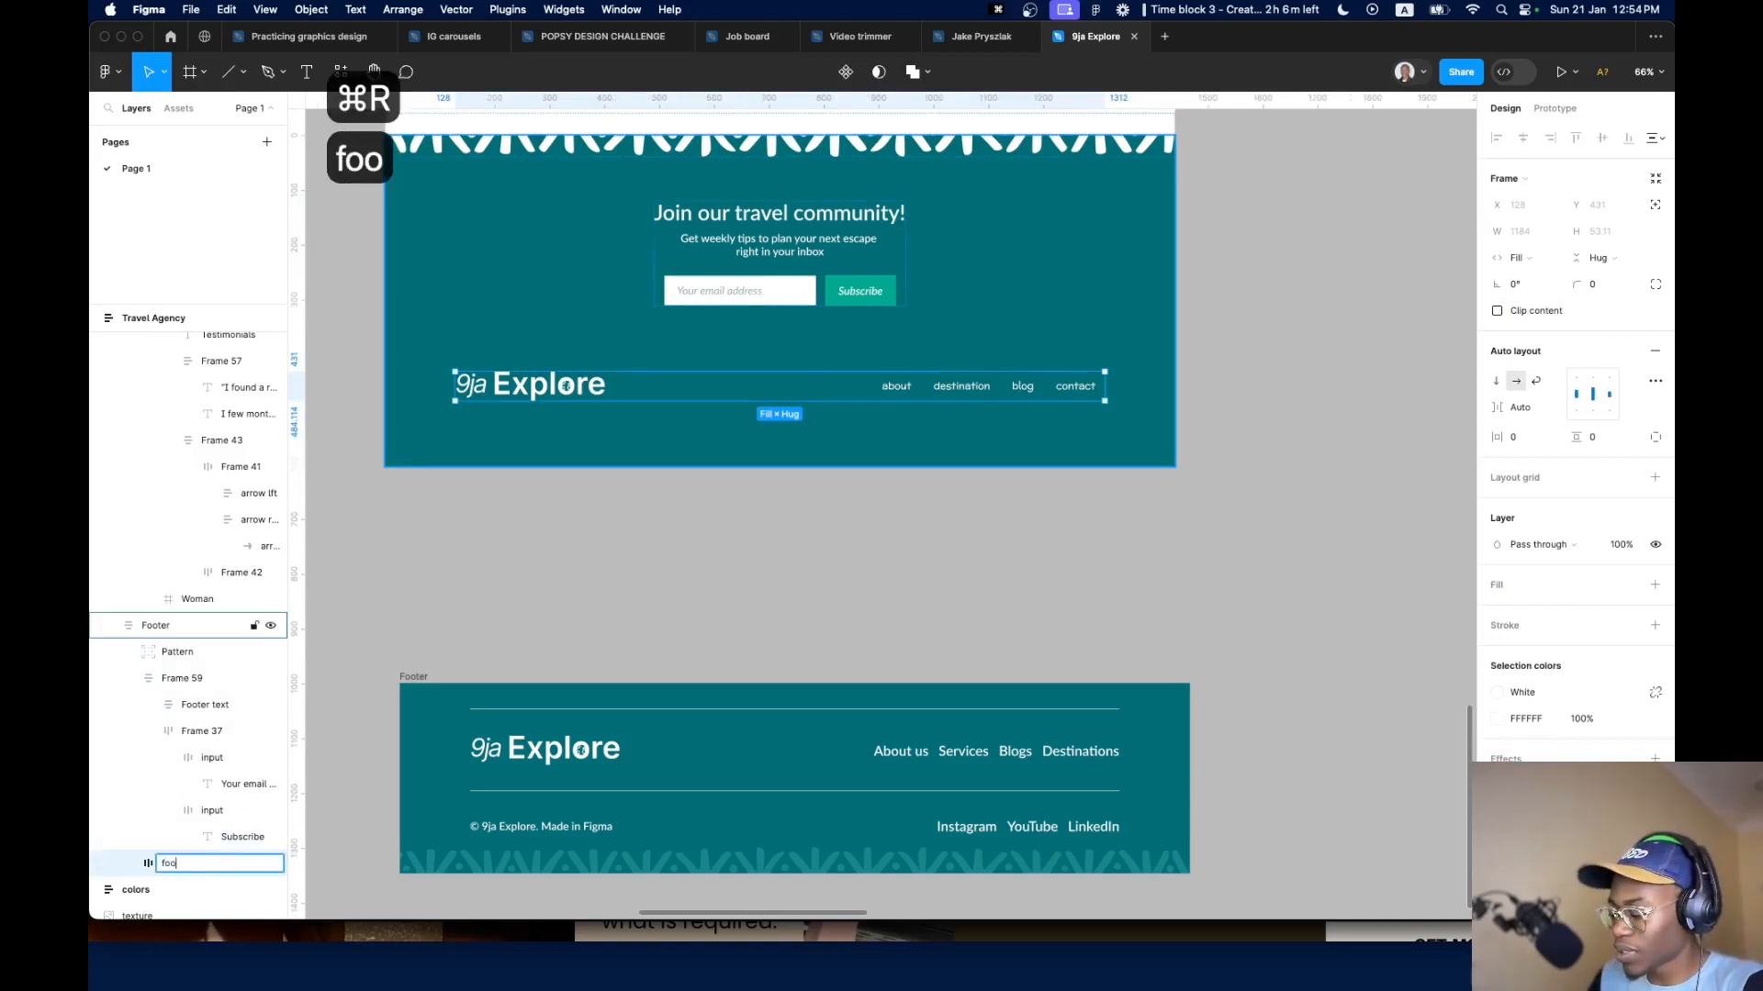
{"action": "type", "text": "ter nav"}
{"action": "key", "text": "Return"}
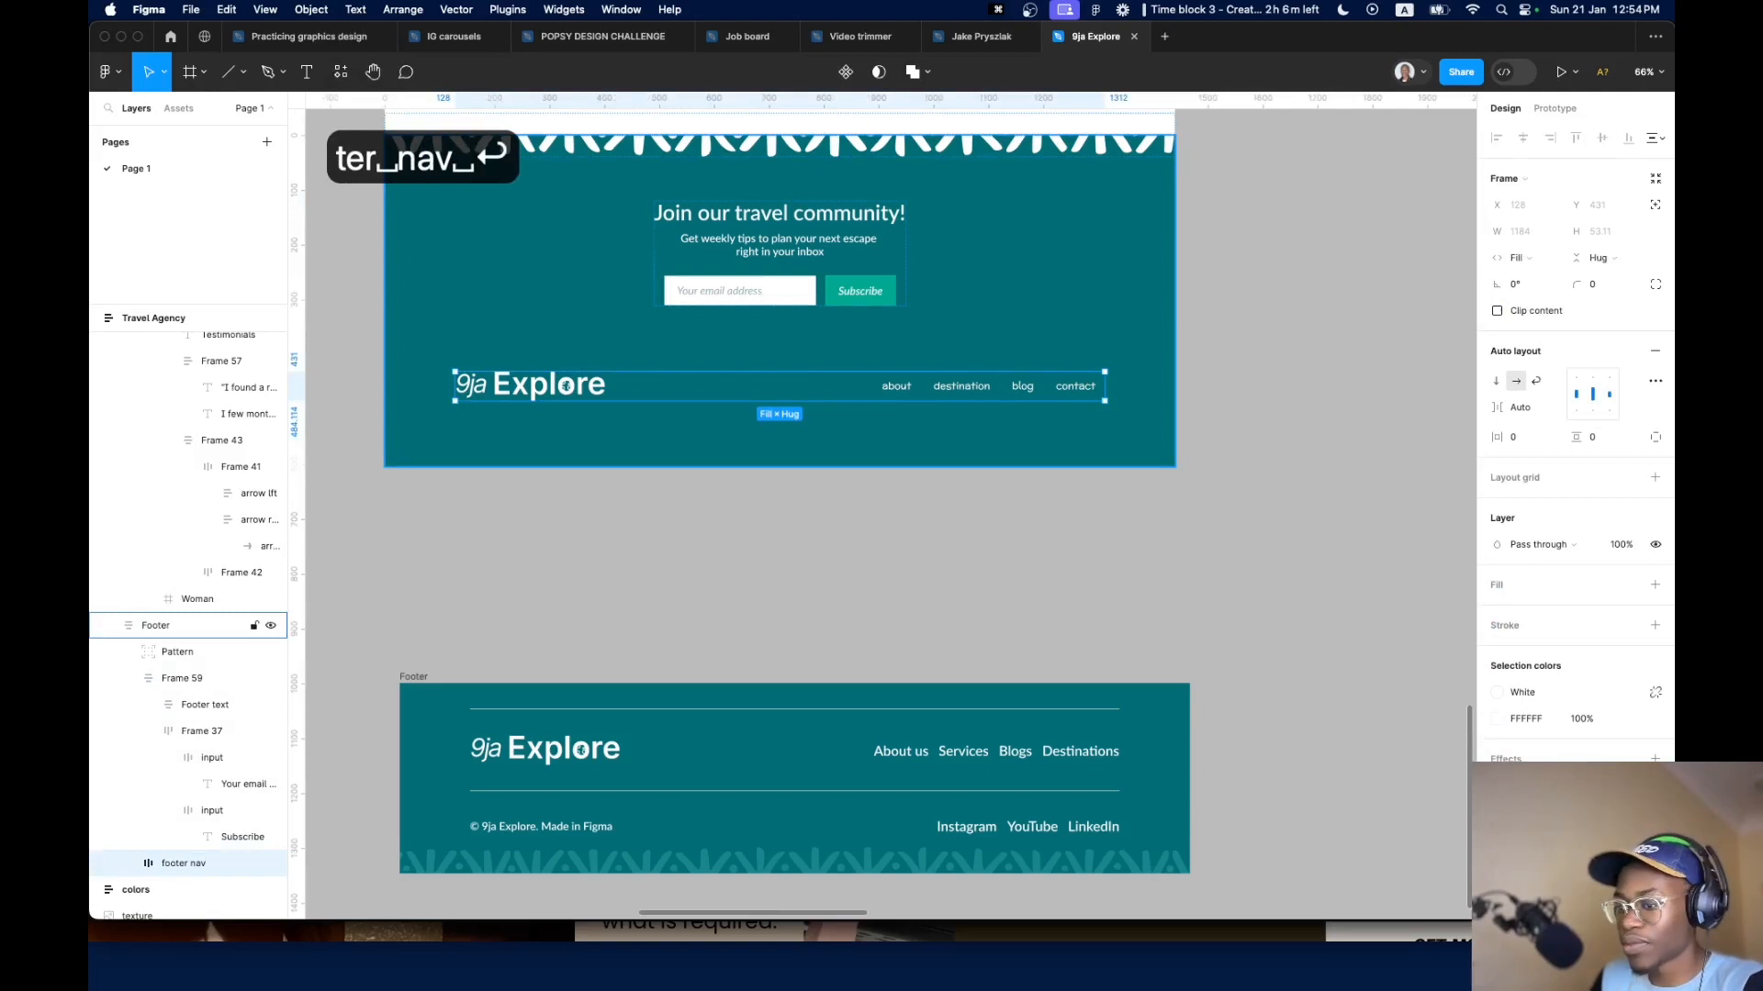
Set the footer nav row's vertical padding to 48
{"action": "left_click", "coordinate": [1598, 439]}
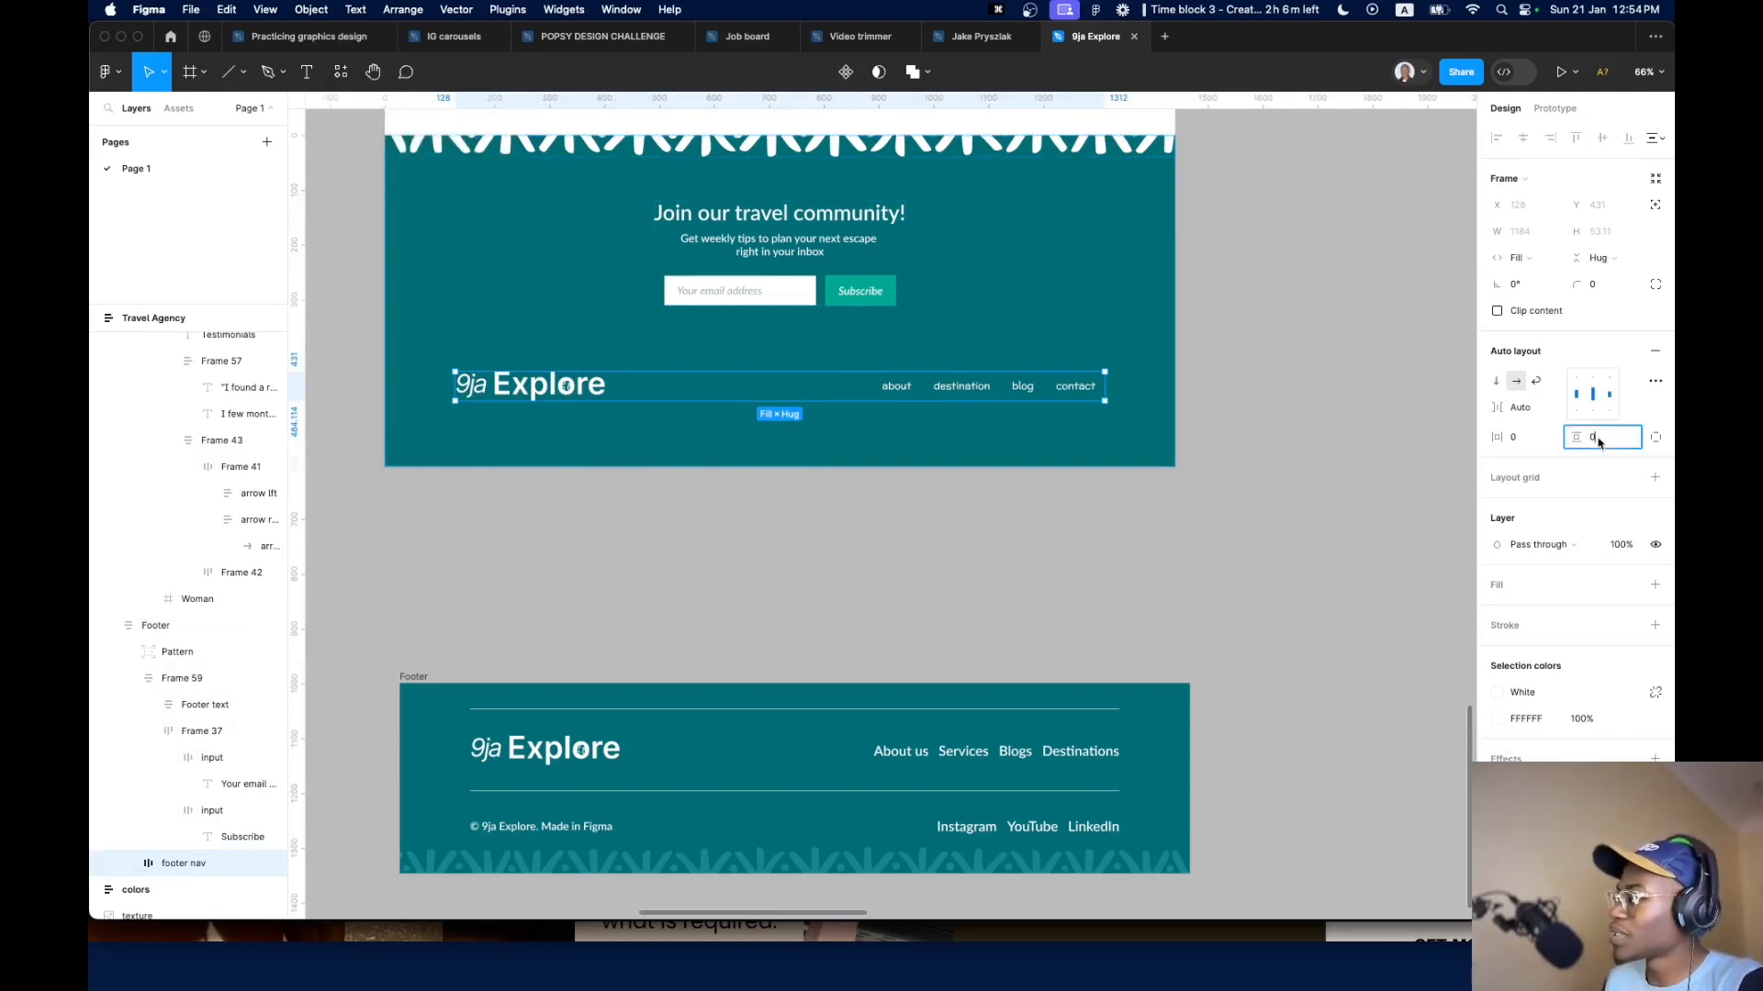
{"action": "key", "text": "shift+Up"}
{"action": "key", "text": "shift+Up"}
{"action": "key", "text": "shift+Up"}
{"action": "key", "text": "shift+Up"}
{"action": "key", "text": "shift+Up"}
{"action": "key", "text": "shift+Up"}
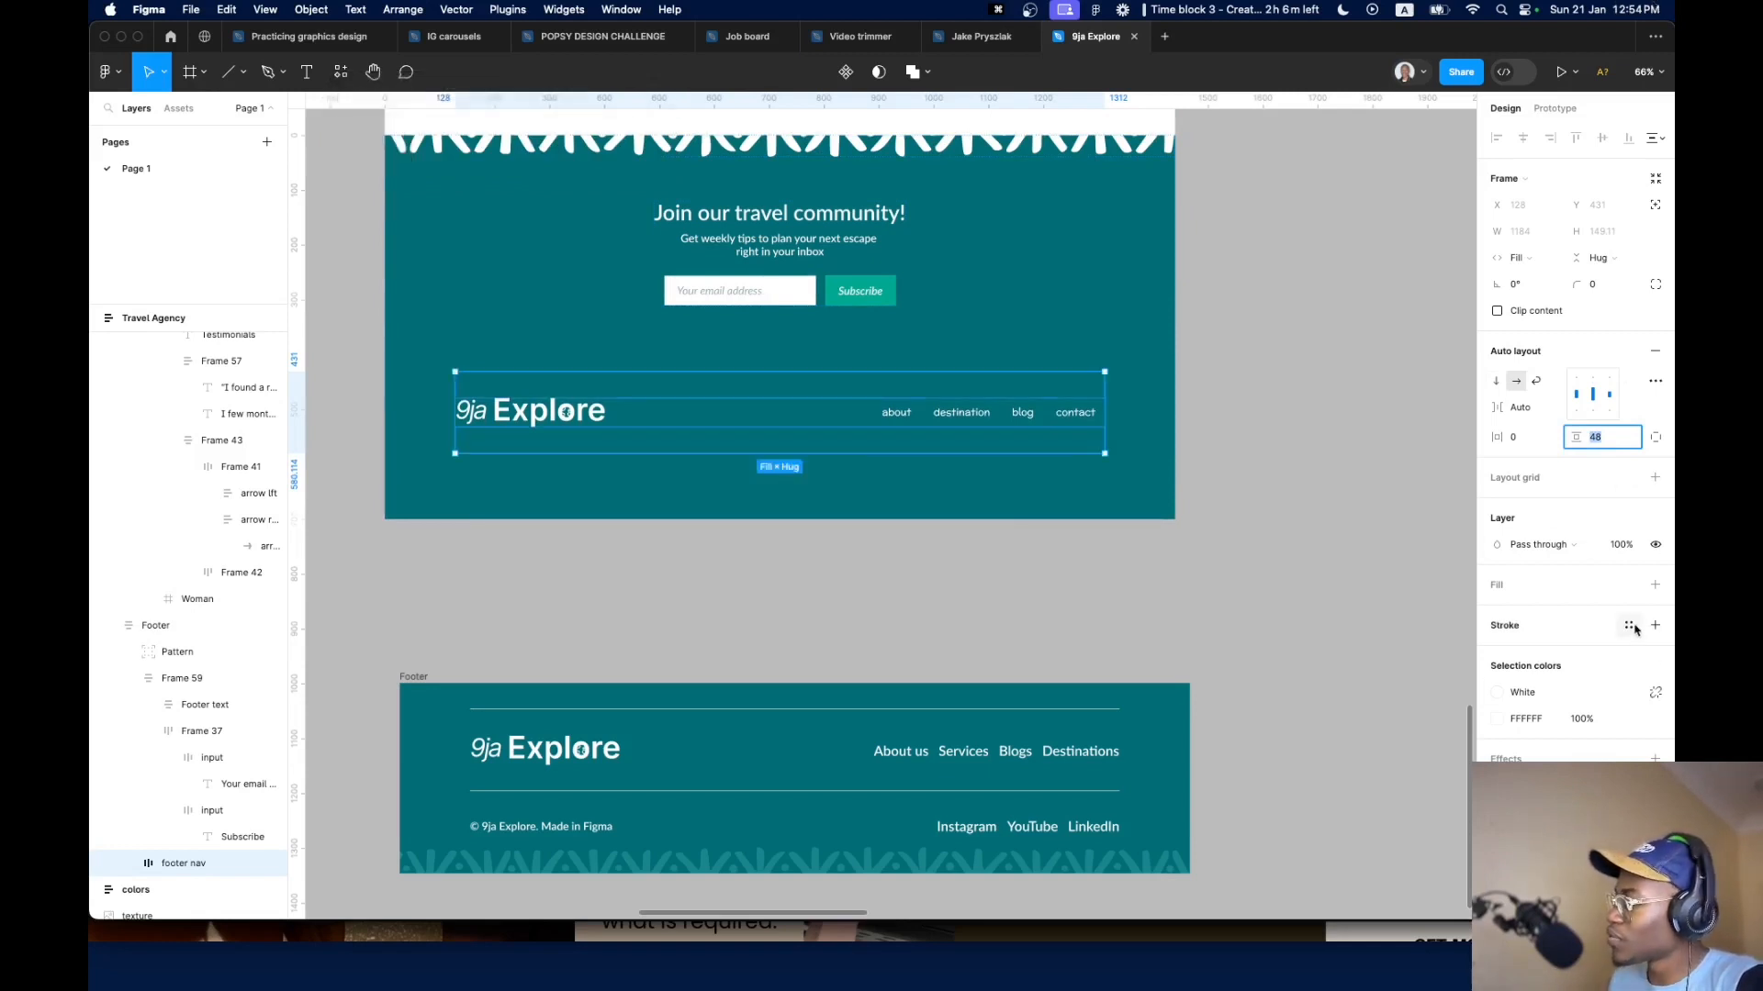
Add a top-only inside stroke of 1 px to the footer nav row, using the Accent coolor 2 style
{"action": "left_click", "coordinate": [1568, 628]}
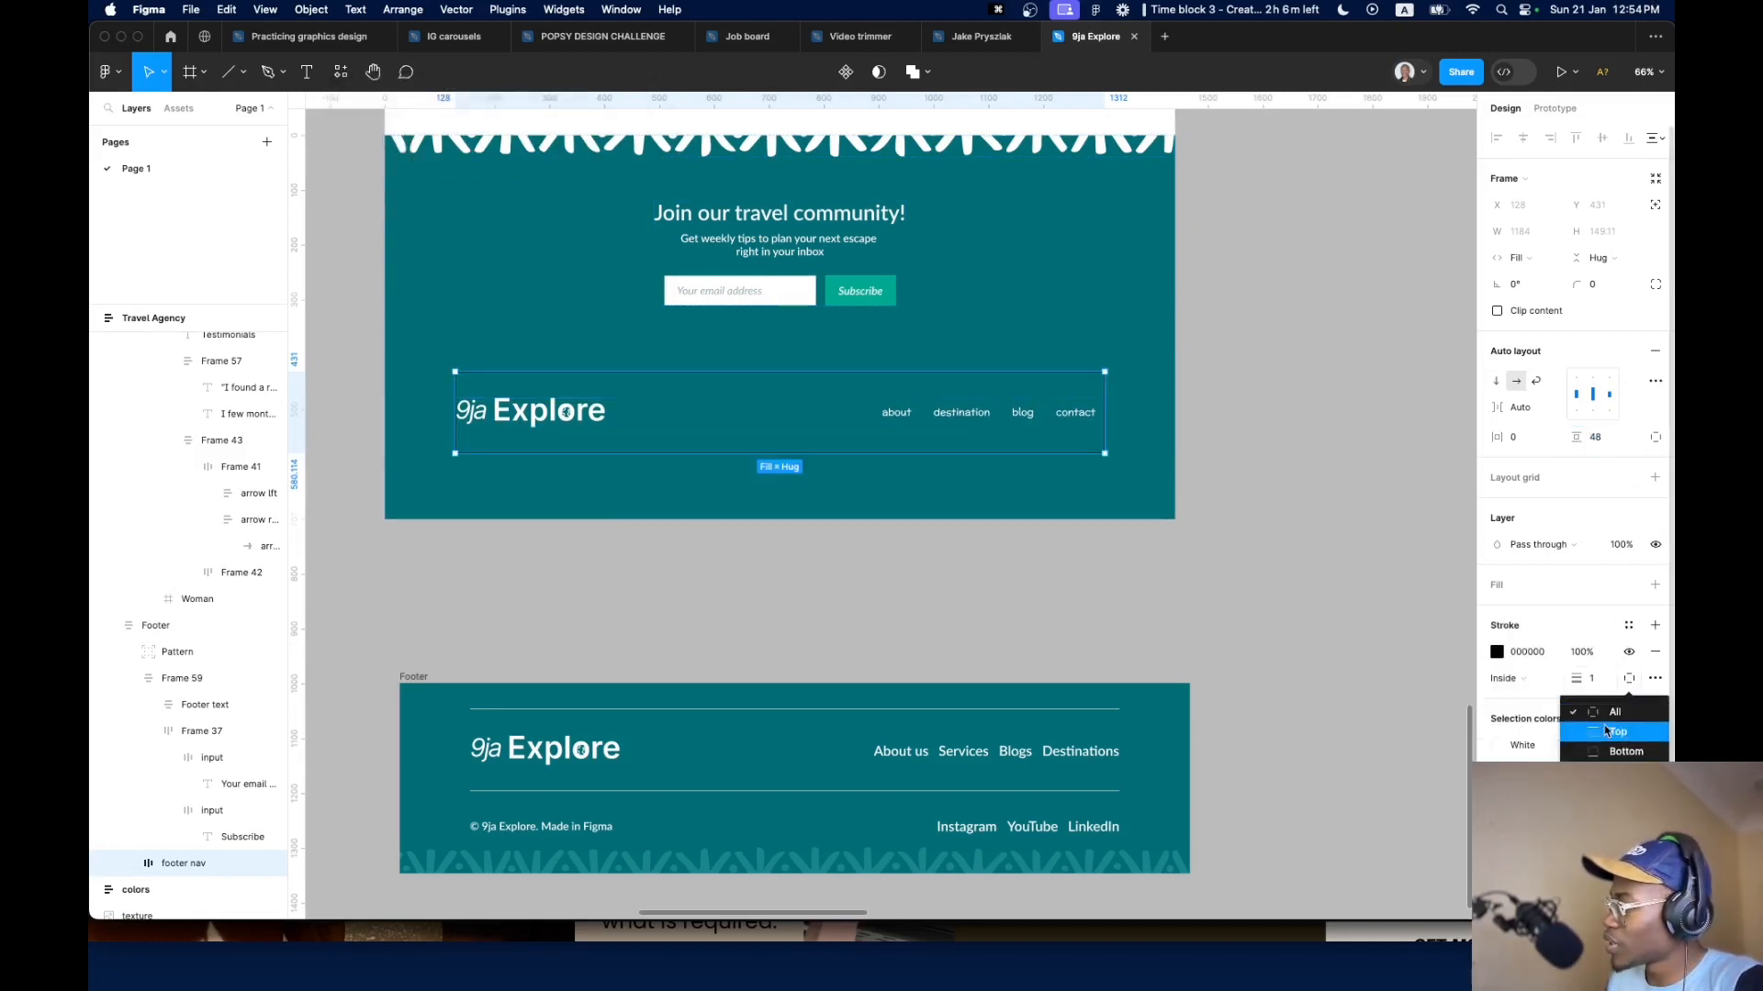
{"action": "left_click", "coordinate": [1613, 733]}
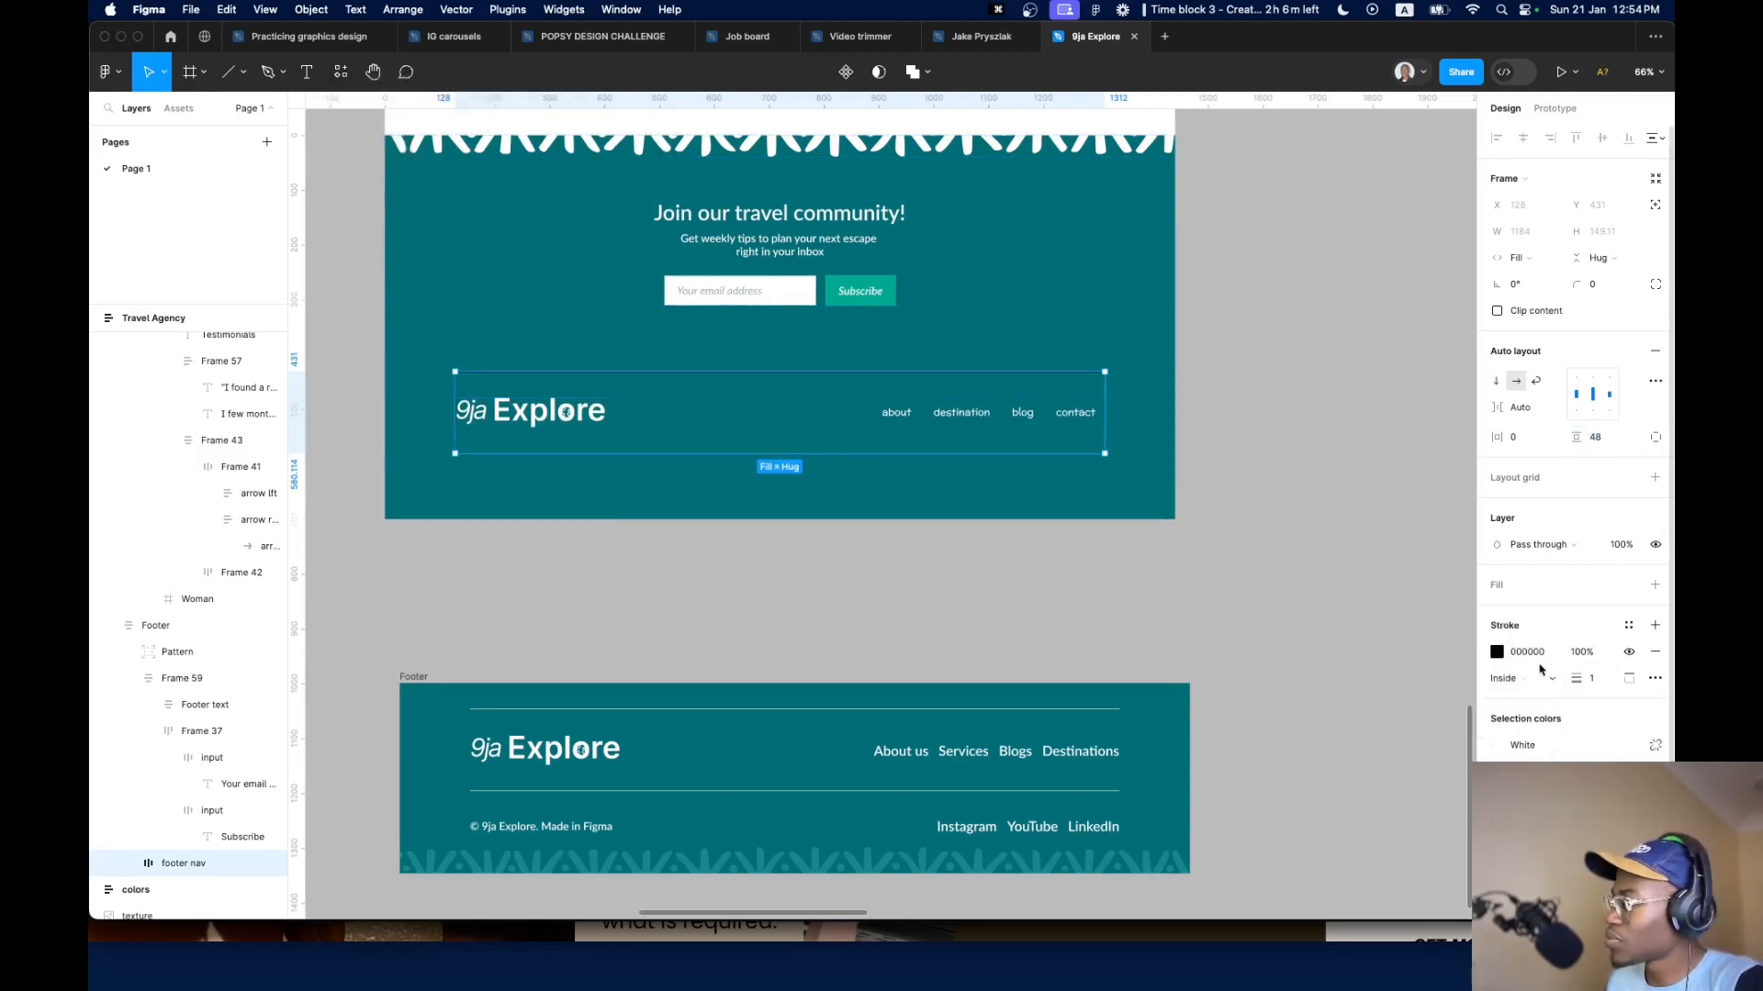
{"action": "left_click", "coordinate": [1628, 626]}
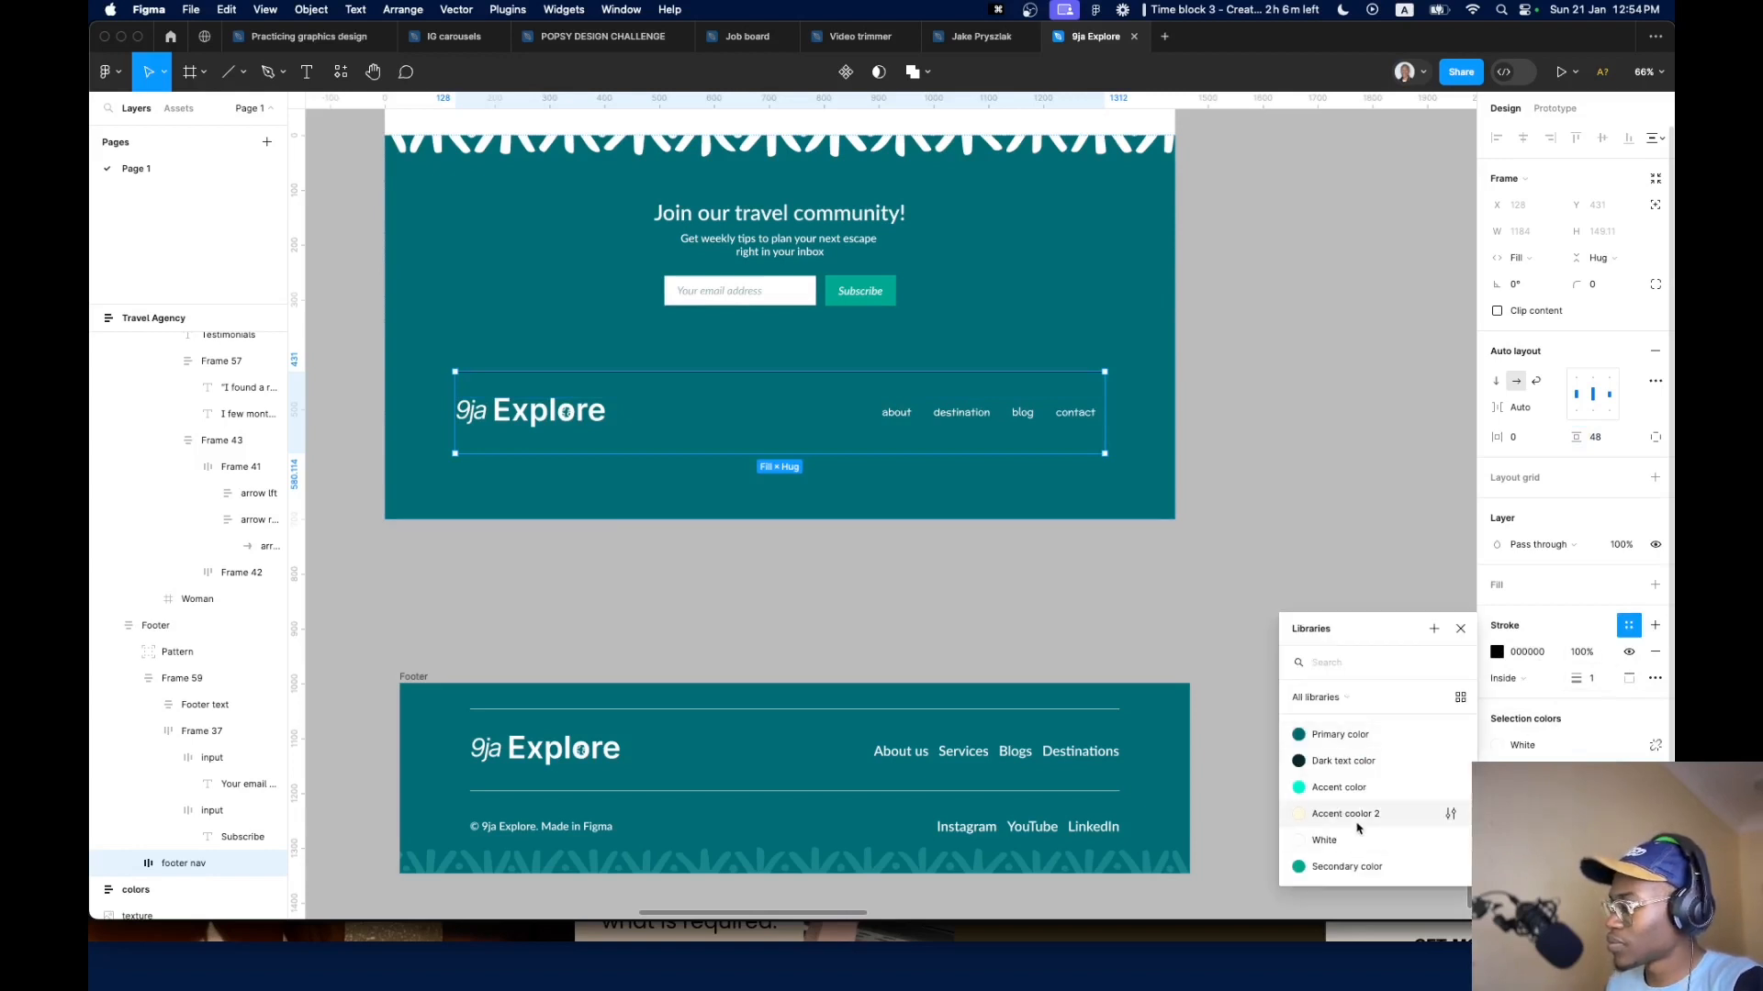
{"action": "left_click", "coordinate": [1356, 816]}
{"action": "left_click", "coordinate": [1377, 563]}
Duplicate the footer nav row within the working page's Footer
{"action": "left_click", "coordinate": [747, 434]}
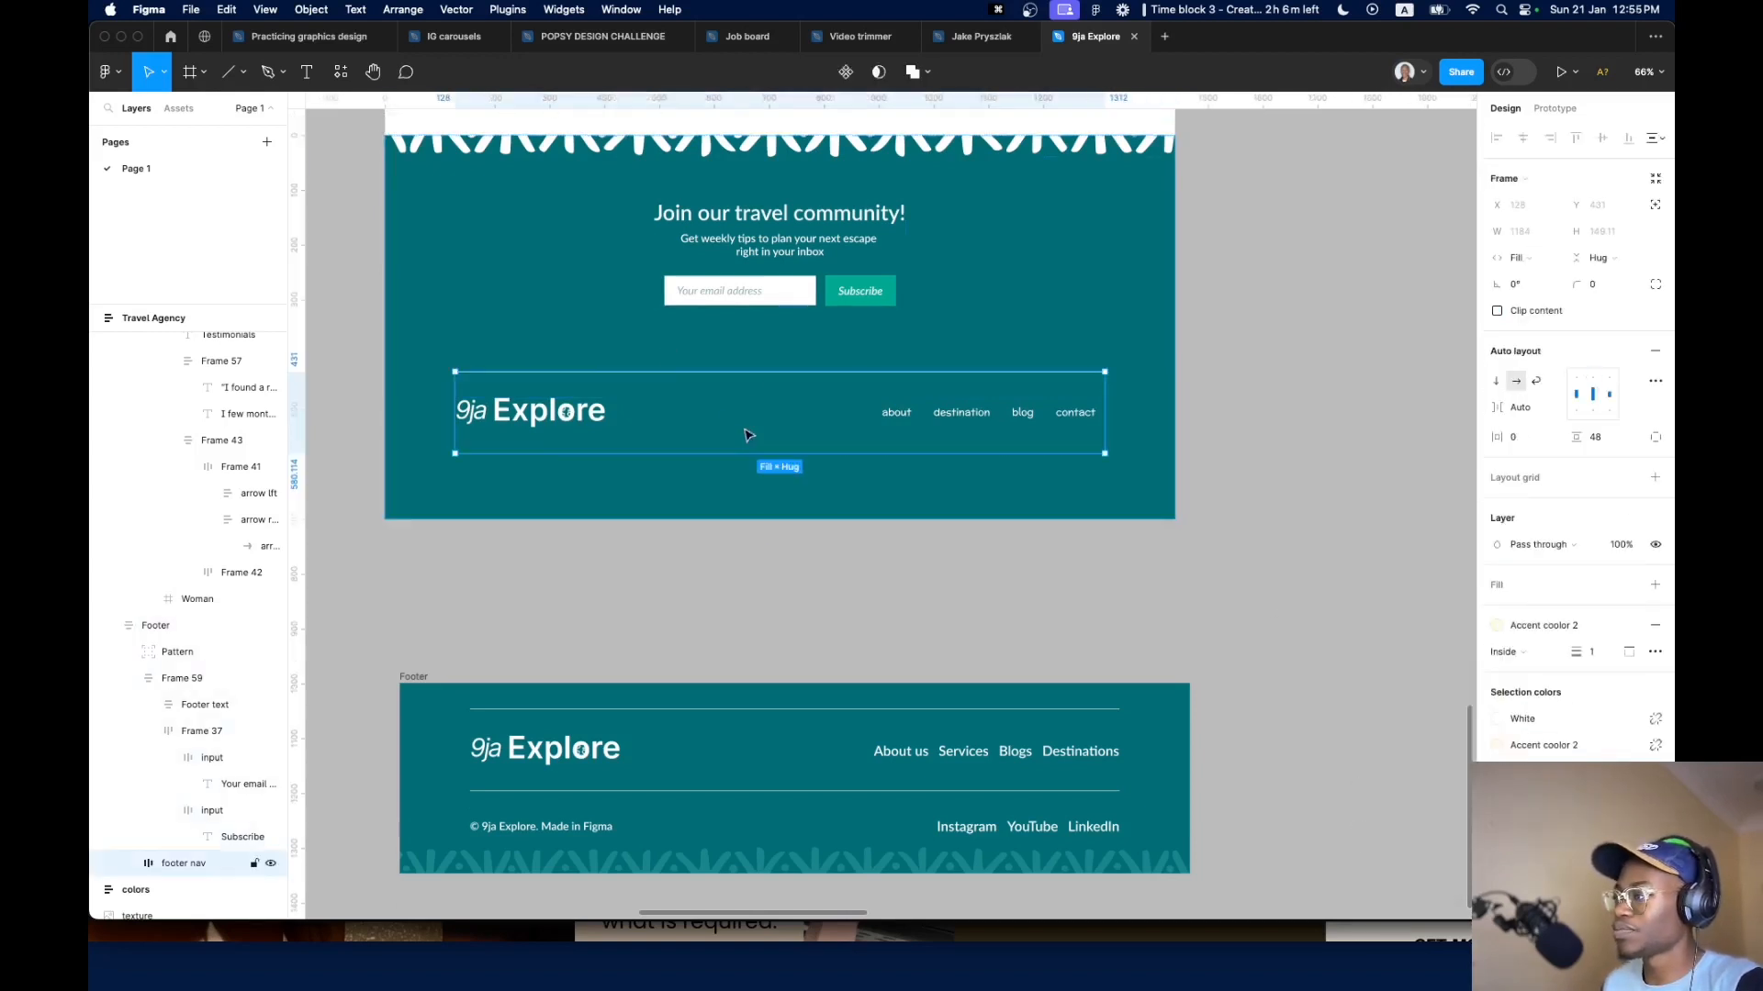
{"action": "key", "text": "super+d"}
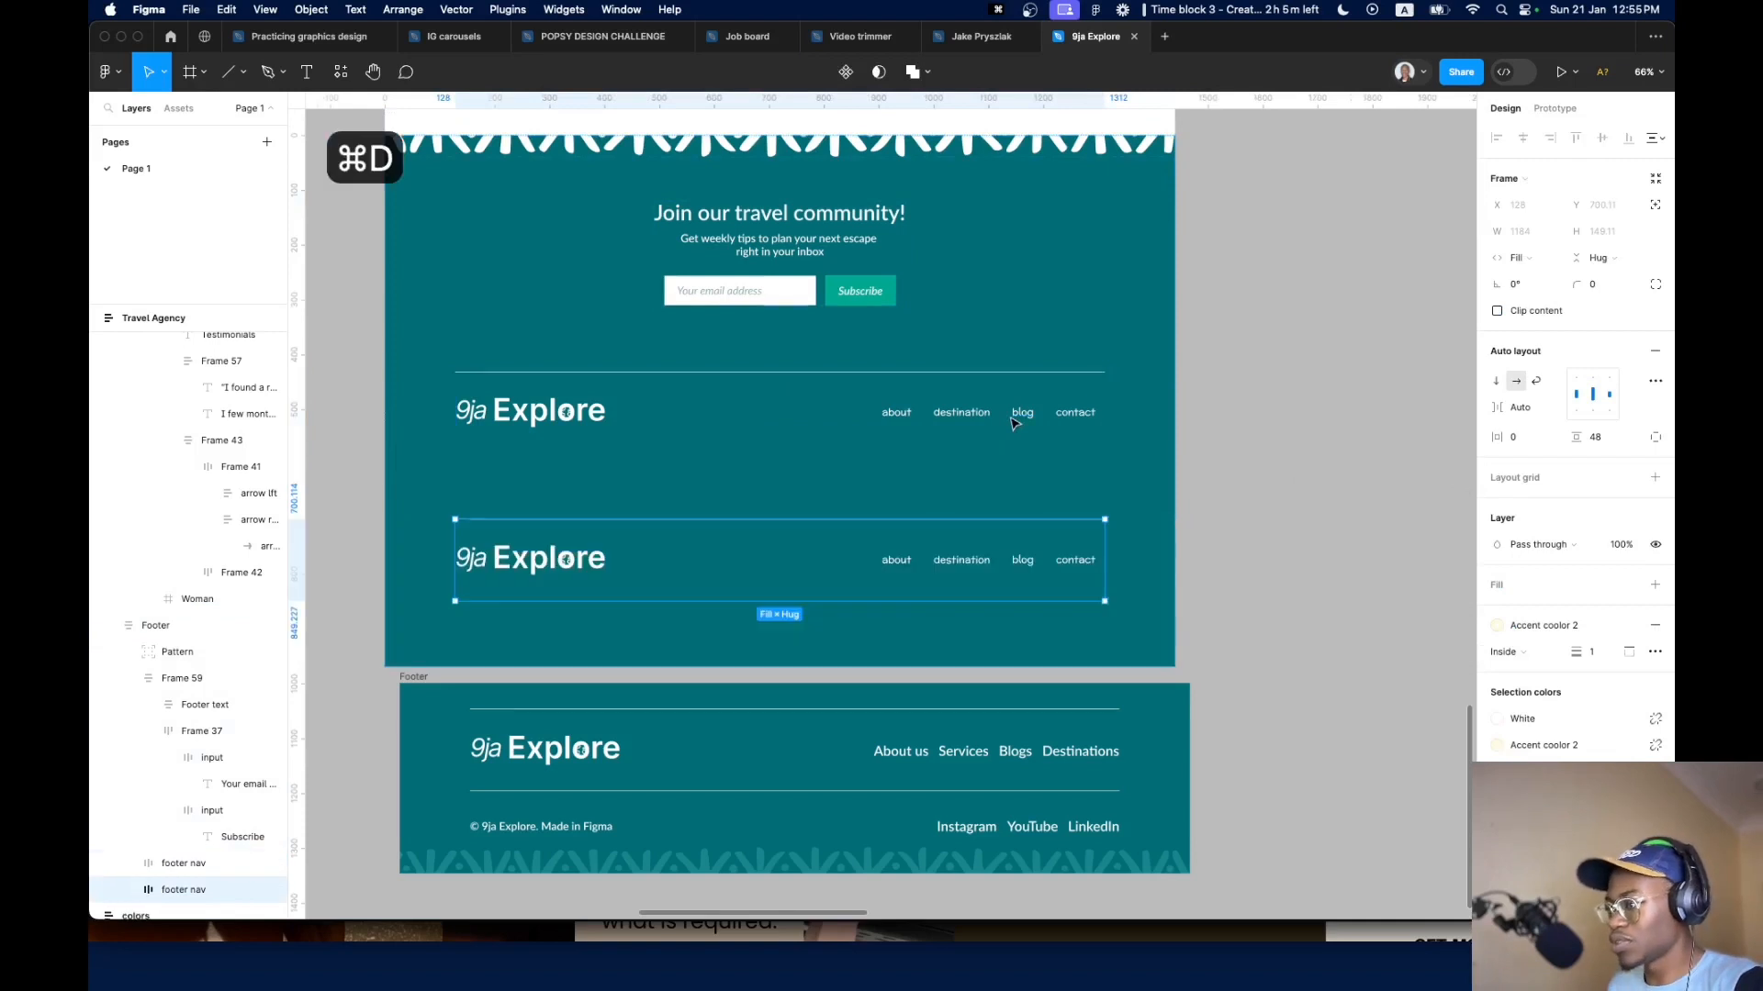
{"action": "left_click", "coordinate": [820, 481]}
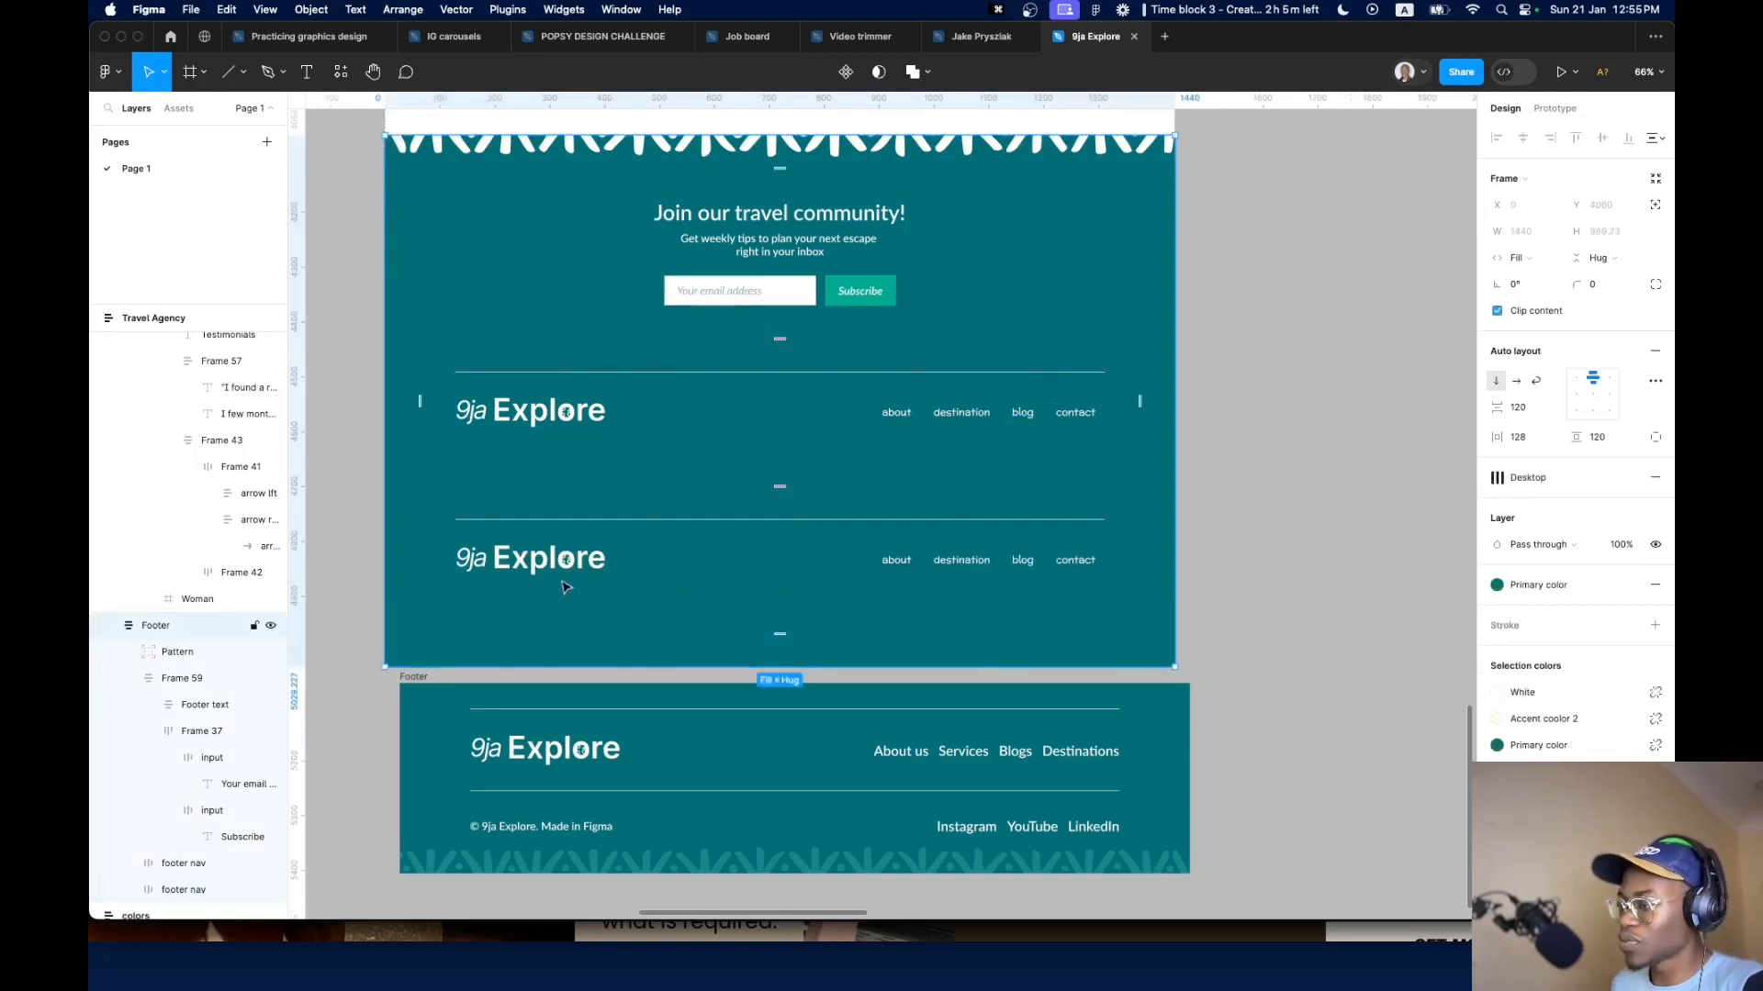
Replace the logo in the duplicated footer nav row with the reference footer's "© 9ja Explore. Made in Figma" text
{"action": "left_click", "coordinate": [574, 829], "text": "super"}
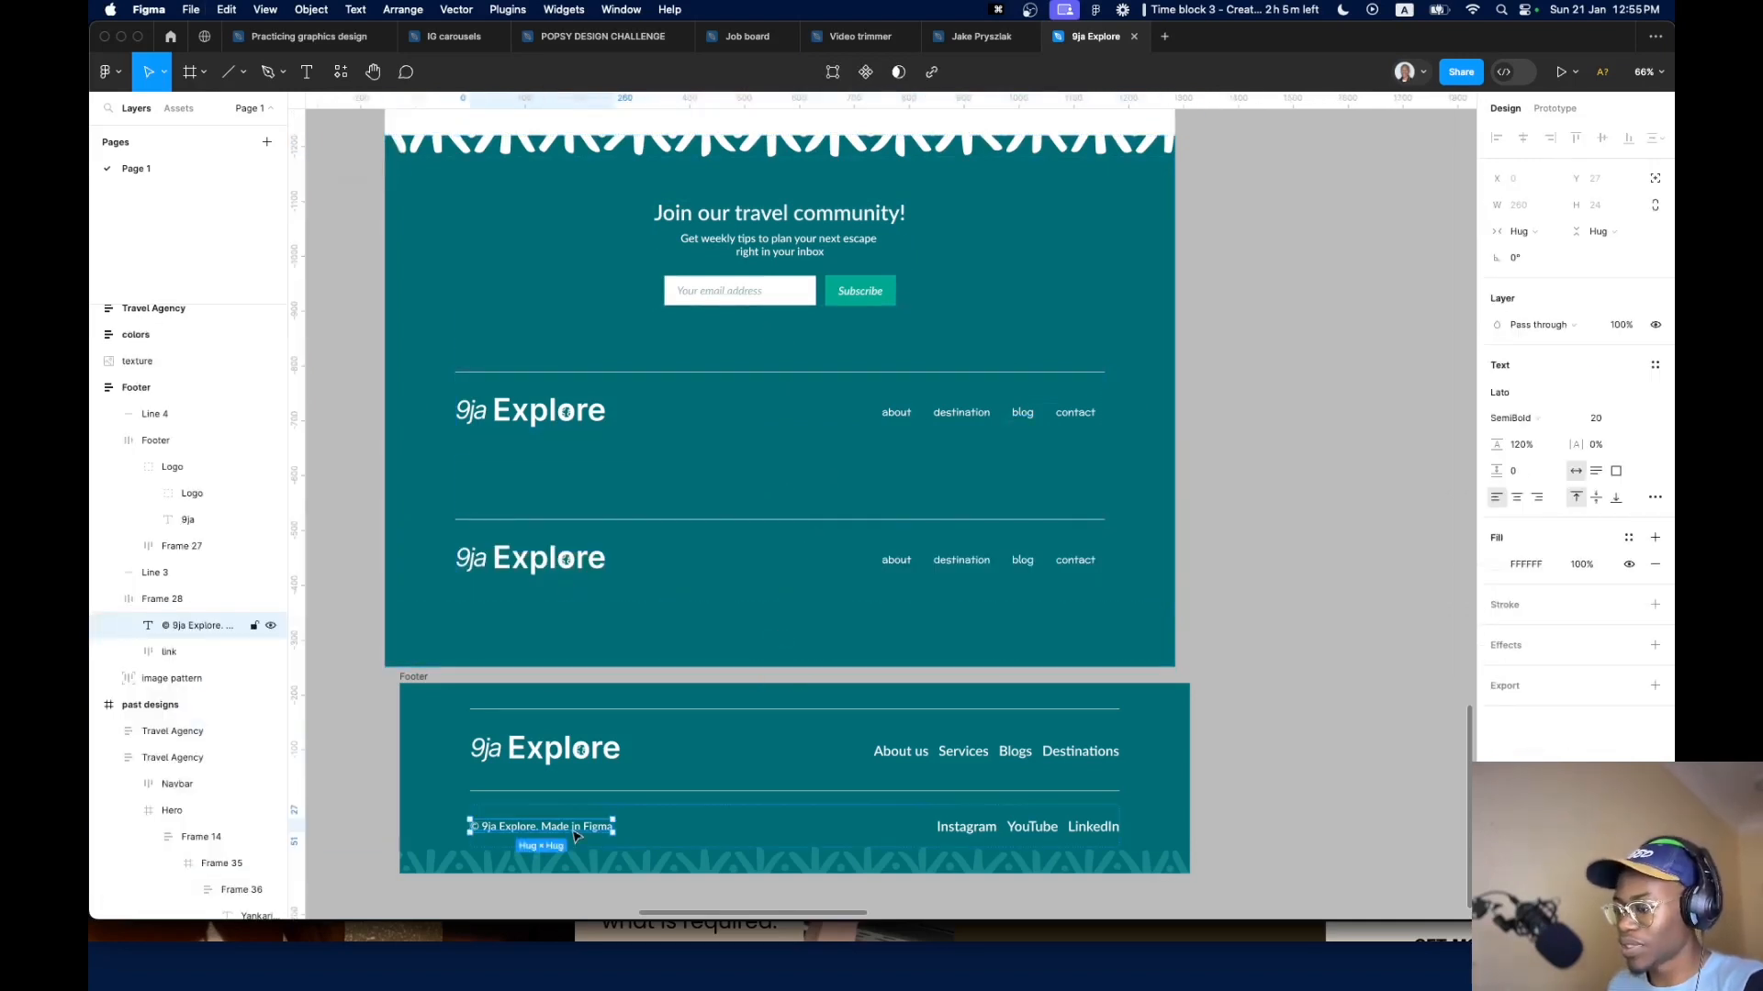
{"action": "key", "text": "super+c"}
{"action": "left_click", "coordinate": [455, 563]}
{"action": "double_click", "coordinate": [530, 572]}
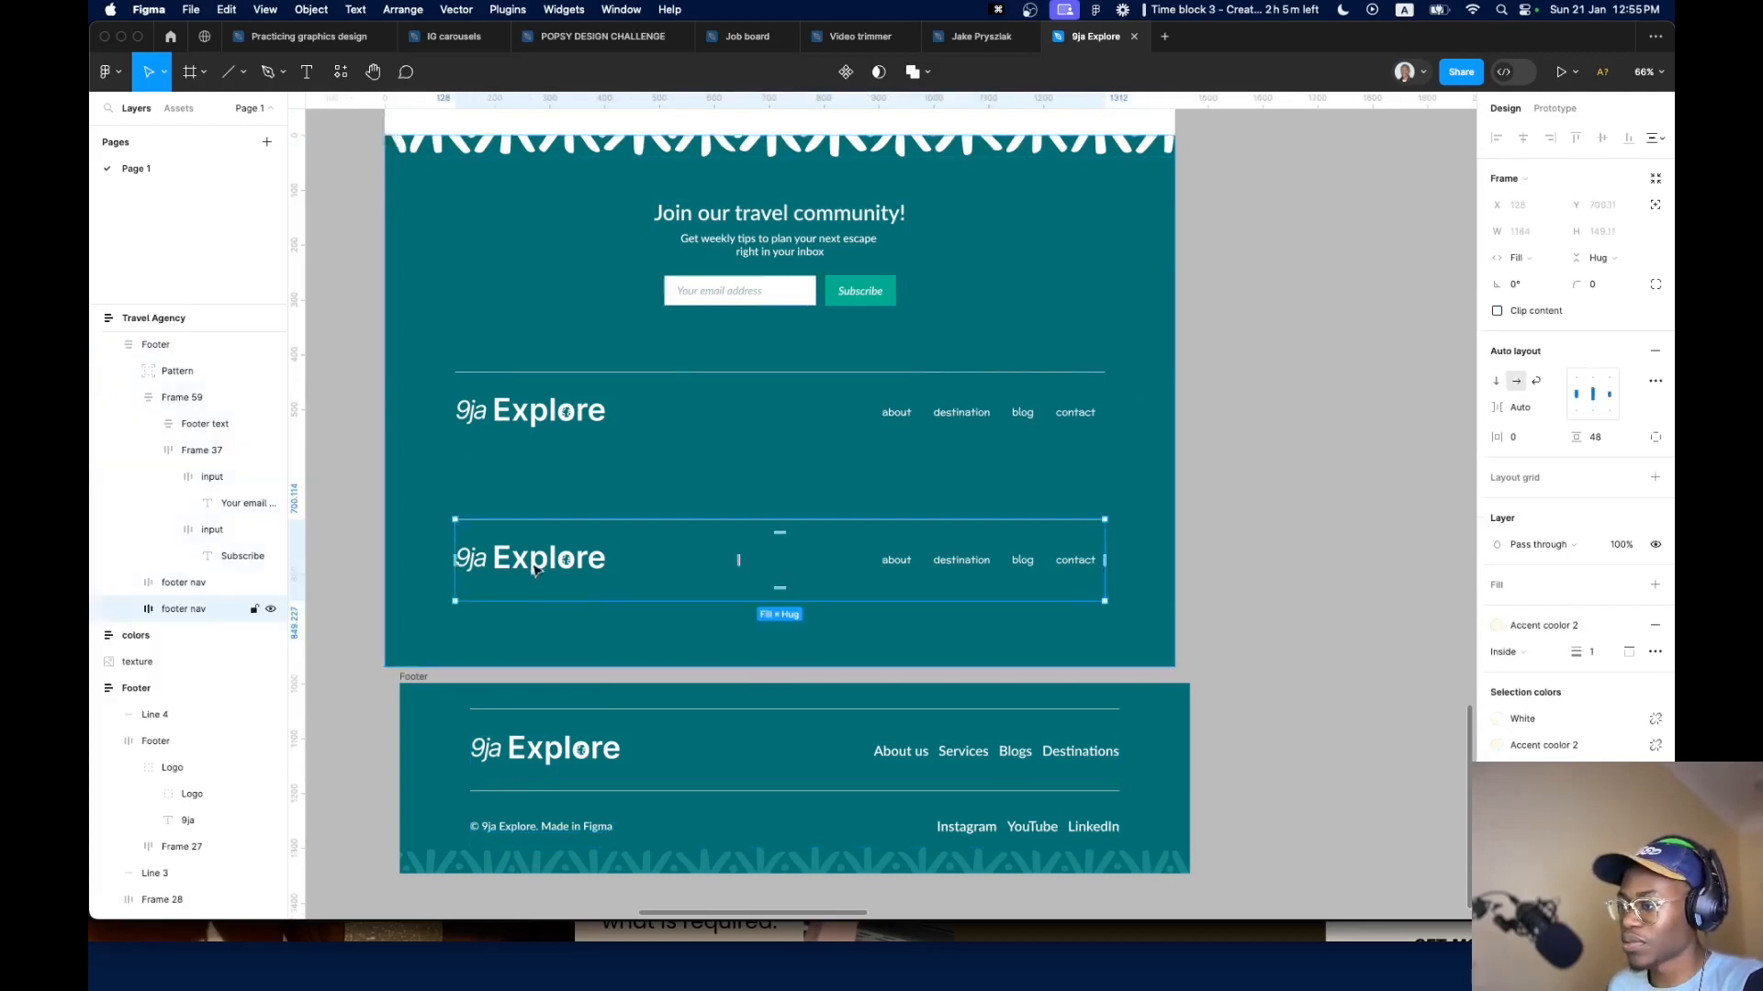
{"action": "double_click", "coordinate": [530, 572]}
{"action": "right_click", "coordinate": [530, 571]}
{"action": "left_click", "coordinate": [613, 476]}
{"action": "key", "text": "super+shift+r"}
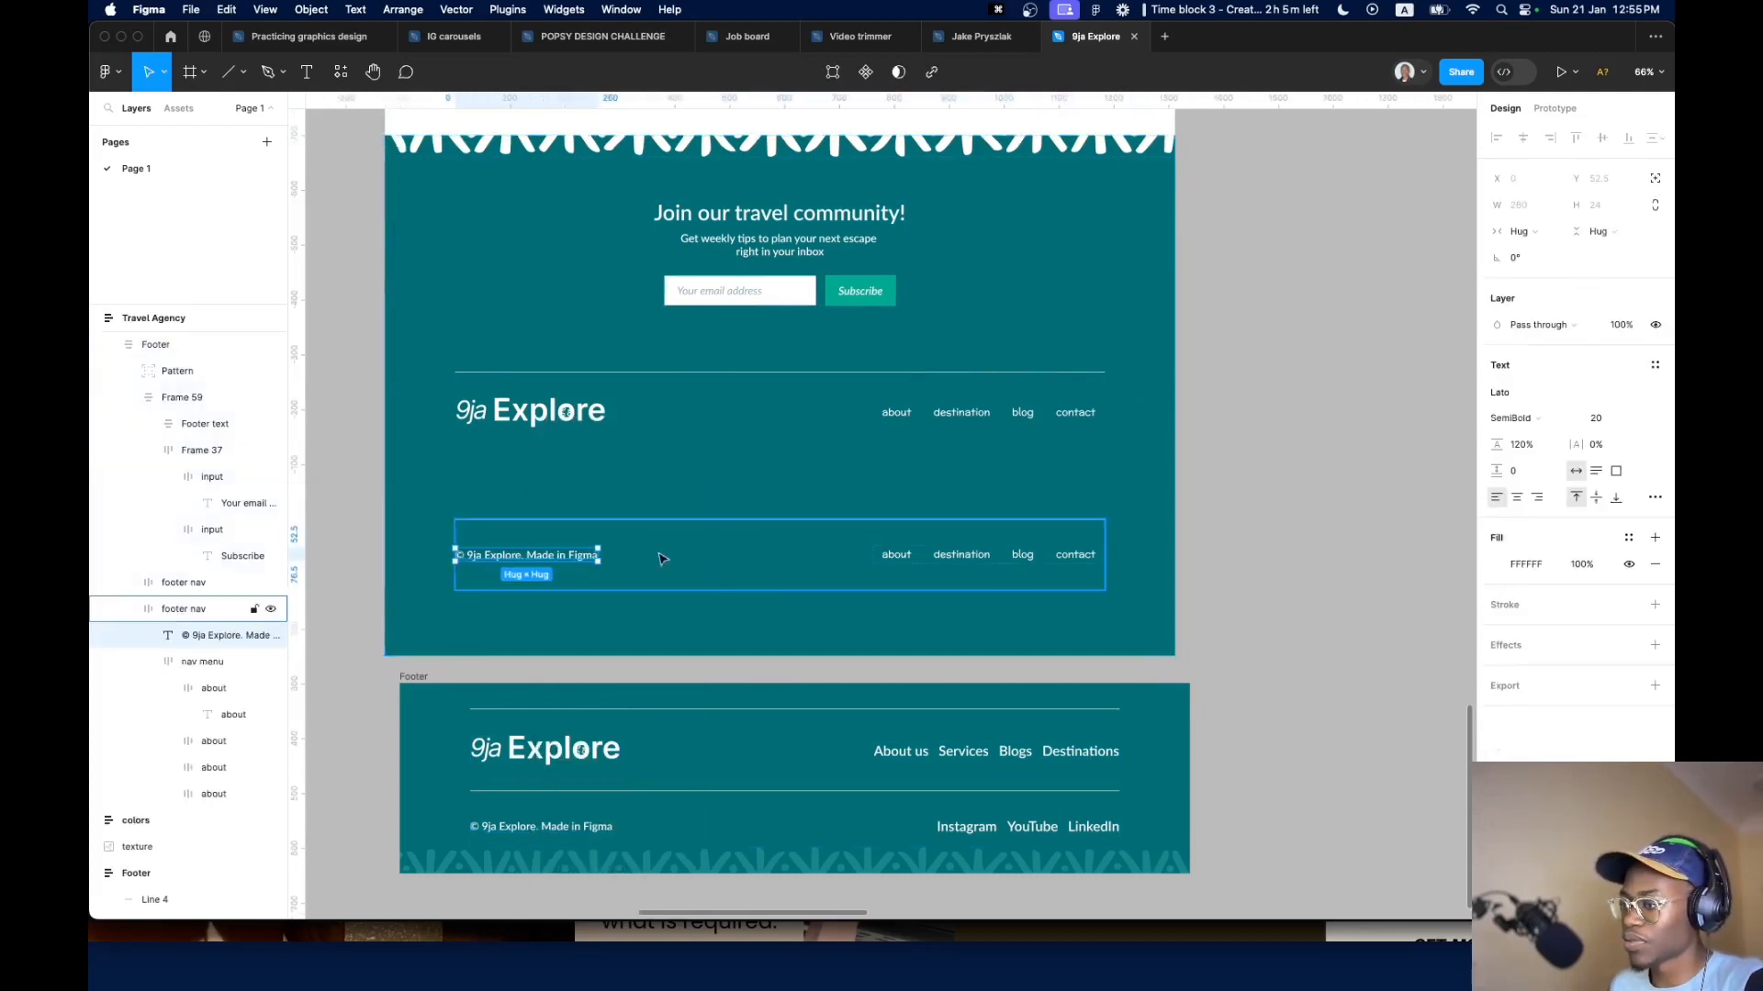
Change the four links in the duplicated footer nav row to Instagram, Youtube, LinkedIn and Twitter
{"action": "scroll", "coordinate": [968, 605], "scroll_direction": "up", "scroll_amount": 3}
{"action": "scroll", "coordinate": [967, 606], "scroll_direction": "down", "scroll_amount": 3}
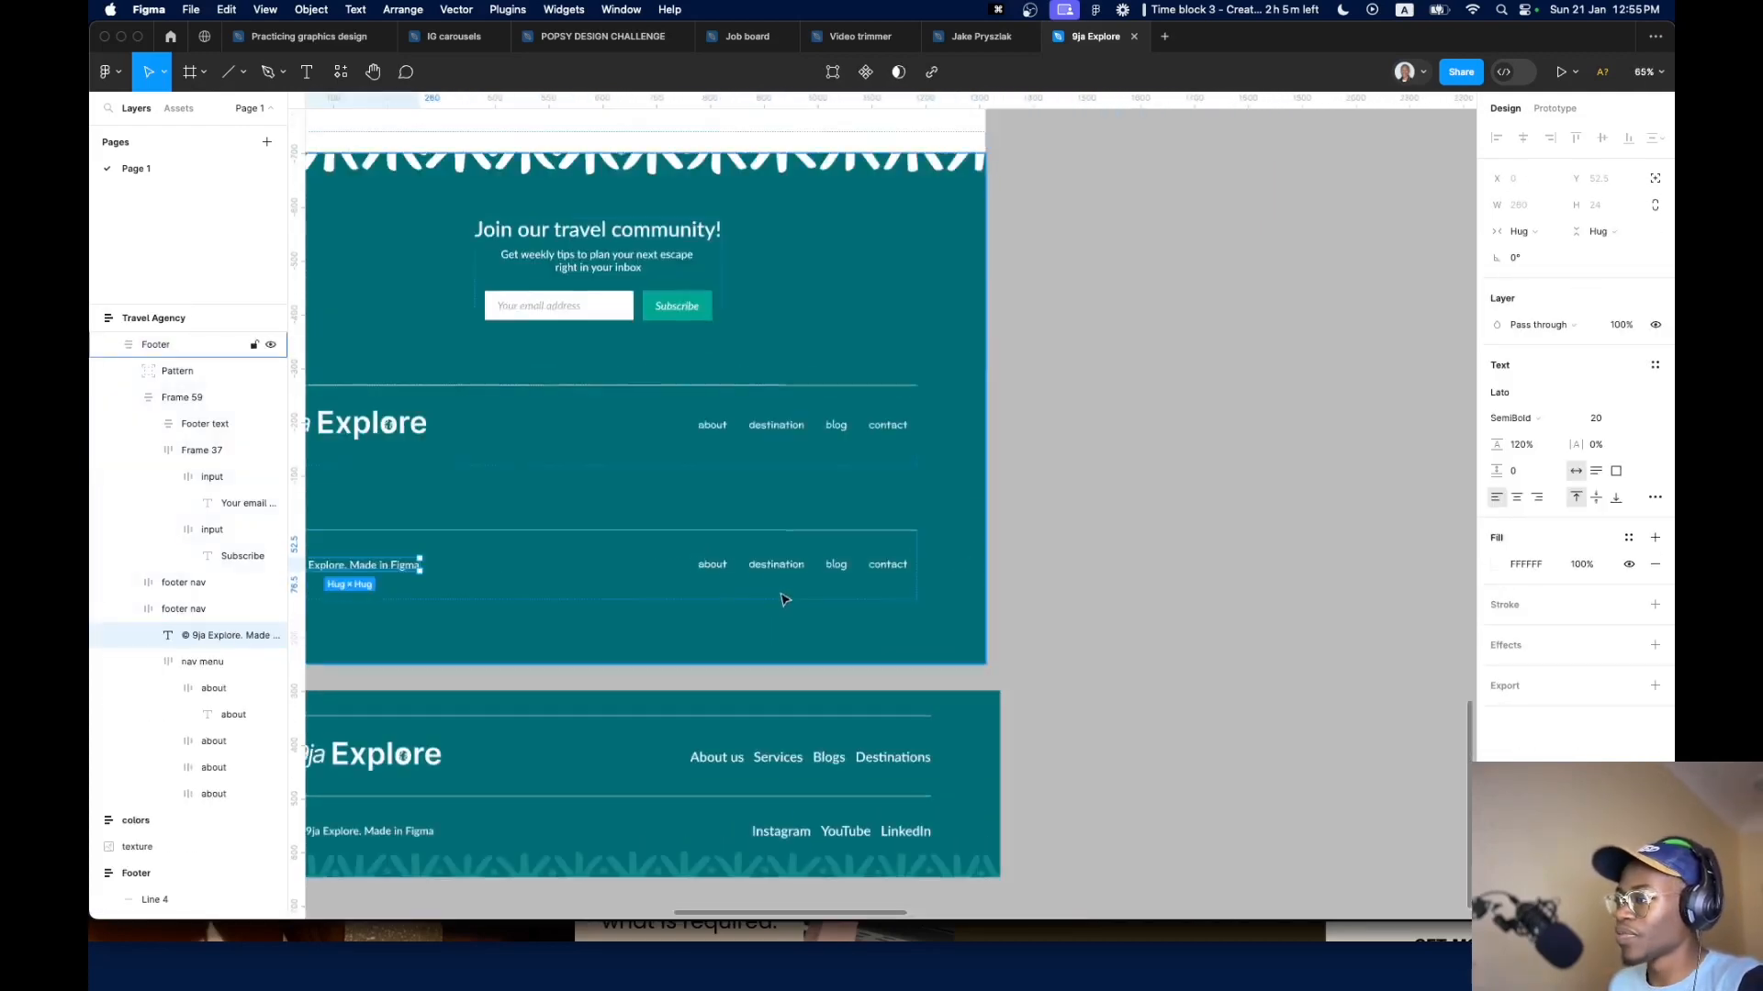
{"action": "double_click", "coordinate": [714, 563]}
{"action": "type", "text": "In"}
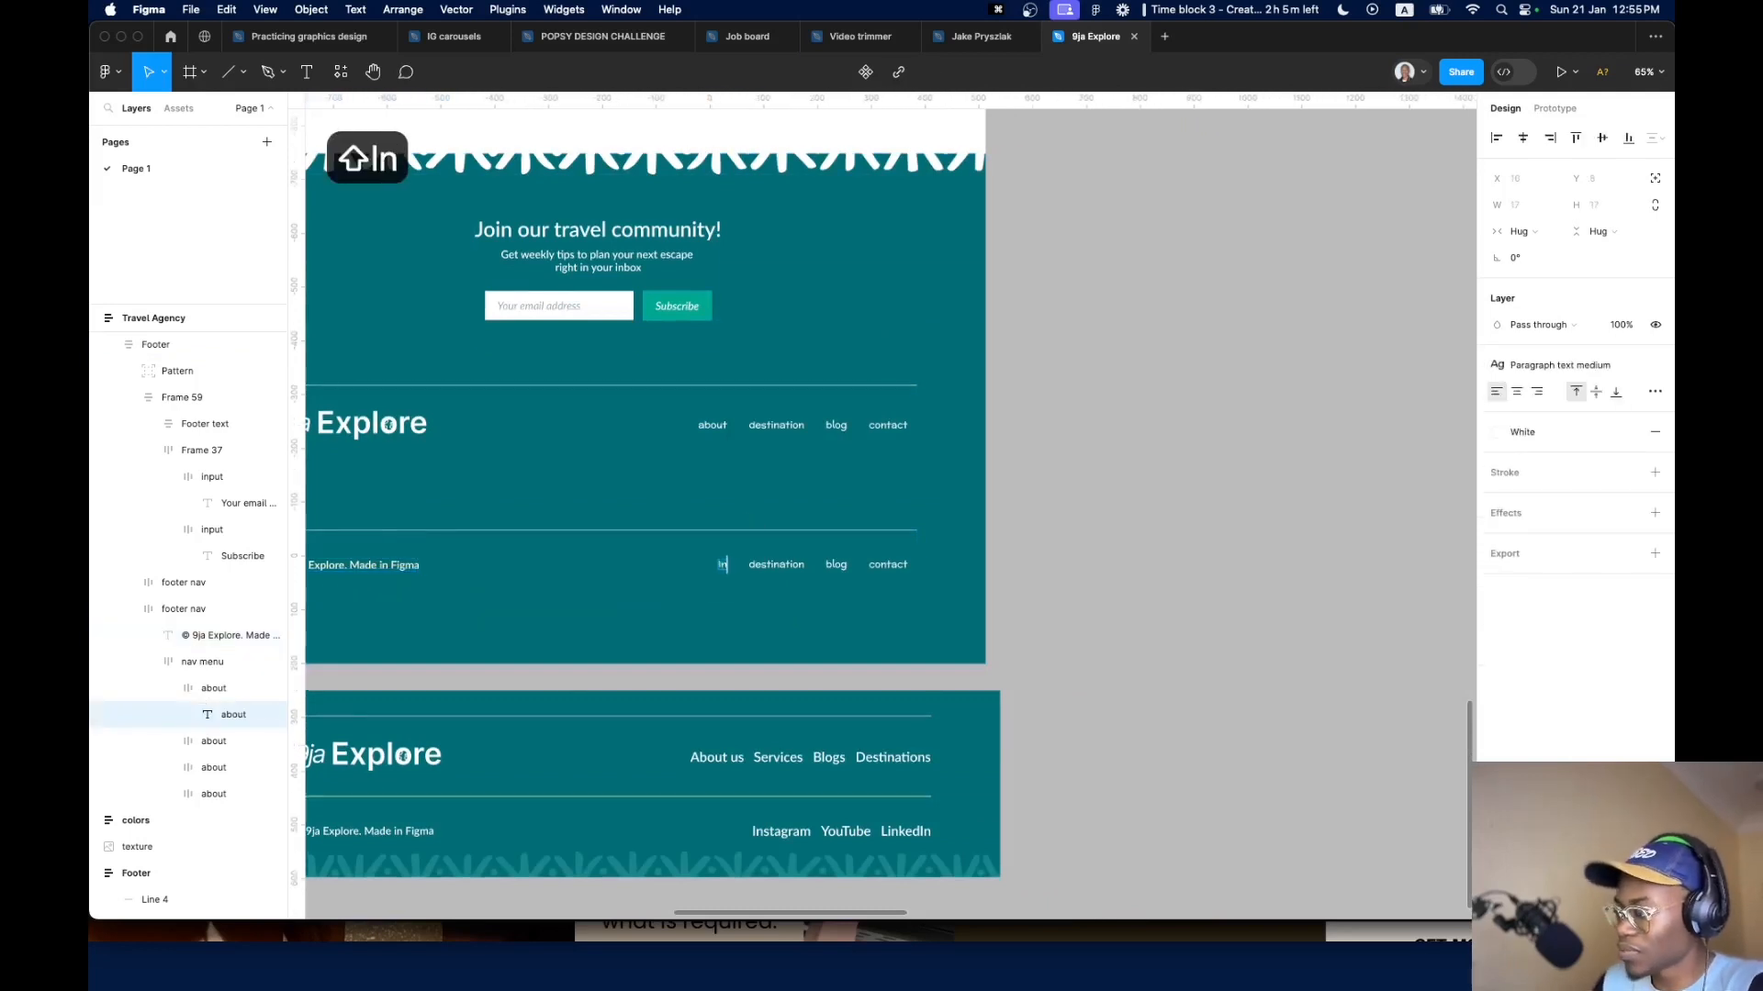
{"action": "type", "text": "stagram"}
{"action": "key", "text": "Tab"}
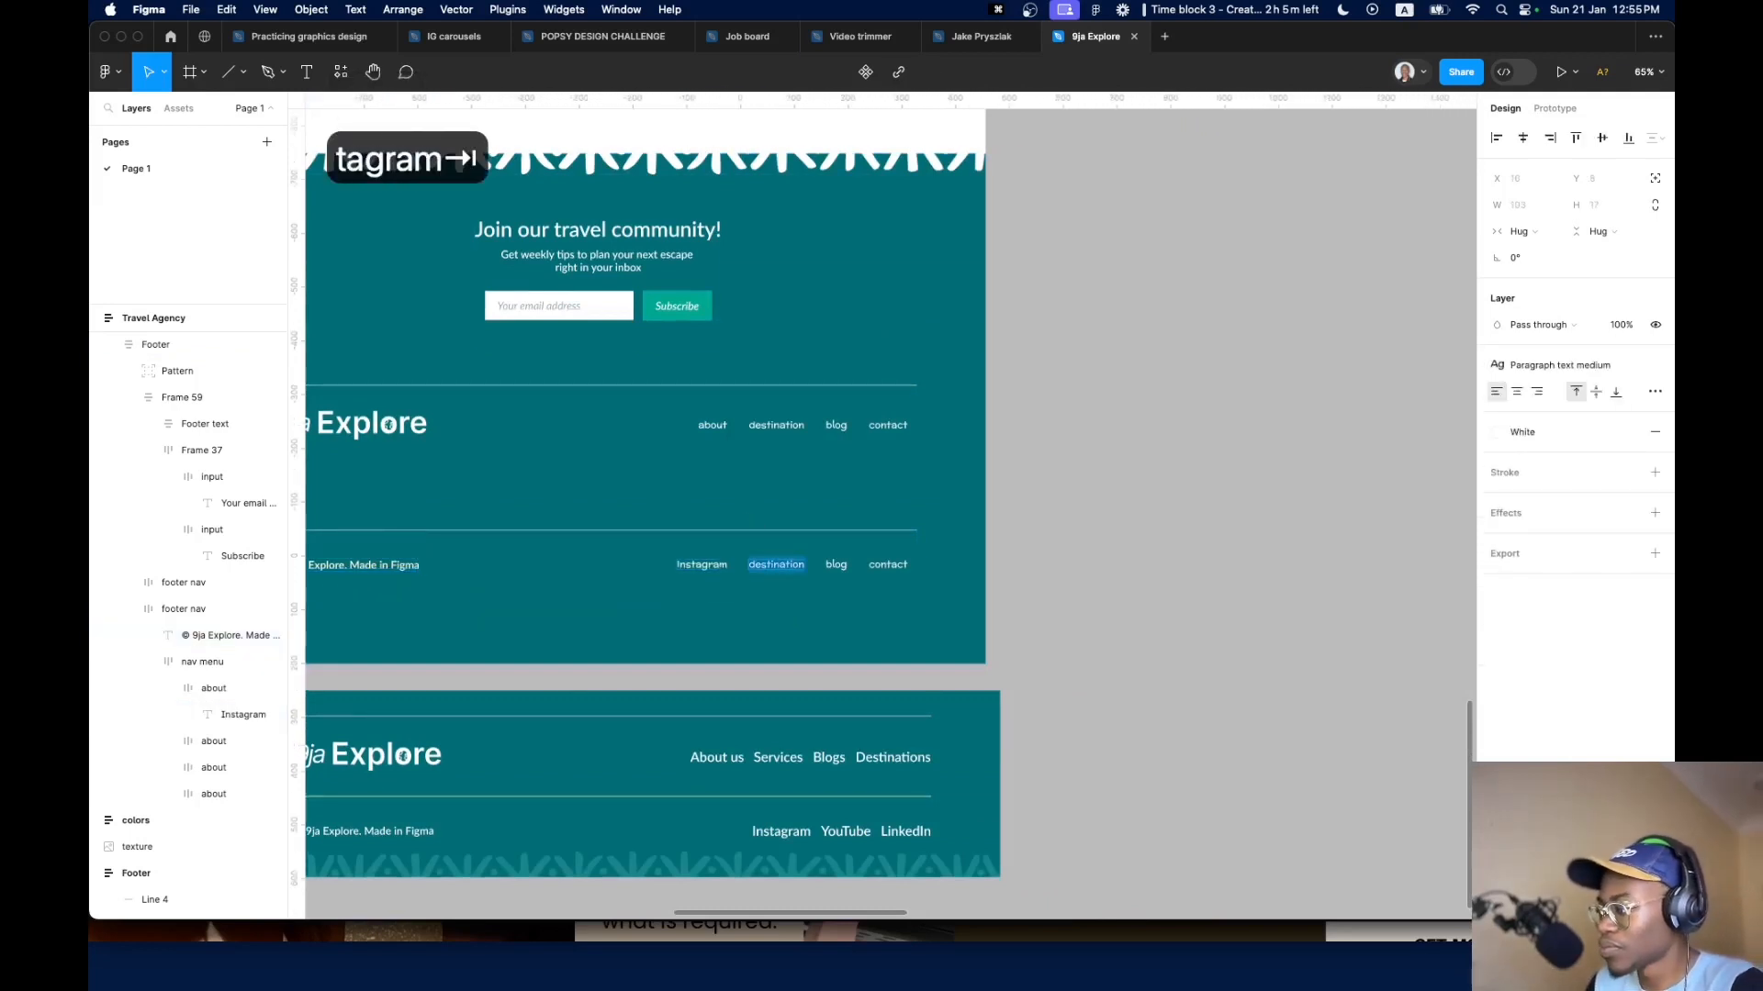
{"action": "type", "text": "Youtube"}
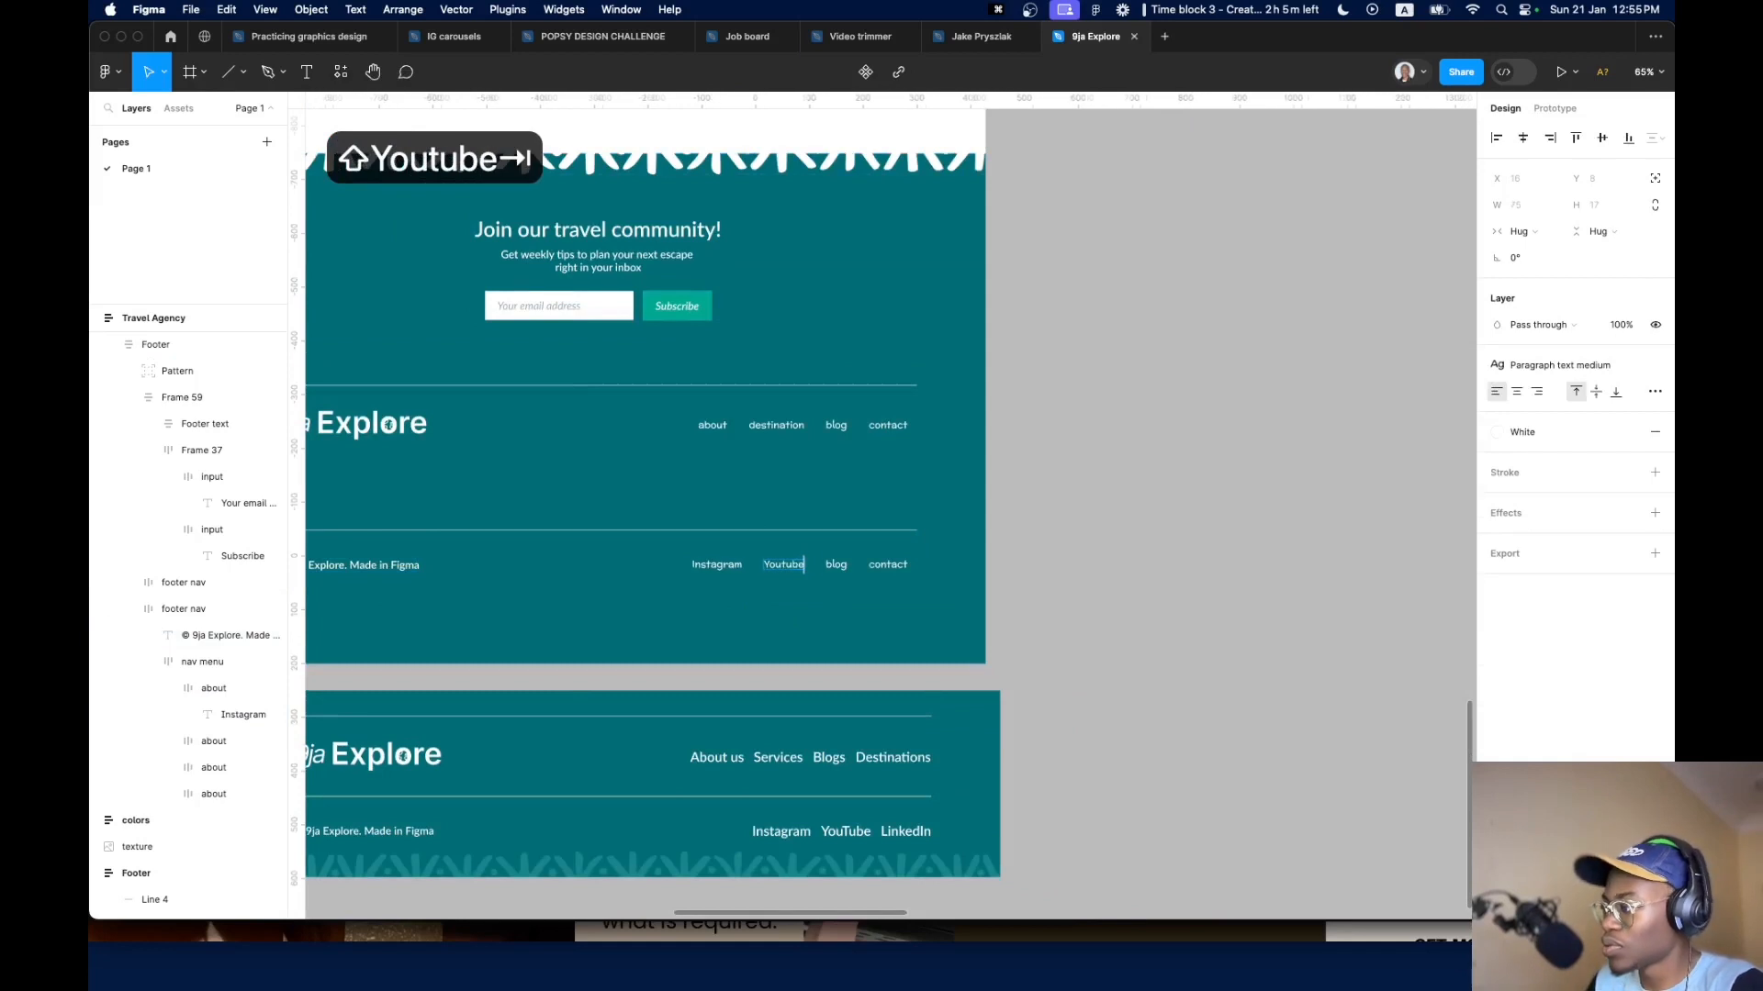
{"action": "type", "text": "Lin"}
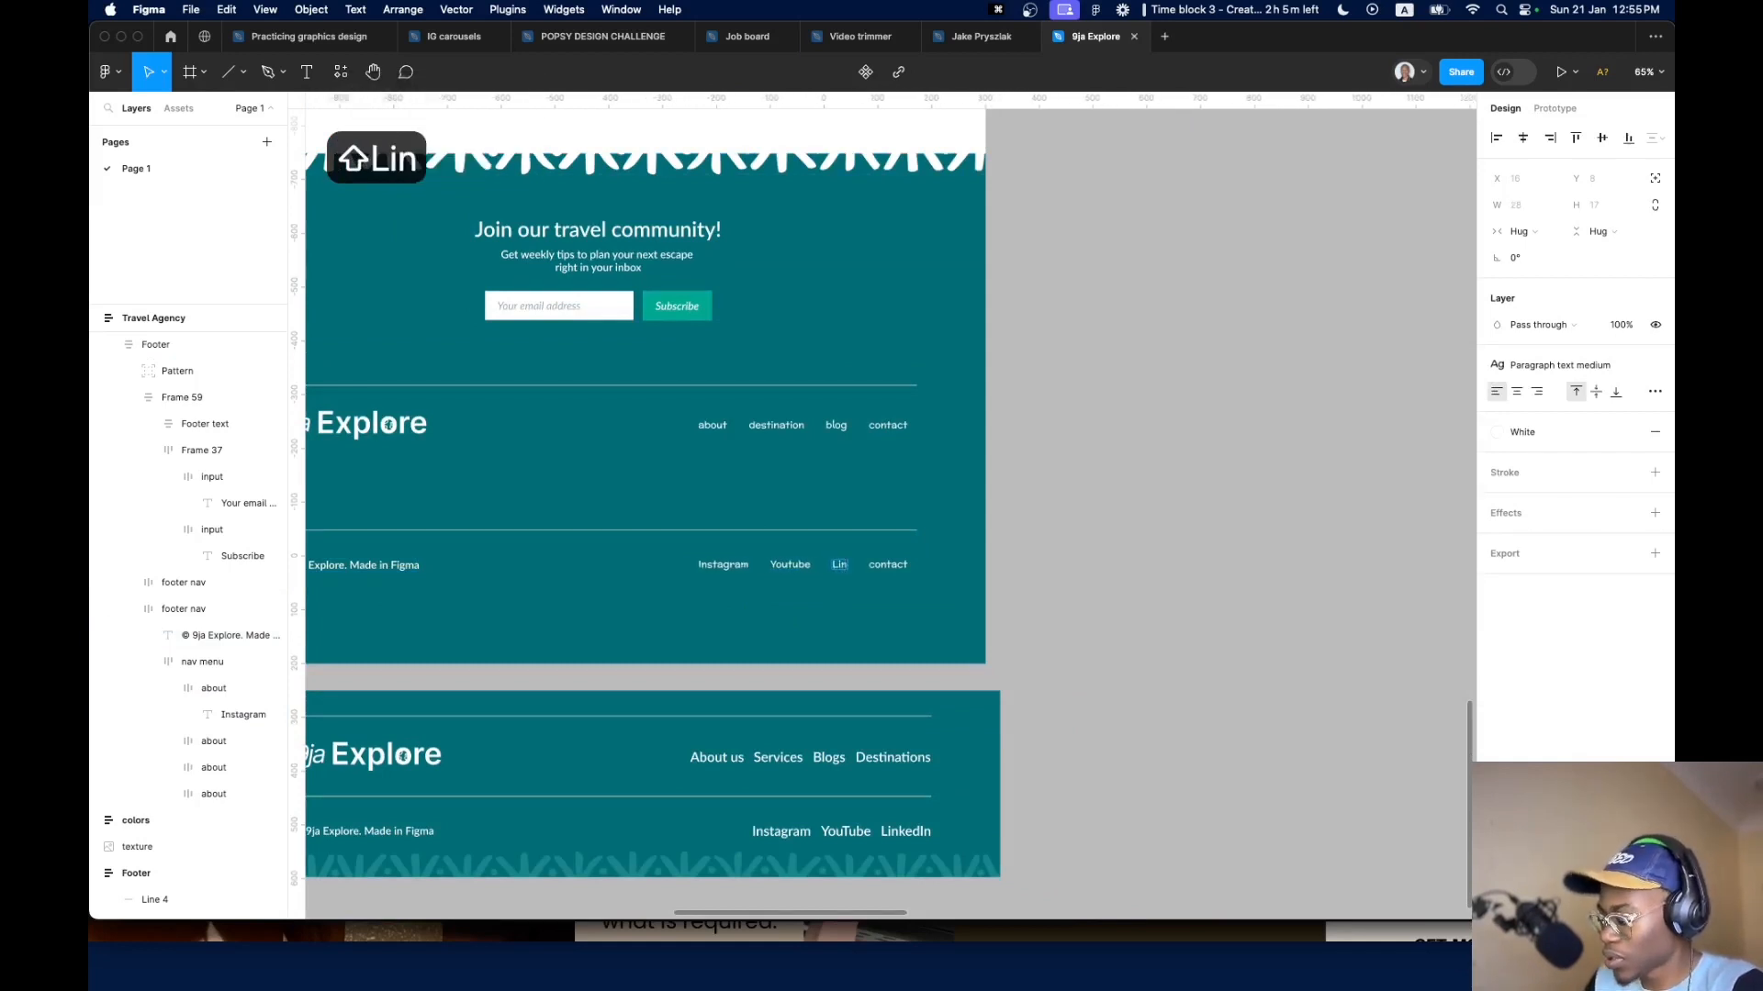
{"action": "type", "text": "kedIn"}
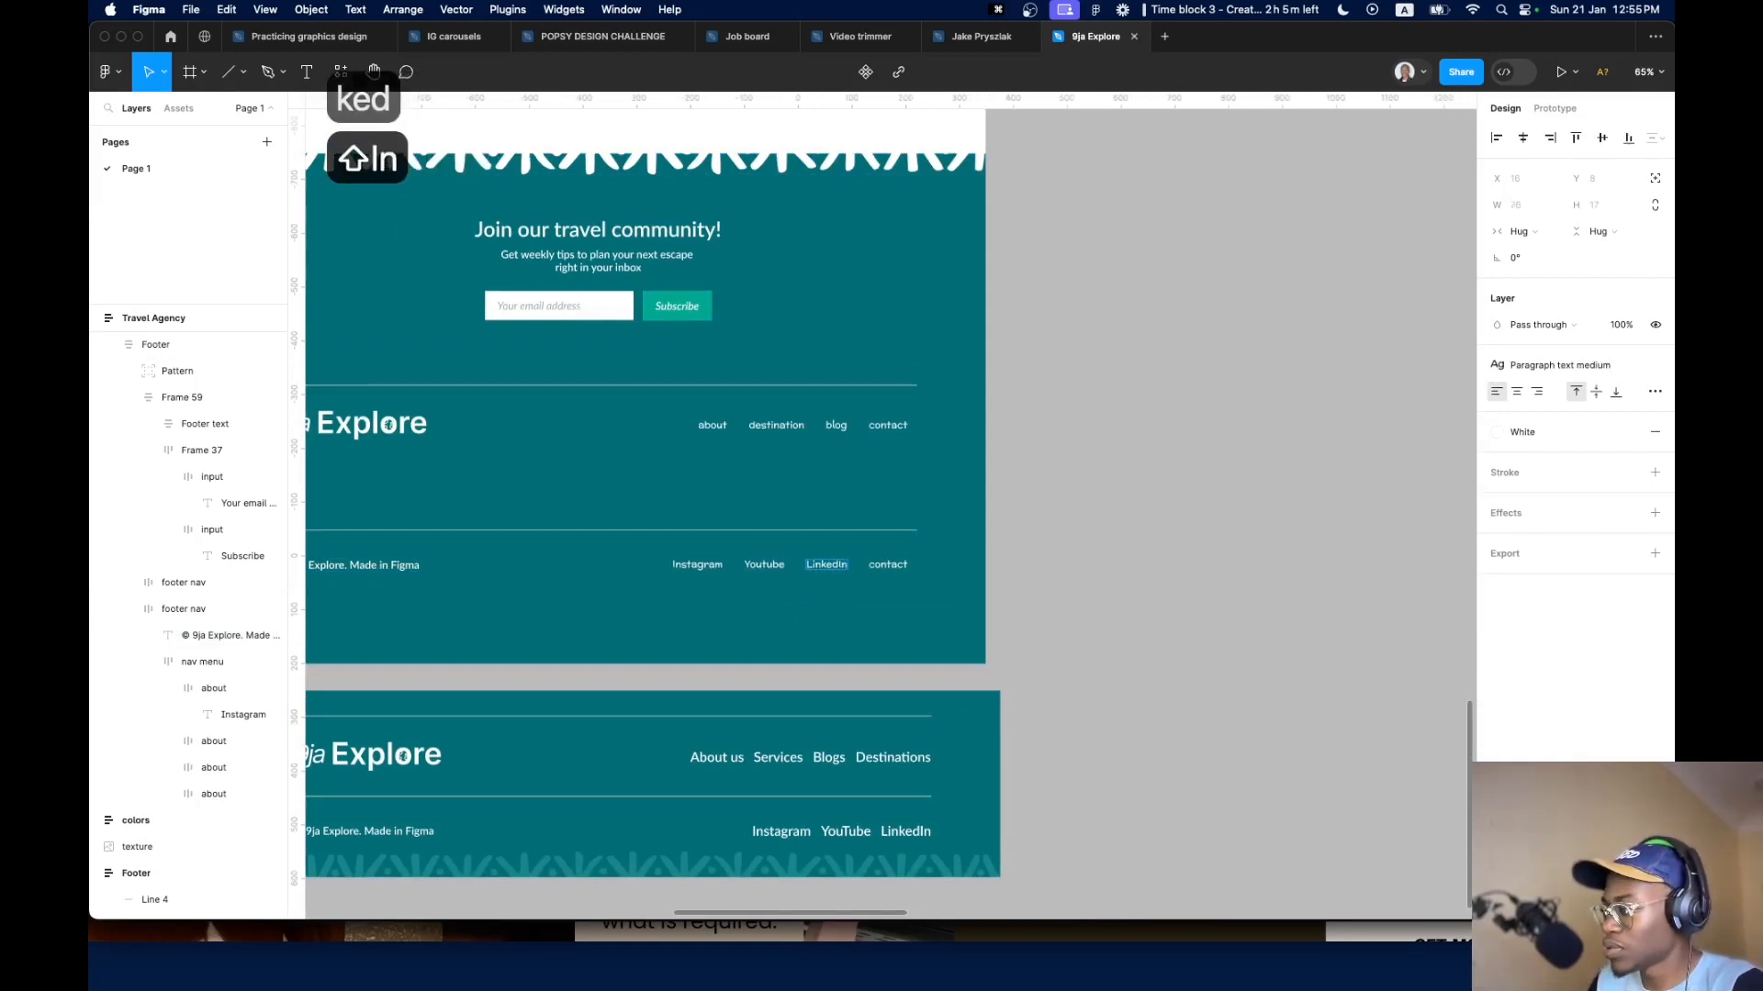
{"action": "key", "text": "Tab"}
{"action": "type", "text": "Twitter"}
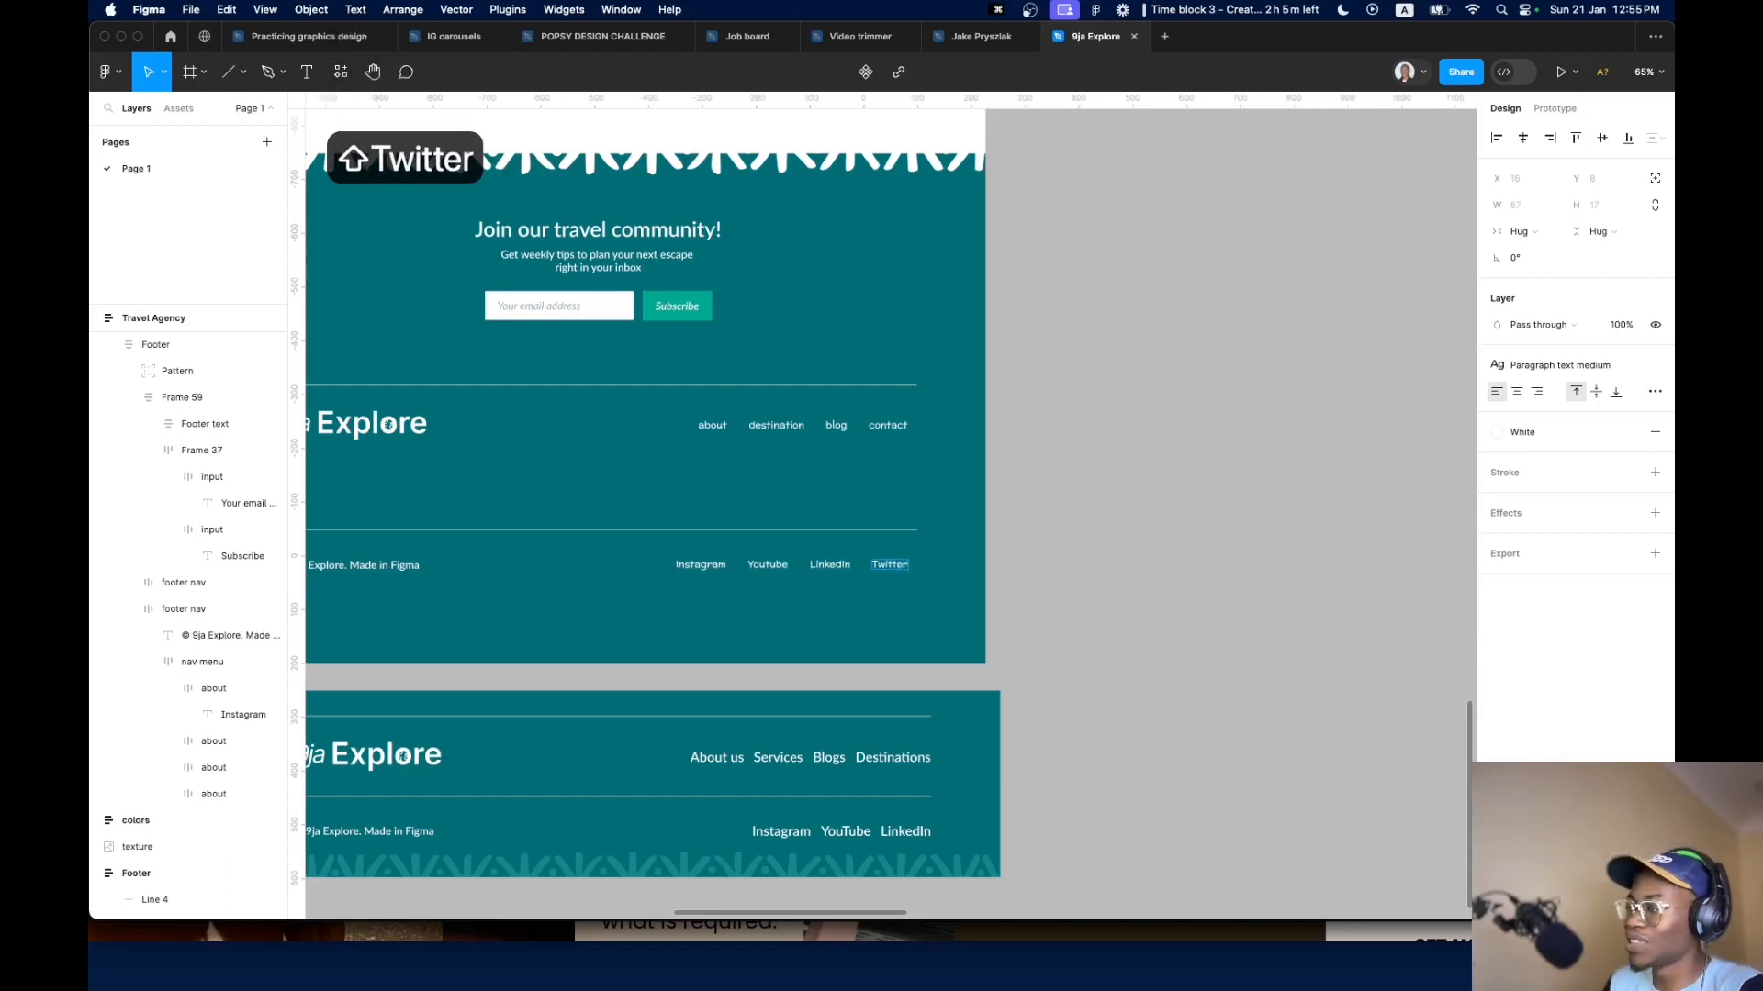
{"action": "left_click", "coordinate": [1077, 496]}
Delete the separate reference Footer frame below the working page
{"action": "left_click", "coordinate": [952, 737]}
{"action": "scroll", "coordinate": [951, 738], "scroll_direction": "down", "scroll_amount": 5}
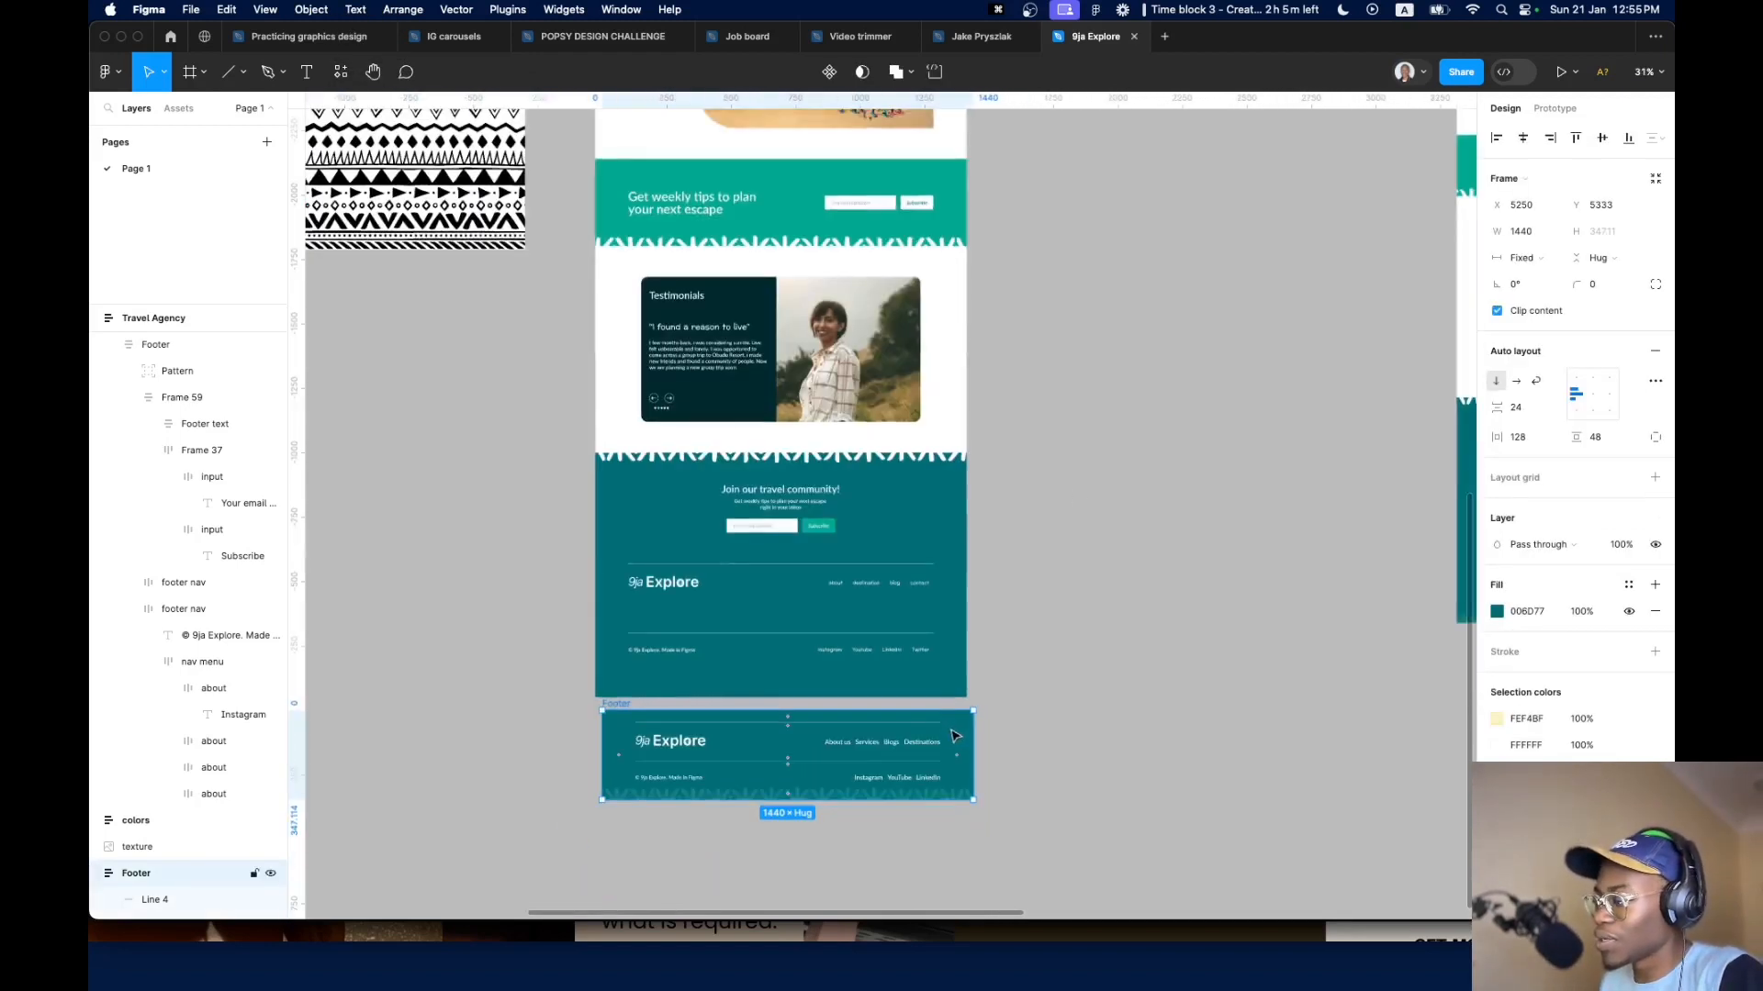
{"action": "left_click_drag", "start_coordinate": [955, 736], "coordinate": [1367, 748]}
{"action": "key", "text": "BackSpace"}
Wrap the two footer nav rows in an auto layout frame and name it "Footer bottom"
{"action": "left_click", "coordinate": [746, 656]}
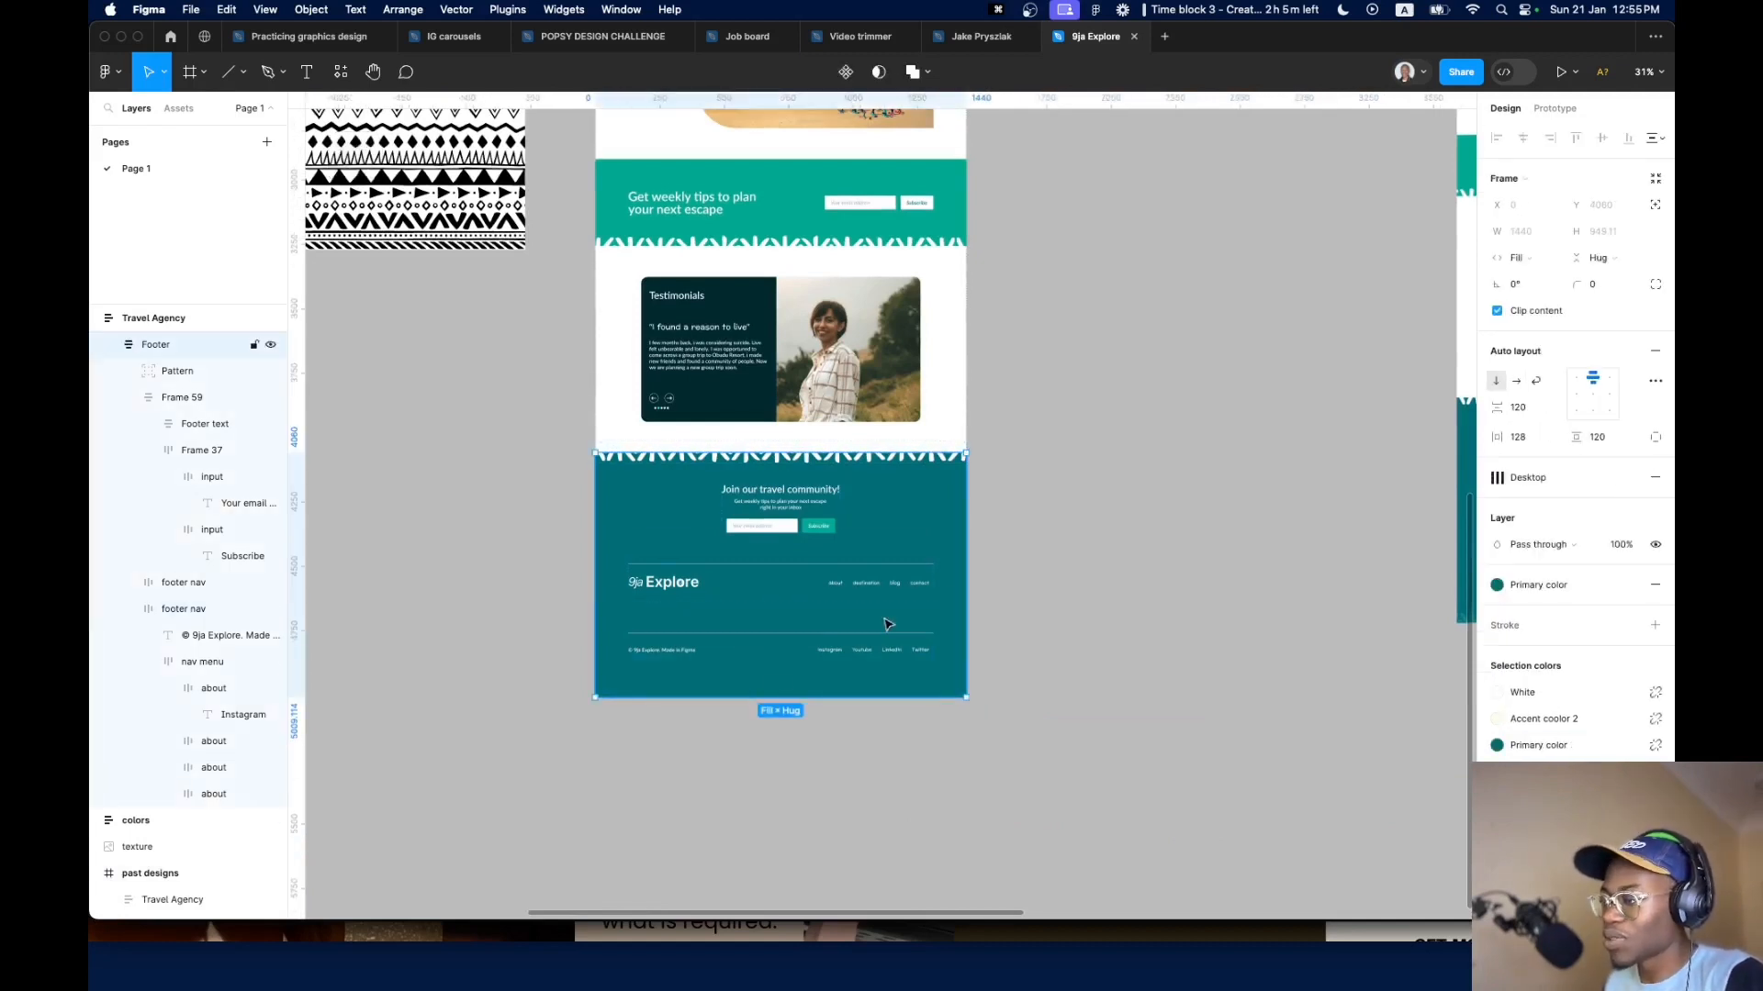
{"action": "left_click", "coordinate": [857, 655]}
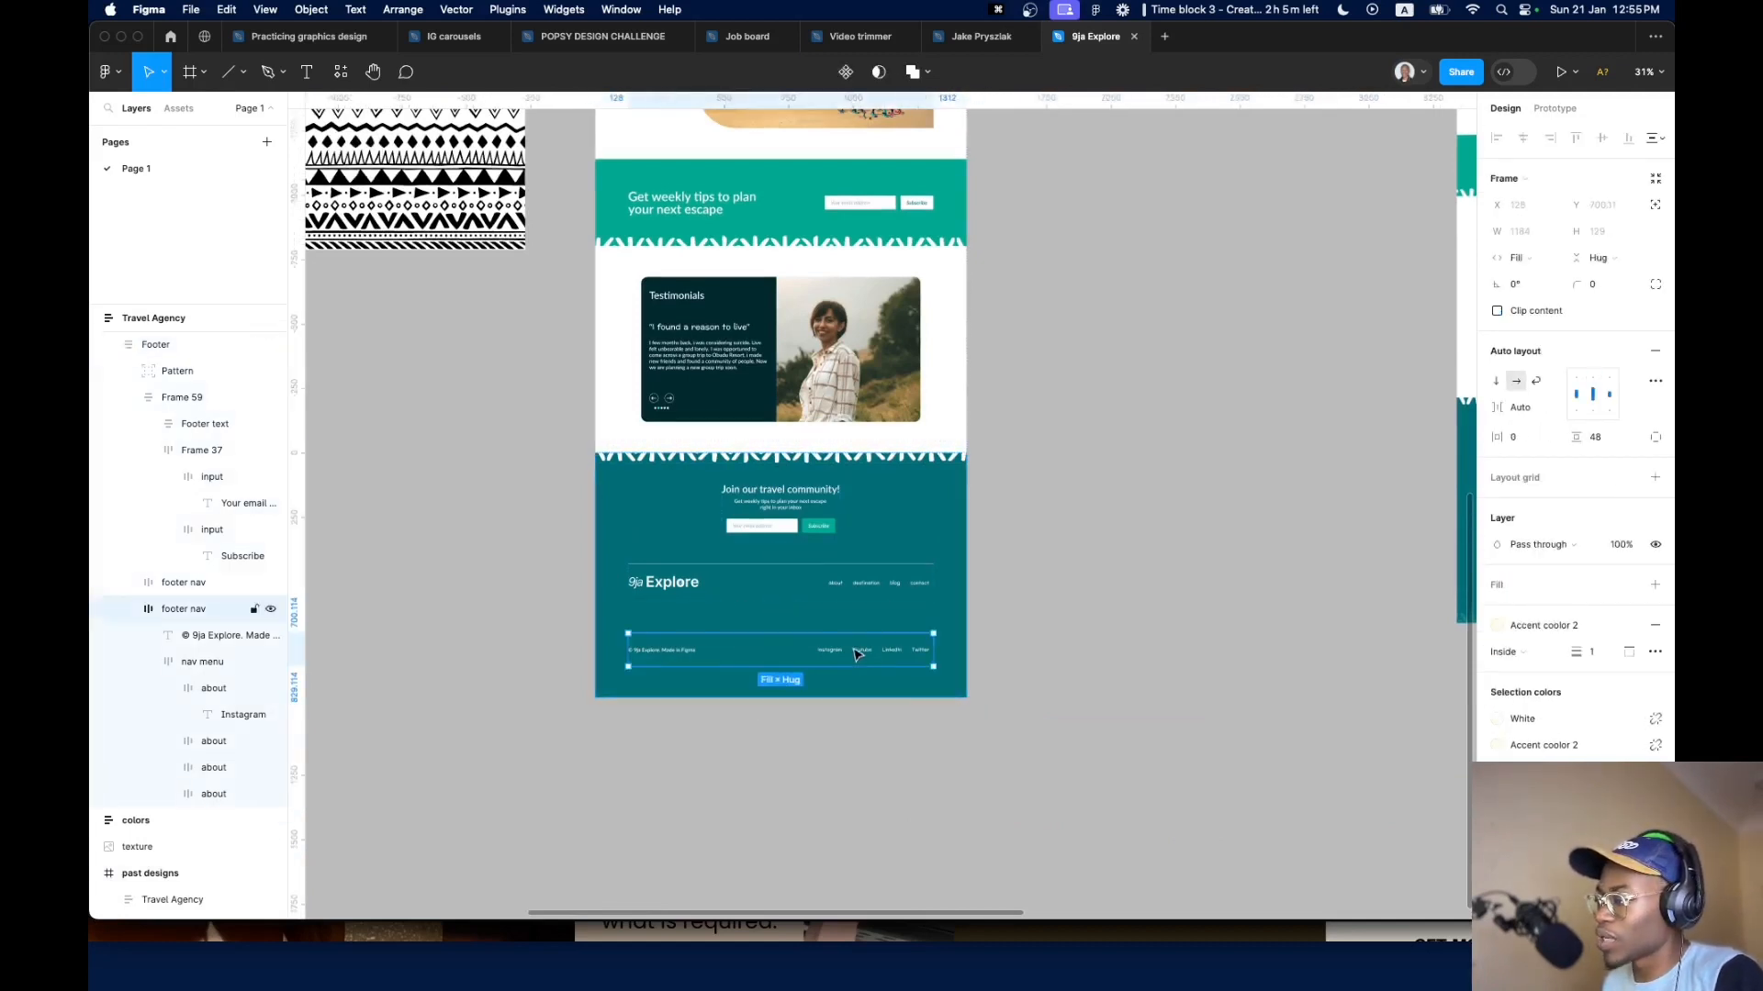
{"action": "left_click", "coordinate": [856, 579], "text": "shift"}
{"action": "key", "text": "shift+a"}
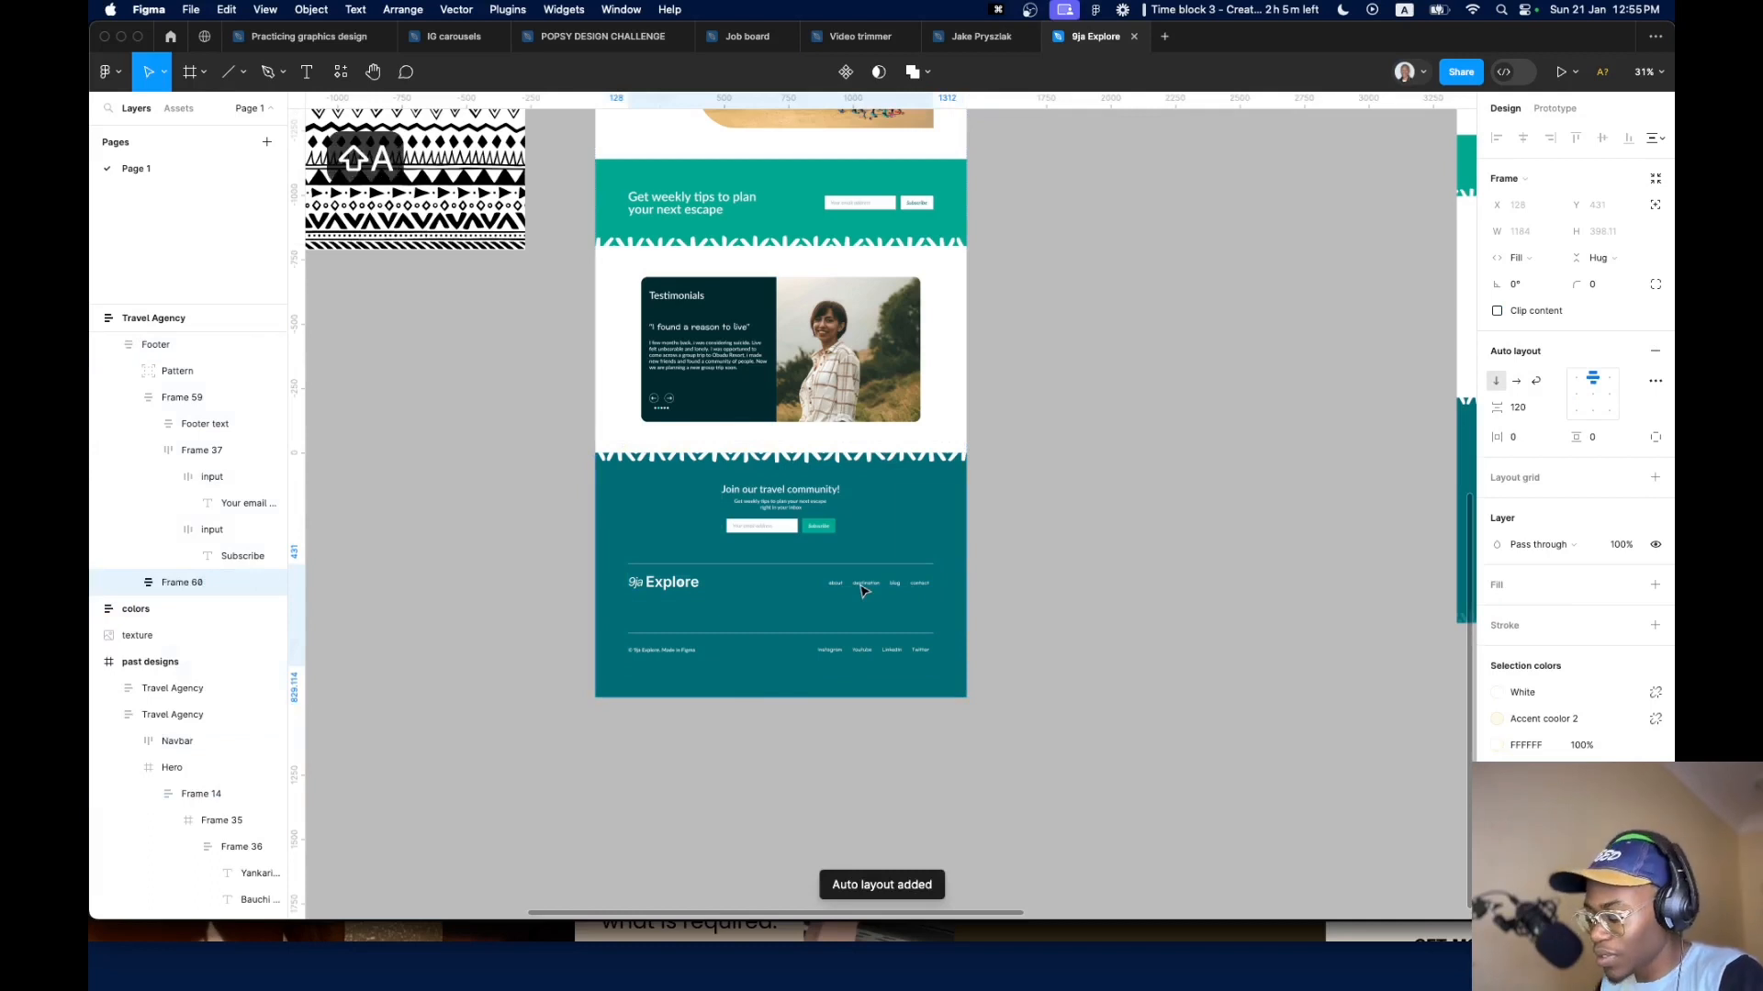
{"action": "key", "text": "super+r"}
{"action": "type", "text": "Footer_bot"}
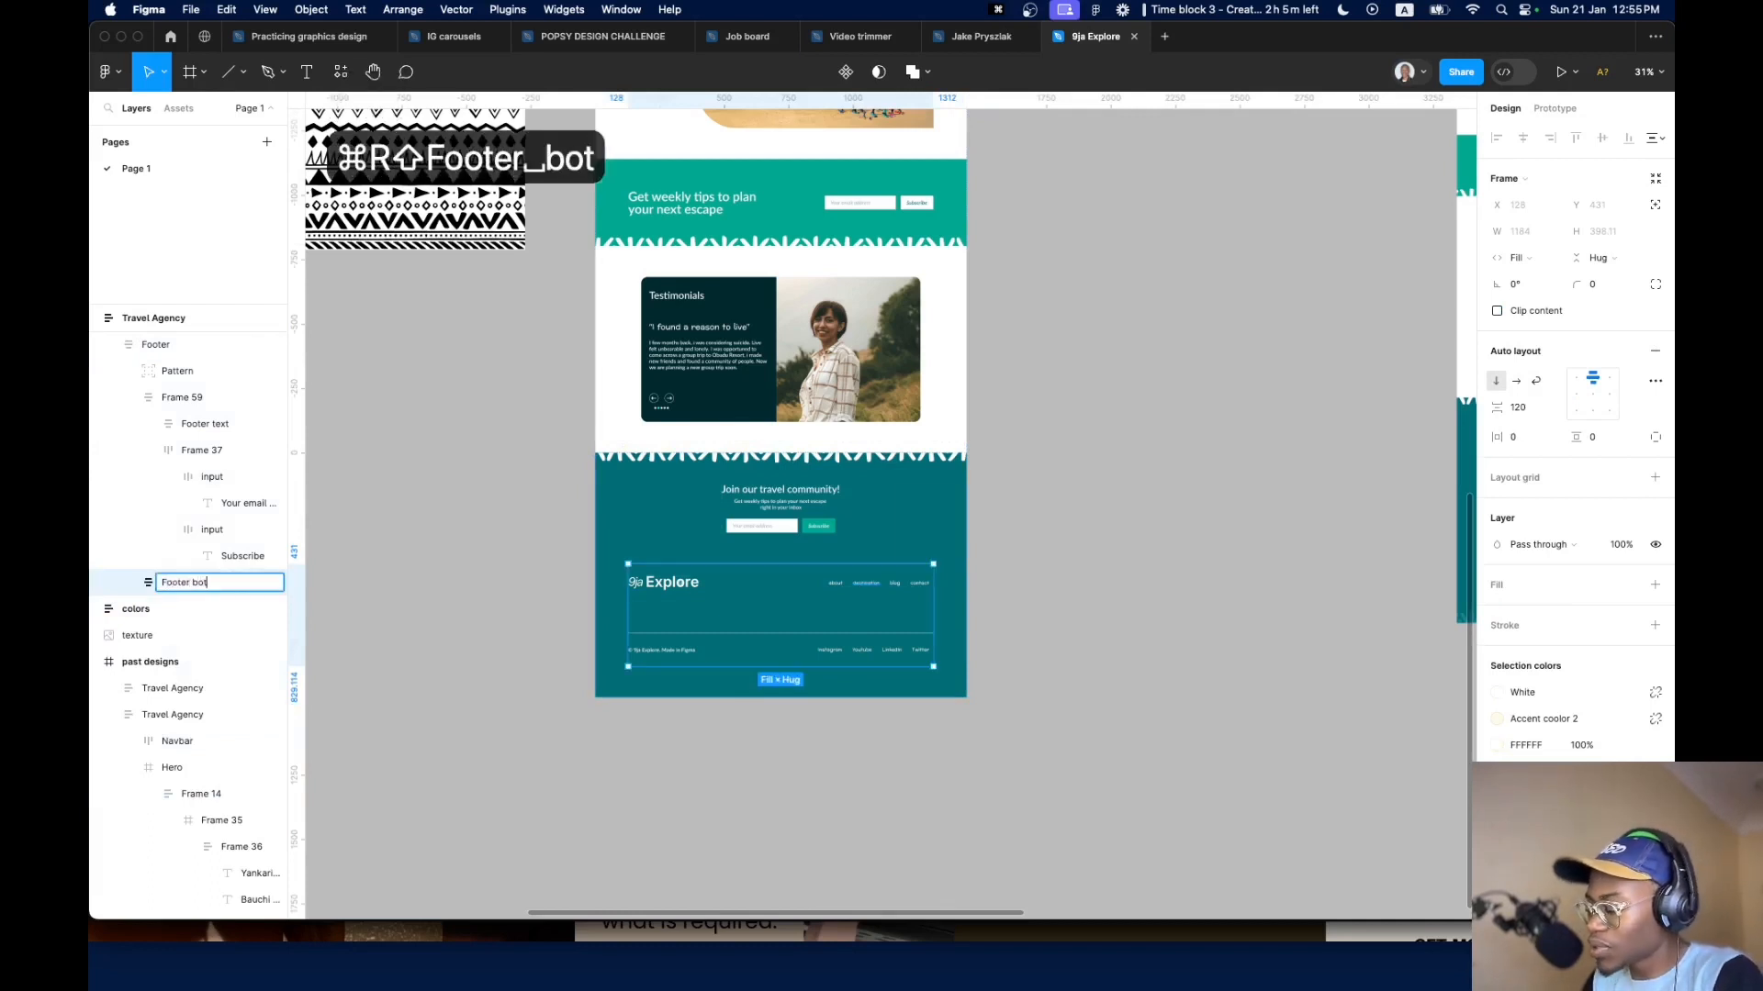
{"action": "type", "text": "tom"}
{"action": "key", "text": "Return"}
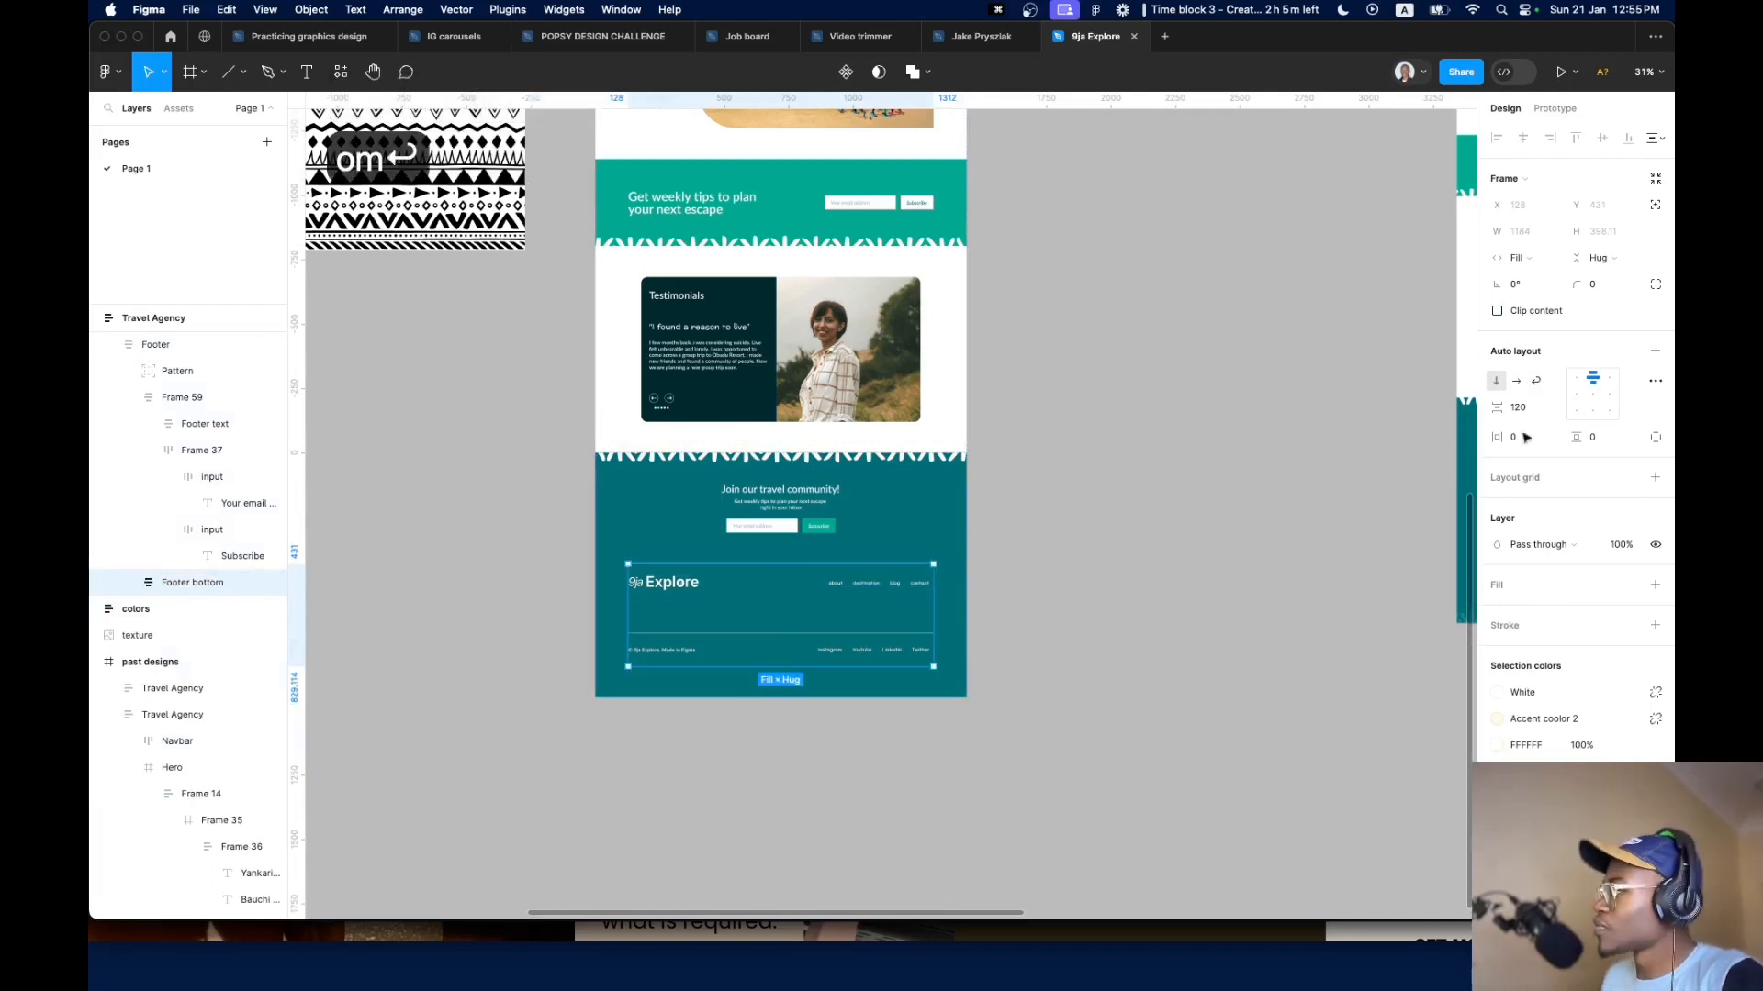
Set the vertical gap between the items of Footer bottom to 48
{"action": "left_click", "coordinate": [1538, 409]}
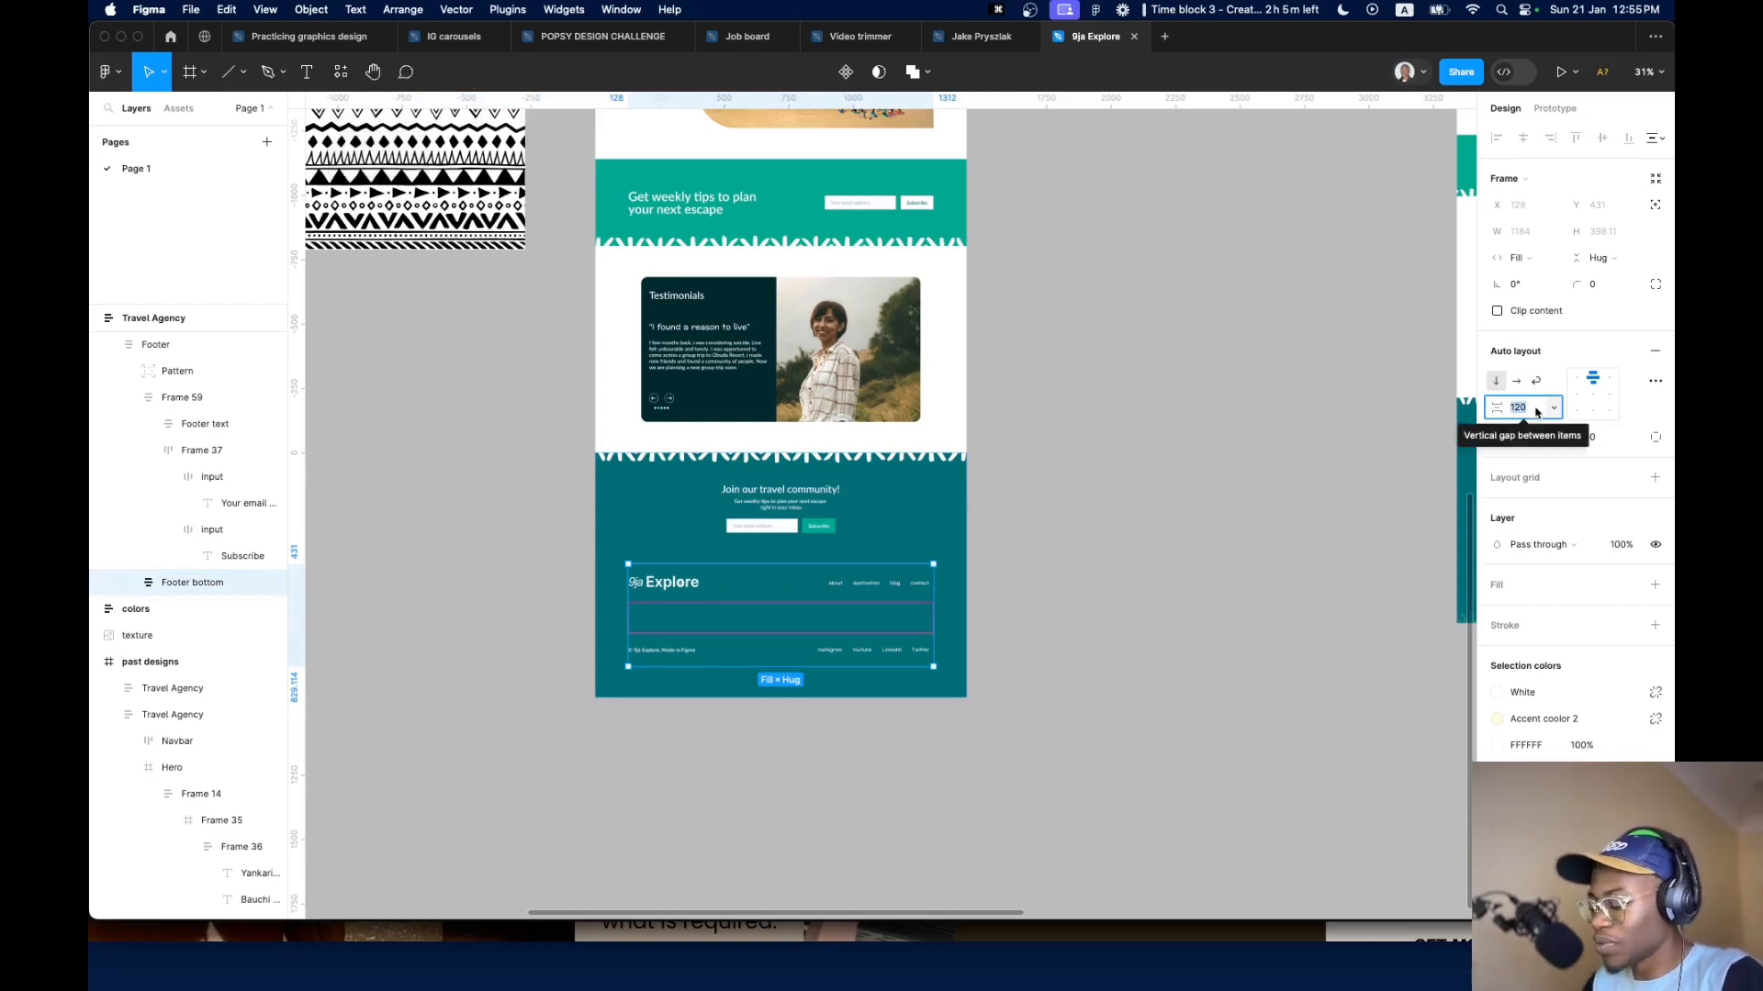
{"action": "type", "text": "48"}
{"action": "key", "text": "Return"}
Examine the spacing and layout of the copyright row in the past design's footer and compare it with the working page's Footer
{"action": "scroll", "coordinate": [1090, 437], "scroll_direction": "right", "scroll_amount": 10}
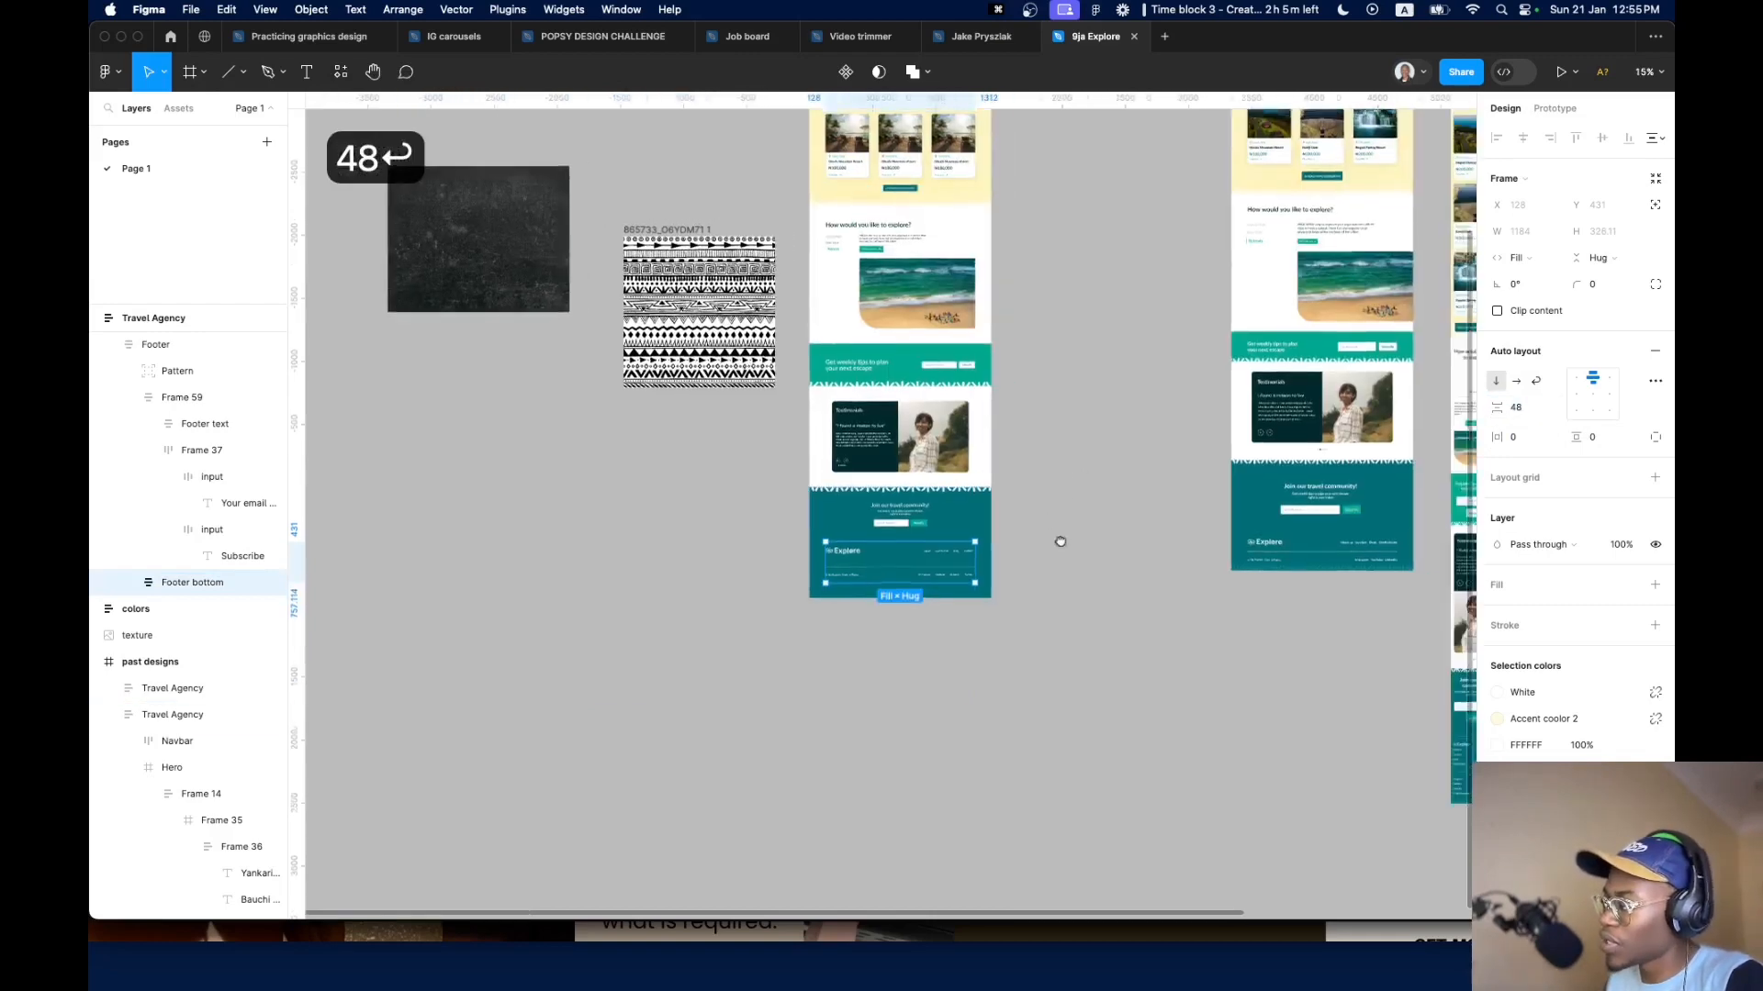
{"action": "scroll", "coordinate": [1038, 560], "scroll_direction": "up", "scroll_amount": 10}
{"action": "left_click", "coordinate": [1037, 578]}
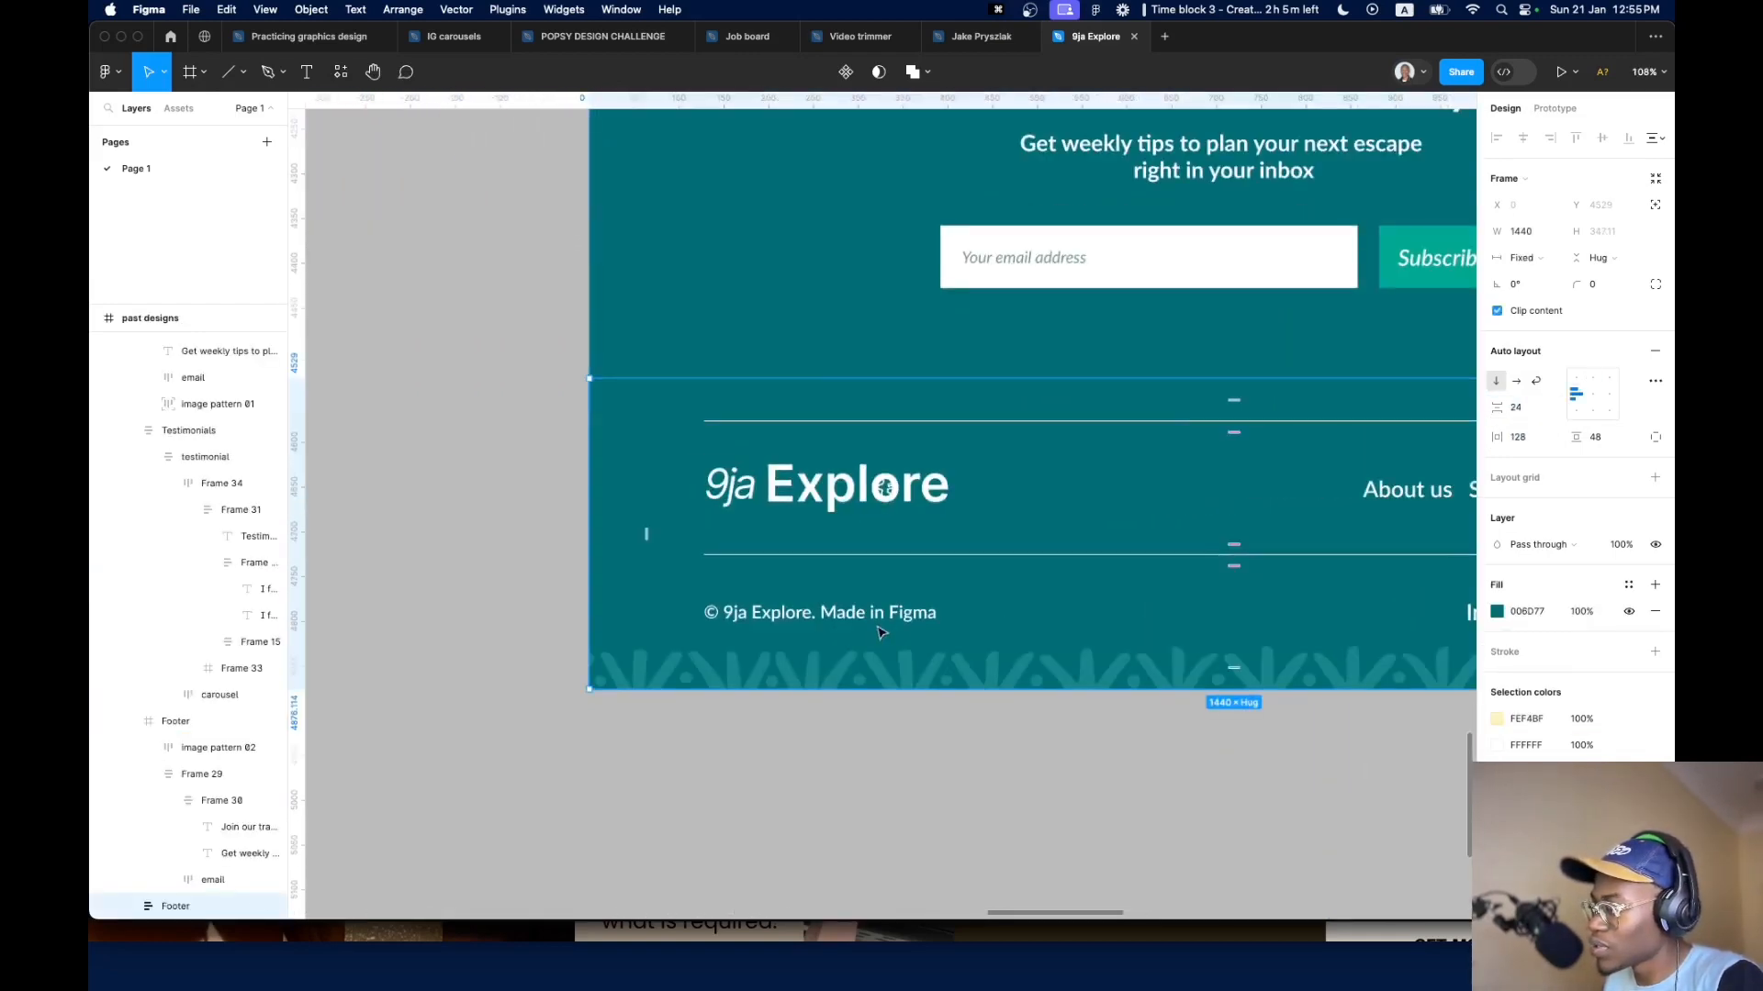
{"action": "double_click", "coordinate": [886, 621]}
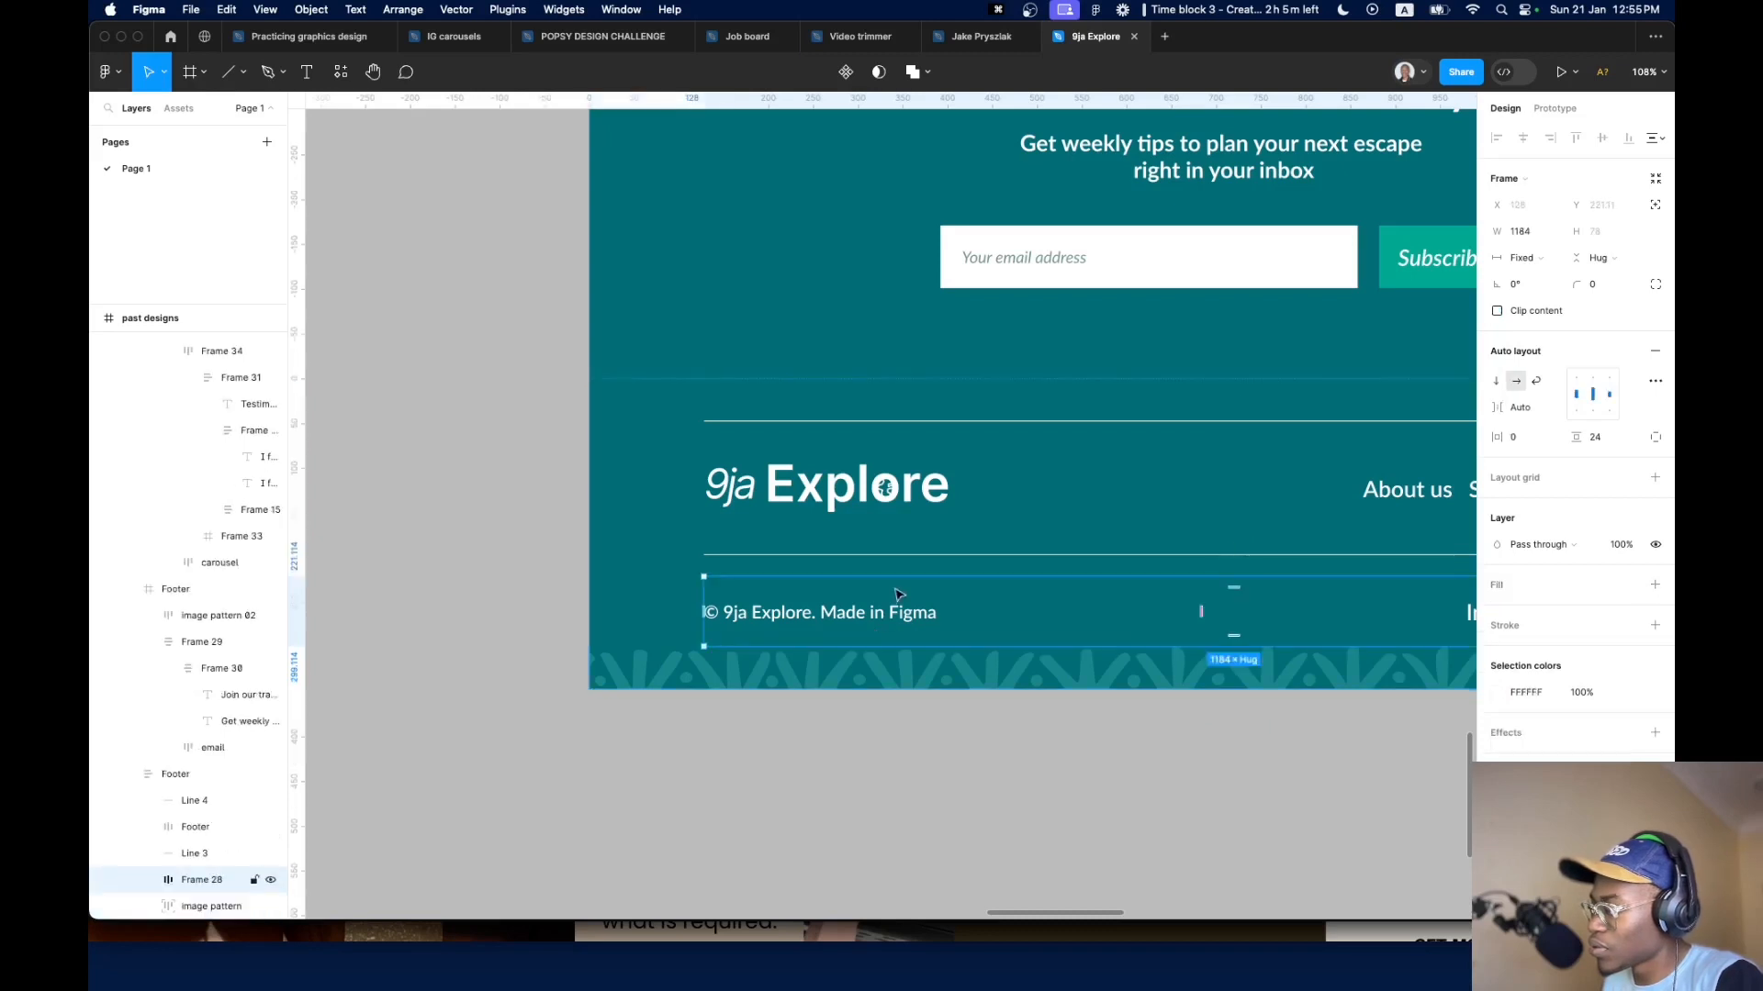
{"action": "left_click", "coordinate": [884, 482]}
{"action": "left_click", "coordinate": [896, 586]}
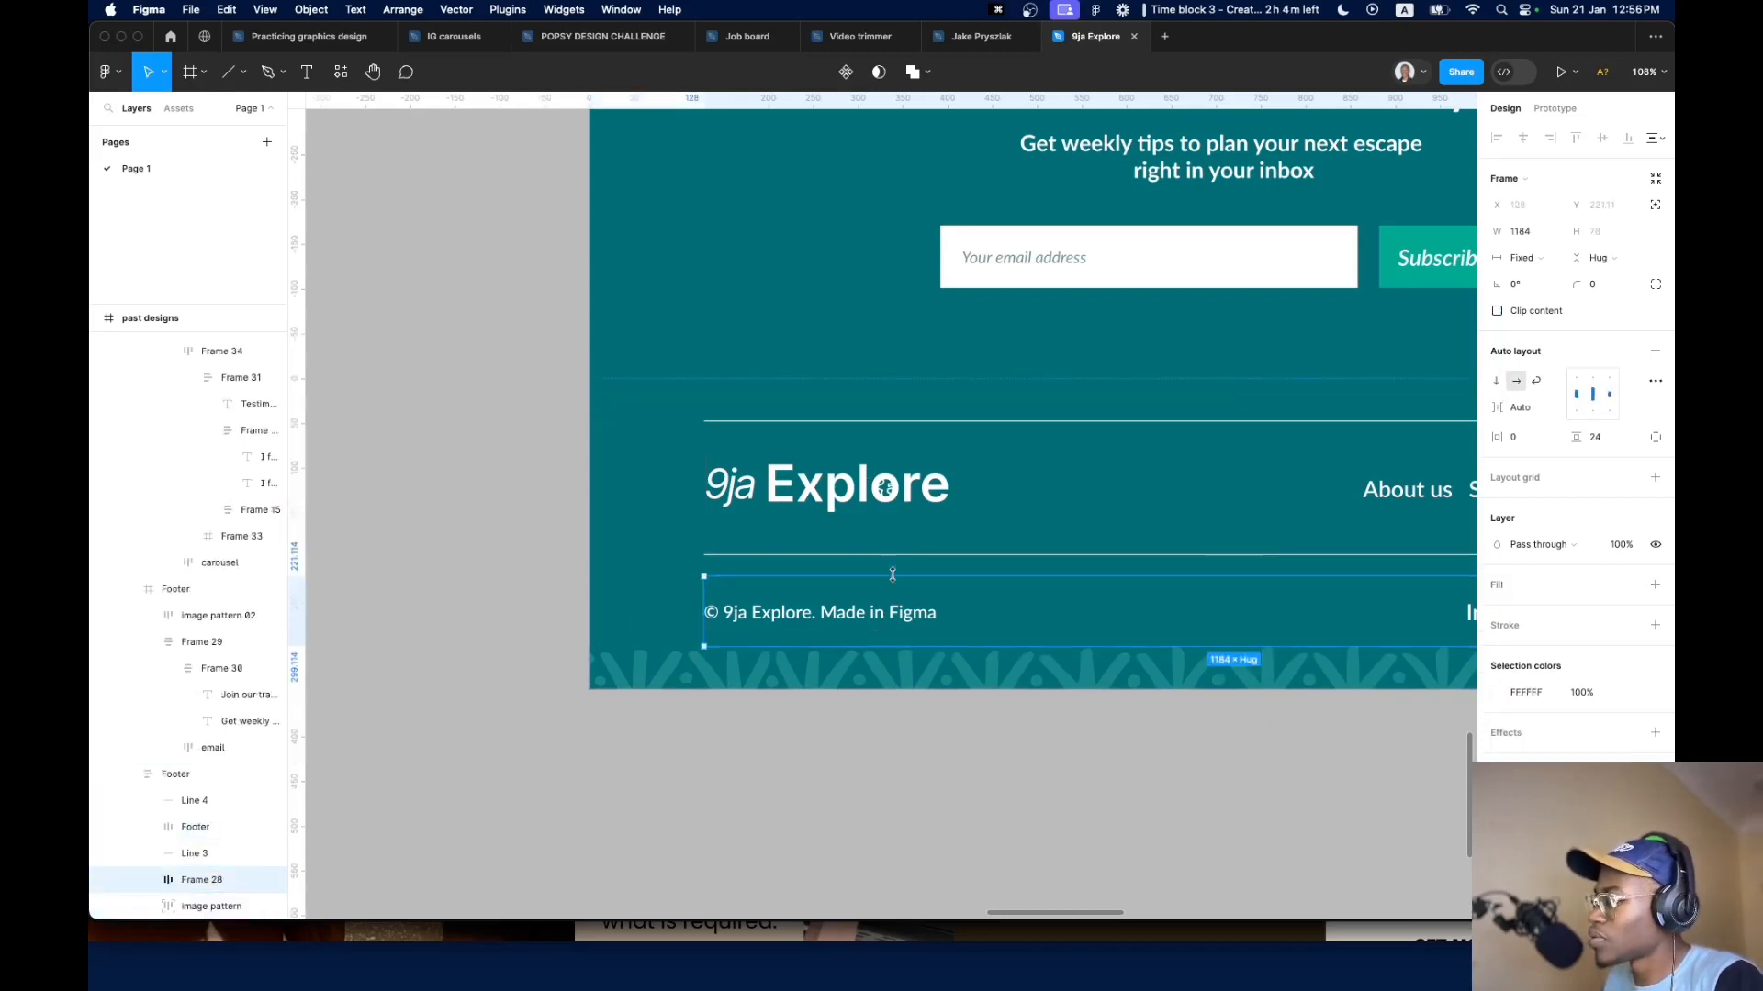
{"action": "scroll", "coordinate": [909, 516], "scroll_direction": "down", "scroll_amount": 10}
{"action": "scroll", "coordinate": [610, 515], "scroll_direction": "up", "scroll_amount": 8}
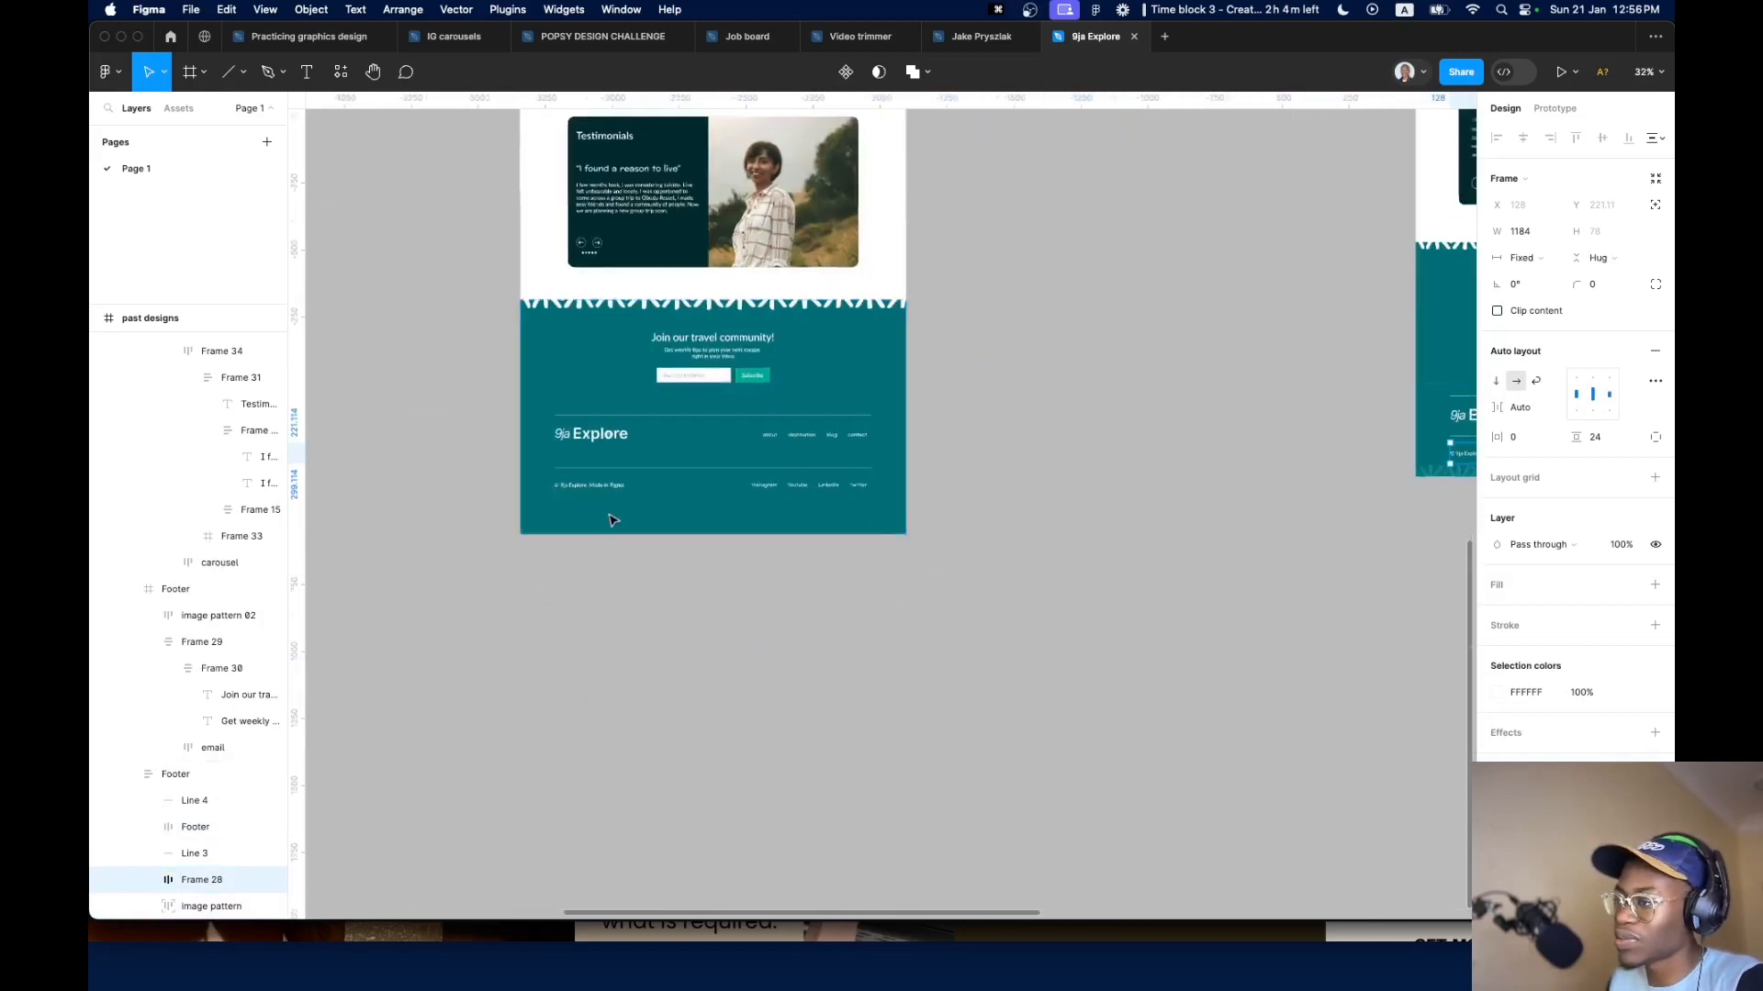
Set the vertical padding of the copyright and social links row in the working page's Footer bottom to 24
{"action": "double_click", "coordinate": [589, 462]}
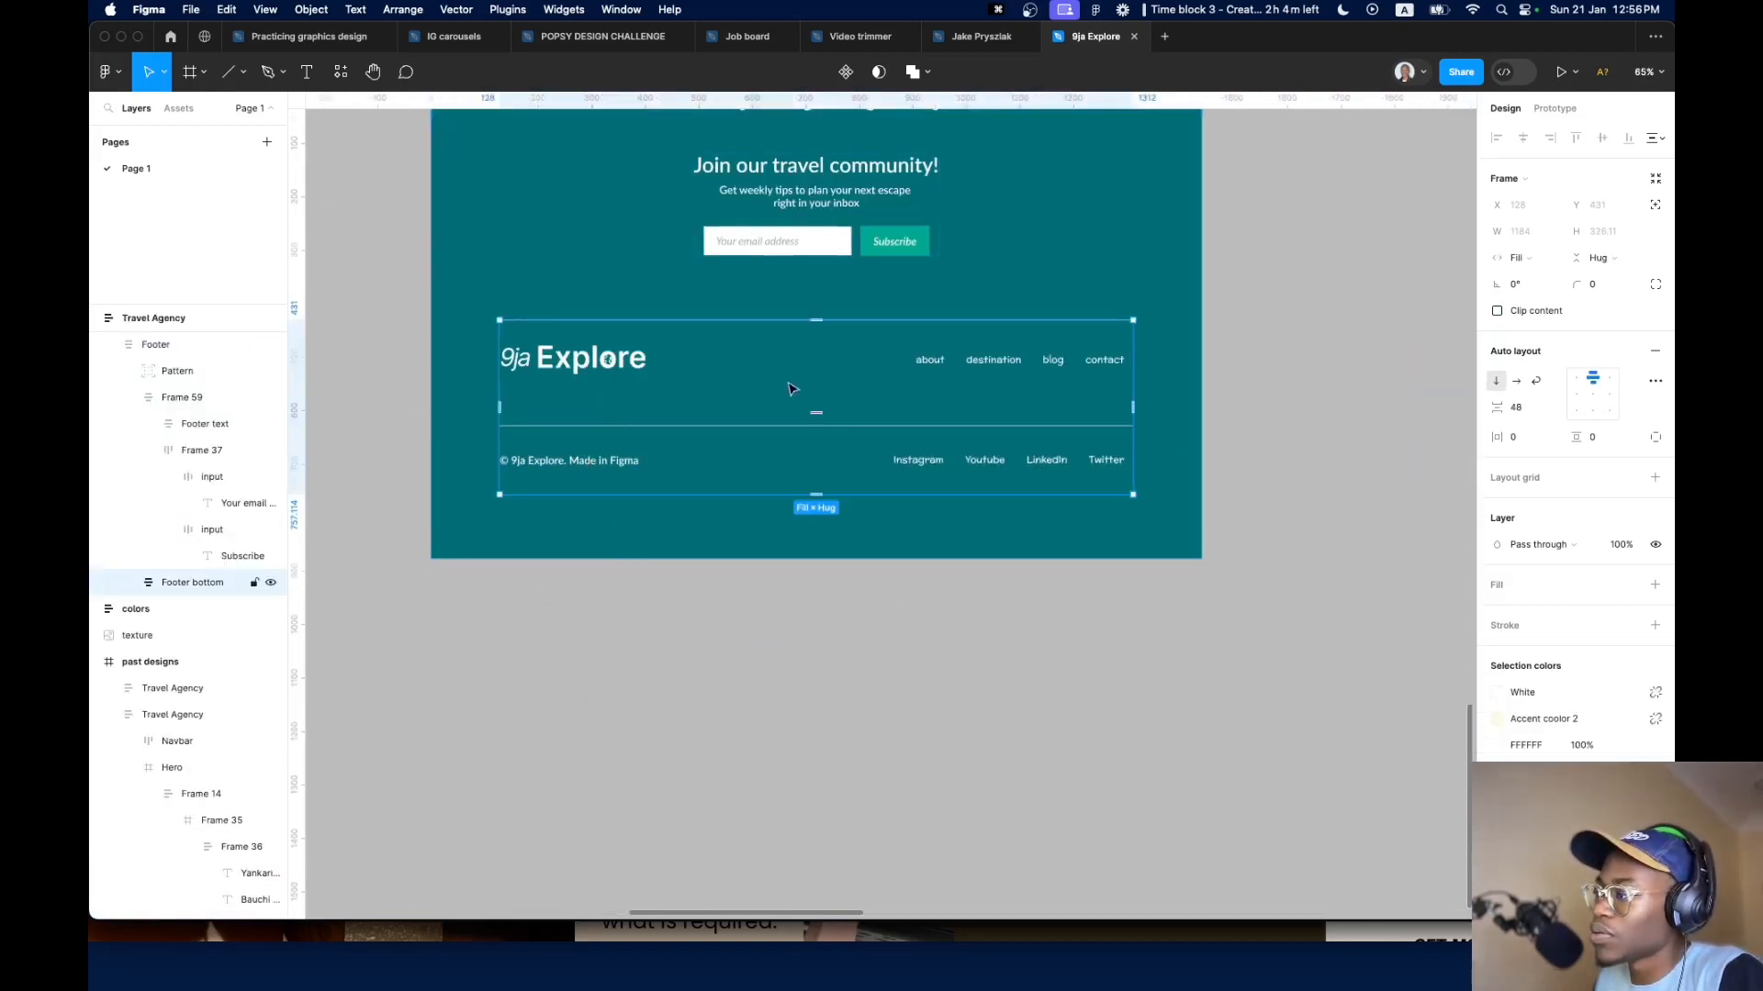
{"action": "double_click", "coordinate": [677, 463]}
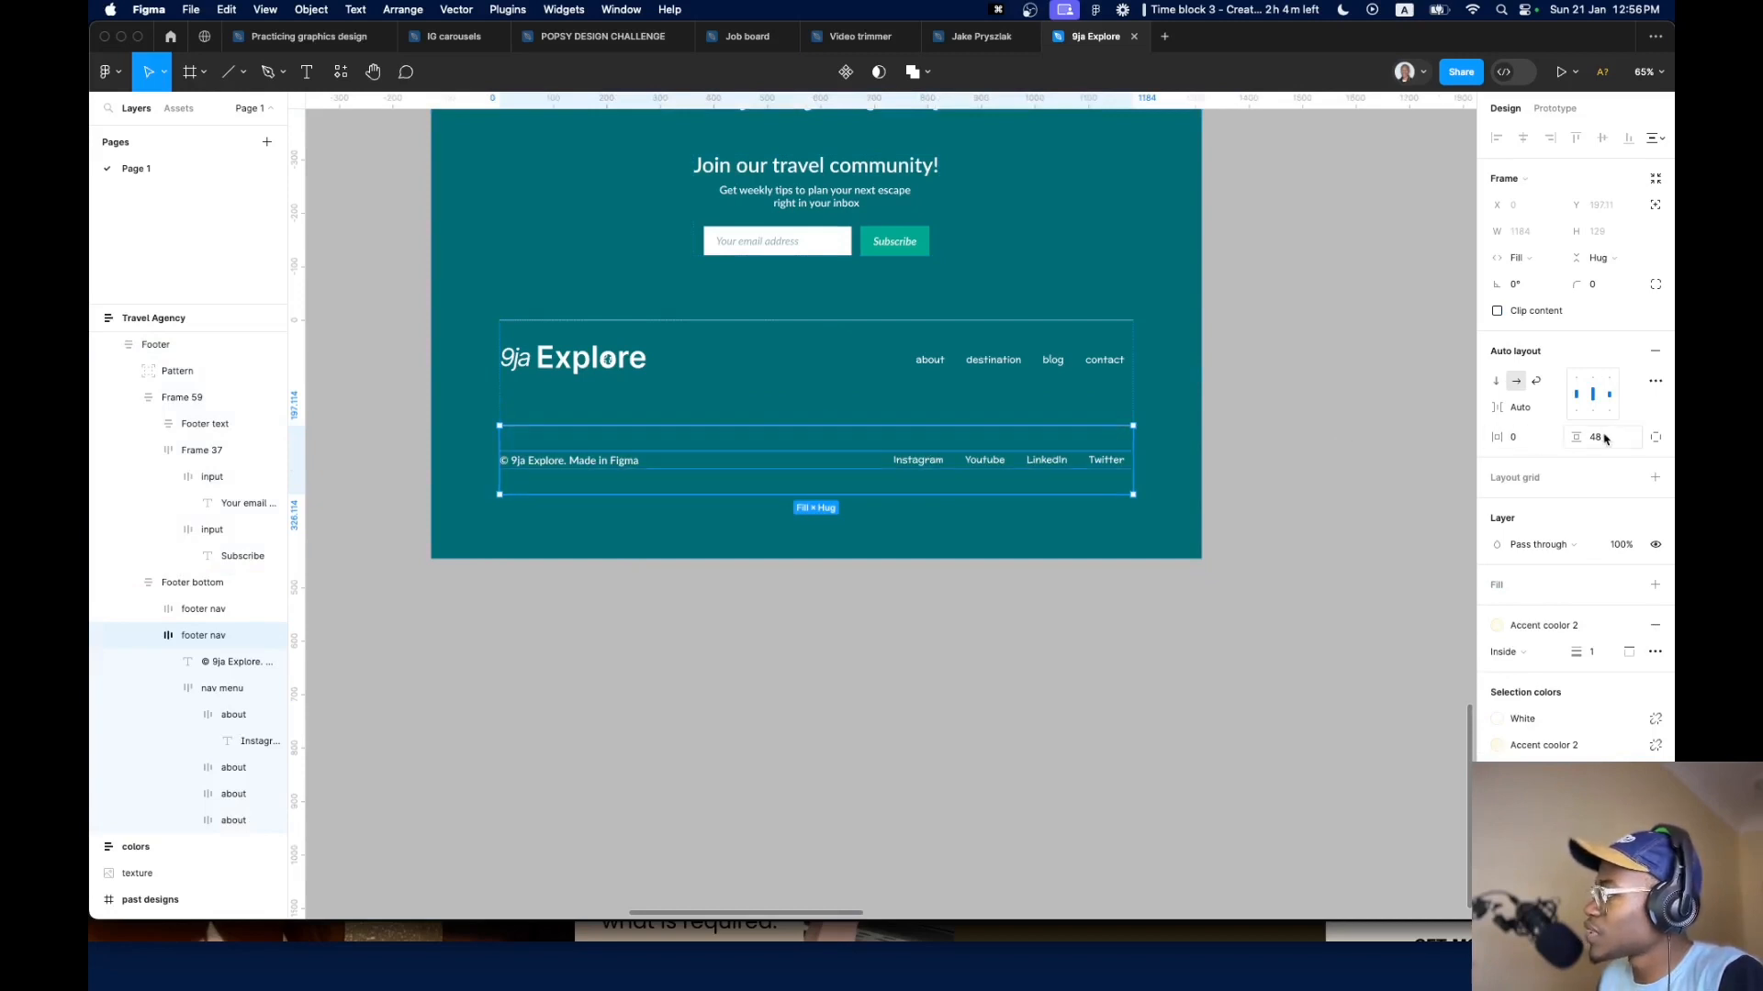
{"action": "key", "text": "shift+Down"}
{"action": "key", "text": "shift+Down"}
{"action": "key", "text": "shift+Down"}
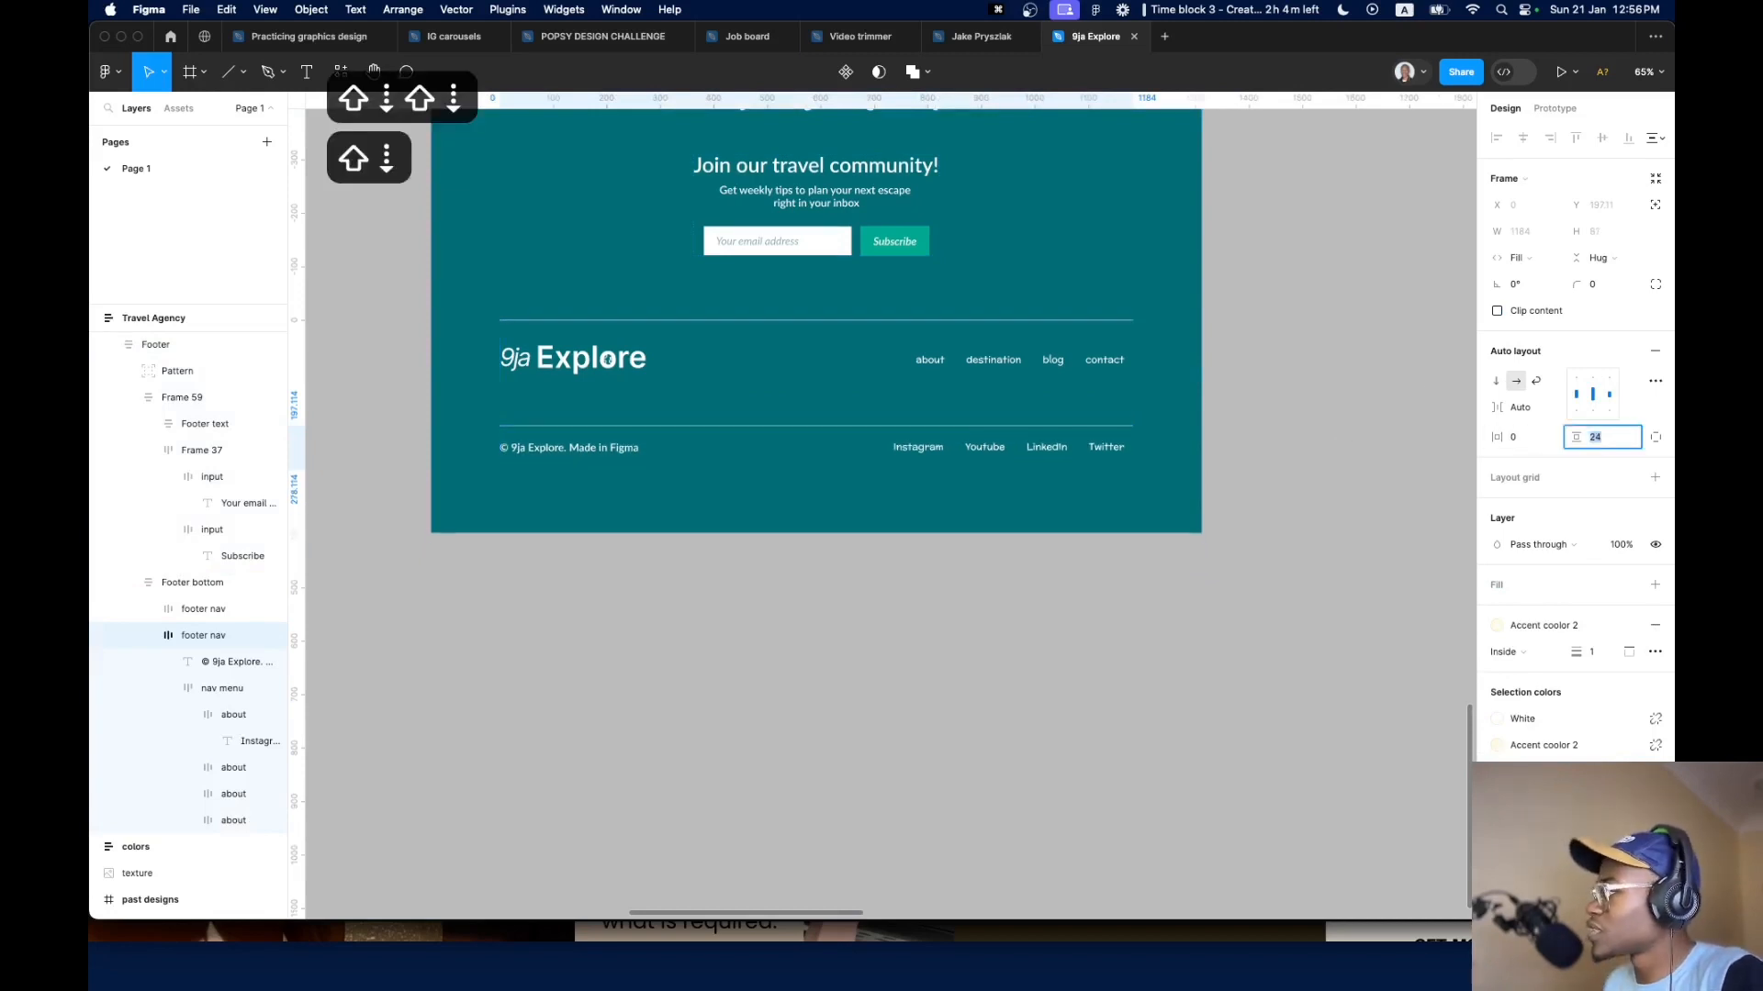
Set the vertical padding of the logo and menu row in Footer bottom to 24
{"action": "left_click", "coordinate": [831, 371]}
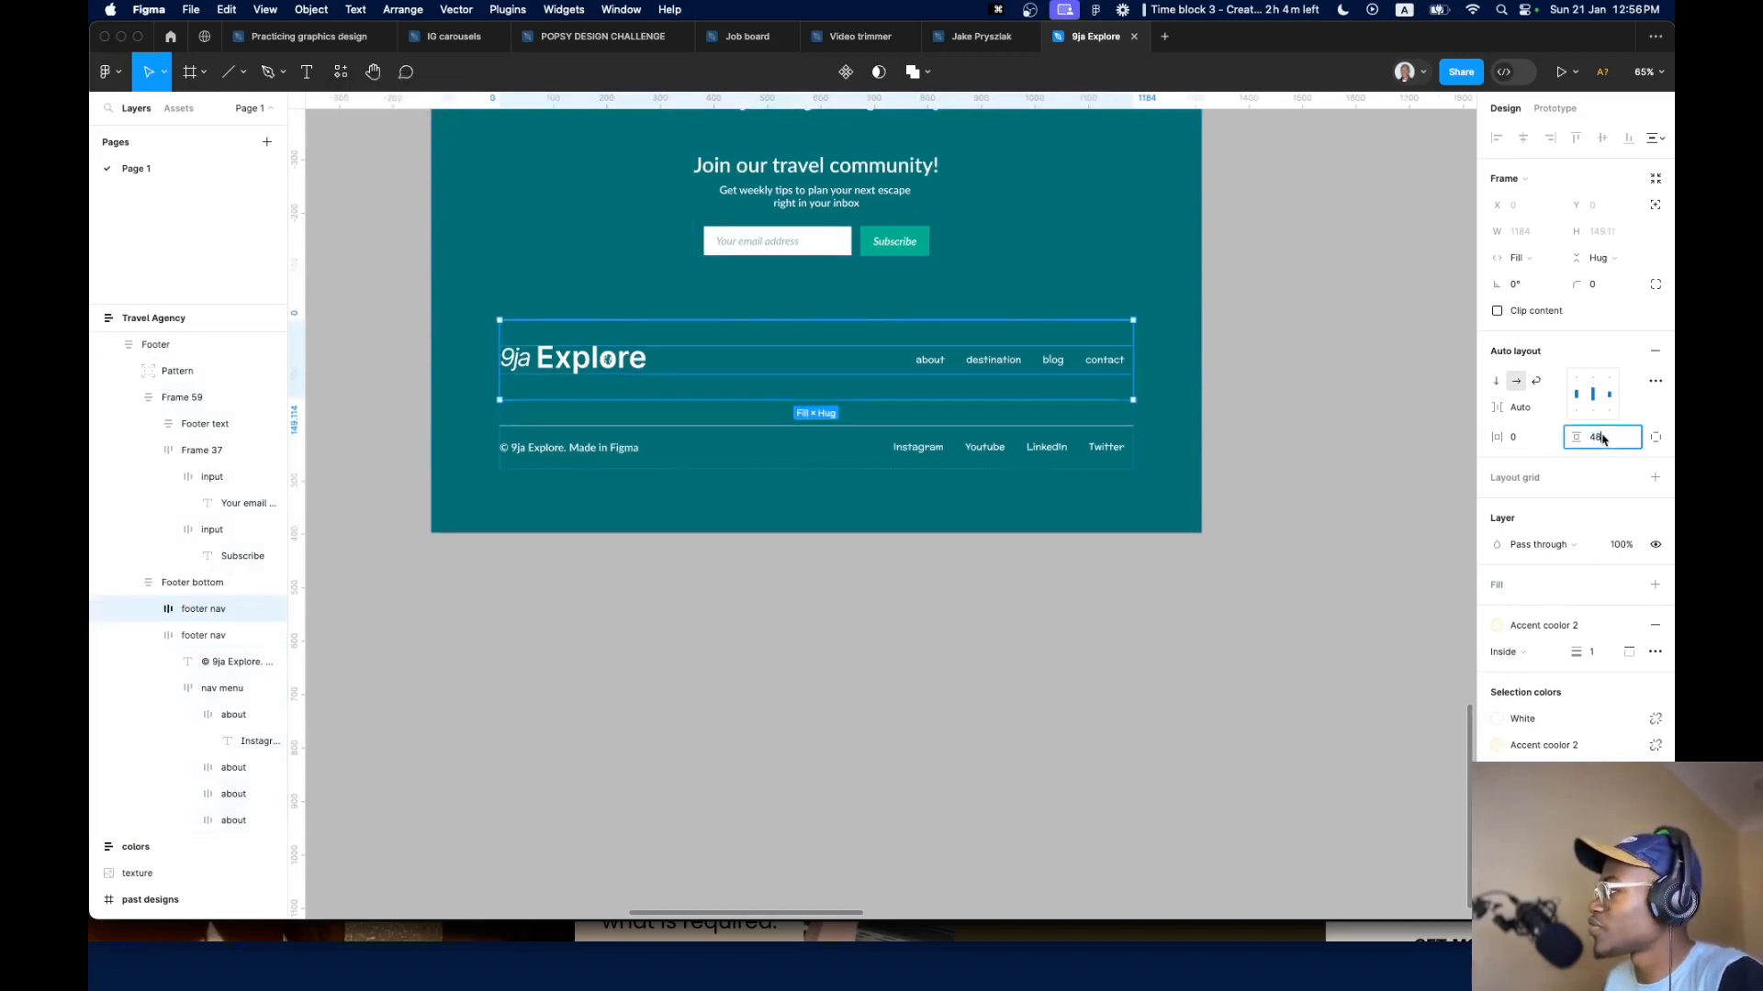
{"action": "key", "text": "shift+Down"}
{"action": "key", "text": "shift+Down"}
{"action": "key", "text": "shift+Down"}
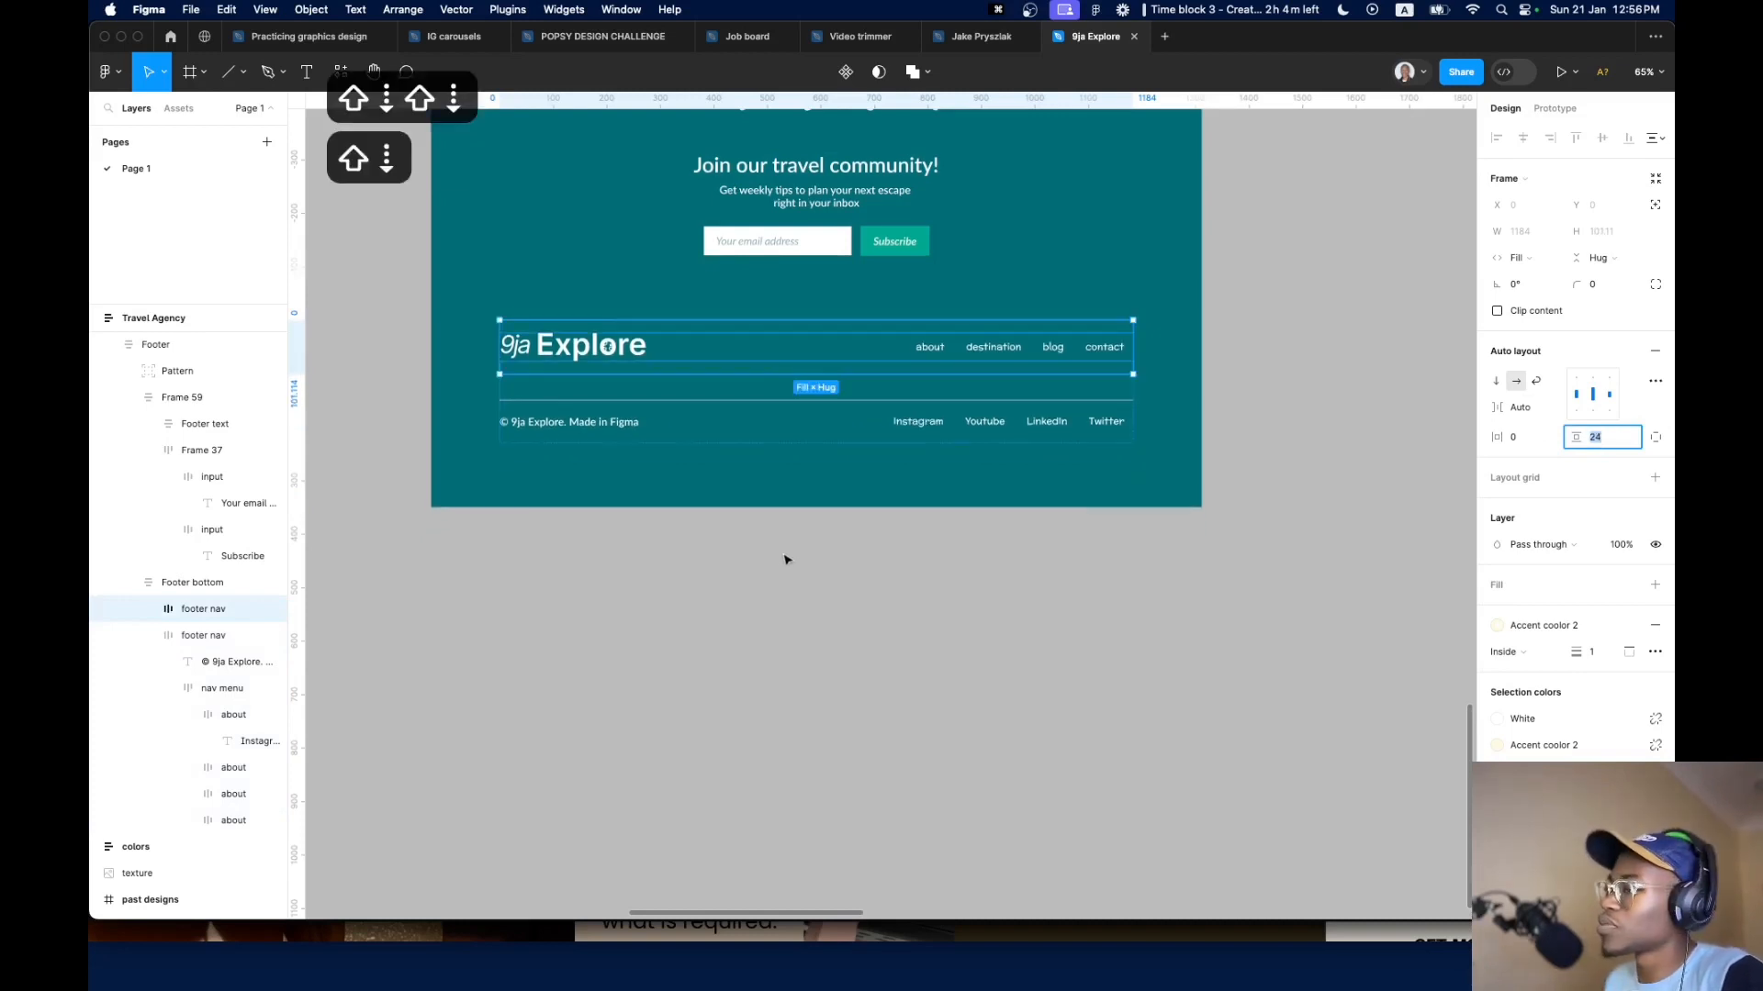
{"action": "double_click", "coordinate": [574, 423]}
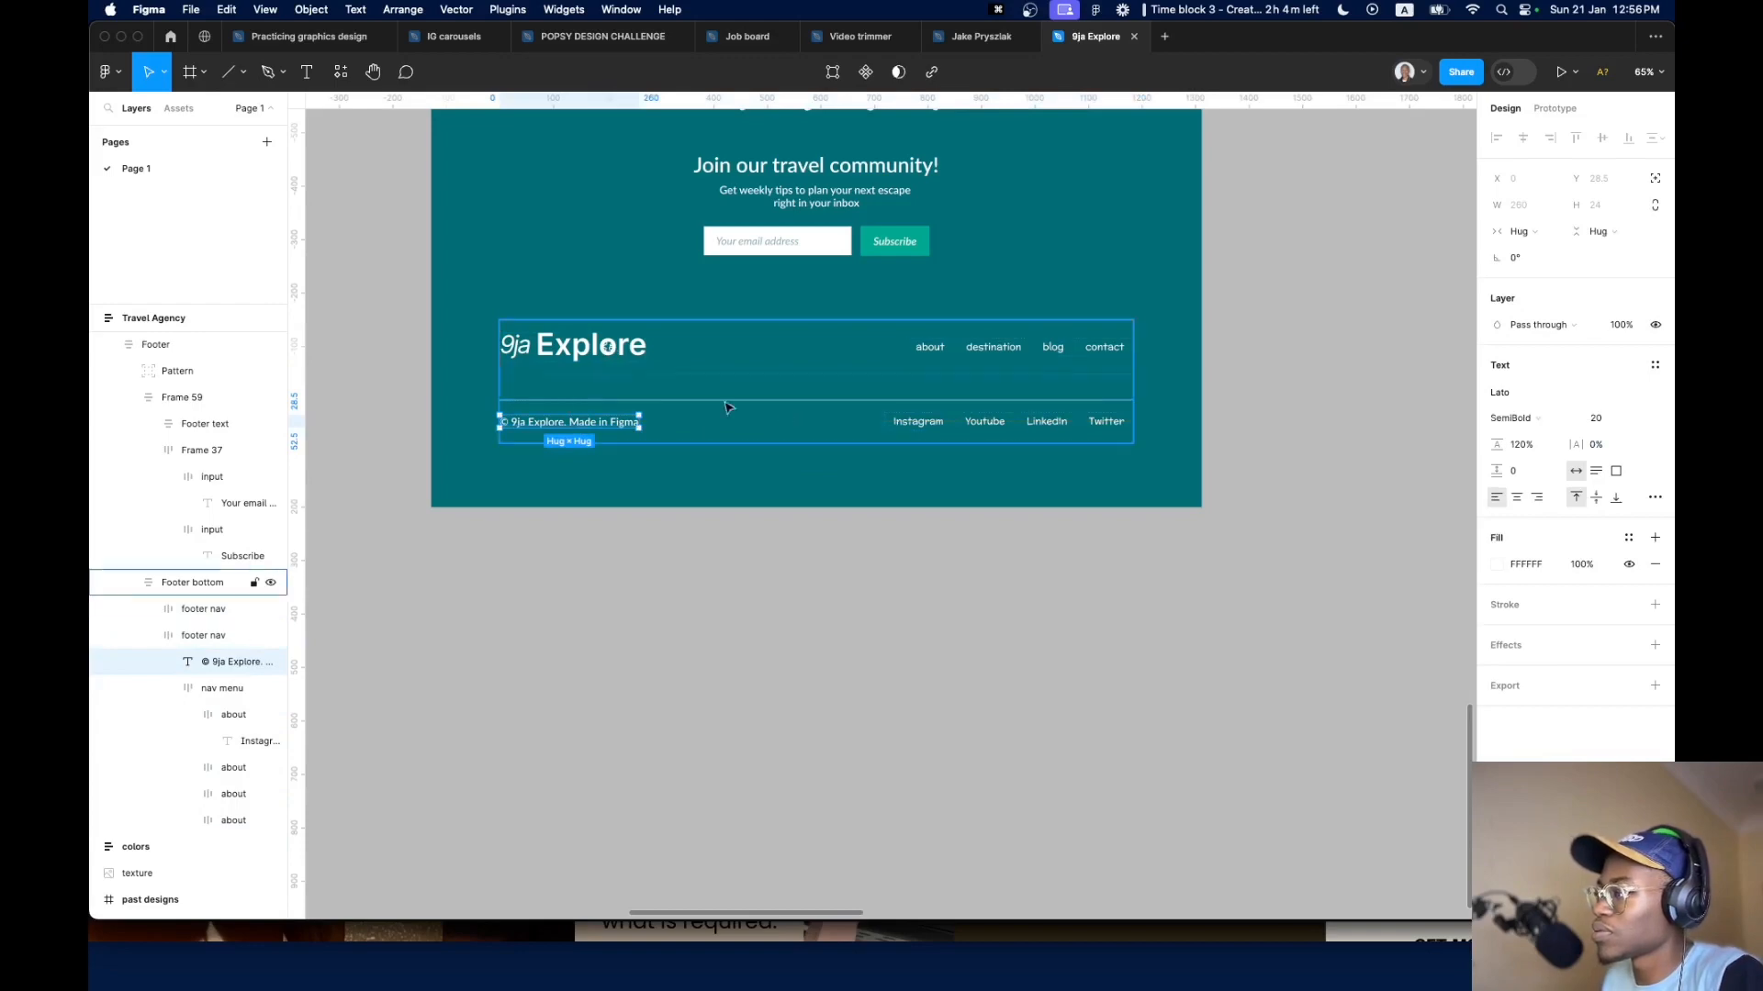
{"action": "left_click", "coordinate": [988, 545]}
{"action": "left_click", "coordinate": [922, 477]}
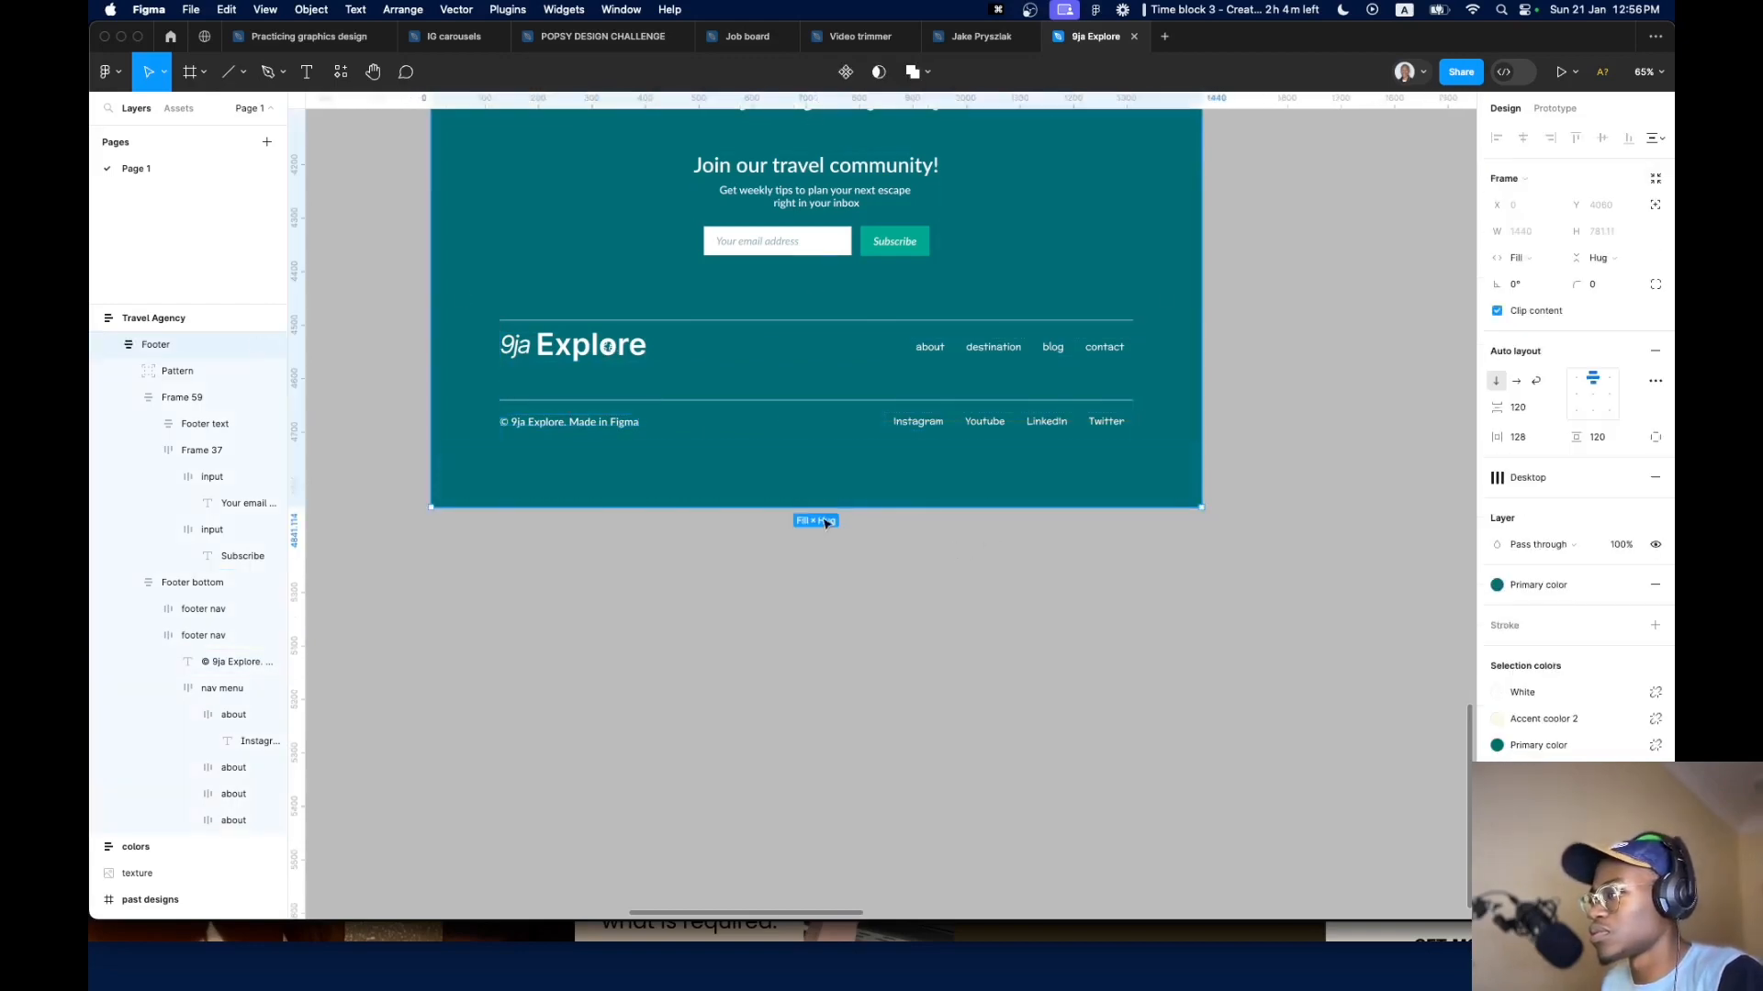
Duplicate the white Pattern along the footer's top edge and move the copy to the footer's bottom edge
{"action": "scroll", "coordinate": [822, 523], "scroll_direction": "down", "scroll_amount": 10}
{"action": "scroll", "coordinate": [1139, 542], "scroll_direction": "up", "scroll_amount": 6}
{"action": "scroll", "coordinate": [1139, 543], "scroll_direction": "down", "scroll_amount": 5}
{"action": "scroll", "coordinate": [734, 420], "scroll_direction": "up", "scroll_amount": 6}
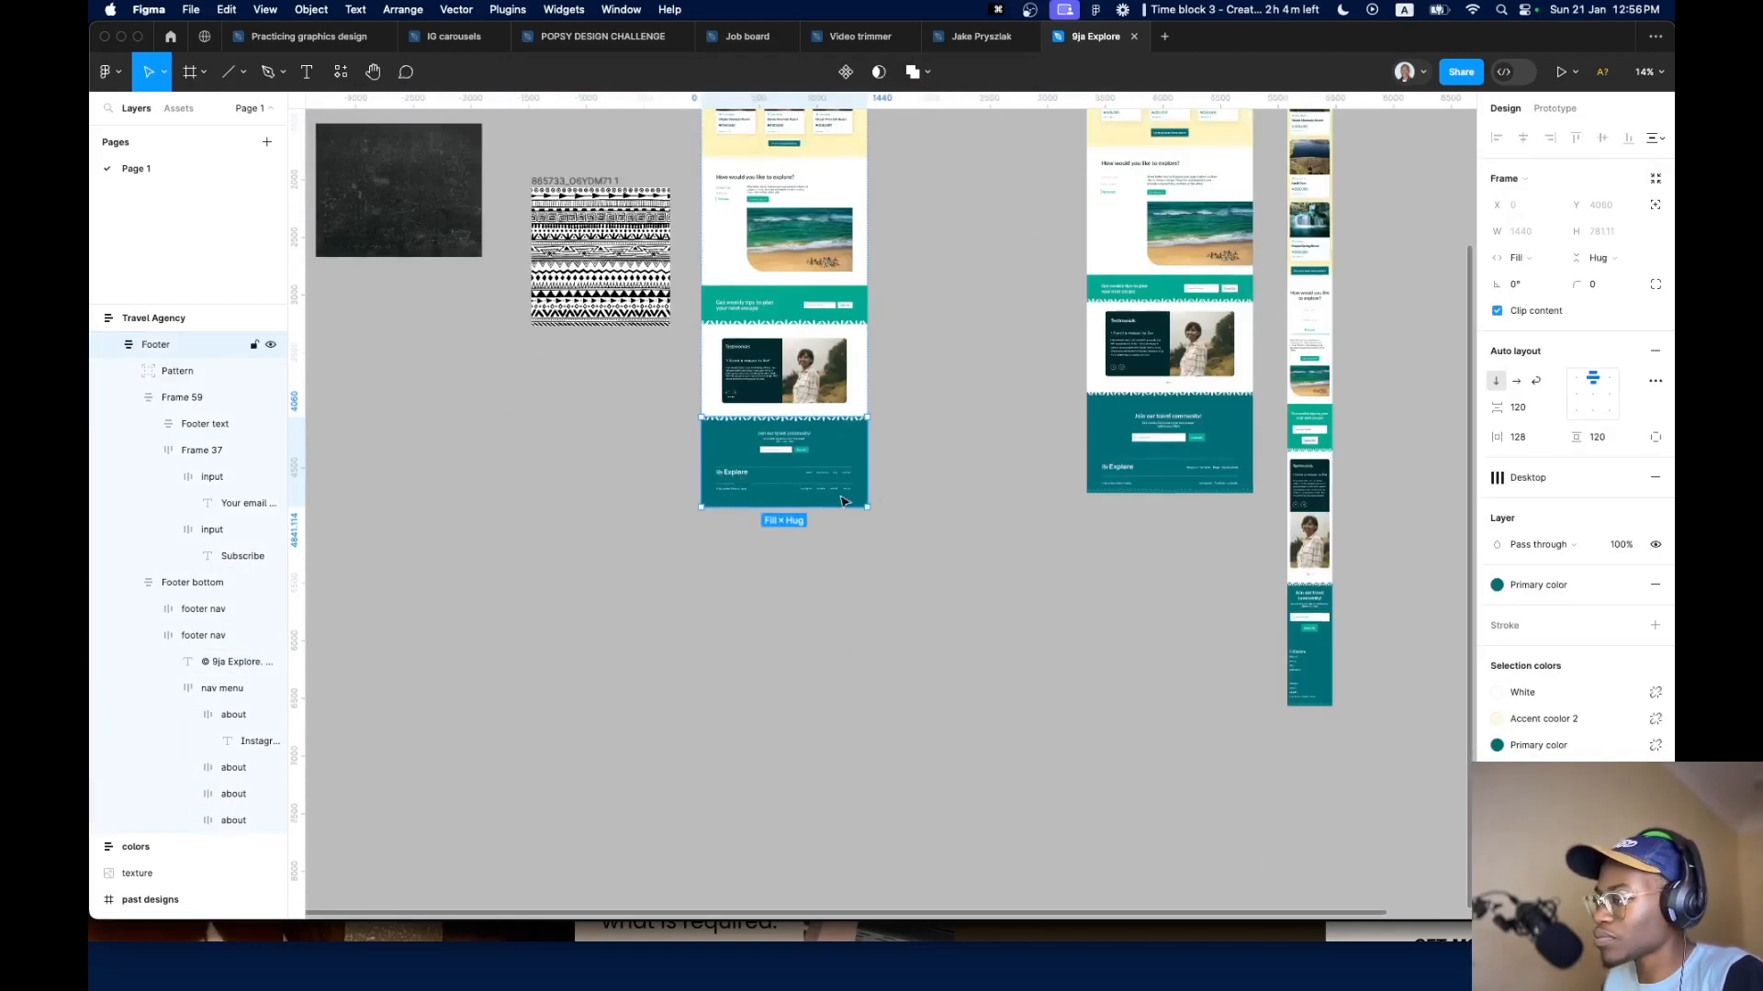
{"action": "left_click", "coordinate": [706, 445]}
{"action": "scroll", "coordinate": [704, 441], "scroll_direction": "up", "scroll_amount": 10}
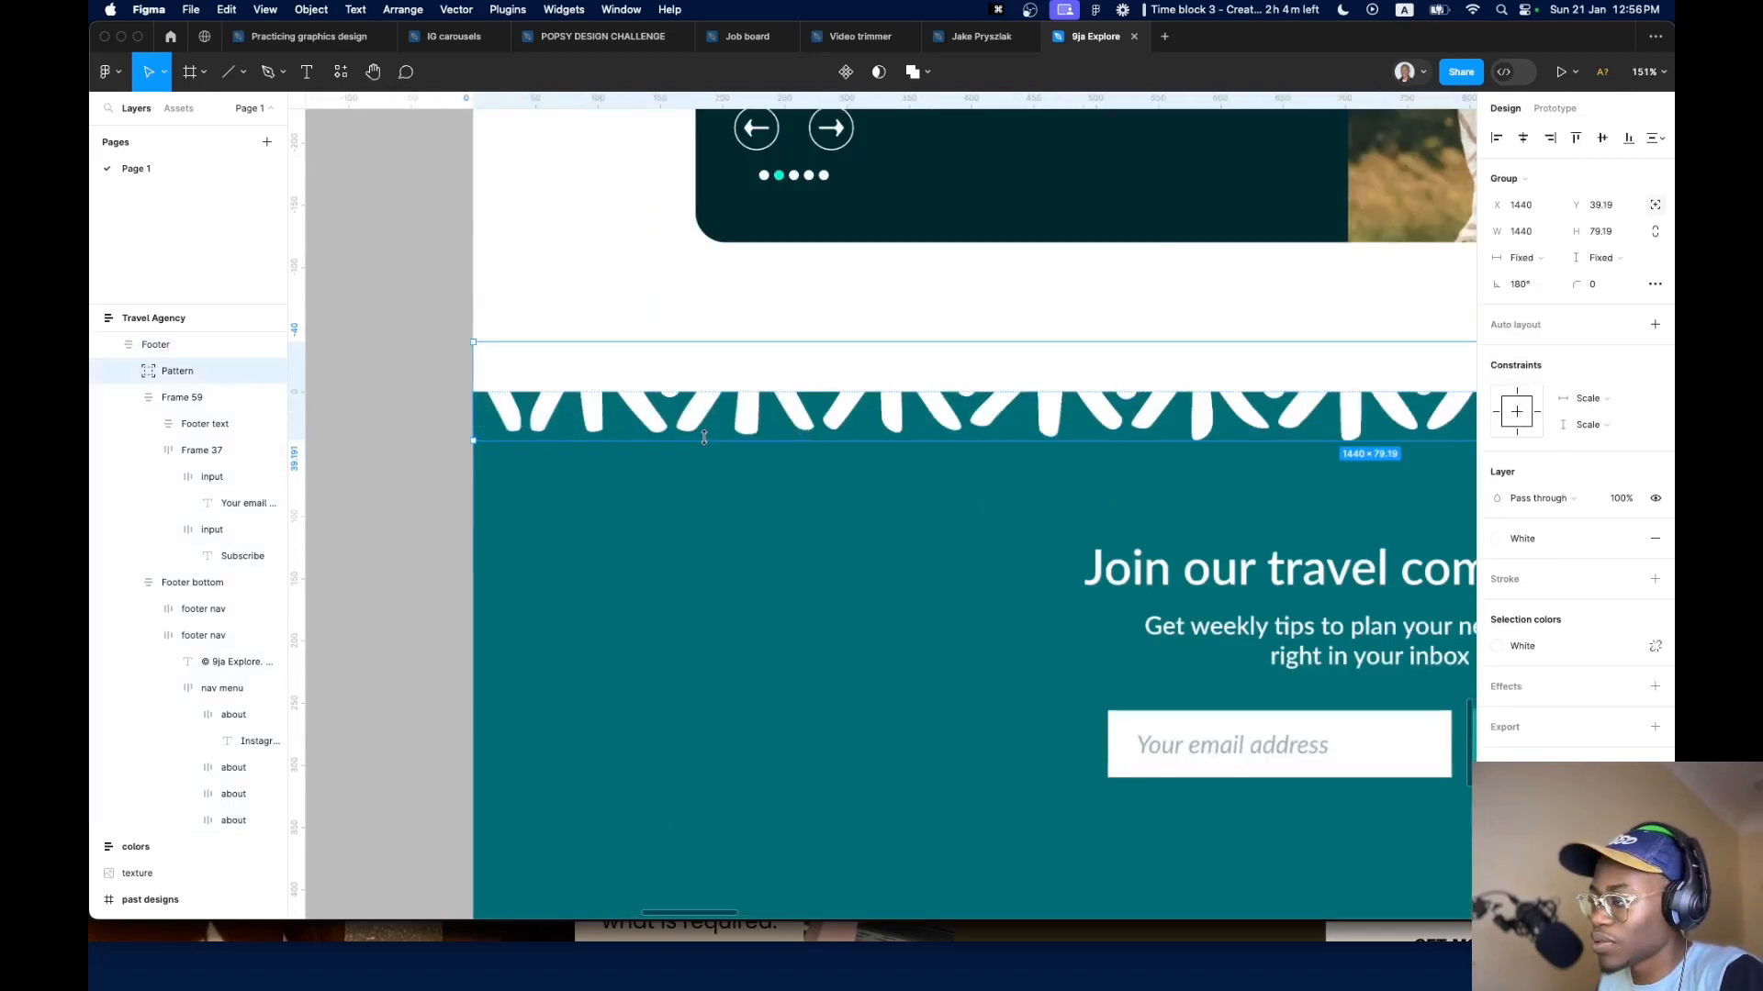
{"action": "key", "text": "super+c"}
{"action": "scroll", "coordinate": [679, 551], "scroll_direction": "down", "scroll_amount": 8}
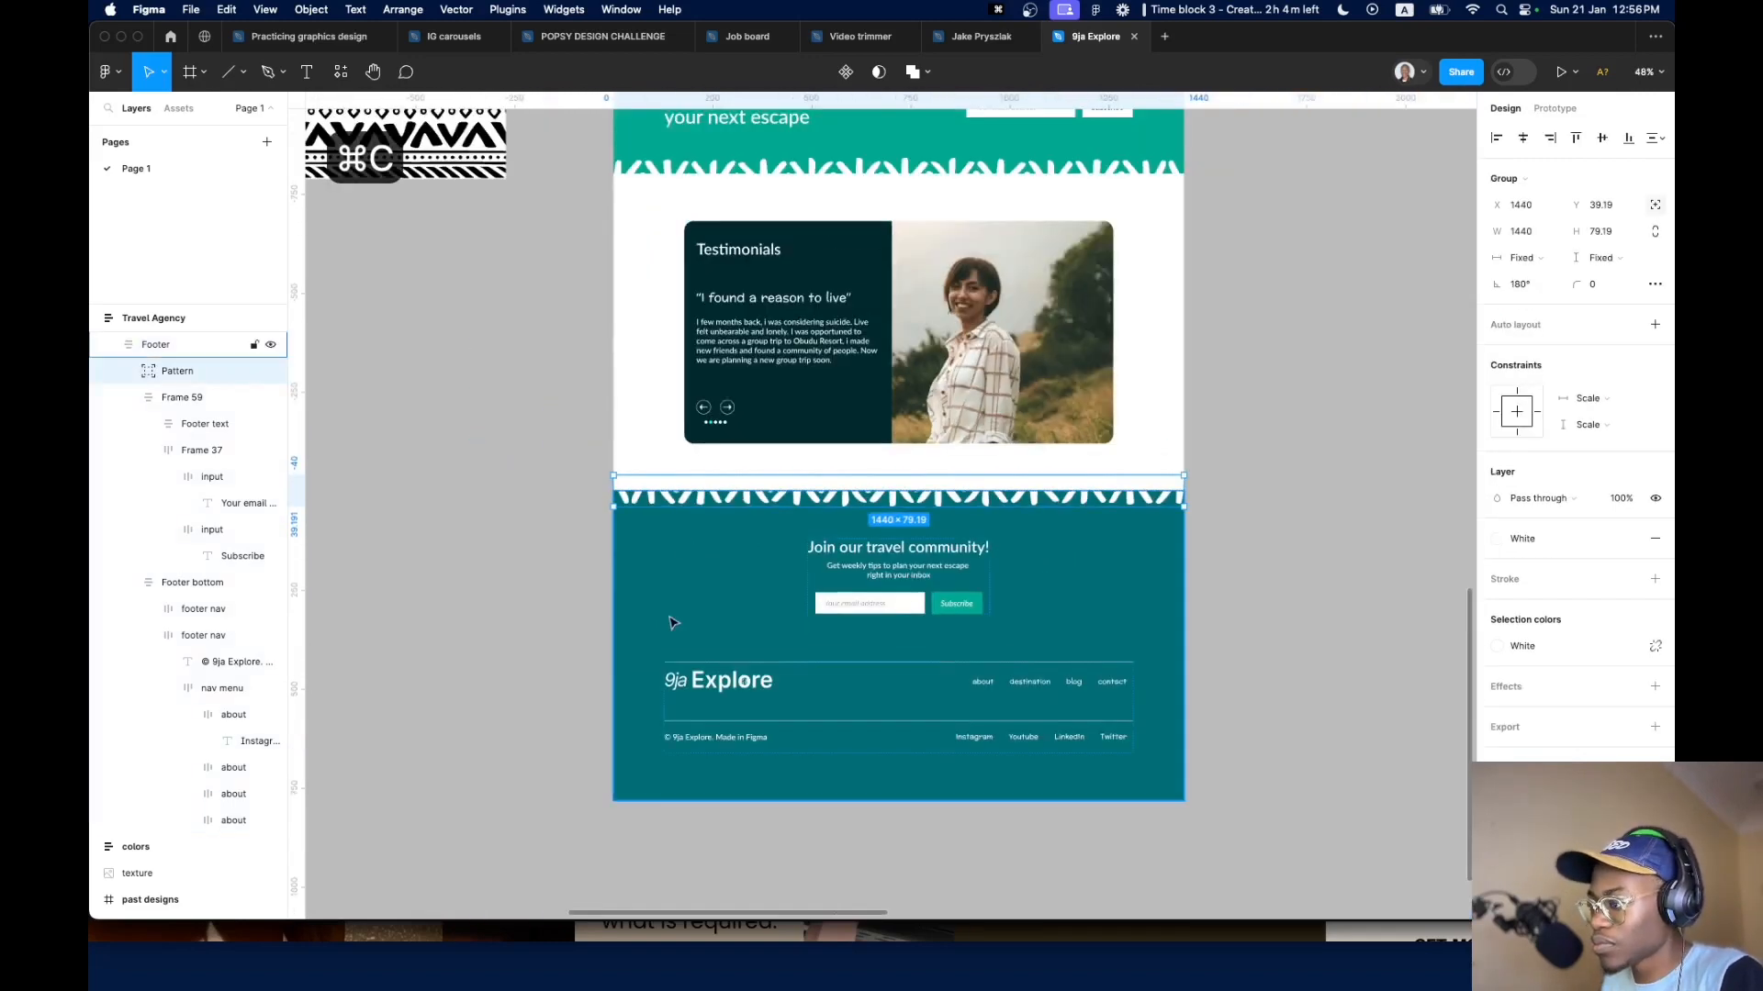
{"action": "key", "text": "super+d"}
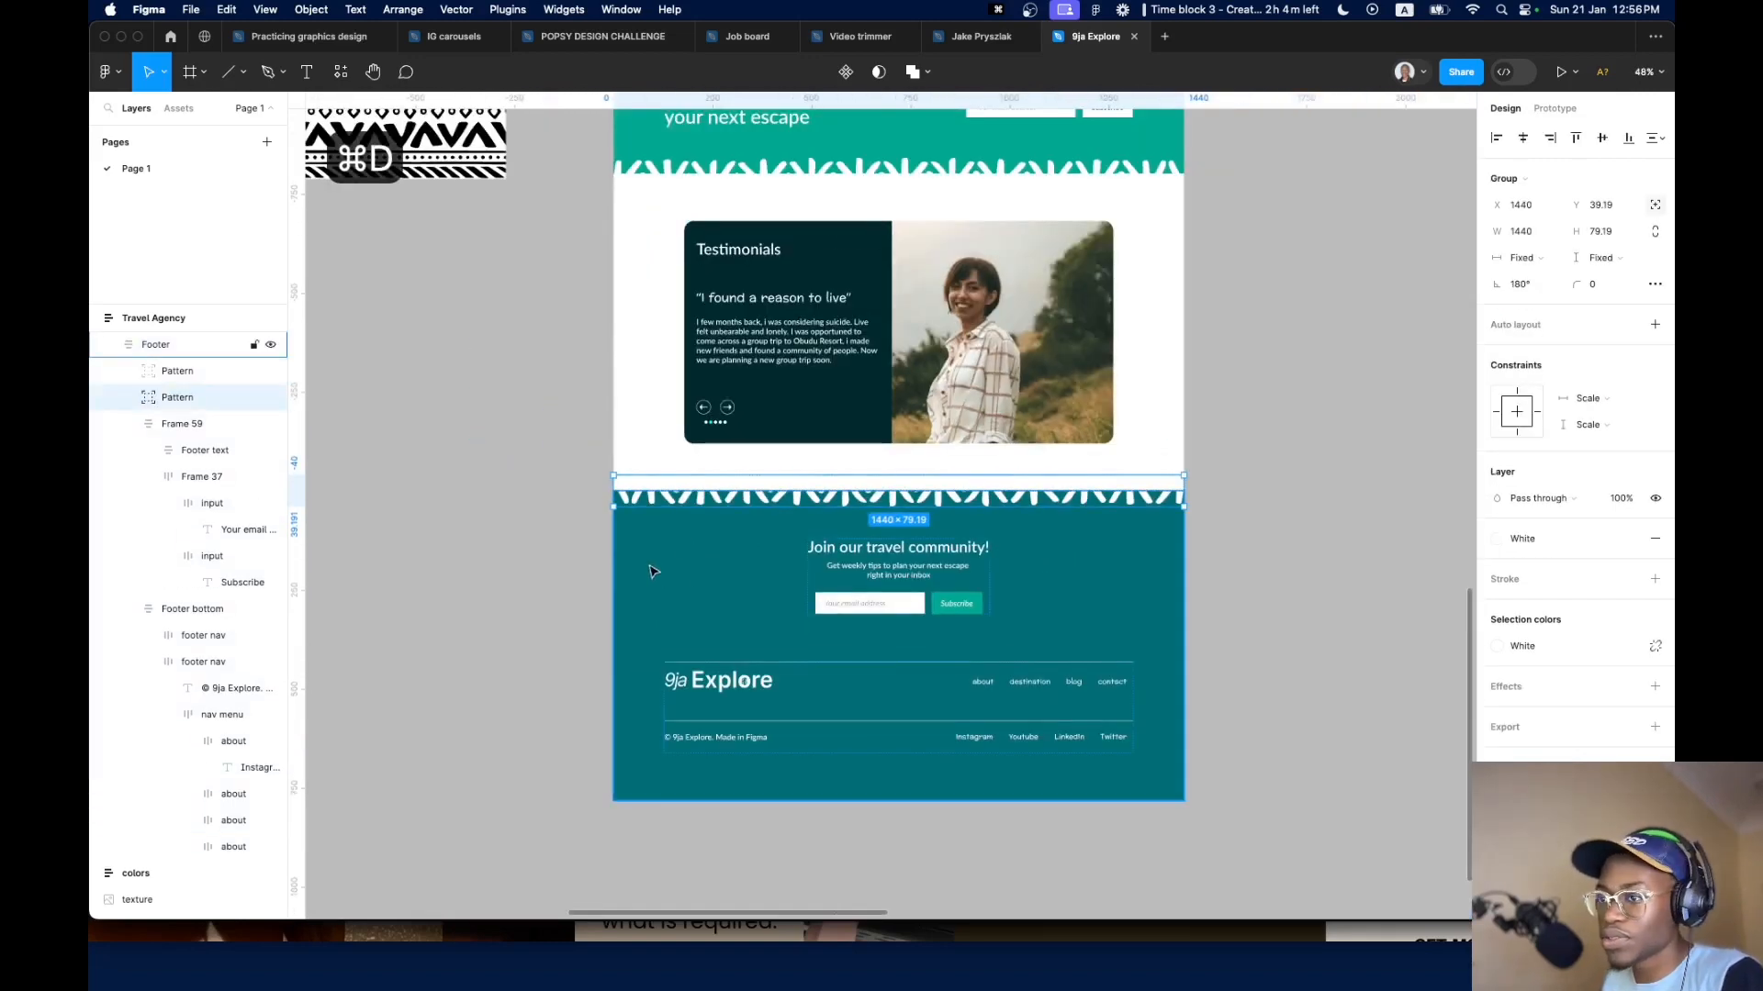
{"action": "left_click_drag", "start_coordinate": [682, 507], "coordinate": [673, 795]}
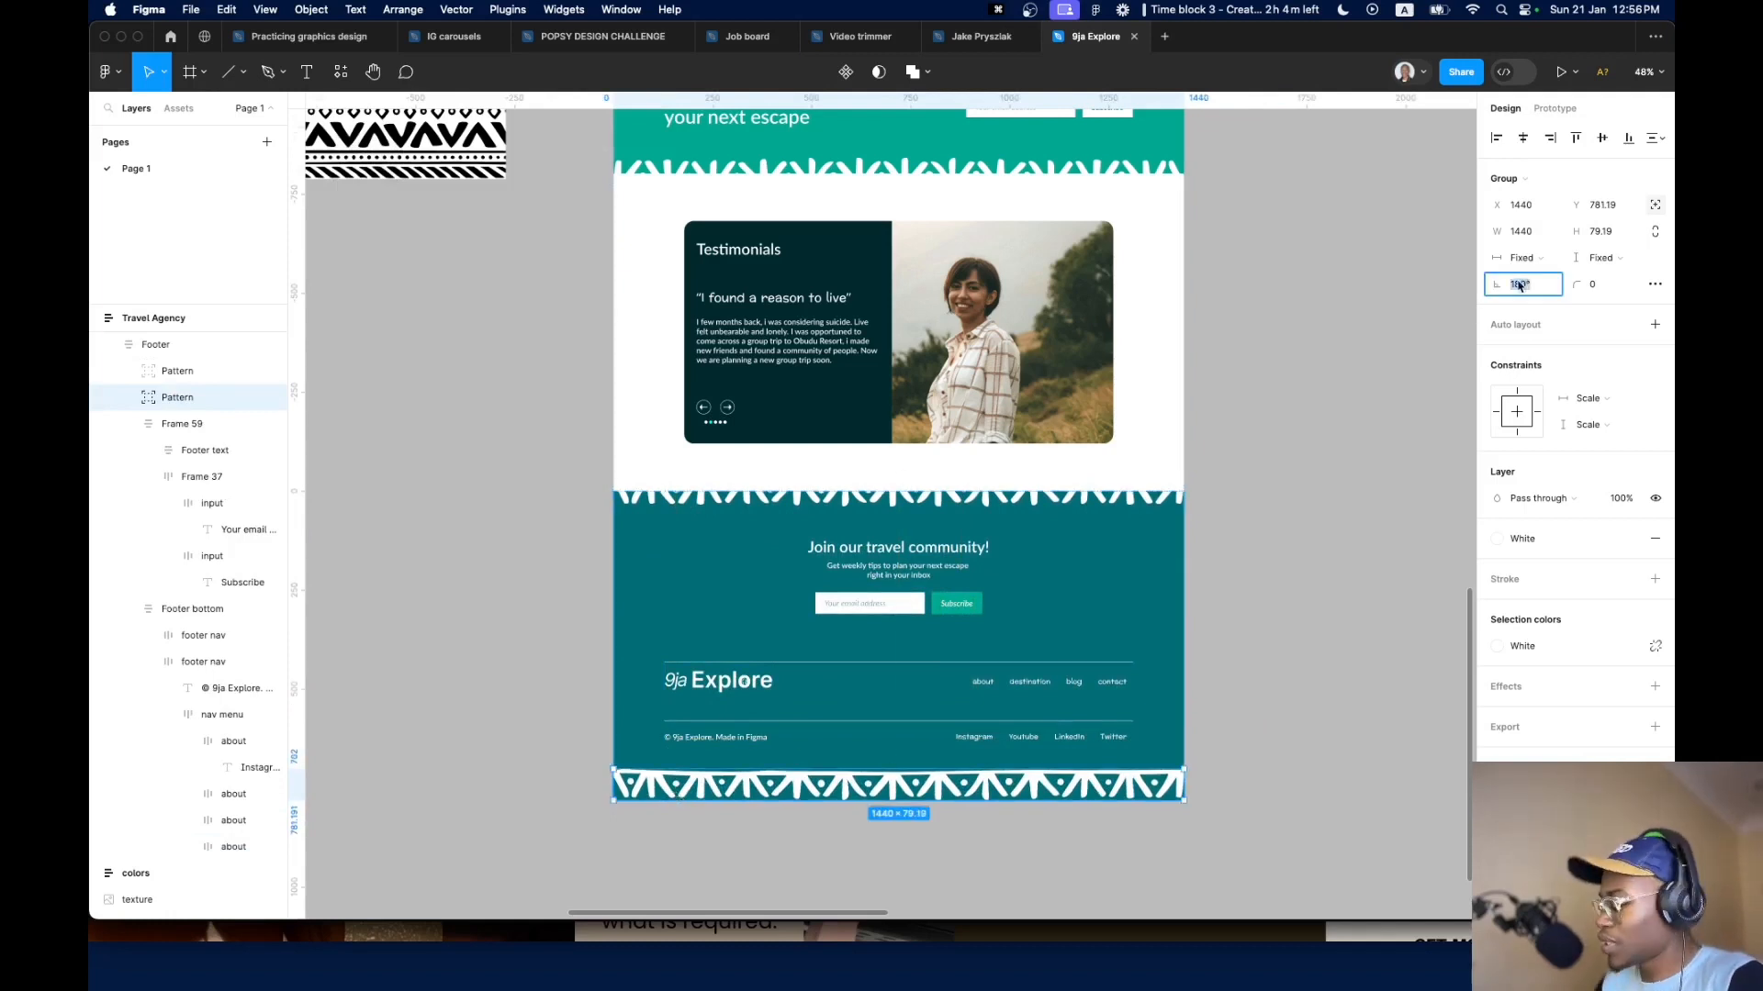
Set the duplicated Pattern's rotation to 0° and shift it down to Y 732, so the footer's bottom edge crops it
{"action": "type", "text": "0"}
{"action": "key", "text": "Return"}
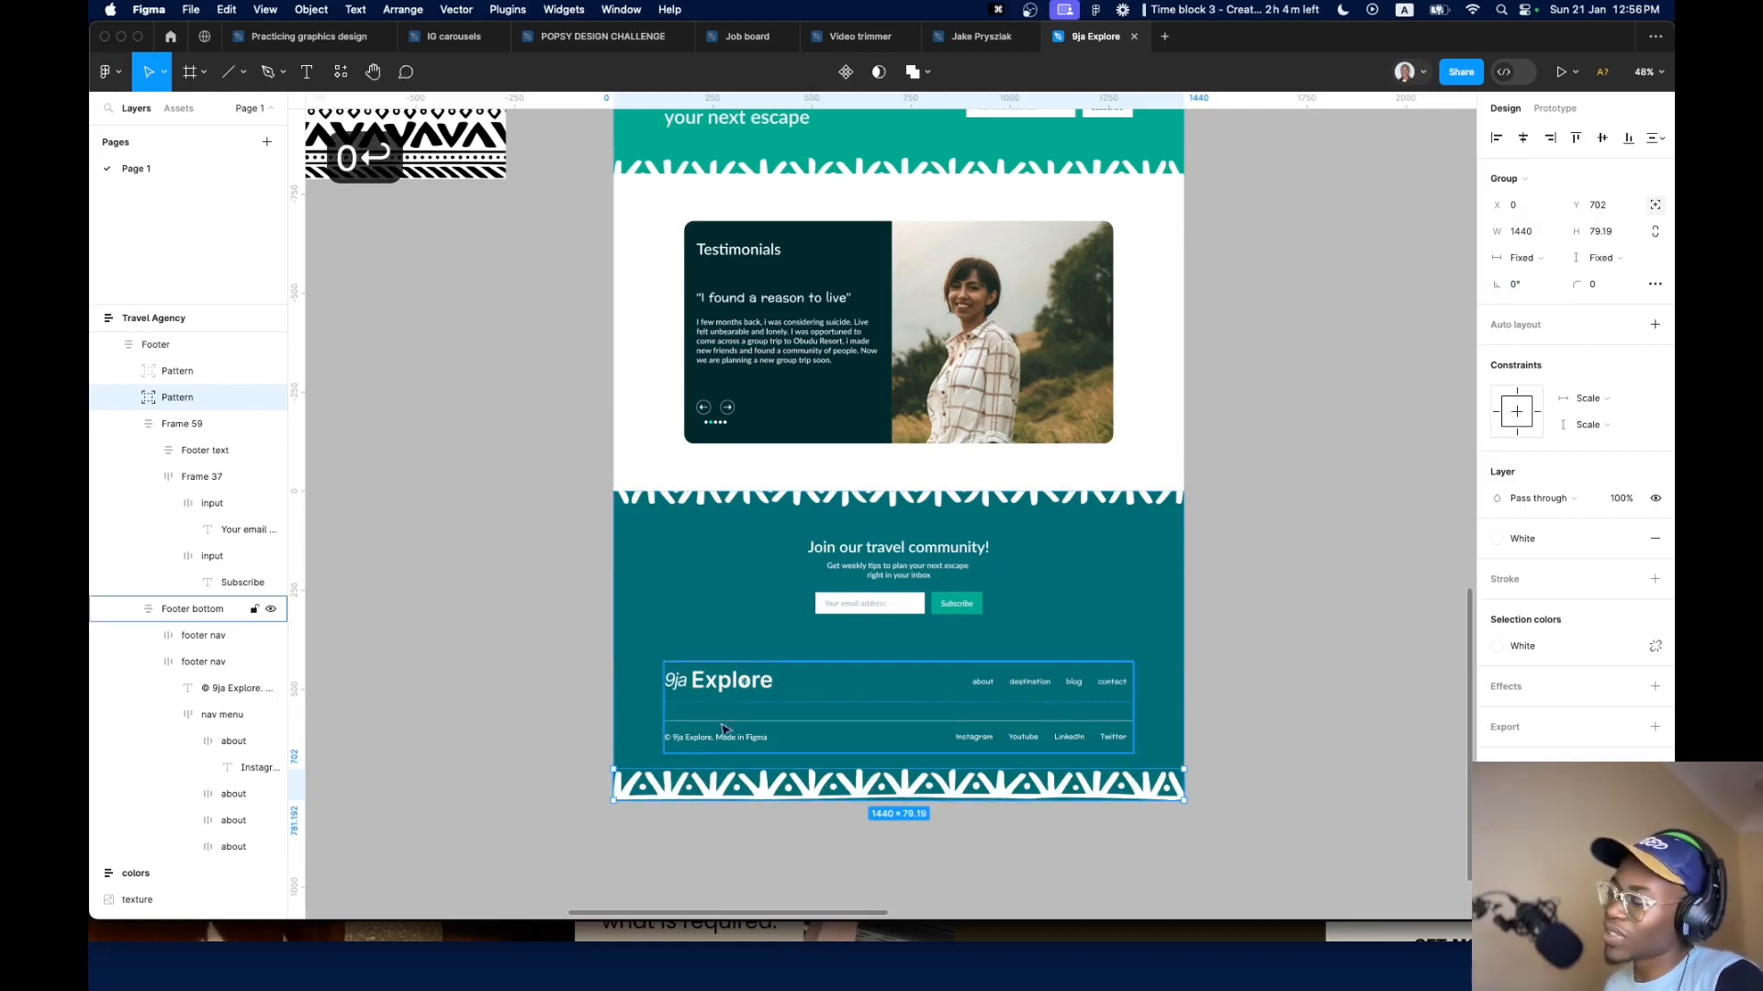
{"action": "left_click_drag", "start_coordinate": [678, 779], "coordinate": [683, 795]}
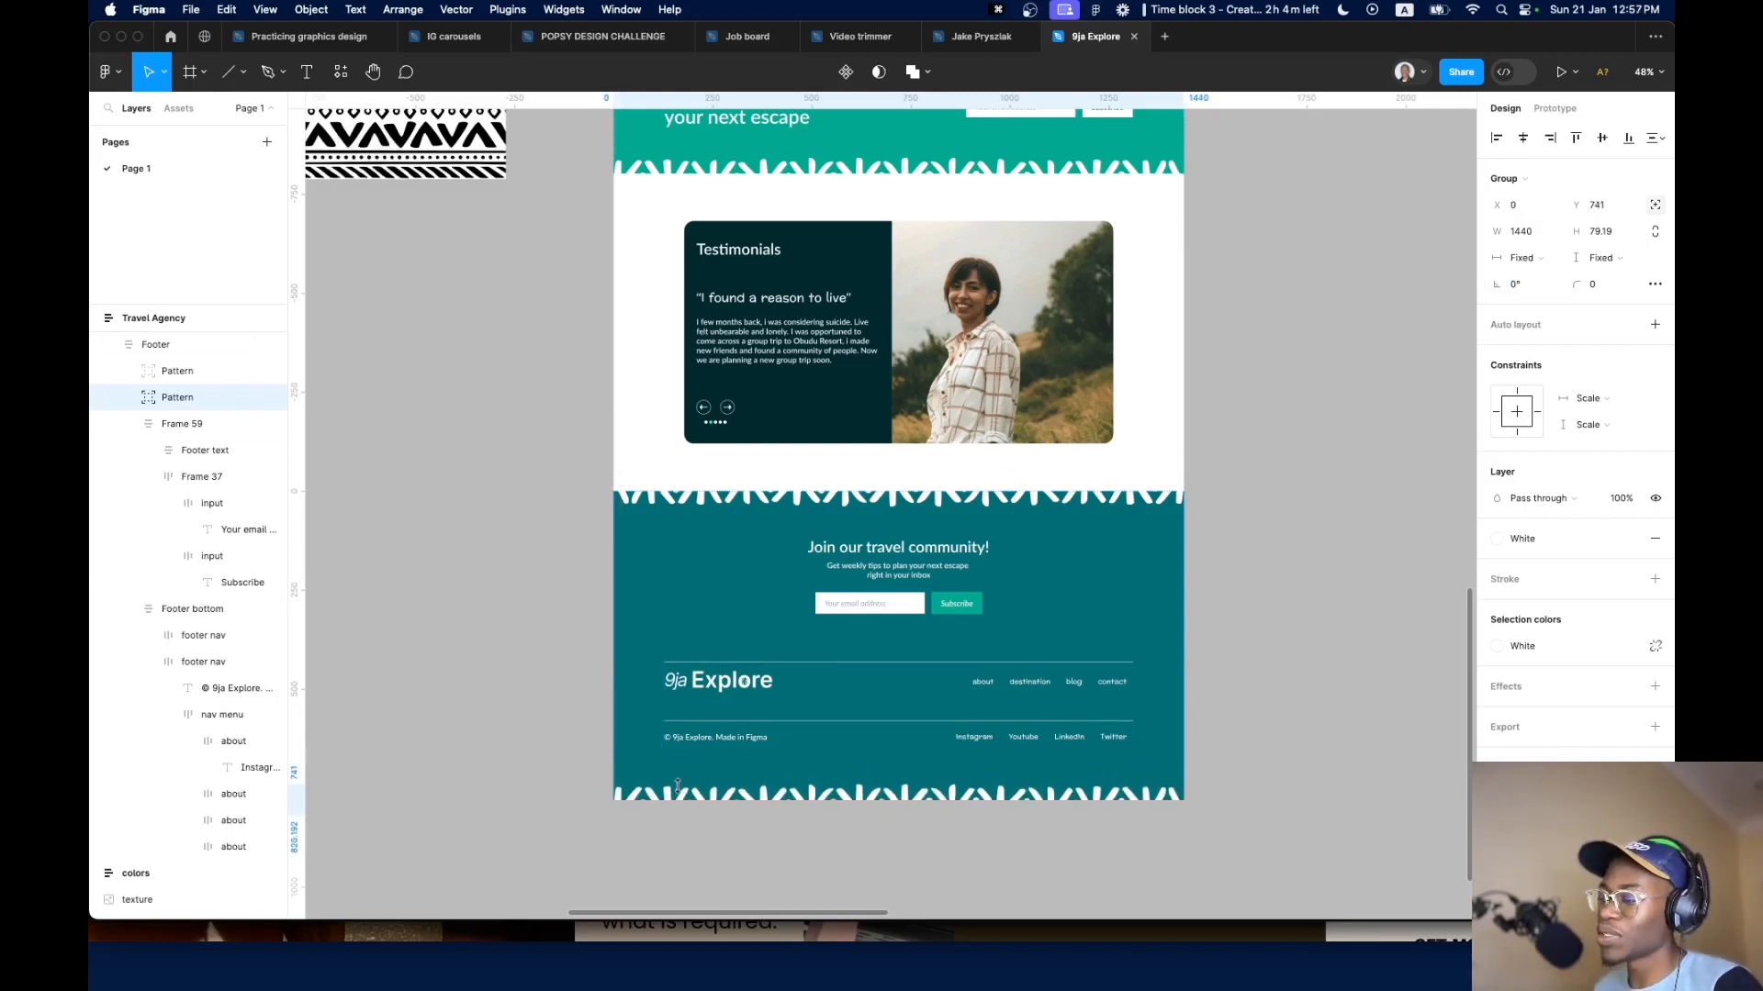
{"action": "scroll", "coordinate": [669, 789], "scroll_direction": "up", "scroll_amount": 6}
{"action": "key", "text": "shift+Up"}
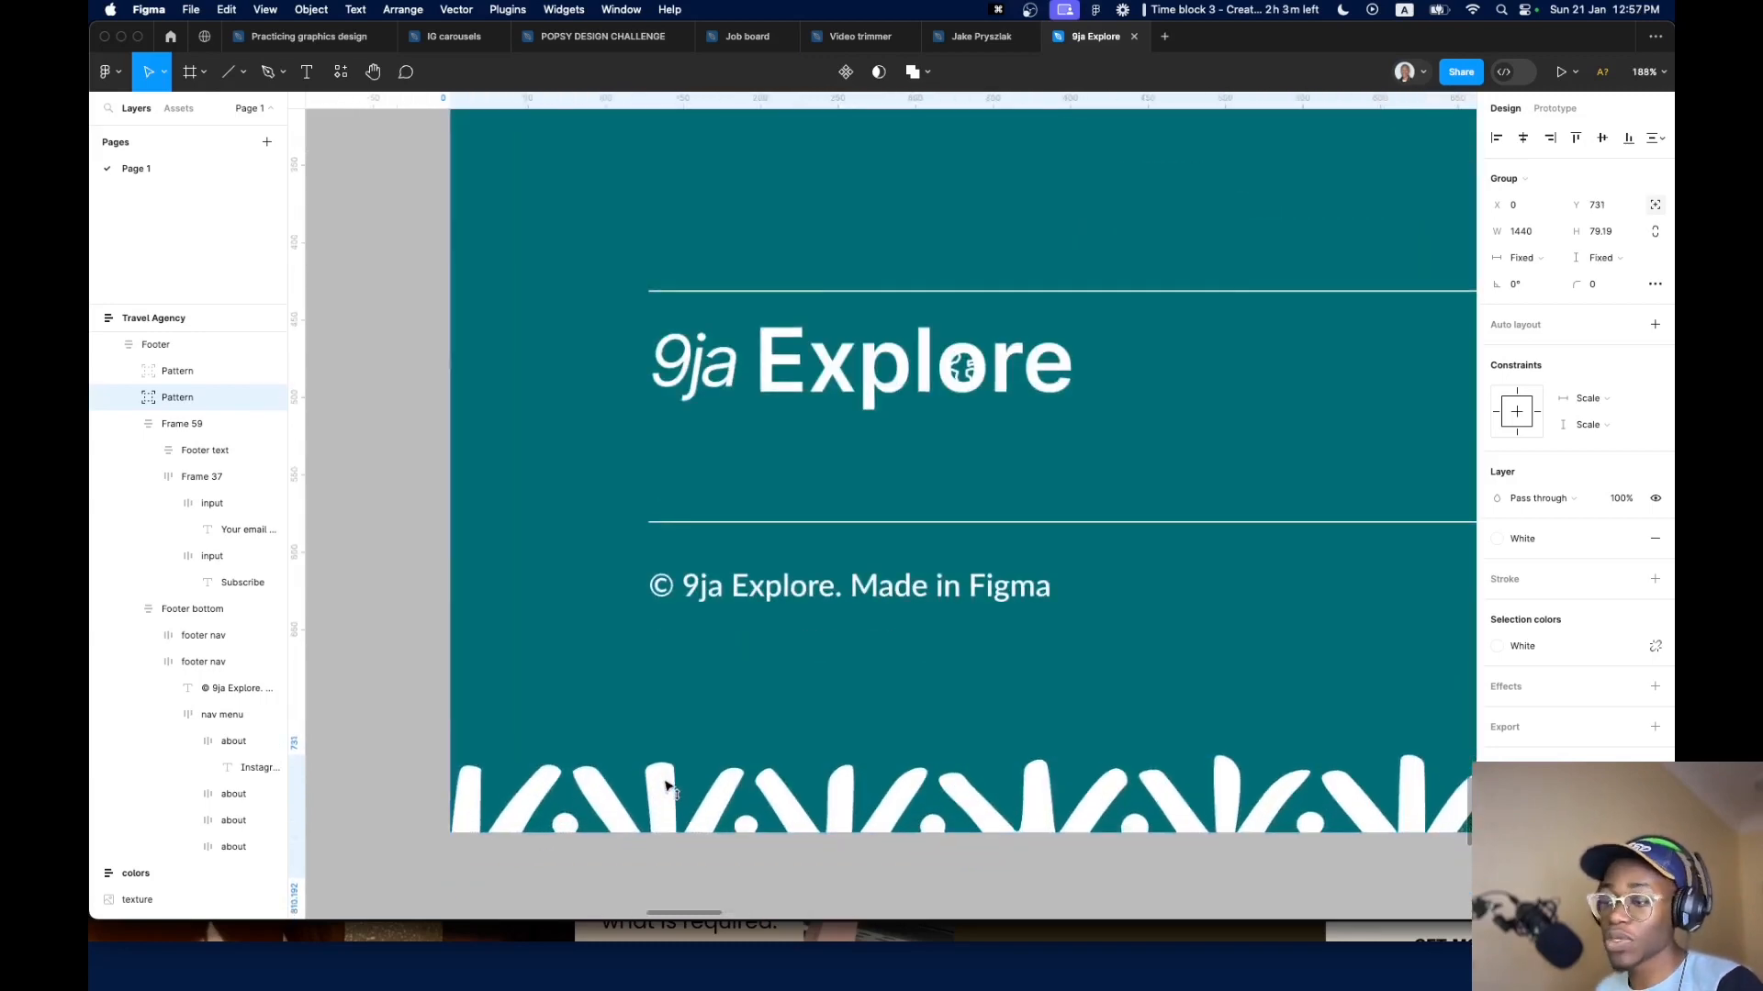
{"action": "key", "text": "Down"}
Lower the opacity of the bottom Pattern to 16%
{"action": "scroll", "coordinate": [669, 789], "scroll_direction": "down", "scroll_amount": 10}
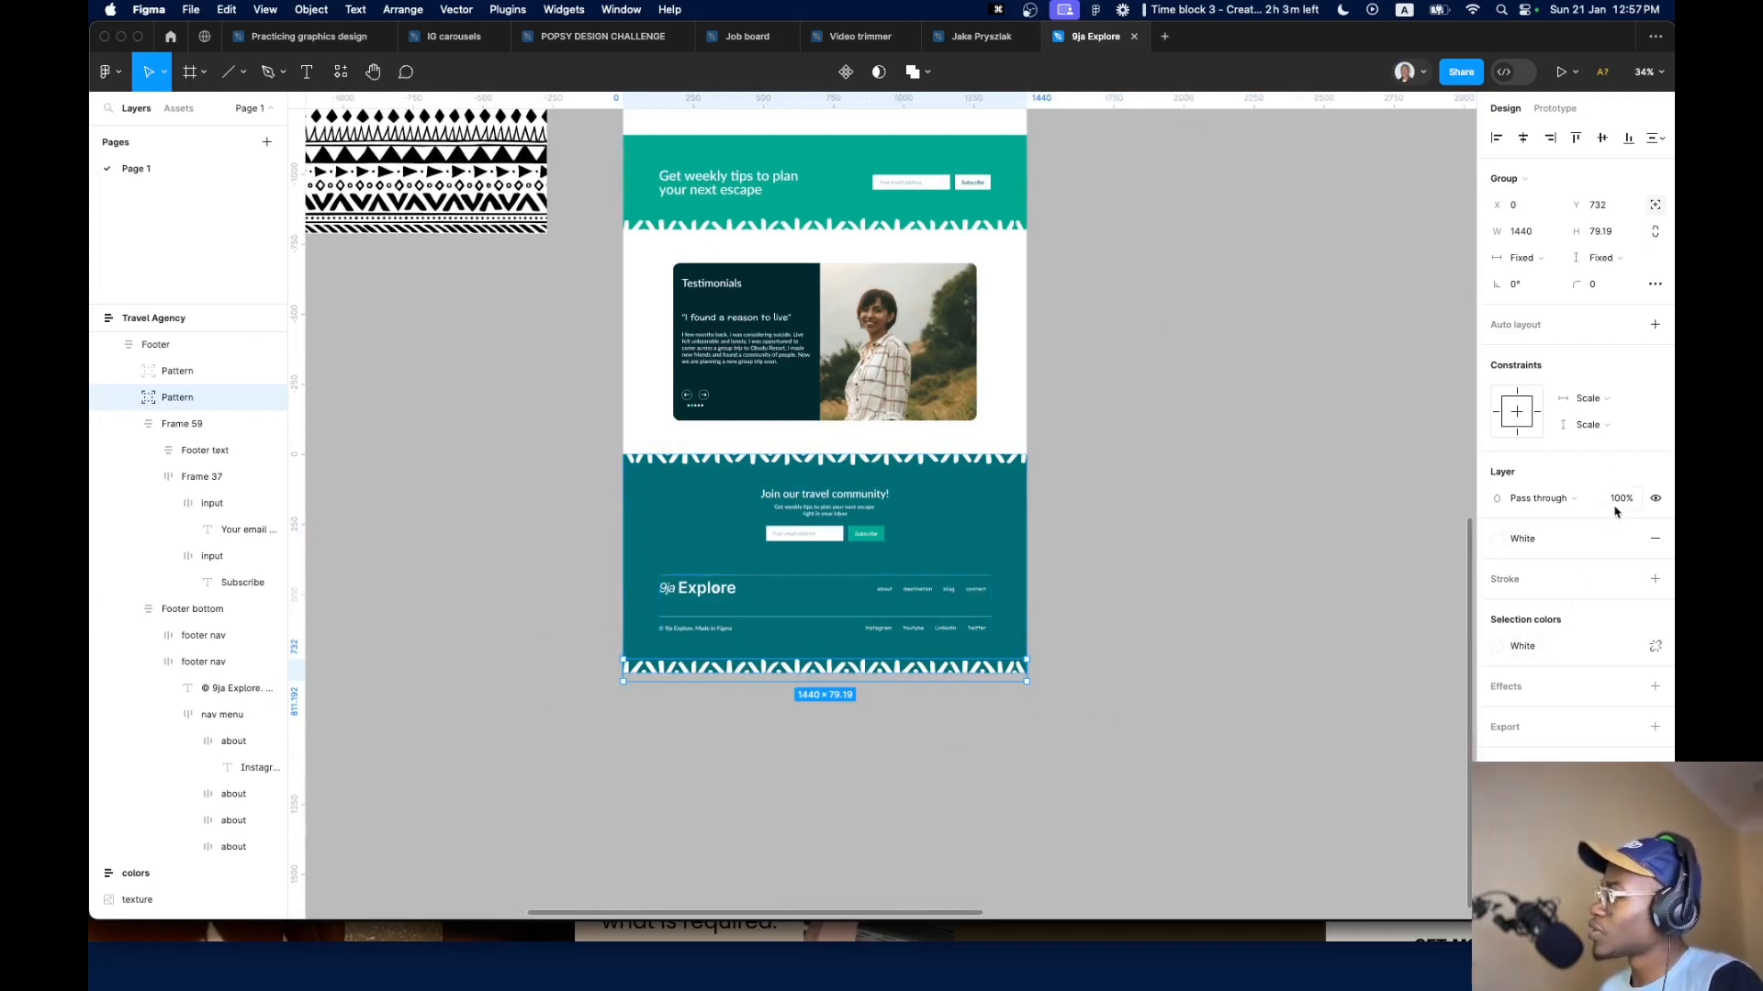
{"action": "left_click_drag", "start_coordinate": [1622, 497], "coordinate": [1435, 542]}
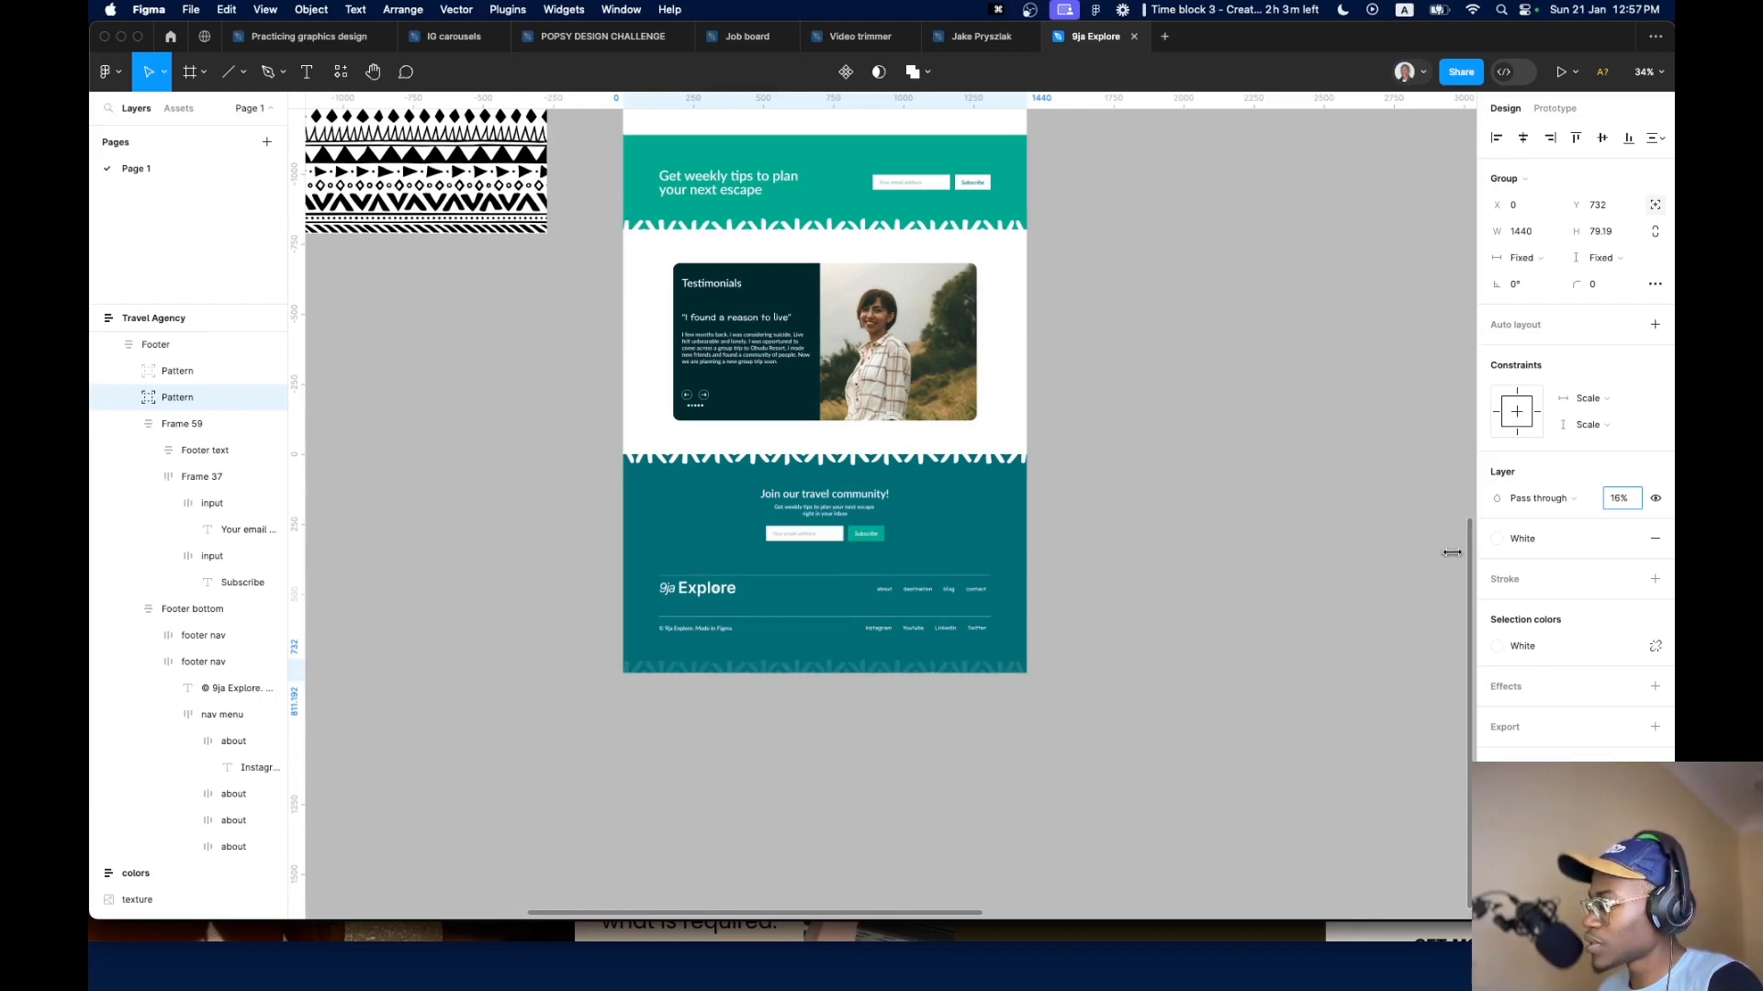
{"action": "left_click_drag", "start_coordinate": [1453, 552], "coordinate": [1451, 553]}
{"action": "left_click", "coordinate": [1271, 582]}
{"action": "scroll", "coordinate": [862, 699], "scroll_direction": "up", "scroll_amount": 5}
{"action": "scroll", "coordinate": [839, 613], "scroll_direction": "up", "scroll_amount": 4}
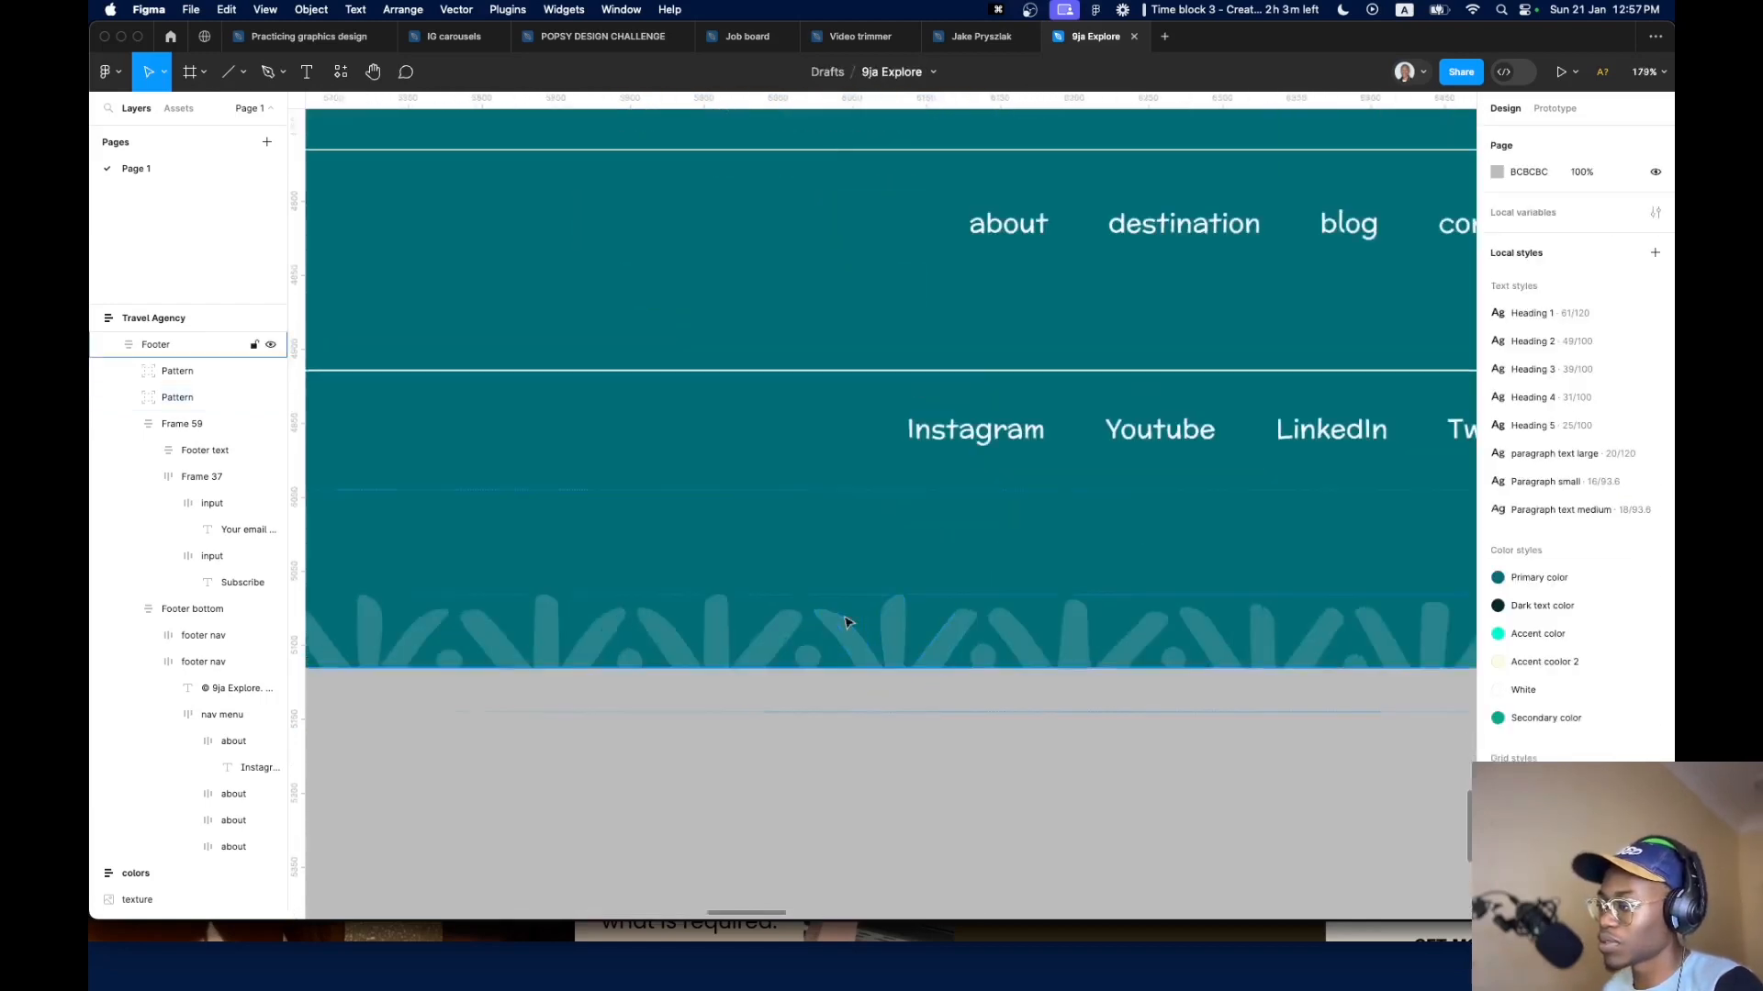
{"action": "scroll", "coordinate": [1049, 585], "scroll_direction": "down", "scroll_amount": 3}
{"action": "scroll", "coordinate": [1051, 585], "scroll_direction": "down", "scroll_amount": 3}
{"action": "scroll", "coordinate": [955, 584], "scroll_direction": "up", "scroll_amount": 3}
{"action": "scroll", "coordinate": [1051, 509], "scroll_direction": "down", "scroll_amount": 3}
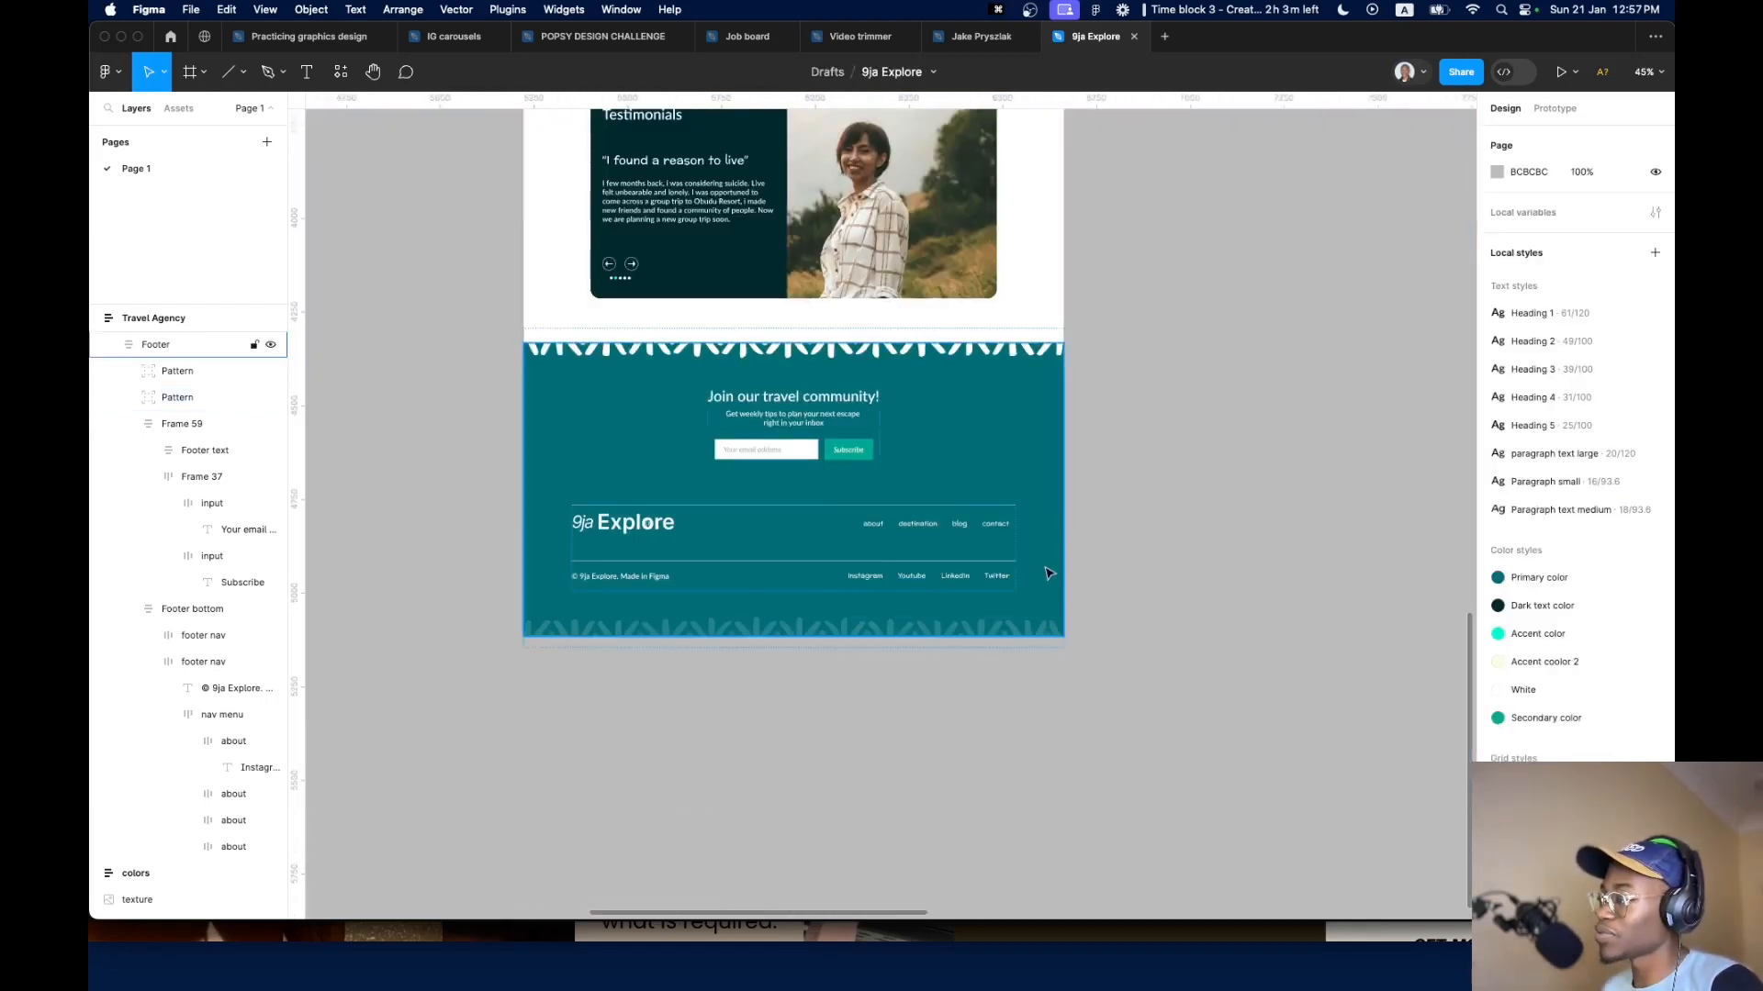
Set the Footer frame's vertical padding to 96
{"action": "left_click", "coordinate": [1046, 569]}
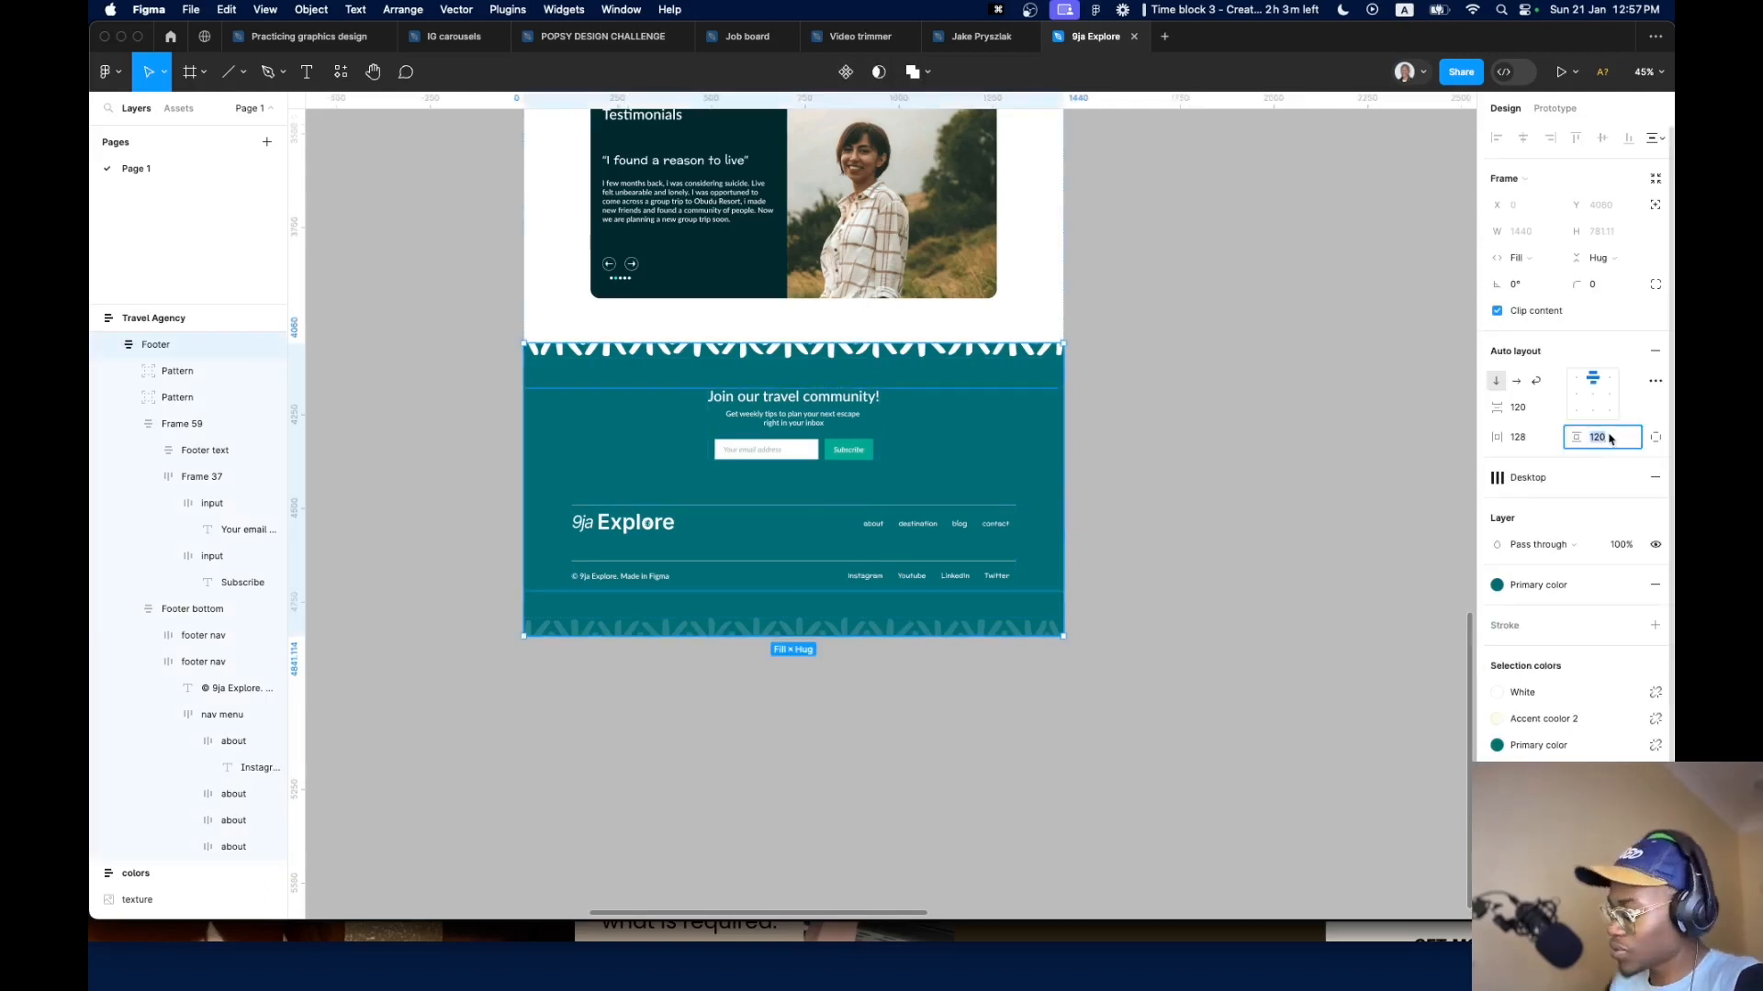
{"action": "key", "text": "shift+Down"}
{"action": "key", "text": "shift+Down"}
{"action": "key", "text": "shift+Down"}
{"action": "key", "text": "shift+Down"}
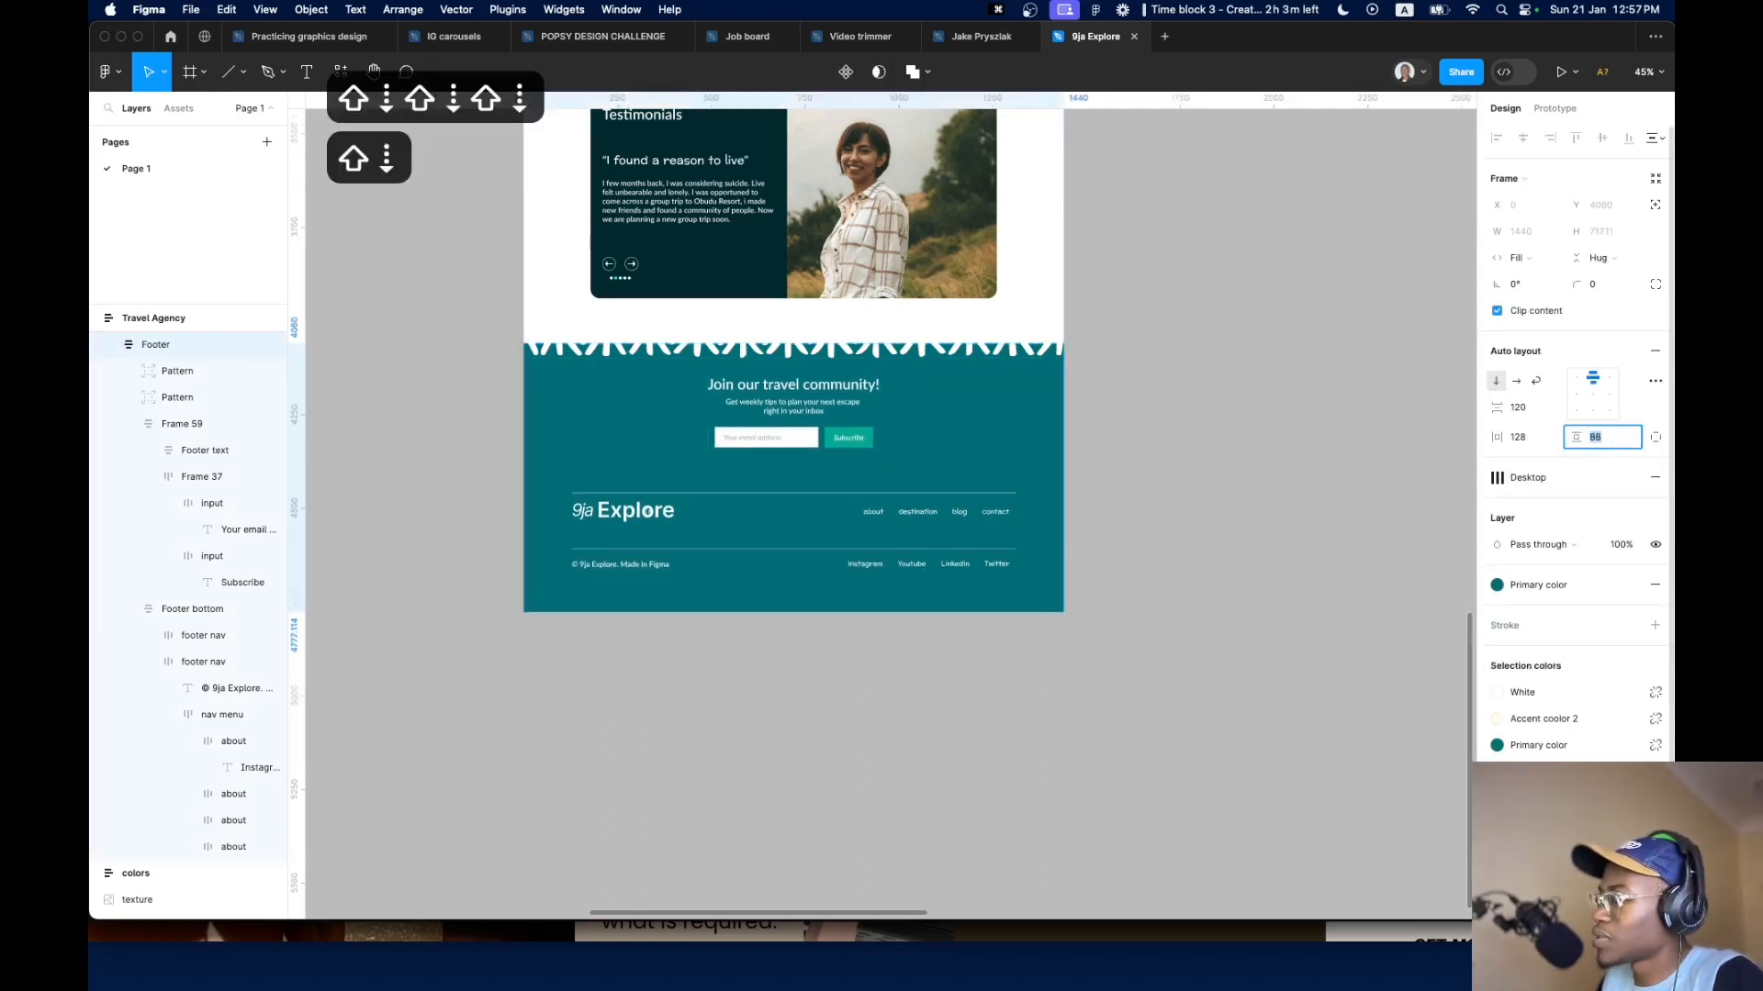
{"action": "key", "text": "shift+Up"}
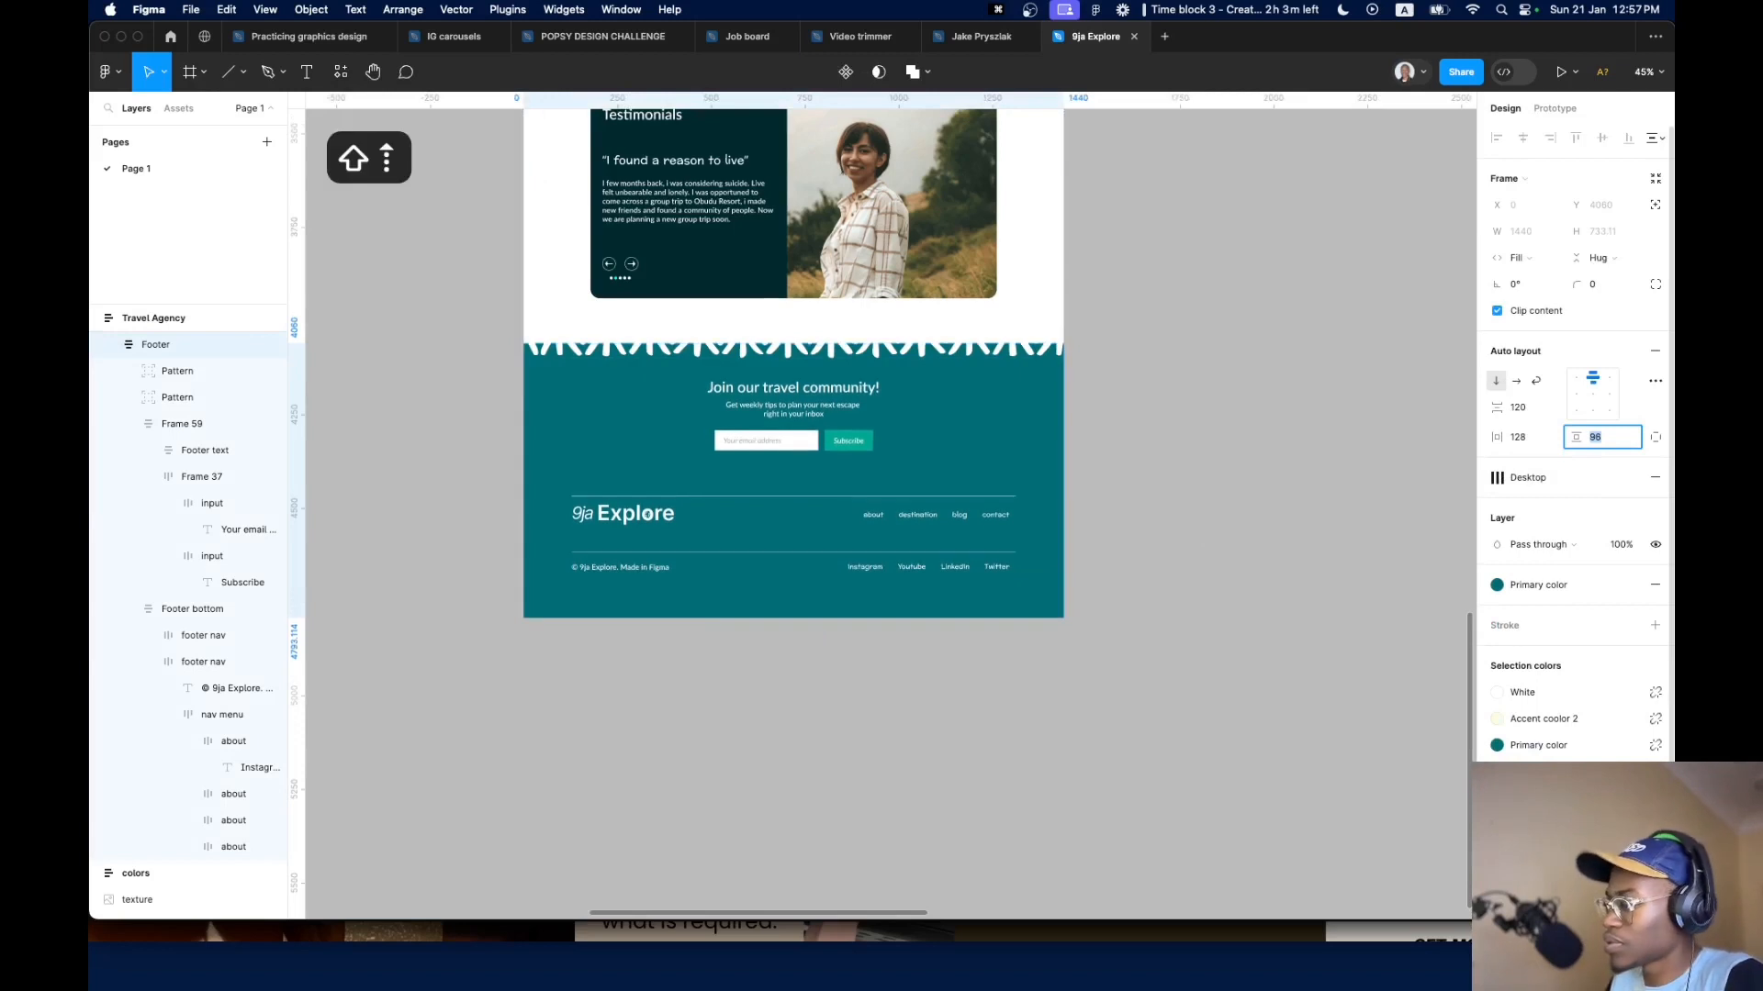
Move the bottom Pattern up to Y 676 so it sits on the shortened footer's bottom edge
{"action": "left_click", "coordinate": [193, 400]}
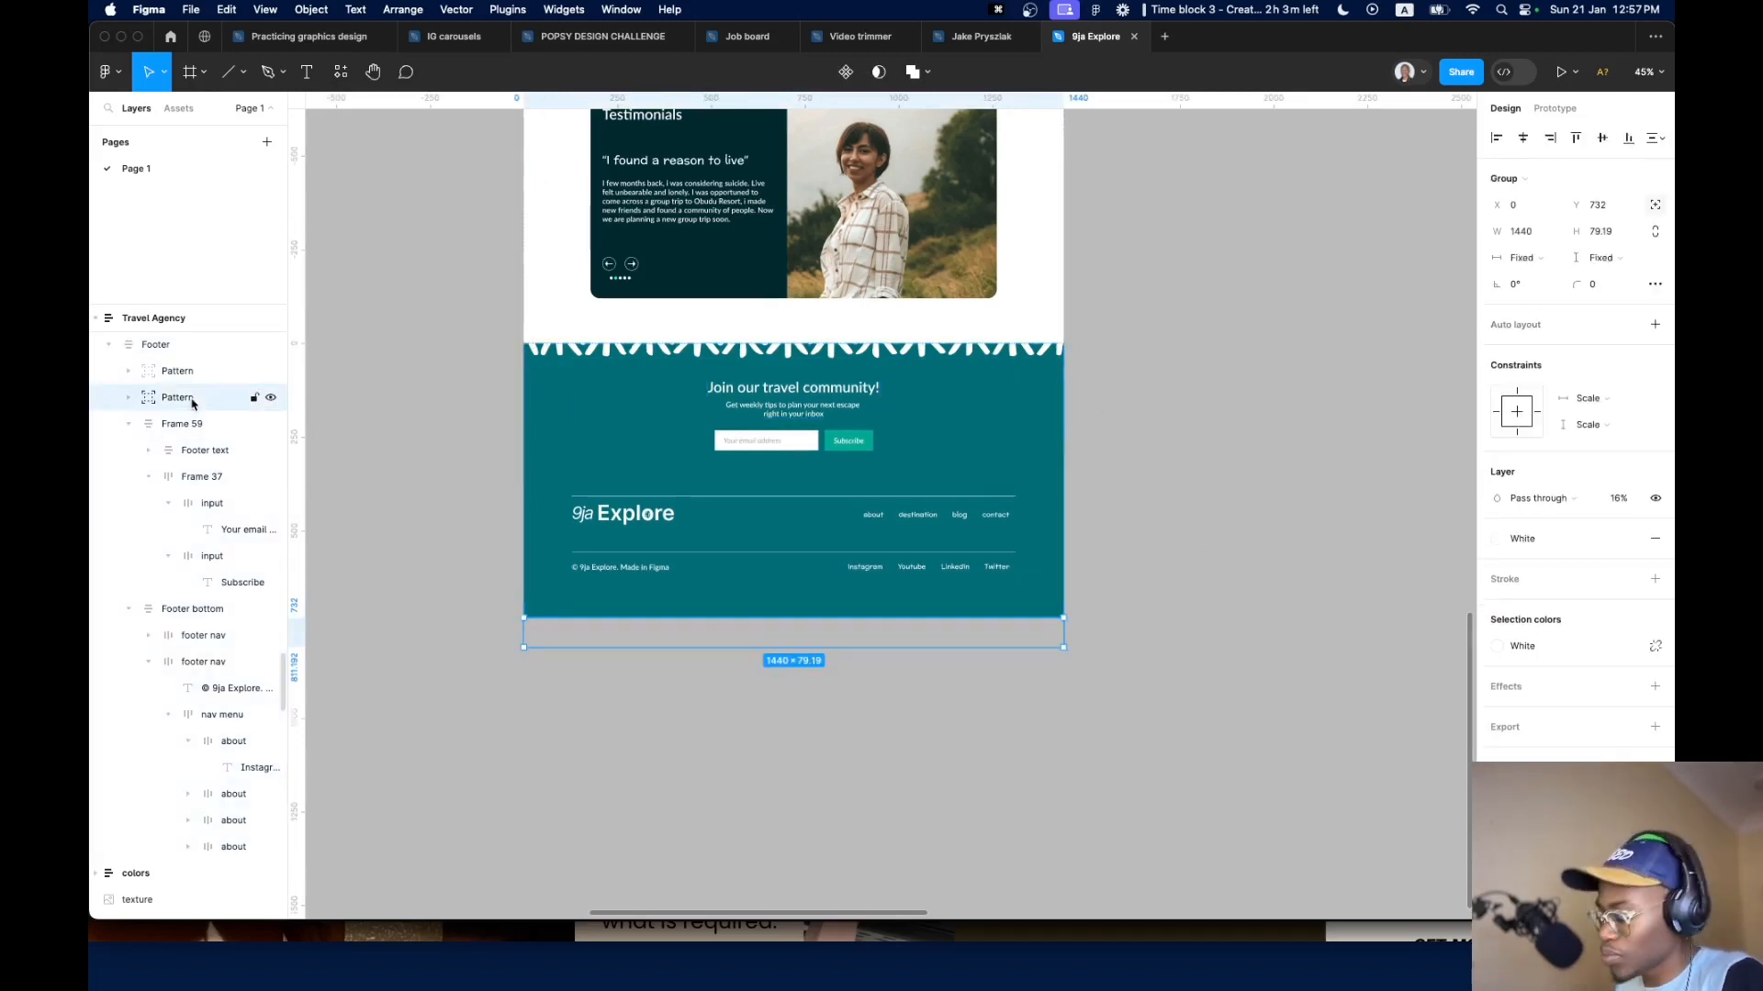
{"action": "key", "text": "shift+Up"}
{"action": "key", "text": "shift+Up"}
{"action": "key", "text": "shift+Up"}
{"action": "key", "text": "shift+Up"}
{"action": "key", "text": "shift+Up"}
{"action": "key", "text": "shift+Up"}
{"action": "key", "text": "shift+Up"}
{"action": "key", "text": "shift+Down"}
{"action": "key", "text": "shift+Up"}
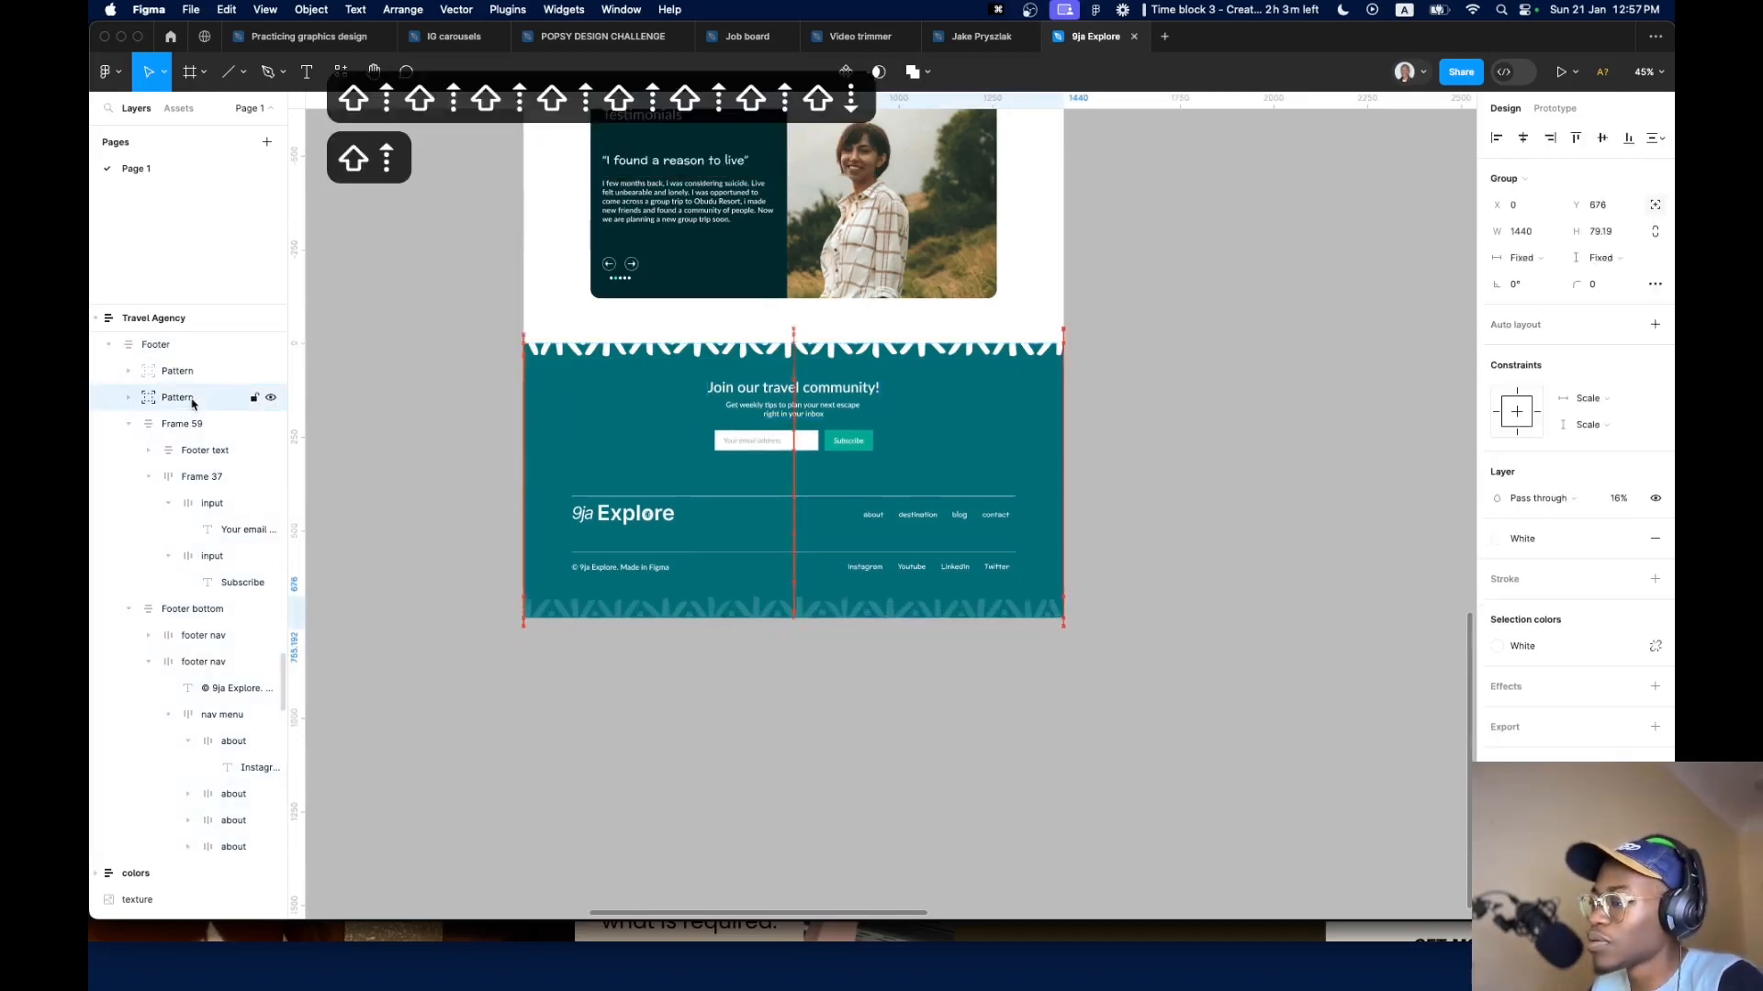
{"action": "left_click", "coordinate": [1228, 452]}
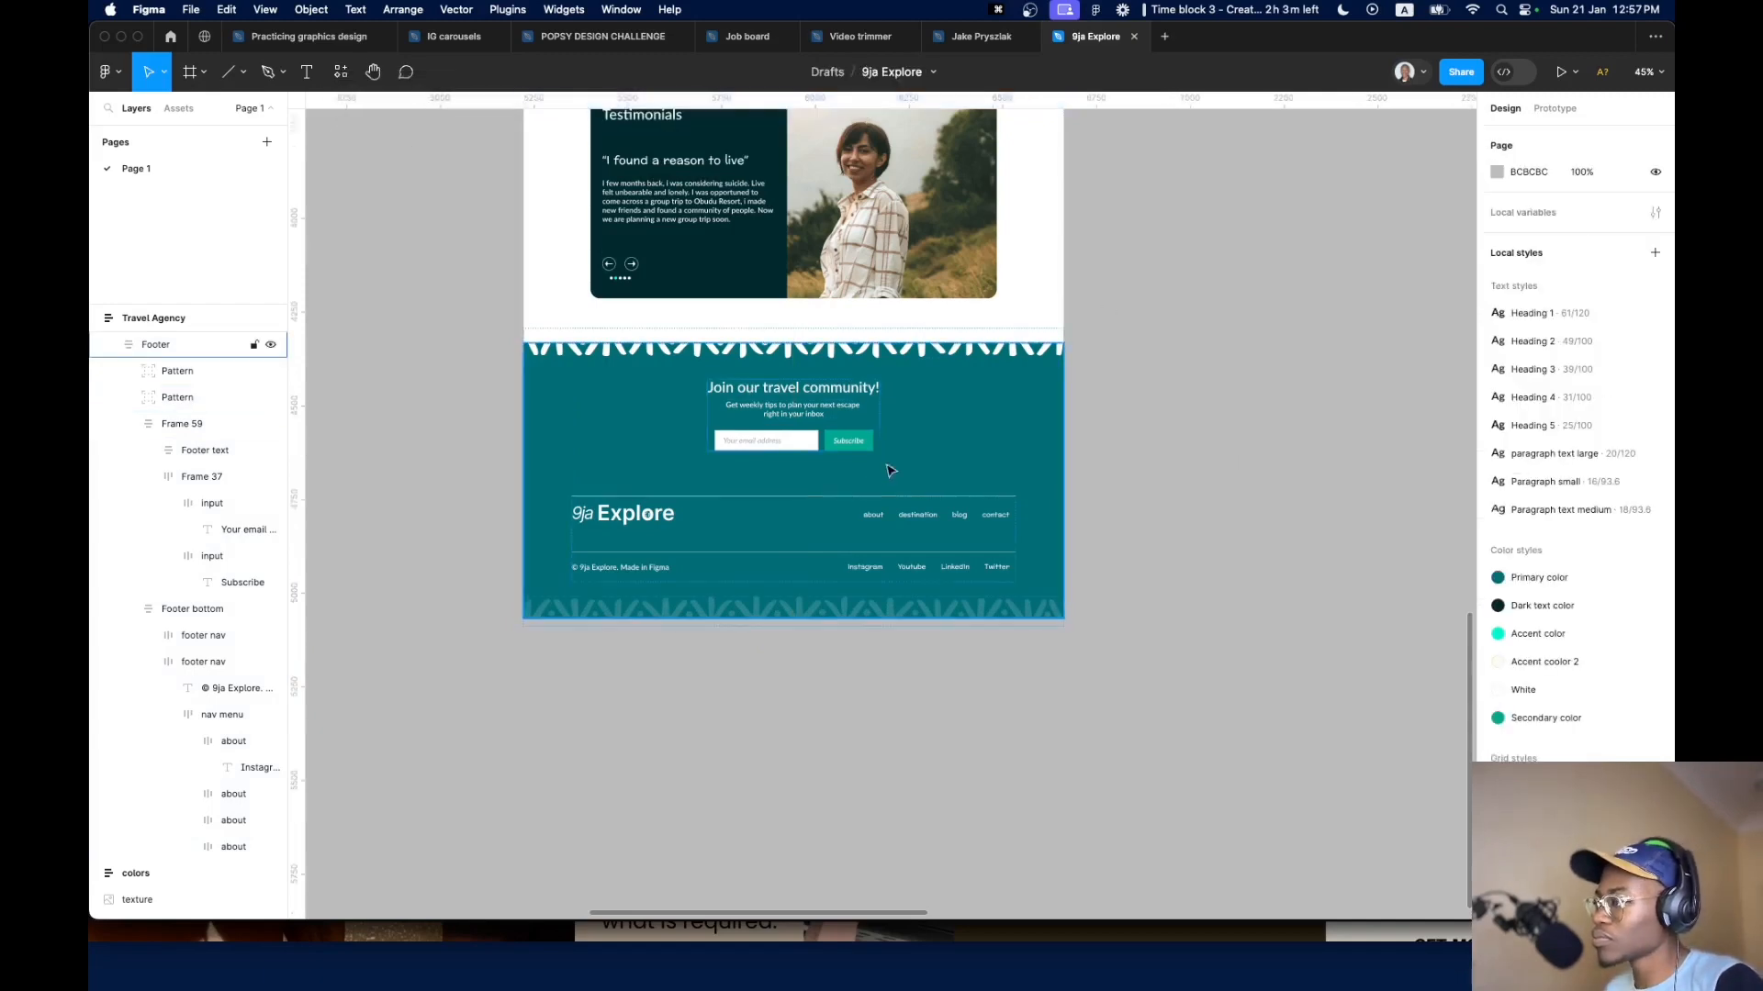
Compare the working page's footer and overall page layout with the desktop and mobile versions in past designs
{"action": "scroll", "coordinate": [889, 470], "scroll_direction": "down", "scroll_amount": 5}
{"action": "scroll", "coordinate": [1055, 463], "scroll_direction": "up", "scroll_amount": 10}
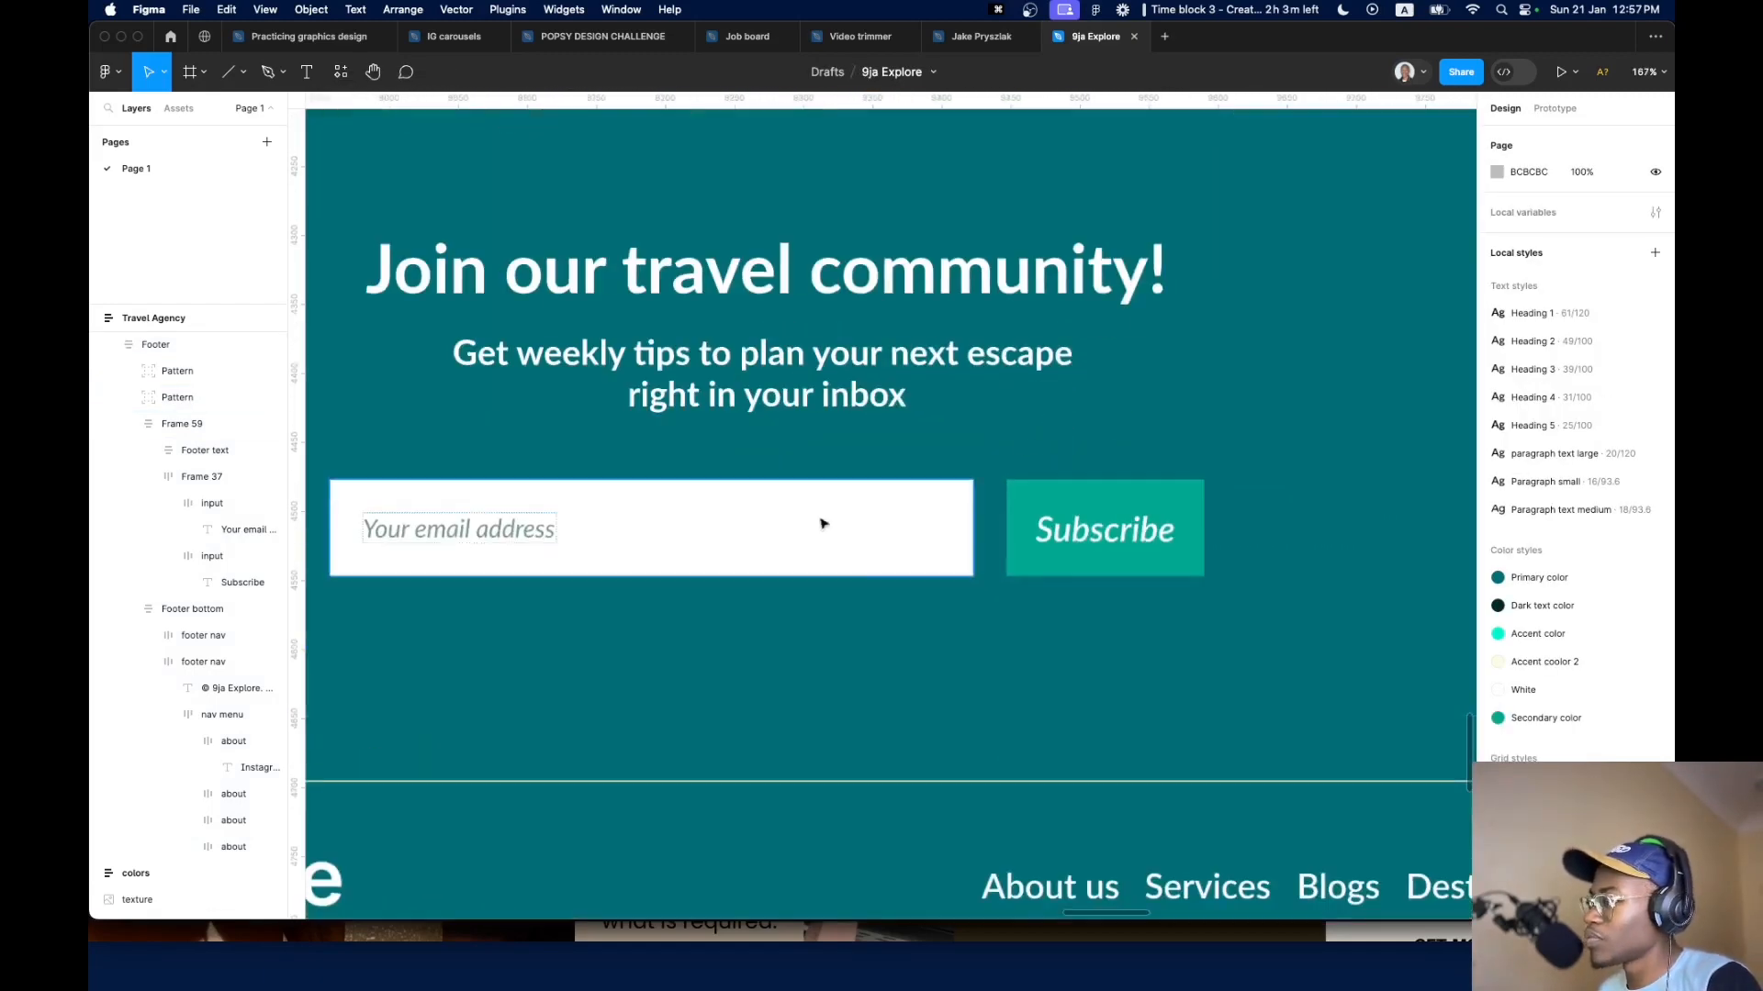
{"action": "scroll", "coordinate": [821, 523], "scroll_direction": "down", "scroll_amount": 5}
{"action": "left_click", "coordinate": [895, 523]}
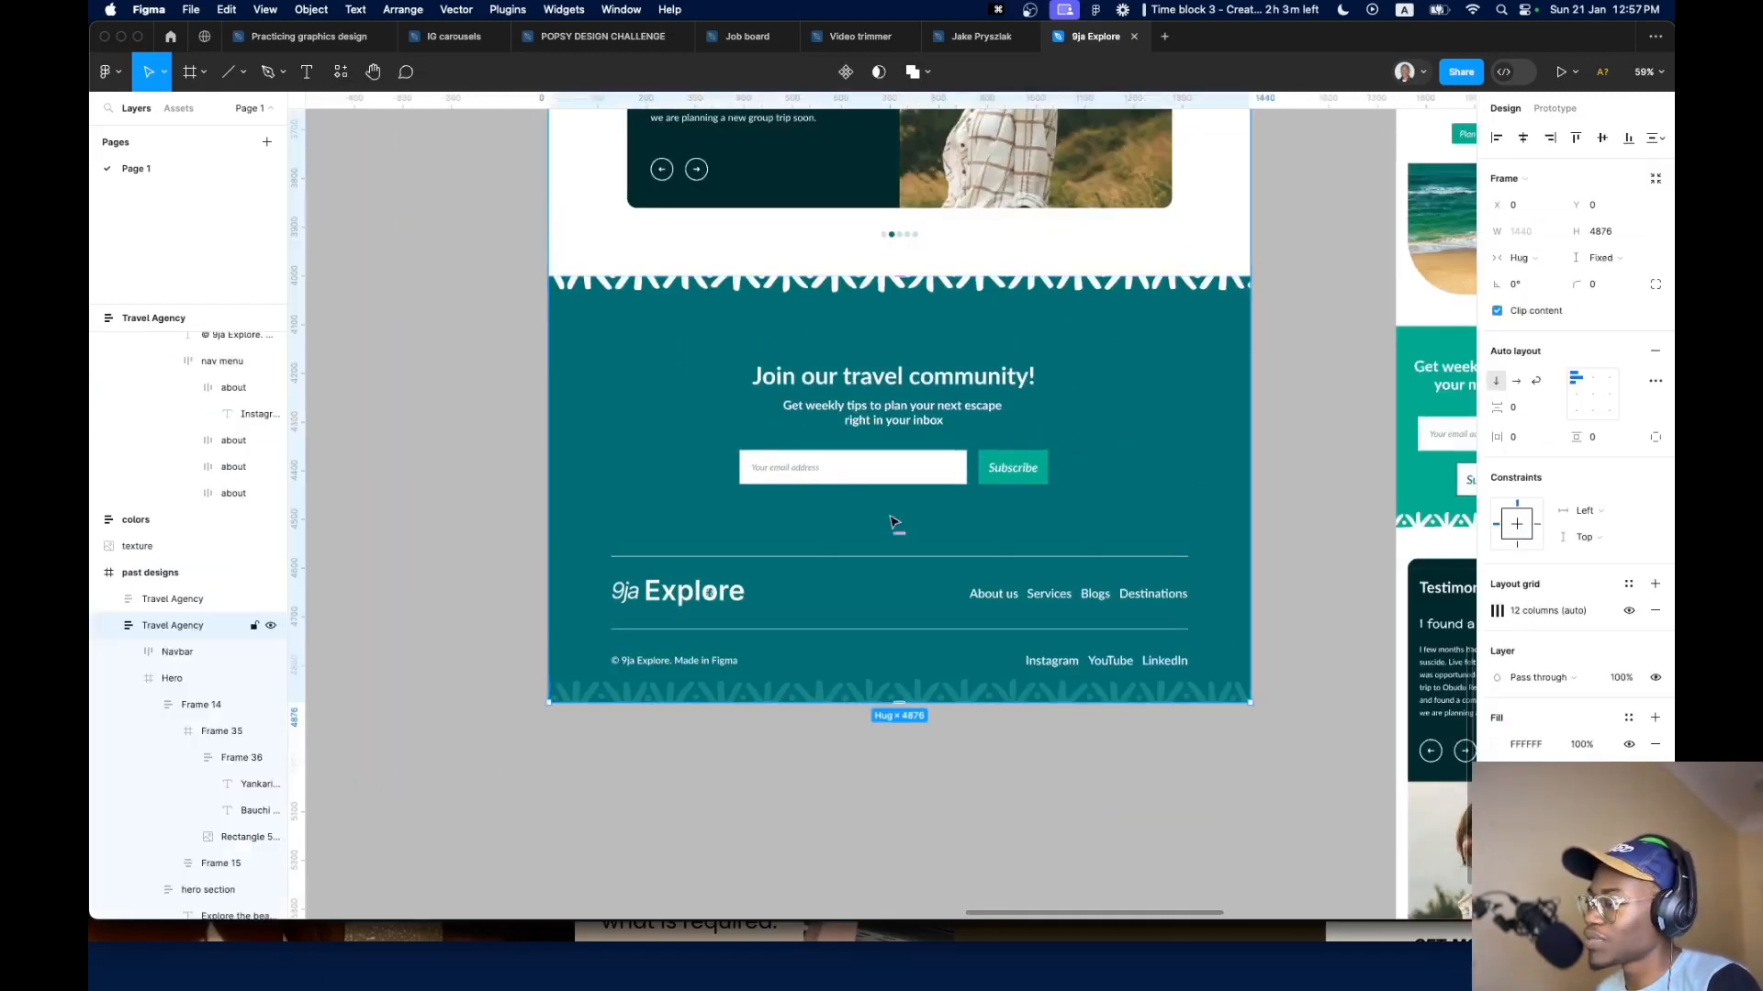
{"action": "double_click", "coordinate": [885, 597]}
{"action": "scroll", "coordinate": [885, 598], "scroll_direction": "down", "scroll_amount": 5}
{"action": "scroll", "coordinate": [642, 591], "scroll_direction": "up", "scroll_amount": 5}
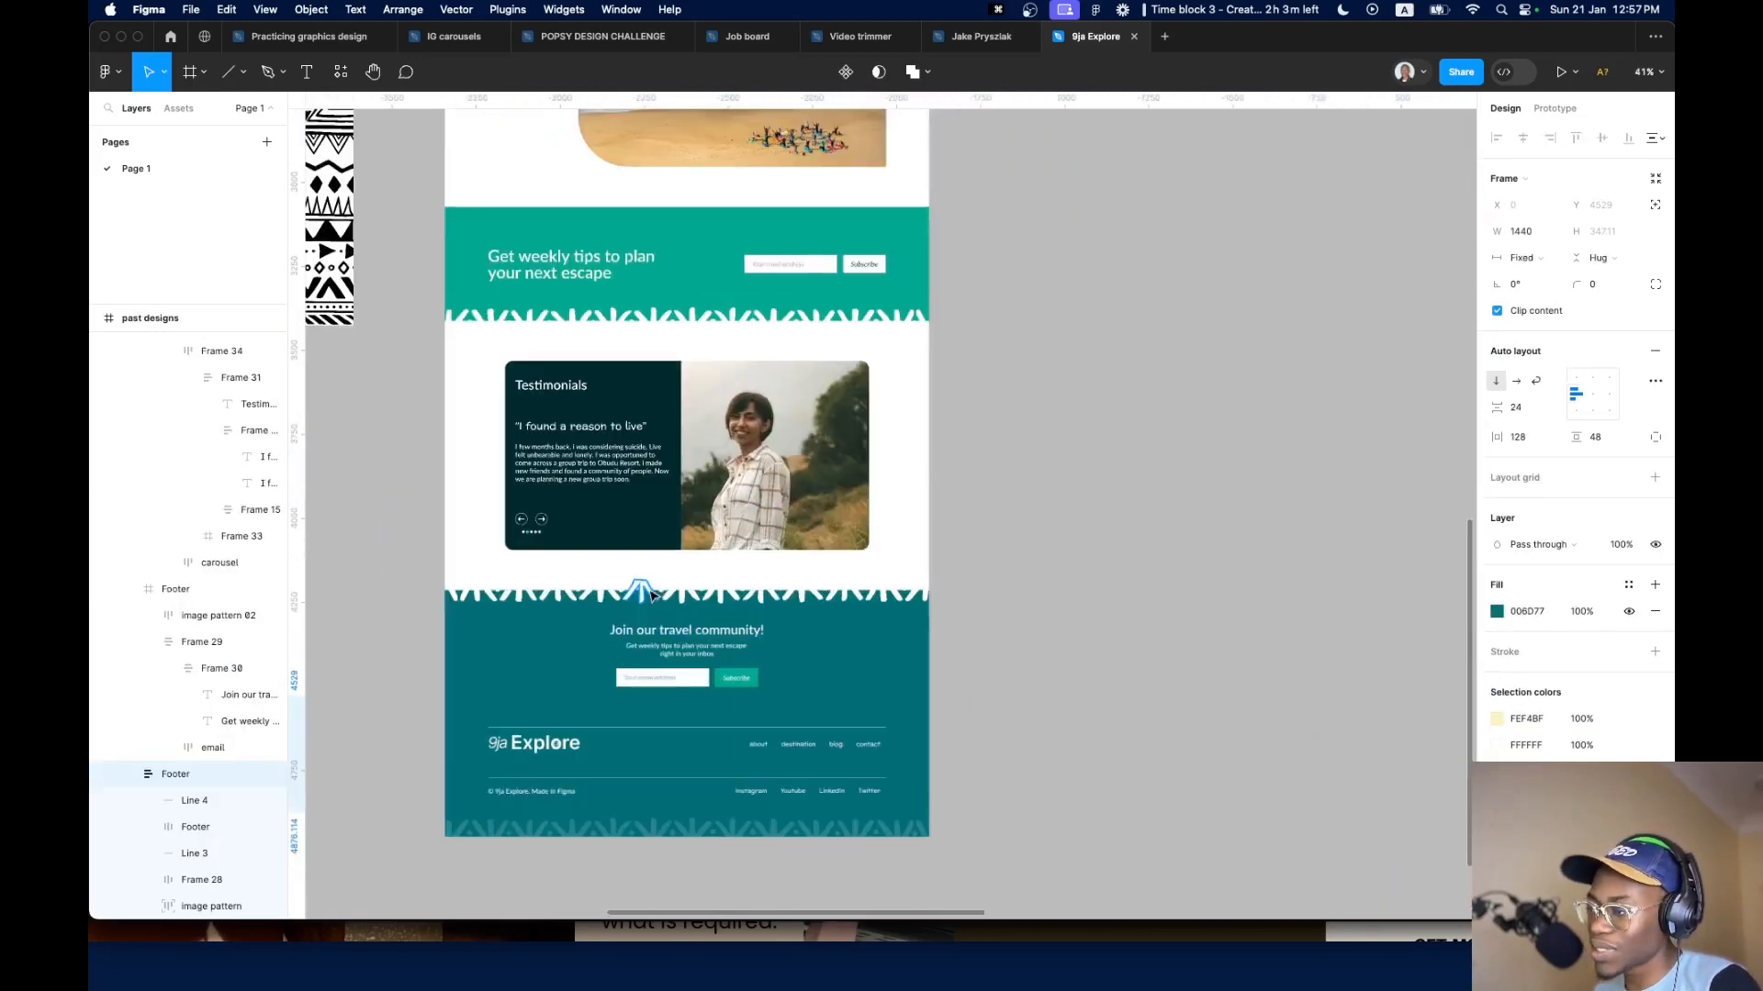
{"action": "scroll", "coordinate": [689, 830], "scroll_direction": "down", "scroll_amount": 4}
{"action": "scroll", "coordinate": [672, 562], "scroll_direction": "down", "scroll_amount": 3}
{"action": "scroll", "coordinate": [671, 562], "scroll_direction": "up", "scroll_amount": 2}
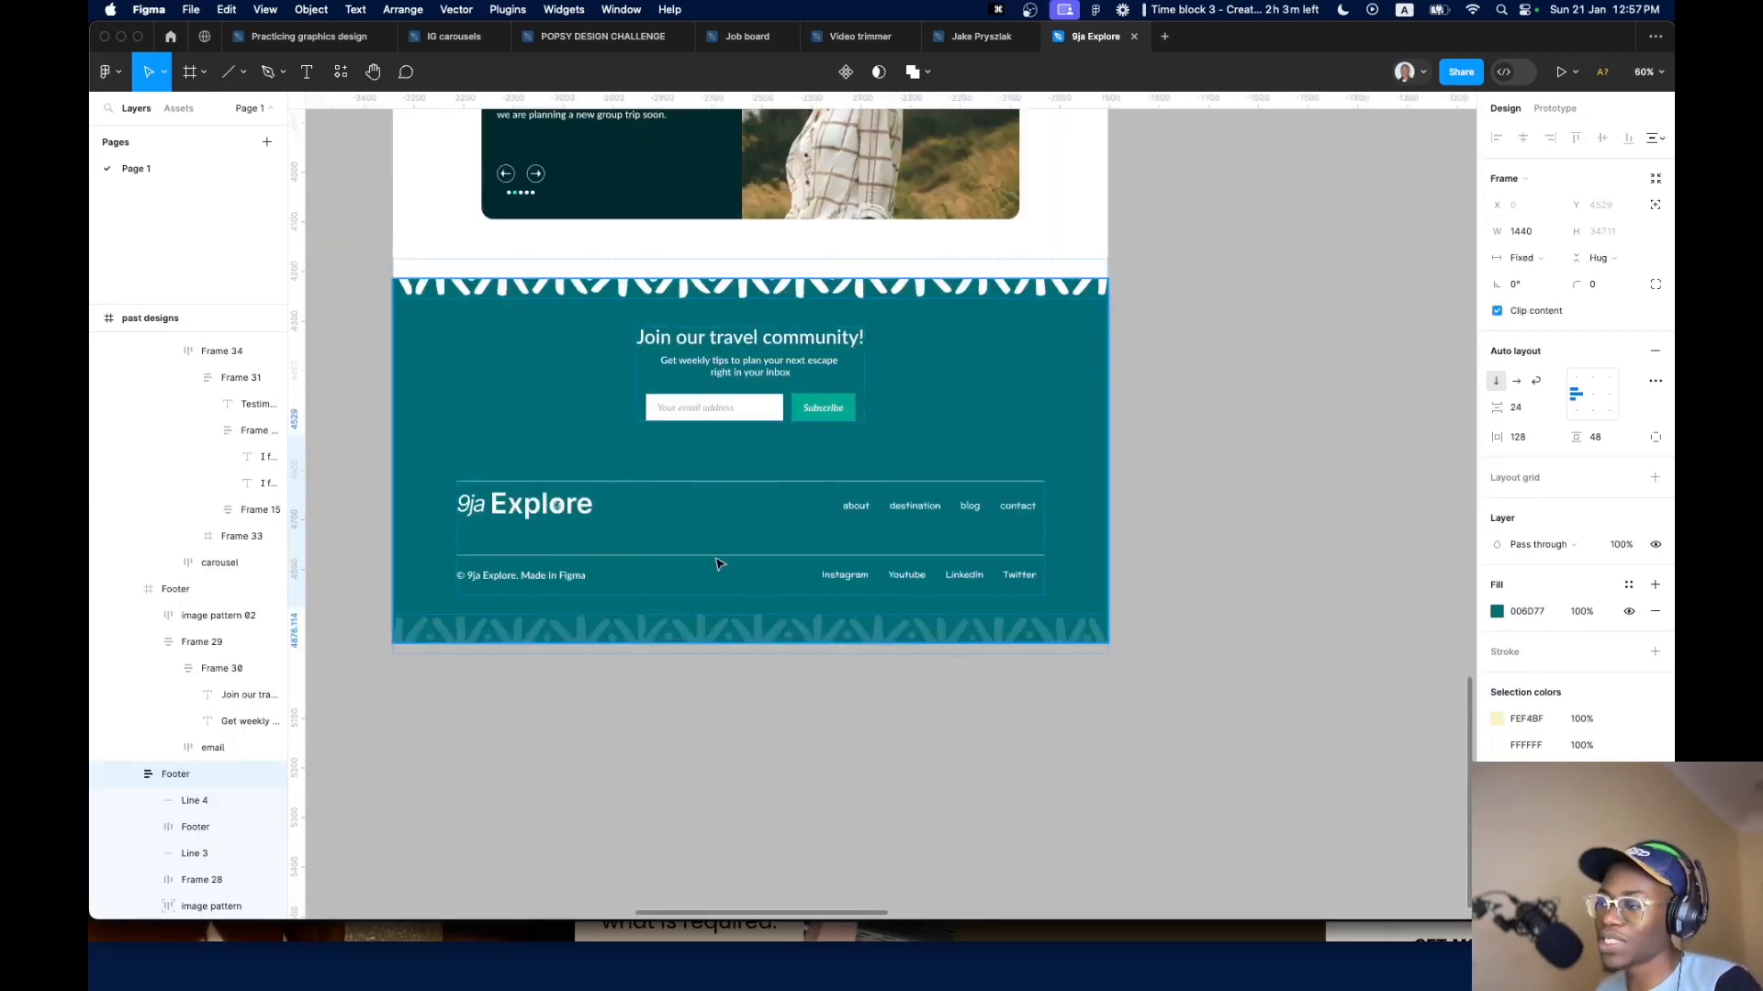
{"action": "scroll", "coordinate": [771, 549], "scroll_direction": "down", "scroll_amount": 3}
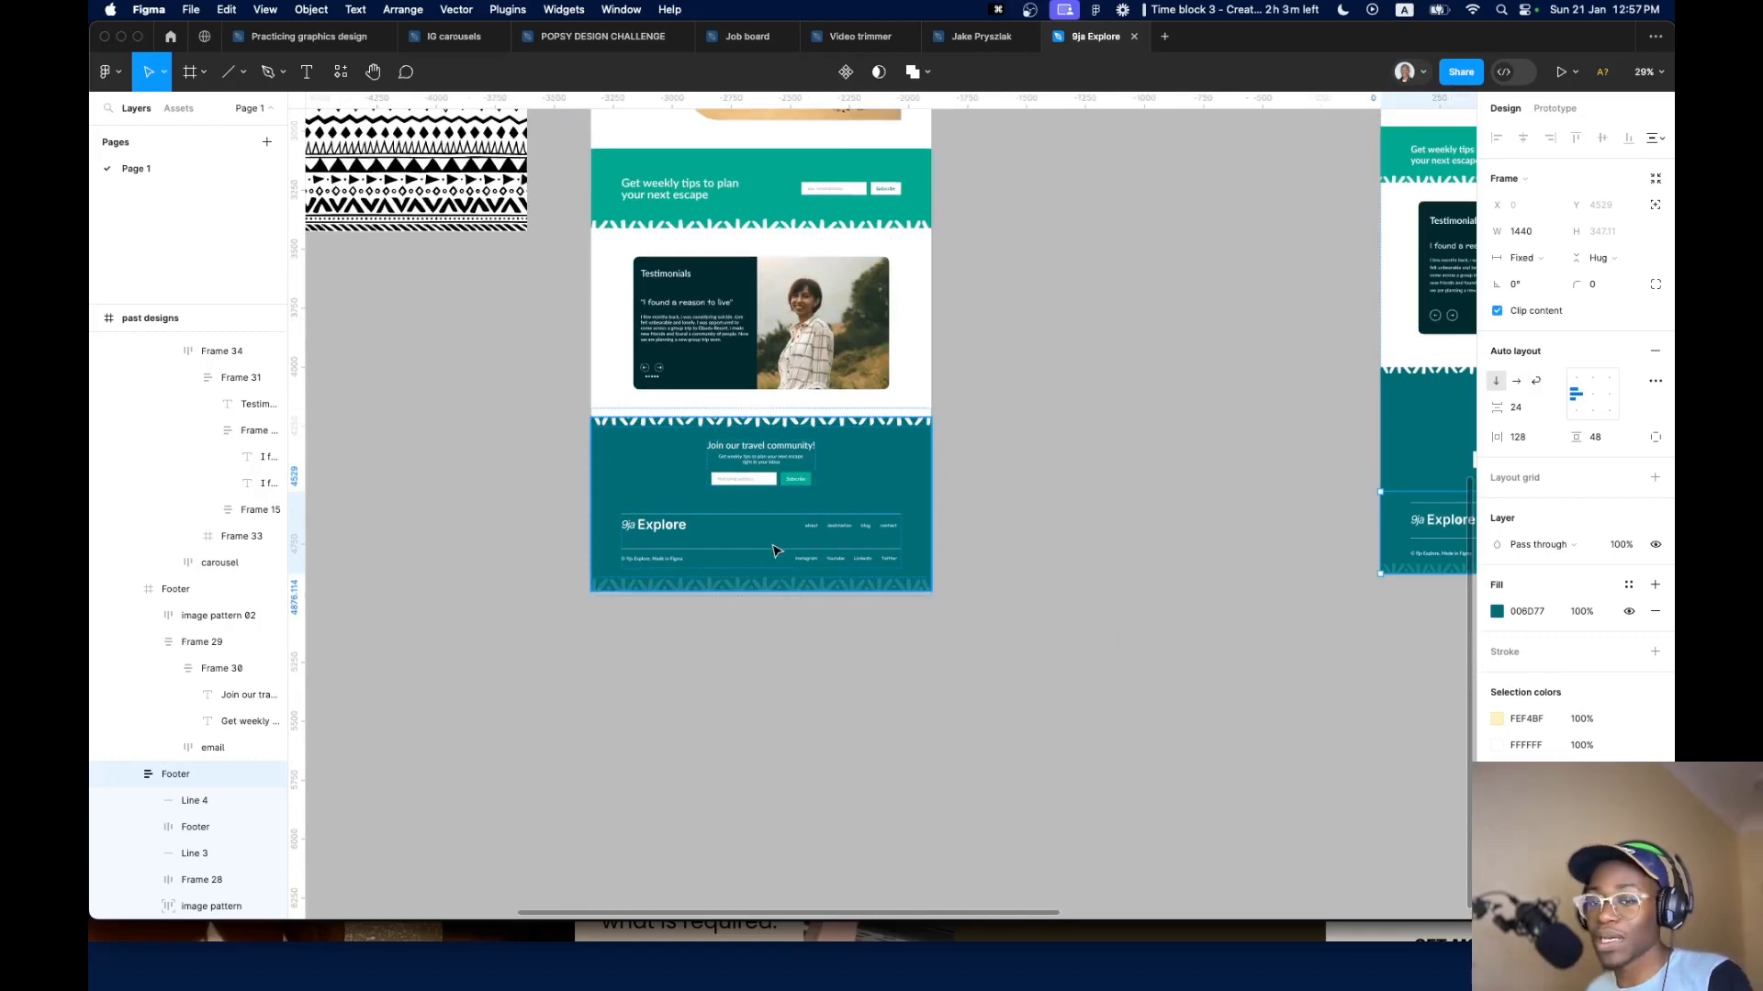
{"action": "scroll", "coordinate": [773, 549], "scroll_direction": "up", "scroll_amount": 2}
{"action": "scroll", "coordinate": [523, 516], "scroll_direction": "right", "scroll_amount": 5}
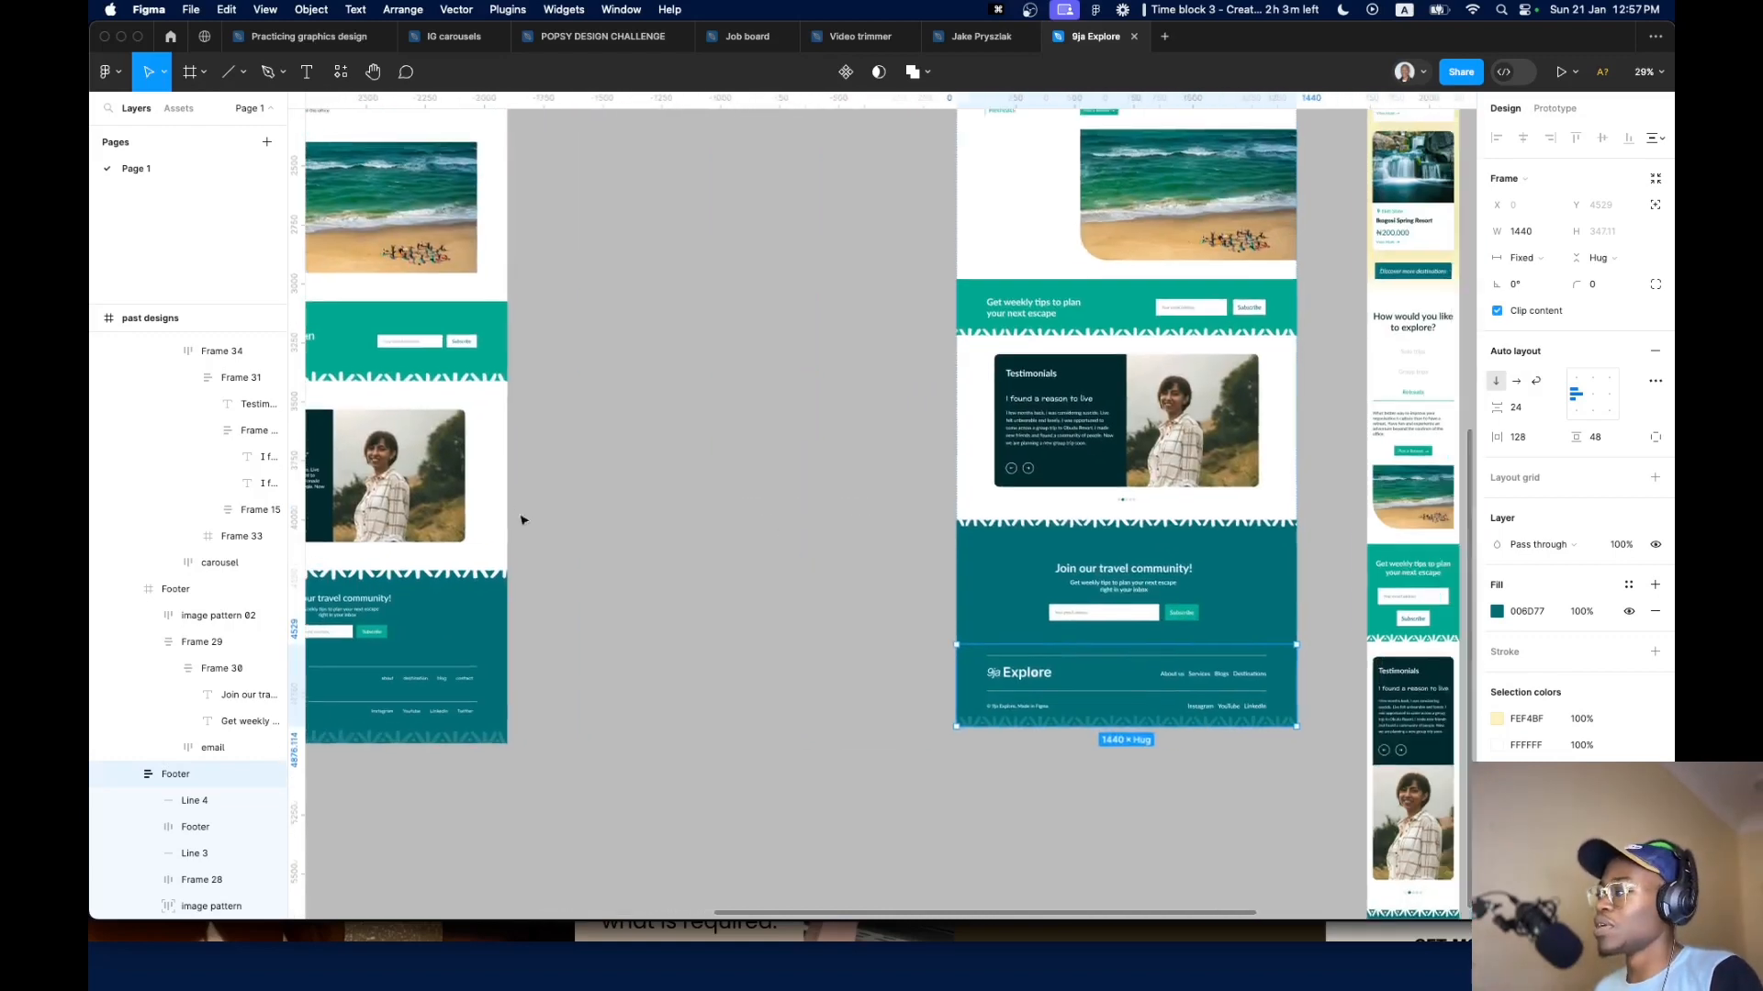
{"action": "scroll", "coordinate": [924, 563], "scroll_direction": "down", "scroll_amount": 5}
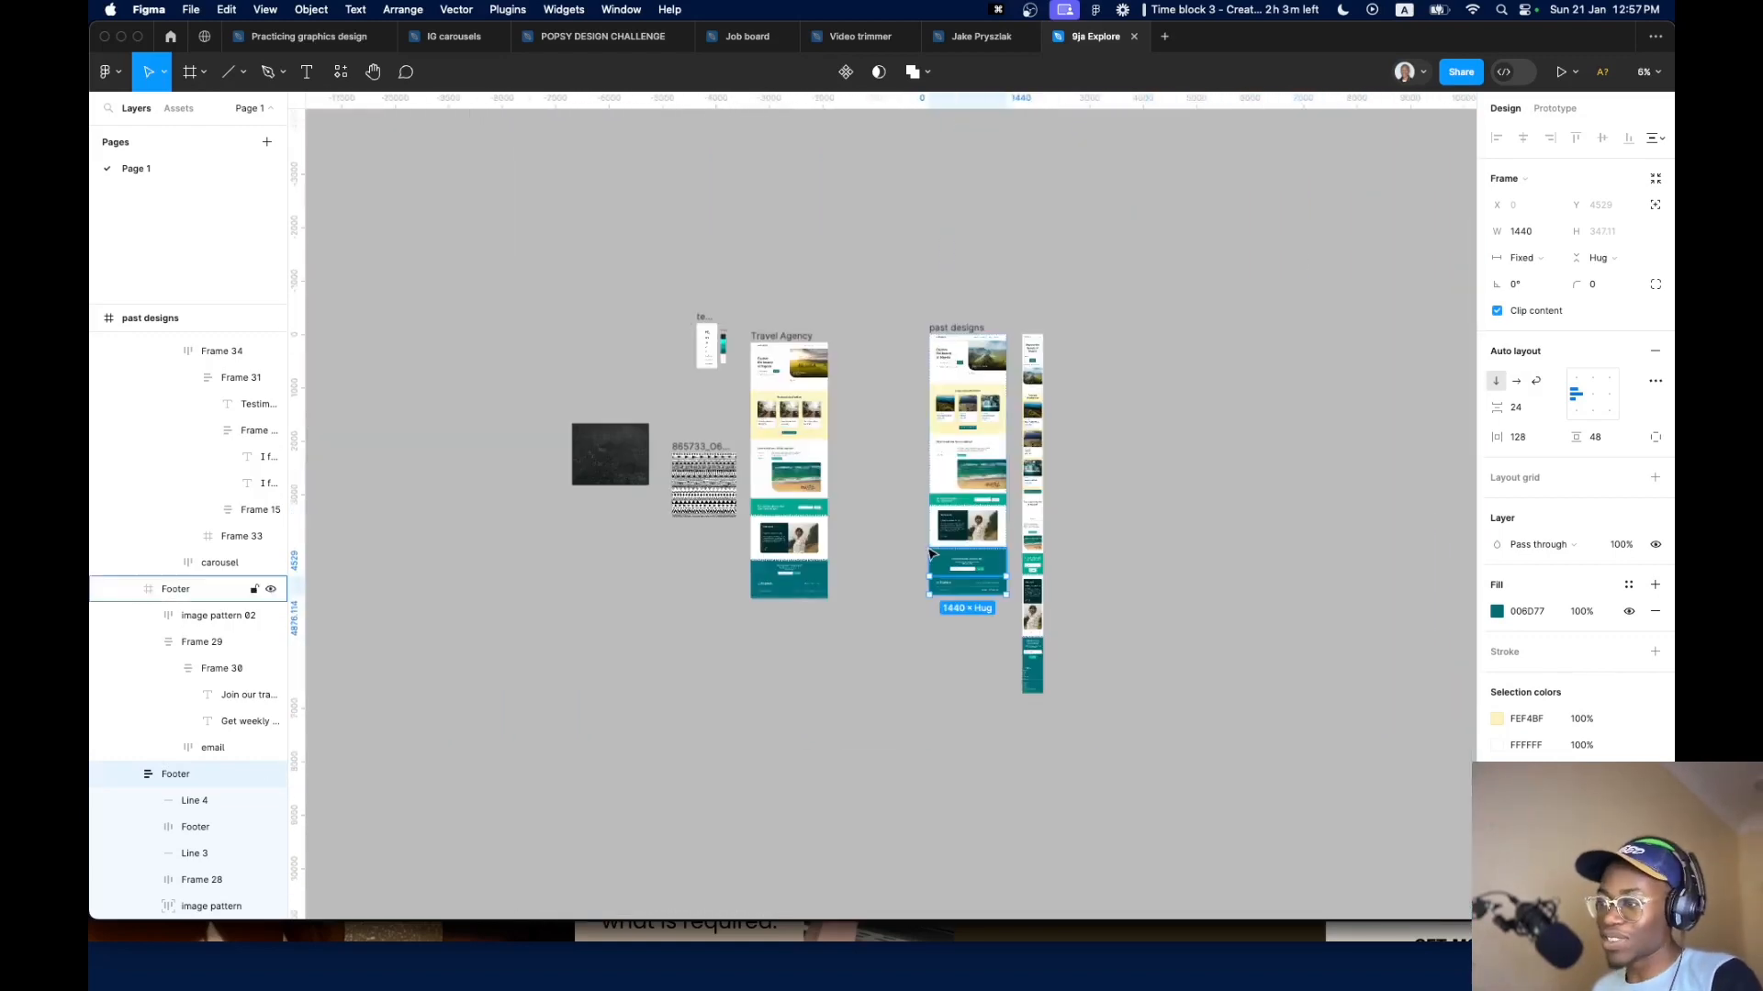
{"action": "scroll", "coordinate": [831, 606], "scroll_direction": "up", "scroll_amount": 2}
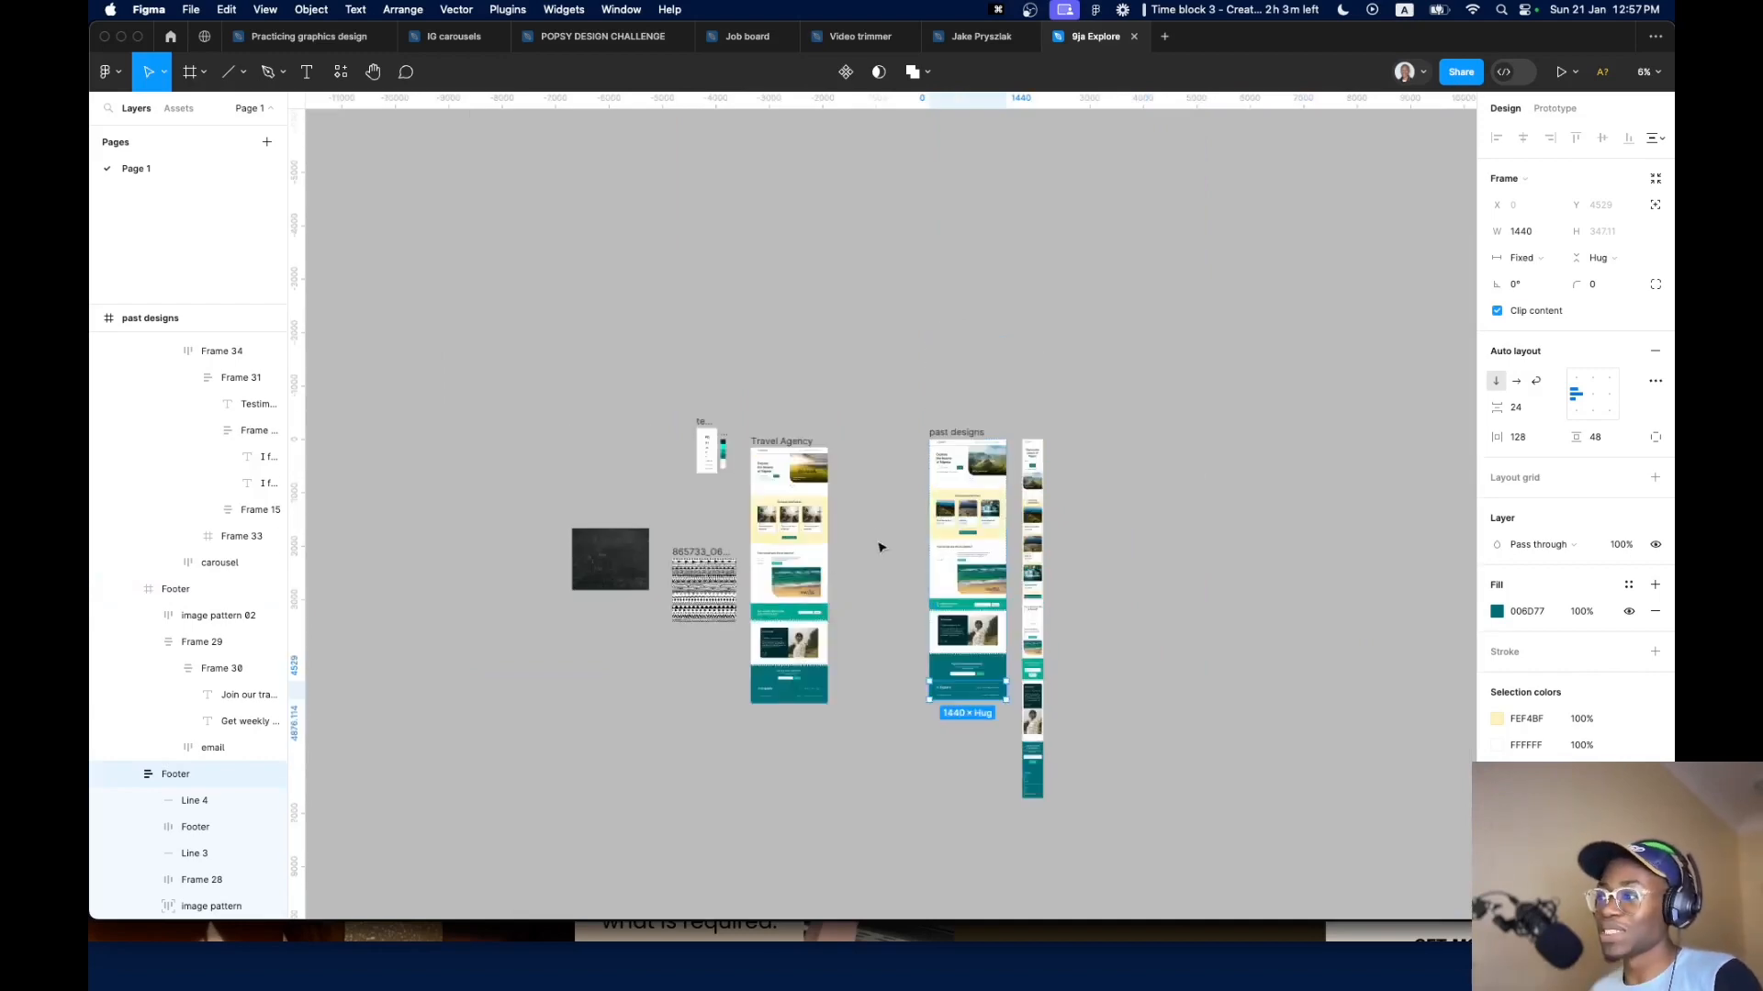
{"action": "scroll", "coordinate": [806, 504], "scroll_direction": "up", "scroll_amount": 10}
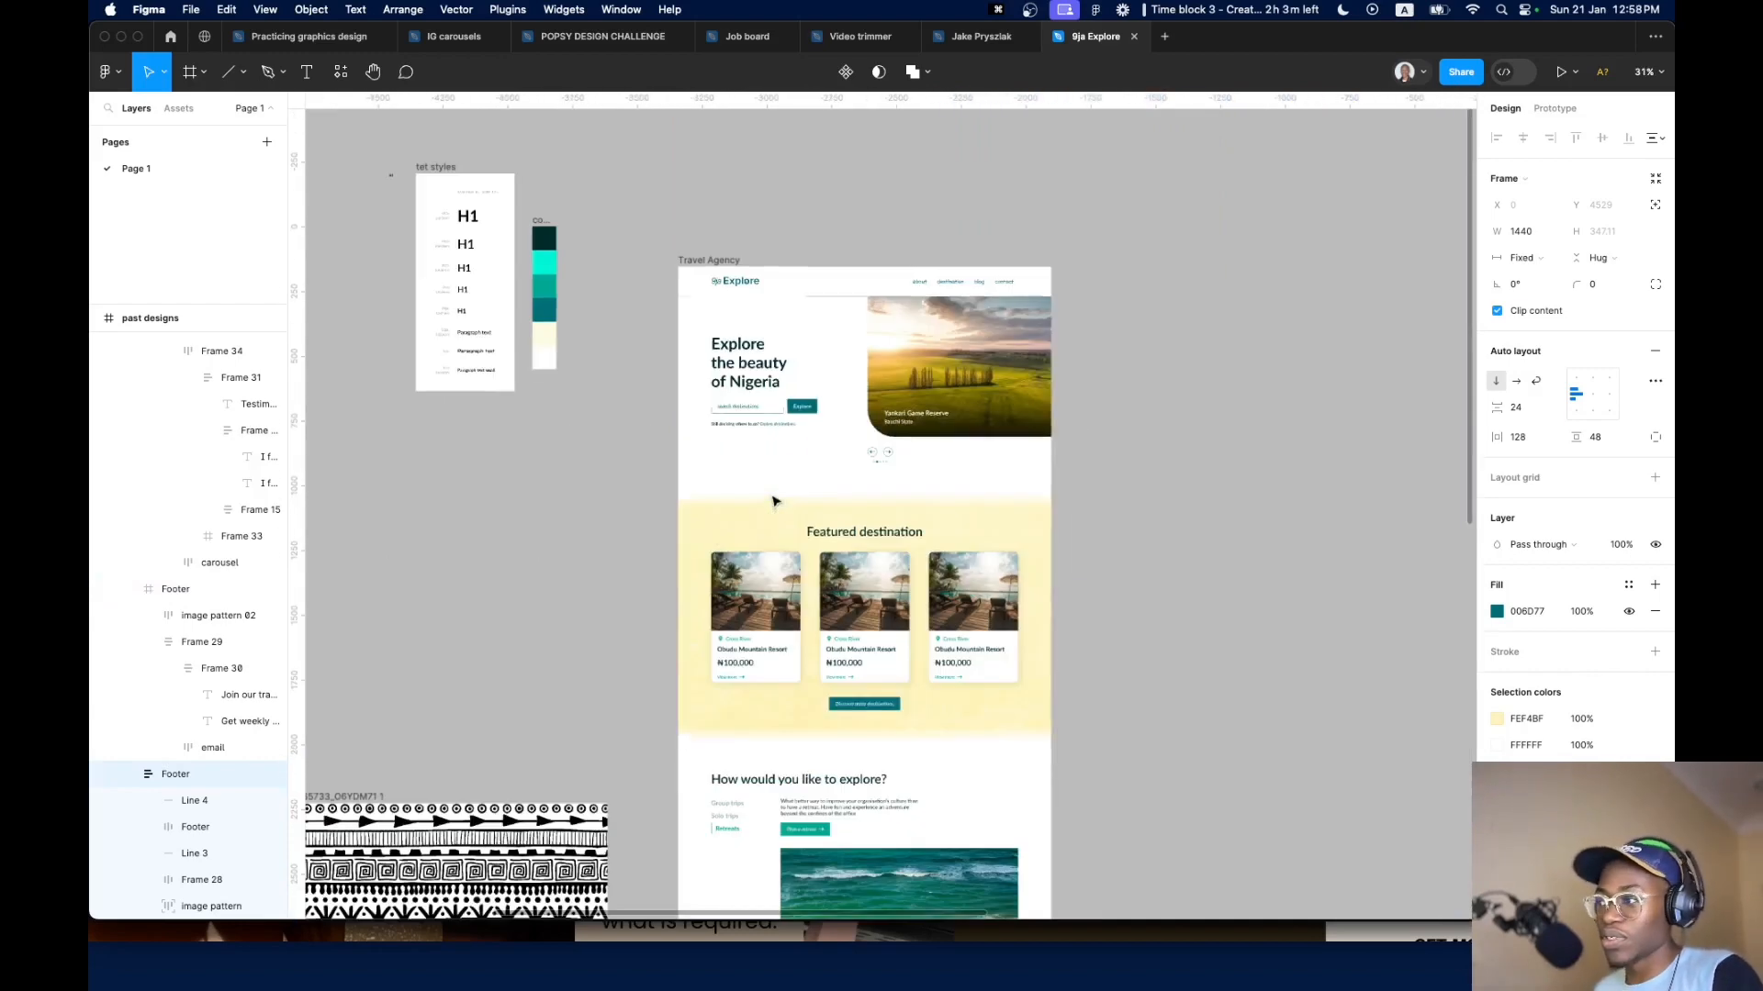
{"action": "scroll", "coordinate": [707, 520], "scroll_direction": "down", "scroll_amount": 8}
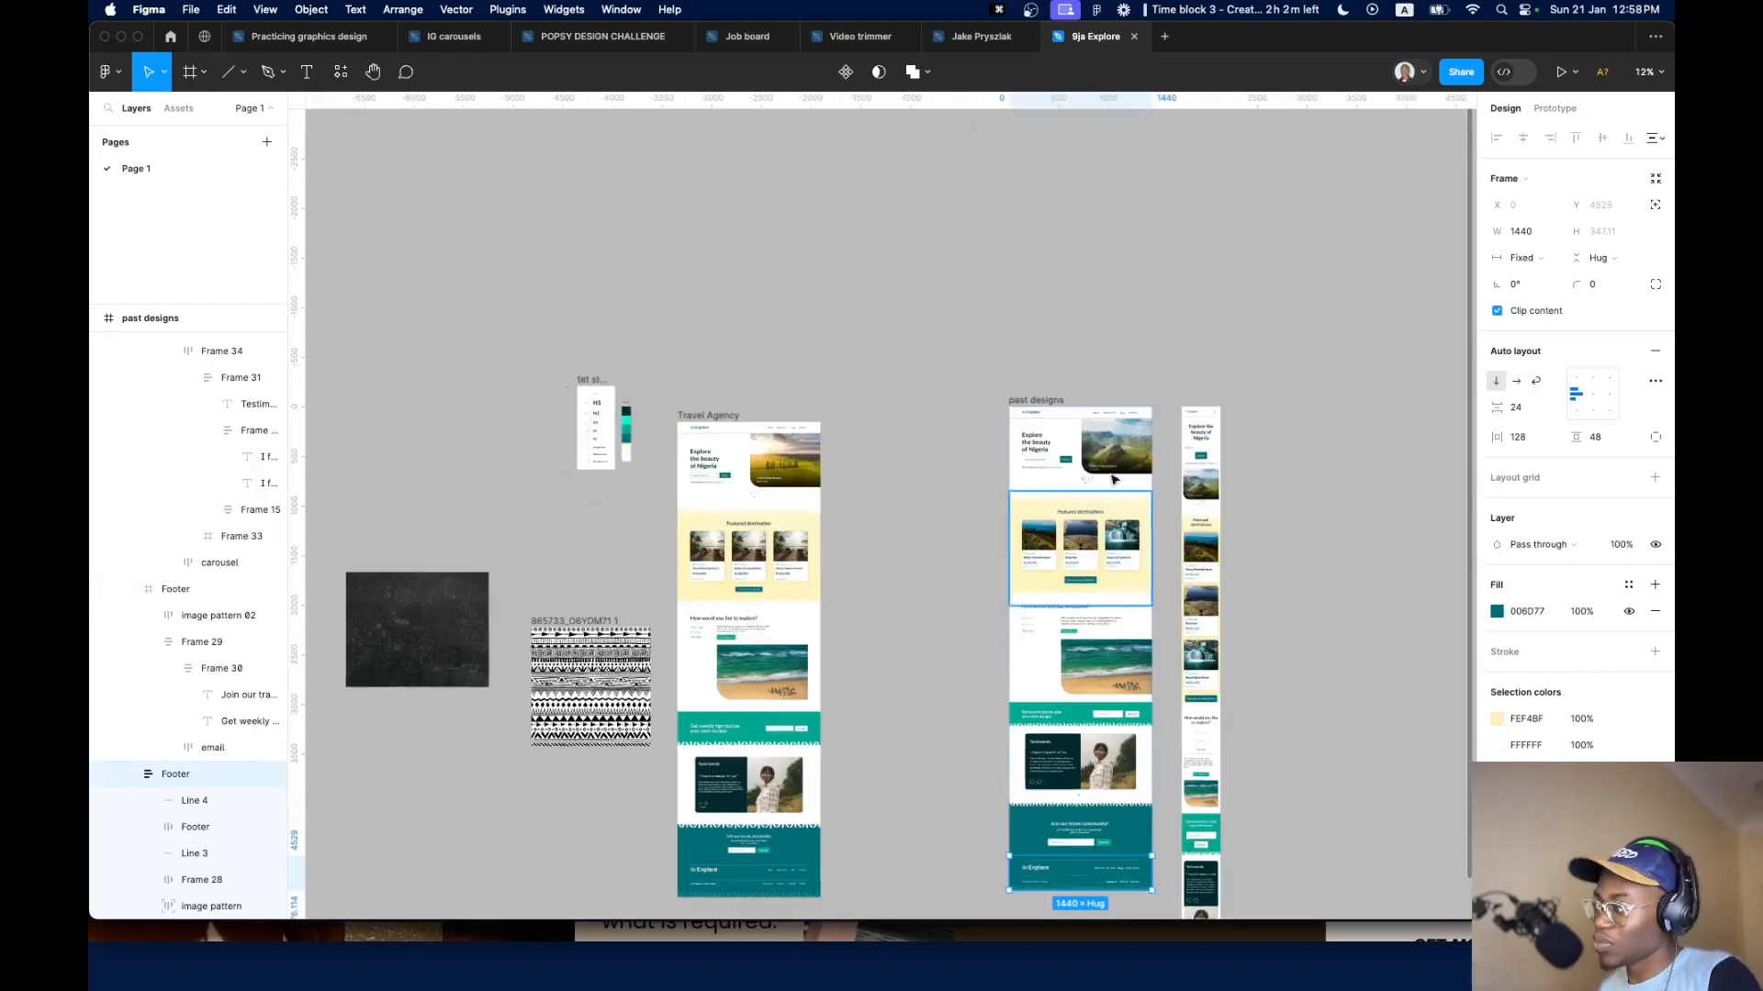
Examine the hero and Featured destinations sections of the desktop page in past designs
{"action": "scroll", "coordinate": [826, 596], "scroll_direction": "up", "scroll_amount": 8}
{"action": "left_click", "coordinate": [842, 628]}
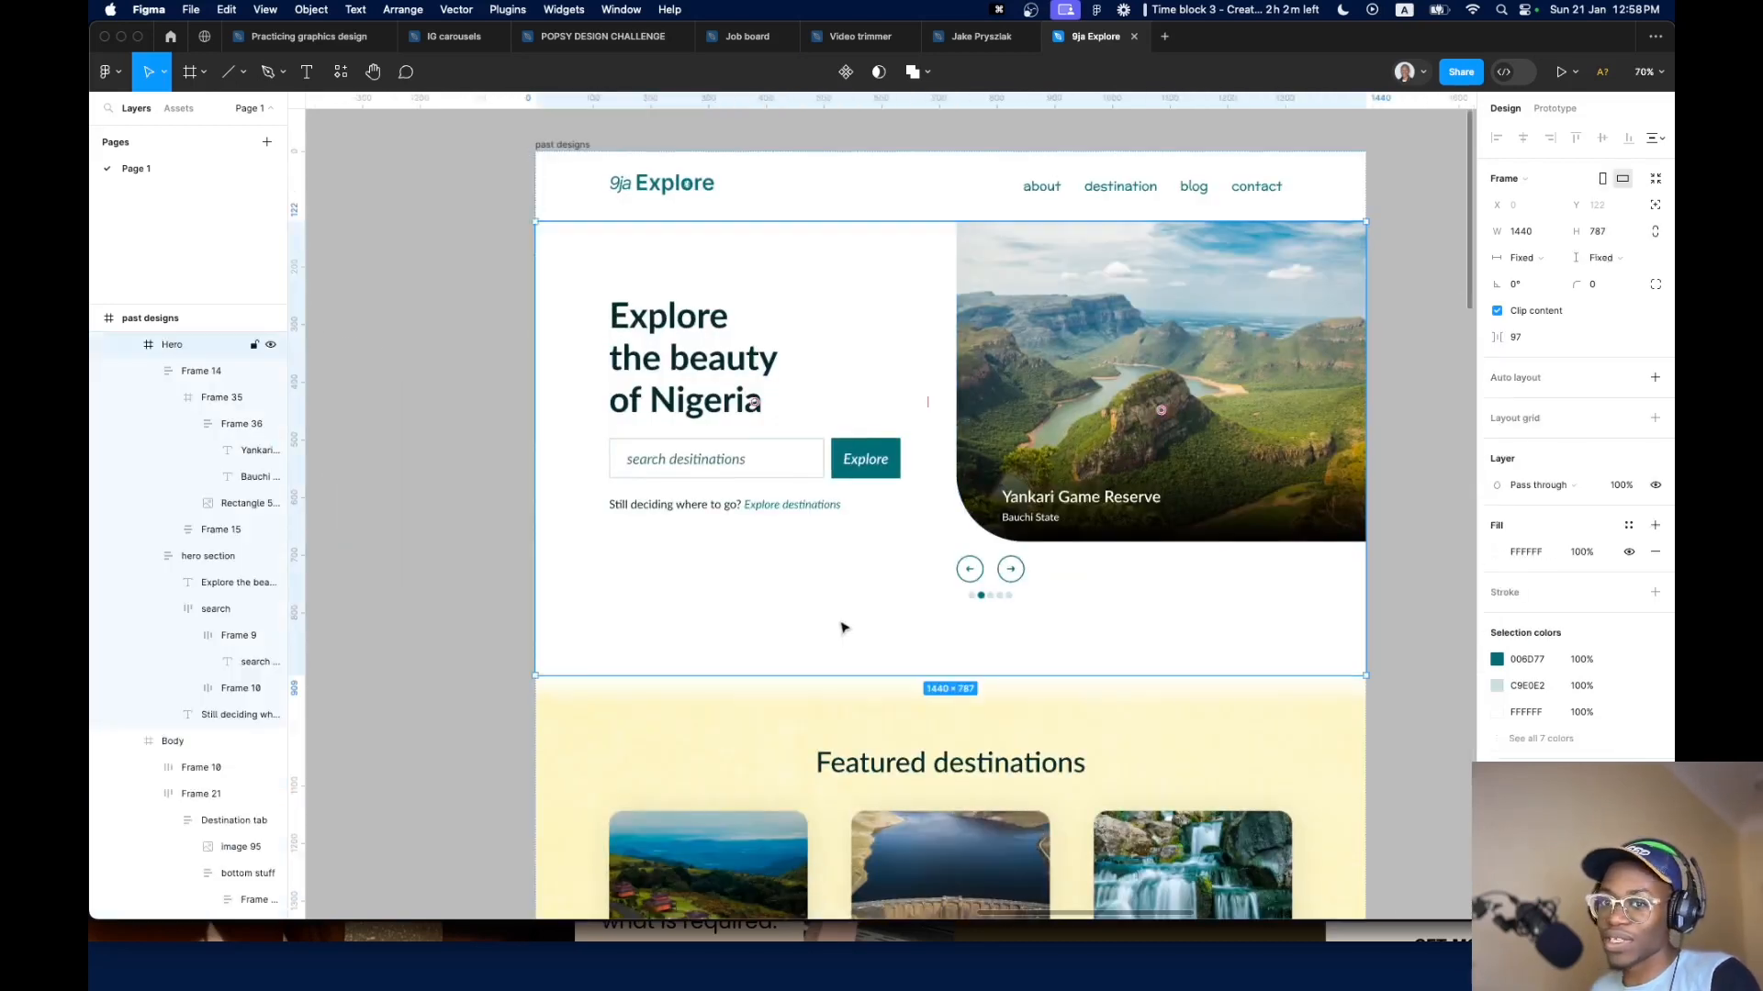
{"action": "scroll", "coordinate": [837, 633], "scroll_direction": "down", "scroll_amount": 3}
{"action": "left_click", "coordinate": [830, 640]}
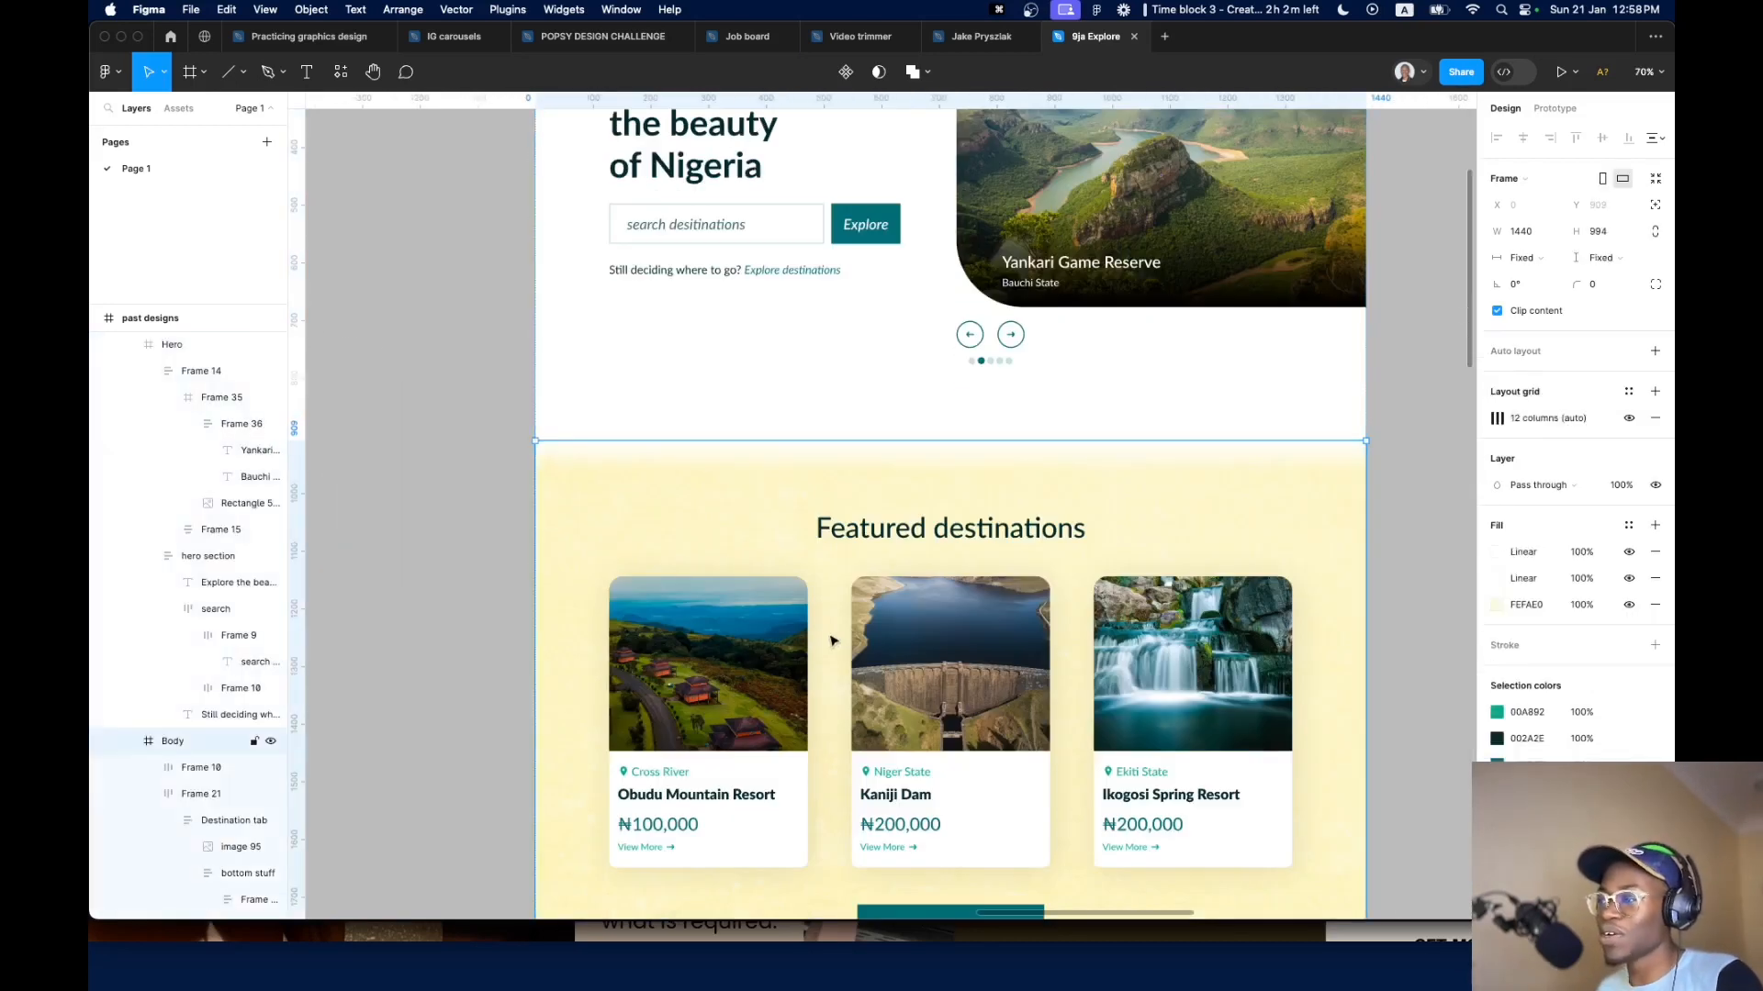
{"action": "scroll", "coordinate": [830, 640], "scroll_direction": "down", "scroll_amount": 2}
{"action": "scroll", "coordinate": [830, 640], "scroll_direction": "down", "scroll_amount": 8}
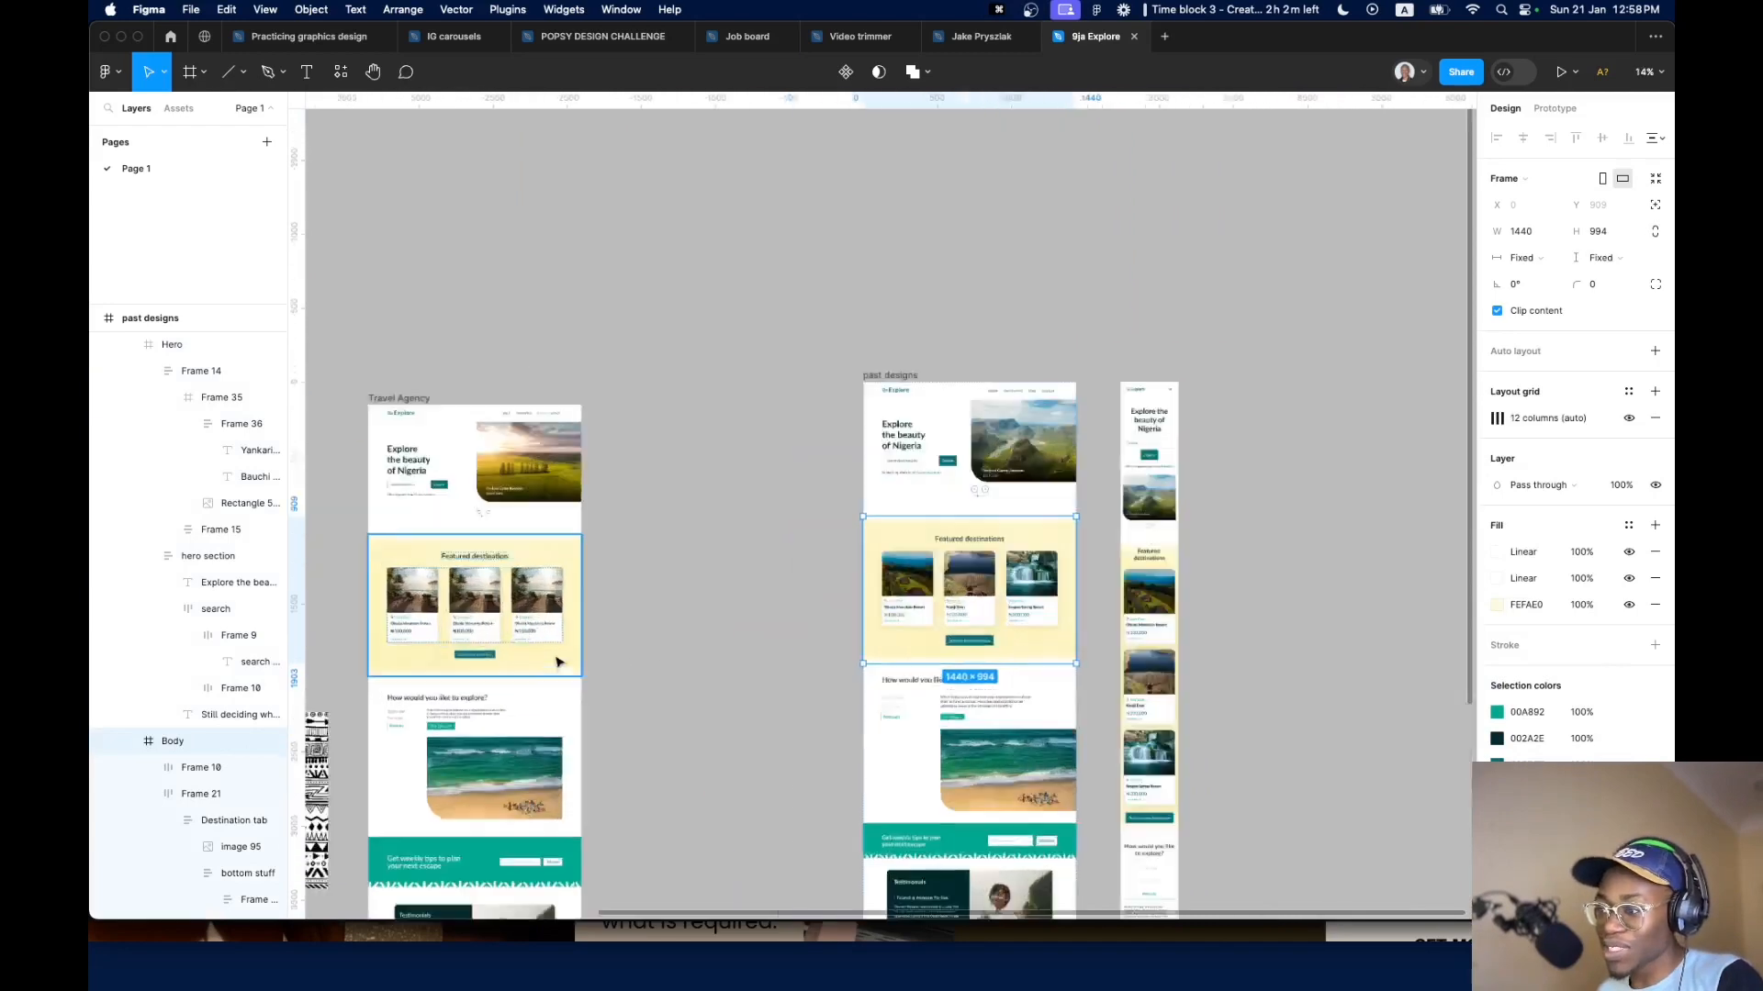
Try resizing the featured section of the Travel Agency page by its edge, and undo the resize
{"action": "scroll", "coordinate": [560, 659], "scroll_direction": "up", "scroll_amount": 7}
{"action": "left_click_drag", "start_coordinate": [579, 641], "coordinate": [802, 563]}
{"action": "left_click", "coordinate": [804, 562]}
{"action": "scroll", "coordinate": [1008, 530], "scroll_direction": "down", "scroll_amount": 7}
{"action": "left_click_drag", "start_coordinate": [1008, 531], "coordinate": [1010, 579]}
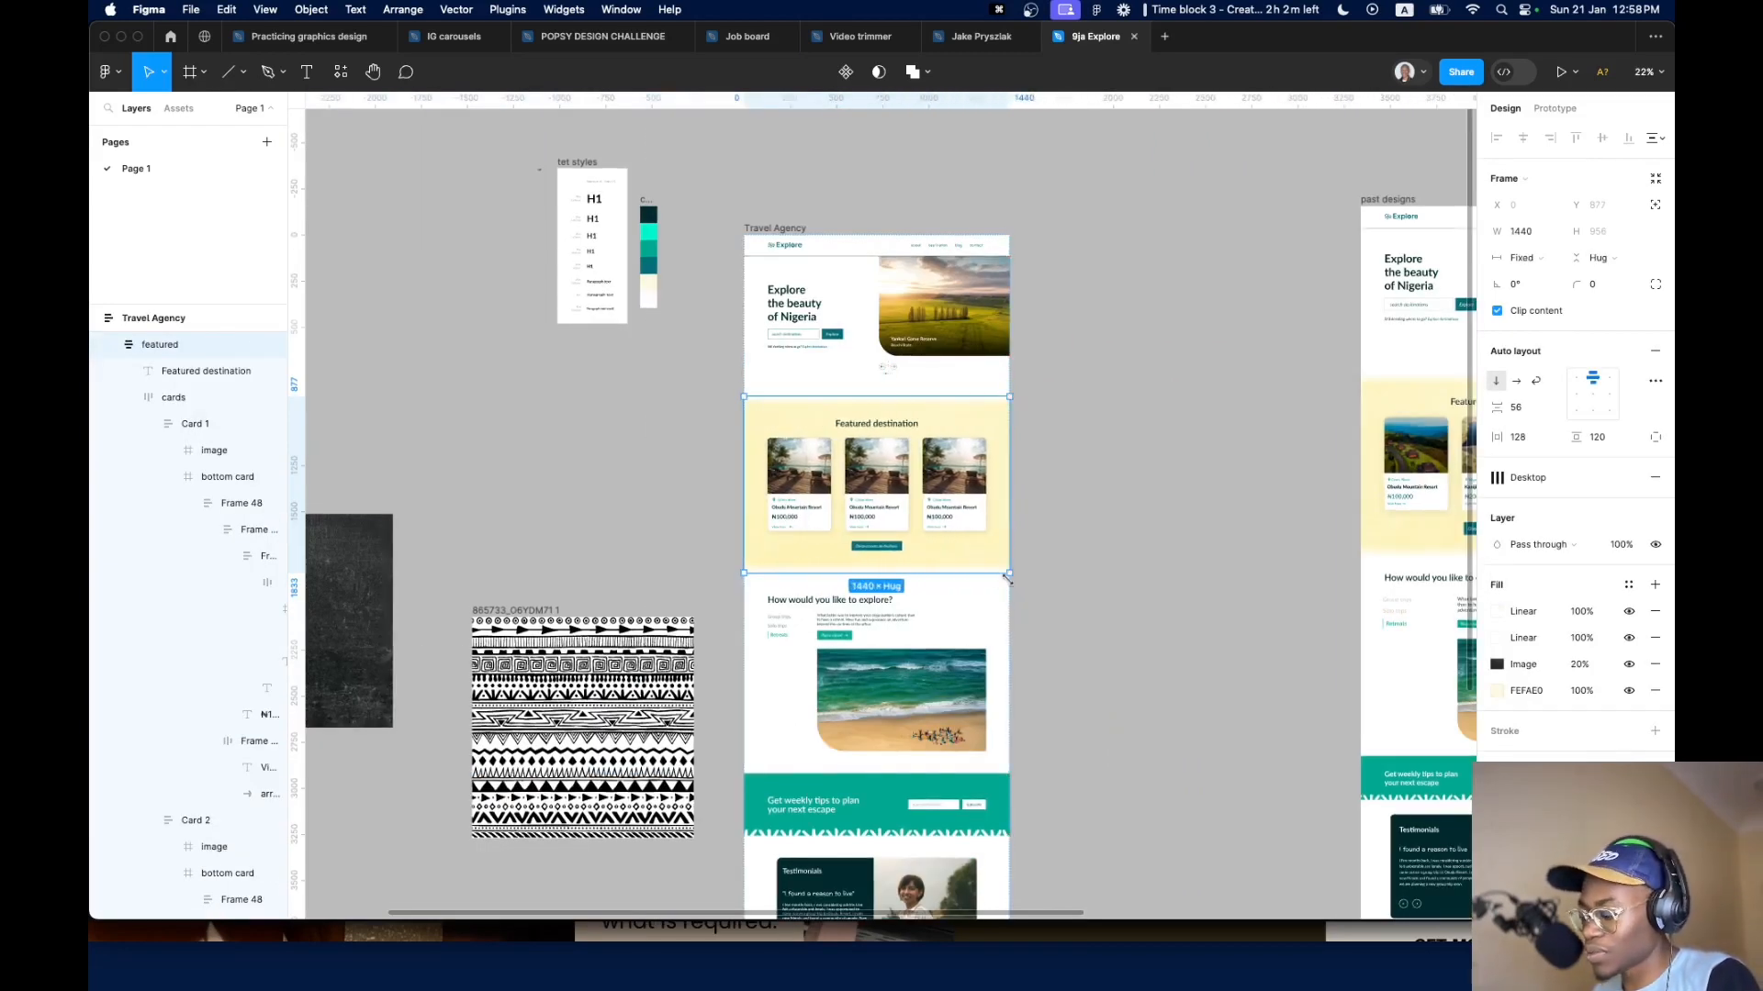
{"action": "key", "text": "super+z"}
Try narrowing the background image behind Featured destinations in past designs to 448 wide, and undo it
{"action": "scroll", "coordinate": [1043, 547], "scroll_direction": "down", "scroll_amount": 7}
{"action": "scroll", "coordinate": [1022, 572], "scroll_direction": "right", "scroll_amount": 3}
{"action": "scroll", "coordinate": [935, 588], "scroll_direction": "up", "scroll_amount": 8}
{"action": "left_click", "coordinate": [795, 569], "text": "super"}
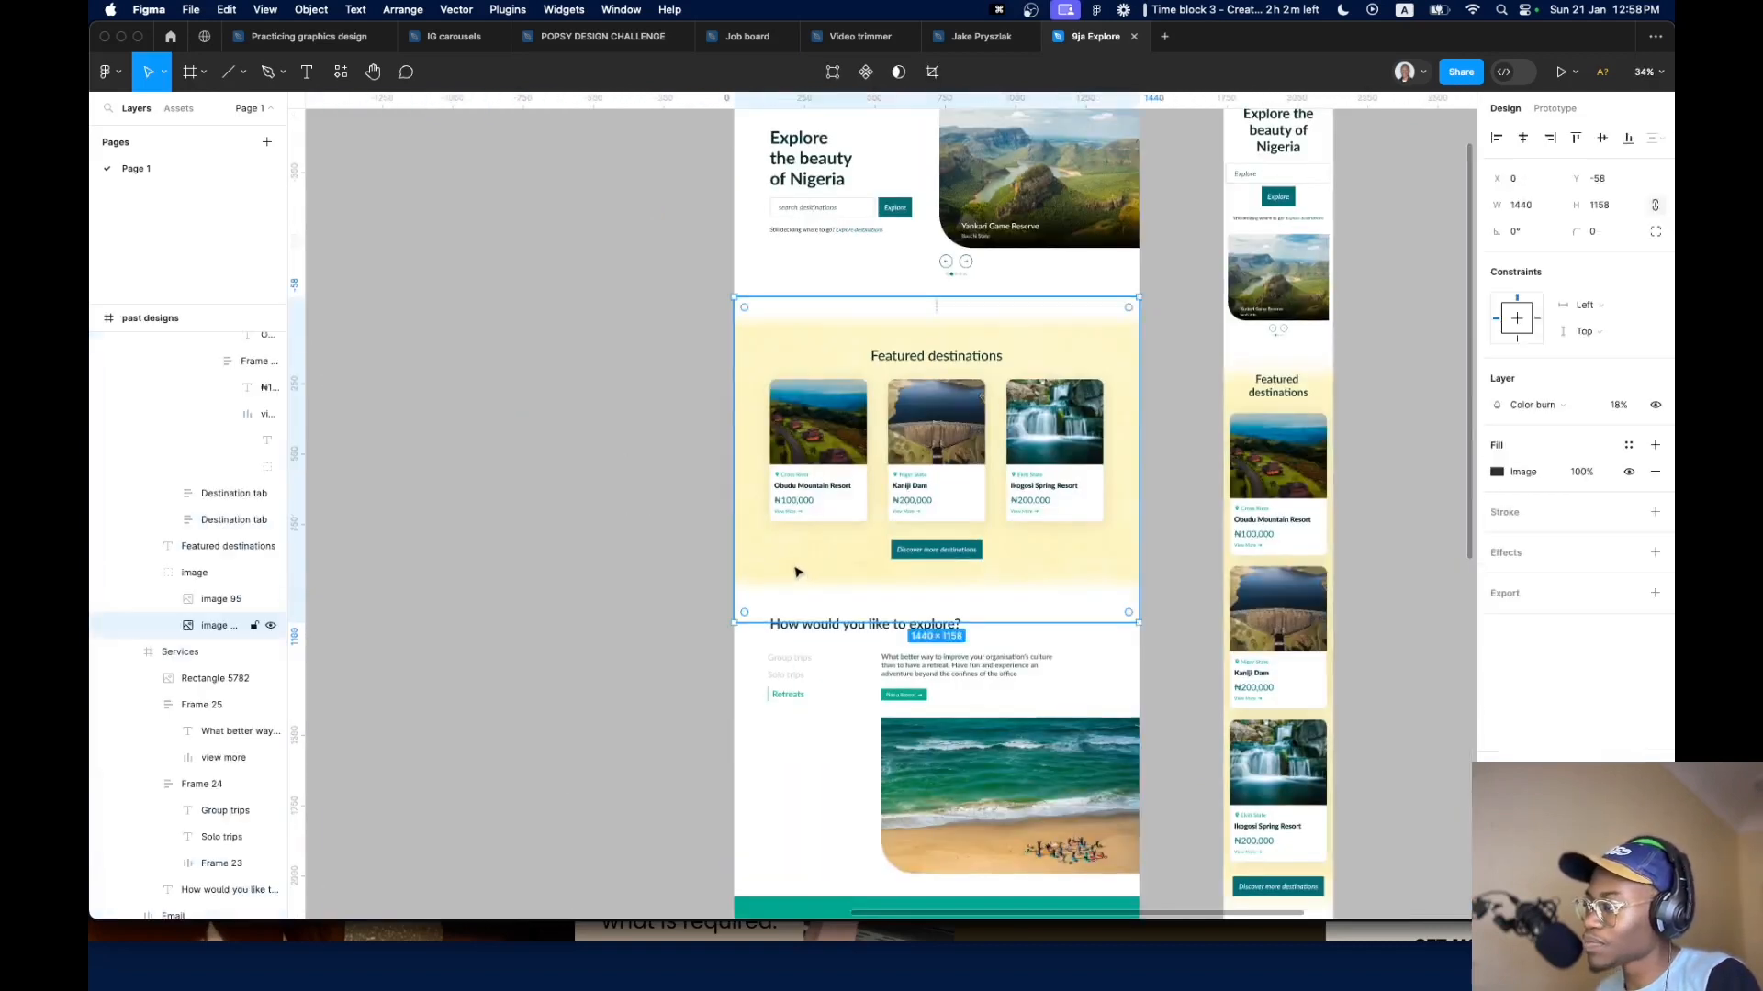
{"action": "left_click_drag", "start_coordinate": [1137, 492], "coordinate": [860, 594]}
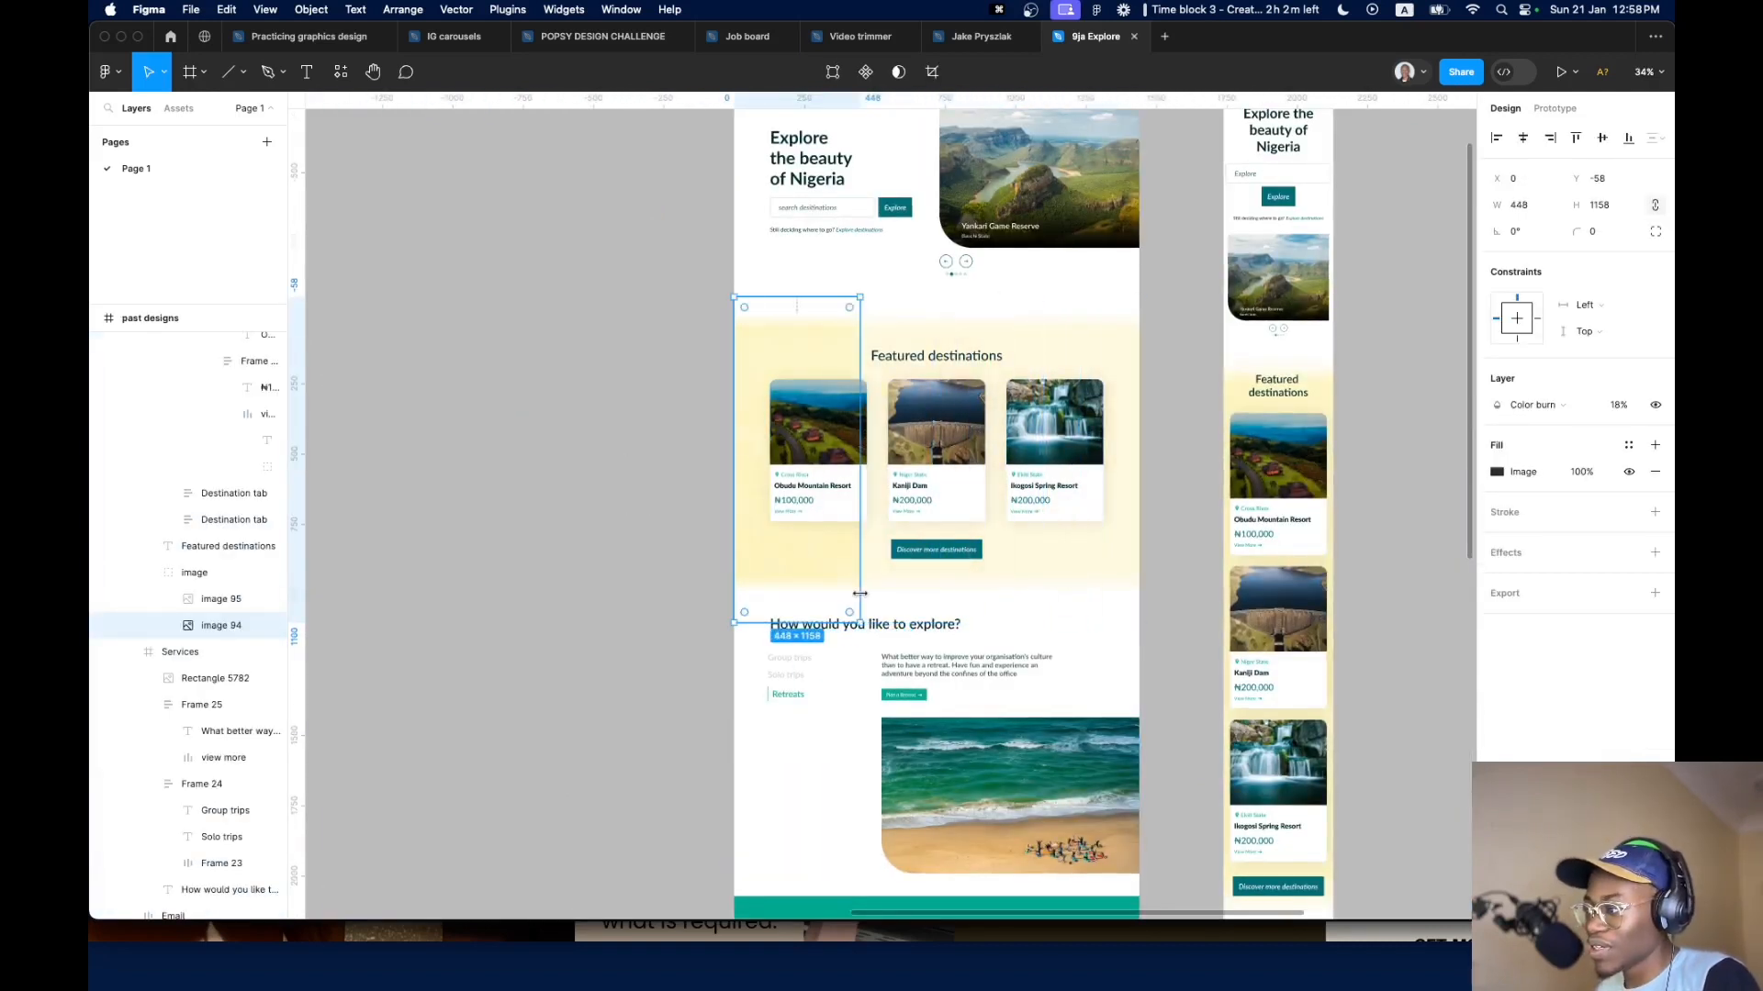
{"action": "key", "text": "super+z"}
{"action": "key", "text": "super+z"}
Compare the Travel Agency page with past designs, examining how the mobile version stacks its hero and Featured destinations cards
{"action": "scroll", "coordinate": [535, 477], "scroll_direction": "down", "scroll_amount": 6}
{"action": "scroll", "coordinate": [688, 478], "scroll_direction": "left", "scroll_amount": 5}
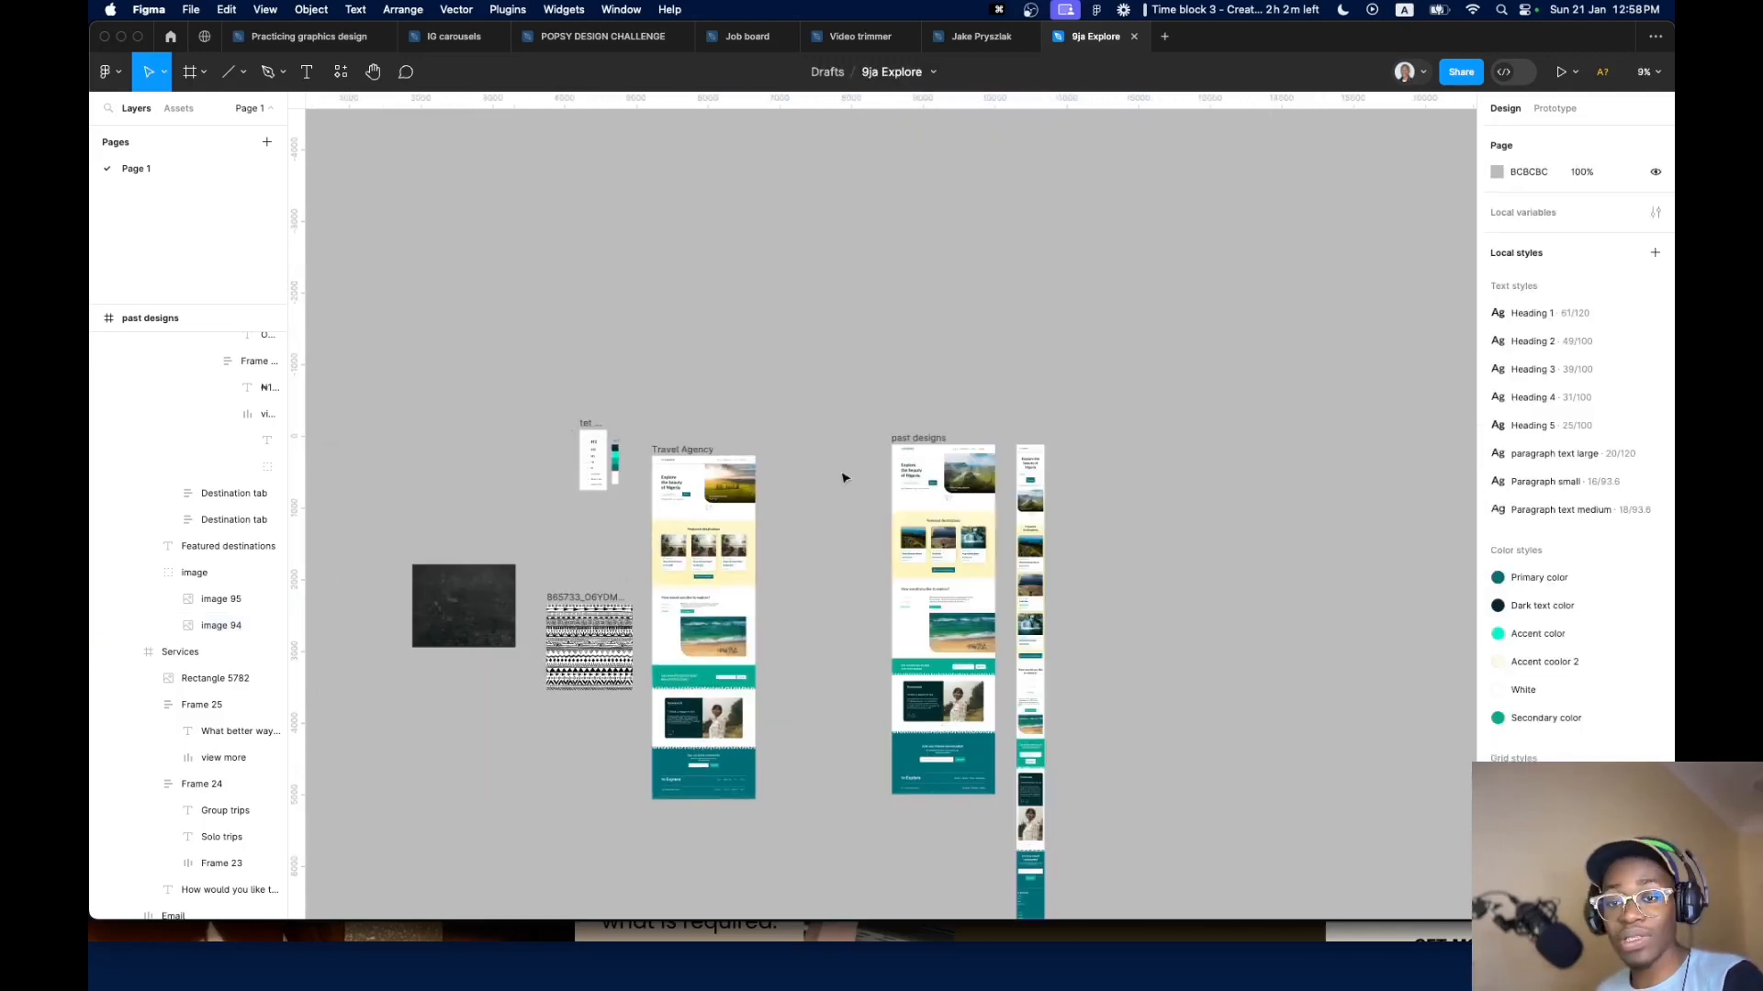
{"action": "scroll", "coordinate": [675, 596], "scroll_direction": "up", "scroll_amount": 5}
{"action": "scroll", "coordinate": [849, 404], "scroll_direction": "up", "scroll_amount": 5}
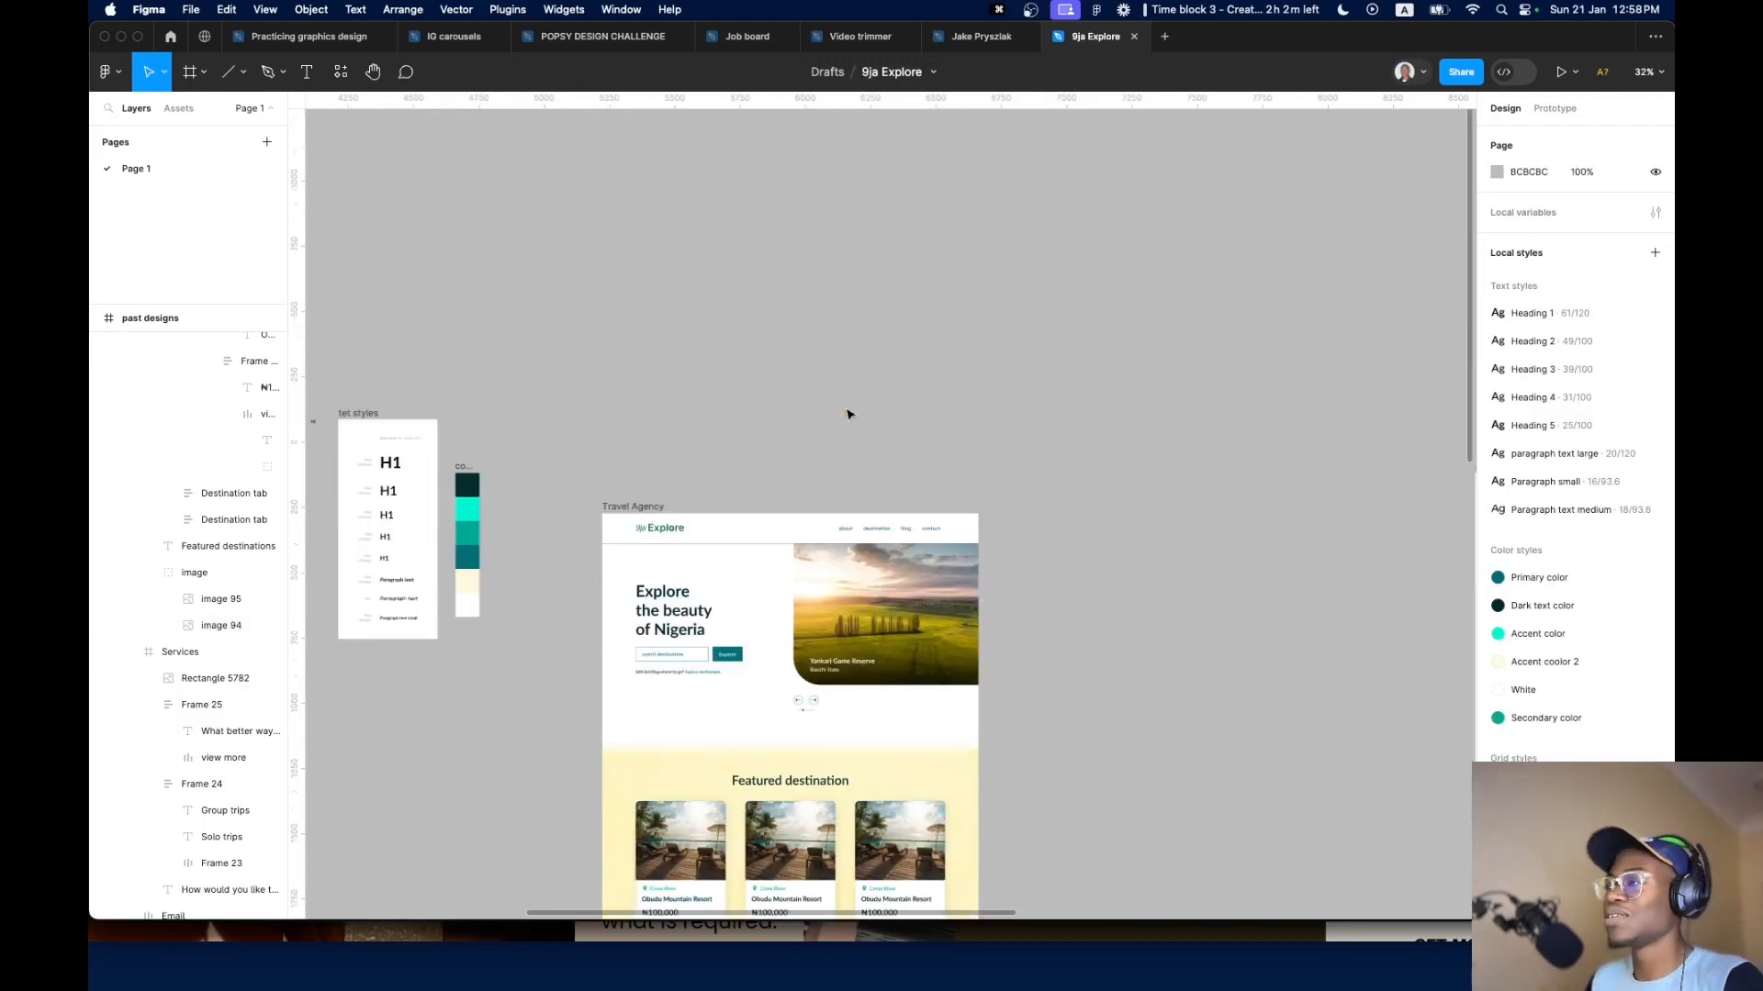
{"action": "scroll", "coordinate": [848, 414], "scroll_direction": "down", "scroll_amount": 6}
{"action": "scroll", "coordinate": [1219, 310], "scroll_direction": "up", "scroll_amount": 10}
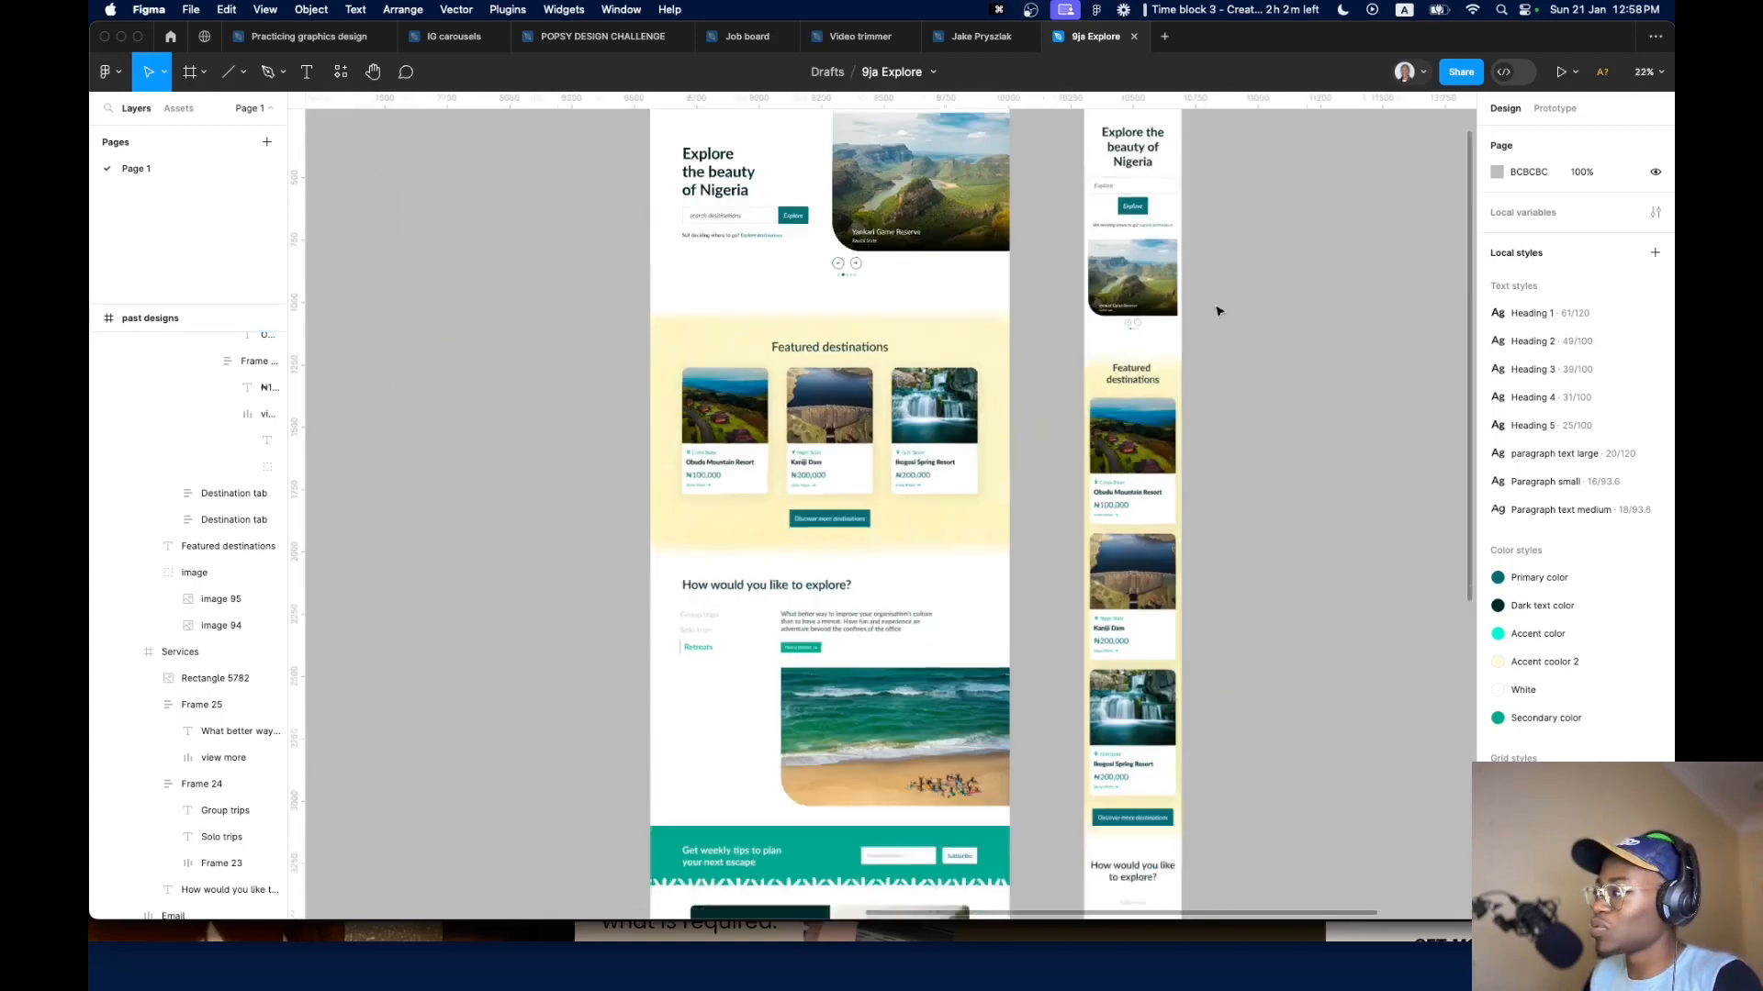
{"action": "scroll", "coordinate": [1148, 354], "scroll_direction": "up", "scroll_amount": 5}
{"action": "scroll", "coordinate": [1122, 369], "scroll_direction": "down", "scroll_amount": 4}
{"action": "scroll", "coordinate": [1019, 504], "scroll_direction": "down", "scroll_amount": 15}
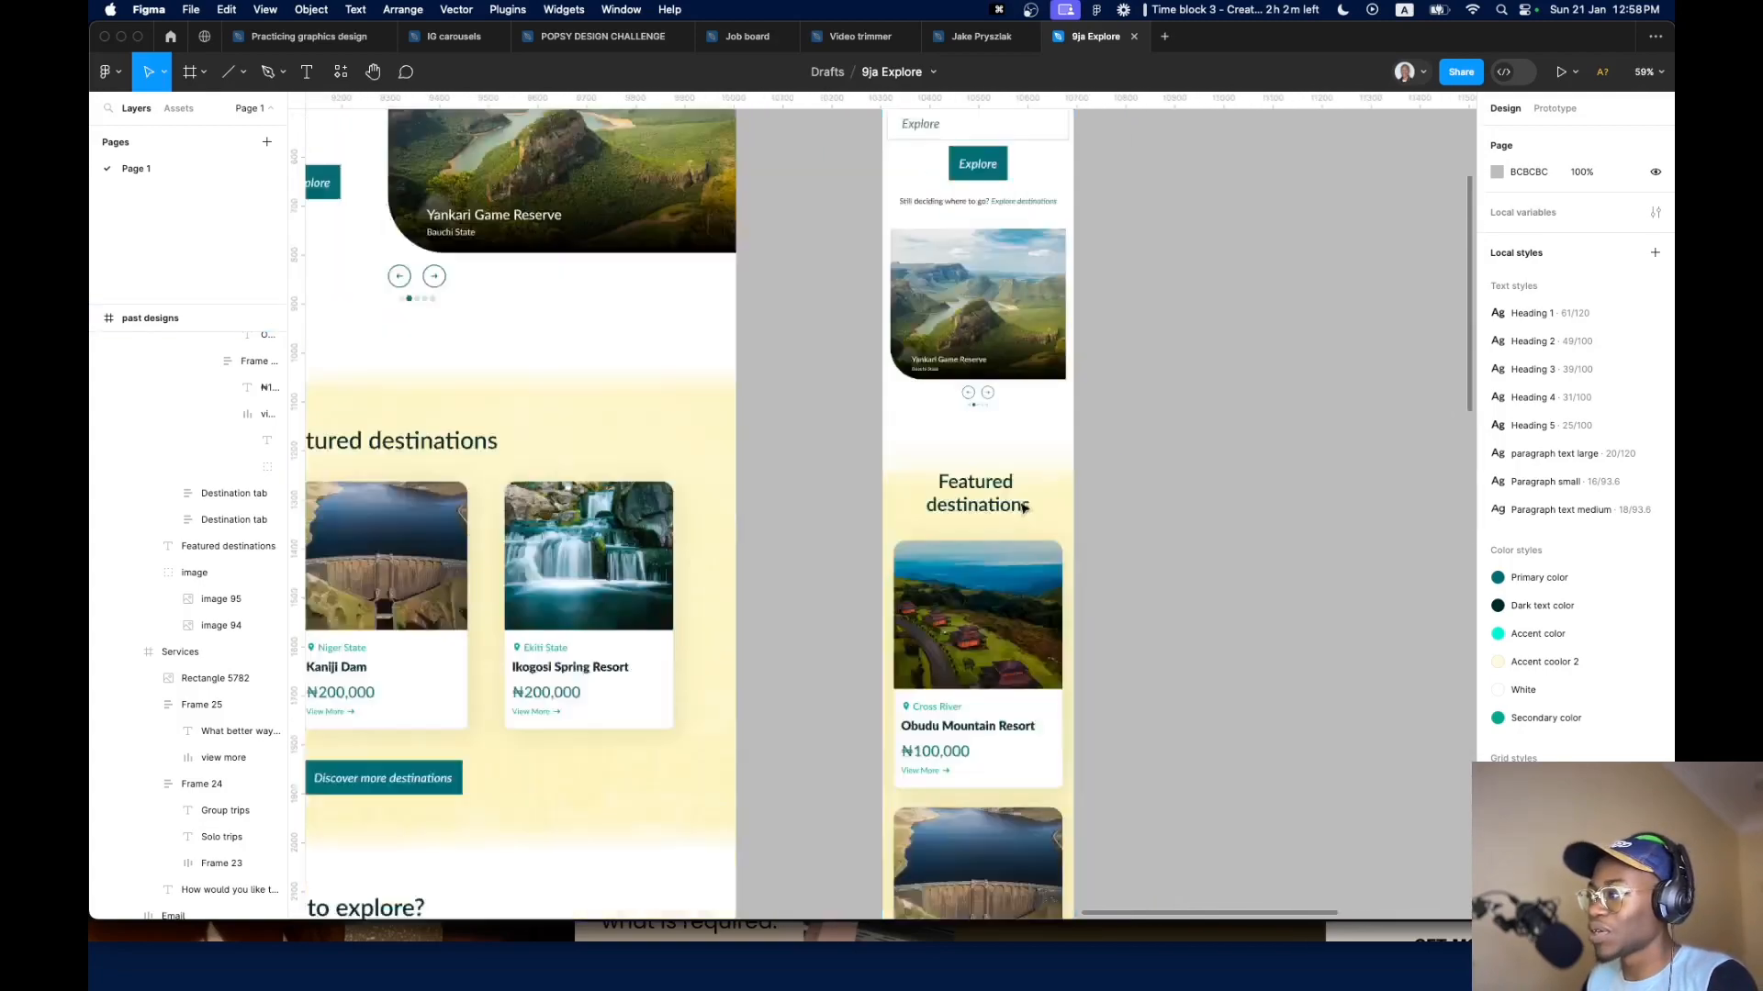